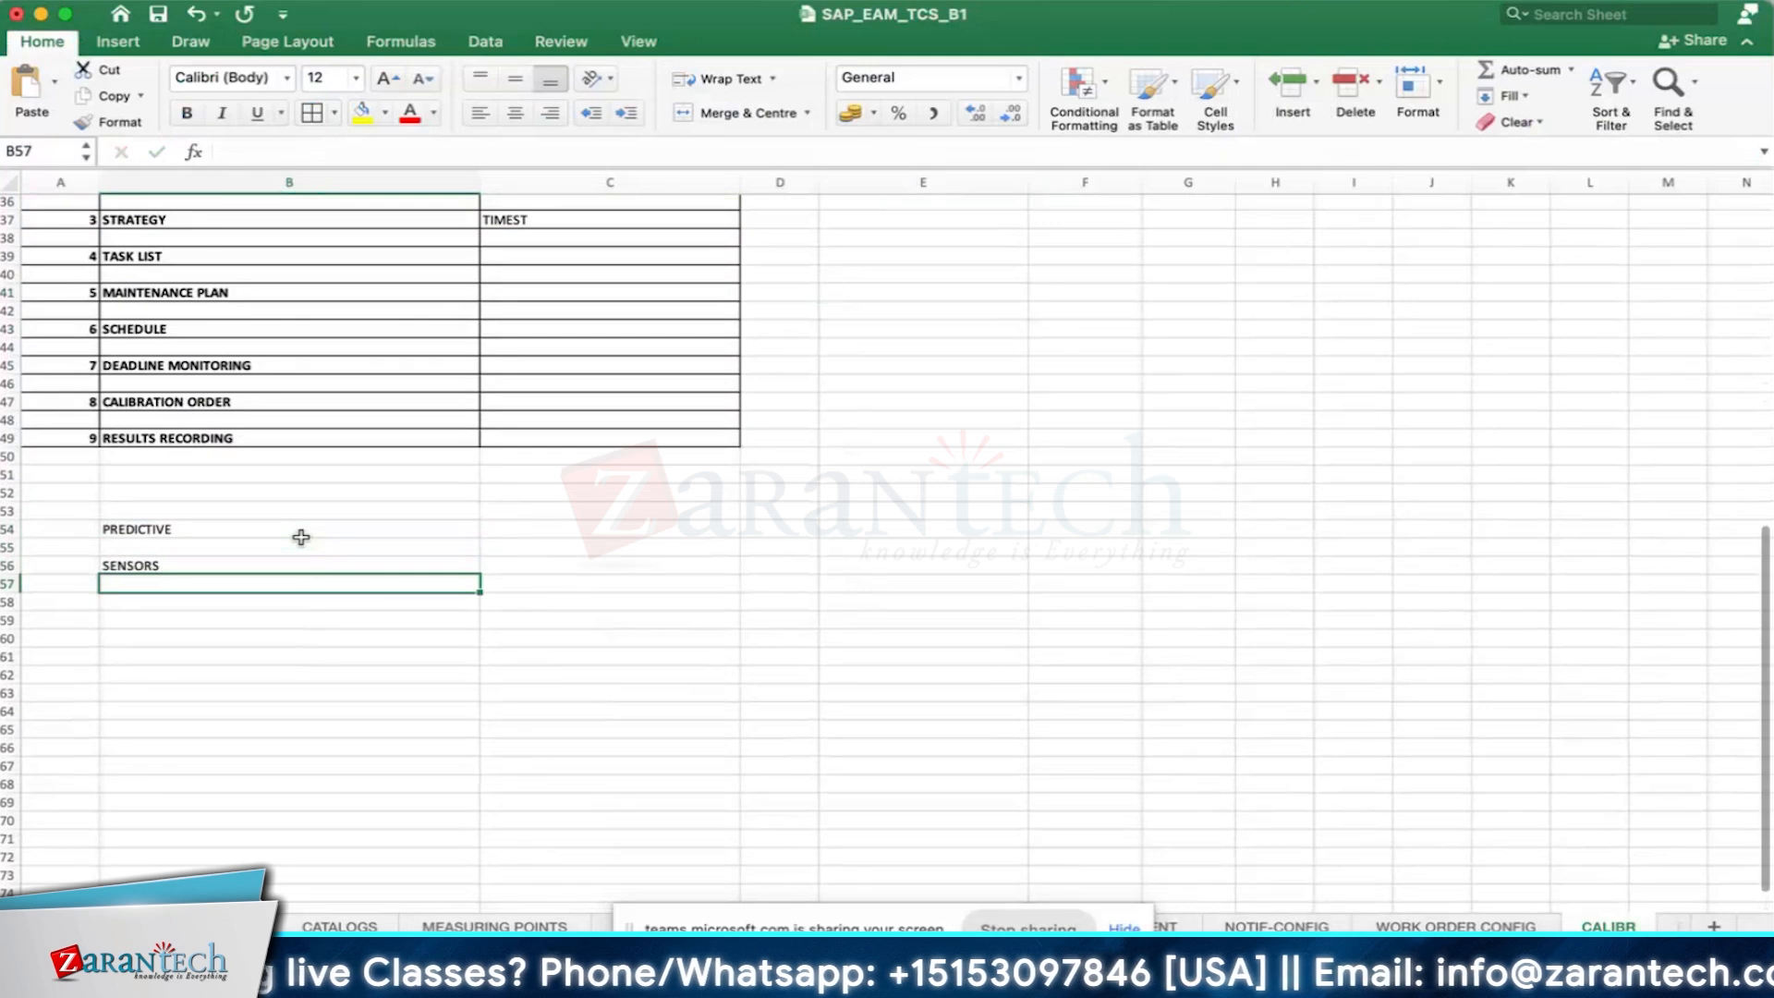
# - Enter DCS in cell B58 and PLC in cell B59, below the SENSORS entry
pyautogui.click(189, 562)
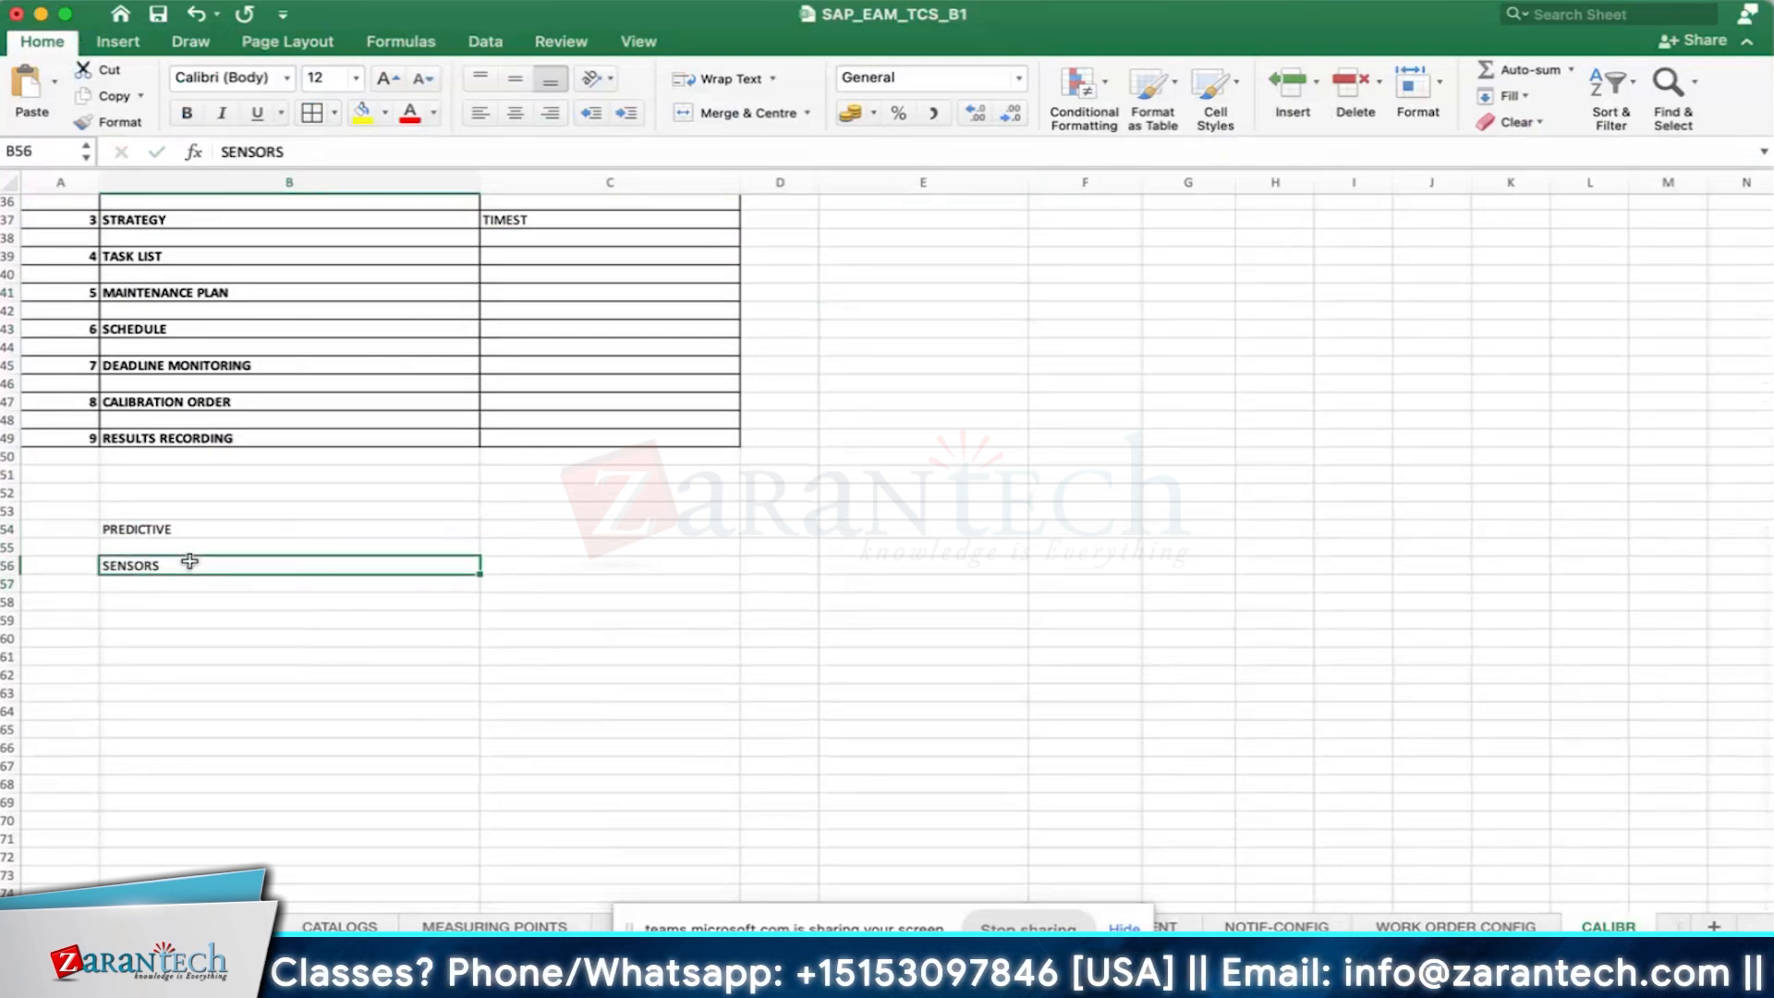
pyautogui.click(355, 597)
pyautogui.write('DCS')
pyautogui.press('Return')
pyautogui.write('PLC')
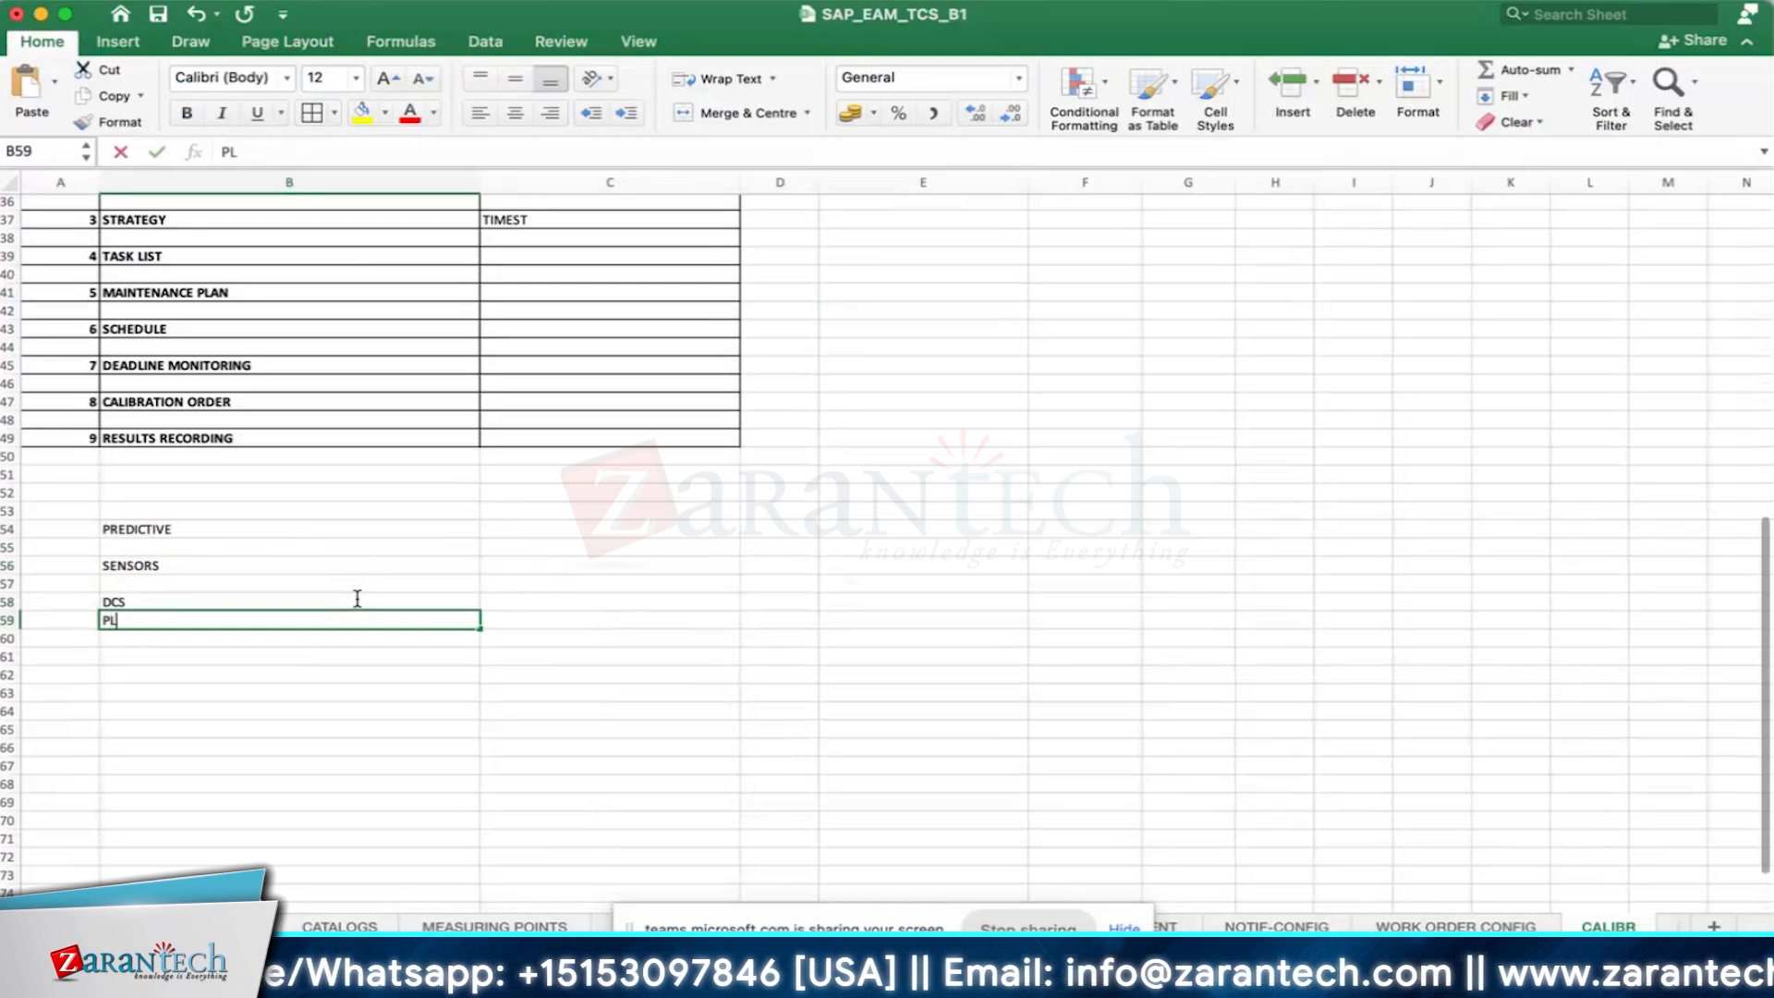
pyautogui.press('Return')
# - Extend the DCS row with MIDDLEWARE in cell C58 and SAP in cell D58
pyautogui.click(646, 601)
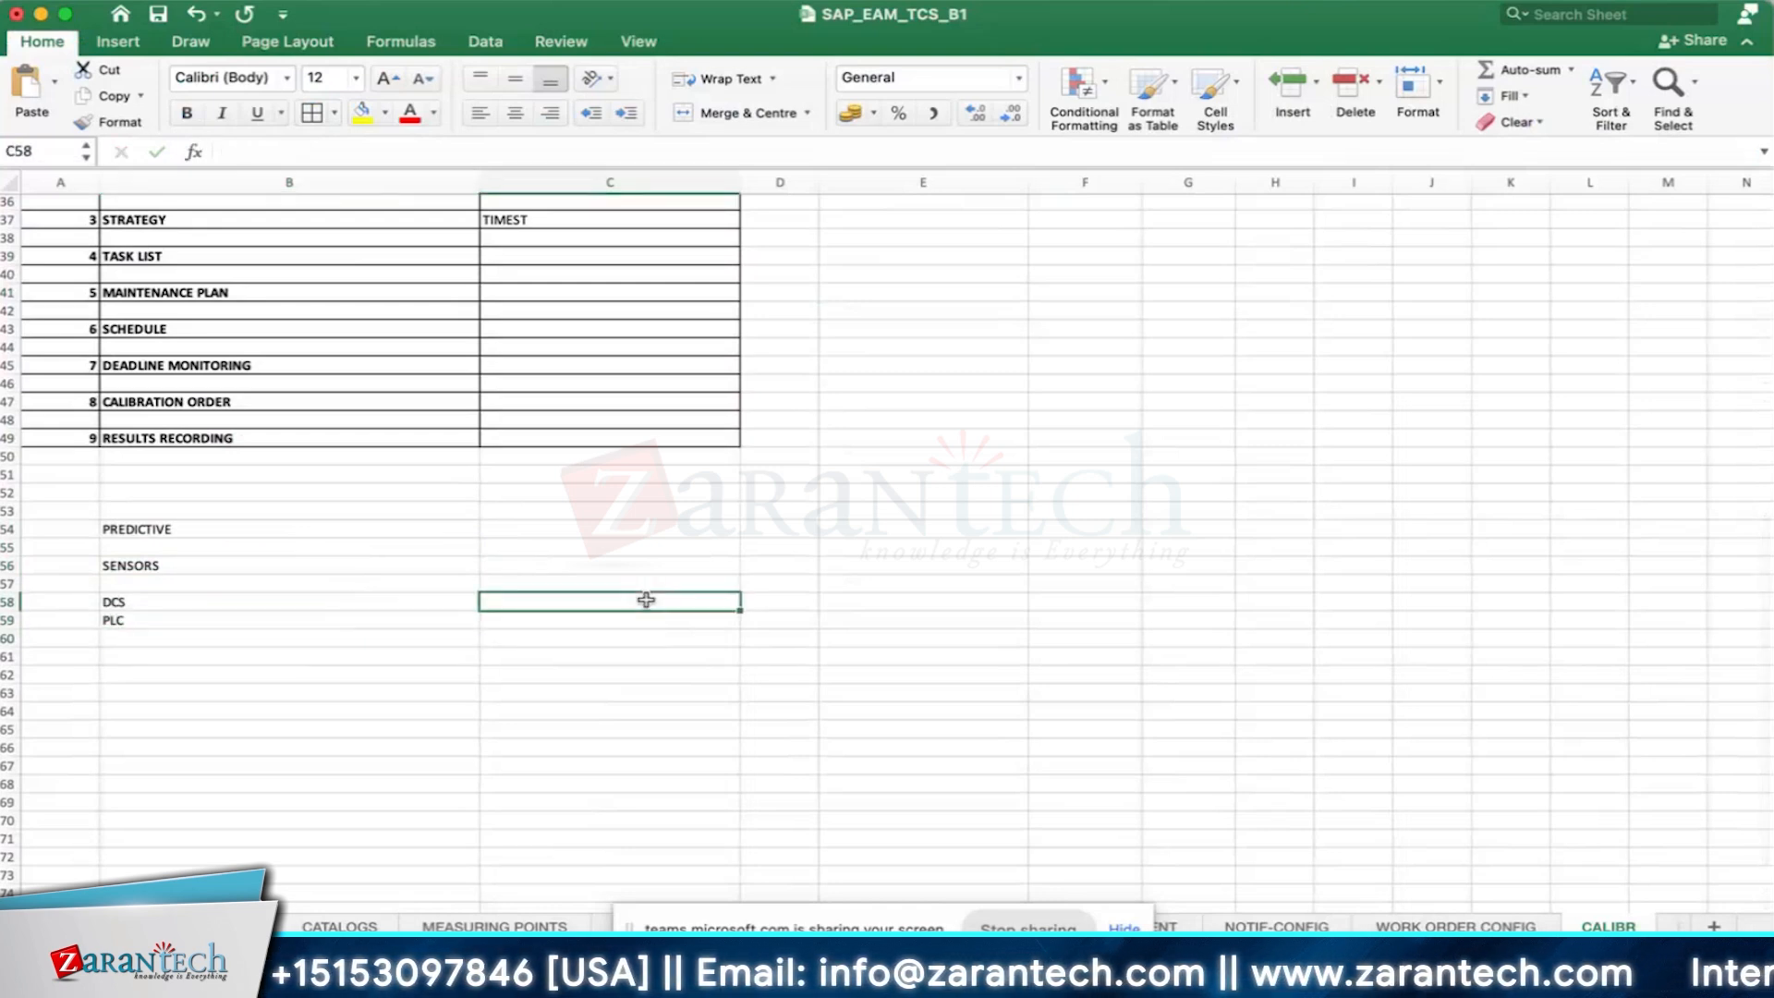
pyautogui.write('MI')
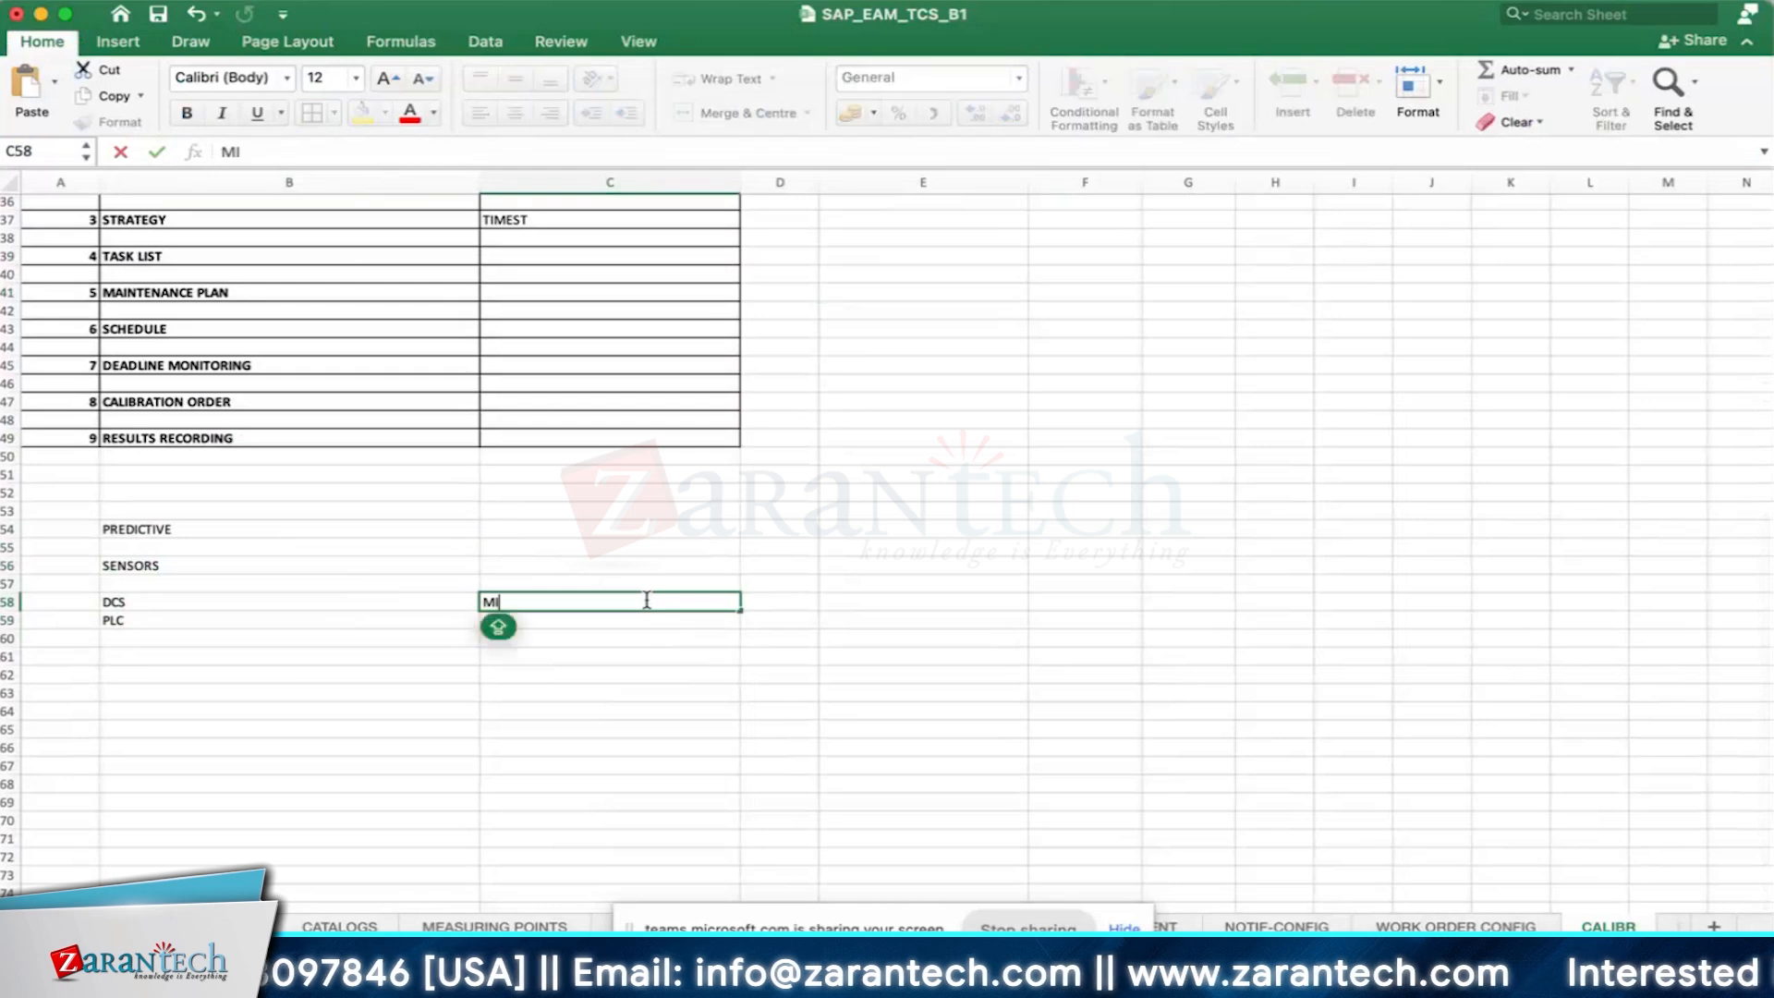
pyautogui.write('DDLEWARE')
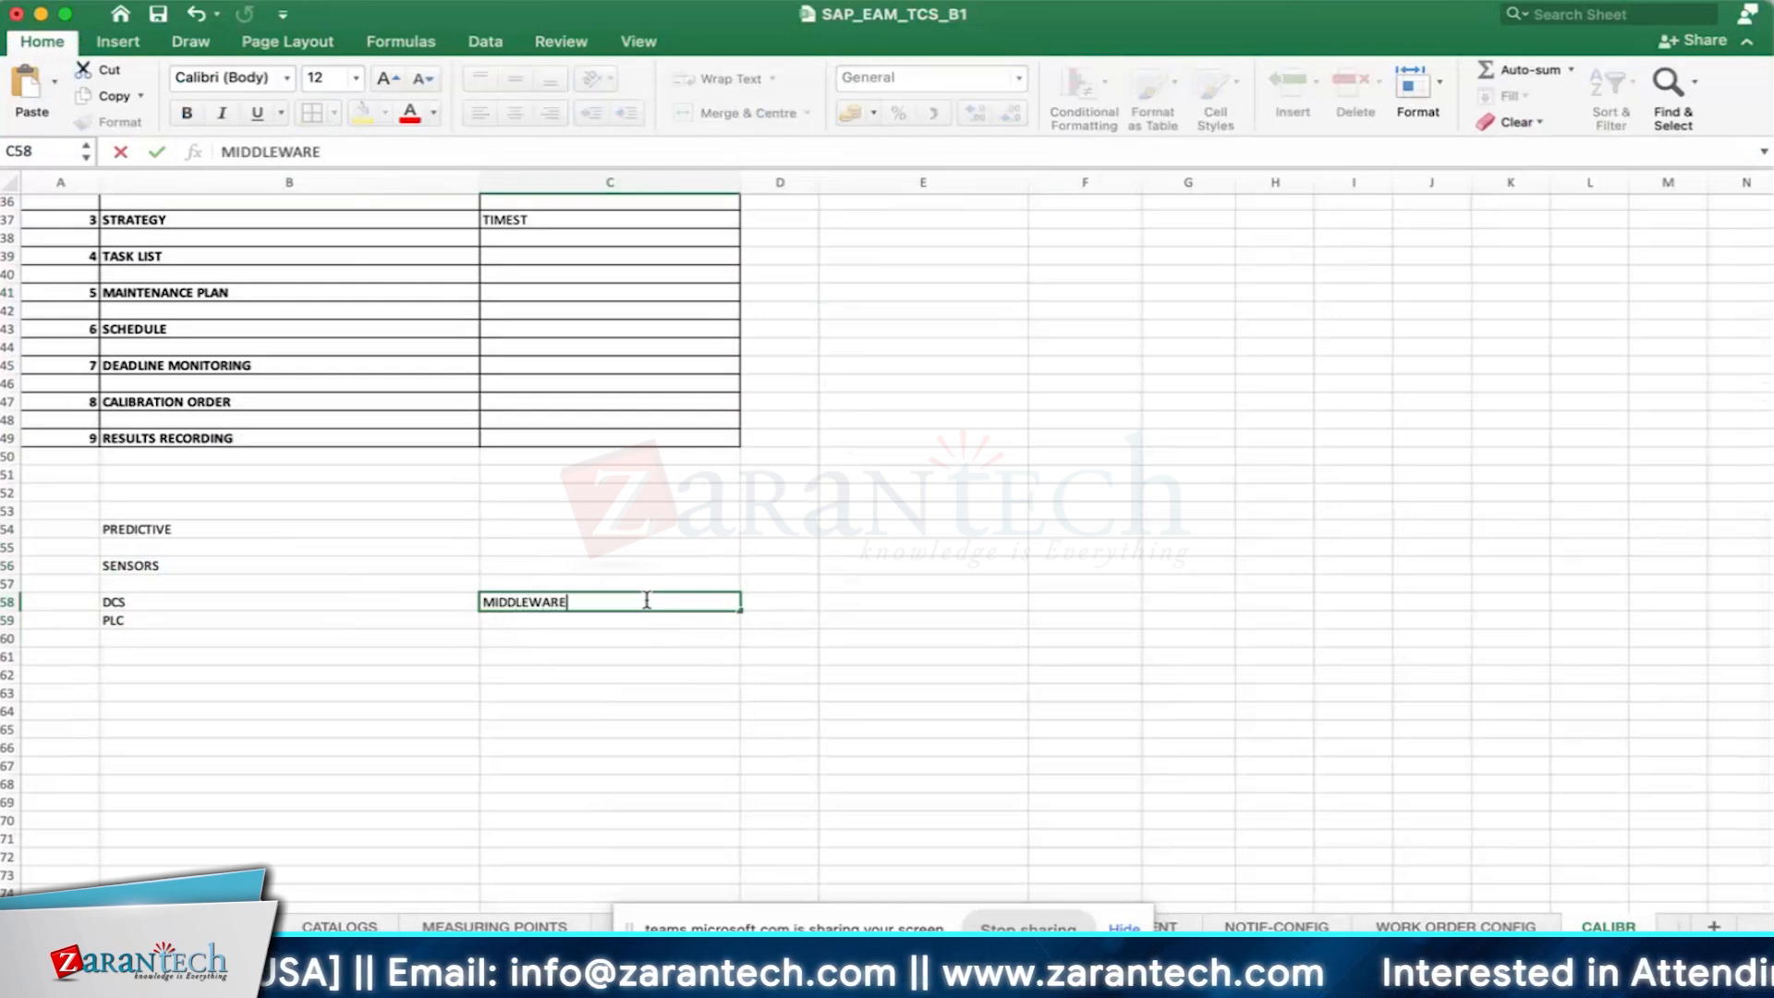
pyautogui.press('Tab')
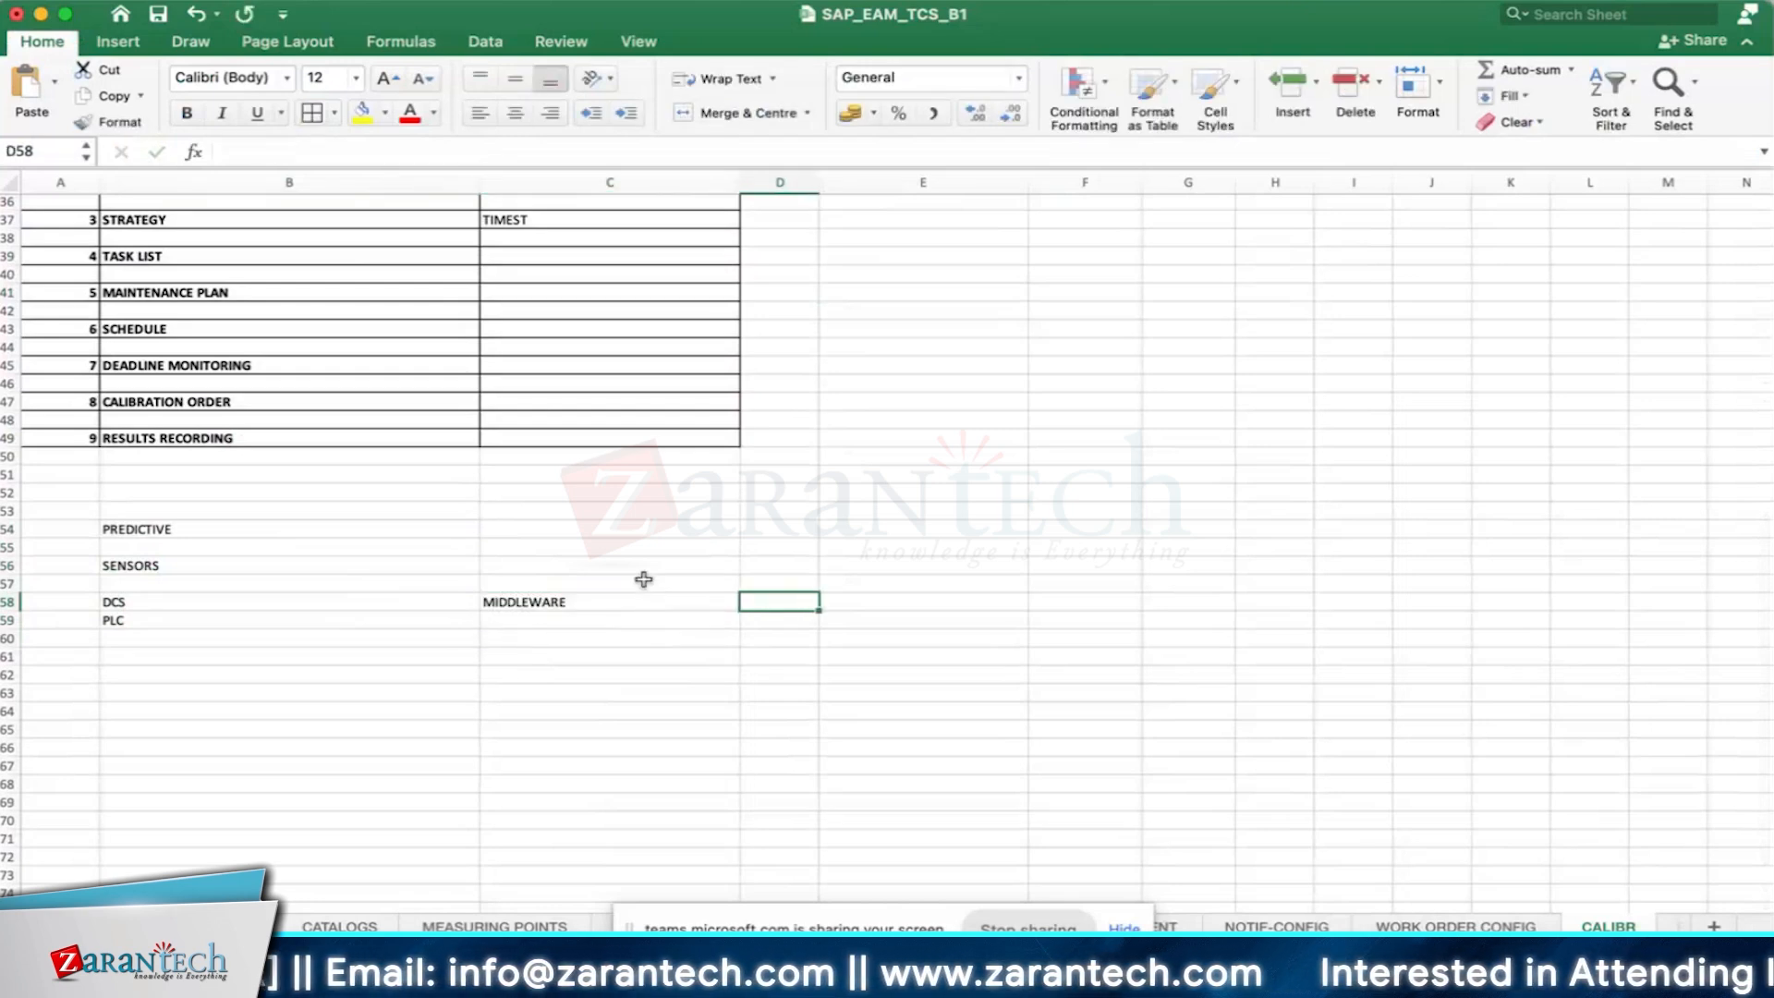
pyautogui.write('SAP')
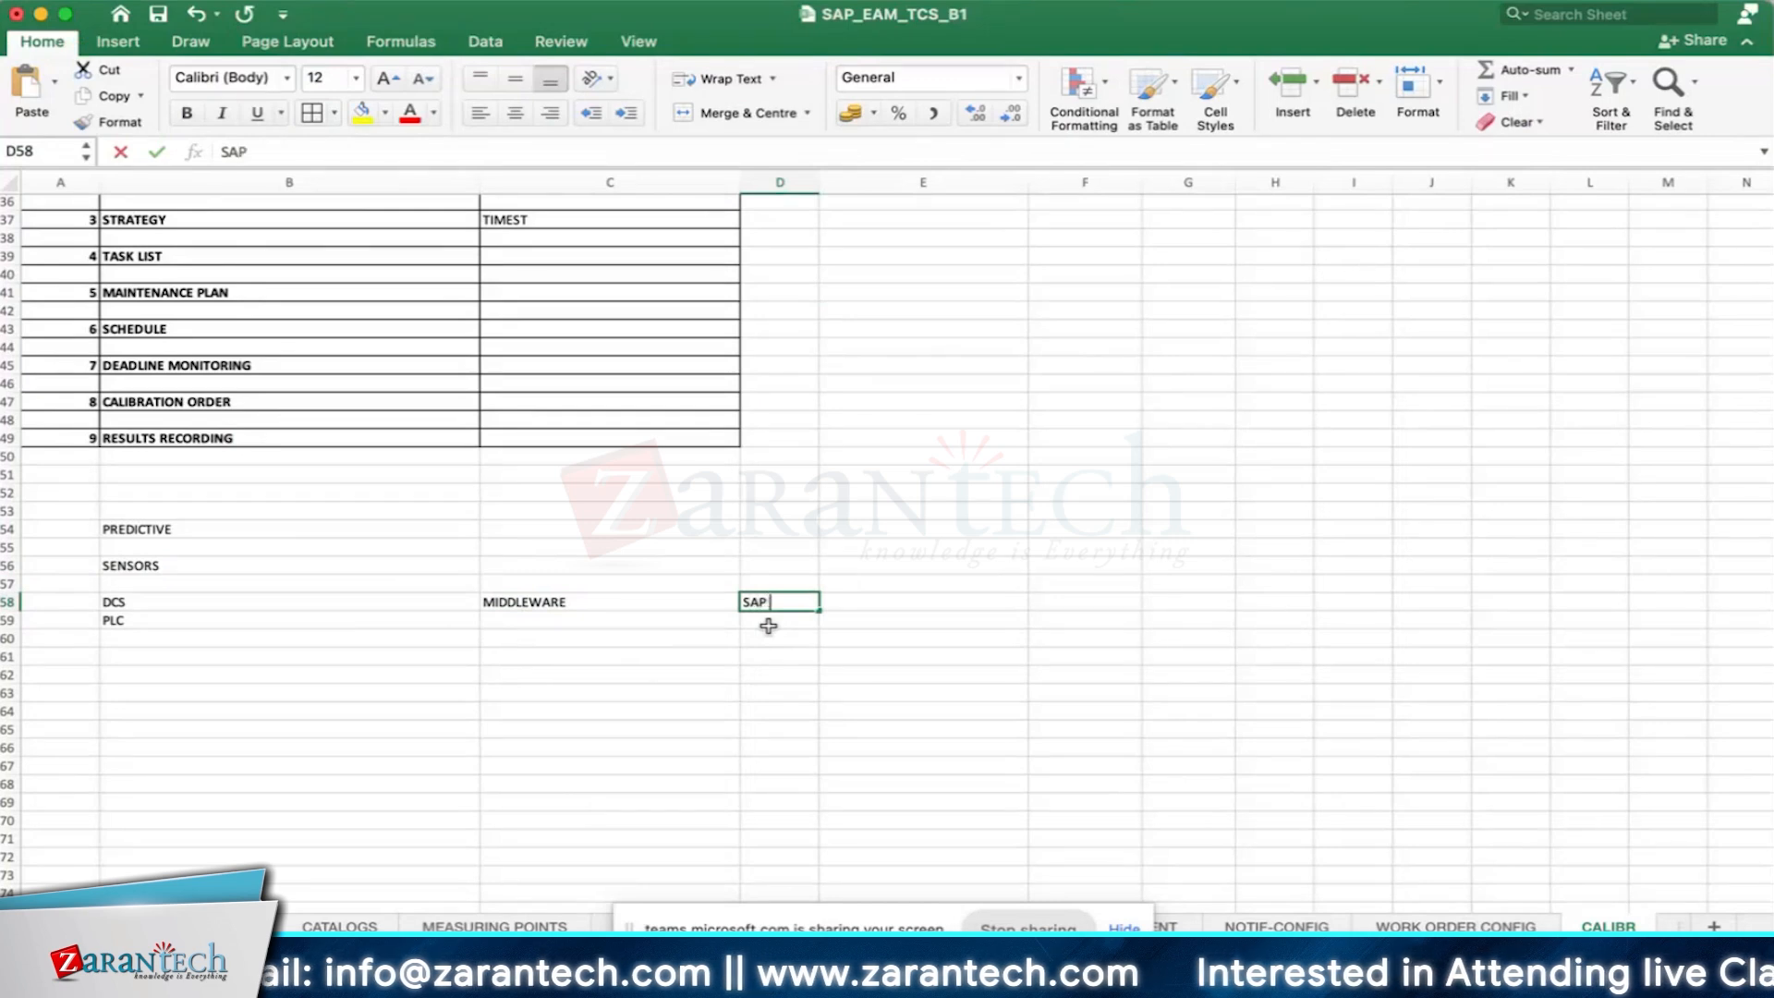
pyautogui.press('Return')
# - Enter IDOC in cell D56 and XML in cell D57, directly above the SAP entry
pyautogui.click(783, 563)
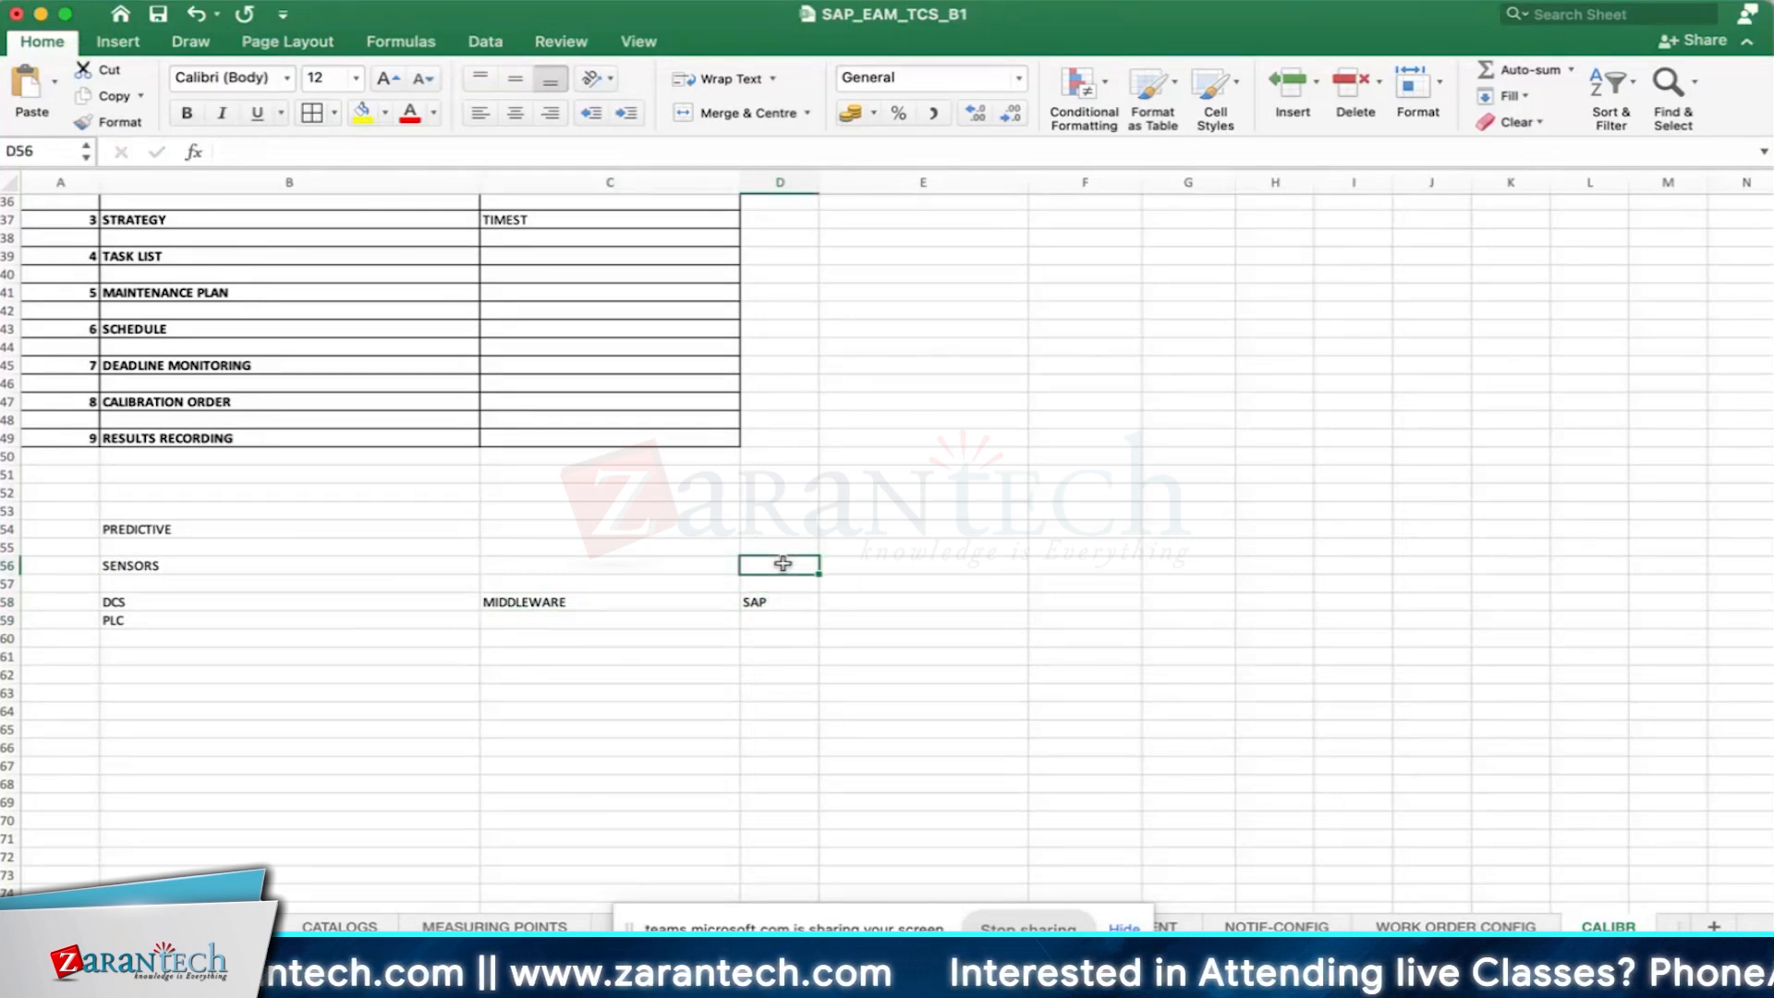
pyautogui.write('IDOC')
pyautogui.press('Return')
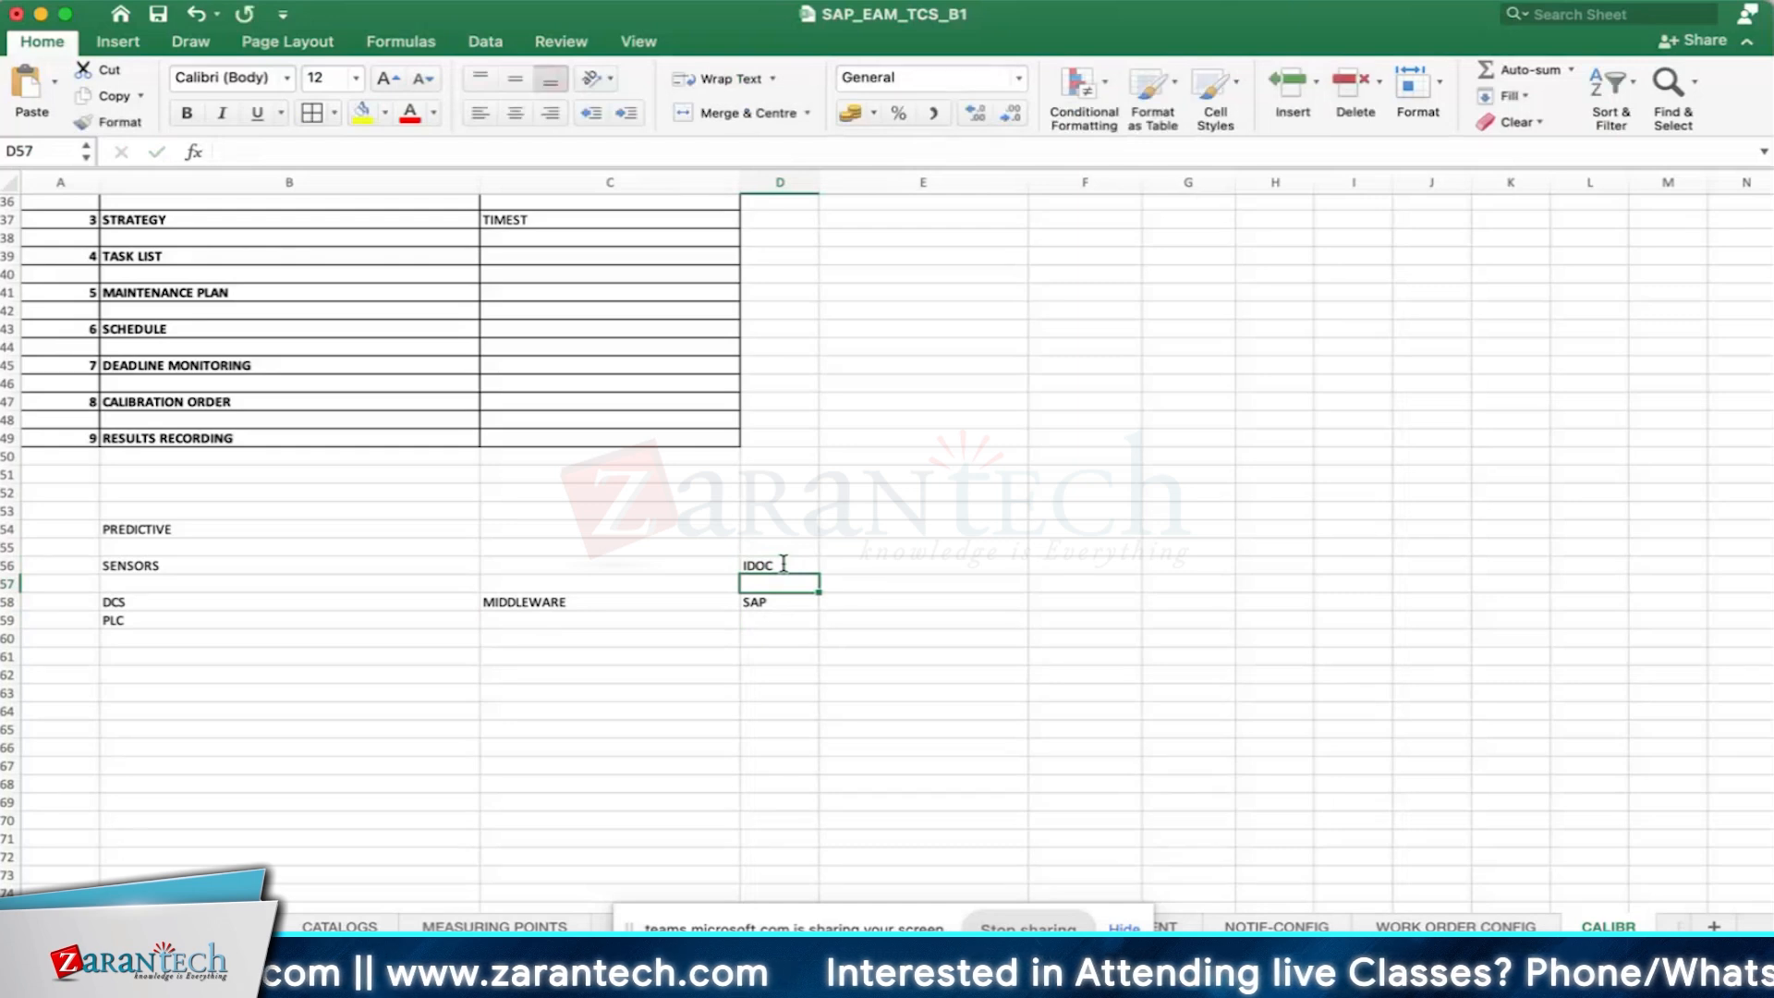
pyautogui.write('XML')
pyautogui.press('Return')
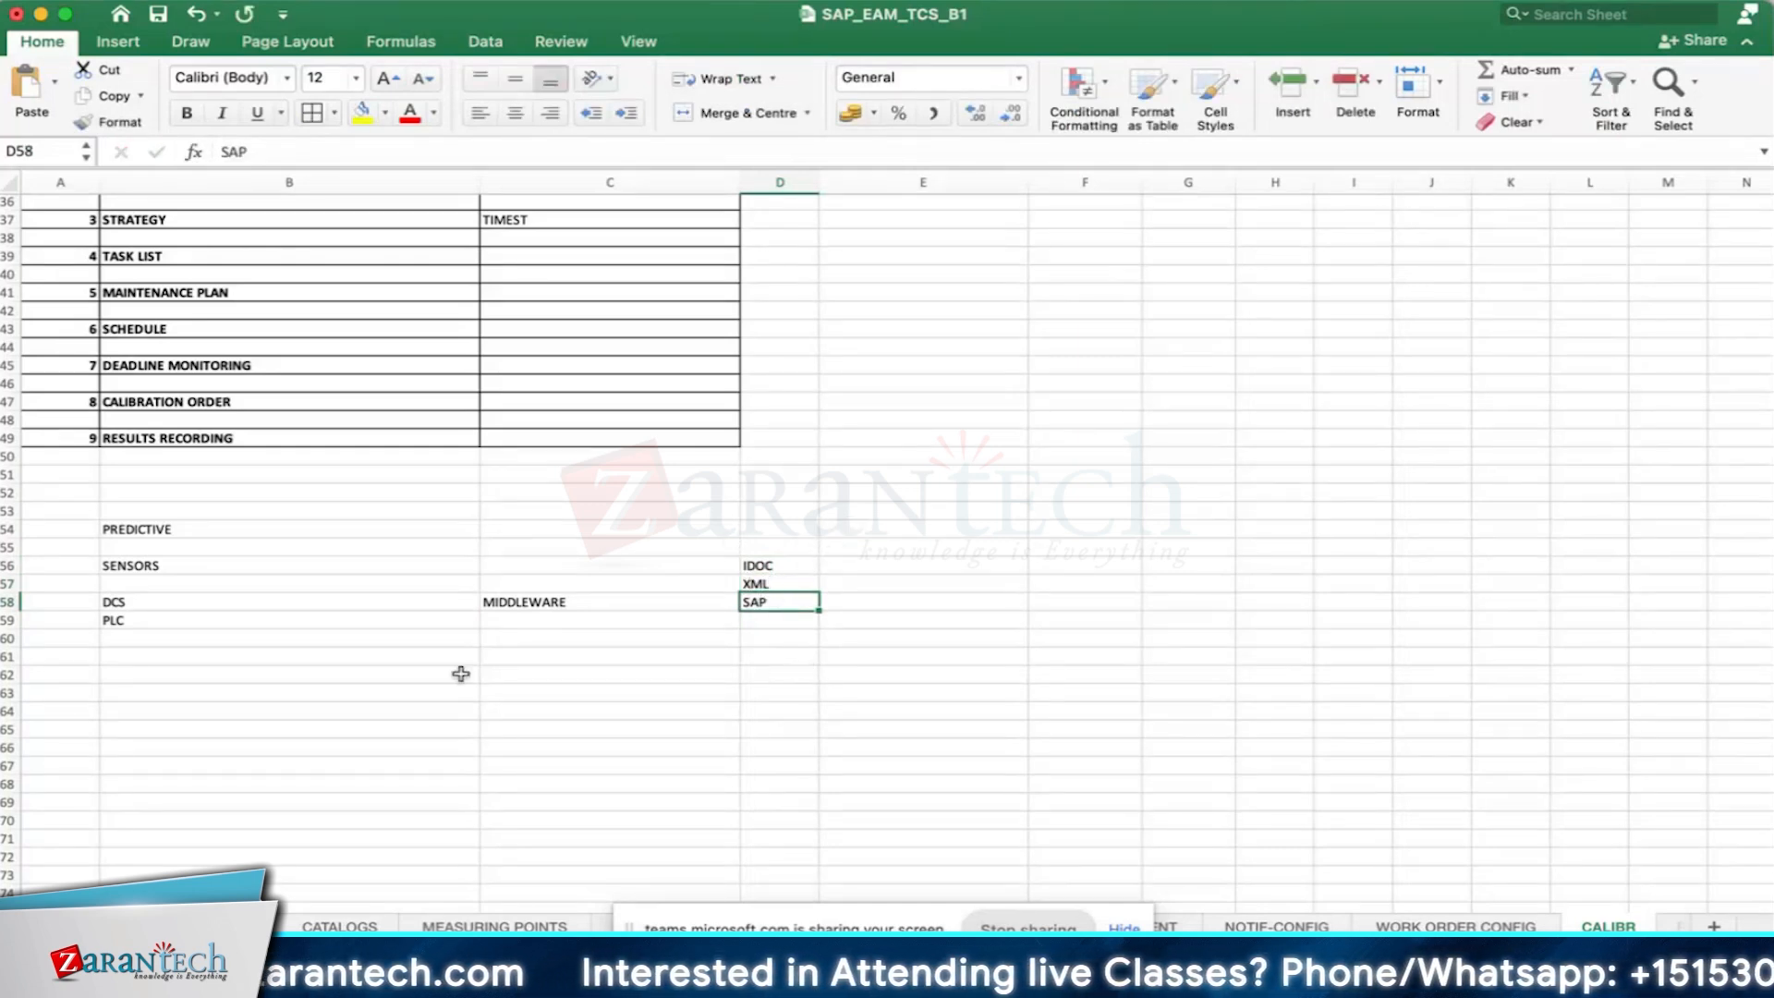
# - Enter MP in cell C54, on the PREDICTIVE row
pyautogui.click(510, 528)
pyautogui.write('vib')
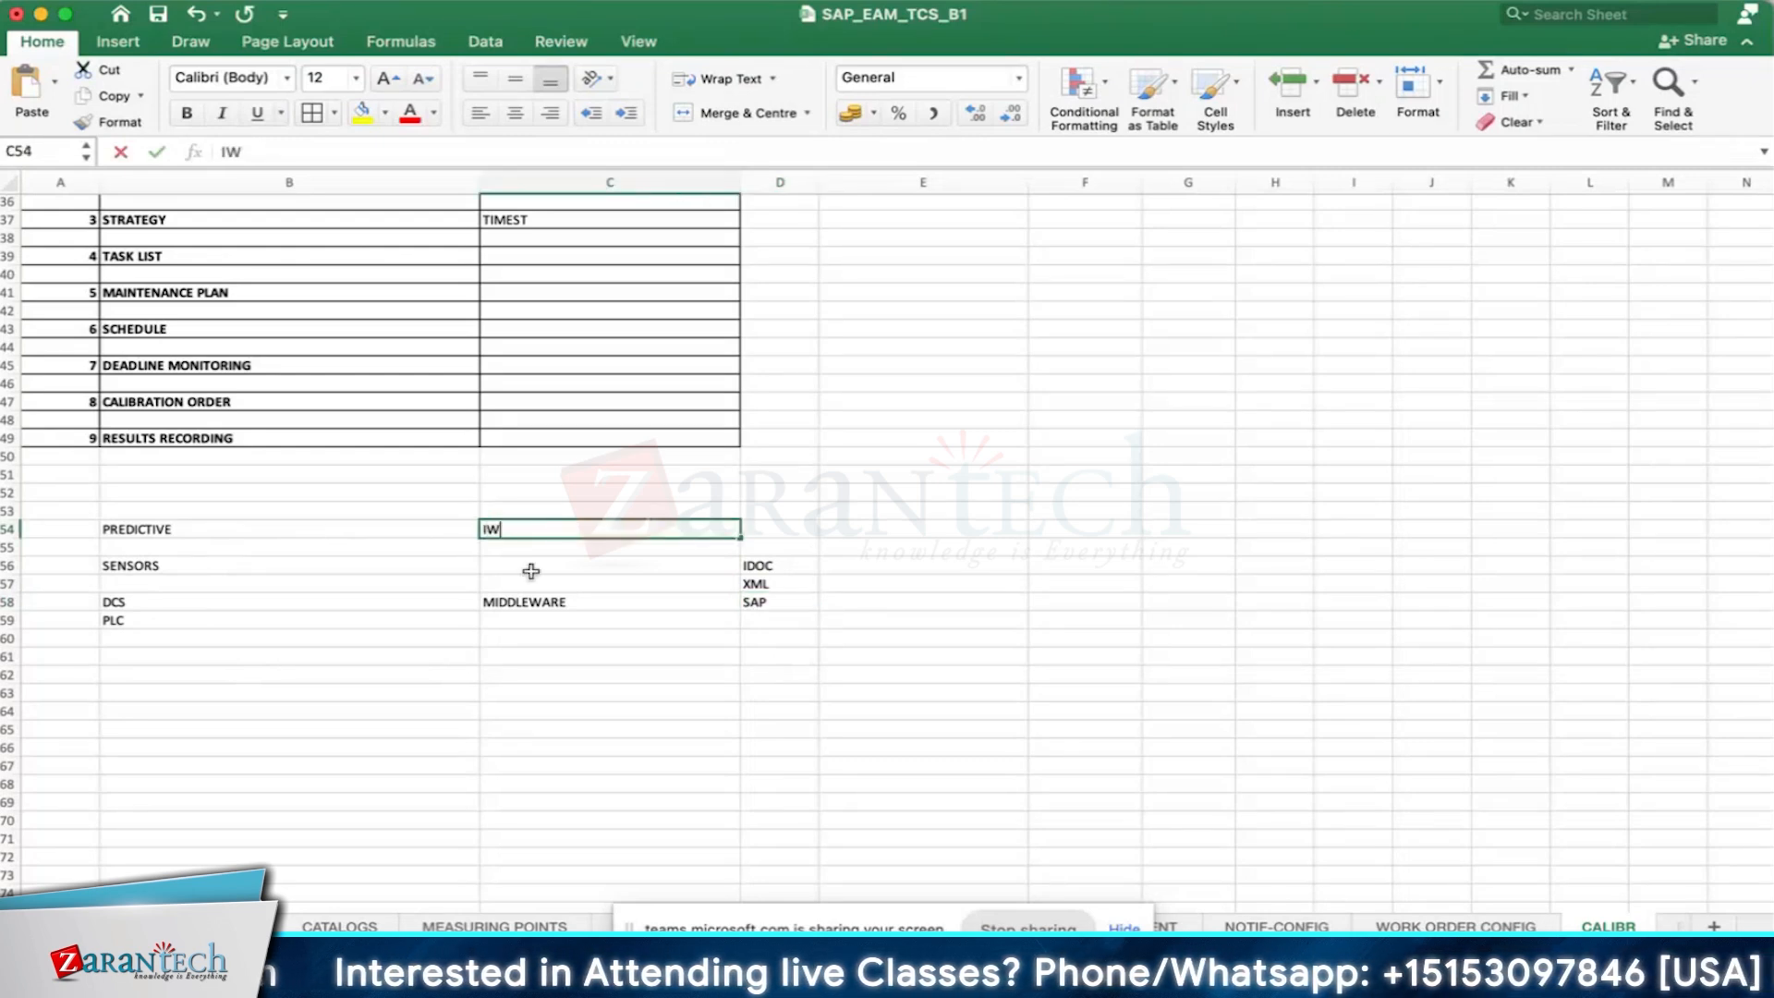
pyautogui.press('capslock')
pyautogui.press('BackSpace')
pyautogui.press('BackSpace')
pyautogui.press('BackSpace')
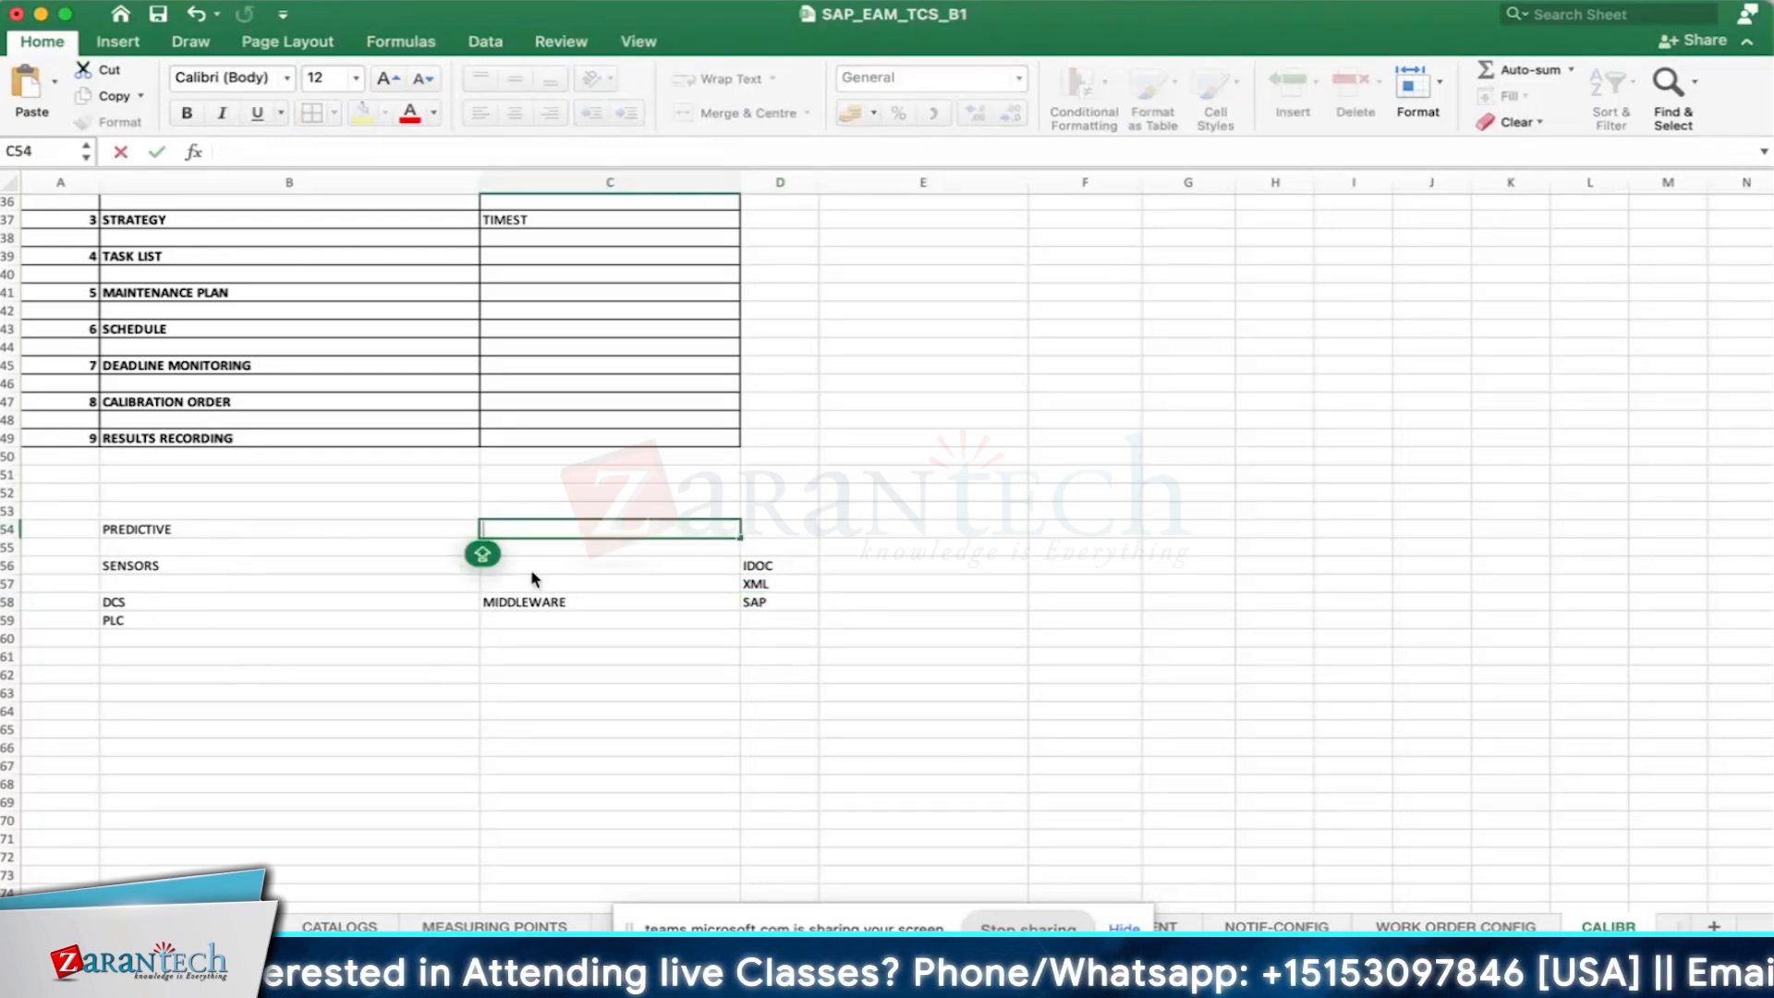
pyautogui.write('MP')
pyautogui.press('Tab')
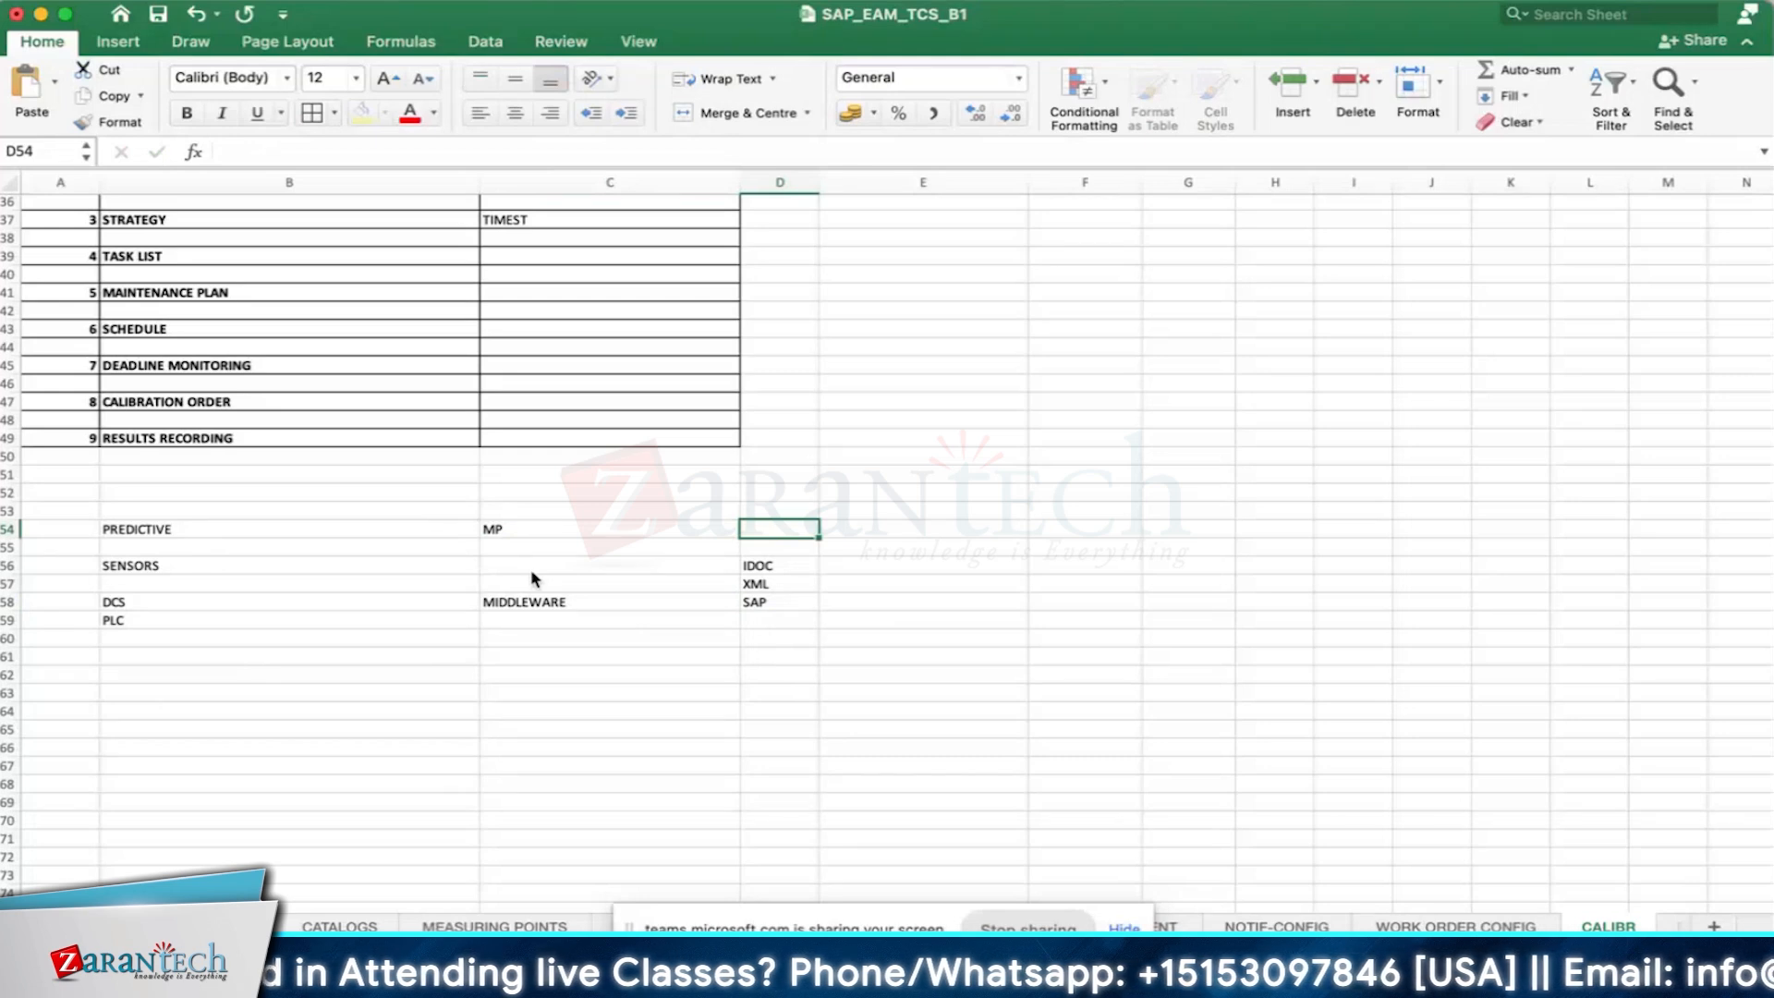
# - Enter the sample readings 30,32,33 in cell D54, beside MP
pyautogui.write('3')
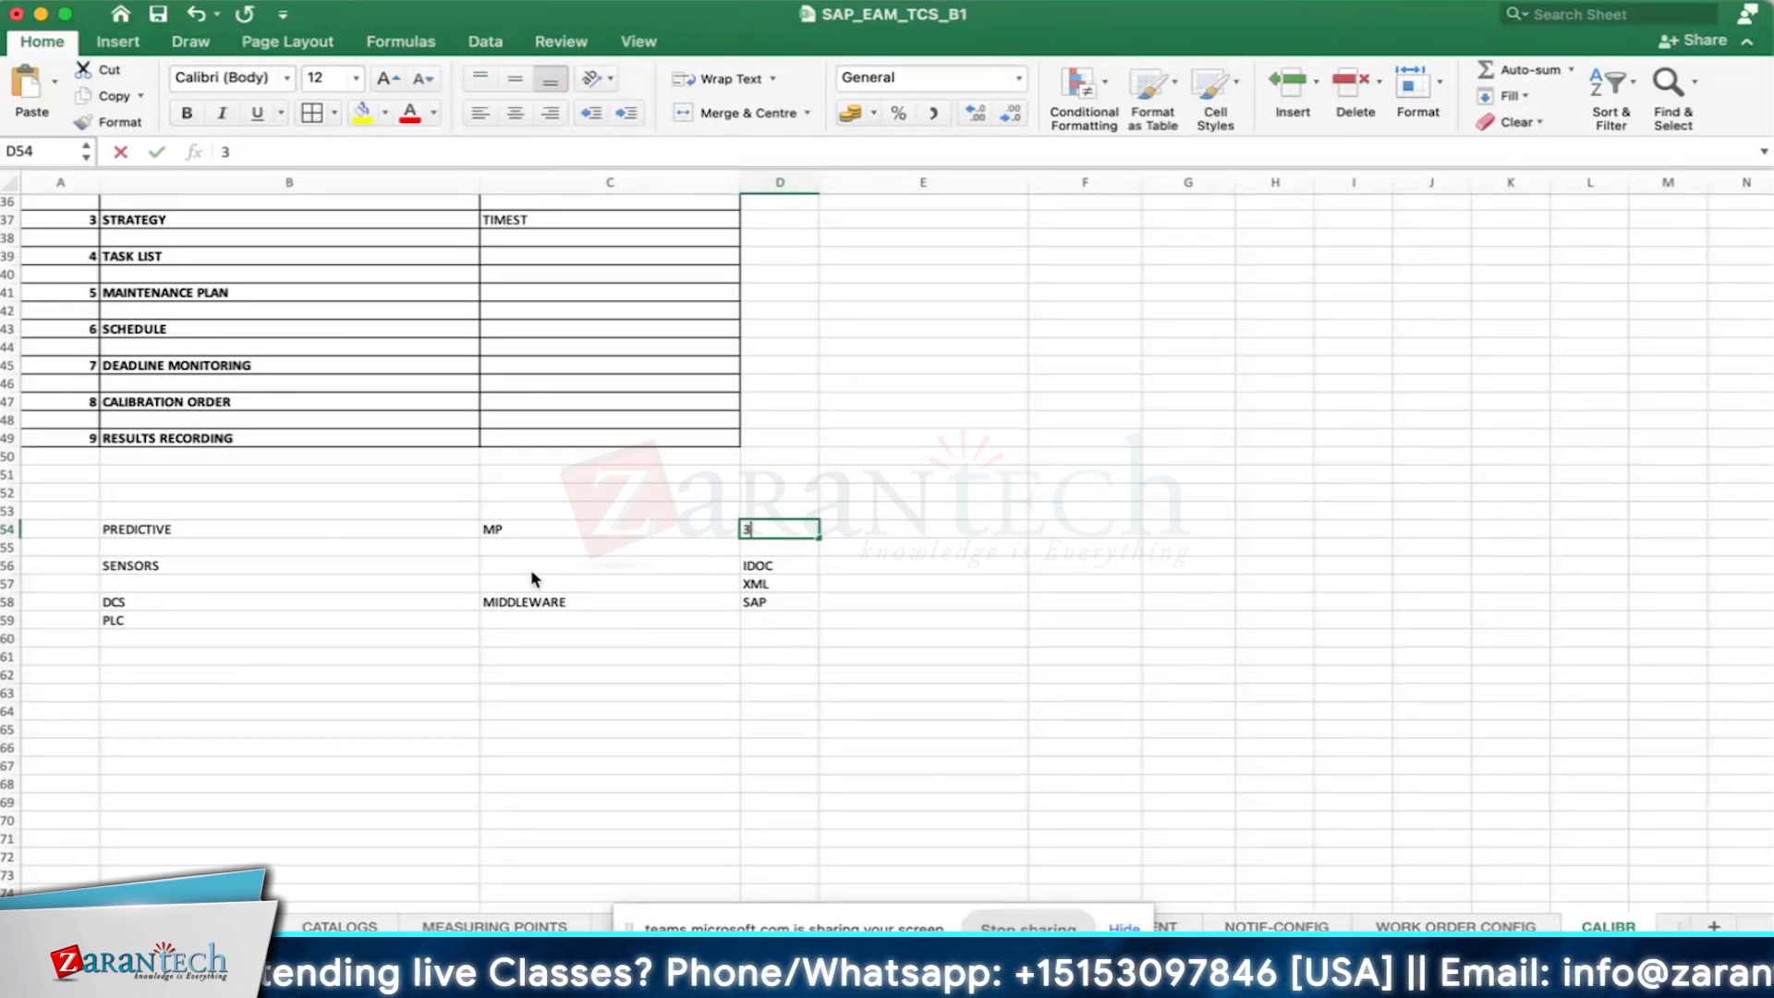
pyautogui.write('0,32,33')
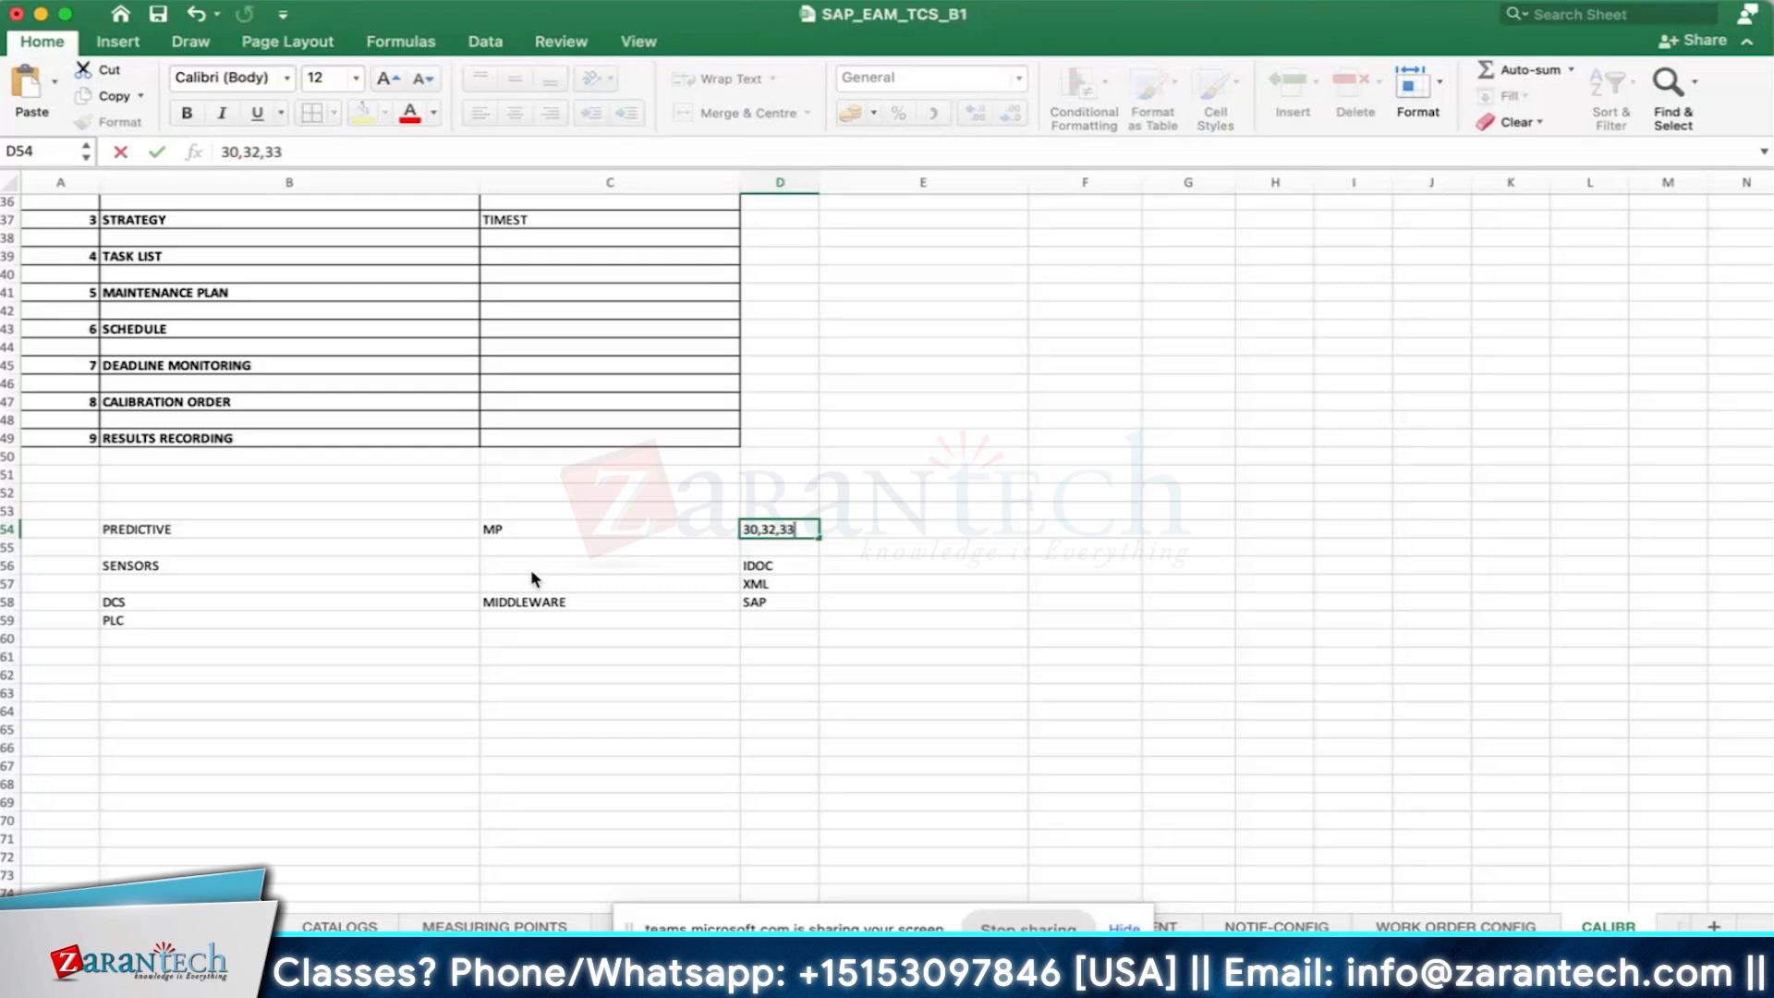
pyautogui.press('Tab')
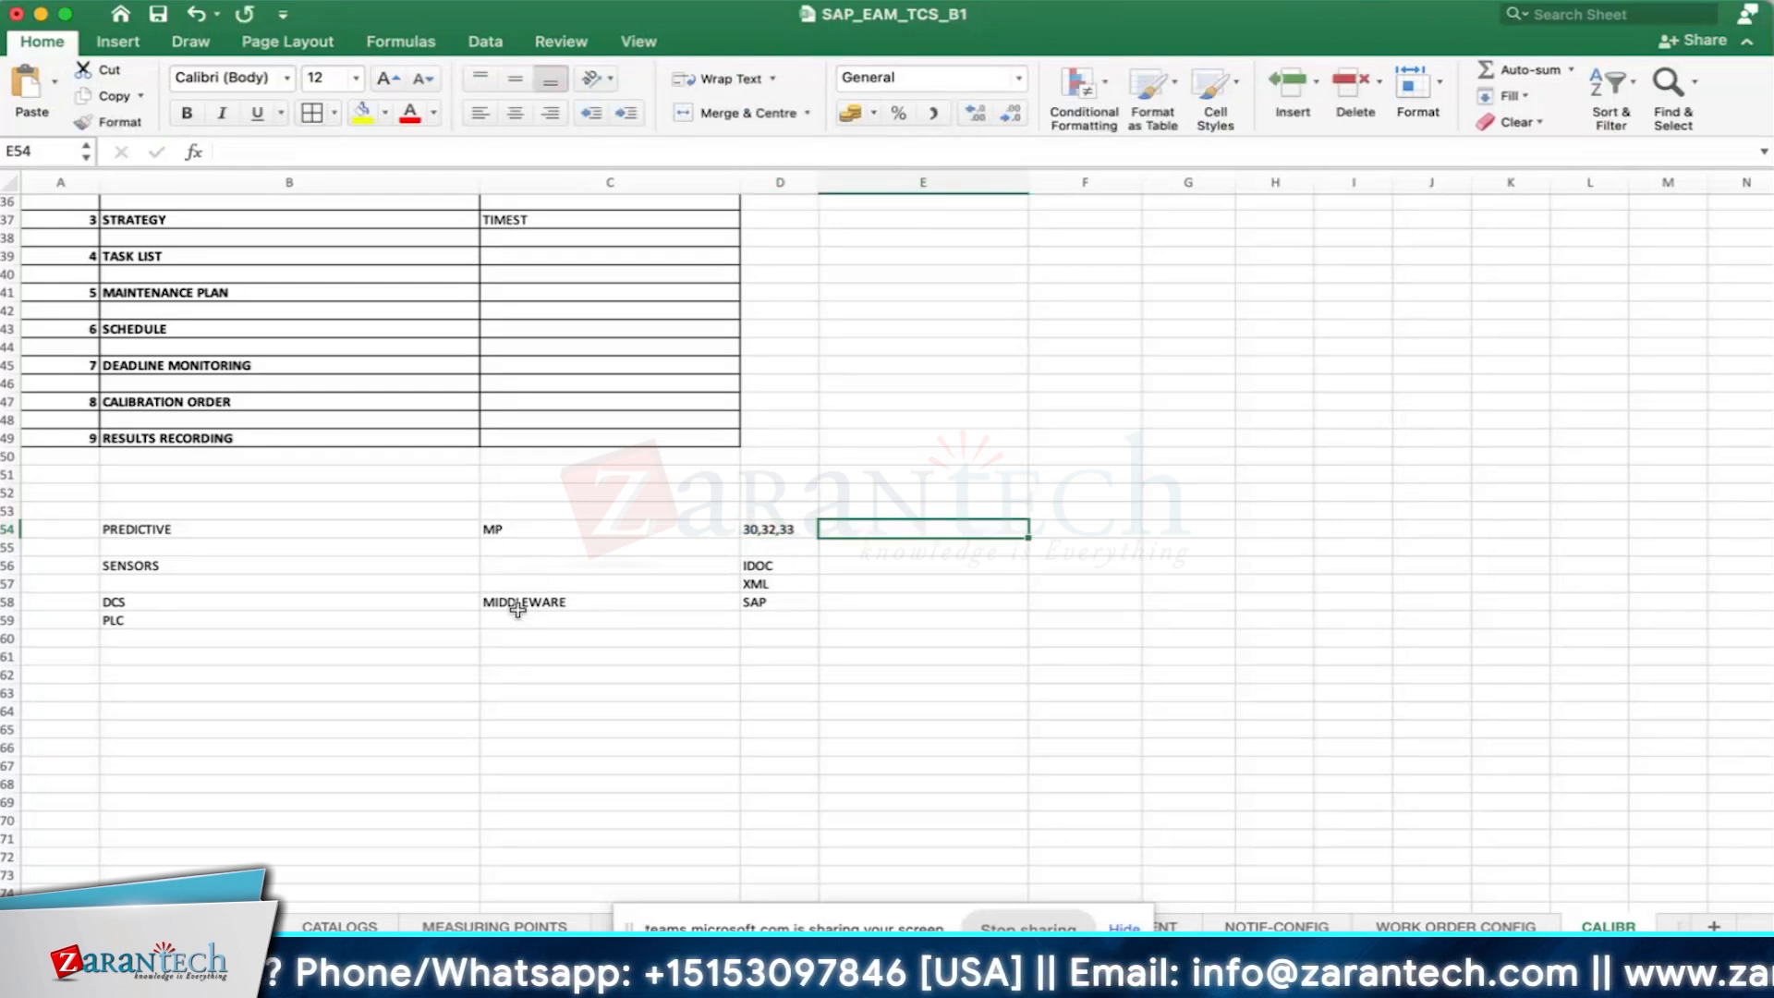
pyautogui.click(759, 528)
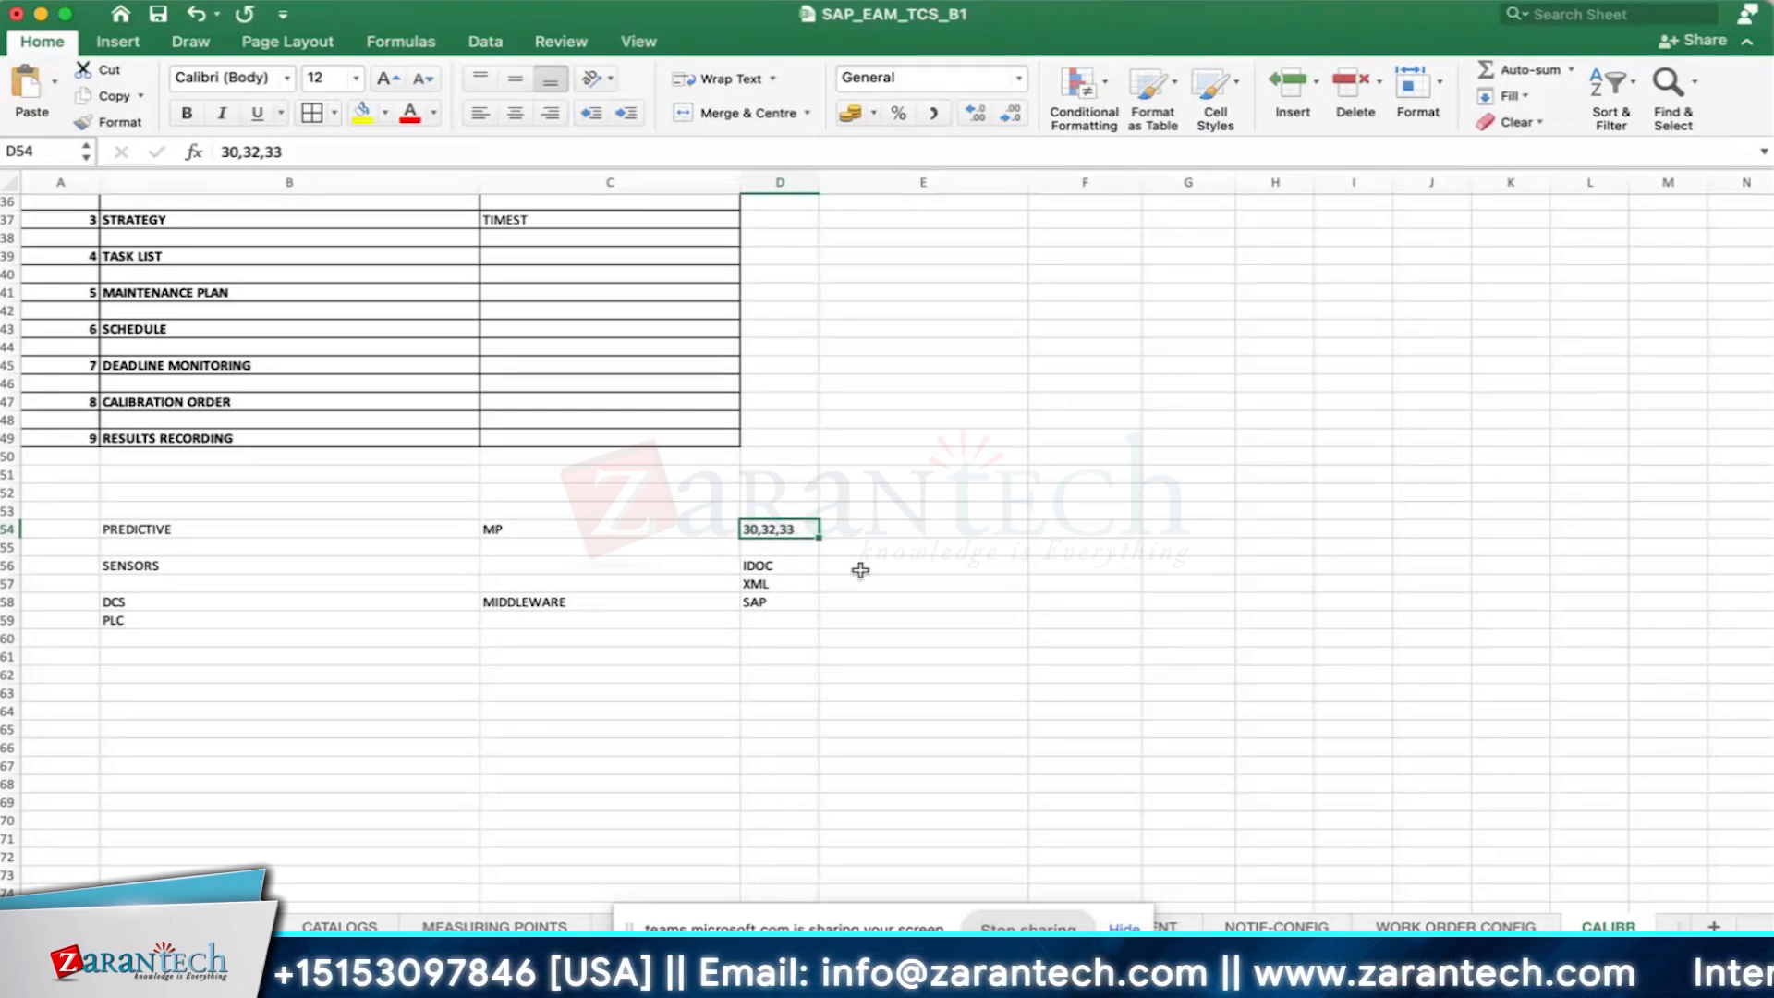
pyautogui.click(924, 580)
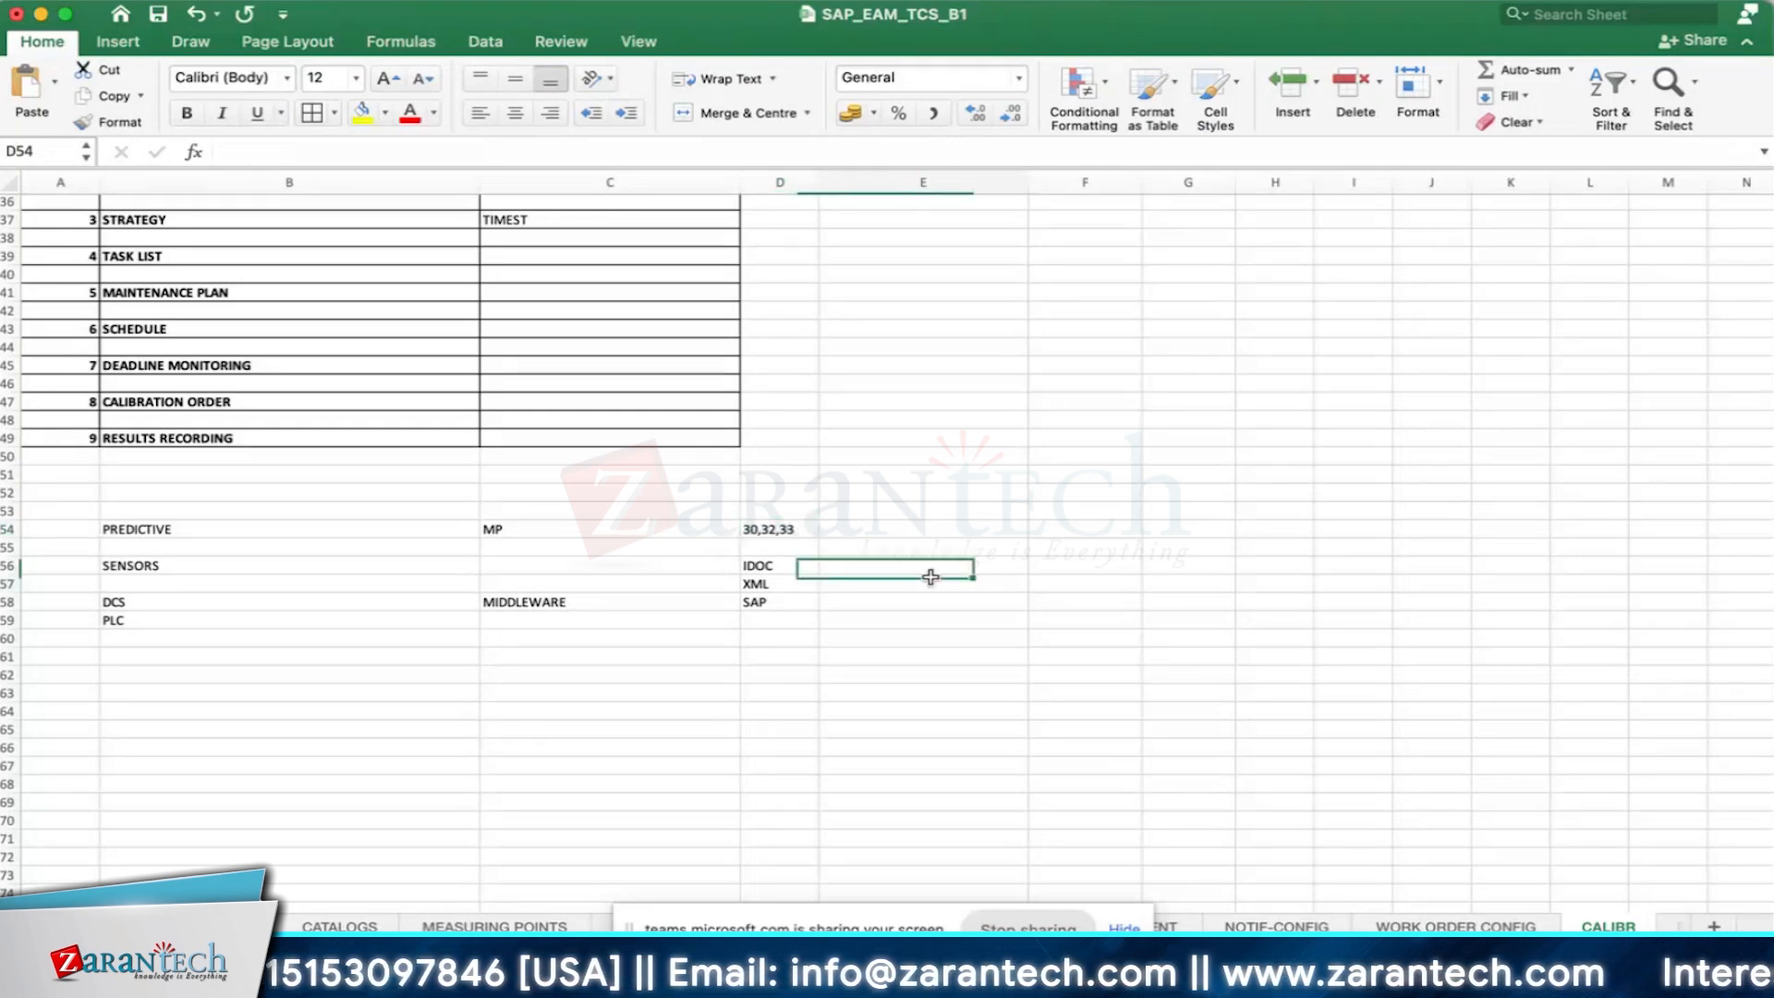
pyautogui.click(793, 532)
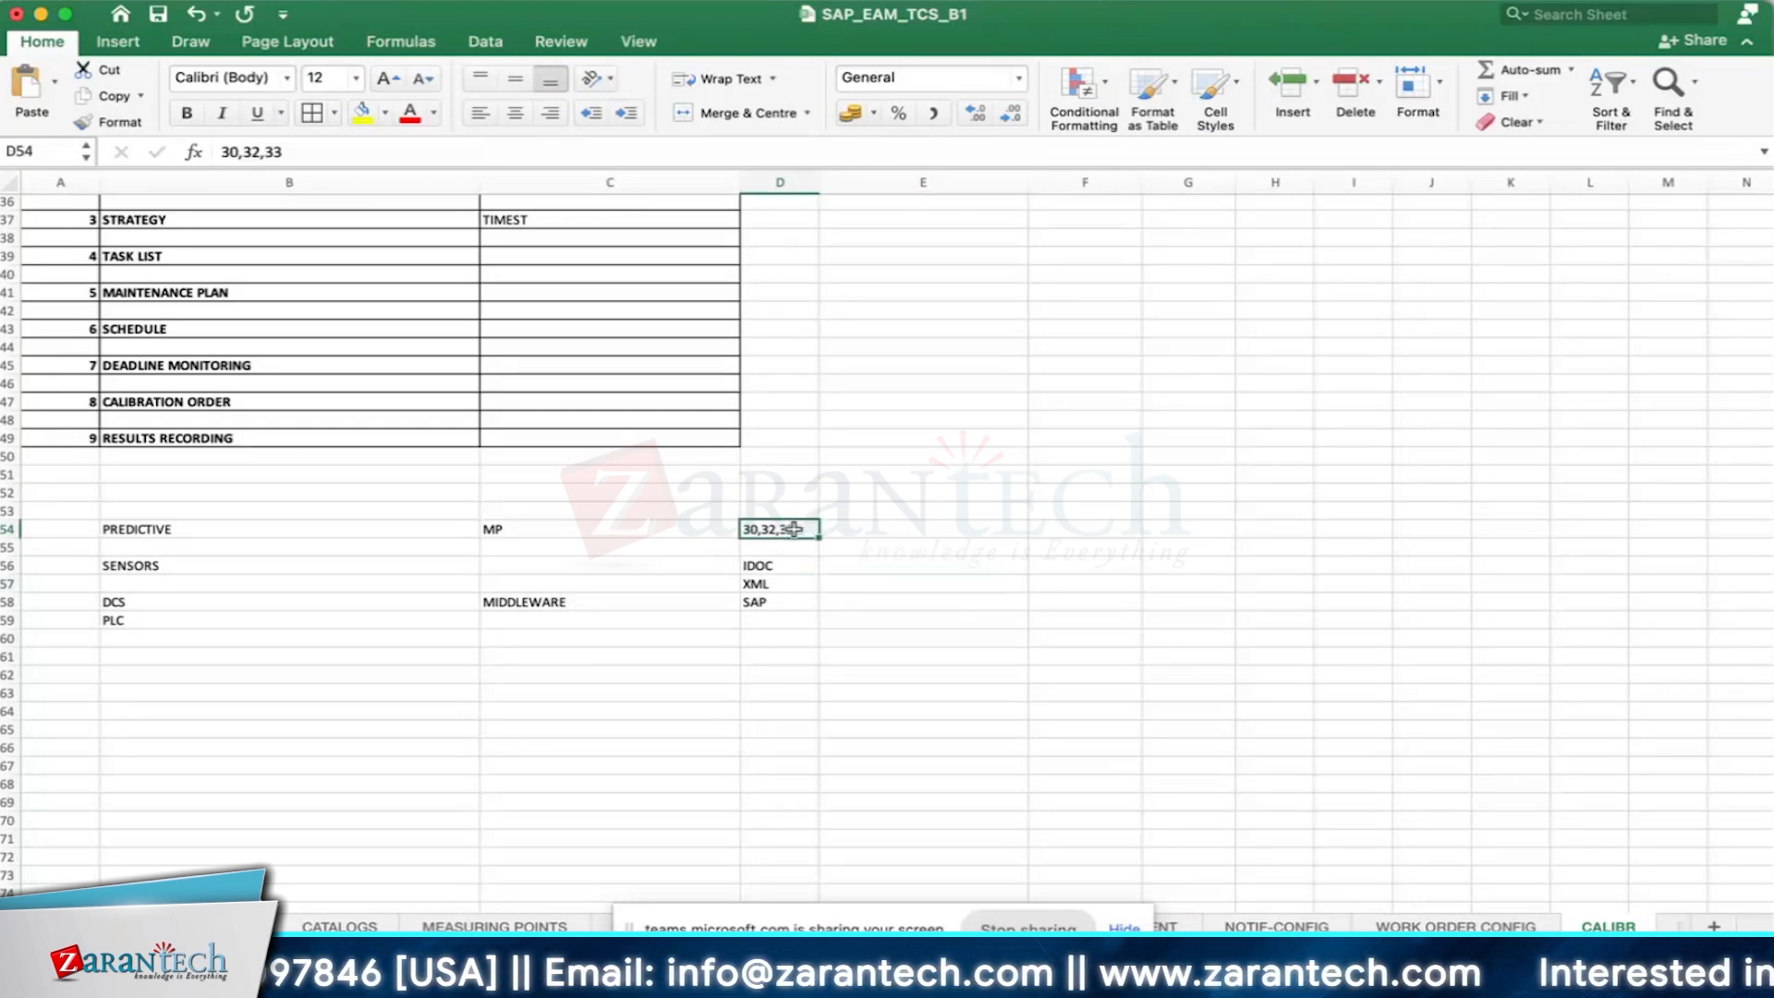
# - Add the time intervals 6 HOURS in cell D62 and 1 WEEK in cell D64
pyautogui.click(762, 672)
pyautogui.write('6 HOURS')
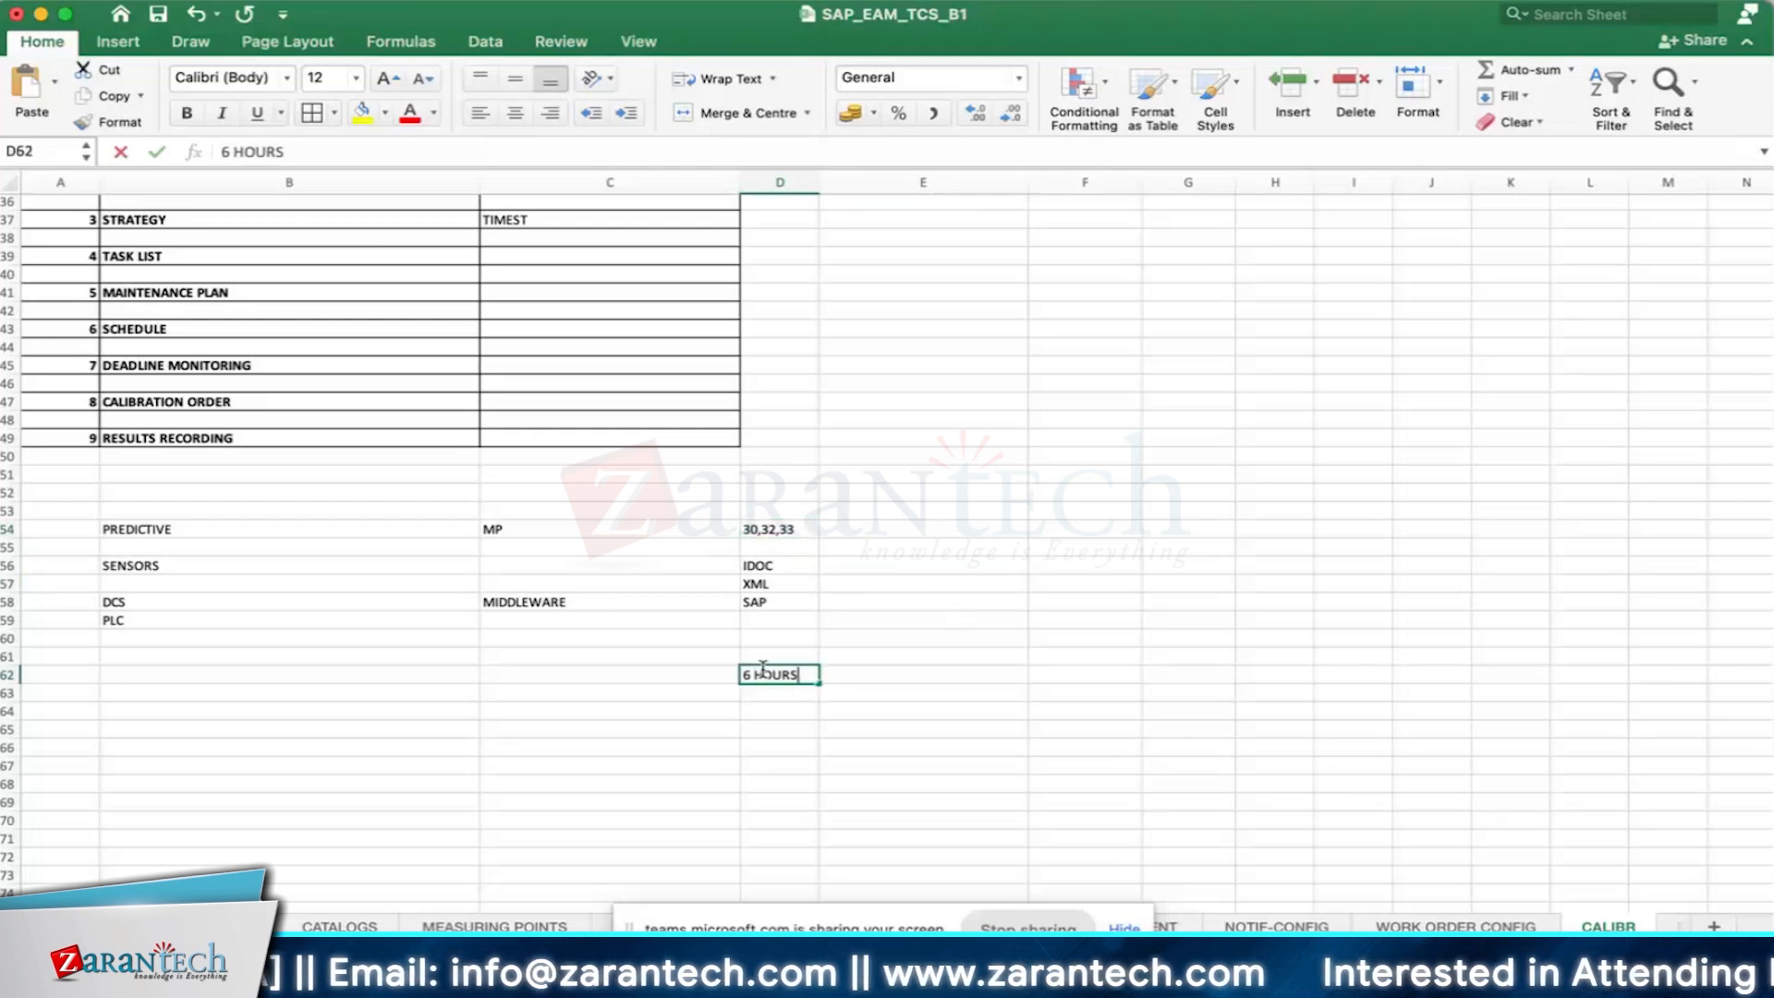
pyautogui.click(915, 693)
pyautogui.click(772, 710)
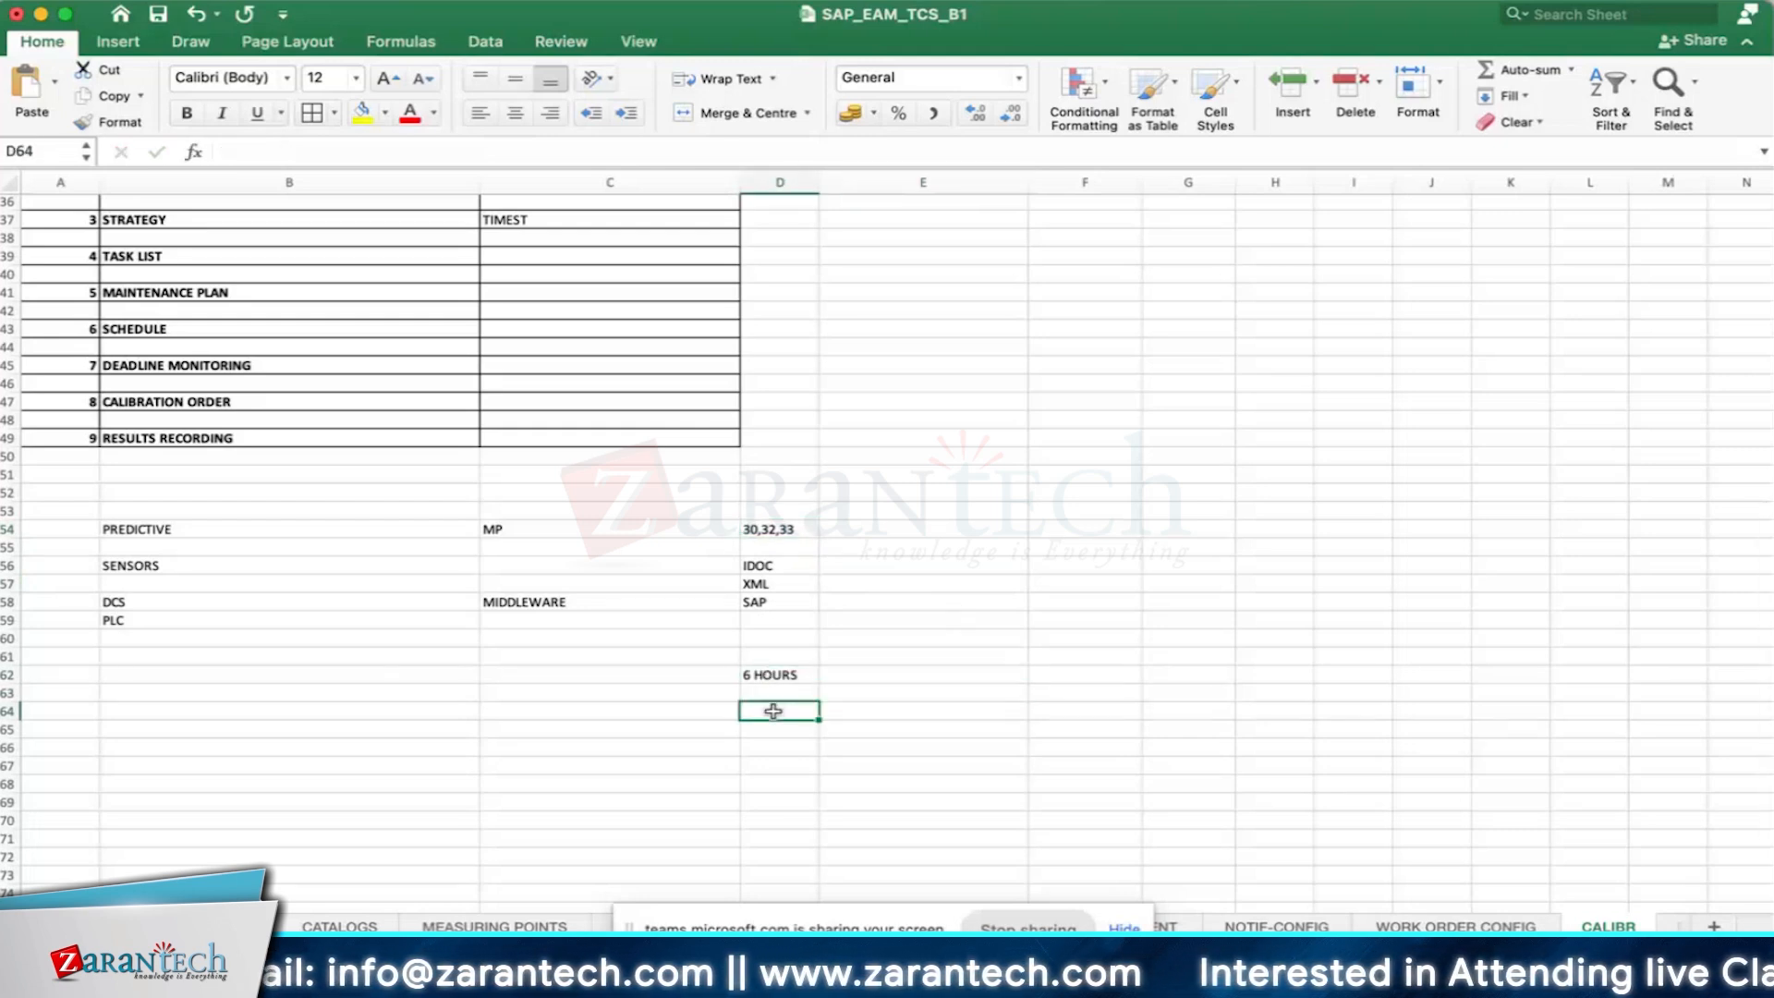
pyautogui.write('1 WEEK')
pyautogui.press('Return')
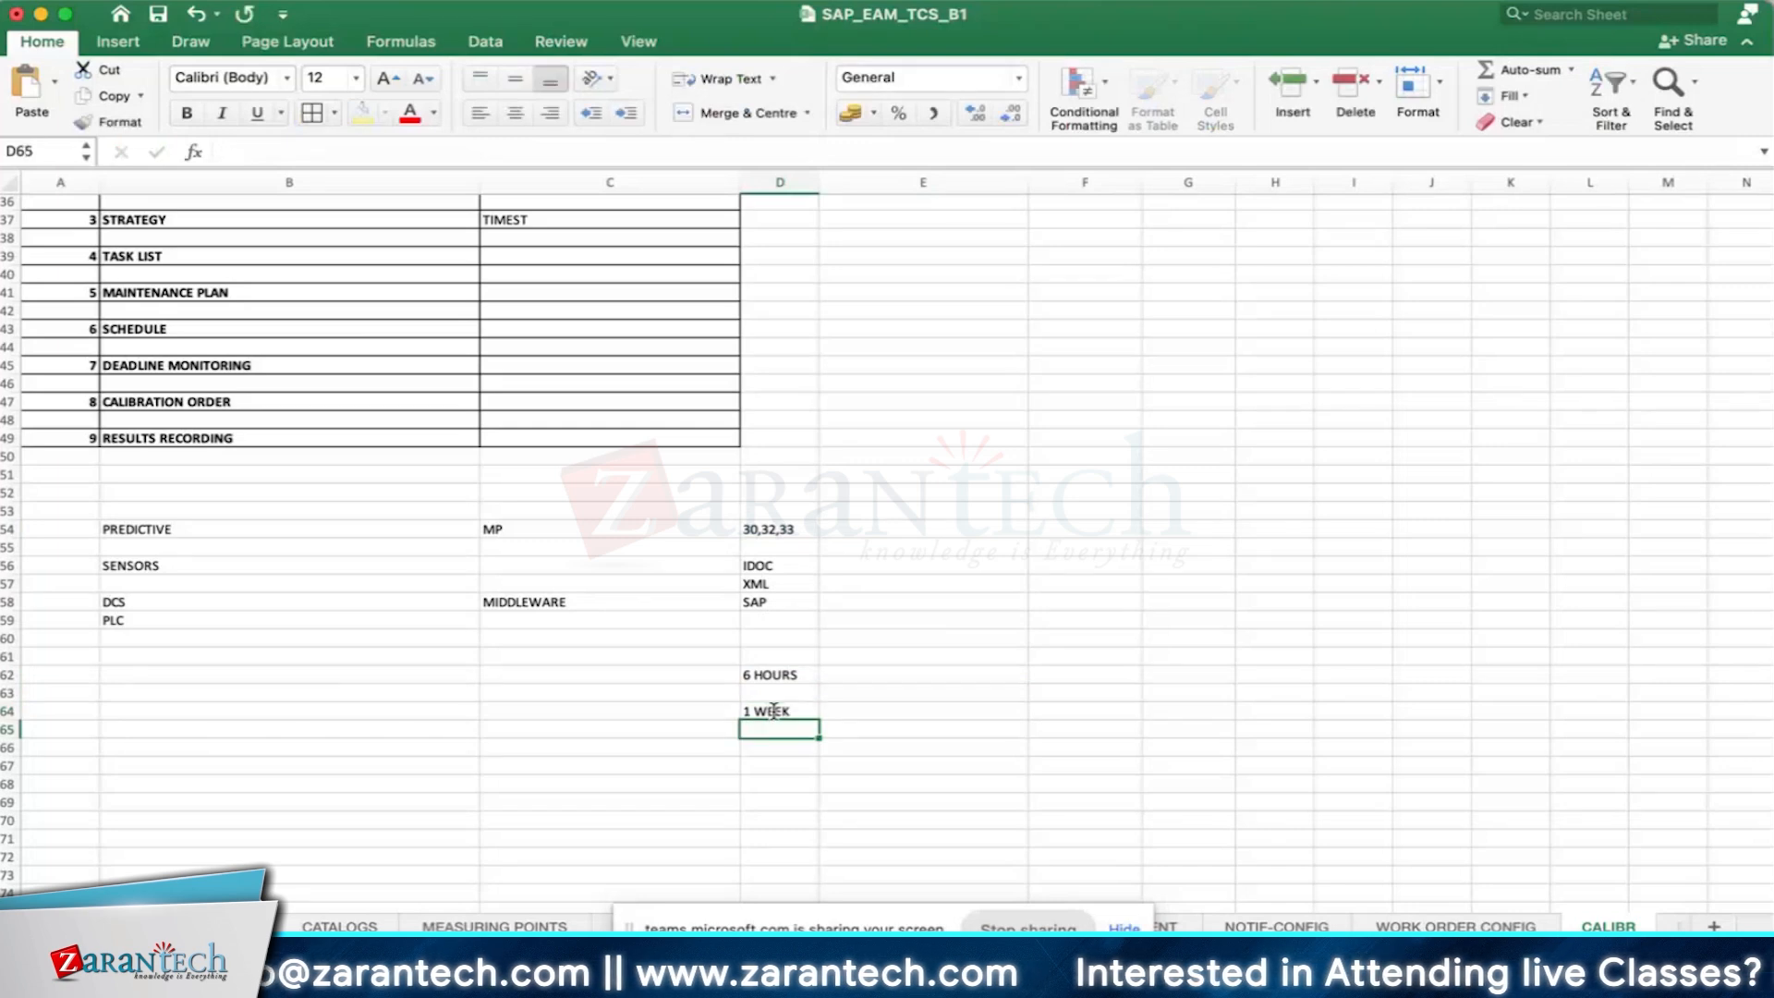
# - Continue the SAP row with INCREASING in cell E58 and ORDER in cell F58
pyautogui.click(781, 532)
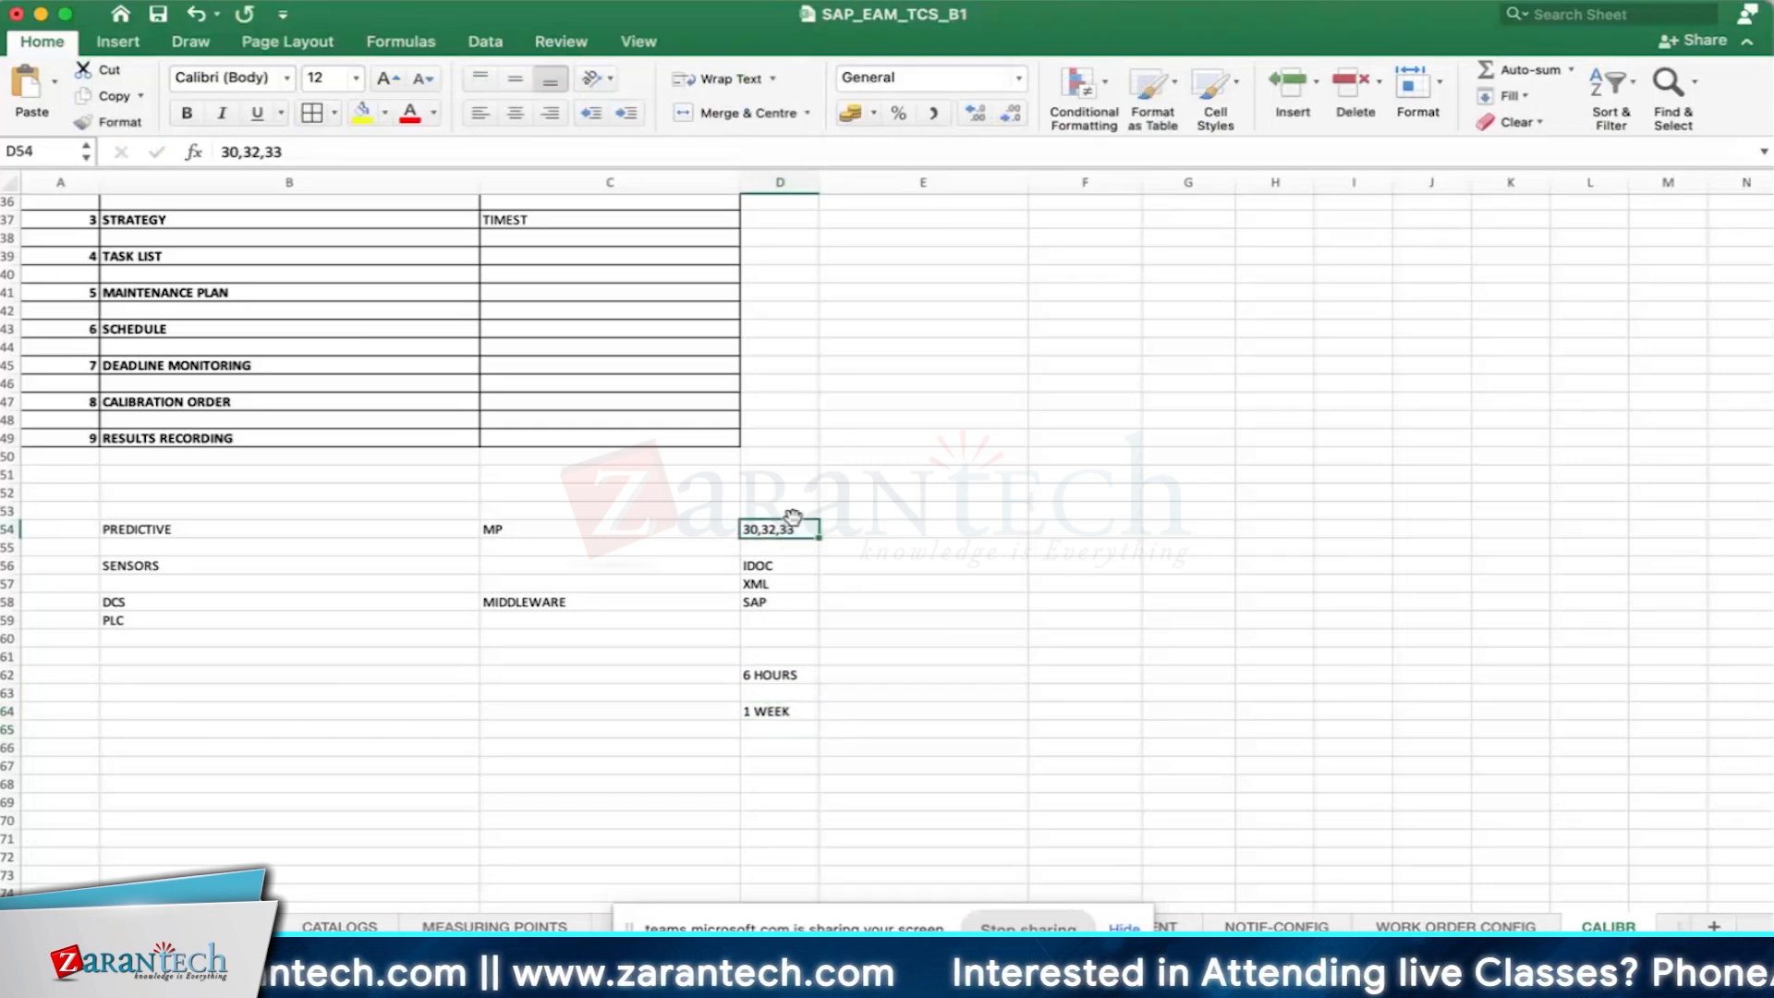
pyautogui.click(985, 601)
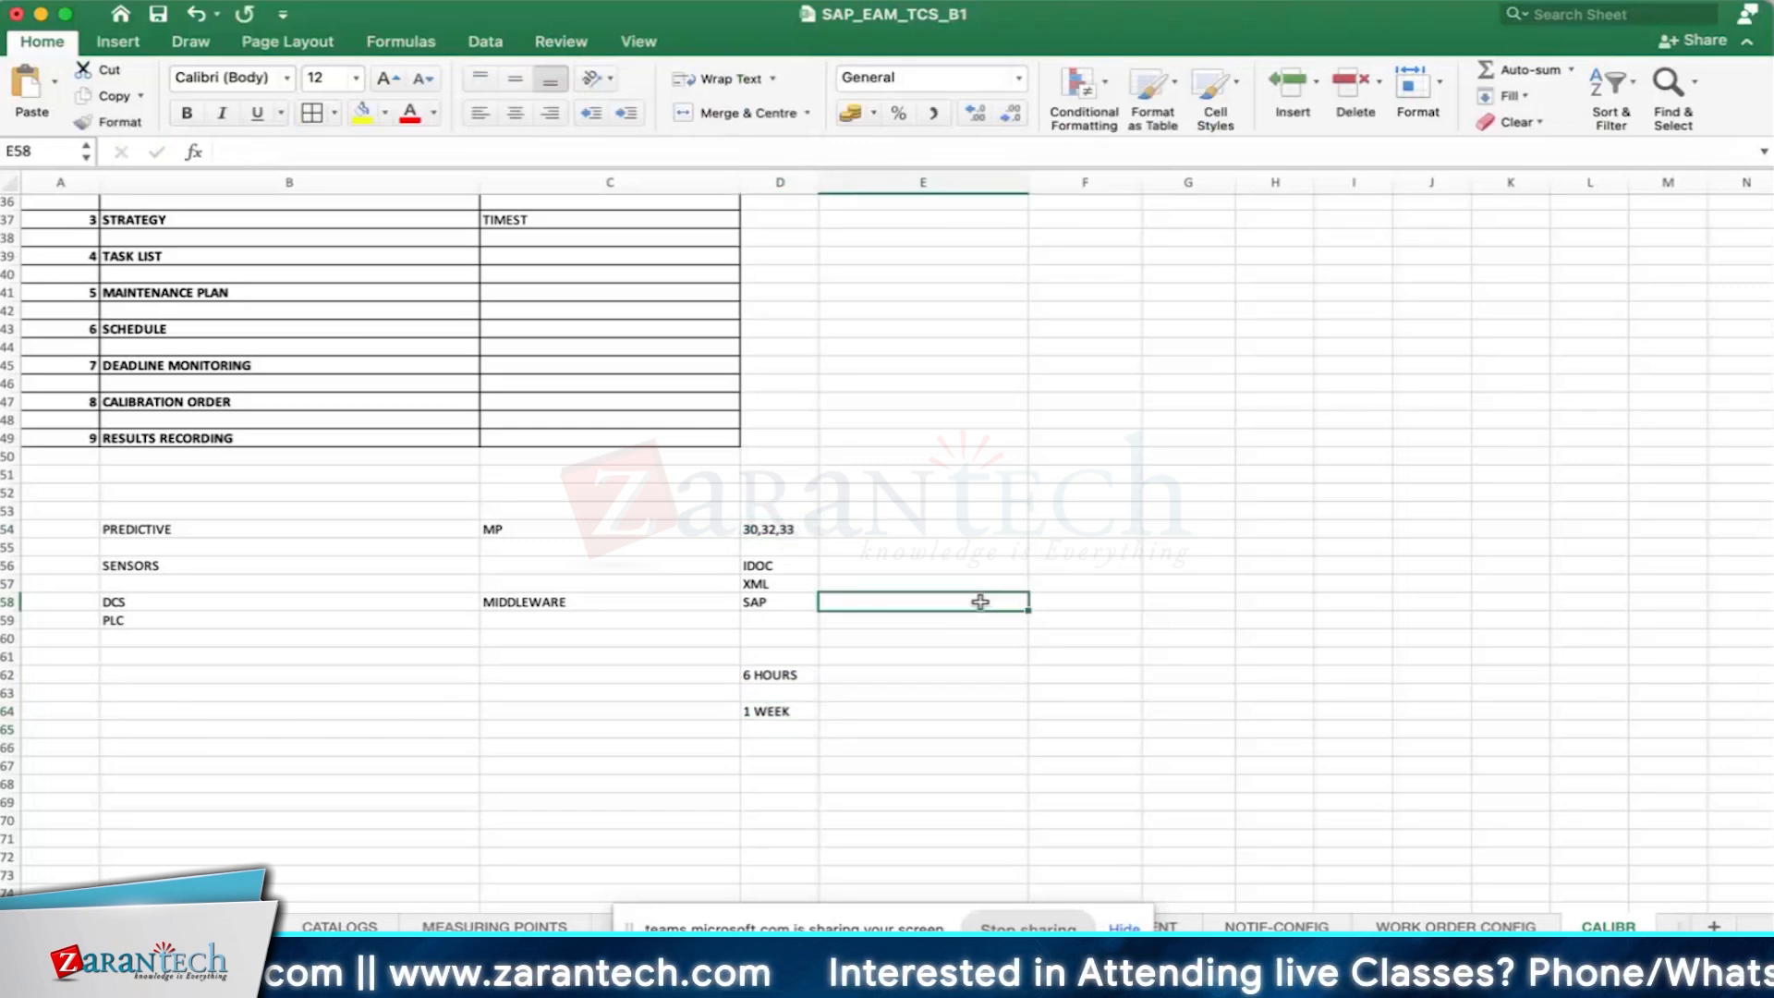
pyautogui.write('INCREASING')
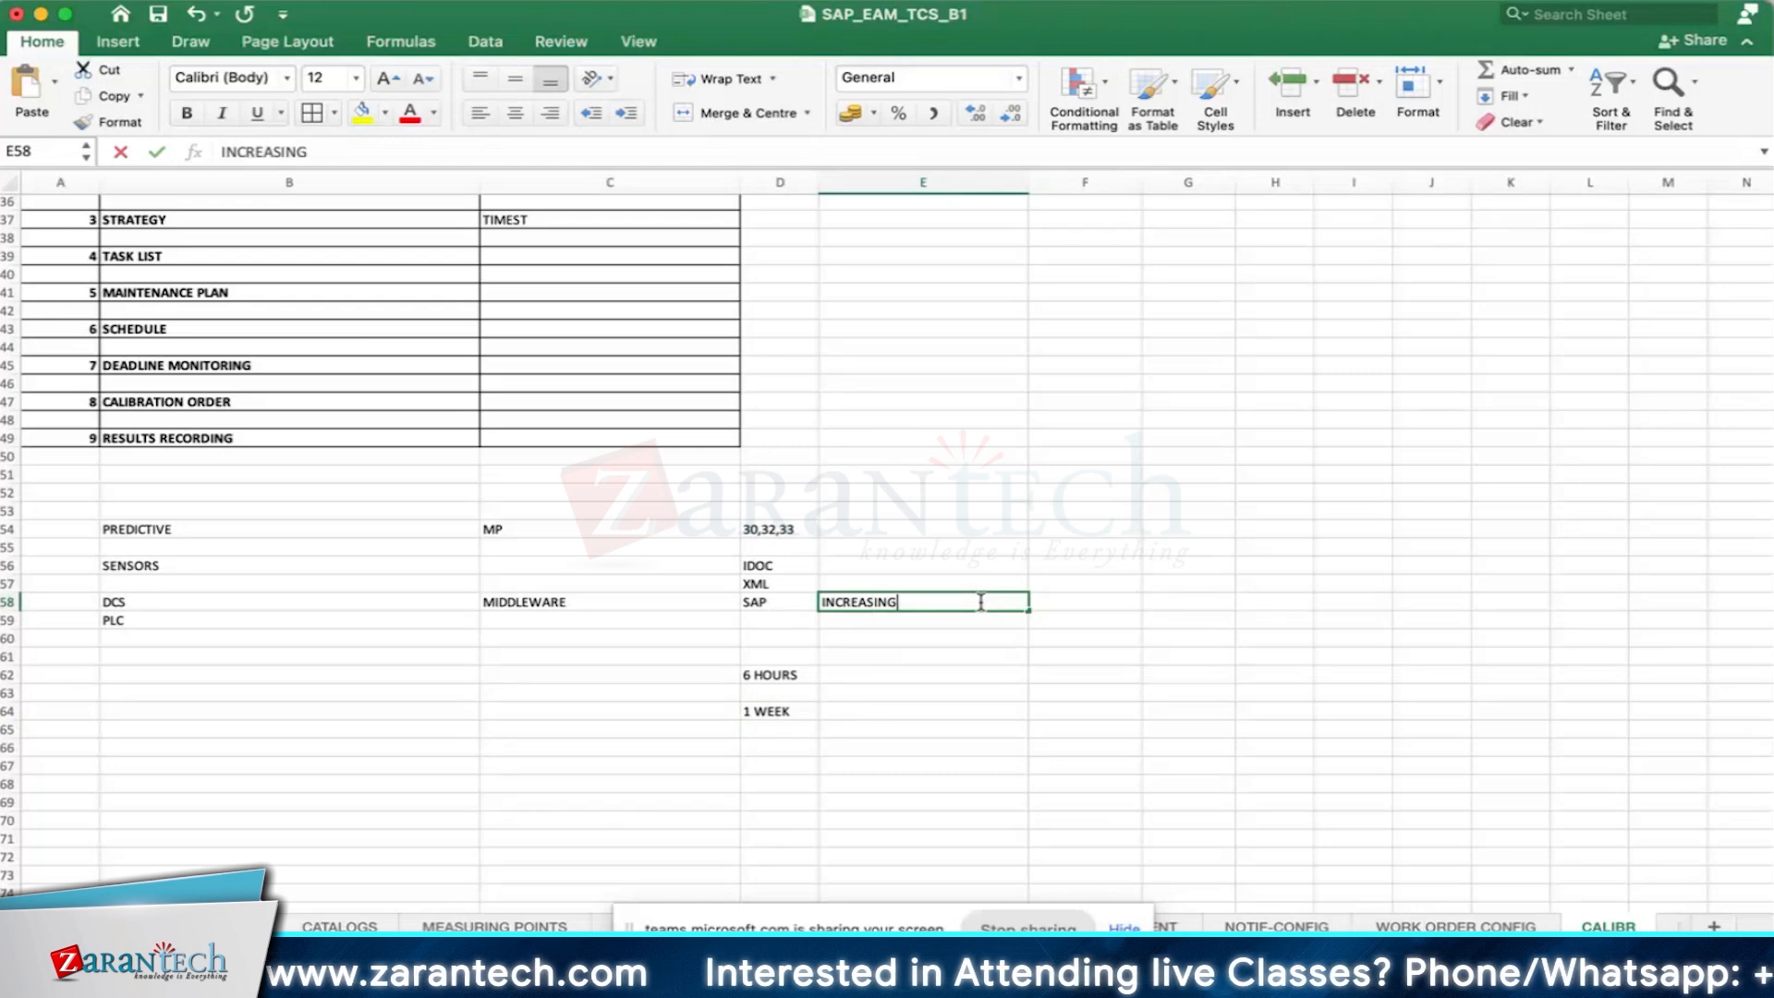
pyautogui.press('Tab')
pyautogui.click(910, 599)
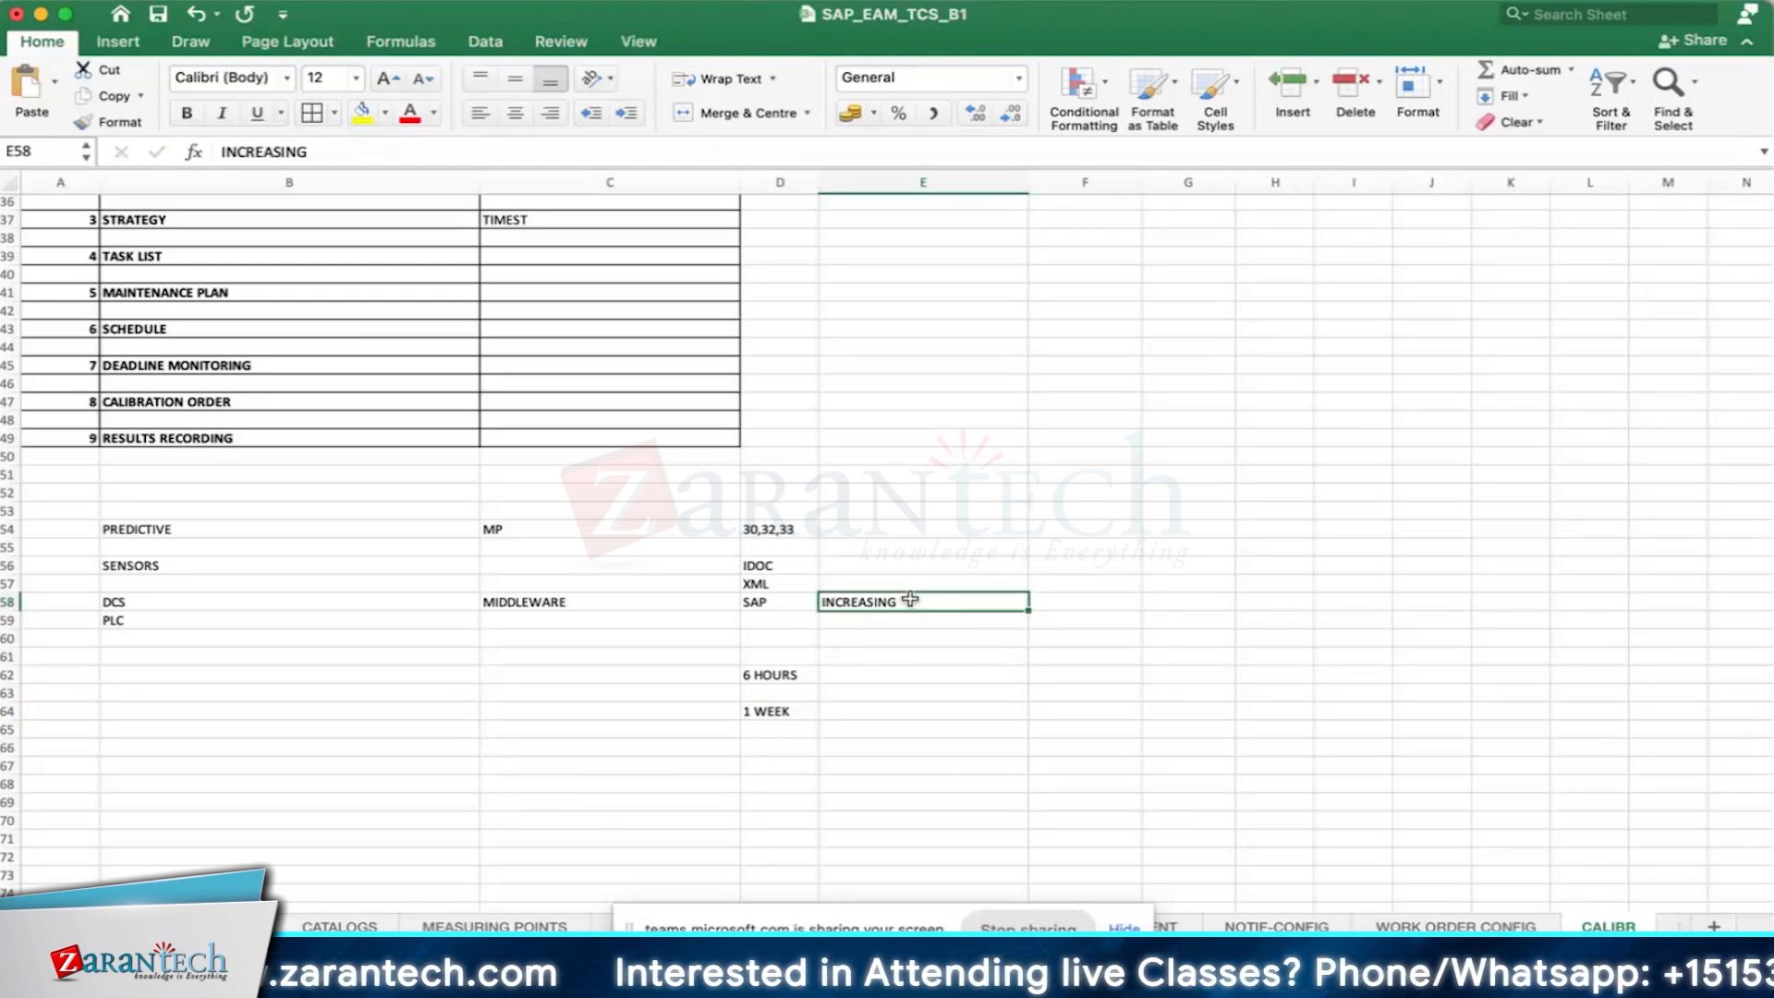
pyautogui.click(1123, 603)
pyautogui.write('ORDER')
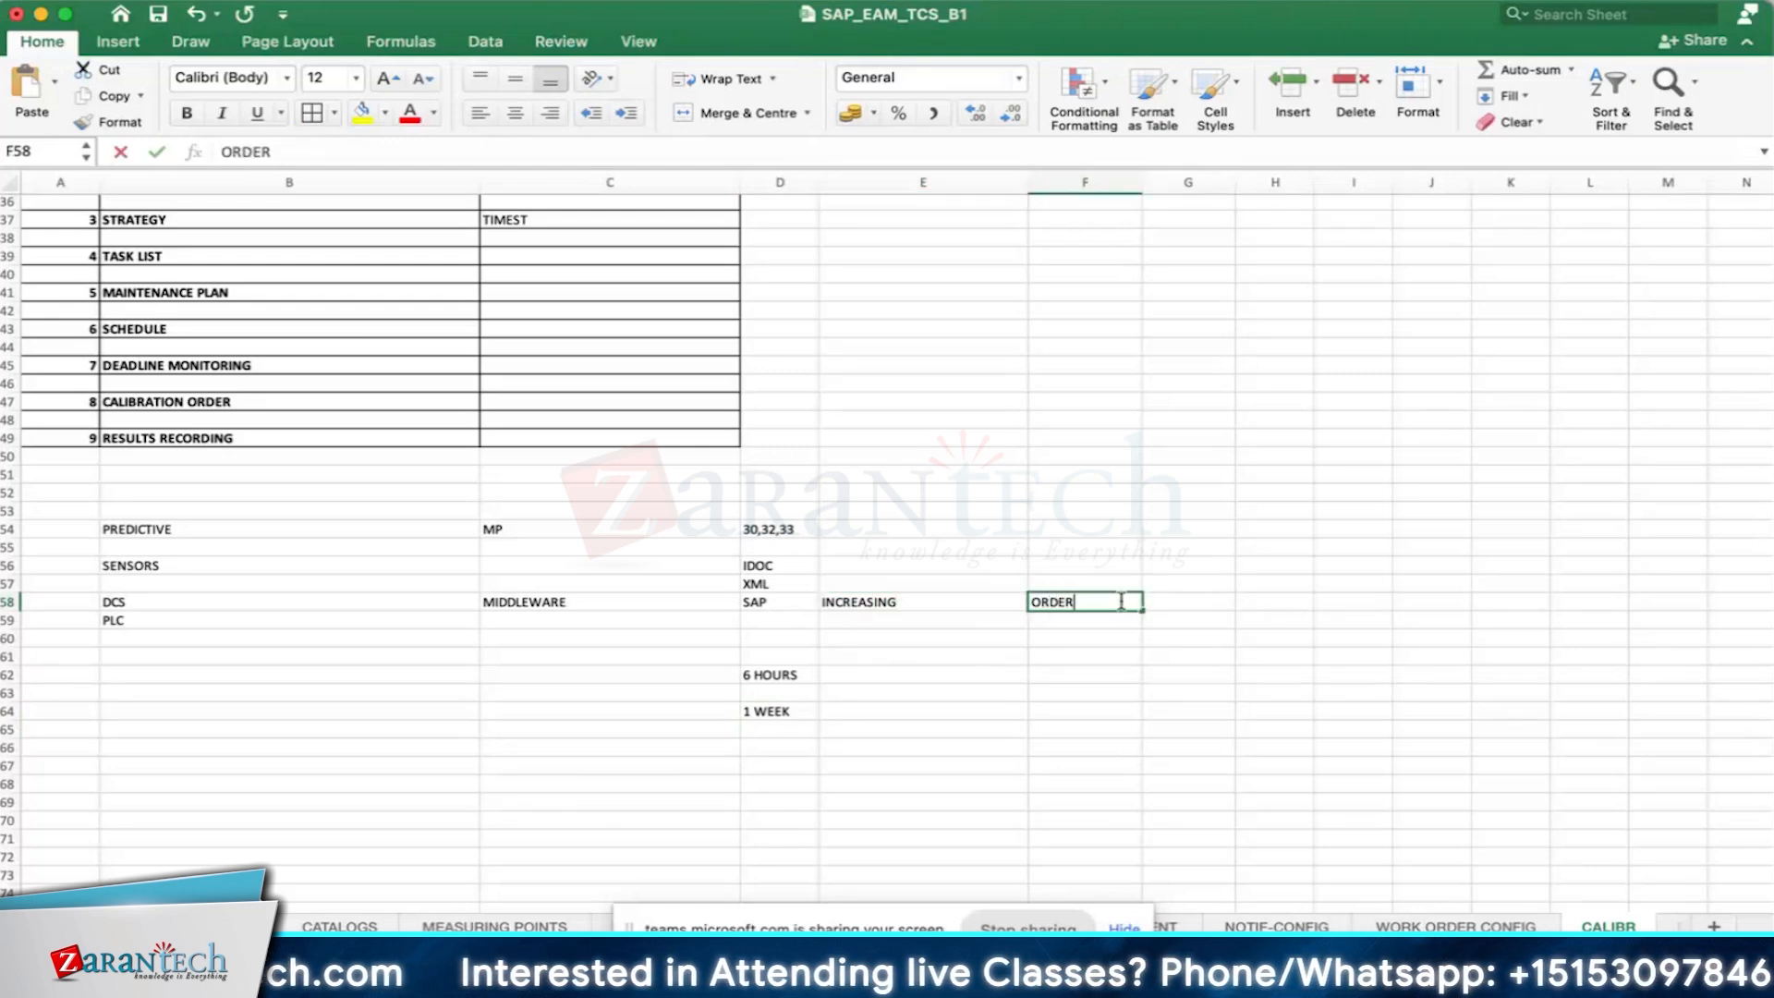
pyautogui.press('Return')
# - Enter MEASURINGP in cell B65 and MDOC in cell B66 below the flow notes
pyautogui.scroll(-1, 216, 741)
pyautogui.click(237, 724)
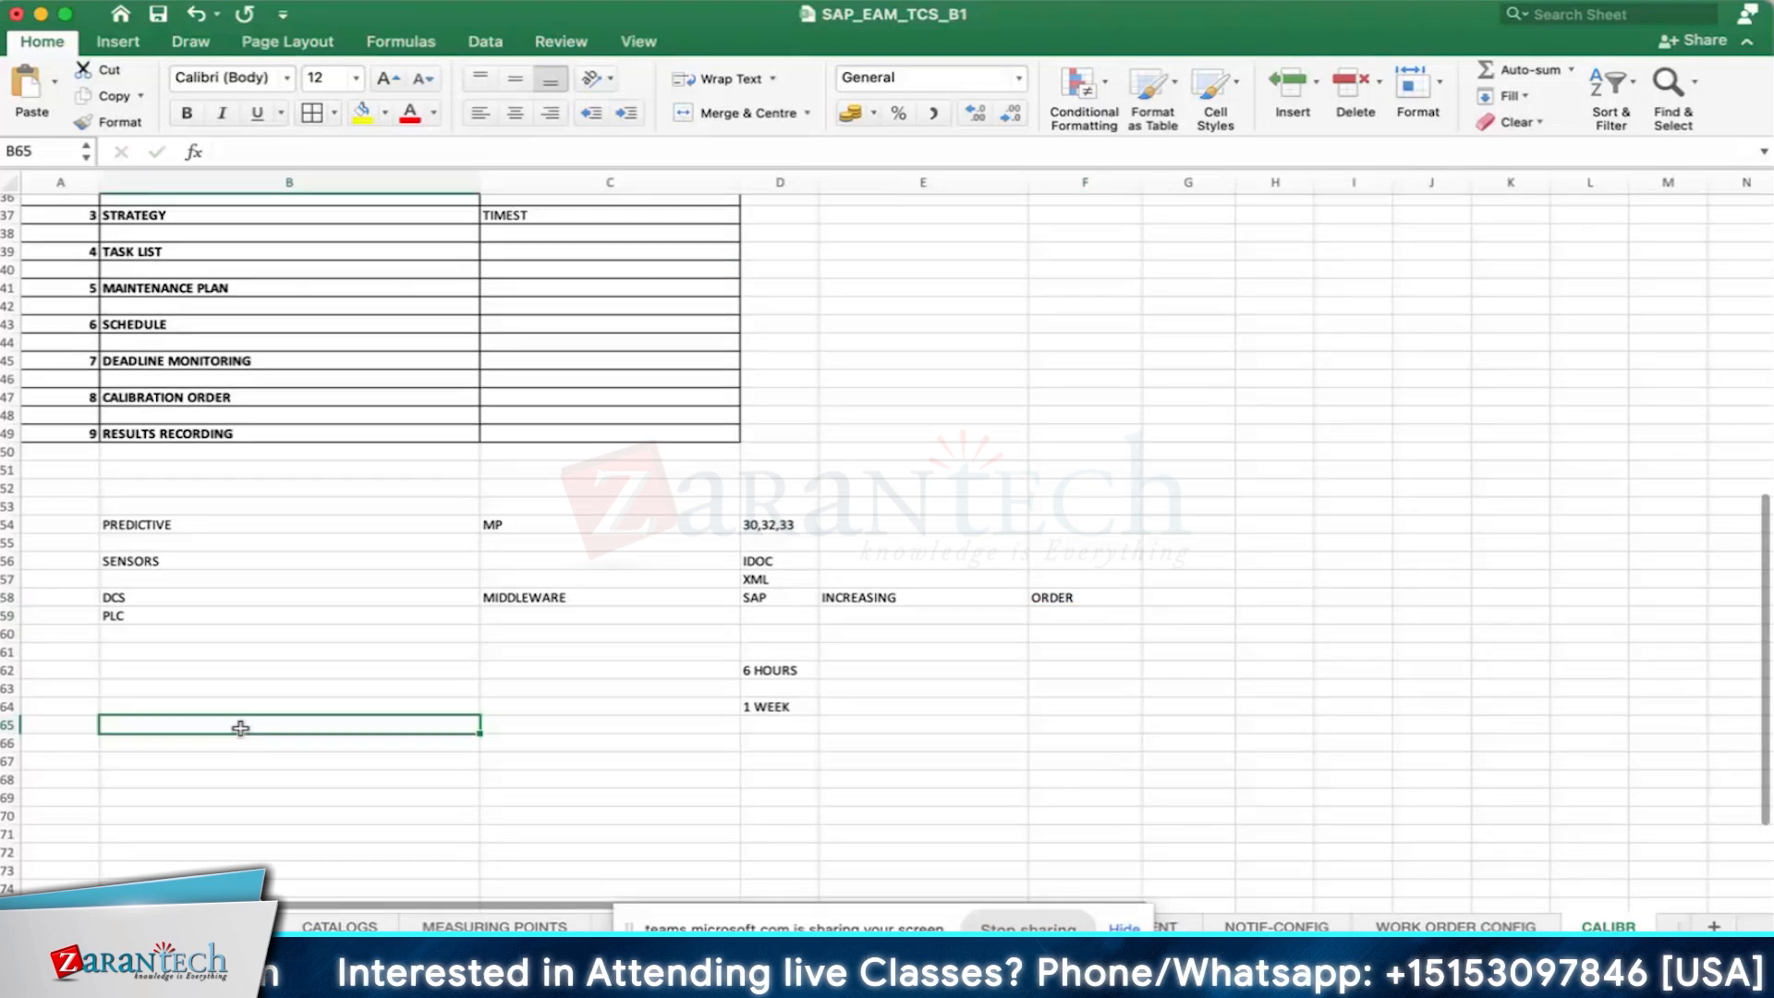
pyautogui.write('MEASURINGP')
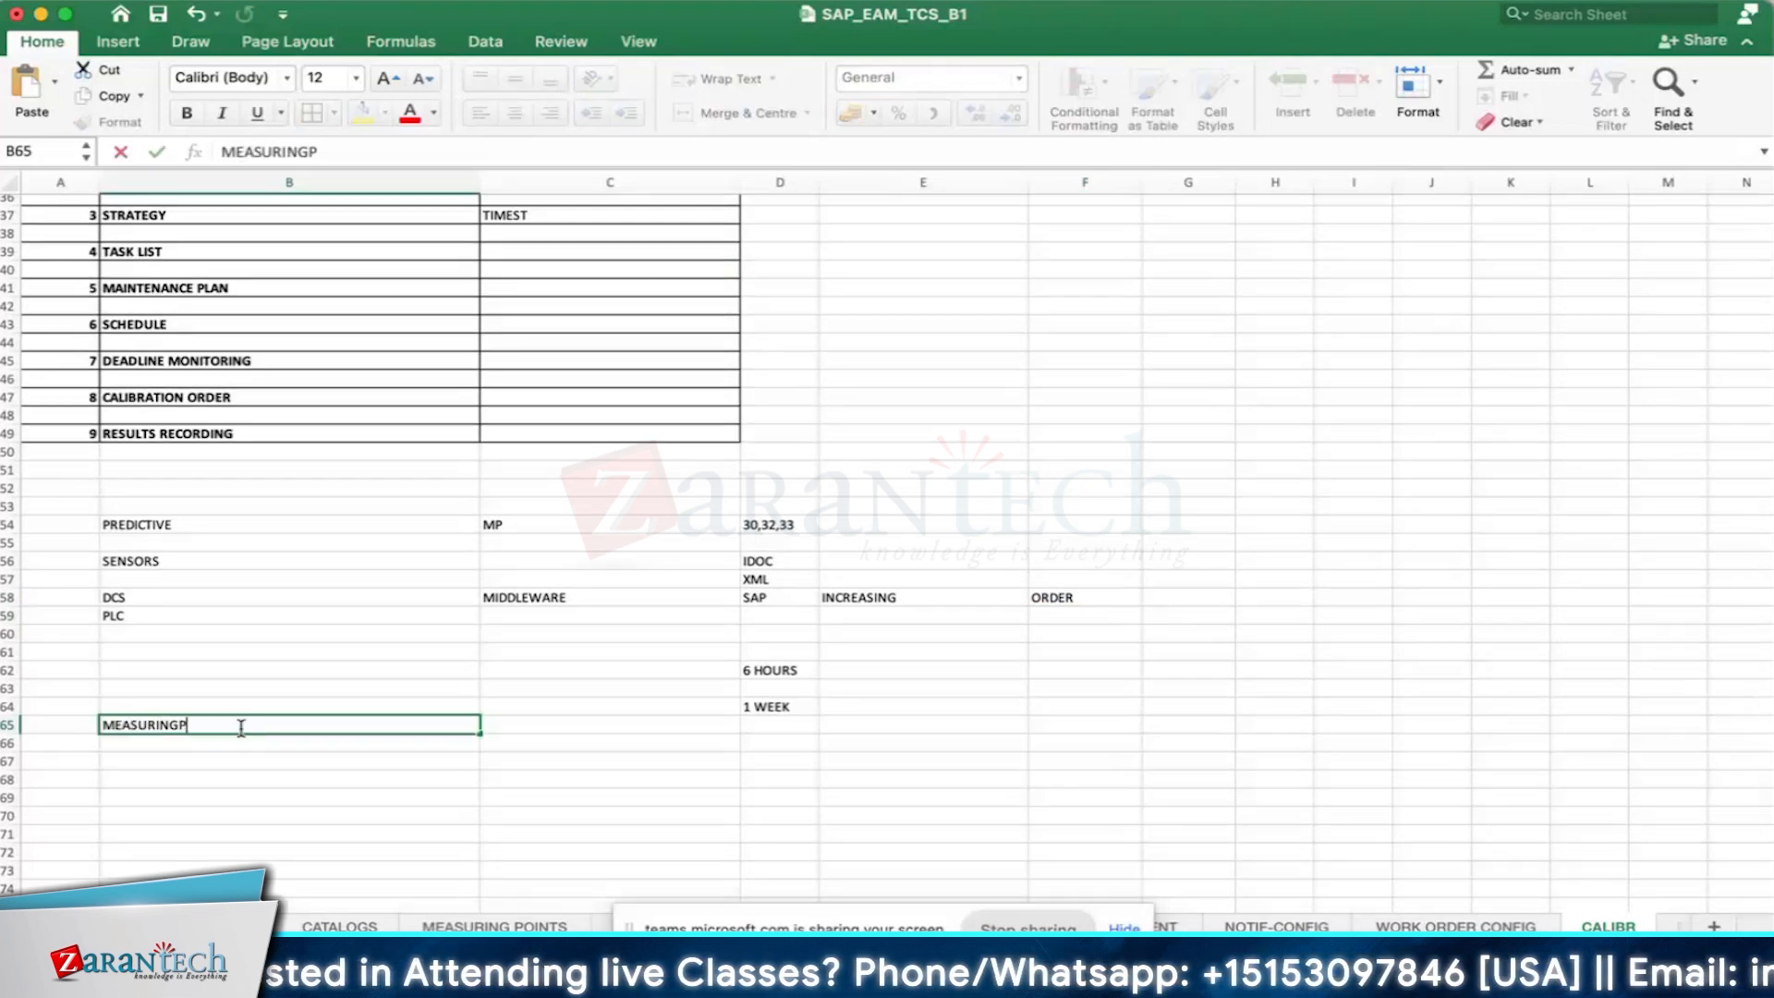
pyautogui.press('Return')
pyautogui.write('MDOC')
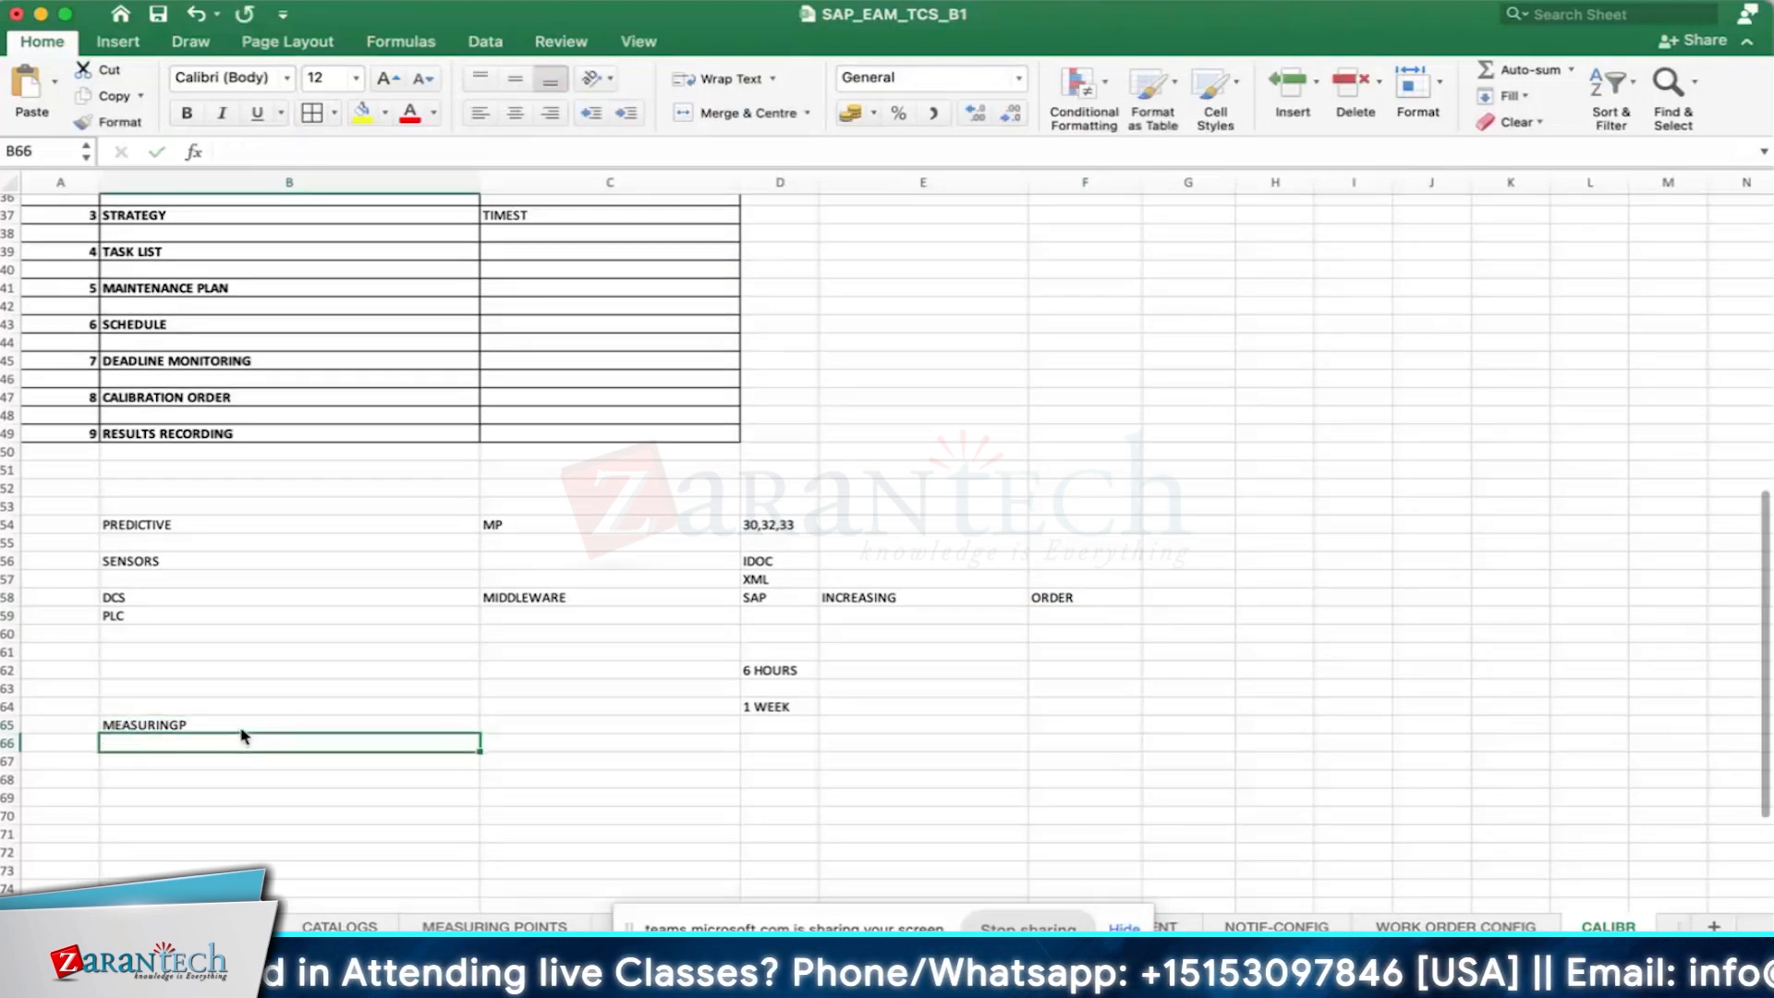
pyautogui.press('Return')
pyautogui.press('Return')
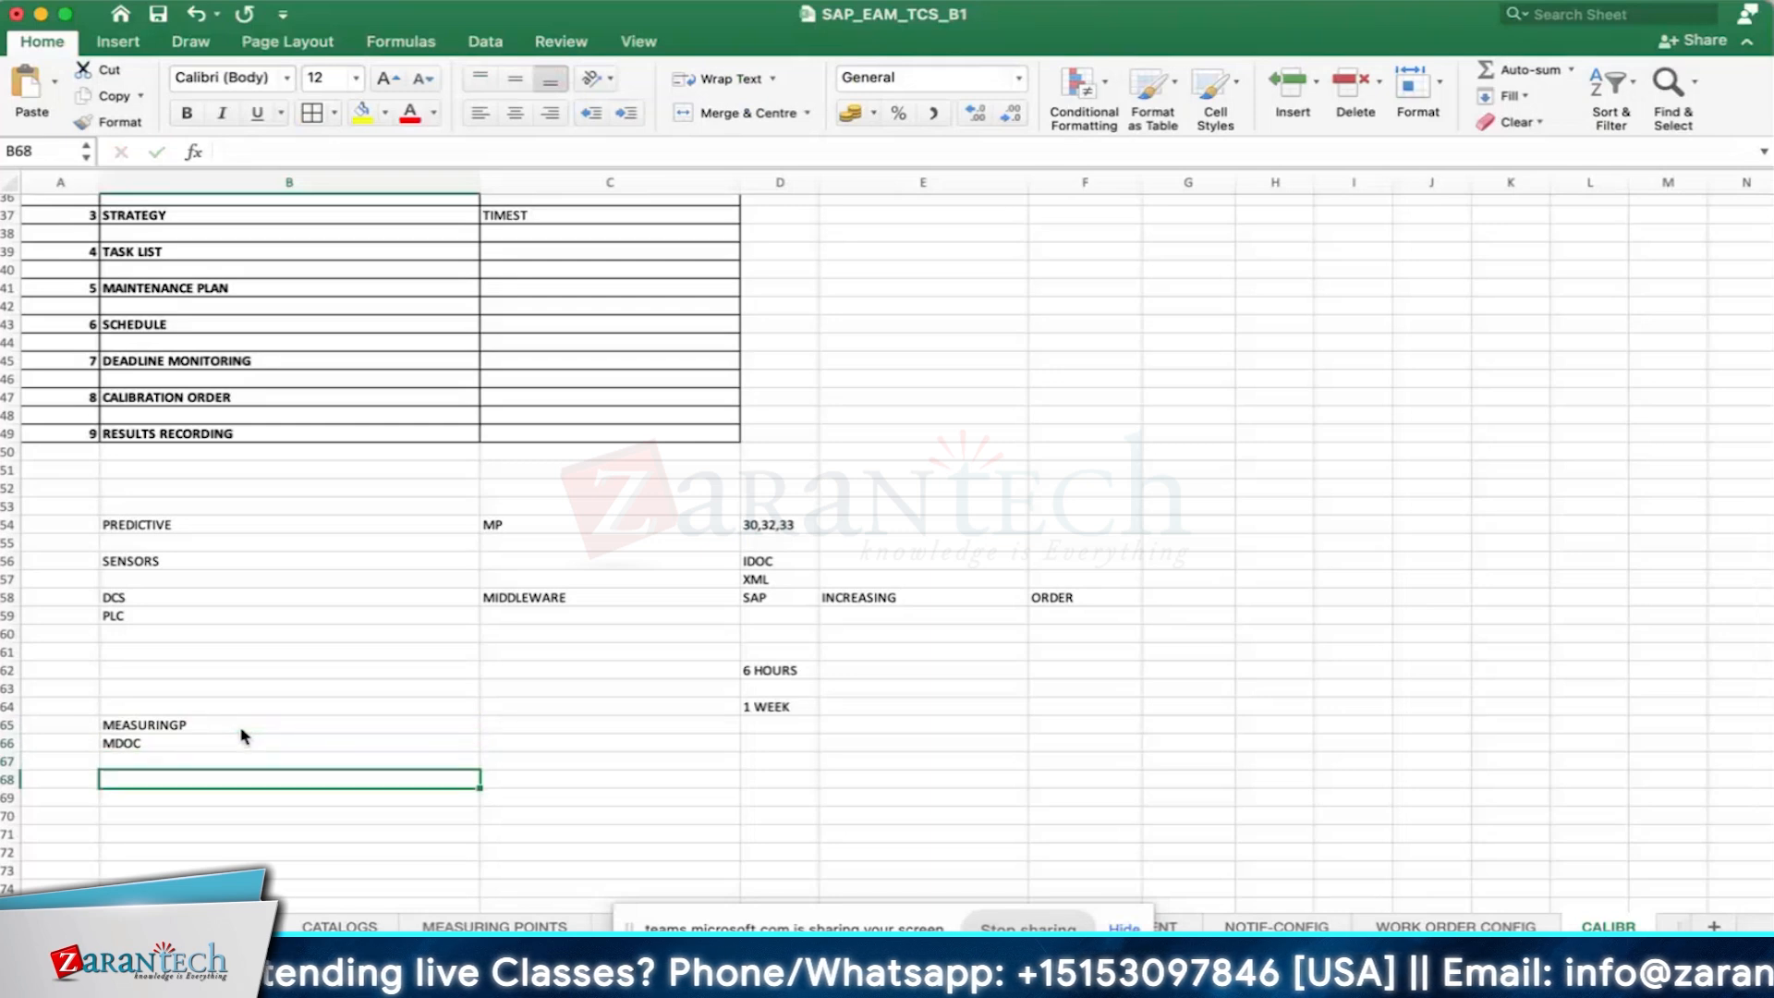
# - Enter the note MANUAL TRIGGER, CODES - ORDER in cell B68, below MDOC
pyautogui.scroll(-1, 189, 728)
pyautogui.scroll(-1, 189, 728)
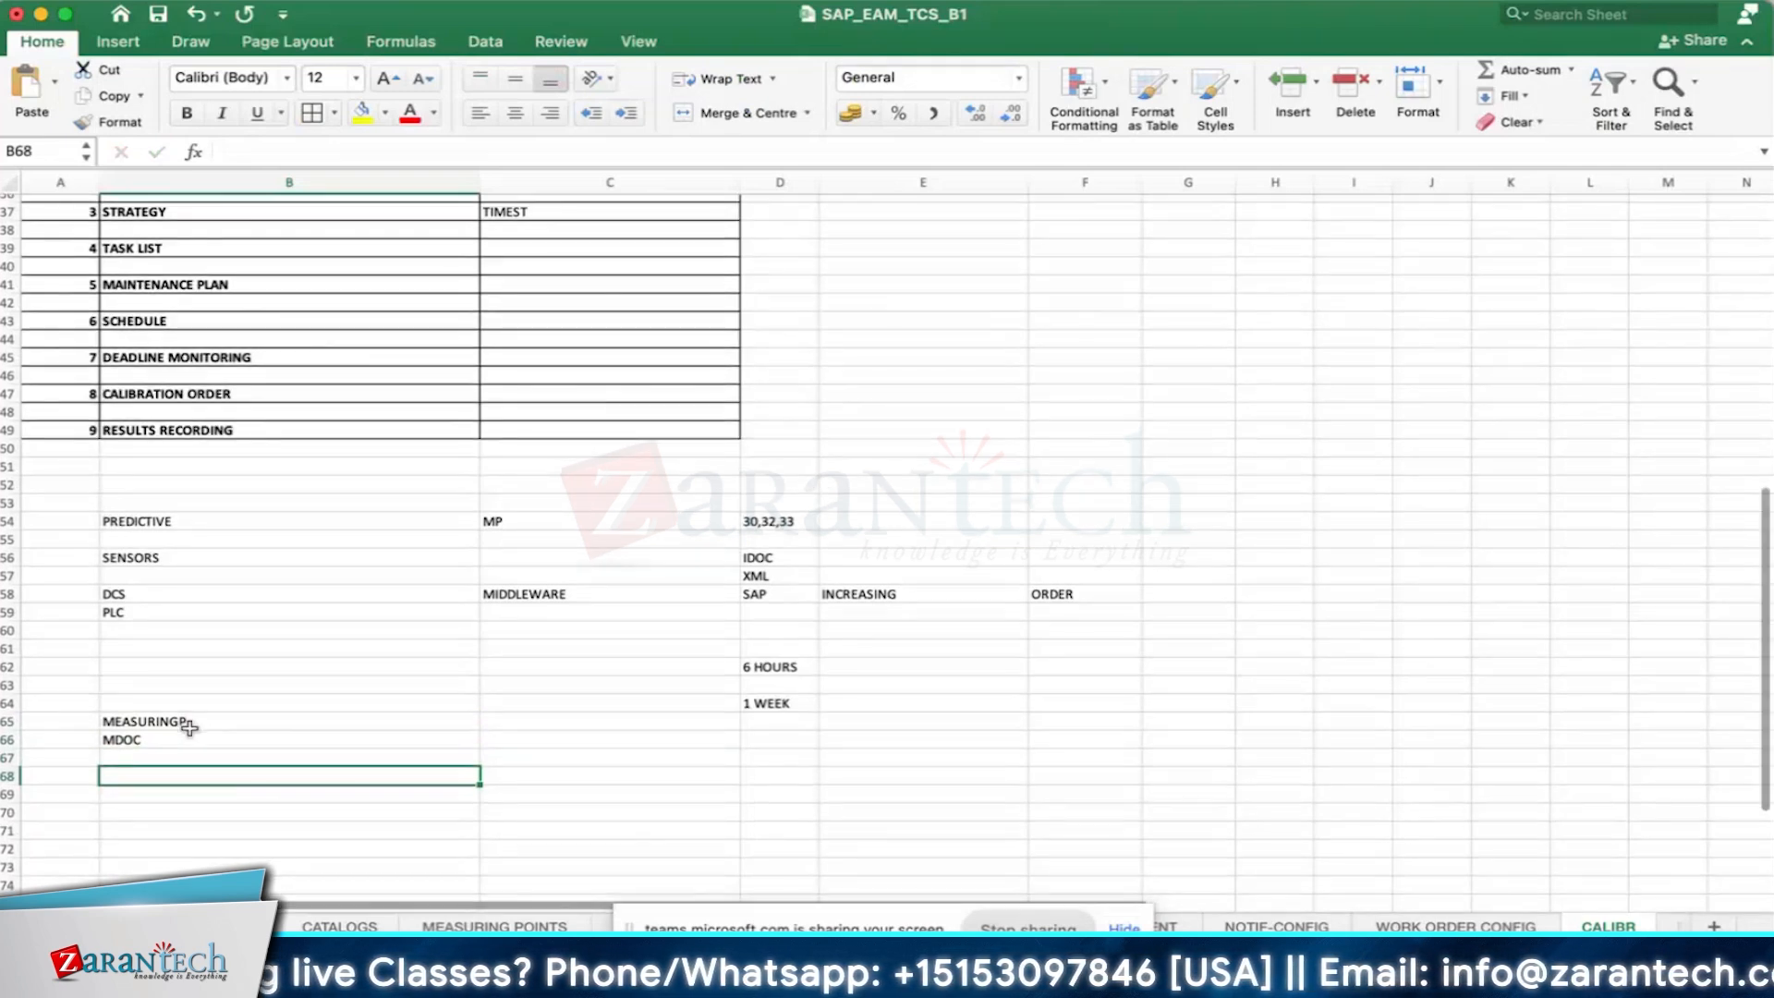
pyautogui.write('MANUAL T')
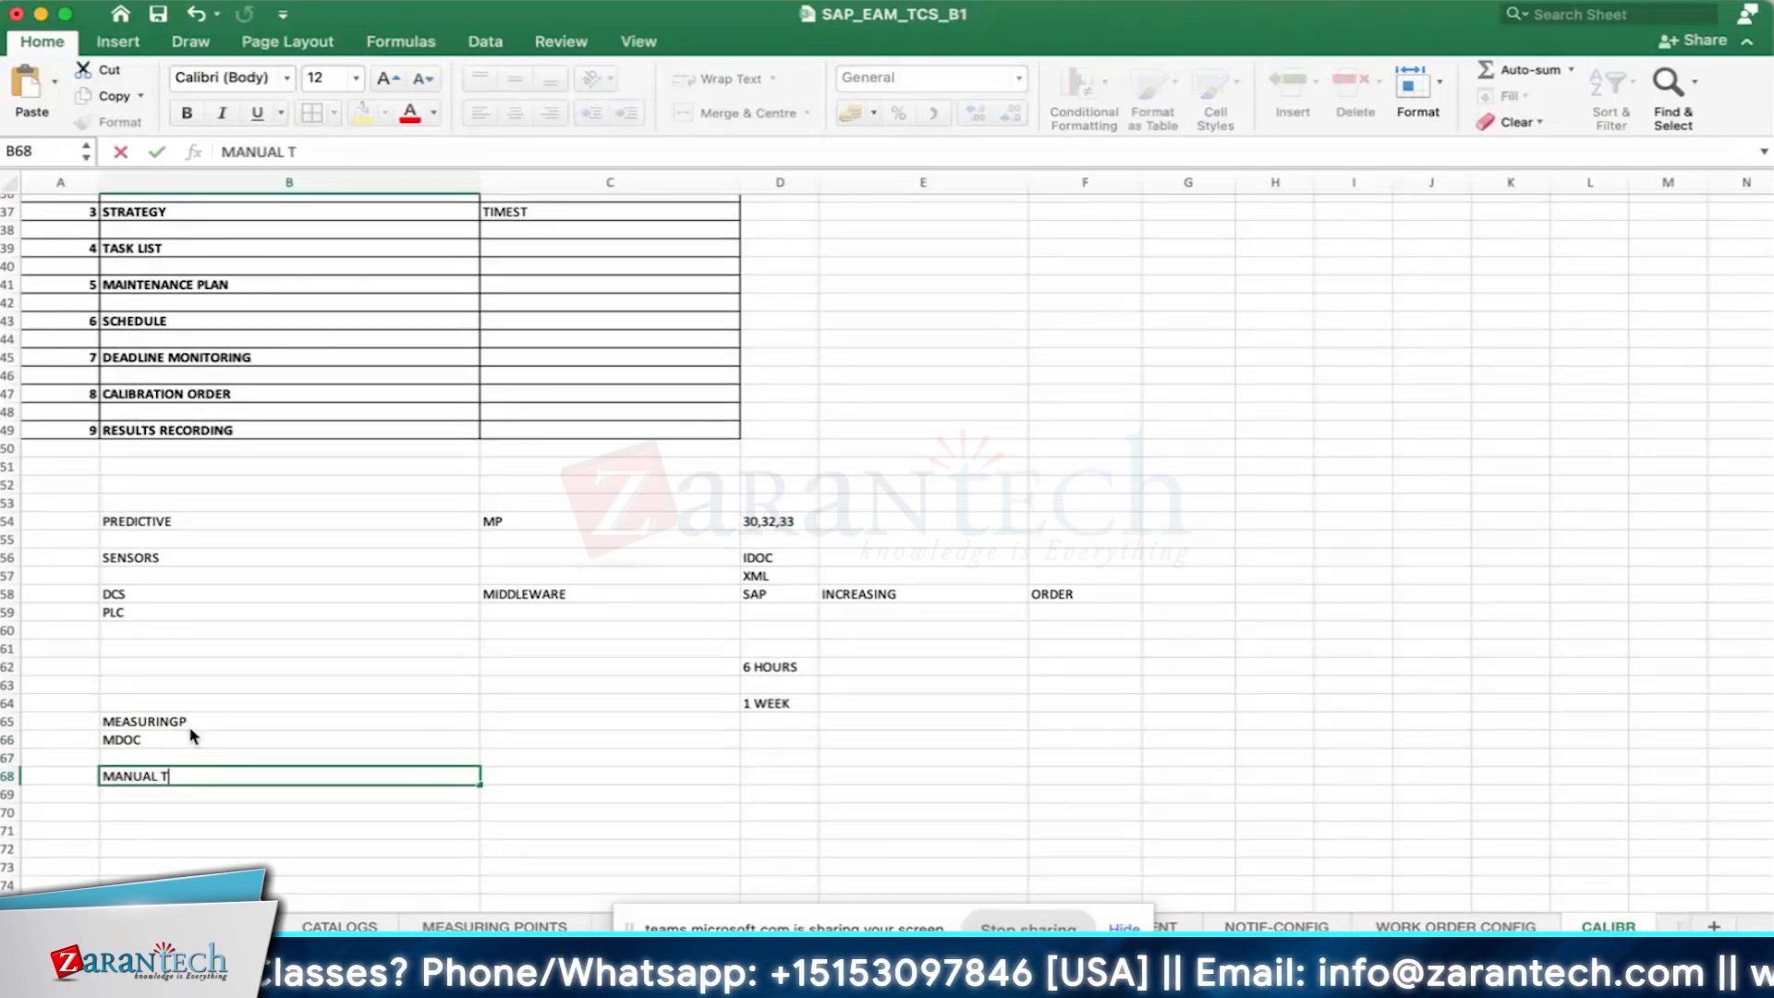
pyautogui.write('RIGGER')
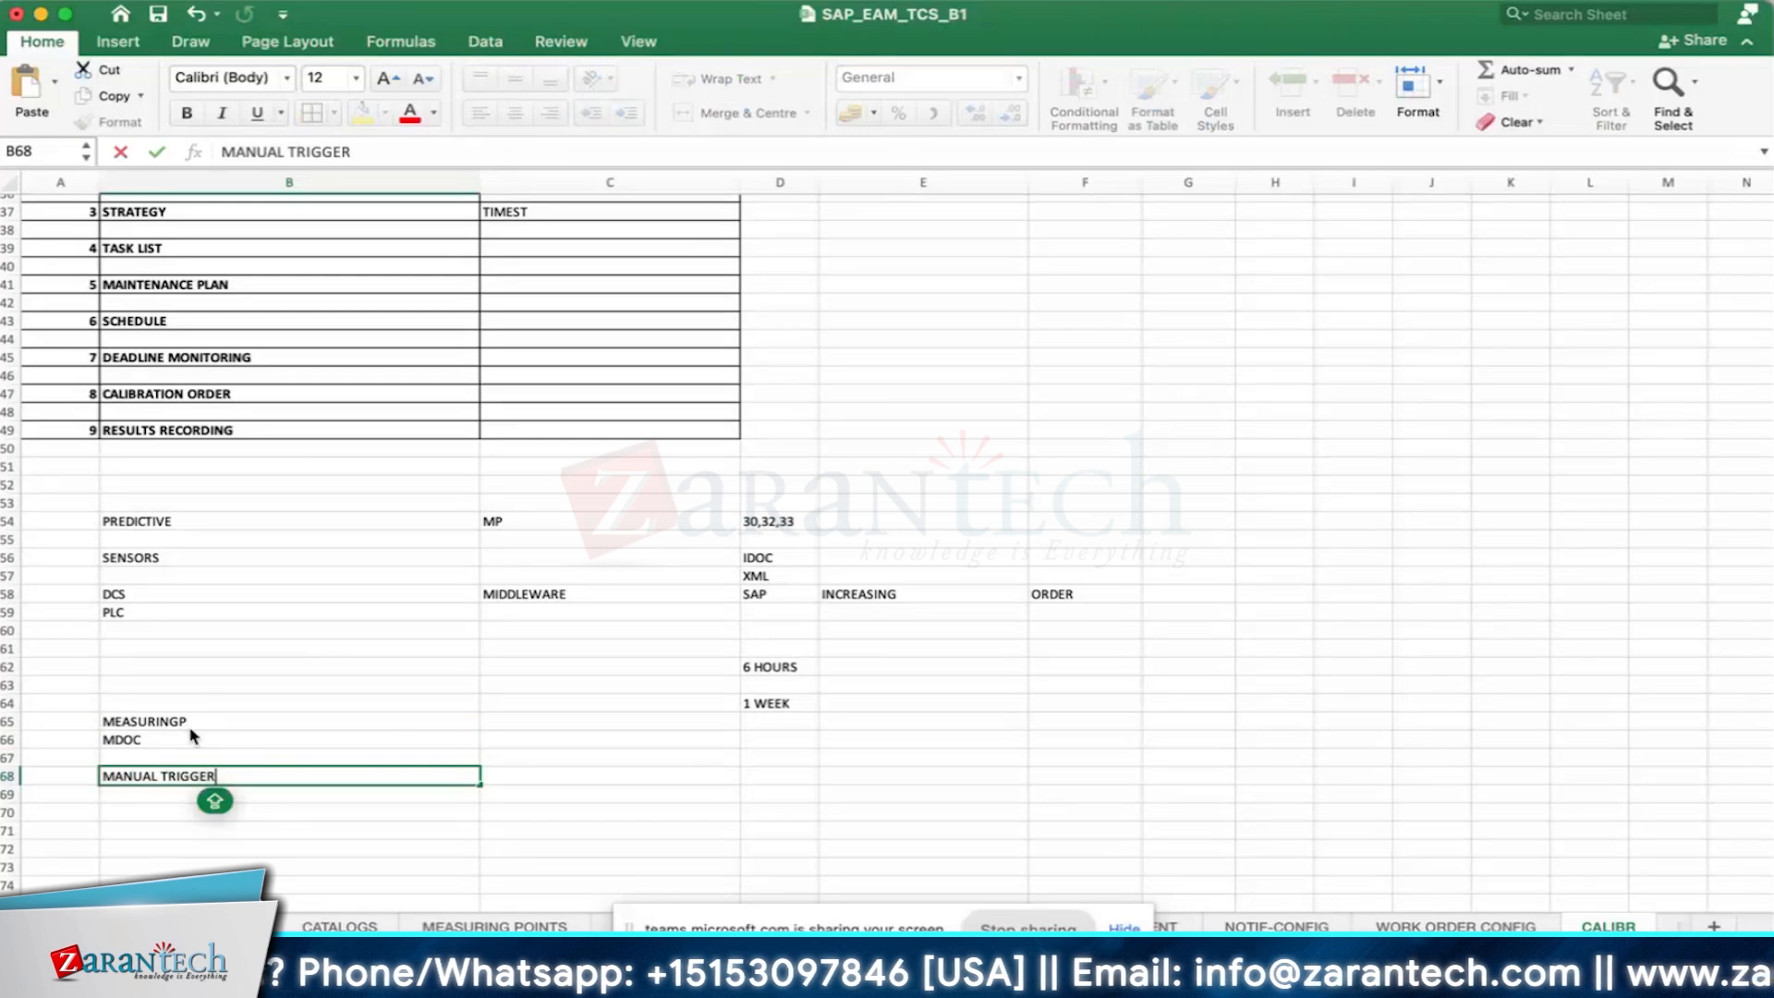
pyautogui.write(', CODES -')
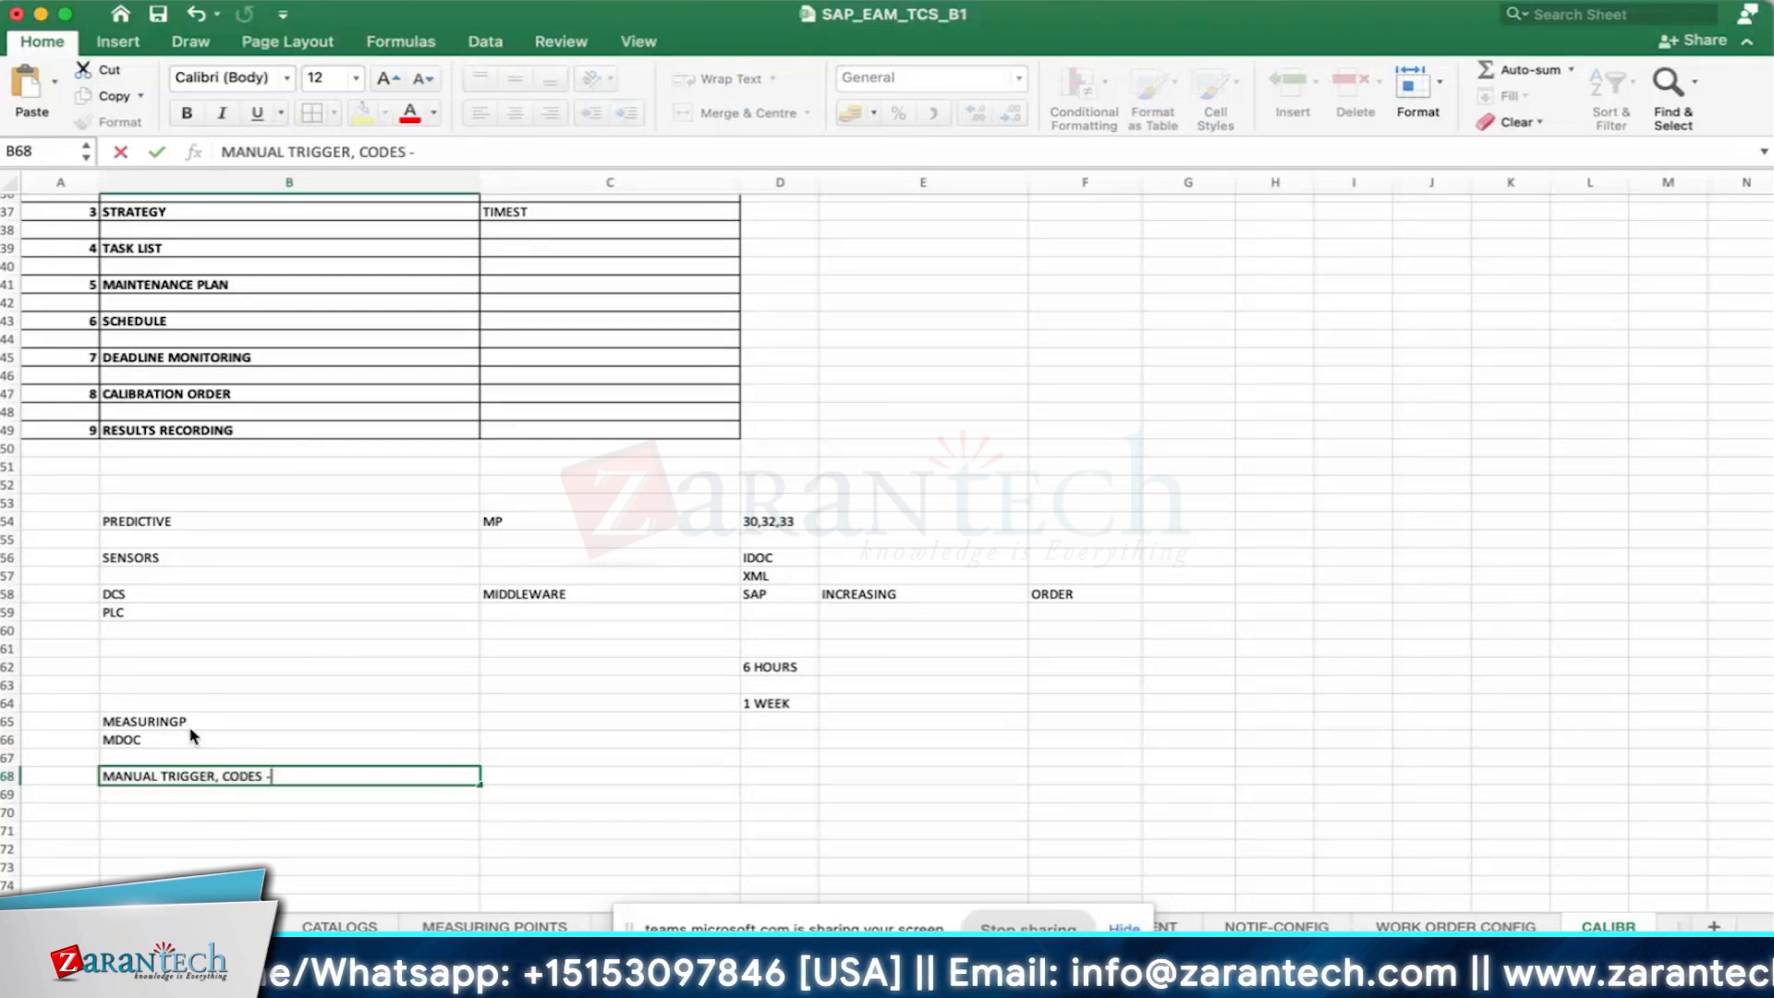
pyautogui.write(' ORDER')
pyautogui.press('Return')
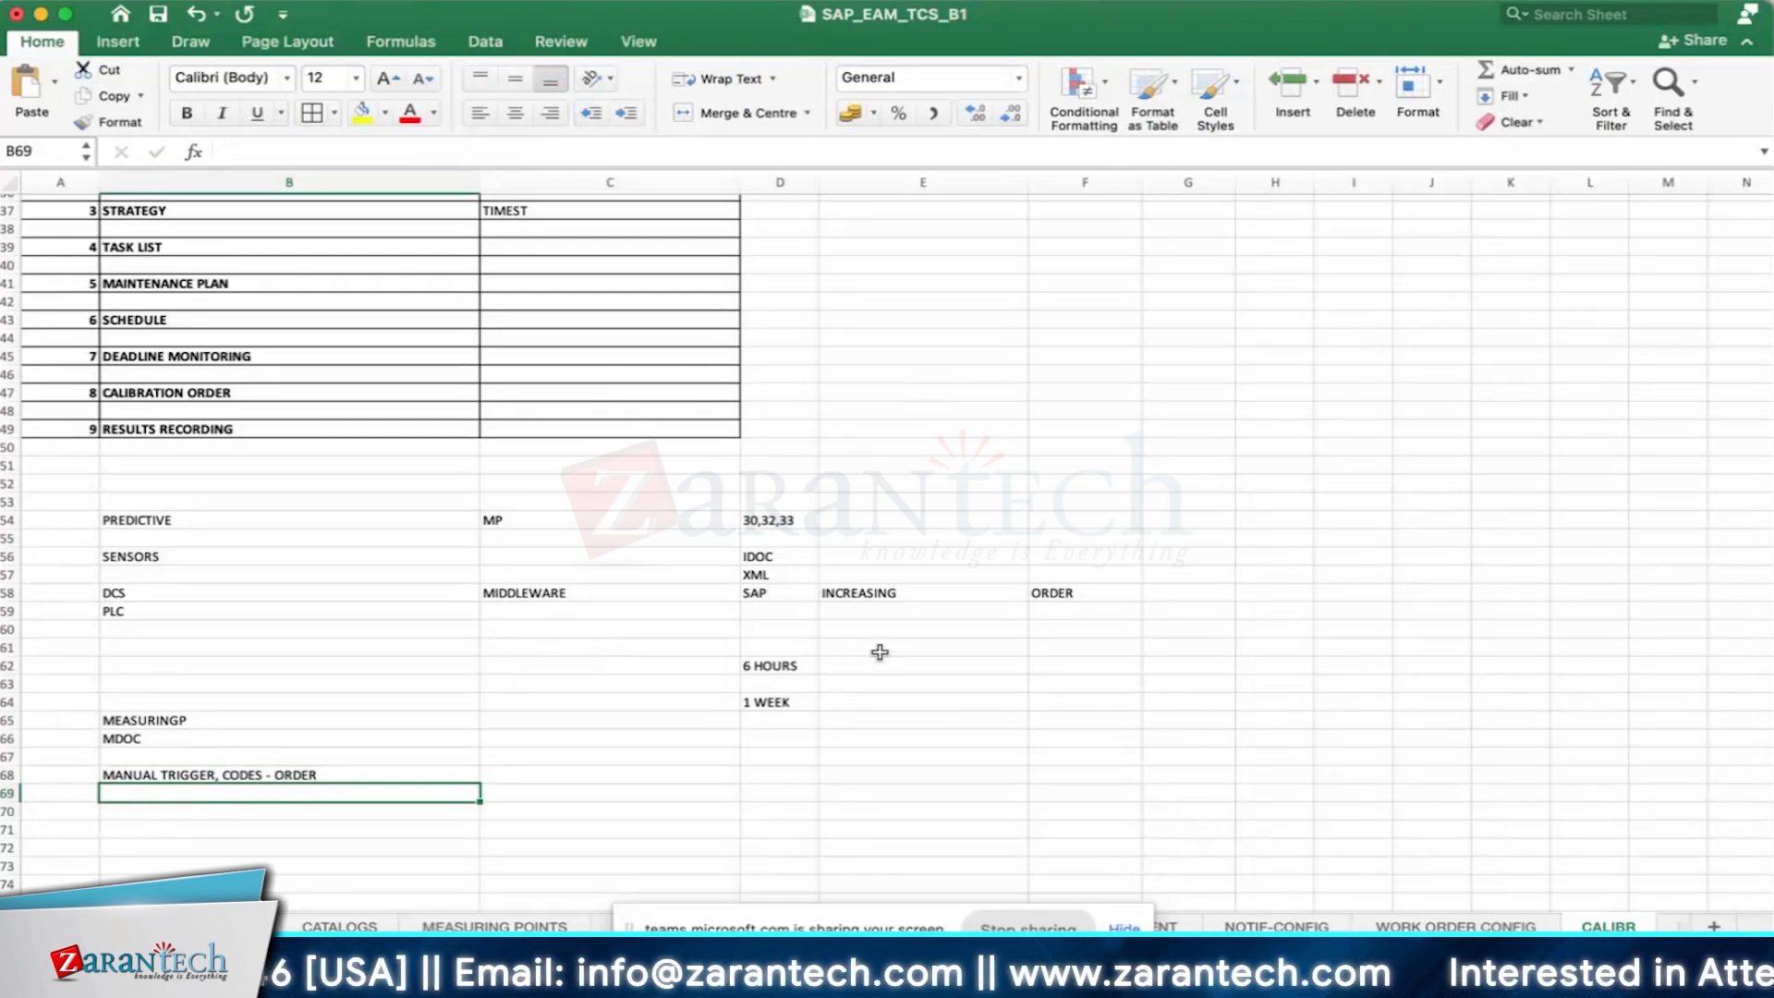
# - Enter IOT in cell B62, in the same row as 6 HOURS
pyautogui.press('Up')
pyautogui.press('Up')
pyautogui.press('Up')
pyautogui.press('Up')
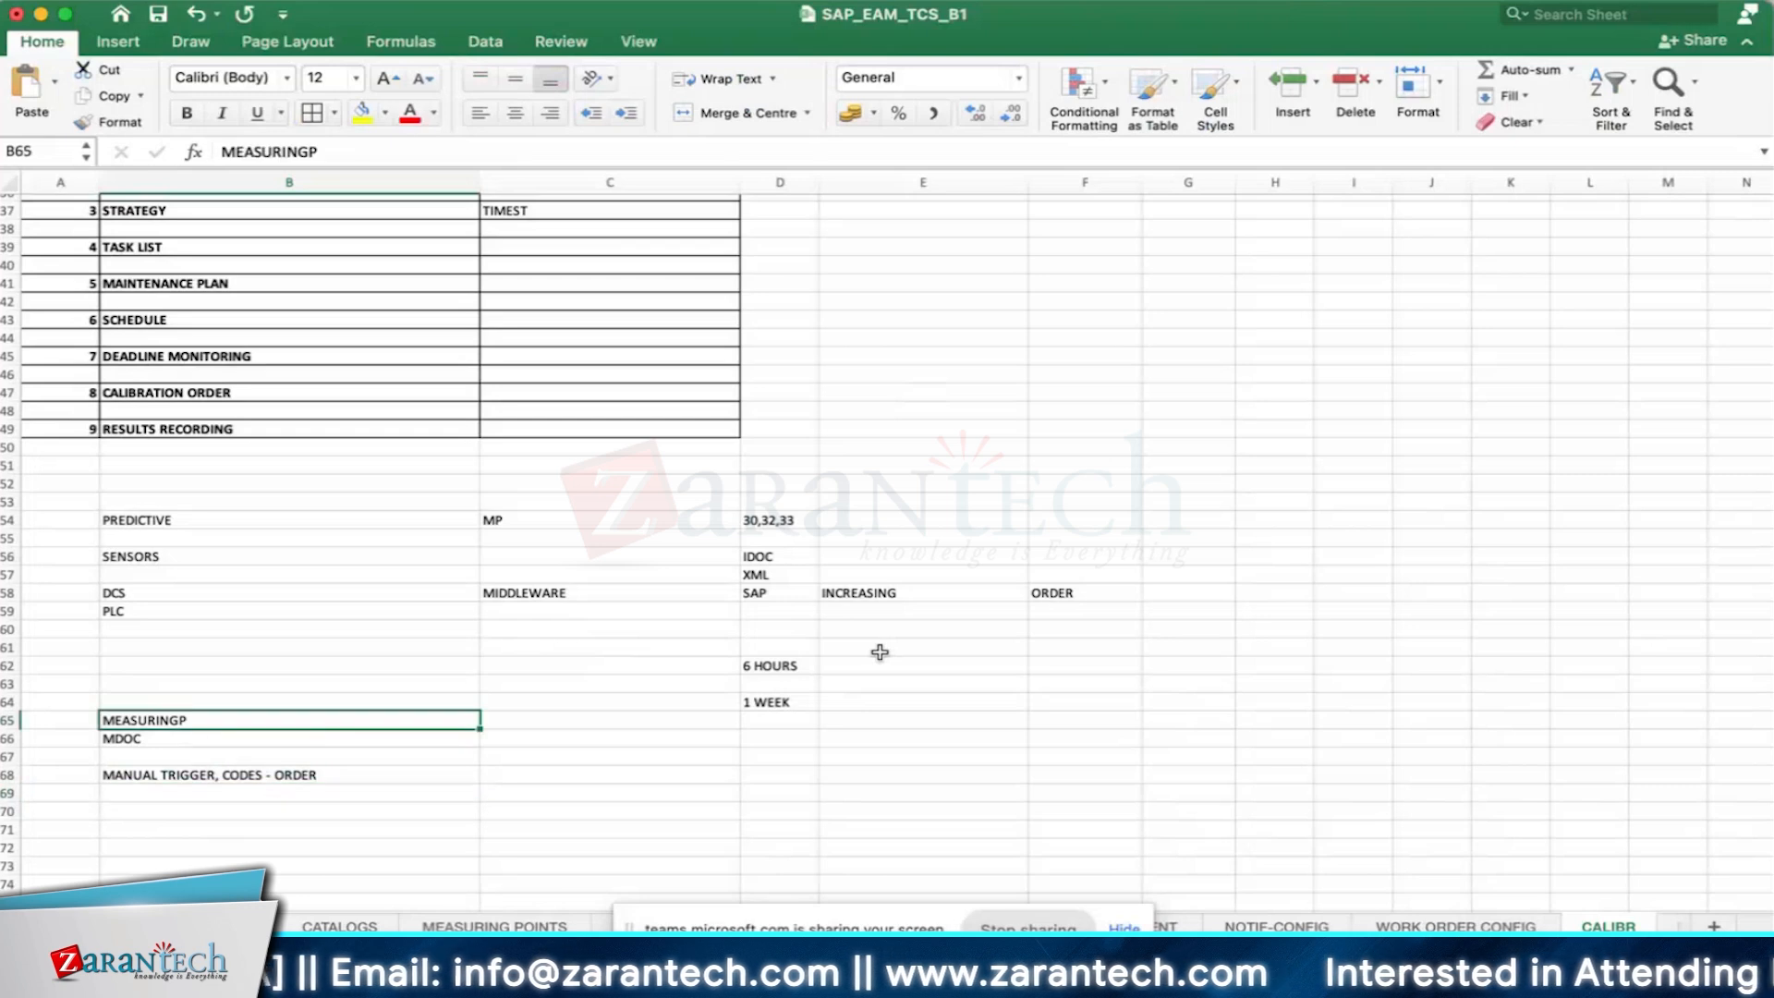
pyautogui.press('Up')
pyautogui.press('Up')
pyautogui.press('Up')
pyautogui.write('IOT')
pyautogui.press('Return')
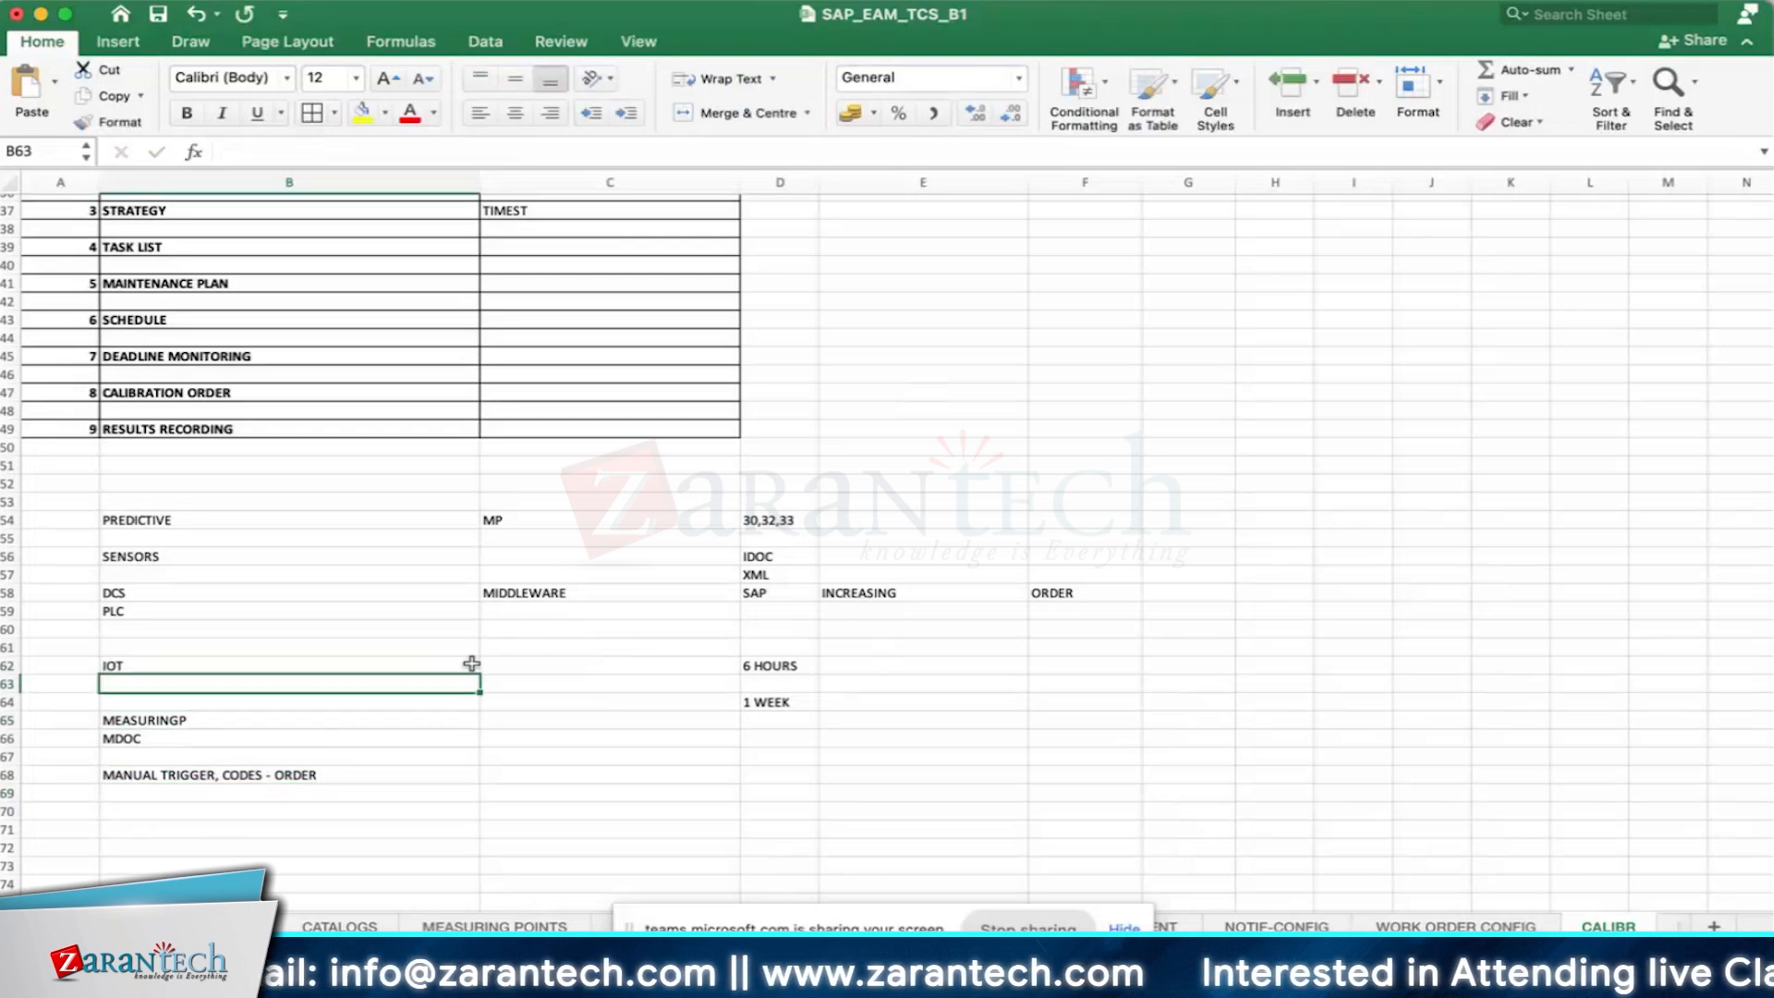
# - Review the IOT, MP and IDOC entries in the predictive maintenance notes
pyautogui.click(189, 661)
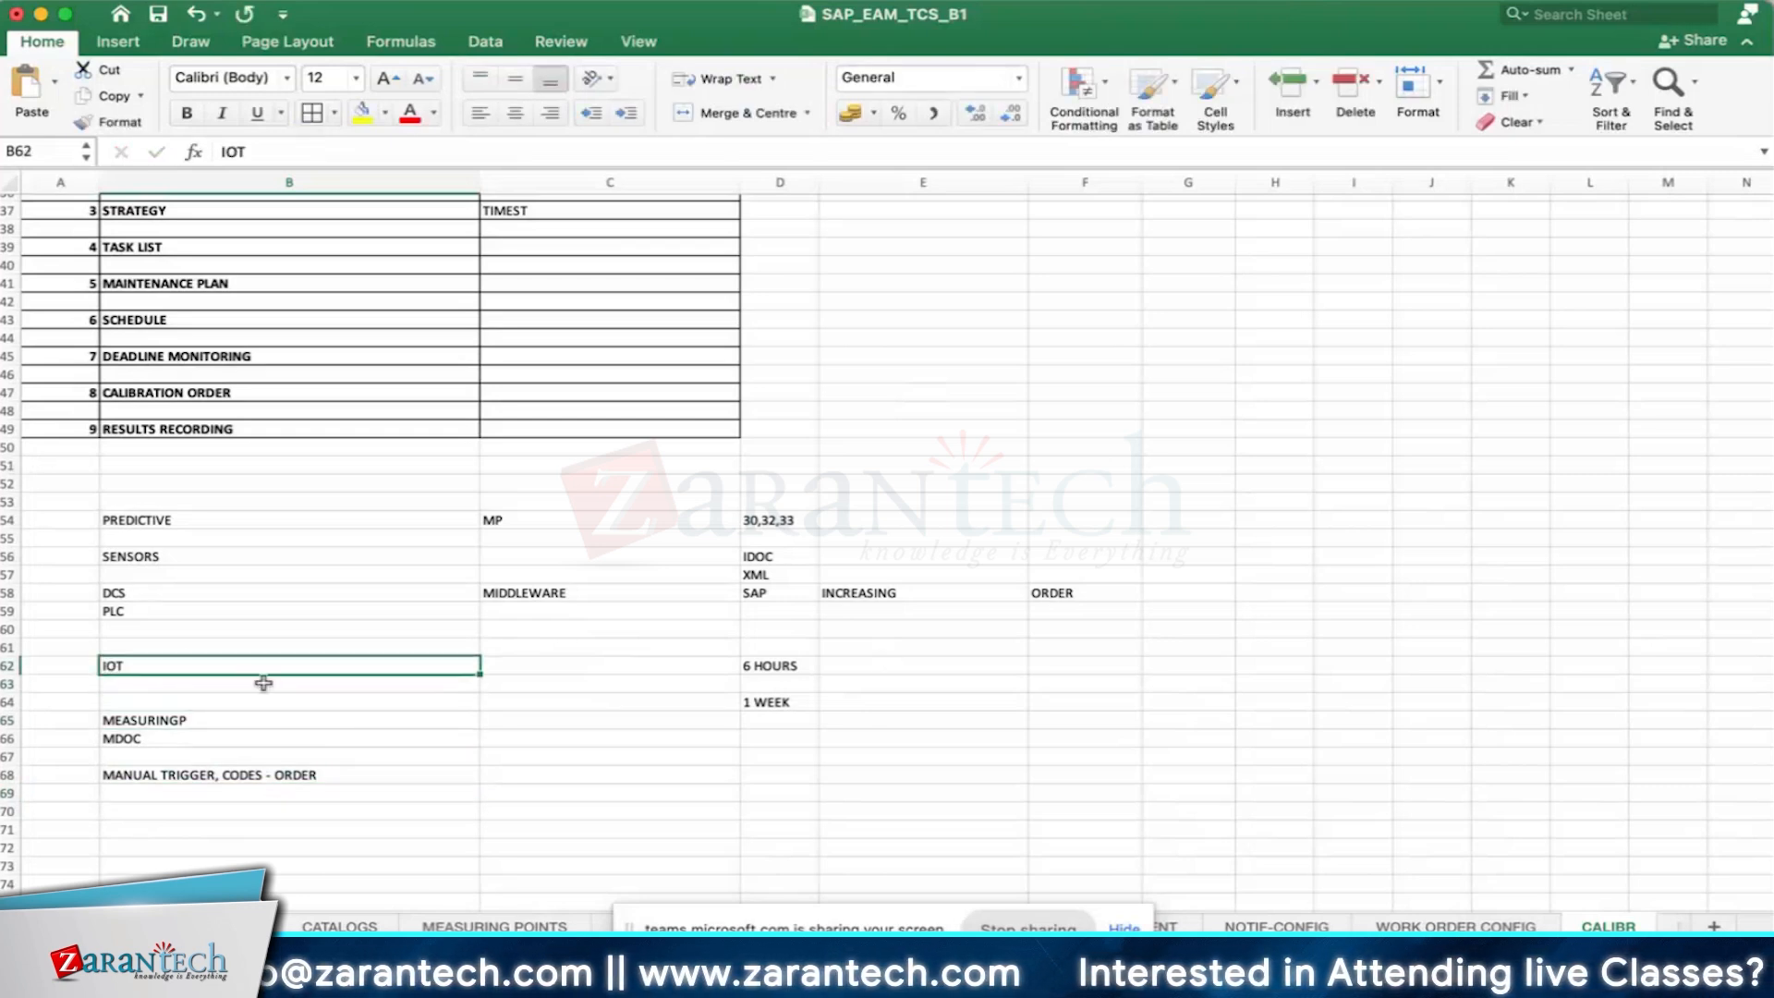
pyautogui.scroll(-1, 277, 596)
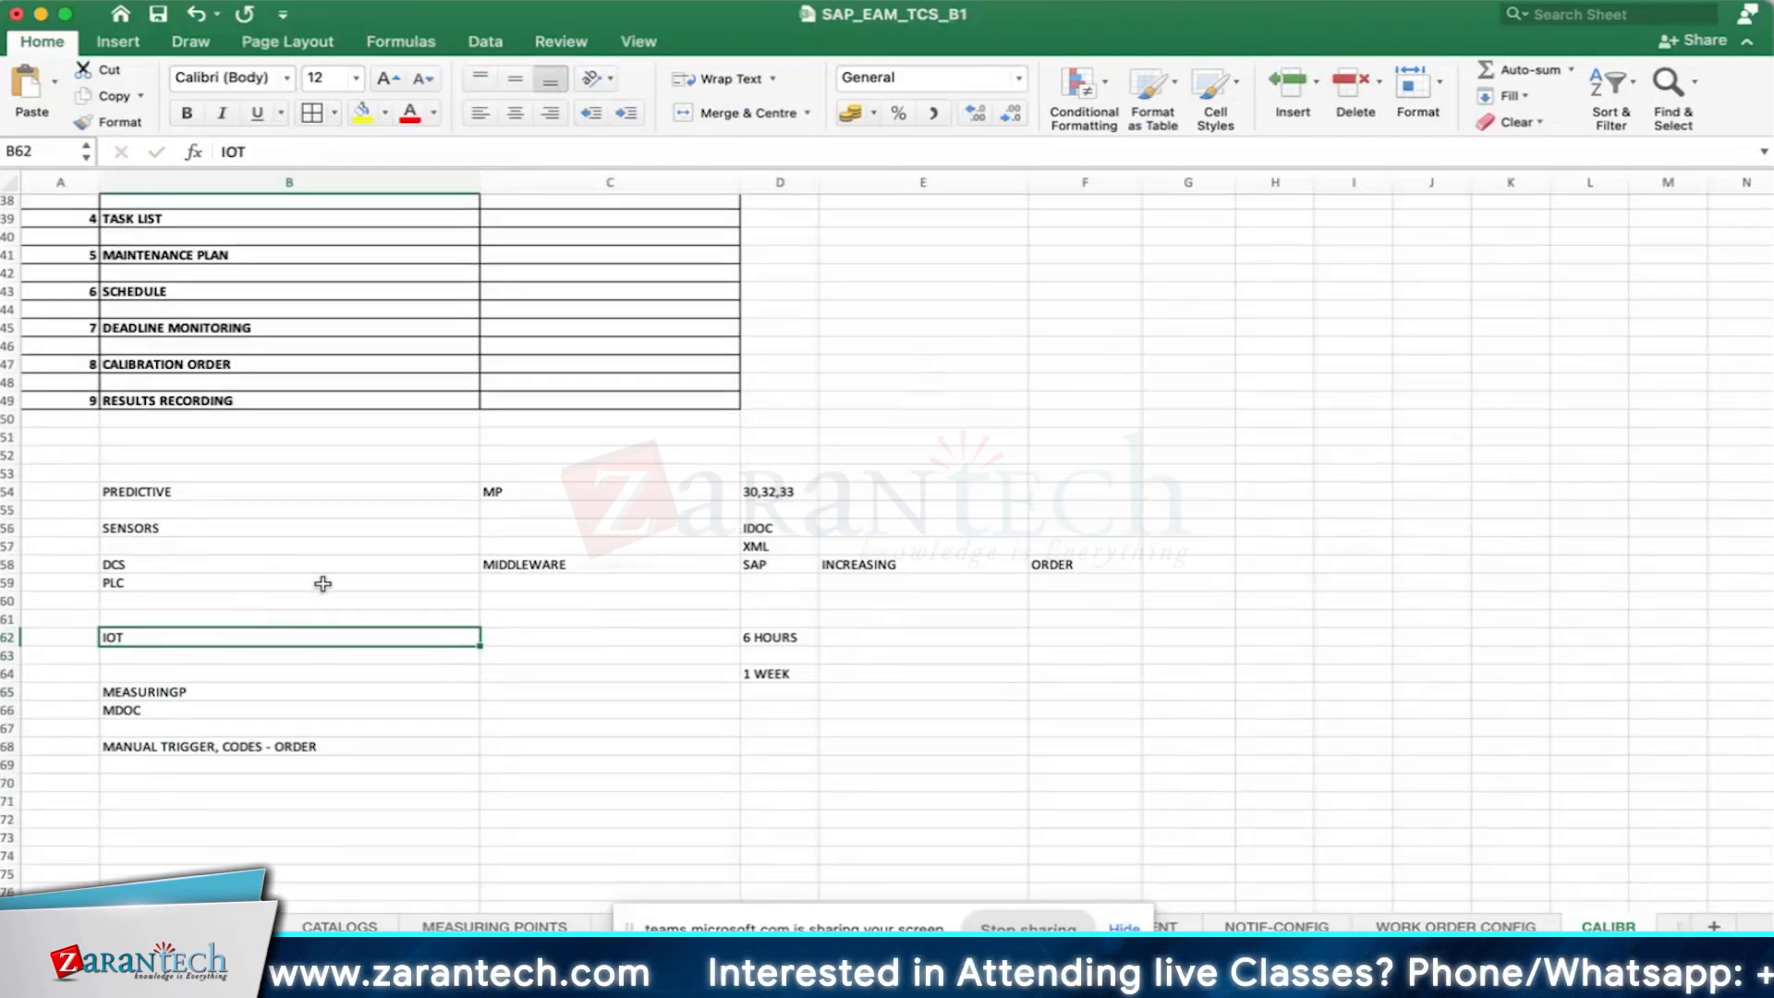
pyautogui.click(420, 666)
pyautogui.click(423, 642)
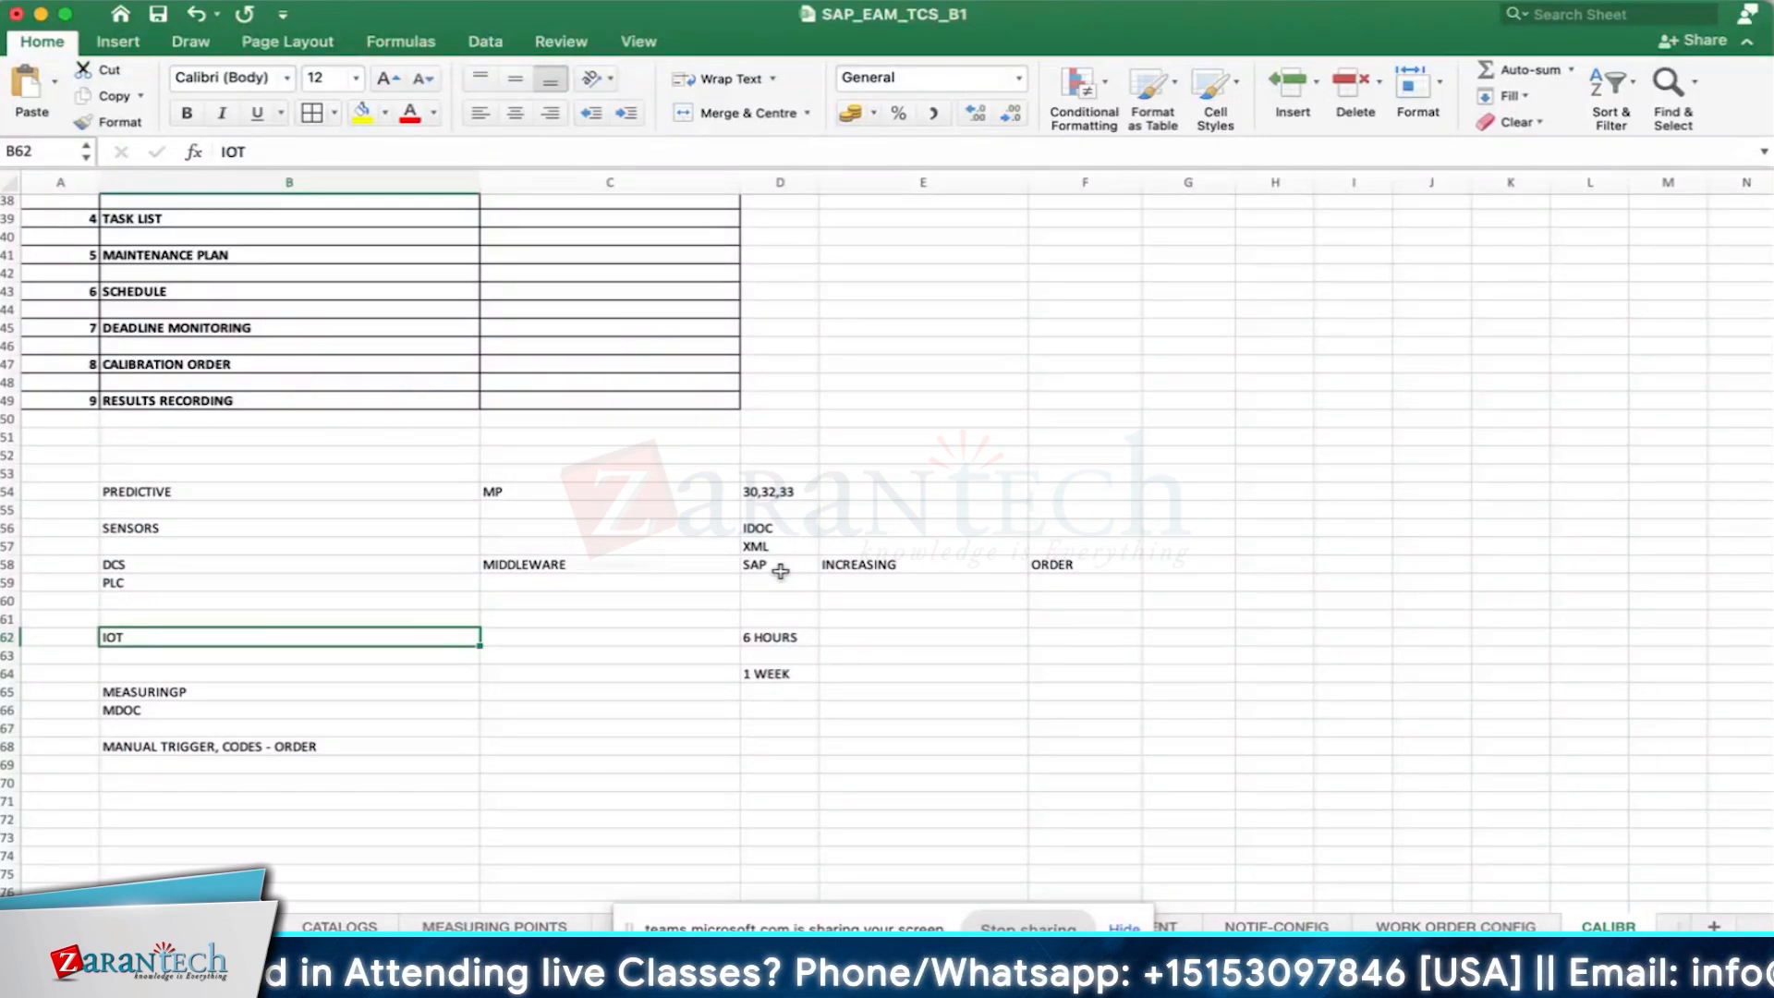
pyautogui.click(774, 529)
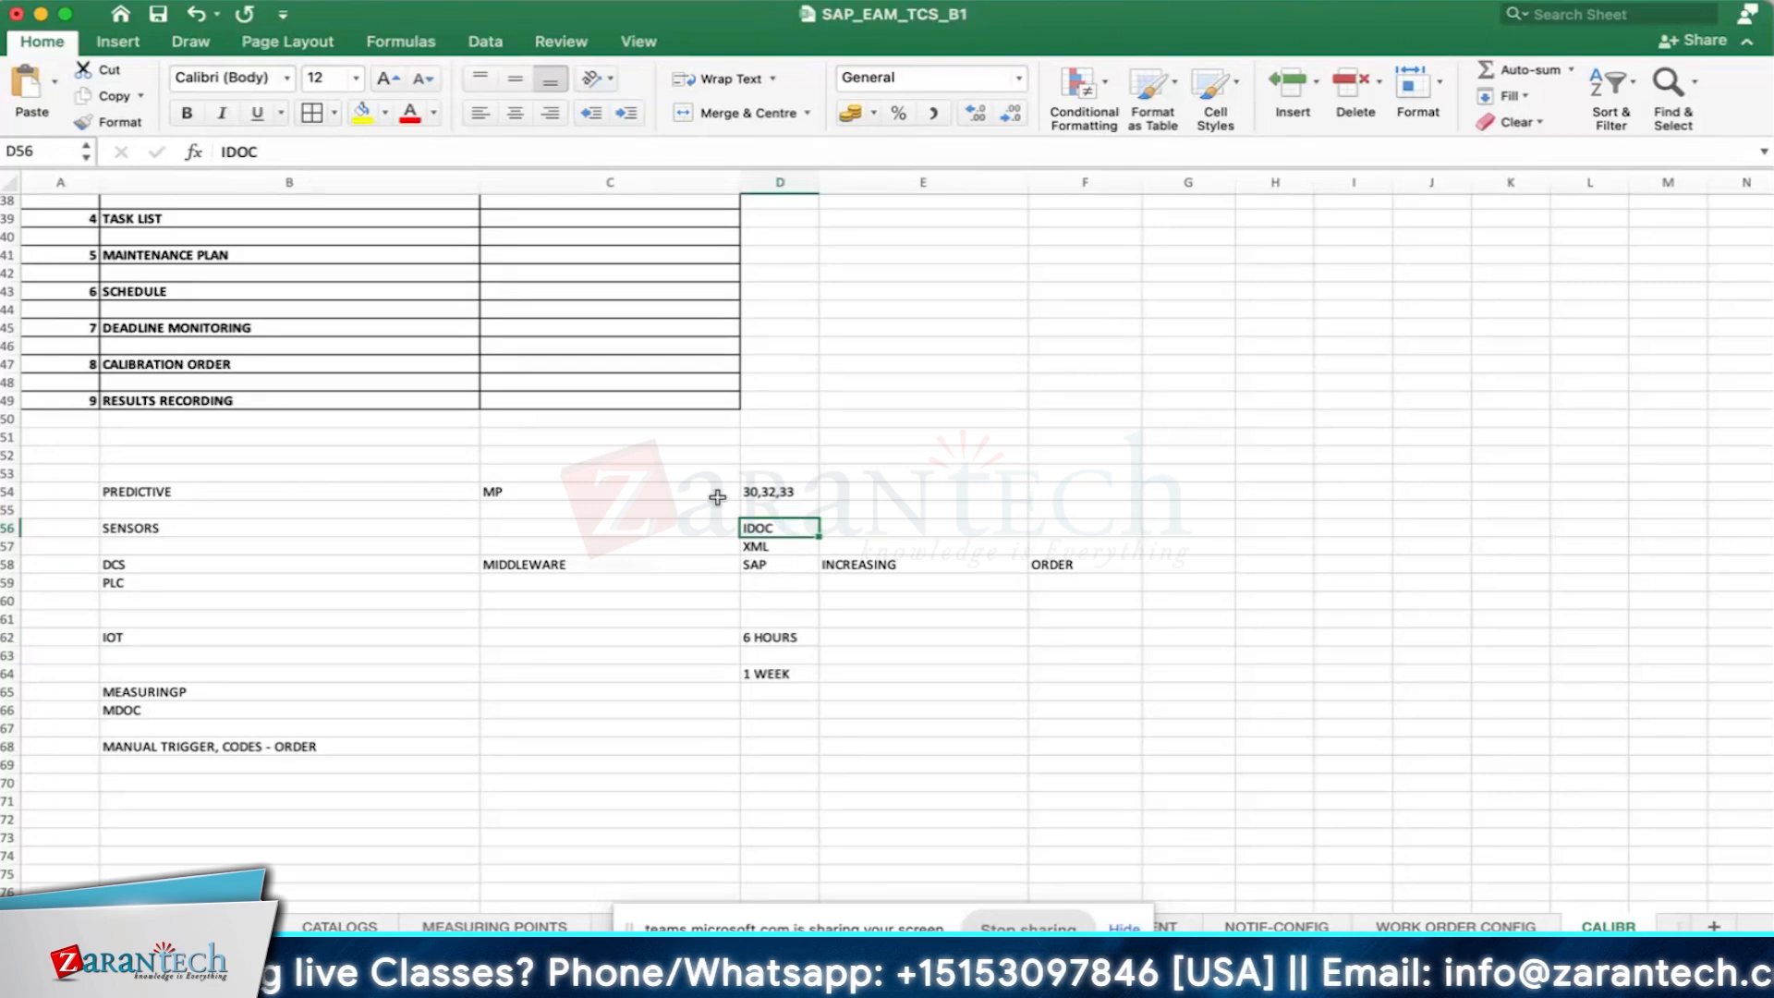
pyautogui.click(551, 491)
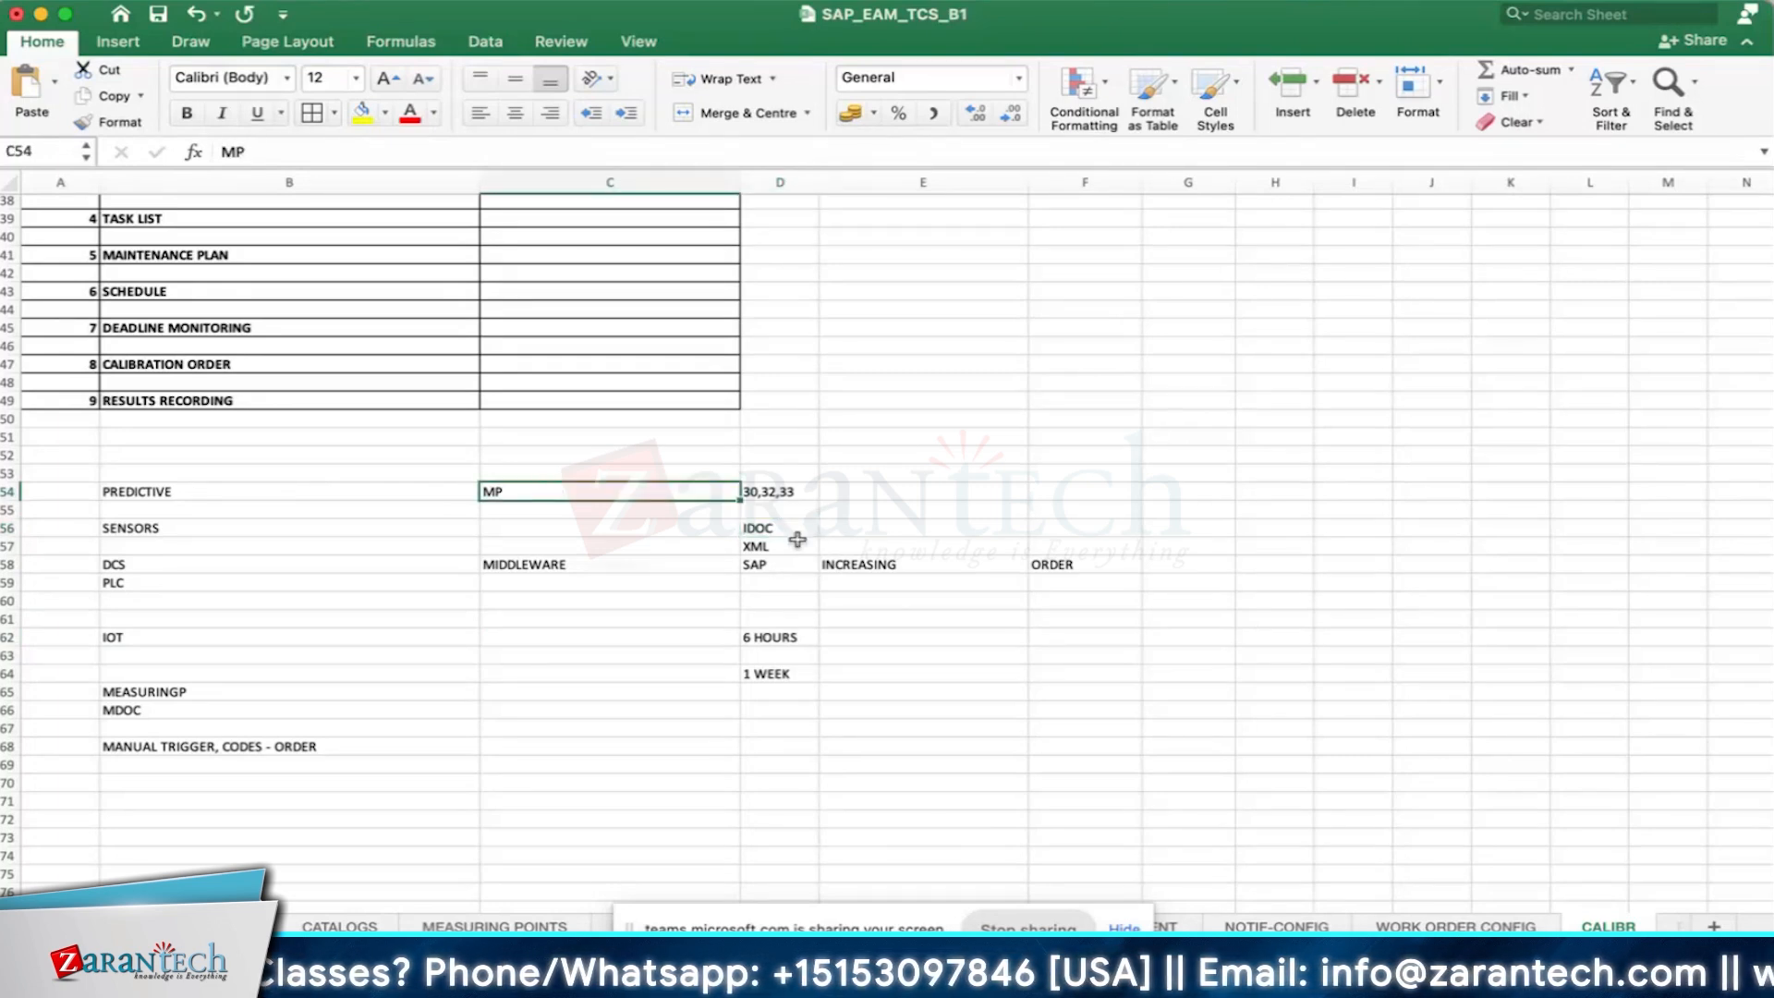
pyautogui.click(525, 527)
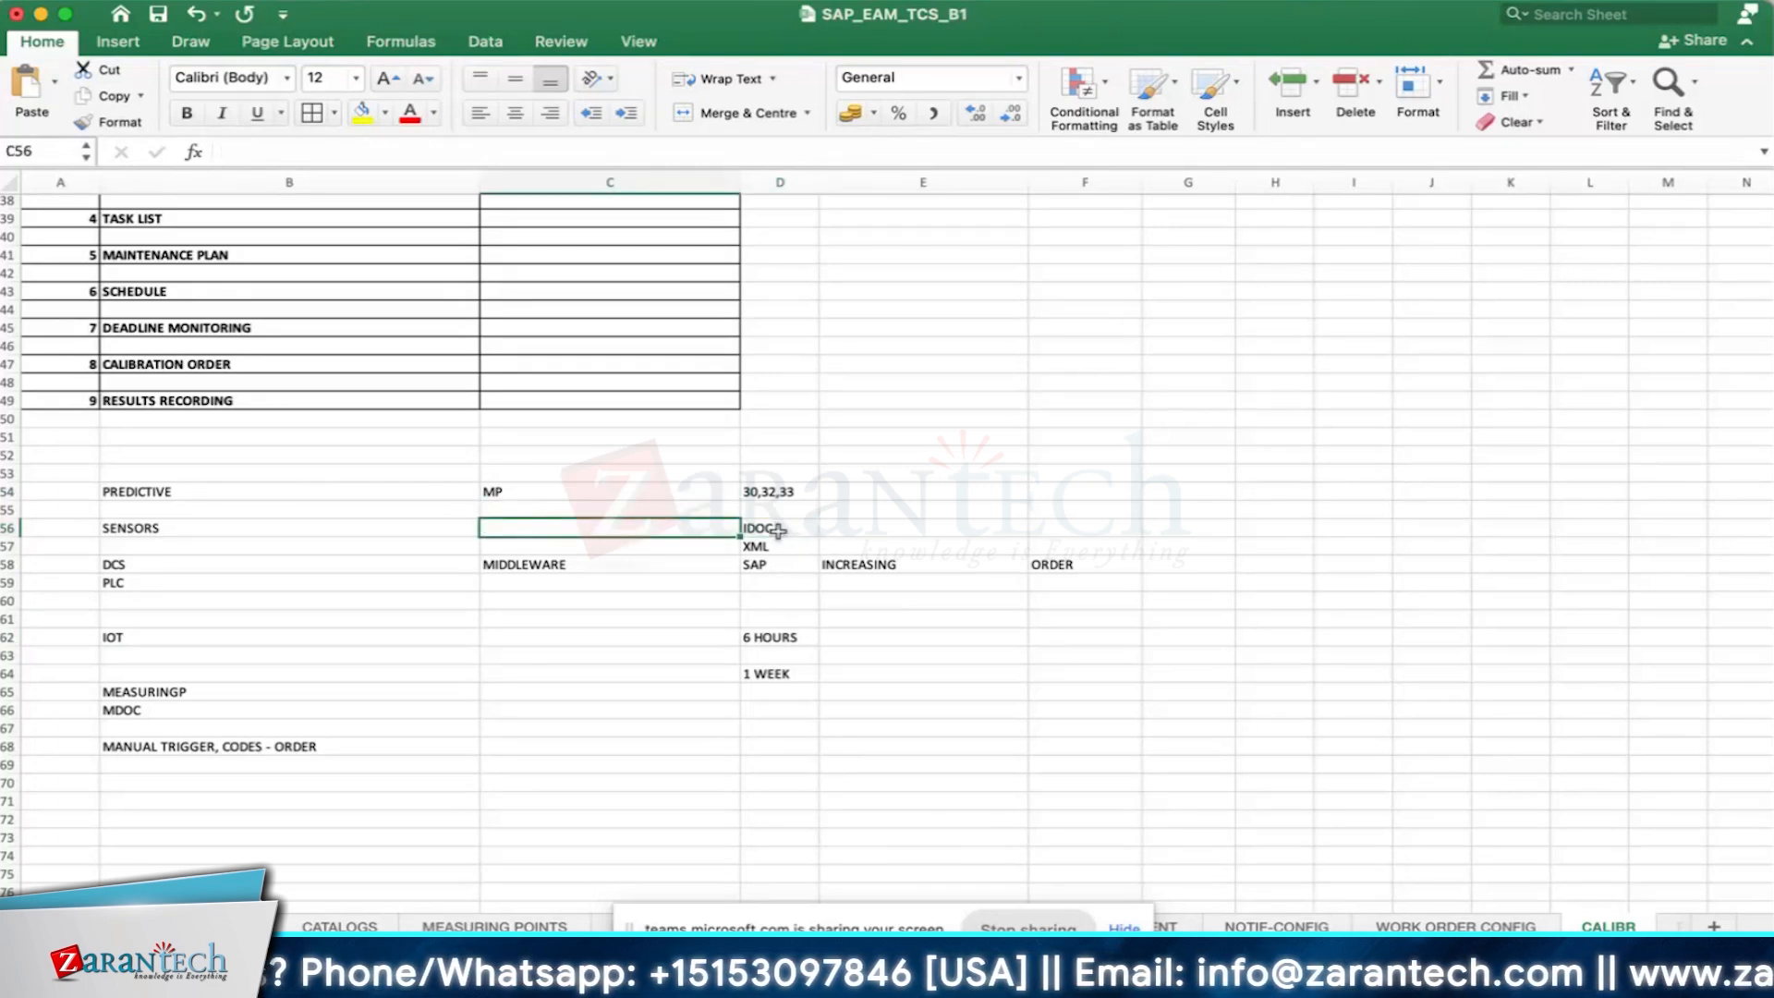
pyautogui.click(778, 530)
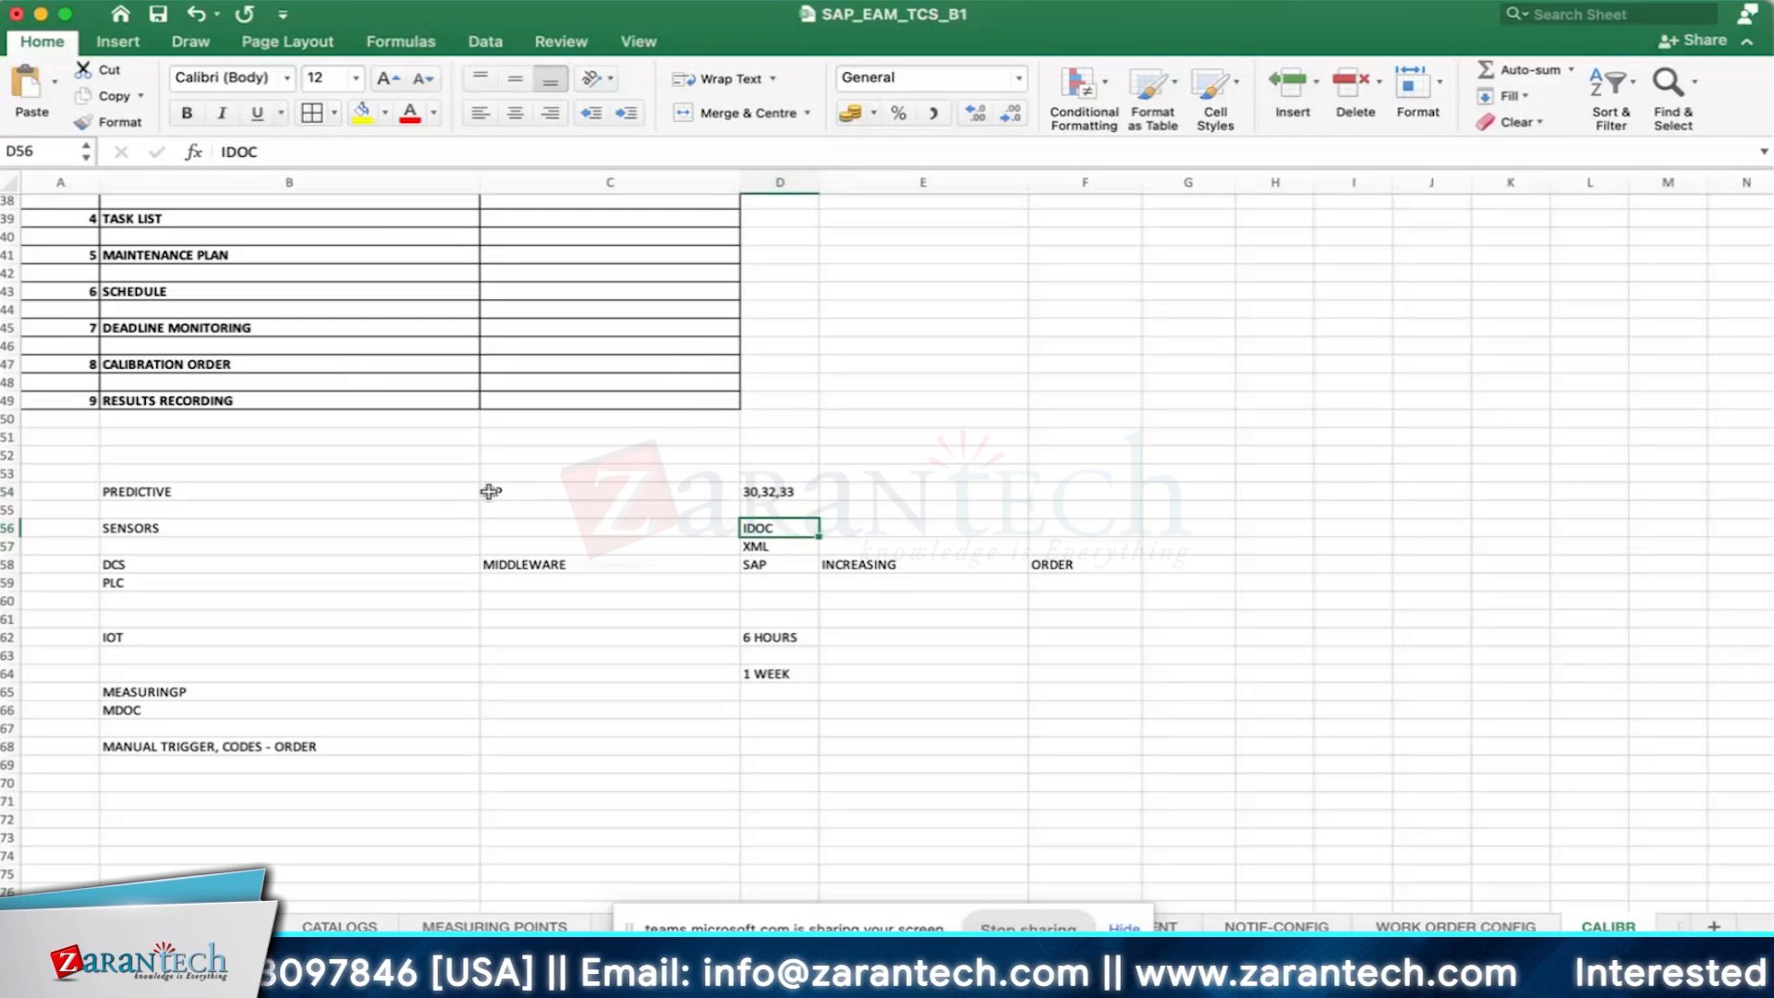
pyautogui.click(965, 705)
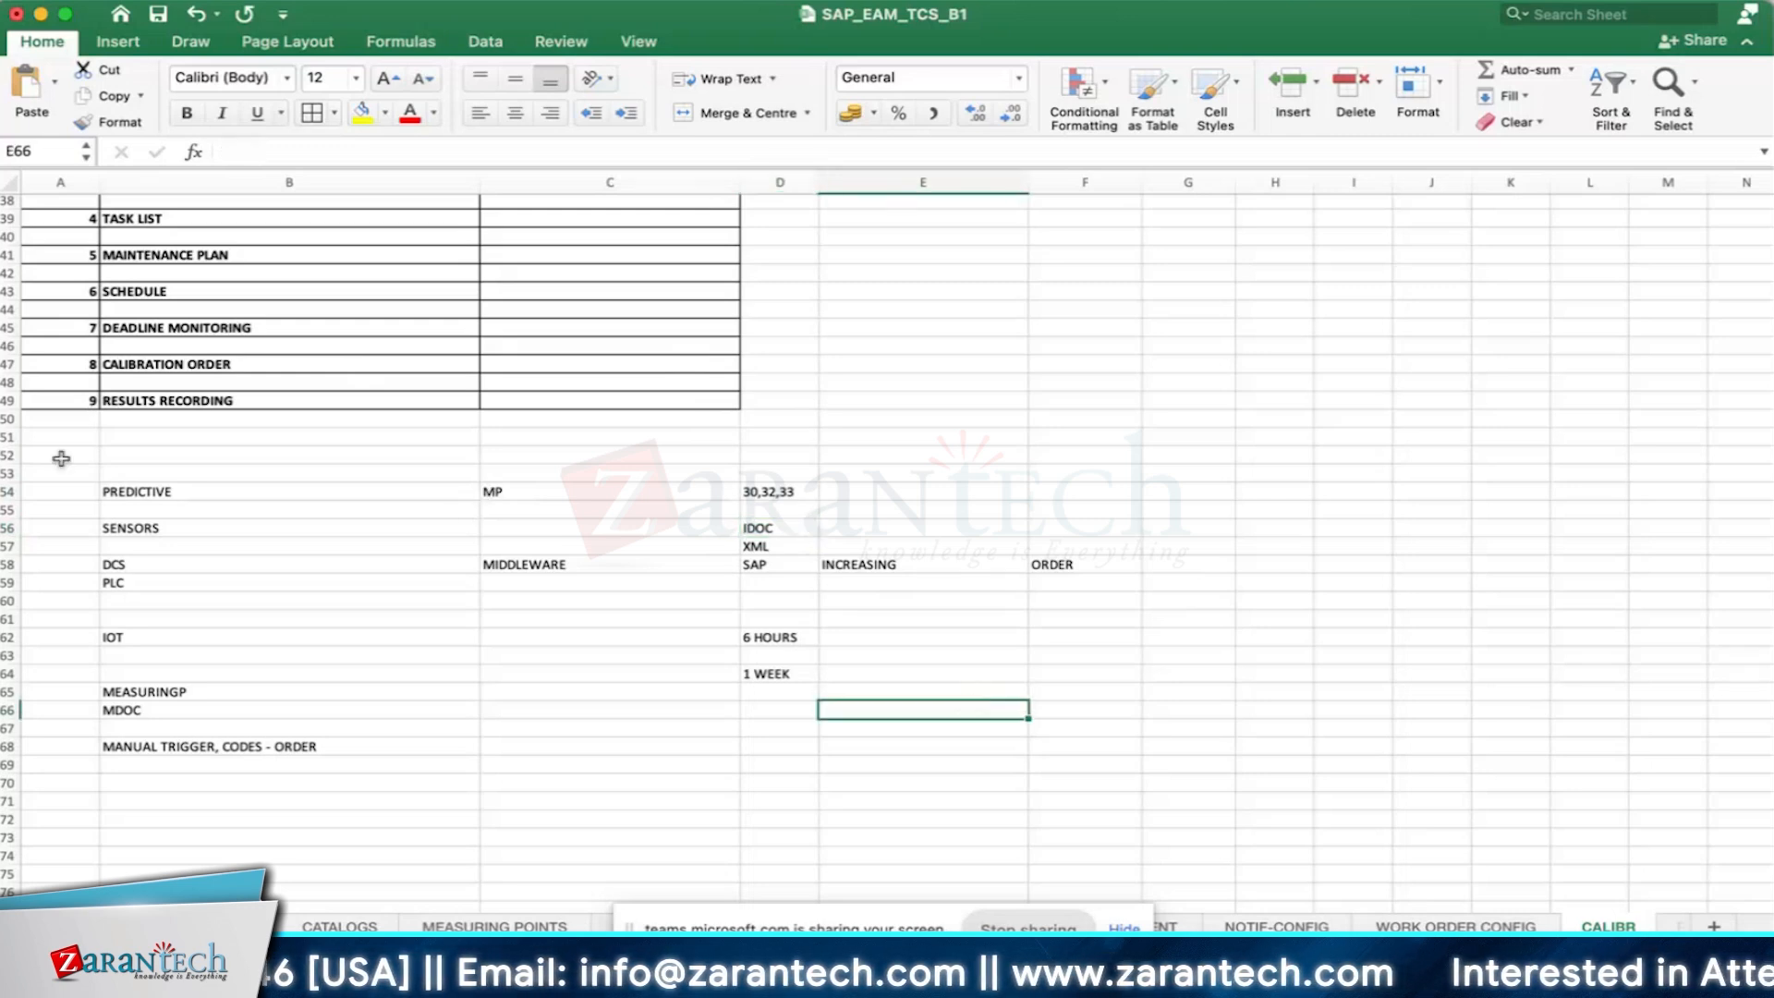
# - Apply all borders to the predictive maintenance notes in the range B54:F68
pyautogui.moveTo(120, 491)
pyautogui.mouseDown()
pyautogui.moveTo(277, 545)
pyautogui.moveTo(1050, 685)
pyautogui.moveTo(1029, 744)
pyautogui.mouseUp()
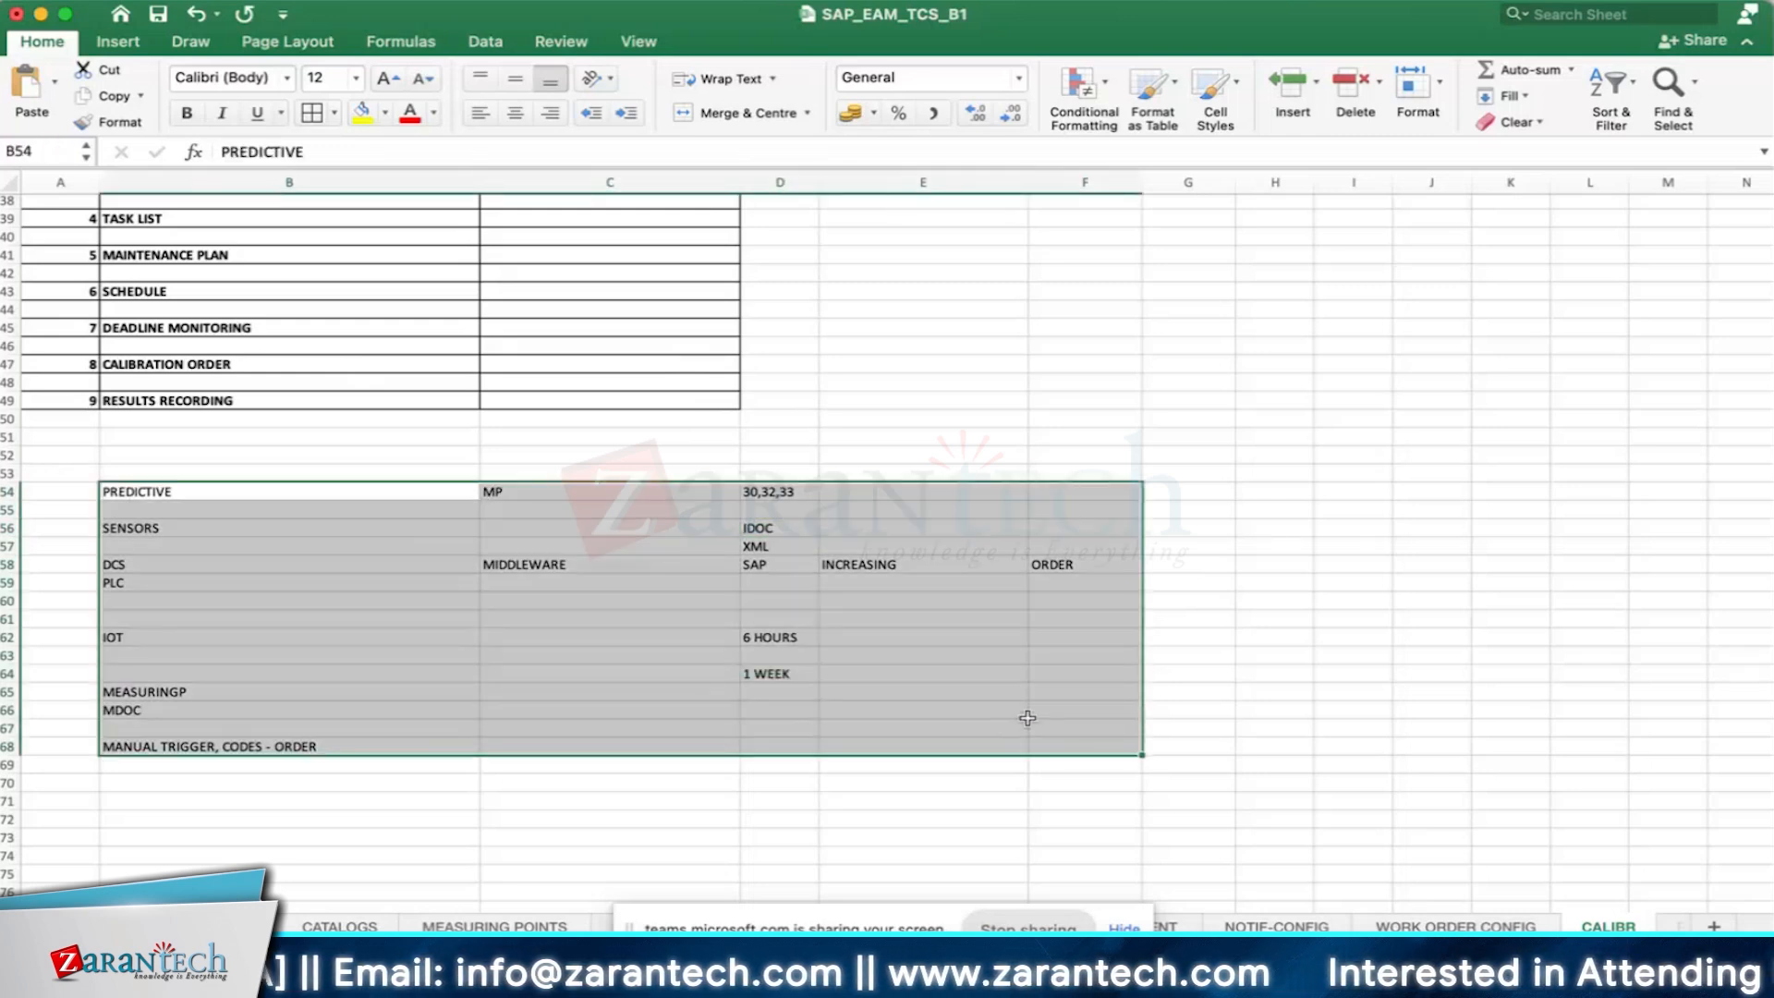
pyautogui.click(311, 113)
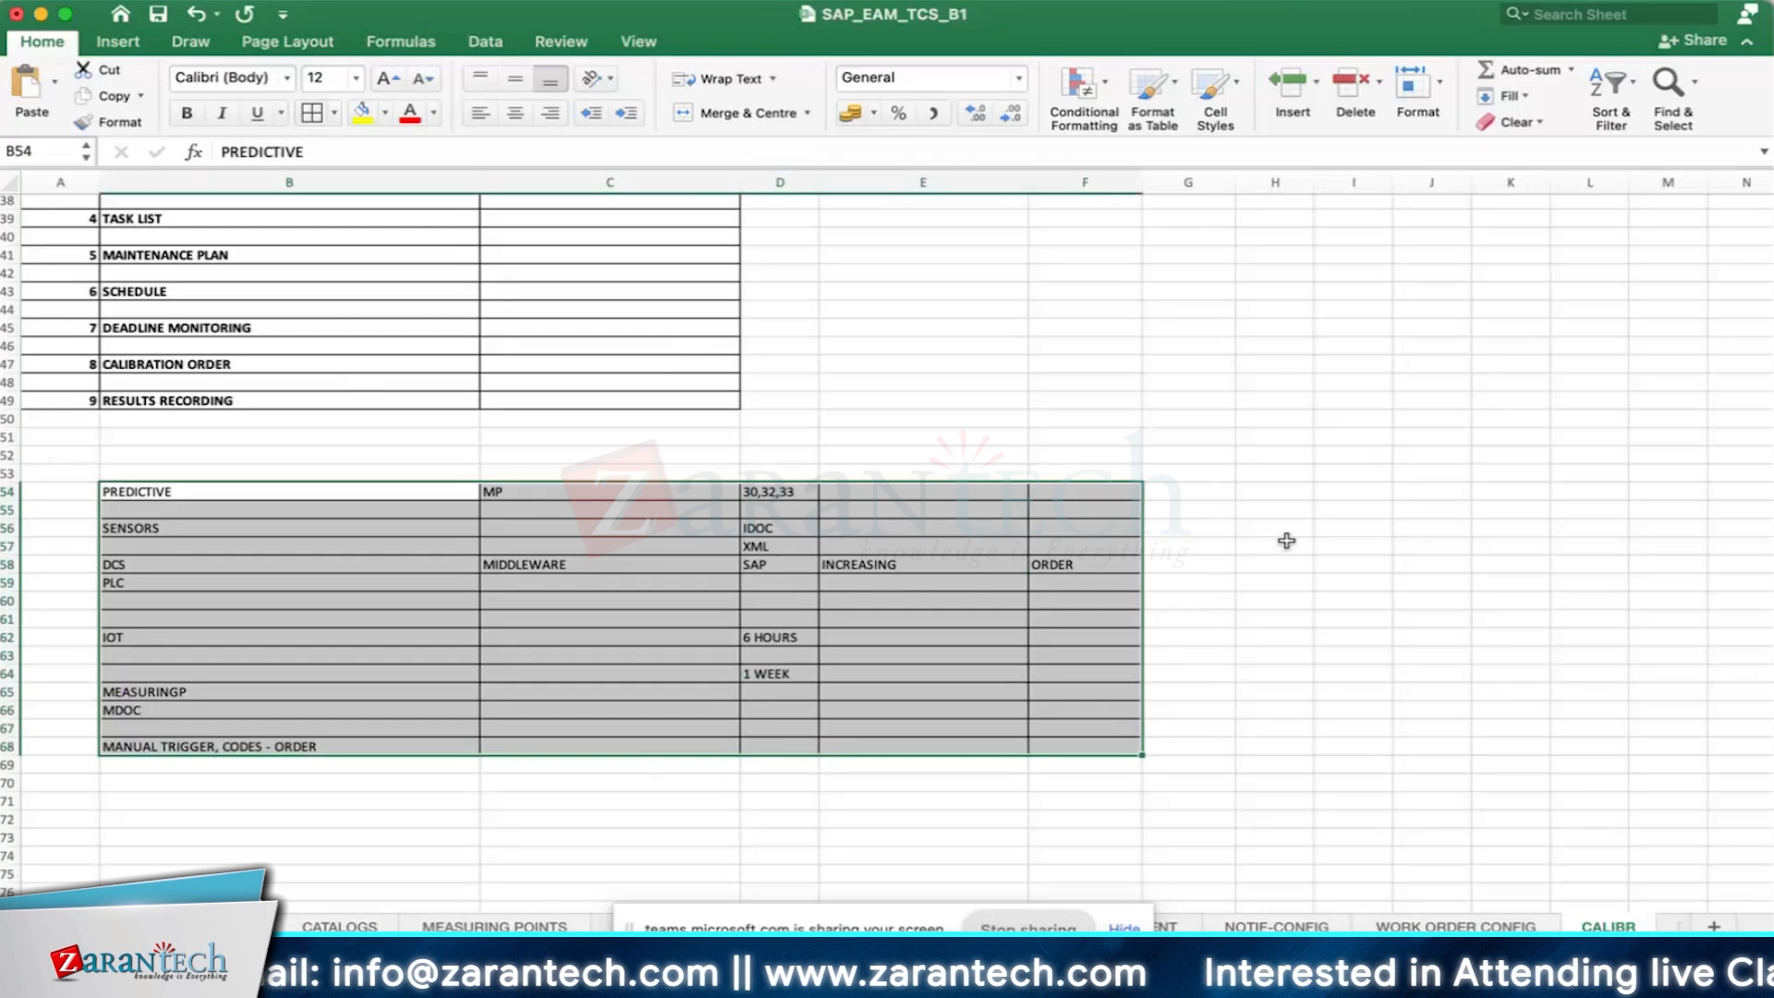
pyautogui.scroll(-5, 1137, 541)
pyautogui.click(217, 629)
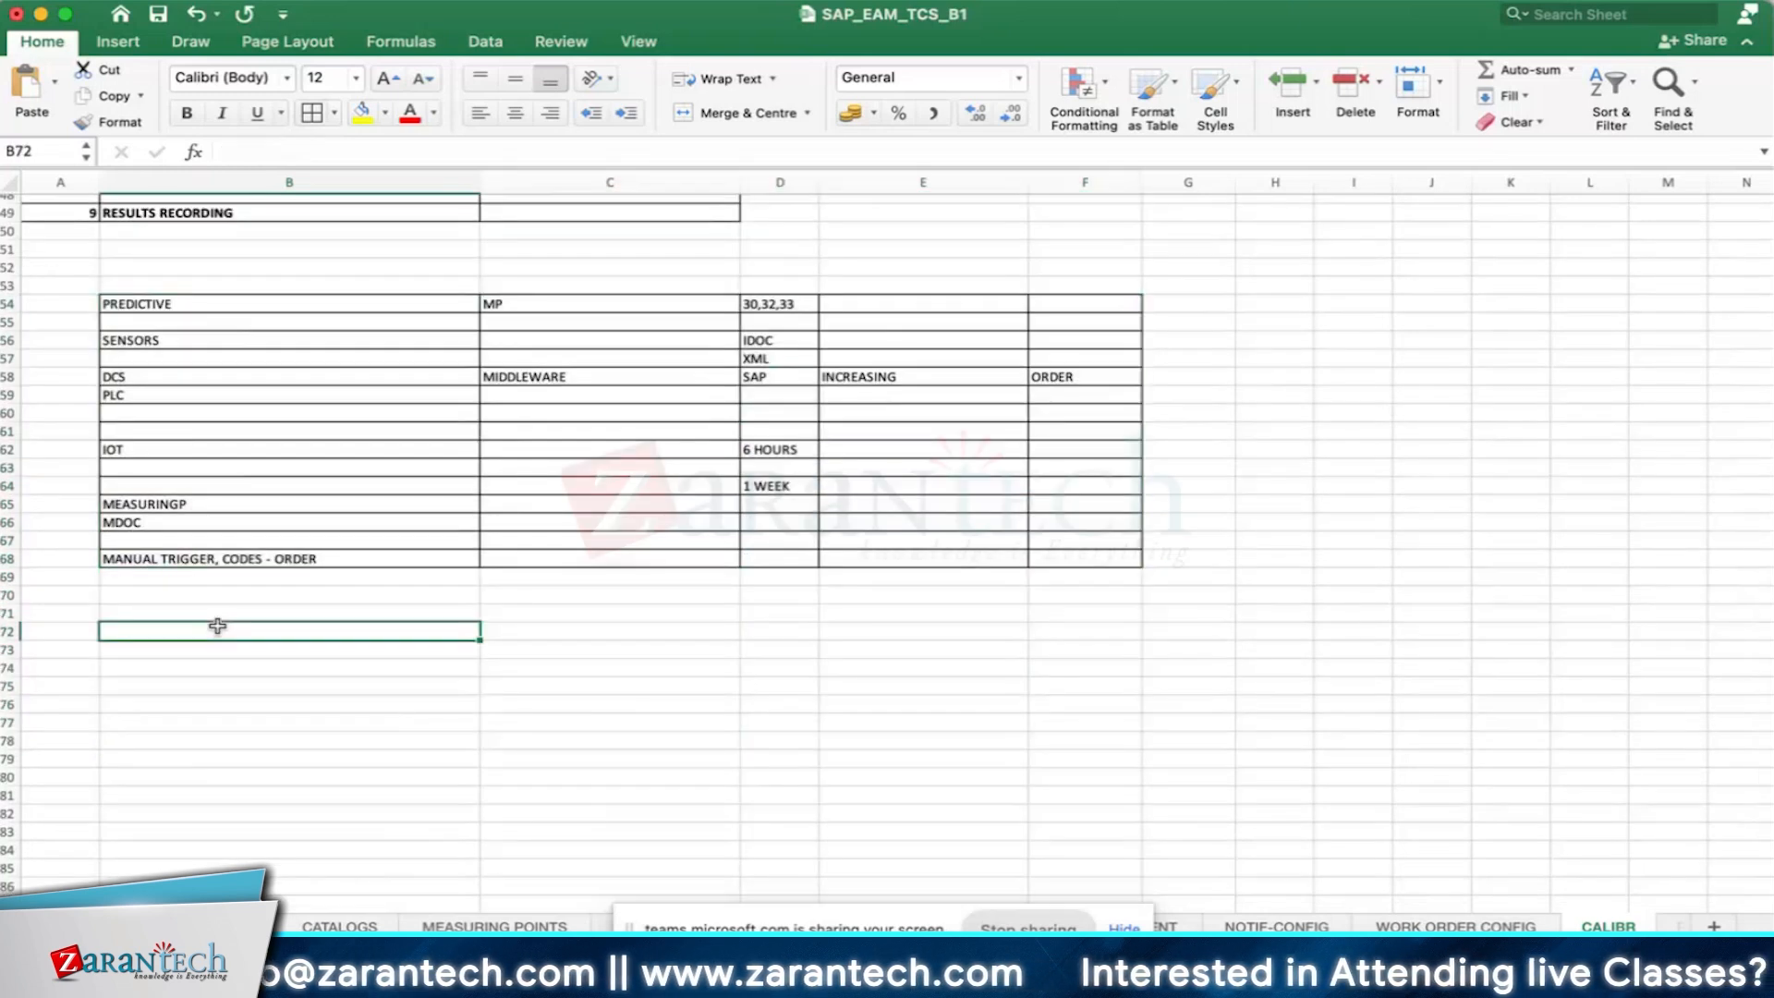
pyautogui.scroll(3, 363, 554)
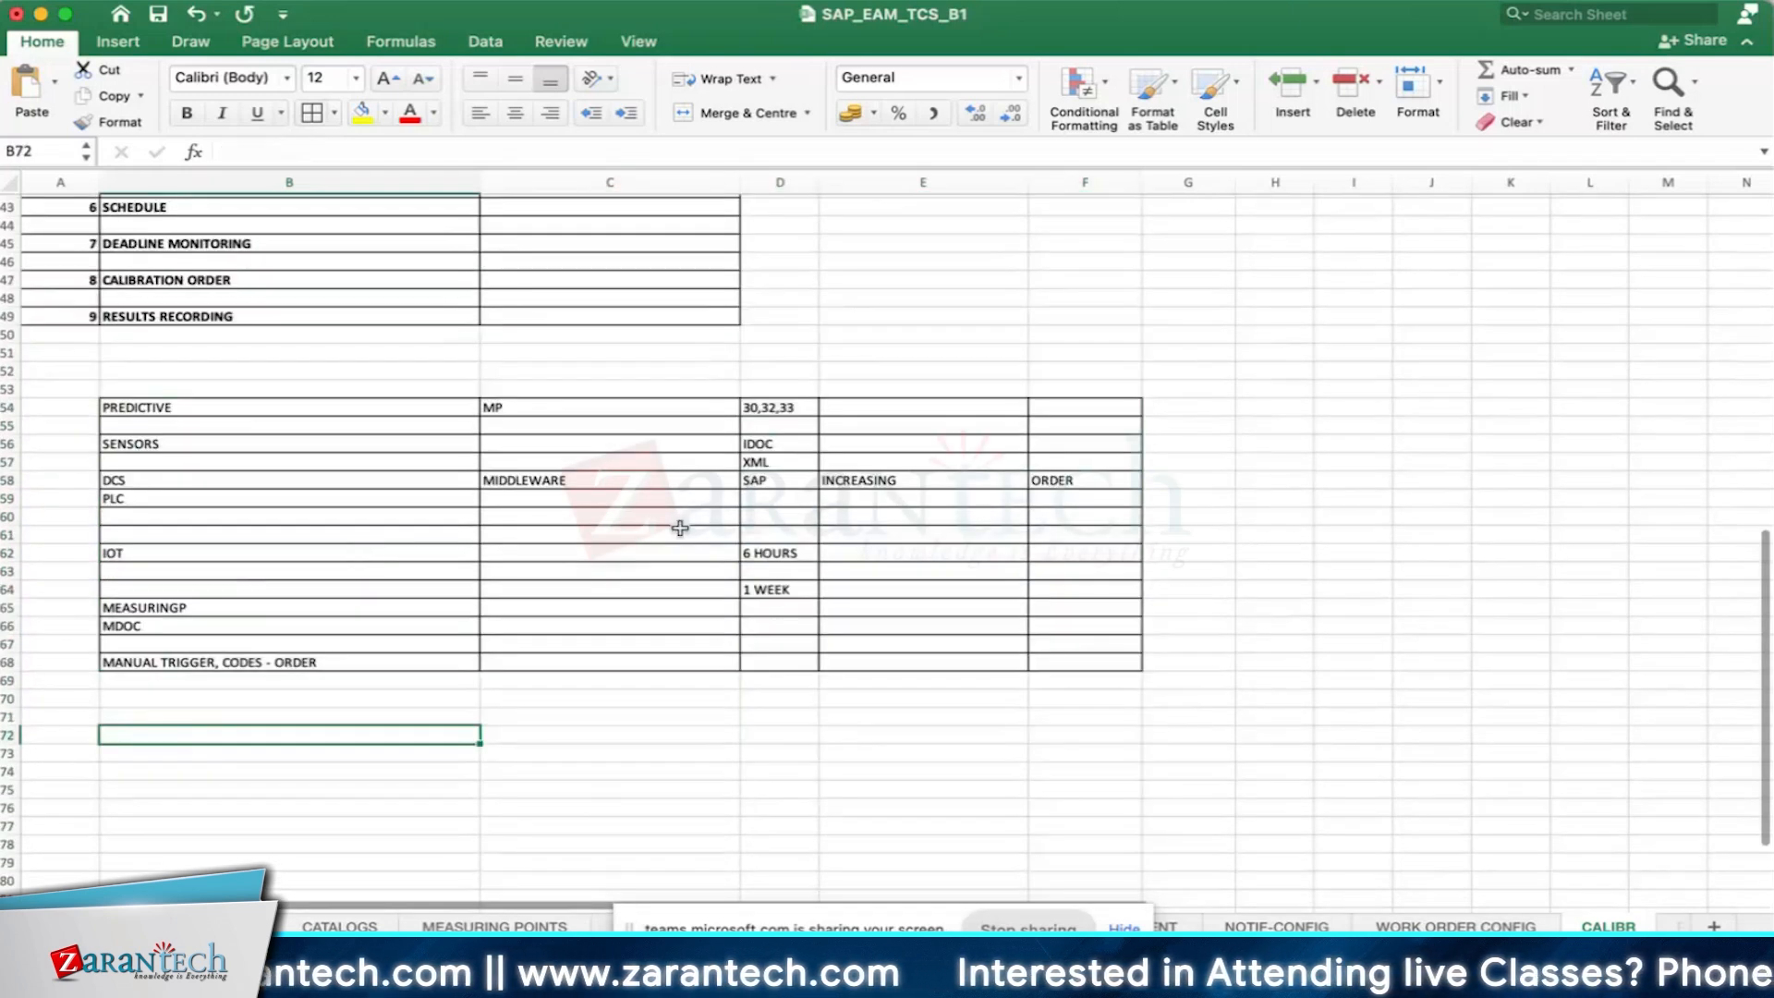
pyautogui.click(627, 484)
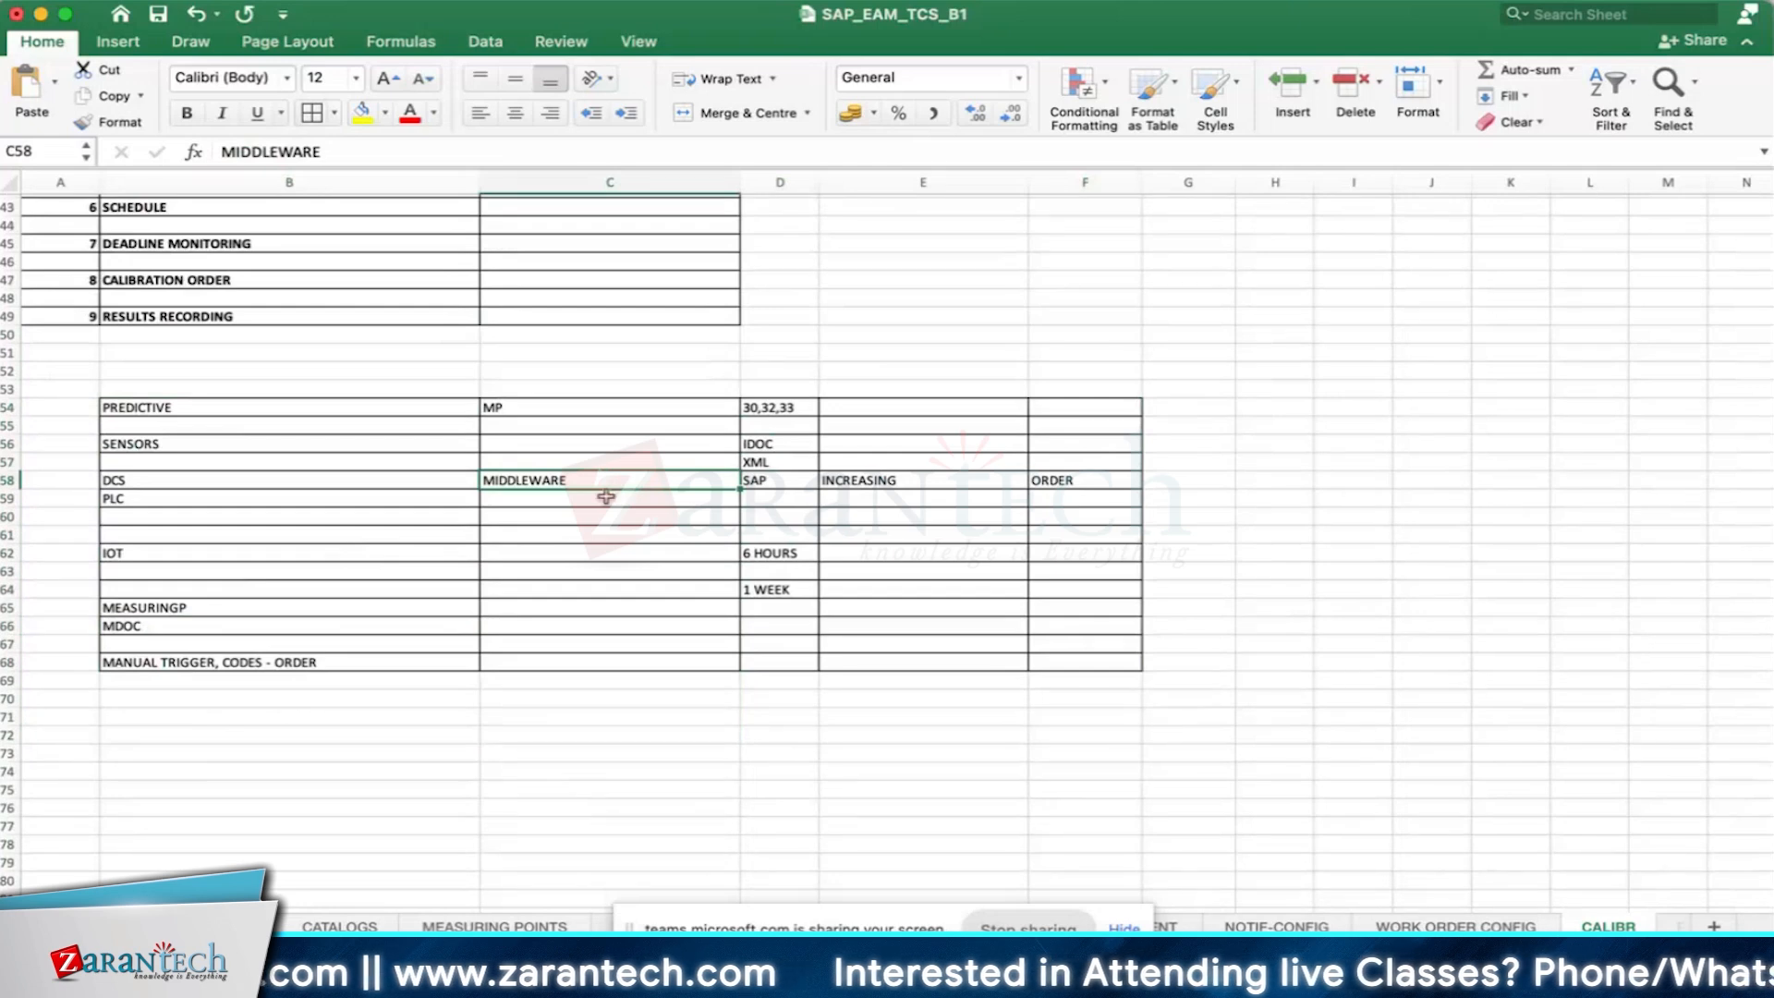
pyautogui.click(609, 502)
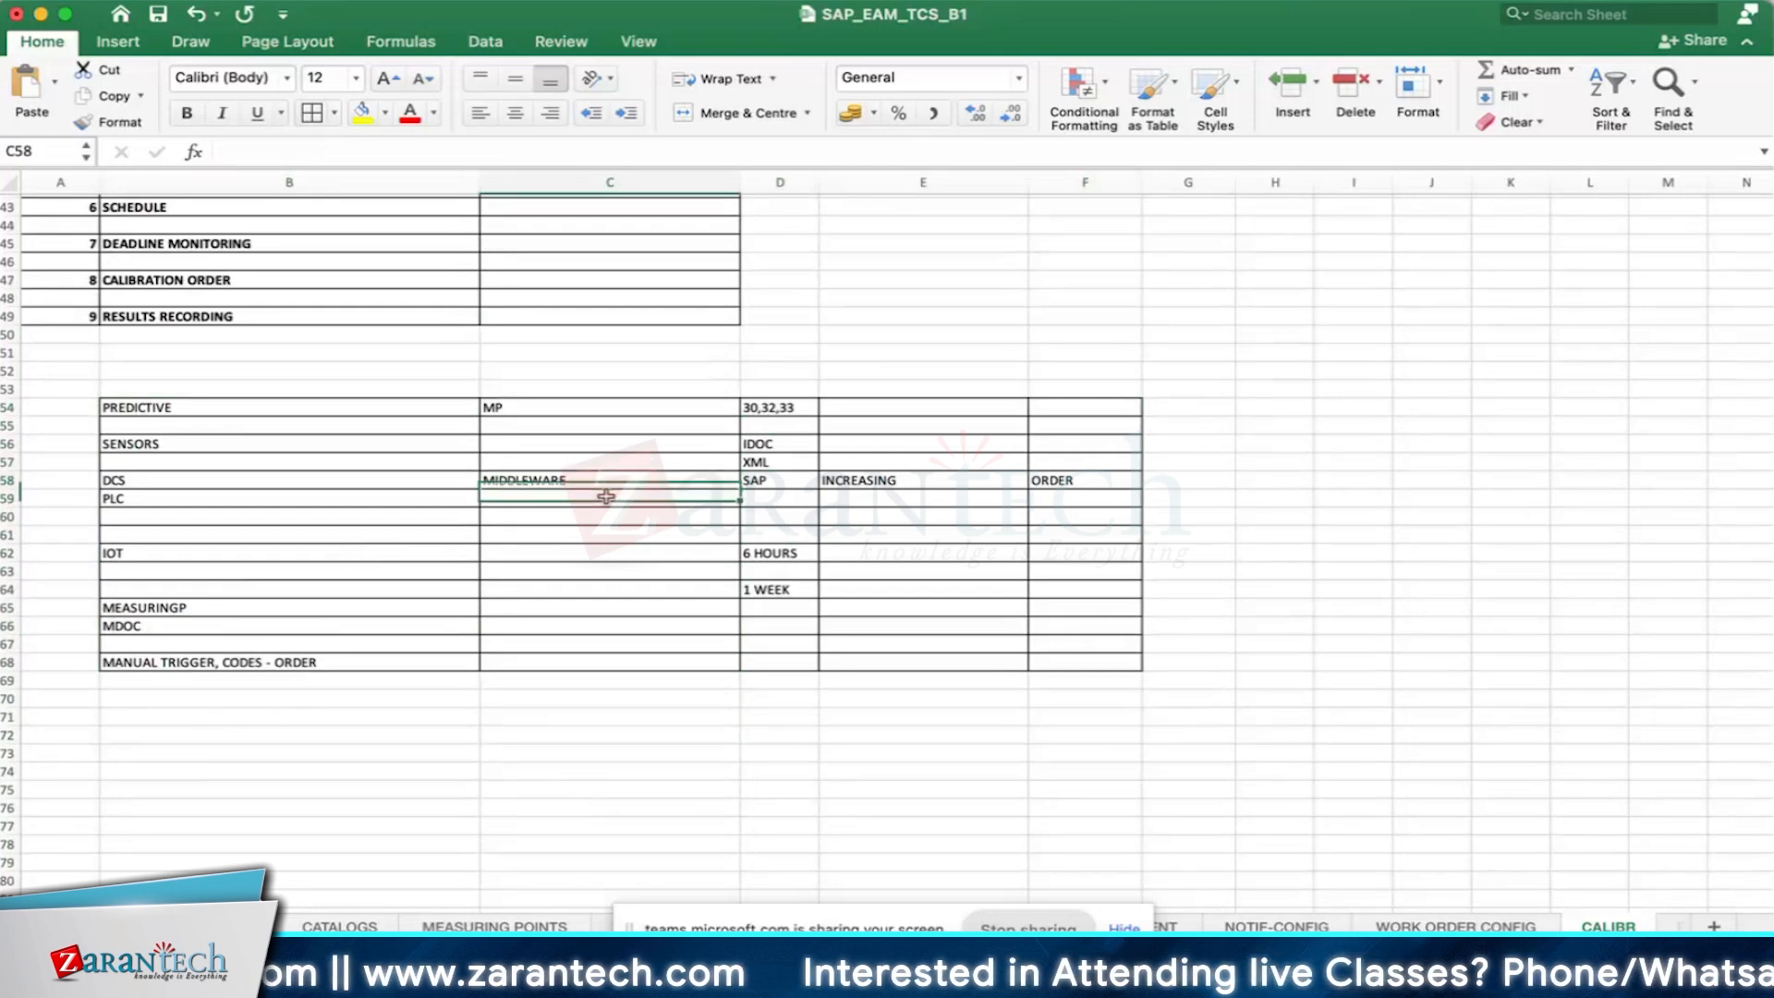
# - Make row 56, which holds SENSORS and IDOC, slightly taller
pyautogui.click(753, 449)
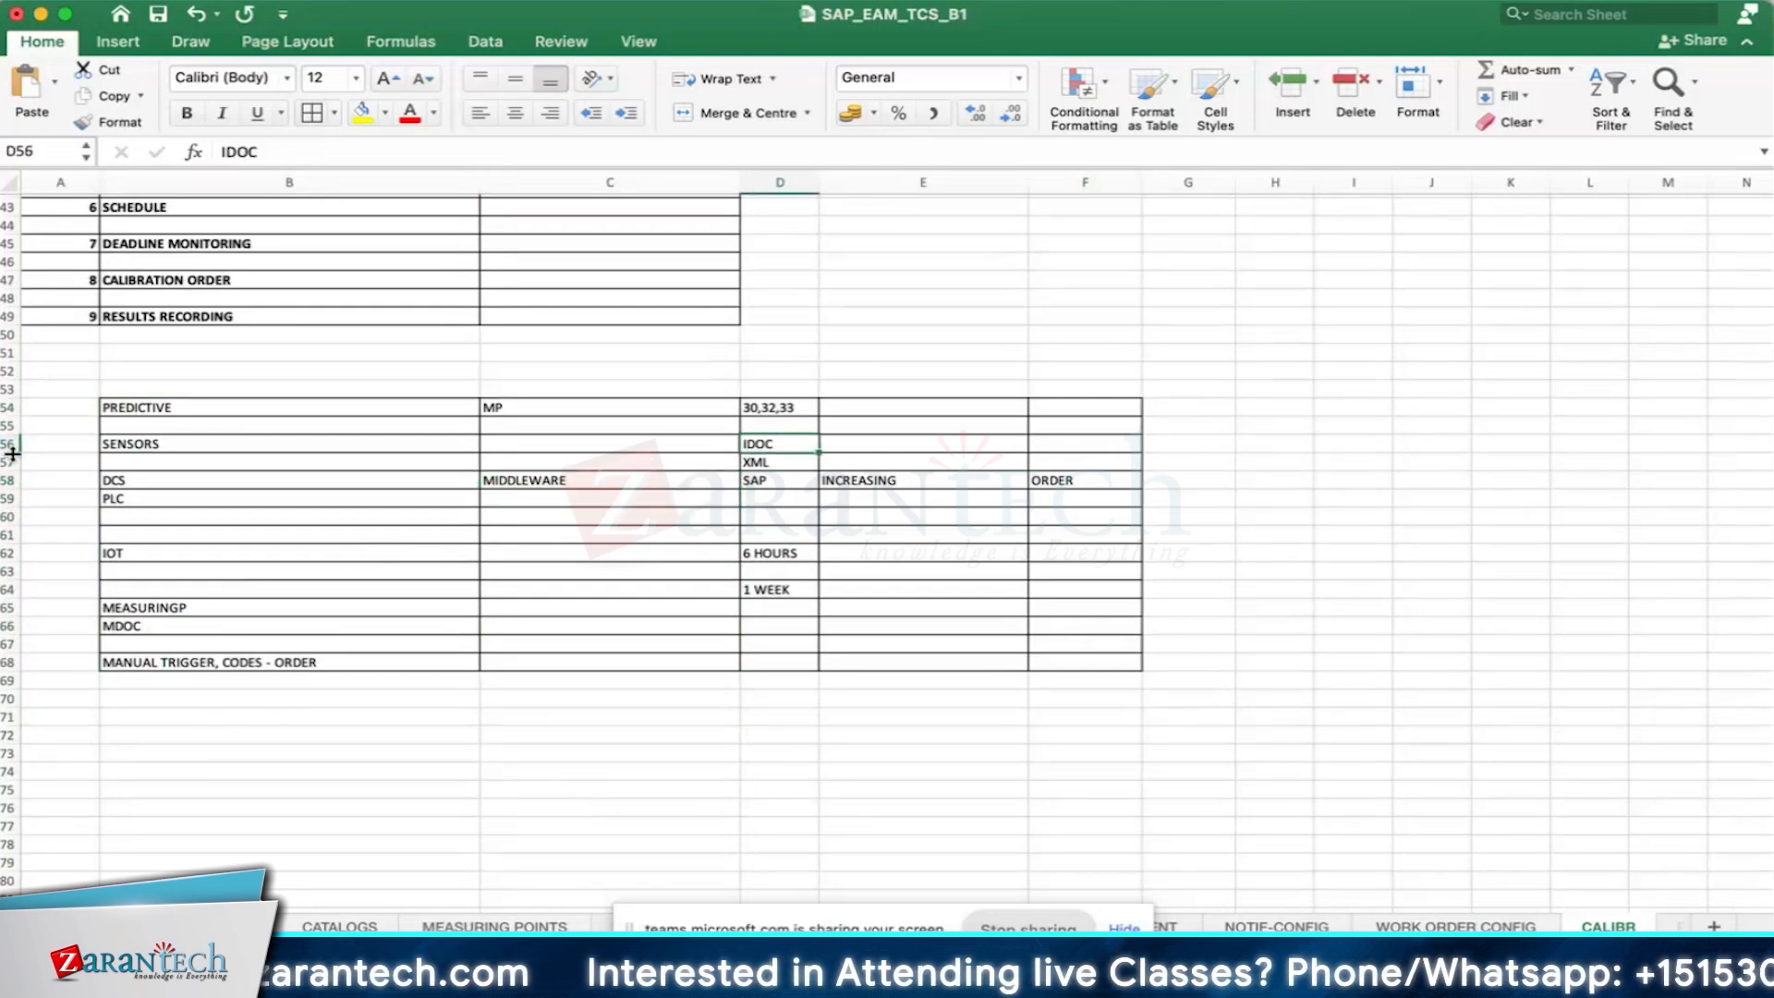
pyautogui.moveTo(12, 452); pyautogui.dragTo(12, 459)
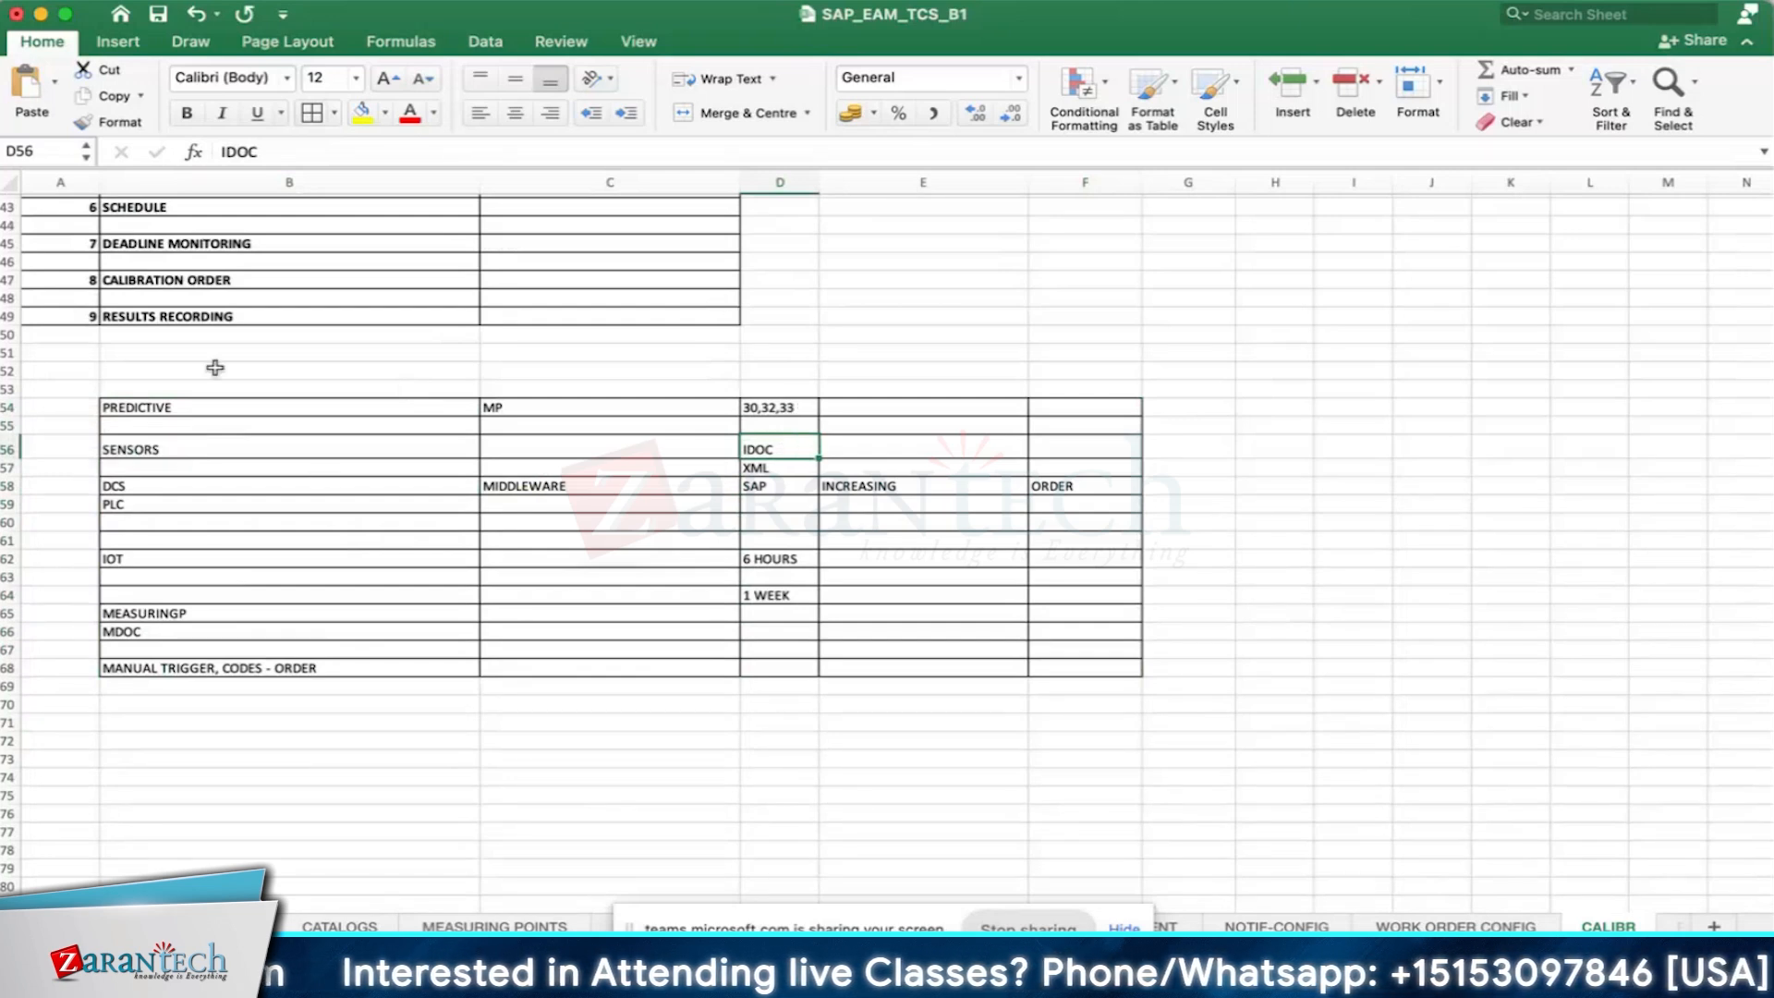
pyautogui.scroll(-3, 1235, 534)
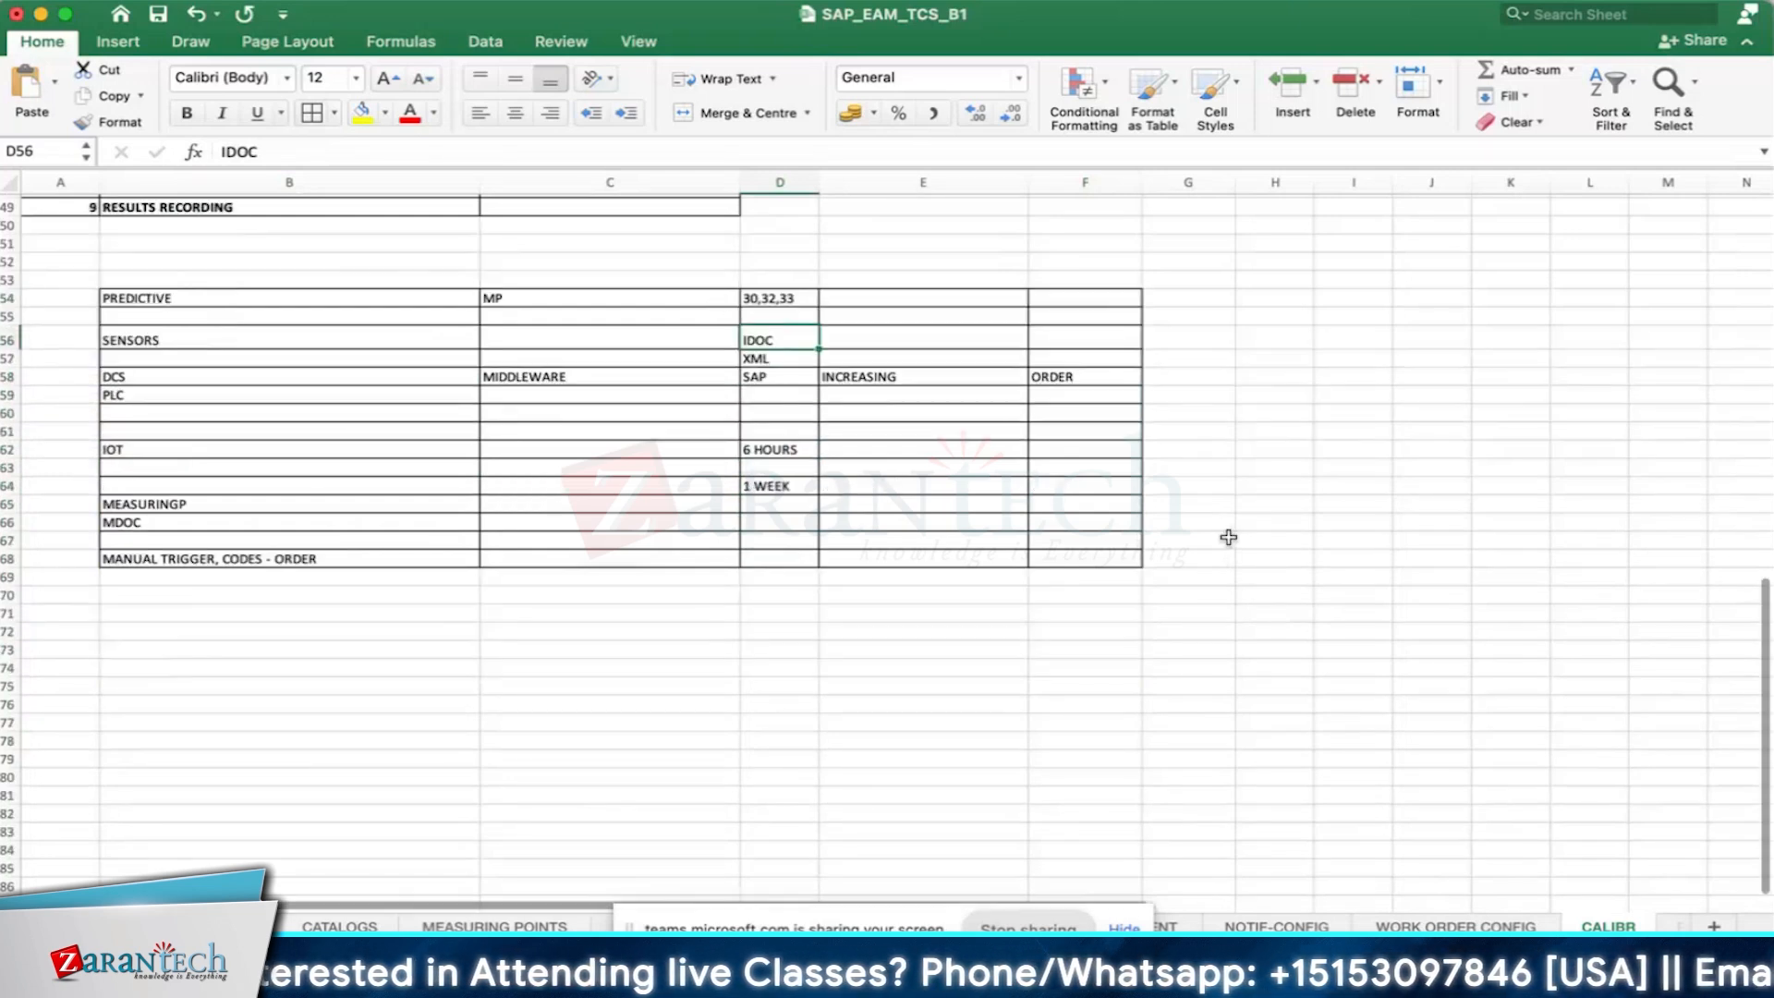
pyautogui.click(148, 616)
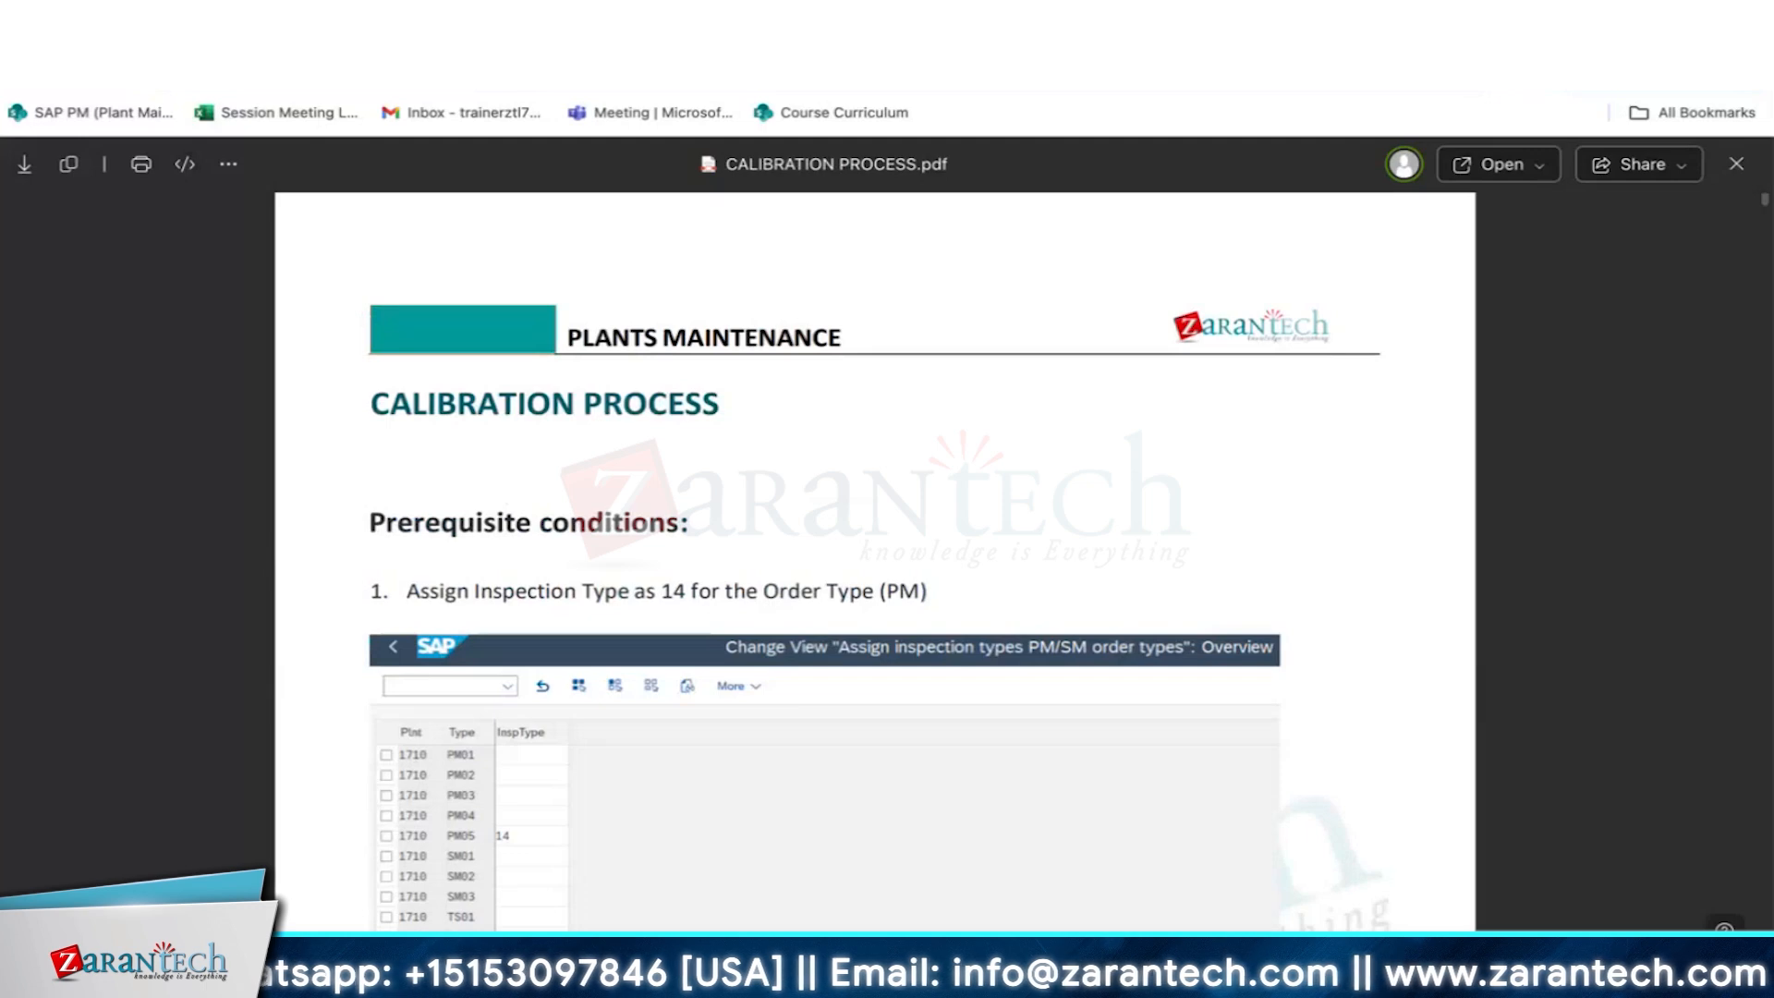
# - Review the calibration prerequisites for assigning inspection type 14 to PM order types and maintaining plant-level QM settings
pyautogui.scroll(-5, 919, 728)
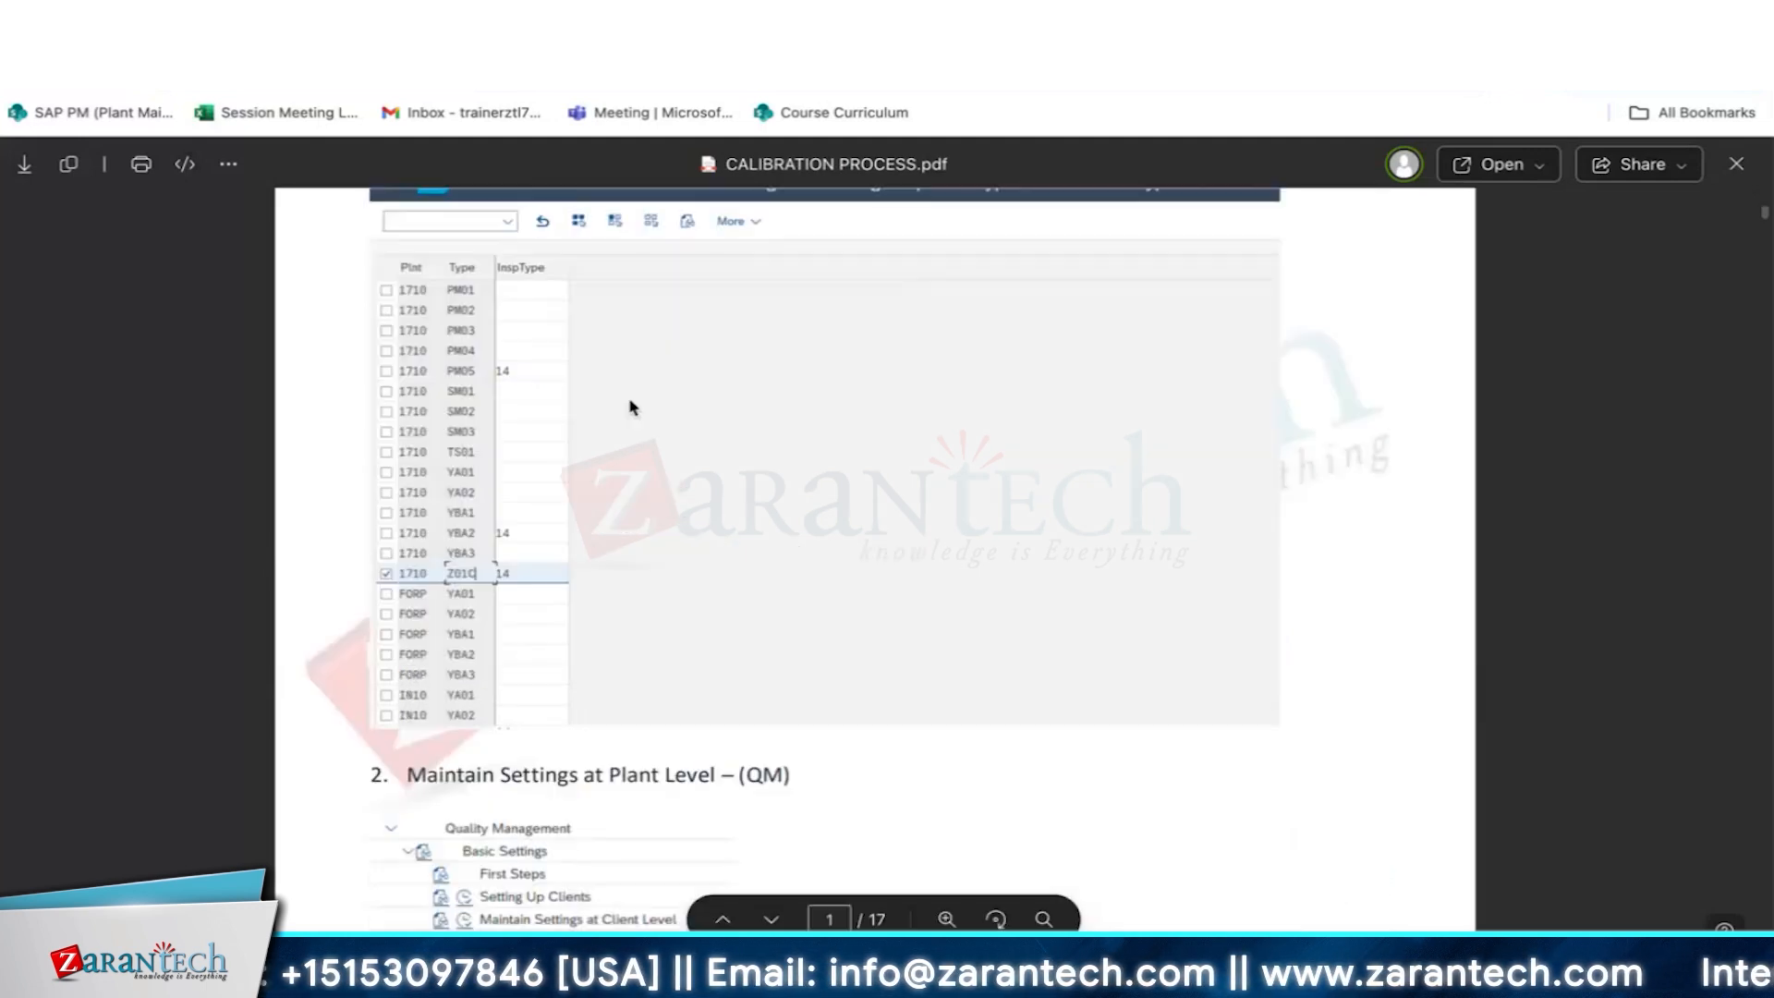
pyautogui.scroll(5, 787, 583)
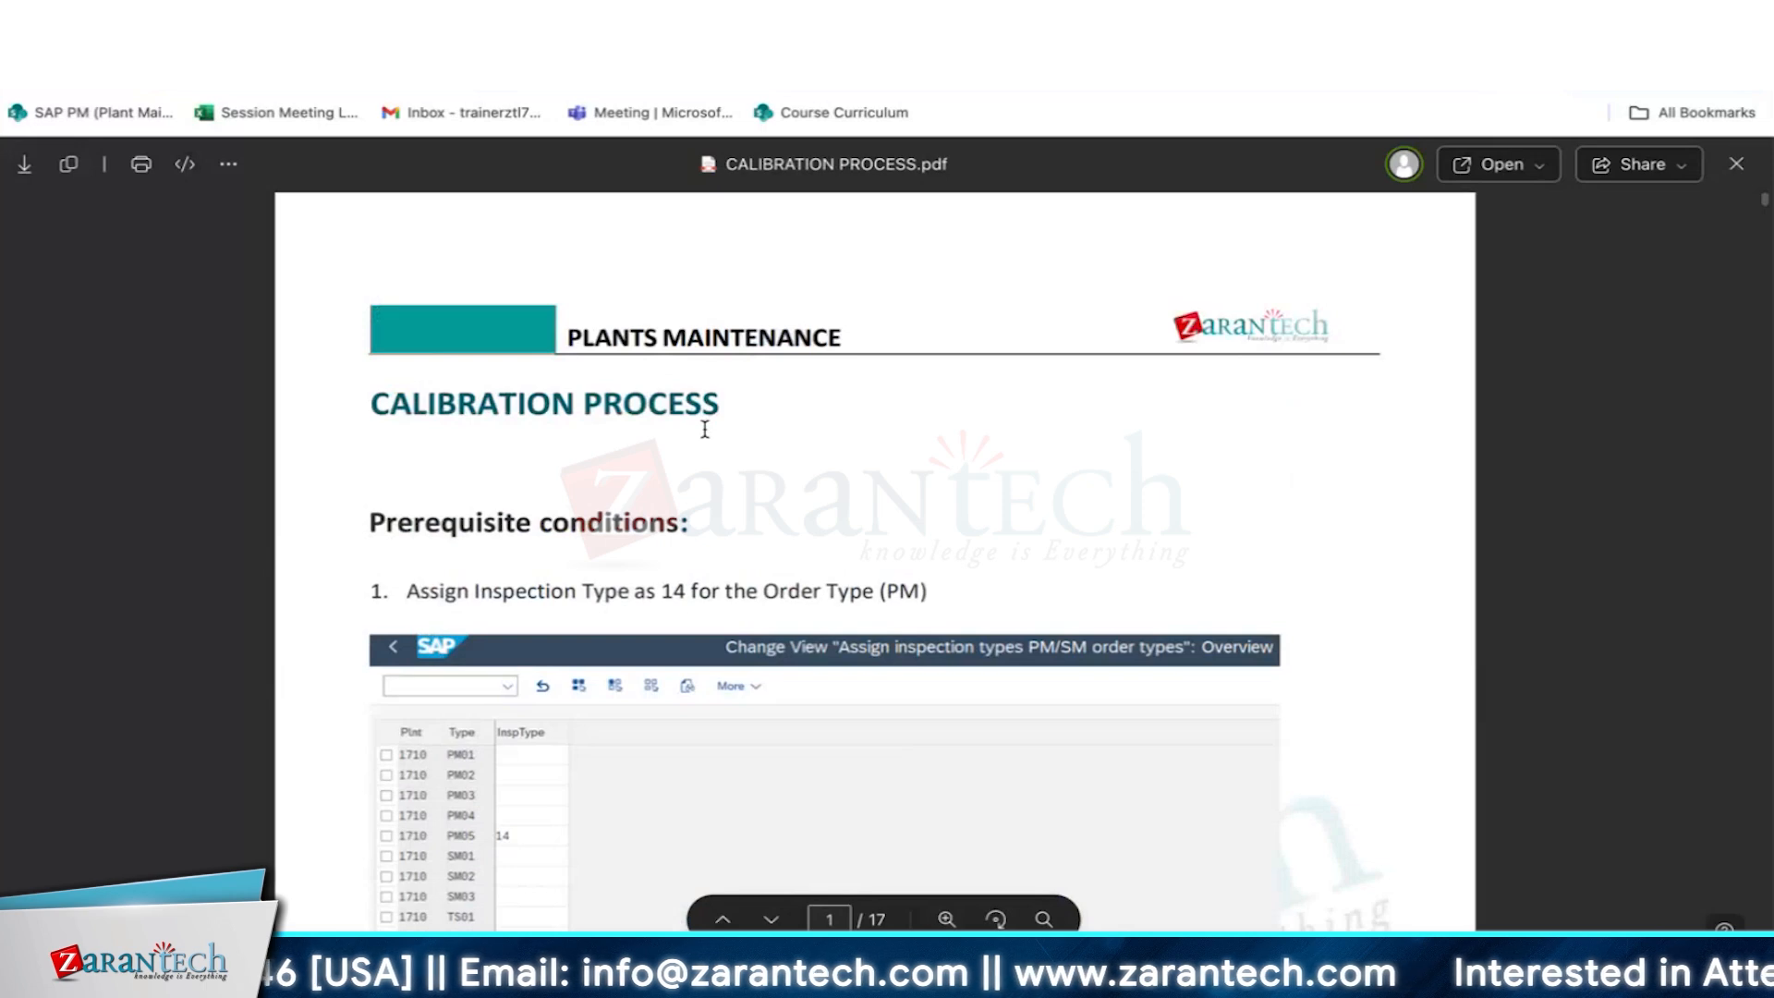
pyautogui.scroll(-1, 704, 429)
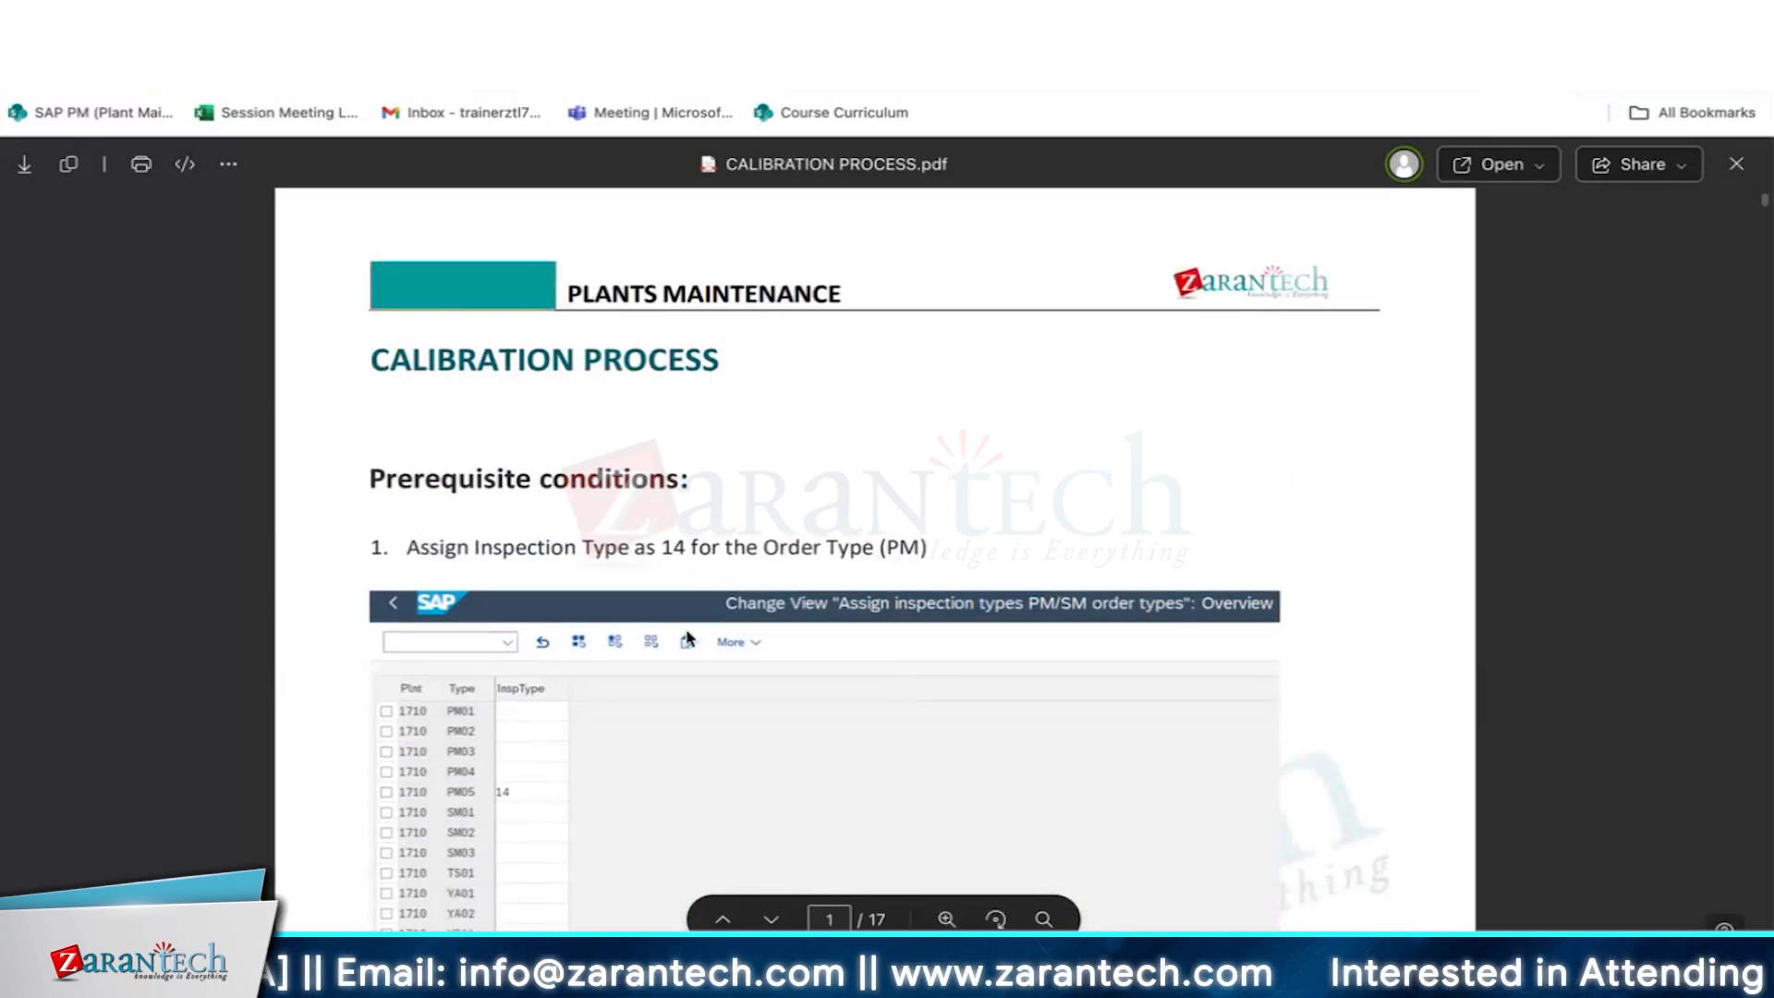
pyautogui.scroll(-4, 684, 633)
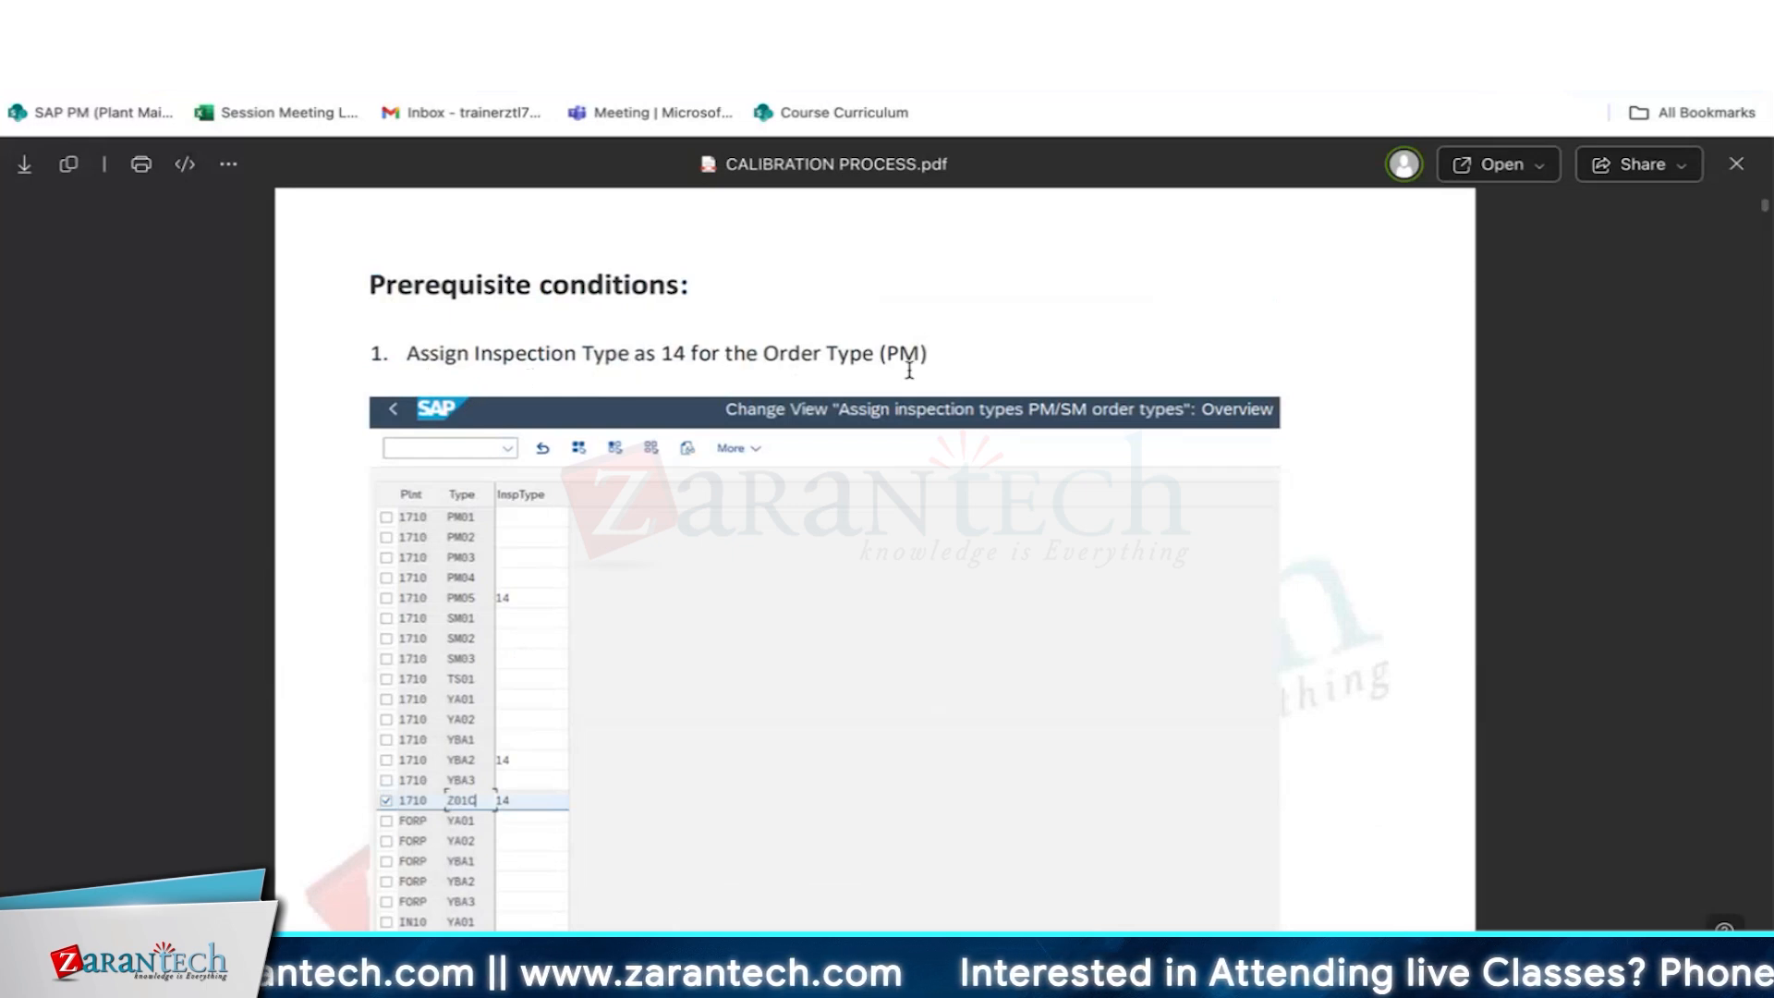
pyautogui.scroll(-1, 900, 349)
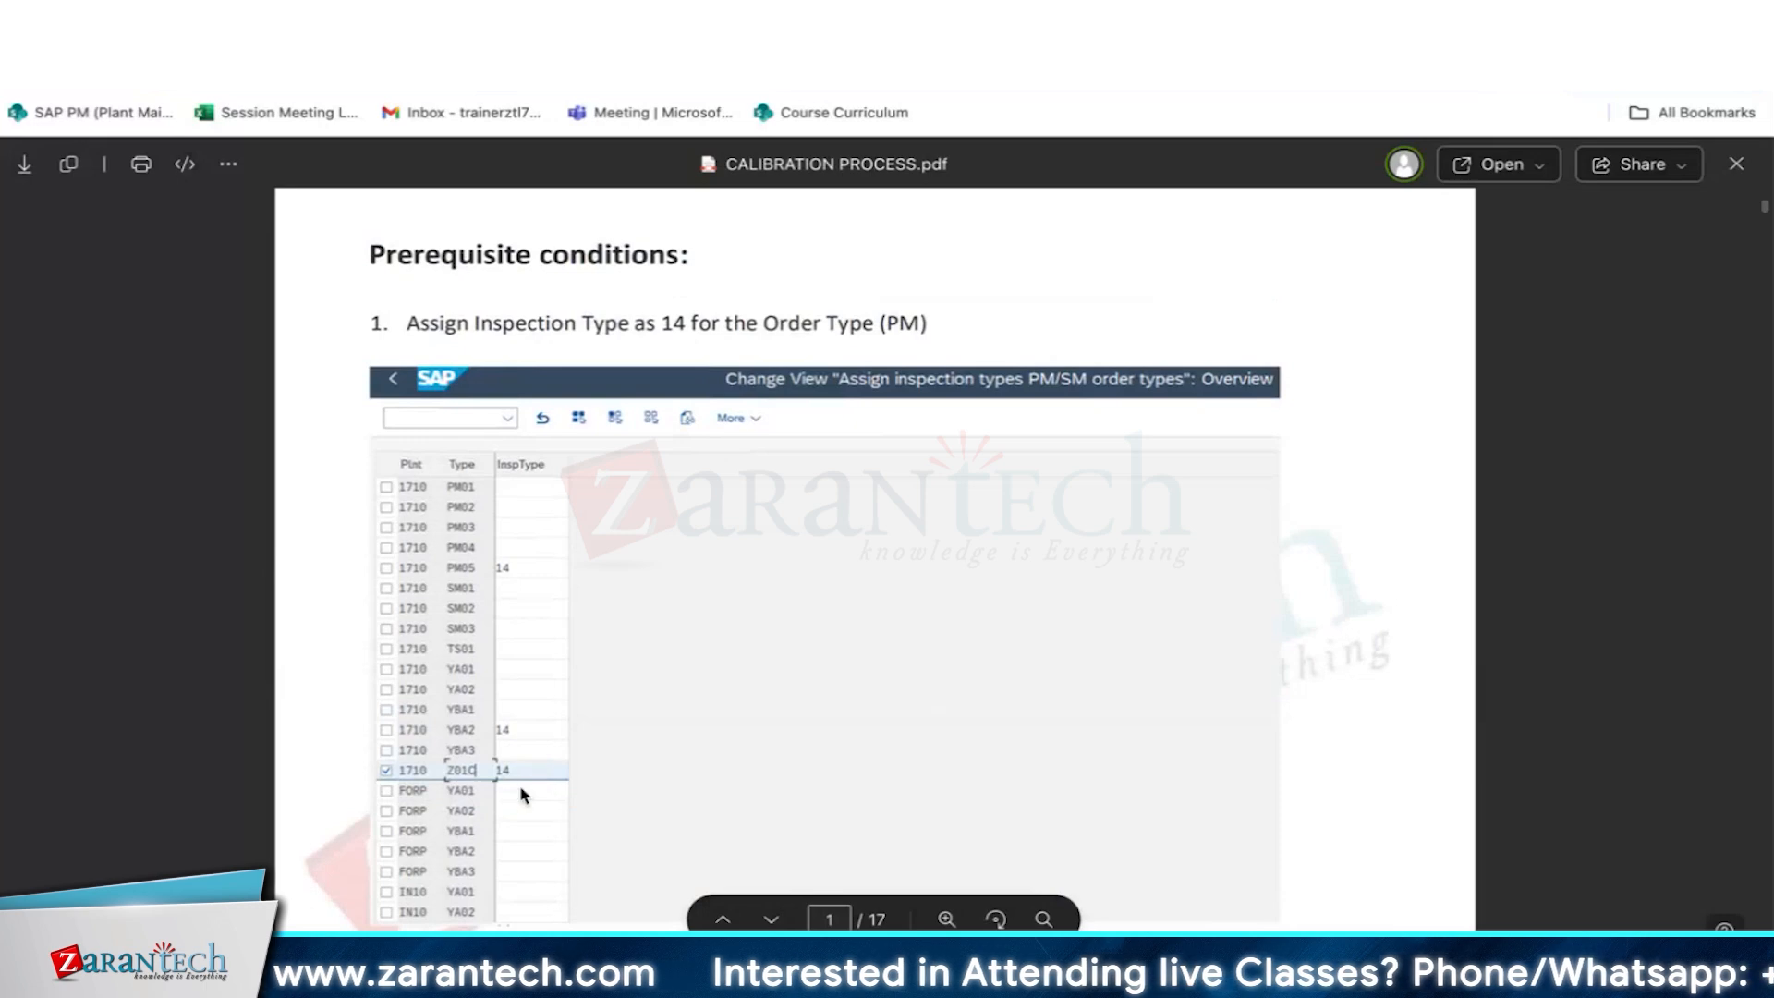
pyautogui.scroll(-5, 825, 718)
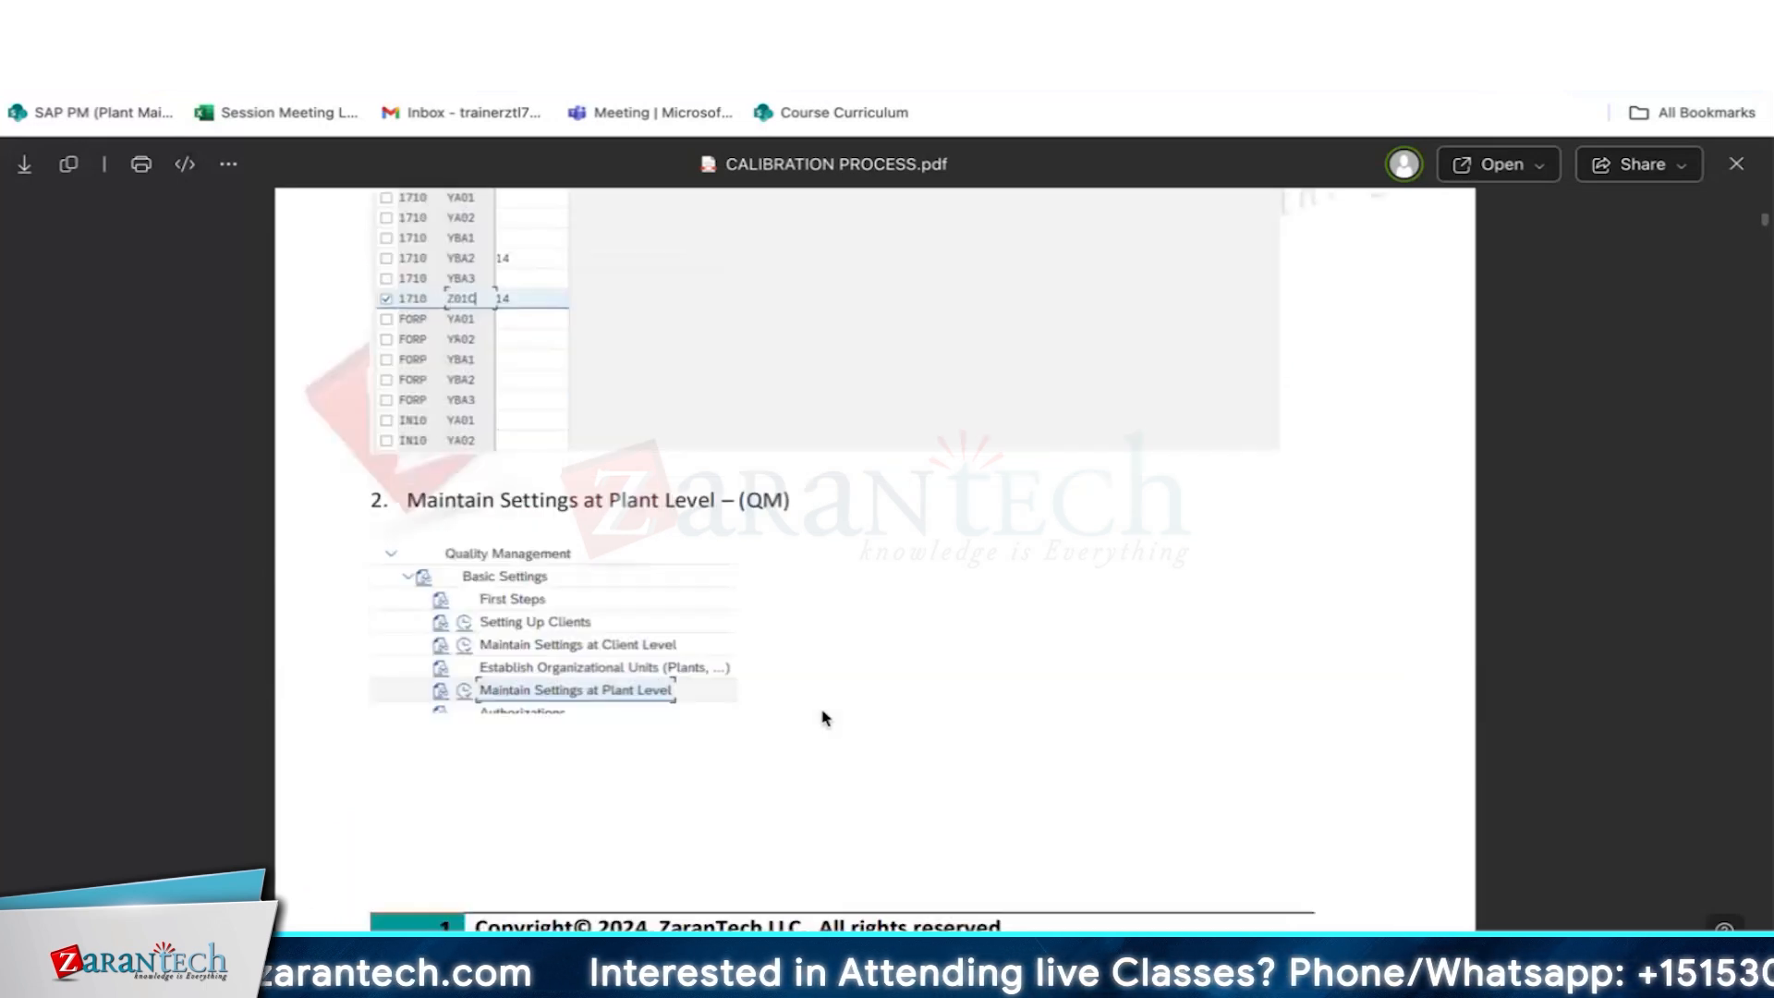
pyautogui.scroll(-2, 825, 718)
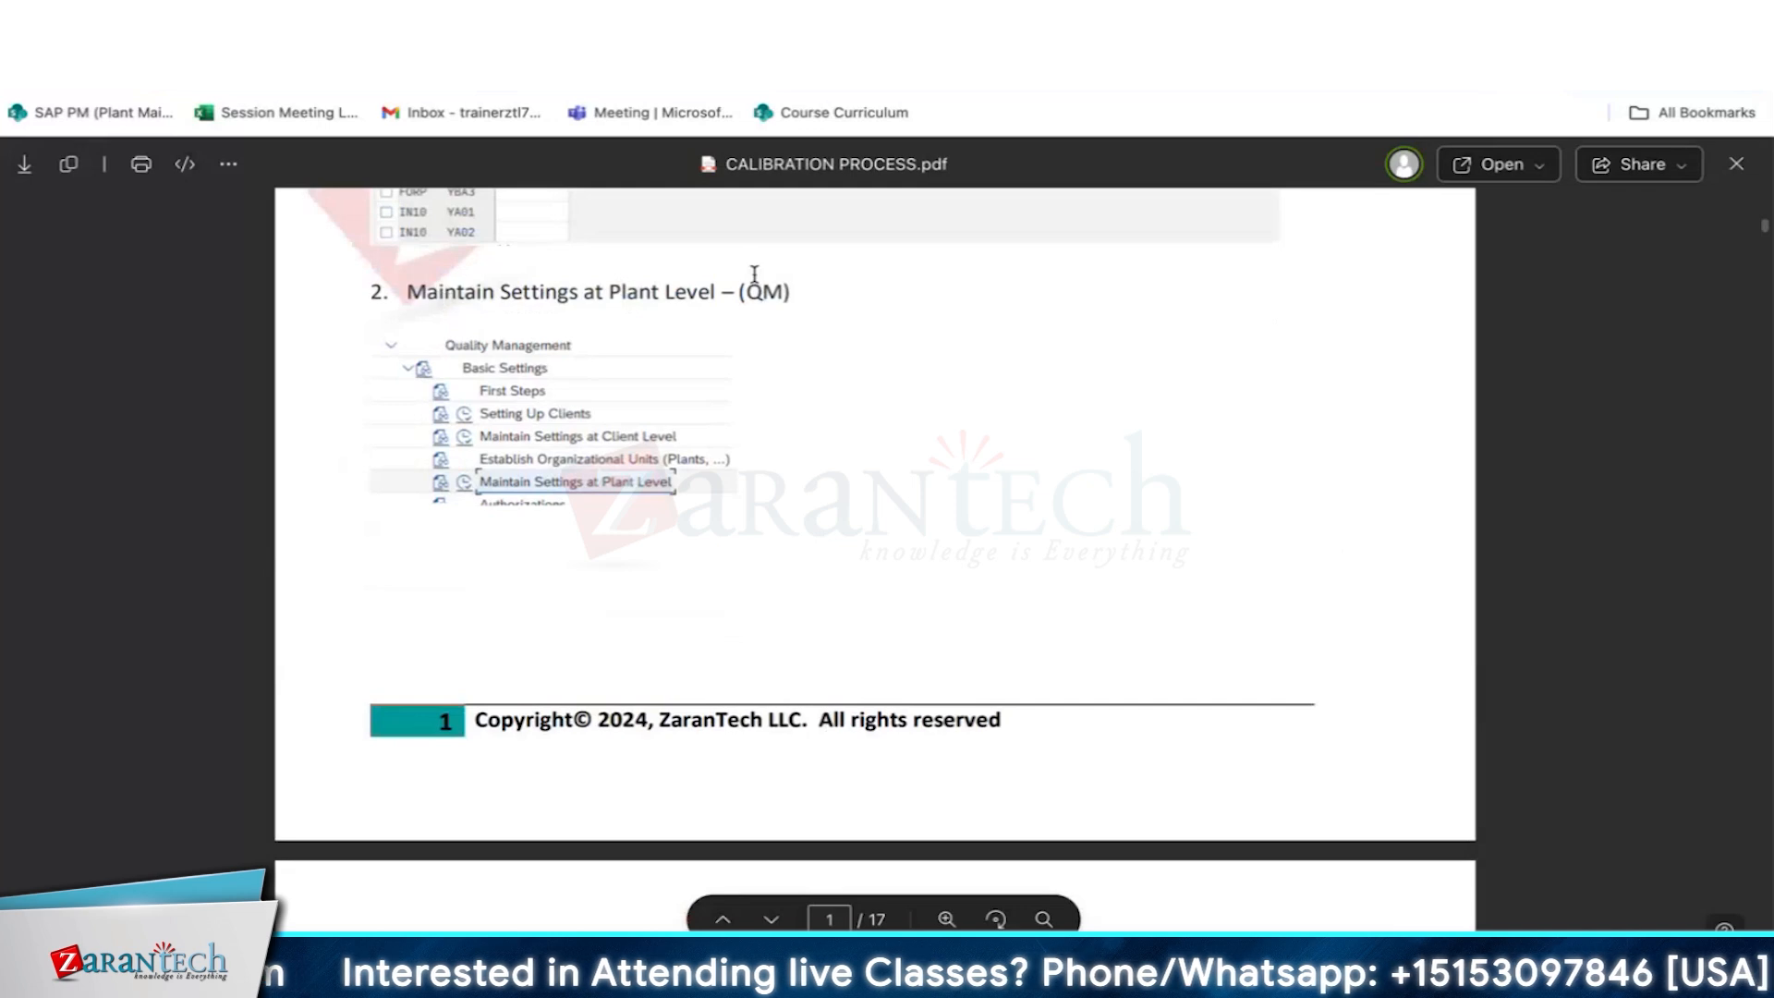
pyautogui.scroll(-2, 656, 561)
pyautogui.scroll(-2, 656, 561)
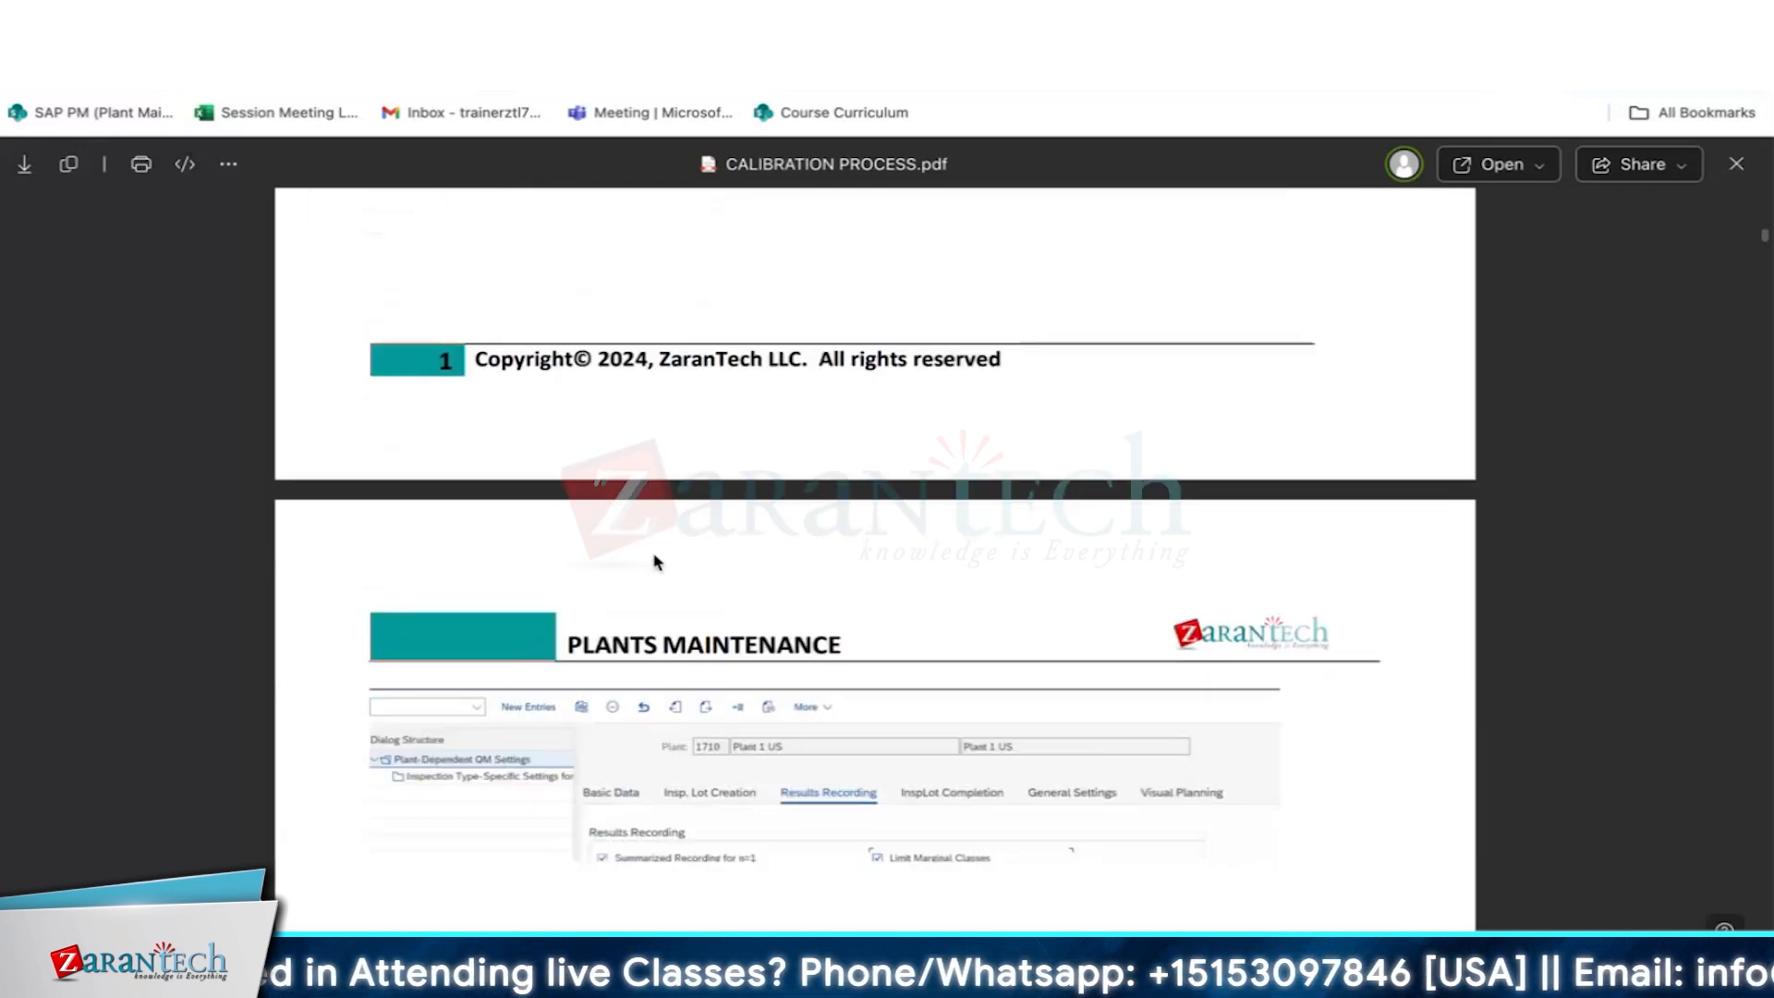
pyautogui.scroll(-4, 656, 561)
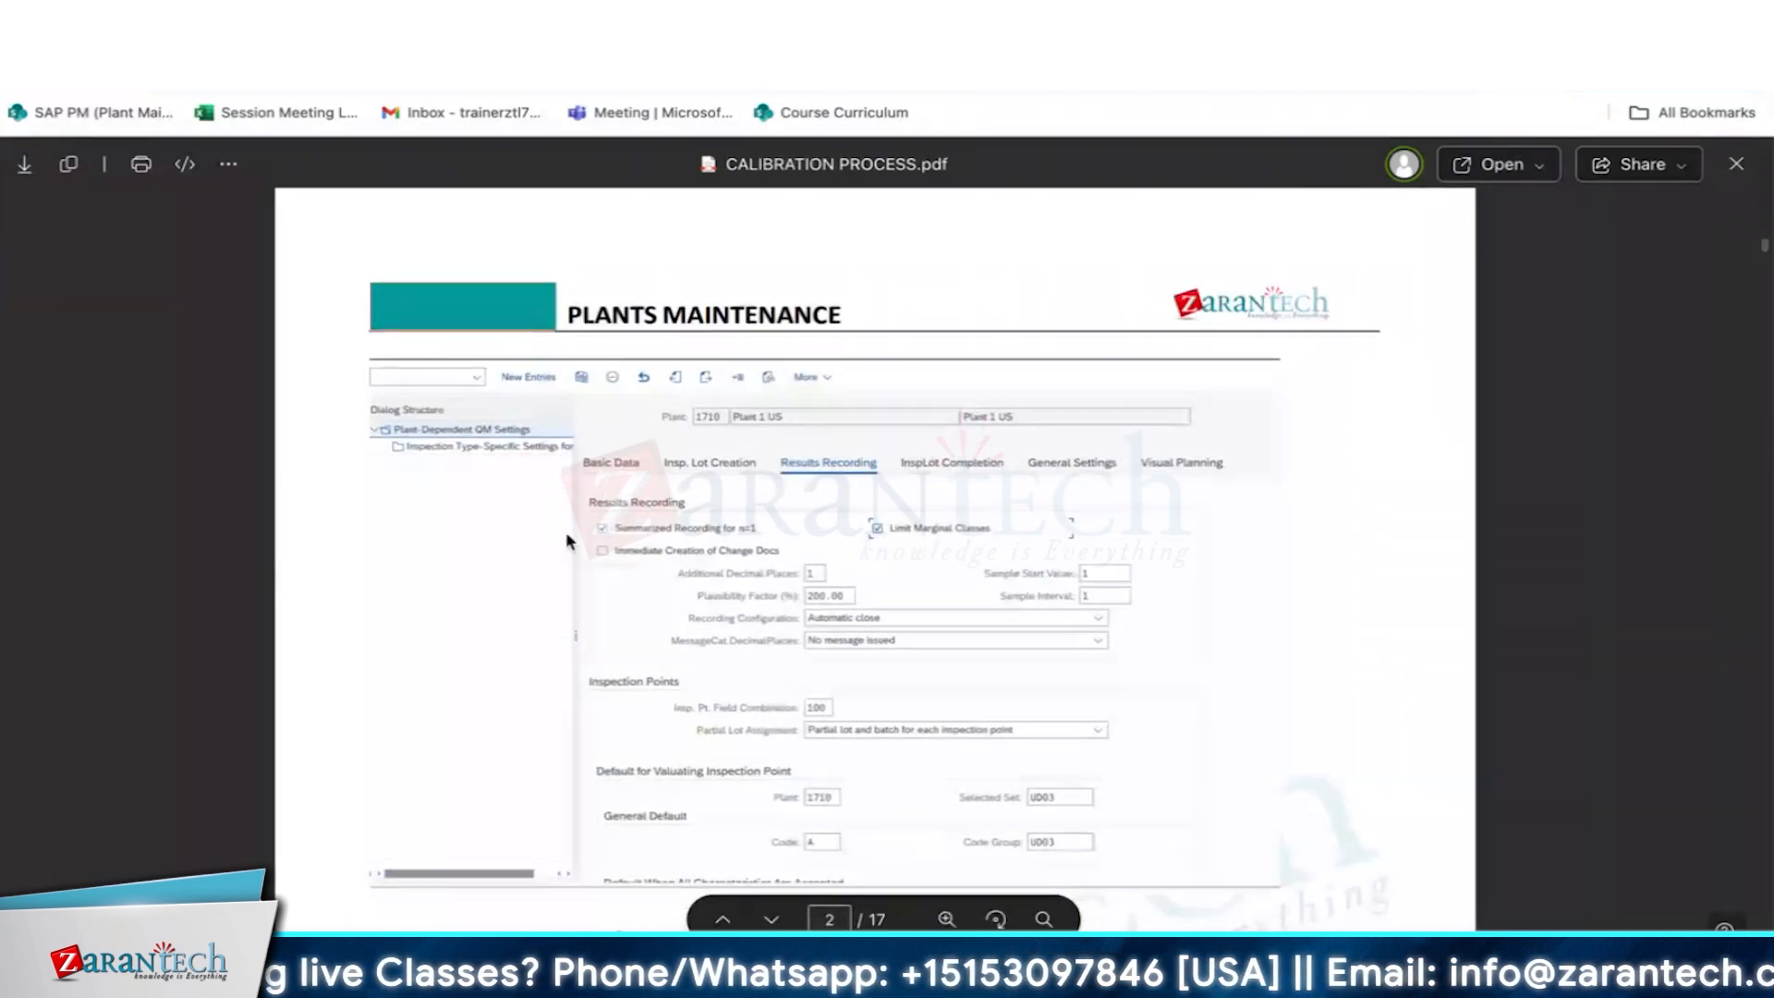
# - Examine the inspection type-specific QM settings for plant 1710 in section 3 of the calibration document
pyautogui.scroll(-4, 821, 577)
pyautogui.scroll(-1, 821, 577)
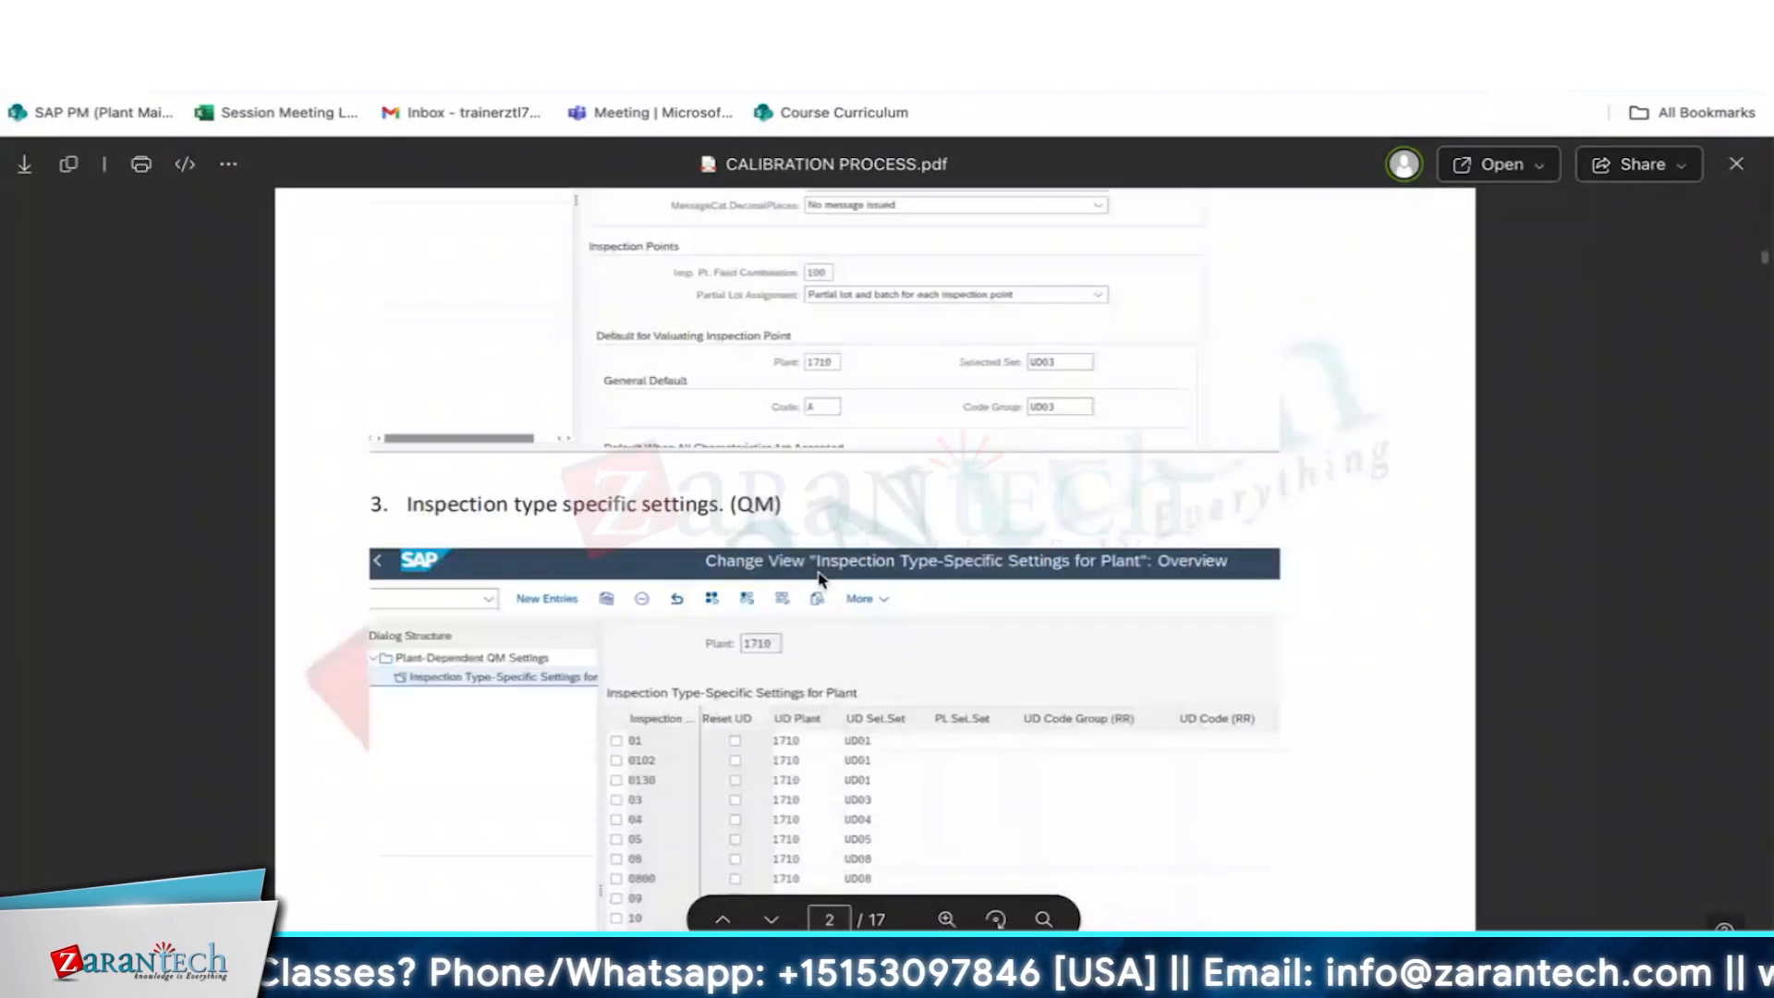
pyautogui.scroll(-1, 873, 543)
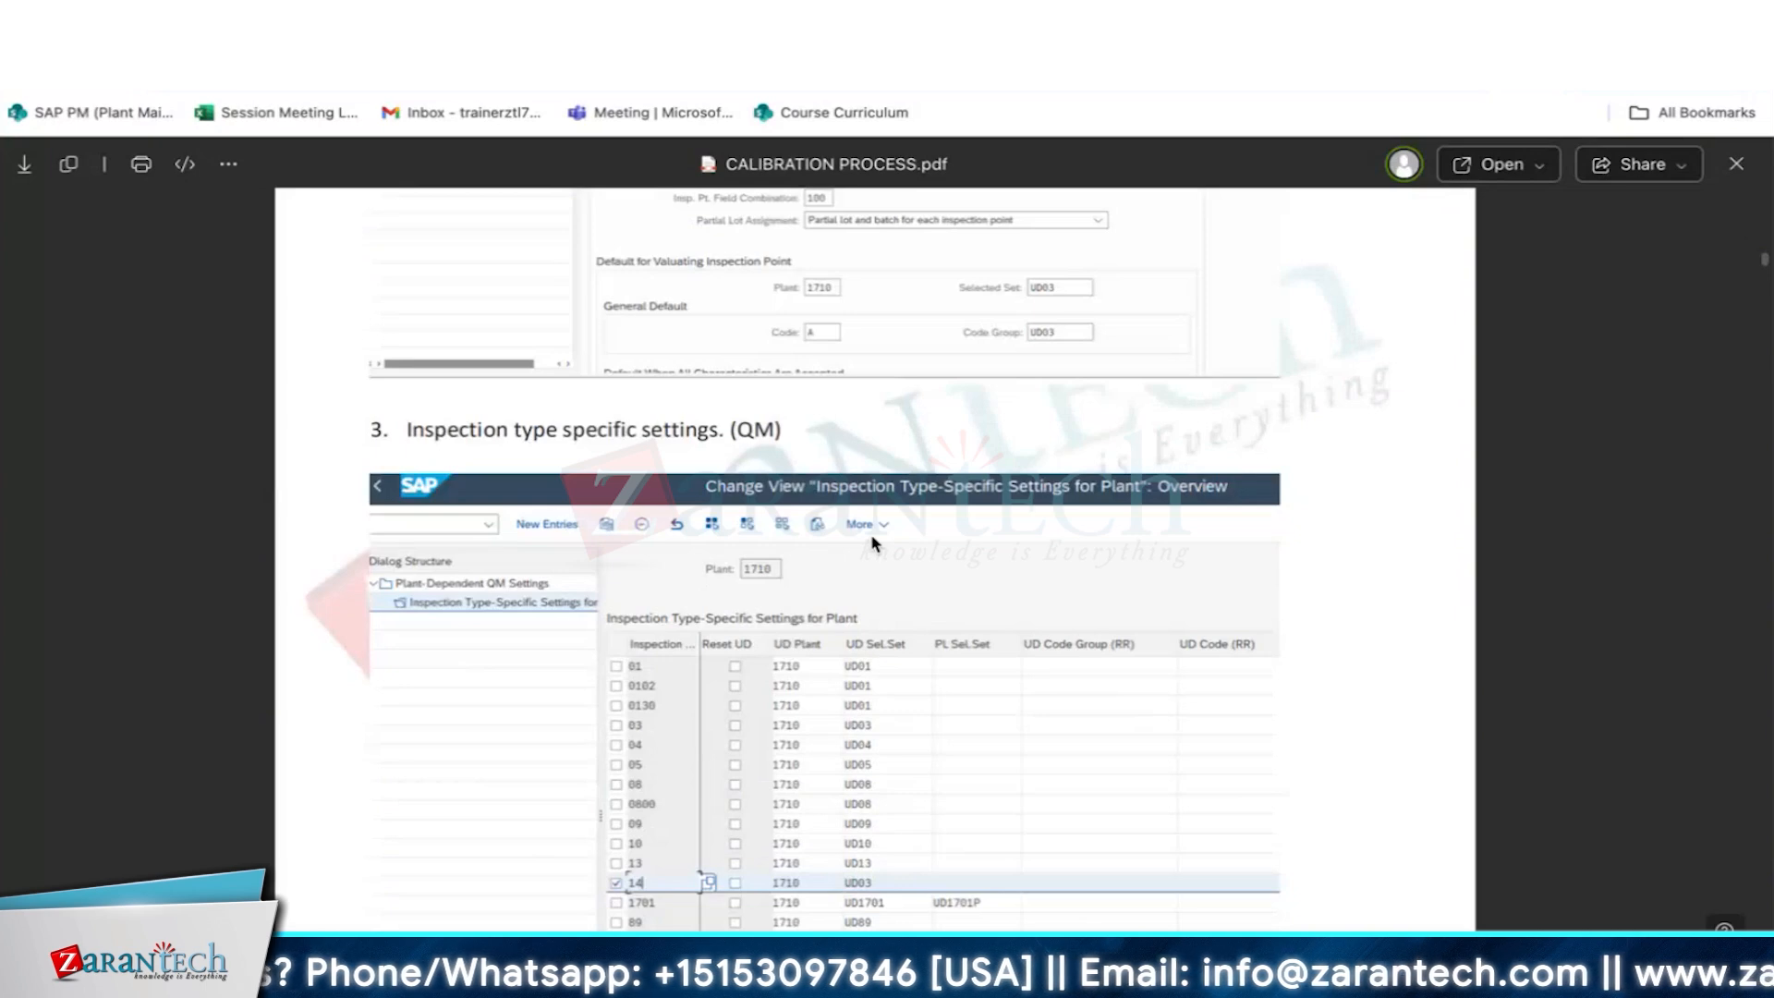
pyautogui.scroll(5, 825, 461)
pyautogui.scroll(-8, 825, 461)
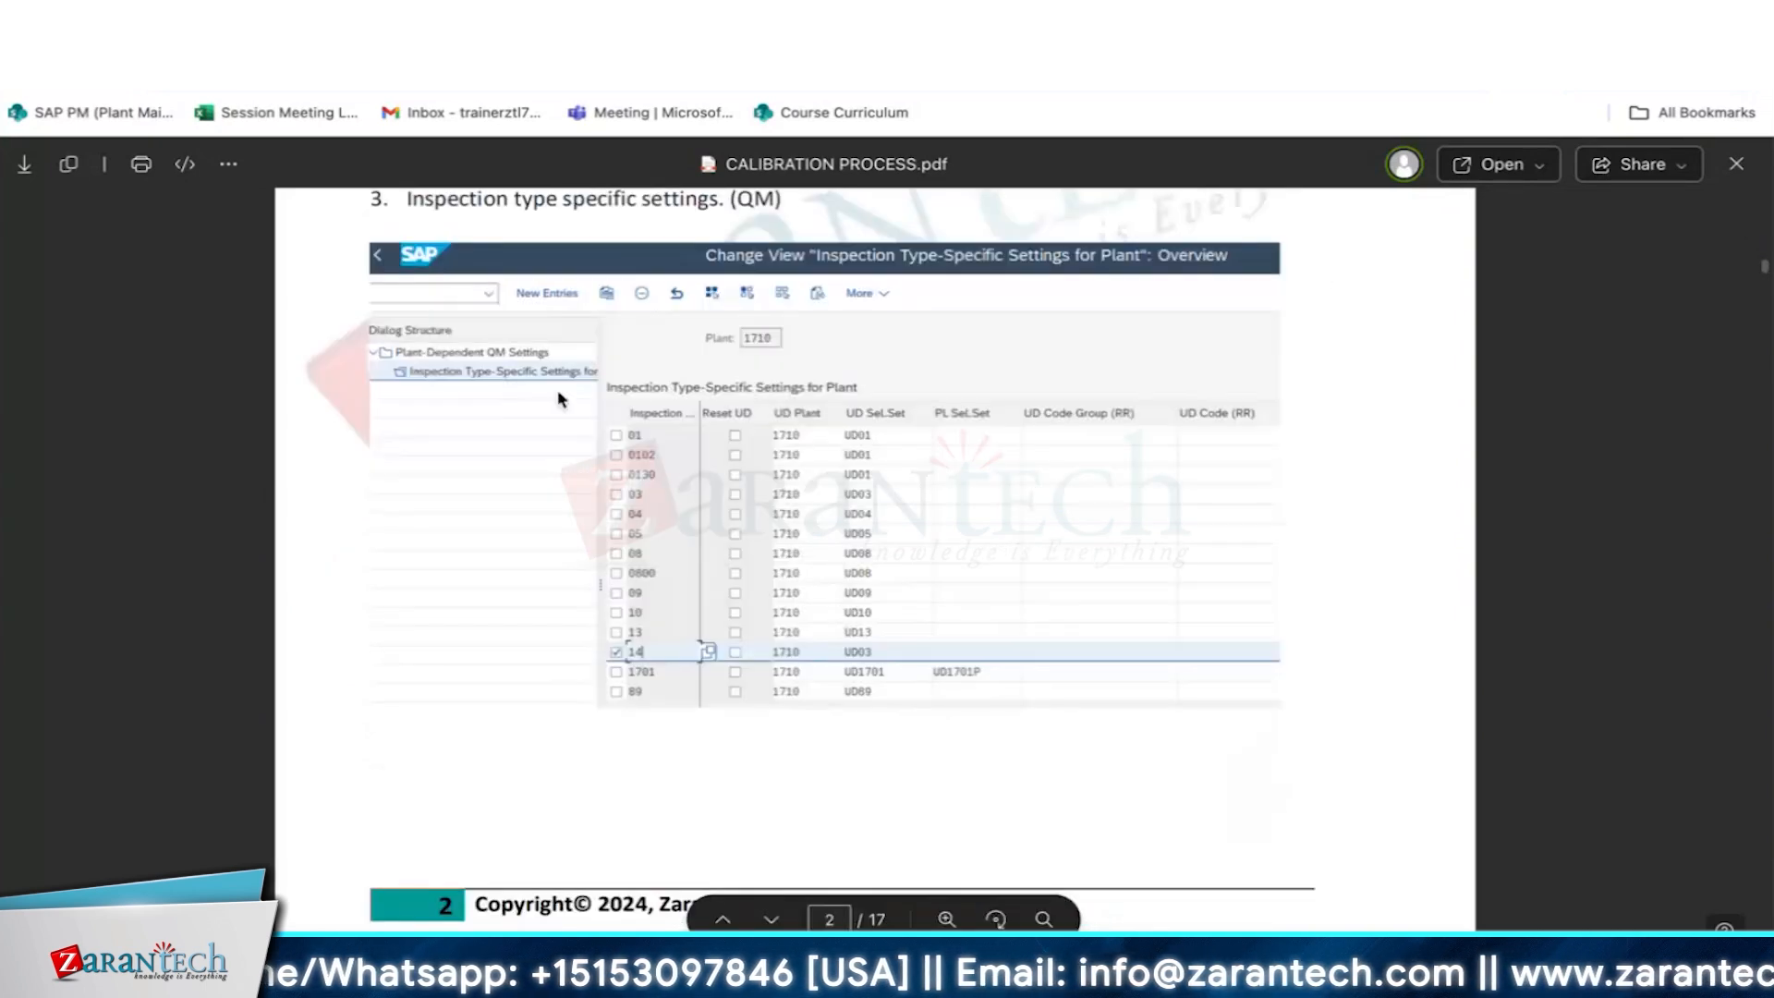
pyautogui.scroll(1, 594, 247)
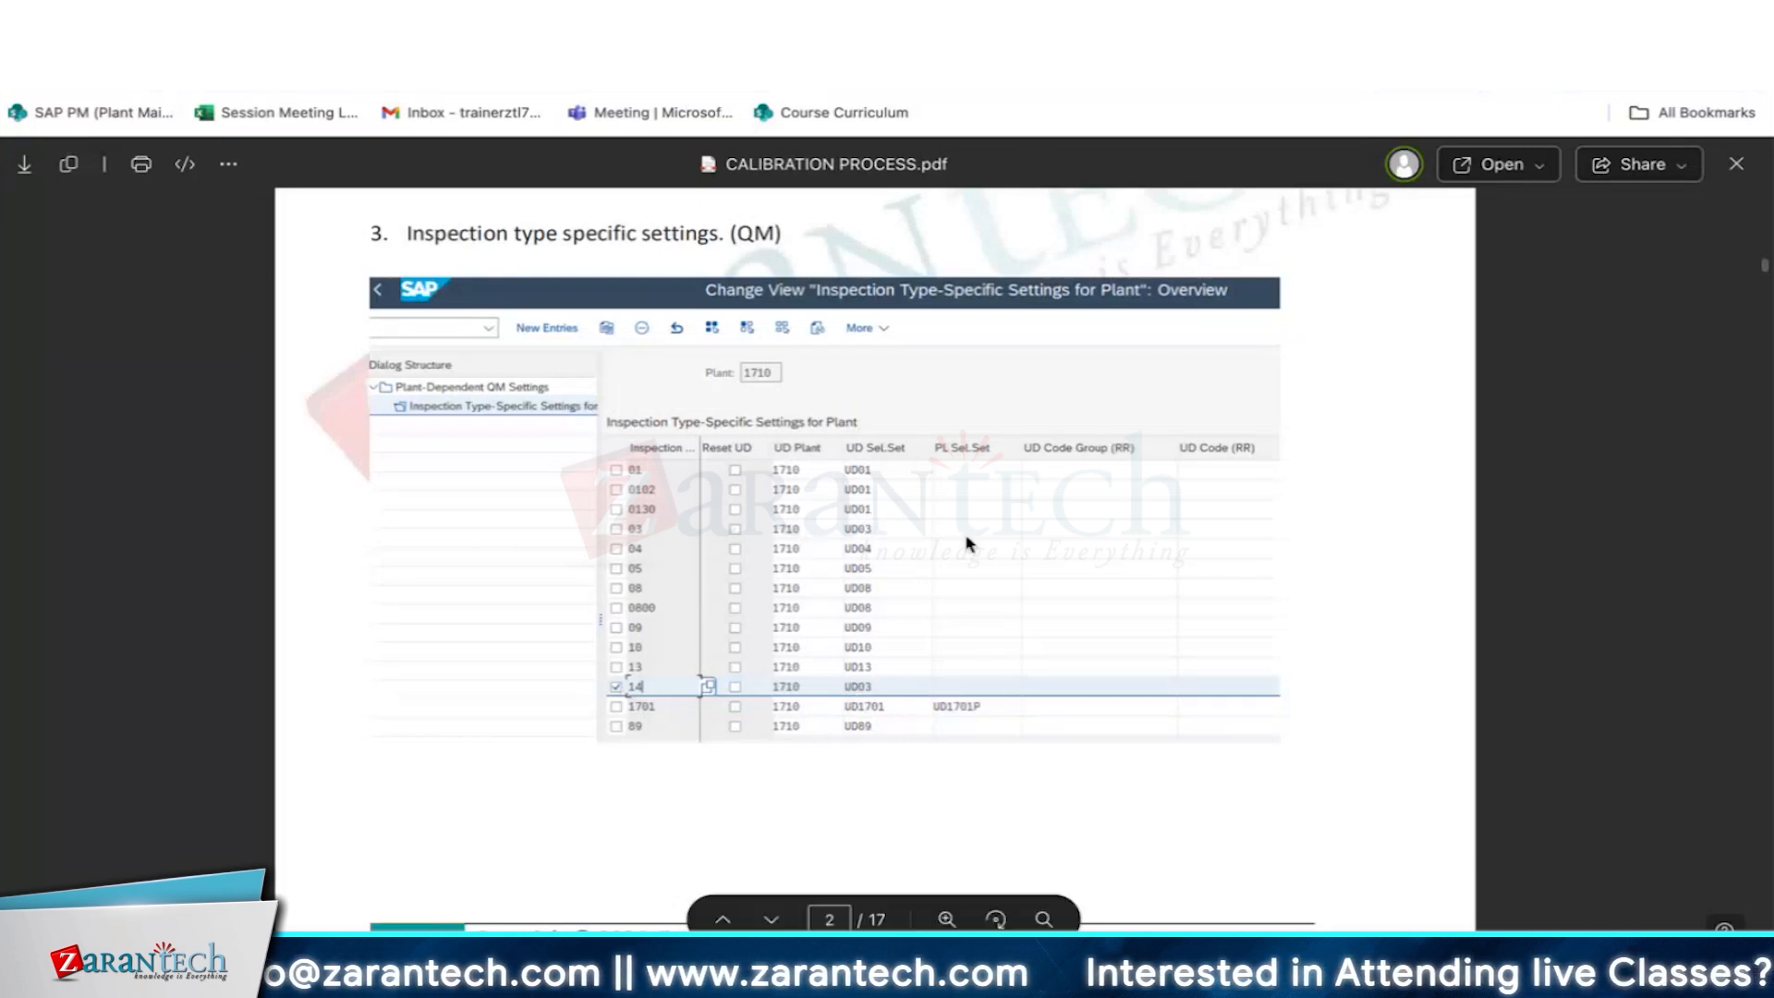
pyautogui.scroll(-4, 882, 792)
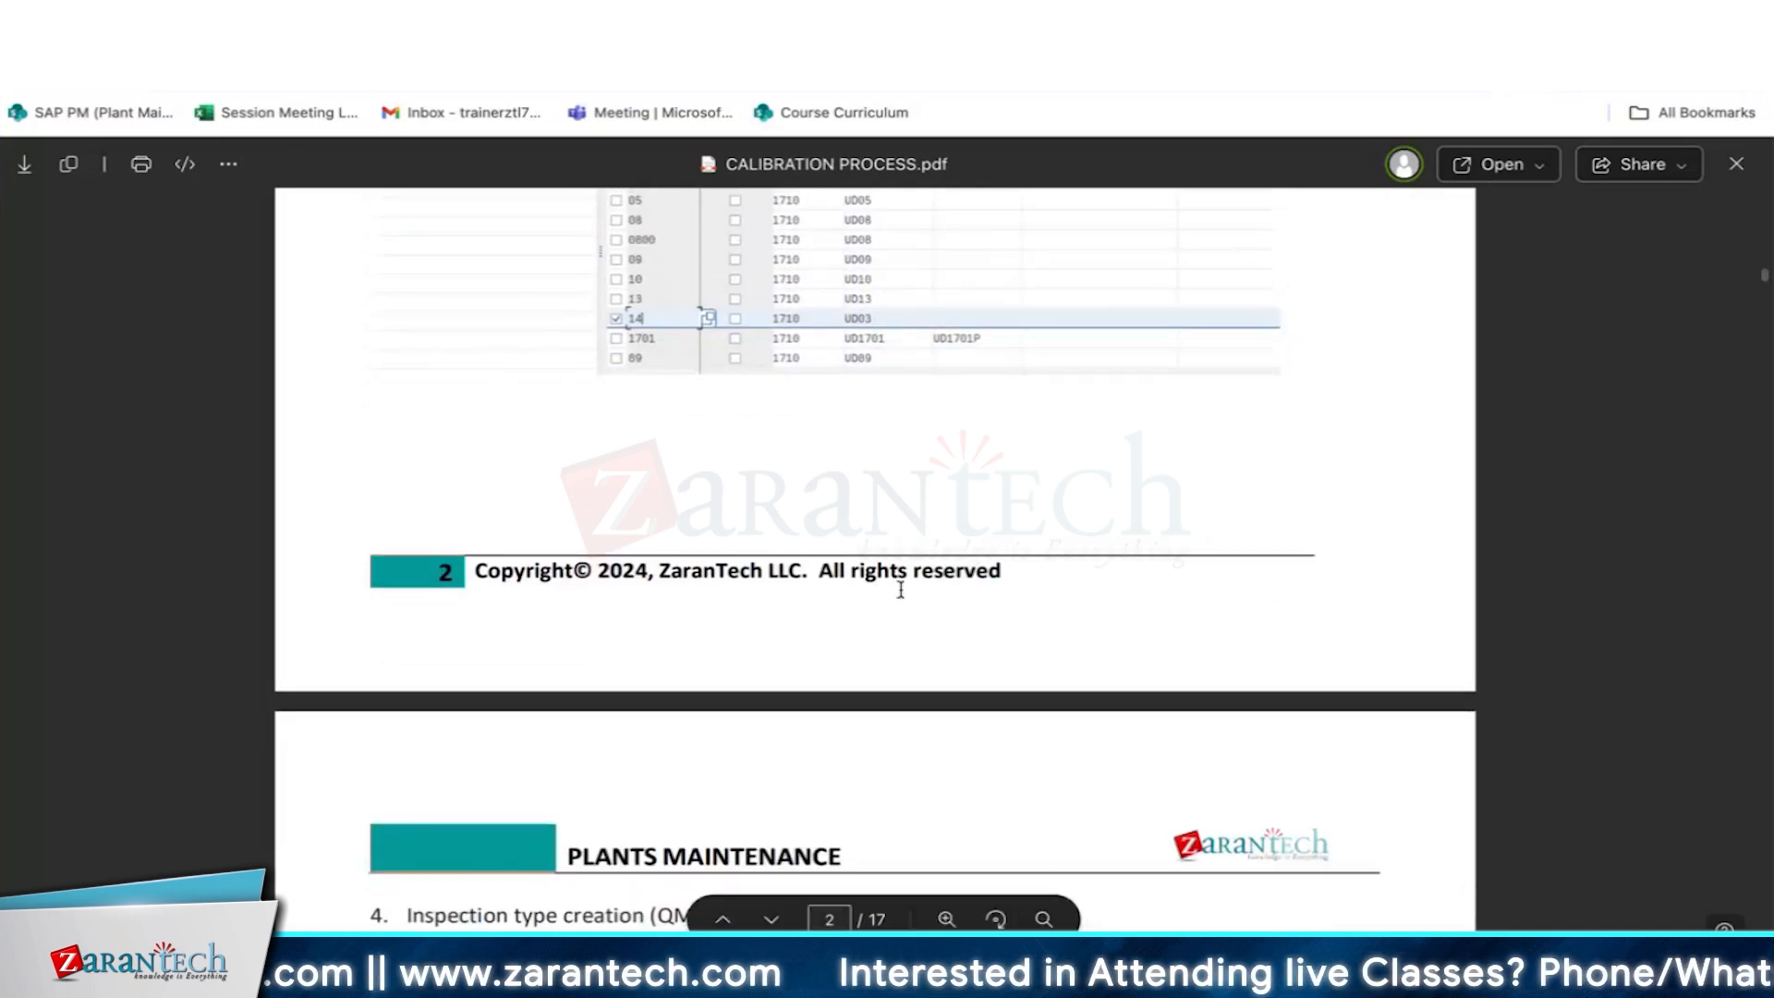
# - Read section 4 on inspection type creation, including the menu path and the detail settings of inspection type 14
pyautogui.scroll(-6, 901, 590)
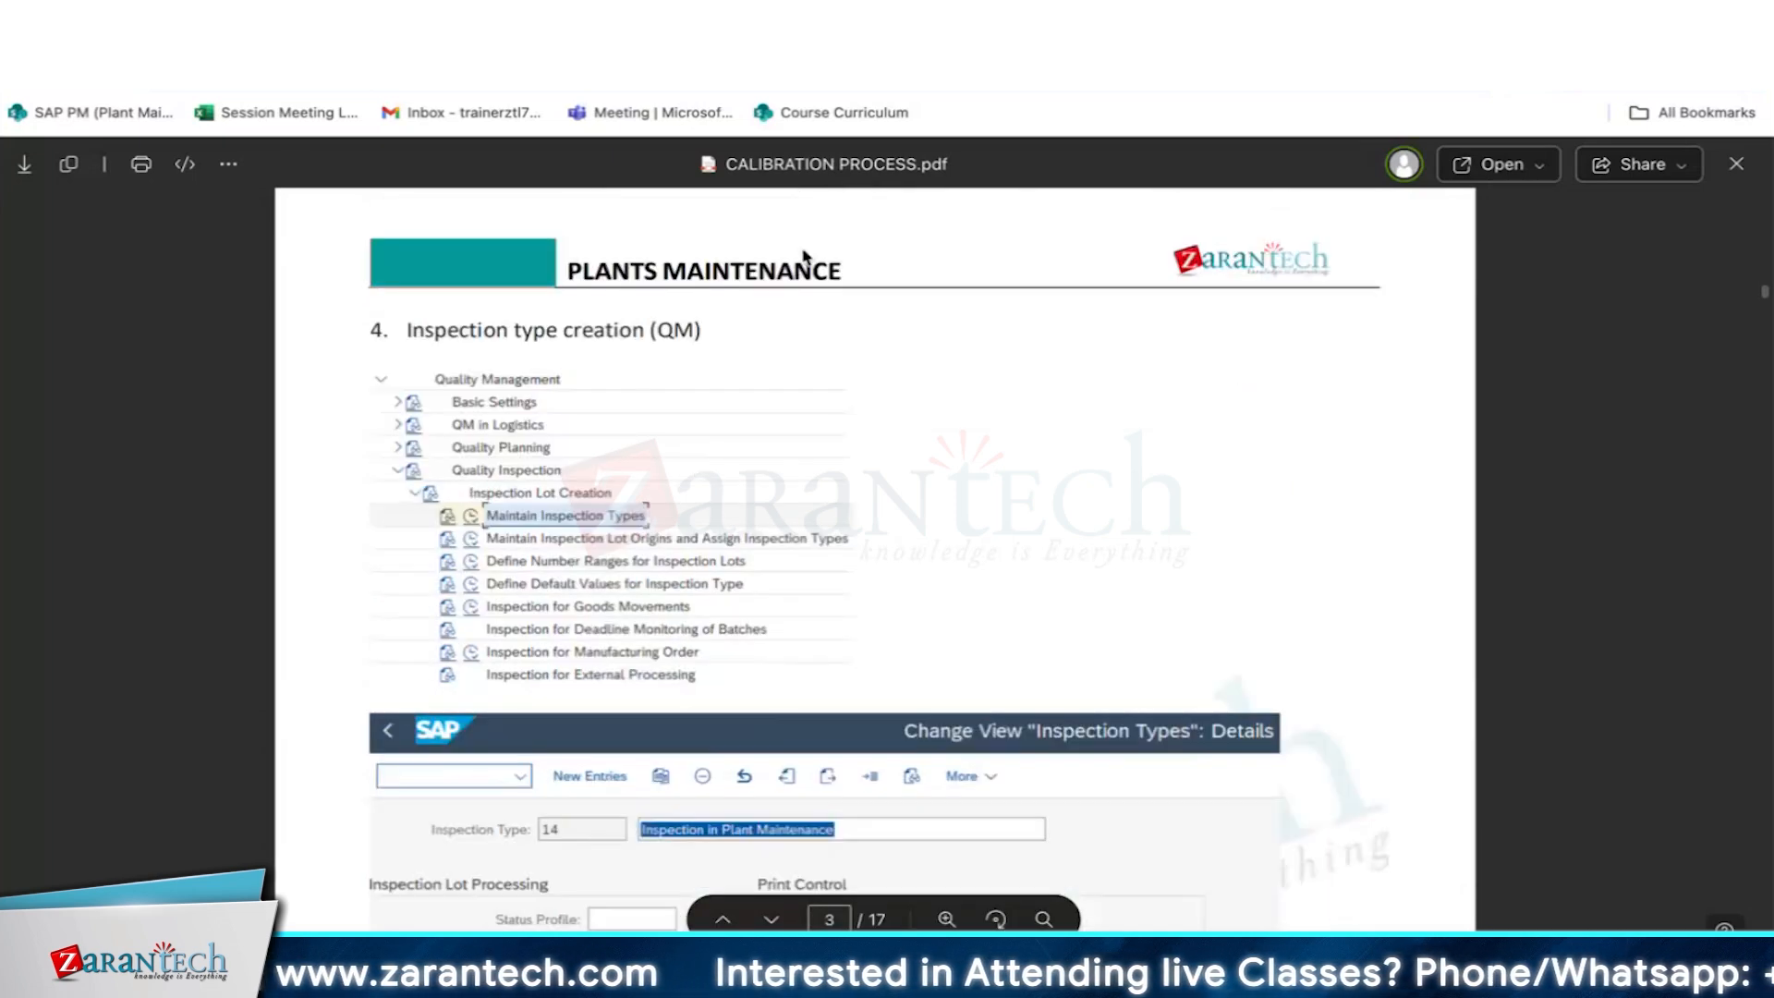
pyautogui.scroll(2, 894, 269)
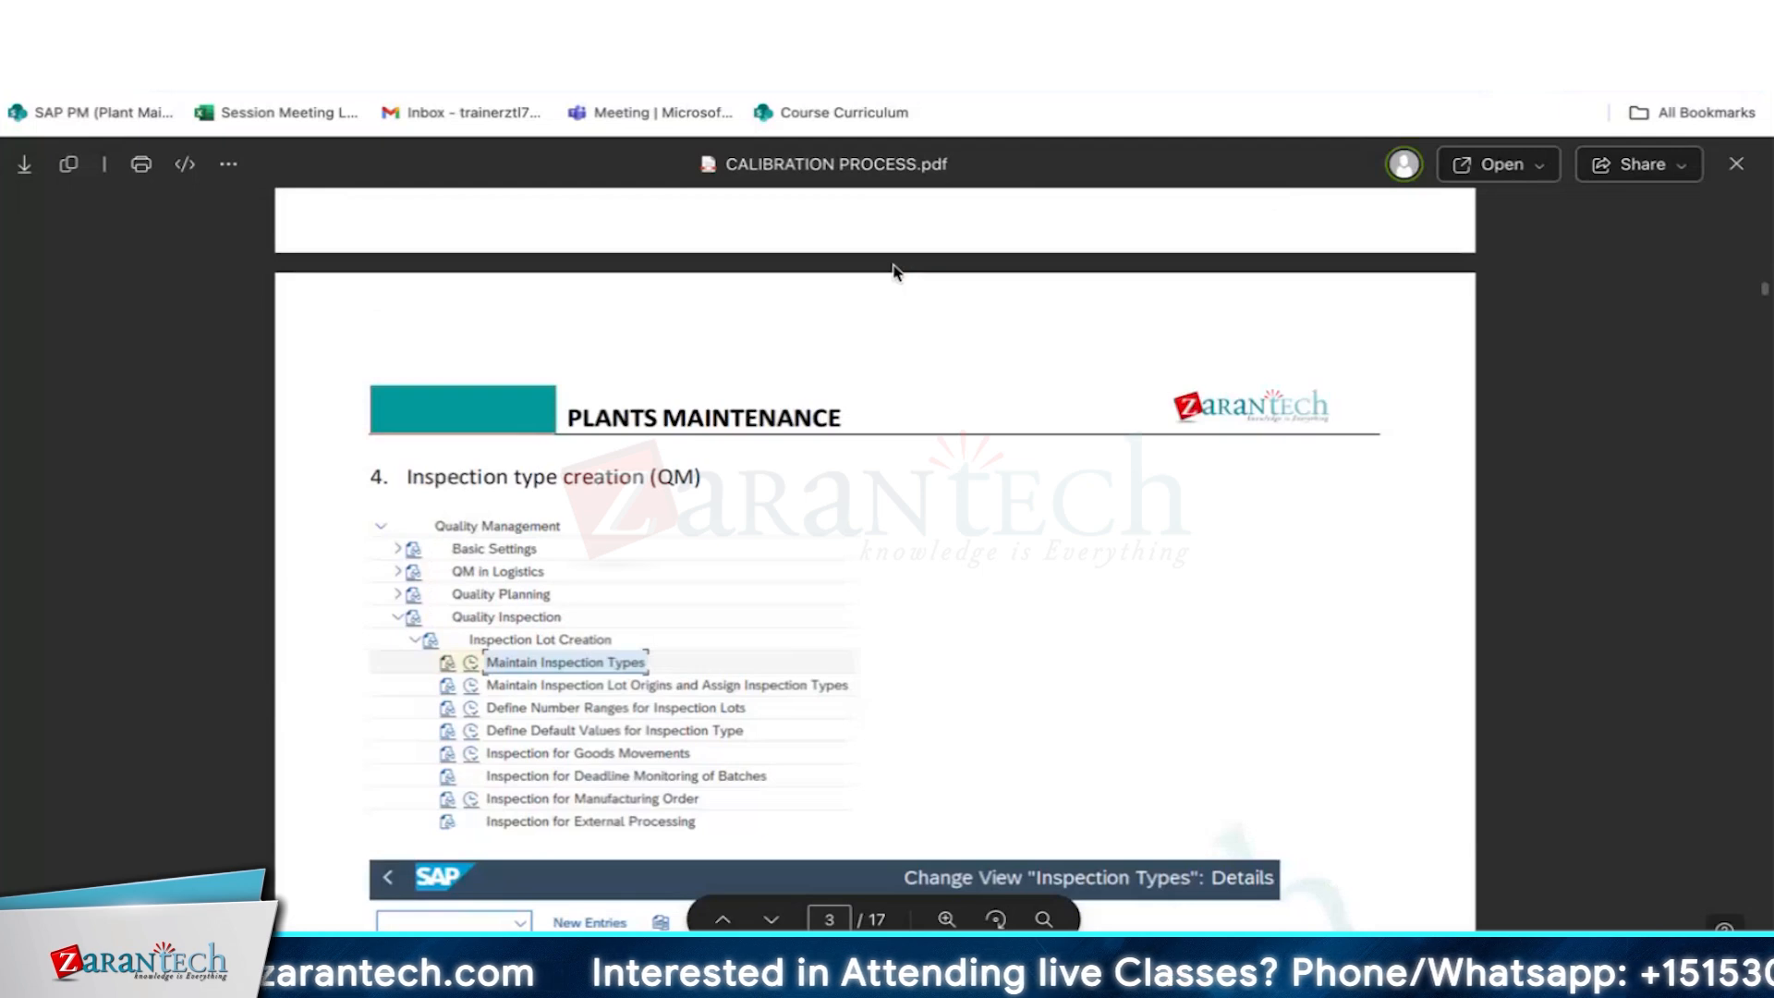
pyautogui.scroll(3, 895, 270)
pyautogui.scroll(-7, 885, 305)
pyautogui.scroll(2, 725, 314)
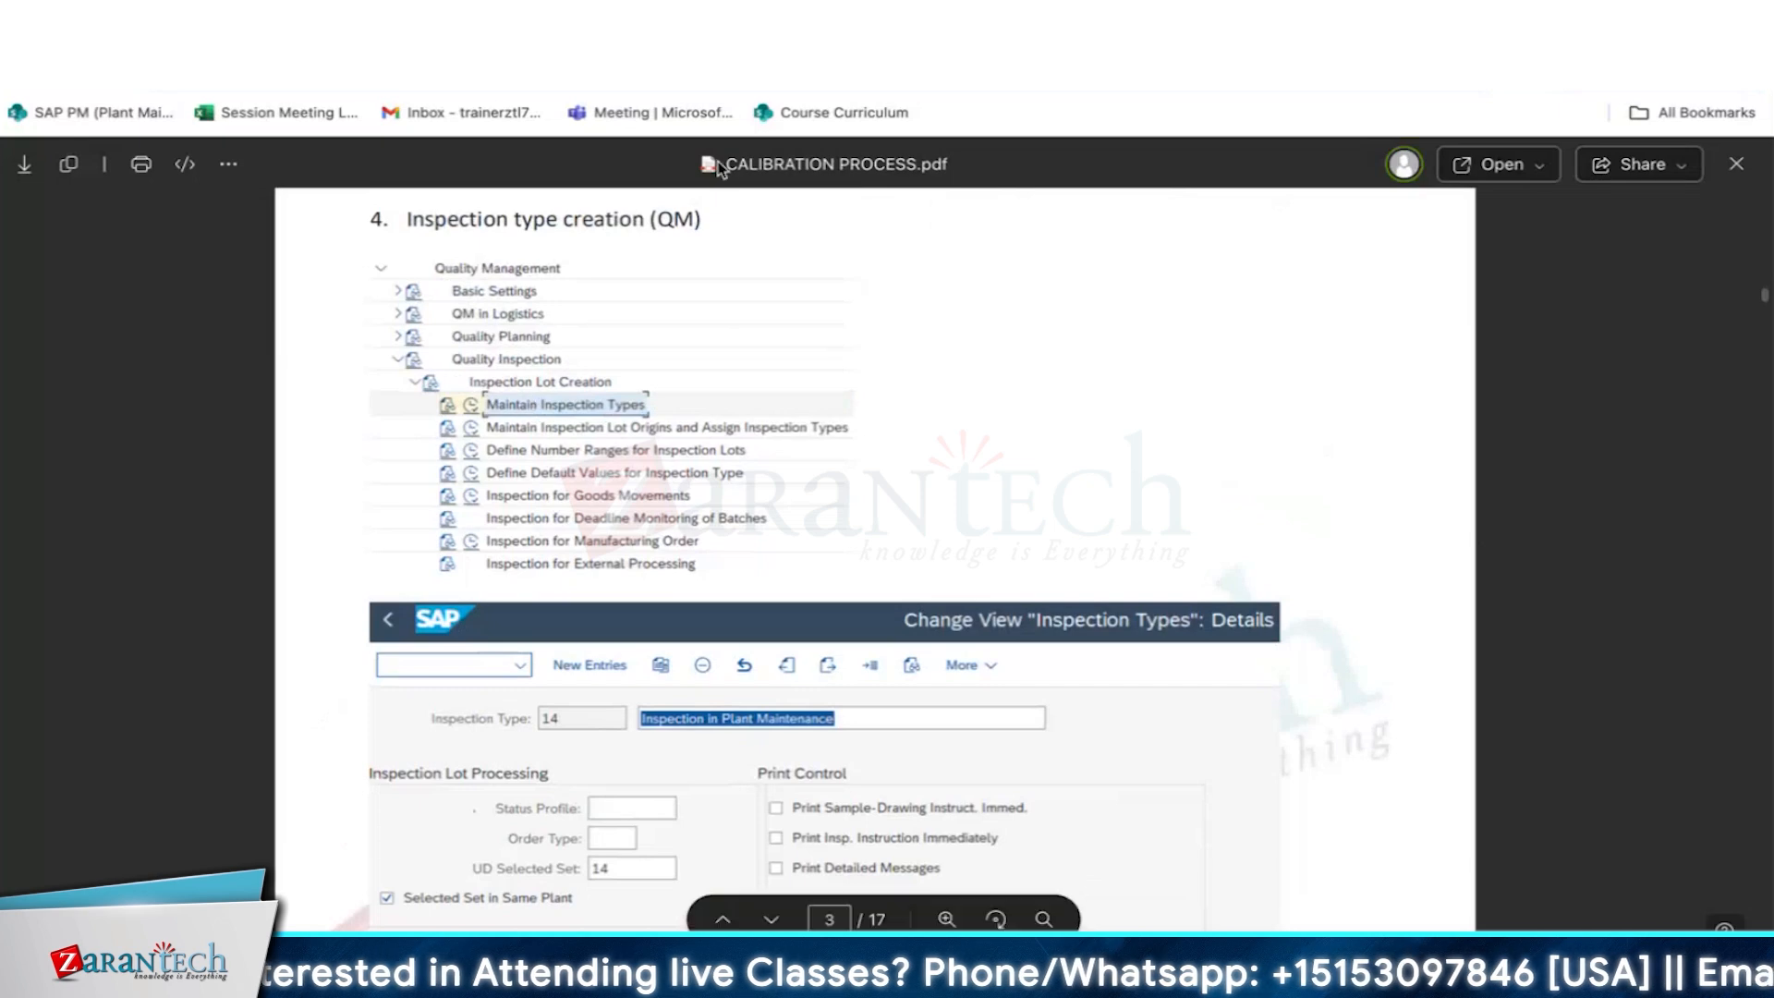
pyautogui.scroll(-1, 974, 760)
pyautogui.scroll(-3, 975, 759)
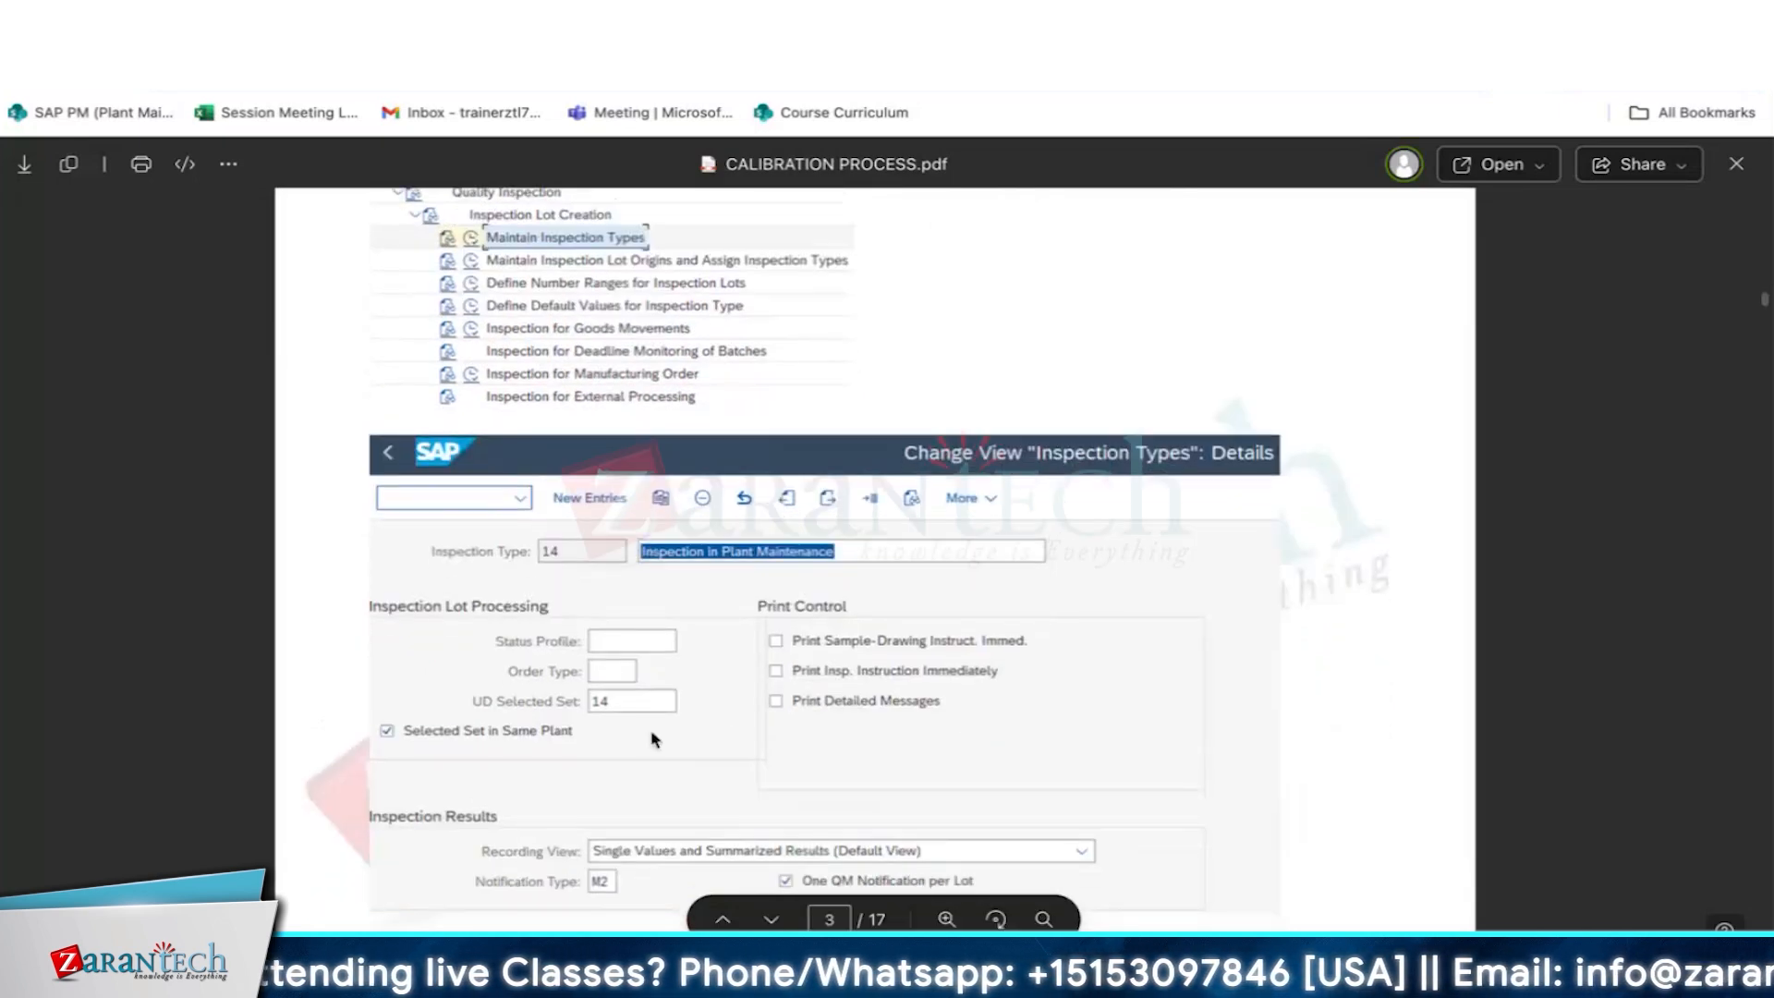
pyautogui.scroll(-4, 686, 699)
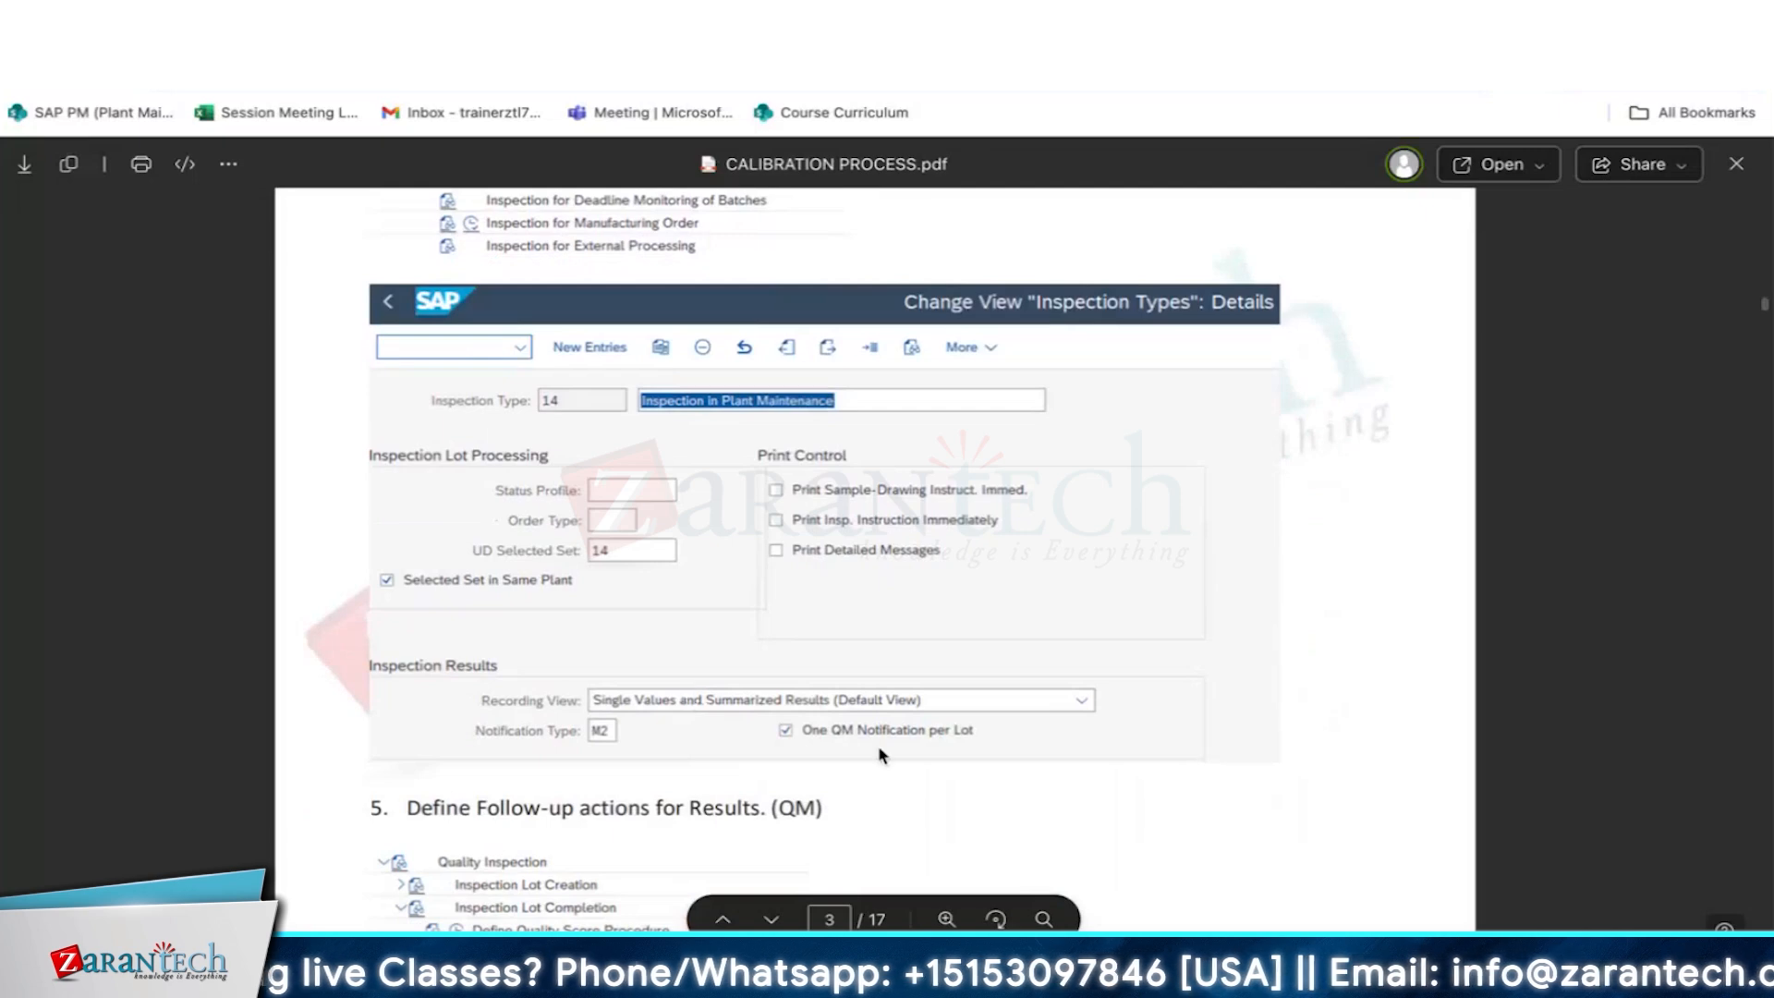
pyautogui.scroll(-4, 644, 760)
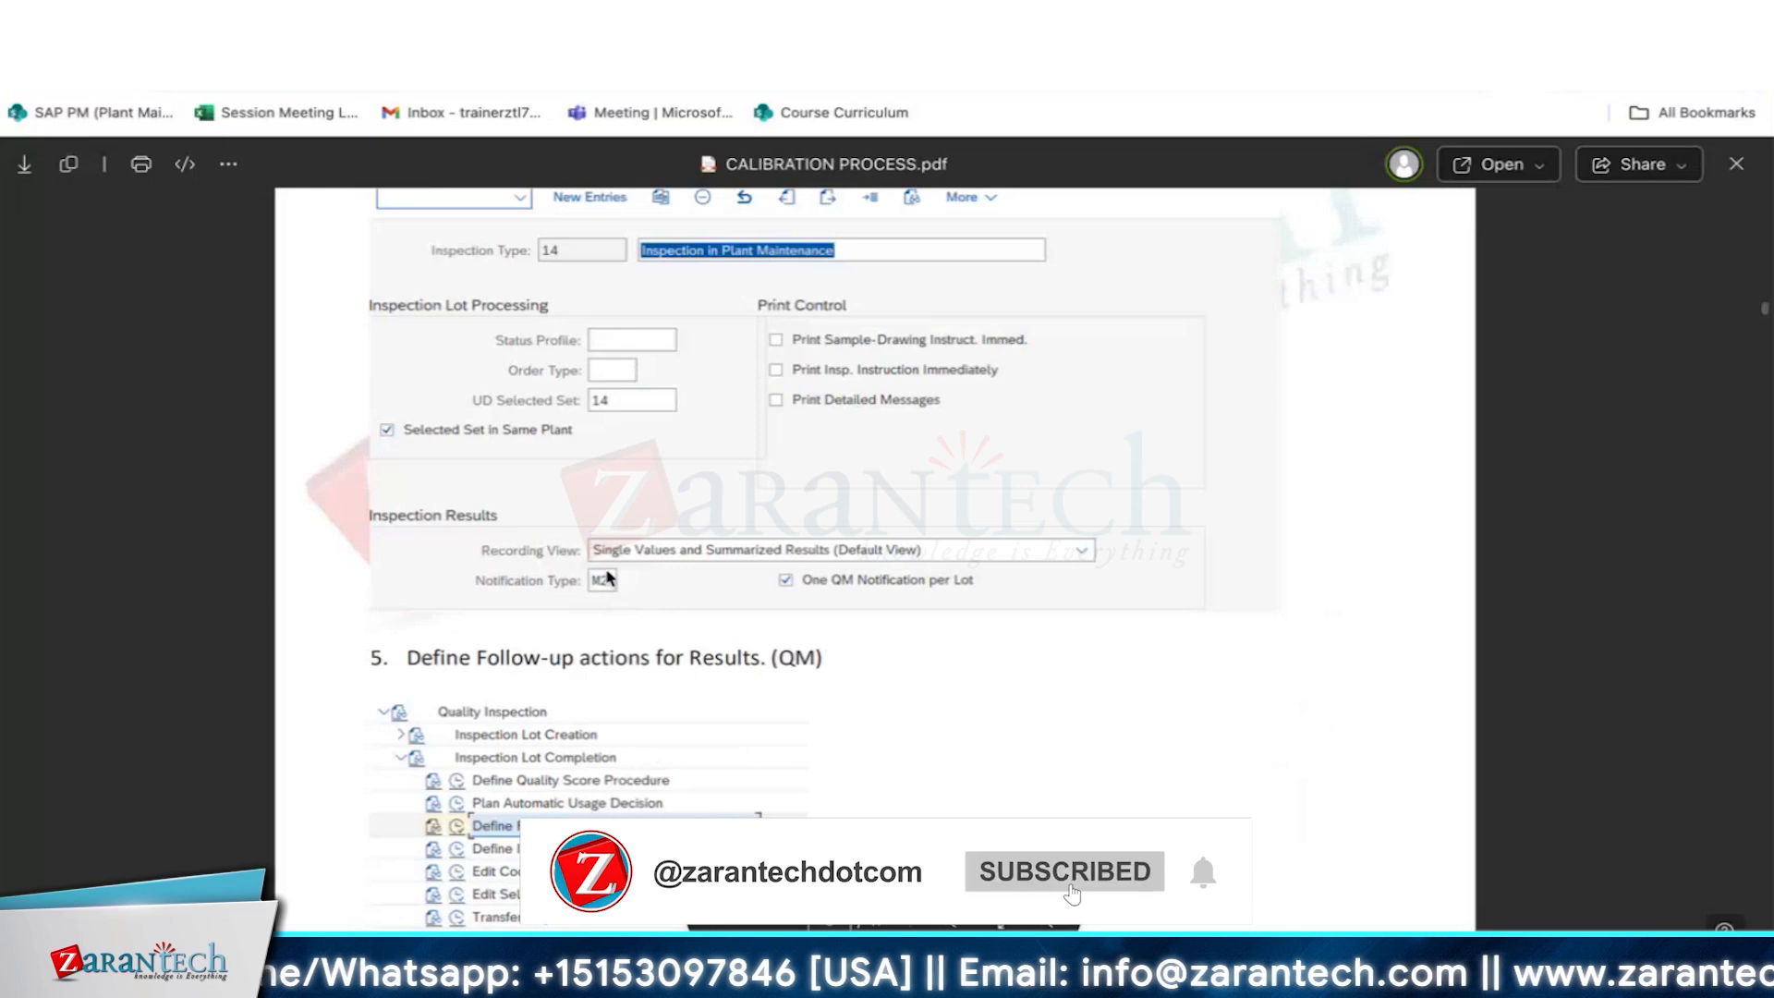
# - Review section 5 on defining follow-up actions for usage decisions and the function modules assigned to QM_PM
pyautogui.scroll(-8, 986, 684)
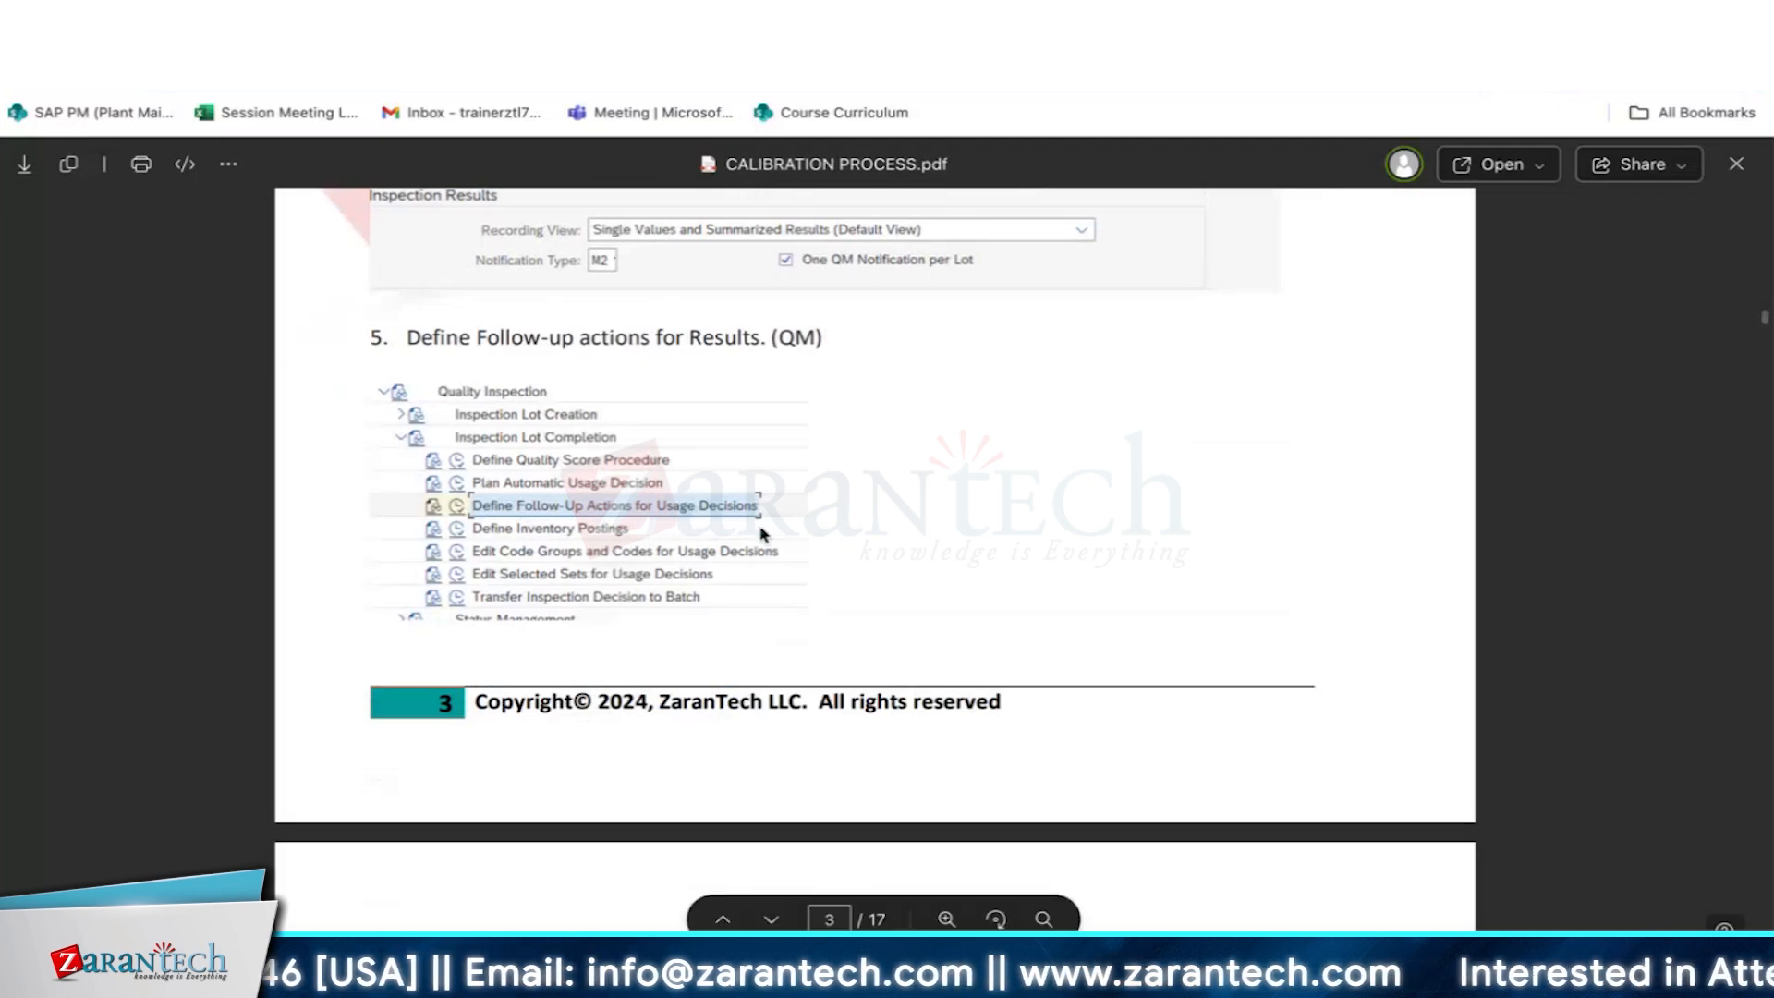
pyautogui.scroll(-3, 756, 516)
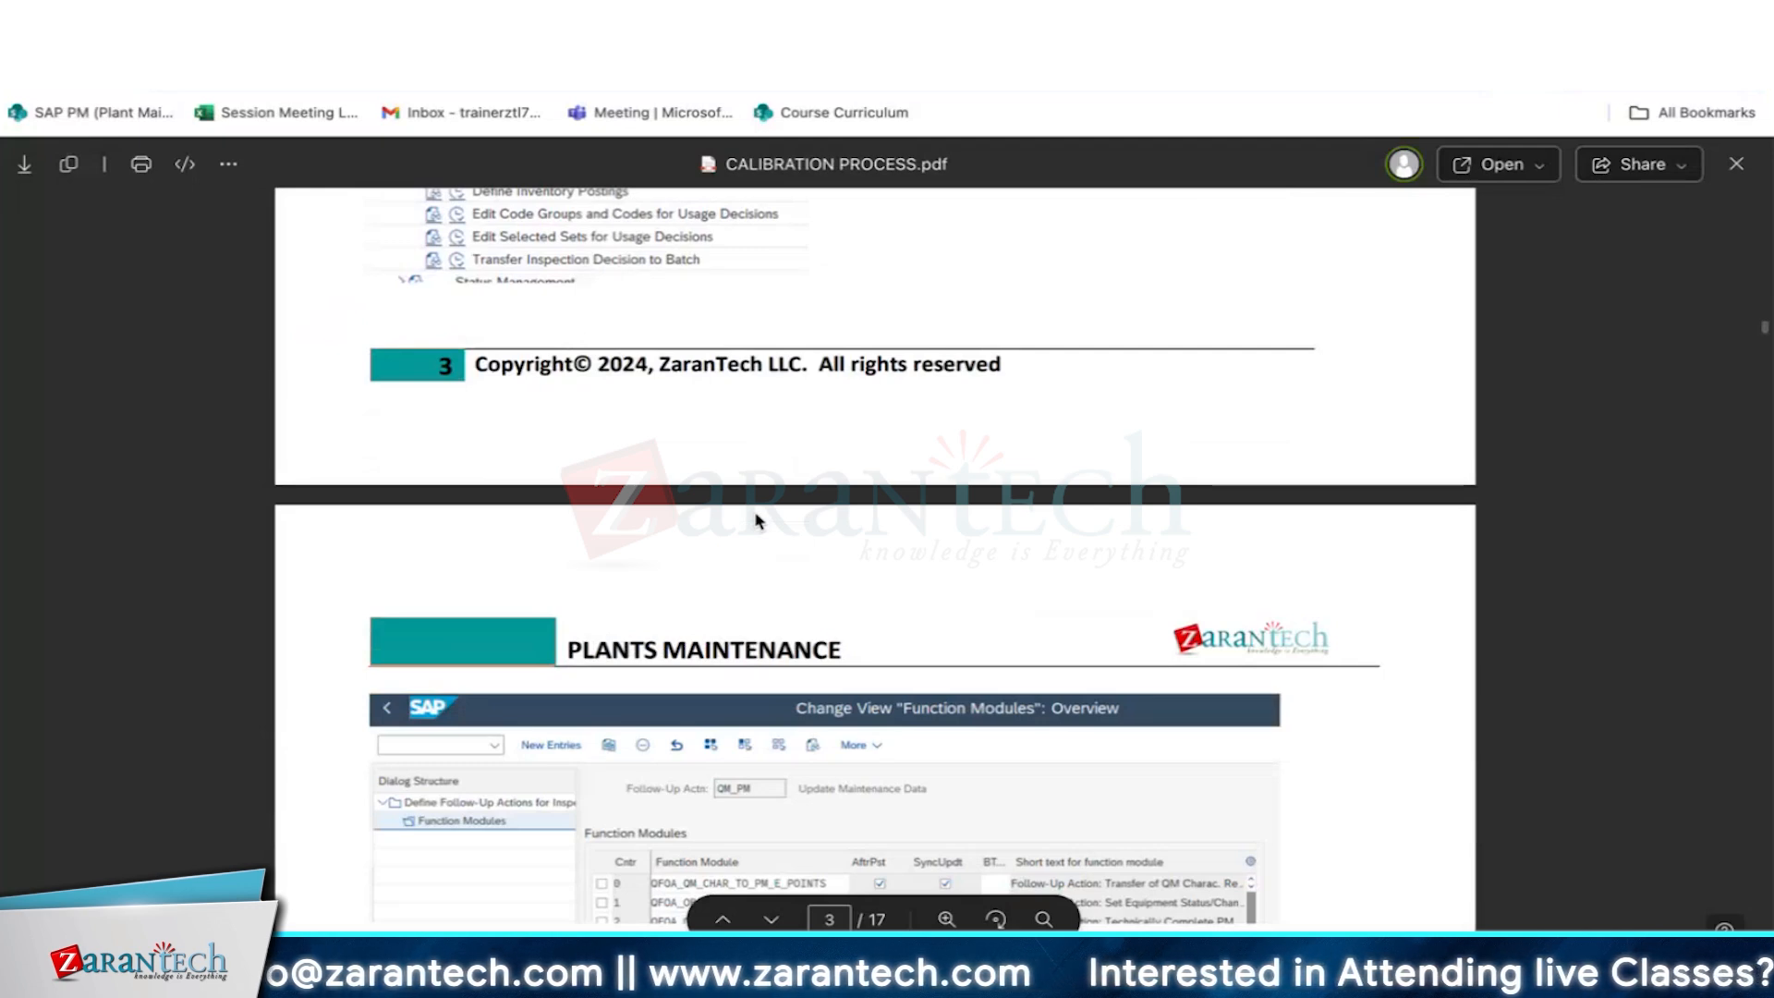
pyautogui.scroll(-4, 756, 521)
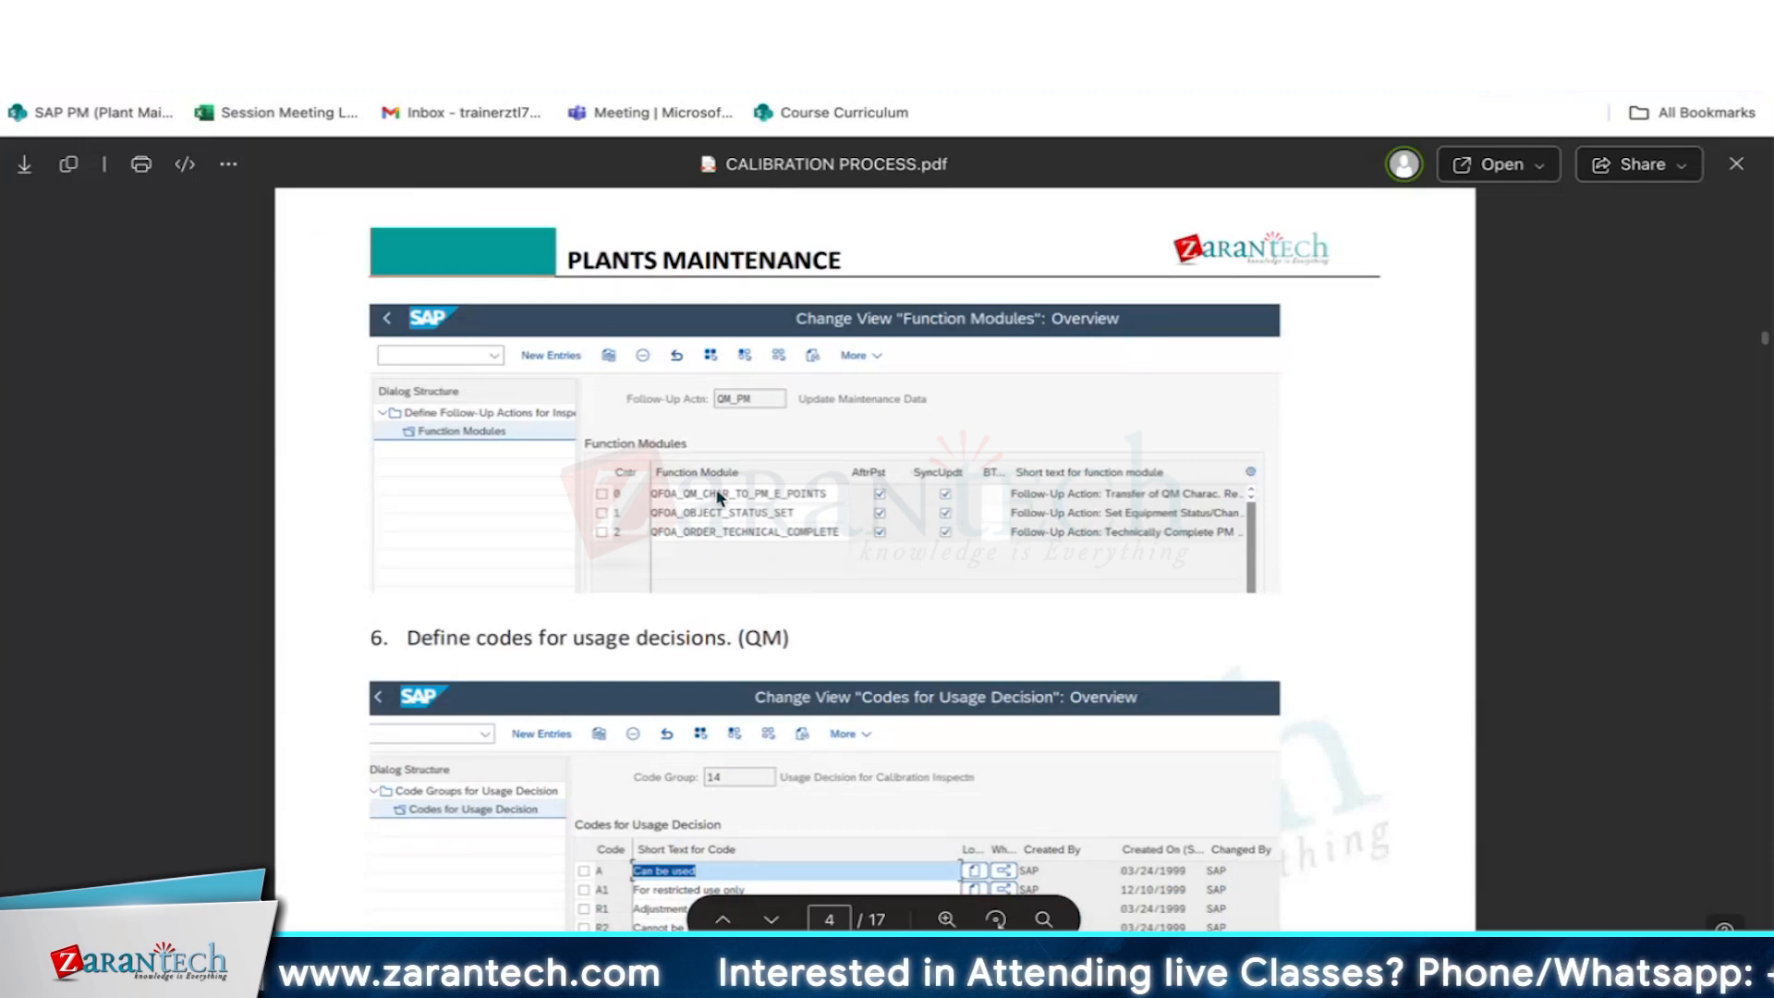
pyautogui.scroll(6, 993, 721)
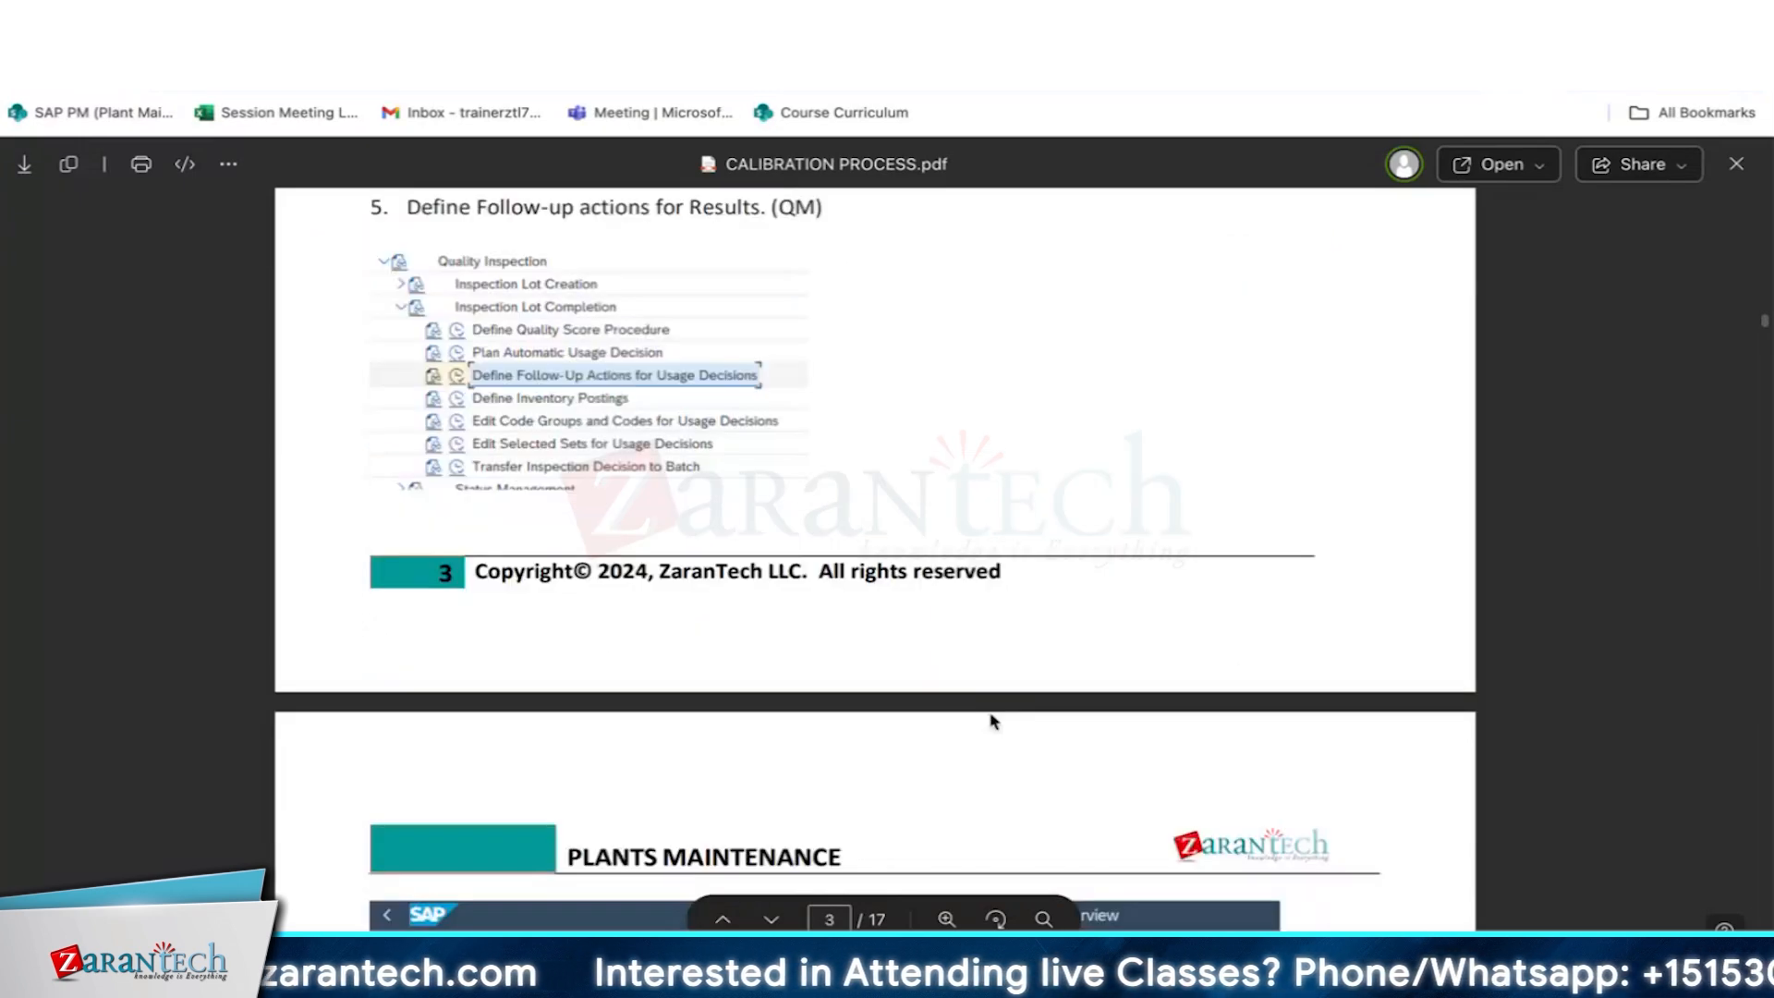
# - Switch to the SAP Easy Access window, run transaction SPRO and display the SAP Reference IMG
pyautogui.press('super+Tab')
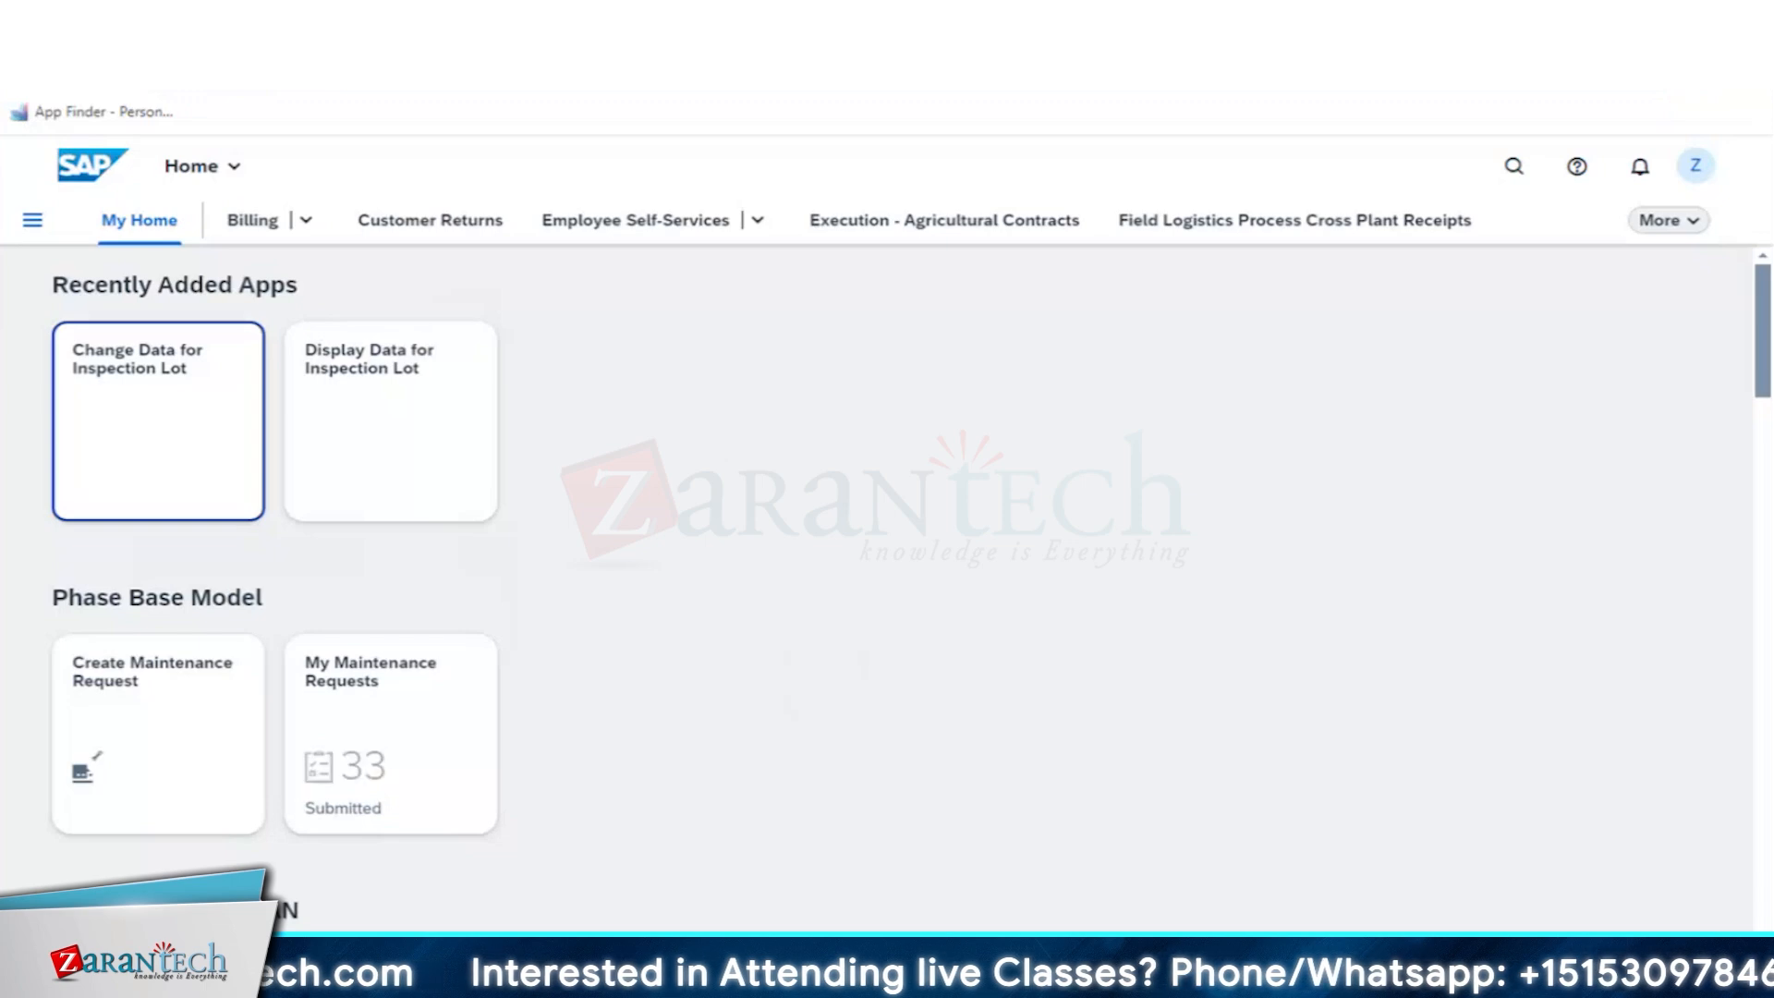
pyautogui.hotkey('alt', 'Tab')
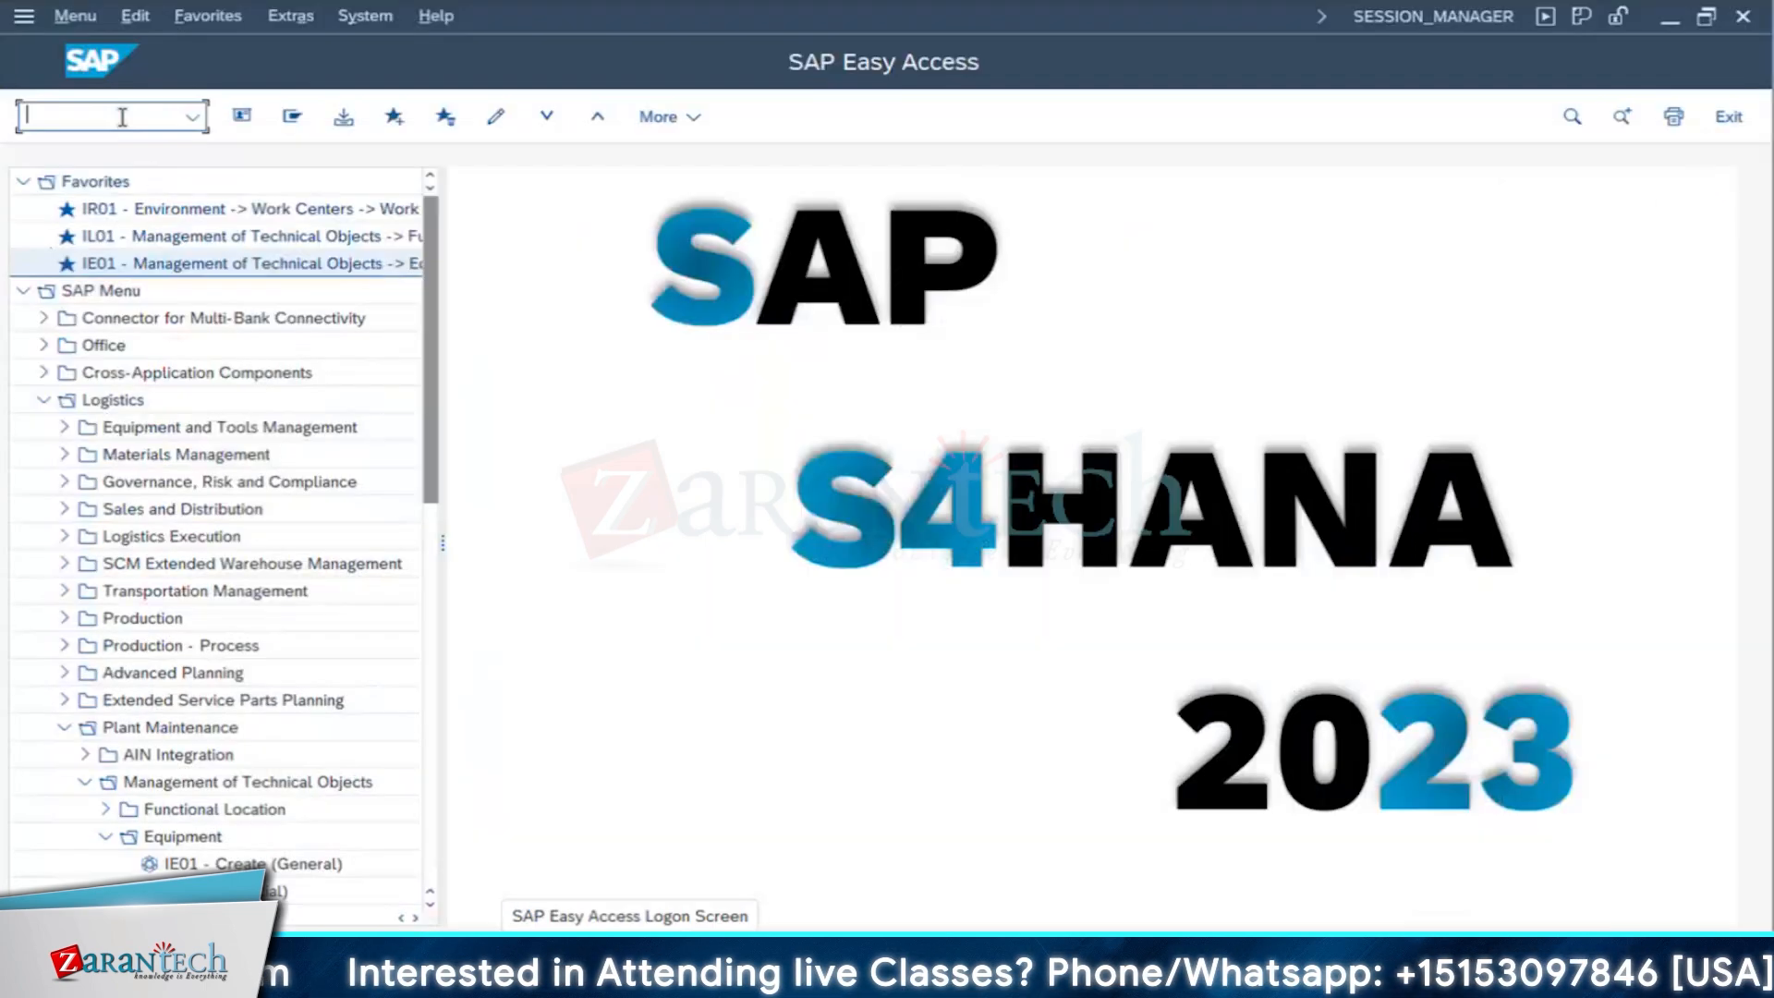
pyautogui.write('SPRO')
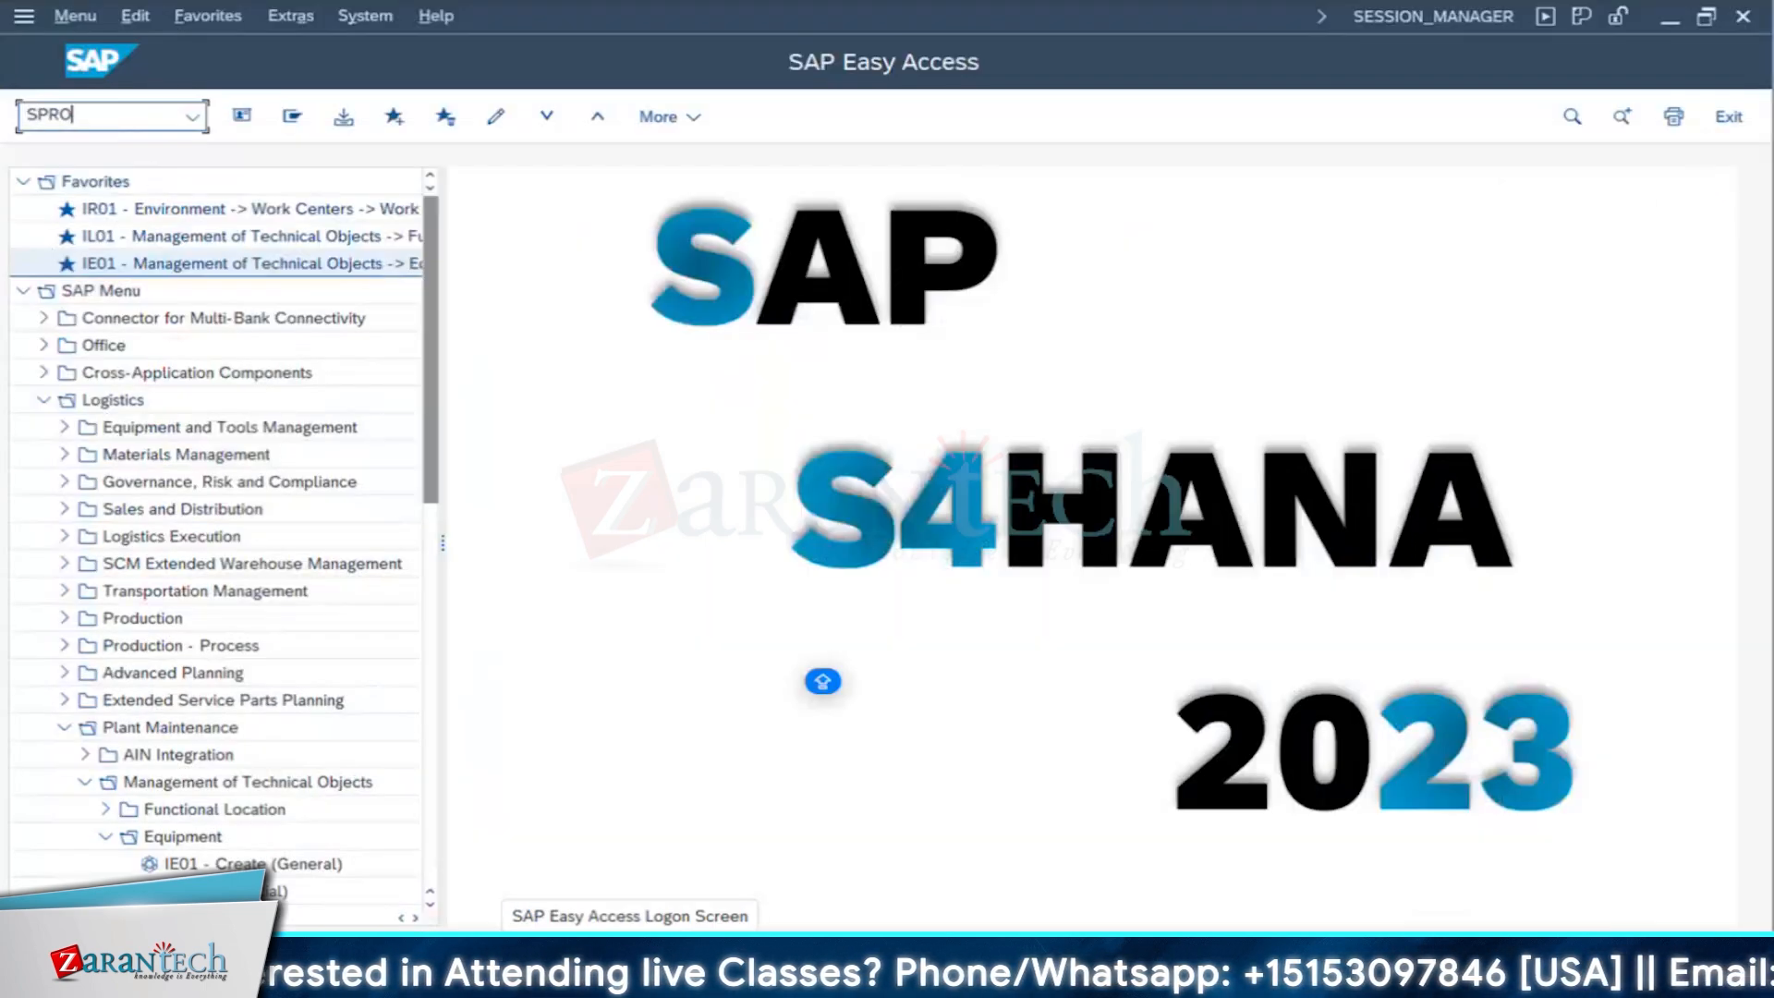
pyautogui.press('Return')
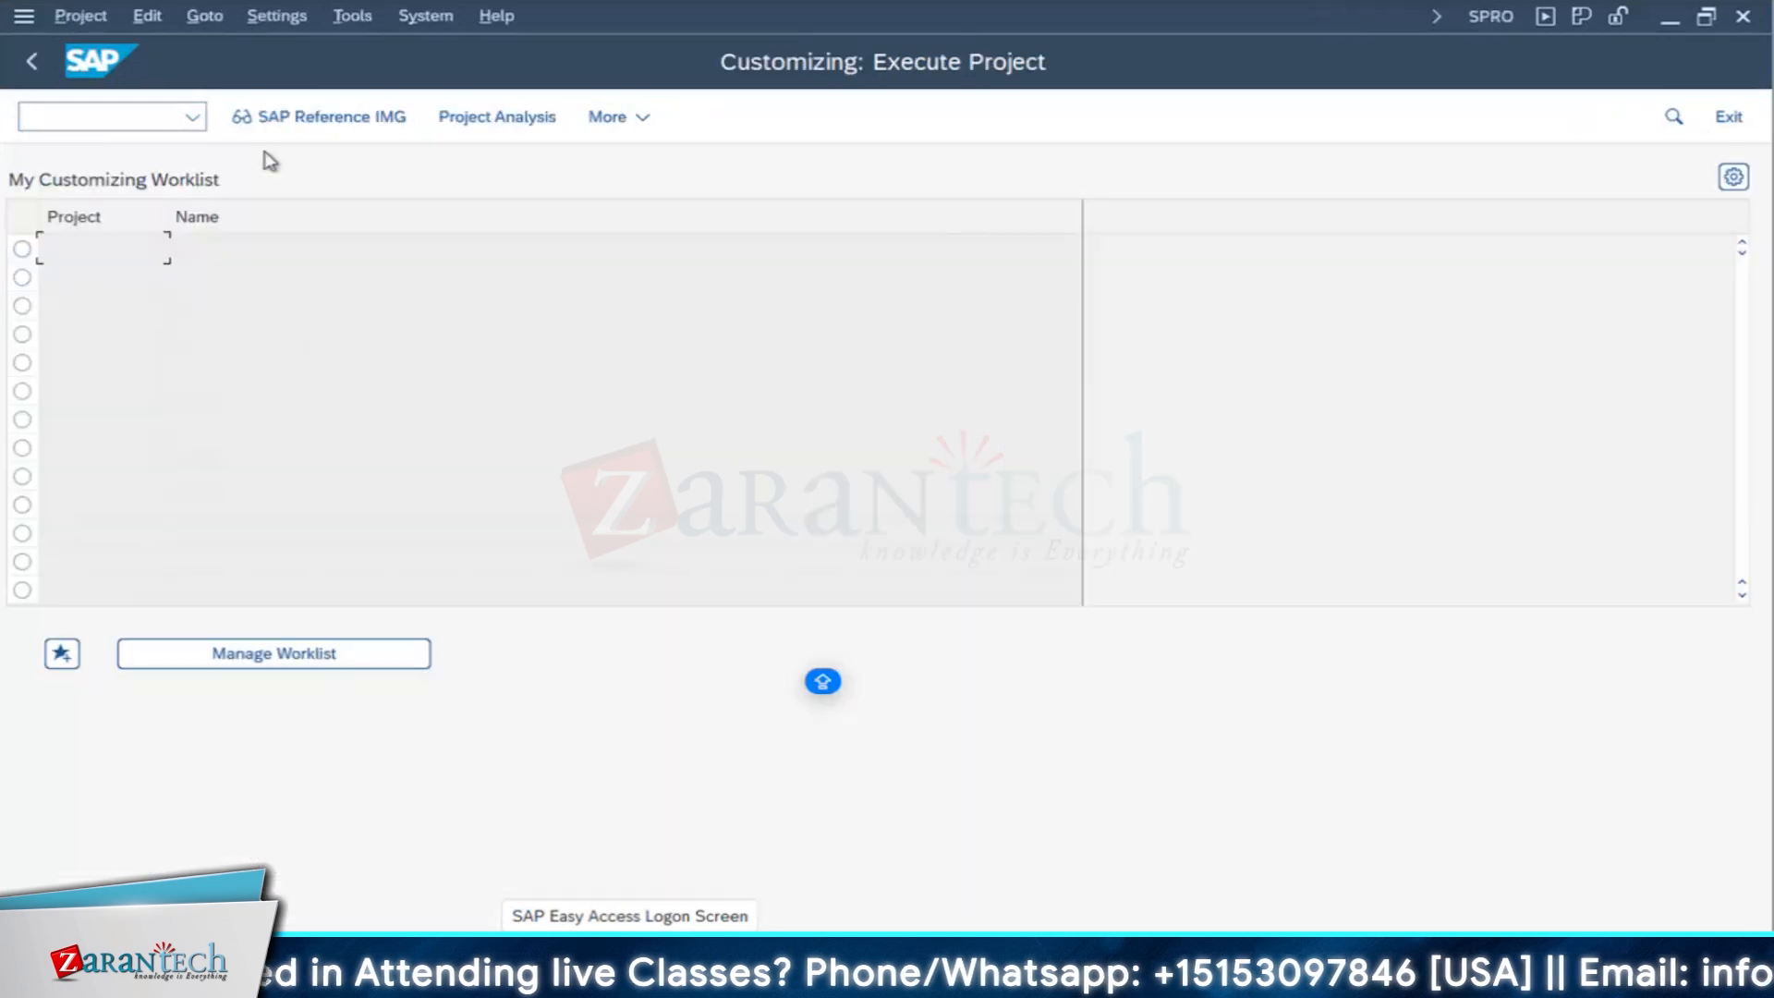
pyautogui.click(296, 118)
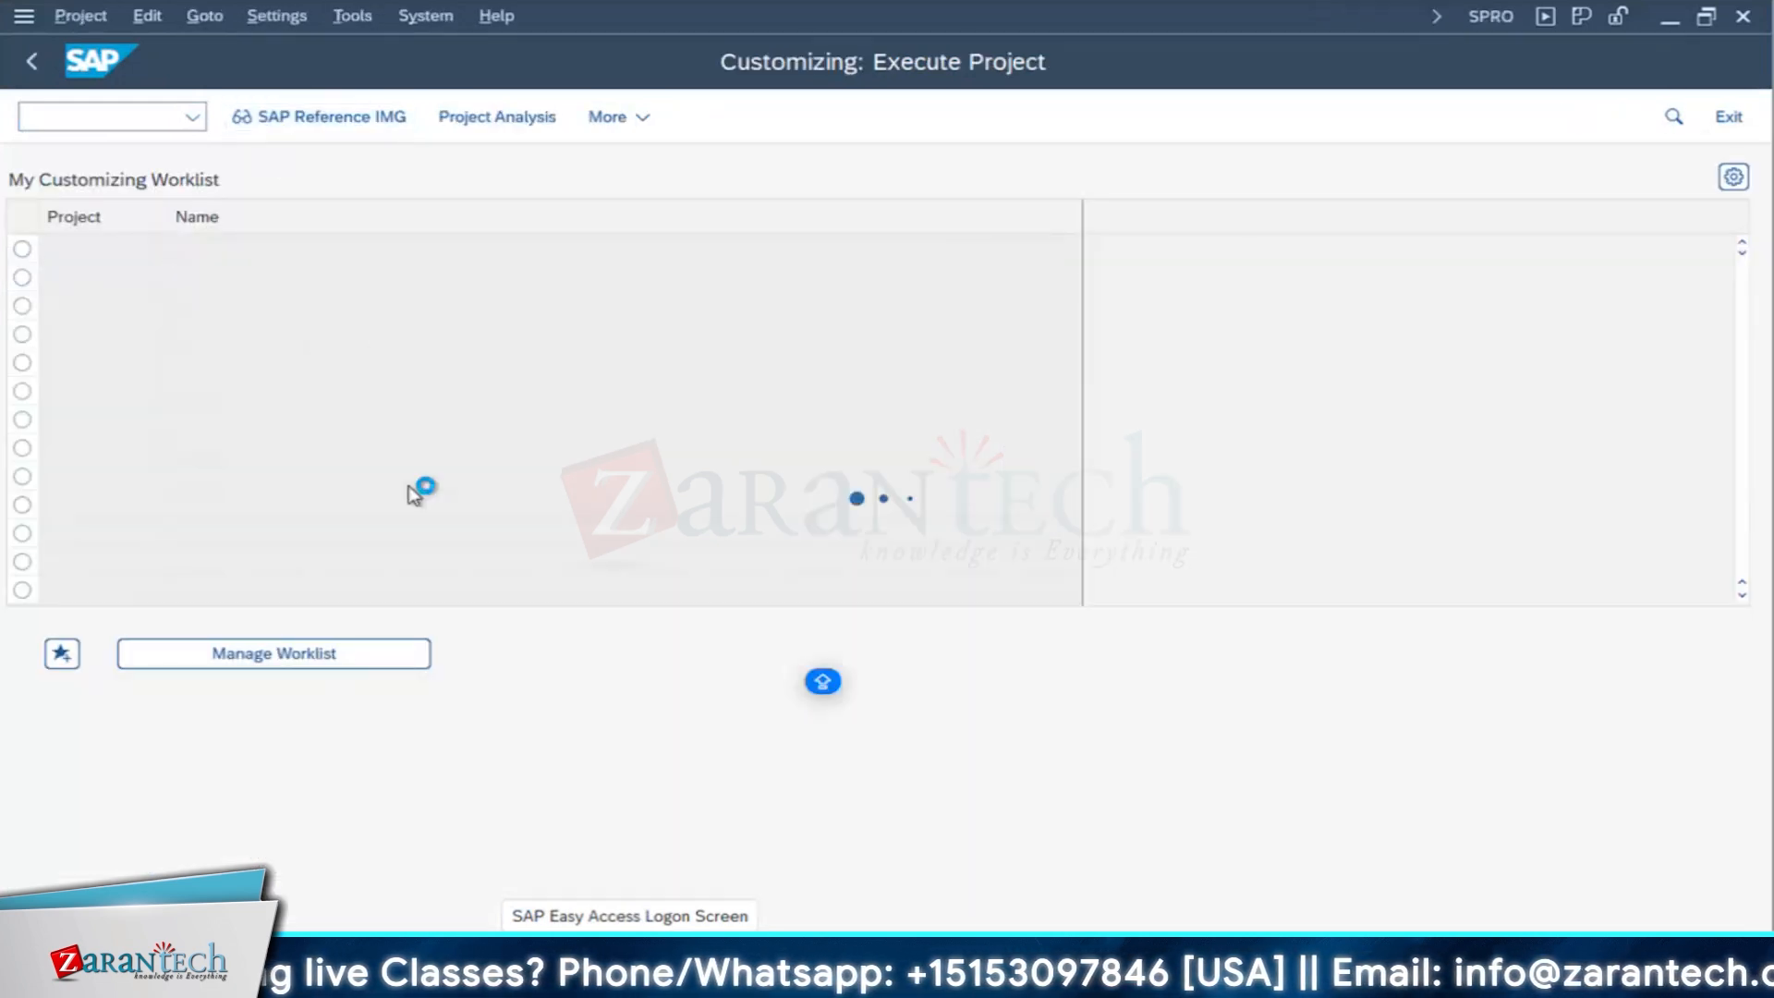
pyautogui.scroll(-5, 331, 572)
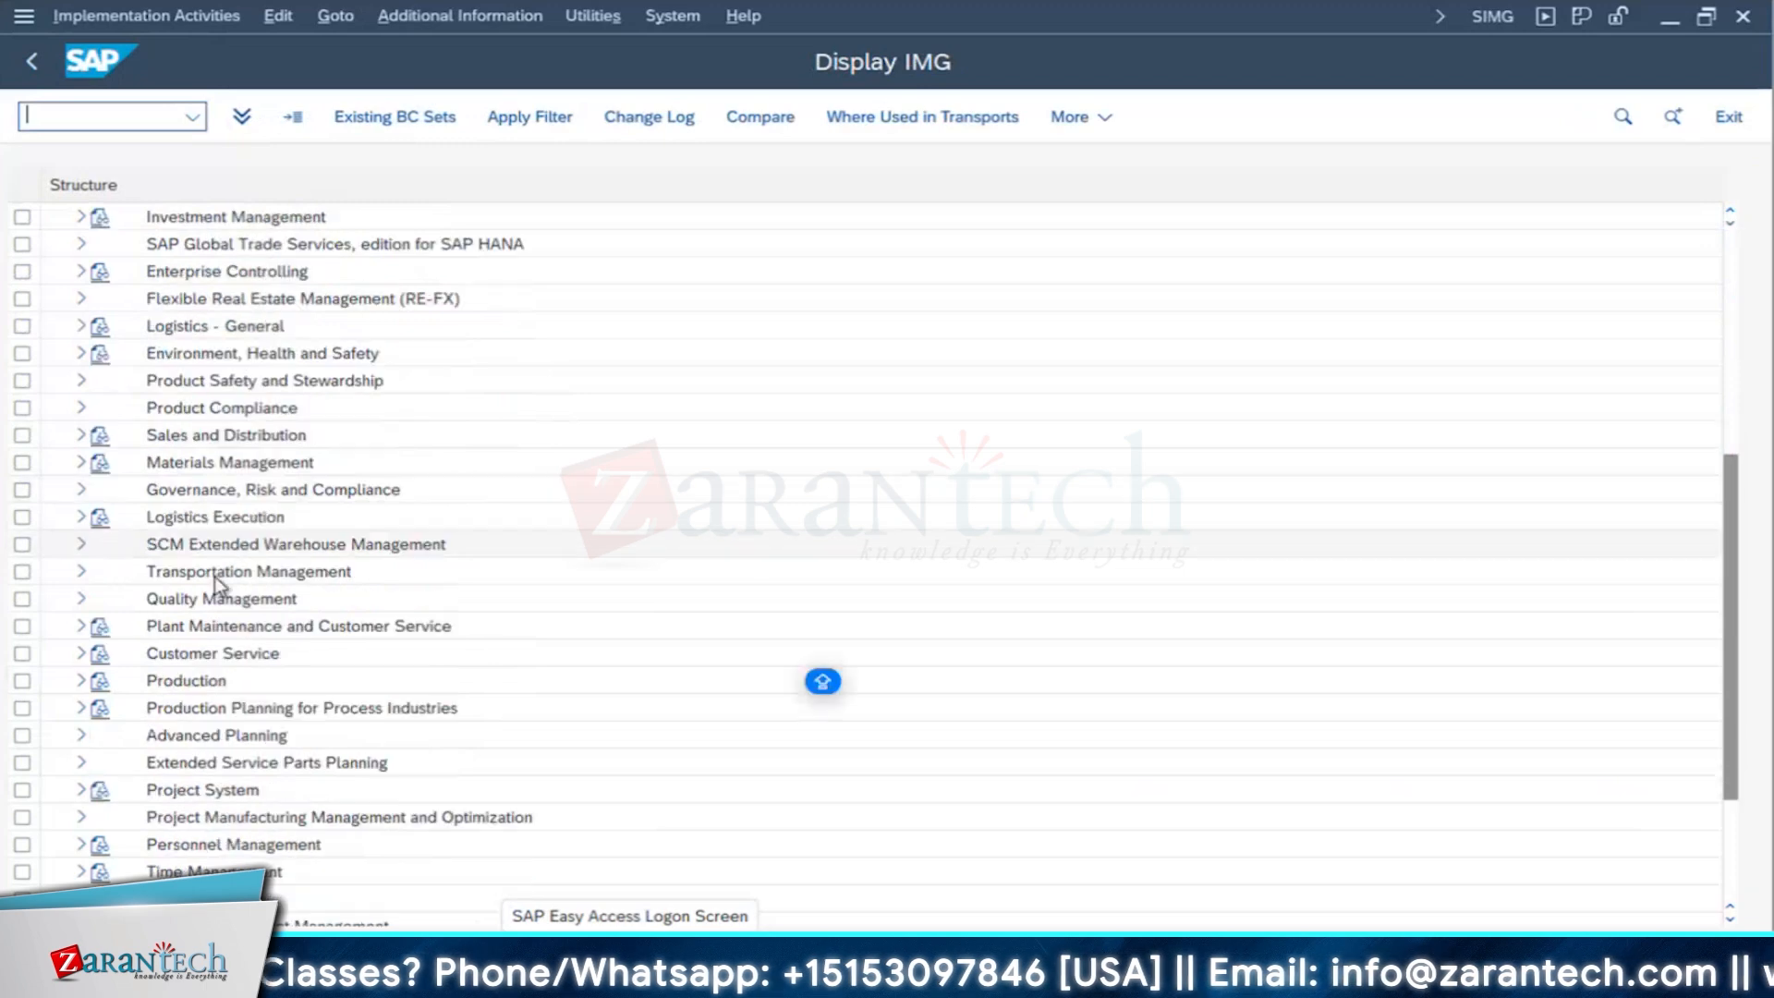
pyautogui.doubleClick(443, 626)
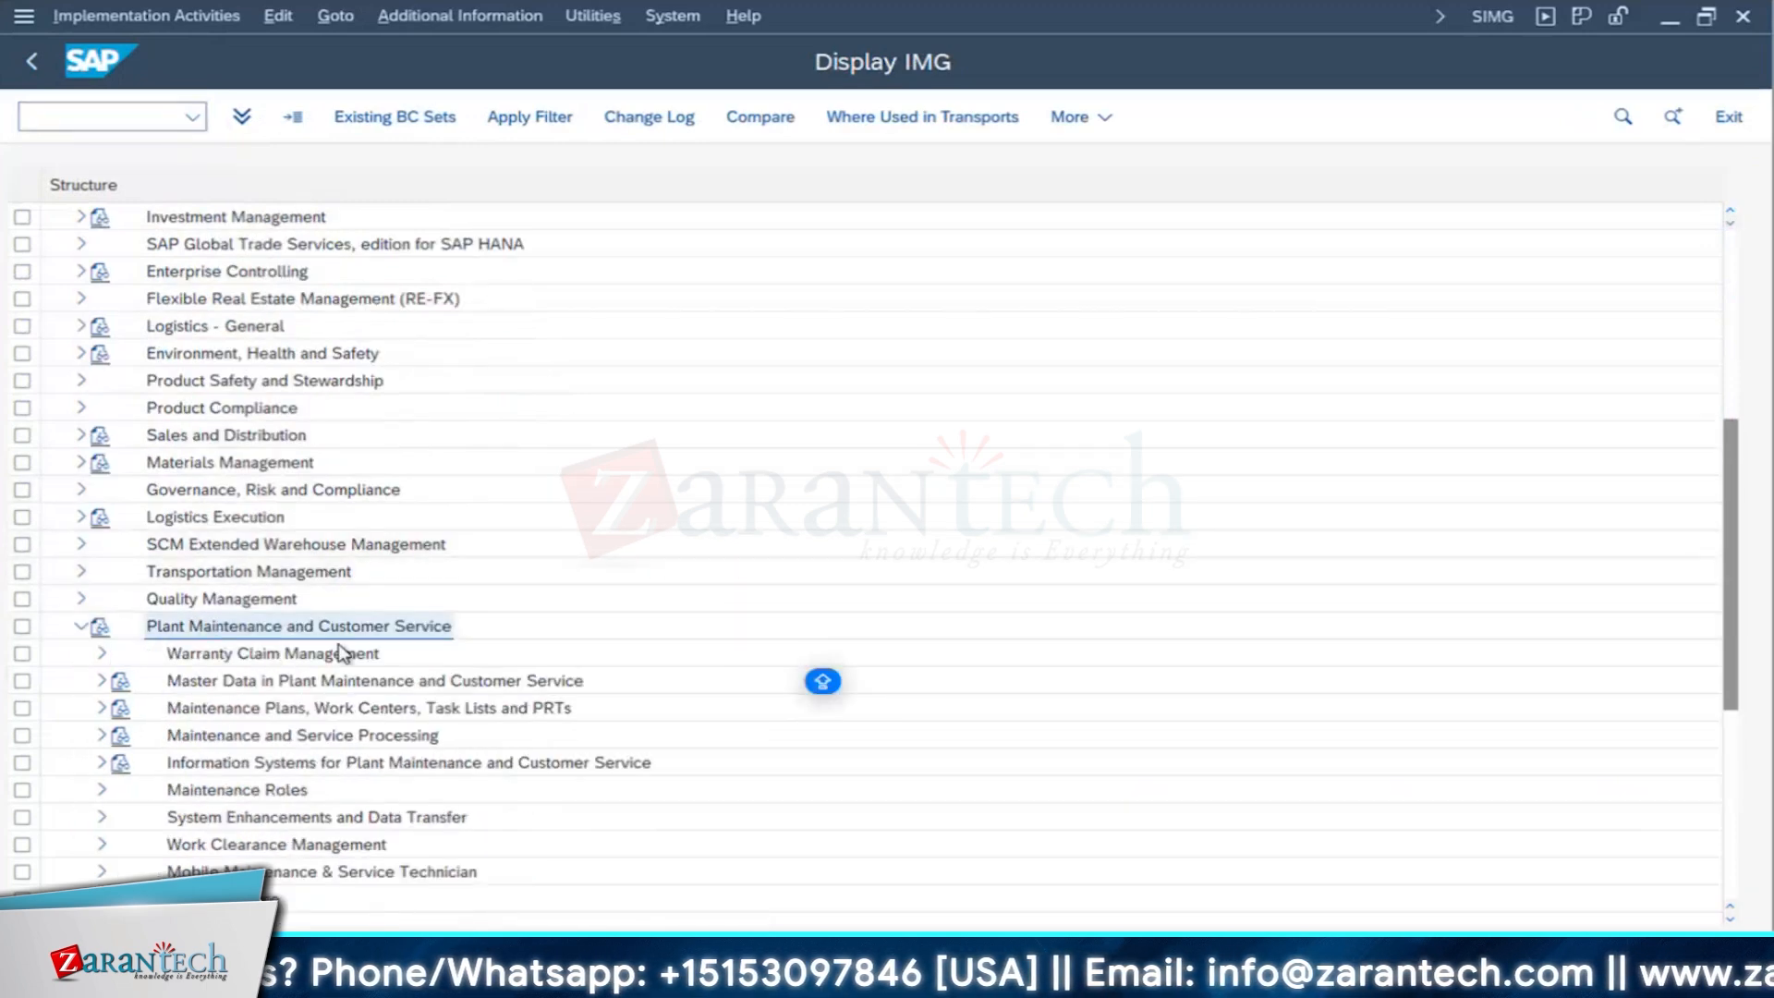
pyautogui.scroll(-5, 342, 653)
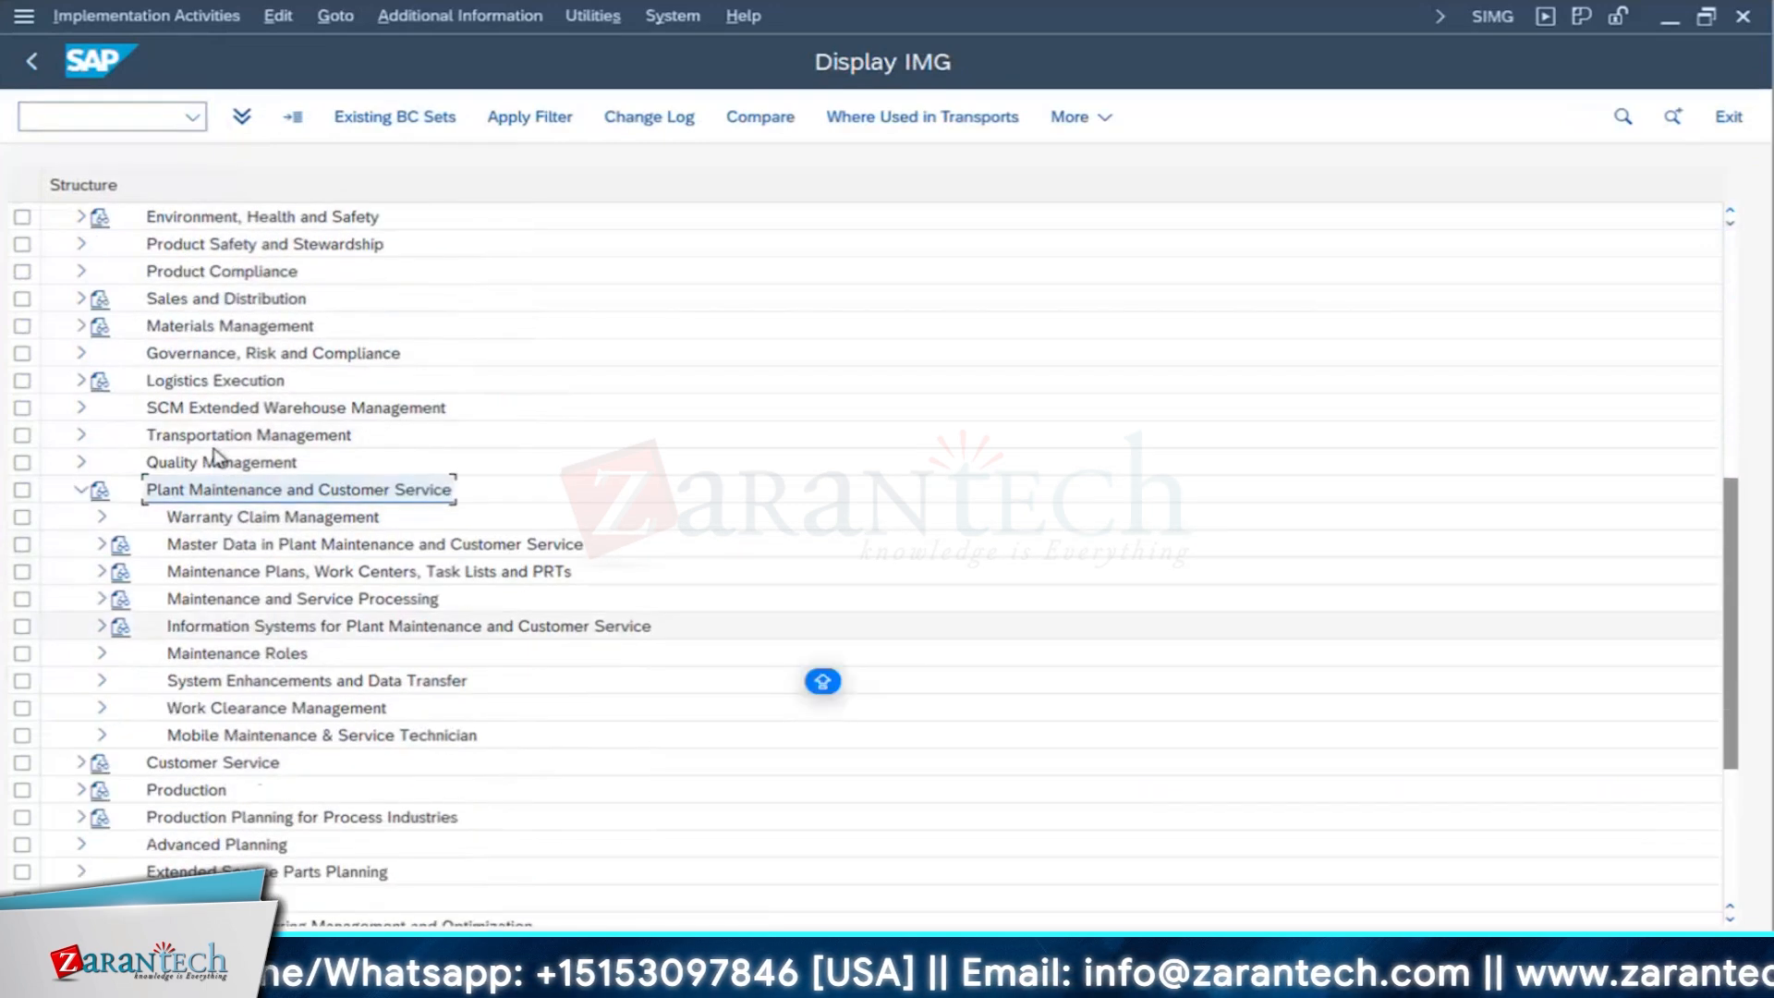
pyautogui.click(80, 493)
# - Expand the Quality Management node in the IMG structure
pyautogui.scroll(3, 278, 382)
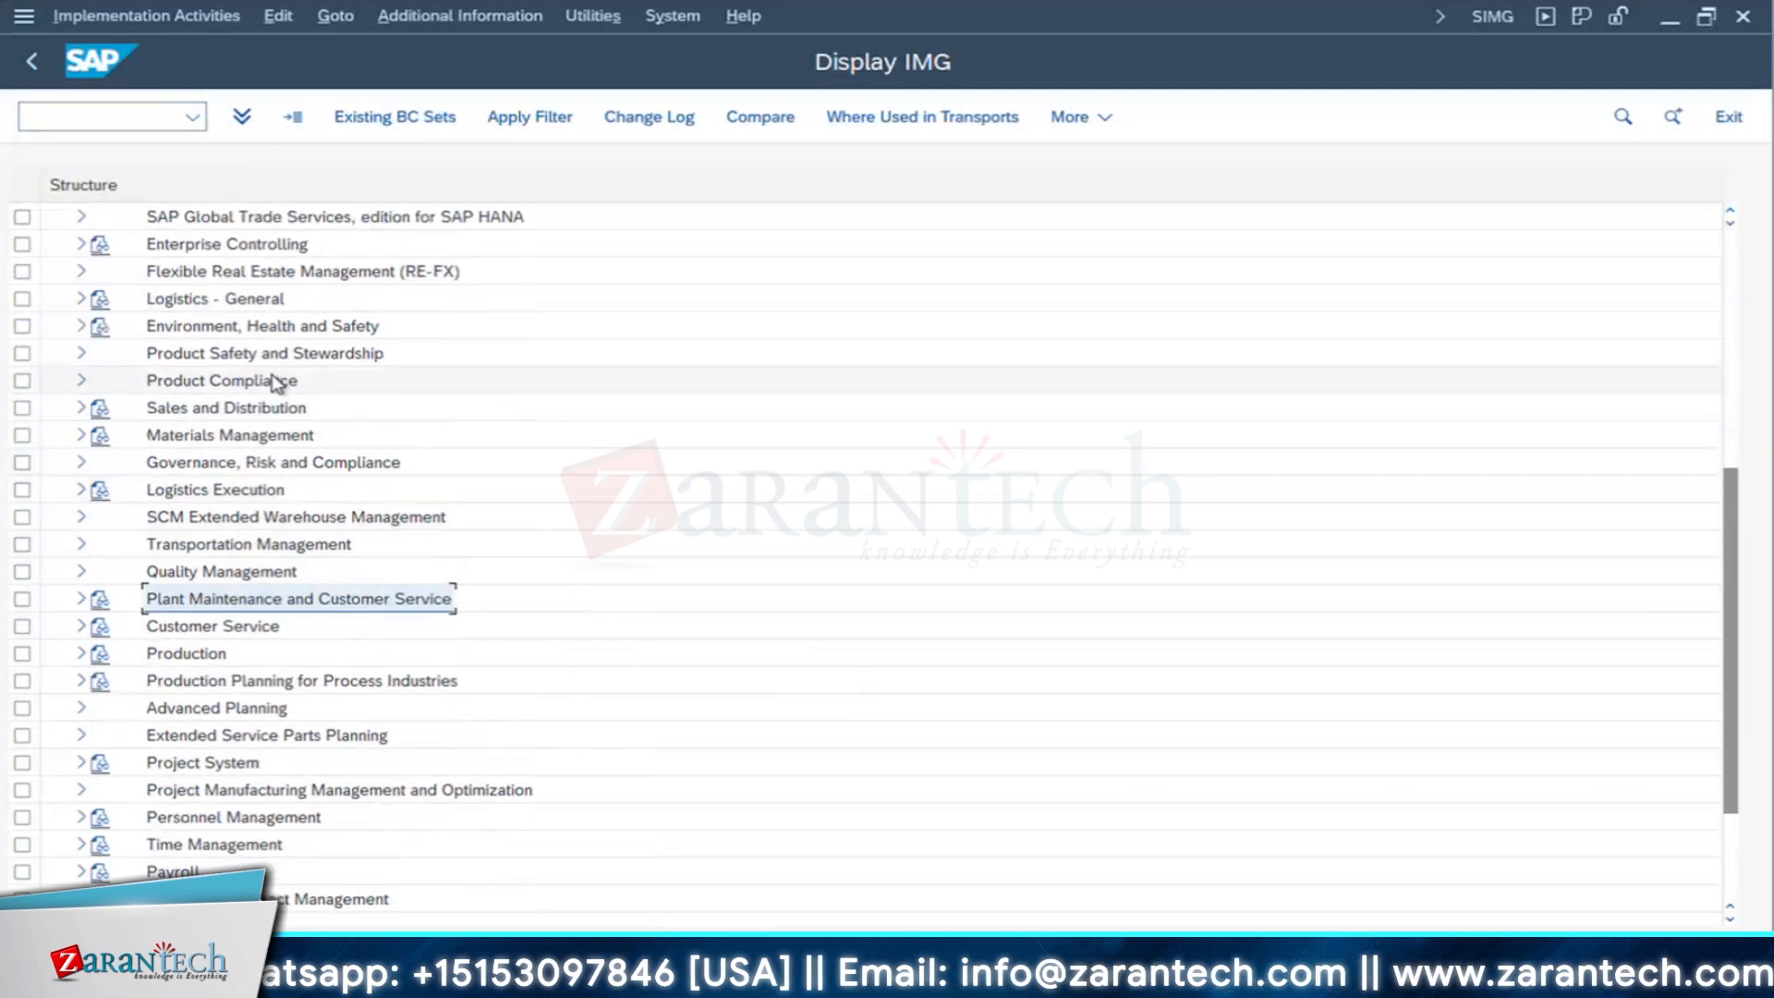
pyautogui.scroll(4, 277, 382)
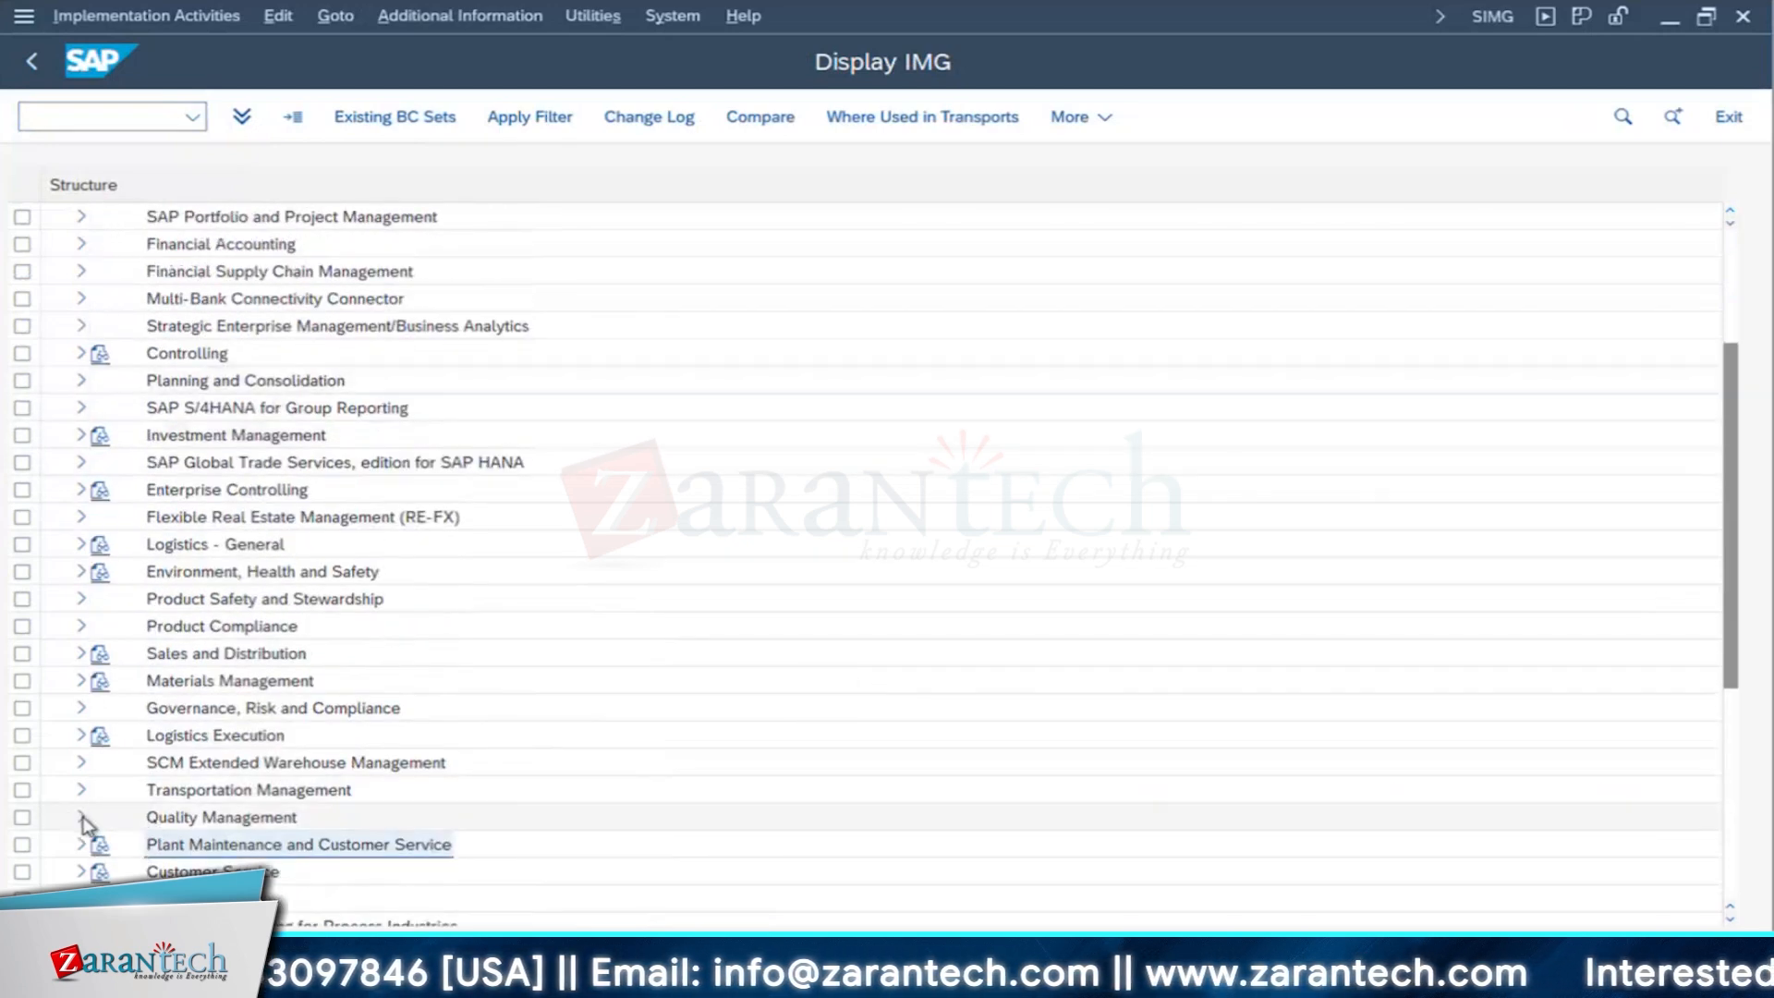
pyautogui.click(82, 817)
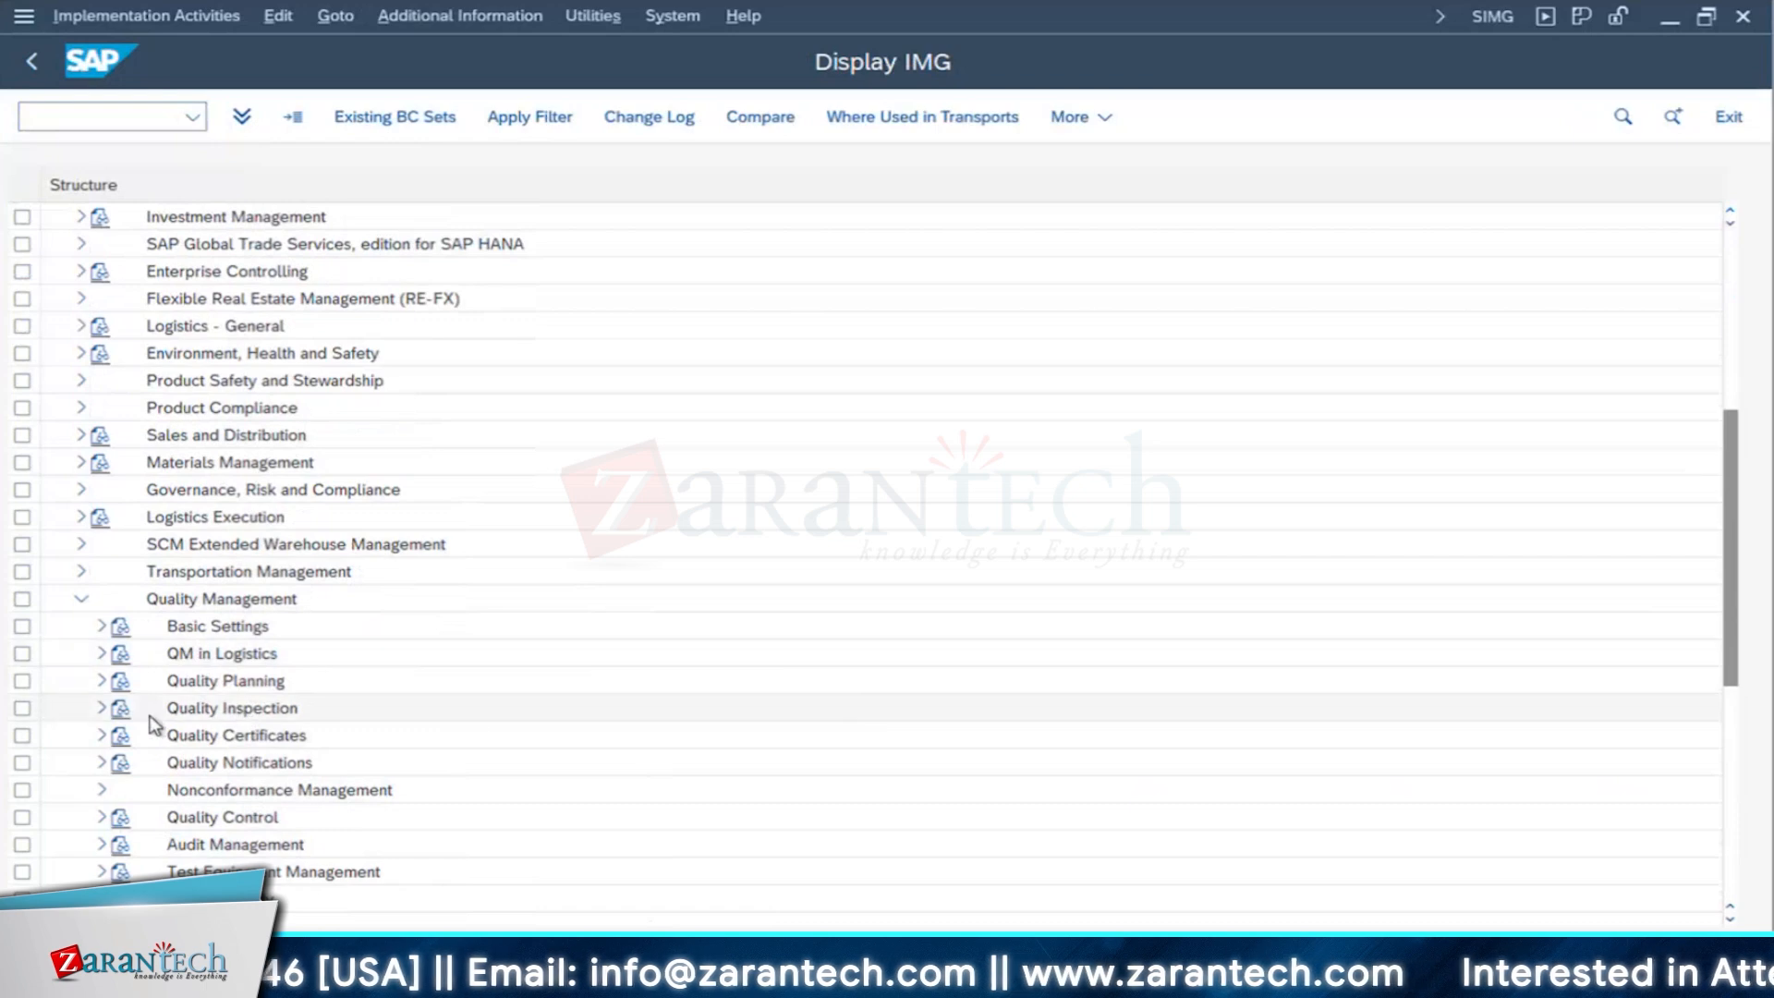
# - Expand Quality Inspection and Inspection Lot Completion in the IMG and open the activity Define Follow-Up Actions for Usage Decisions
pyautogui.doubleClick(287, 708)
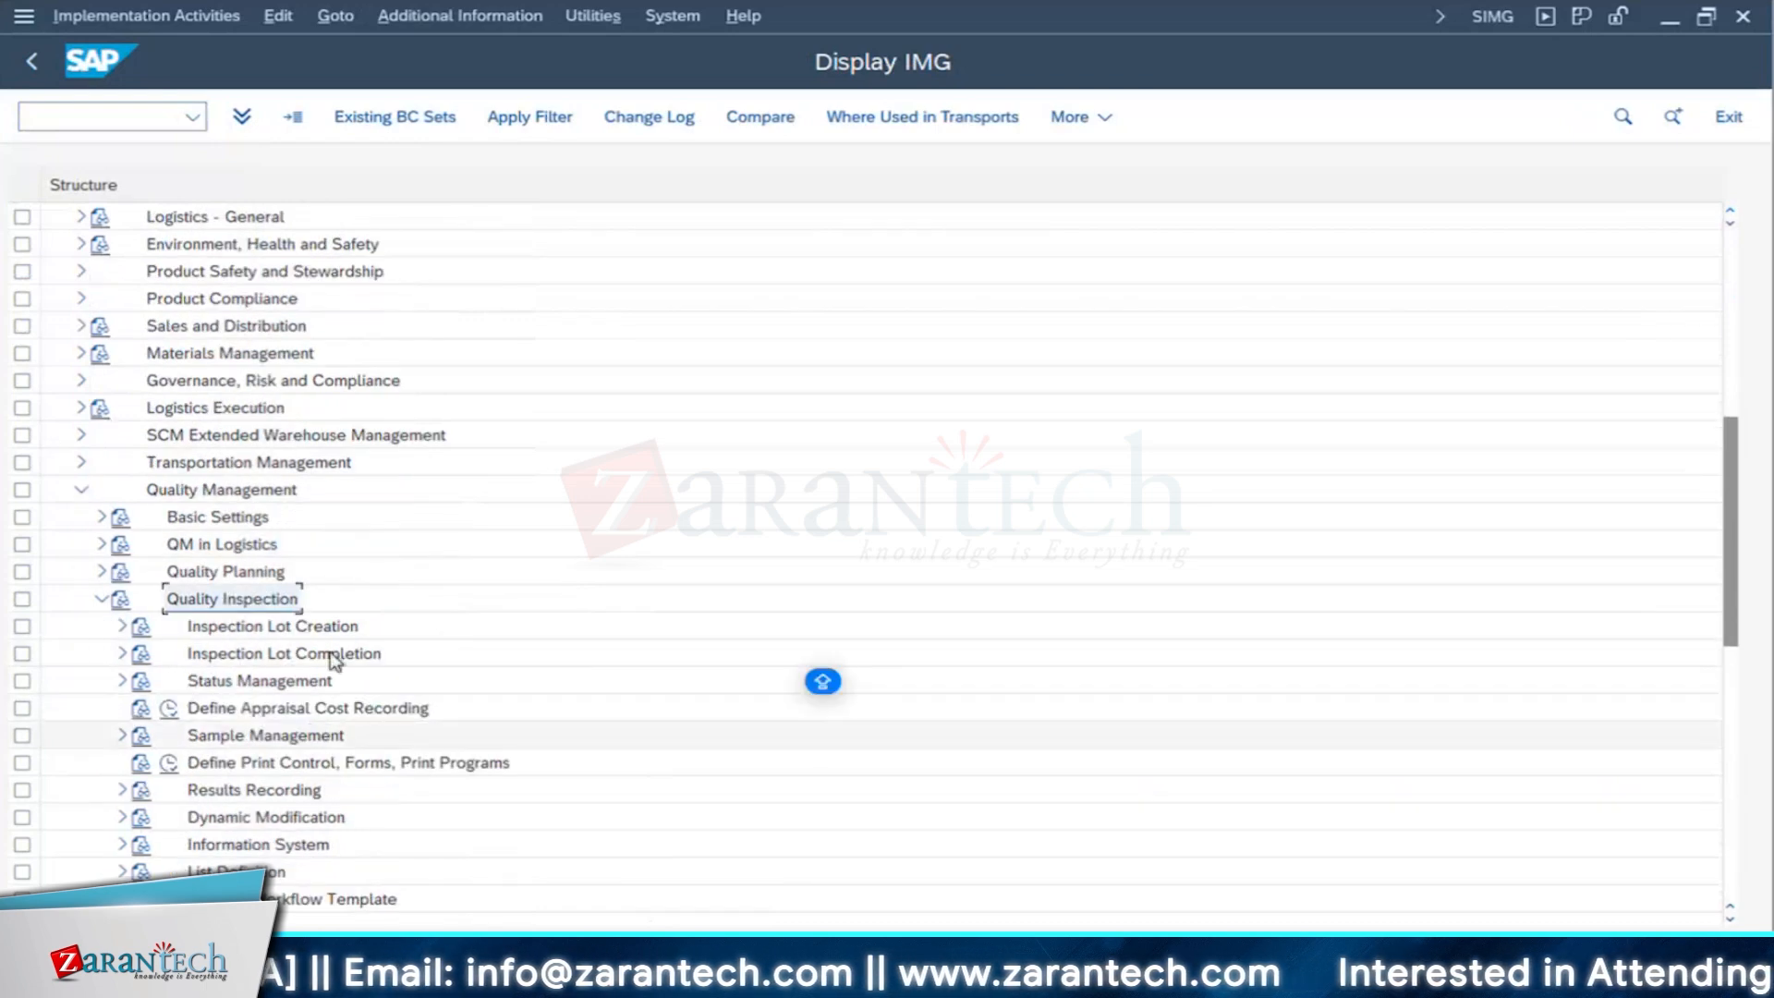
pyautogui.click(332, 656)
pyautogui.click(121, 654)
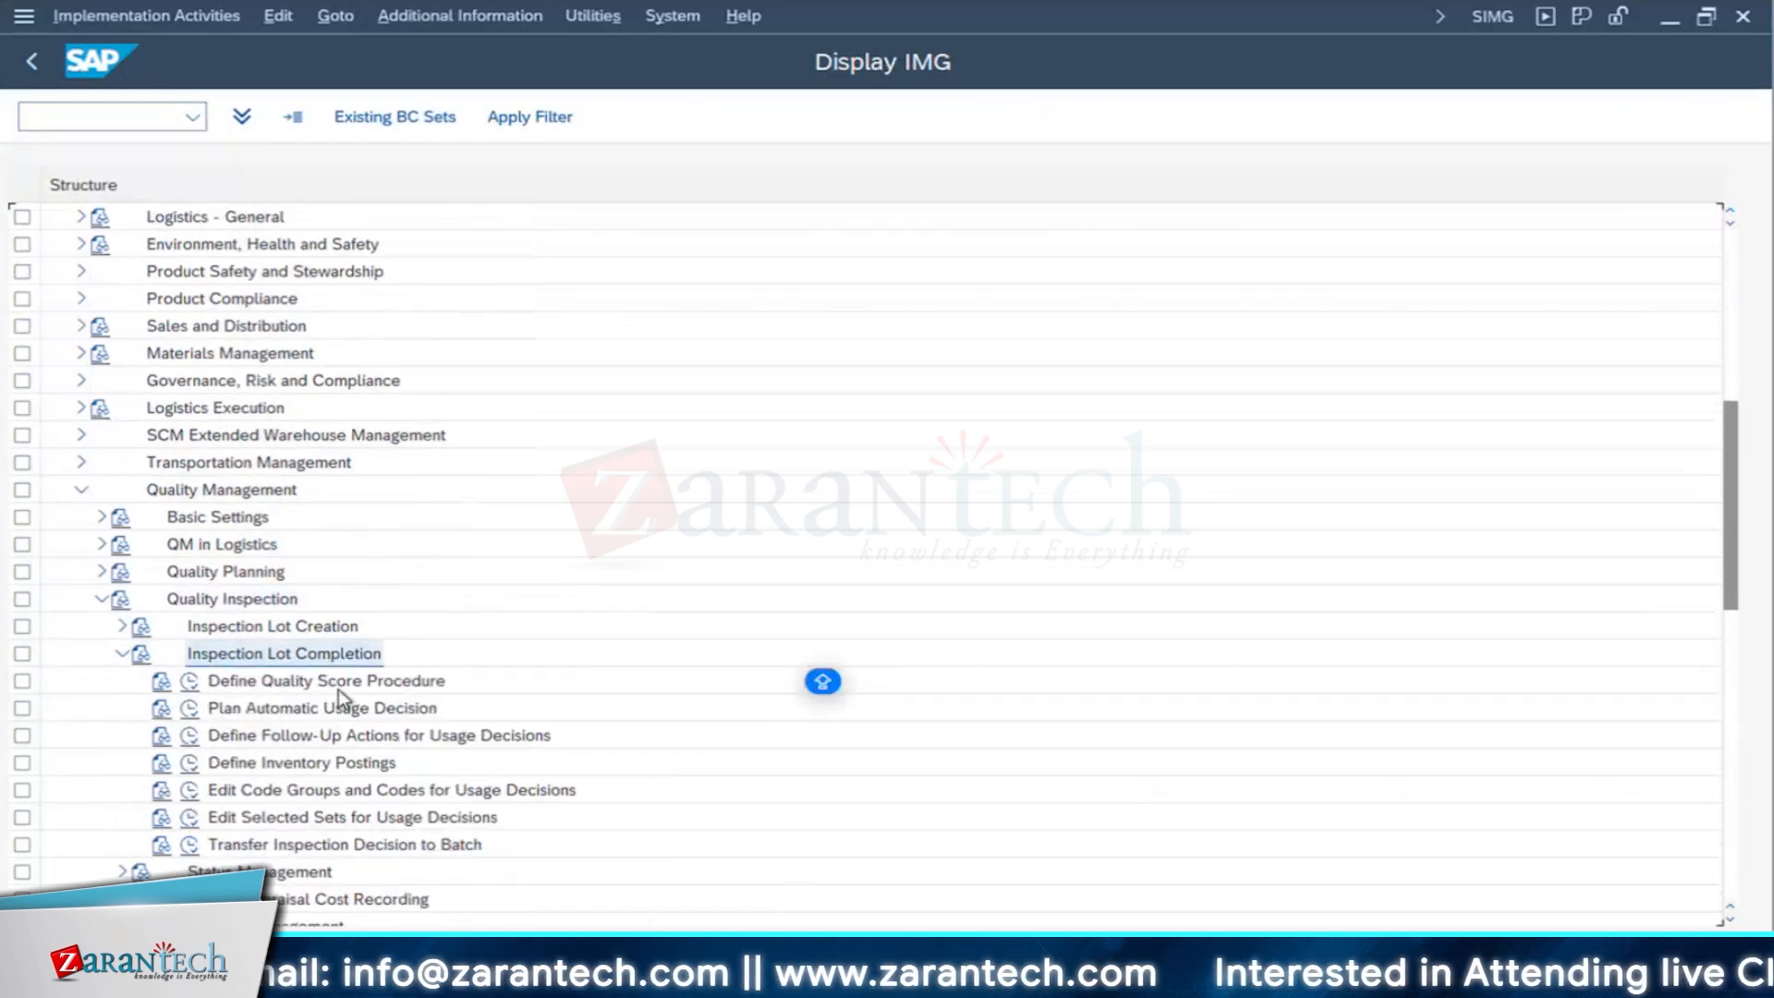
pyautogui.scroll(-3, 342, 703)
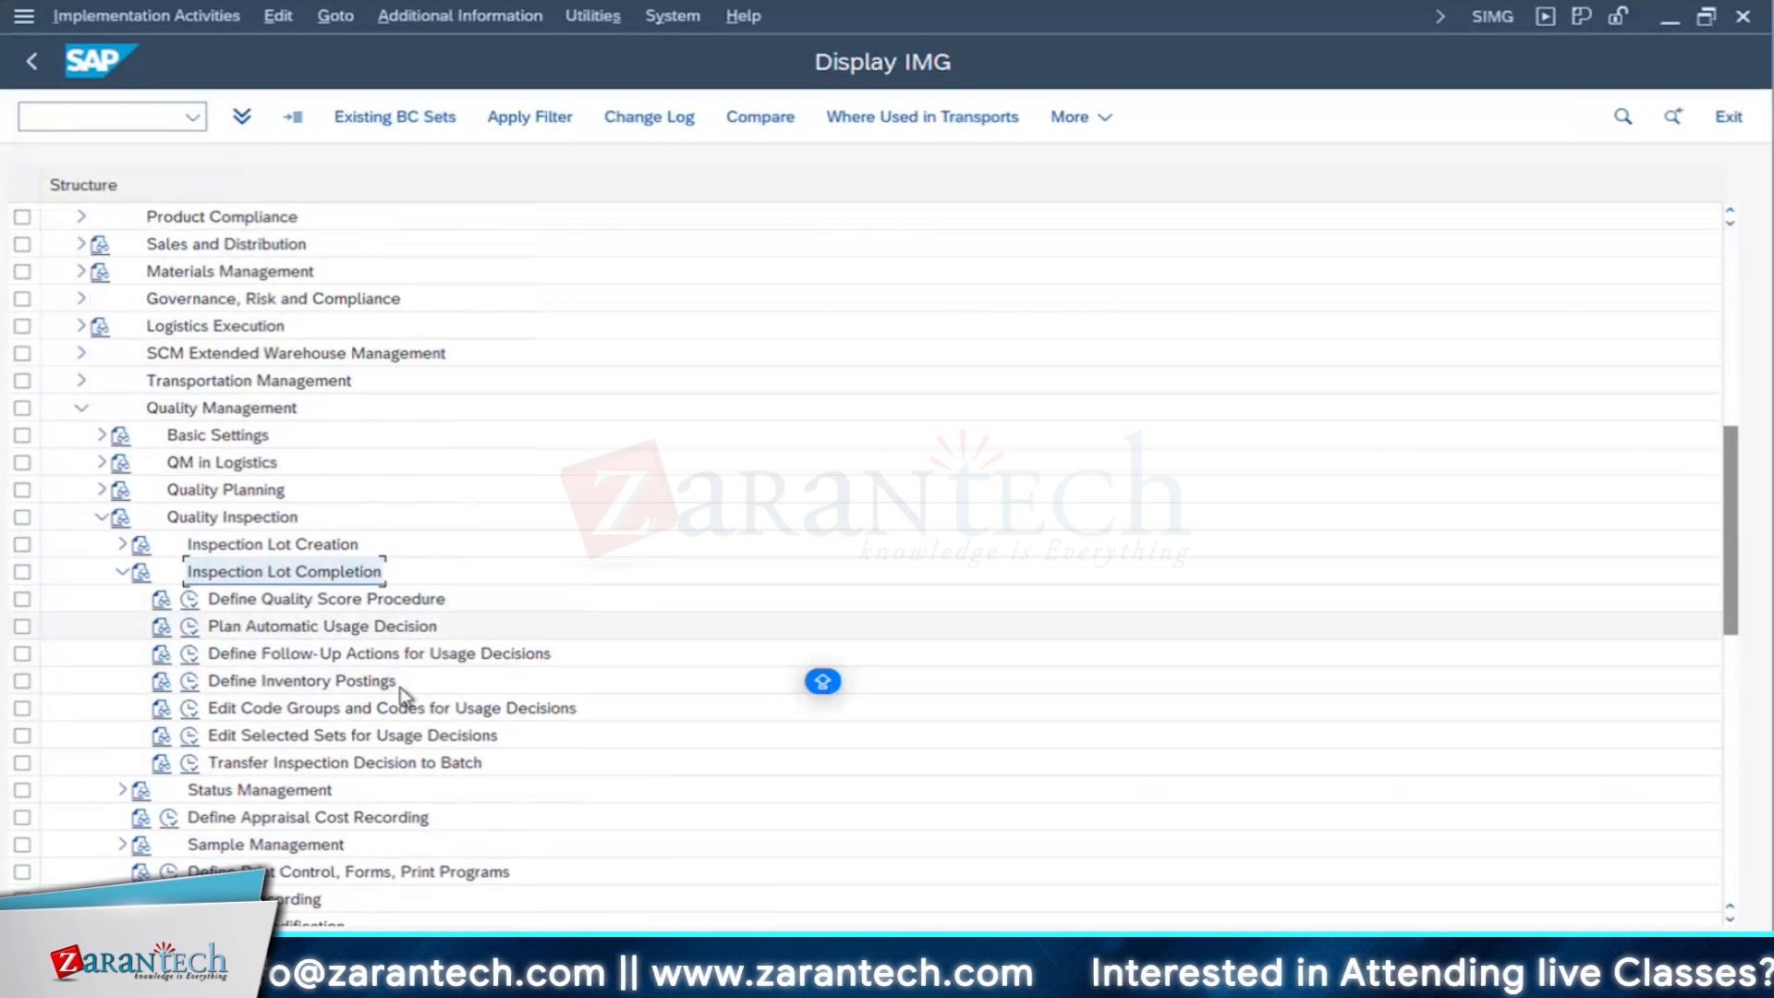
pyautogui.click(373, 660)
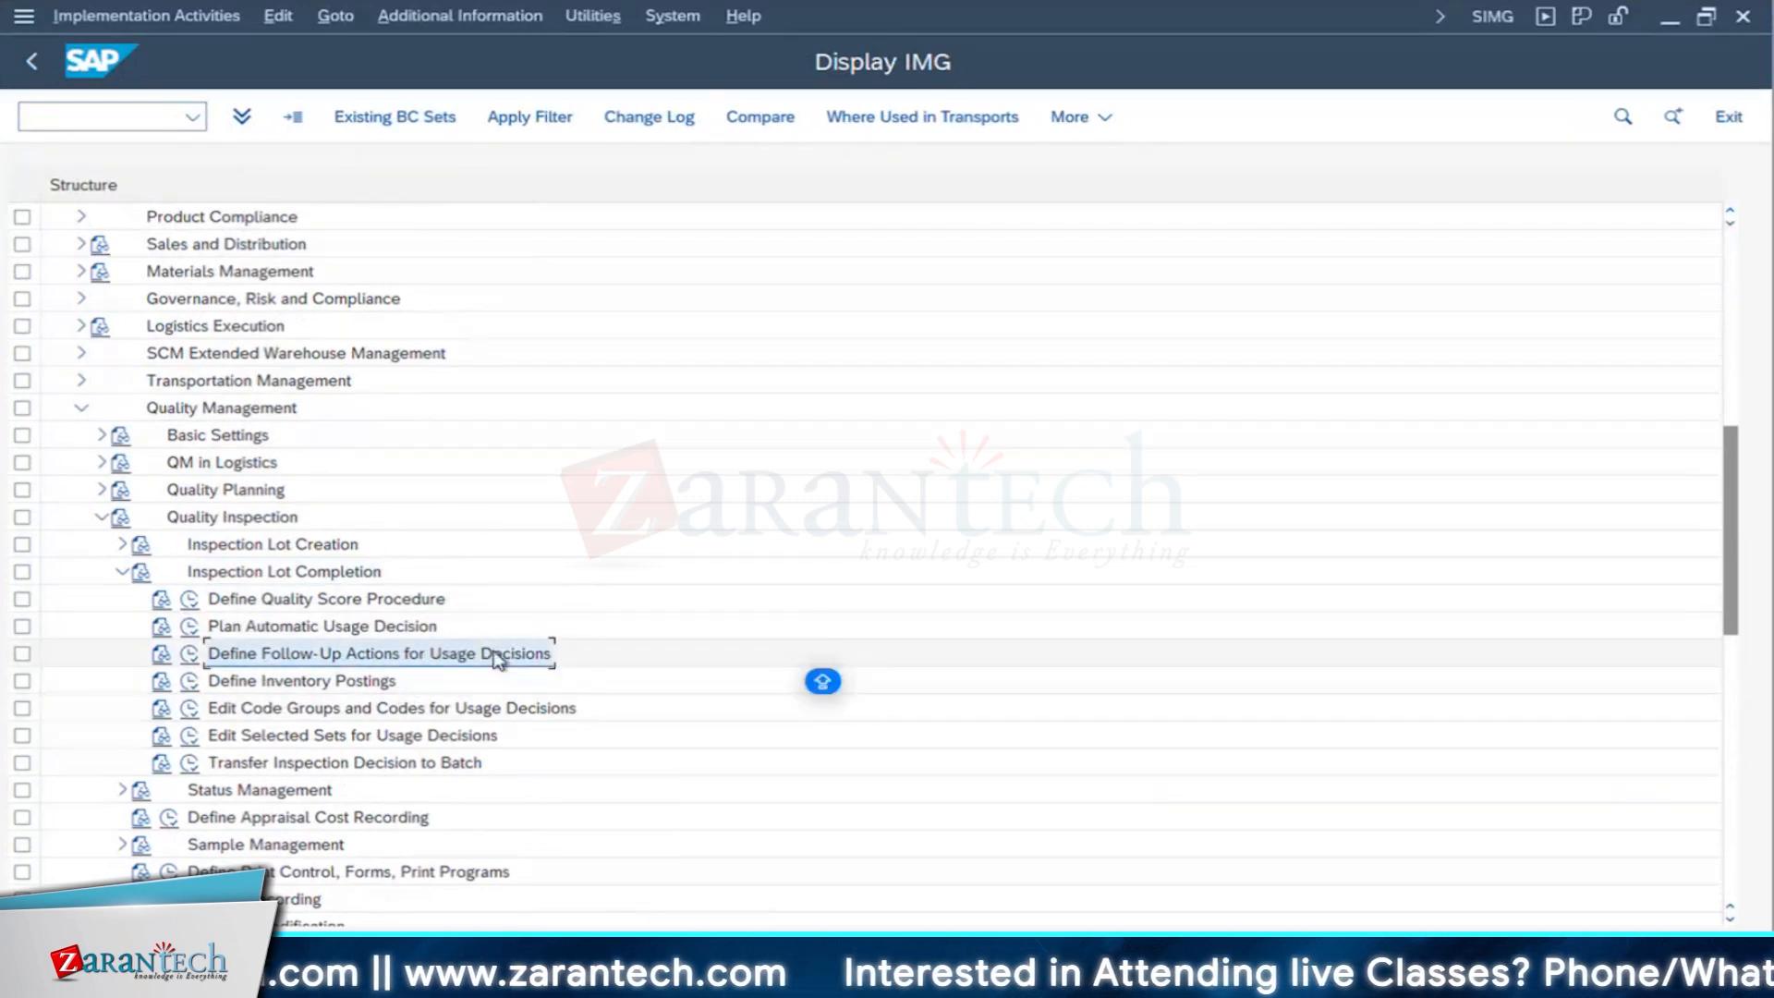
pyautogui.click(192, 657)
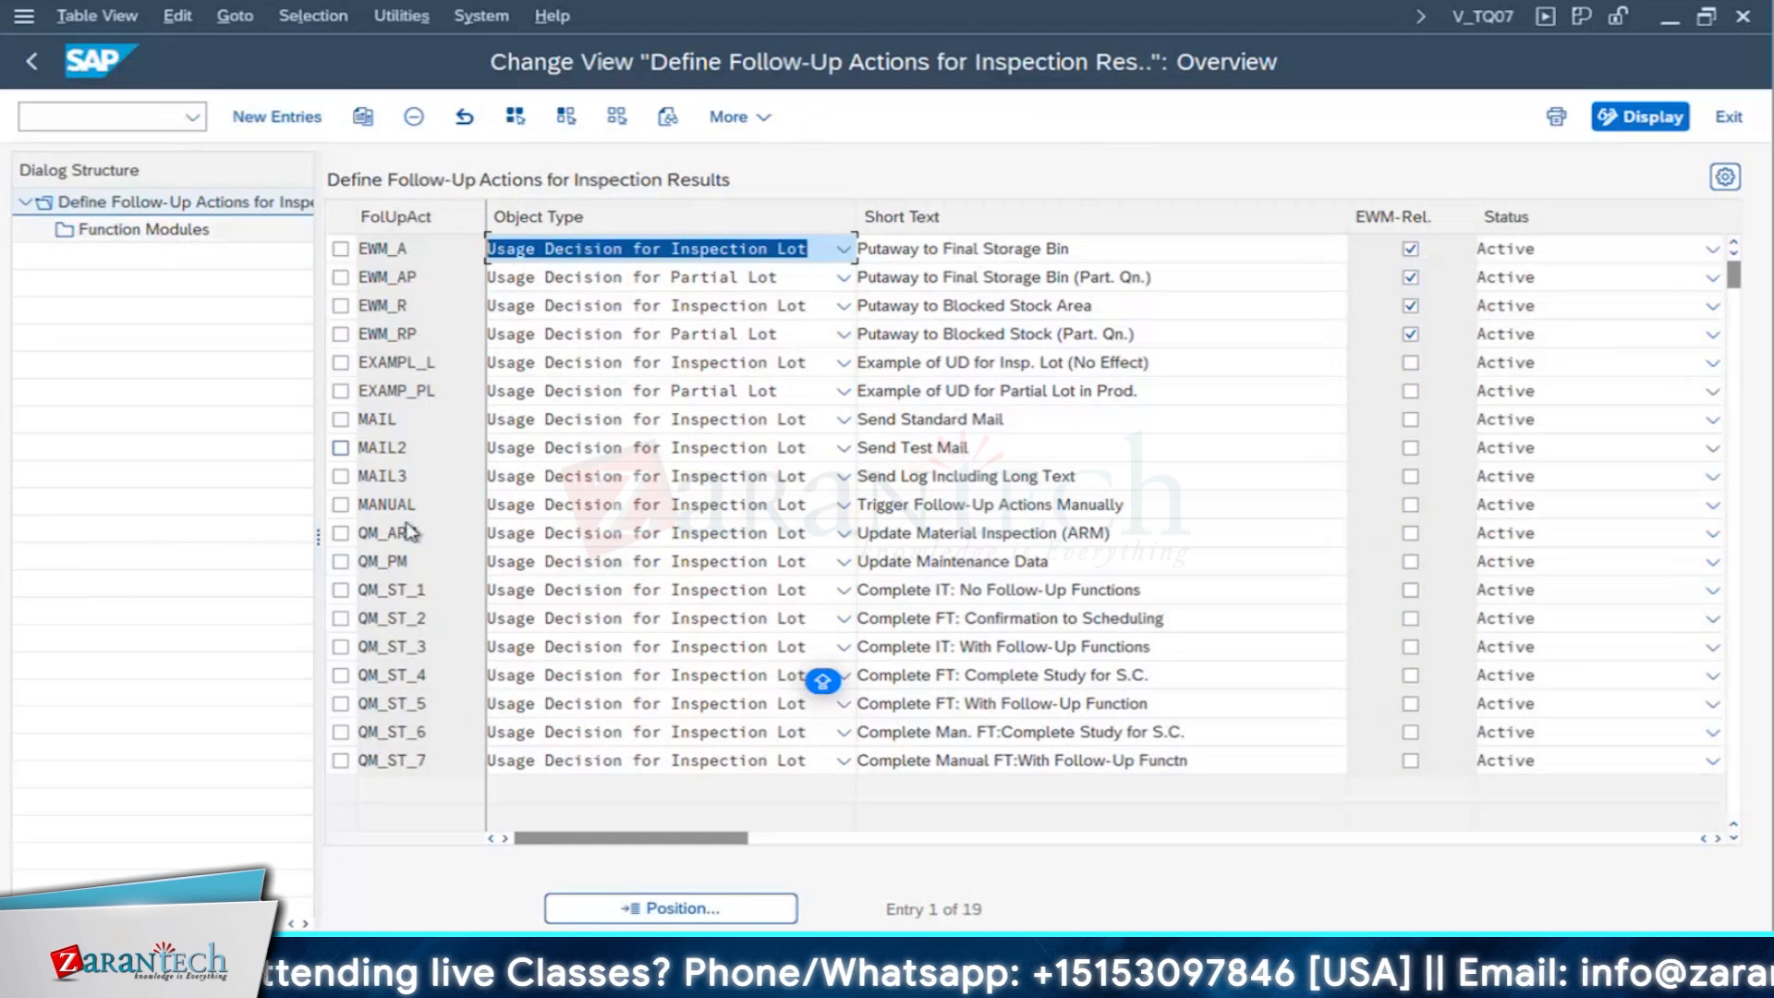
# - Select the follow-up action QM_PM and display its assigned function modules
pyautogui.click(416, 570)
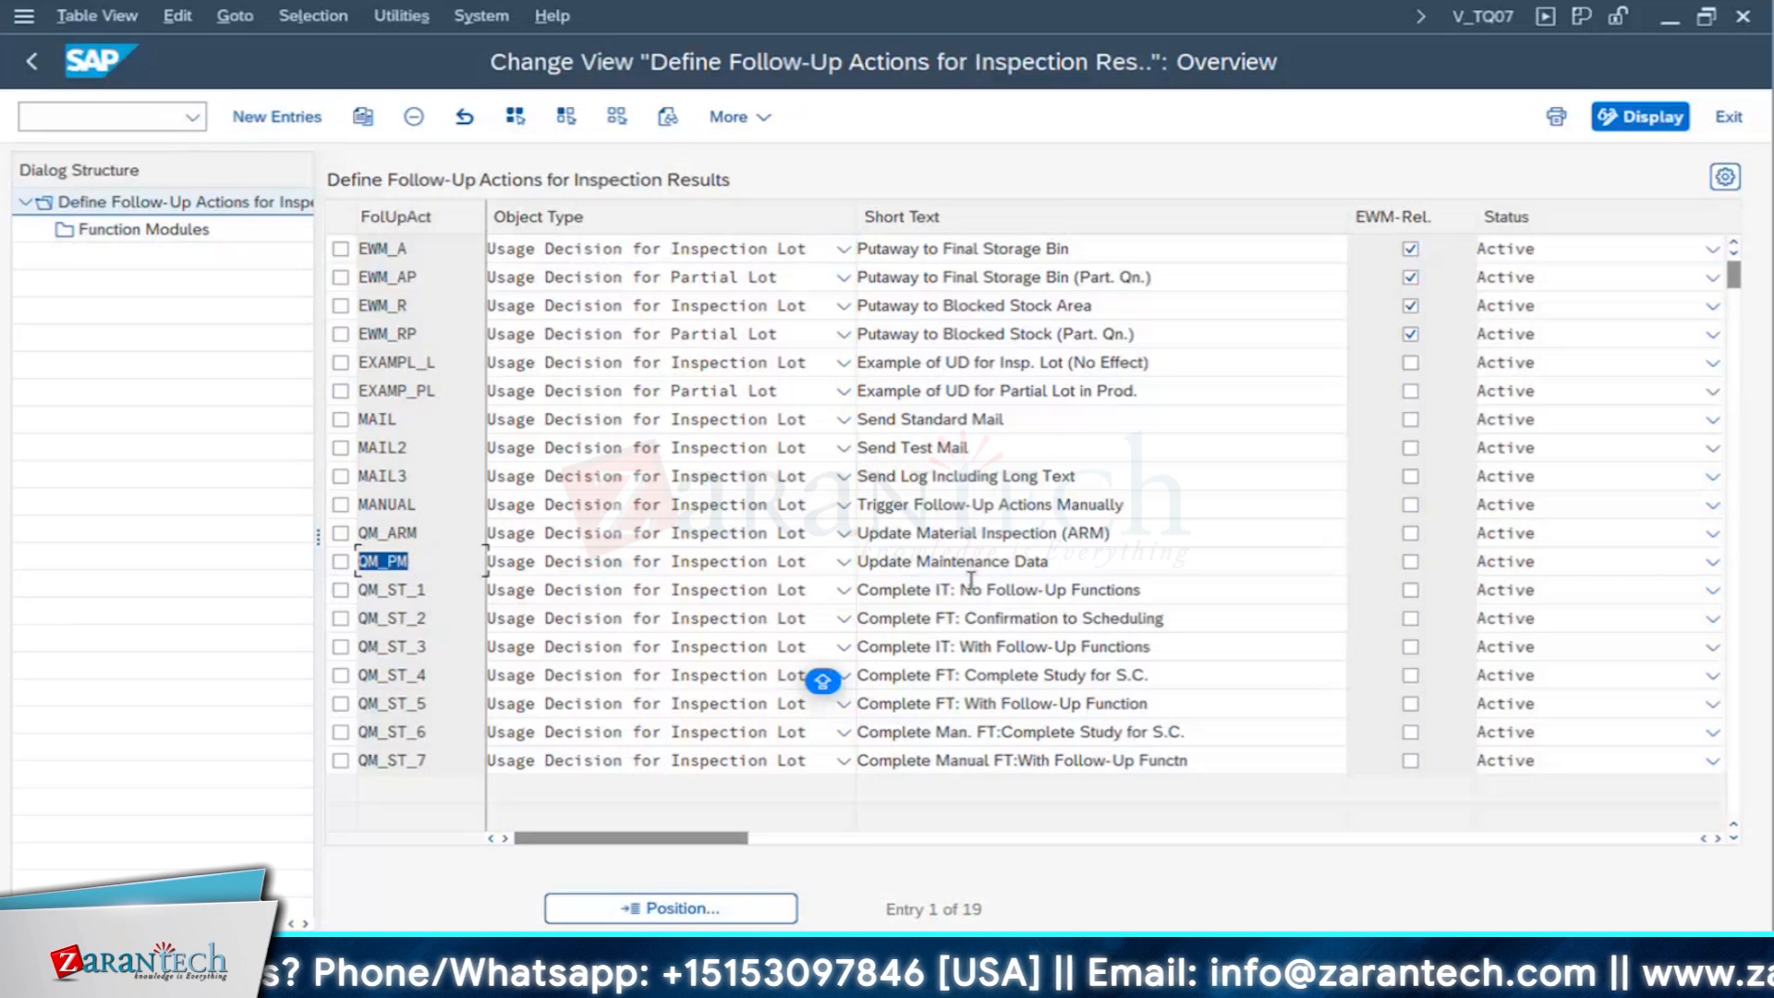
pyautogui.click(341, 561)
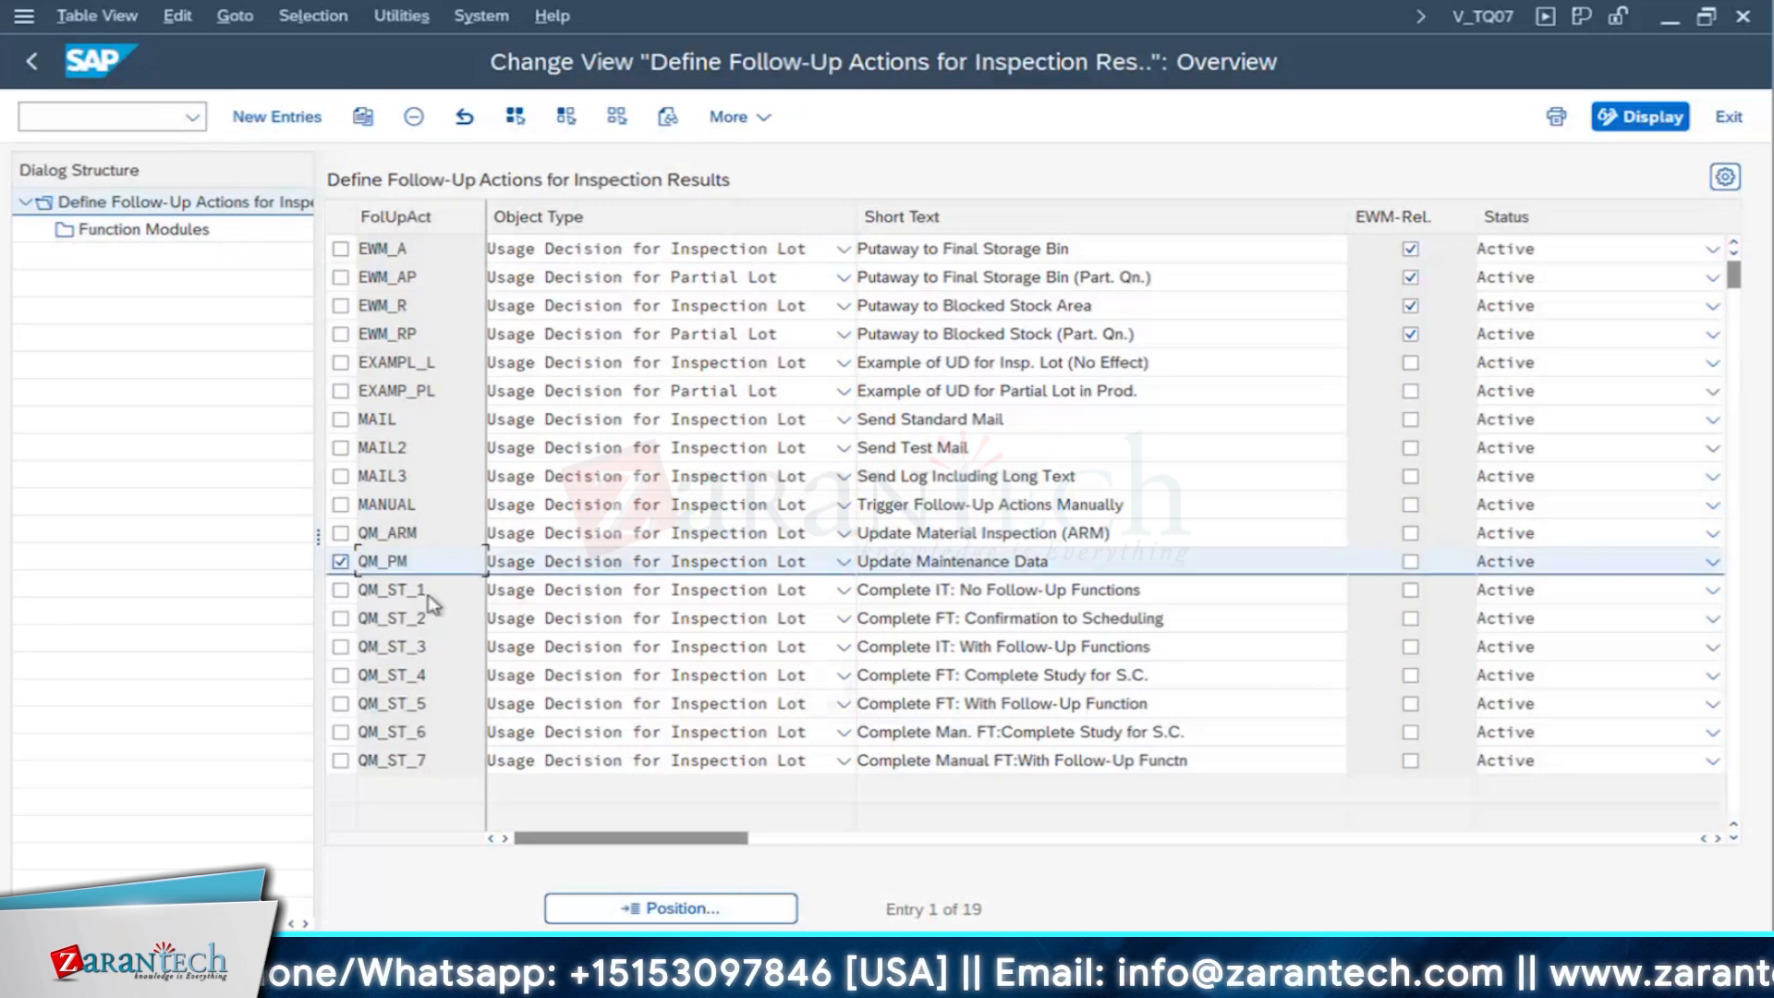
pyautogui.click(146, 231)
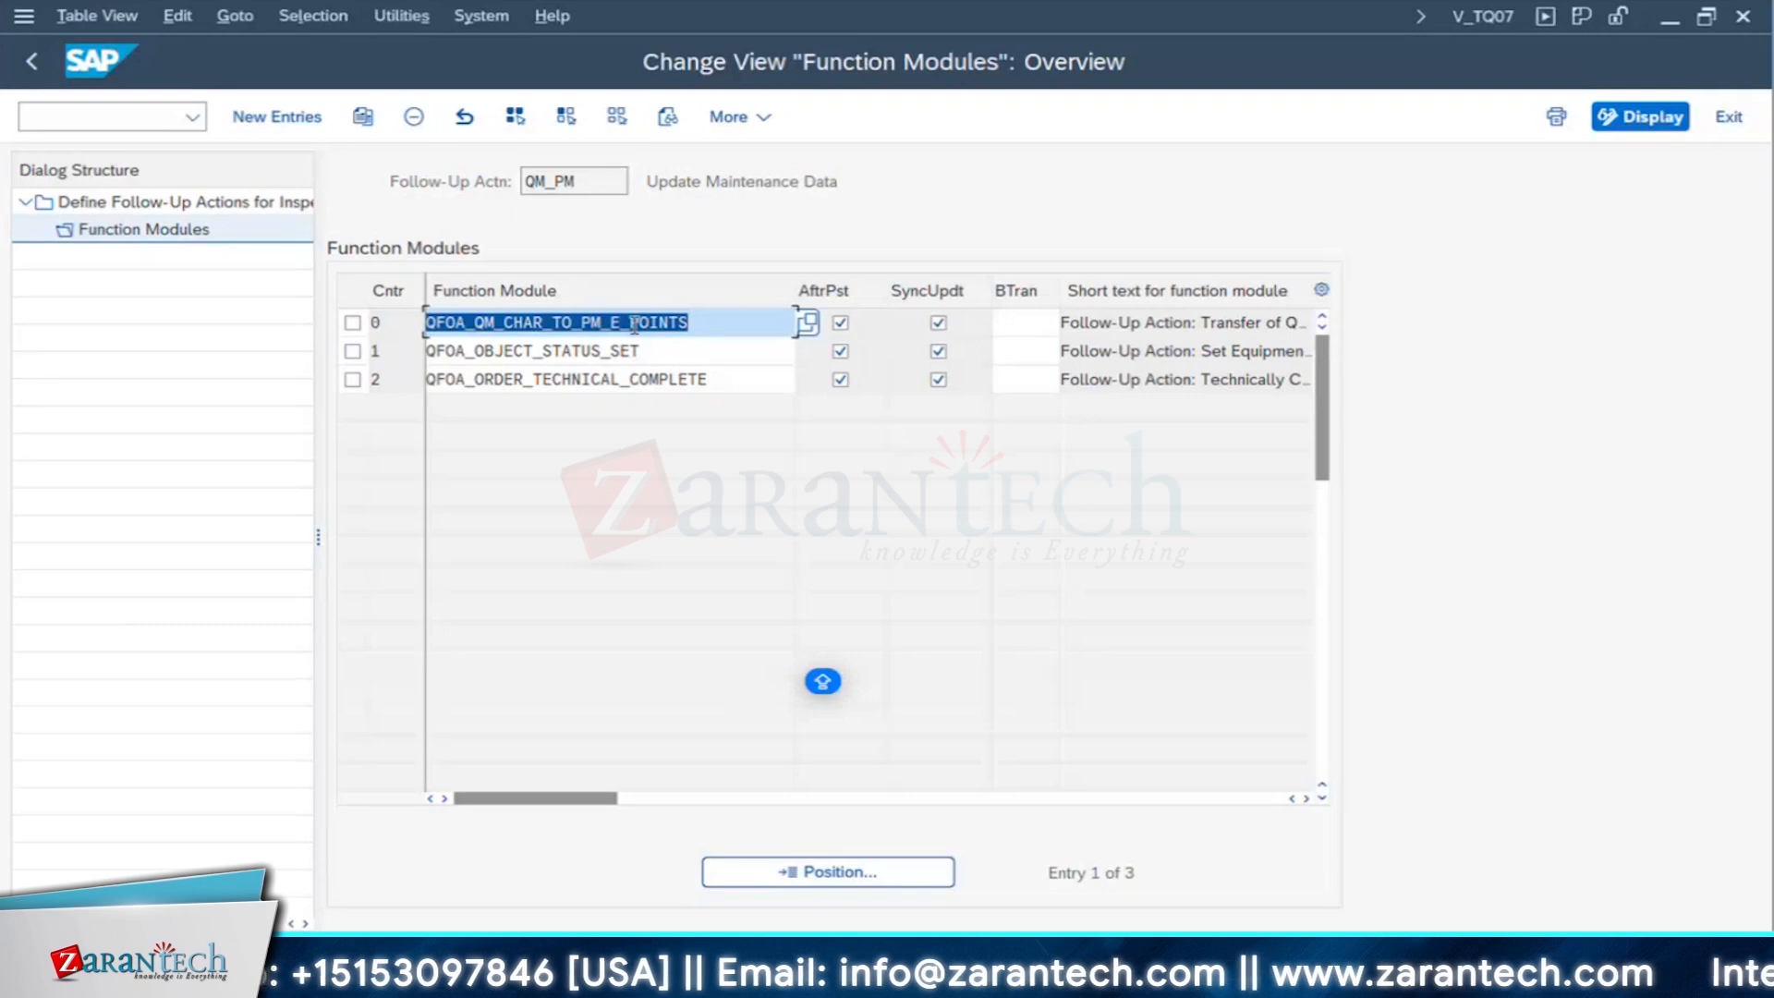
# - Examine the function modules QFOA_QM_CHAR_TO_PM_E_POINTS and QFOA_OBJECT_STATUS_SET together with their full short texts
pyautogui.moveTo(347, 309); pyautogui.dragTo(296, 368)
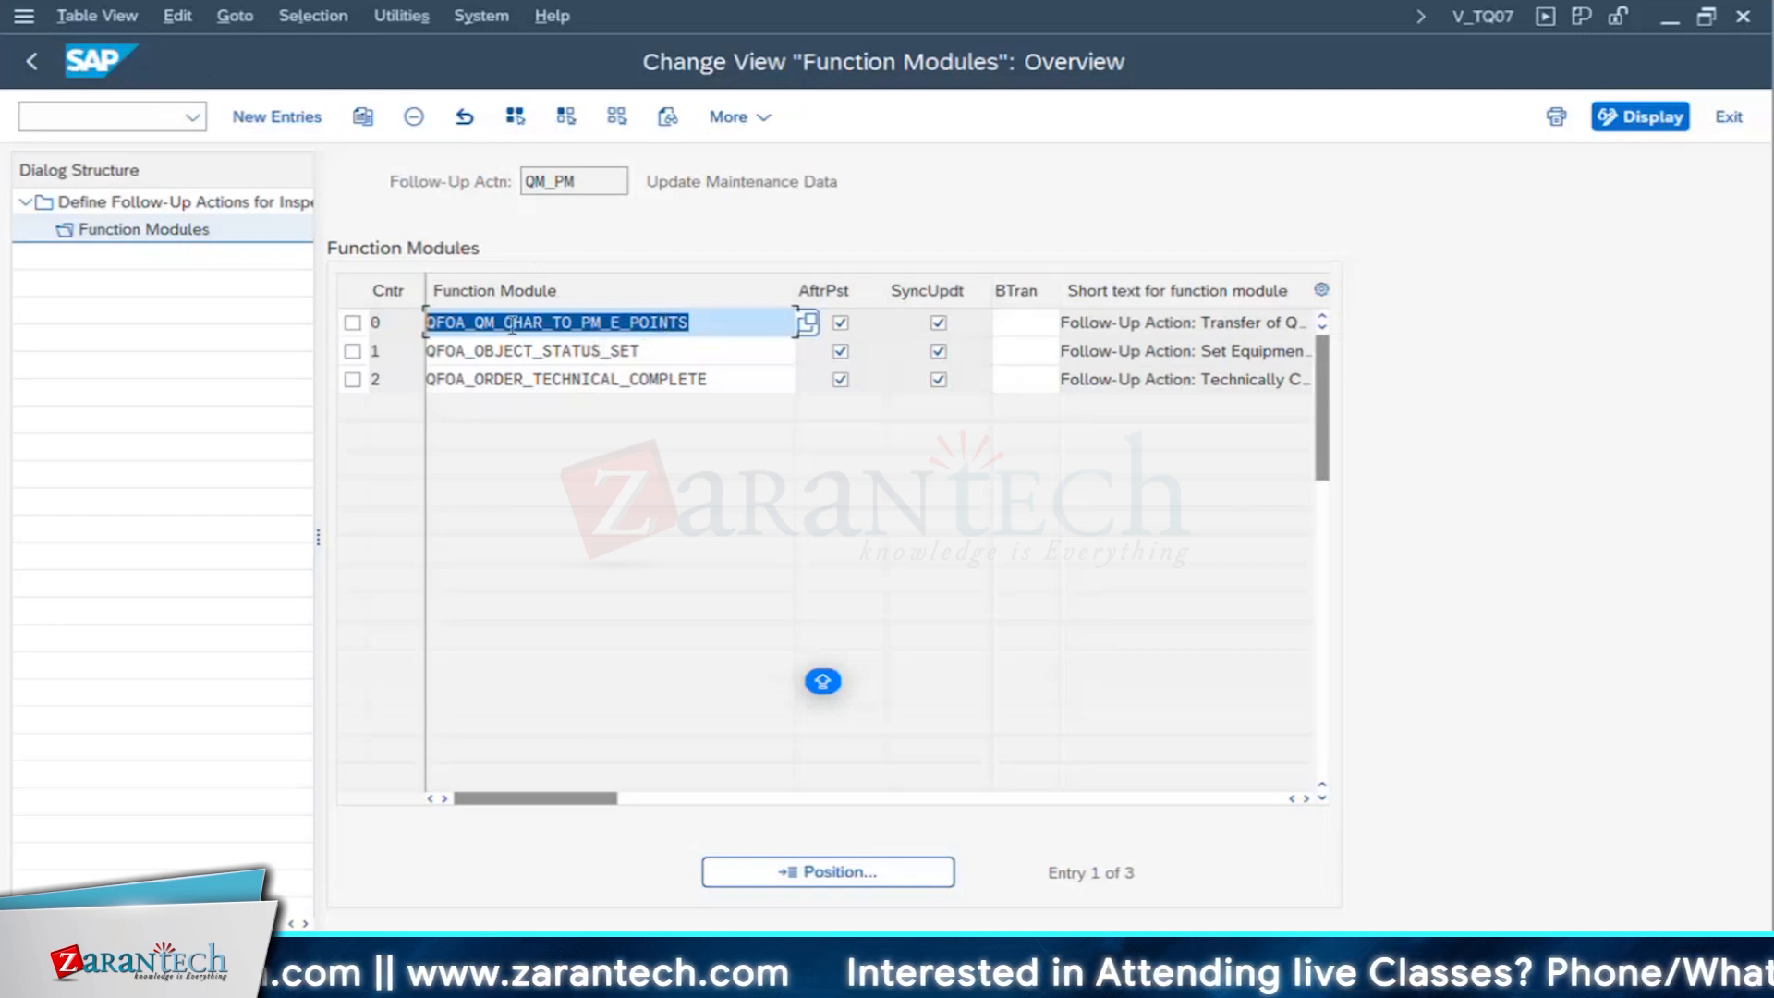
pyautogui.click(617, 351)
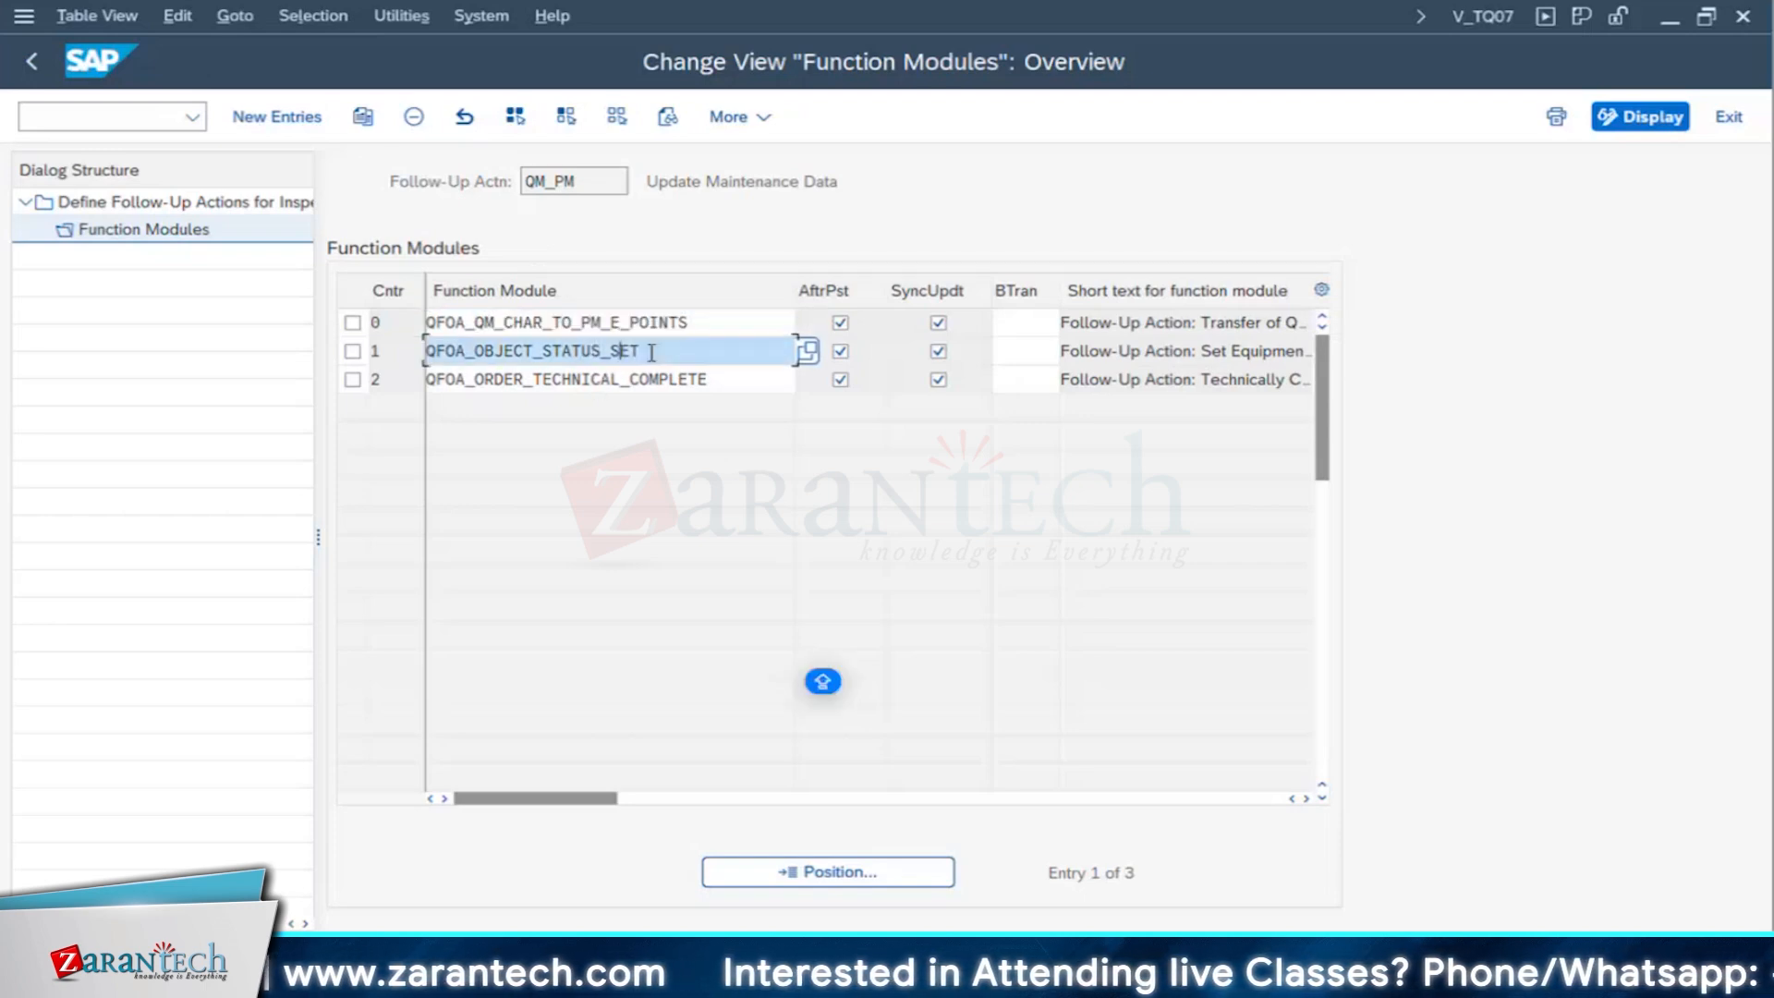
pyautogui.moveTo(651, 352); pyautogui.dragTo(430, 351)
pyautogui.click(436, 349)
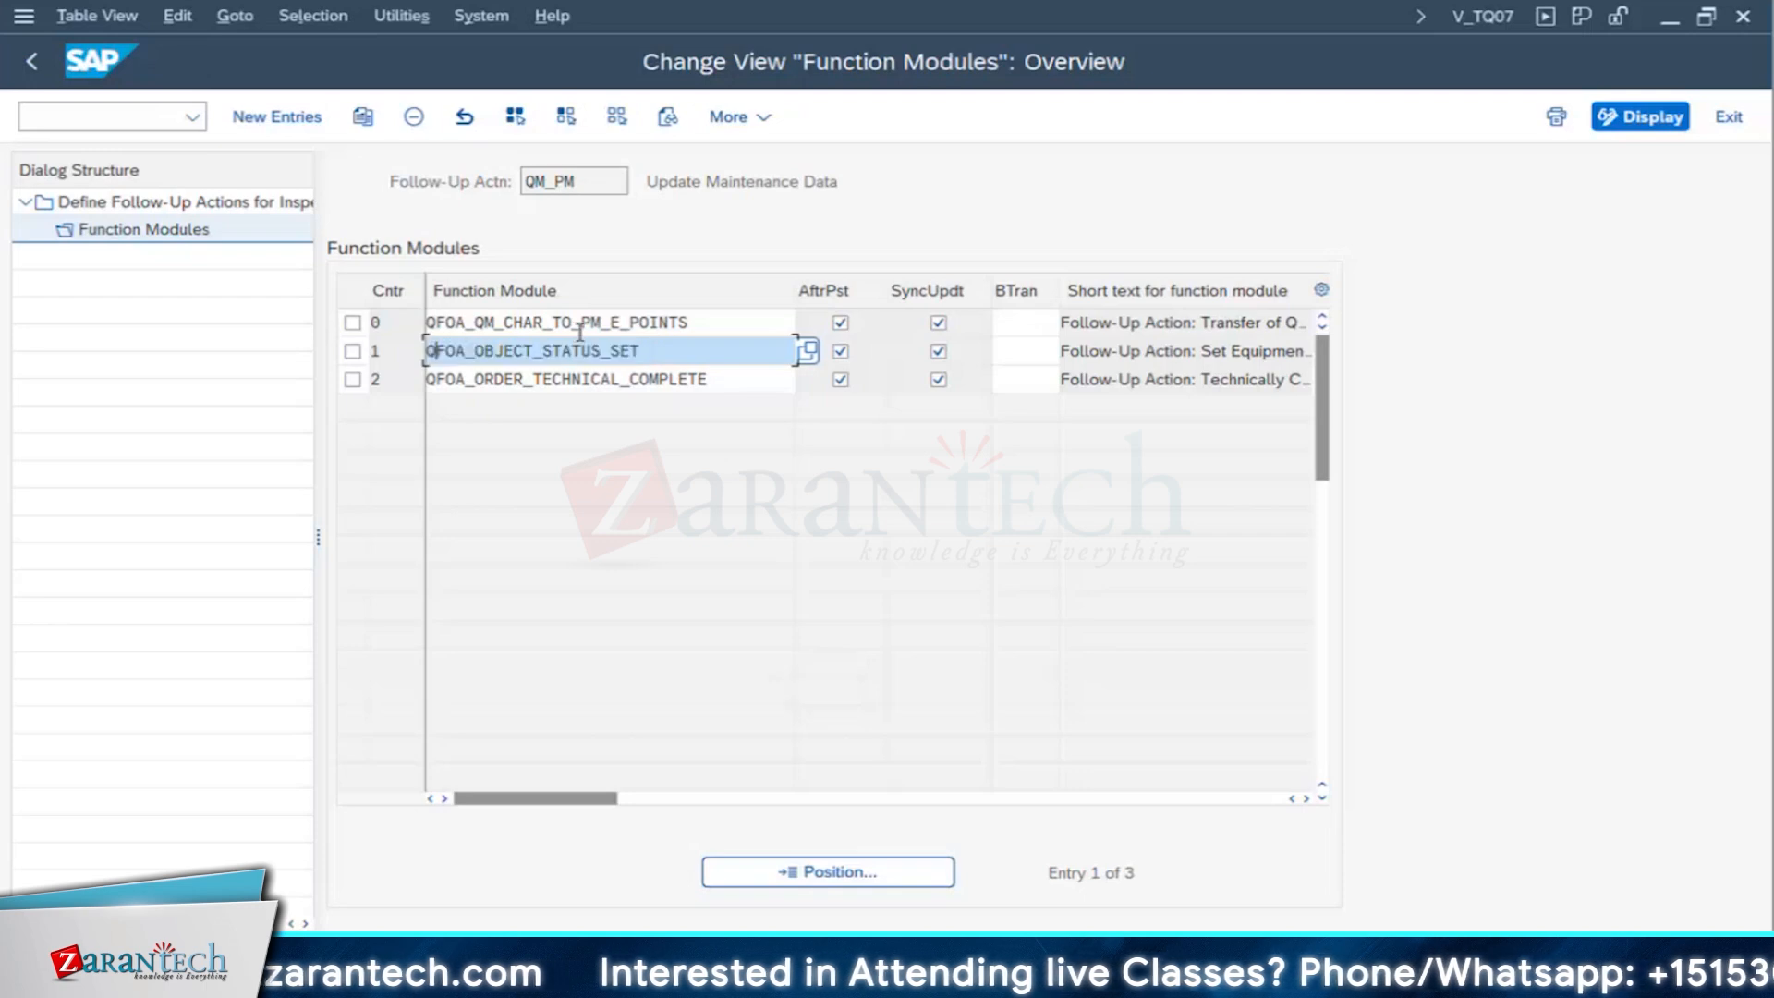
pyautogui.doubleClick(650, 352)
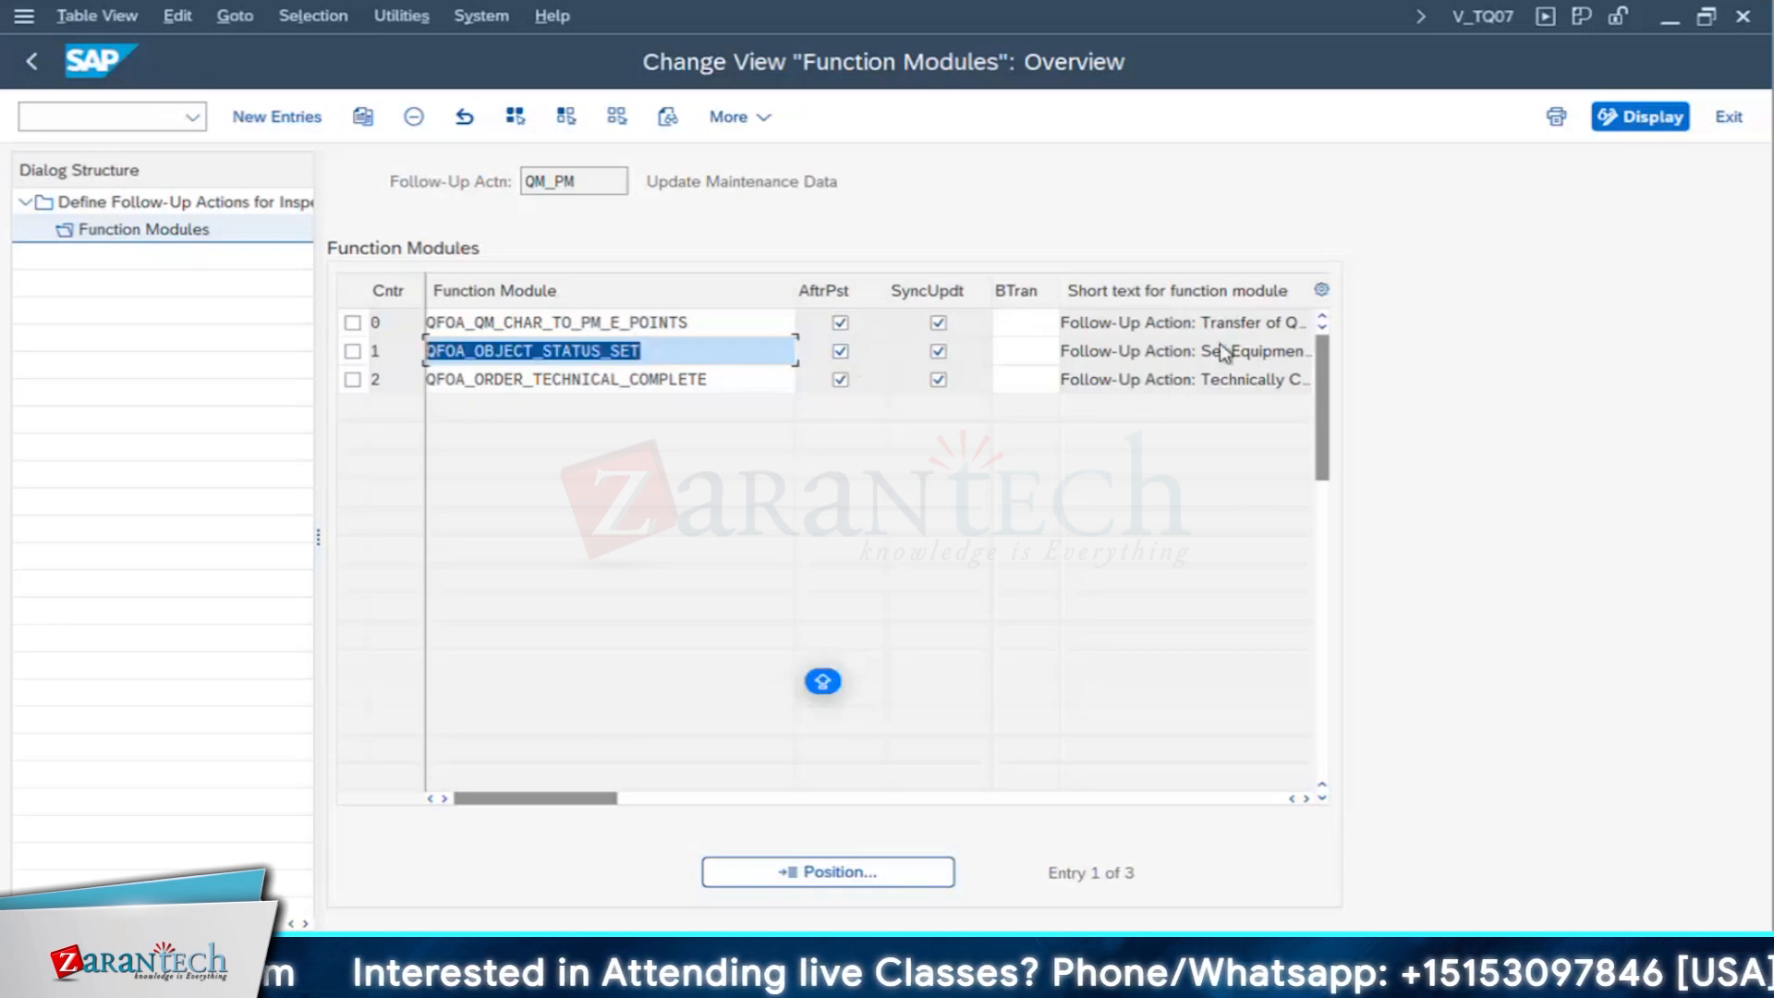
pyautogui.click(1305, 798)
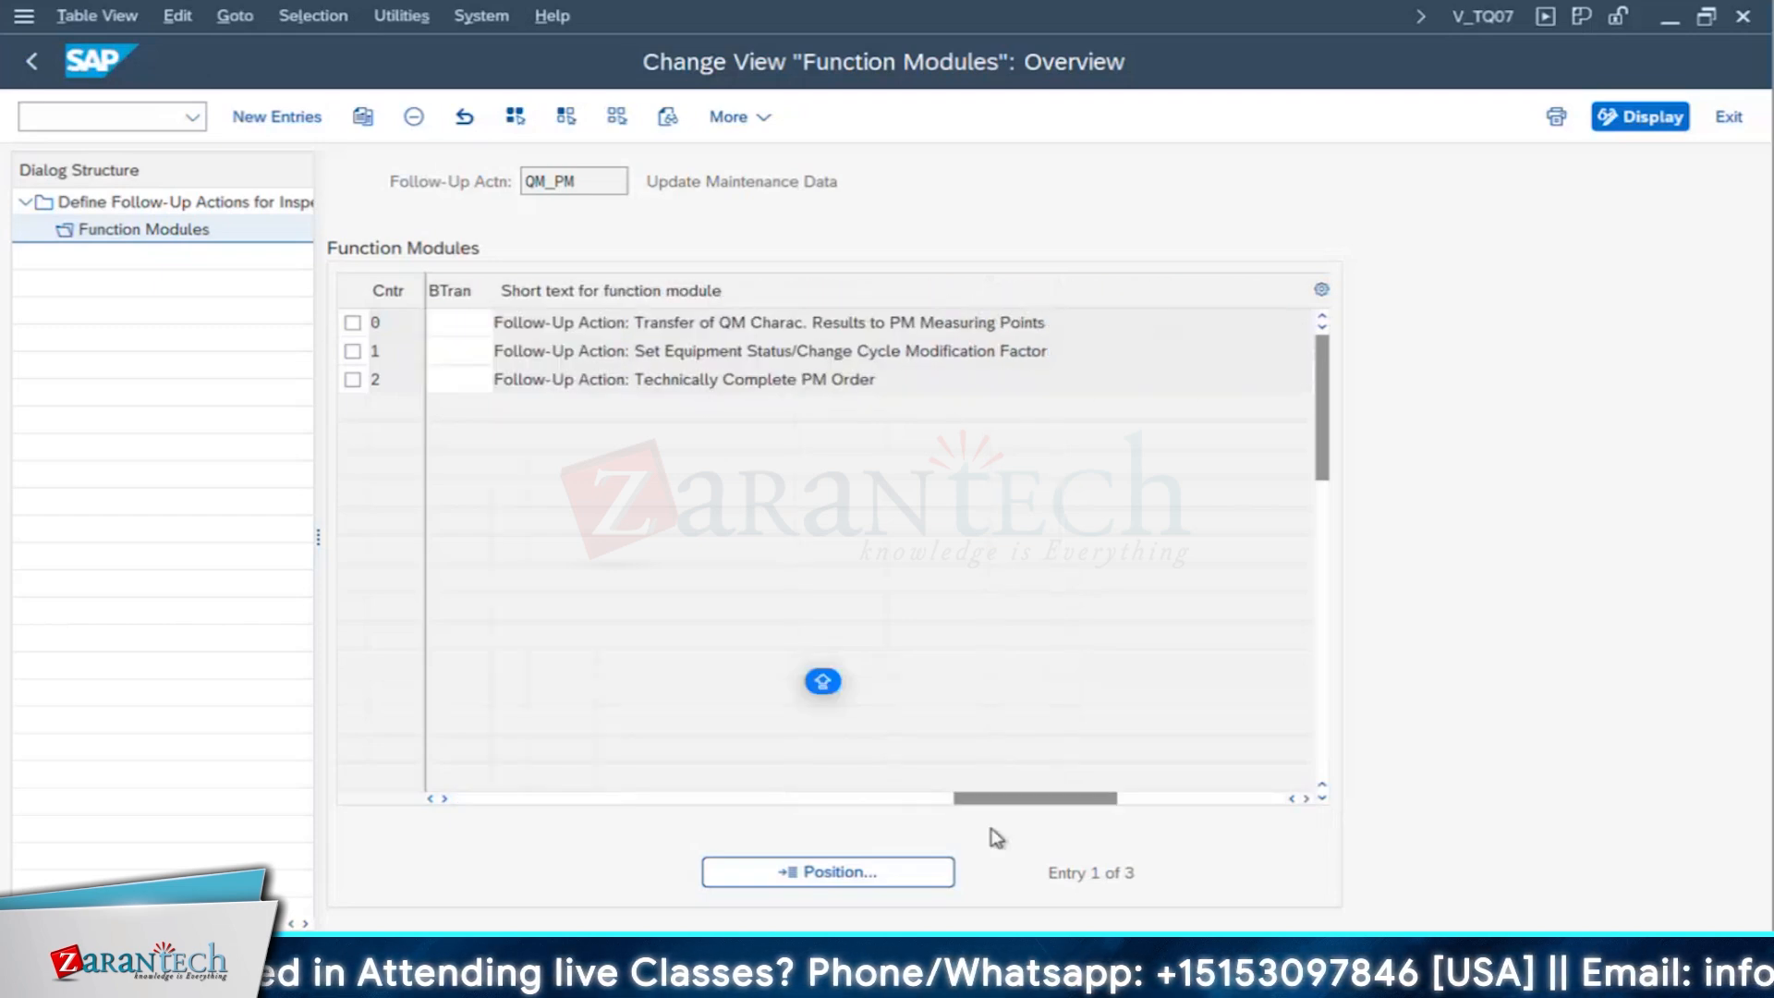
pyautogui.moveTo(1006, 812); pyautogui.dragTo(444, 784)
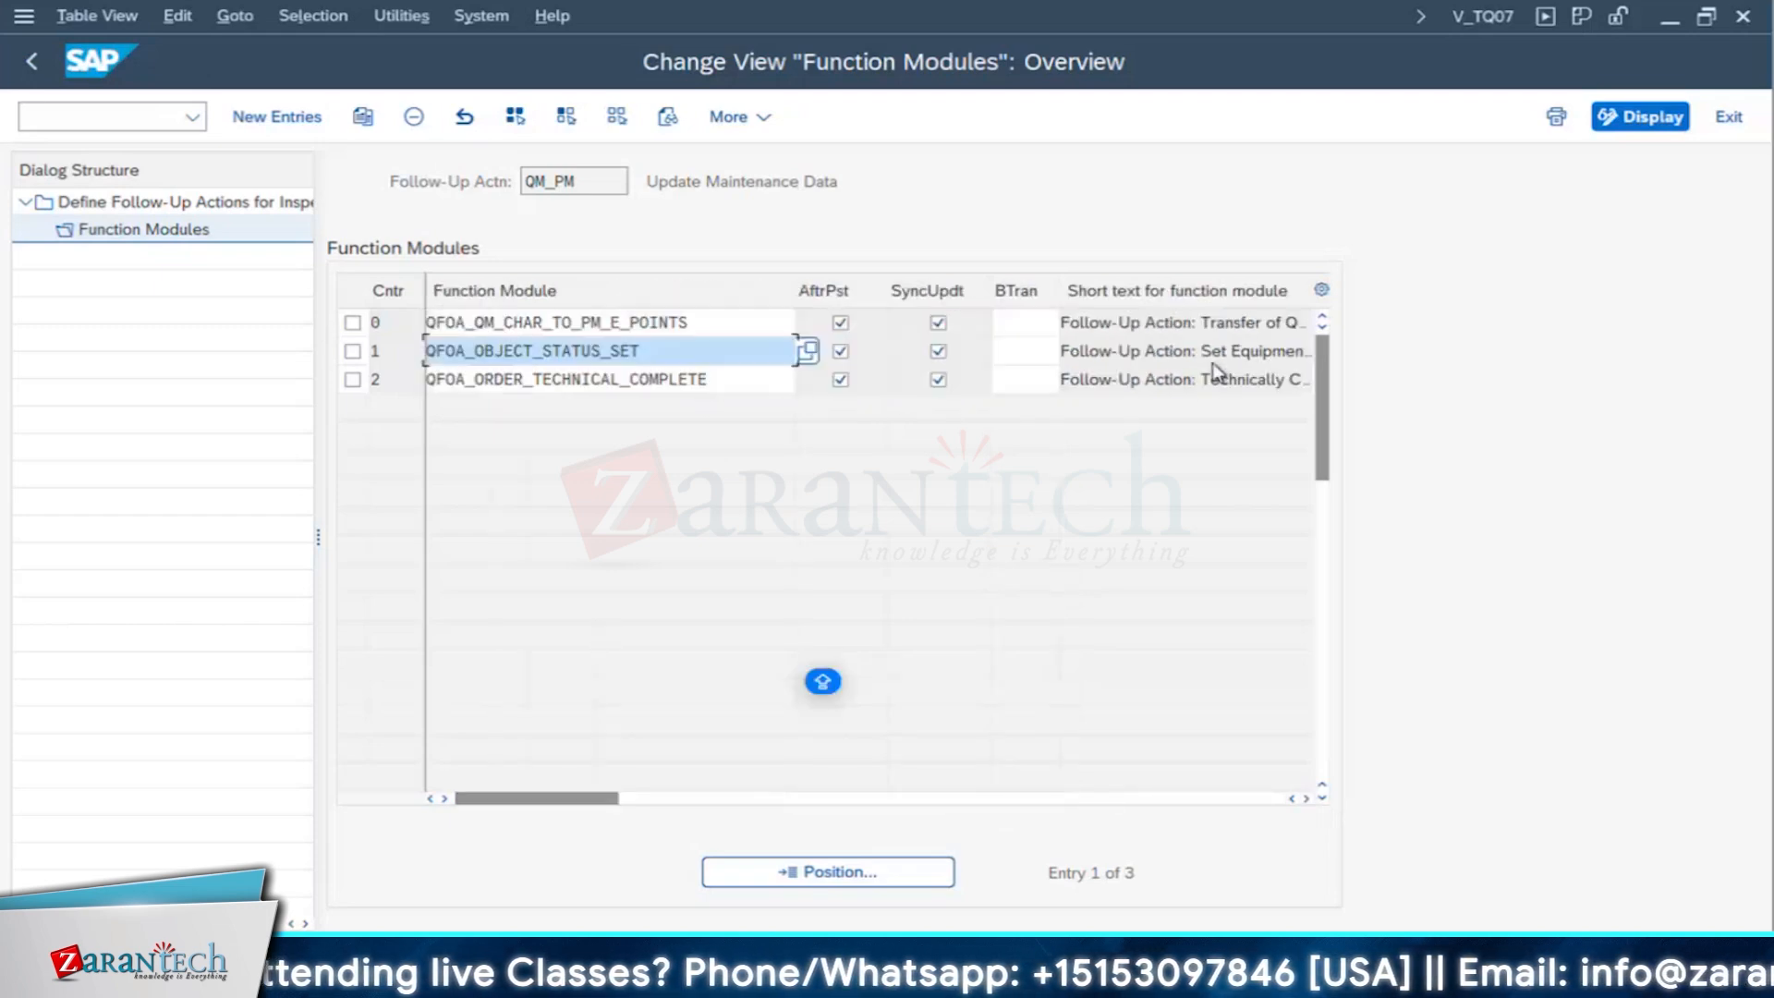
# - Examine the function module QFOA_ORDER_TECHNICAL_COMPLETE and its short text, and return to the follow-up actions overview
pyautogui.click(523, 386)
pyautogui.moveTo(781, 391); pyautogui.dragTo(385, 369)
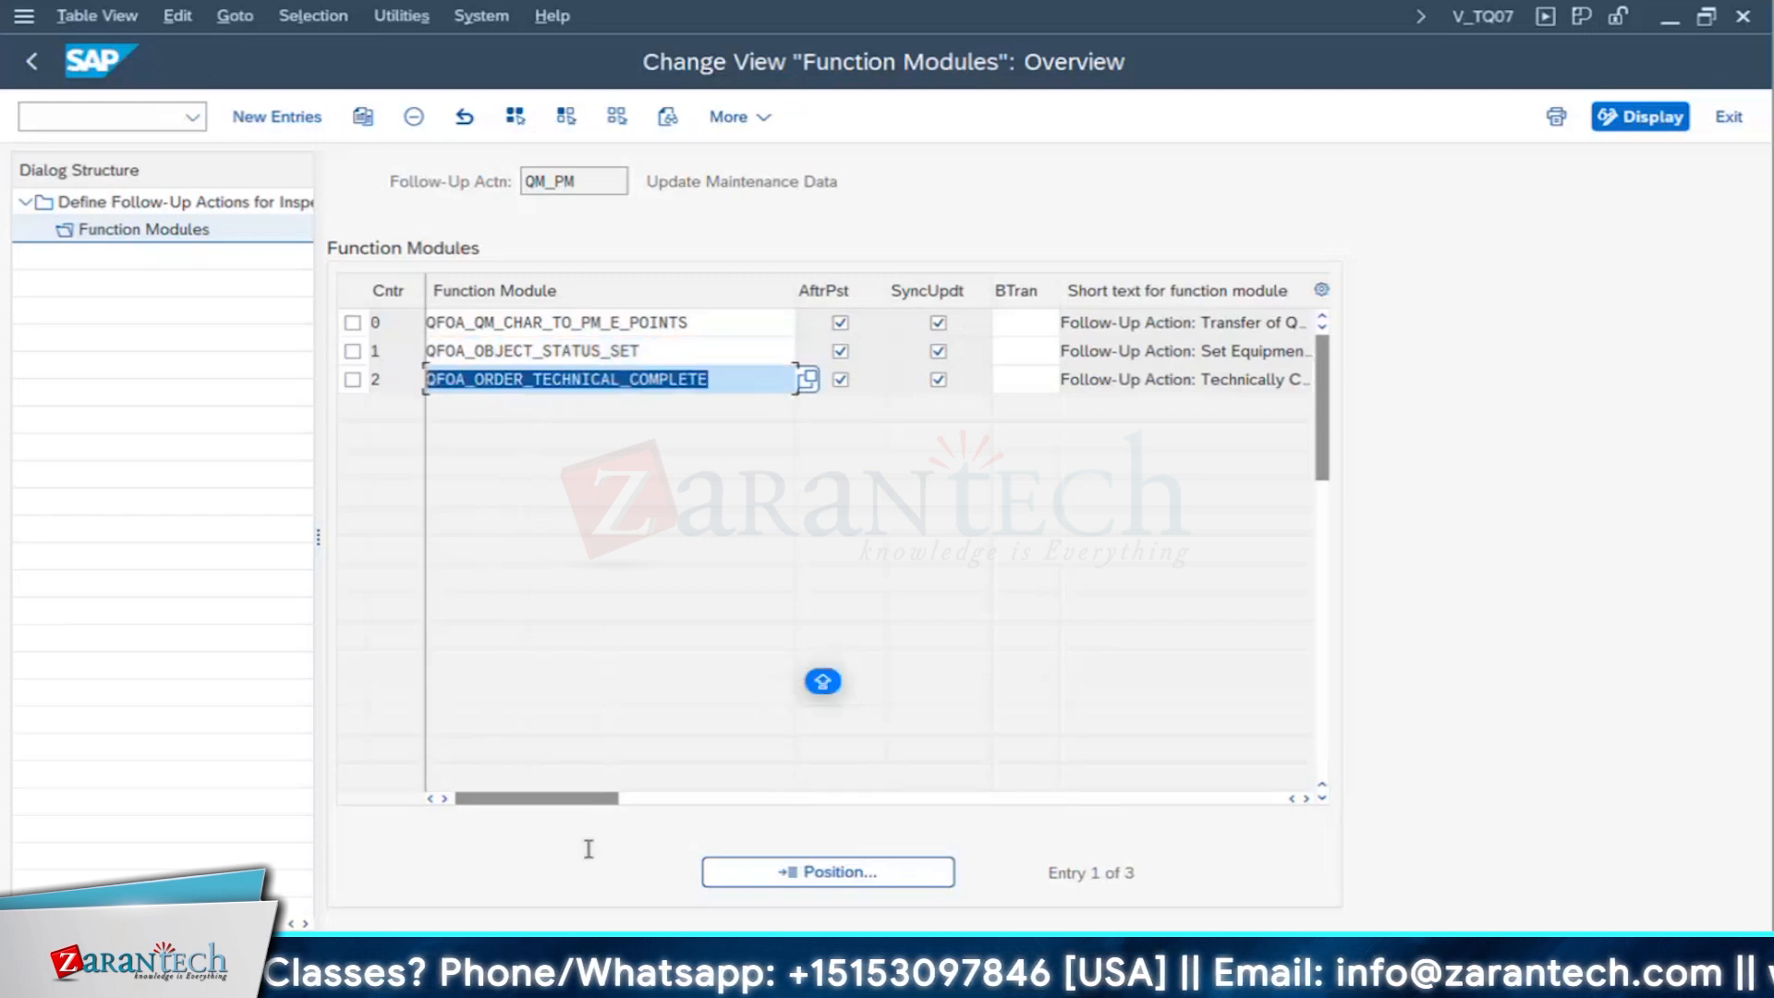
pyautogui.moveTo(594, 800); pyautogui.dragTo(799, 804)
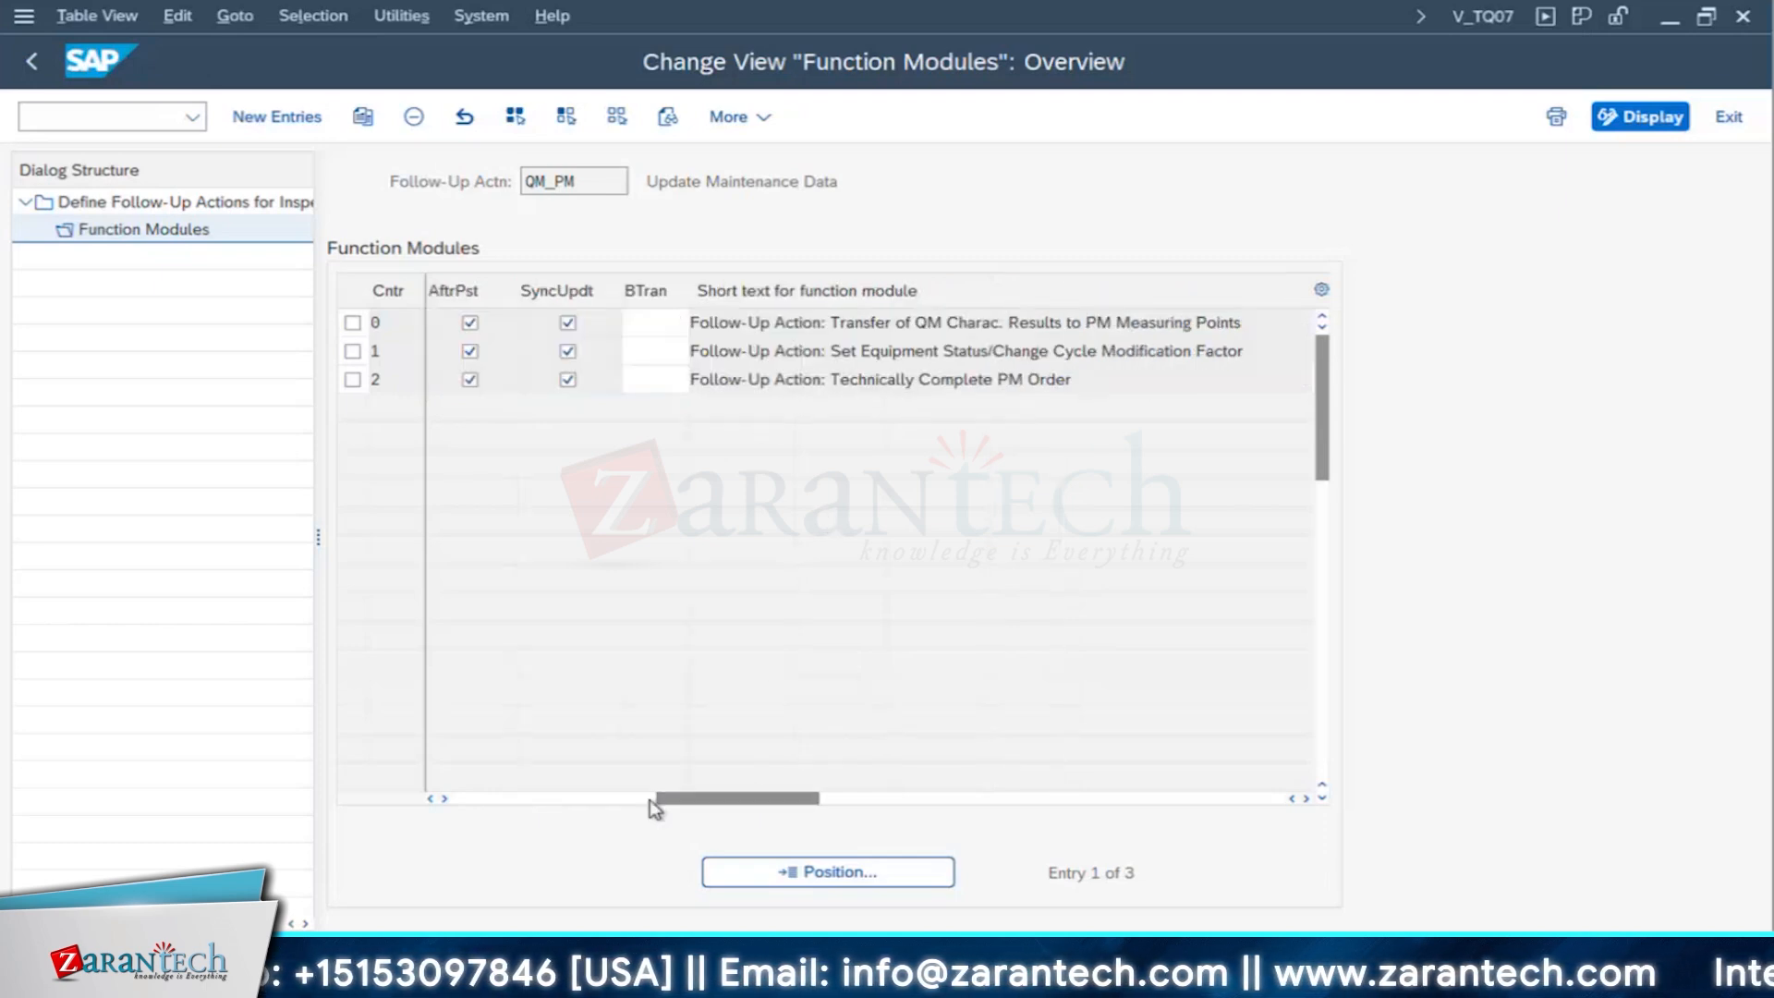
pyautogui.moveTo(658, 800); pyautogui.dragTo(428, 797)
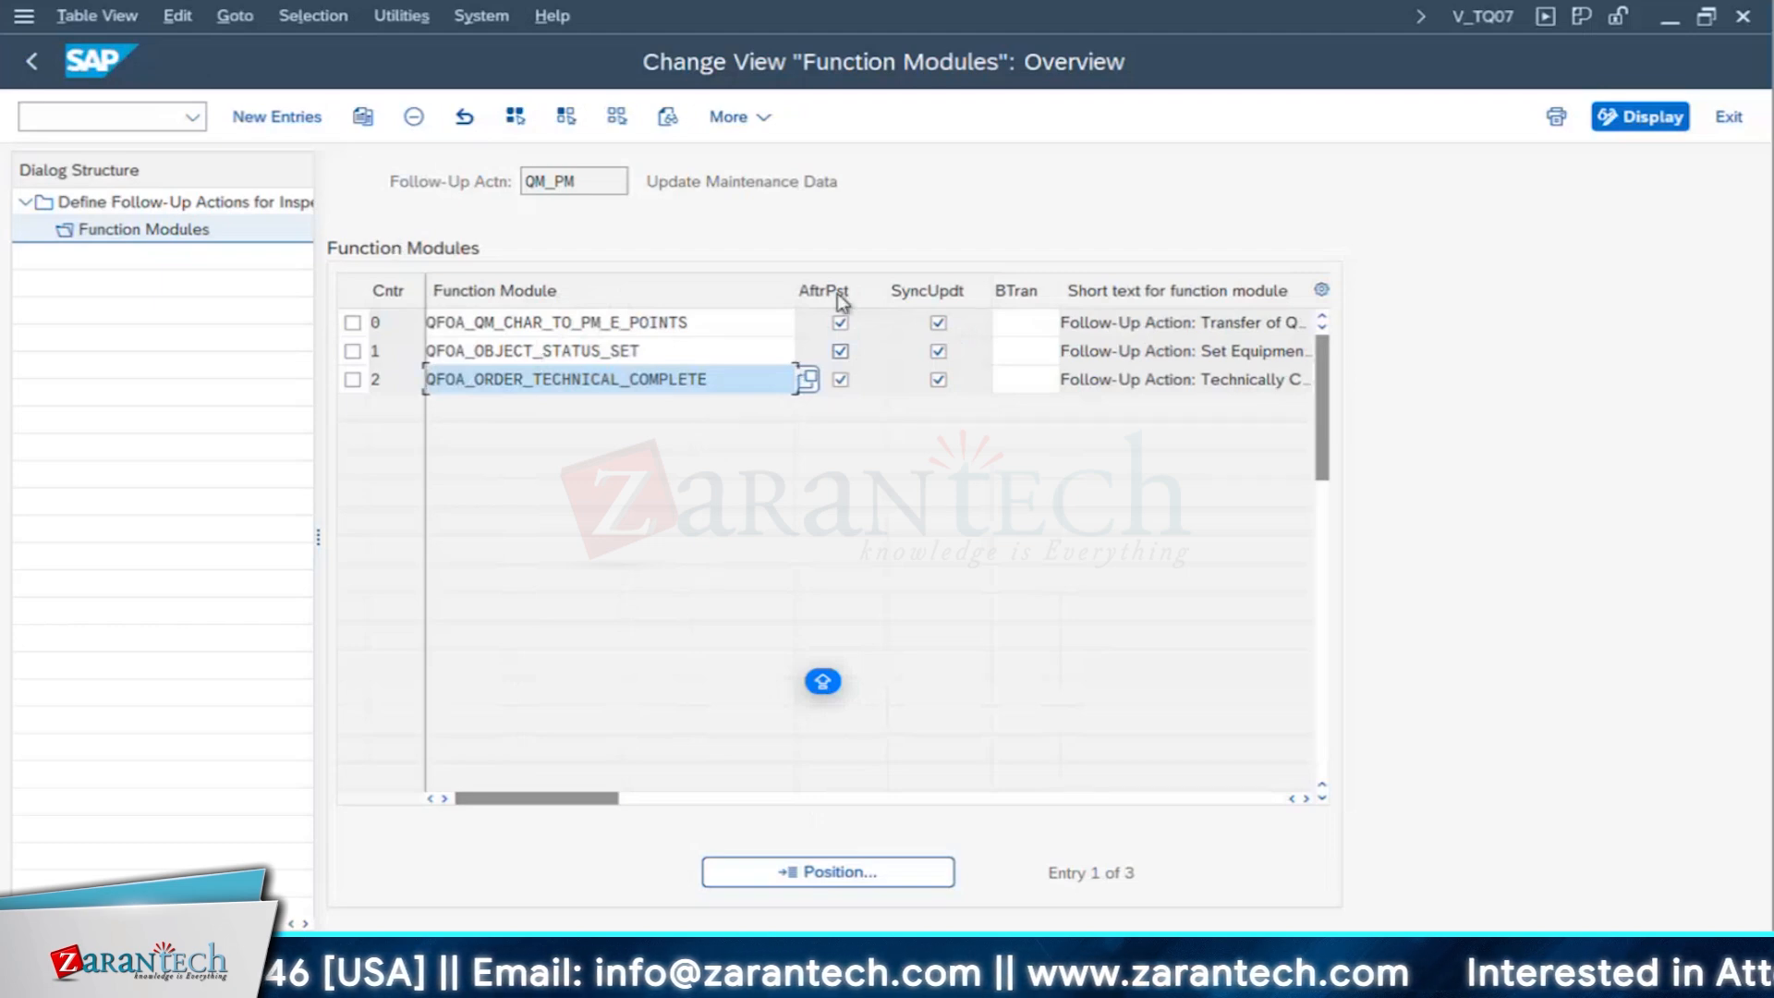
pyautogui.click(32, 62)
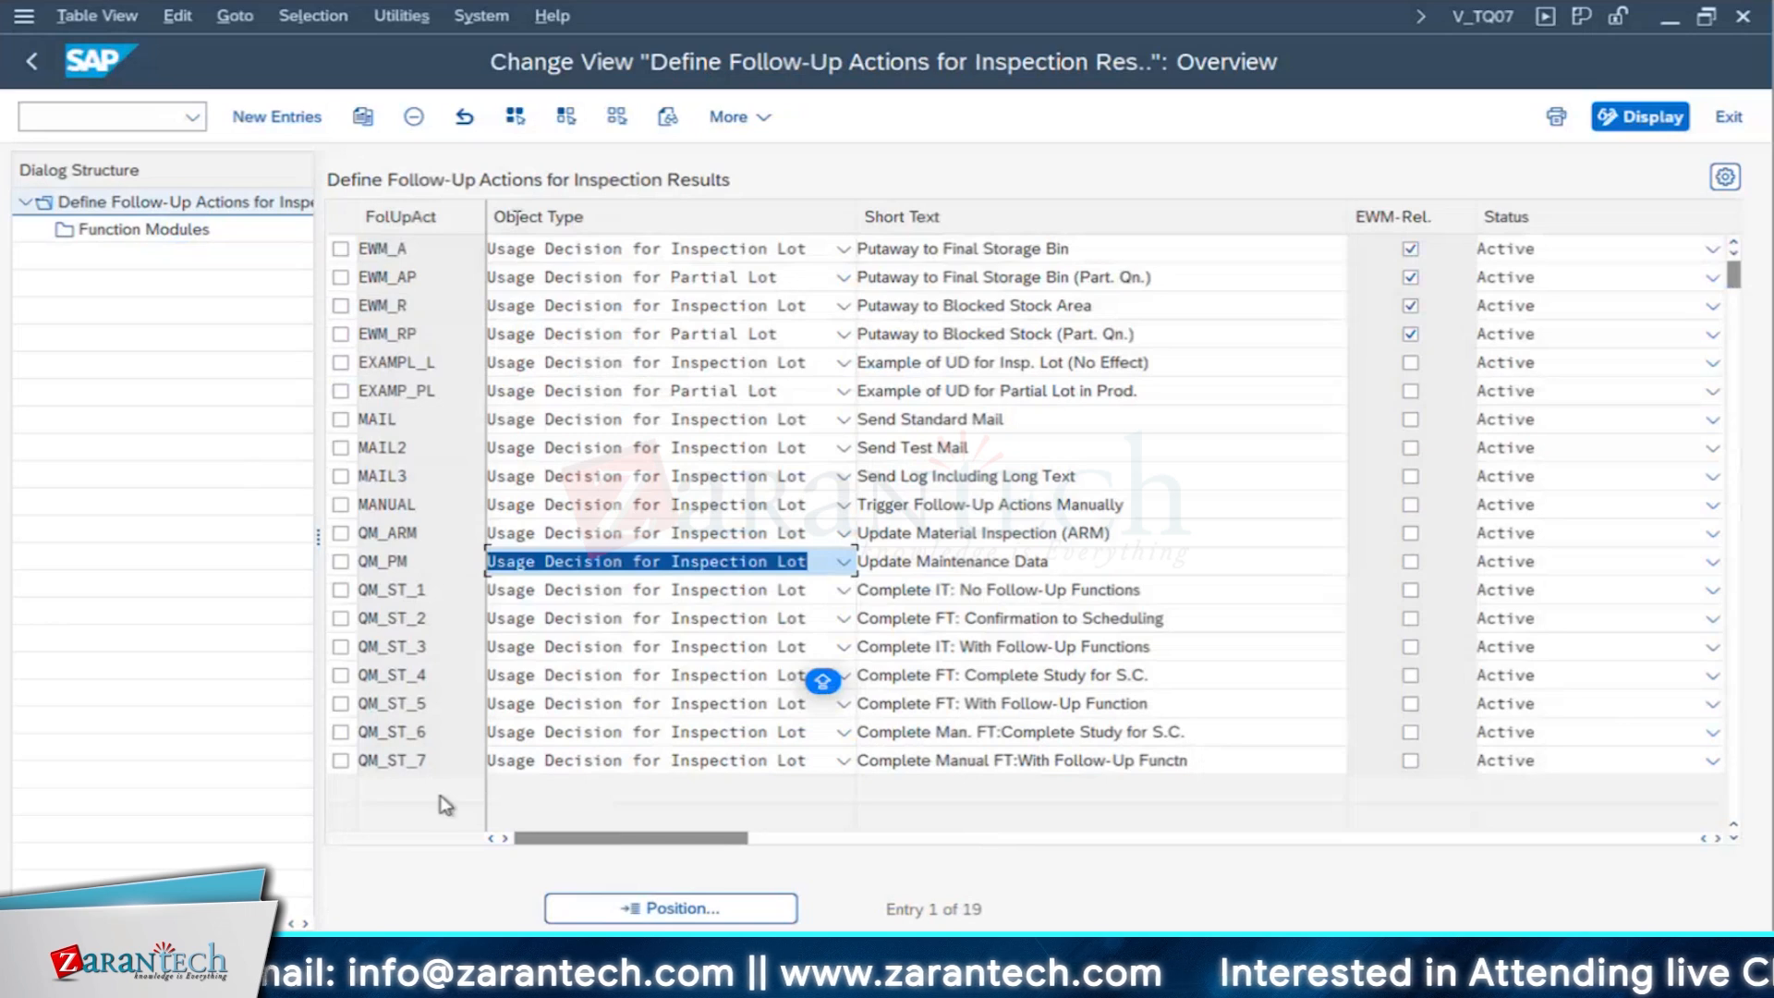
# - Start transaction QDV3 in a new session with /OQDV3 to display a sampling procedure
pyautogui.moveTo(379, 968)
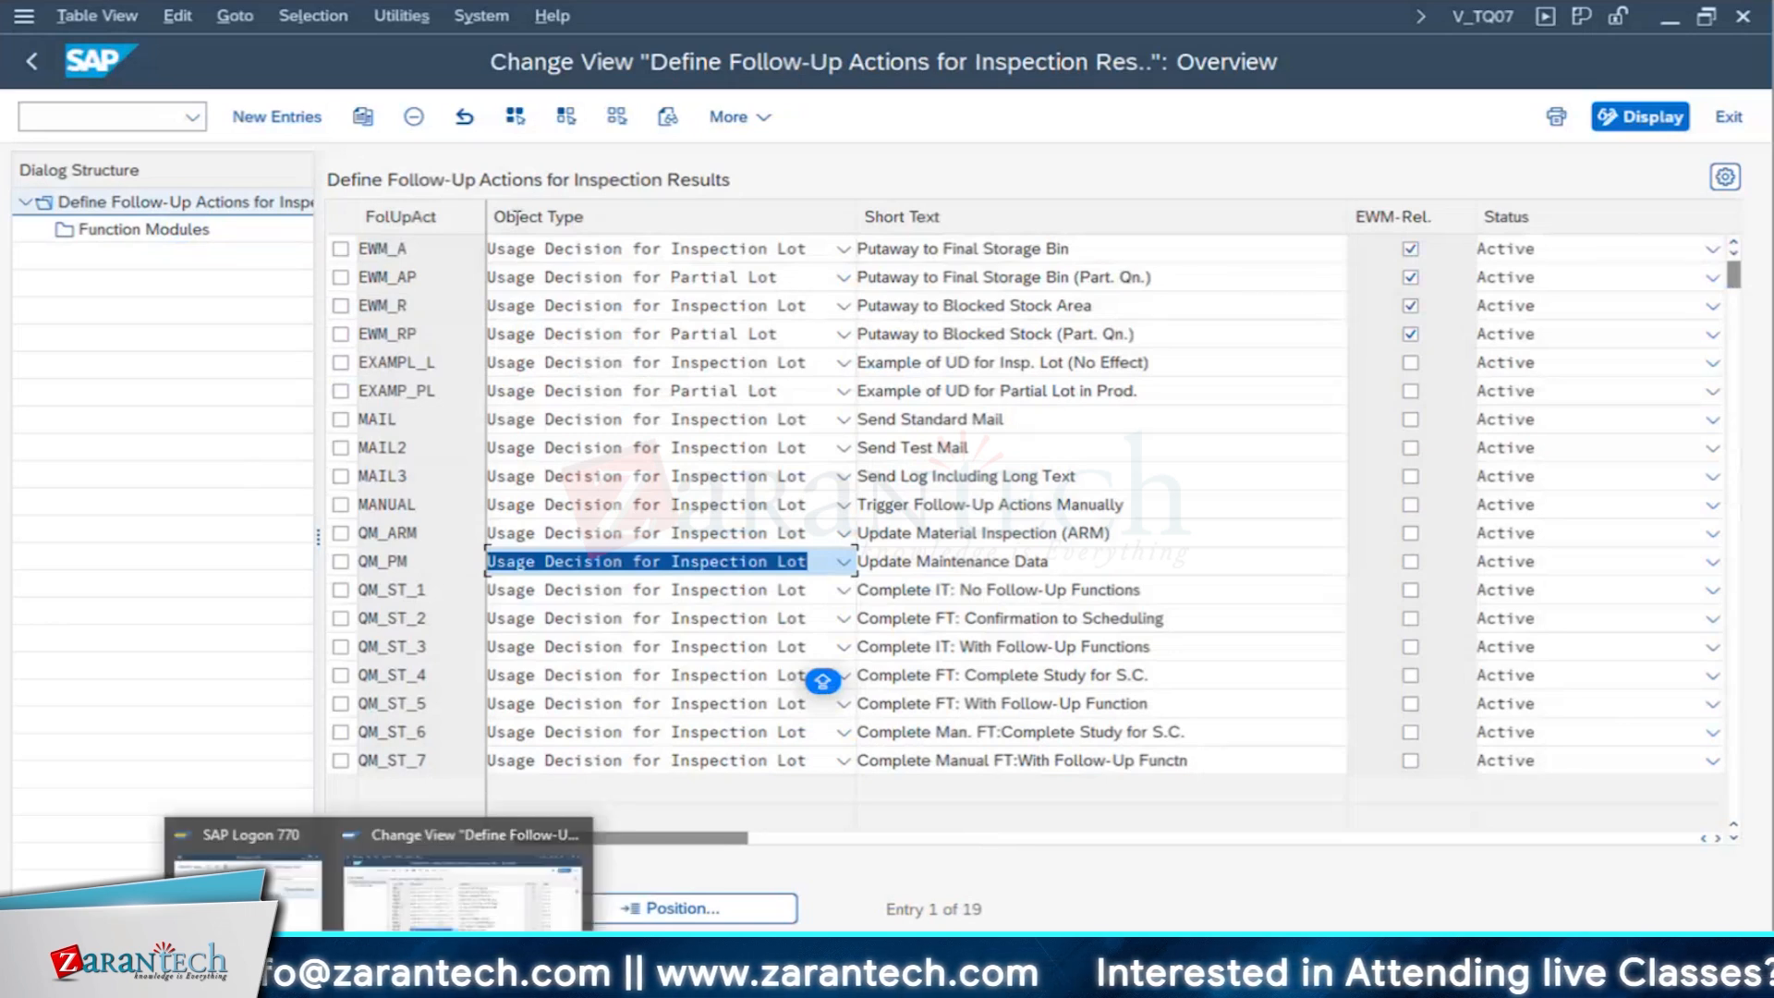
pyautogui.click(117, 113)
pyautogui.write('/O')
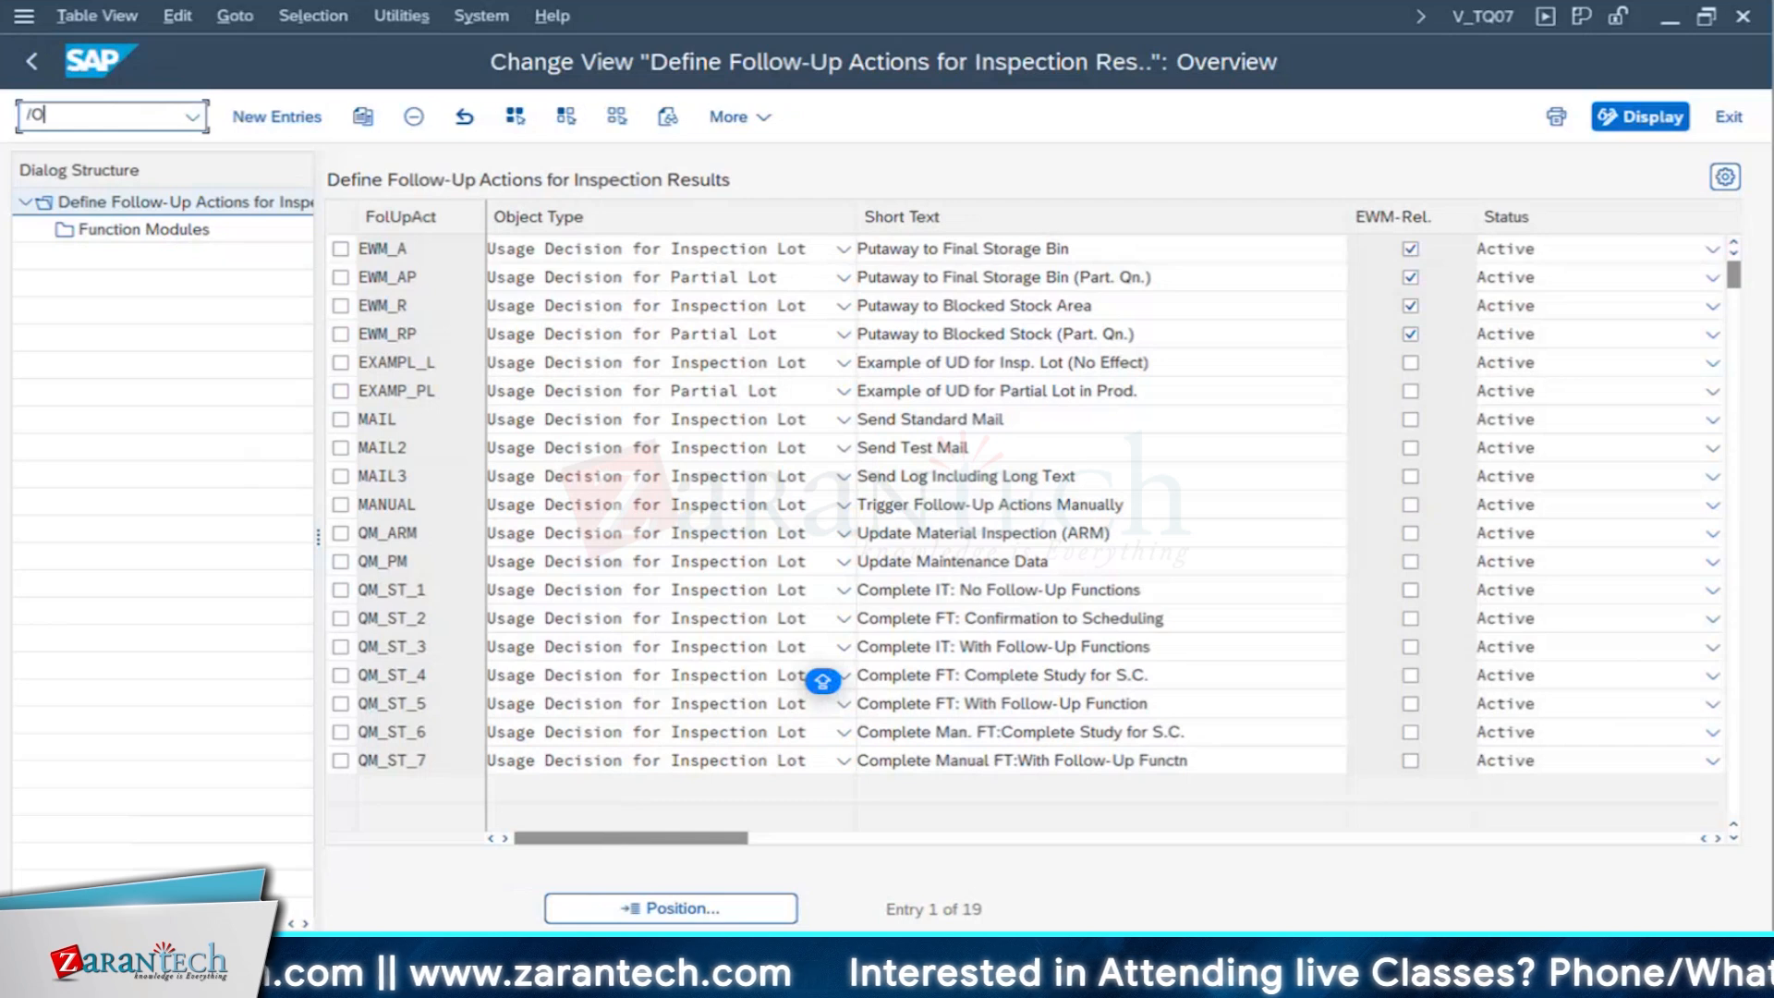
pyautogui.write('QDV3')
pyautogui.press('Return')
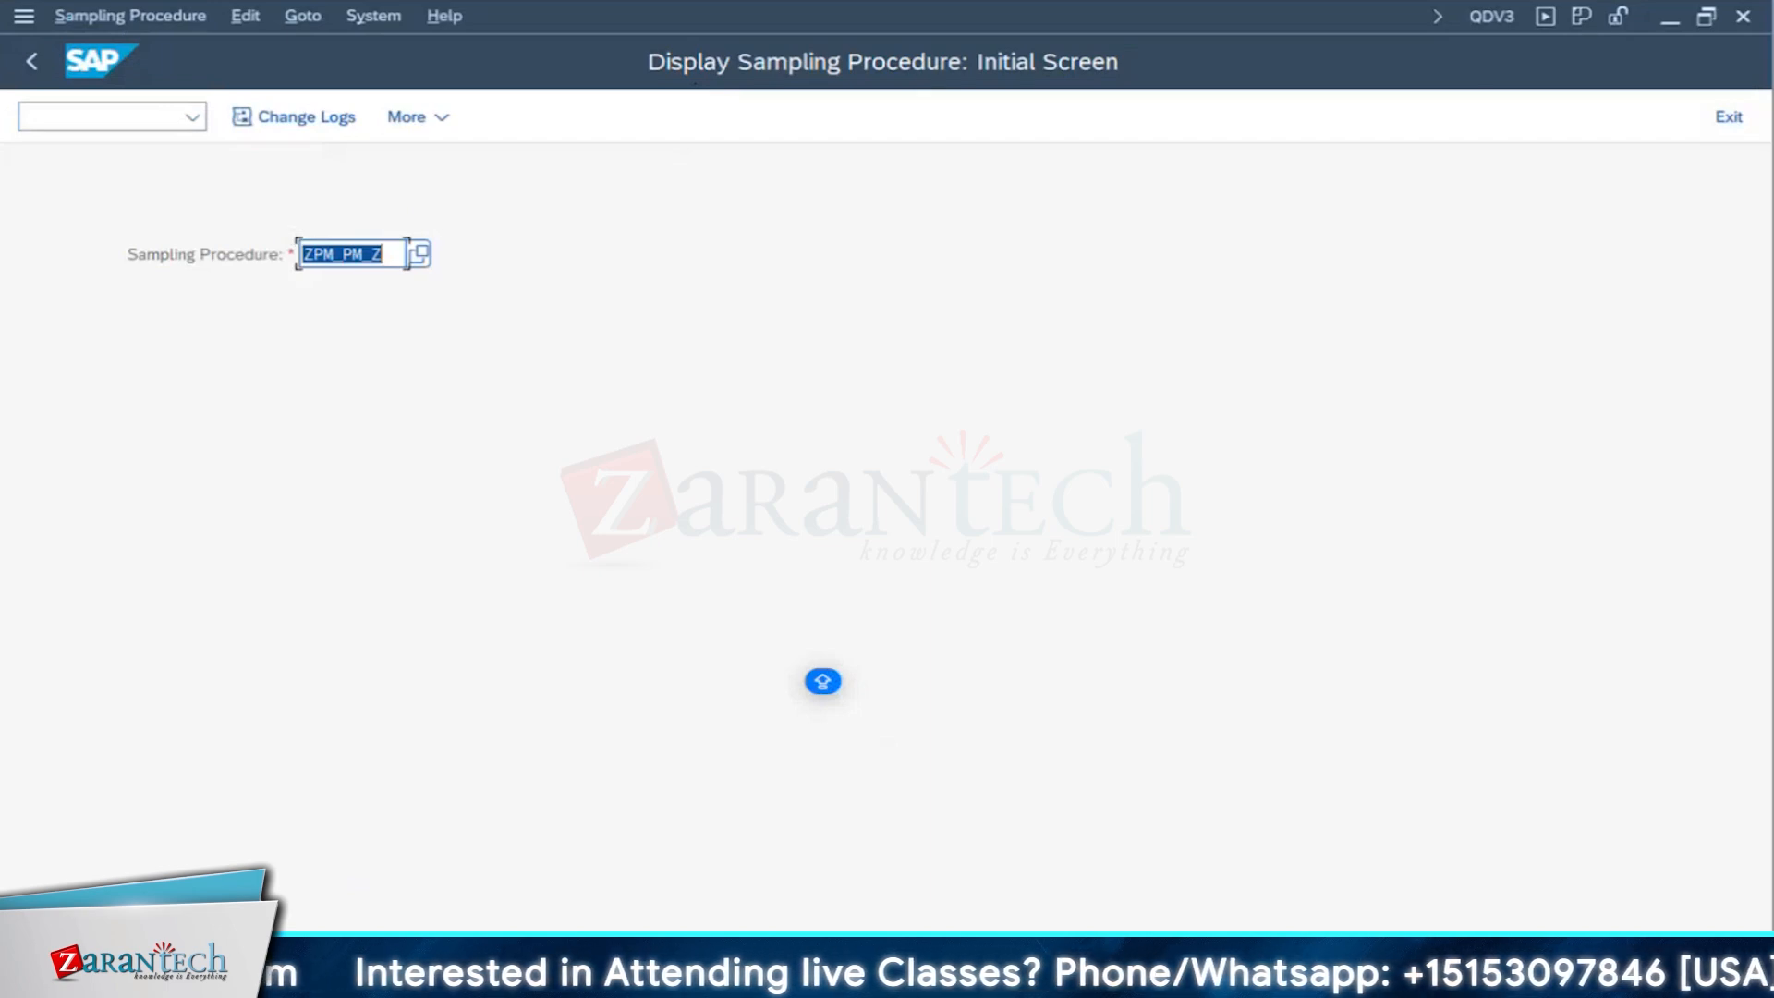
# - Switch to the CALIBRATION PROCESS PDF and read section 6 on usage decision codes and section 7 on creating a sampling procedure
pyautogui.press('super+Tab')
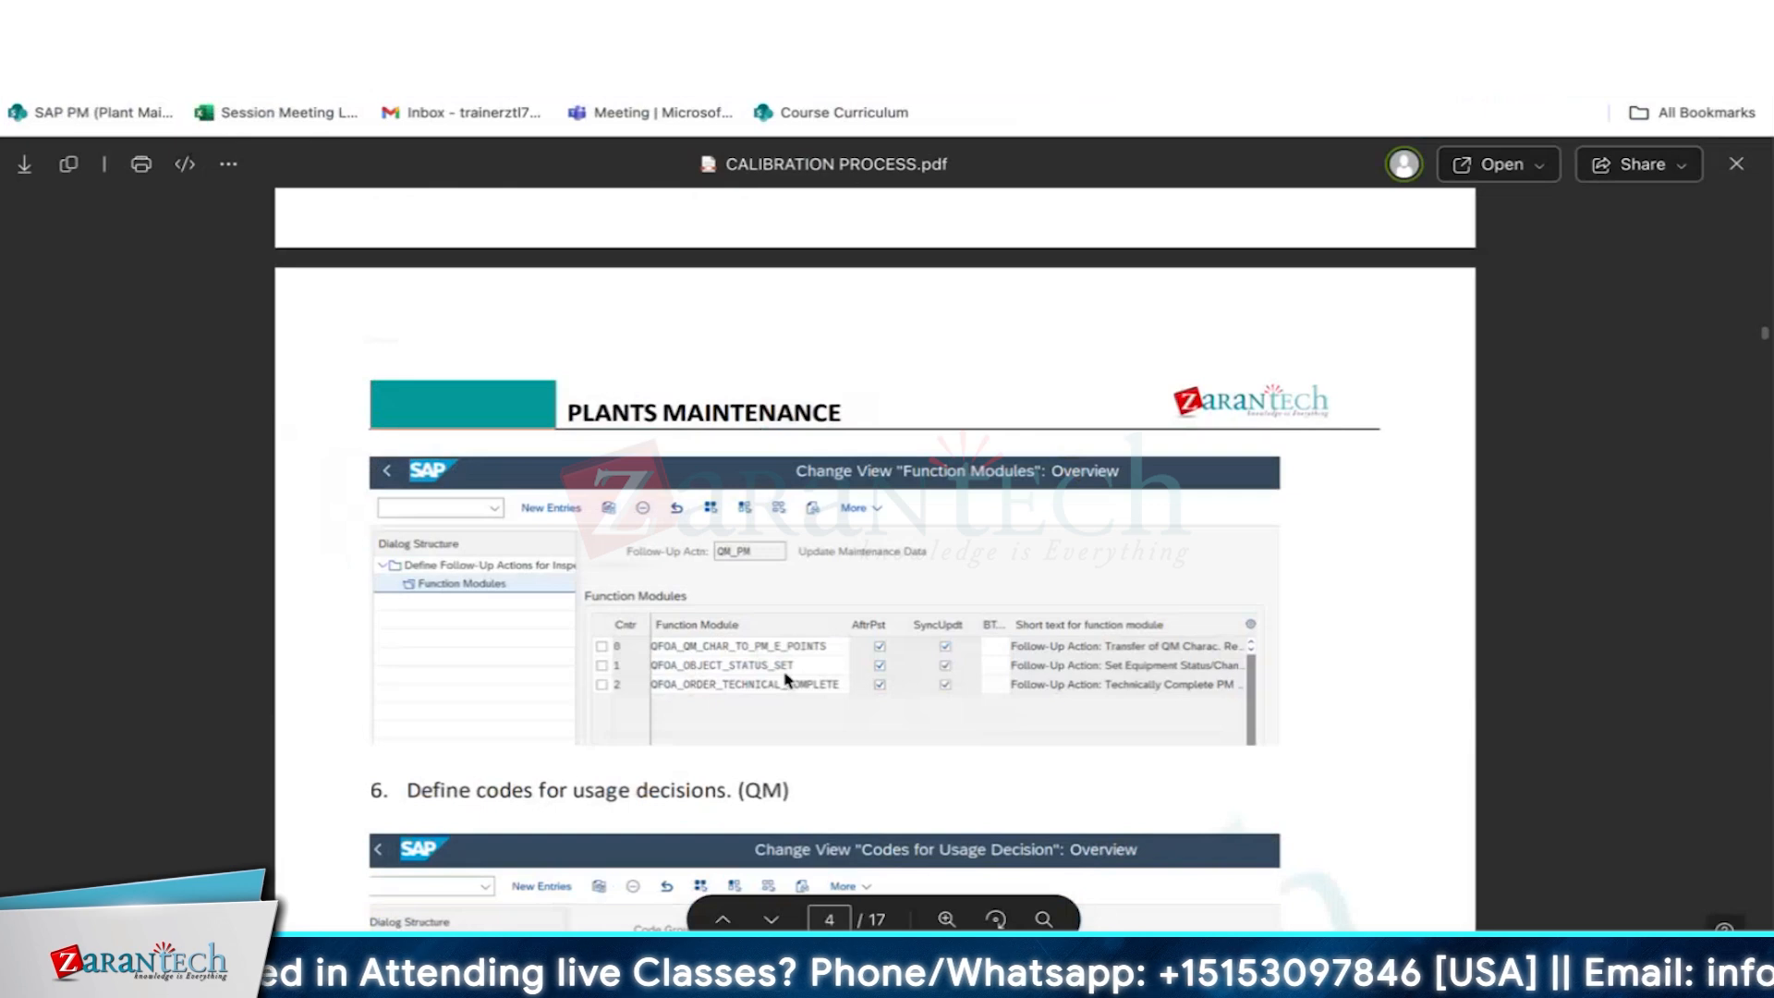
pyautogui.scroll(-3, 786, 679)
pyautogui.scroll(-1, 785, 679)
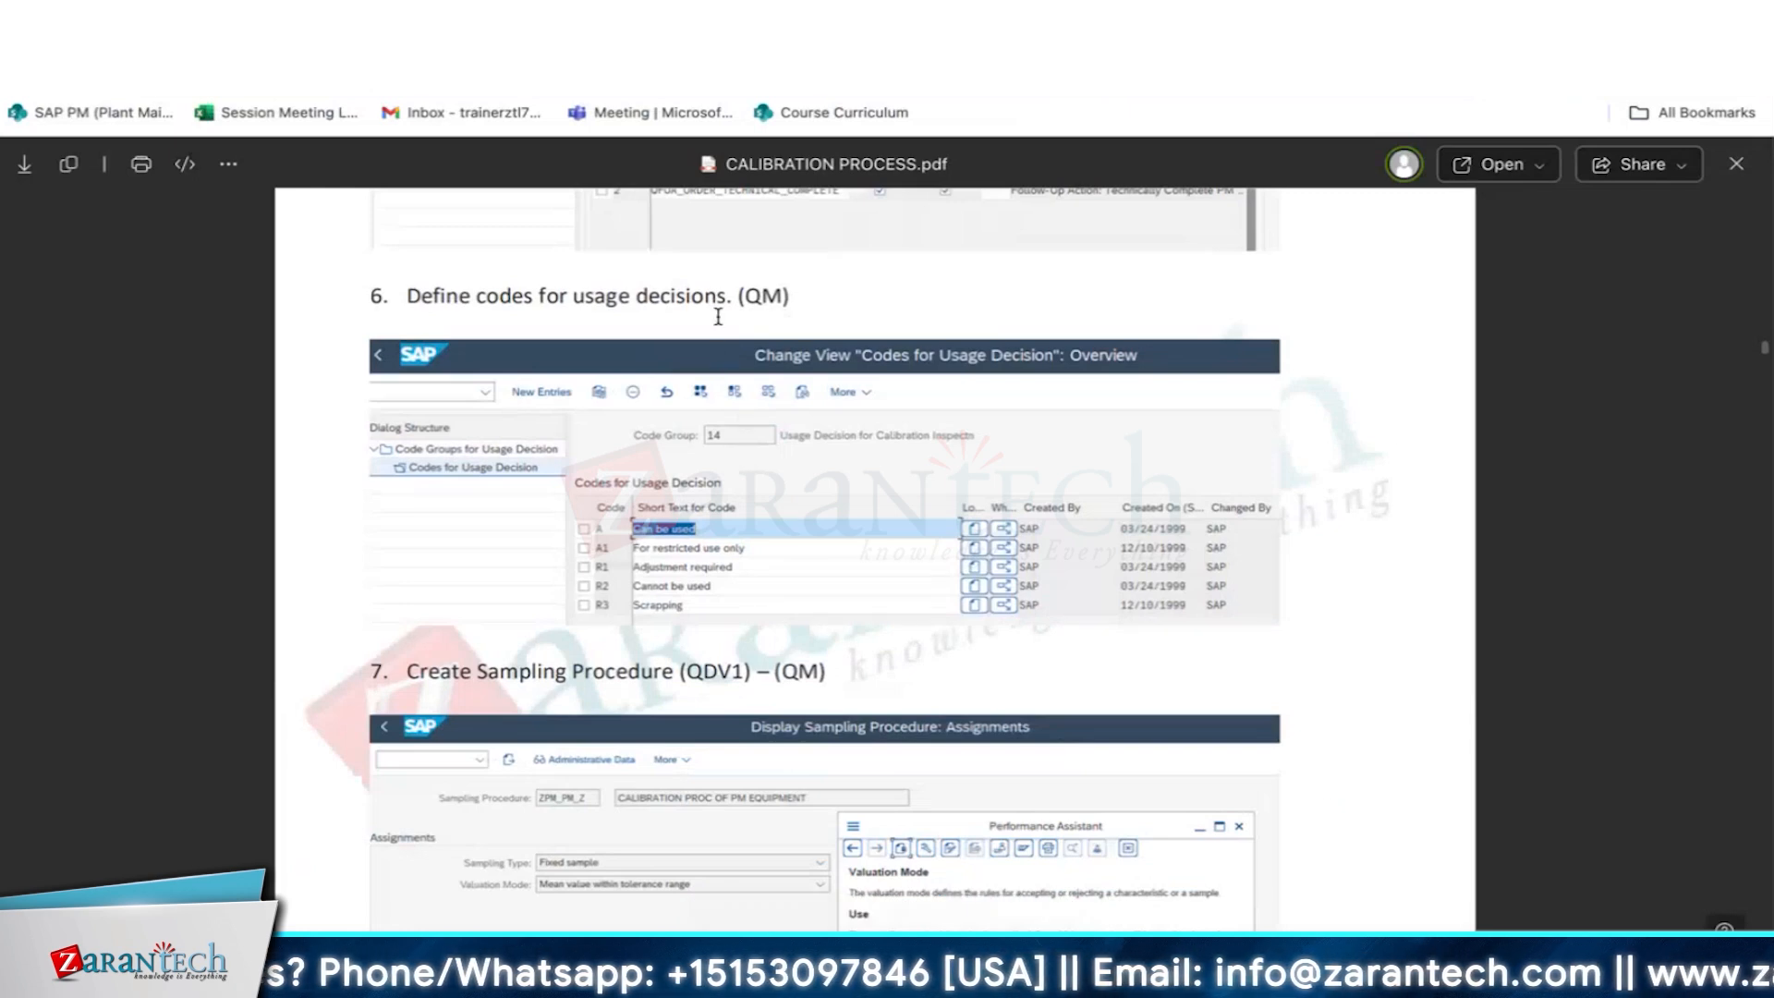
pyautogui.scroll(-3, 661, 395)
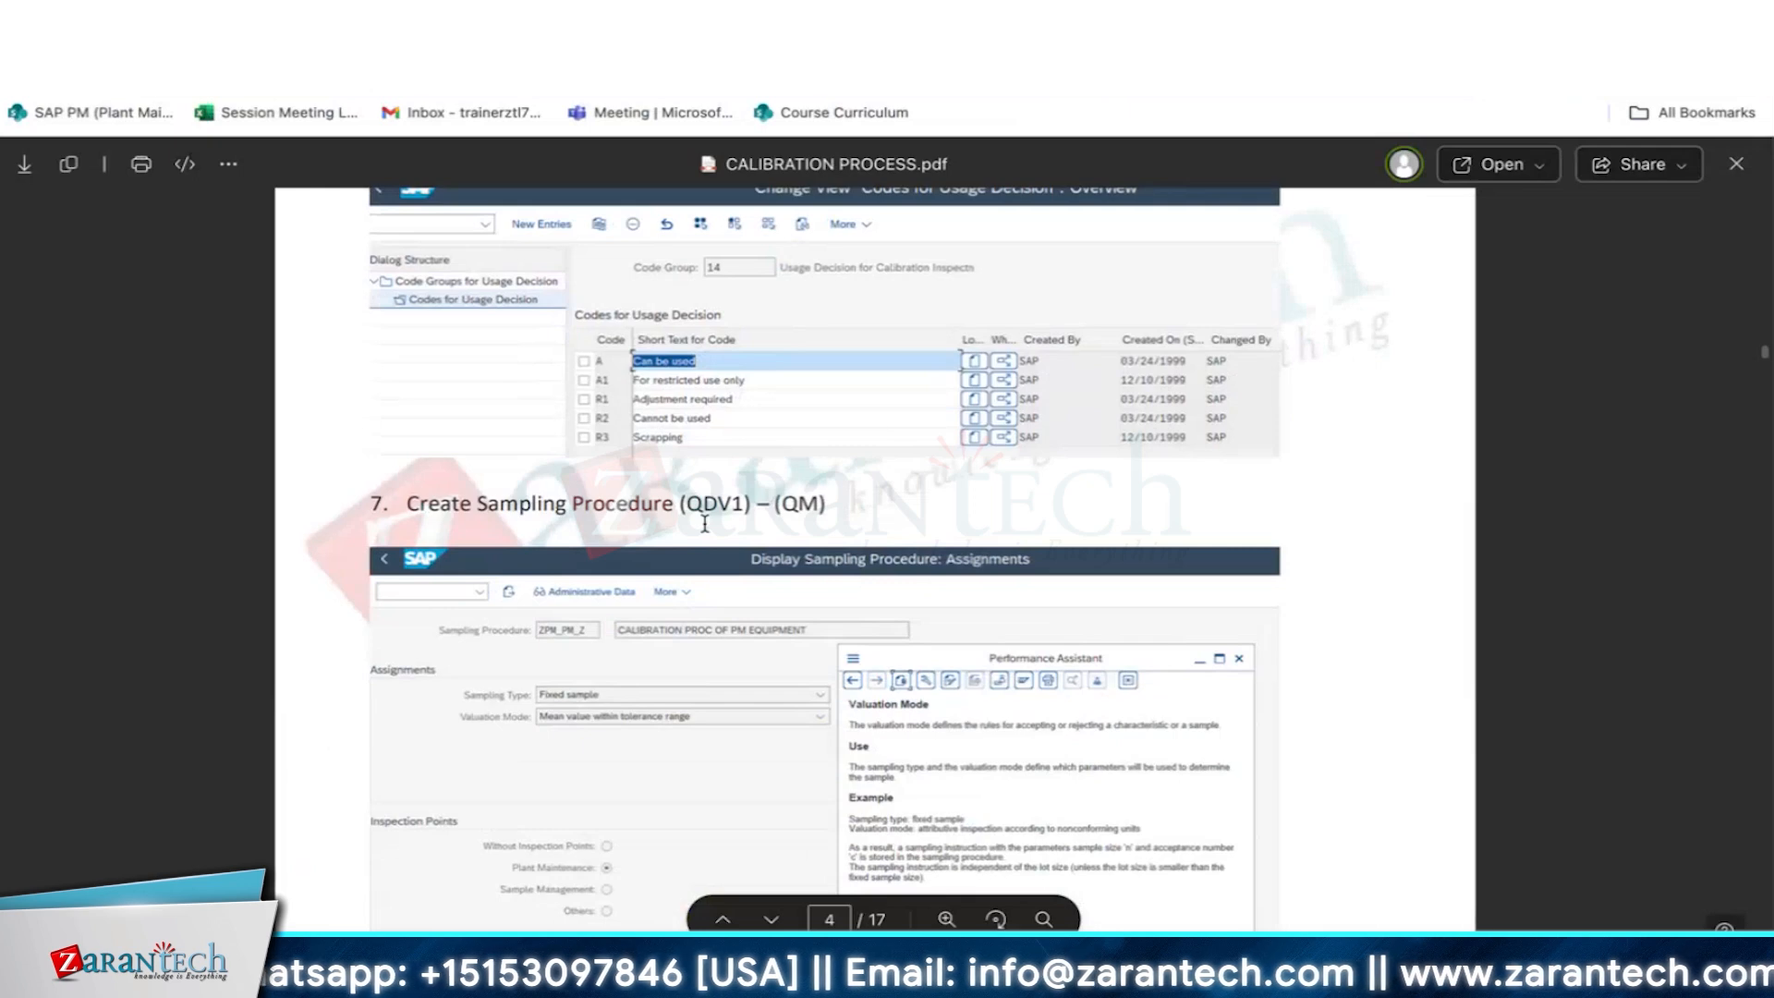
pyautogui.scroll(-5, 704, 523)
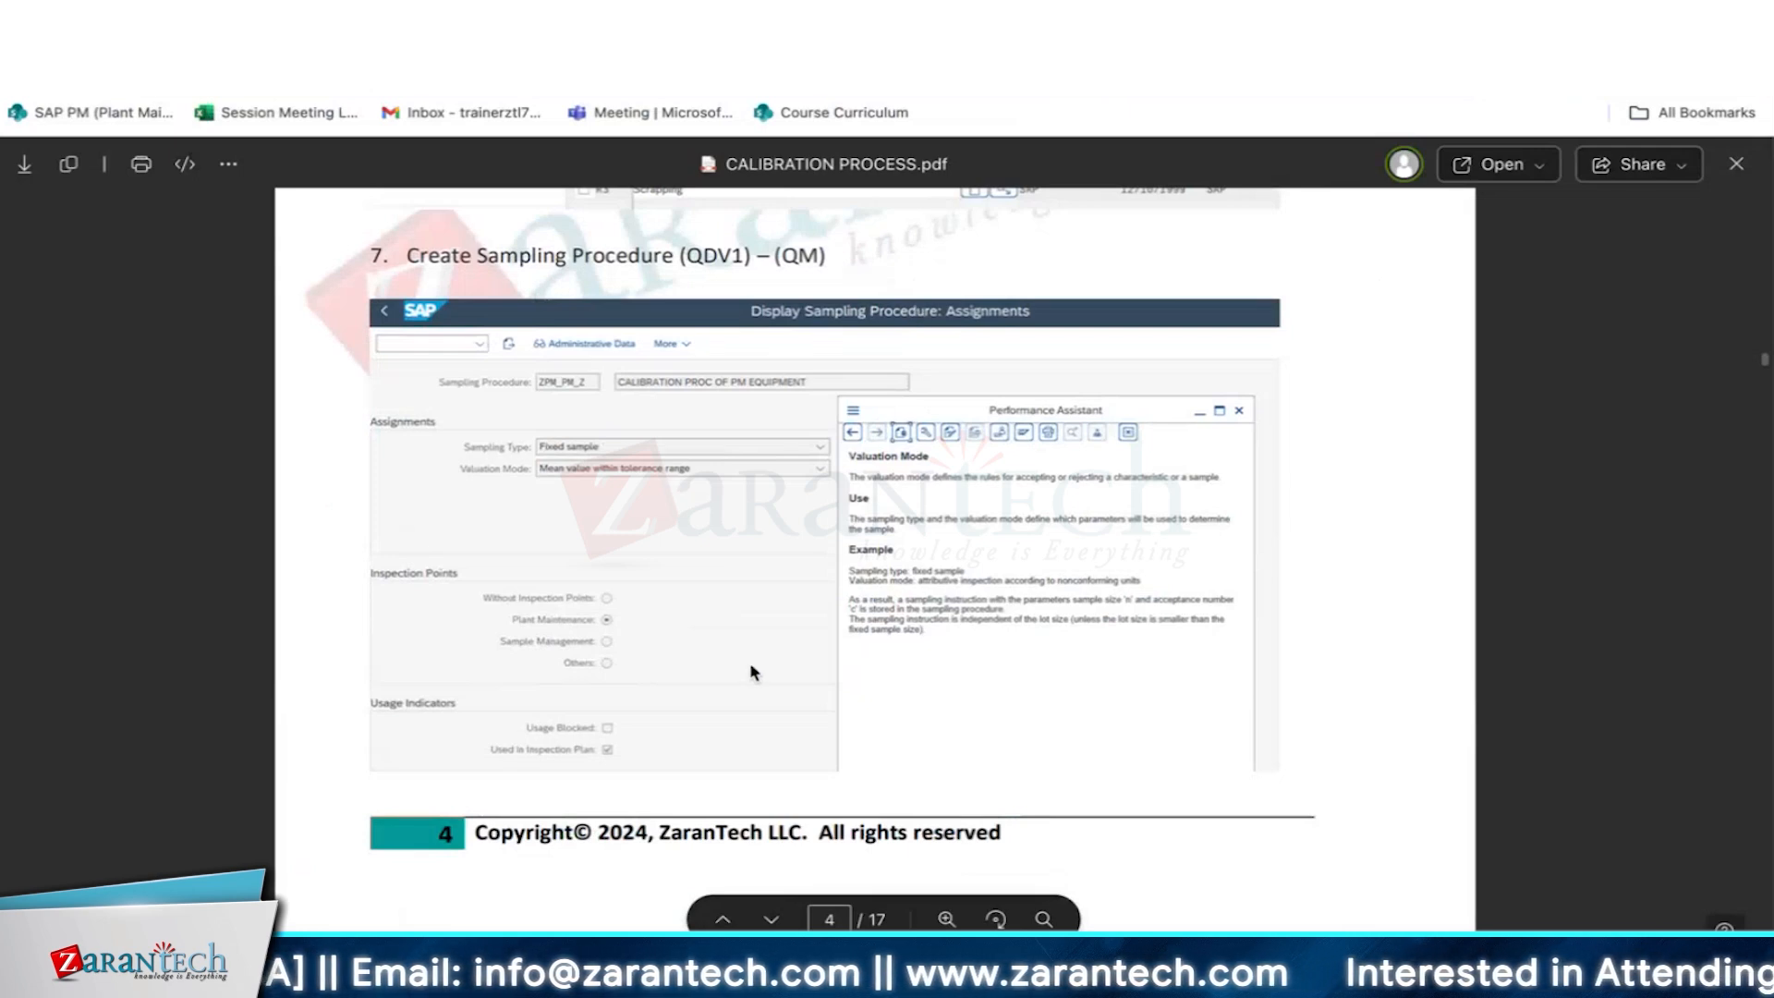
# - Switch back to the SAP session, display sampling procedure ZPM_PM_Z and examine the options available for its valuation mode
pyautogui.press('super+Tab')
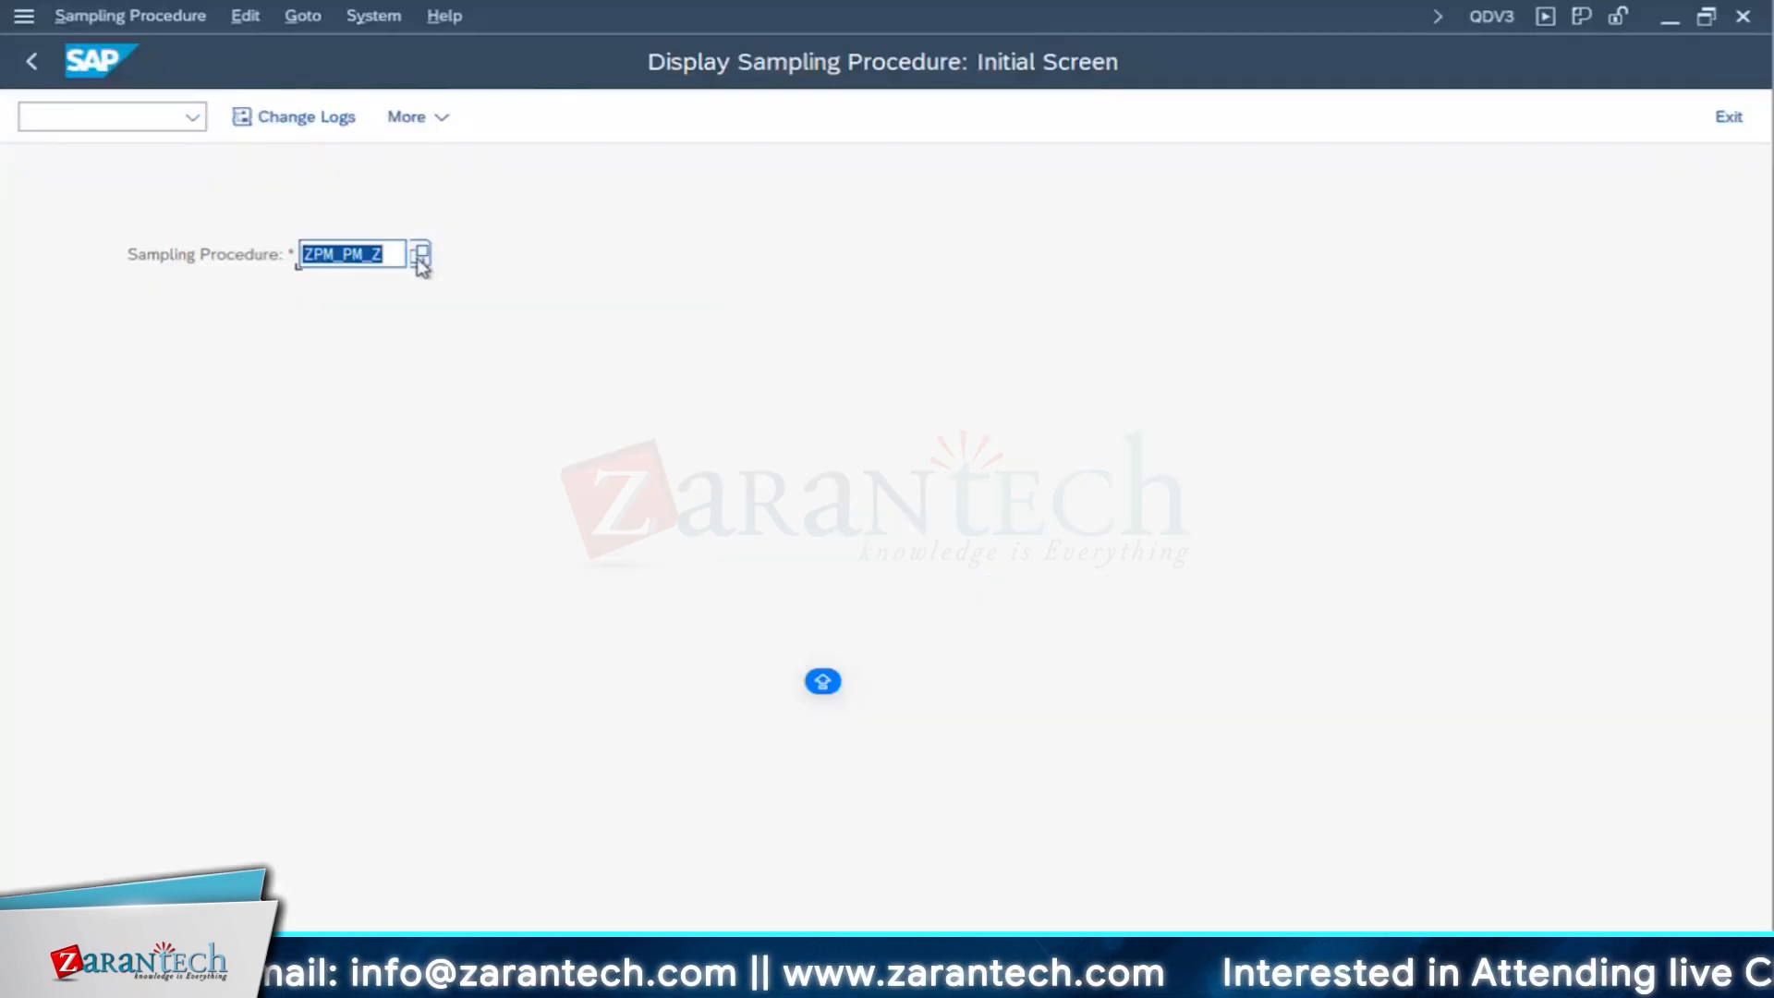
pyautogui.press('Return')
pyautogui.click(333, 327)
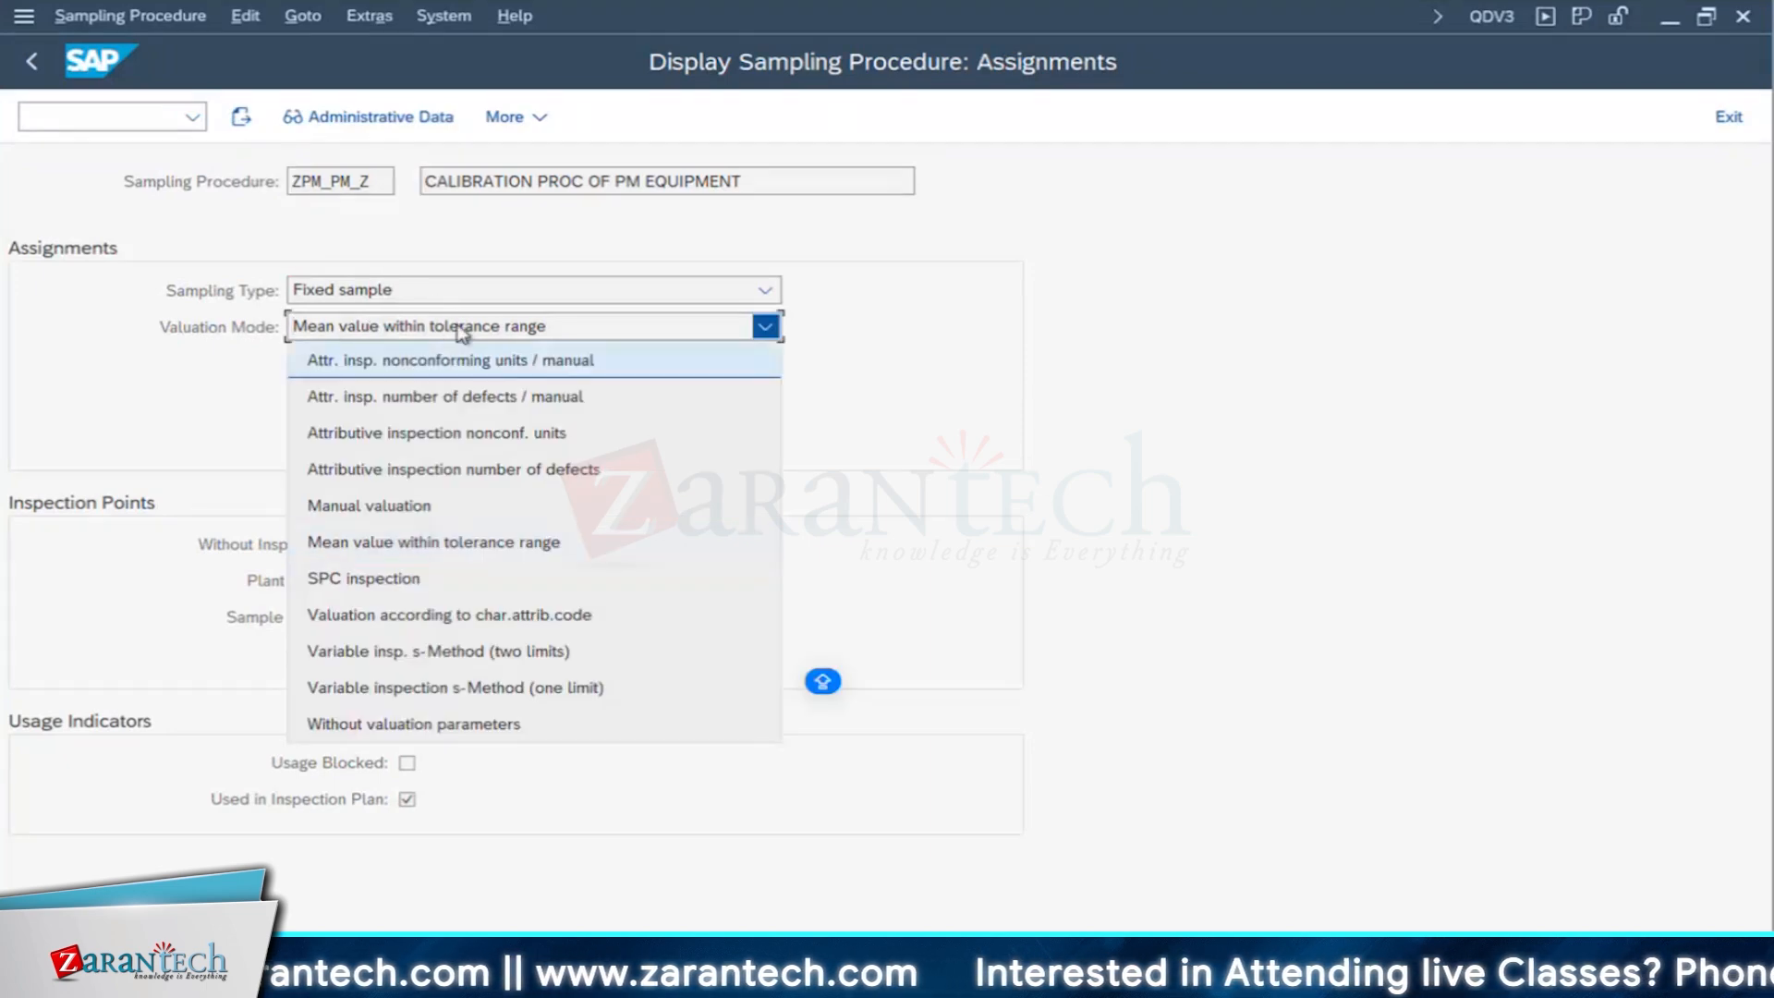
pyautogui.click(450, 545)
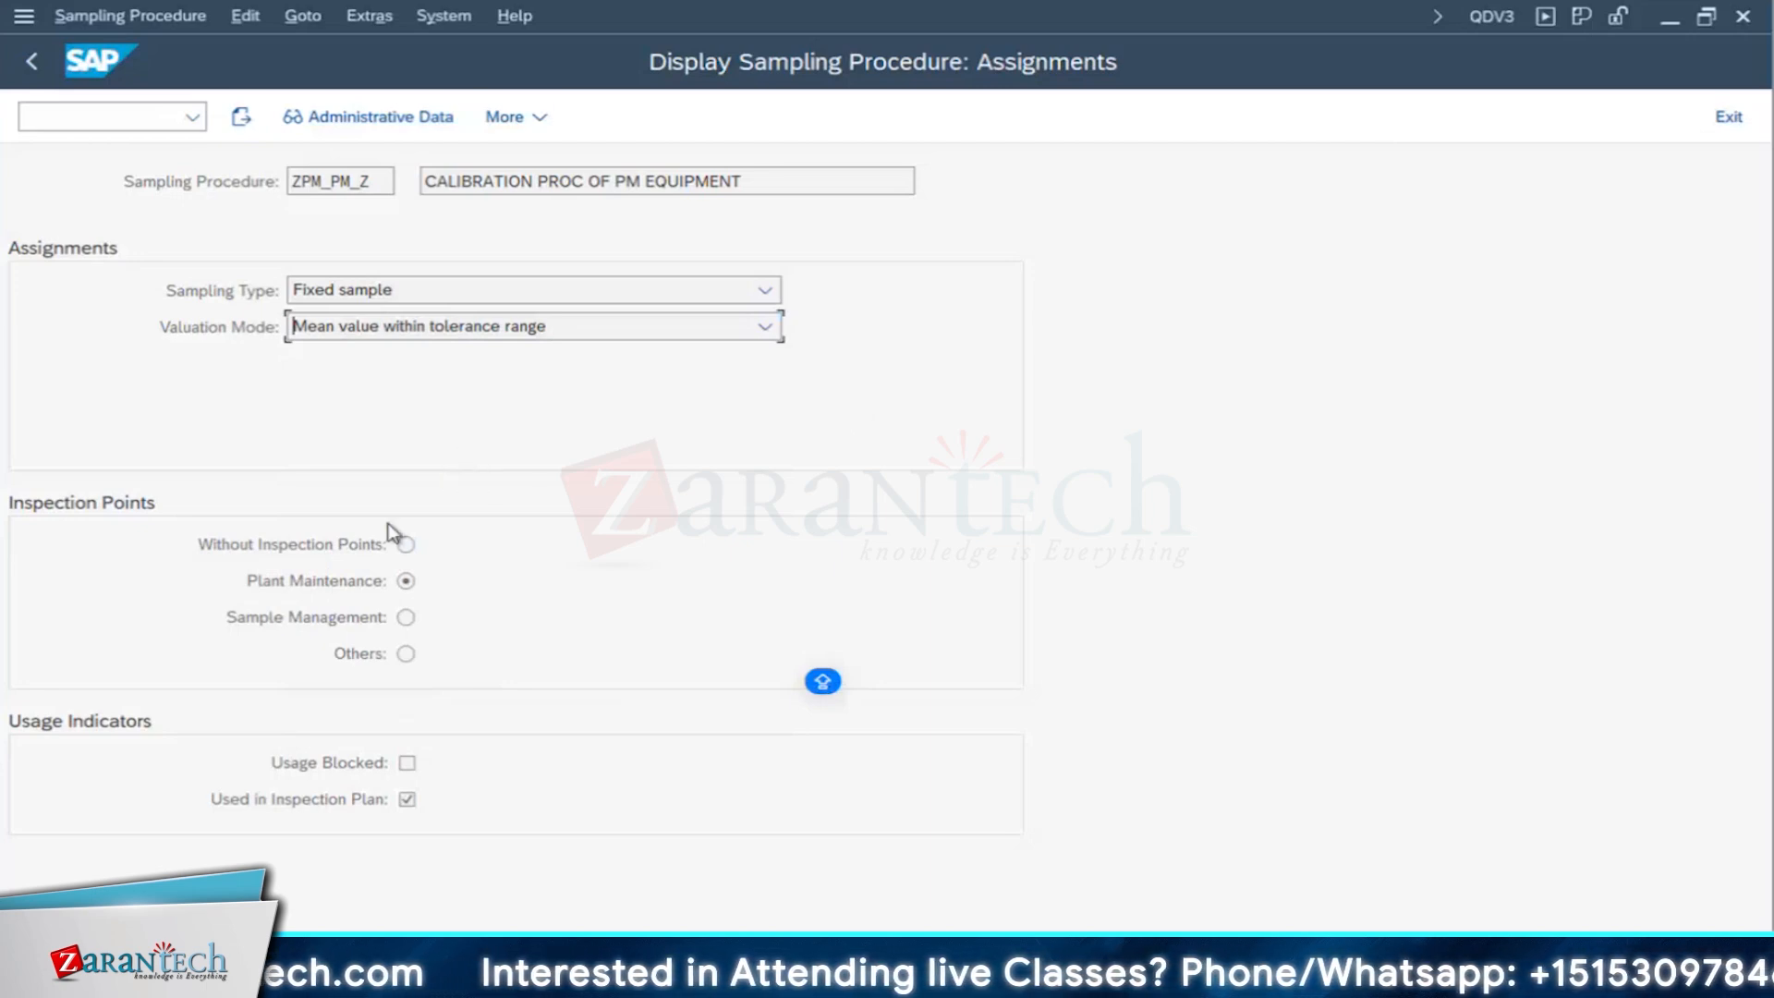
pyautogui.click(491, 331)
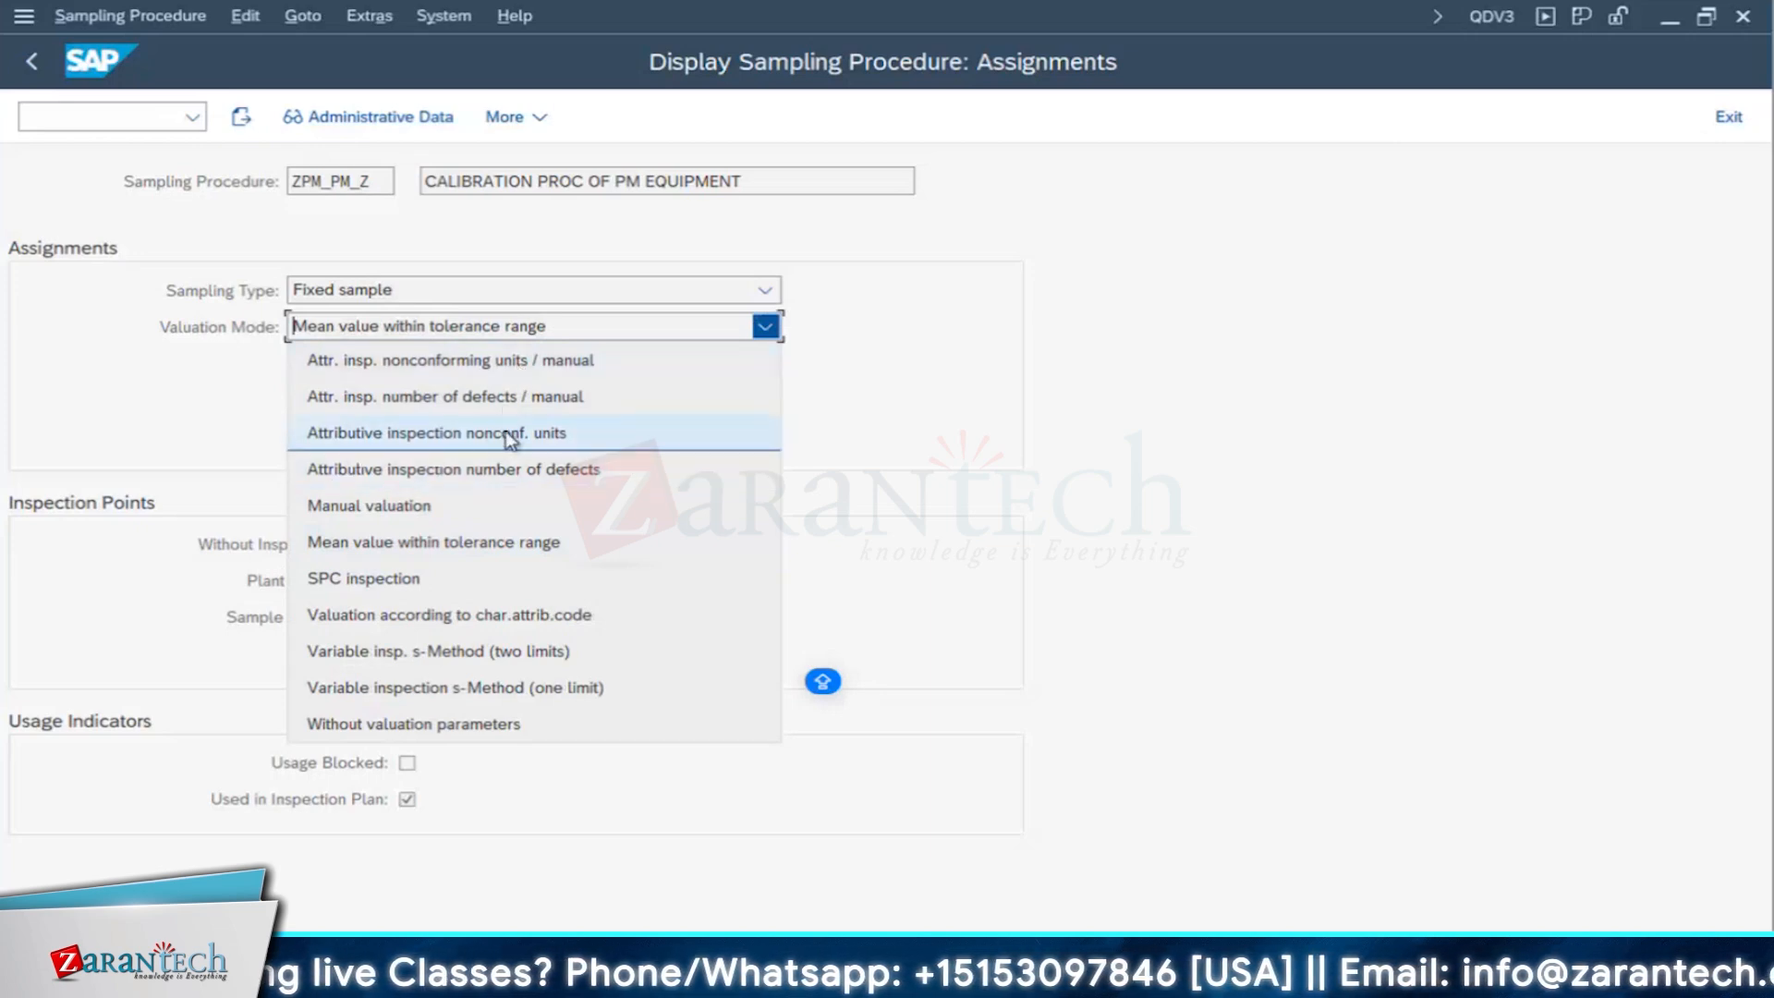
pyautogui.click(559, 442)
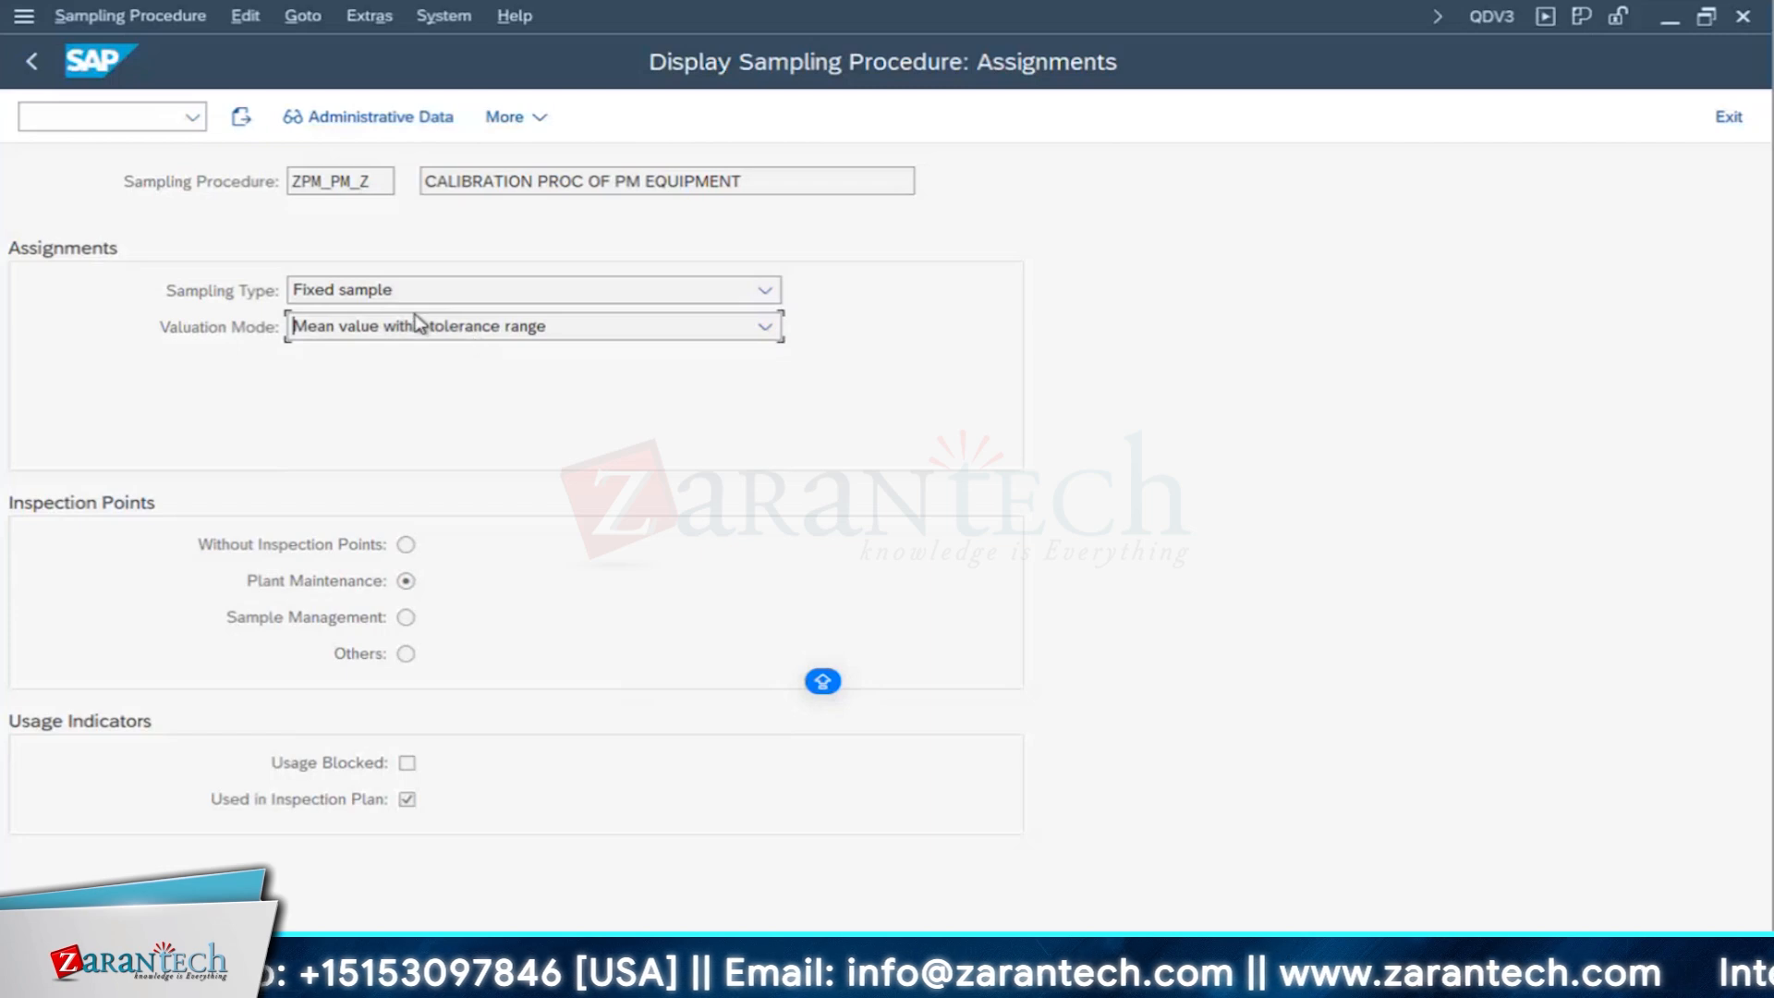
pyautogui.click(303, 337)
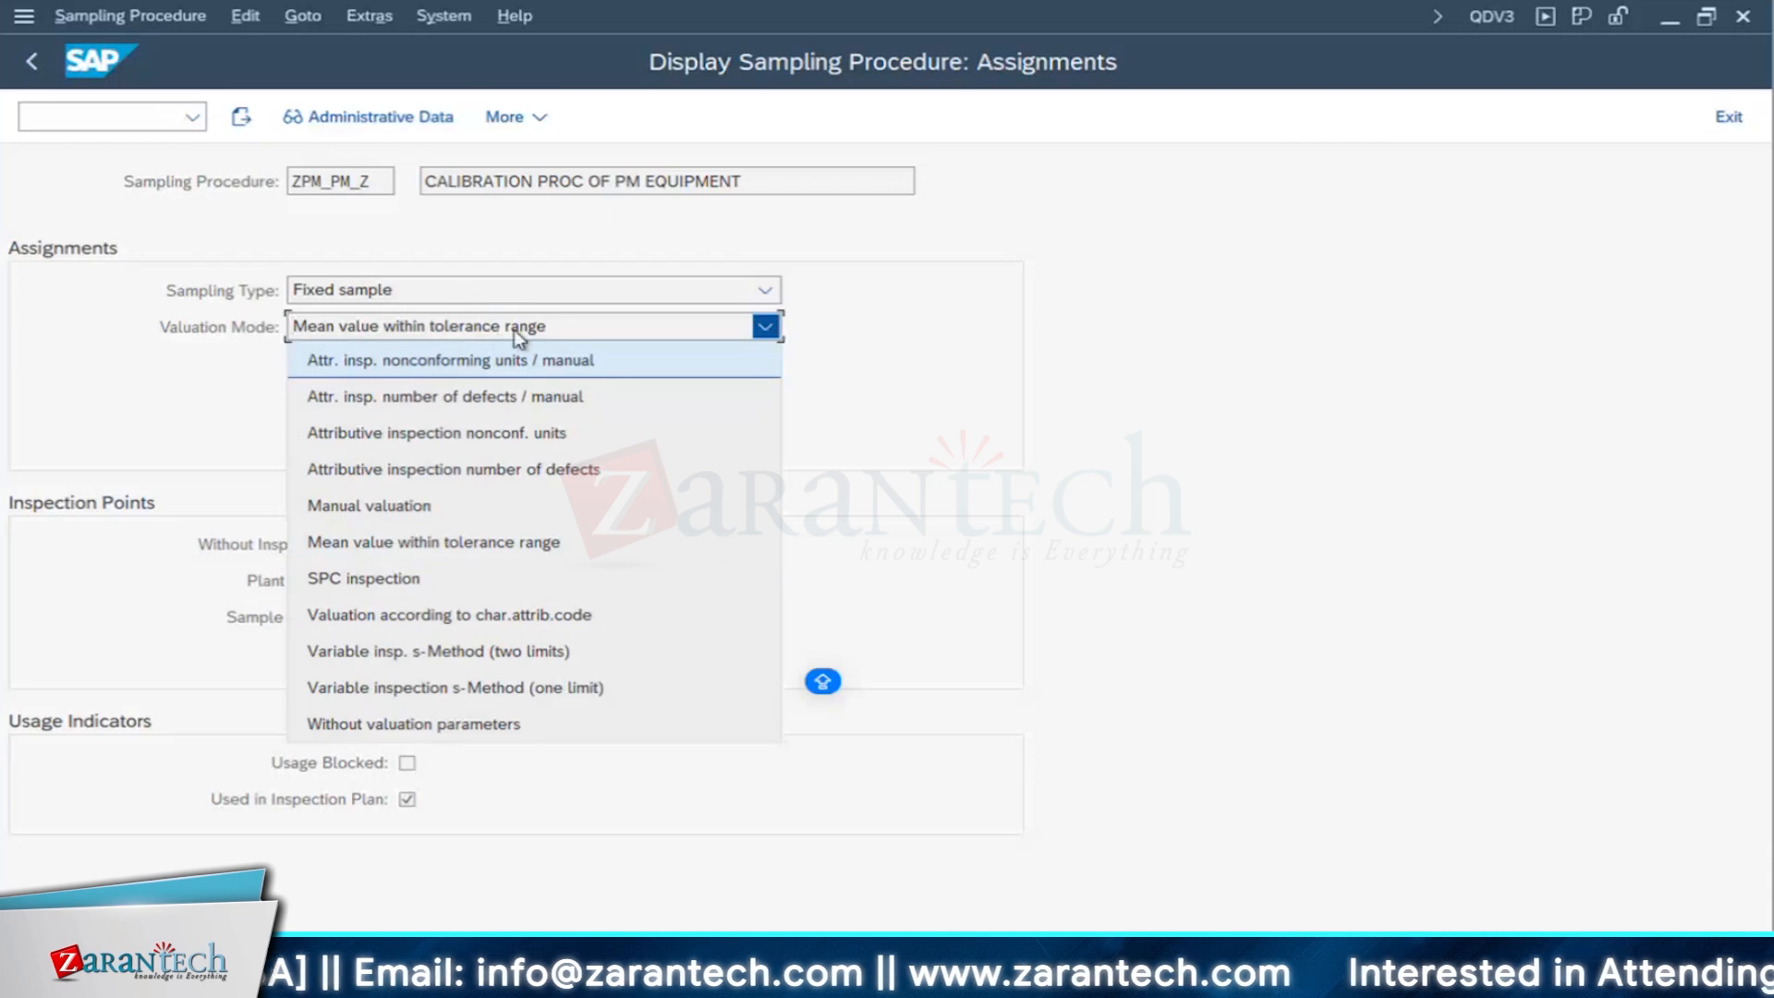
pyautogui.click(1037, 376)
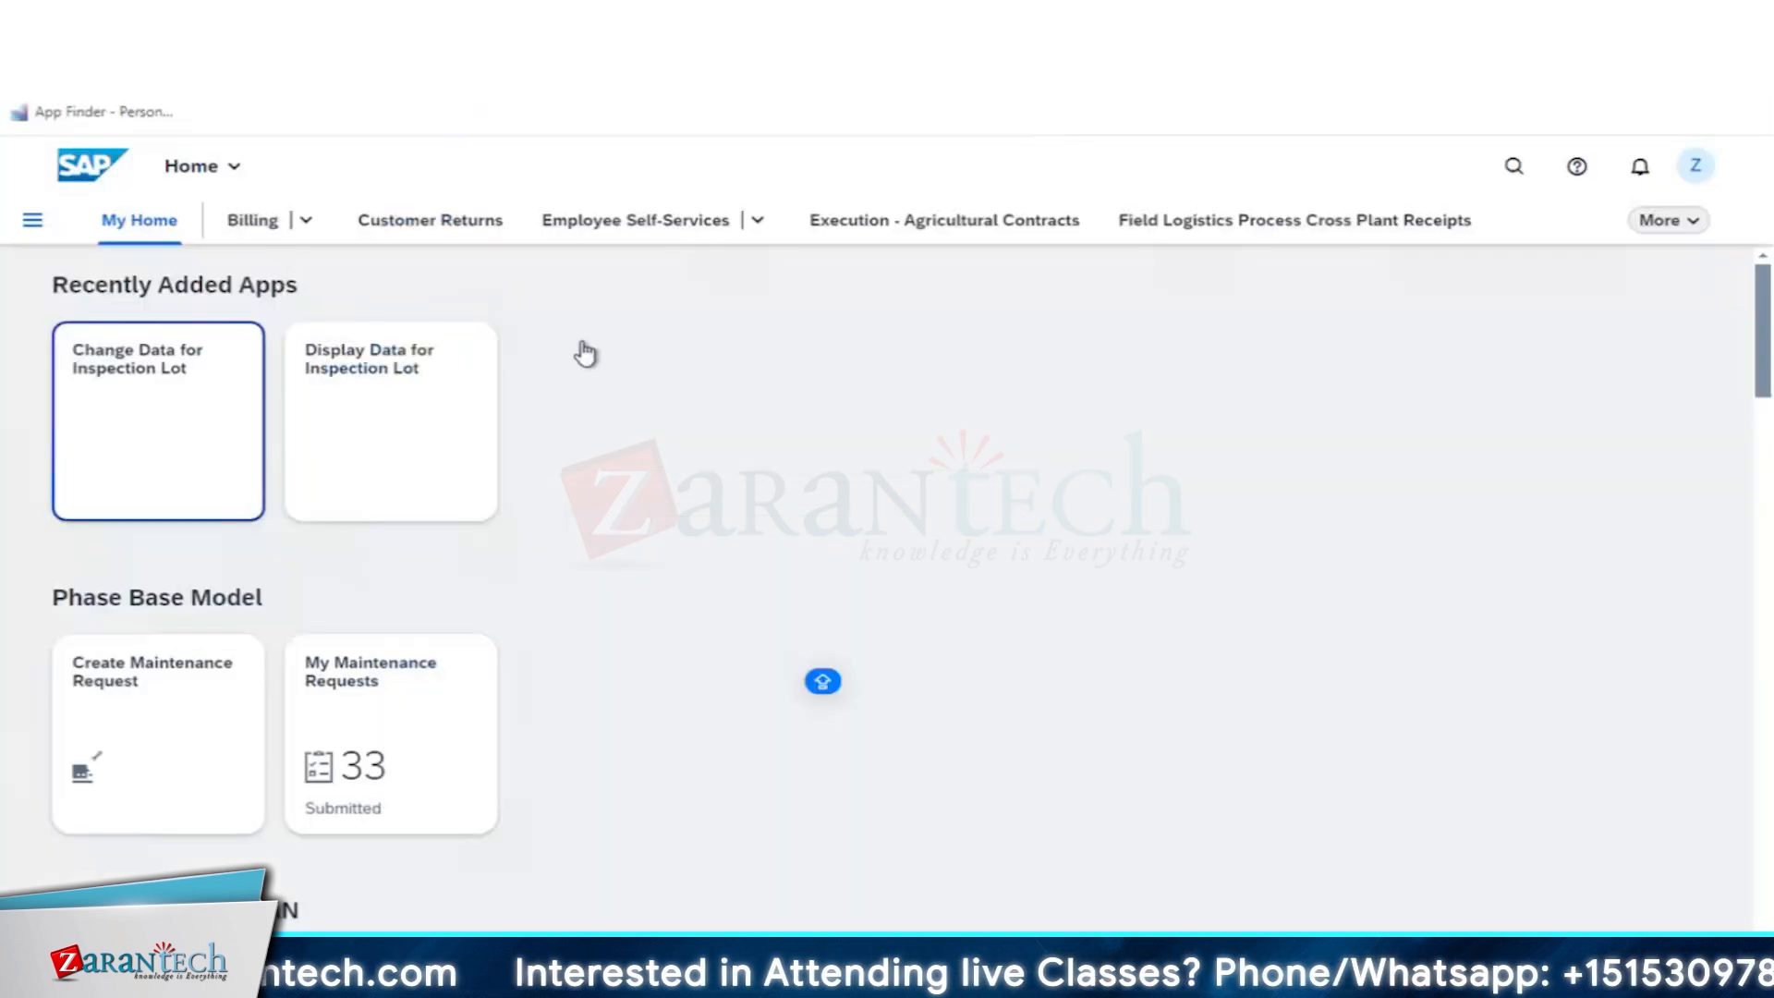
pyautogui.click(149, 228)
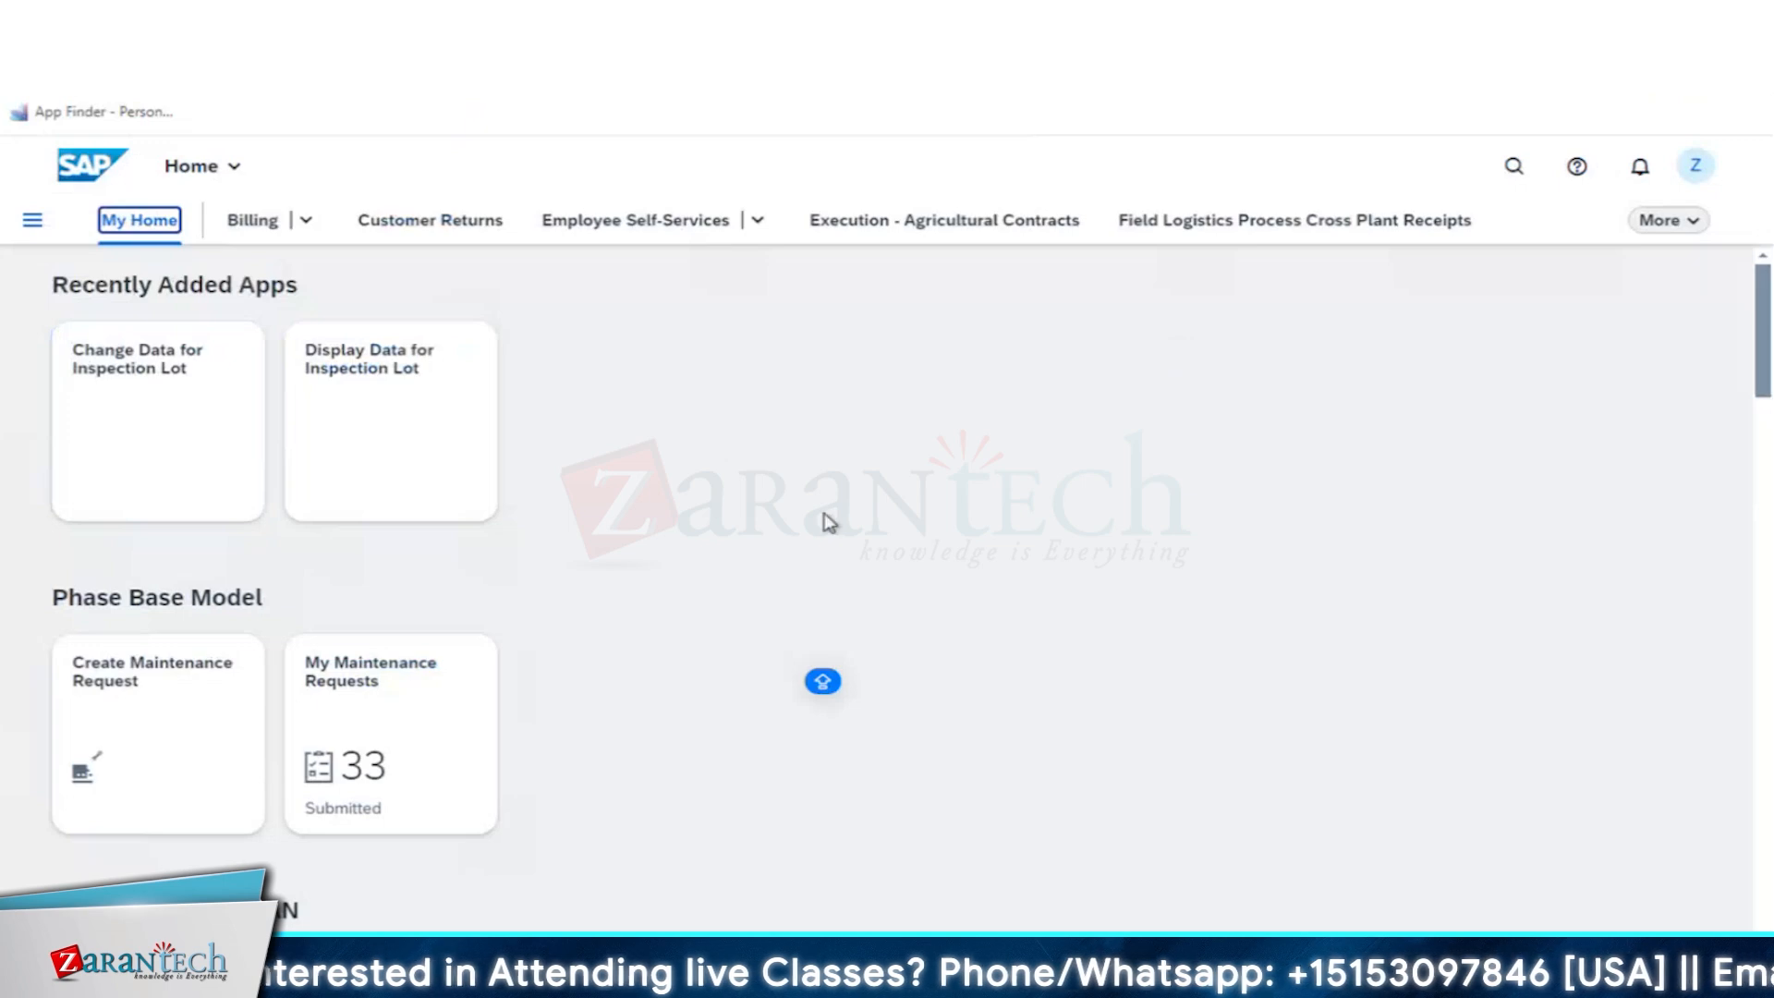
pyautogui.scroll(-4, 716, 621)
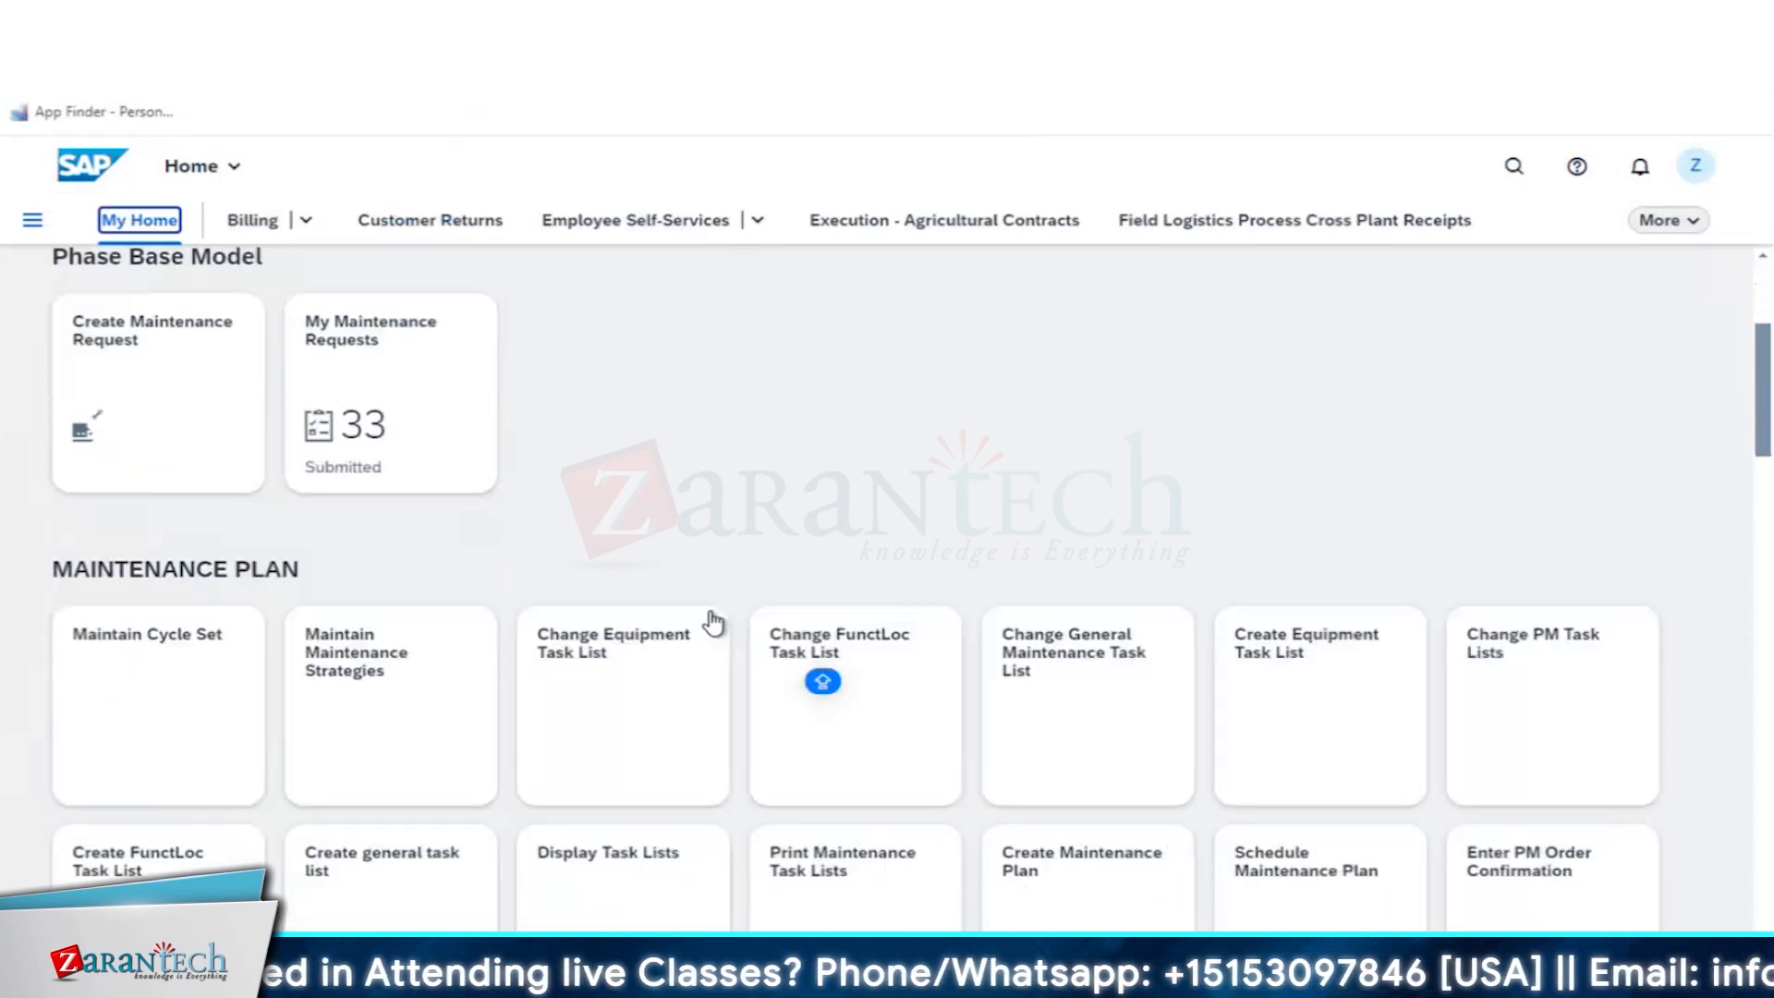
pyautogui.scroll(-3, 713, 626)
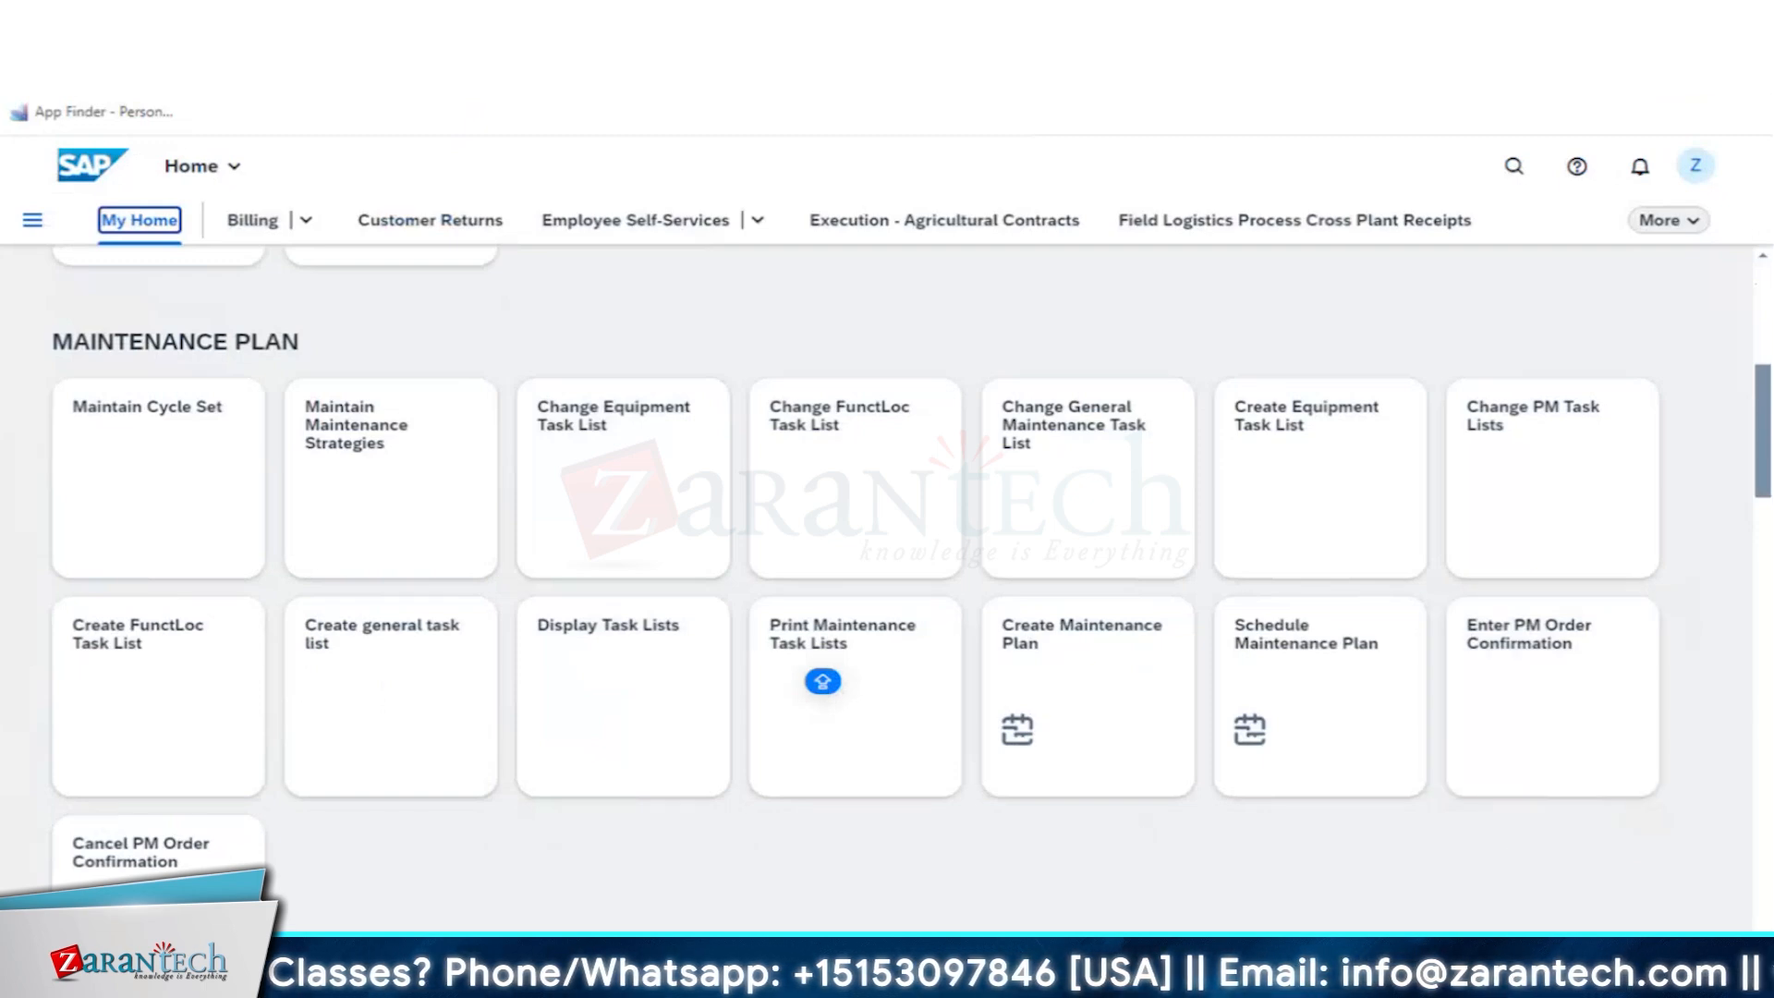
pyautogui.hotkey('ctrl', 't')
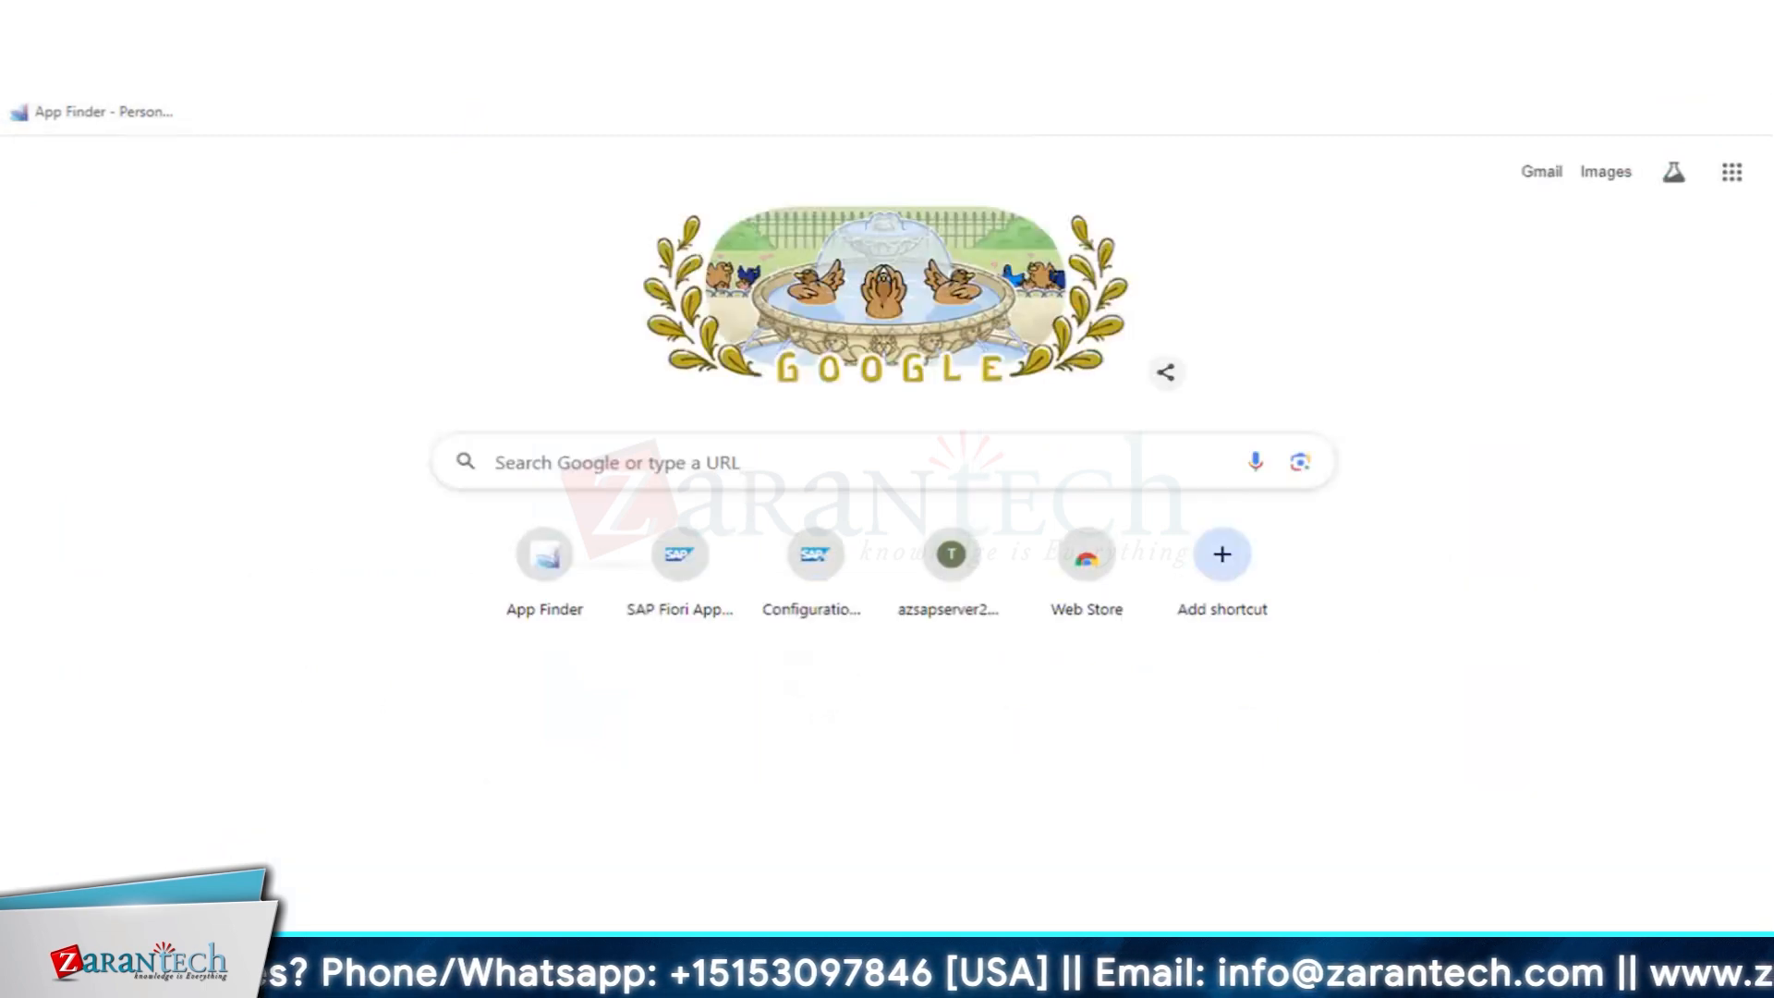
pyautogui.hotkey('ctrl', 'w')
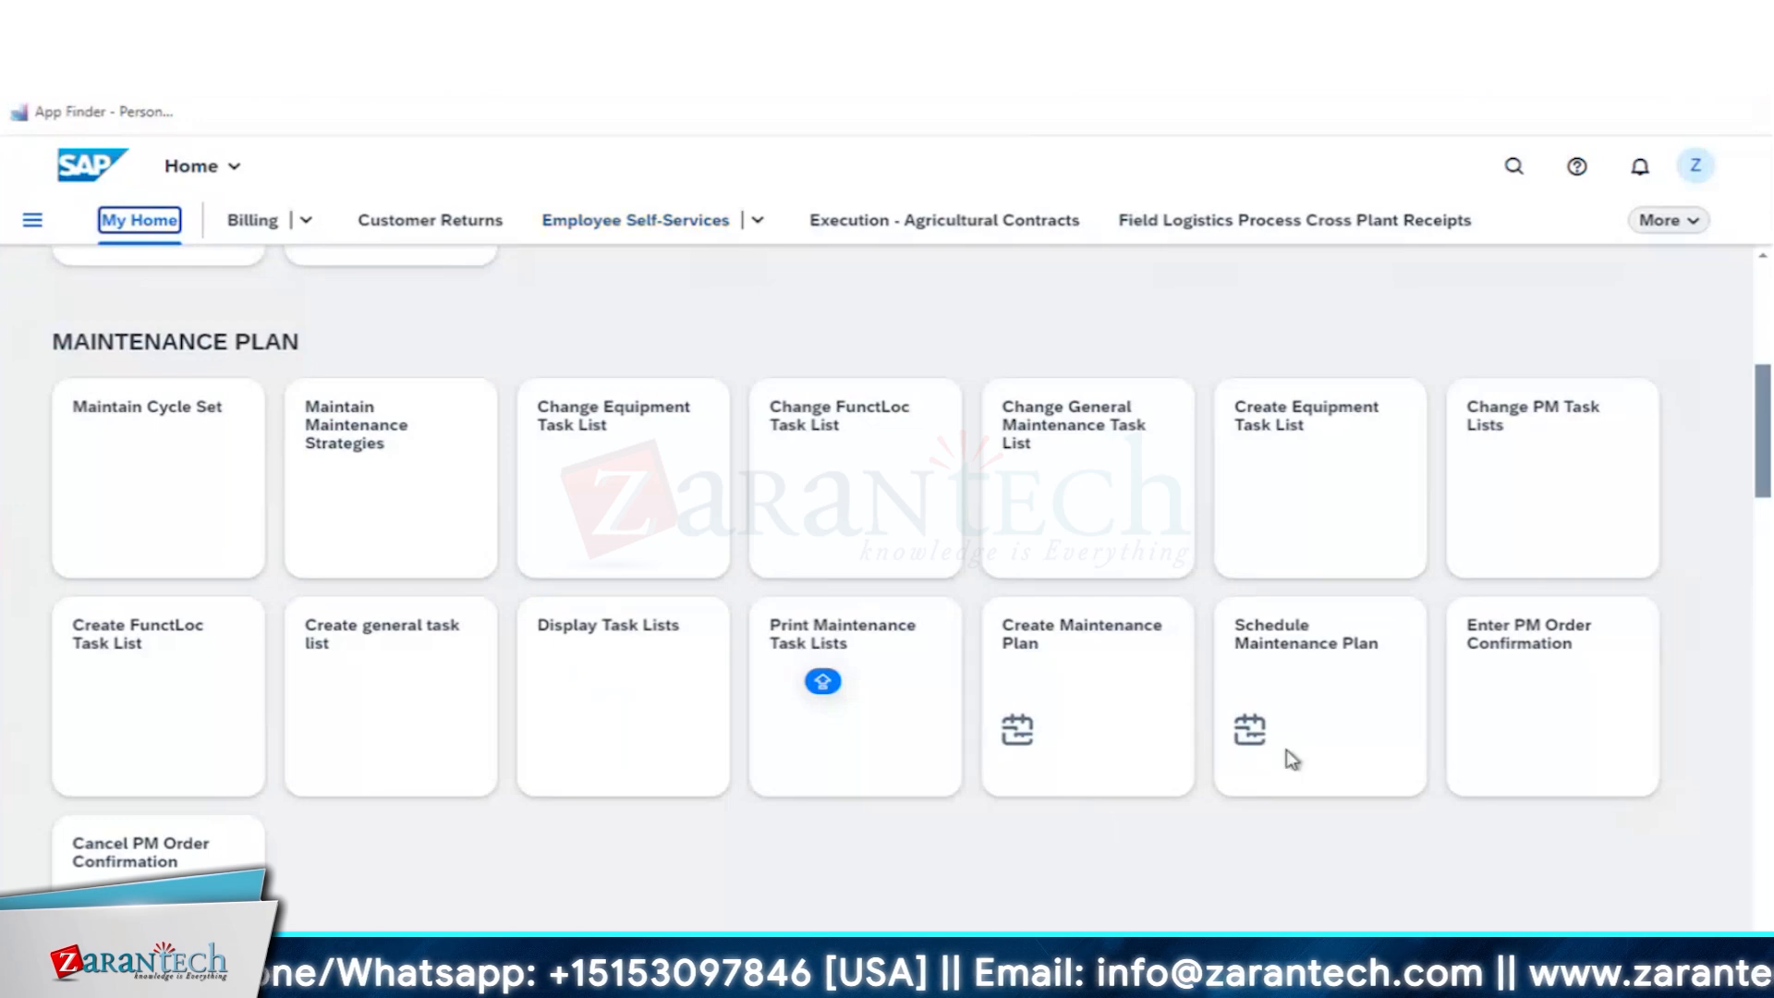
pyautogui.click(1318, 634)
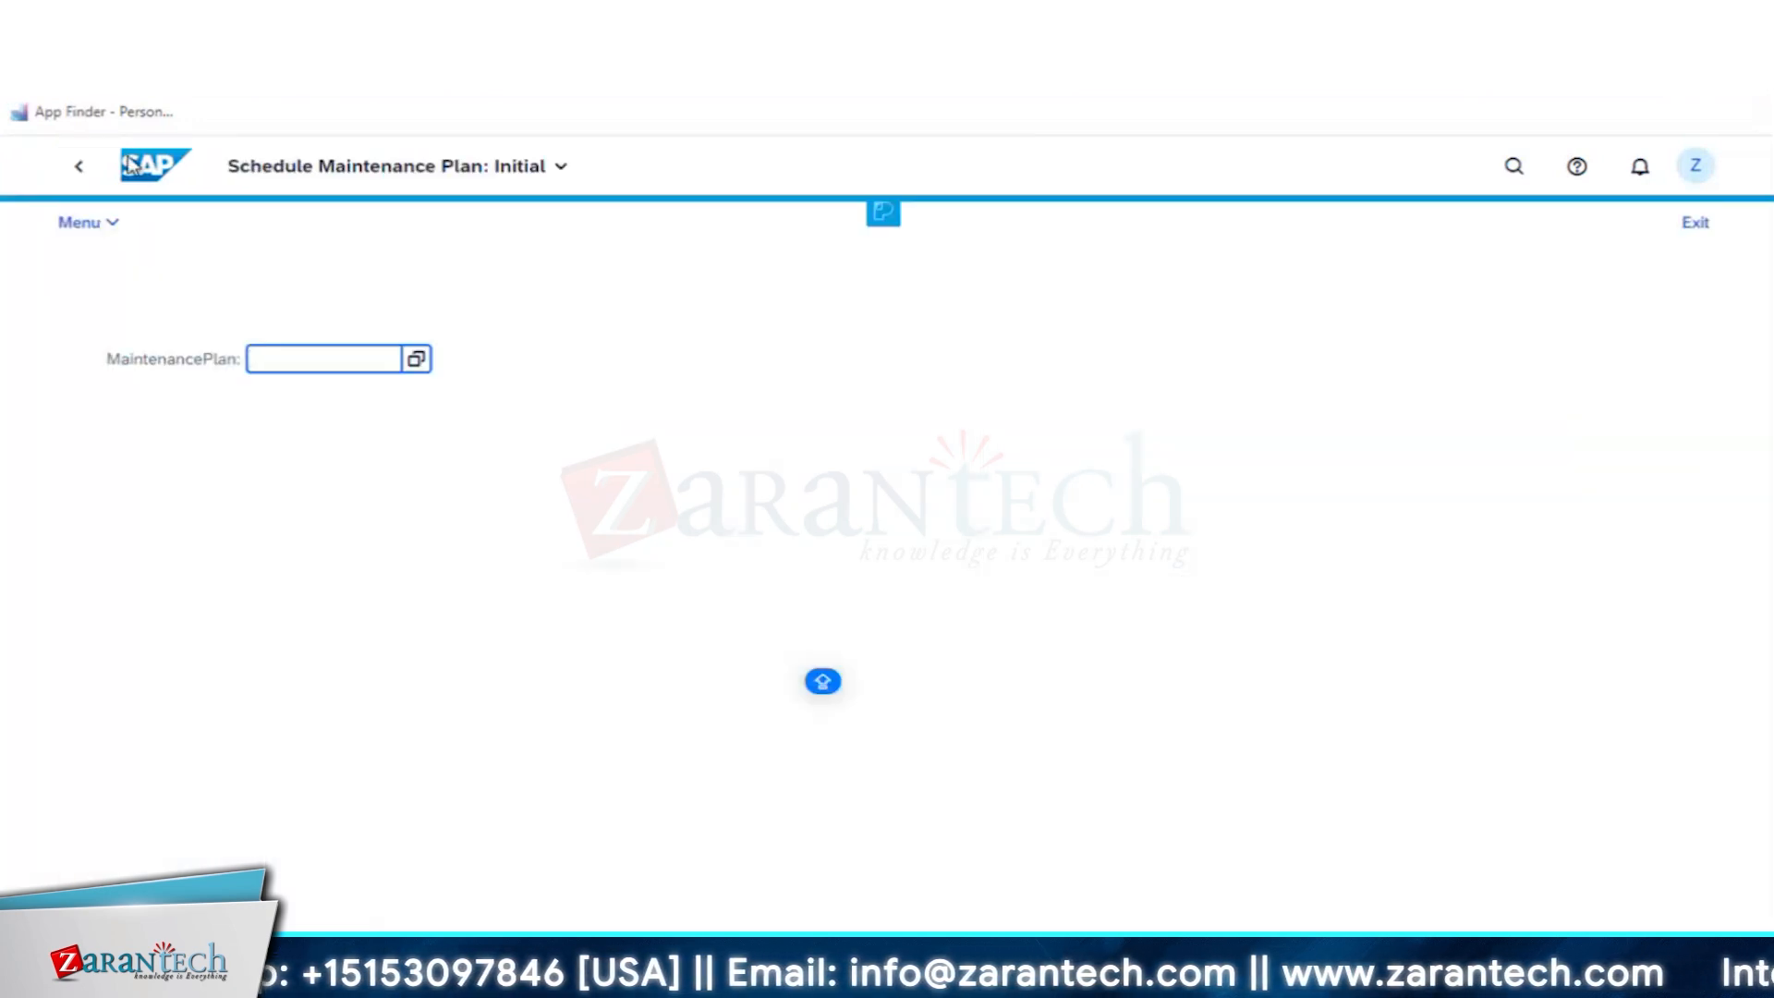
pyautogui.click(79, 167)
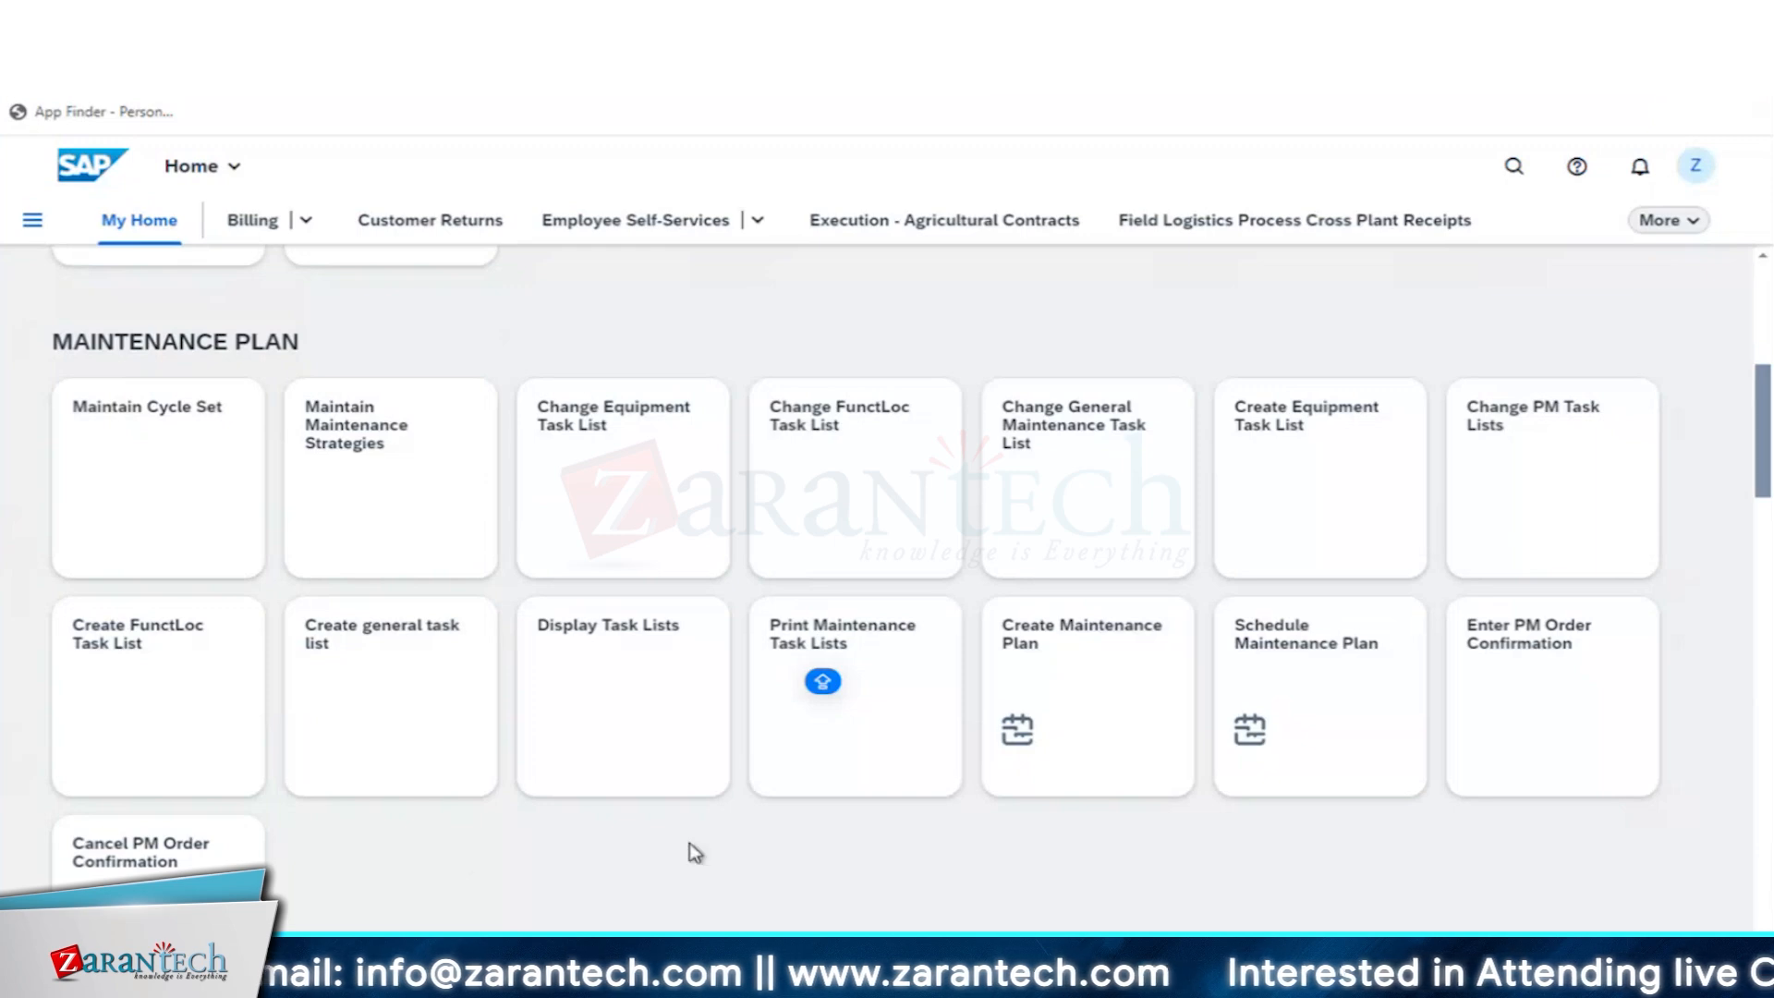
pyautogui.click(1059, 697)
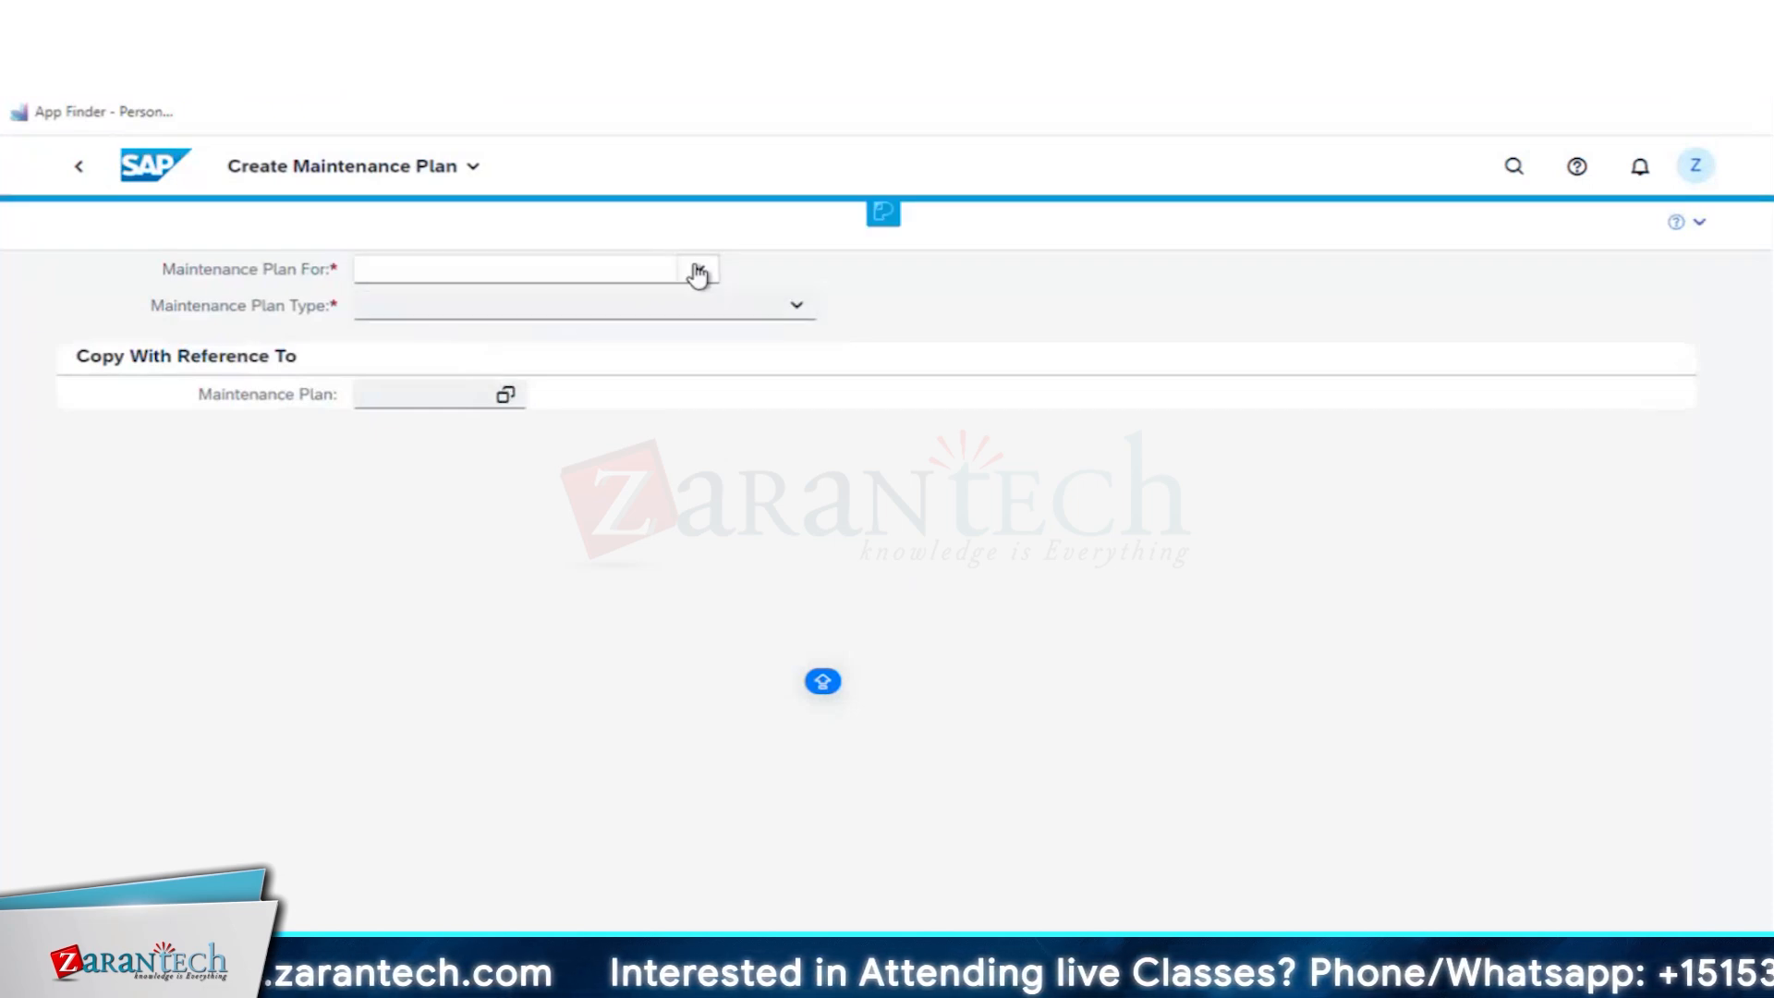
pyautogui.hotkey('alt', 'Left')
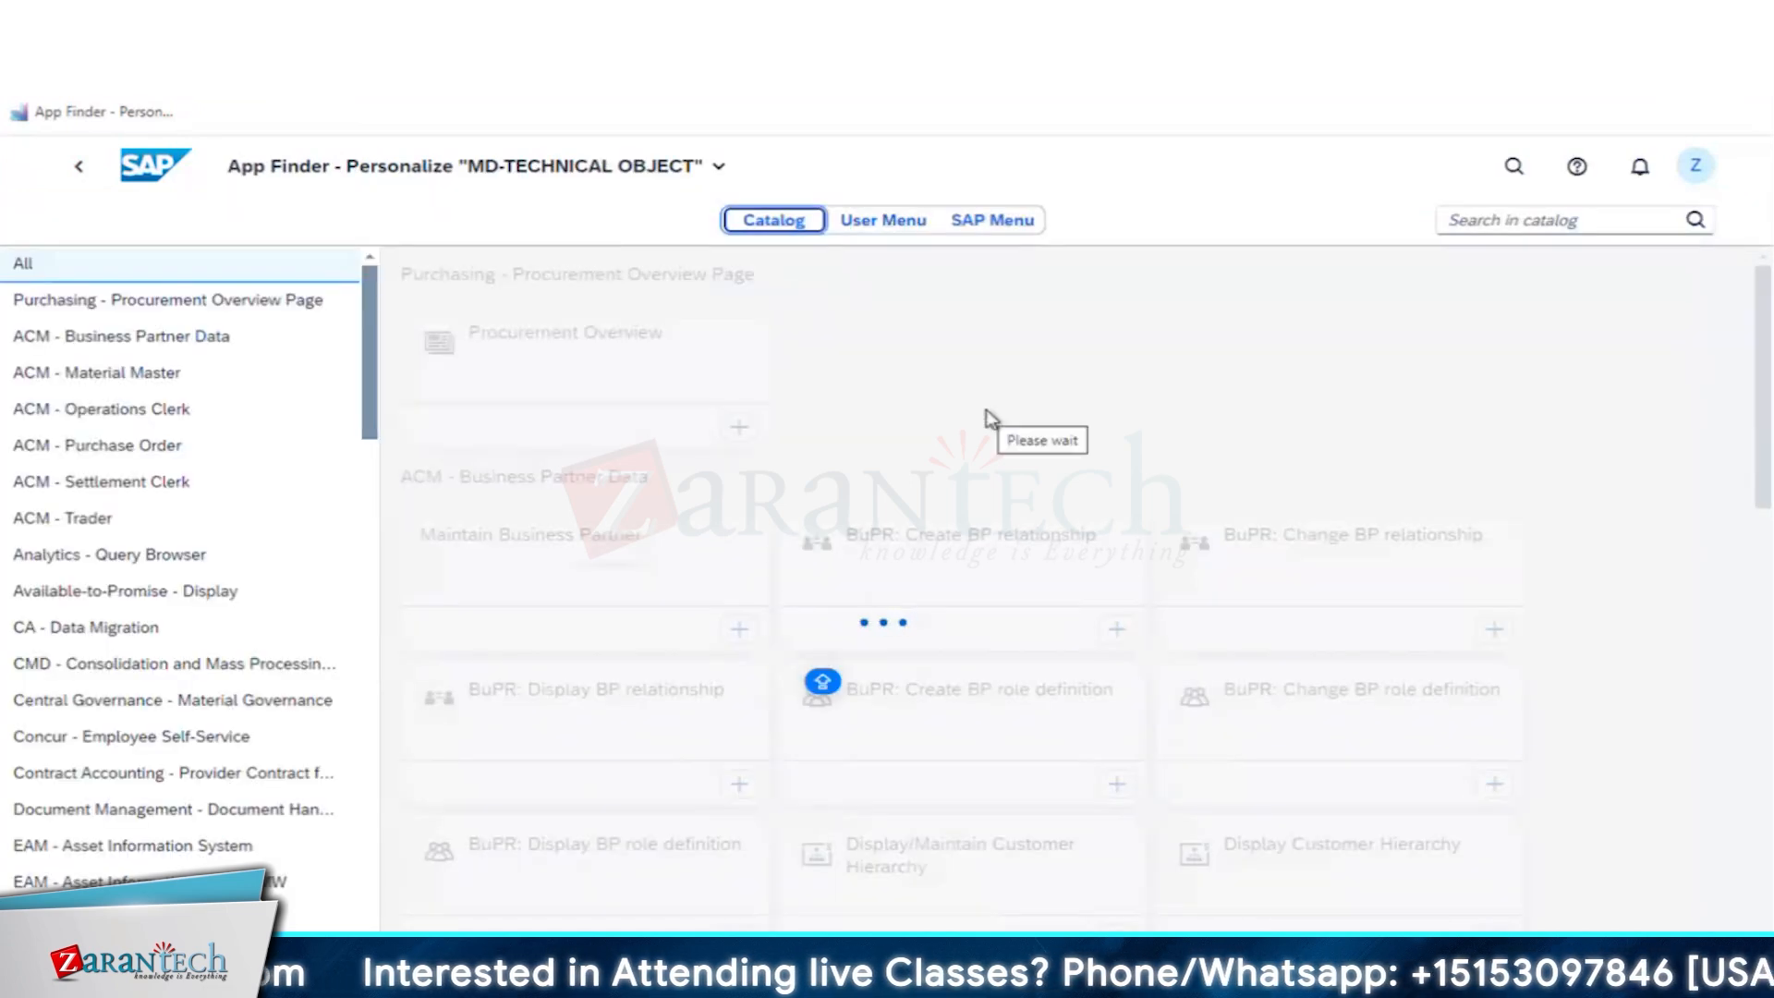
pyautogui.click(92, 168)
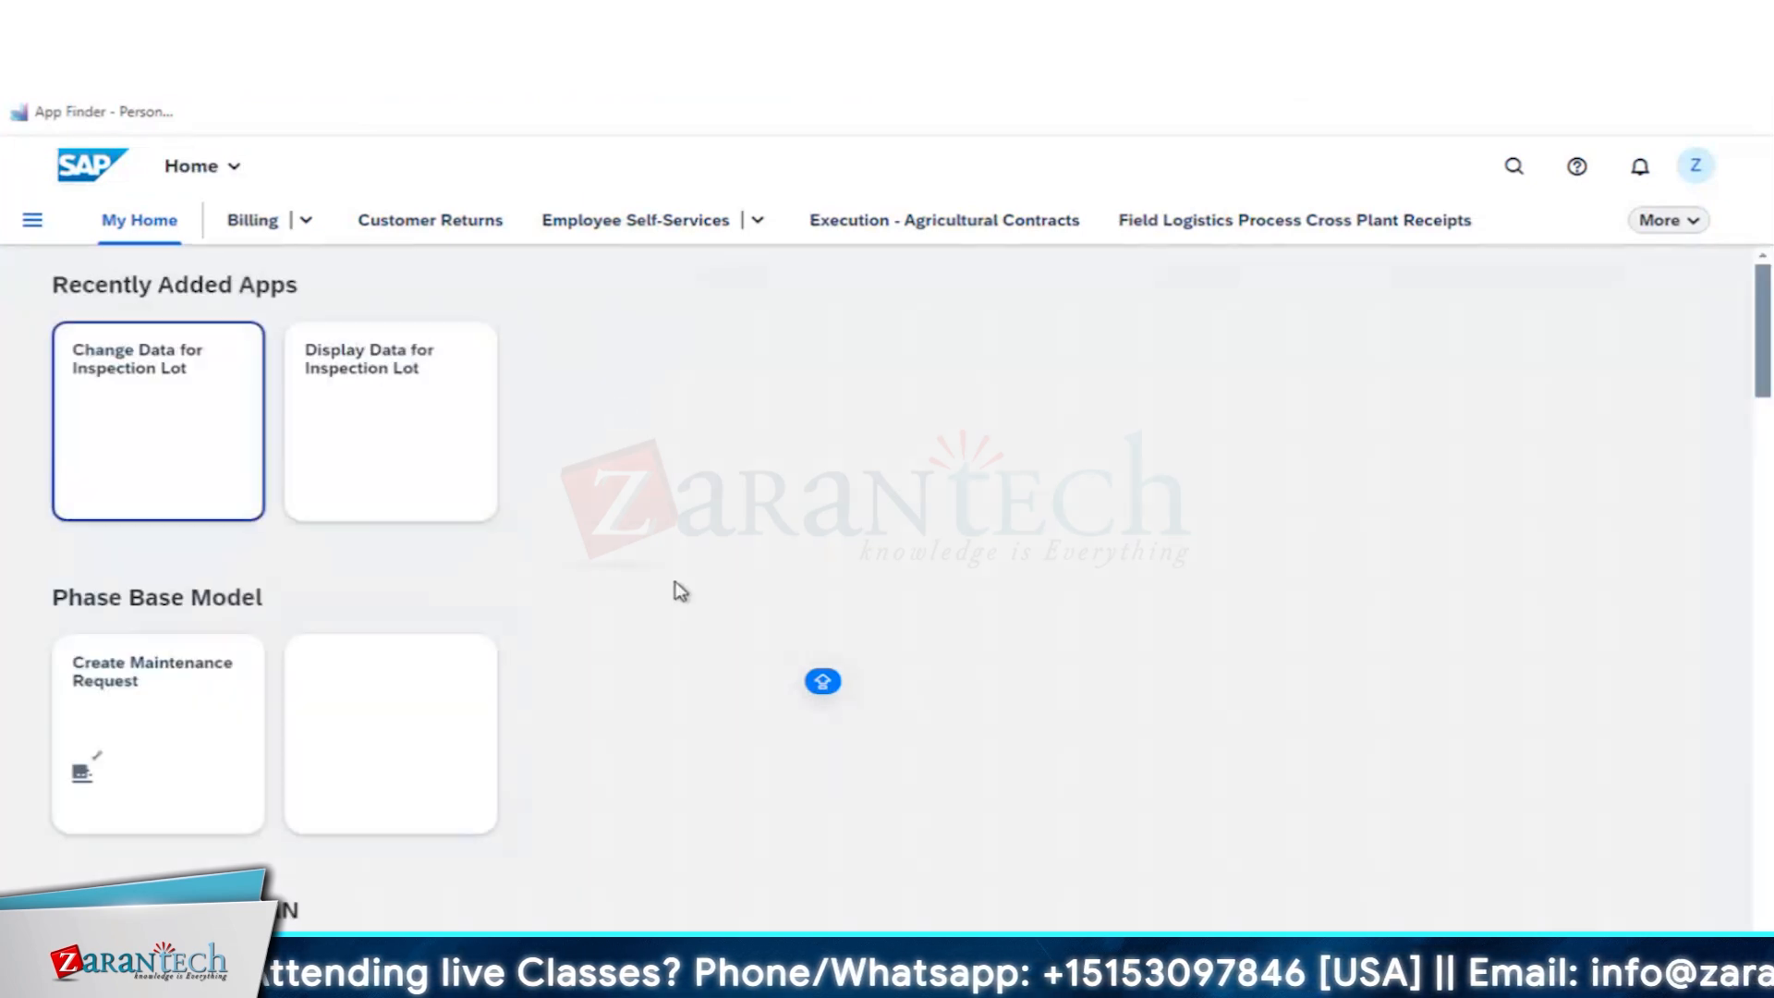
# - Open the Create master insp. characteristic app from the INSPECTION ROUND group on My Home
pyautogui.scroll(-3, 679, 591)
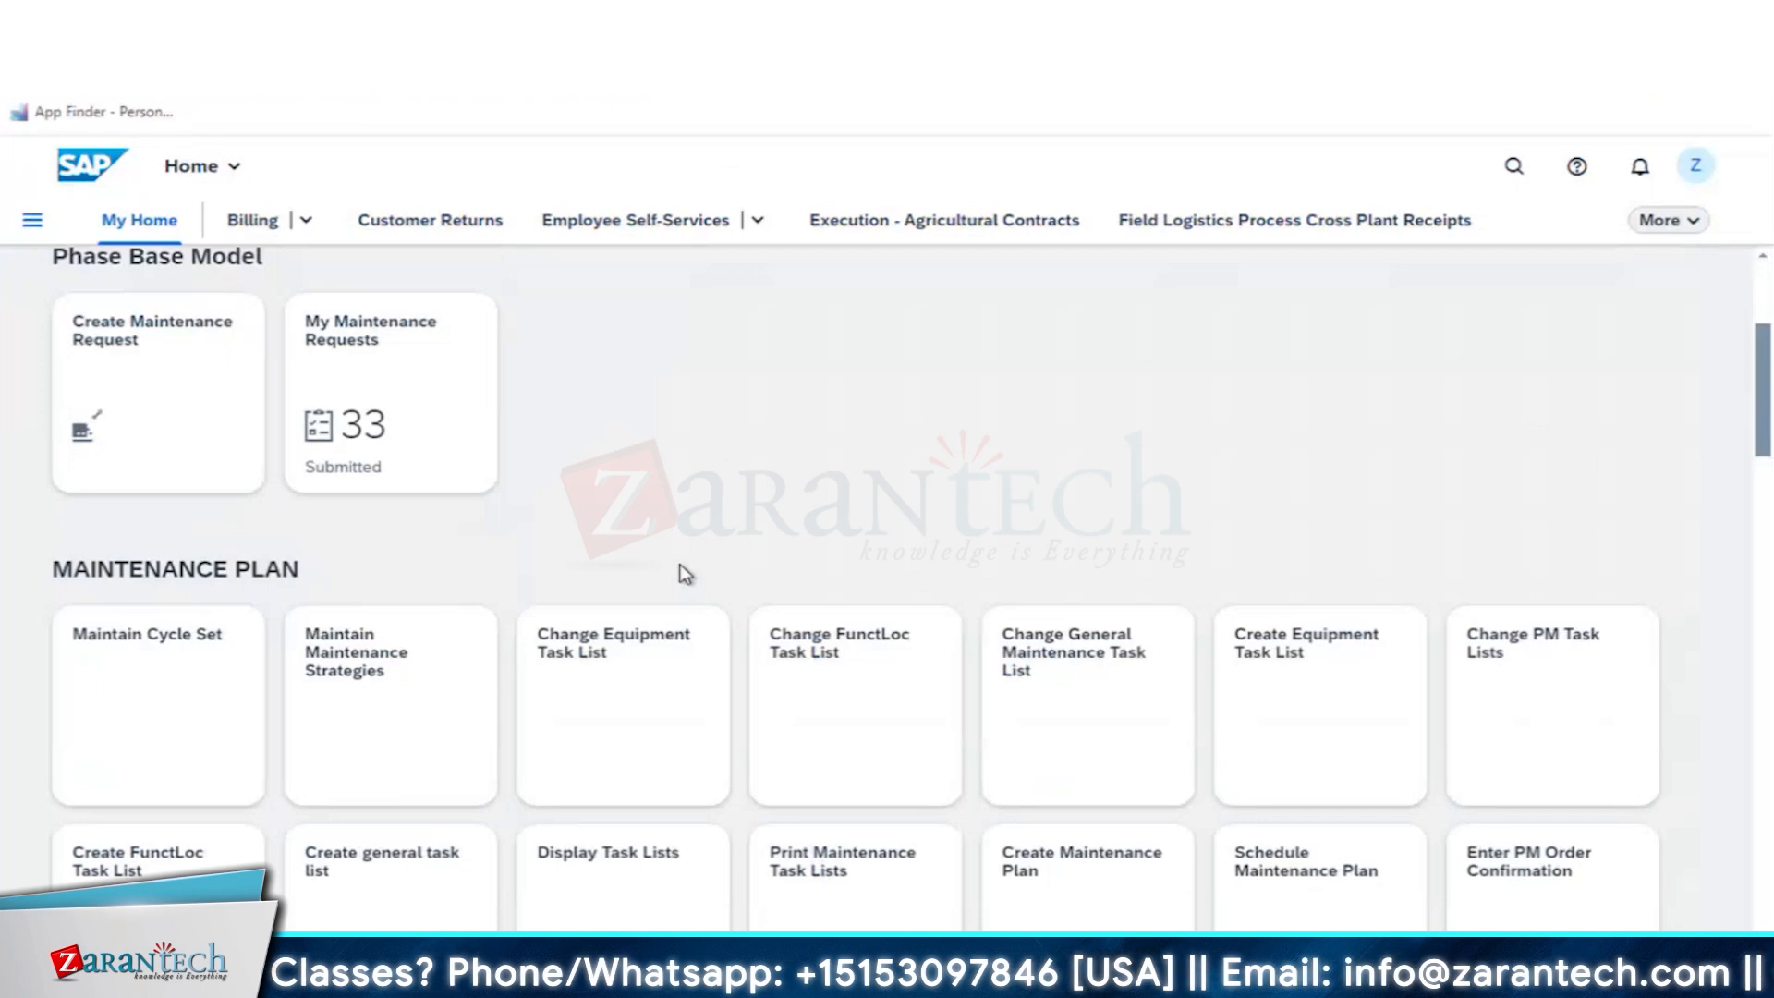
pyautogui.scroll(-2, 684, 573)
pyautogui.scroll(-3, 684, 573)
pyautogui.scroll(-2, 684, 574)
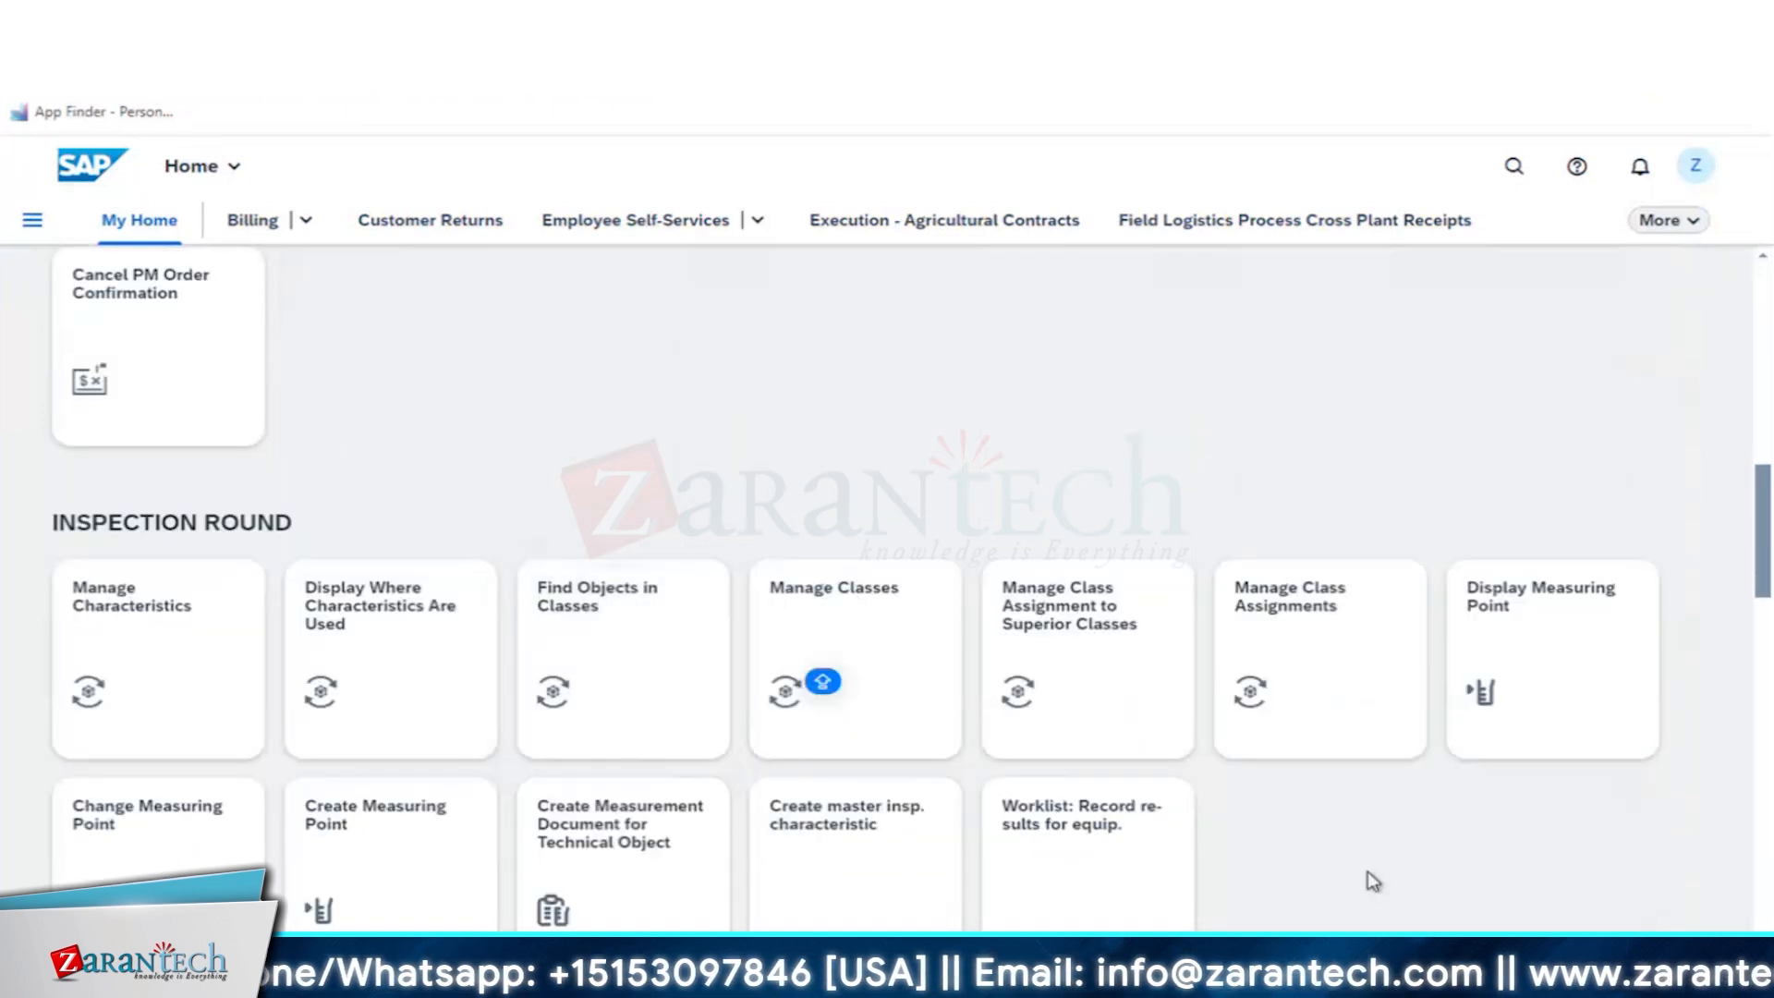
pyautogui.click(861, 855)
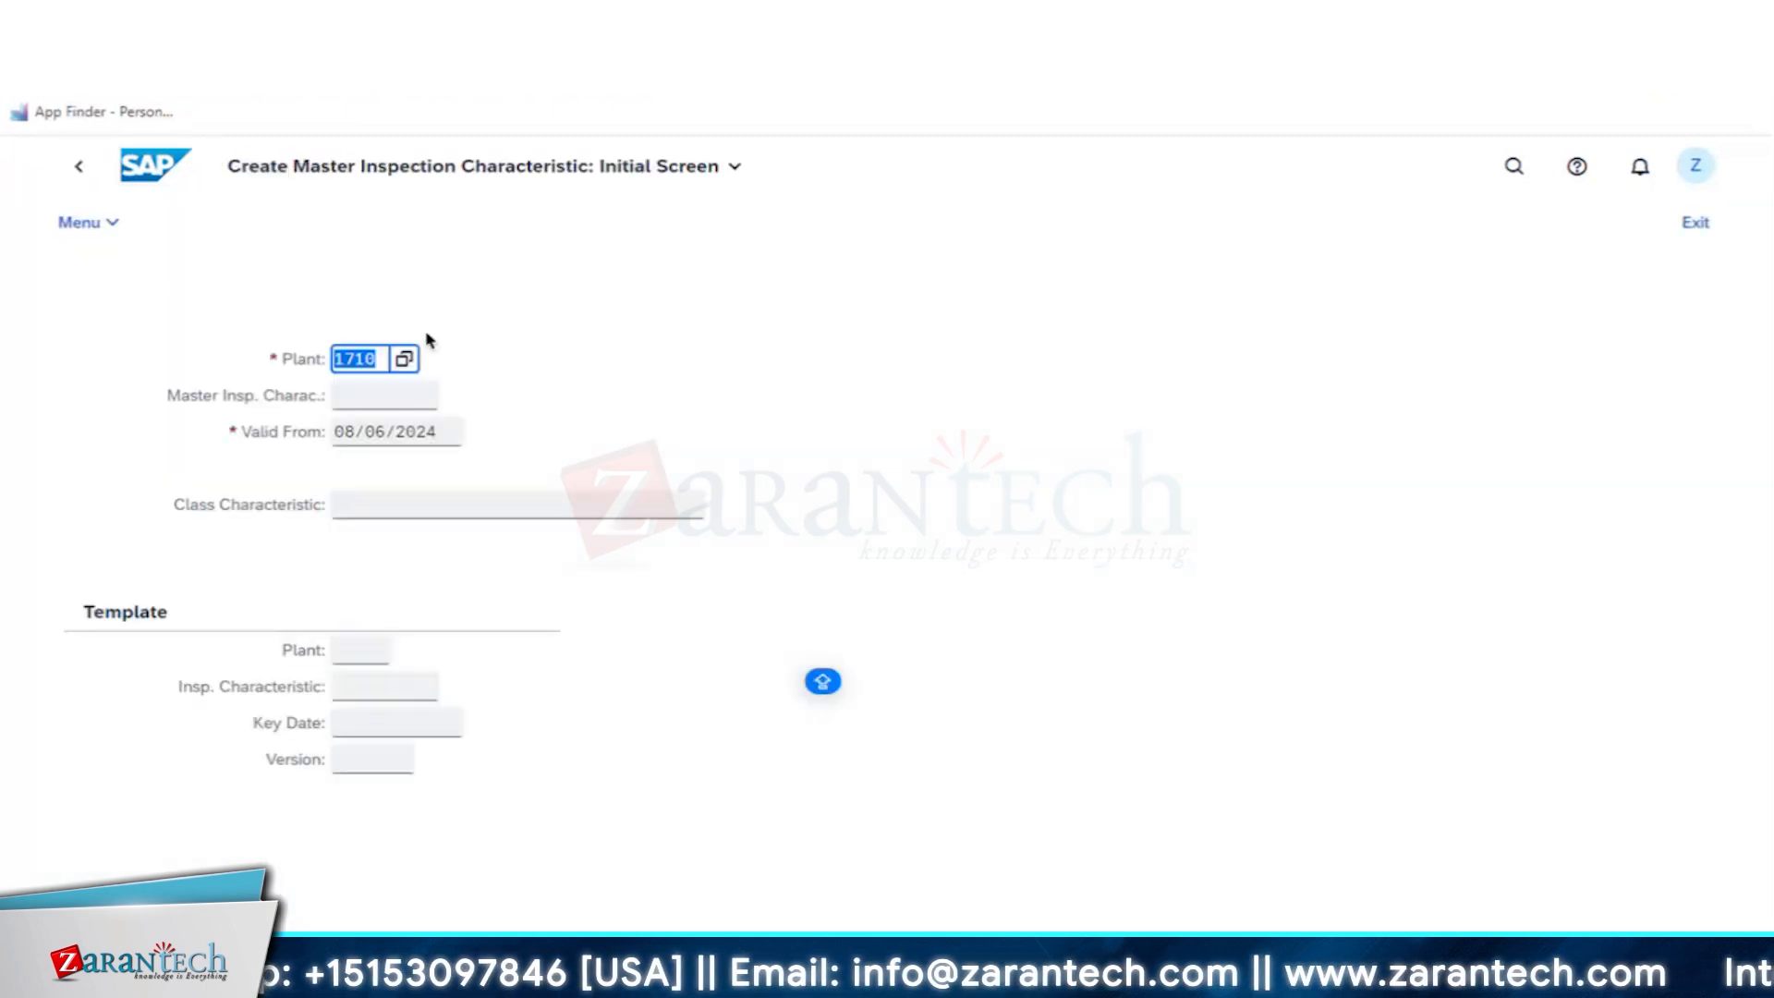
# - Enter COILR1 as the master inspection characteristic, keeping the preset plant and valid-from date, and proceed to its general data
pyautogui.click(380, 399)
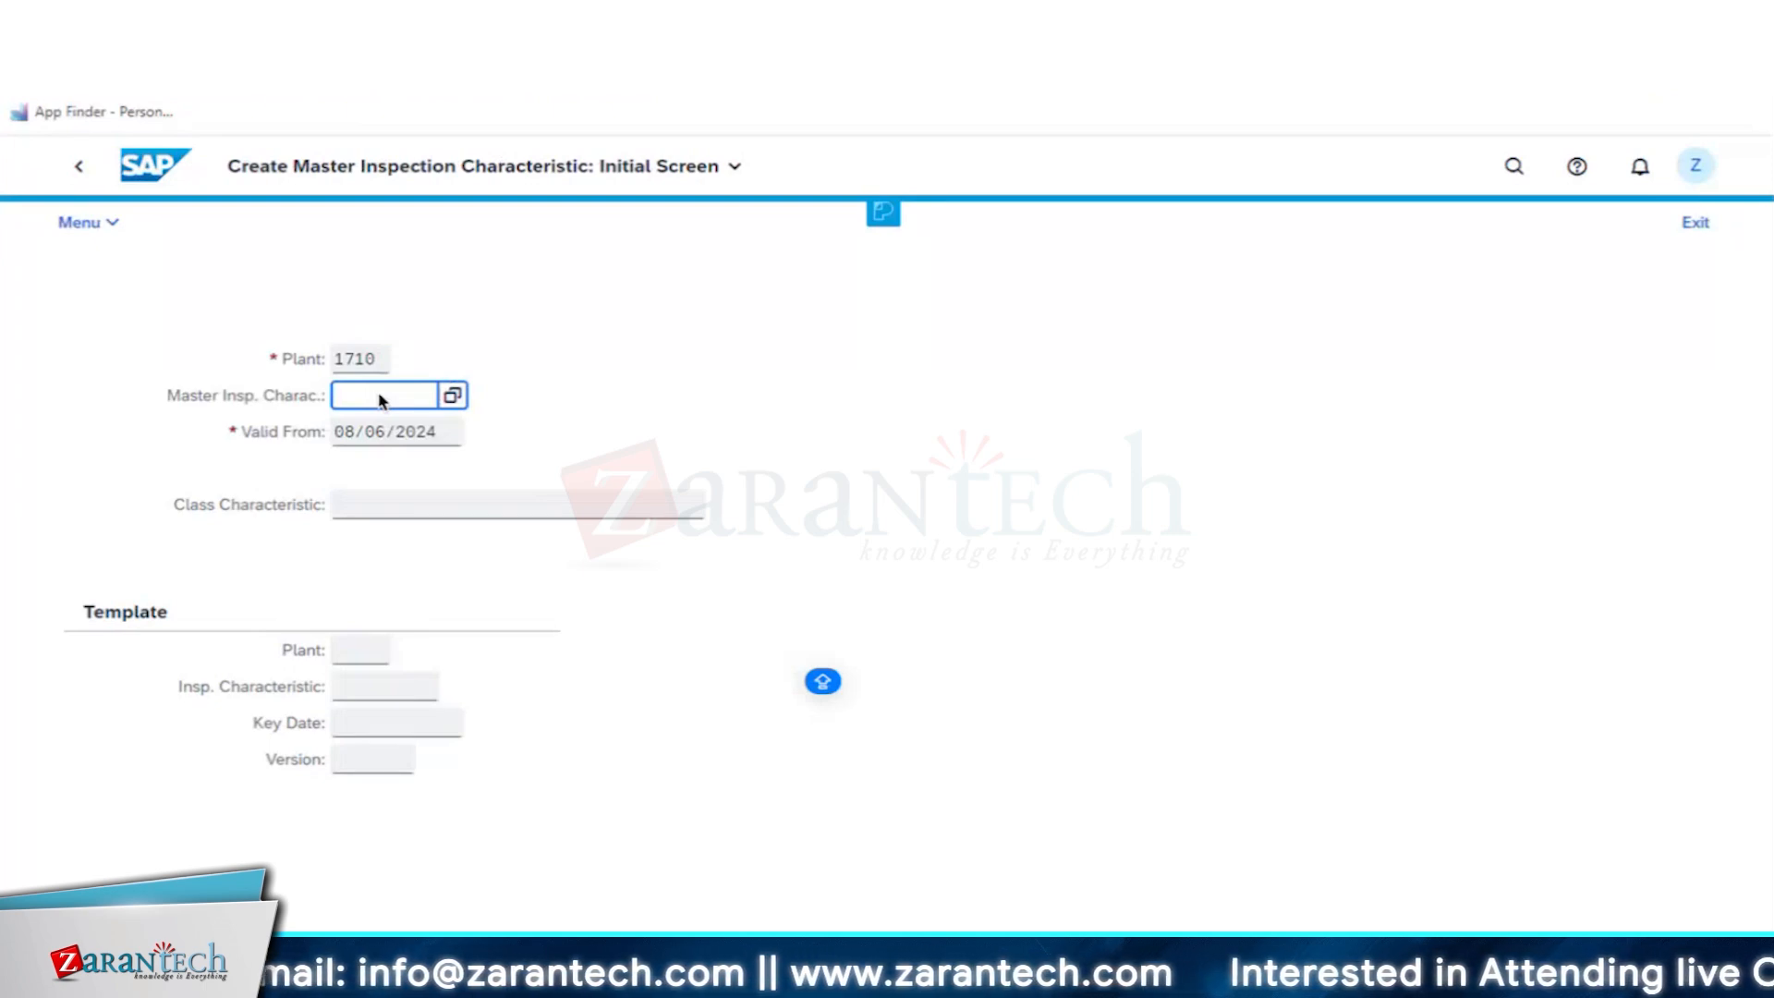
pyautogui.write('COIL01')
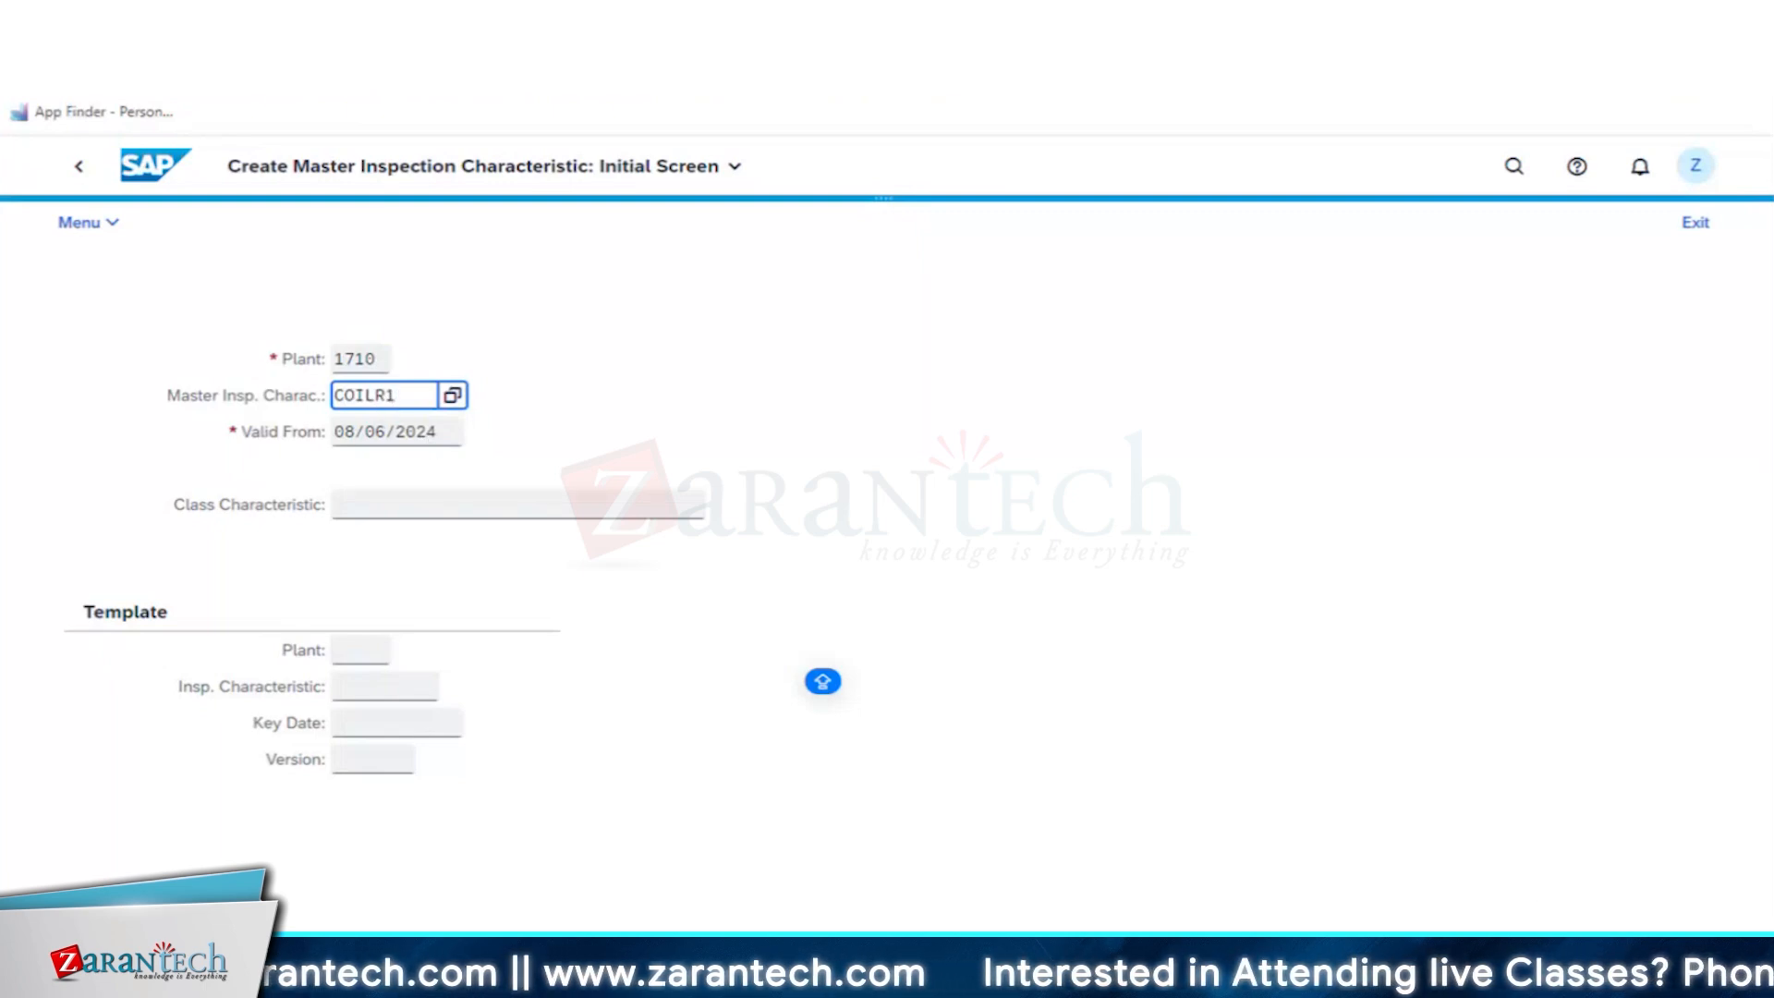
pyautogui.click(512, 444)
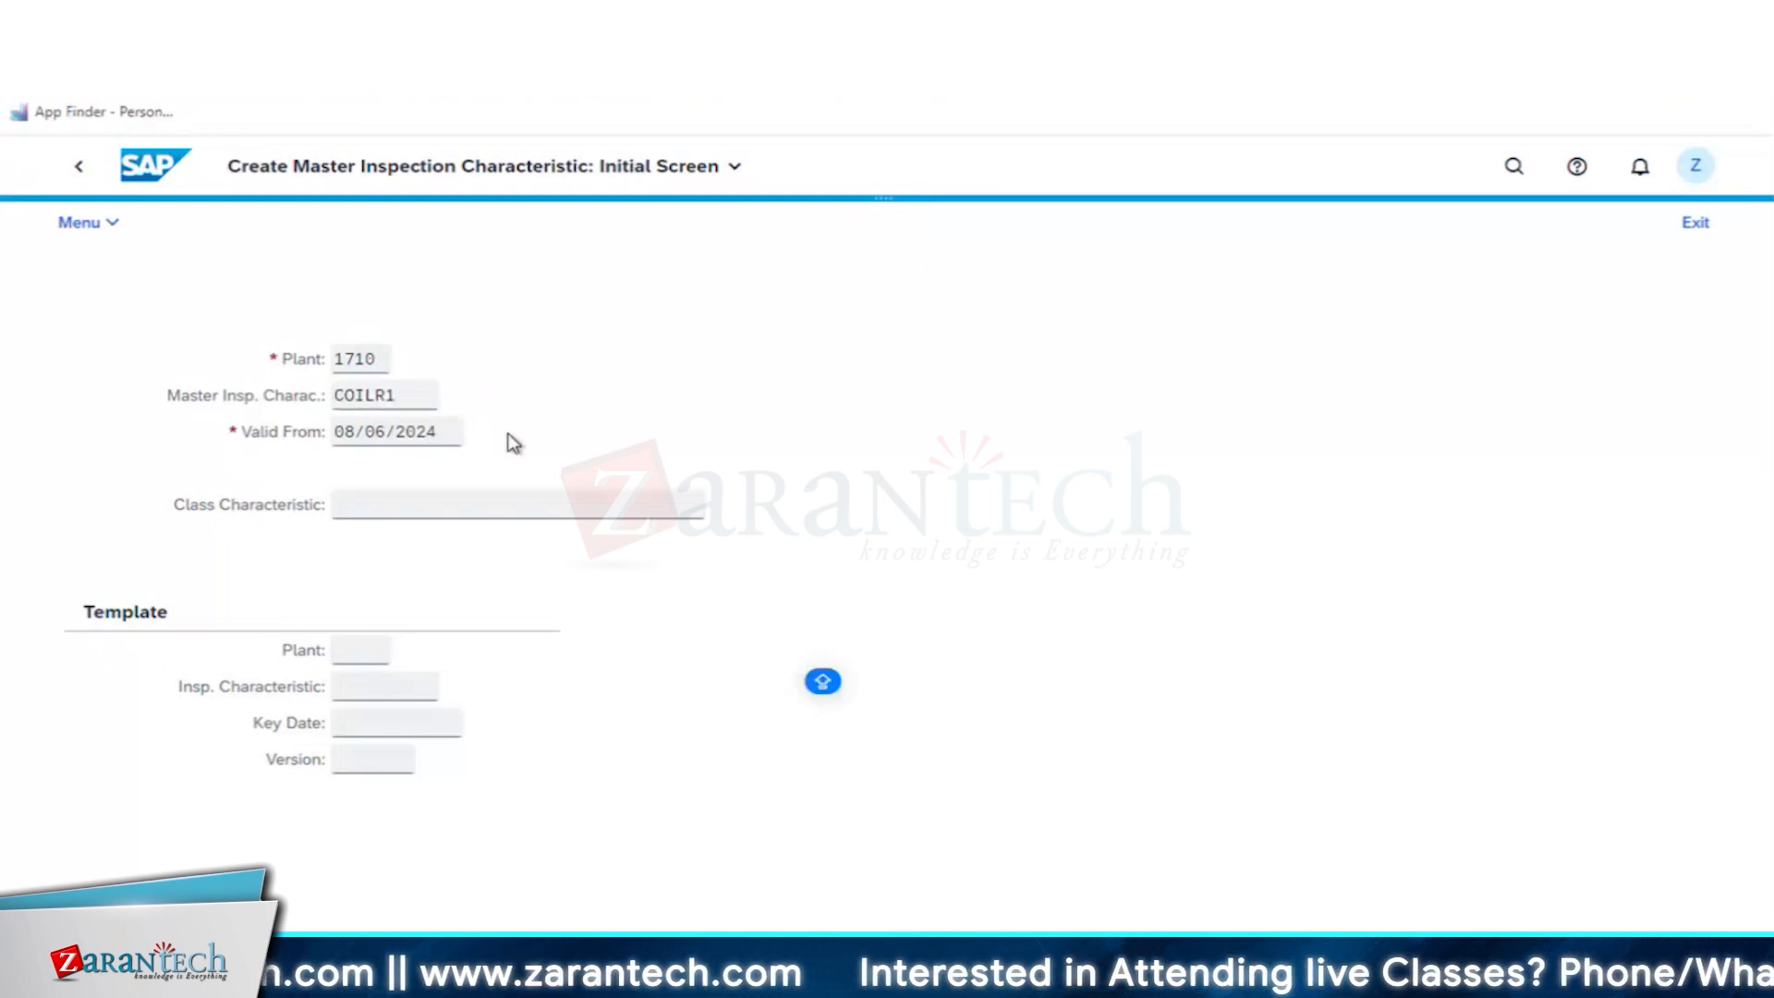
pyautogui.press('Return')
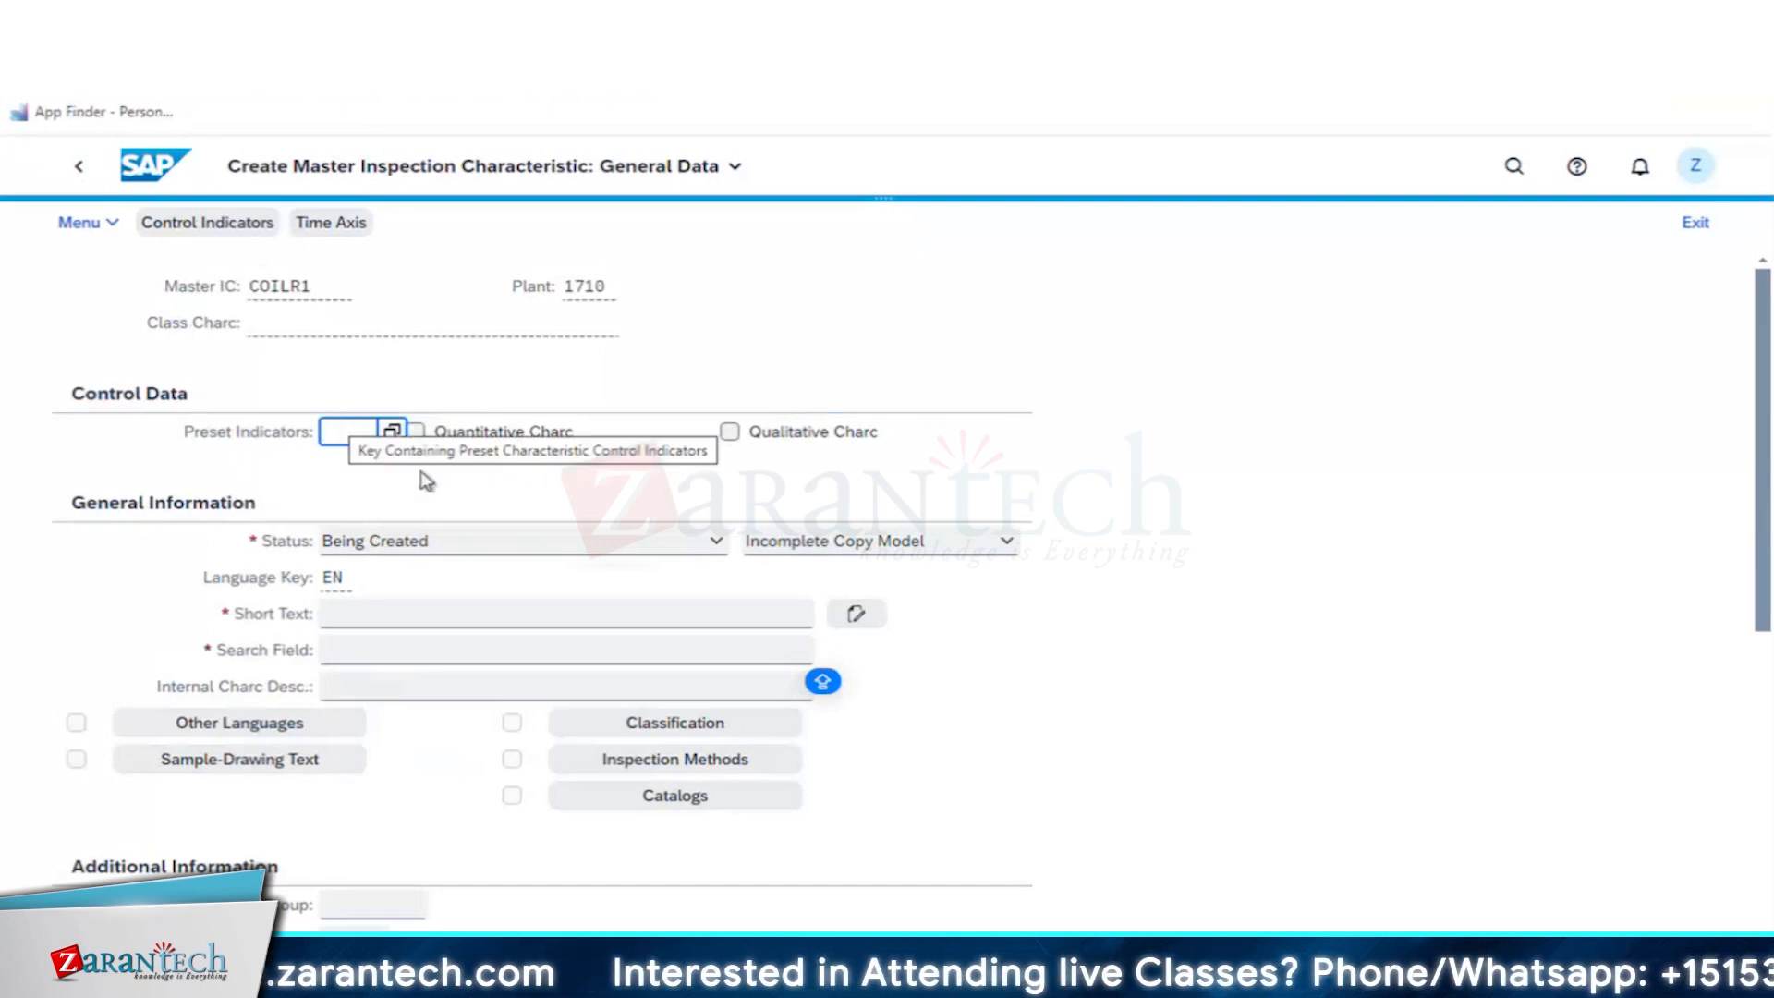
# - Mark the characteristic as quantitative and set its status to Released with Complete Copy Model
pyautogui.click(415, 432)
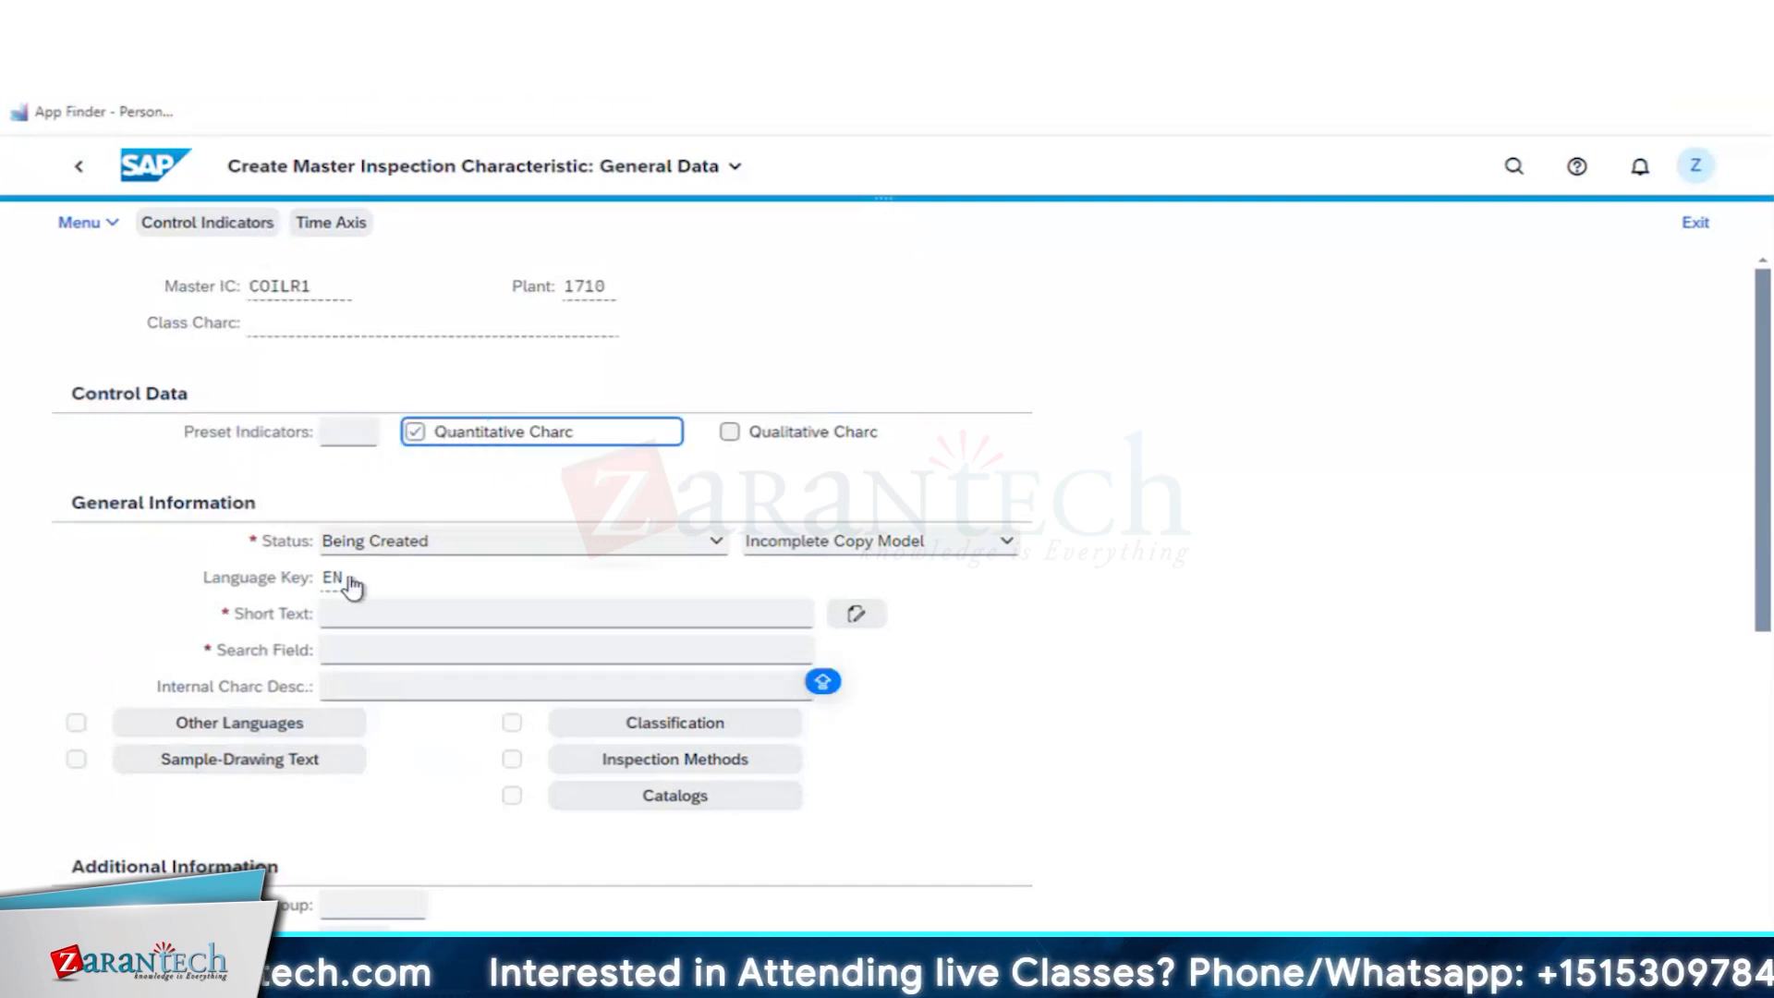
pyautogui.click(481, 543)
pyautogui.click(383, 610)
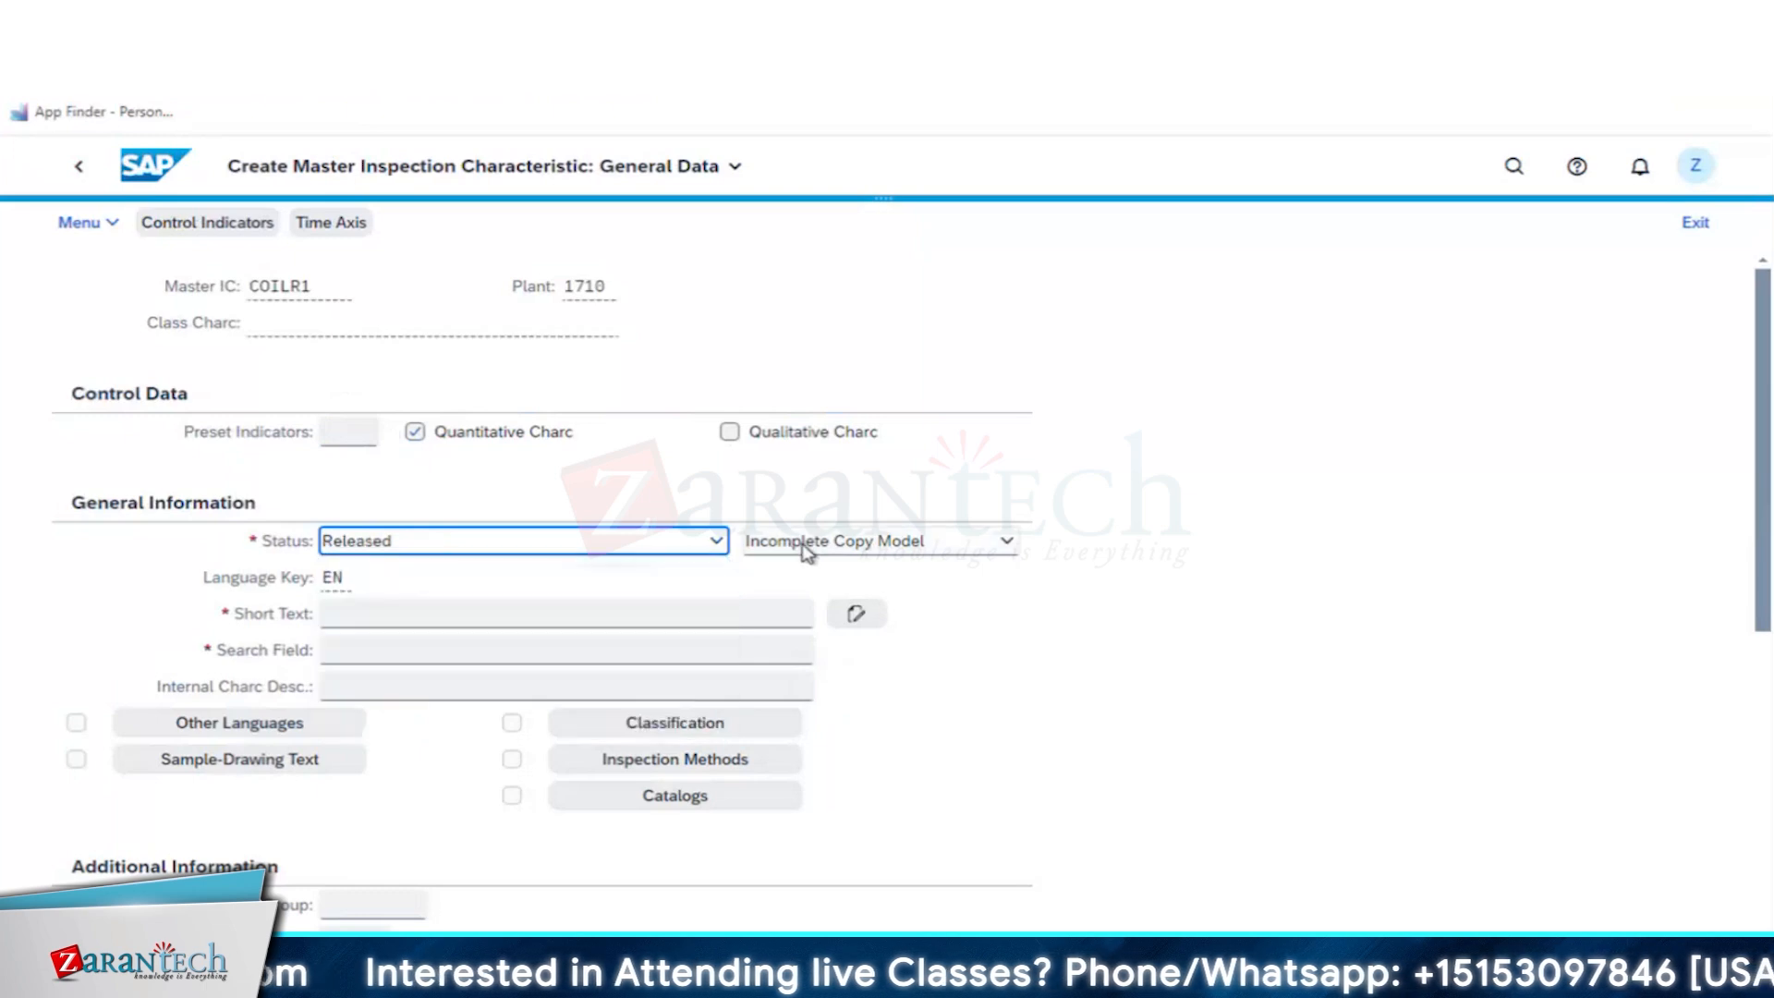
pyautogui.click(804, 543)
pyautogui.click(808, 613)
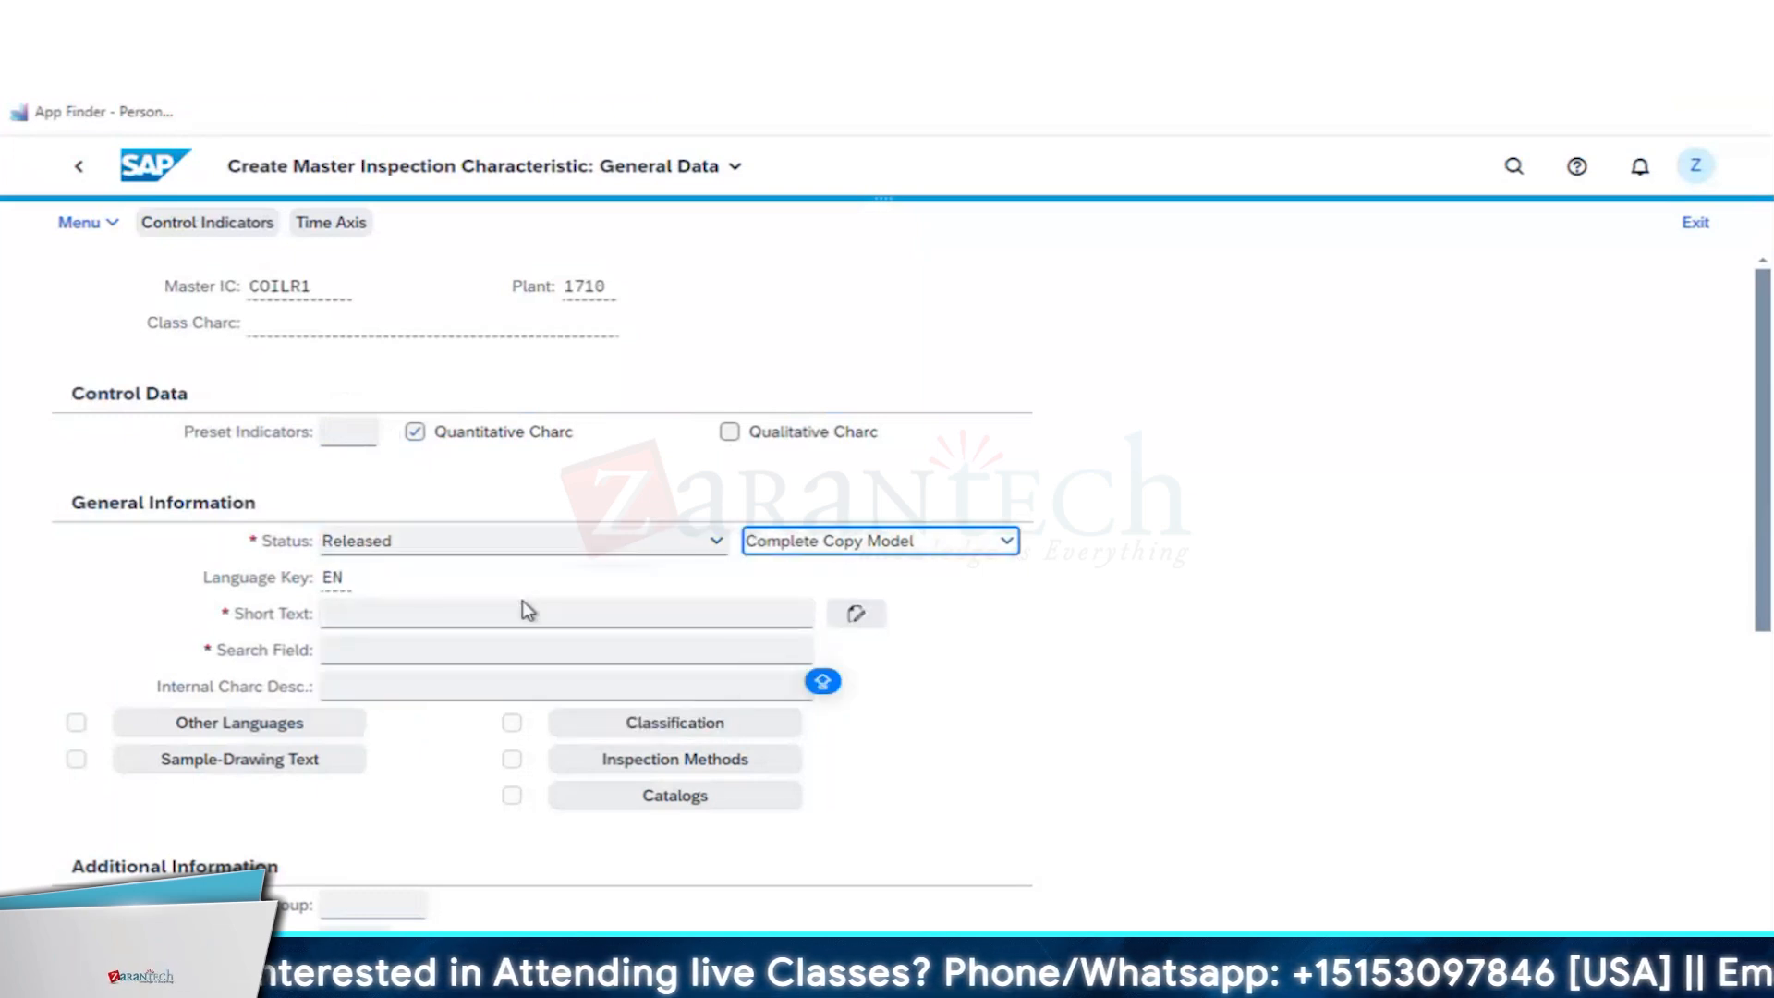
# - Enter the short text COIL RESISTANCE and the search field COILR1 for the characteristic
pyautogui.click(457, 618)
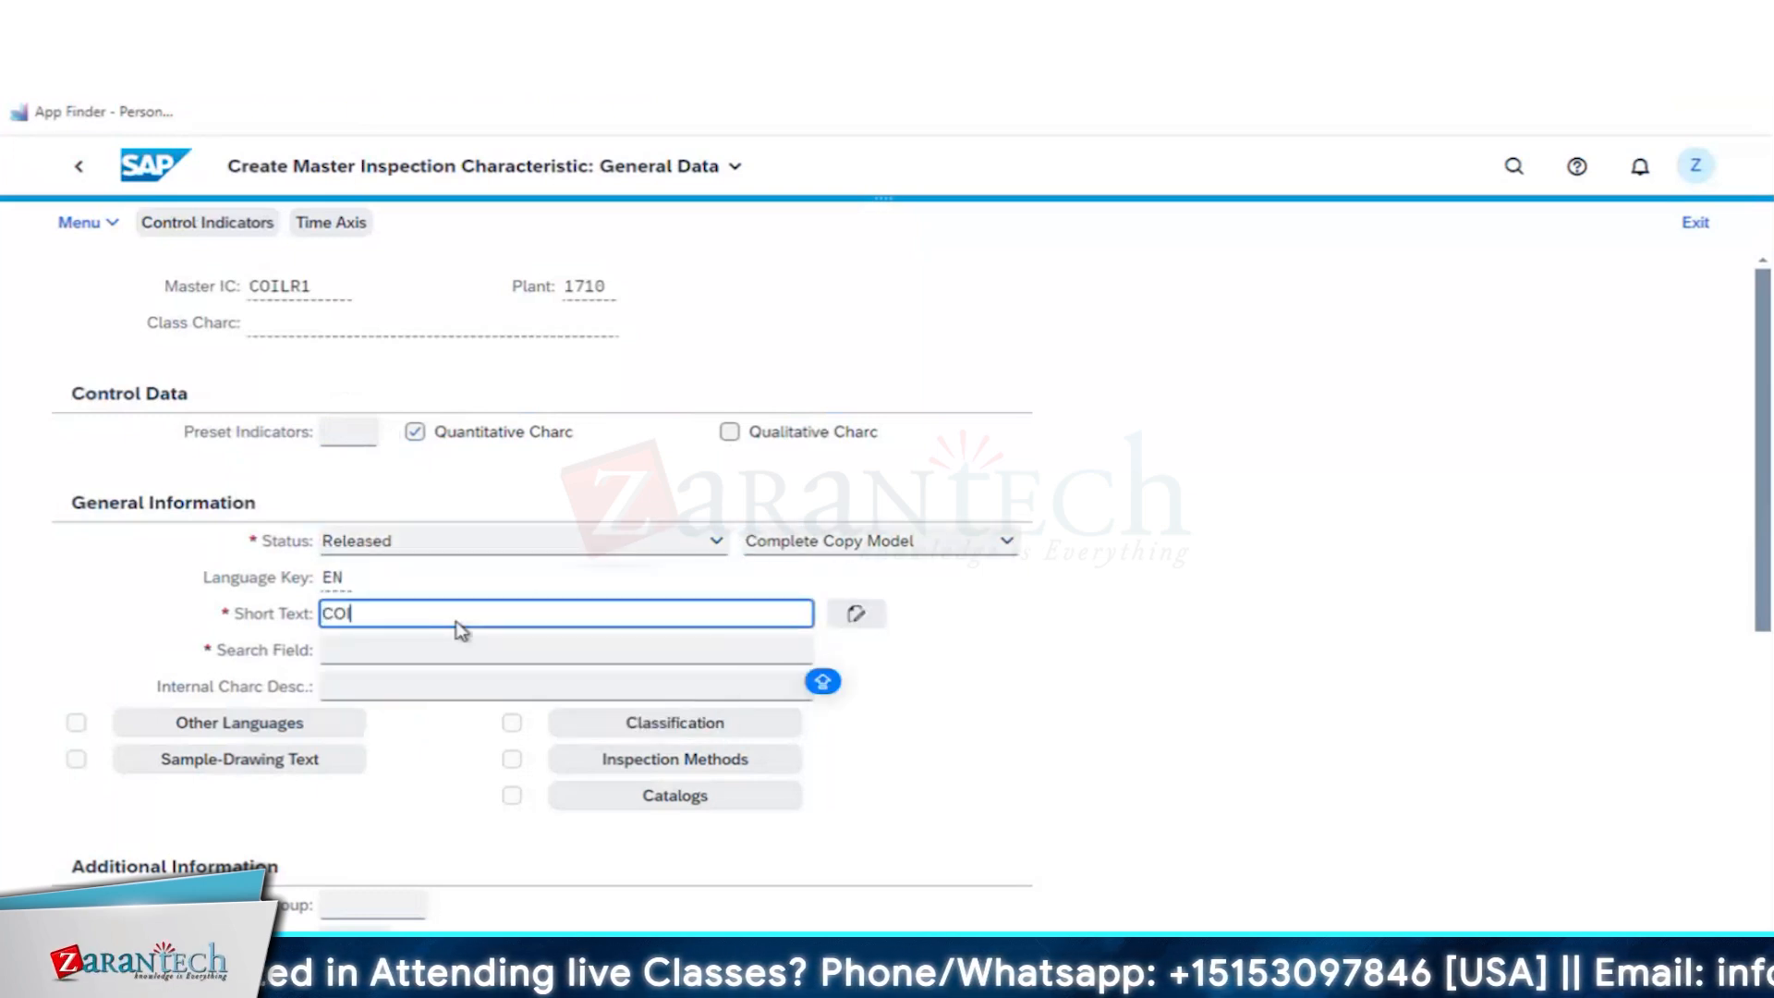
pyautogui.write('COIL RESISTANCE')
pyautogui.press('Tab')
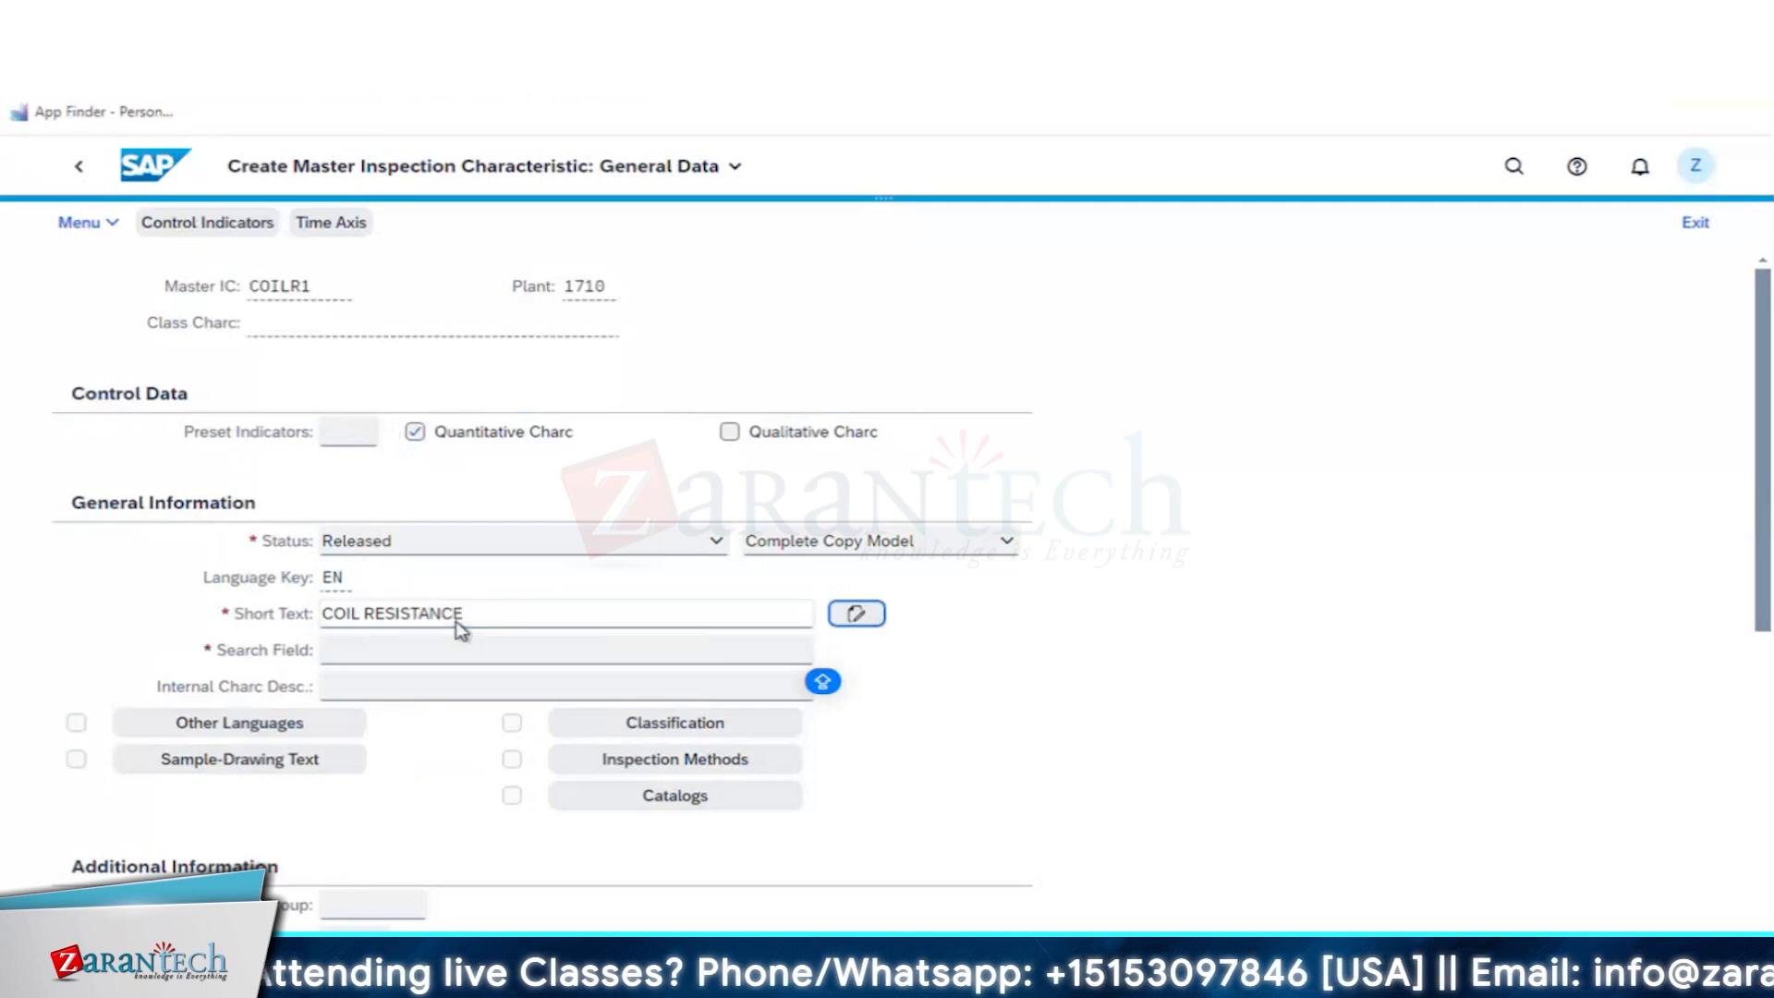
pyautogui.press('Tab')
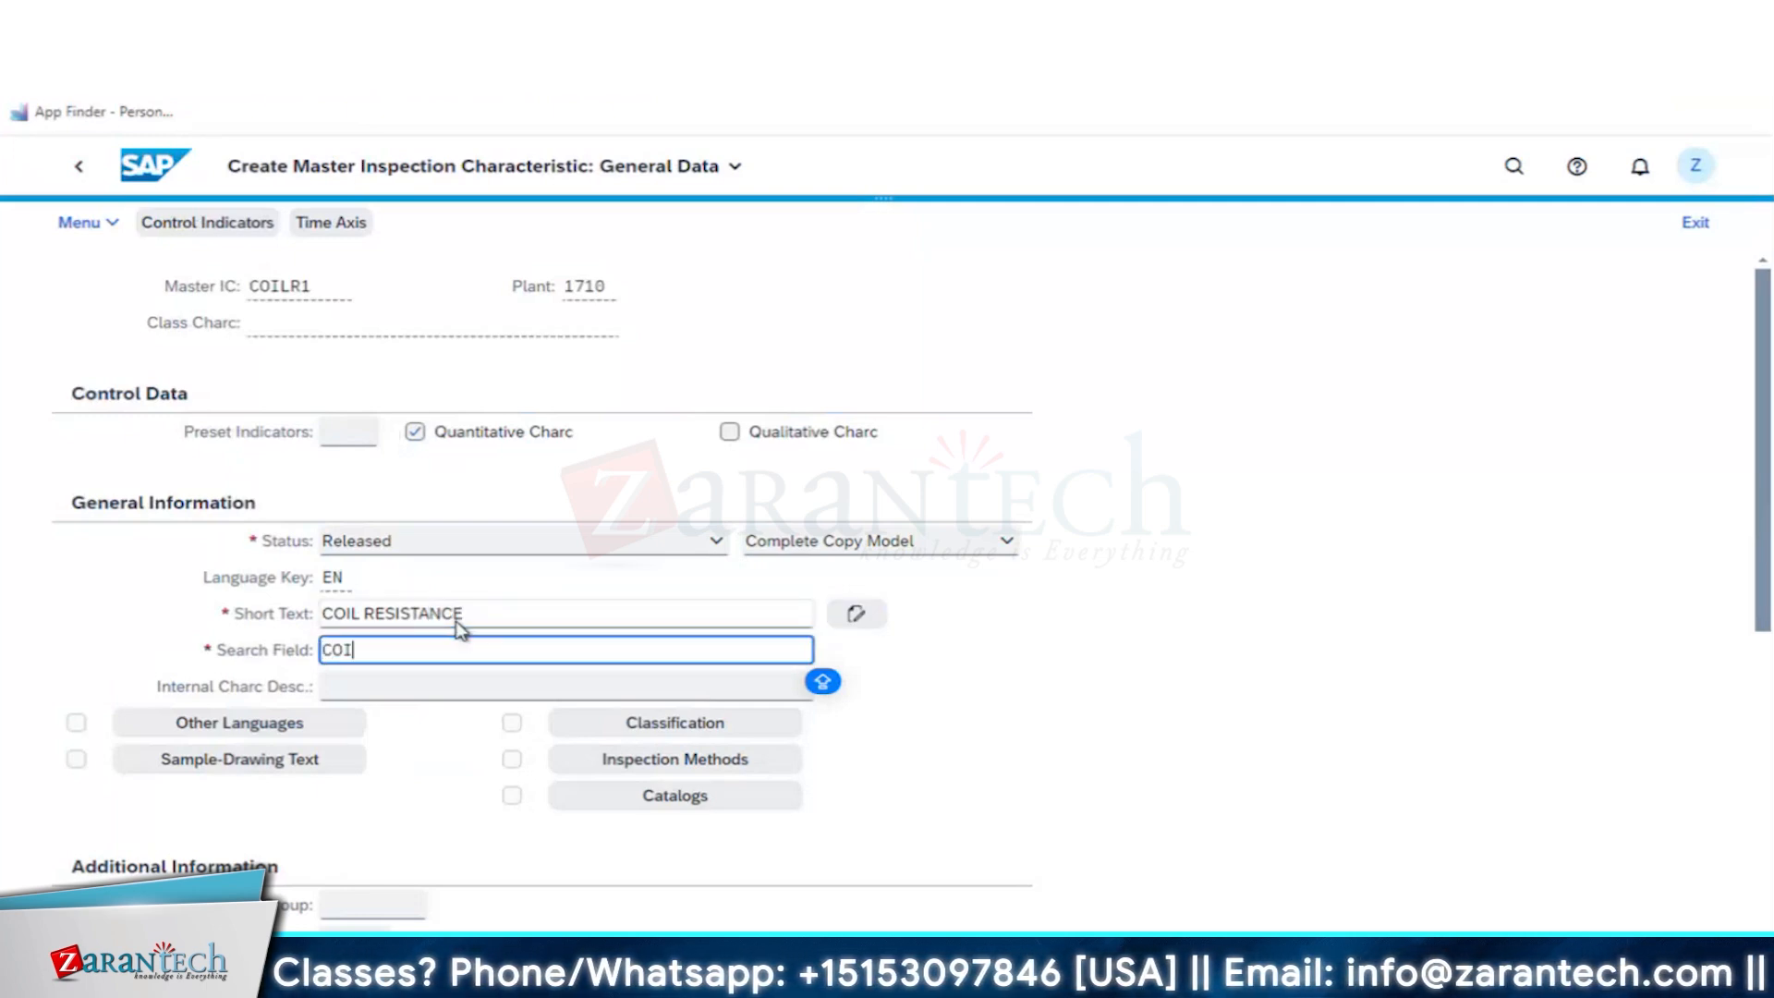
# - Enable the lower specification limit, upper specification limit and sampling procedure control indicators, and accept the remaining indicator defaults
pyautogui.click(206, 233)
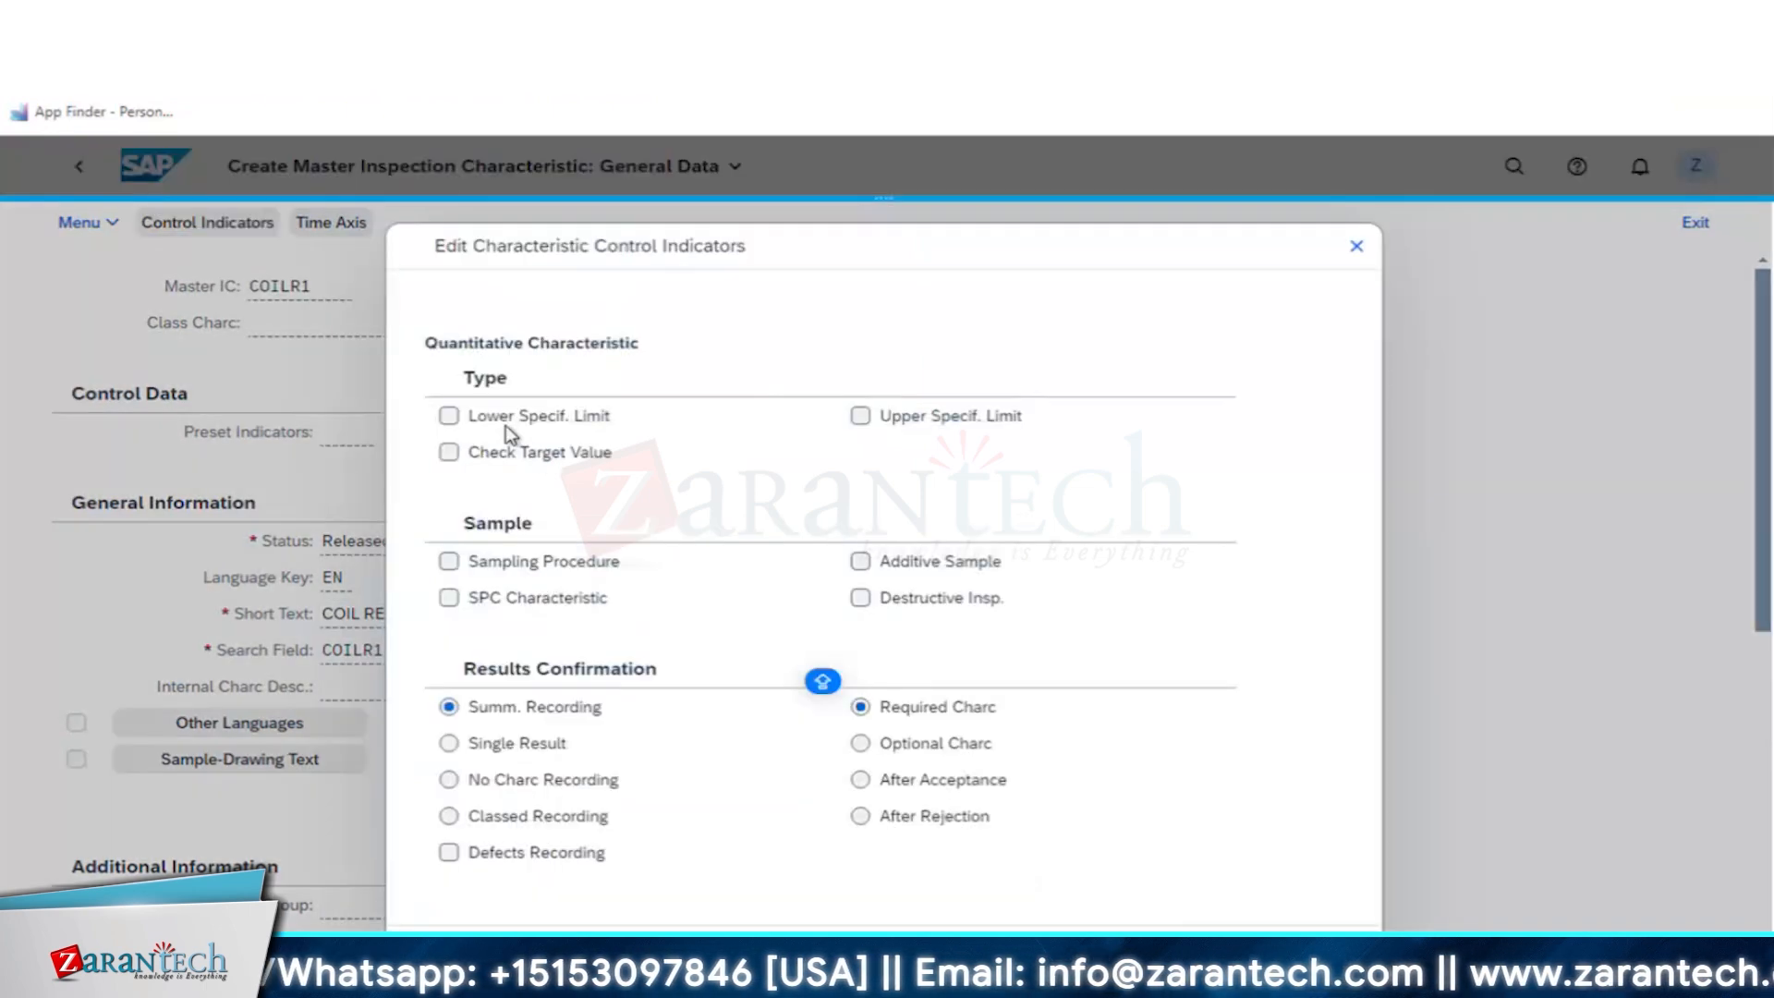
pyautogui.click(507, 421)
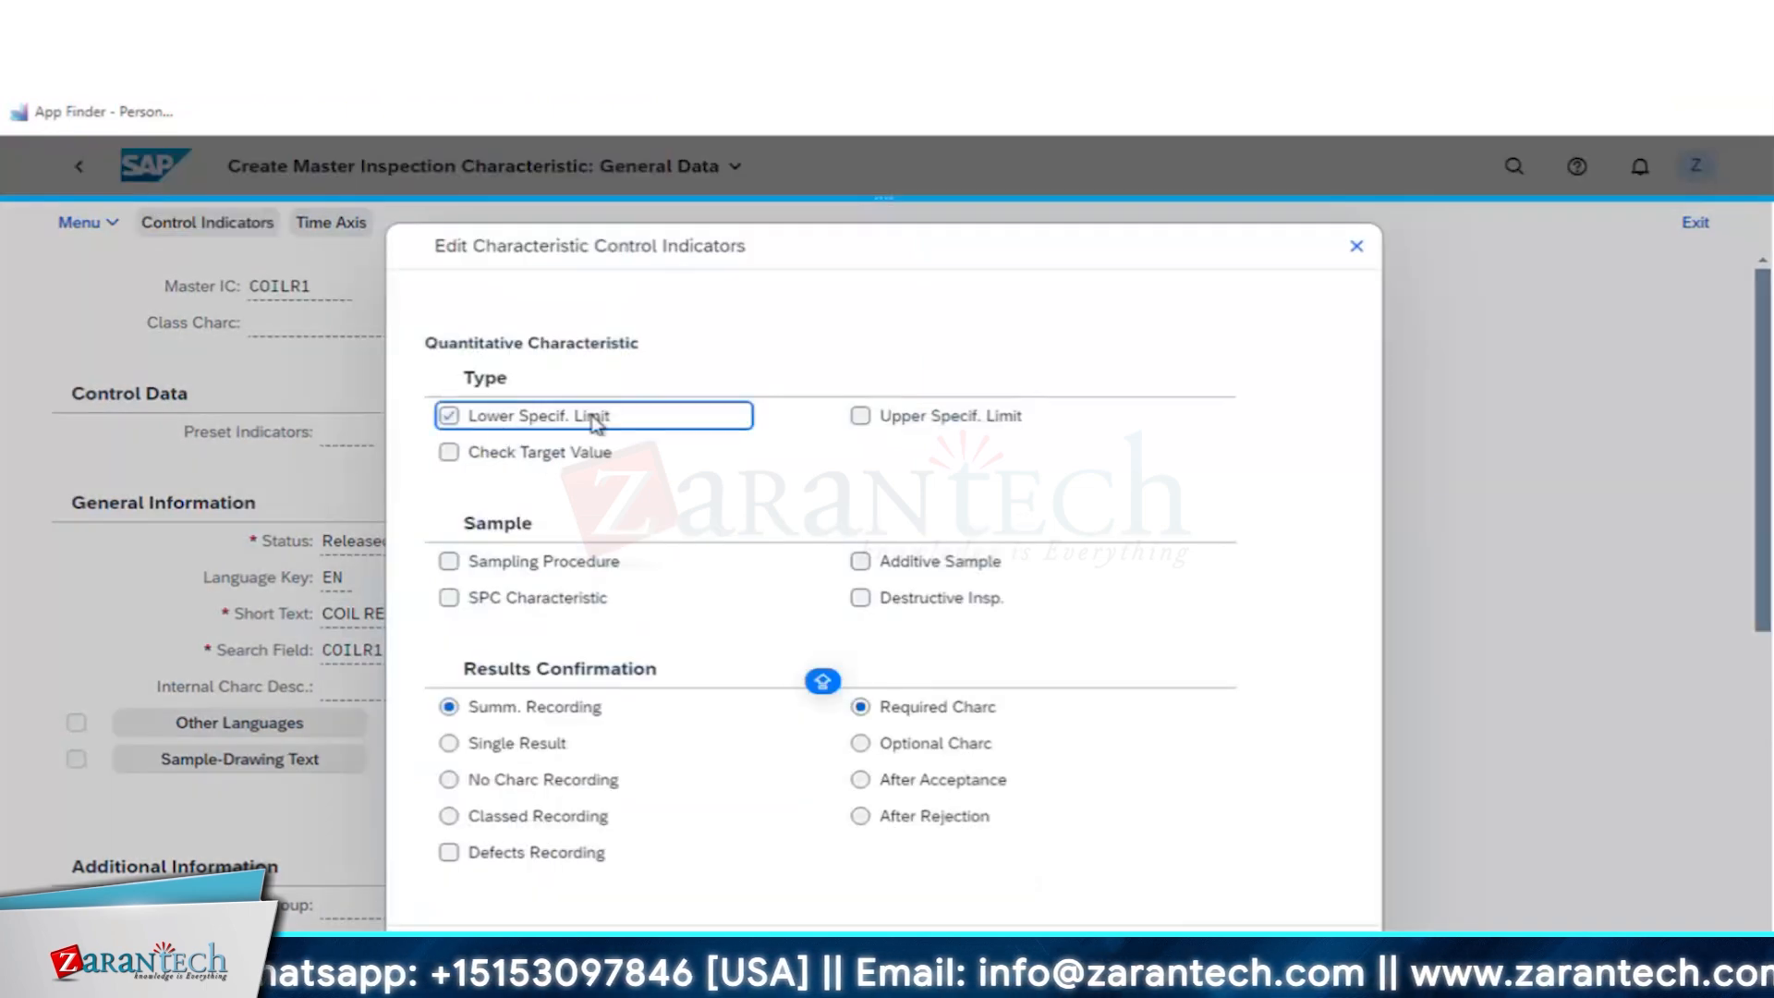
pyautogui.click(873, 420)
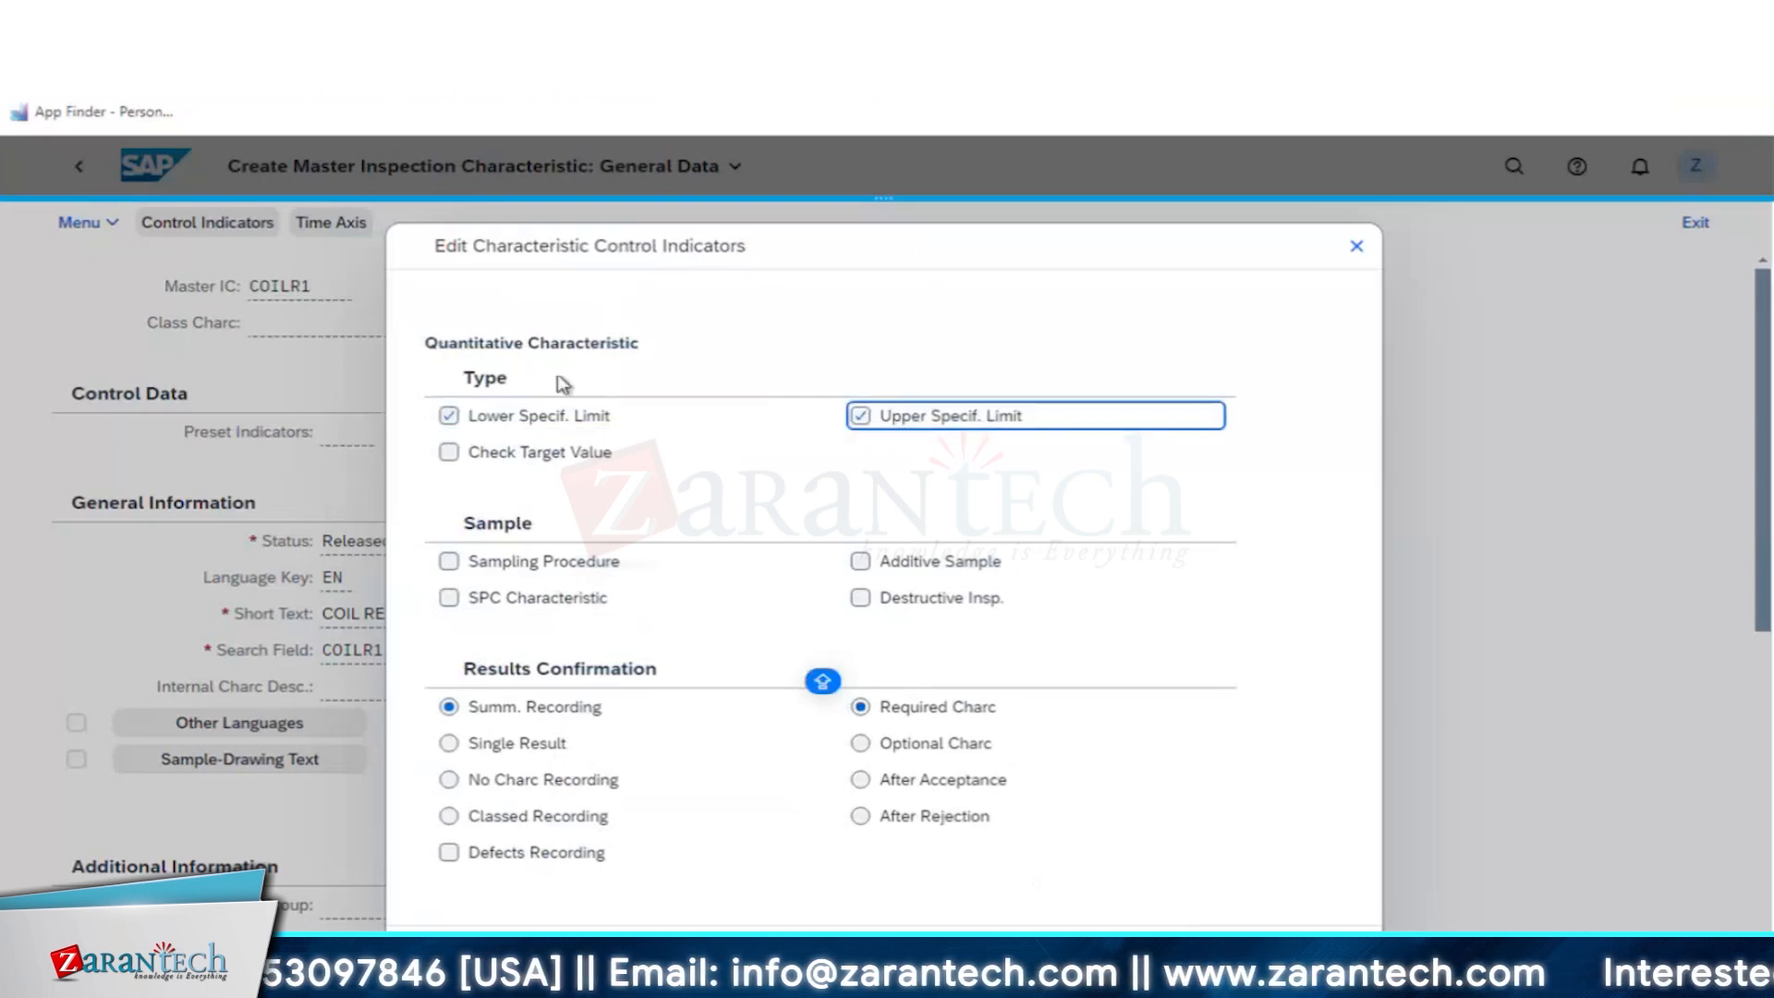
pyautogui.click(511, 568)
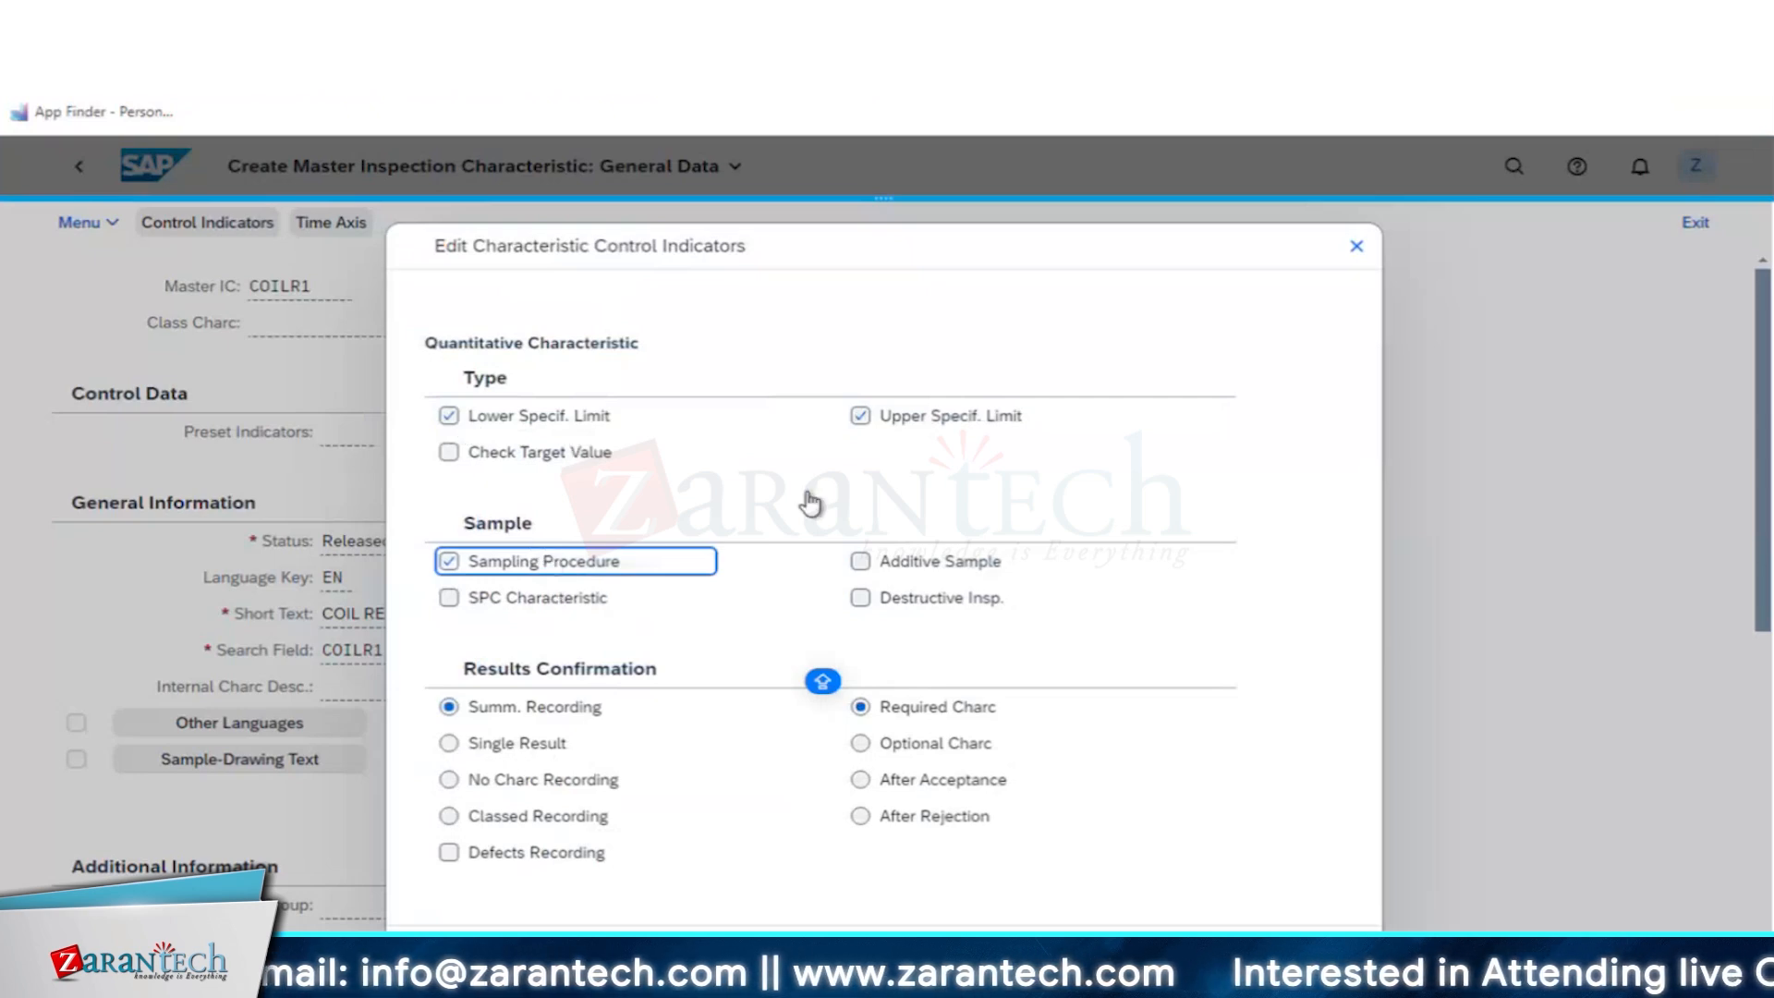
pyautogui.press('Return')
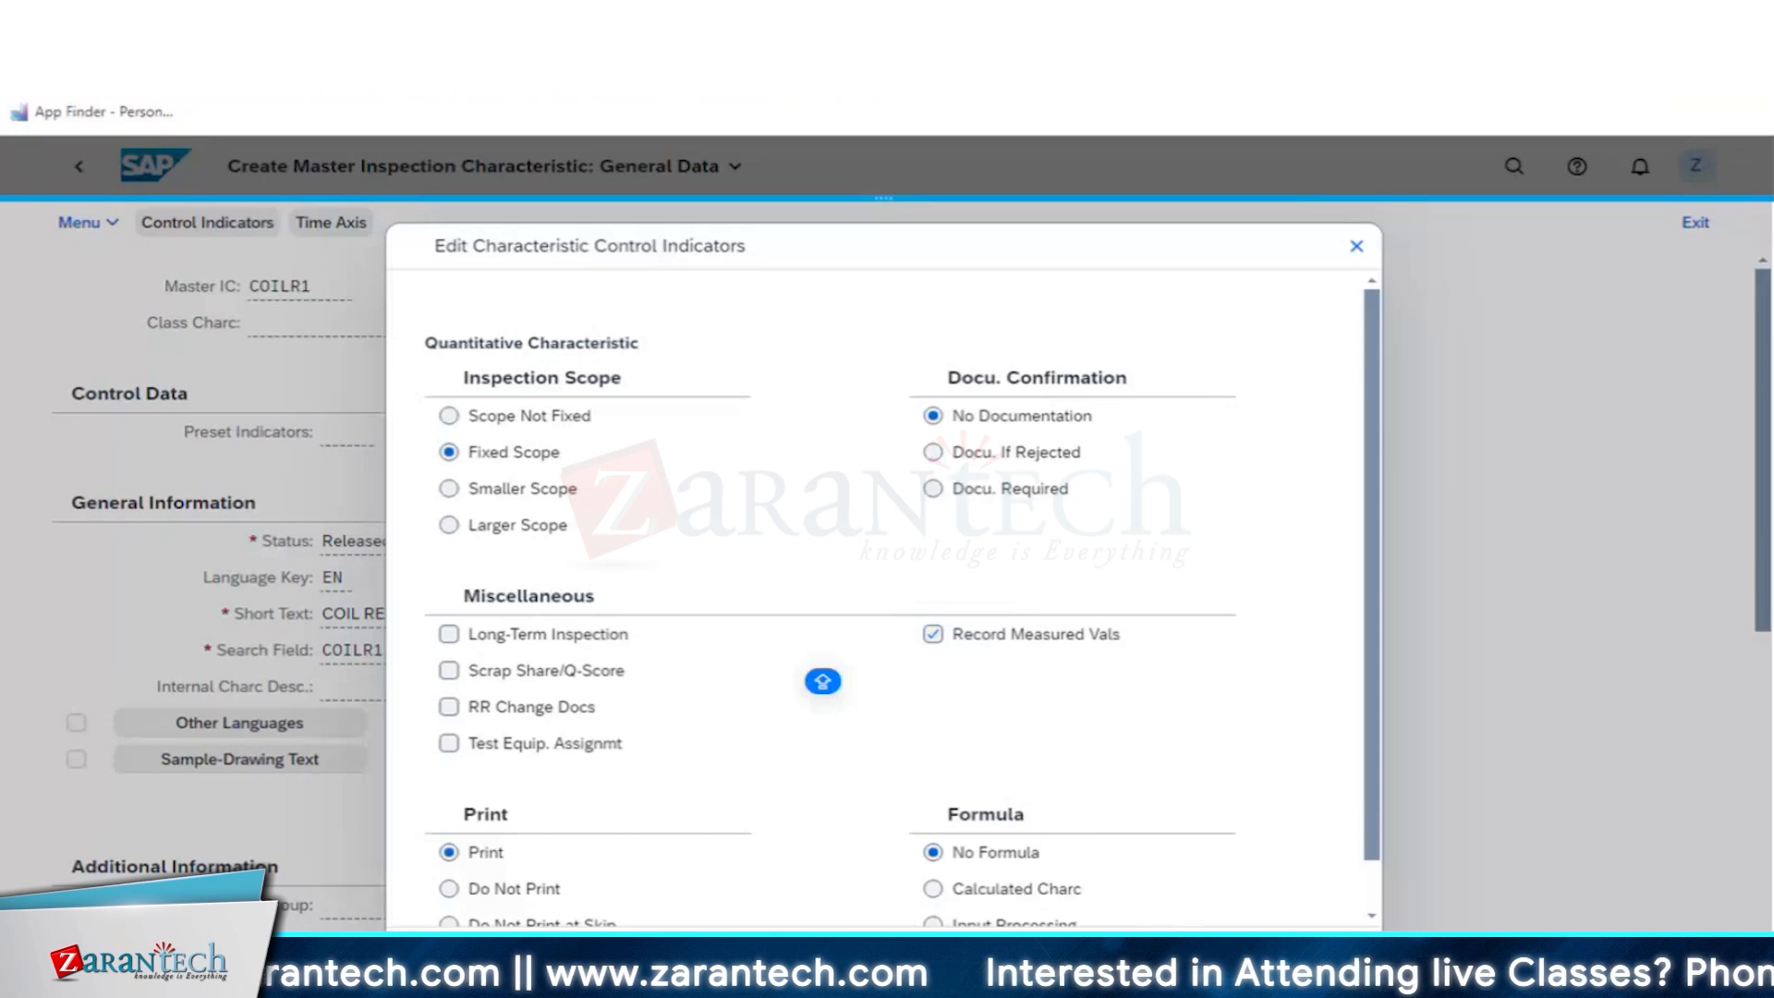
pyautogui.press('Return')
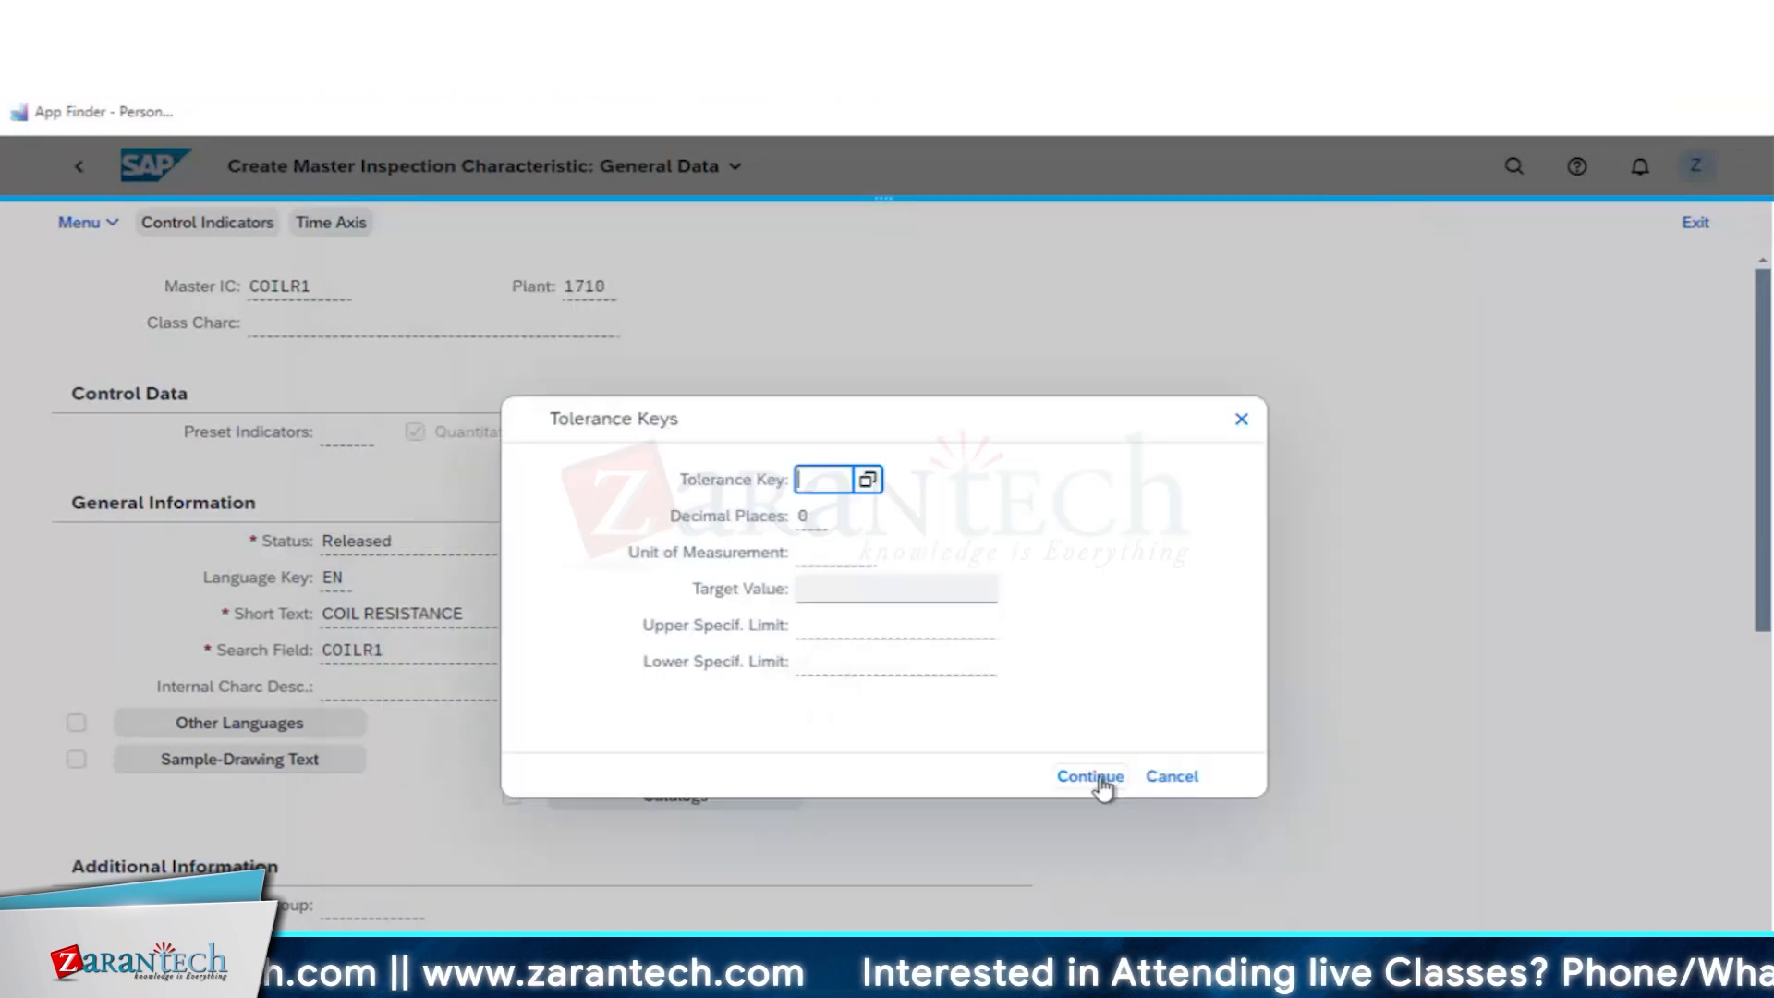
# - Leave the tolerance key empty and enter the quantitative data: unit Ohm, target value 50, lower limit 40 and upper limit 60
pyautogui.click(1099, 777)
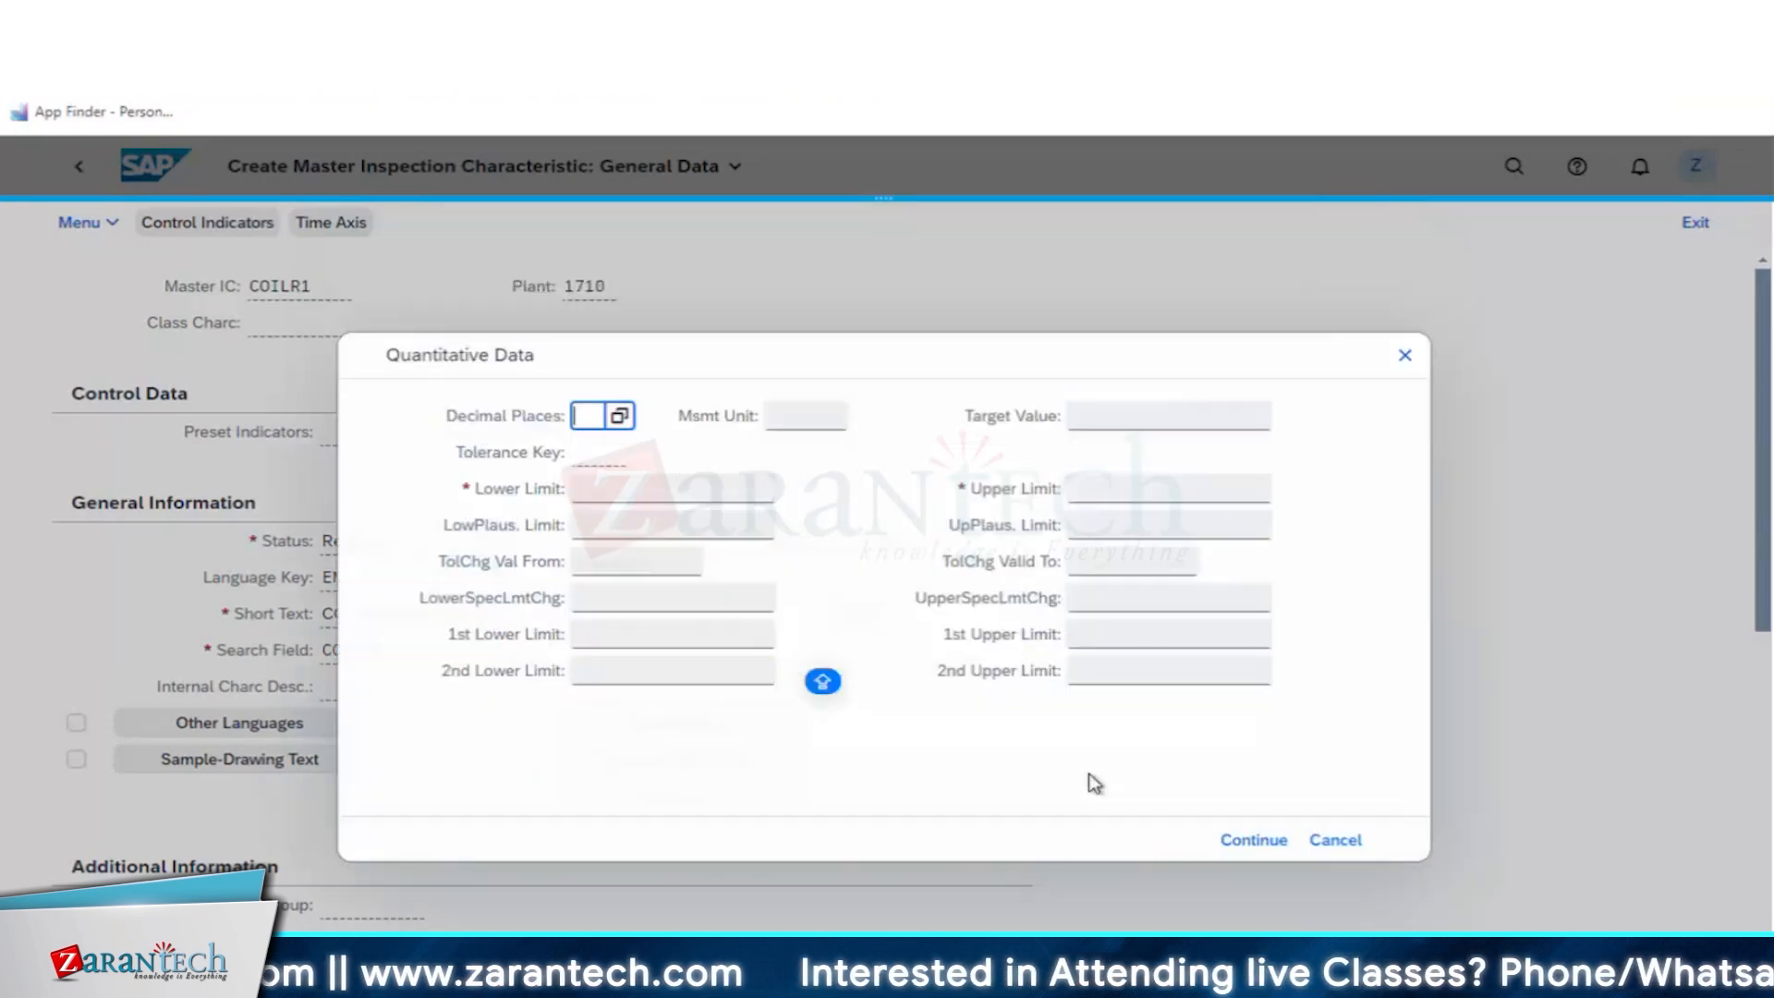
pyautogui.click(786, 419)
pyautogui.write('Ohm')
pyautogui.press('Tab')
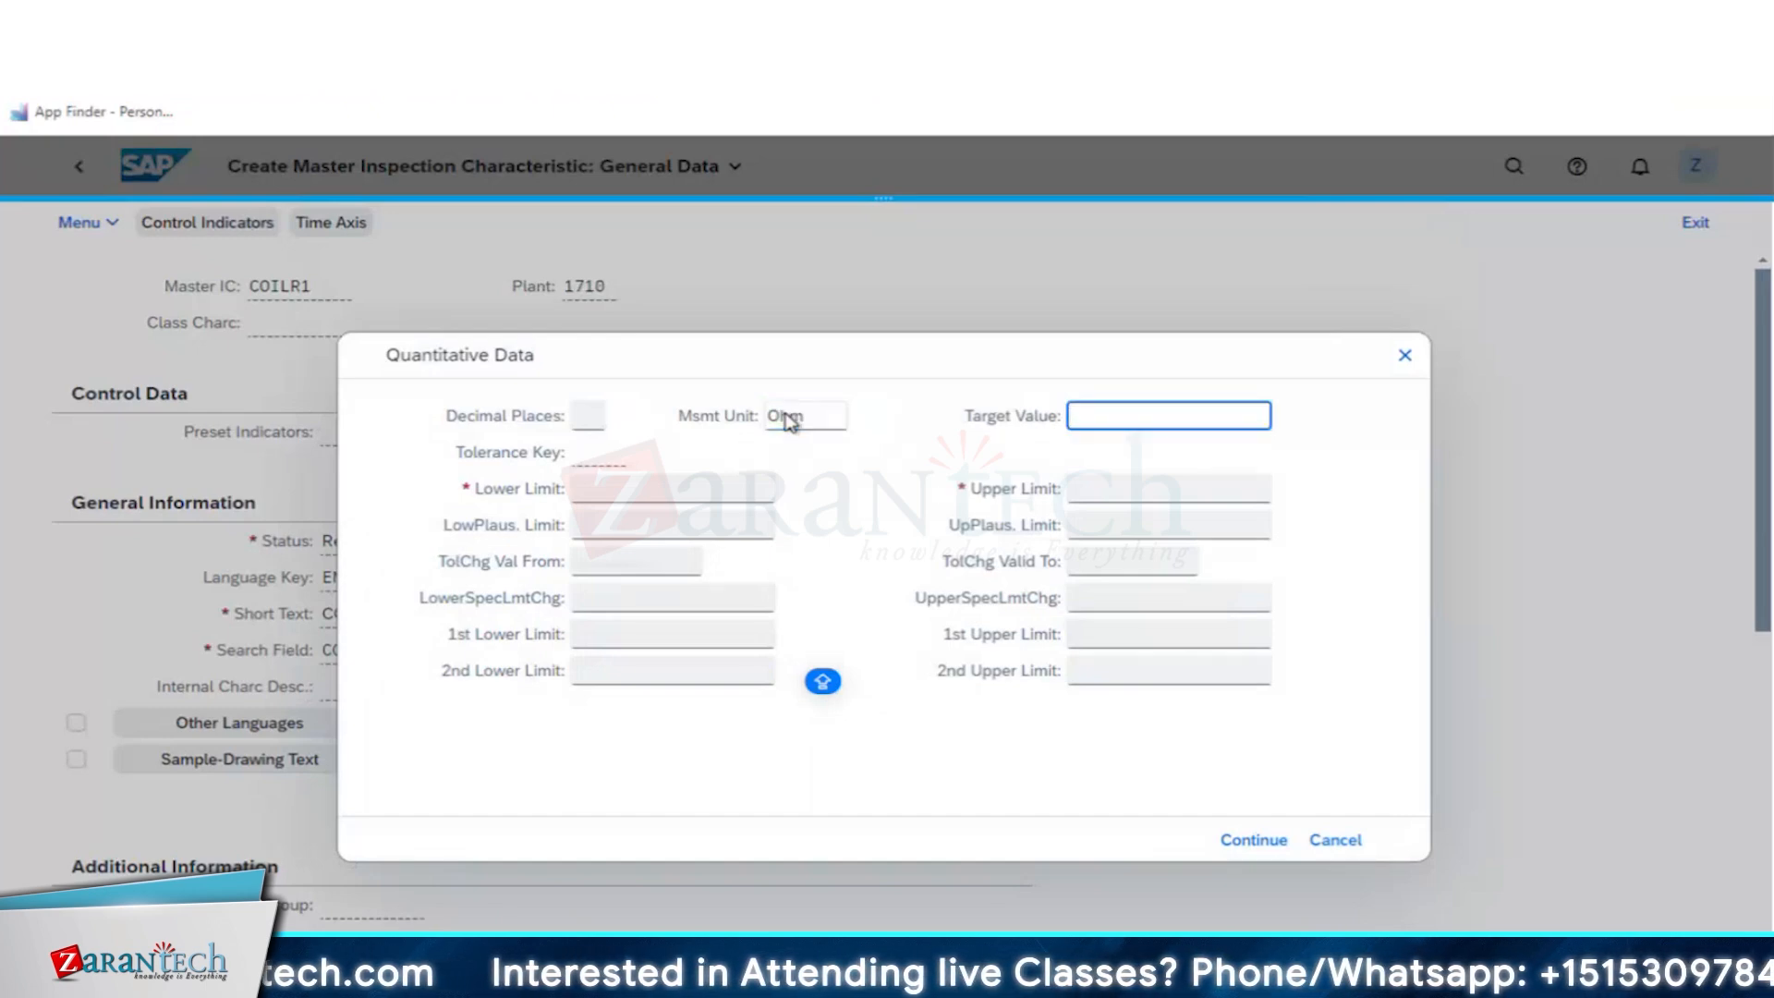
pyautogui.write('50')
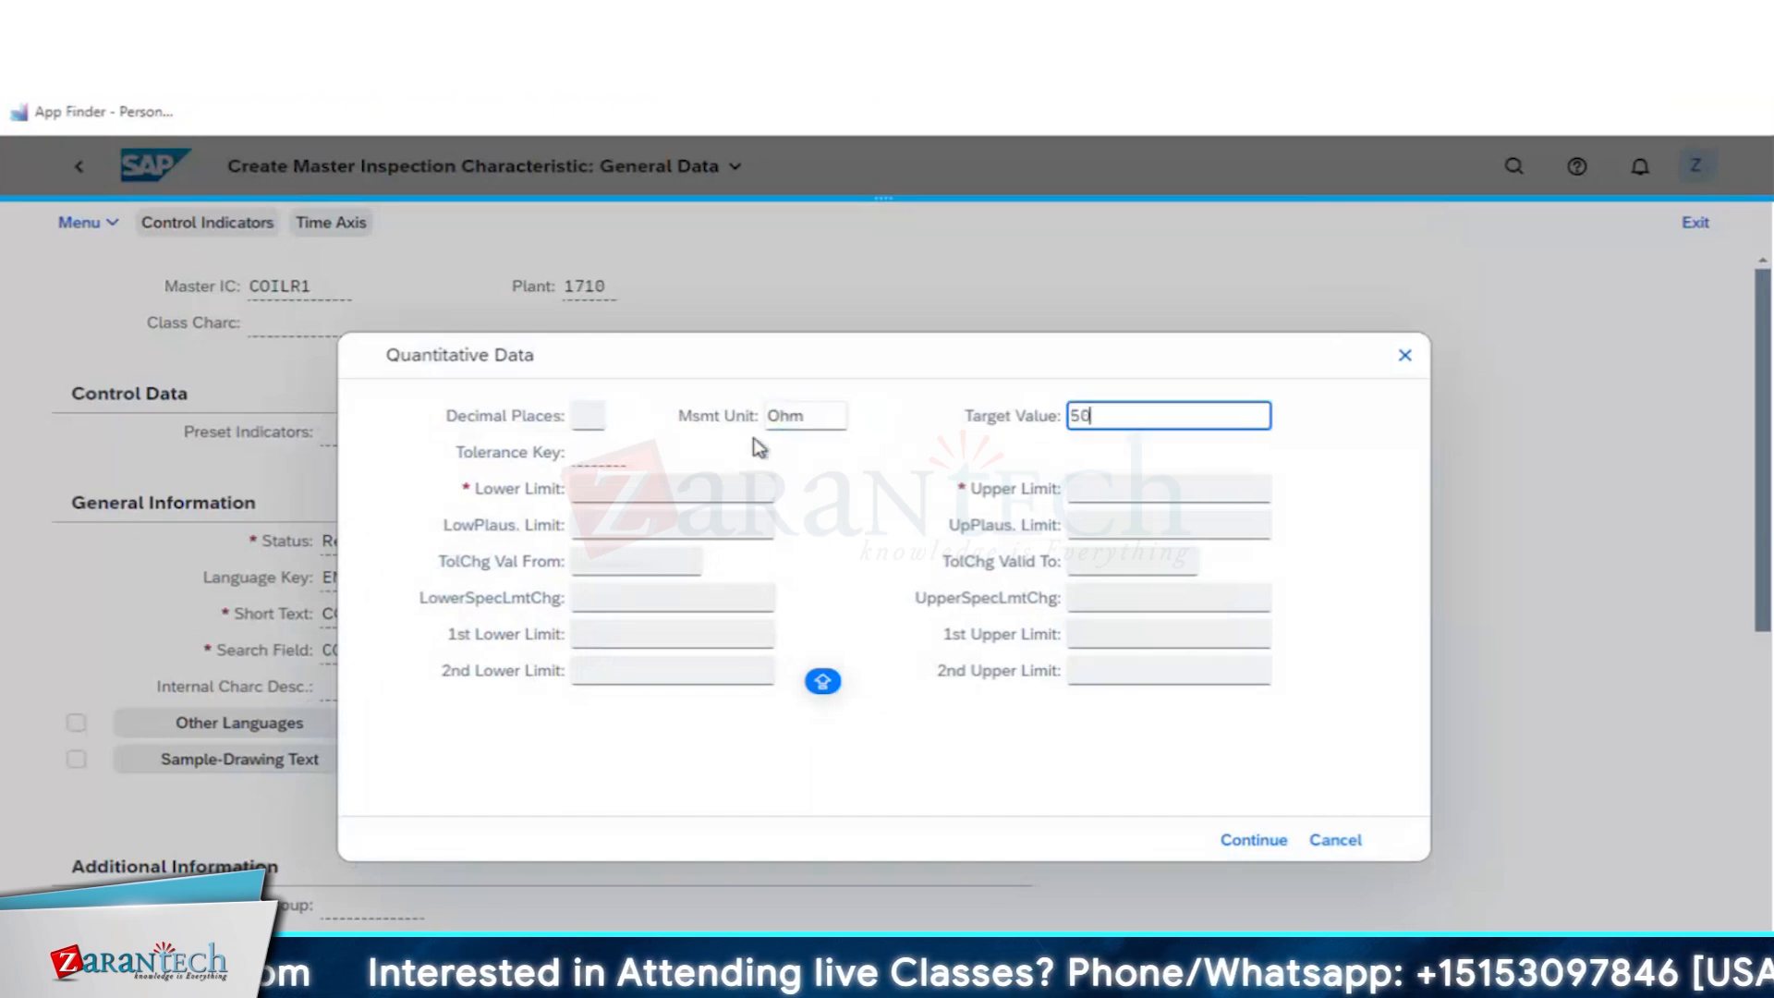
pyautogui.click(630, 490)
pyautogui.write('40')
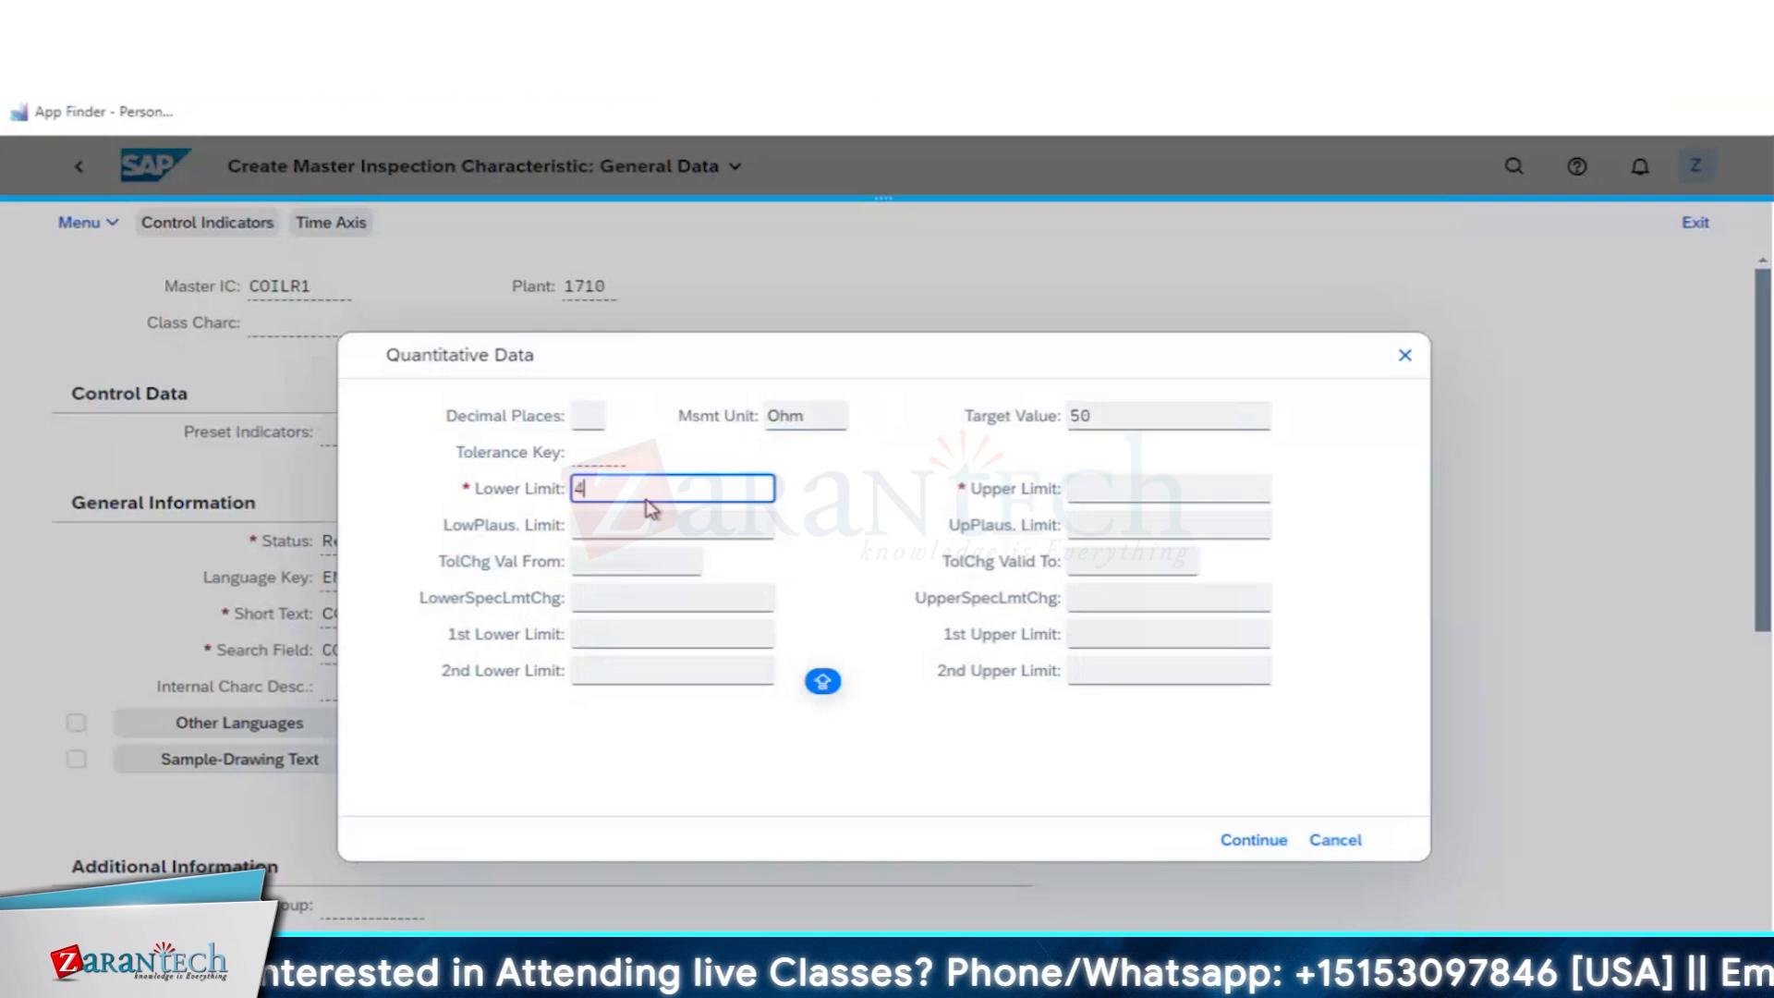
pyautogui.press('Tab')
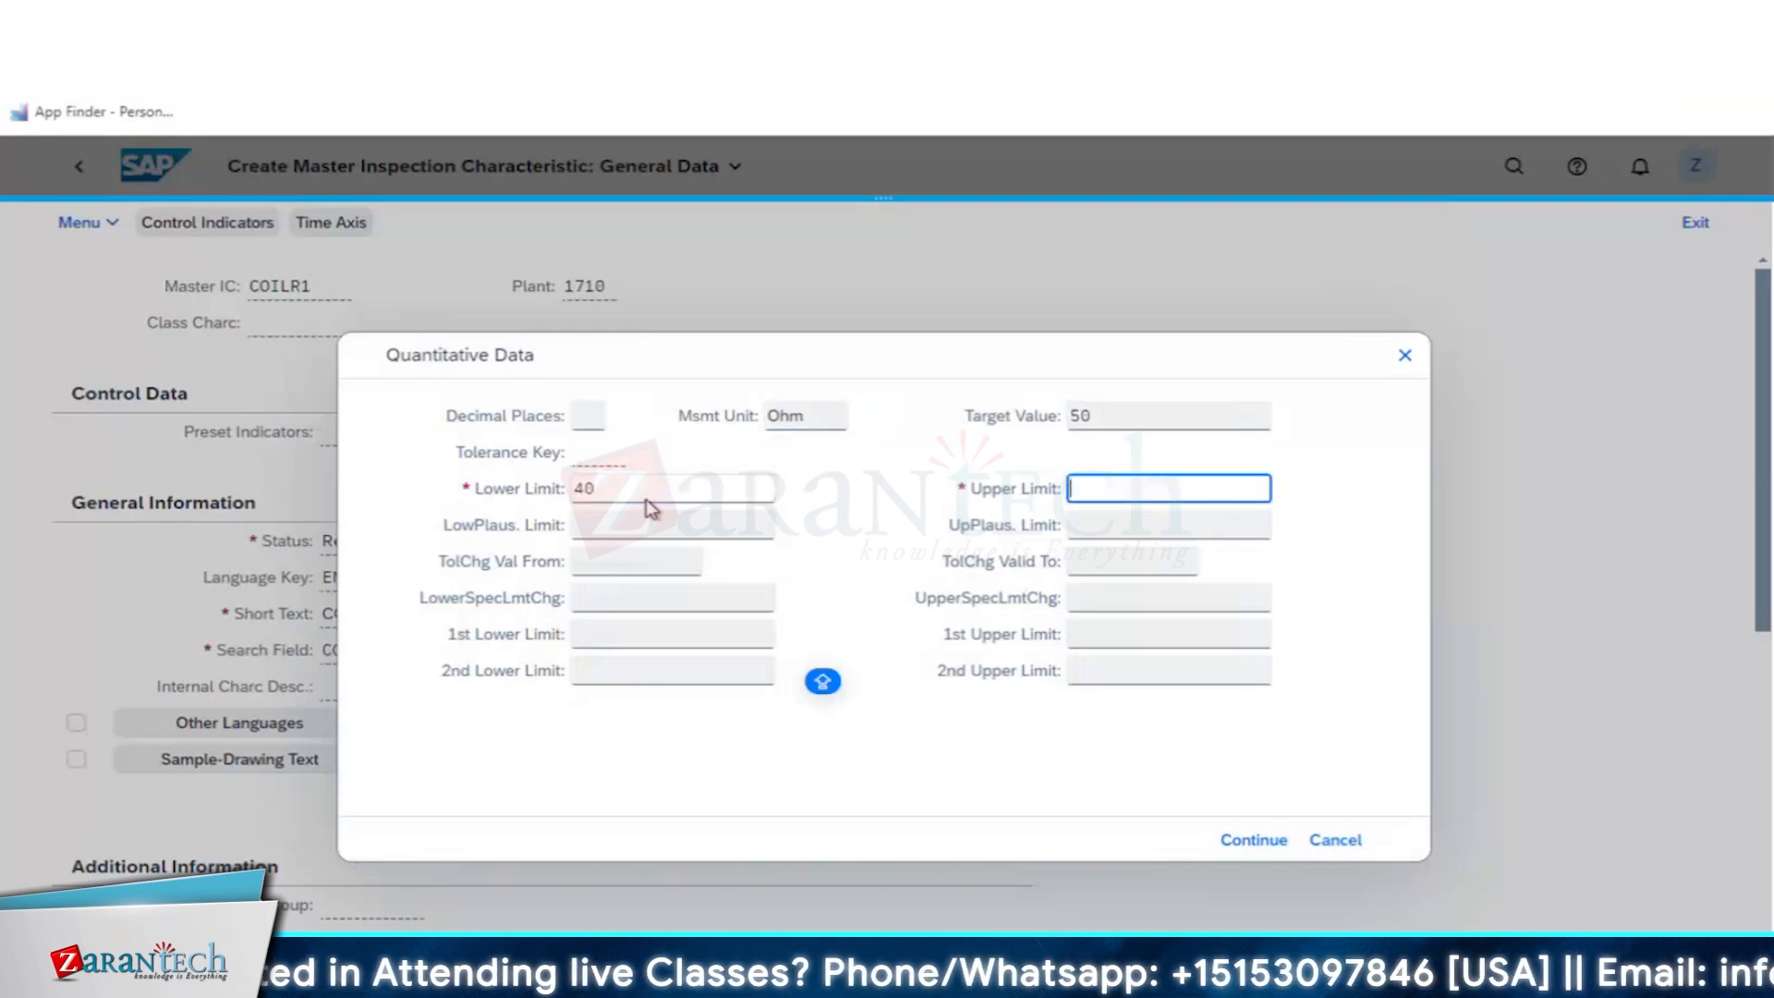
pyautogui.write('60')
pyautogui.click(1247, 843)
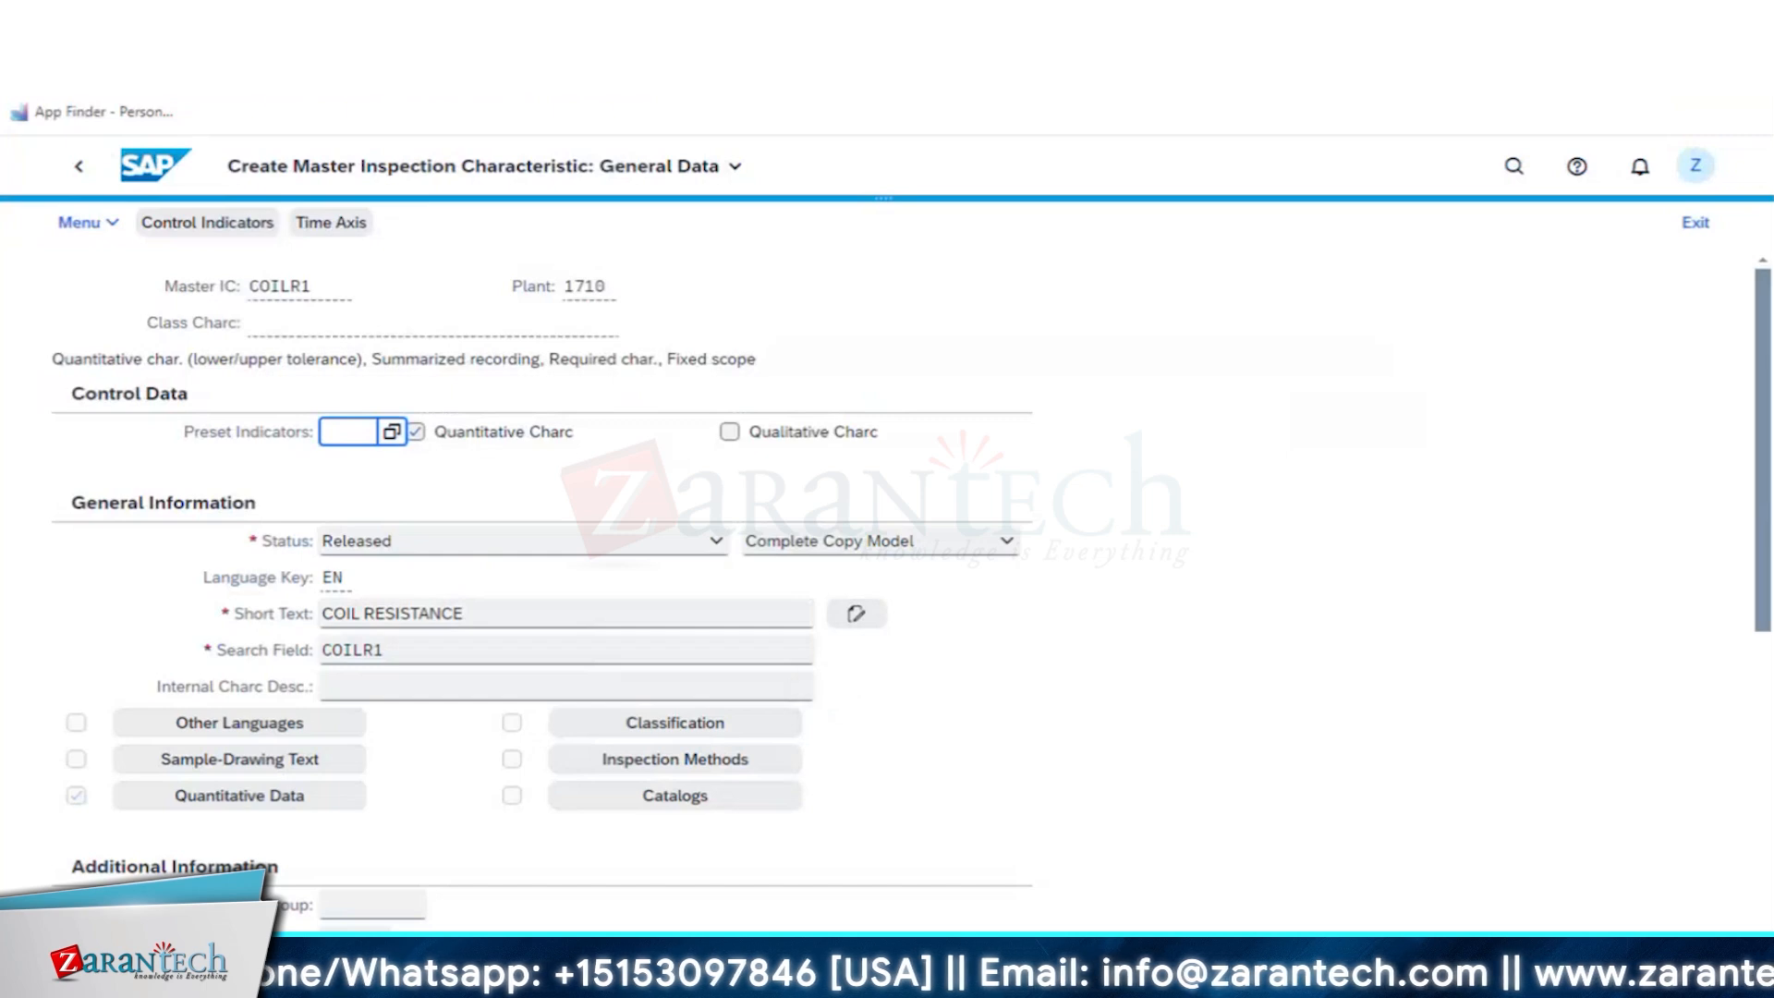
# - Save the coil resistance characteristic and start a new master inspection characteristic PROBER1 in plant 1710
pyautogui.click(181, 808)
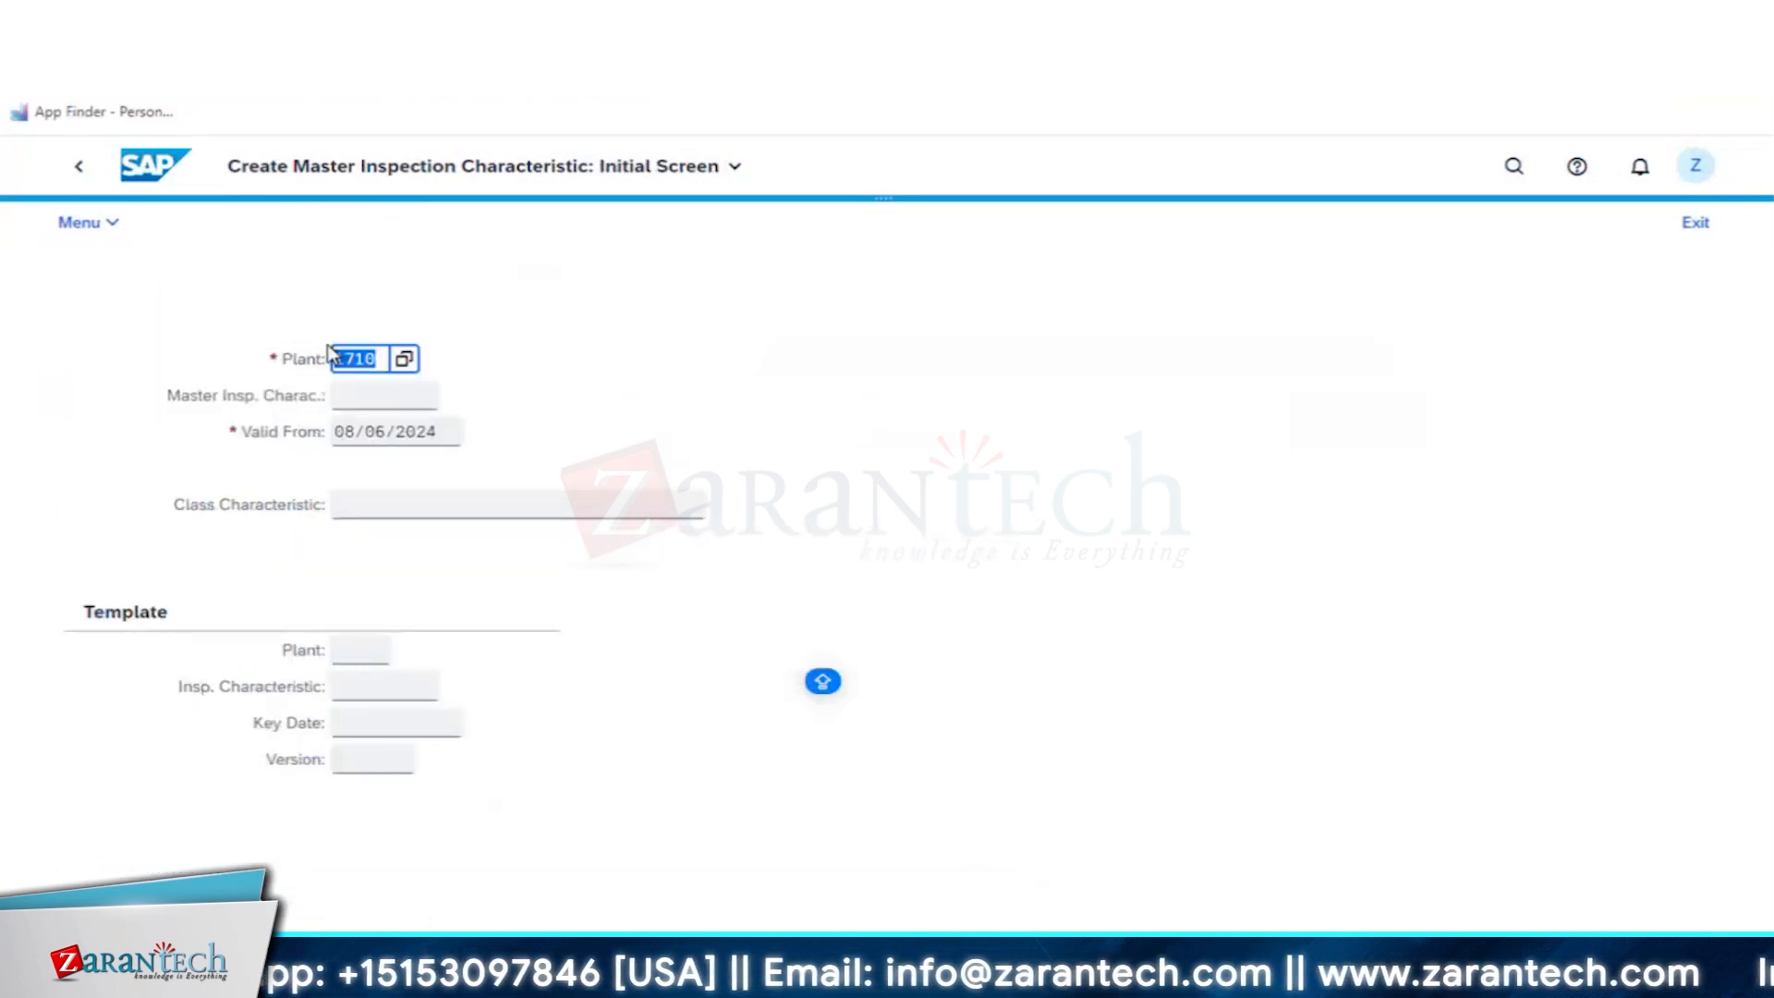
pyautogui.click(379, 396)
pyautogui.write('prober1')
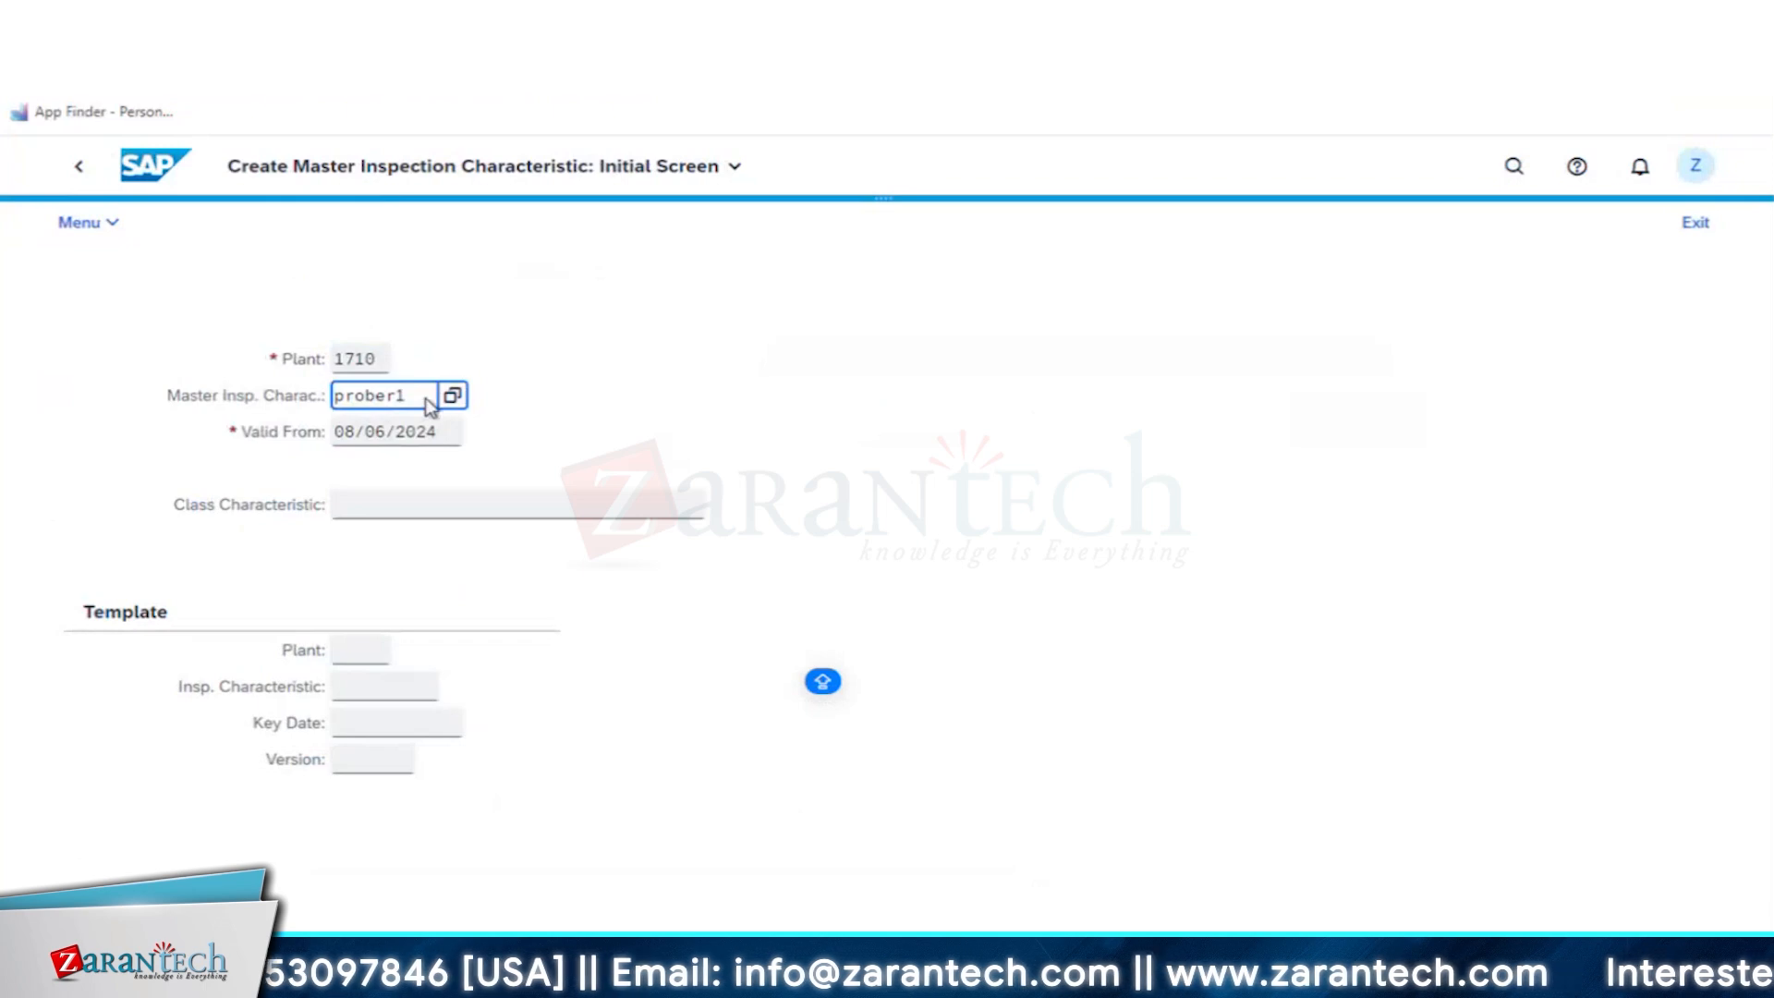
pyautogui.moveTo(340, 395); pyautogui.dragTo(242, 393)
pyautogui.press('capslock')
pyautogui.write('PR')
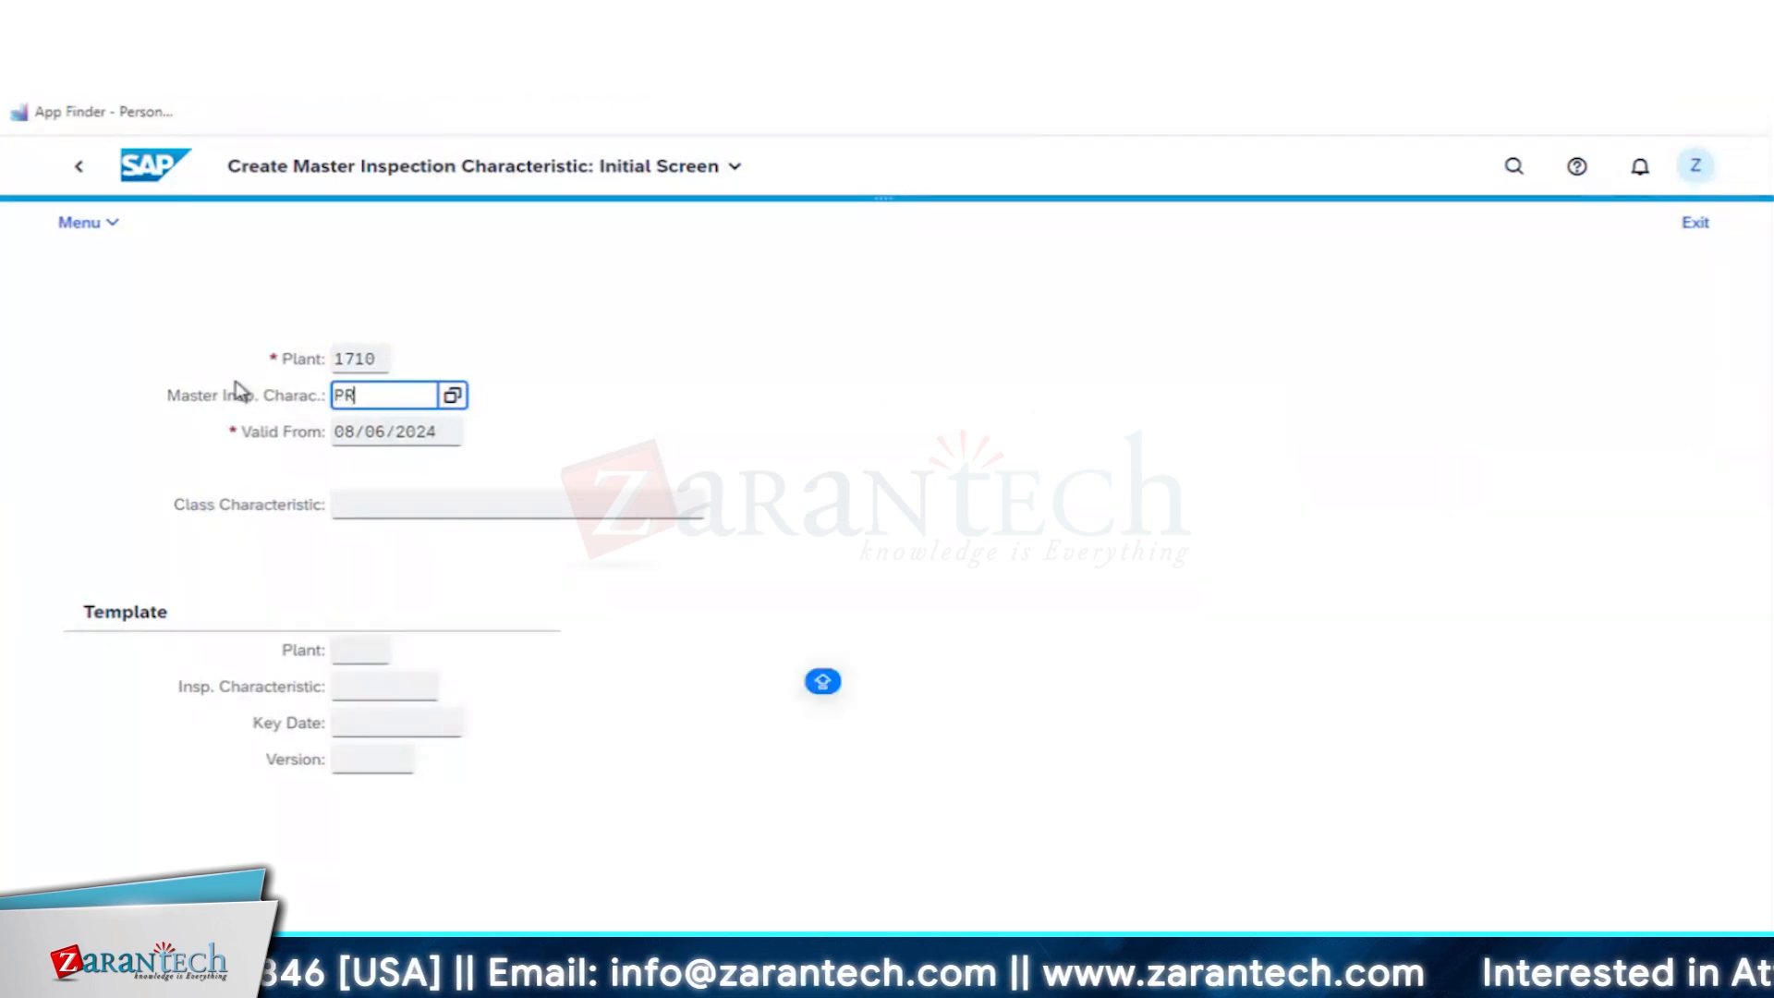
pyautogui.write('OBER1')
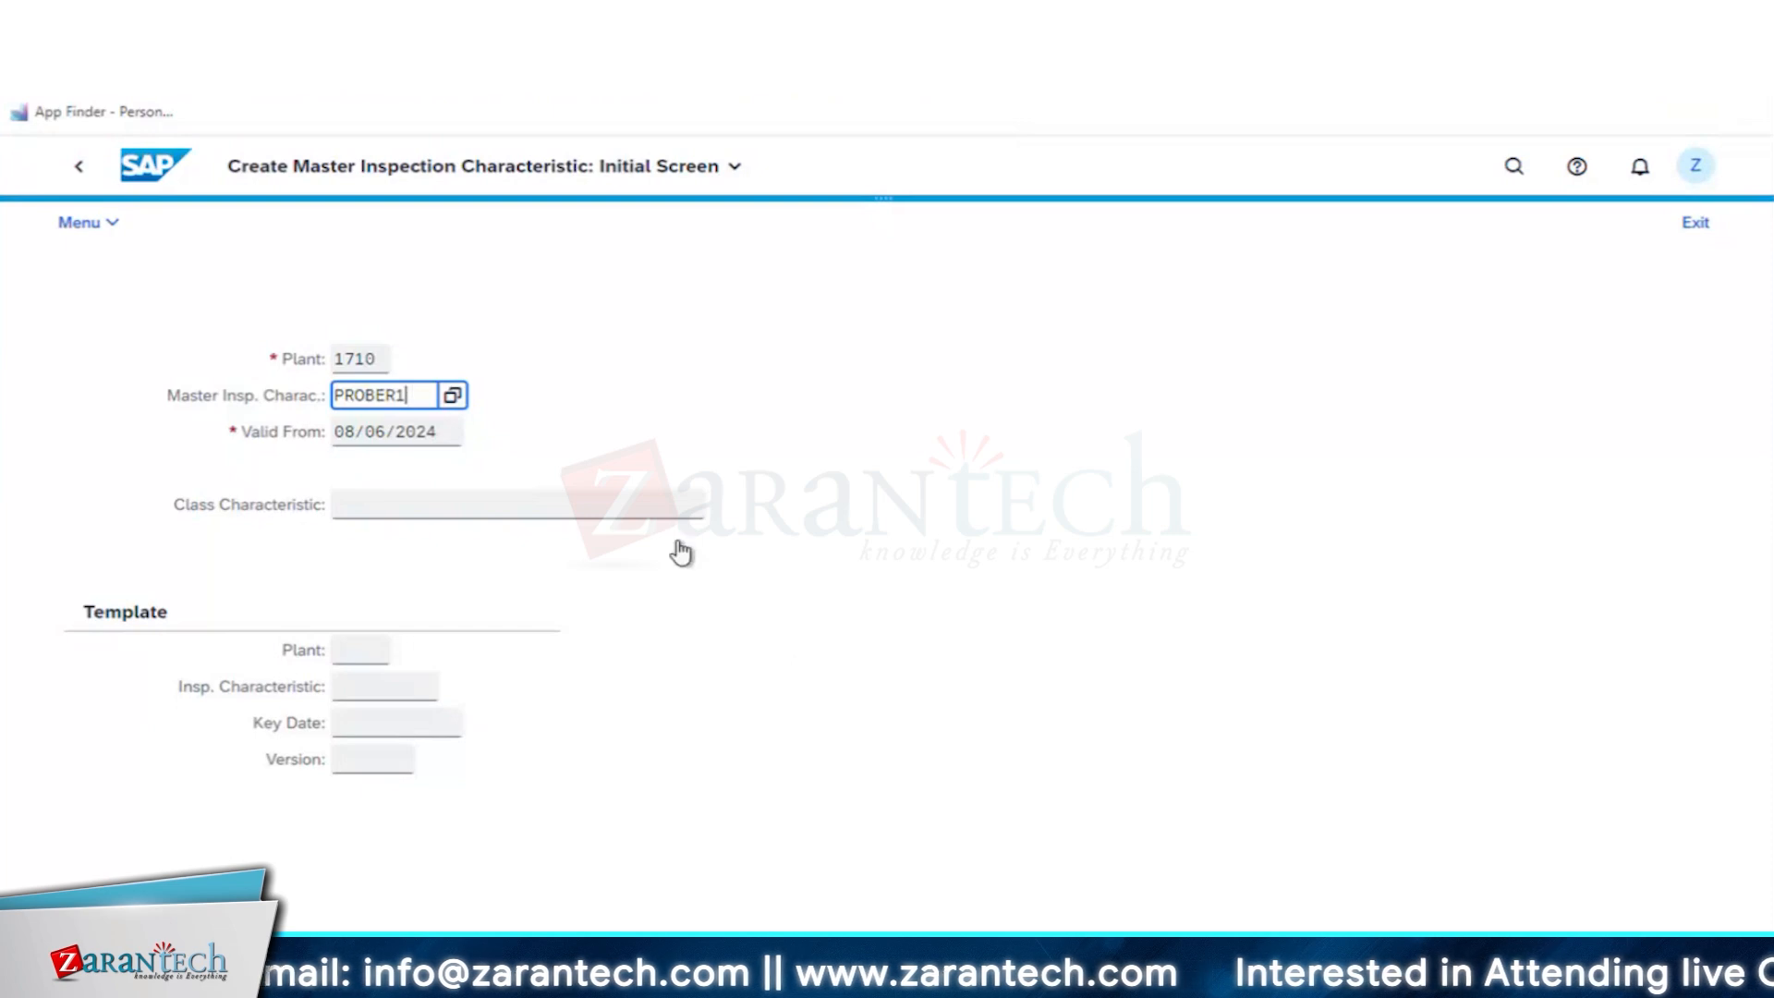
pyautogui.press('Return')
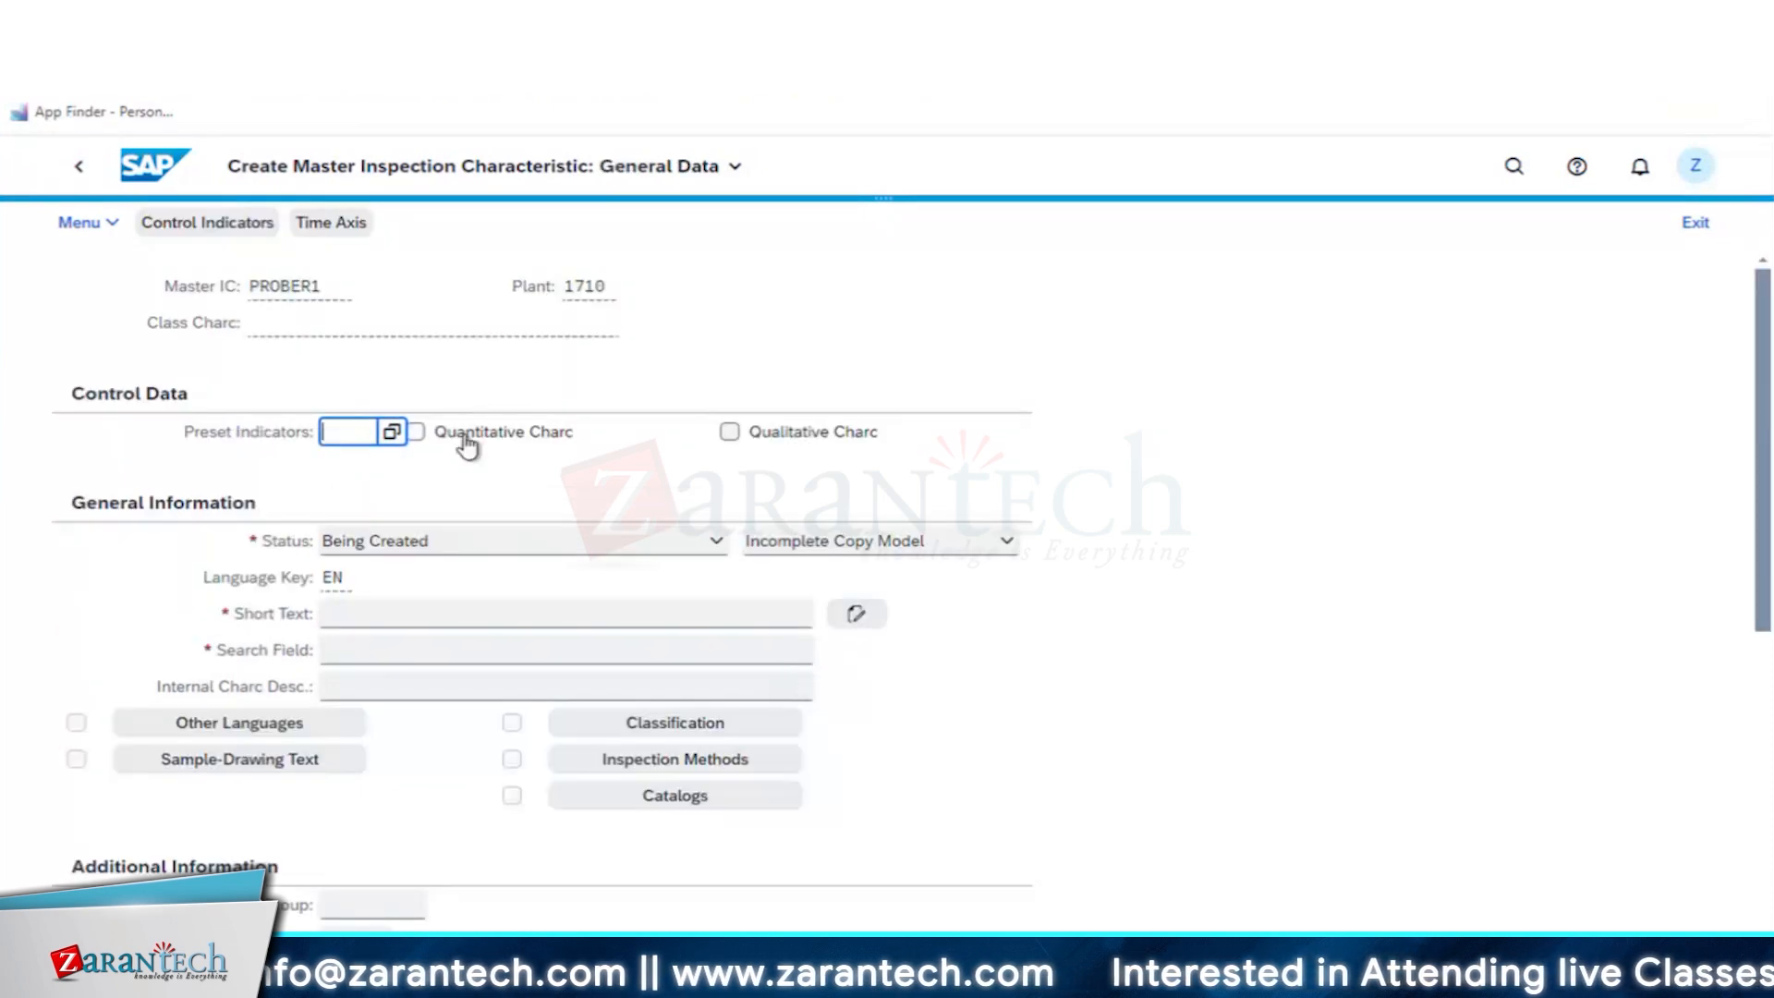
# - Mark PROBER1 as a quantitative characteristic and set its status to Released with Complete Copy Model
pyautogui.click(462, 434)
pyautogui.click(427, 545)
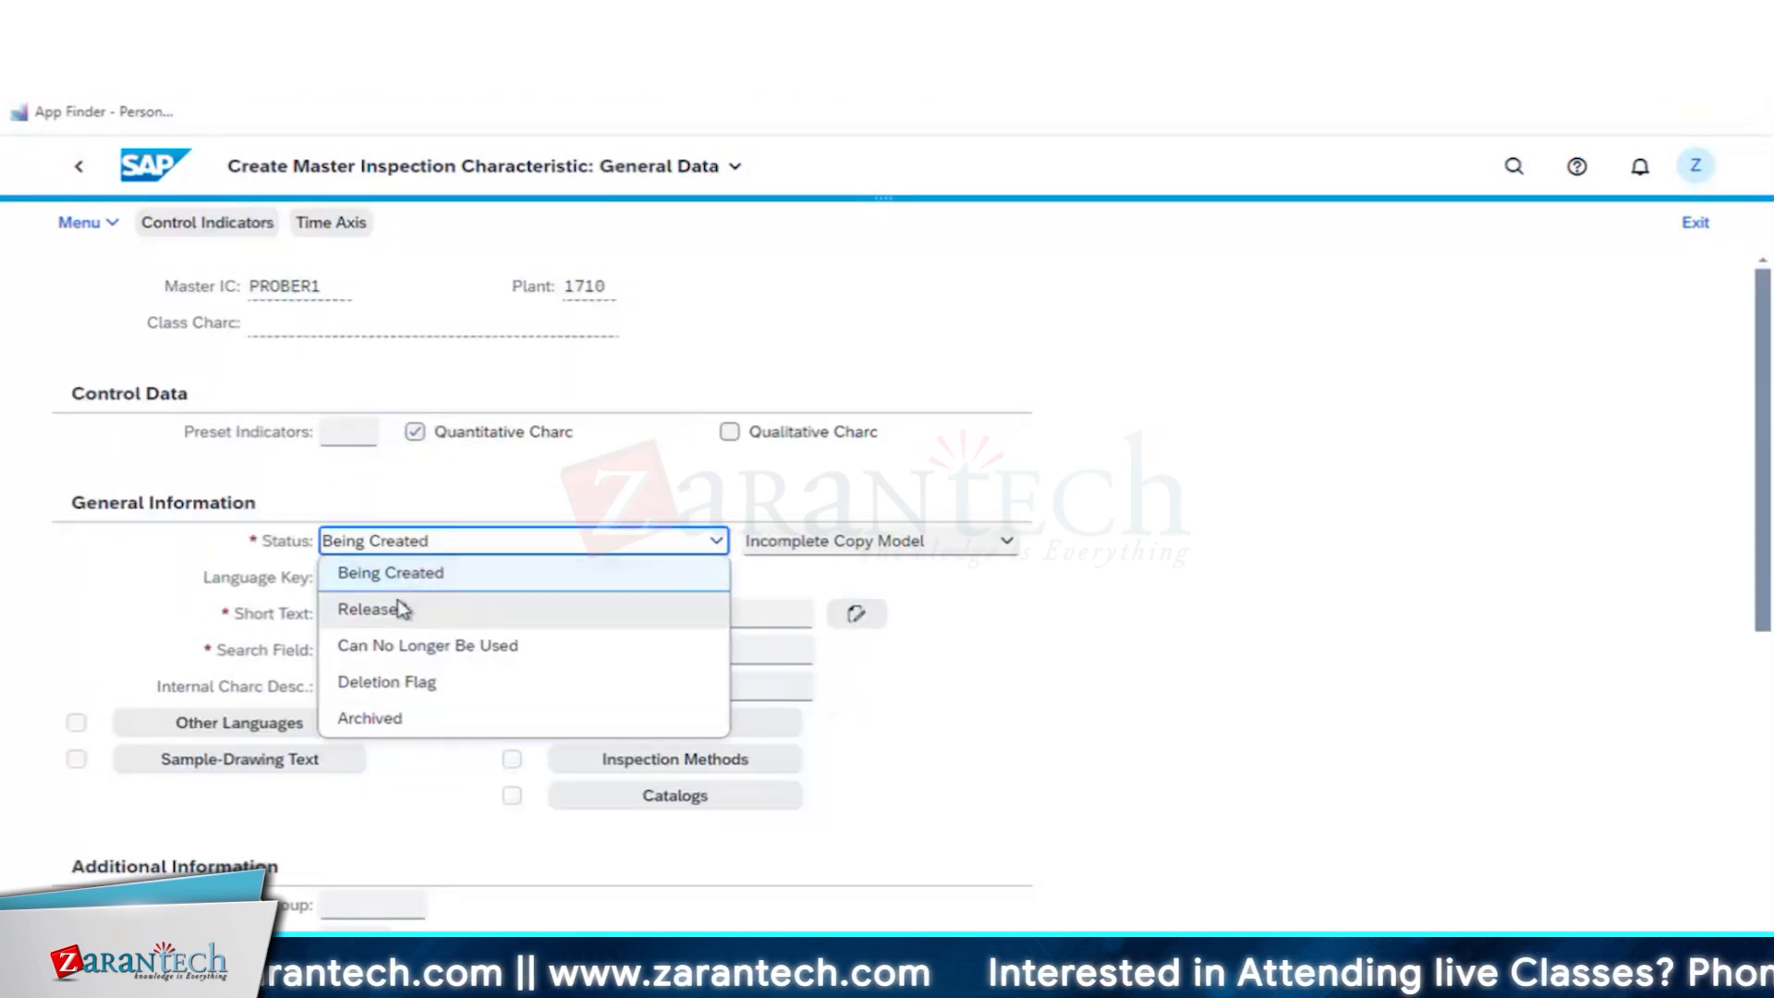
pyautogui.click(396, 606)
pyautogui.click(804, 550)
pyautogui.click(811, 603)
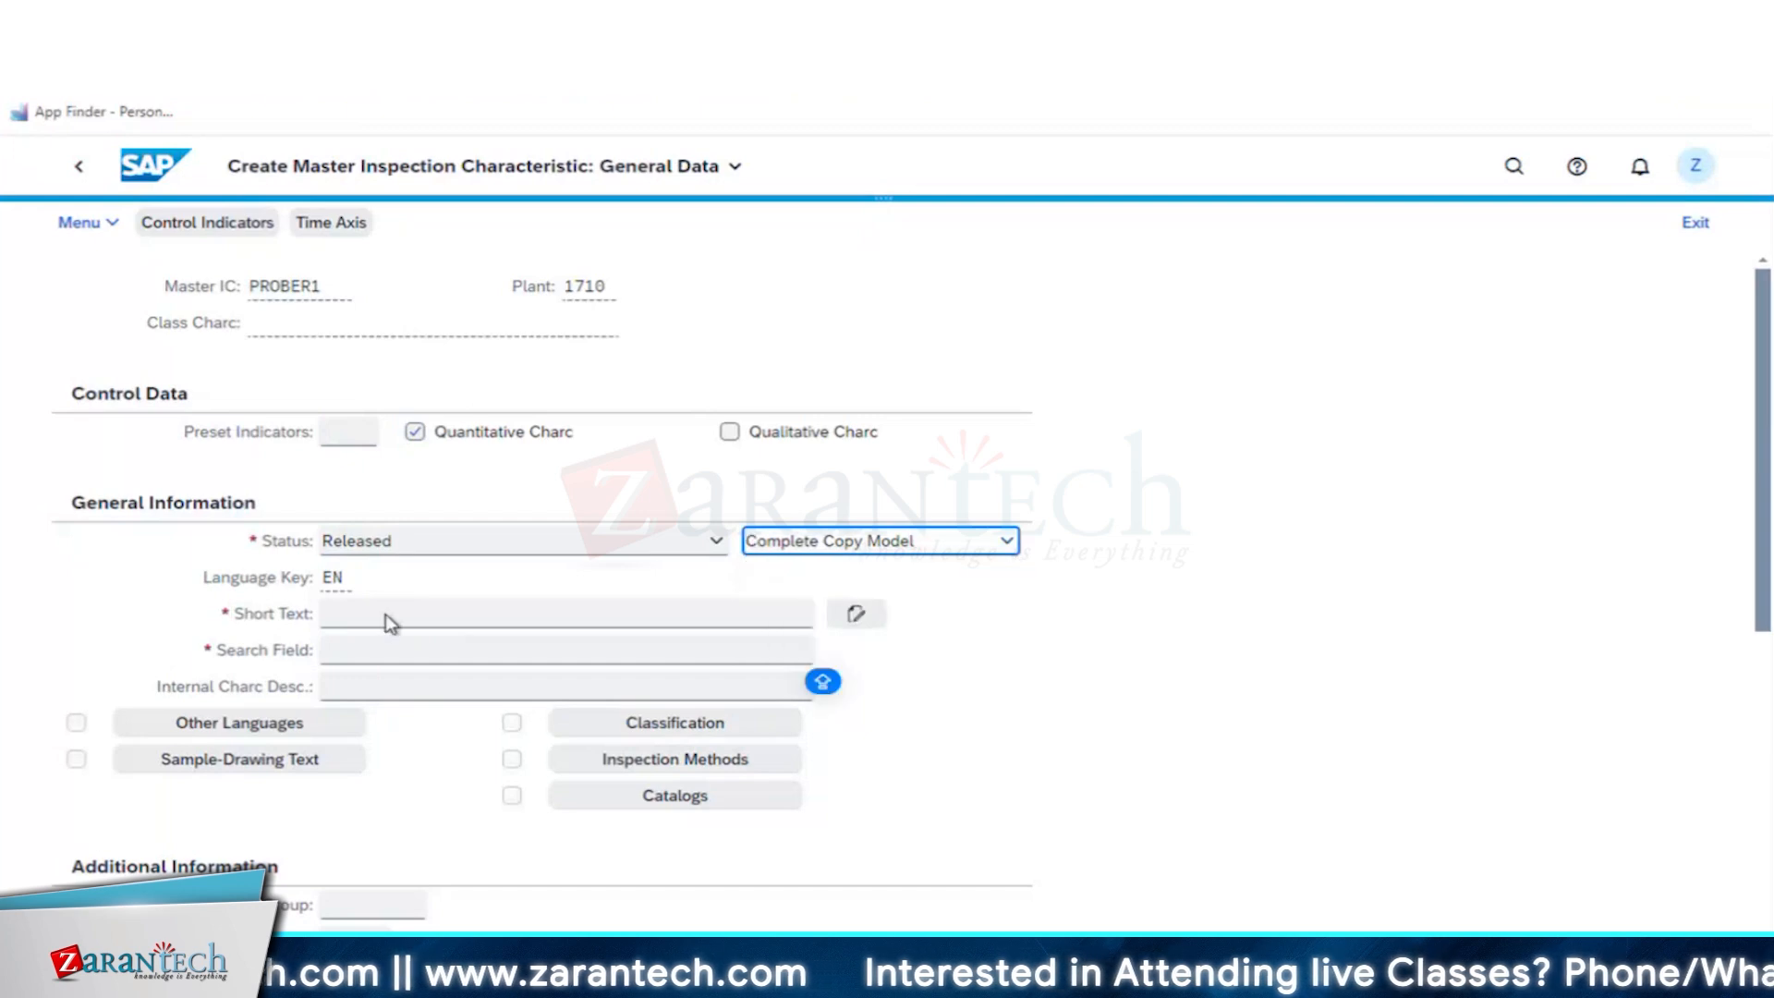
# - Enter the short text PROBE RESISTANCE and the search field PROBER1 for the characteristic
pyautogui.click(385, 614)
pyautogui.write('PRO')
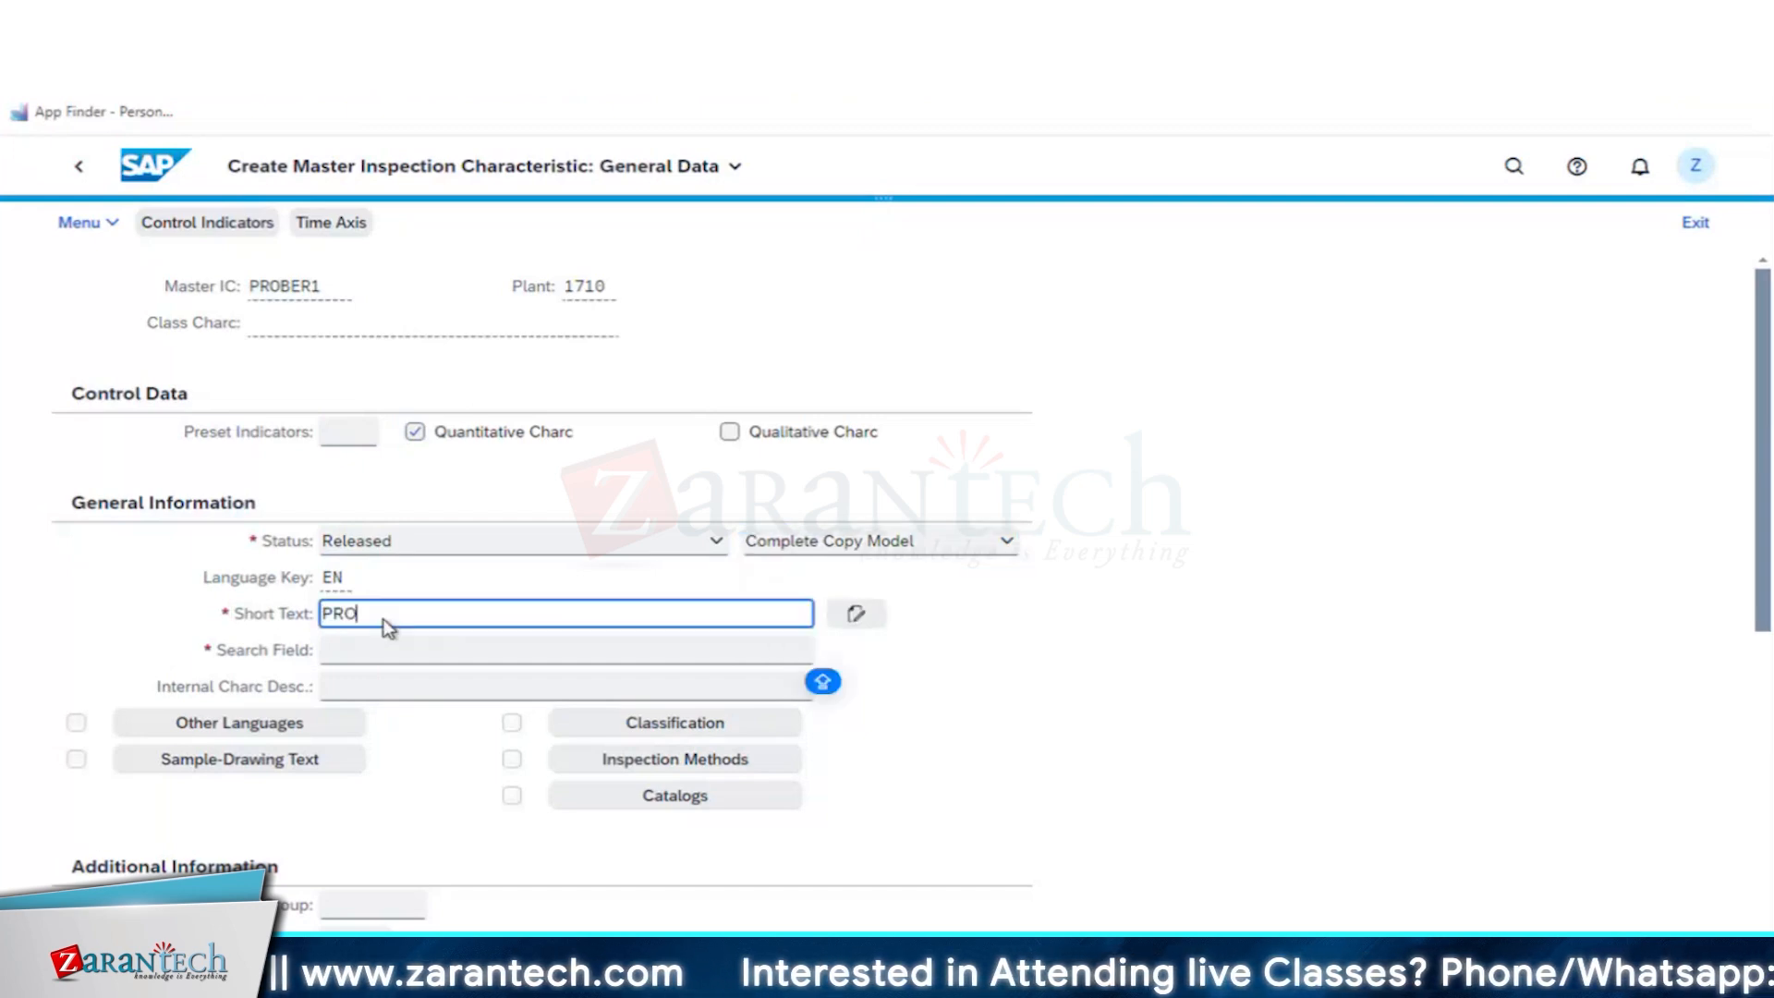
pyautogui.write('BE RESISTANCE')
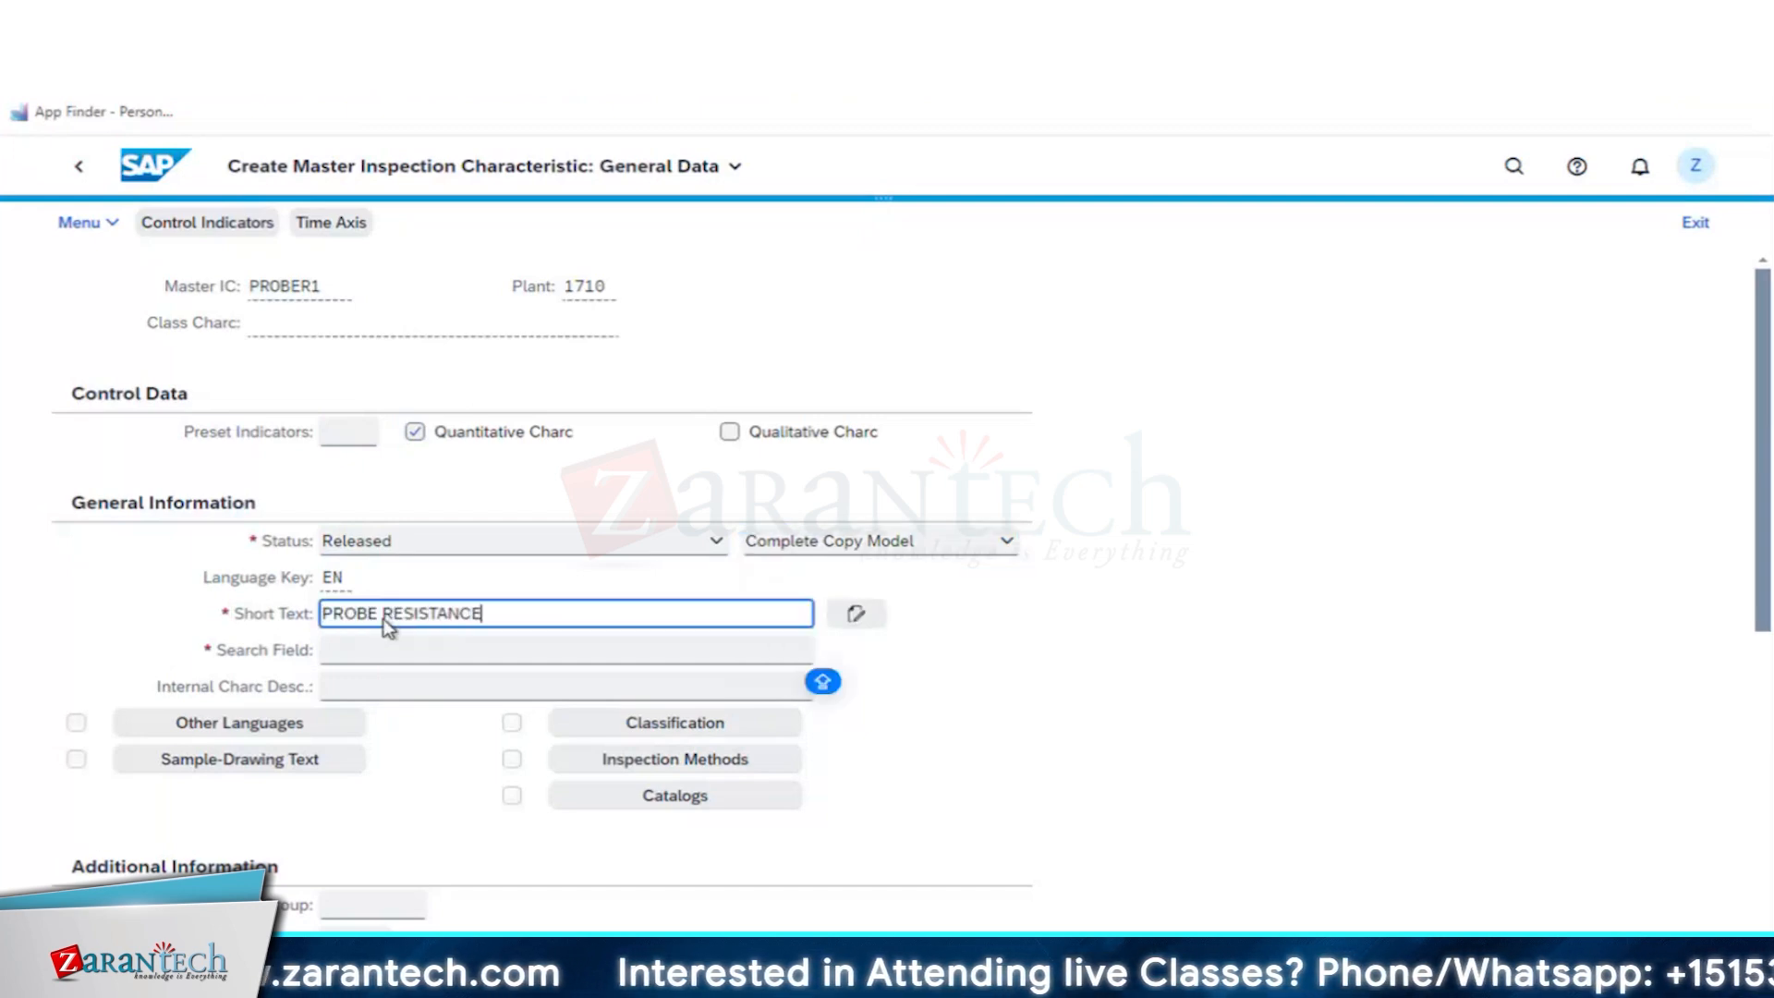
pyautogui.press('Tab')
pyautogui.click(387, 651)
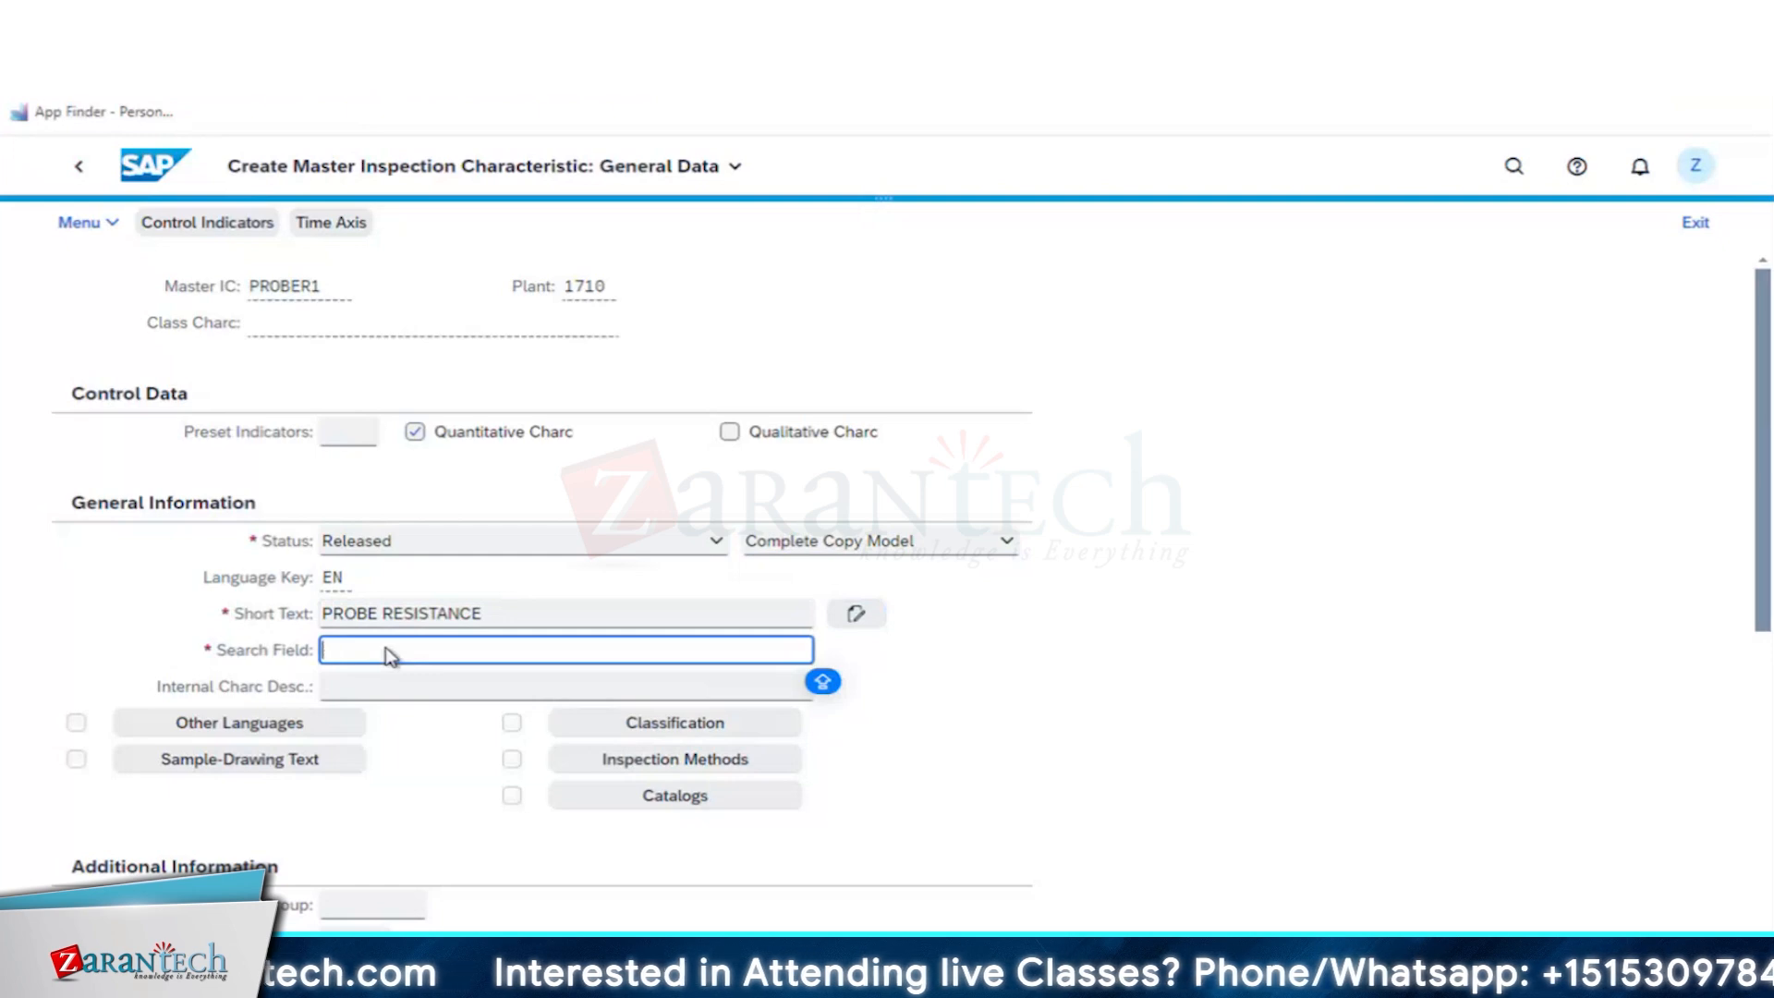
pyautogui.write('PROBER1')
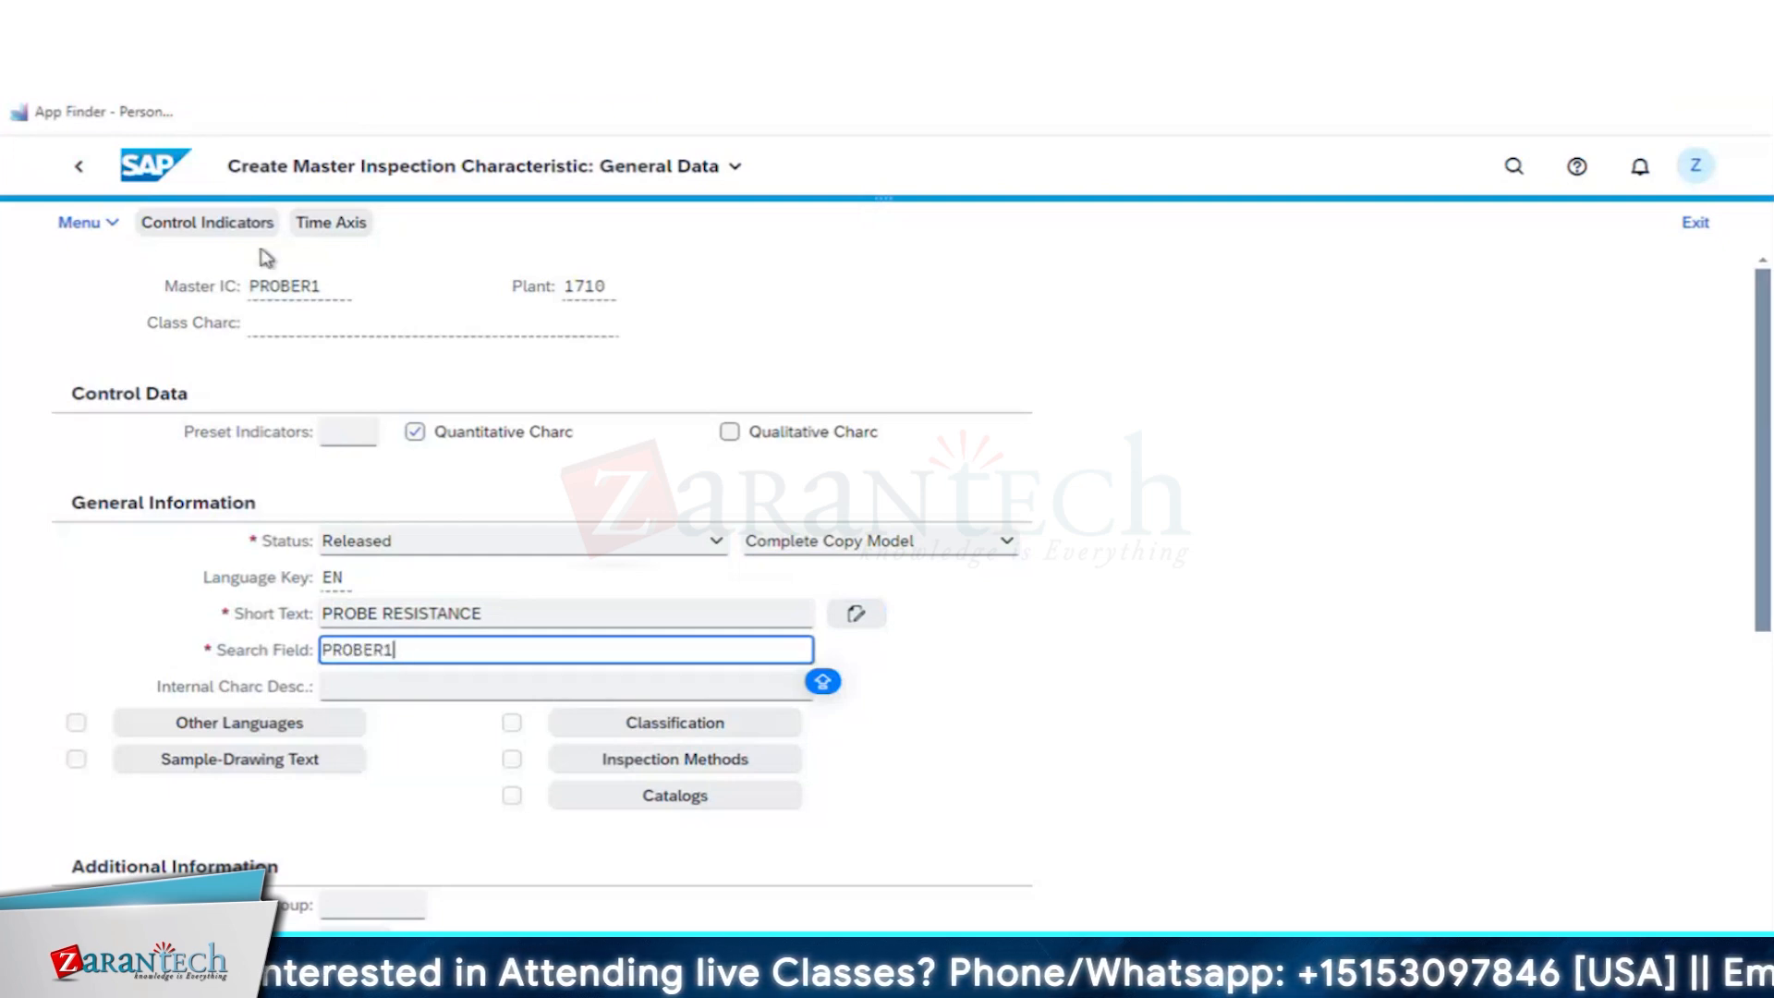
# - Enable the lower specification limit, upper specification limit and sampling procedure control indicators for PROBER1, accepting the remaining defaults
pyautogui.click(194, 223)
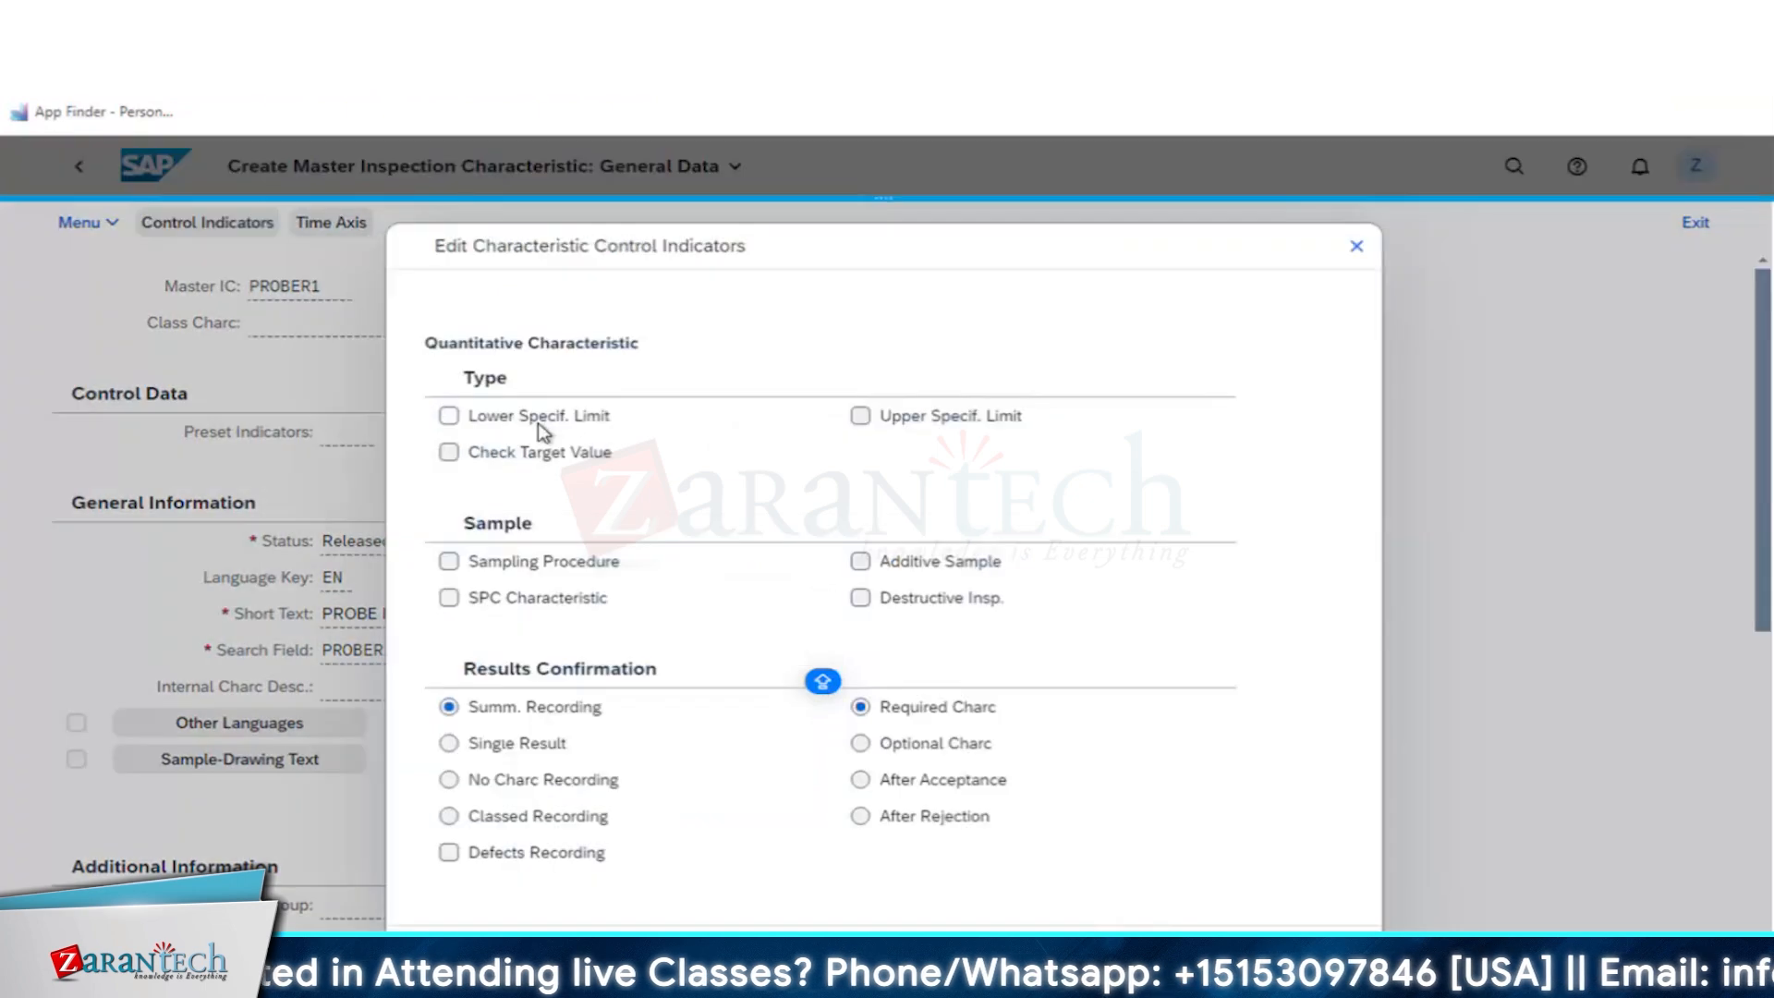
pyautogui.click(539, 418)
pyautogui.click(919, 418)
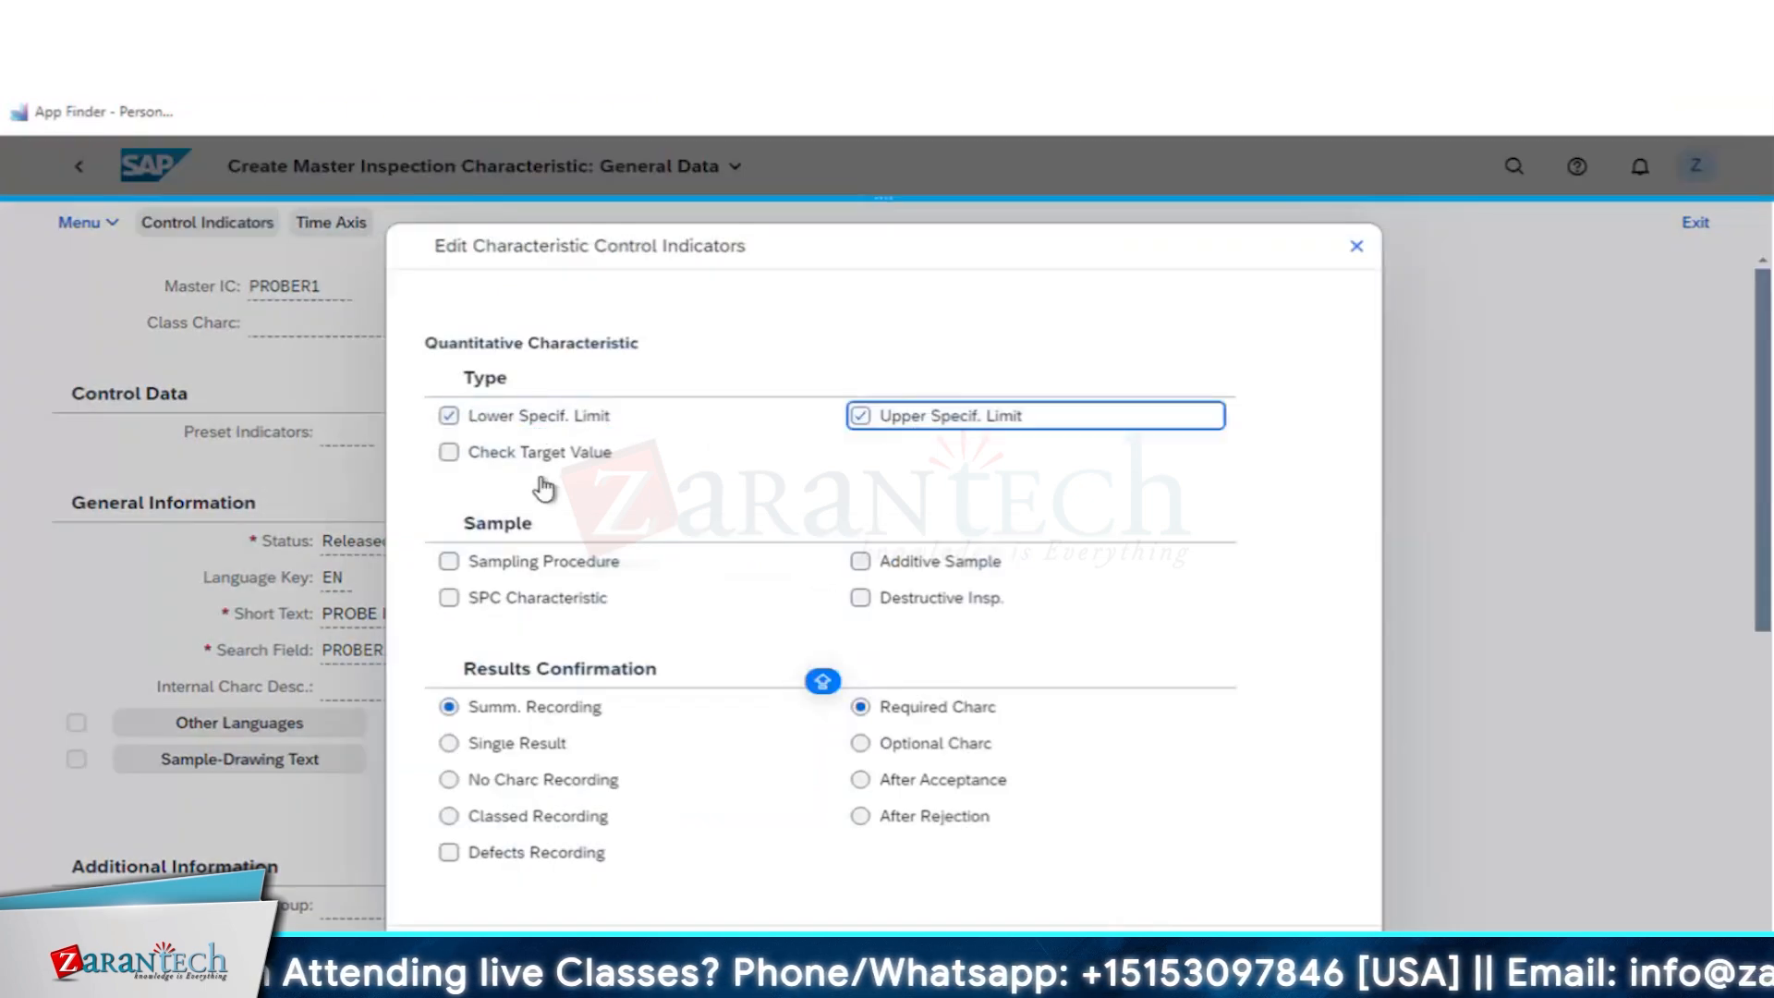
pyautogui.click(515, 565)
pyautogui.press('Return')
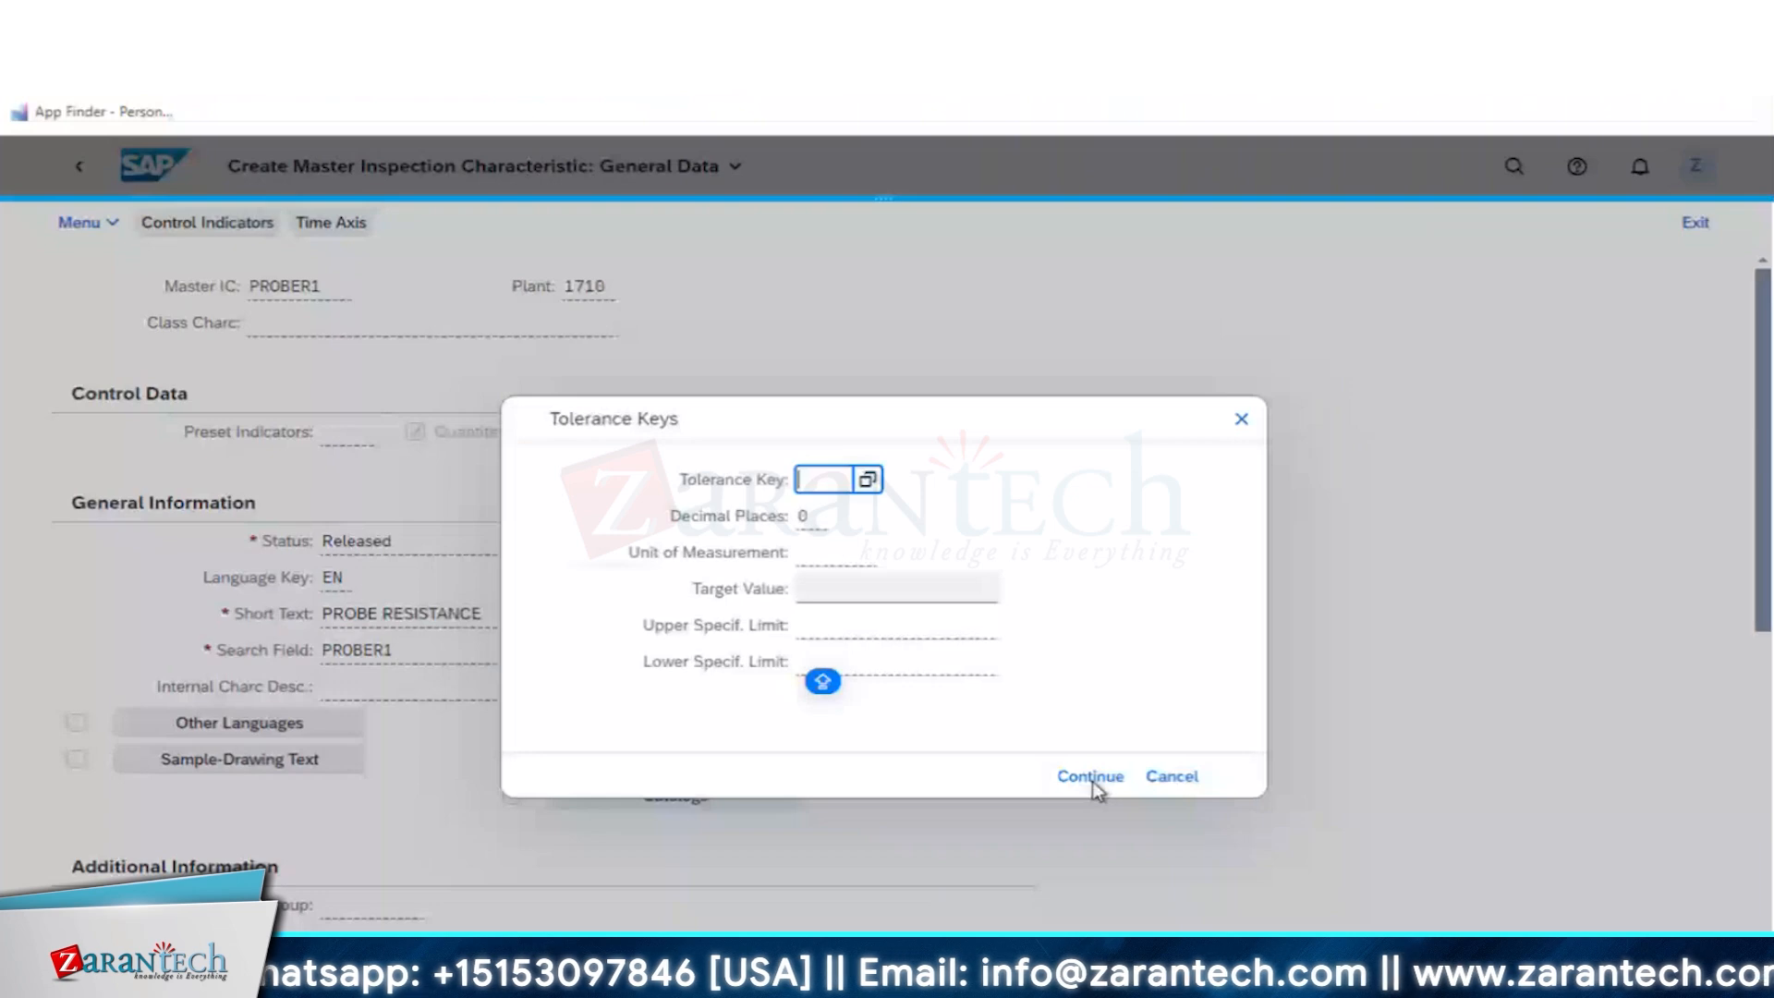
# - Leave the tolerance key empty and enter PROBER1's quantitative data: unit Ohm, target value 10, lower limit 8 and upper limit 13
pyautogui.click(1092, 777)
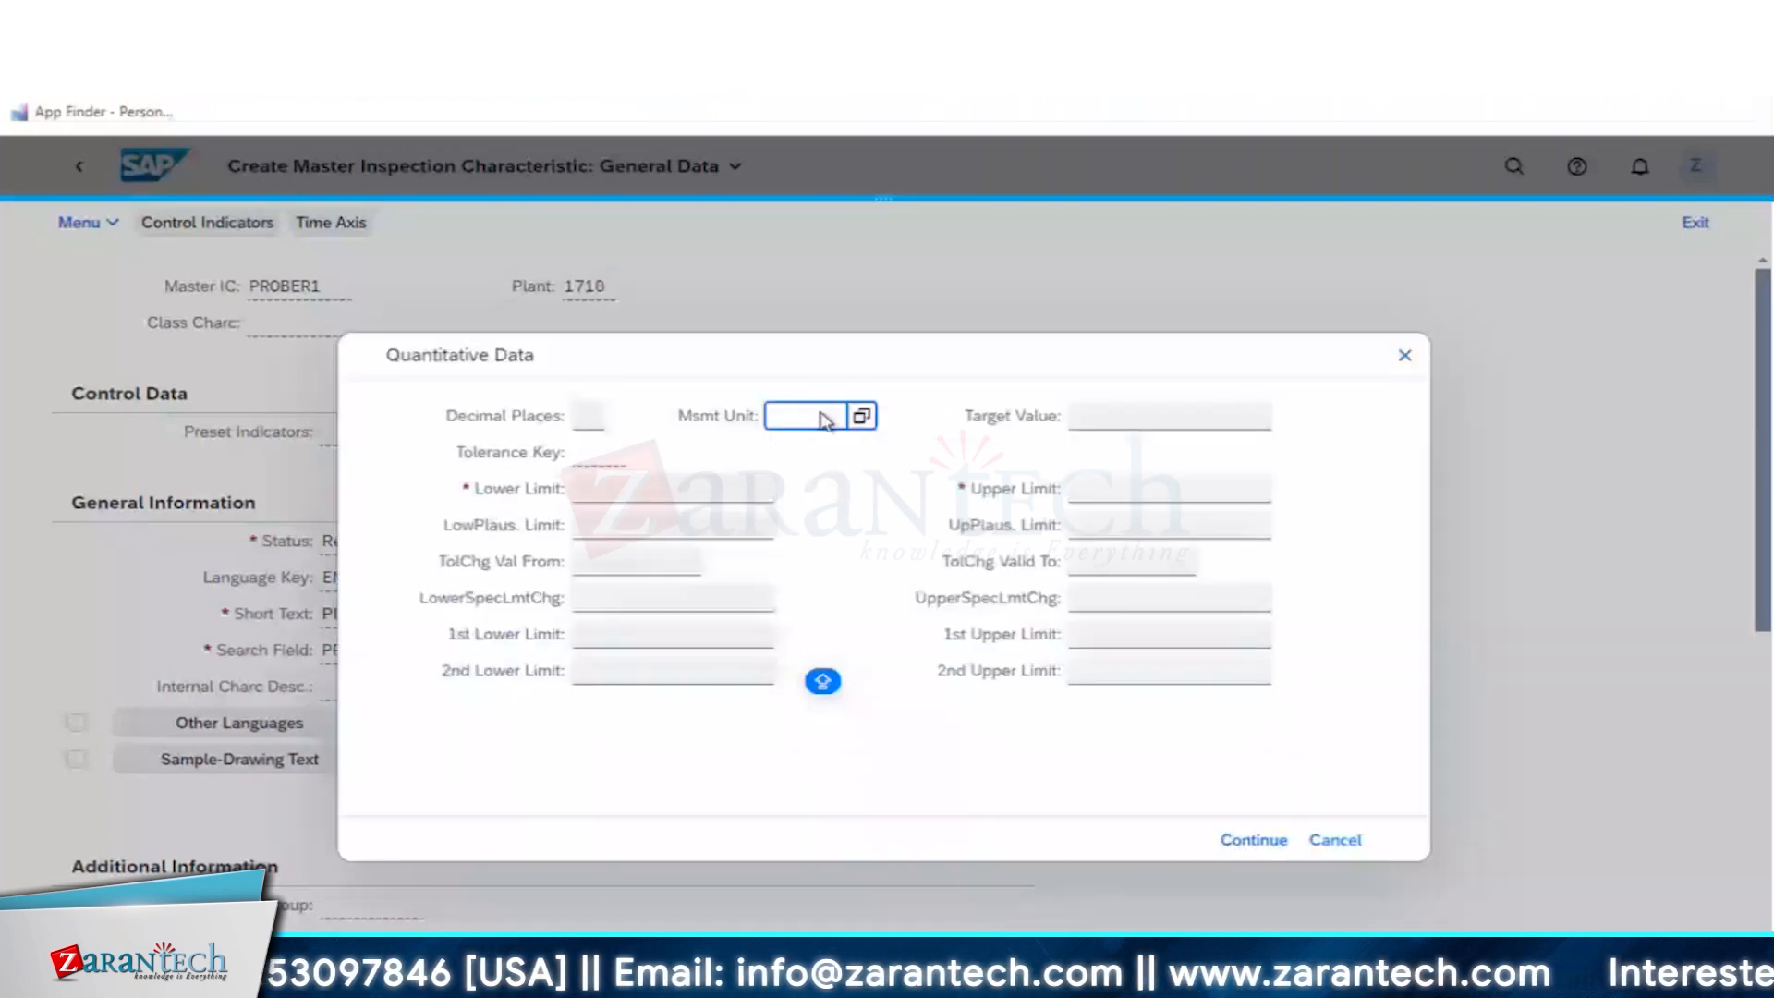
pyautogui.write('Ohm')
pyautogui.press('Tab')
pyautogui.write('10')
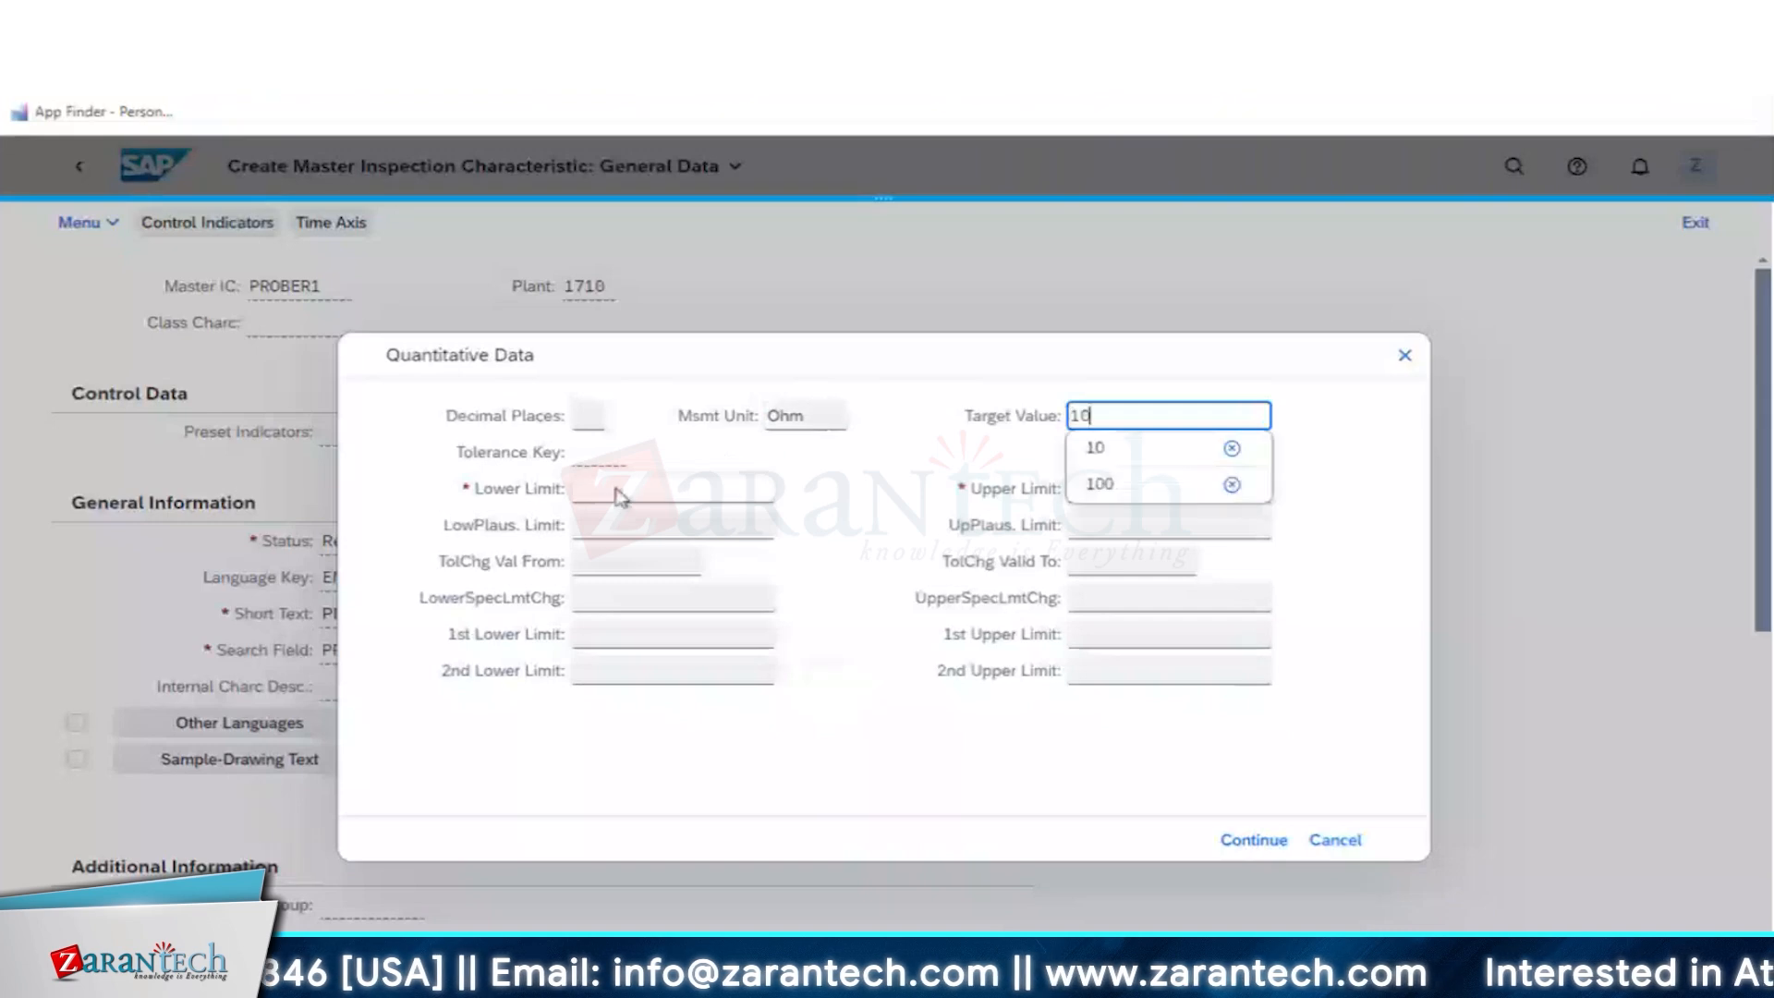
pyautogui.click(621, 497)
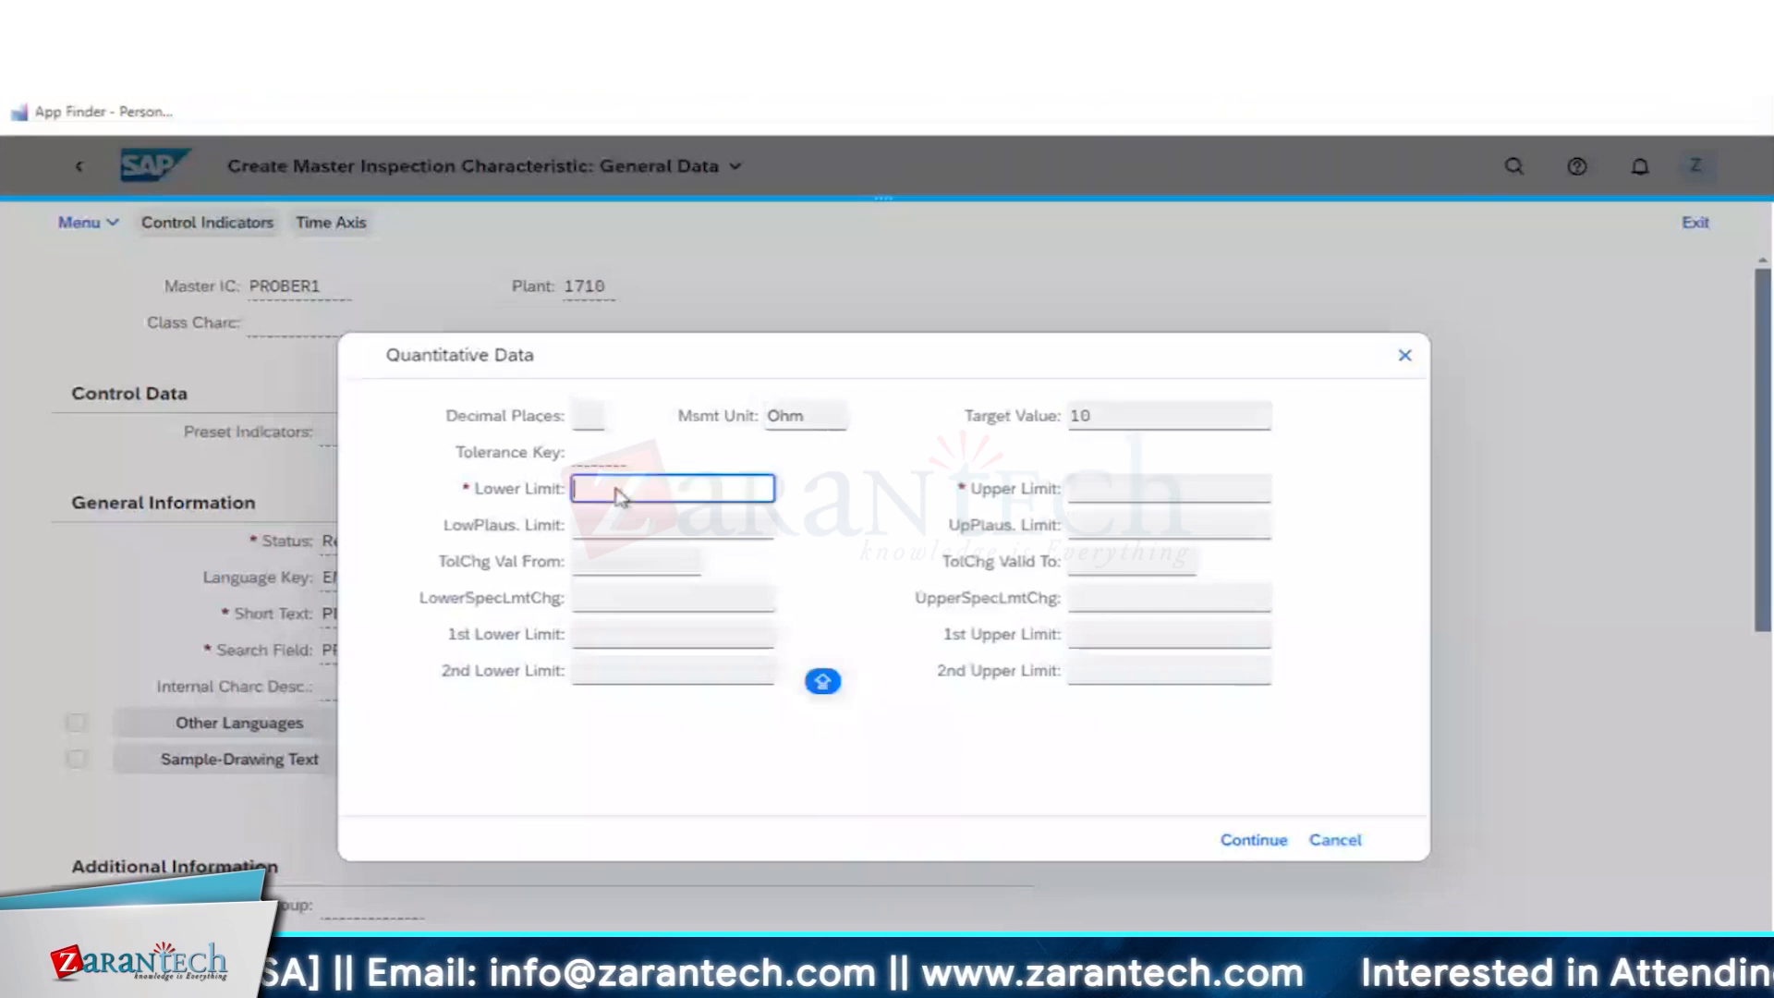
pyautogui.write('8')
pyautogui.press('Tab')
pyautogui.write('1')
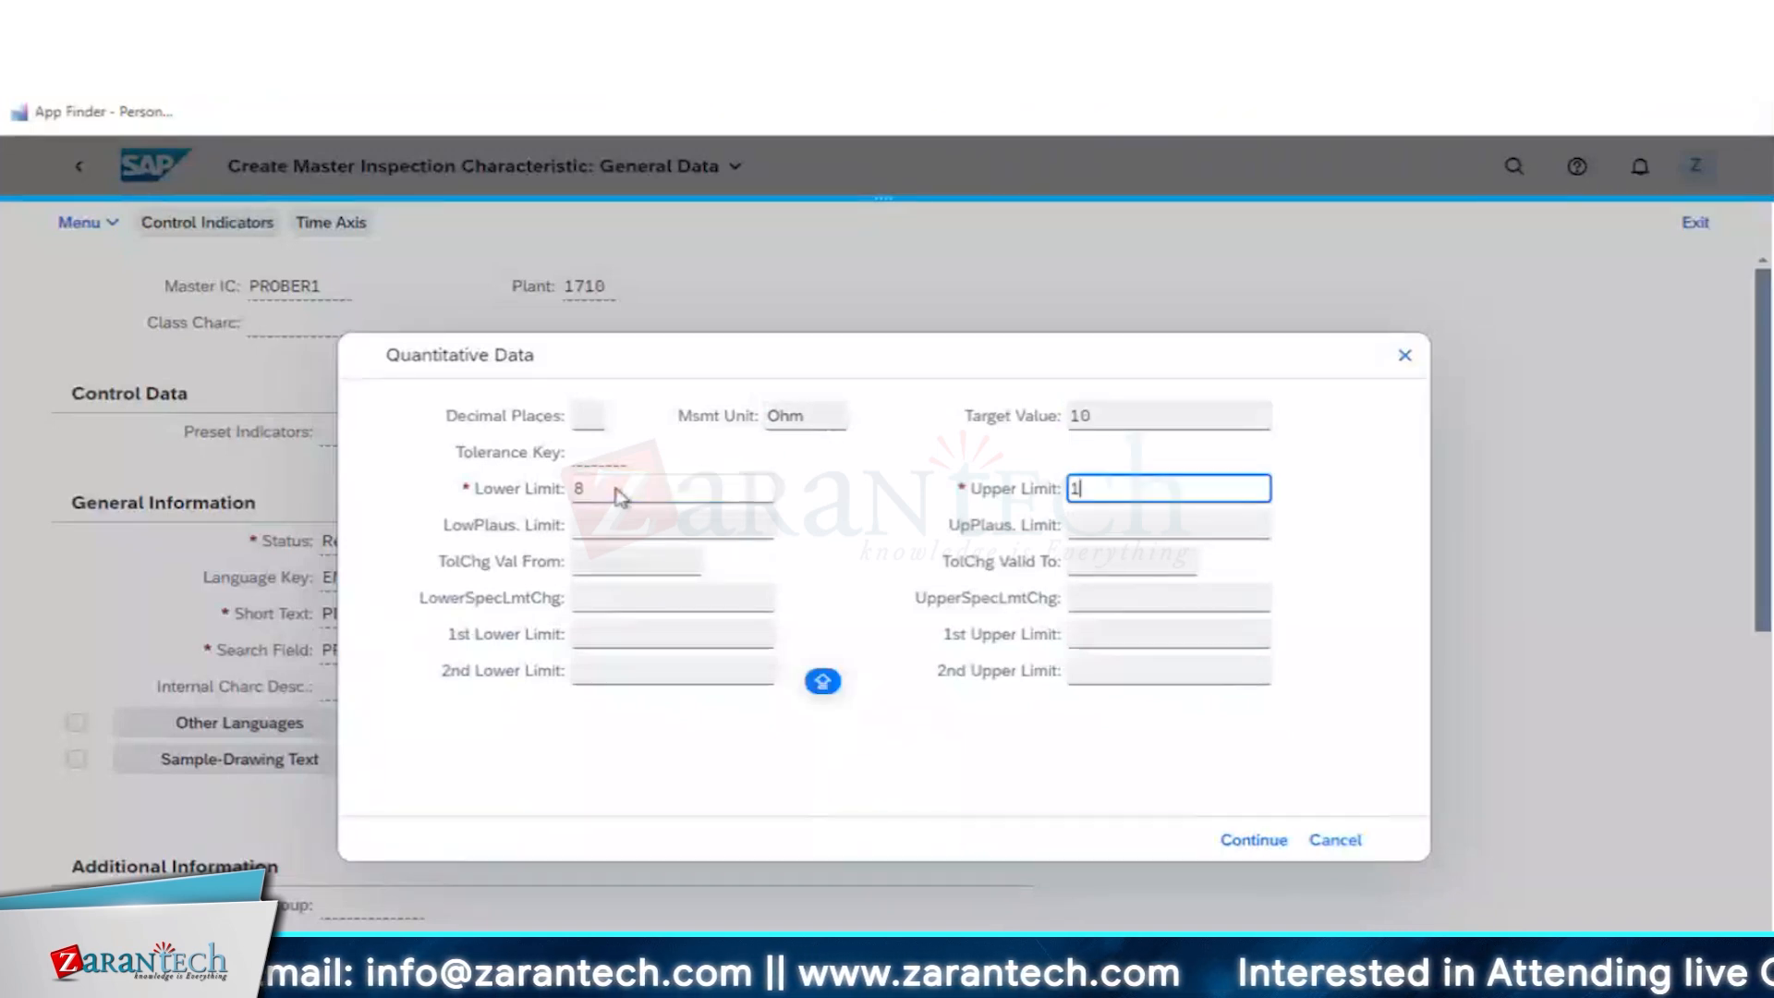
pyautogui.write('3')
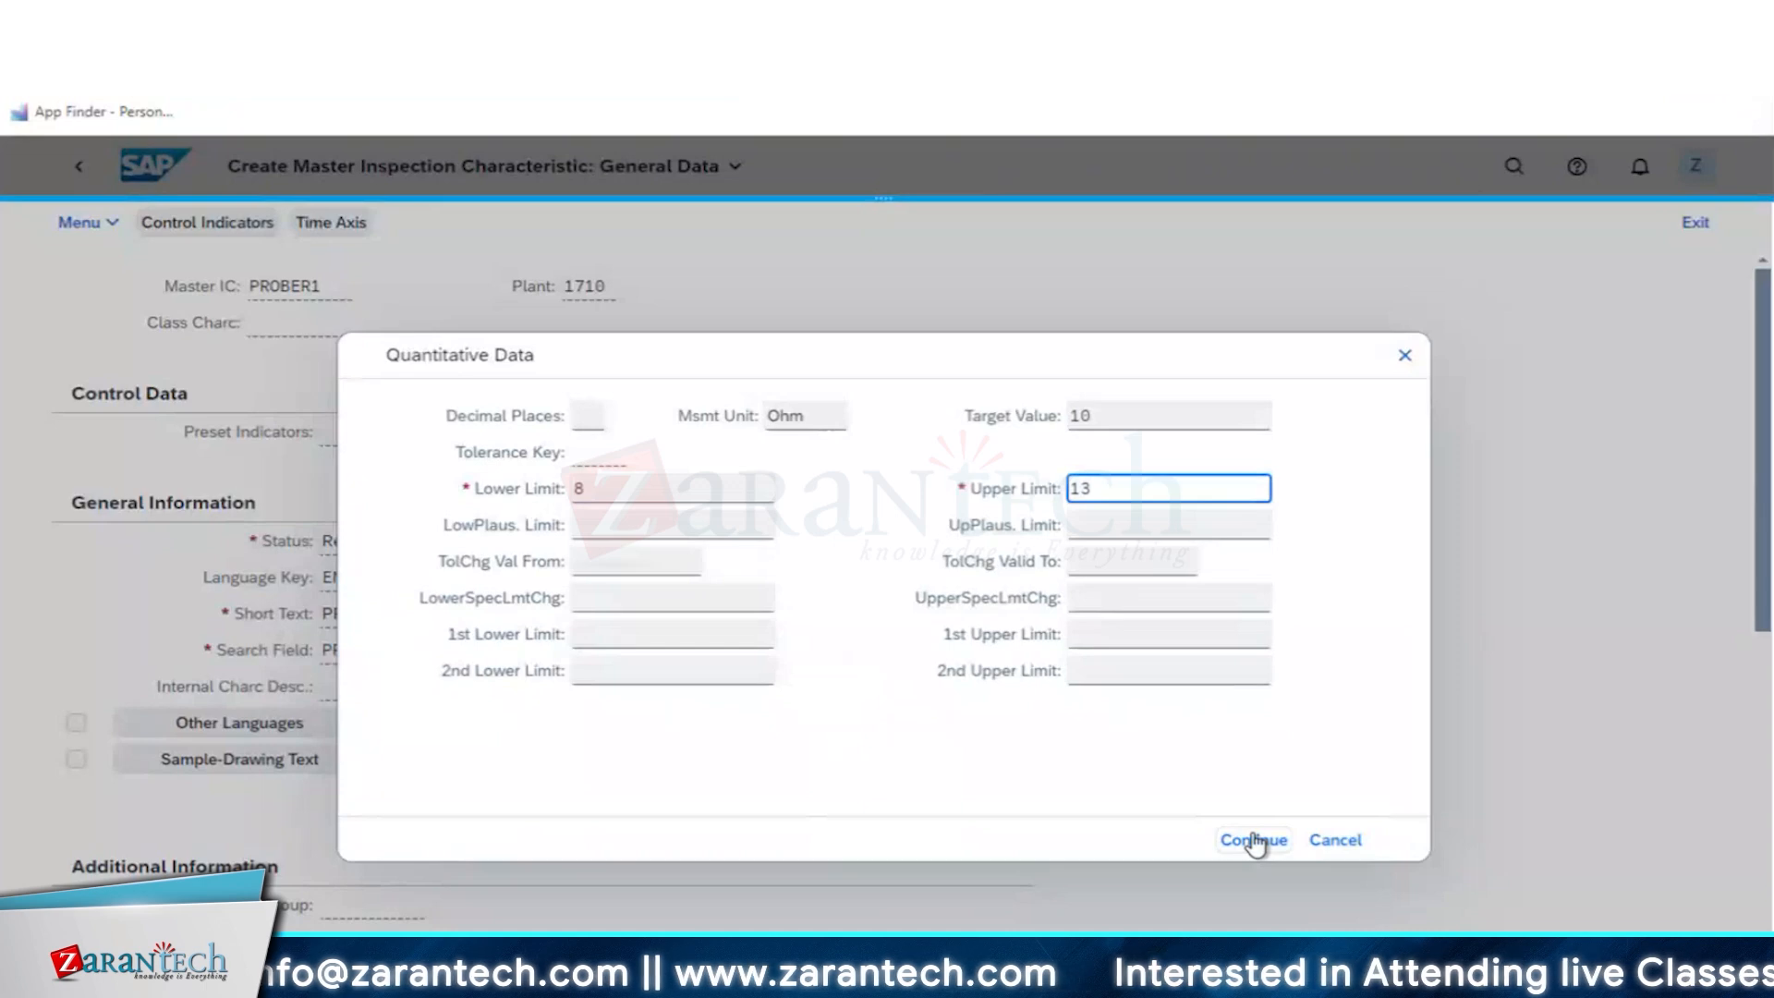
pyautogui.click(1255, 841)
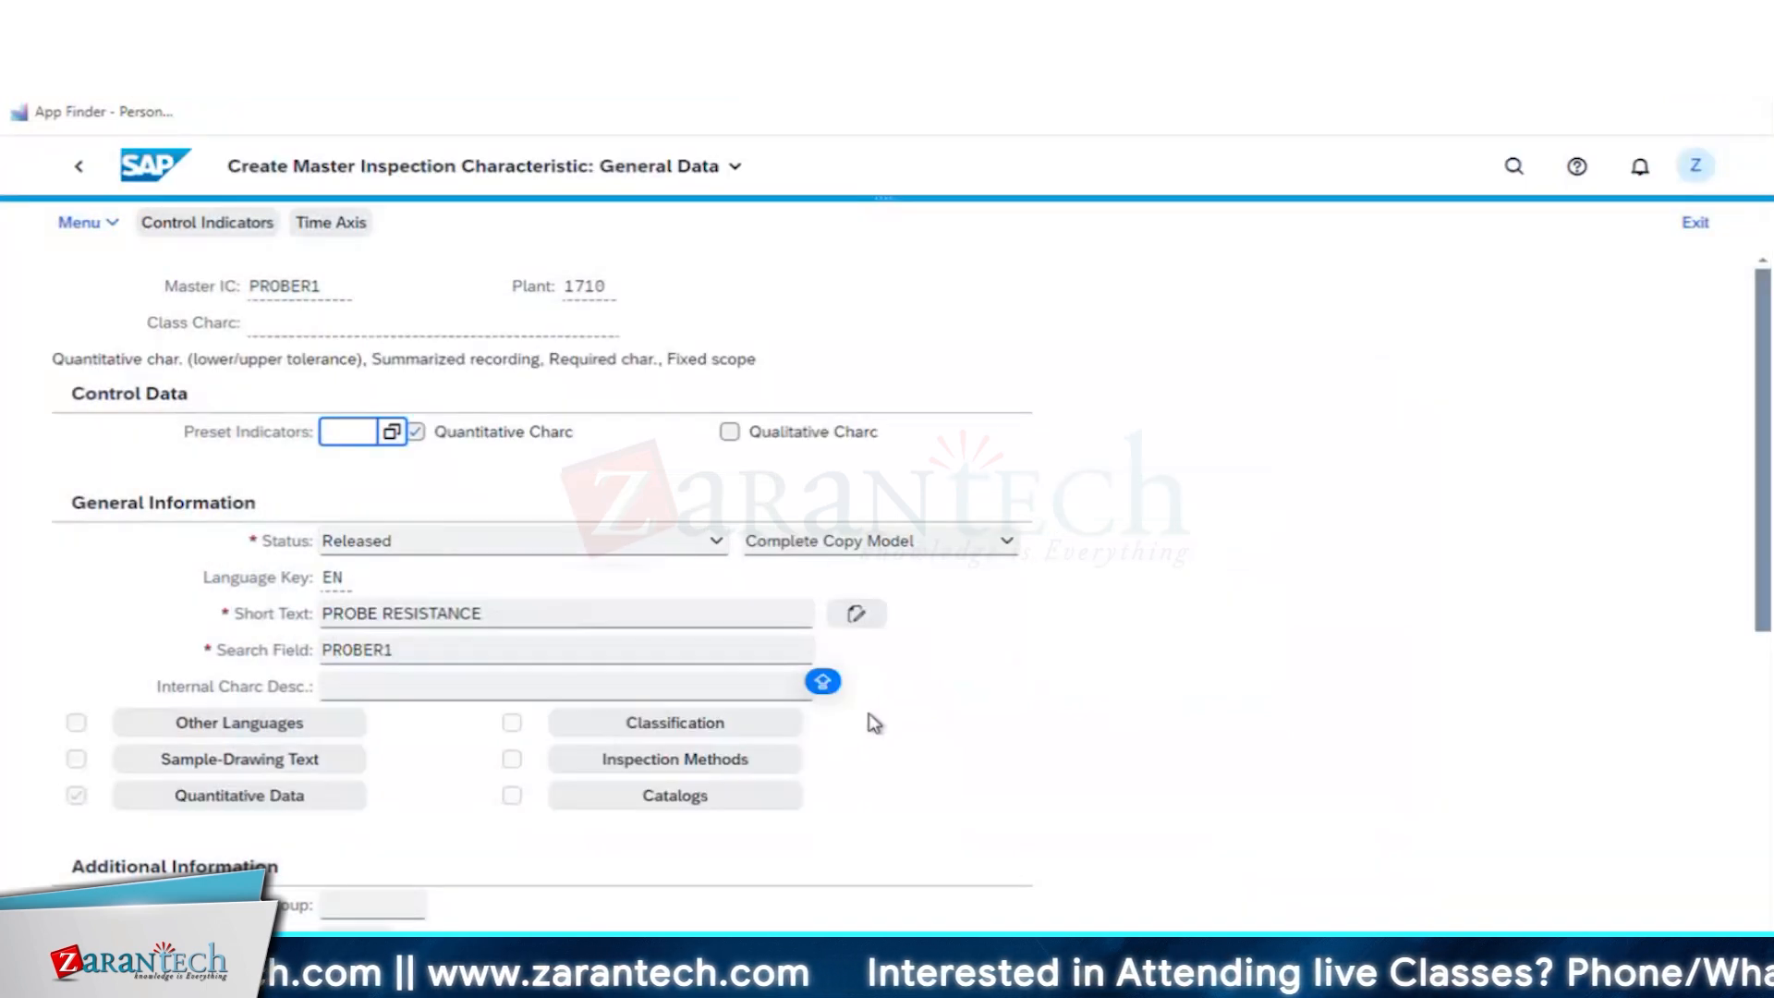
# - Save the probe resistance characteristic, return to the home page and open the Create Equipment Task List app
pyautogui.click(530, 291)
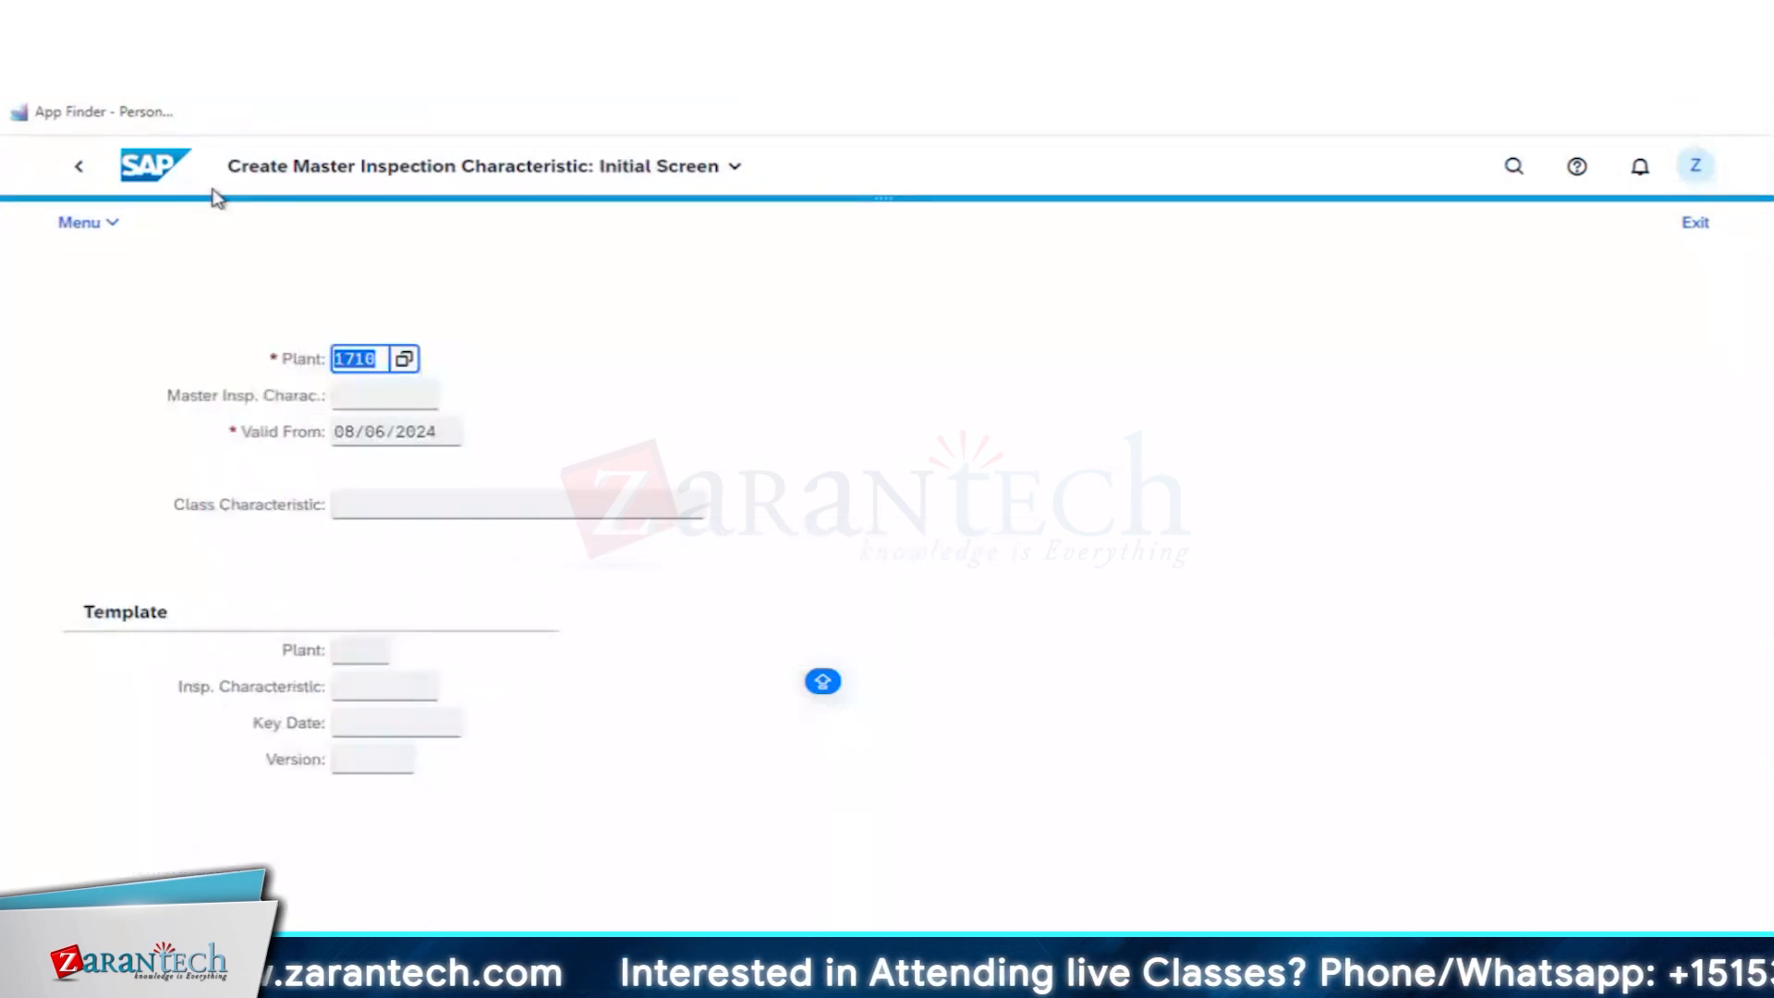
pyautogui.click(83, 171)
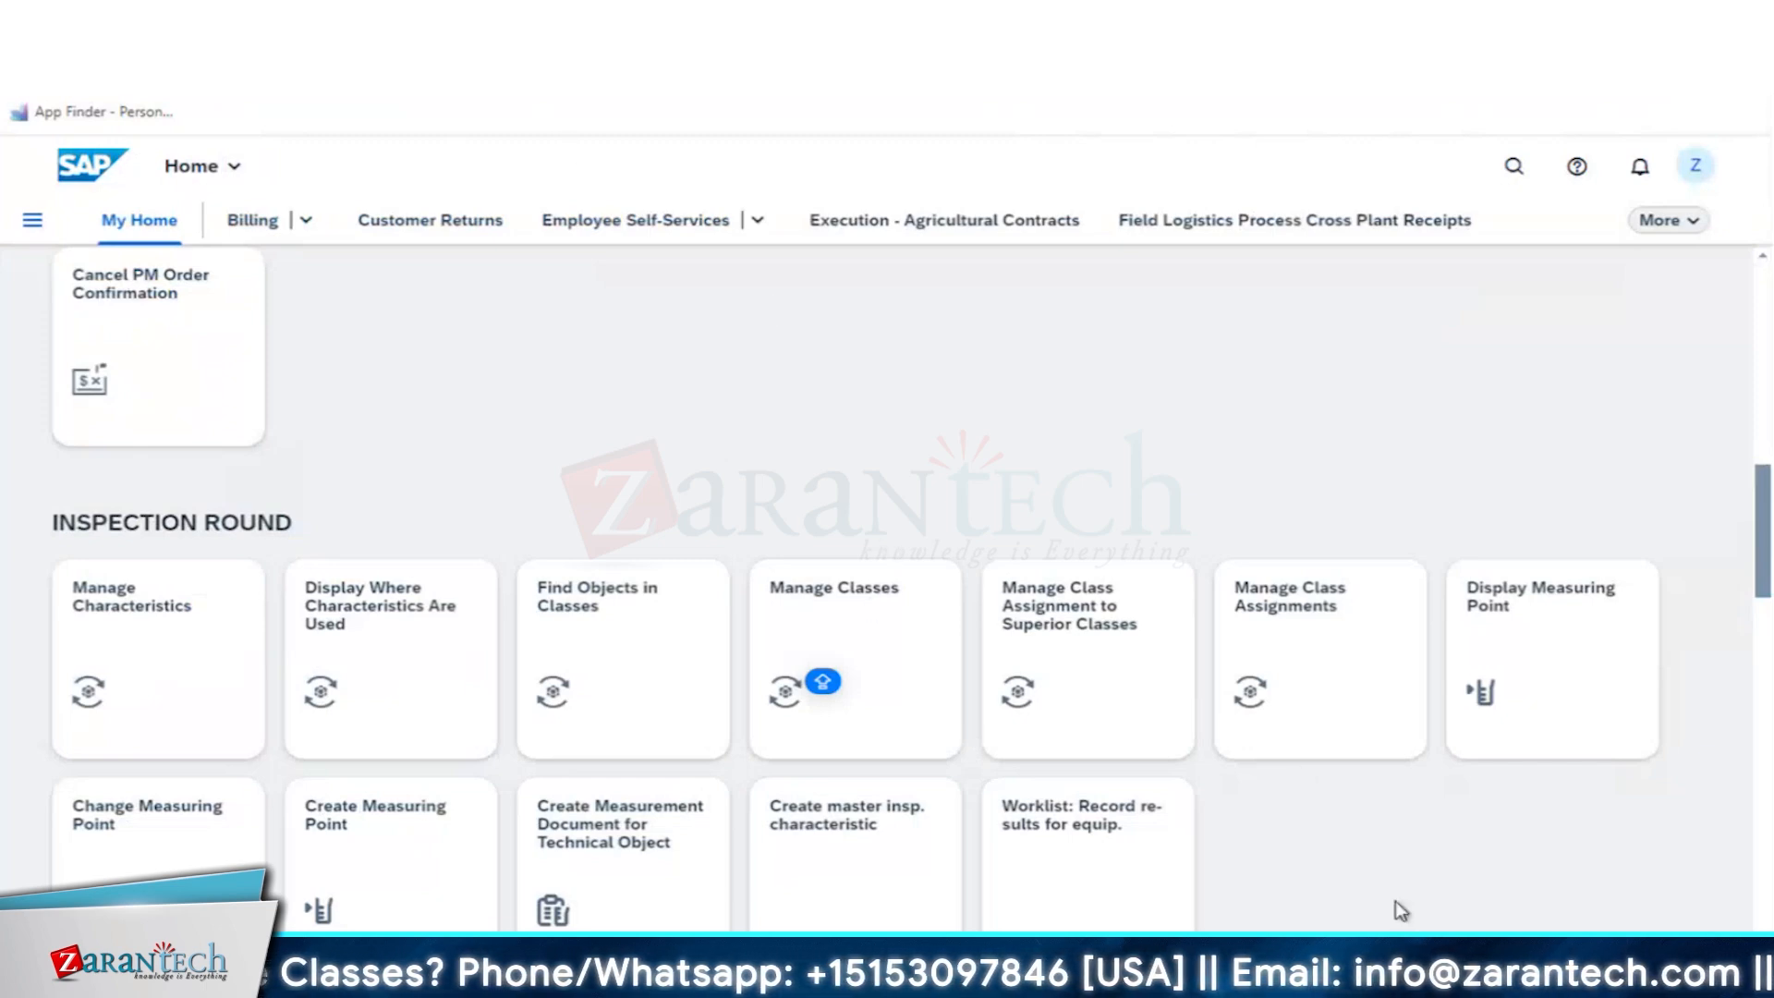
pyautogui.scroll(-3, 1400, 910)
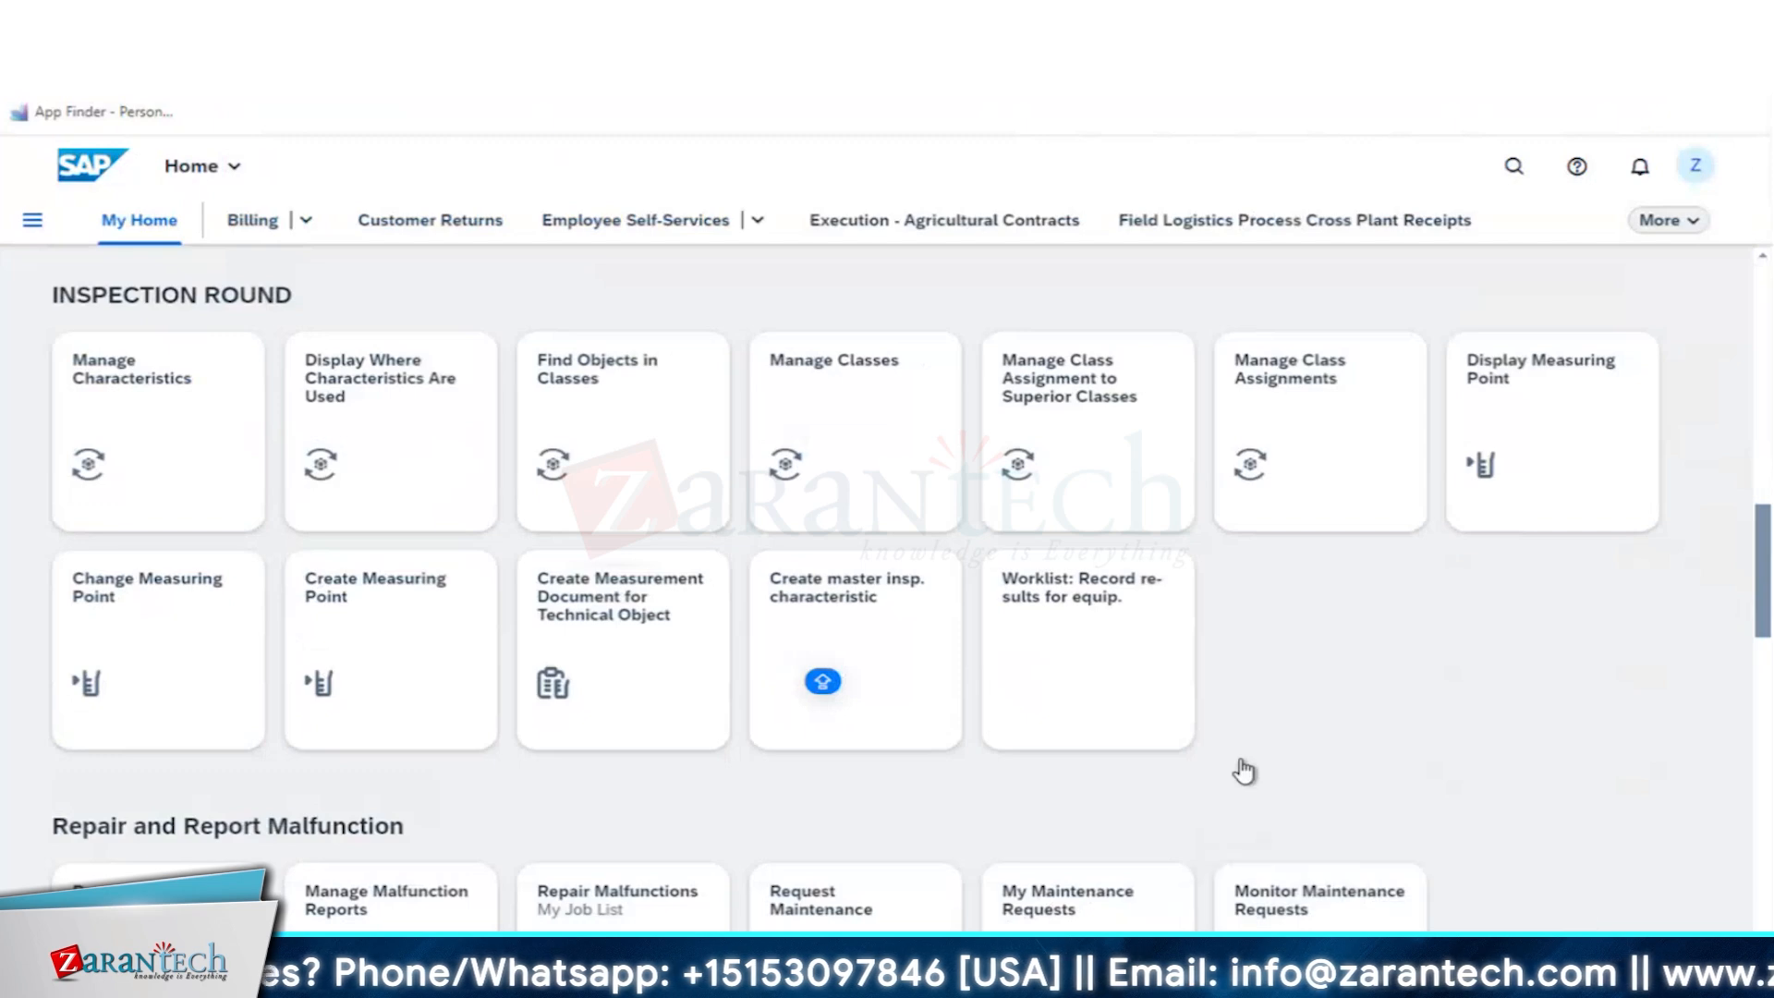
pyautogui.scroll(-6, 1244, 769)
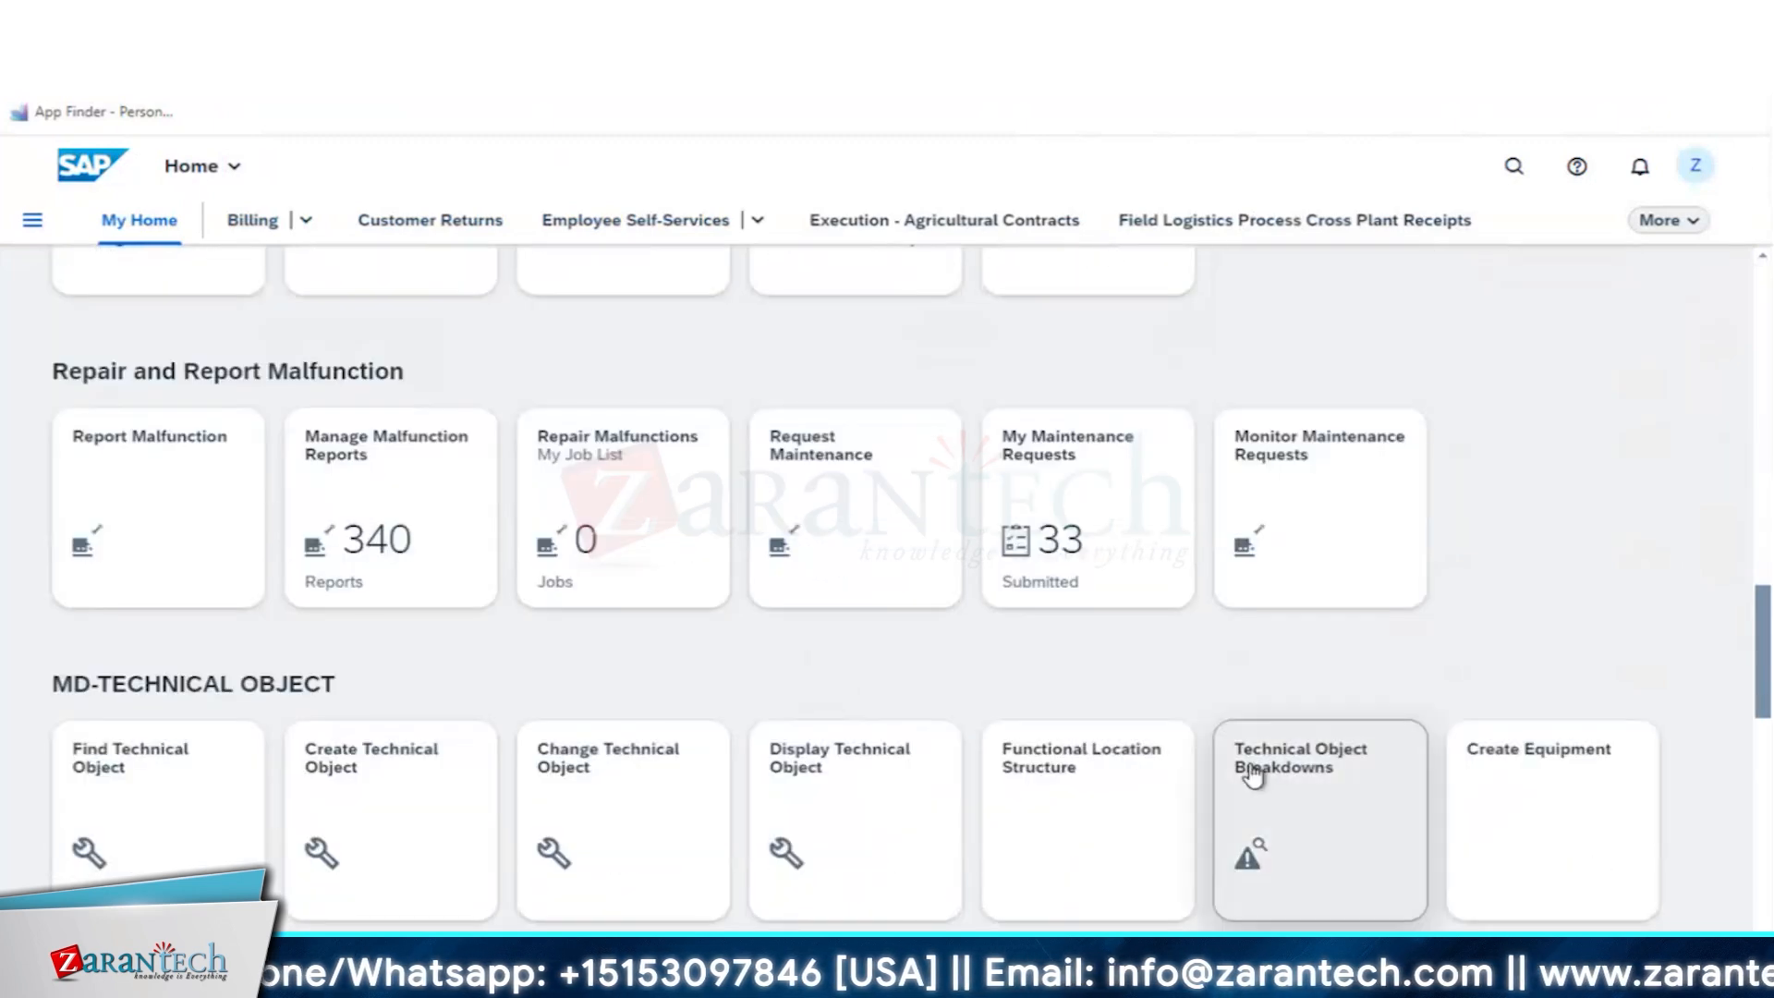
pyautogui.scroll(17, 1252, 776)
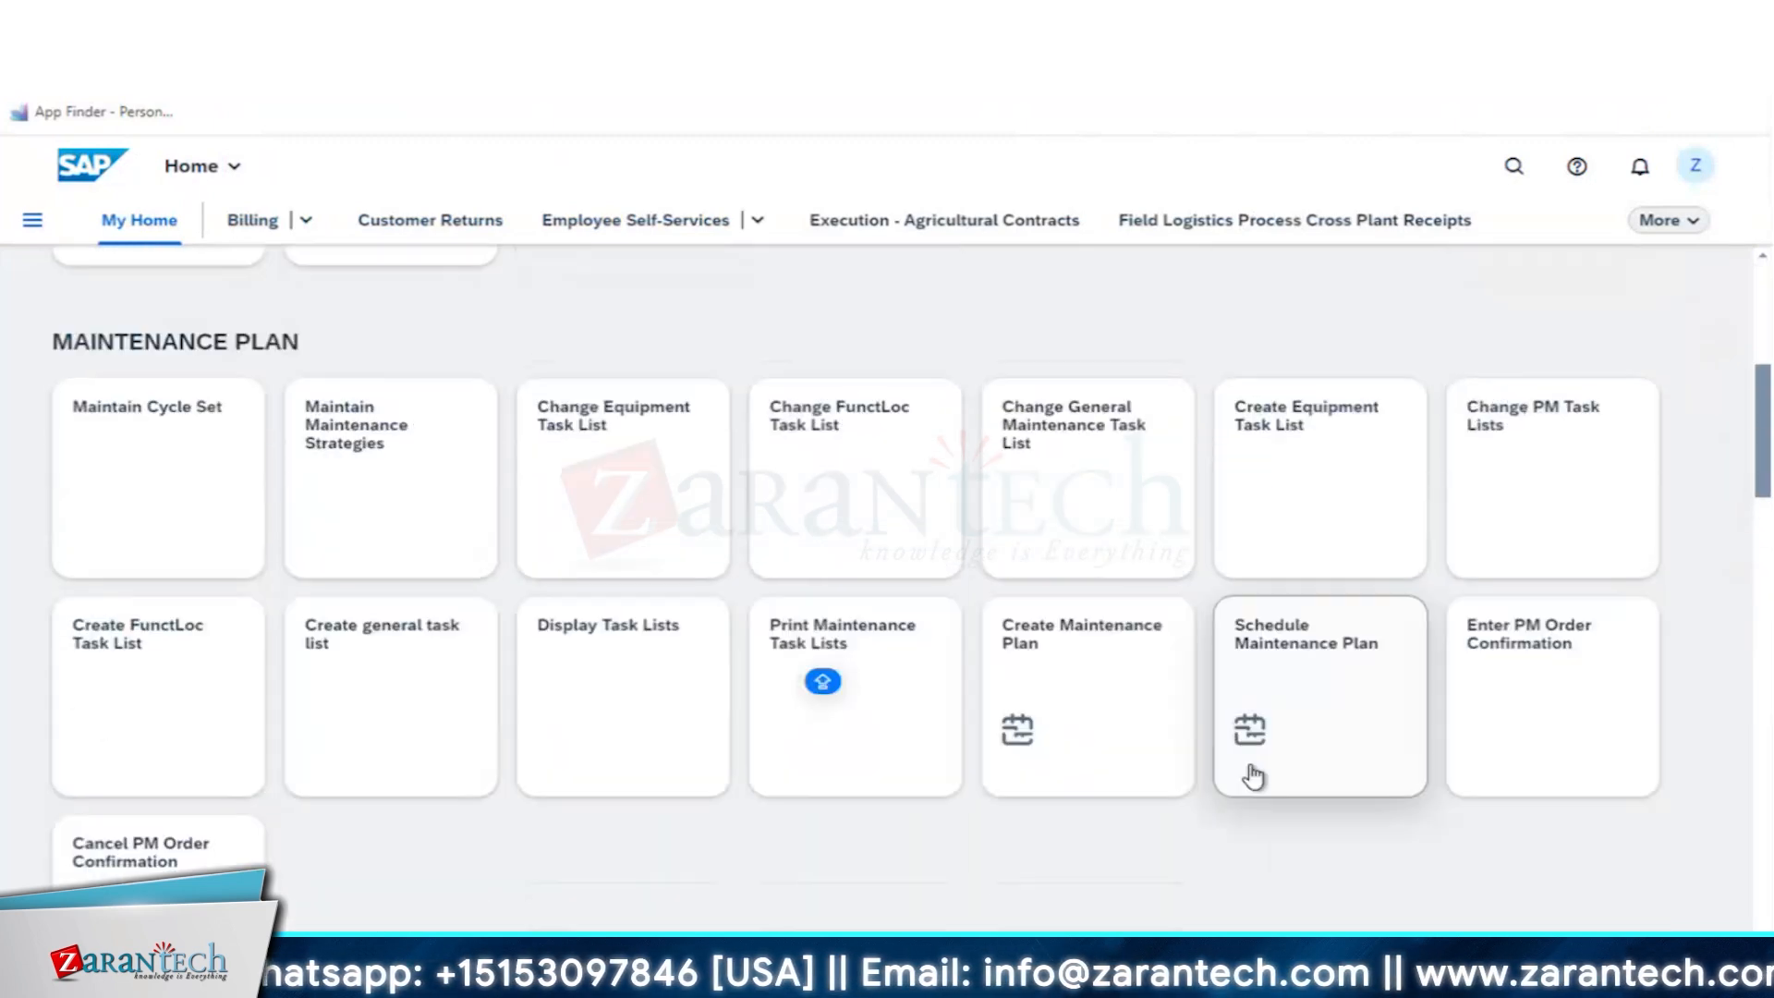
pyautogui.click(1263, 499)
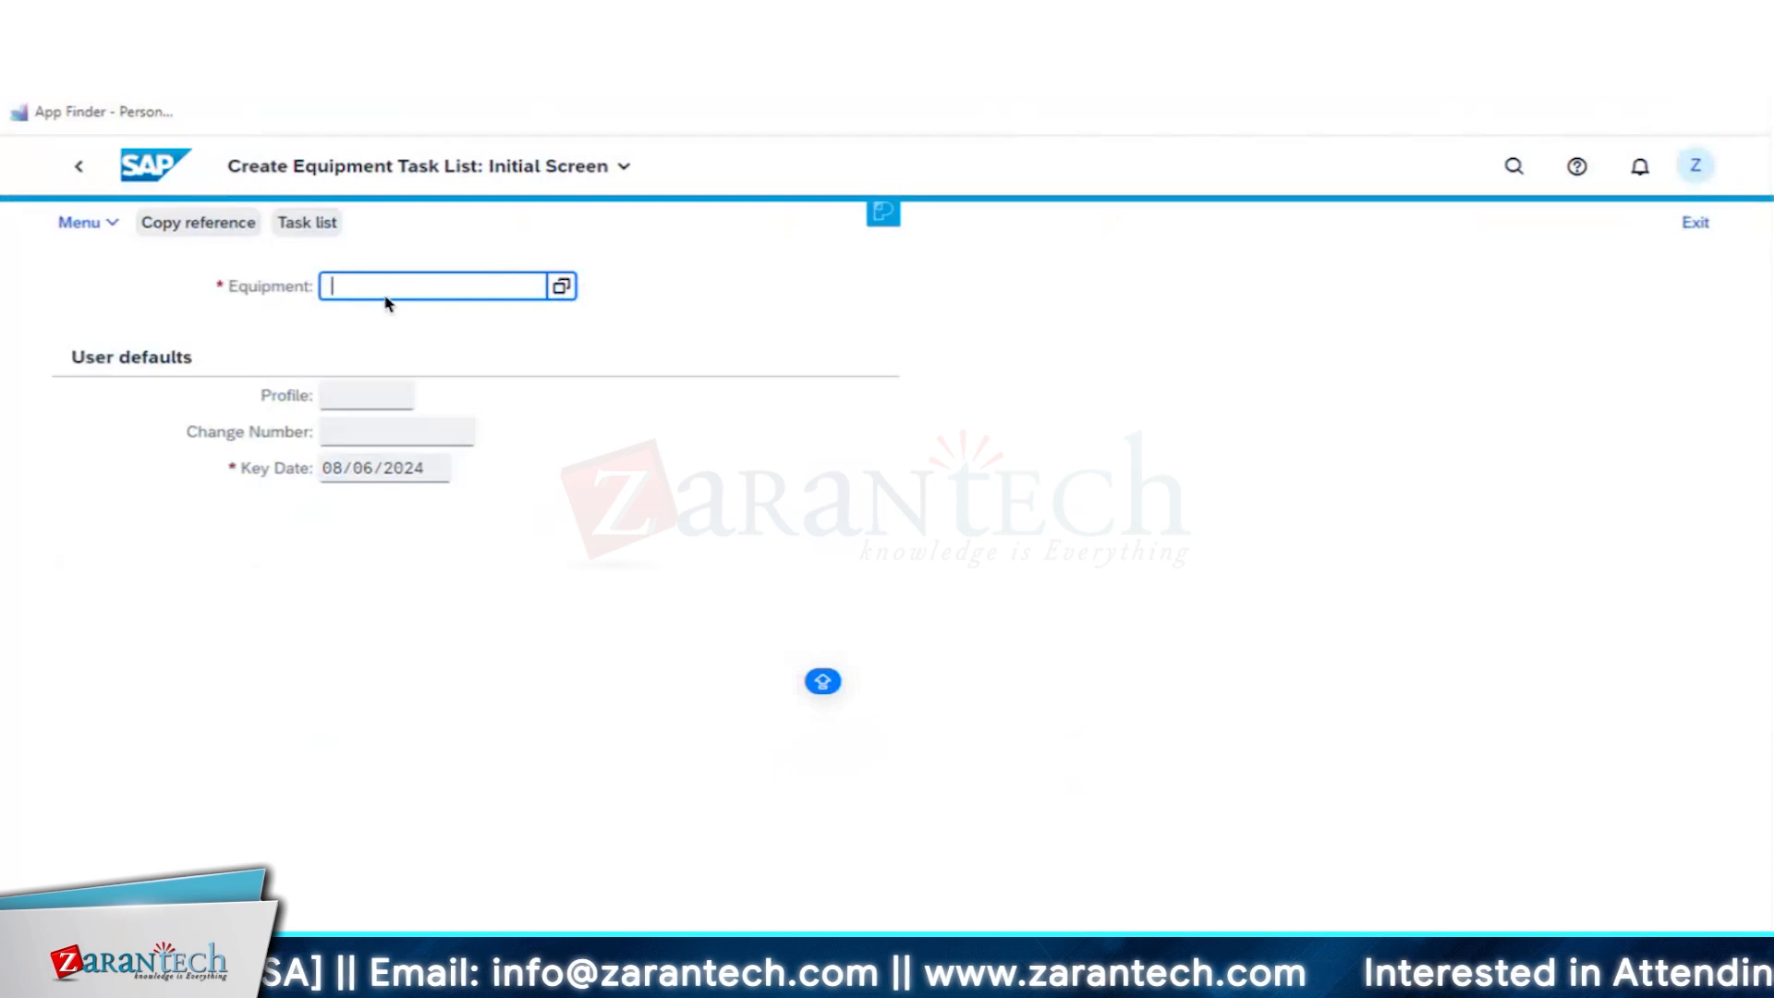
# - Choose equipment 10003084 and profile 0000001 for the task list and continue to its task list overview
pyautogui.click(471, 285)
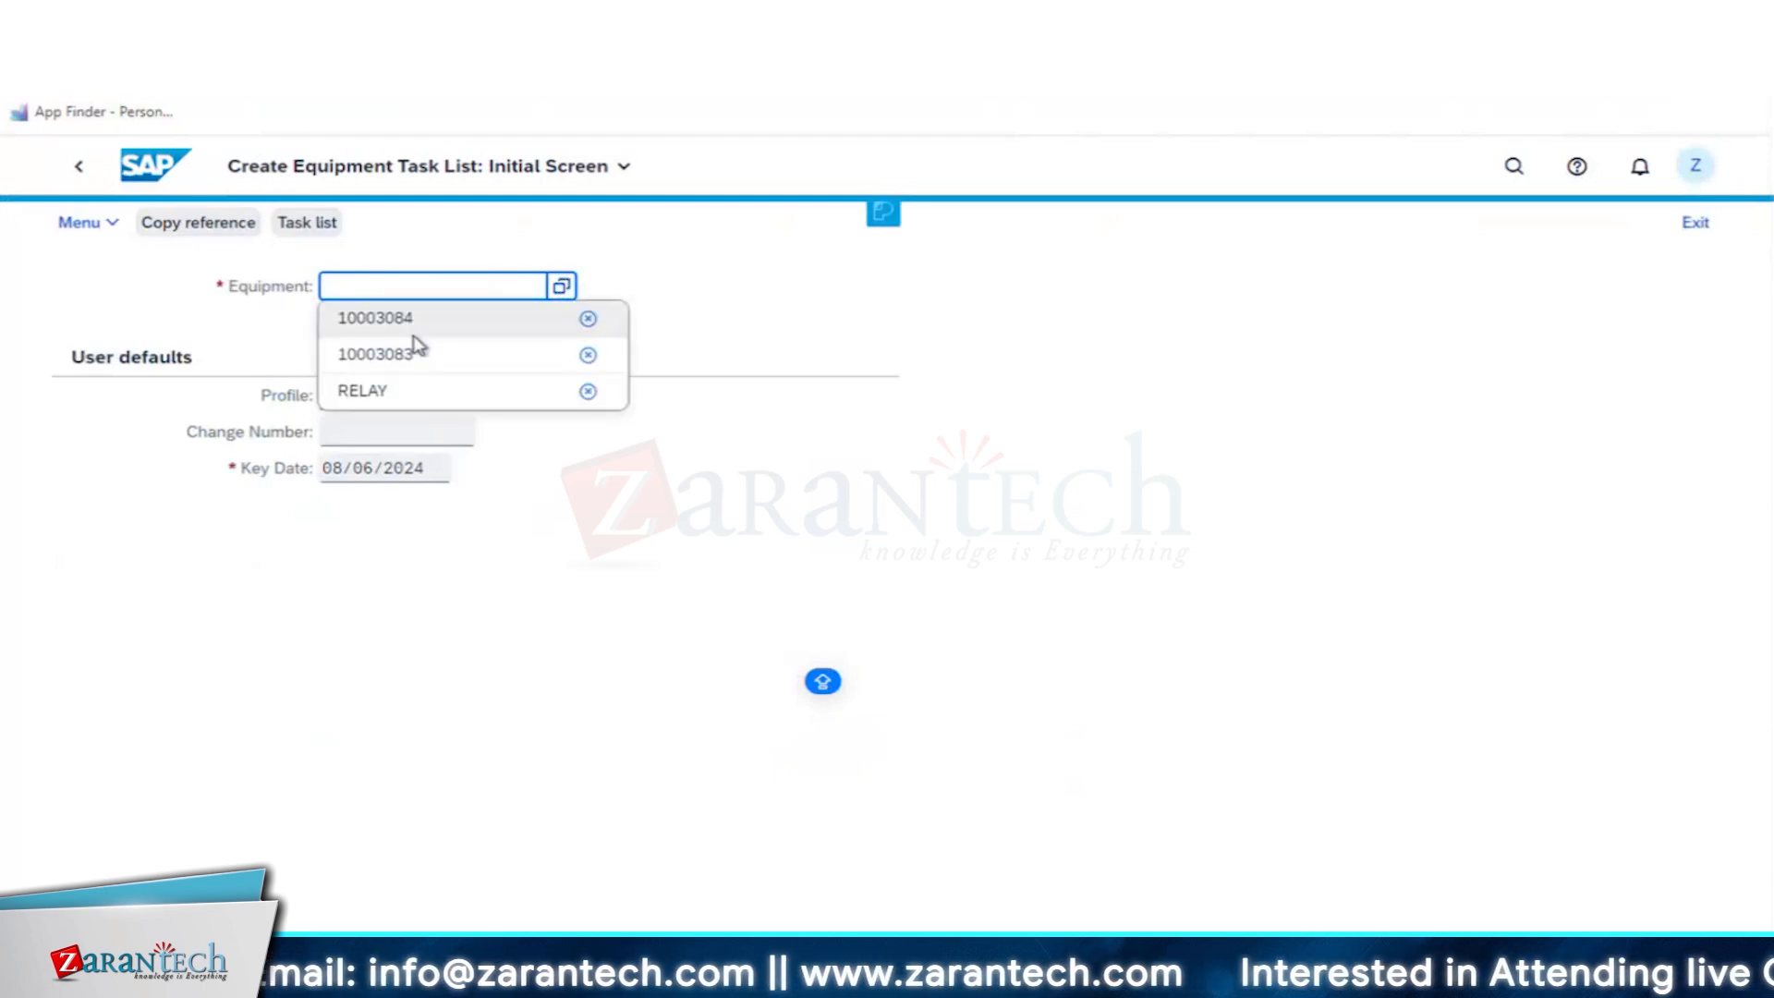
pyautogui.click(416, 318)
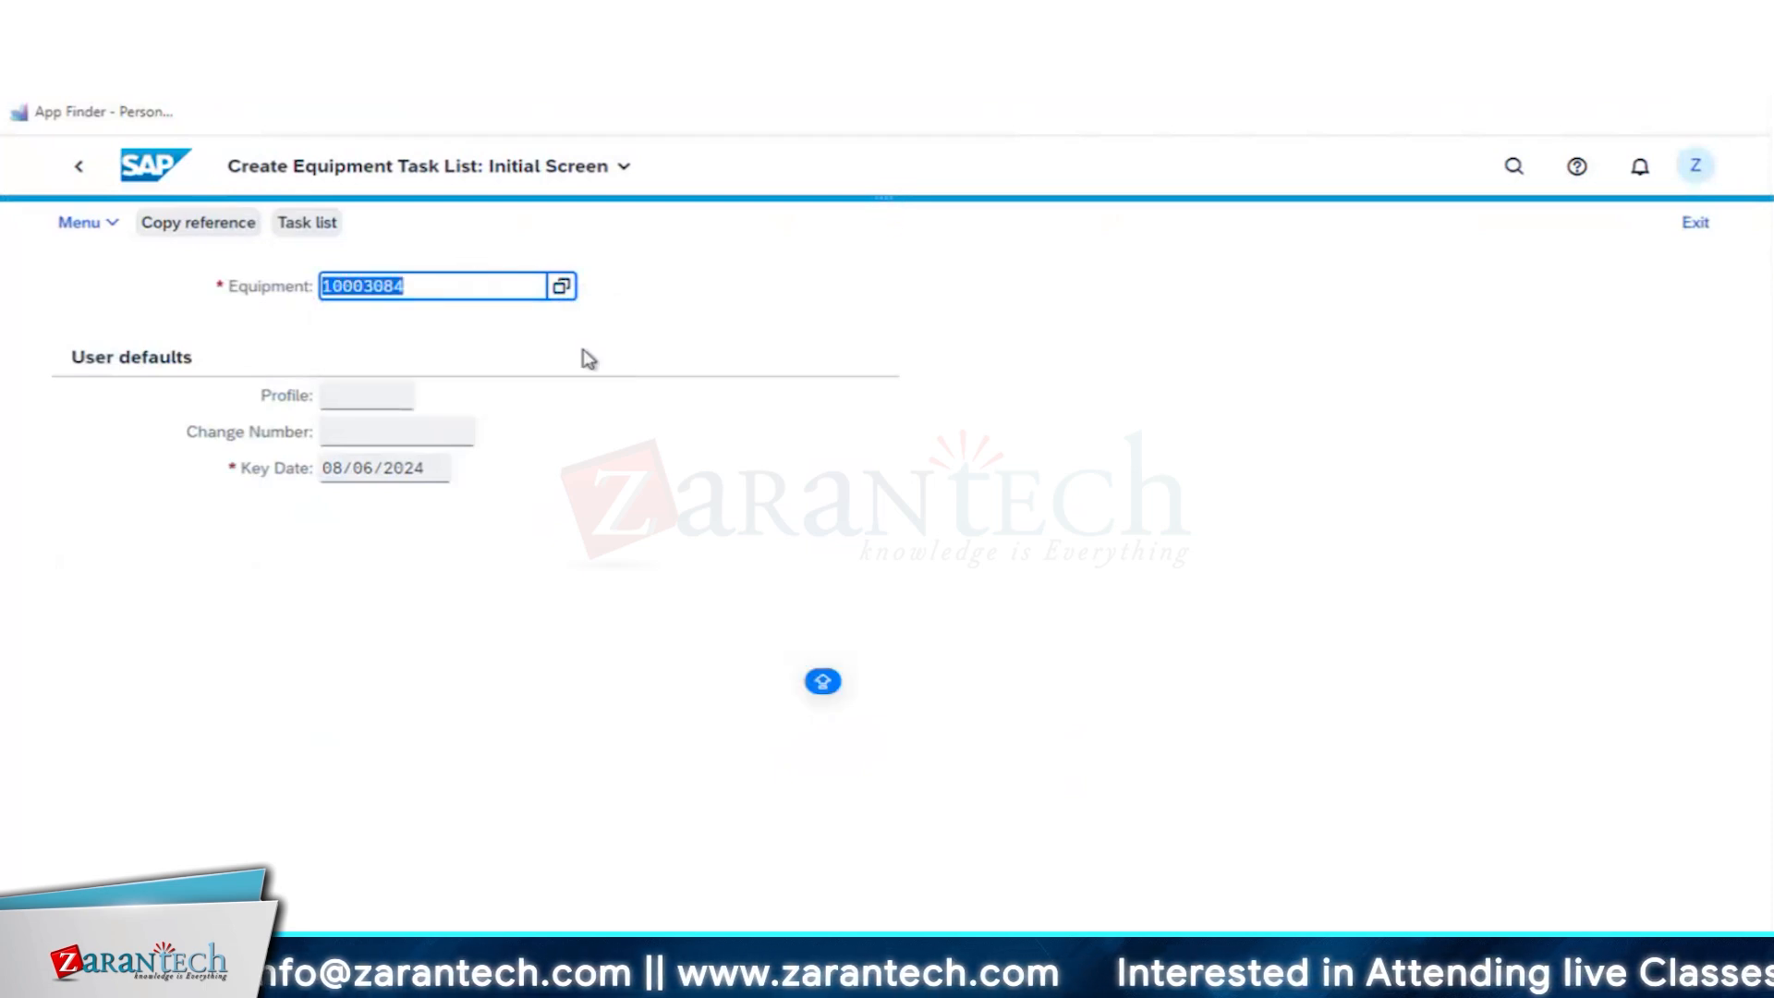
pyautogui.click(380, 399)
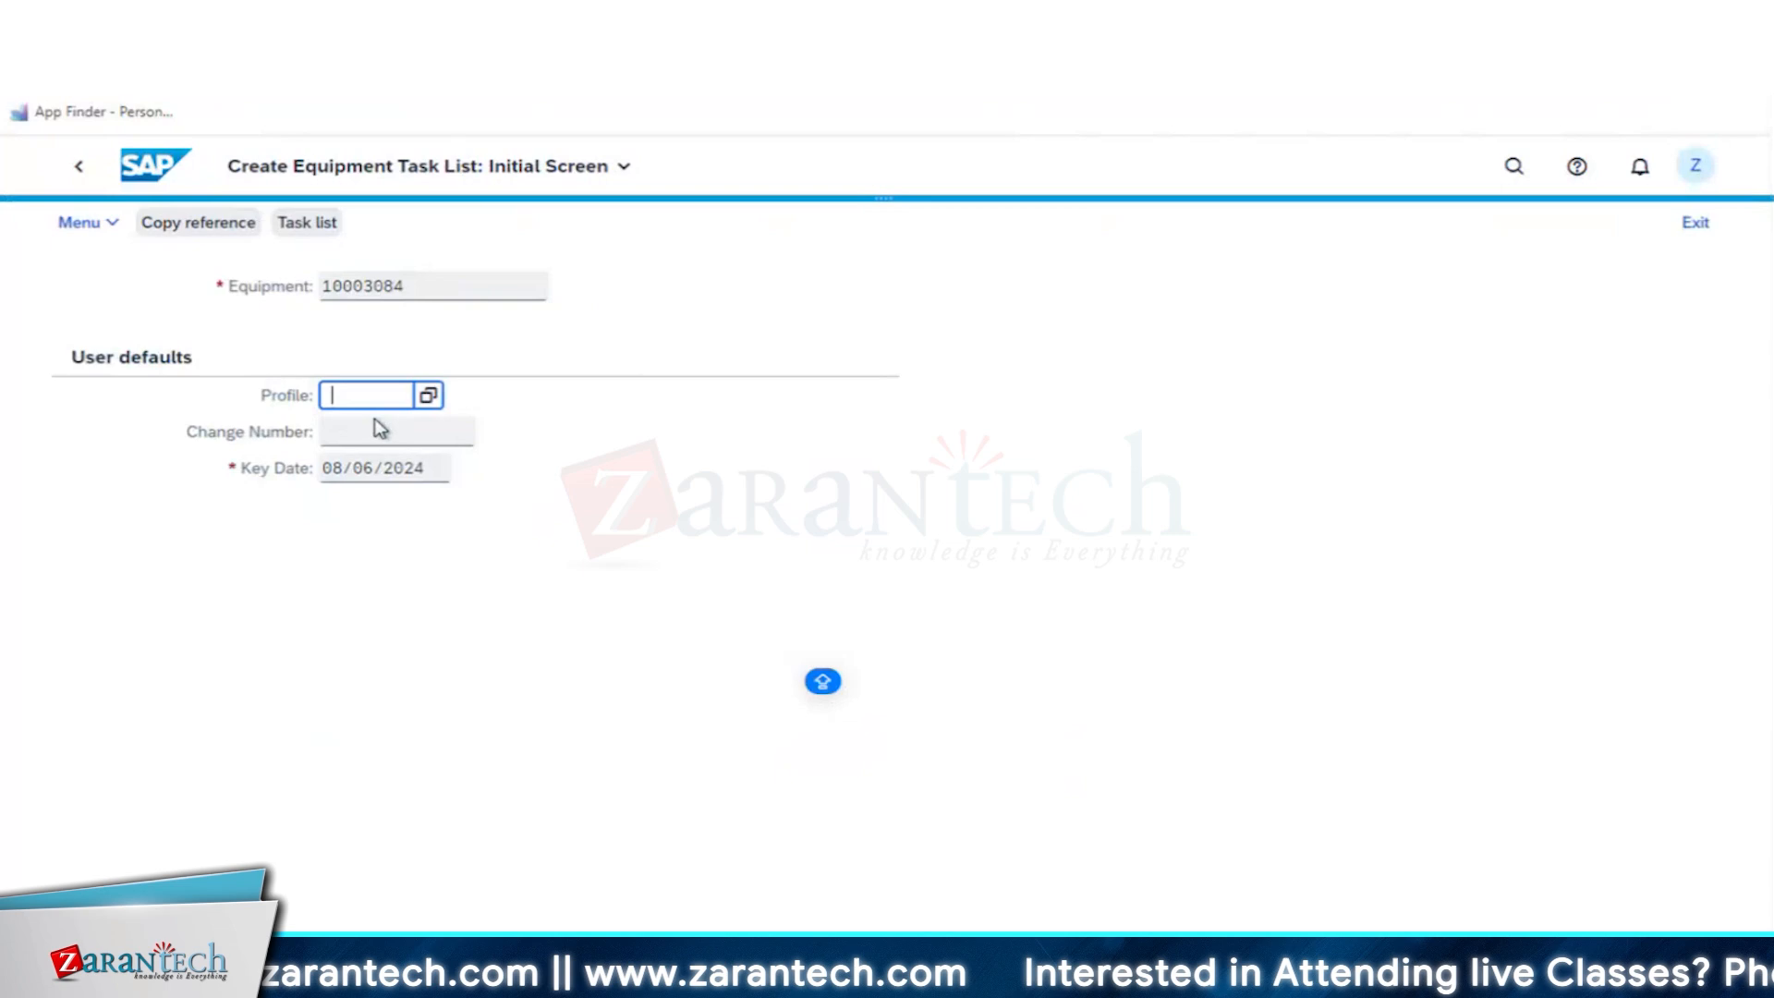
pyautogui.click(429, 397)
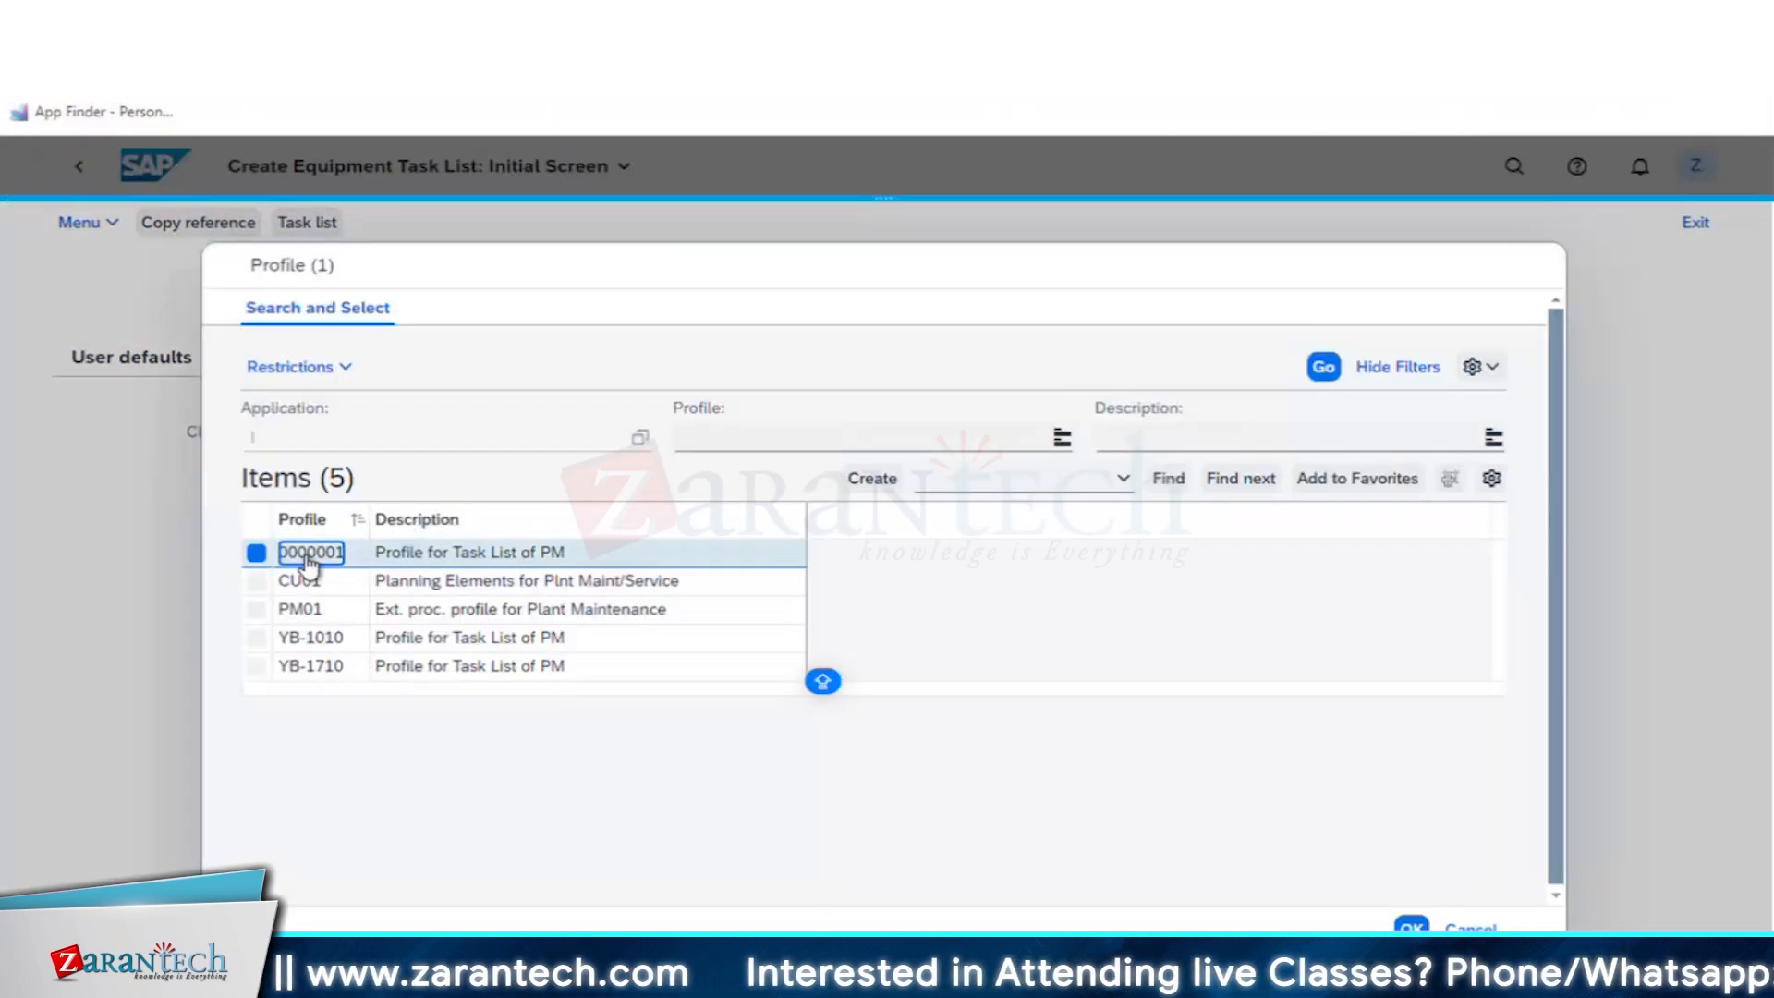
pyautogui.click(308, 559)
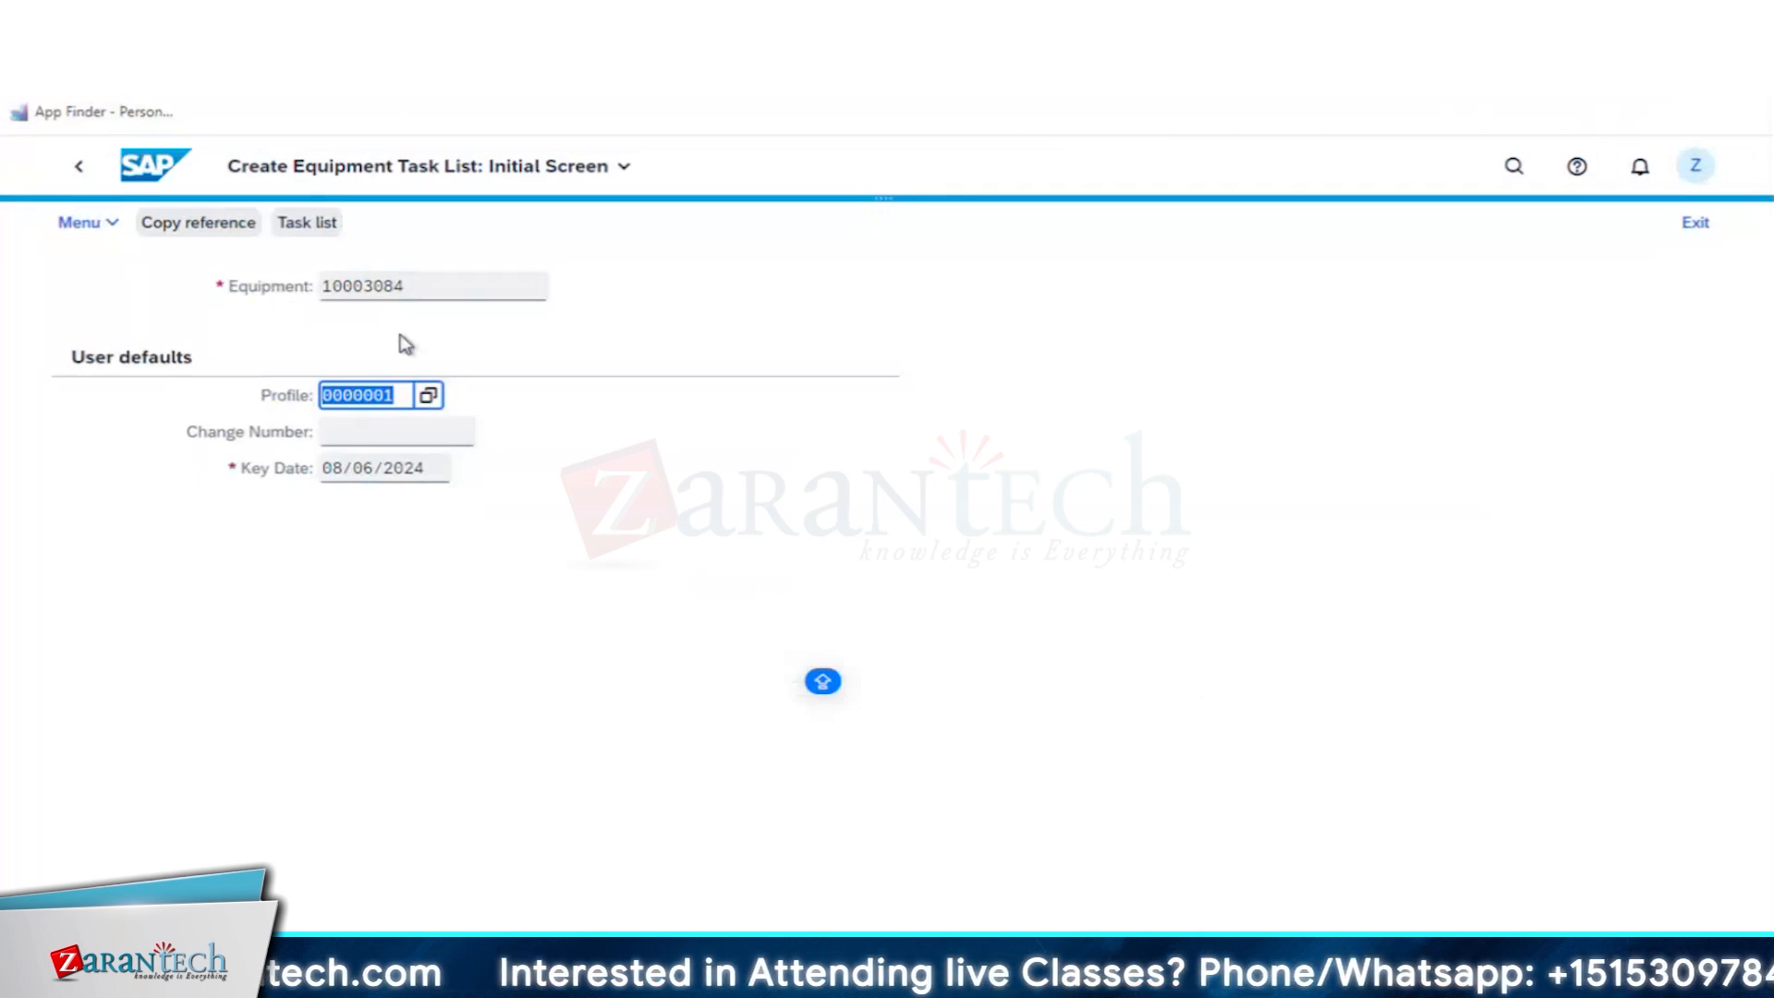
pyautogui.press('Return')
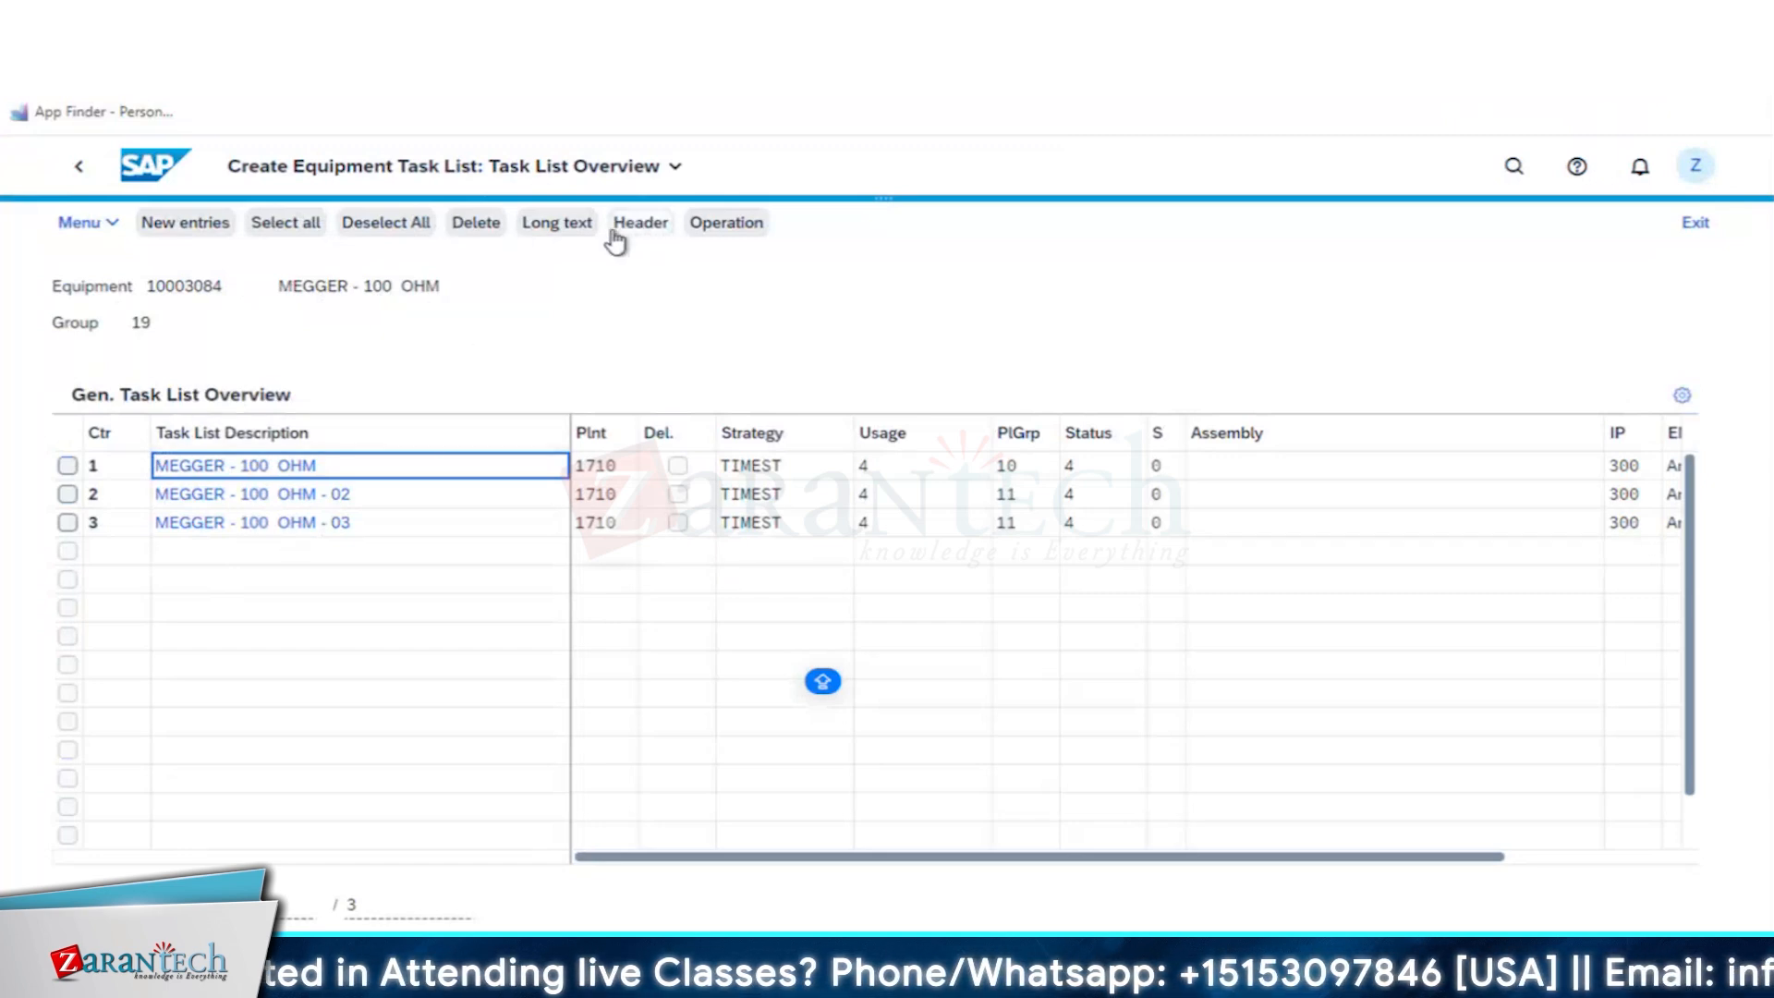
# - Add a new task list for the MEGGER - 100 OHM equipment and set its planner group to 10
pyautogui.click(182, 231)
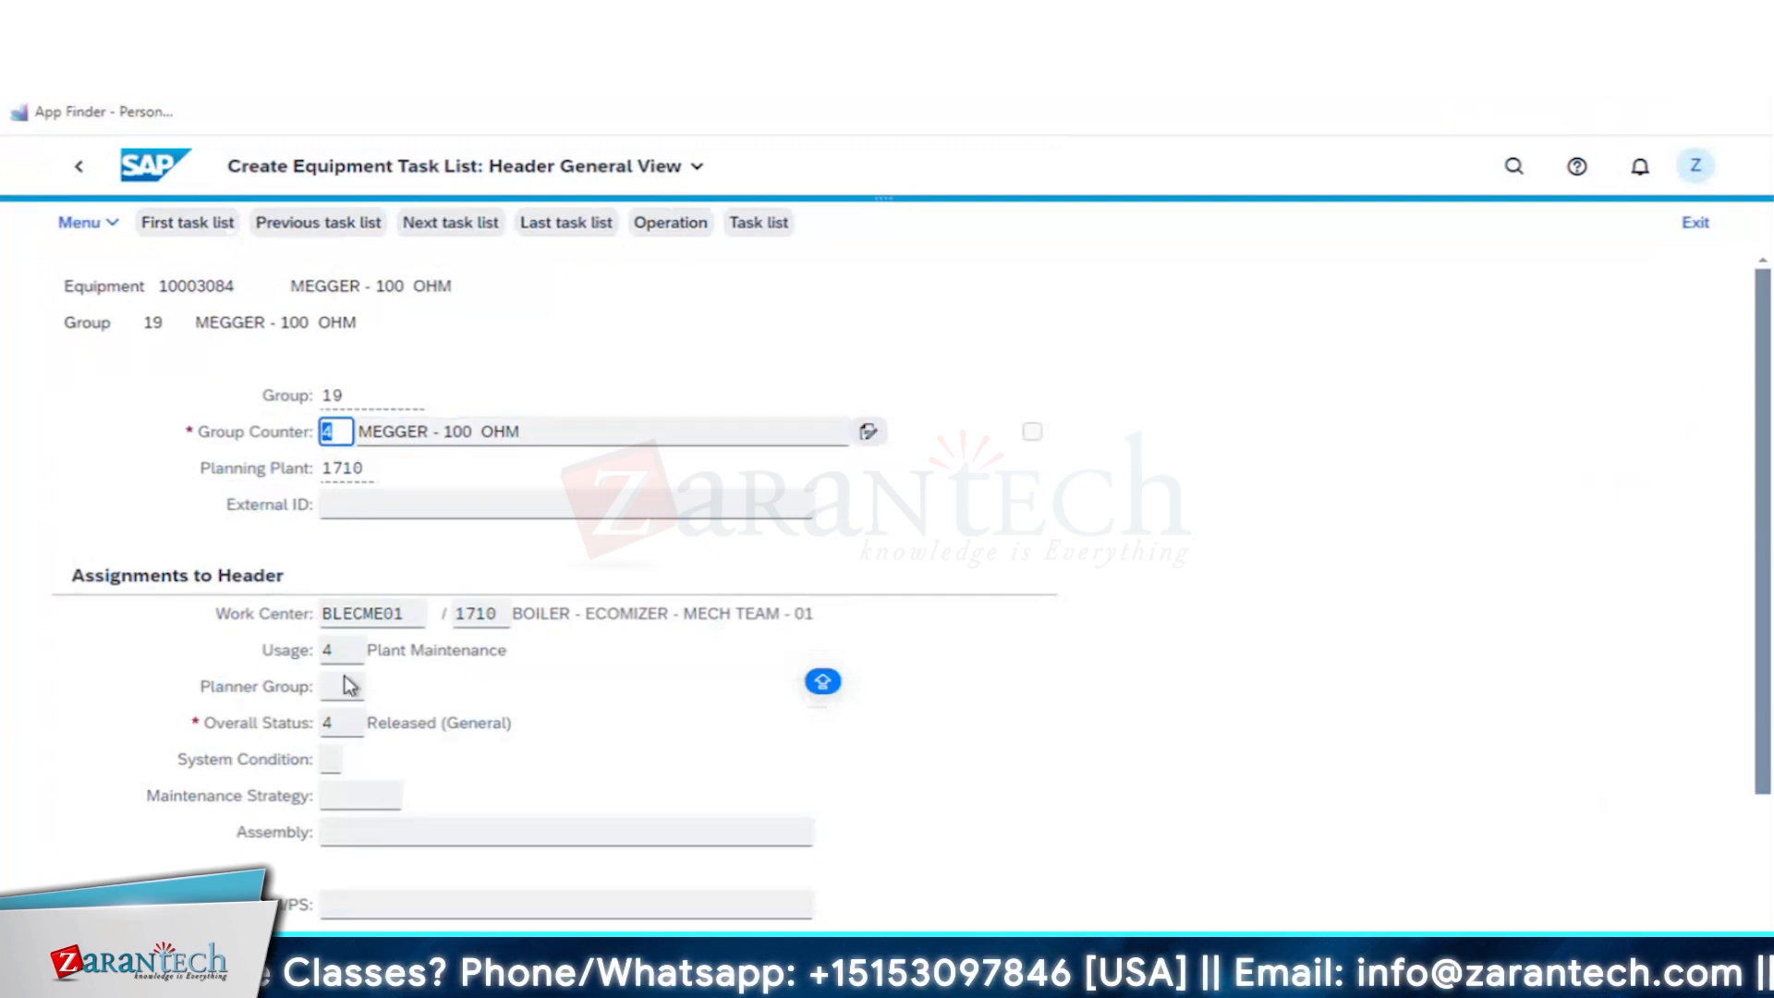
pyautogui.click(348, 688)
pyautogui.write('10')
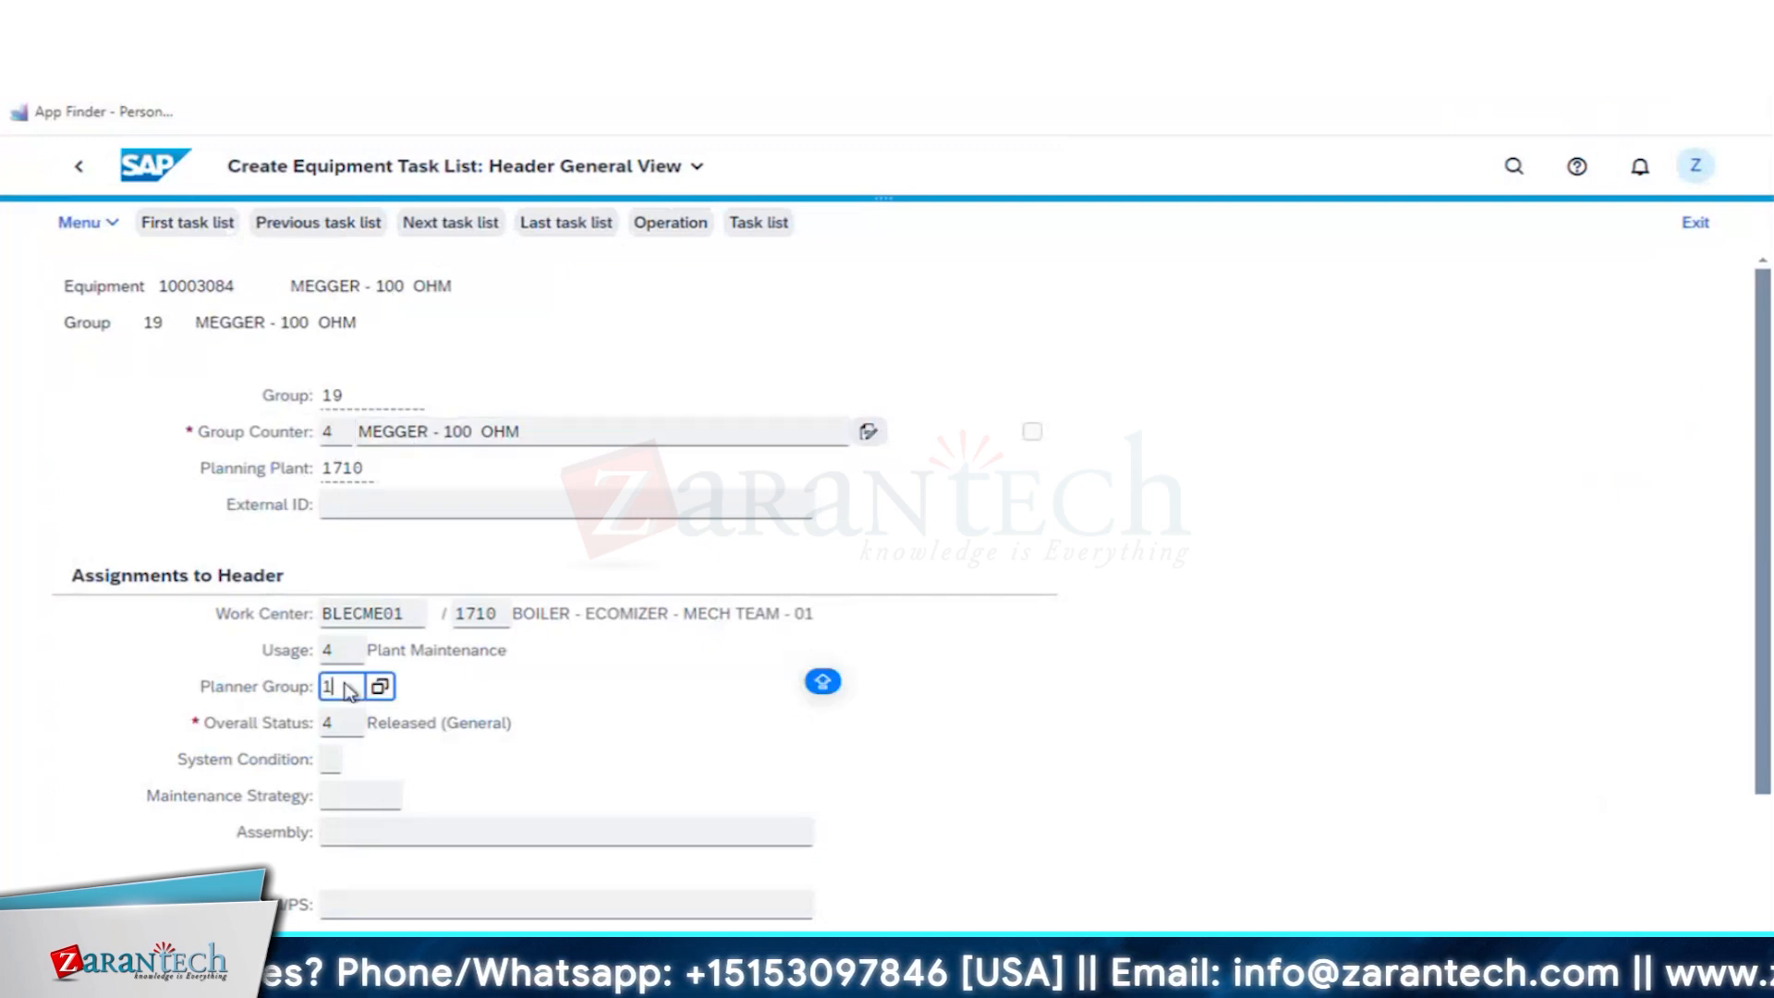
pyautogui.click(590, 770)
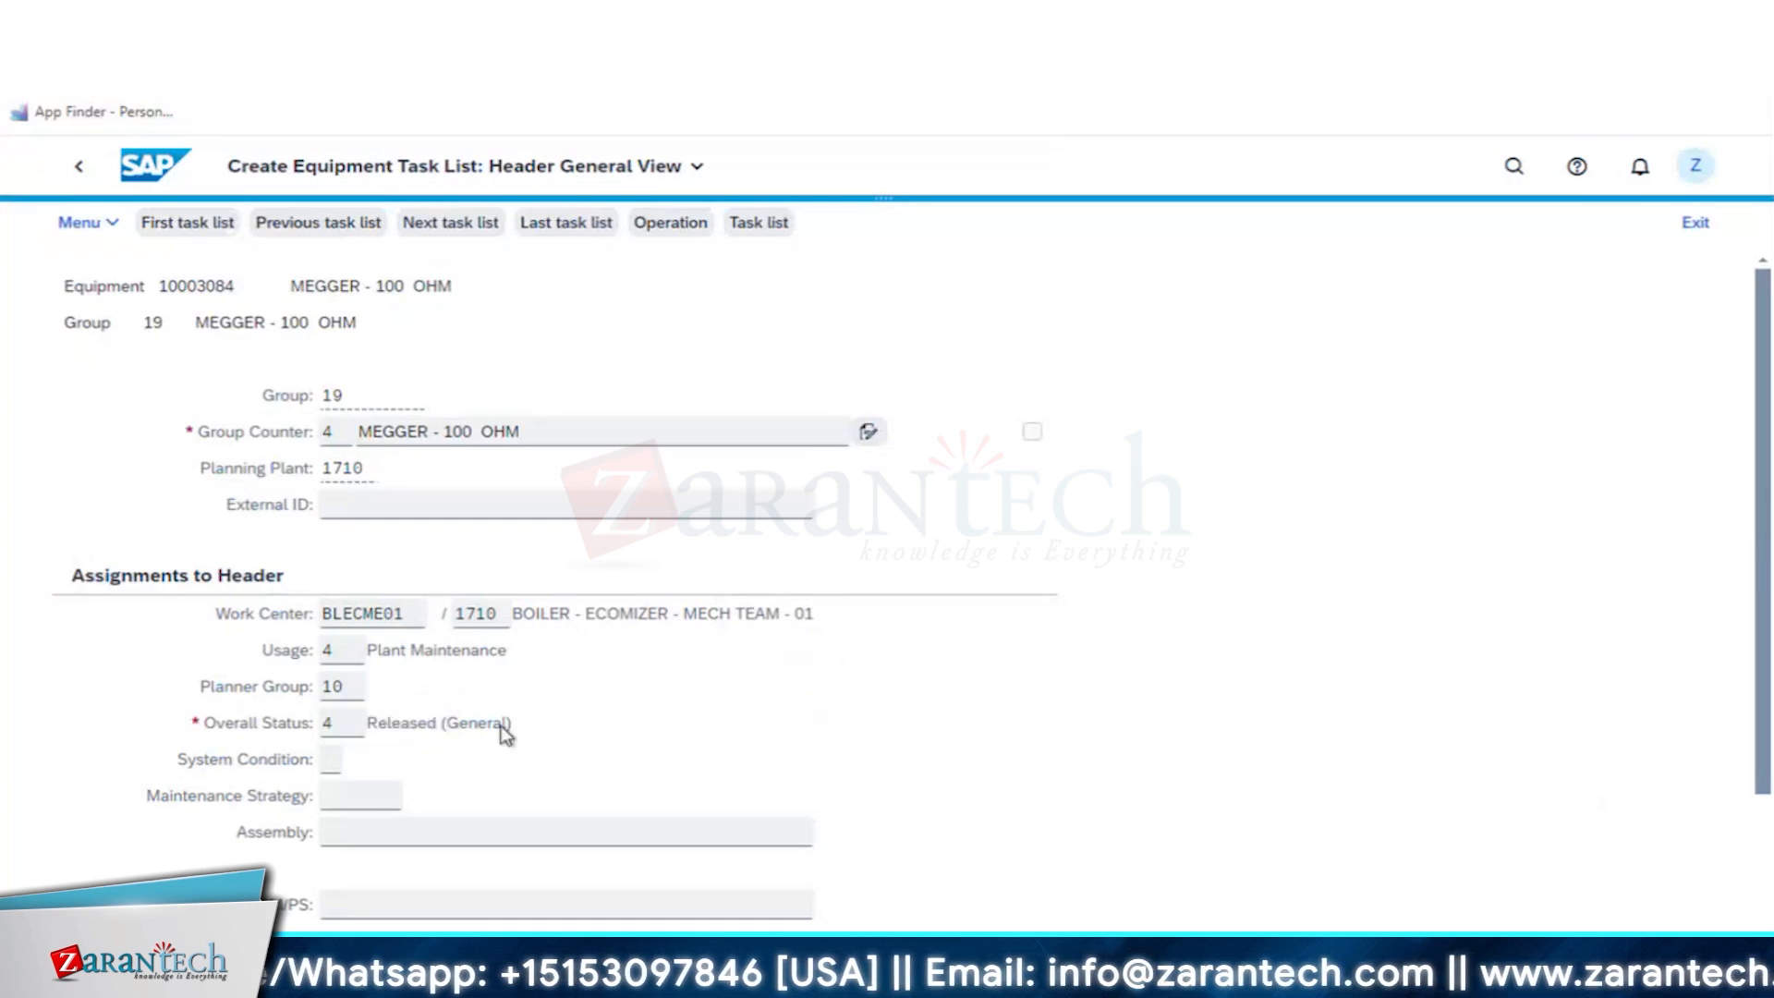
# - Set the task list header's system condition to 0 (not in operation) and choose maintenance strategy TIMEST
pyautogui.click(334, 765)
pyautogui.write('0')
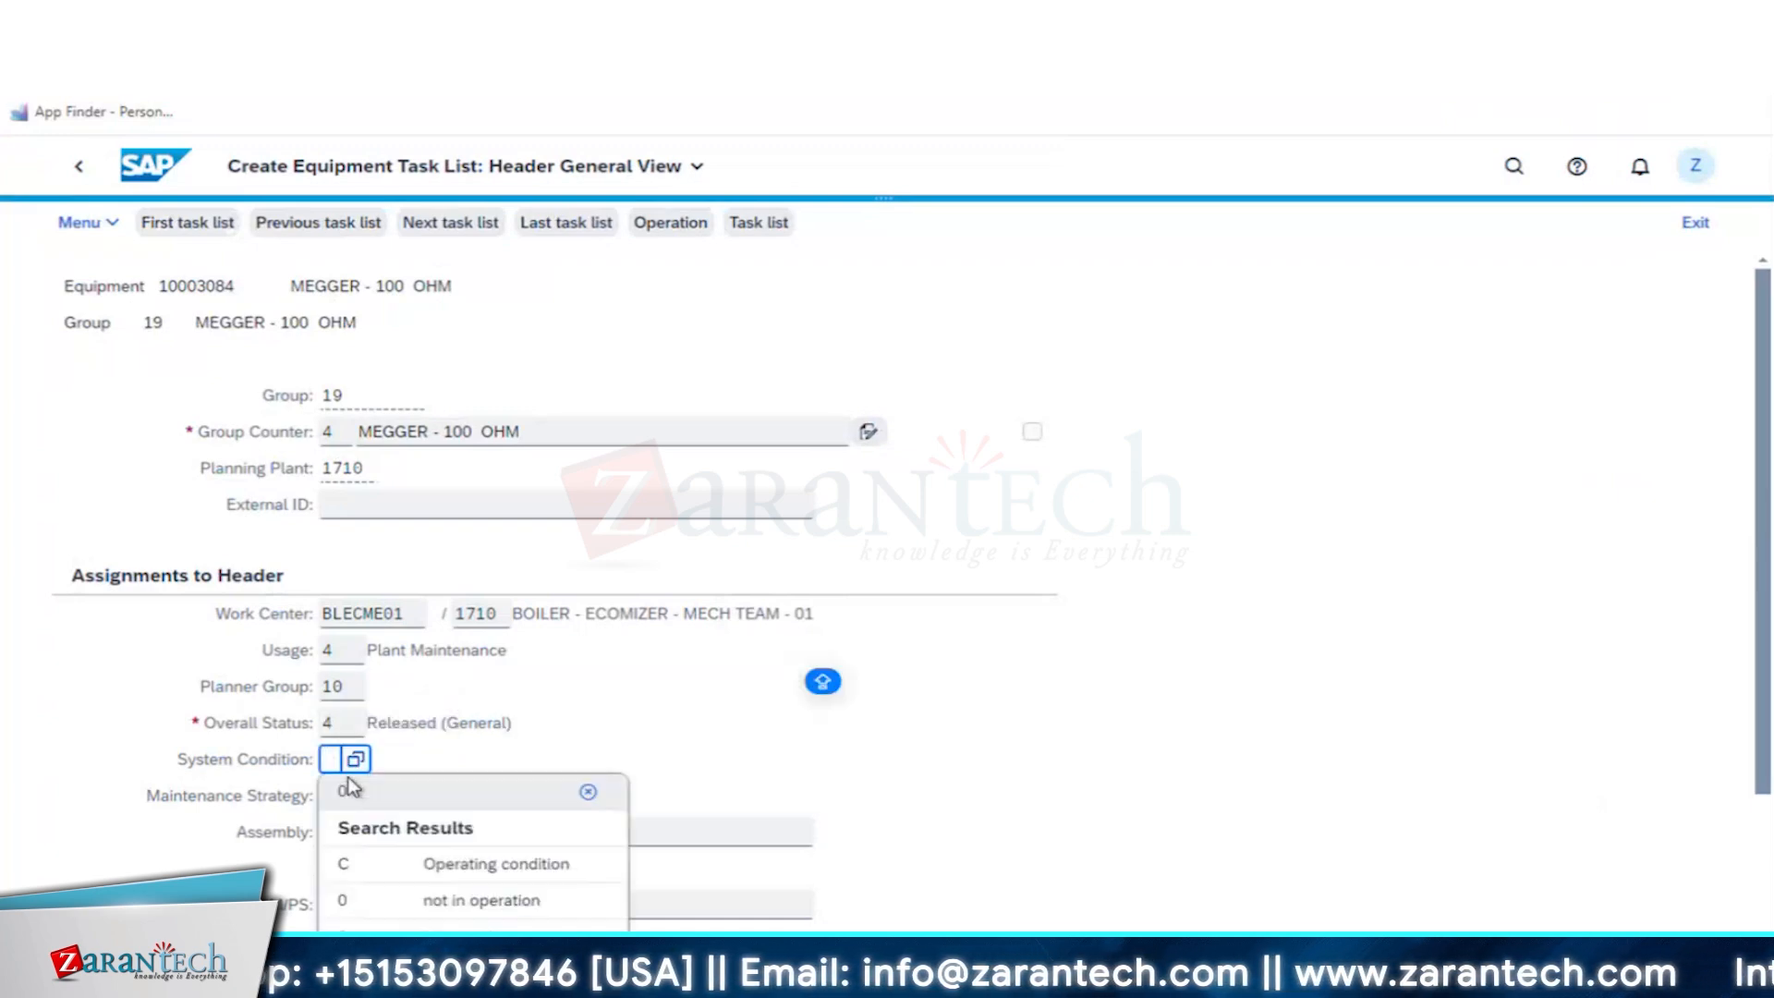
pyautogui.click(333, 796)
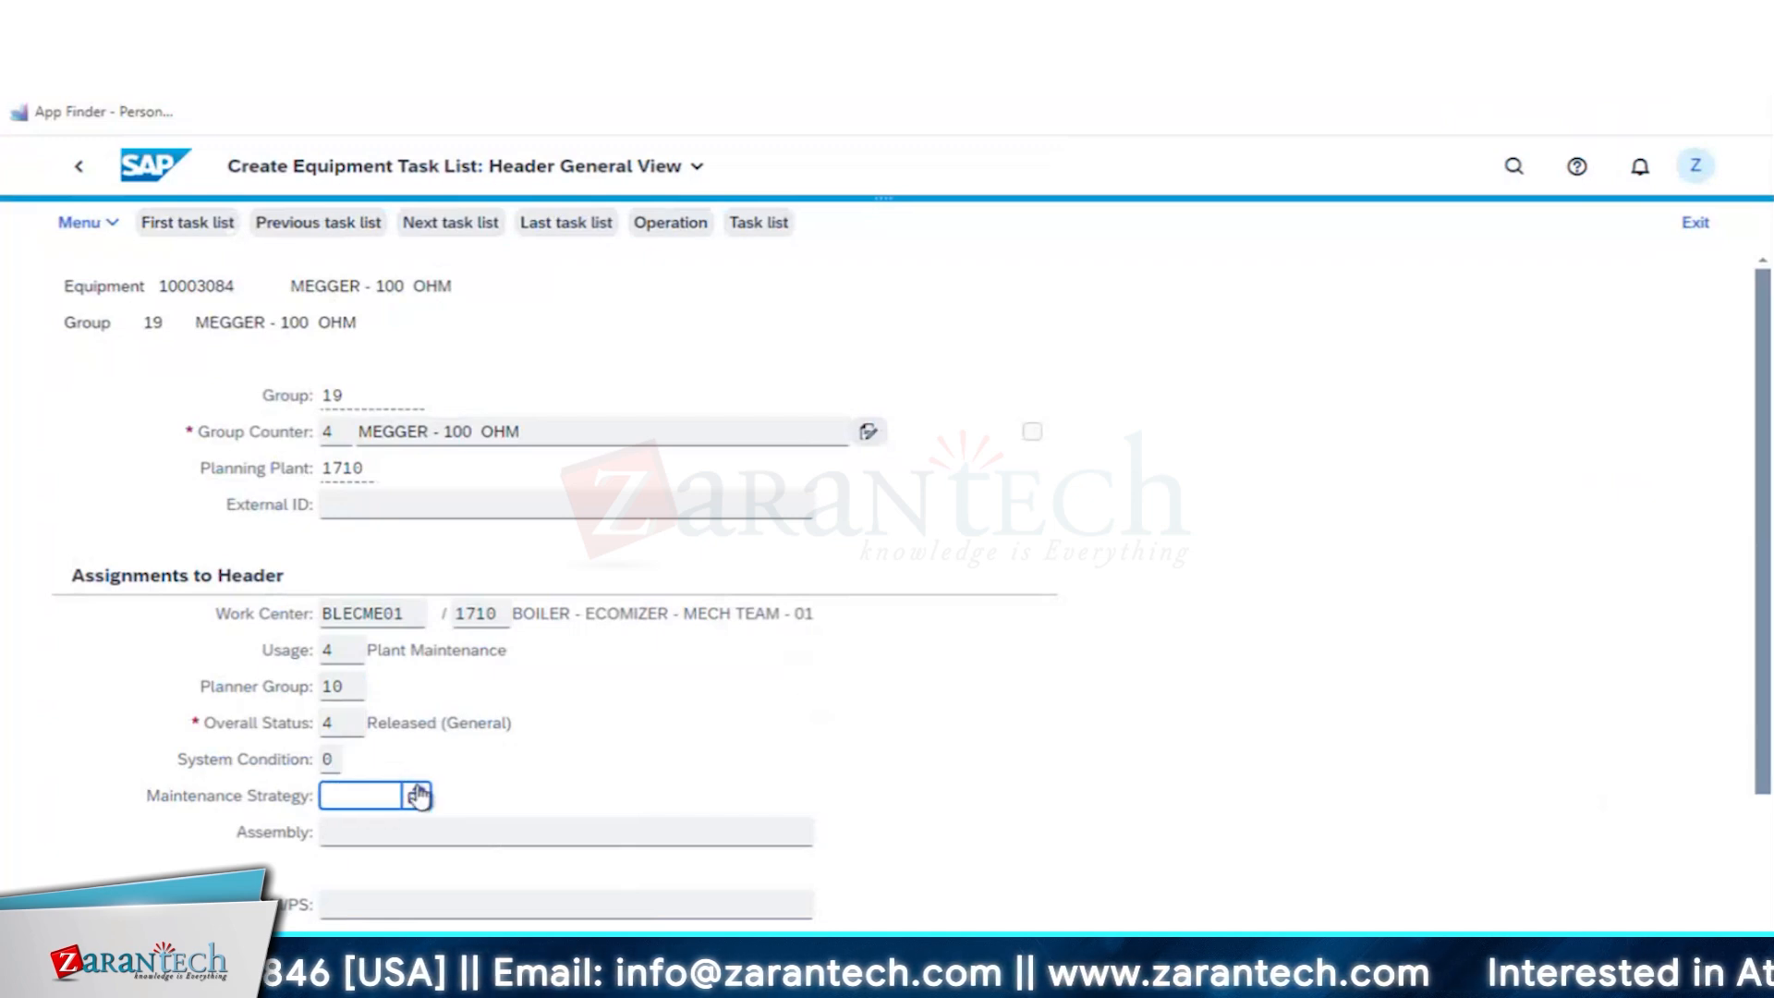
pyautogui.click(418, 795)
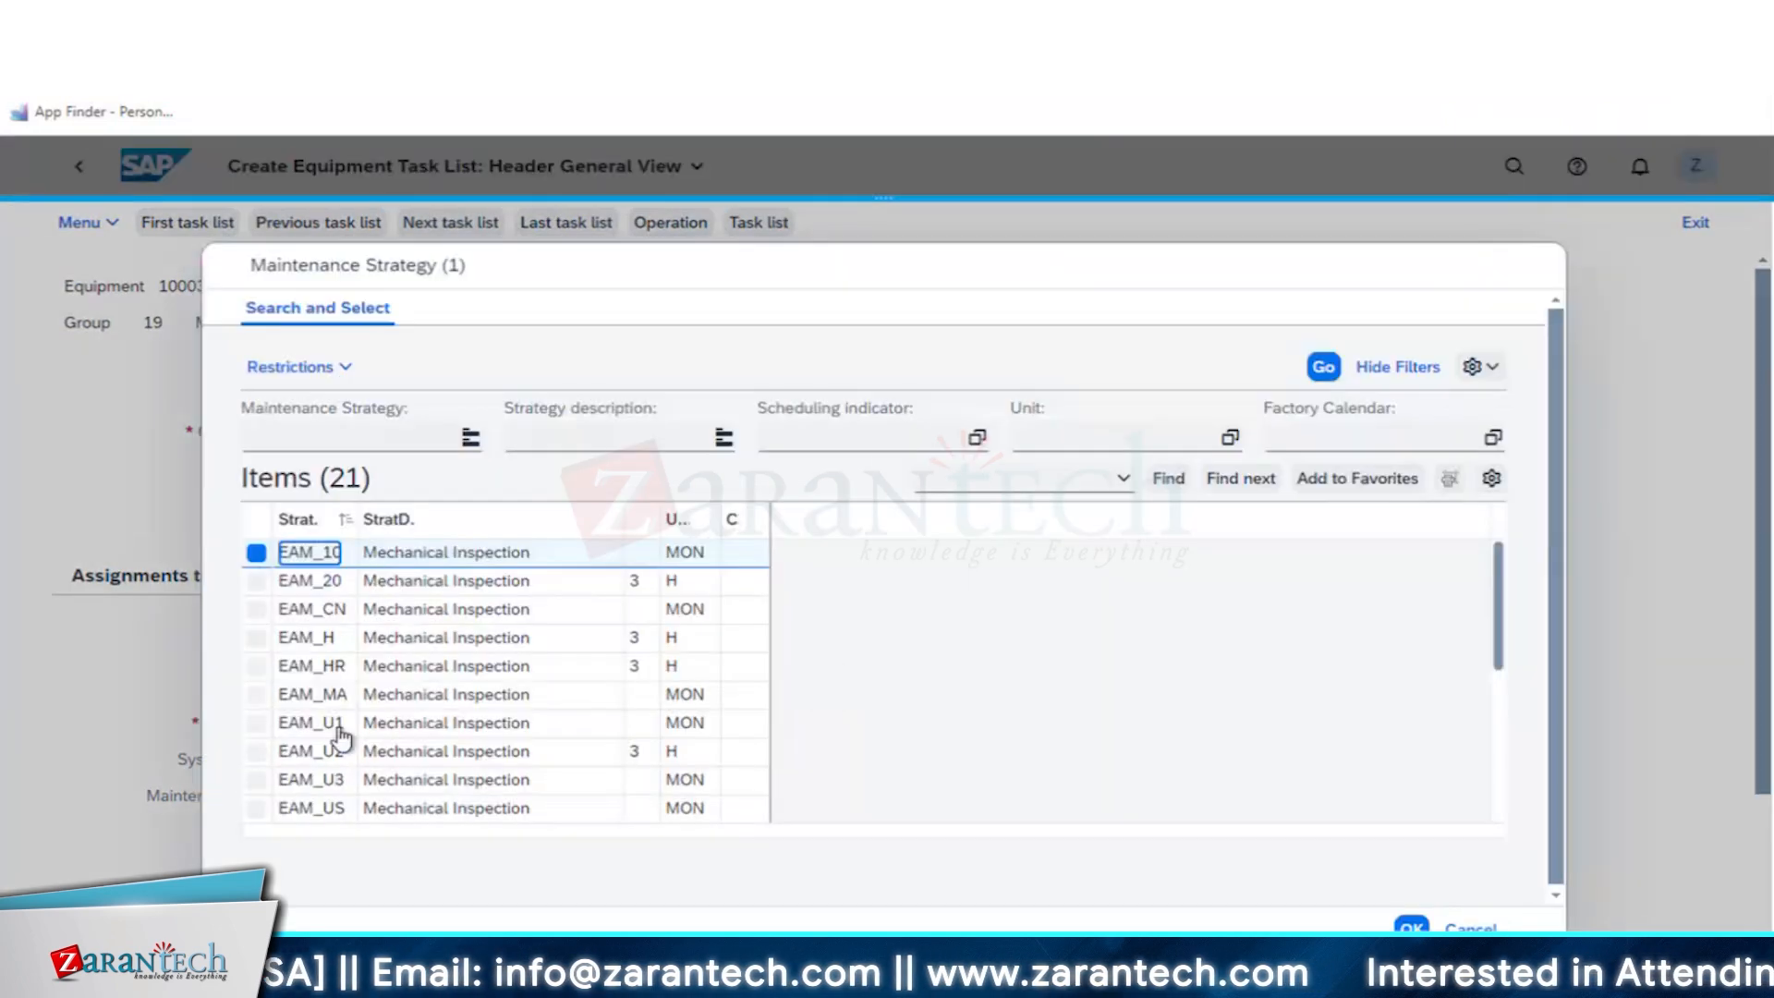
pyautogui.scroll(-5, 337, 730)
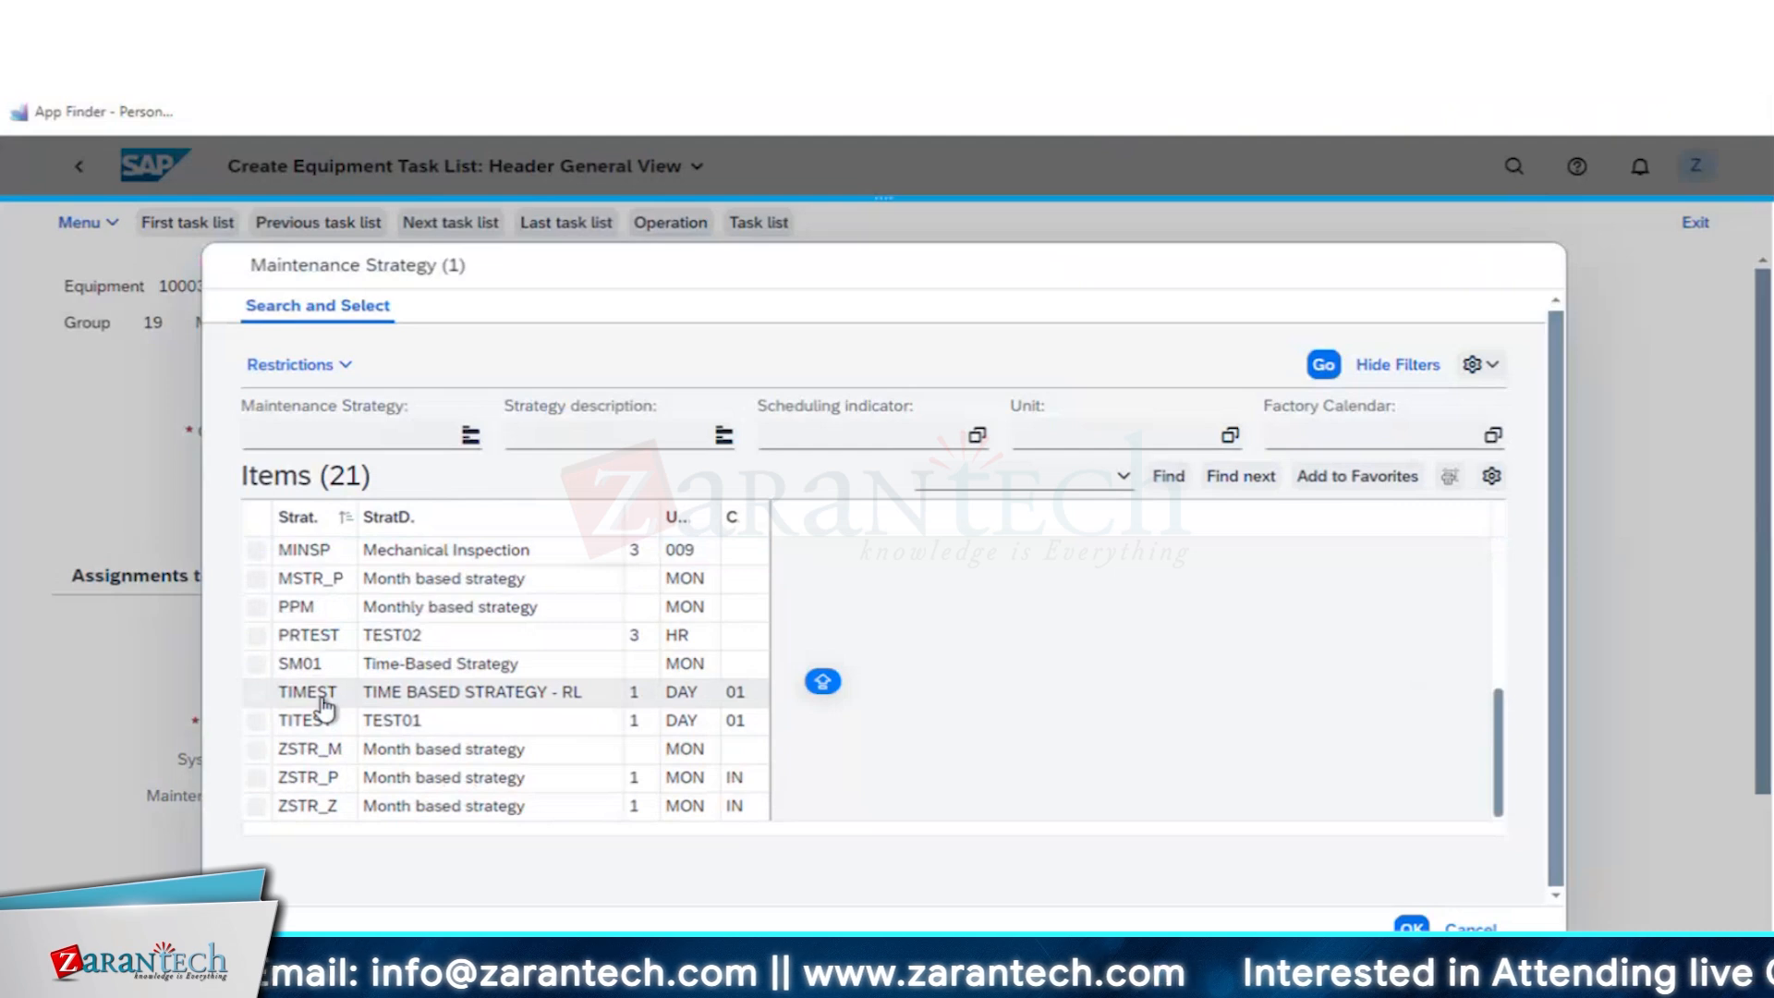
pyautogui.click(319, 697)
pyautogui.click(319, 702)
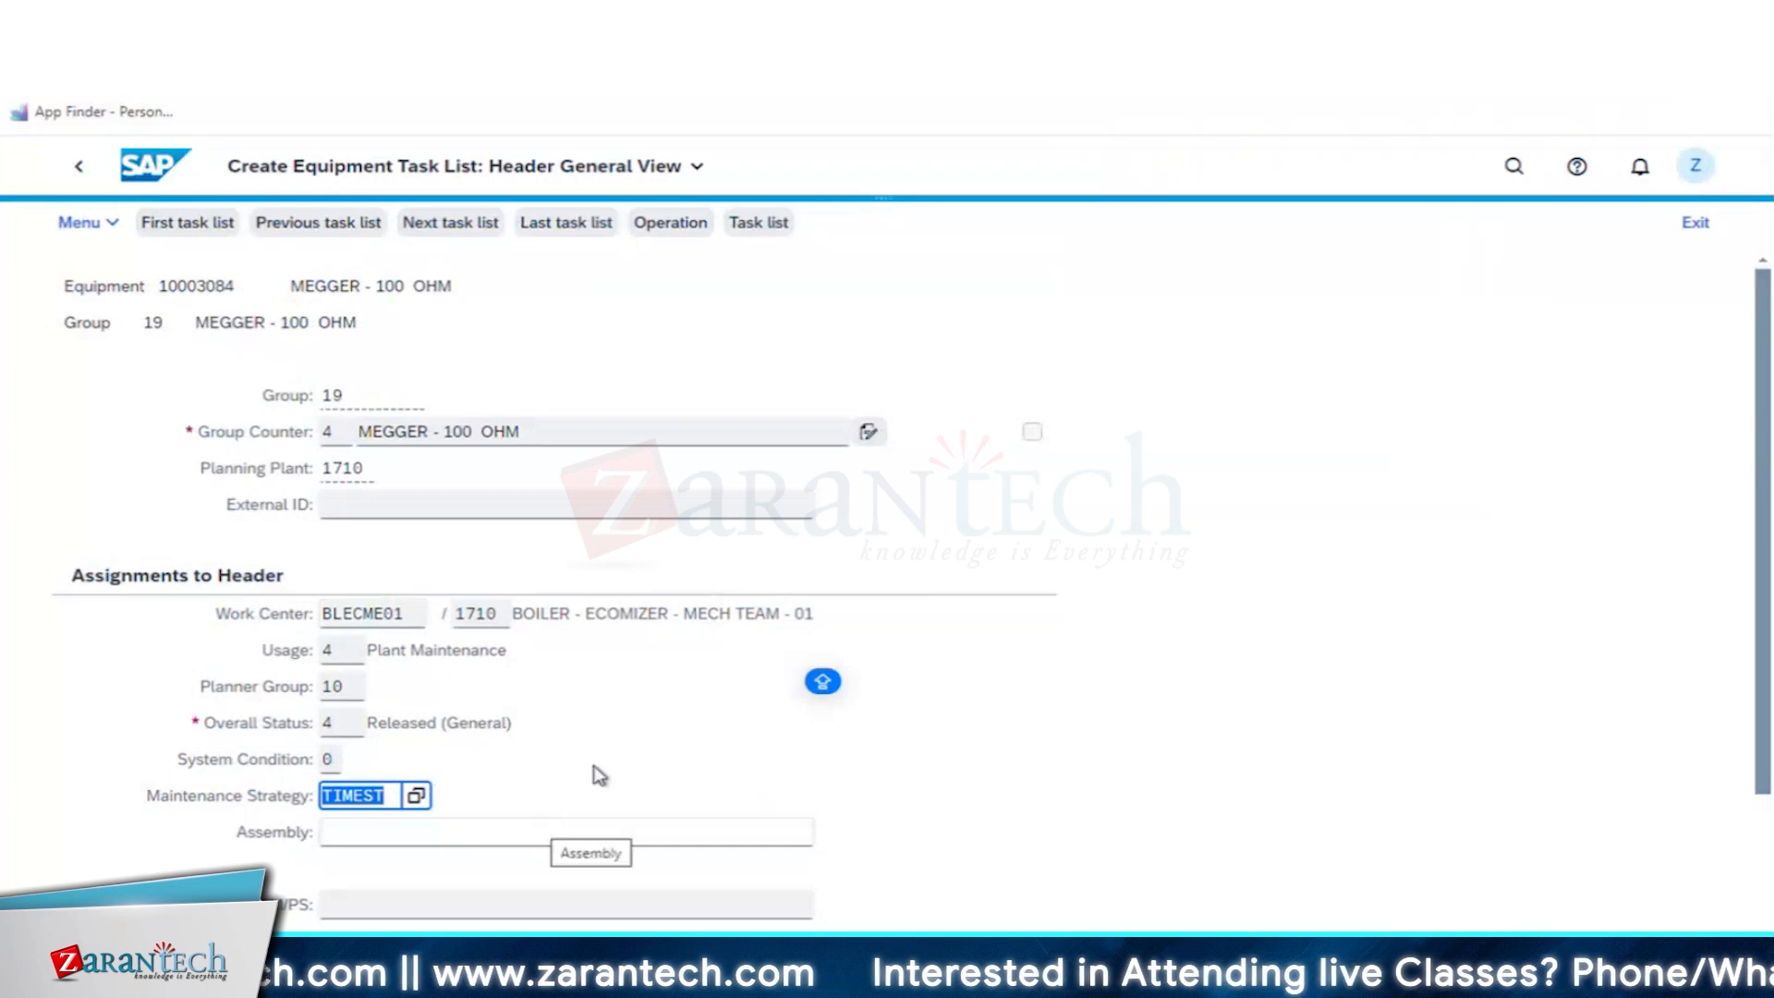
pyautogui.press('Return')
# - Assign inspection points 300, Inspection point for equipment, in the header's QM data
pyautogui.scroll(-2, 601, 771)
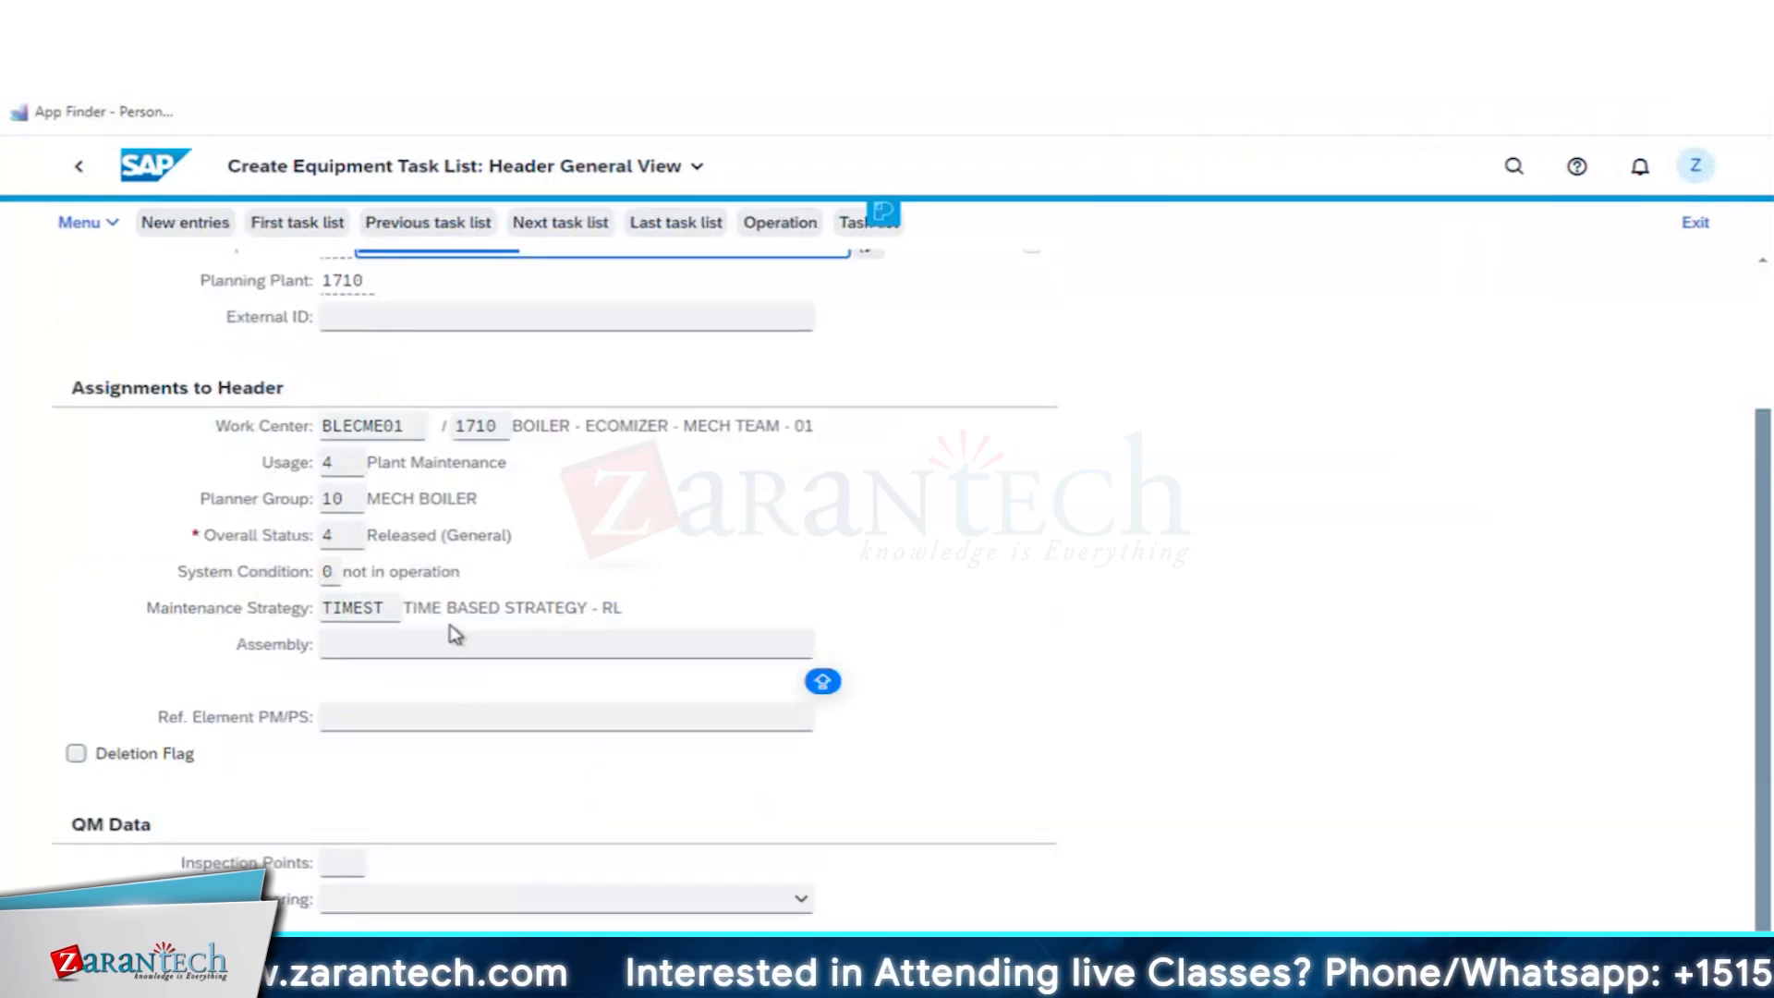
pyautogui.click(349, 863)
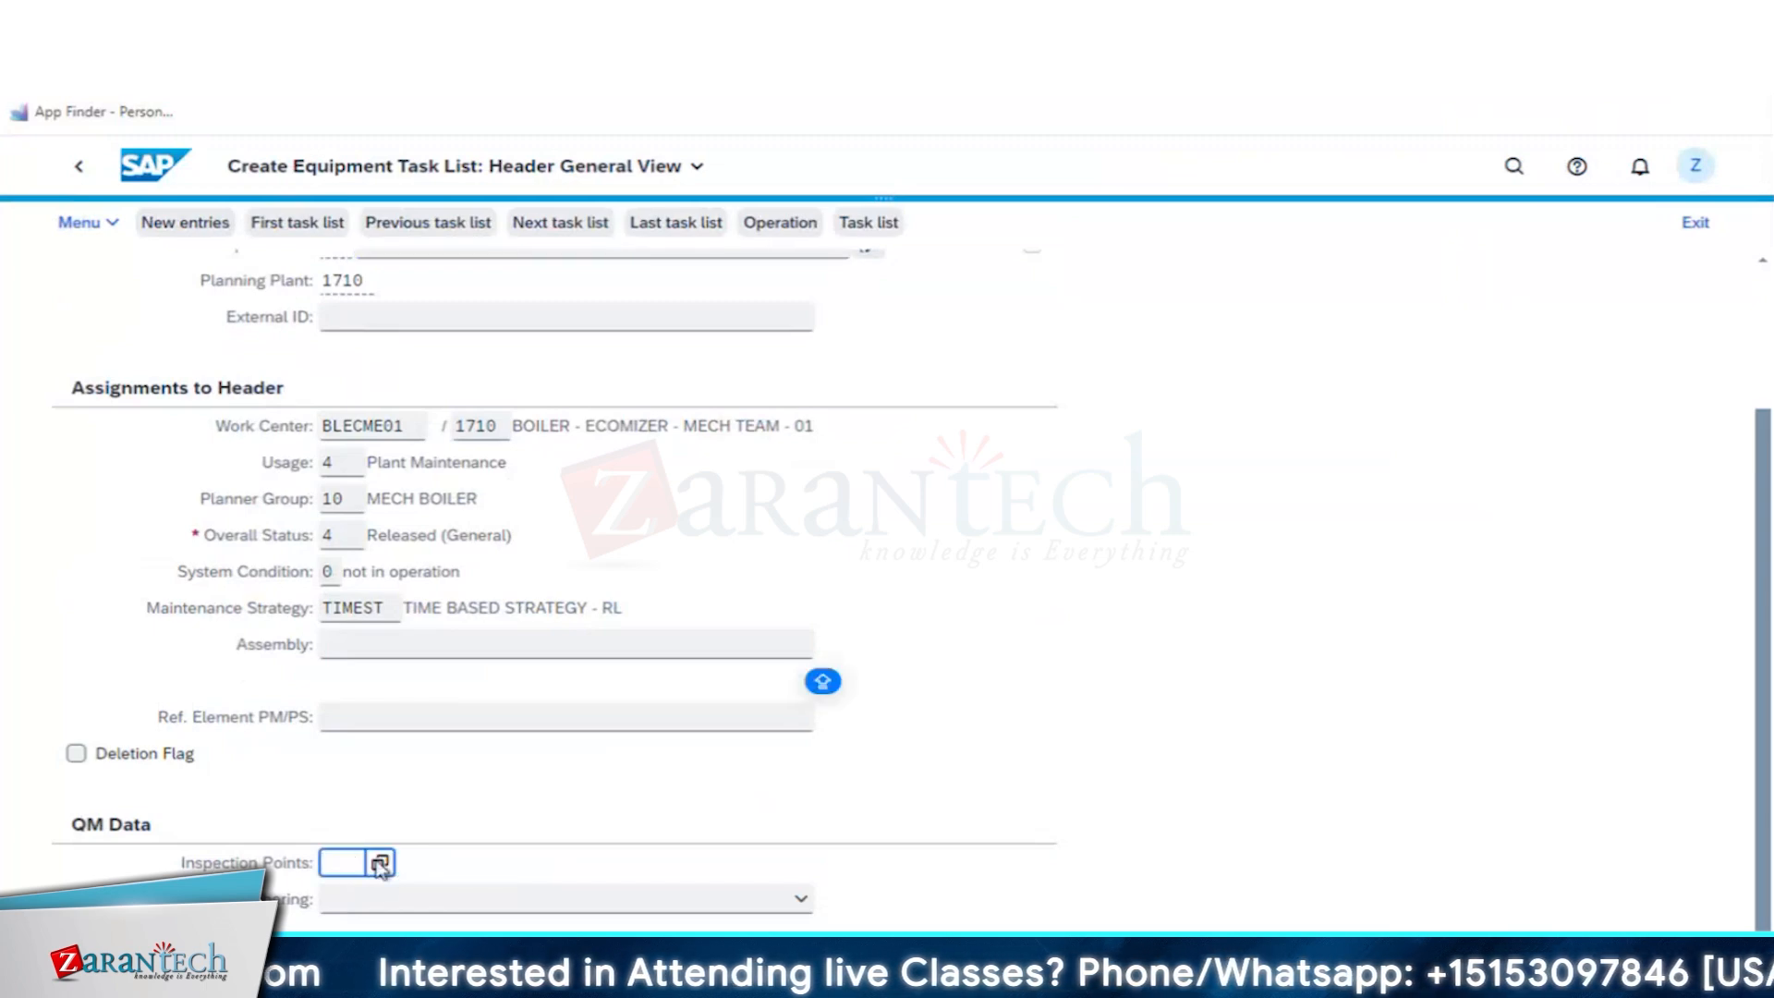
pyautogui.click(381, 863)
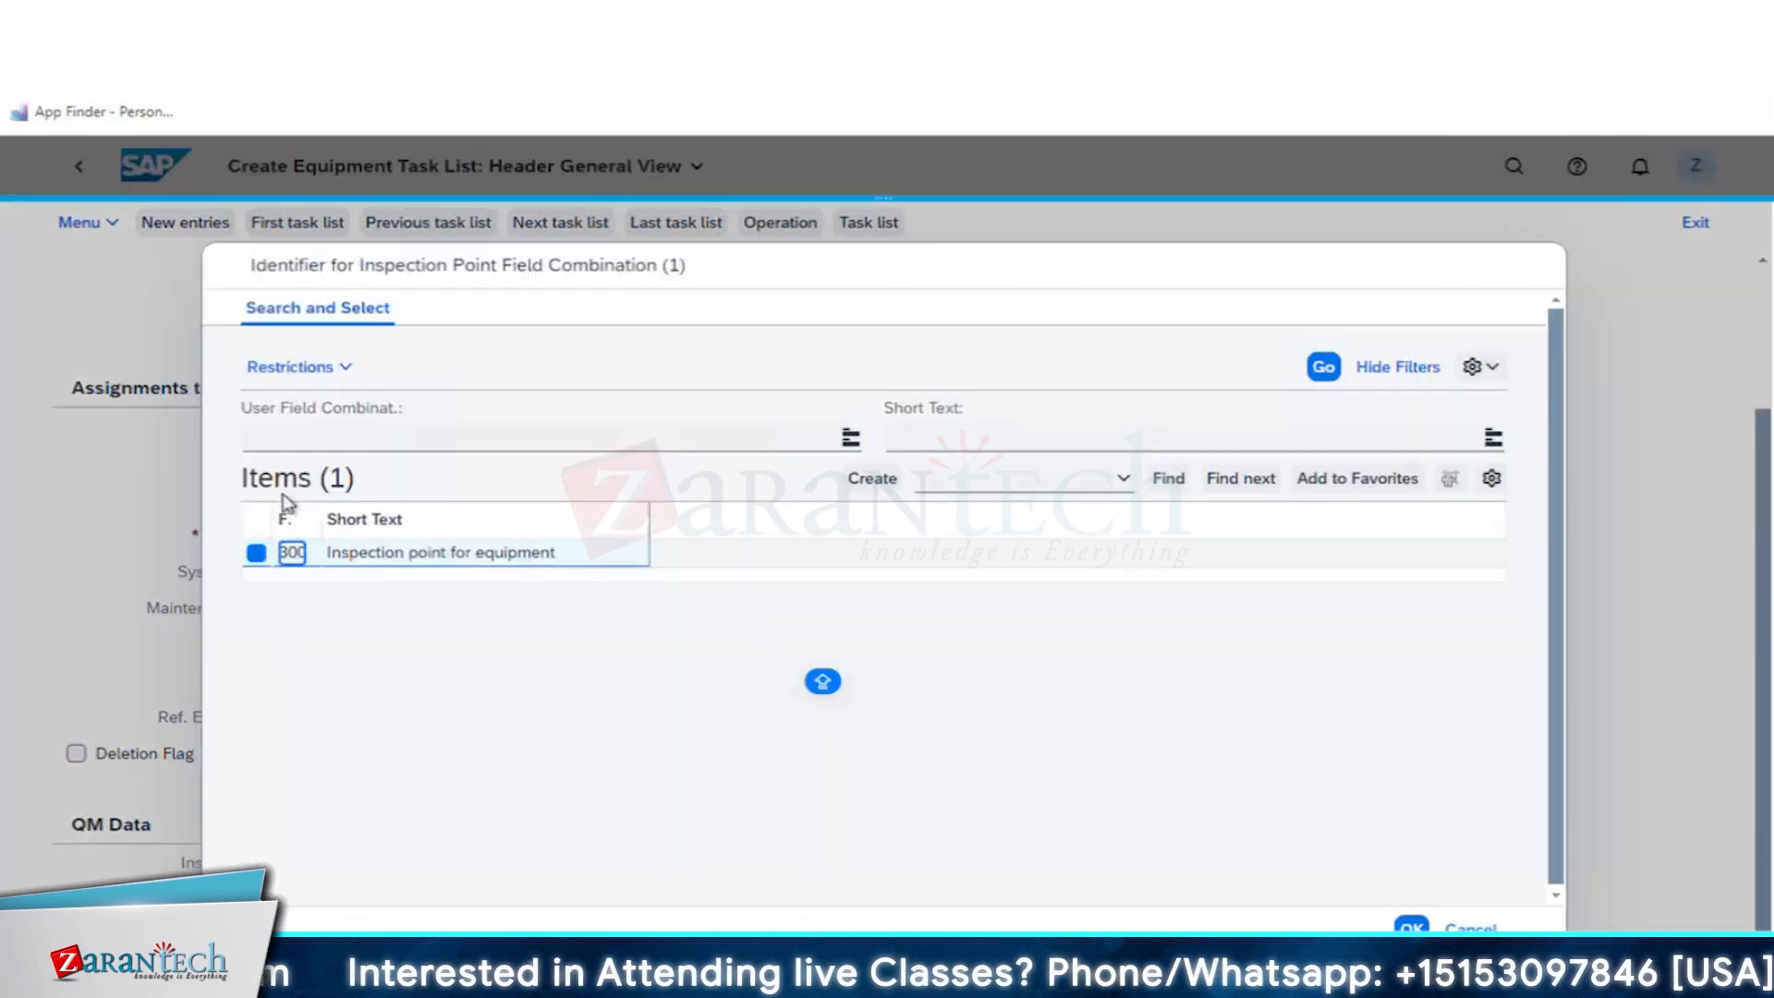
pyautogui.click(292, 553)
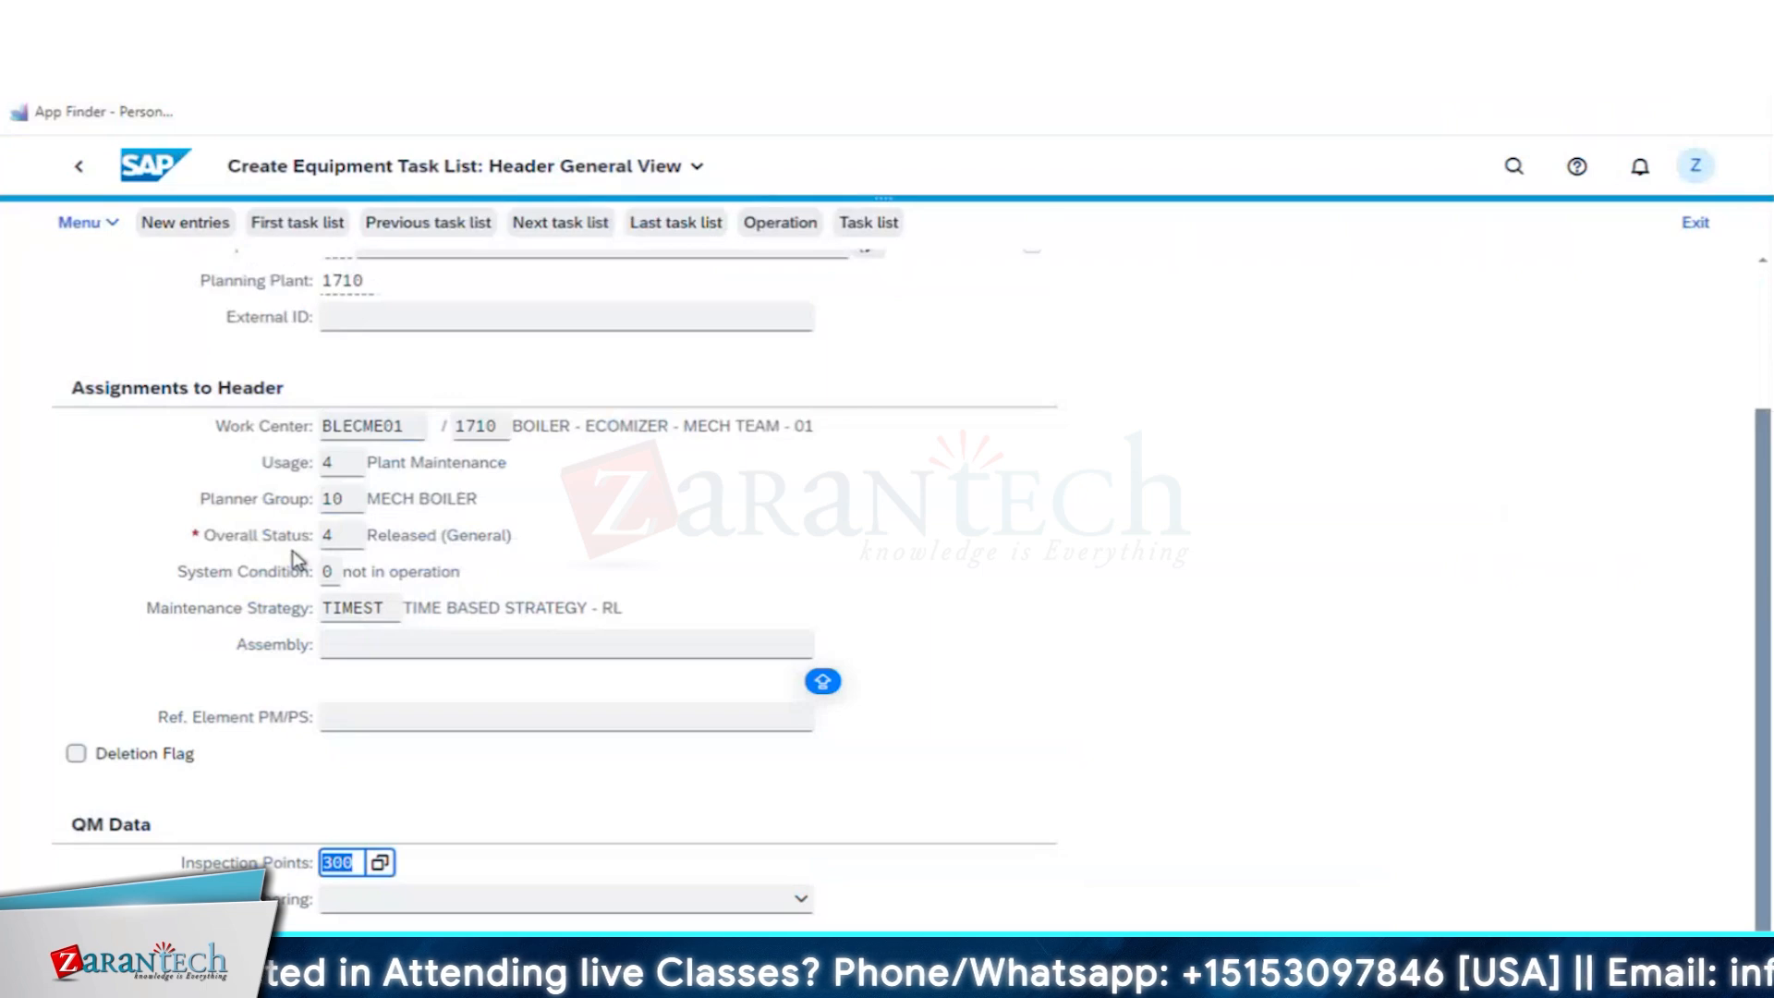
# - Switch to CALIBRATION PROCESS.pdf and examine the task list header settings, the inspection point note and the operation details in step 11
pyautogui.press('super+Tab')
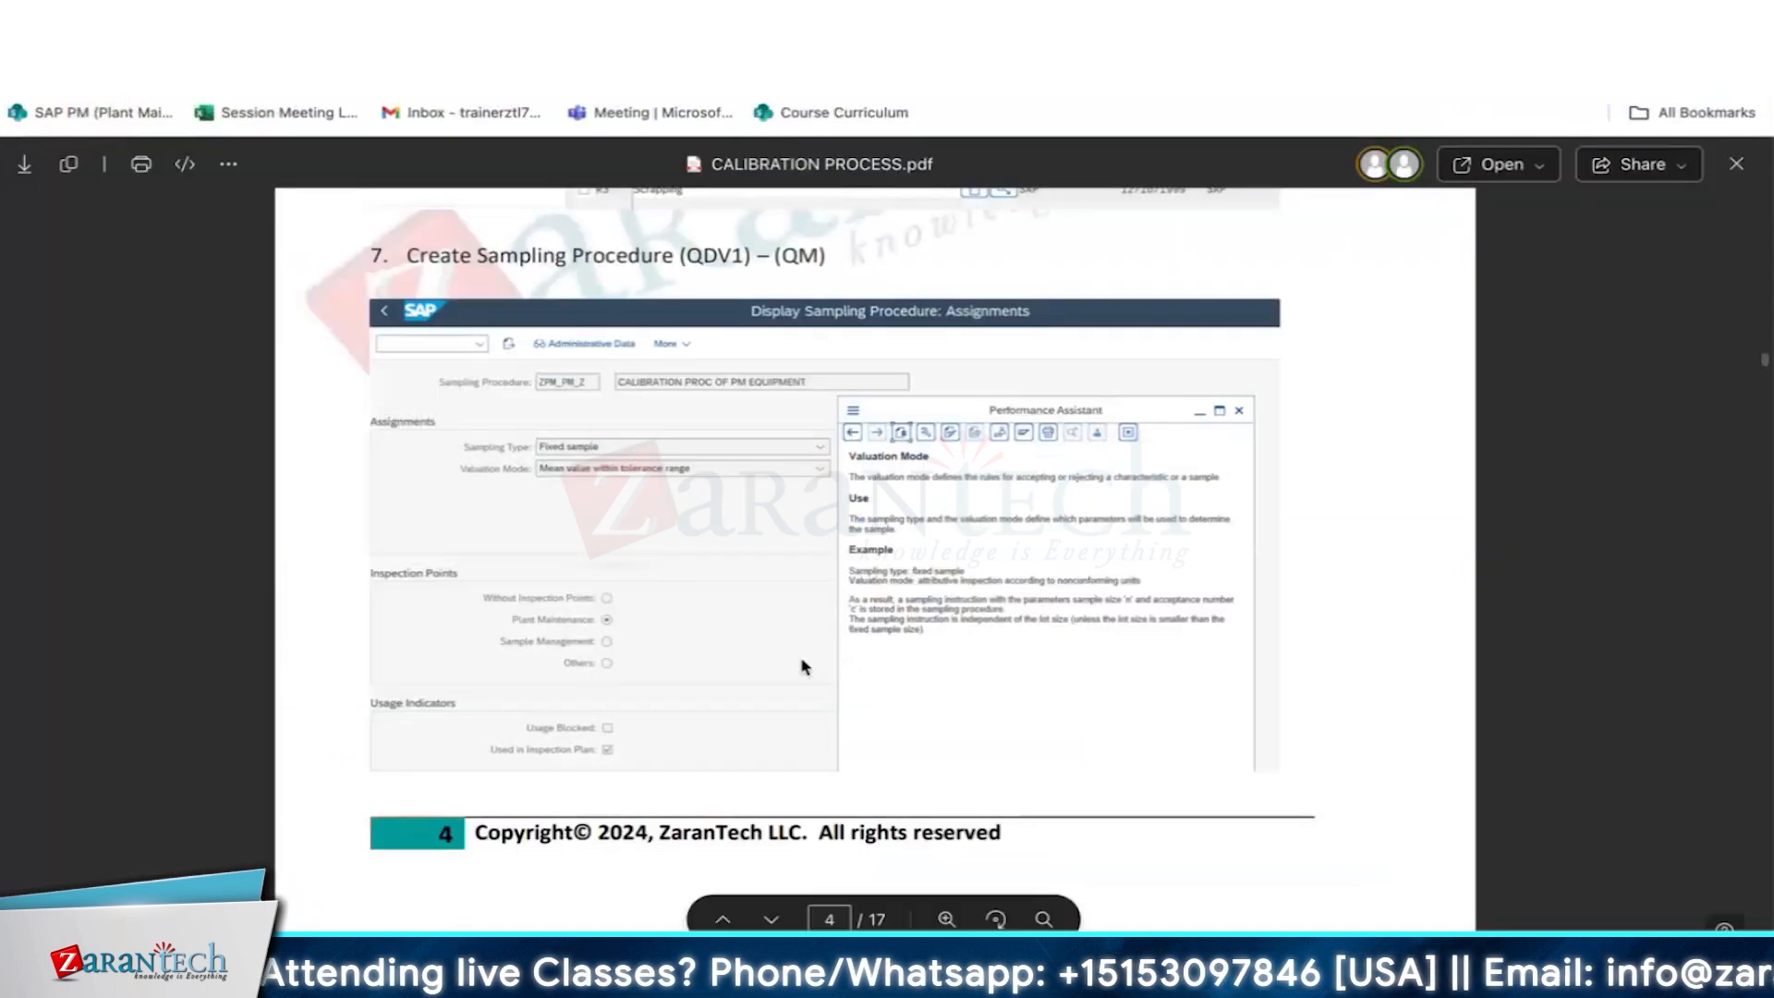
pyautogui.scroll(-10, 809, 554)
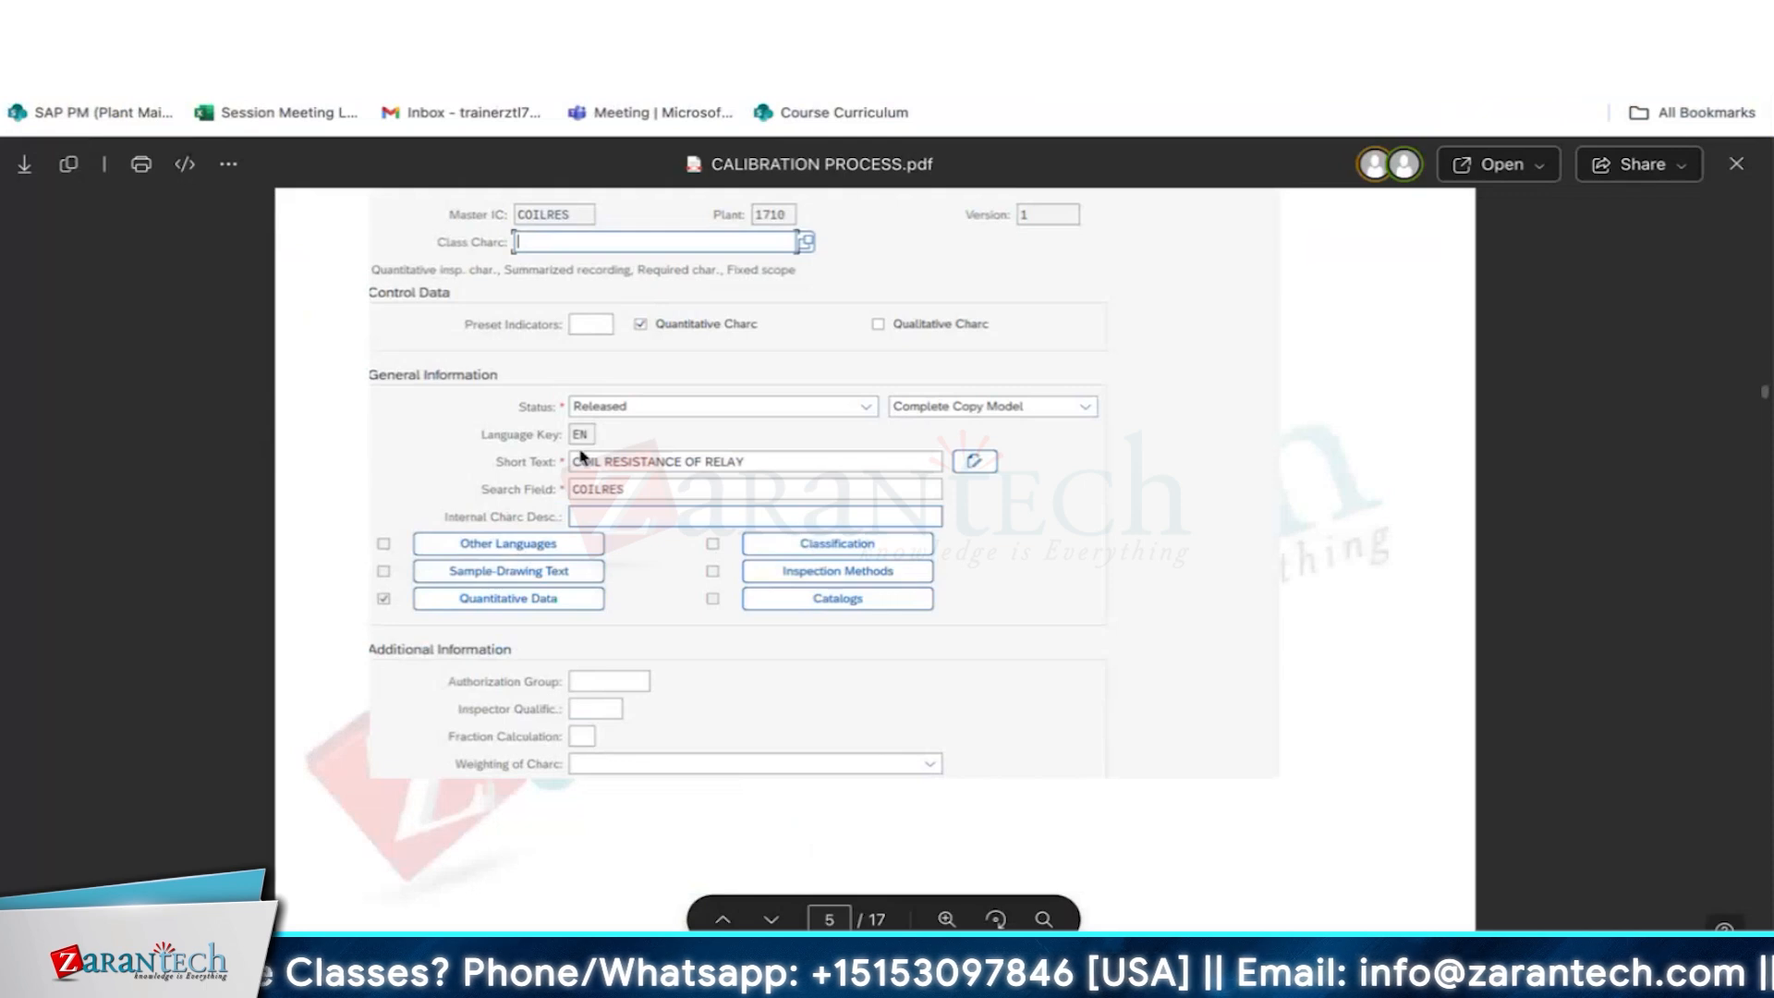
pyautogui.scroll(-10, 781, 573)
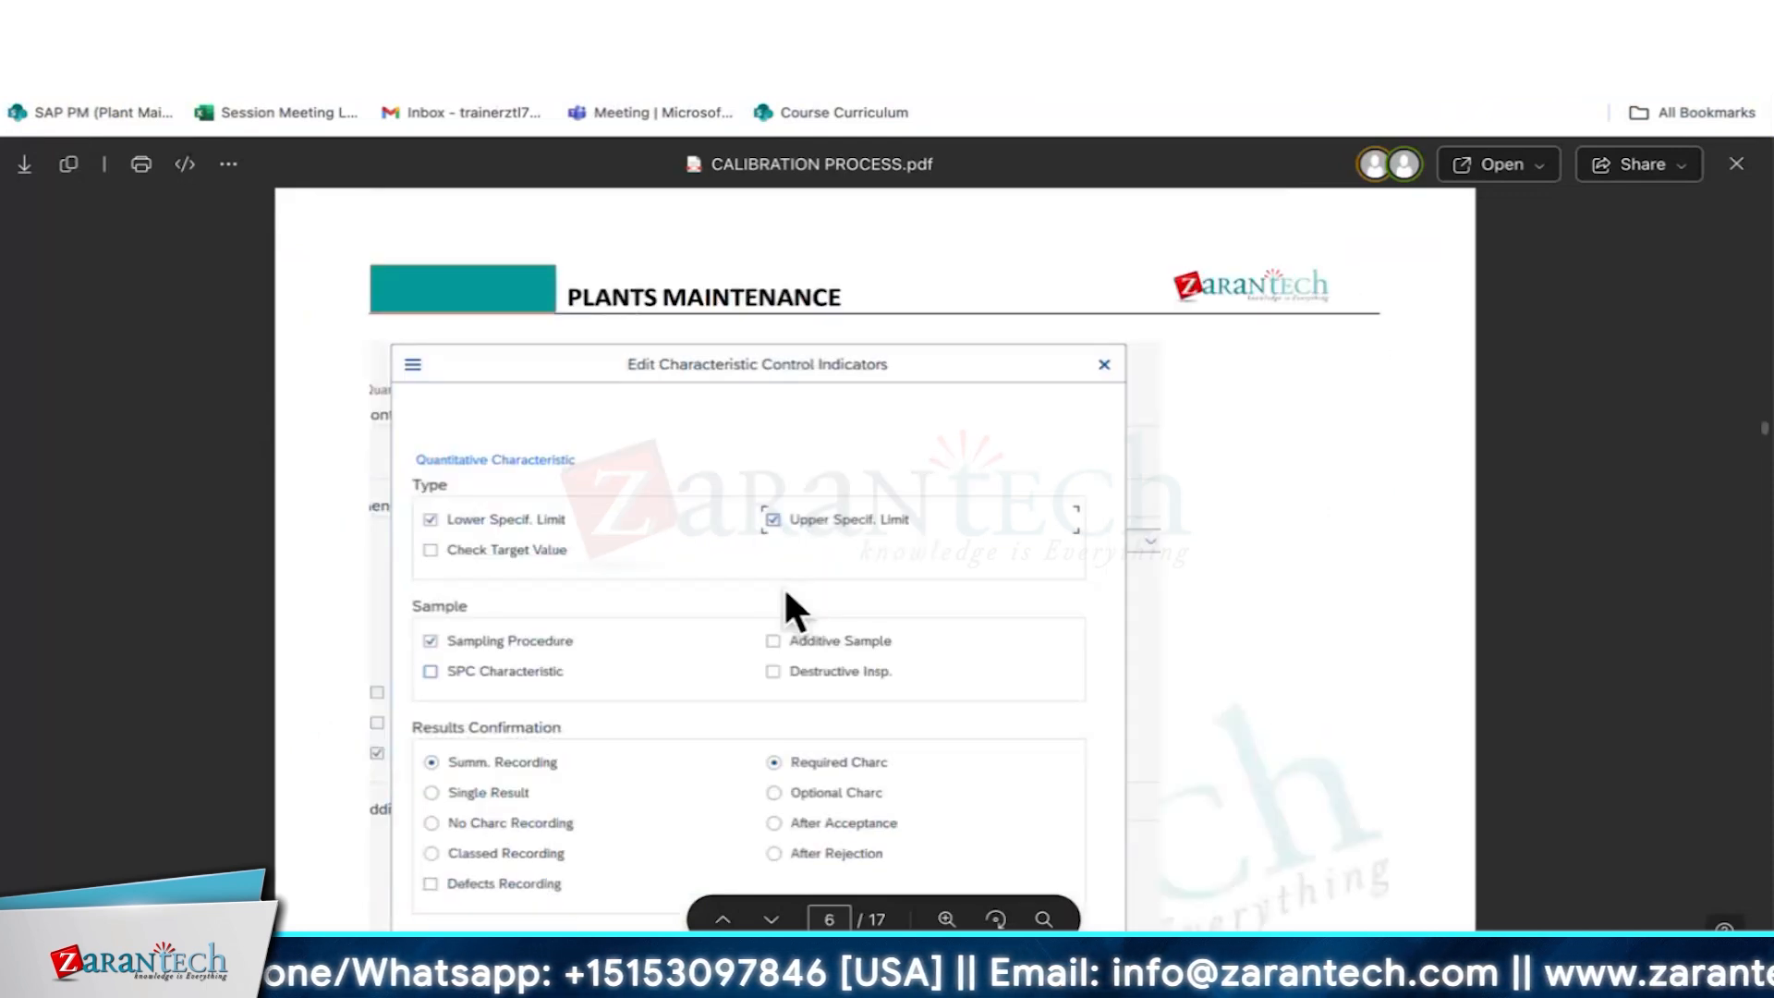
pyautogui.scroll(-8, 784, 585)
pyautogui.scroll(2, 784, 600)
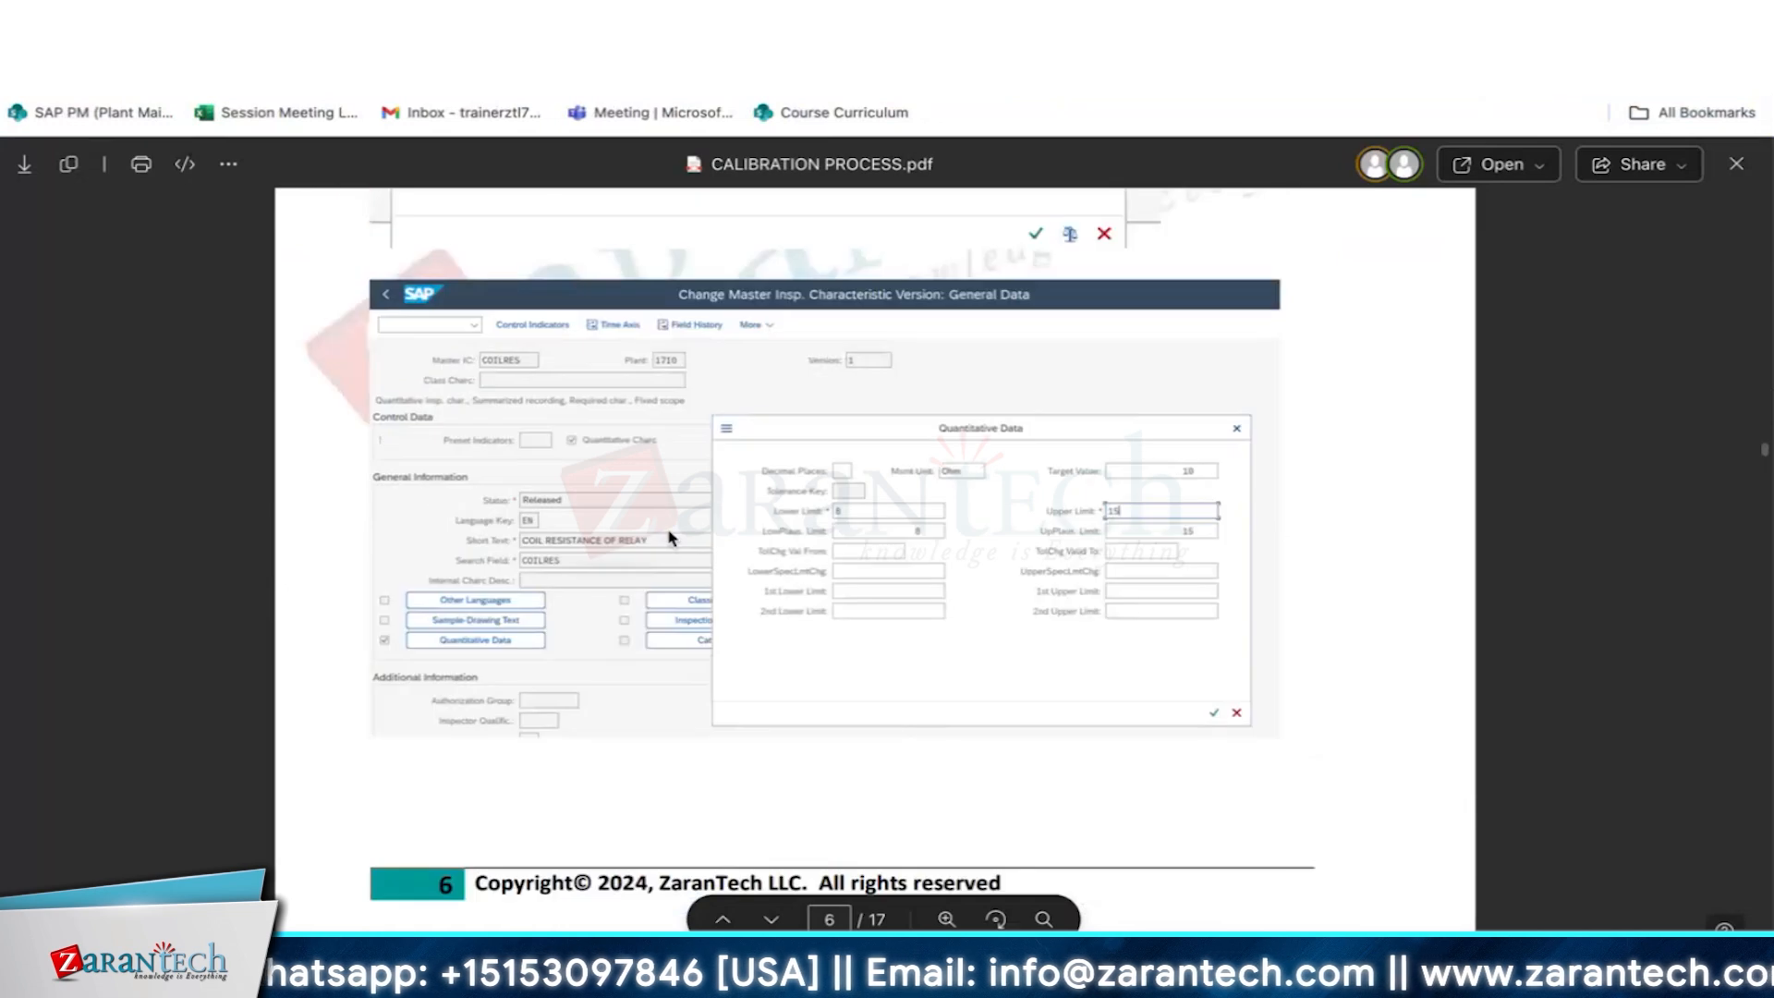
pyautogui.scroll(-5, 910, 543)
pyautogui.scroll(-5, 906, 541)
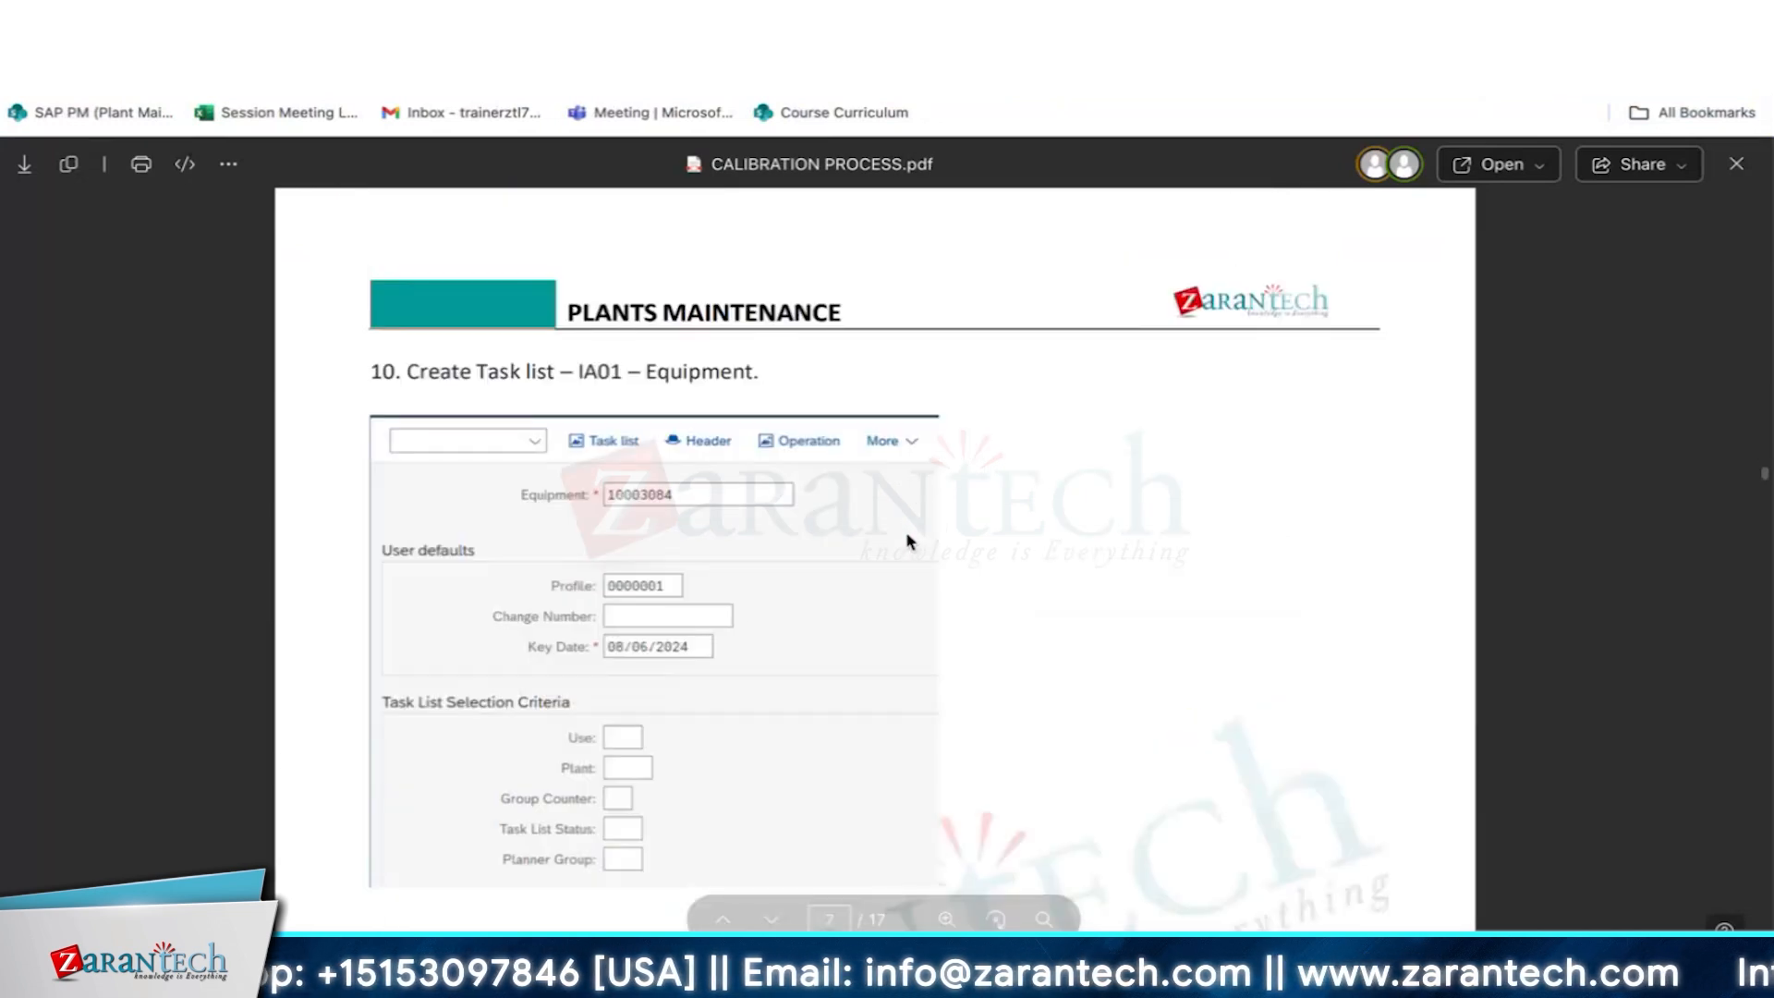
pyautogui.scroll(-1, 754, 517)
pyautogui.scroll(-10, 700, 575)
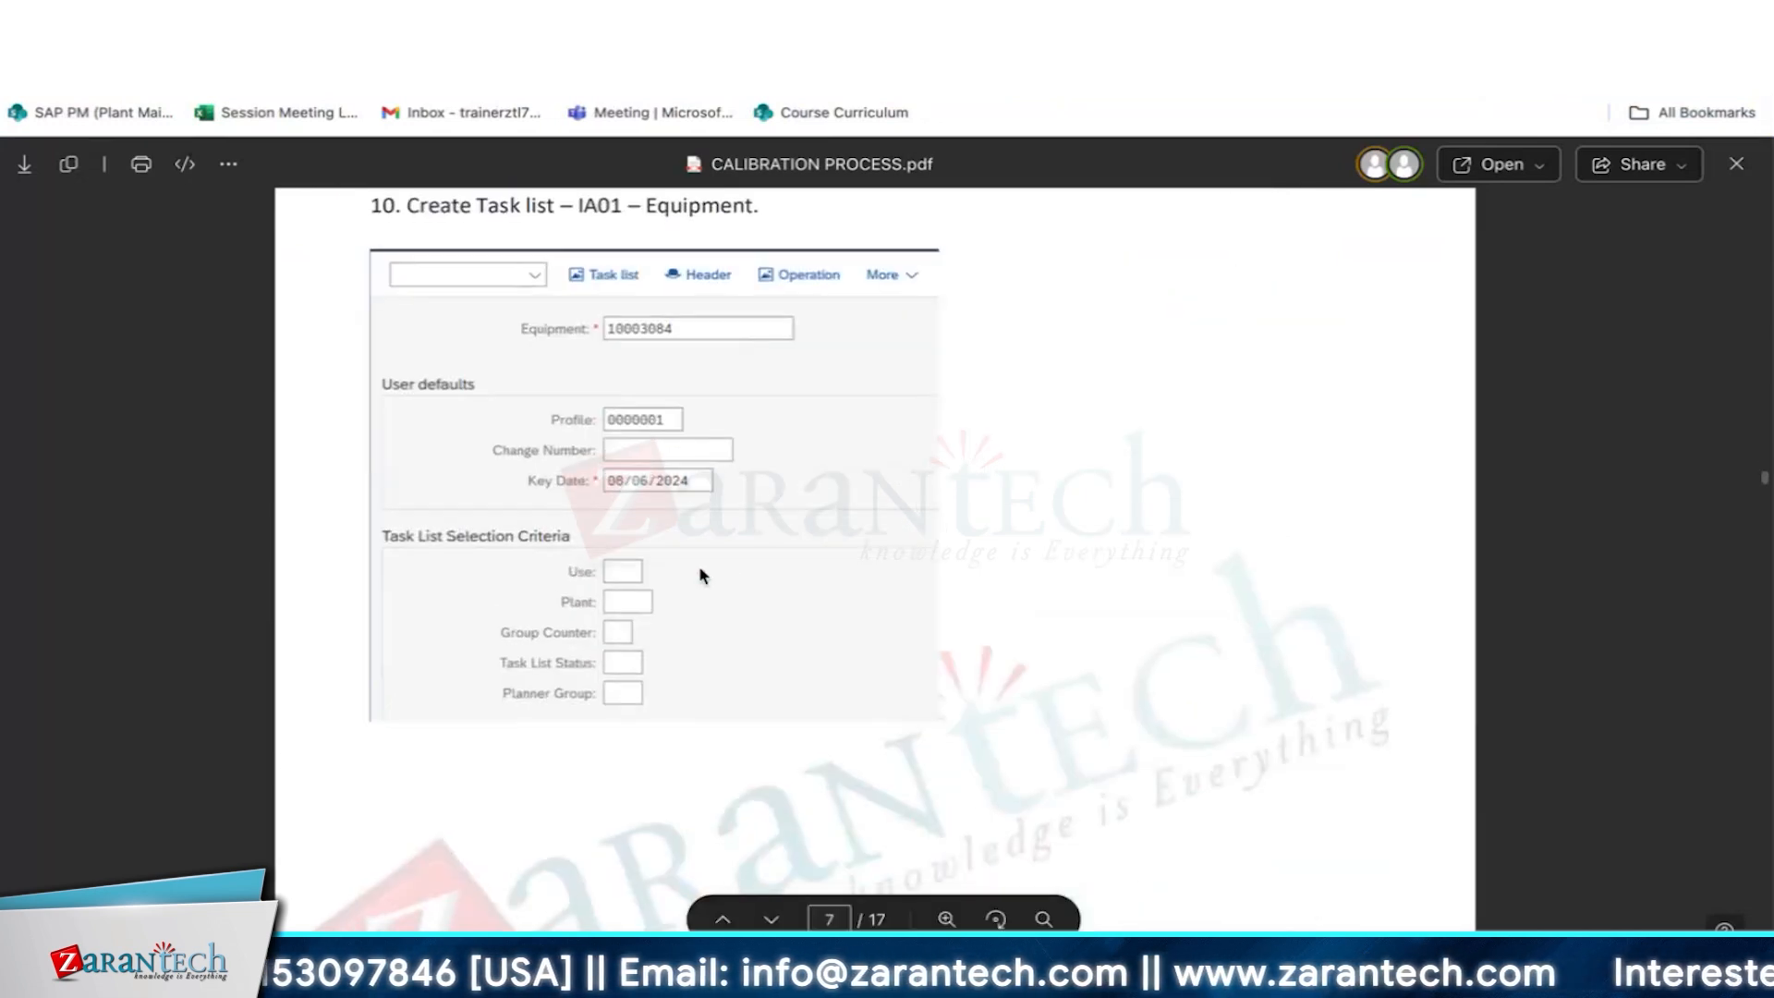
pyautogui.scroll(-8, 796, 613)
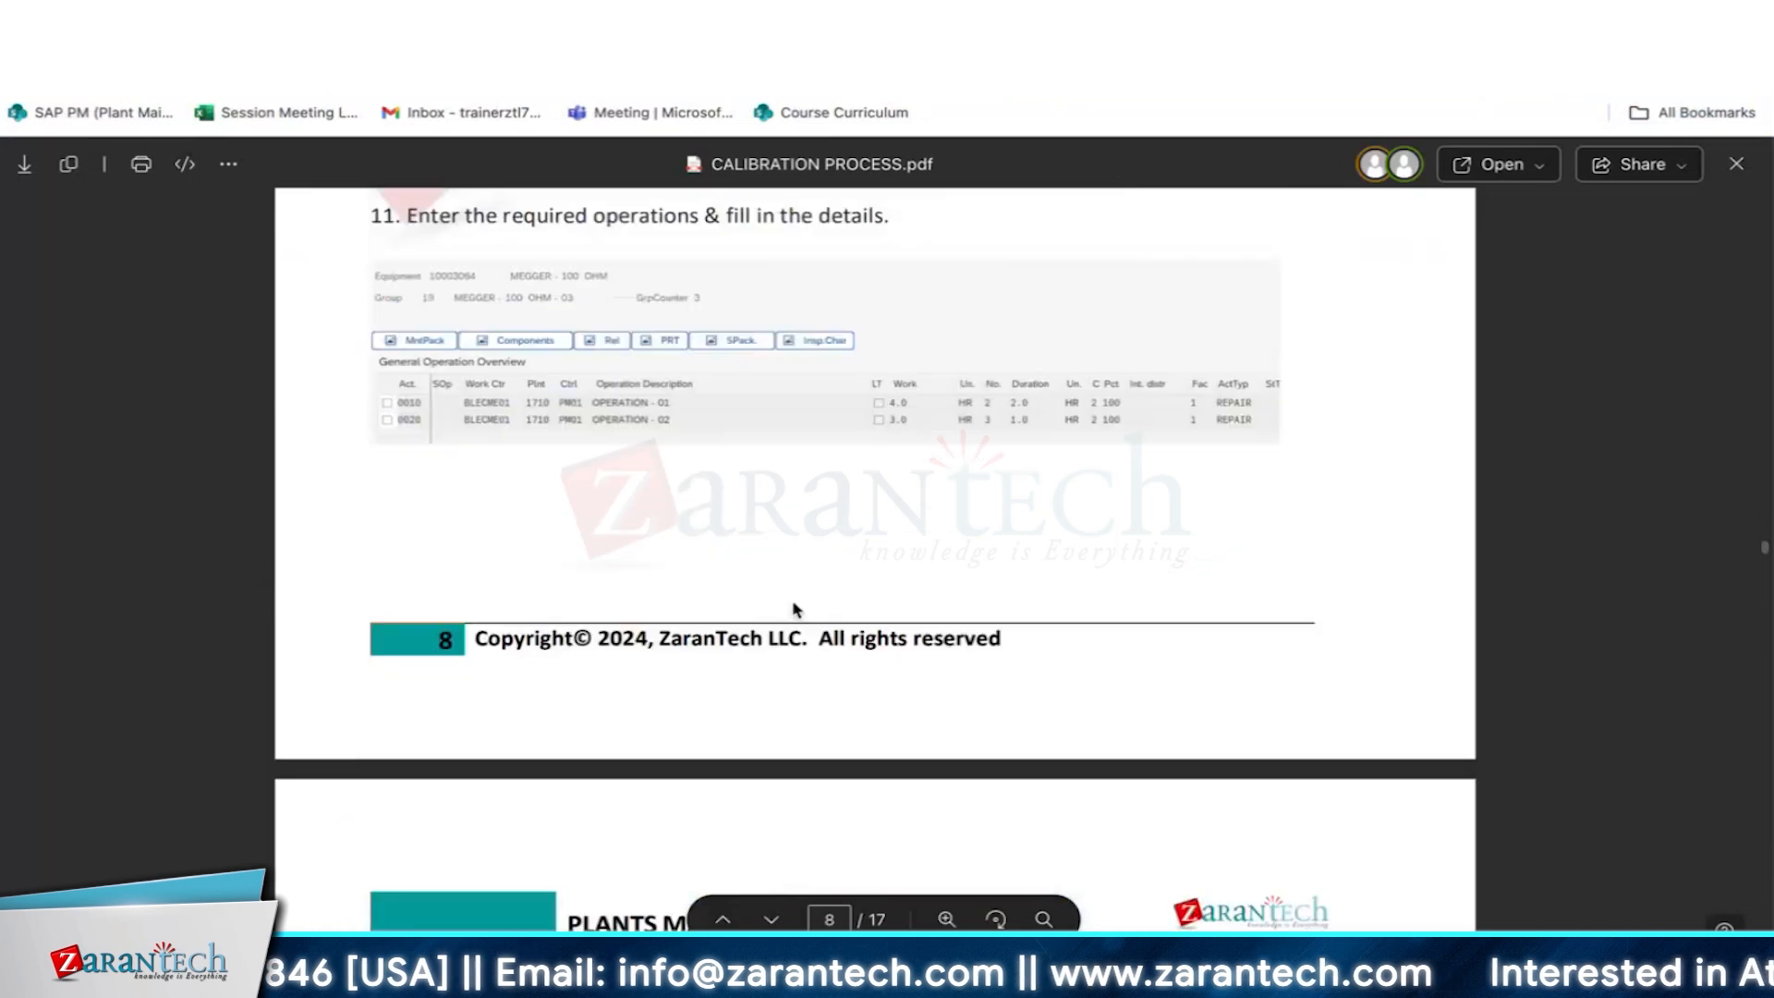
pyautogui.scroll(5, 796, 606)
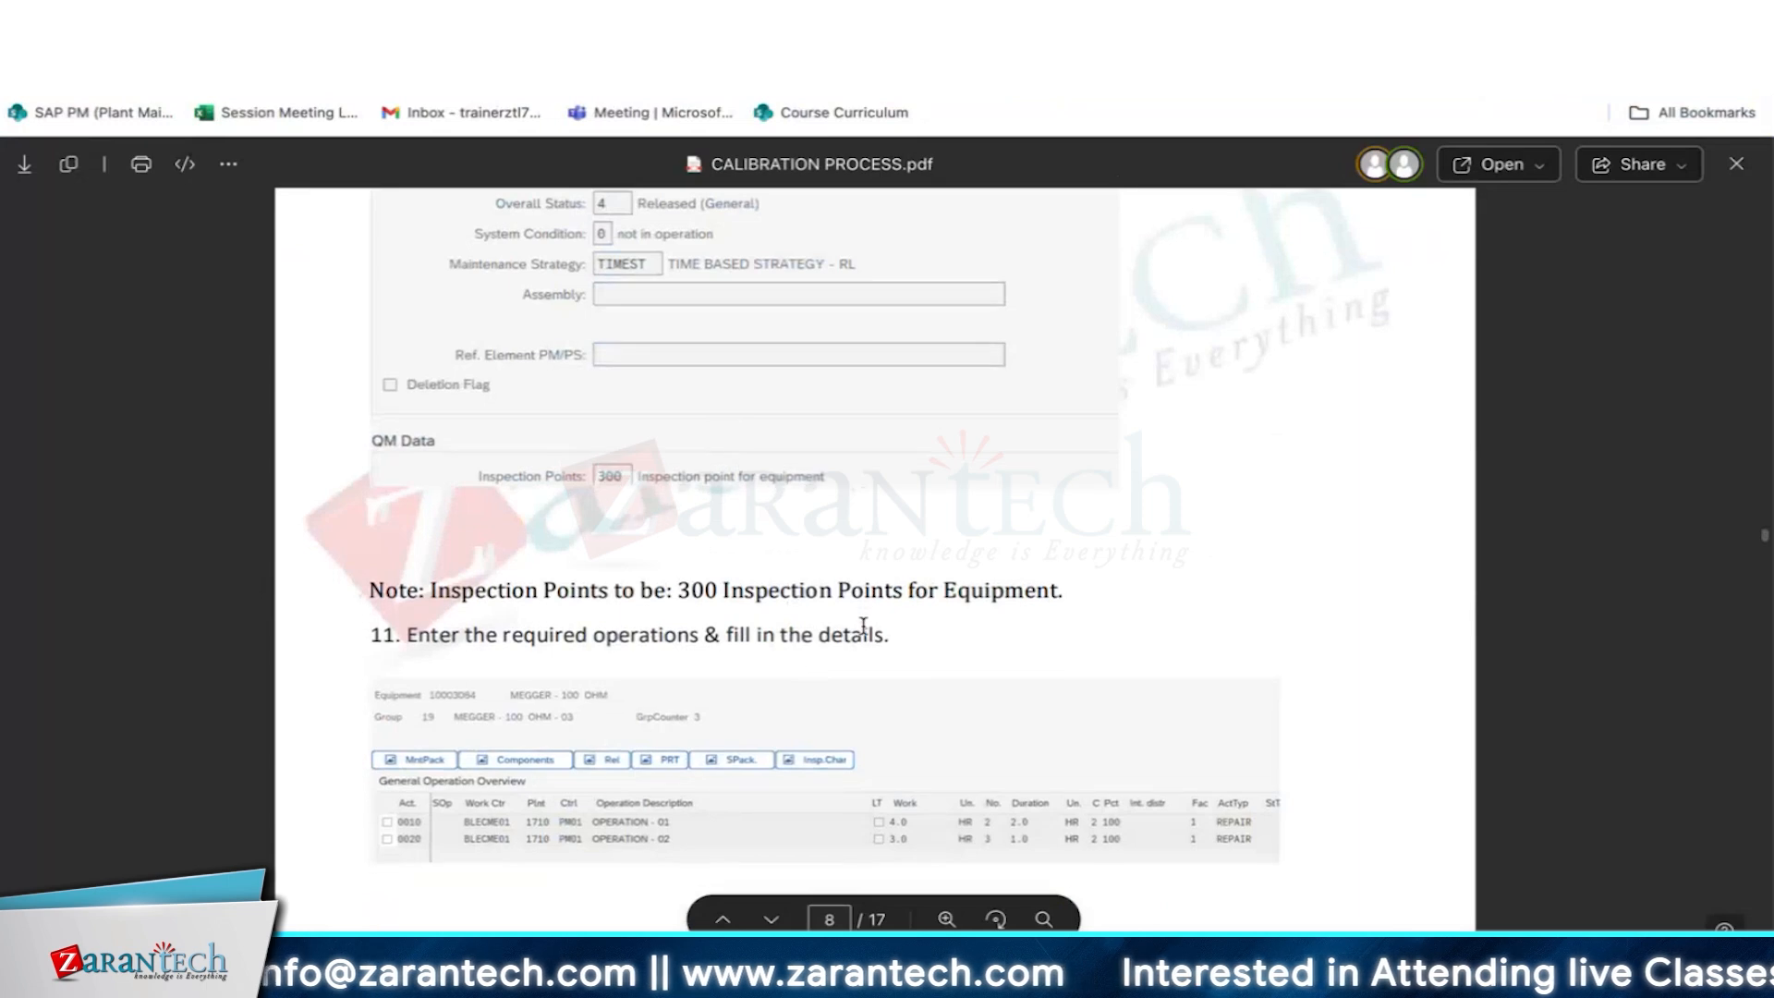
pyautogui.scroll(-2, 864, 634)
pyautogui.scroll(-4, 866, 634)
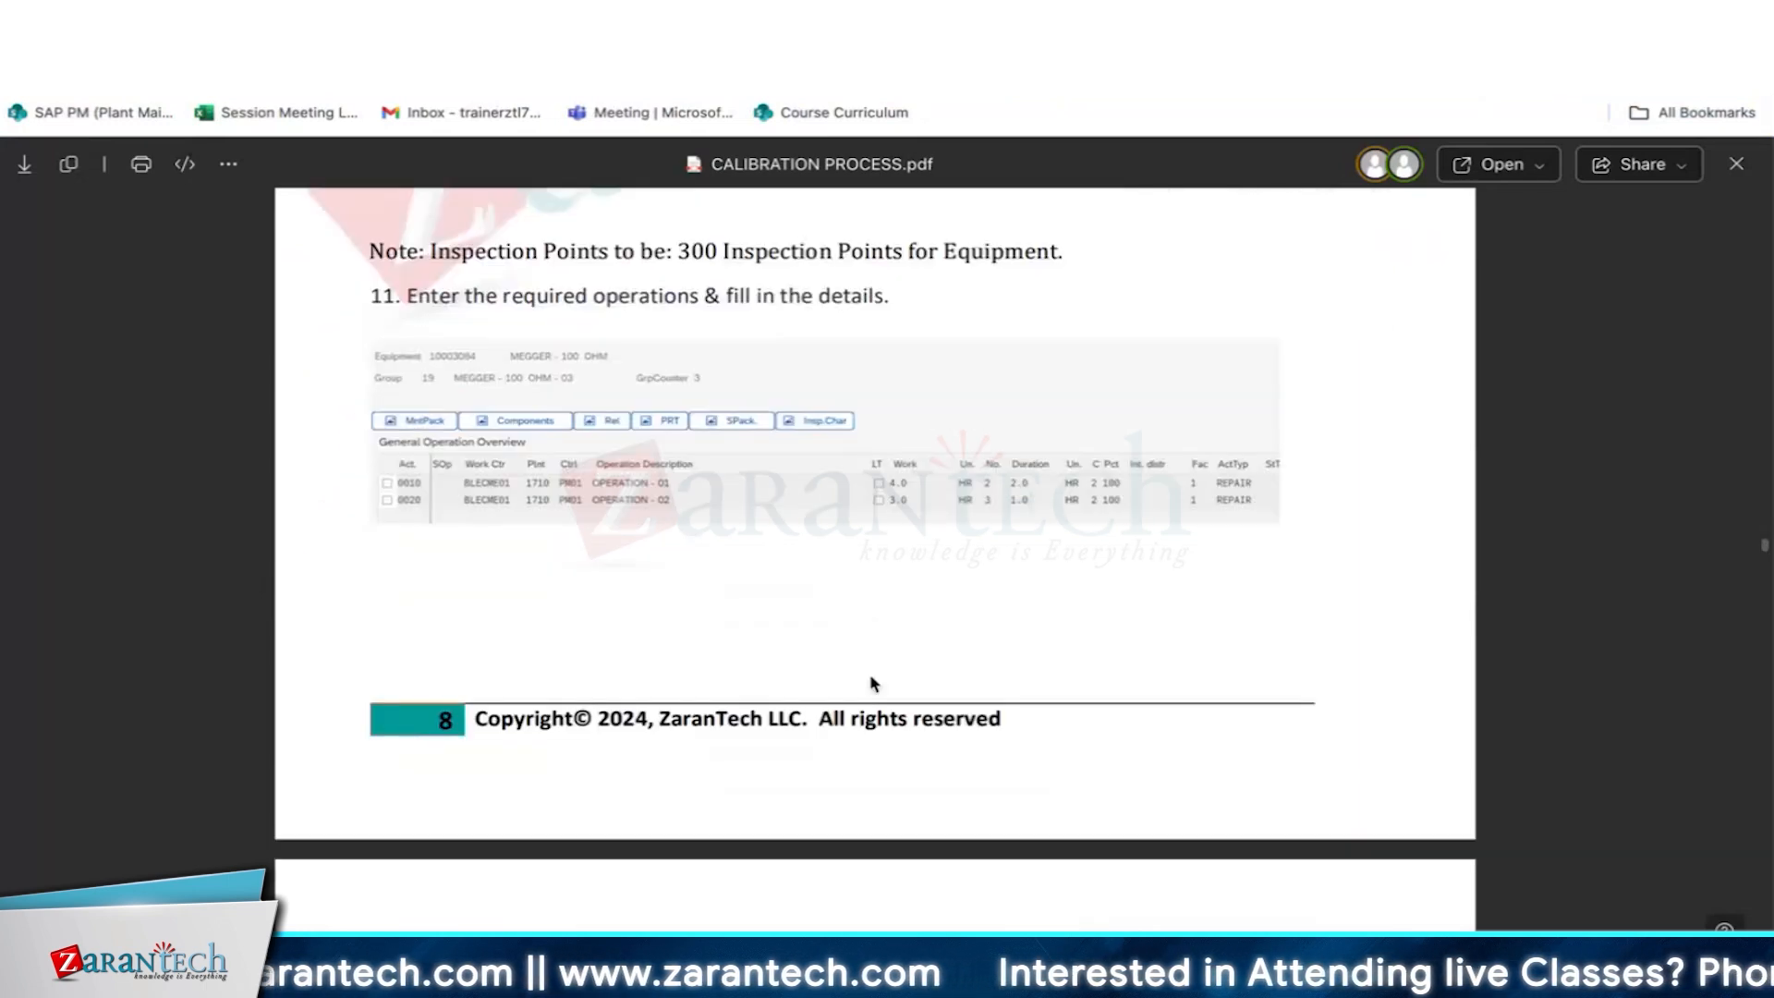
# - Return to SAP, open the task list's operations and describe operation 0010 as CALIBRATE COIL and 0020 as CALIBRATE PROBE
pyautogui.hotkey('alt', 'Tab')
pyautogui.click(757, 229)
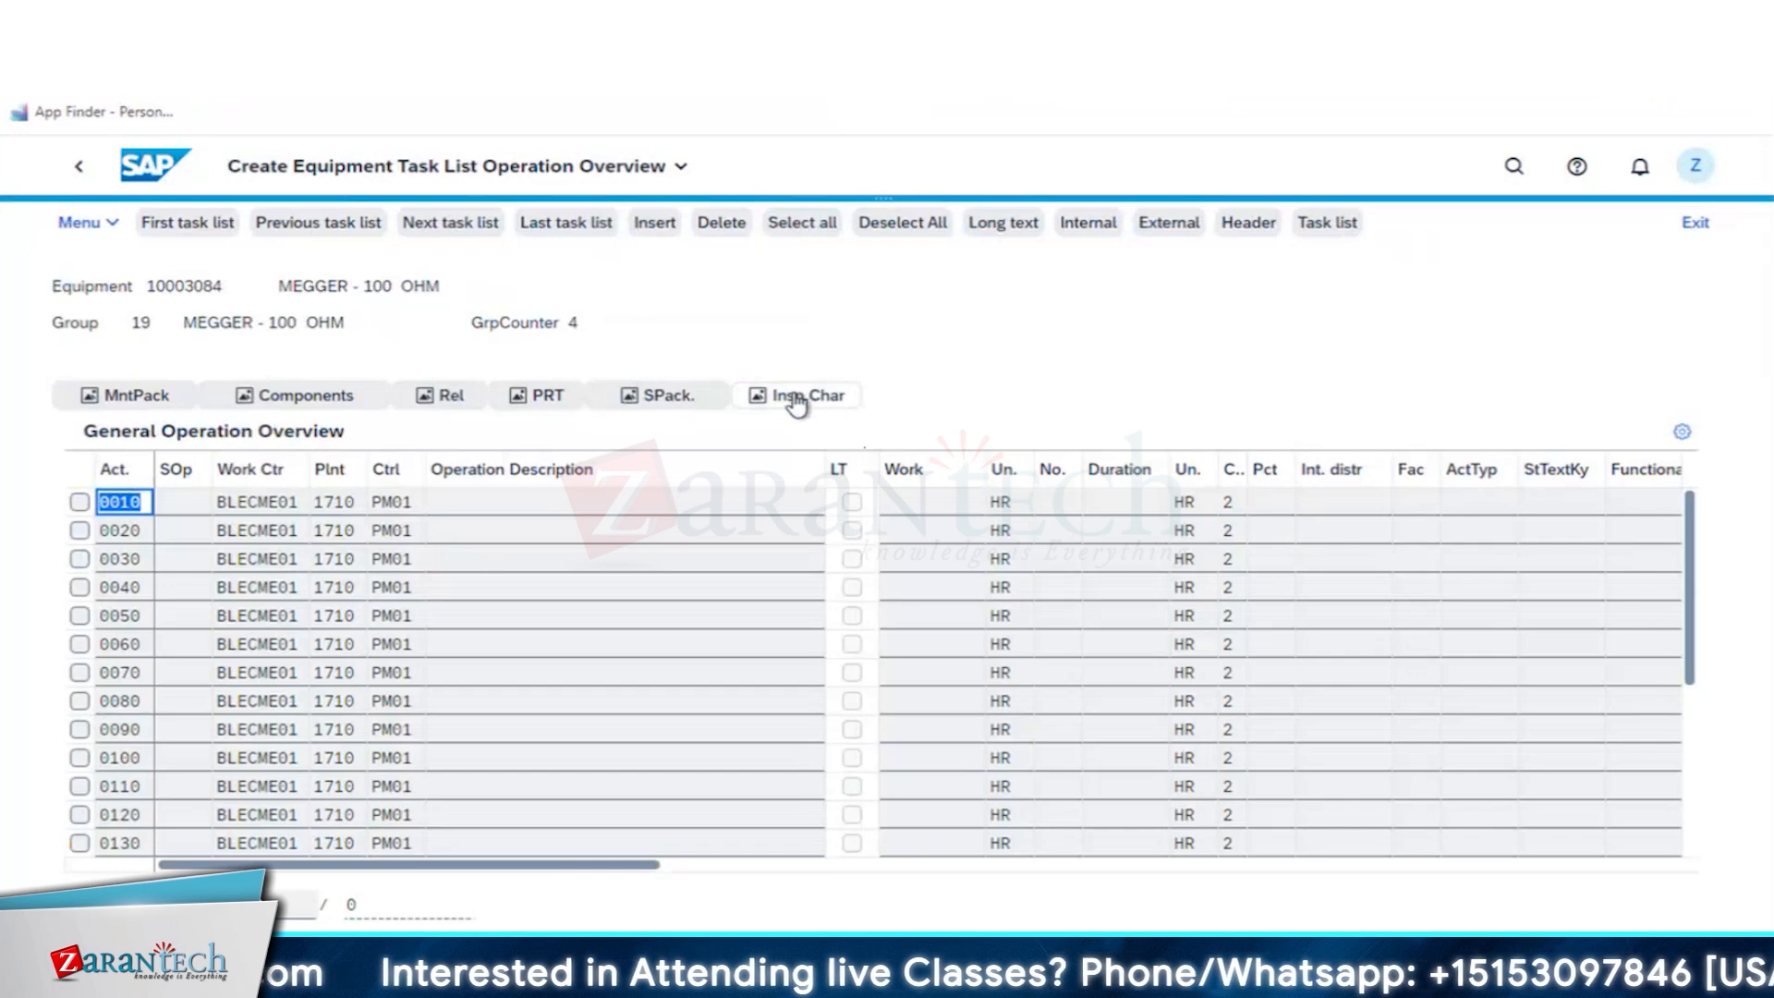
pyautogui.click(517, 506)
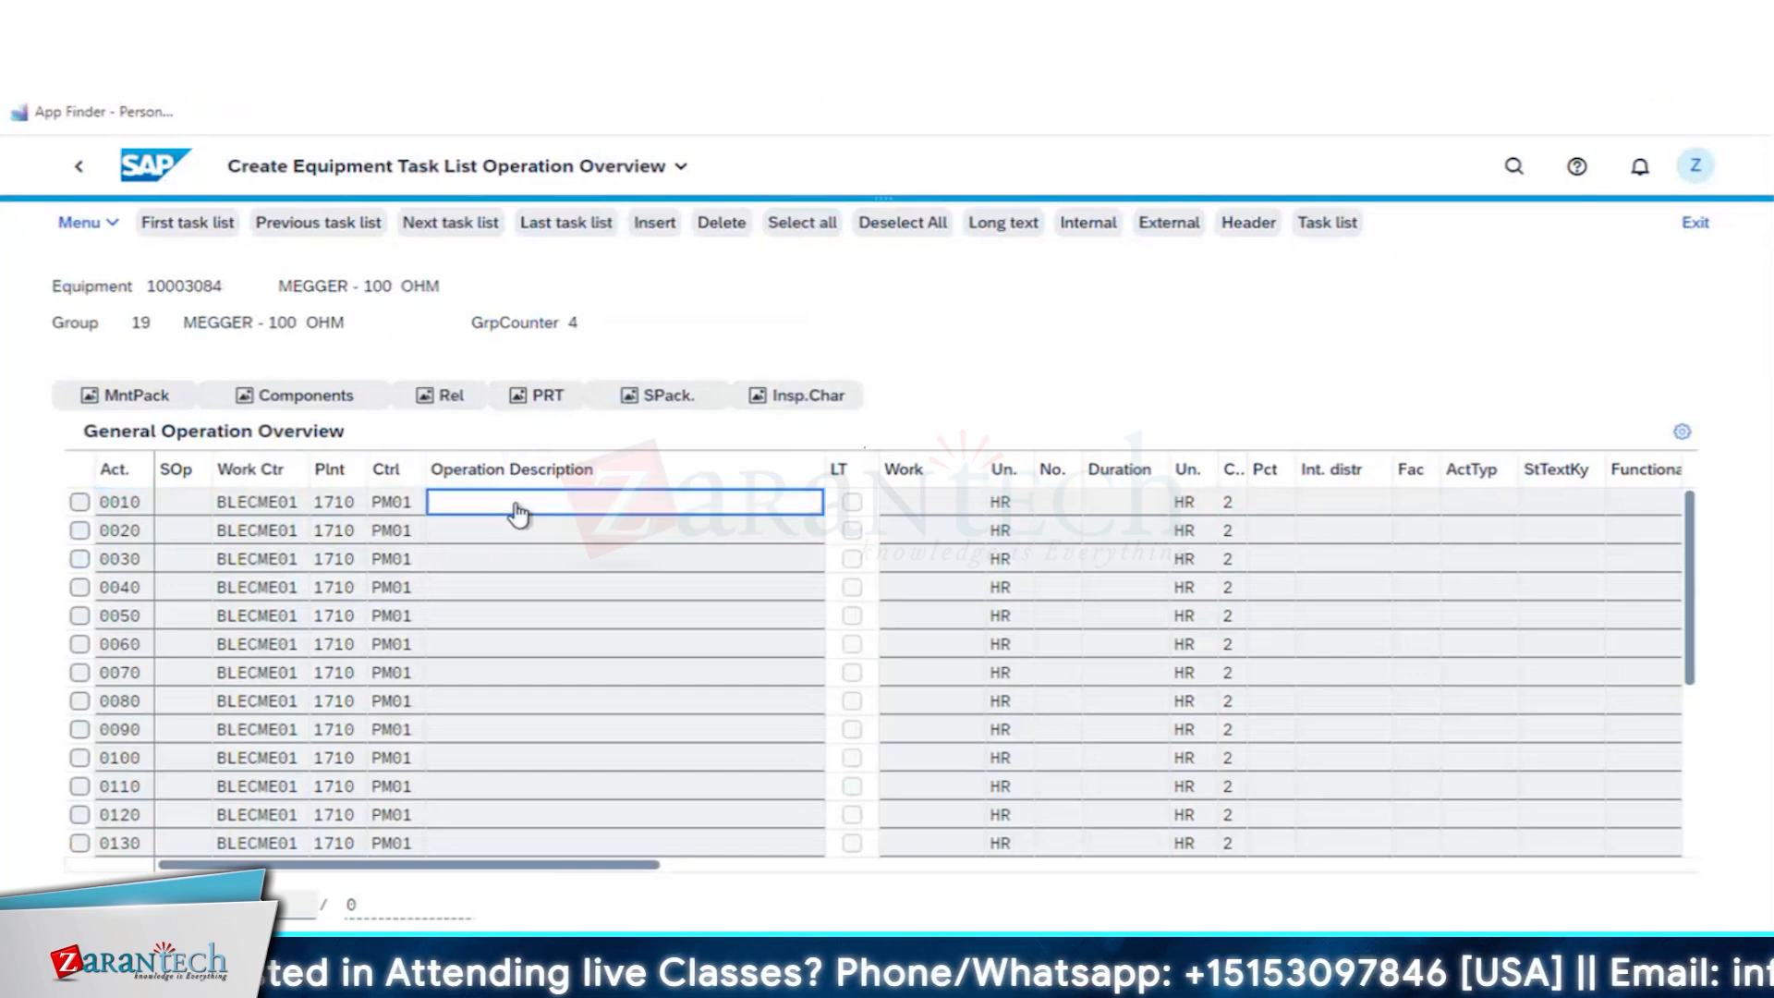
pyautogui.write('CALIBRATE')
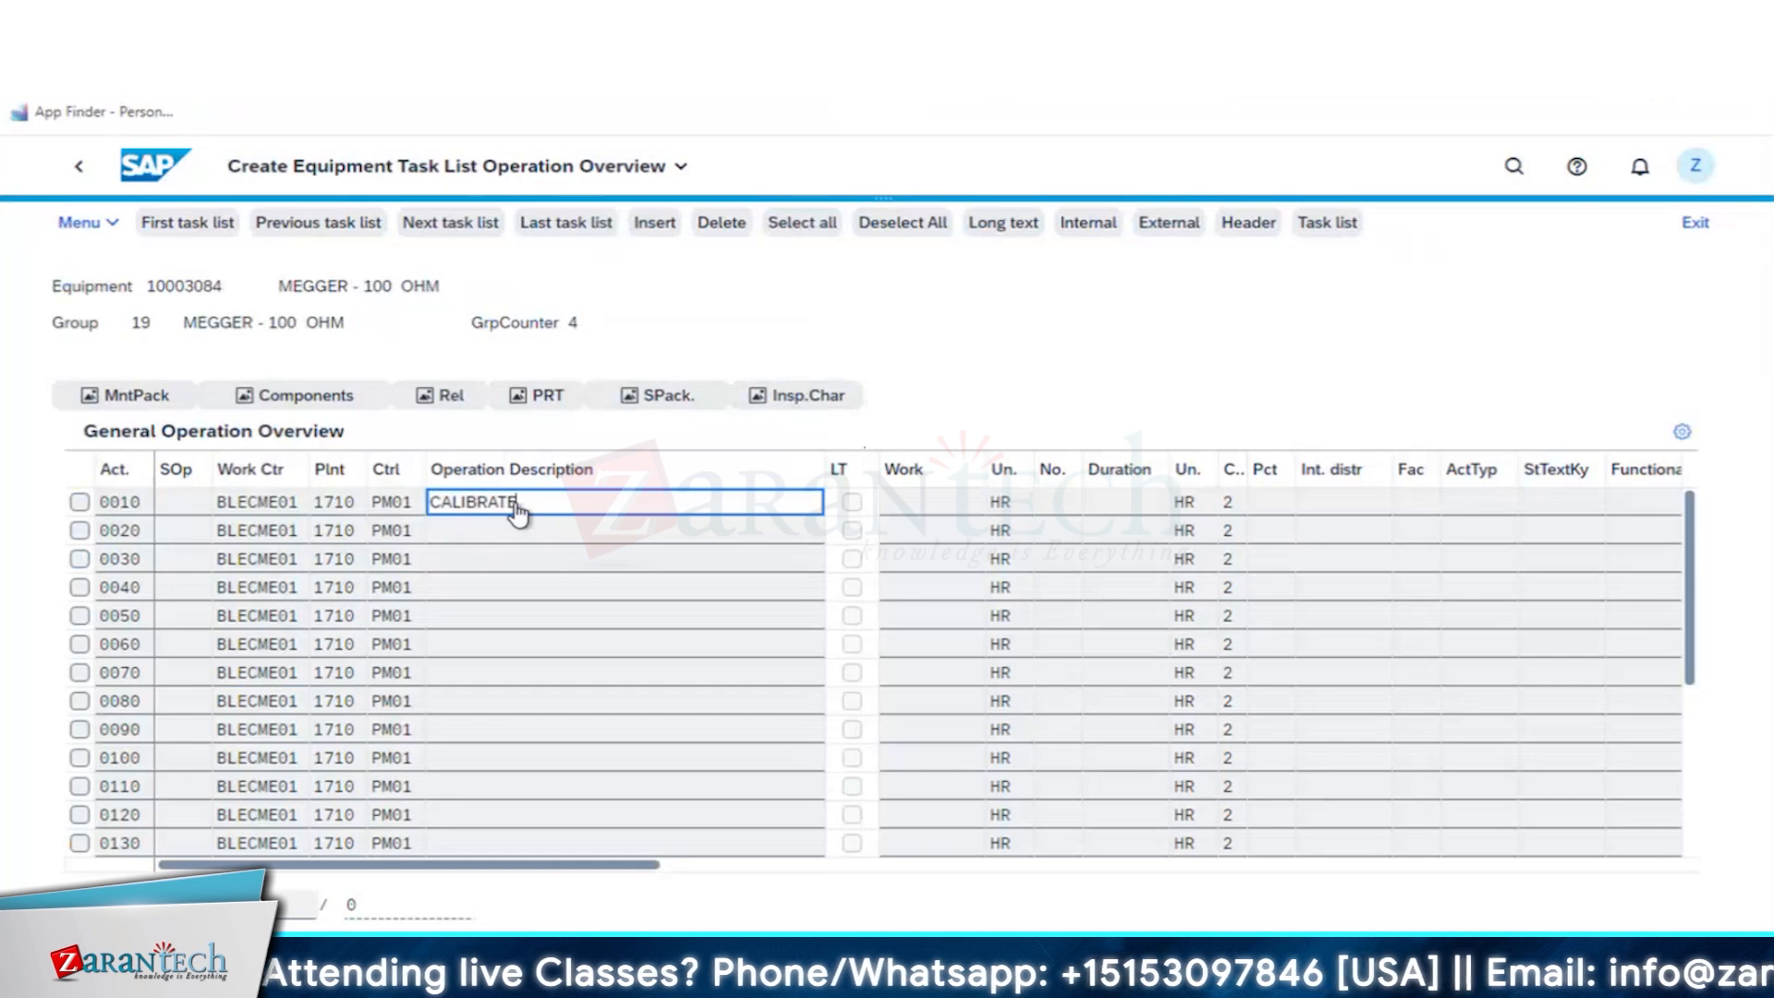
pyautogui.write(' COIL')
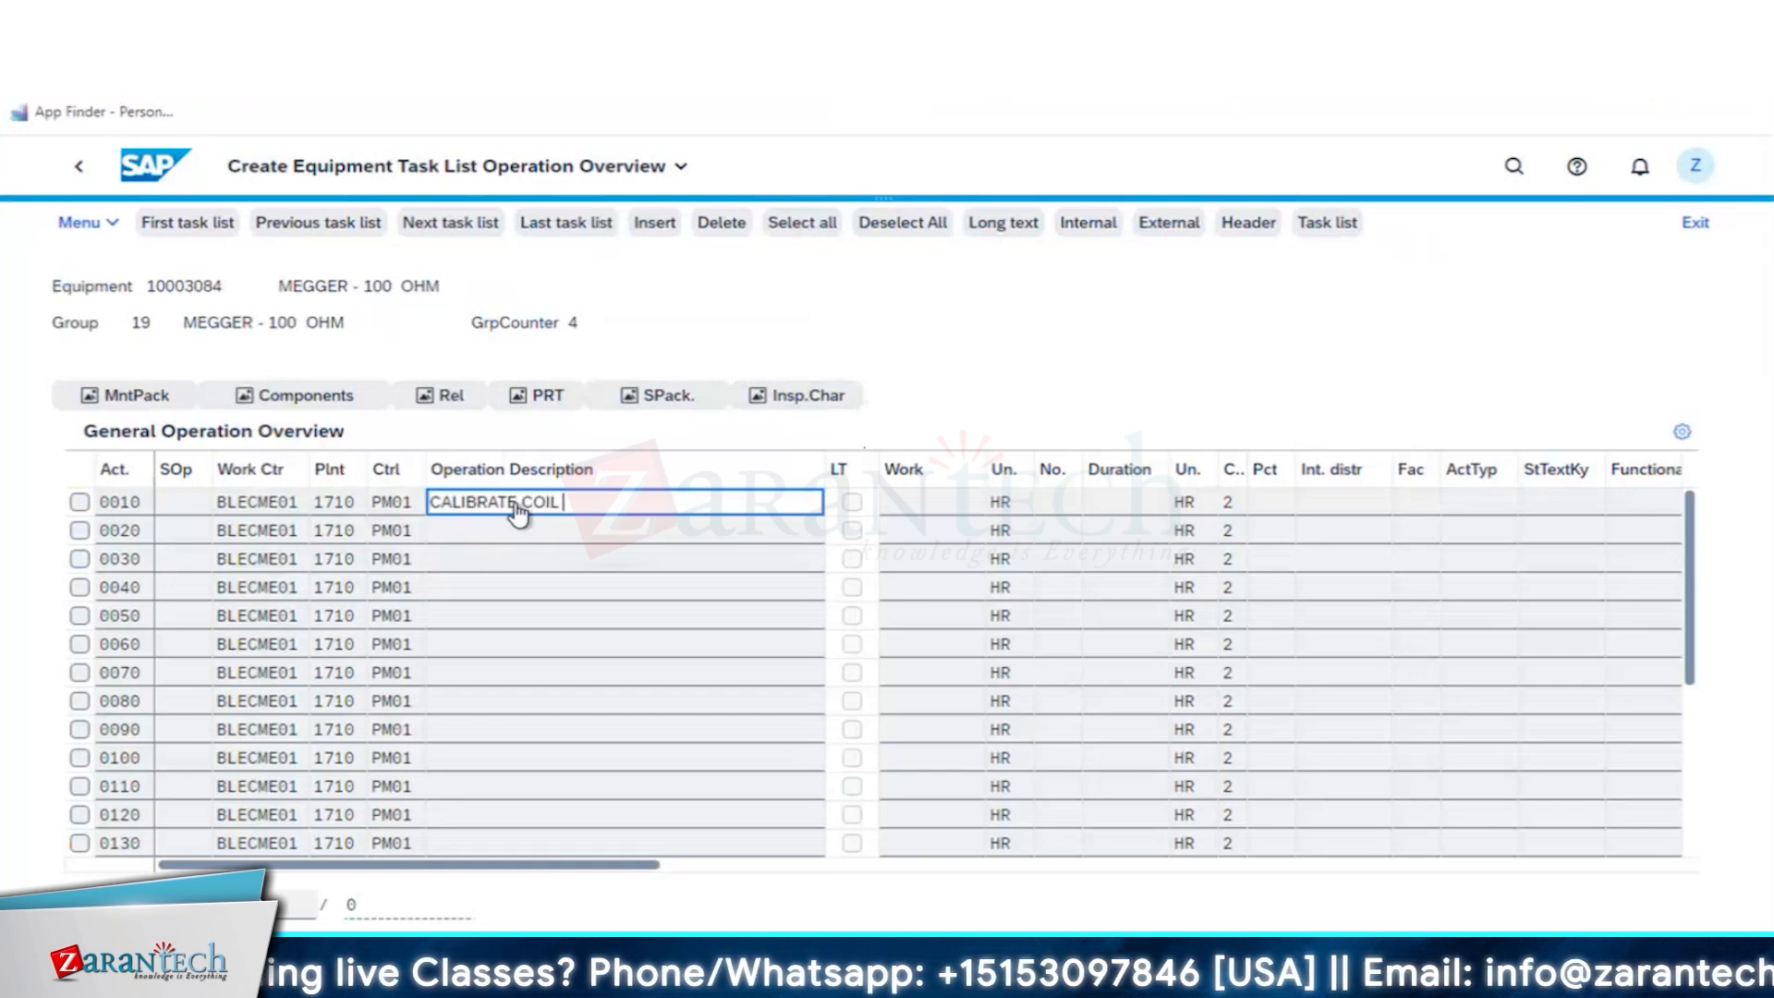
pyautogui.click(473, 540)
pyautogui.write('CA')
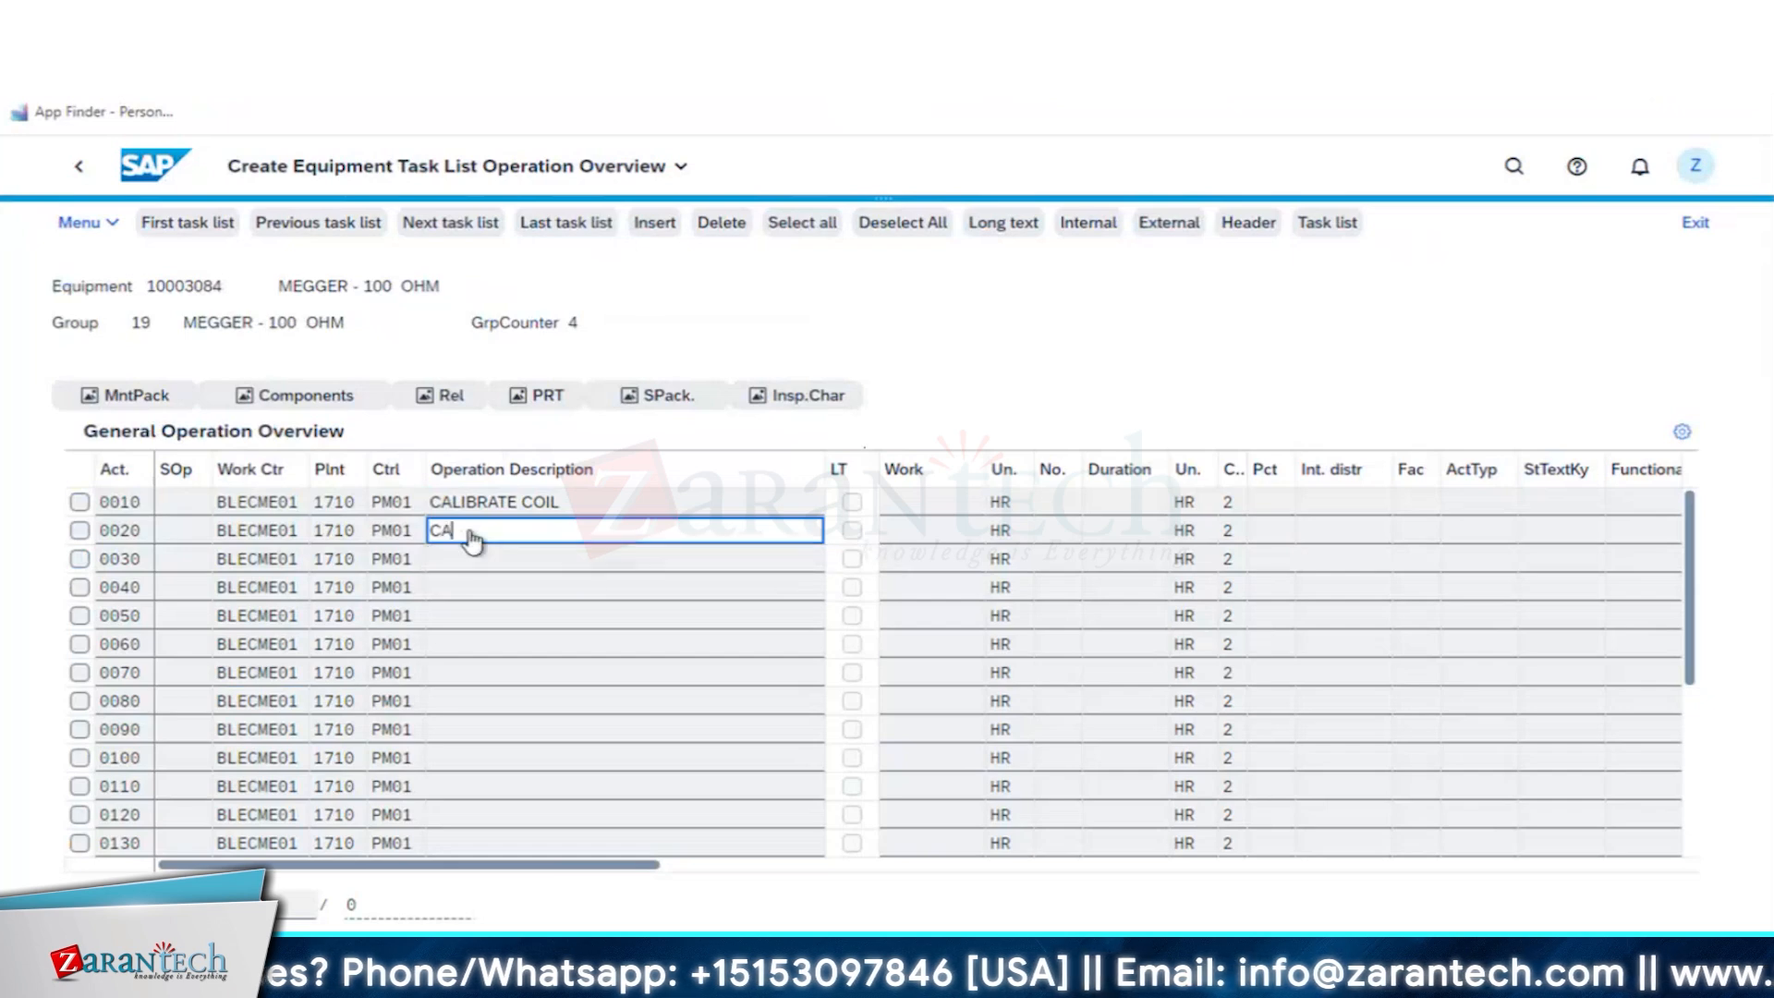
pyautogui.write('LIBR')
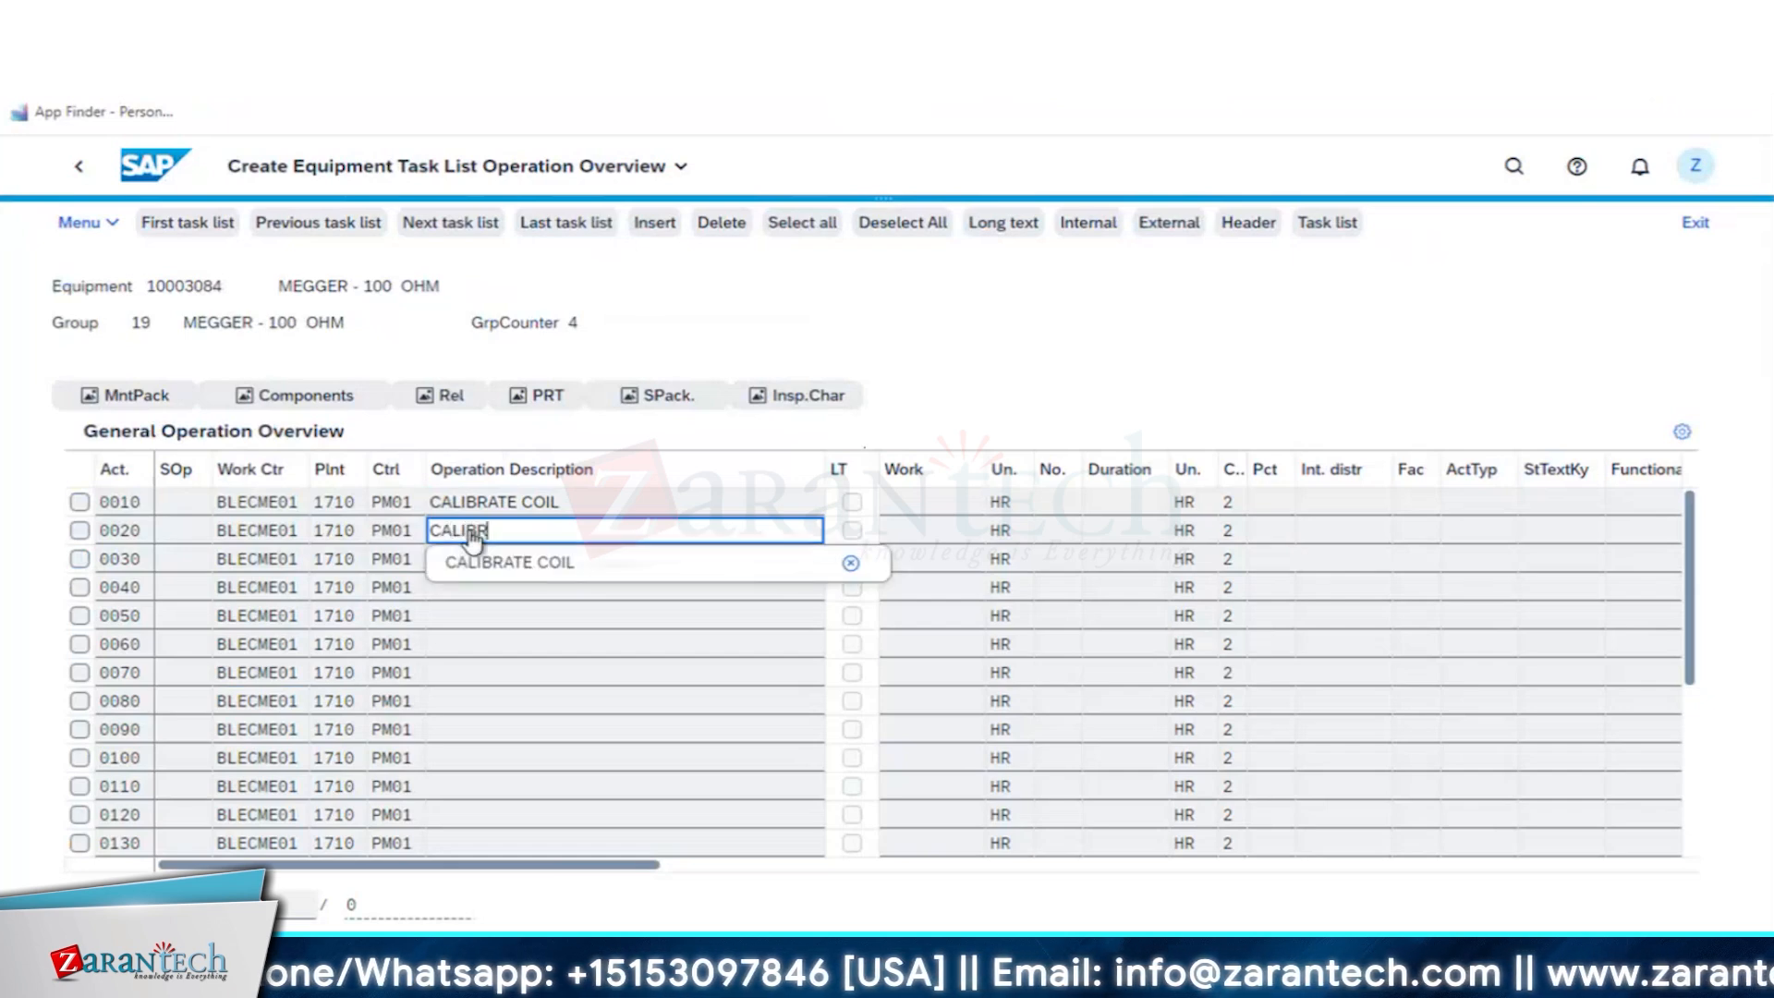
pyautogui.write('ATE PROBE')
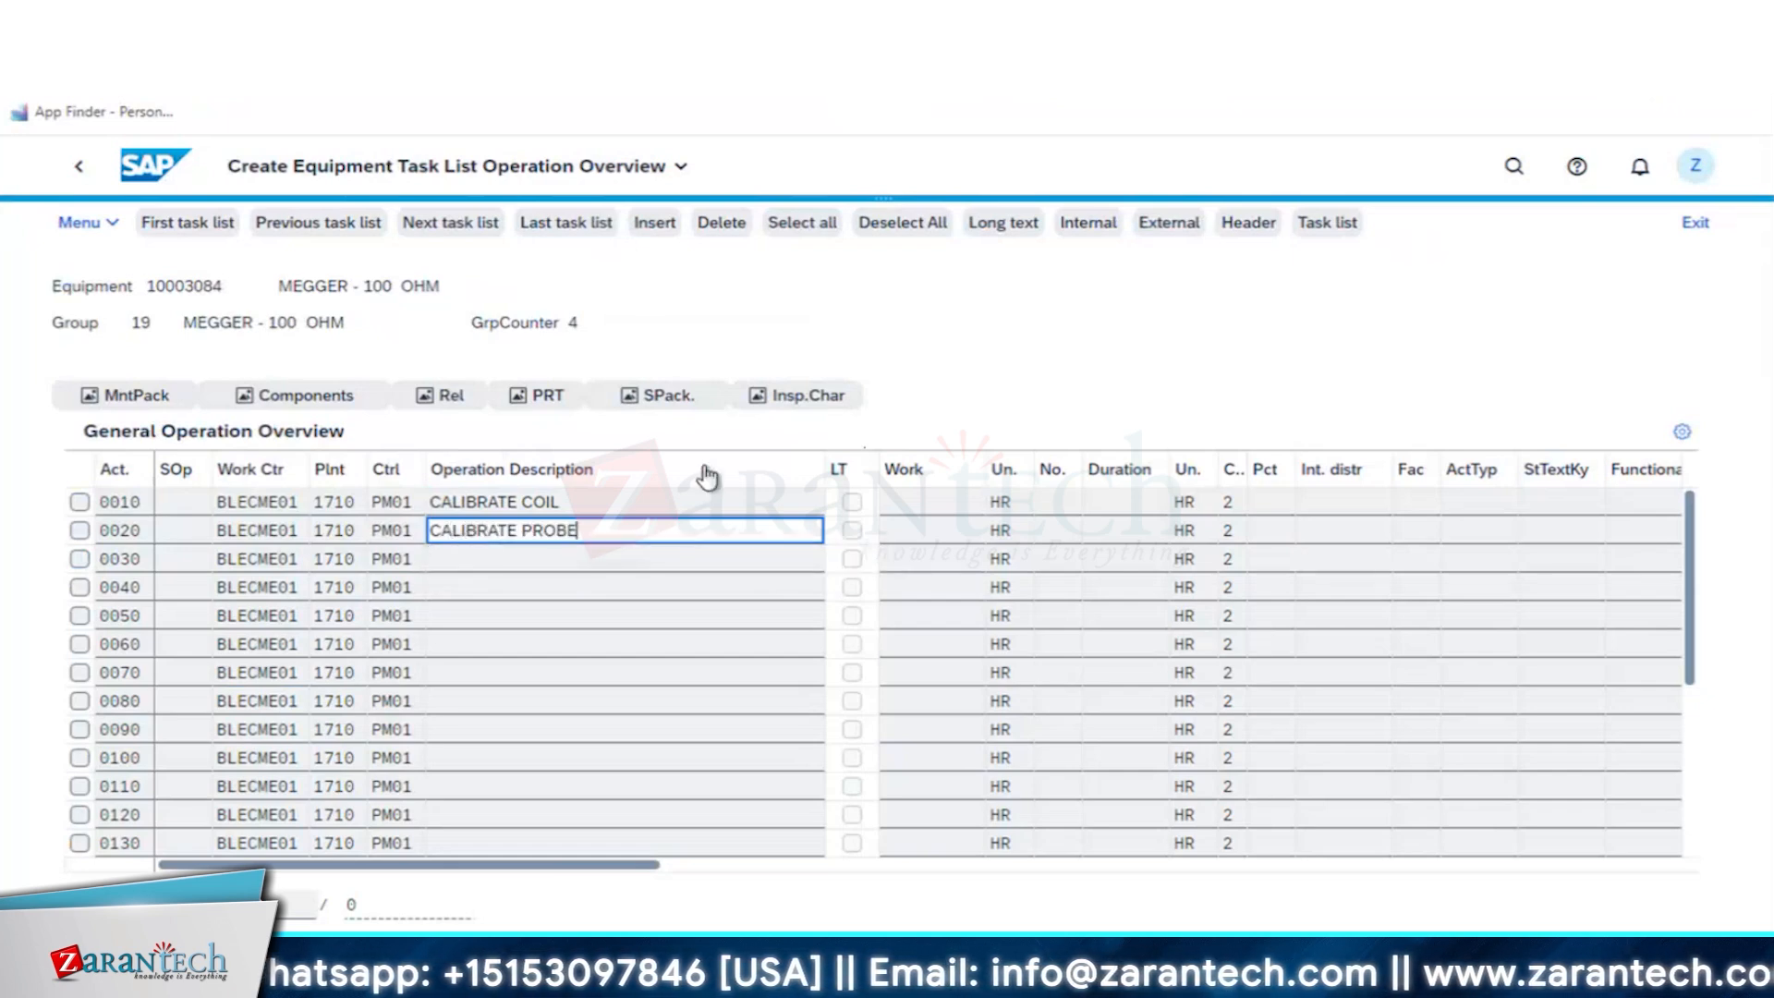
# - Set operation 0010 to number 2 and duration 2 HR, and operation 0020 to number 3 and duration 2 HR
pyautogui.click(1054, 503)
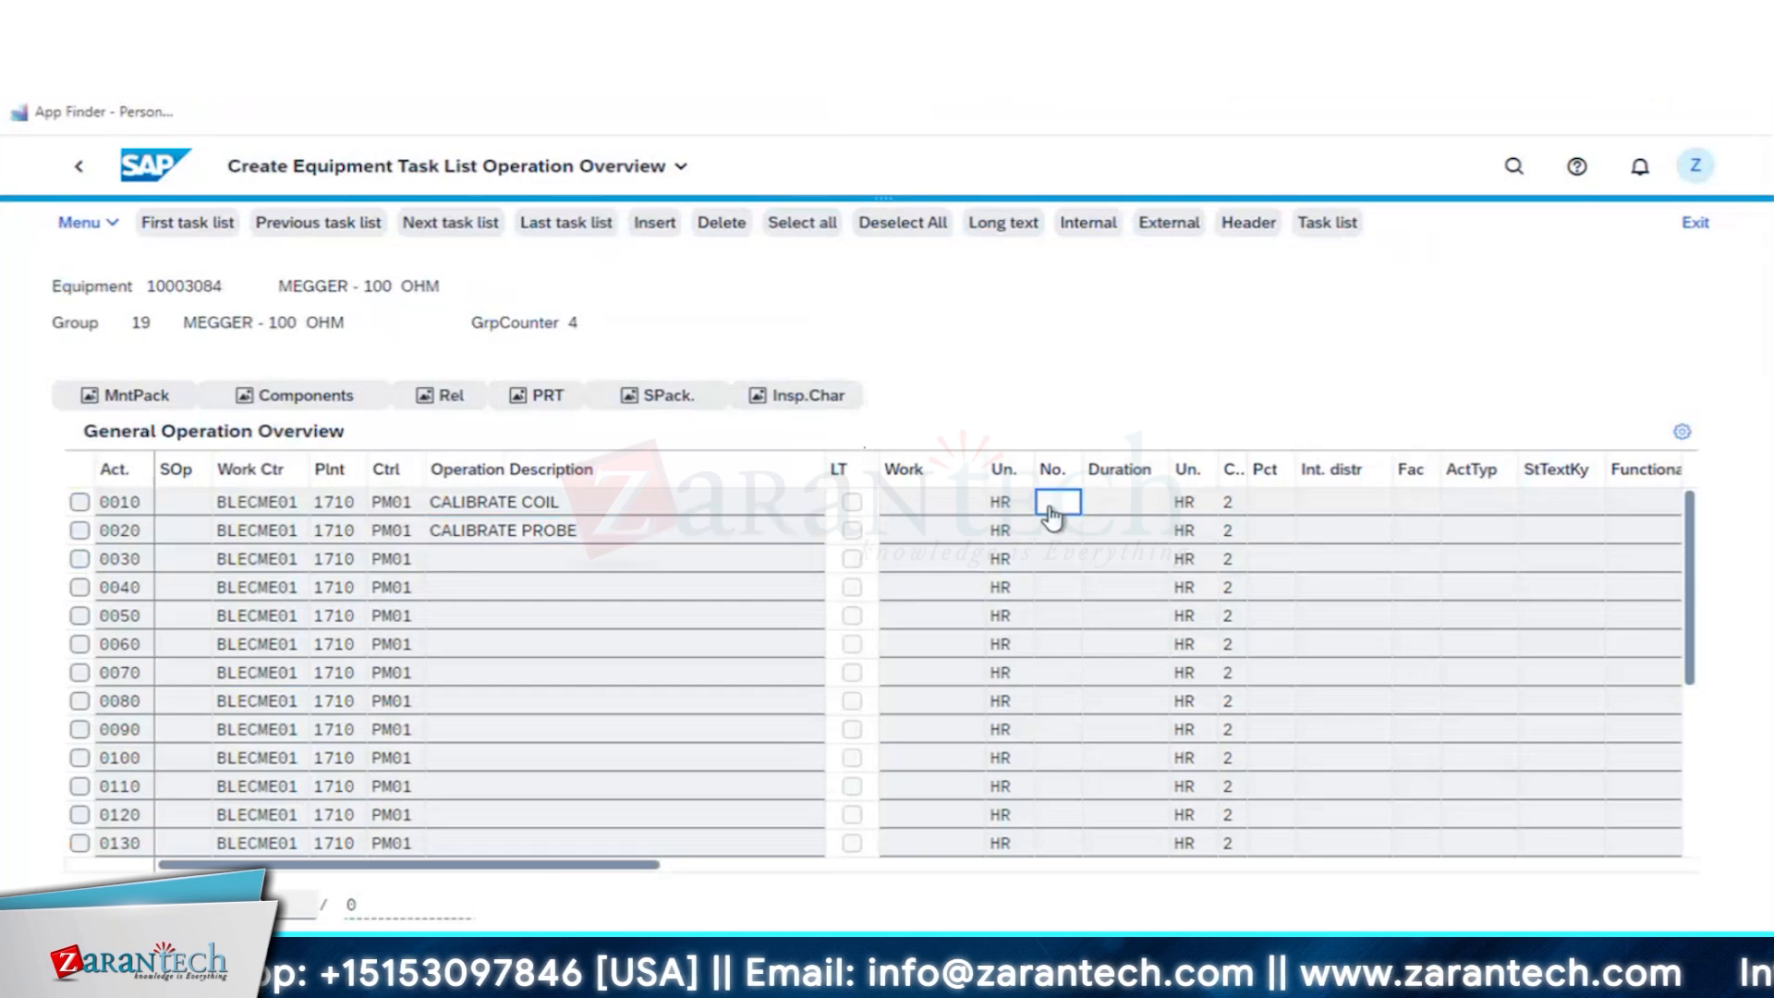
pyautogui.write('2')
pyautogui.press('Tab')
pyautogui.write('2')
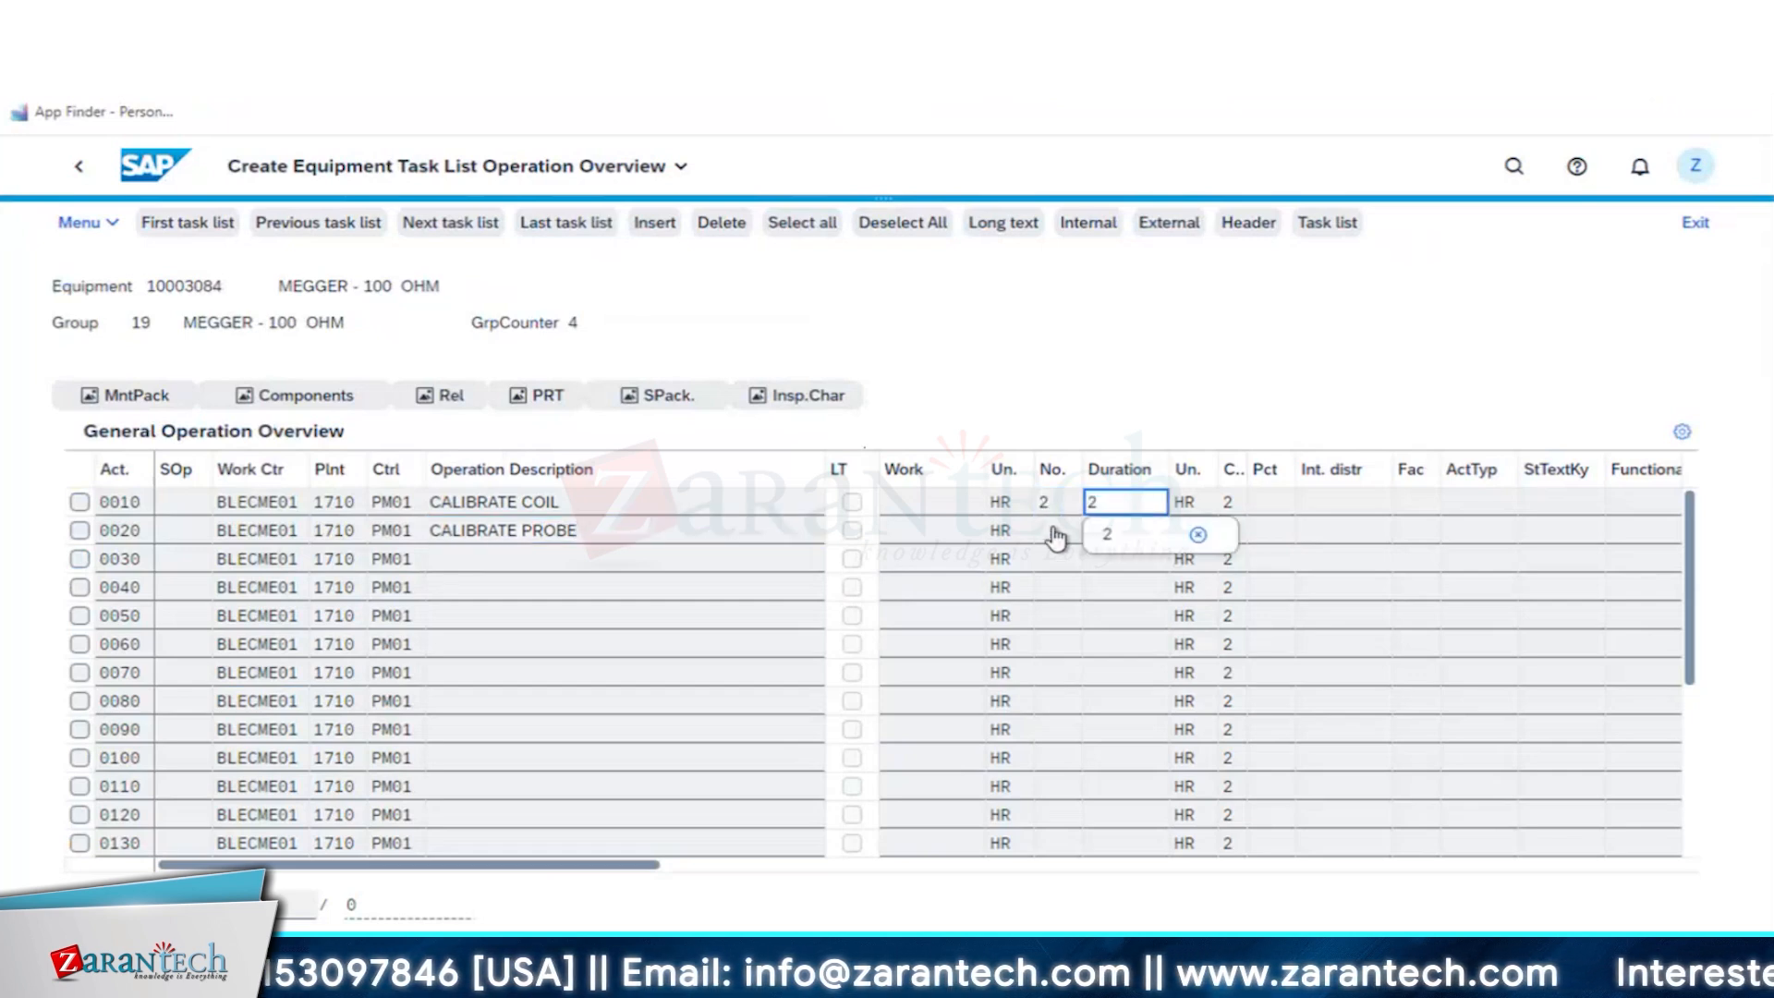
pyautogui.click(1054, 531)
pyautogui.write('3')
pyautogui.press('Tab')
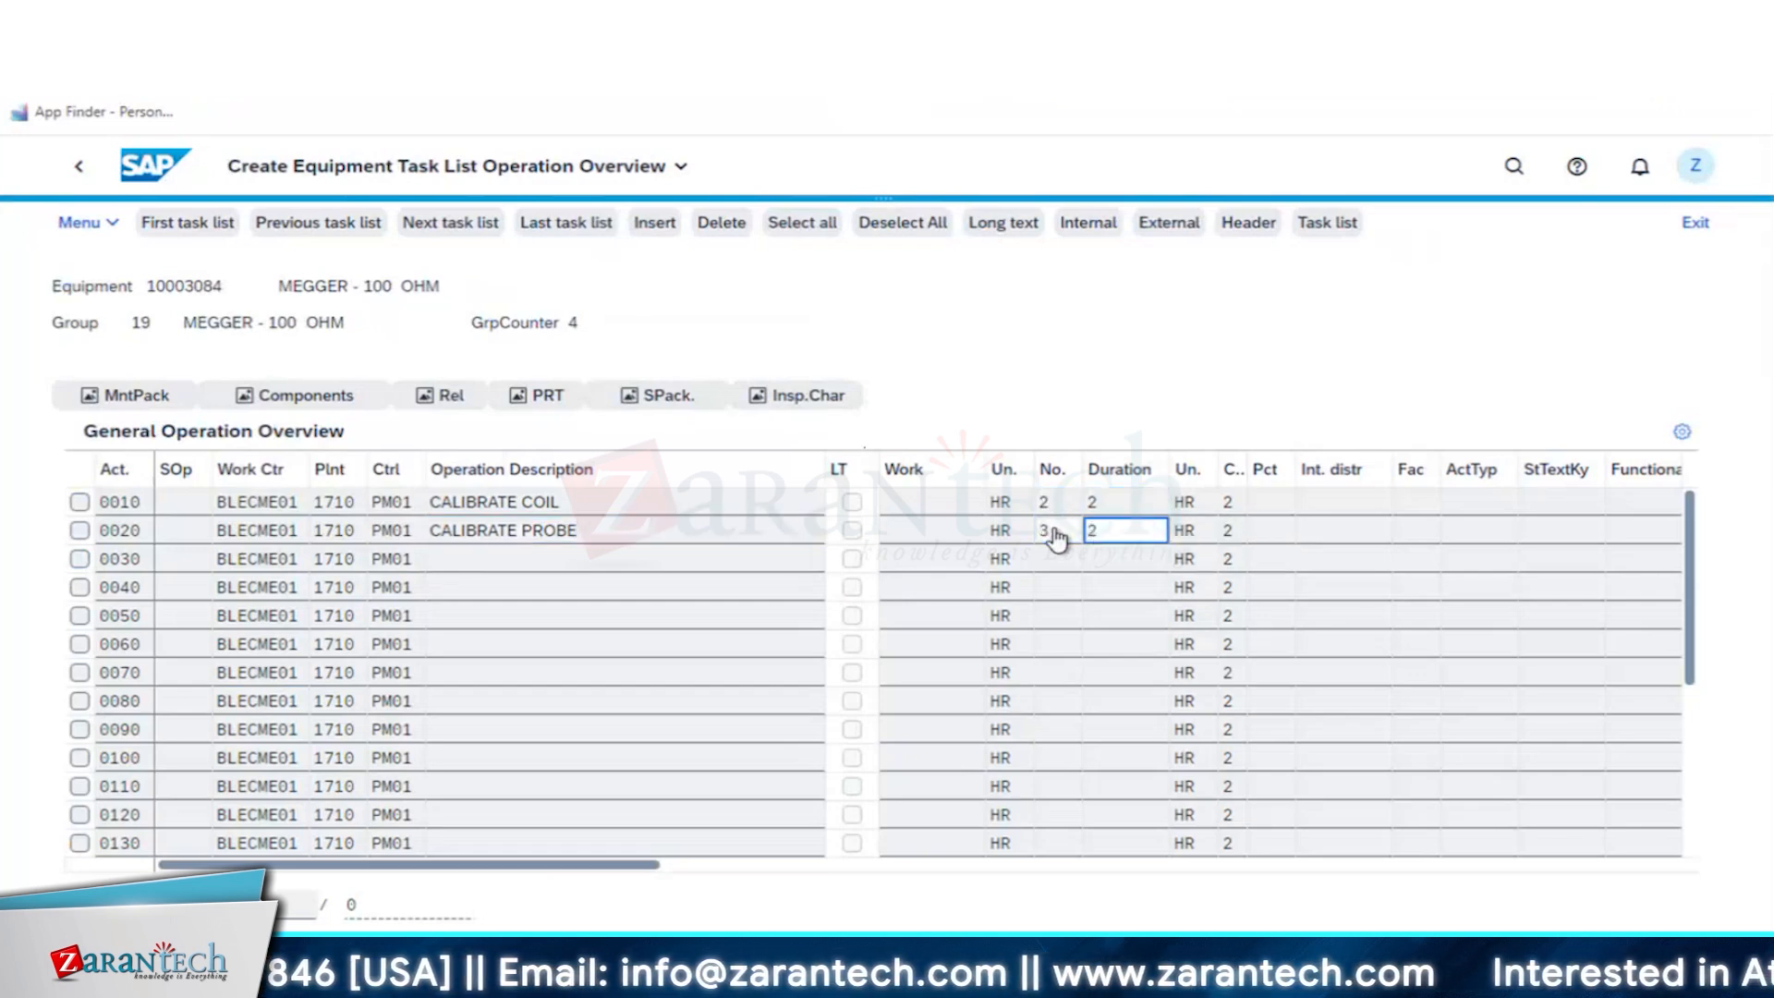
pyautogui.write('2')
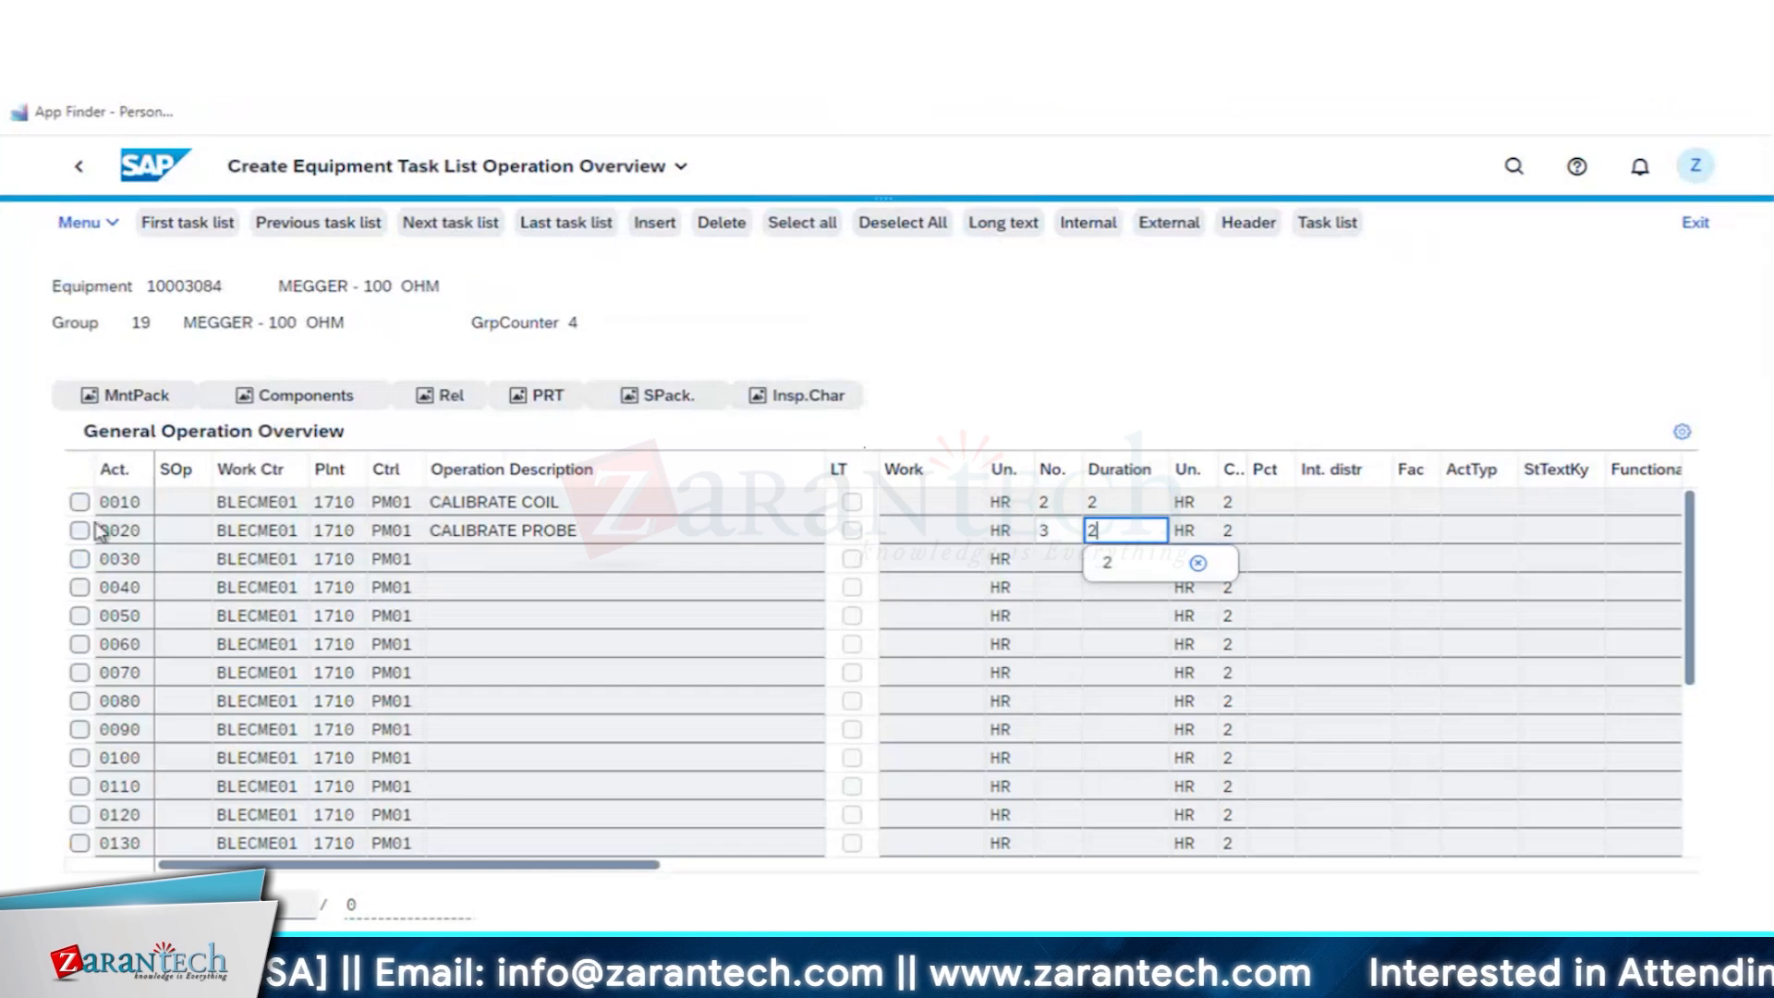
pyautogui.press('Return')
# - Select the CALIBRATE COIL and CALIBRATE PROBE operations and open their inspection characteristics
pyautogui.click(79, 501)
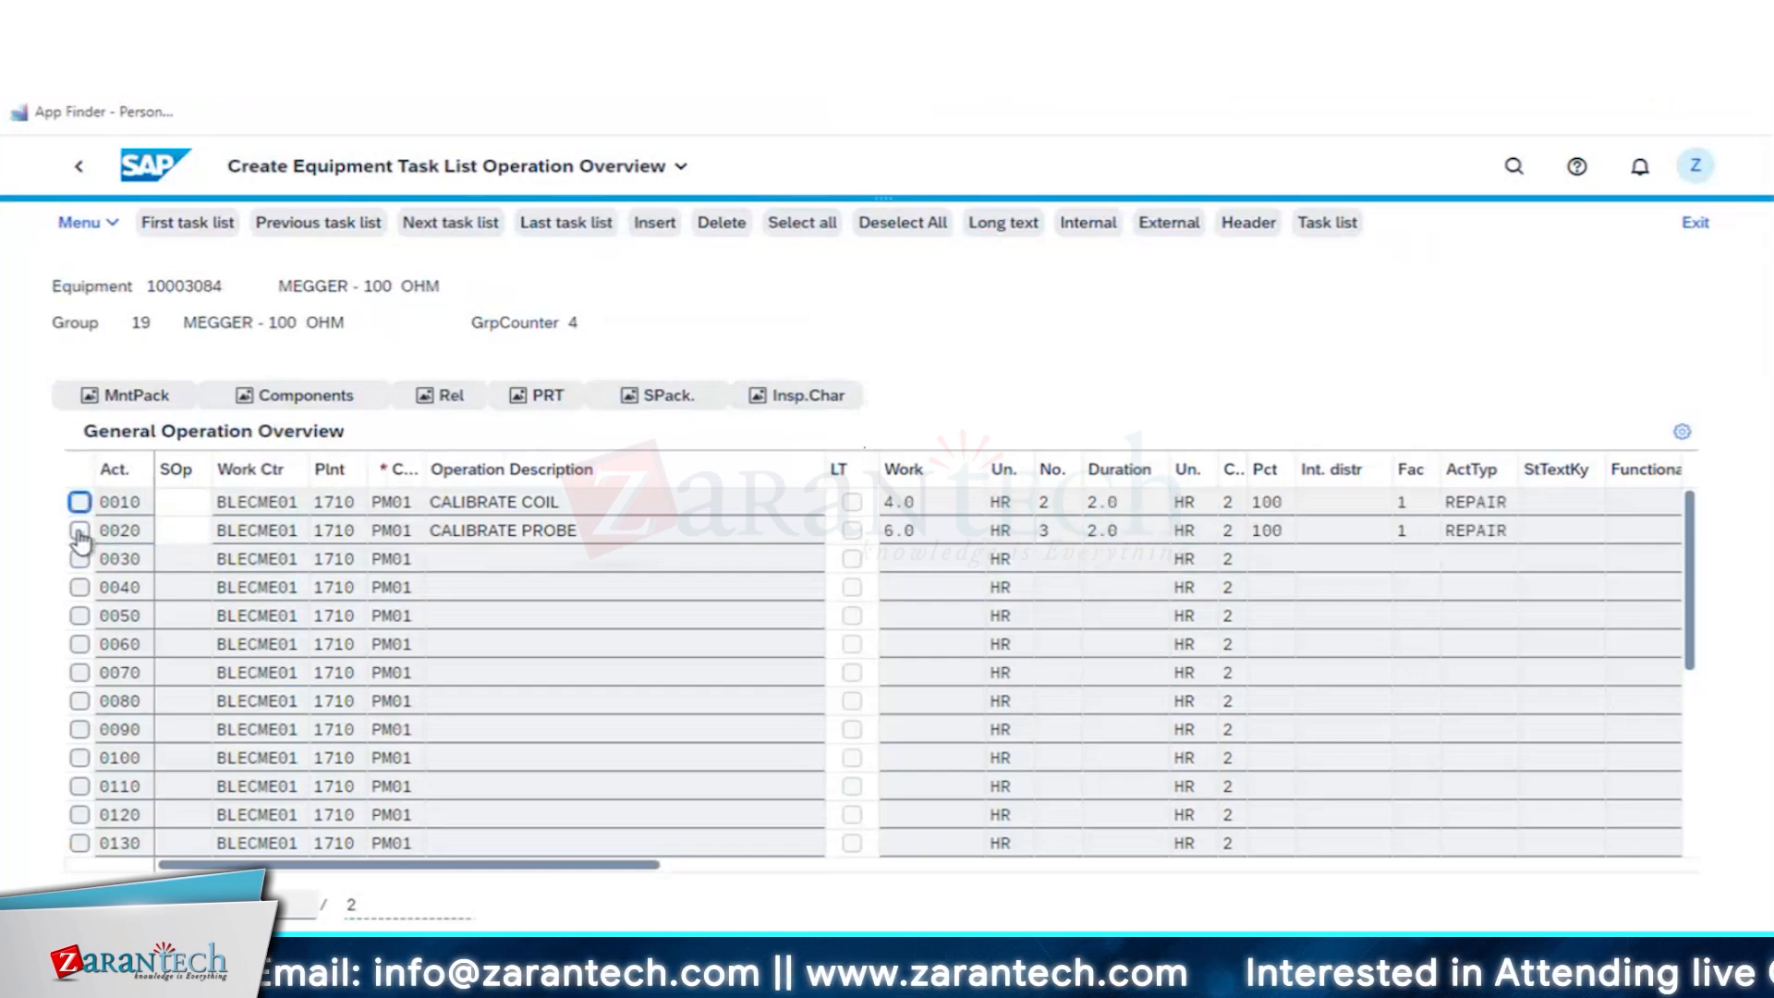
pyautogui.click(79, 530)
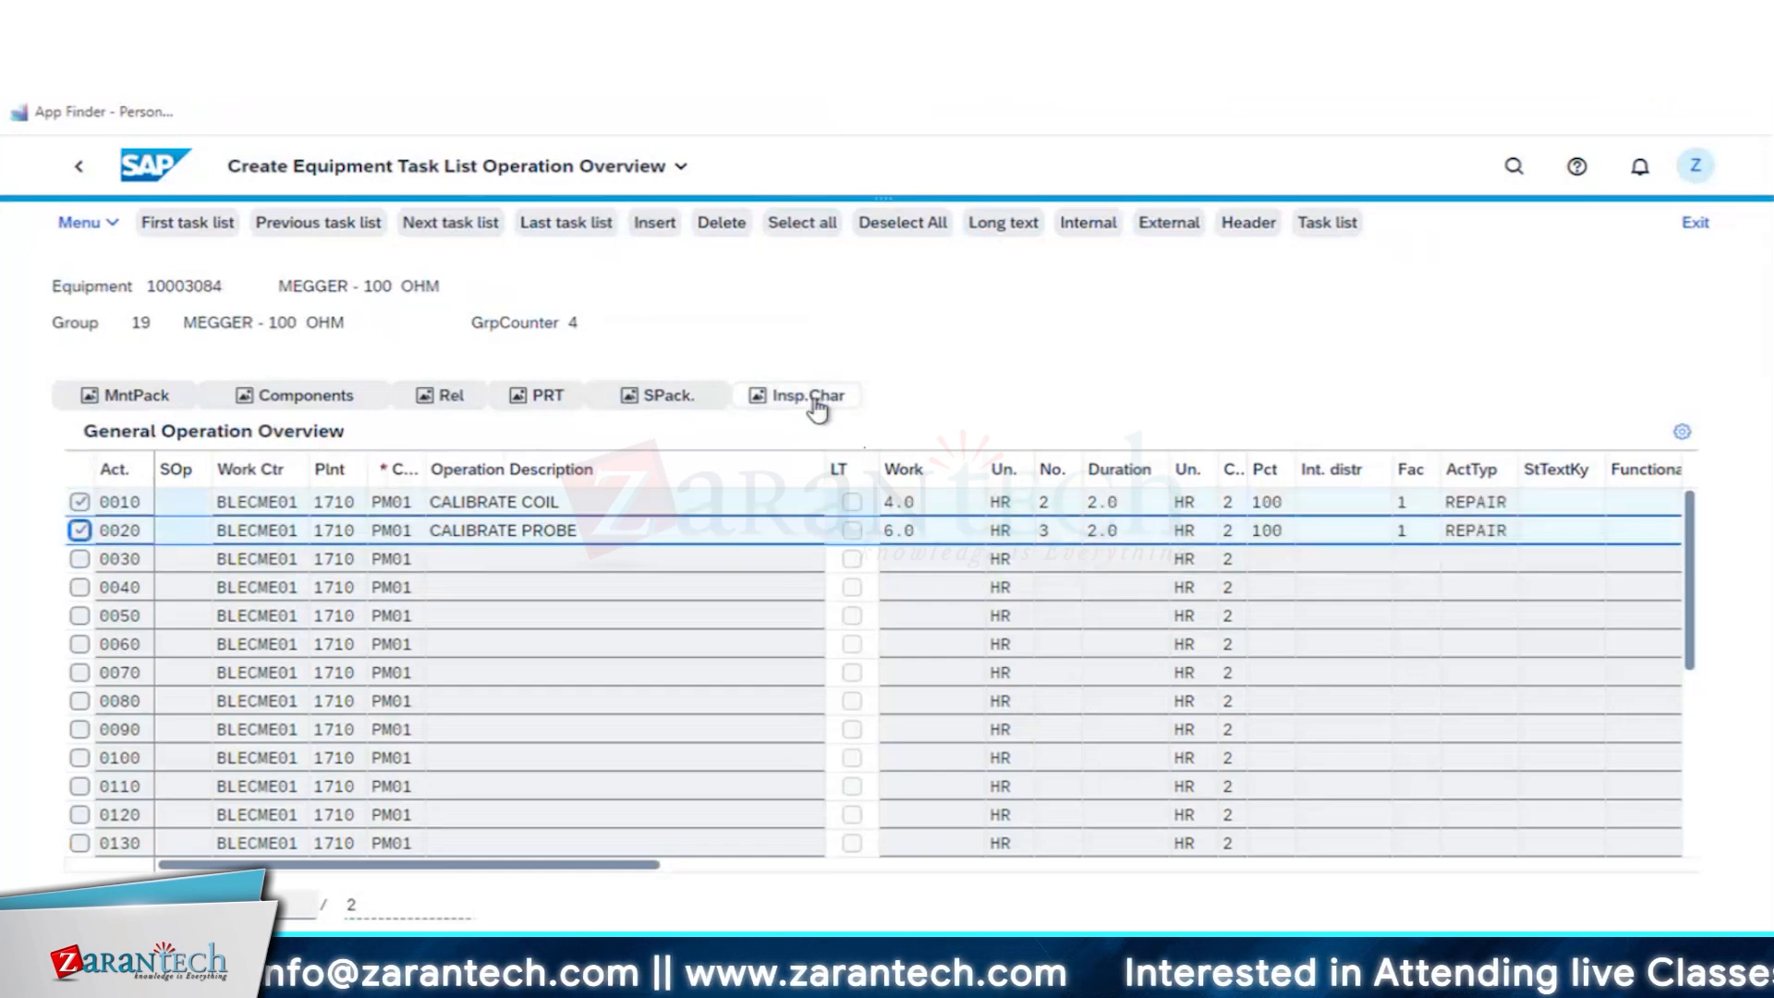
pyautogui.click(812, 409)
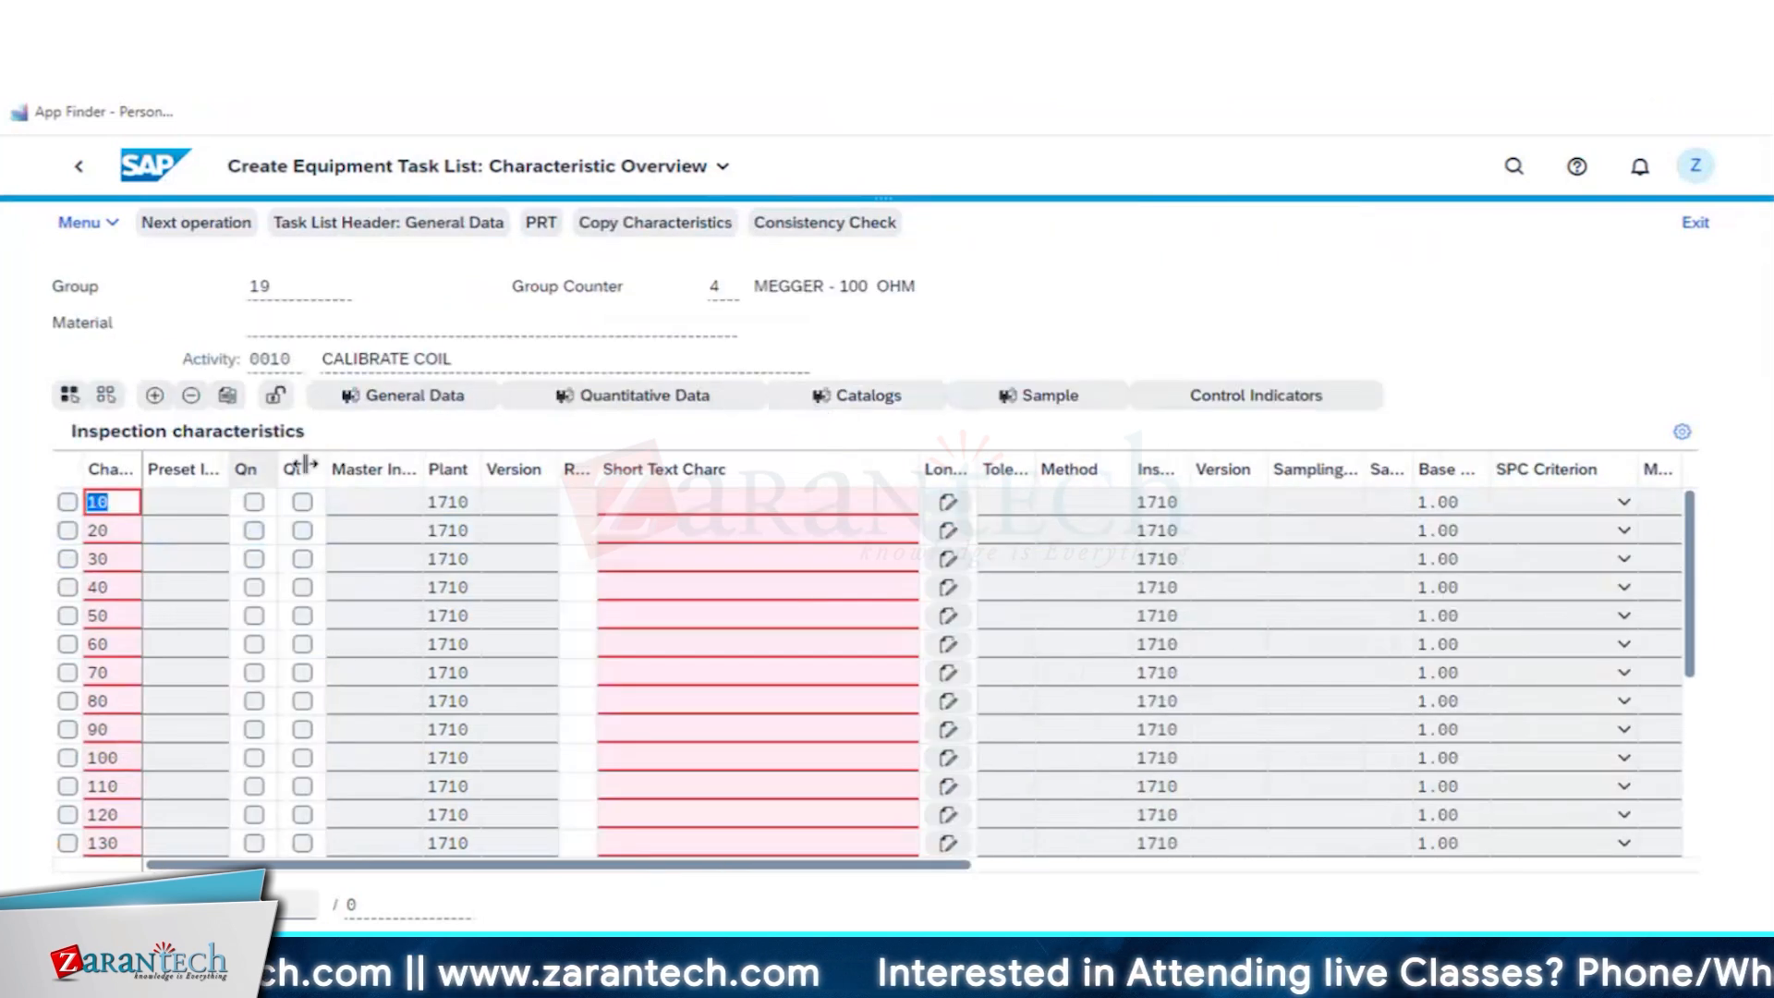
# - Search plant 1710 for master inspection characteristic COILR1 and assign it as characteristic 10 of the CALIBRATE COIL operation
pyautogui.click(397, 513)
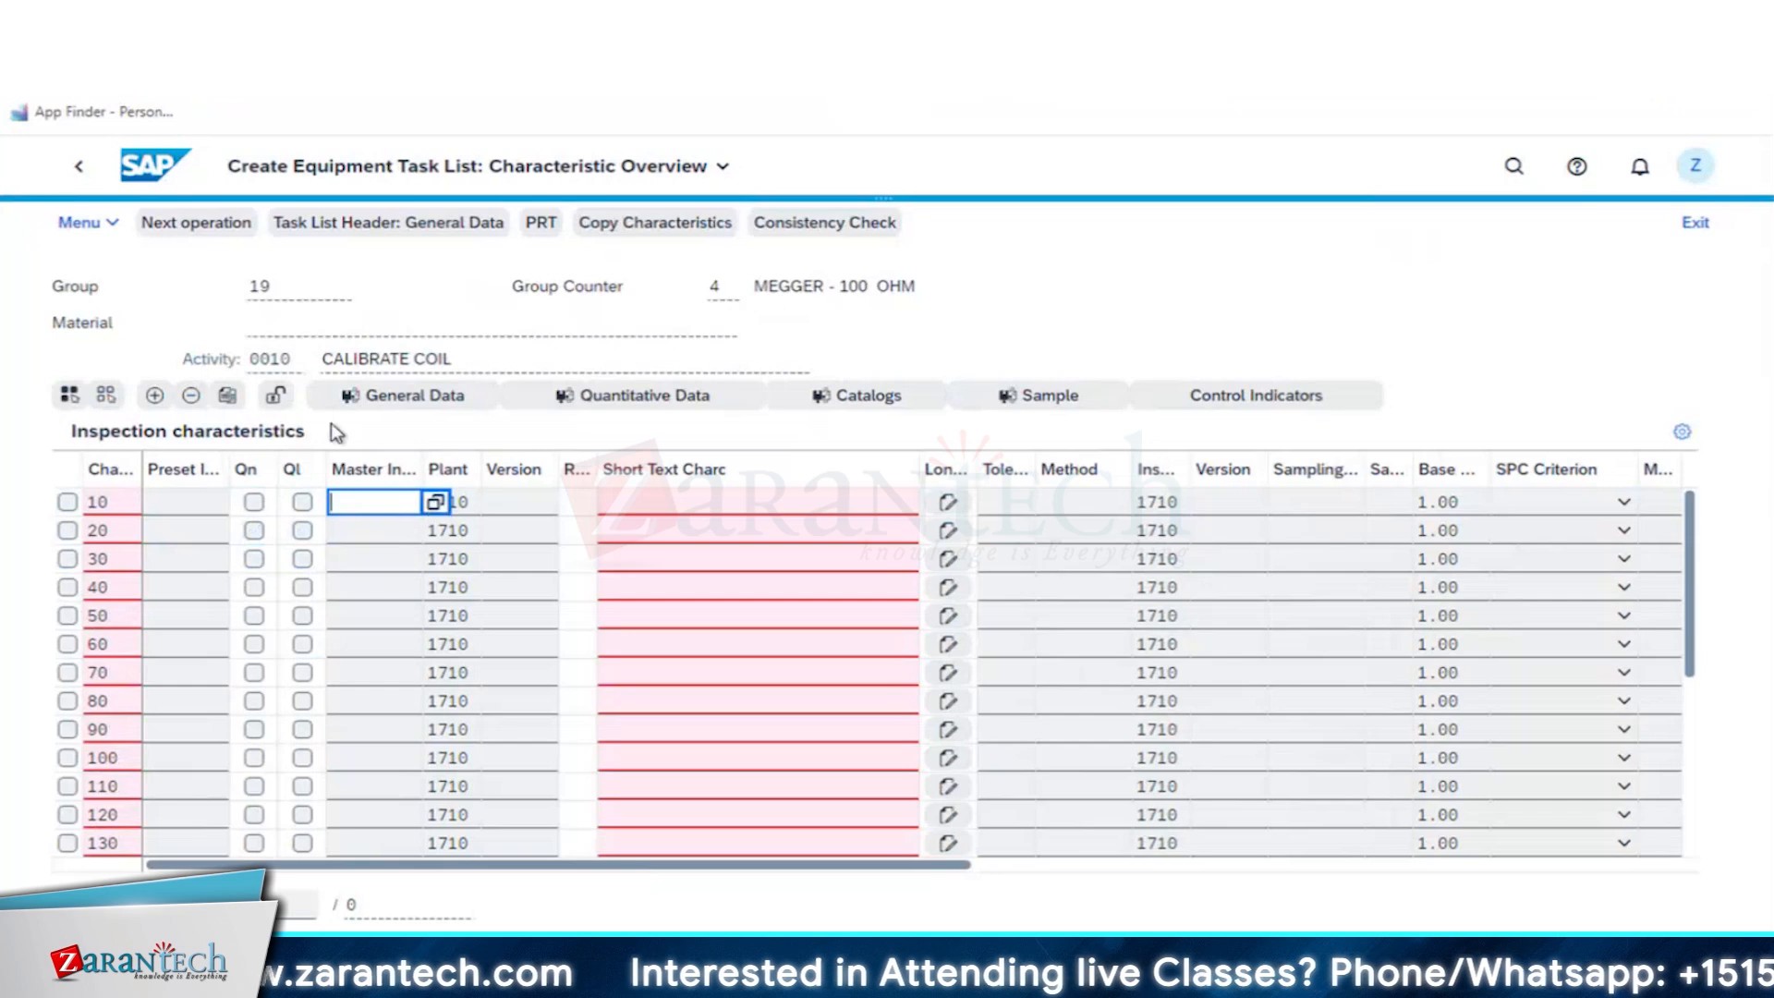
pyautogui.click(428, 496)
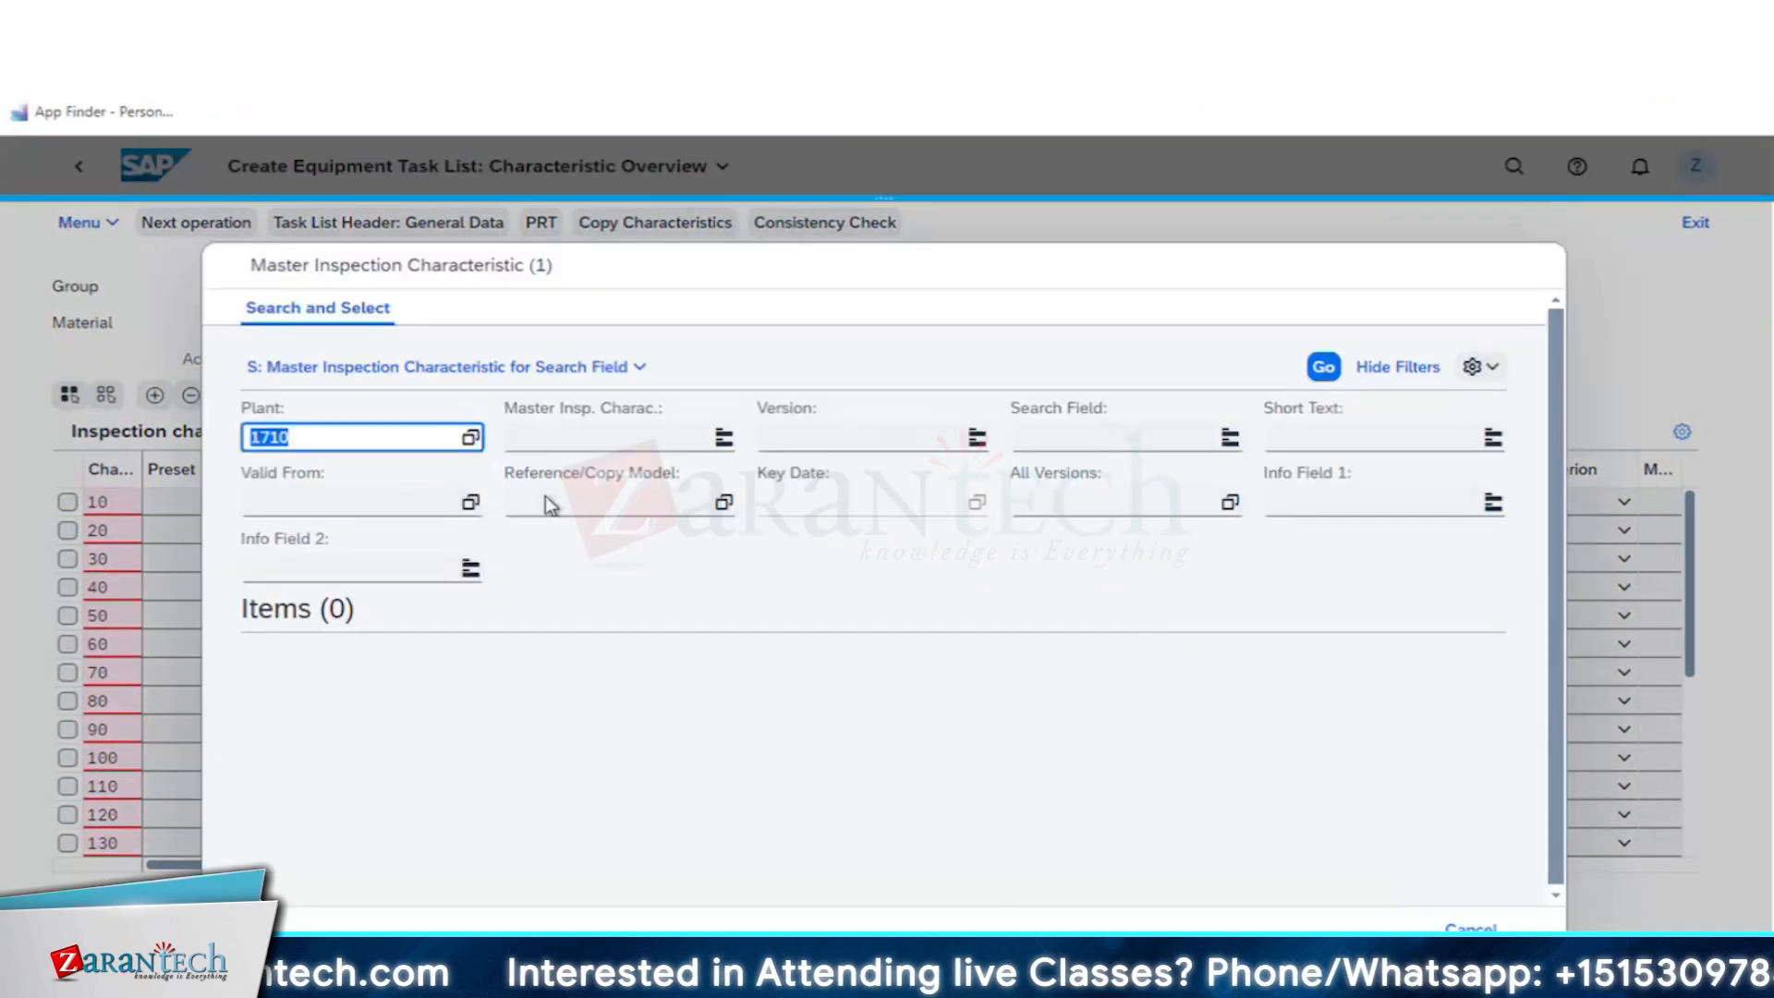
pyautogui.click(1113, 444)
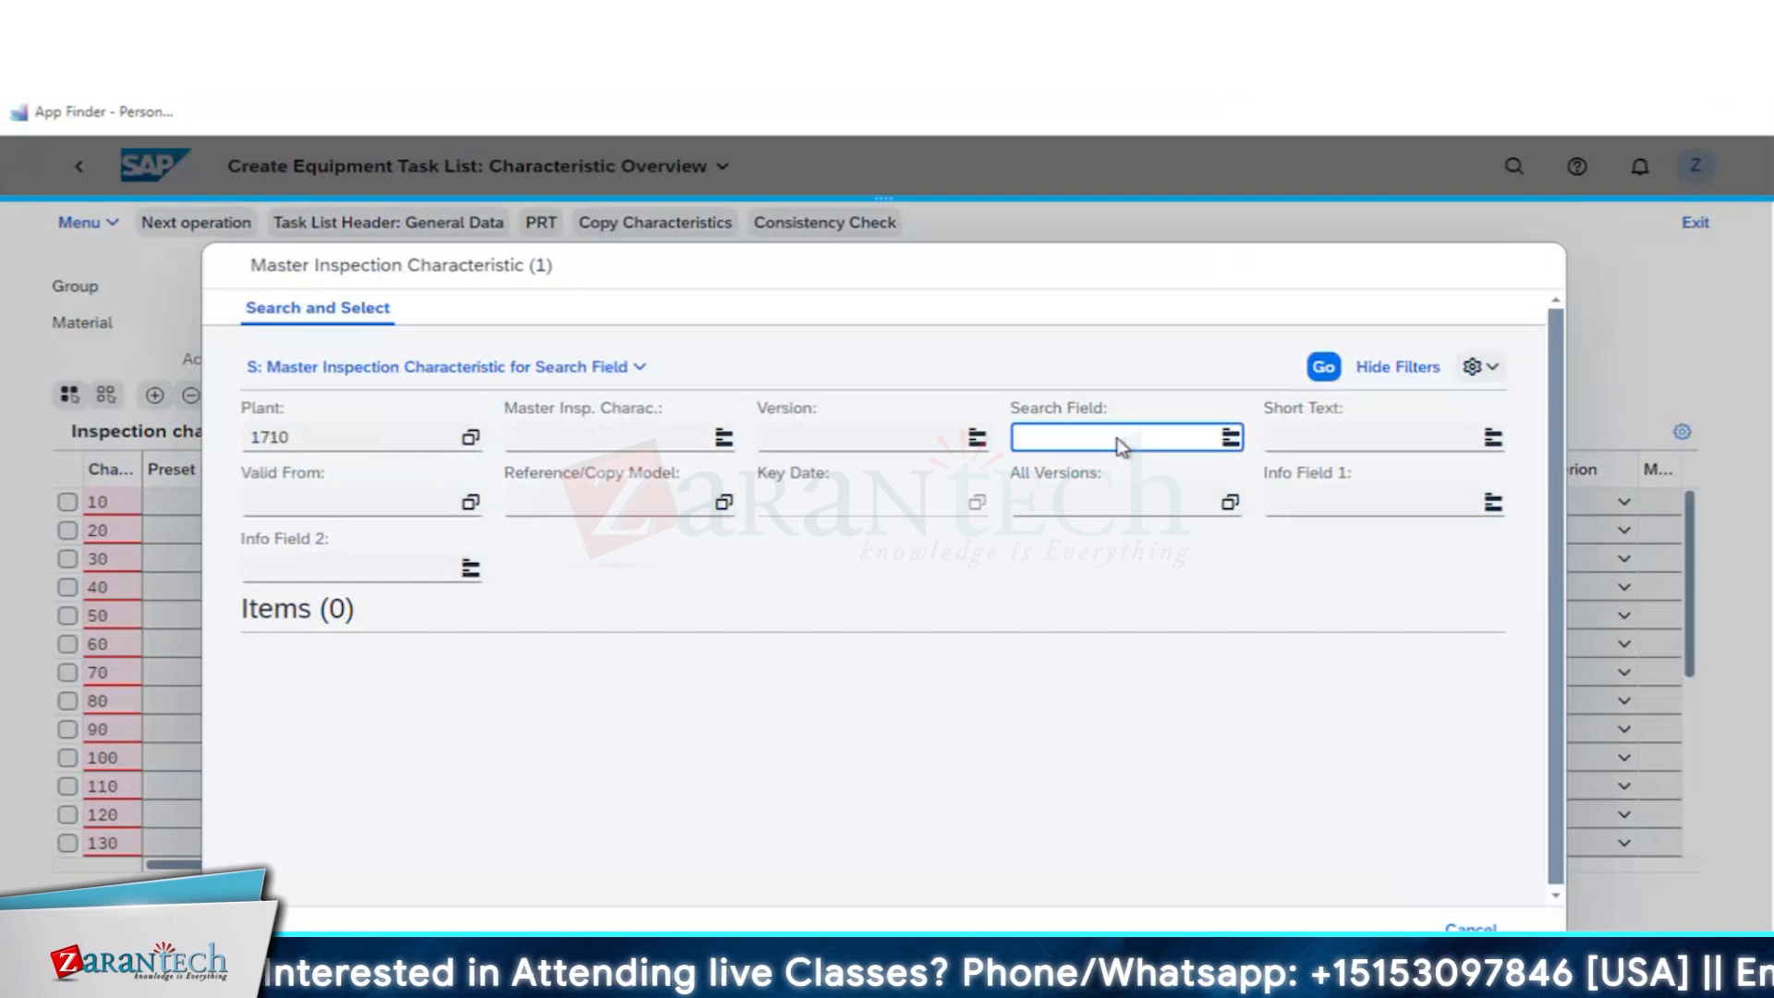
pyautogui.write('COILR1')
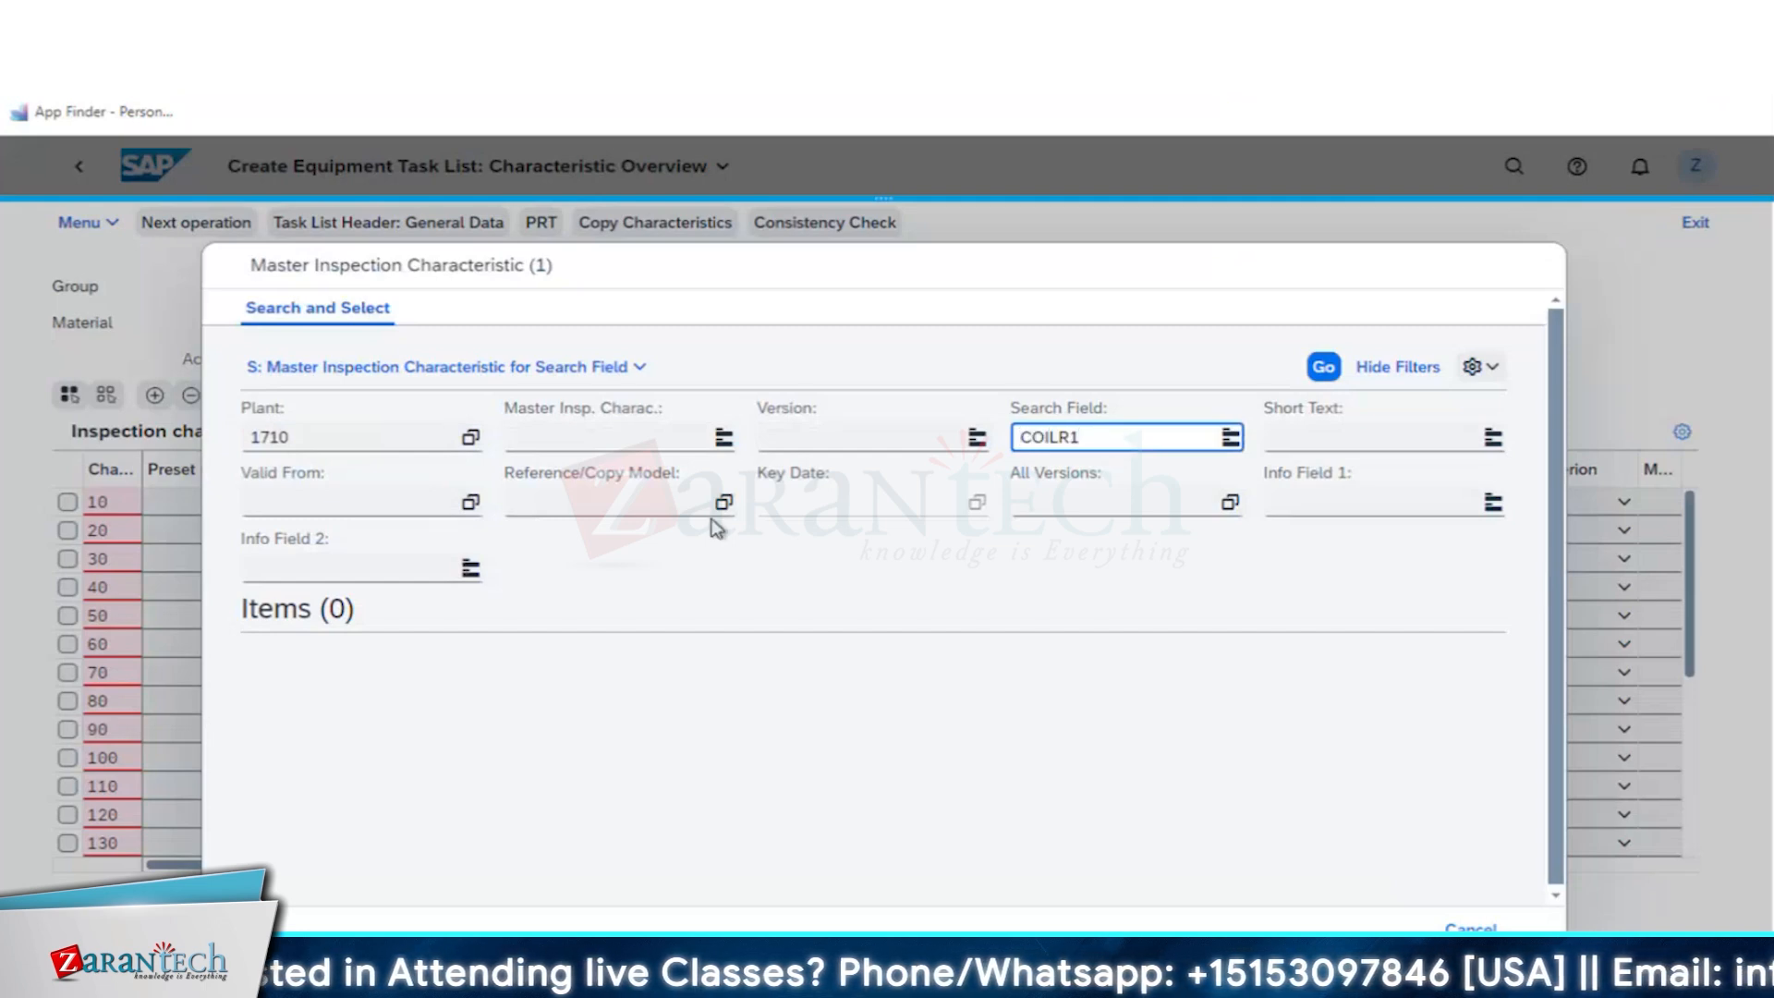
pyautogui.press('Return')
pyautogui.click(255, 684)
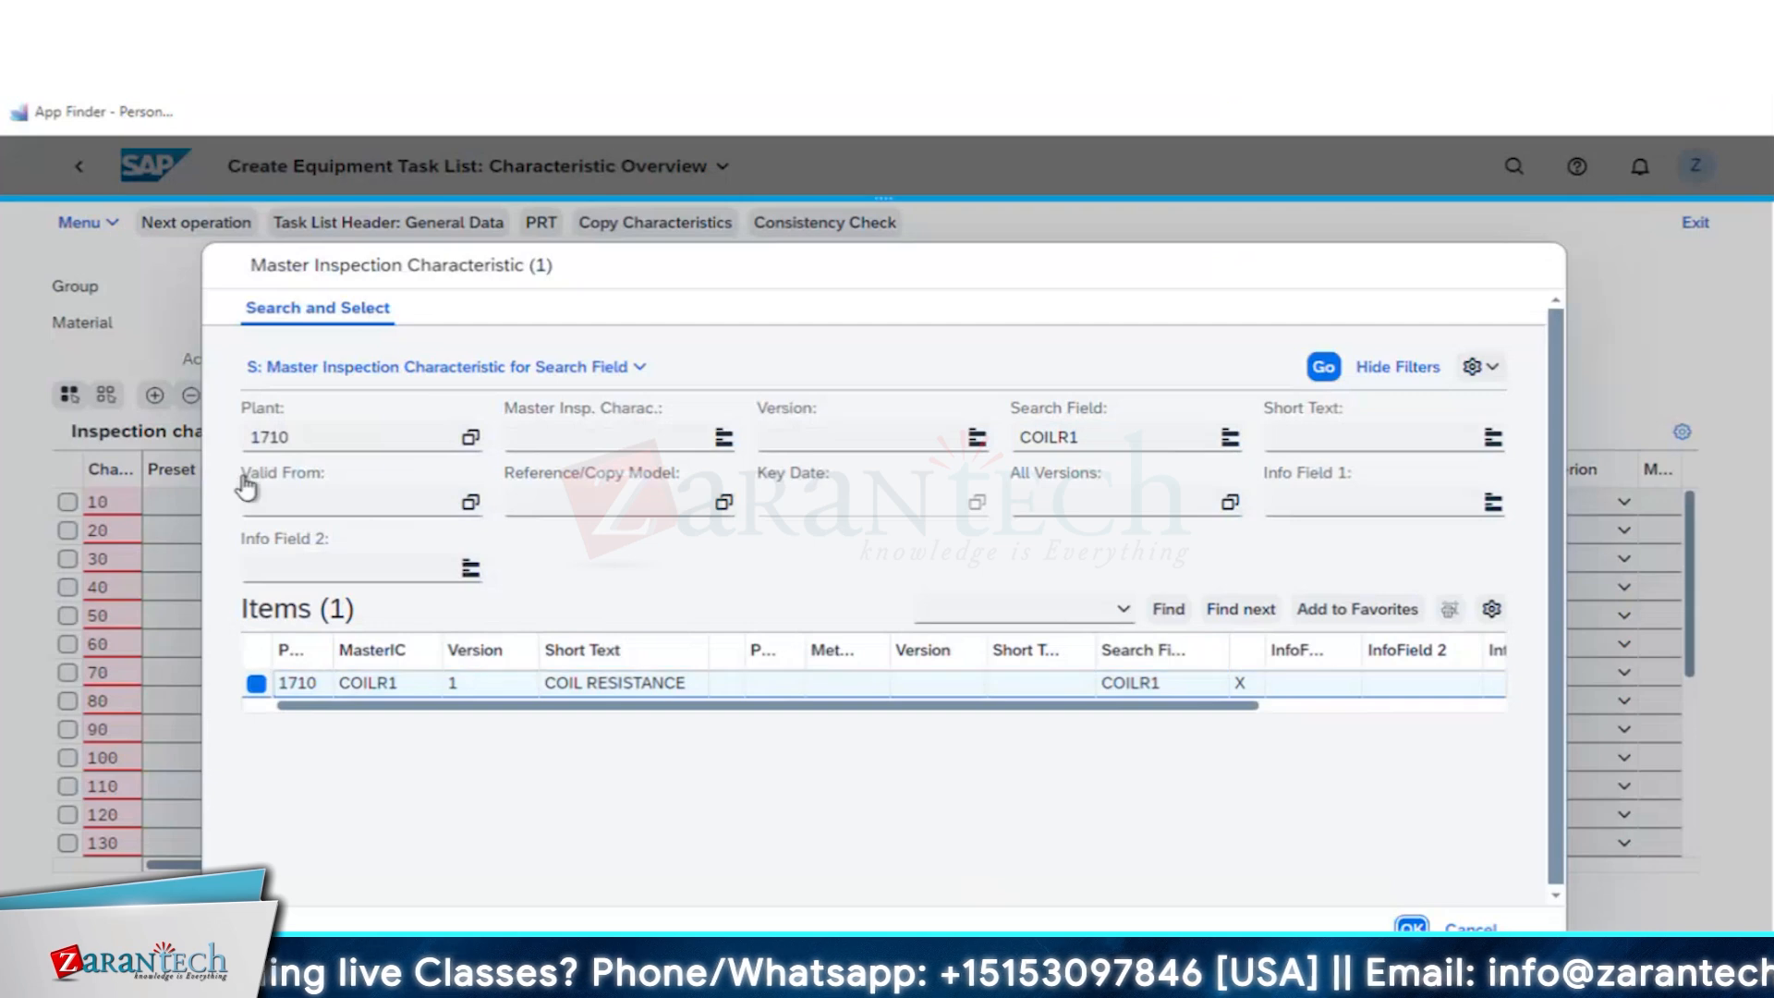
pyautogui.press('Return')
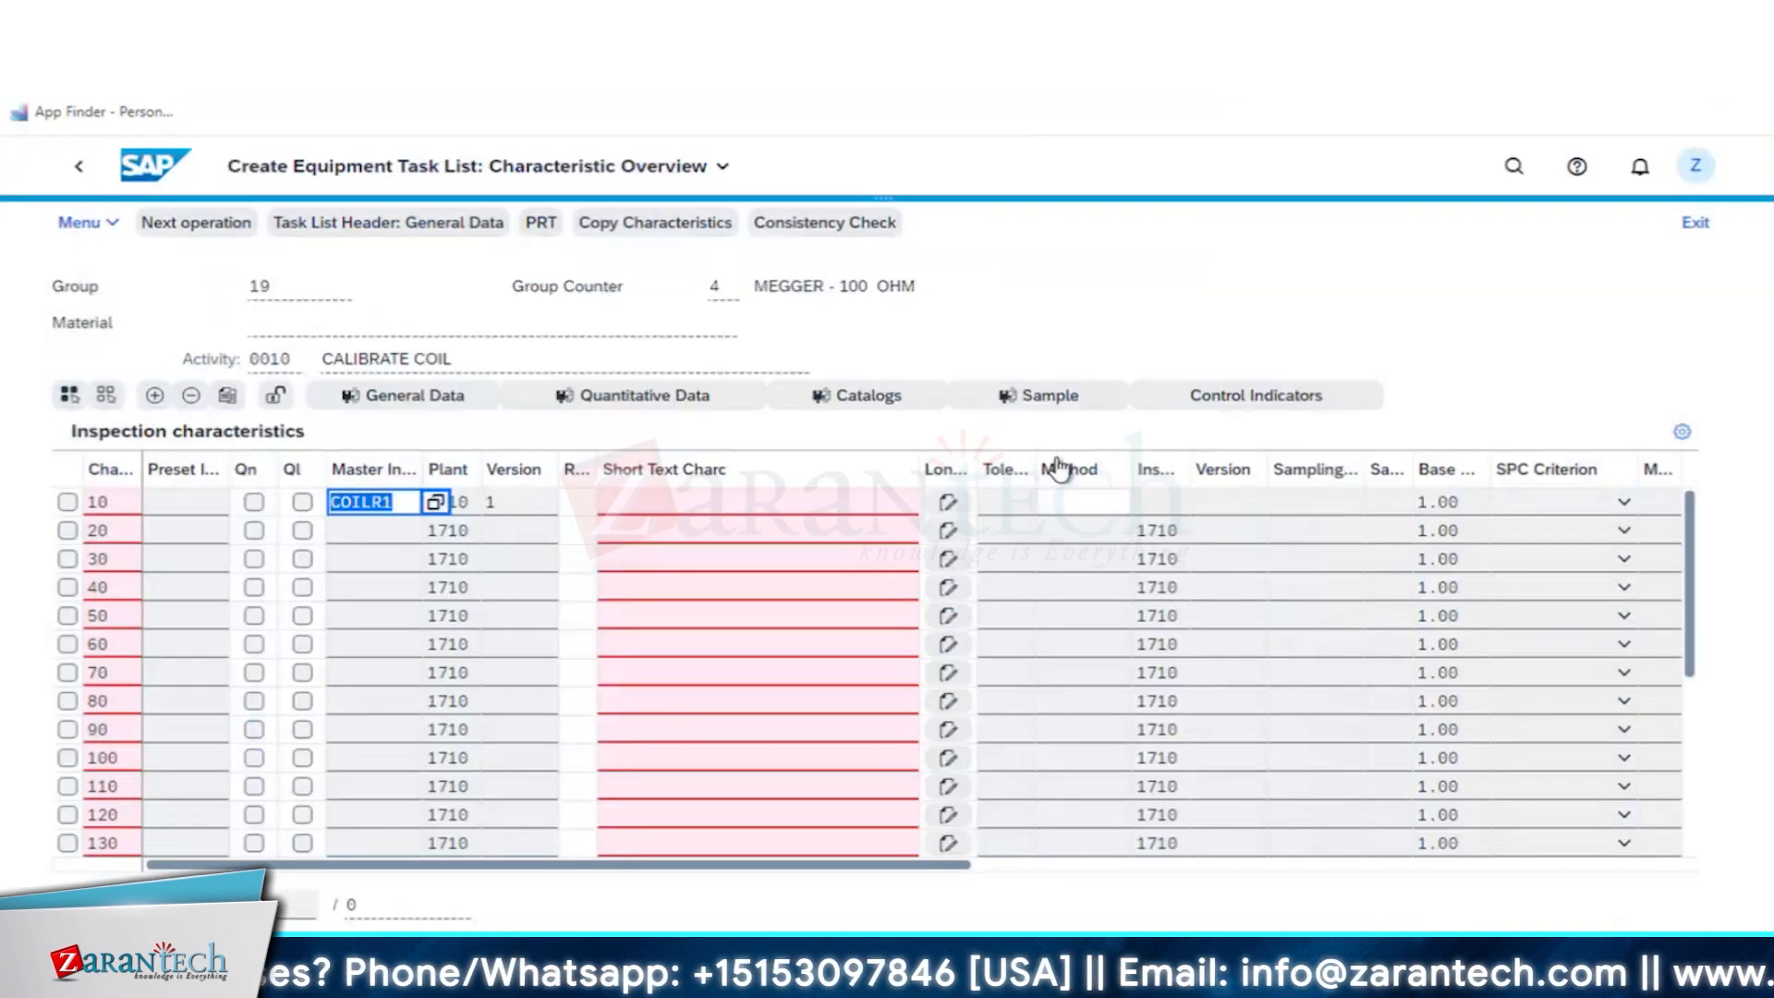
# - Assign sampling procedure ZPM_PM_Z to the COIL RESISTANCE characteristic and return to the characteristic overview
pyautogui.click(1044, 394)
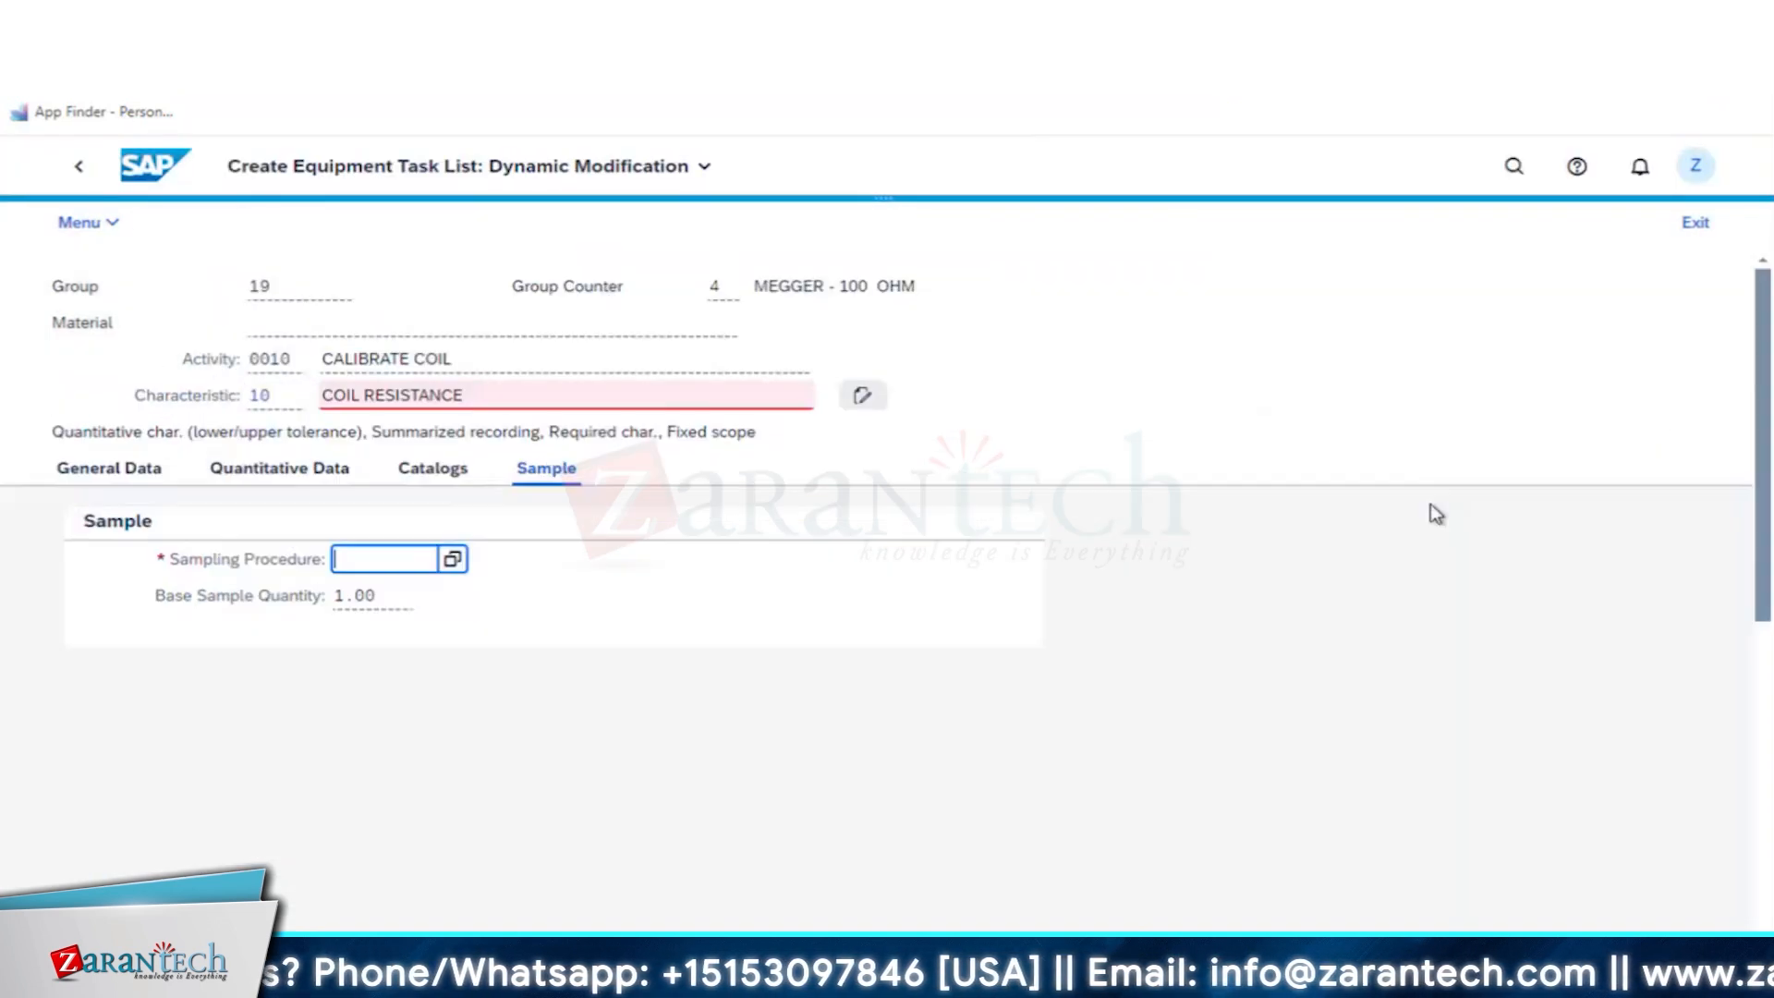
pyautogui.click(453, 559)
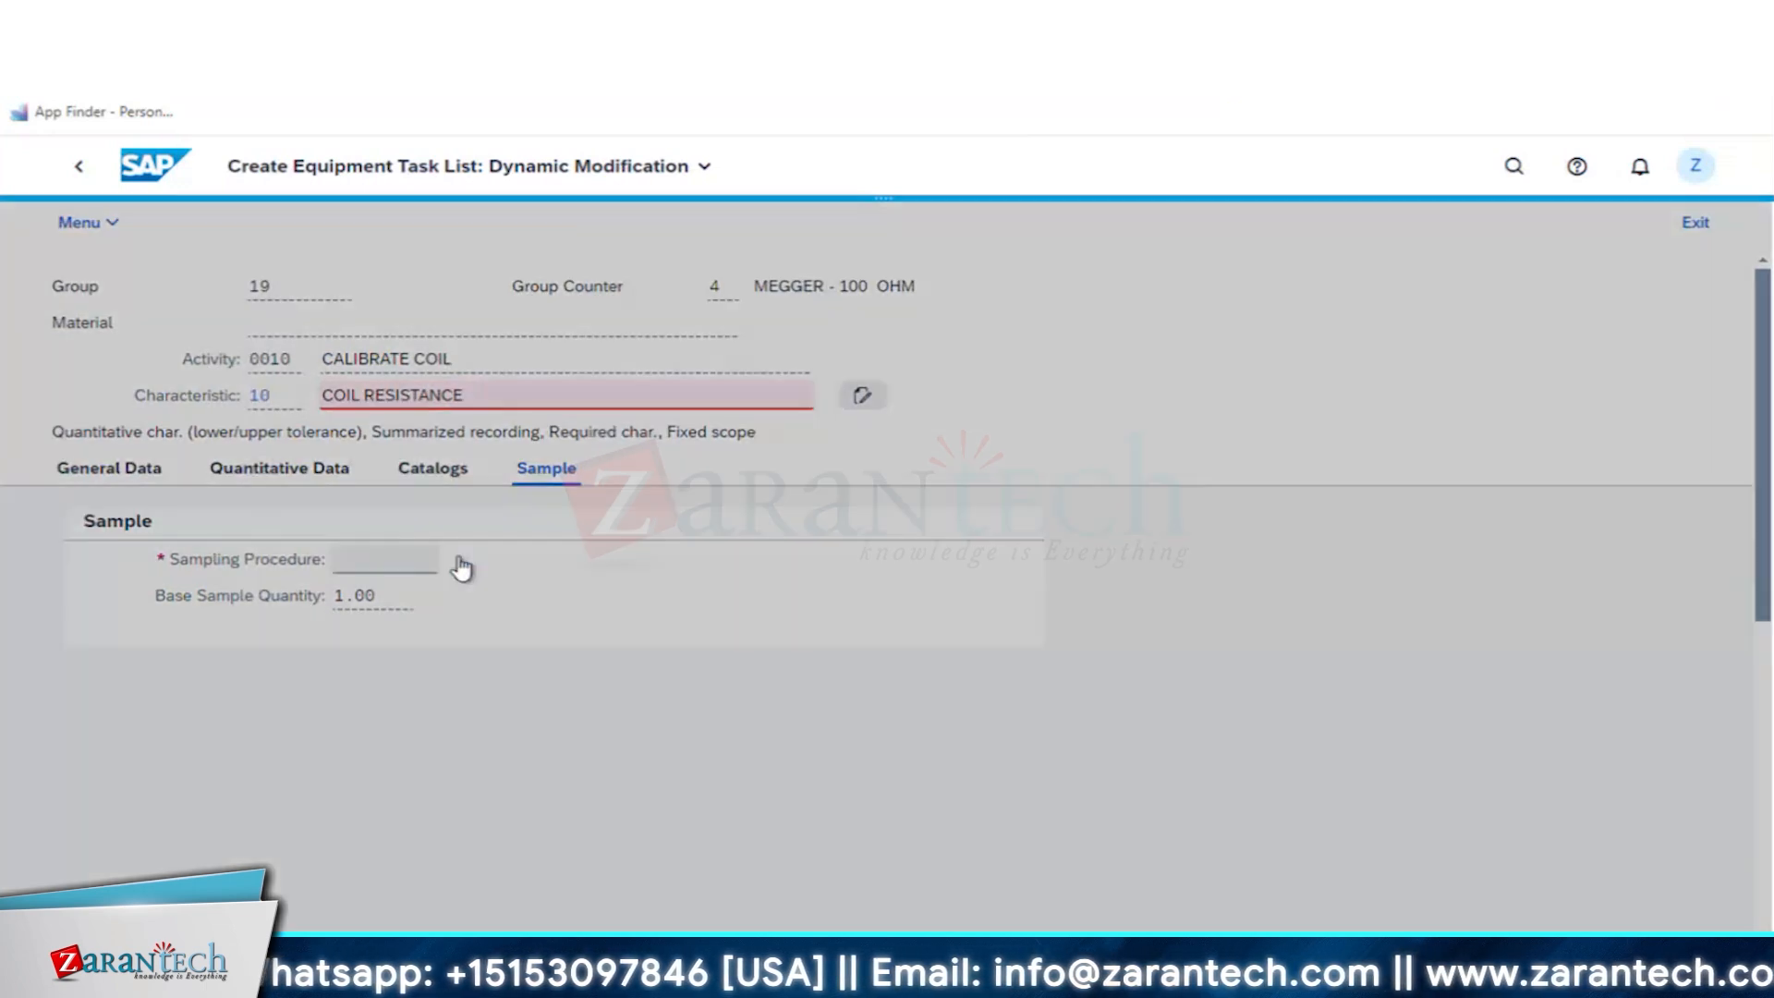
pyautogui.click(342, 639)
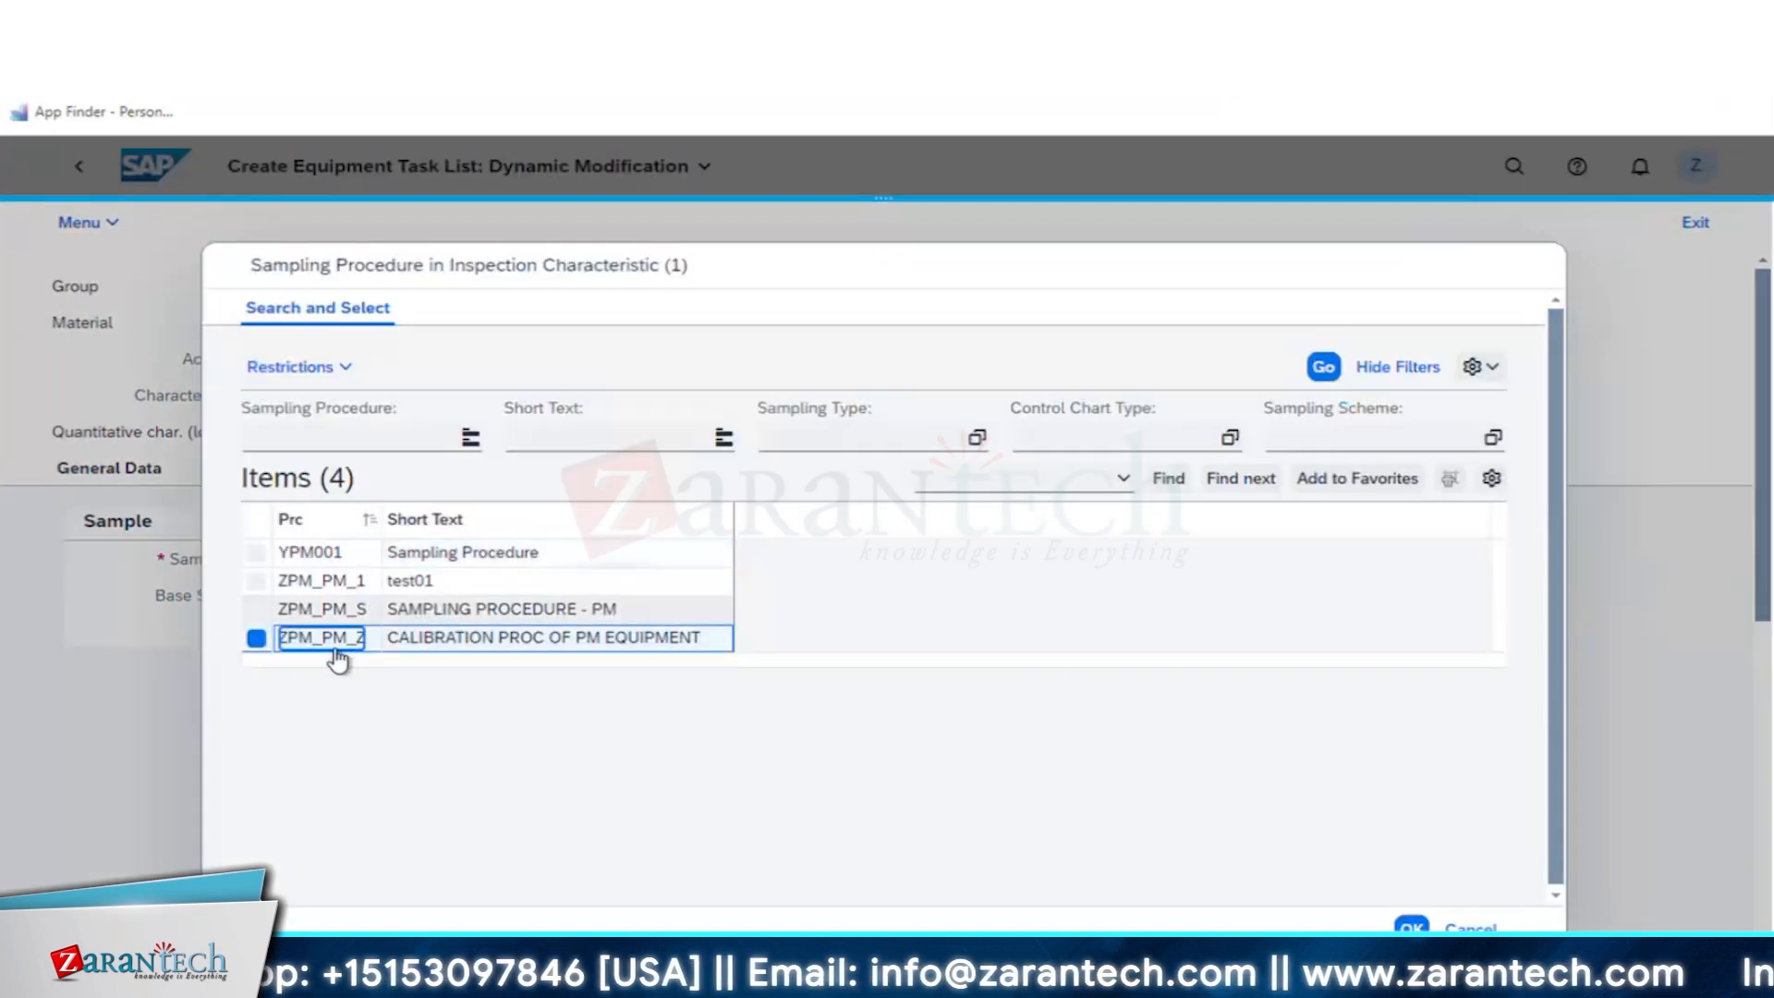
pyautogui.click(340, 646)
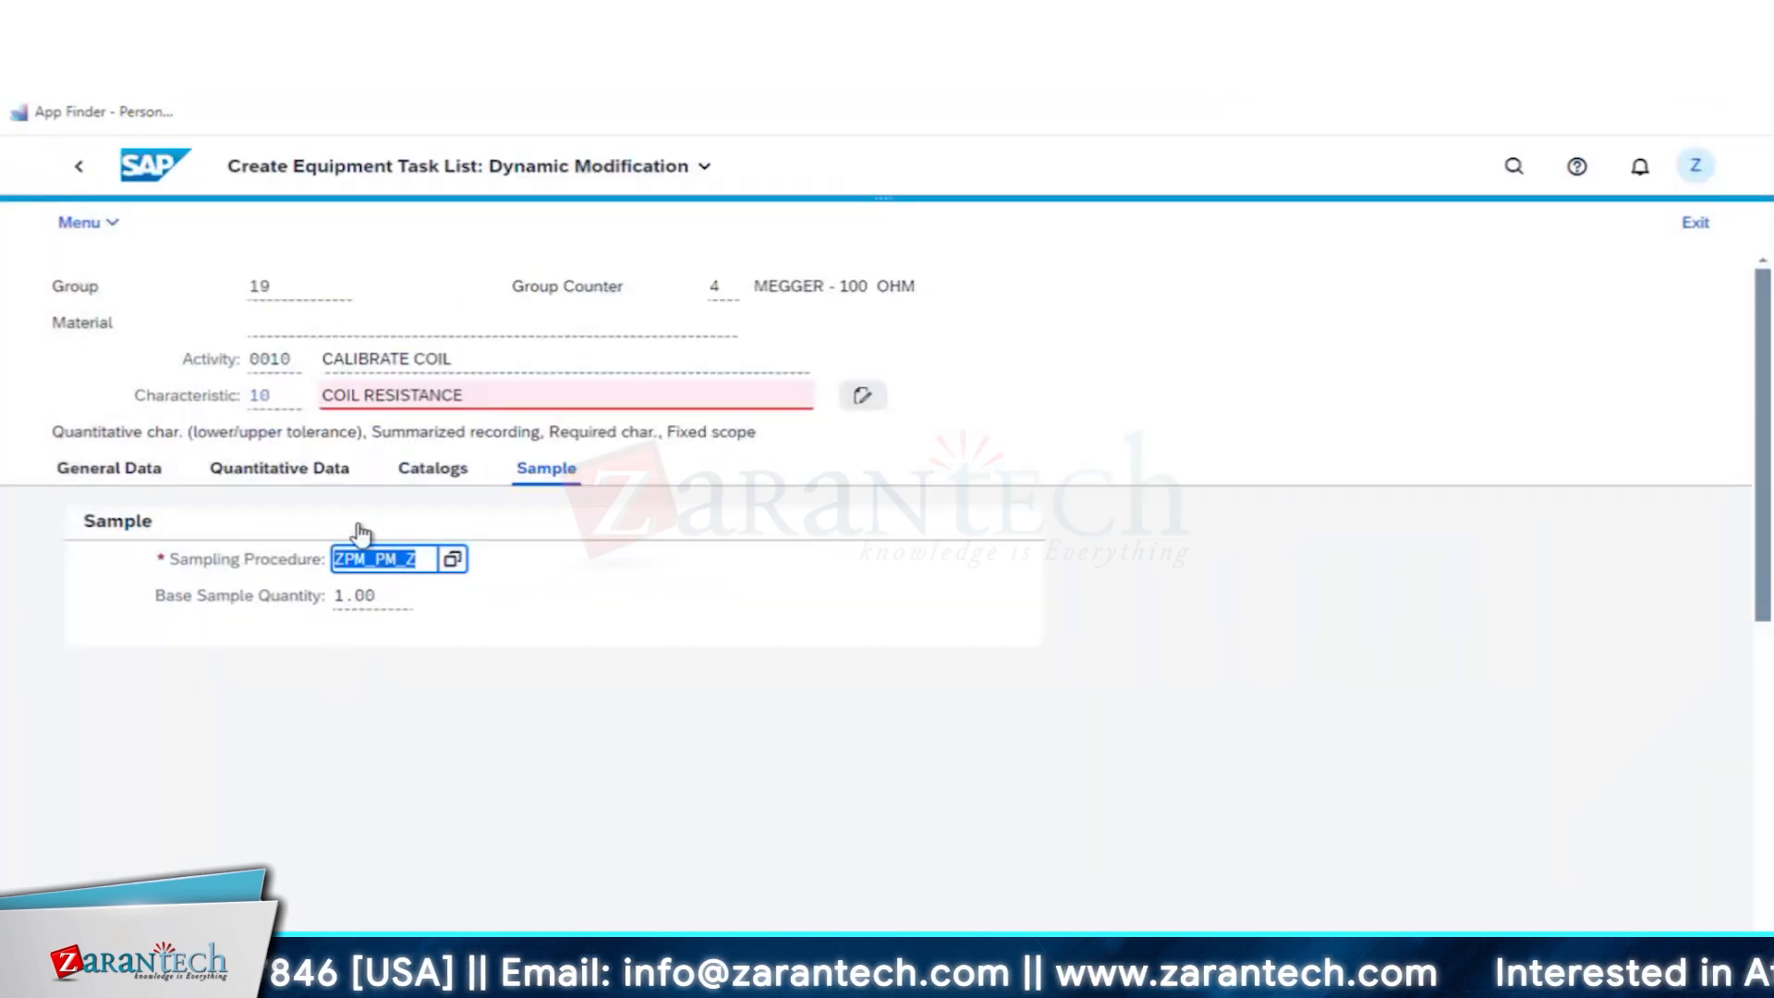
pyautogui.press('Return')
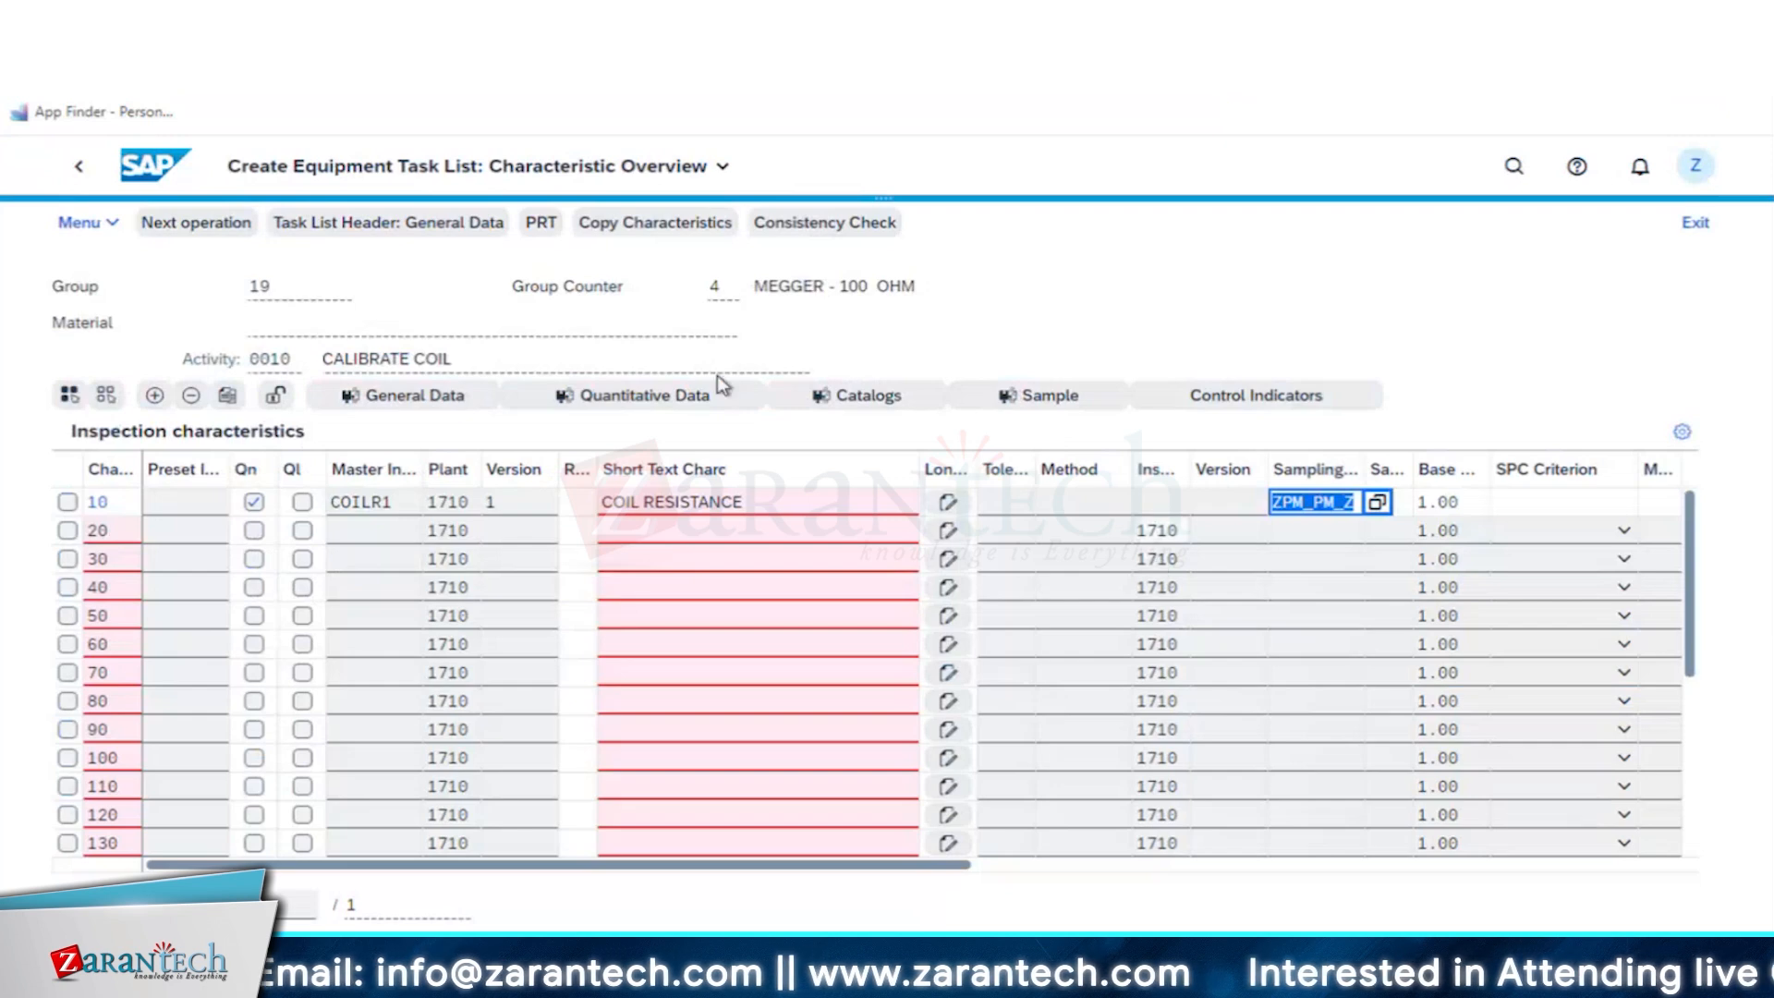
# - Go to operation 0020 CALIBRATE PROBE and assign master inspection characteristic PROBER1 as its characteristic 10
pyautogui.click(220, 230)
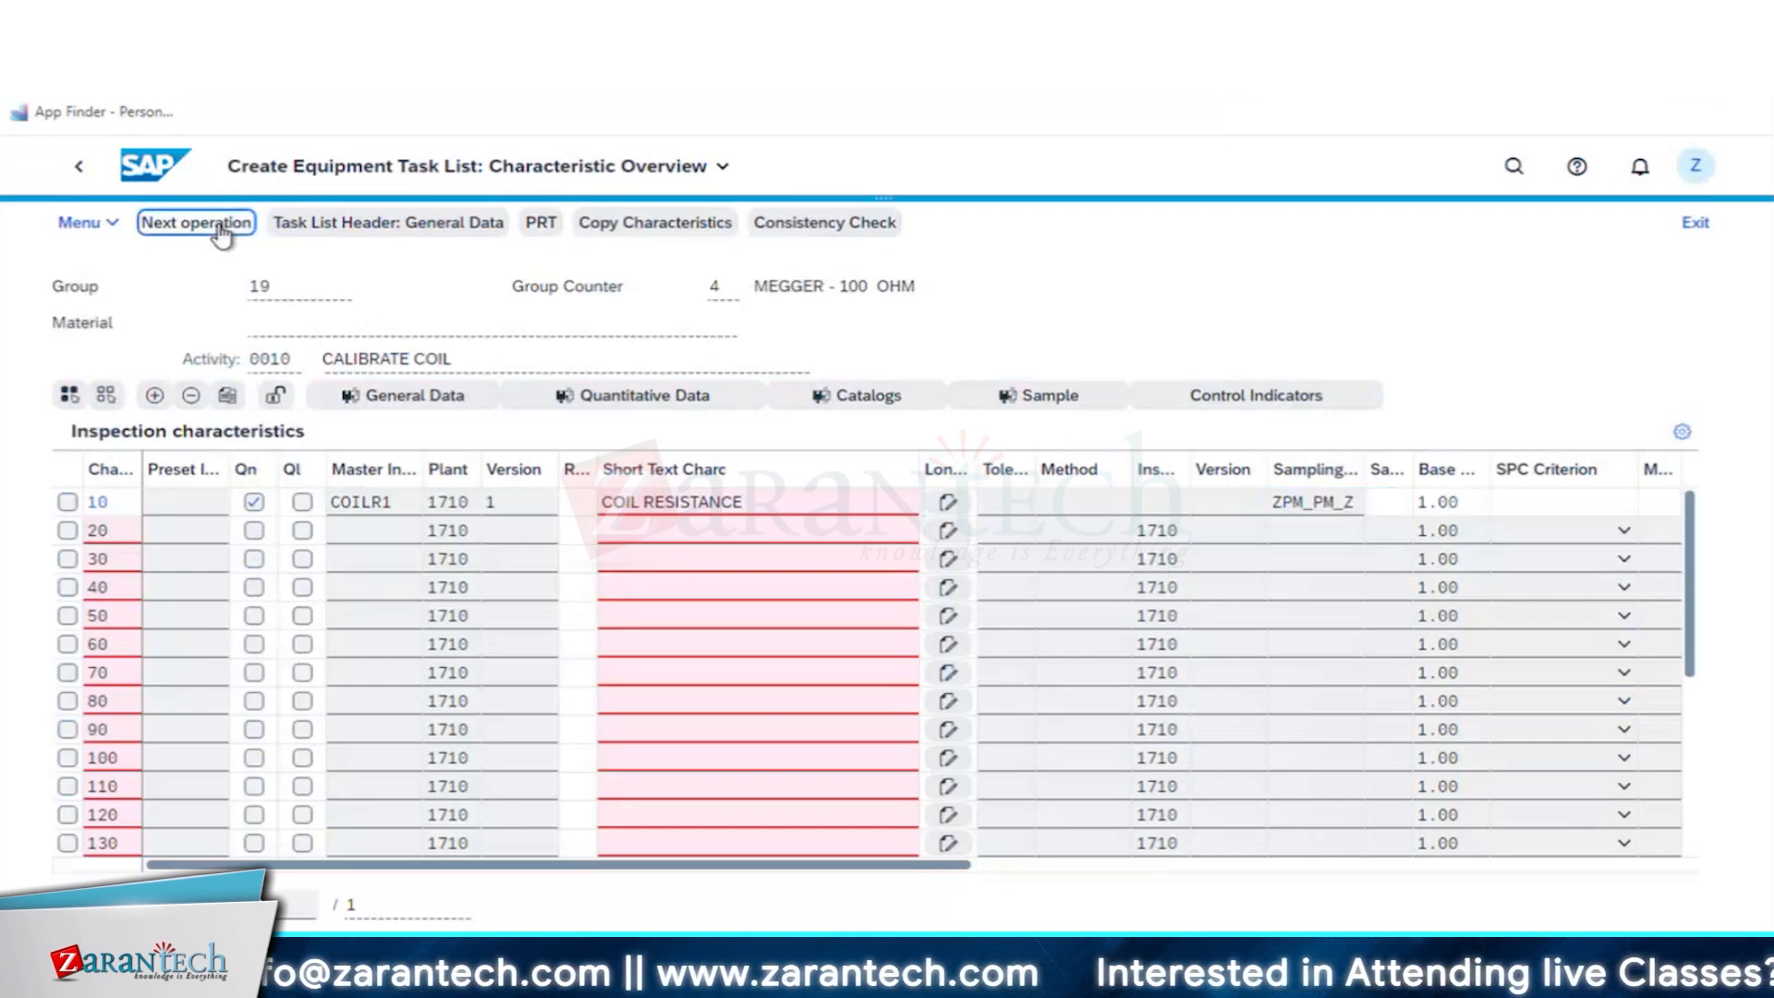
pyautogui.click(384, 511)
pyautogui.click(436, 503)
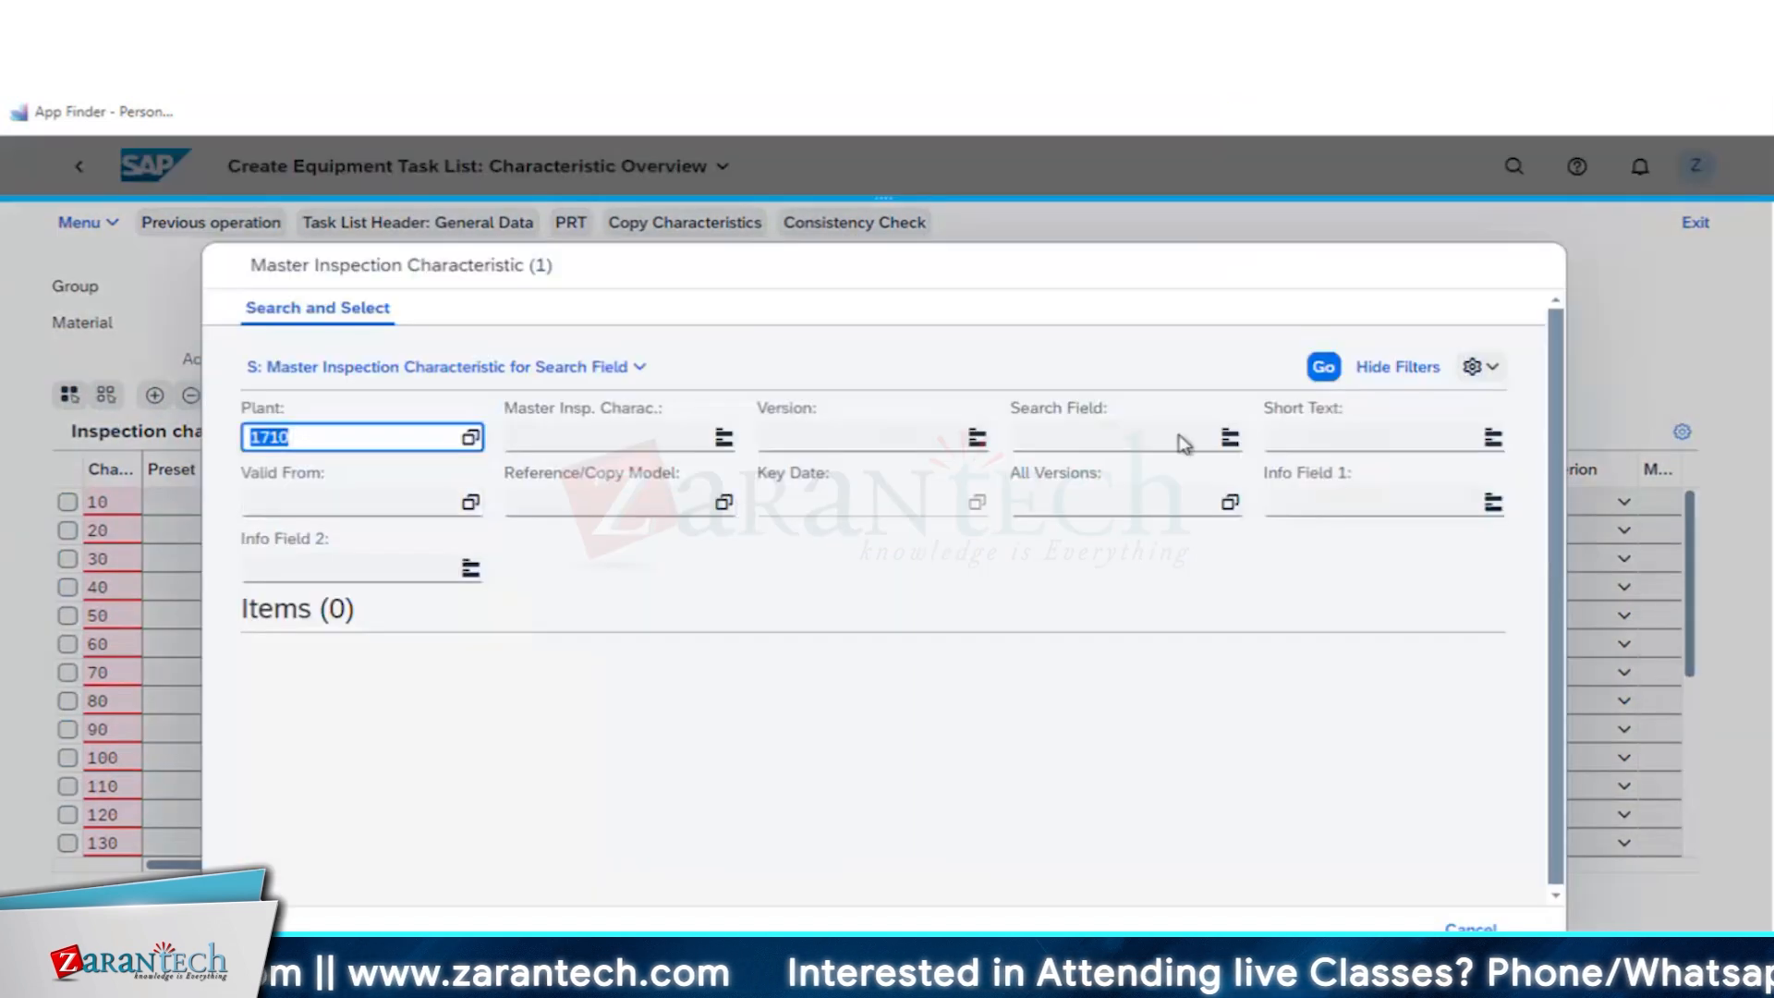
pyautogui.click(1070, 440)
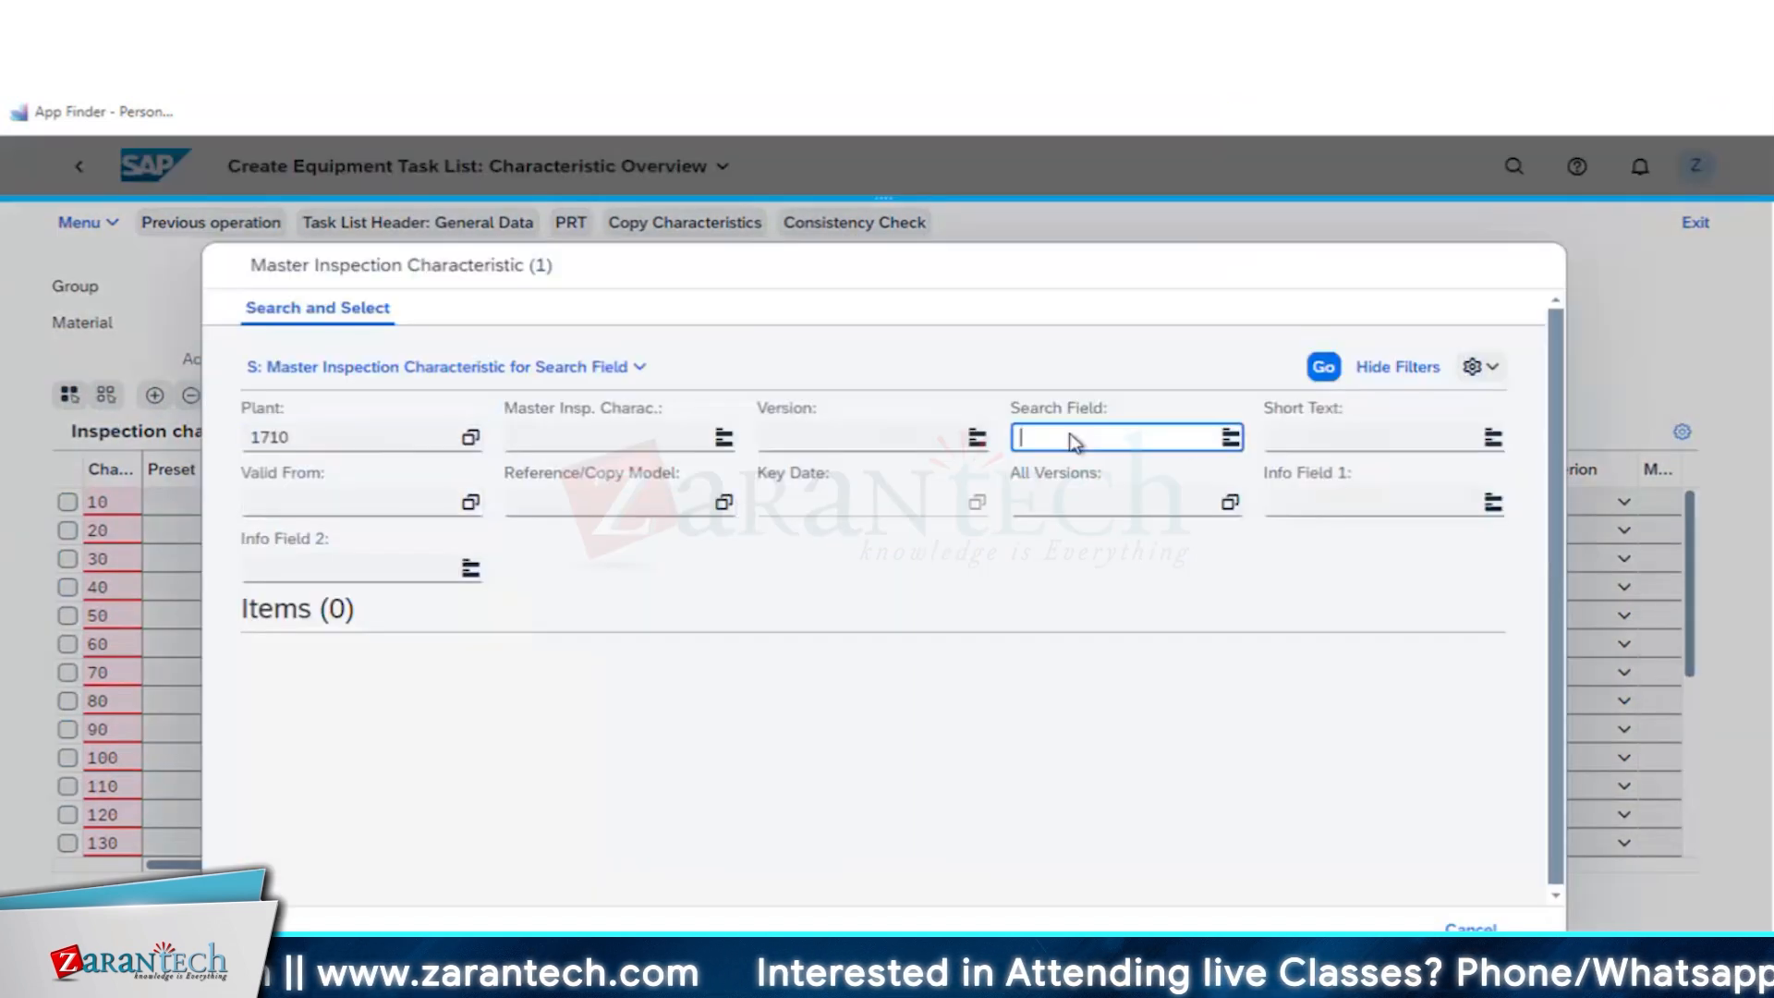
pyautogui.write('PROB')
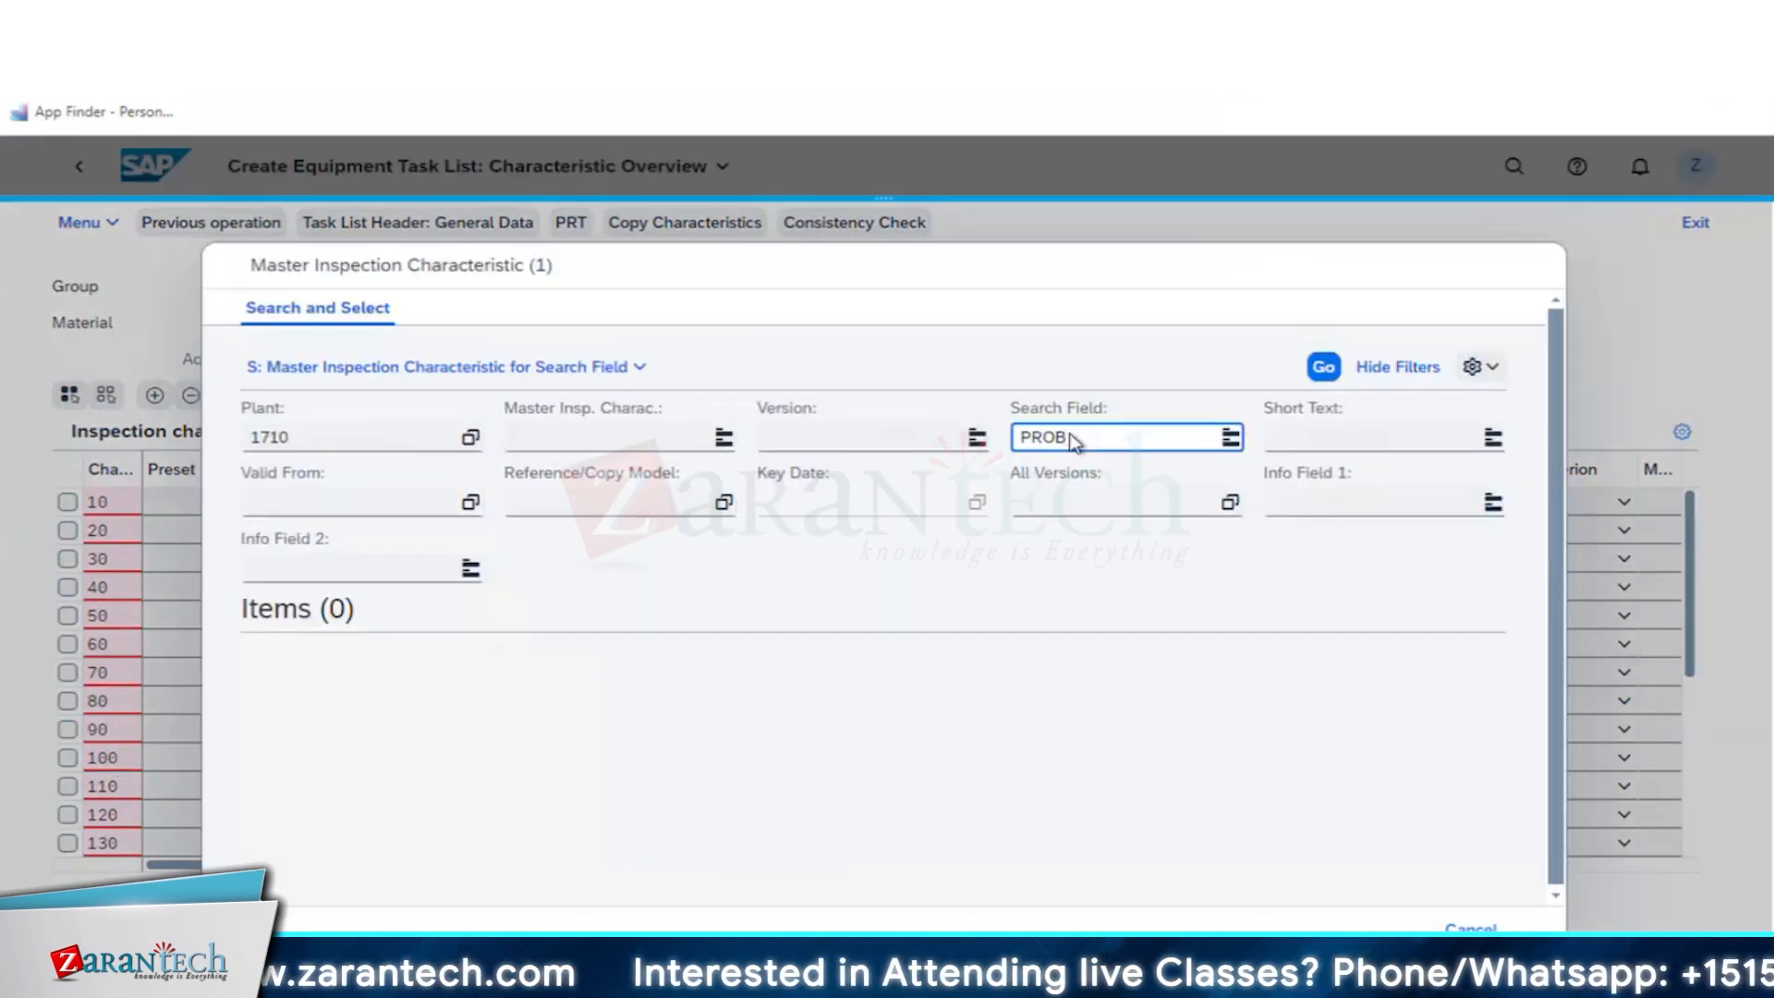
pyautogui.write('R1')
pyautogui.press('Return')
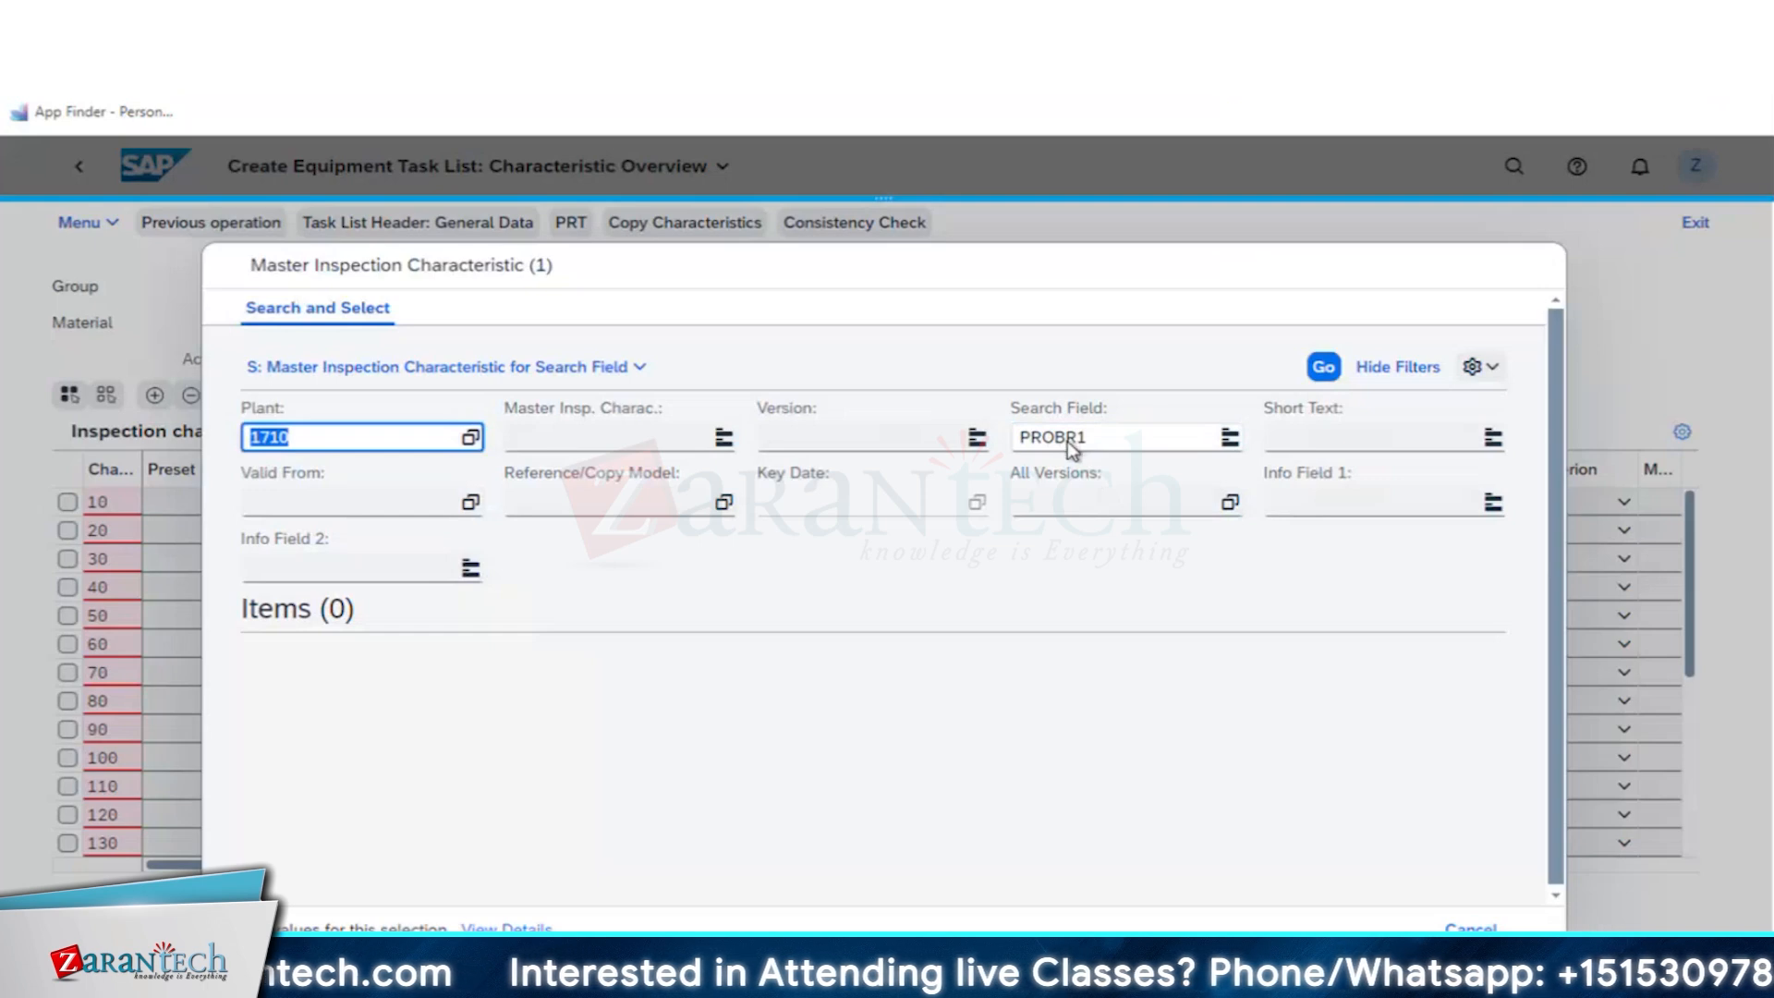
pyautogui.click(1069, 444)
pyautogui.write('E')
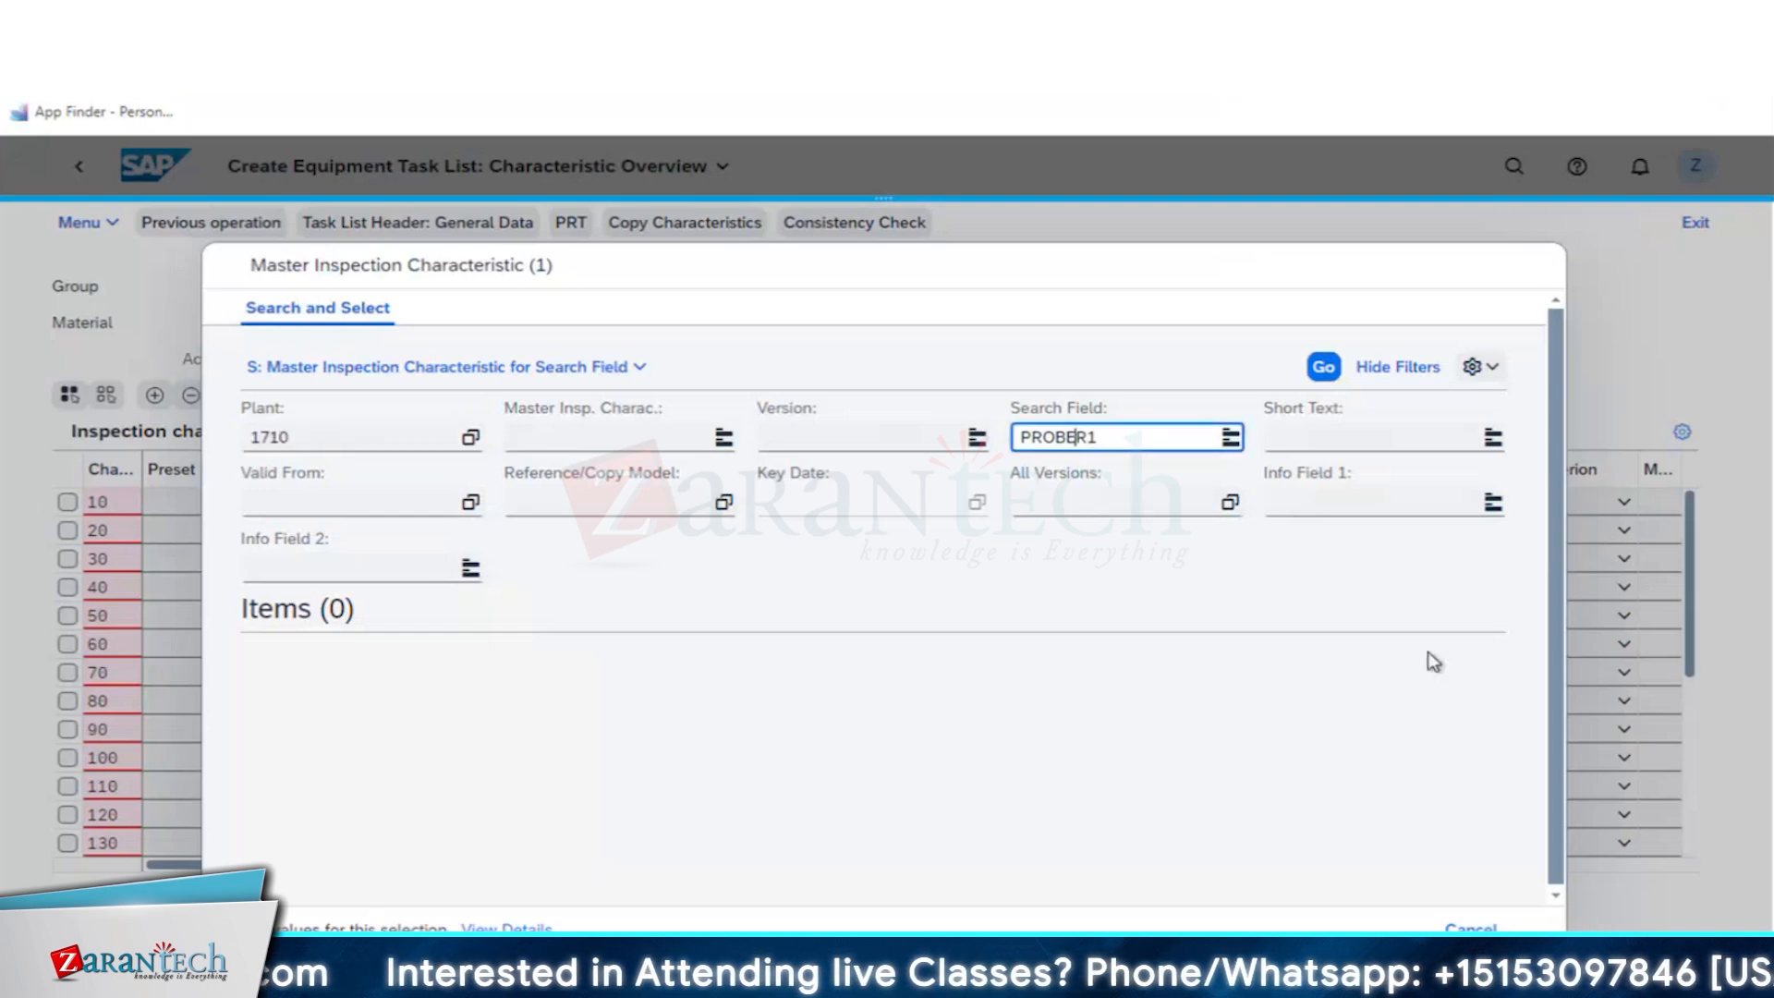
pyautogui.click(1323, 367)
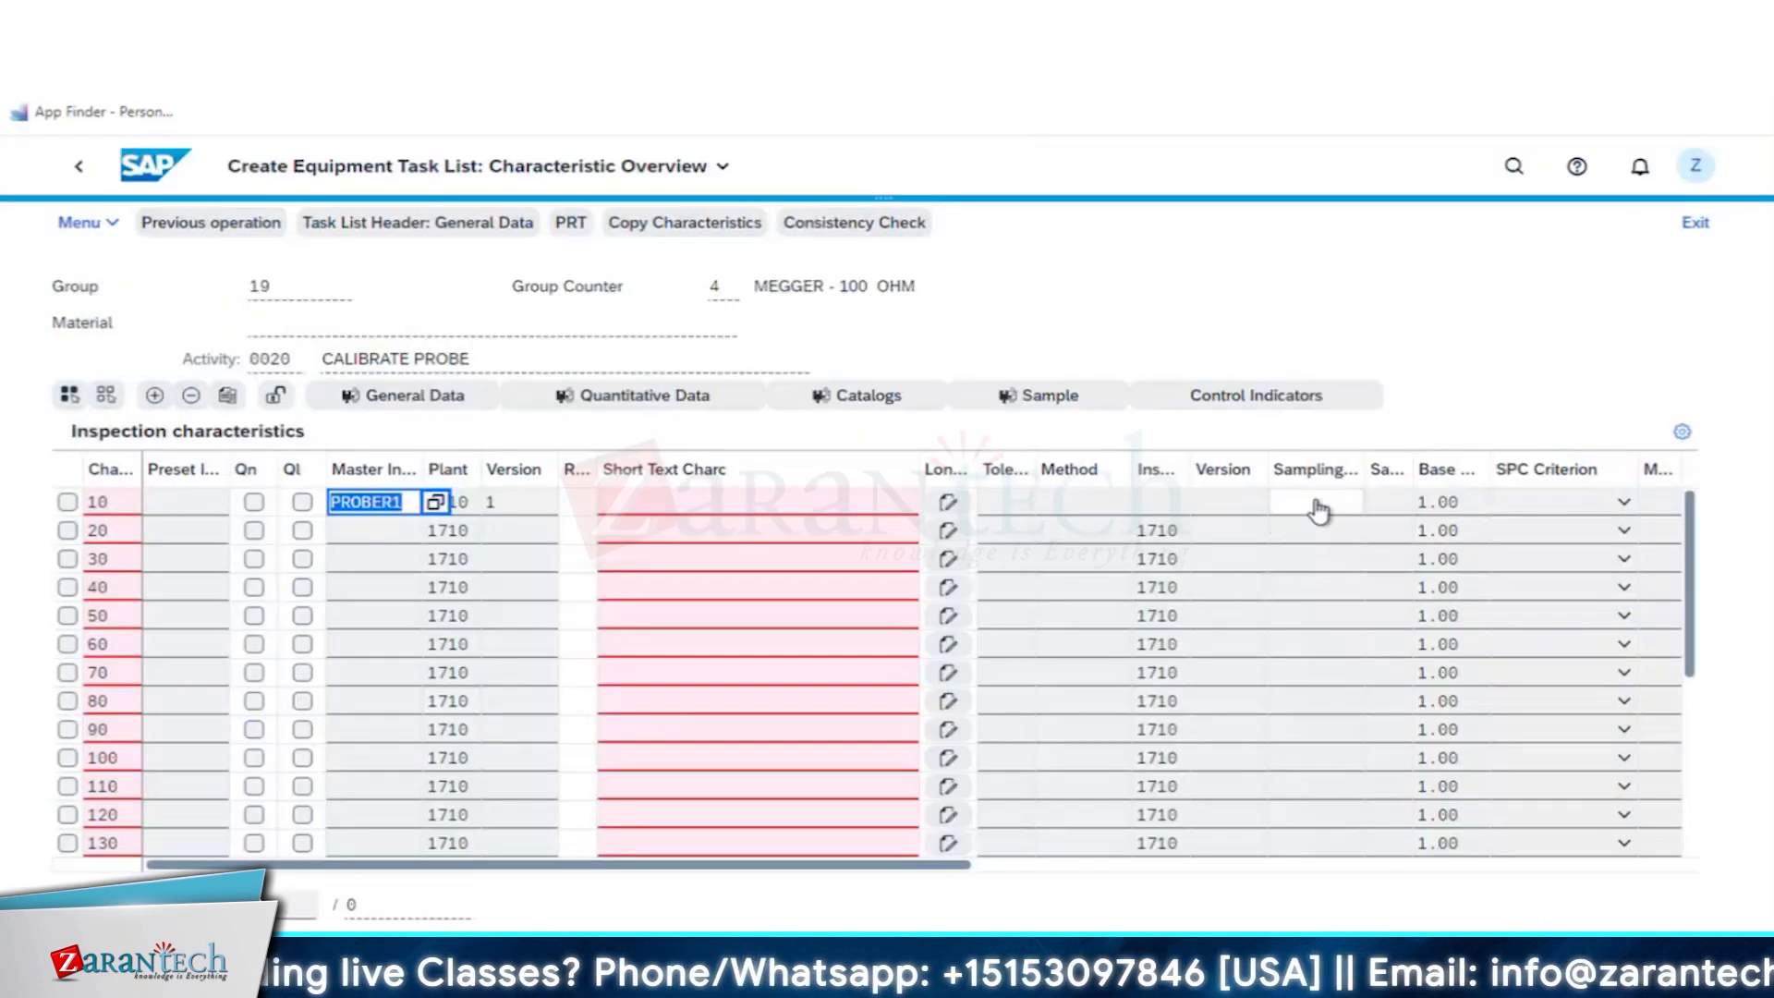
# - Assign sampling procedure ZPM_PM_Z to the PROBER1 characteristic of the CALIBRATE PROBE operation
pyautogui.click(1317, 505)
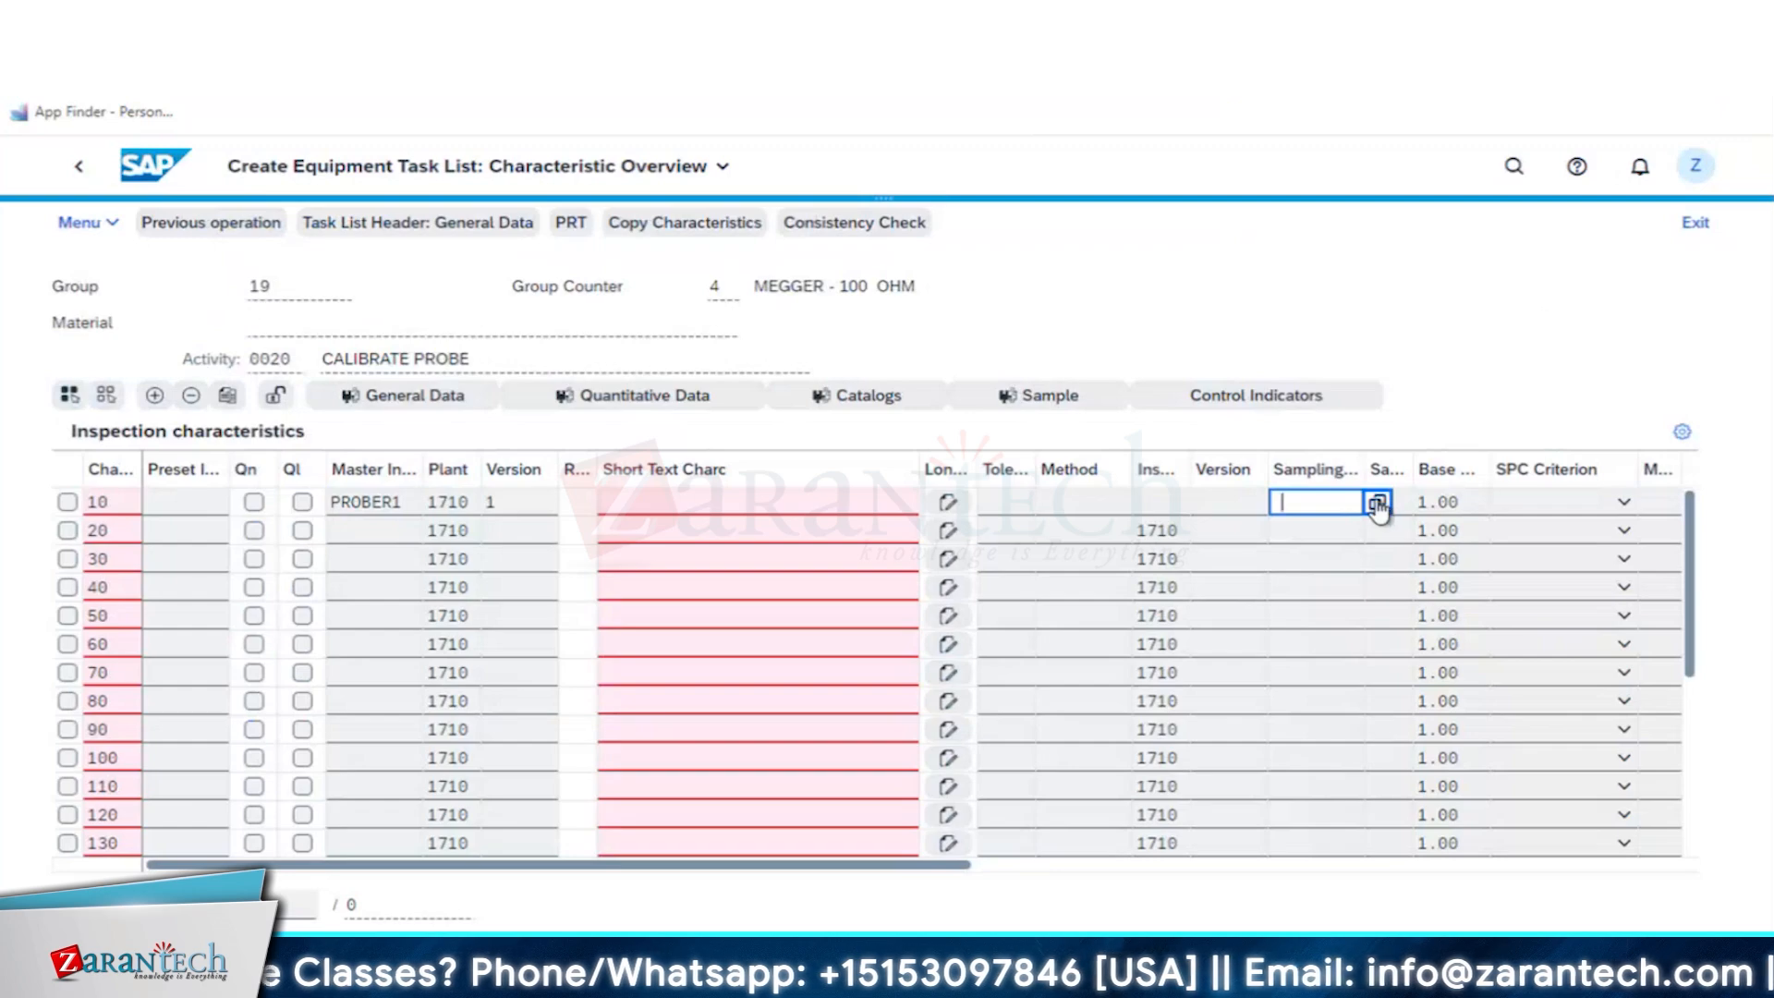
pyautogui.press('F4')
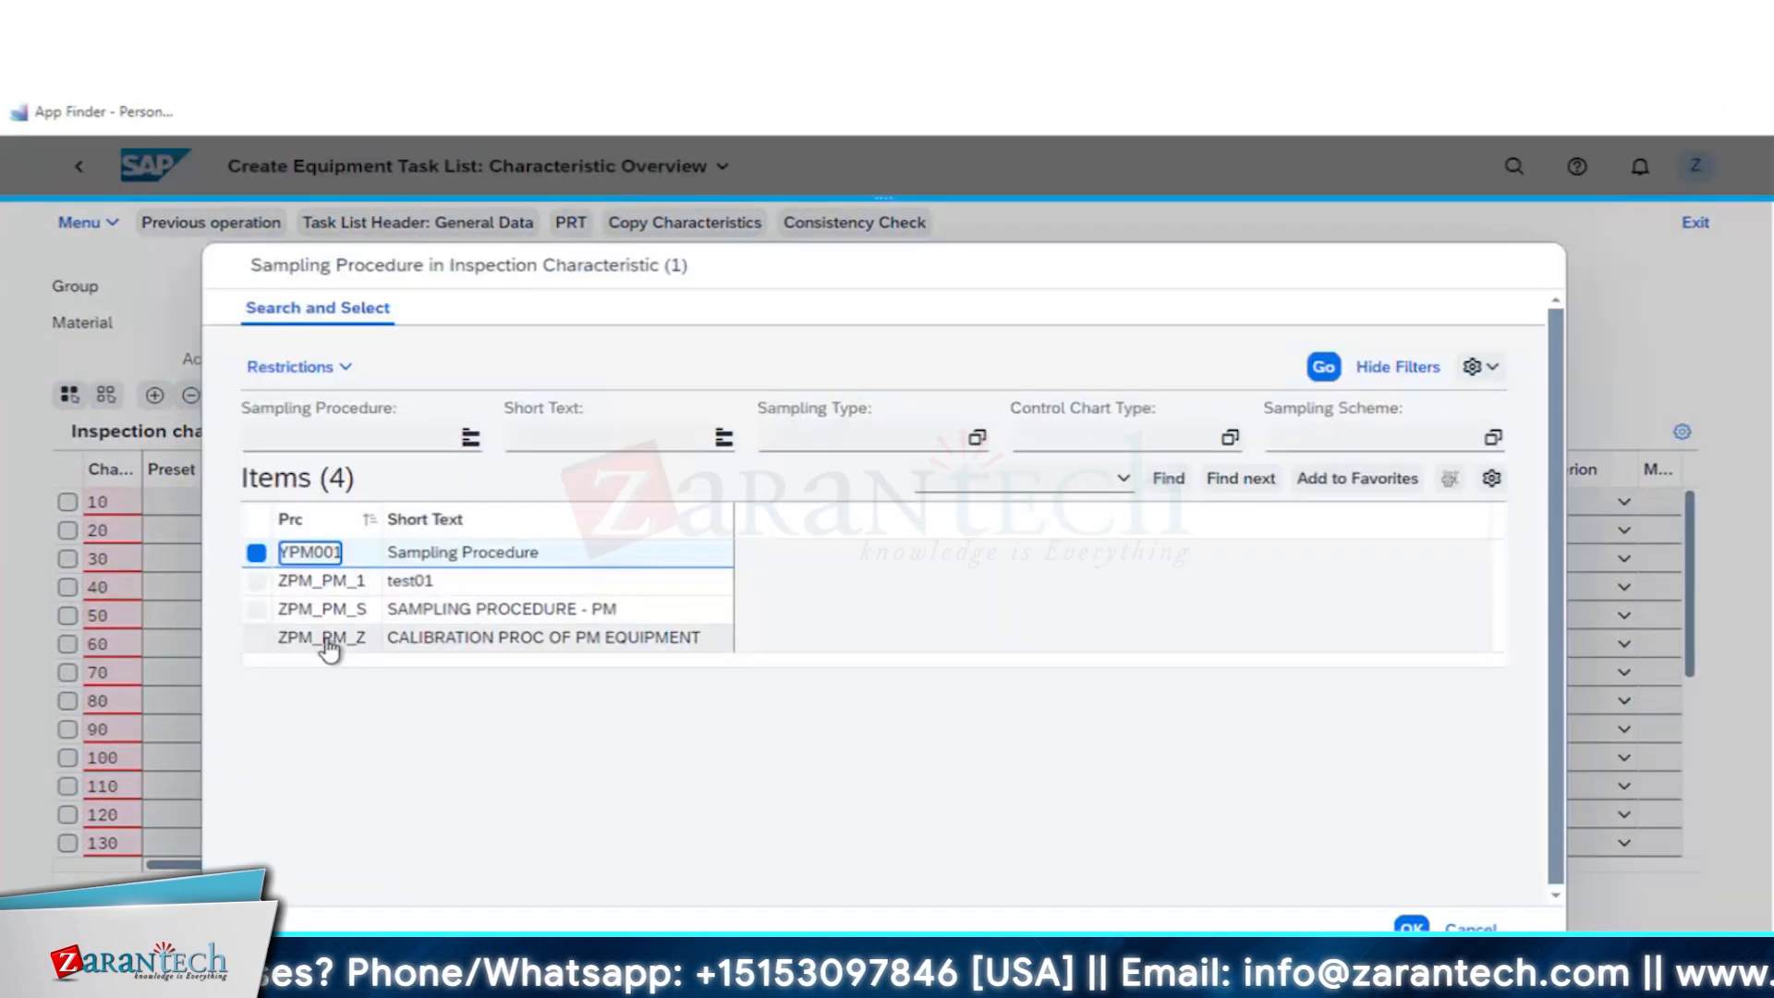
pyautogui.click(321, 638)
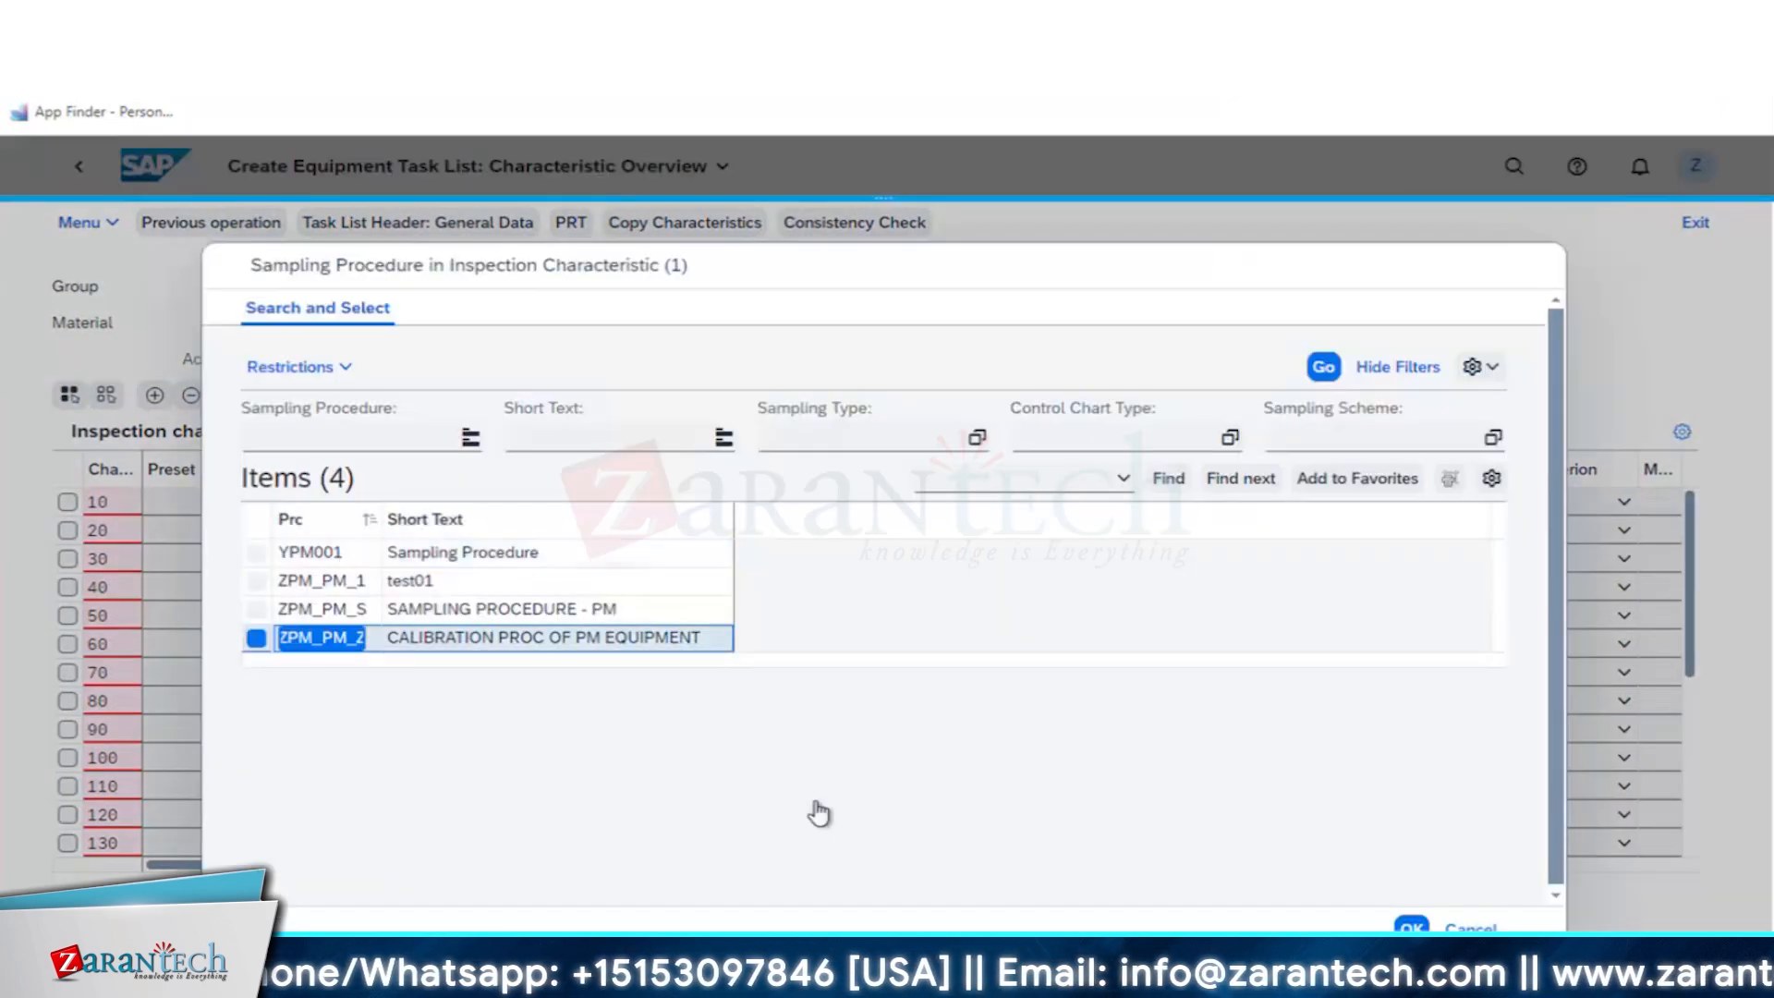
pyautogui.press('Return')
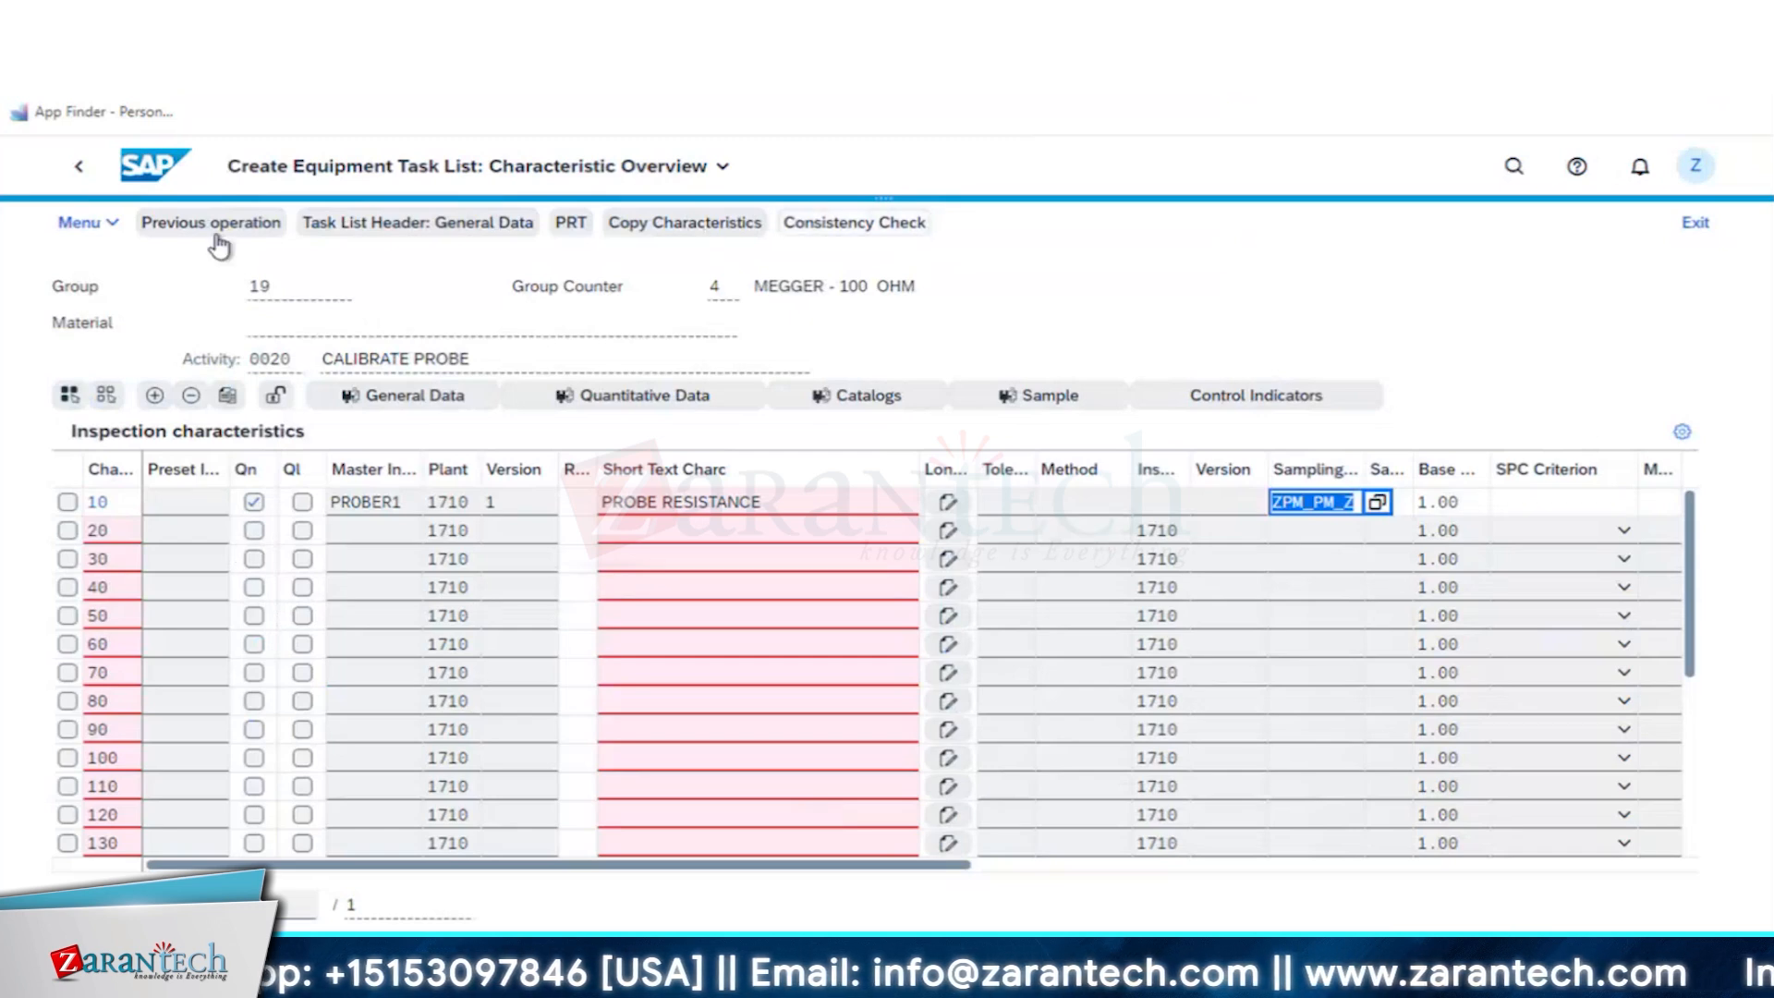
# - Return to the task list header and save the equipment task list, continuing past the notices about unassigned maintenance packages
pyautogui.click(461, 233)
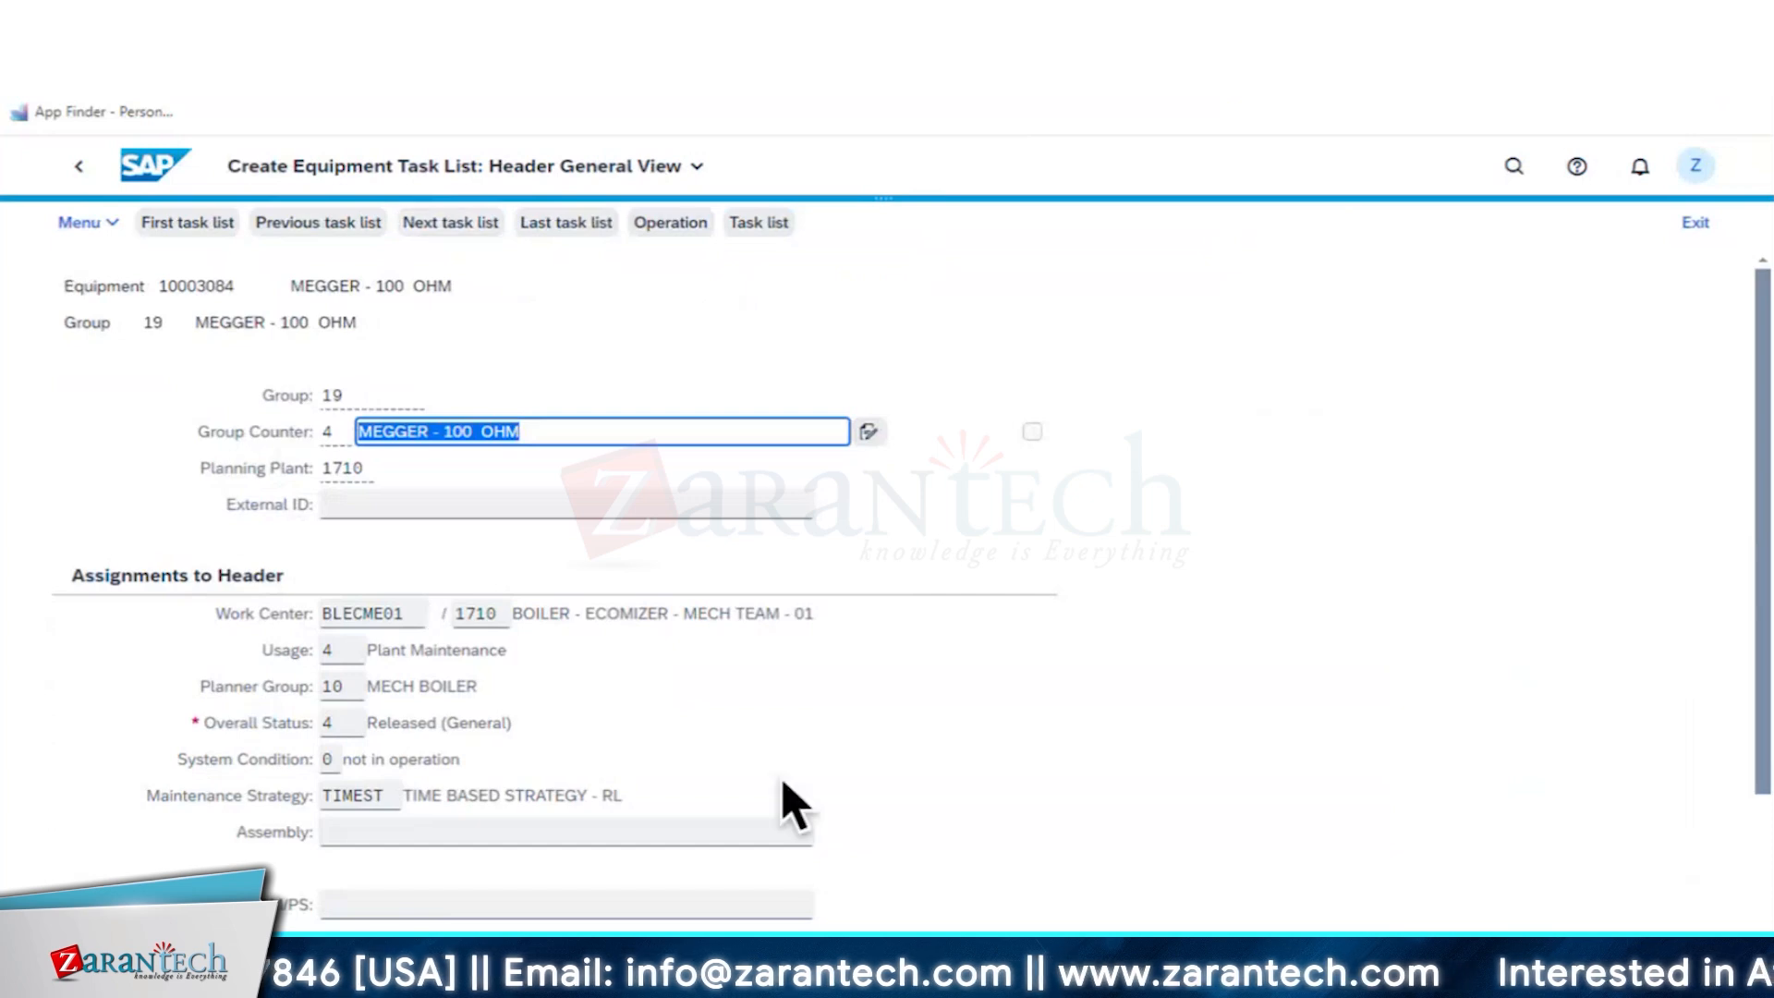
pyautogui.click(1515, 736)
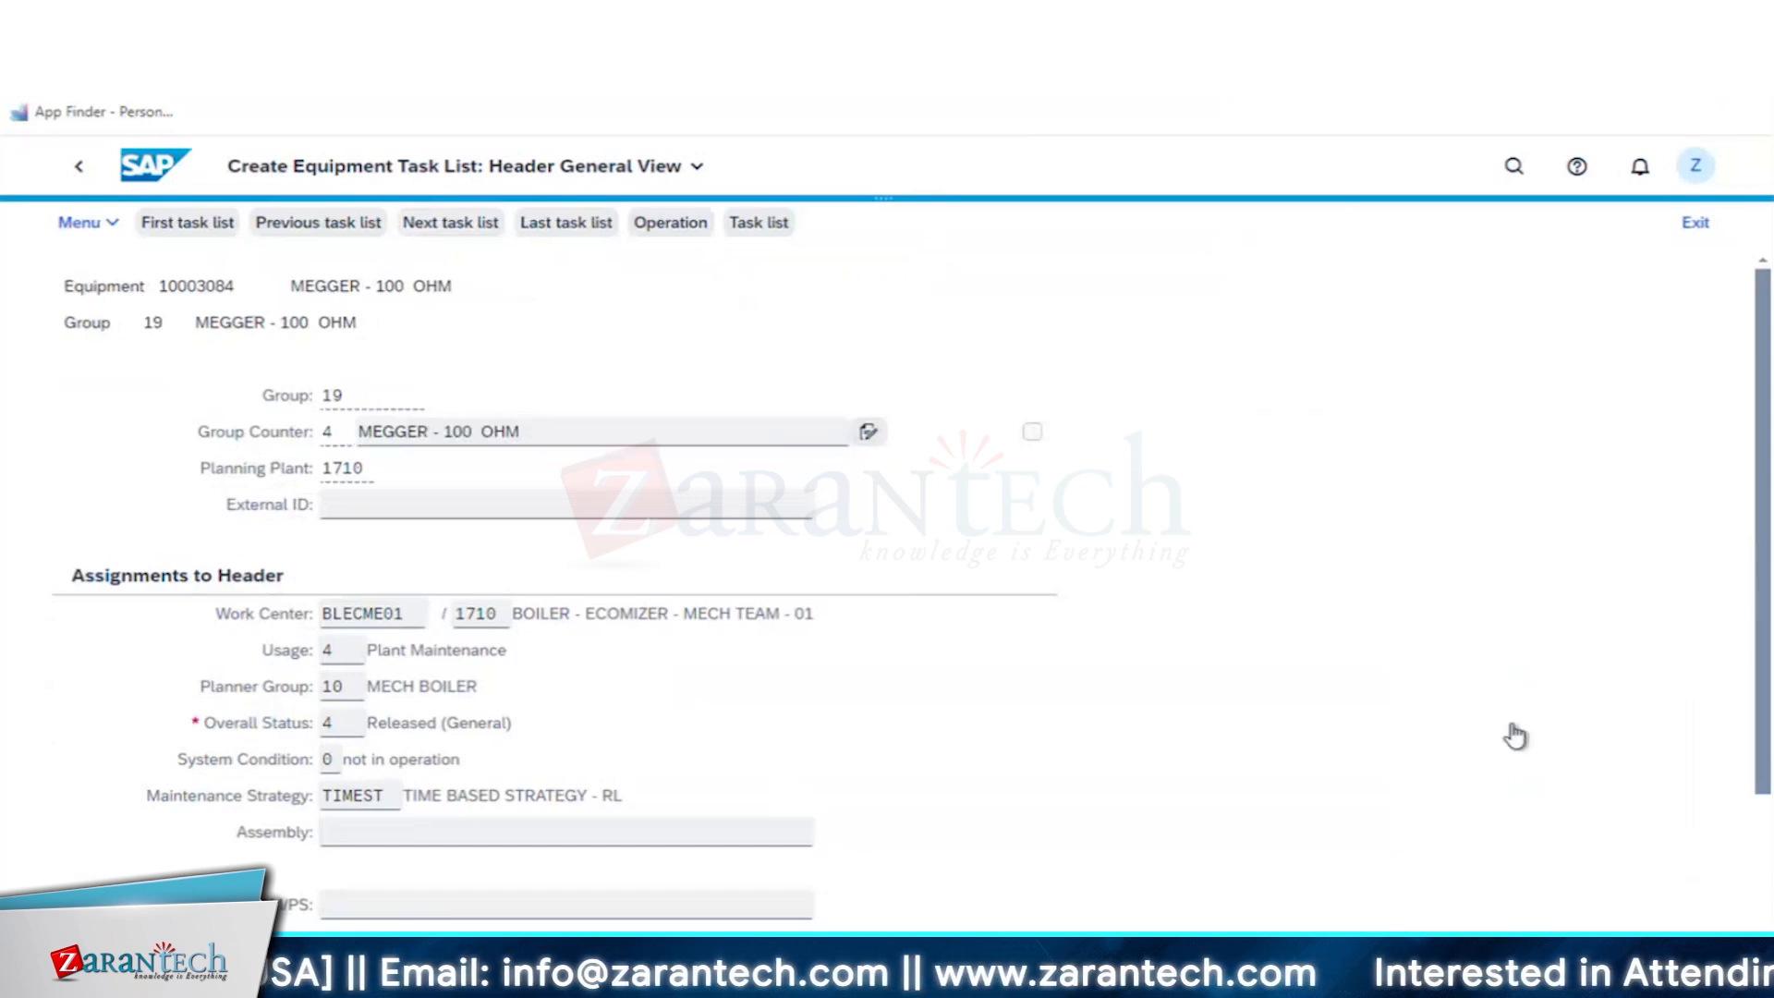
pyautogui.click(79, 166)
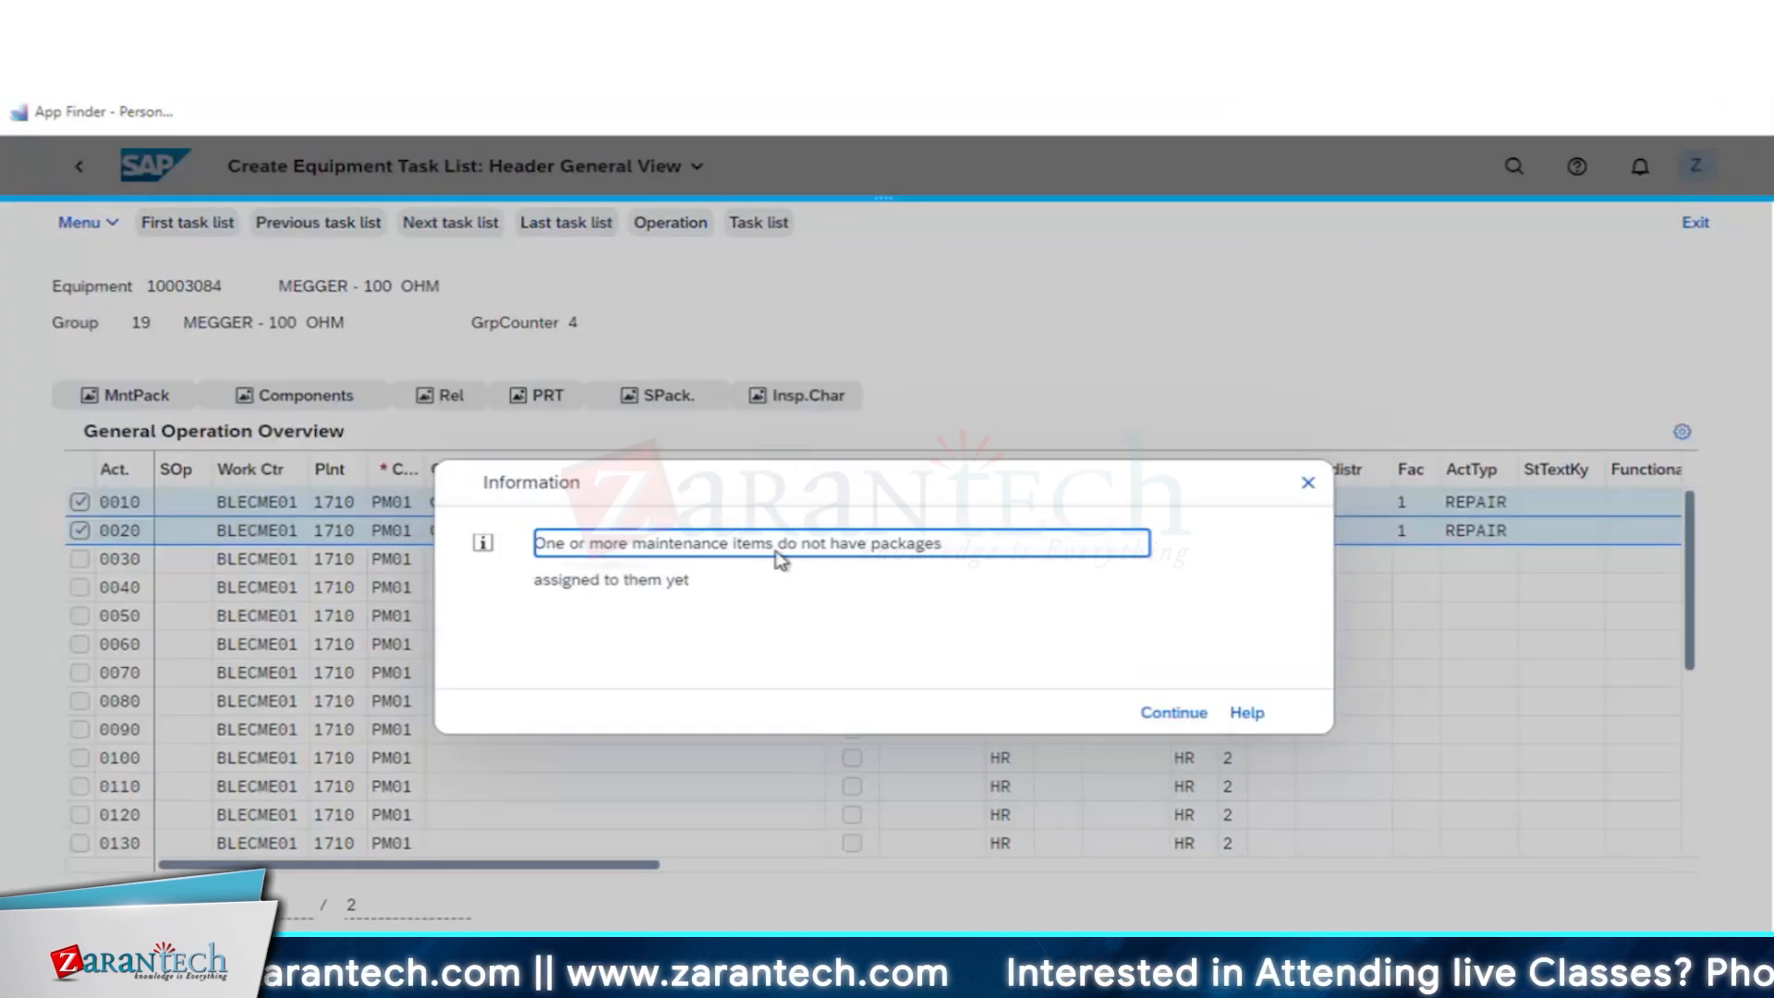
pyautogui.click(1171, 714)
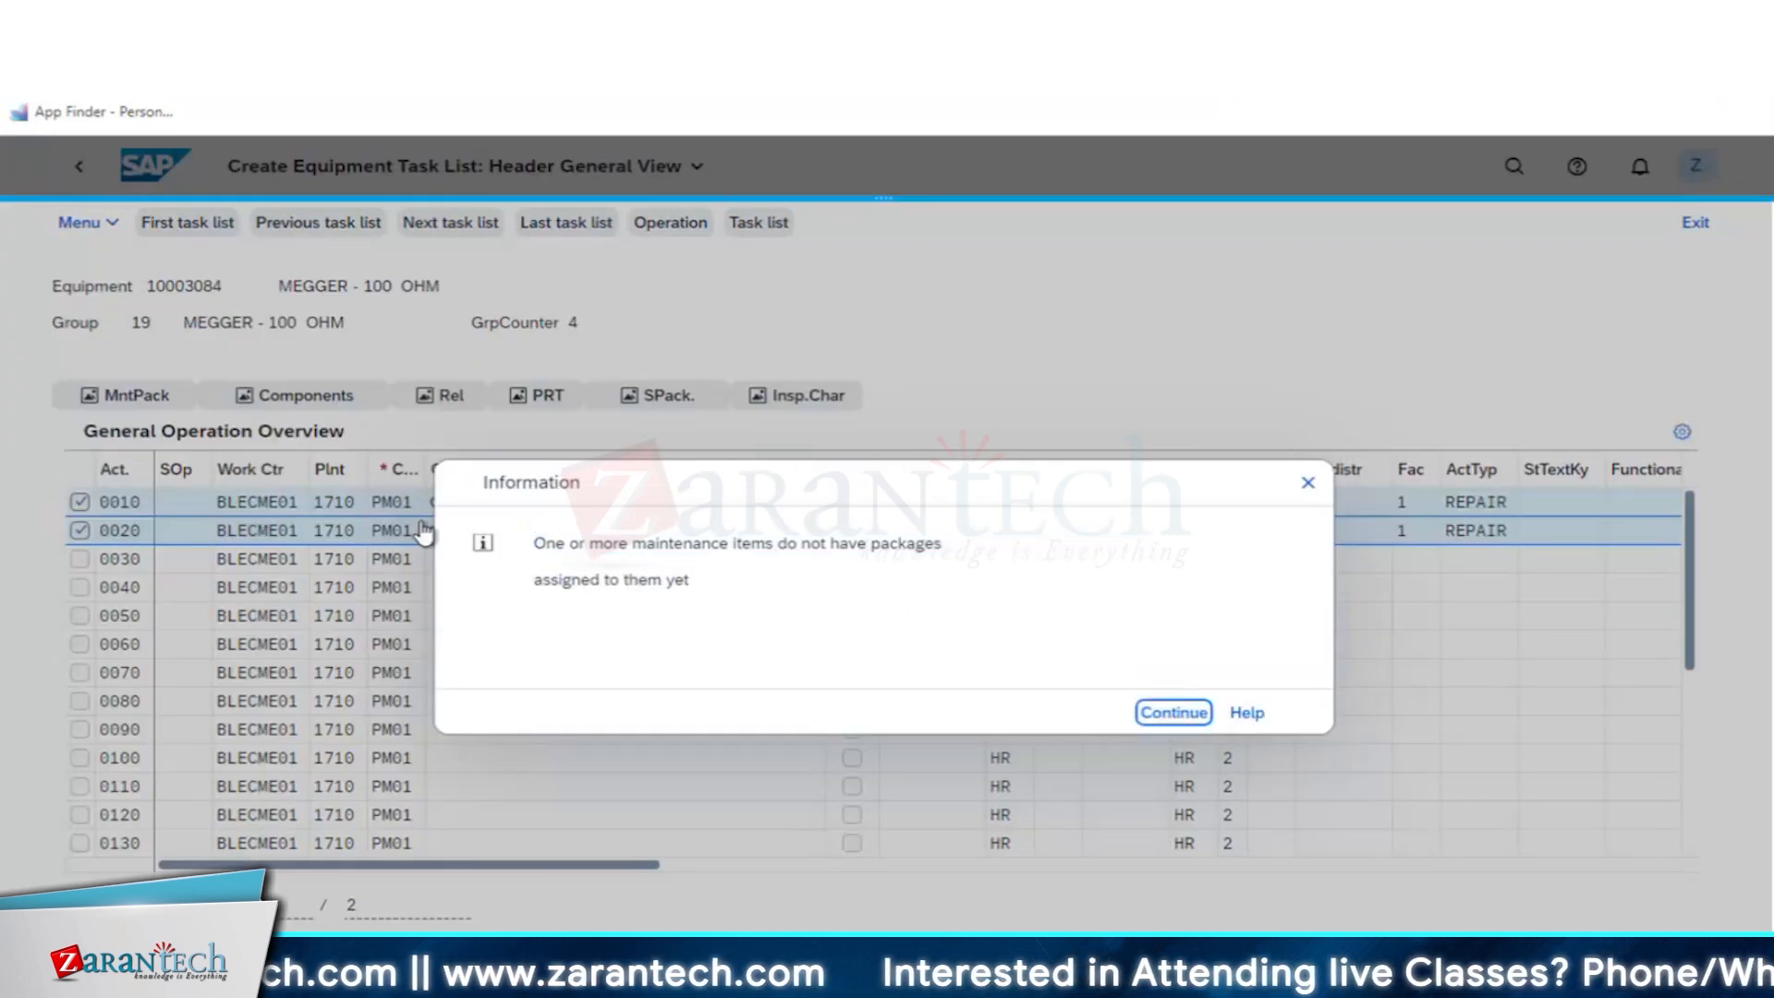
pyautogui.click(1141, 714)
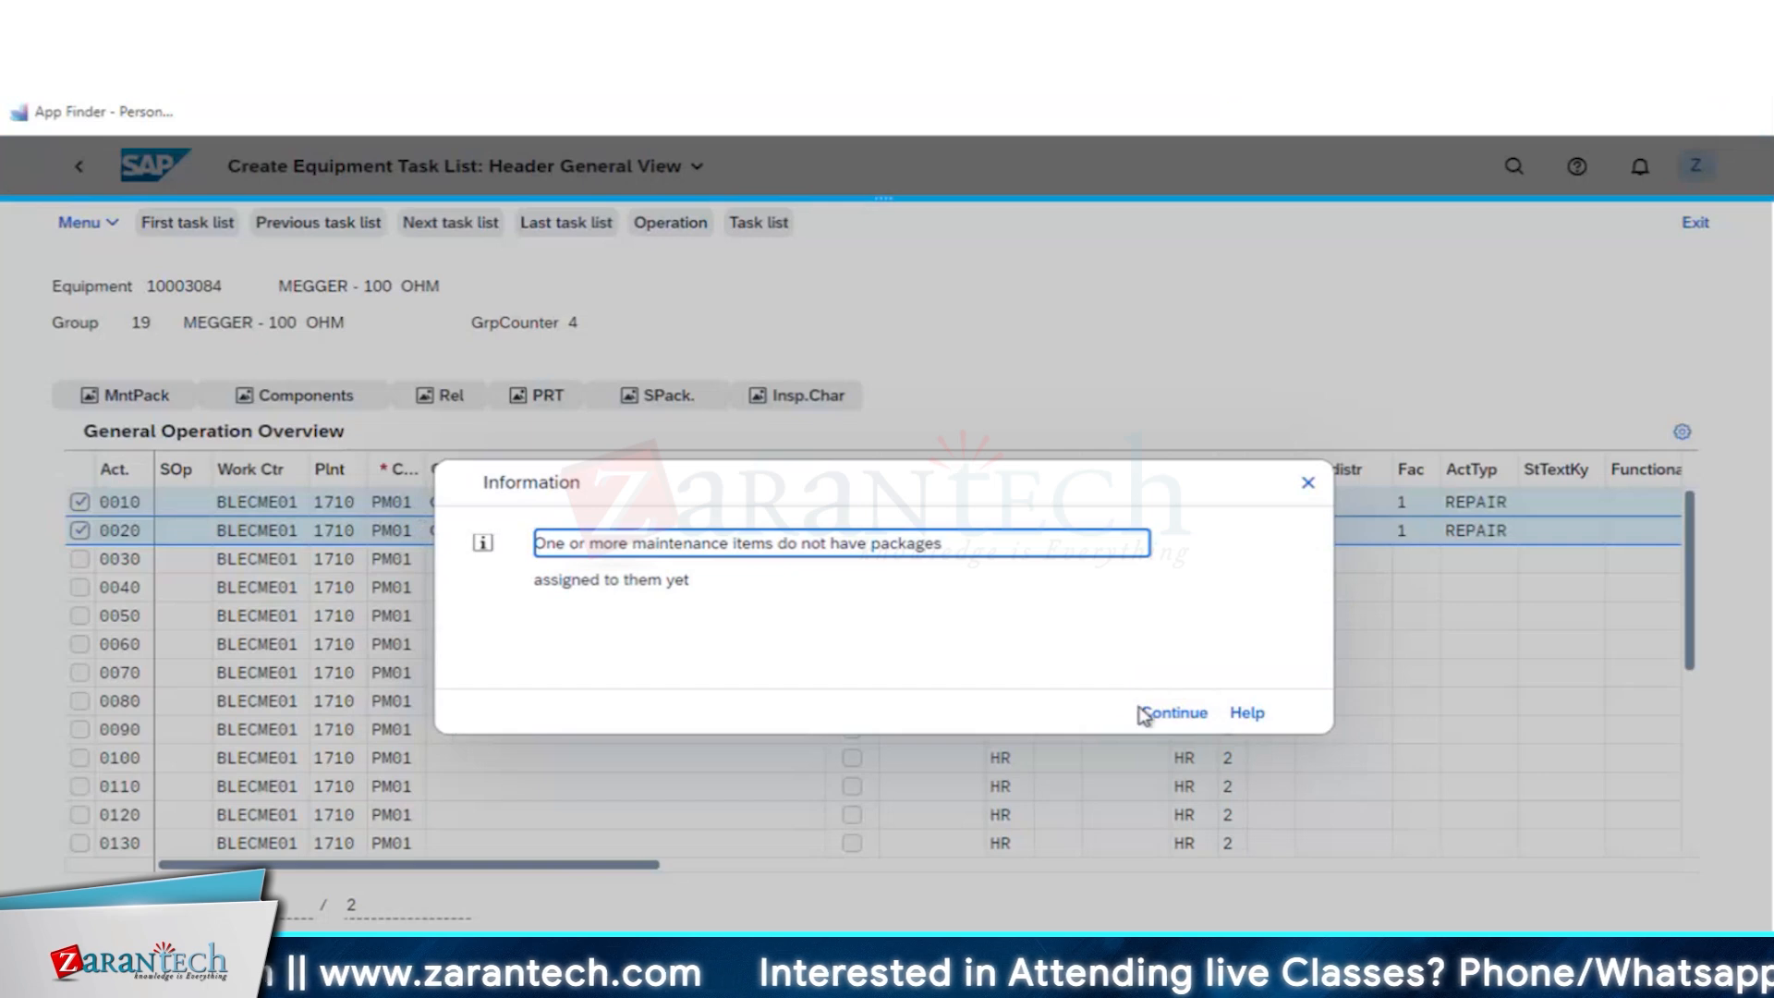
pyautogui.click(1160, 719)
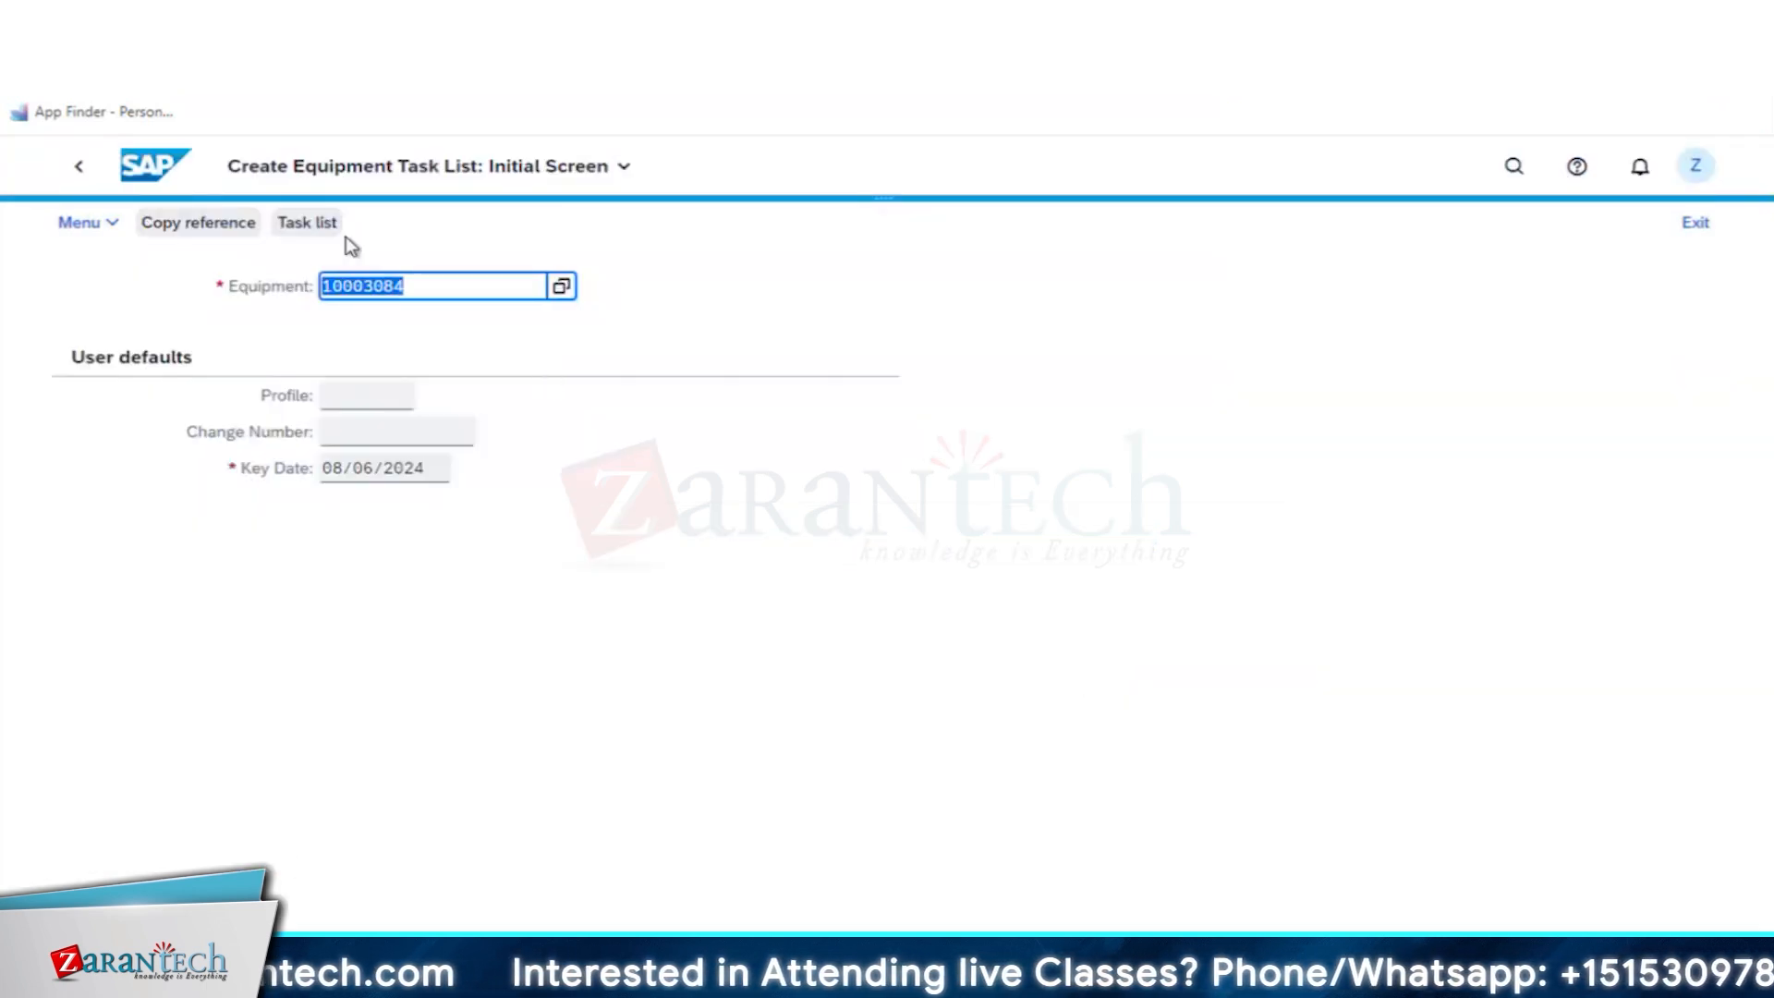
# - Switch from creating to changing equipment task lists and open the task list overview for the same equipment
pyautogui.click(90, 232)
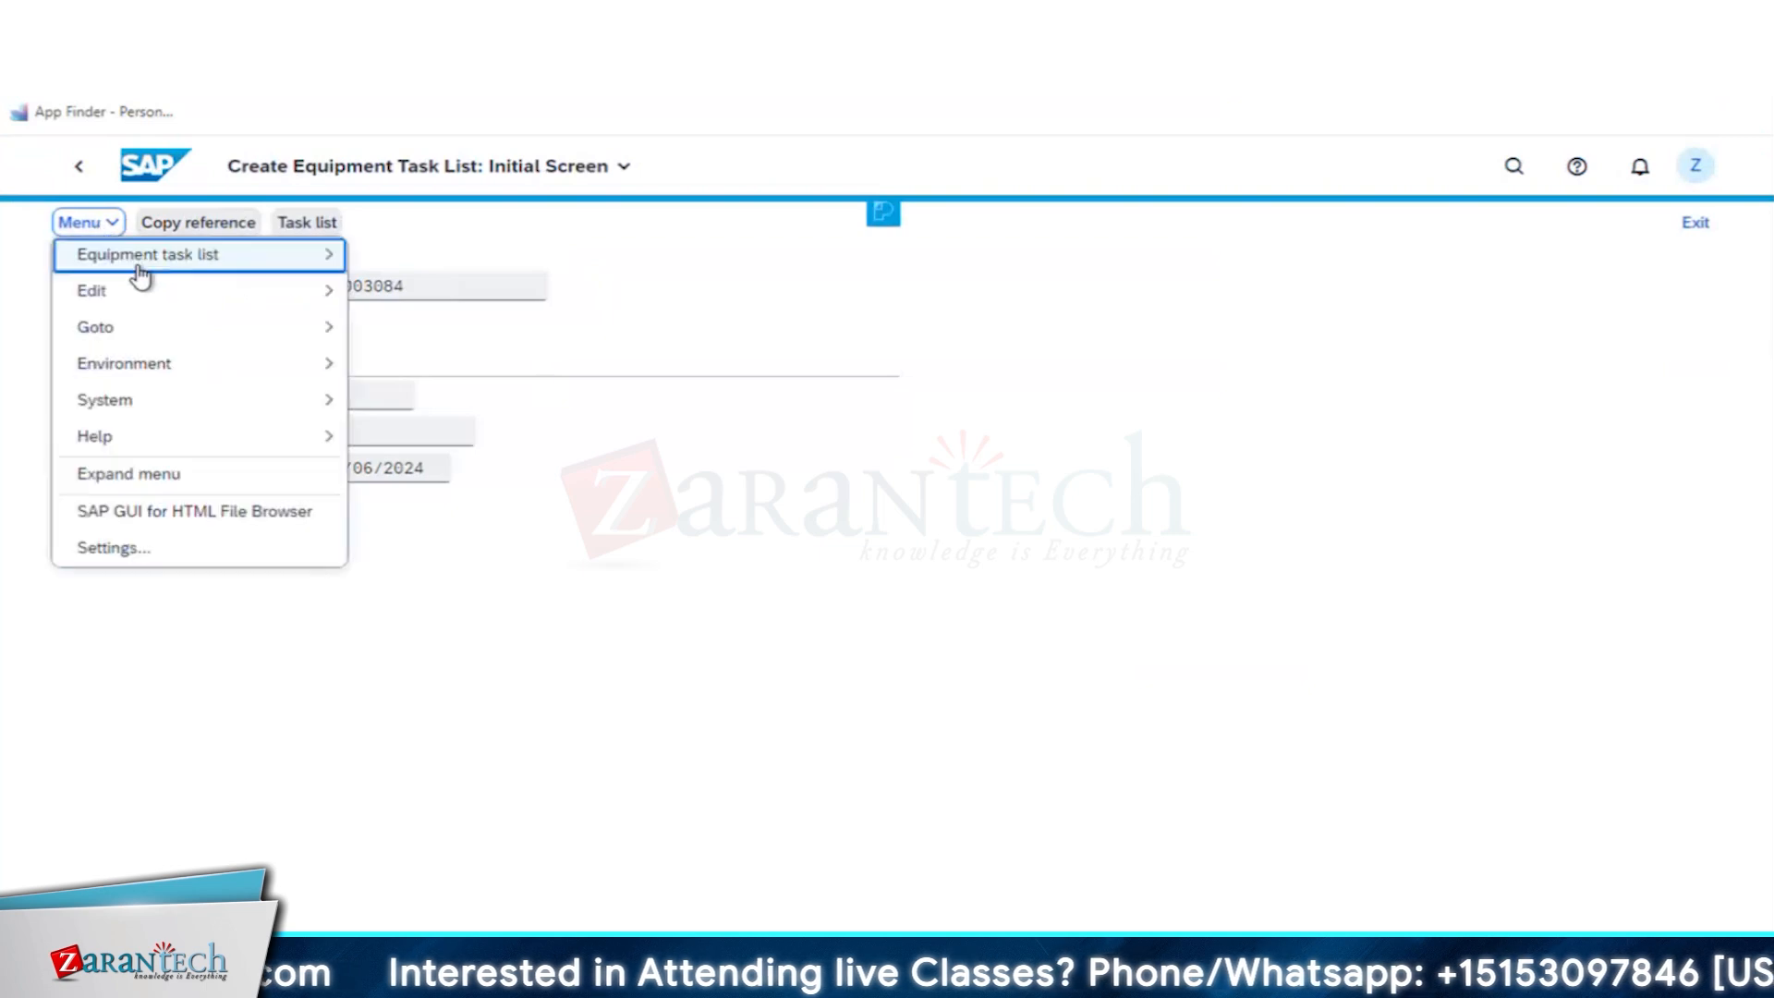
pyautogui.moveTo(158, 261)
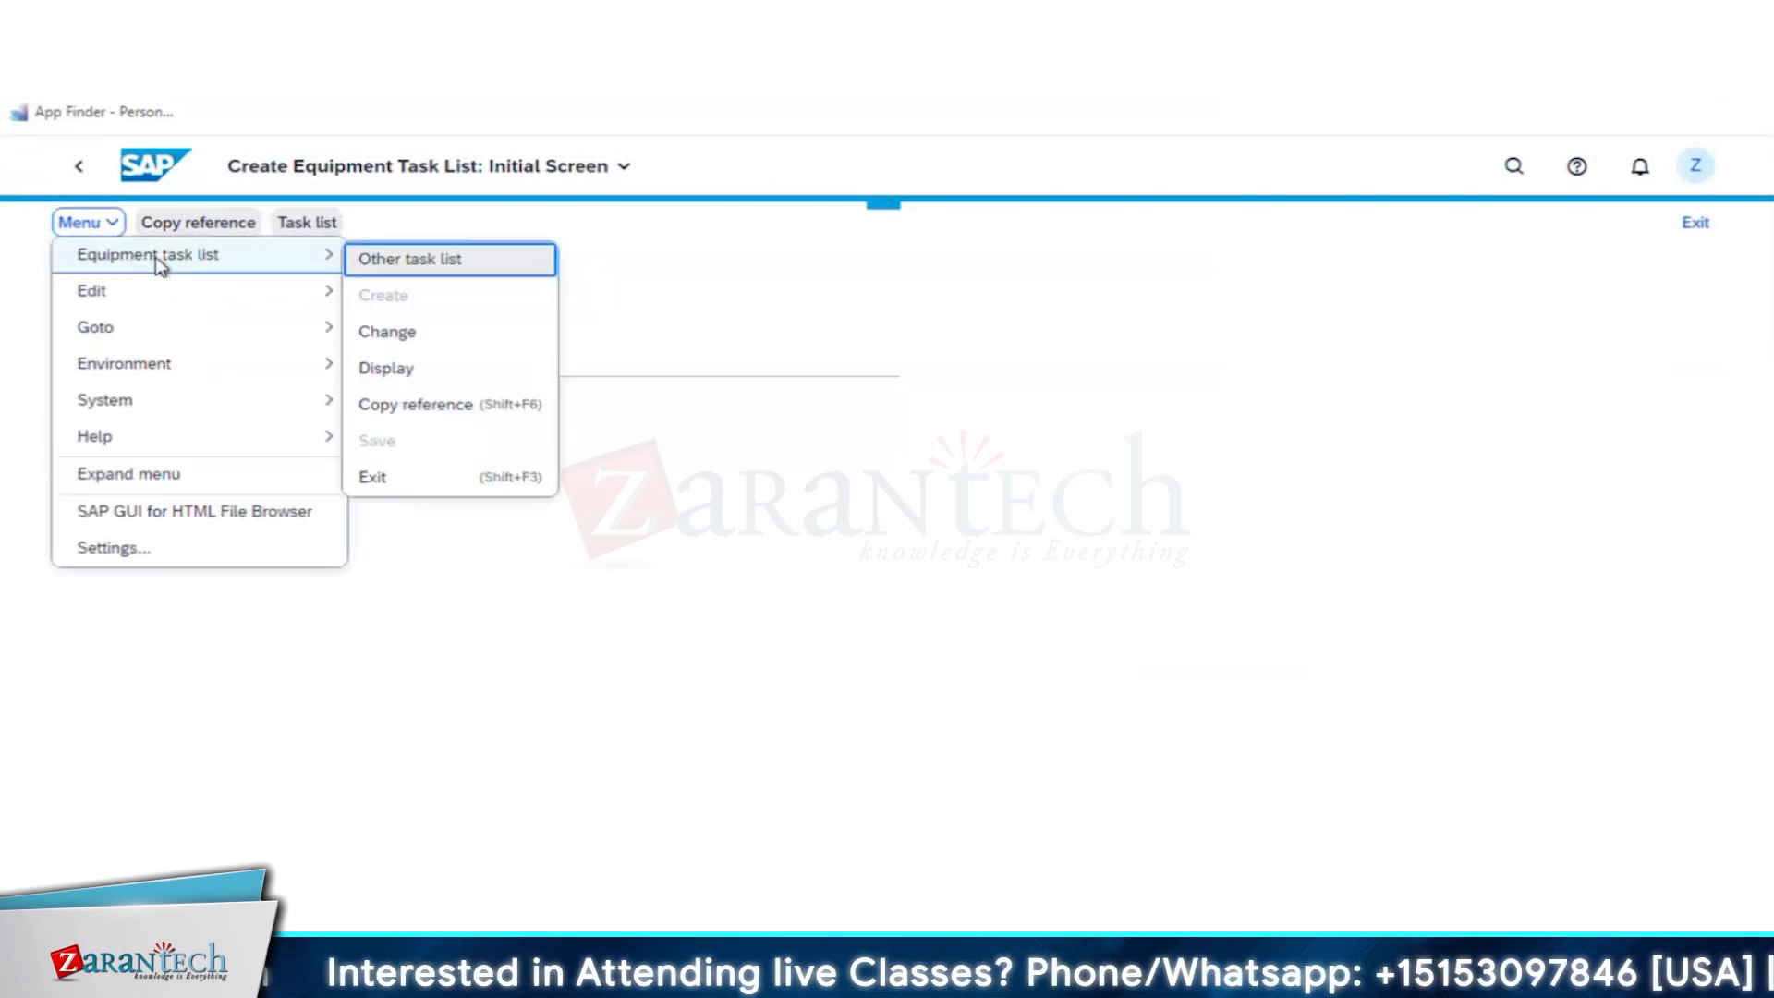
pyautogui.click(411, 335)
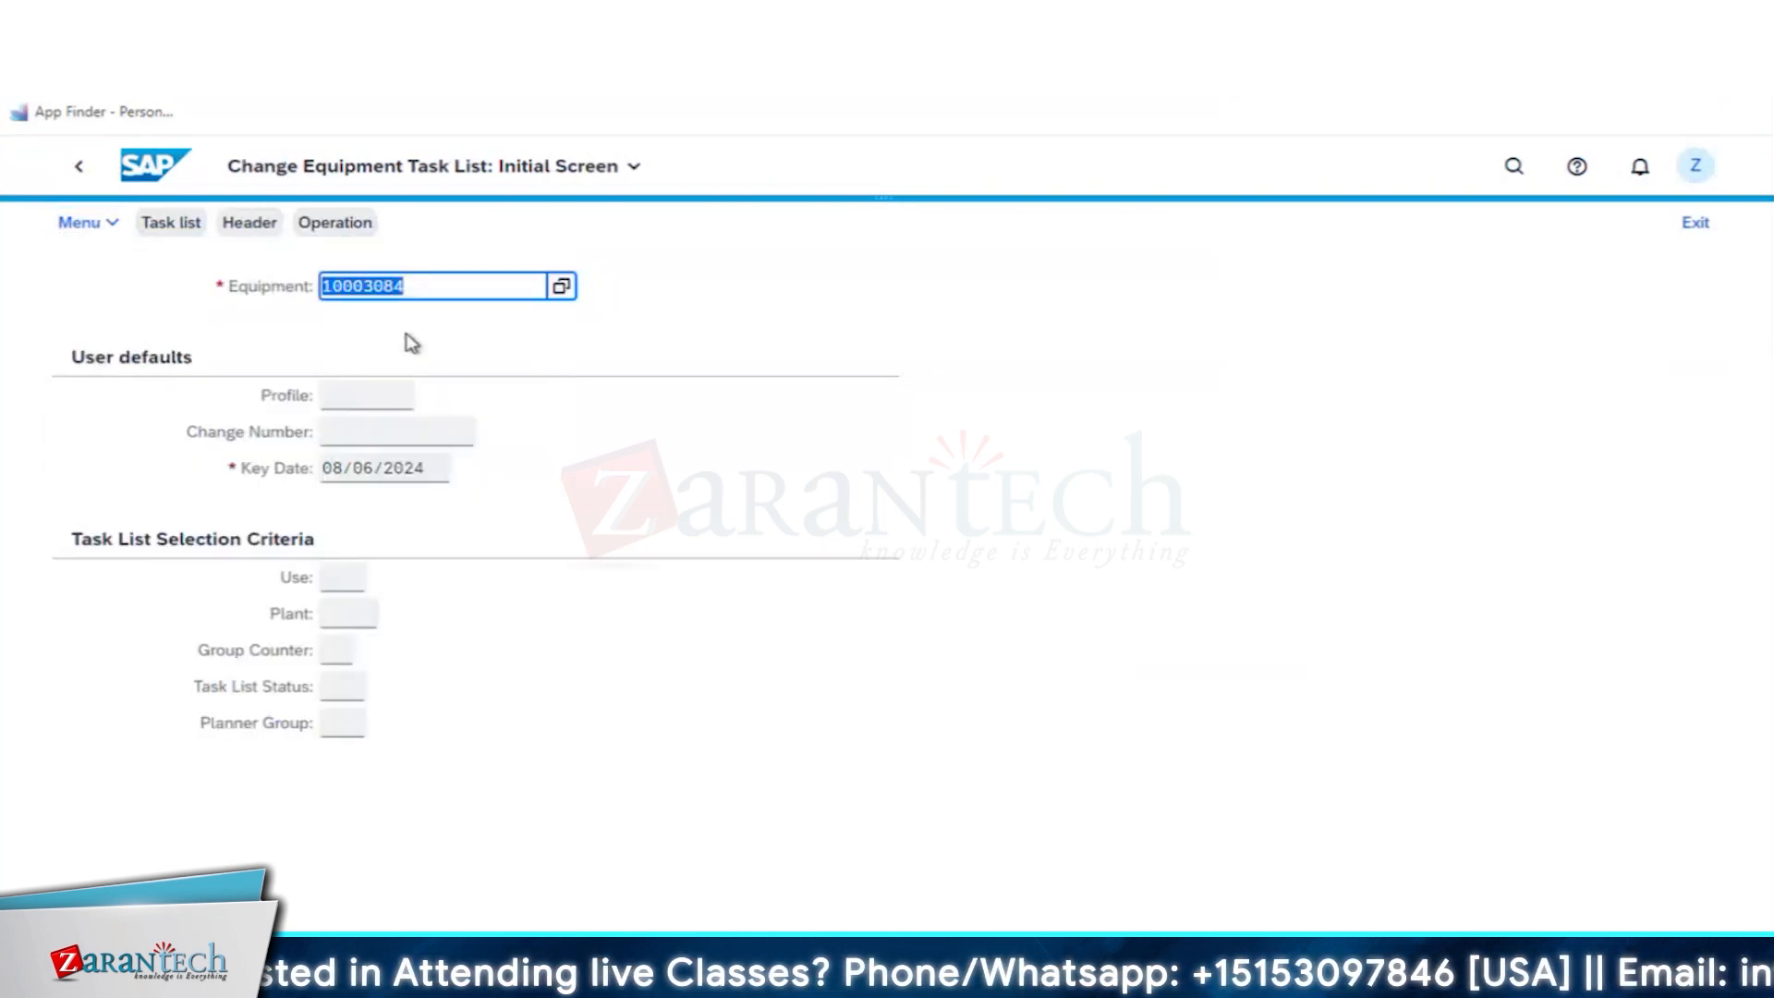
pyautogui.press('Return')
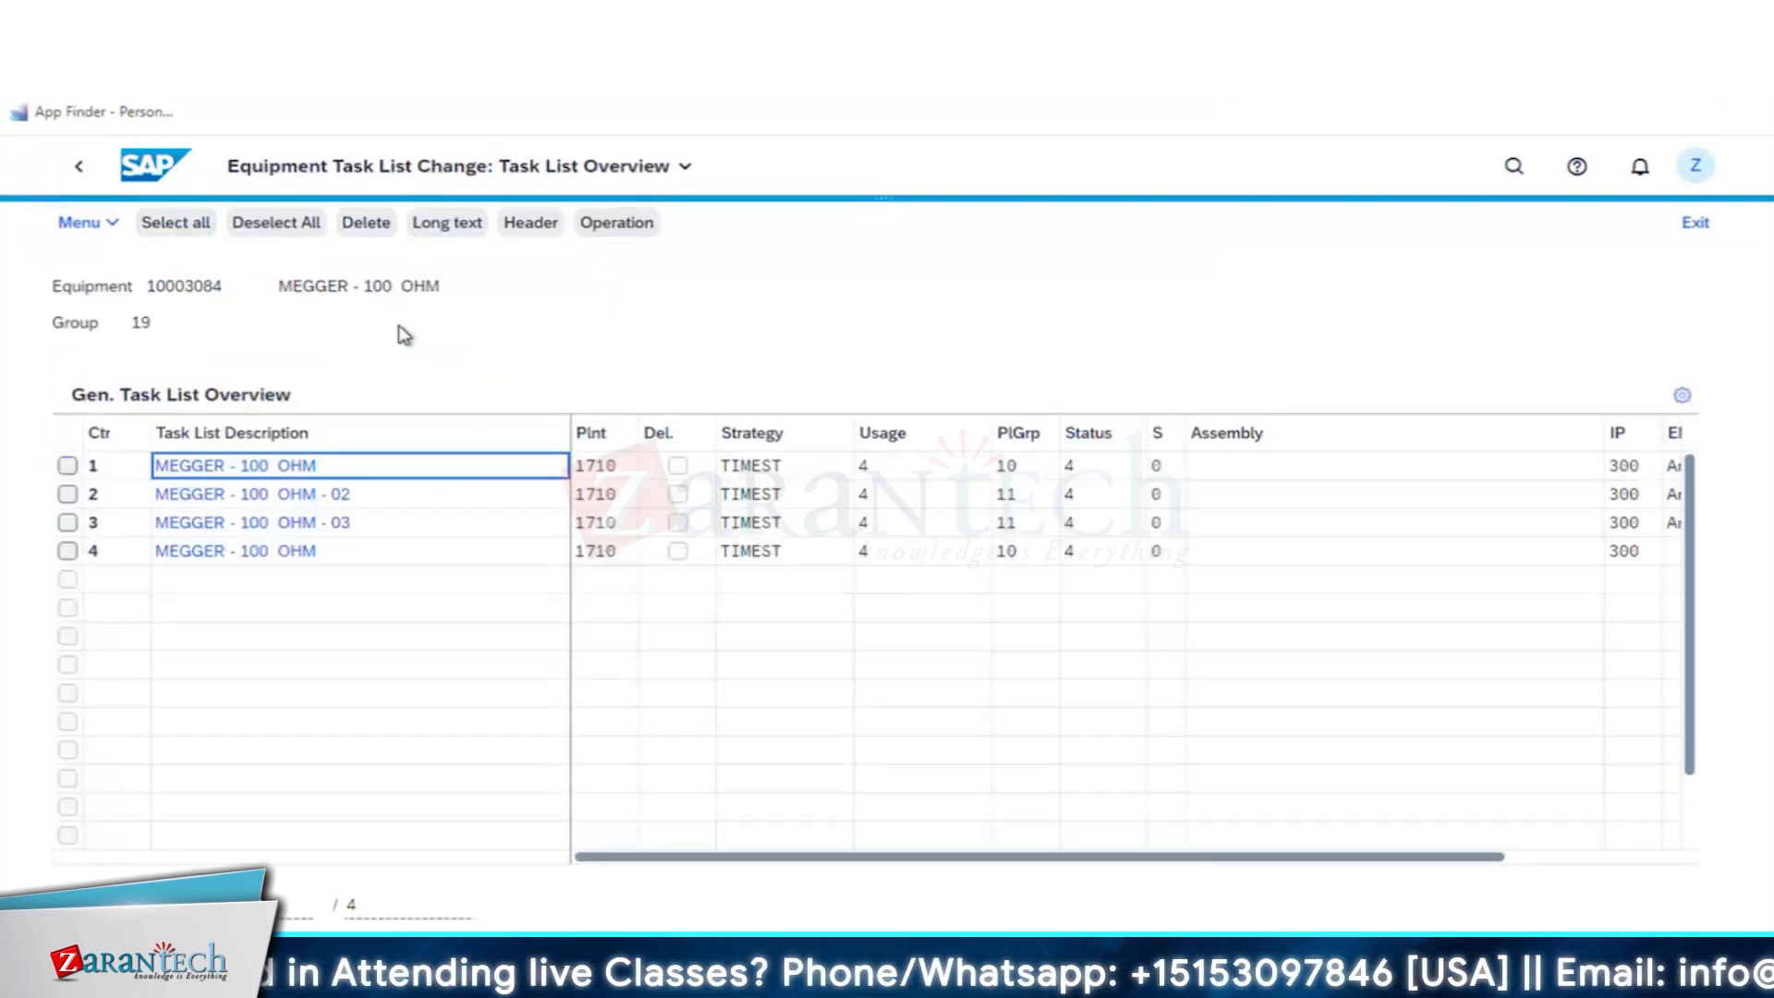
# - Select the MEGGER - 100 OHM task list with group counter 4 and open the maintenance packages of its operations
pyautogui.click(145, 552)
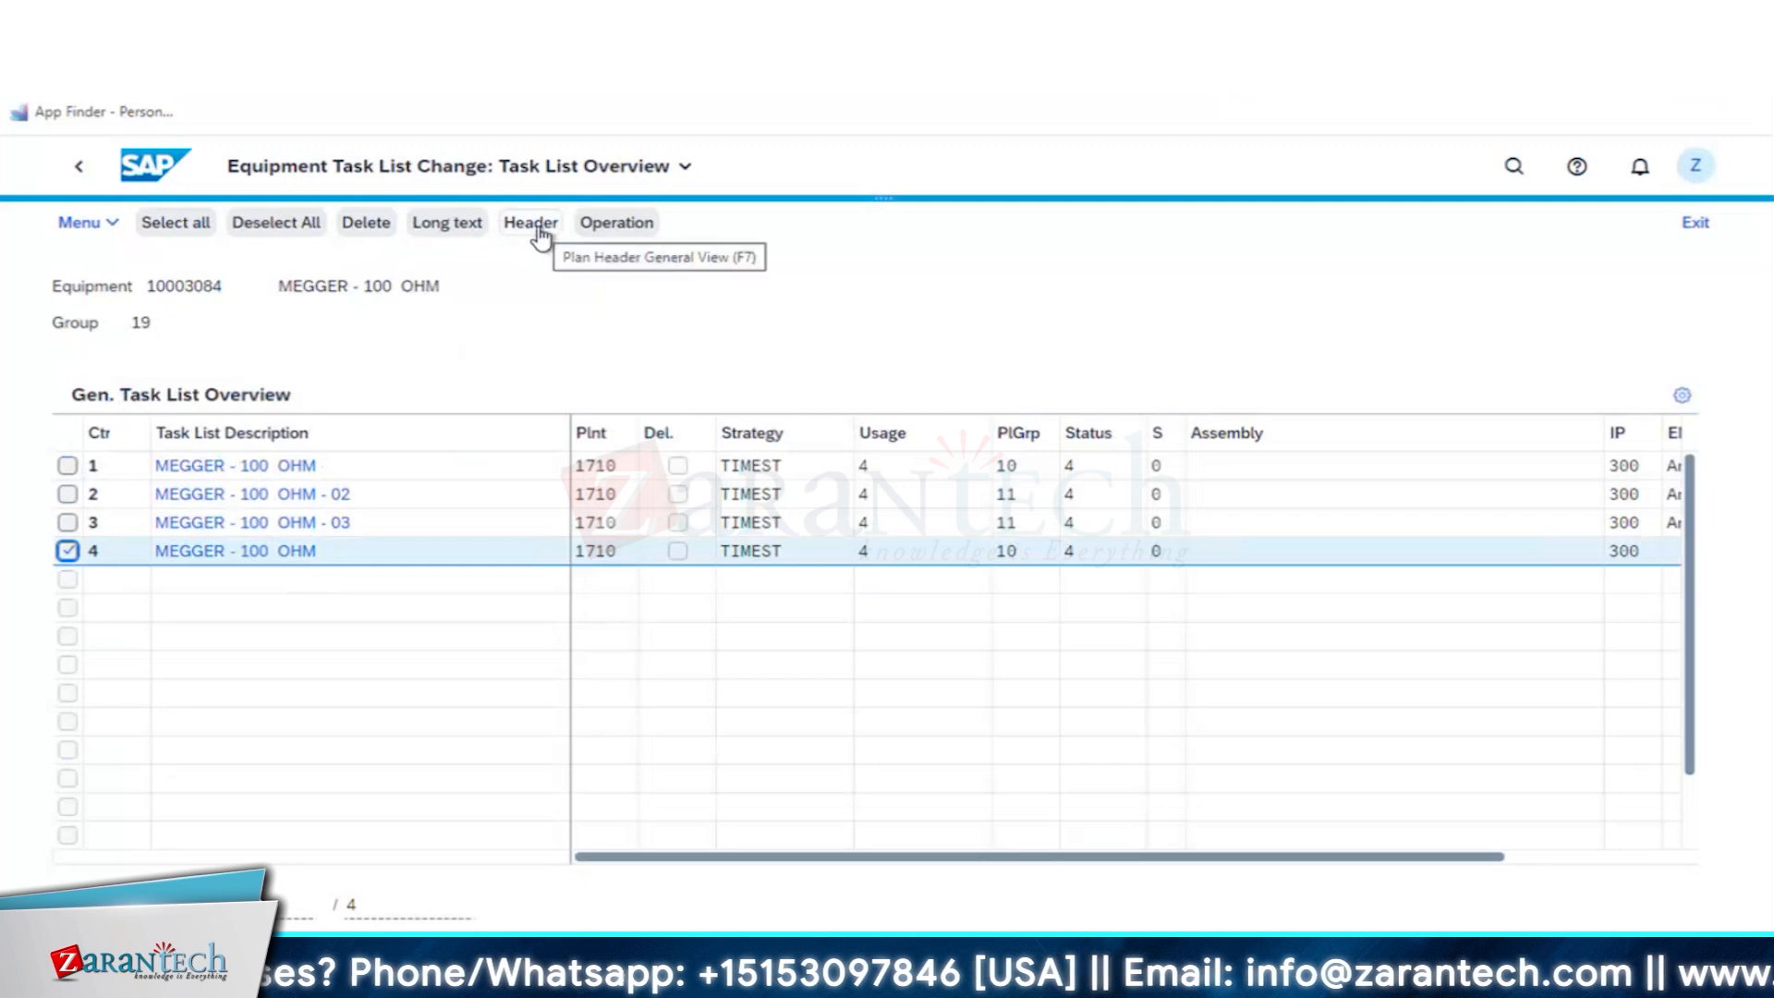
pyautogui.click(611, 230)
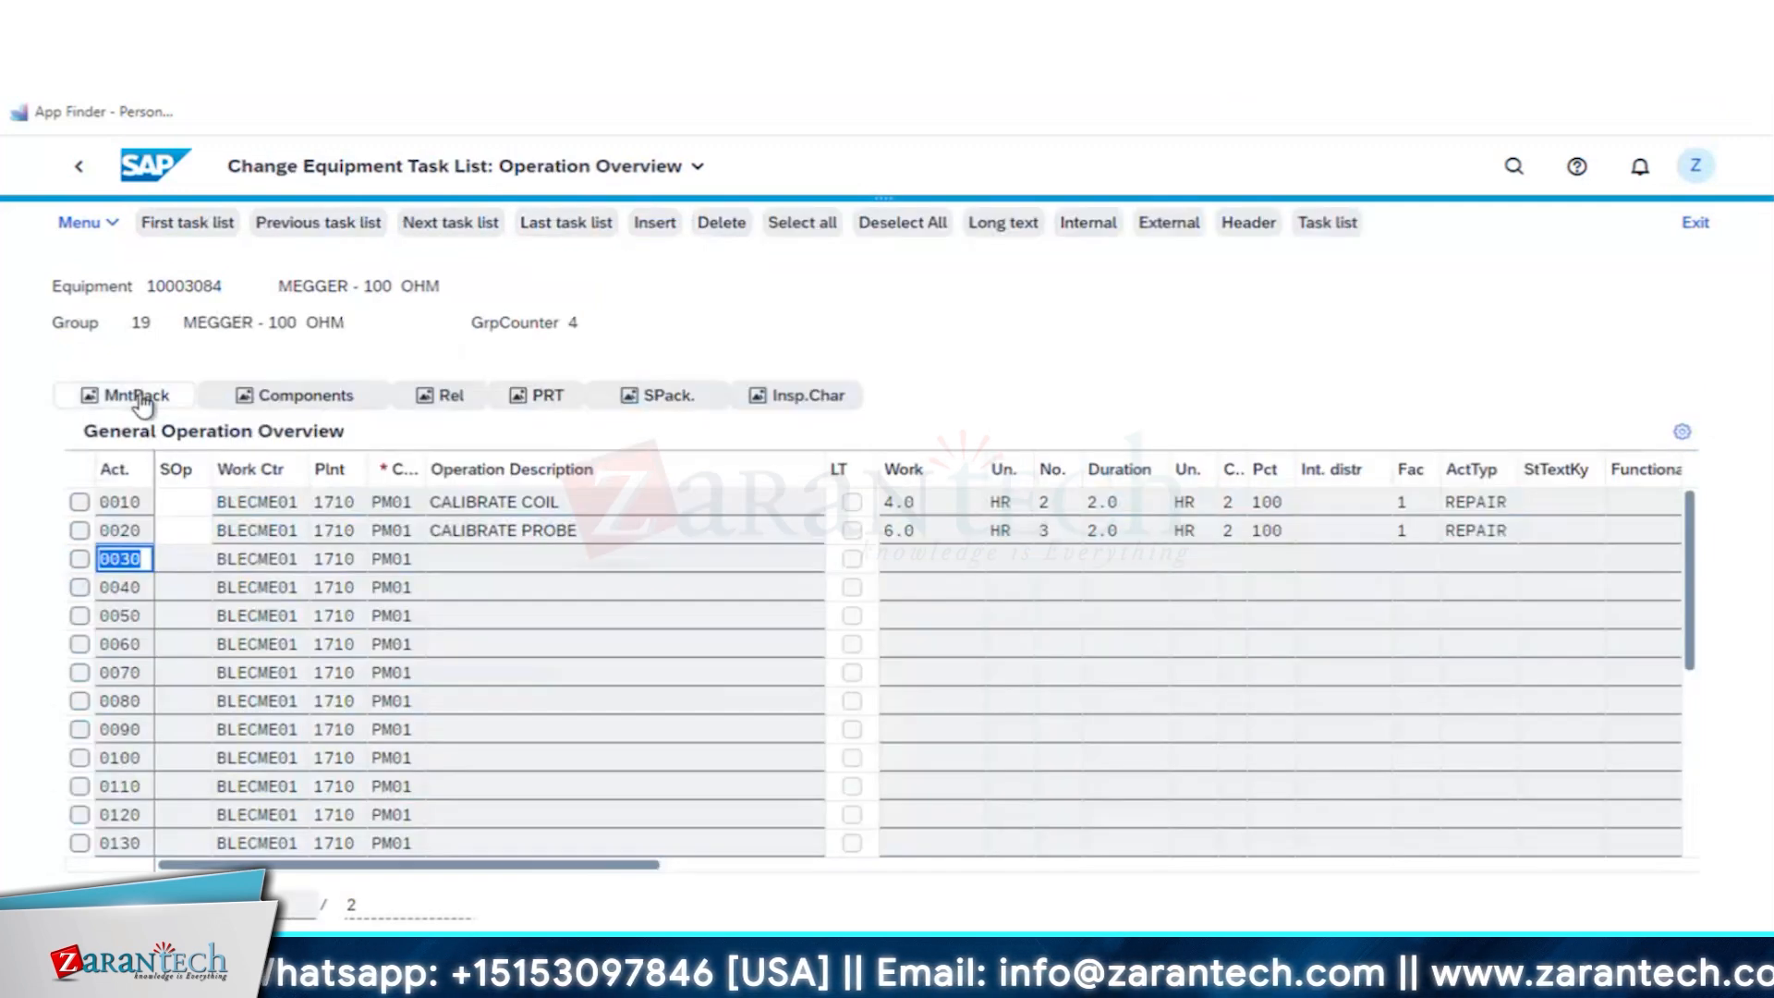
pyautogui.click(139, 397)
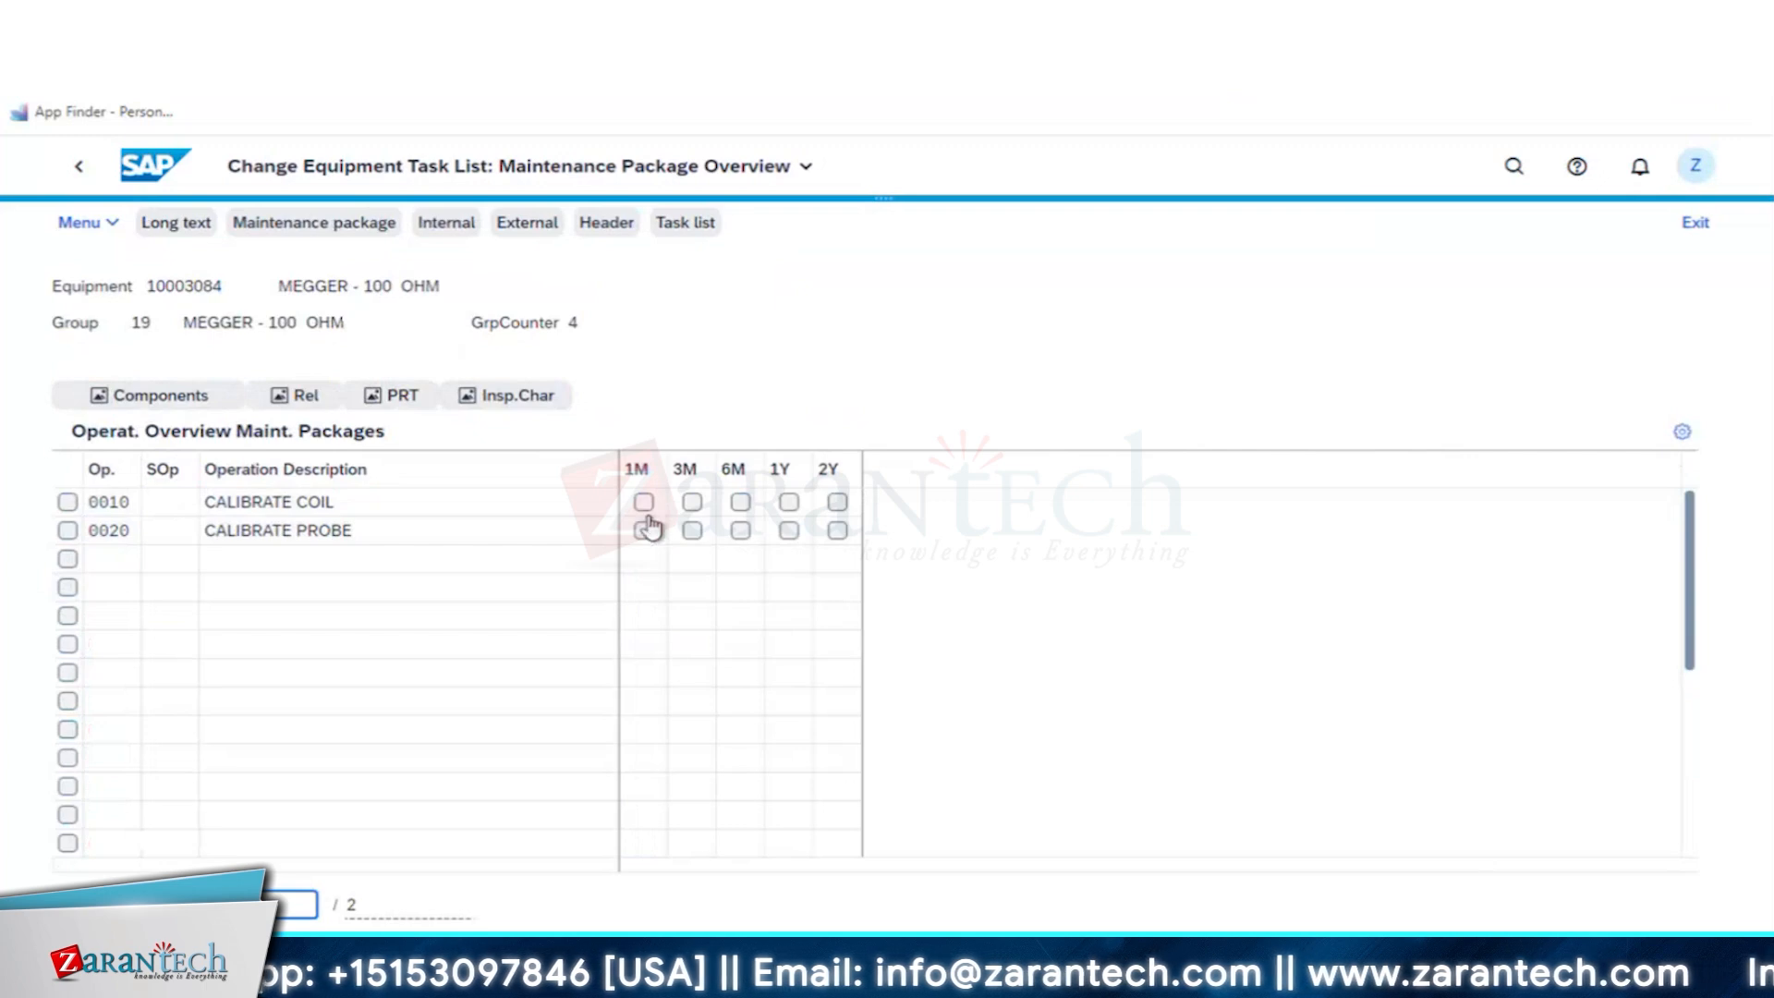
# - Assign the 1M maintenance package to operations CALIBRATE COIL and CALIBRATE PROBE, and return to the task list header
pyautogui.click(643, 502)
pyautogui.click(645, 531)
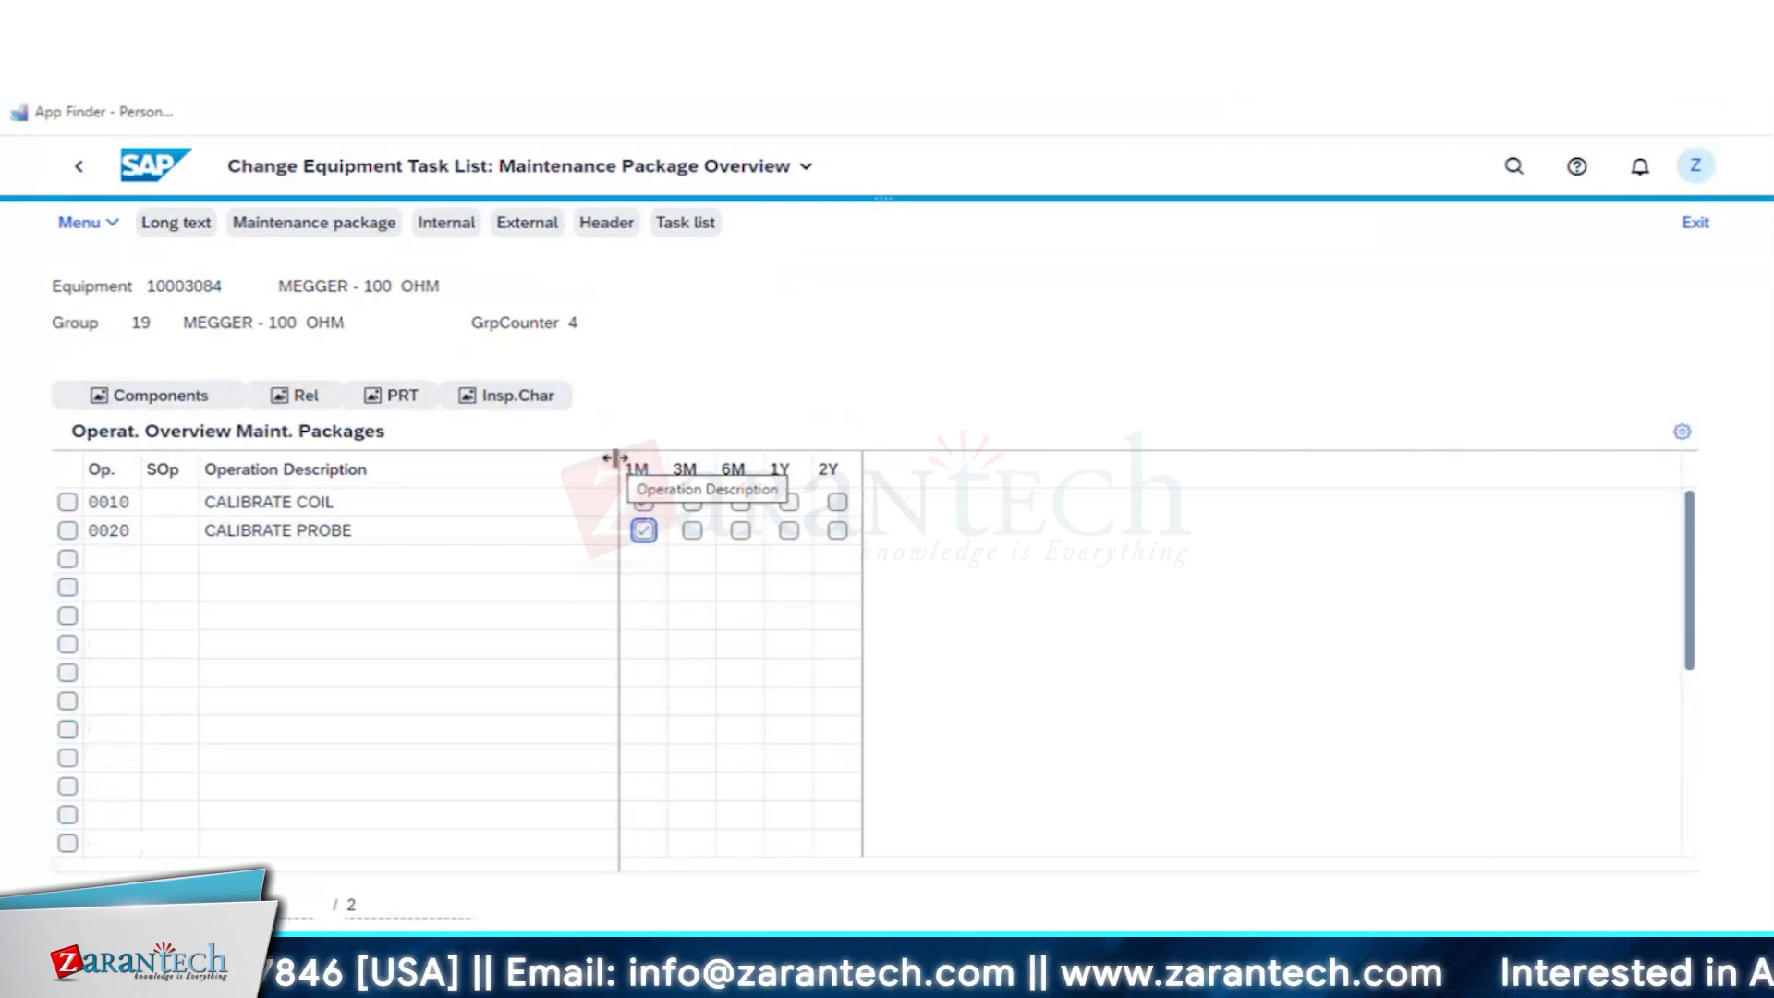
pyautogui.click(610, 225)
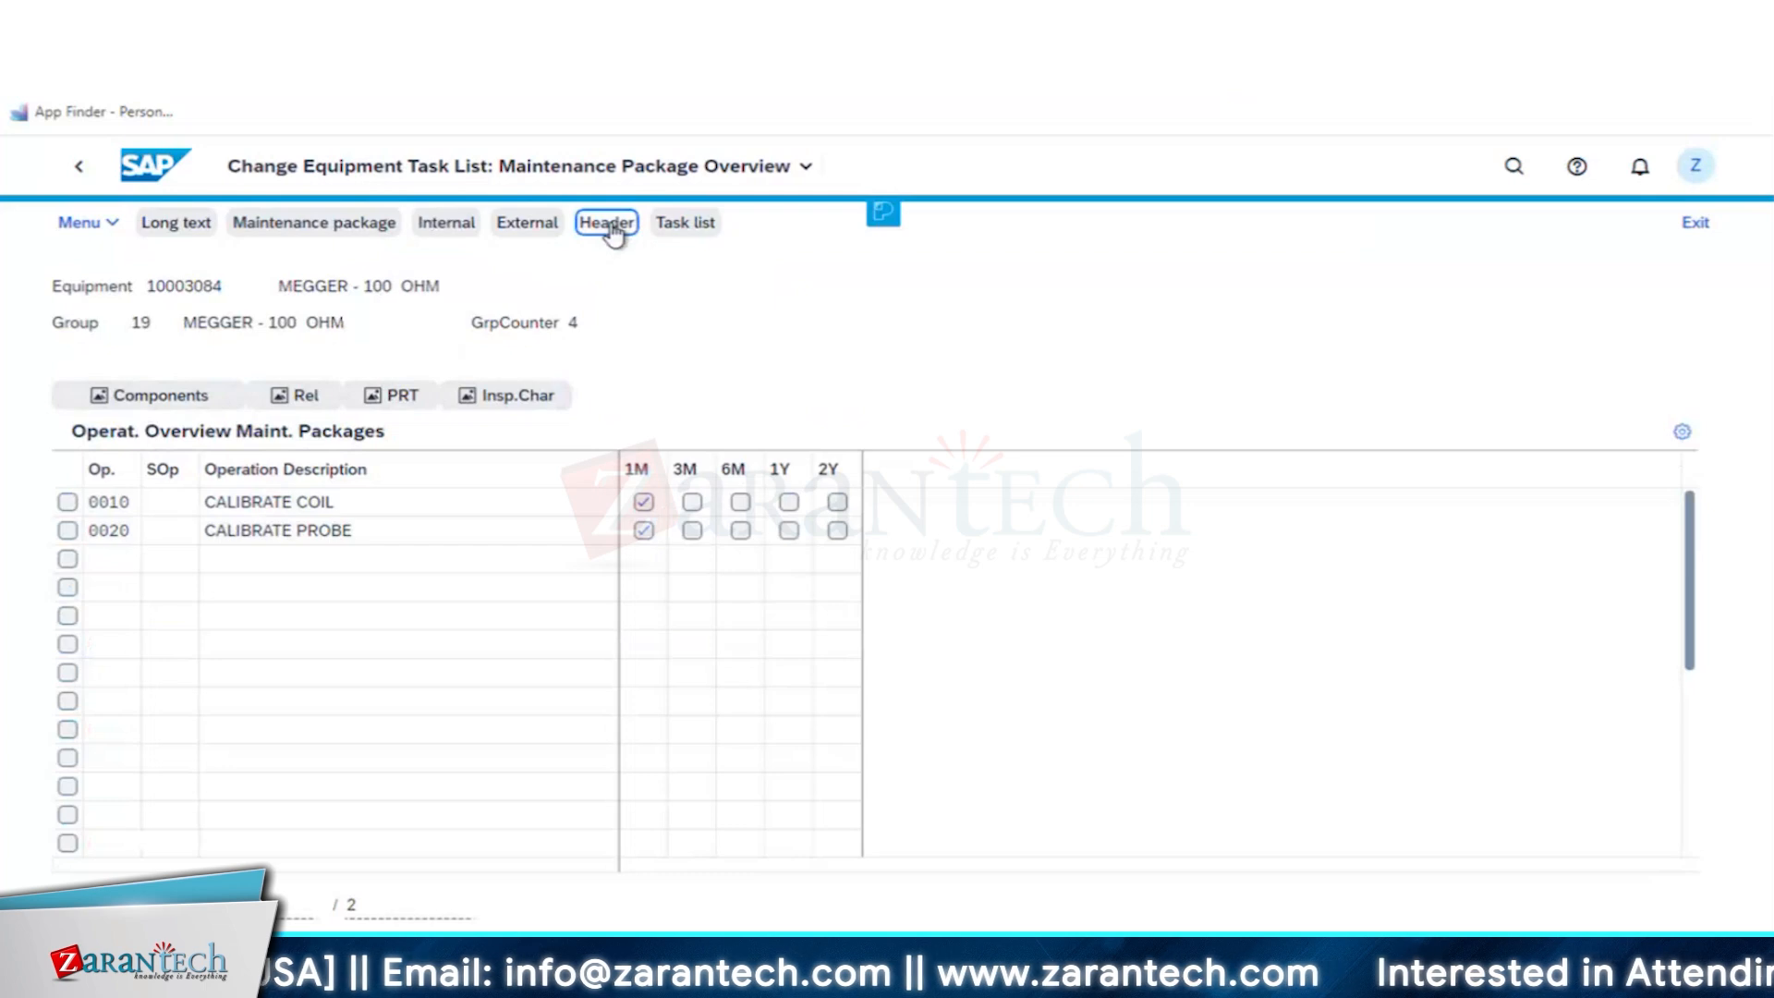
# - Change the group counter 4 description to MEGGER - 100 OHM - R1, and save and leave the equipment task list
pyautogui.click(582, 436)
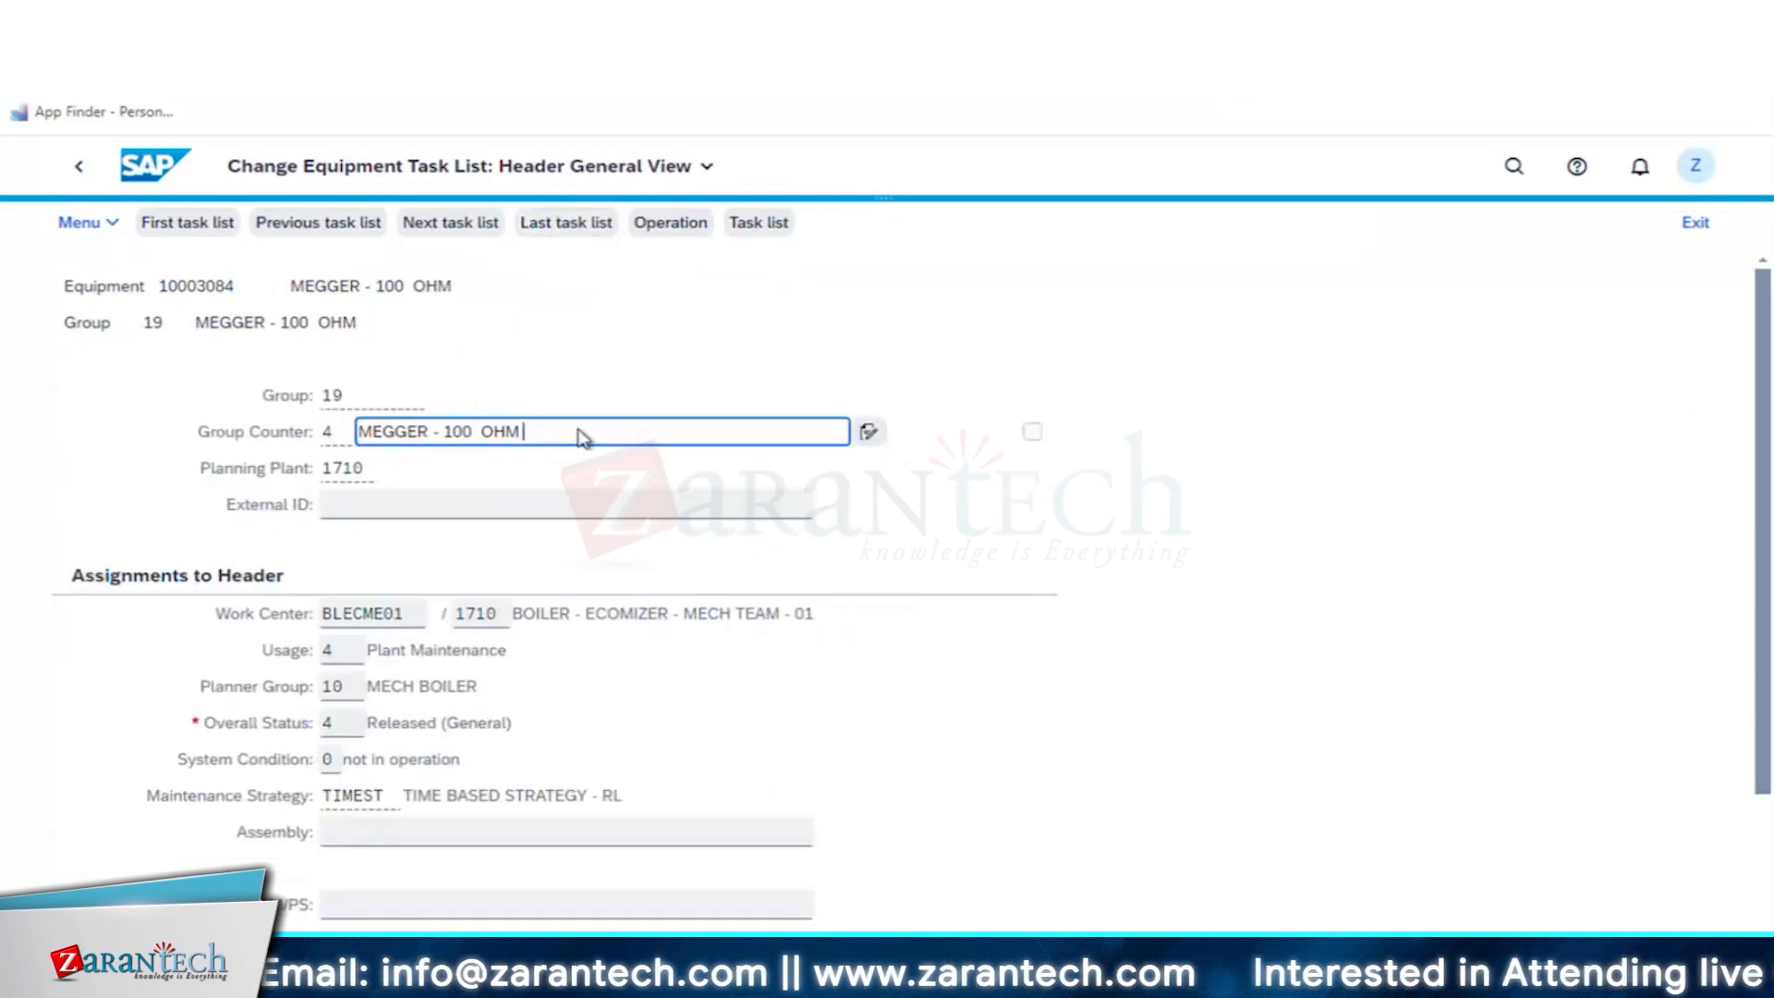
pyautogui.write('- R1')
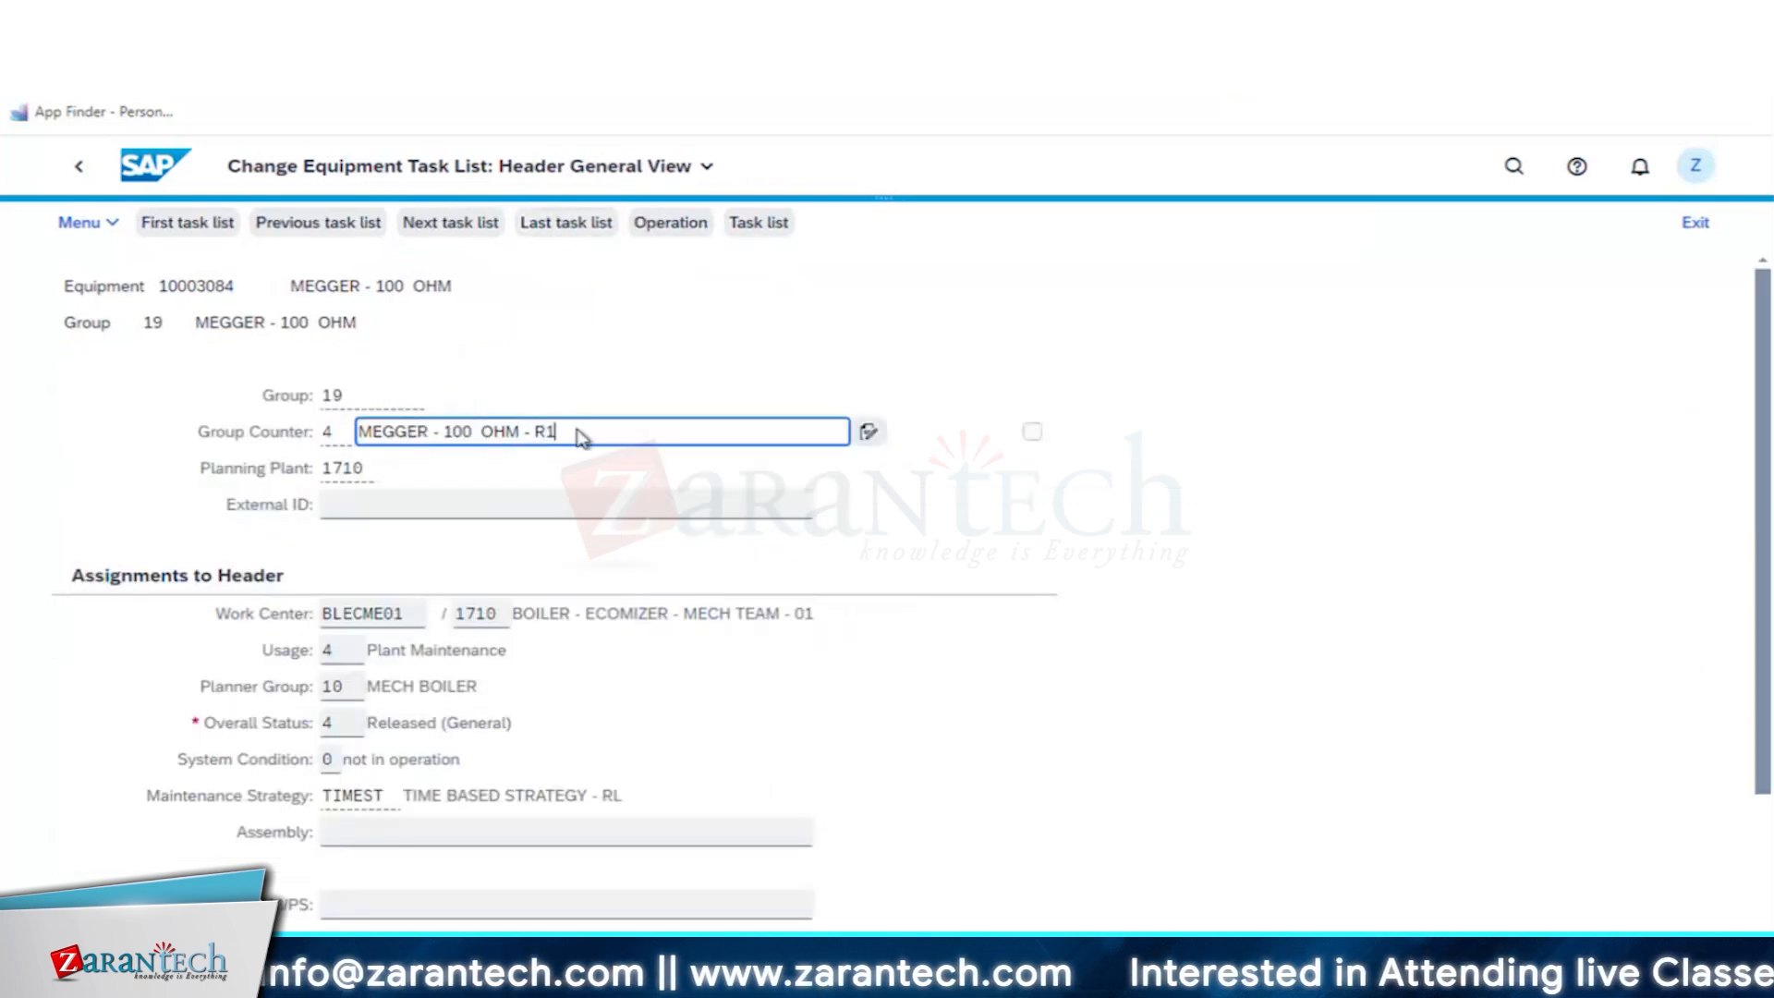
pyautogui.hotkey('ctrl', 's')
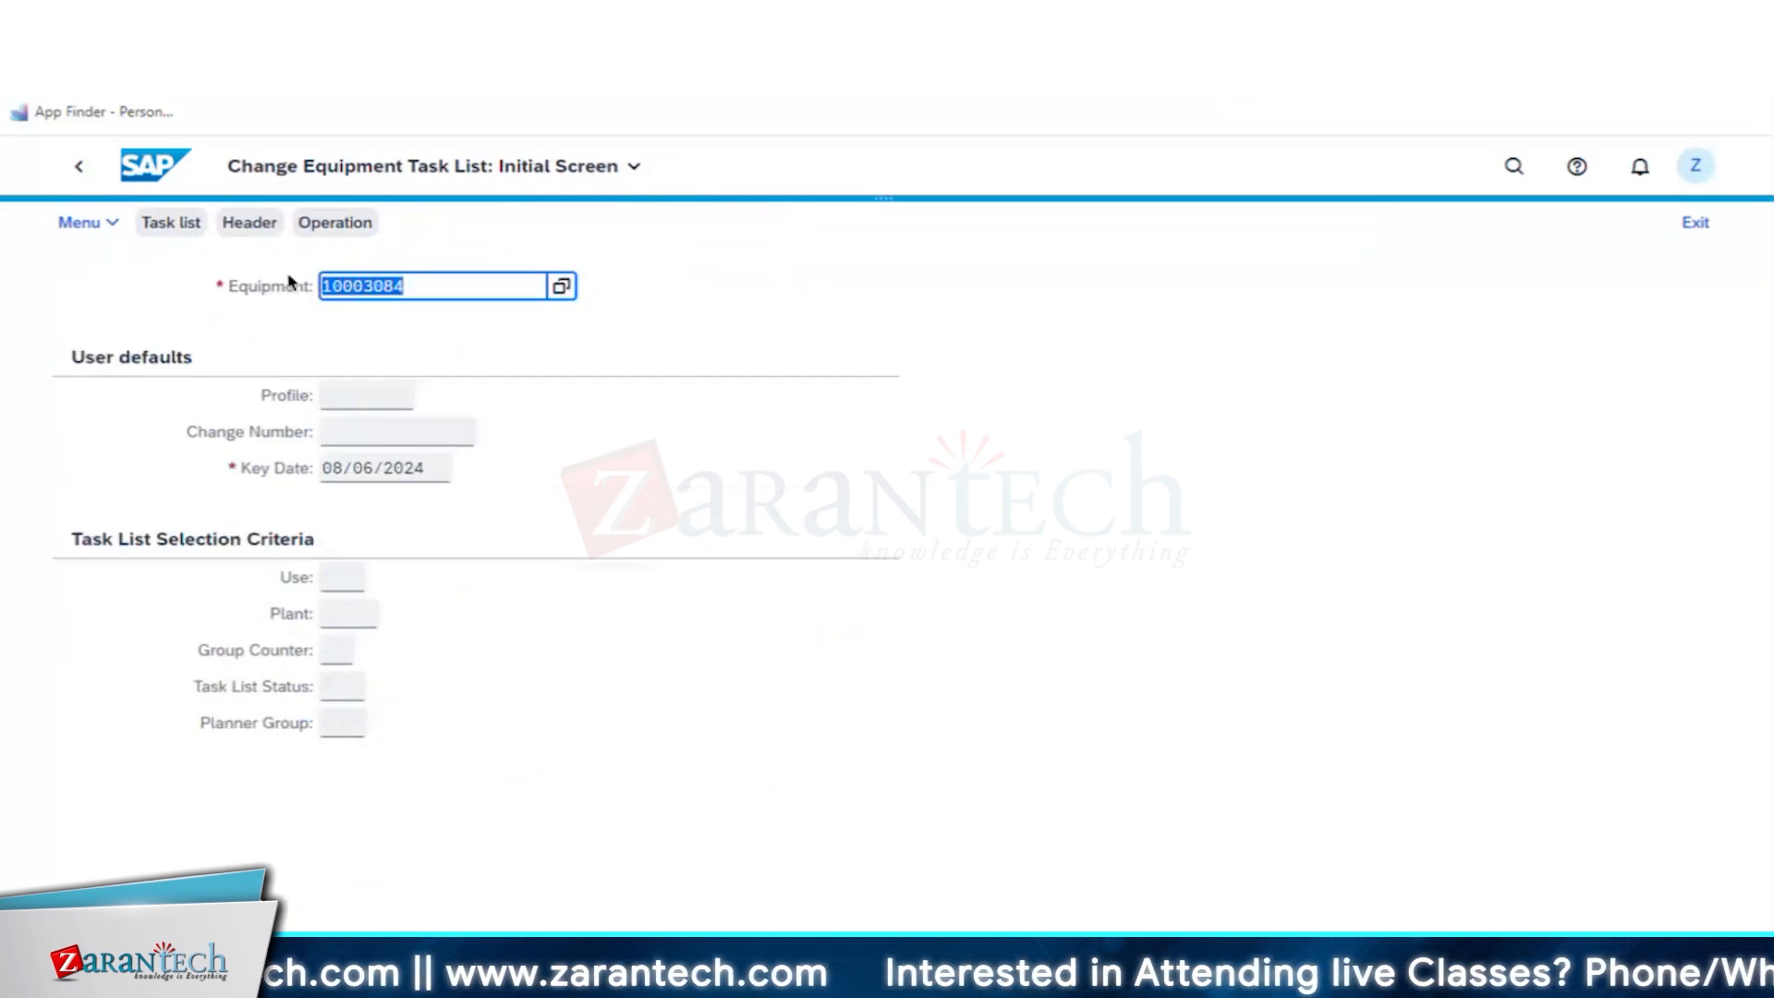
pyautogui.click(80, 168)
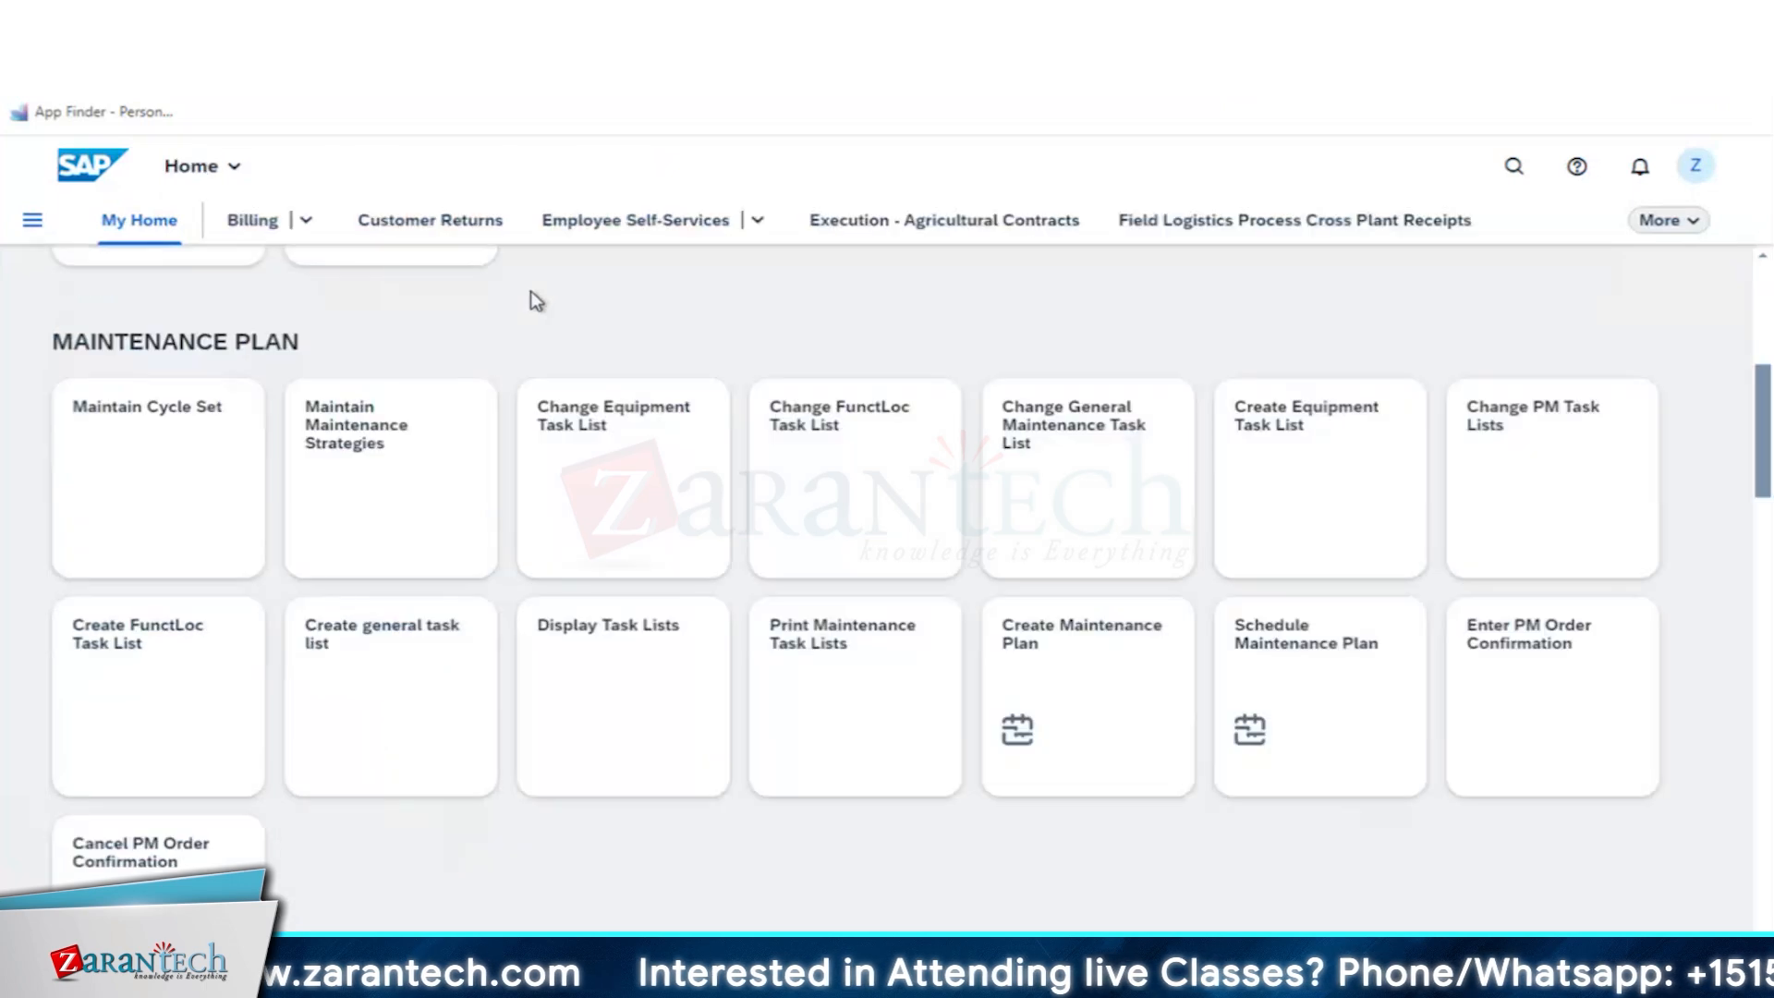
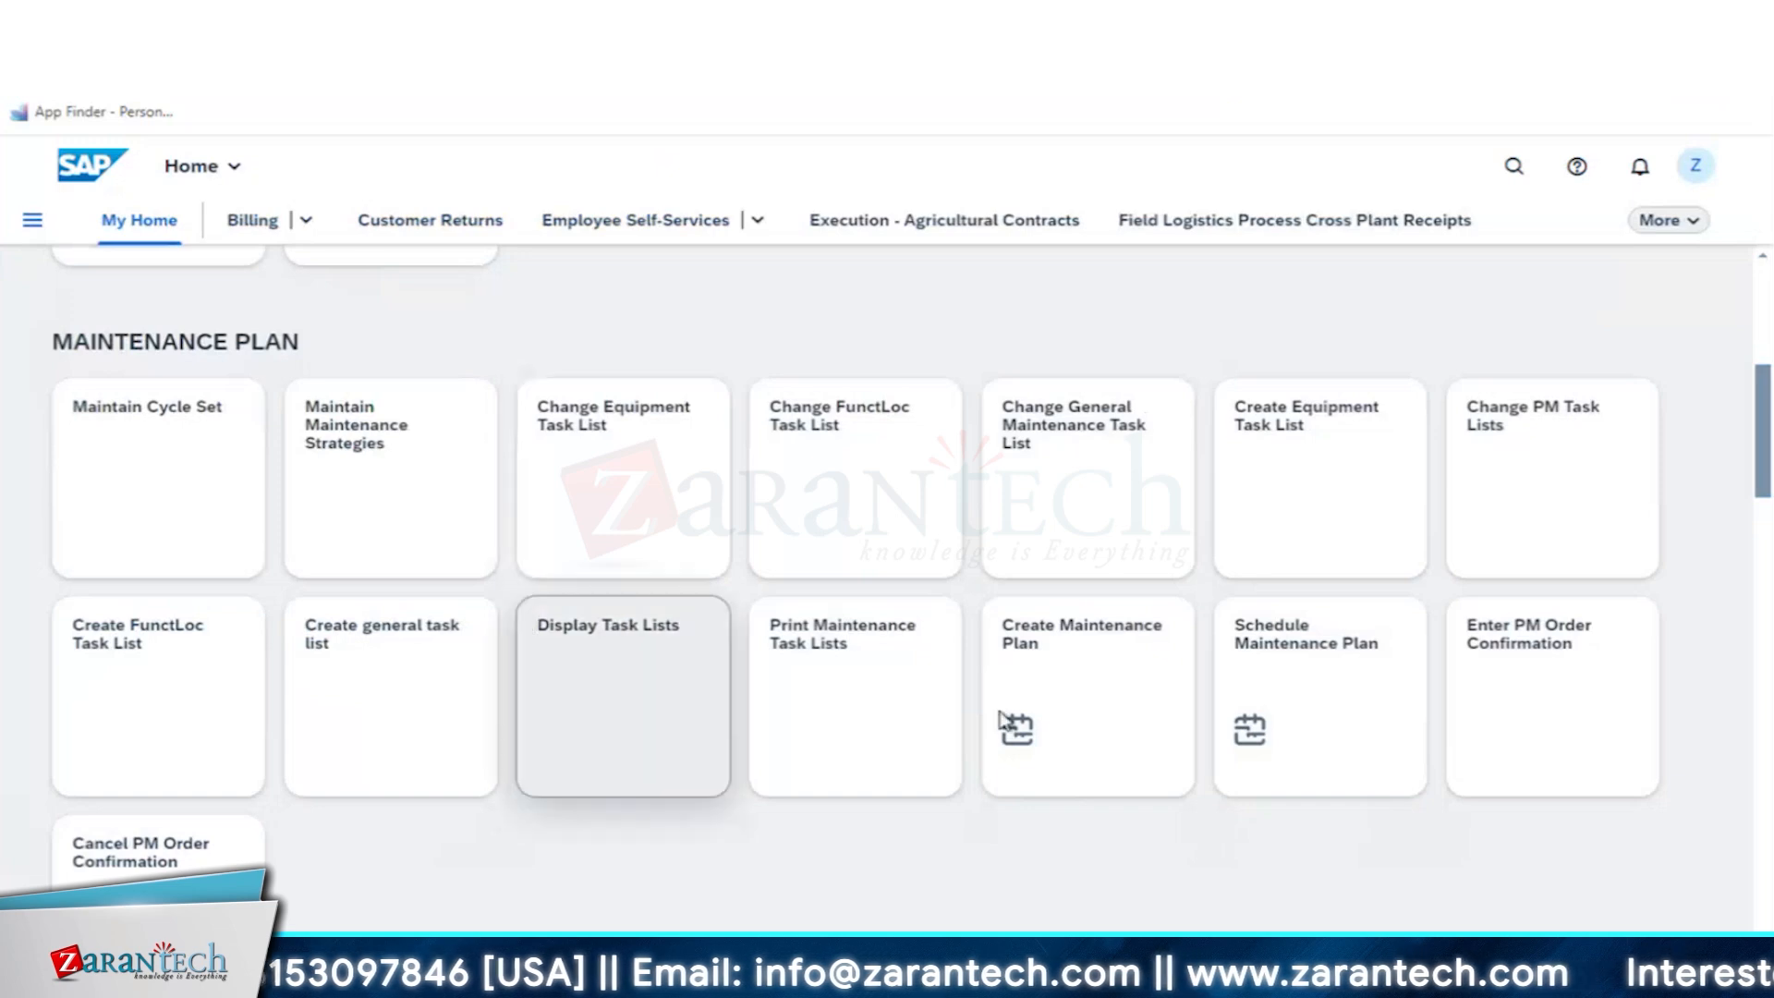
# - Start creating a maintenance plan for Maintenance Order with plan type Single Cycle (Time-Based)
pyautogui.click(1119, 671)
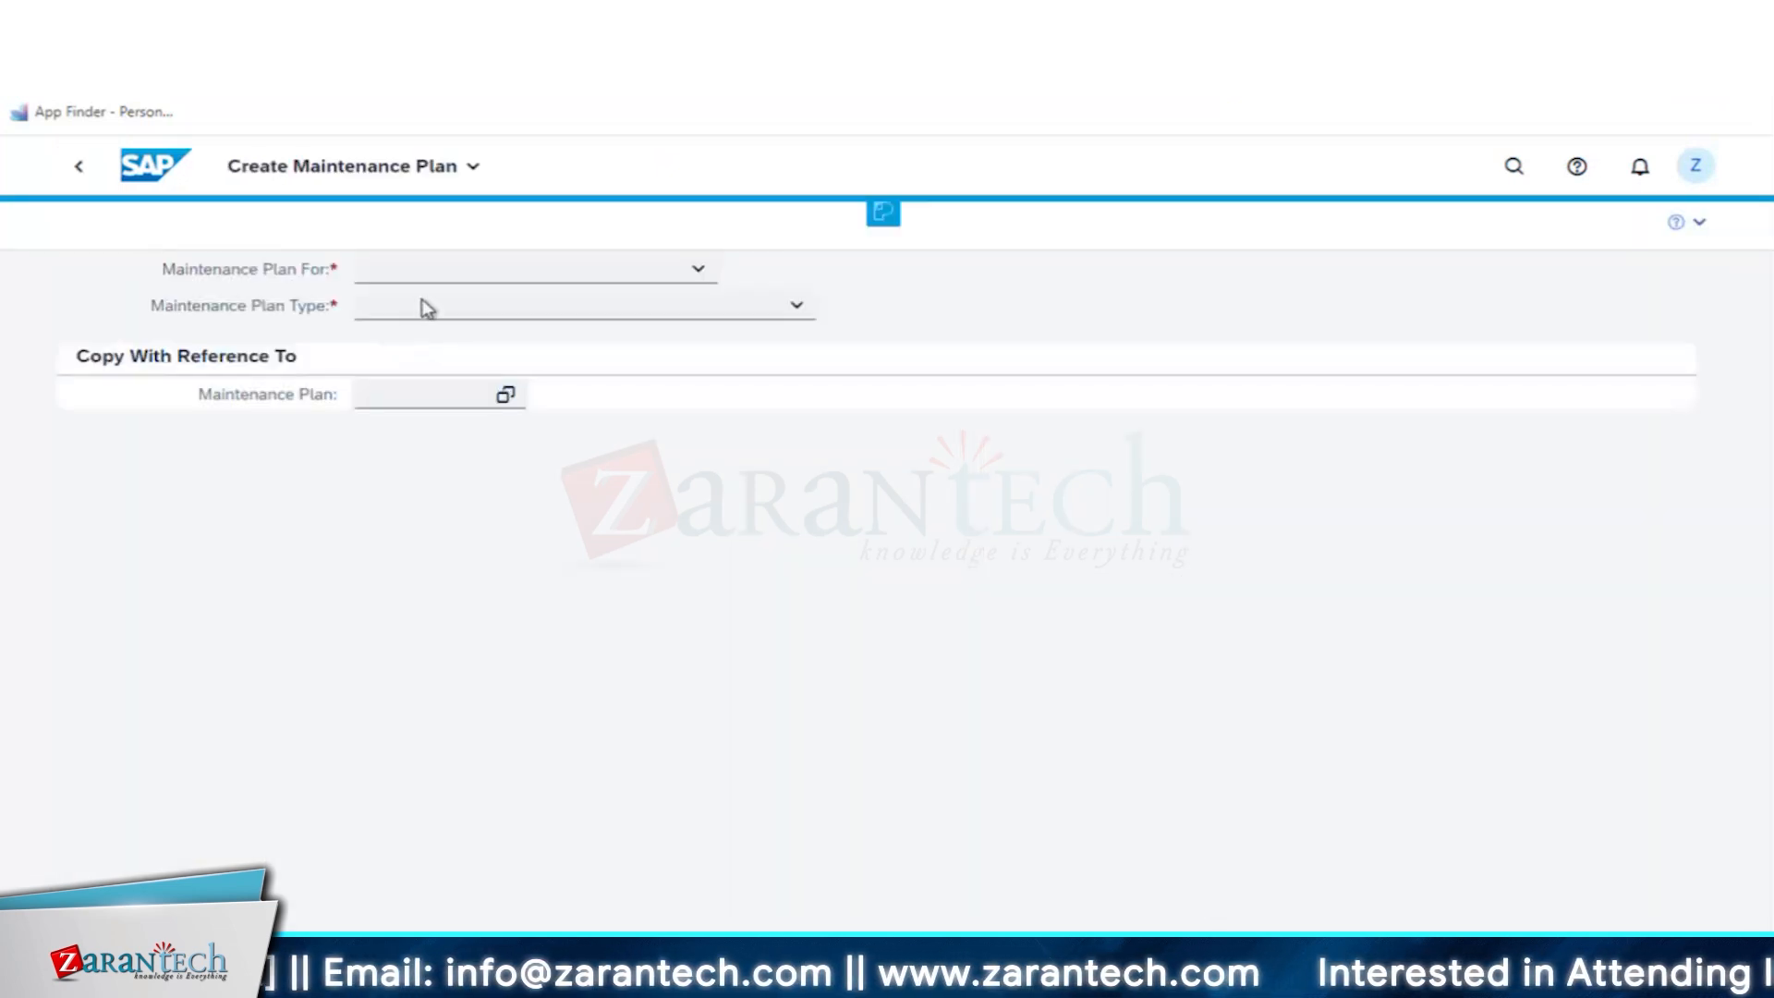
pyautogui.click(697, 270)
pyautogui.click(490, 344)
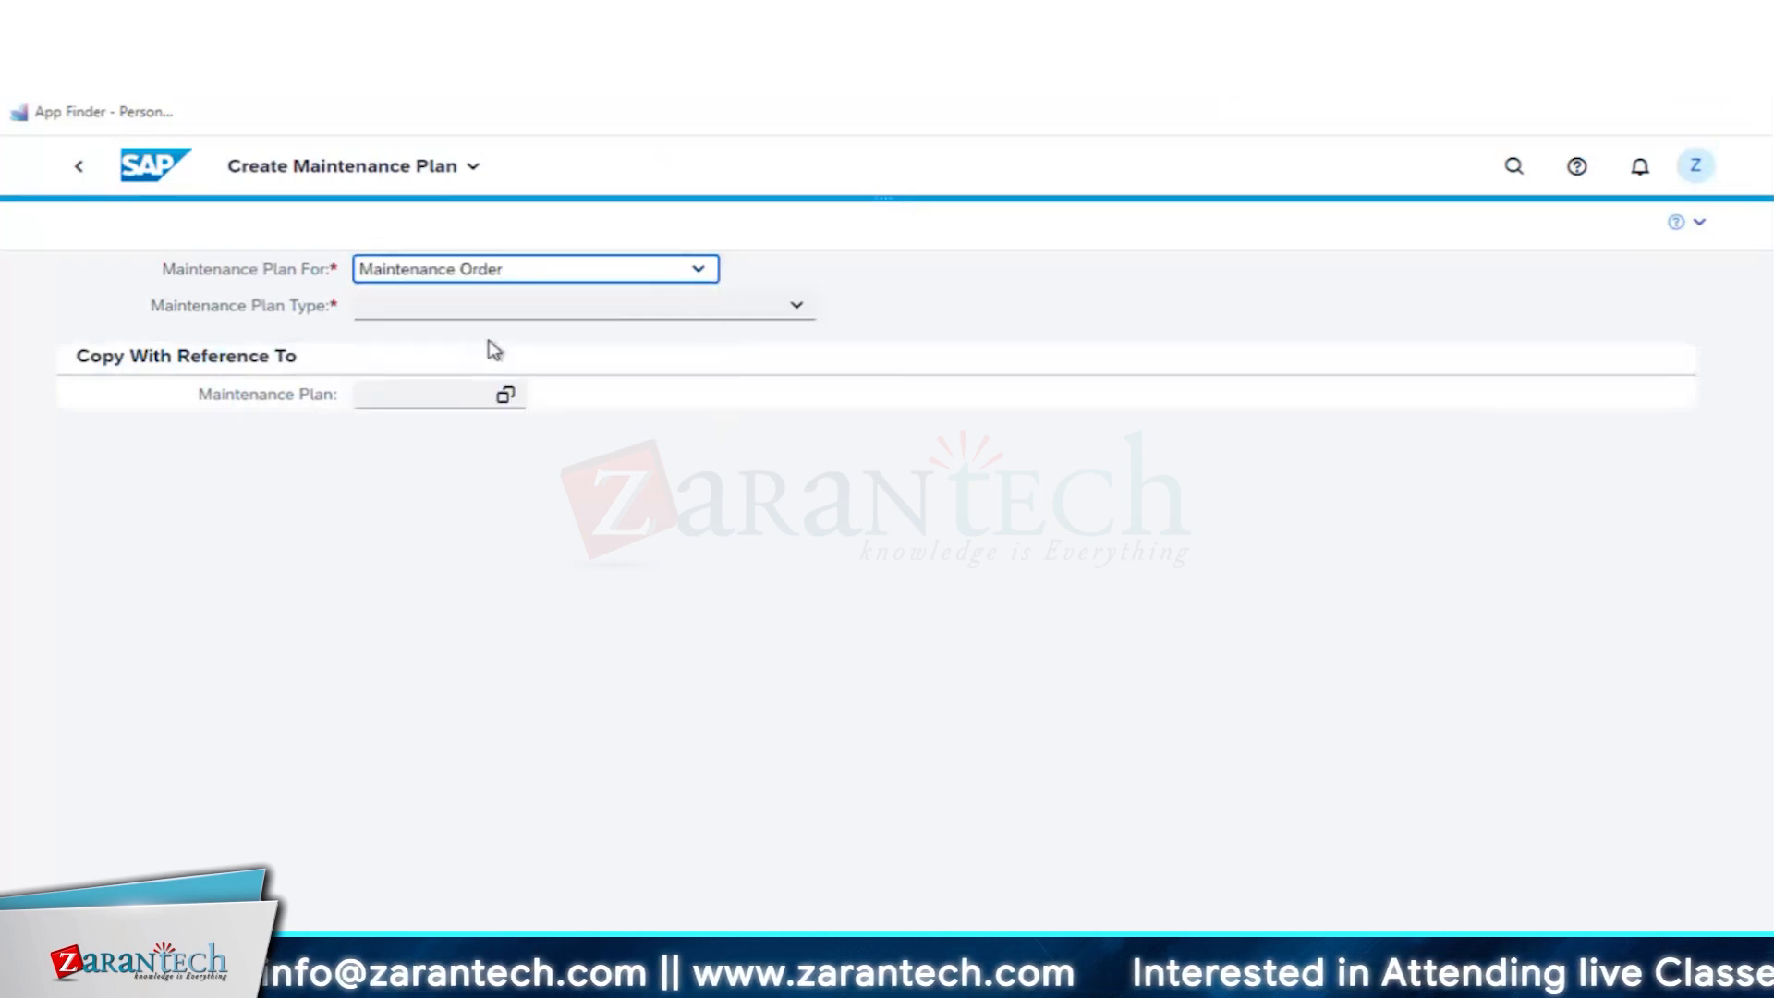
pyautogui.click(507, 308)
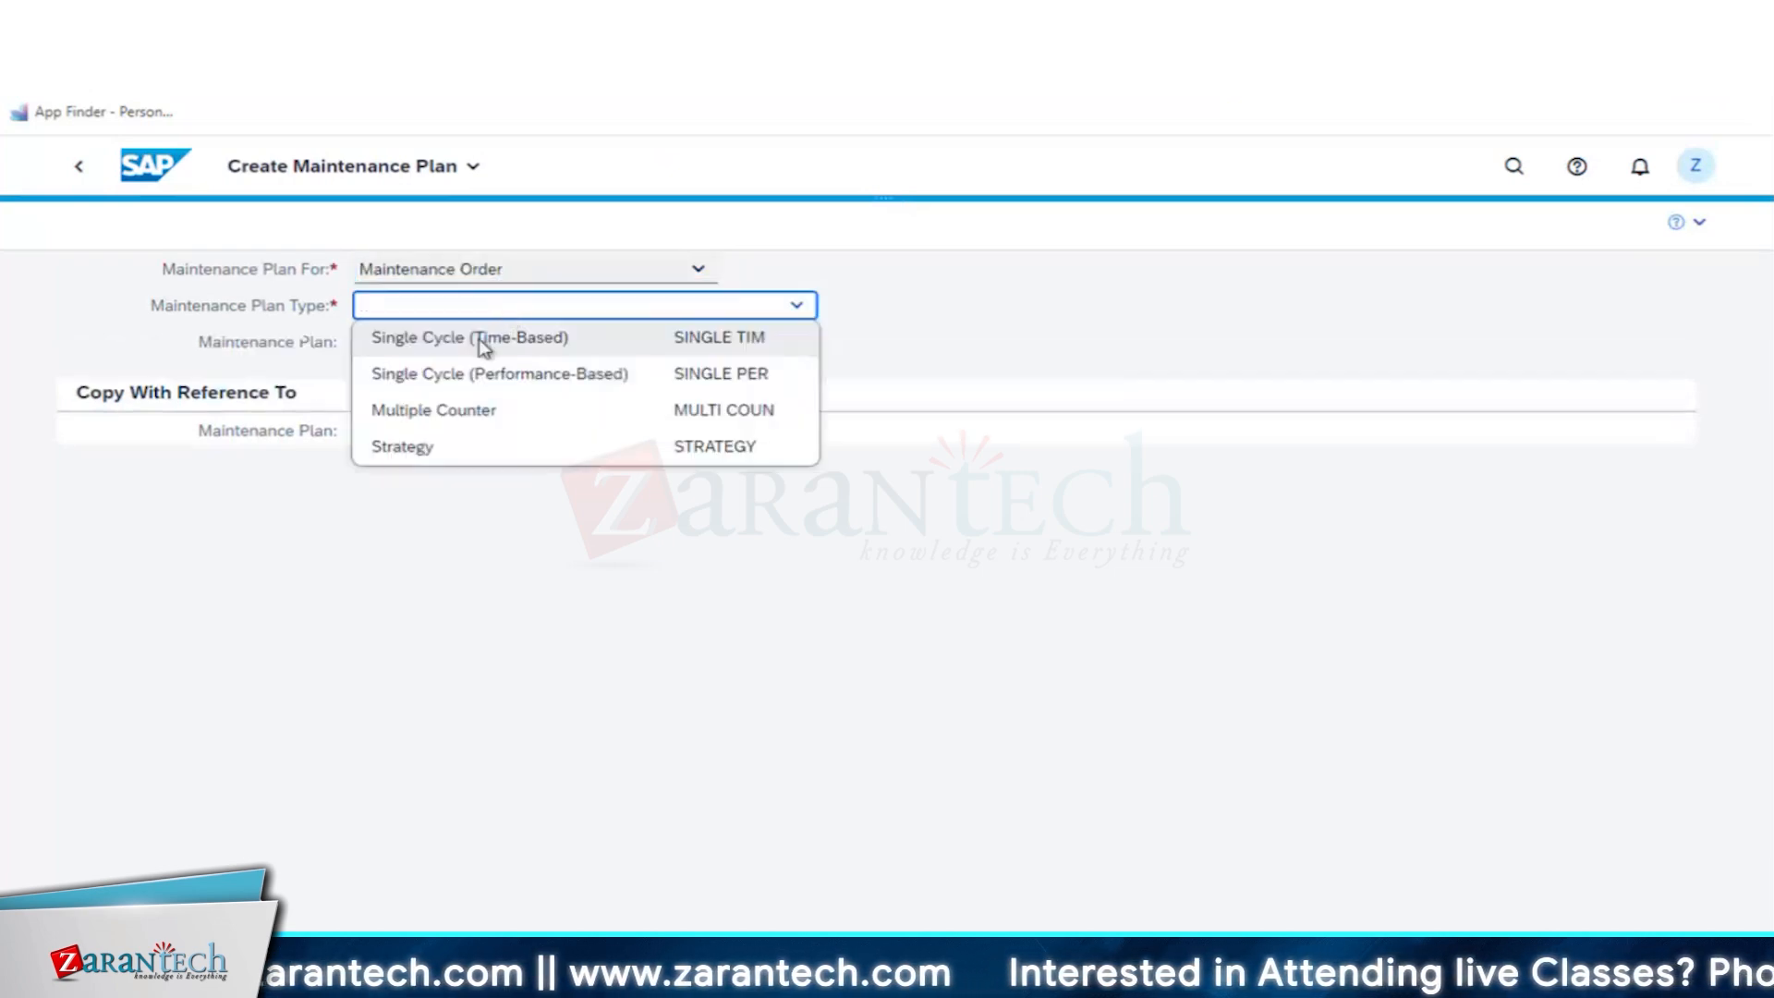
pyautogui.click(506, 338)
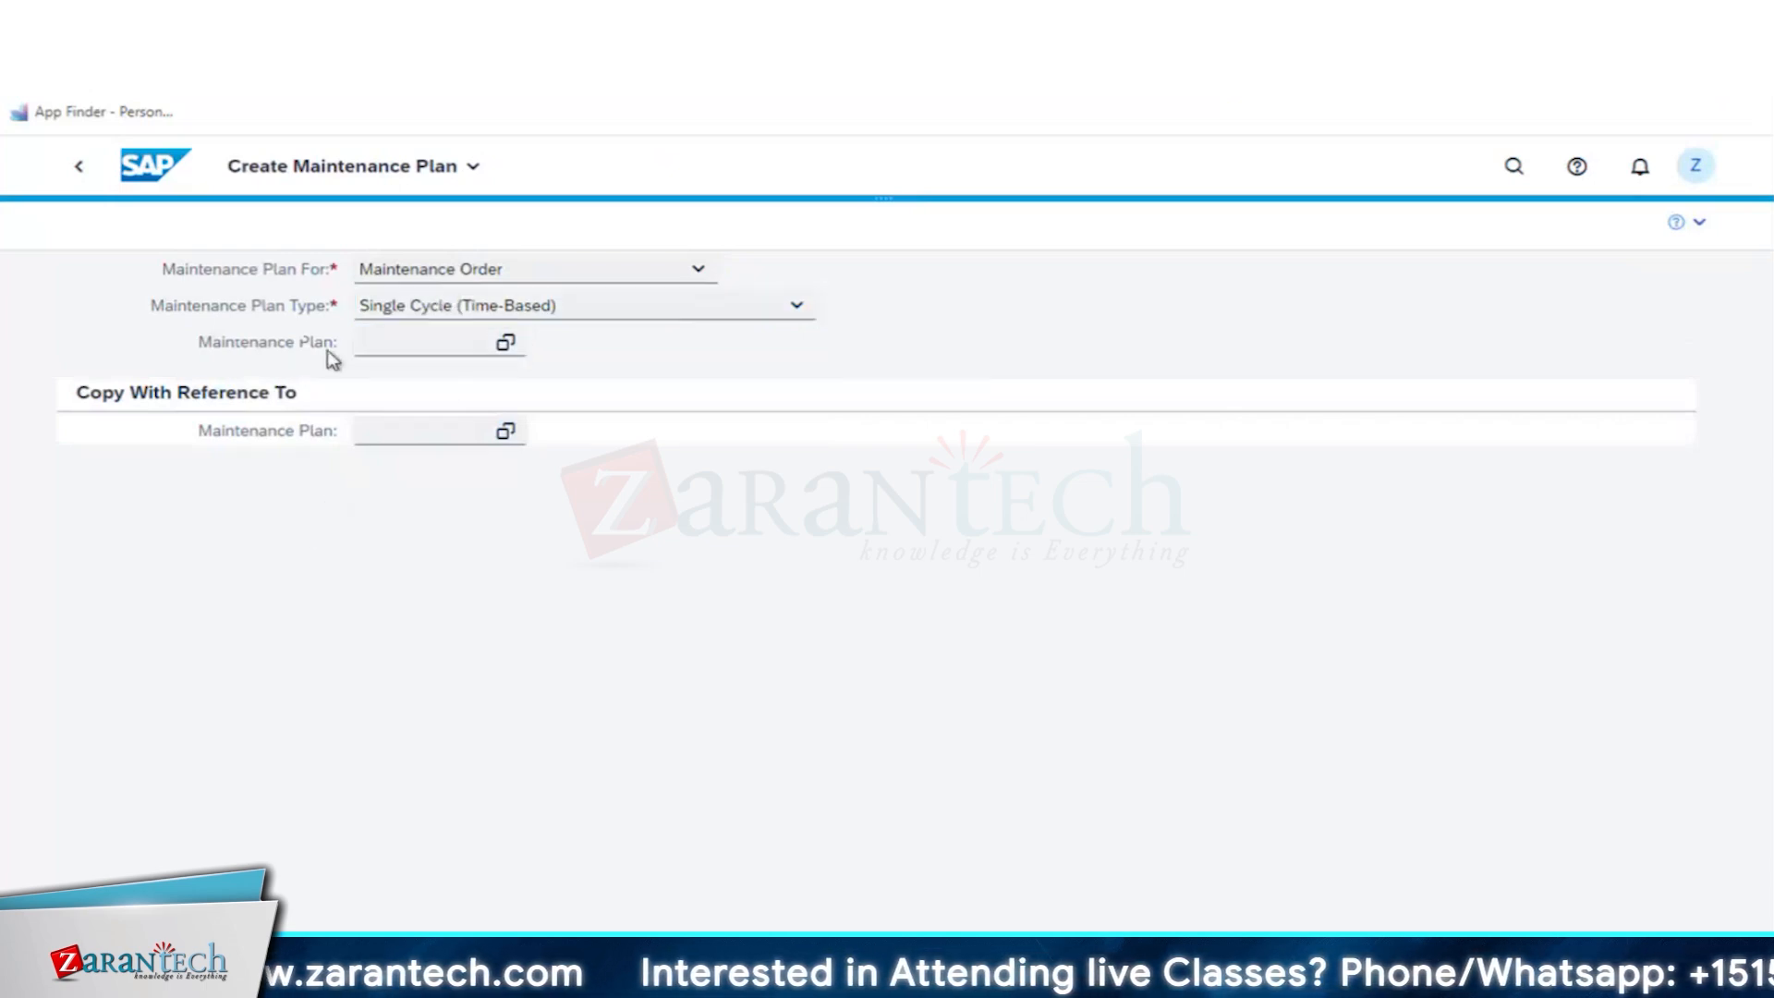
pyautogui.press('Return')
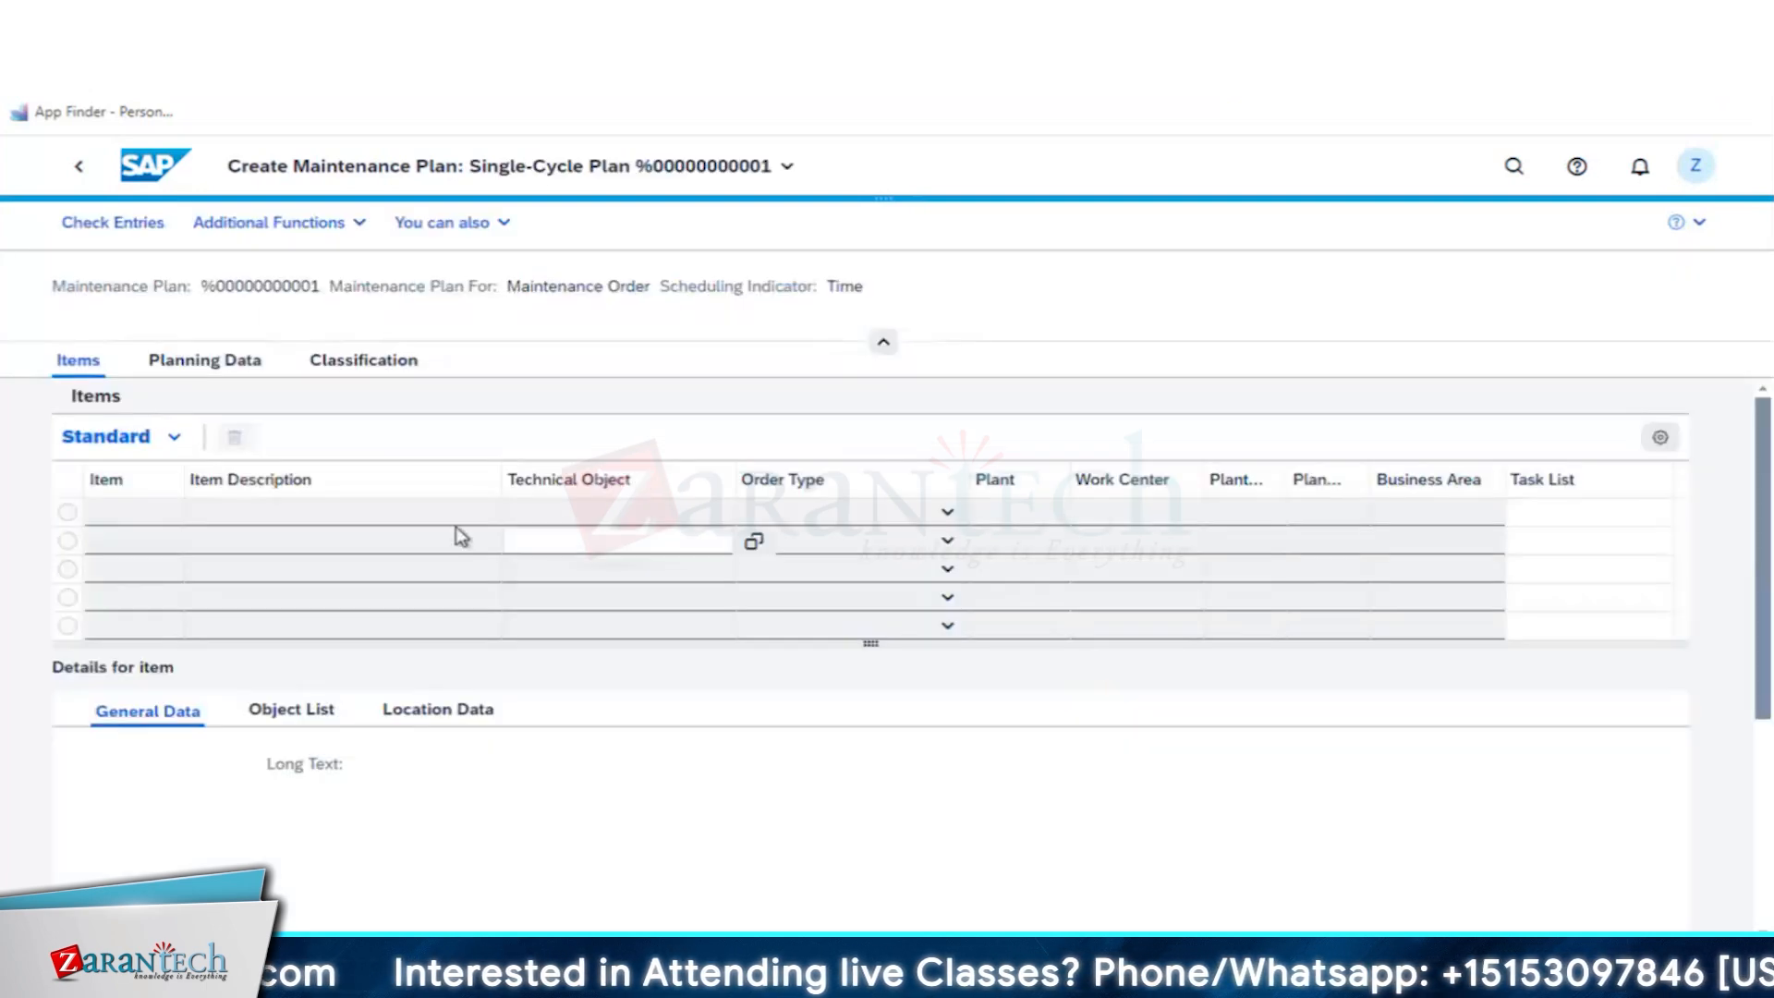
# - Open the advanced technical object search for the first plan item and restrict it to Equipment
pyautogui.click(750, 516)
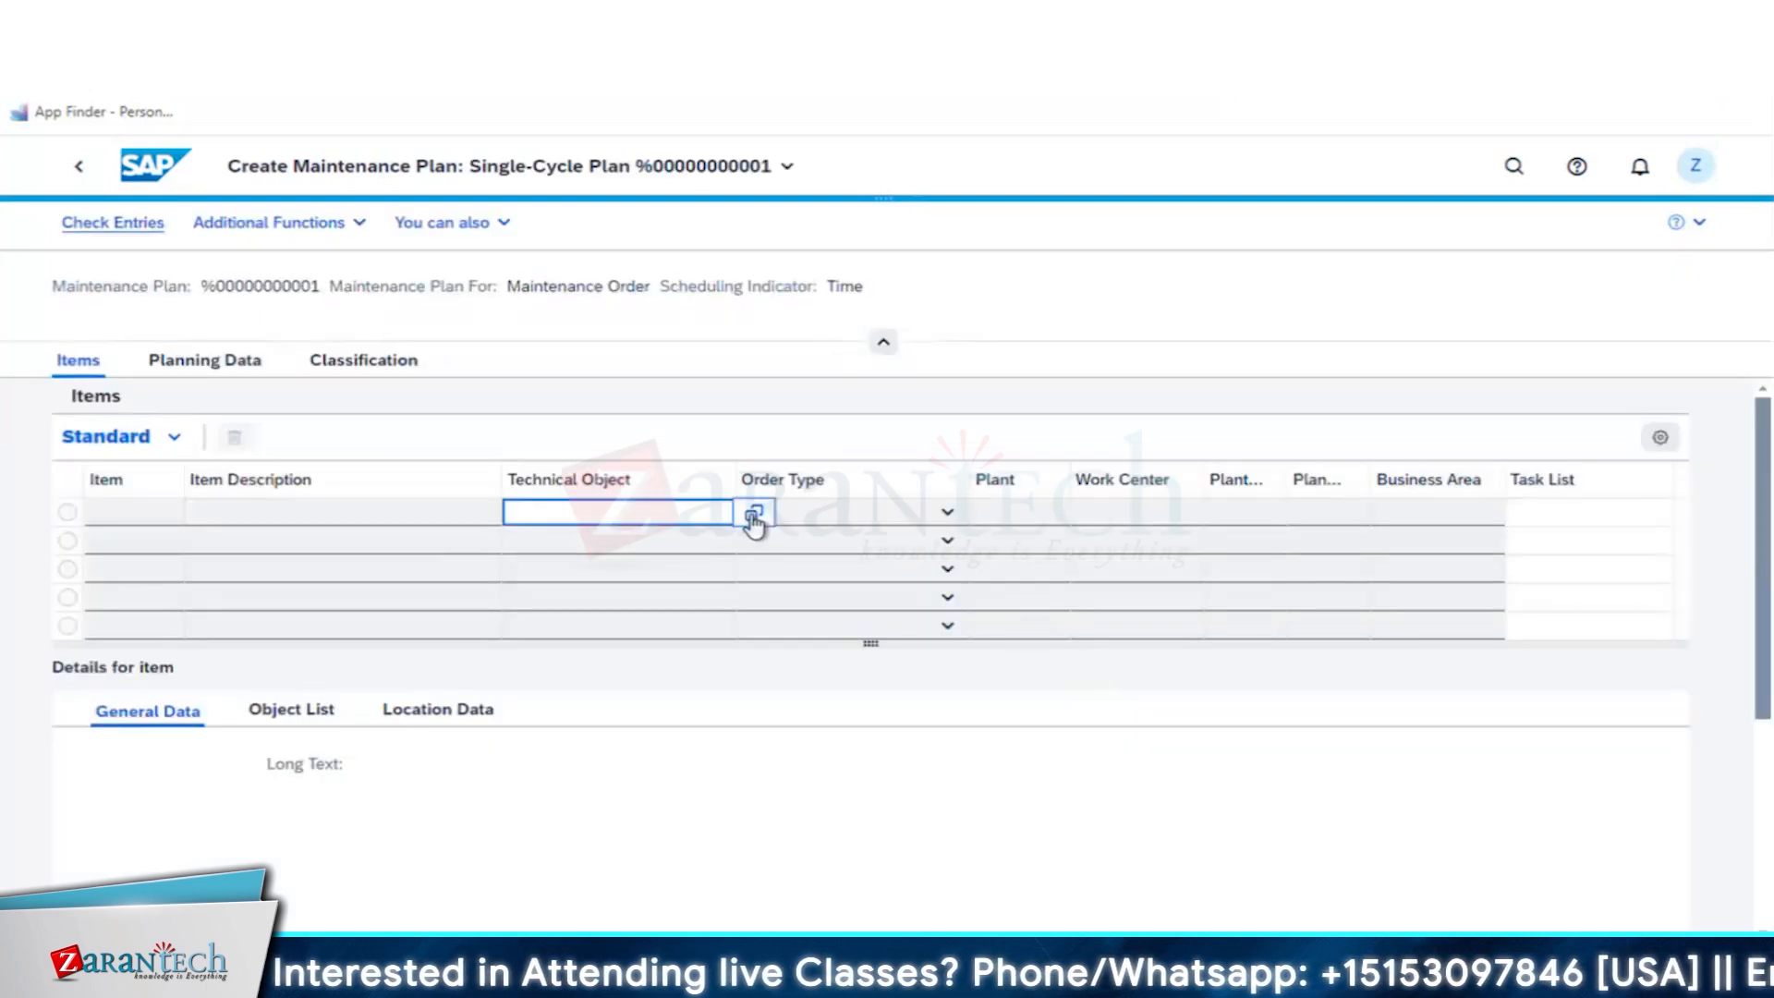
pyautogui.click(753, 517)
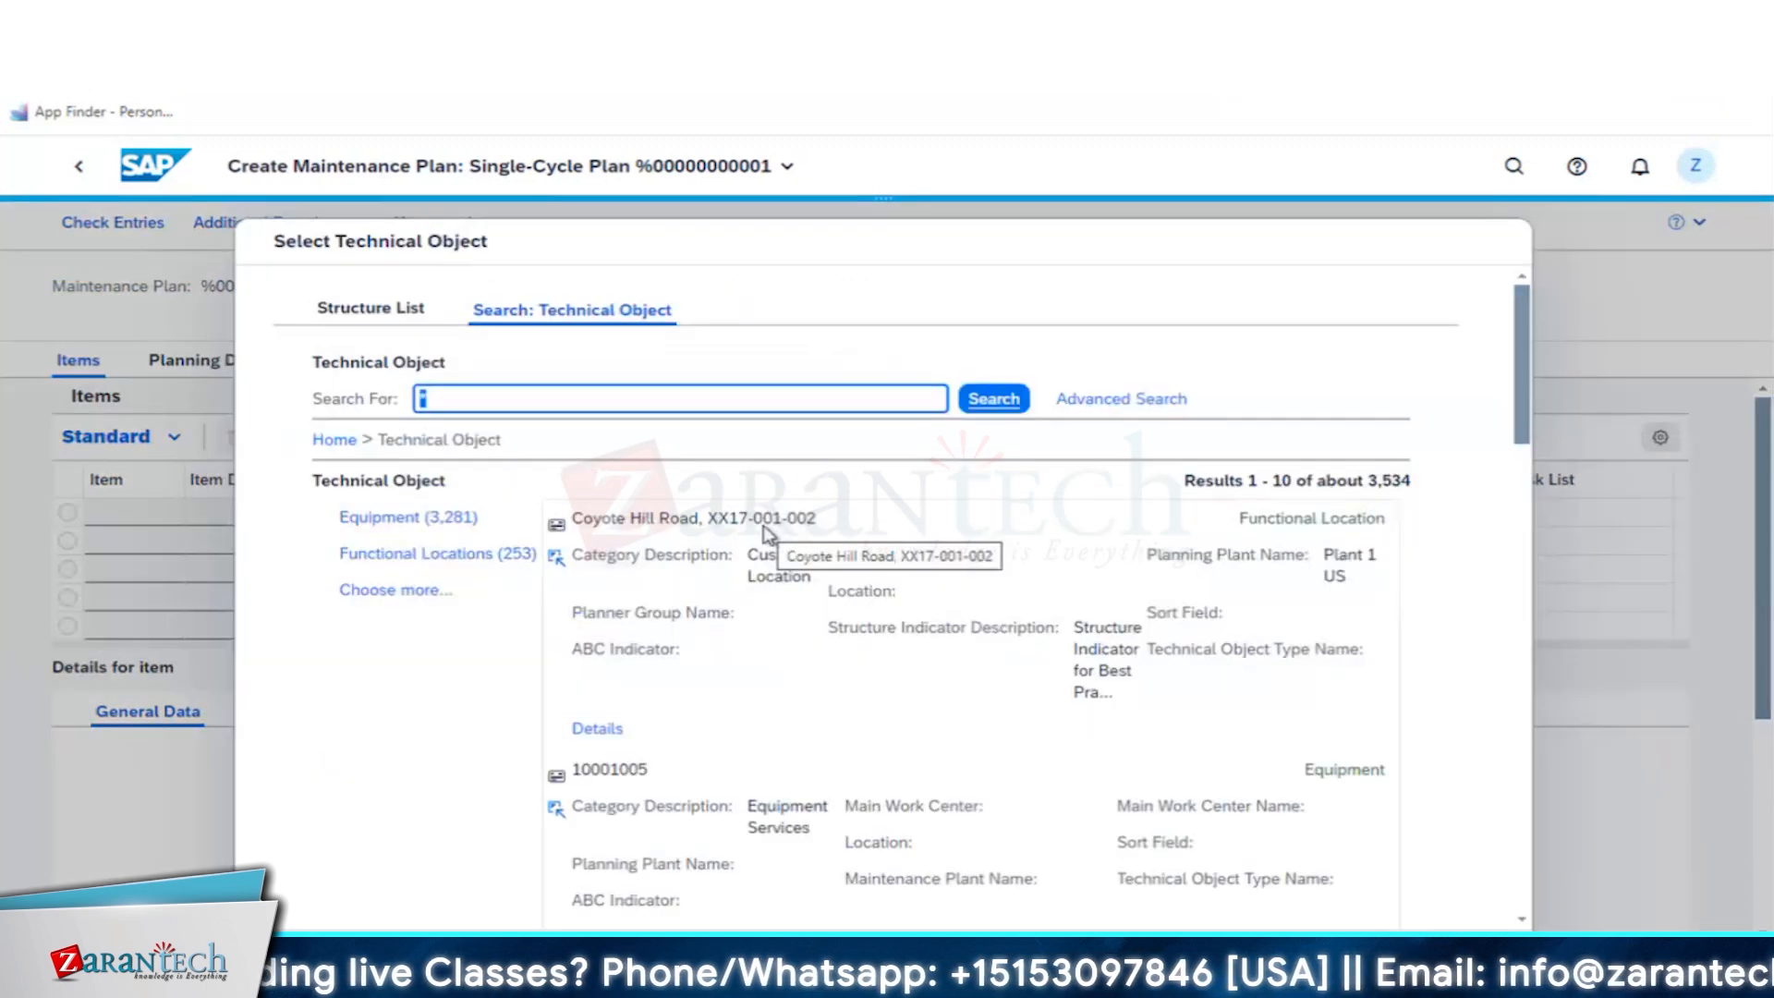
pyautogui.click(1106, 414)
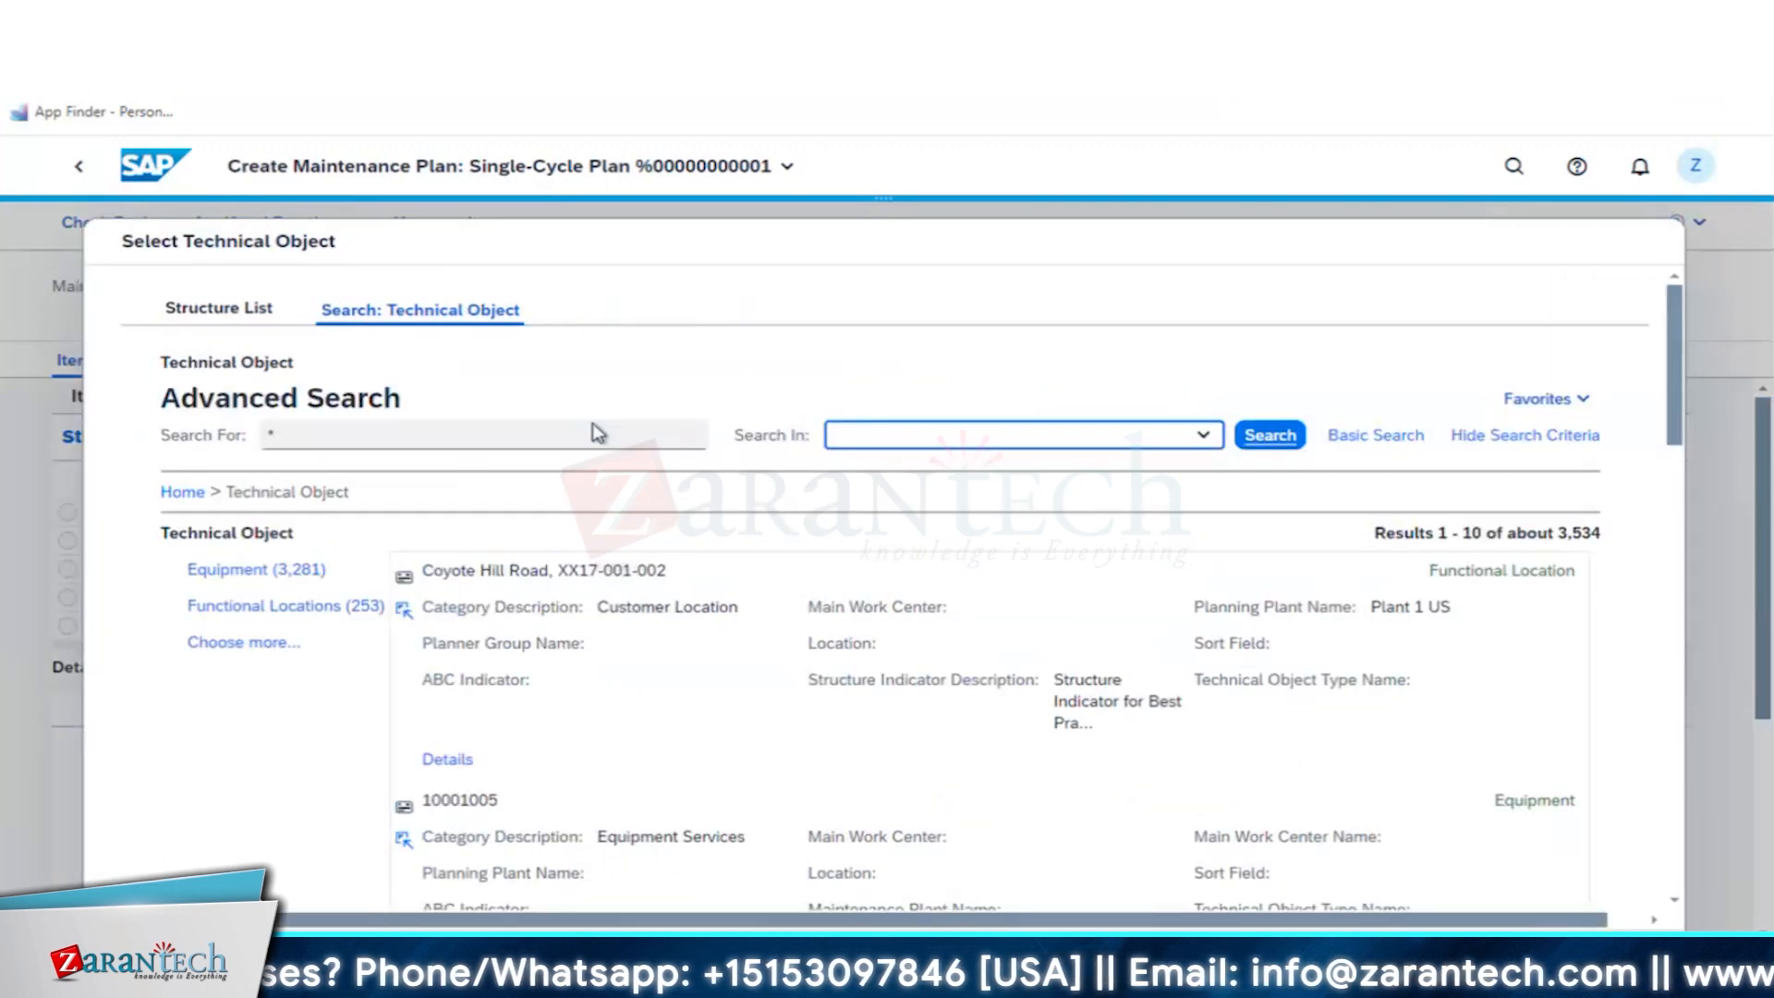
pyautogui.click(896, 443)
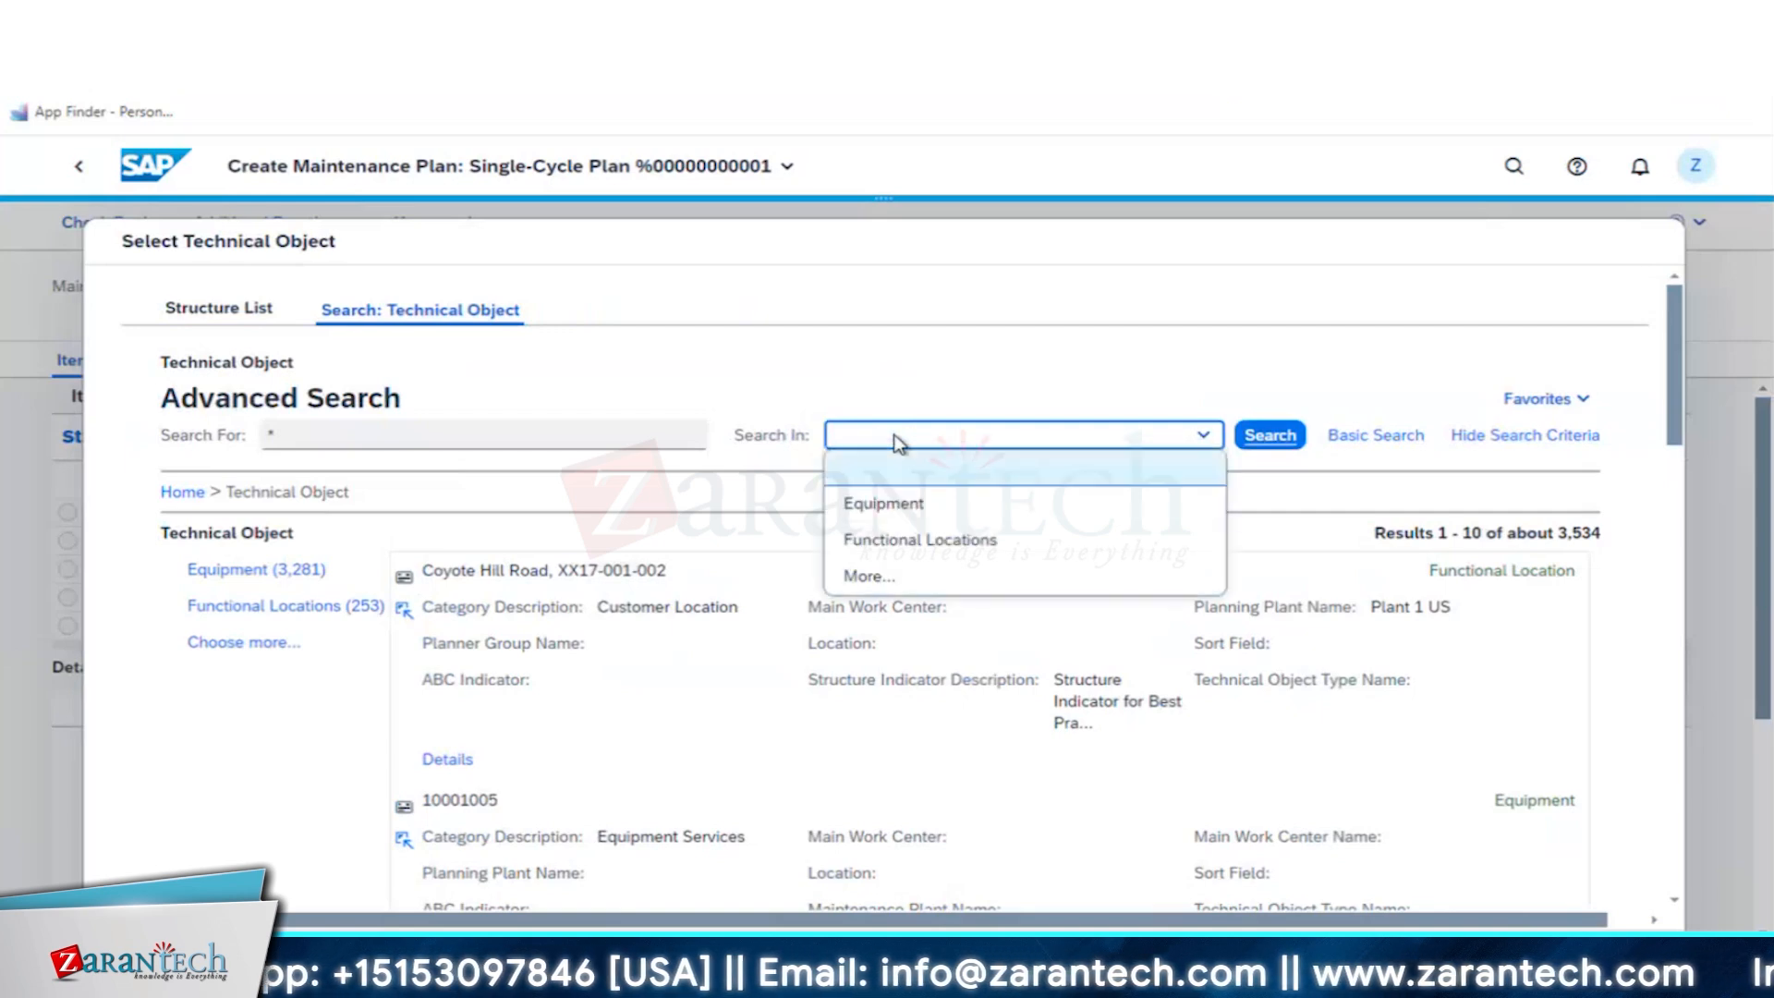
pyautogui.click(893, 503)
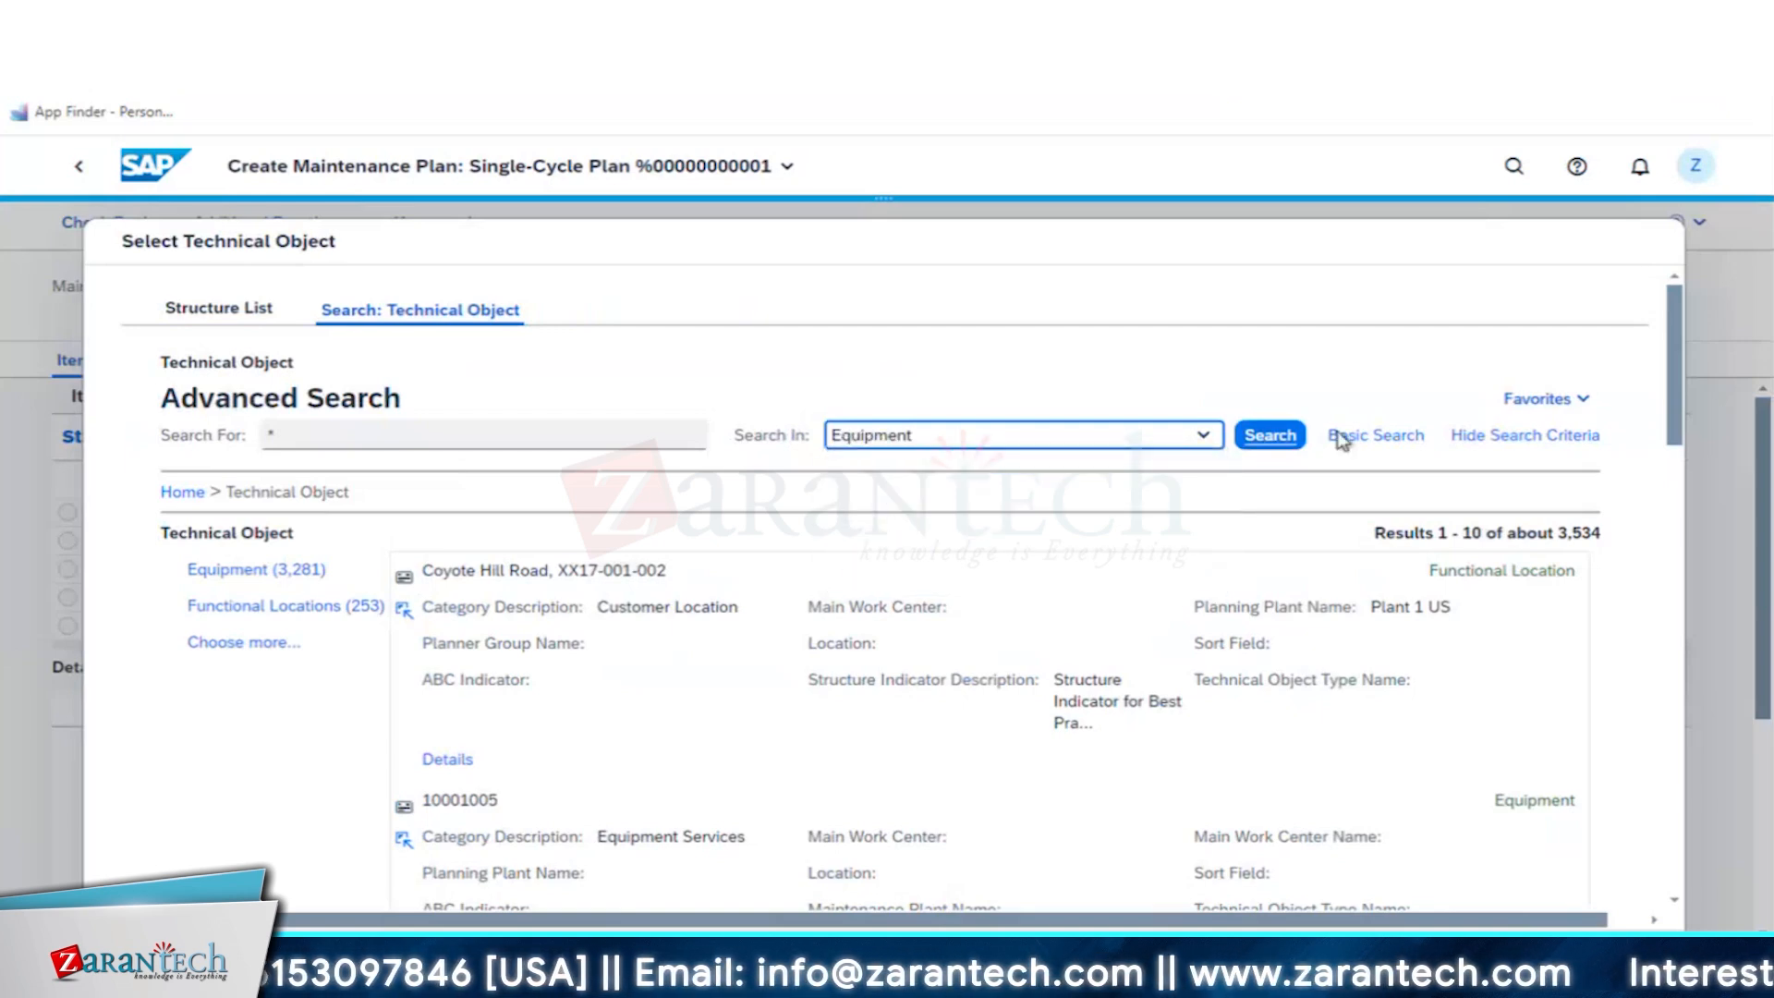
pyautogui.click(1271, 435)
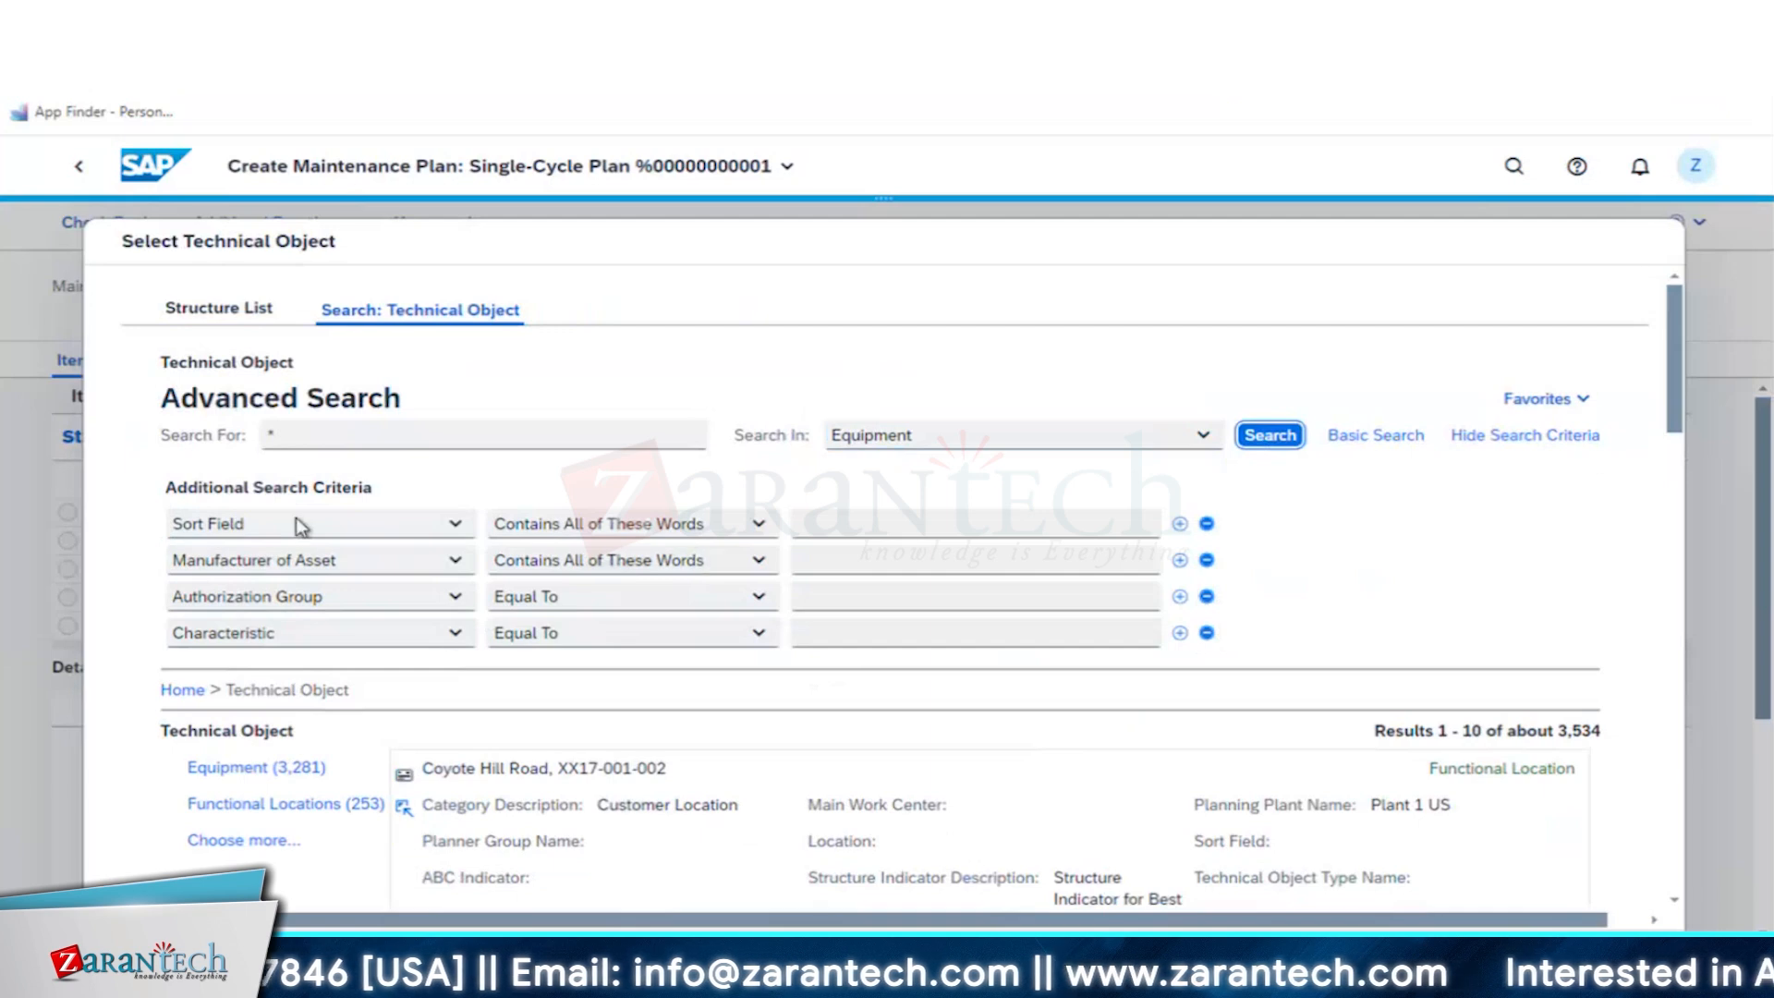
# - Search equipment by sort field MEG and adopt test/measurement equipment 10003084 as the item's technical object
pyautogui.click(916, 523)
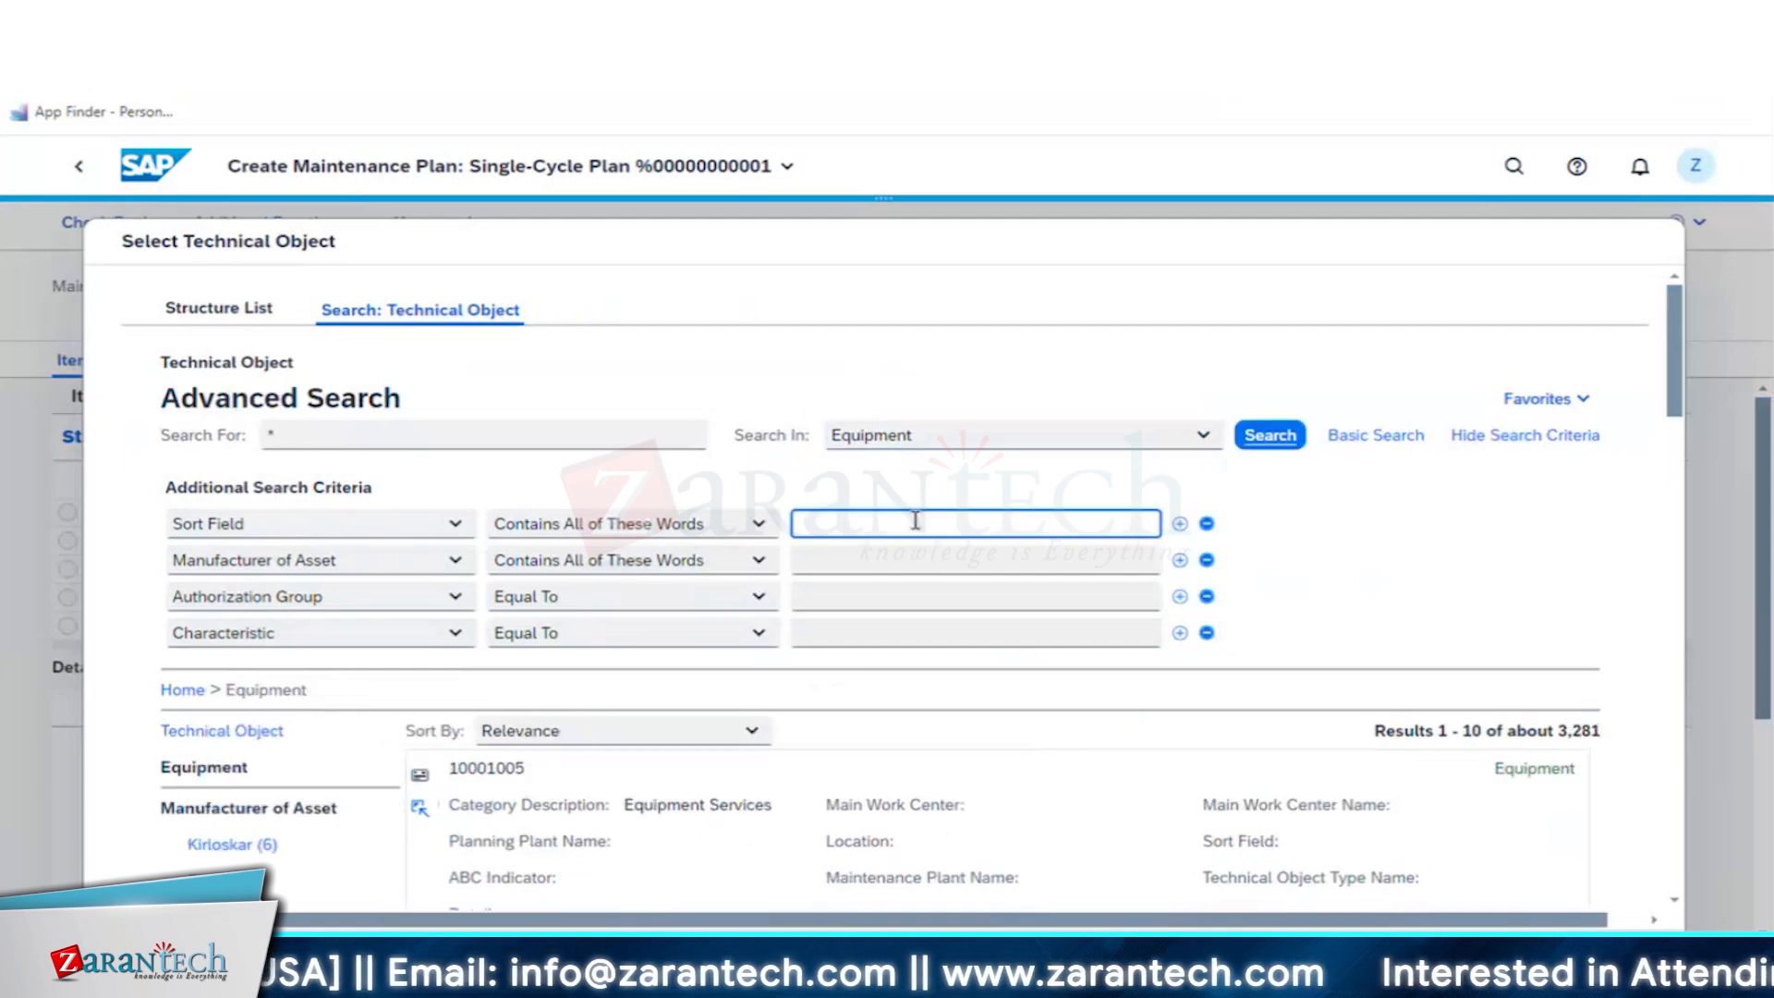
pyautogui.write('MEC')
pyautogui.hotkey('ctrl', 'a')
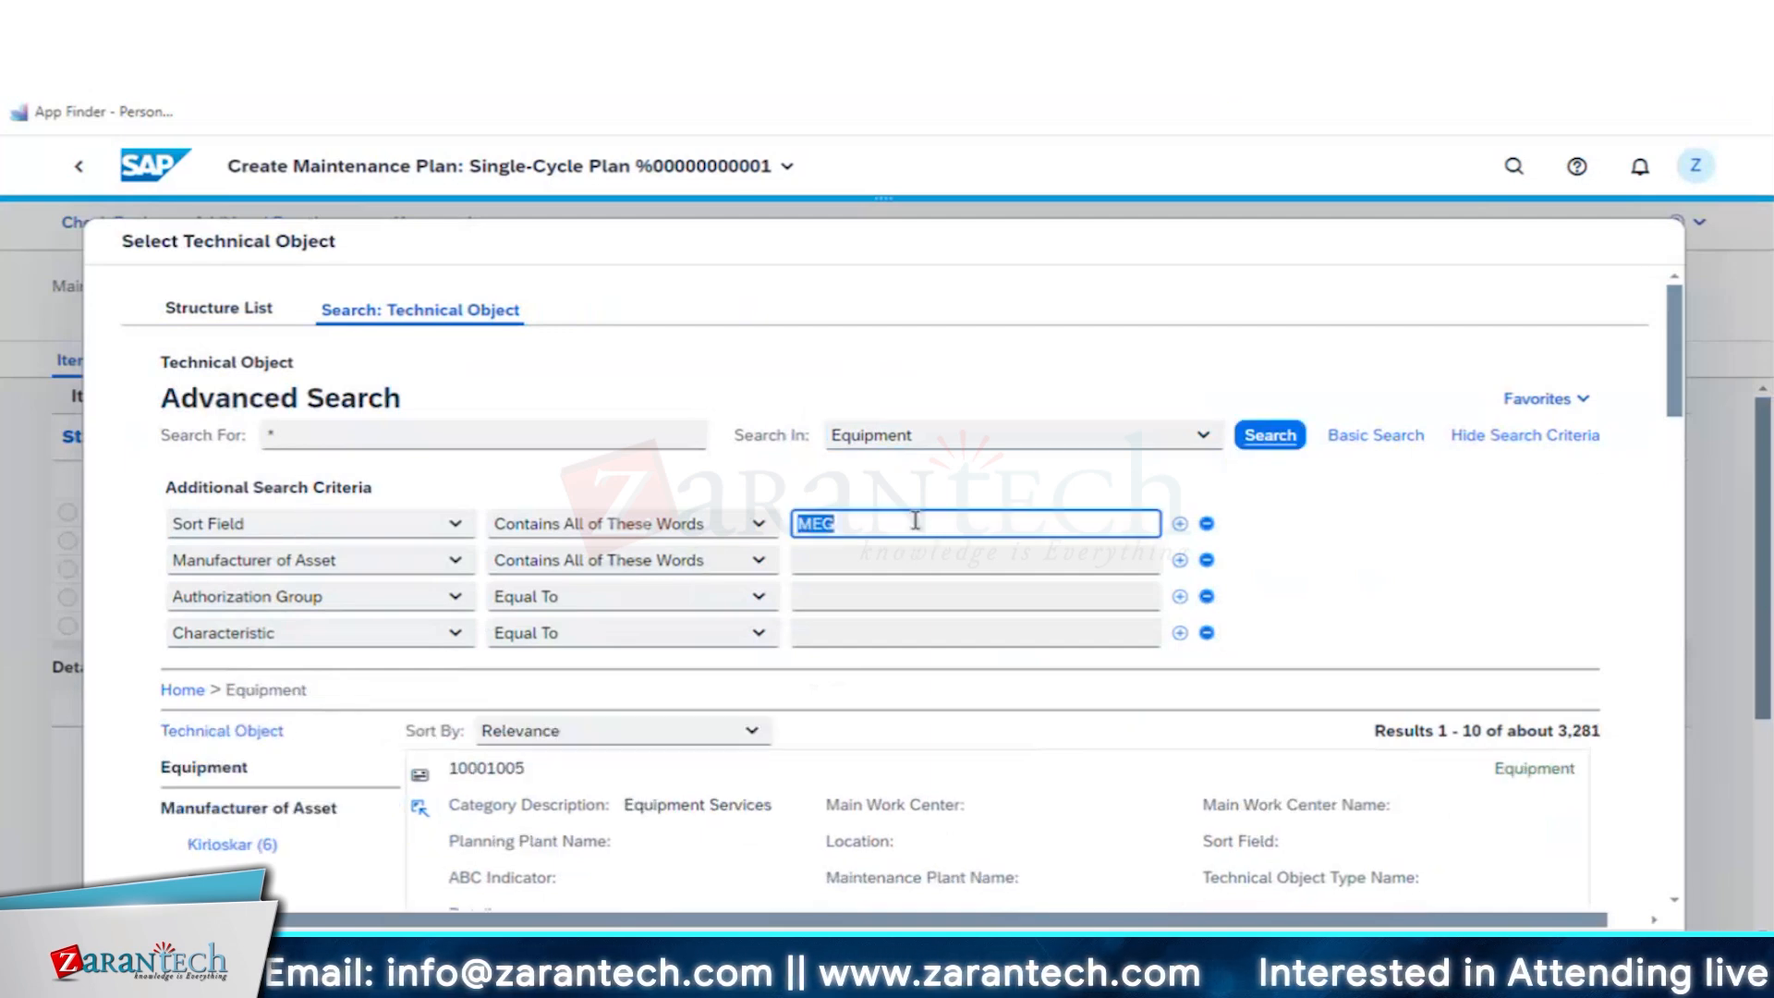
pyautogui.write('MEG')
pyautogui.click(1270, 434)
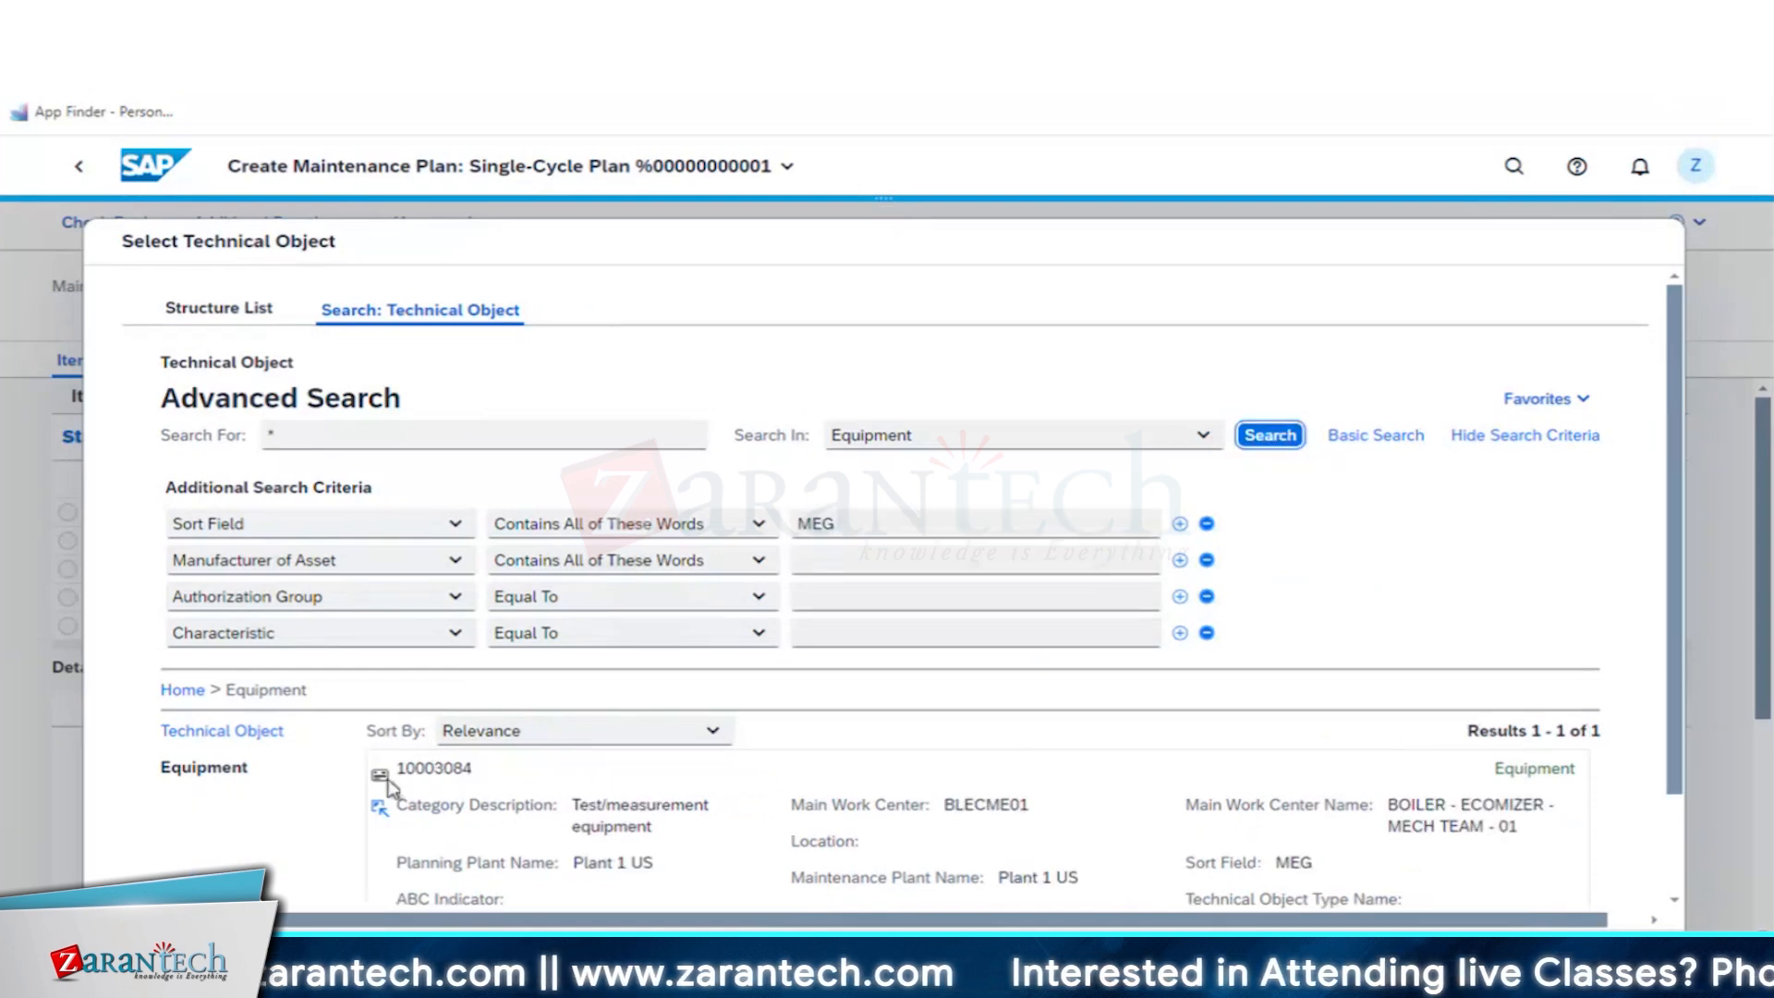
pyautogui.scroll(-2, 388, 787)
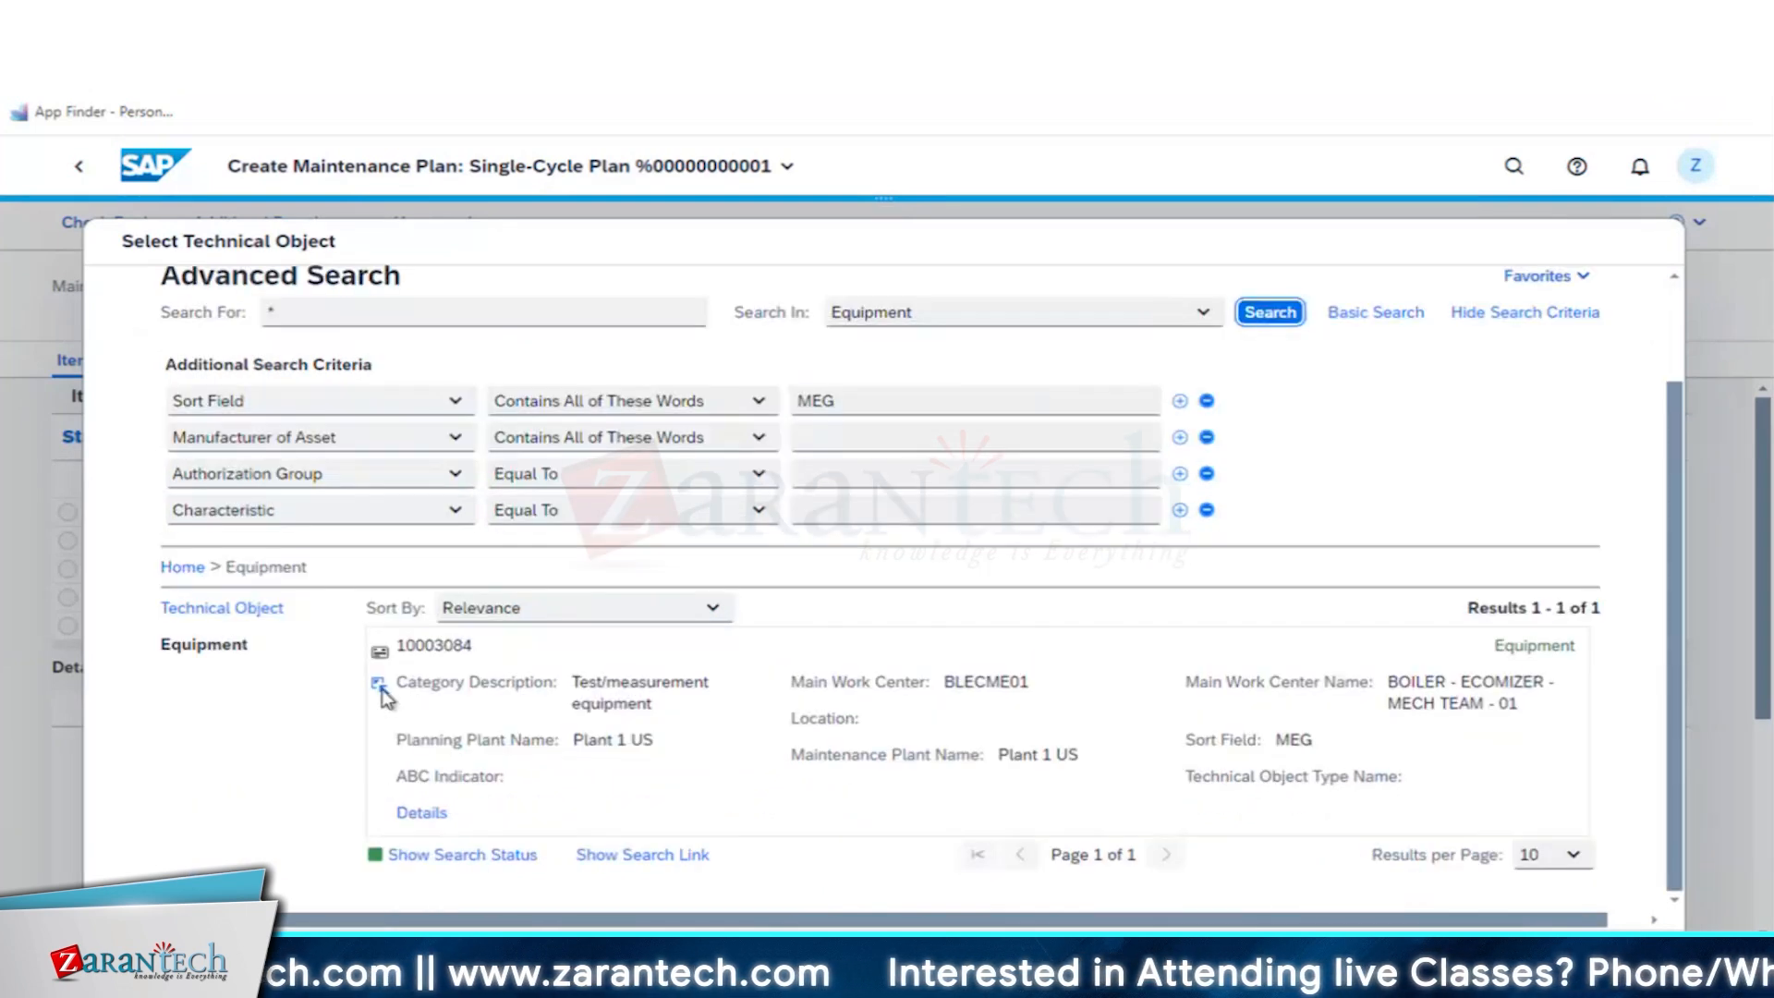
pyautogui.click(379, 685)
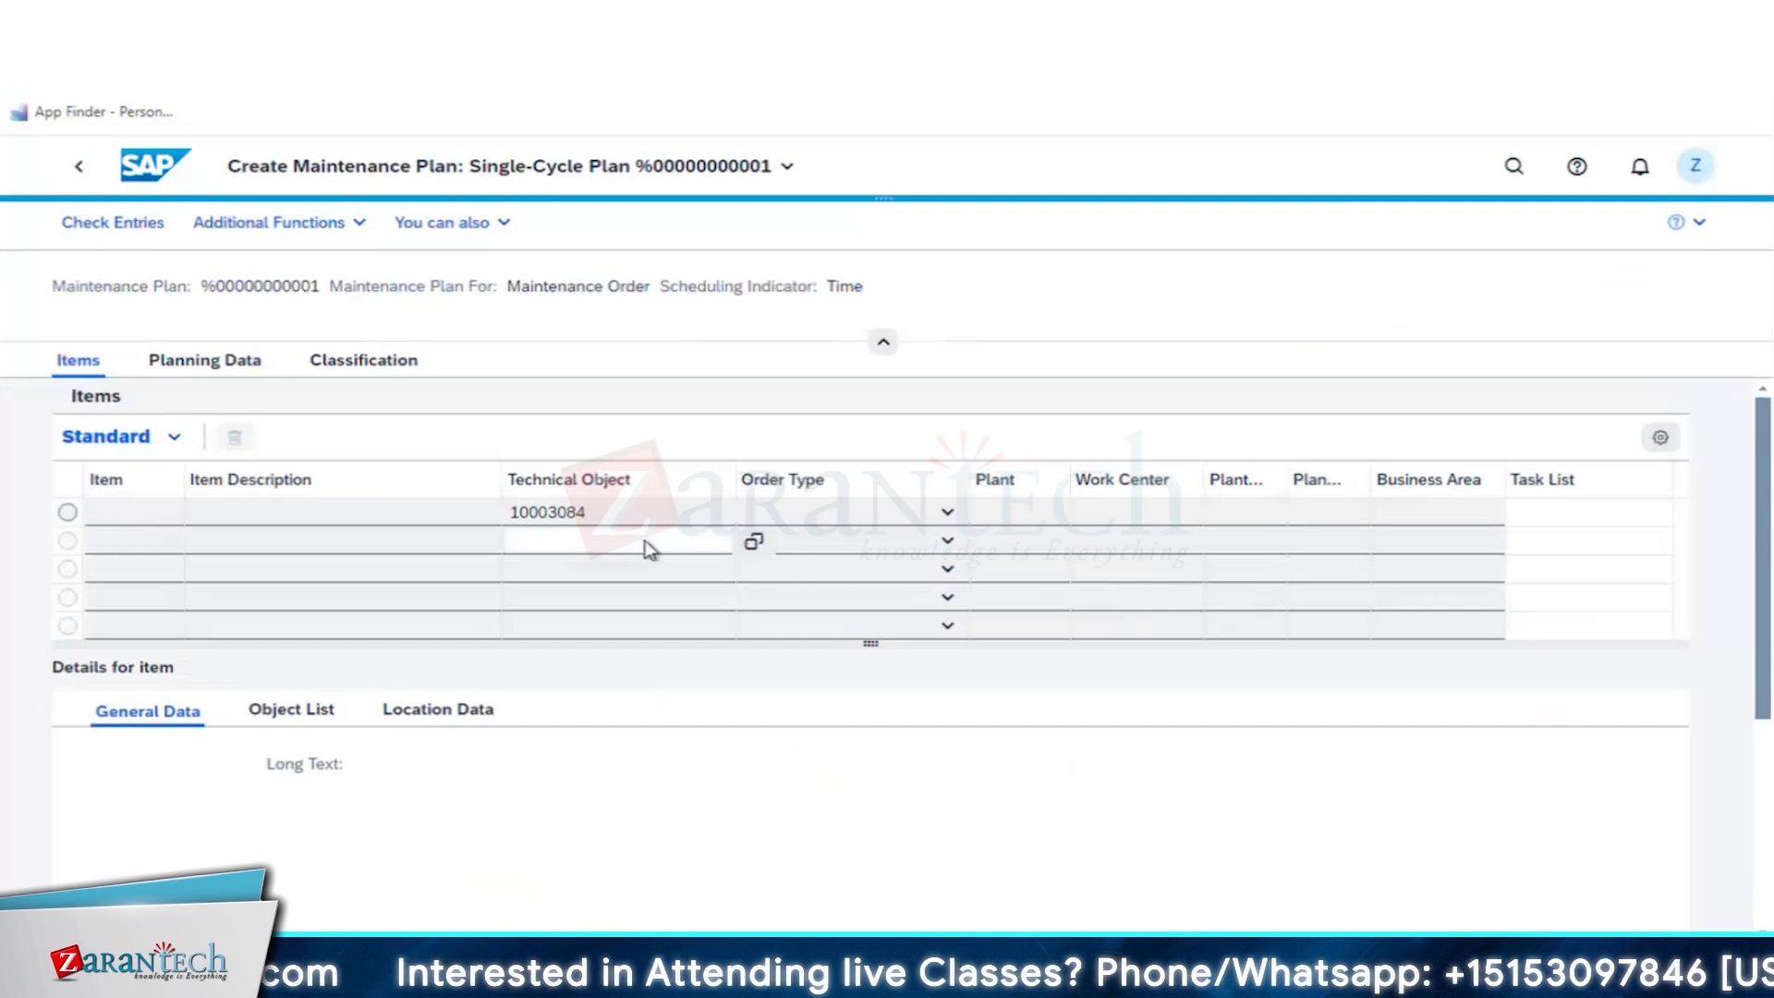
# - Enter CALIBRATION OF MEGGER - R1 as the description of the first maintenance item
pyautogui.click(315, 513)
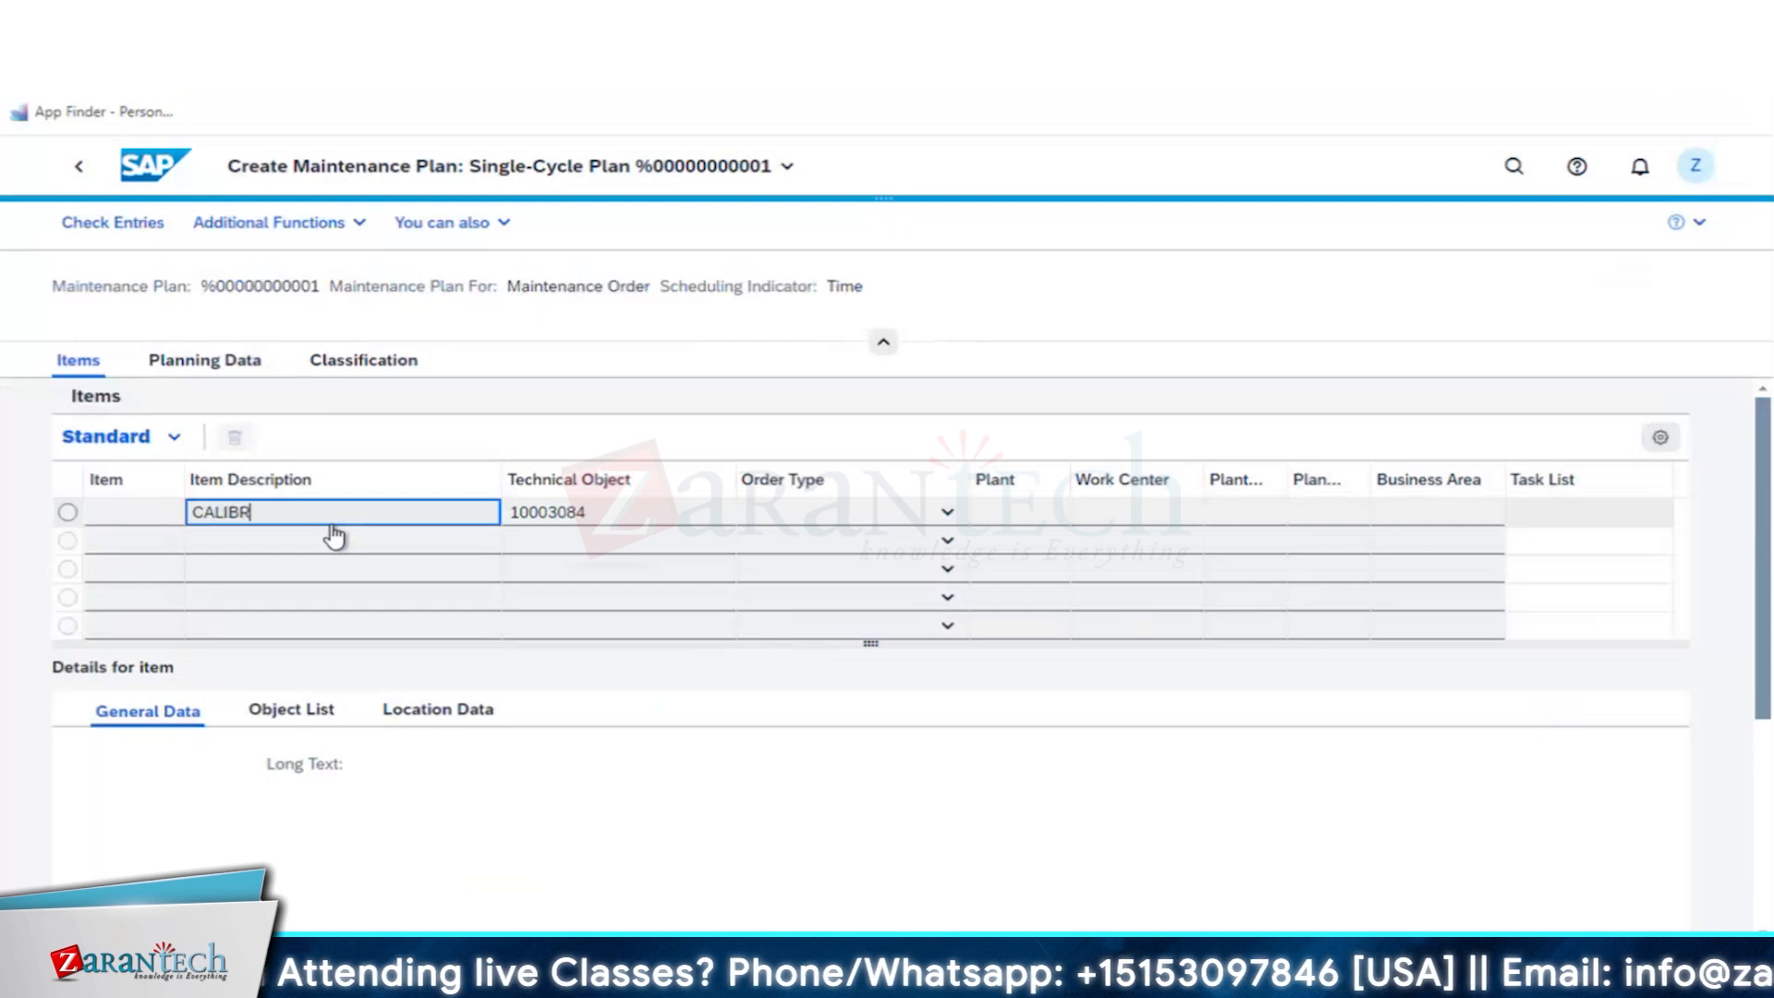
pyautogui.write('CALIBRATION OF ME')
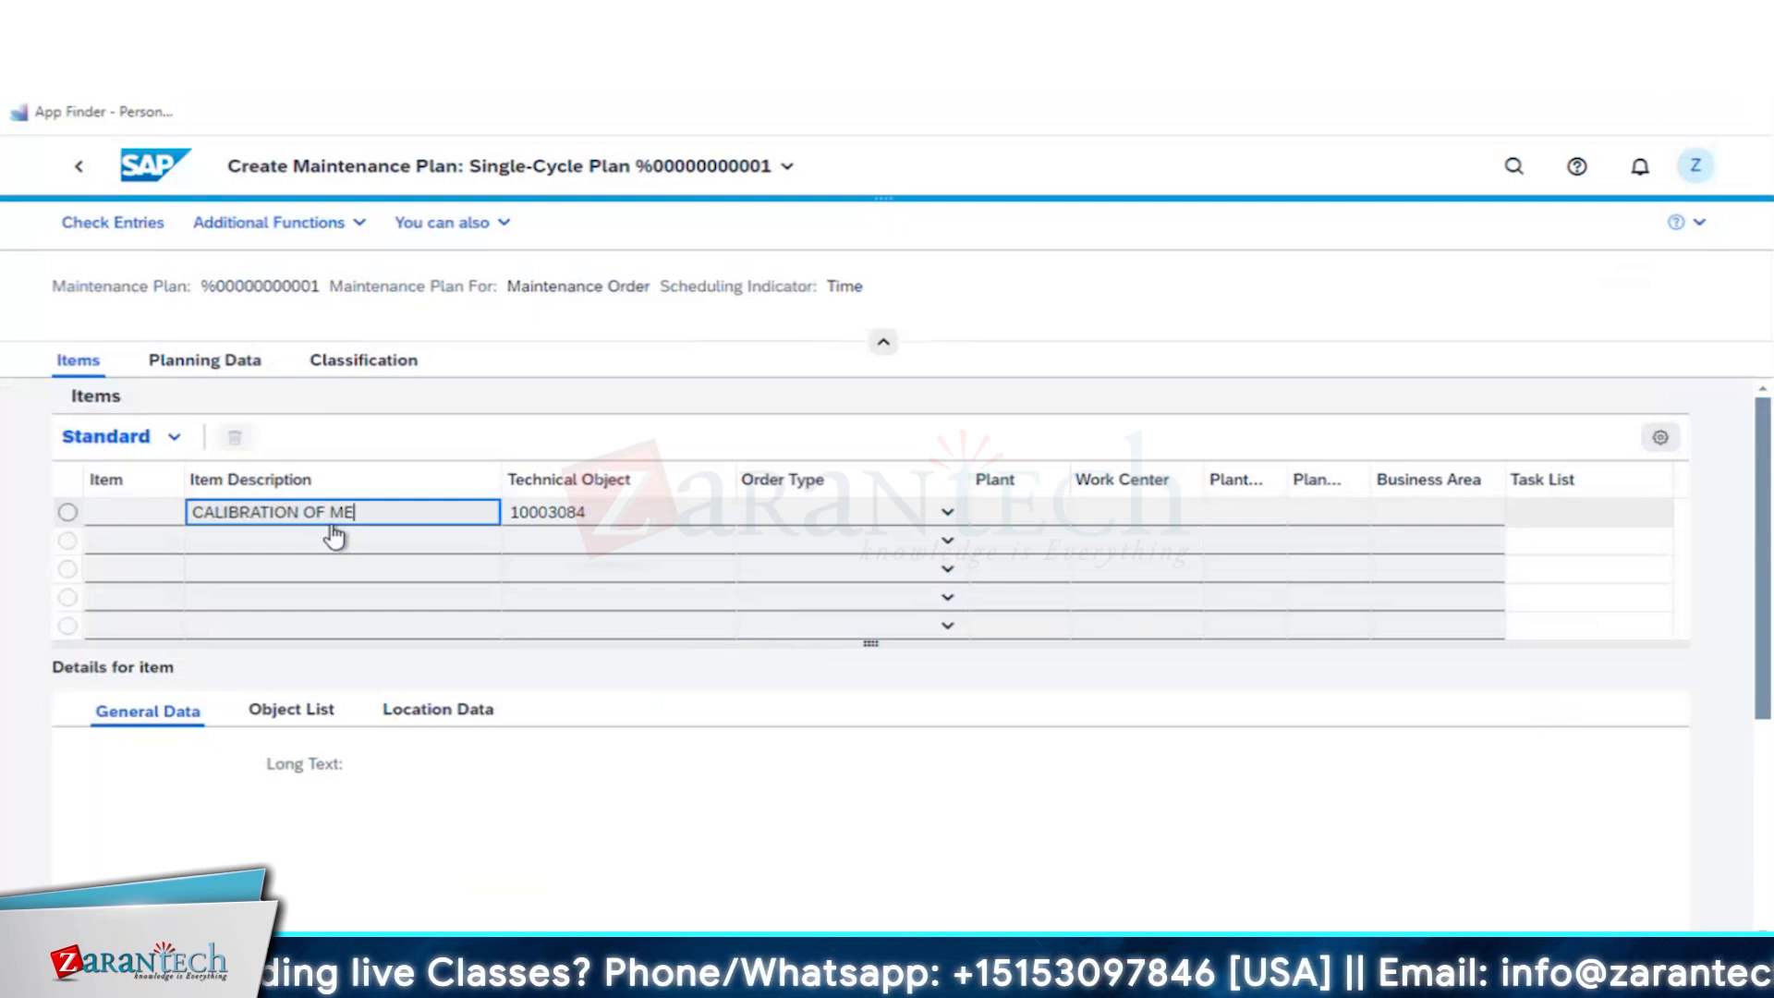
pyautogui.write('GGER - R1')
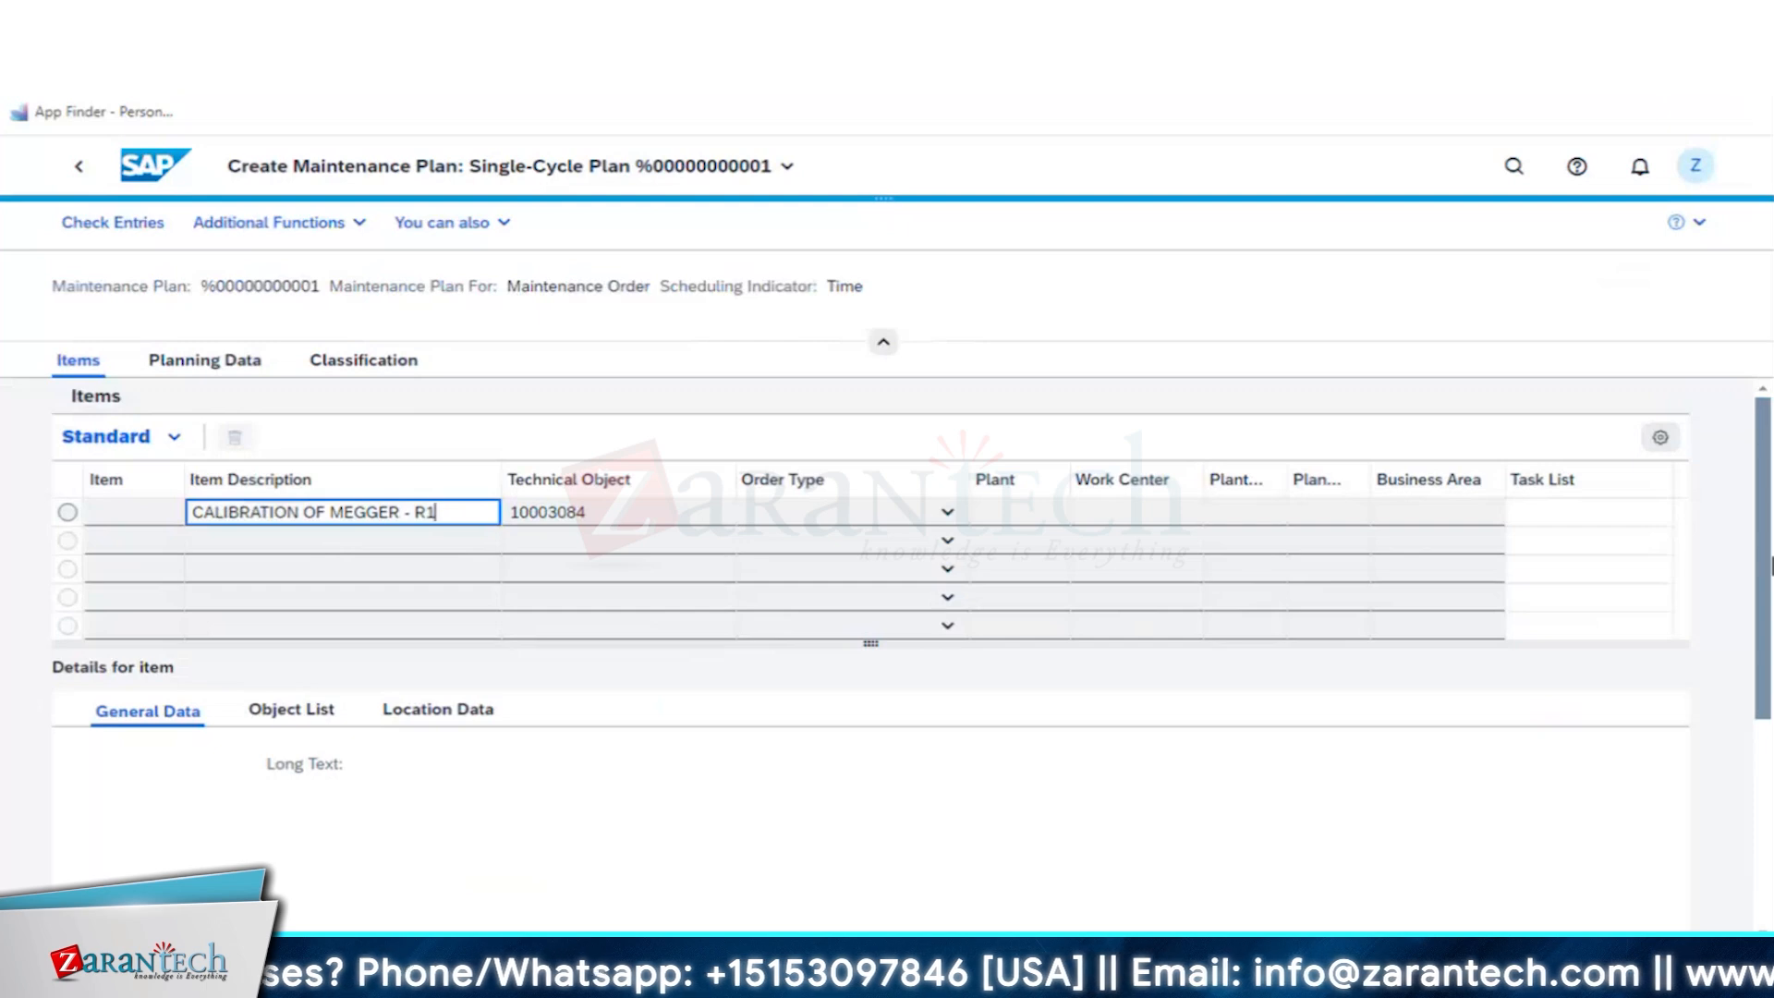
# - Load and review the item's general data from the equipment, and open its task list assignment
pyautogui.moveTo(1767, 575); pyautogui.dragTo(1755, 796)
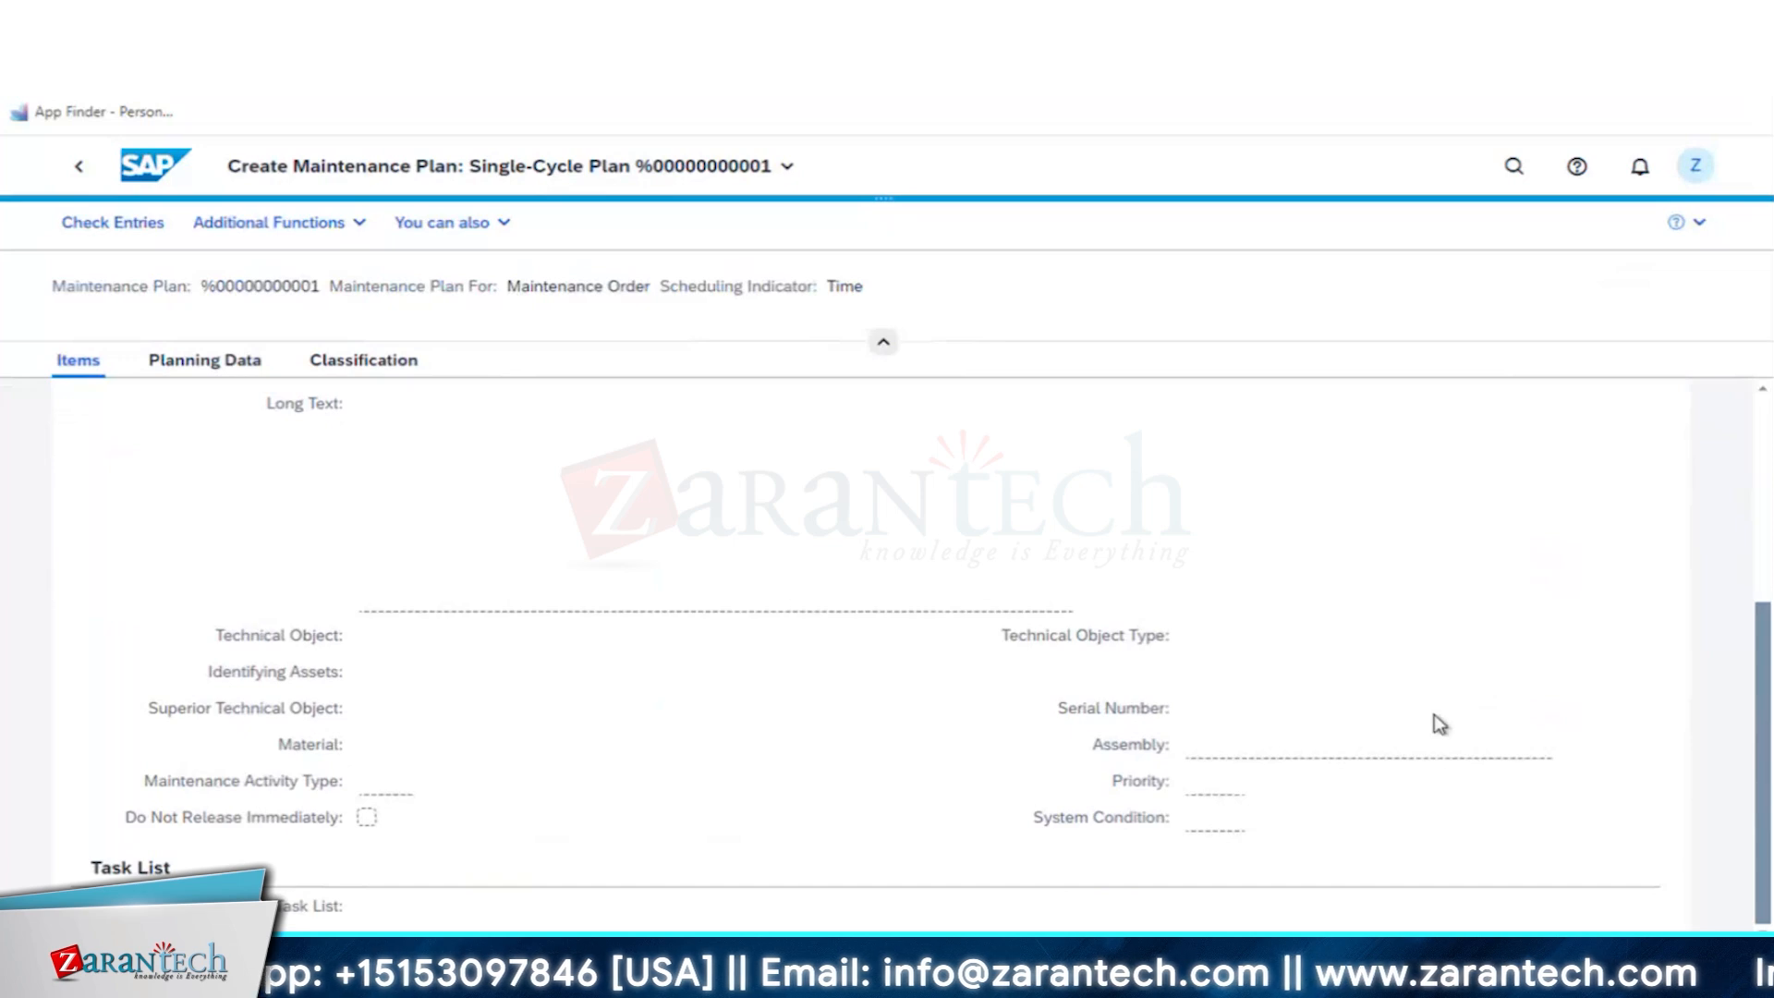
pyautogui.click(1402, 755)
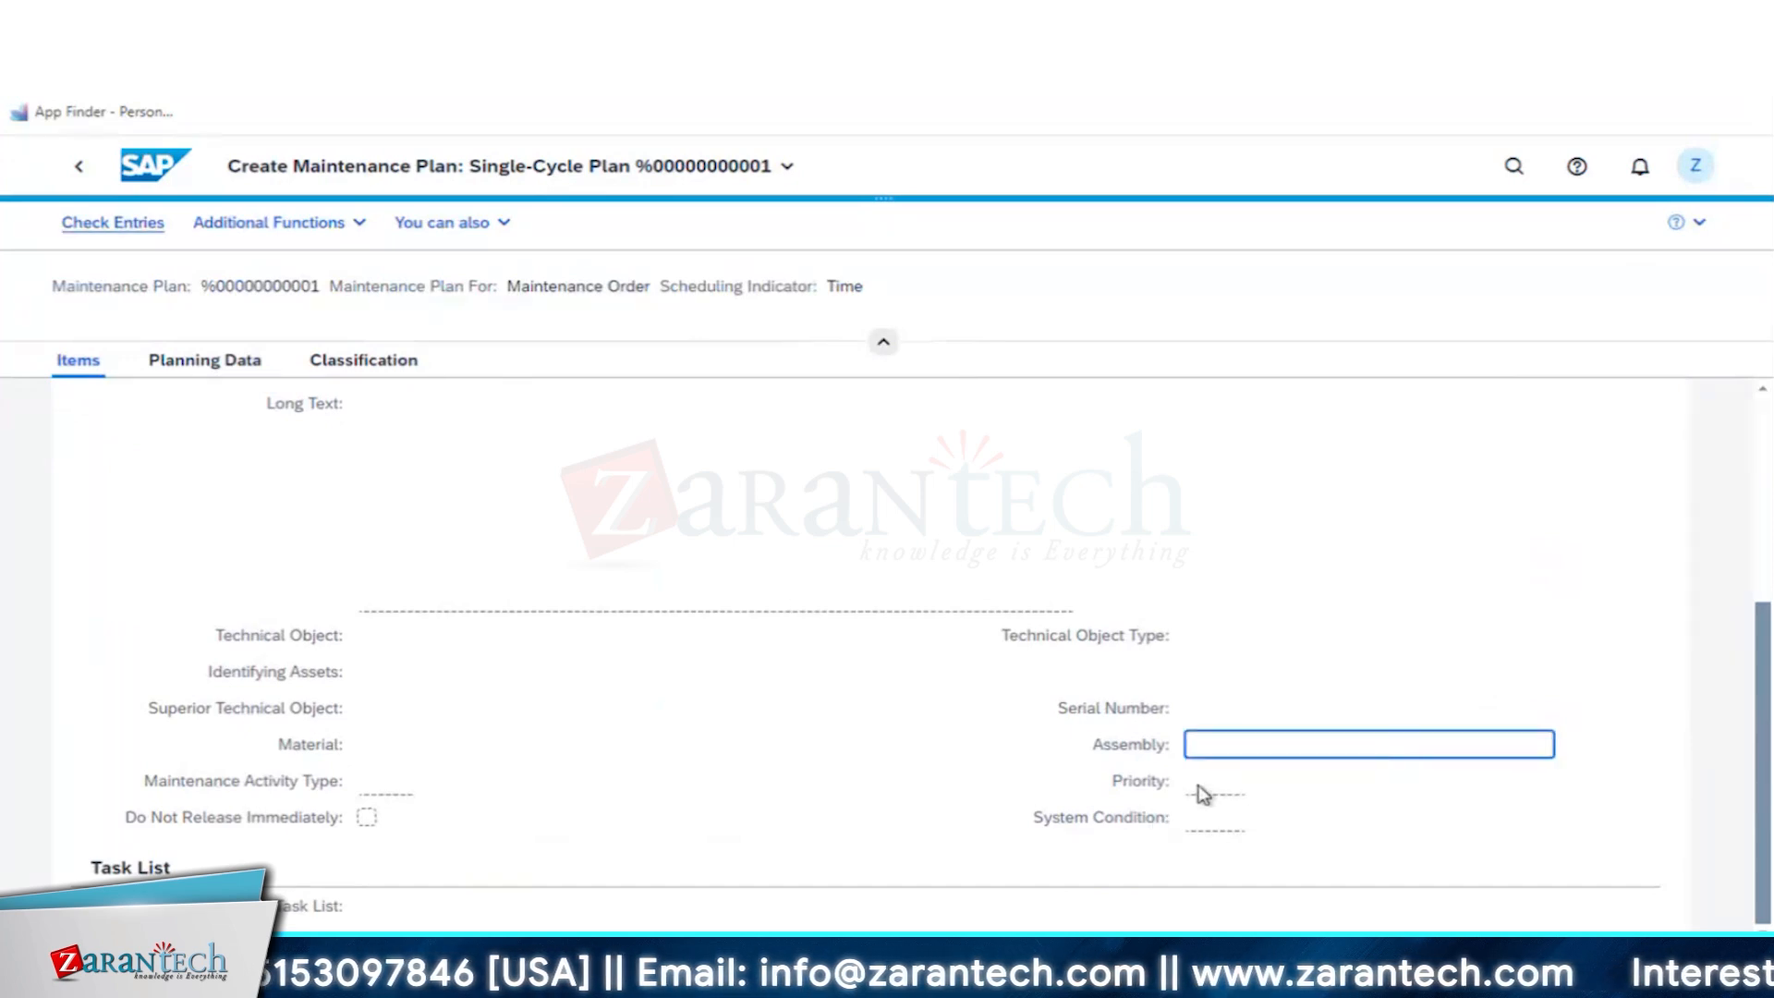
pyautogui.click(1240, 787)
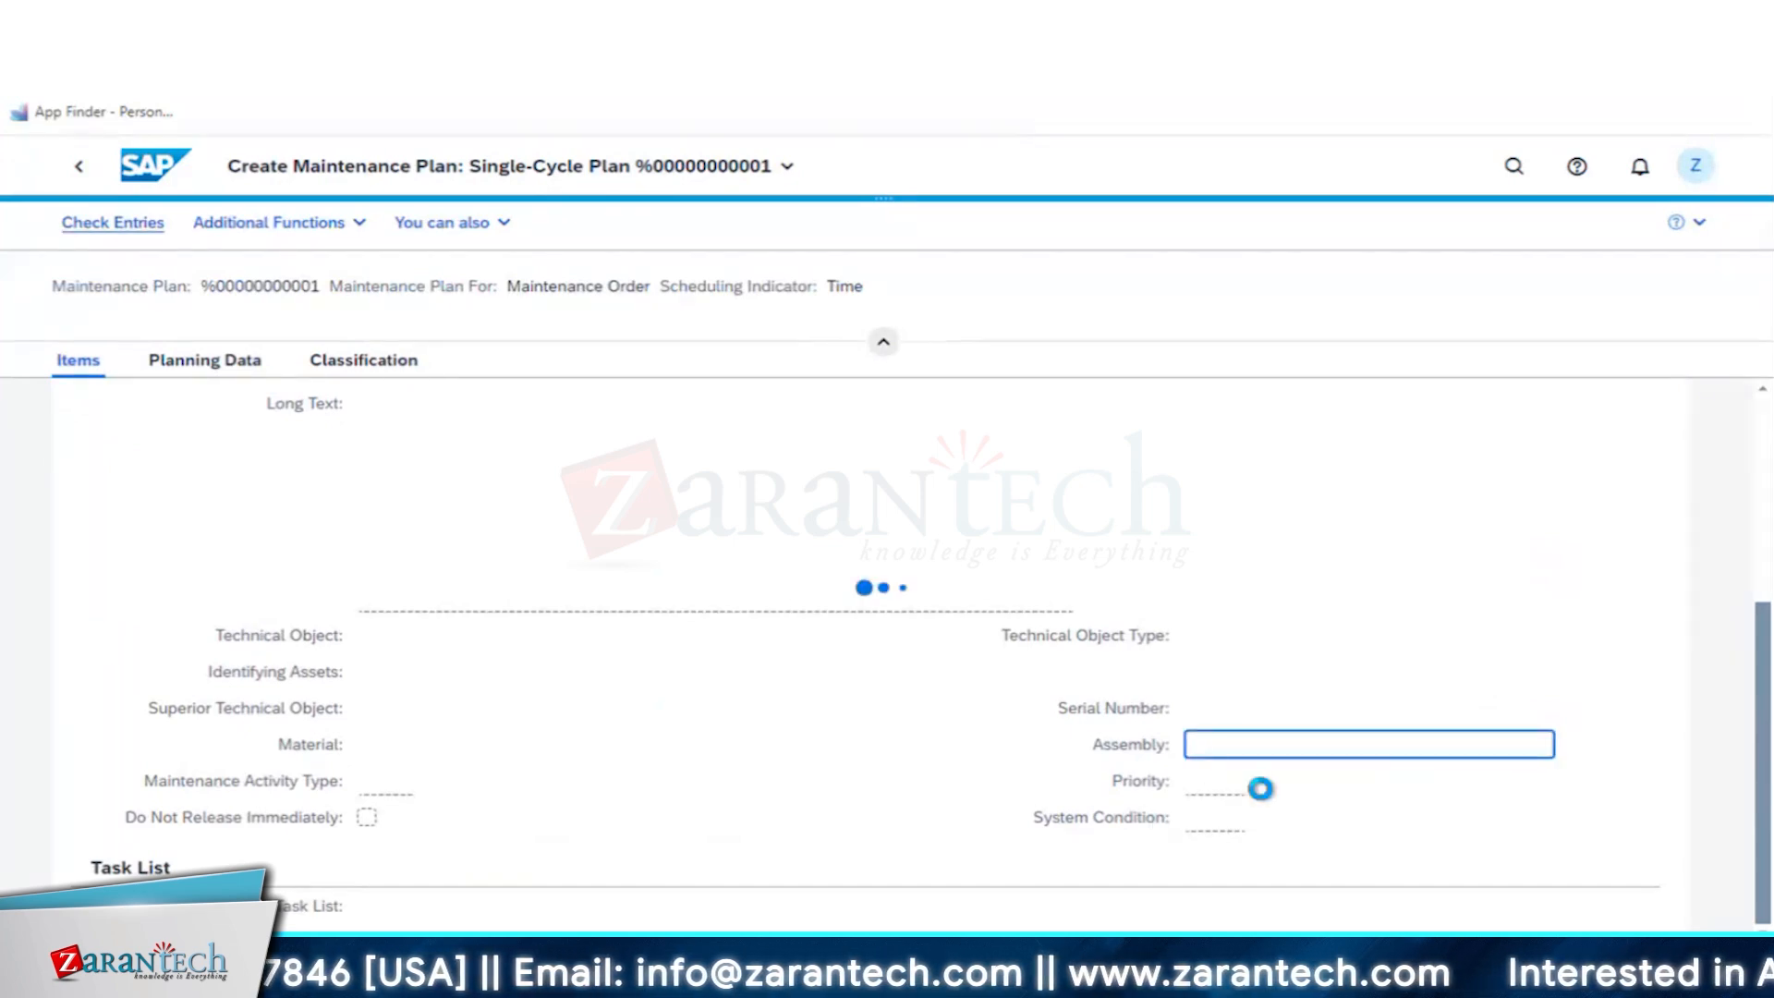
pyautogui.click(758, 893)
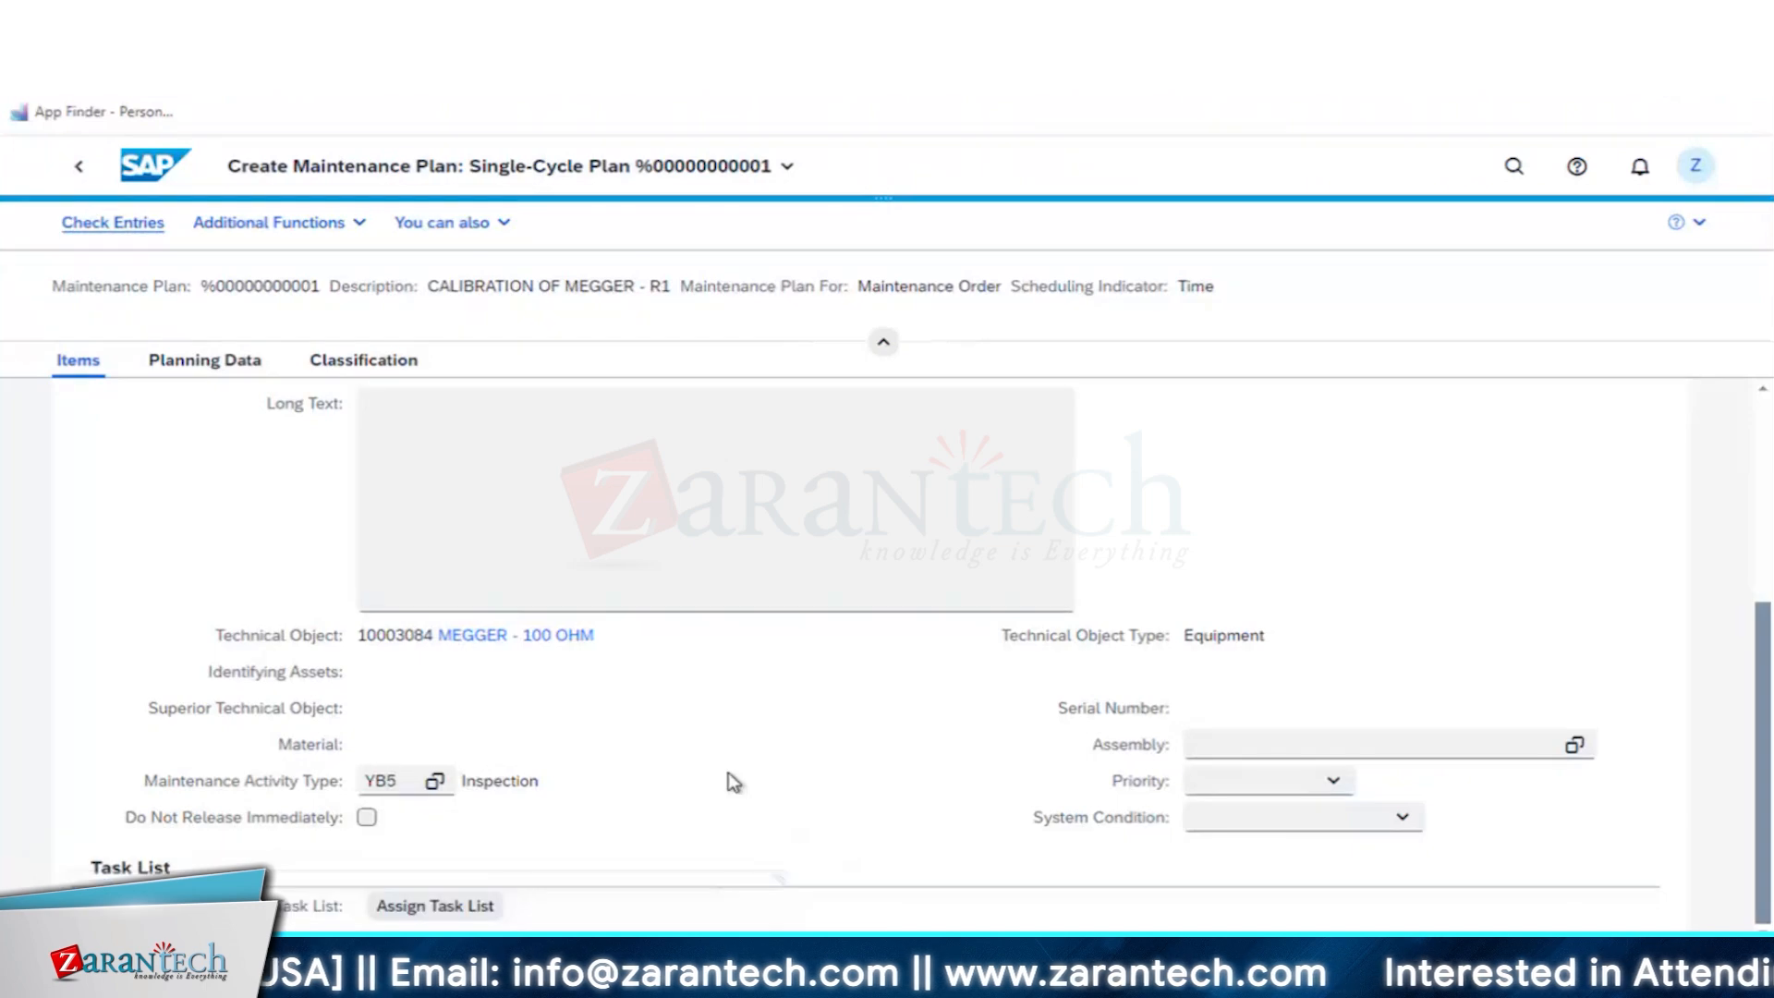
pyautogui.scroll(4, 1090, 799)
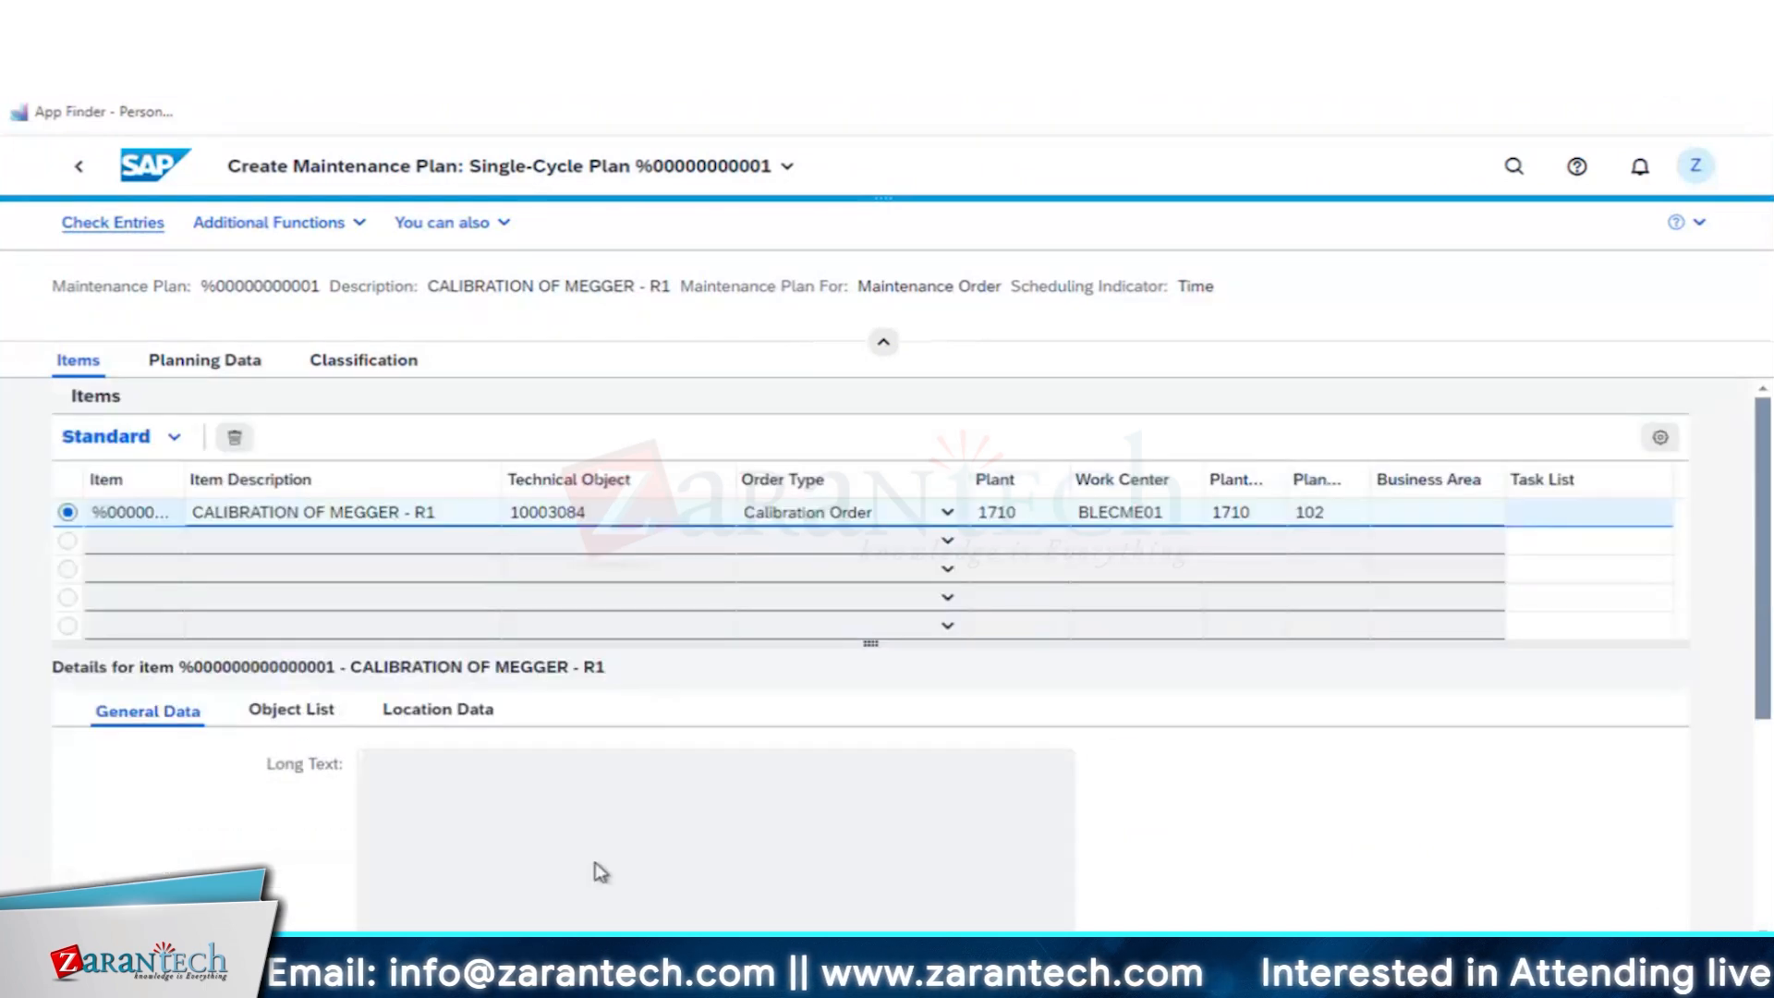
pyautogui.scroll(-4, 1365, 834)
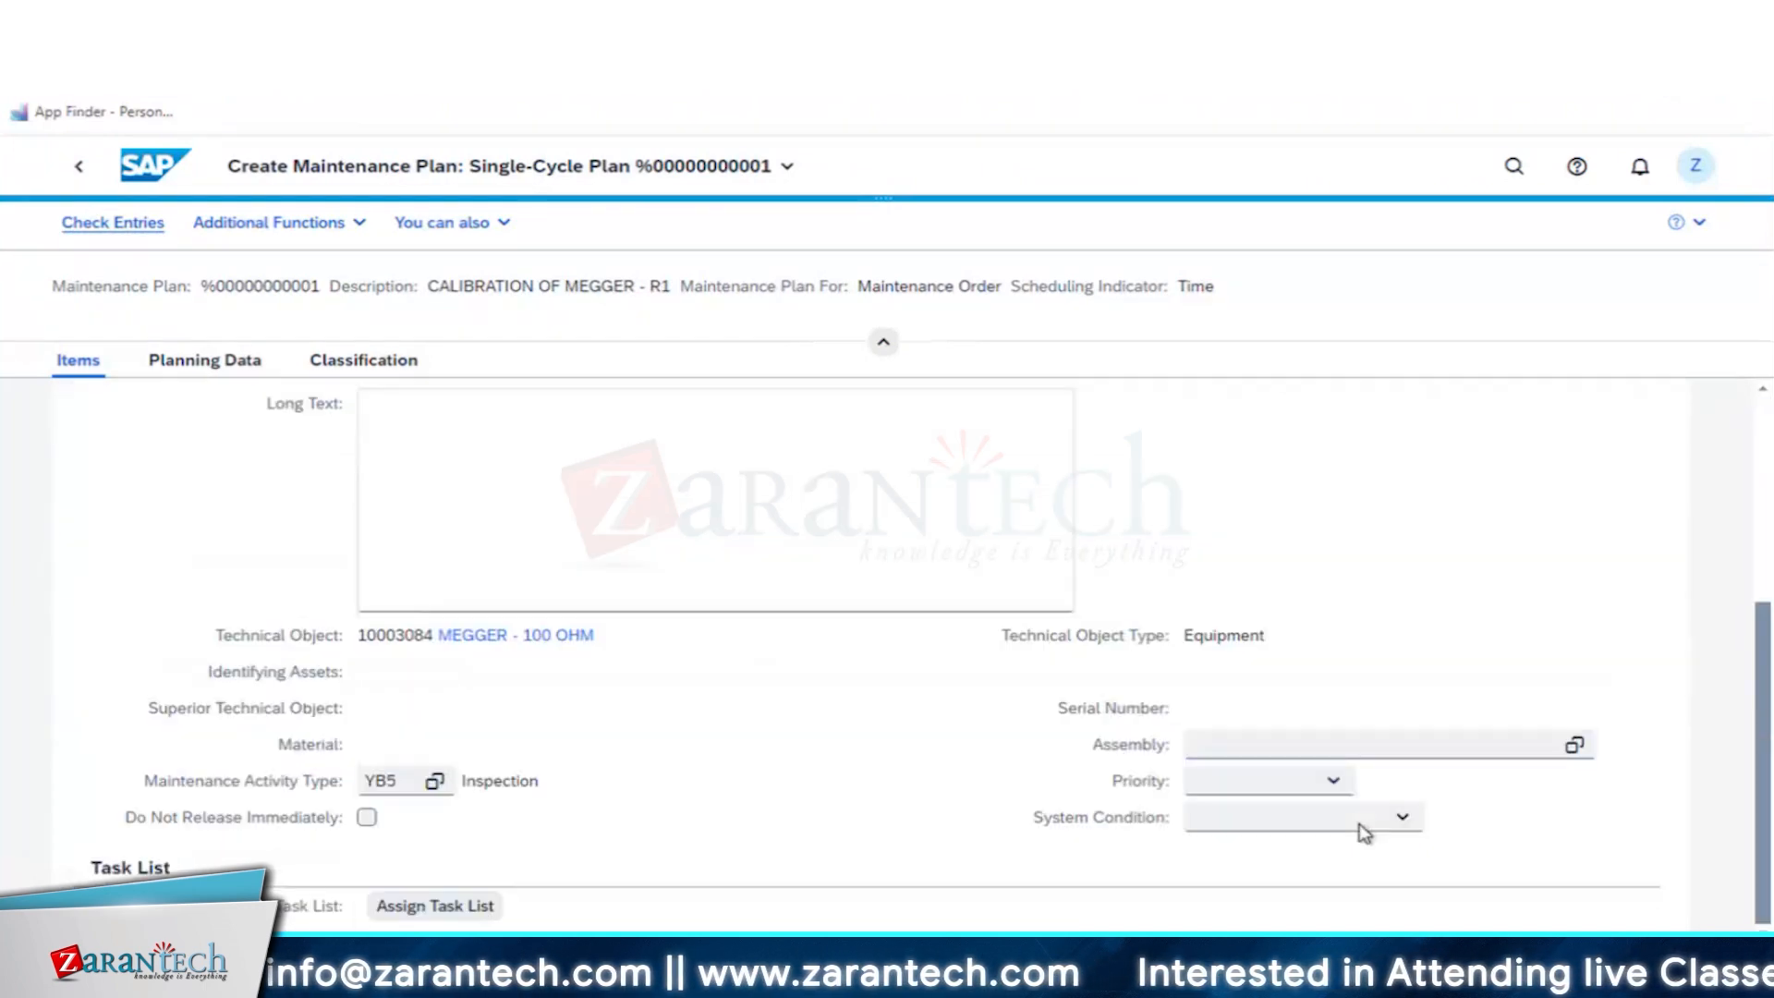
pyautogui.click(479, 906)
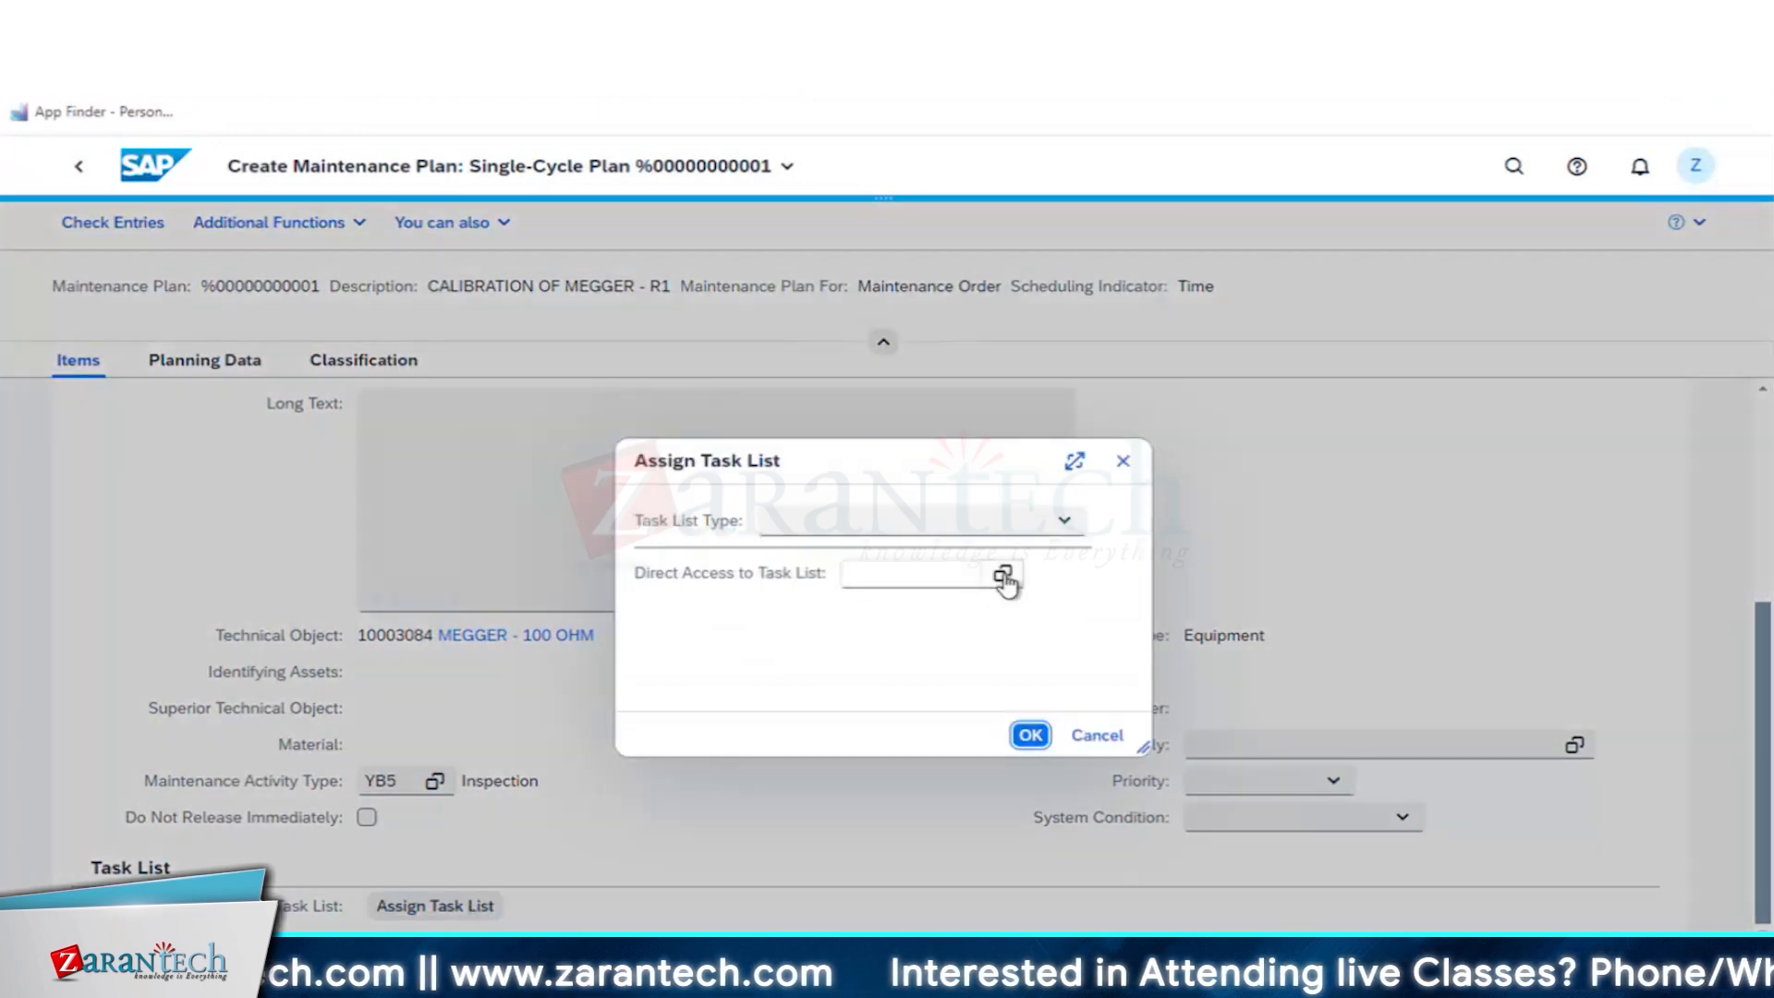
pyautogui.click(933, 575)
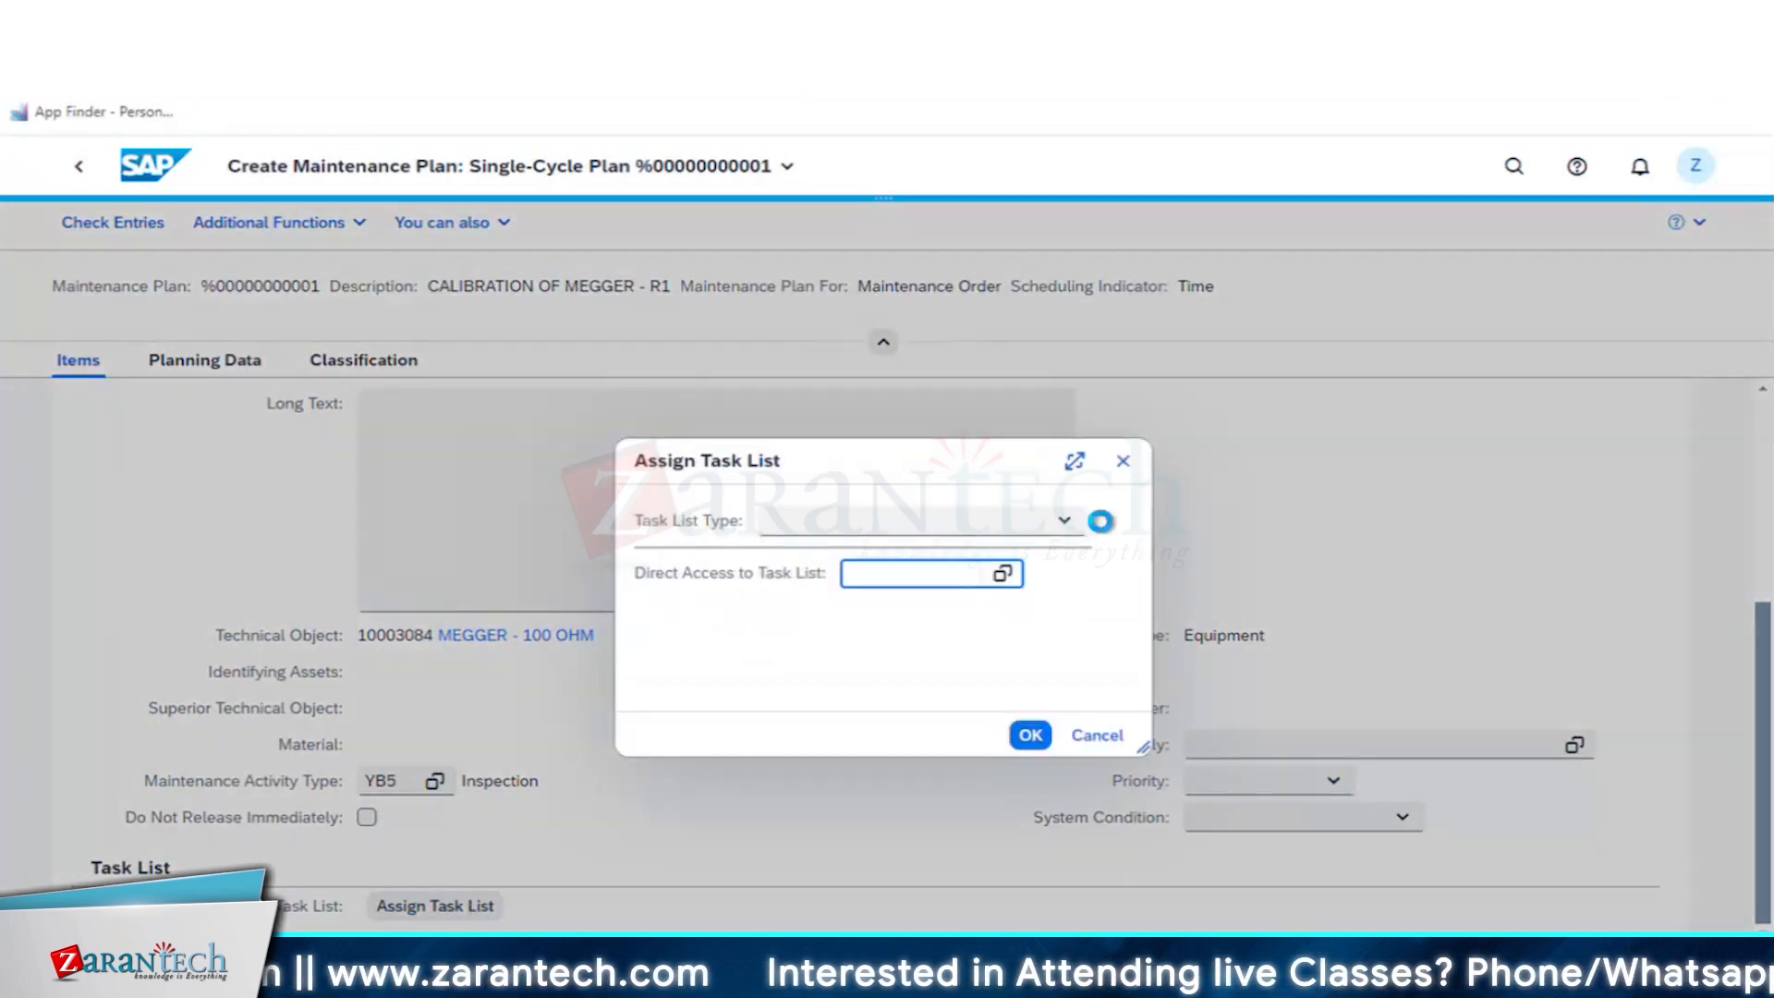
pyautogui.click(1070, 521)
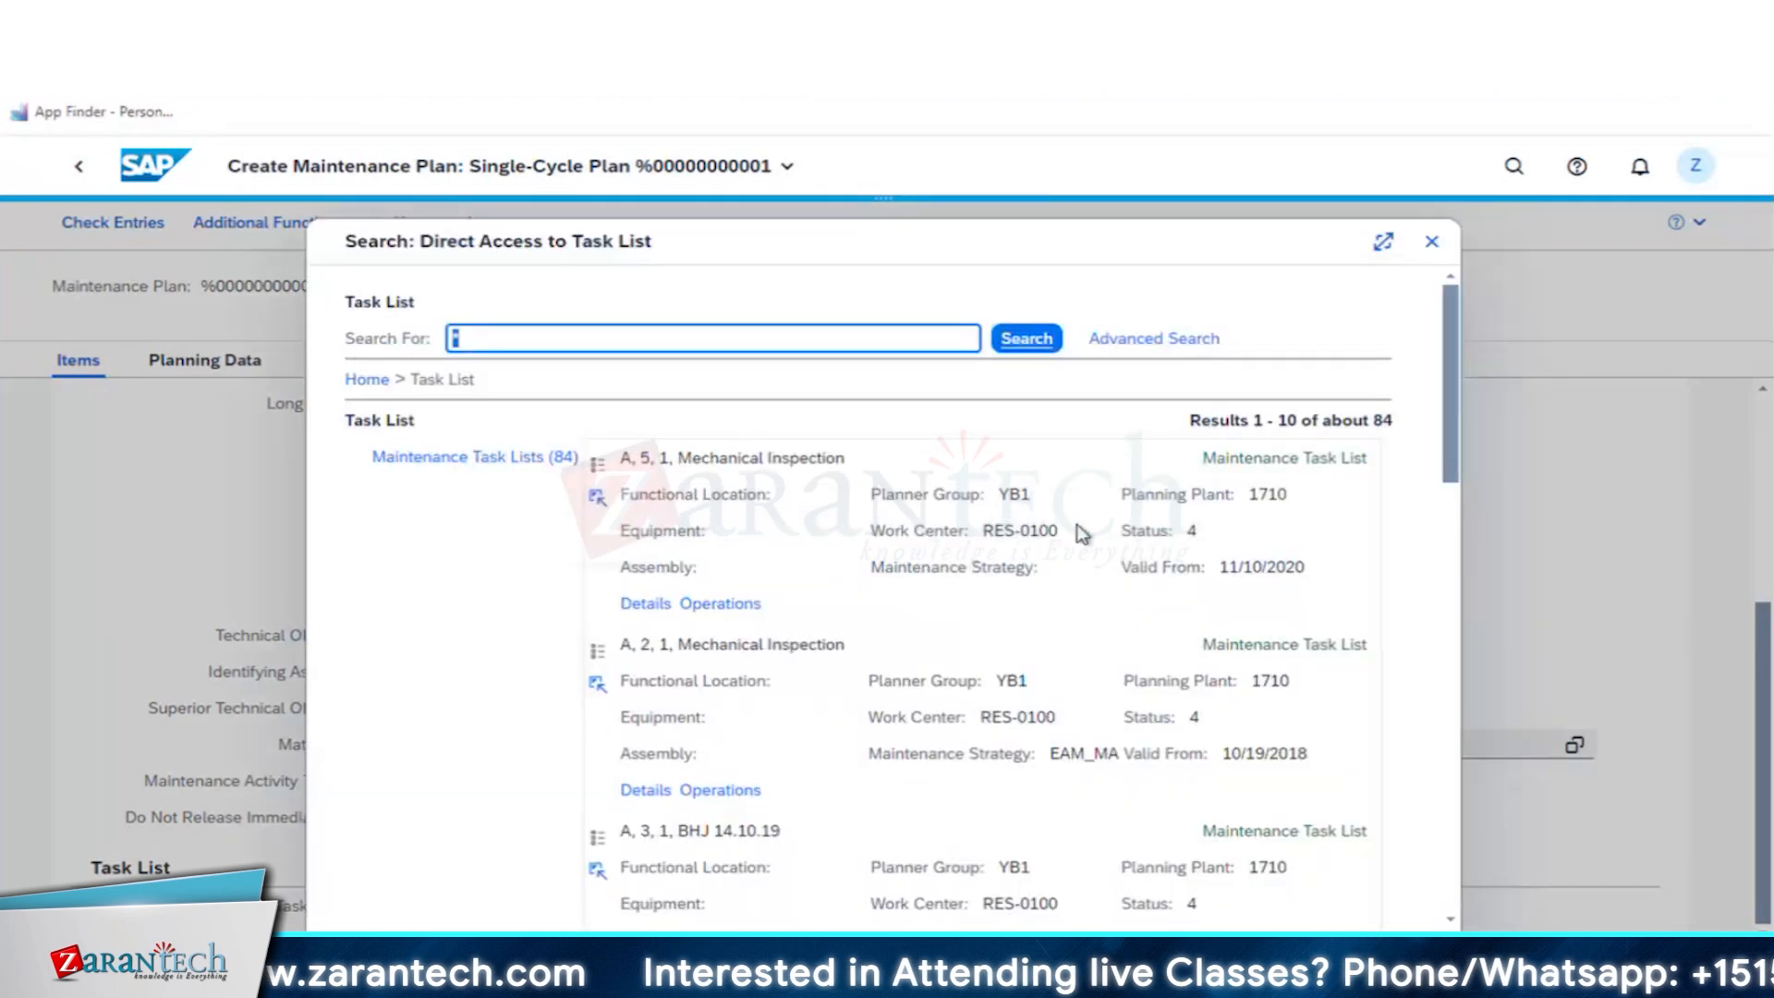
pyautogui.click(1431, 241)
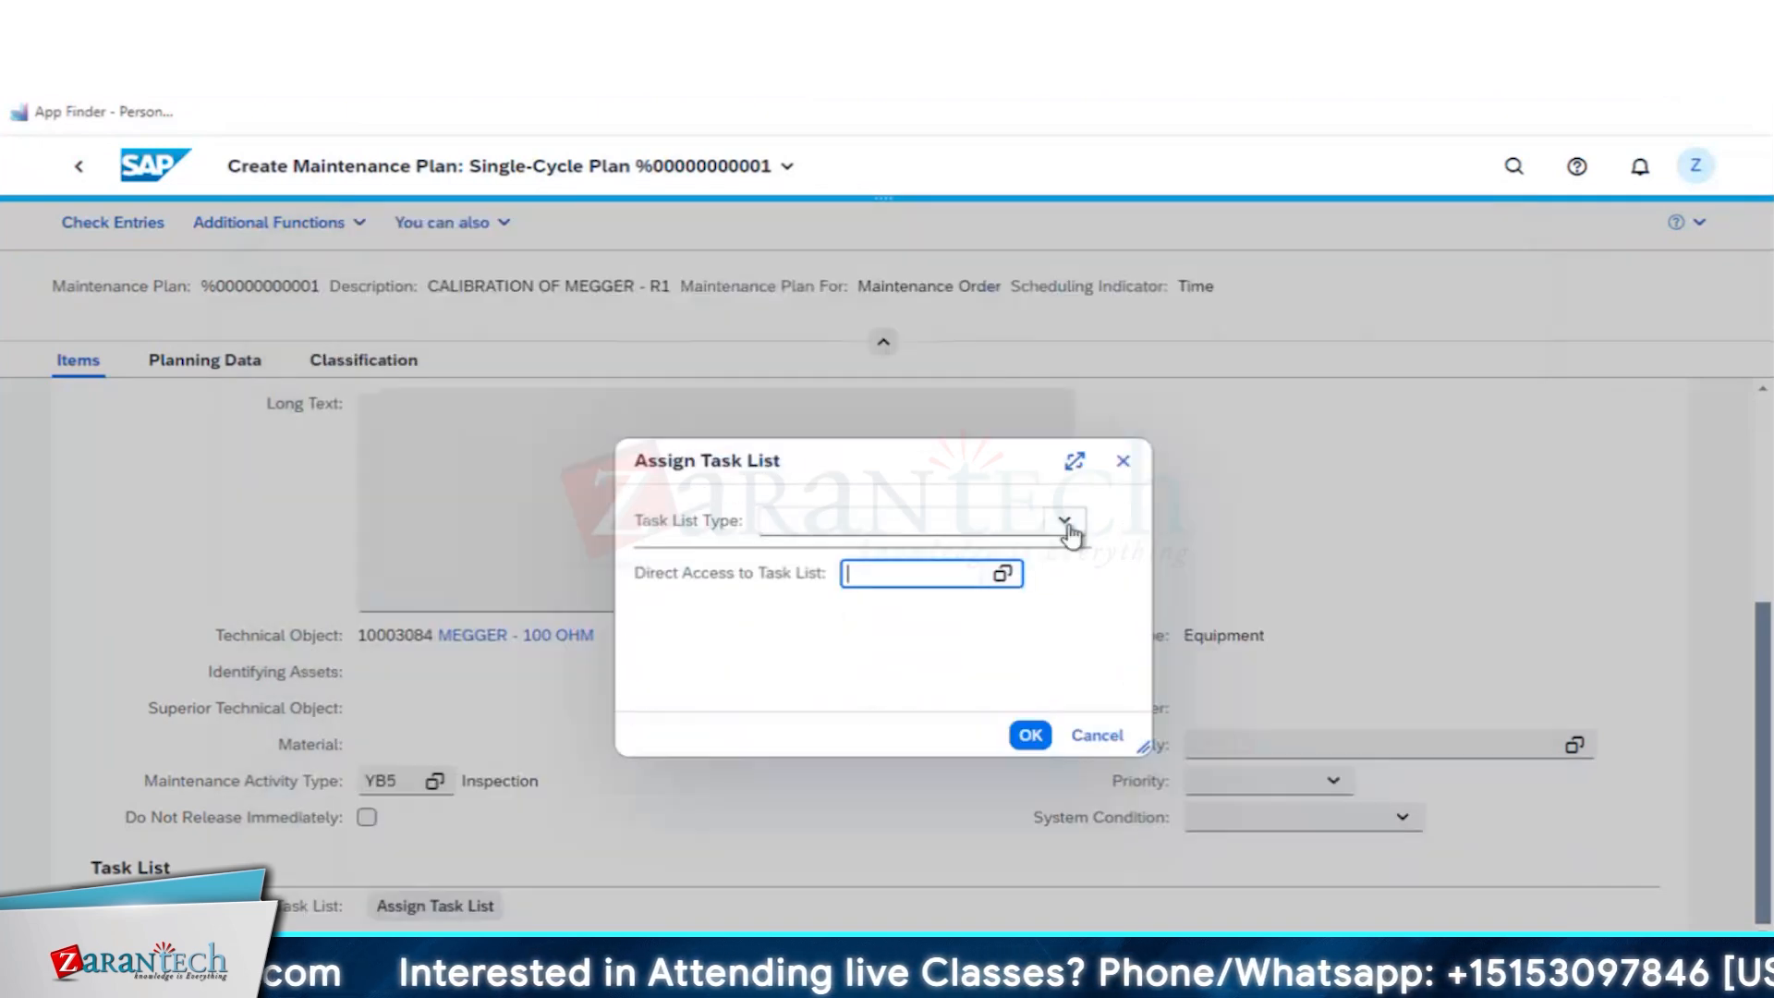
# - Assign the Technical Object Task List with group counter 4, MEGGER - 100 OHM - R1, to the maintenance item
pyautogui.click(775, 525)
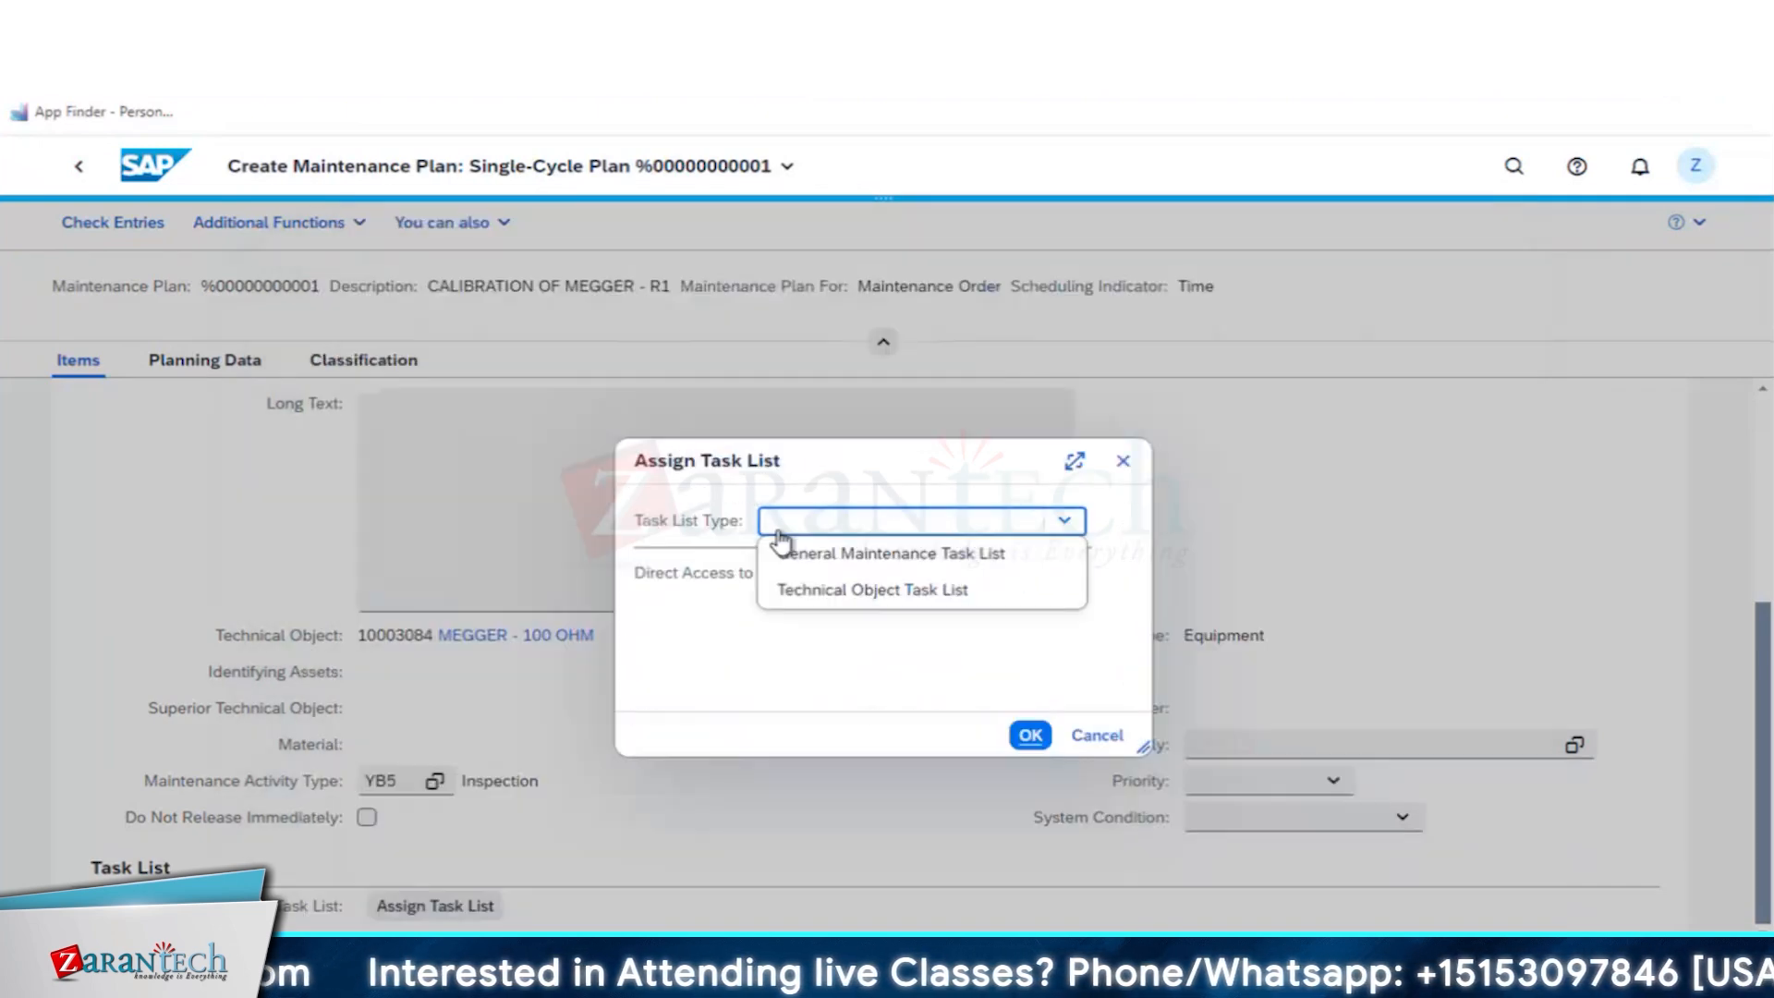
pyautogui.click(857, 590)
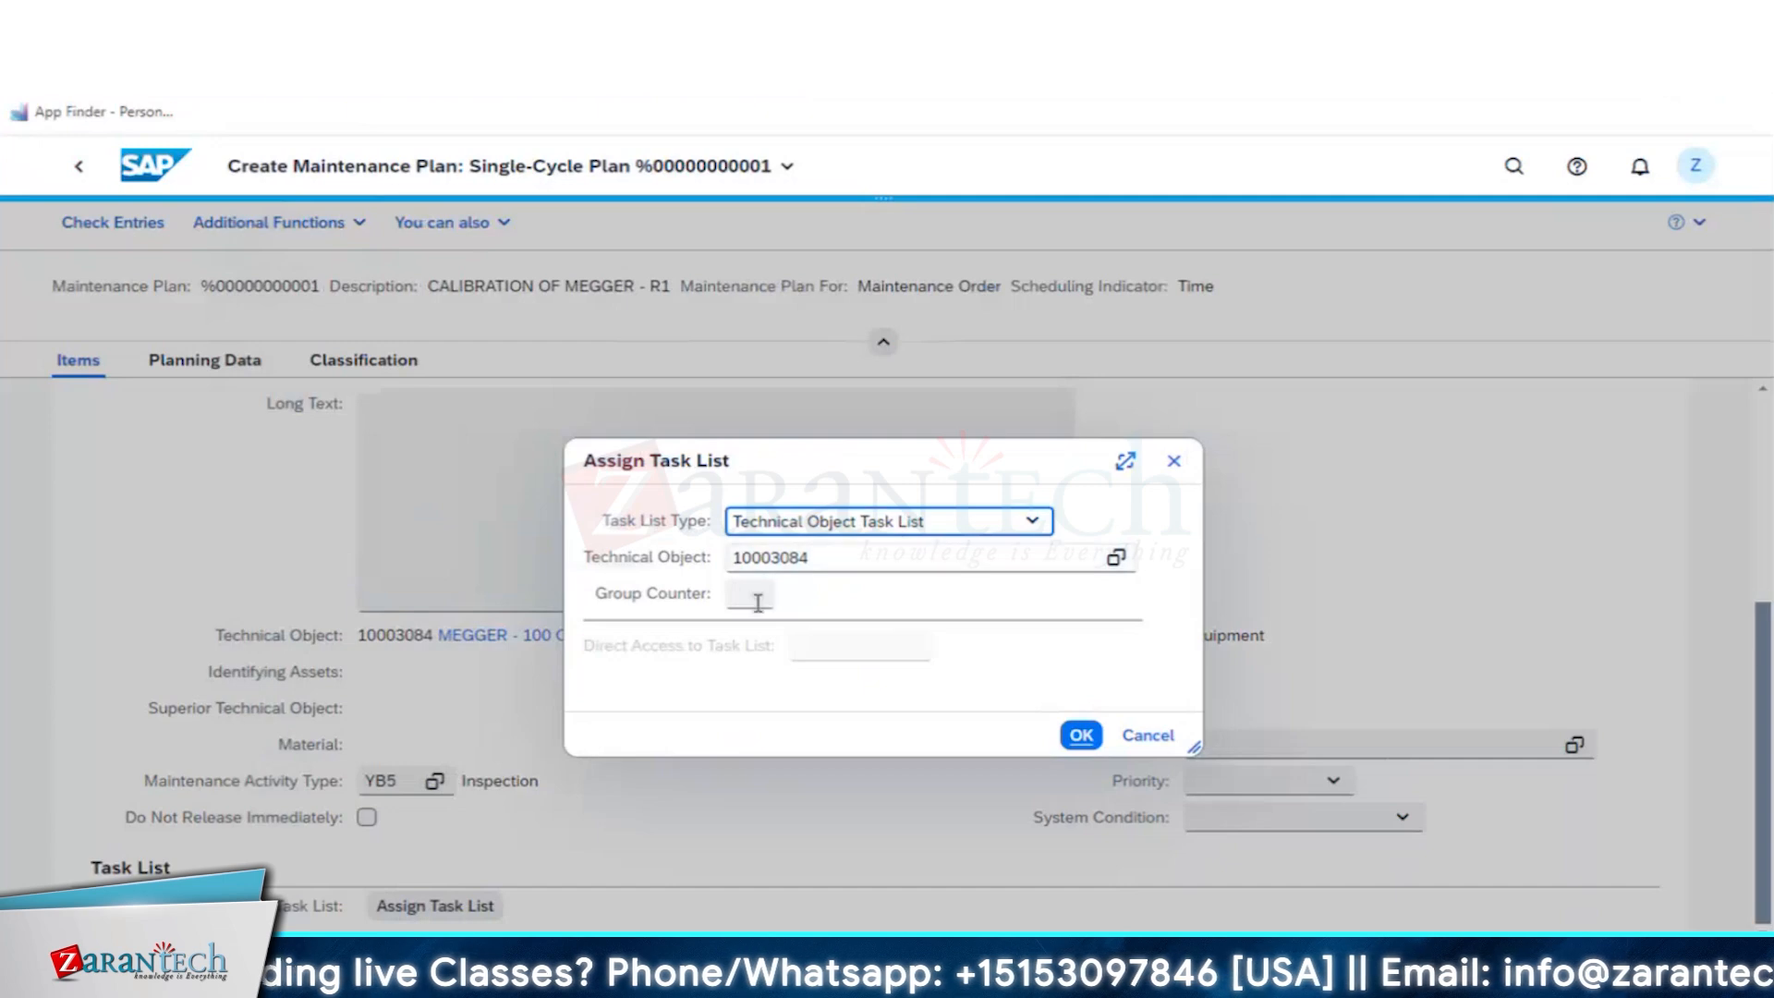
pyautogui.click(1083, 737)
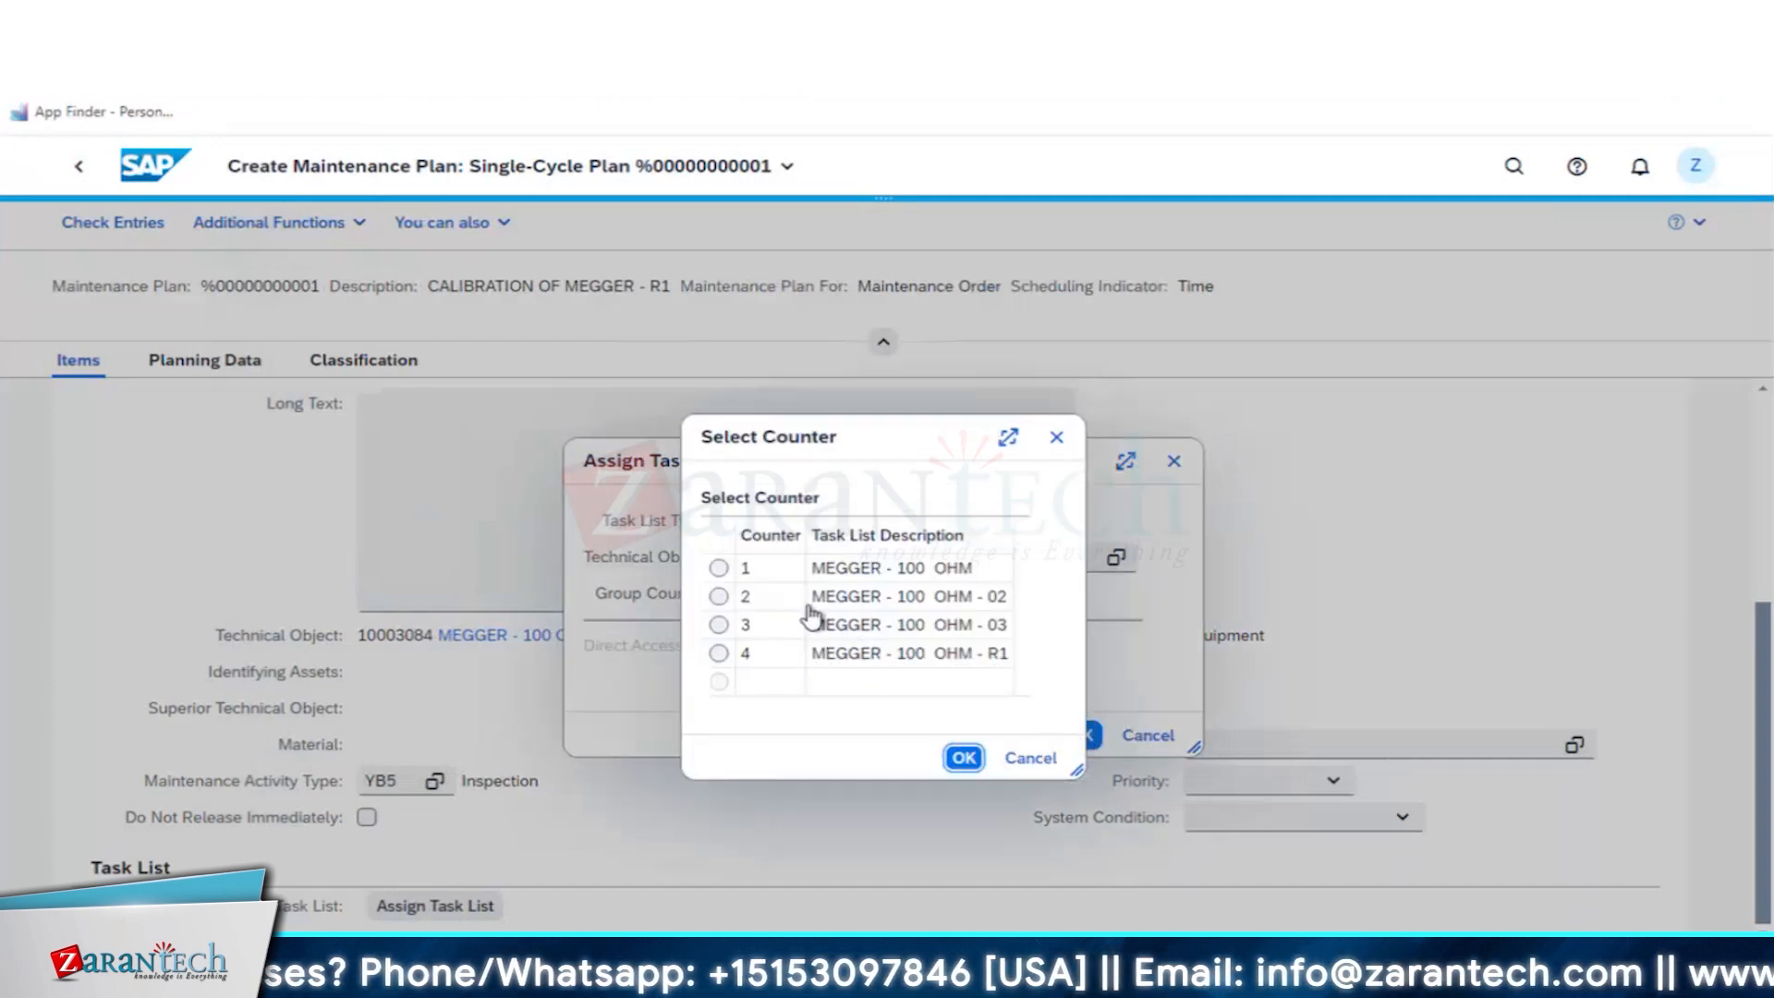
pyautogui.click(719, 654)
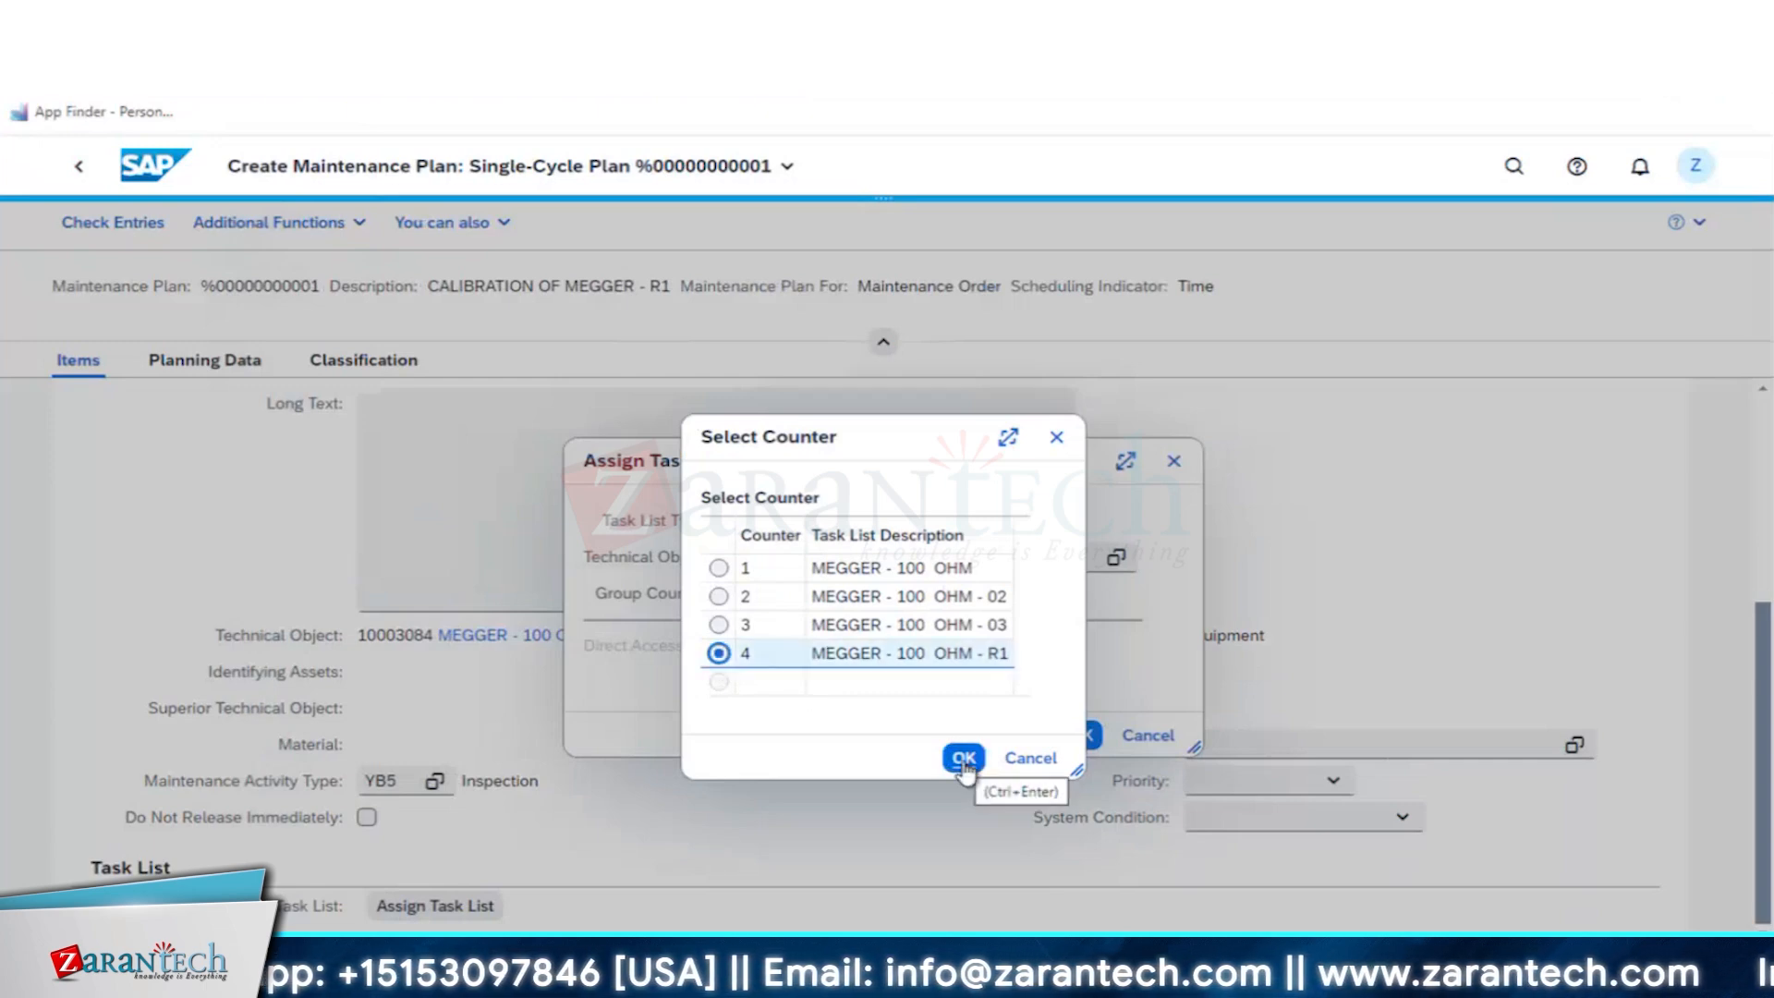
pyautogui.click(963, 759)
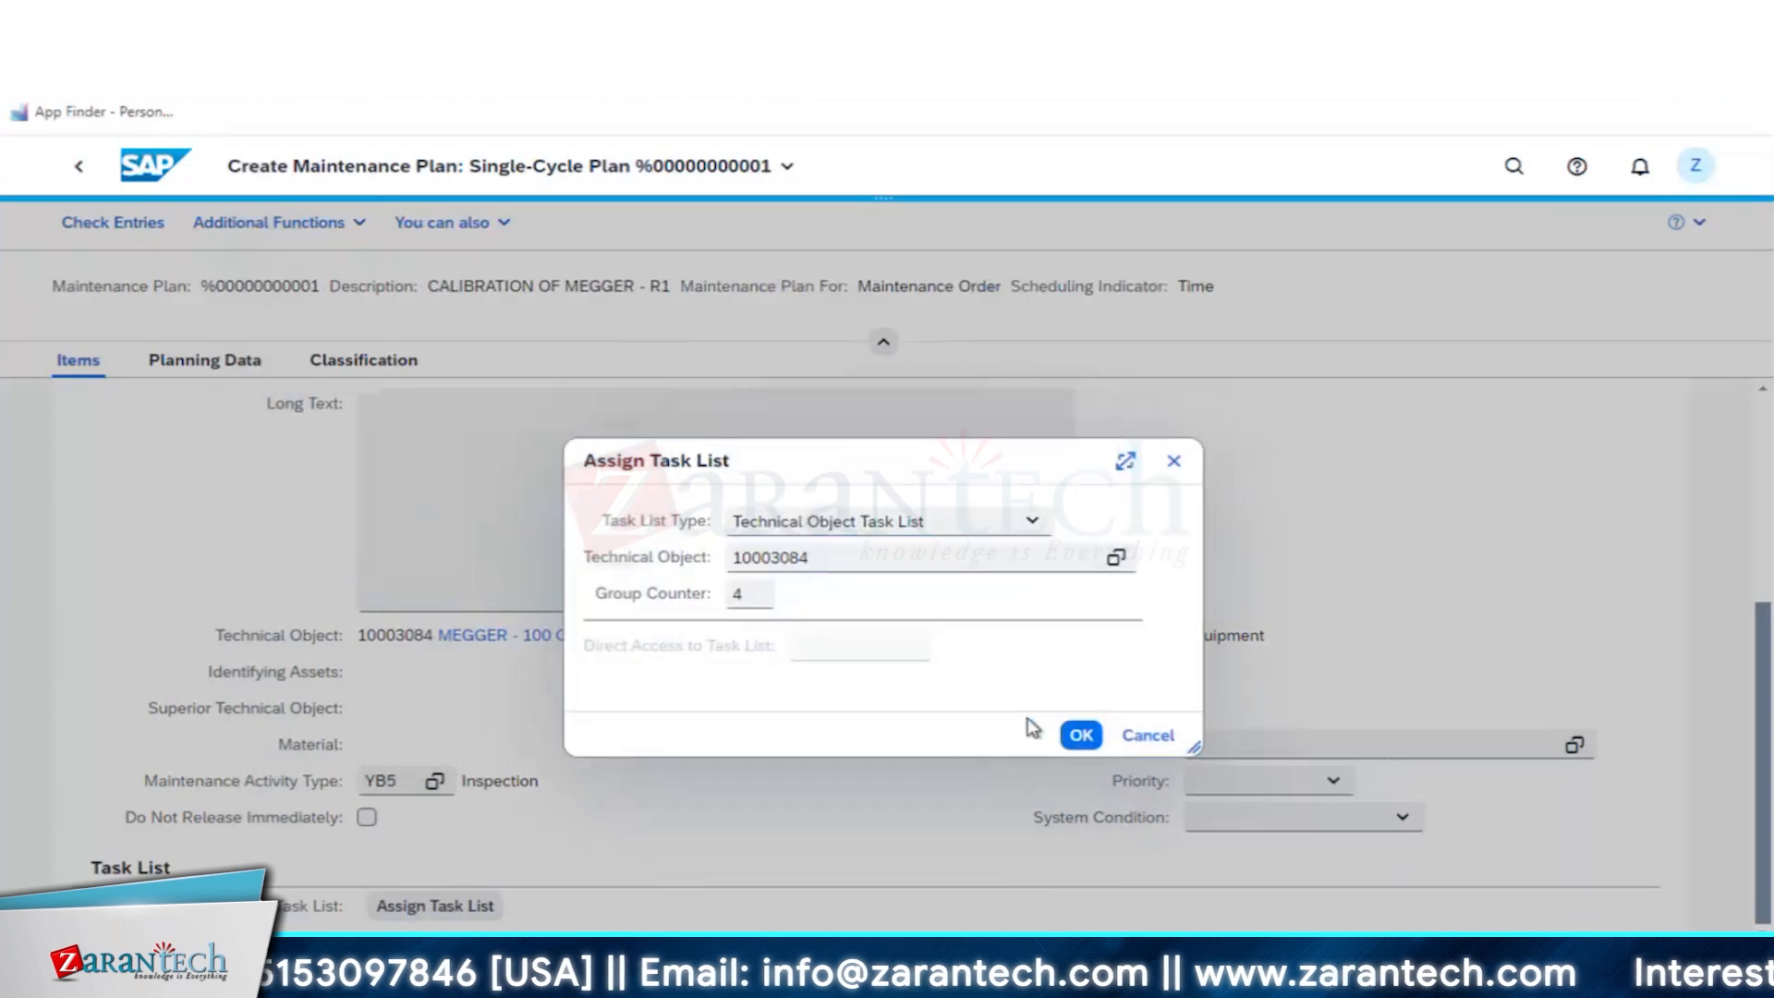
pyautogui.click(1083, 737)
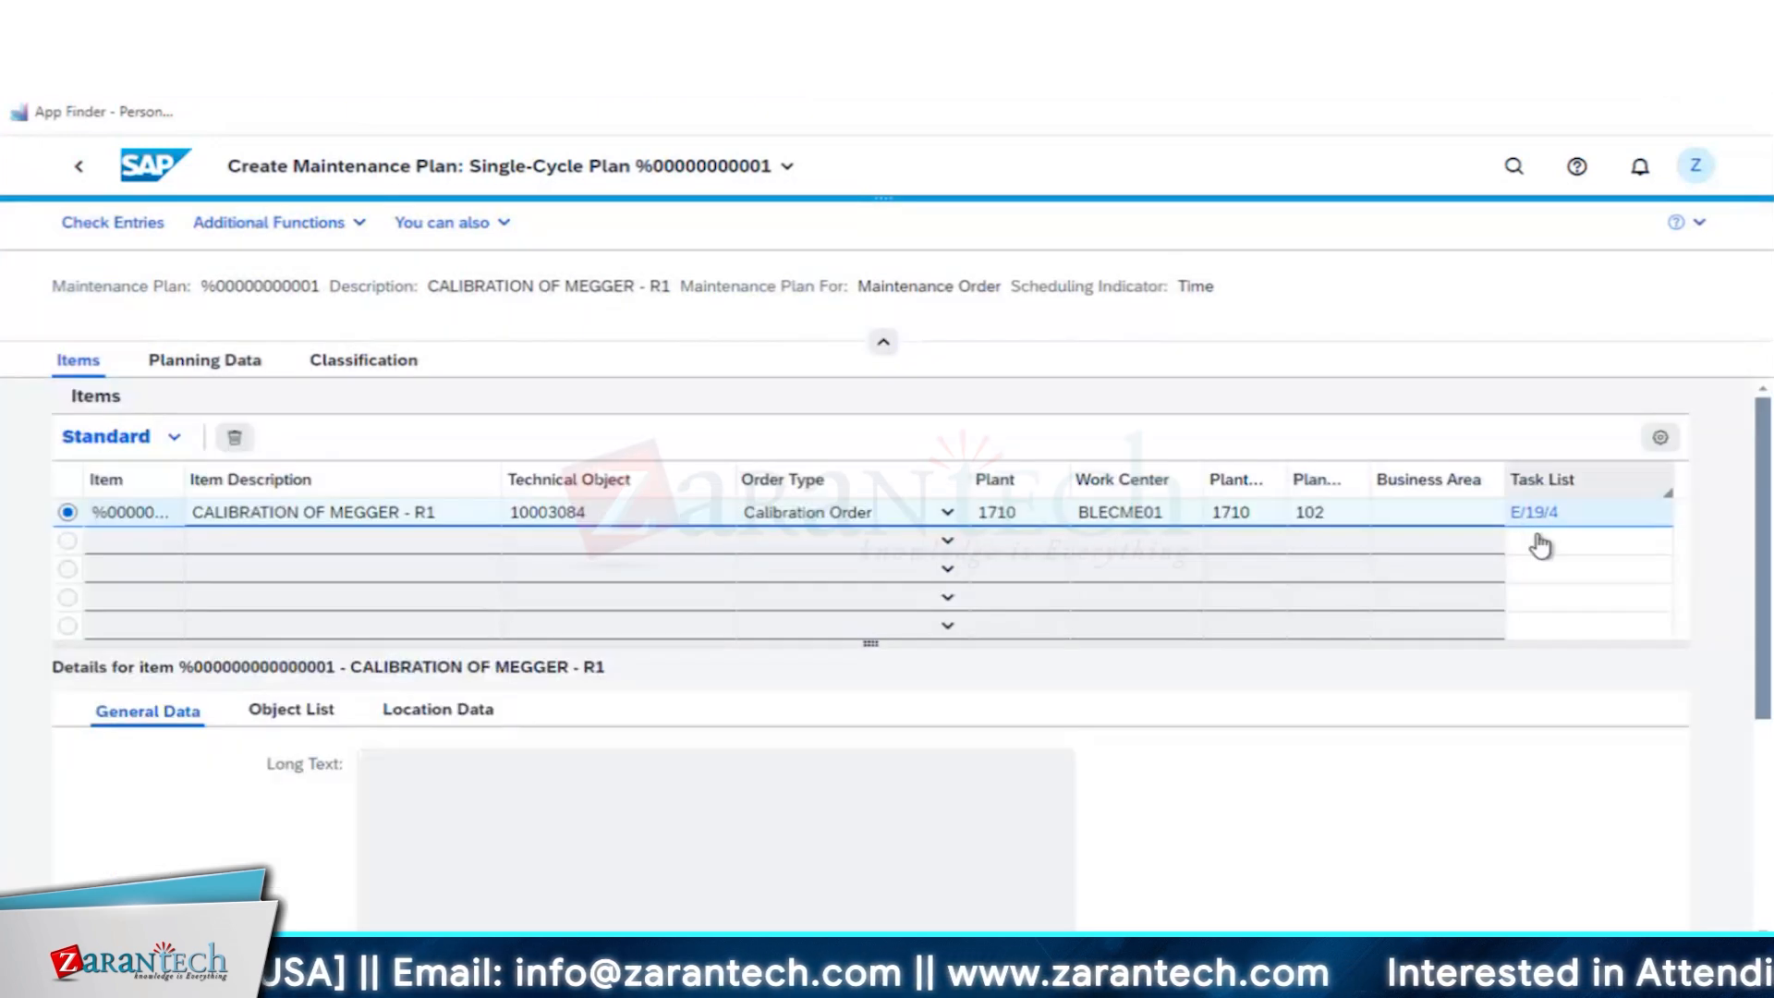
# - Review the assigned task list's details, and set the item's system condition to not in operation and its priority to Medium
pyautogui.click(1539, 516)
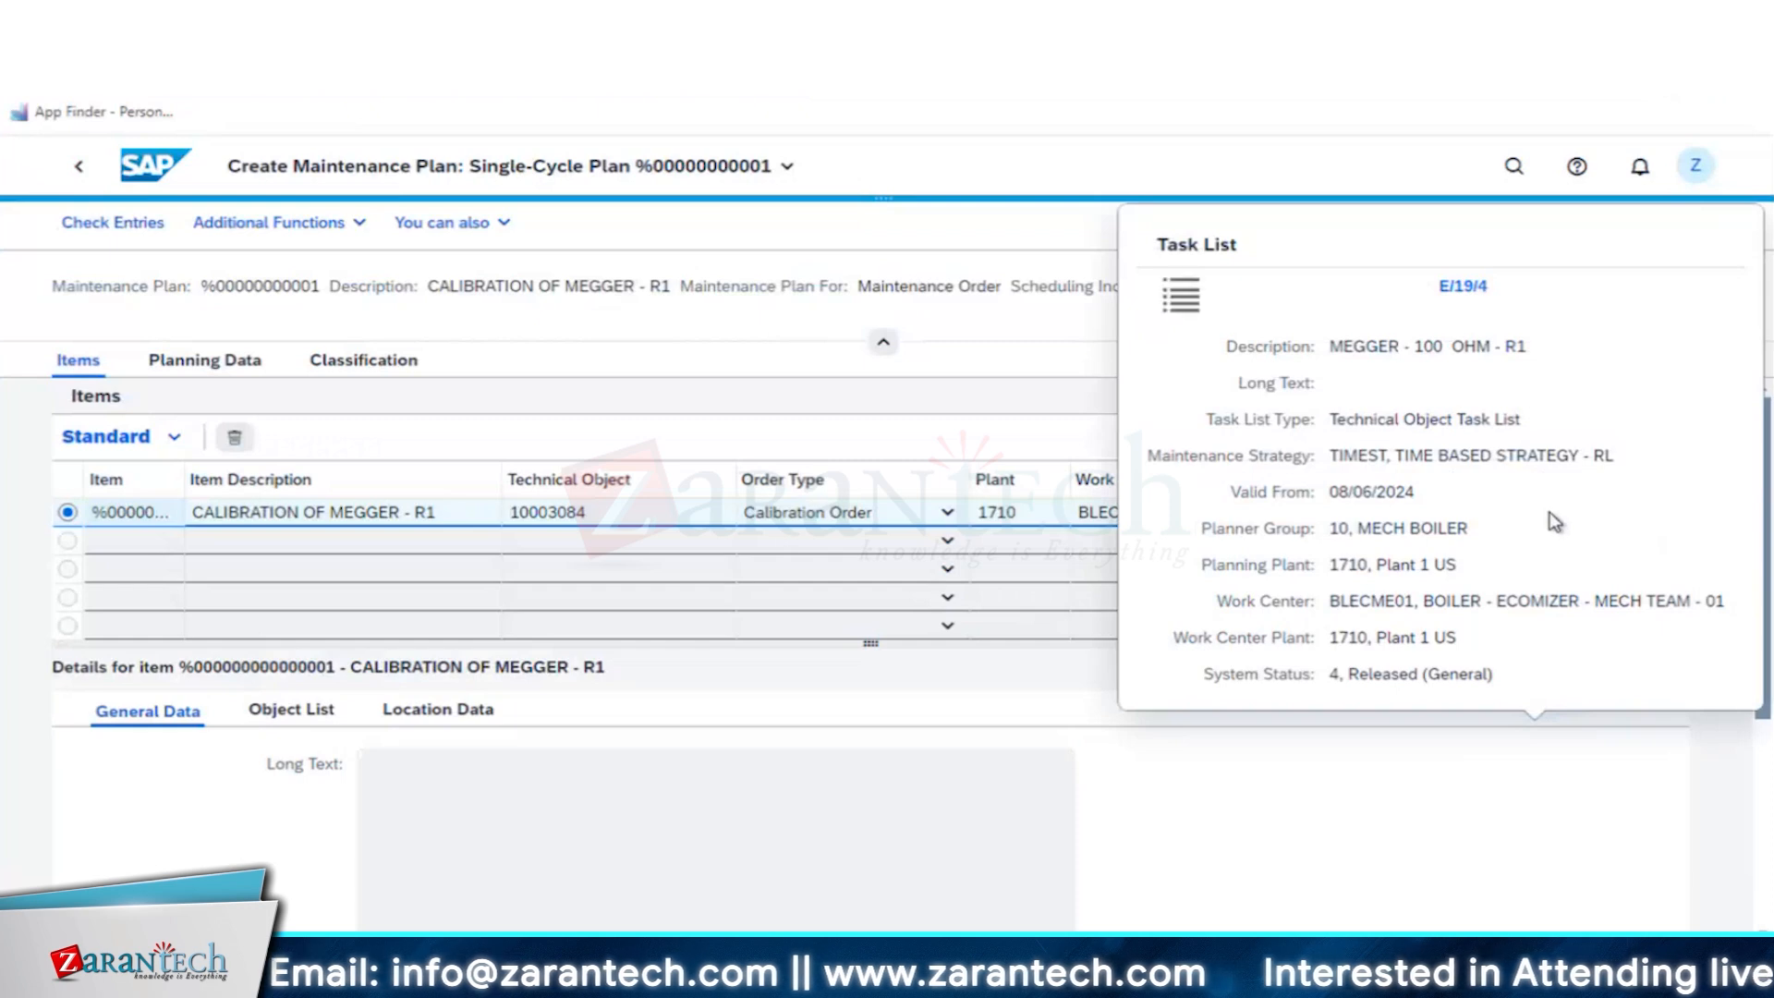
pyautogui.click(1490, 768)
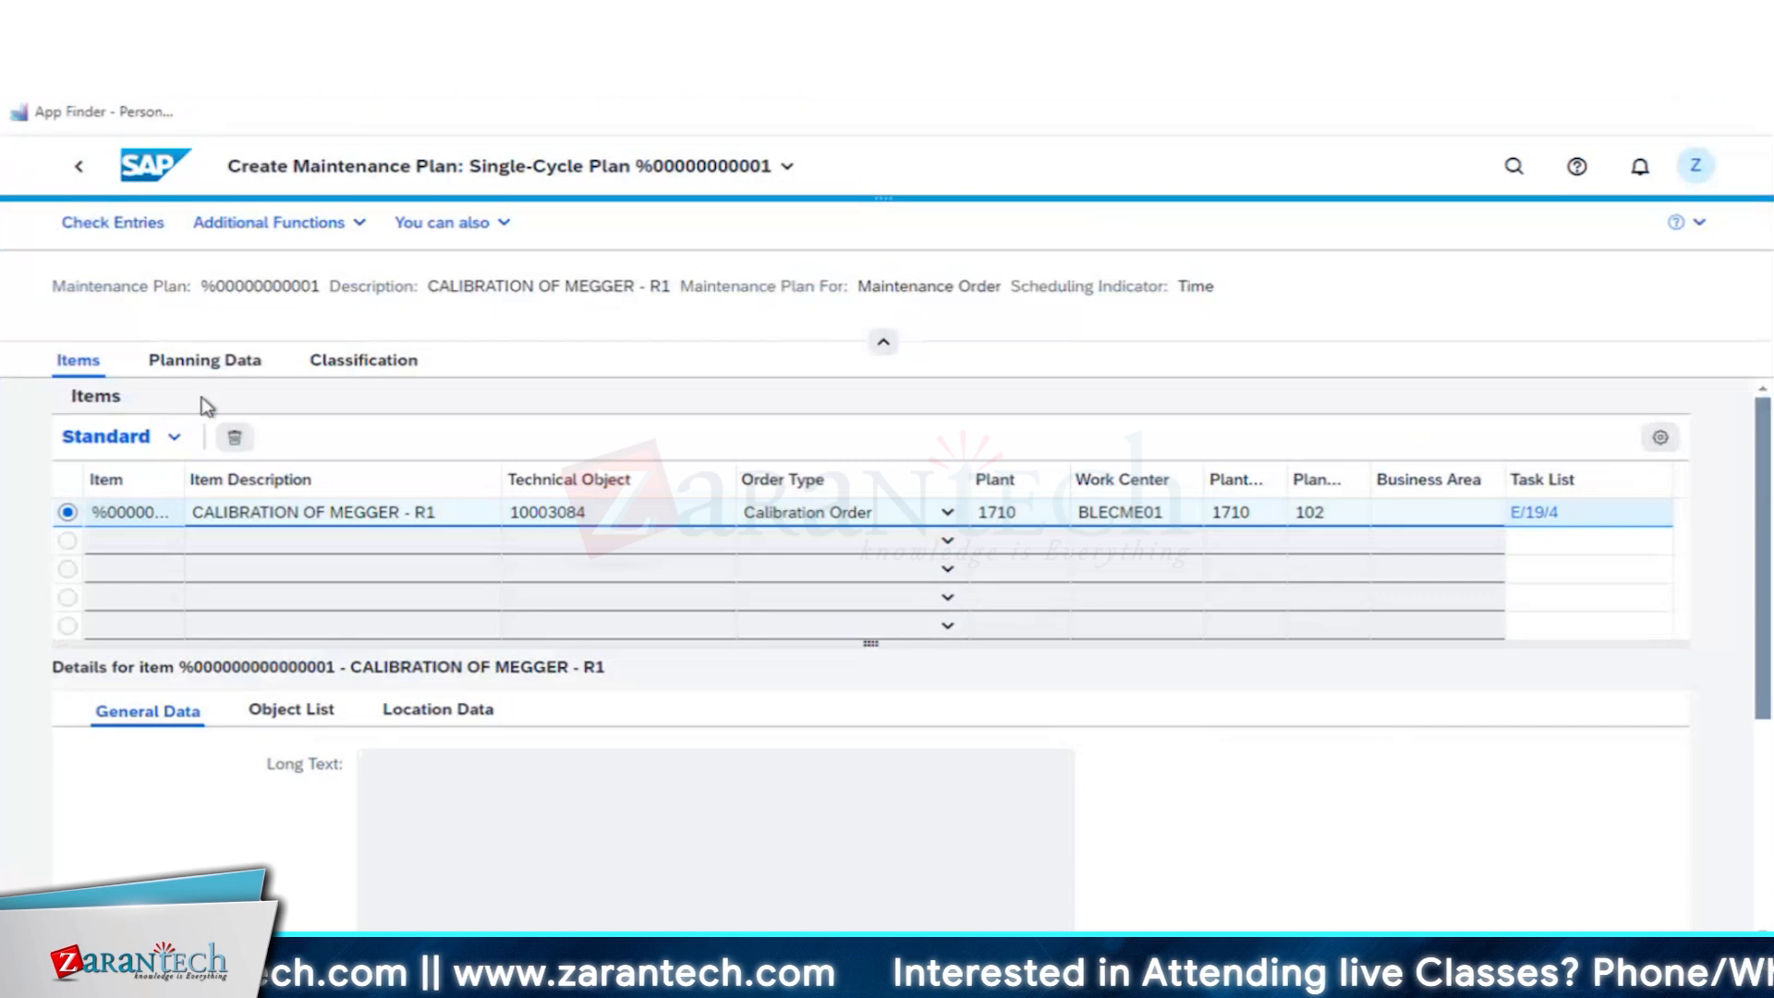
pyautogui.scroll(-4, 1154, 739)
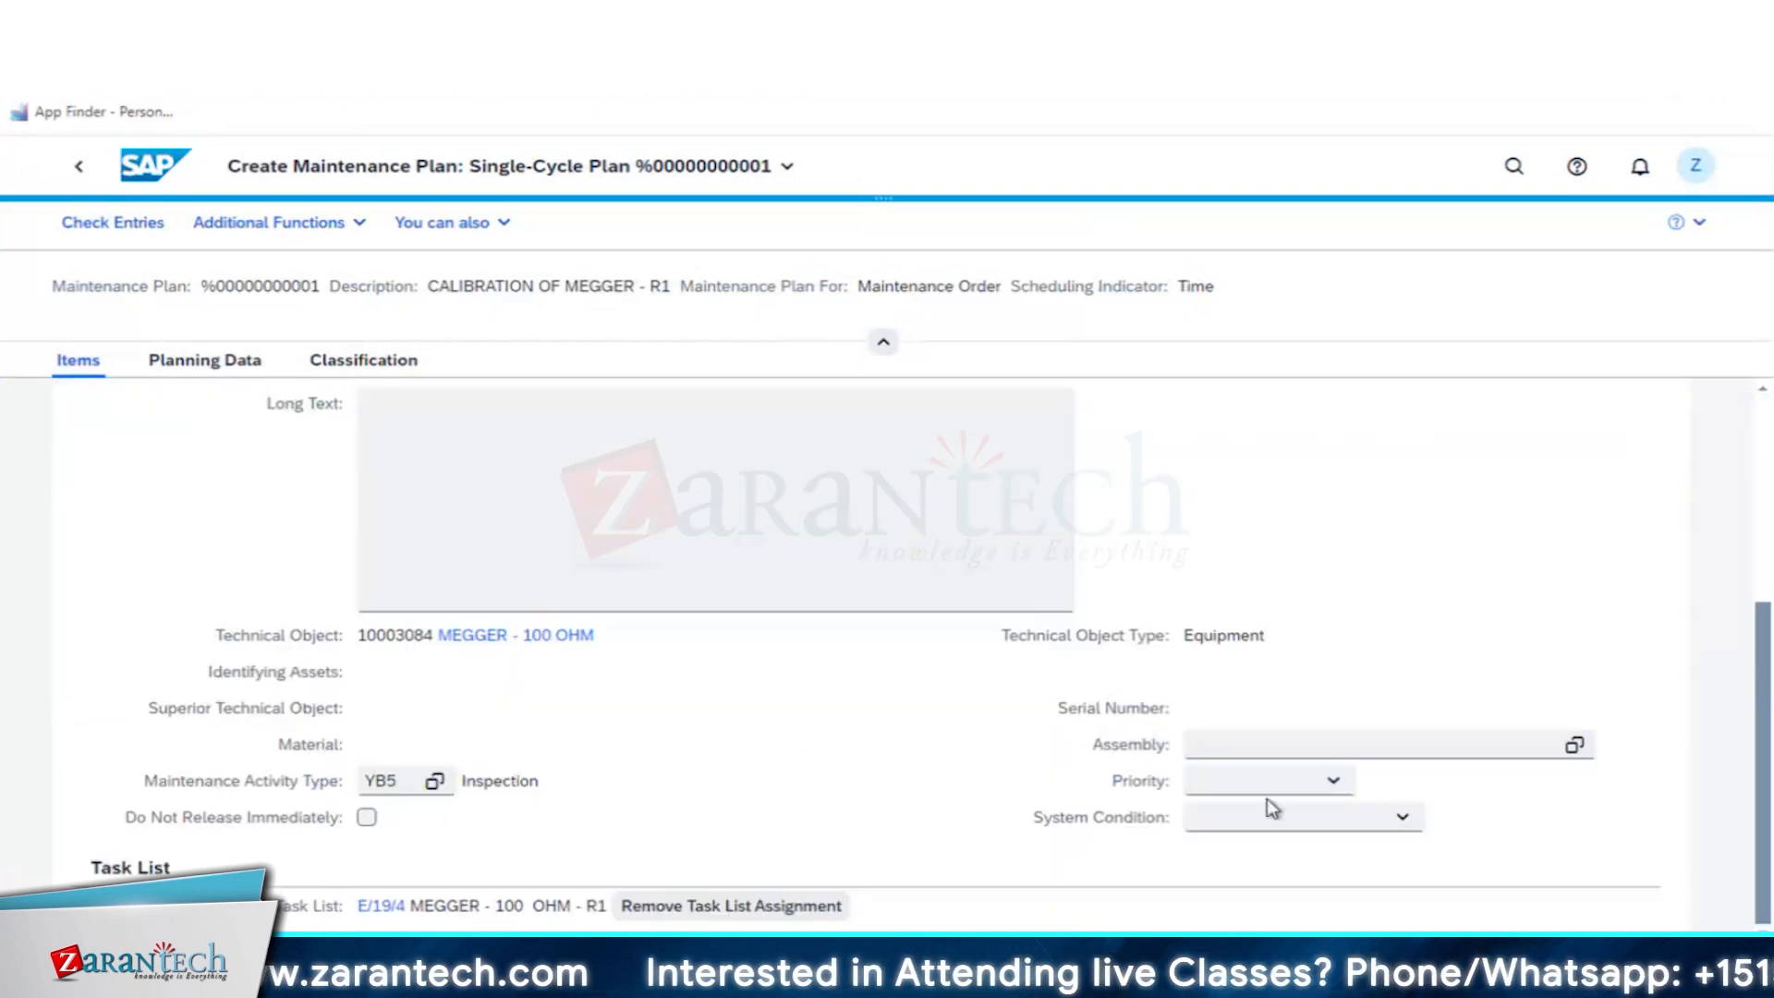
pyautogui.click(1280, 818)
pyautogui.click(1261, 849)
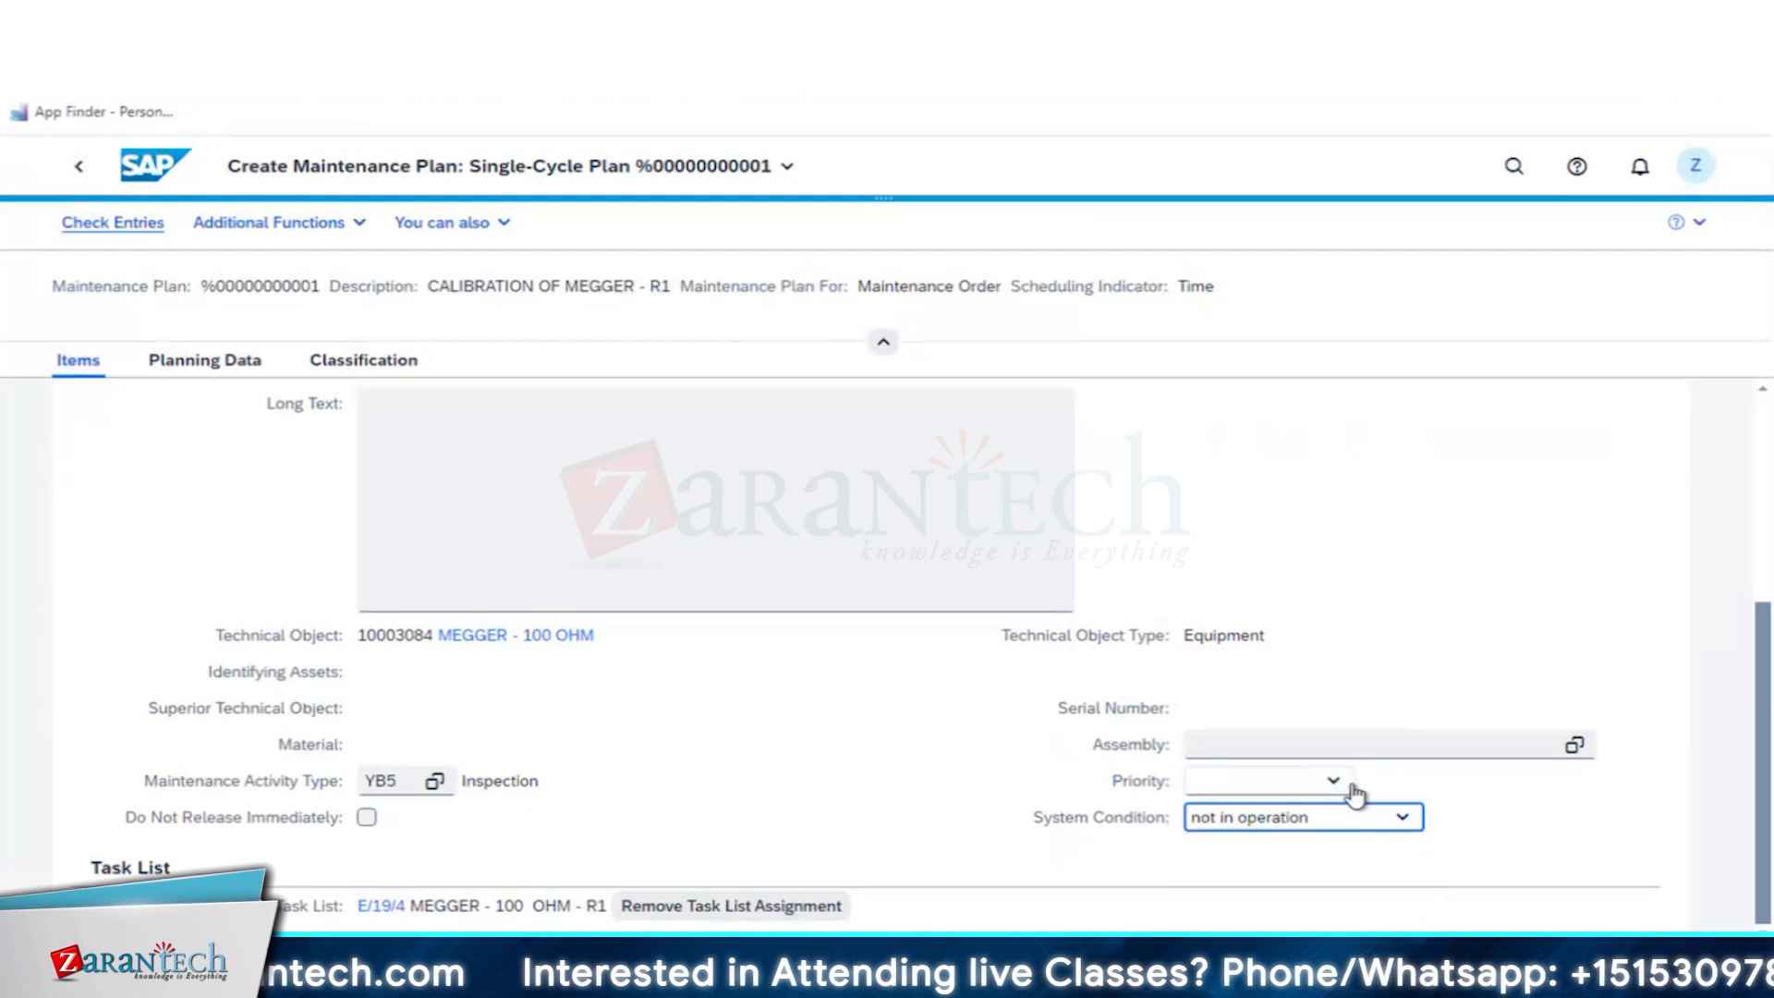
pyautogui.click(1333, 782)
pyautogui.press('Return')
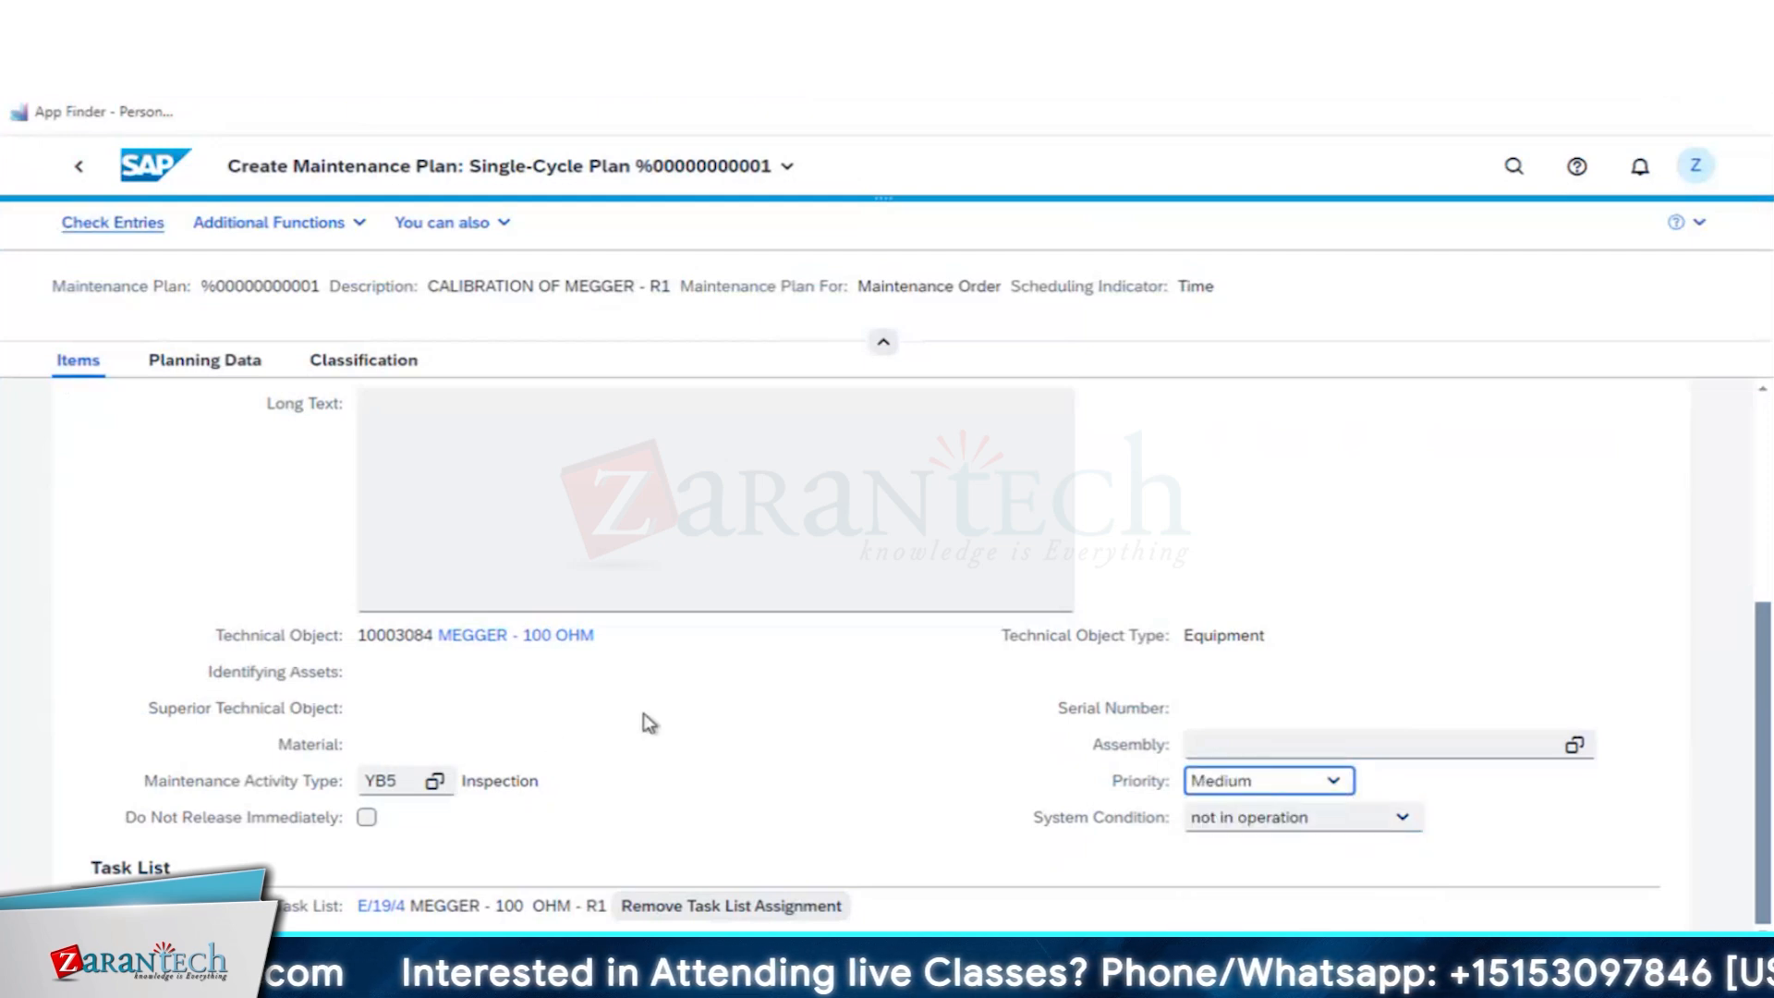
pyautogui.scroll(1, 1169, 863)
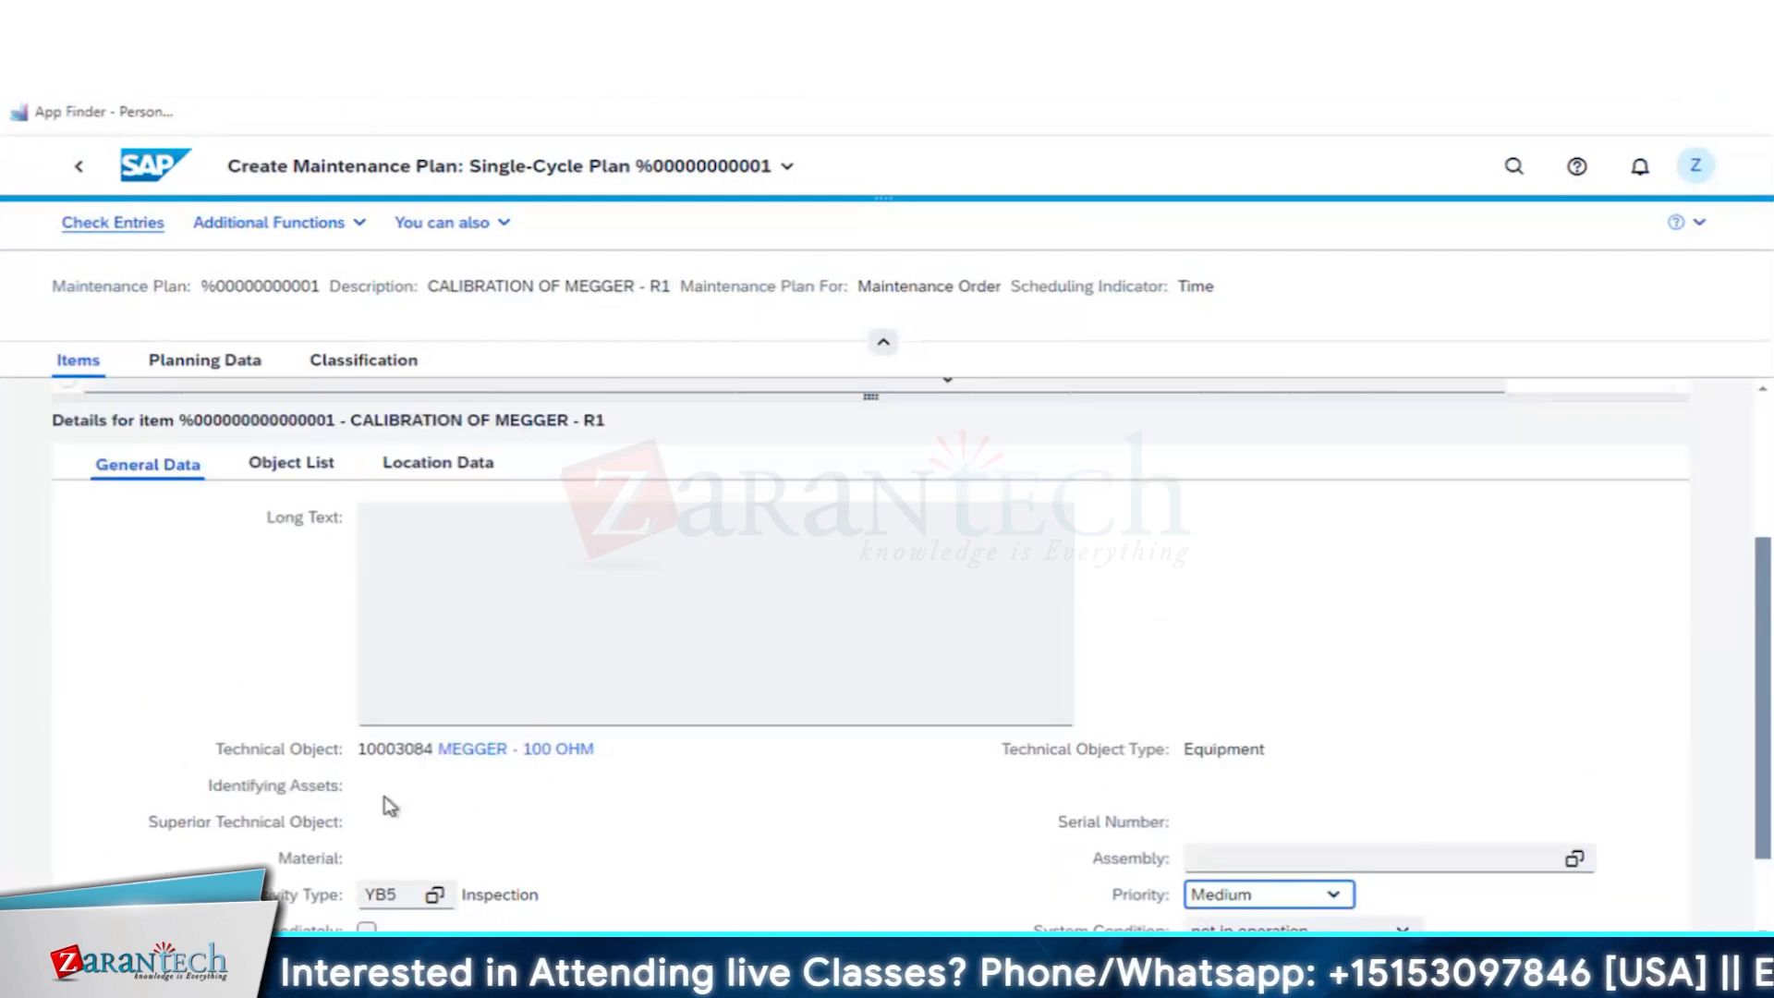
pyautogui.scroll(-1, 583, 844)
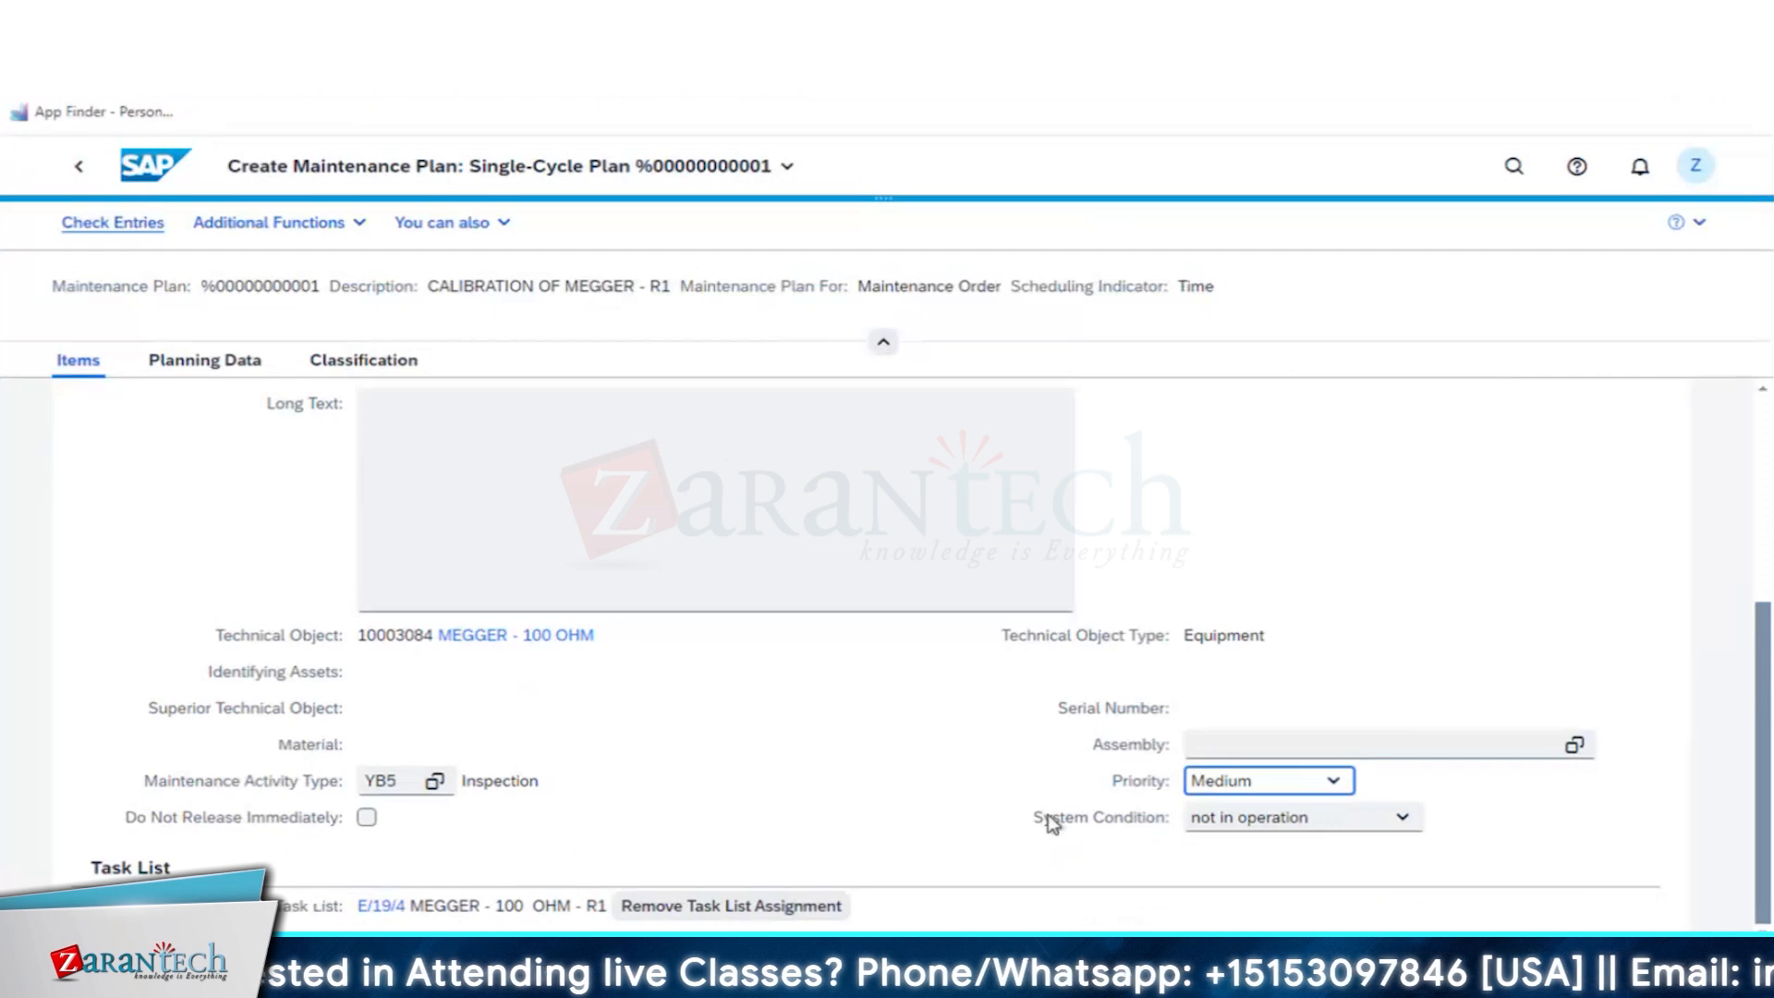
pyautogui.scroll(3, 632, 784)
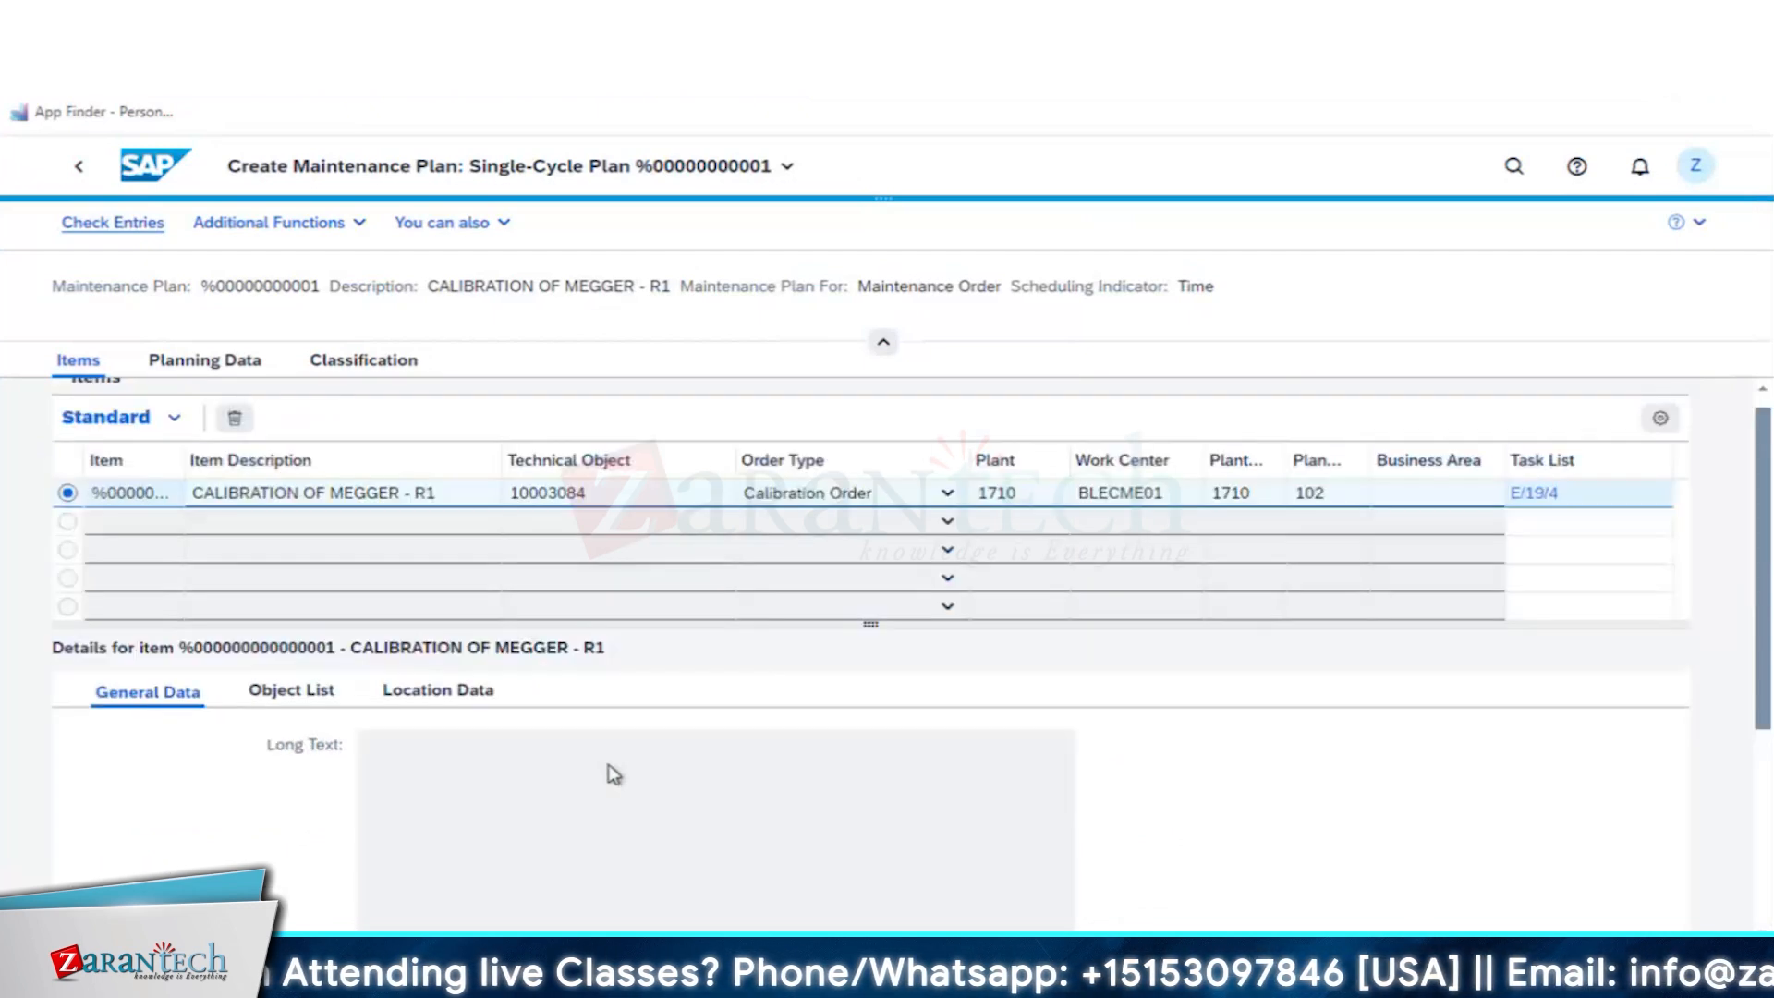
# - In the planning data, set the plan's sort field to 1710 and the start date for scheduling to 08/06/2024
pyautogui.click(236, 366)
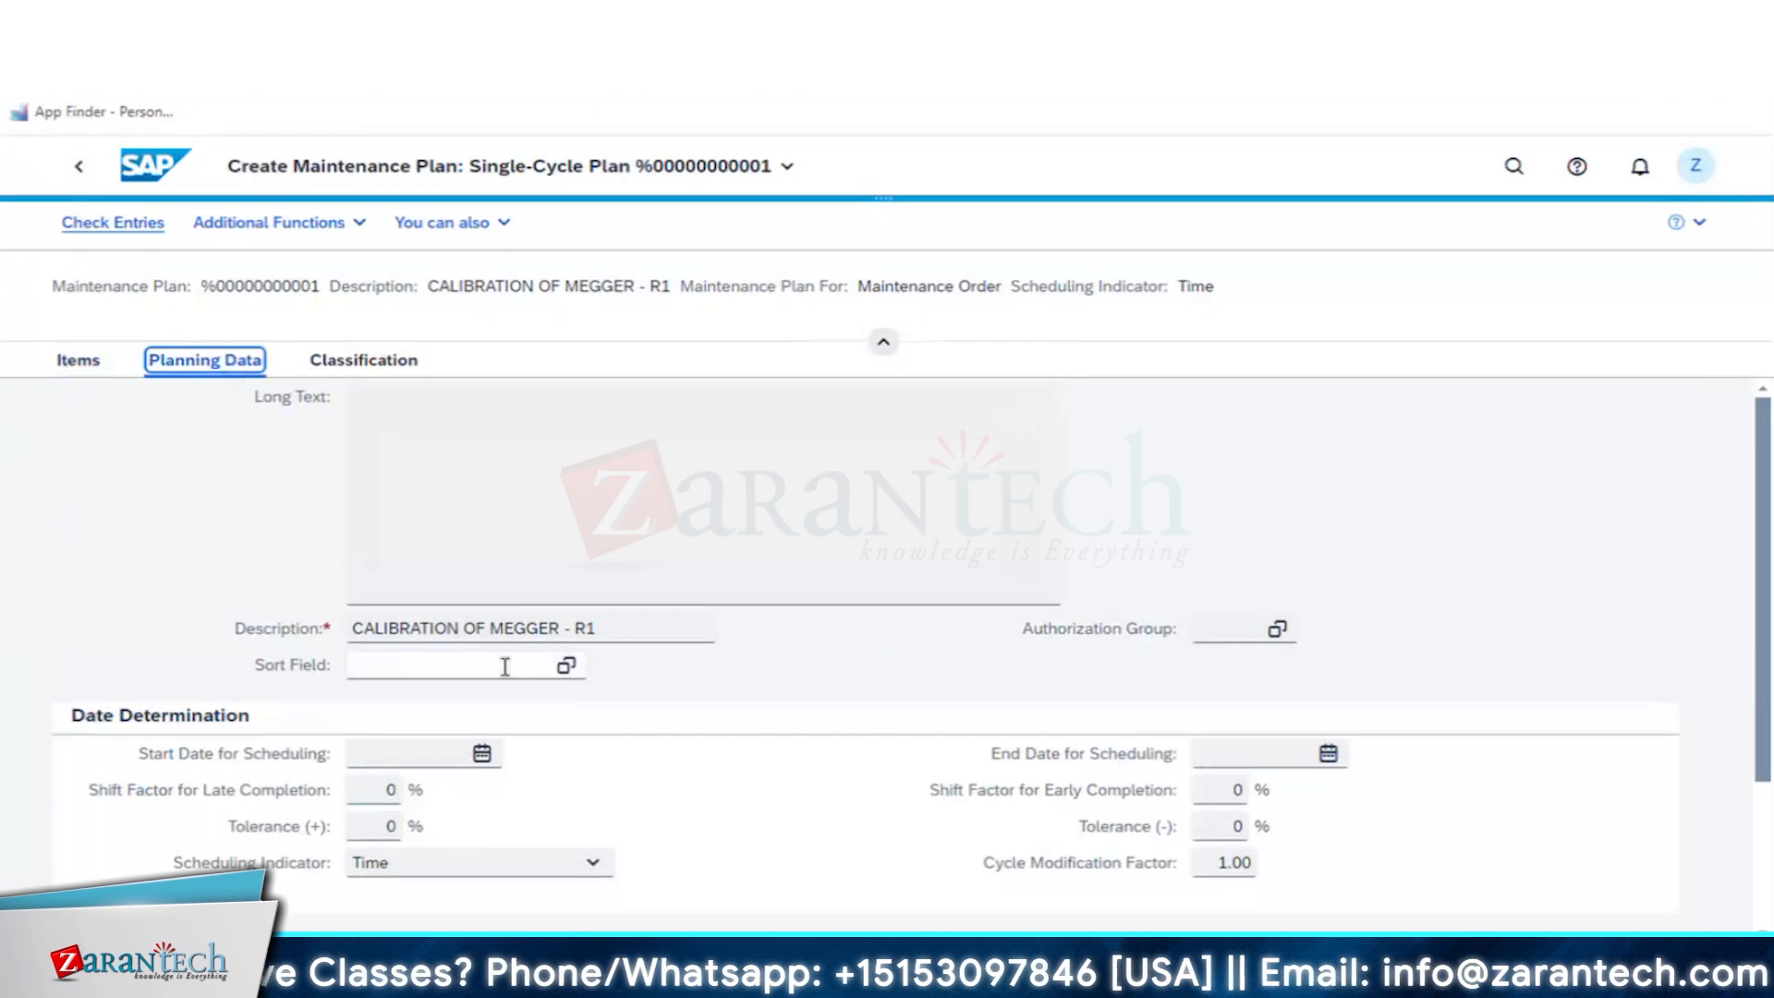
pyautogui.click(565, 675)
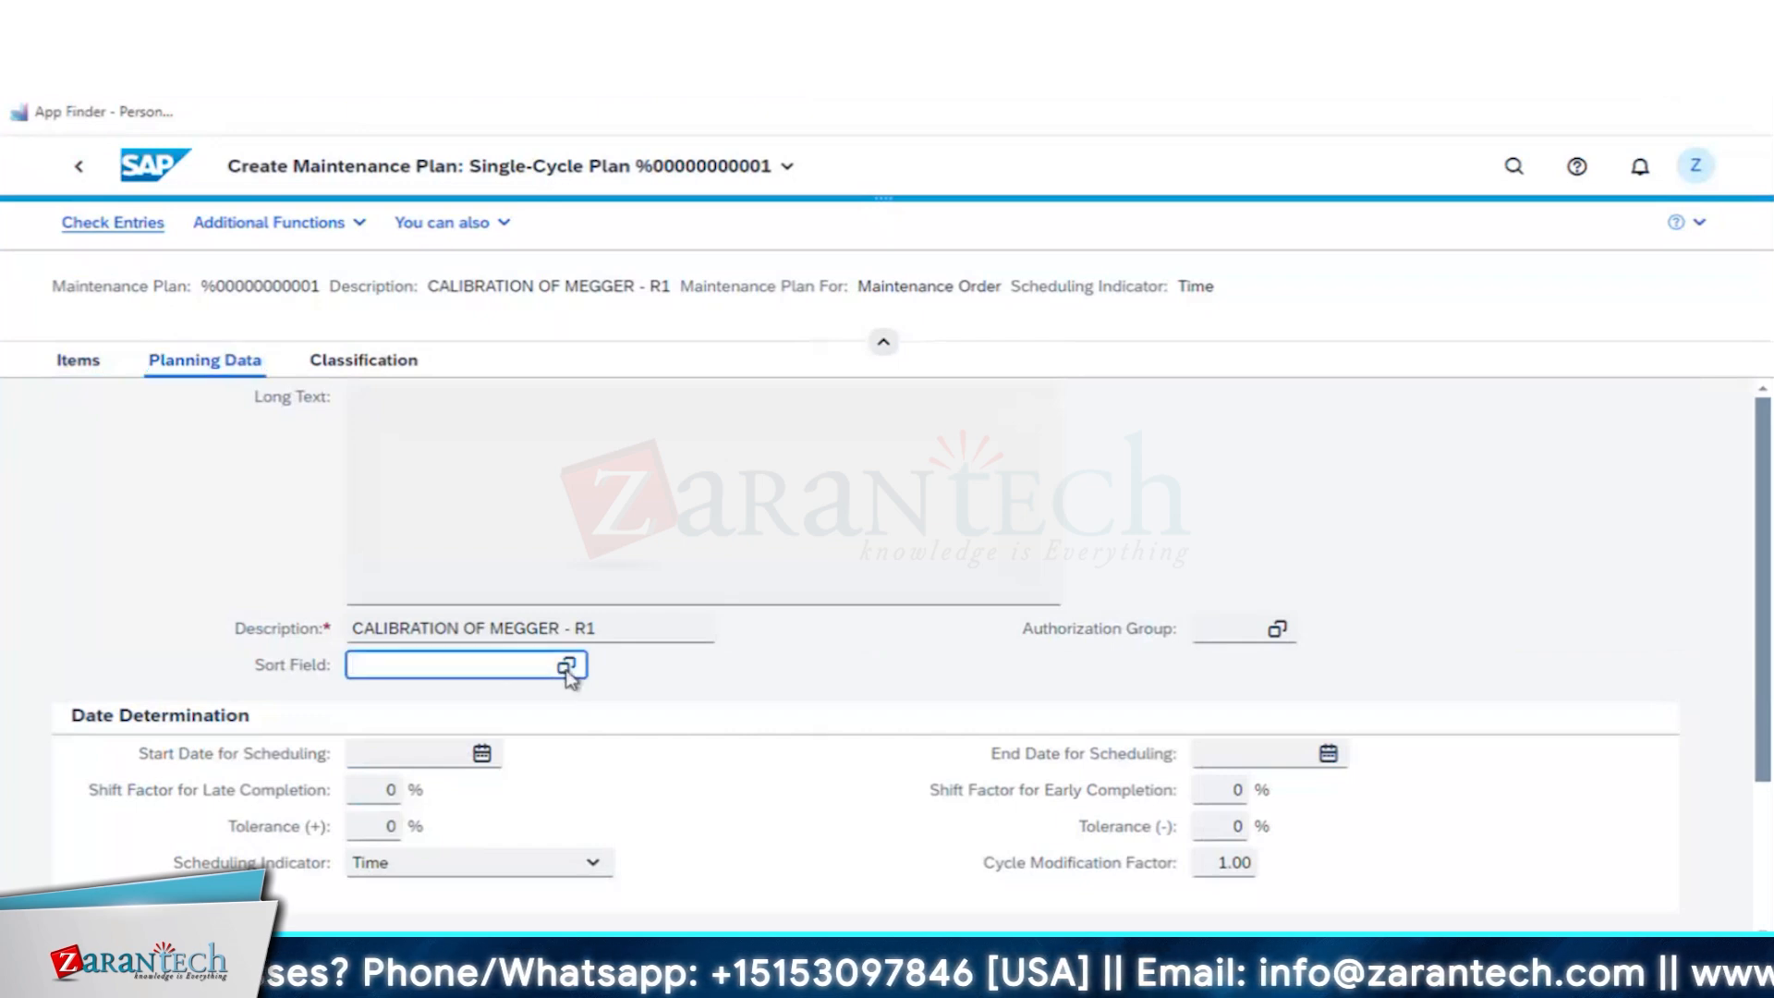
pyautogui.click(566, 666)
pyautogui.click(342, 551)
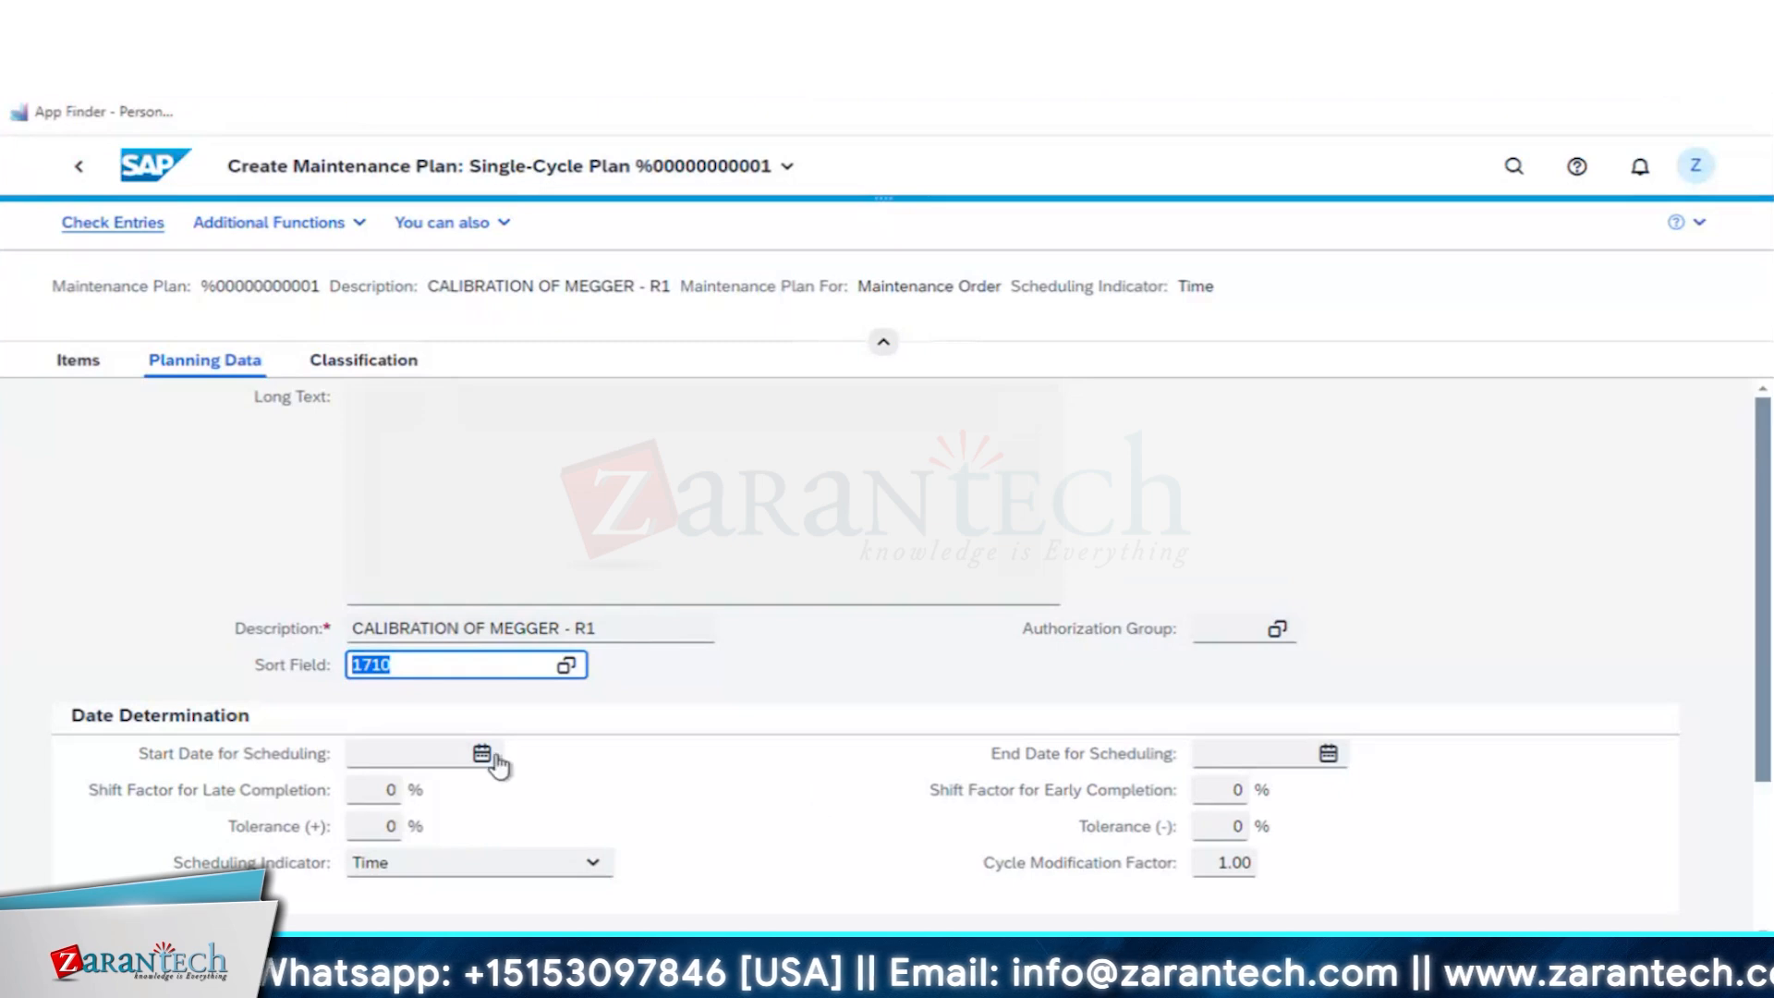
pyautogui.click(482, 754)
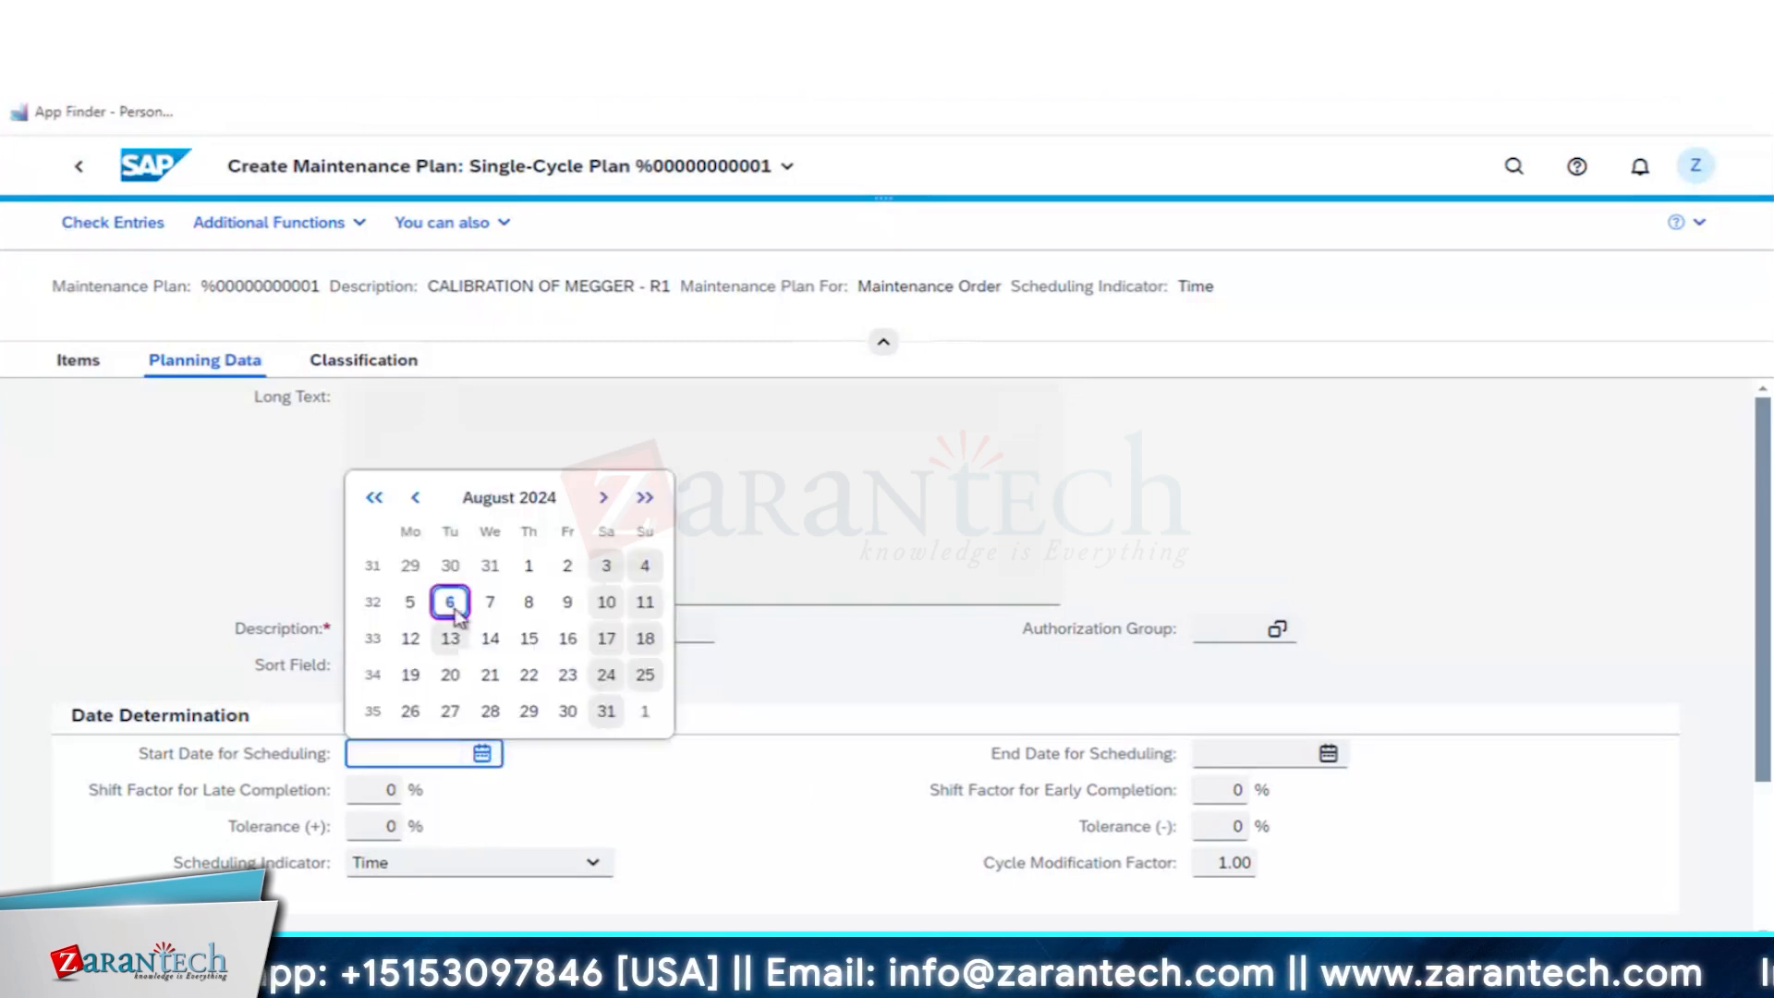
pyautogui.click(453, 610)
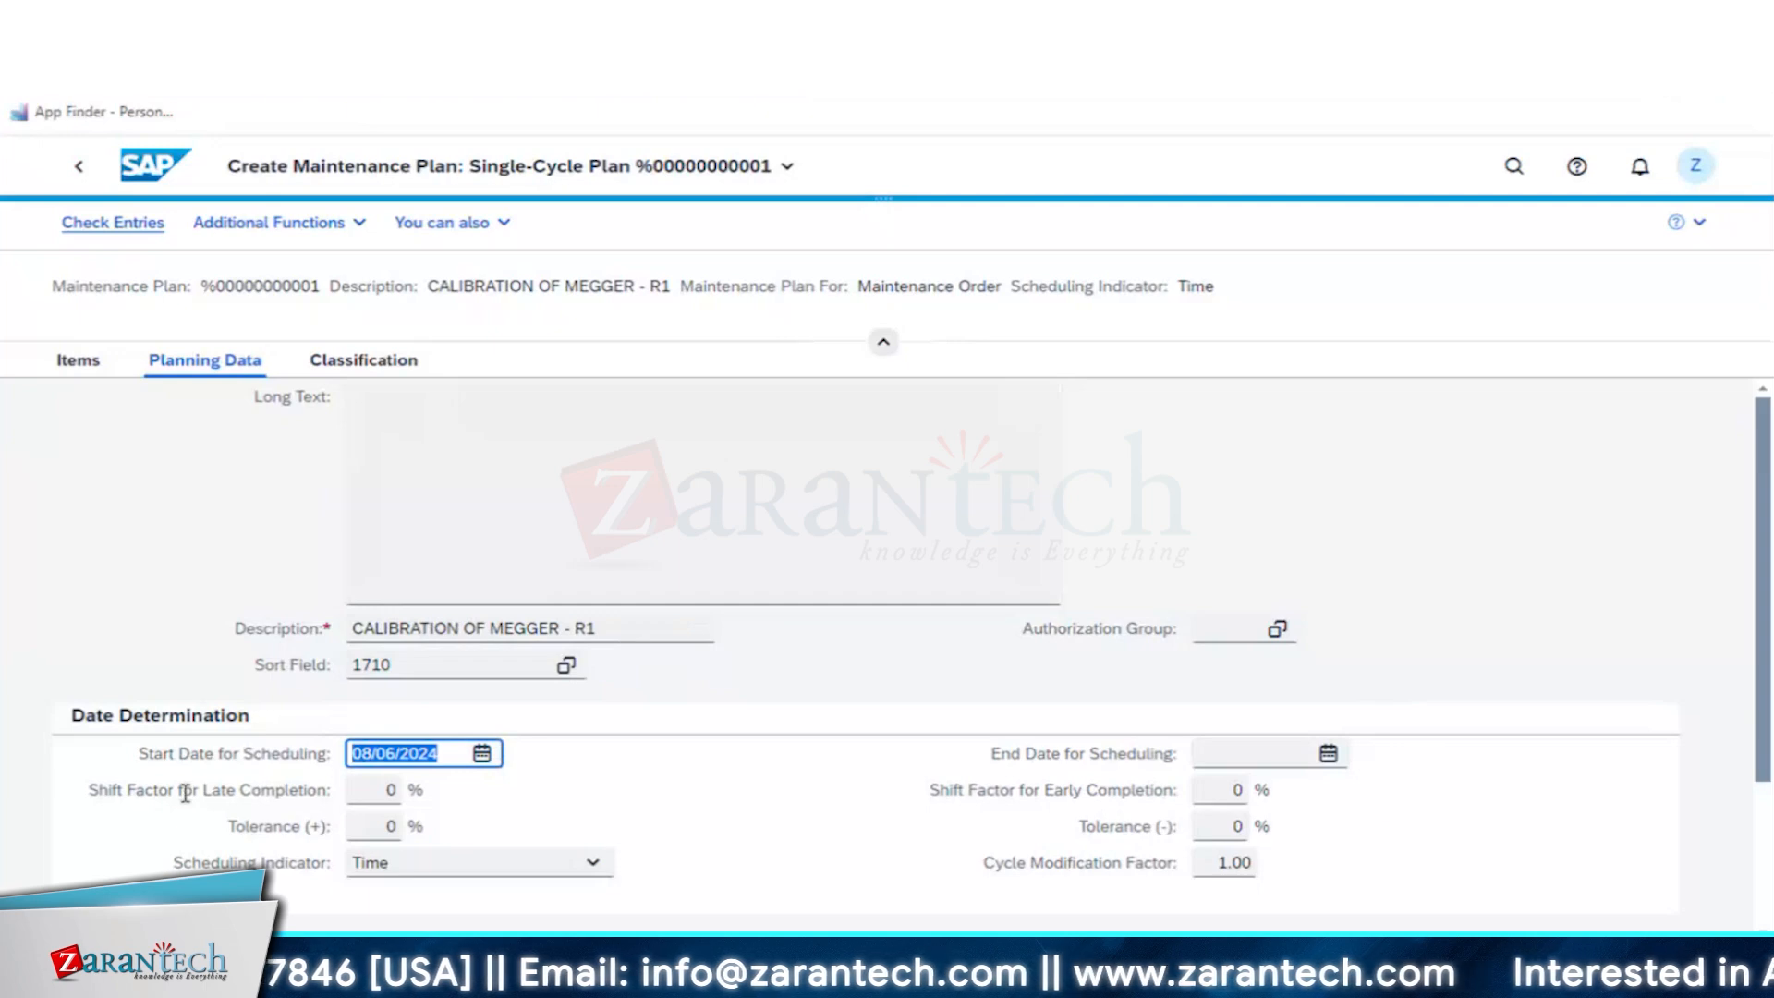
# - Set the late and early completion shift factors to 100%, both tolerances to 10%, and the scheduling indicator to Time - key date
pyautogui.click(393, 790)
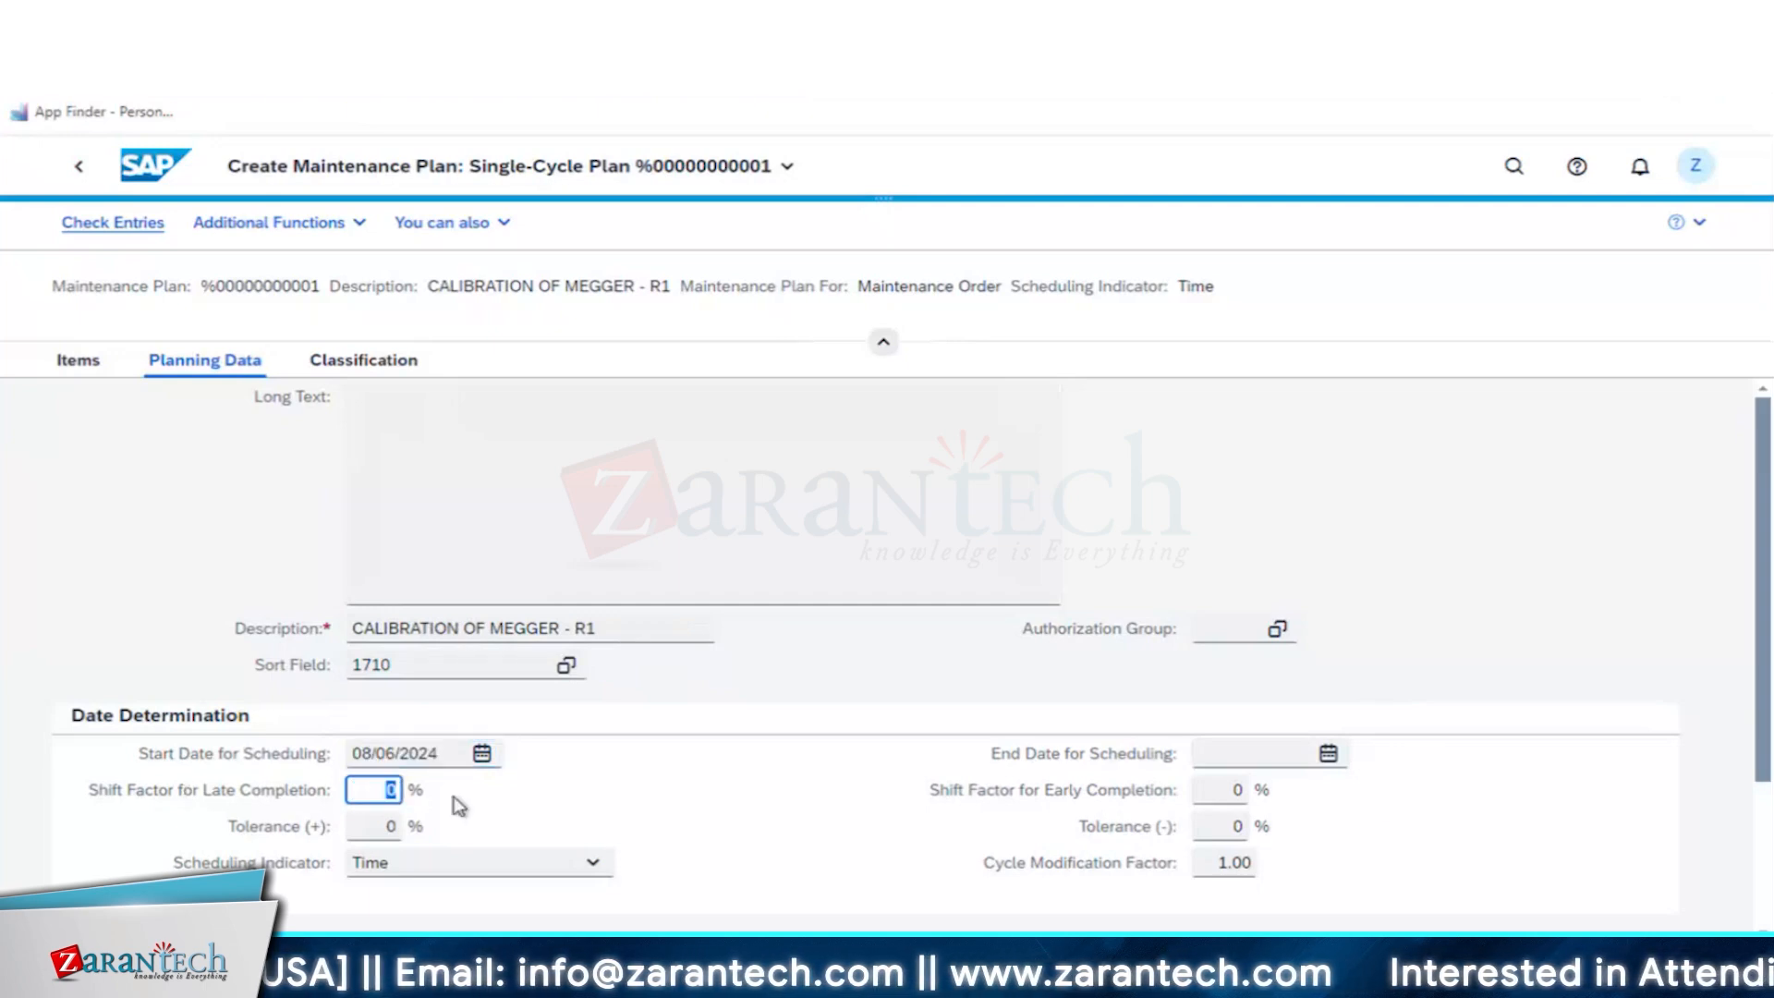
pyautogui.write('100')
pyautogui.press('Tab')
pyautogui.write('1')
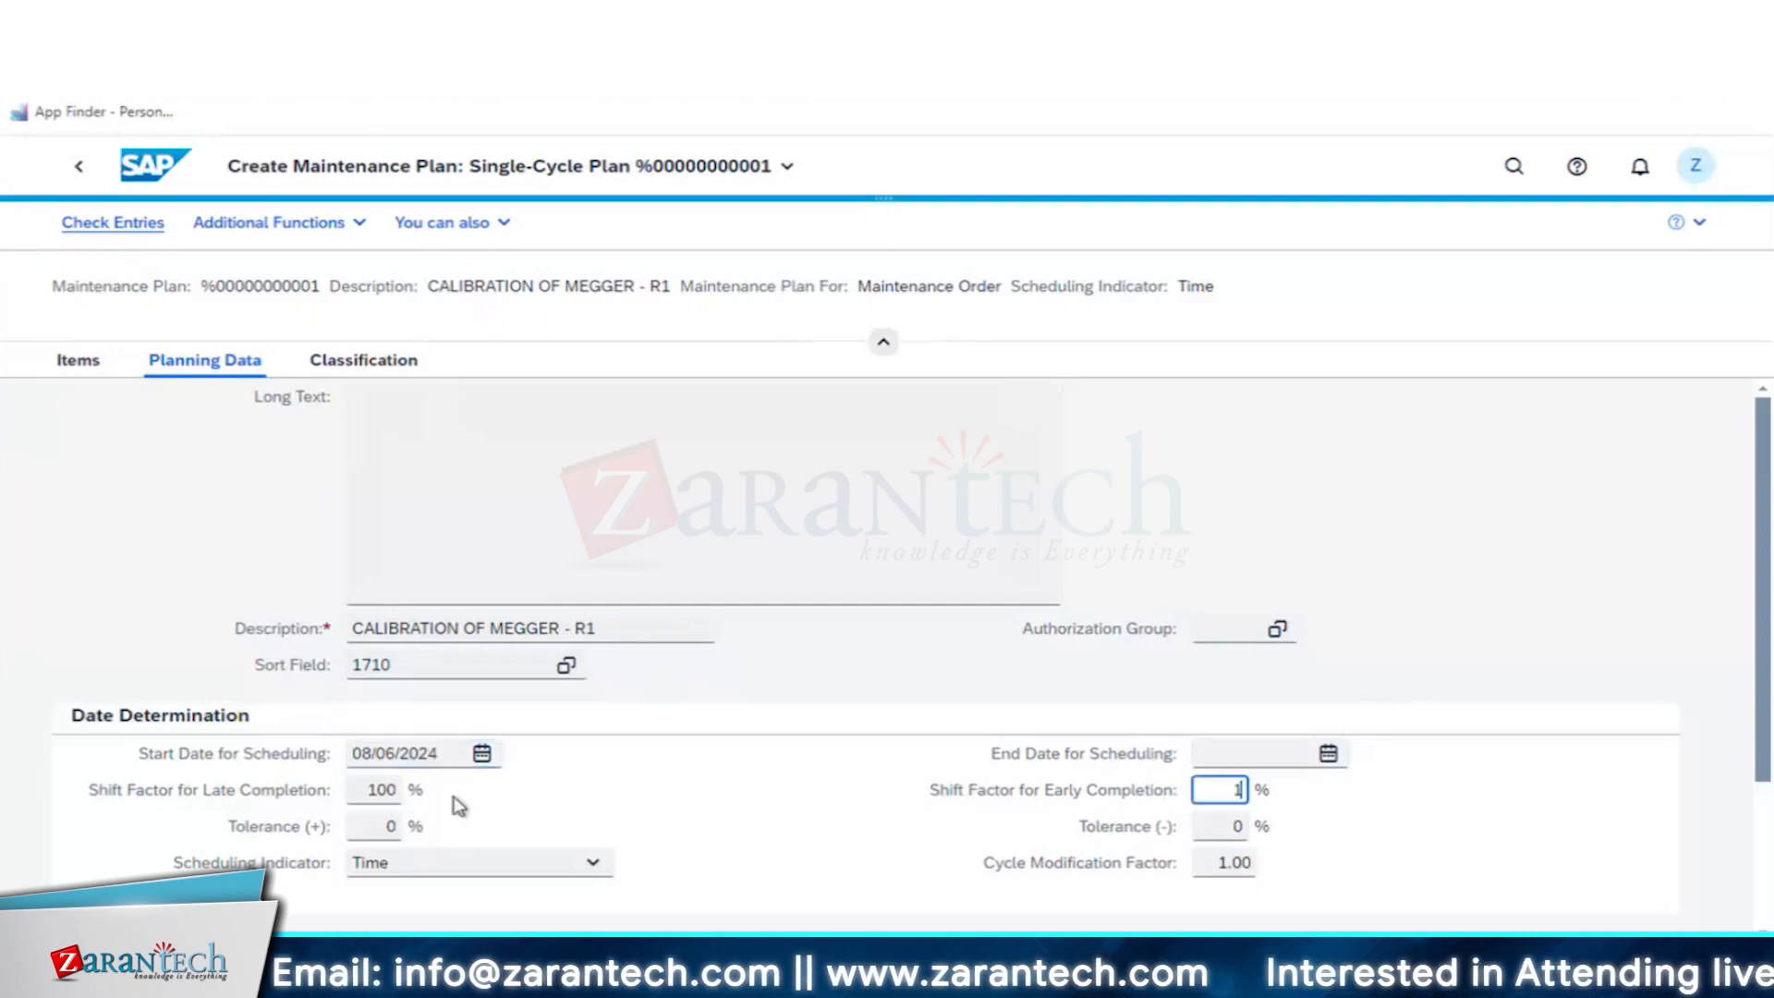
pyautogui.write('00')
pyautogui.press('Tab')
pyautogui.write('10')
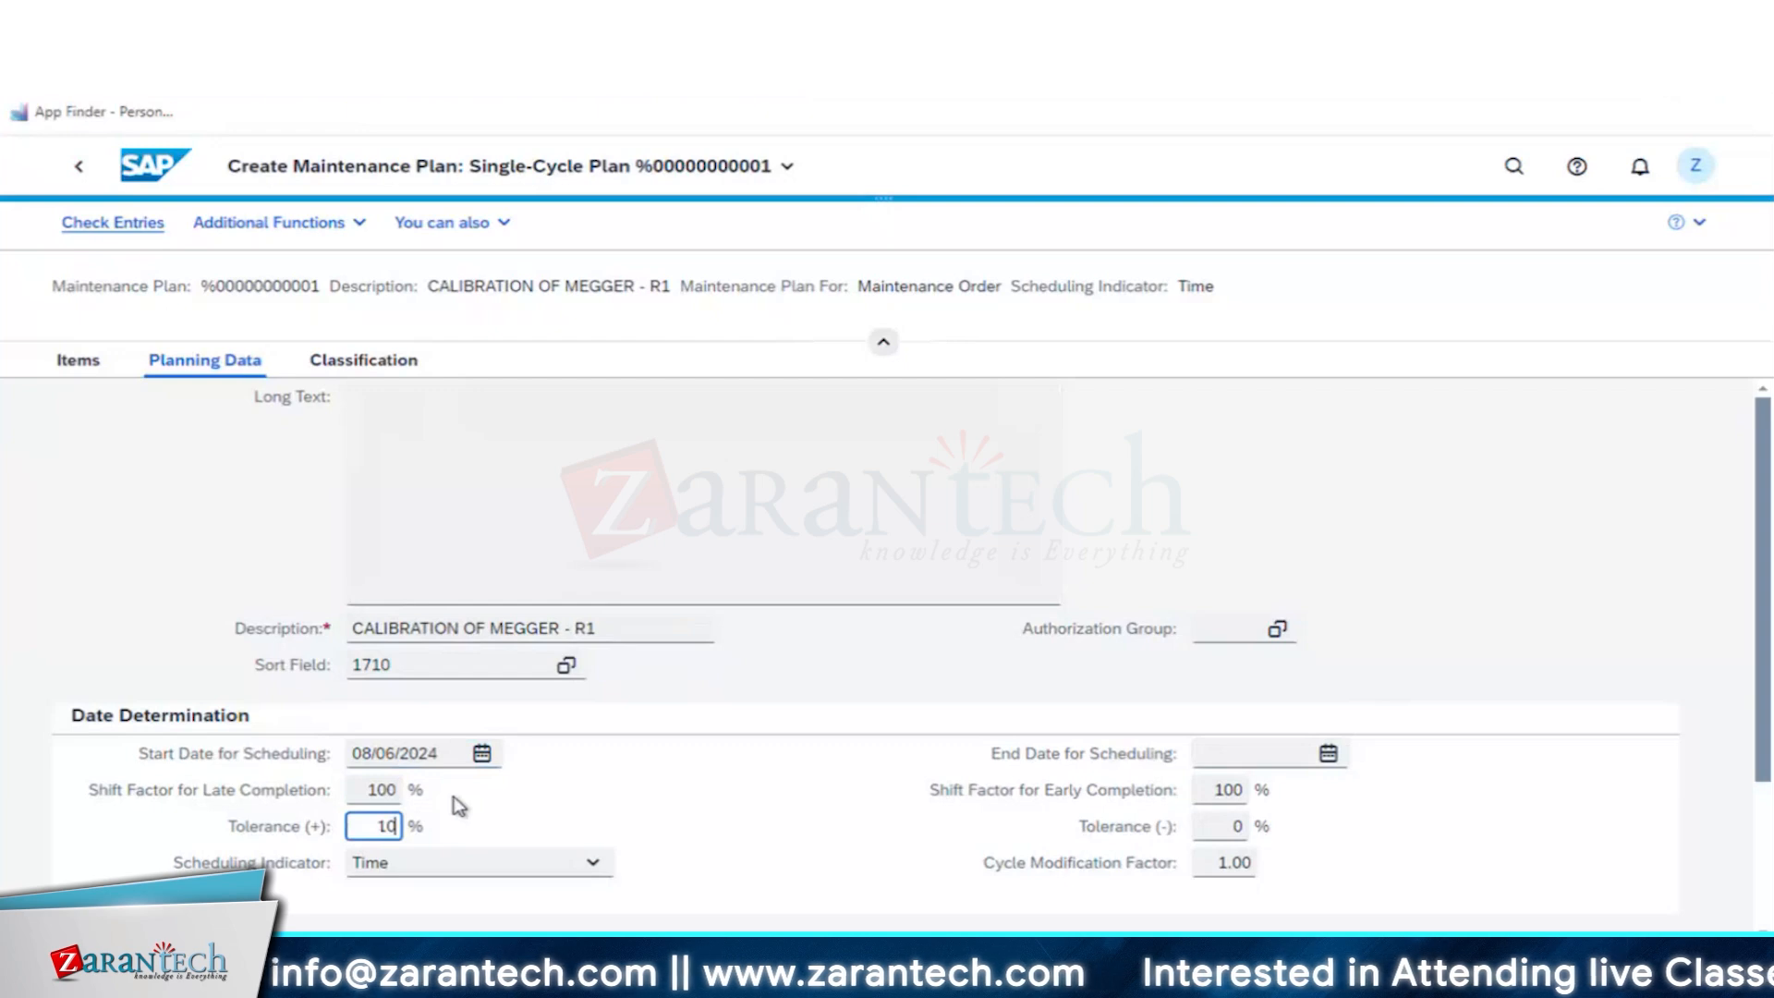
pyautogui.press('Tab')
pyautogui.write('10')
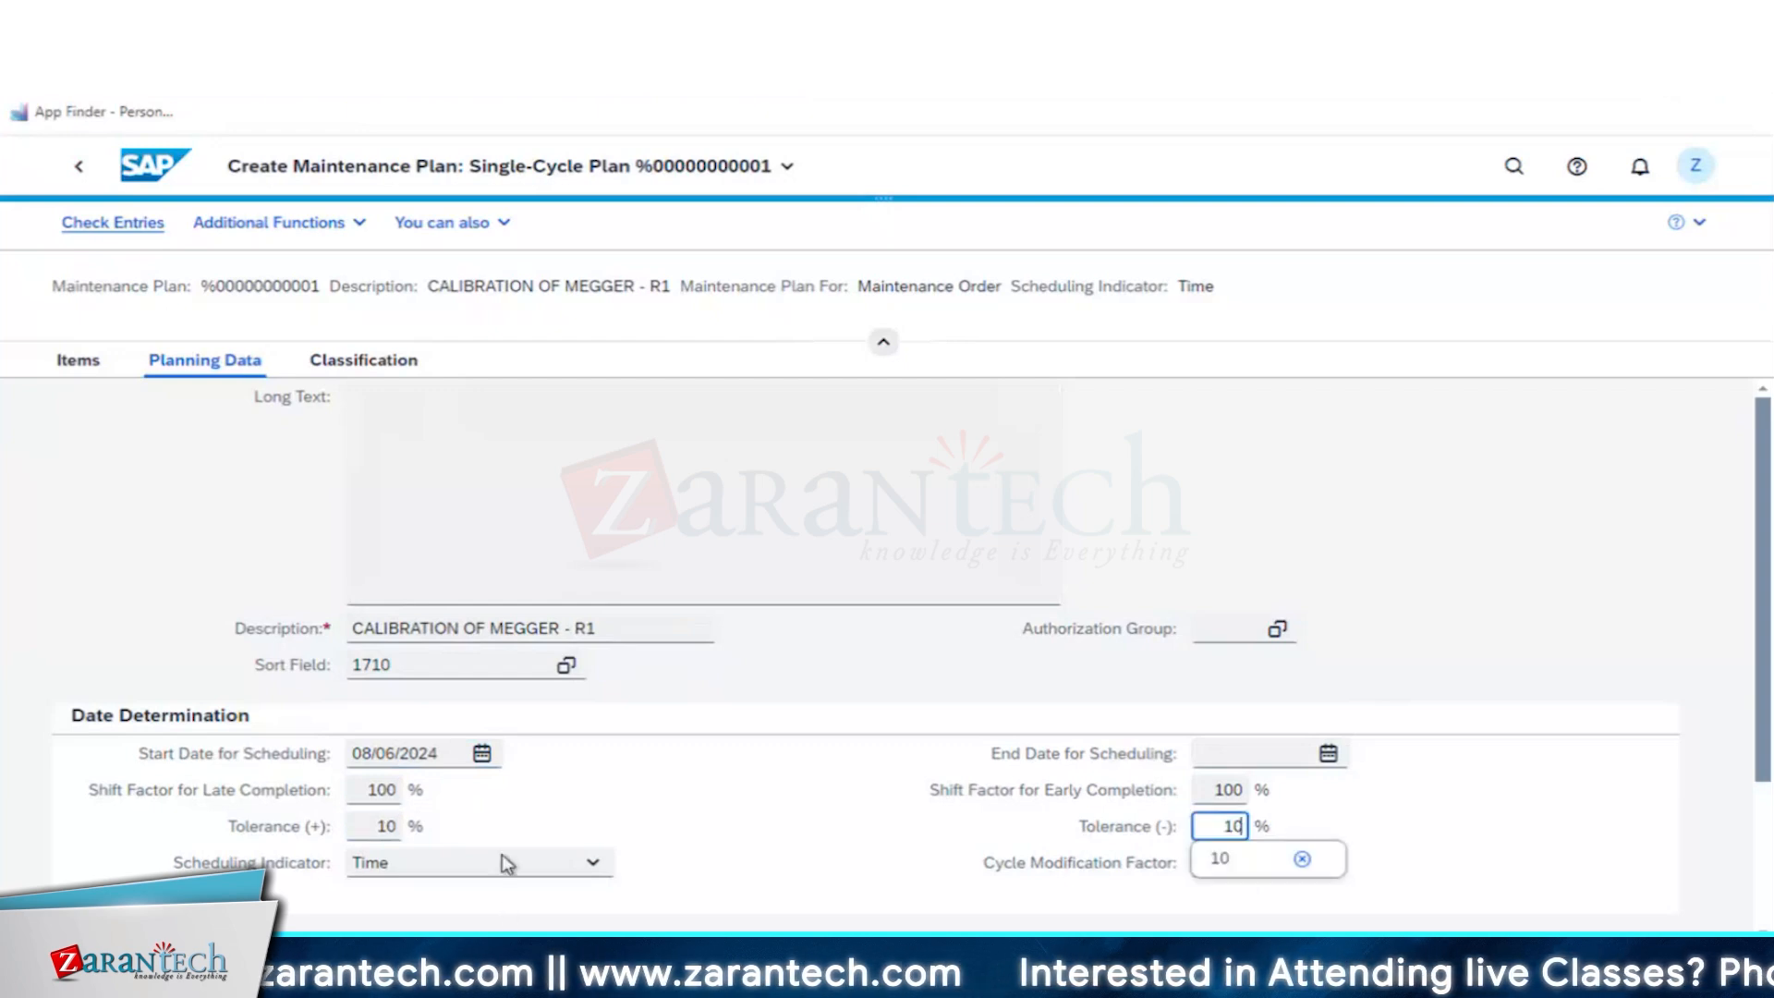
pyautogui.click(502, 859)
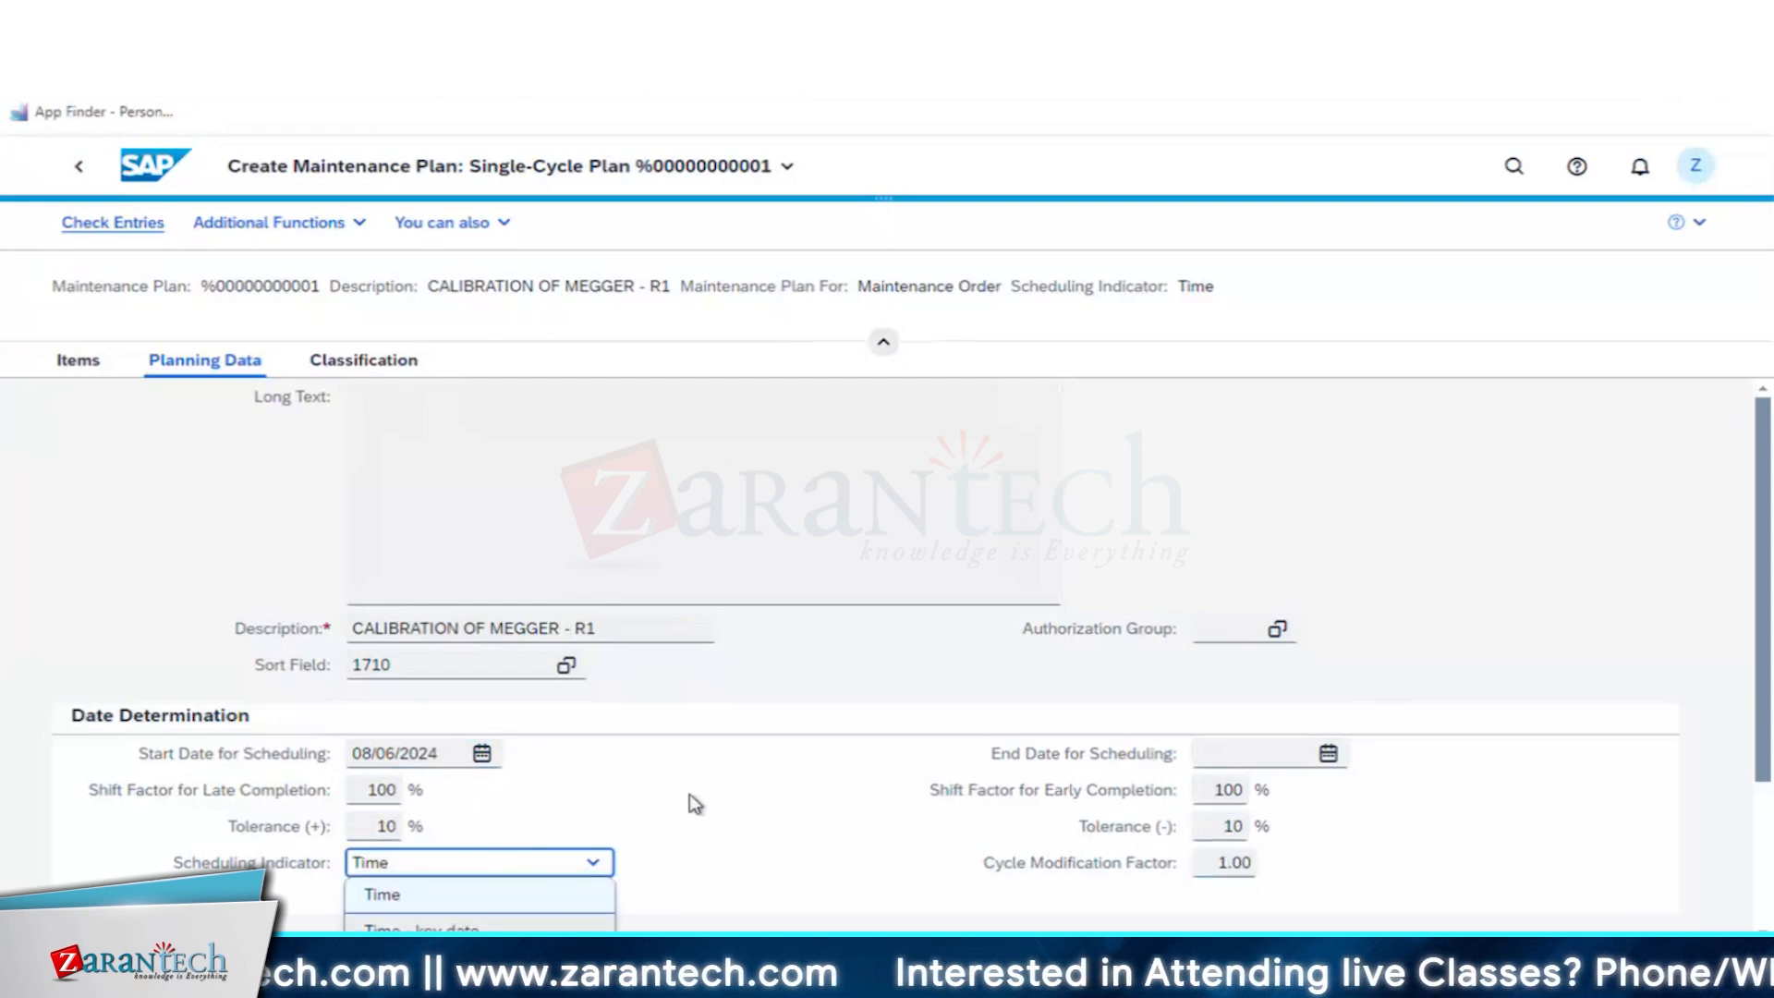
pyautogui.click(421, 927)
# - Define the call control with a scheduling period of 2 YR and a call horizon of 90%
pyautogui.scroll(-3, 820, 851)
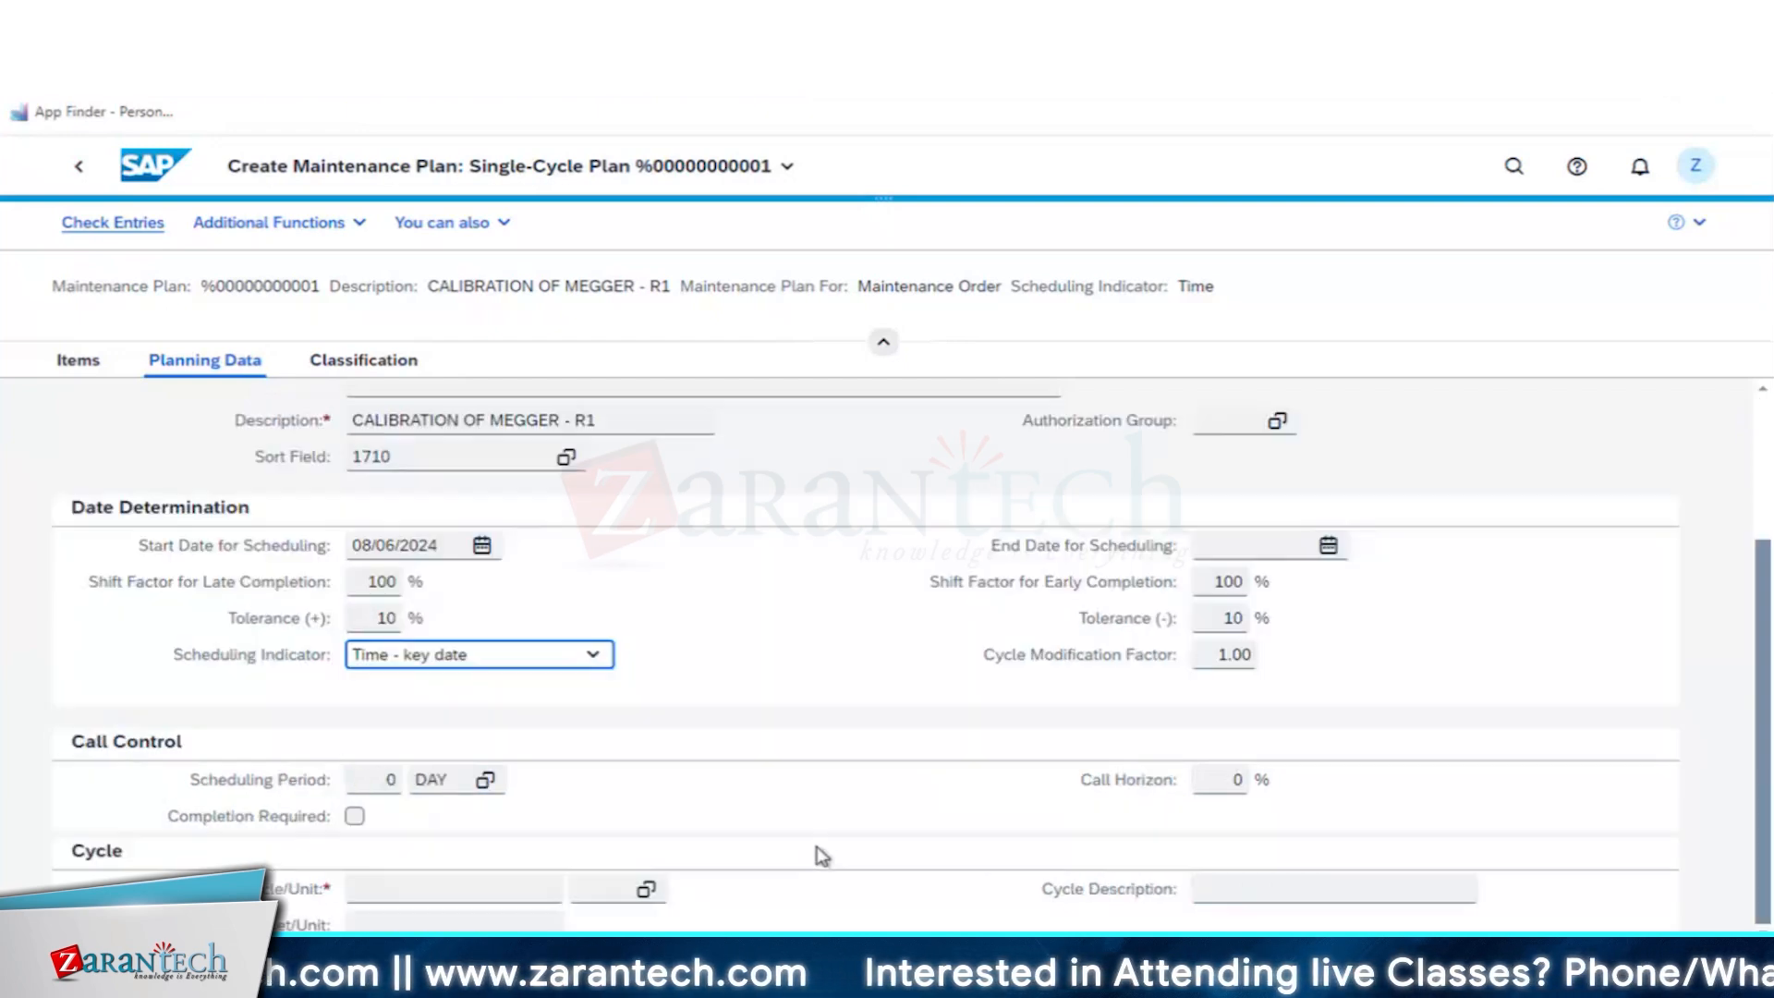
pyautogui.click(387, 779)
pyautogui.write('2')
pyautogui.press('Tab')
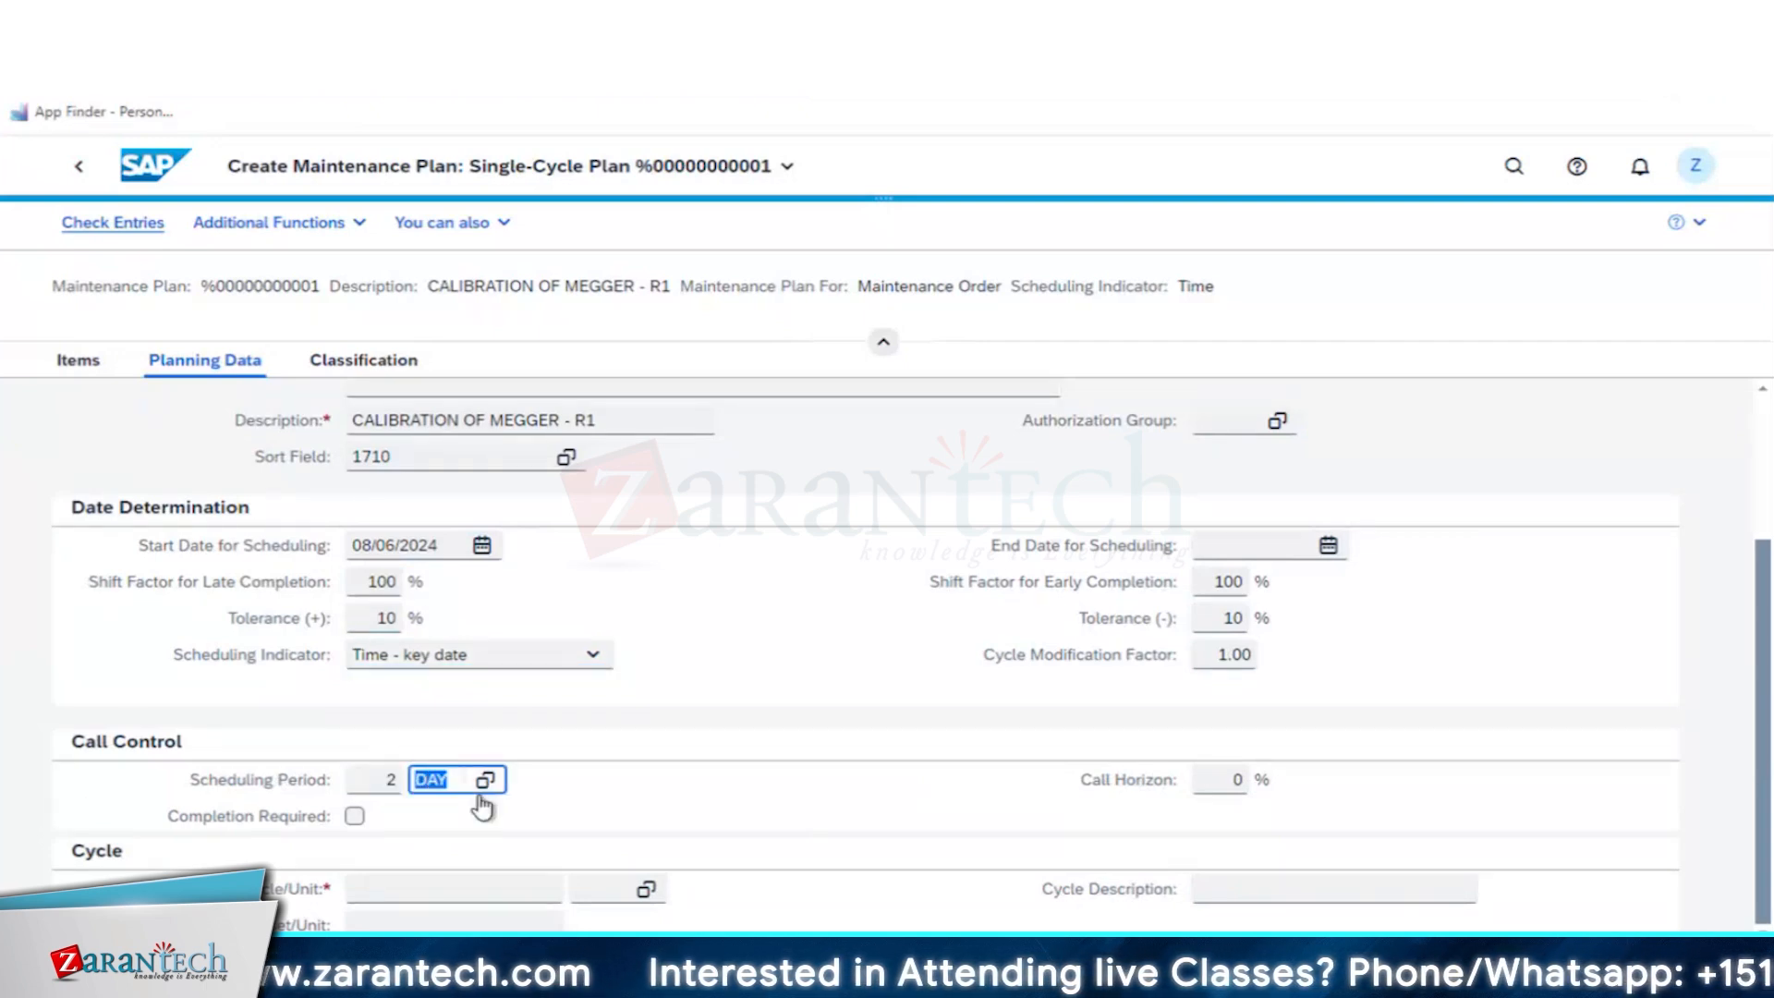
pyautogui.write('YR')
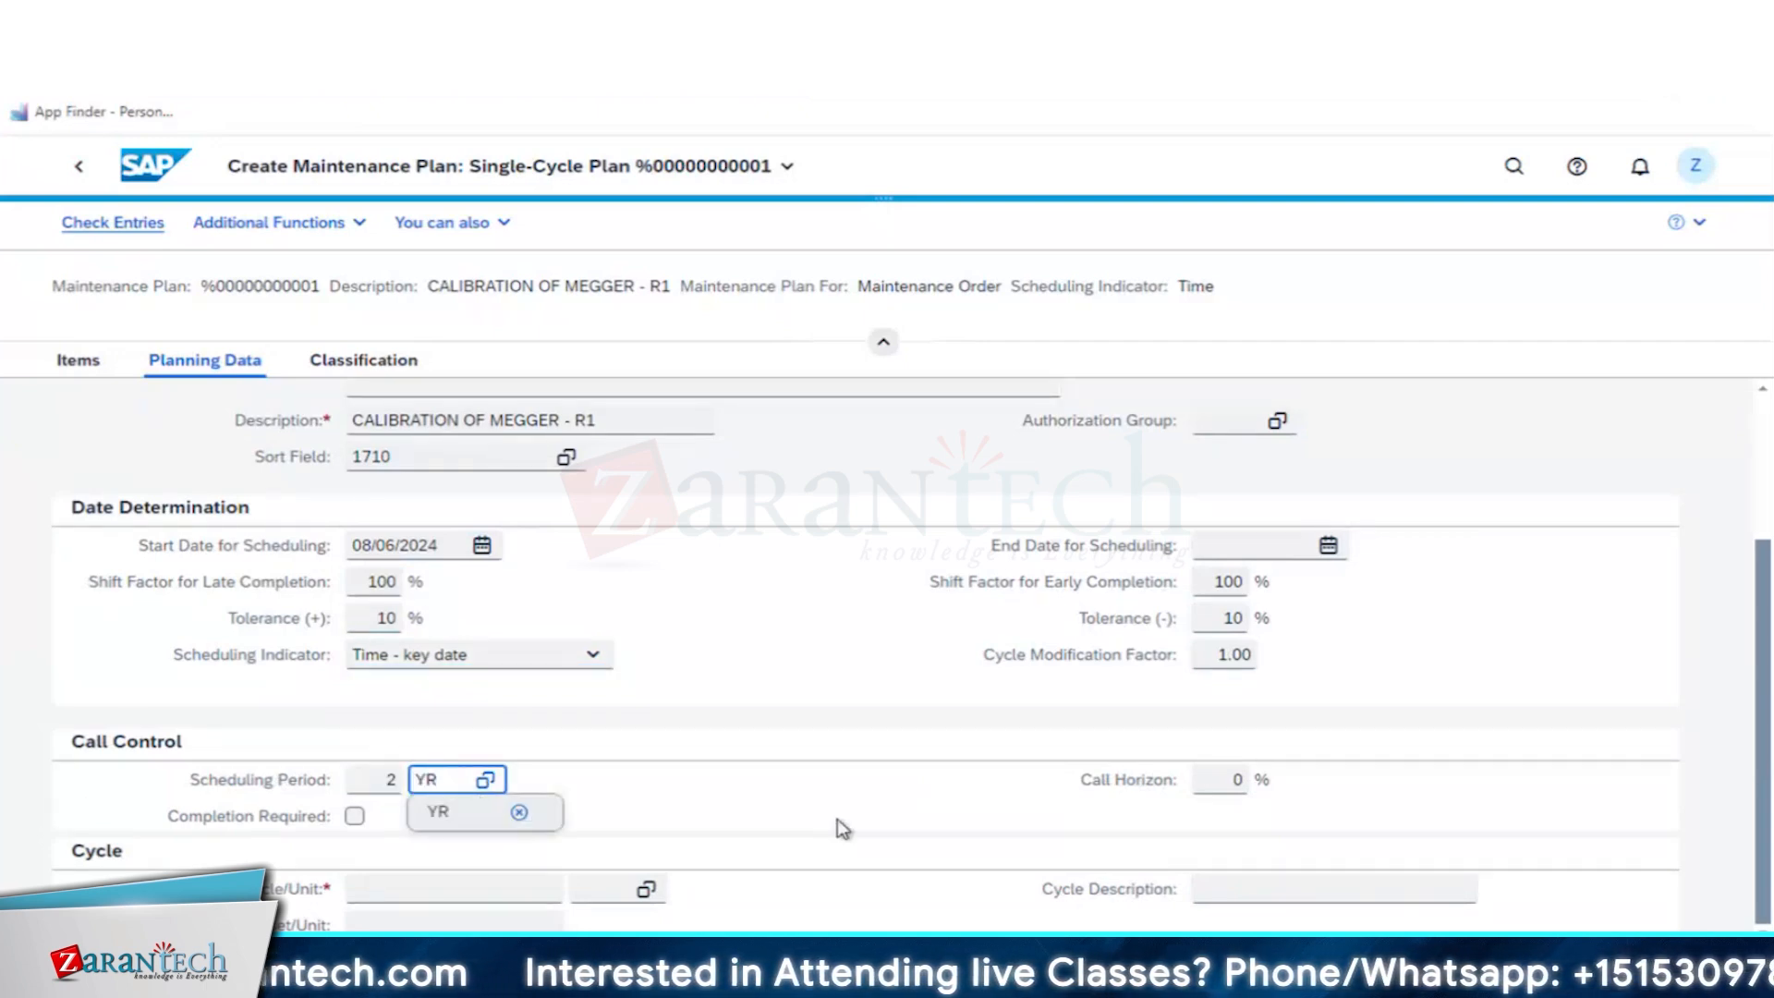
pyautogui.click(1224, 778)
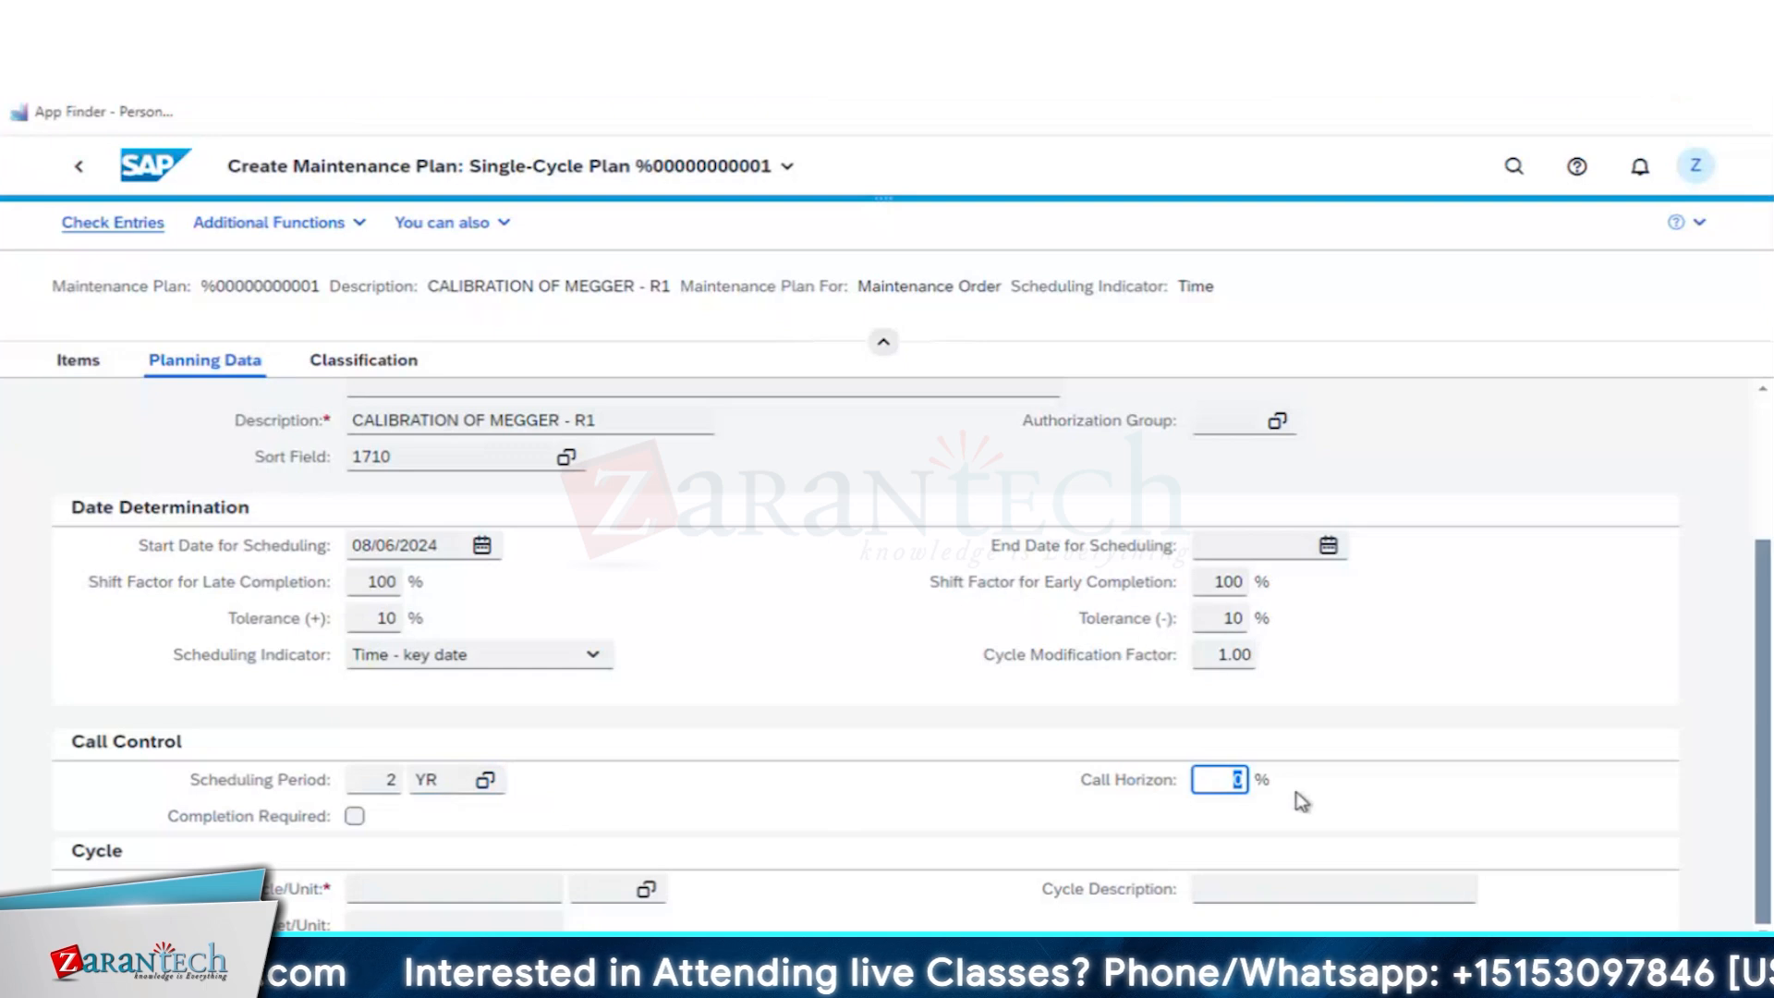
pyautogui.write('90')
pyautogui.press('Return')
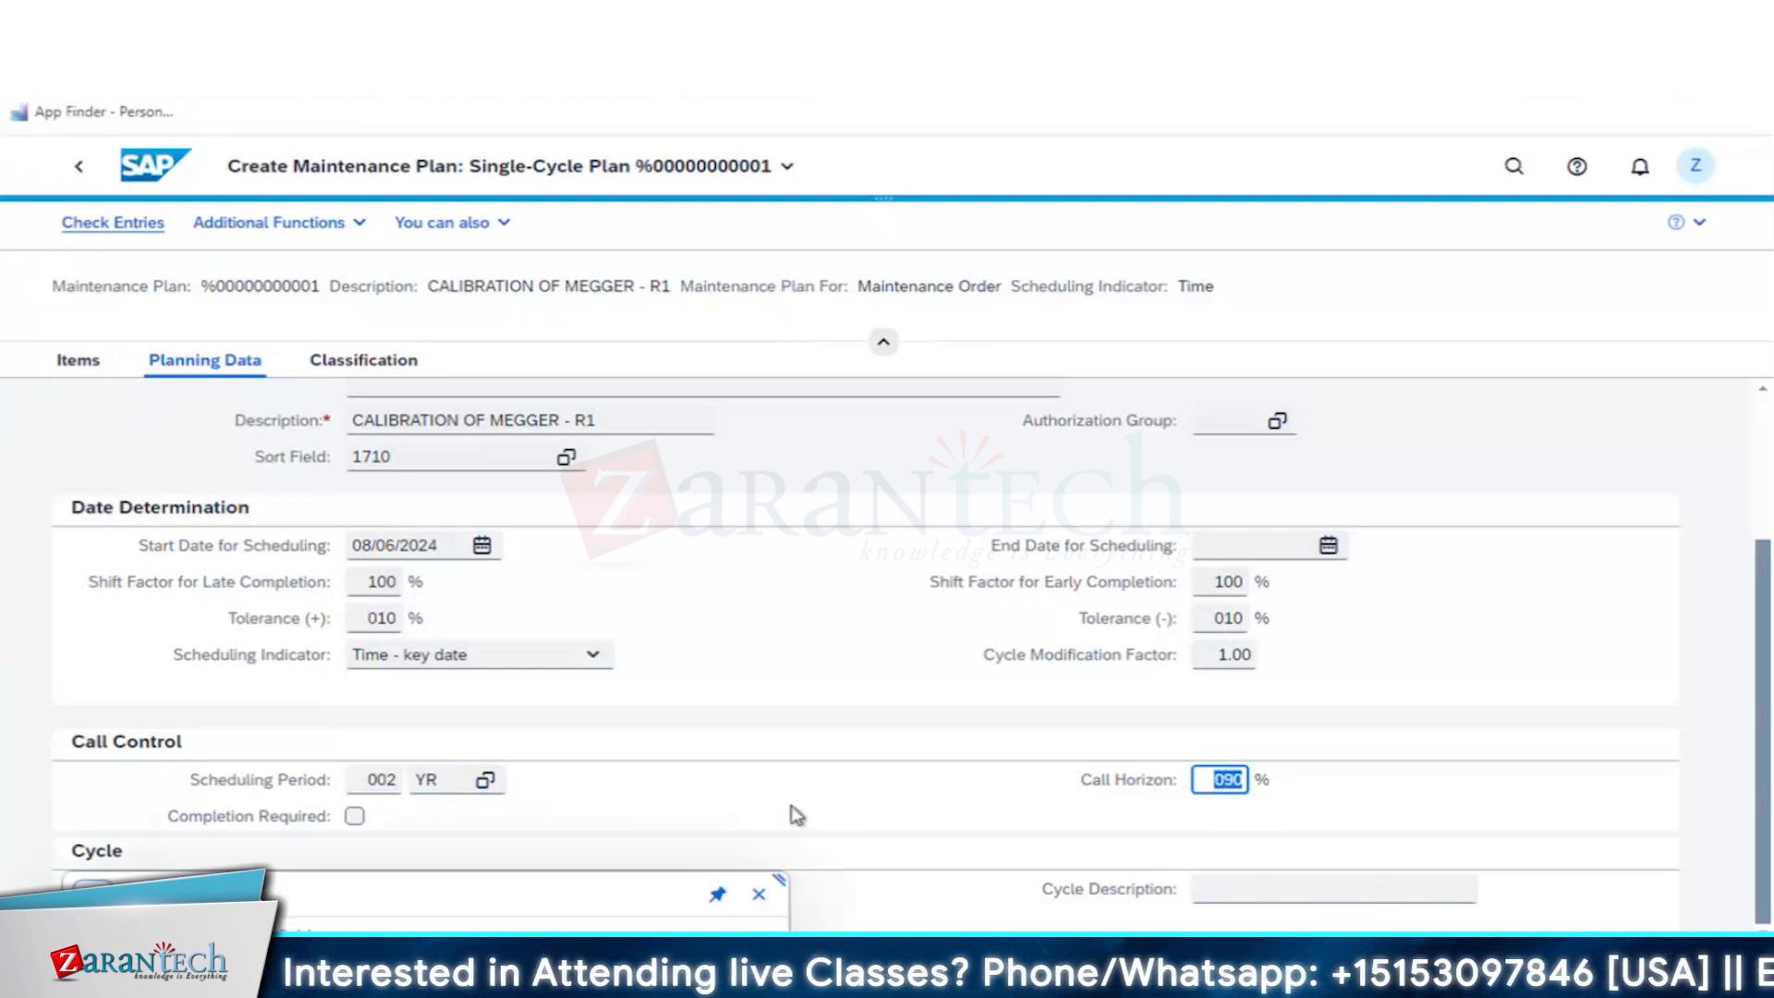
pyautogui.click(760, 894)
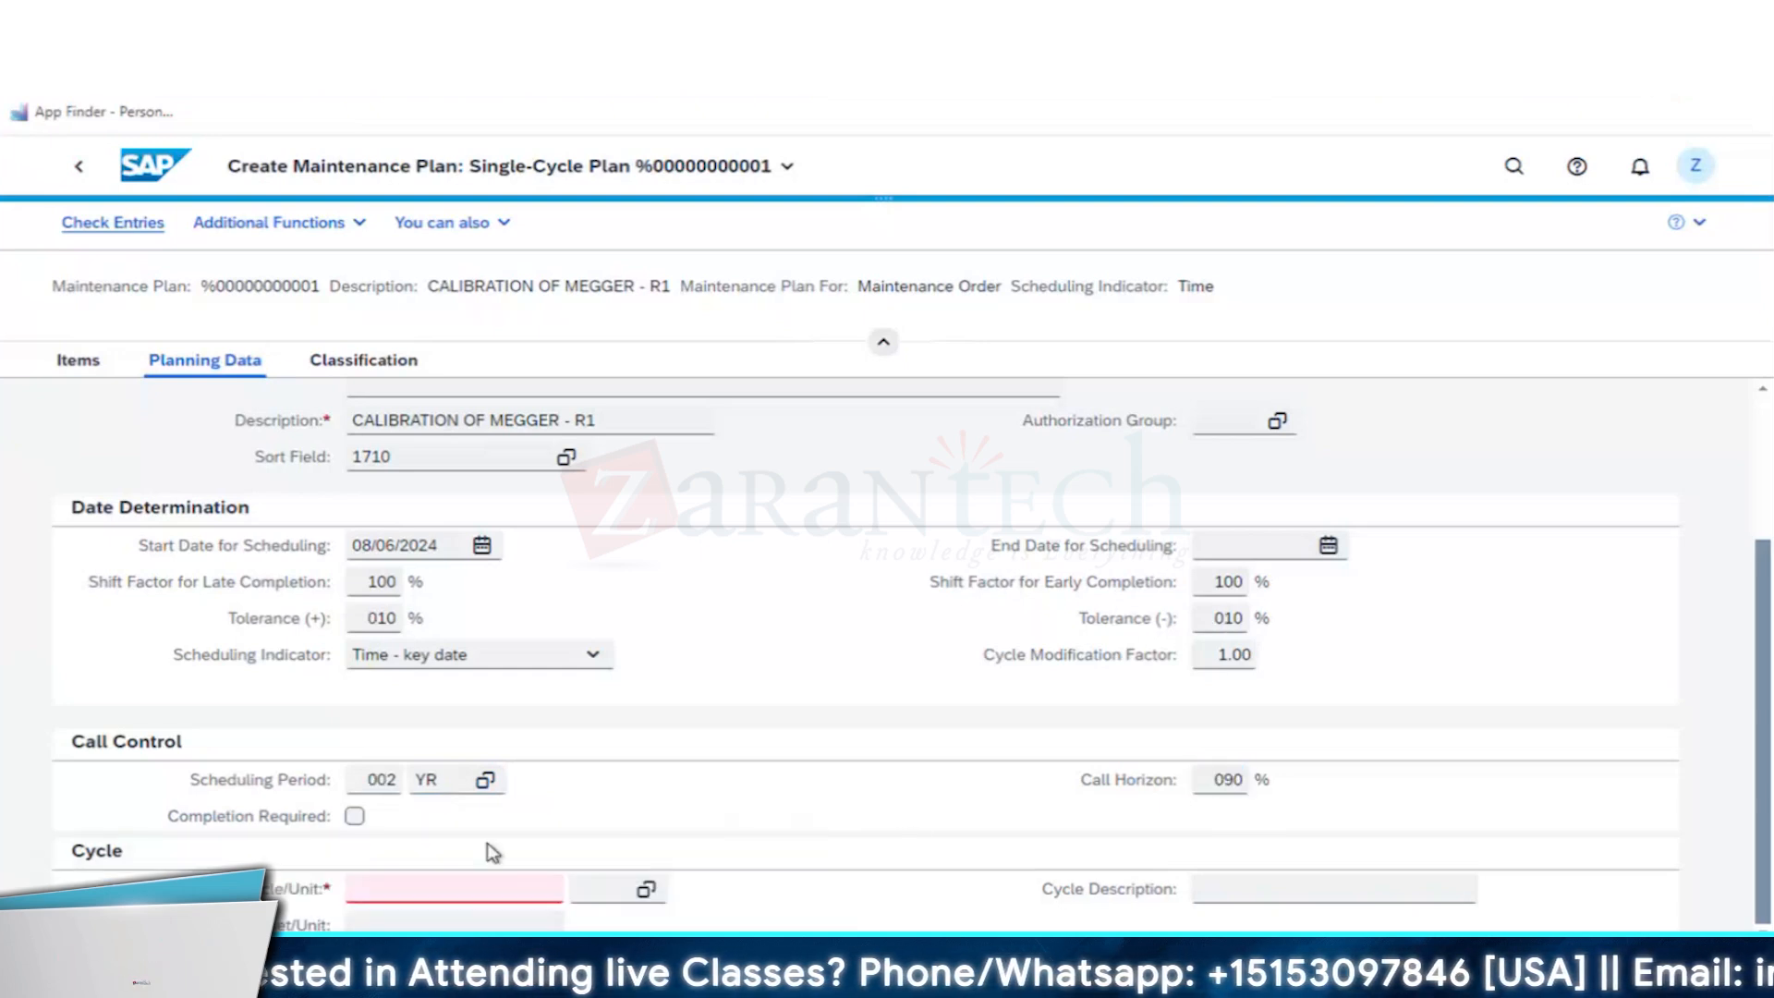
# - Set the maintenance plan's cycle to 1 MON and validate the entries
pyautogui.click(469, 888)
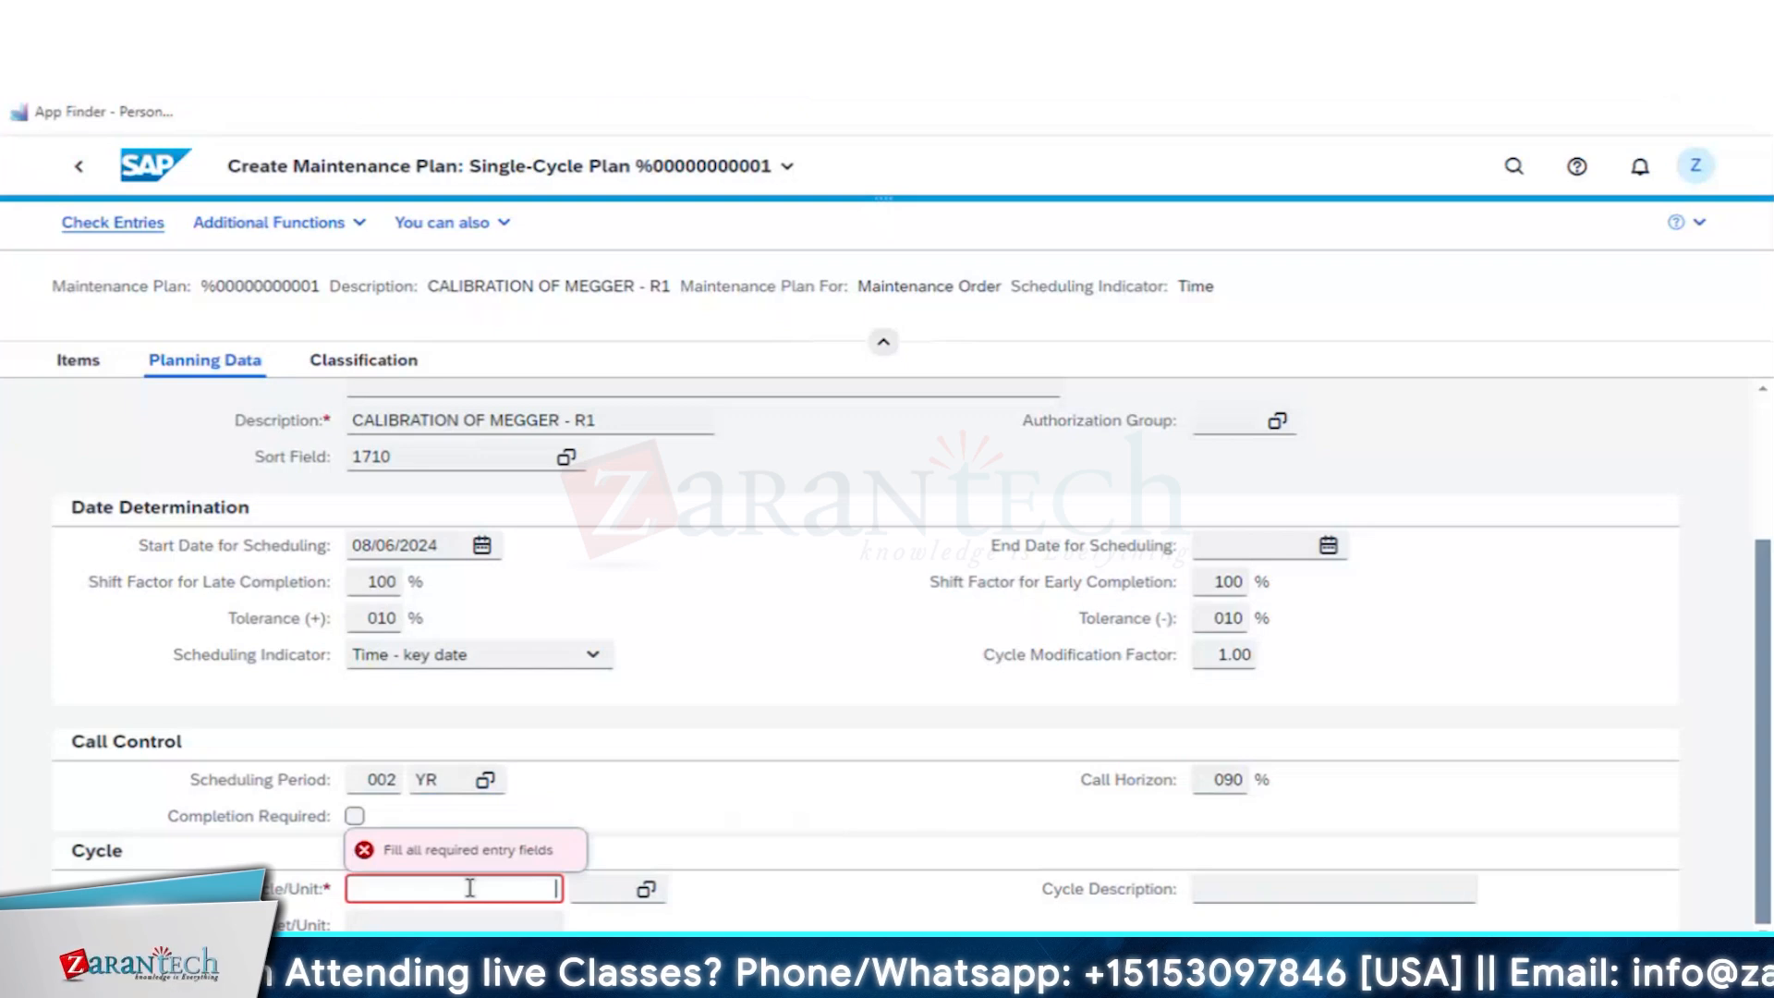
pyautogui.write('1')
pyautogui.press('Tab')
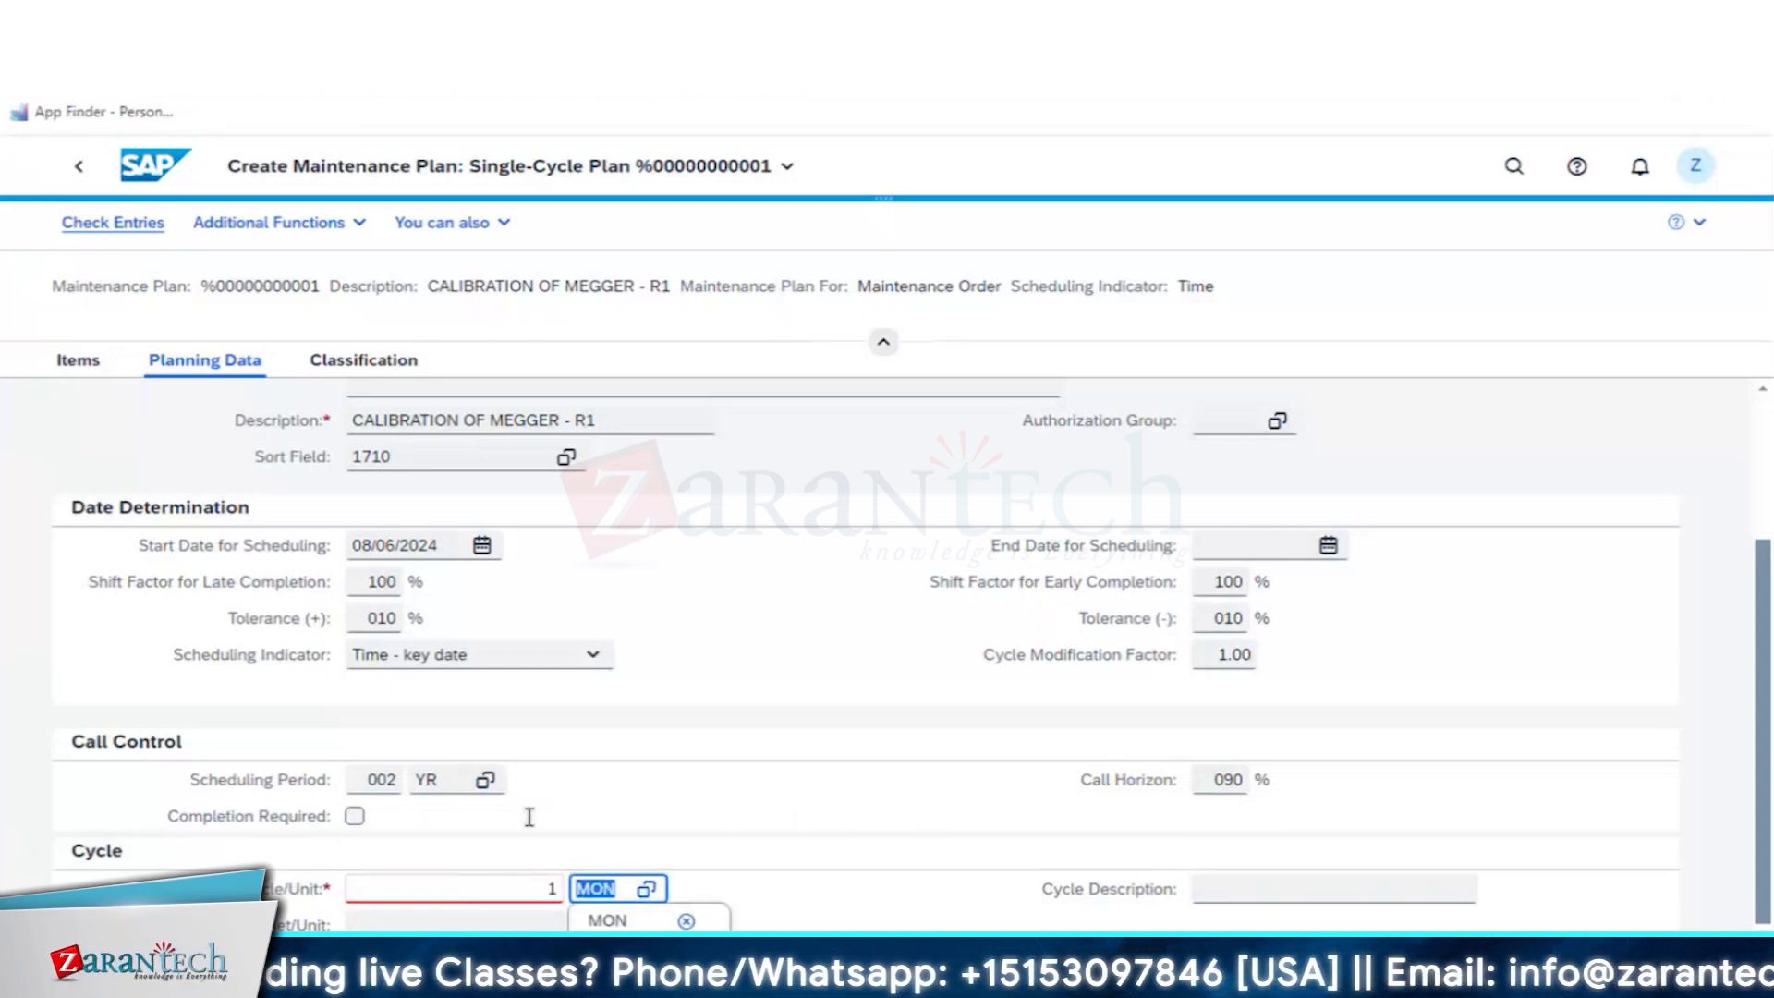
pyautogui.press('Return')
pyautogui.click(758, 896)
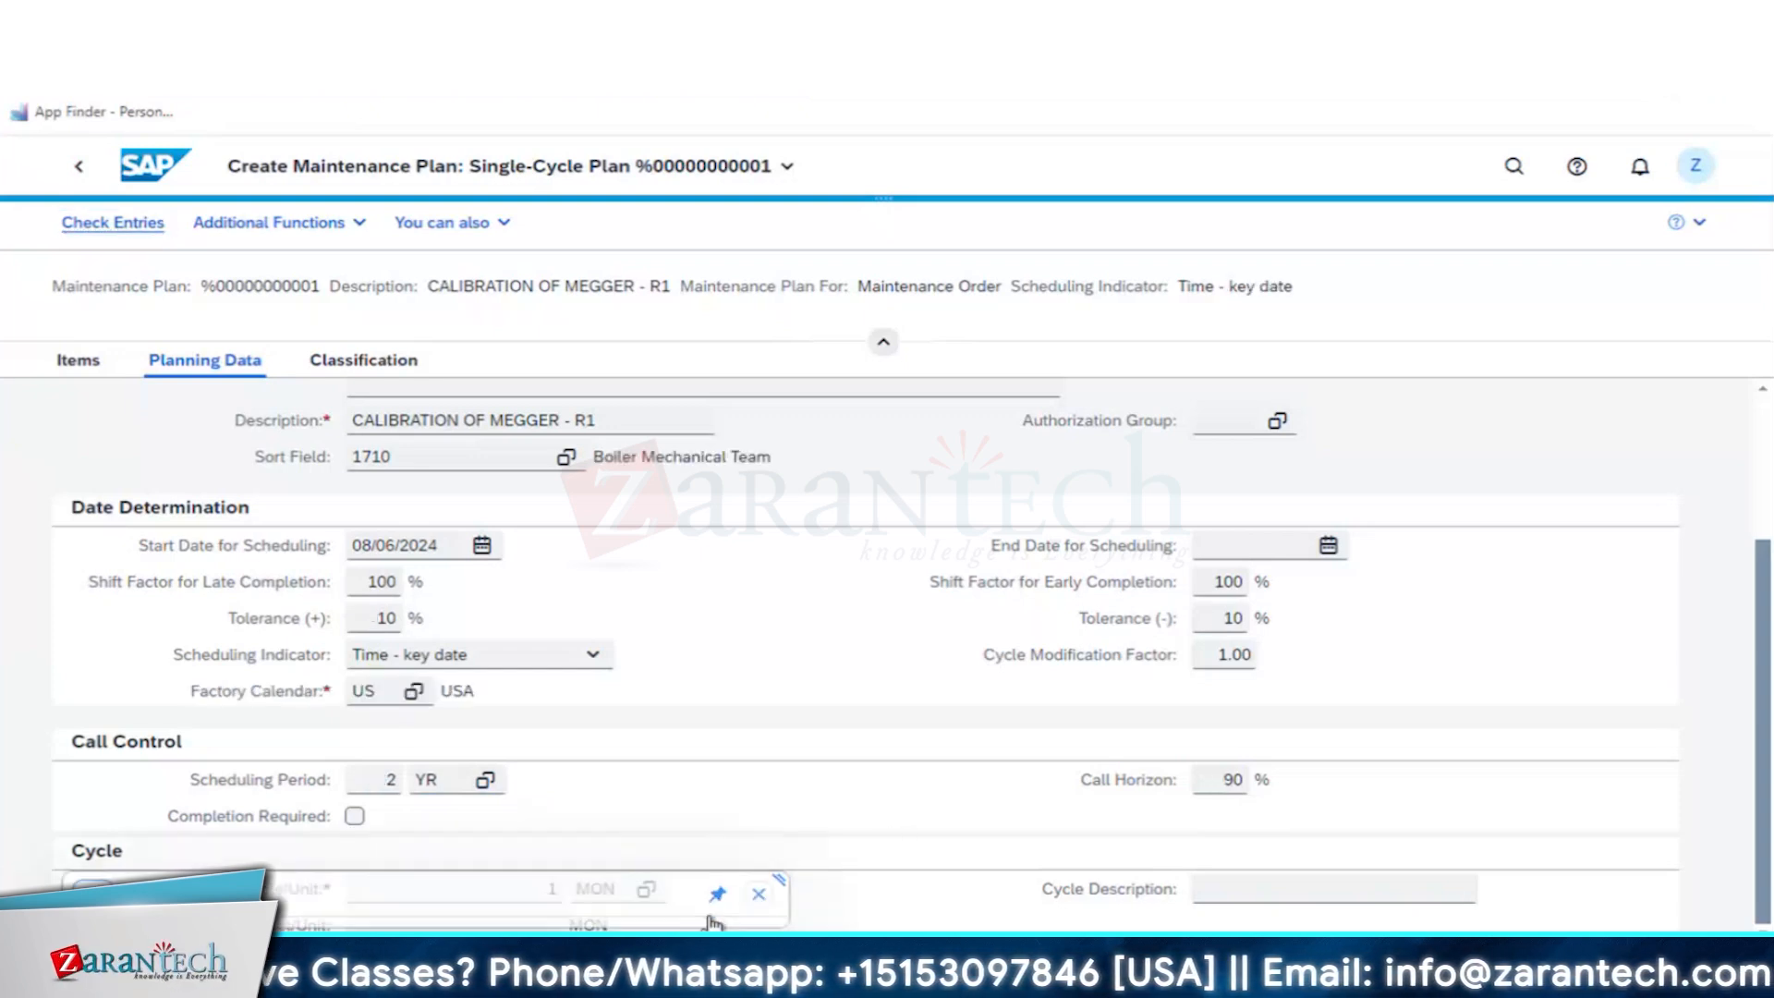
# - Review the plan's classification and the maintenance item's general data, and save the maintenance plan
pyautogui.click(337, 361)
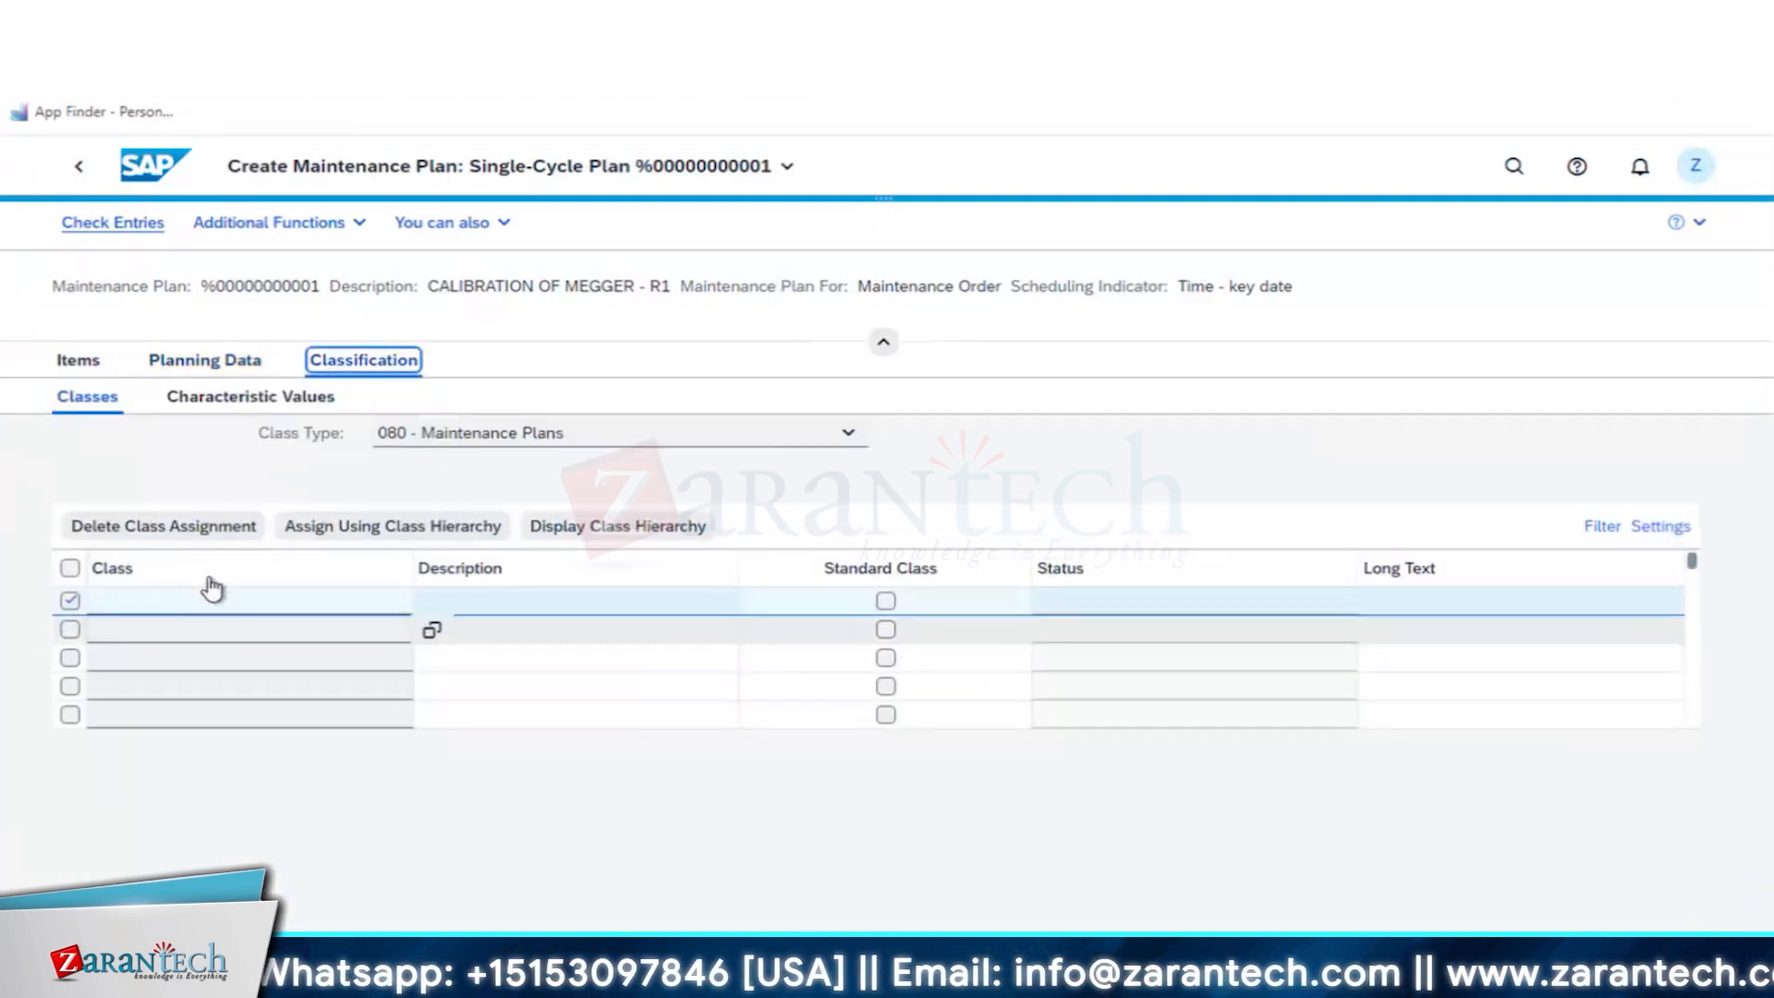
pyautogui.click(74, 368)
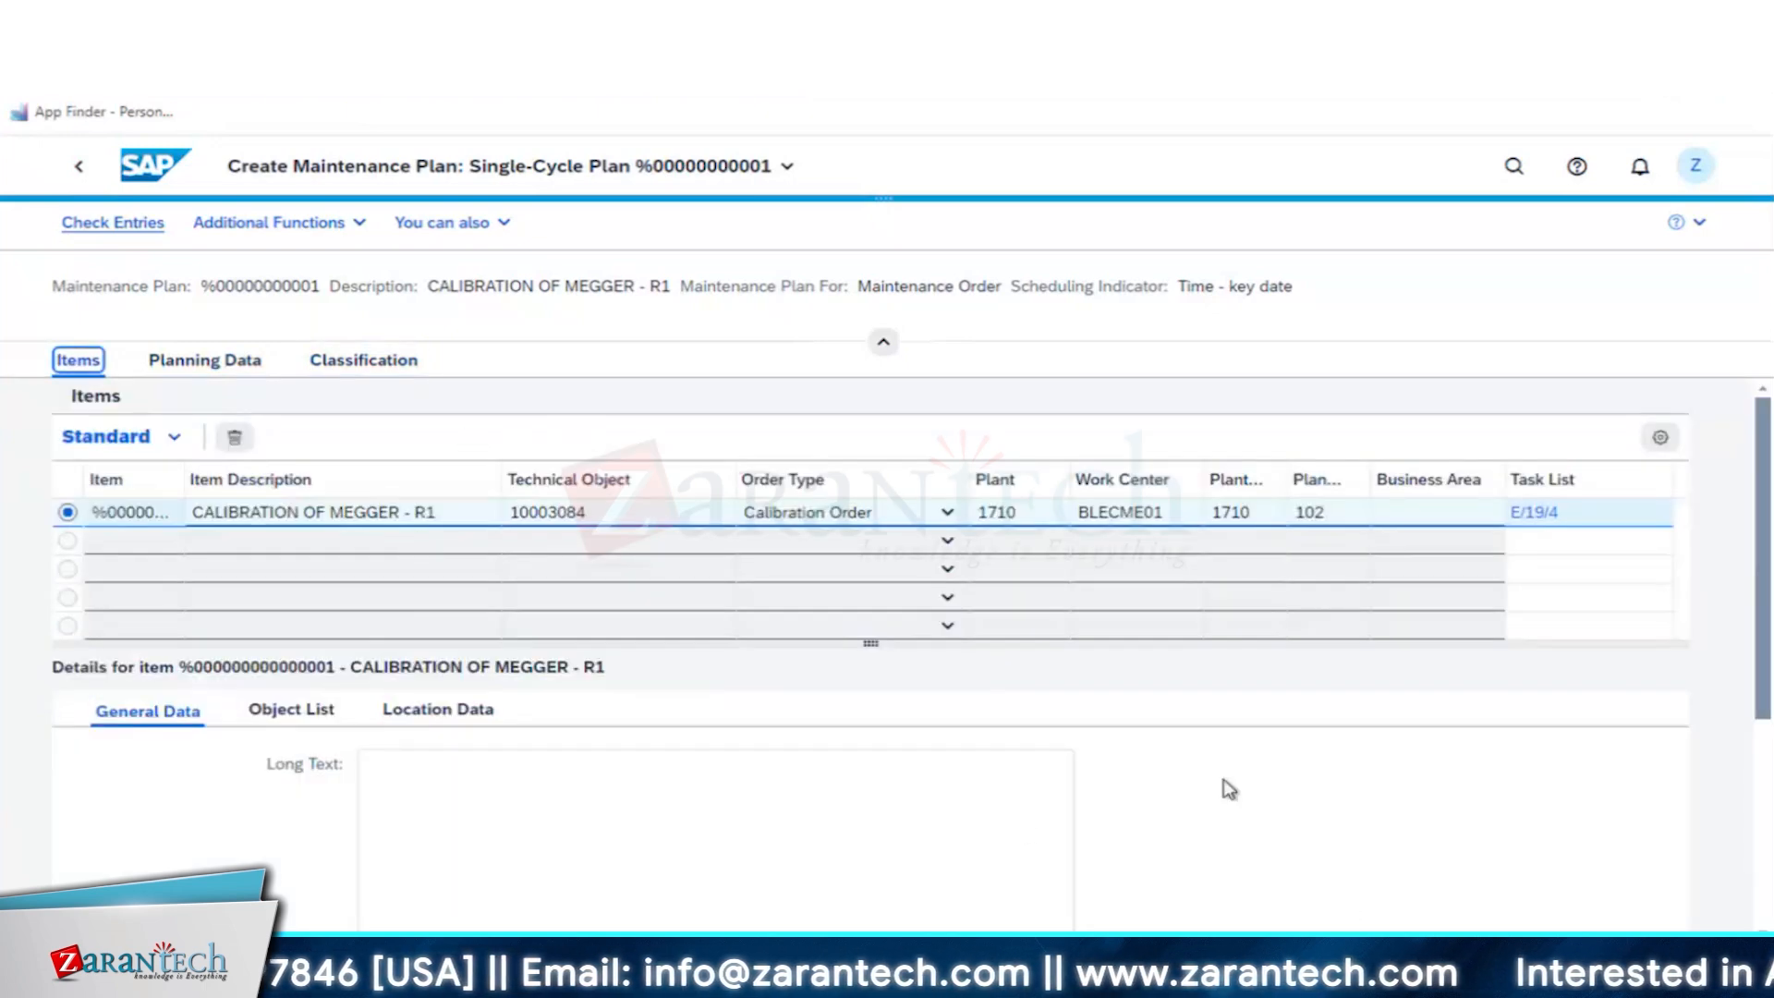
pyautogui.scroll(-4, 1229, 790)
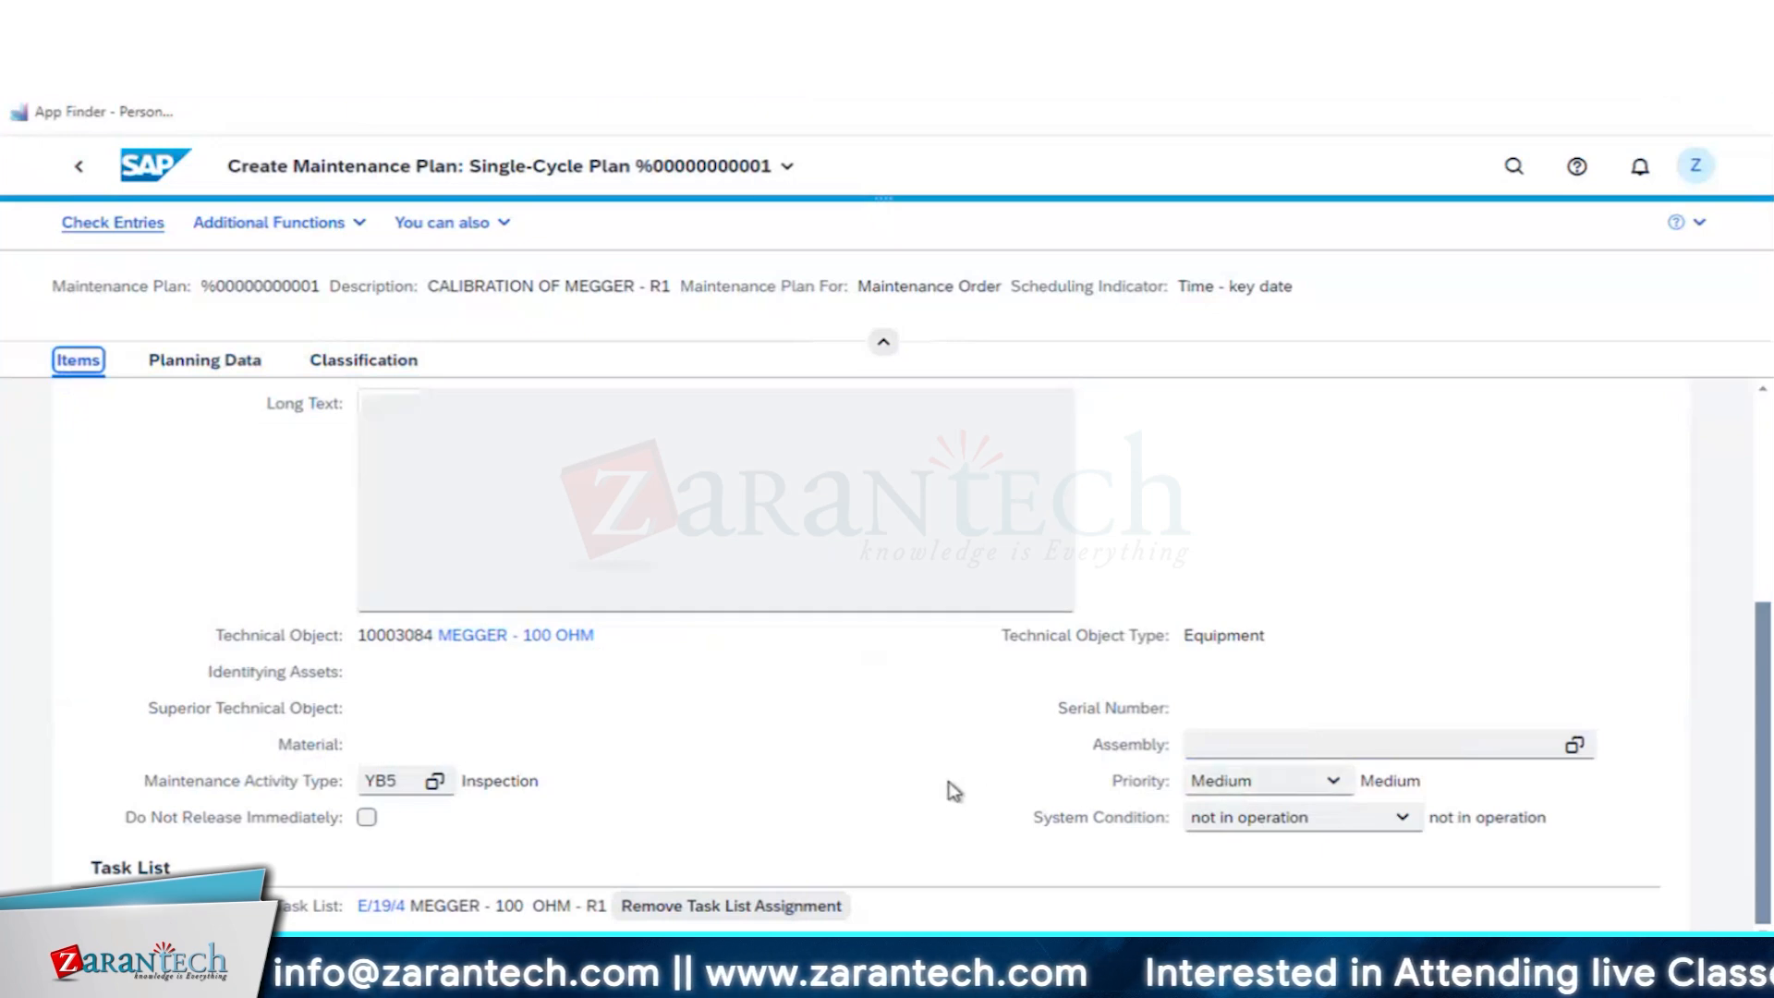
pyautogui.scroll(4, 957, 792)
pyautogui.scroll(-4, 1208, 791)
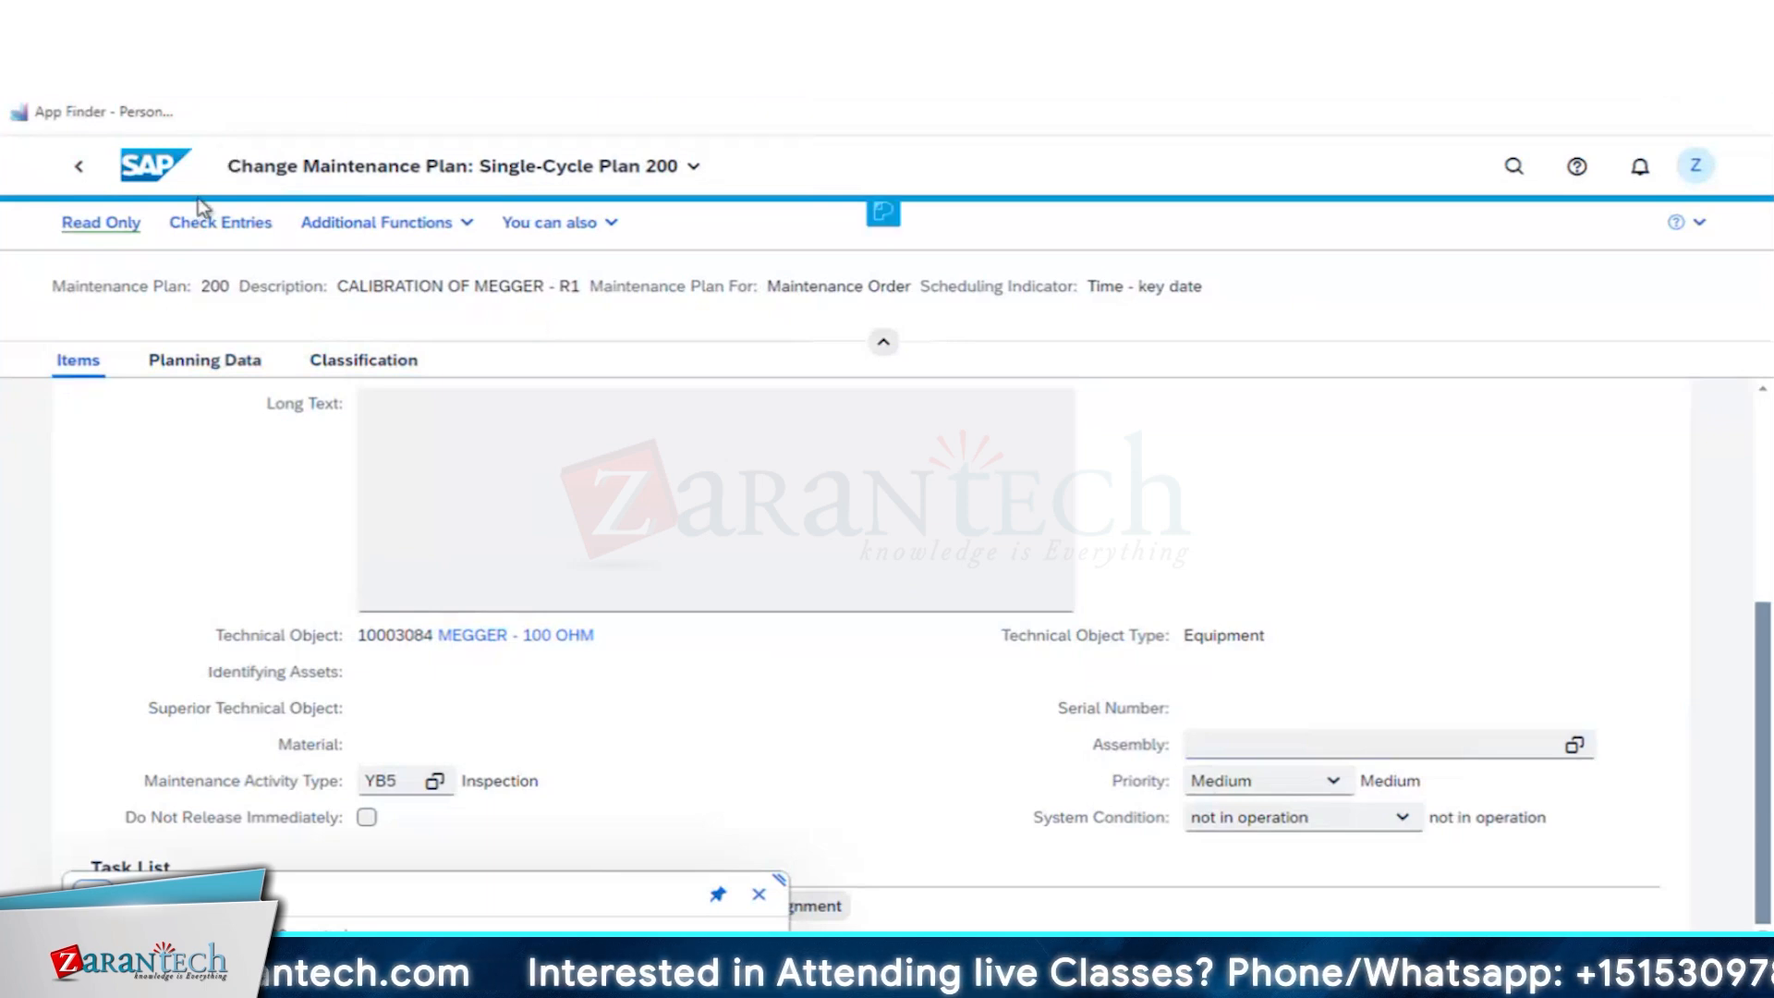
# - Open maintenance plan 200 for scheduling and start it with 08/06/2024 as the start of cycle
pyautogui.click(145, 173)
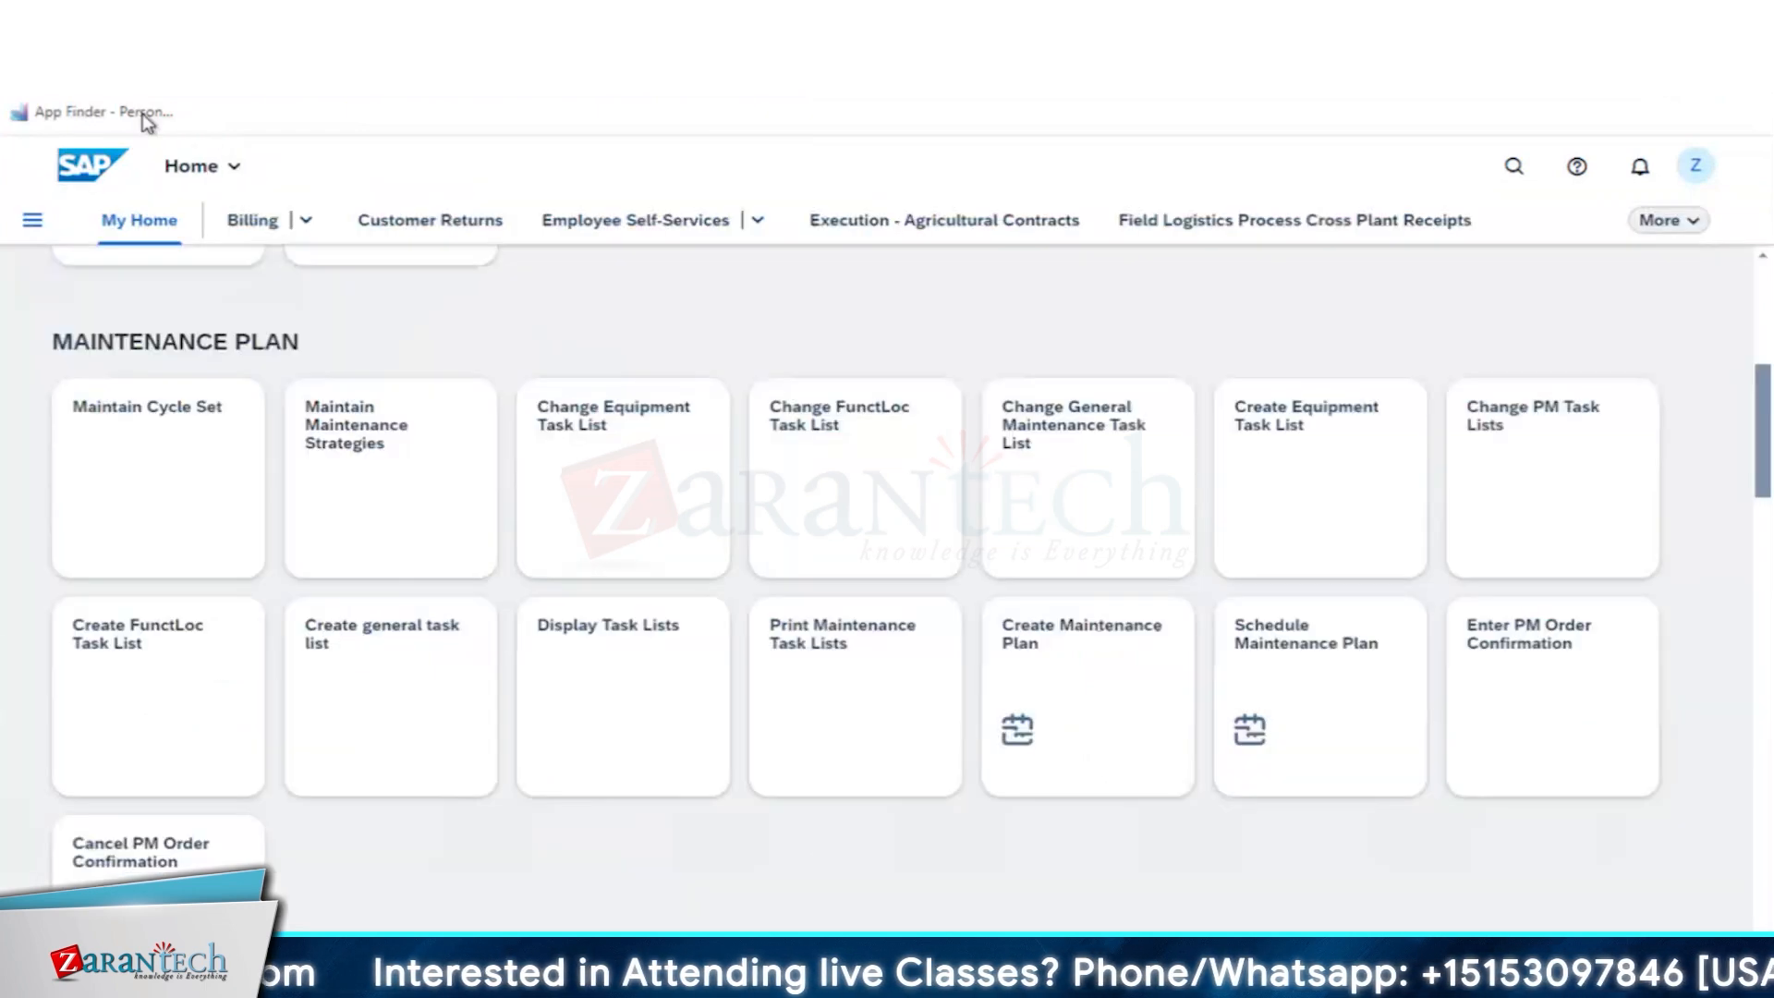
pyautogui.click(1286, 658)
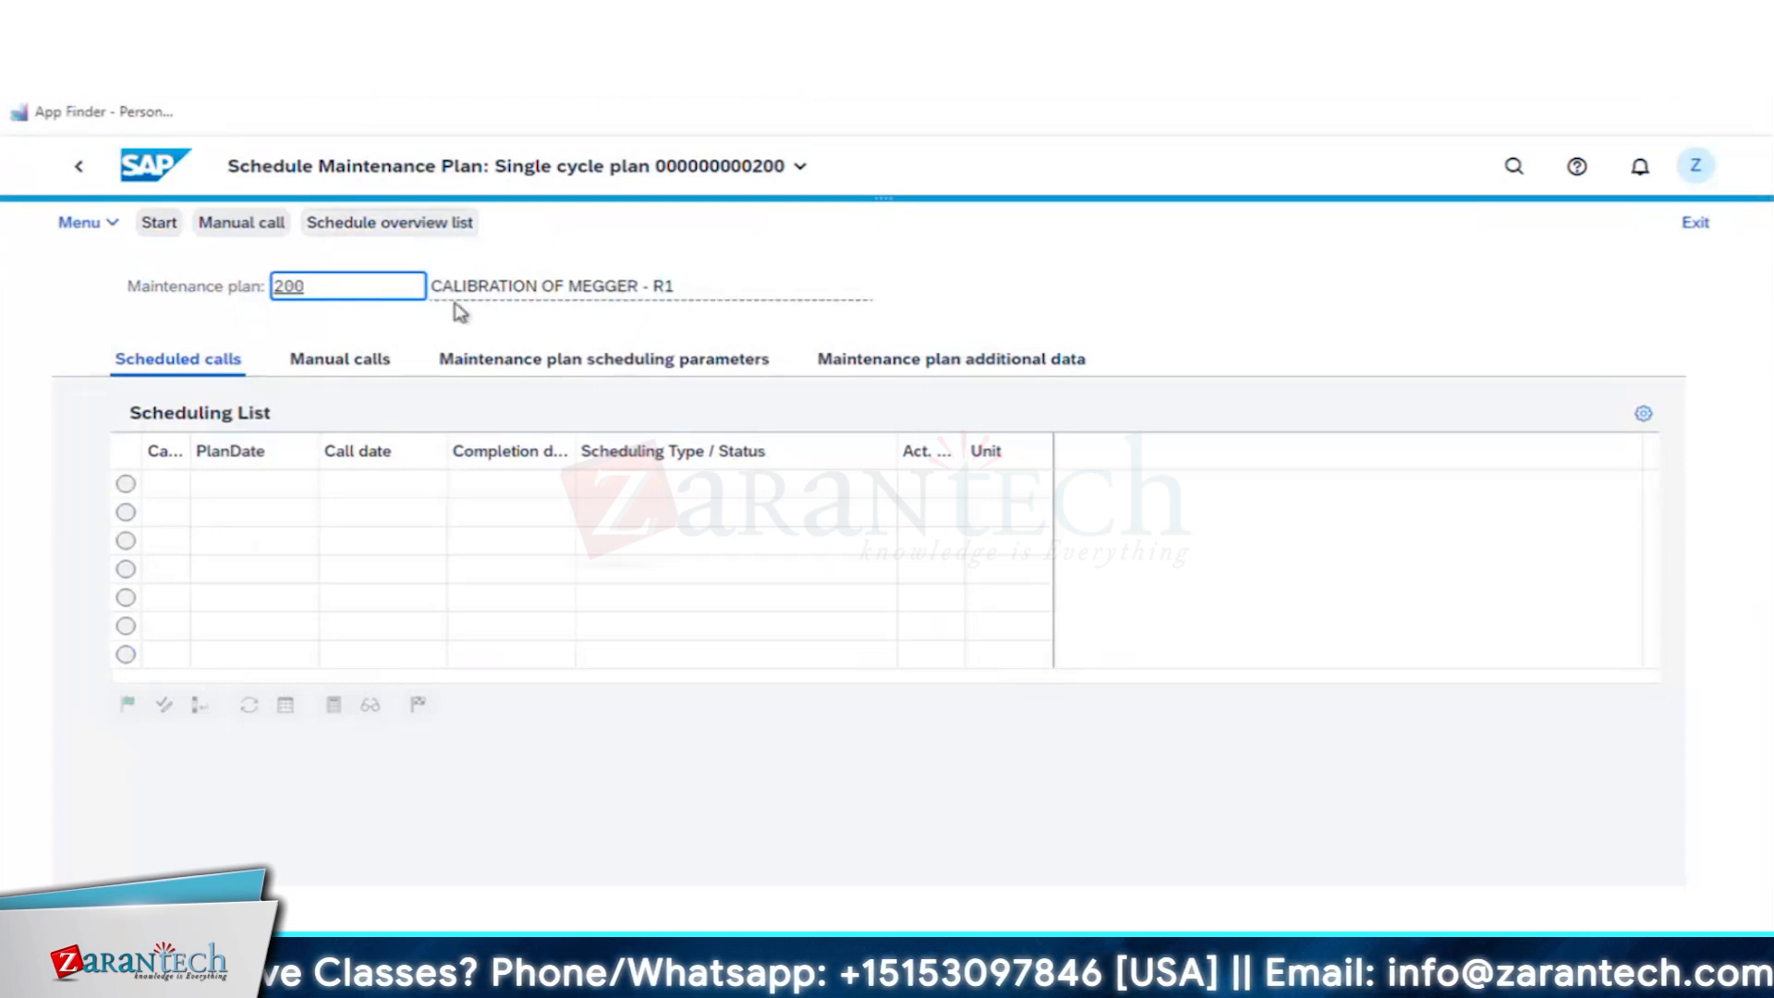
pyautogui.click(160, 228)
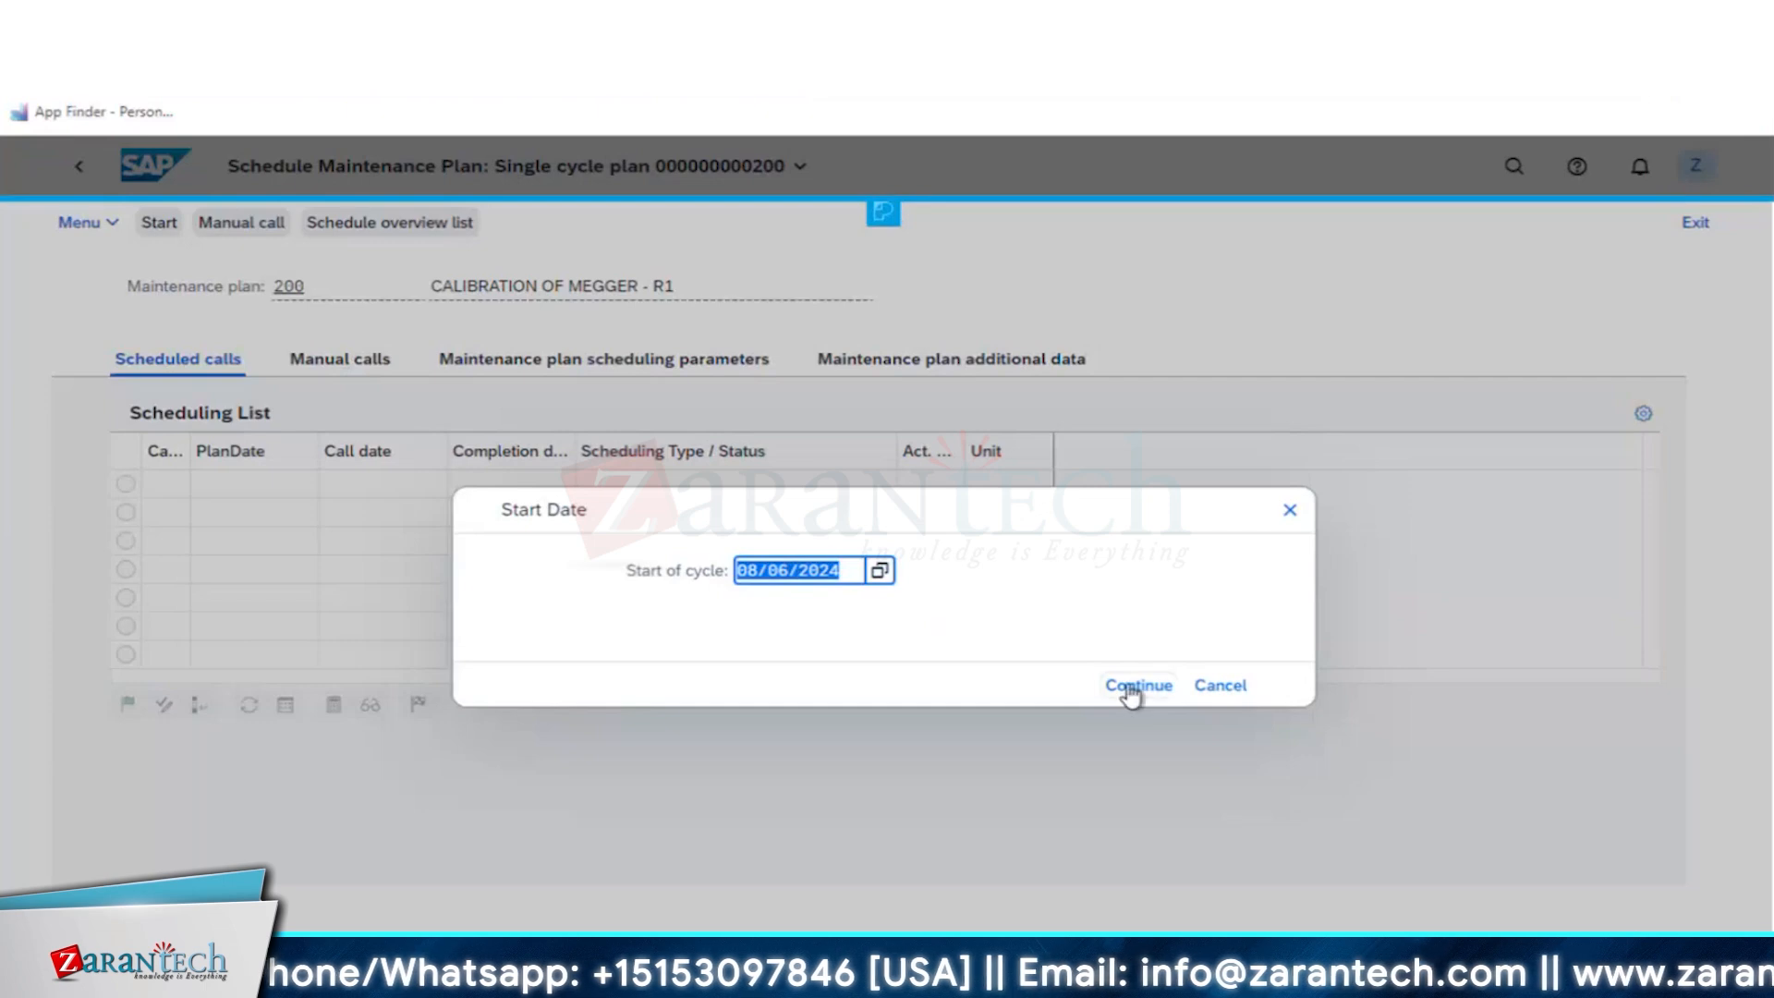
pyautogui.click(1131, 689)
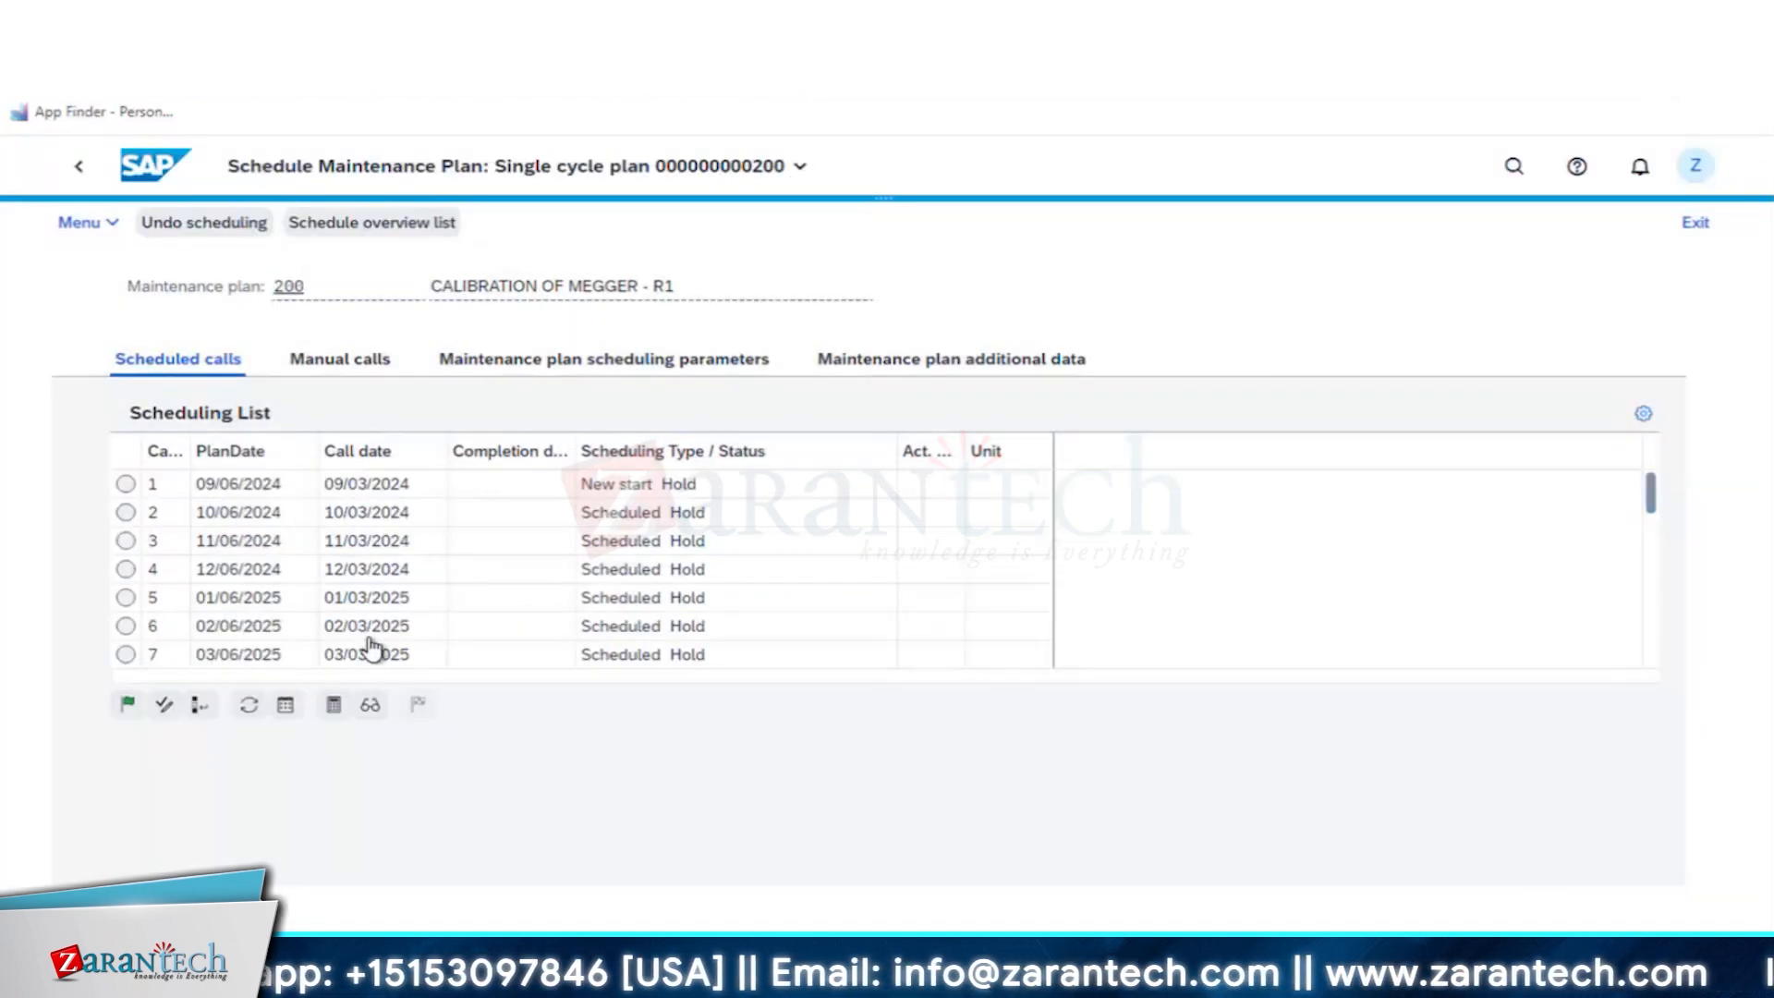
# - Save the scheduling of maintenance plan 200
pyautogui.hotkey('ctrl', 's')
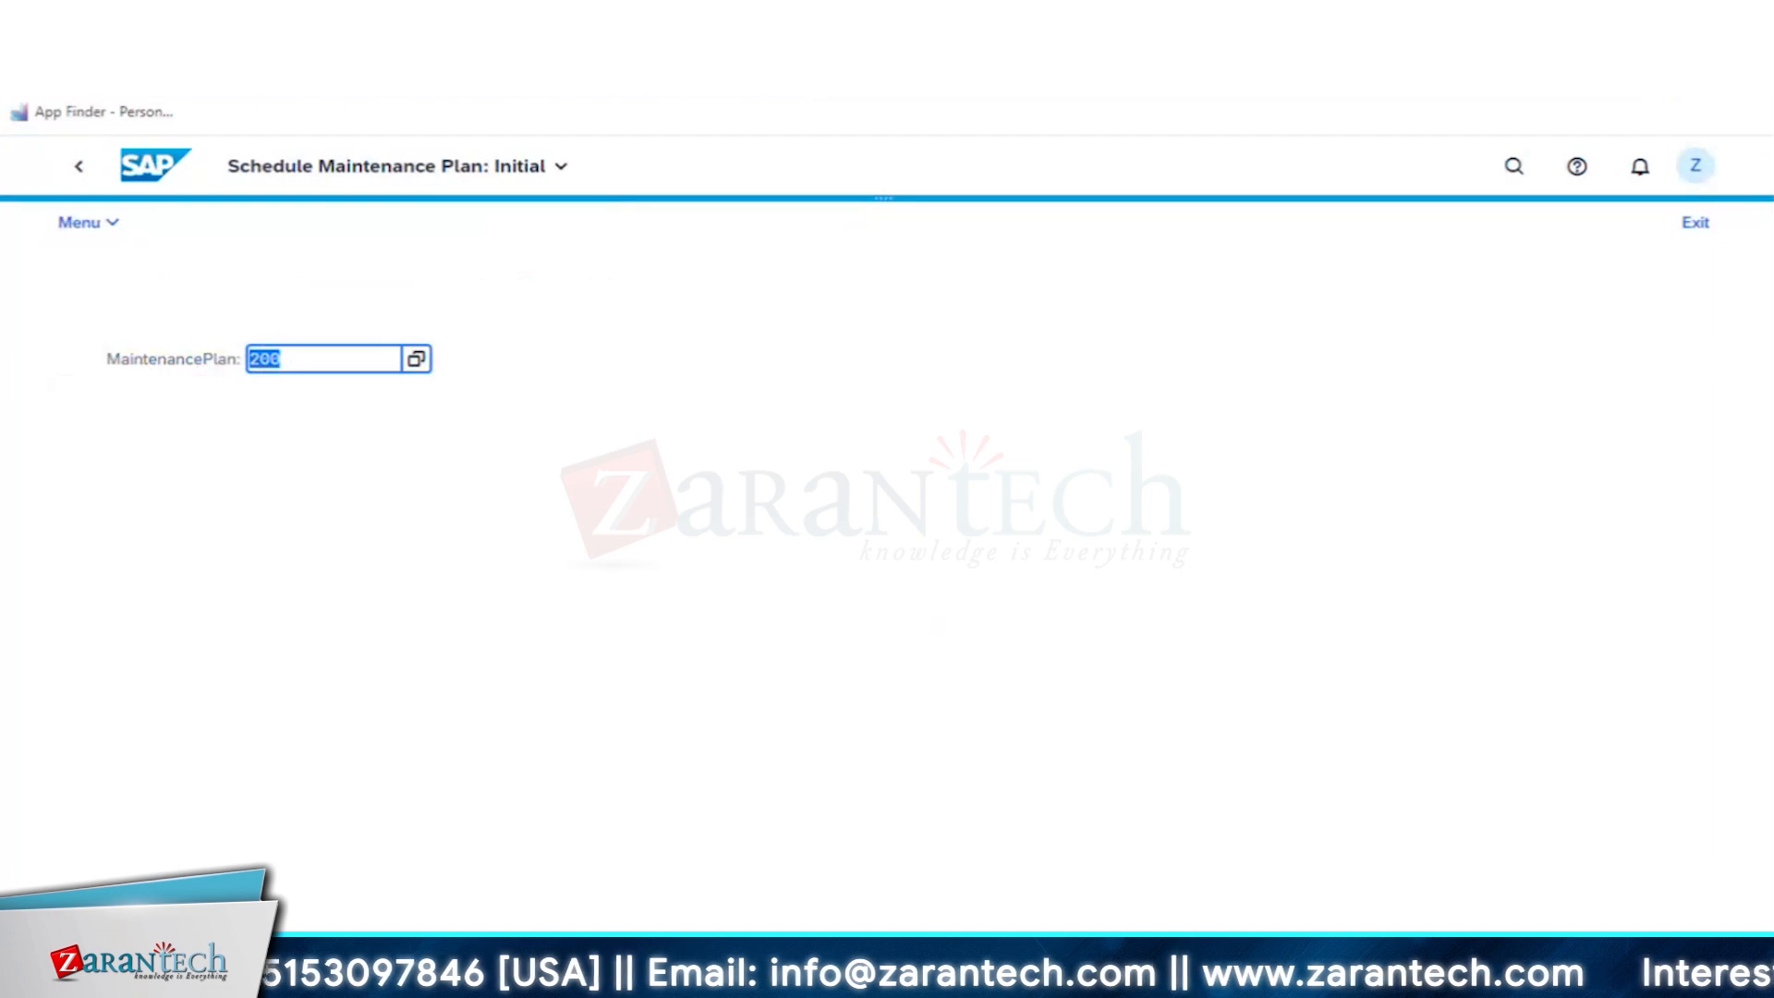
pyautogui.moveTo(378, 978)
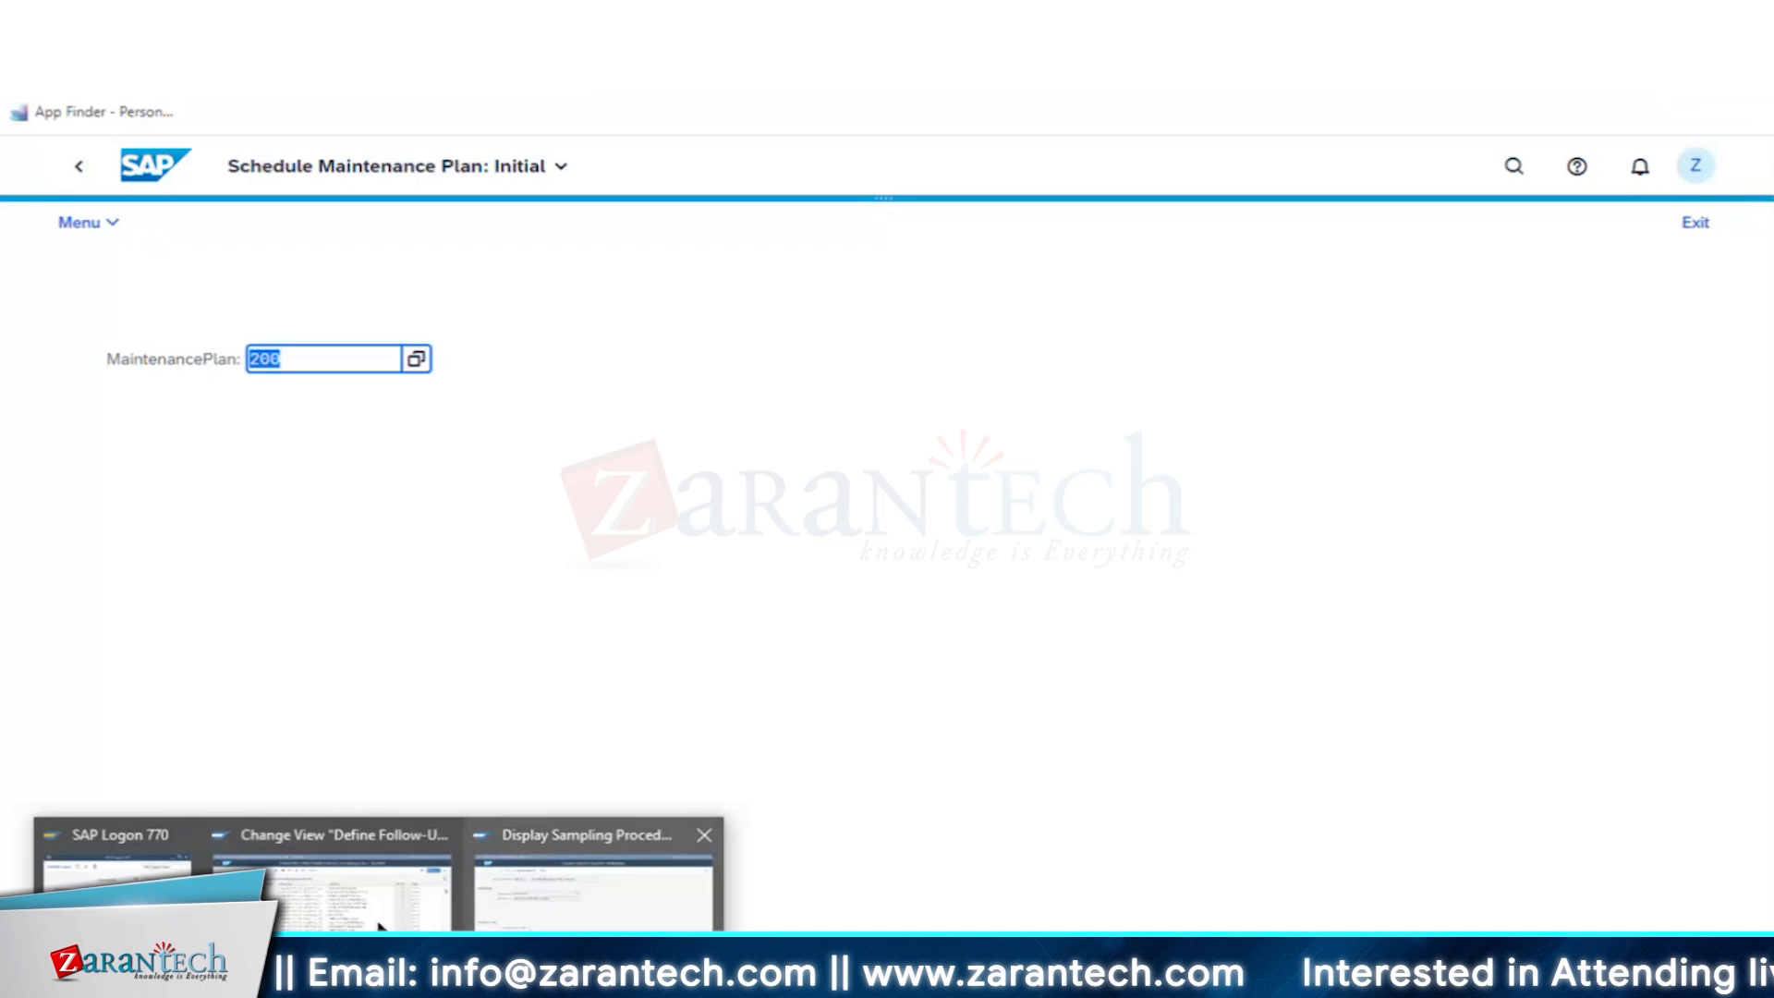
pyautogui.click(610, 555)
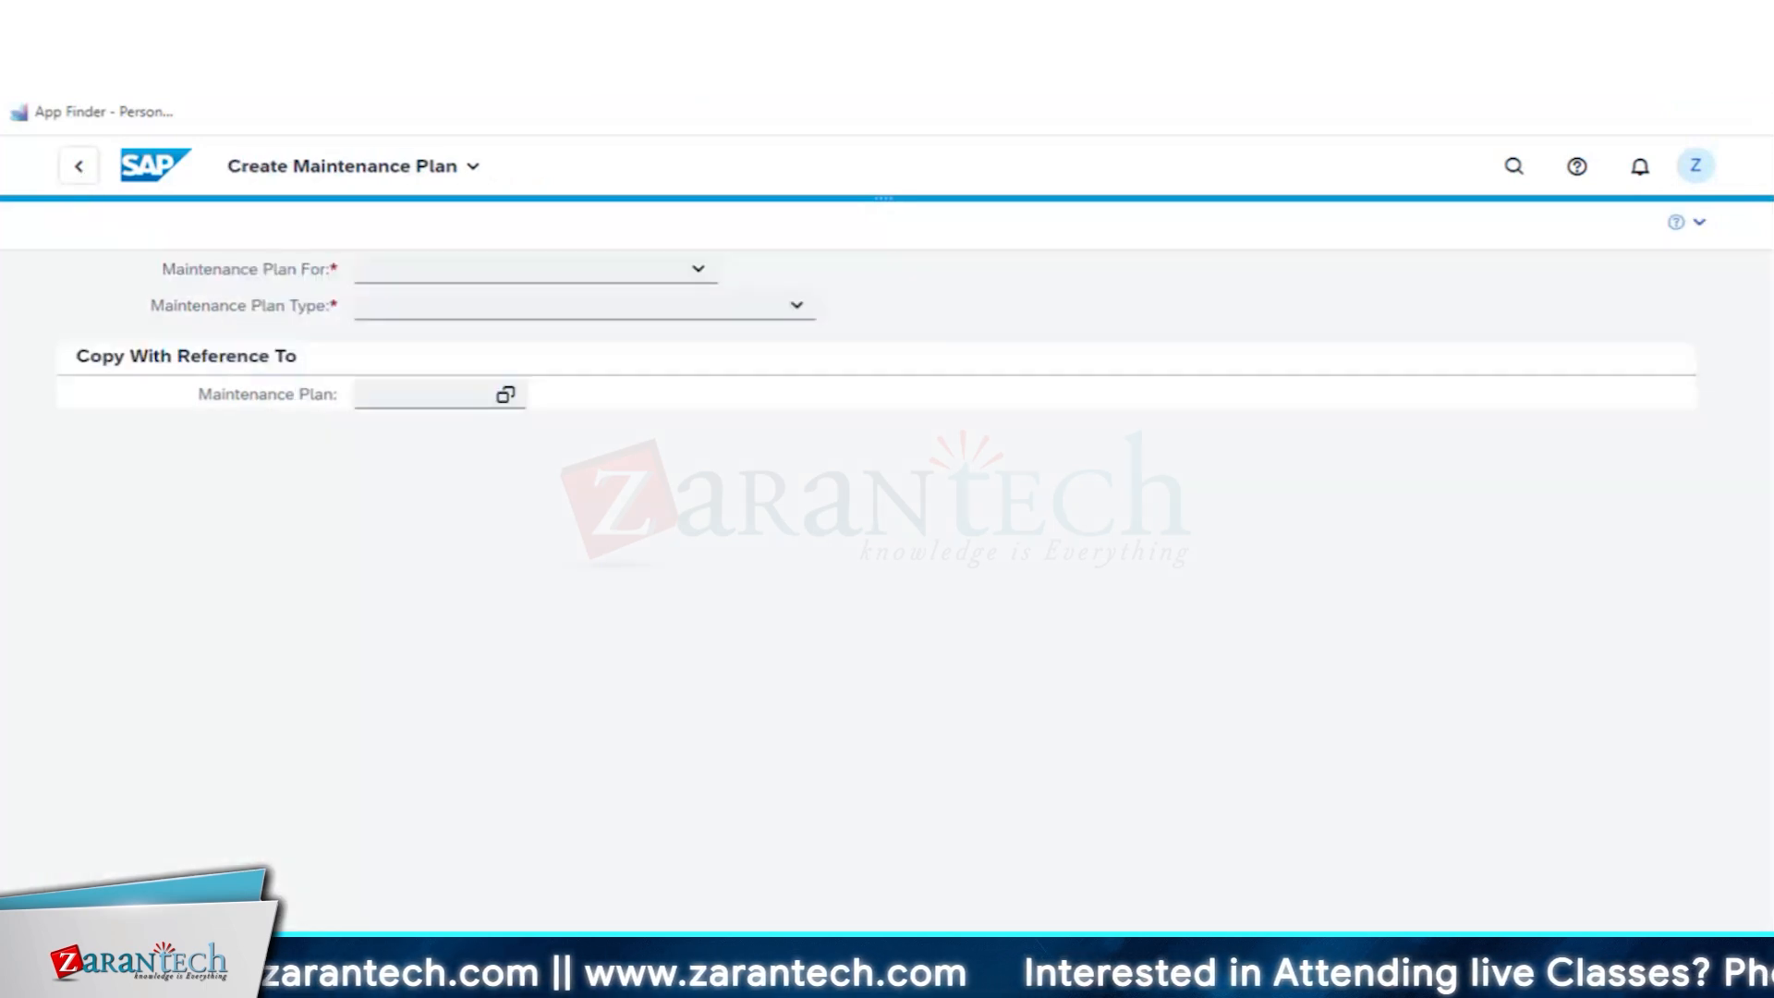
pyautogui.click(79, 168)
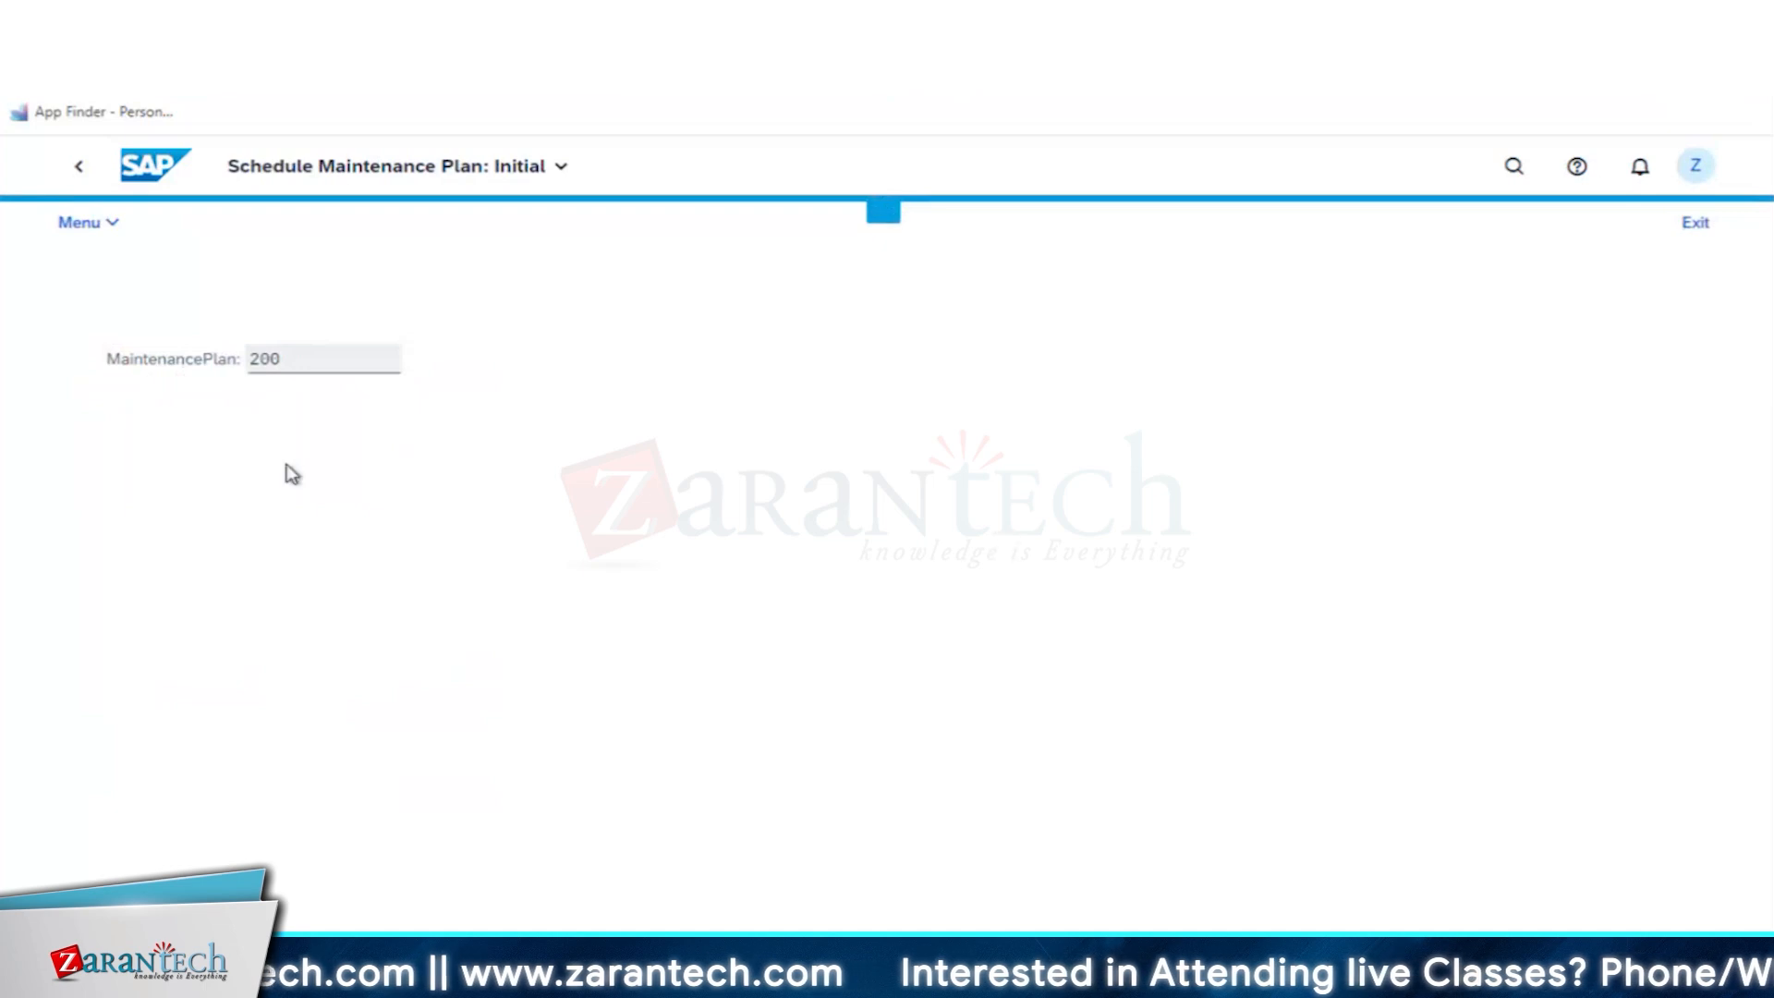
# - Reopen maintenance plan 200 for scheduling and try to release and save its first call, planned for 09/06/2024
pyautogui.press('Return')
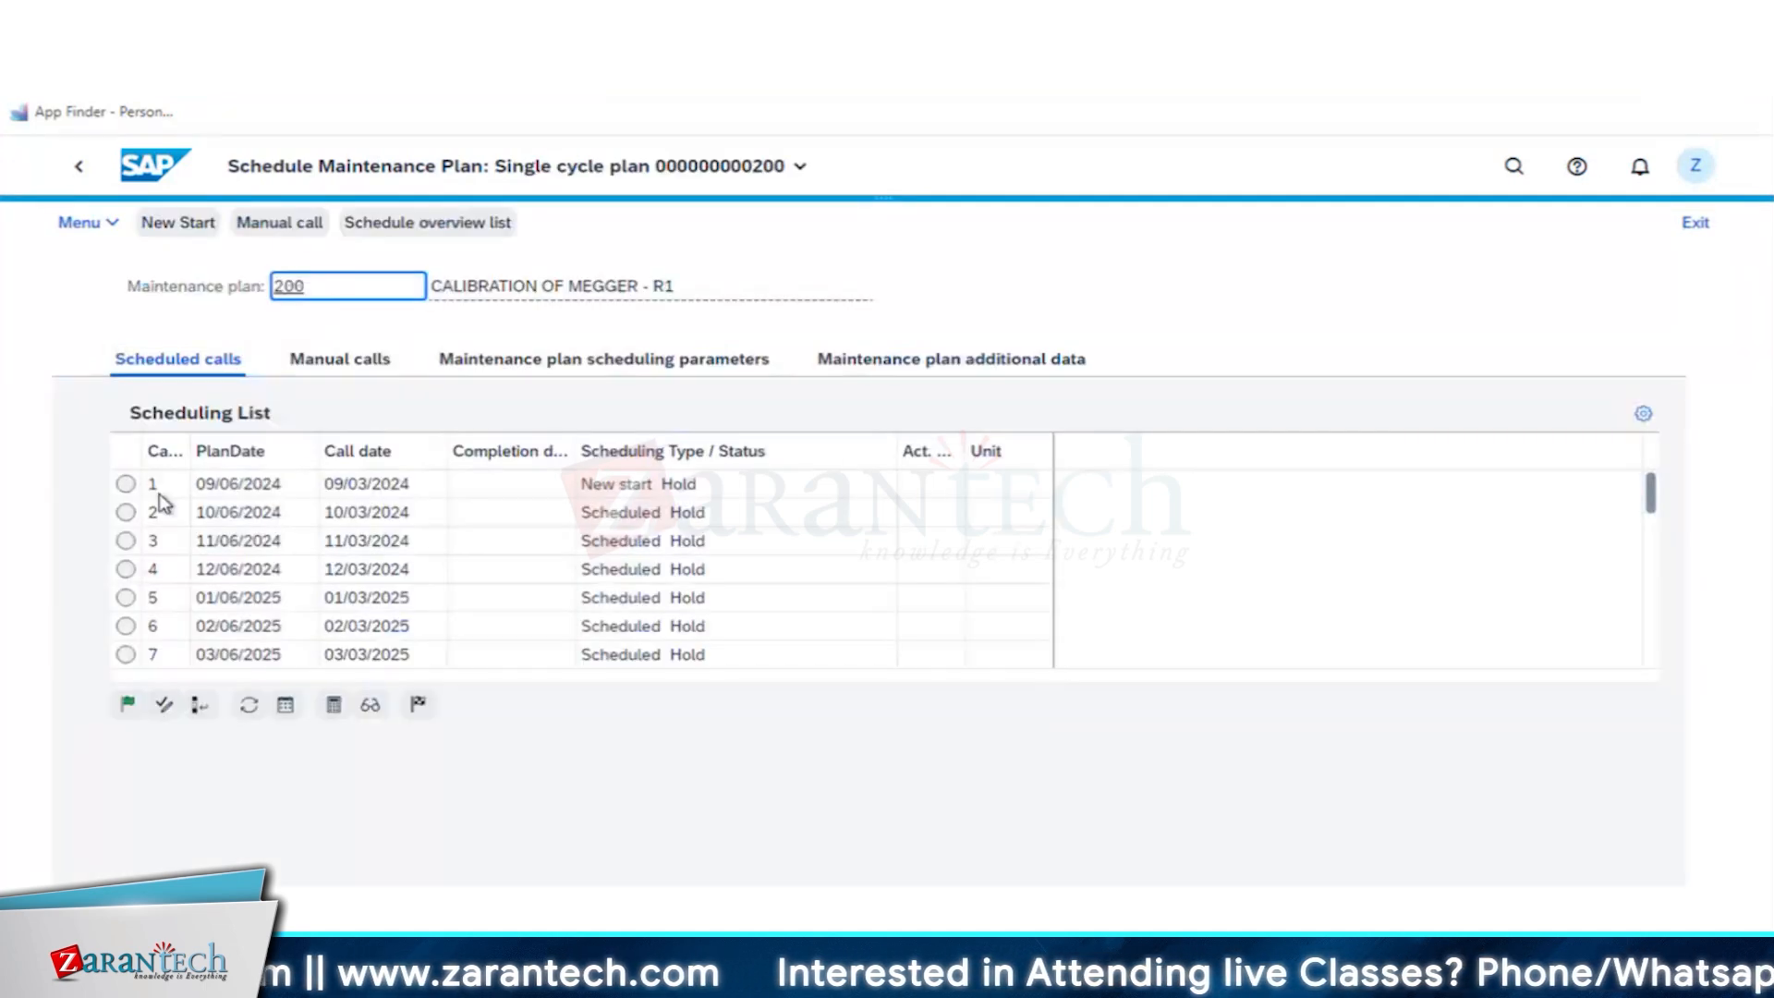
pyautogui.click(126, 704)
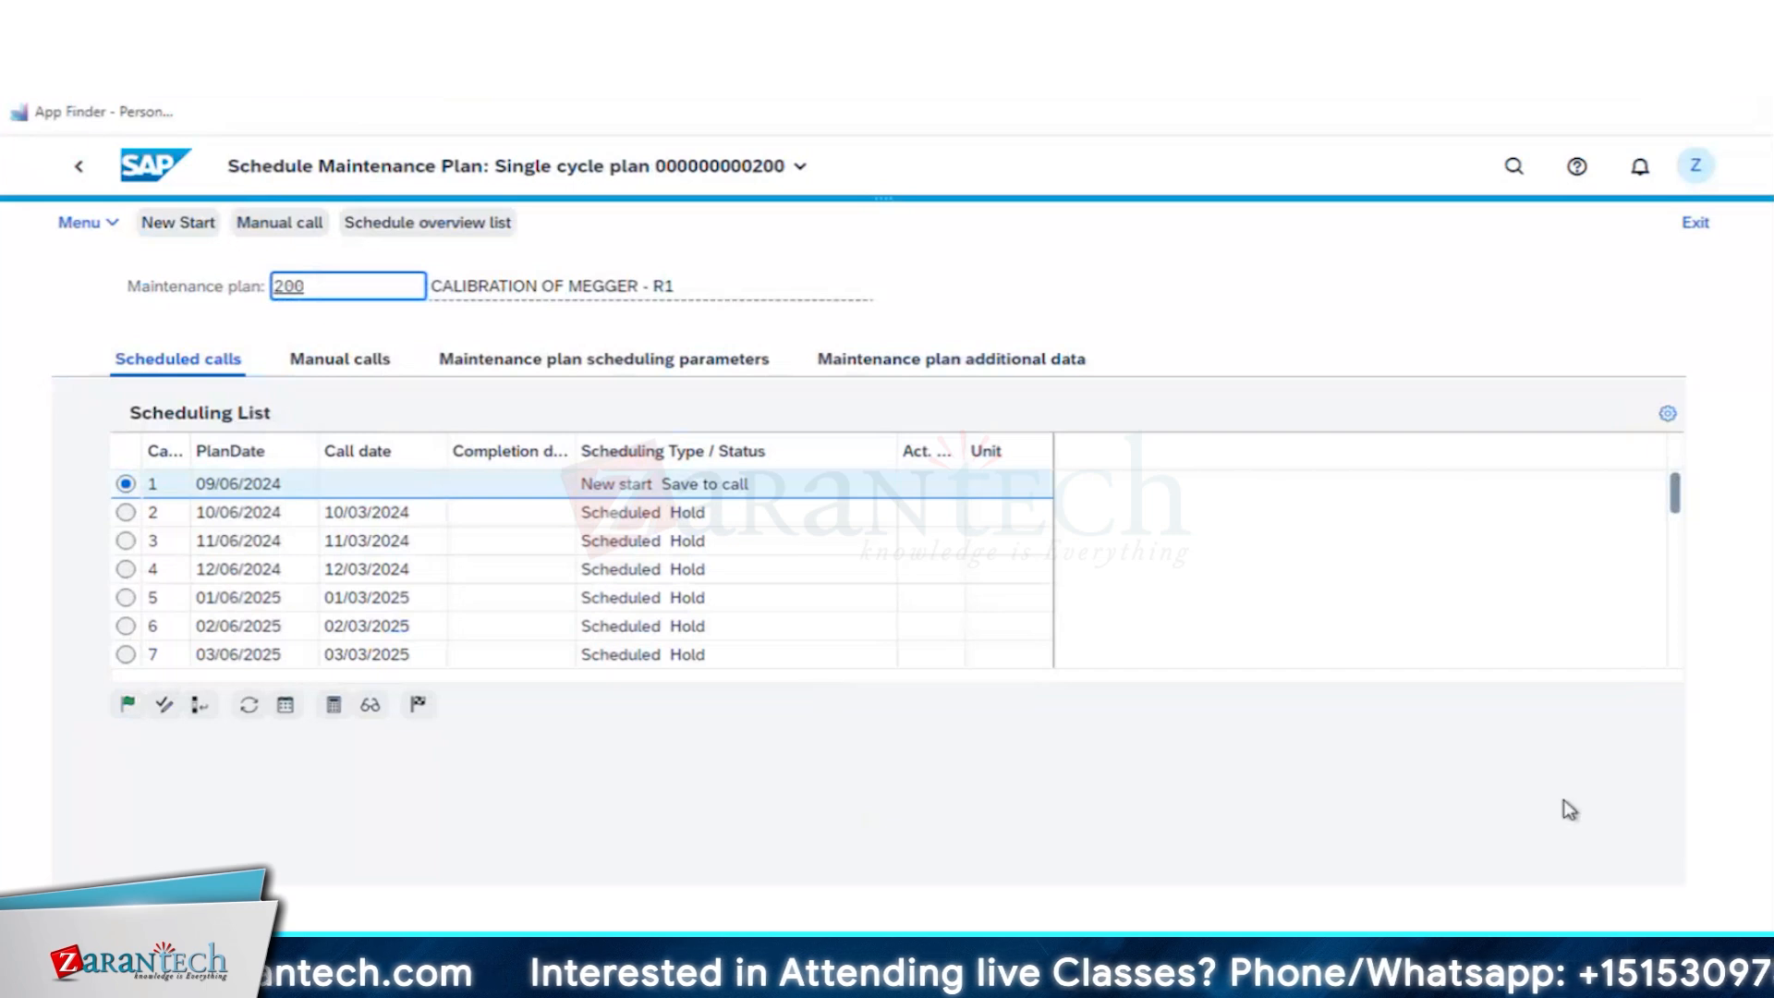
pyautogui.click(460, 680)
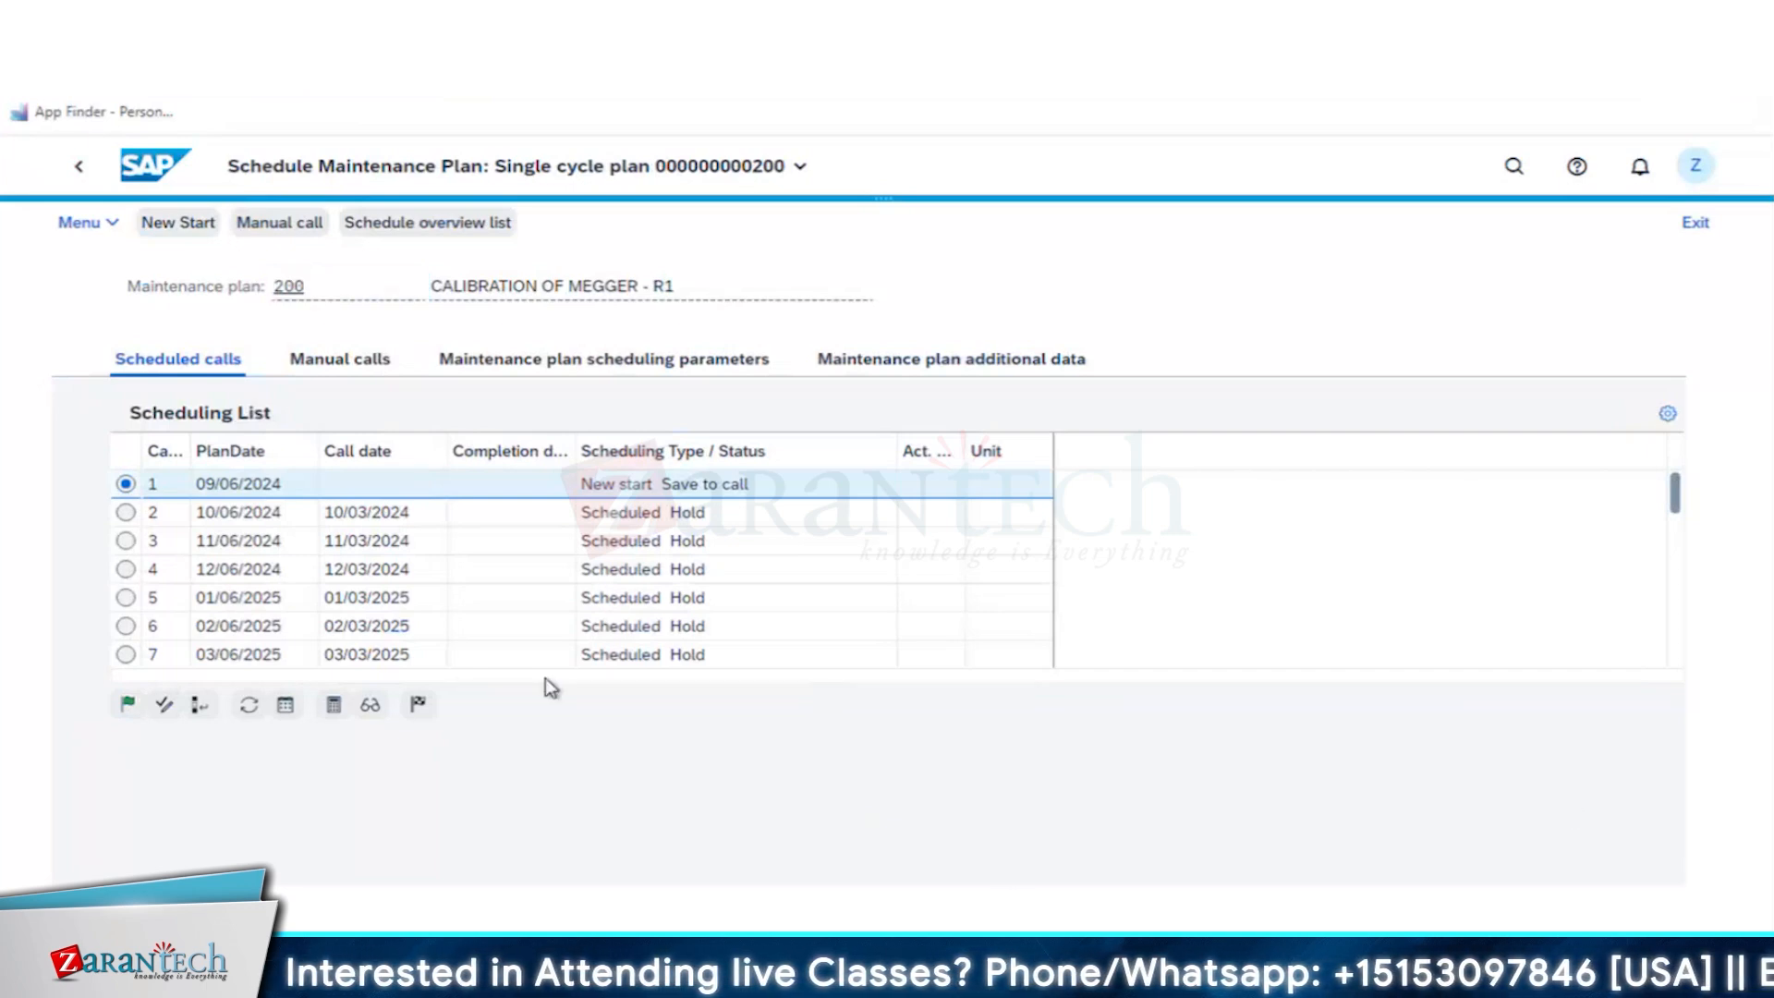
pyautogui.hotkey('ctrl', 's')
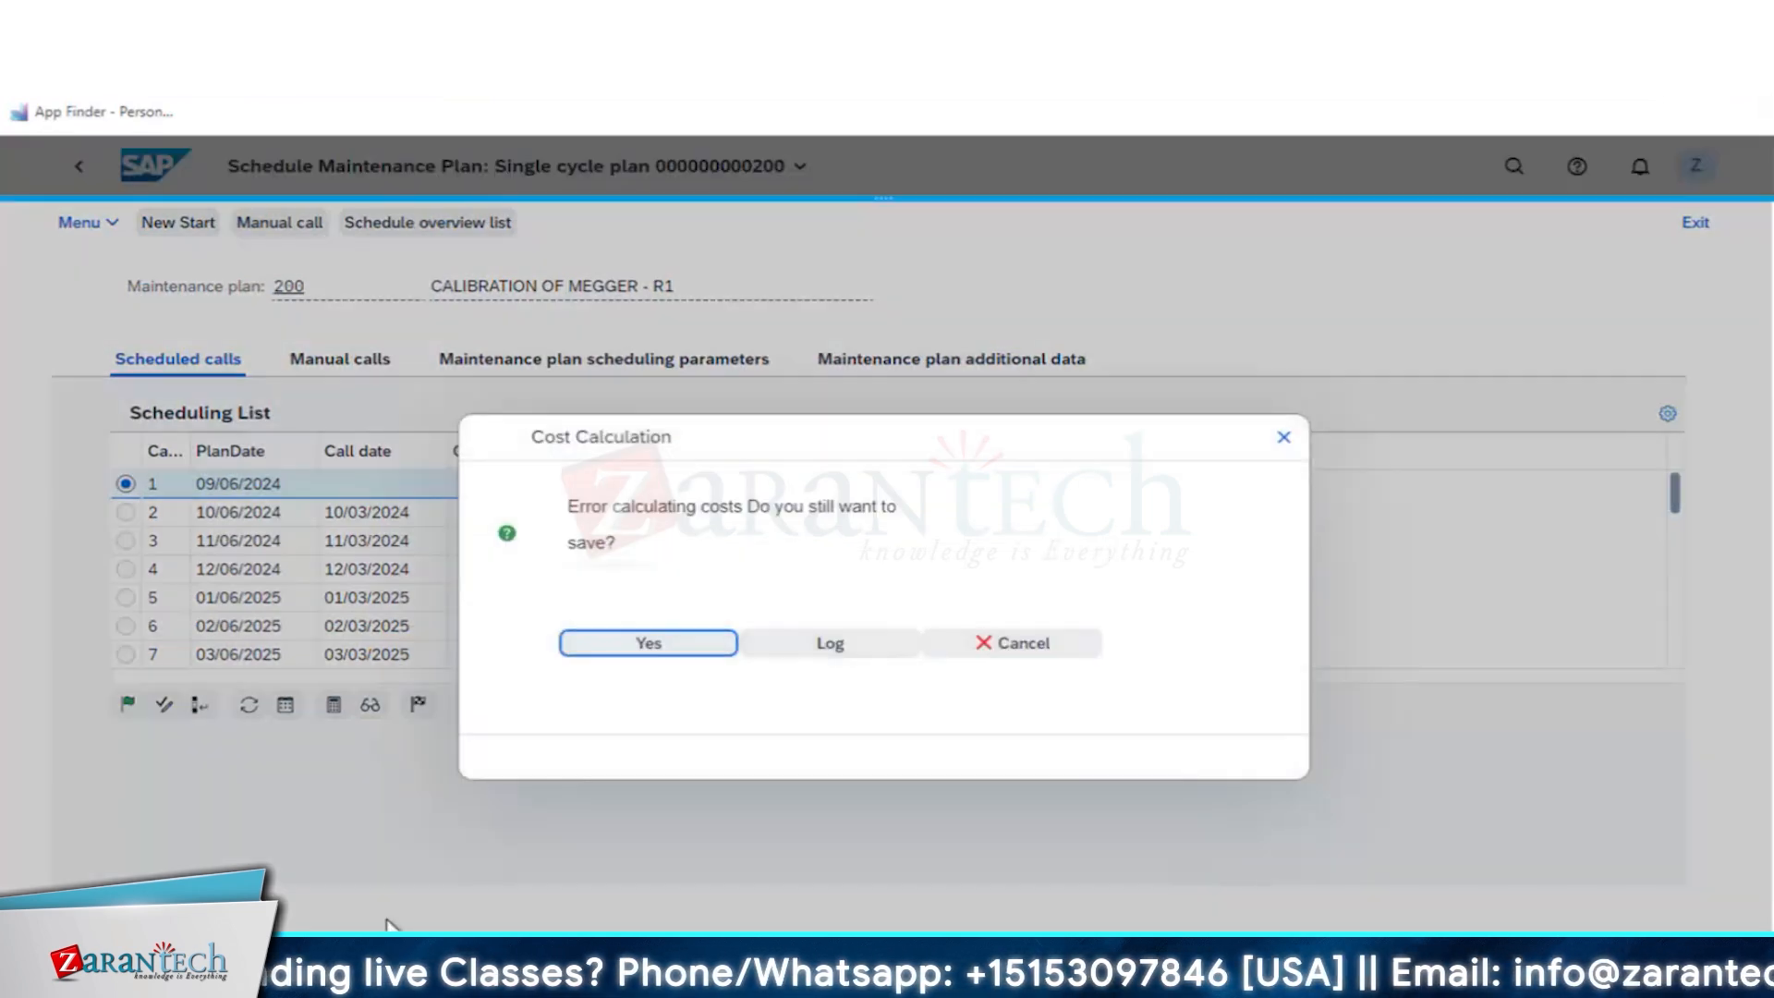
# - Examine the cost calculation error log and leave the scheduling of plan 200 without saving the released call
pyautogui.click(800, 652)
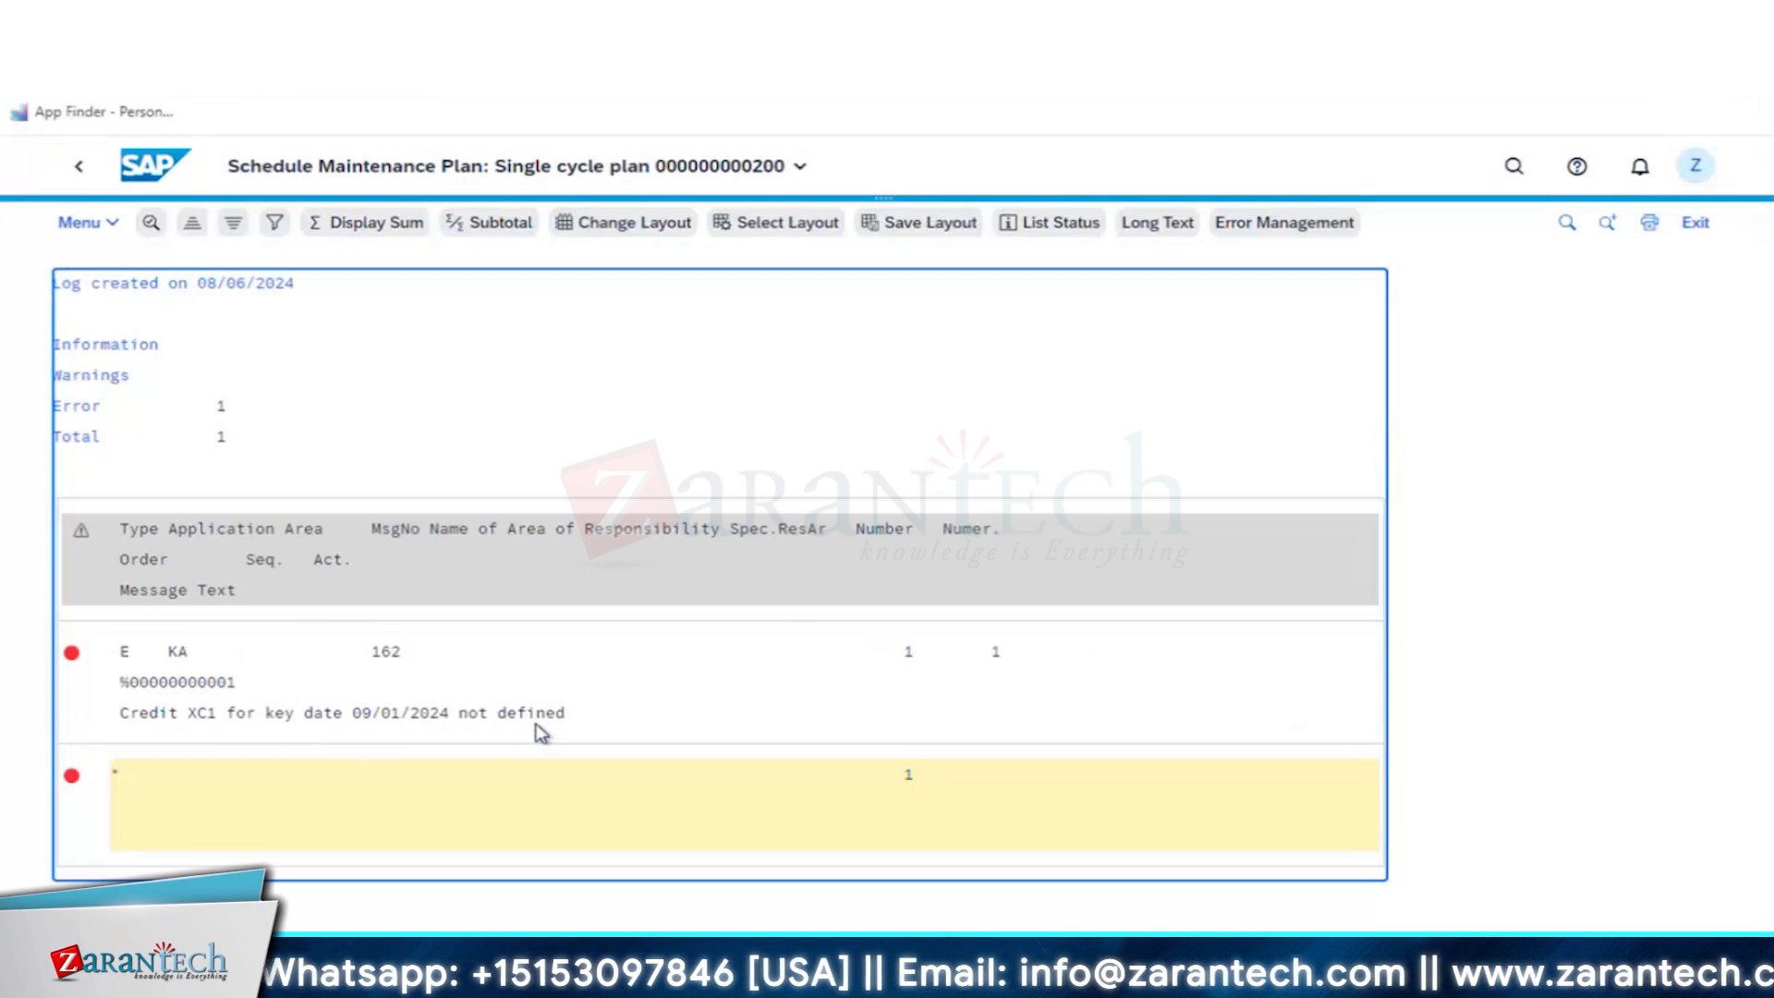
pyautogui.click(80, 171)
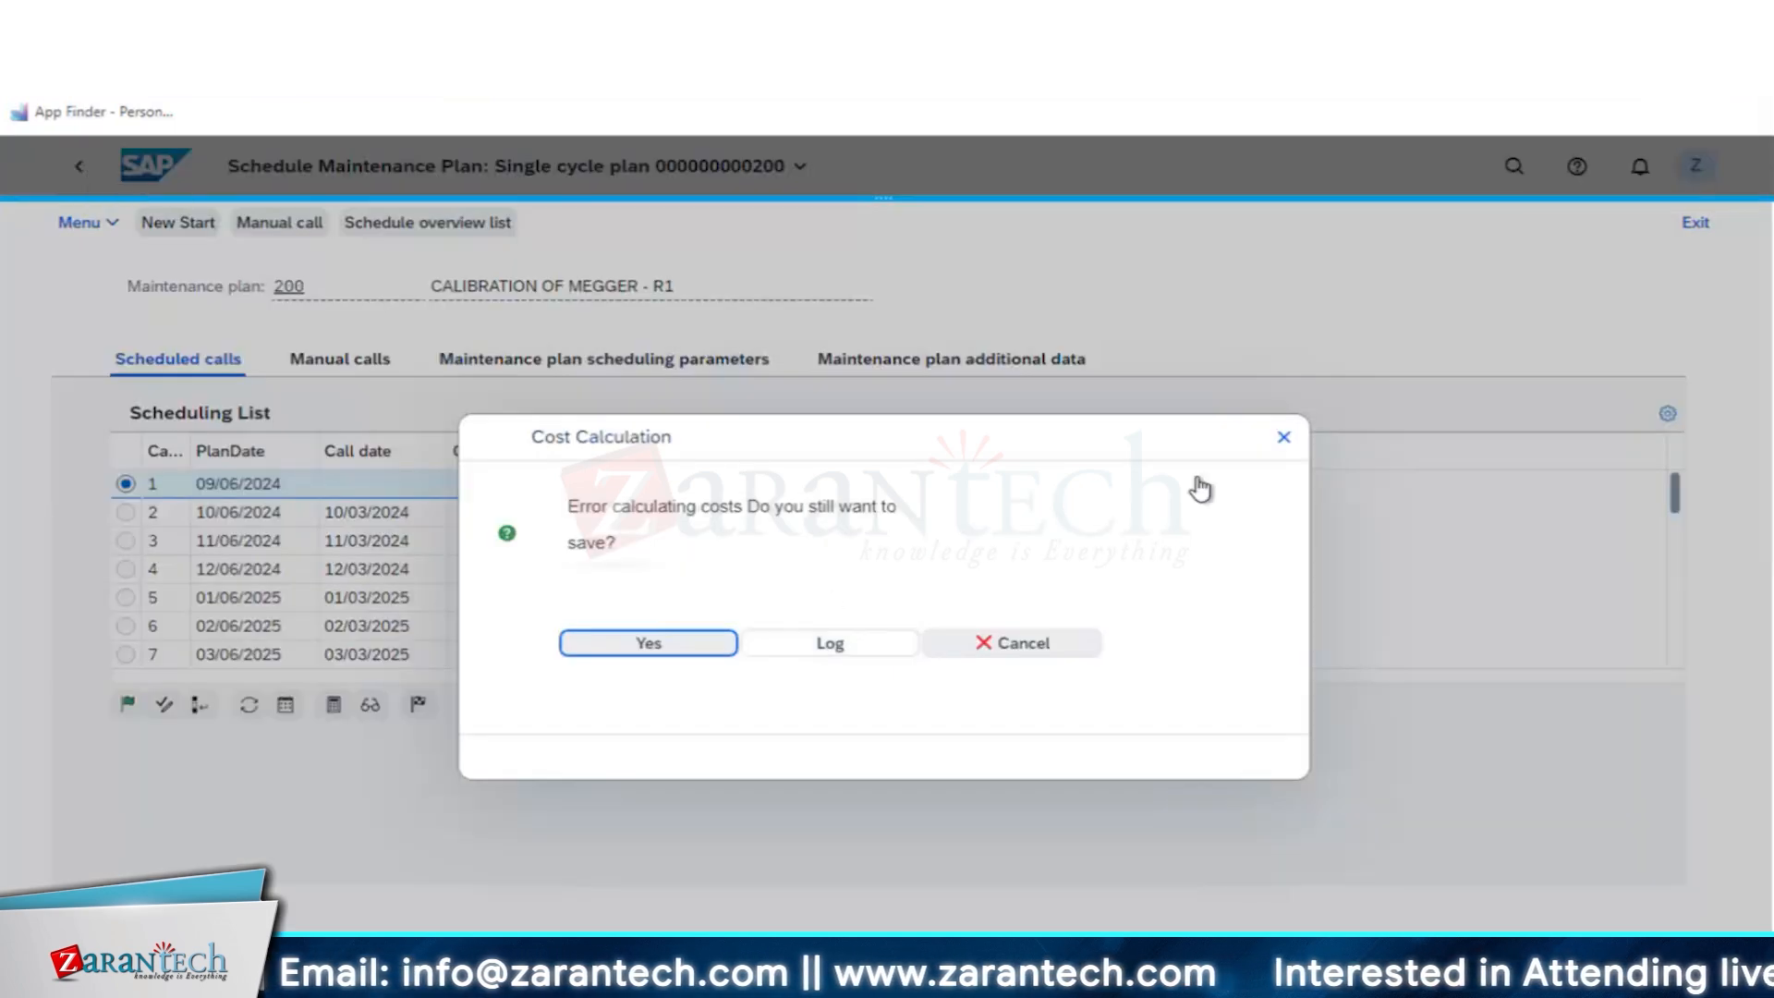
pyautogui.click(1284, 440)
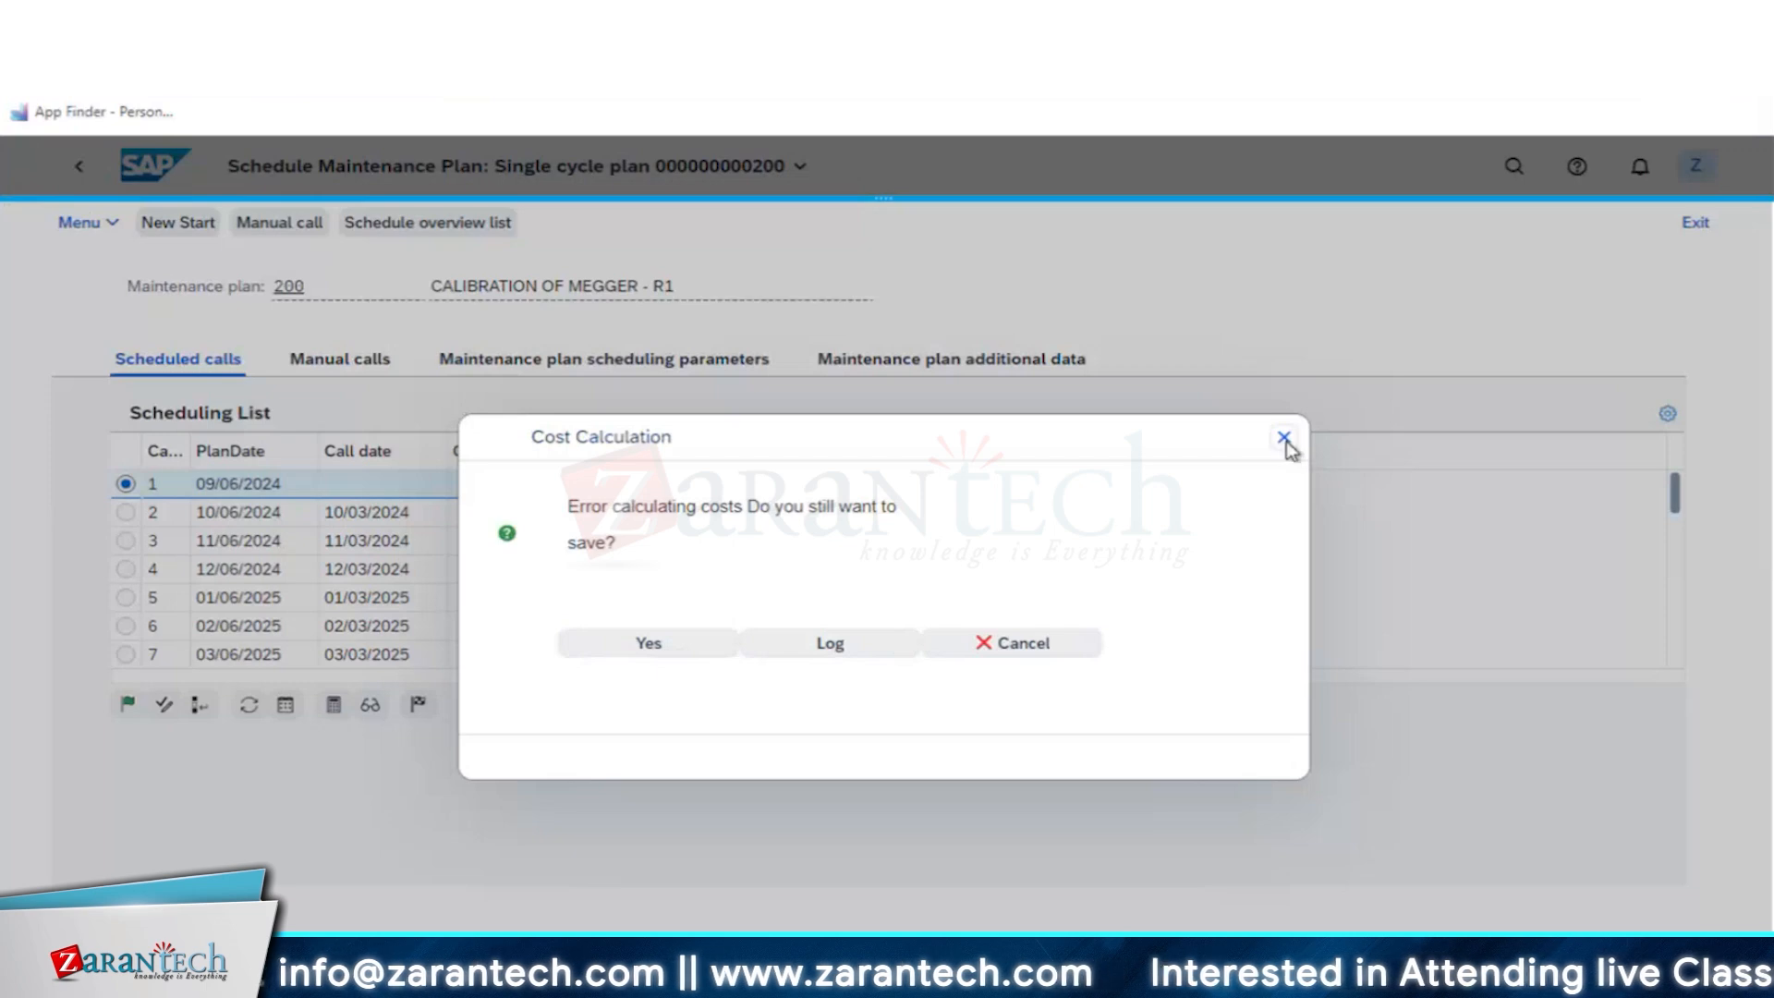
pyautogui.click(1286, 444)
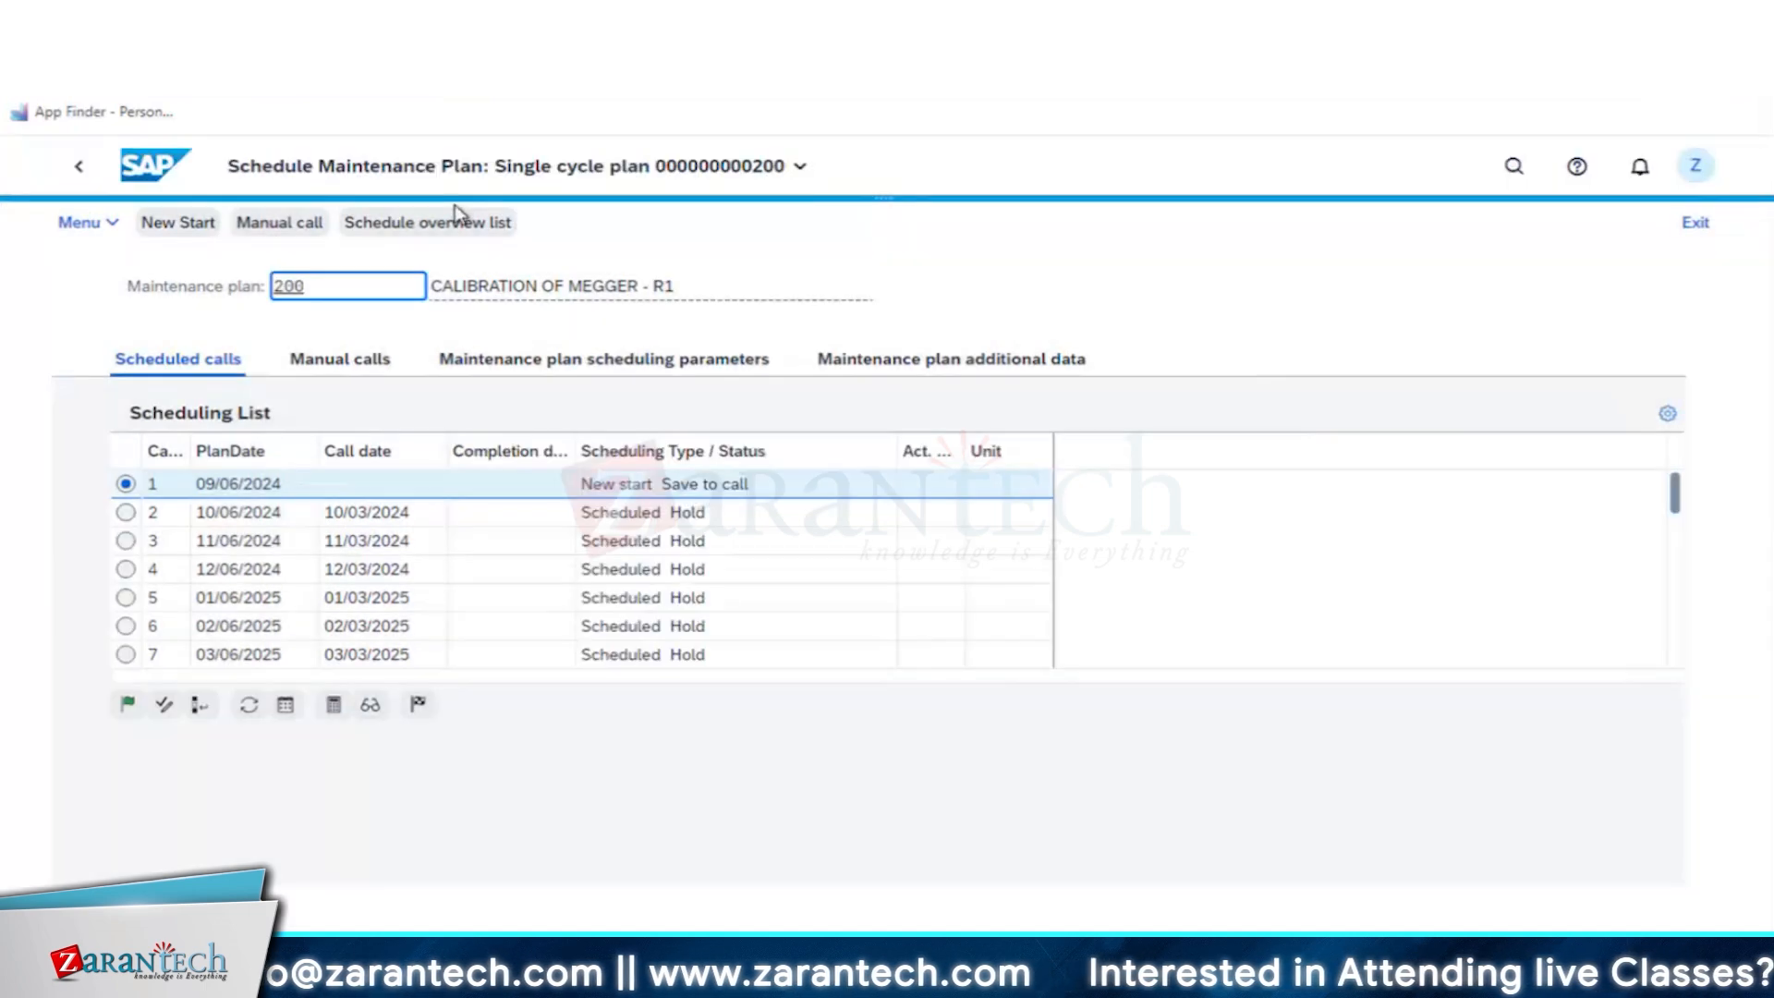
pyautogui.click(81, 171)
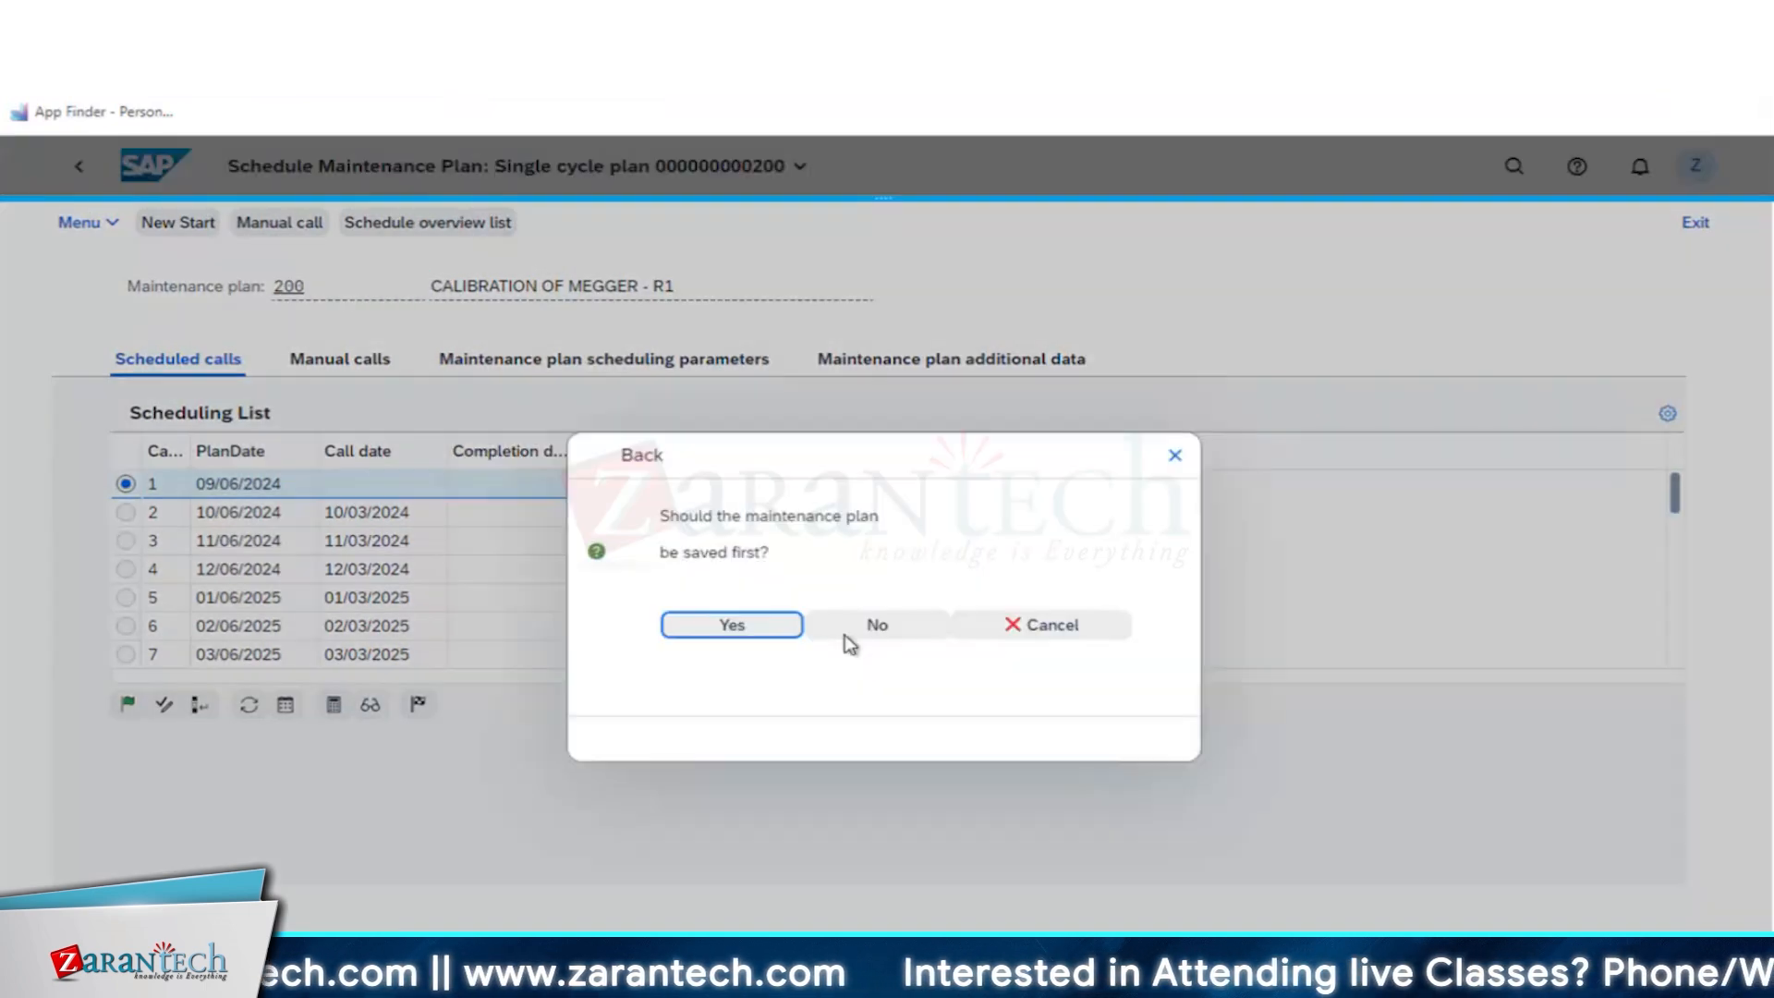
pyautogui.click(845, 639)
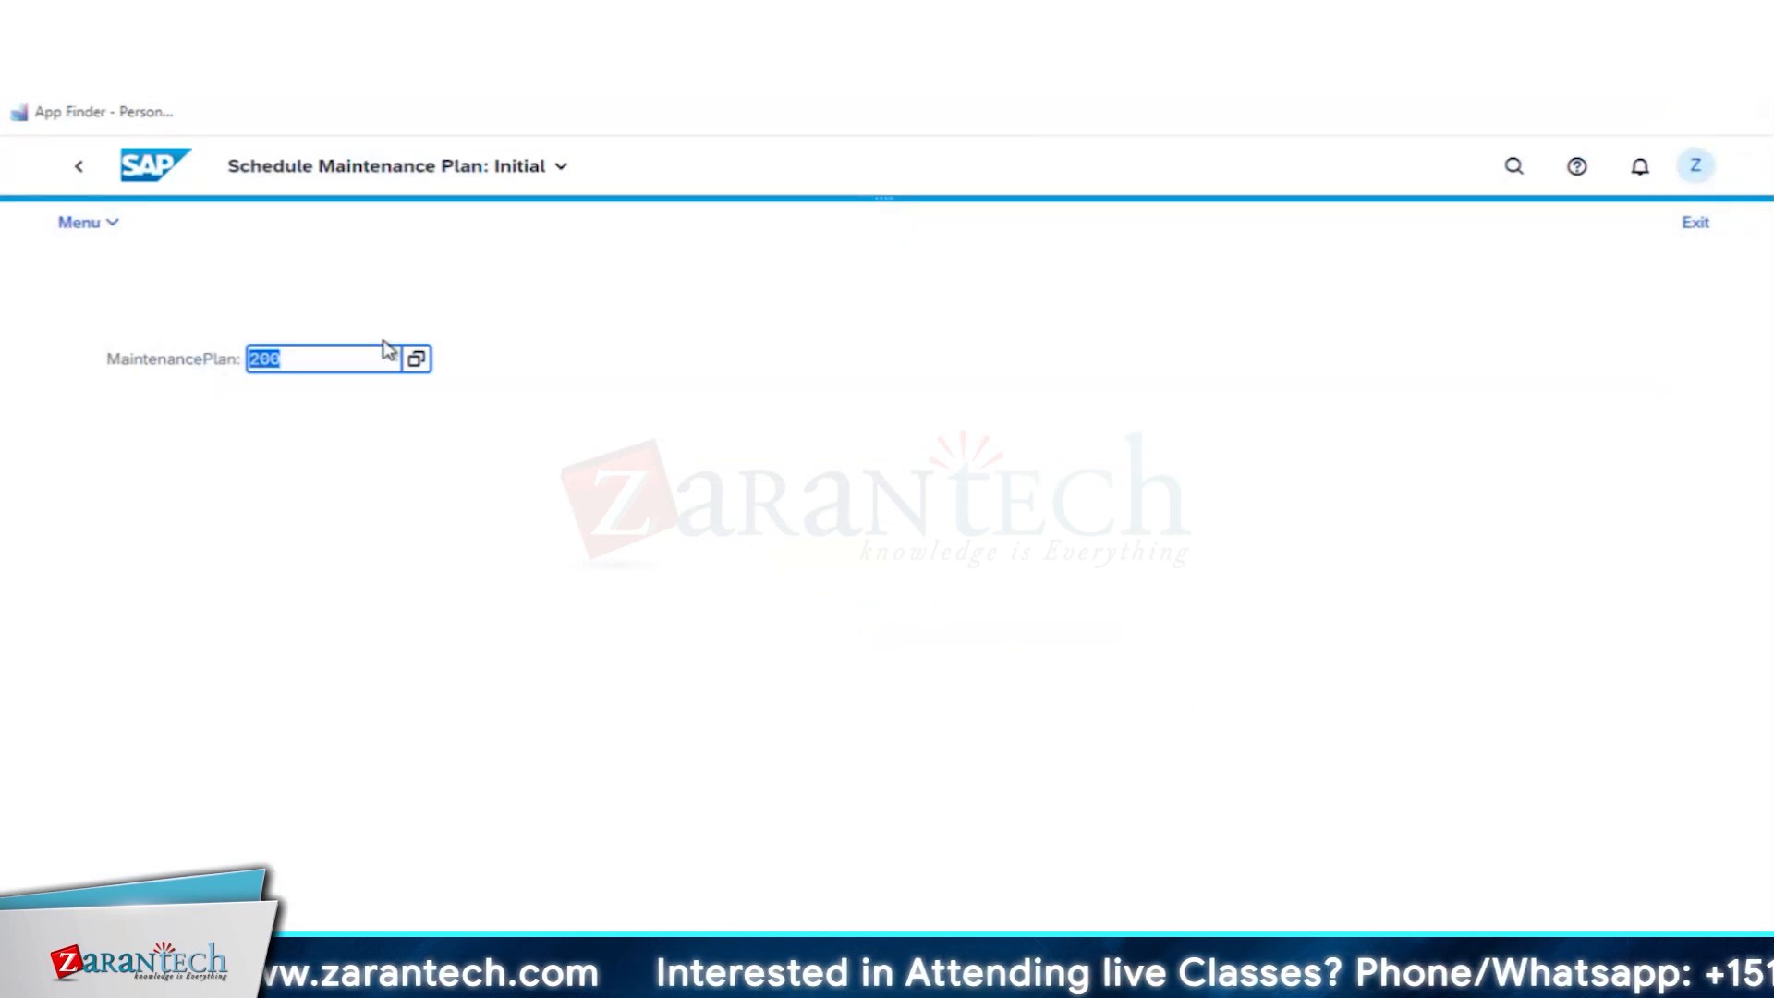
# - Find transaction IP03 in the App Finder's SAP Menu and open Display Maintenance Plan
pyautogui.click(79, 167)
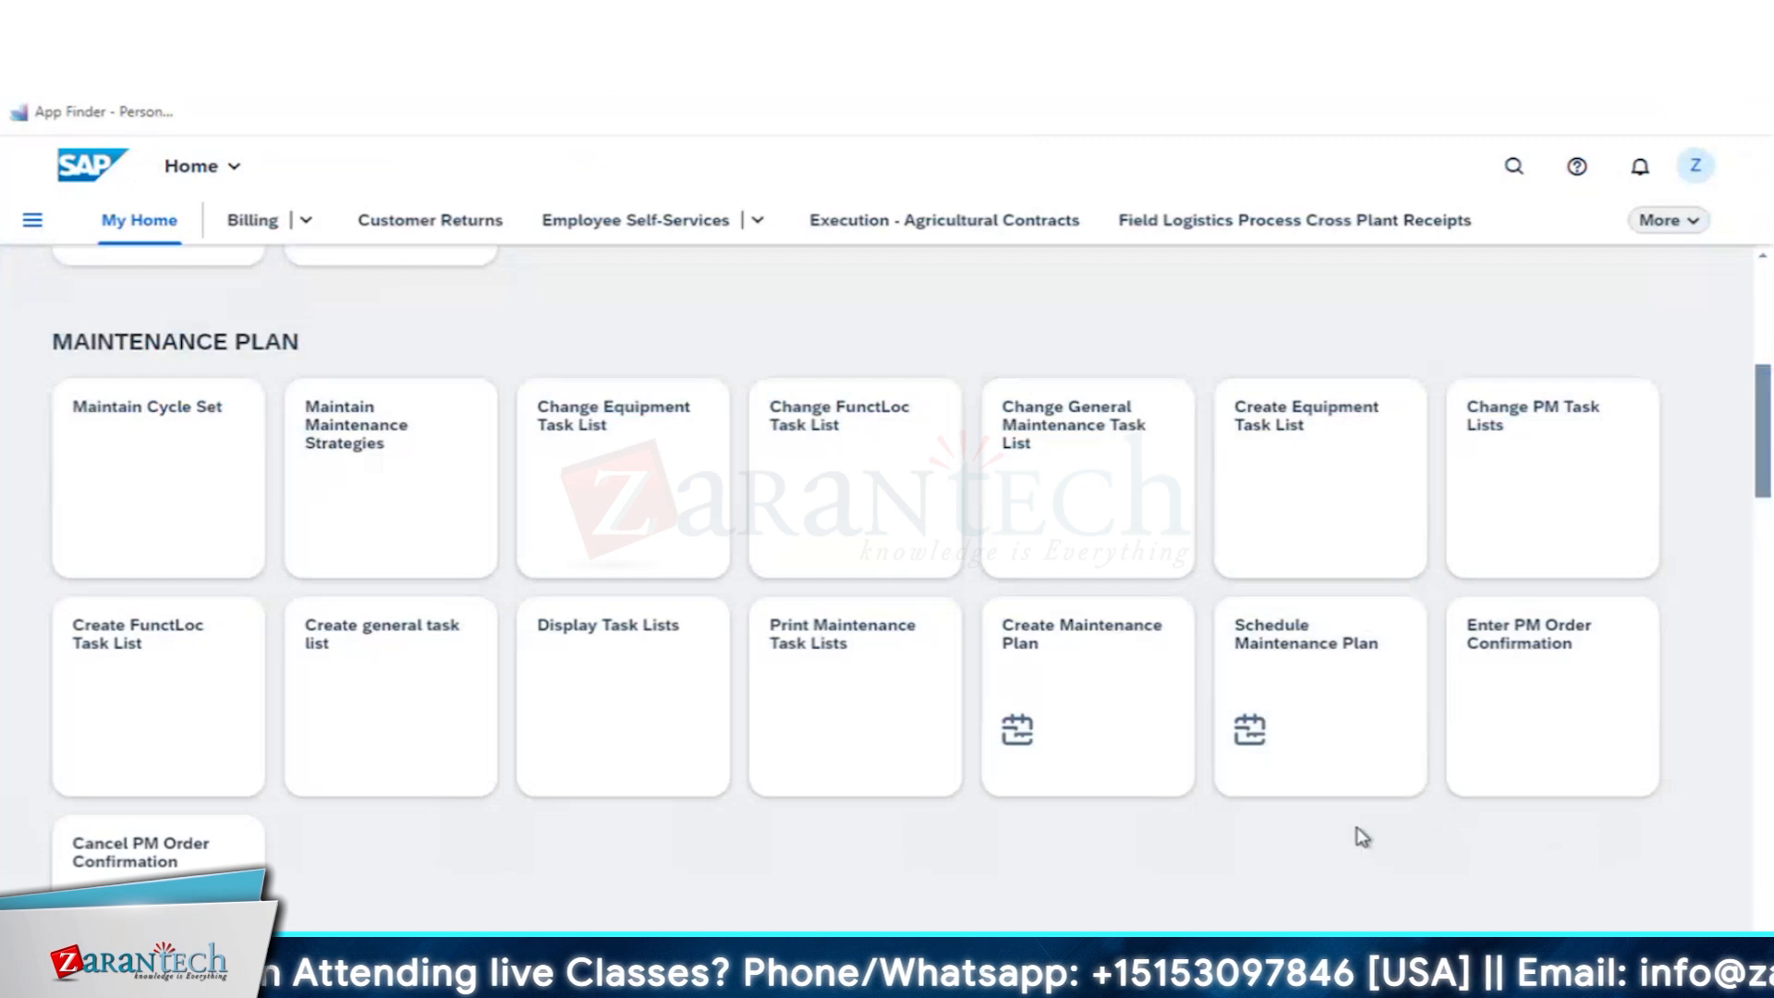
pyautogui.scroll(1, 1360, 837)
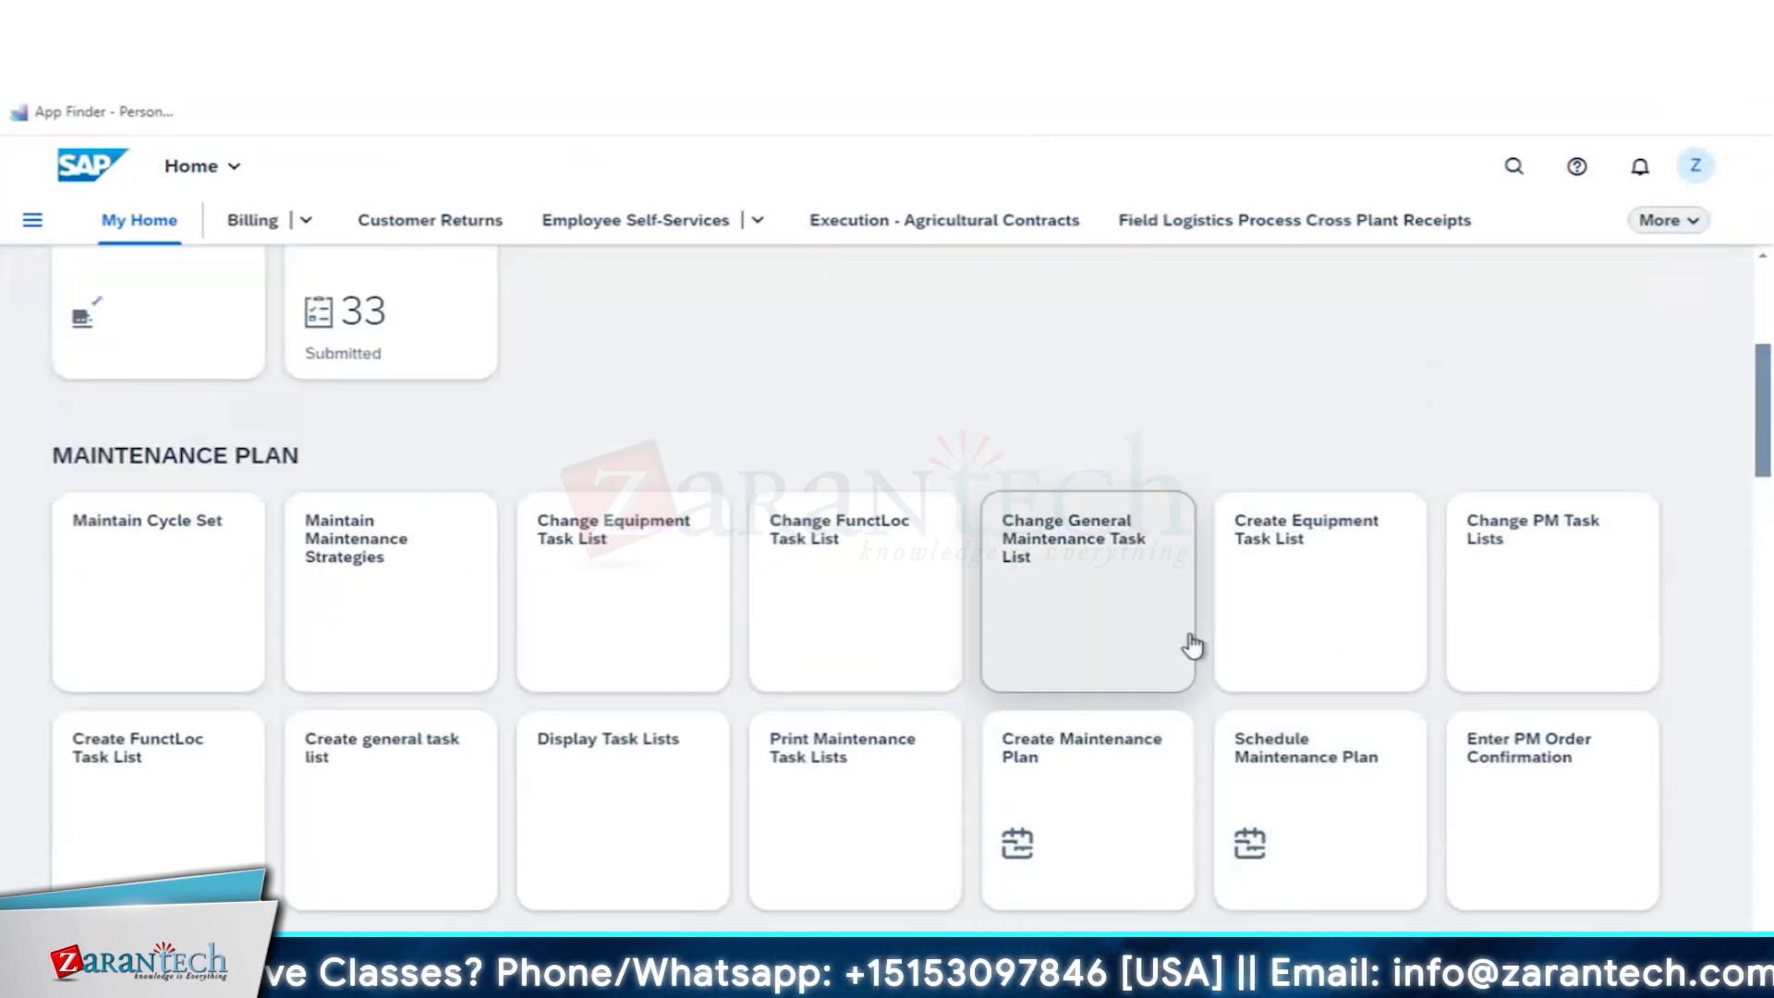
pyautogui.click(1694, 169)
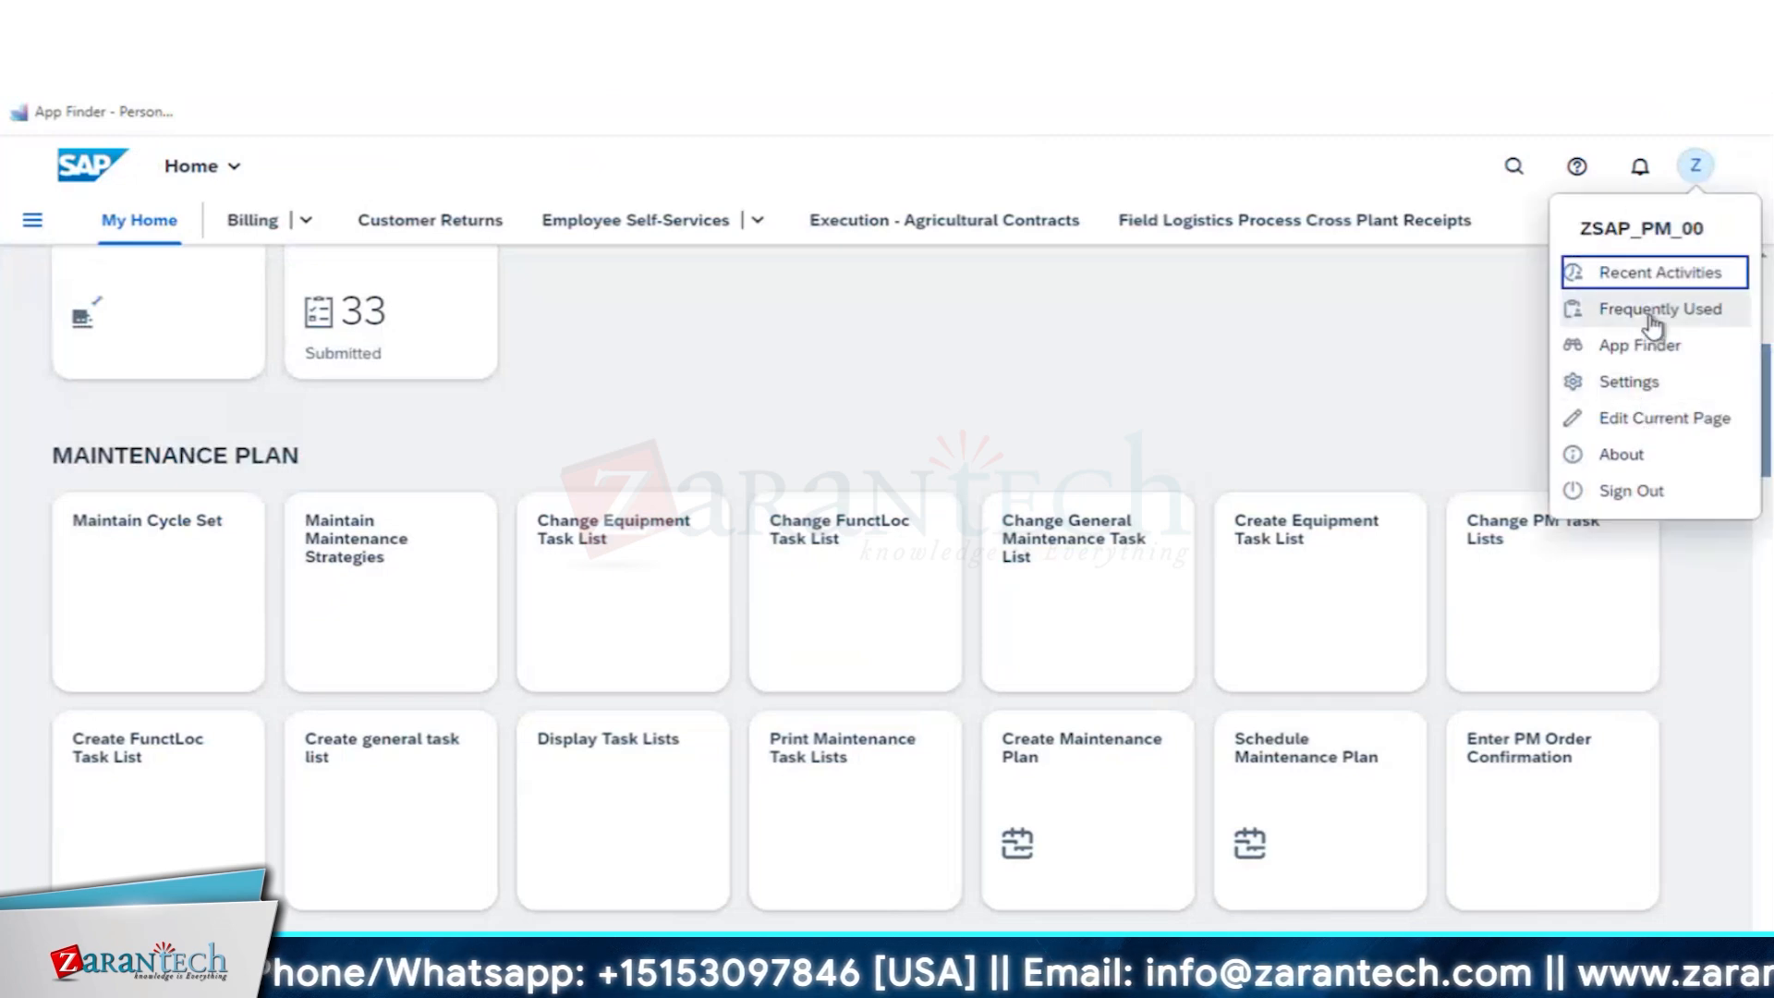
pyautogui.click(1643, 354)
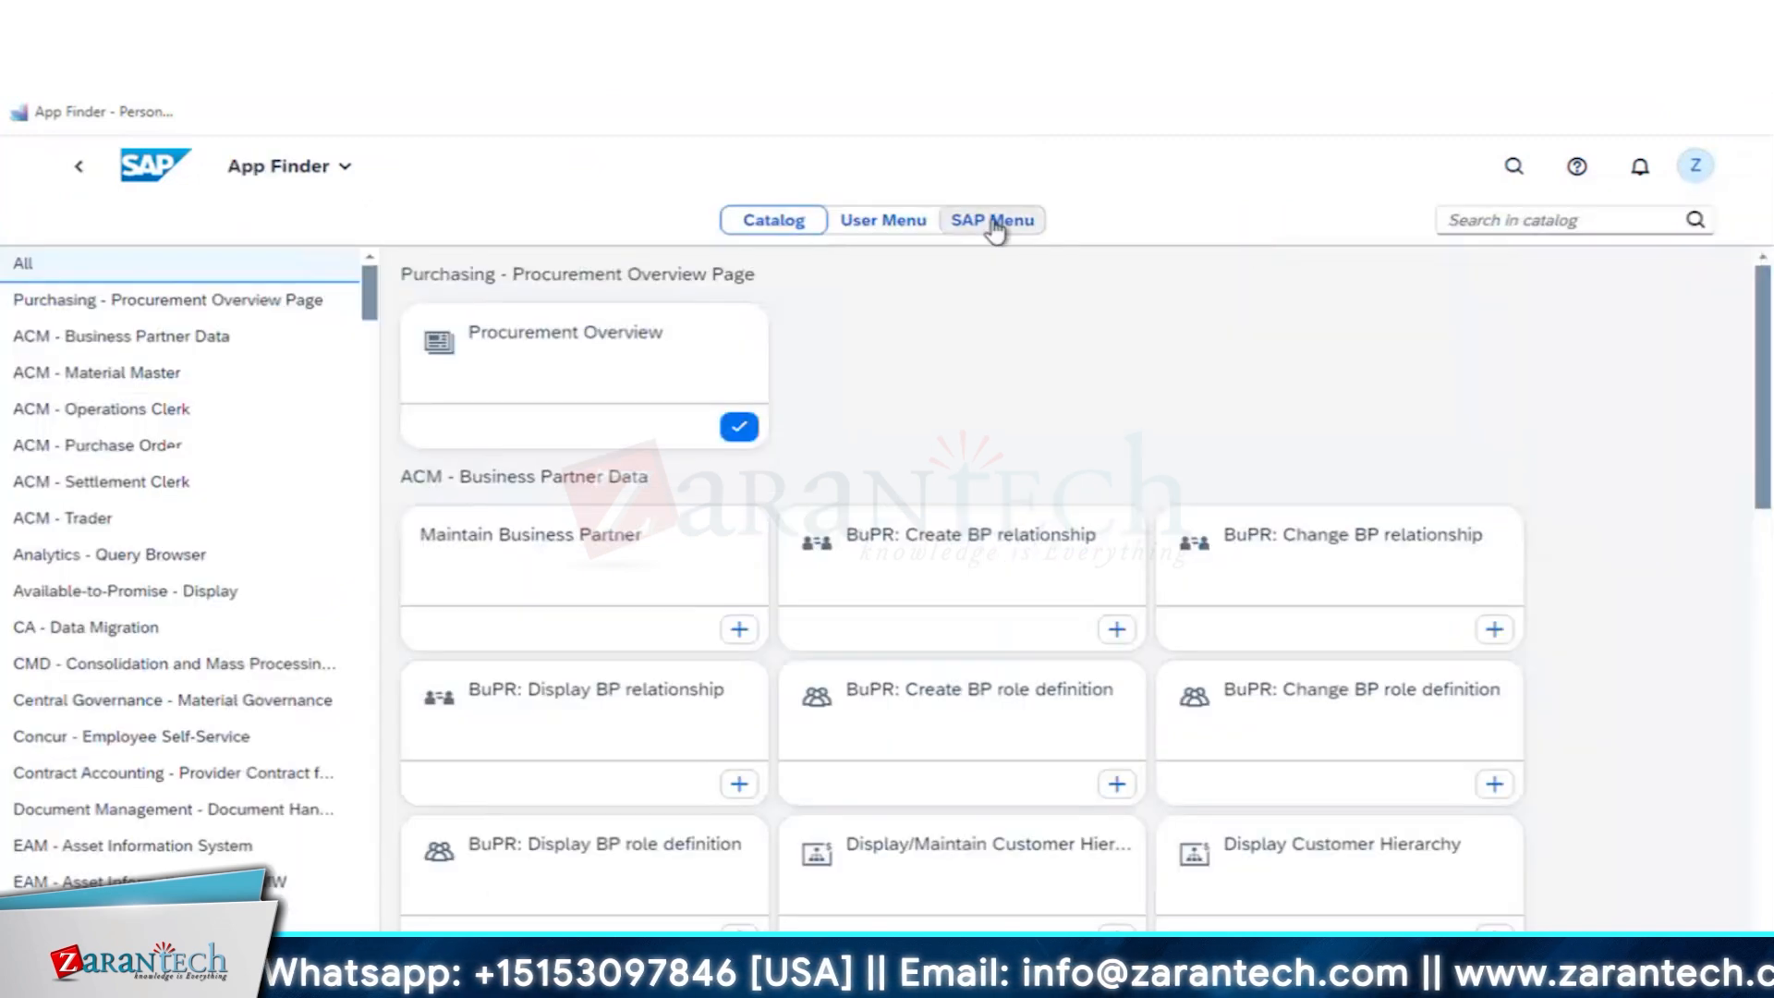
pyautogui.click(990, 222)
pyautogui.click(1510, 221)
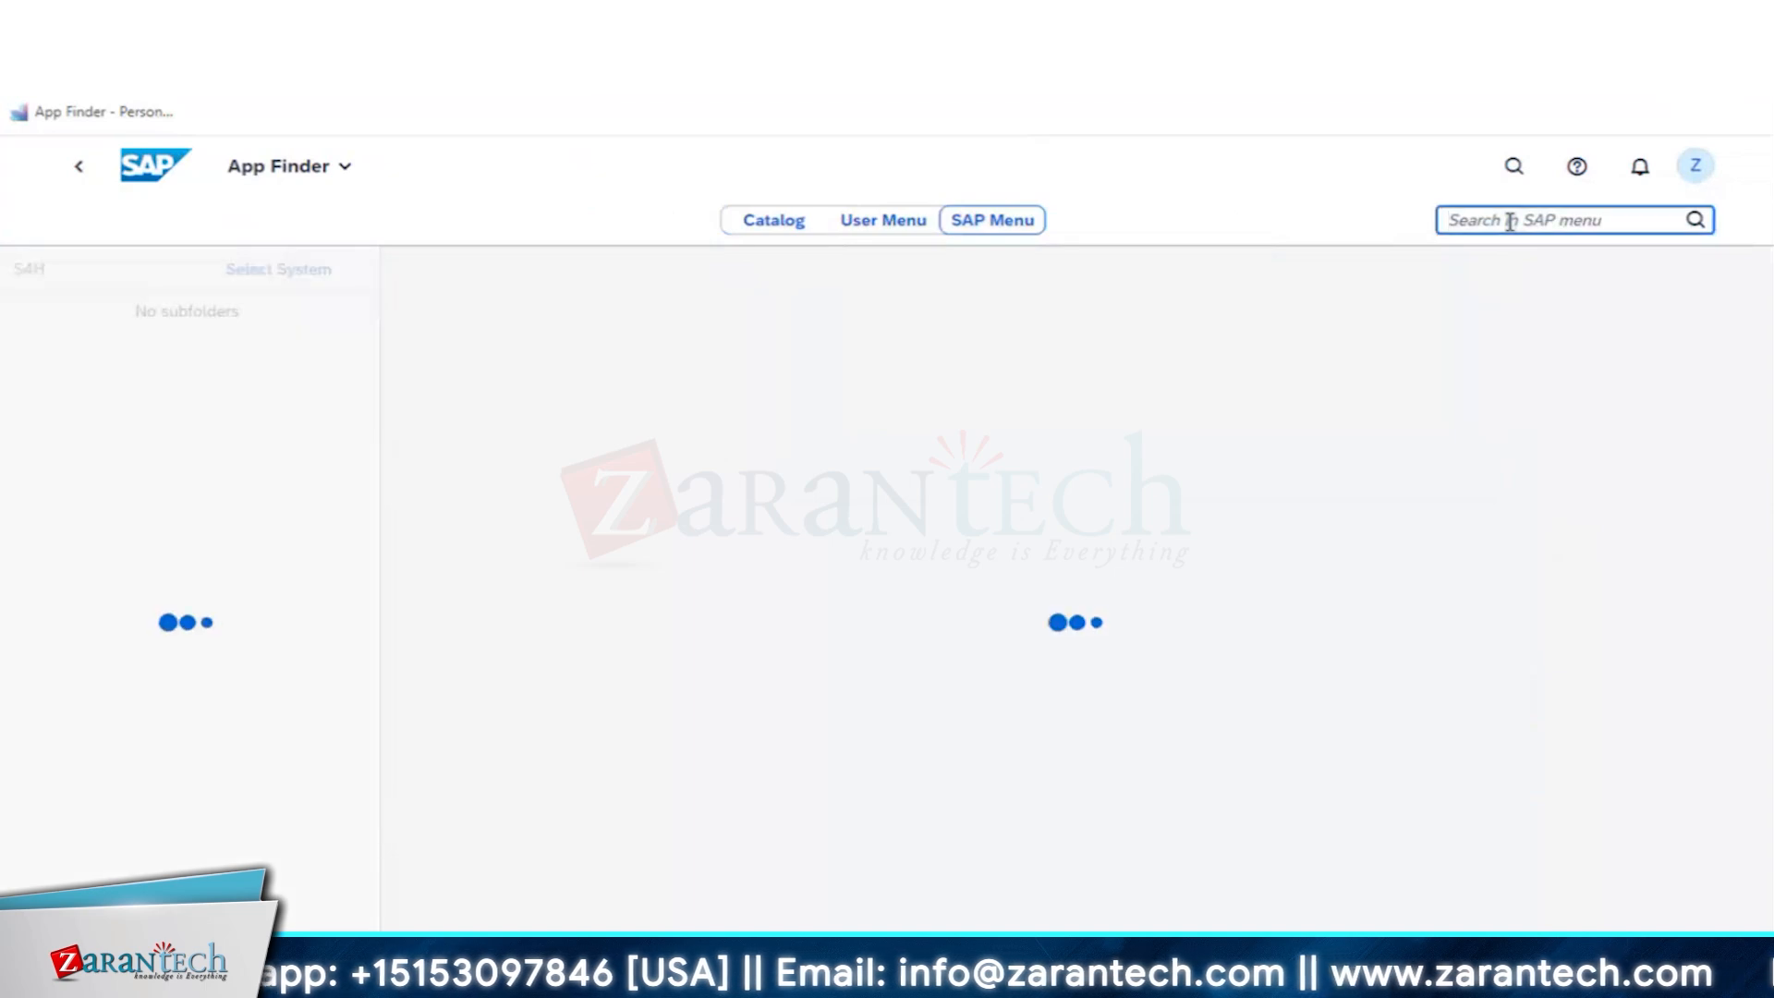
pyautogui.write('IP03')
pyautogui.press('Return')
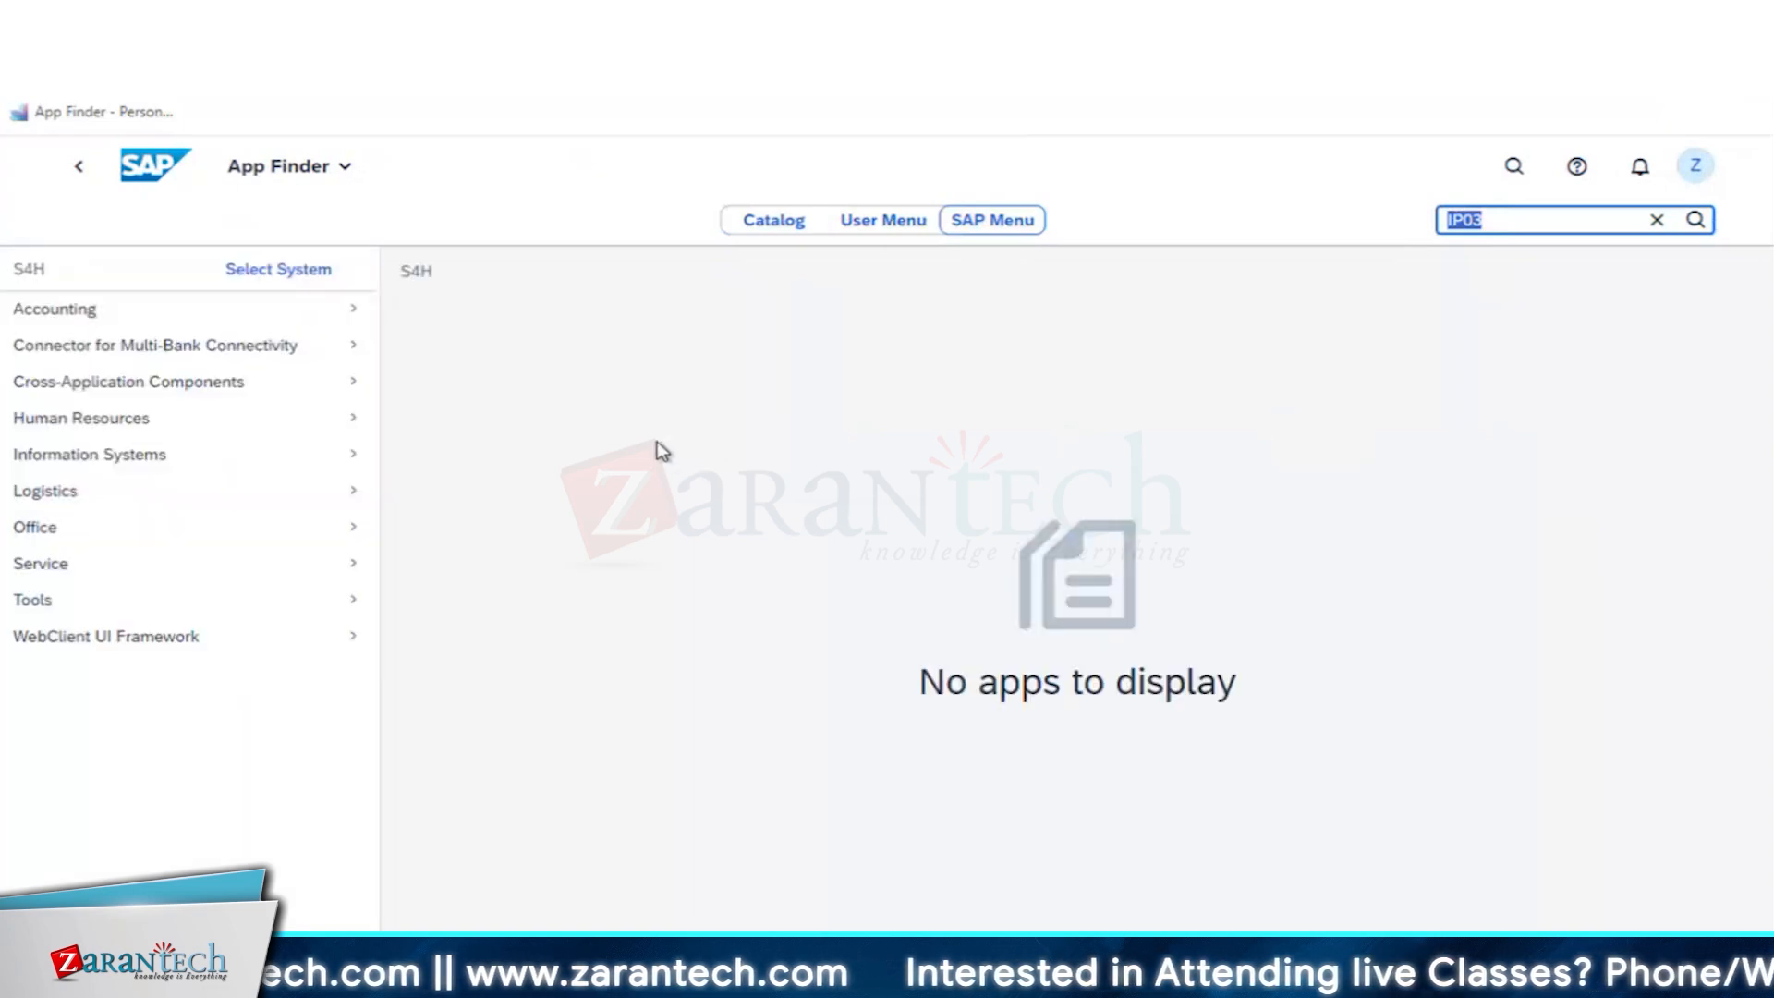
pyautogui.click(1507, 222)
pyautogui.press('Return')
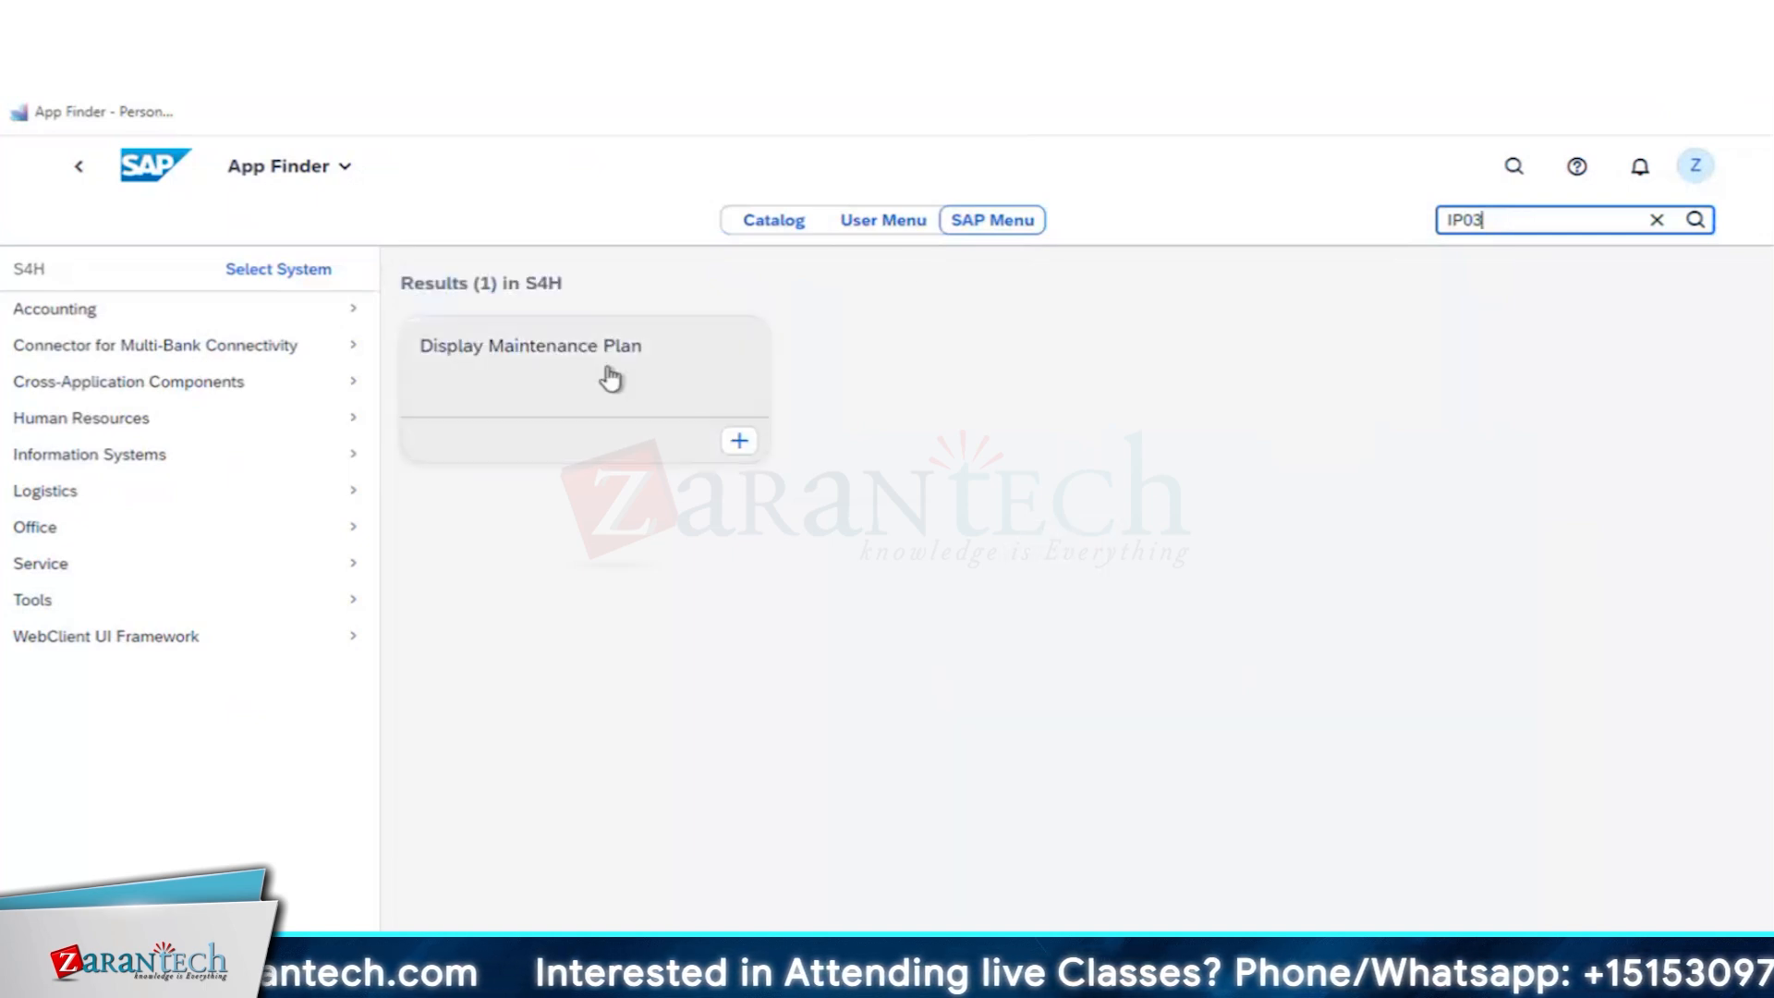
pyautogui.click(611, 379)
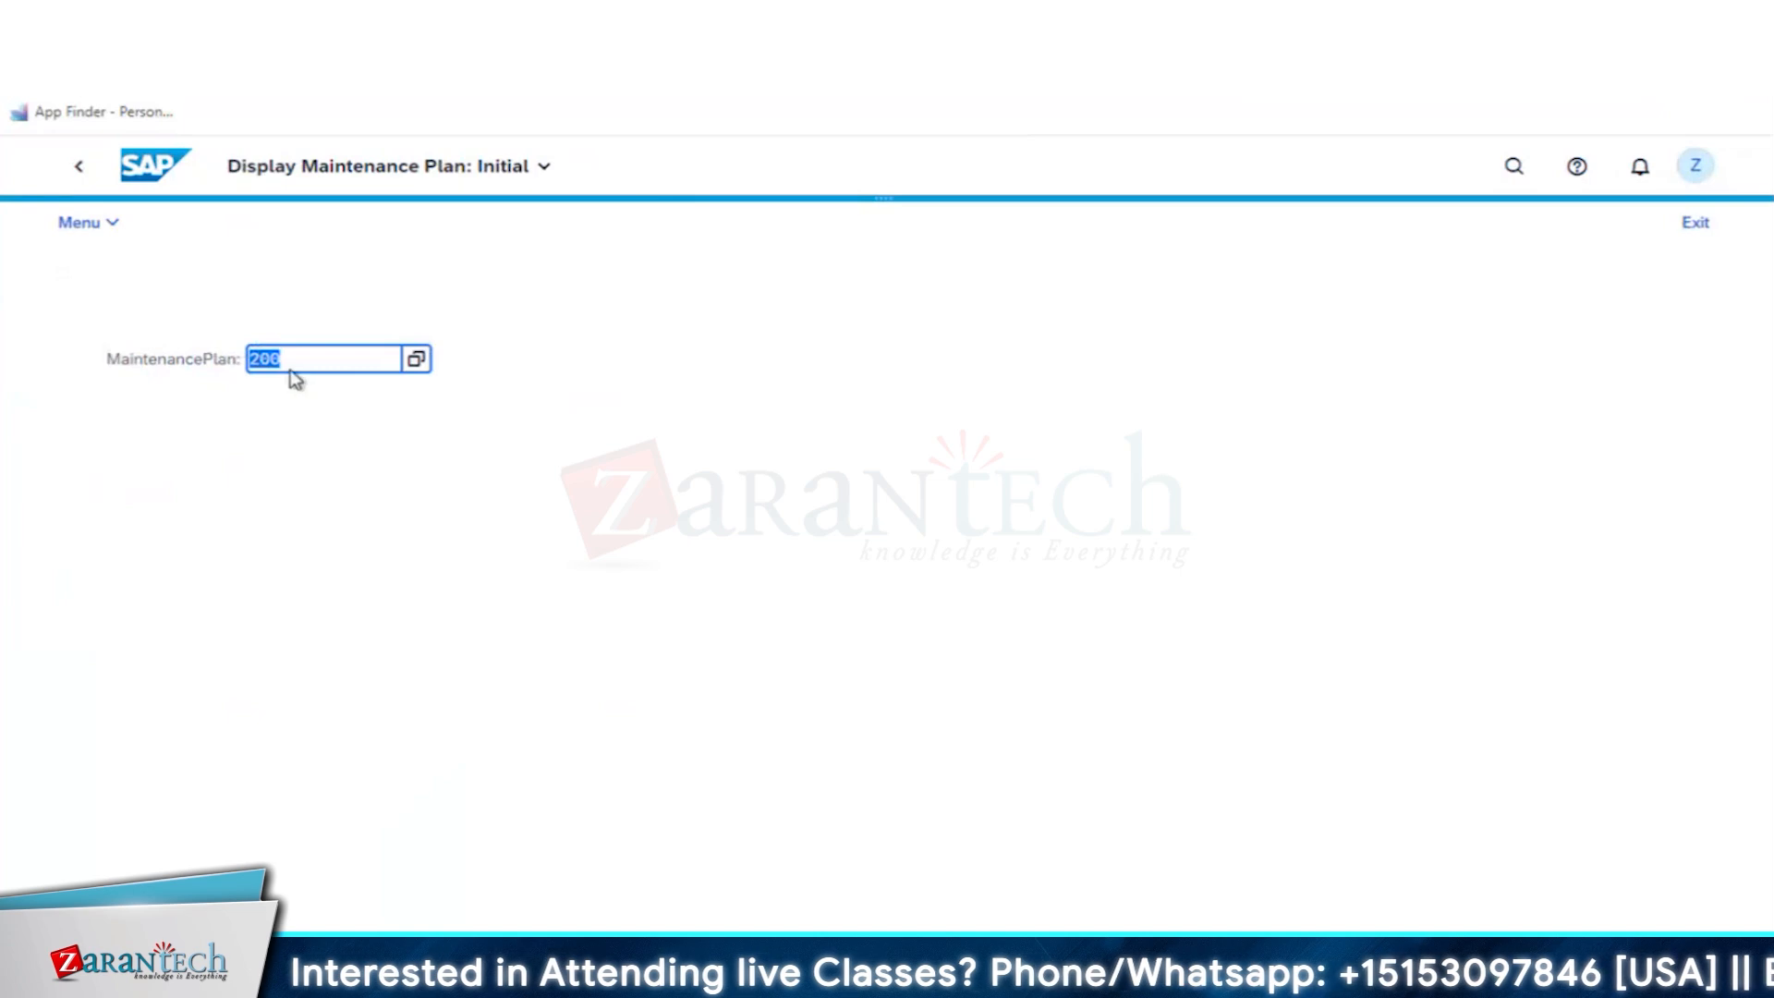
# - Display maintenance plan 200 and review its maintenance item's reference object and planning data
pyautogui.press('Return')
pyautogui.scroll(-2, 679, 720)
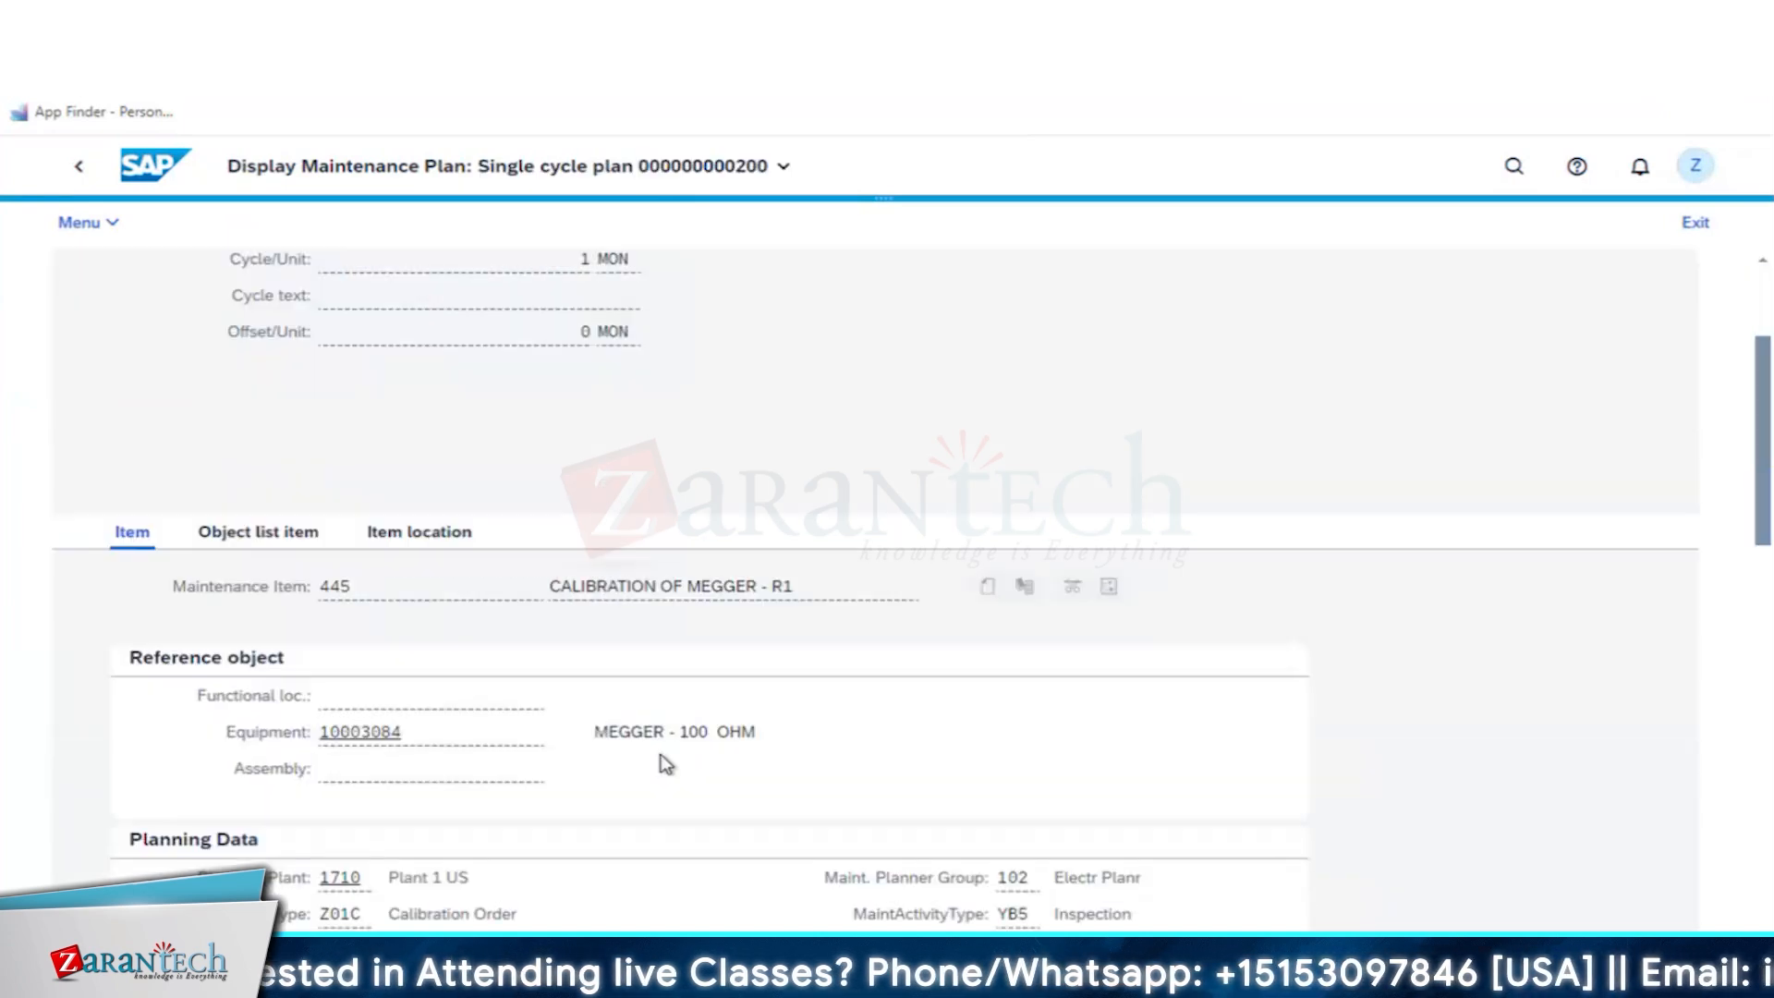
pyautogui.scroll(-2, 370, 730)
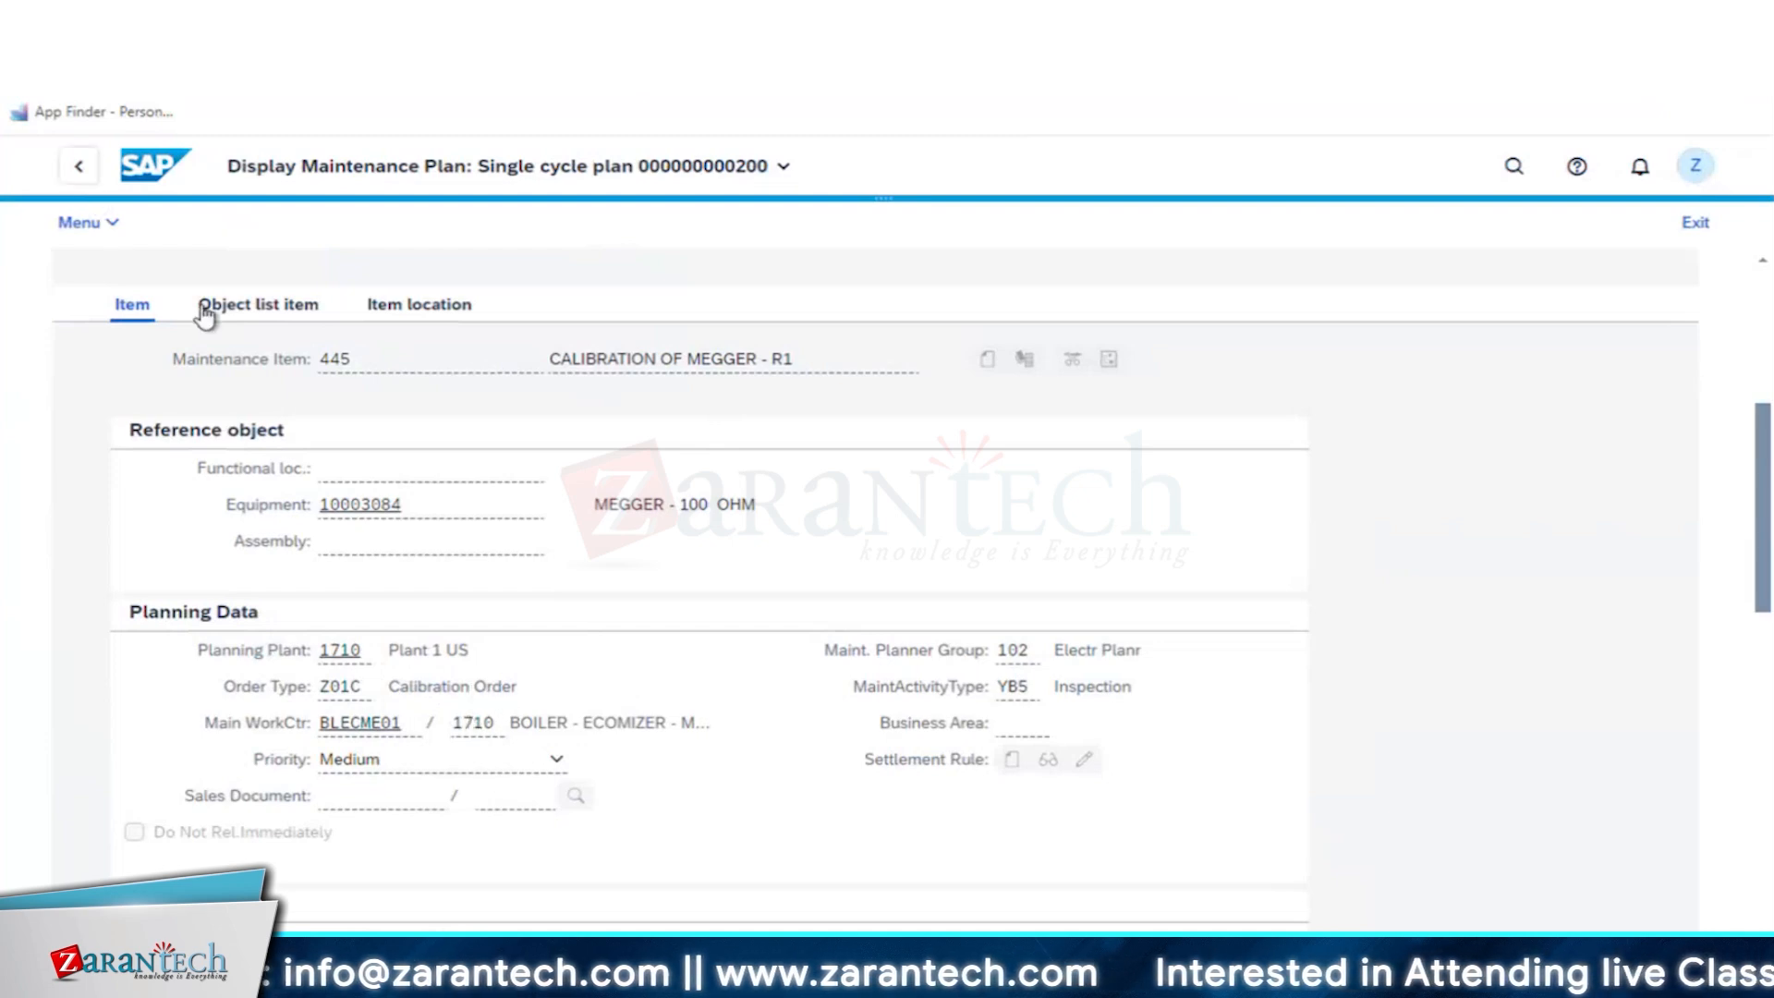
pyautogui.press('F3')
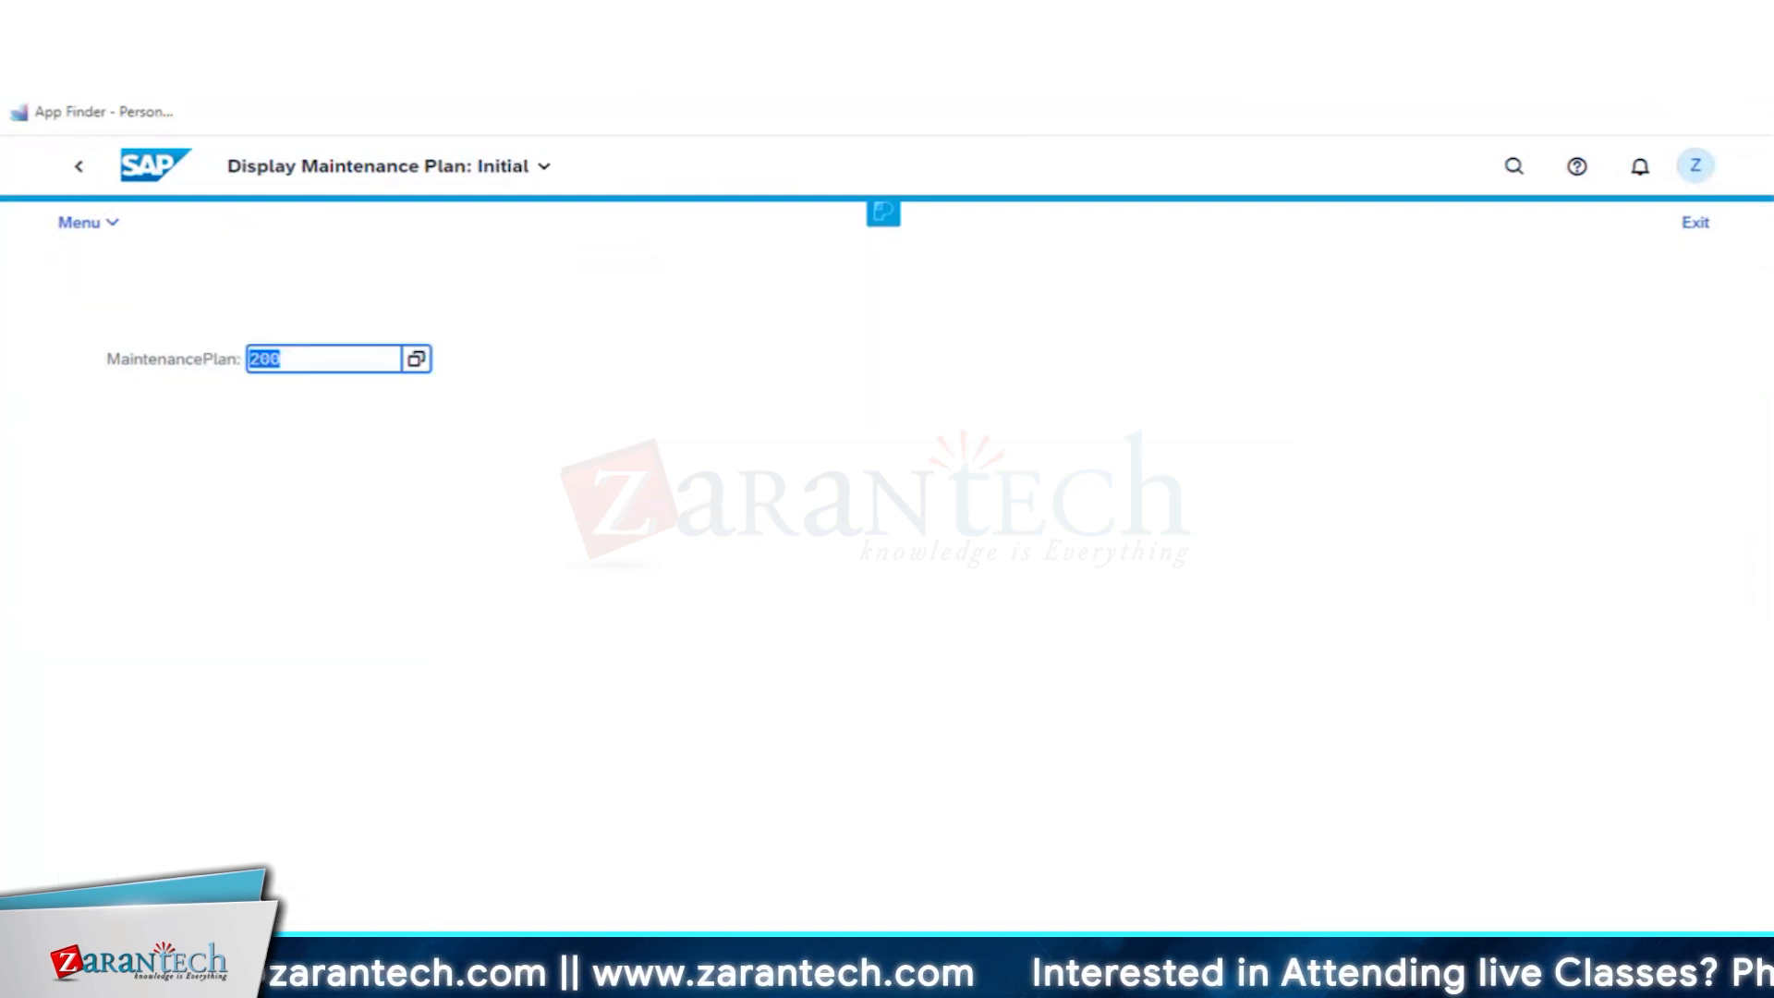
pyautogui.click(78, 166)
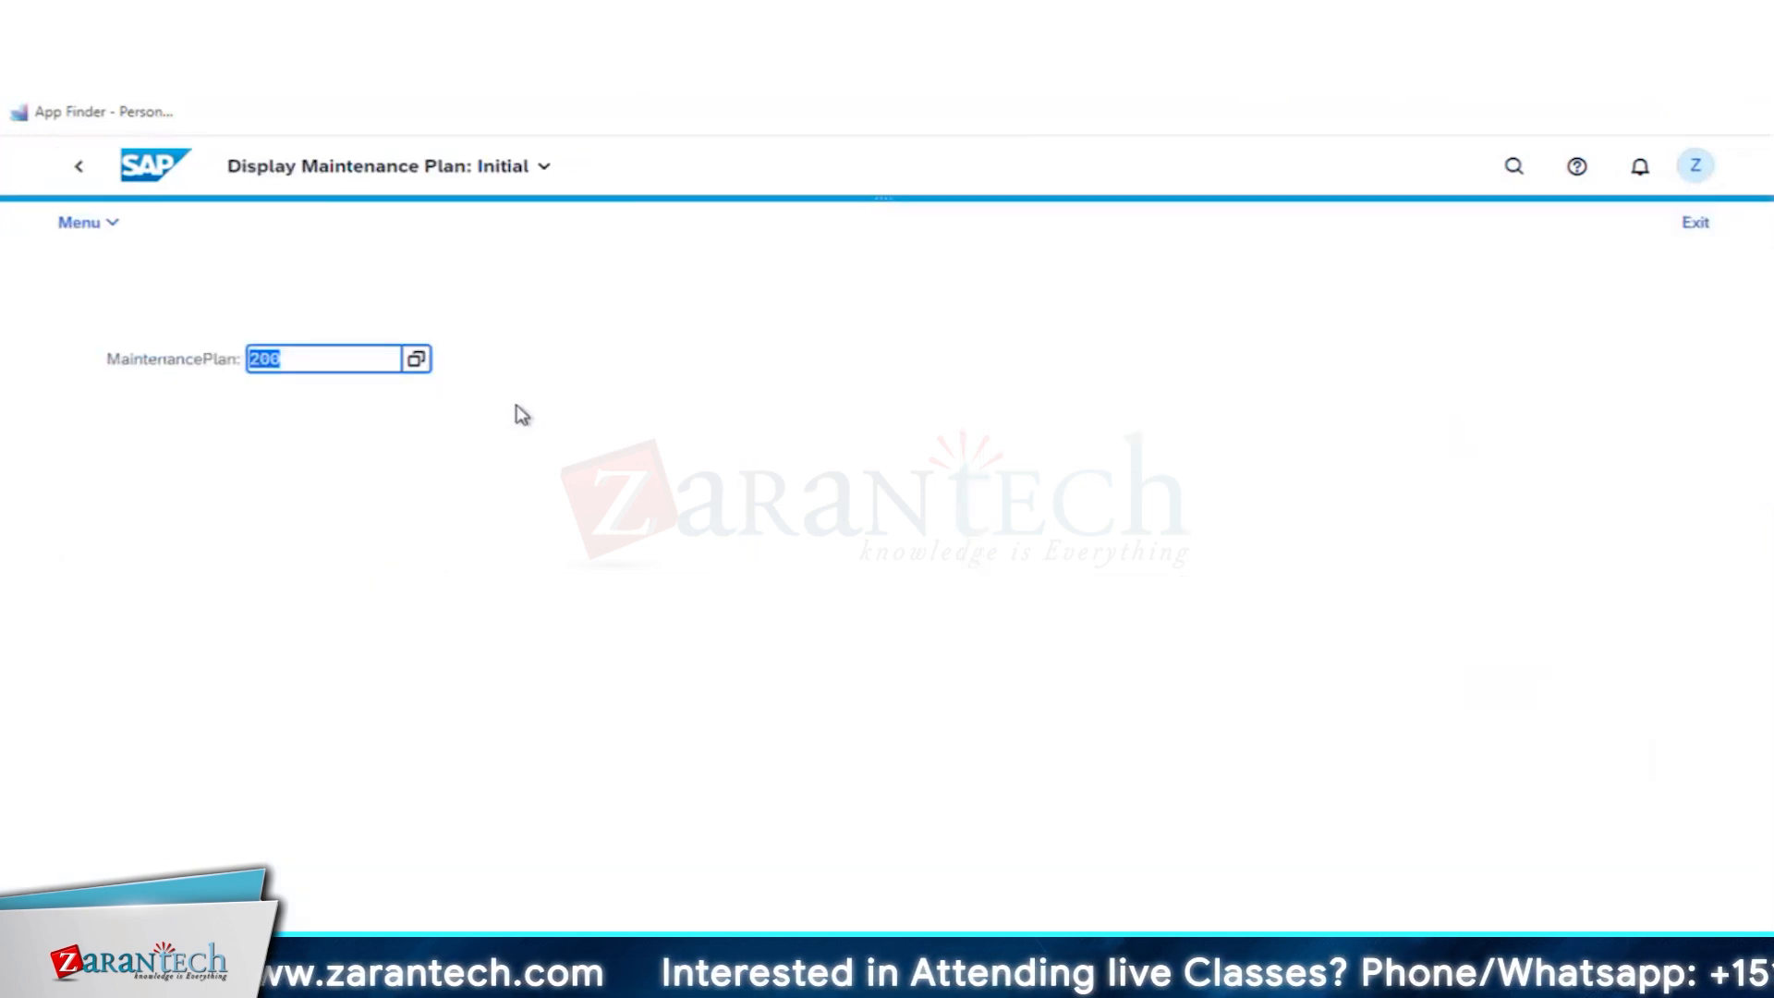
# - Display maintenance plan 200 again and check the first entry among its scheduled calls
pyautogui.press('Return')
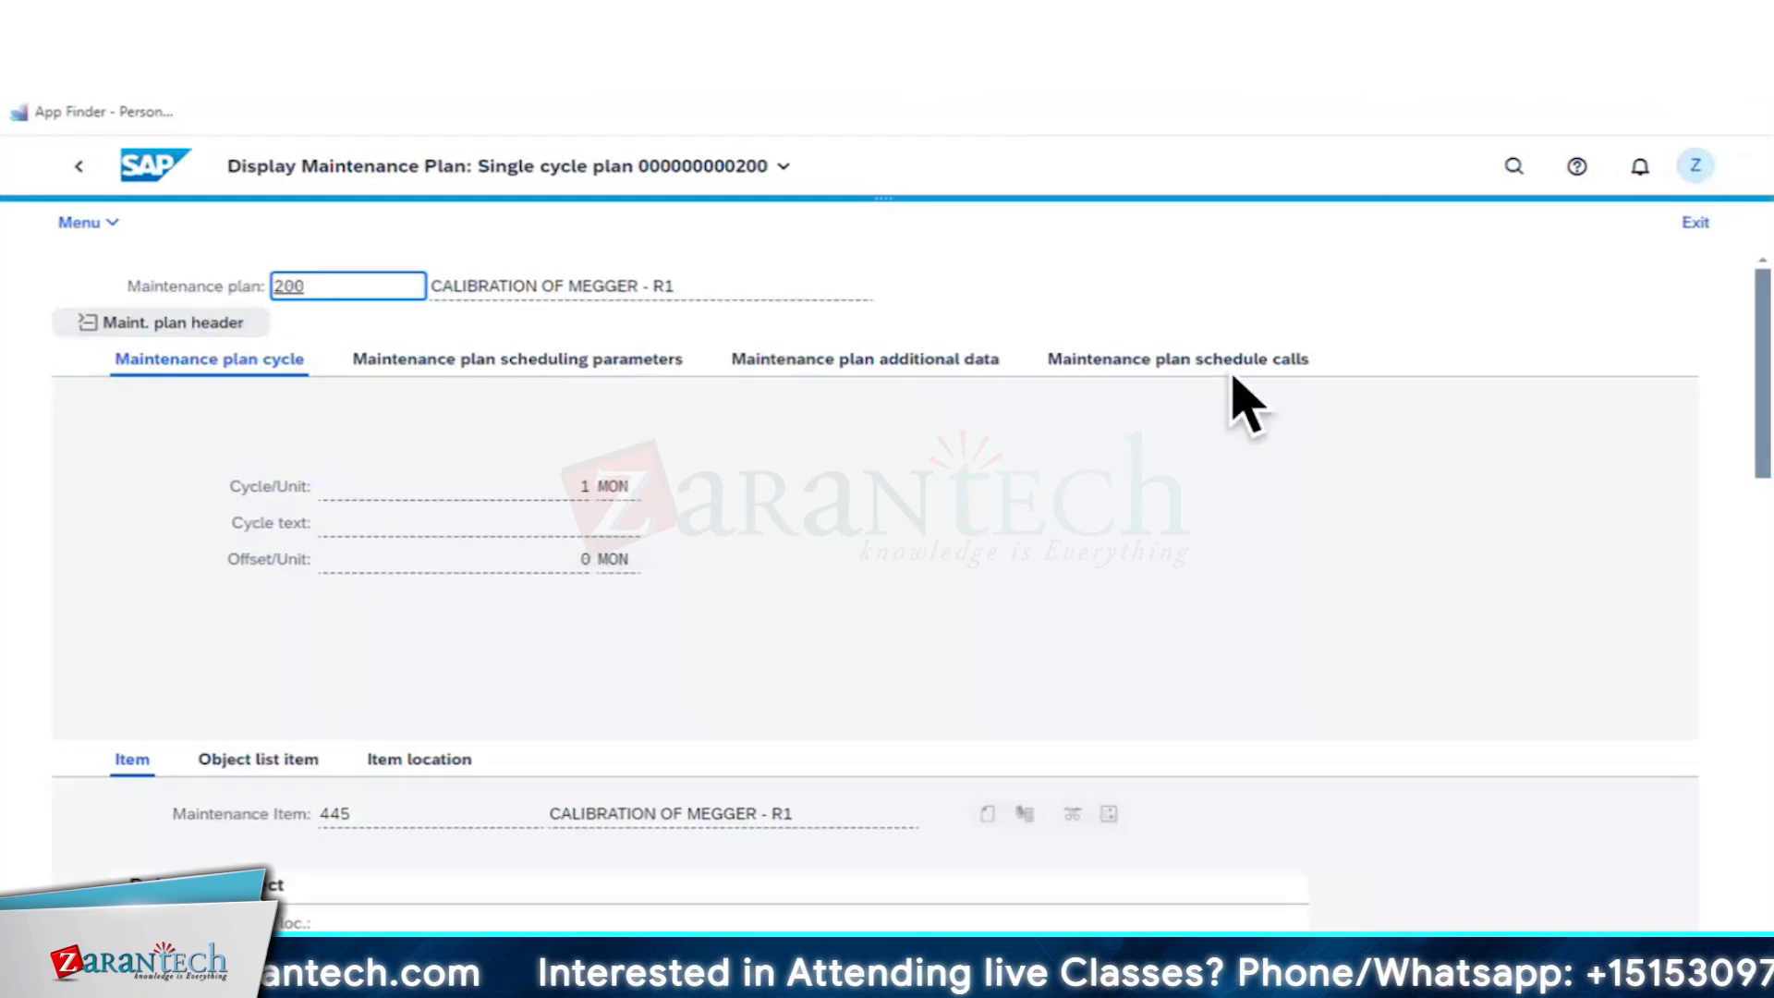
pyautogui.click(1207, 370)
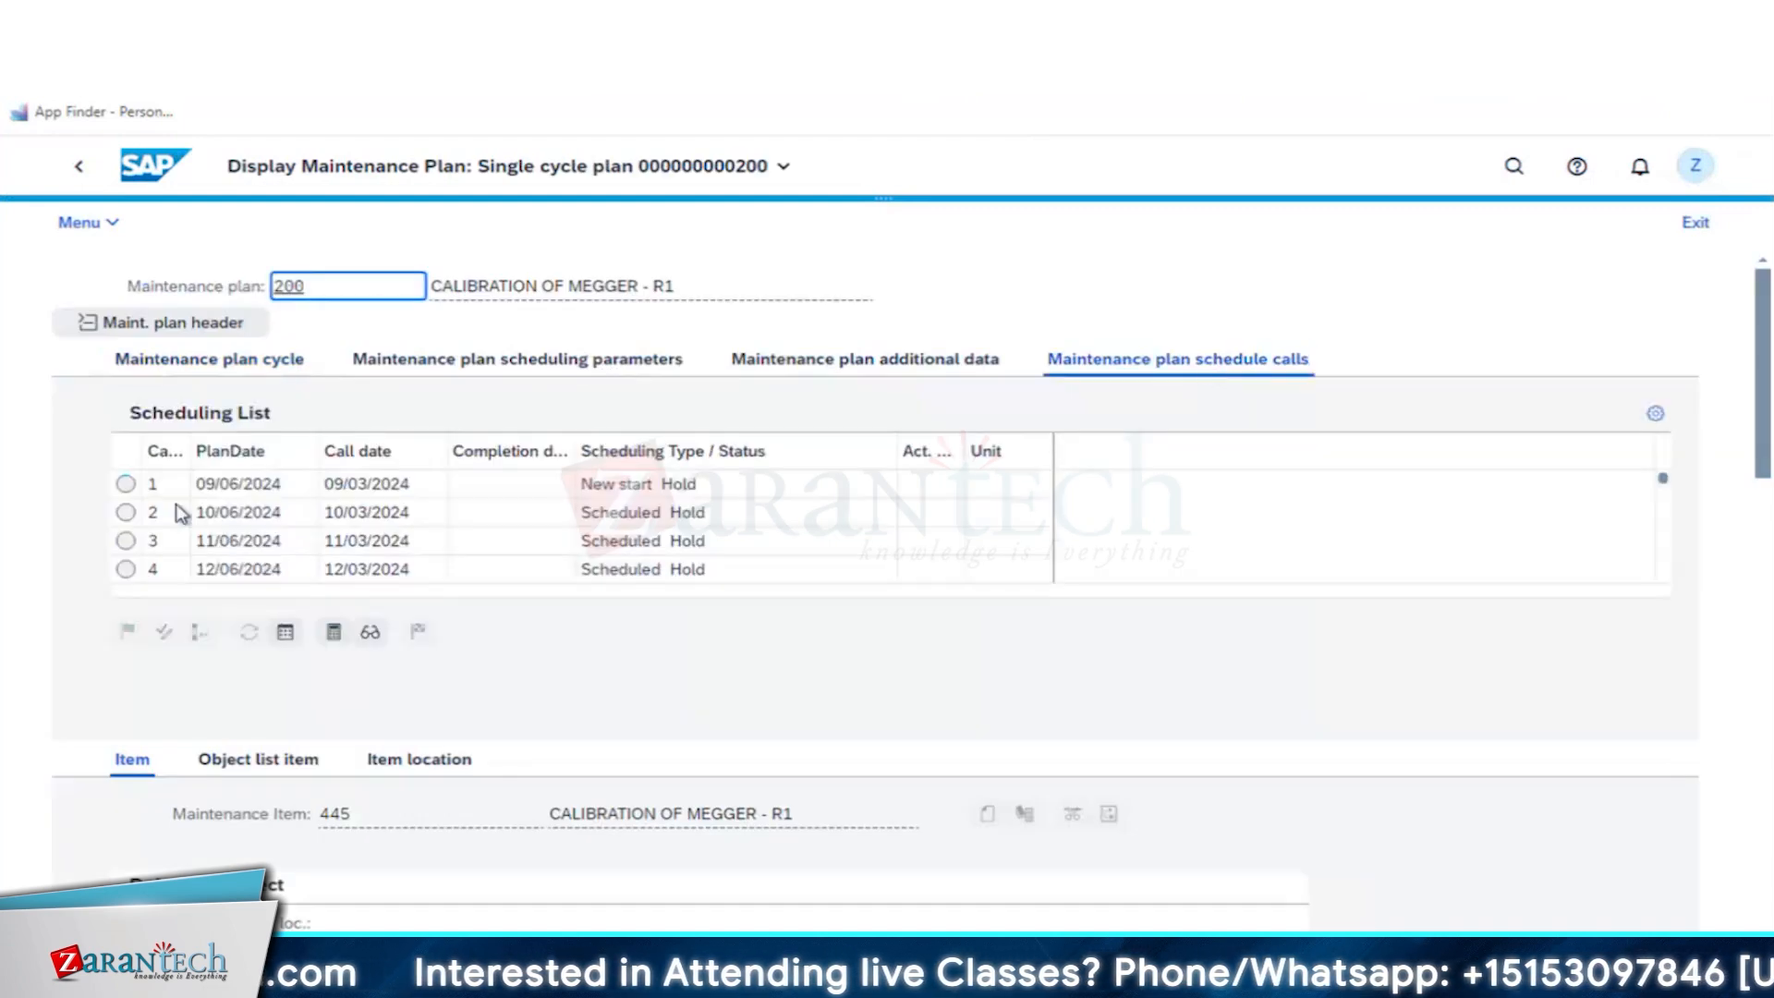
pyautogui.click(127, 484)
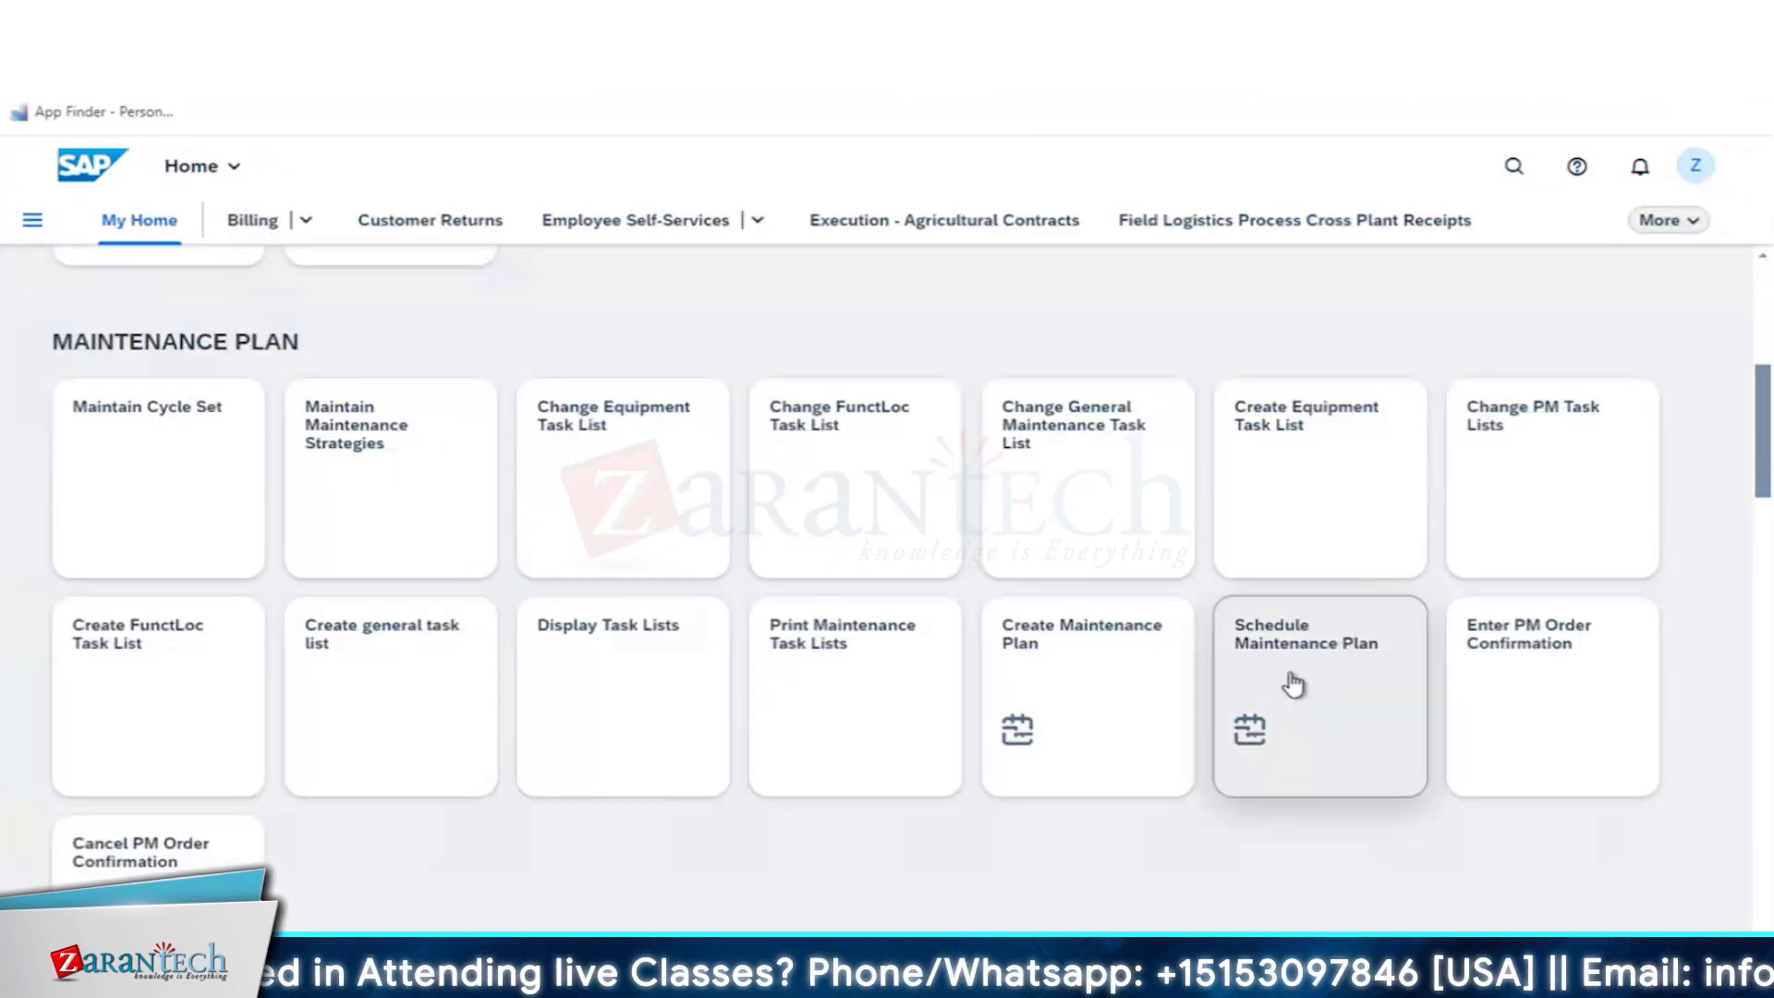
# - Release the first scheduled call of maintenance plan 200, planned for 09/06/2024, and save it despite the cost calculation error
pyautogui.click(1287, 681)
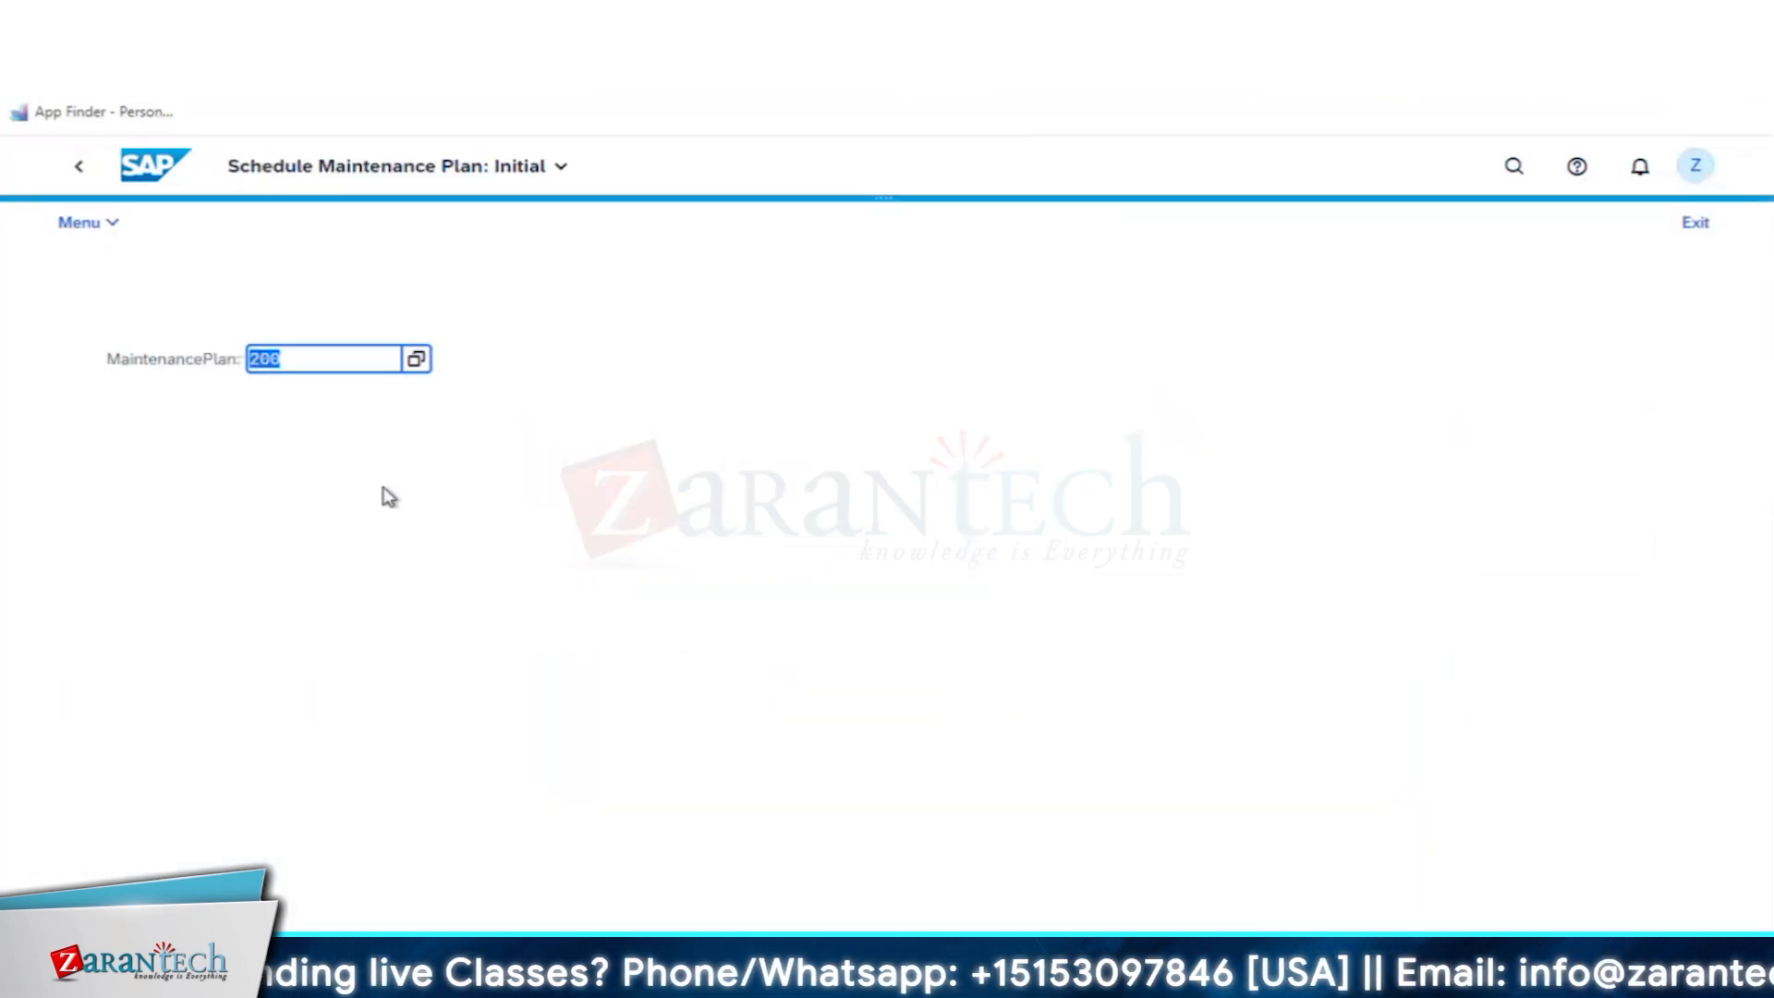
pyautogui.press('Return')
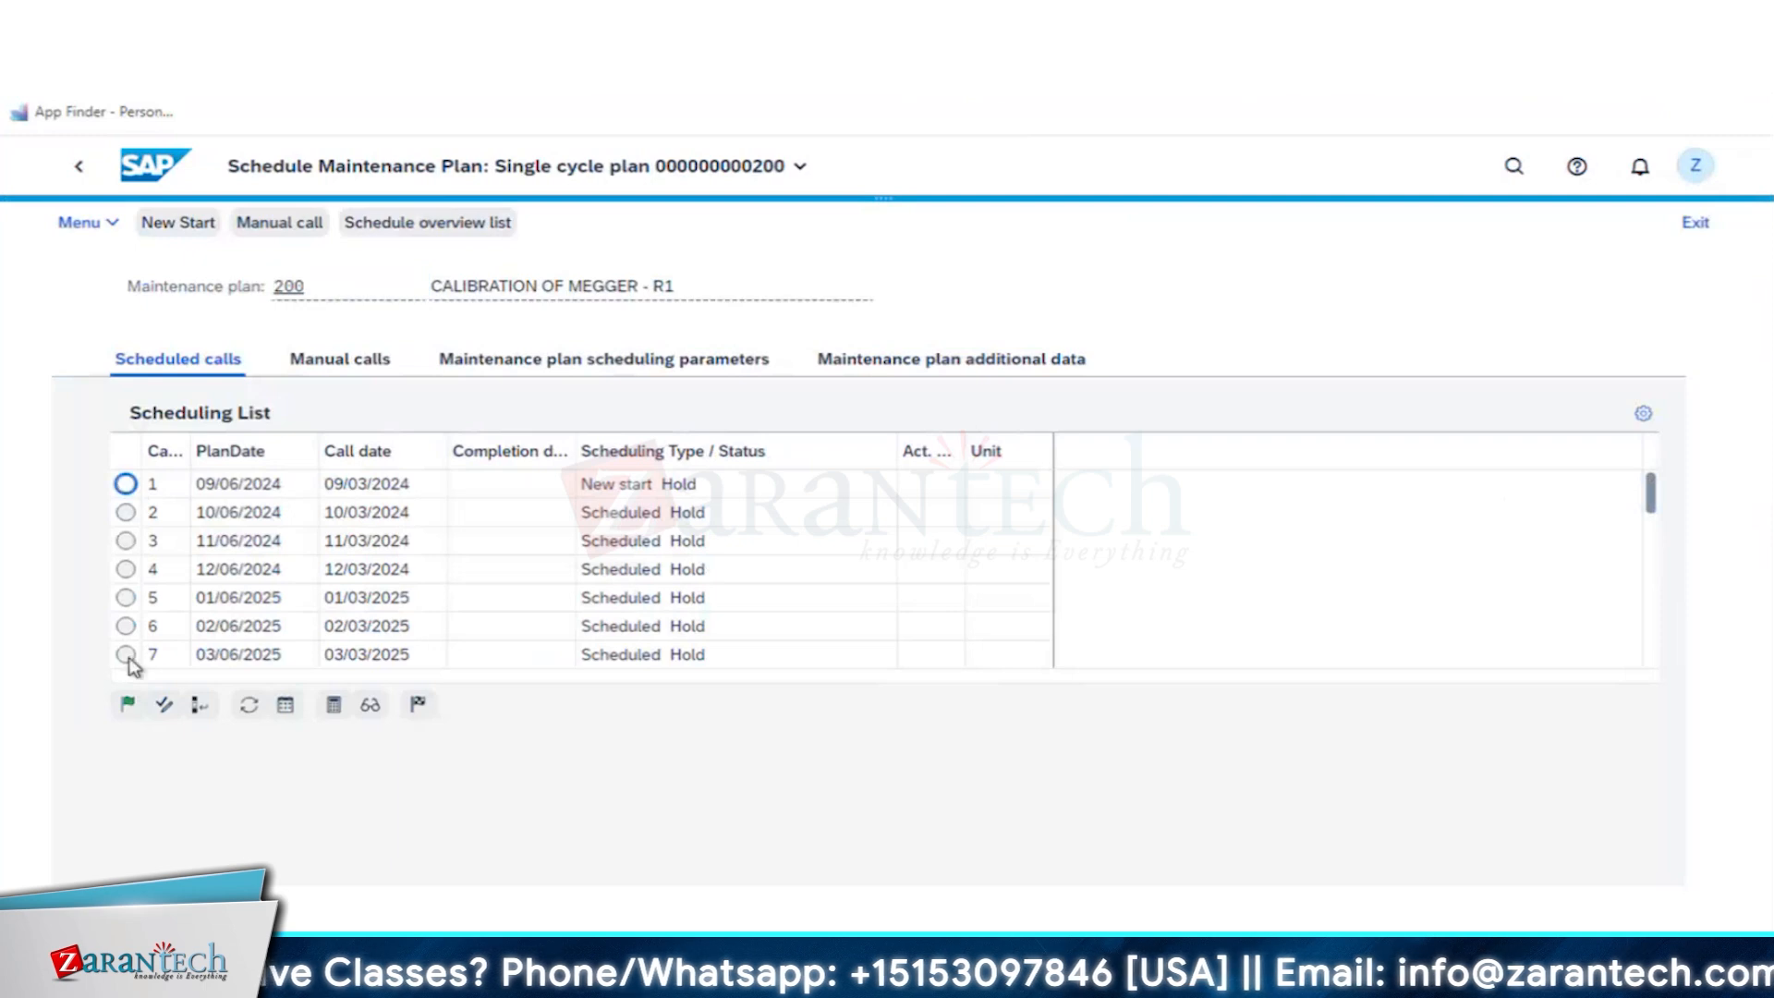
pyautogui.click(131, 713)
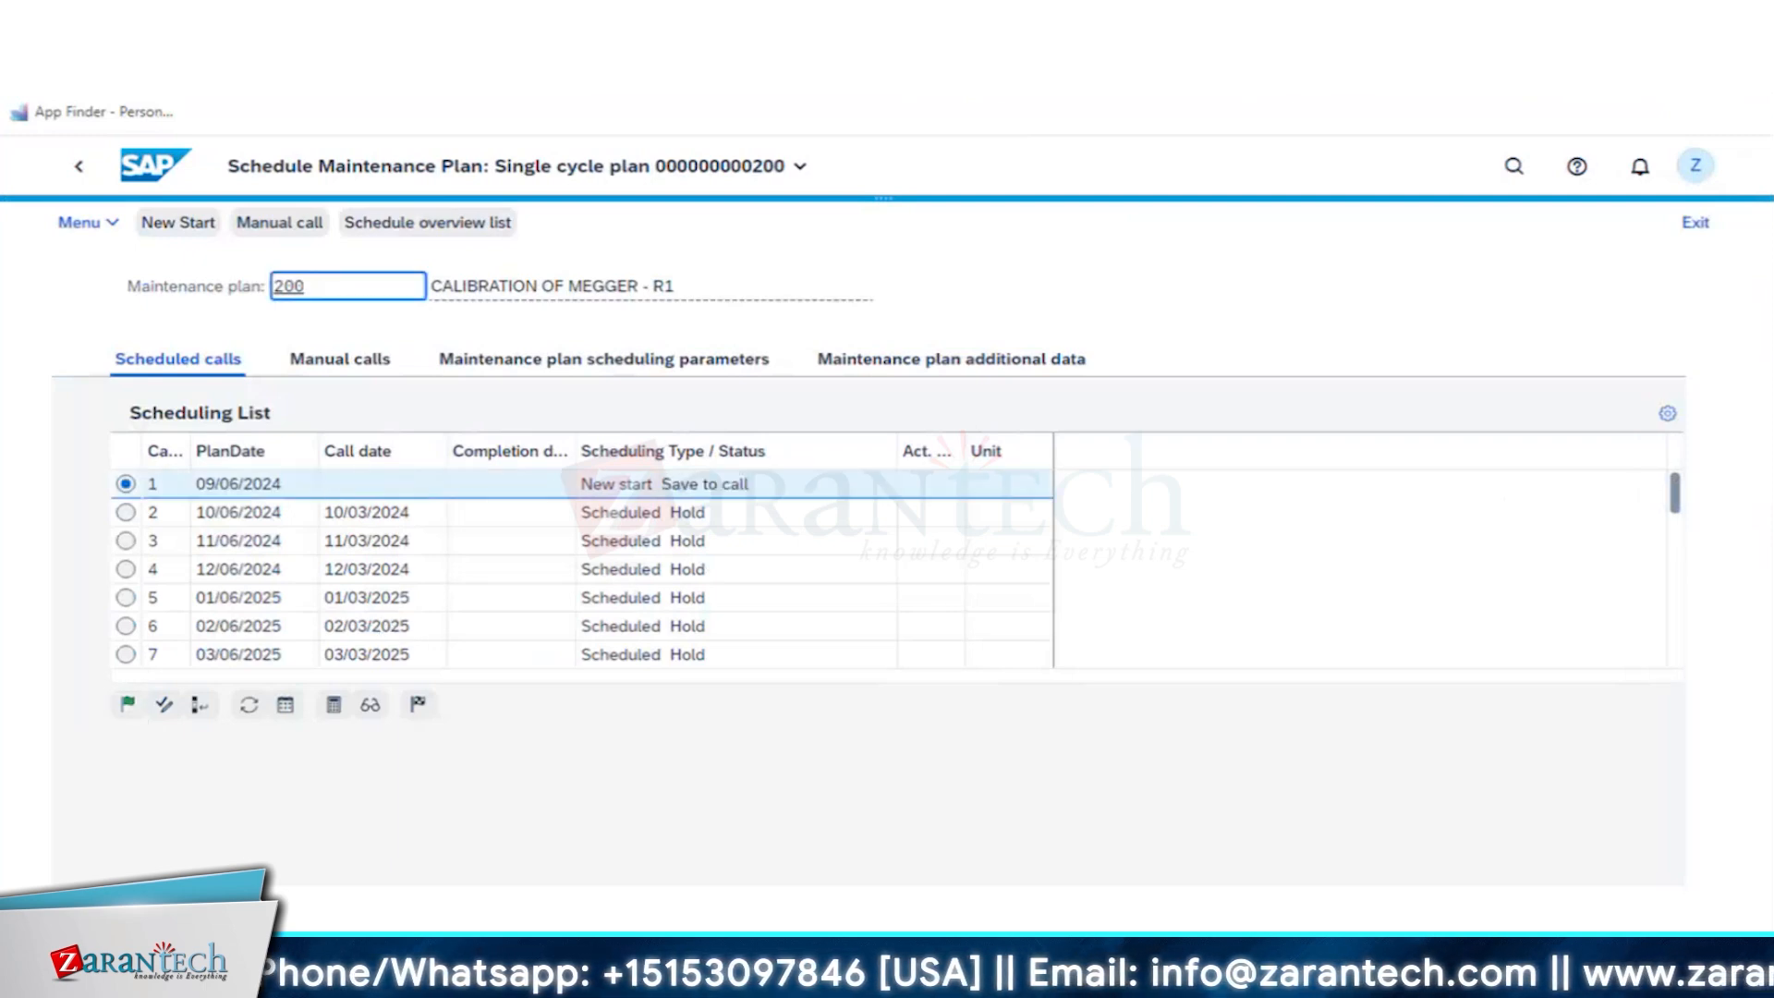
pyautogui.click(1612, 961)
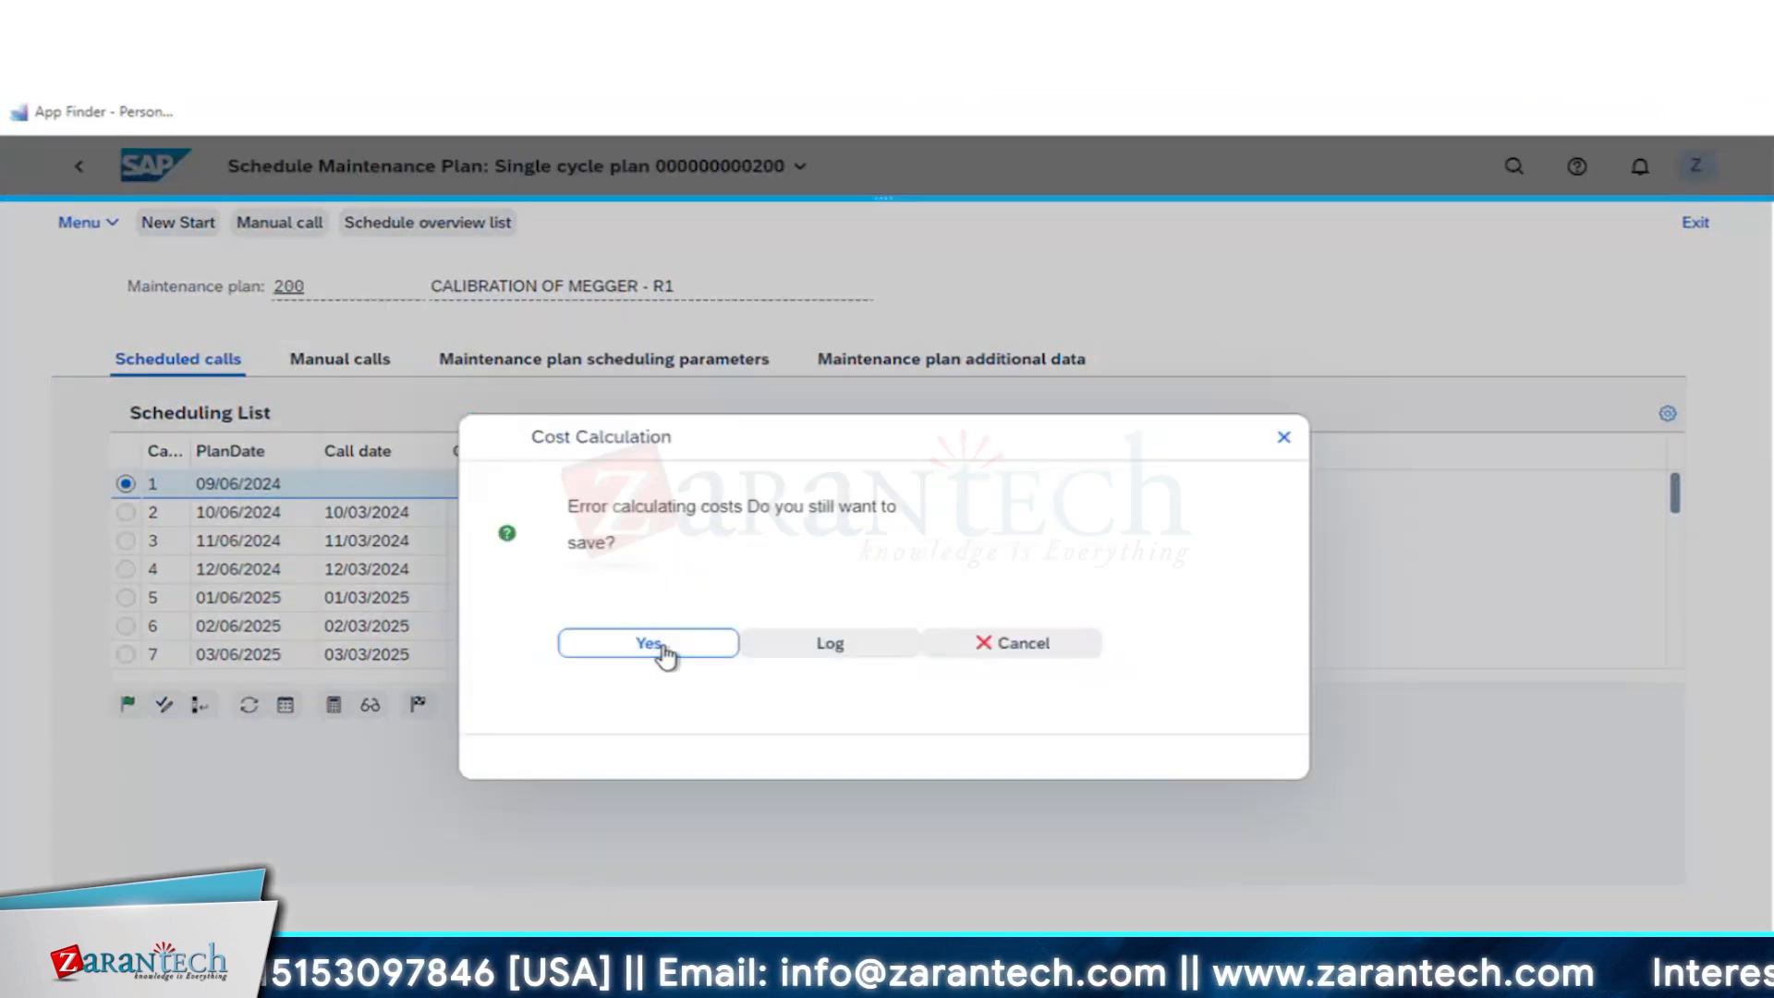
pyautogui.click(662, 647)
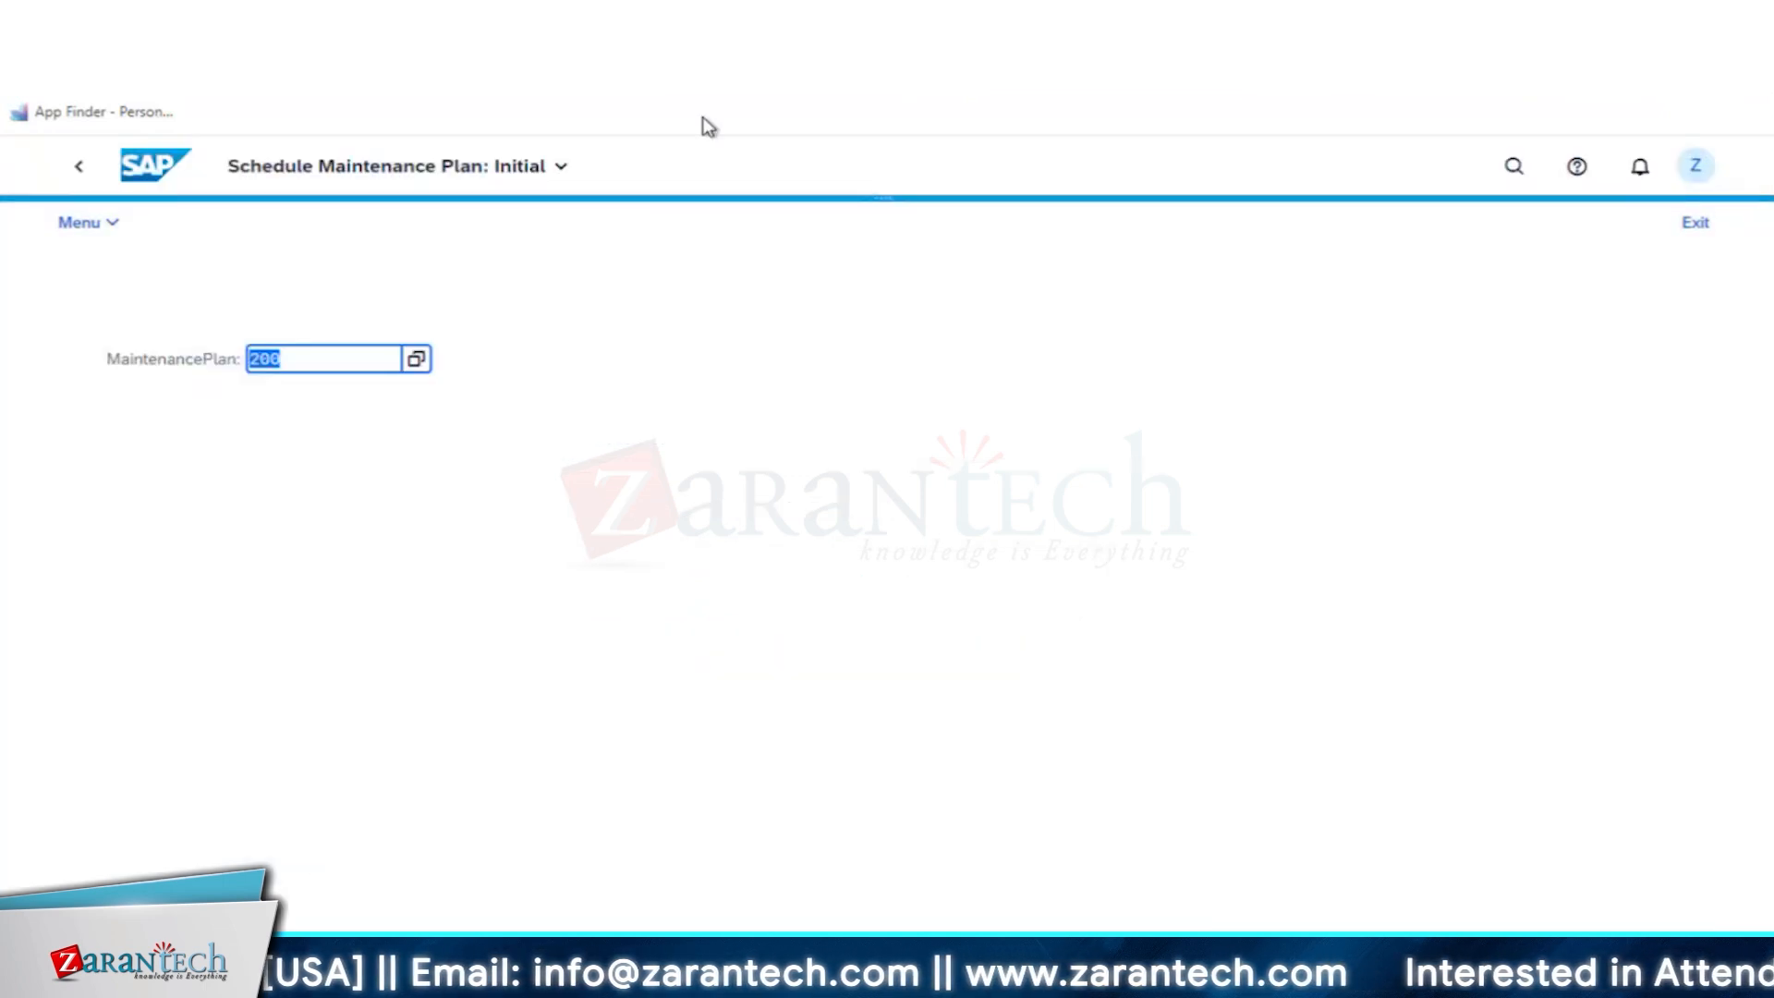
pyautogui.press('Return')
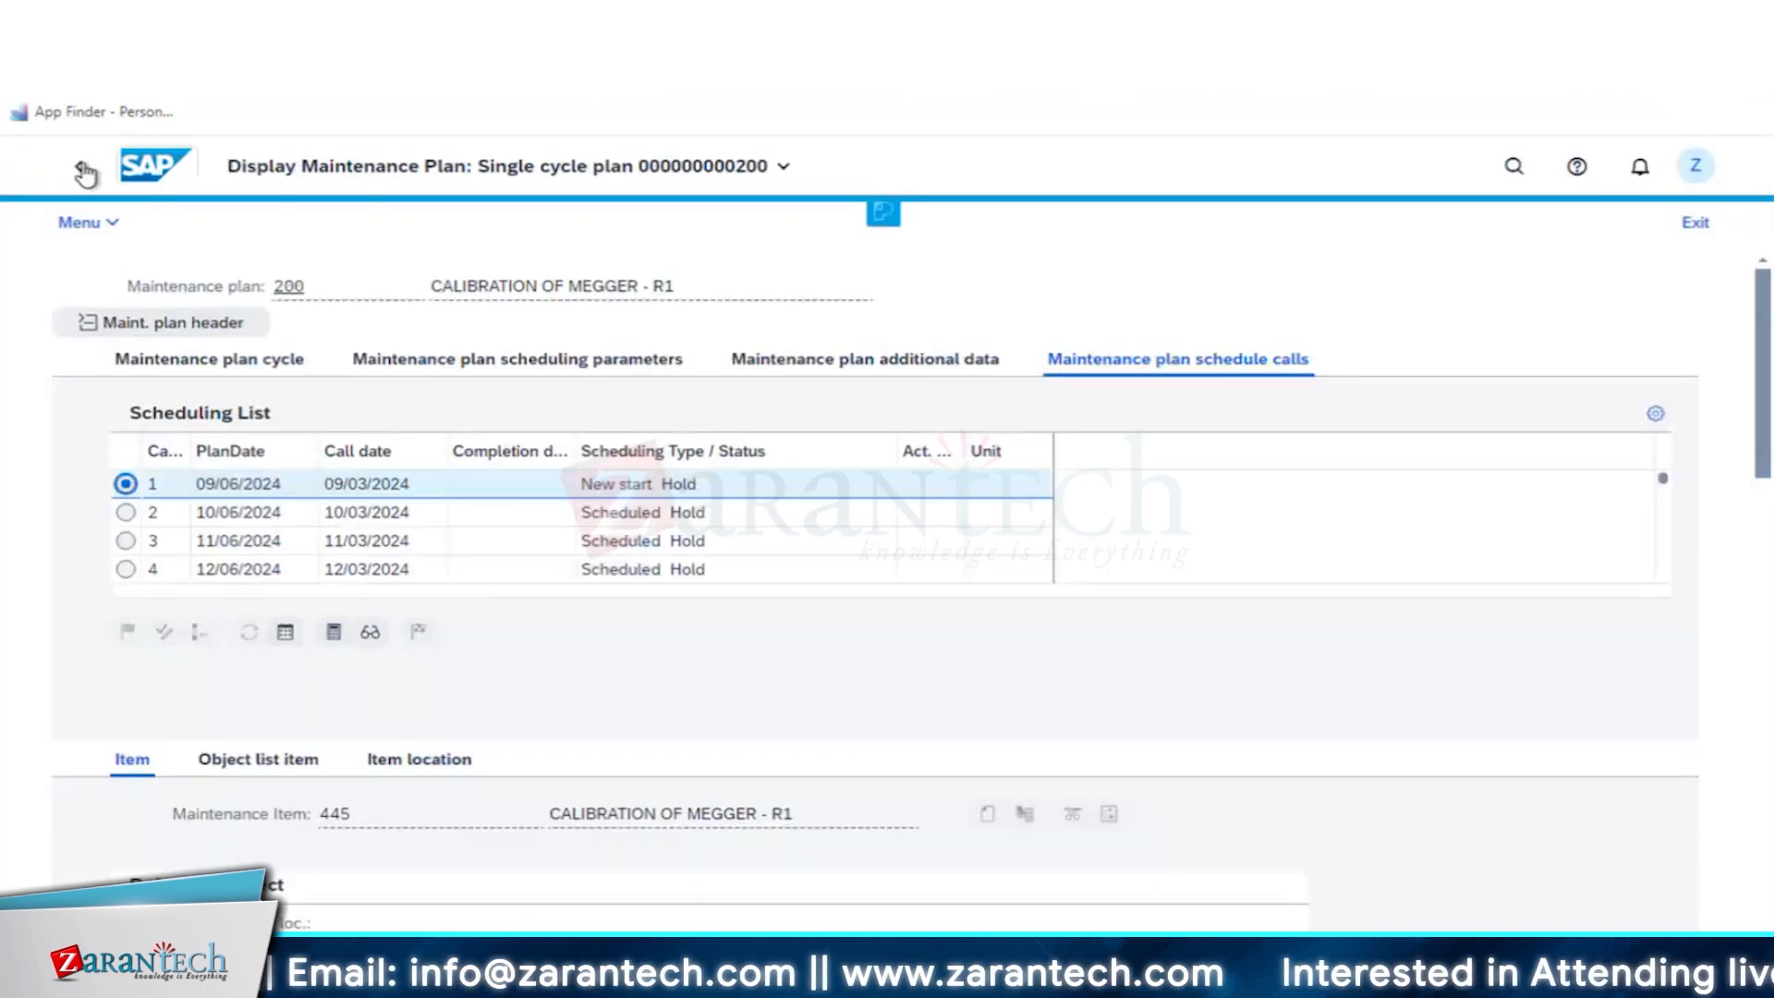
# - Display maintenance plan 200 again and open the calibration order behind its first scheduled call
pyautogui.click(82, 168)
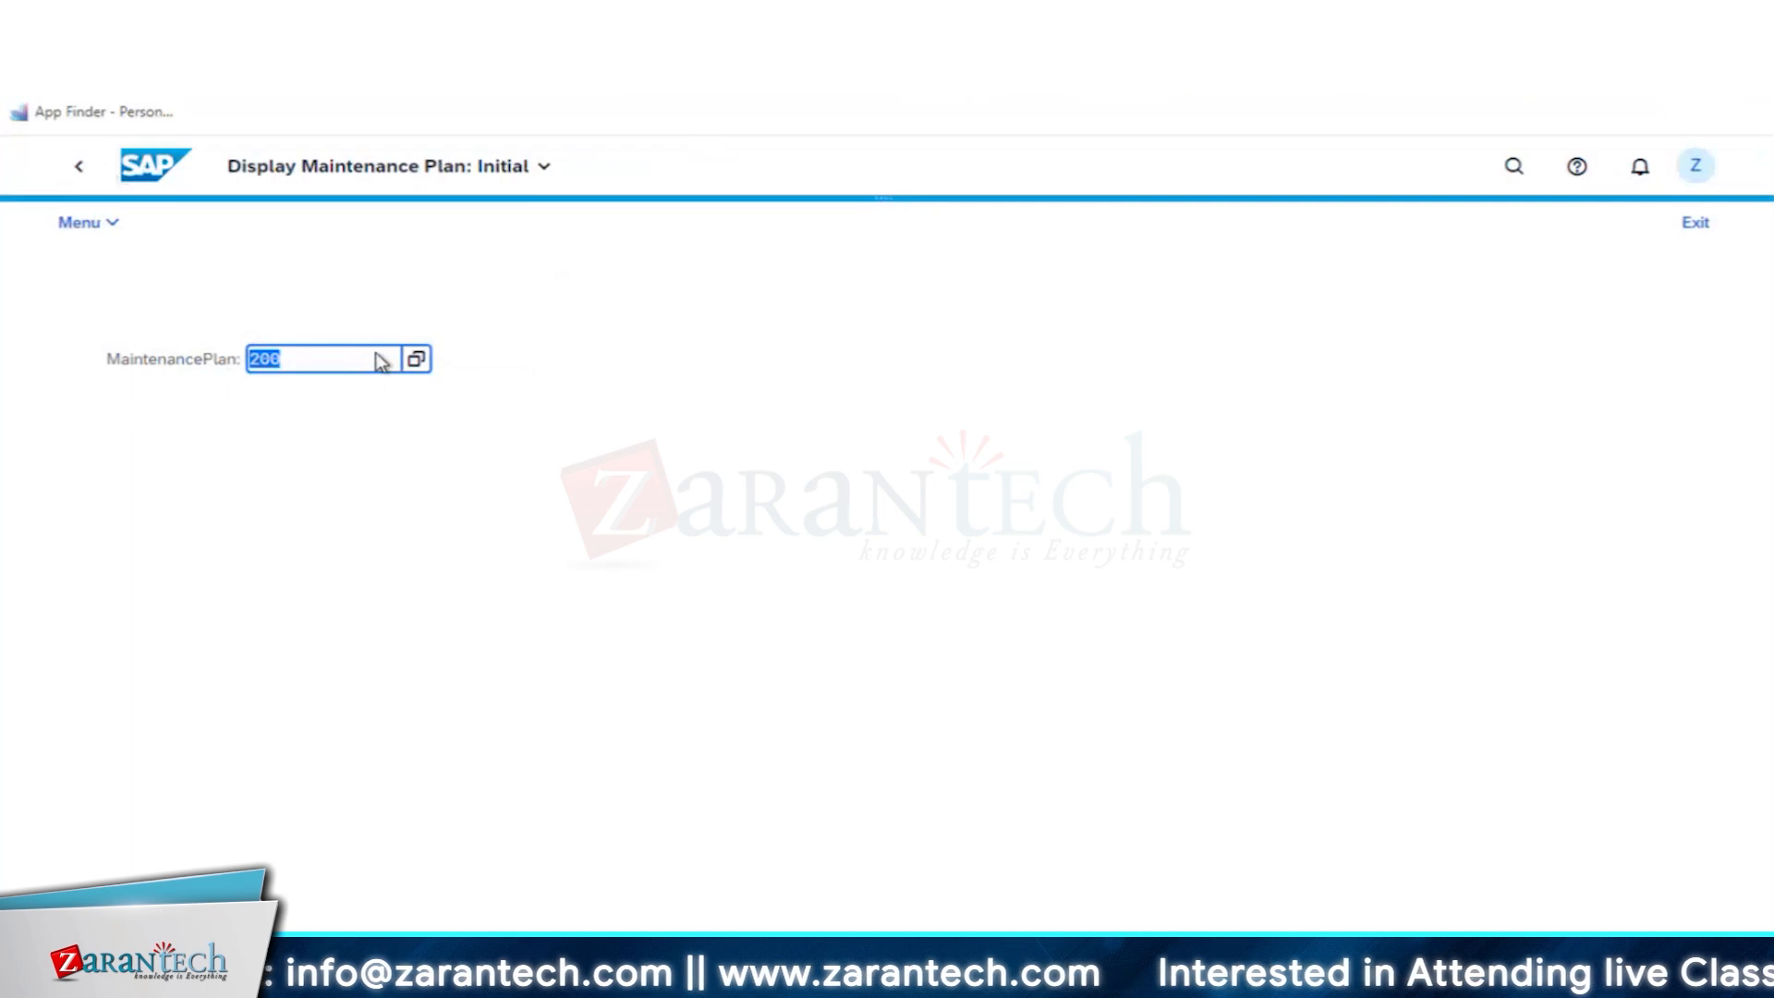
pyautogui.press('Return')
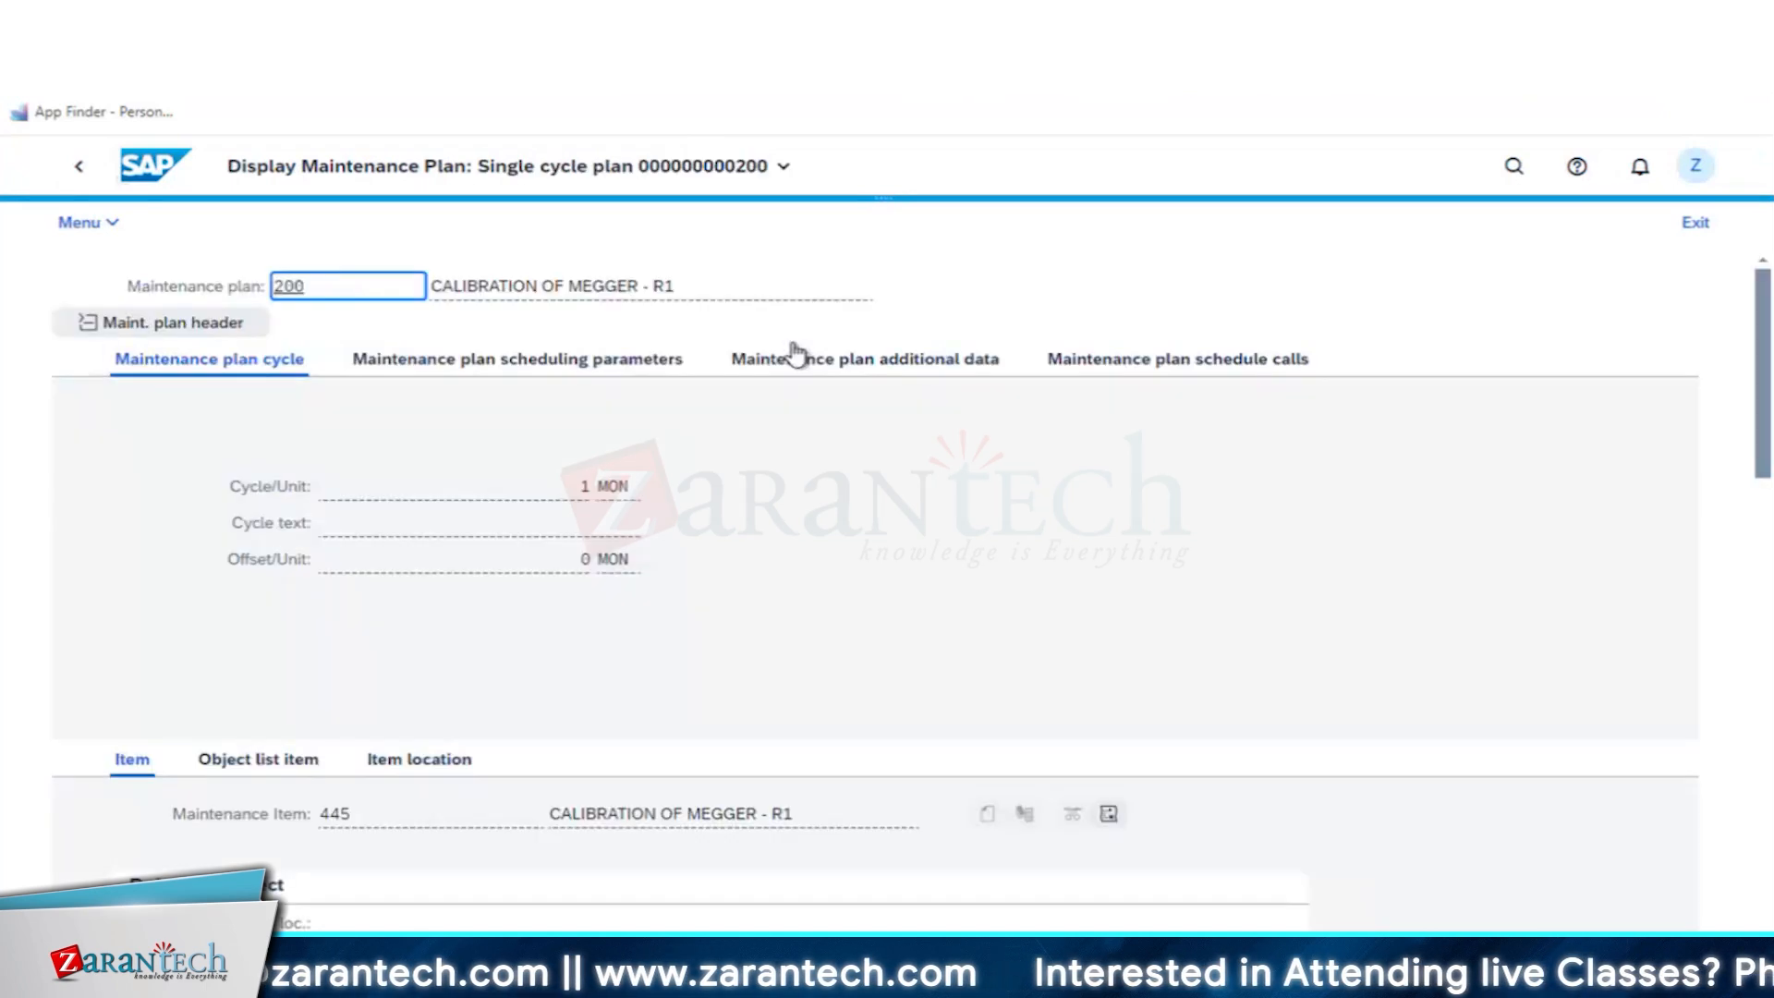
pyautogui.click(1096, 364)
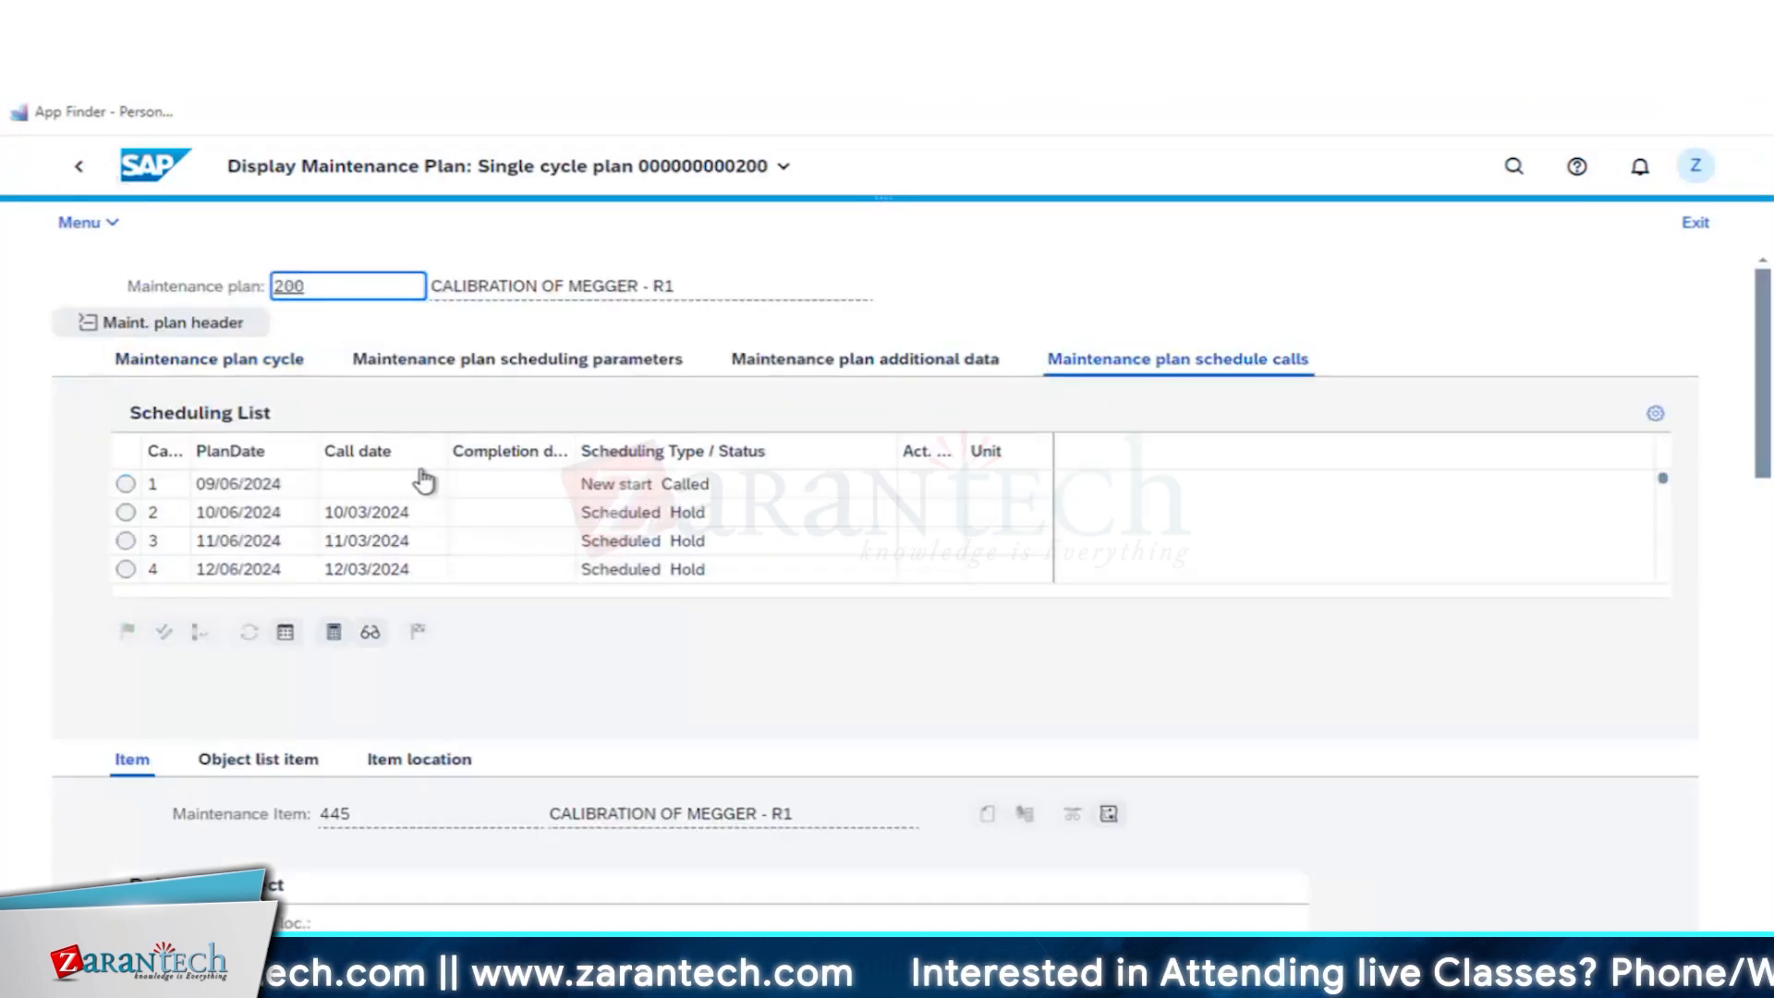
pyautogui.click(126, 483)
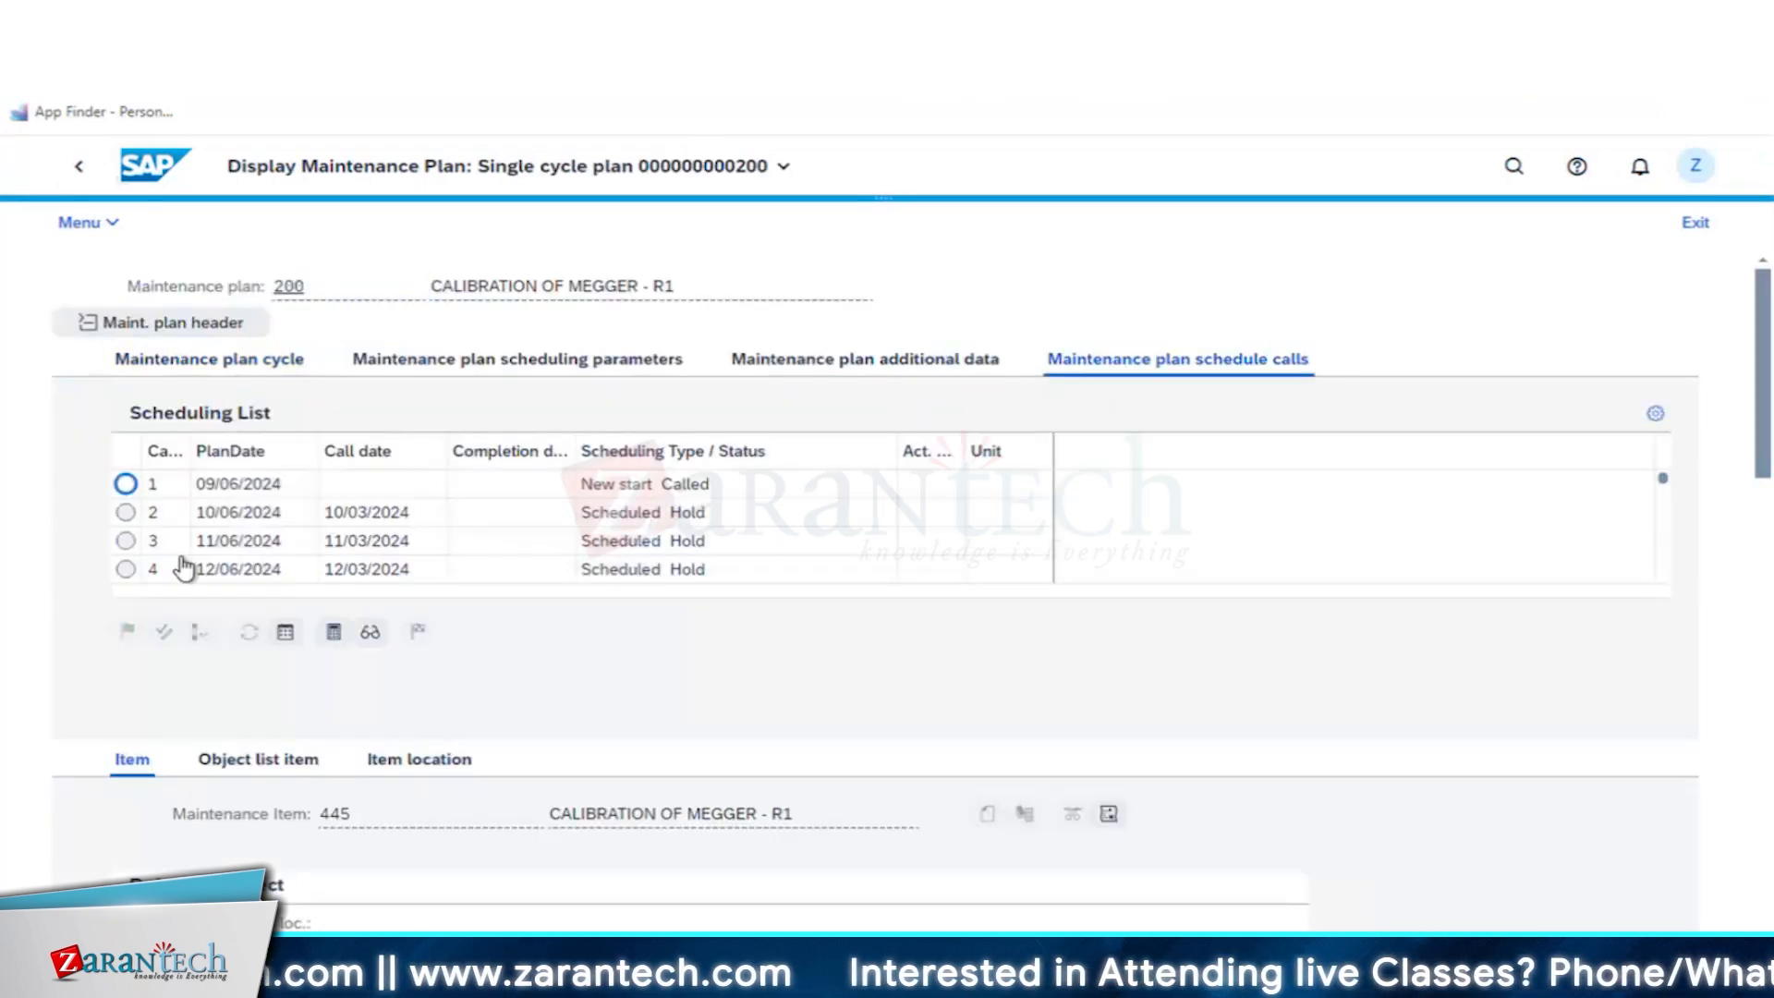
pyautogui.click(369, 637)
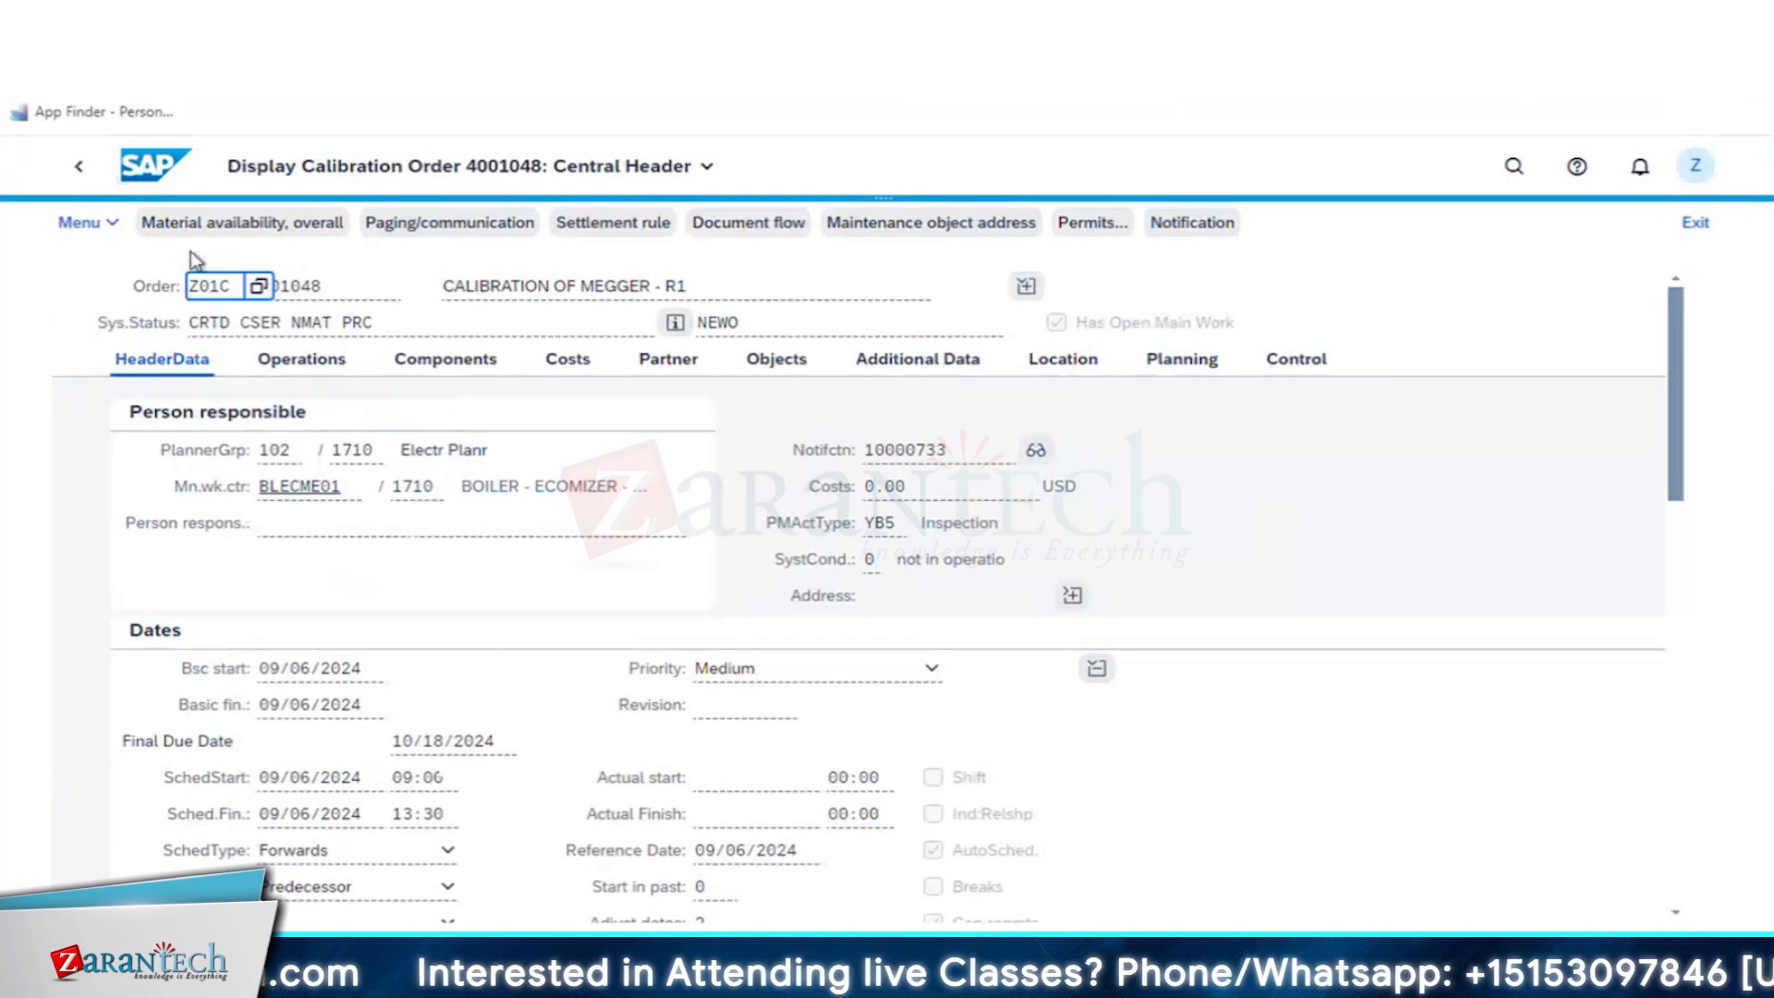
# - Copy the calibration order's number and review the order's dates and reference object
pyautogui.click(334, 290)
pyautogui.doubleClick(266, 290)
pyautogui.hotkey('ctrl', 'c')
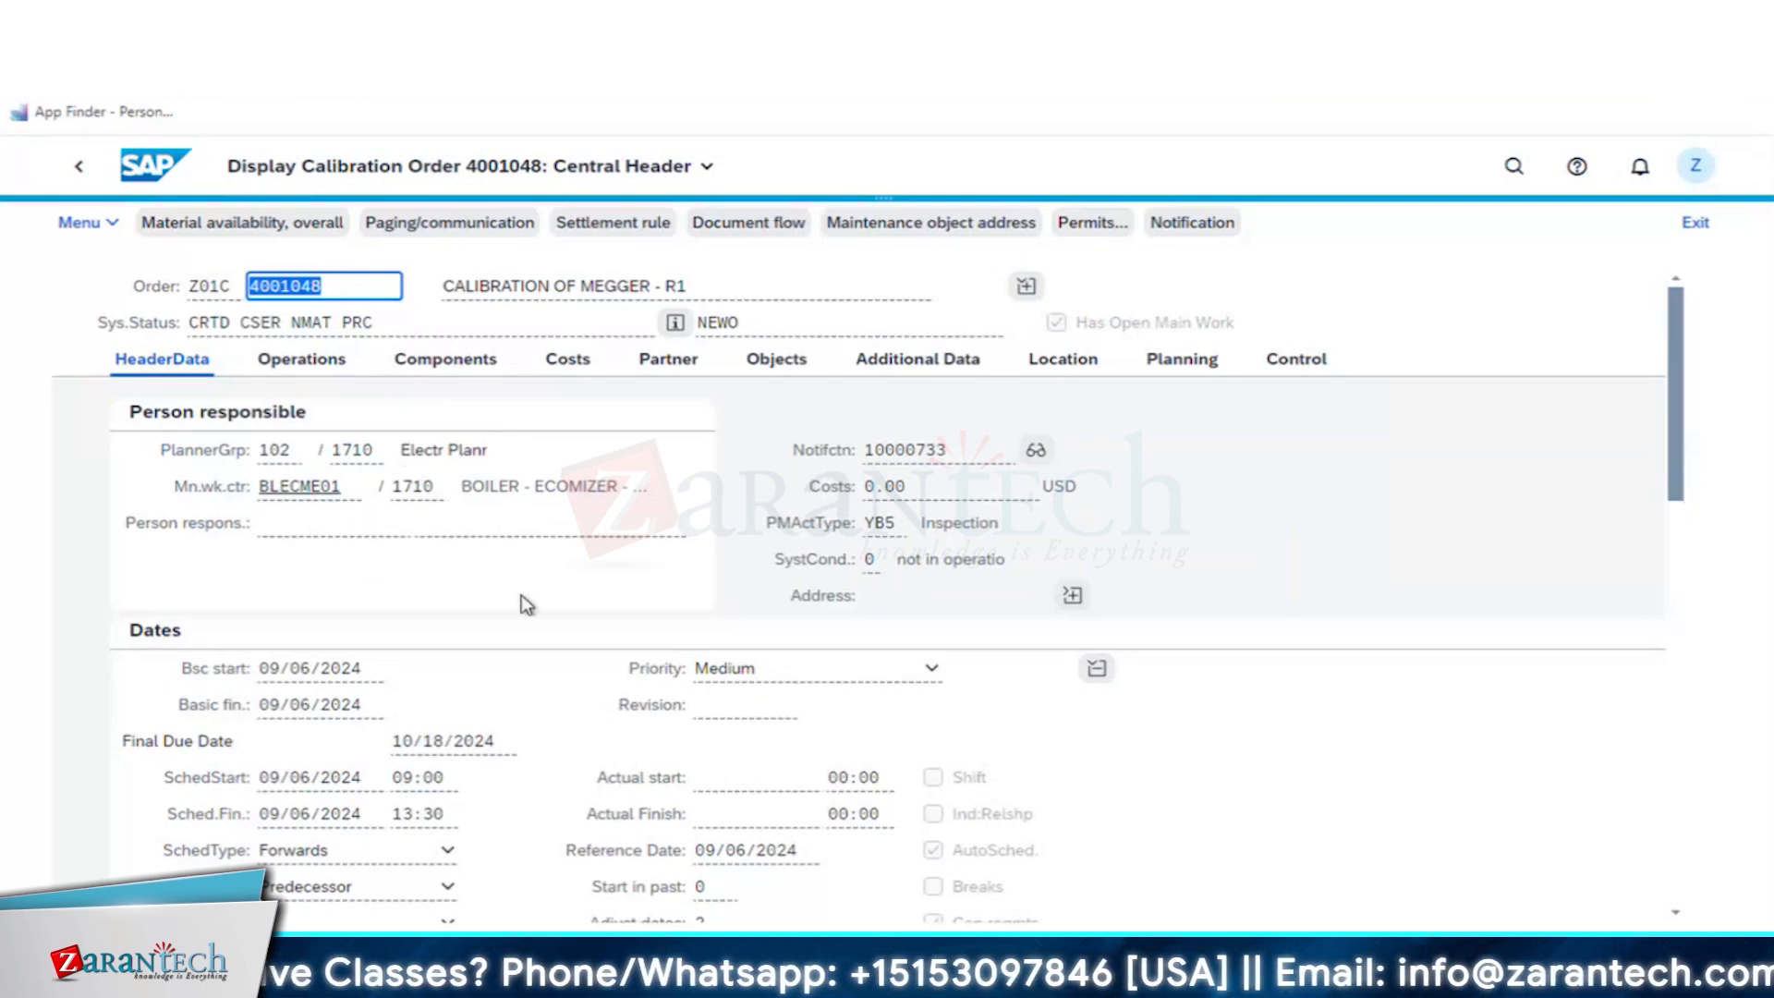
pyautogui.scroll(-5, 529, 613)
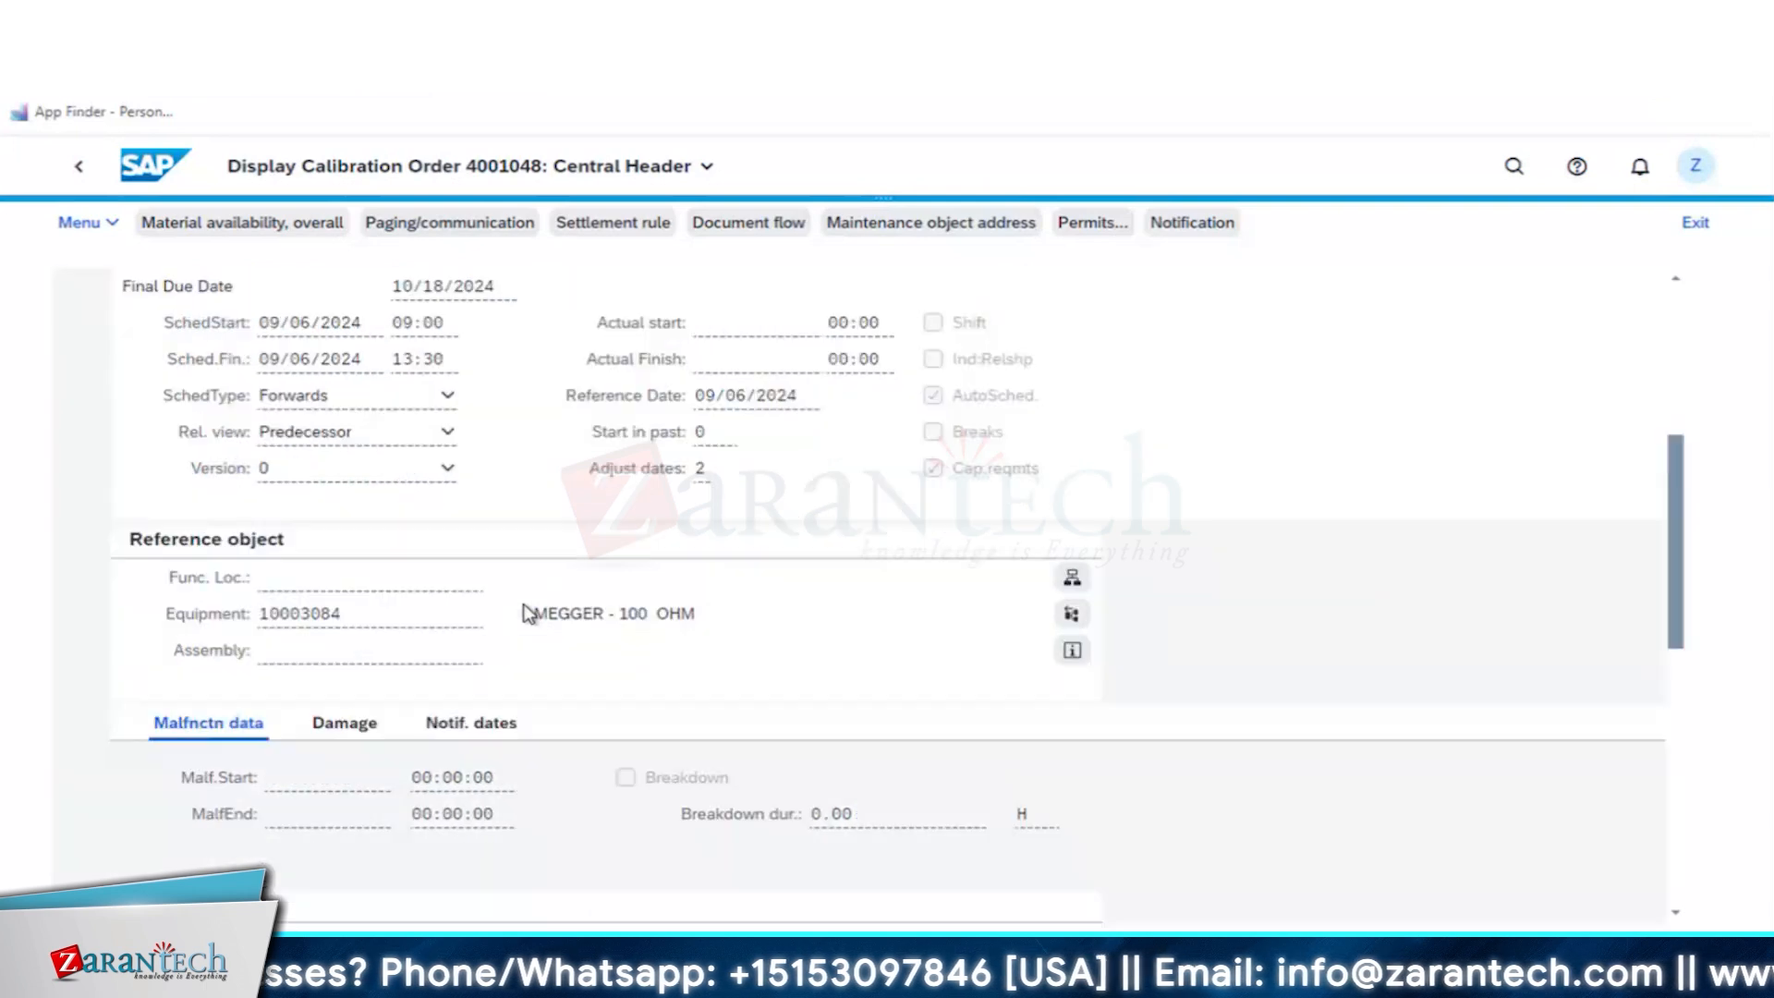
pyautogui.scroll(5, 528, 613)
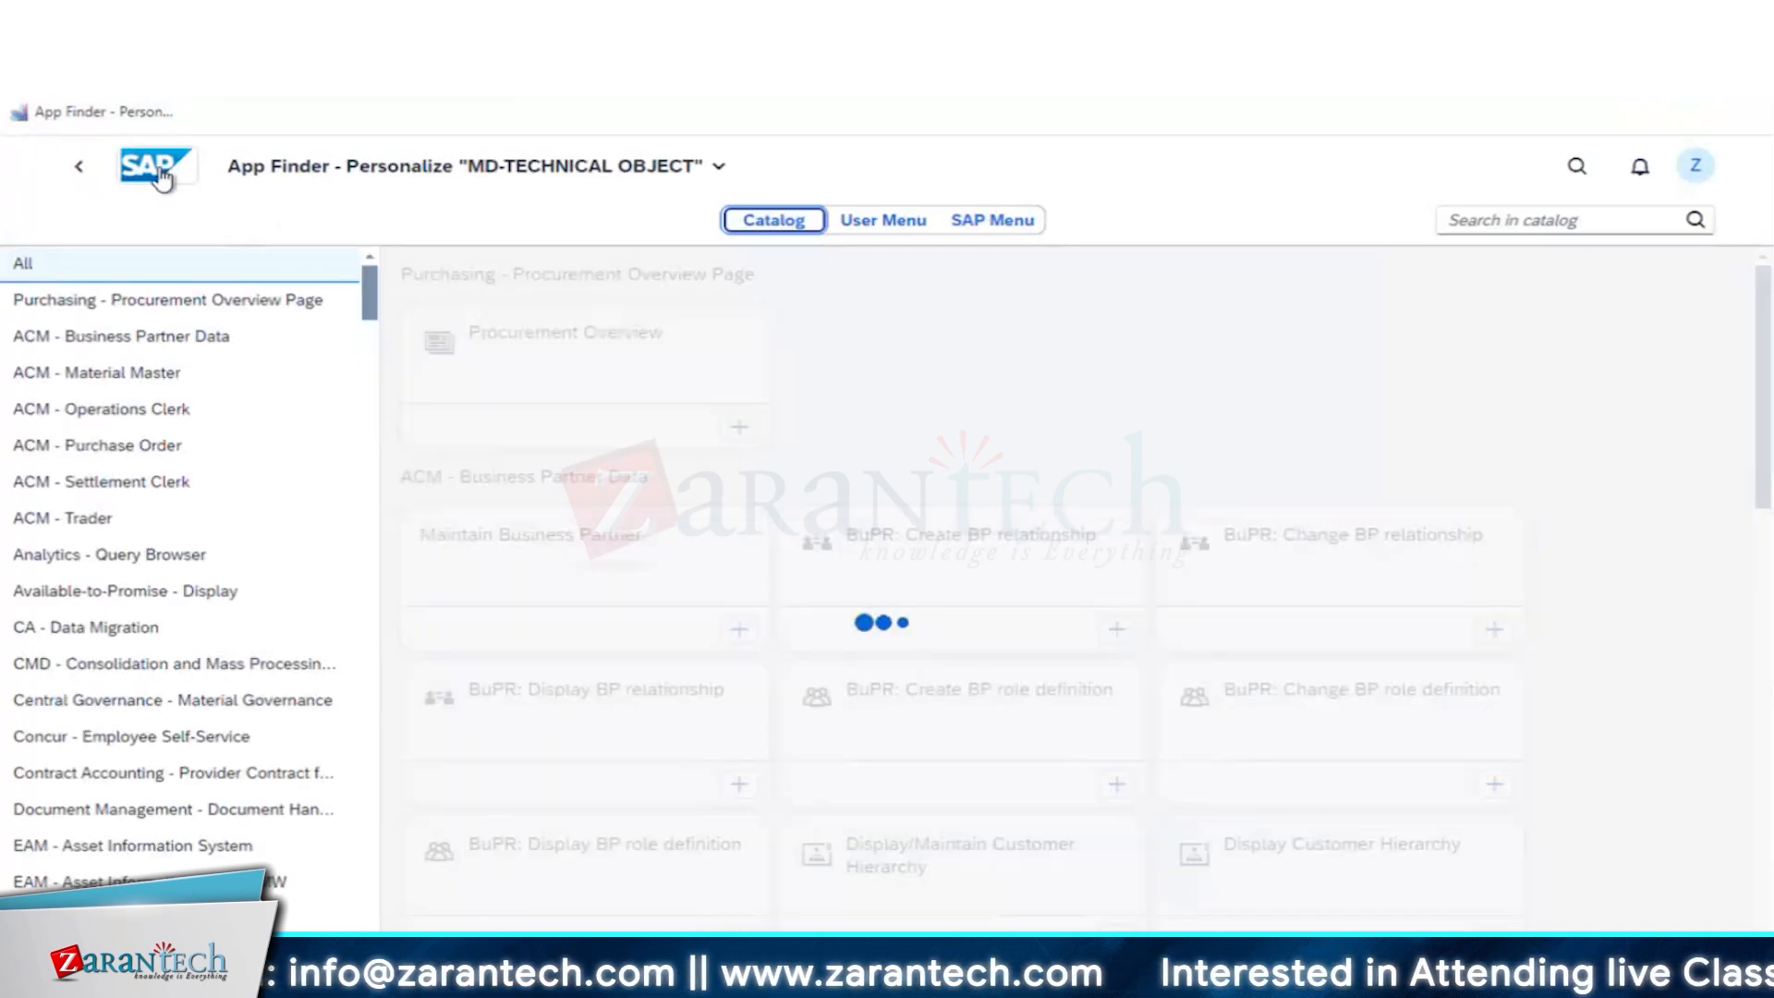
# - Return to the home page and open Change Maintenance Order from the Maintenance Order group
pyautogui.click(159, 174)
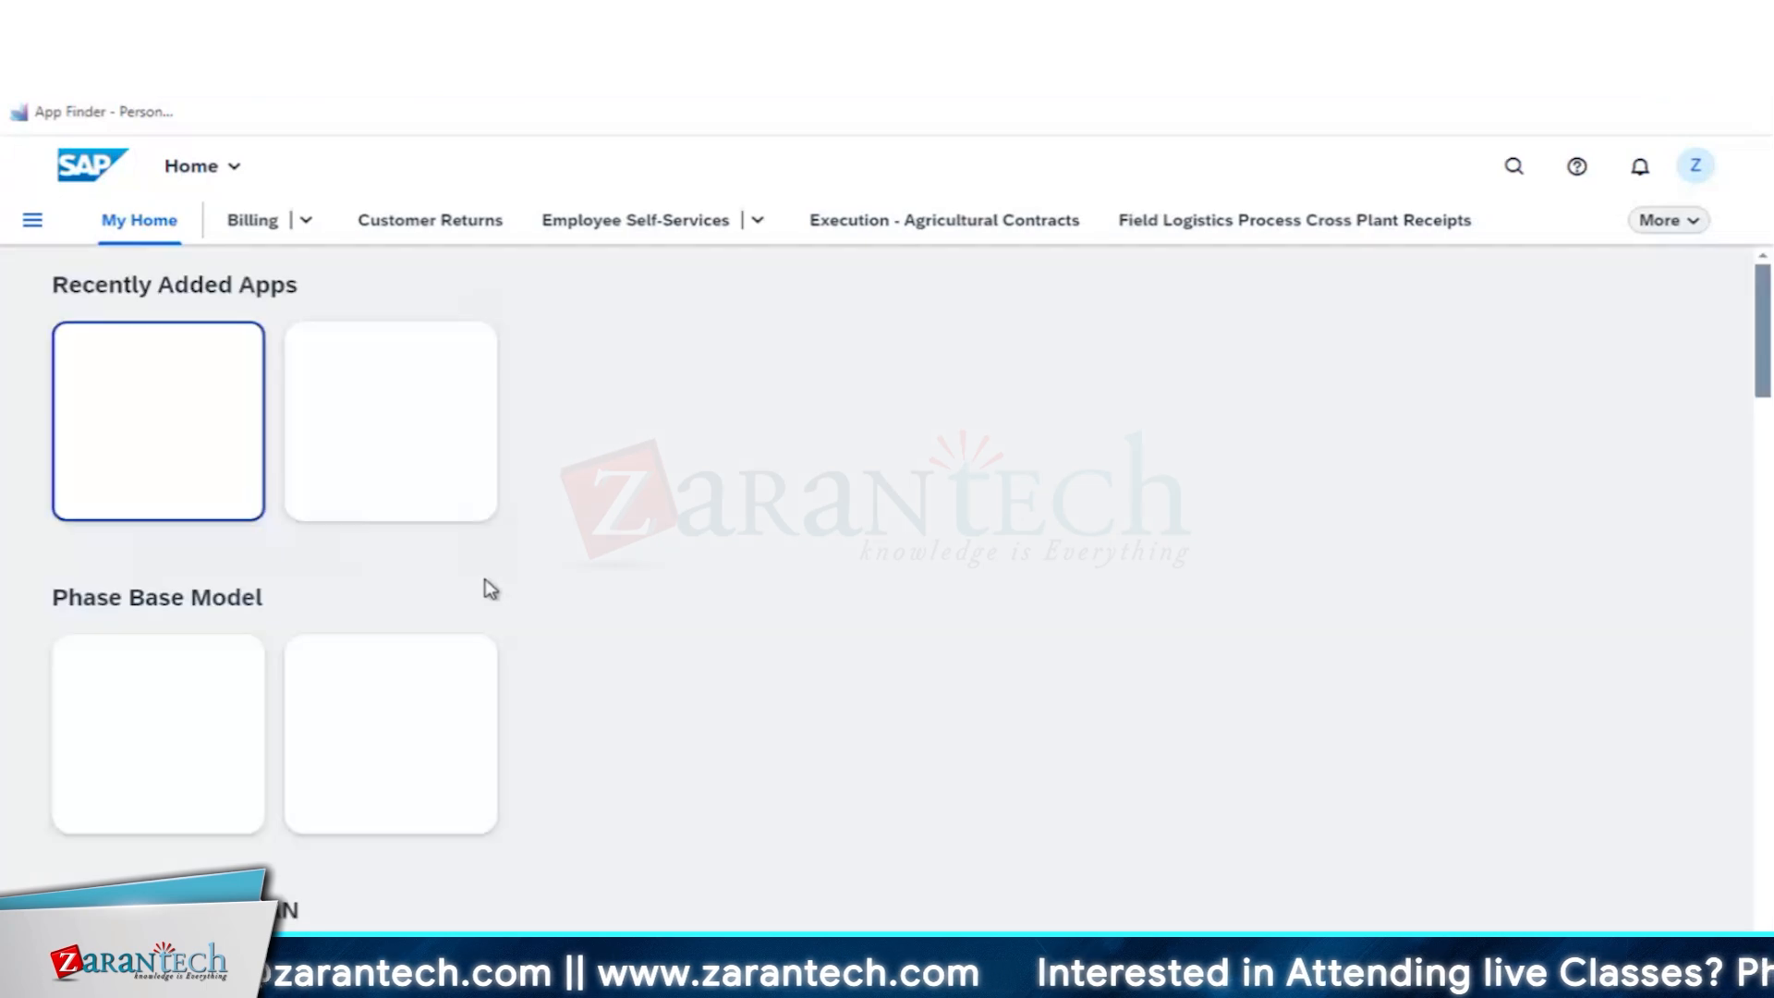
pyautogui.scroll(-7, 685, 625)
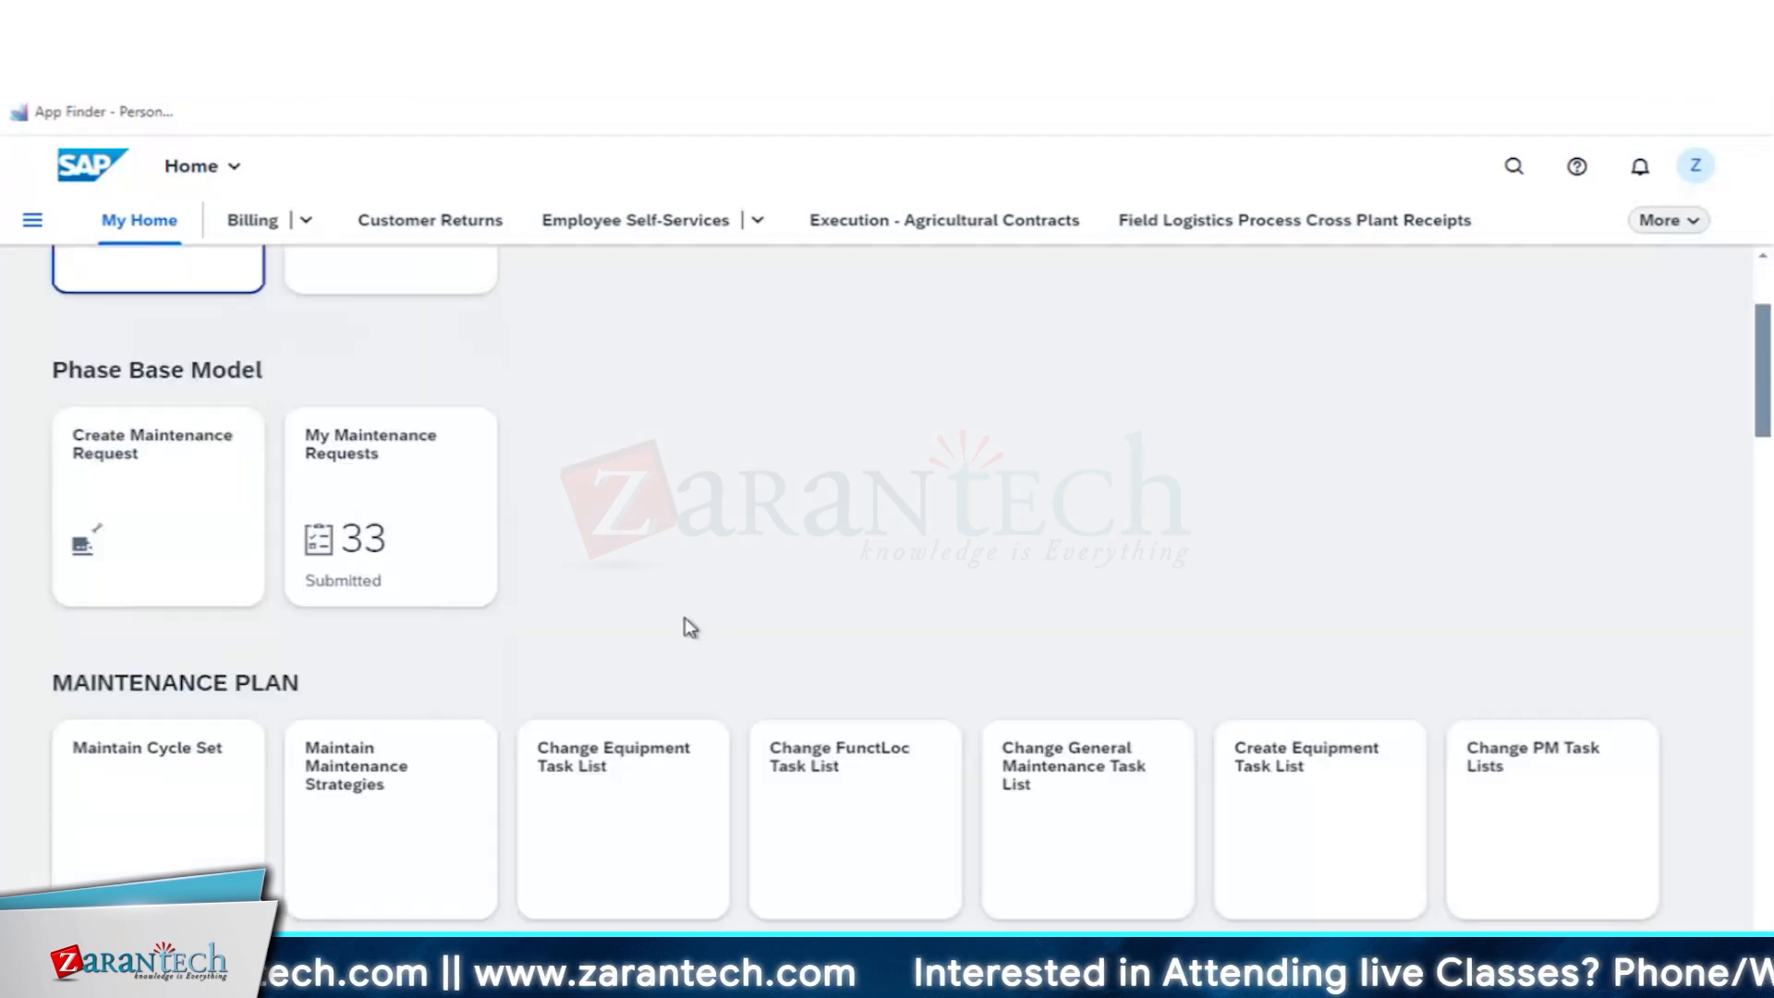
pyautogui.scroll(-5, 686, 637)
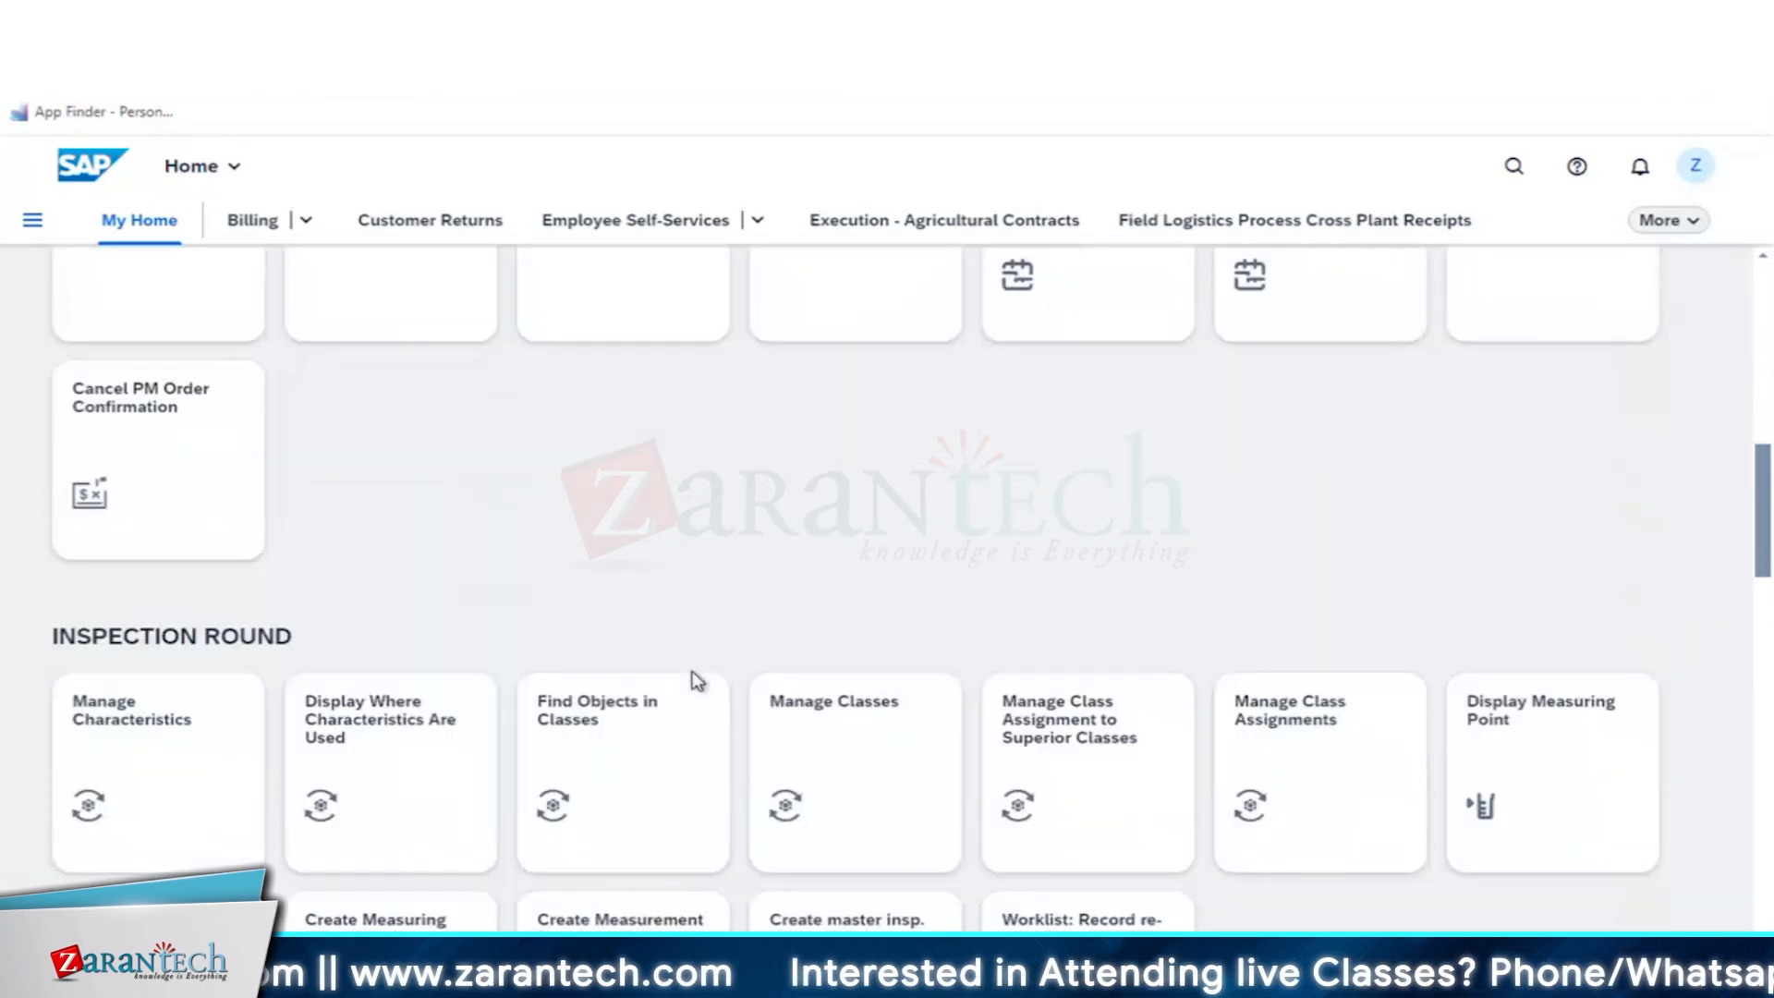
pyautogui.scroll(-3, 695, 682)
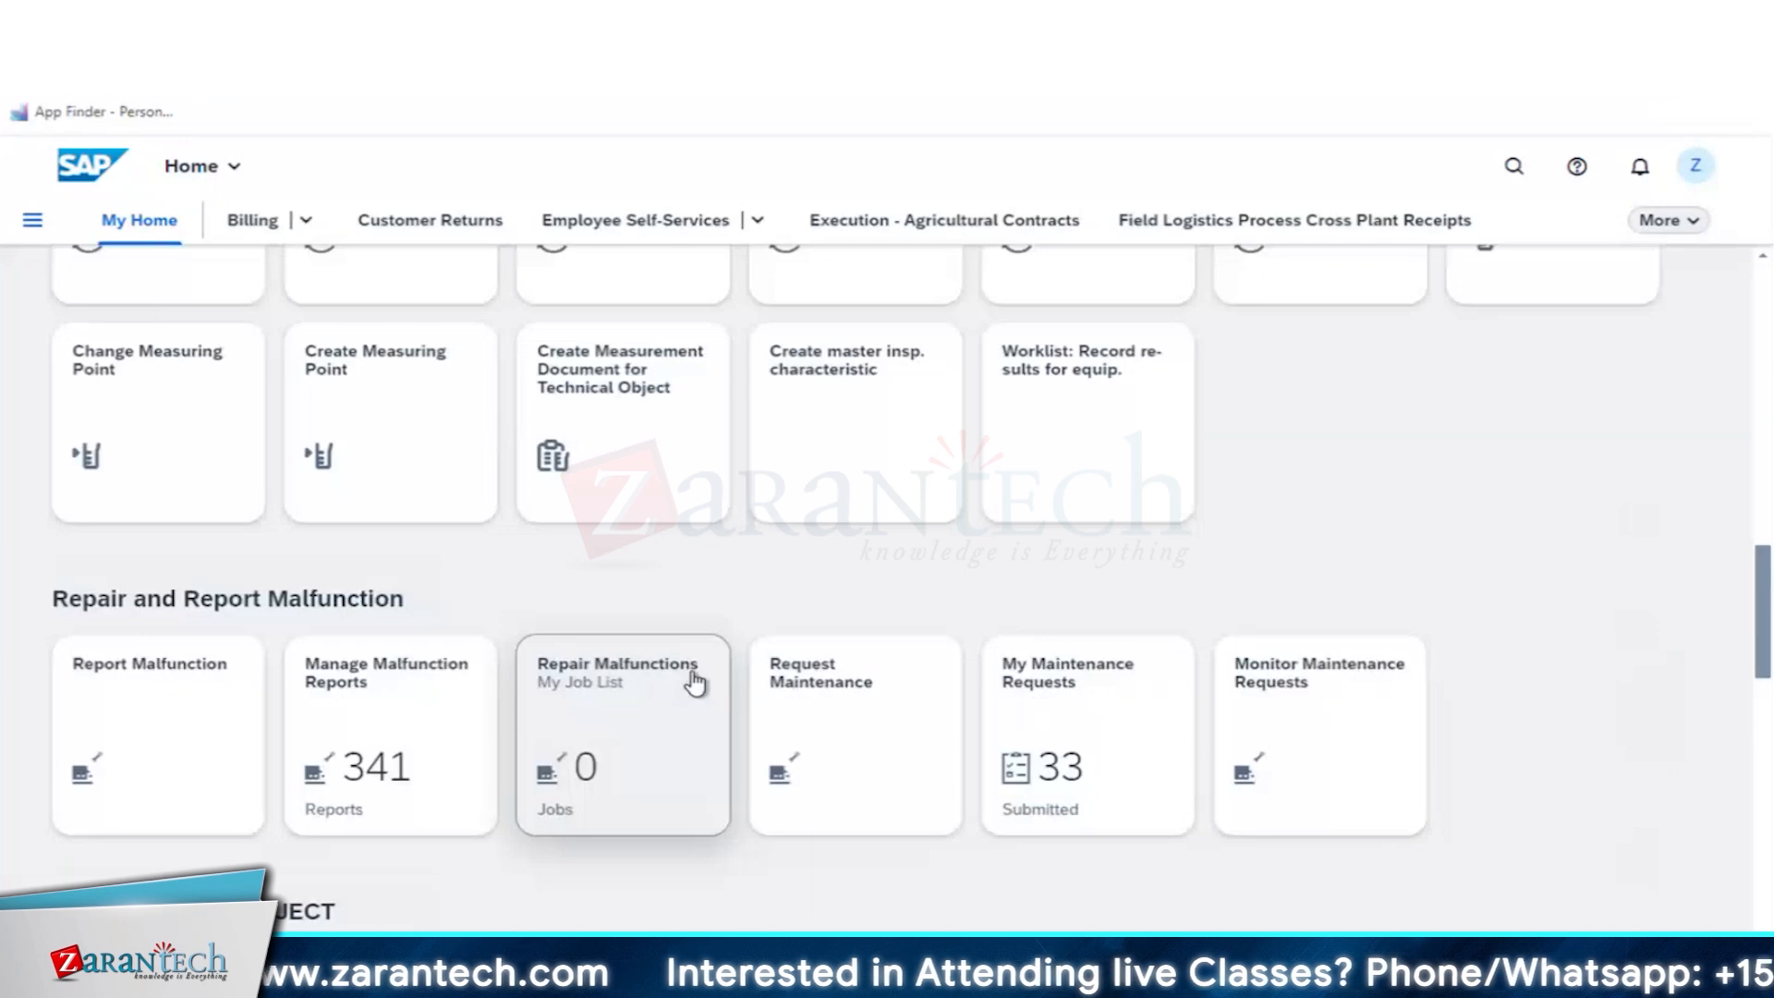
pyautogui.scroll(-5, 694, 682)
pyautogui.scroll(-5, 695, 682)
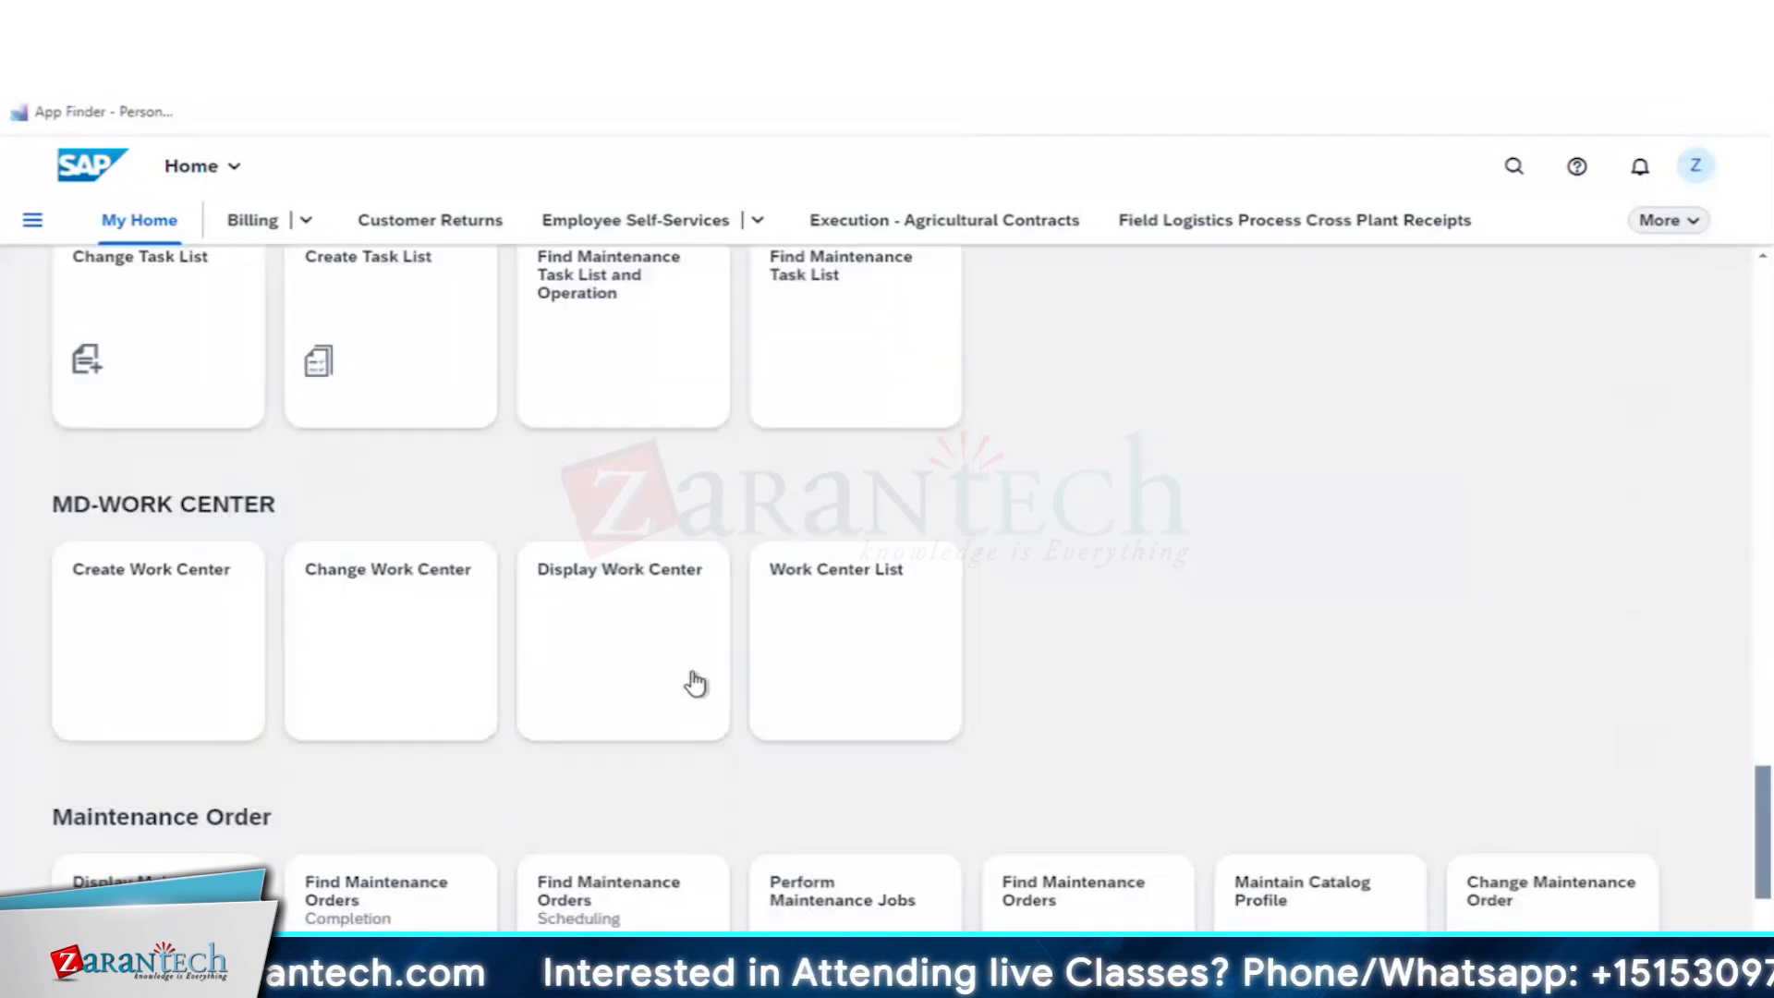
pyautogui.scroll(-3, 695, 682)
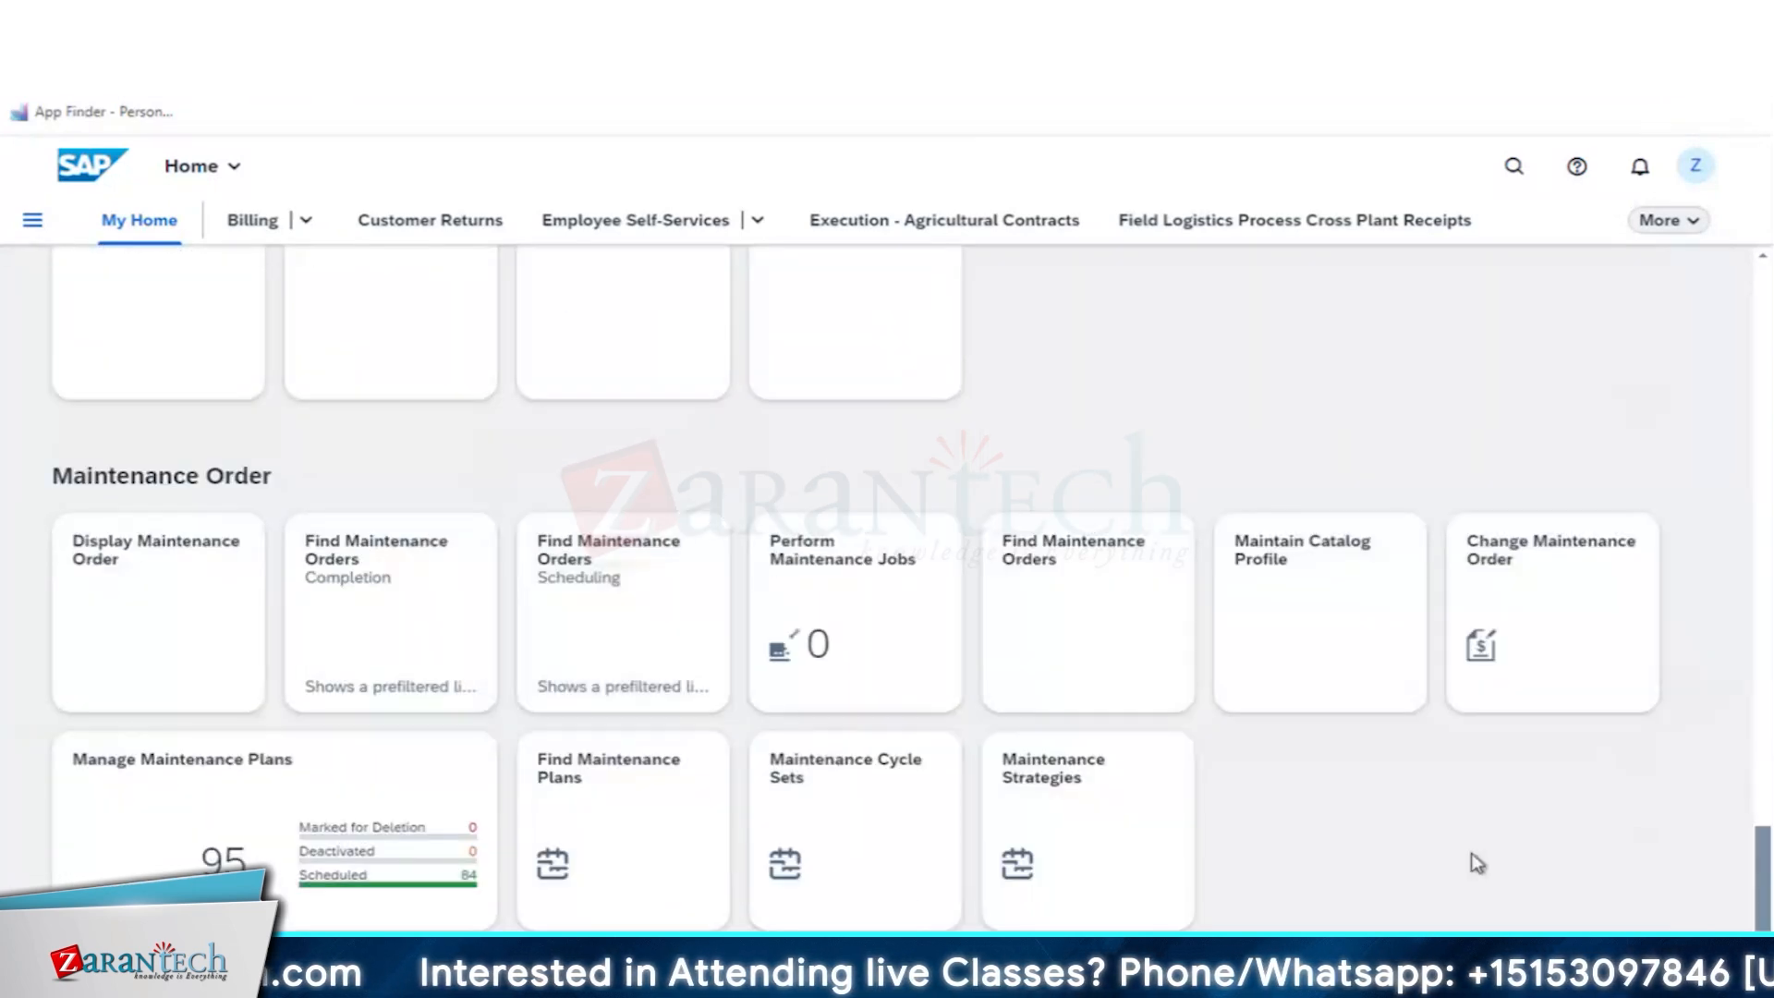
pyautogui.click(1497, 588)
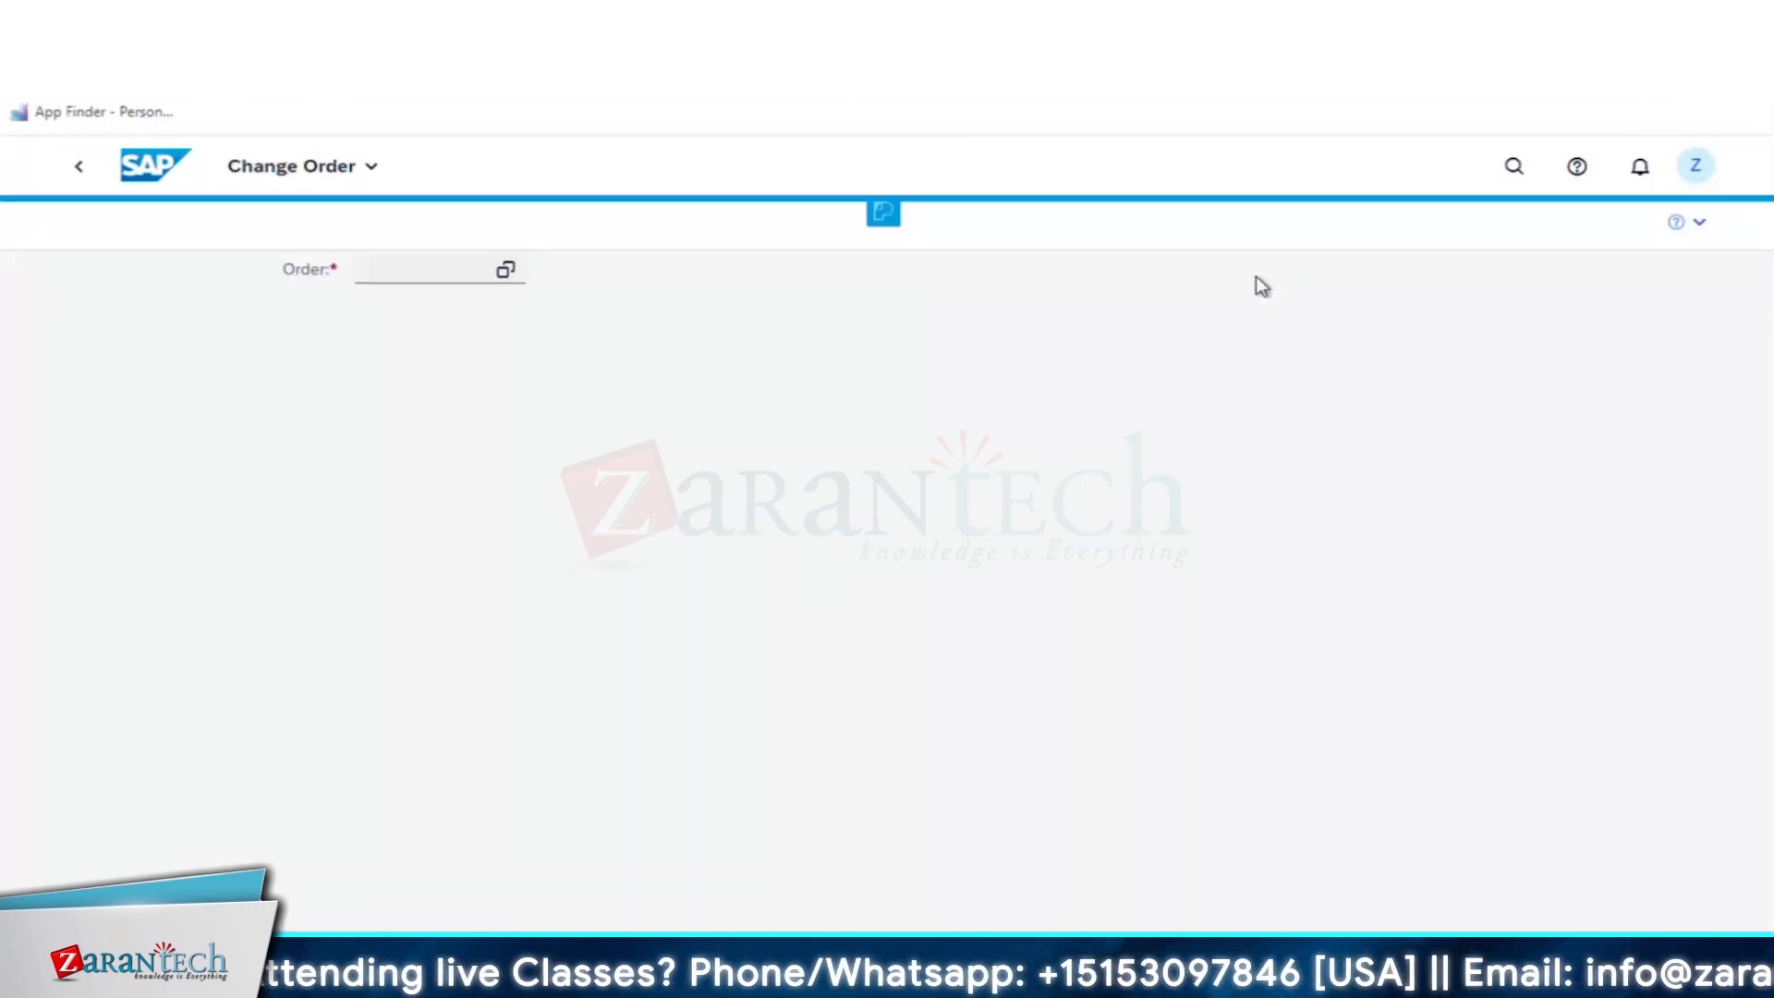
# - Open the copied calibration order for changing and check its general data and system status
pyautogui.click(403, 270)
pyautogui.hotkey('ctrl', 'v')
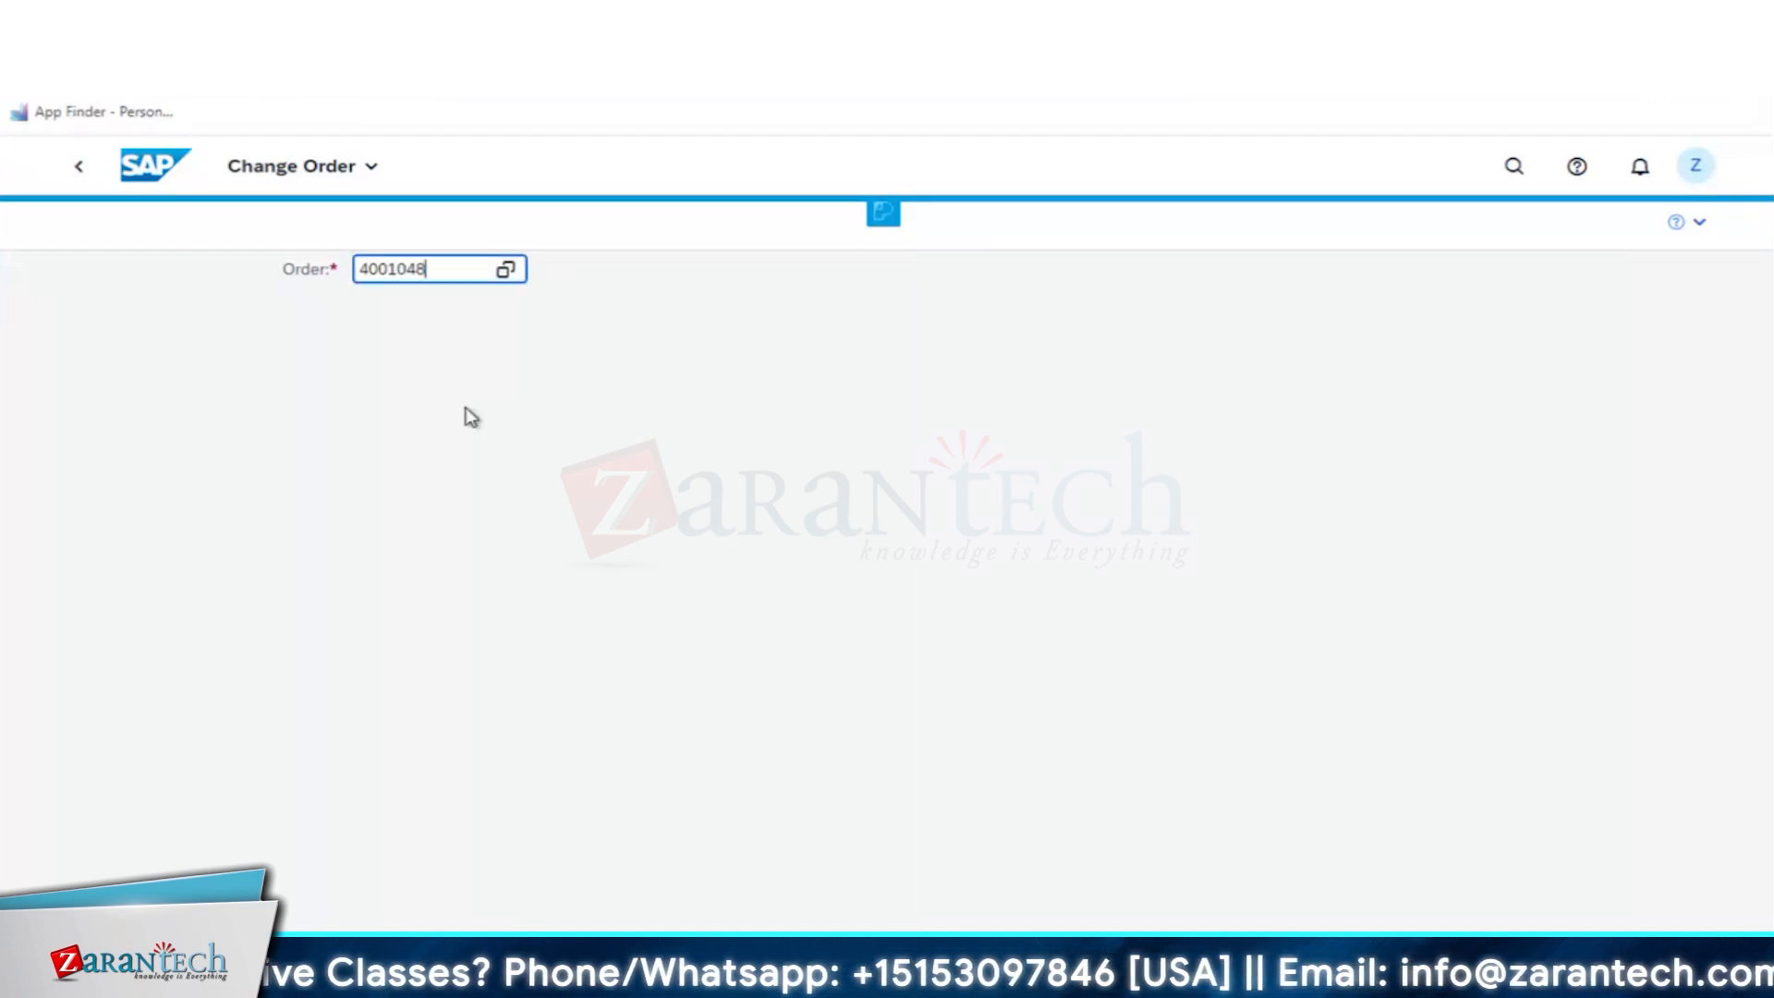
pyautogui.hotkey('ctrl', 'a')
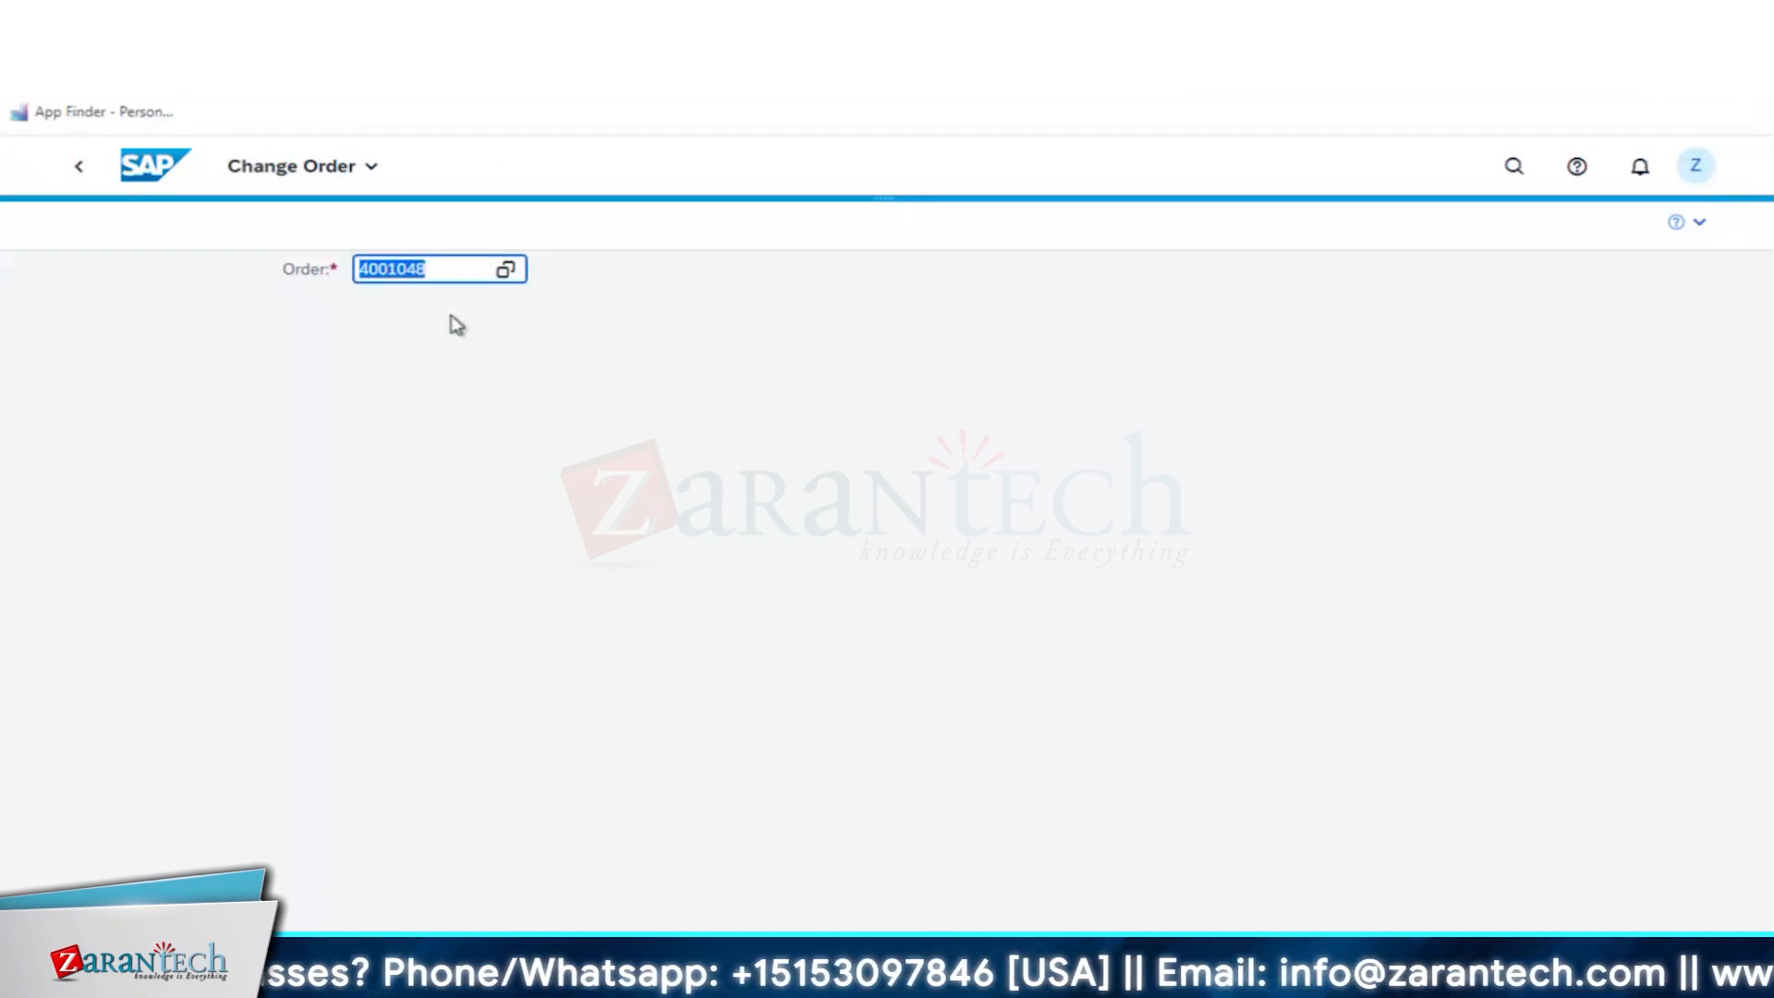
pyautogui.press('Return')
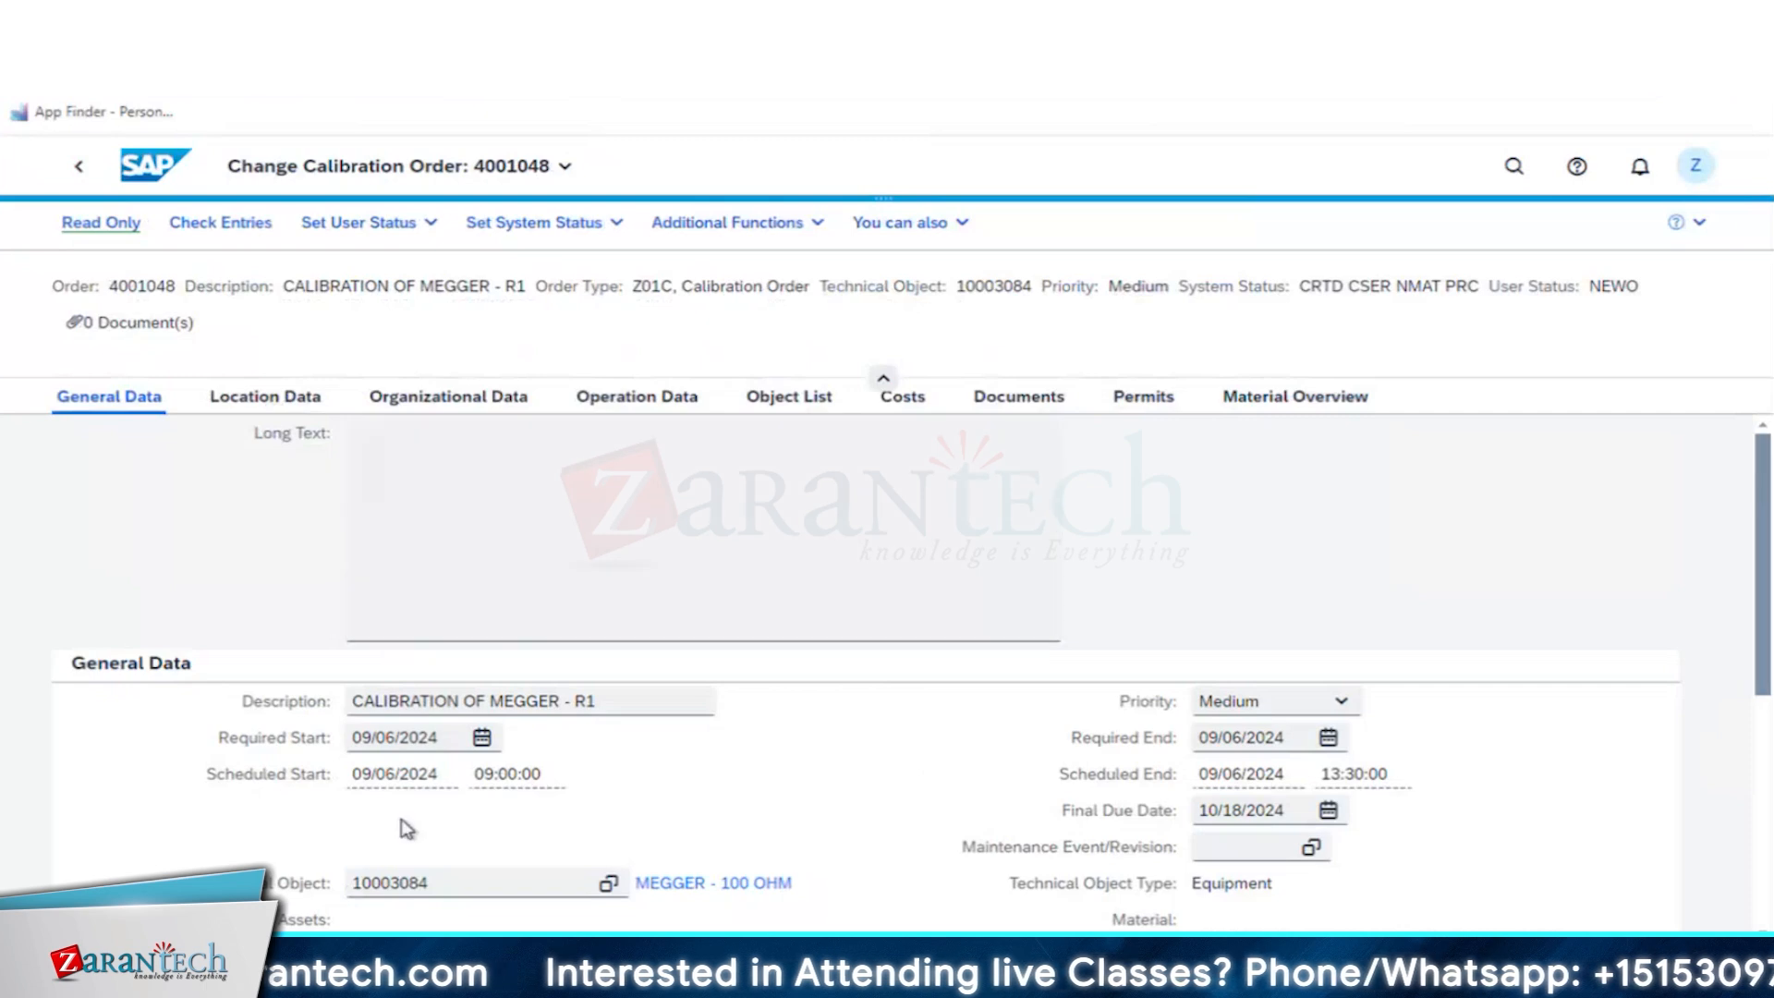
pyautogui.scroll(-3, 896, 753)
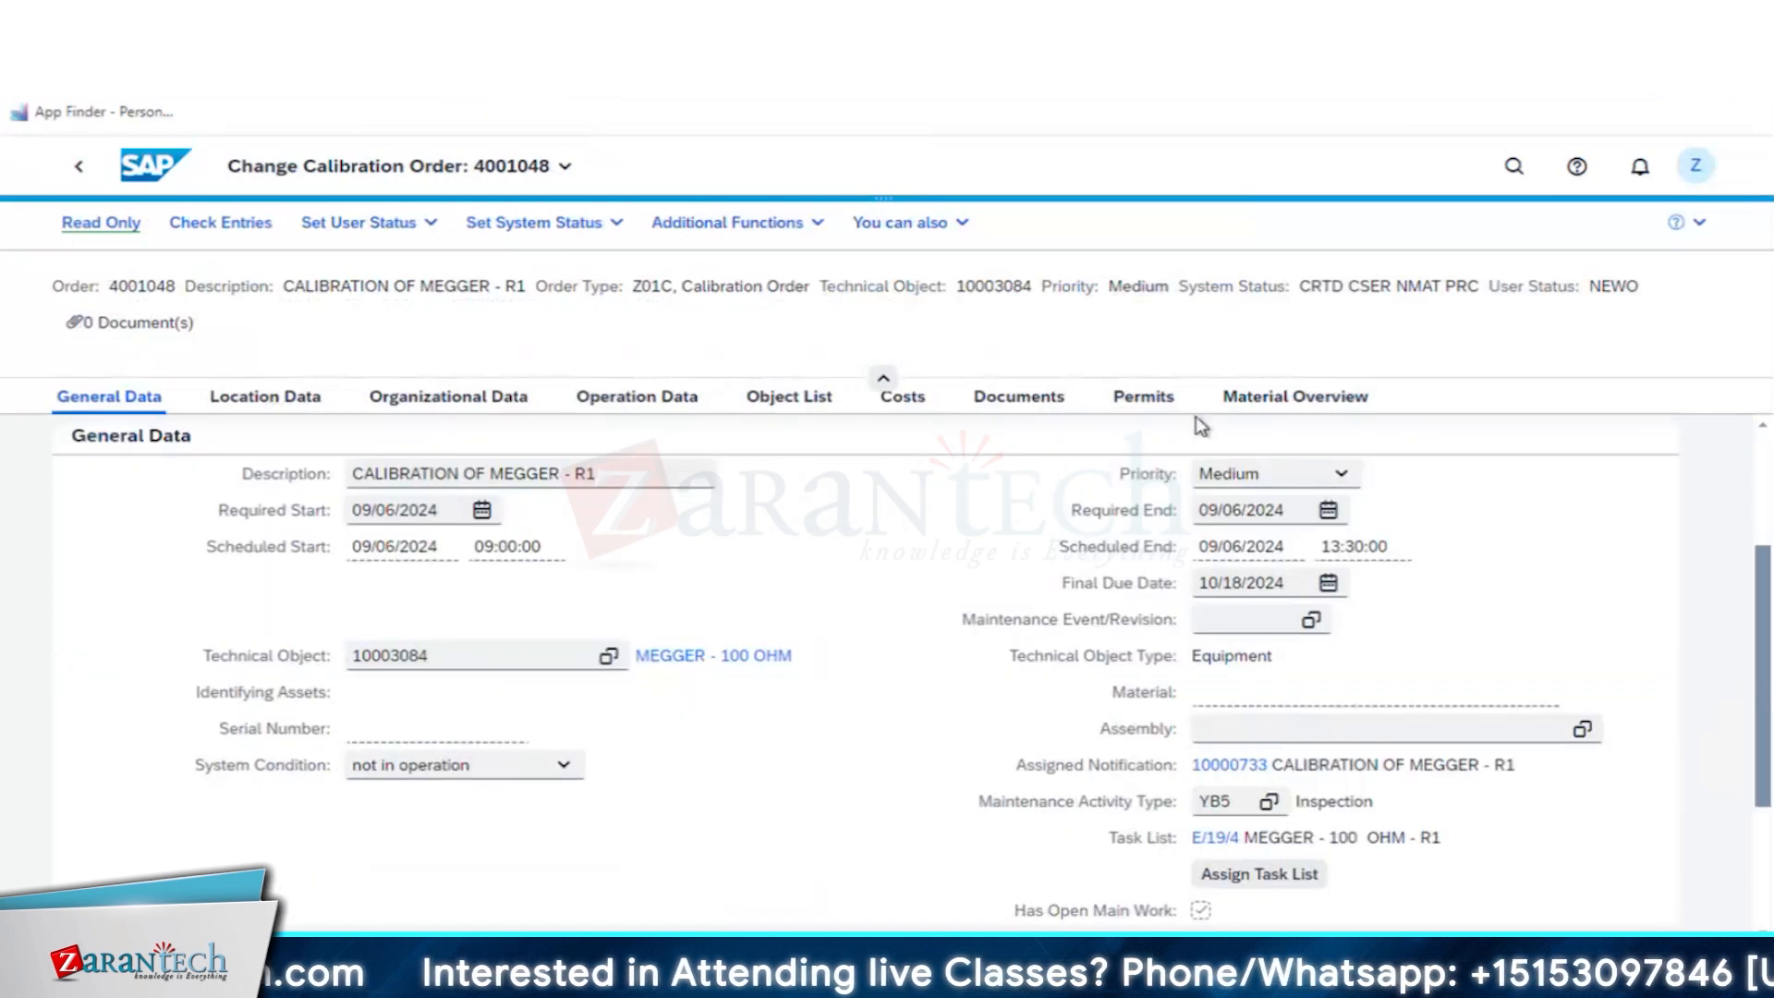
pyautogui.scroll(3, 1196, 416)
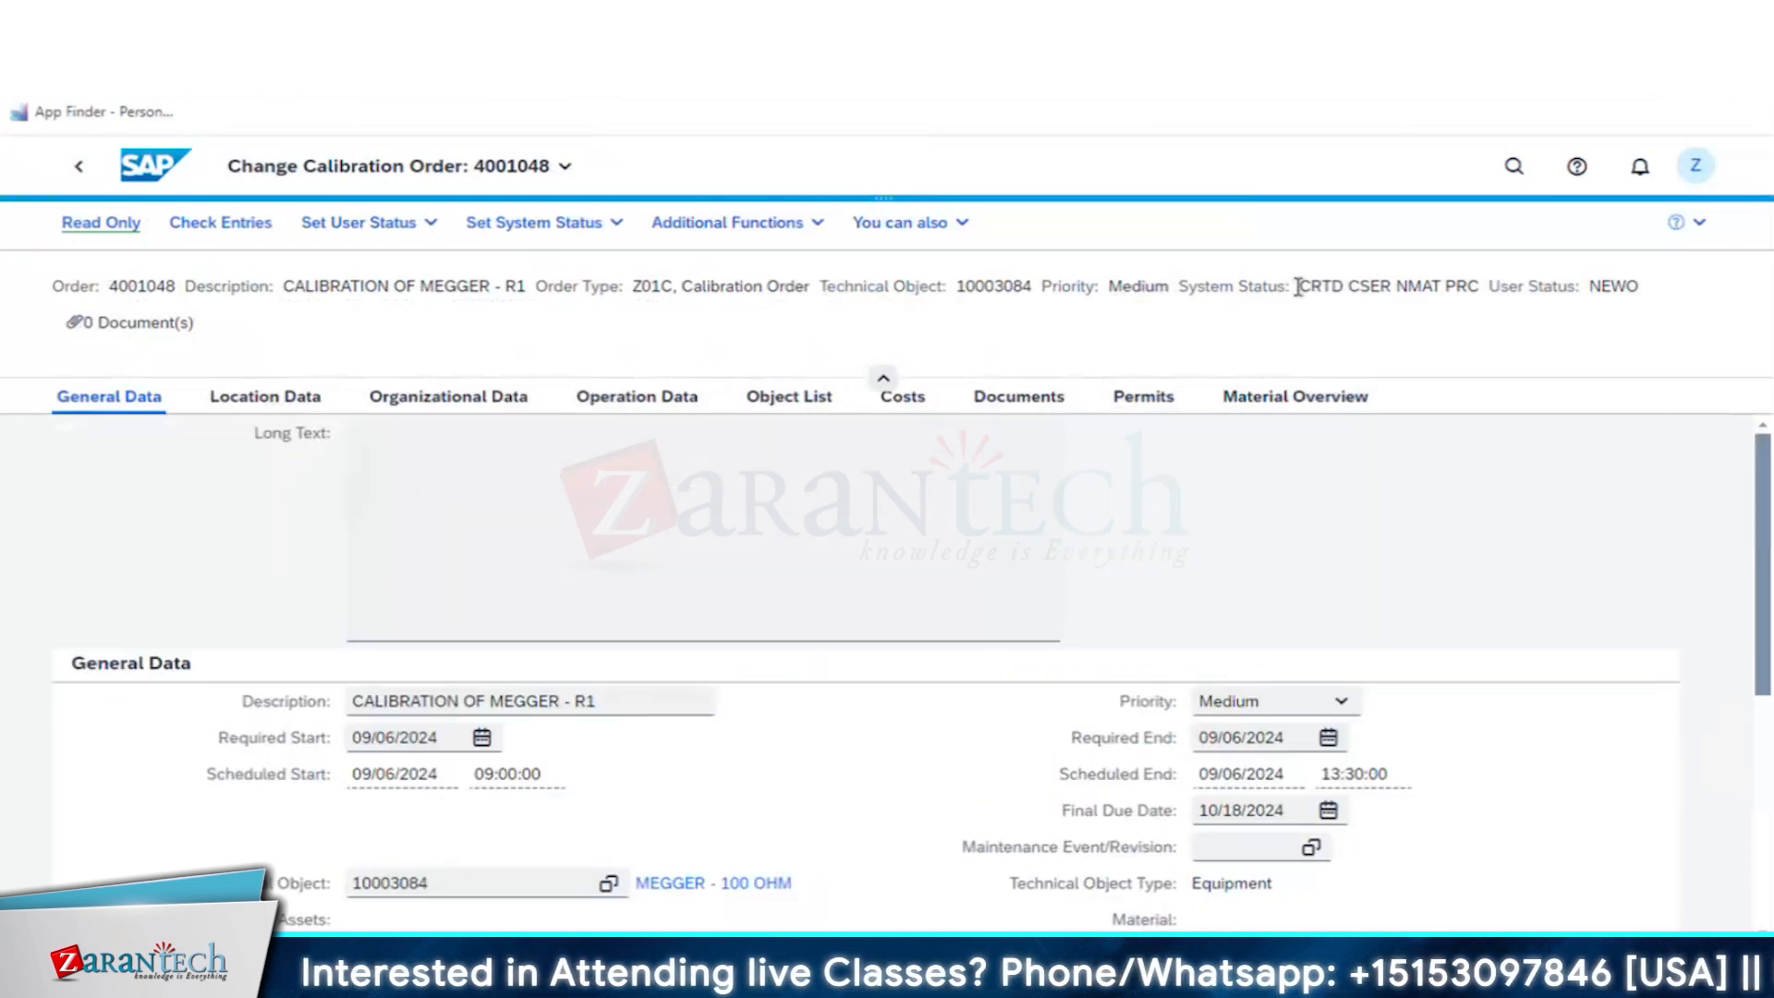
pyautogui.moveTo(1298, 287); pyautogui.dragTo(1347, 287)
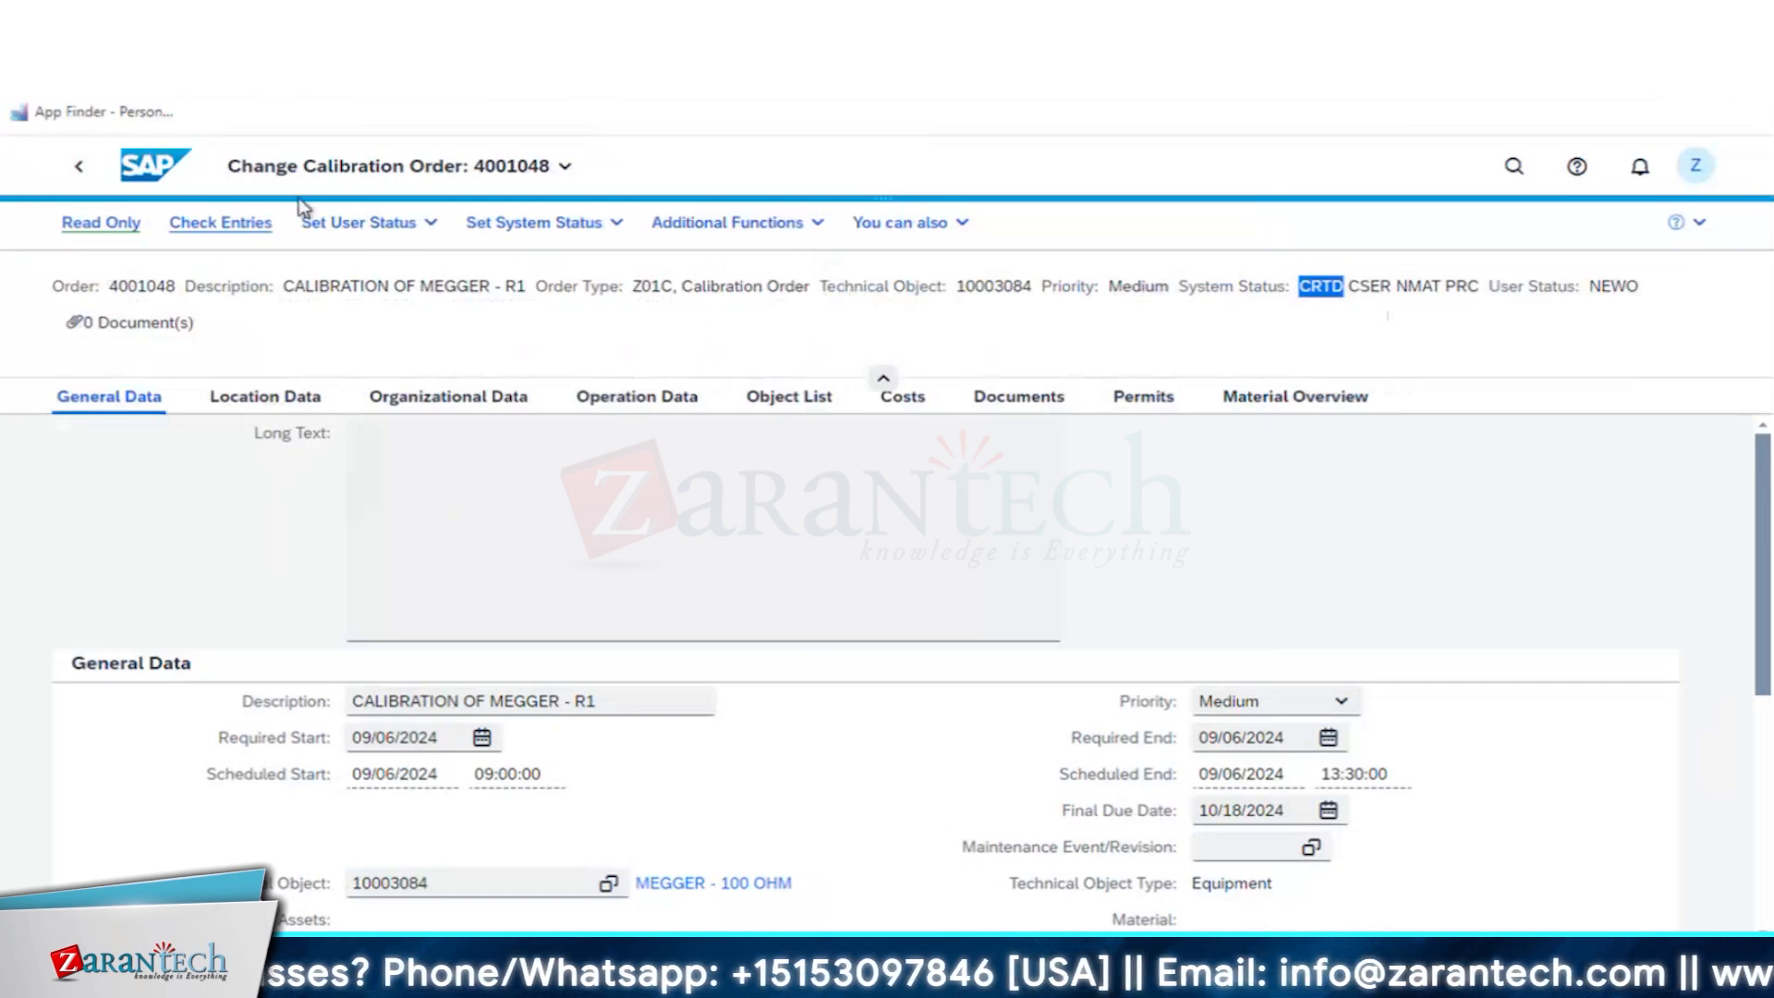
# - Set the calibration order's user status to SCHEDULED/PLNG STARTED and release the order
pyautogui.click(531, 226)
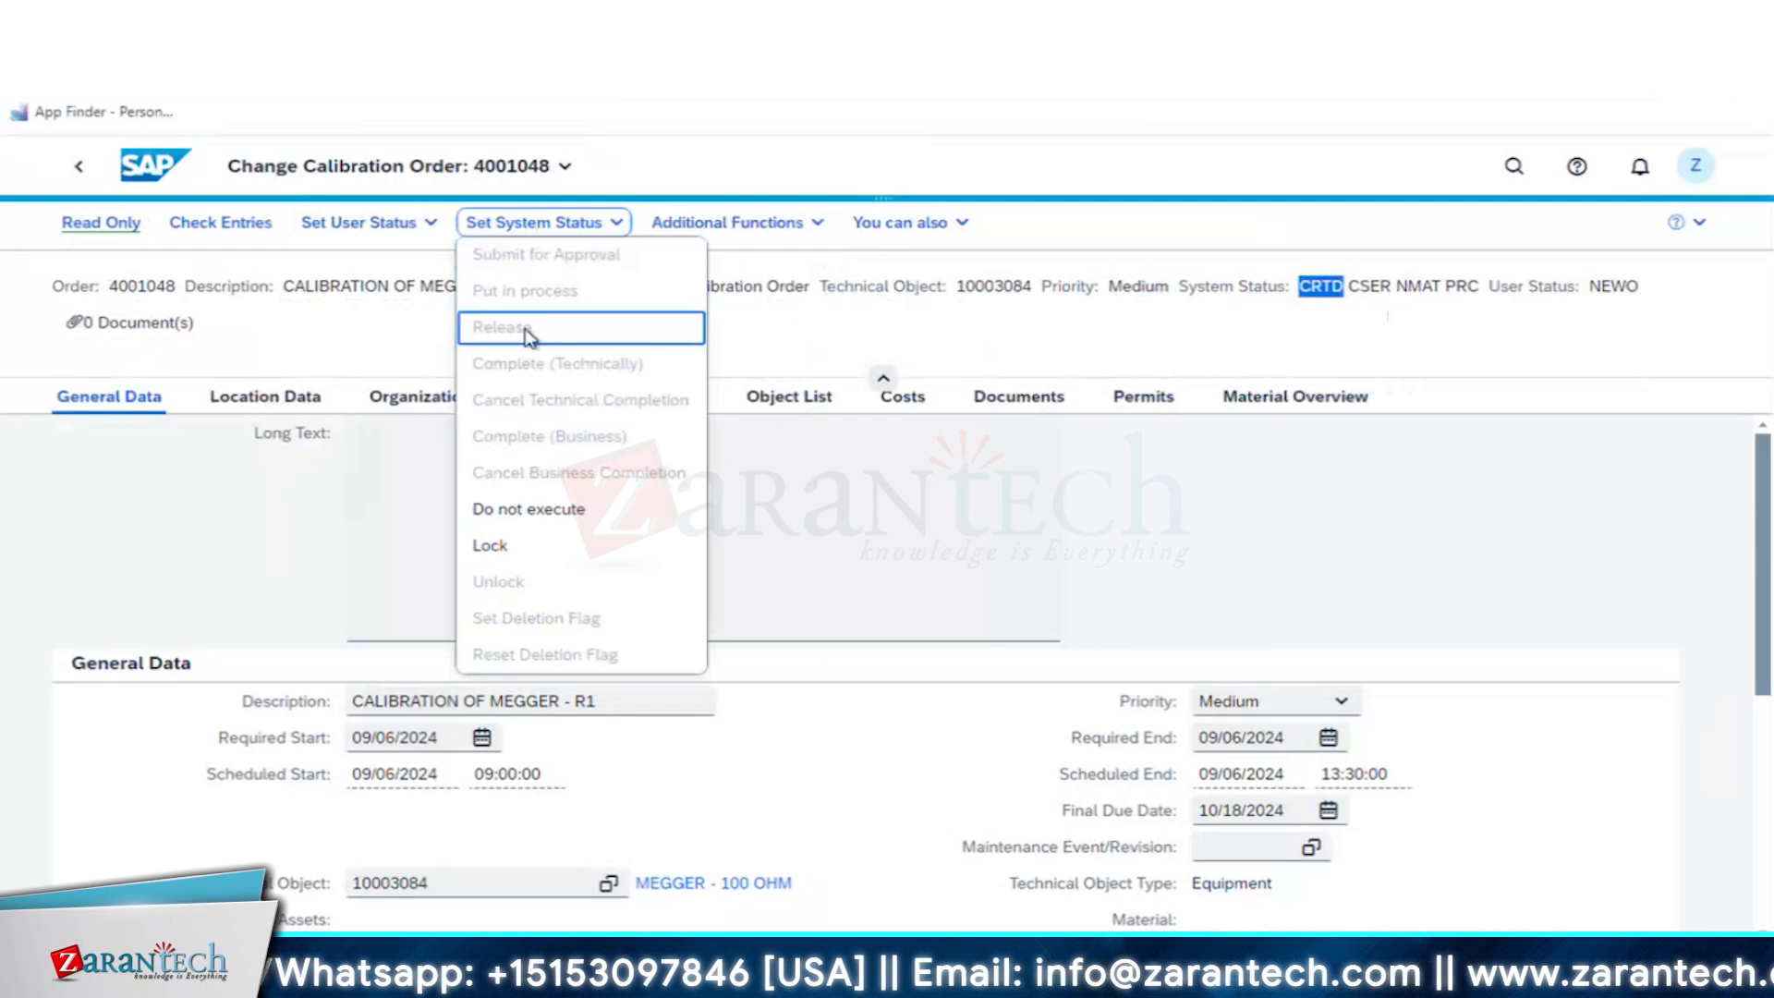
pyautogui.click(361, 223)
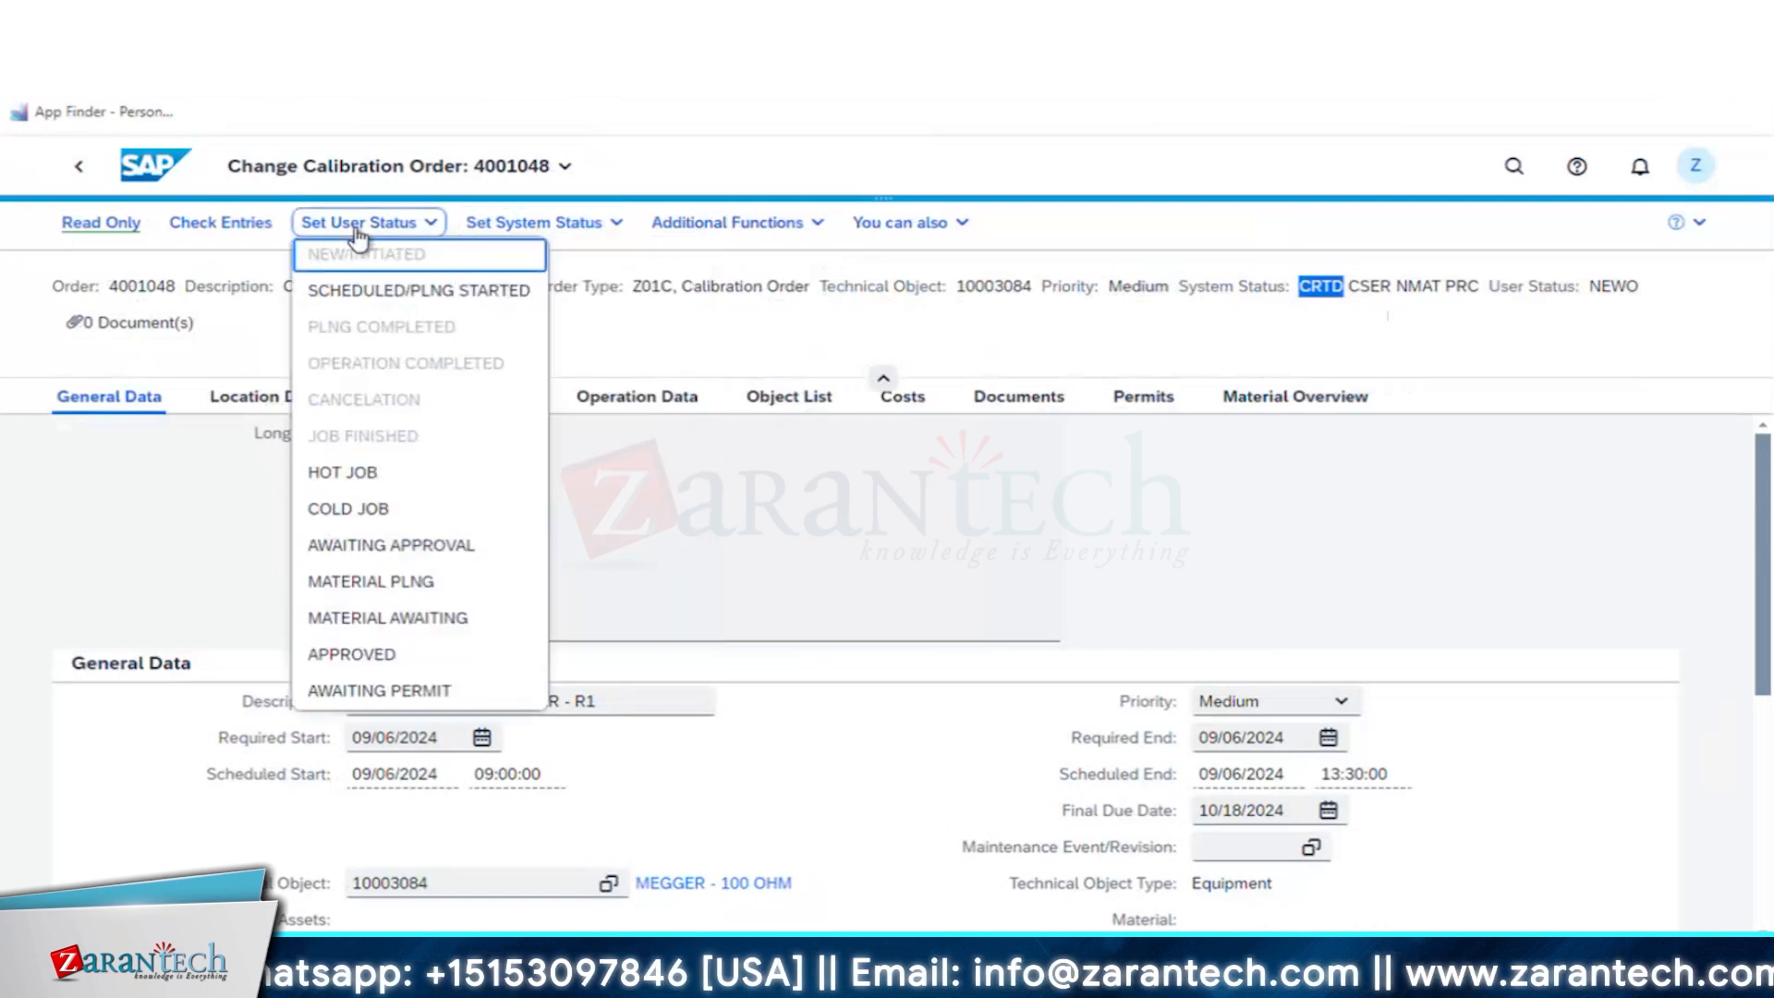
pyautogui.click(376, 295)
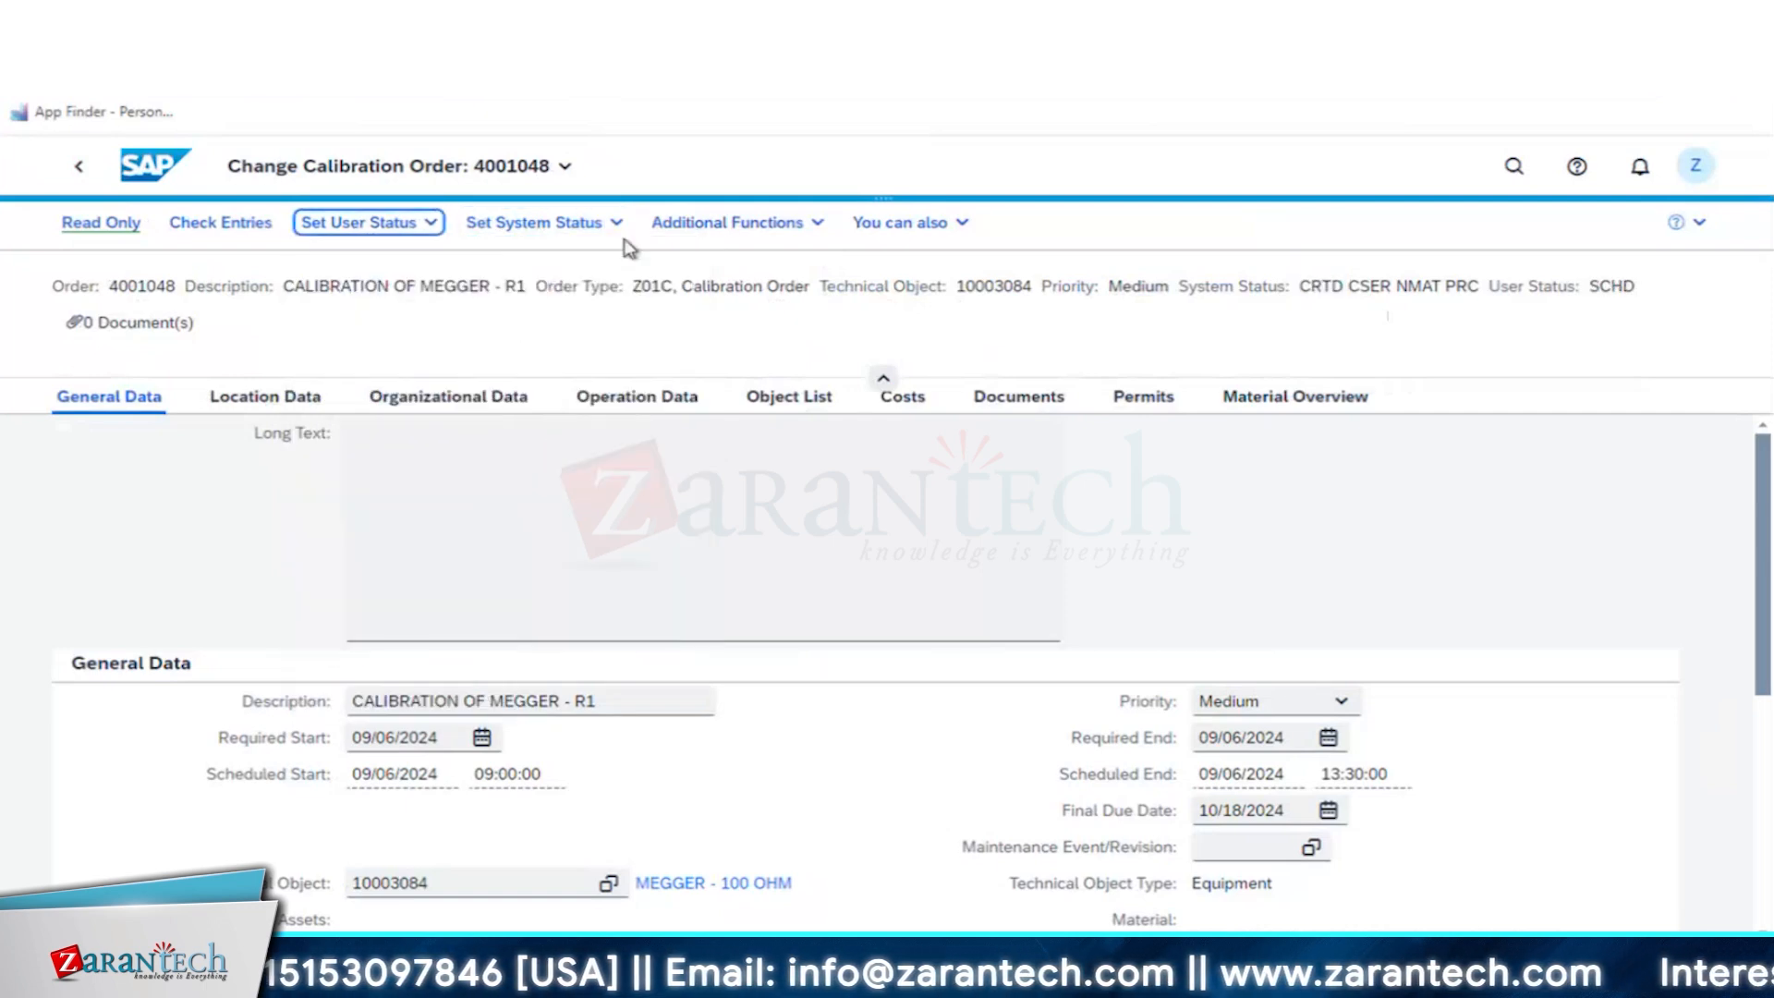
pyautogui.click(563, 224)
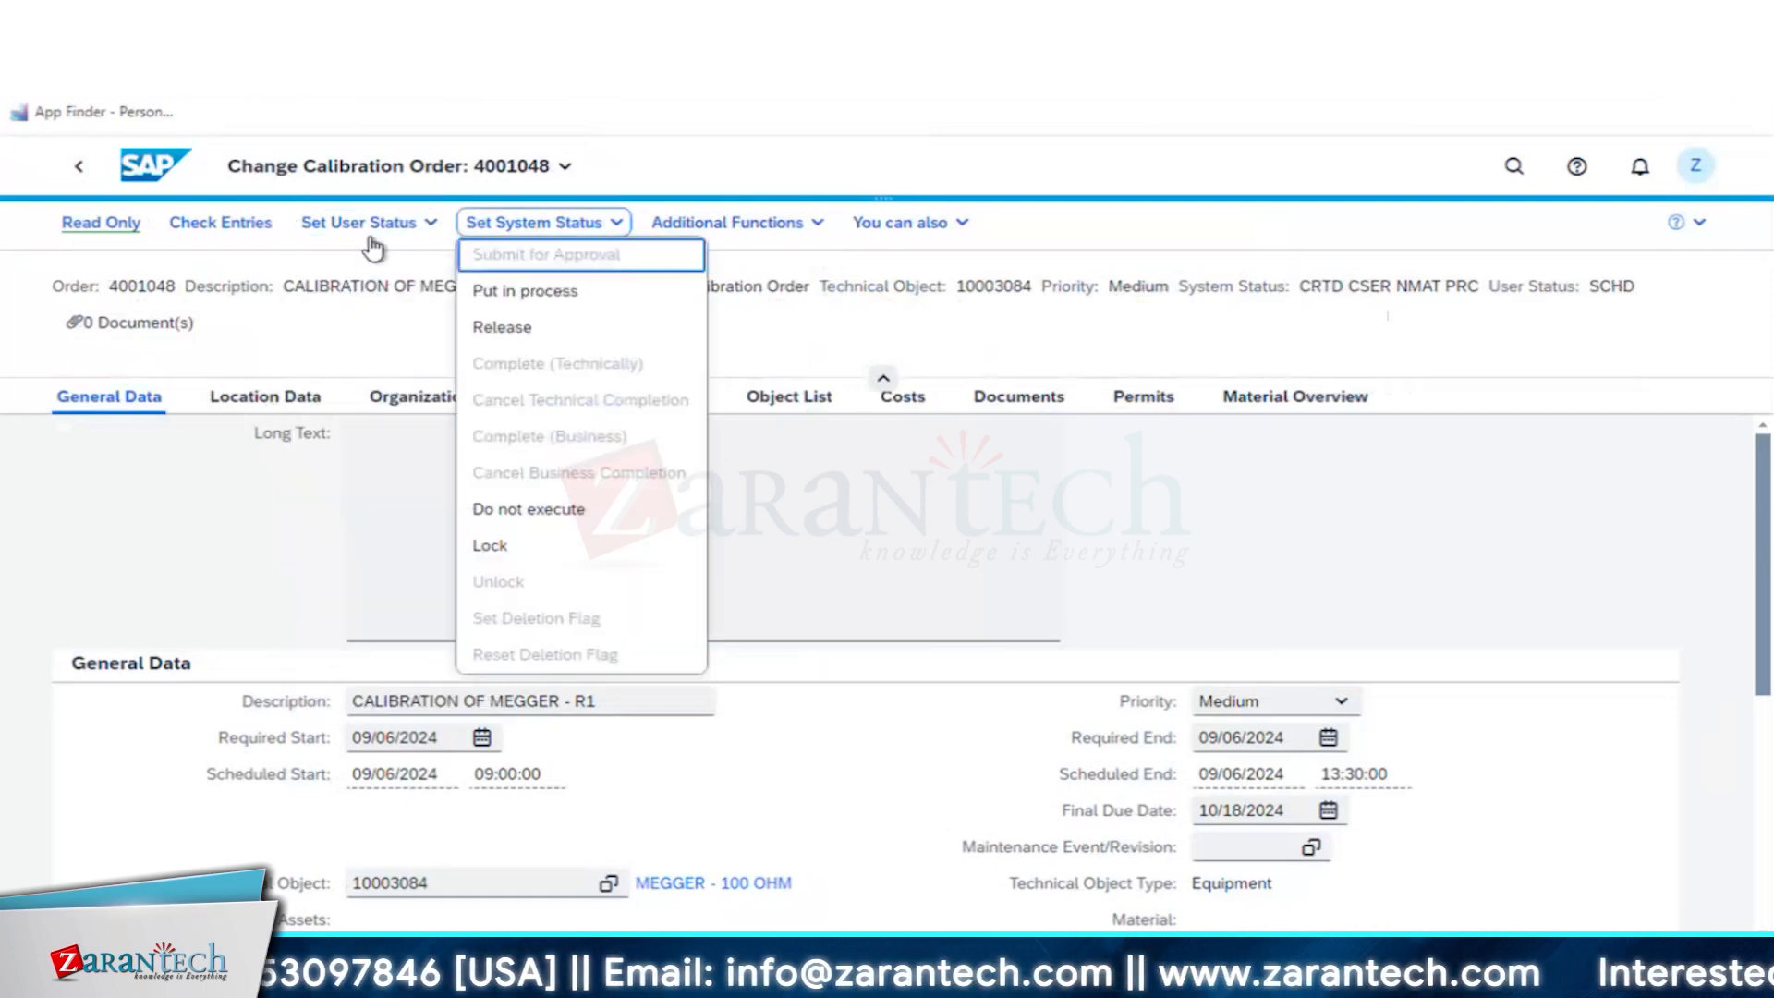
pyautogui.click(503, 327)
pyautogui.click(530, 328)
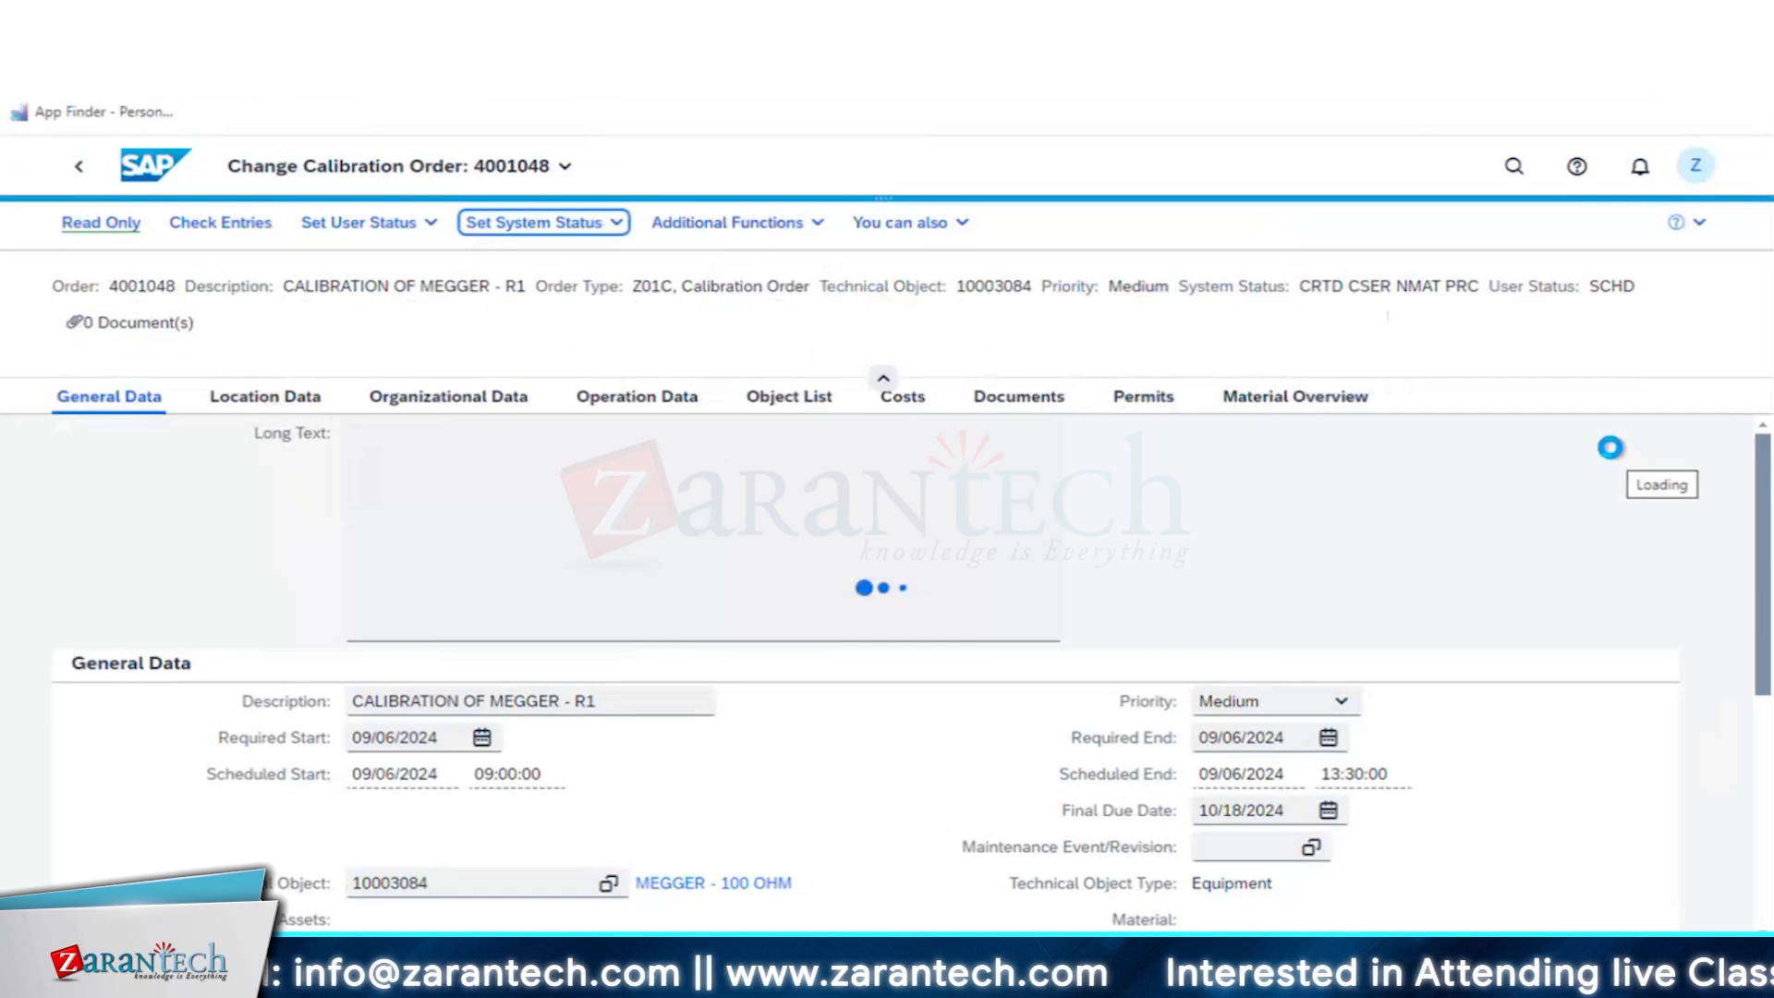
# - Check the order's status information for the inspection lot assignment, and close the status details
pyautogui.moveTo(1386, 286); pyautogui.dragTo(1437, 285)
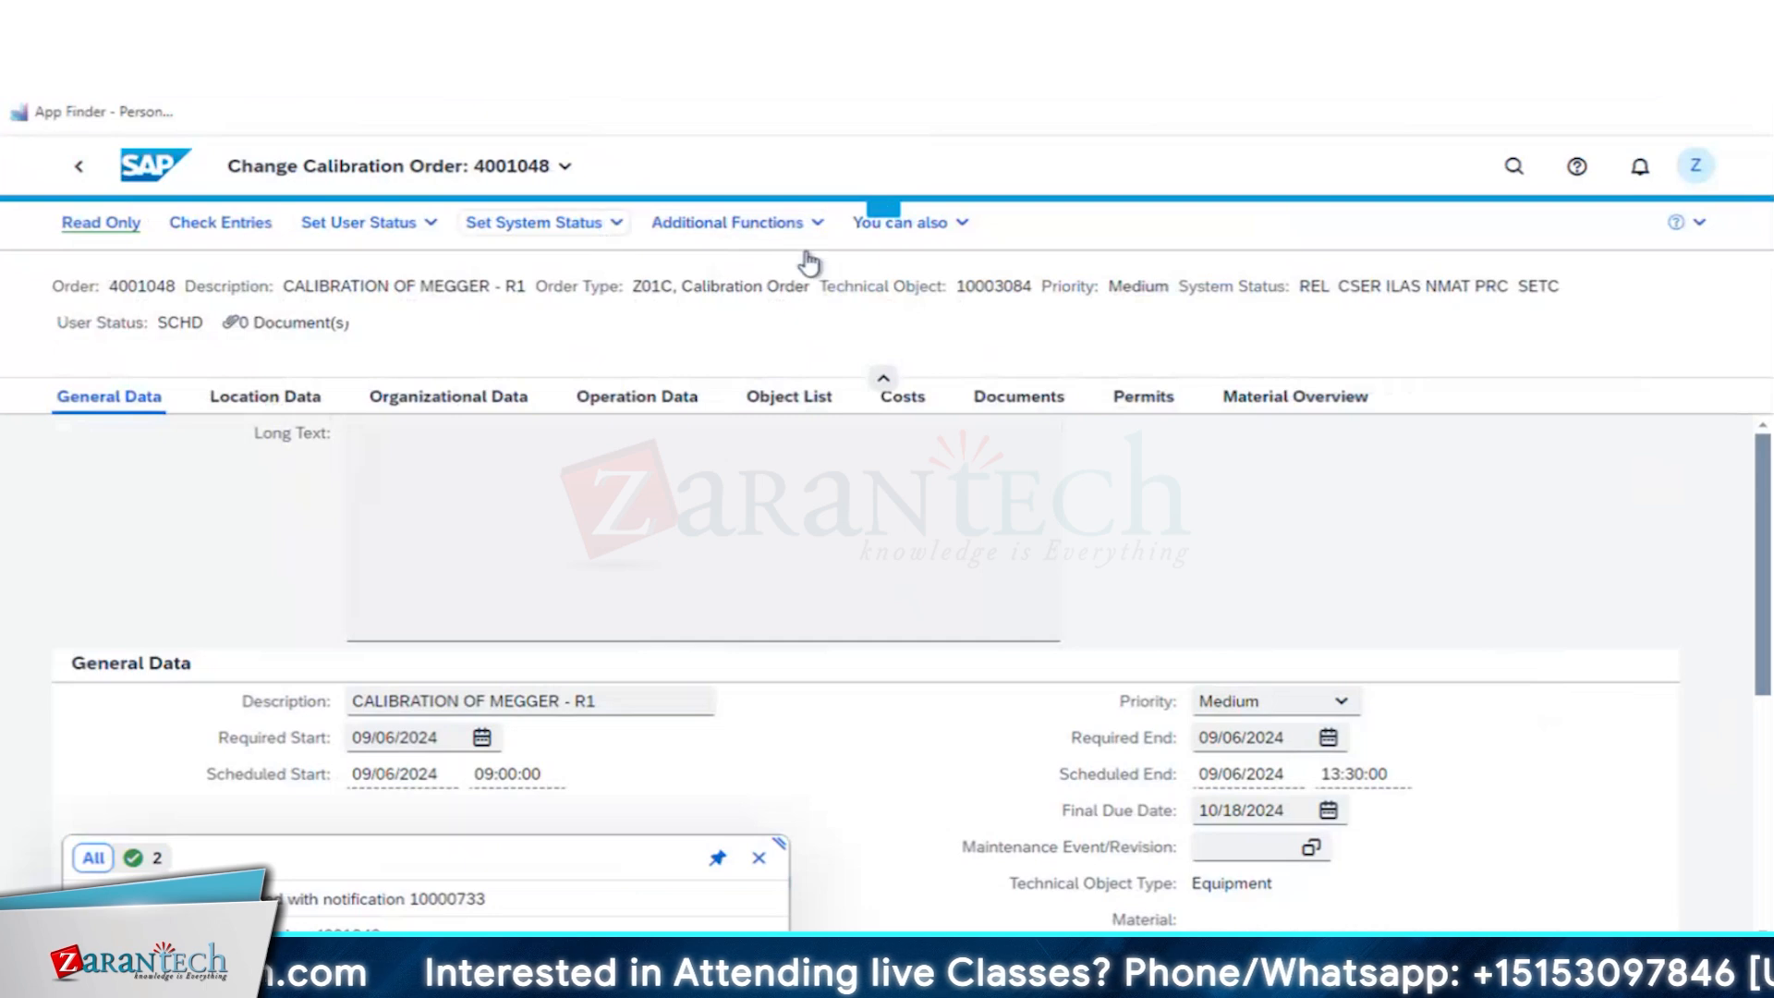
pyautogui.click(772, 231)
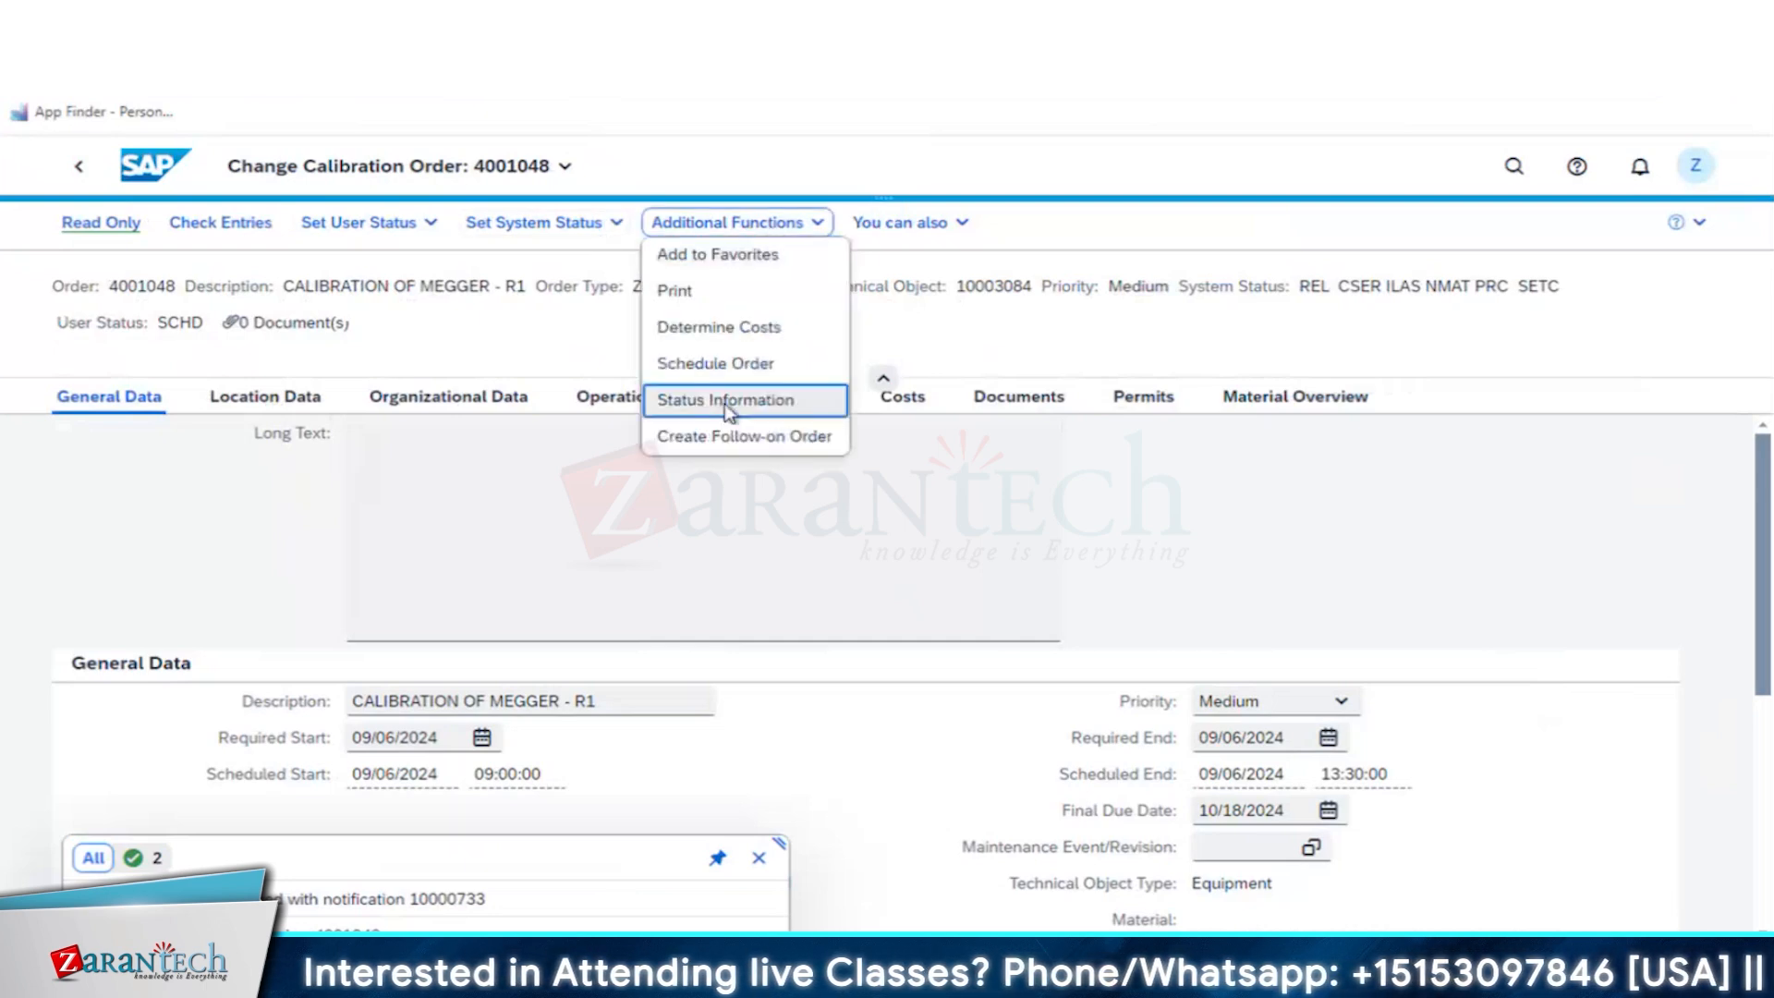
pyautogui.click(726, 406)
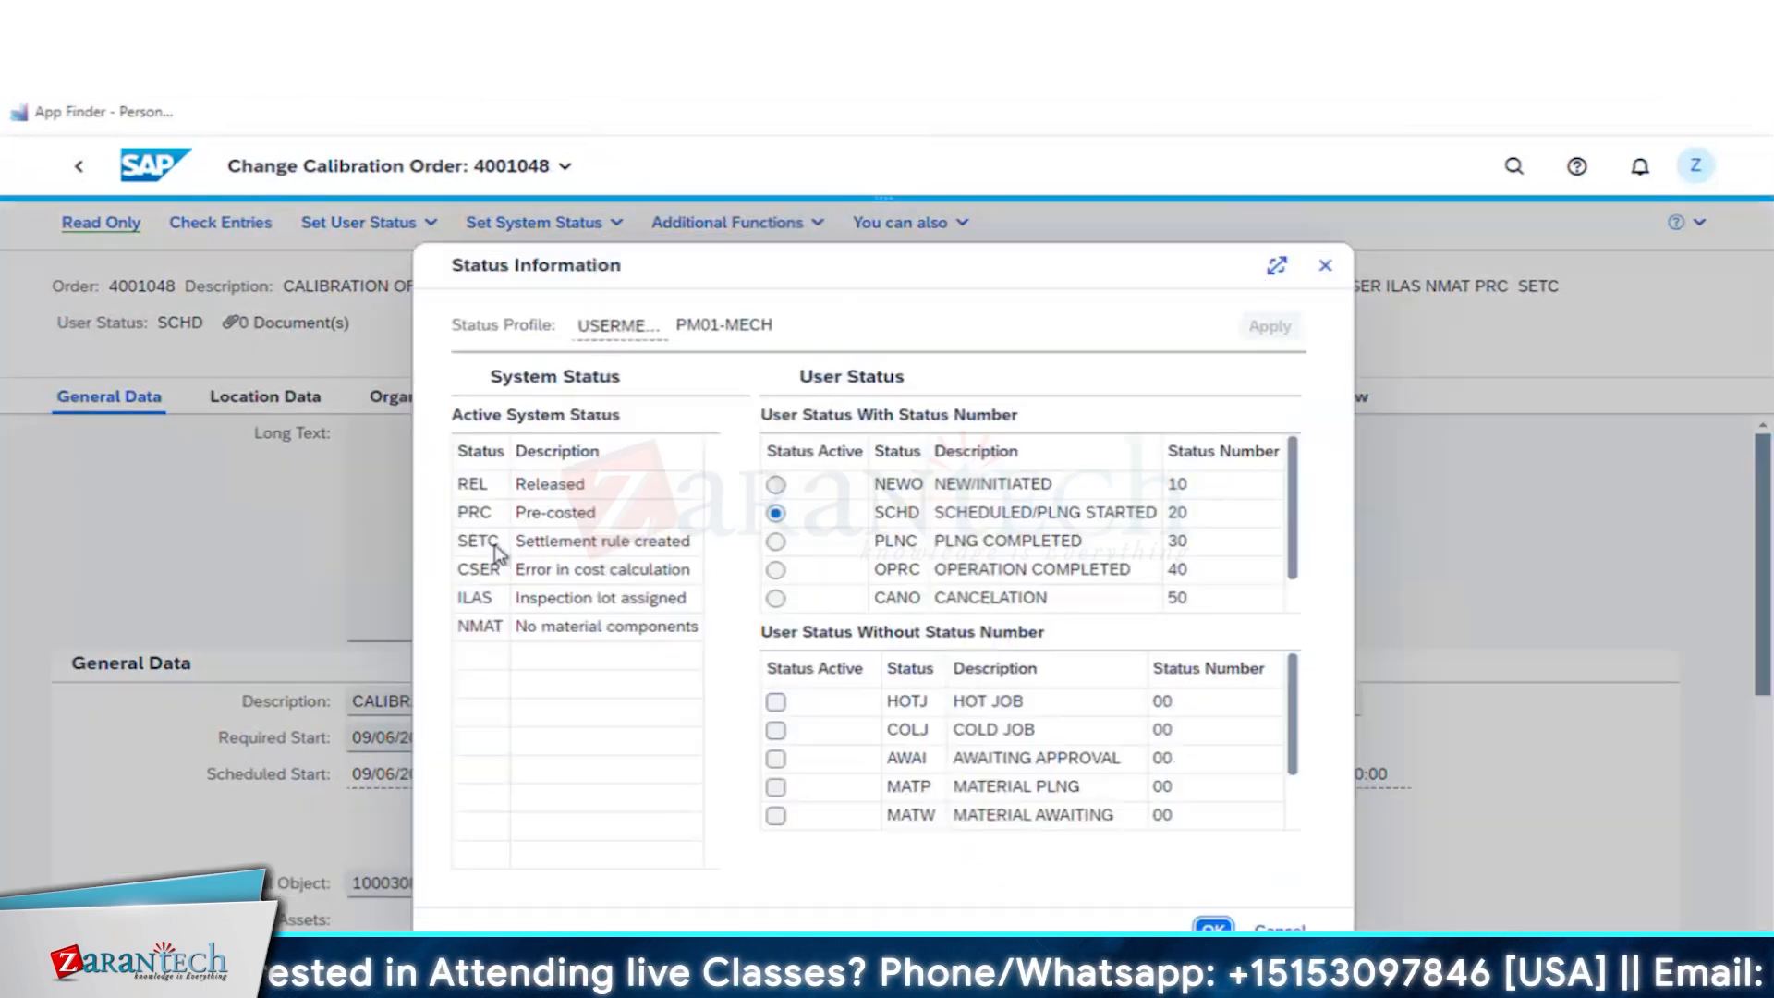
pyautogui.click(566, 599)
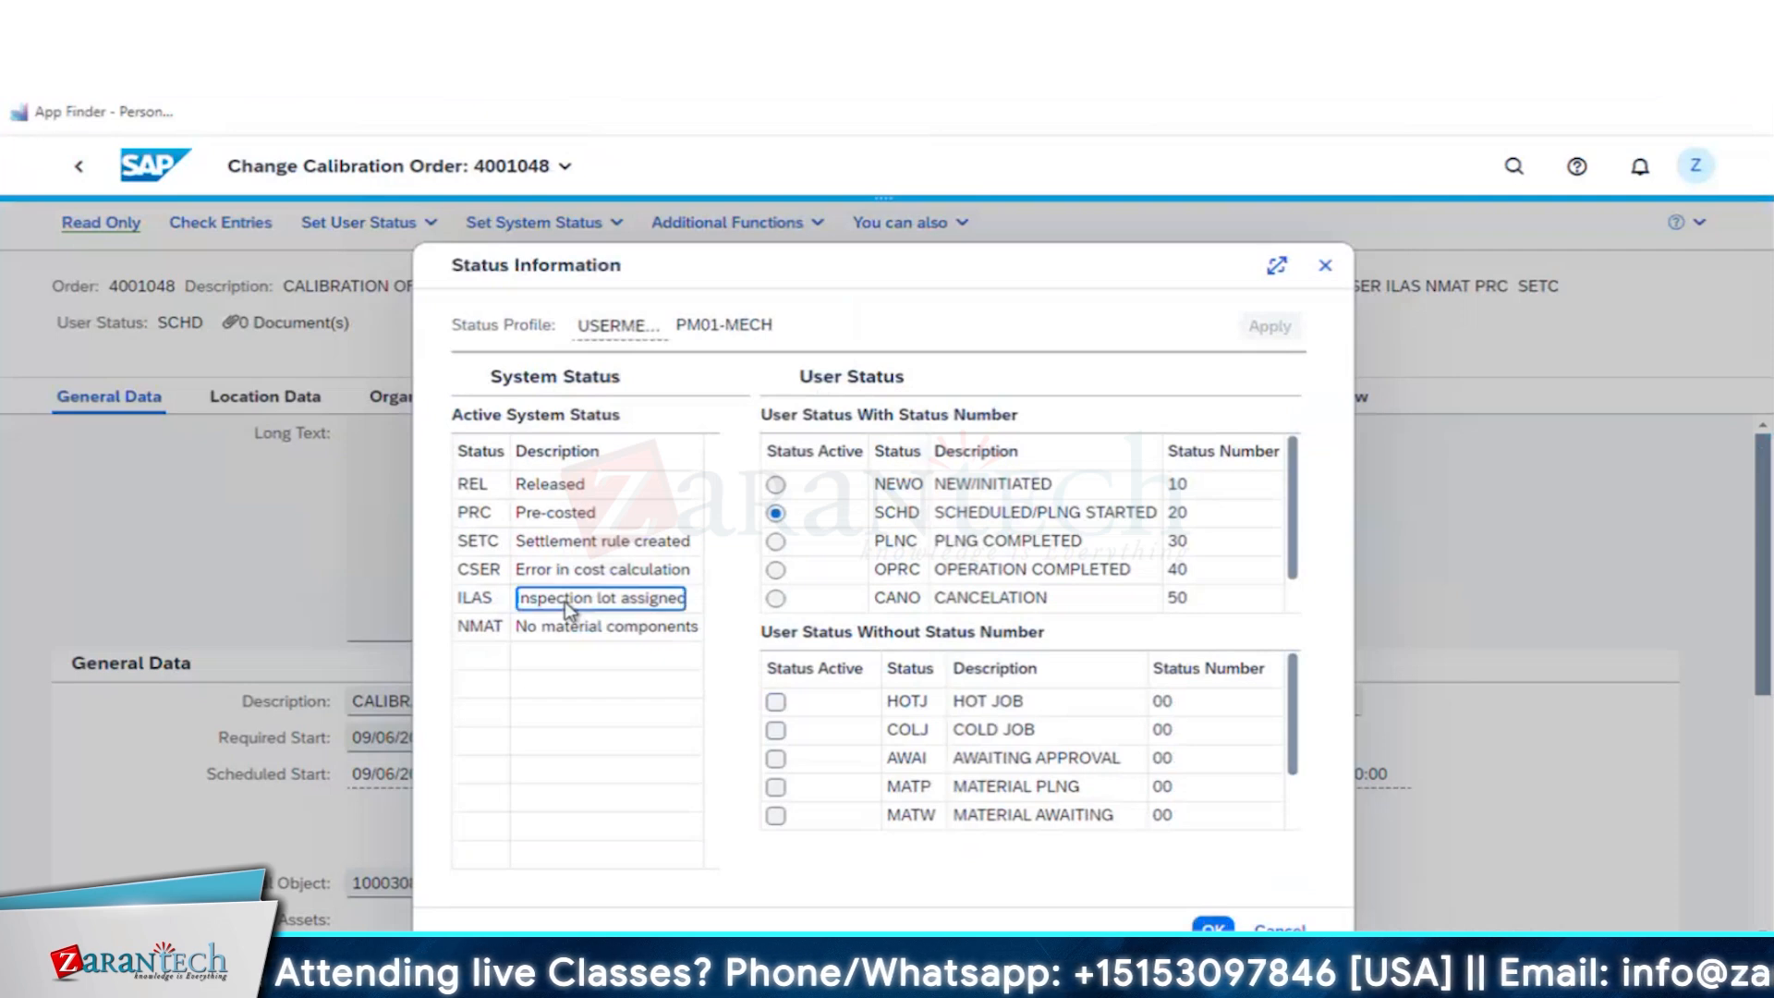
pyautogui.click(1325, 270)
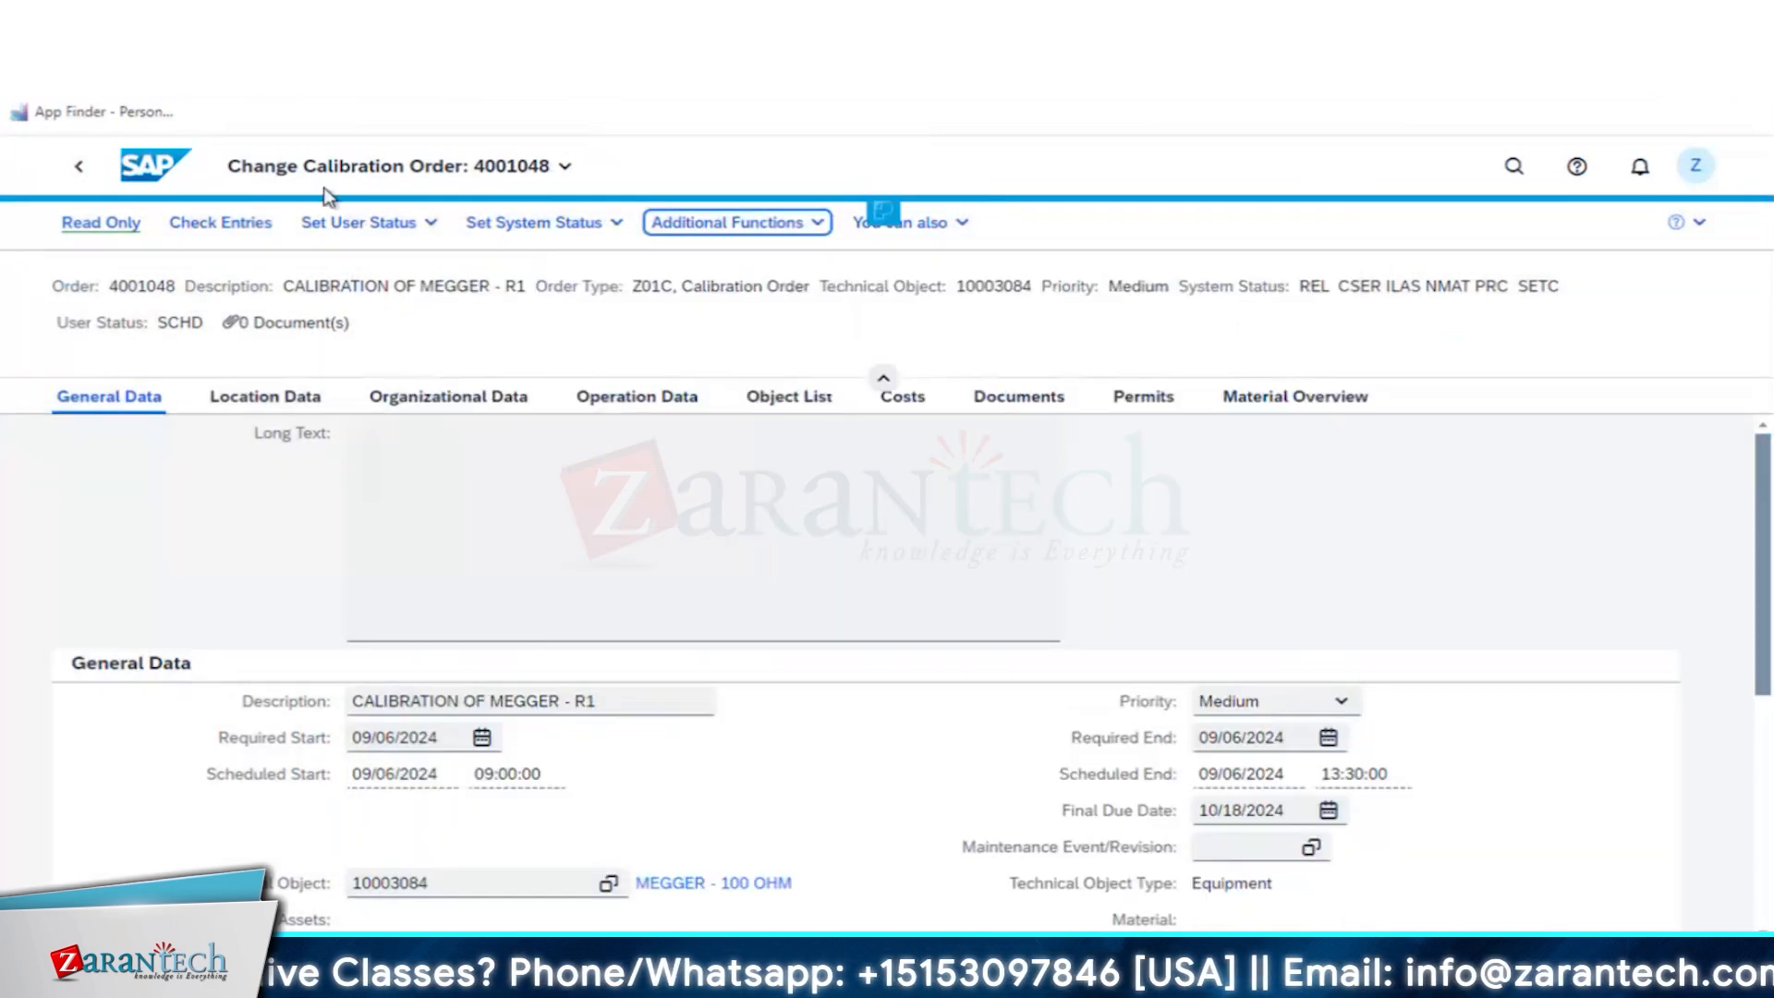
# - Advance the calibration order's user status to PLNG COMPLETED, followed by OPERATION COMPLETED
pyautogui.click(377, 224)
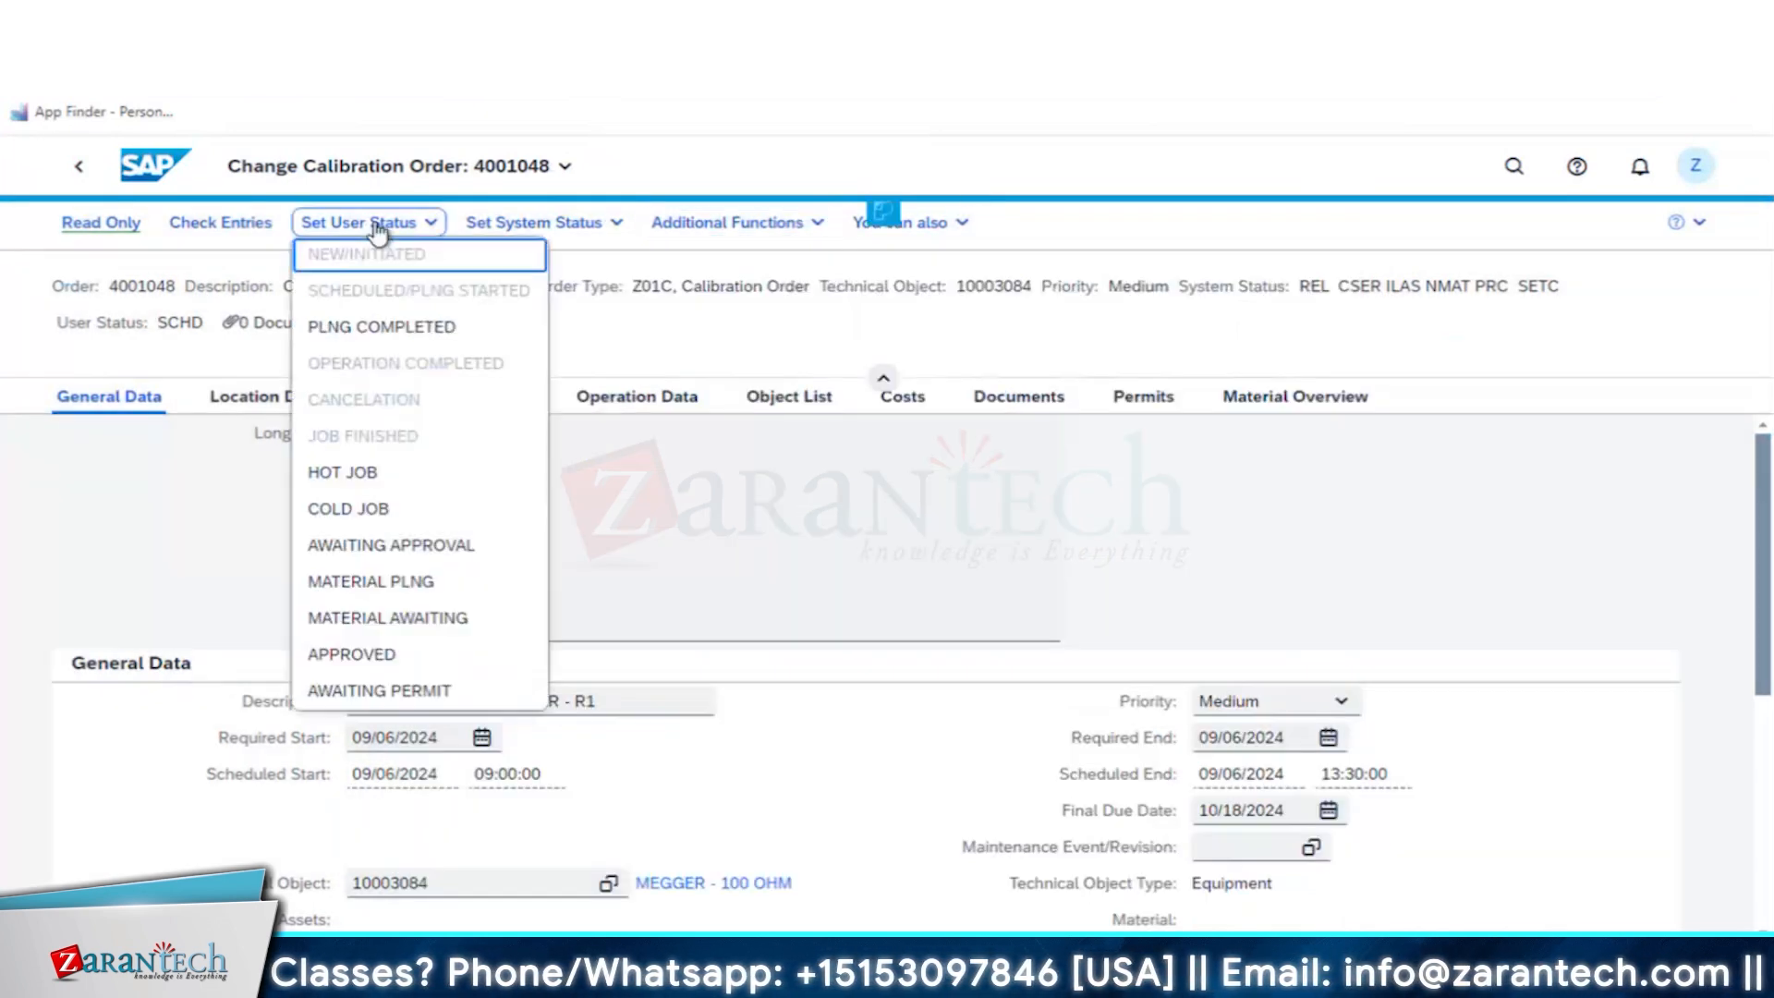
pyautogui.click(380, 327)
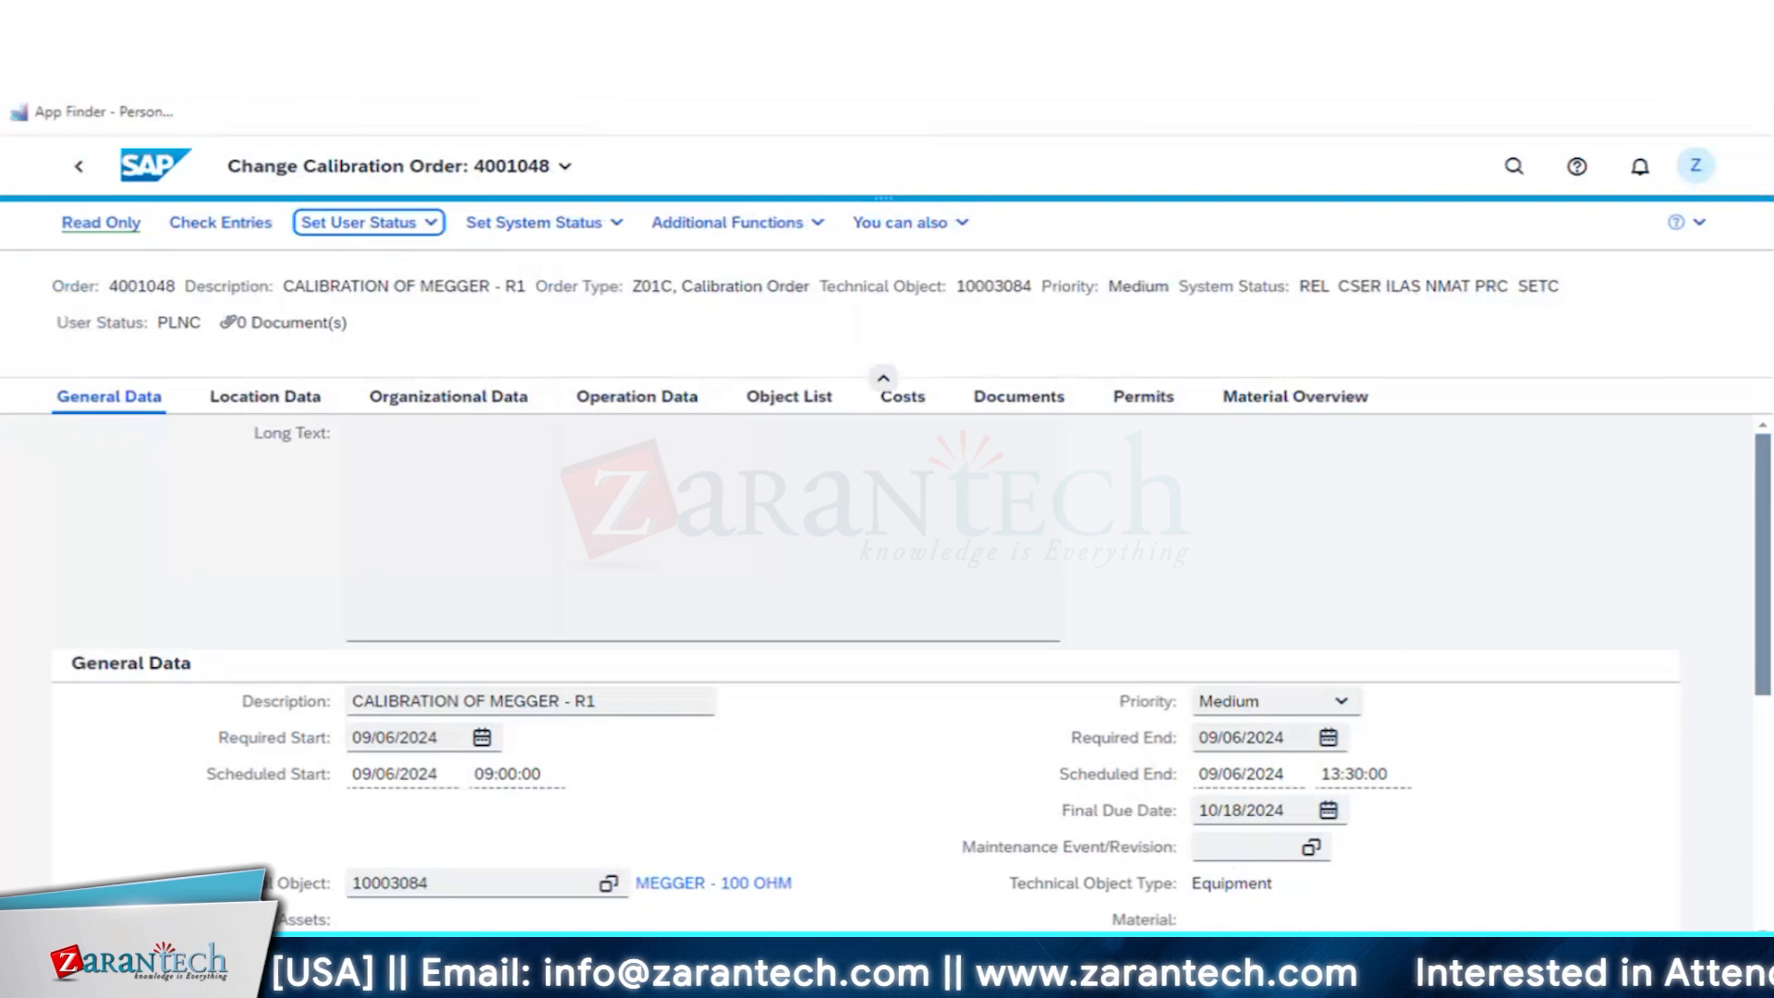
pyautogui.click(387, 224)
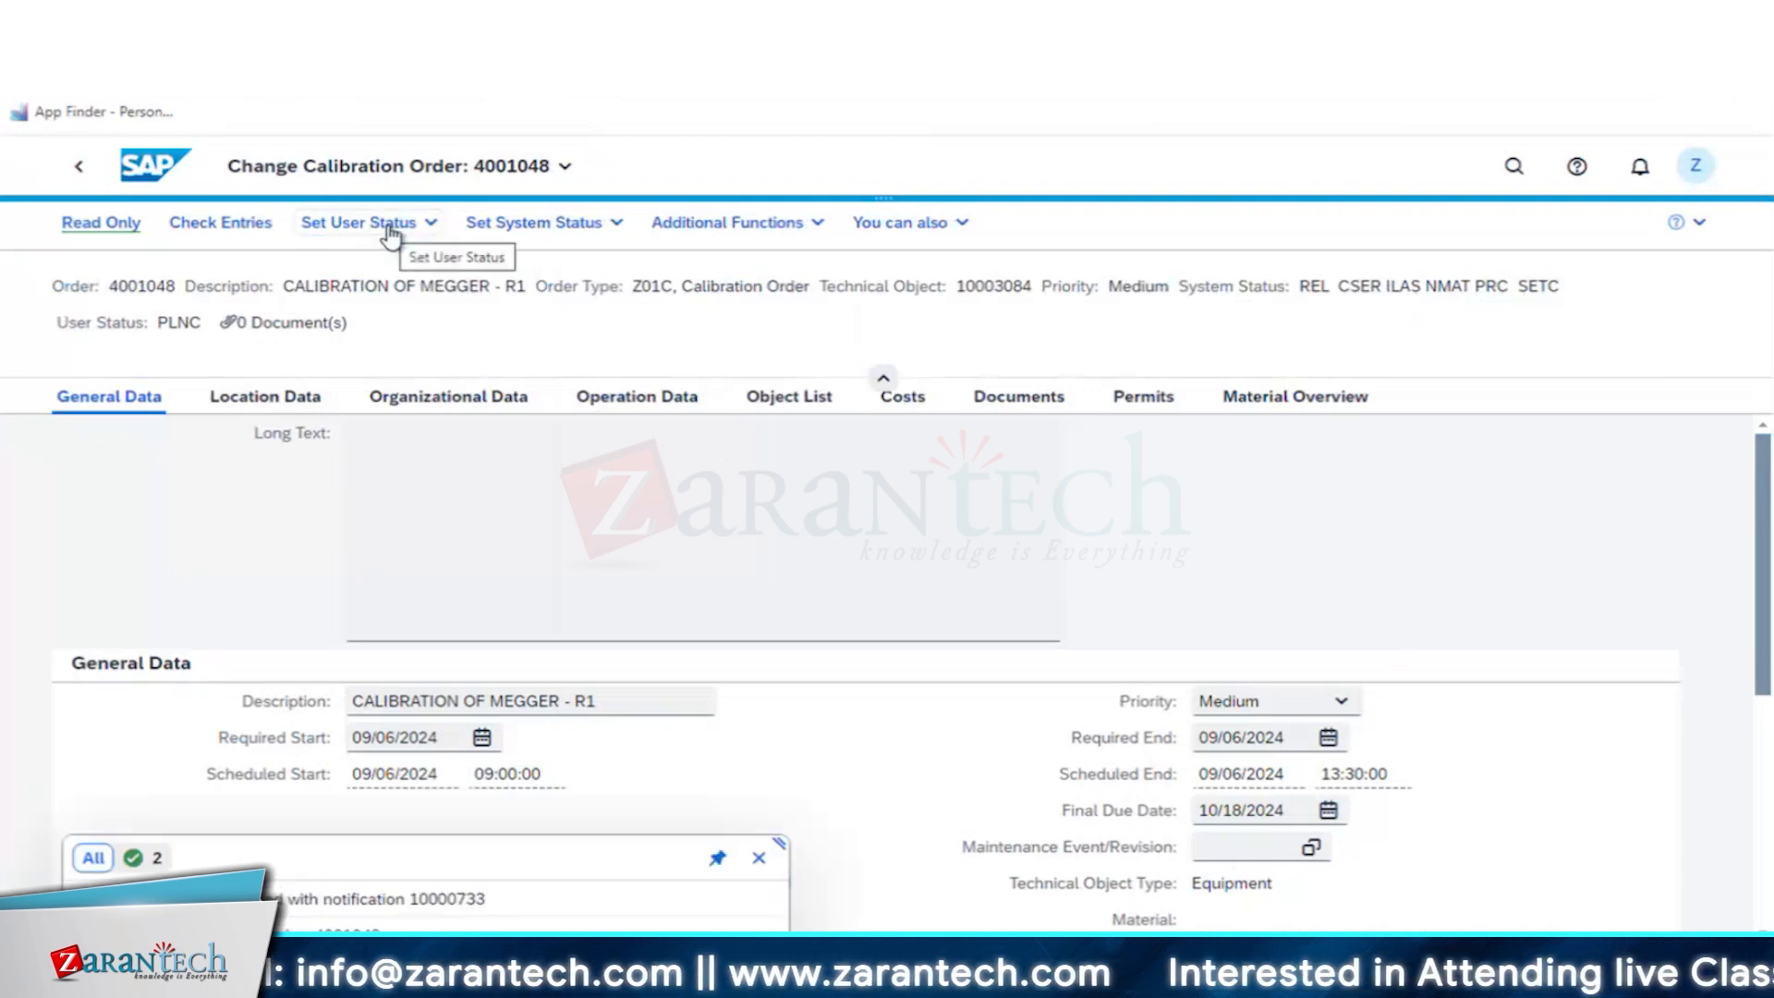
pyautogui.click(395, 364)
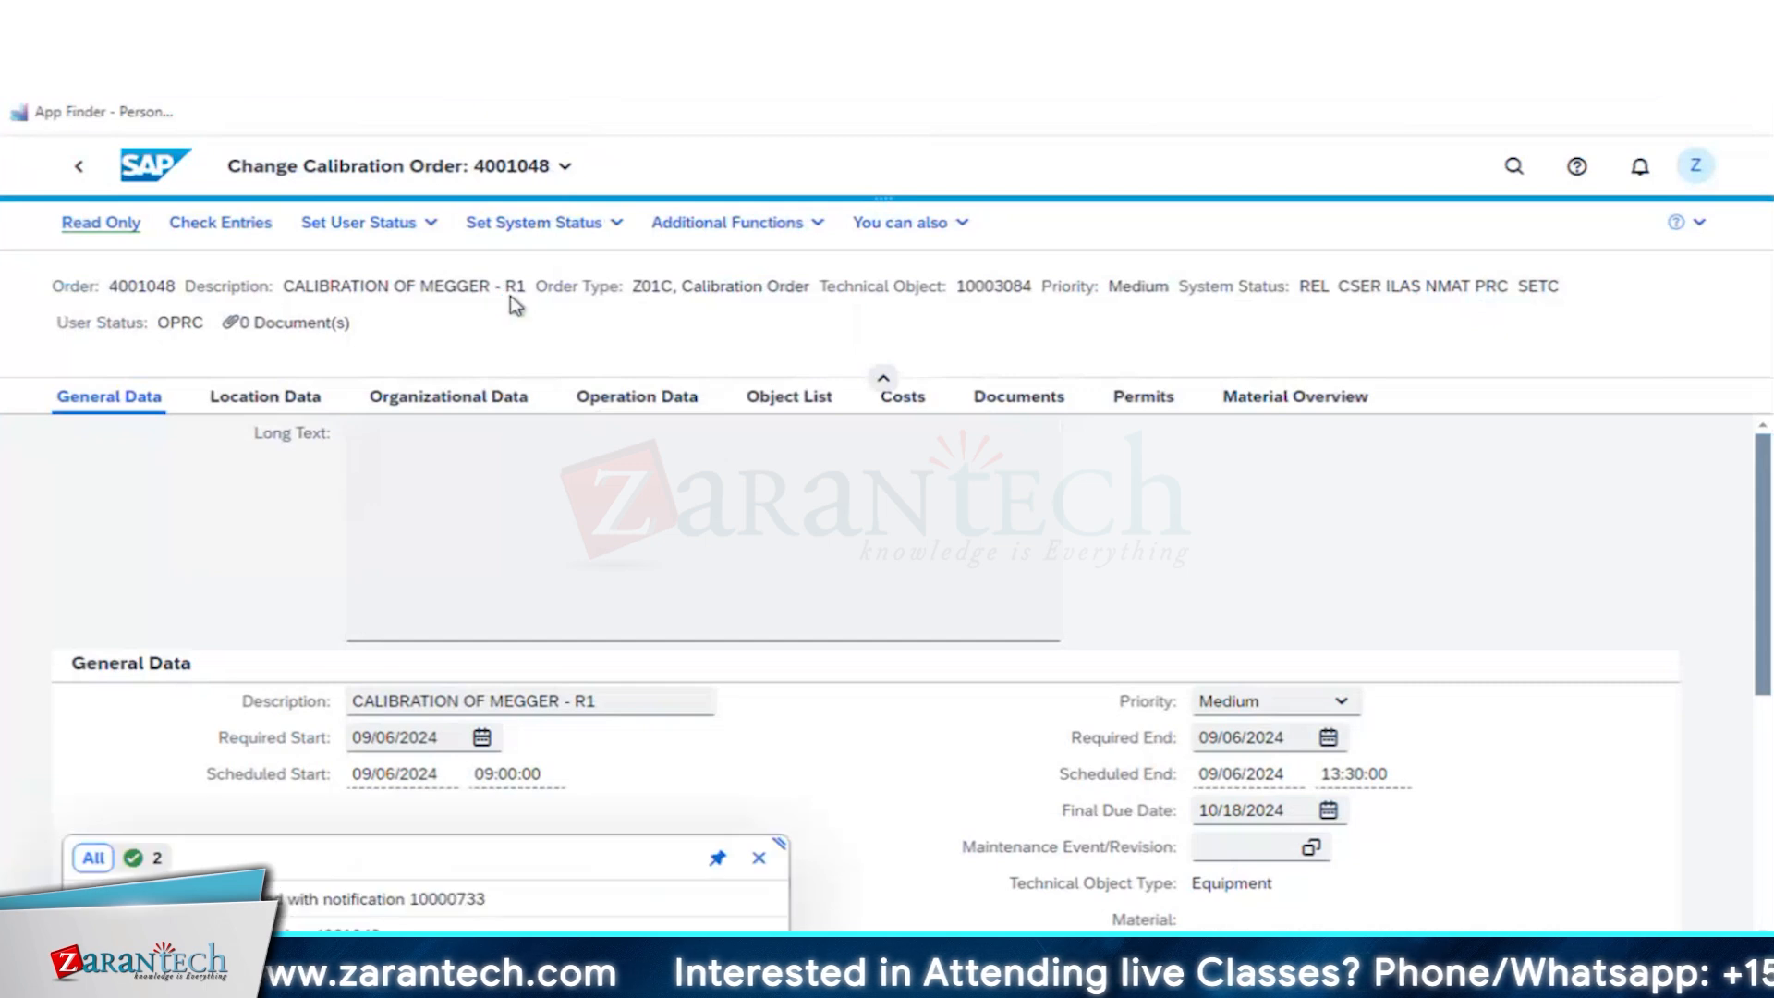
# - Set the calibration order's user status to JOB FINISHED, with APPROVED and COLD JOB as additional statuses
pyautogui.click(358, 223)
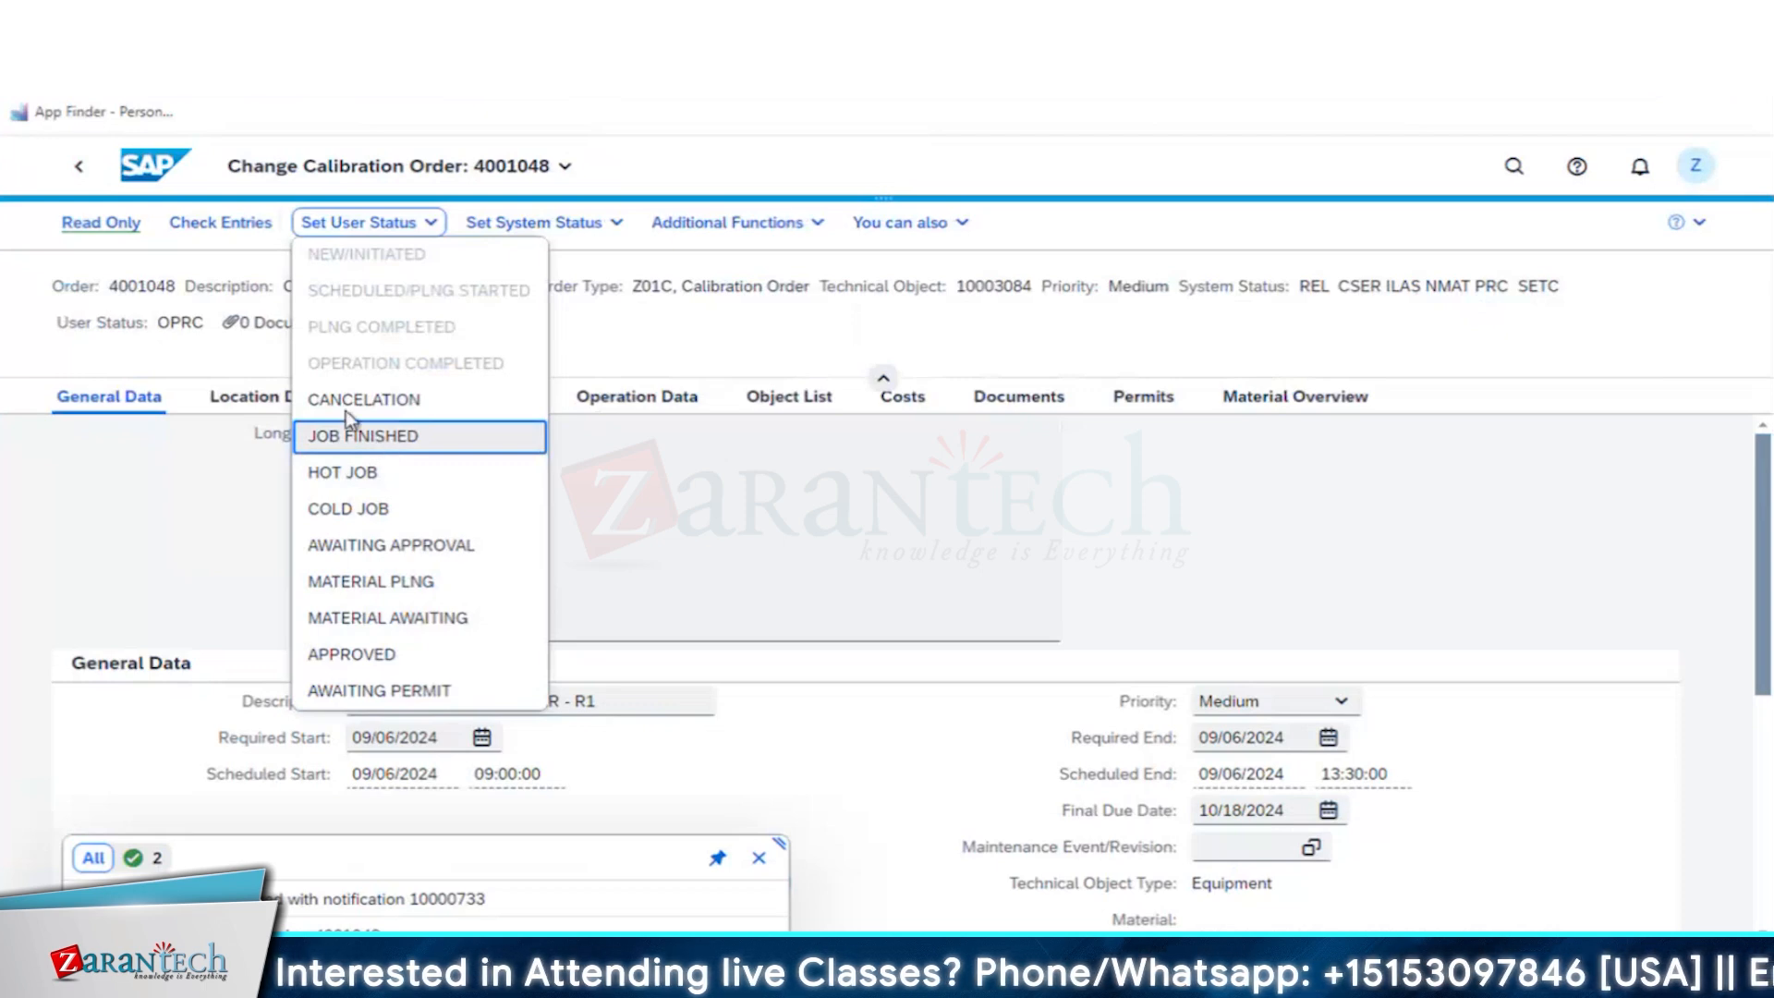
pyautogui.click(385, 441)
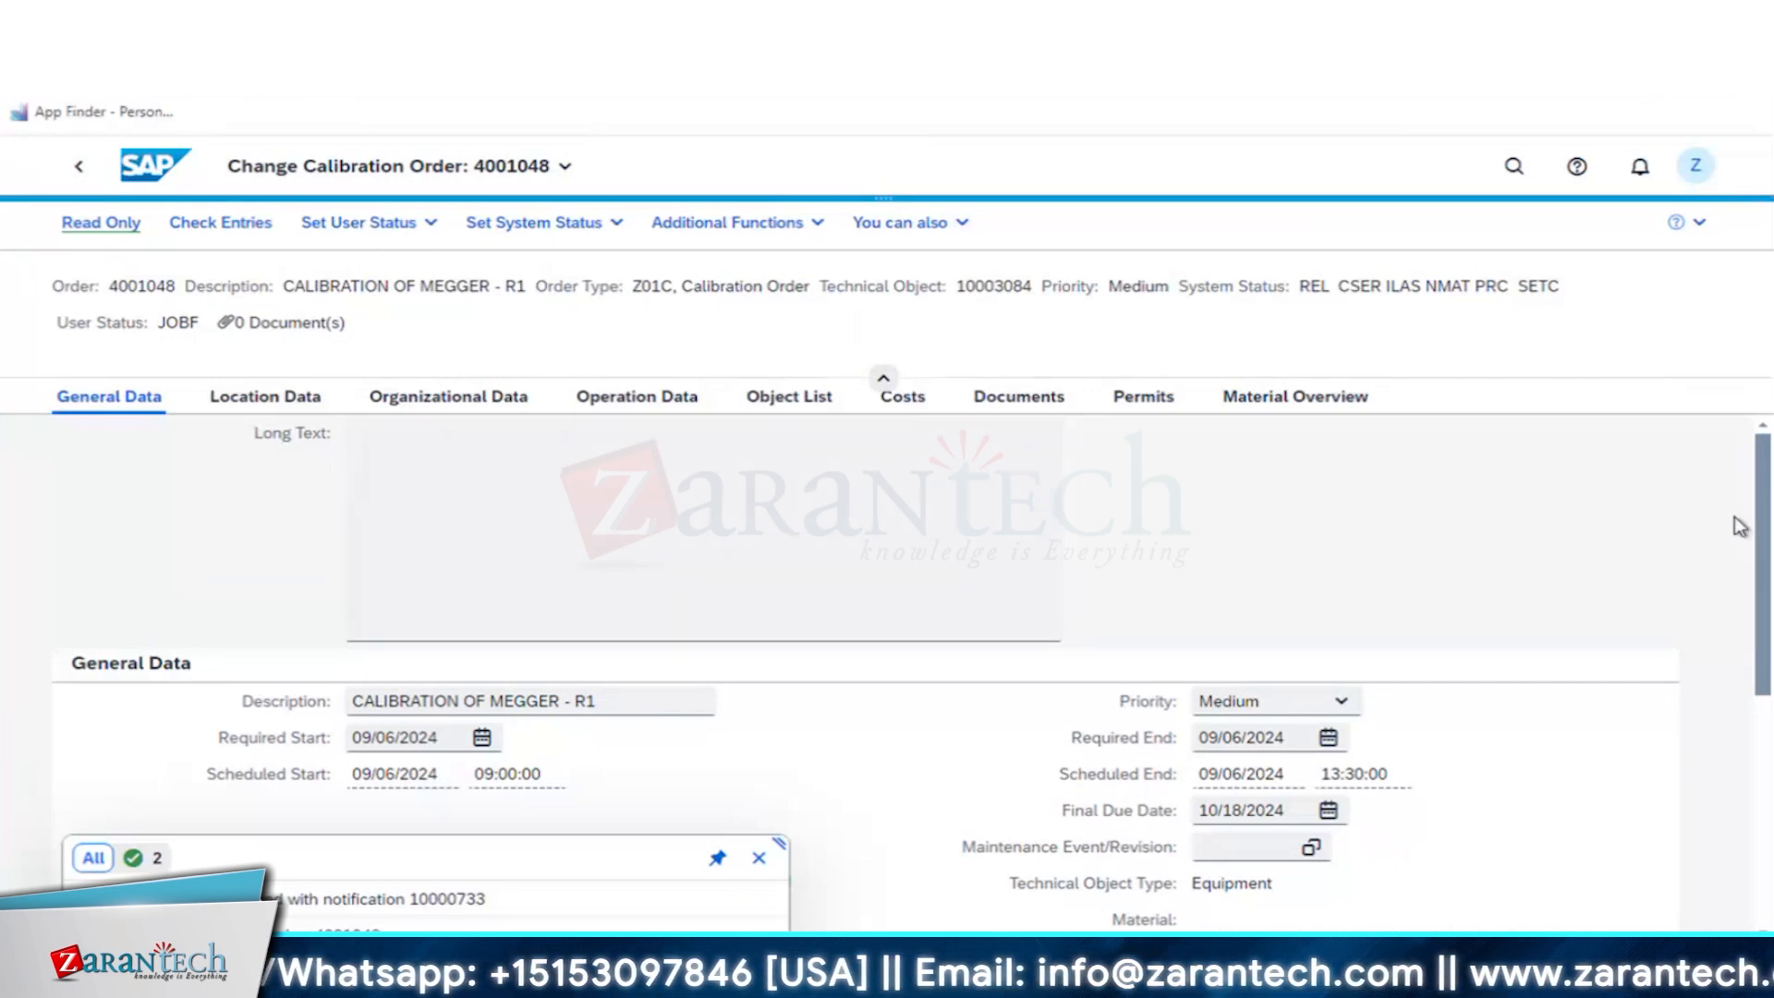
pyautogui.click(370, 224)
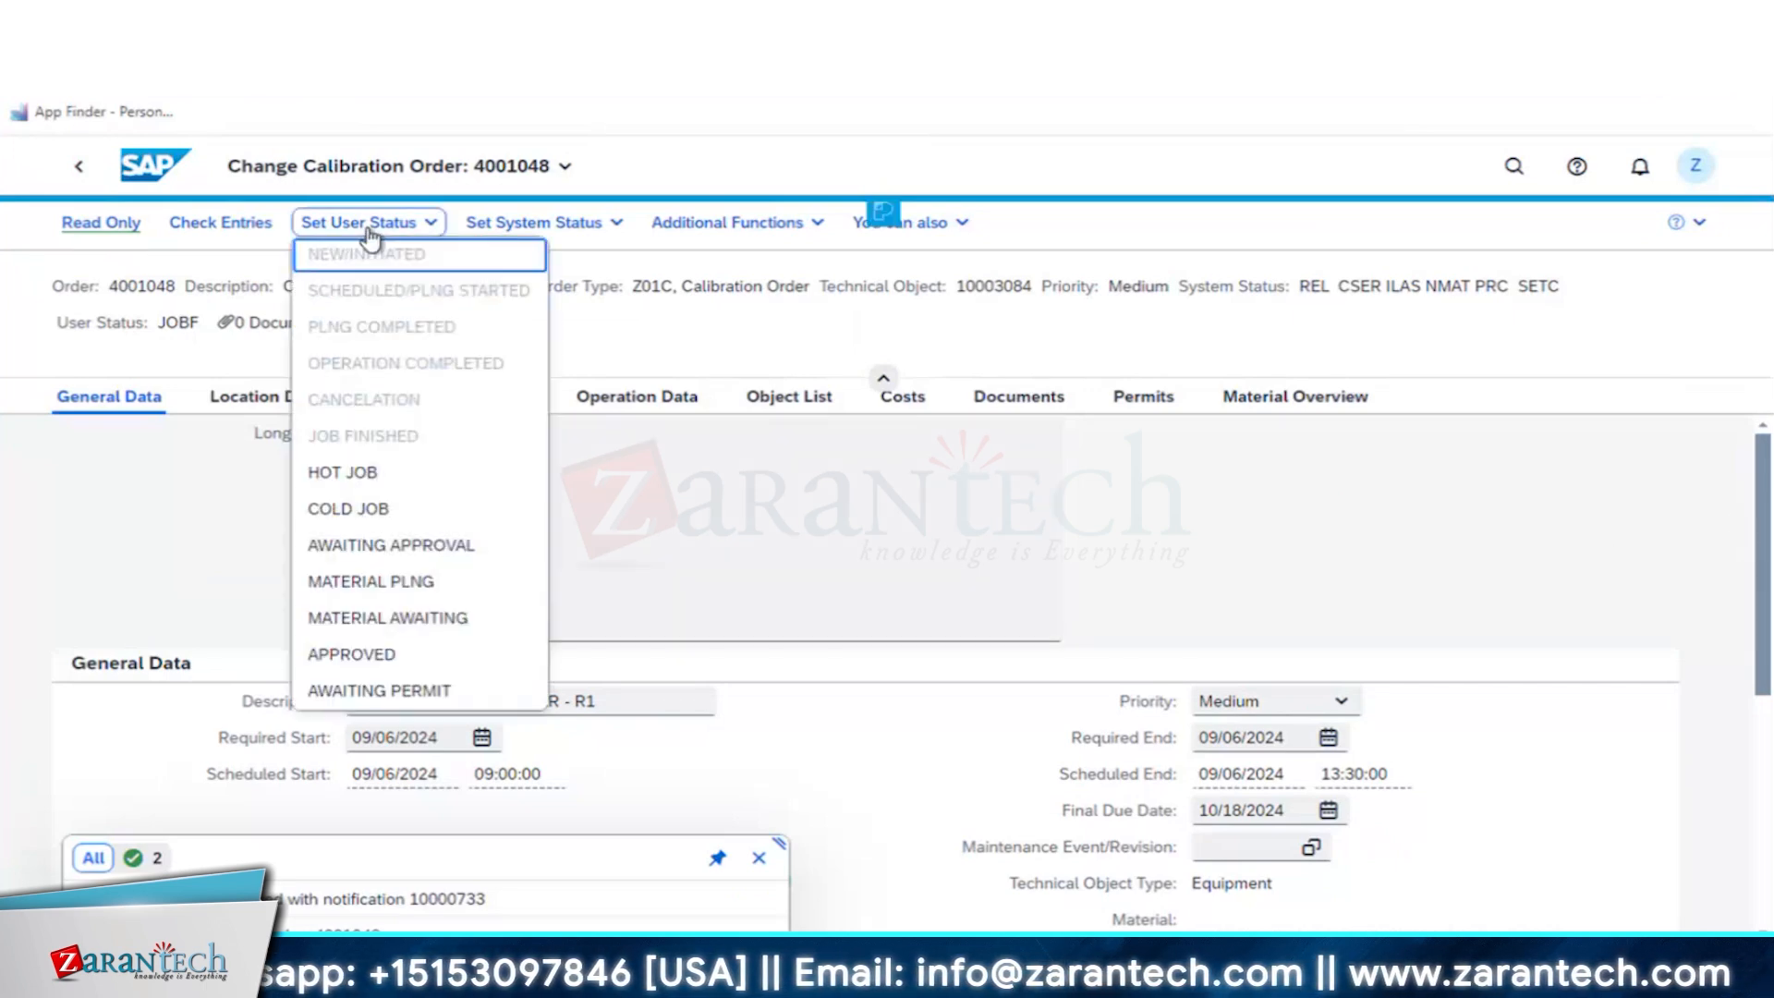
pyautogui.click(370, 656)
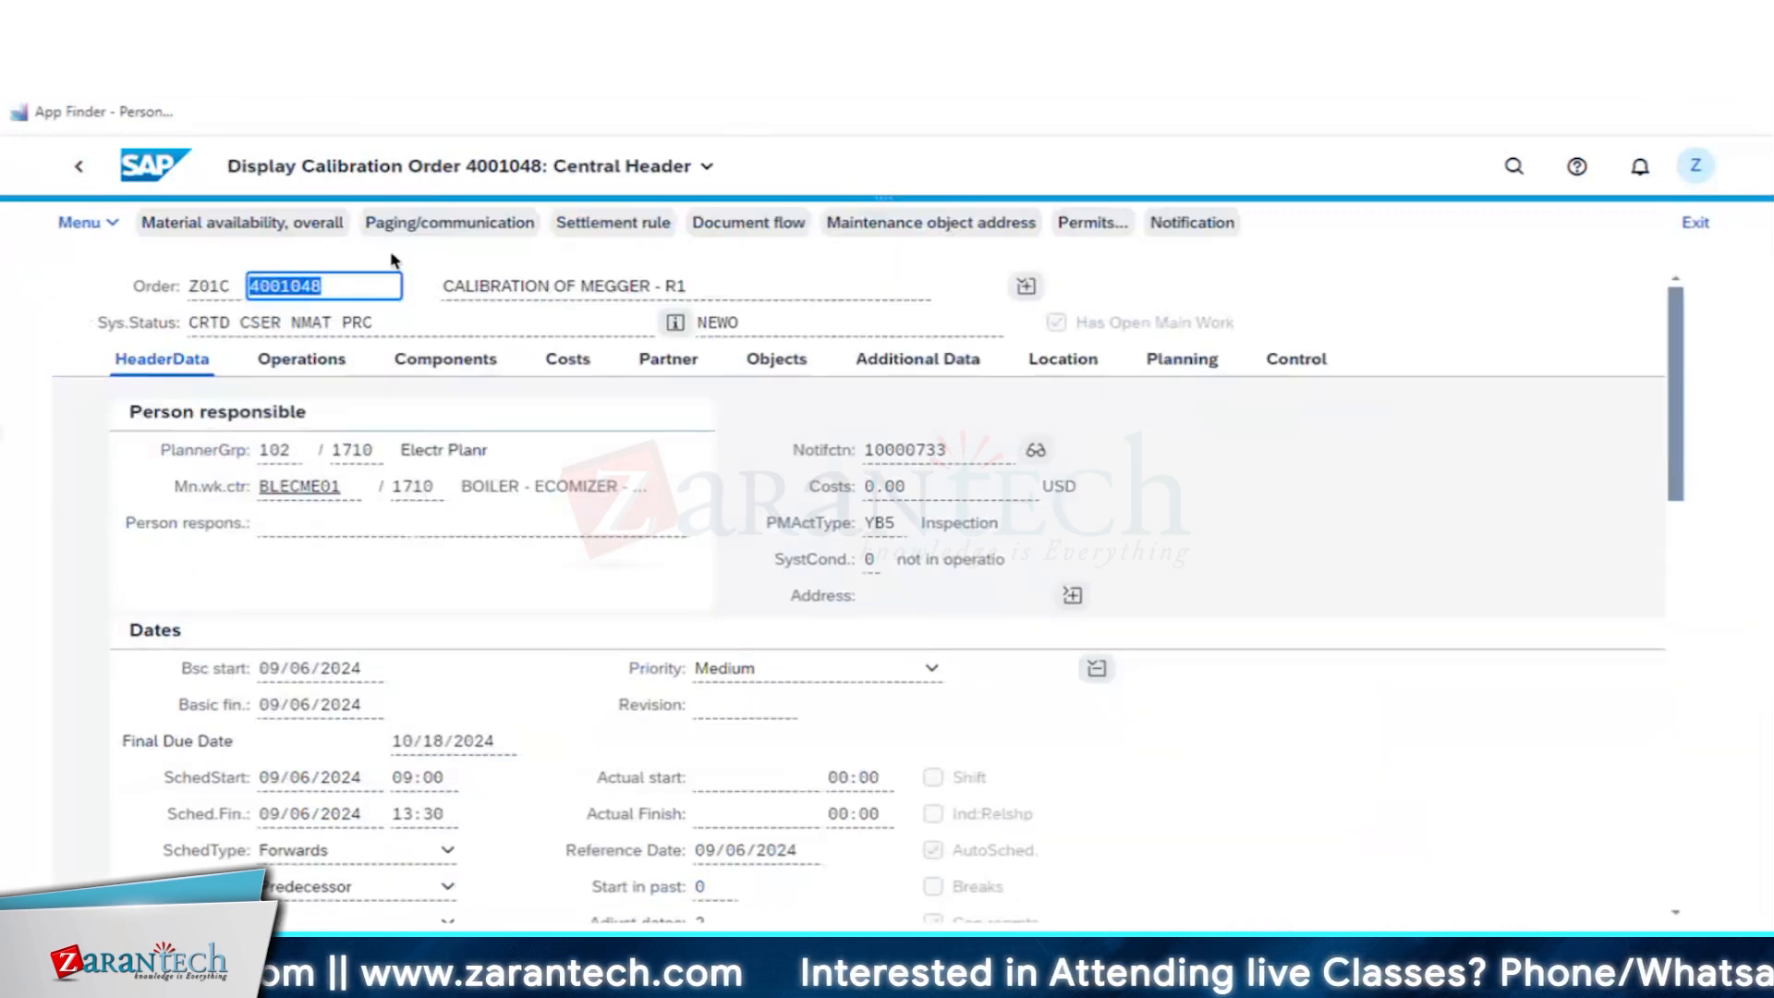
# - Display the calibration order from maintenance plan 200's first call and view its inspection lot's usage decision characteristics
pyautogui.click(80, 168)
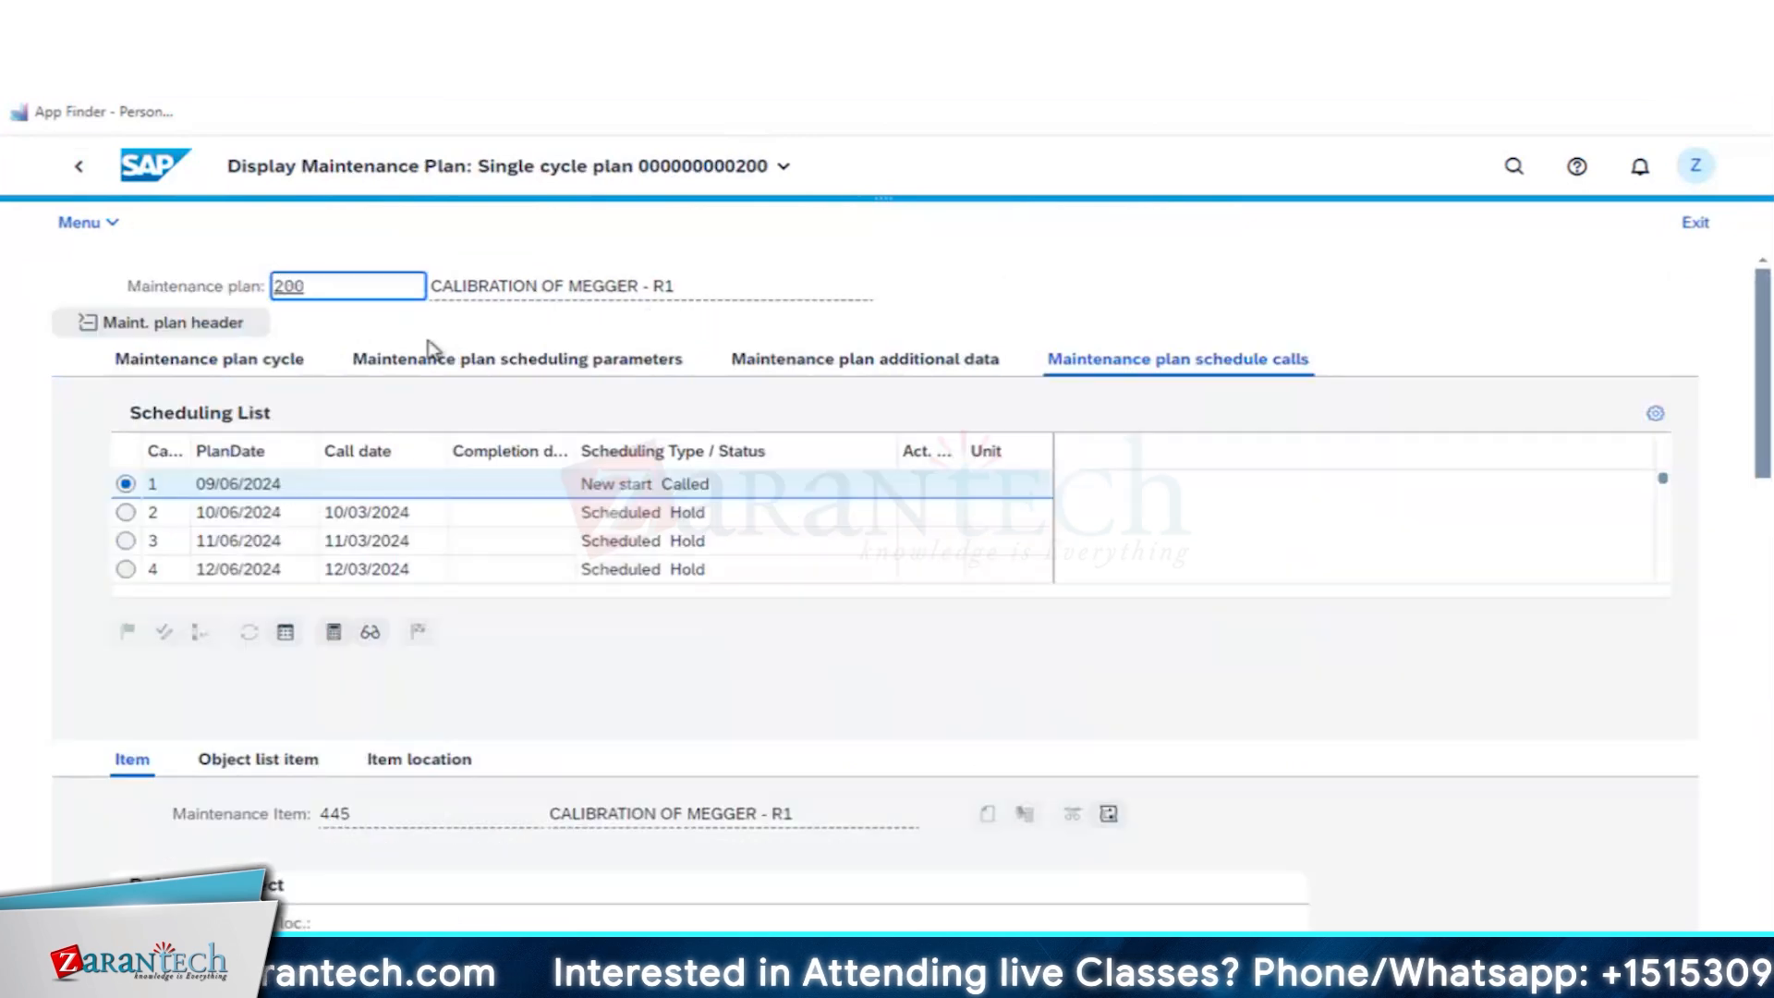
pyautogui.click(369, 634)
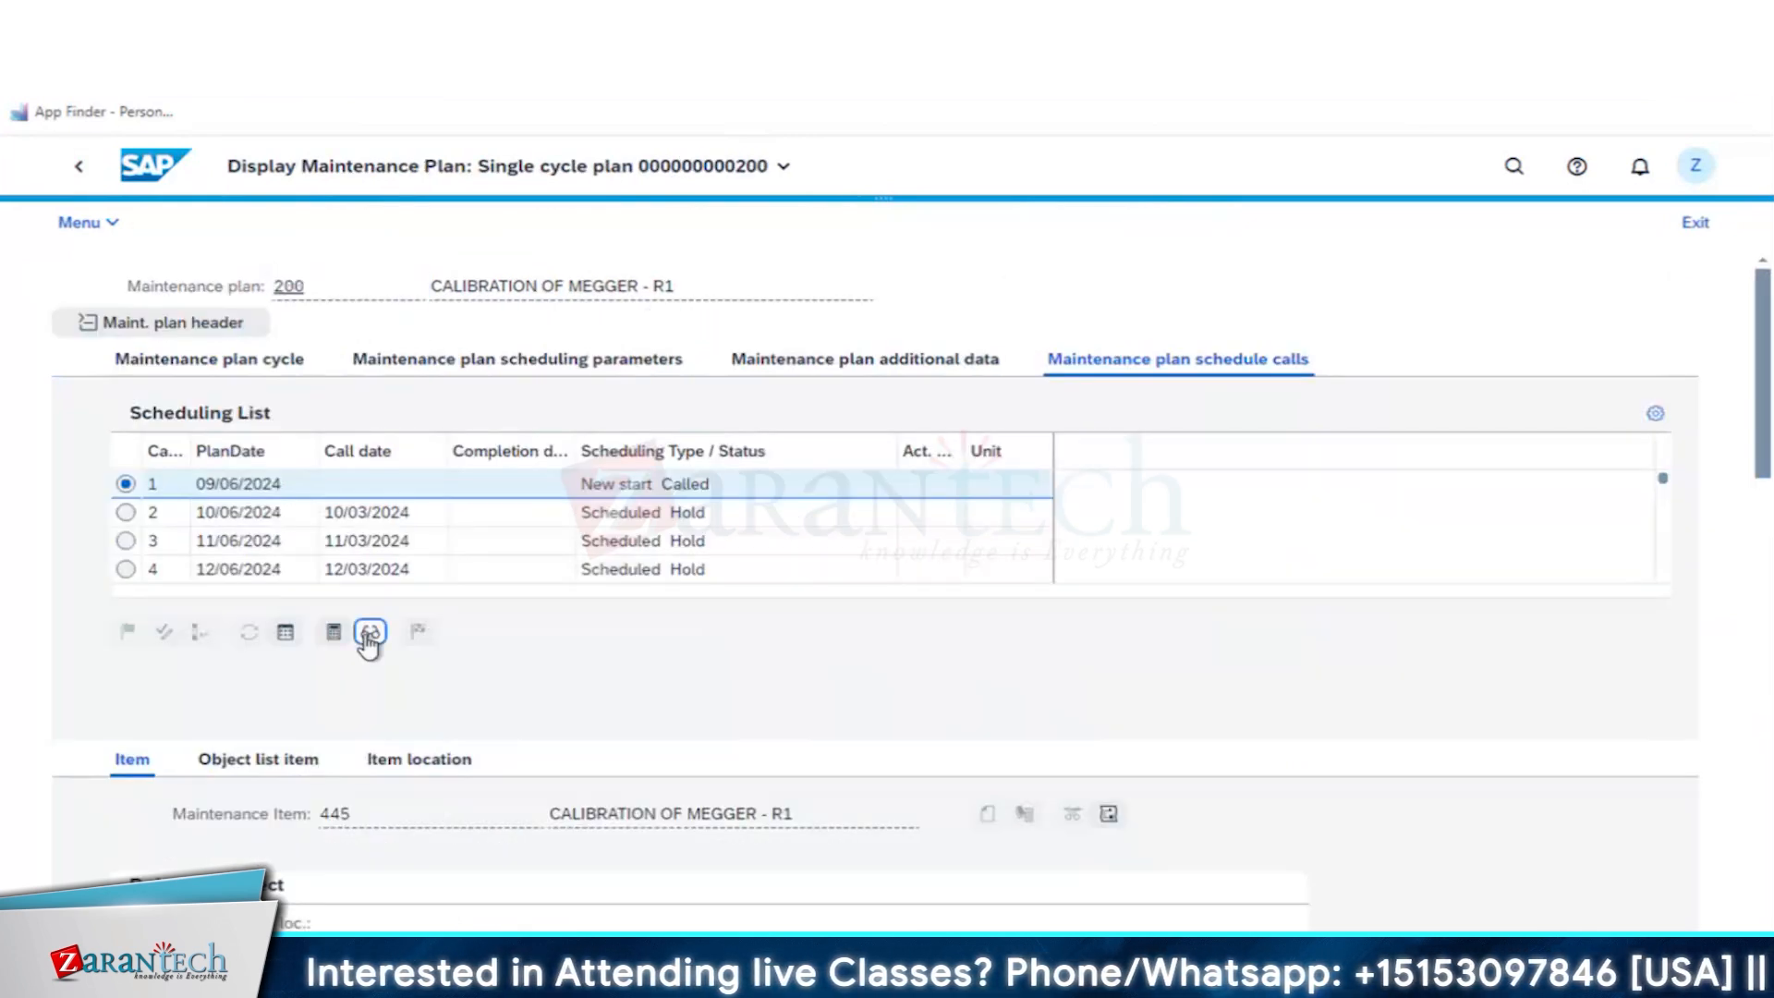
pyautogui.click(370, 634)
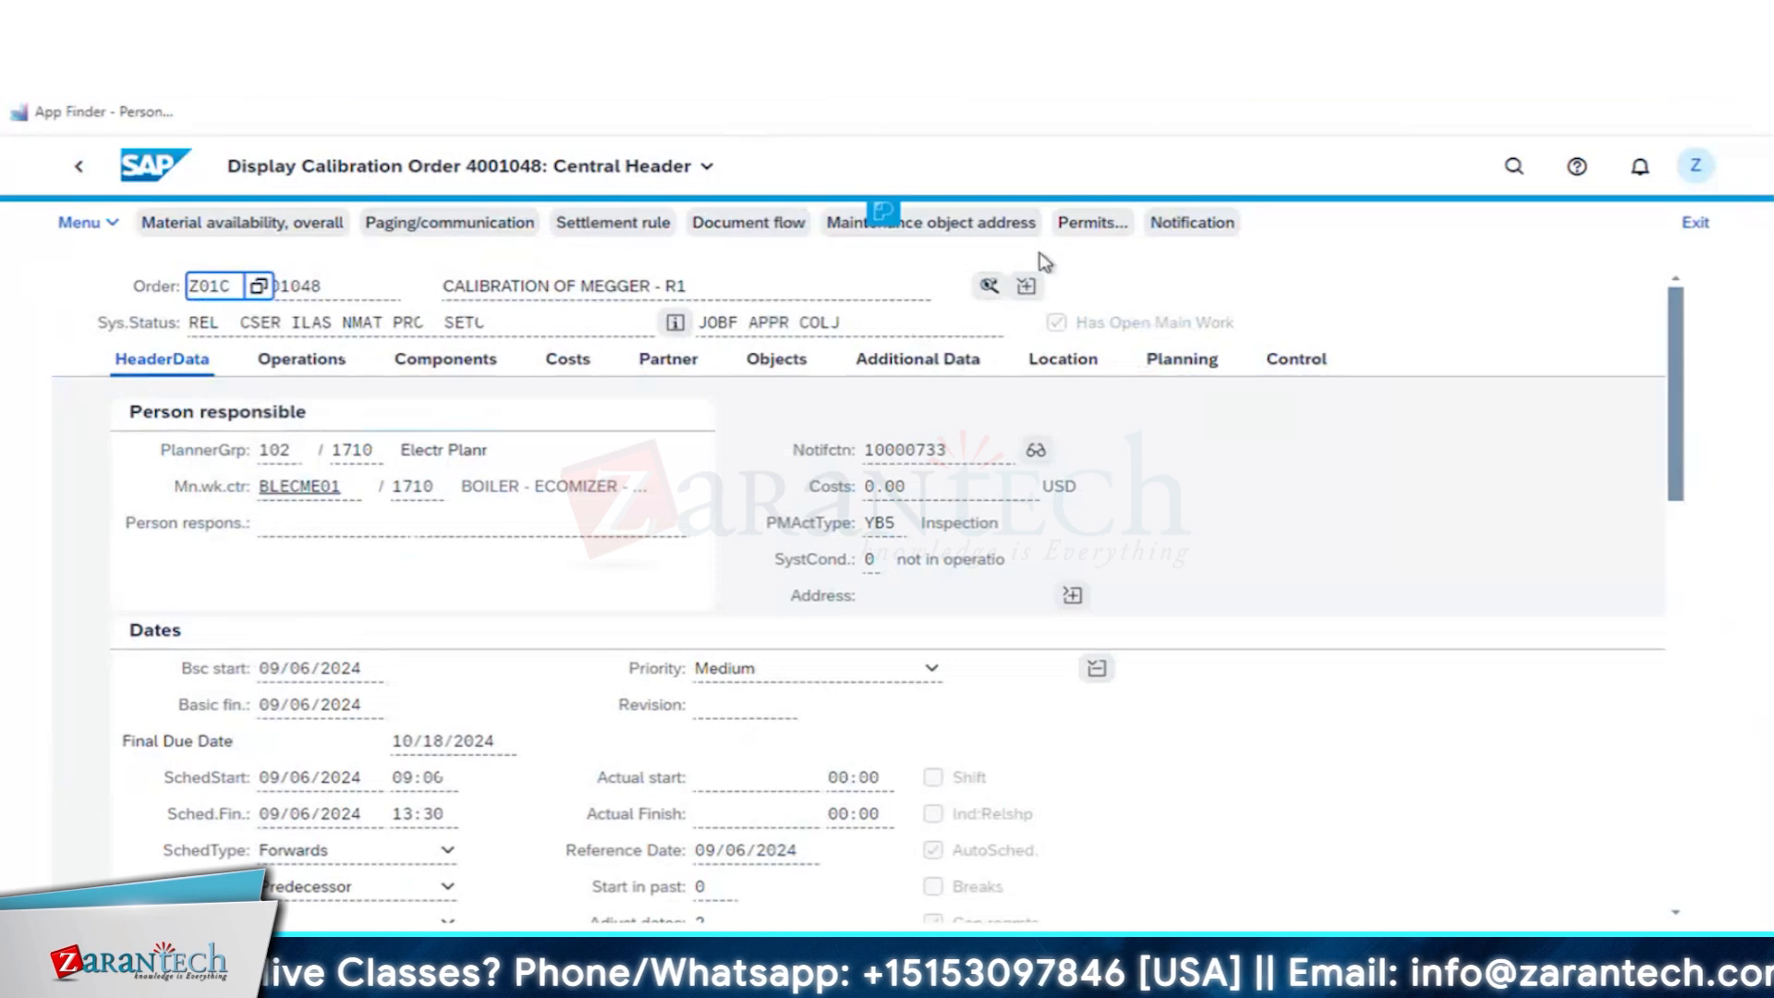
pyautogui.click(990, 286)
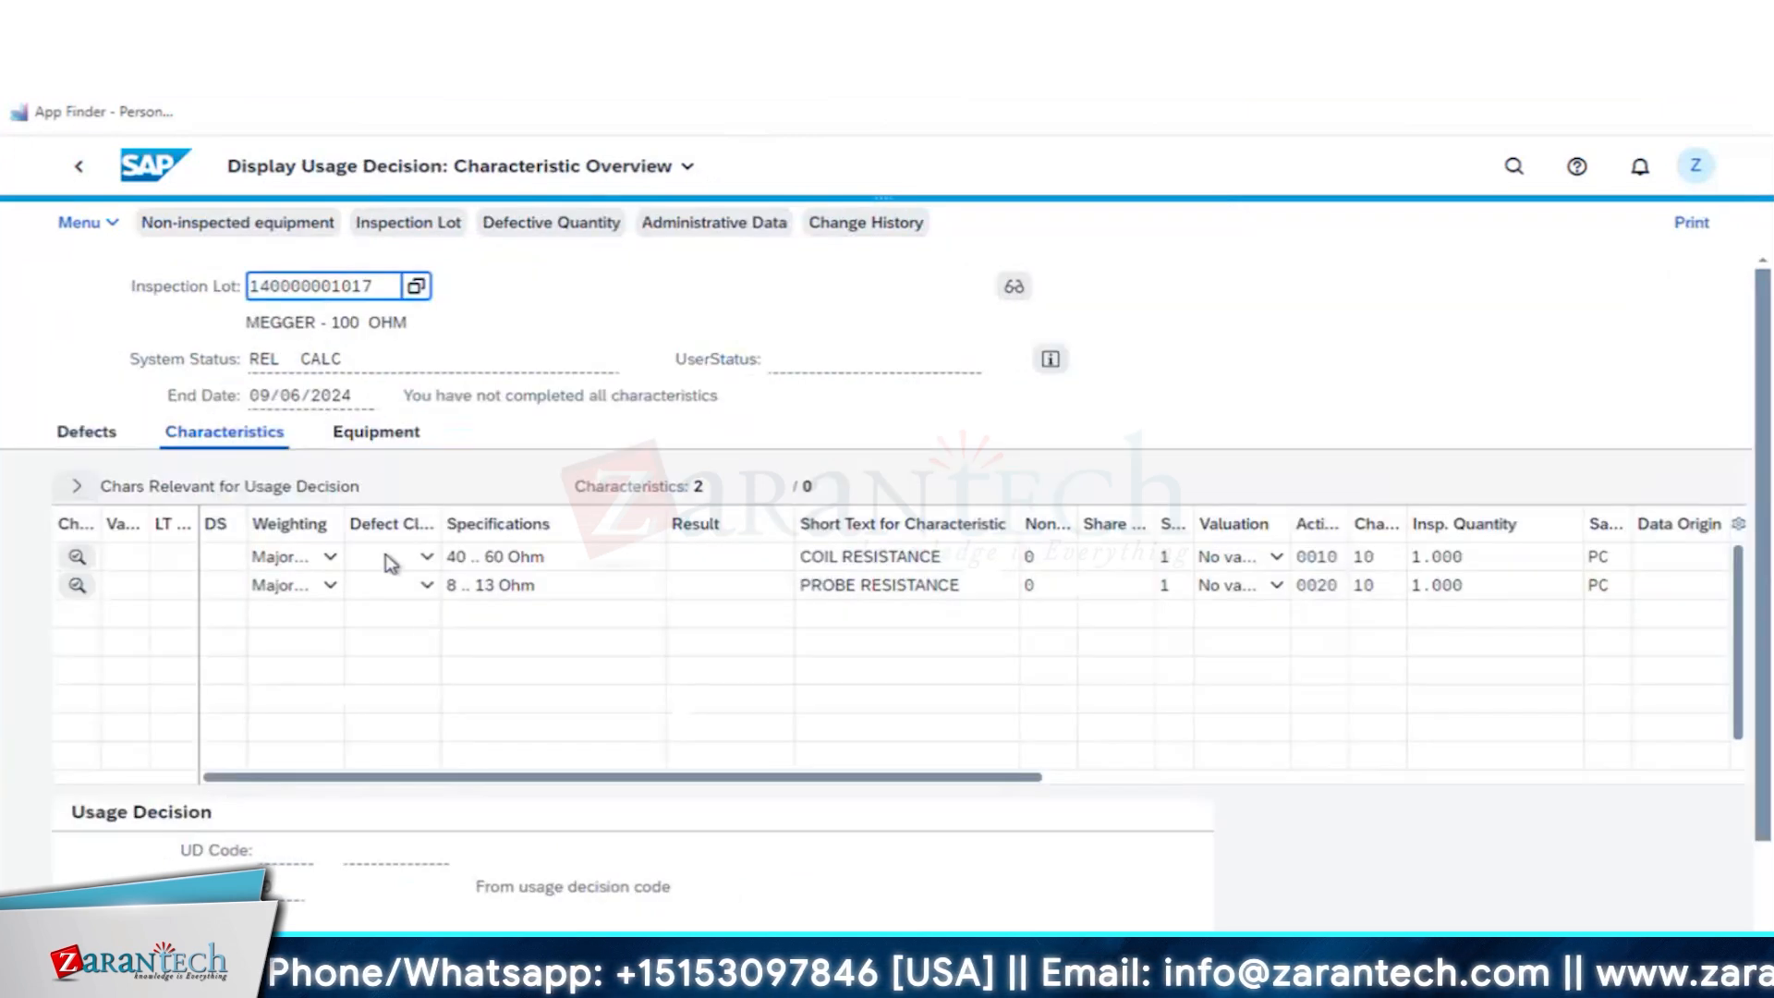
pyautogui.moveTo(381, 288); pyautogui.dragTo(202, 290)
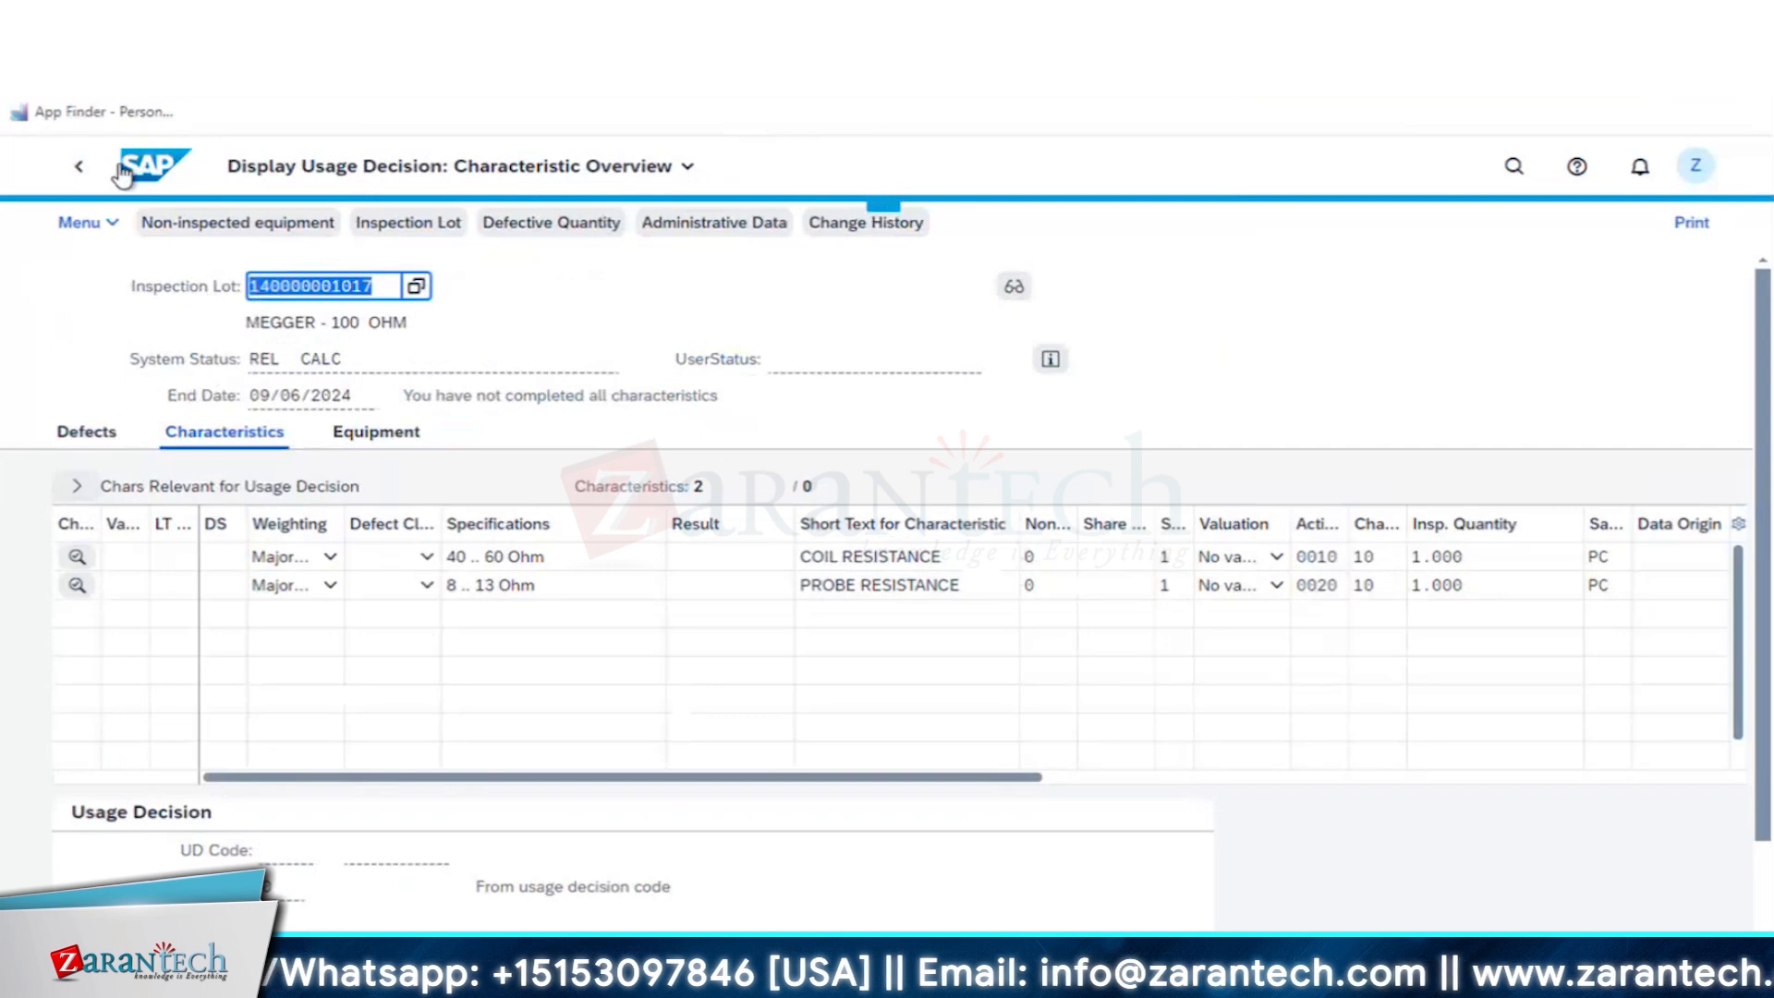
pyautogui.click(81, 170)
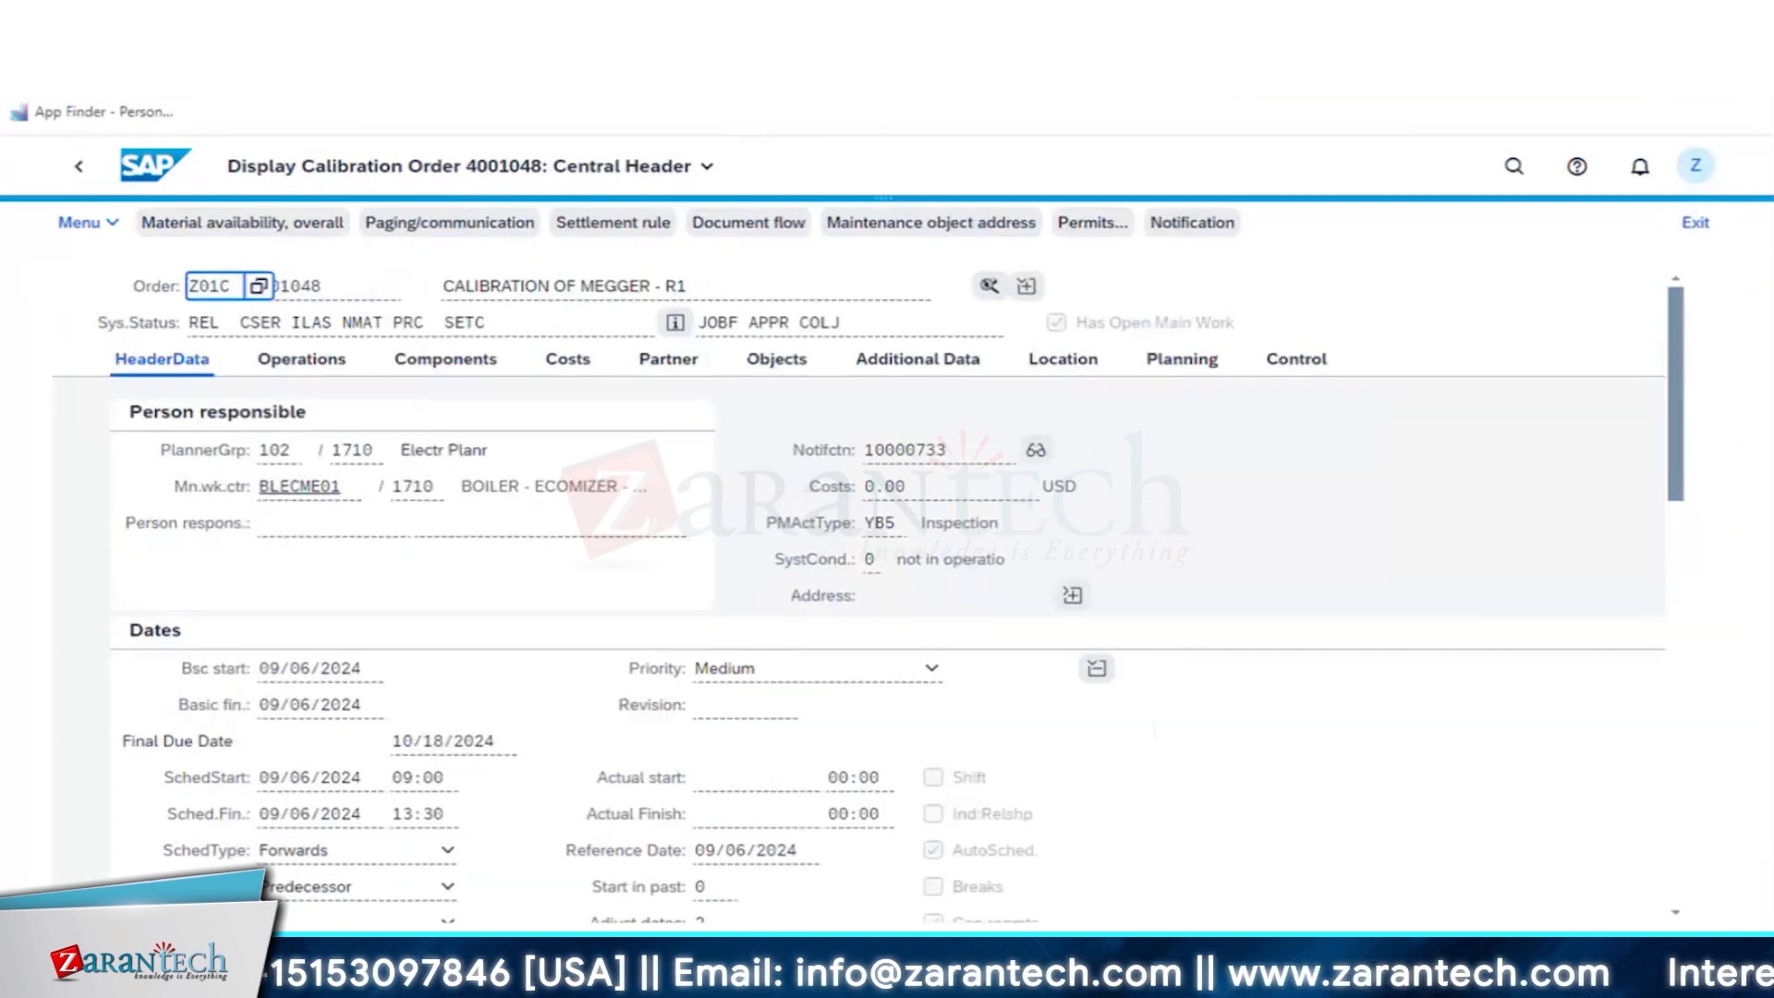
# - Find transaction IW32 in the App Finder's SAP menu and open Change Maintenance Order
pyautogui.click(1695, 171)
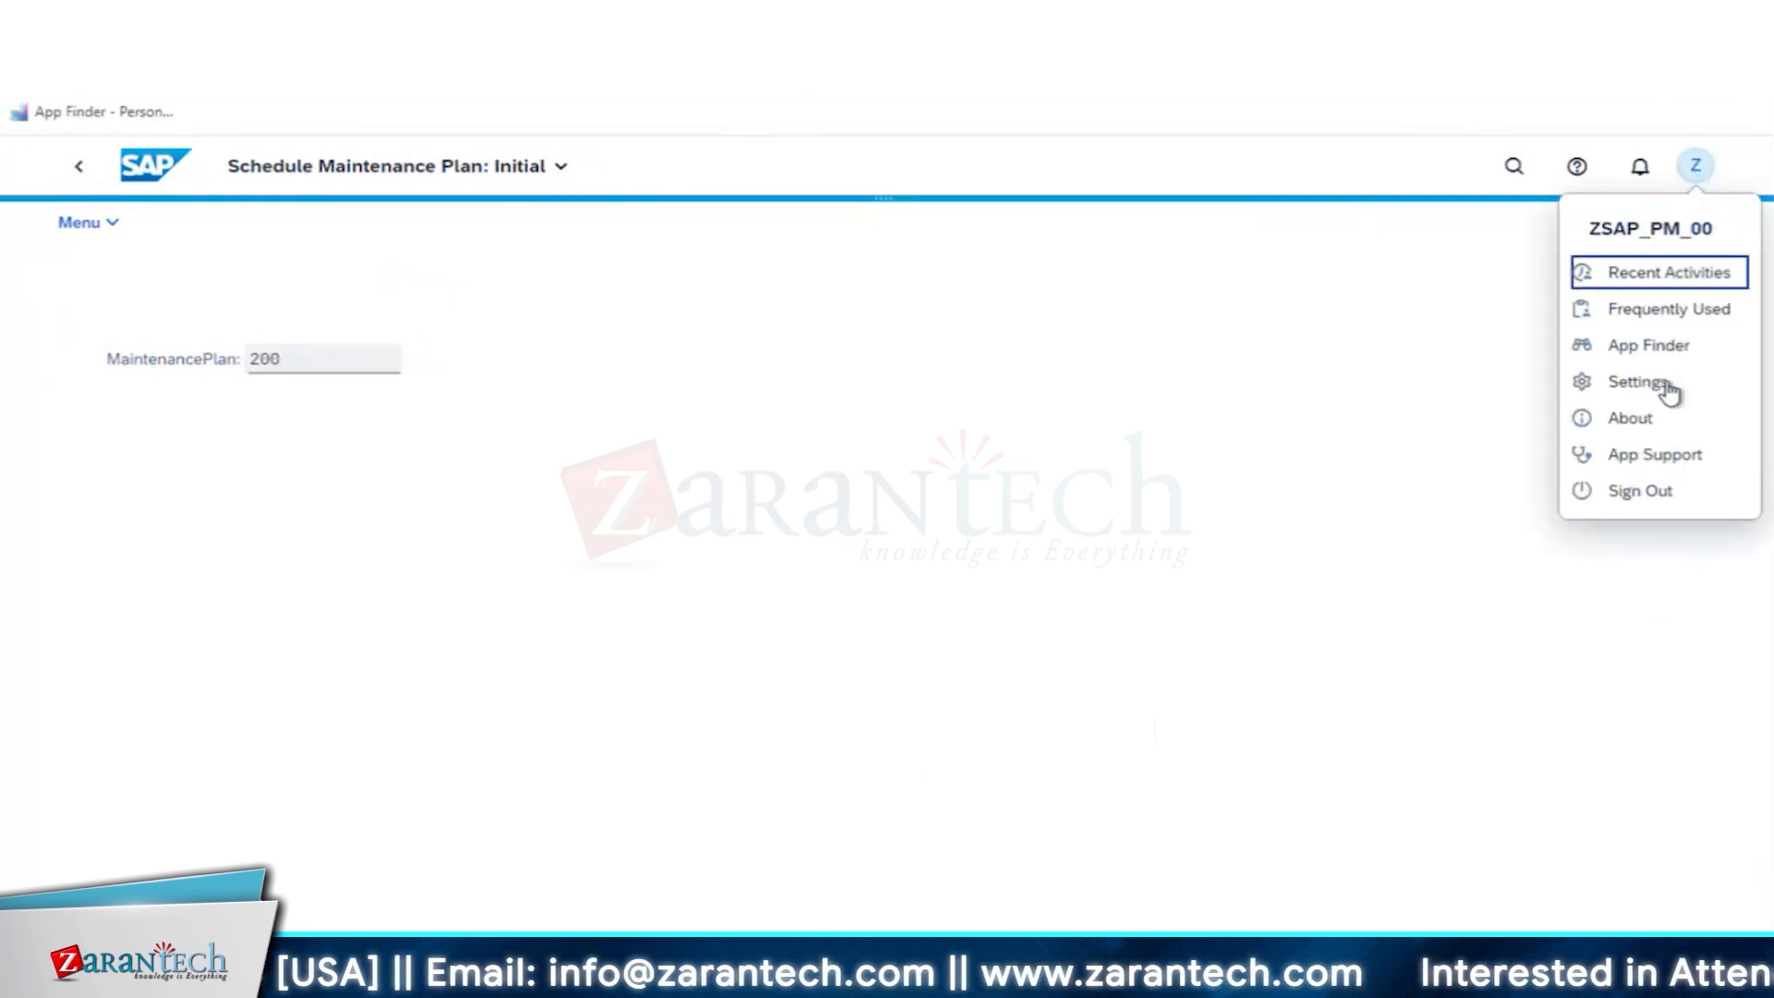
pyautogui.click(1648, 349)
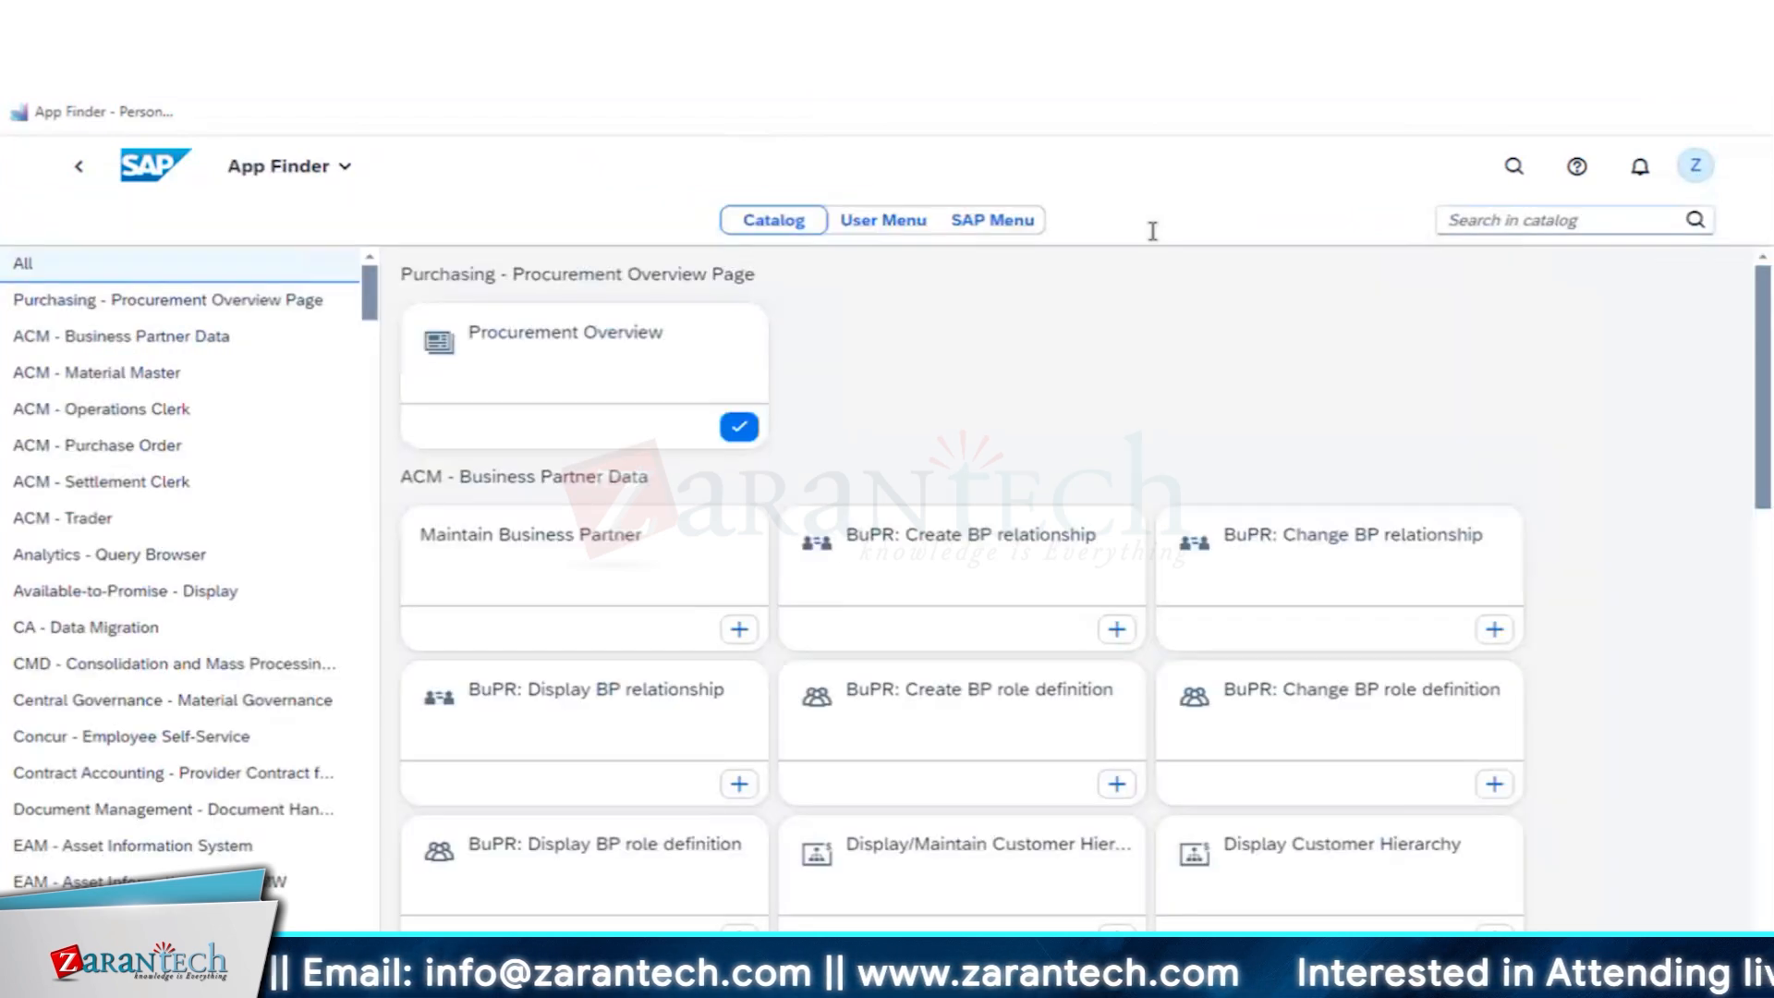
pyautogui.click(985, 225)
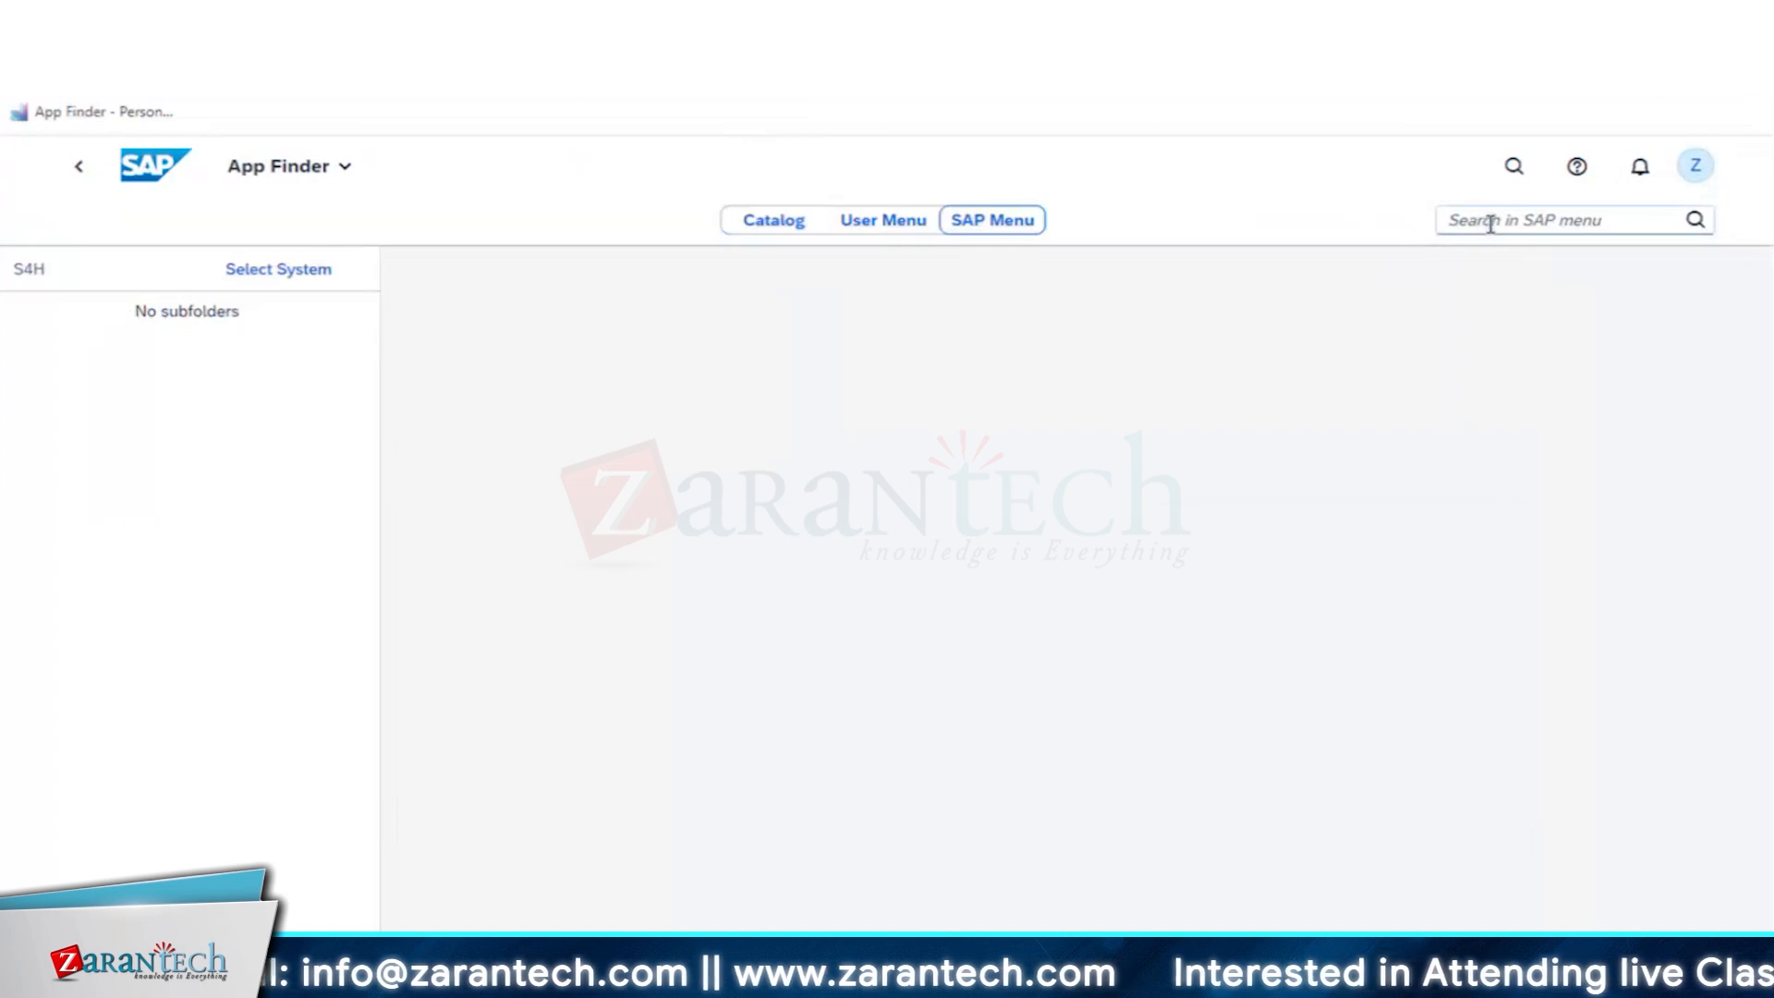
pyautogui.click(1489, 222)
pyautogui.write('IW32')
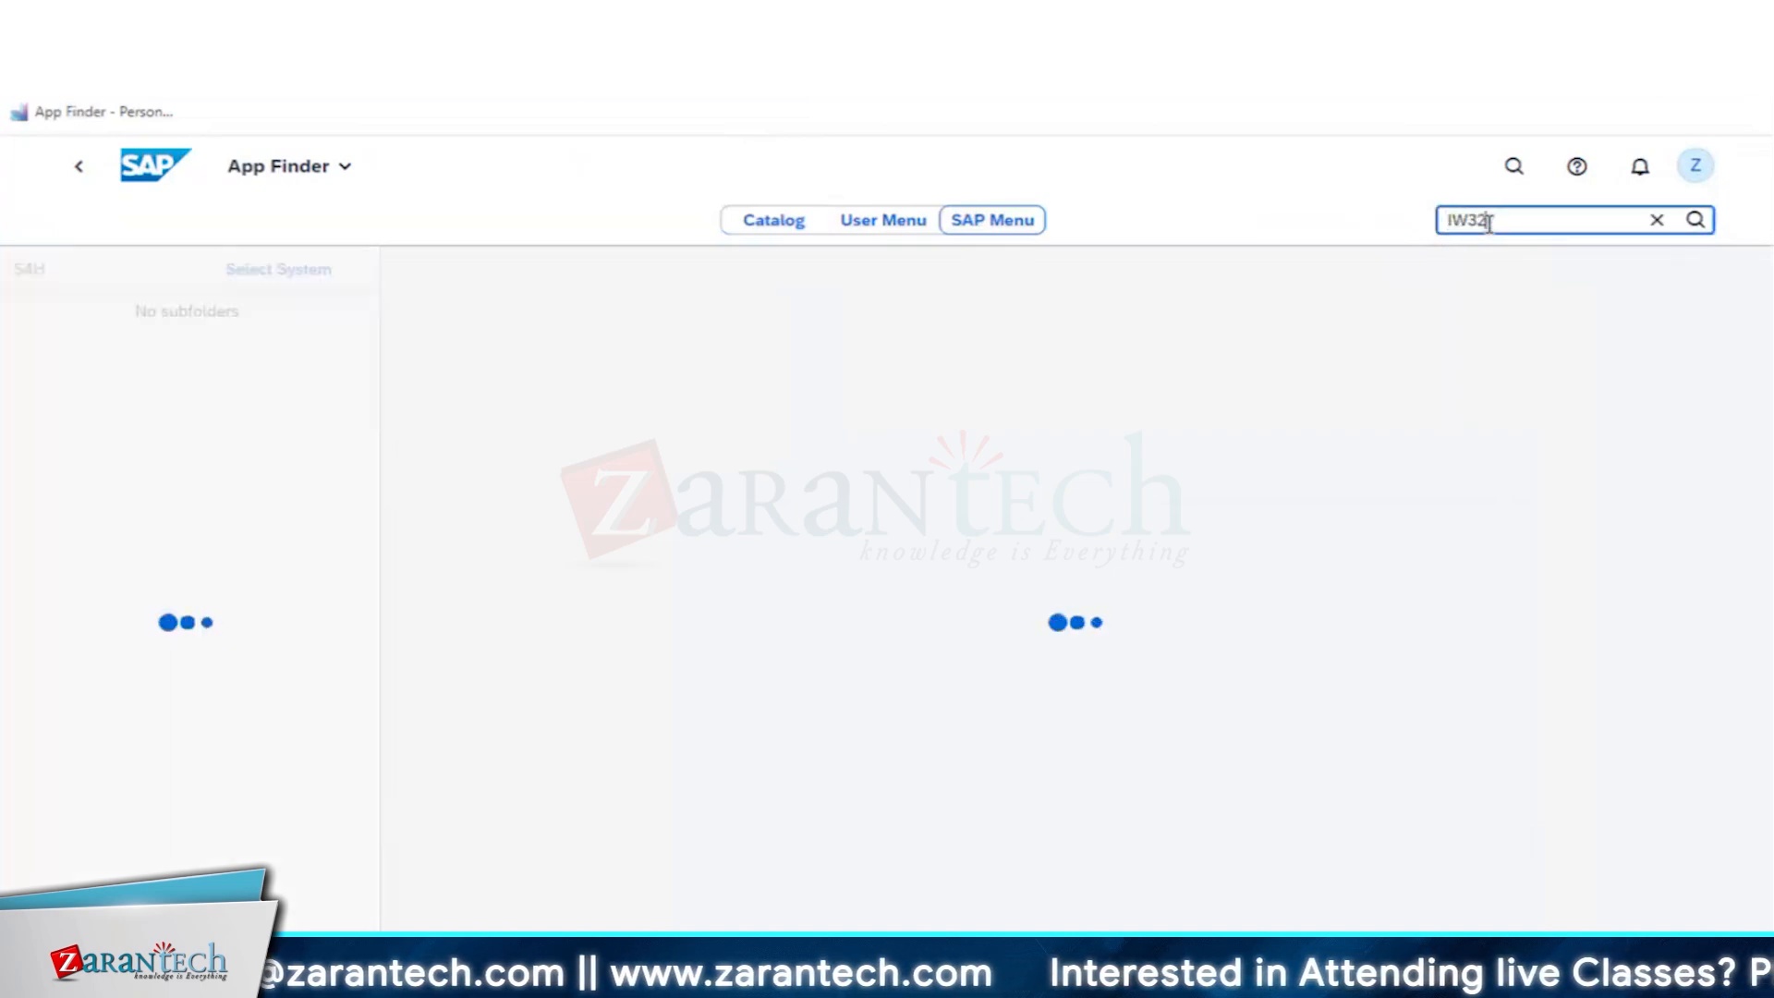
pyautogui.doubleClick(1468, 220)
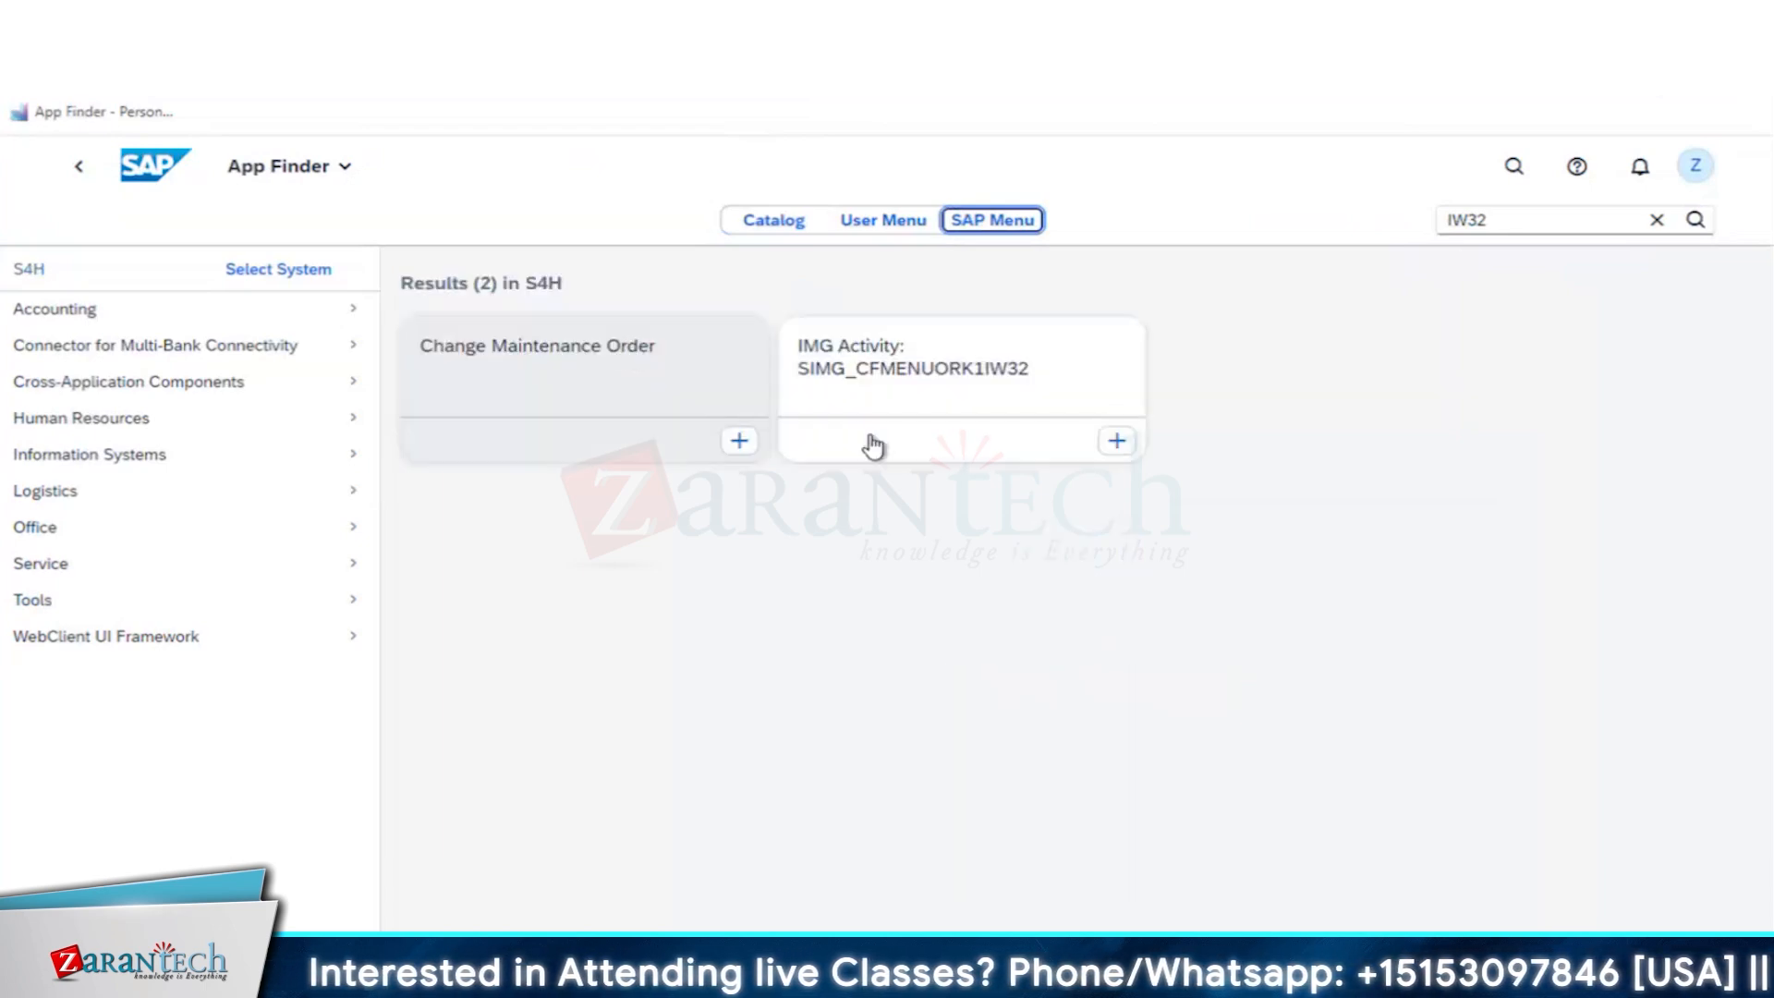
pyautogui.click(503, 371)
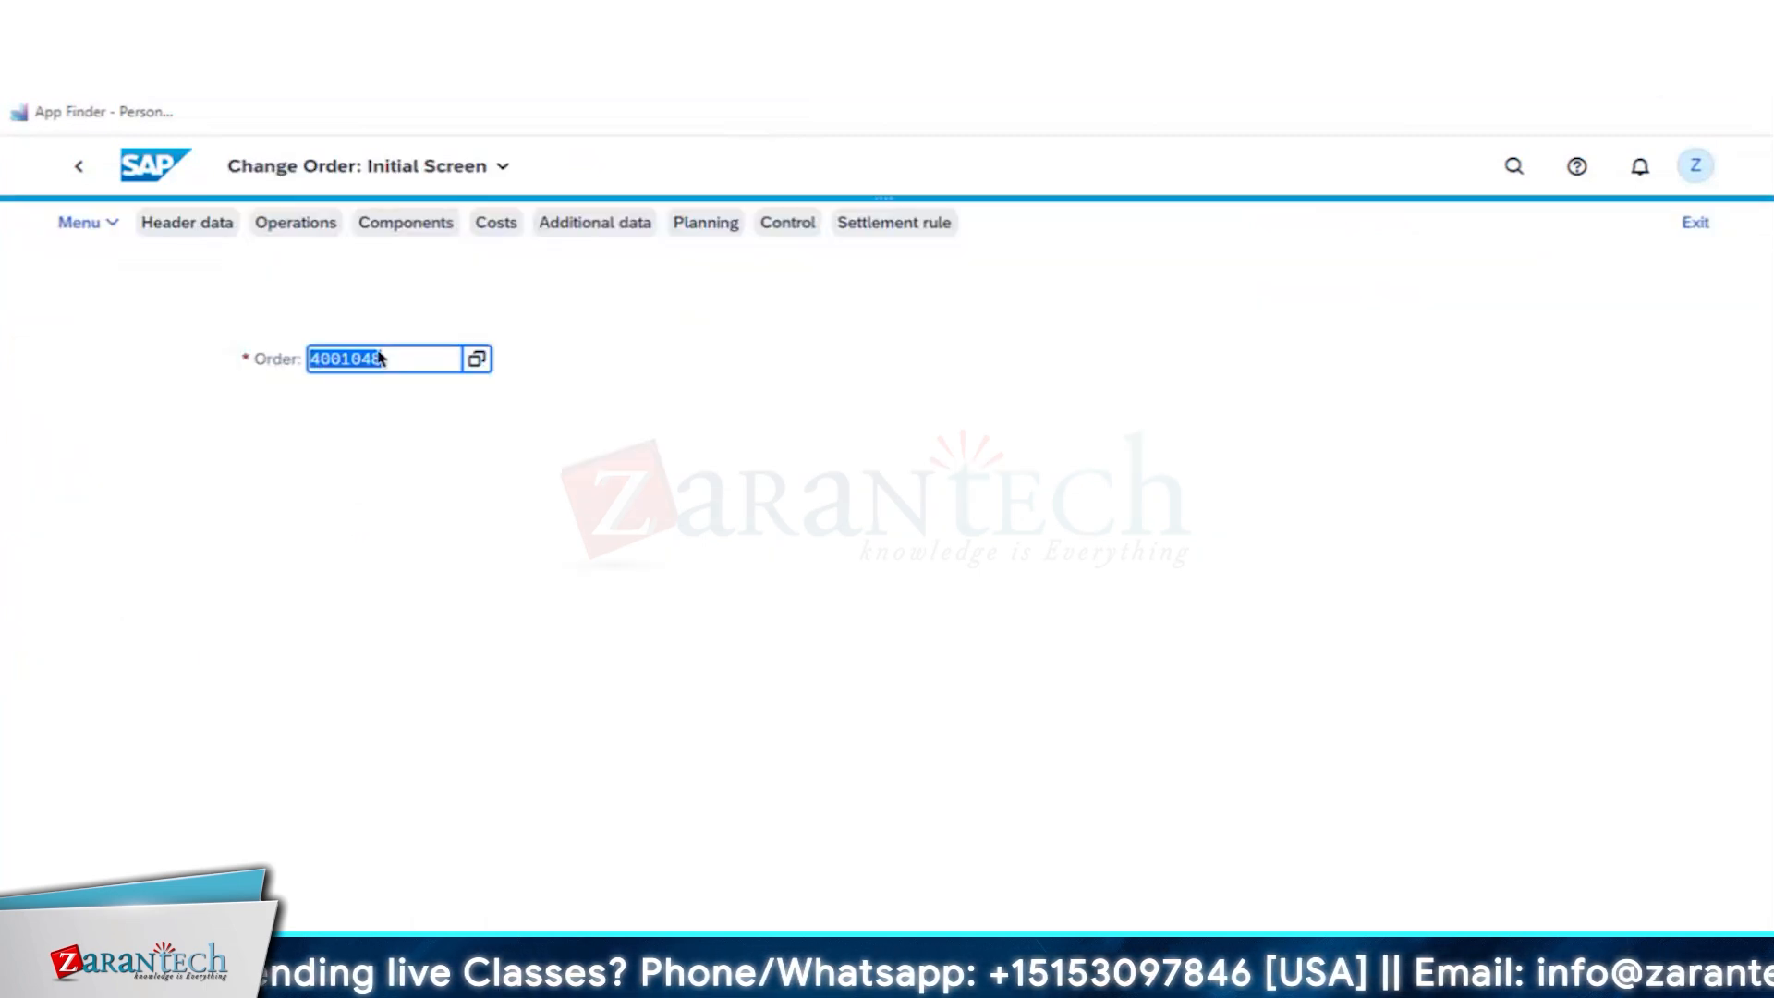
# - Try to open the calibration order for changing, decline the log, leave its other editing session, and reopen the order for changing
pyautogui.press('Return')
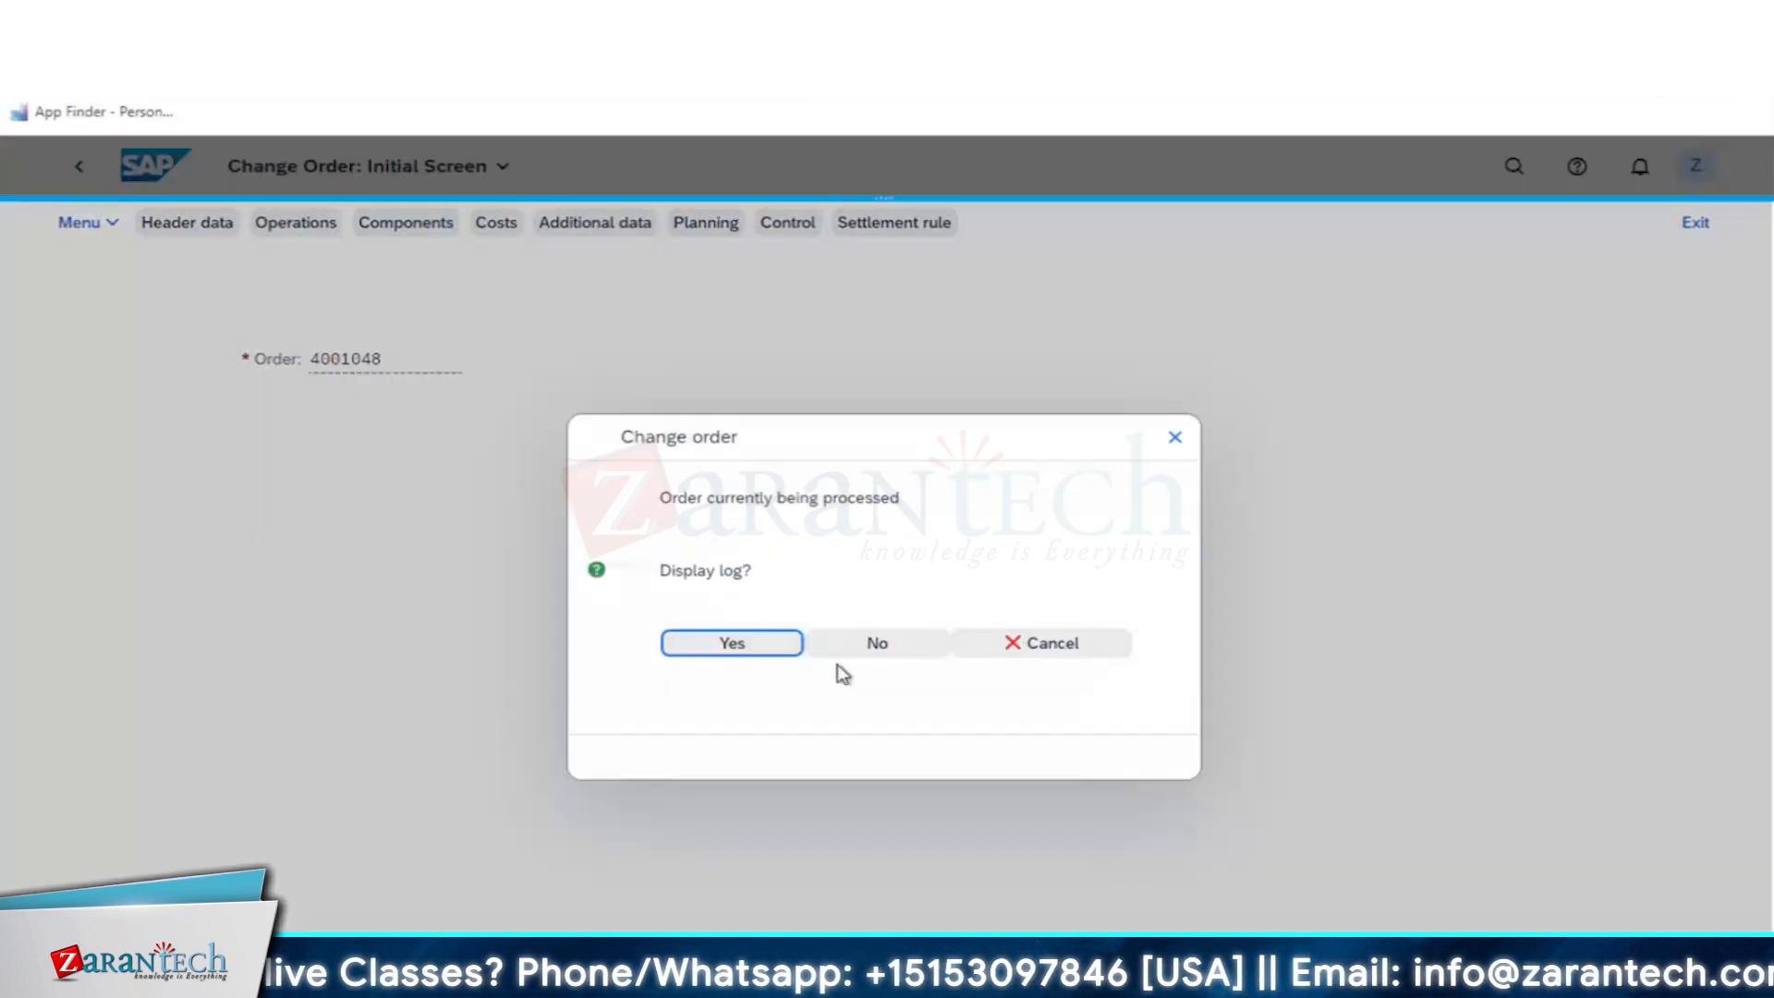
pyautogui.click(883, 637)
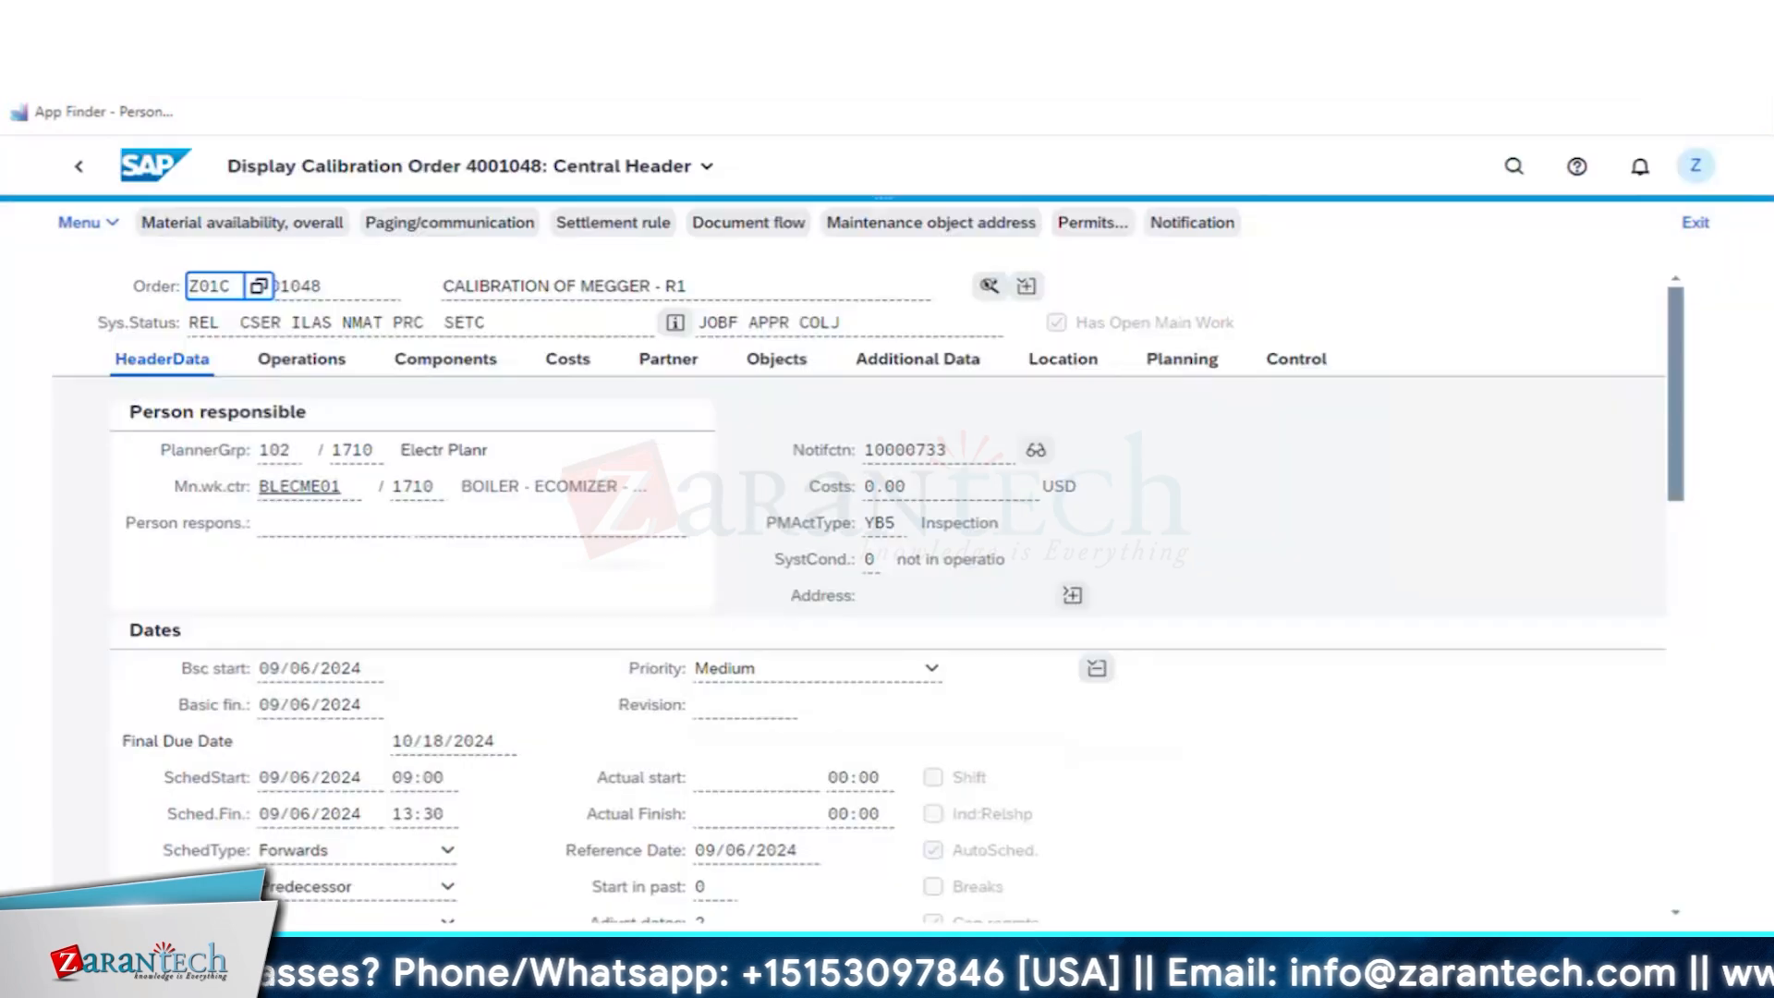
pyautogui.click(80, 169)
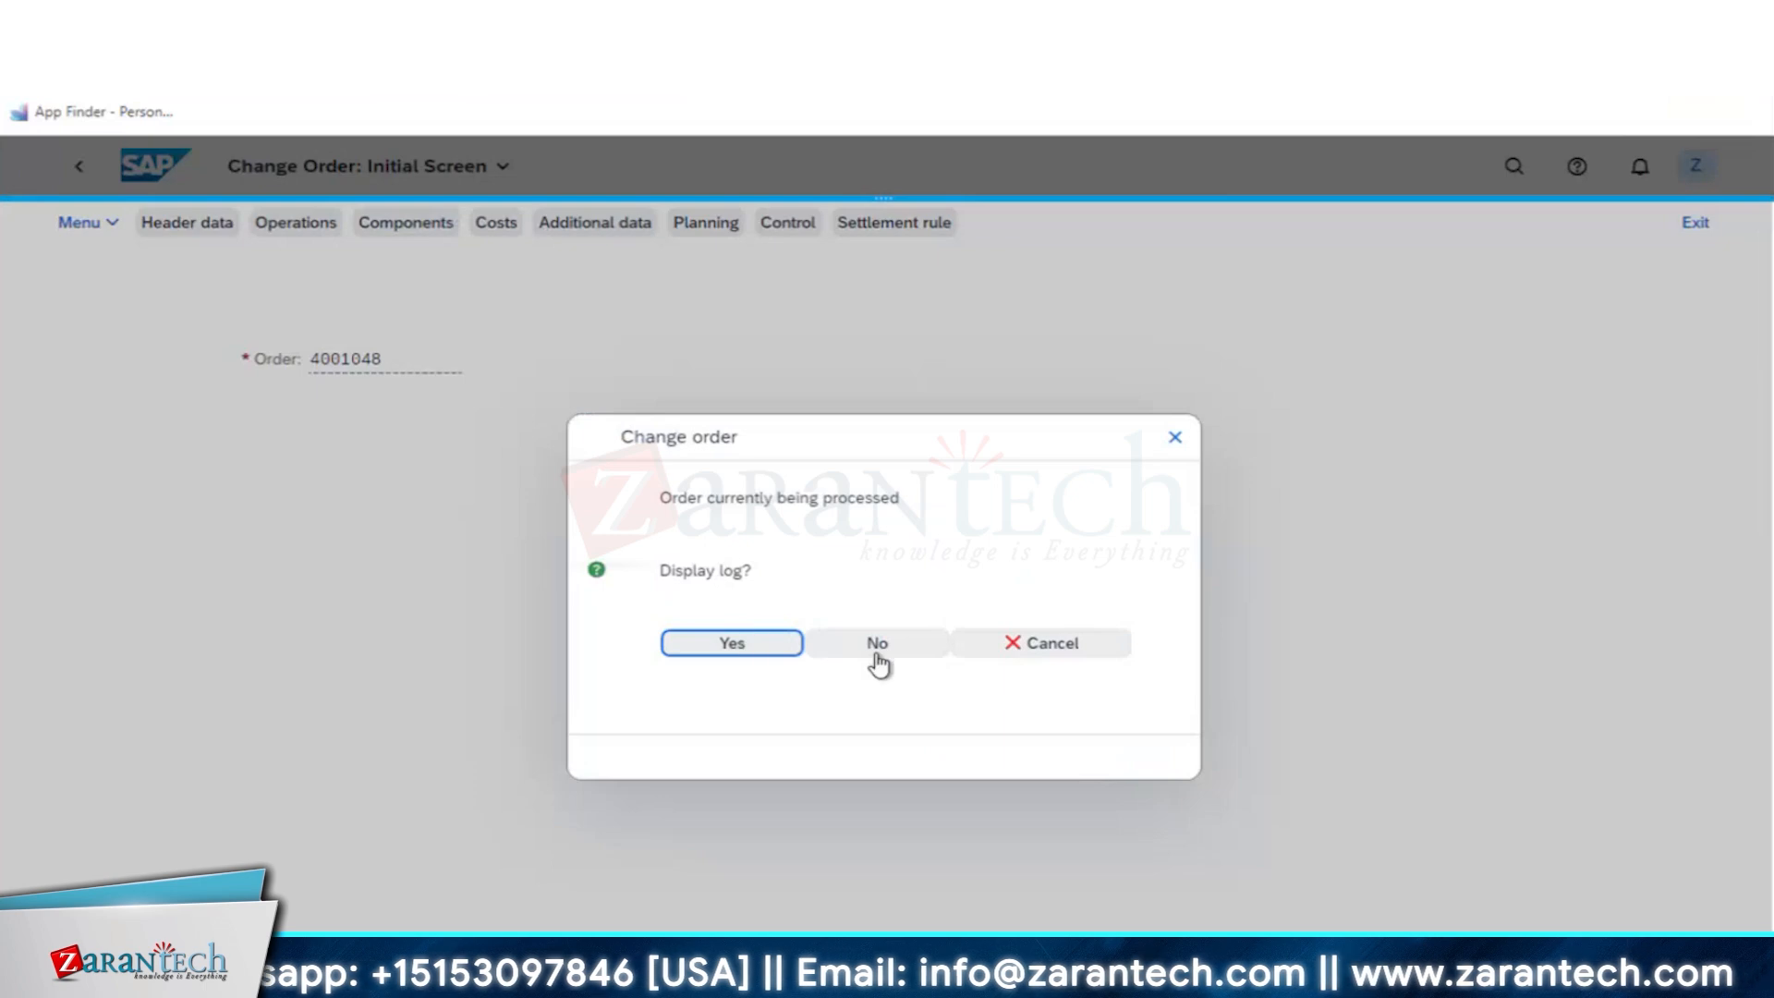
pyautogui.click(876, 647)
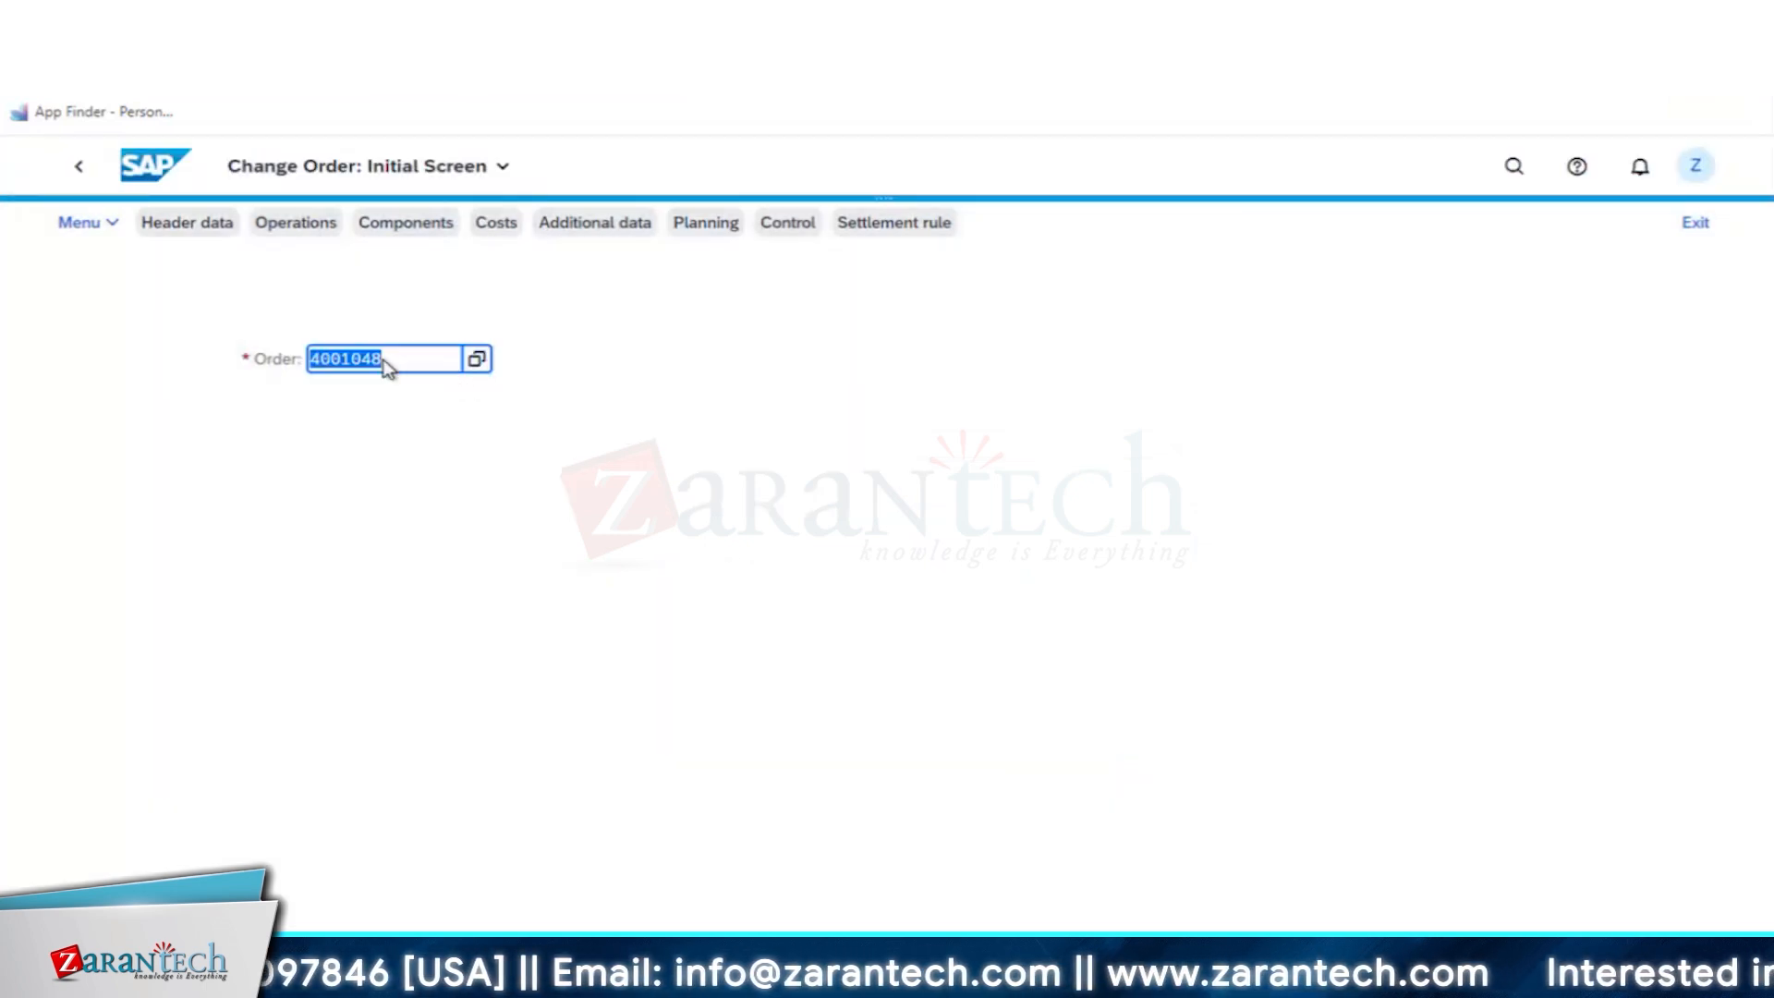
pyautogui.press('Return')
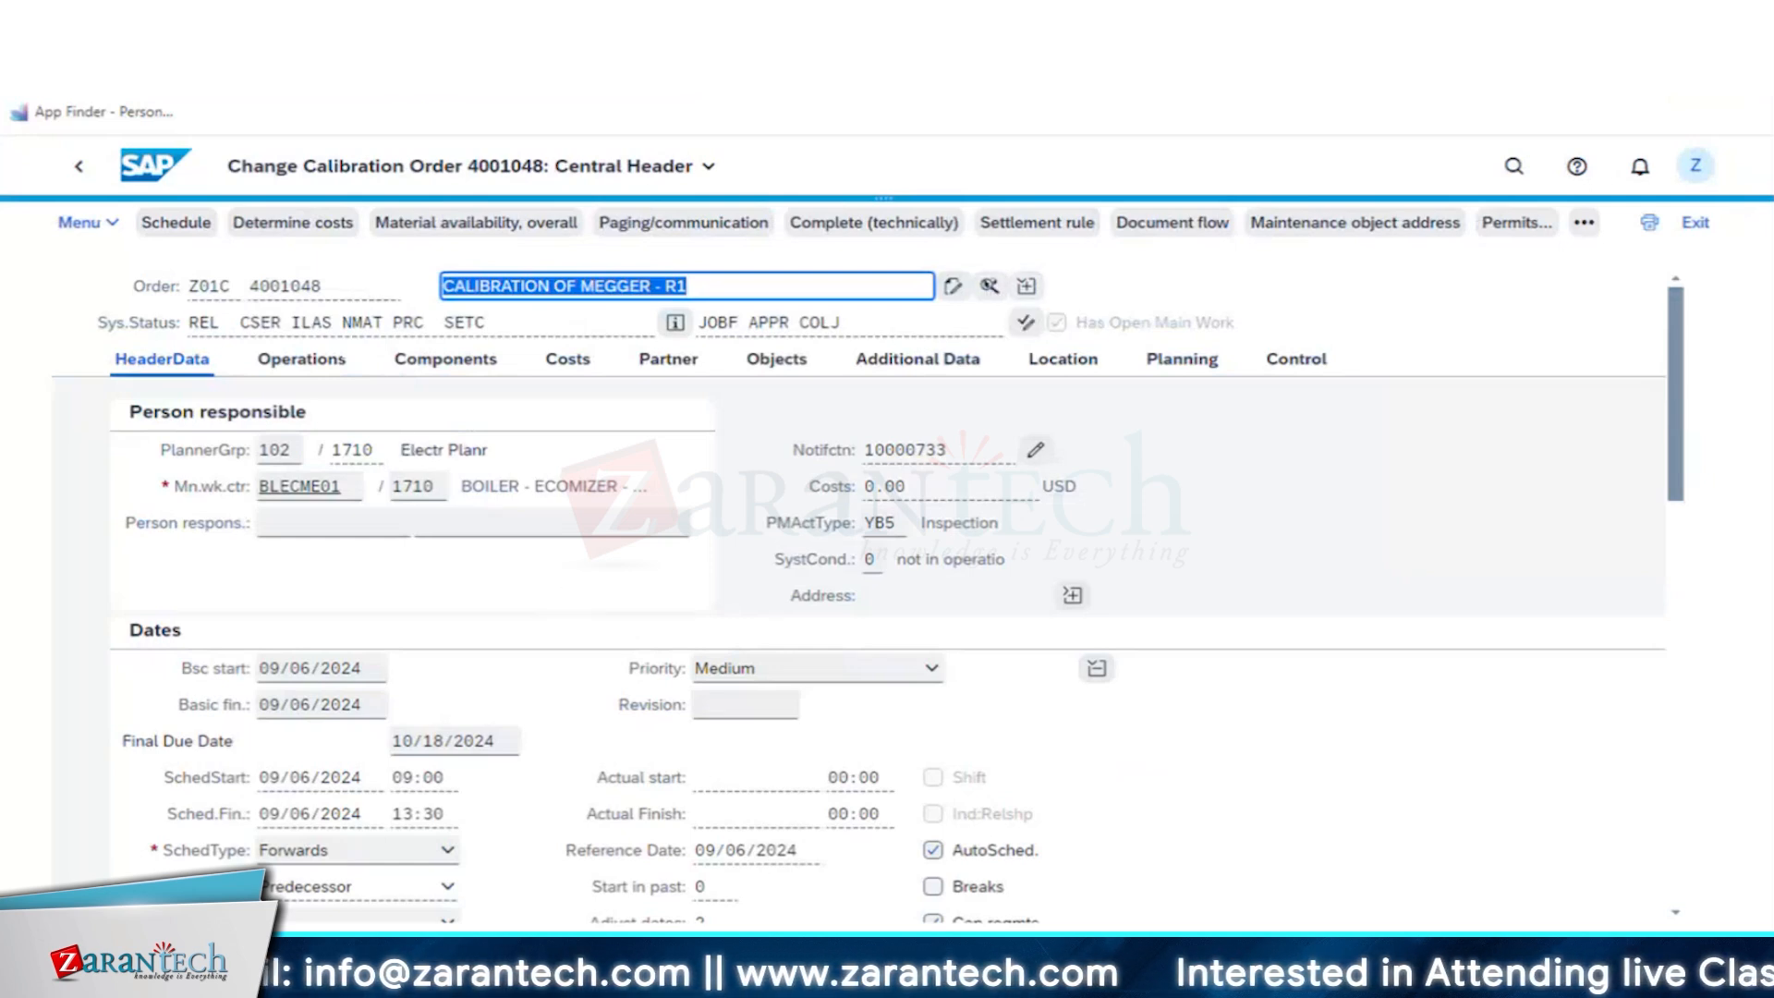
# - Return to the home page and open the Display Data for Inspection Lot app
pyautogui.hotkey('ctrl', 'Tab')
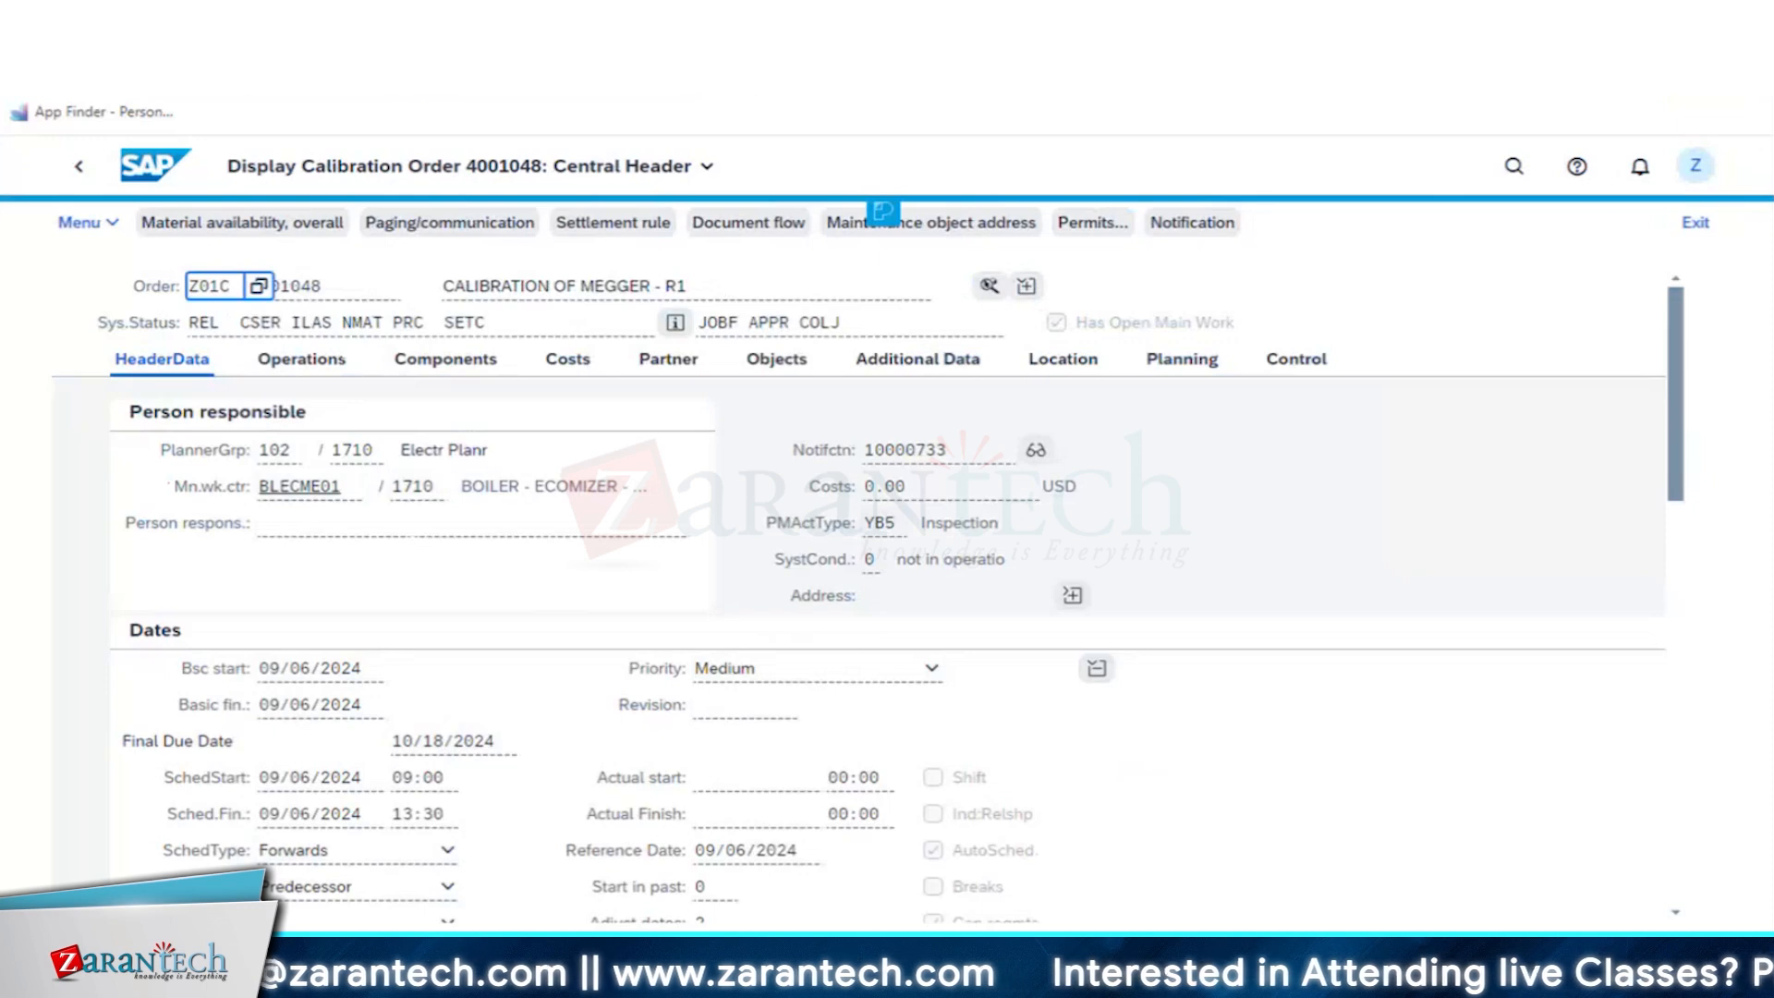
pyautogui.hotkey('ctrl', 'shift', 'Tab')
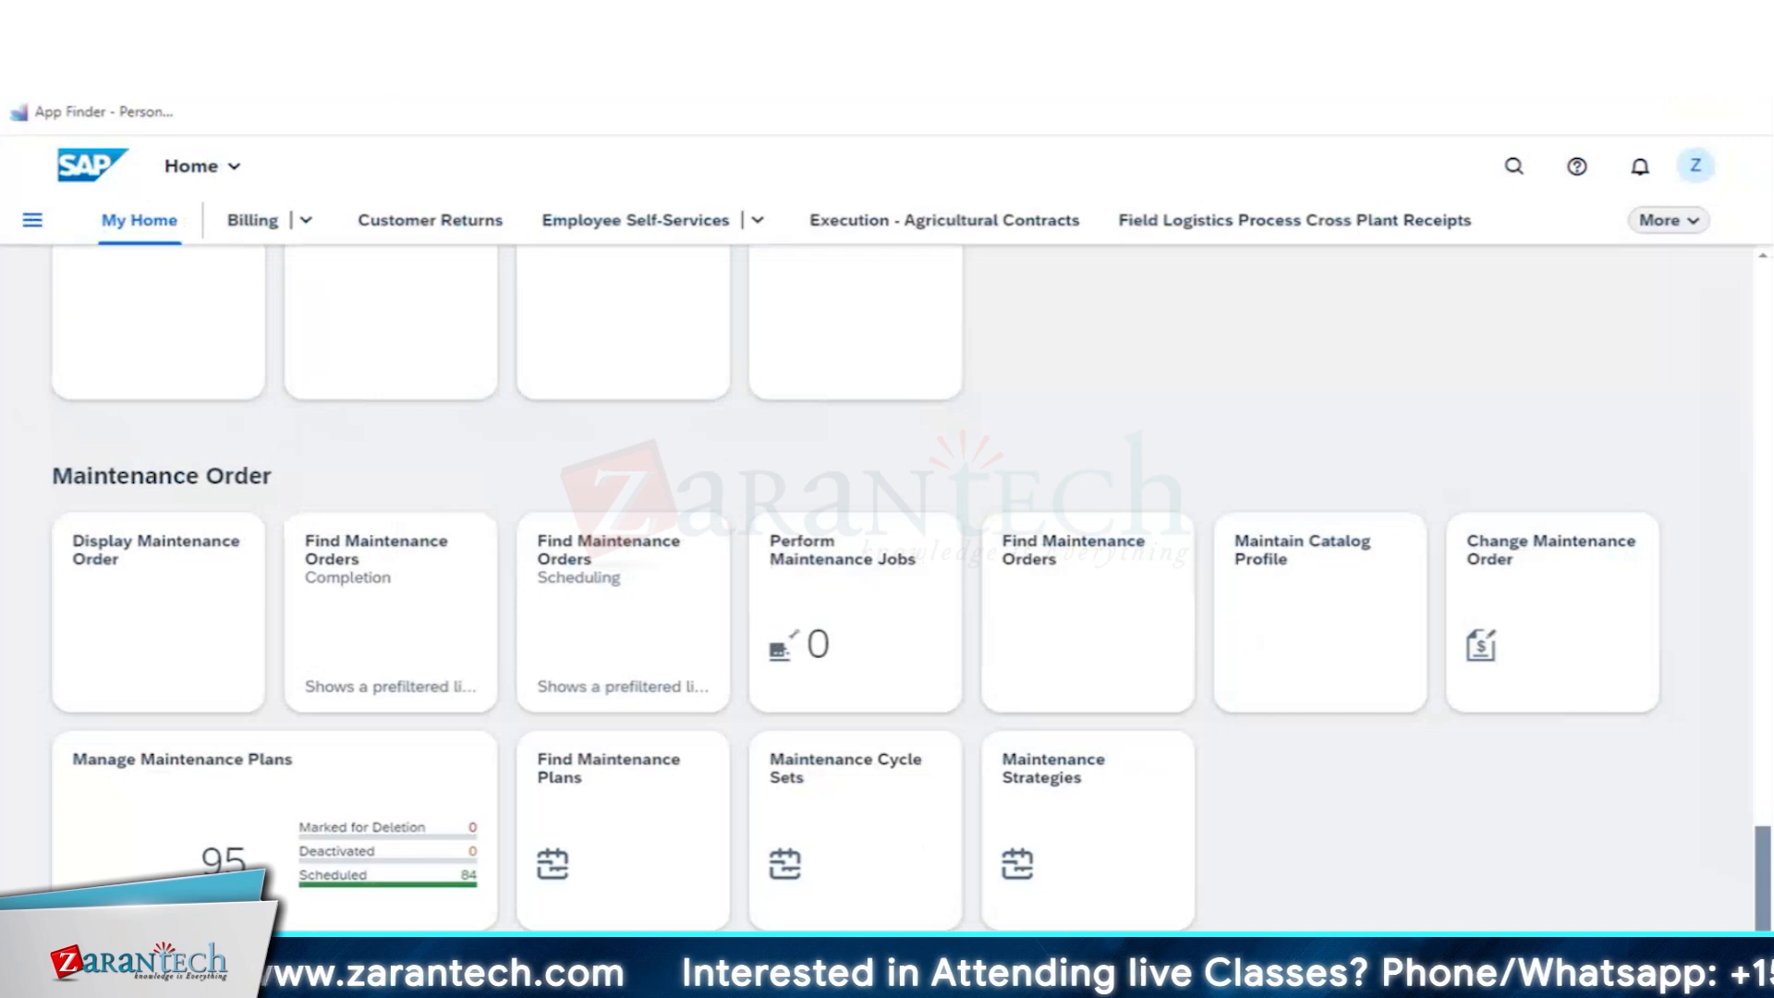
pyautogui.hotkey('ctrl', 'Tab')
pyautogui.click(621, 354)
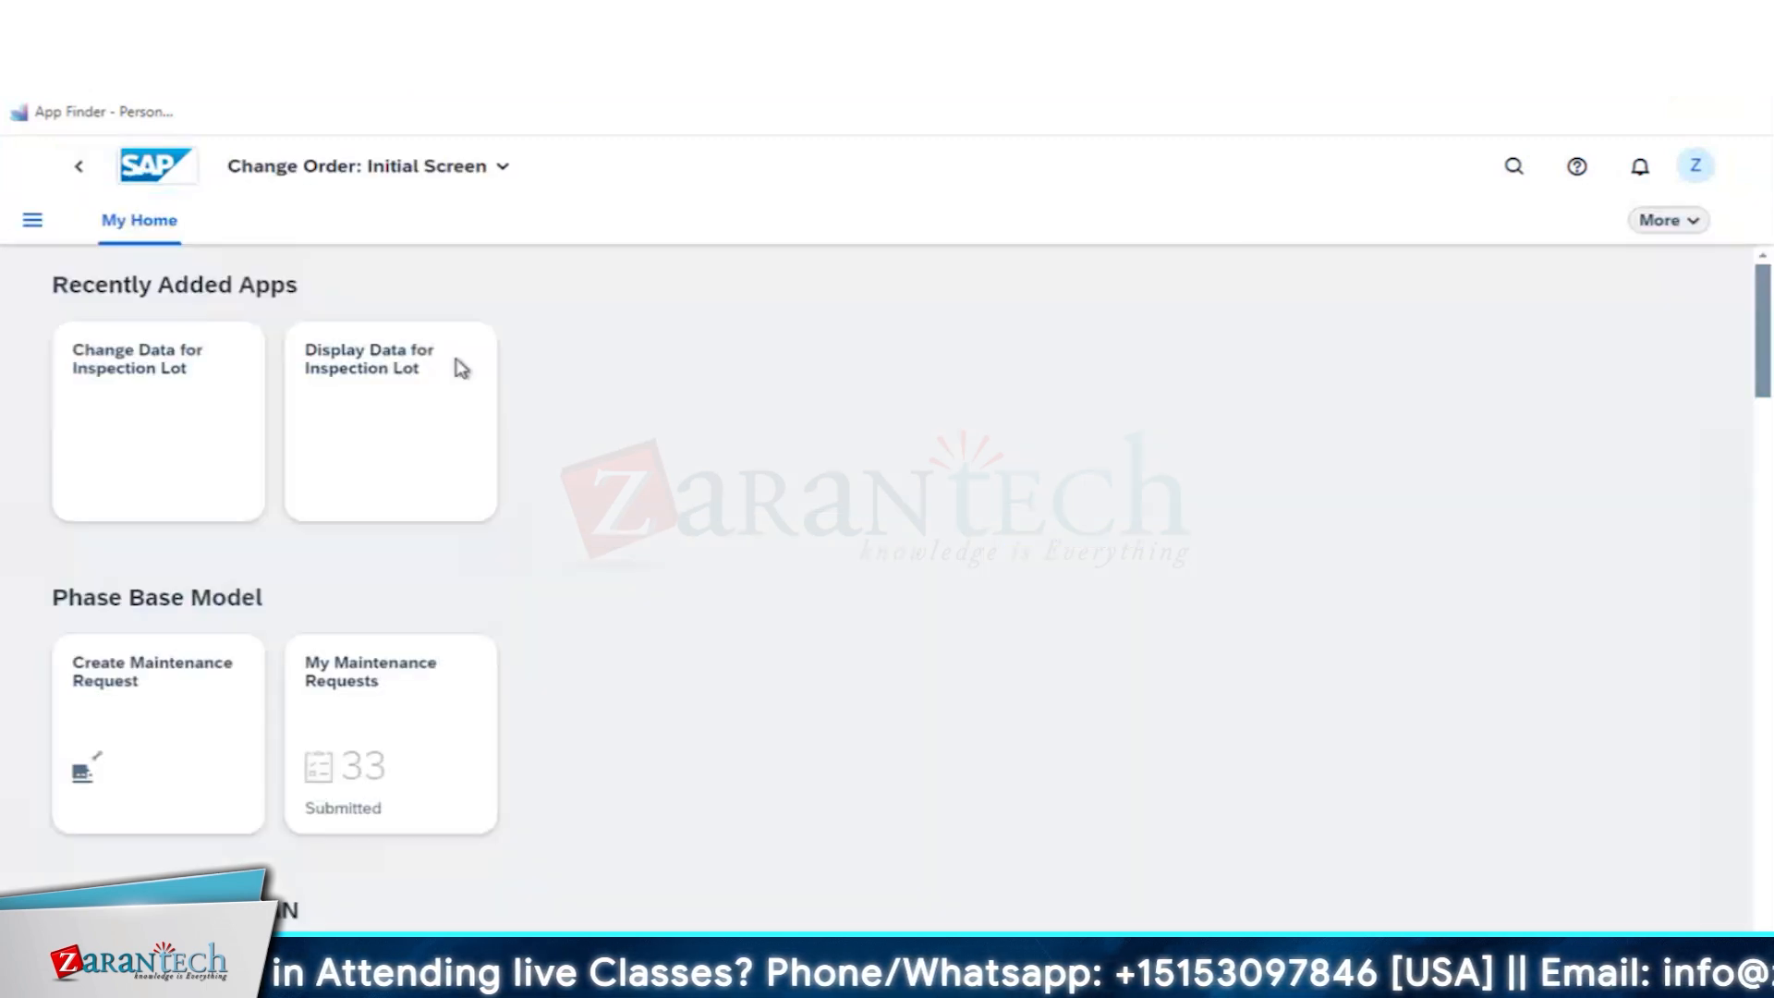
pyautogui.scroll(-6, 698, 535)
pyautogui.scroll(5, 576, 462)
pyautogui.scroll(1, 576, 461)
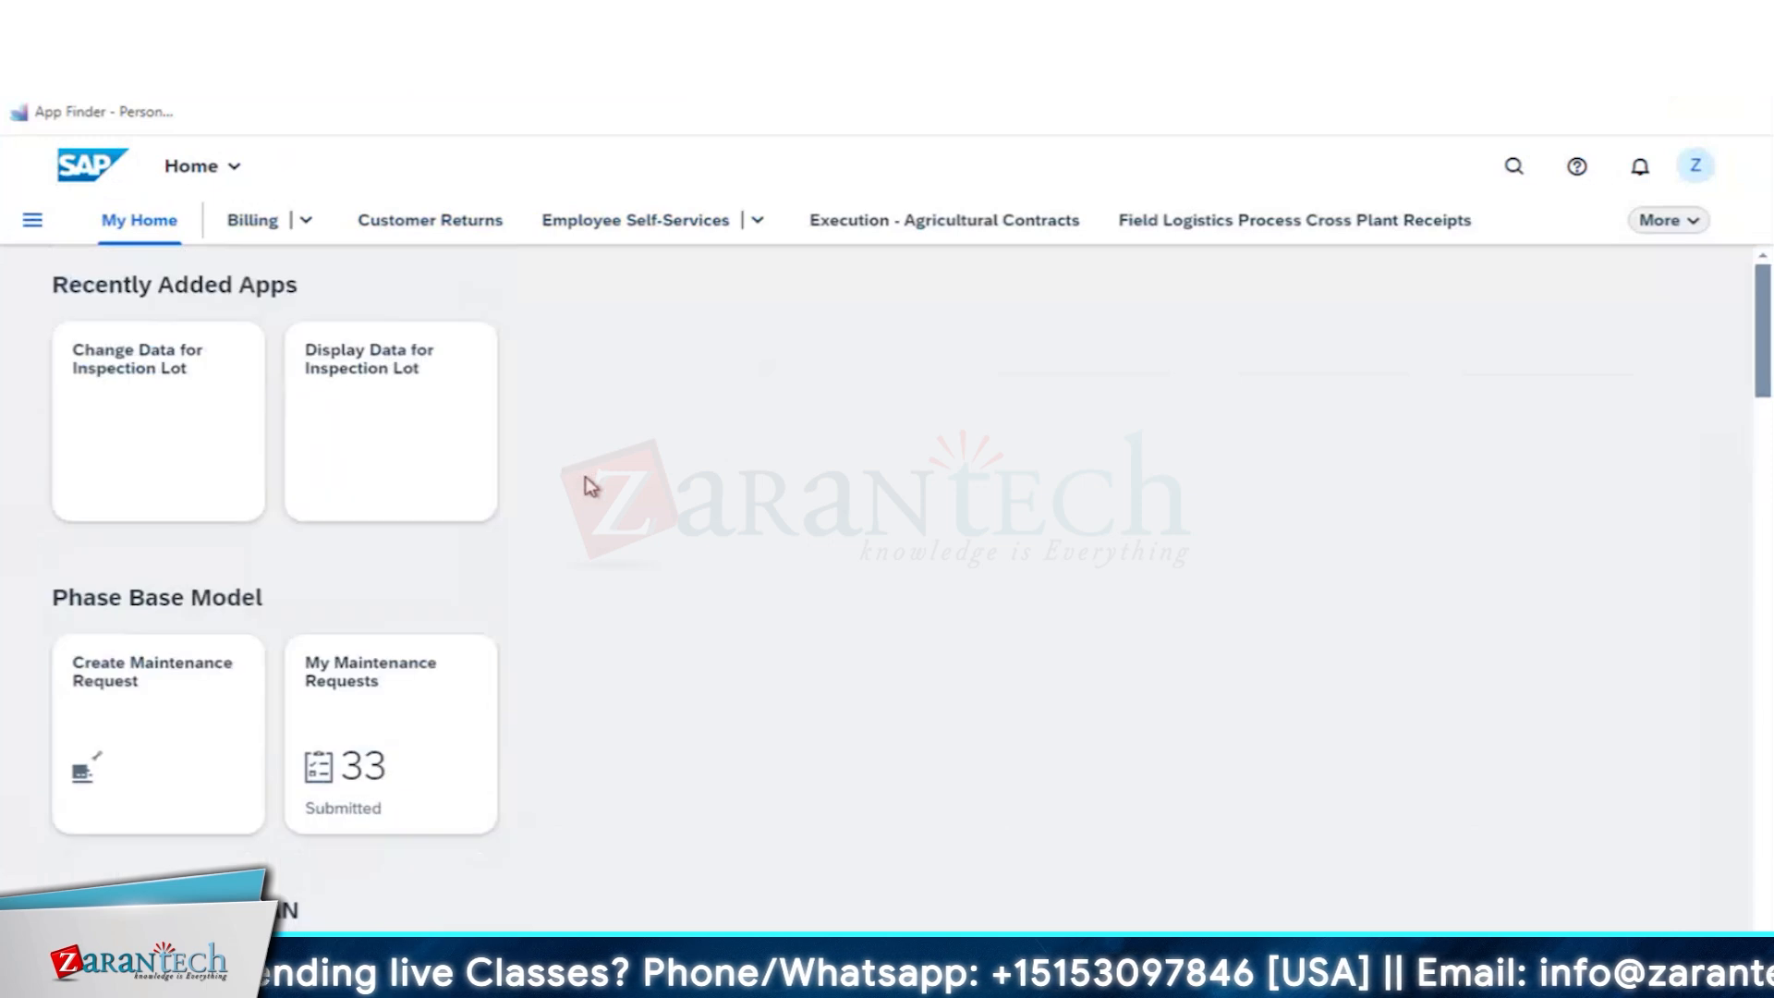
pyautogui.click(389, 410)
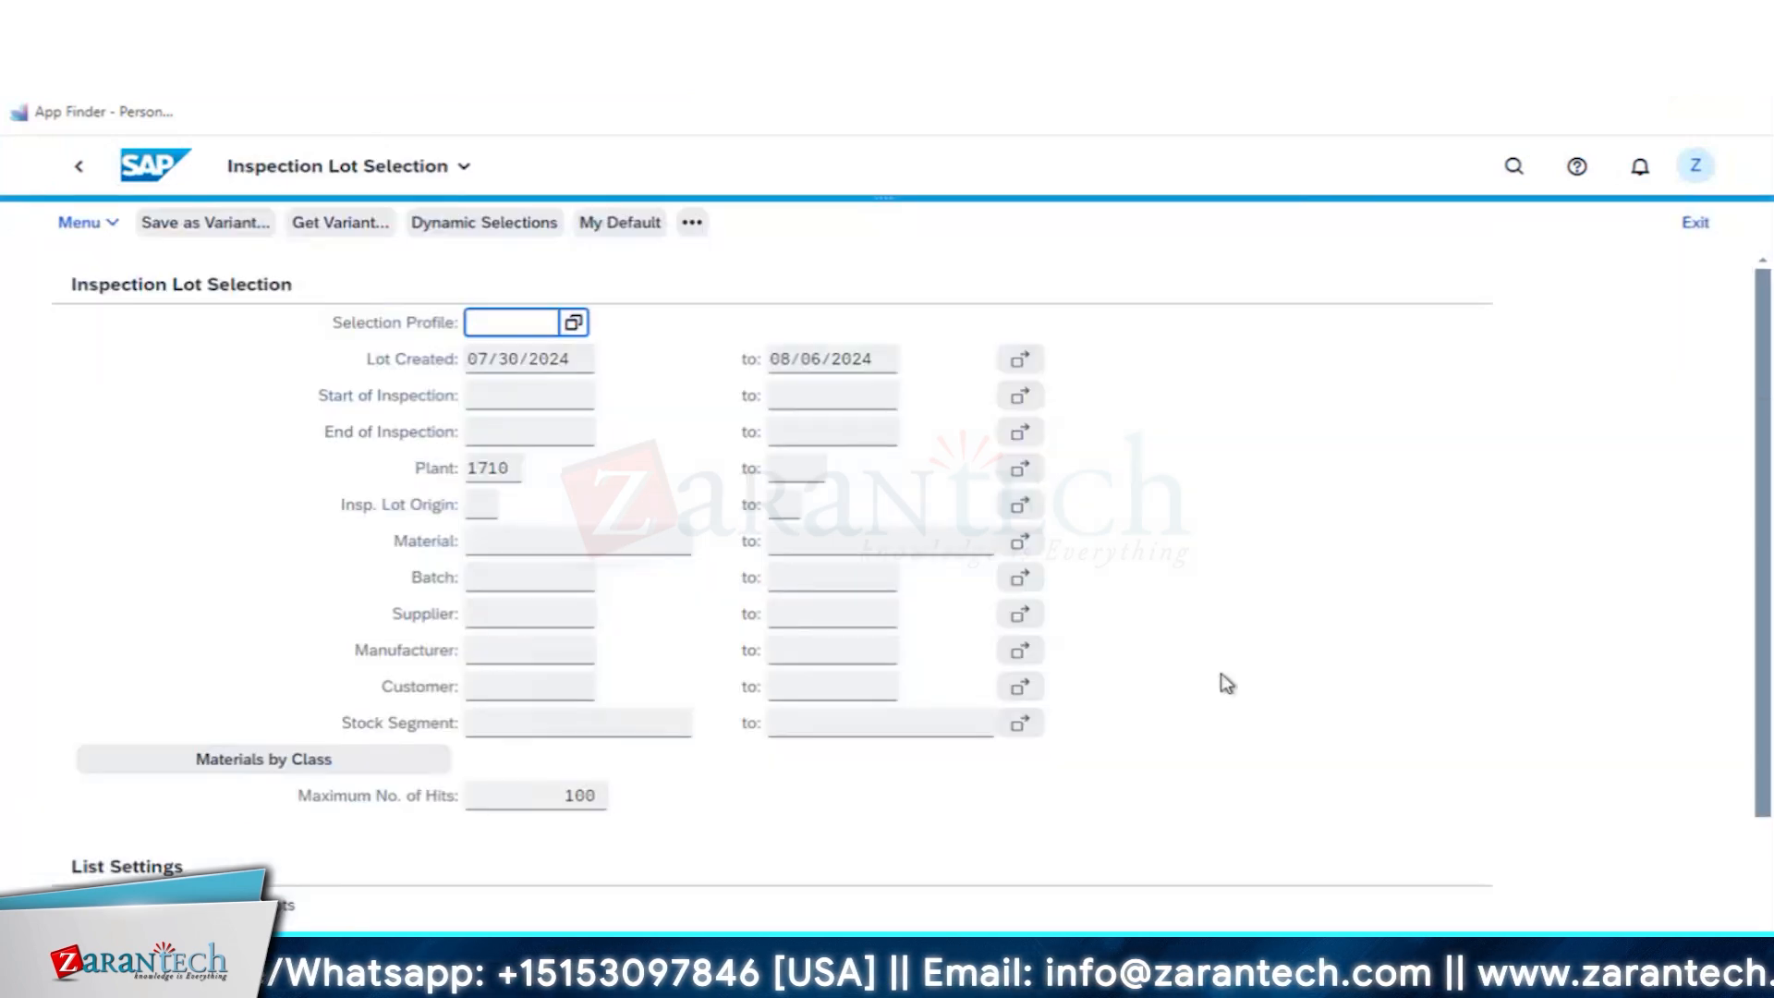
# - Set the inspection lot origin to 14, Plant Maintenance, in the inspection lot selection criteria
pyautogui.click(484, 507)
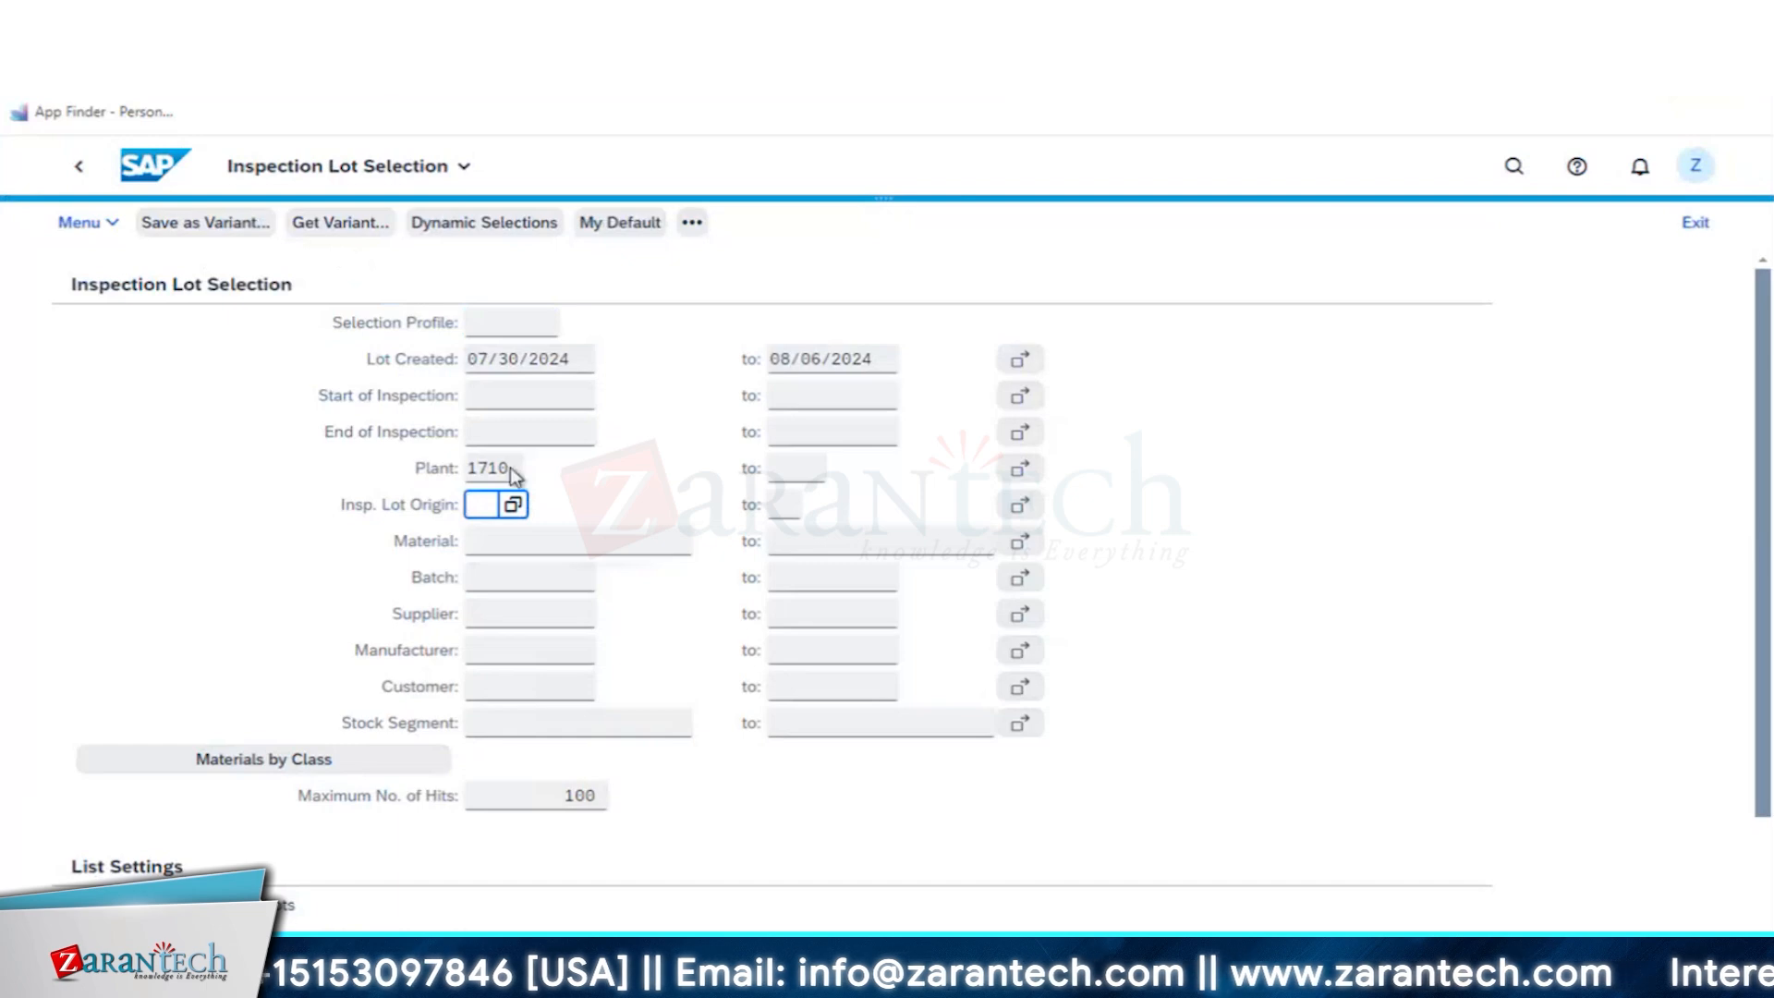
pyautogui.press('F4')
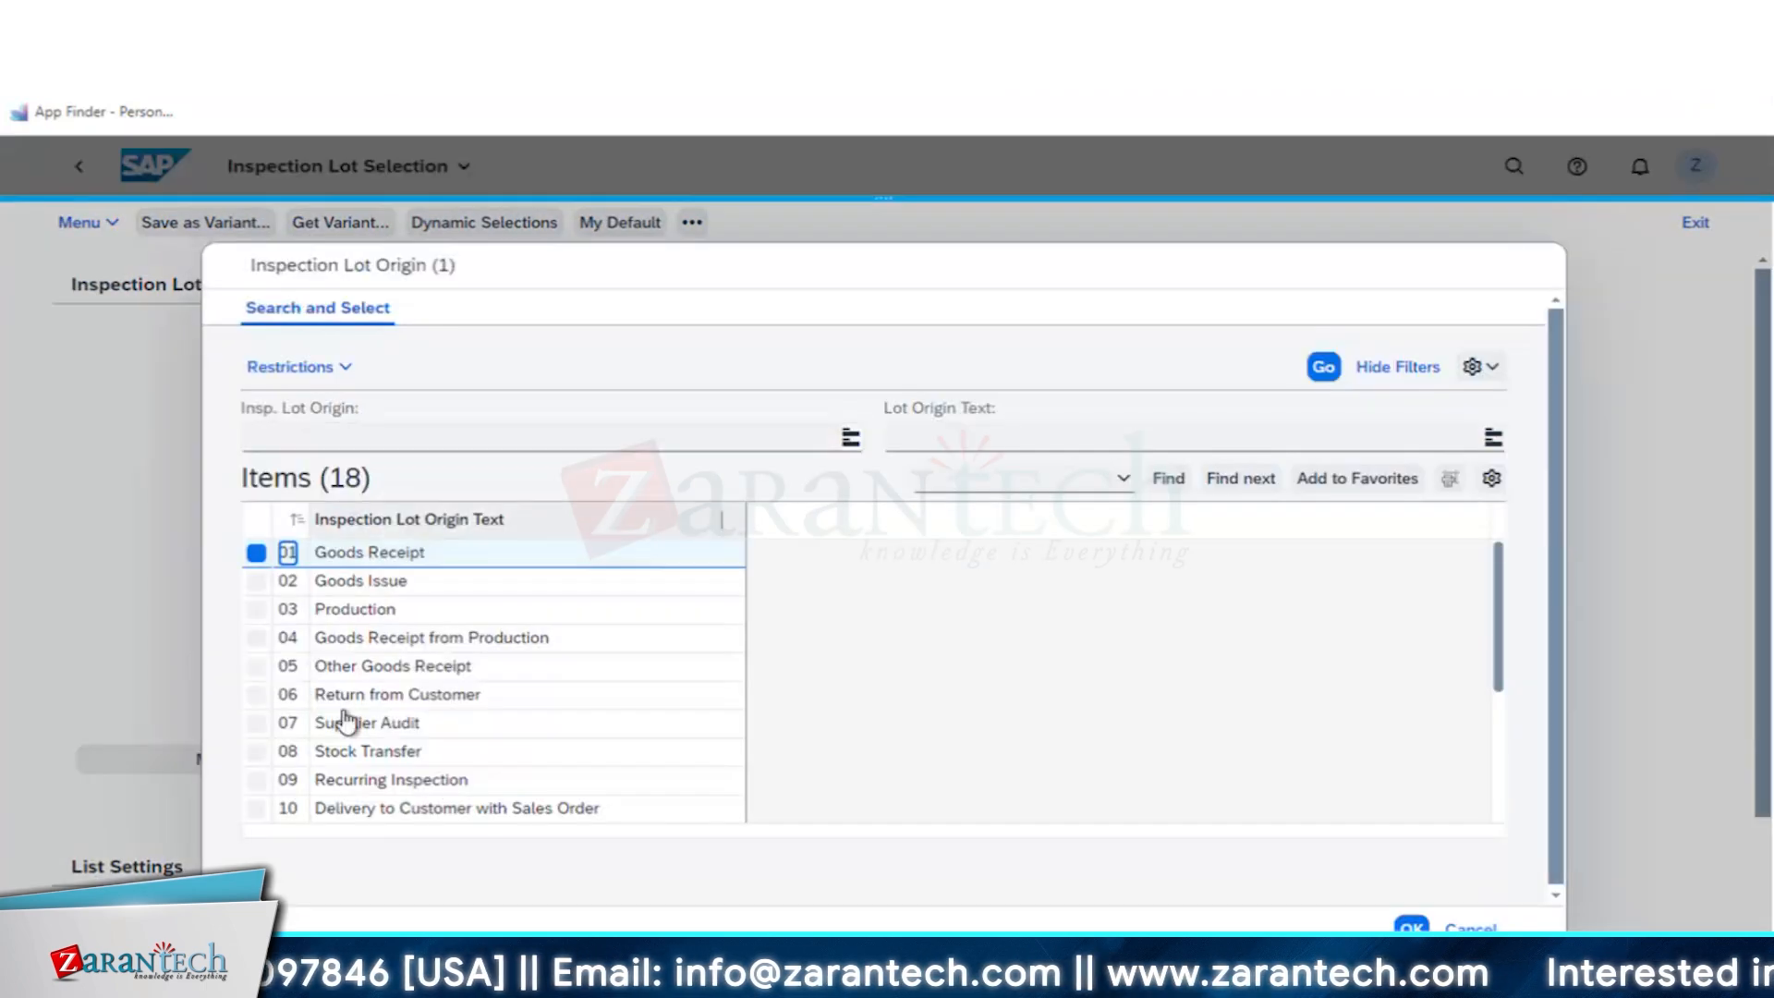
pyautogui.moveTo(306, 514); pyautogui.dragTo(334, 555)
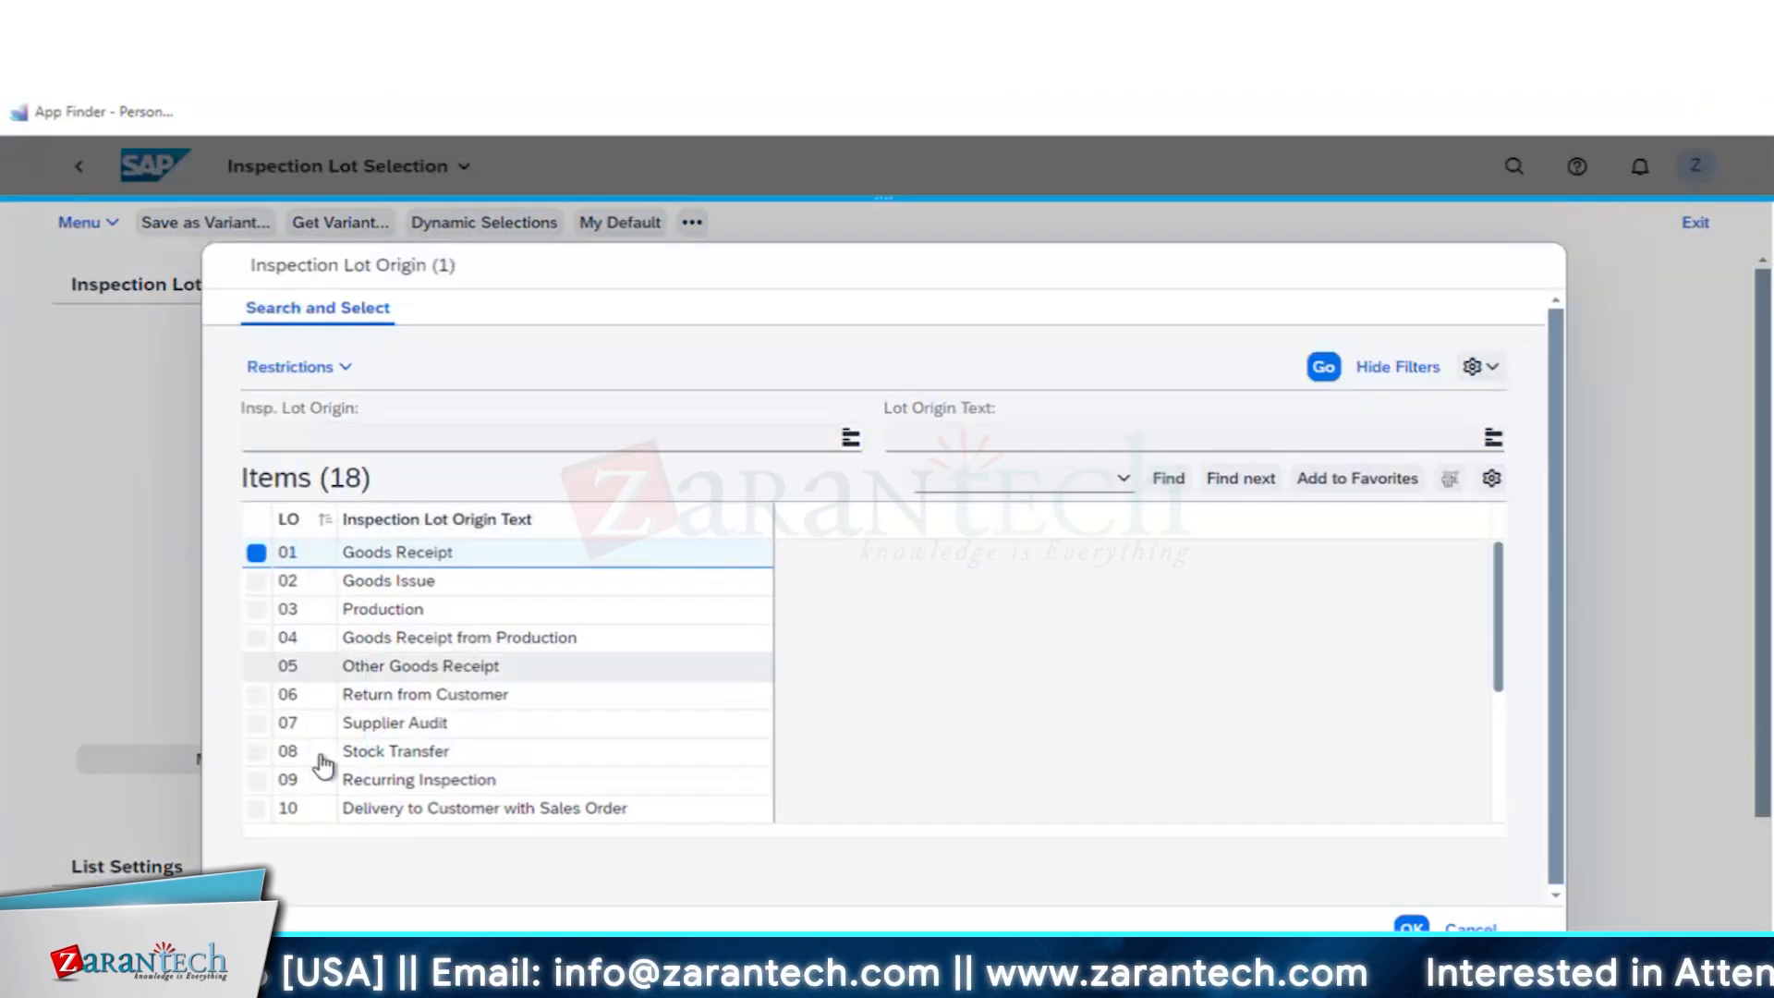
pyautogui.scroll(-4, 412, 790)
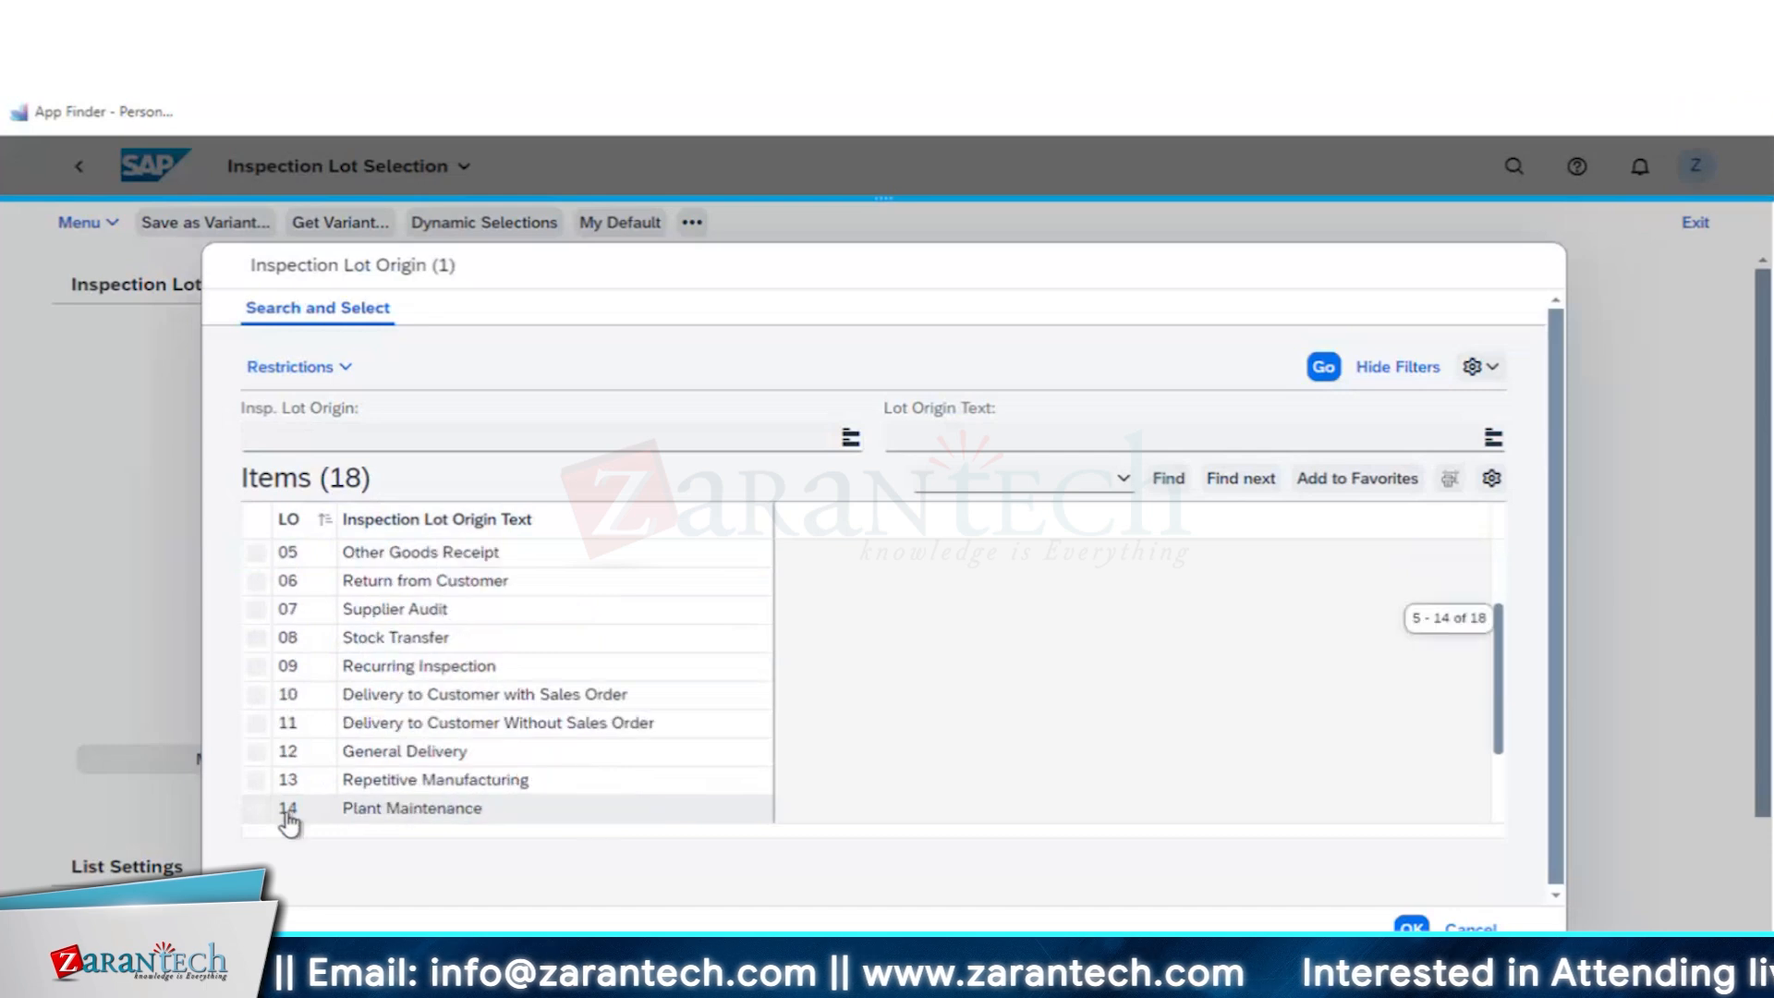
pyautogui.click(292, 821)
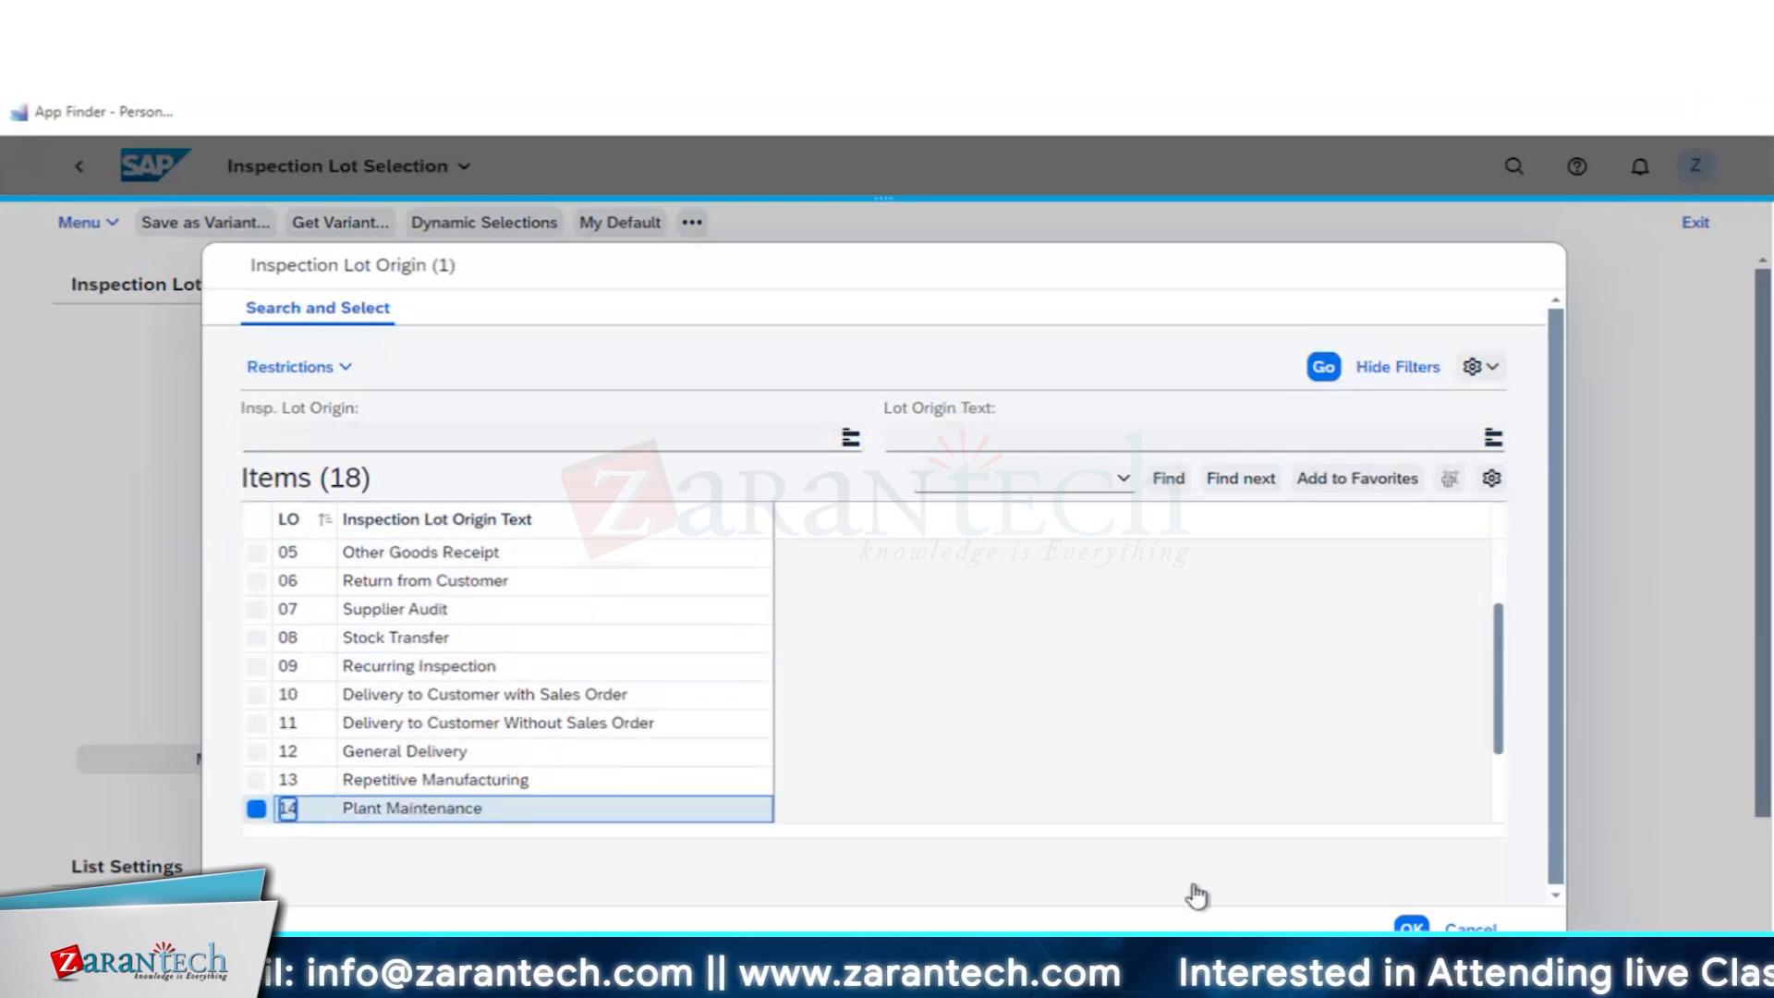
pyautogui.click(1411, 927)
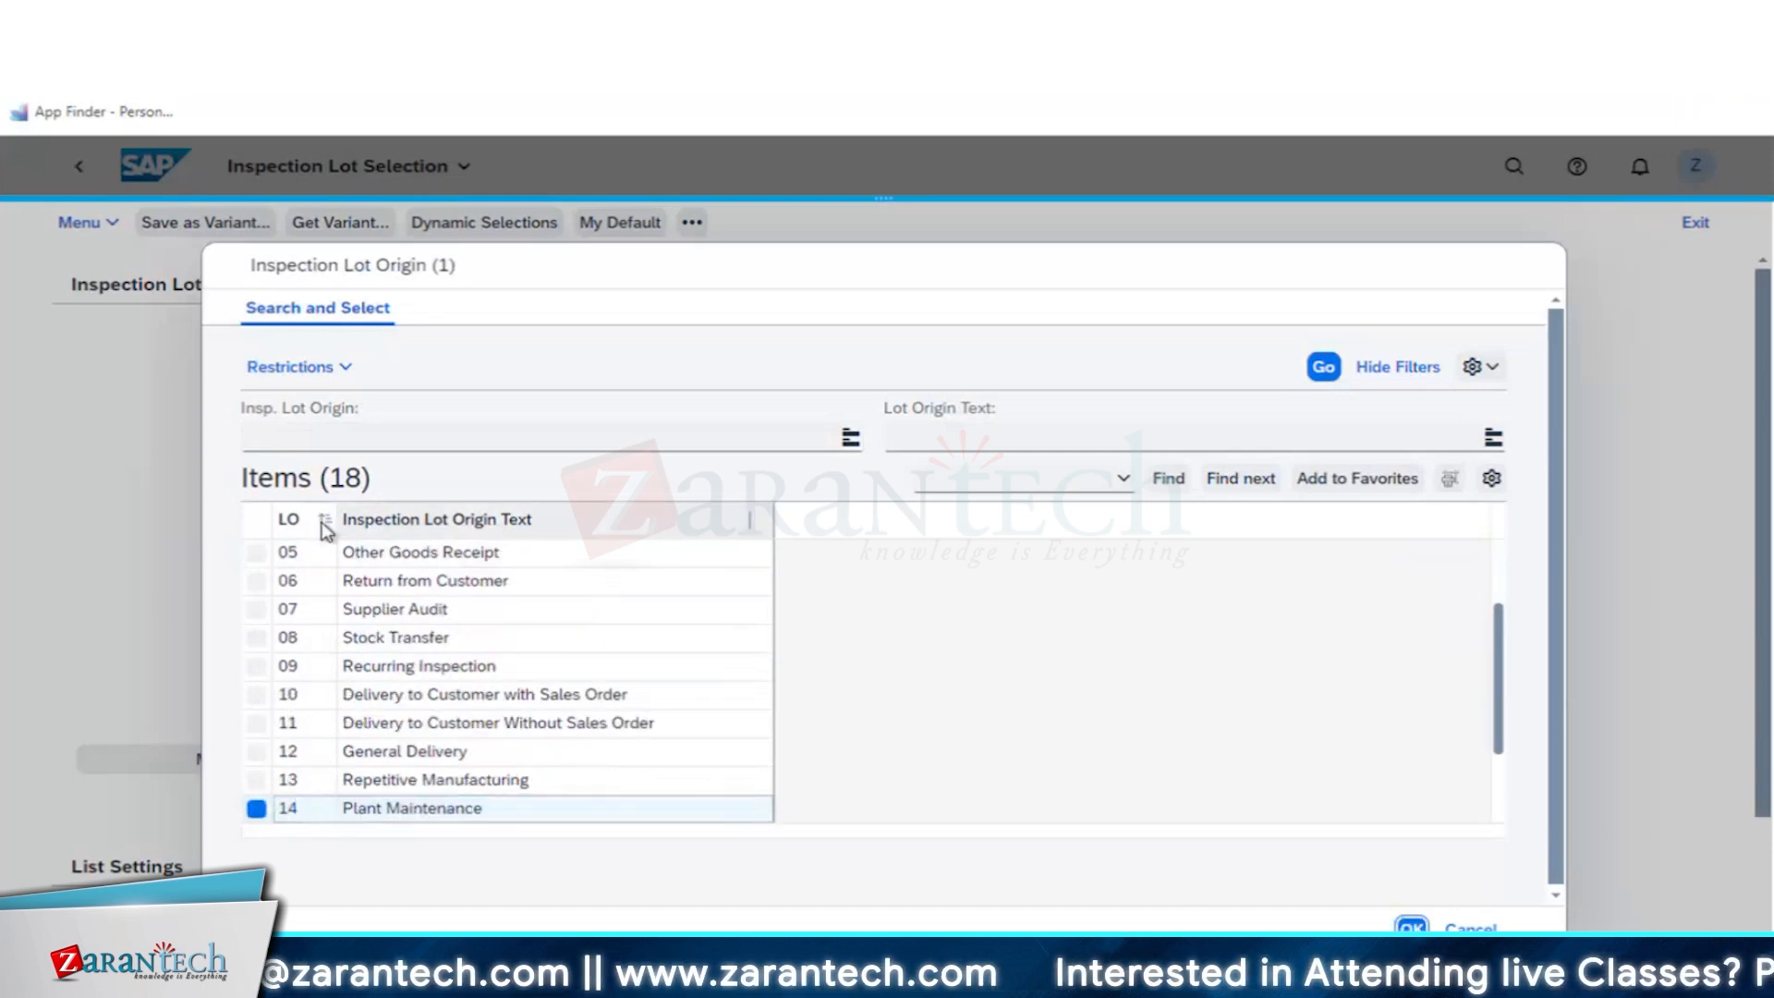
# - Run the inspection lot selection and widen the worklist's column to show the full lot numbers
pyautogui.scroll(-3, 844, 820)
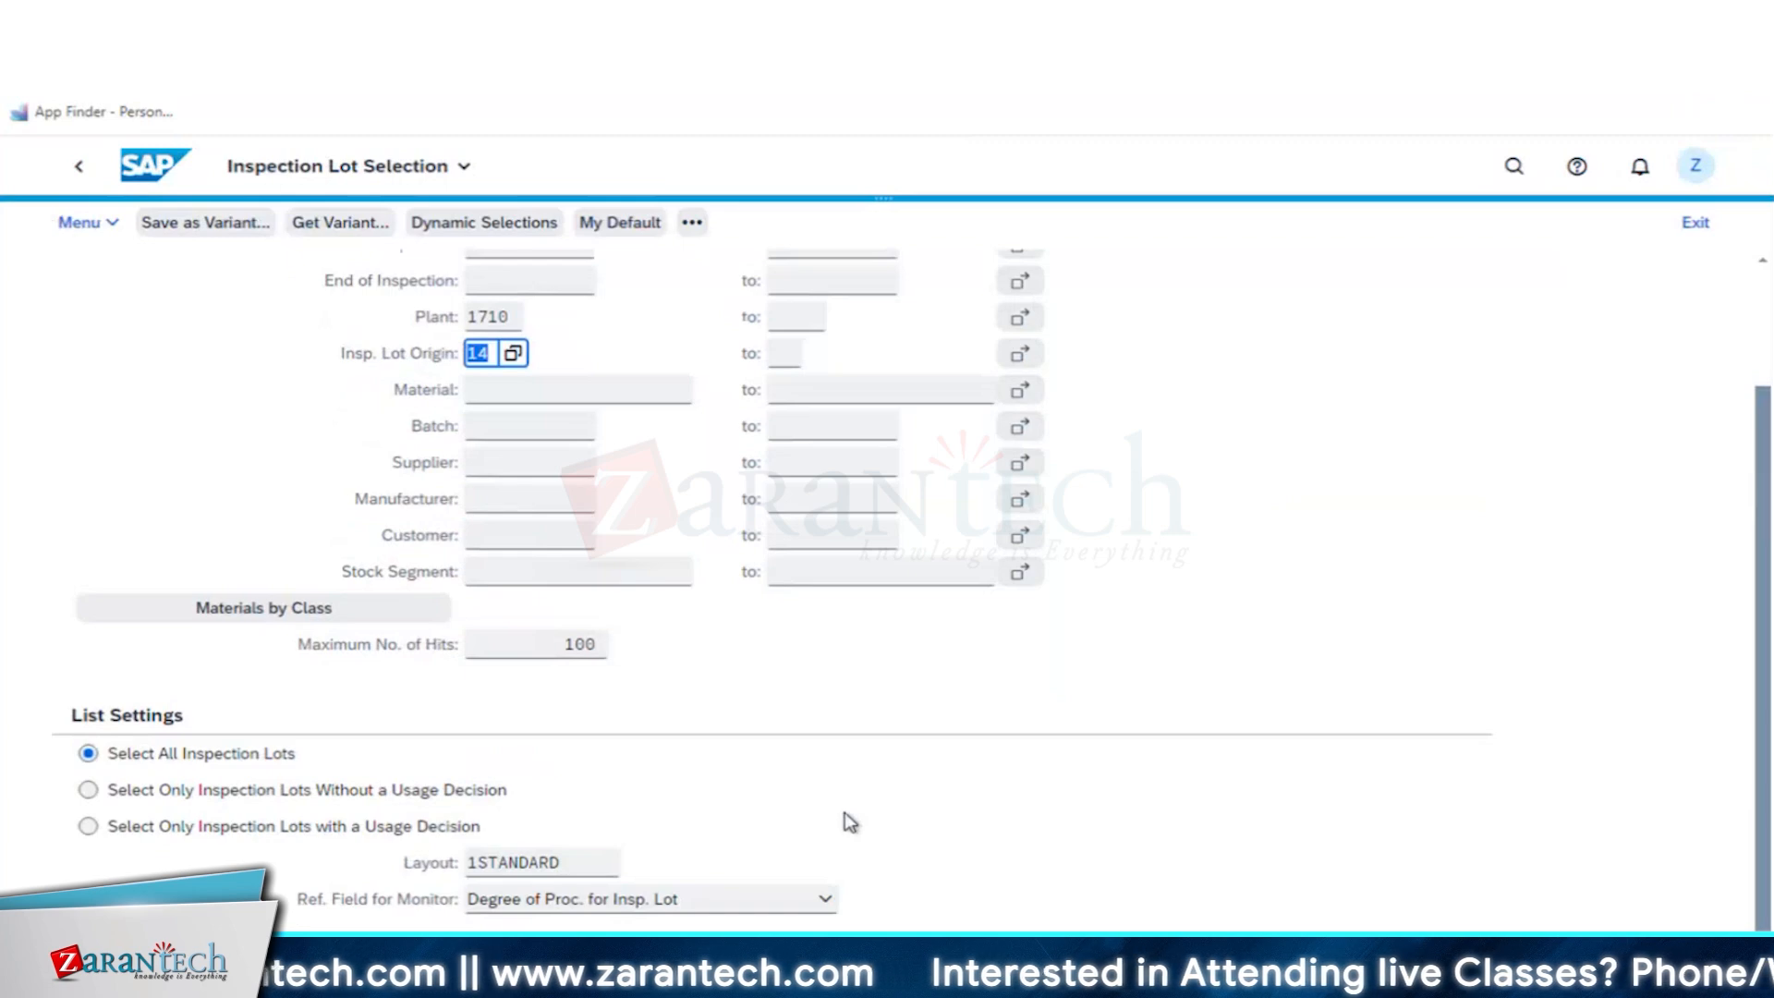
pyautogui.click(1719, 941)
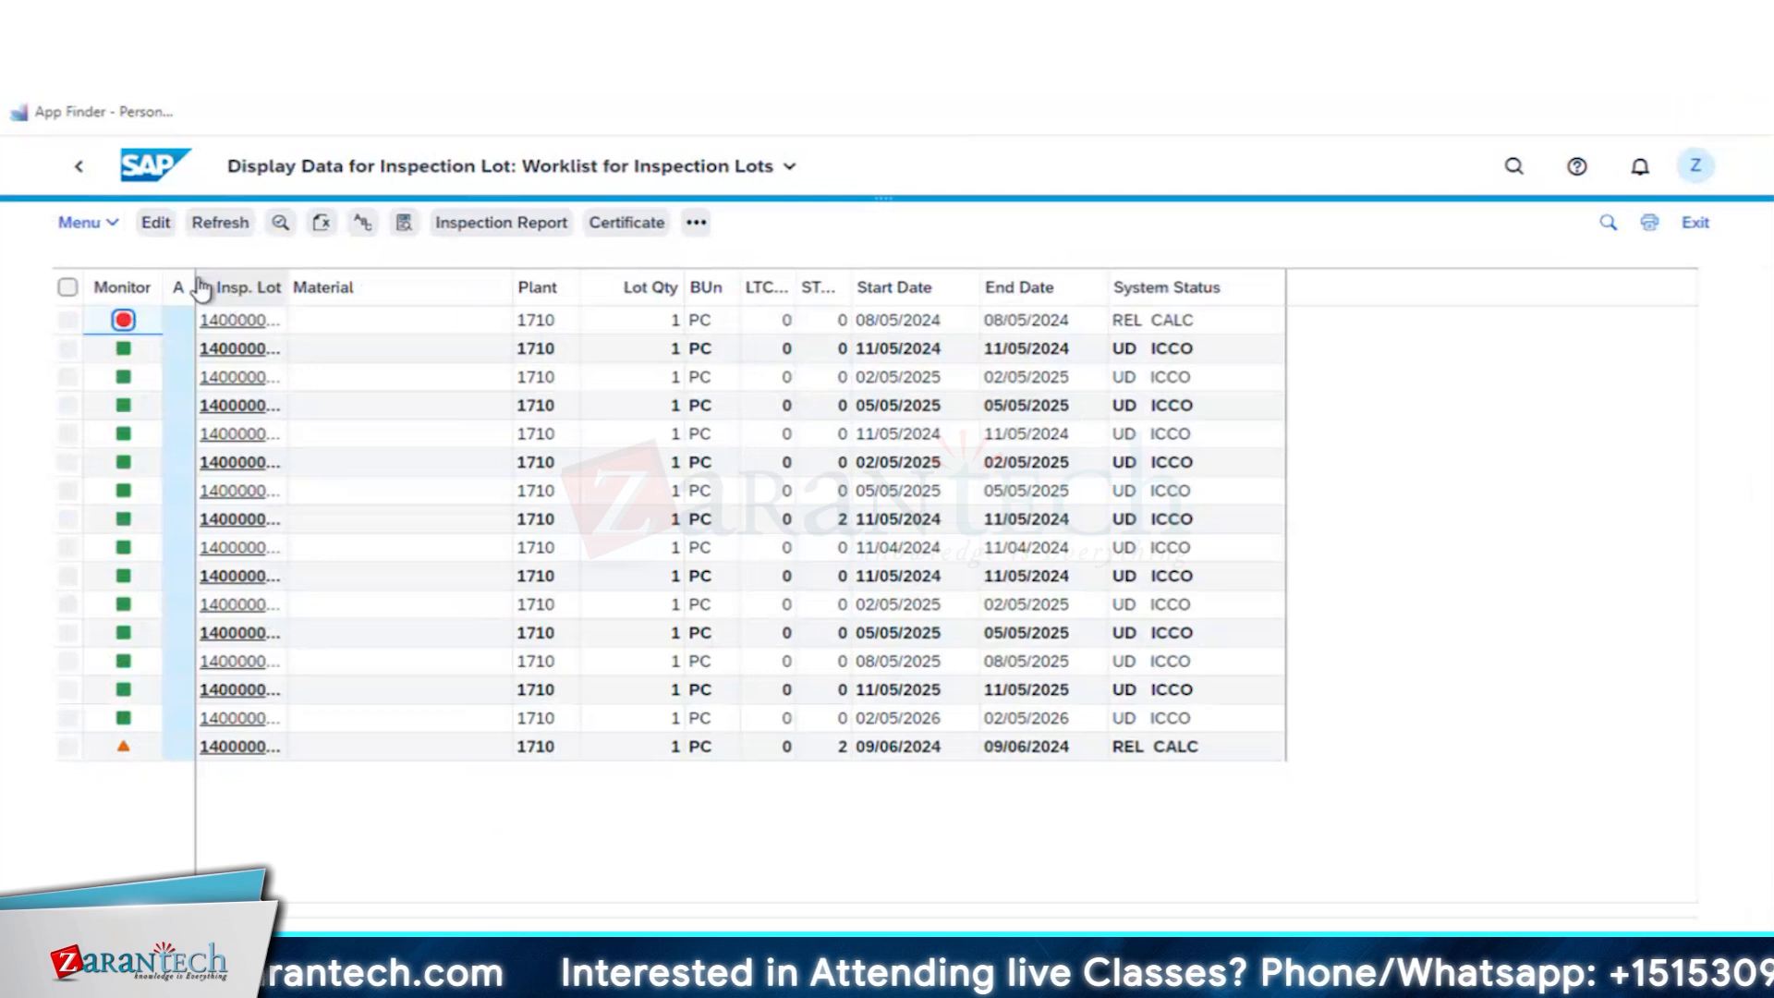
pyautogui.moveTo(193, 282); pyautogui.dragTo(420, 282)
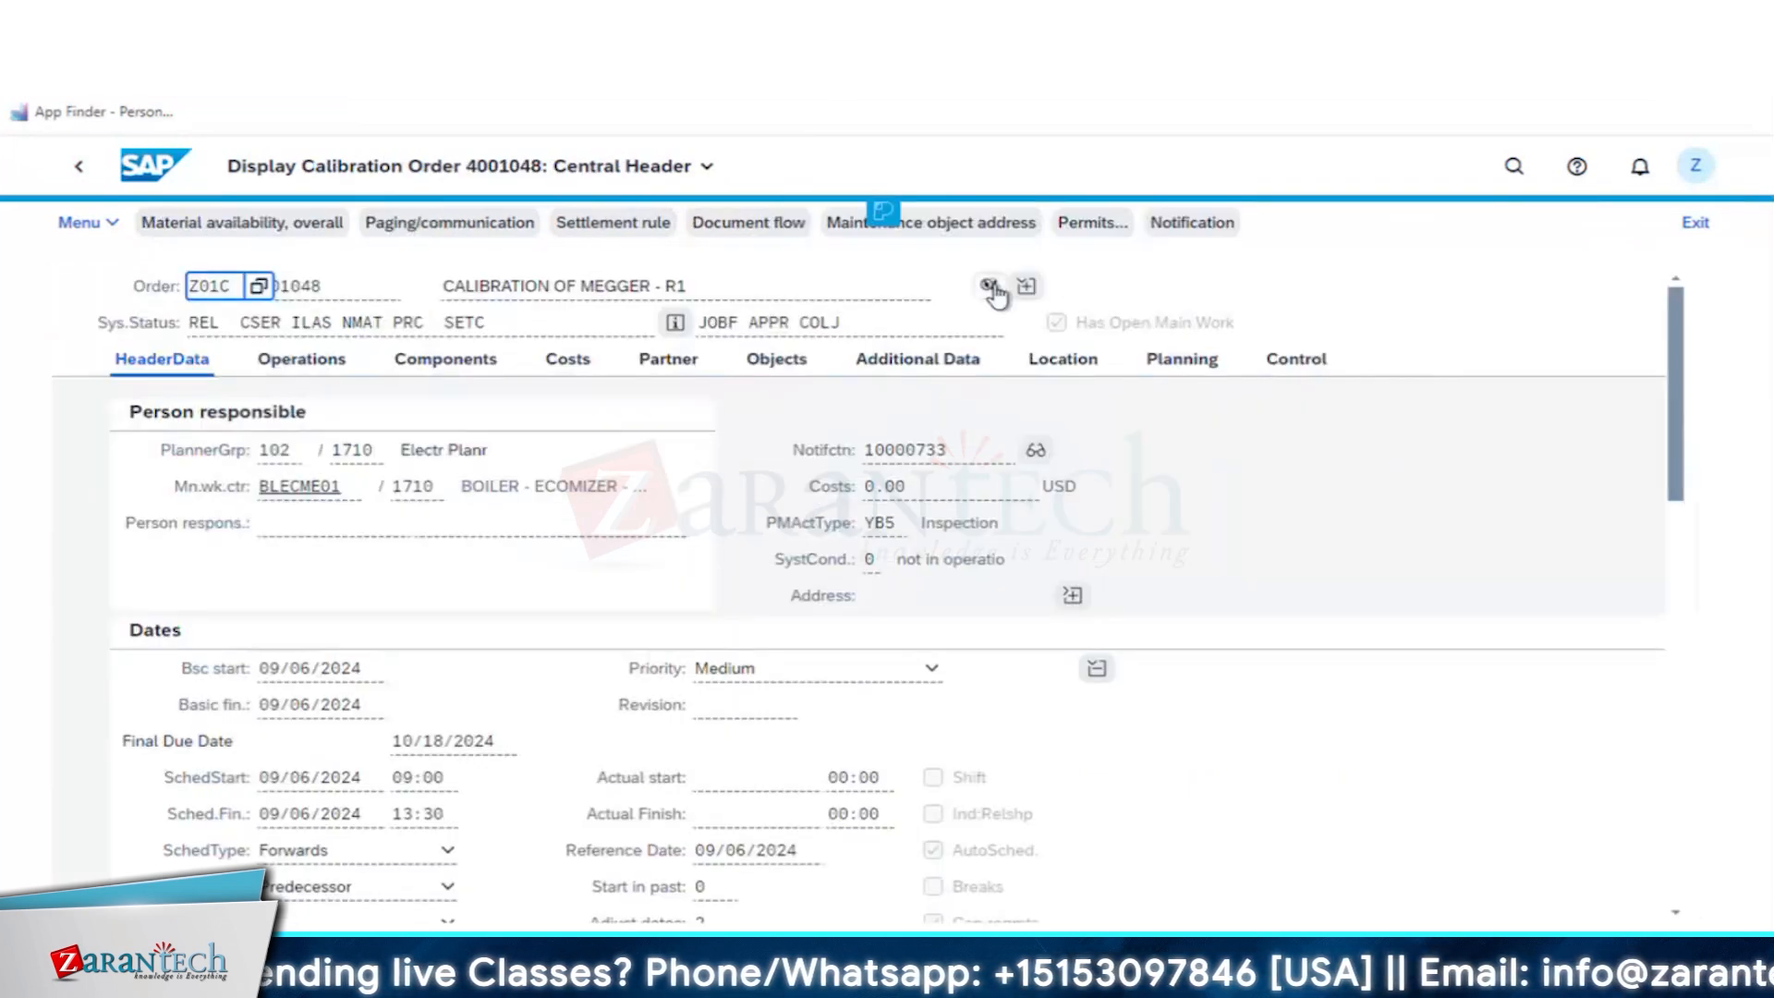
pyautogui.click(992, 288)
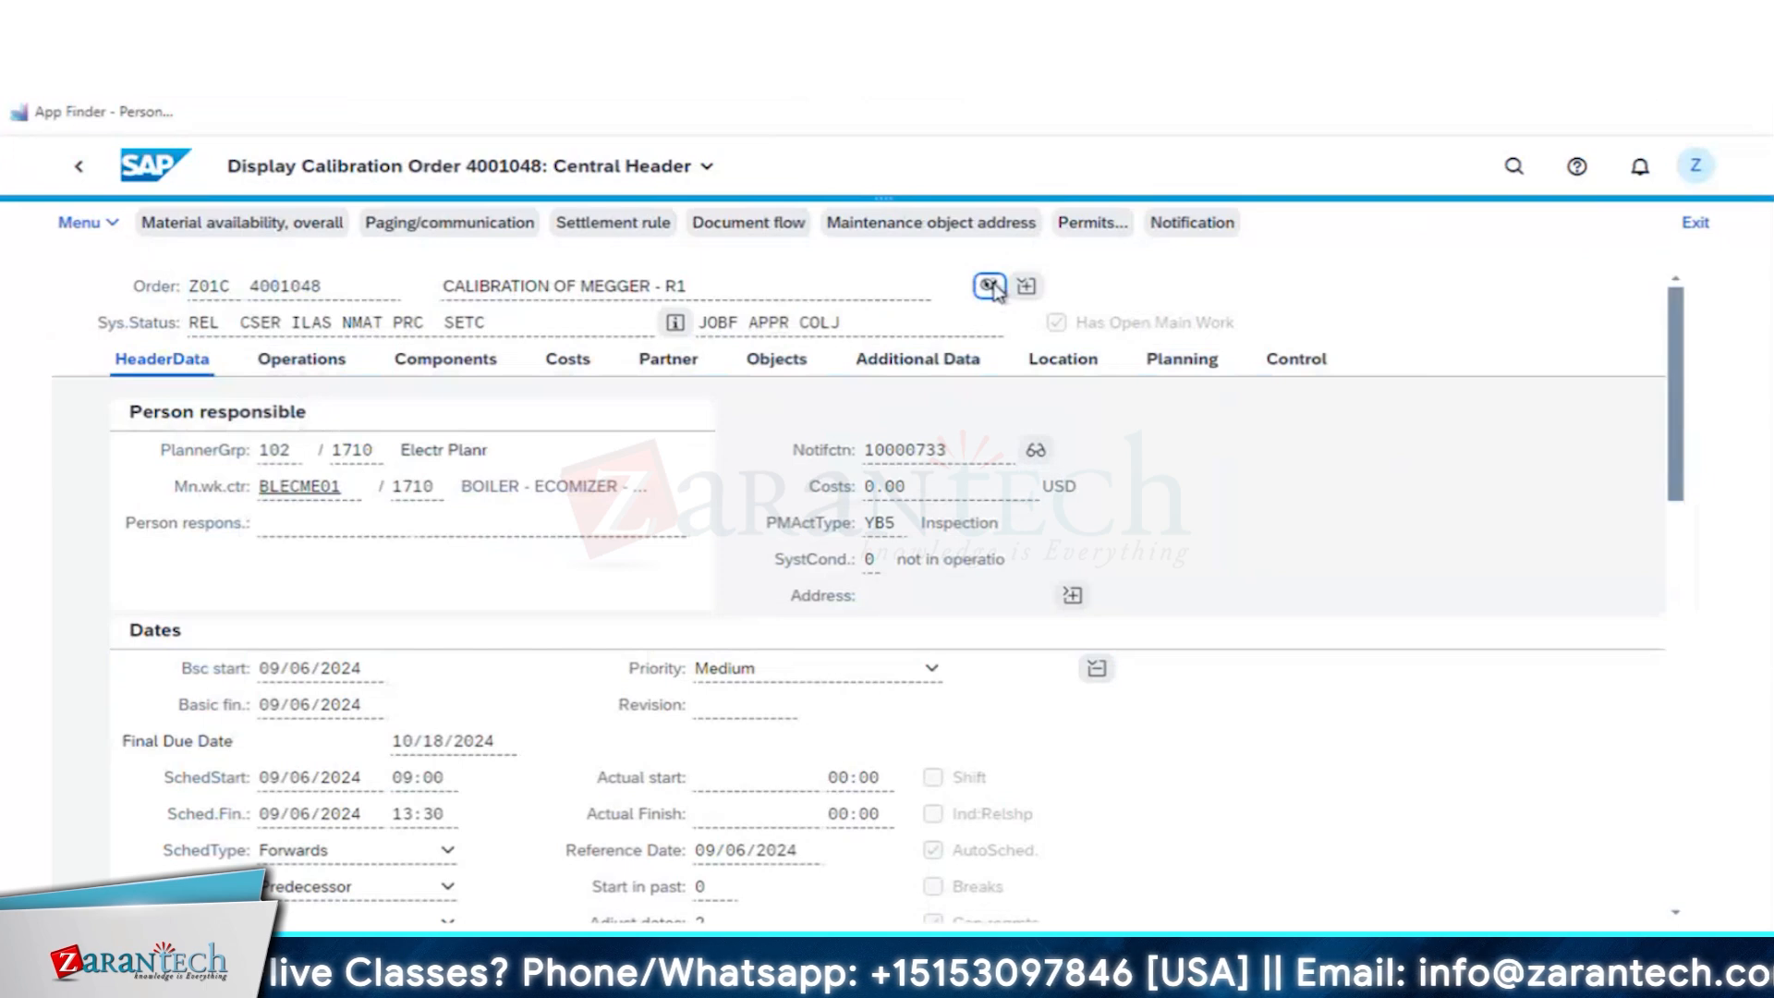
pyautogui.click(75, 170)
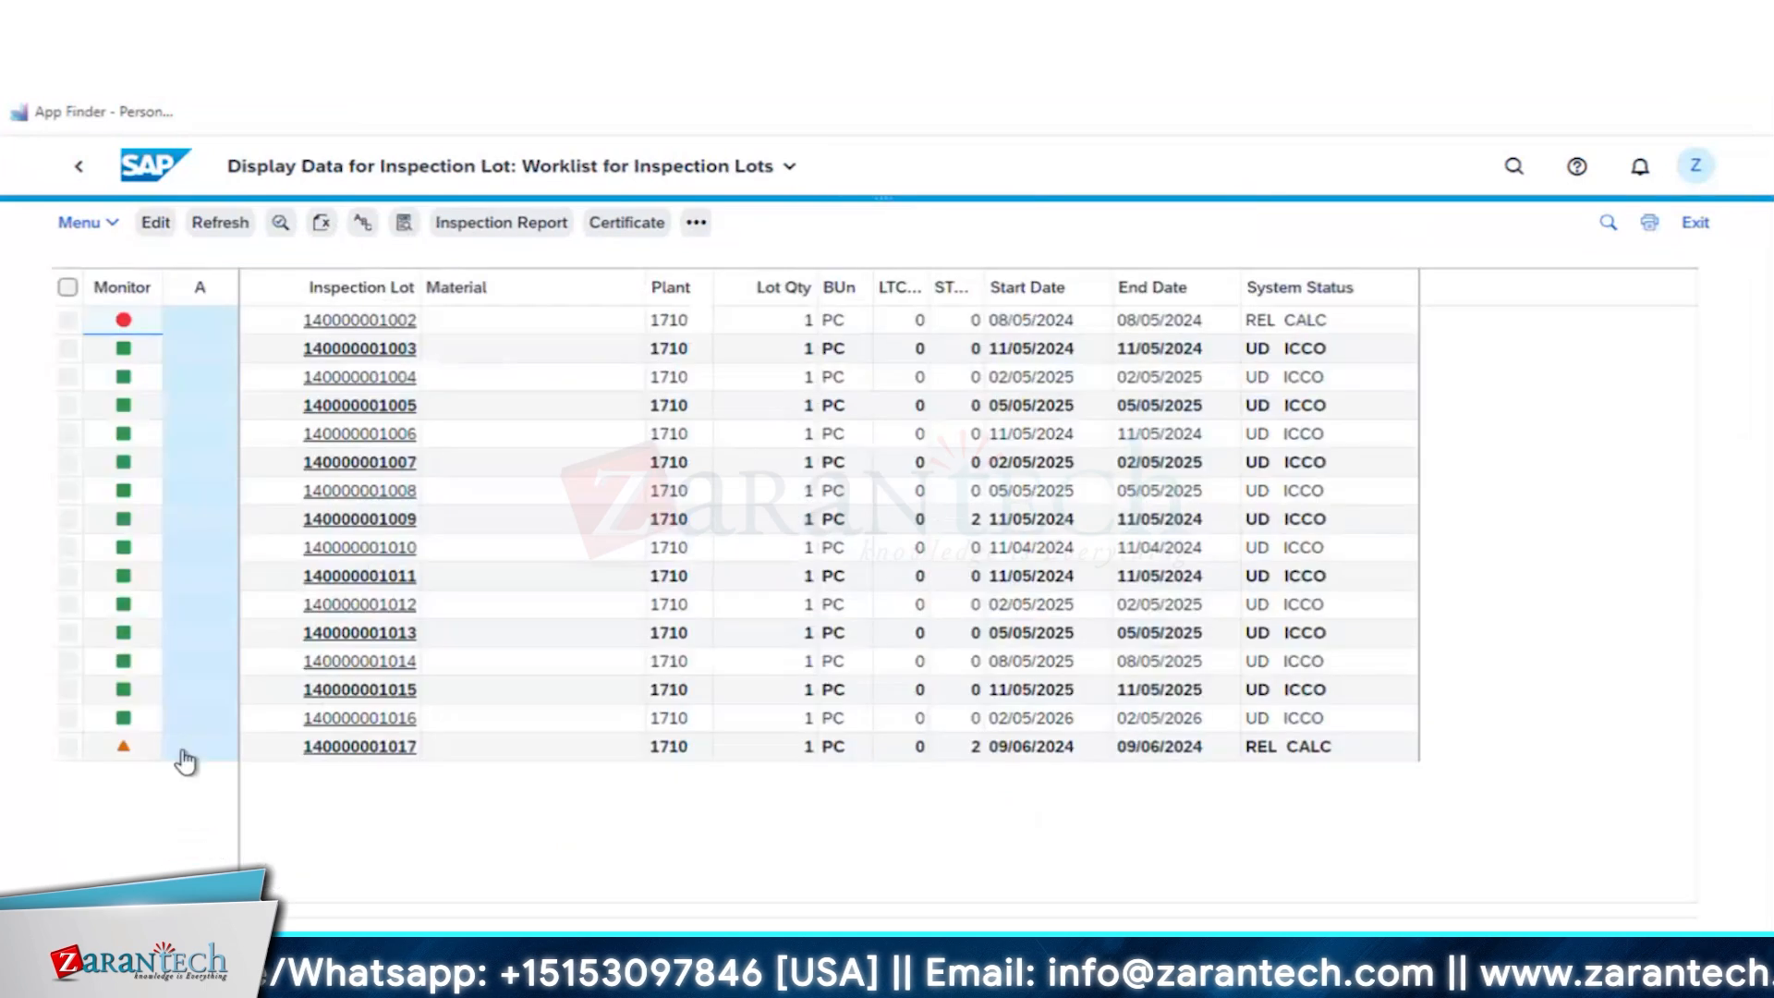
pyautogui.click(349, 750)
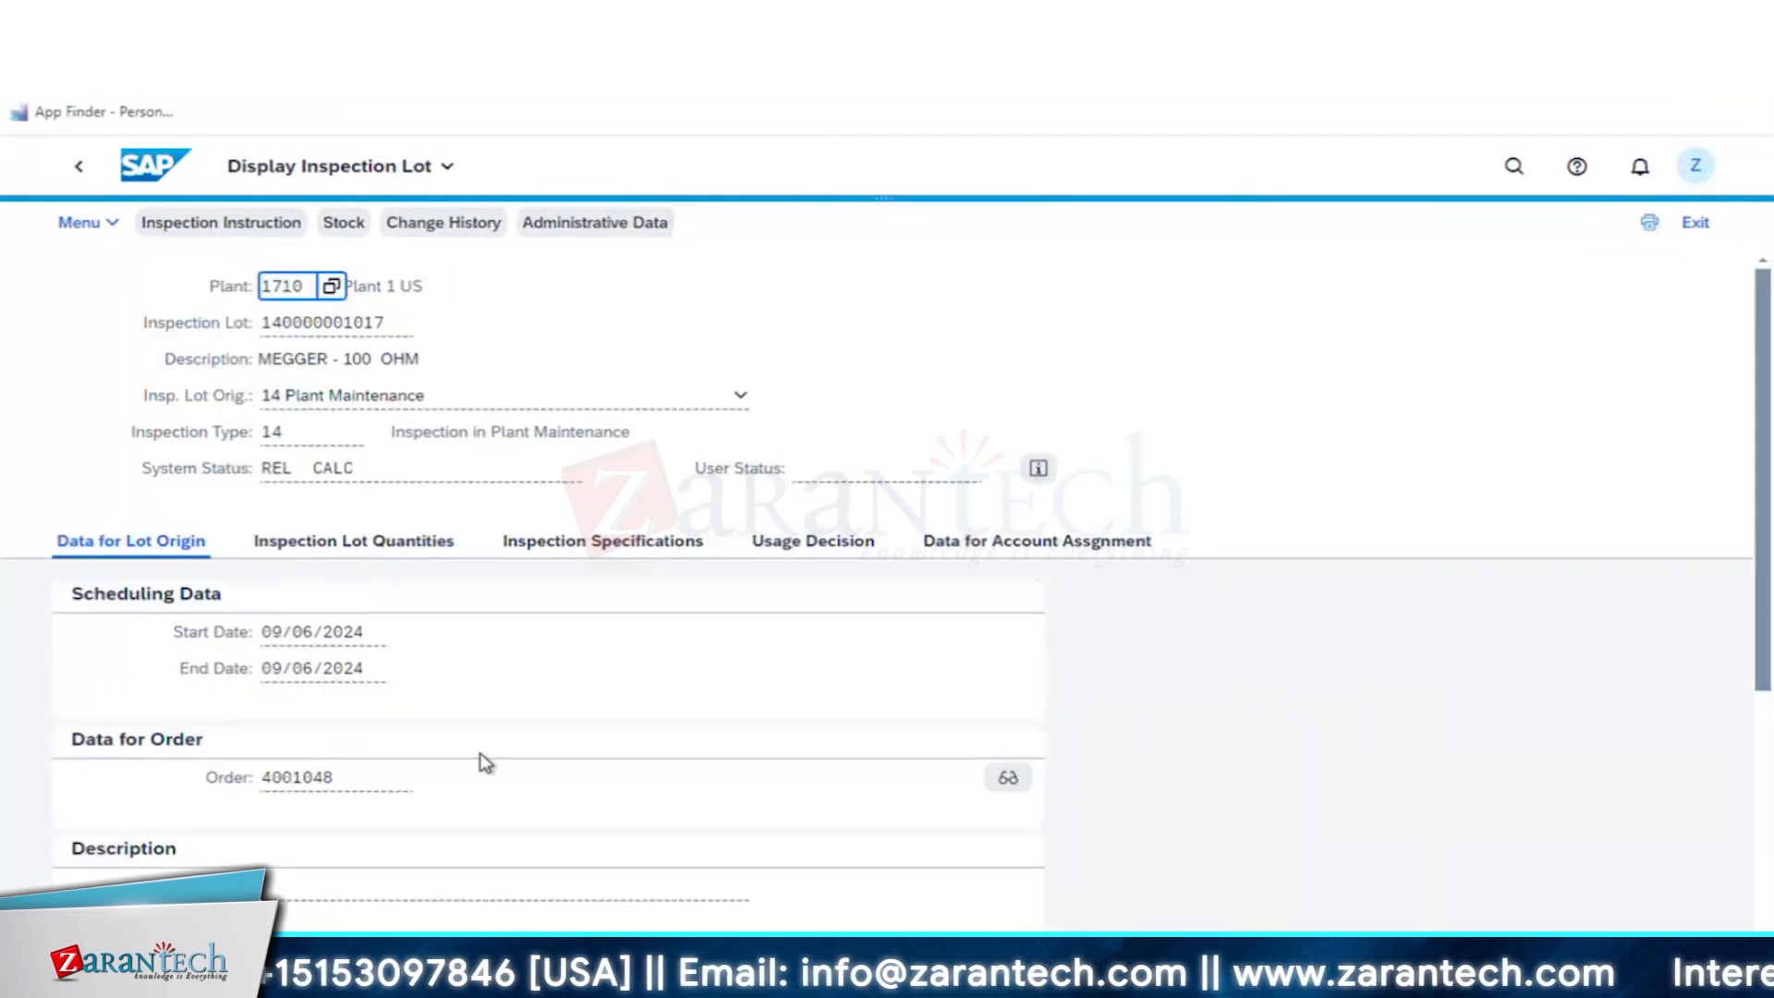
pyautogui.click(355, 545)
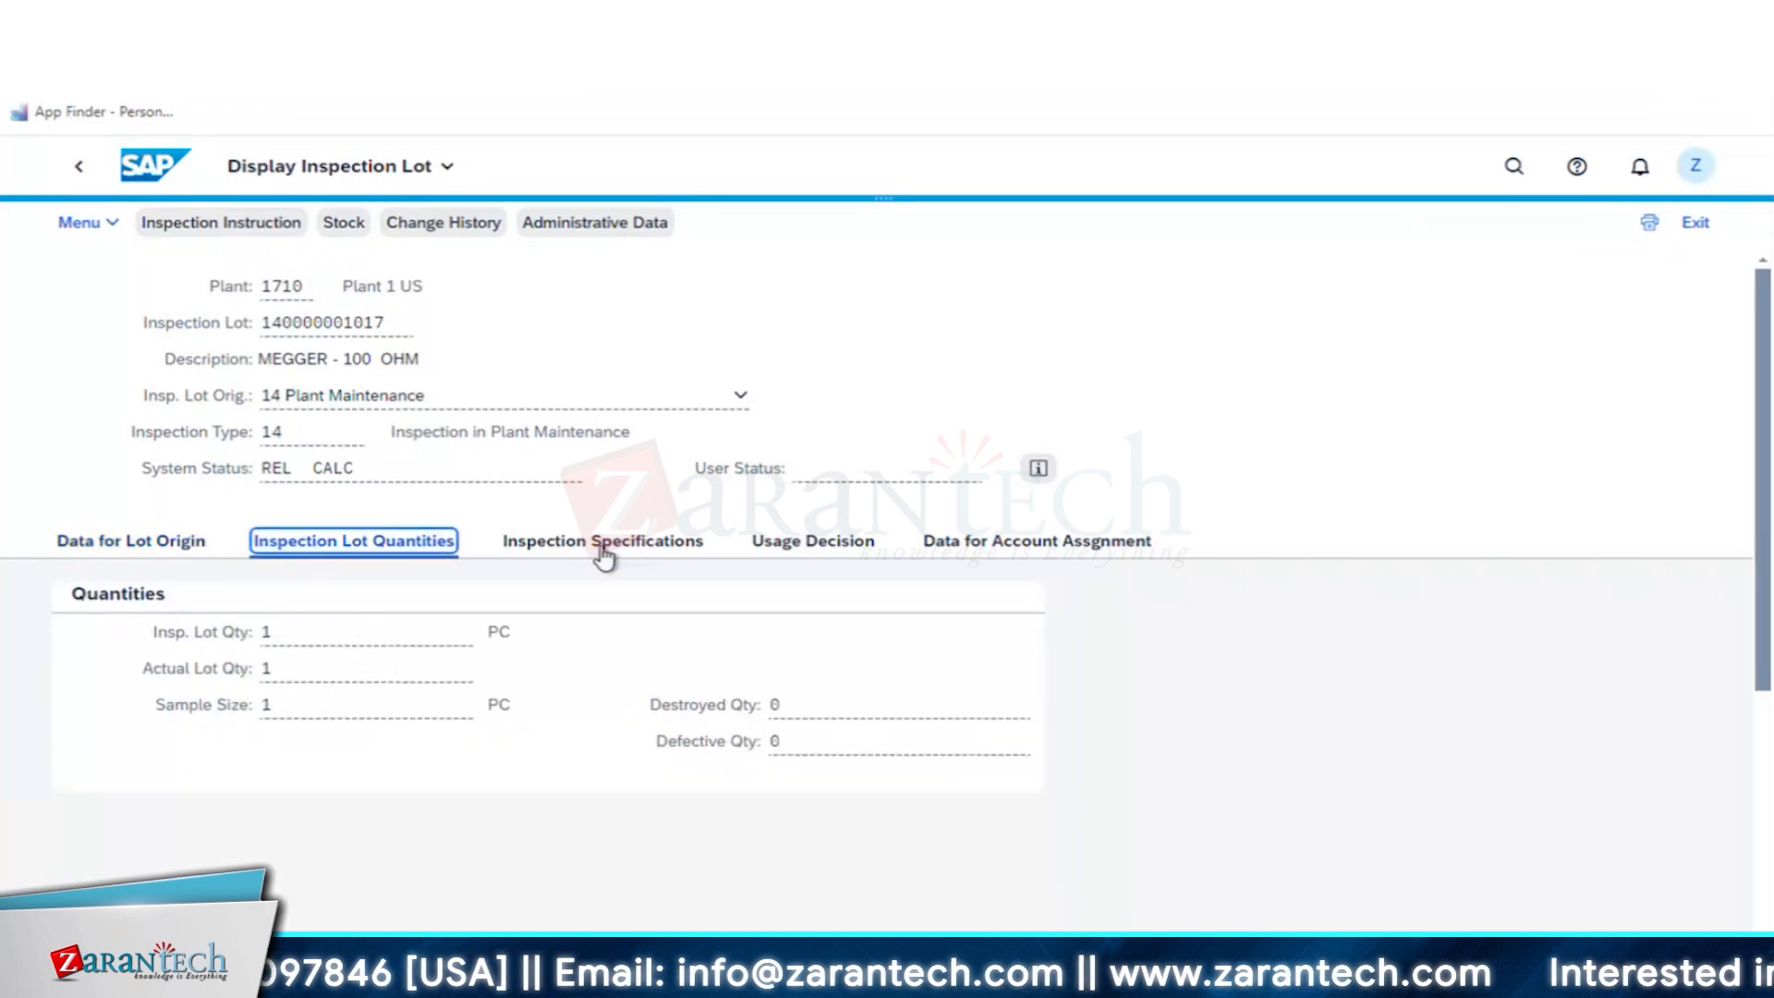
# - View the lot's inspection specifications and the assigned equipment task list, and return to the lot display
pyautogui.click(621, 551)
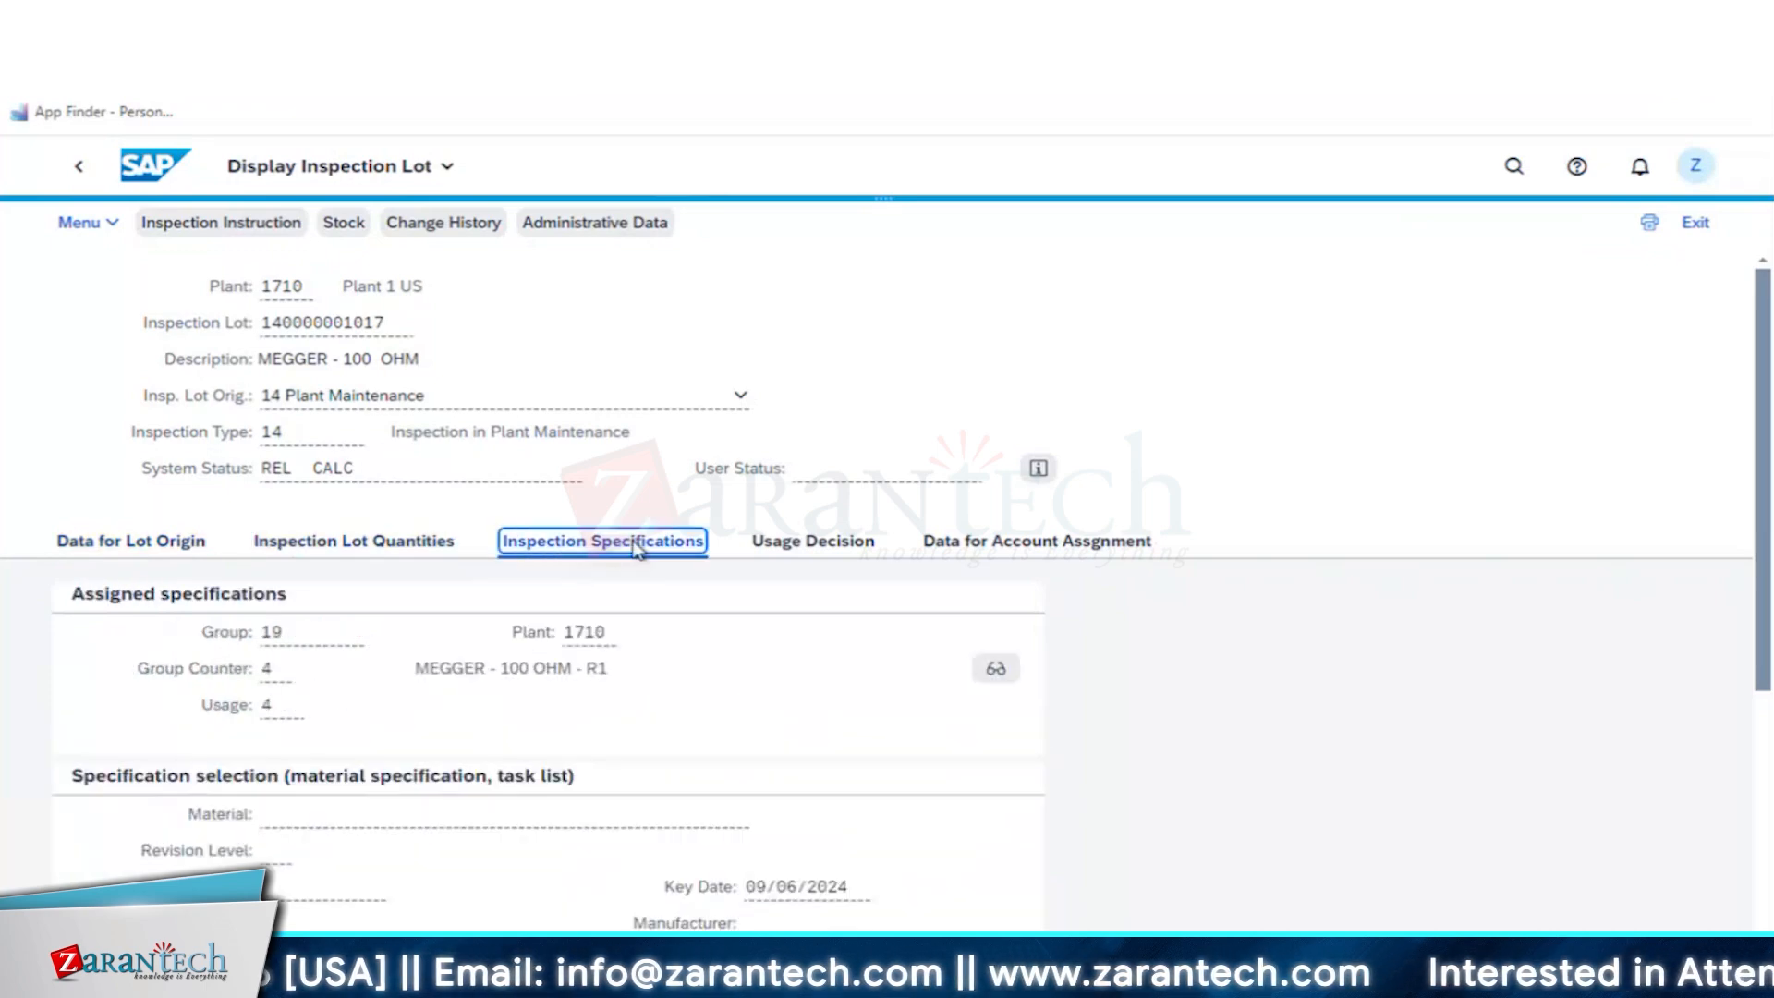
pyautogui.click(993, 671)
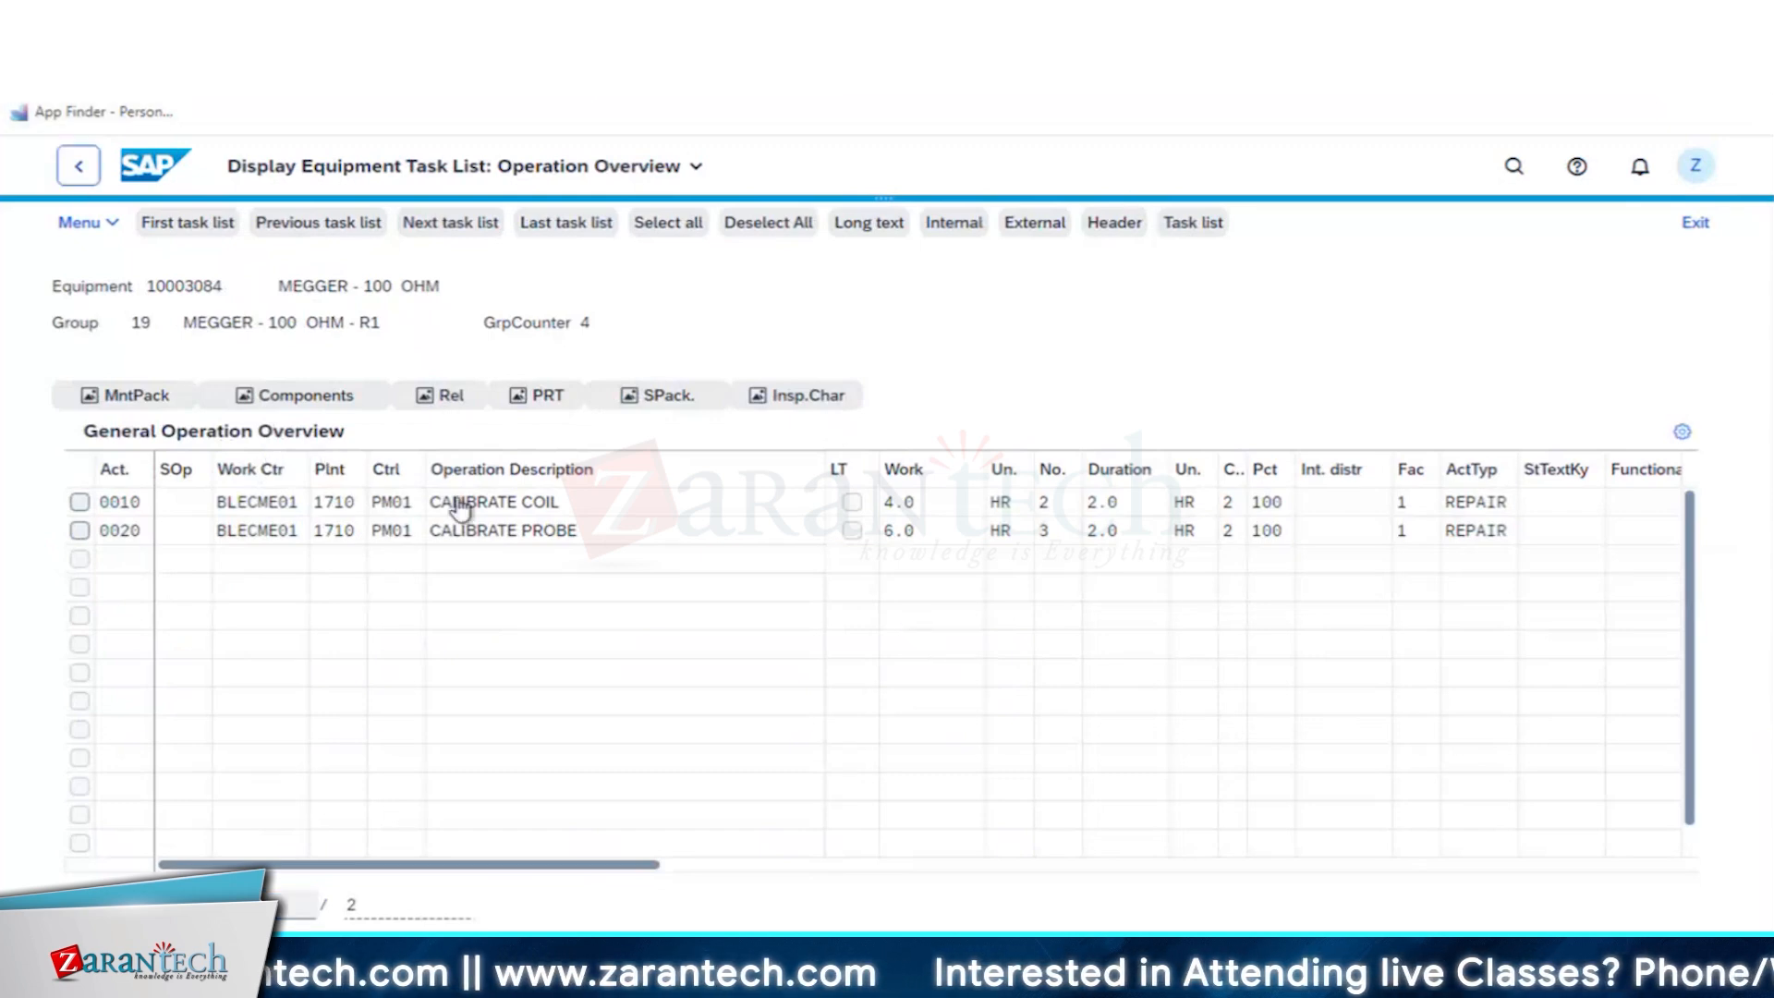
pyautogui.click(78, 167)
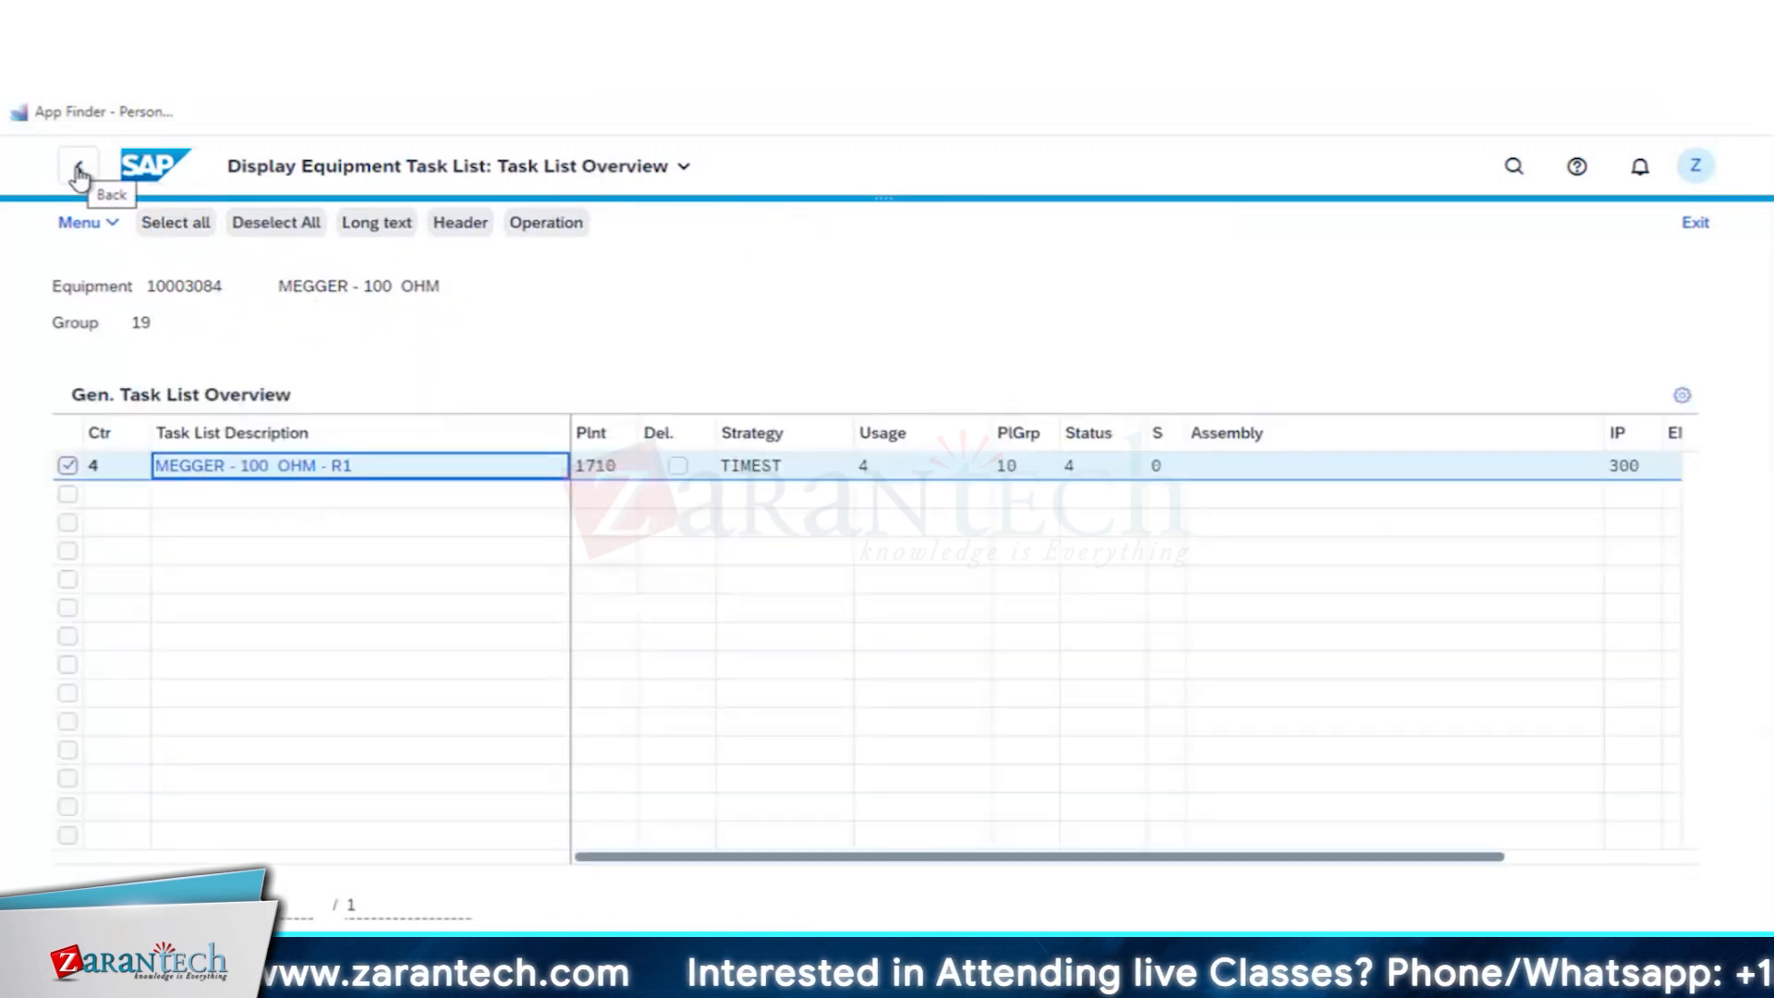
pyautogui.click(78, 171)
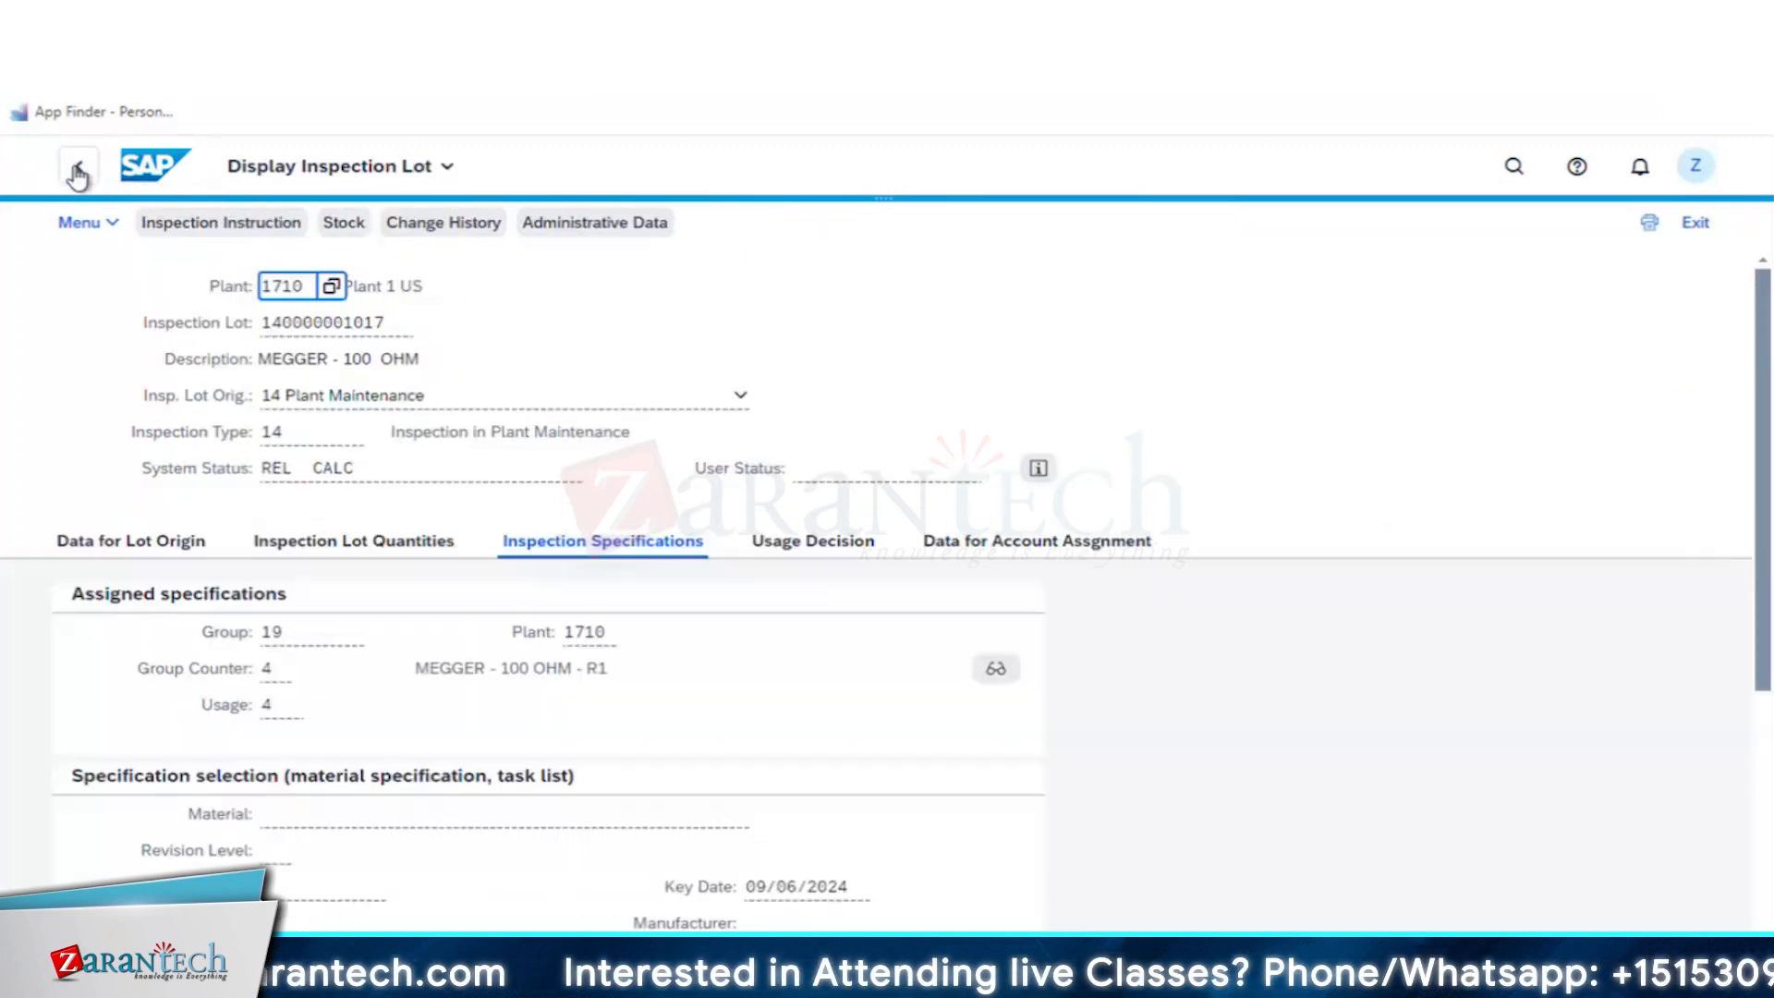
# - View the lot's usage decision and account assignment data, and return to the inspection lot worklist
pyautogui.click(807, 554)
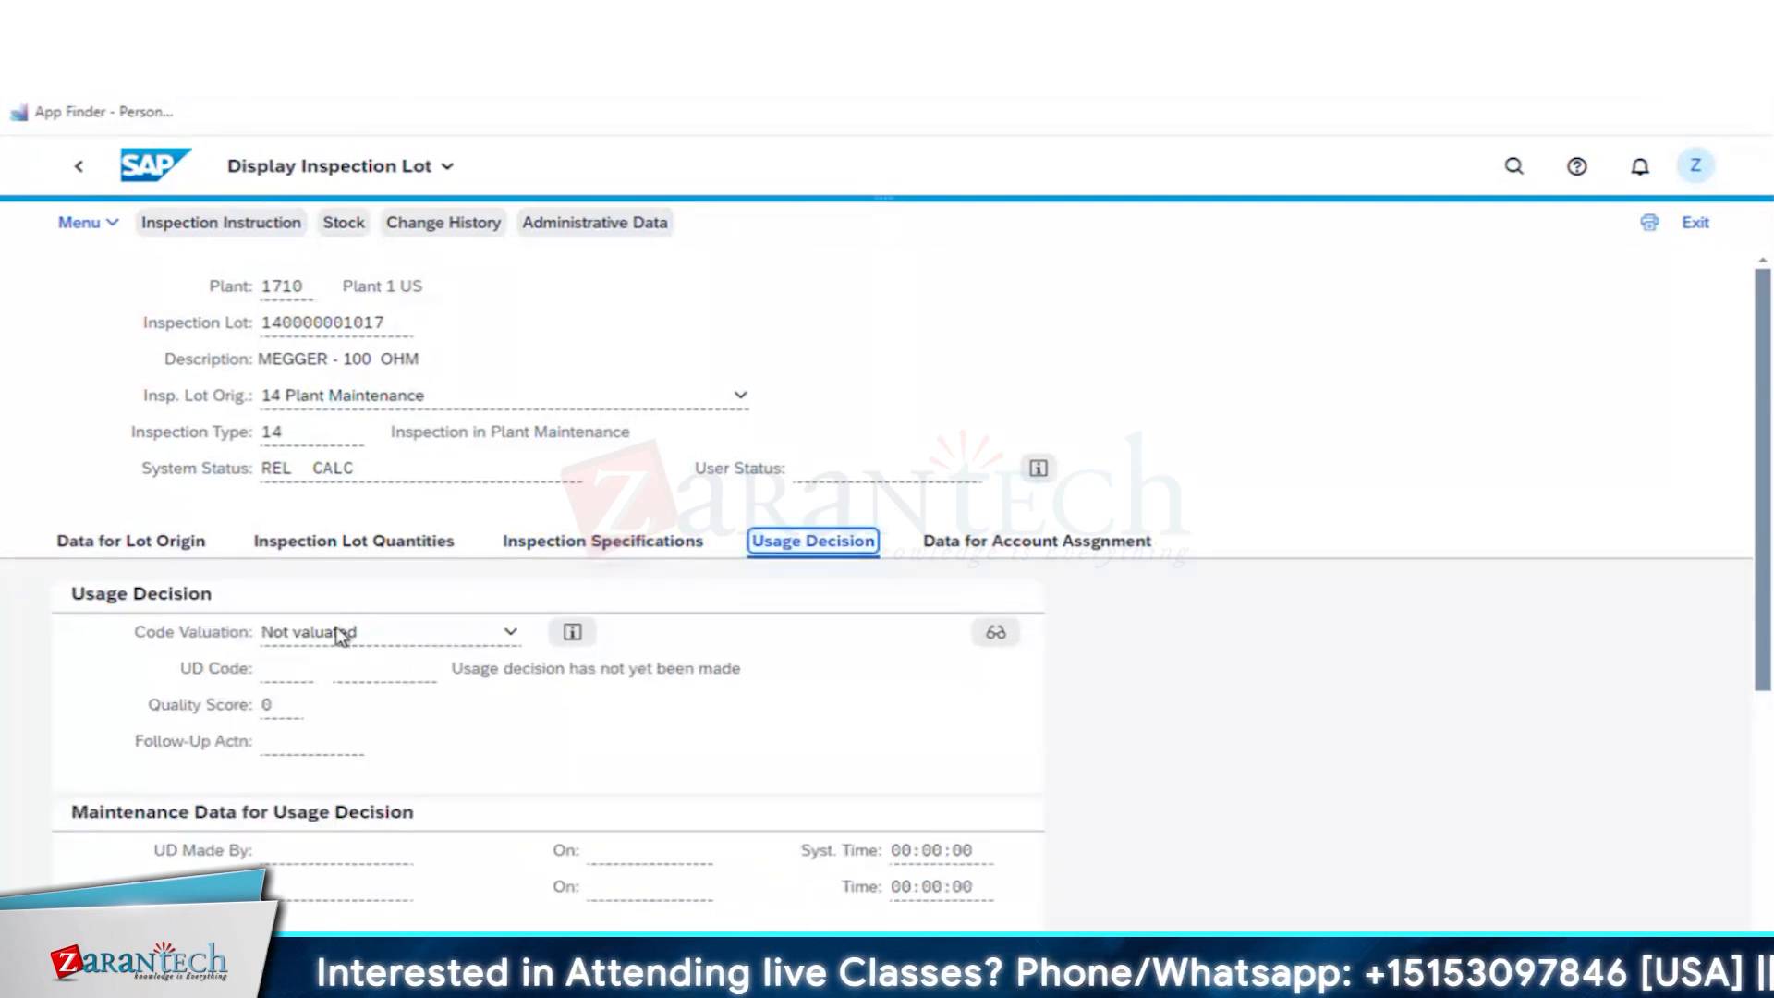
pyautogui.click(1023, 554)
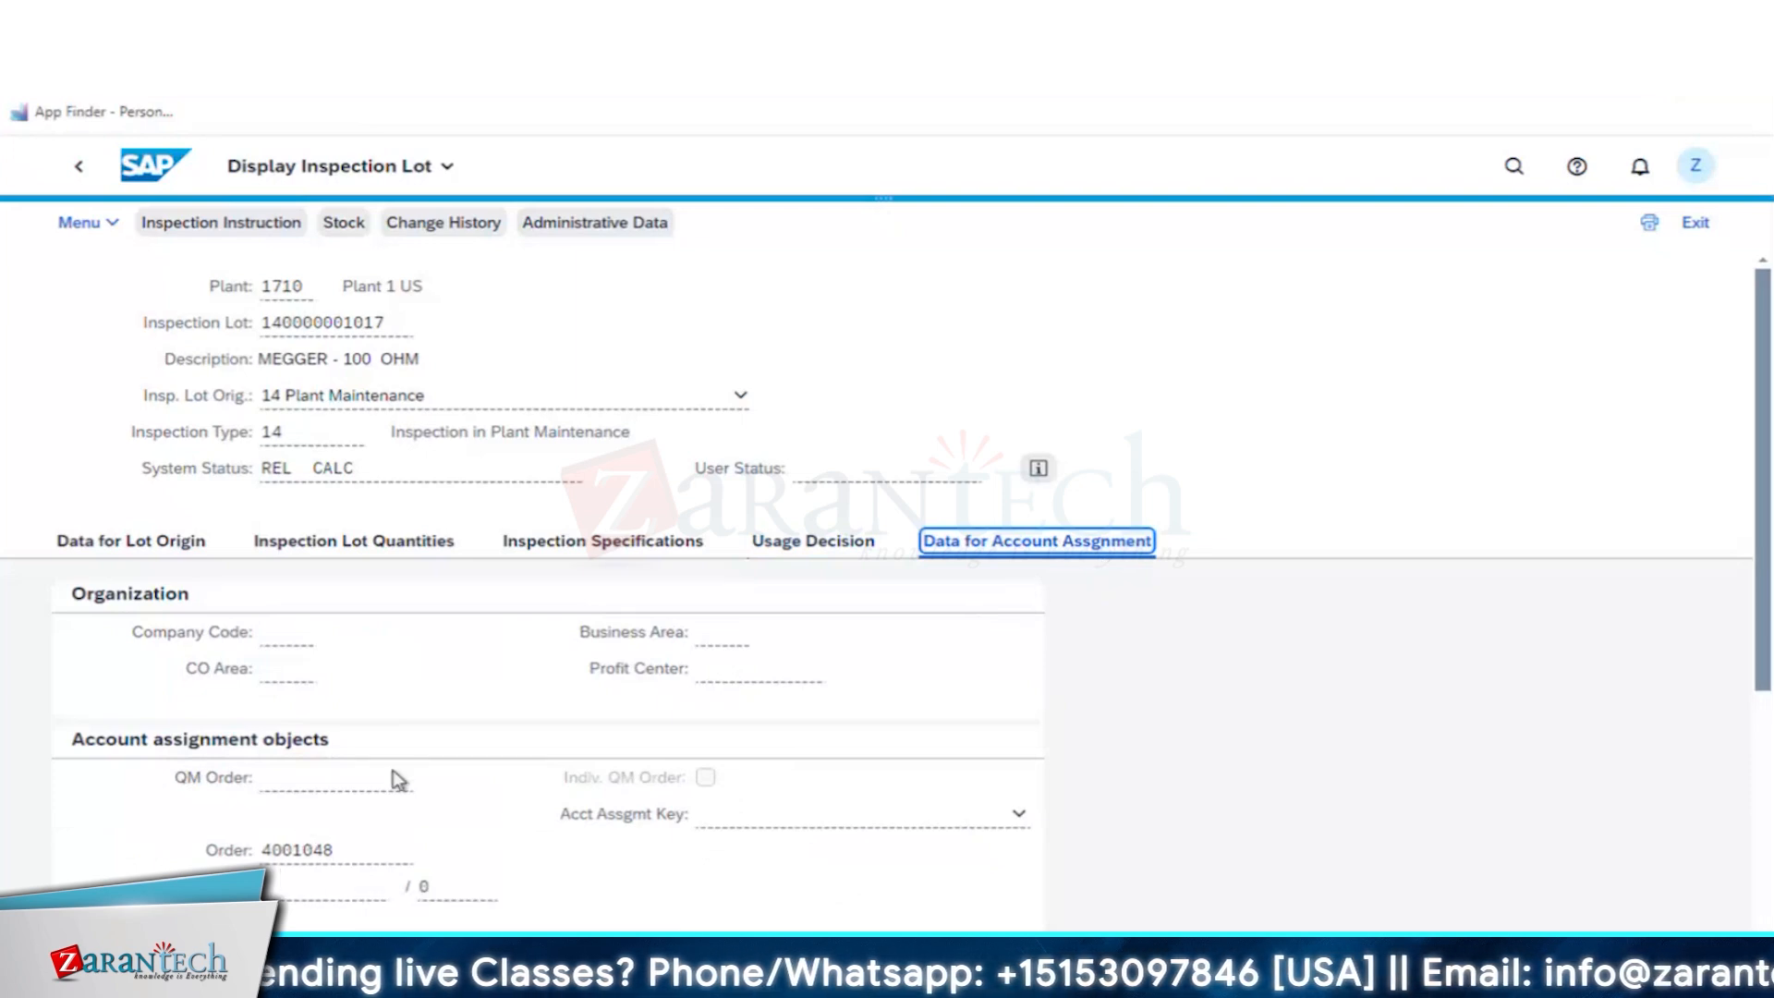
pyautogui.click(83, 173)
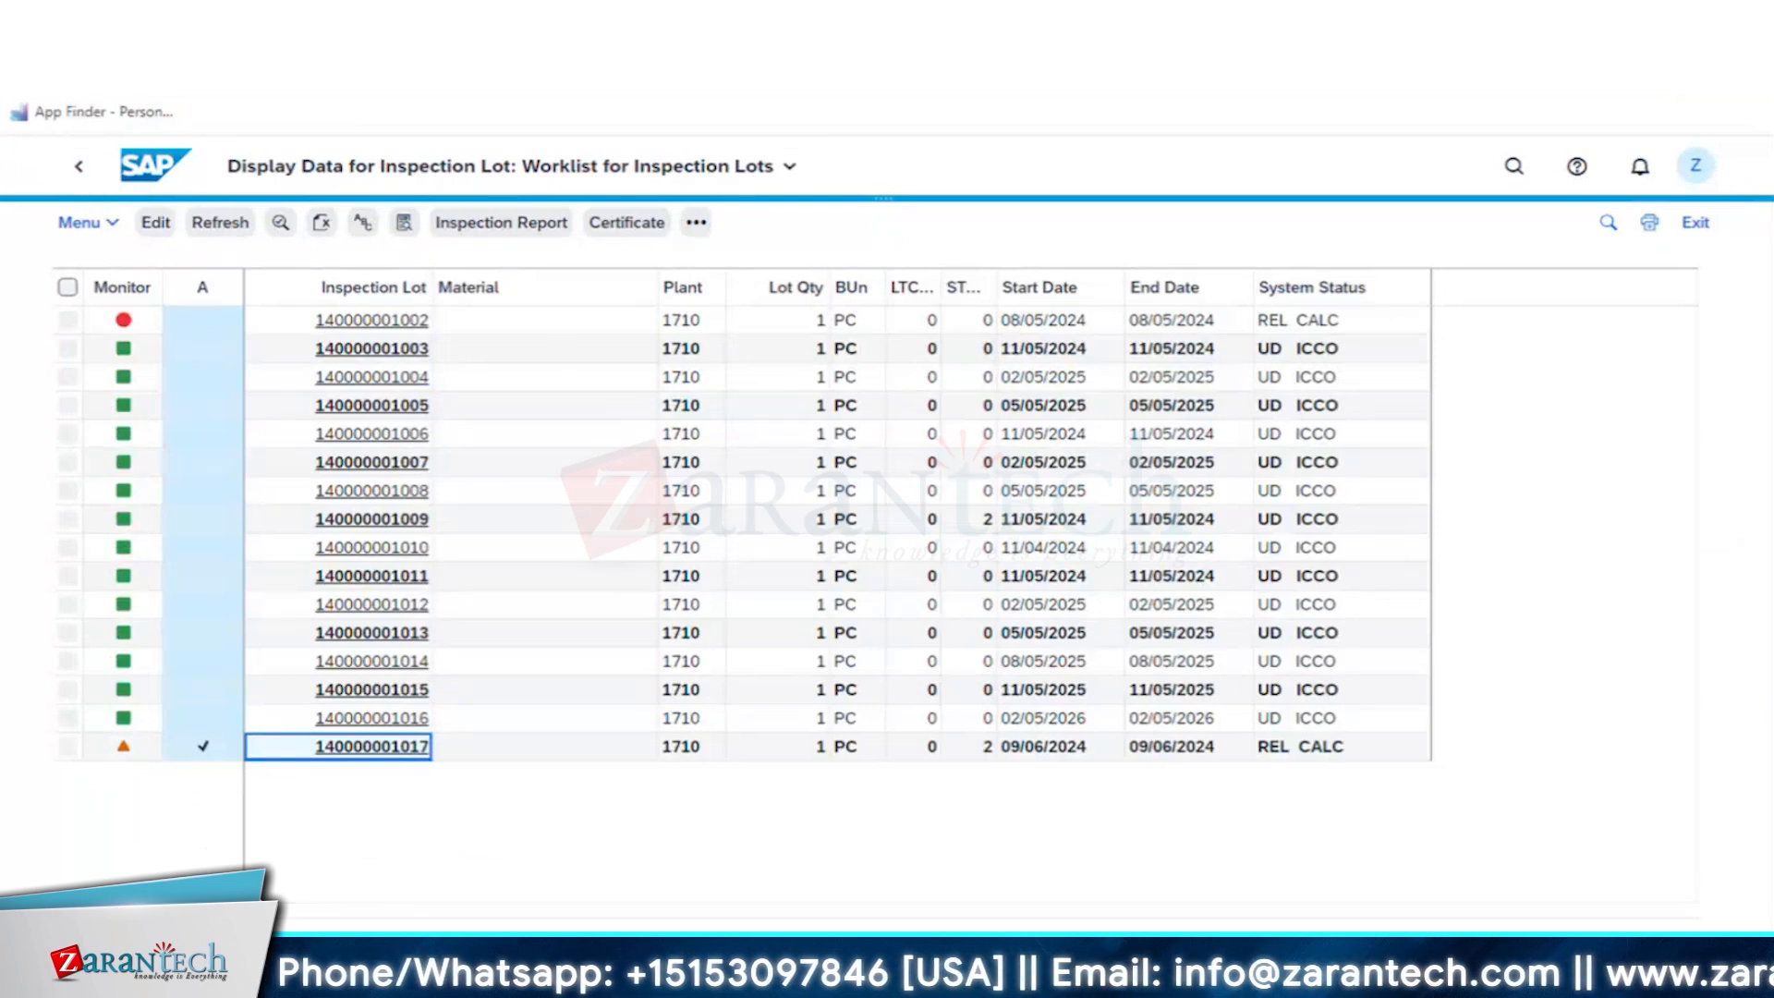
# - Go to the home page and open the Worklist: Record results for equip. app
pyautogui.click(1284, 26)
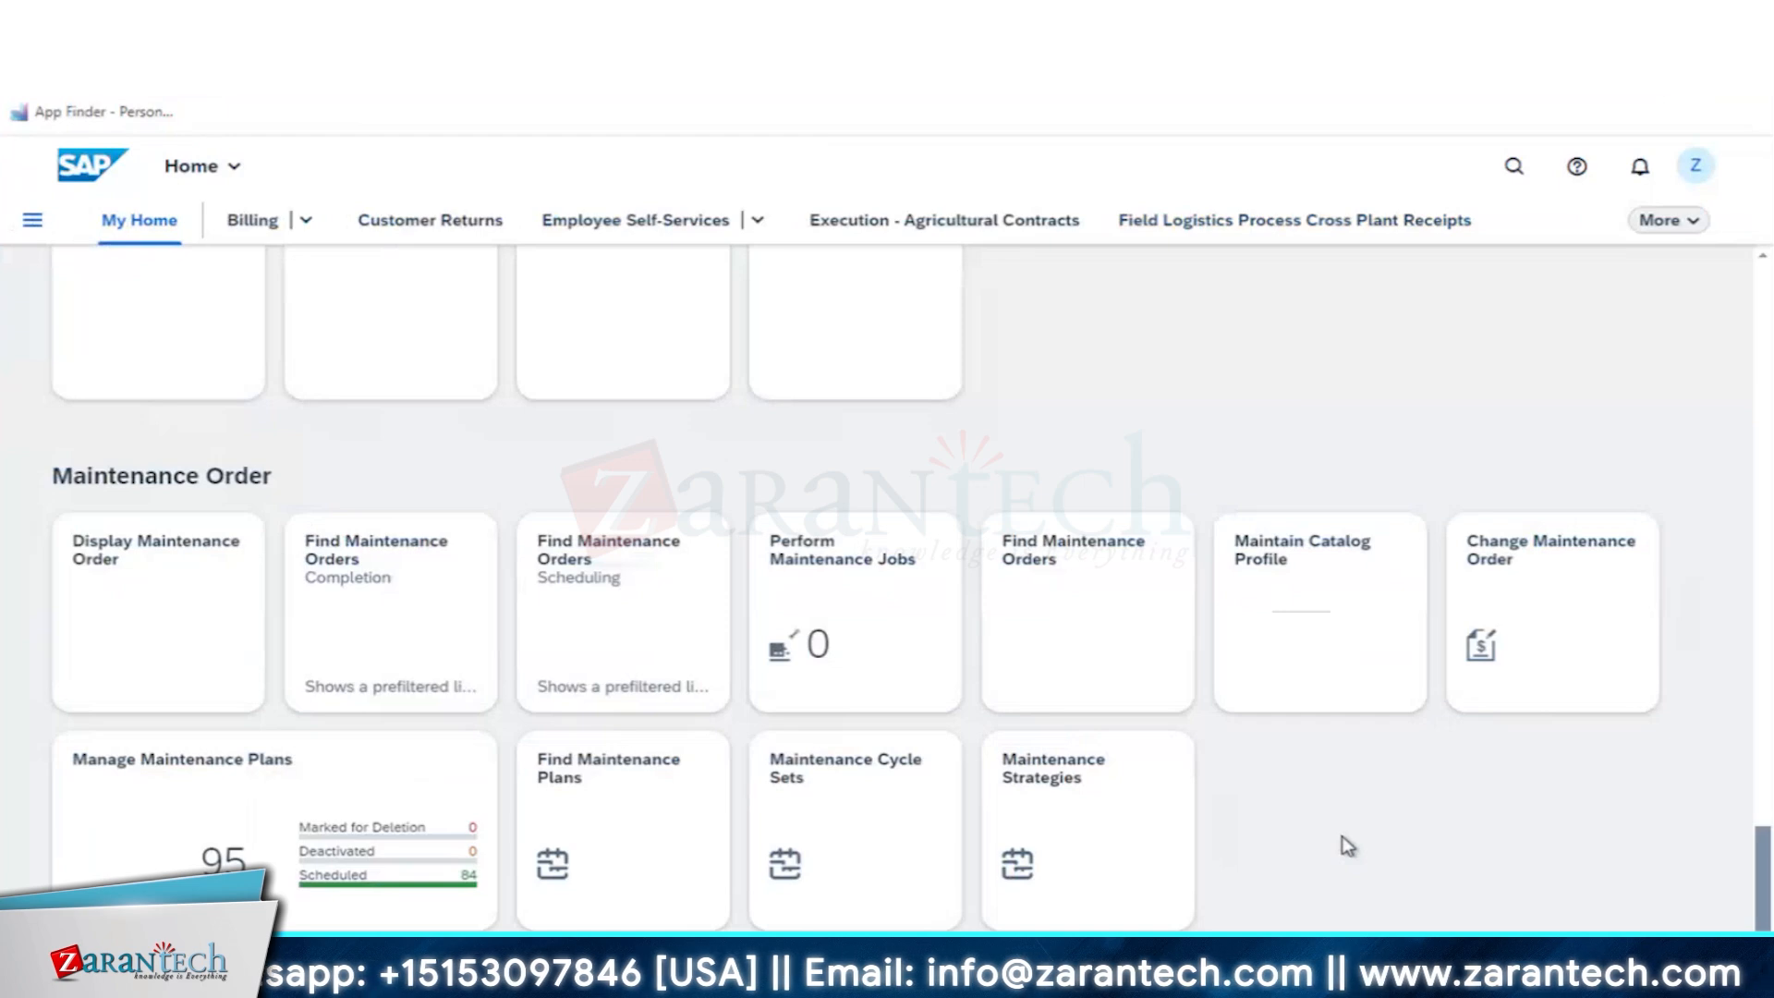
pyautogui.scroll(-2, 1347, 846)
pyautogui.scroll(5, 1347, 846)
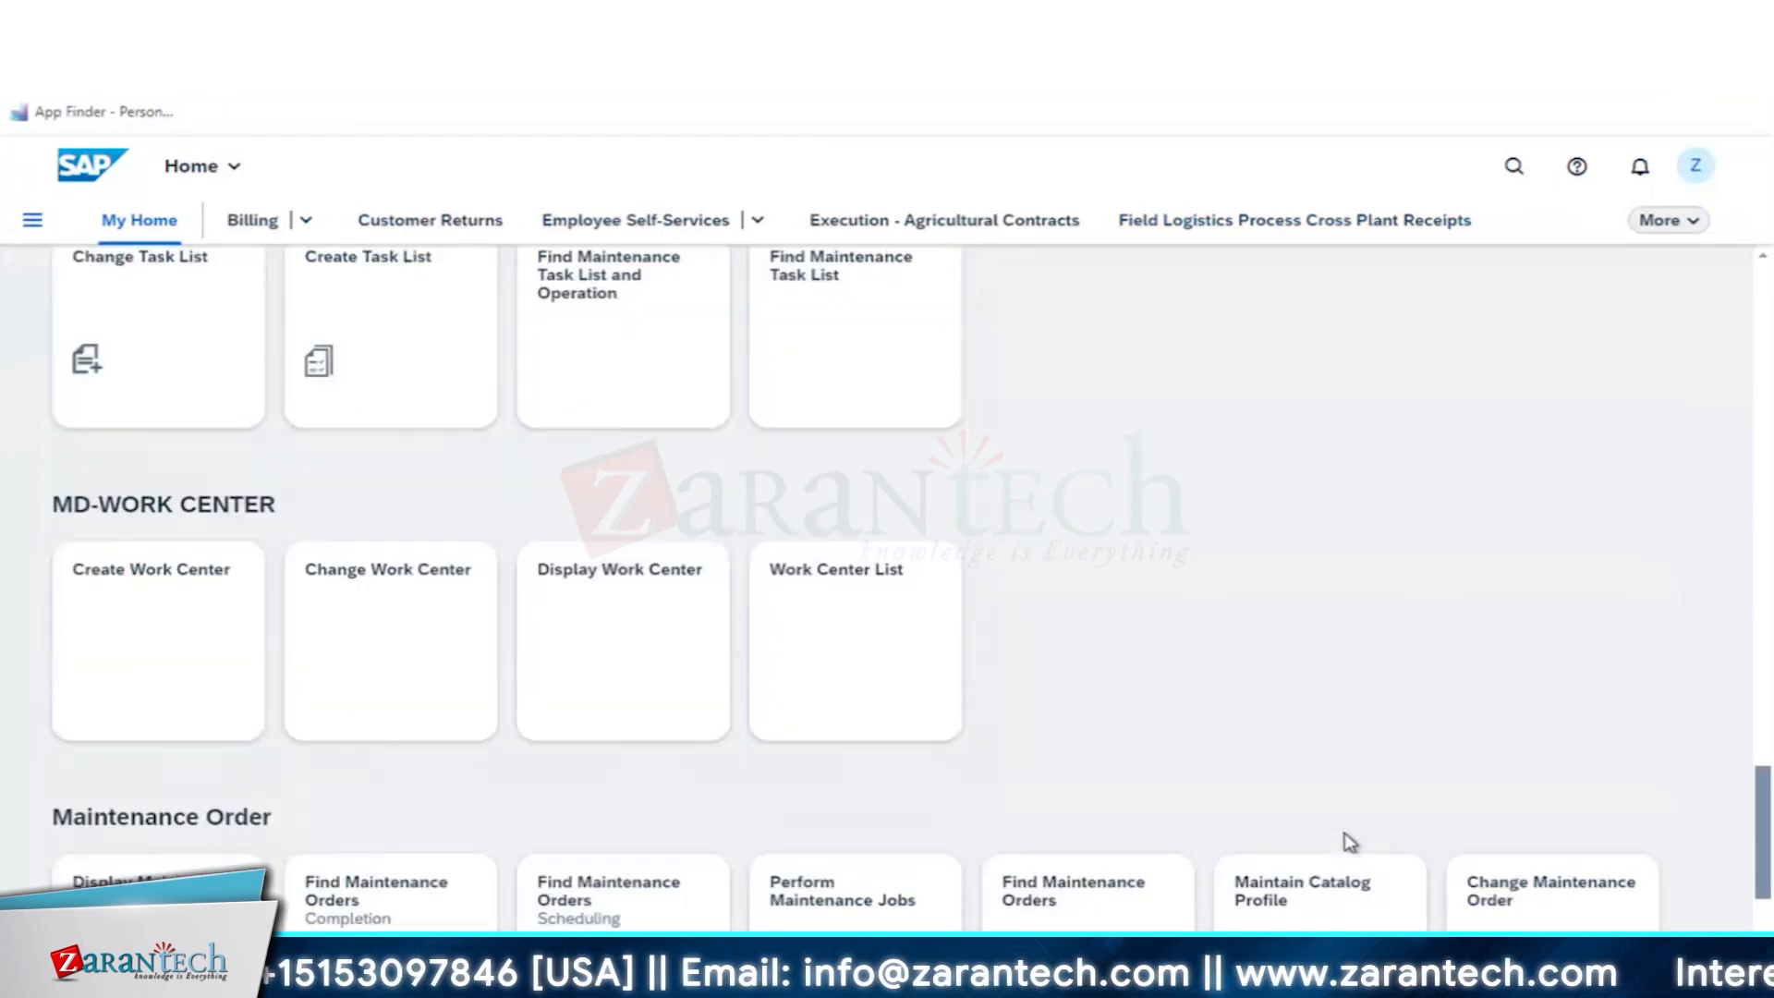
pyautogui.scroll(8, 1254, 706)
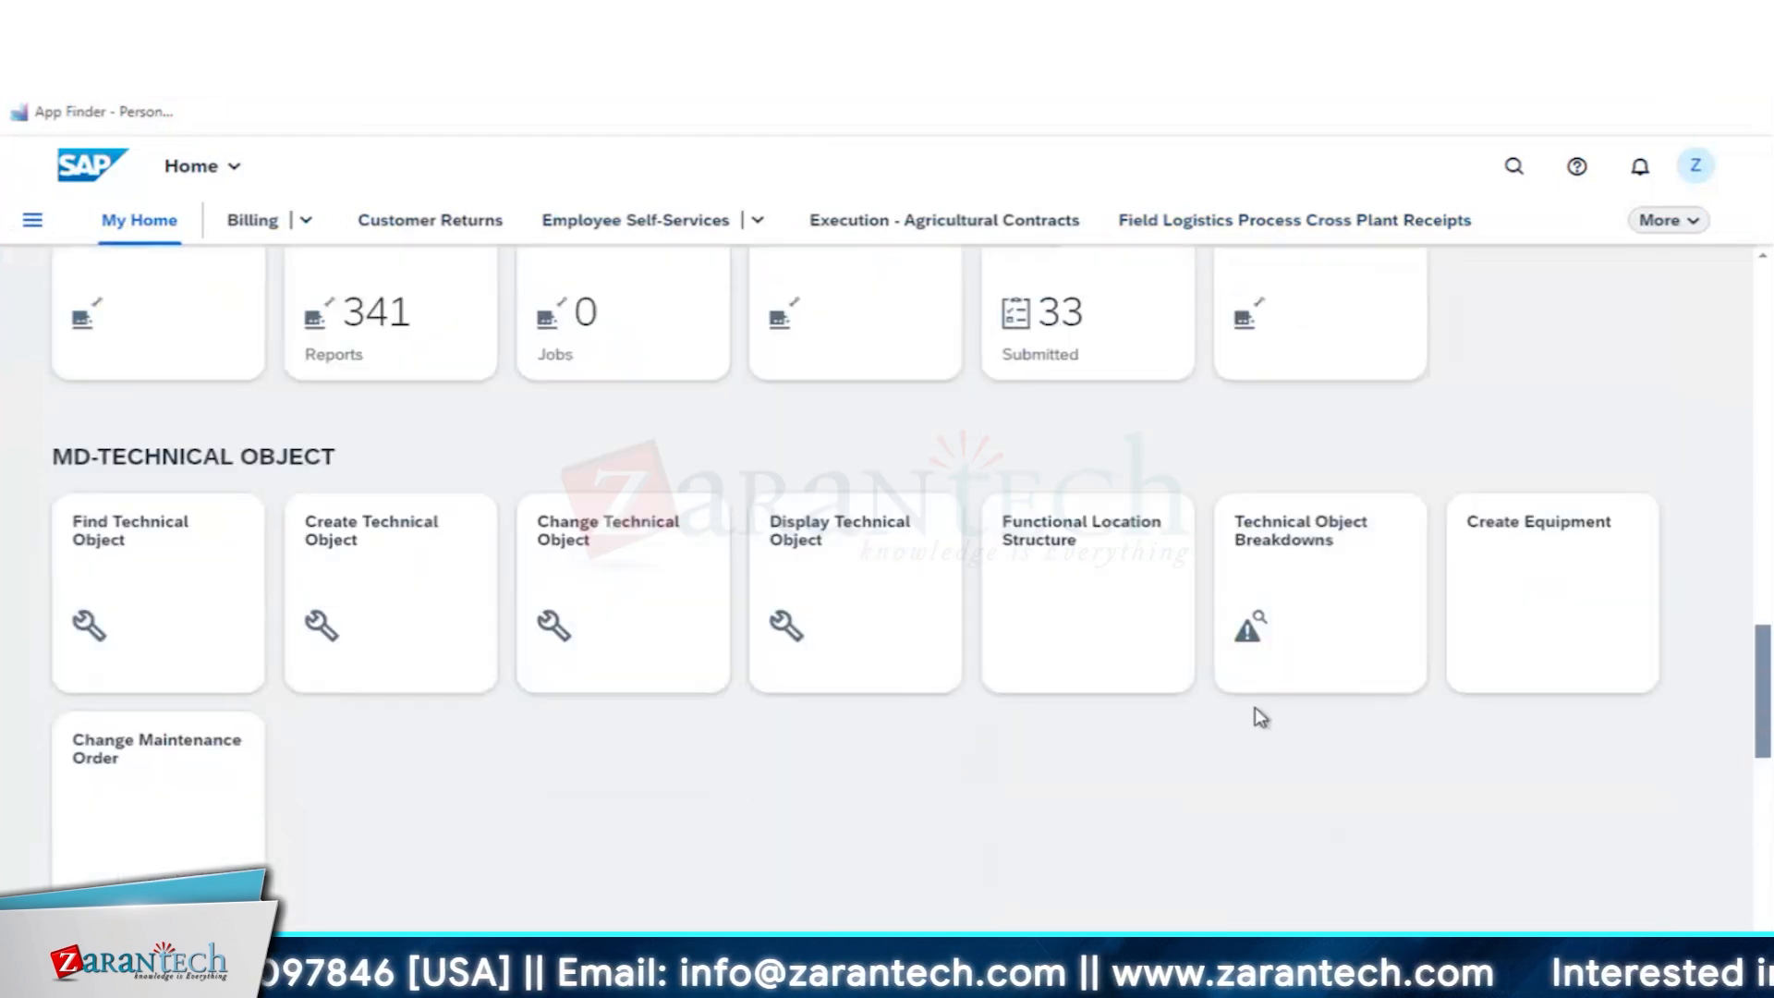
pyautogui.scroll(6, 1037, 624)
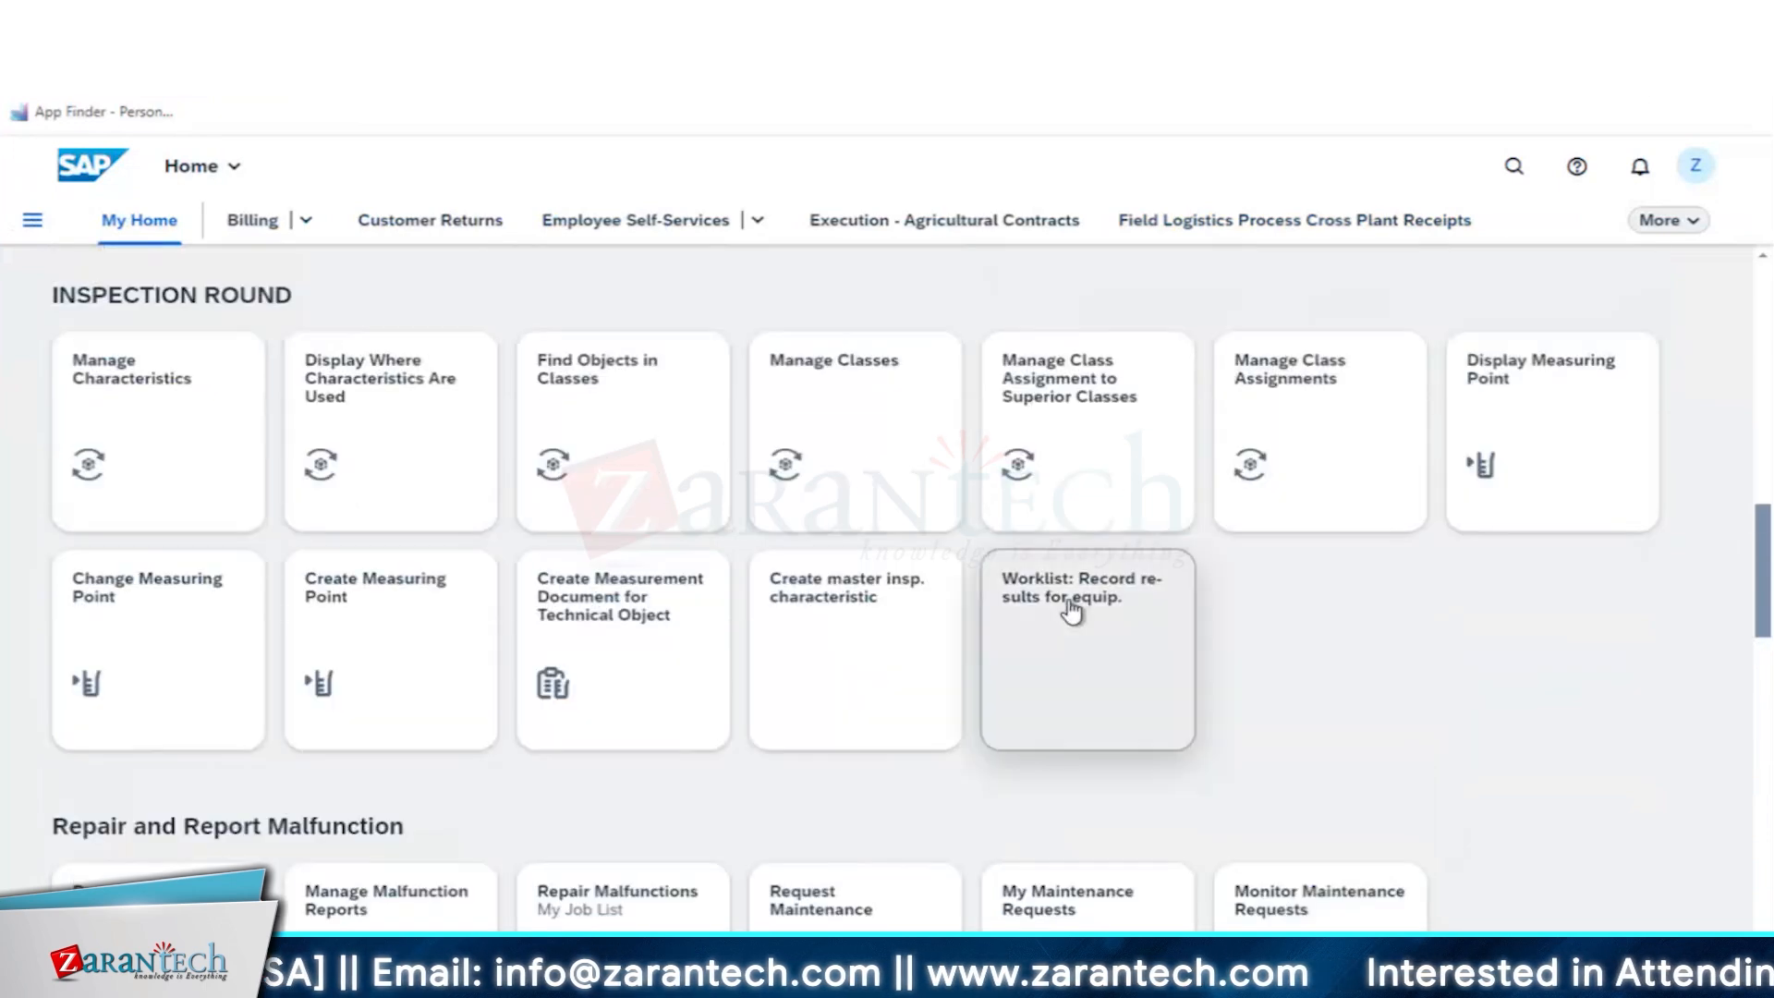
pyautogui.click(1070, 609)
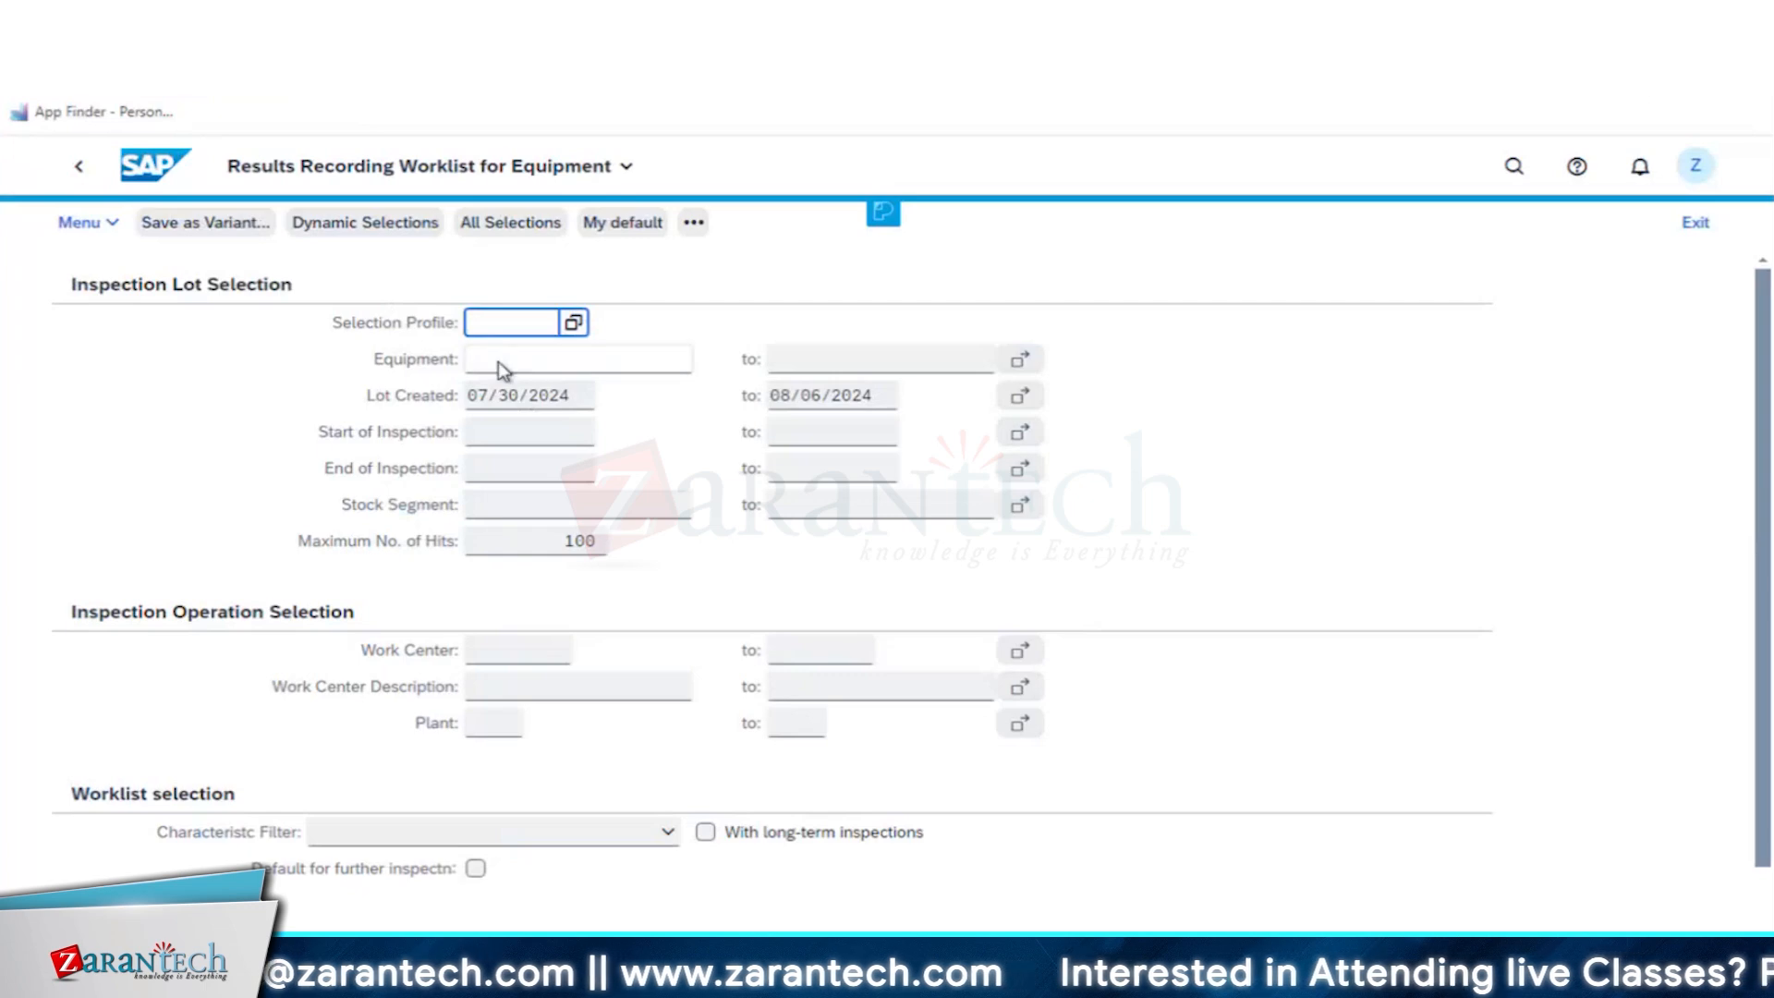
# - Set the equipment to 10003084 in the lot selection criteria and run the results recording worklist
pyautogui.click(573, 360)
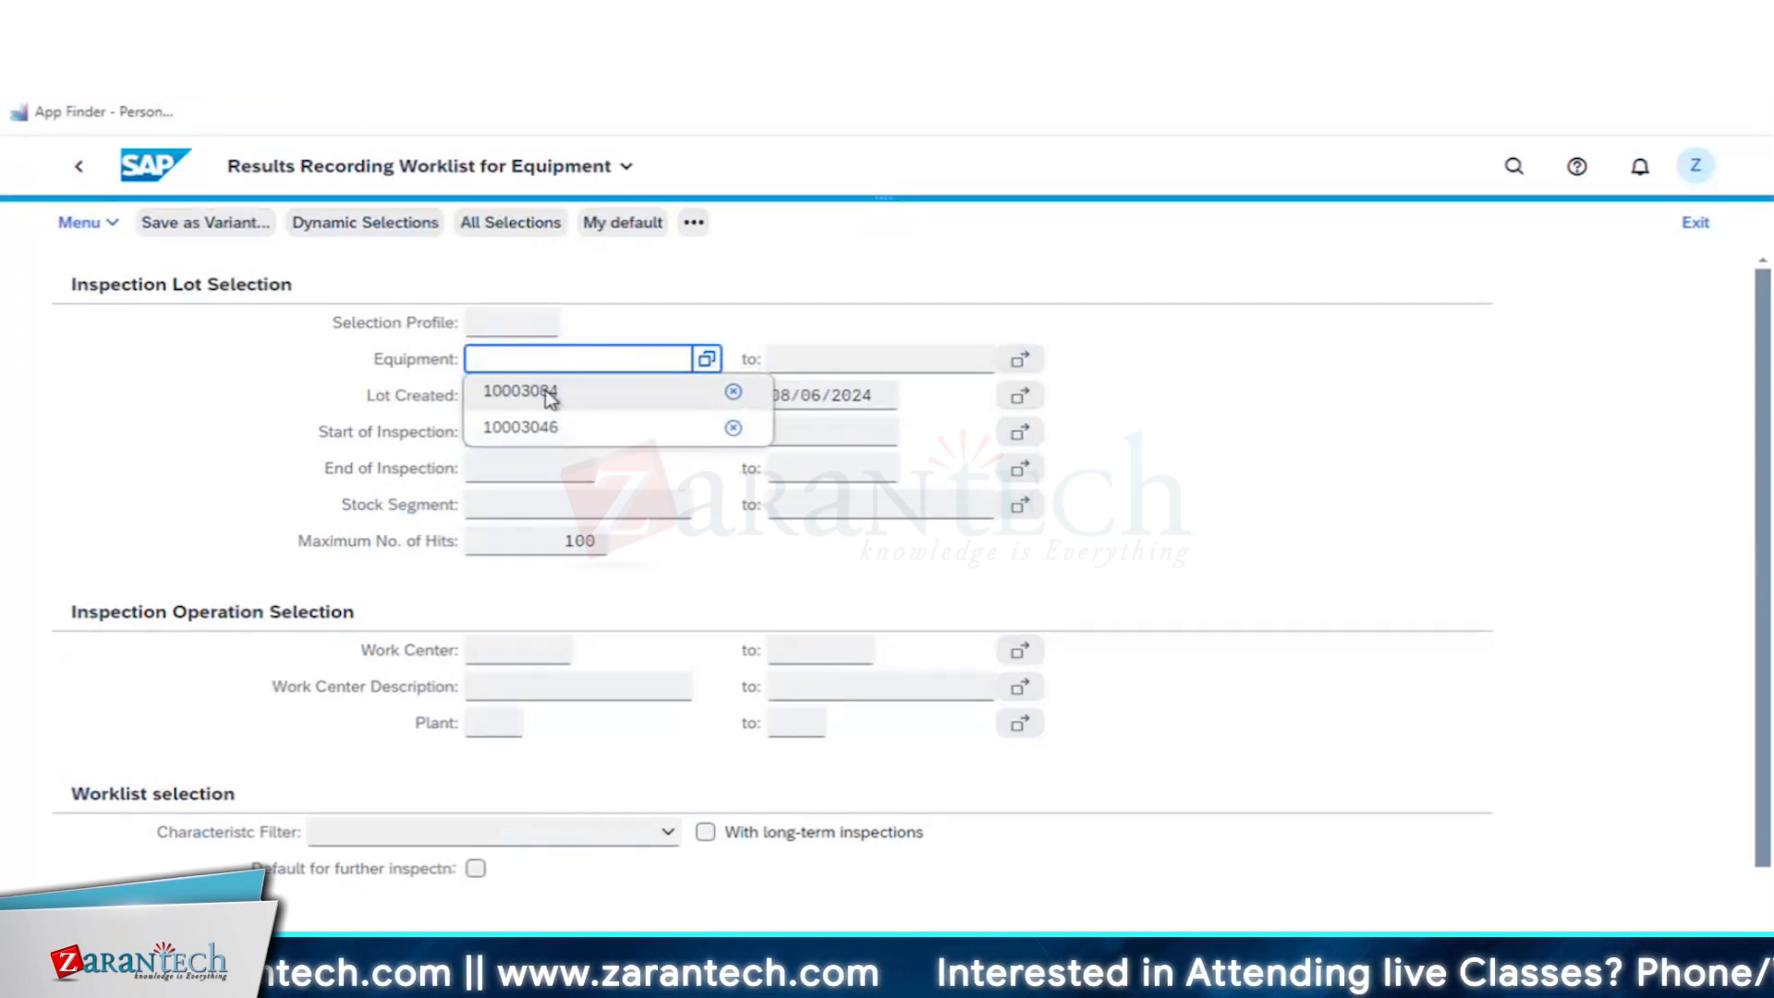
pyautogui.click(545, 386)
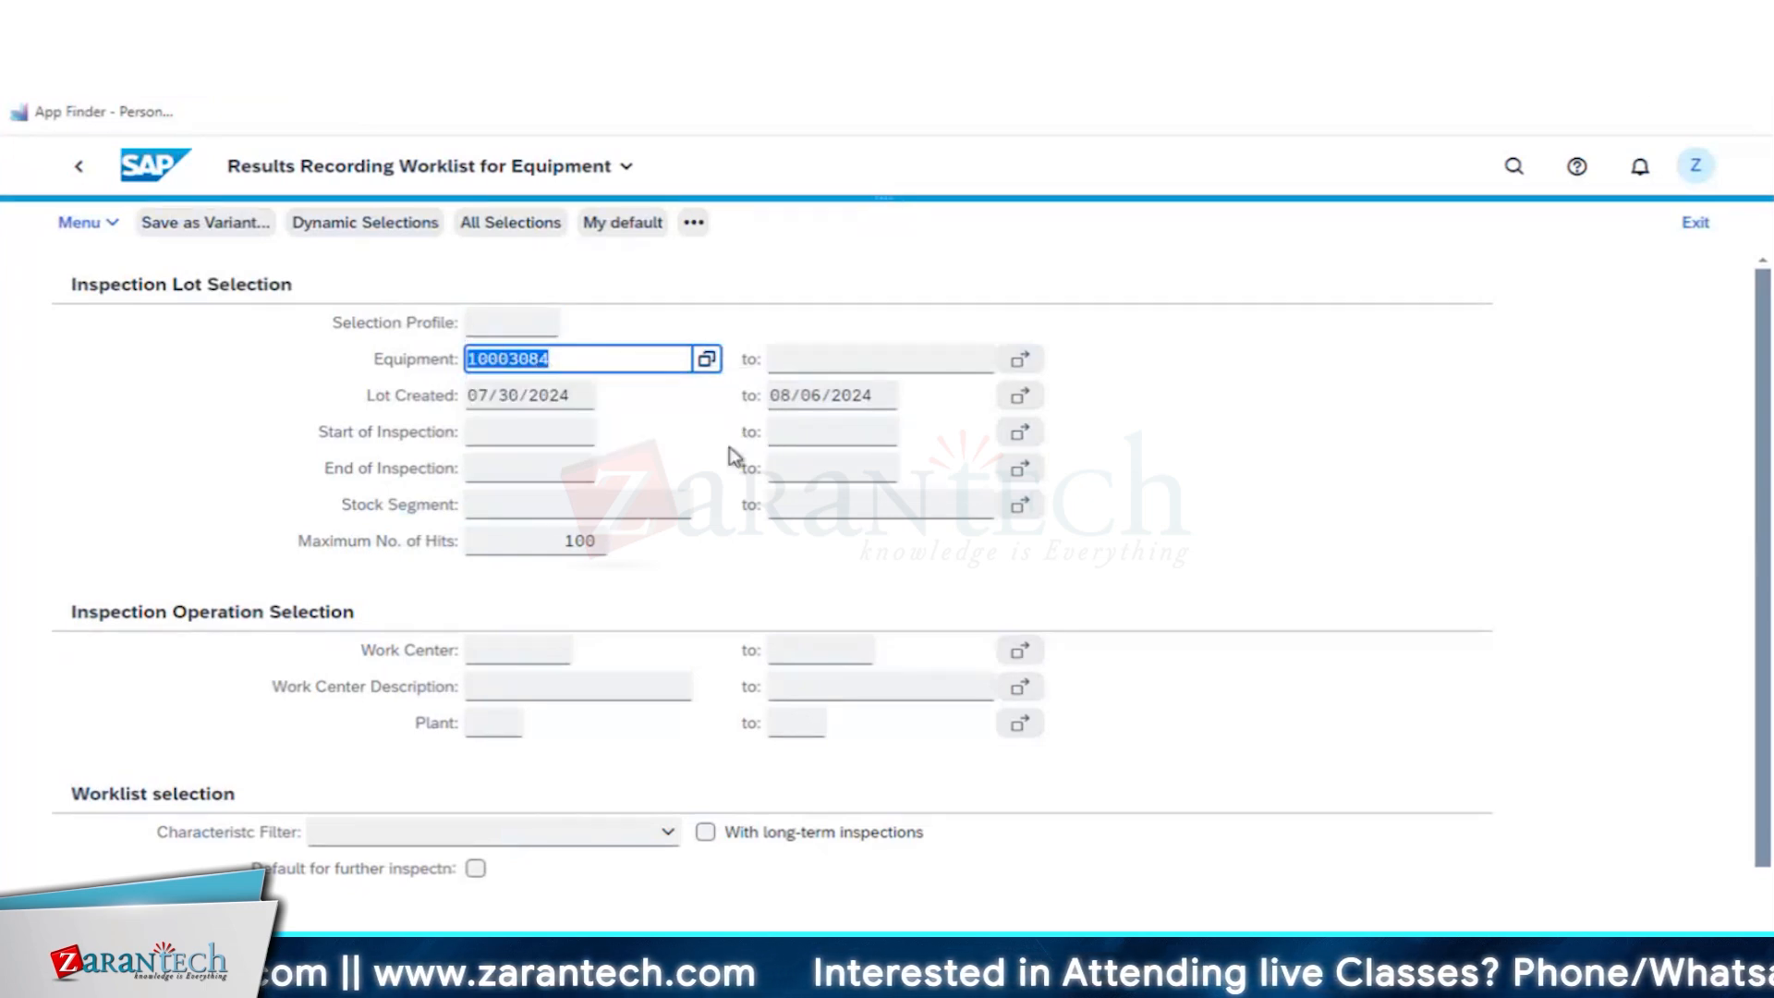
pyautogui.click(136, 172)
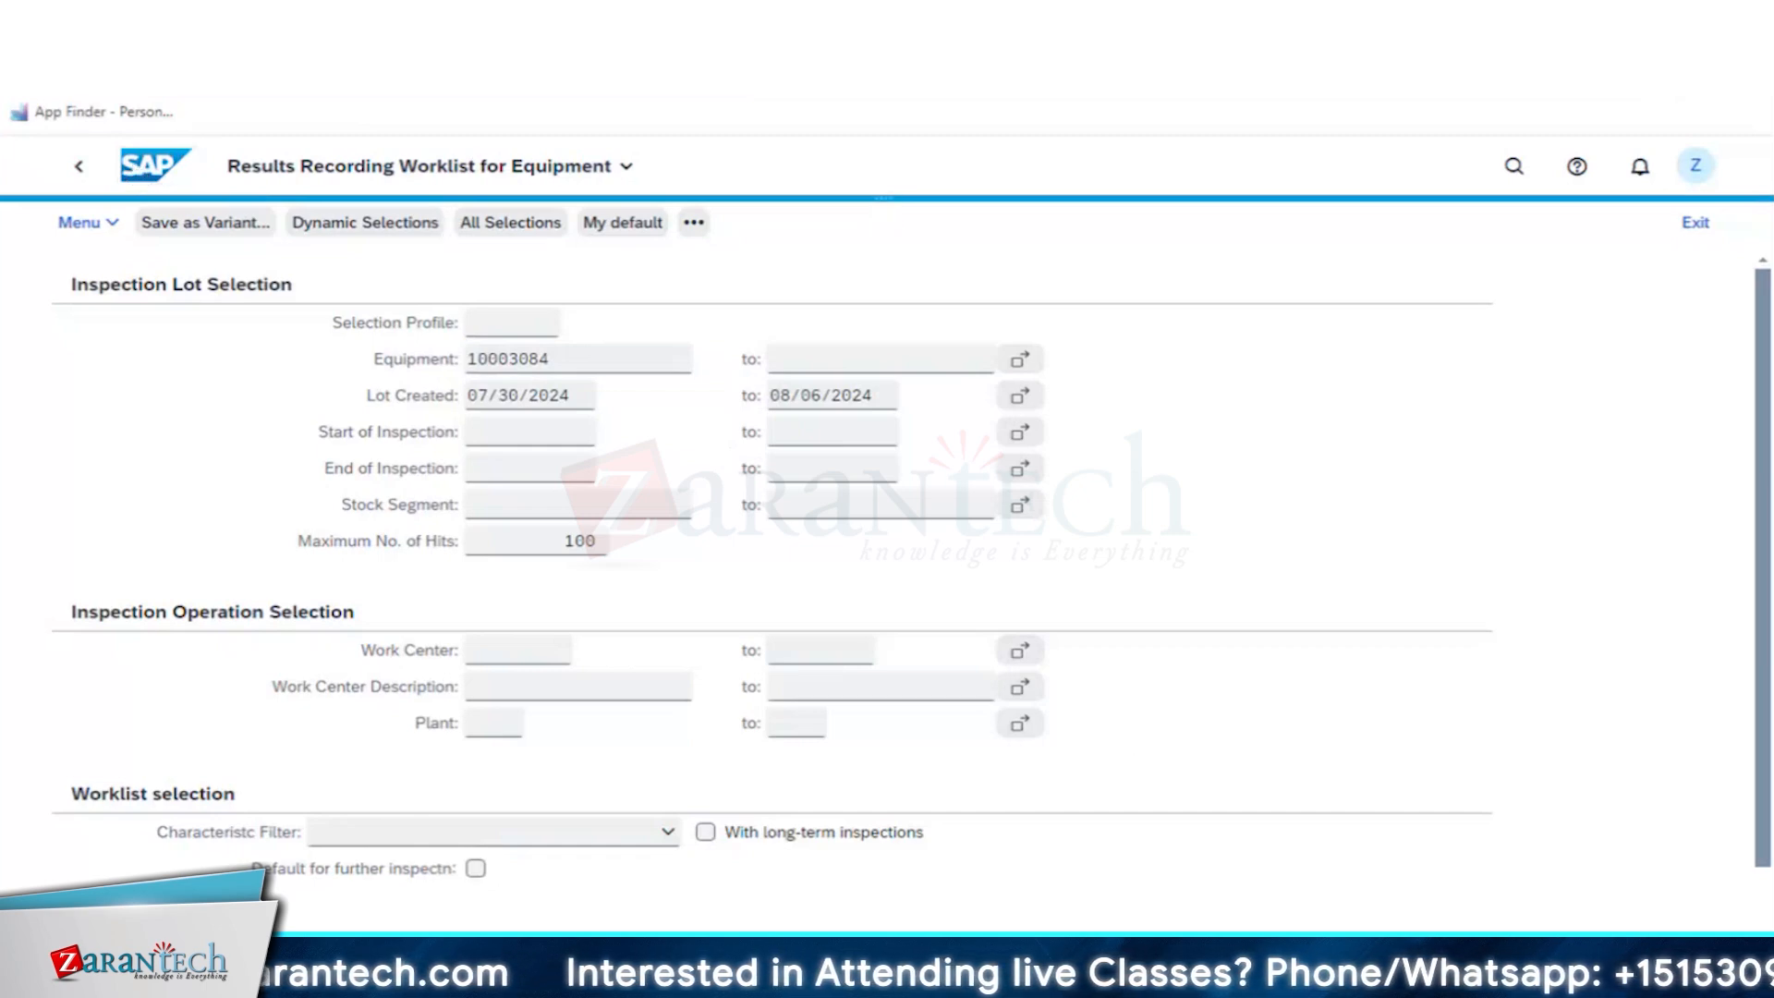
pyautogui.click(354, 215)
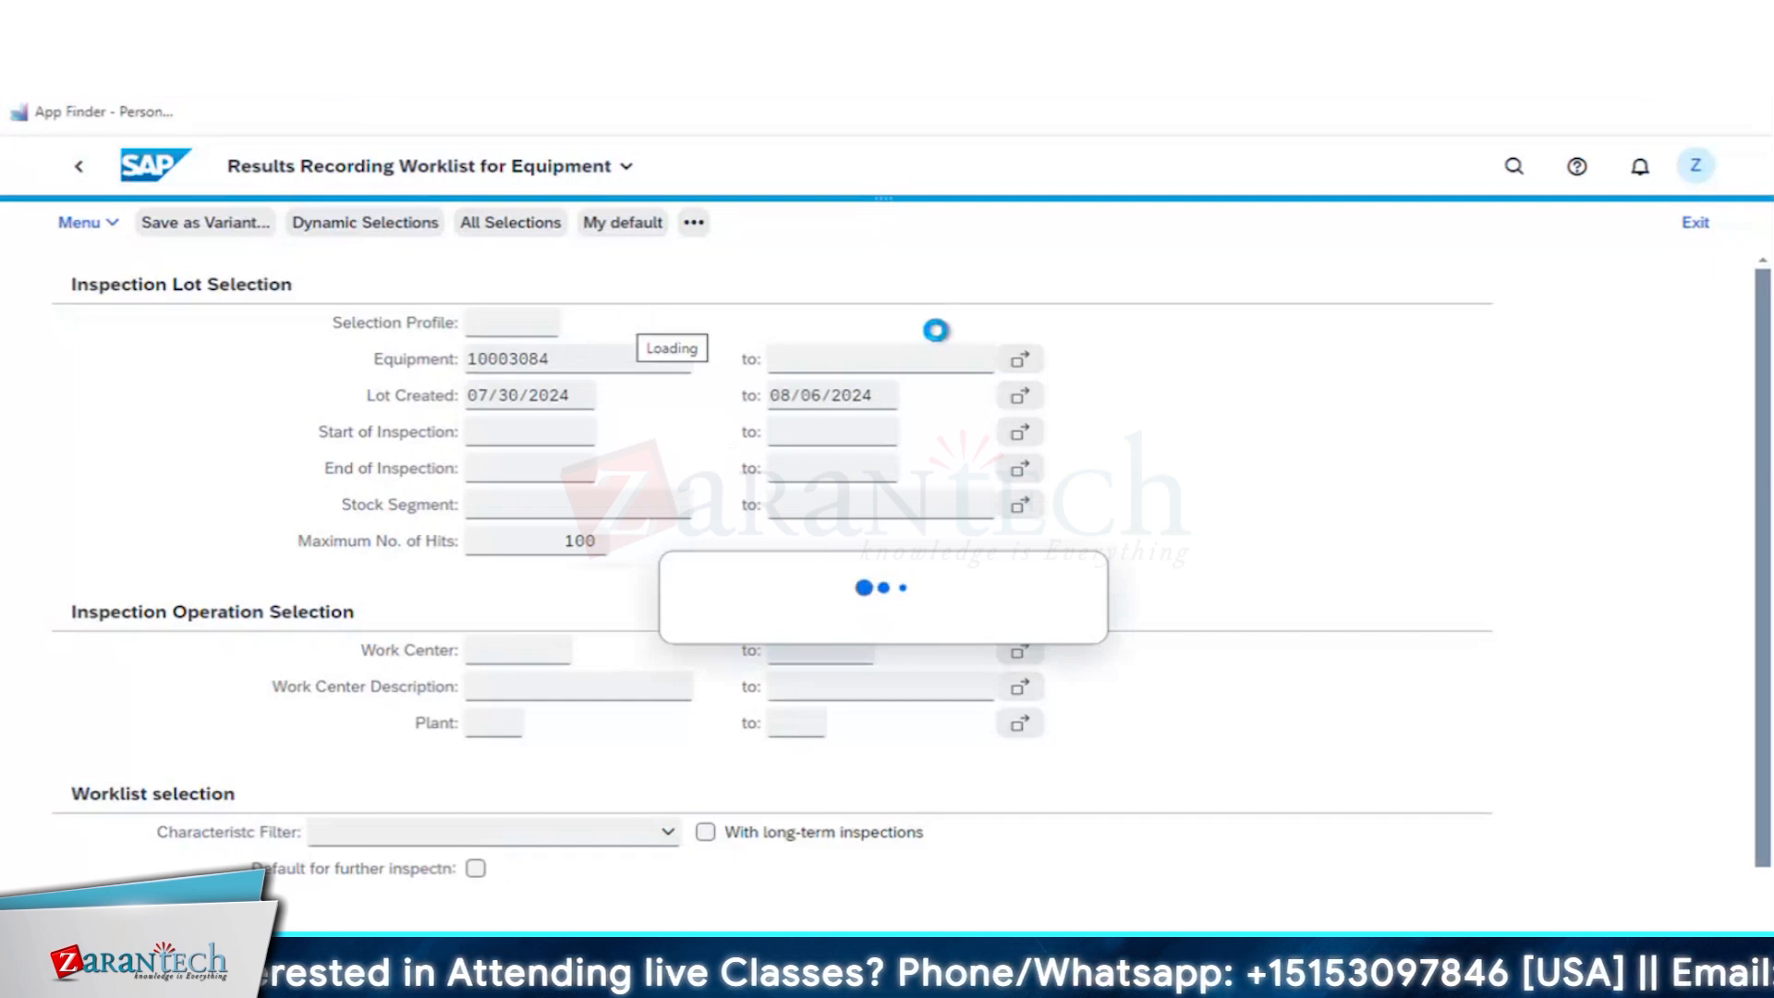
pyautogui.click(607, 399)
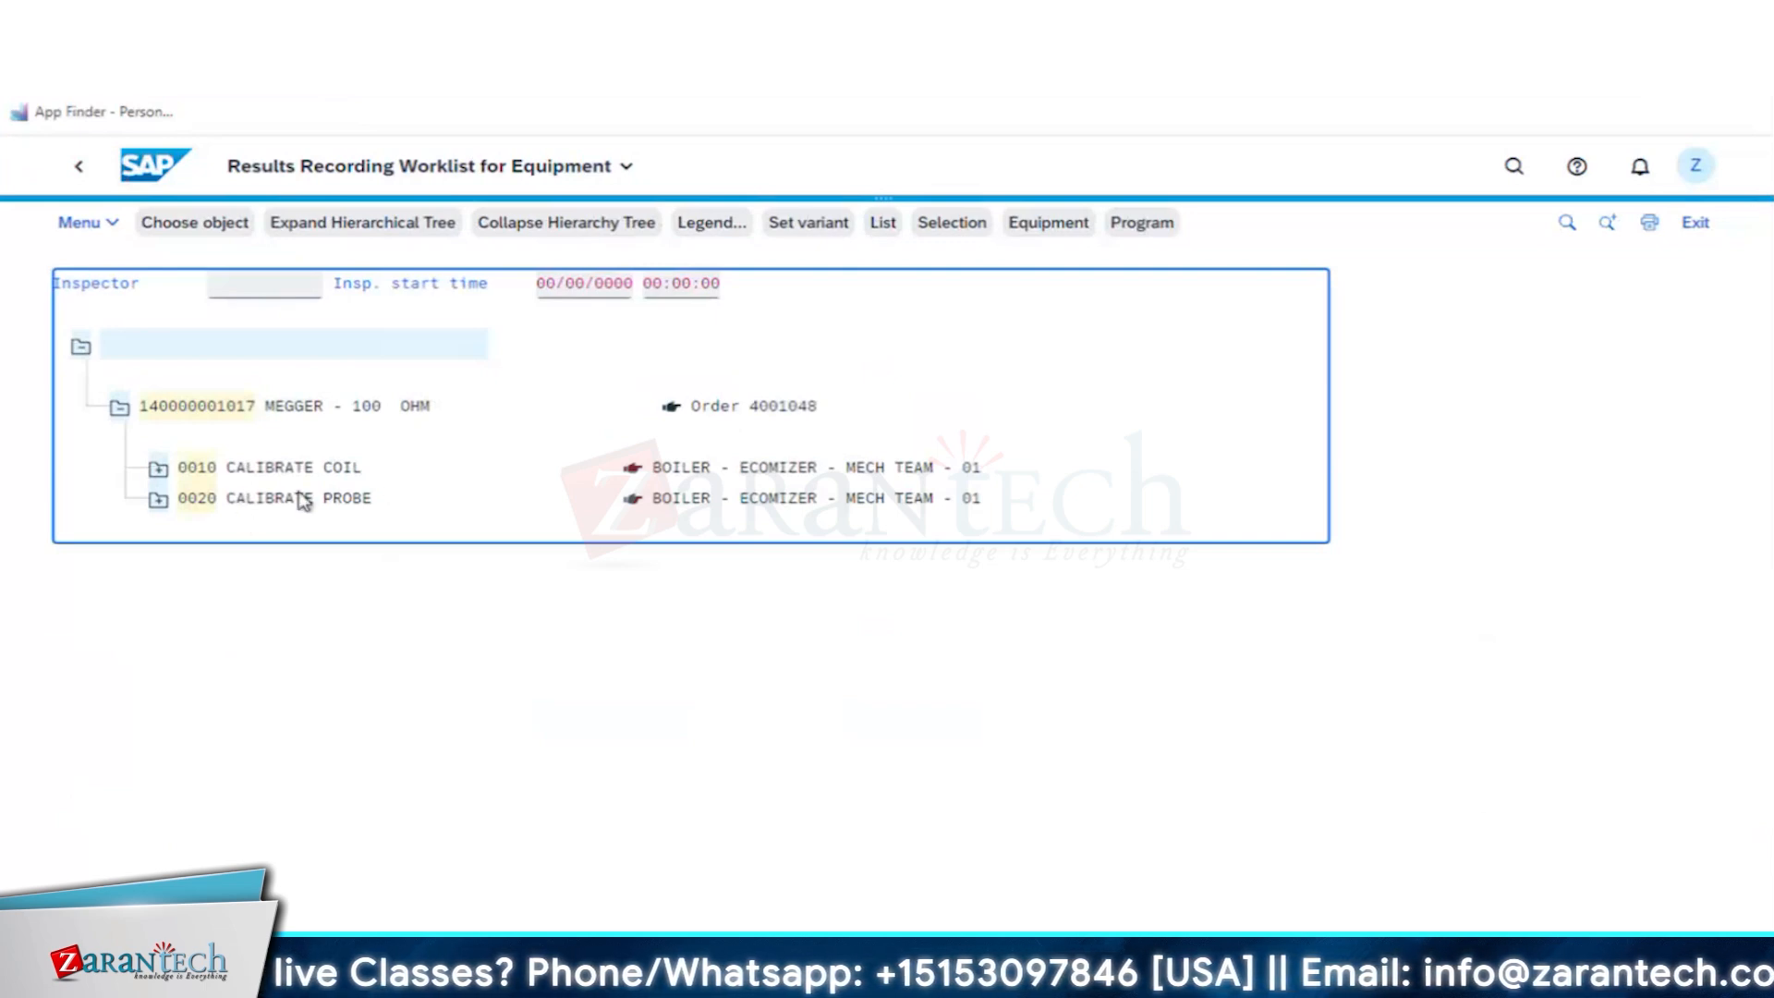
# - Expand operation 0010 CALIBRATE COIL and open results recording for its equipment inspection point
pyautogui.click(158, 468)
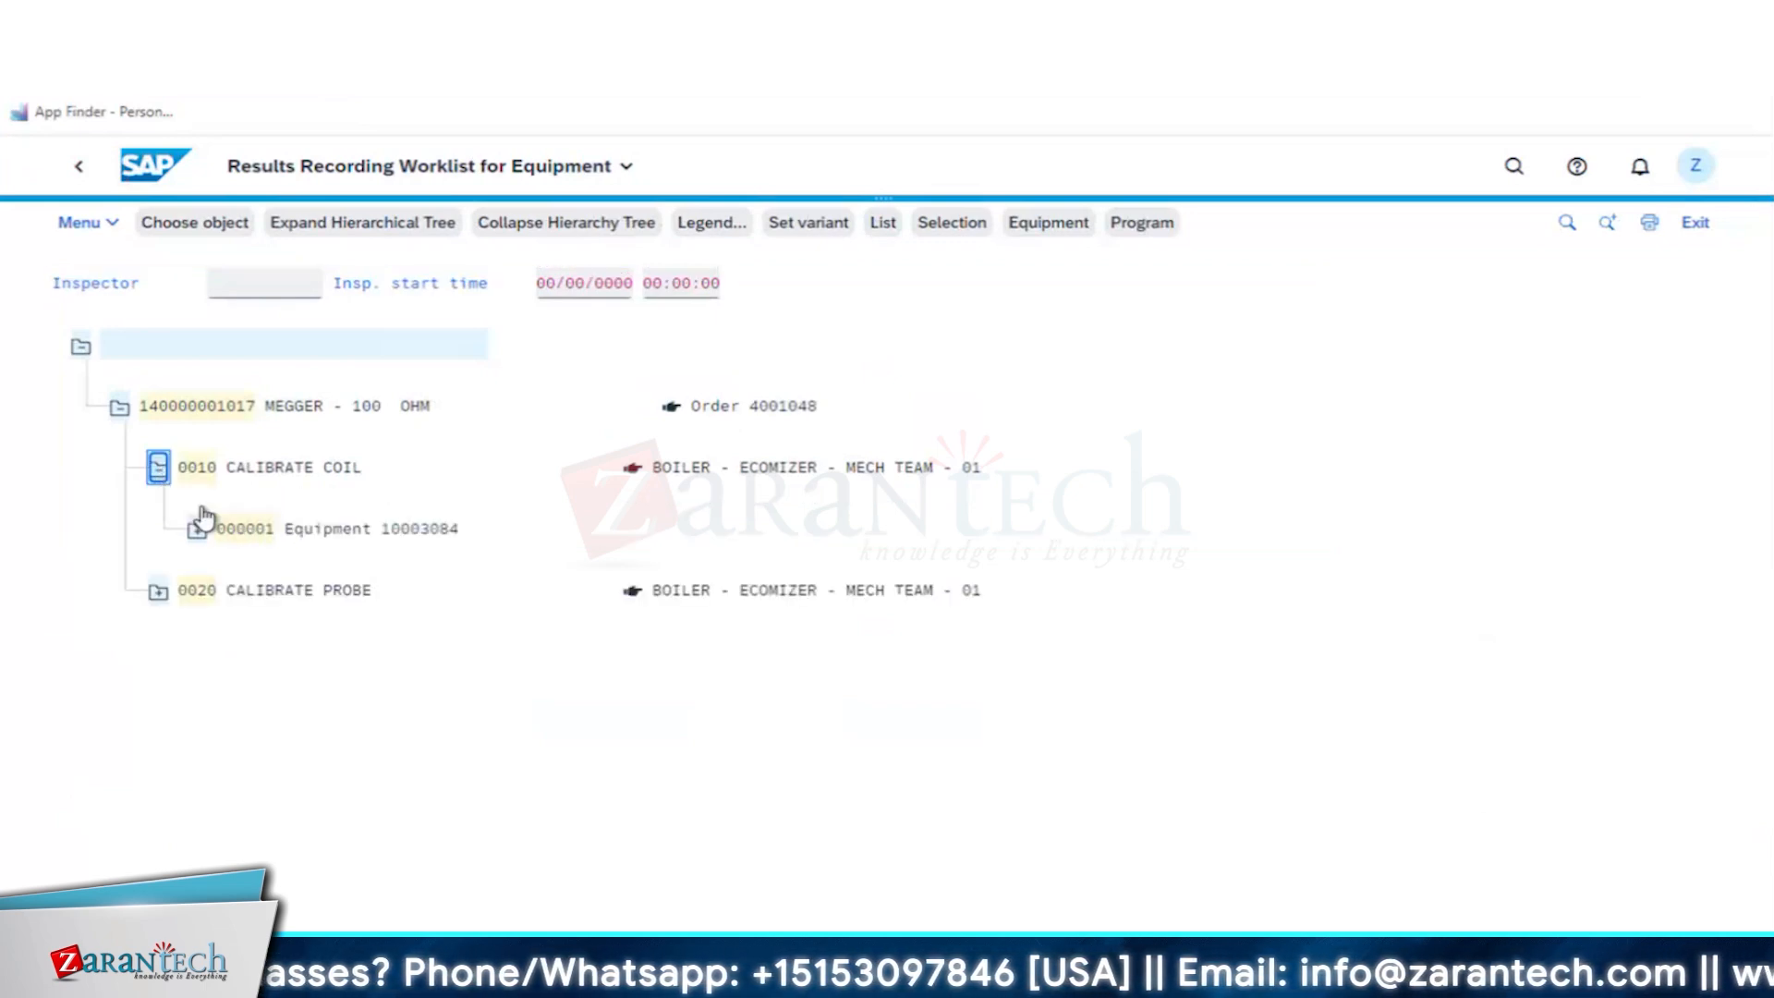
pyautogui.click(245, 534)
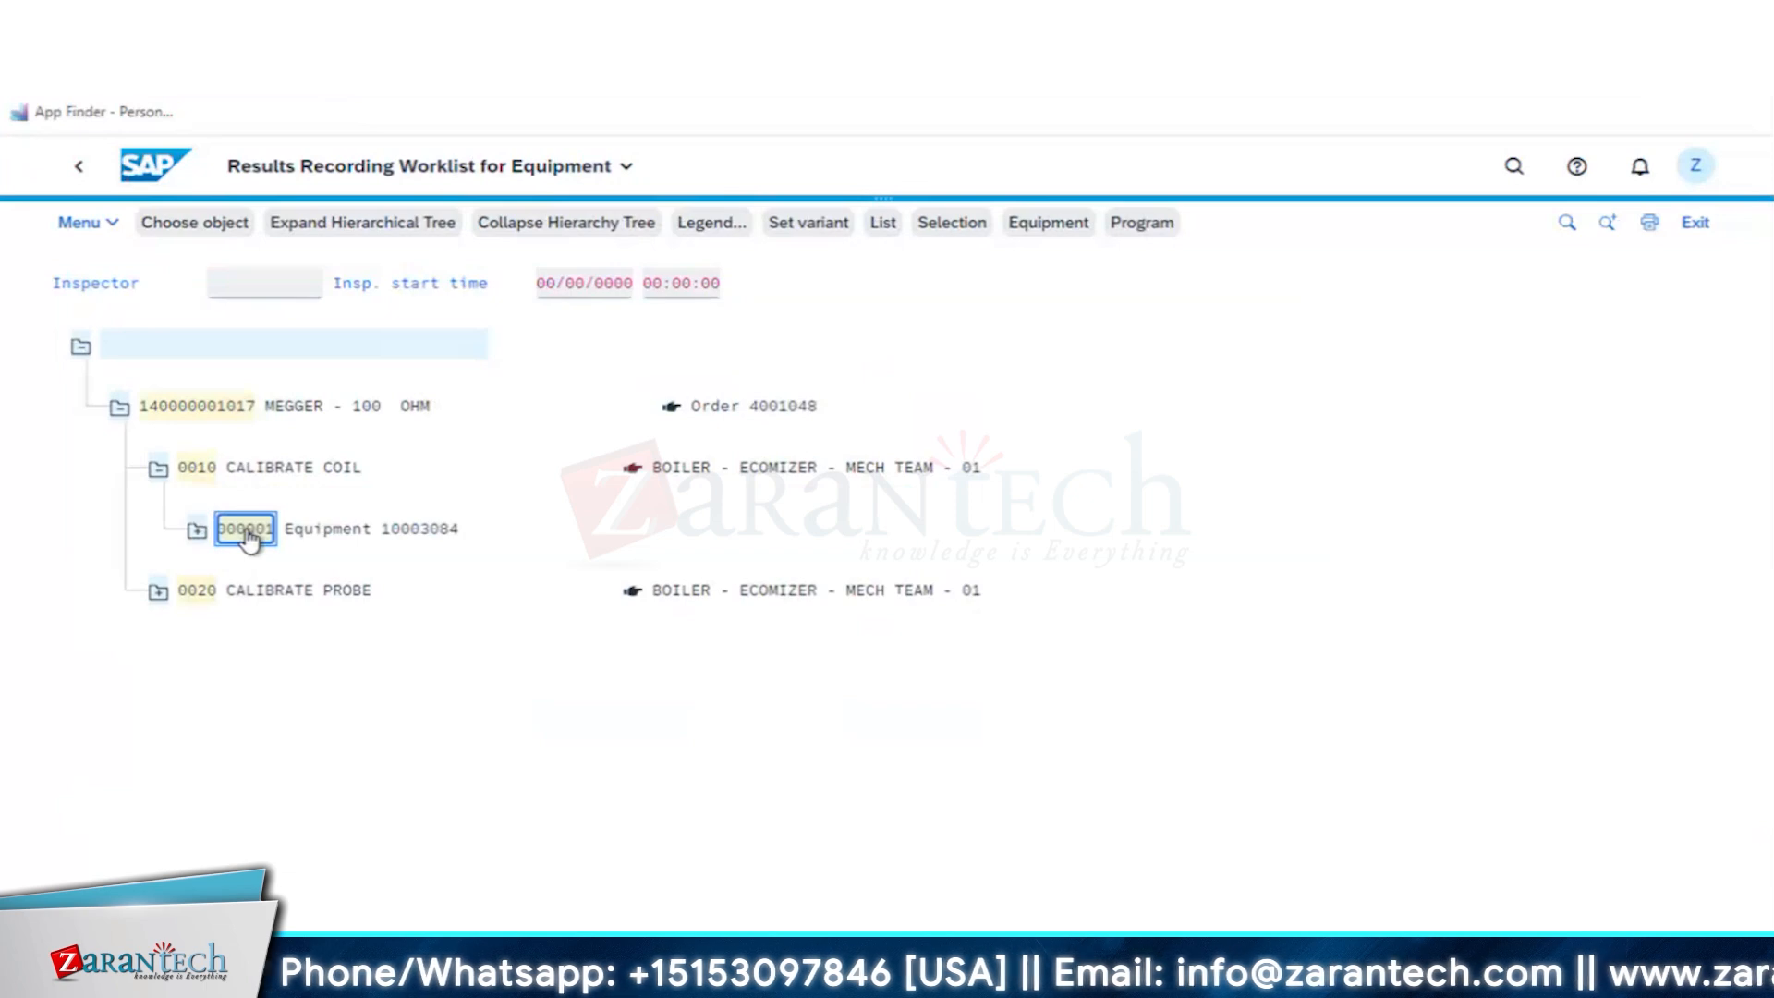
pyautogui.doubleClick(247, 539)
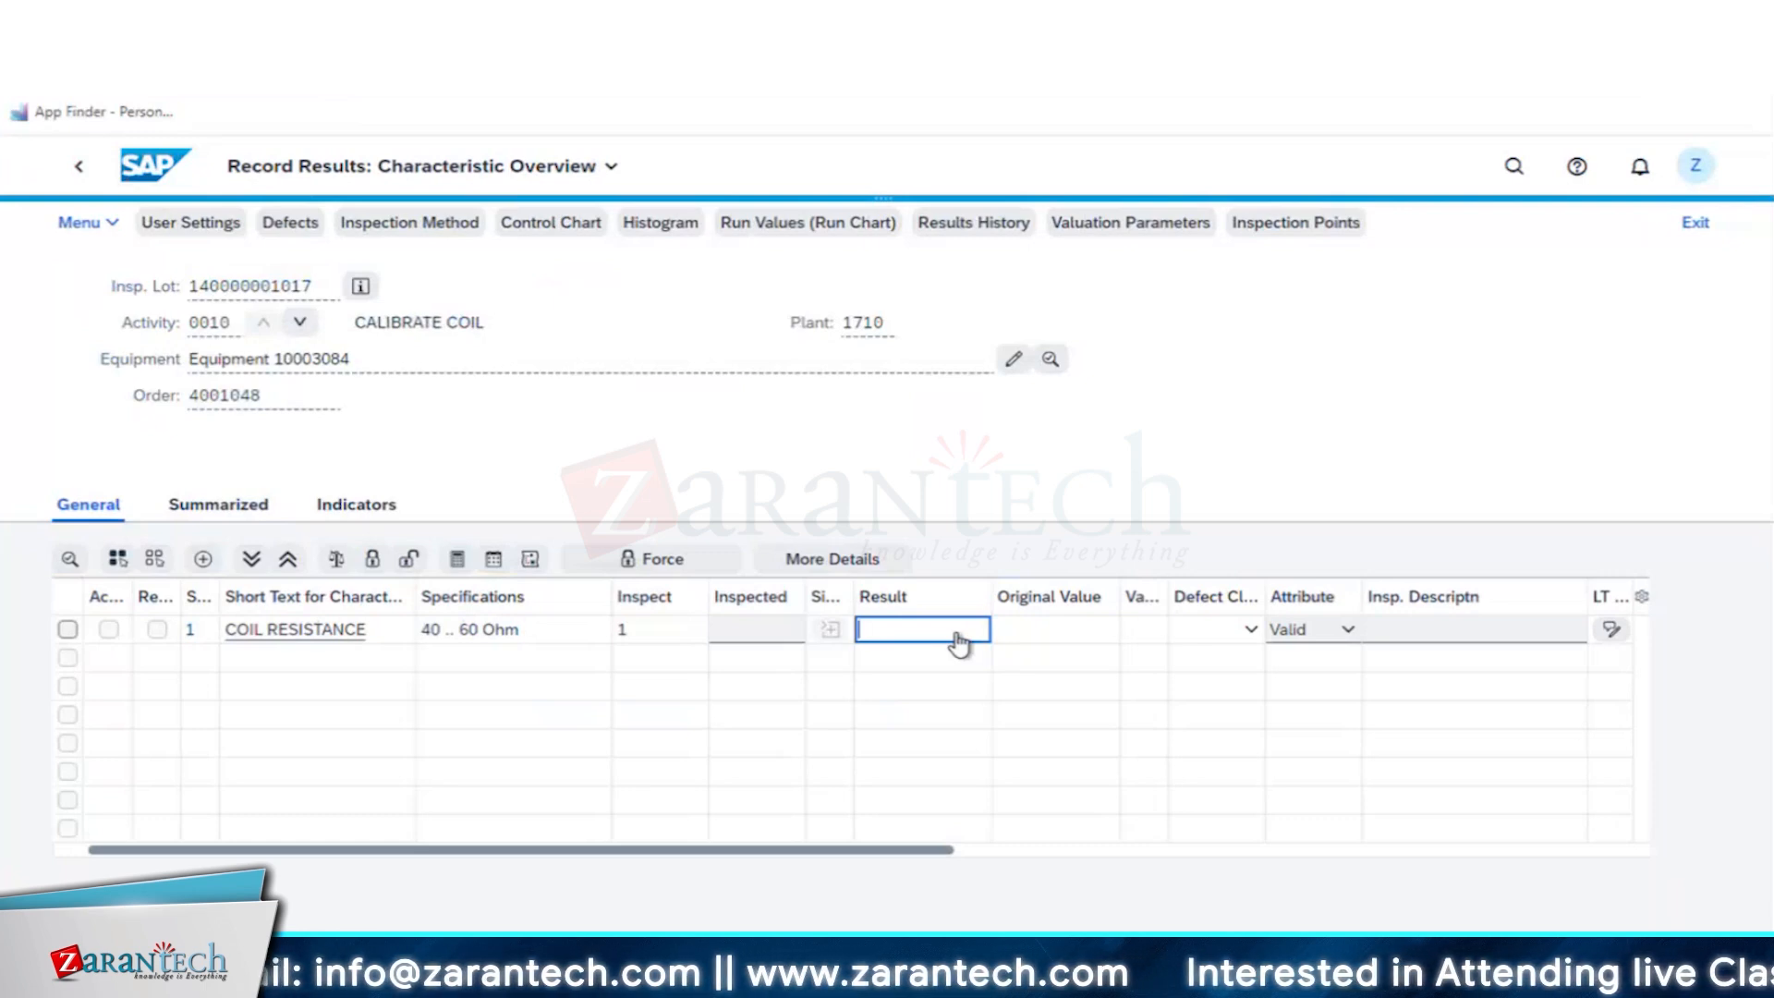
# - Record a result of 70 for the COIL RESISTANCE characteristic and valuate it
pyautogui.write('60')
pyautogui.press('BackSpace')
pyautogui.press('BackSpace')
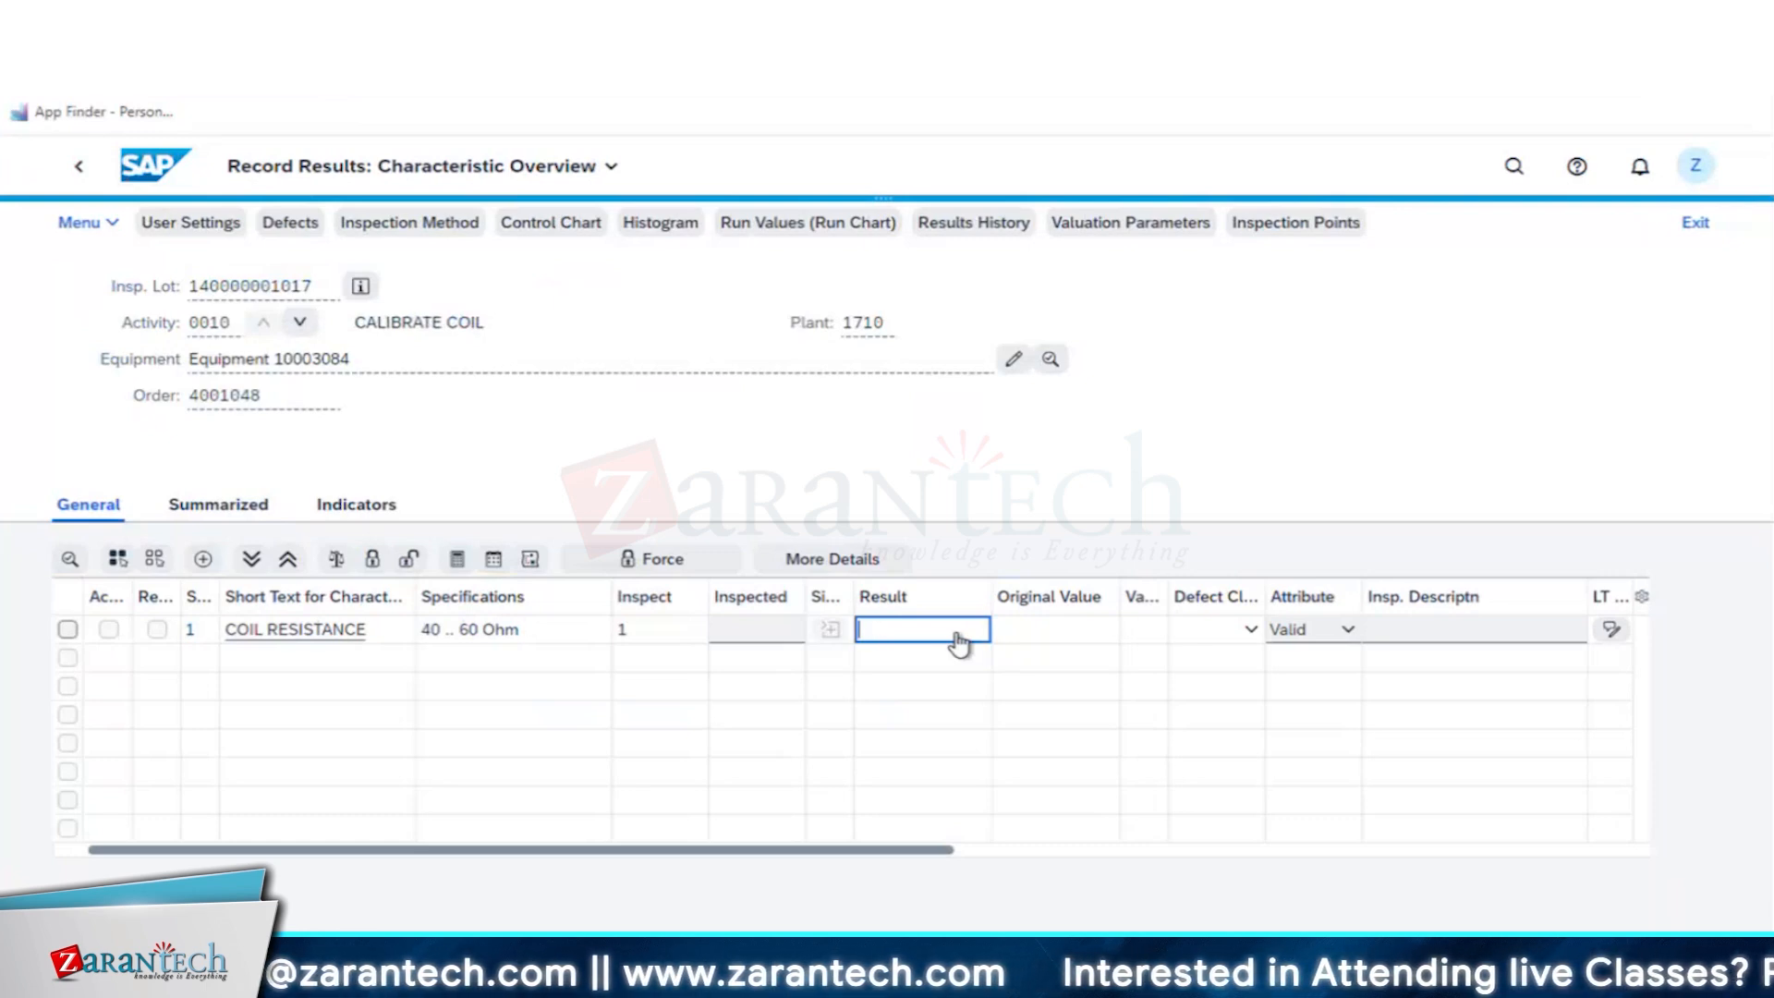
pyautogui.write('70')
pyautogui.press('Return')
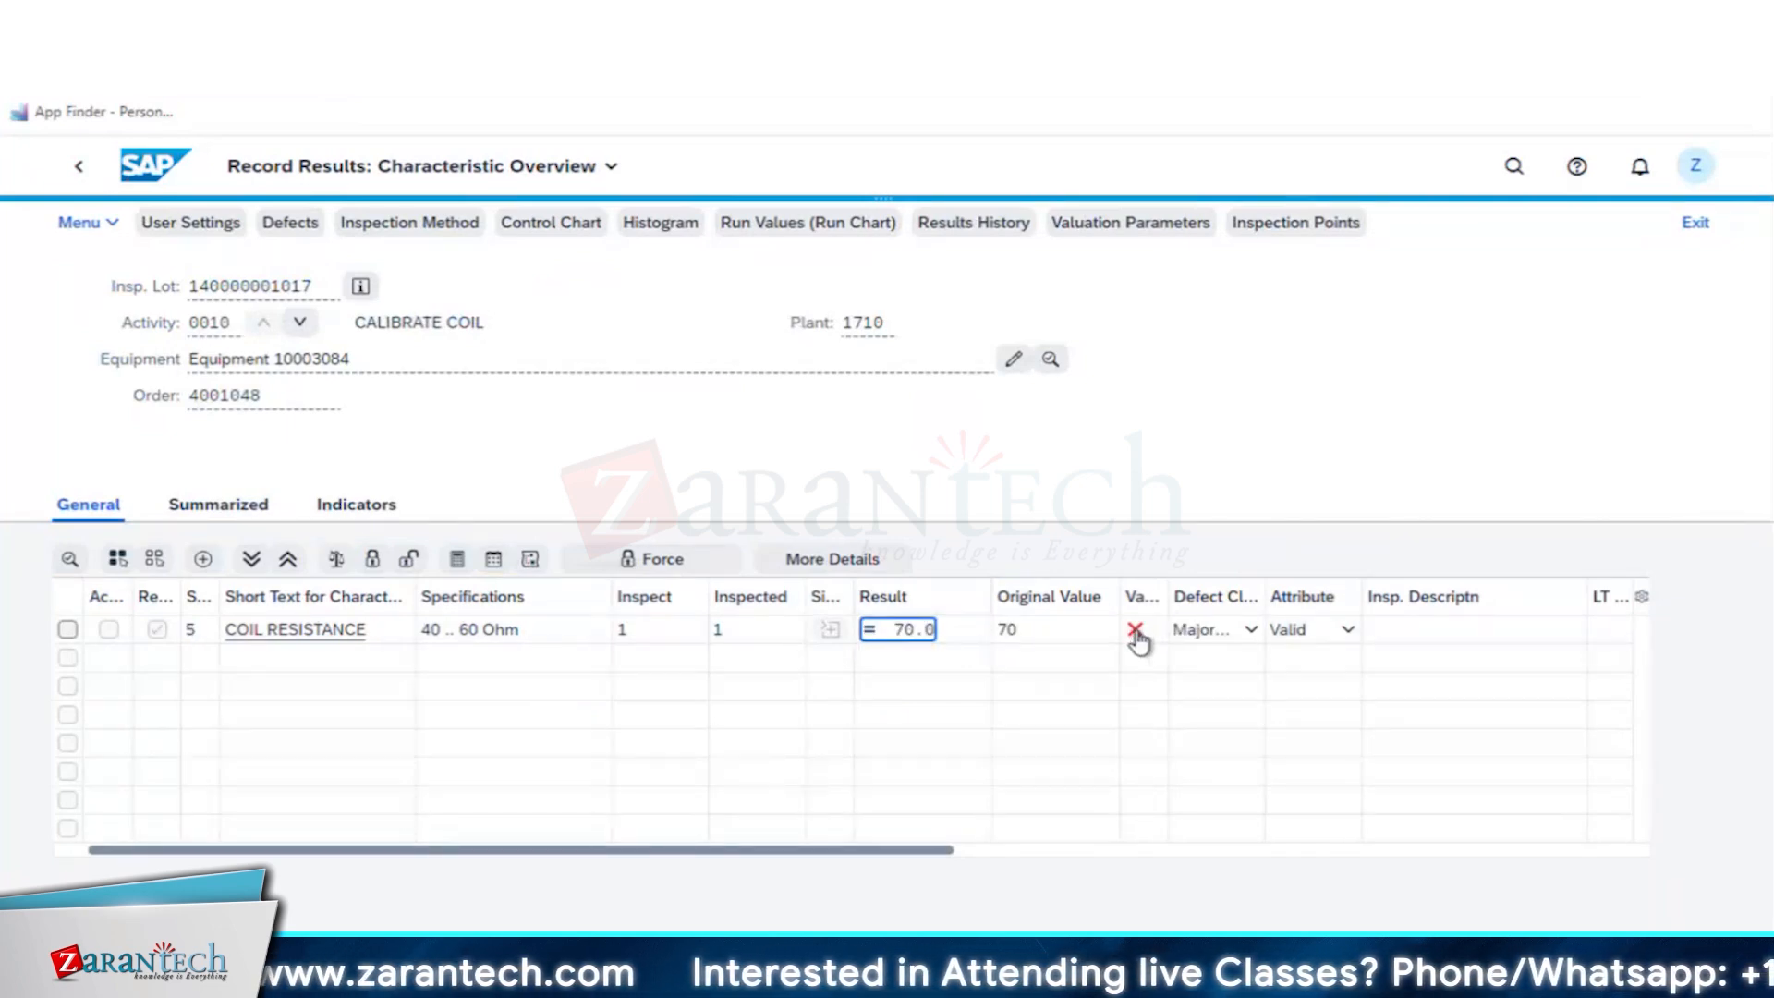
pyautogui.moveTo(1139, 641)
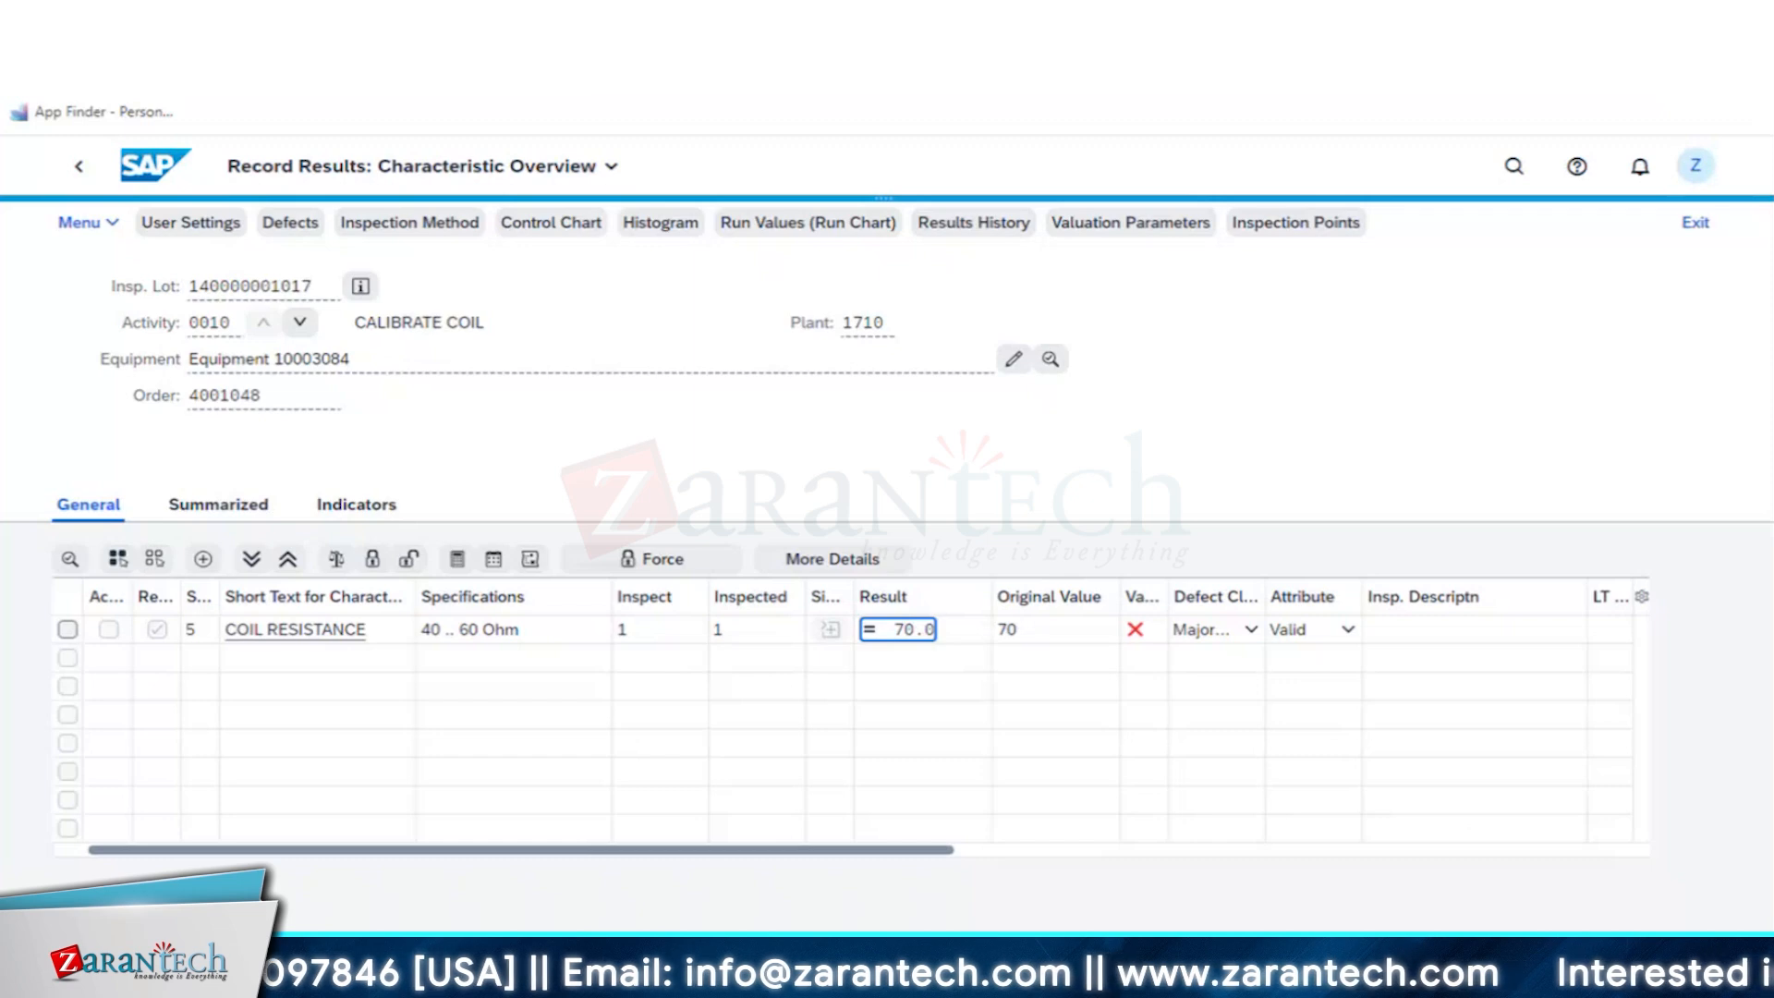
# - Proceed to the valuation of the coil inspection point and review the available usage decision codes without choosing another one
pyautogui.click(1525, 686)
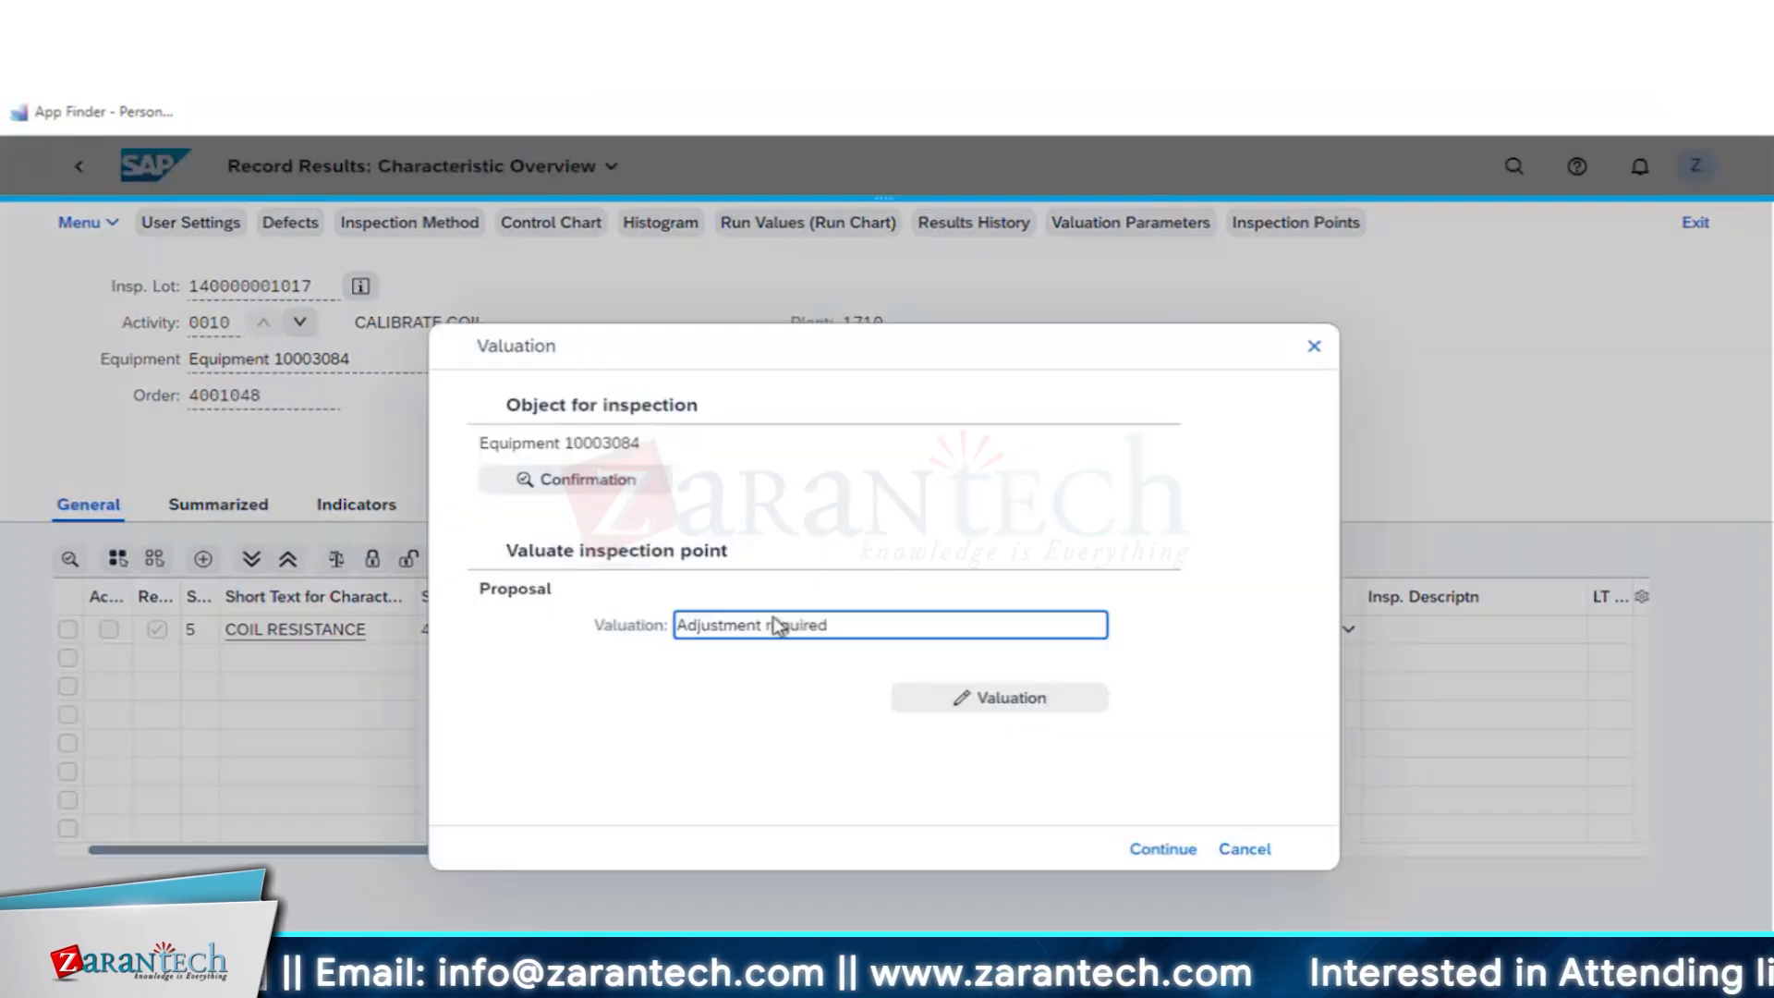
pyautogui.click(961, 701)
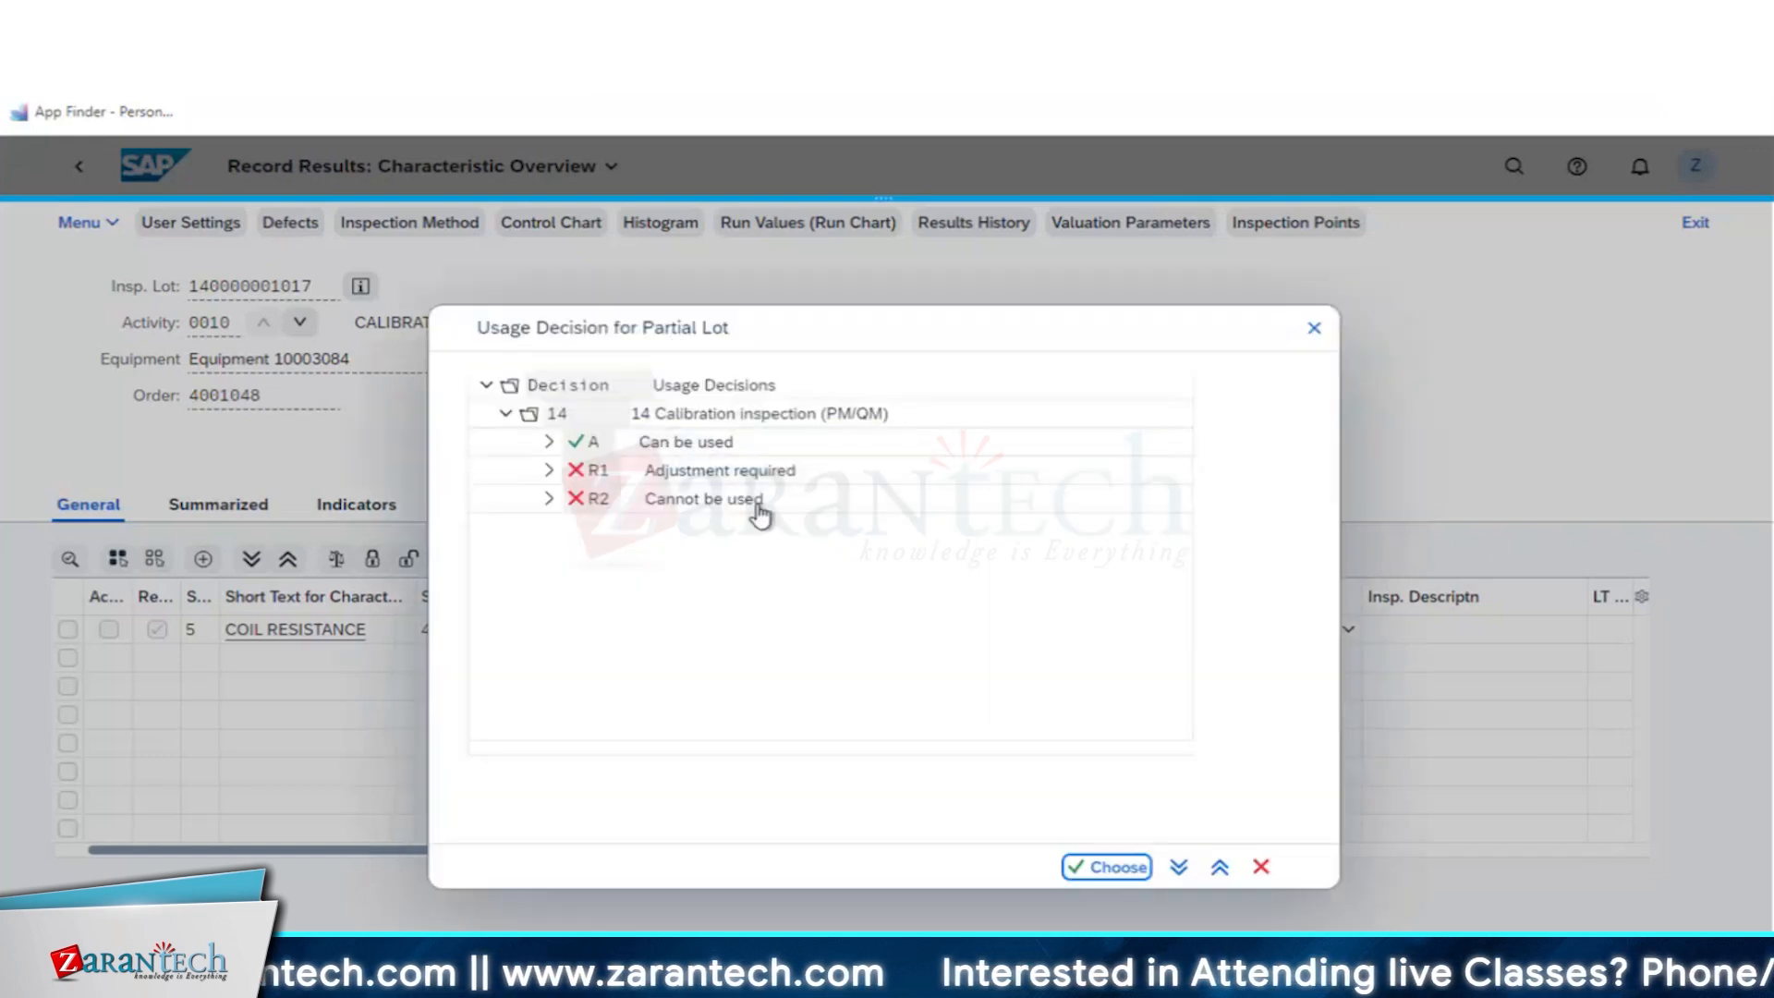
pyautogui.moveTo(736, 349); pyautogui.dragTo(917, 428)
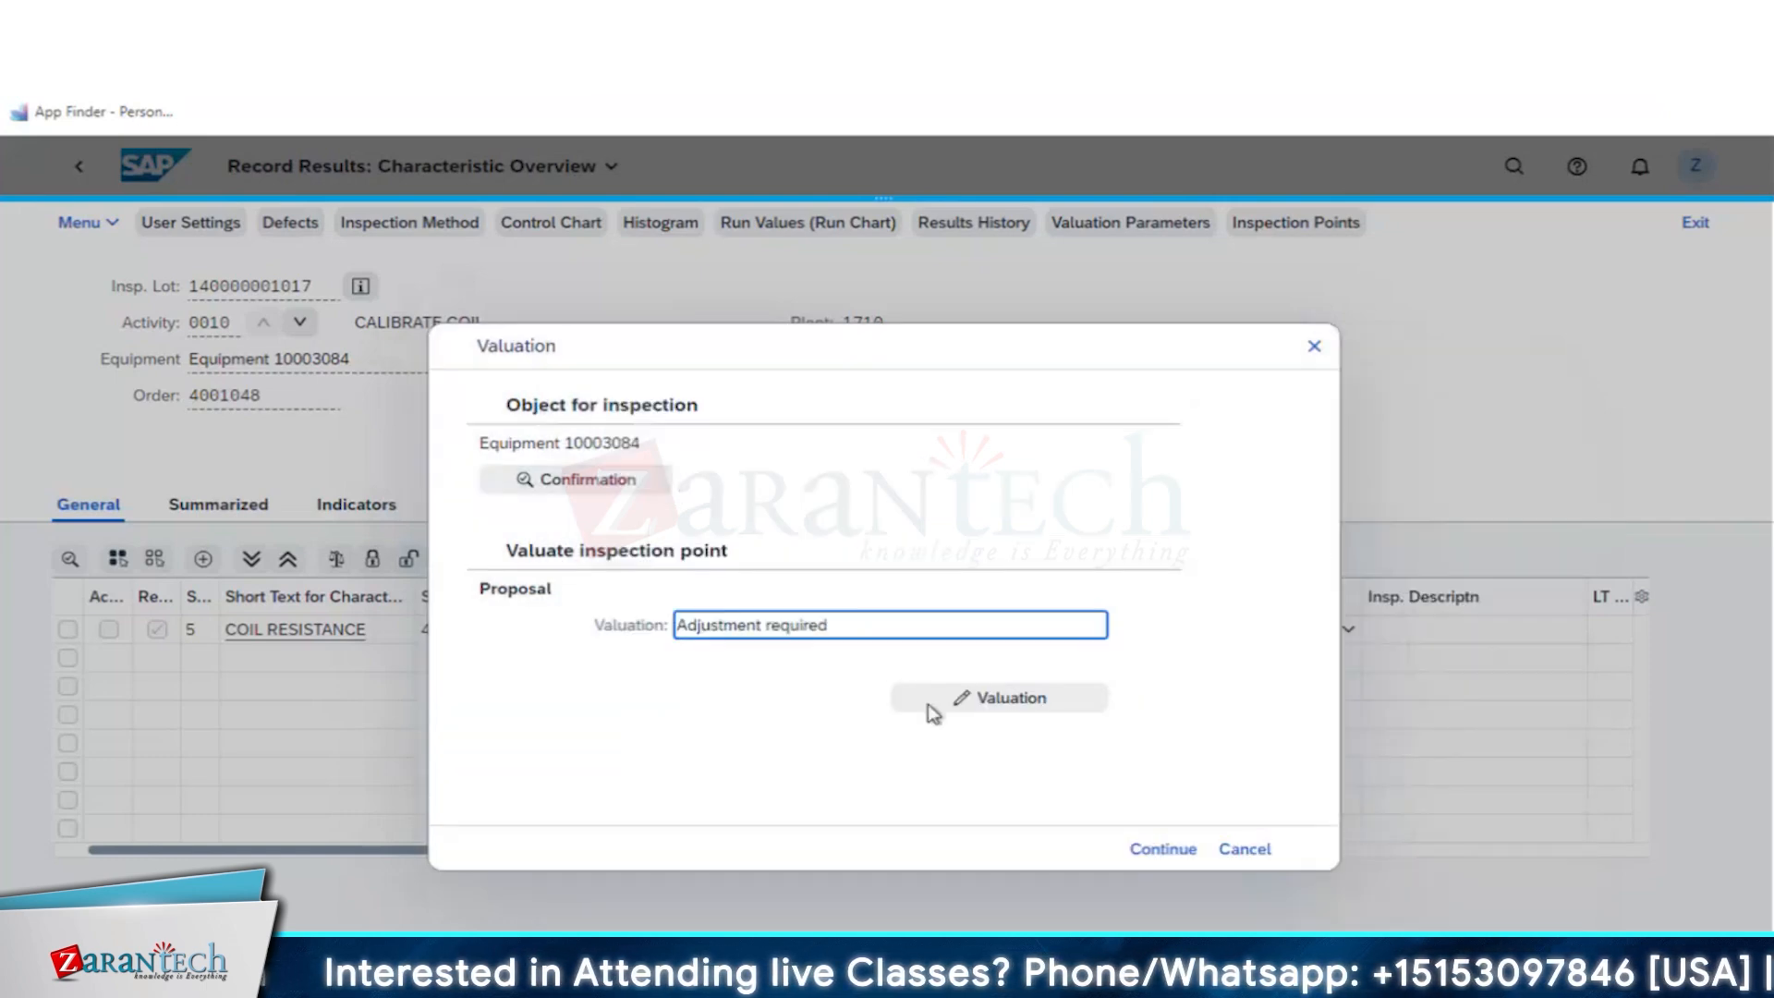
# - Mark the CALIBRATE COIL operation's confirmation as final, with no remaining work and open reservations cleared, and return to results recording
pyautogui.click(584, 496)
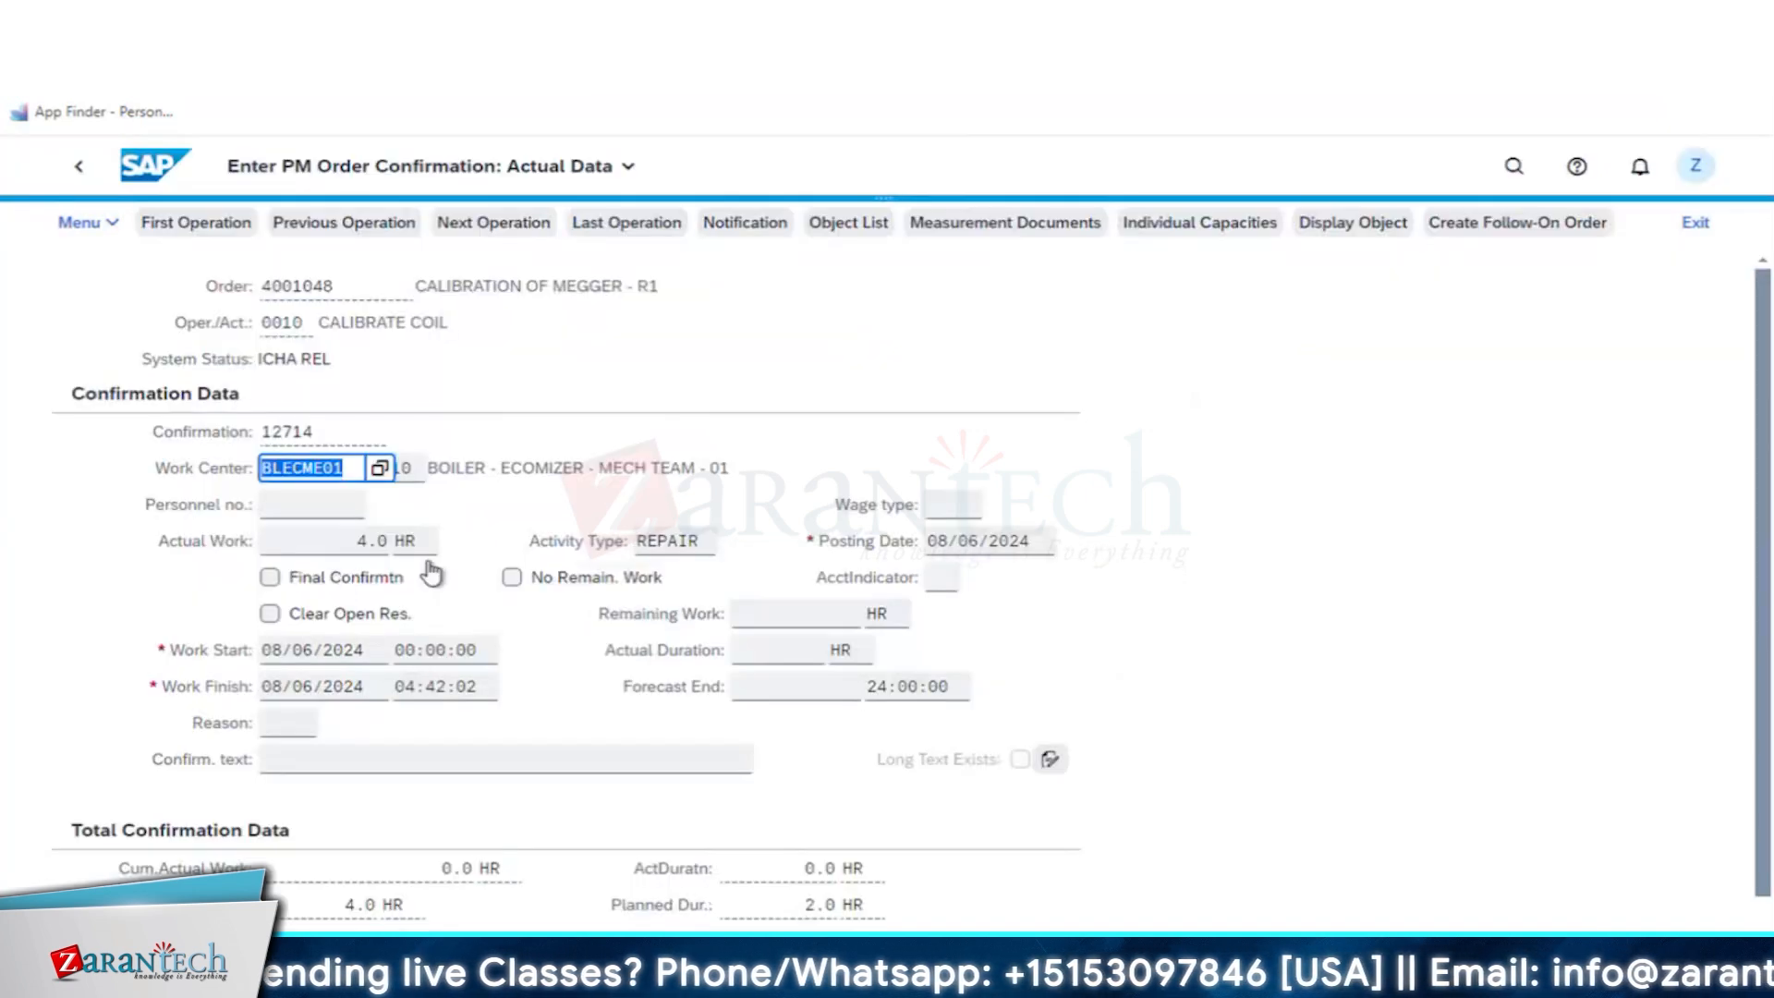
pyautogui.click(430, 576)
pyautogui.click(564, 582)
pyautogui.click(317, 614)
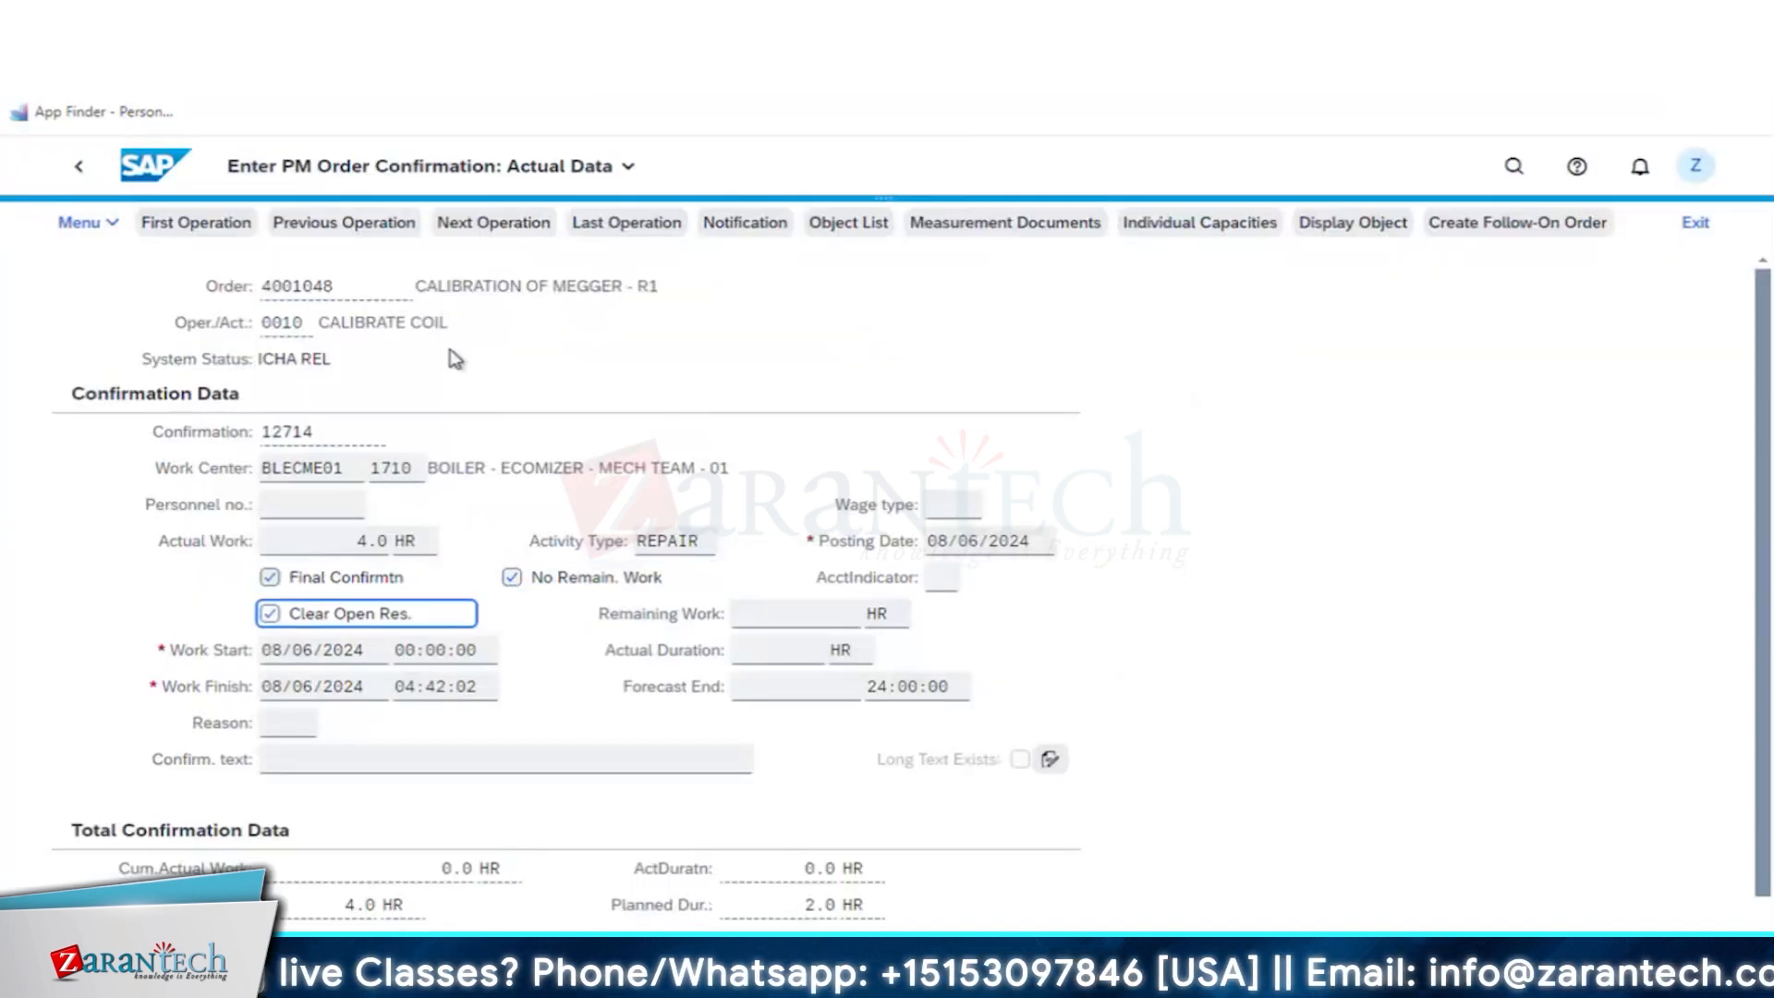
pyautogui.click(72, 174)
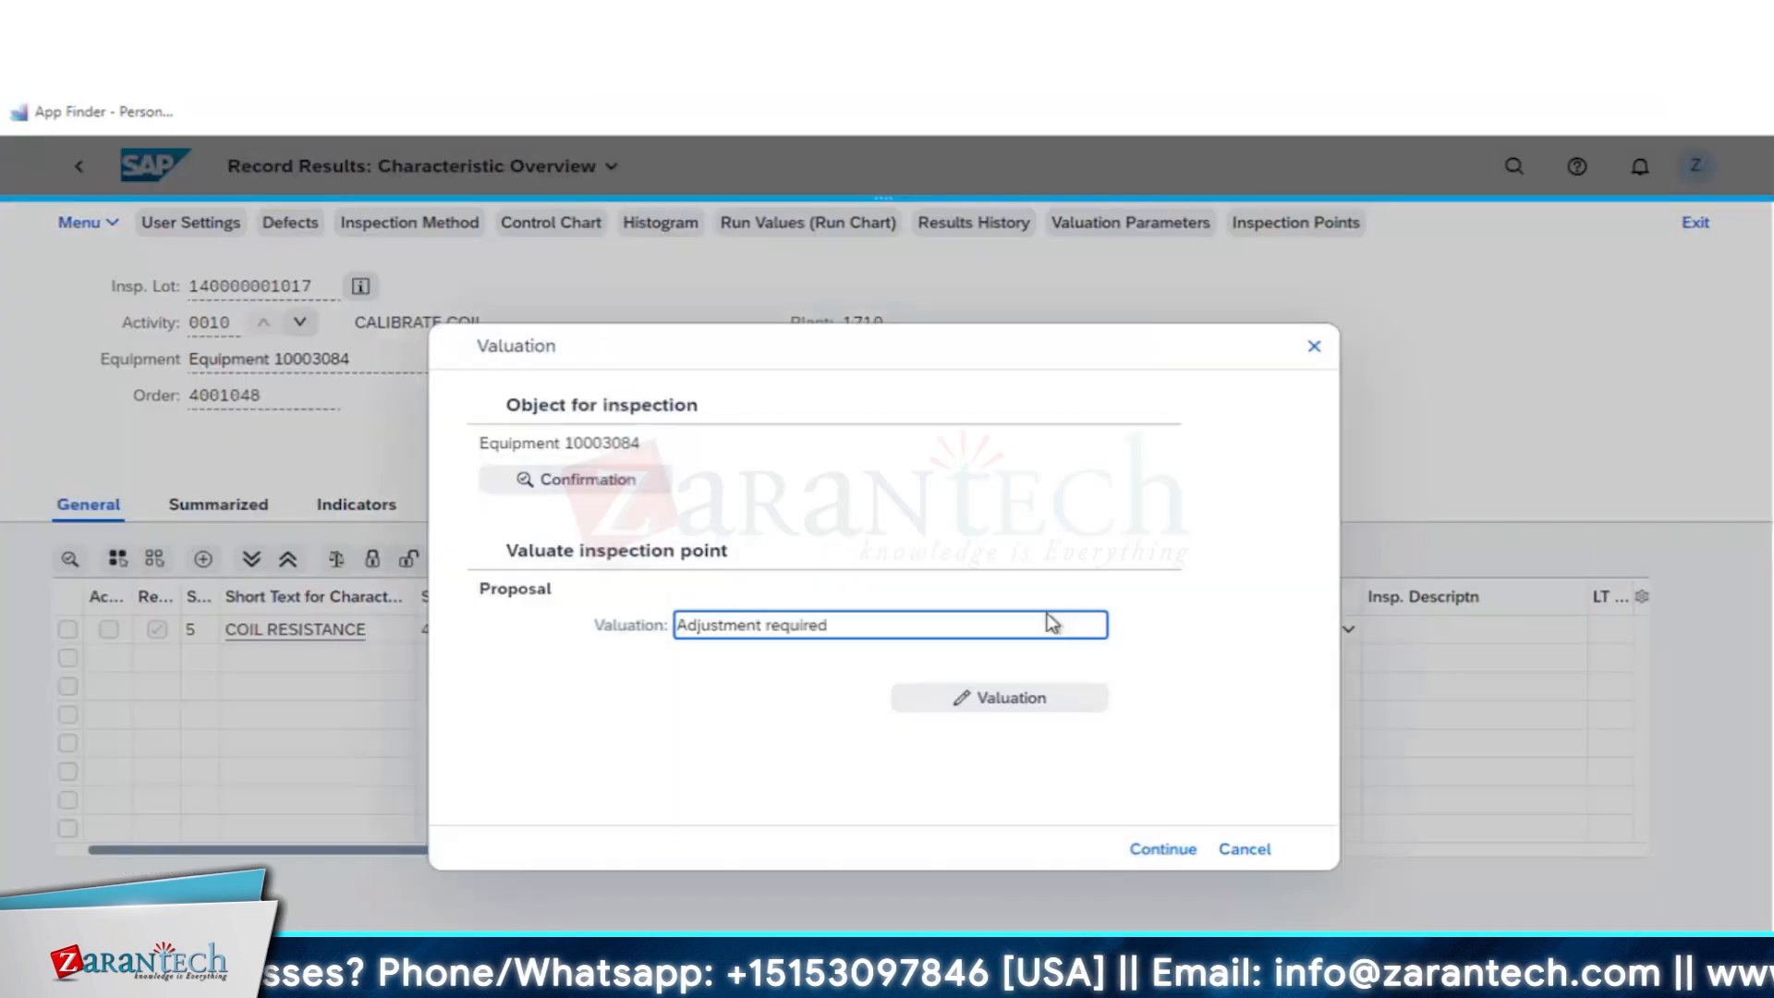
# - Accept the Adjustment required valuation for the coil inspection point and expand operation 0020 CALIBRATE PROBE in the worklist
pyautogui.click(1163, 850)
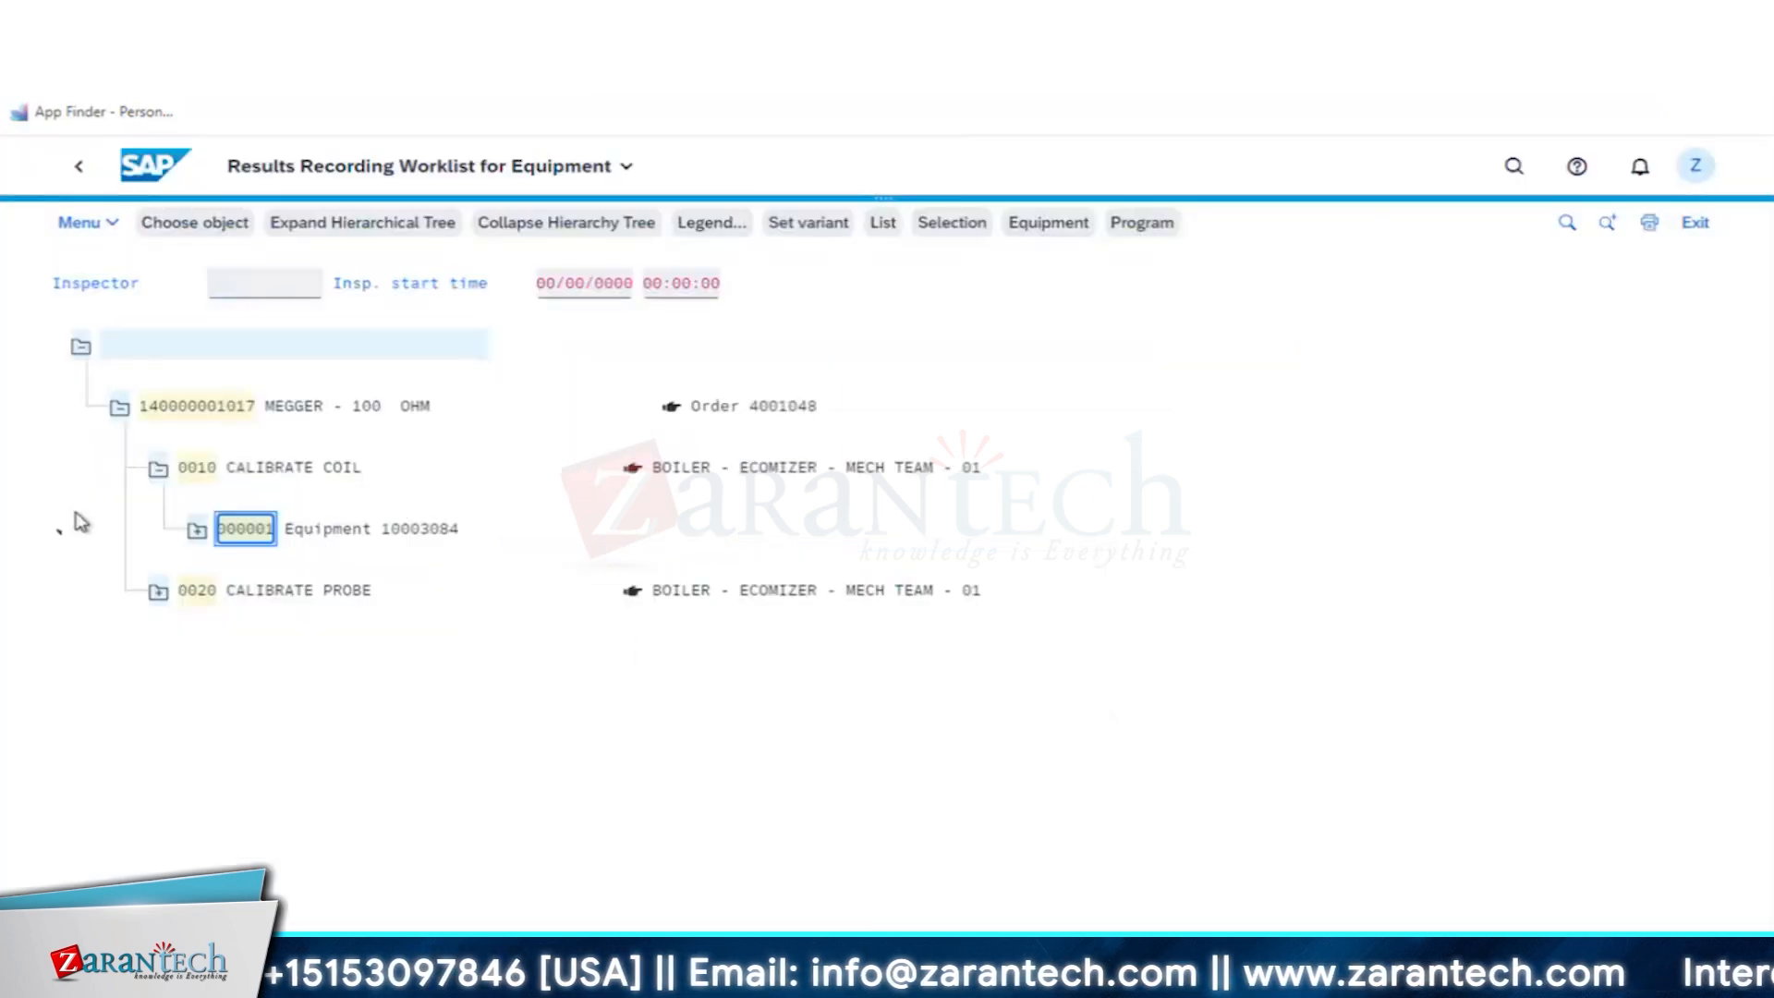
pyautogui.click(159, 596)
pyautogui.click(159, 596)
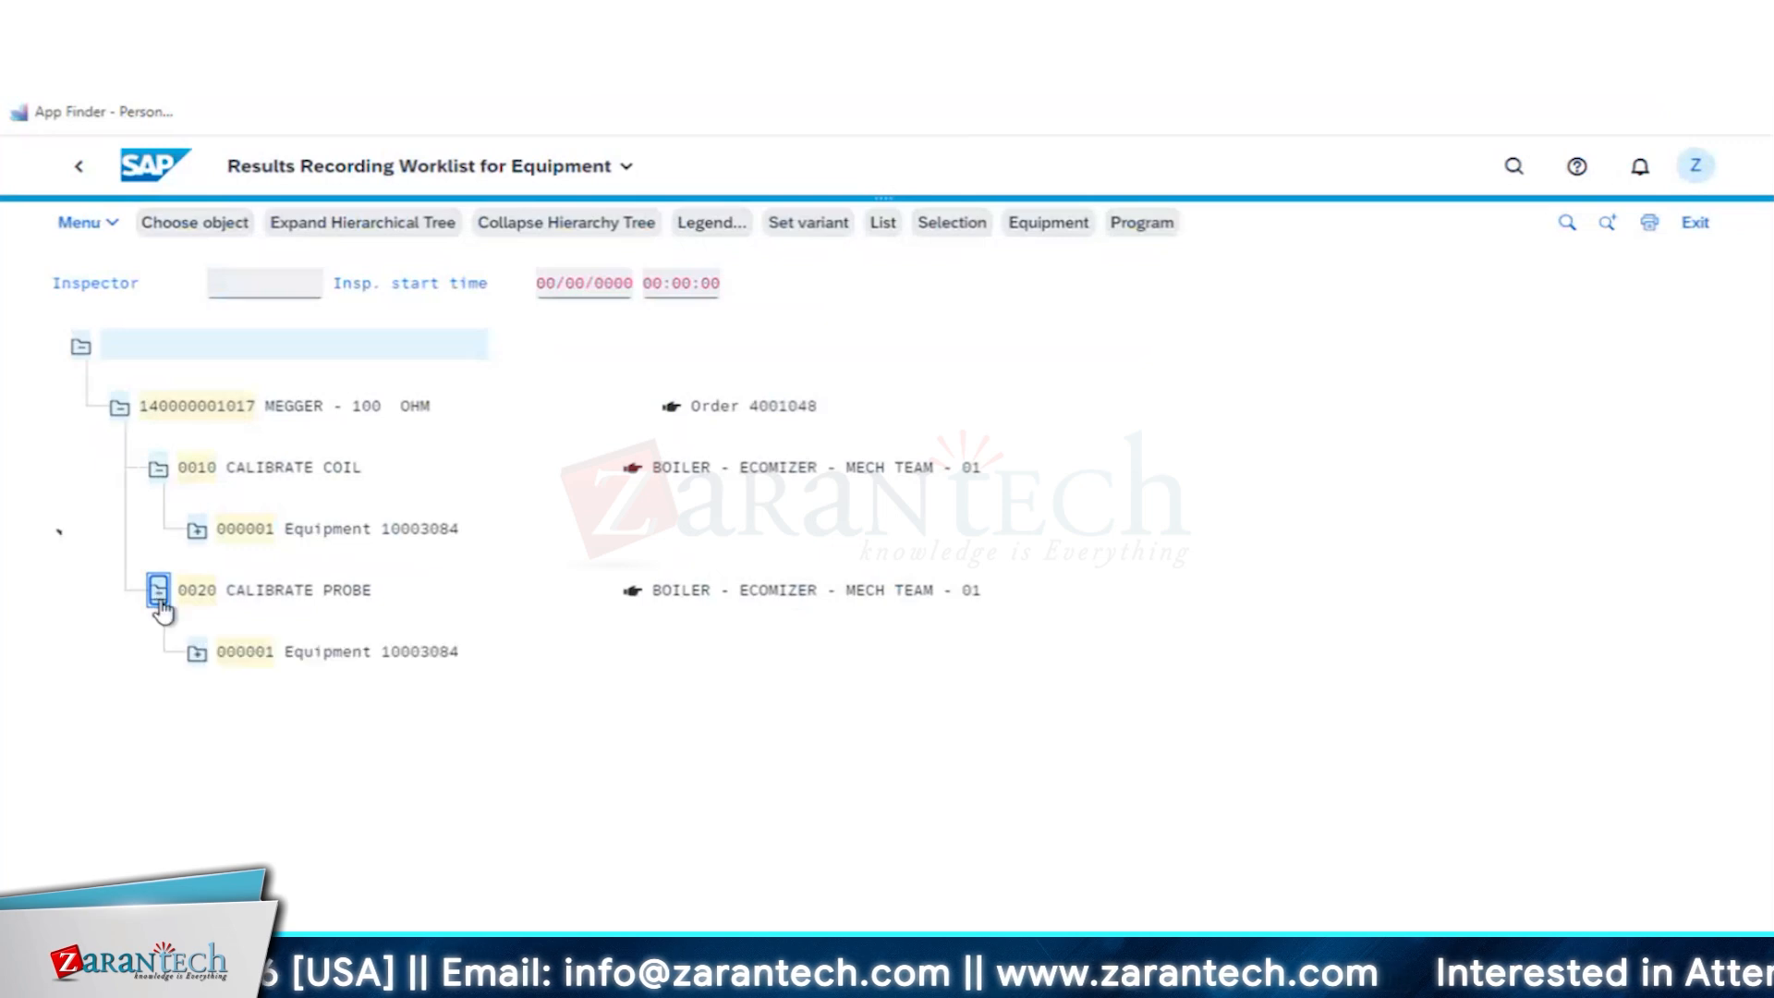
# - Open the equipment inspection point under CALIBRATE PROBE, record a result of 5 for the PROBE RESISTANCE characteristic and valuate it
pyautogui.click(239, 658)
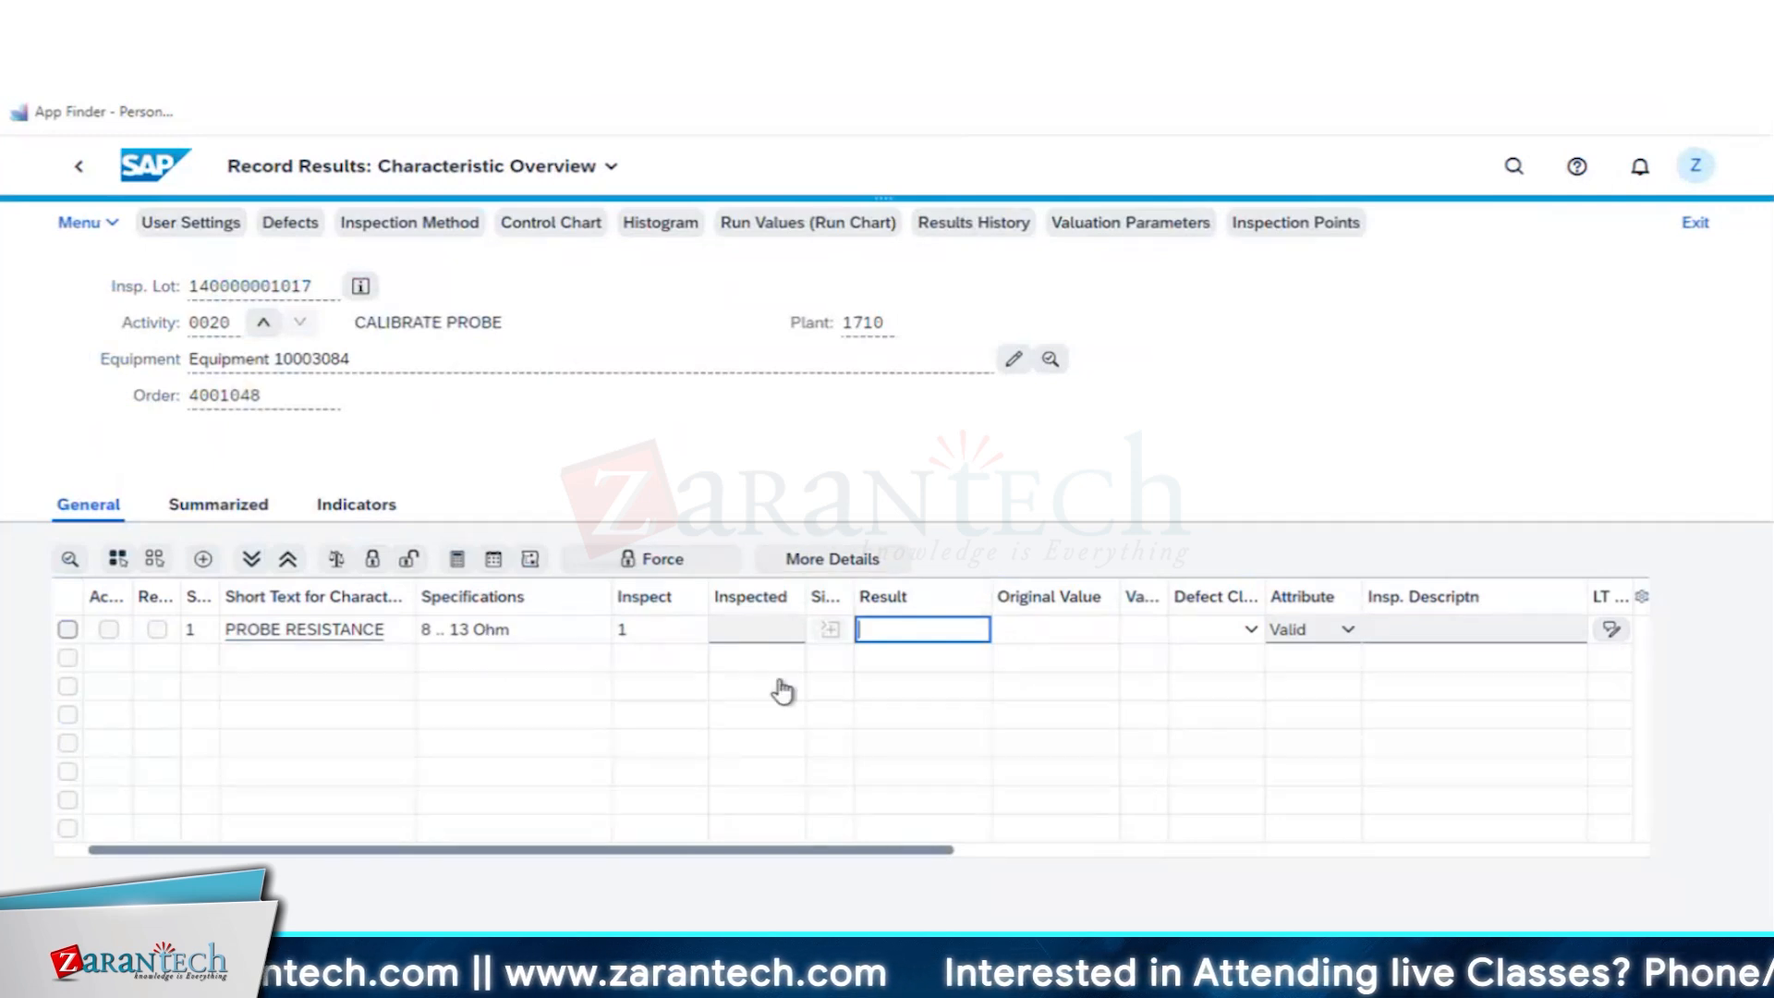
pyautogui.write('5')
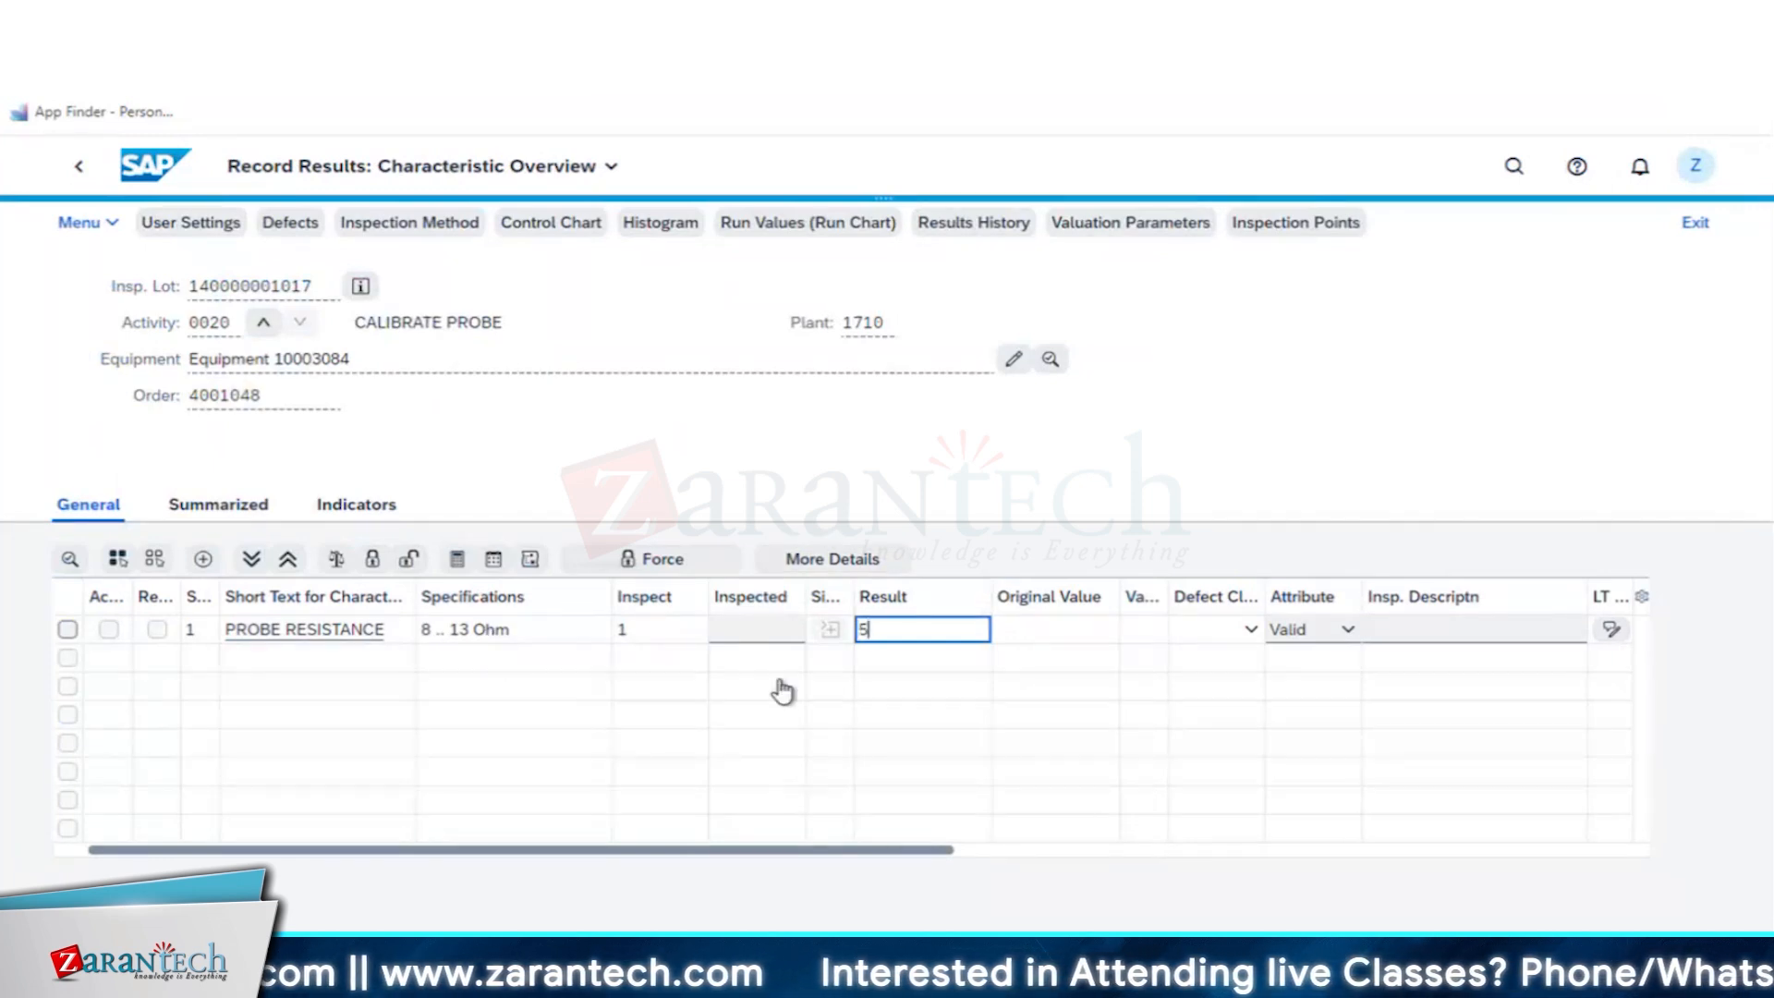
pyautogui.press('Return')
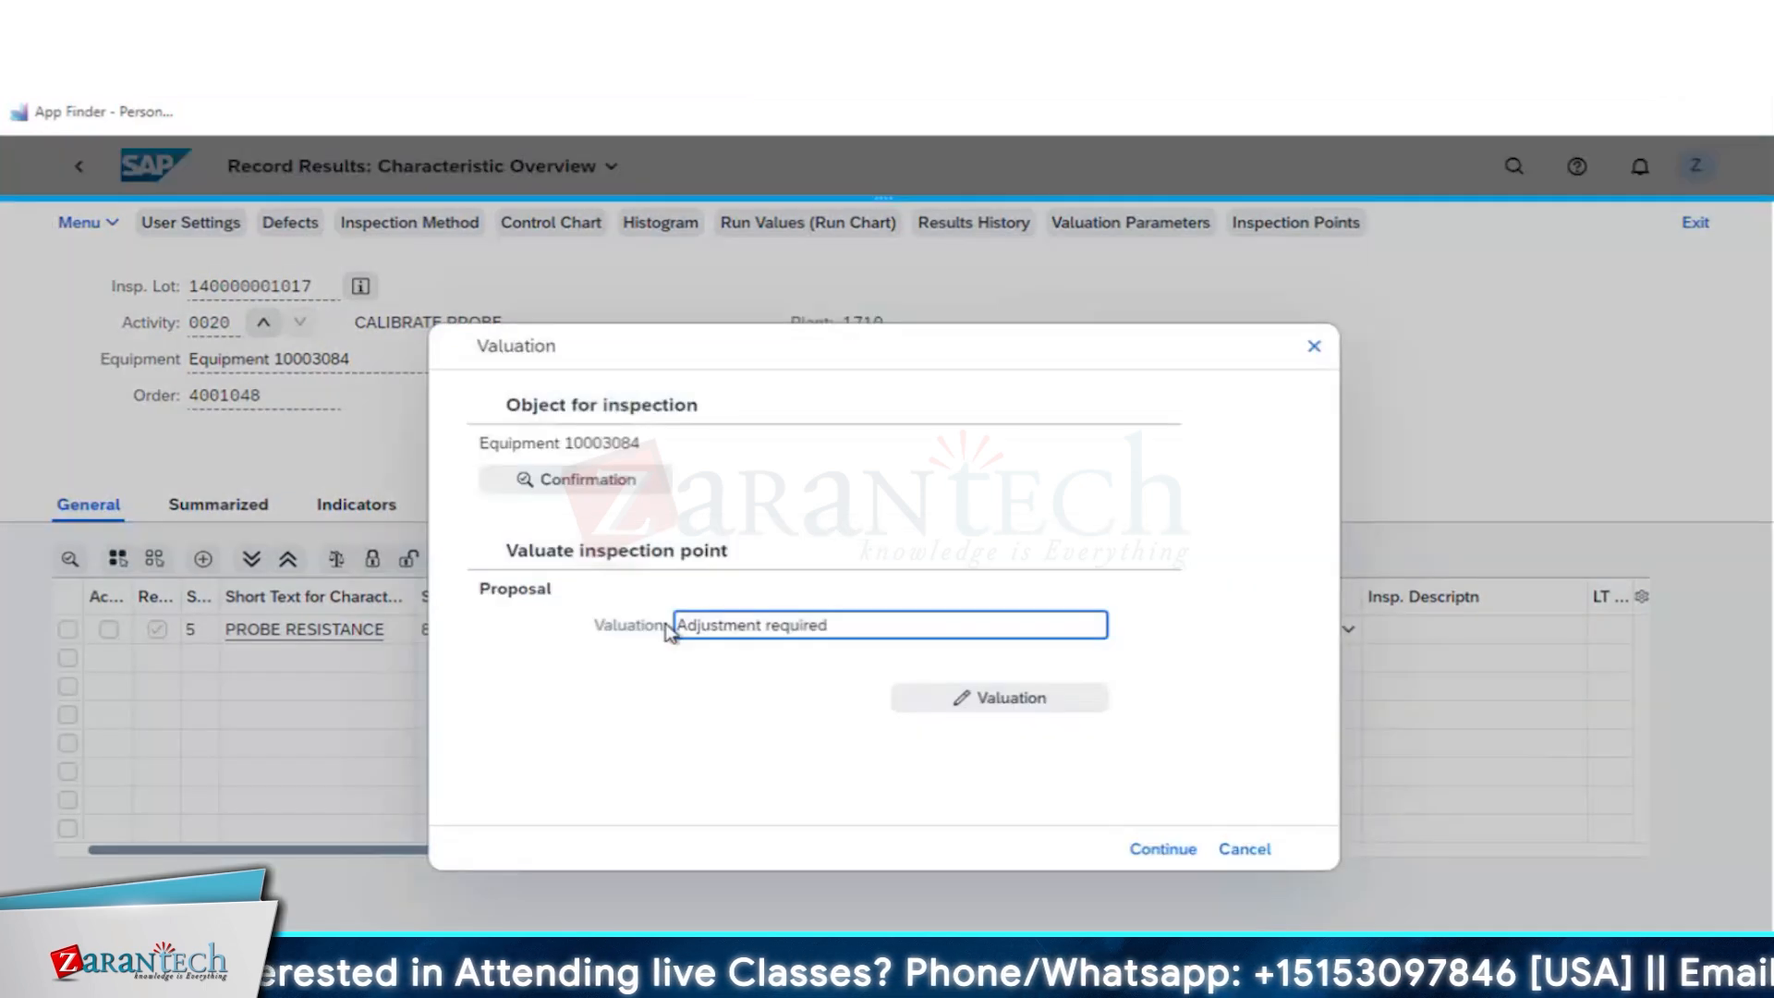
# - Mark the CALIBRATE PROBE confirmation as final with no remaining work and open reservations cleared, and accept the Adjustment required valuation
pyautogui.click(586, 477)
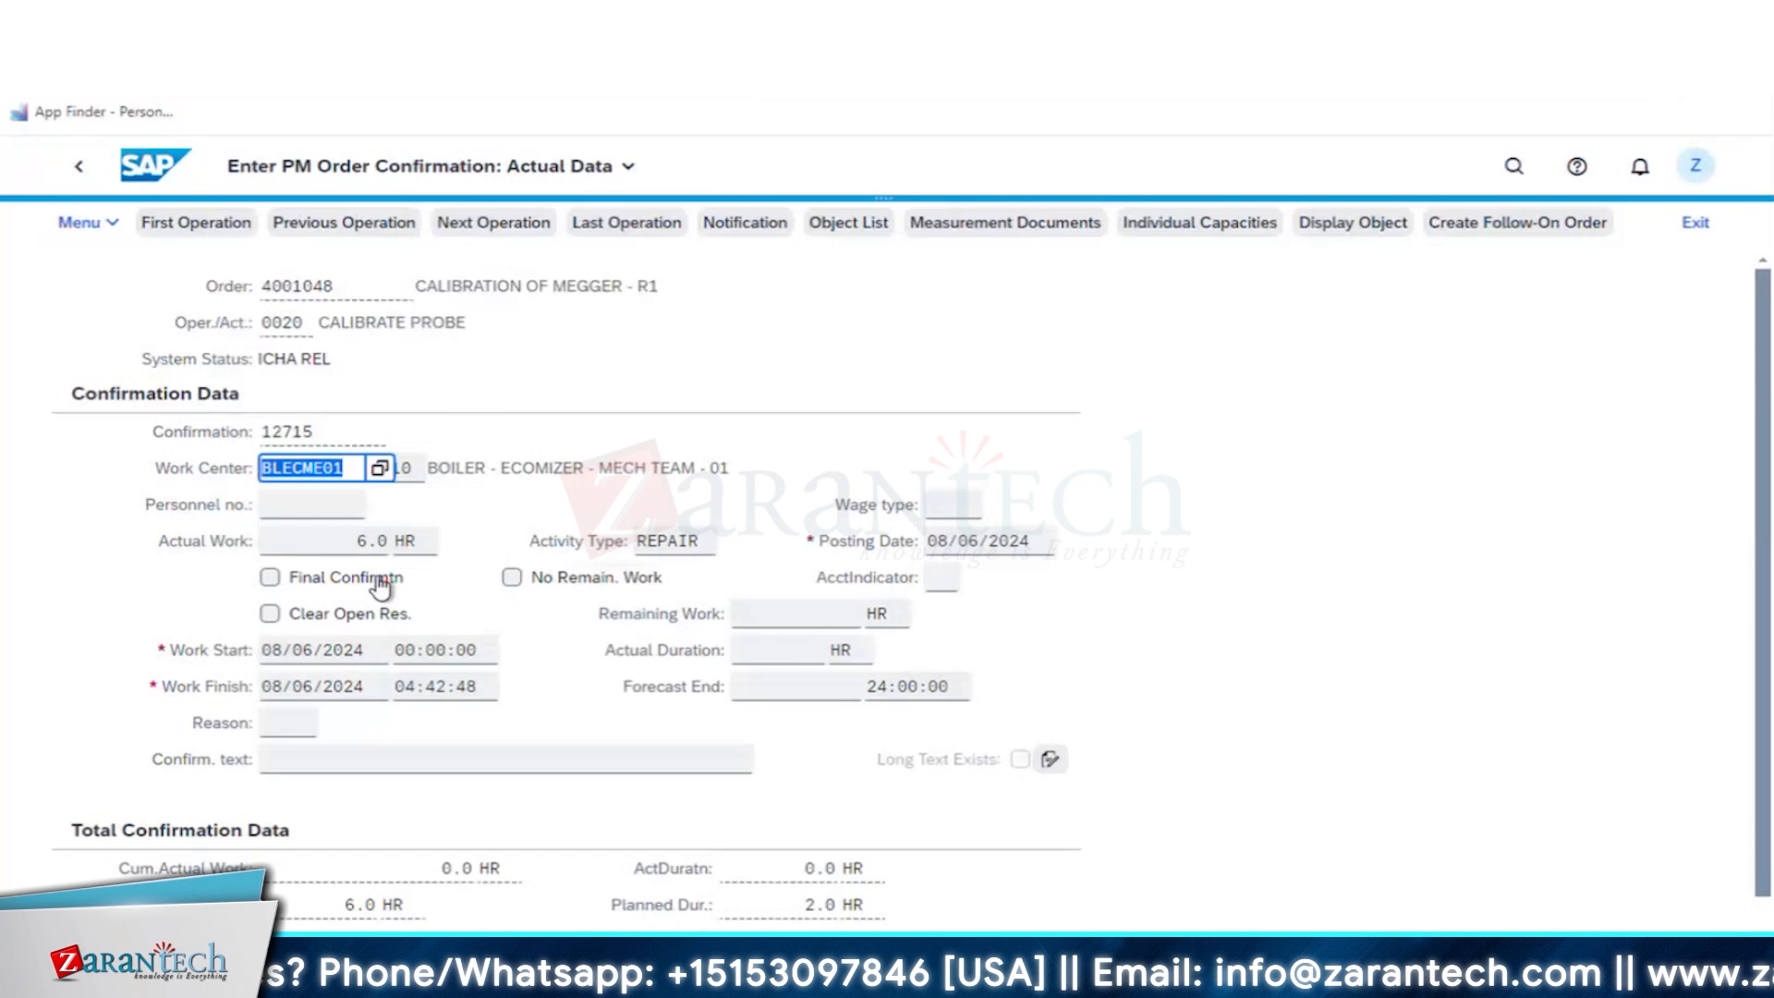
pyautogui.click(385, 582)
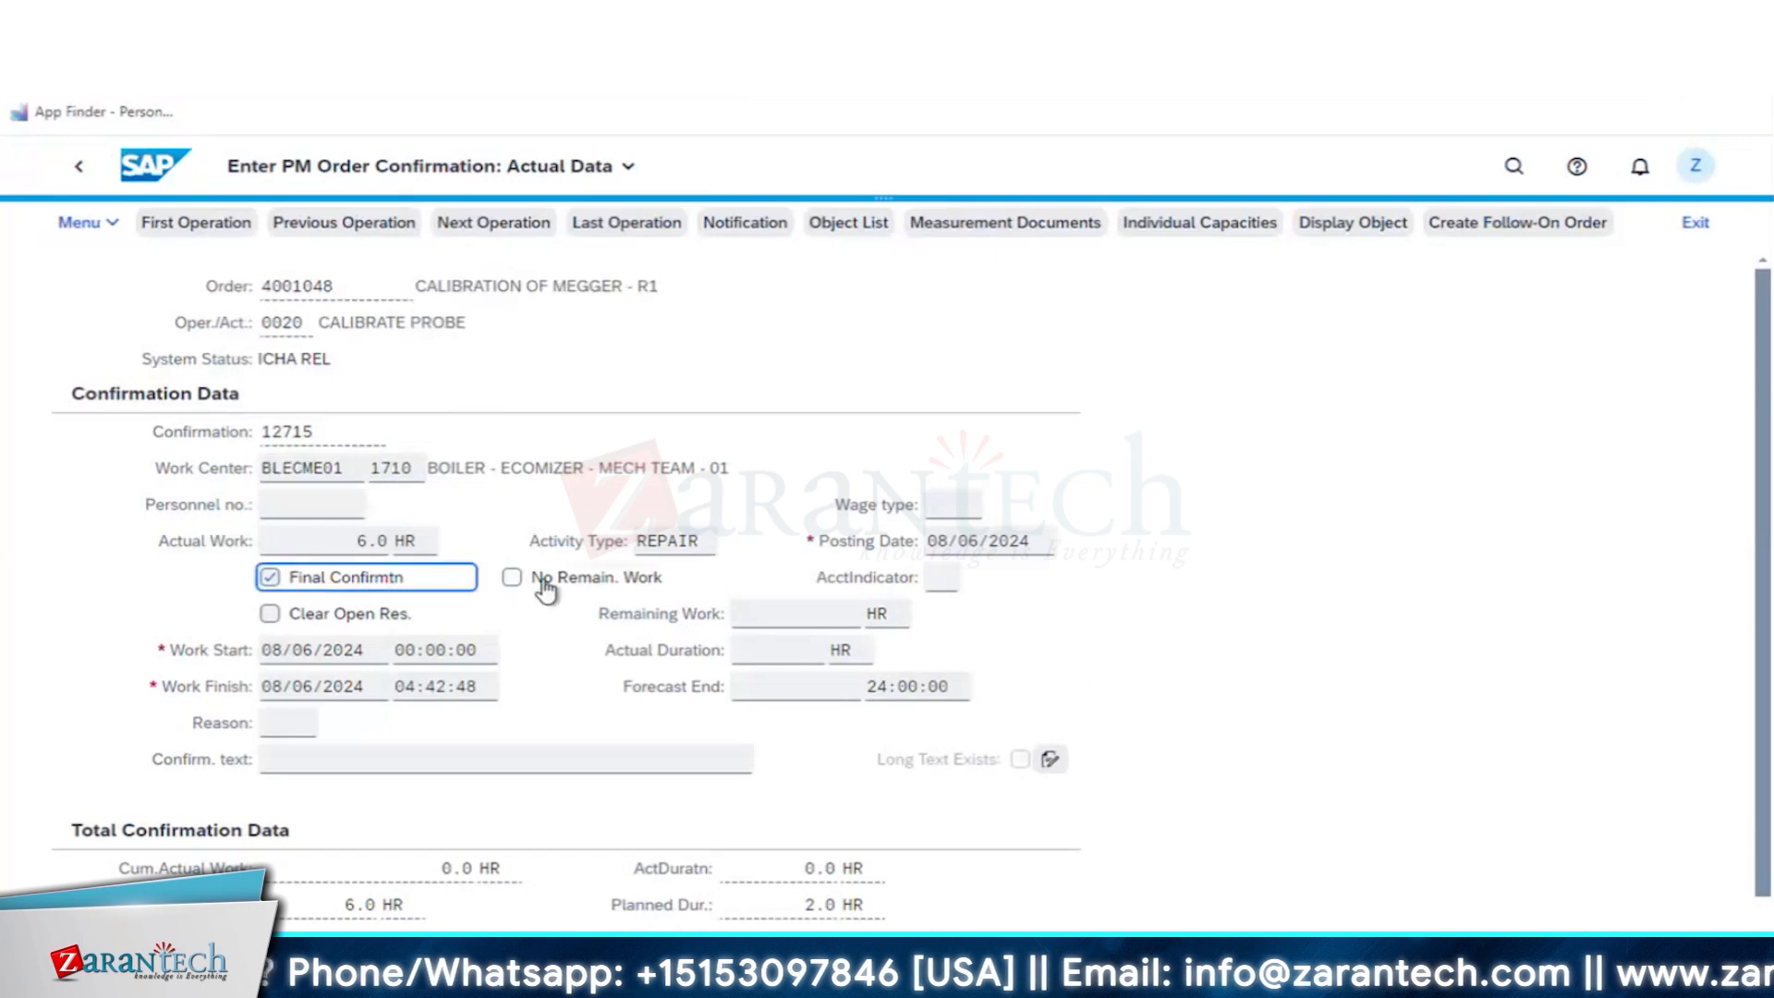
pyautogui.click(546, 582)
pyautogui.click(348, 616)
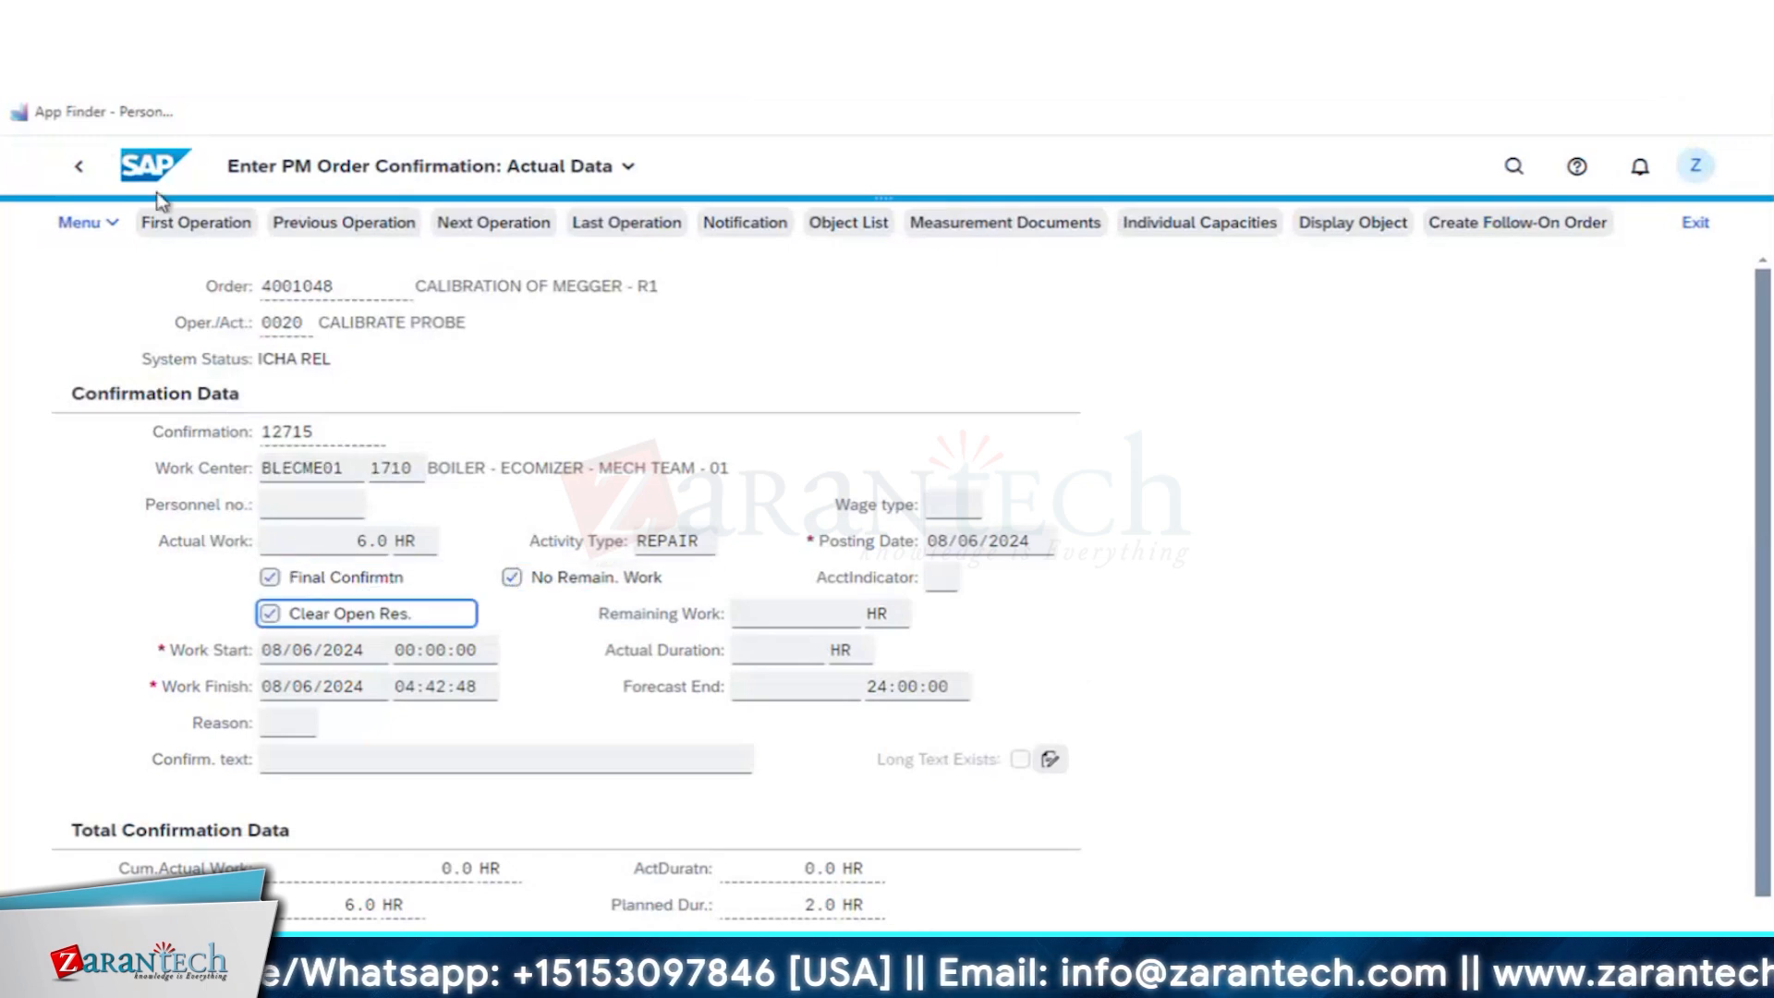
pyautogui.click(87, 176)
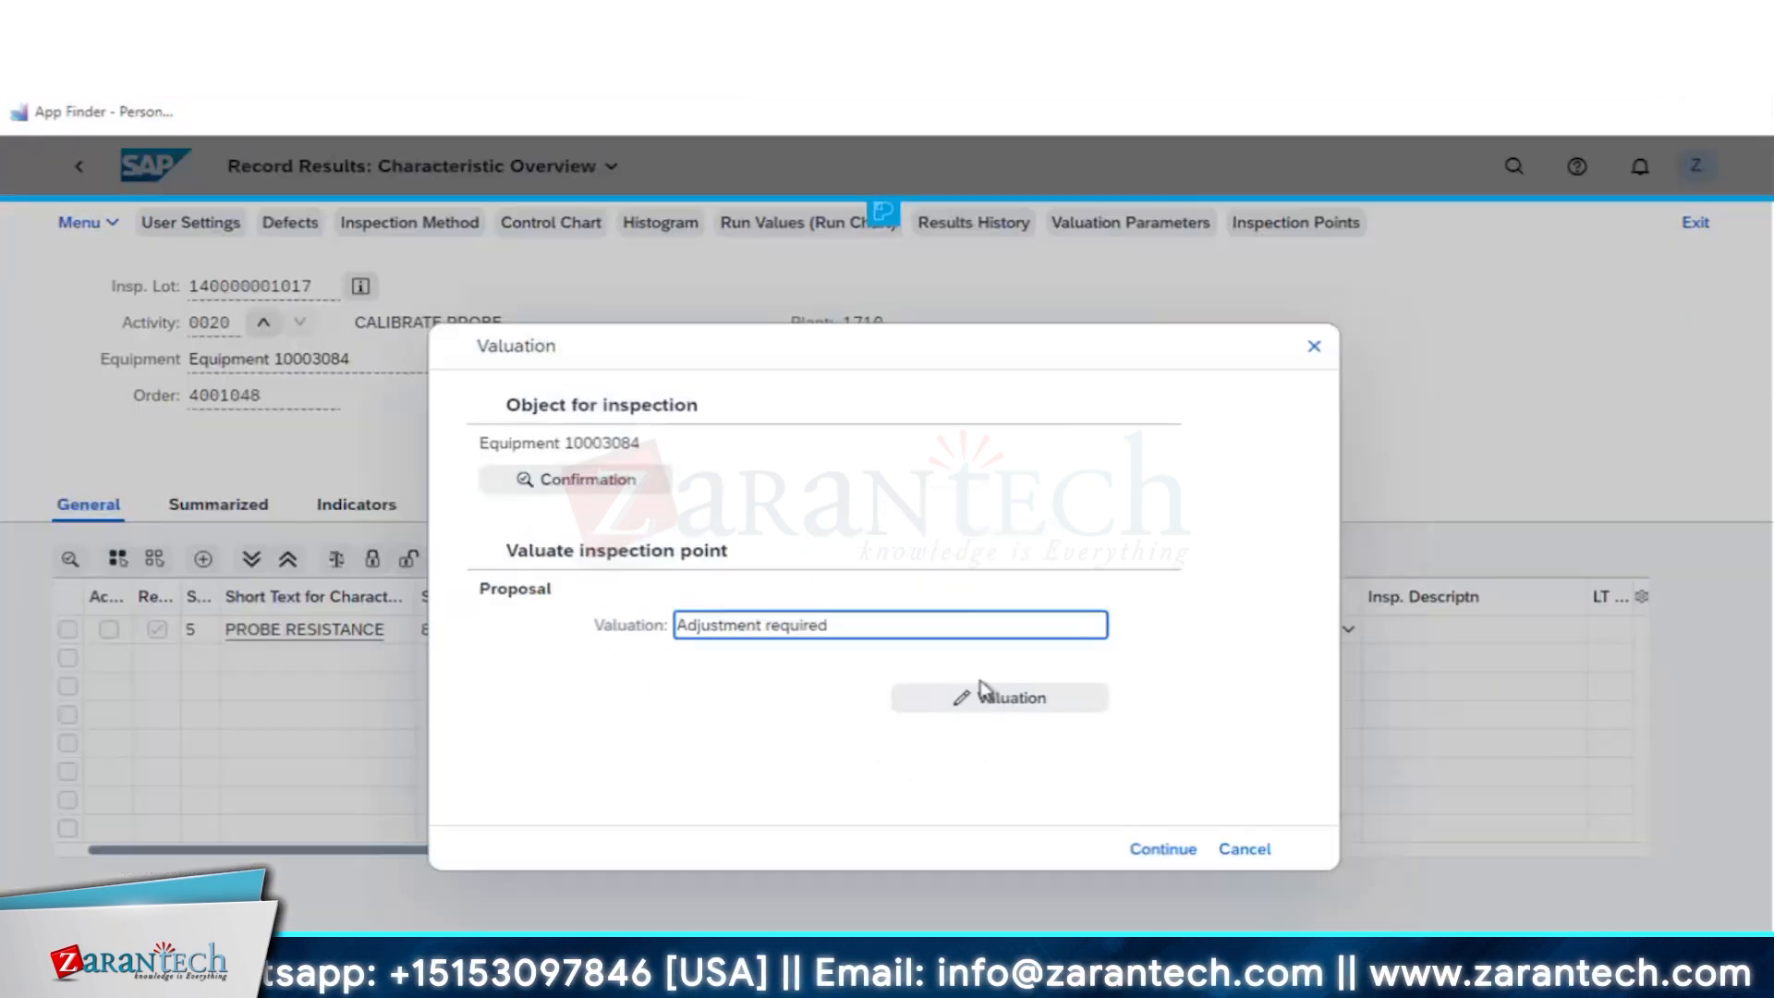
pyautogui.click(1159, 850)
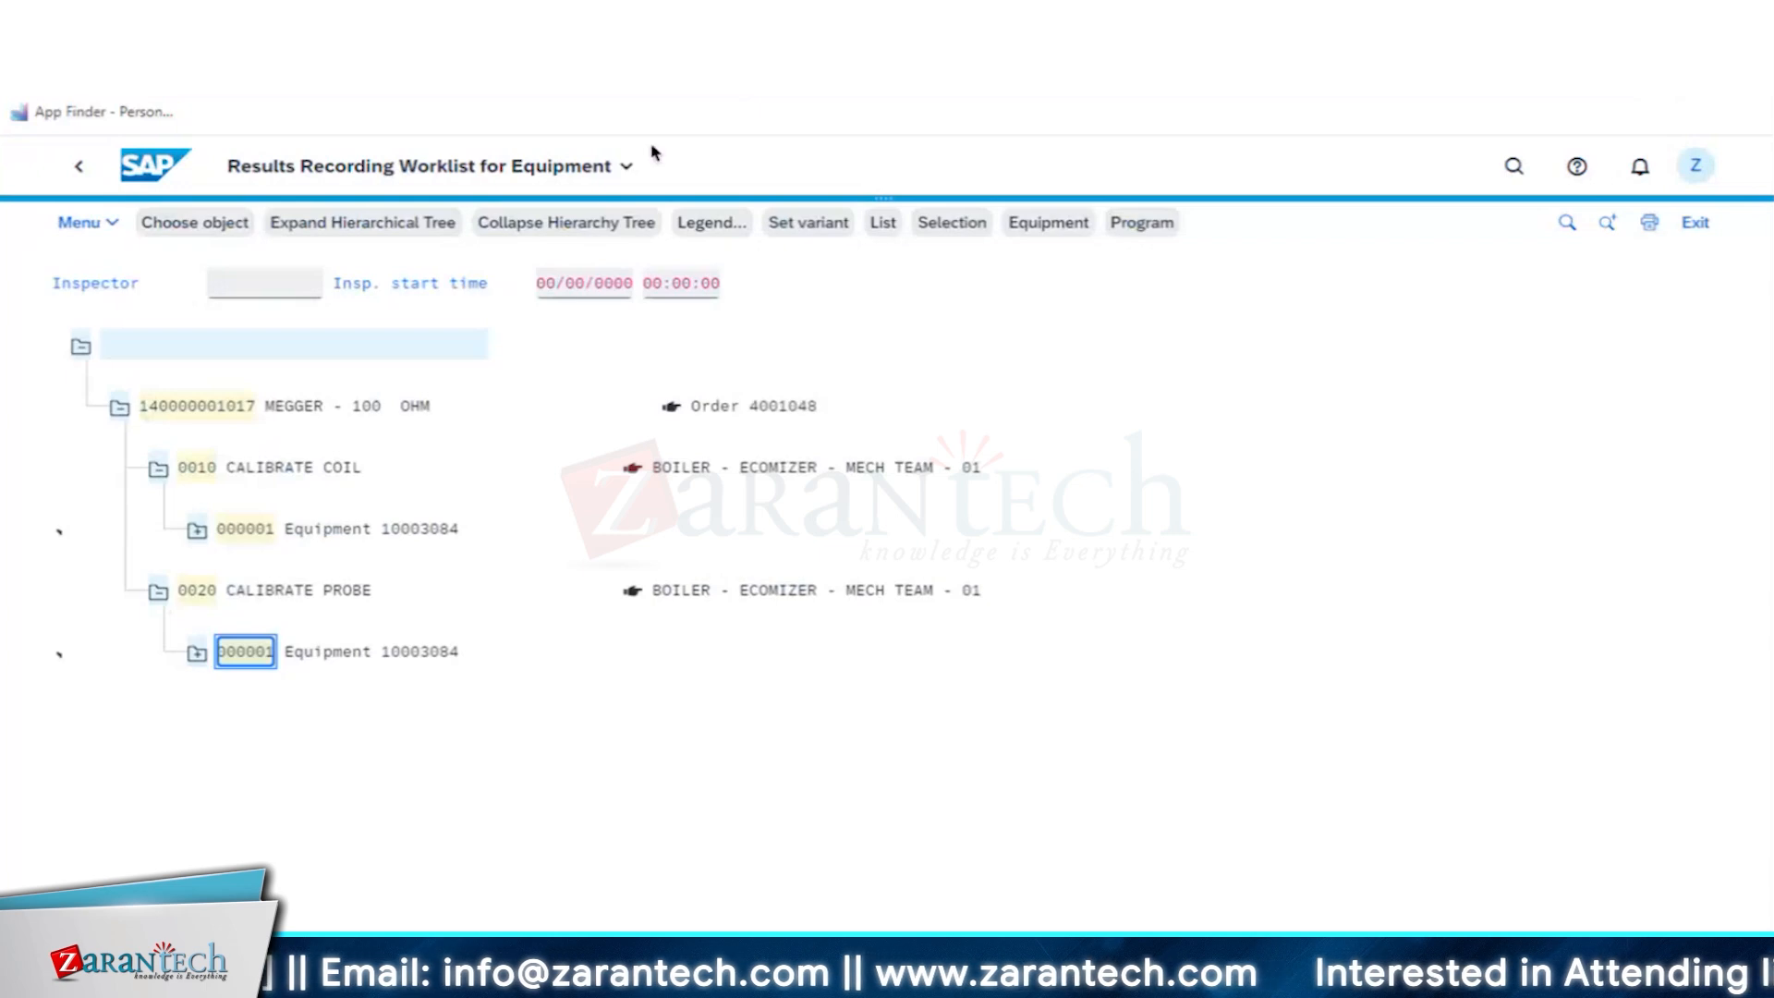
# - Return to the inspection lot worklist, refresh it and display the MEGGER - 100 OHM inspection lot
pyautogui.press('F3')
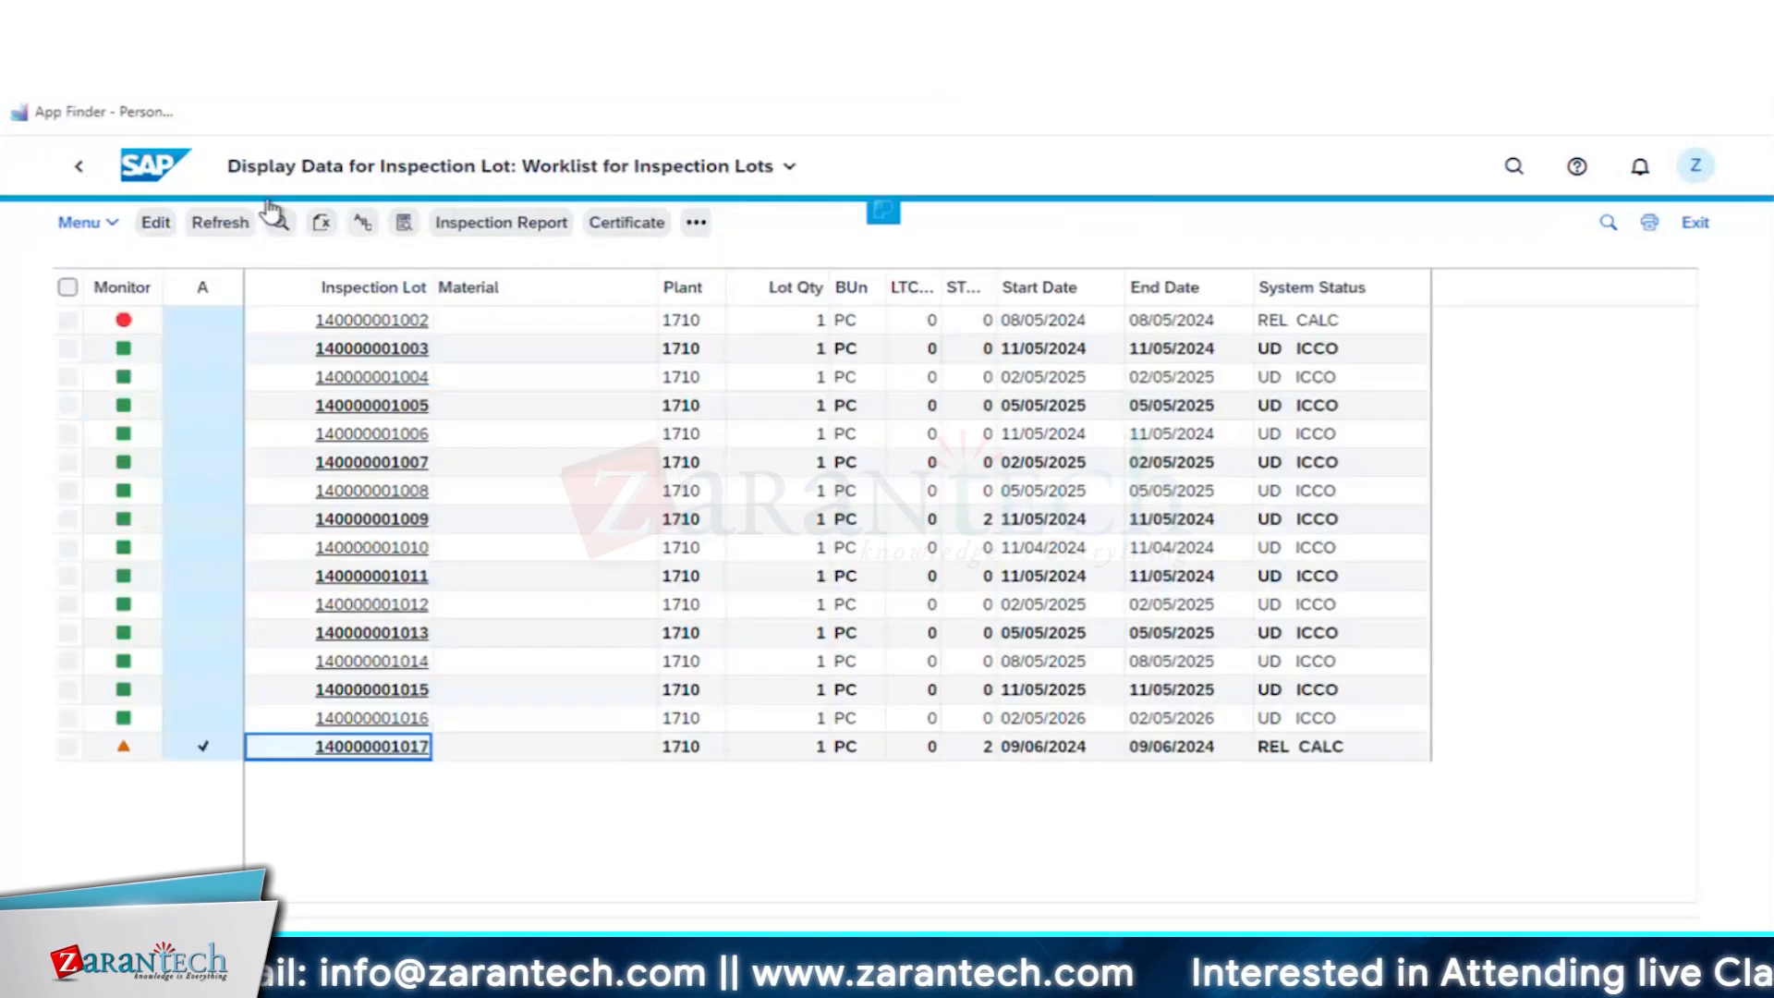
pyautogui.click(221, 227)
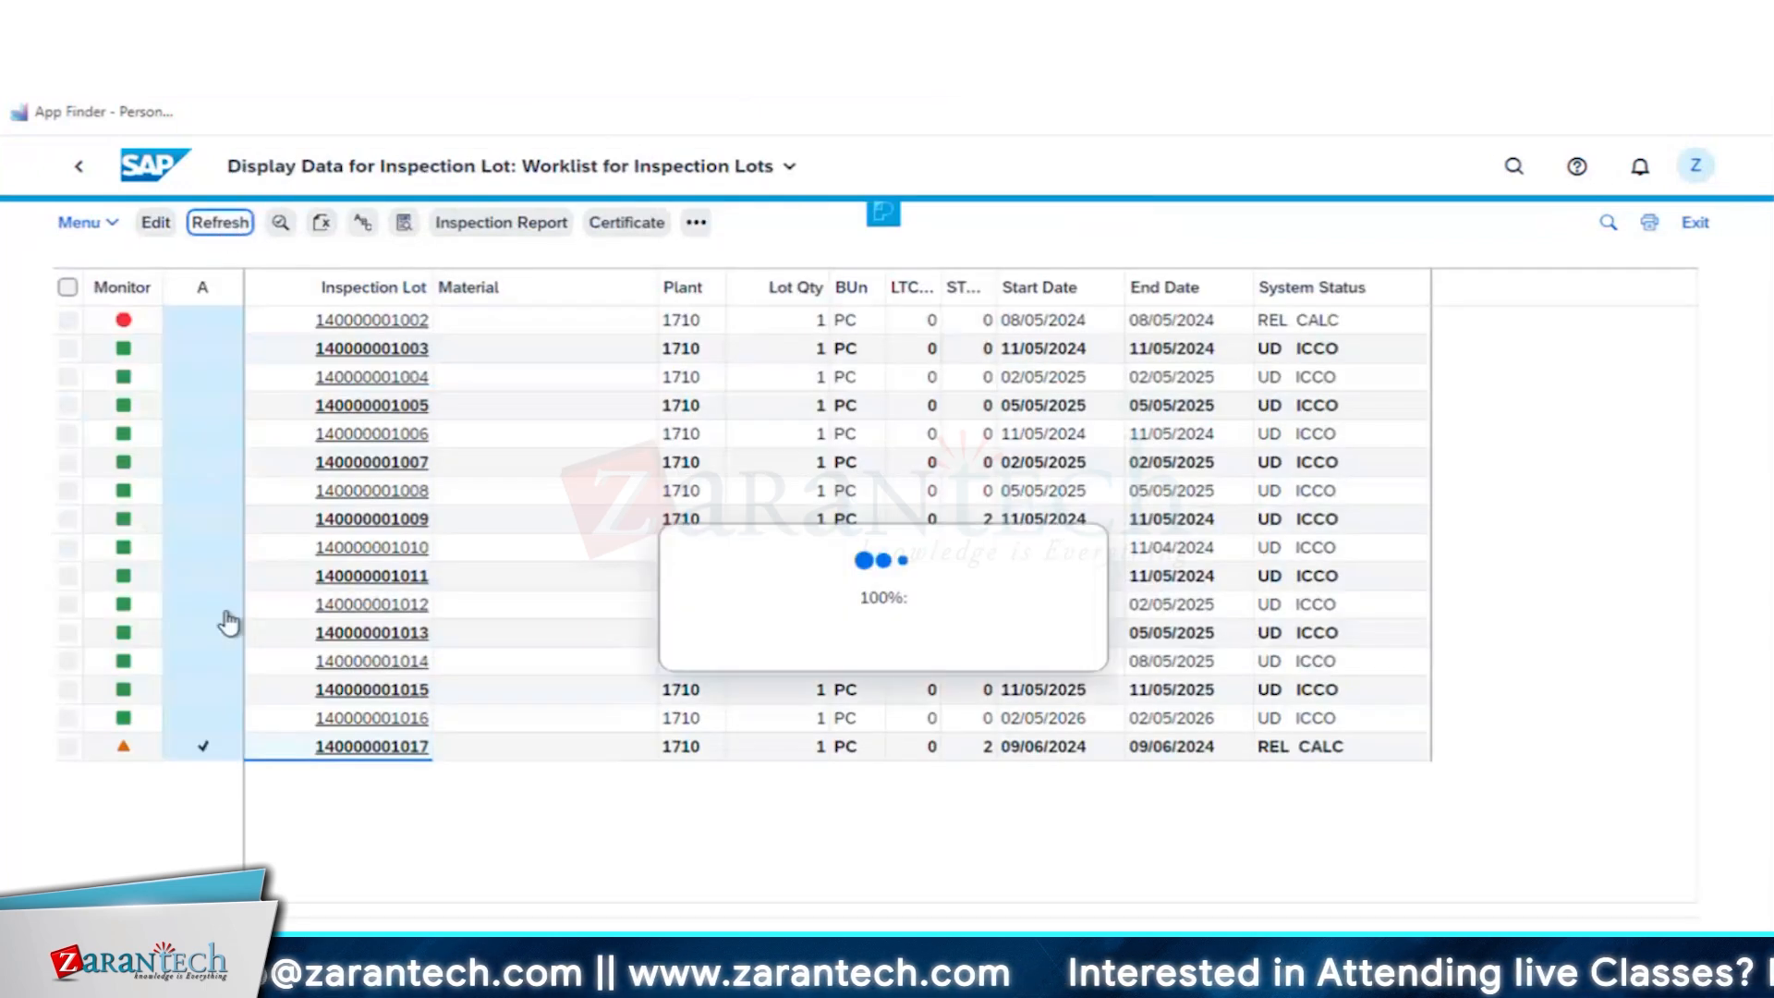
pyautogui.click(373, 748)
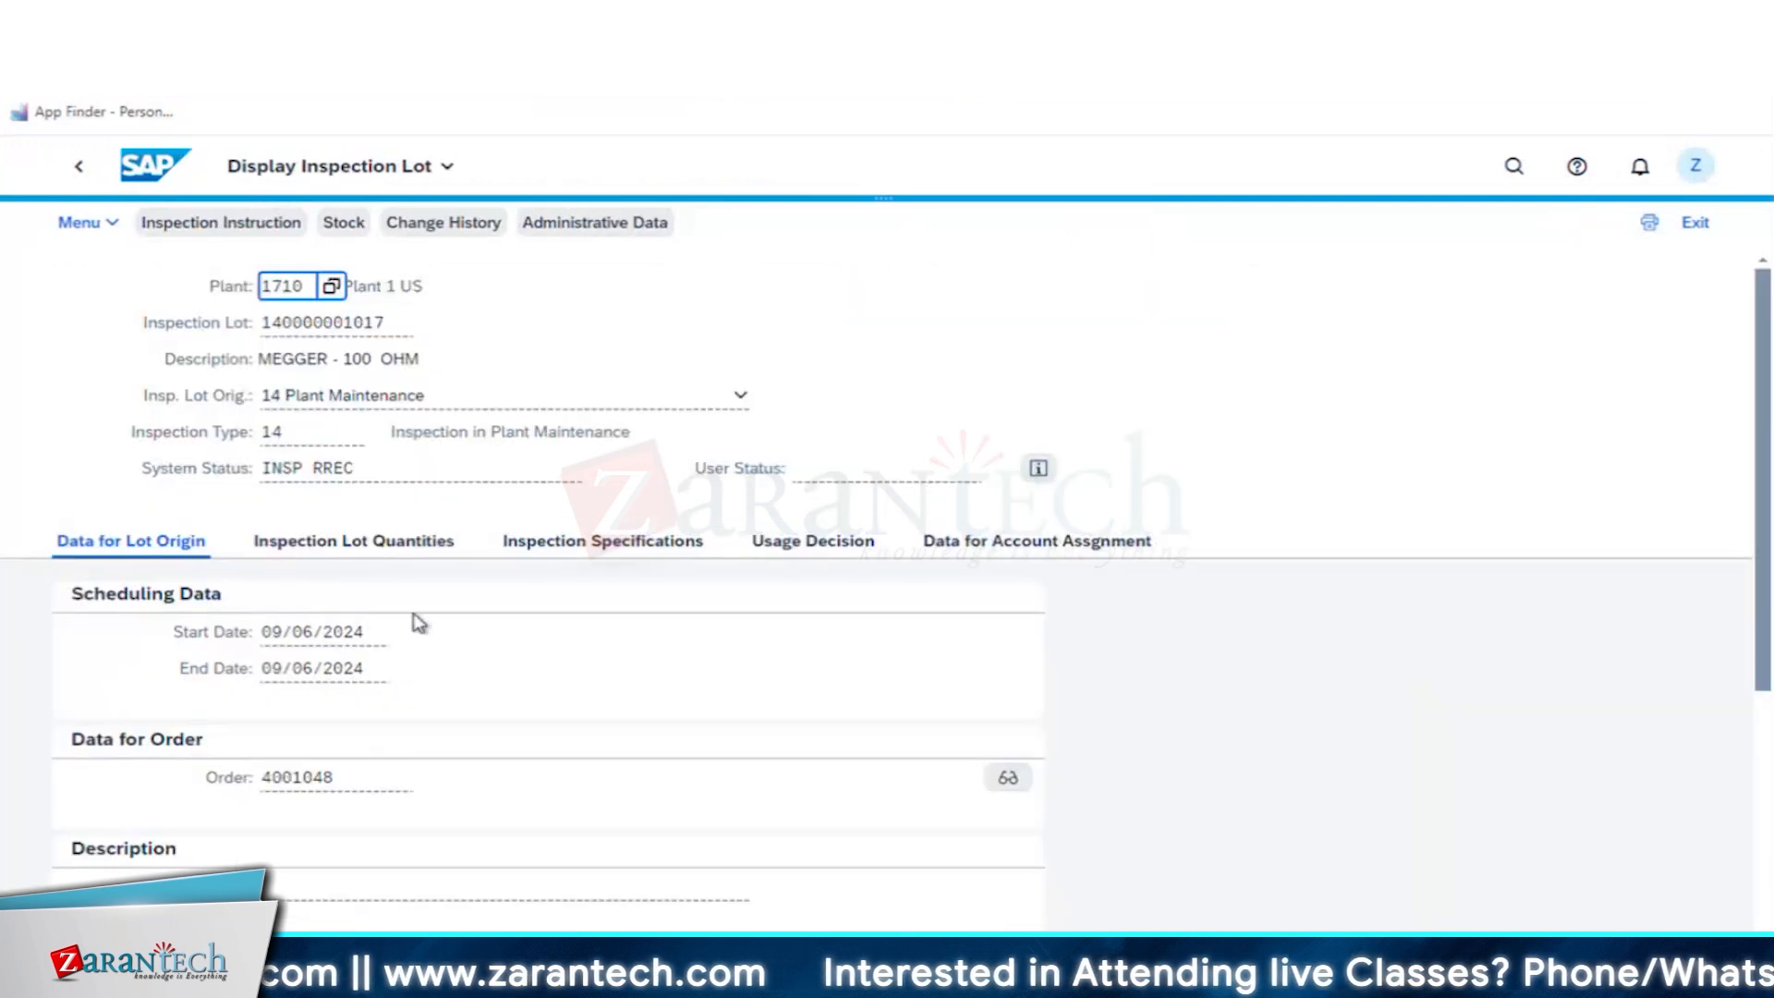
# - Examine the inspection lot's specifications, usage decision, quantities and lot origin data
pyautogui.click(645, 545)
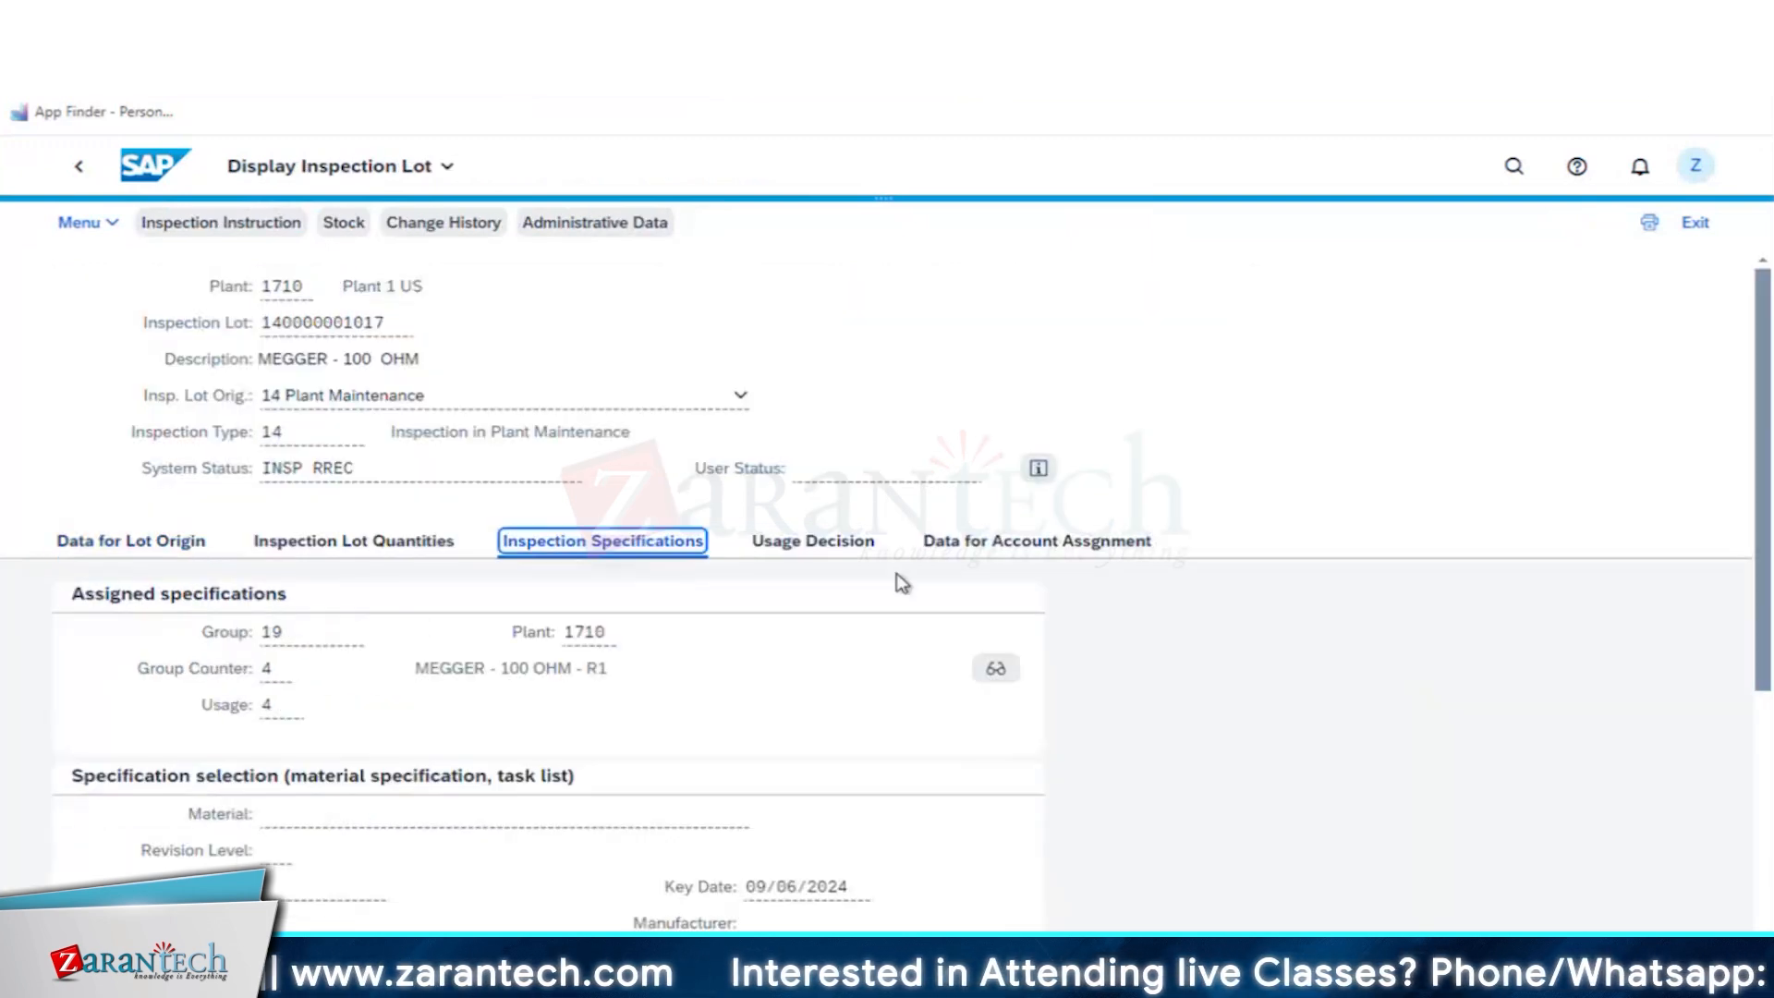
pyautogui.click(852, 551)
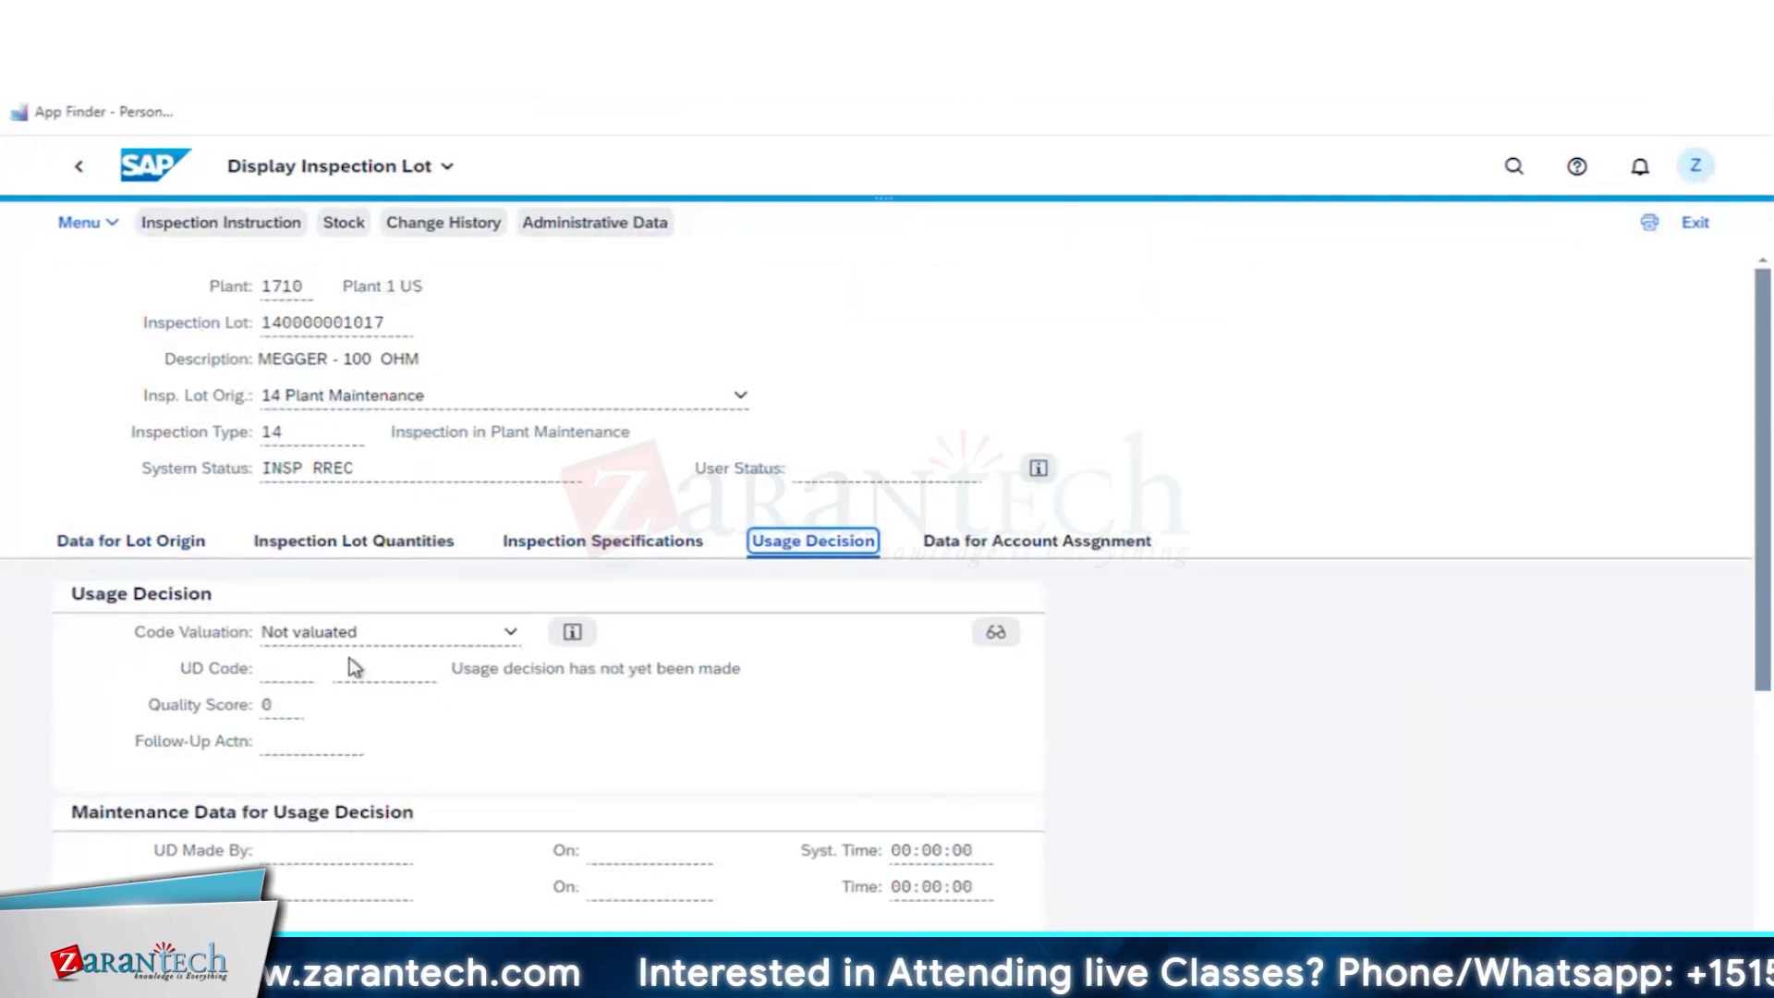
pyautogui.click(620, 545)
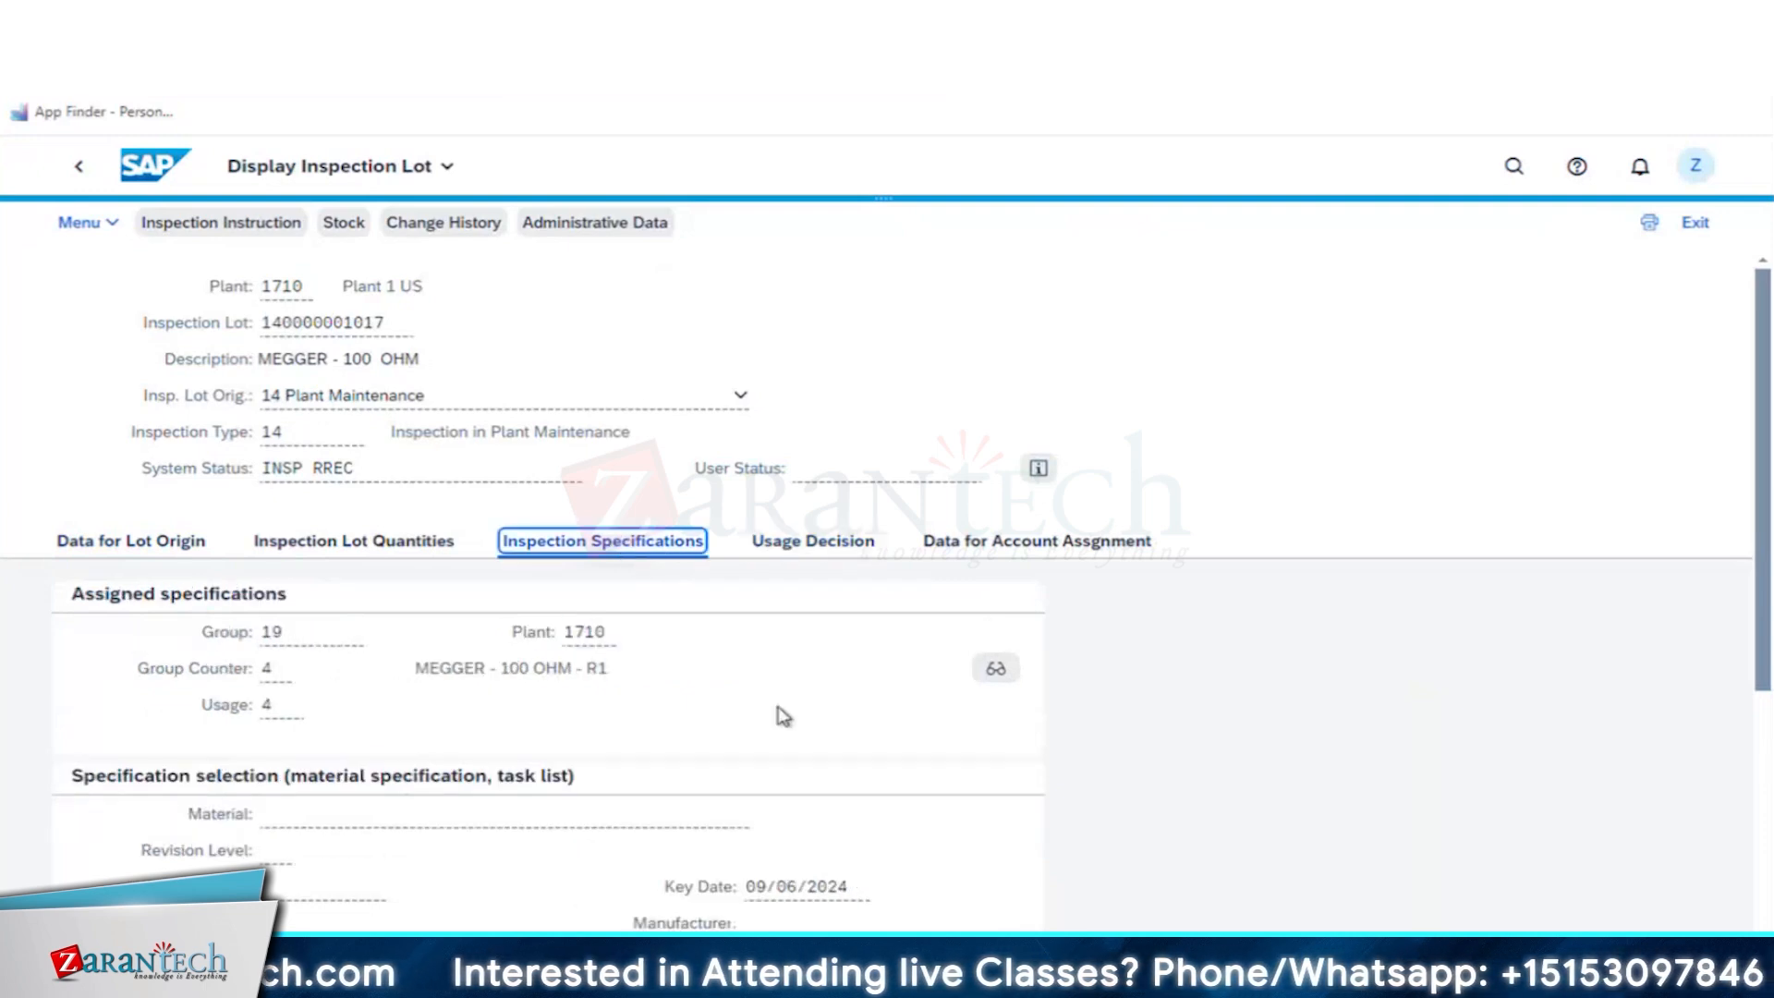
pyautogui.scroll(-3, 388, 514)
pyautogui.scroll(3, 573, 619)
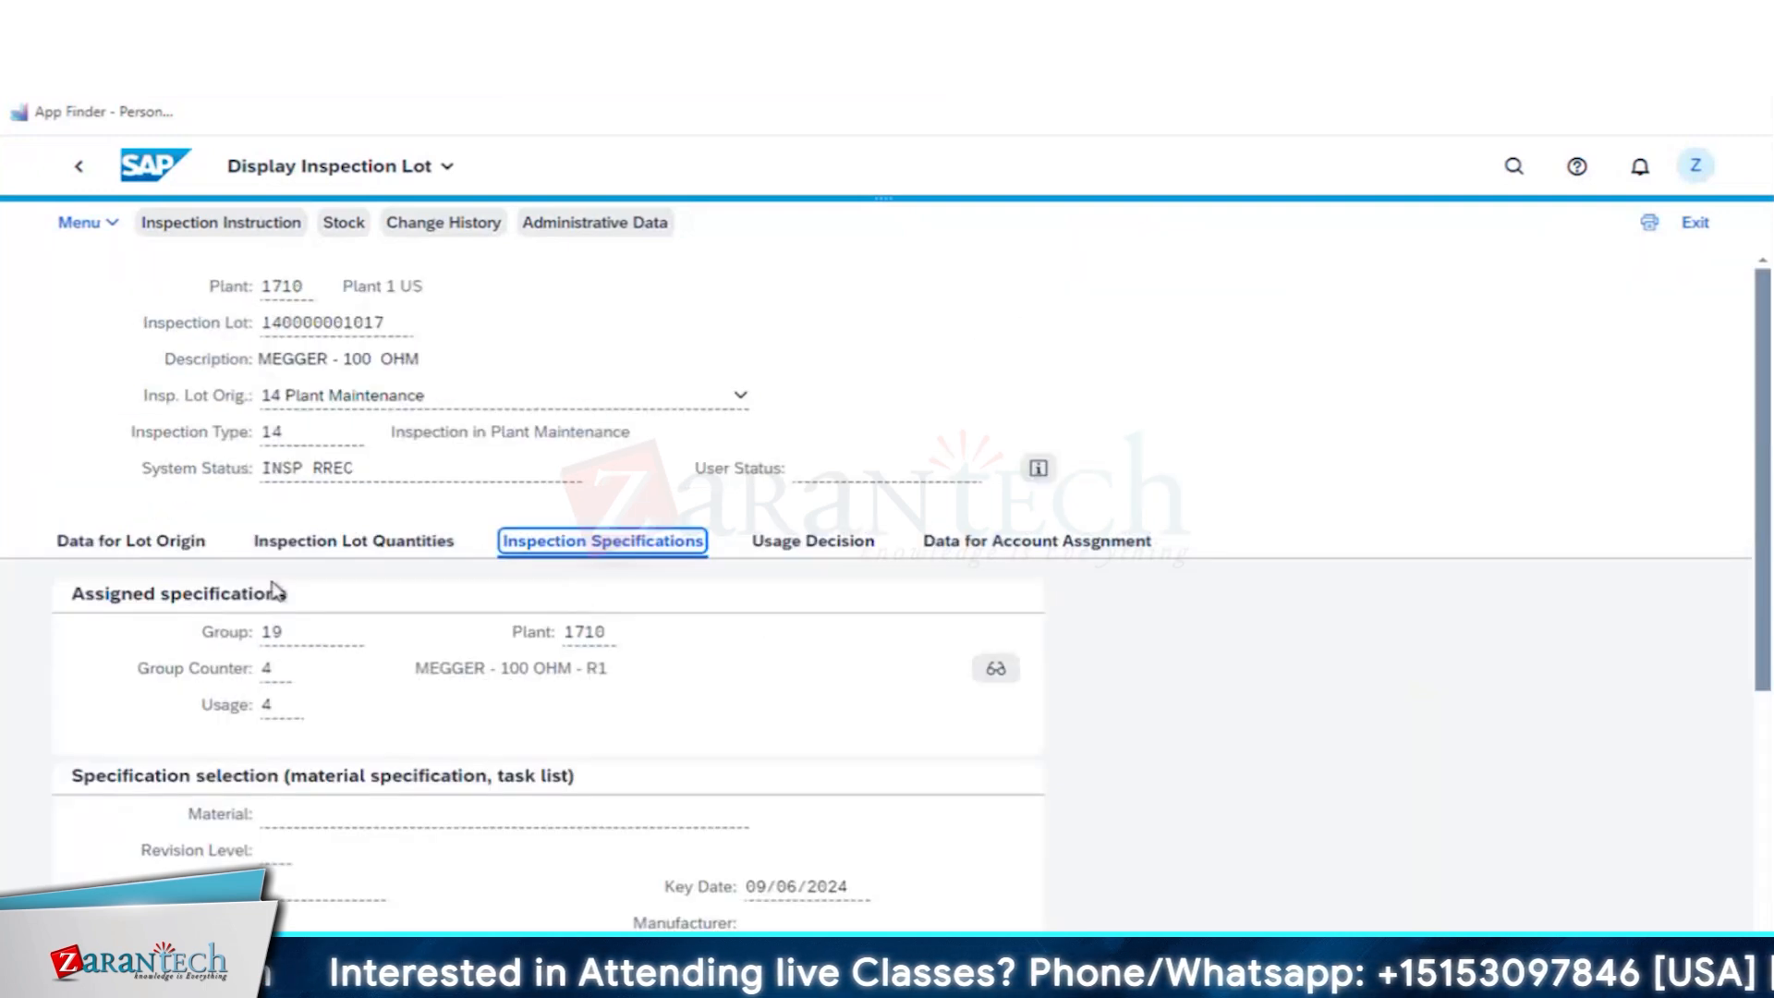
pyautogui.click(321, 545)
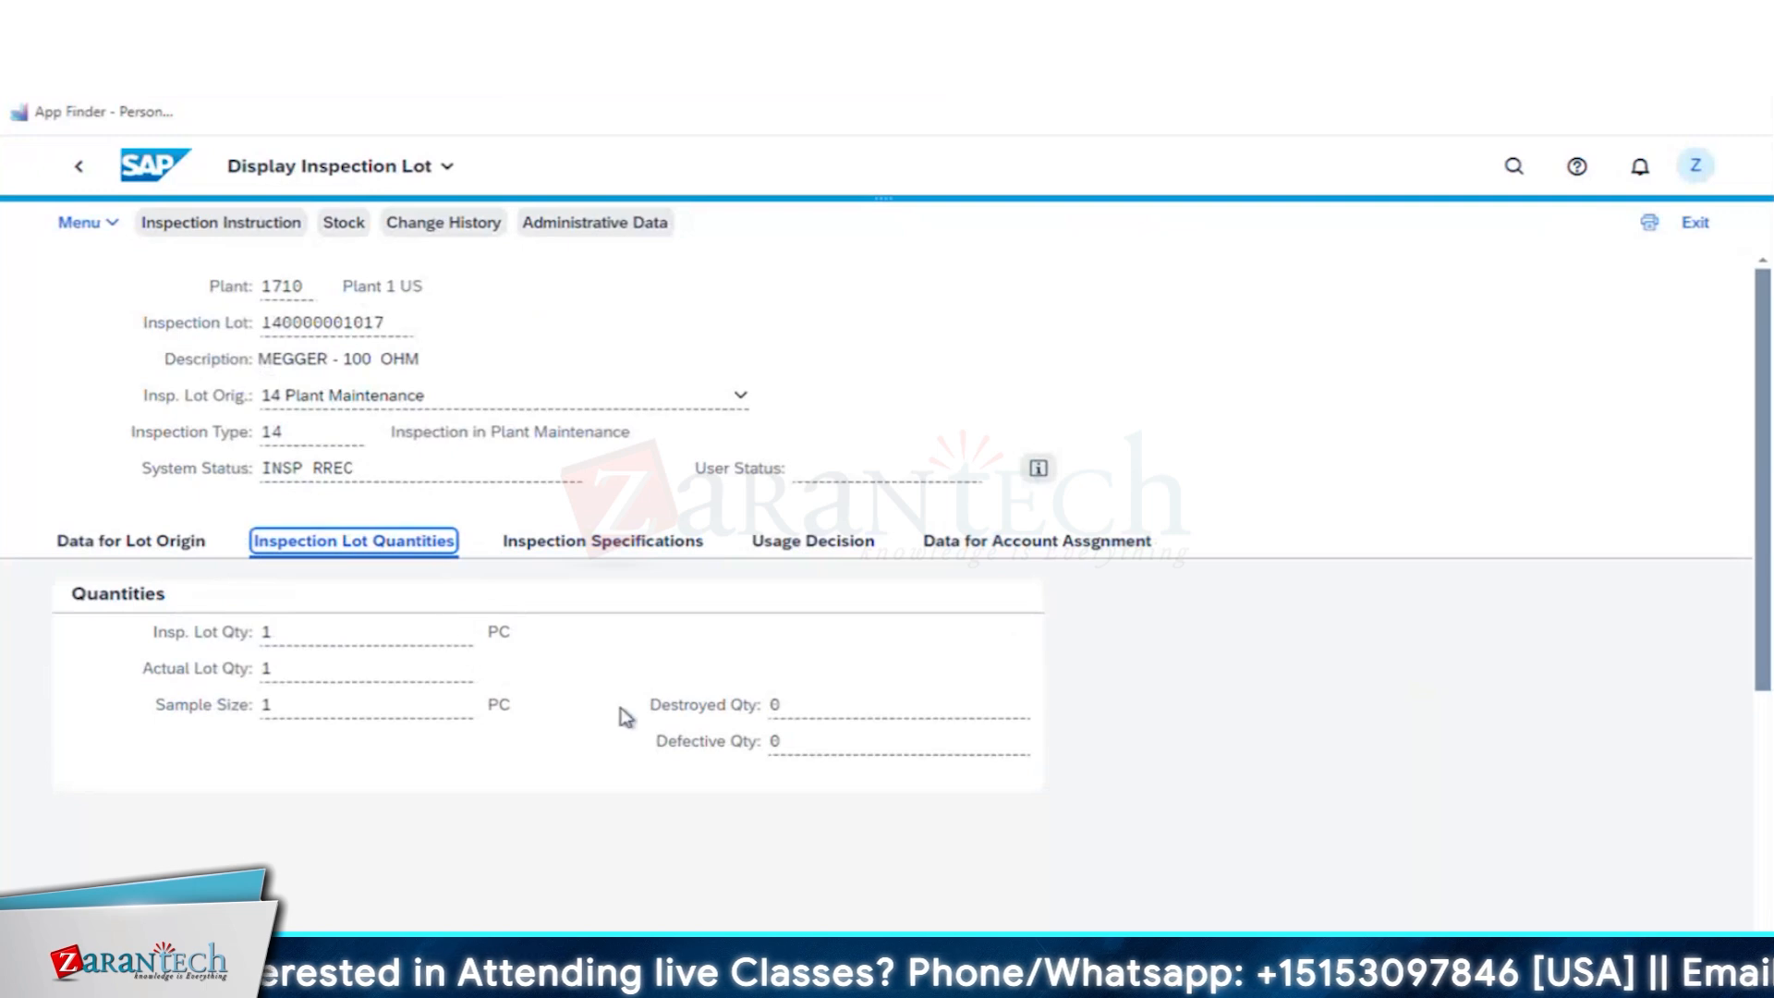
pyautogui.click(148, 538)
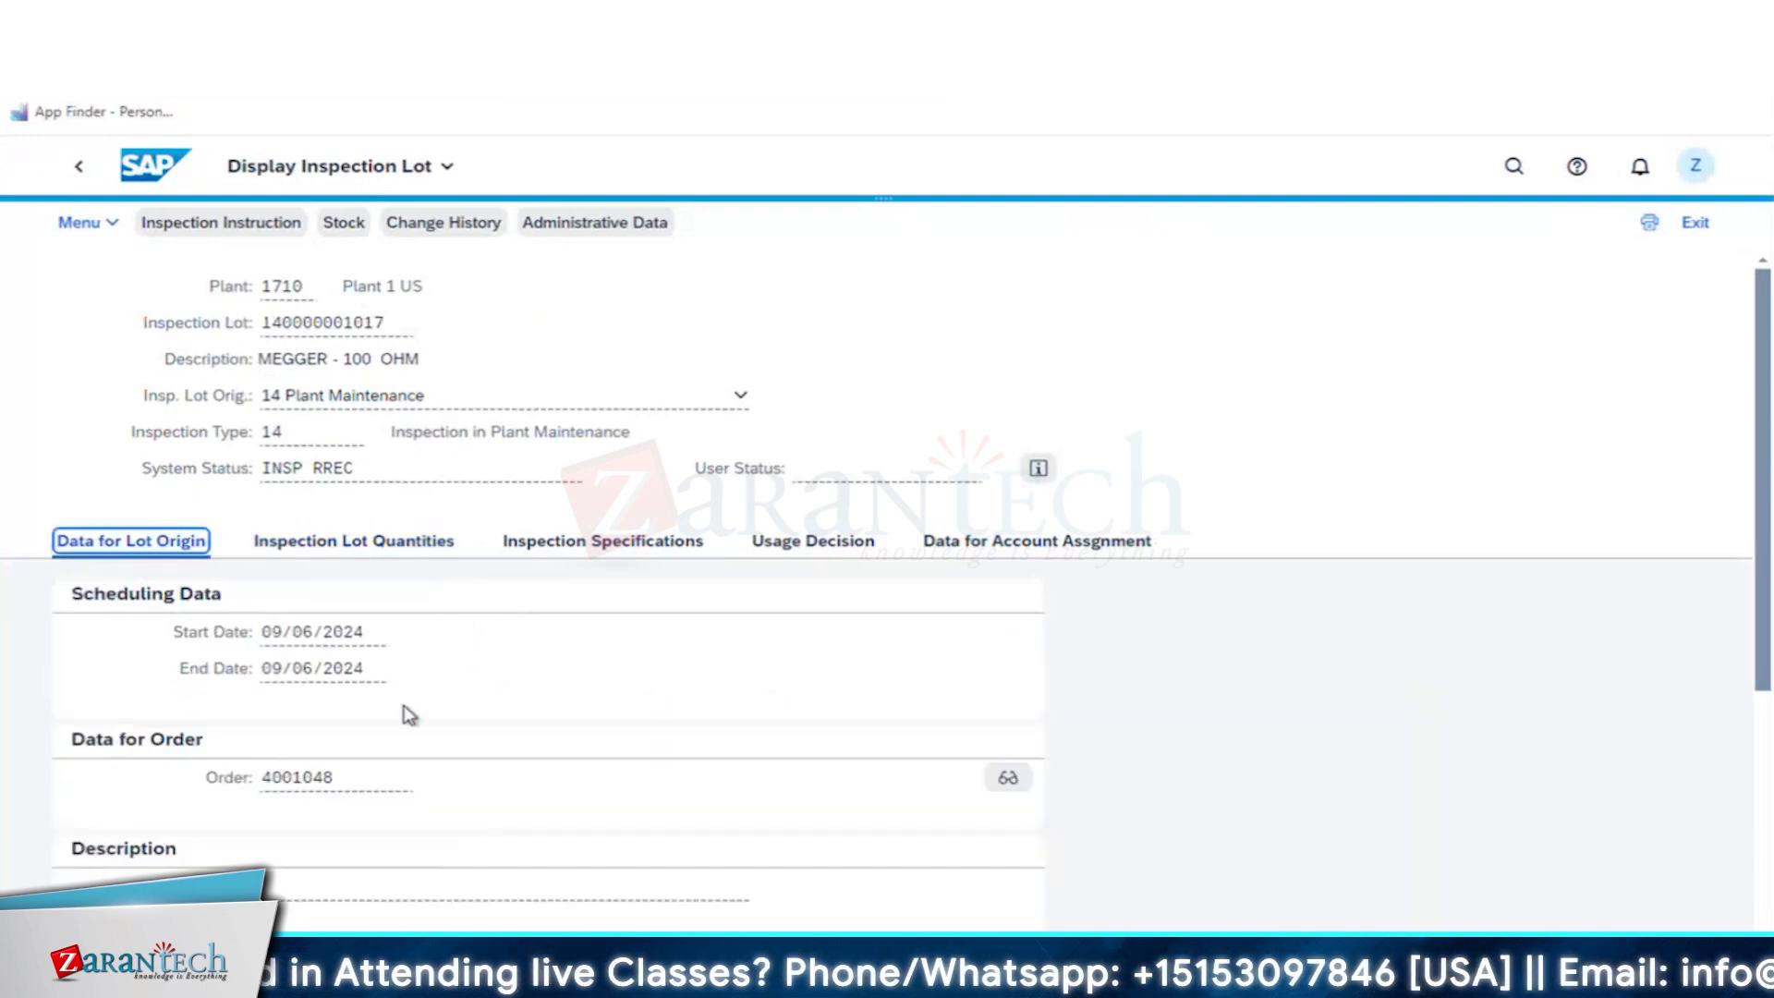
pyautogui.scroll(-4, 554, 760)
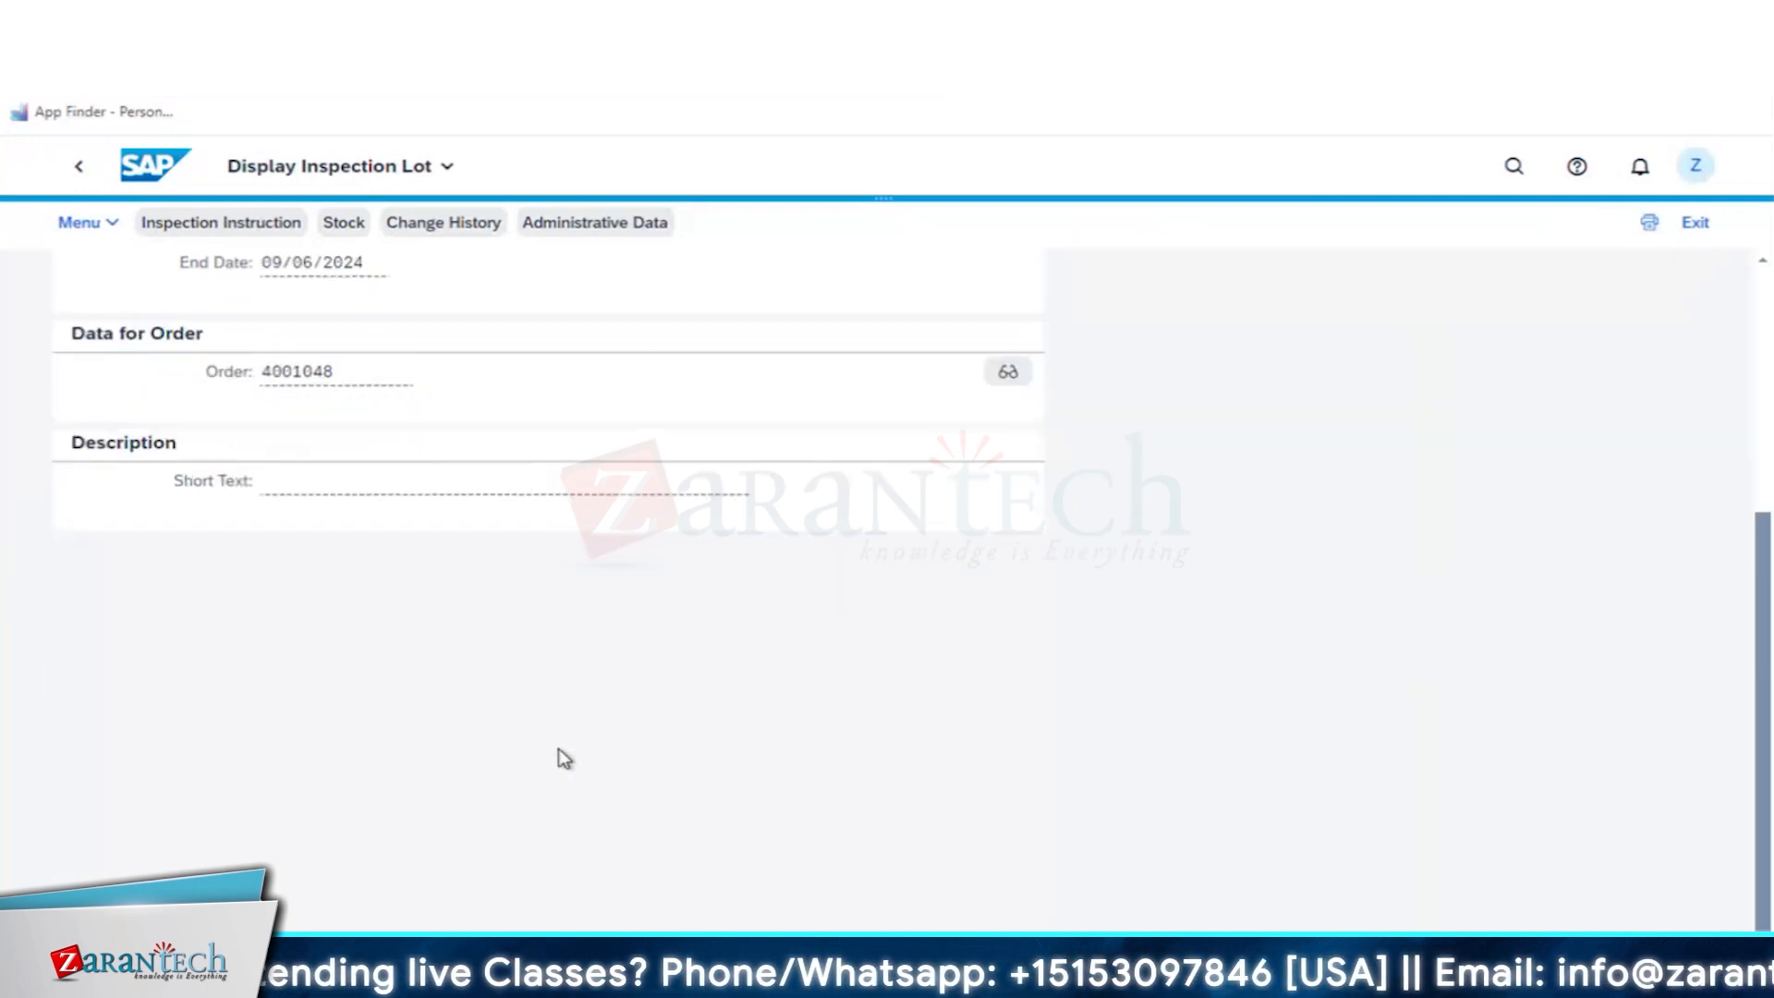
pyautogui.scroll(4, 559, 758)
# - Display the lot's calibration order, inspect its usage decision and COIL RESISTANCE result details, and return to the results recording worklist
pyautogui.click(1009, 783)
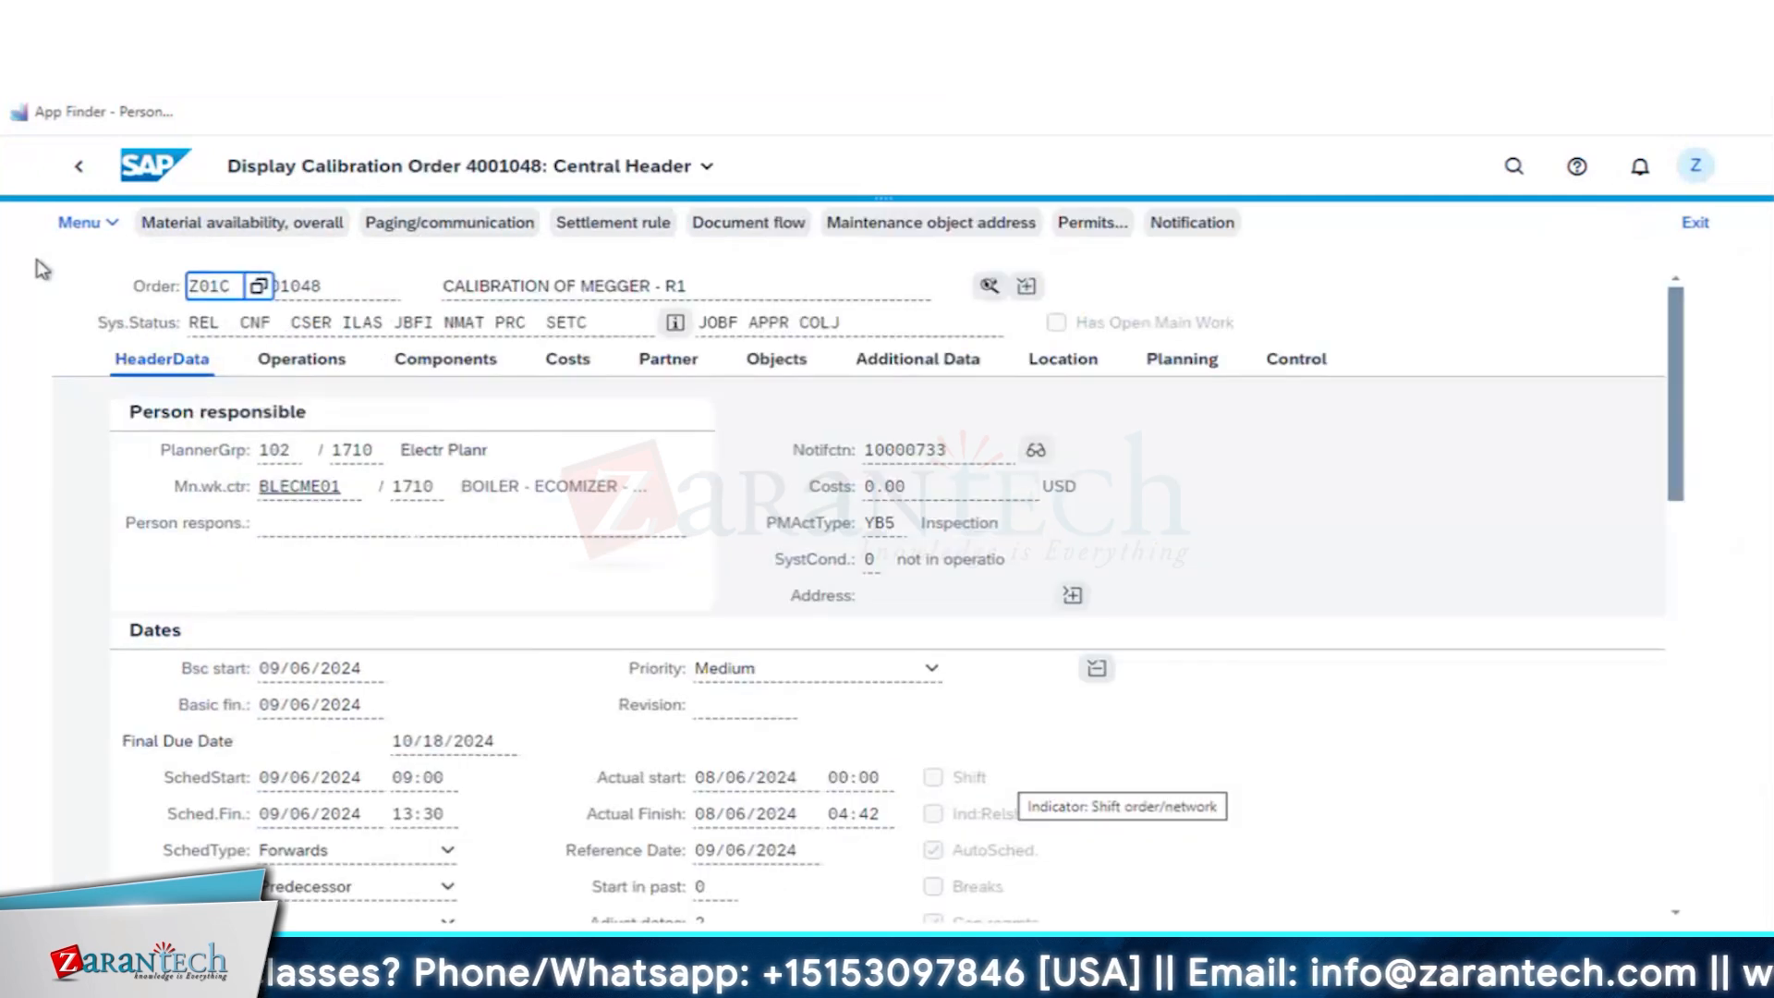
pyautogui.click(990, 288)
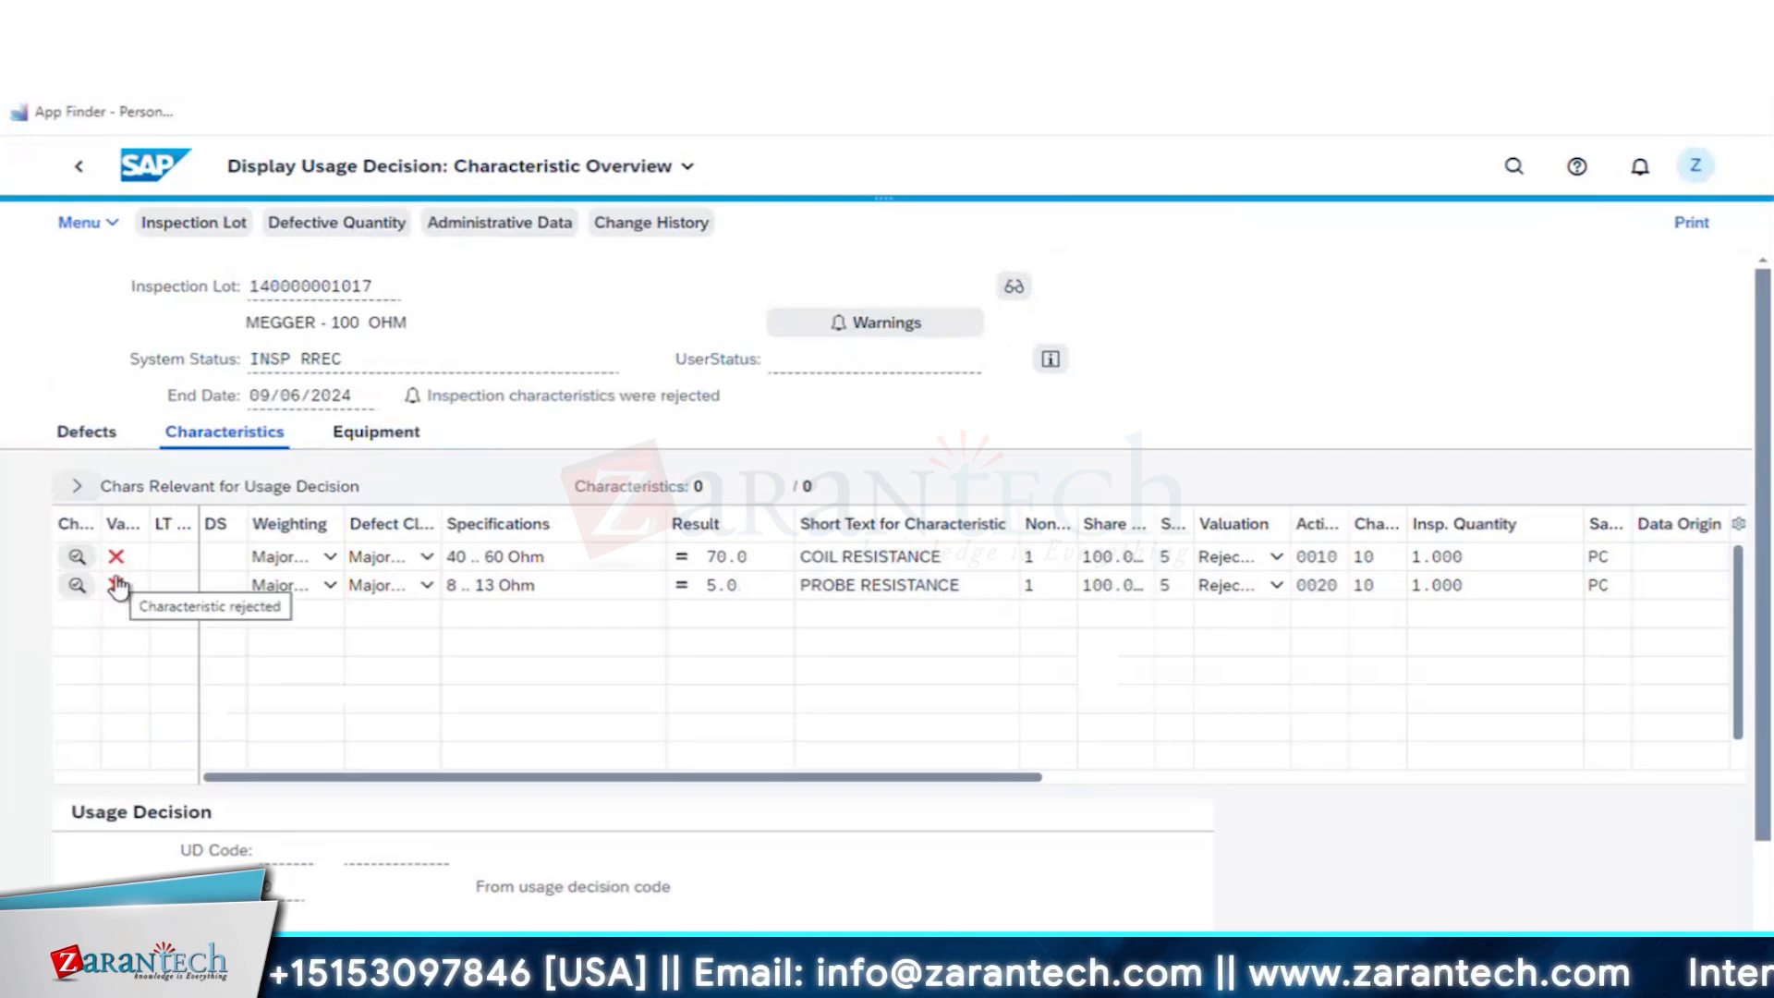
pyautogui.click(76, 558)
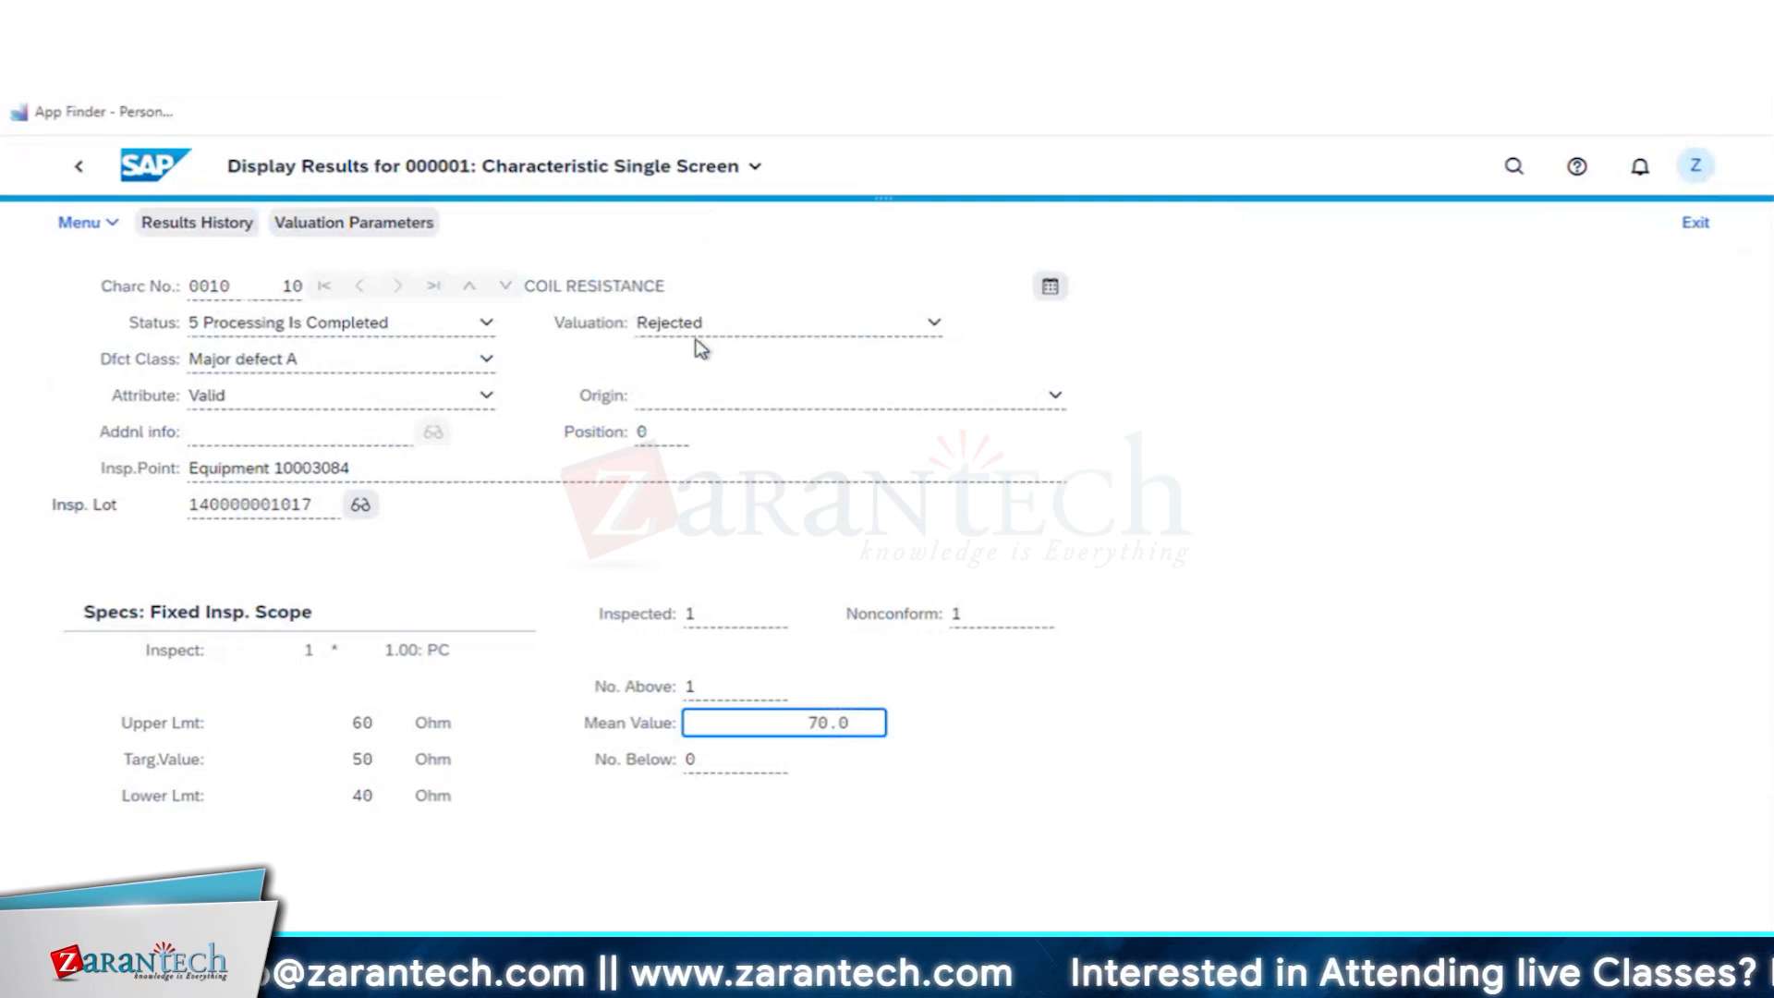
pyautogui.click(79, 169)
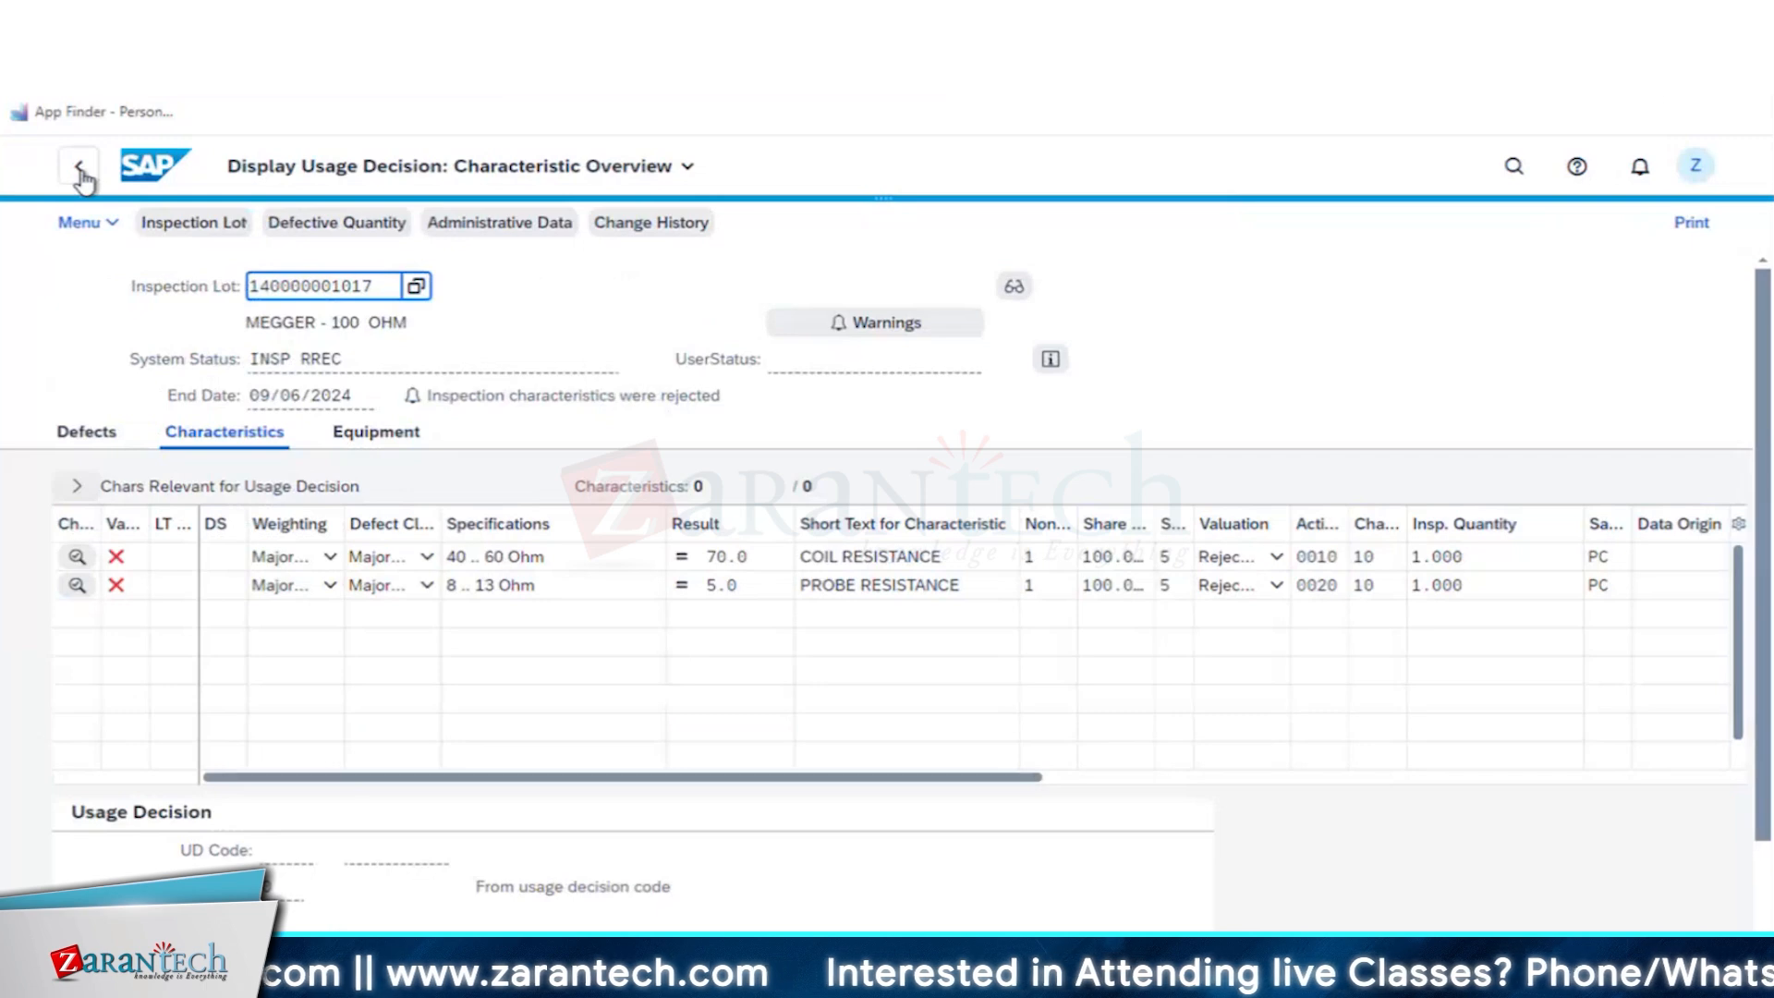
pyautogui.click(80, 168)
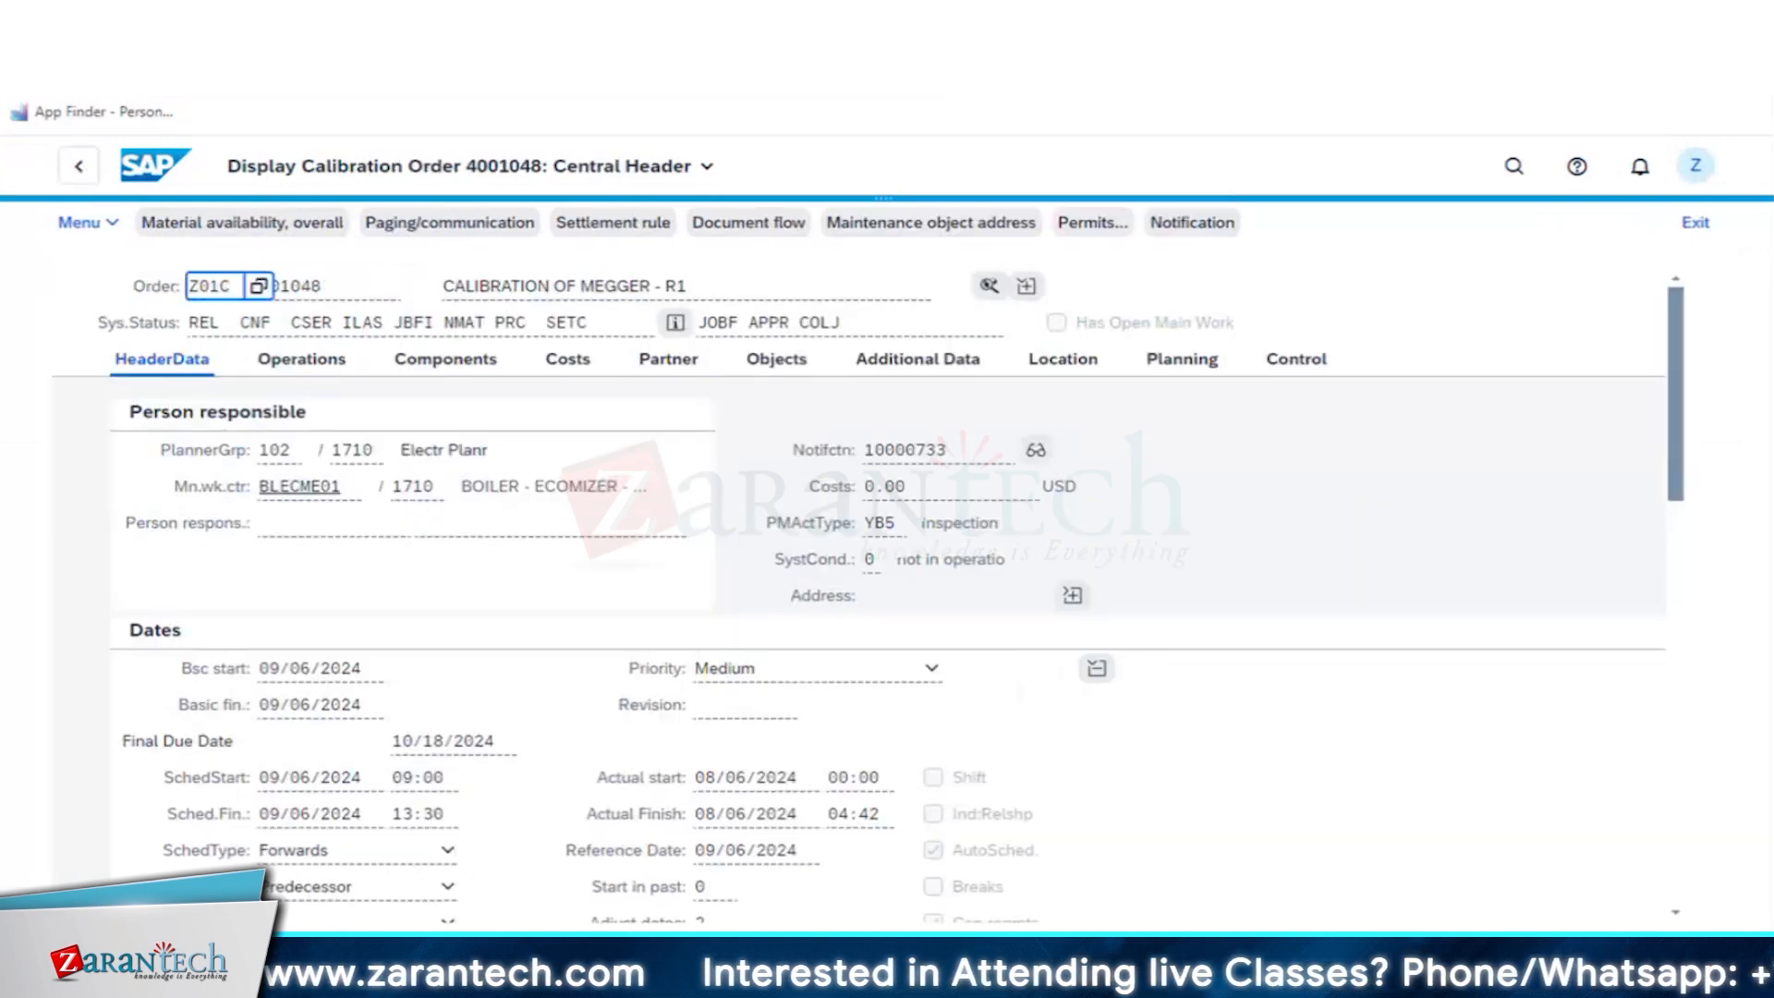
pyautogui.click(80, 170)
pyautogui.click(80, 169)
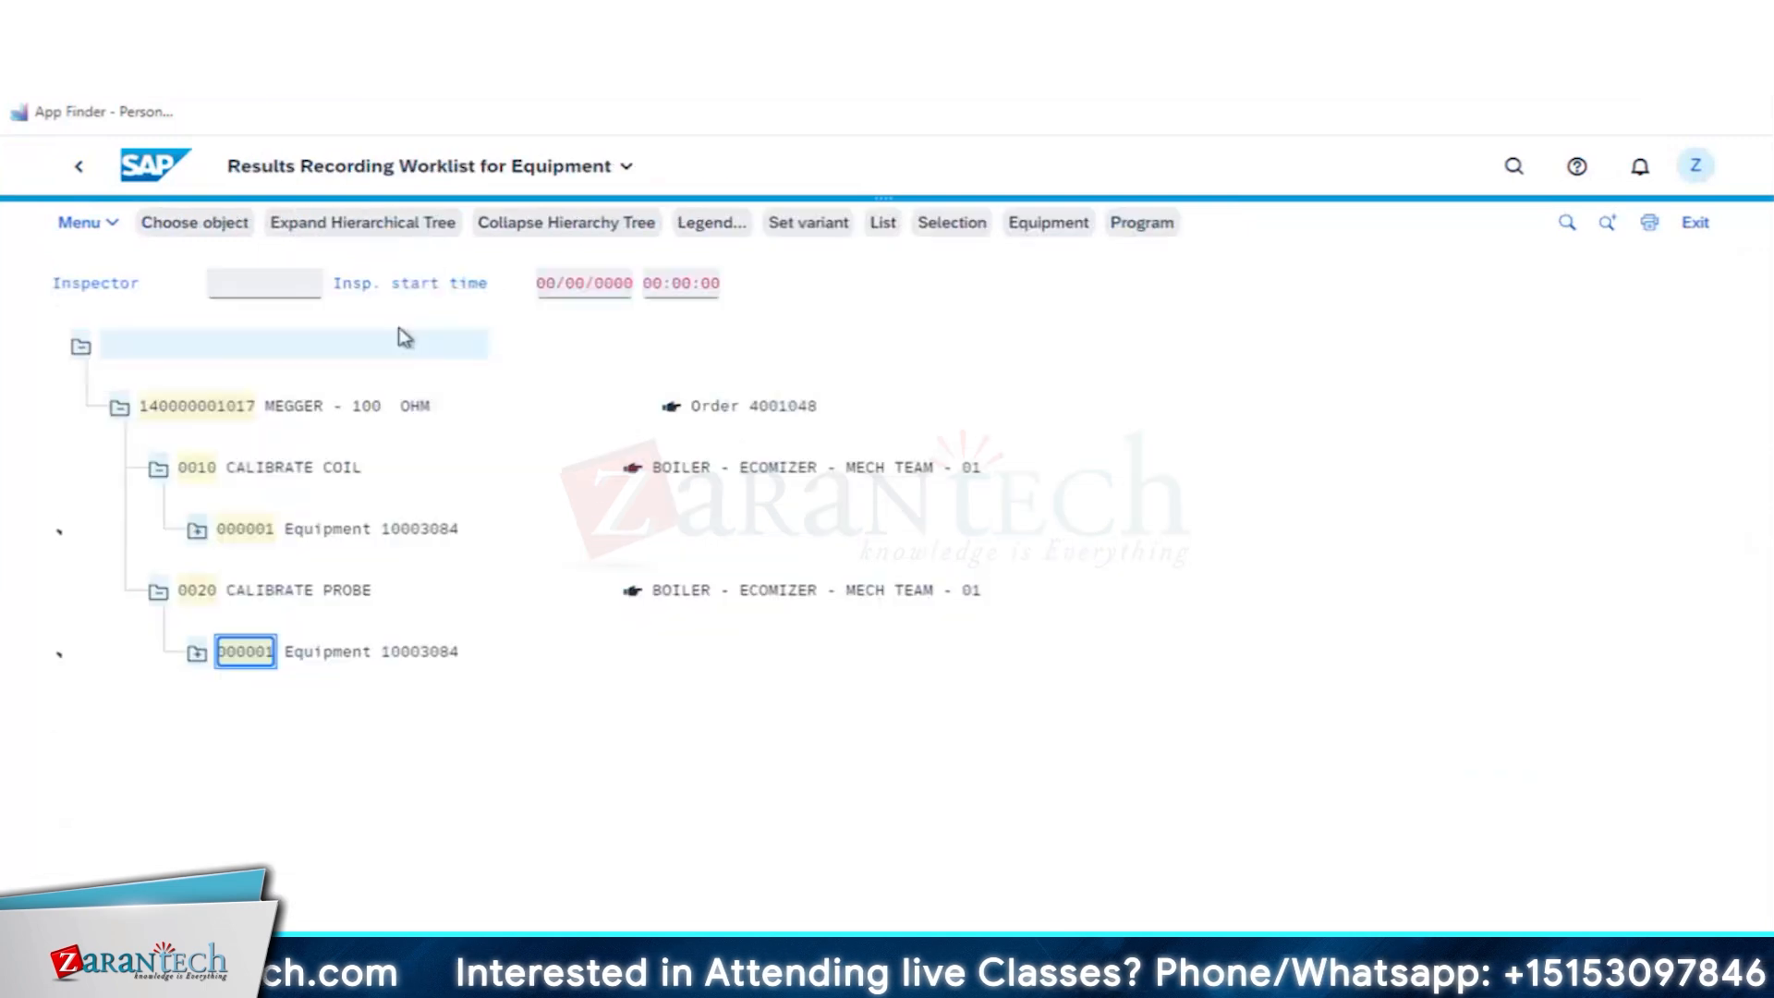
# - Open usage decision recording for the MEGGER - 100 OHM lot and choose the UD03 code R Rejected
pyautogui.click(195, 406)
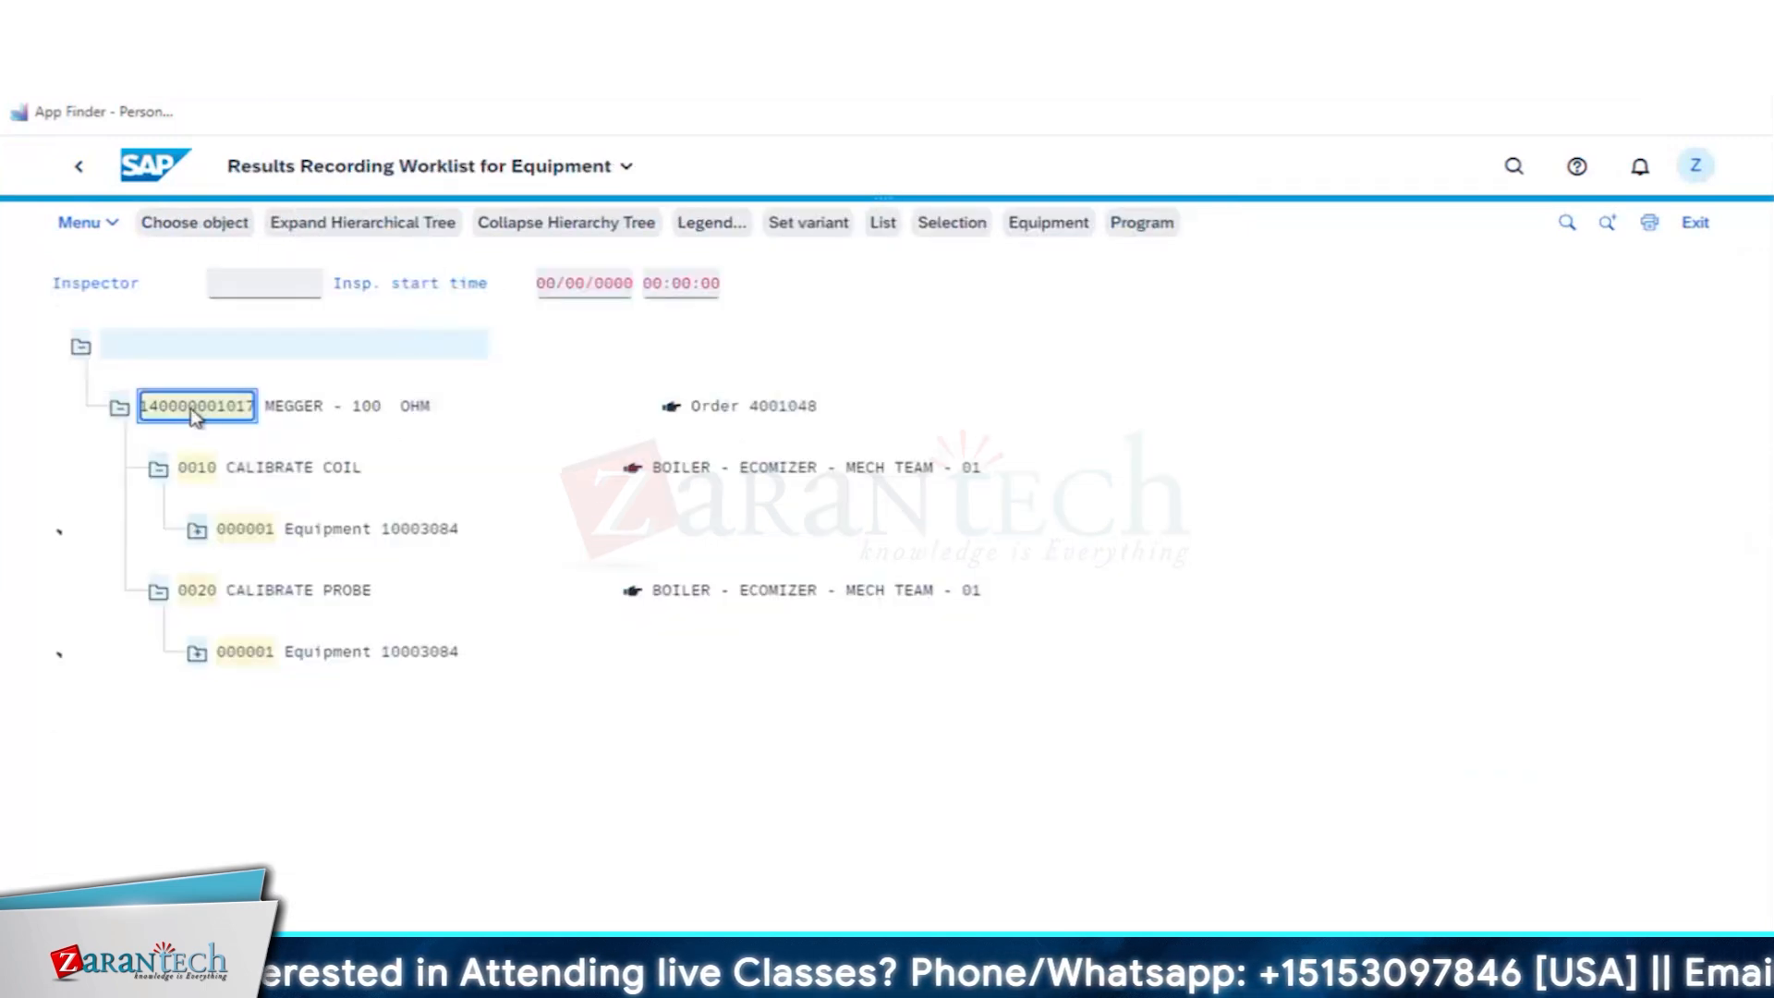
pyautogui.doubleClick(195, 412)
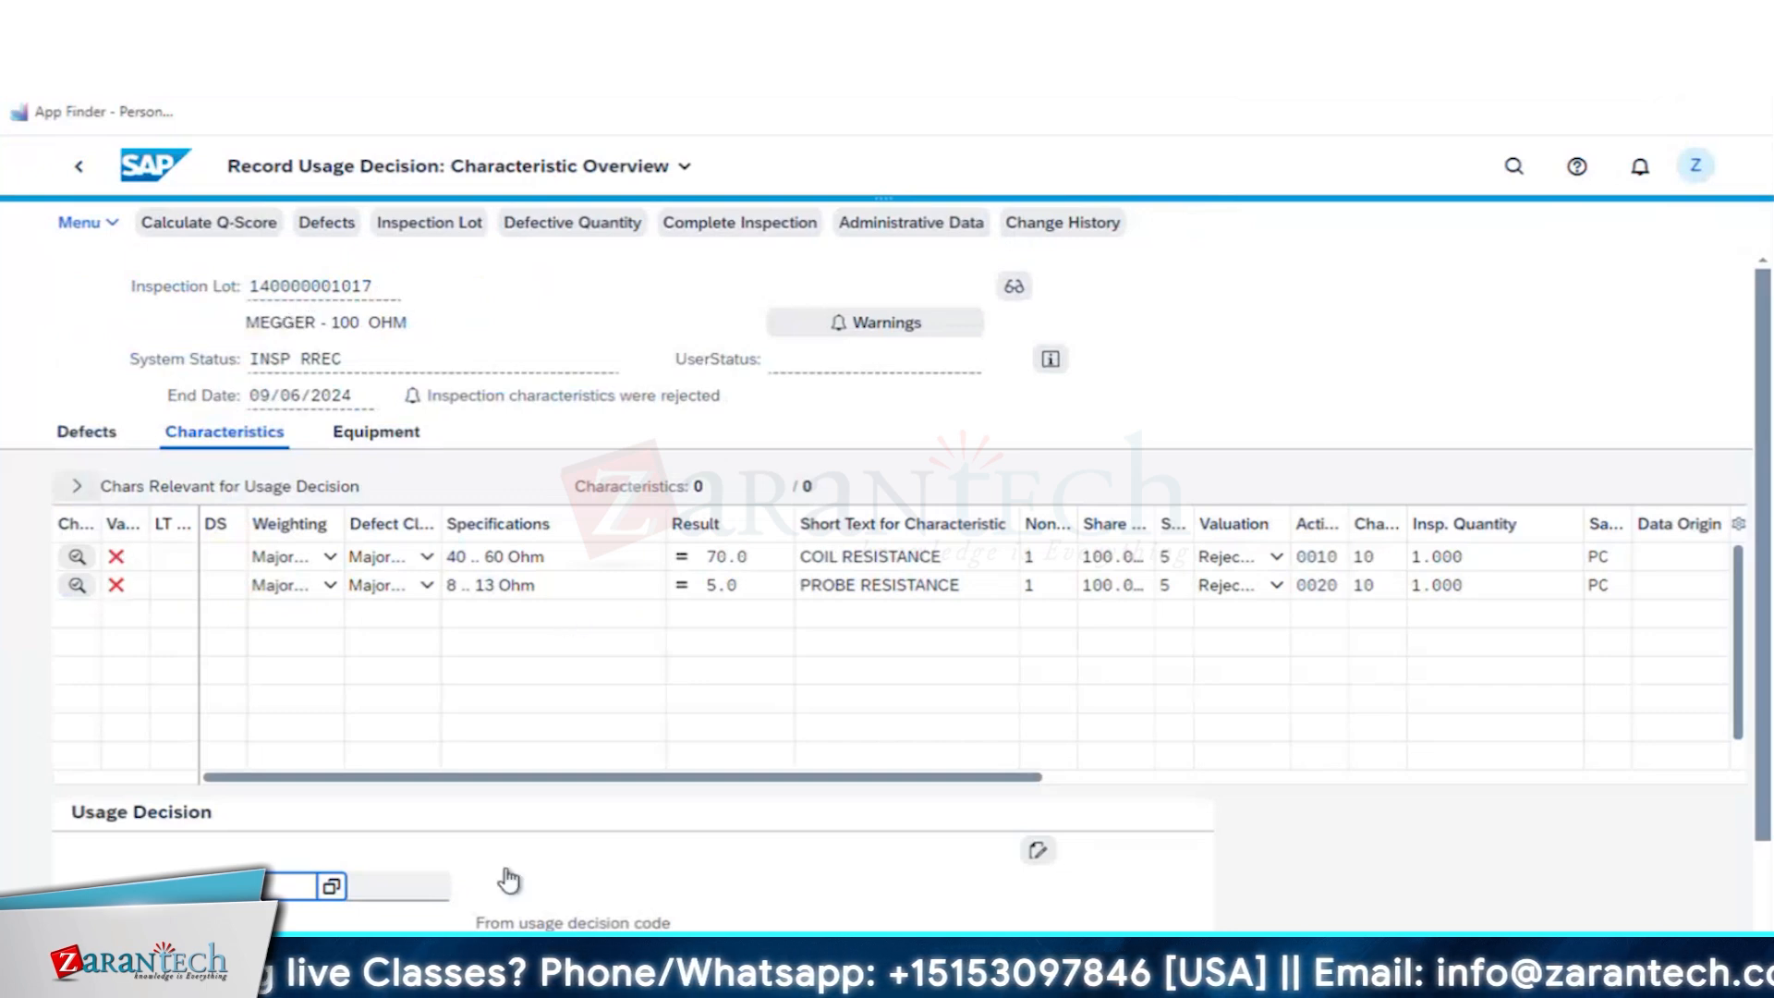
pyautogui.scroll(-1, 330, 776)
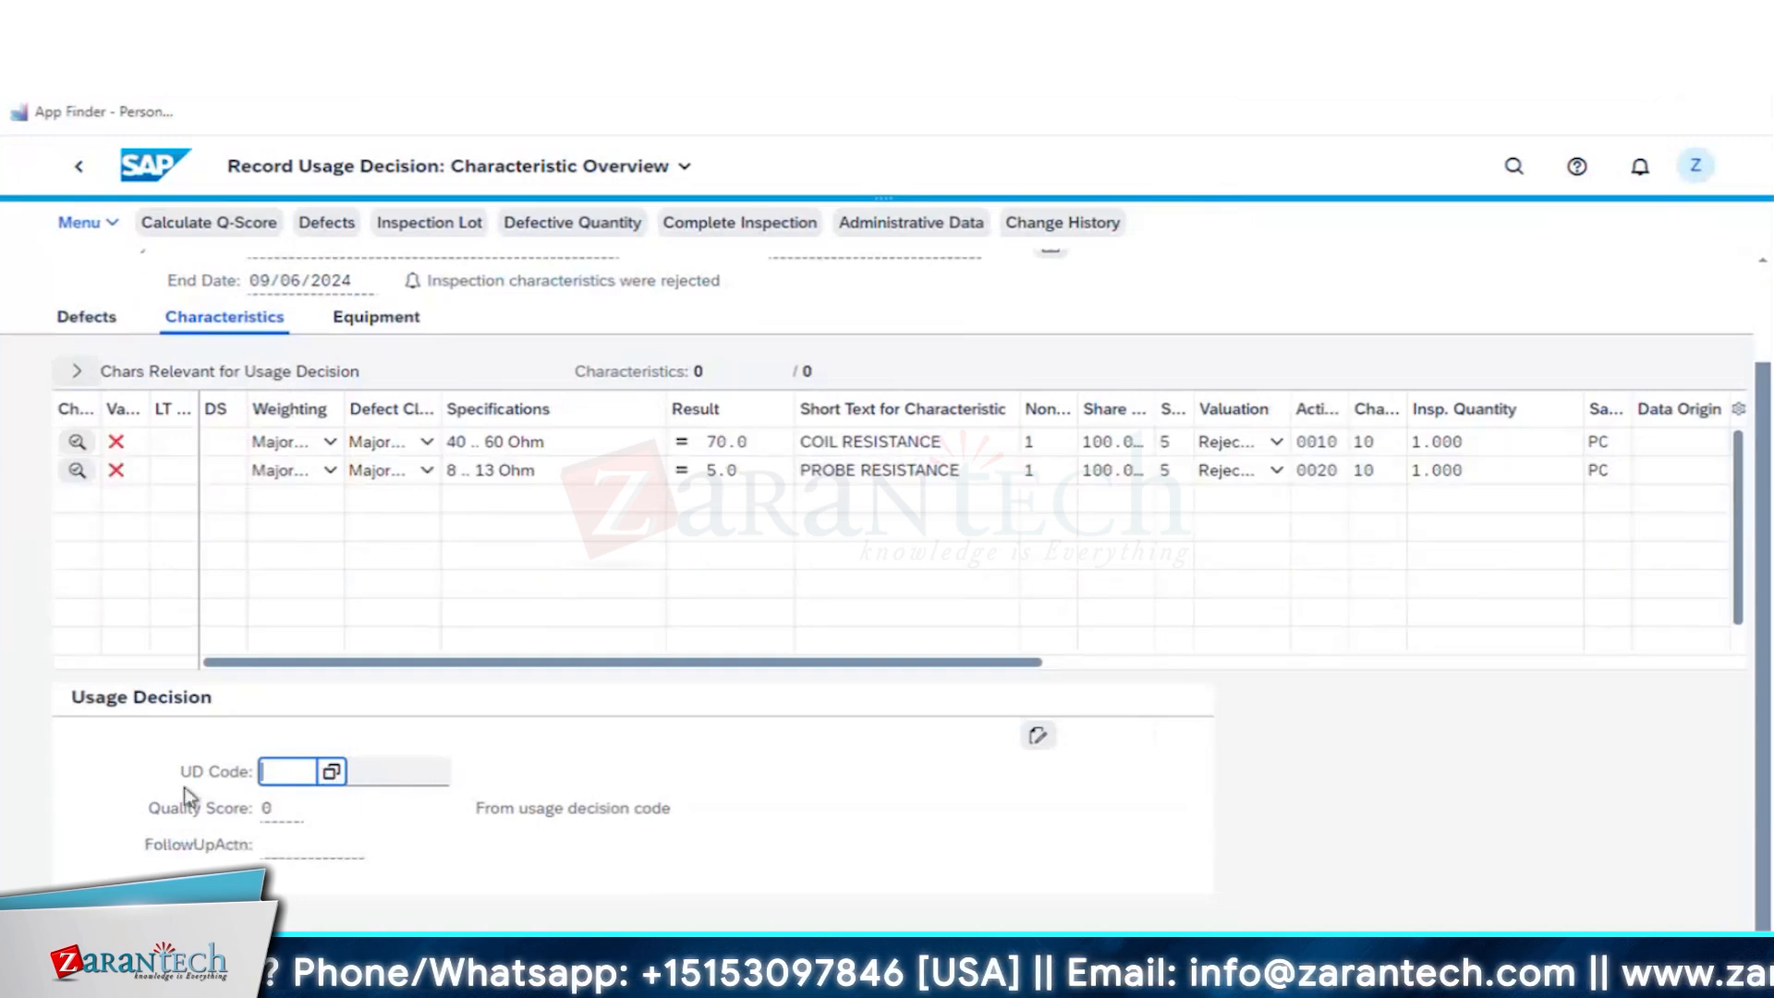
pyautogui.click(330, 773)
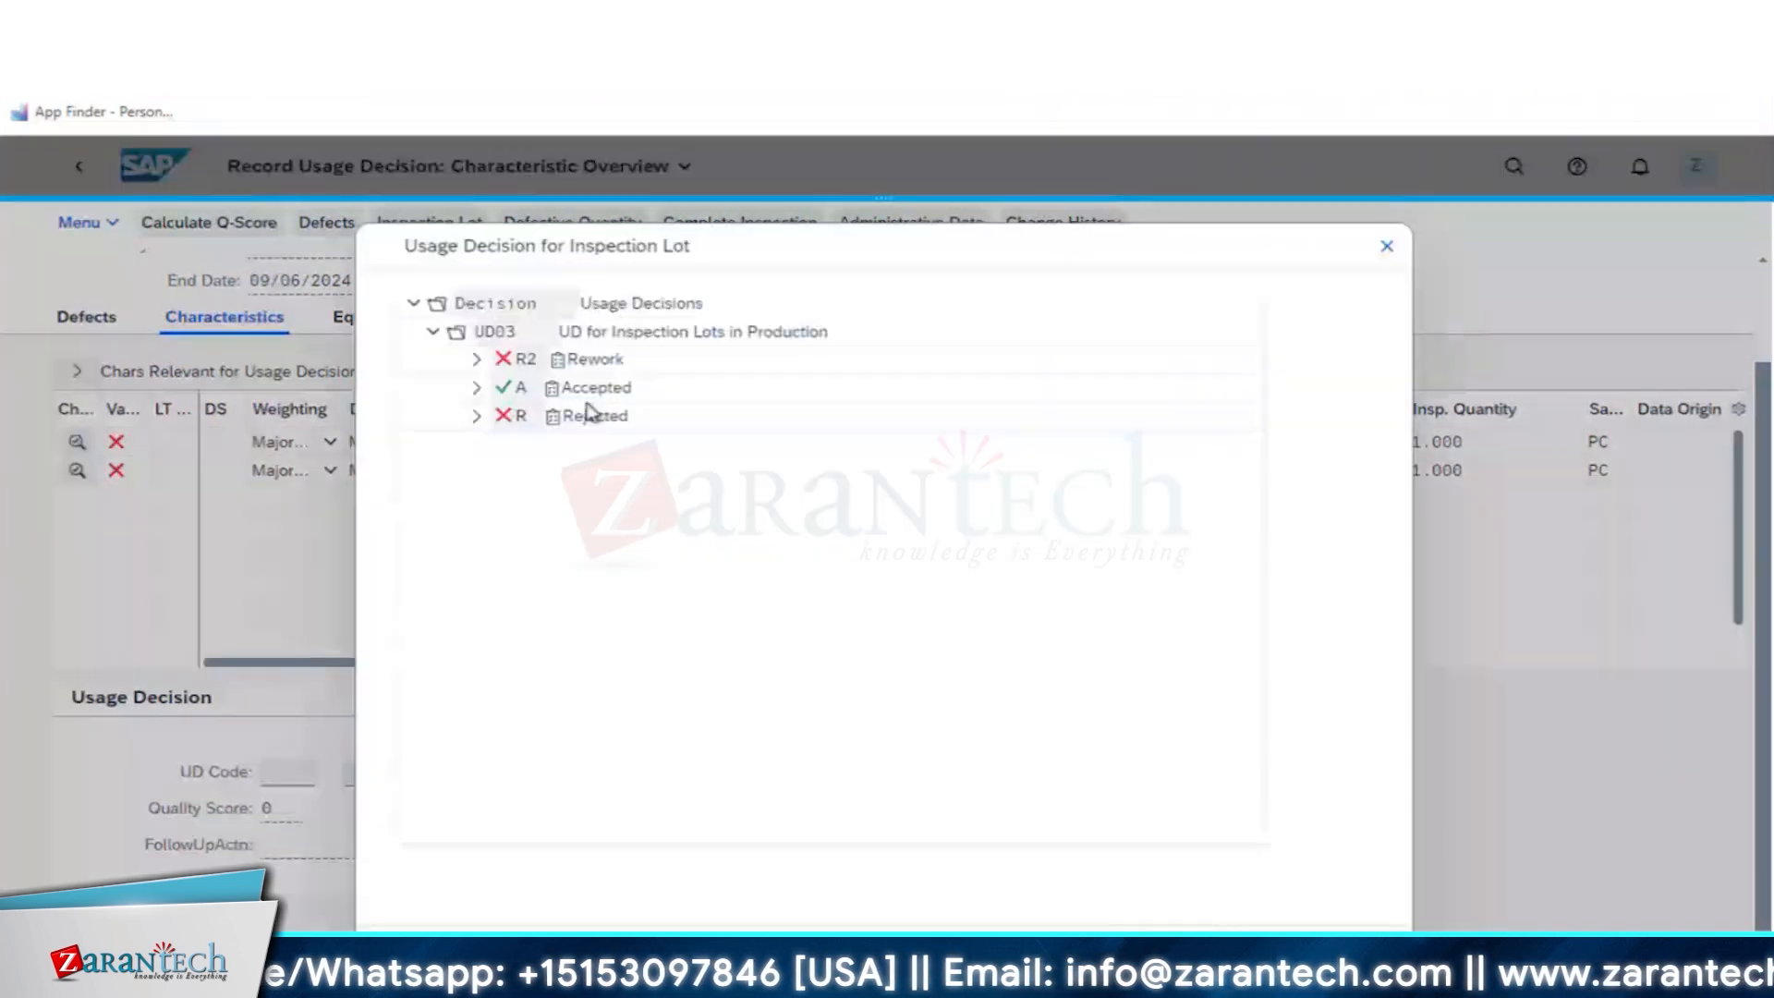
pyautogui.doubleClick(587, 412)
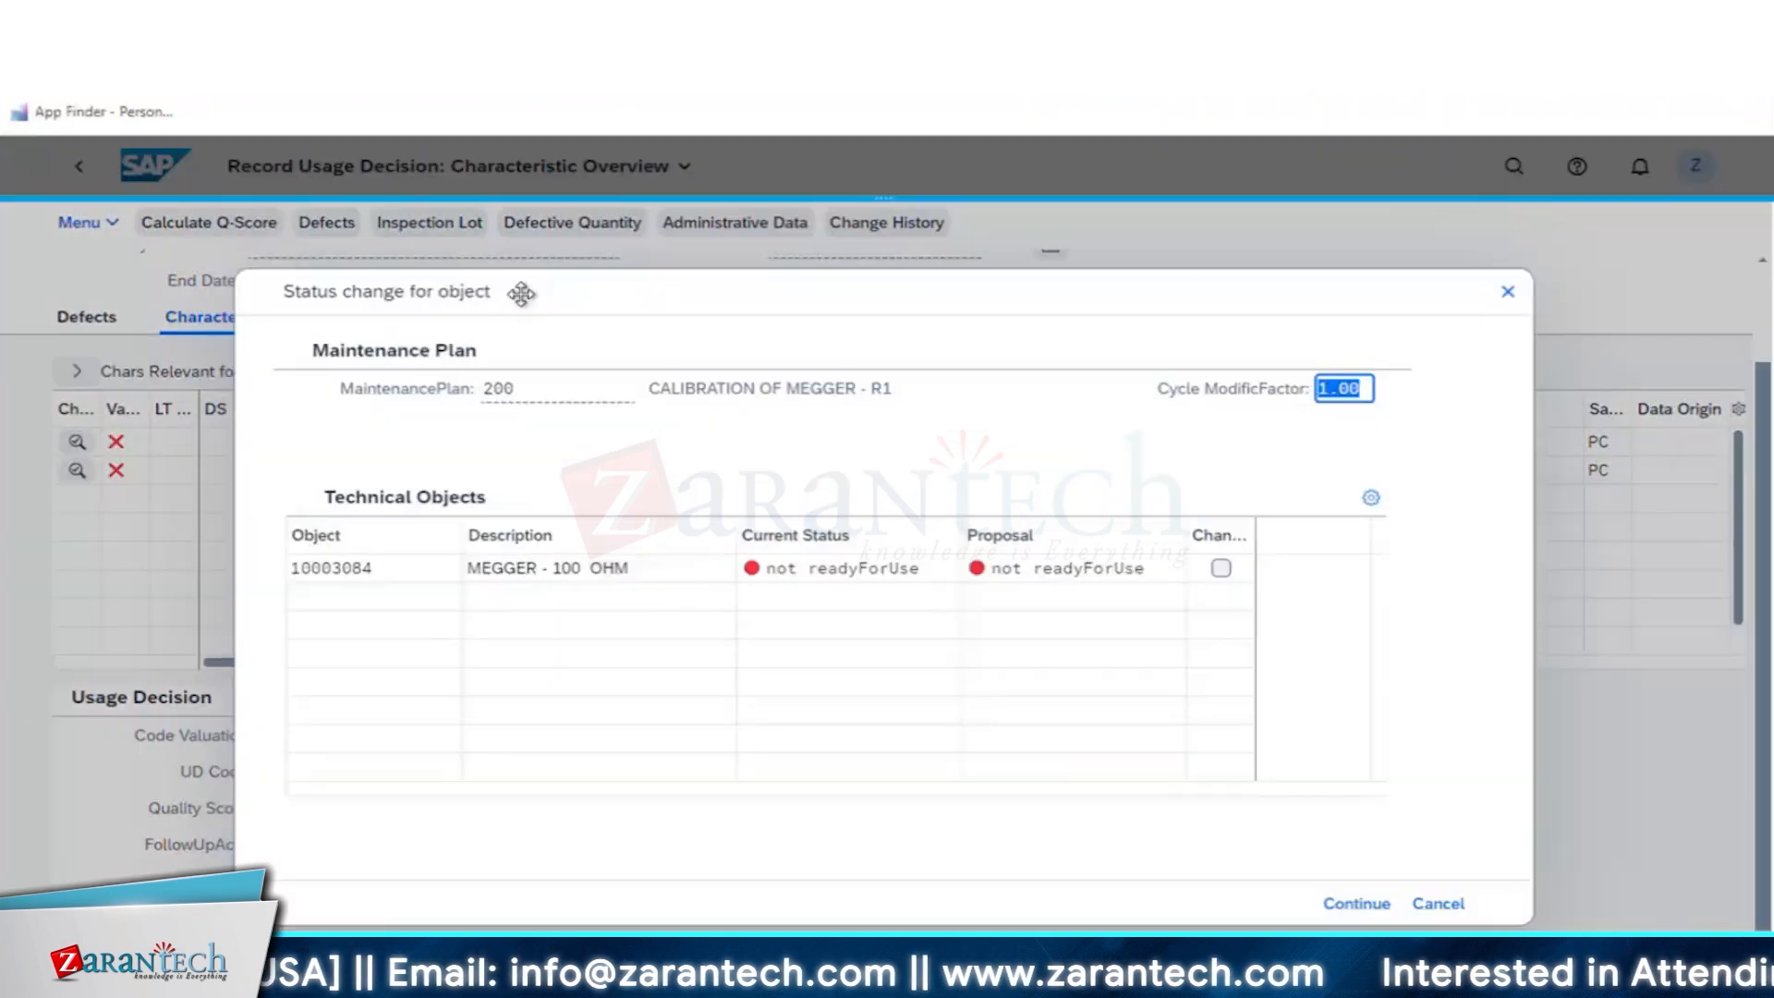
# - Save the usage decision and apply the proposed not readyForUse status change to the MEGGER - 100 OHM equipment
pyautogui.moveTo(519, 293); pyautogui.dragTo(545, 196)
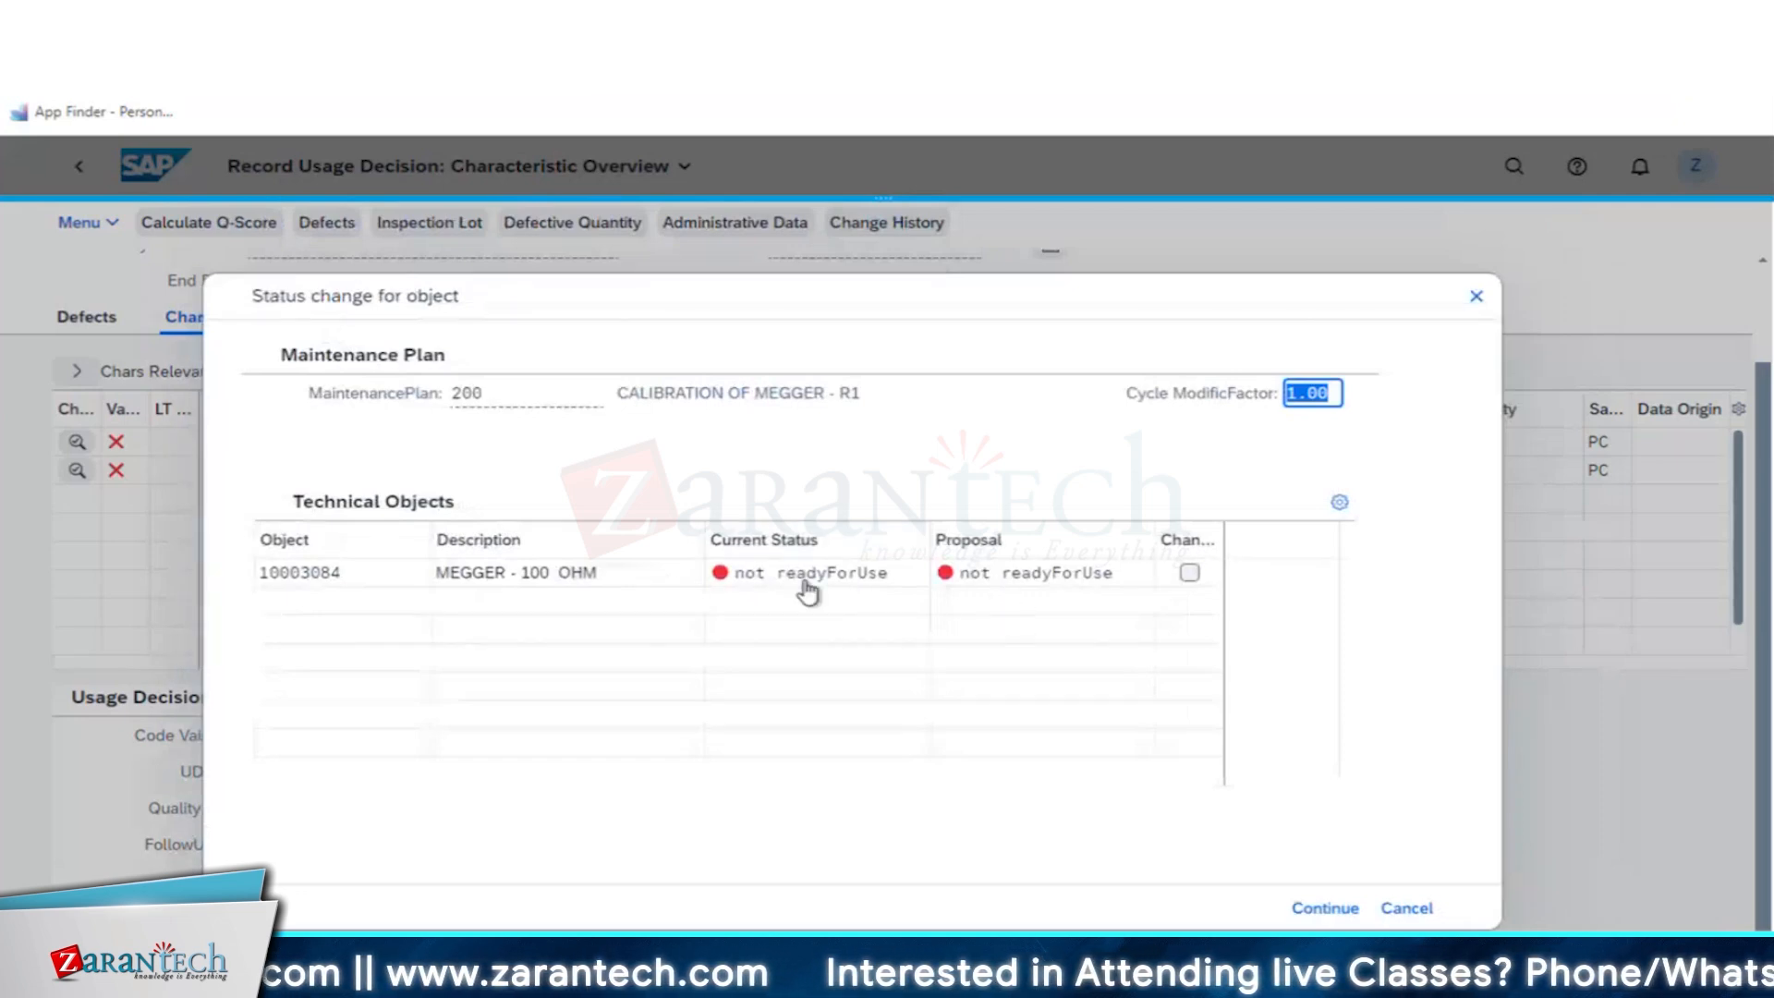
pyautogui.click(1191, 579)
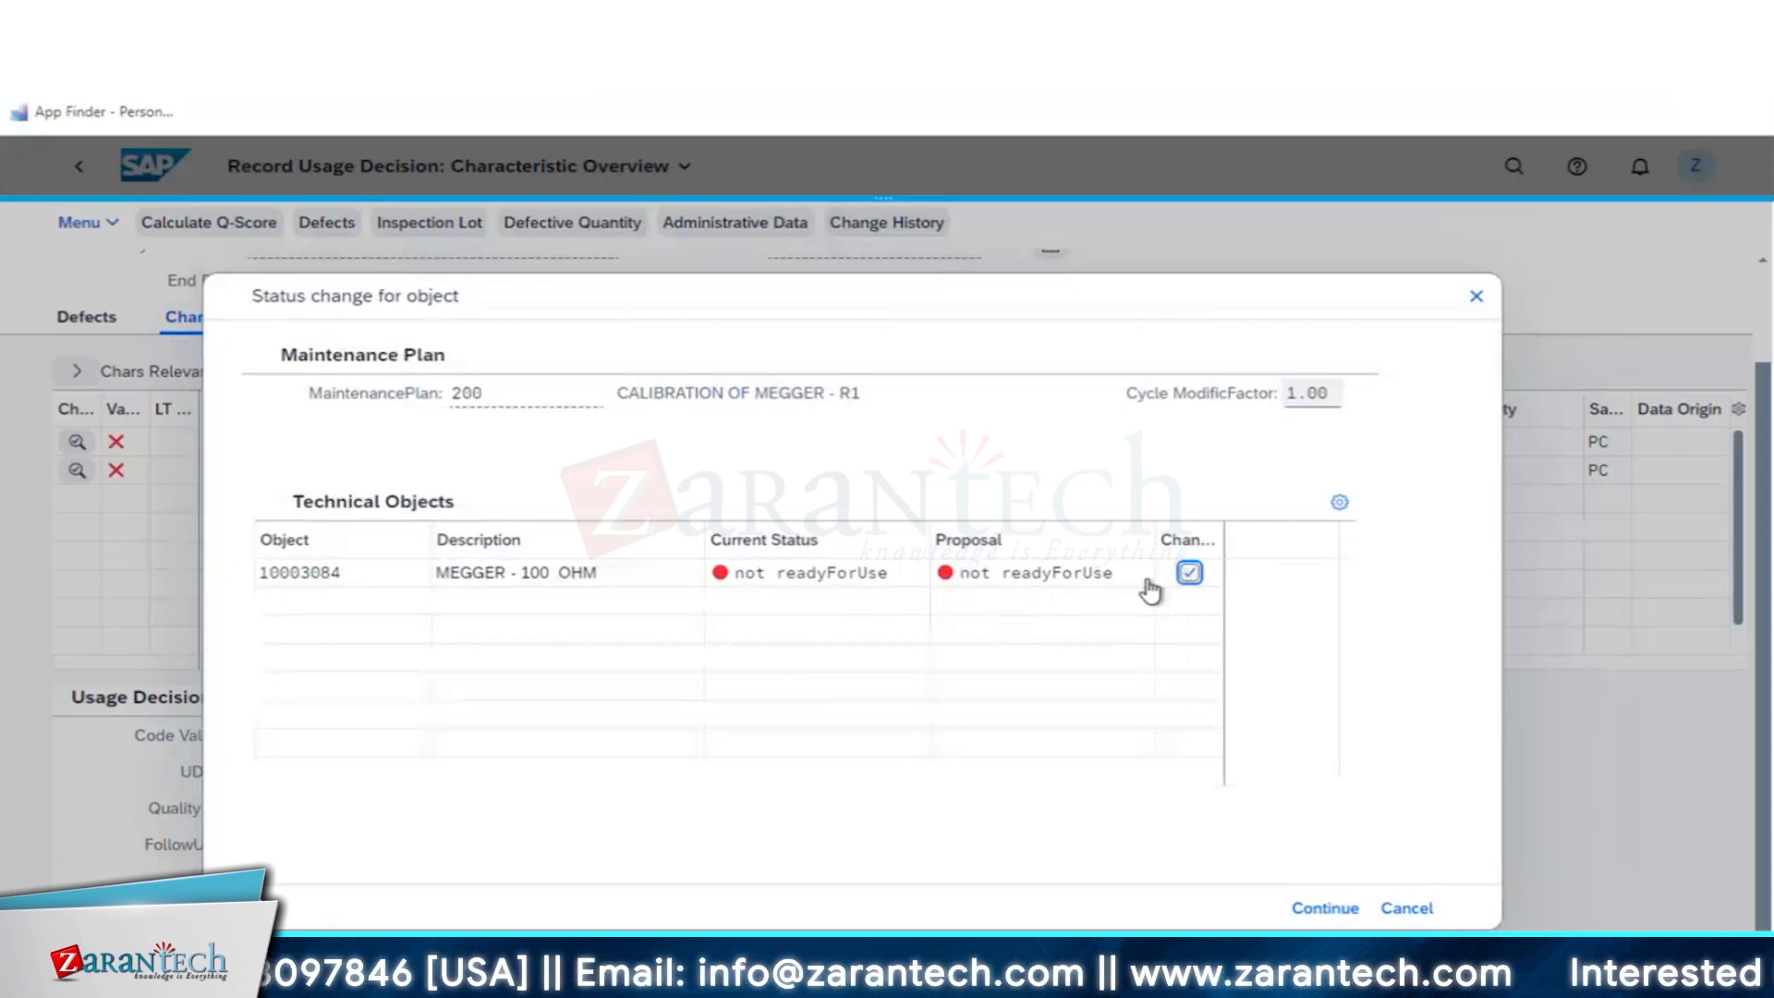
pyautogui.click(1324, 909)
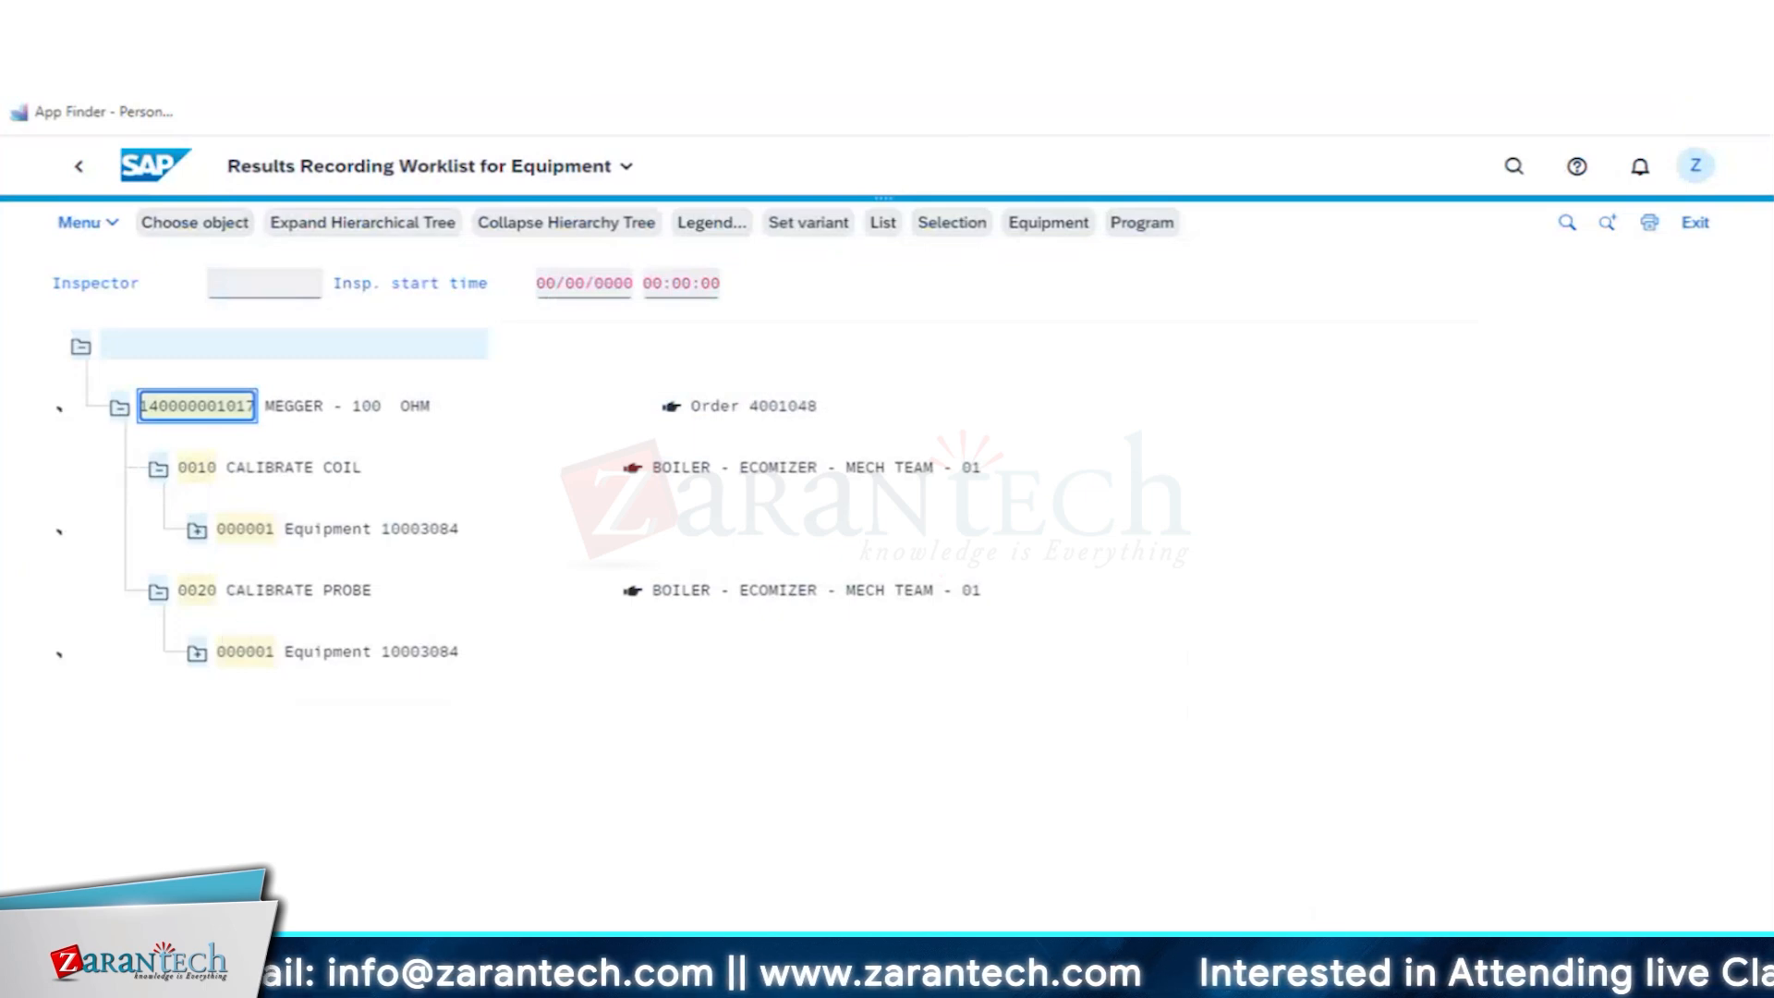
# - Return to the CALIBRATION OF MEGGER - R1 maintenance plan and redisplay the calibration order for call 1
pyautogui.press('F3')
pyautogui.press('F3')
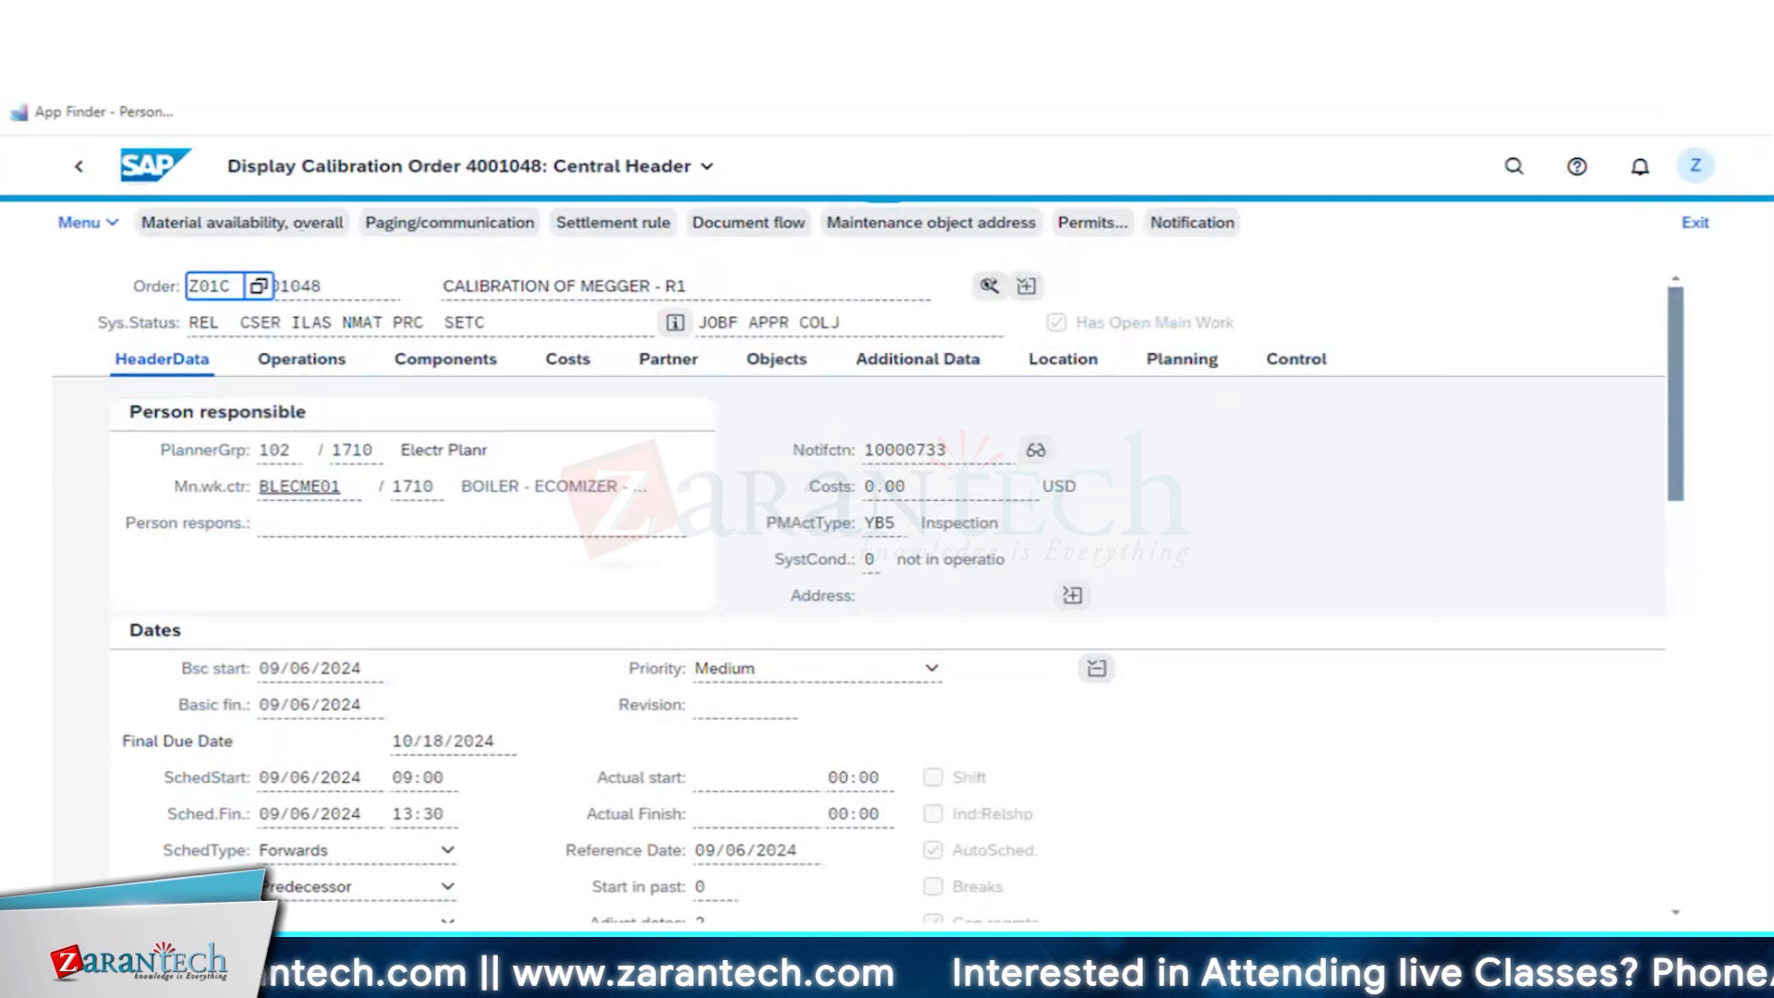
pyautogui.click(78, 168)
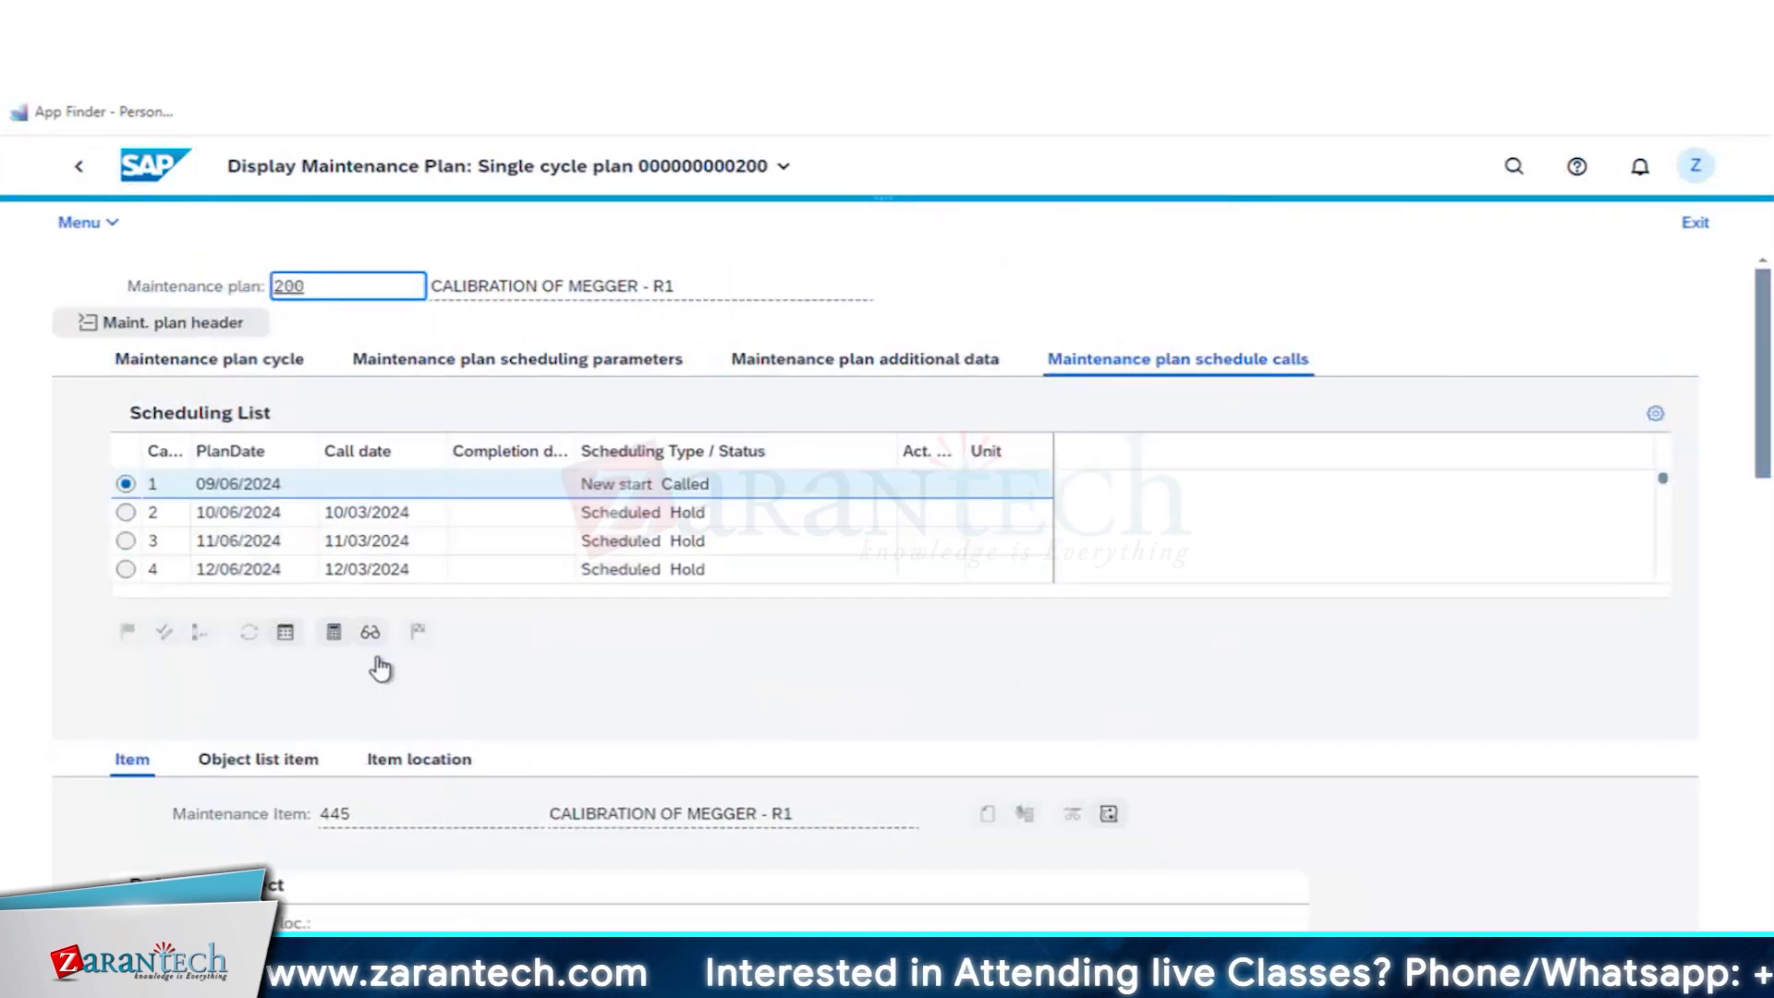
pyautogui.click(370, 632)
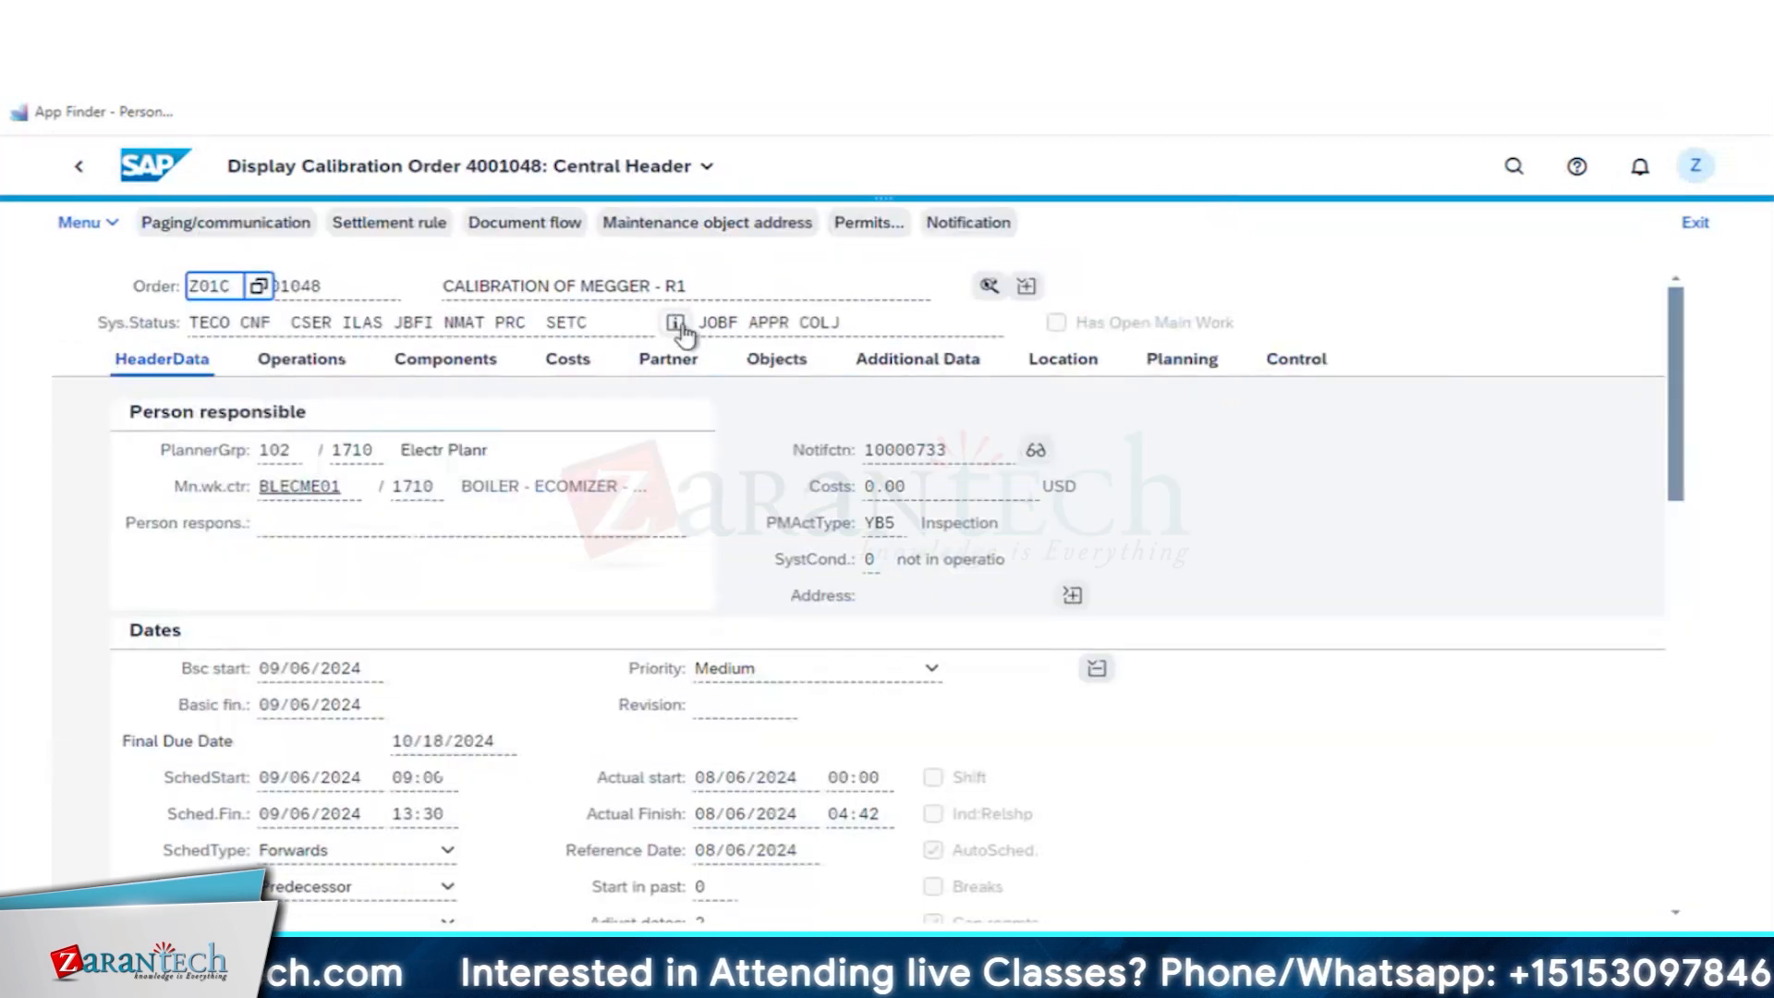
# - Open the calibration order's detailed status view and examine its technical completion system status
pyautogui.click(678, 325)
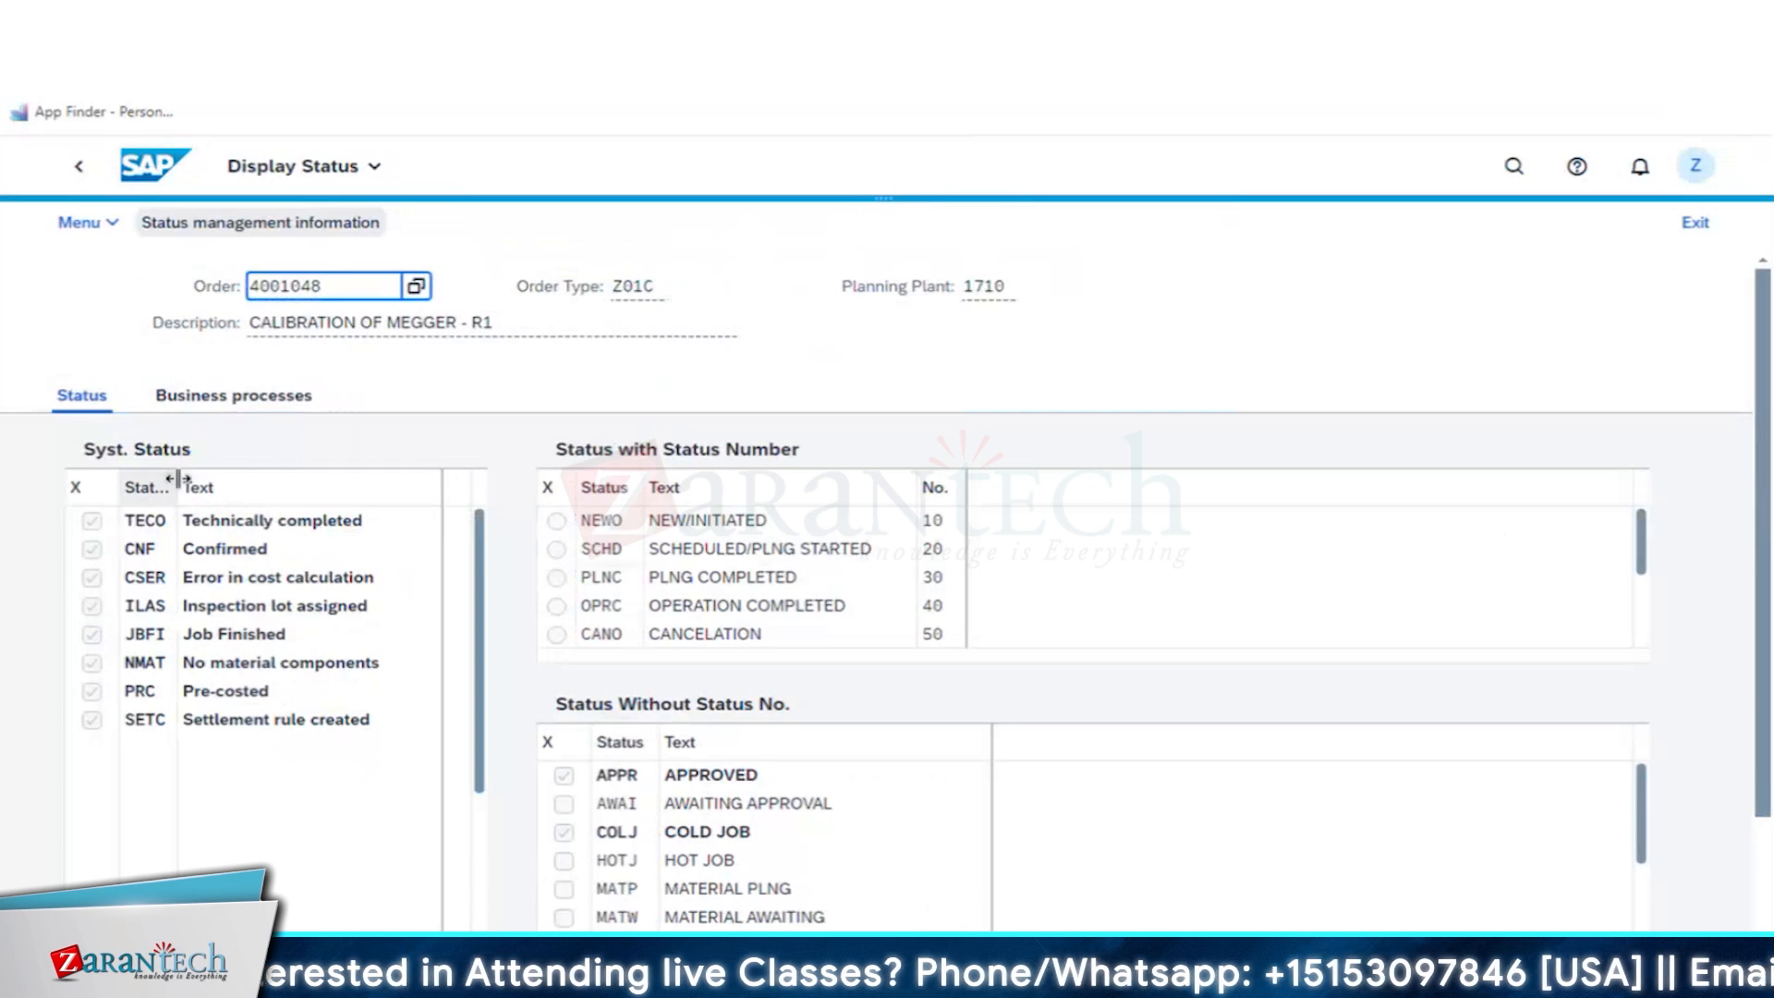
pyautogui.click(196, 486)
pyautogui.click(156, 523)
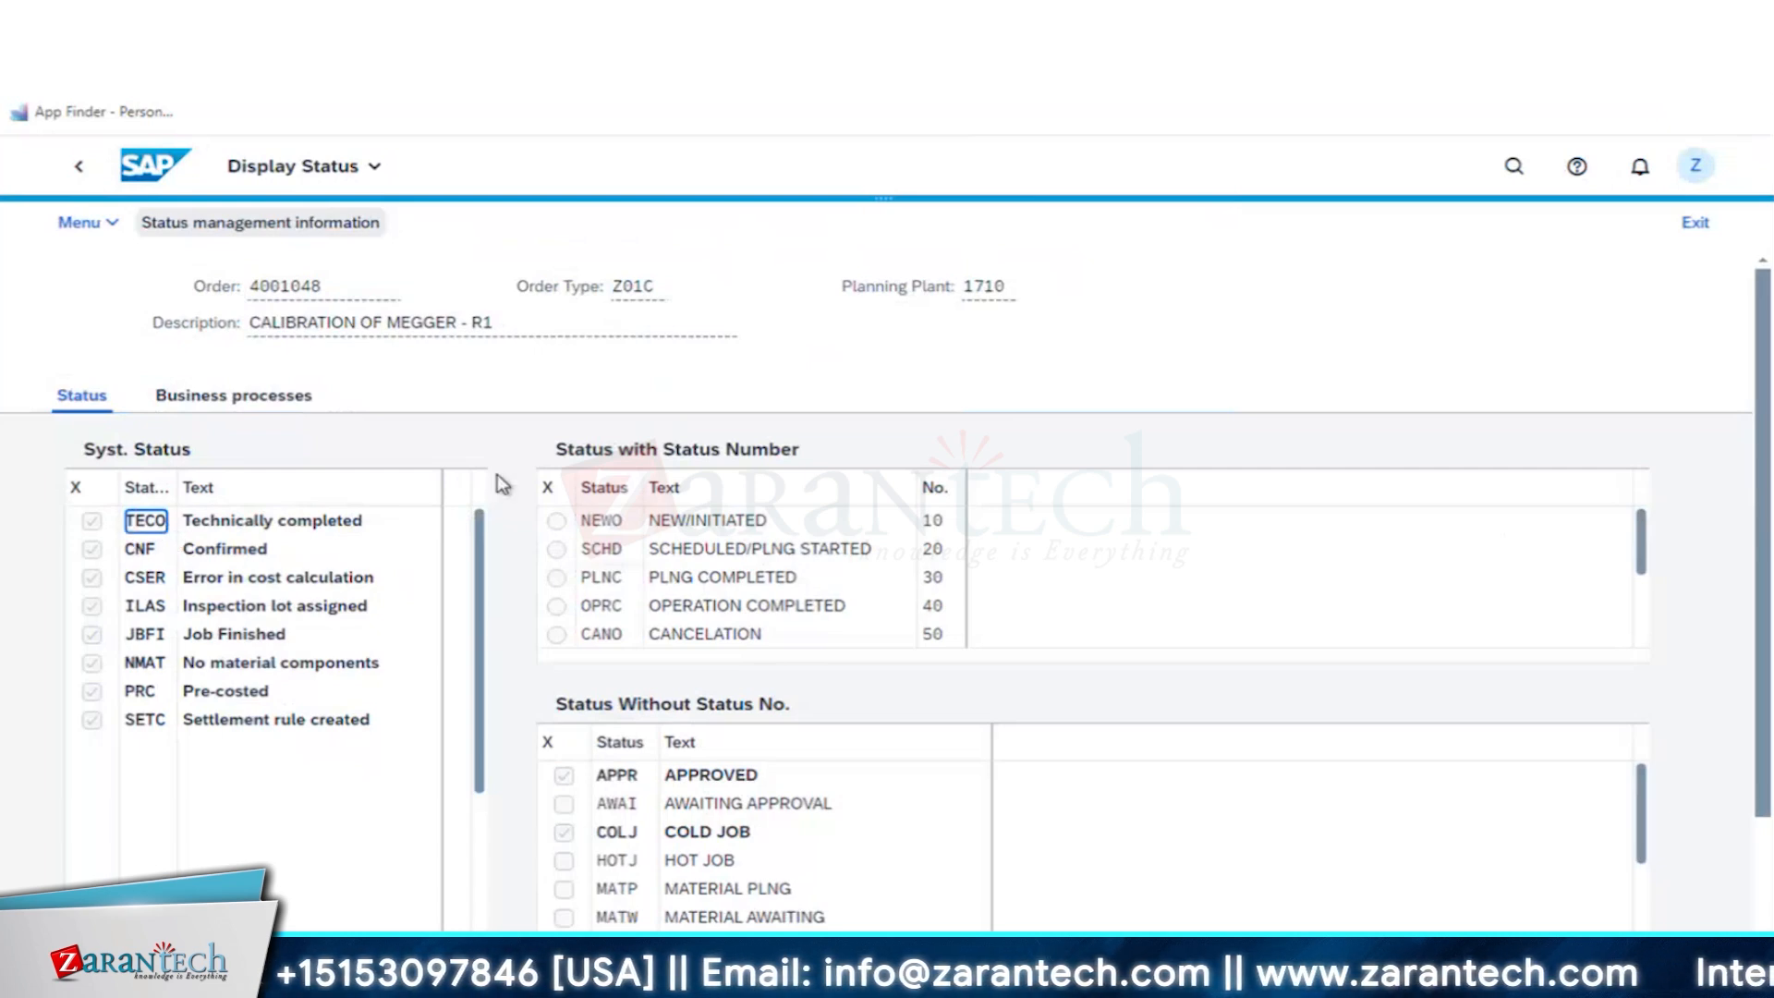
# - Switch to CALIBRATION PROCESS.pdf and examine the function modules listed for the QM_PM follow-up action
pyautogui.press('super+Tab')
pyautogui.scroll(12, 1010, 511)
pyautogui.scroll(10, 1010, 517)
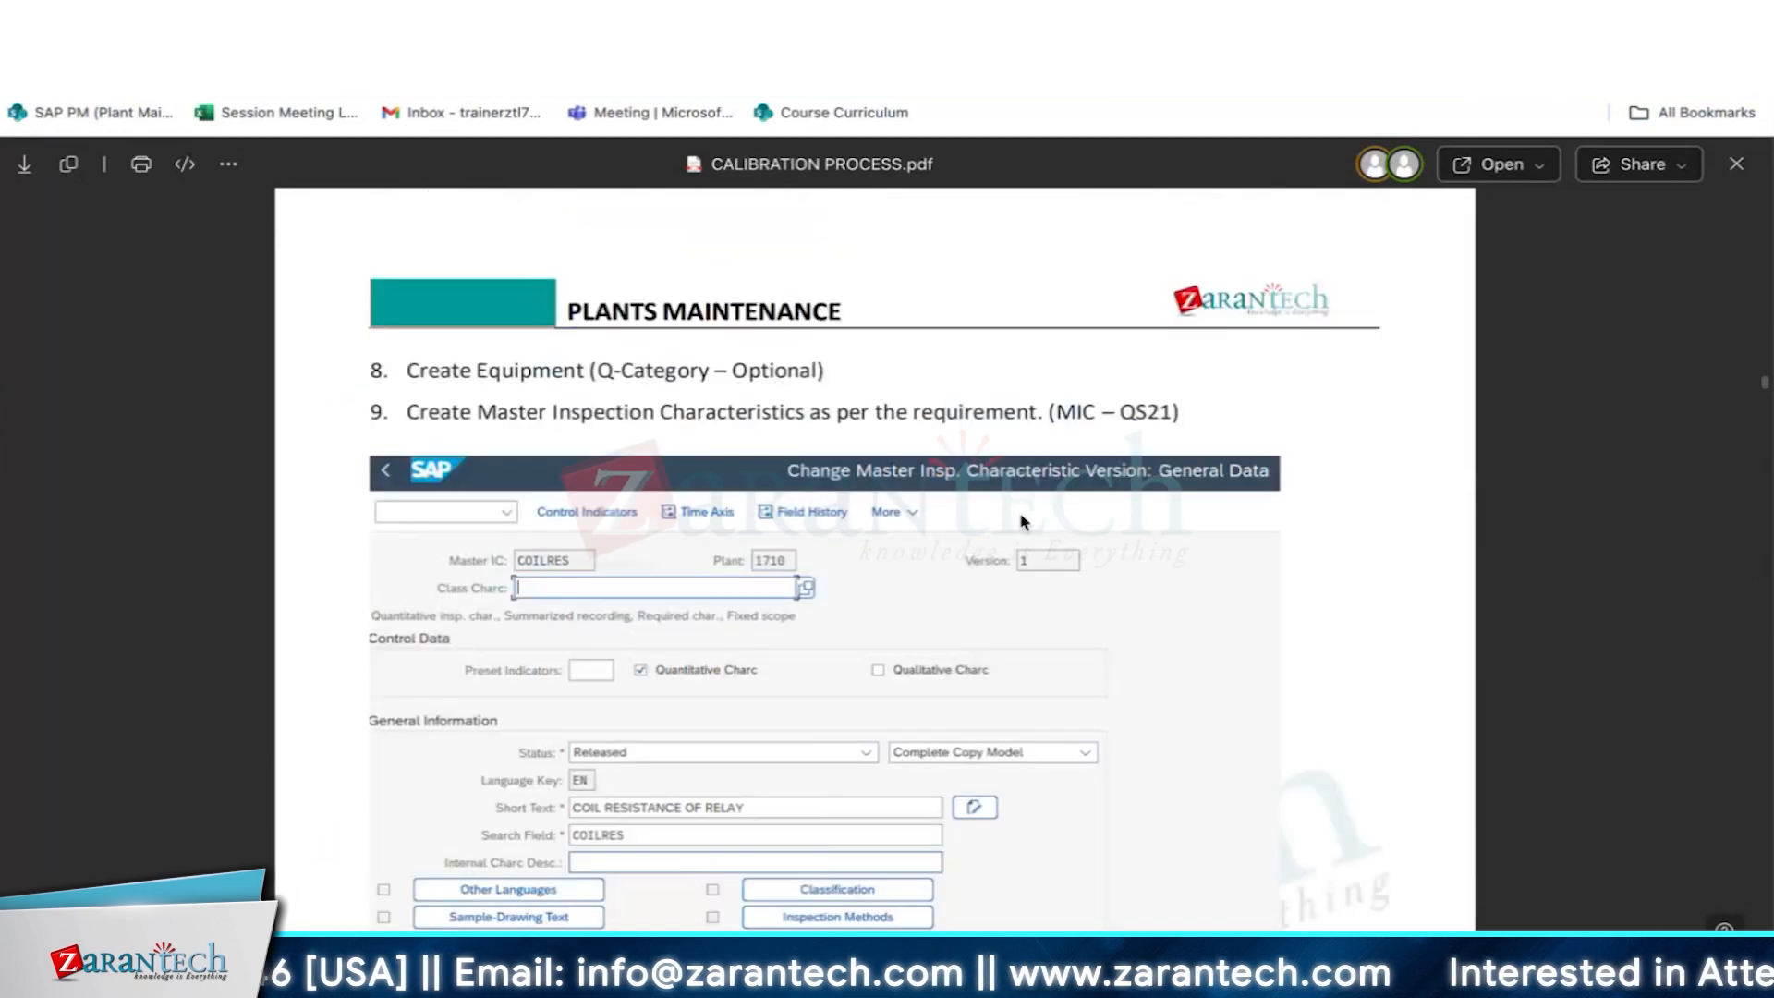
pyautogui.scroll(5, 1016, 521)
pyautogui.scroll(4, 1021, 524)
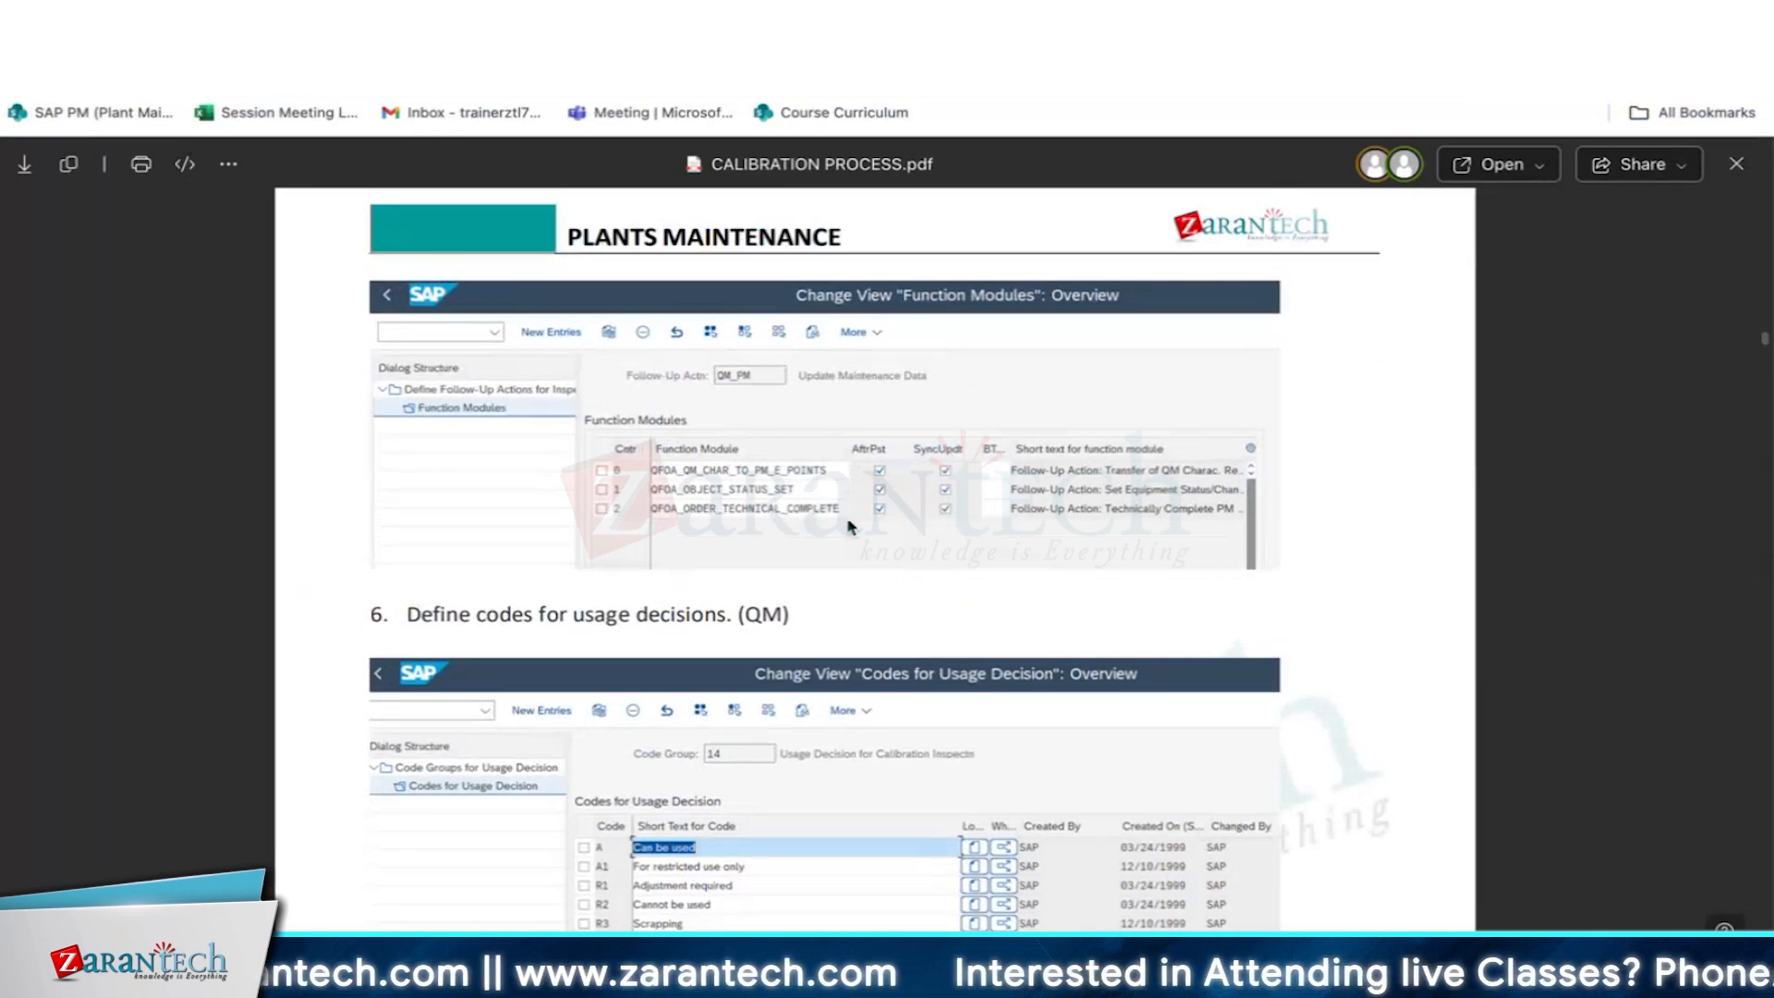
pyautogui.scroll(-1, 709, 447)
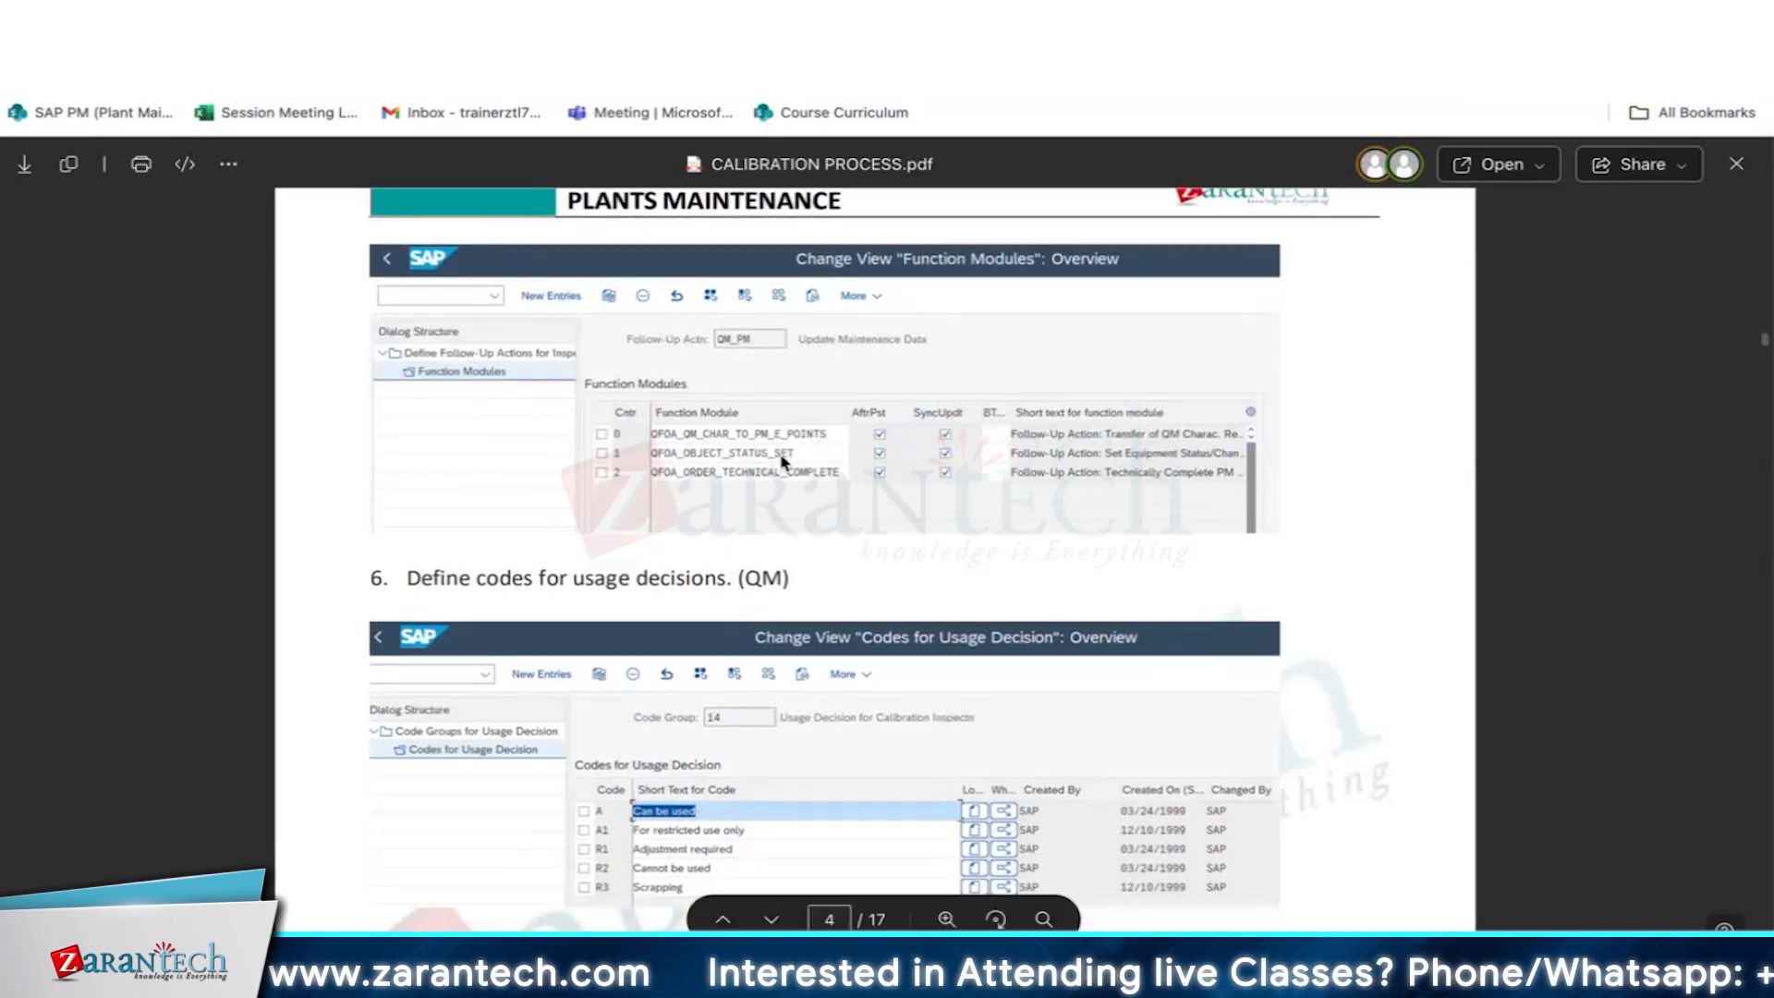
# - Review the remaining calibration procedure in the PDF, from master inspection characteristics through results recording to the equipment status change
pyautogui.scroll(-20, 809, 544)
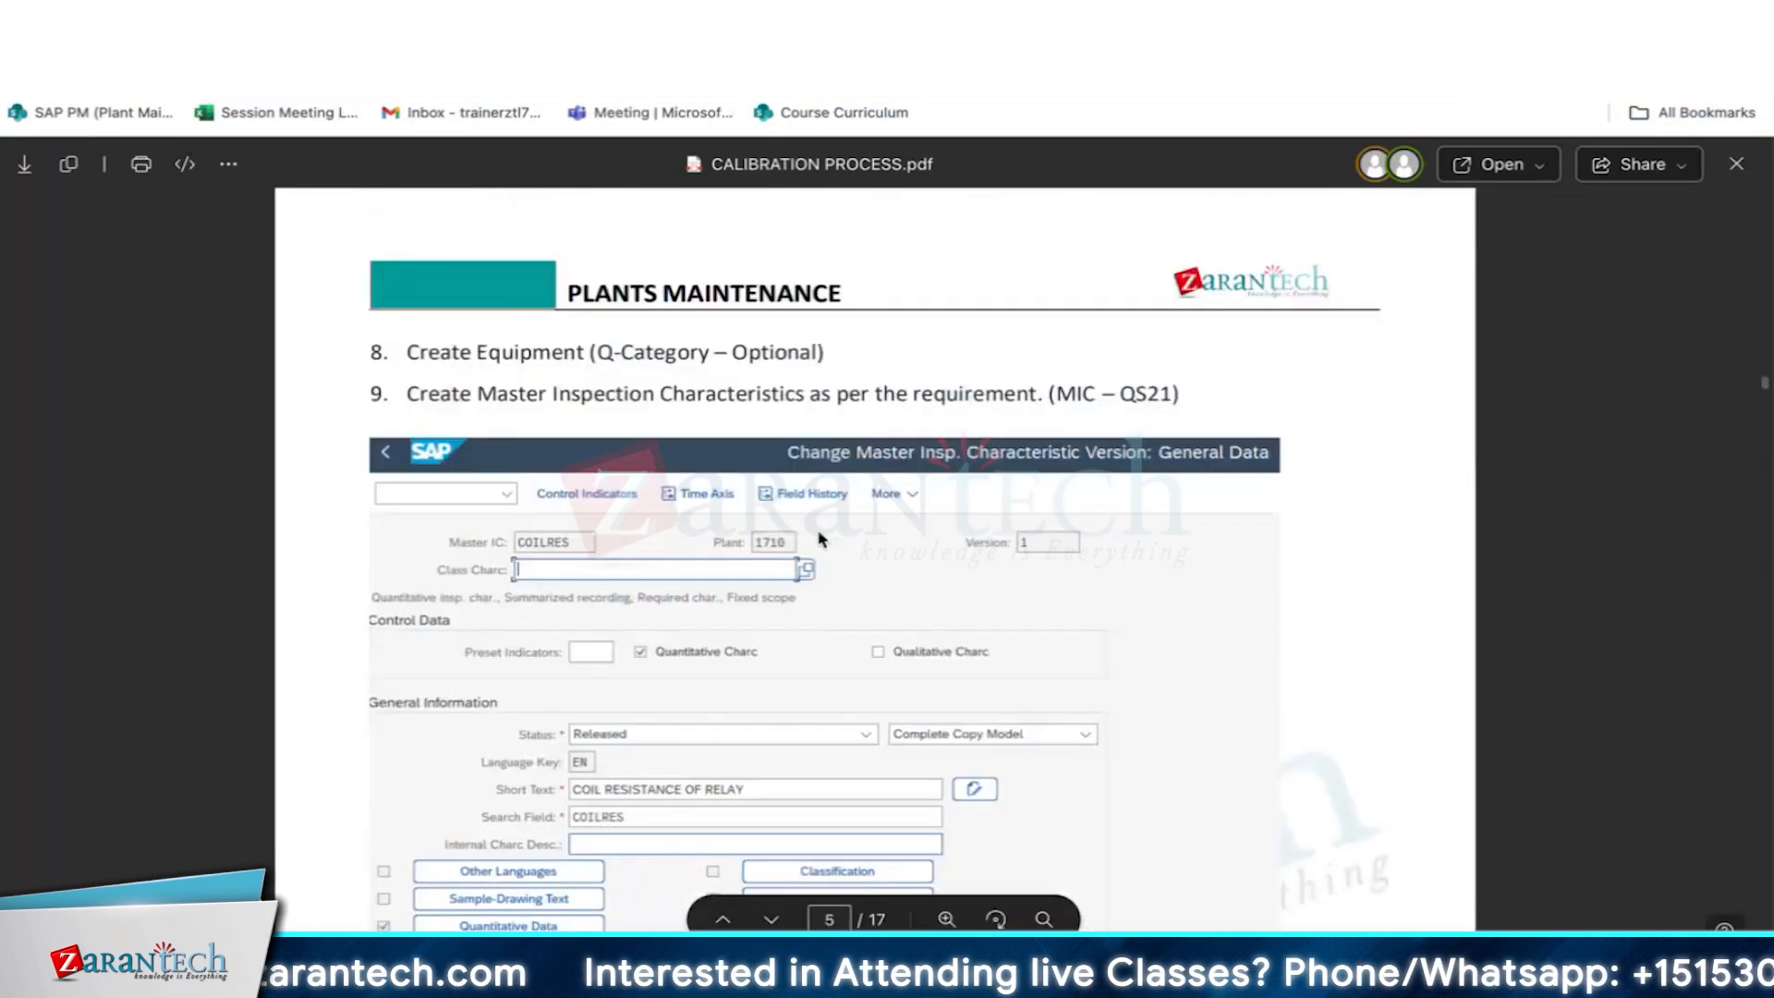
pyautogui.scroll(-20, 820, 539)
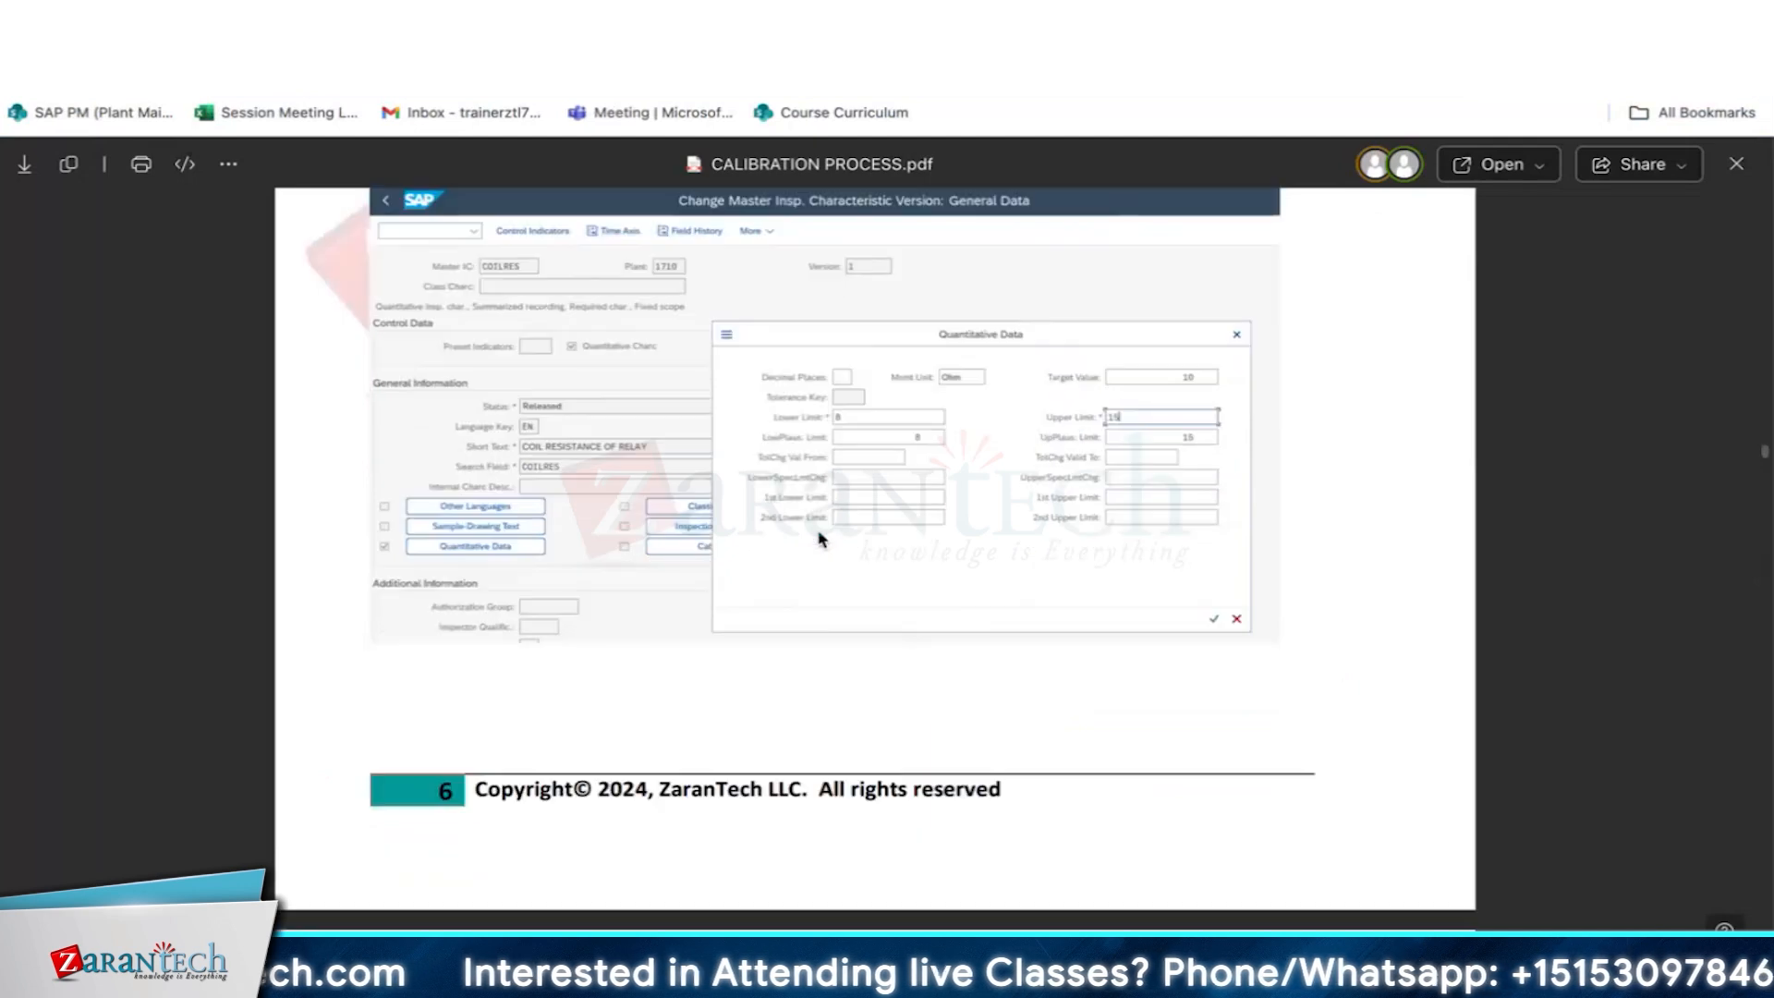
pyautogui.scroll(-20, 836, 552)
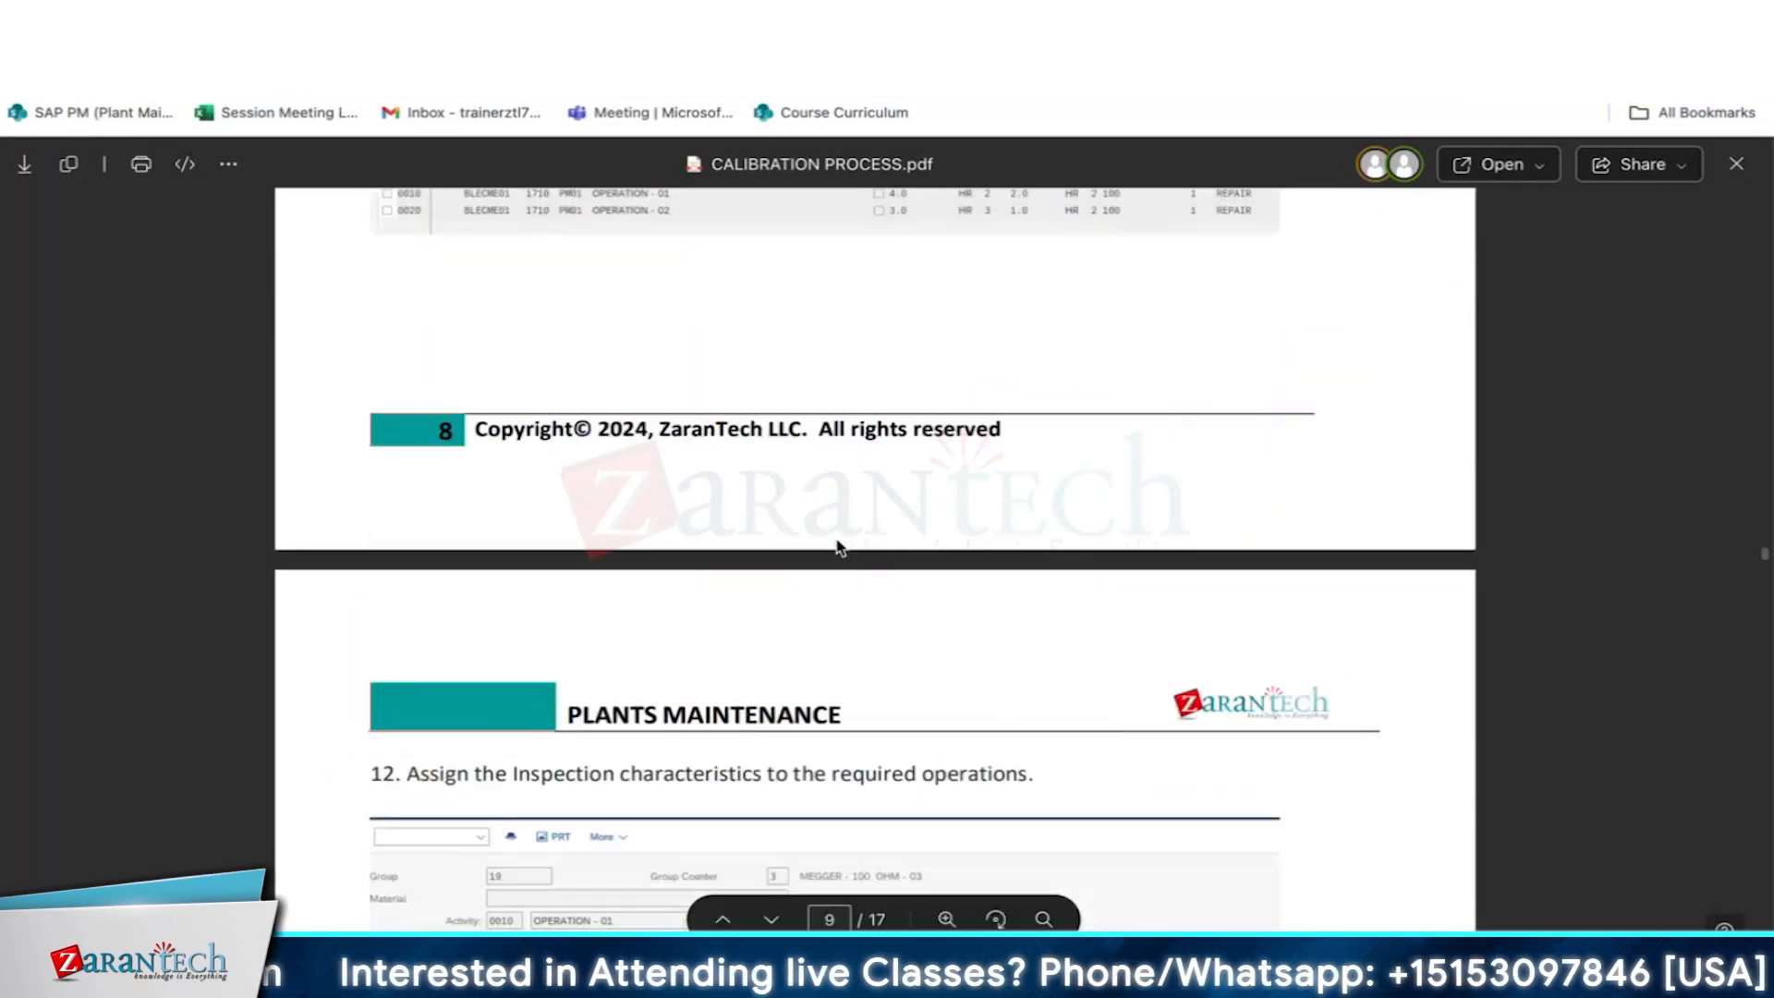
pyautogui.scroll(-20, 840, 548)
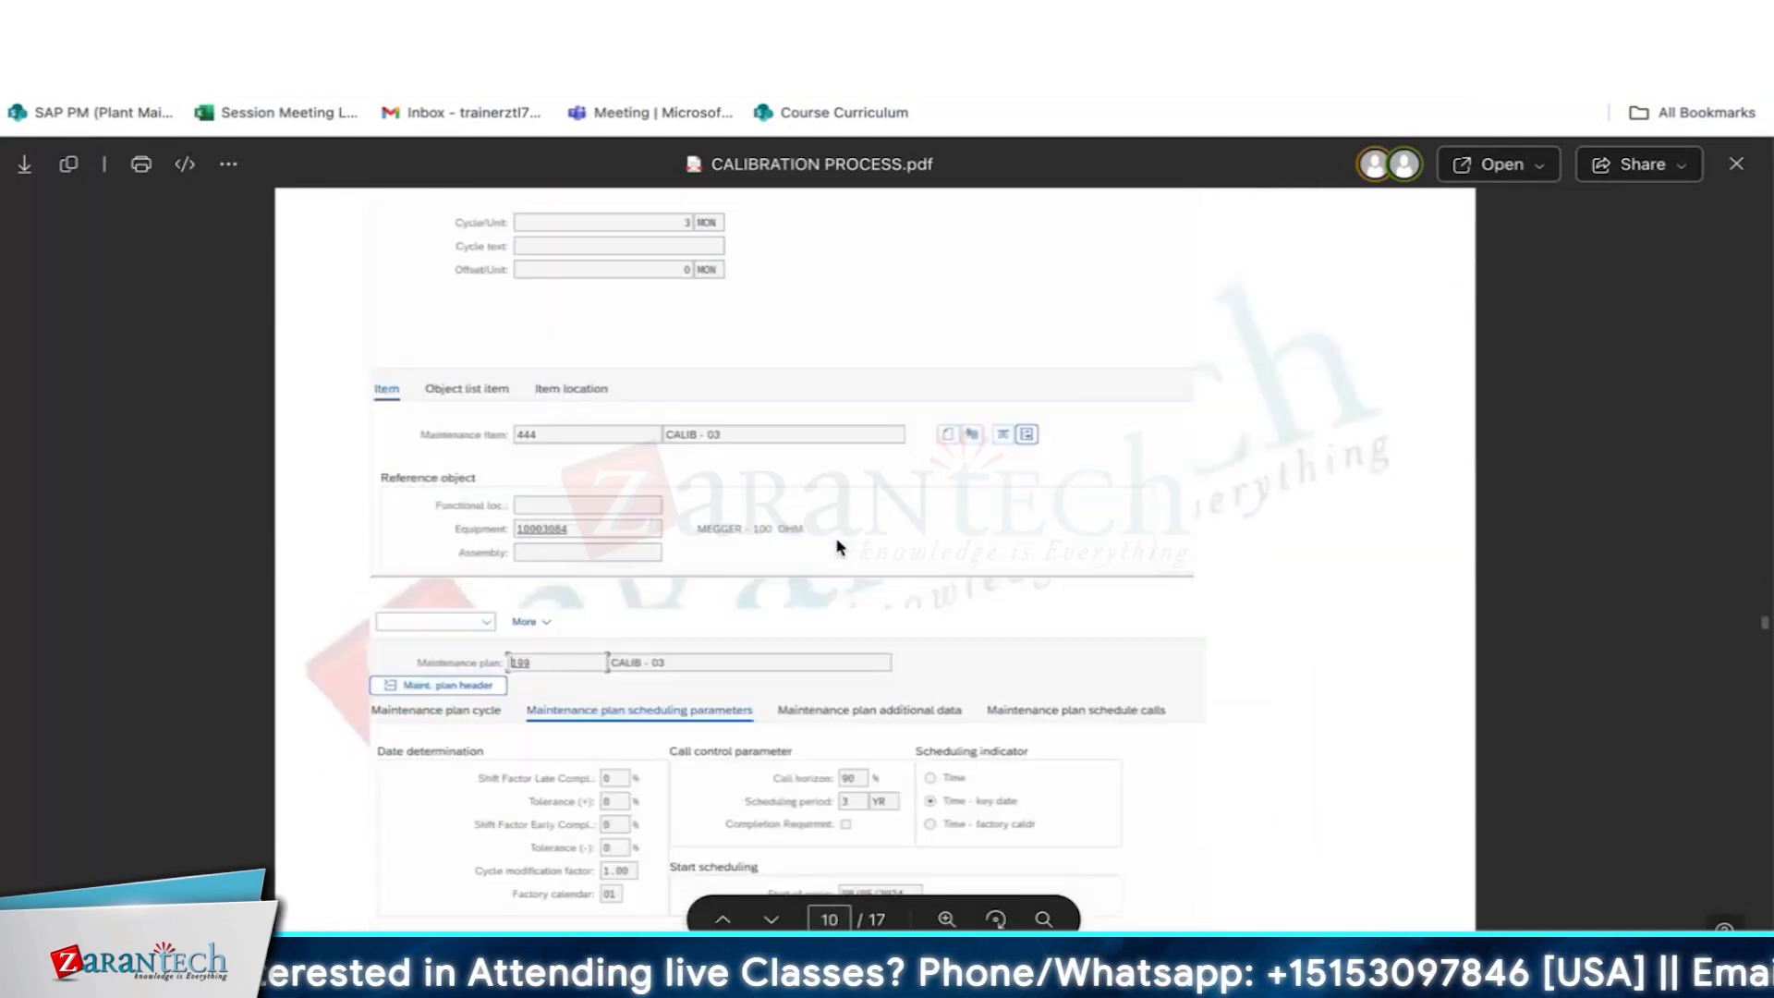
pyautogui.scroll(-15, 839, 547)
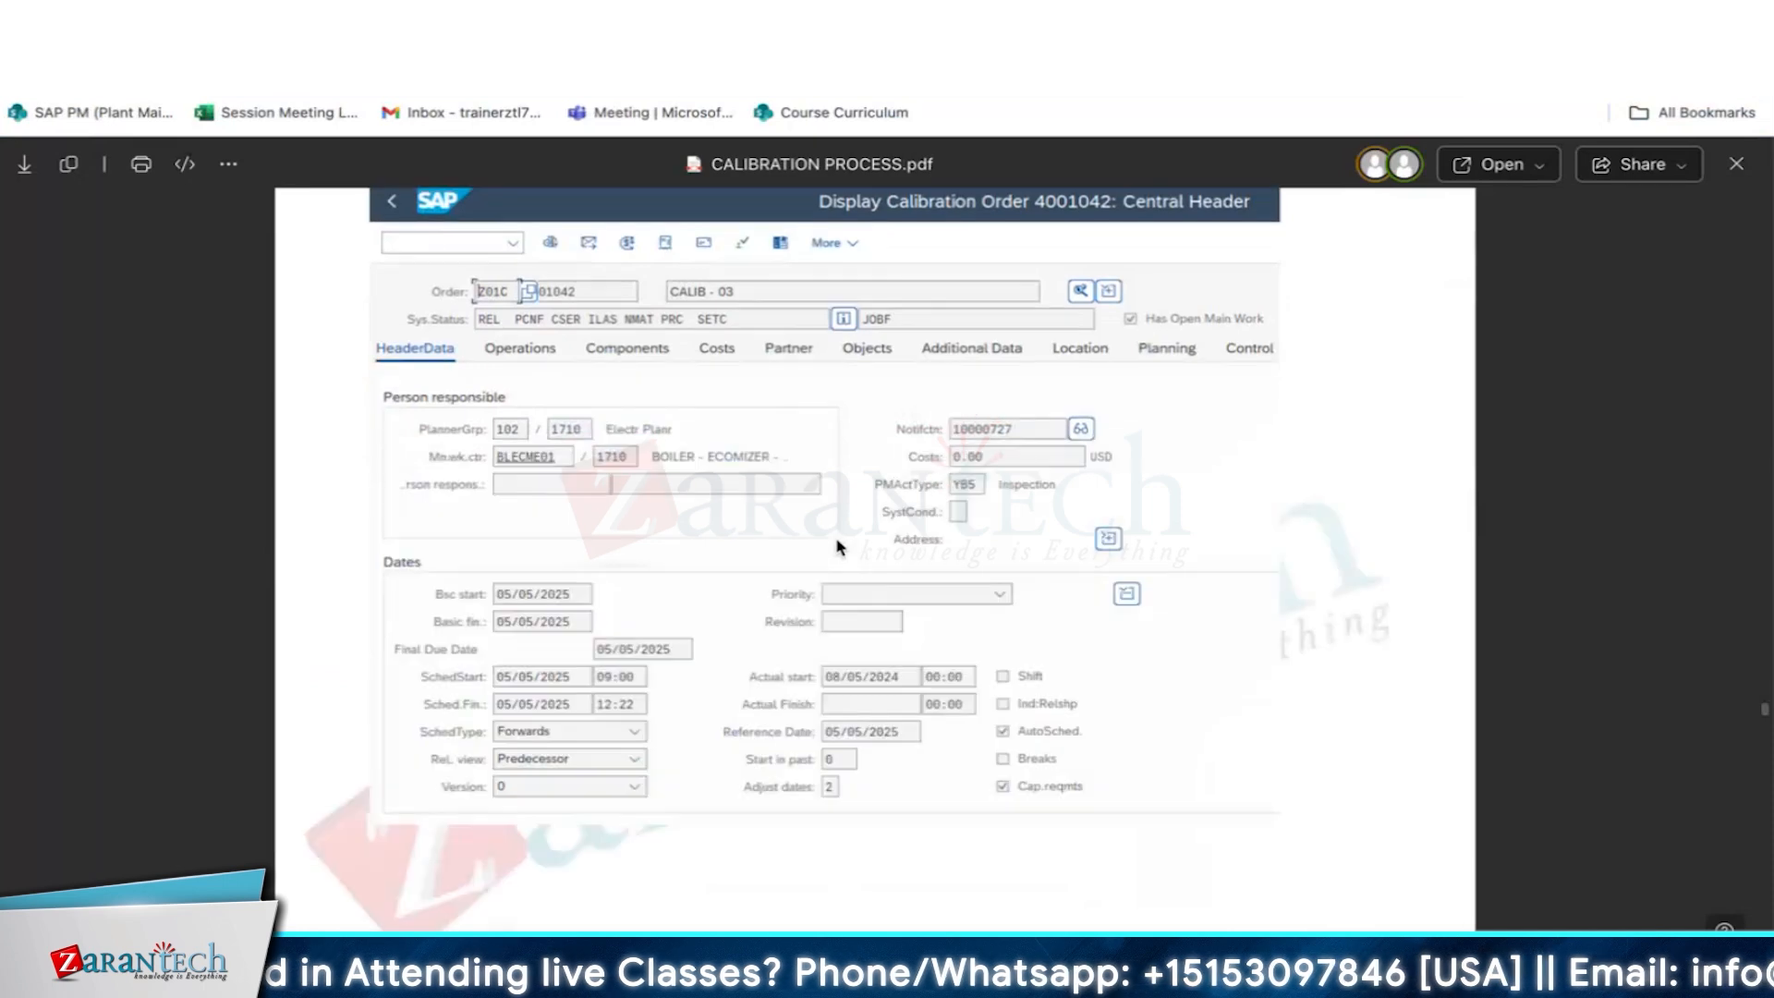
pyautogui.scroll(-20, 836, 546)
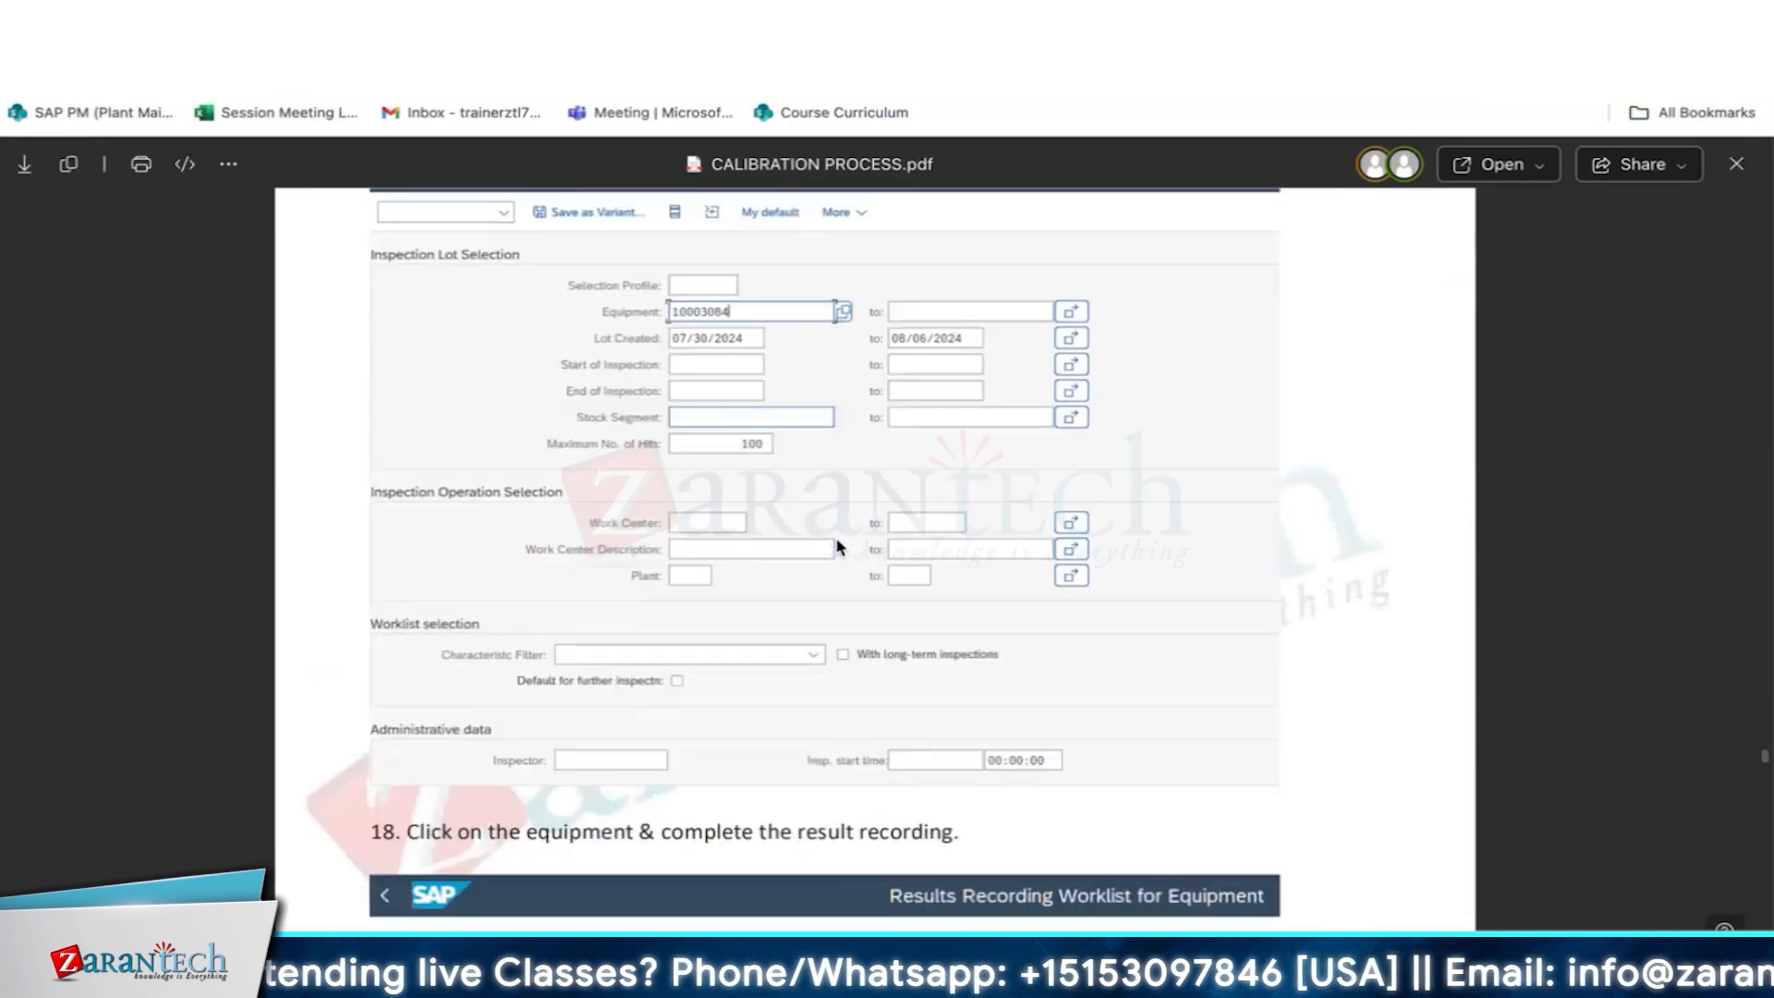
pyautogui.scroll(-7, 836, 542)
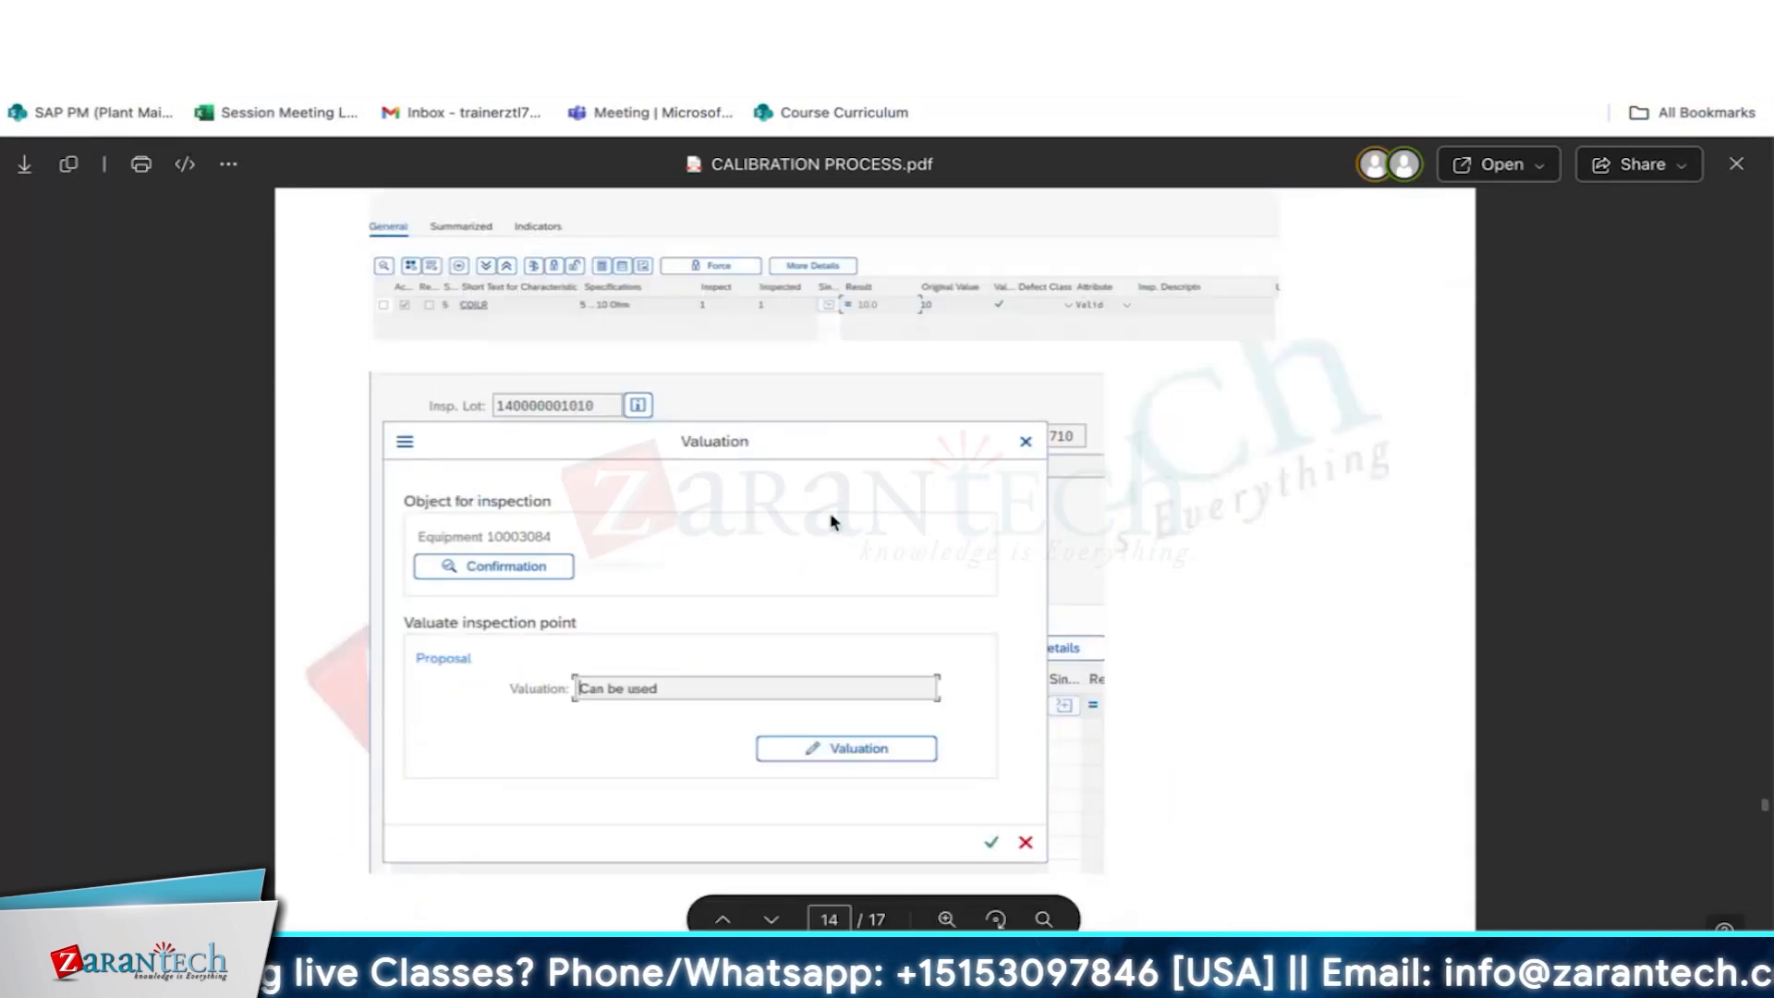
pyautogui.scroll(-8, 834, 522)
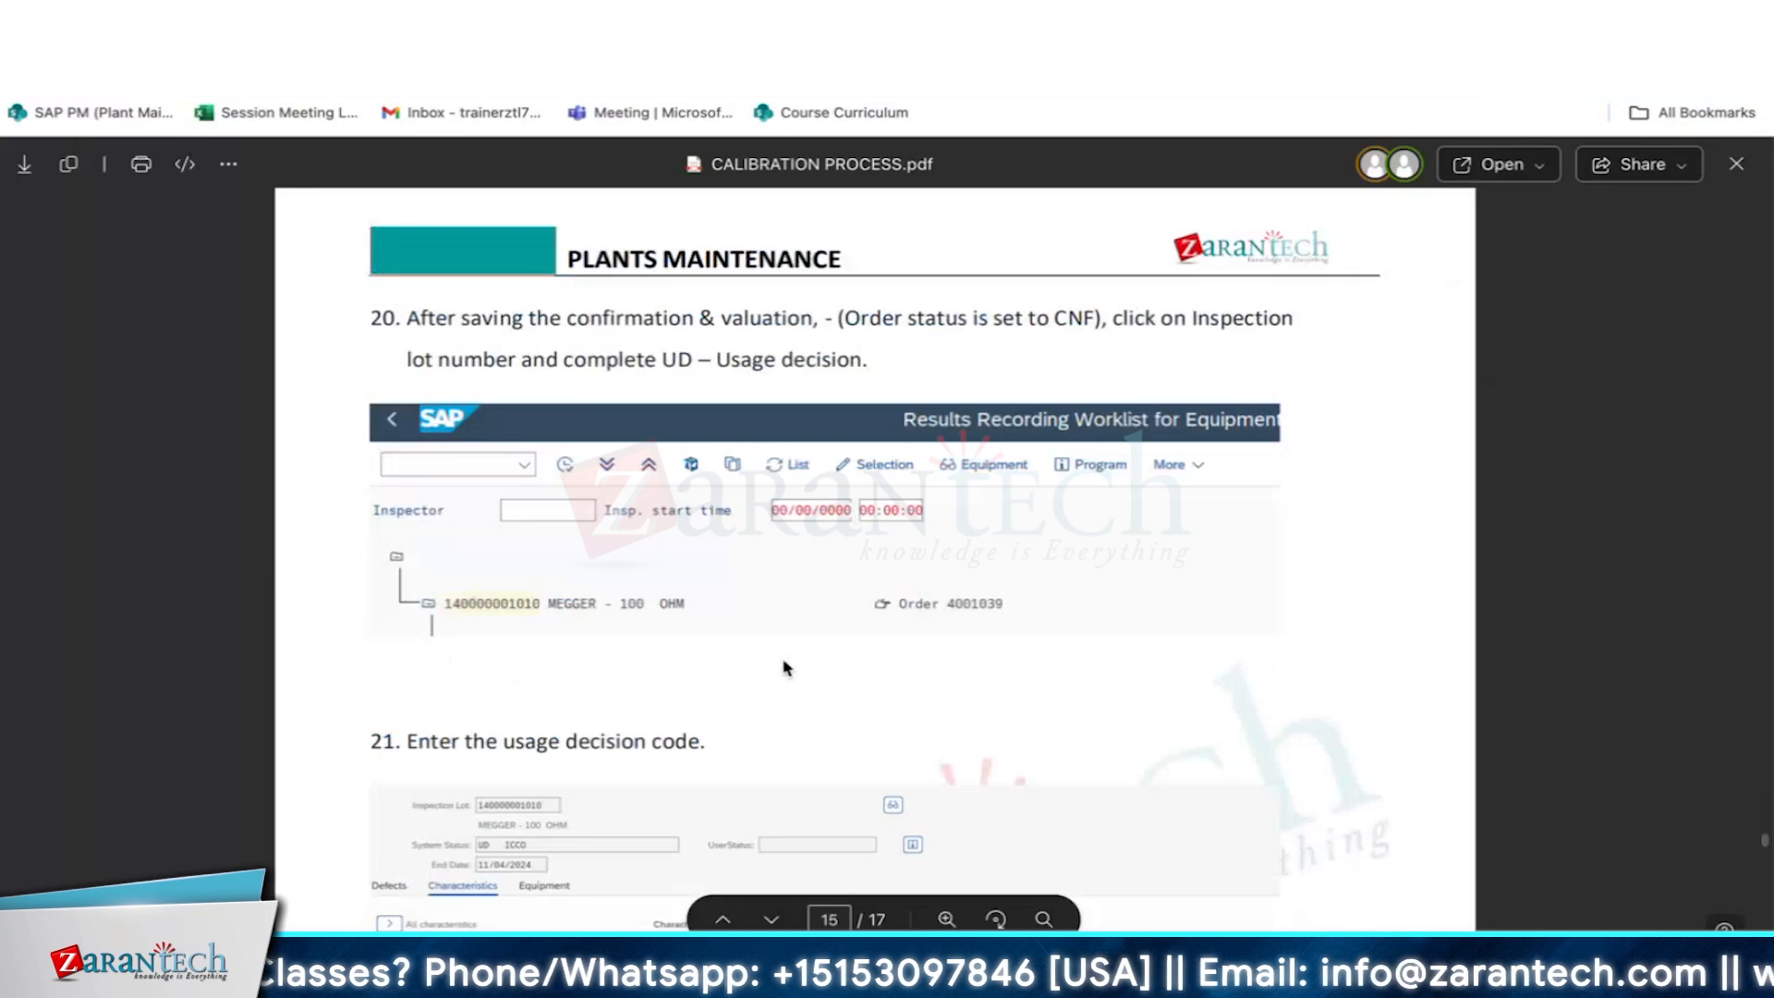
pyautogui.scroll(-12, 787, 667)
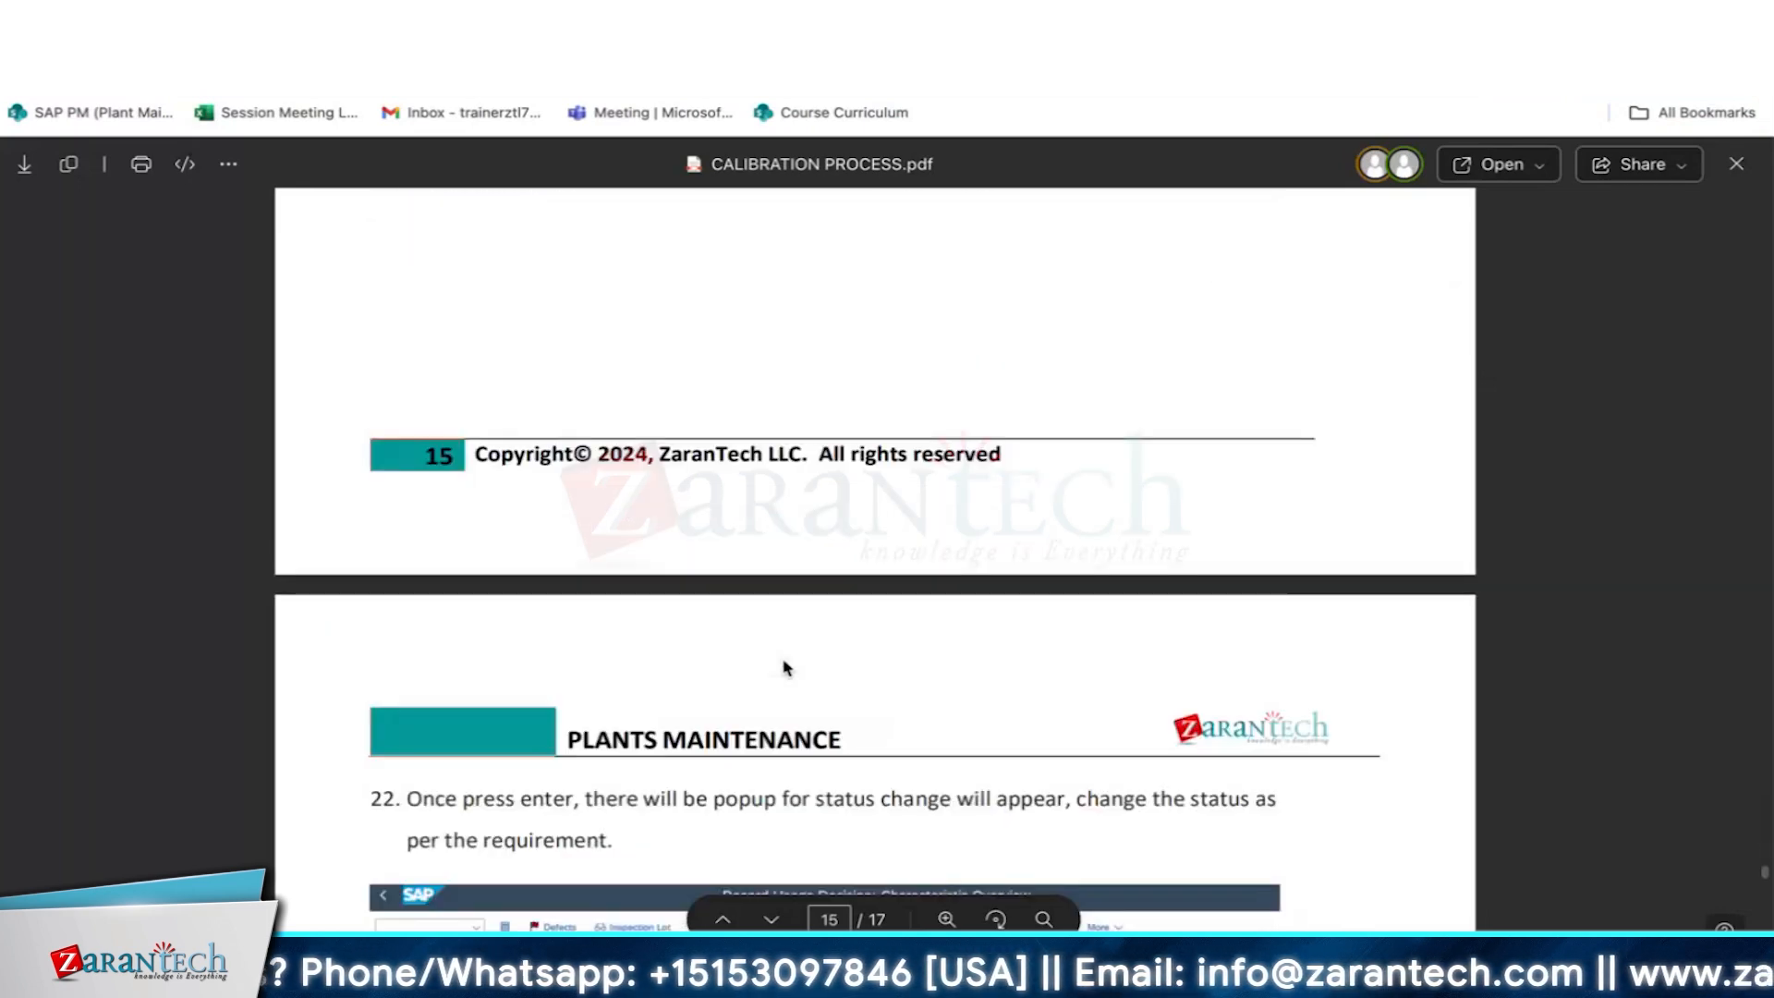
pyautogui.scroll(-8, 825, 456)
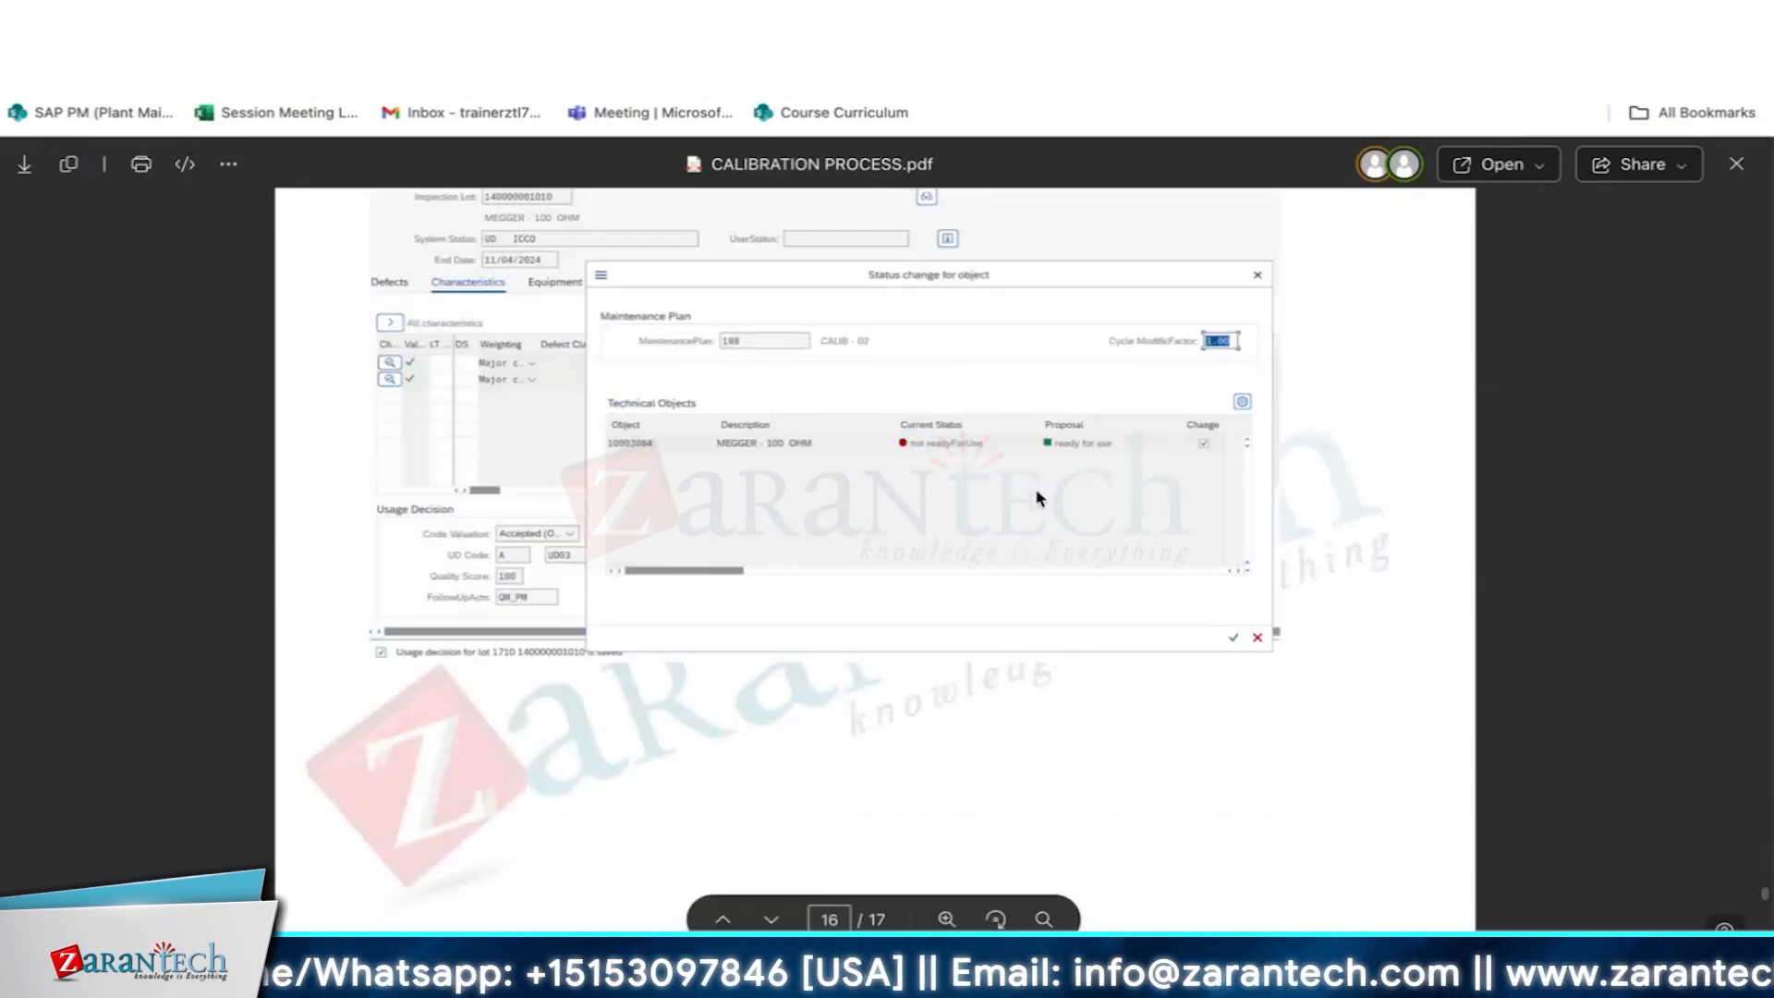
pyautogui.scroll(-12, 838, 685)
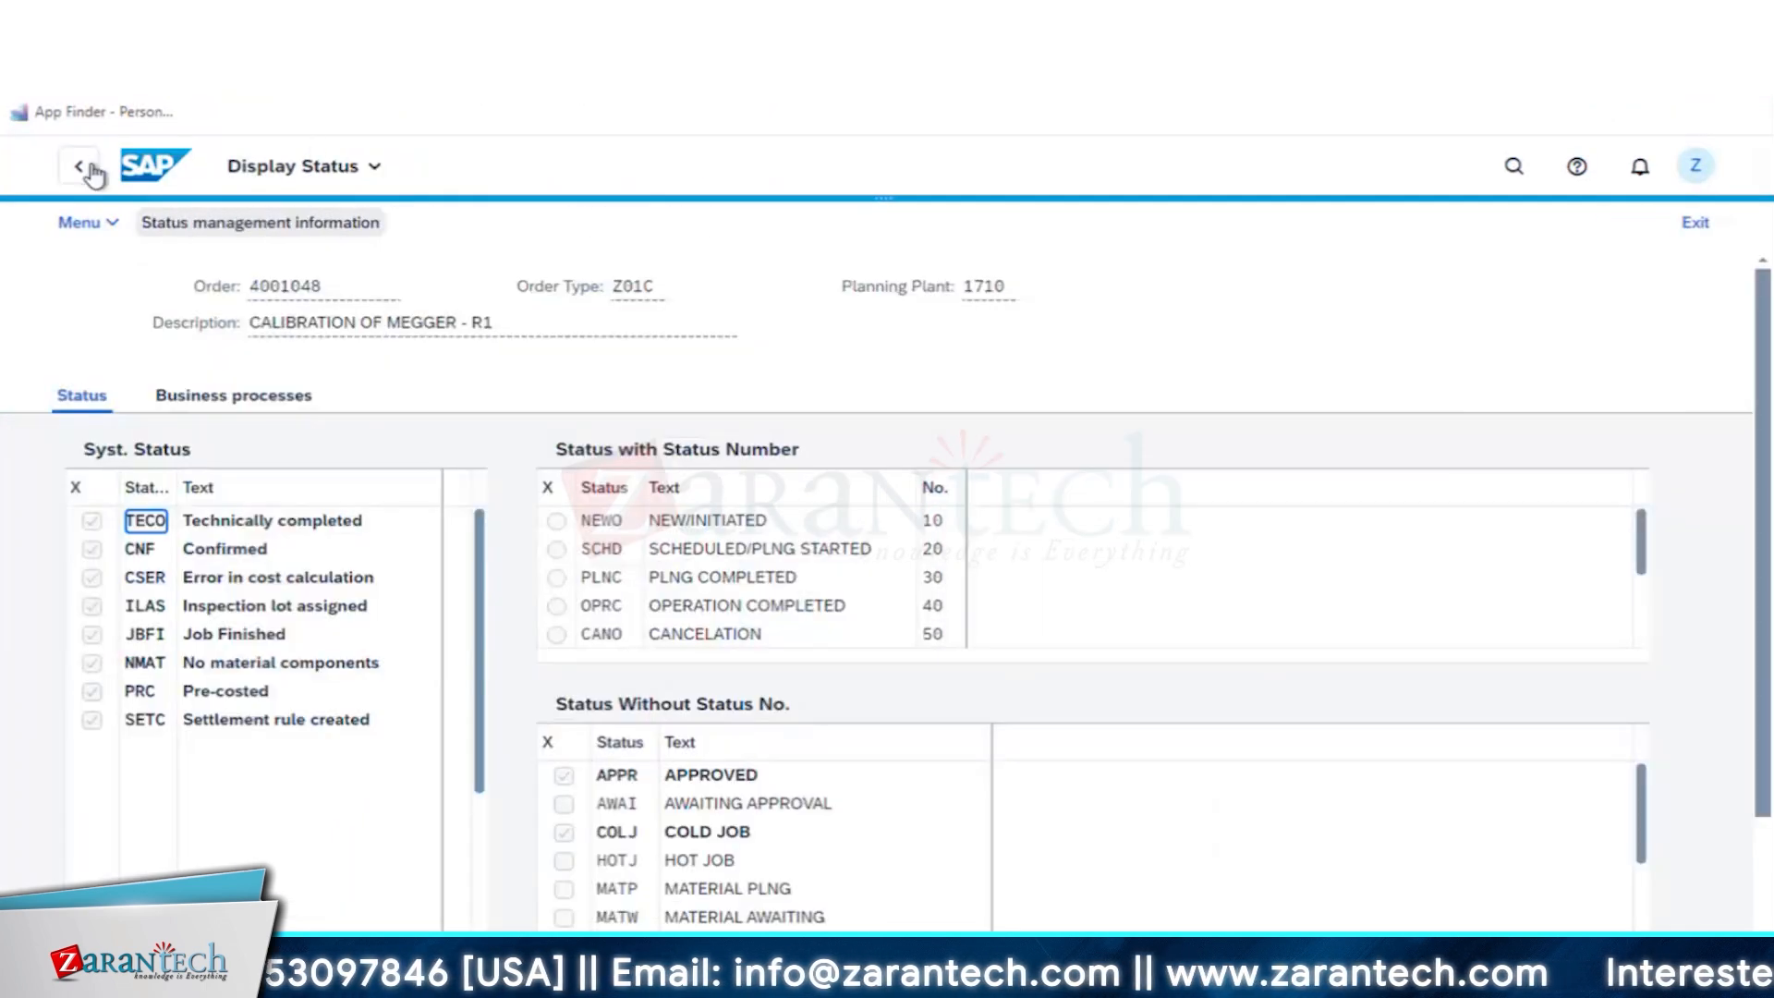
# - Return to SAP, open scheduling for the CALIBRATION OF MEGGER - R1 maintenance plan and release call 2
pyautogui.click(81, 167)
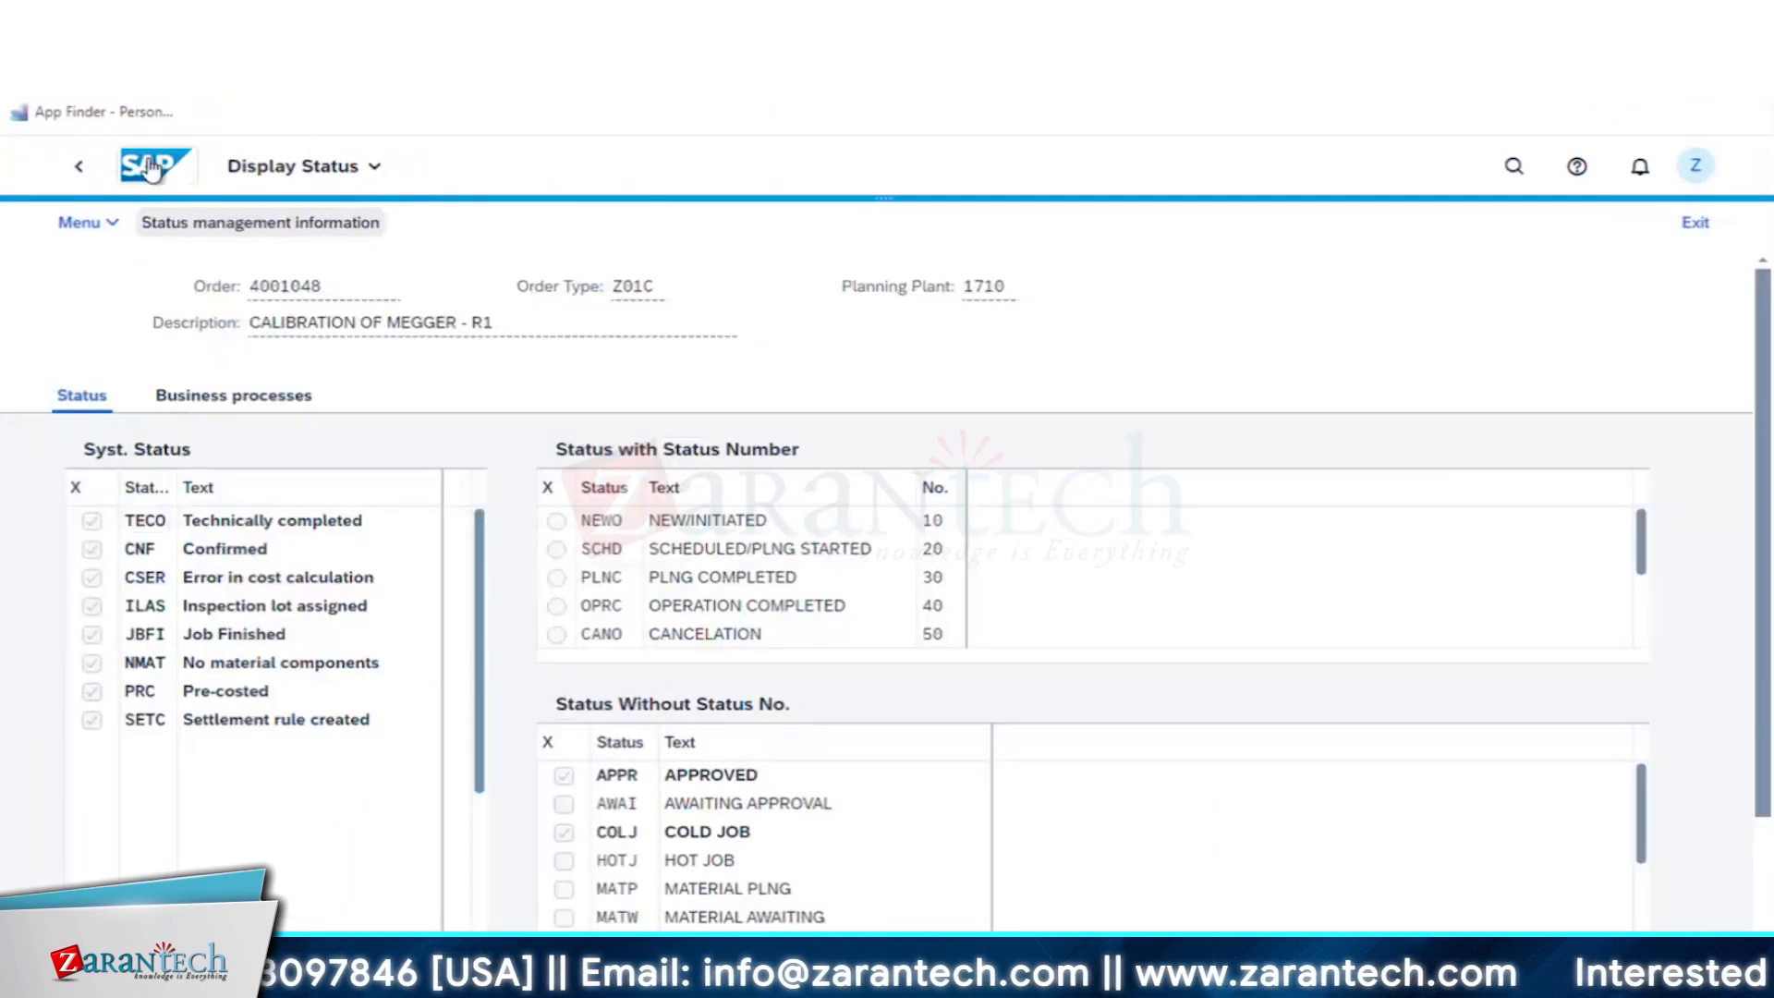
pyautogui.scroll(-5, 1262, 734)
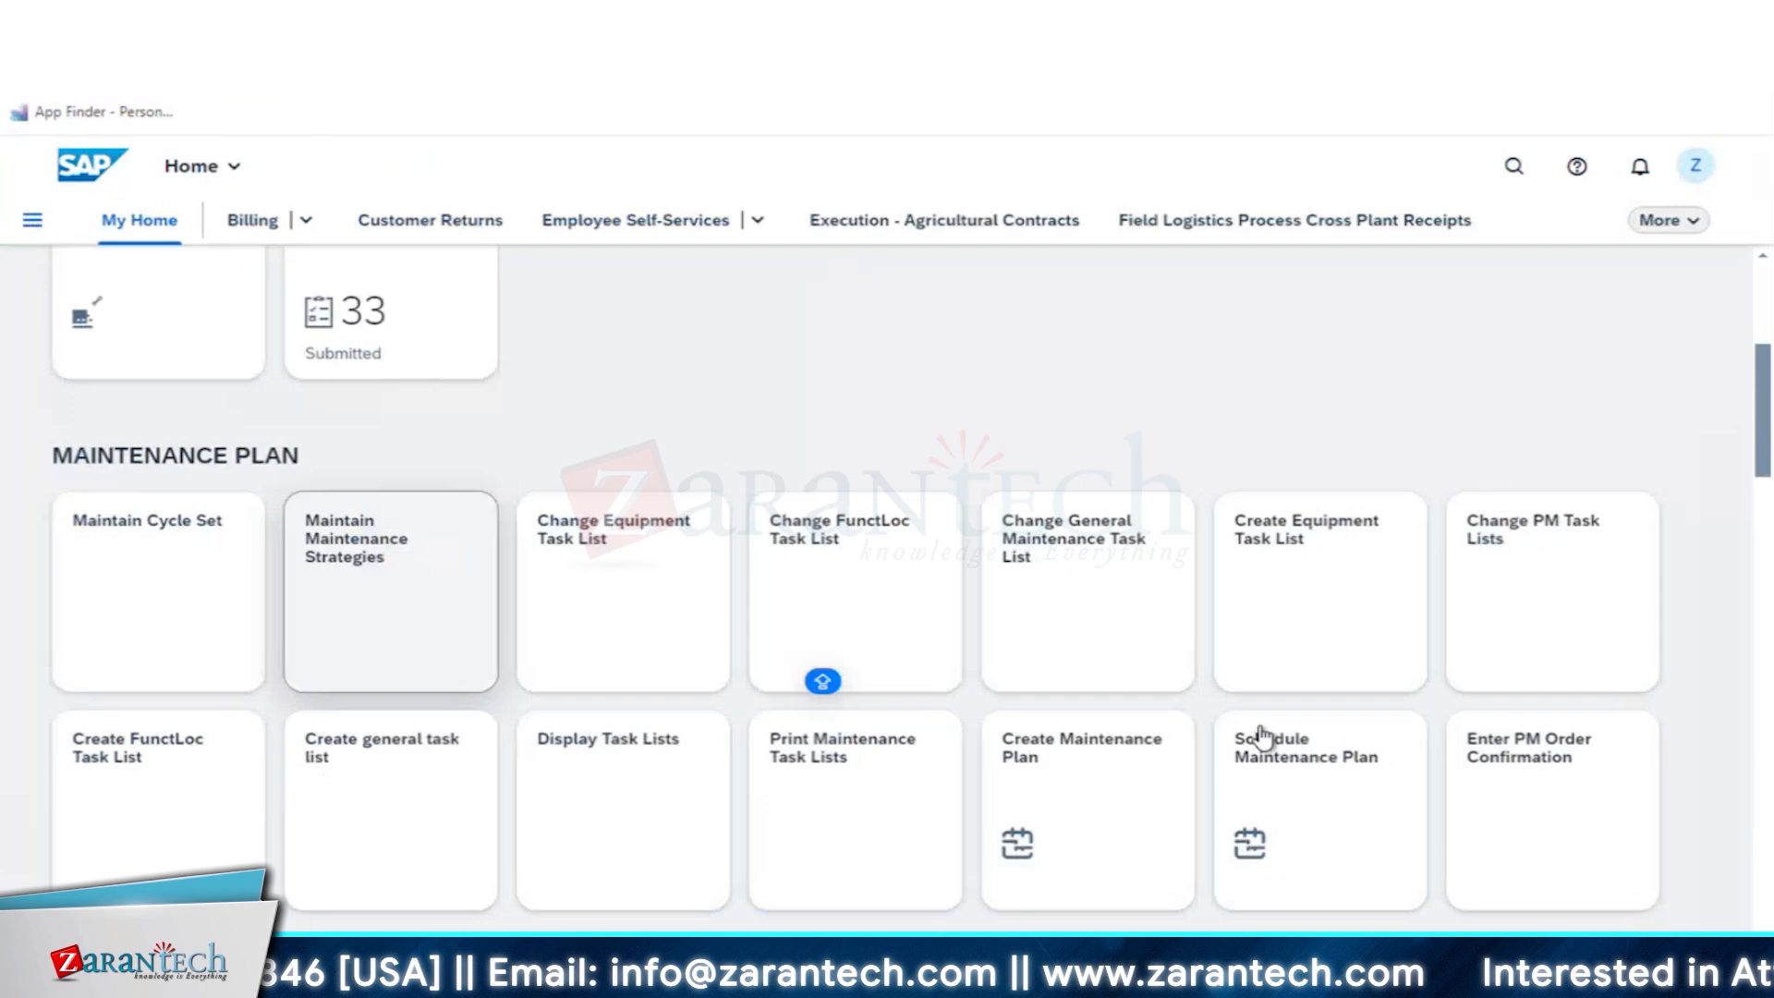
pyautogui.click(1302, 800)
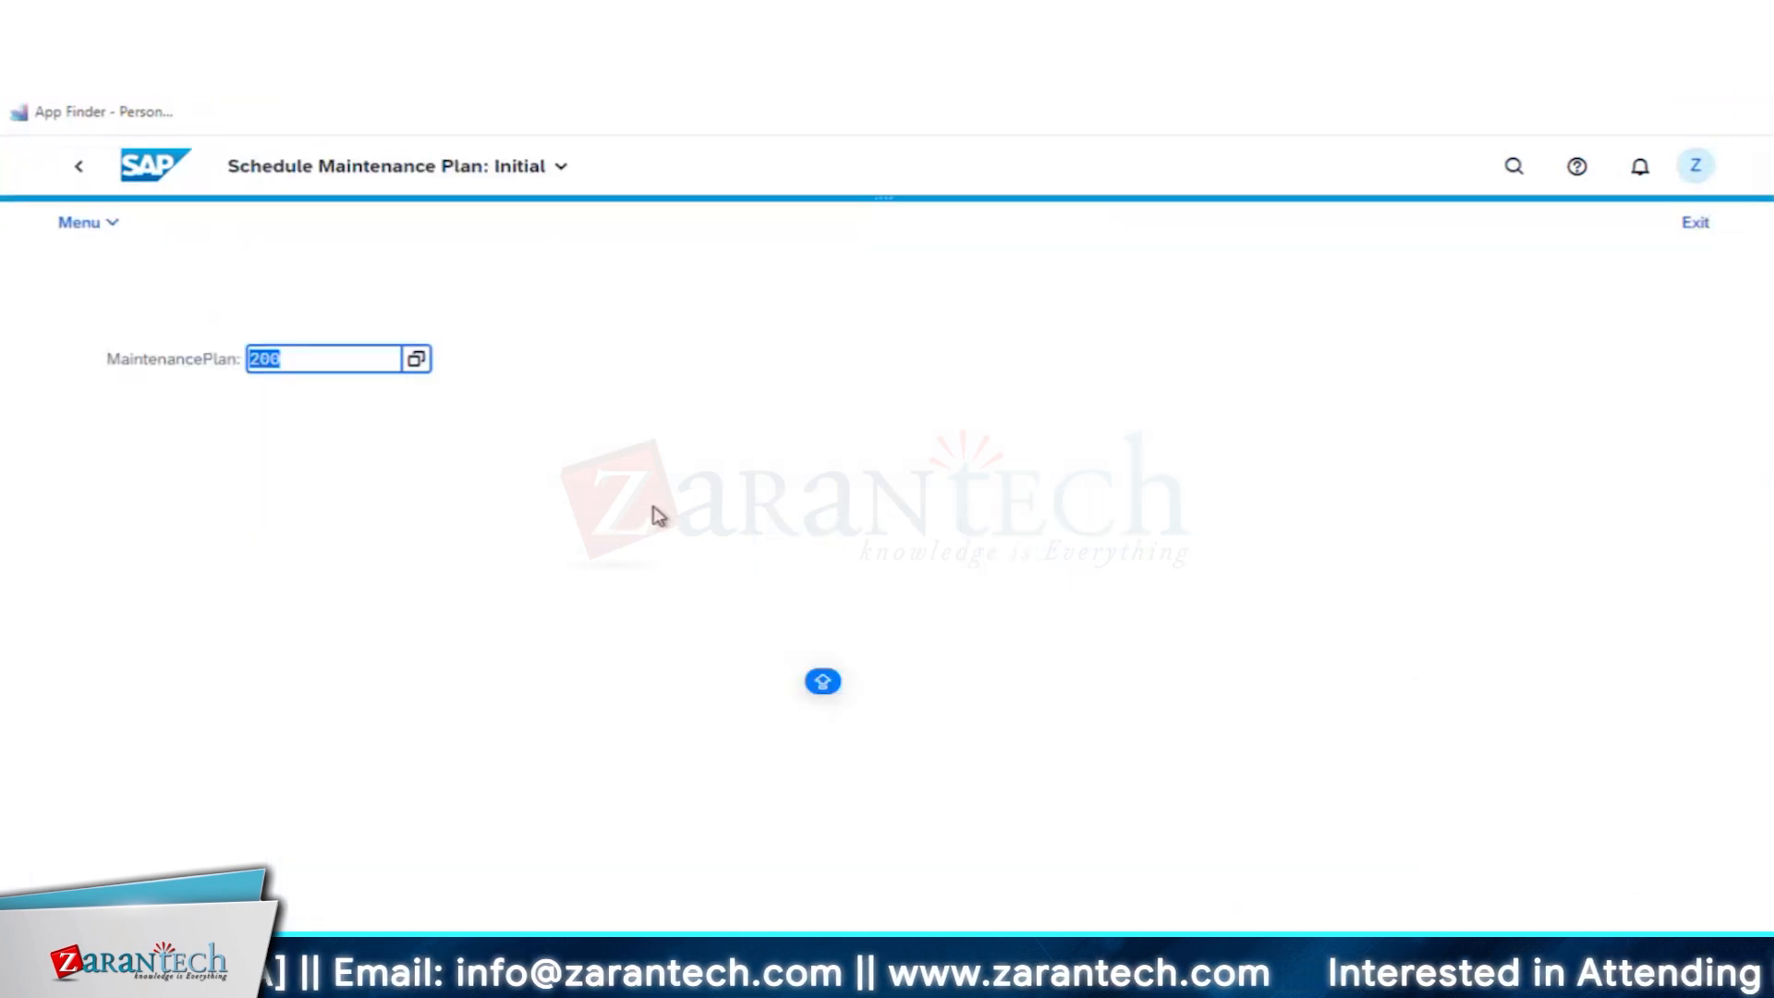
pyautogui.press('Return')
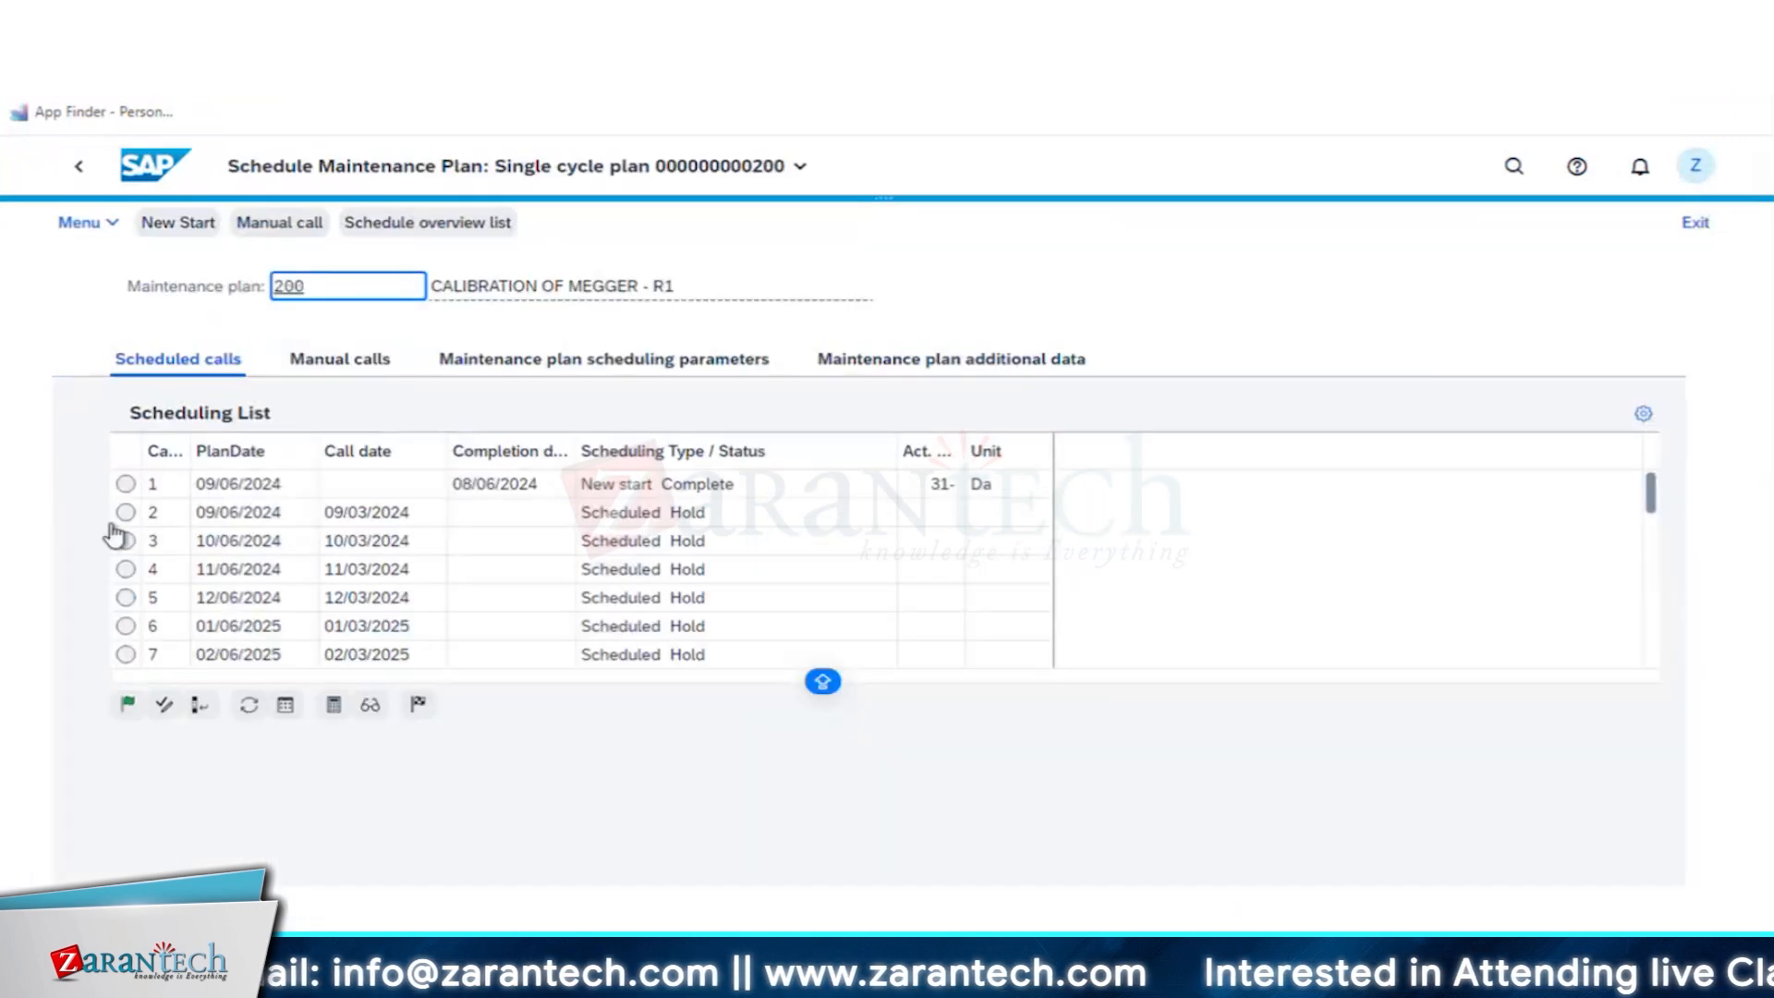
pyautogui.click(125, 514)
pyautogui.click(132, 706)
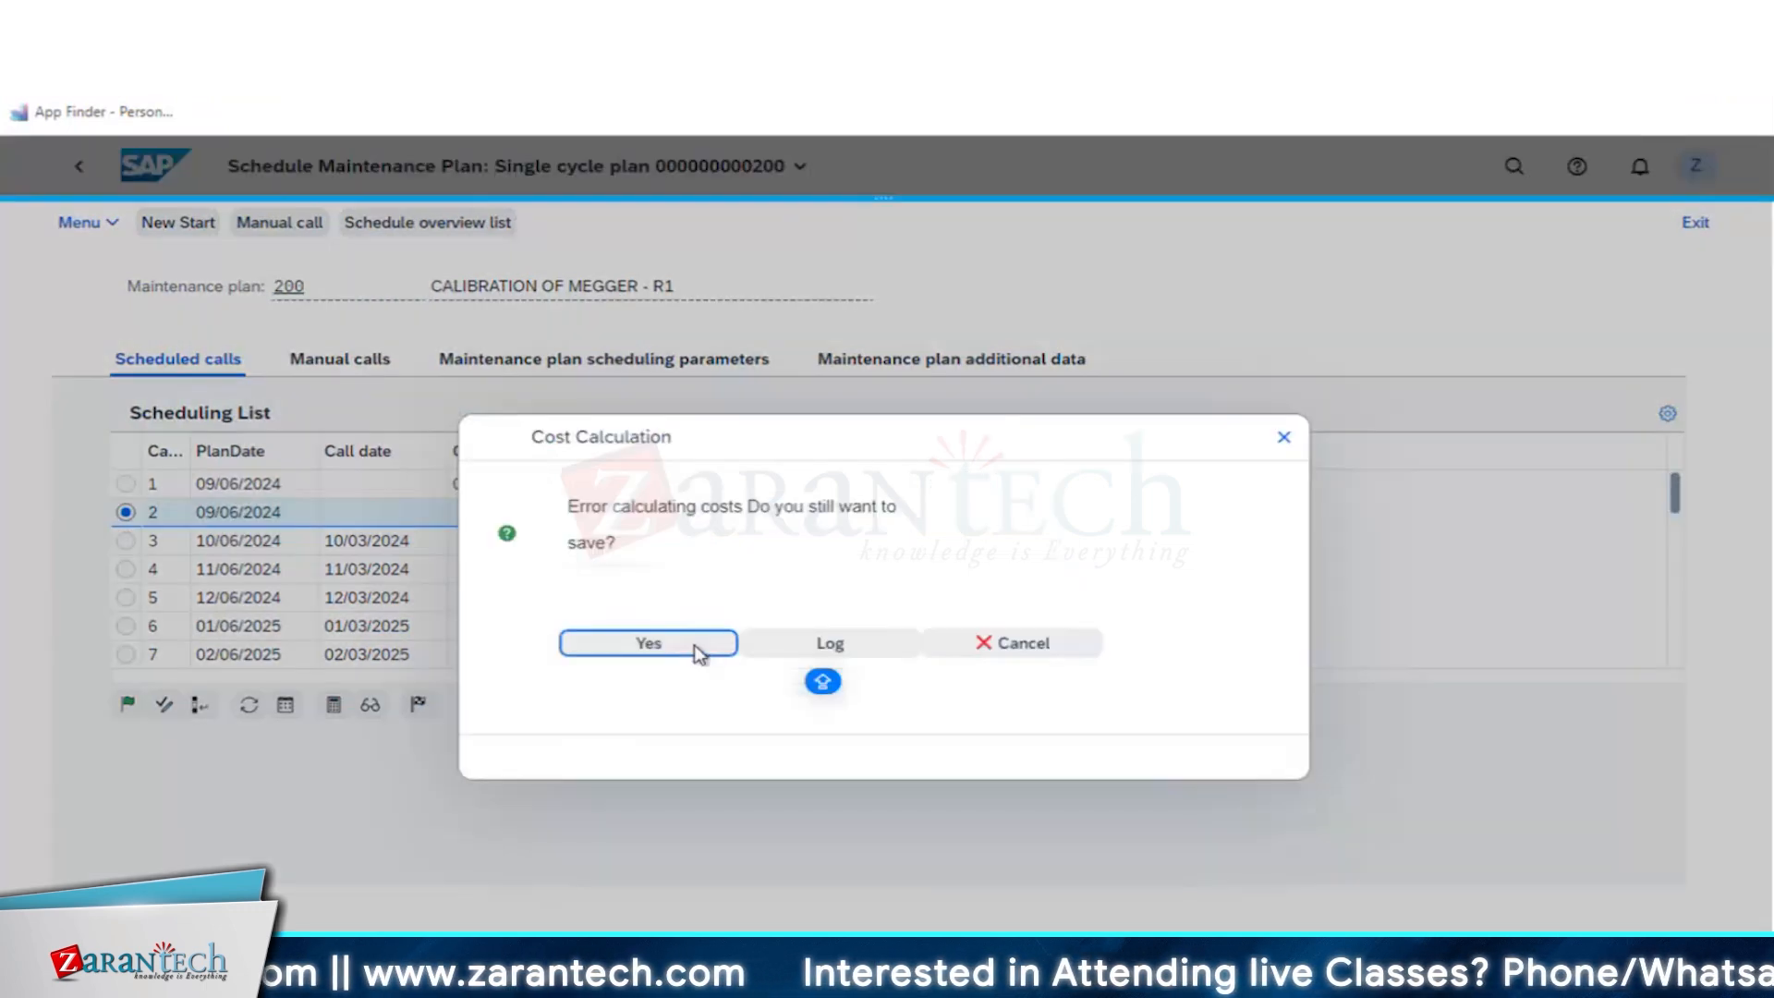
pyautogui.click(688, 648)
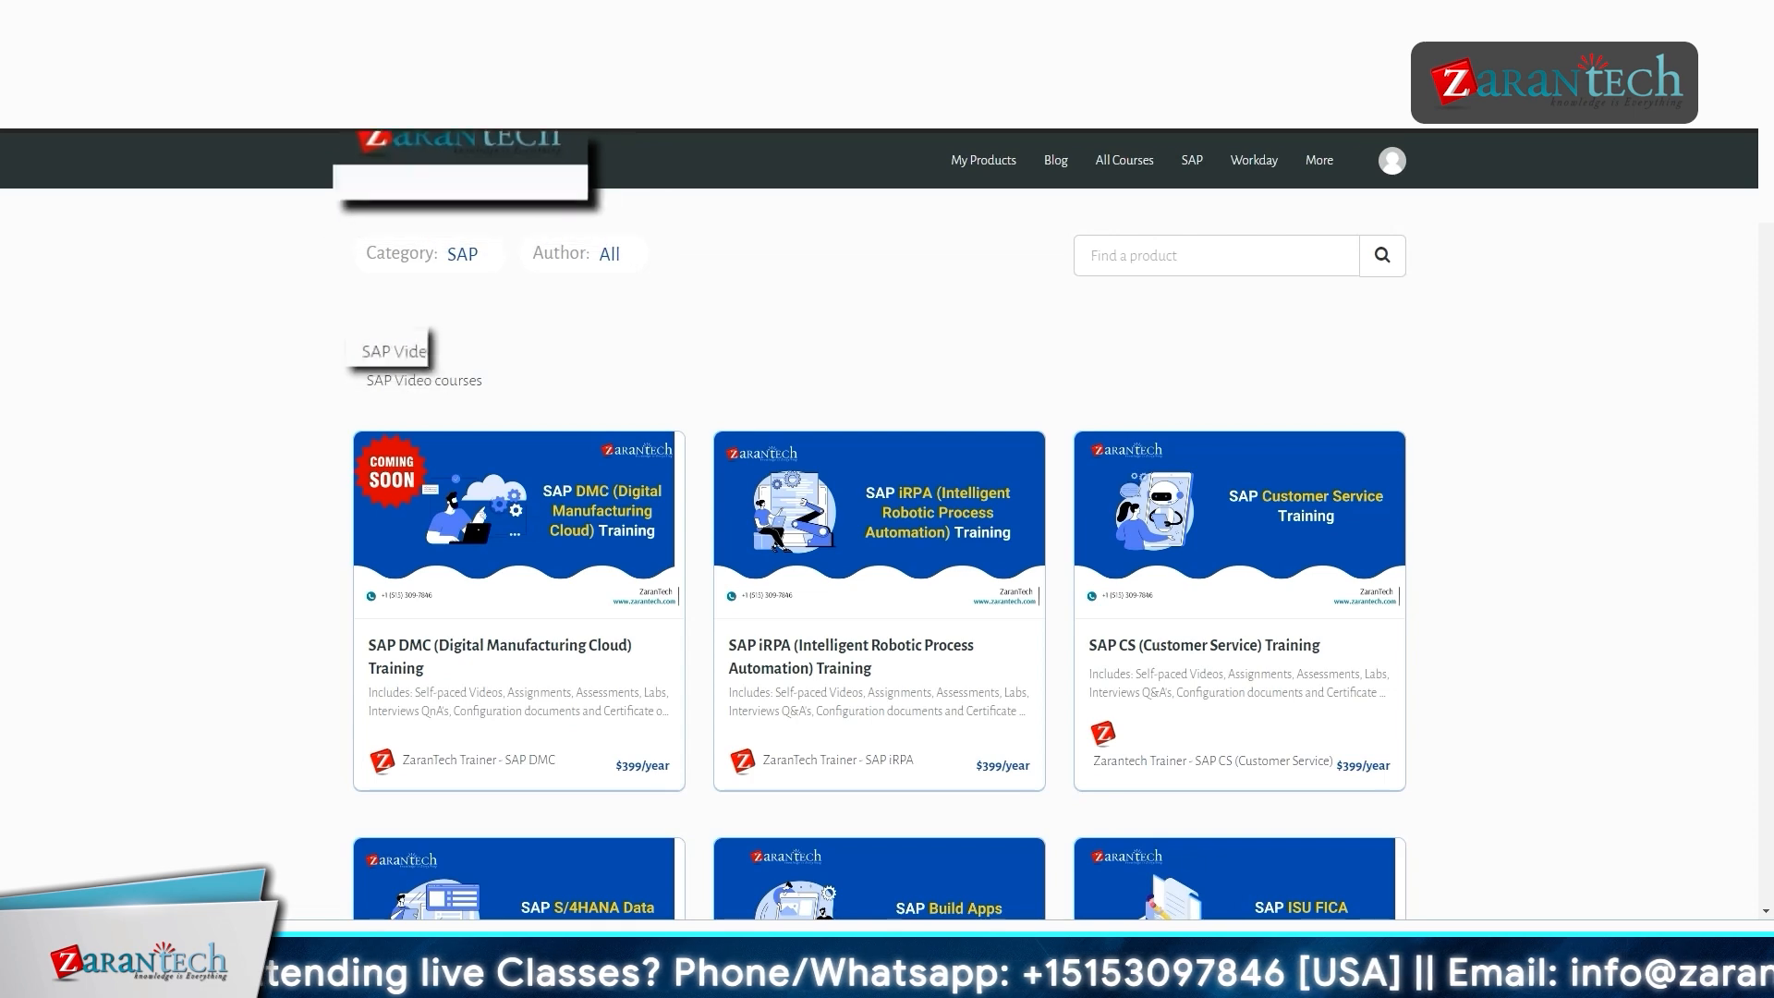
pyautogui.scroll(-1, 879, 523)
pyautogui.scroll(-3, 880, 523)
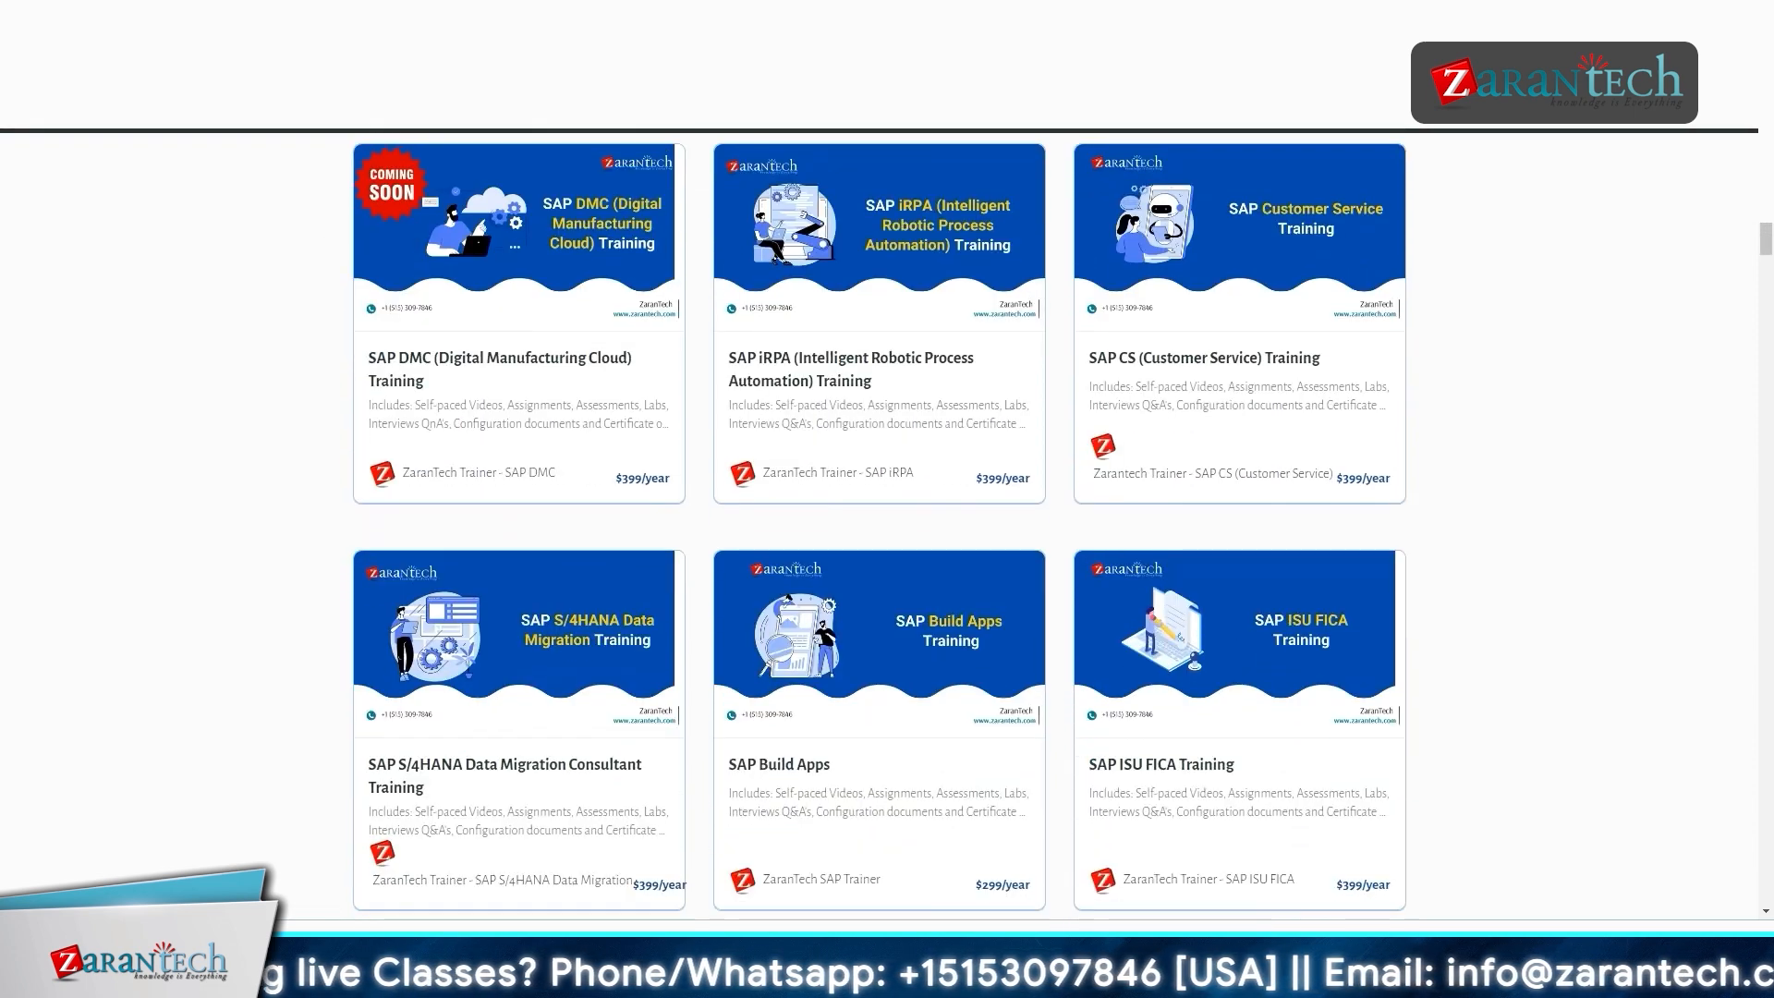
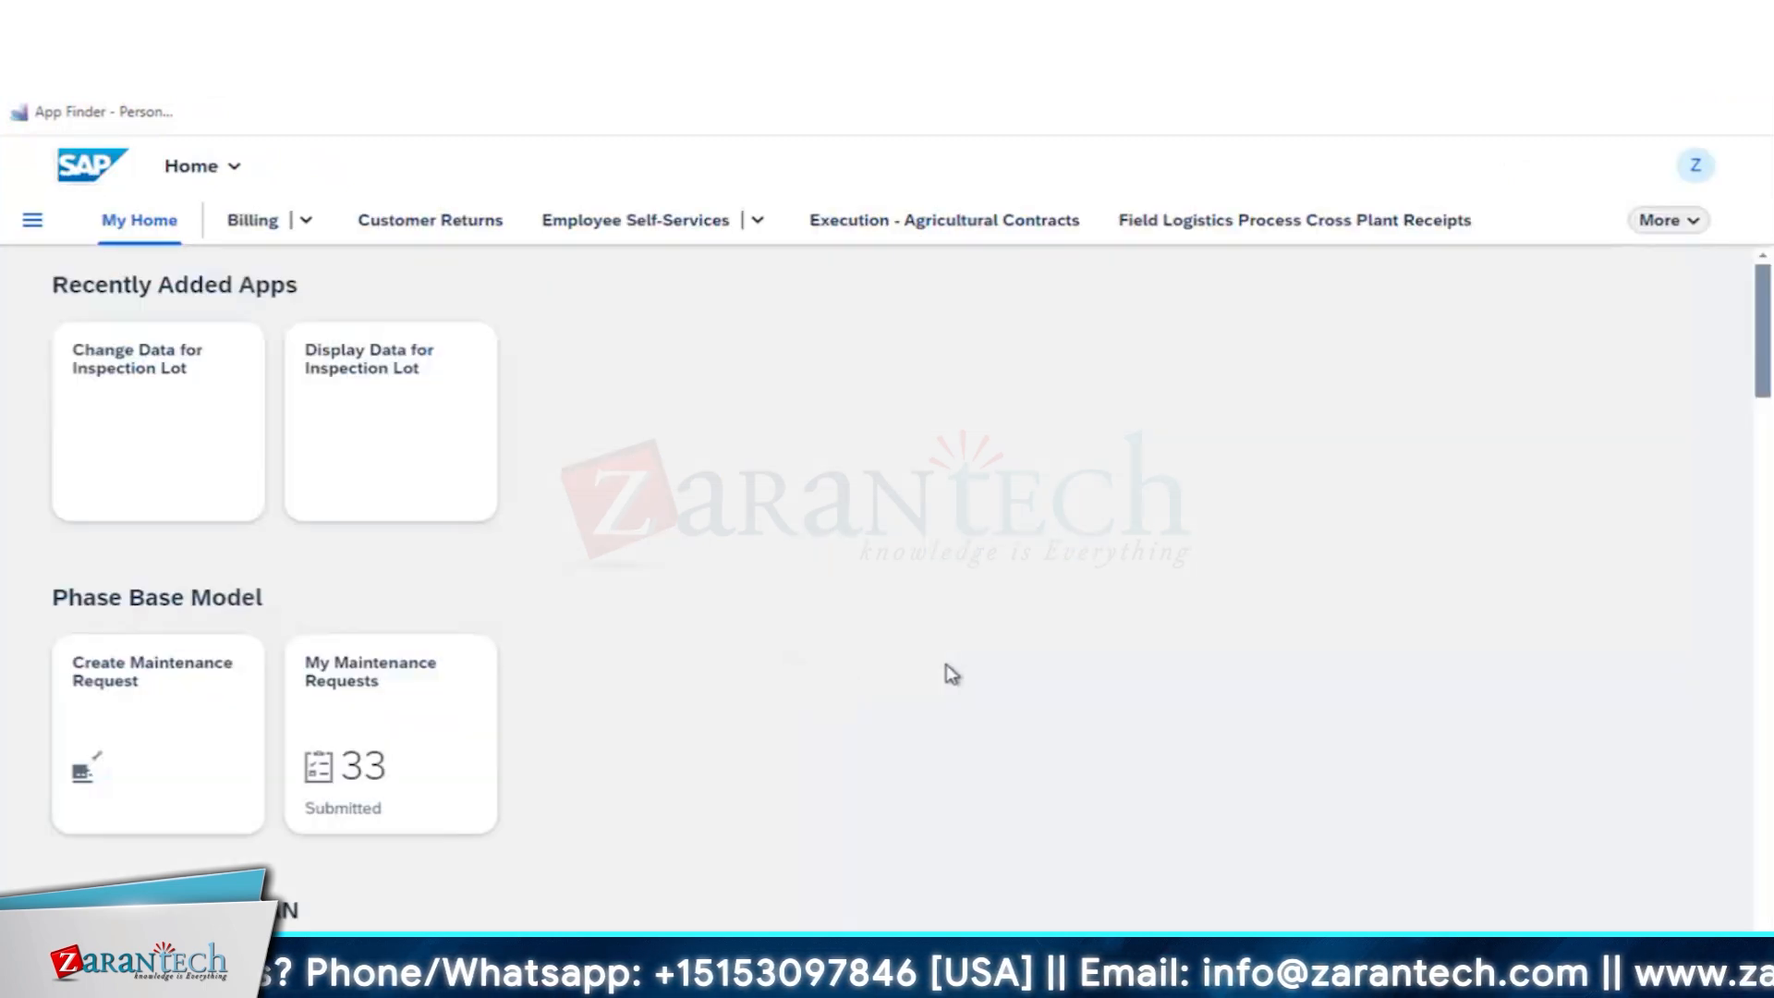
# - Open the Change Maintenance Order app from the Maintenance Order group on the home page
pyautogui.scroll(-5, 949, 673)
pyautogui.scroll(-1, 949, 676)
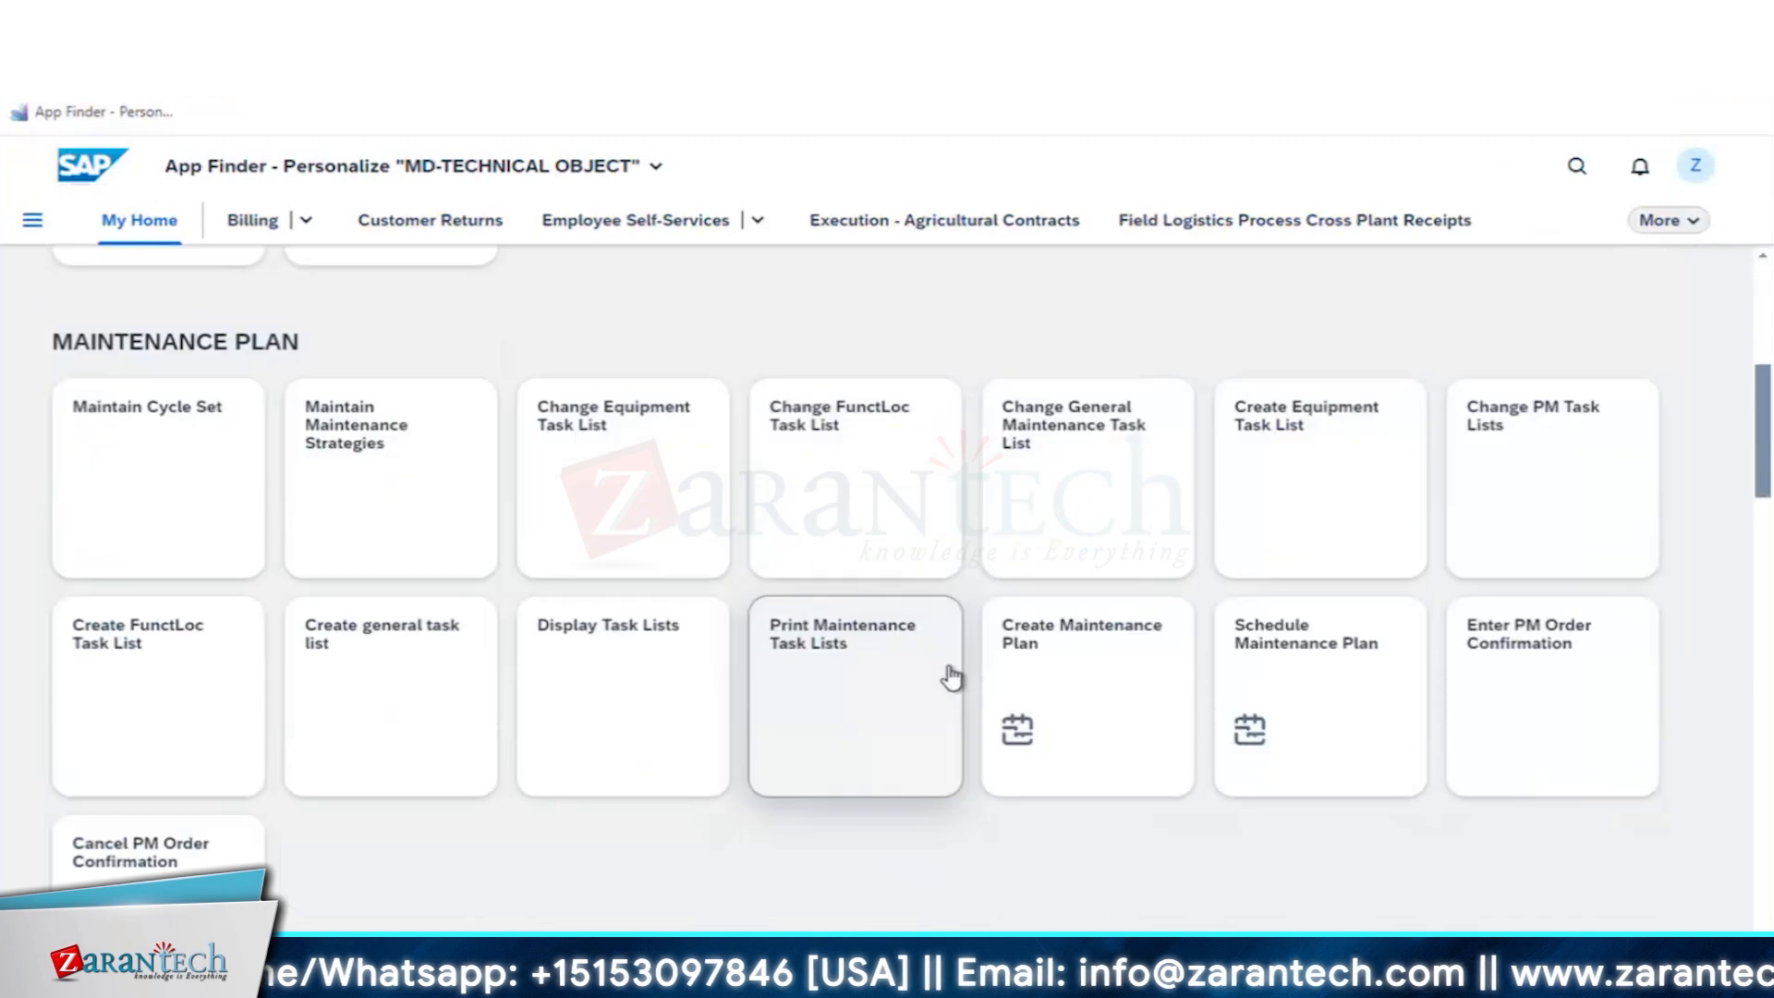
pyautogui.scroll(-5, 949, 676)
pyautogui.scroll(-7, 955, 675)
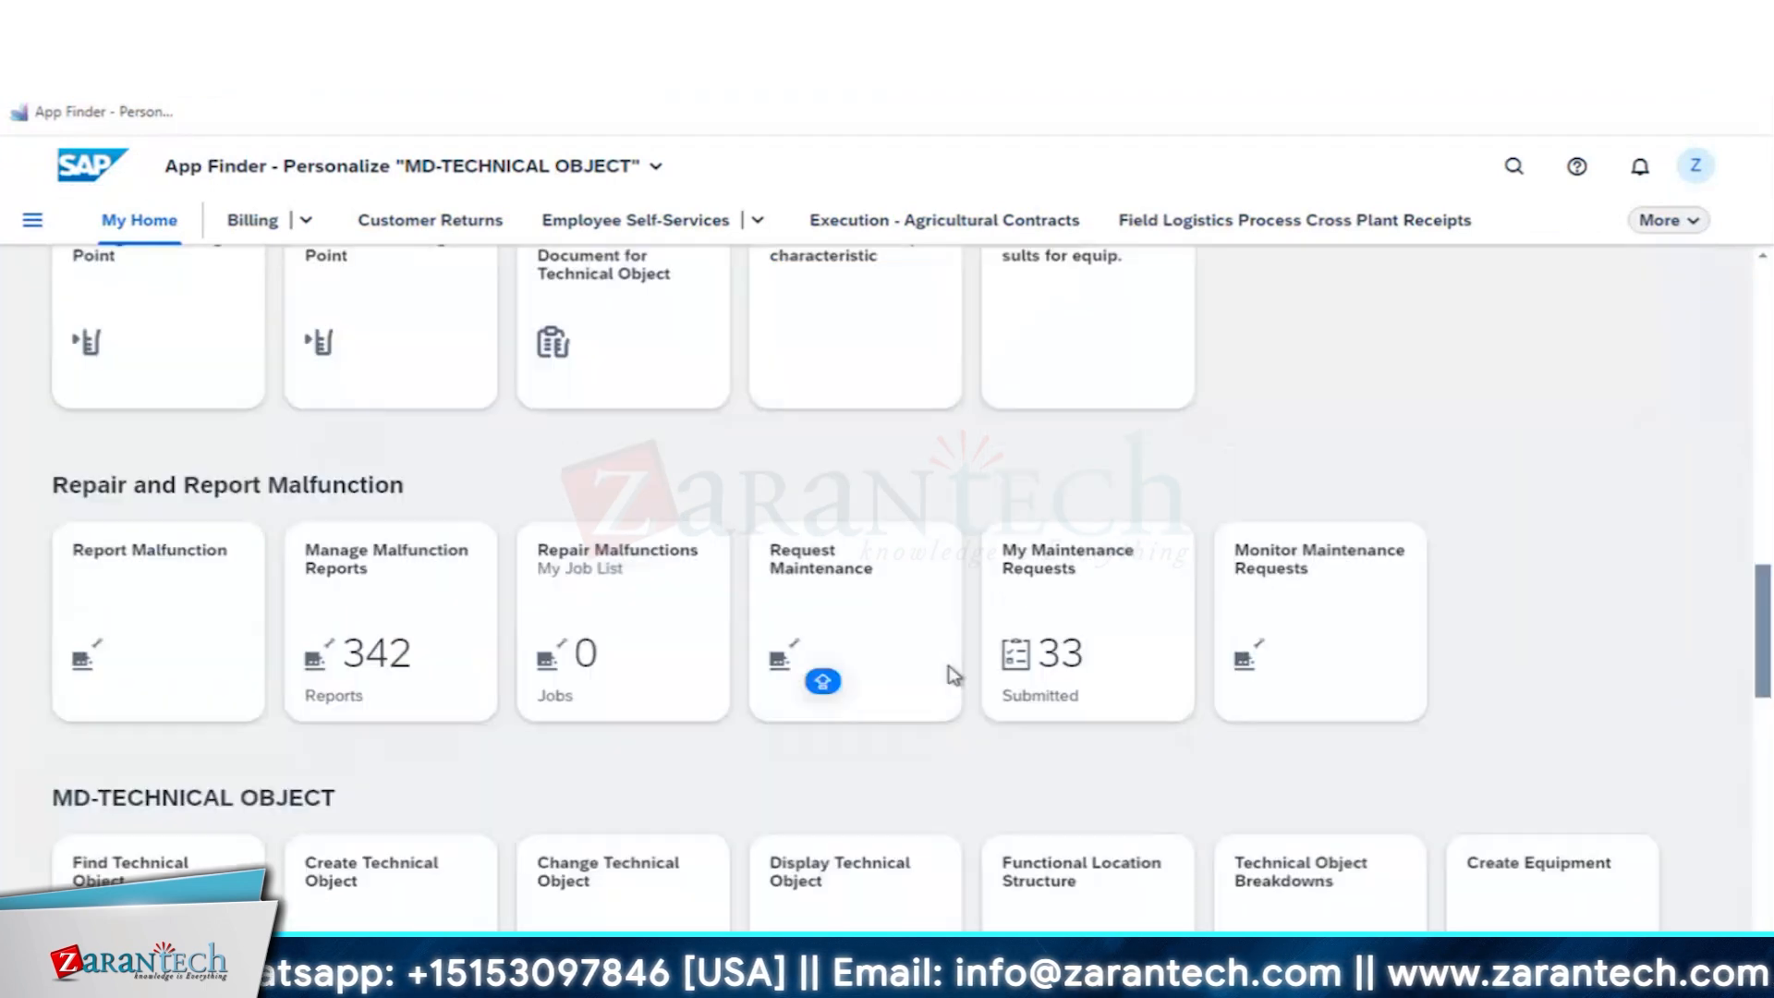
pyautogui.scroll(-7, 954, 675)
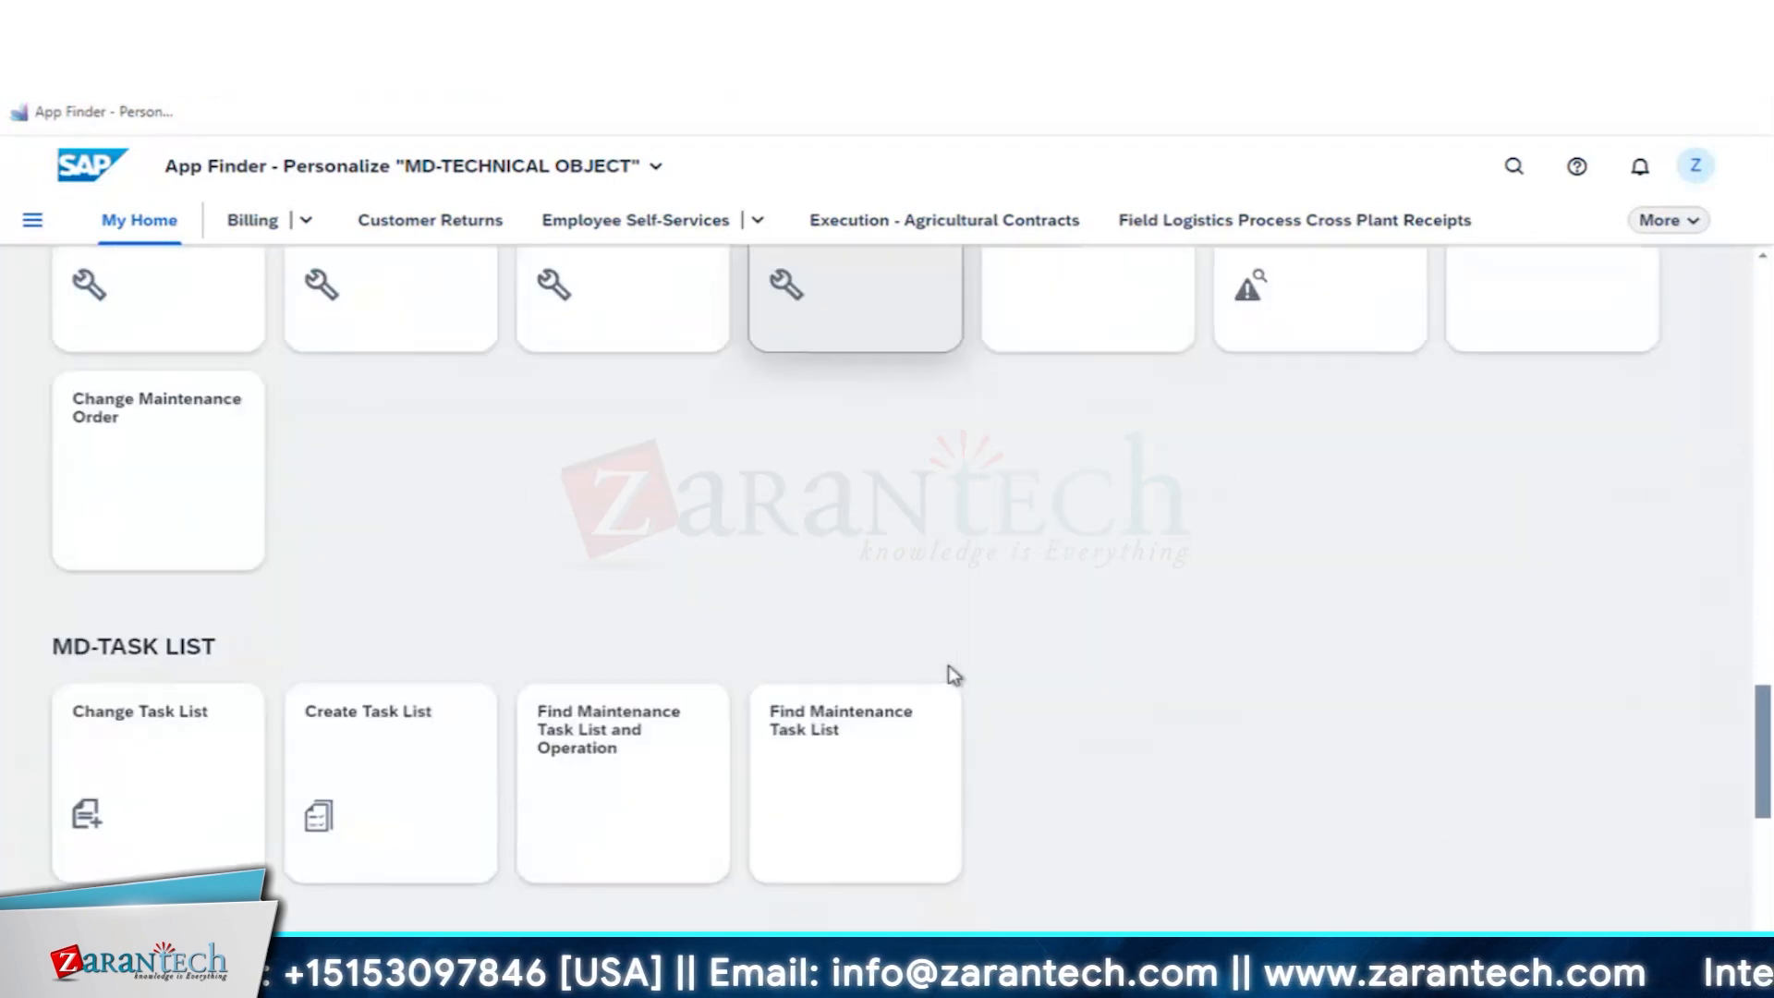
pyautogui.scroll(-5, 955, 675)
pyautogui.scroll(-4, 1577, 767)
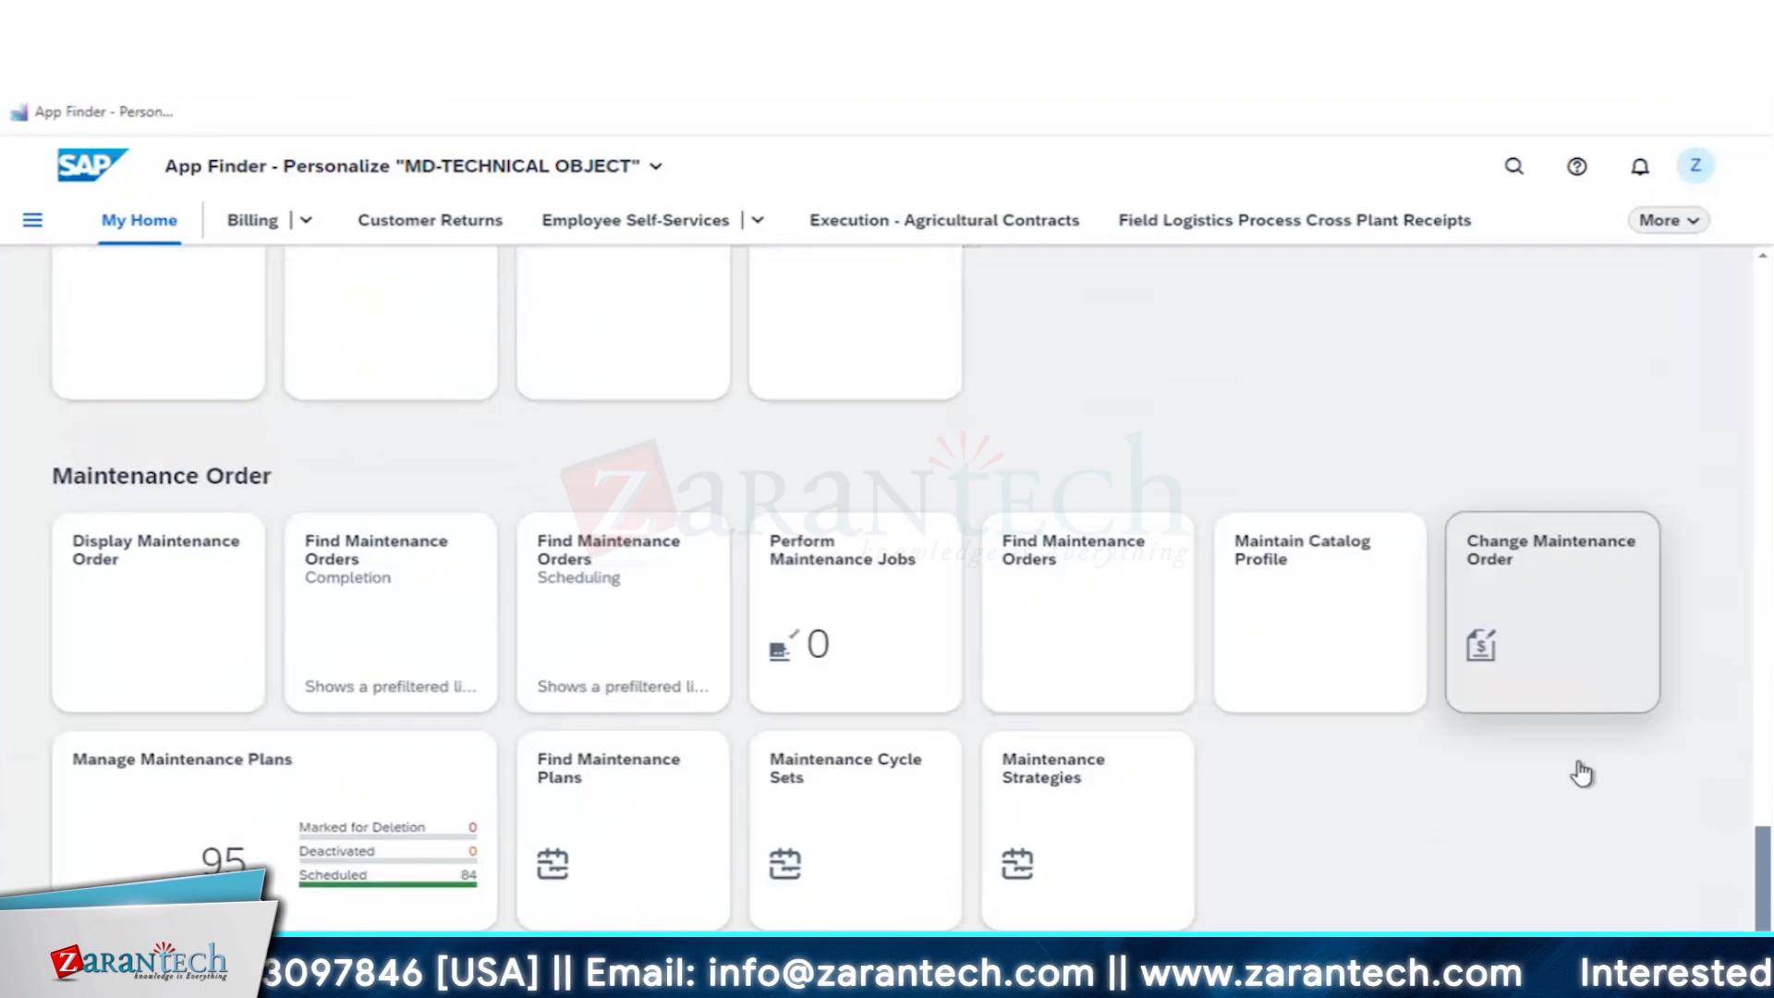
pyautogui.click(1516, 560)
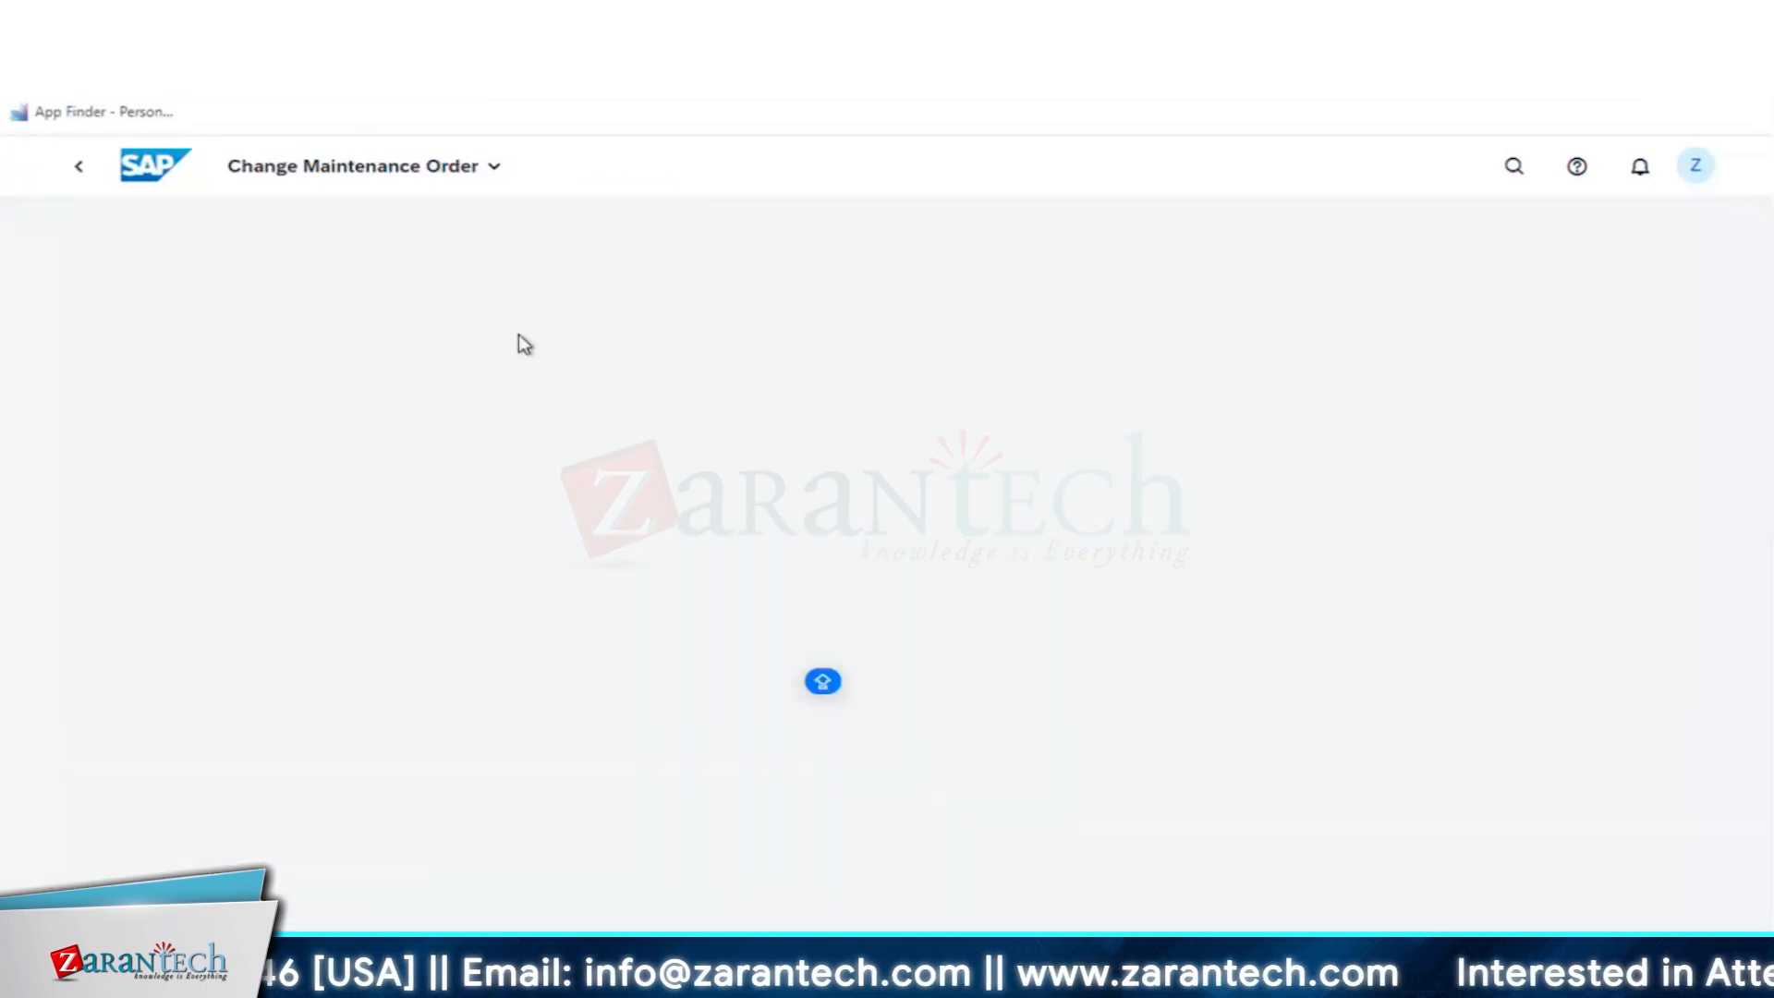
pyautogui.click(431, 270)
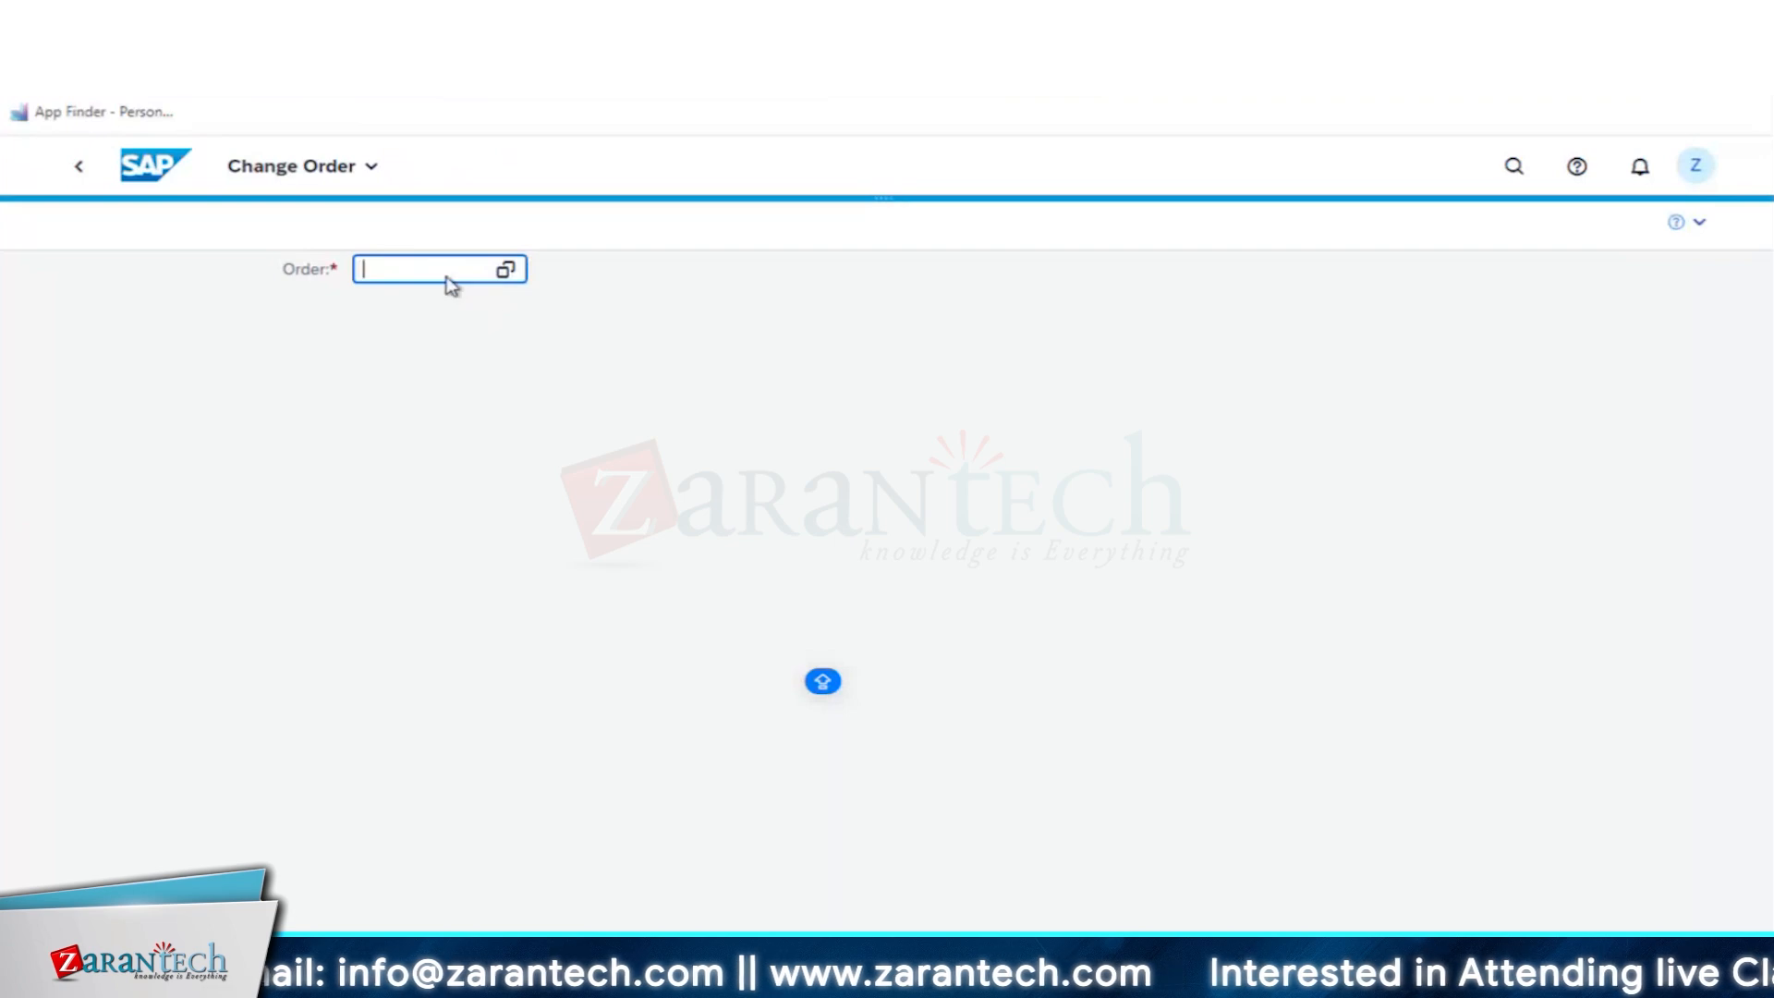
# - Run an advanced search for maintenance orders with Order Type equal to Z01C
pyautogui.click(506, 271)
pyautogui.click(1120, 352)
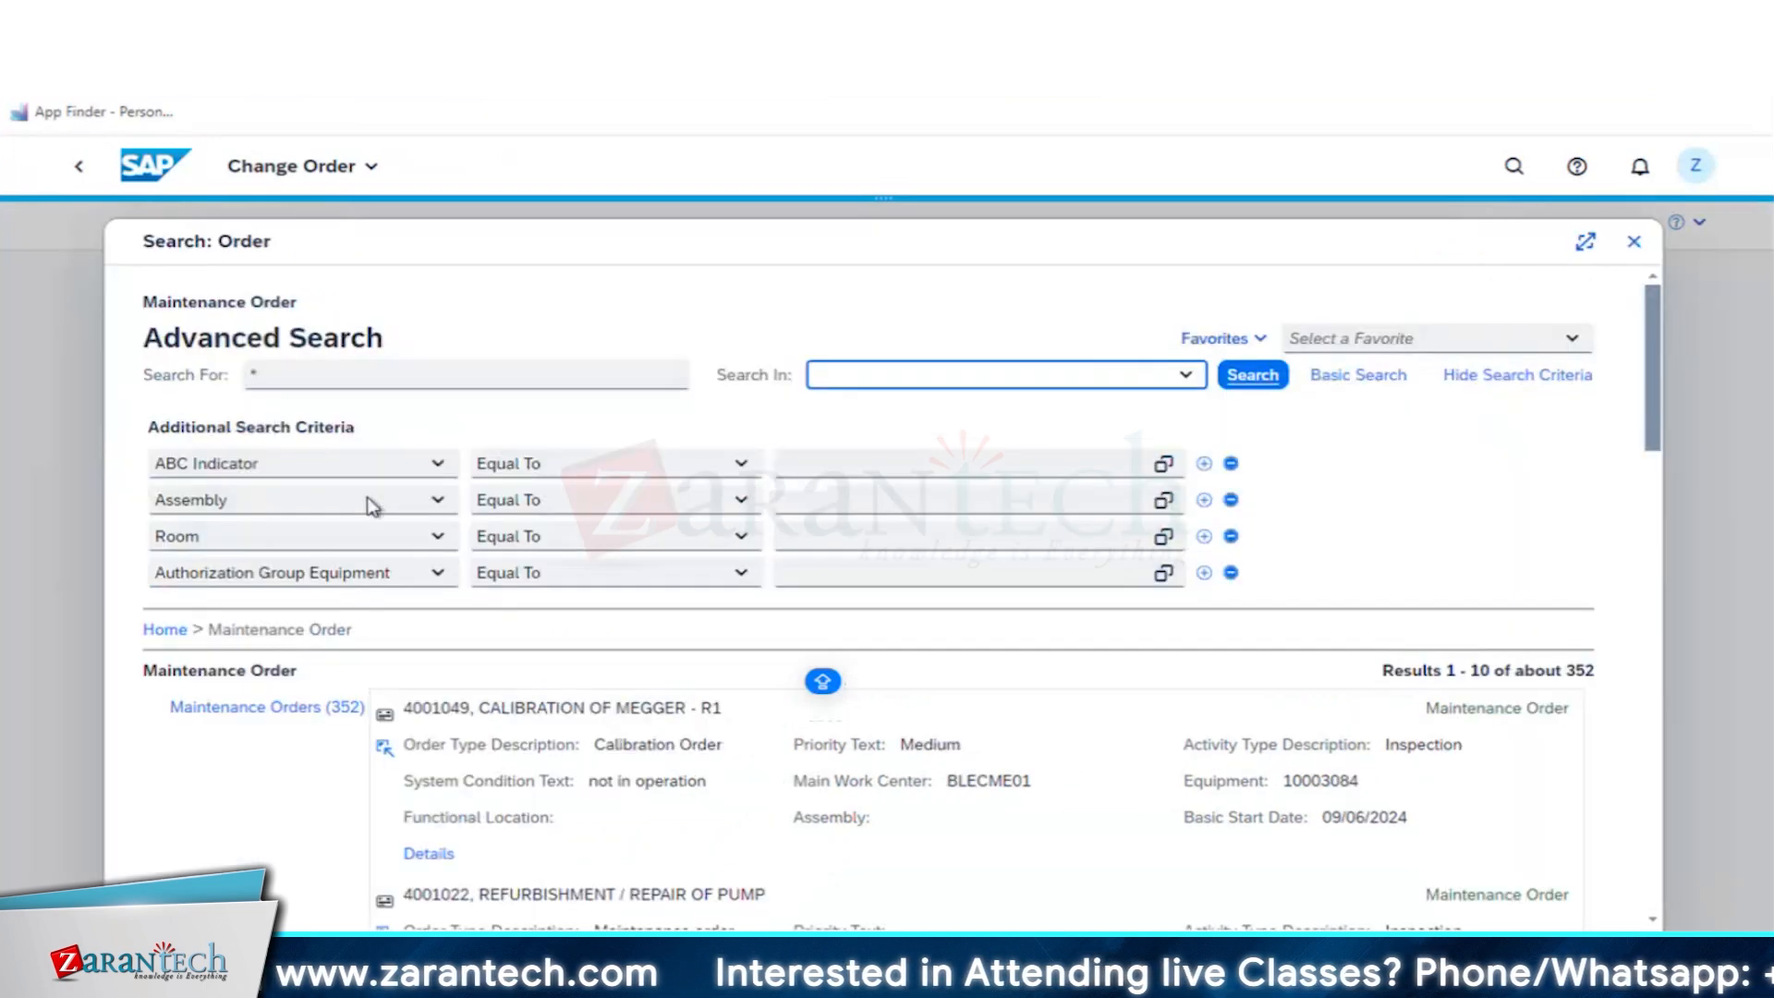
pyautogui.click(310, 464)
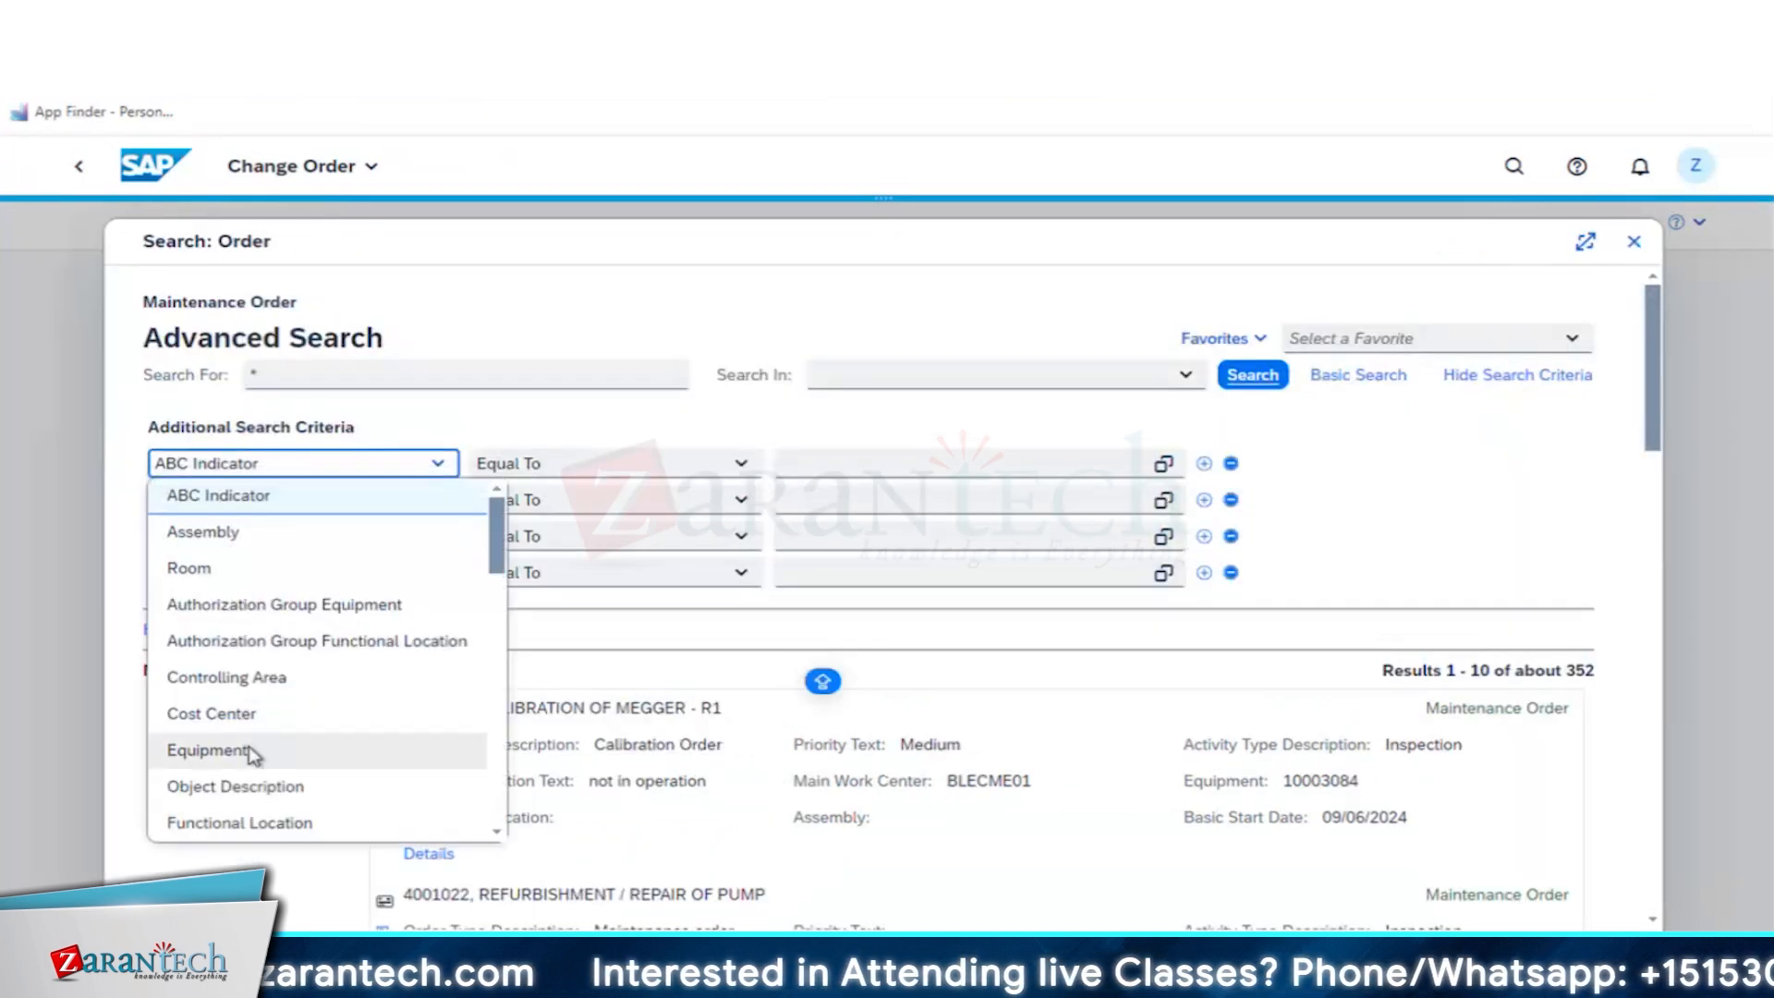
pyautogui.scroll(-3, 251, 756)
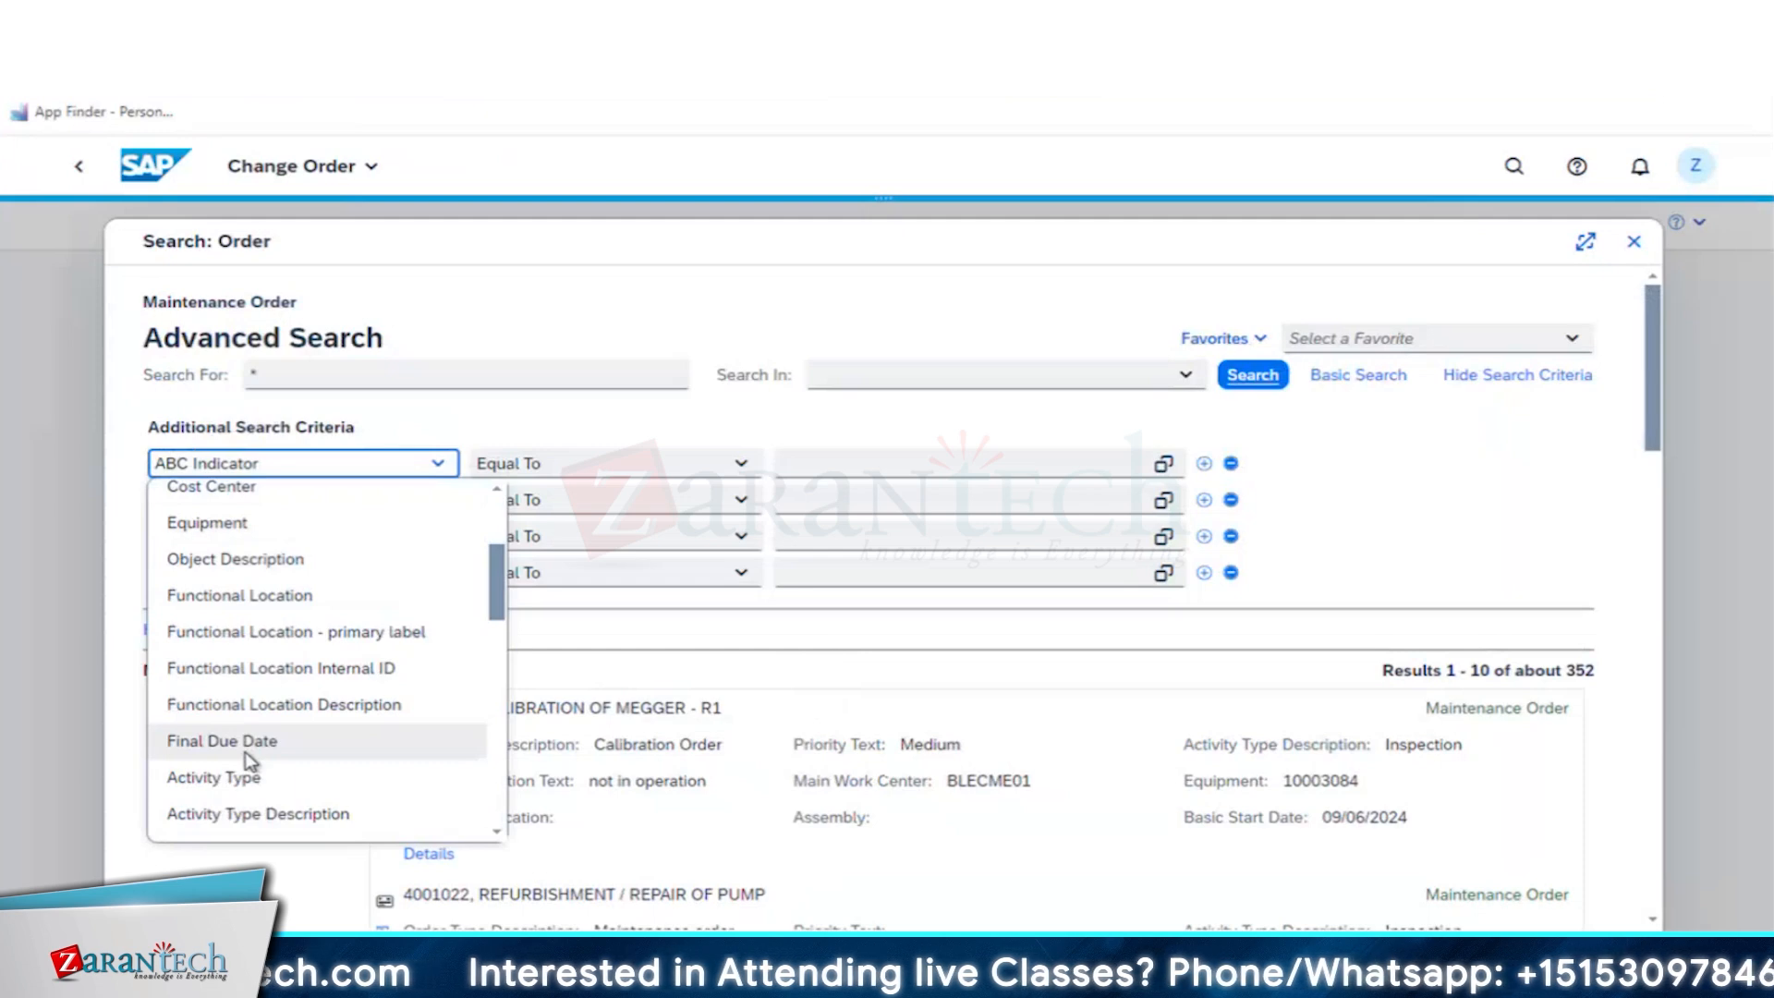
pyautogui.scroll(-3, 249, 756)
pyautogui.click(242, 545)
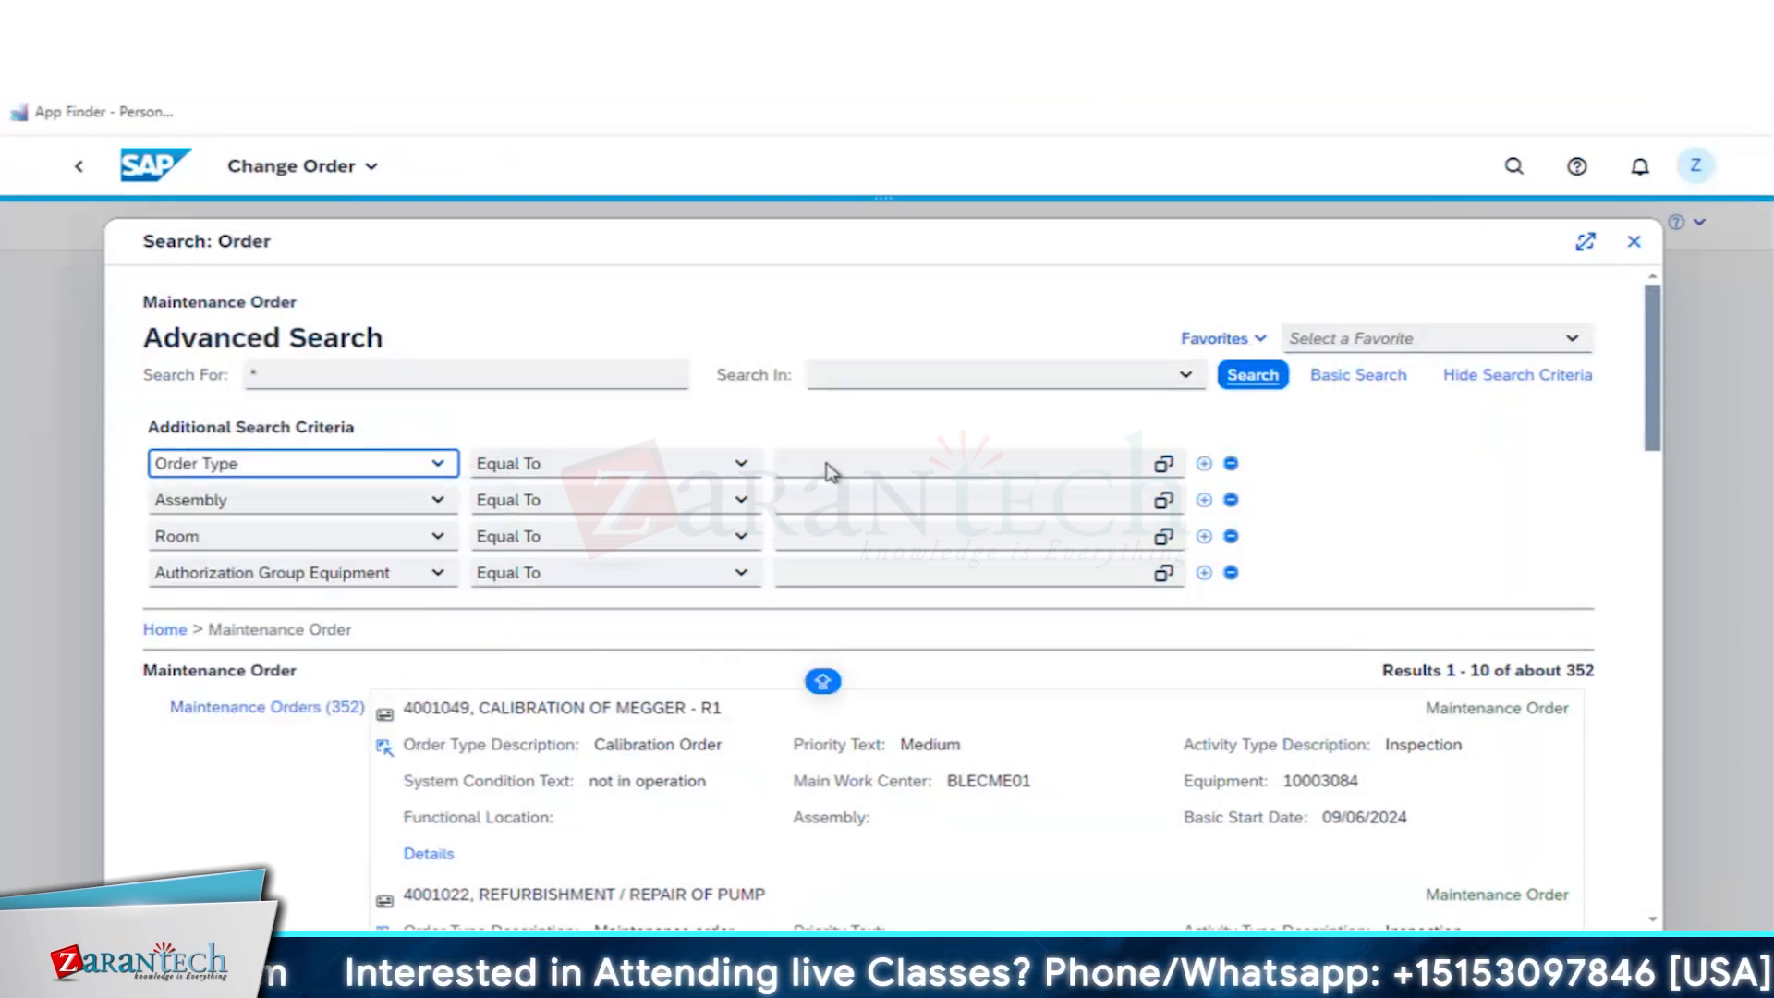
pyautogui.click(889, 463)
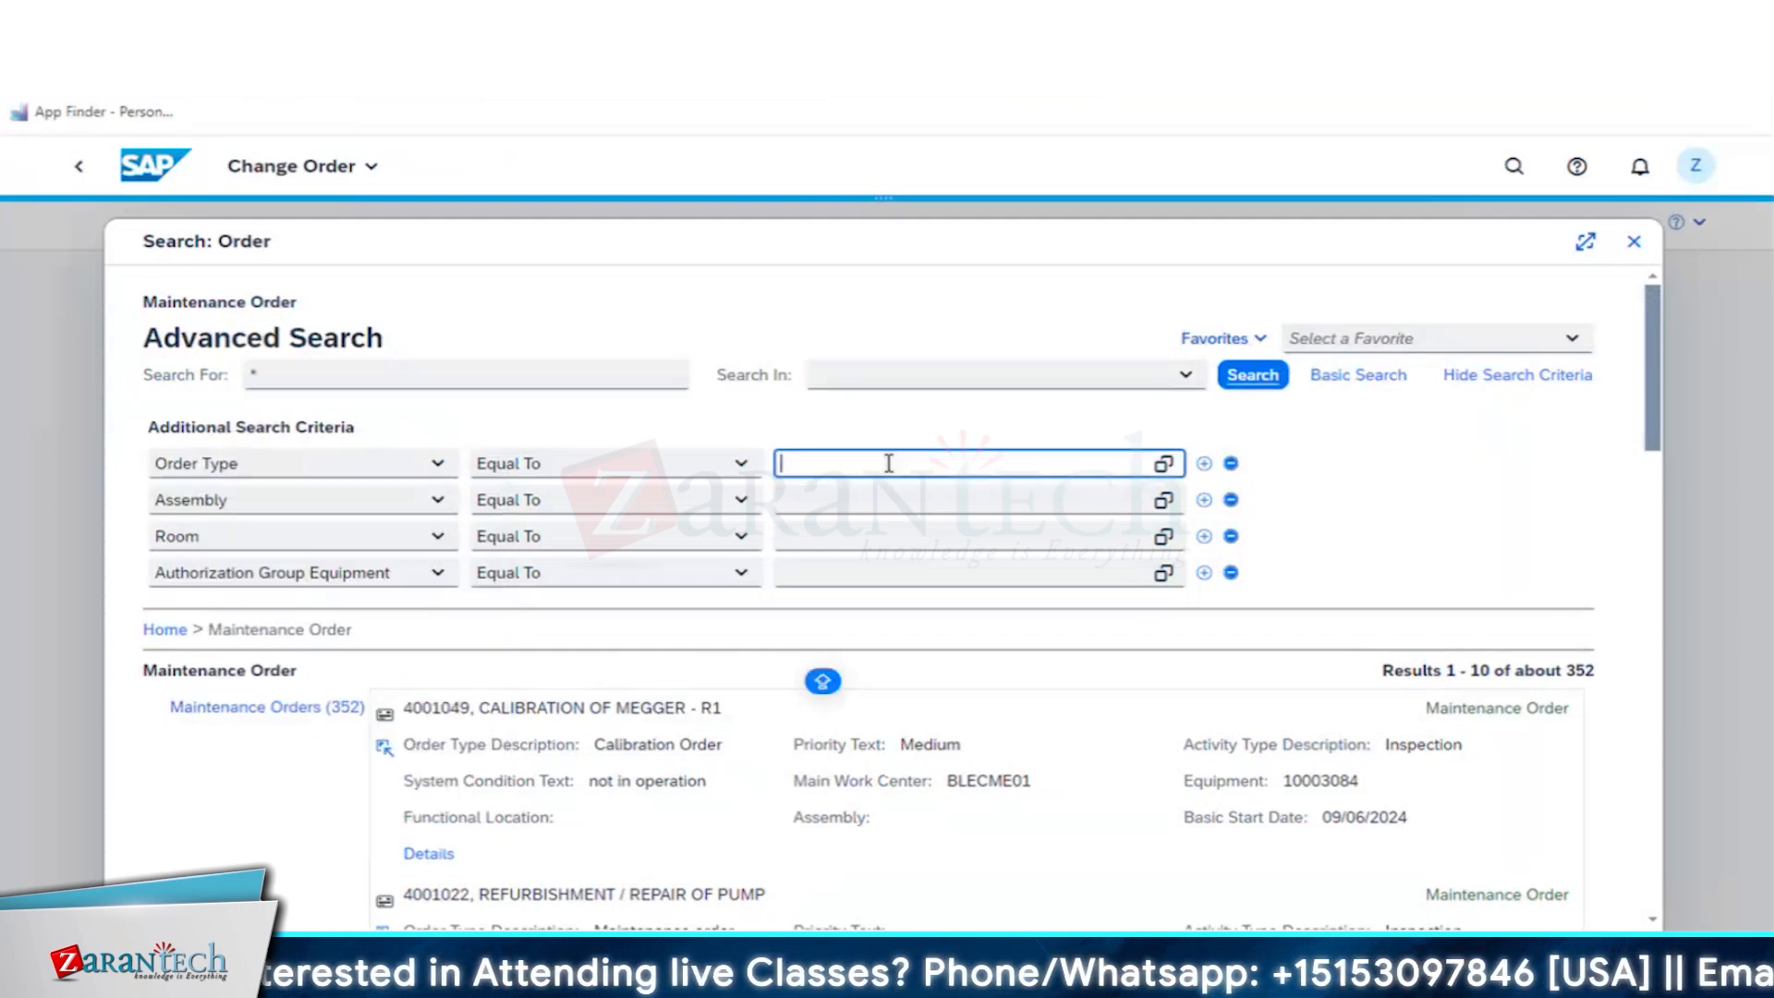
pyautogui.write('z01c')
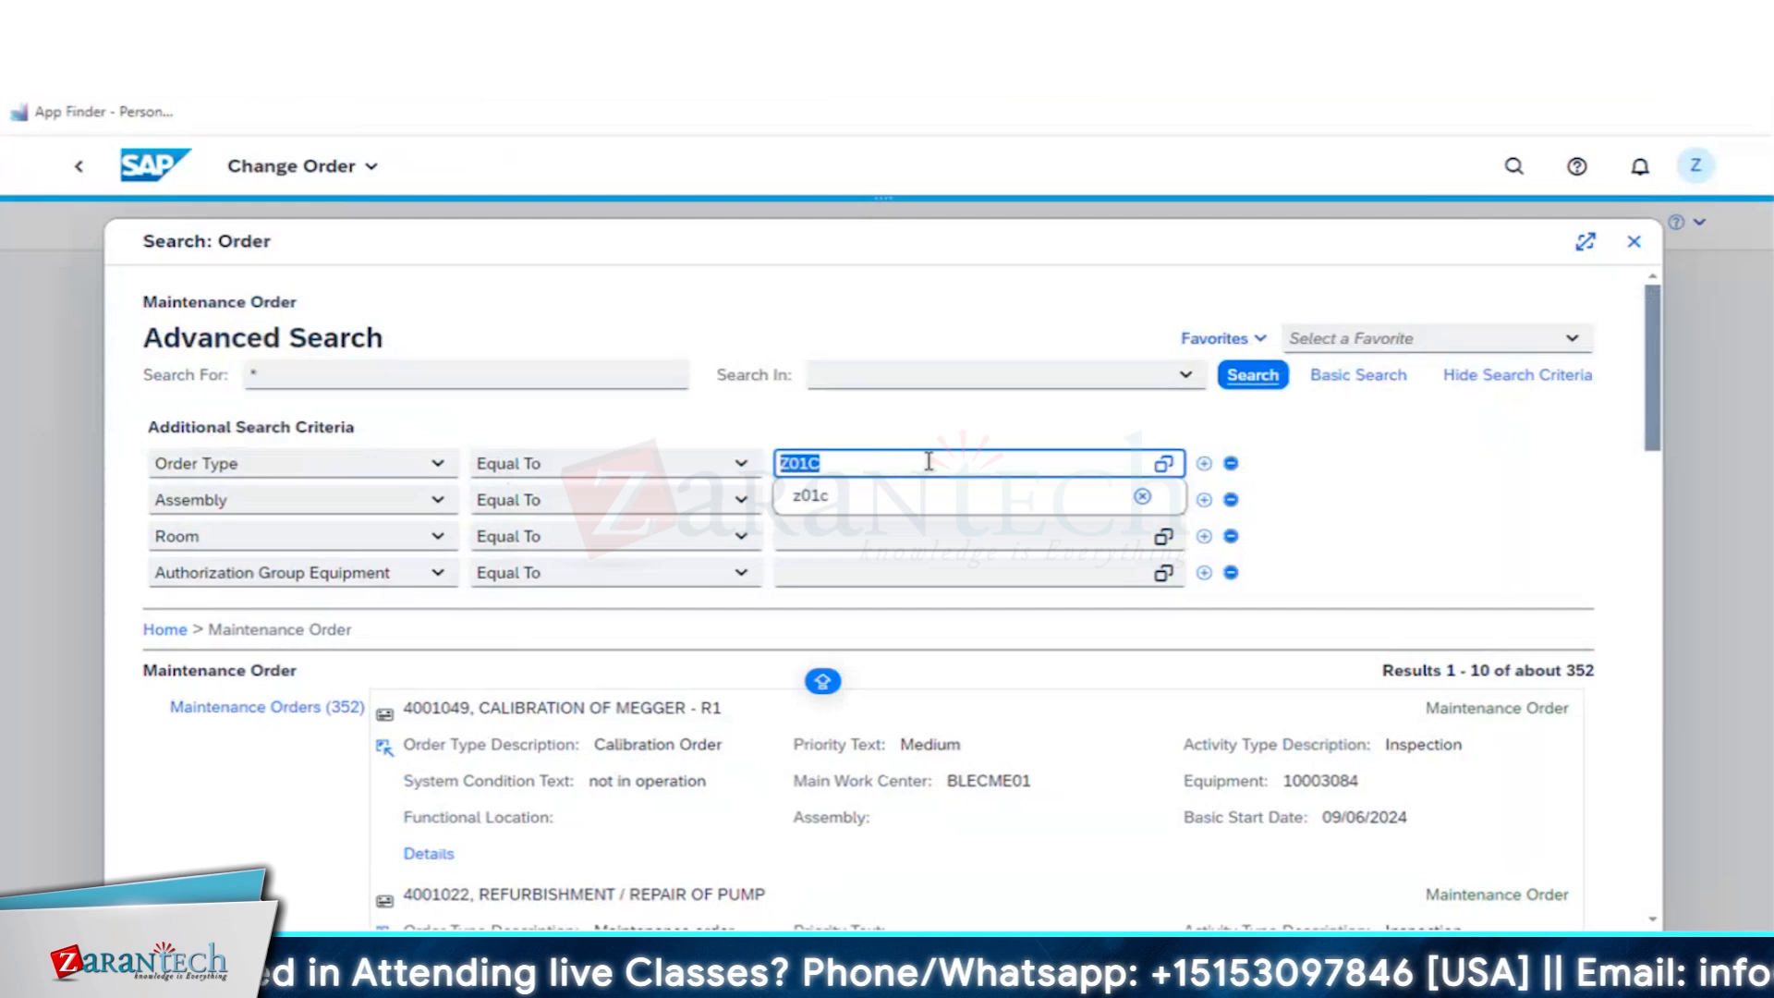
pyautogui.click(1251, 374)
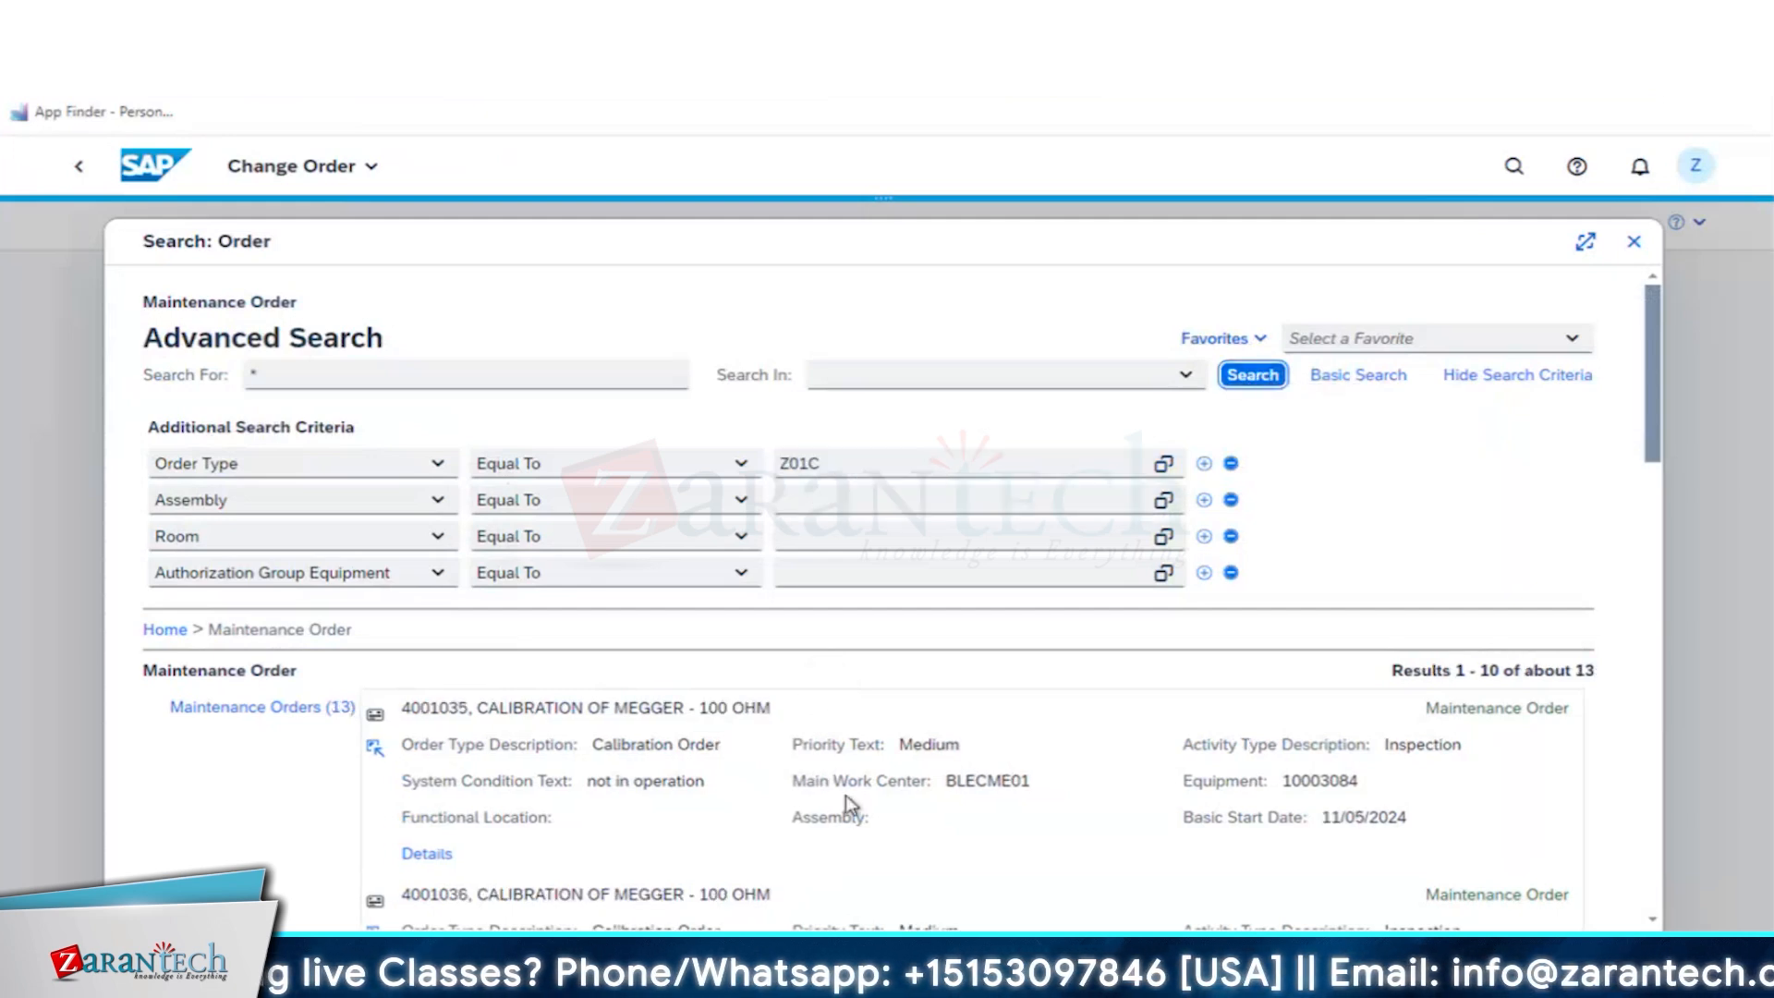
# - Open the last listed CALIBRATION OF MEGGER - R1 order from the second page of search results for editing
pyautogui.scroll(-3, 846, 794)
pyautogui.scroll(-20, 845, 797)
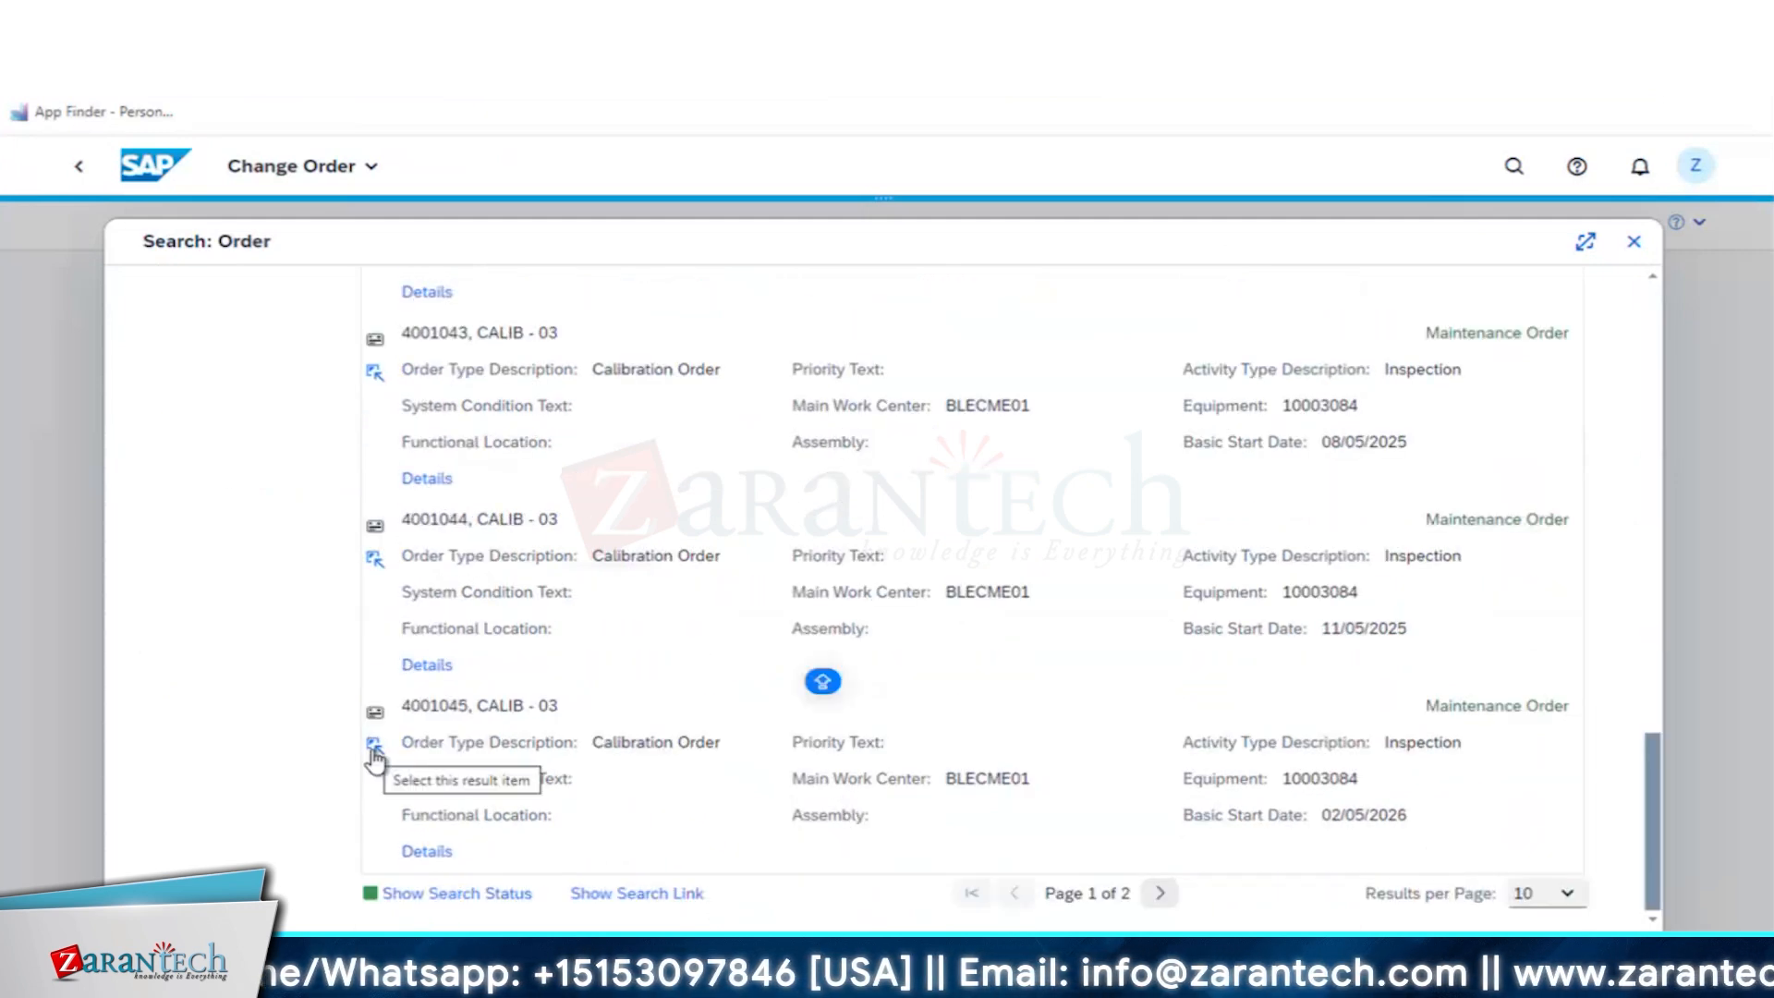
pyautogui.click(1161, 893)
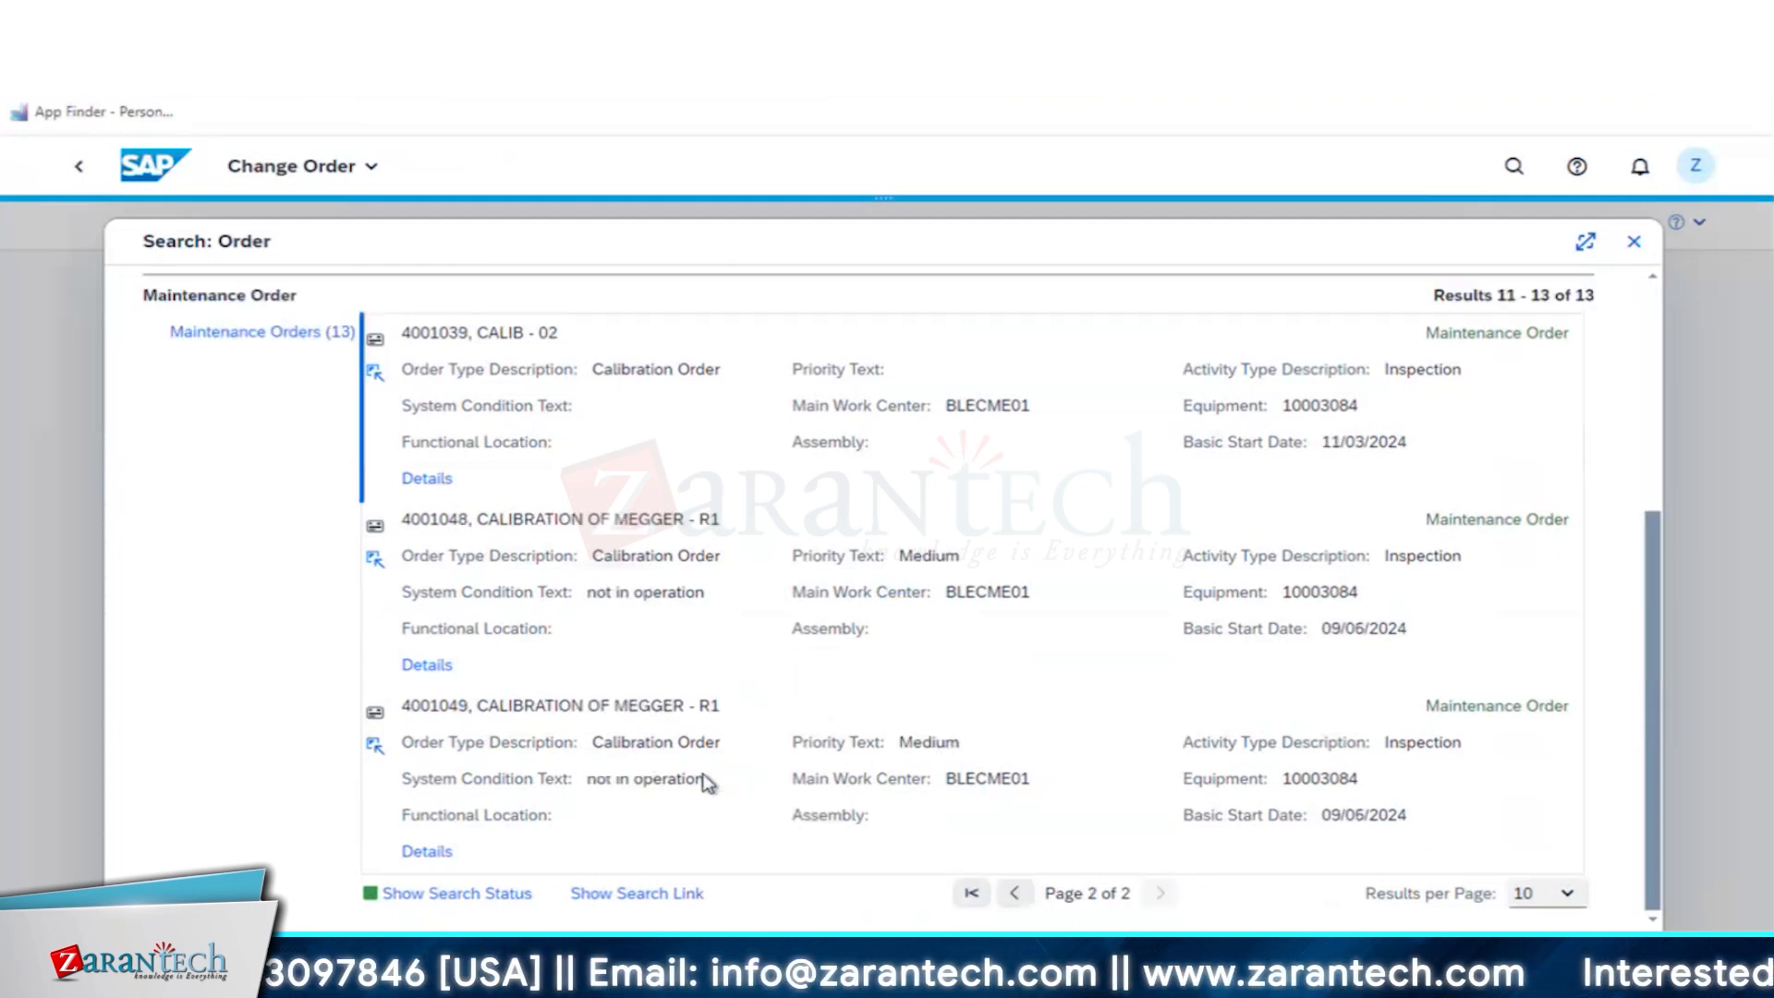
pyautogui.click(374, 744)
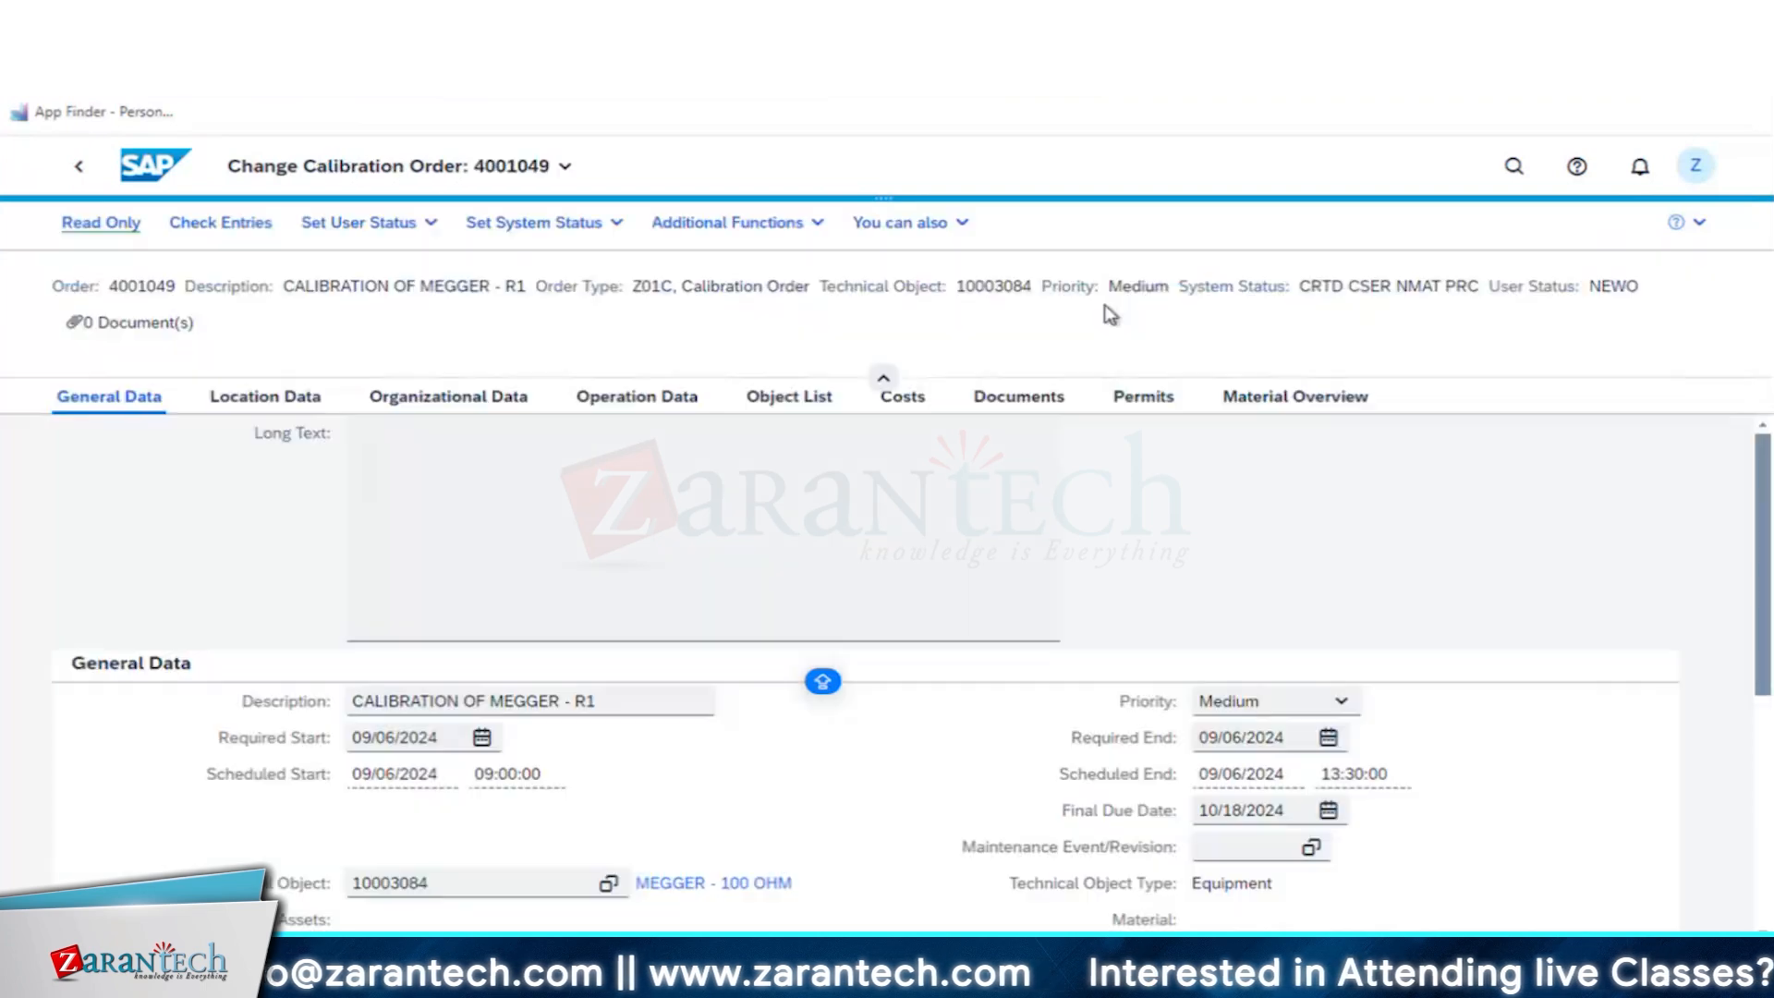
# - Set the calibration order's user status to SCHEDULED/PLNG STARTED and release the order
pyautogui.click(367, 238)
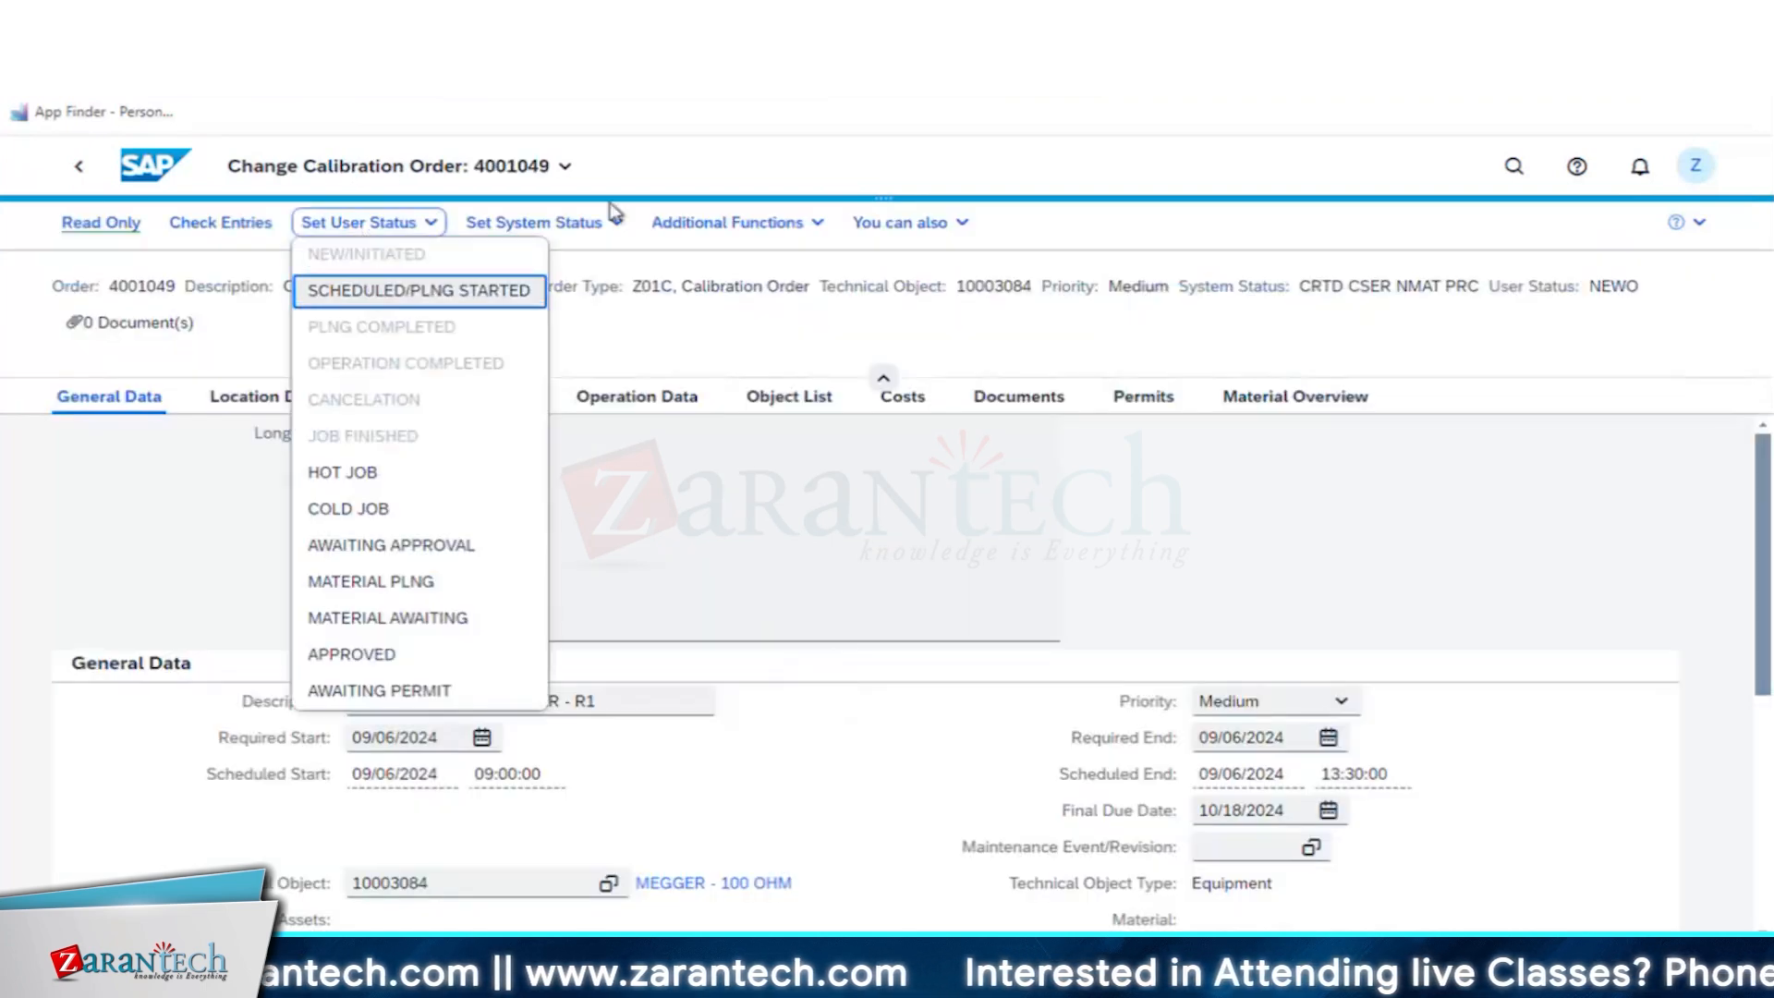
pyautogui.click(375, 289)
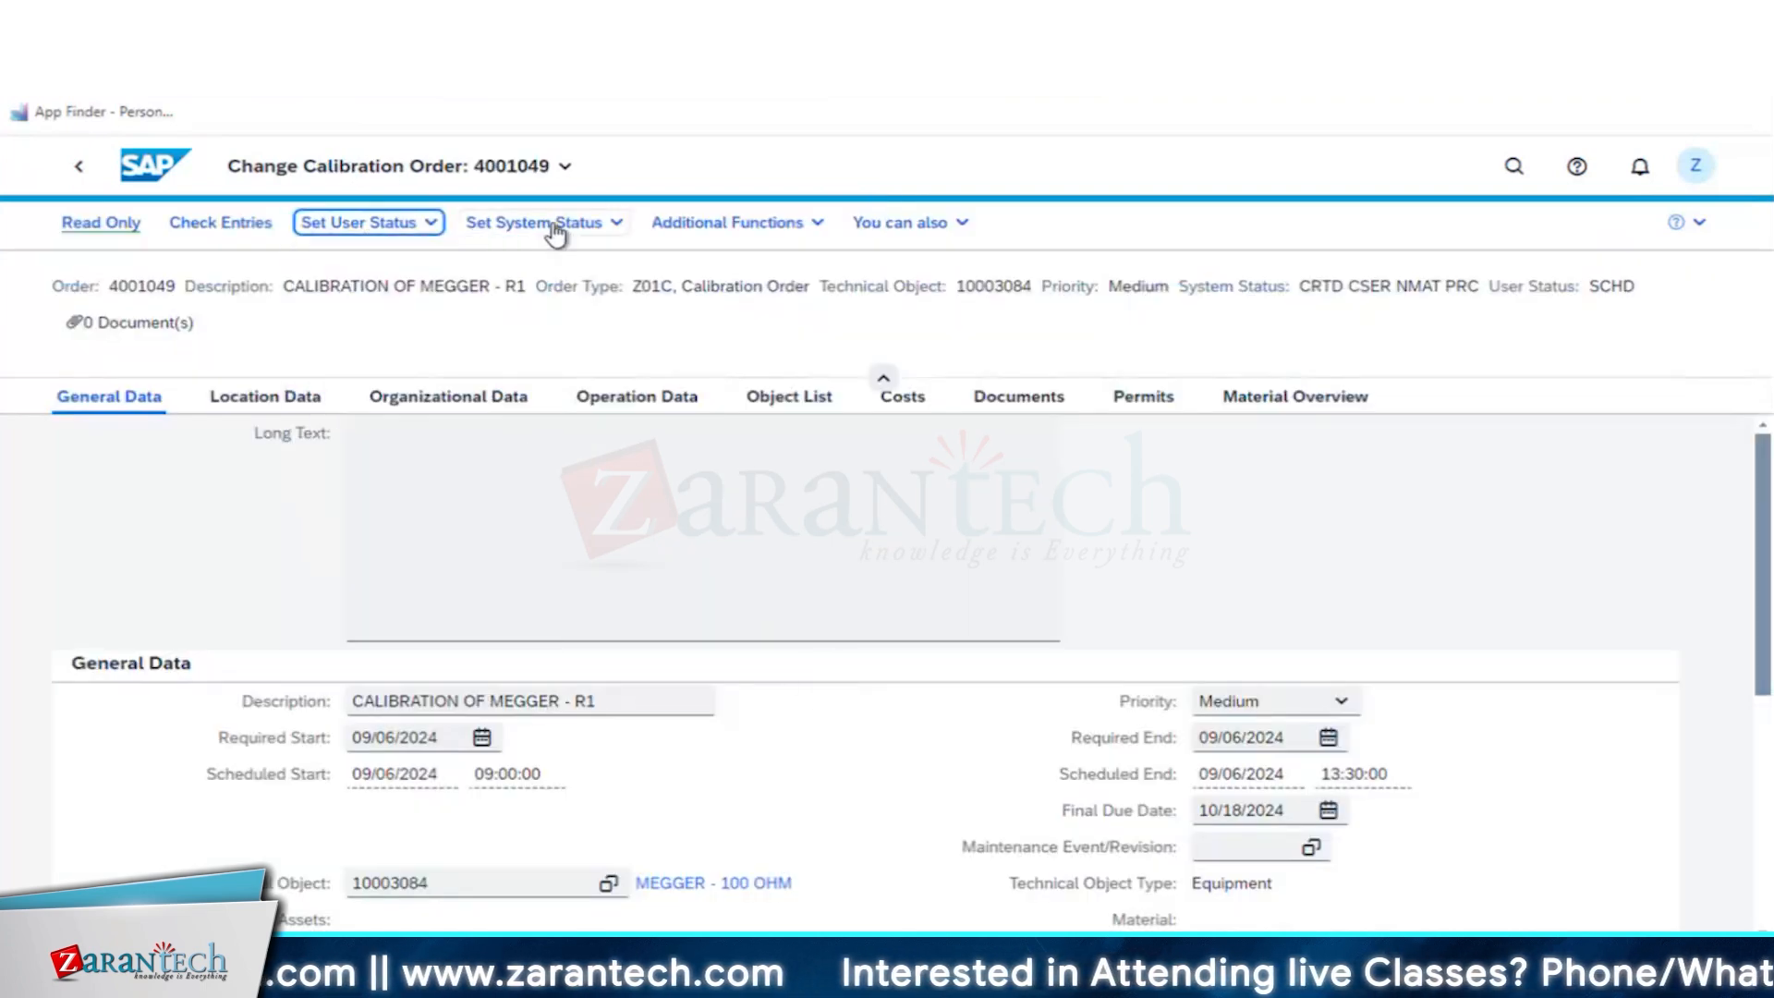
pyautogui.click(556, 225)
pyautogui.click(528, 325)
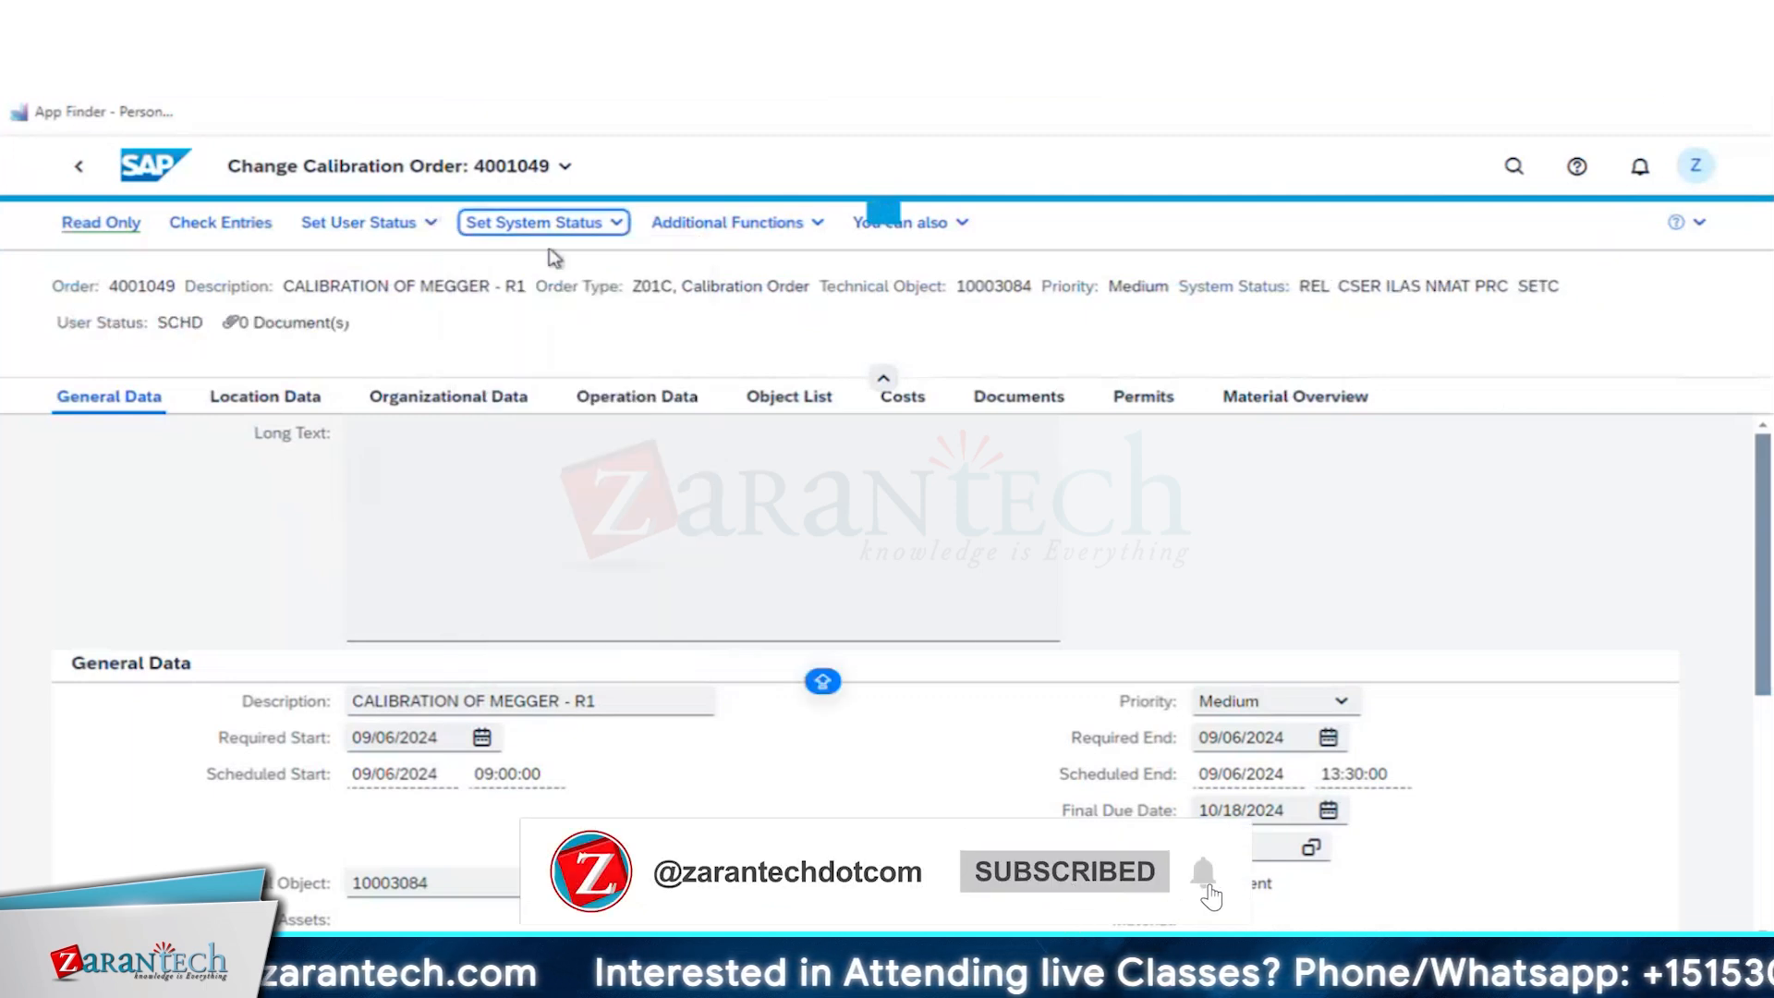
# - Save the released calibration order and set its user status to PLNG COMPLETED
pyautogui.click(370, 227)
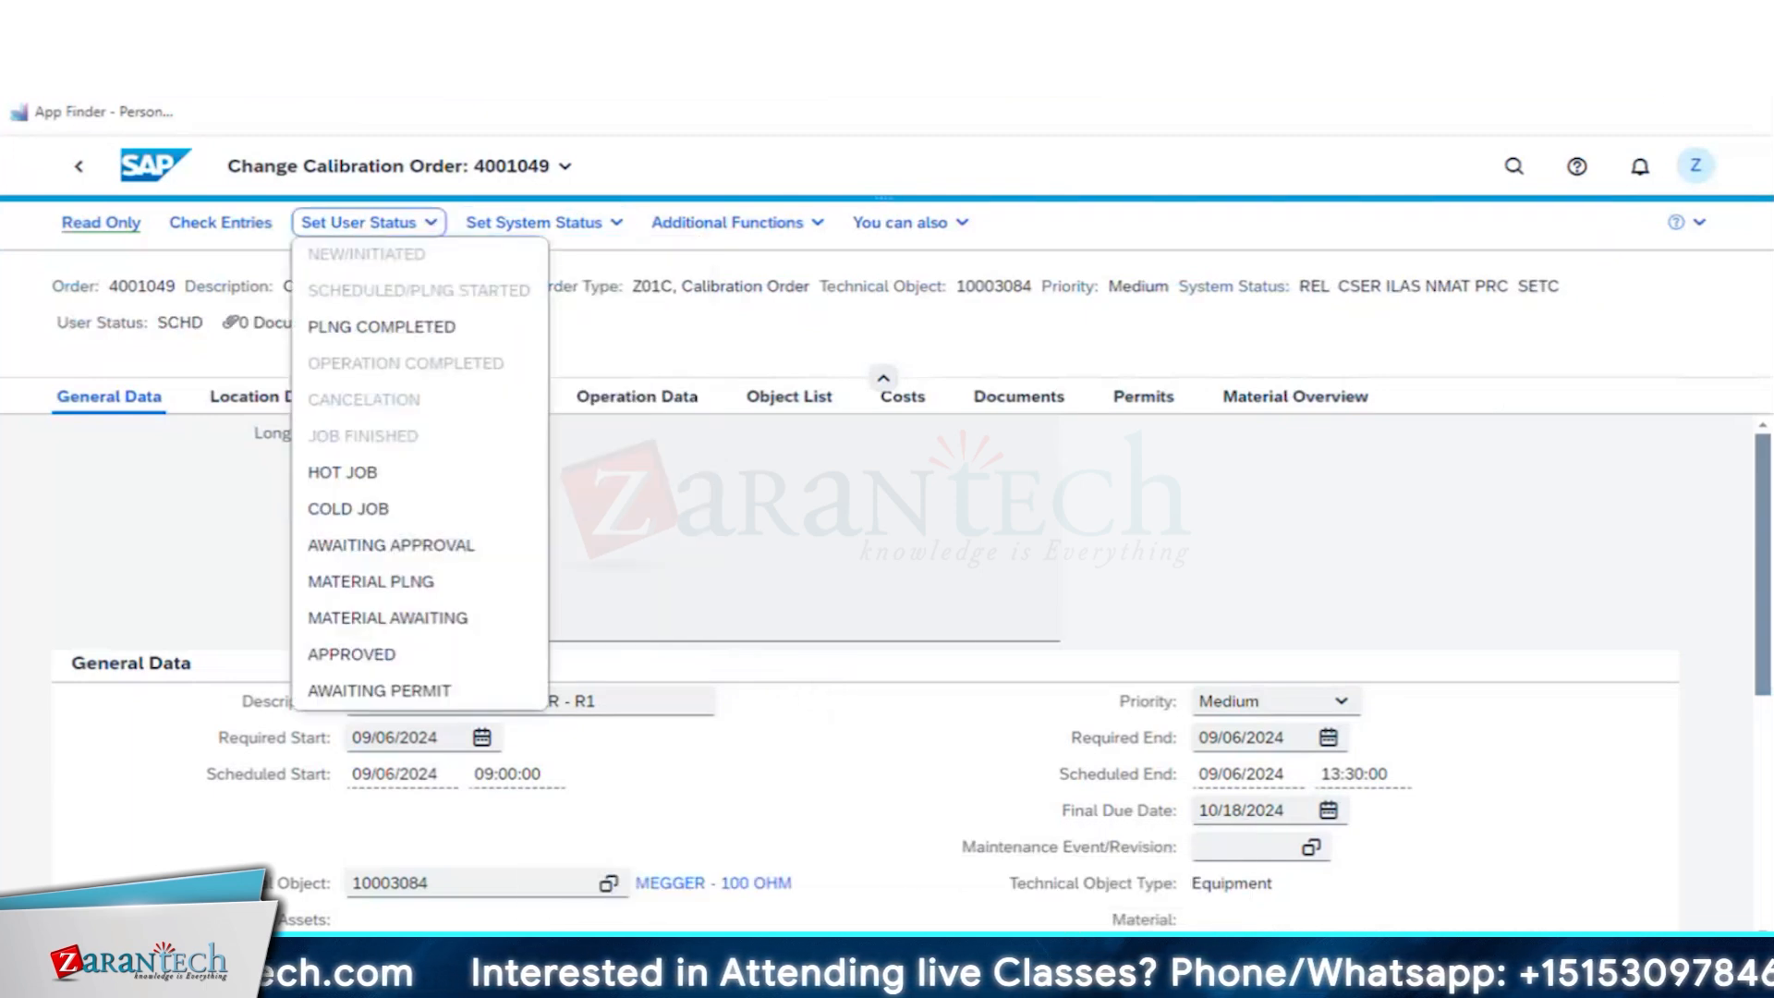
pyautogui.click(550, 418)
pyautogui.click(343, 225)
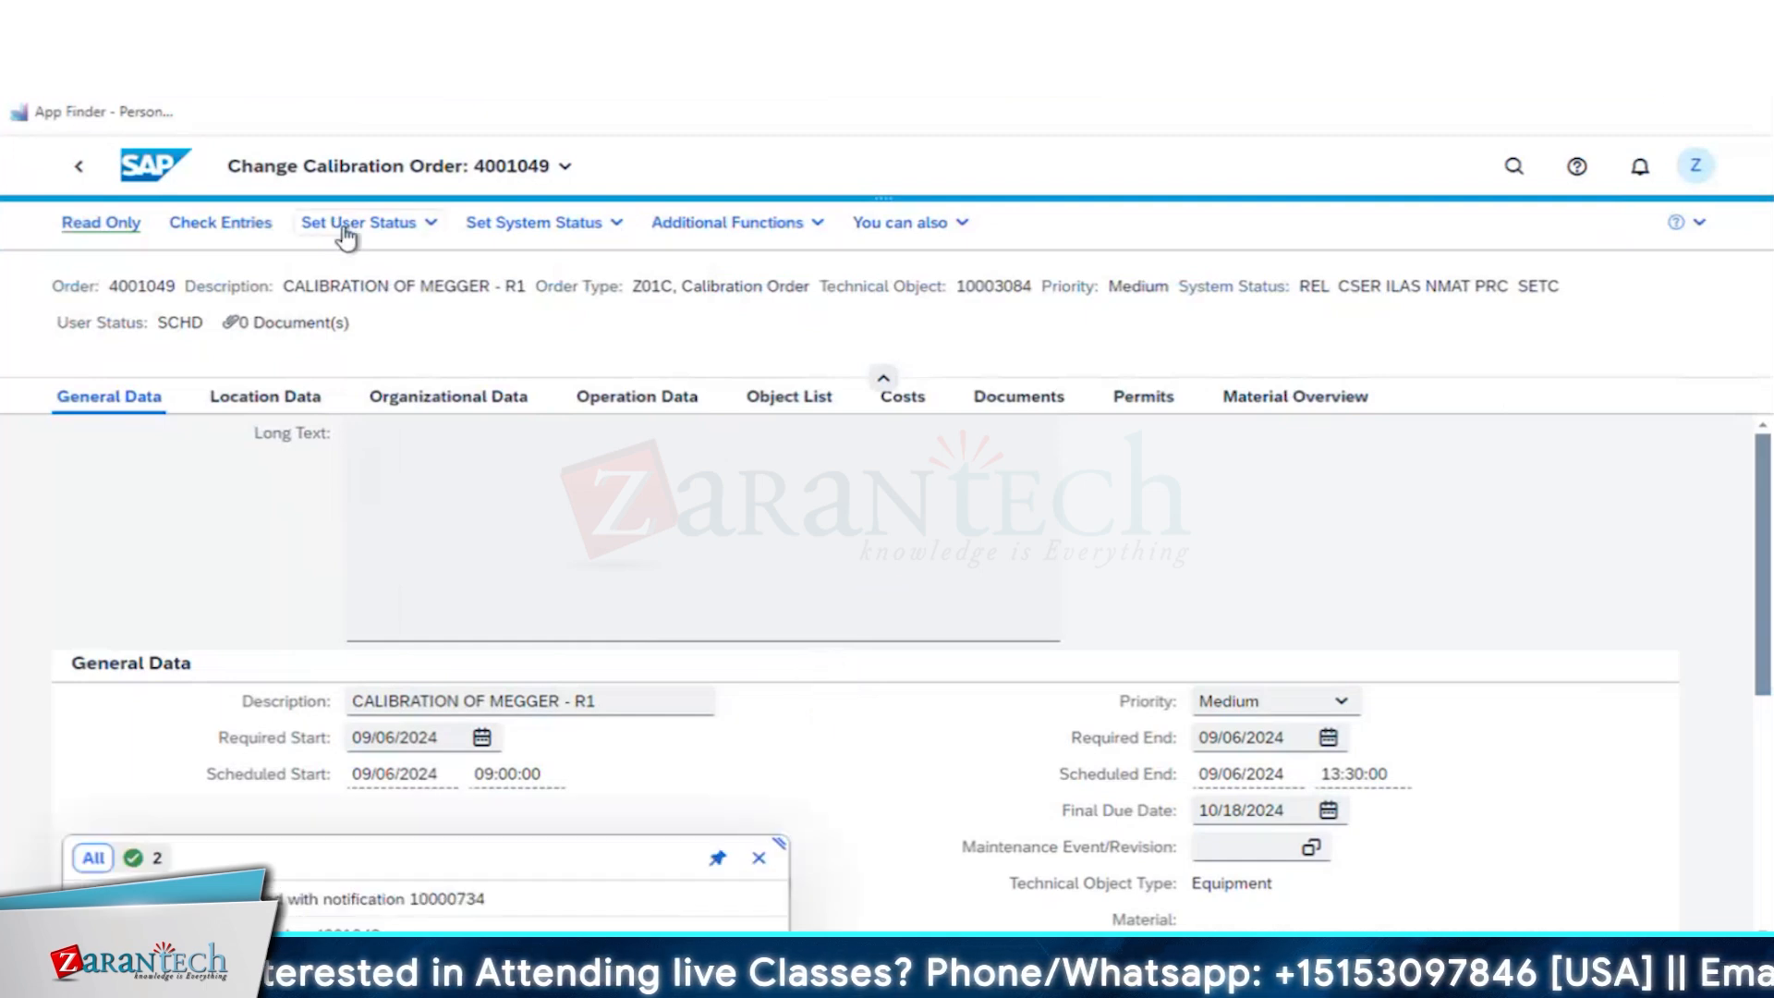
pyautogui.click(344, 231)
pyautogui.click(381, 333)
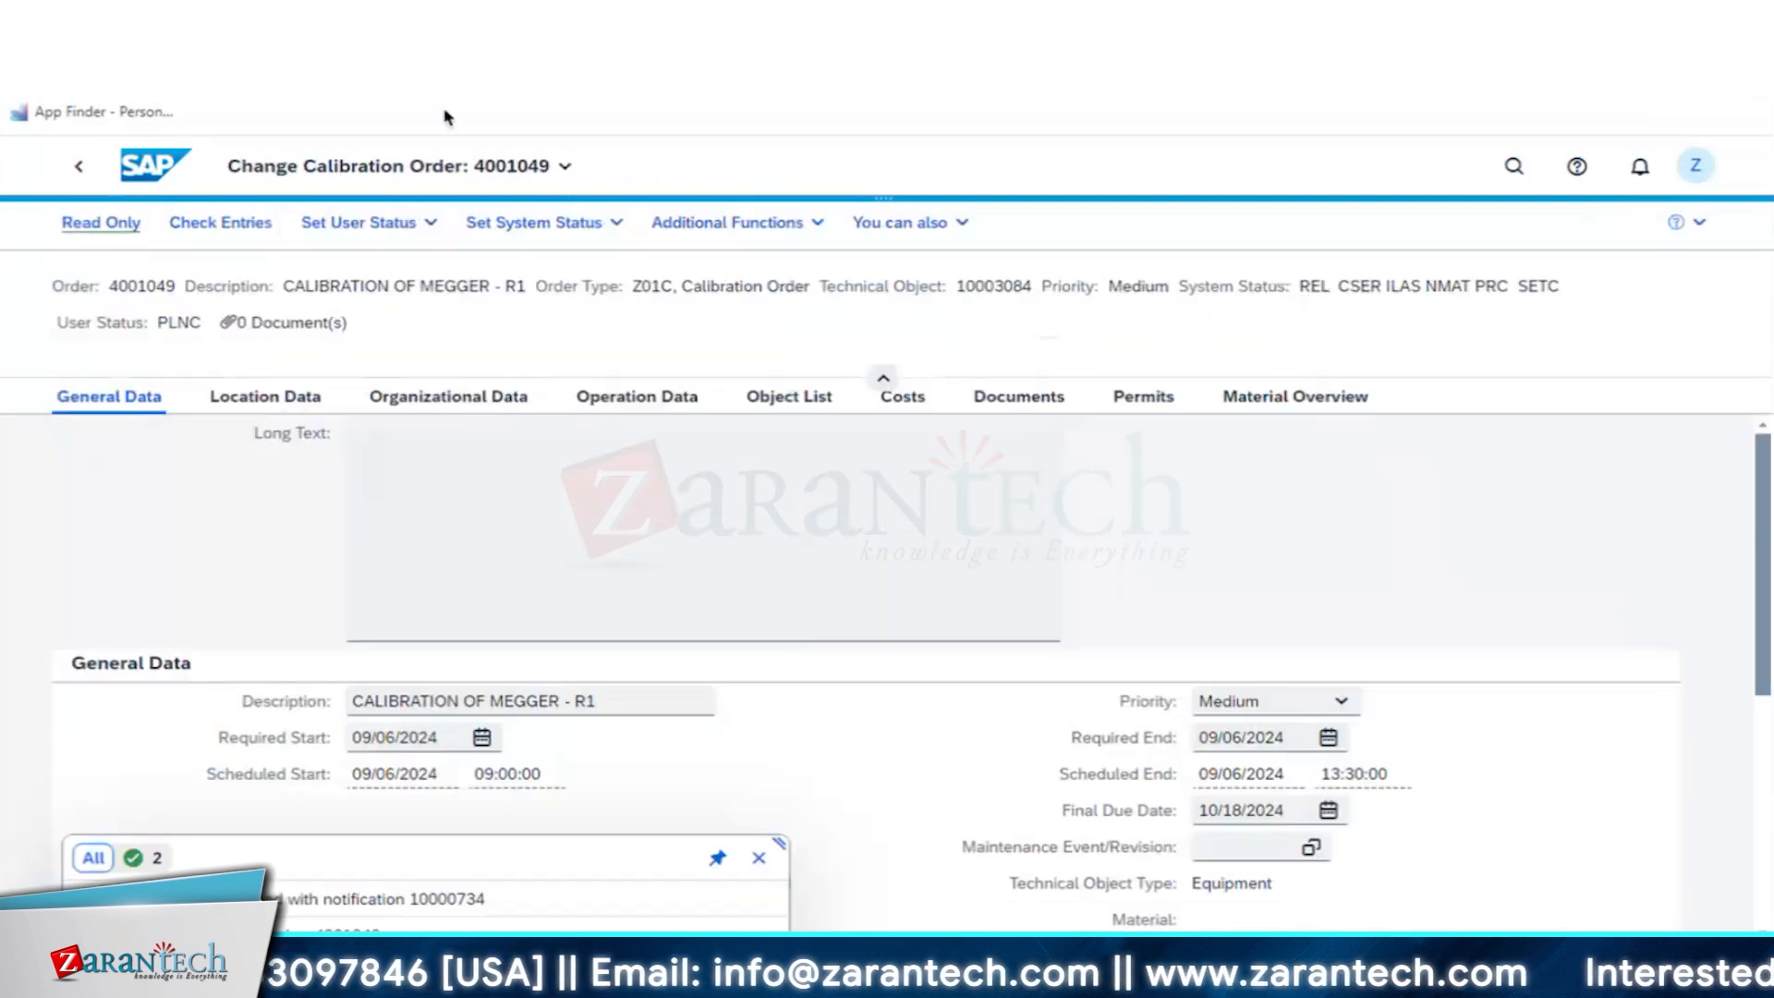
# - Advance the calibration order's user status through OPERATION COMPLETED to JOB FINISHED
pyautogui.click(409, 222)
pyautogui.click(369, 362)
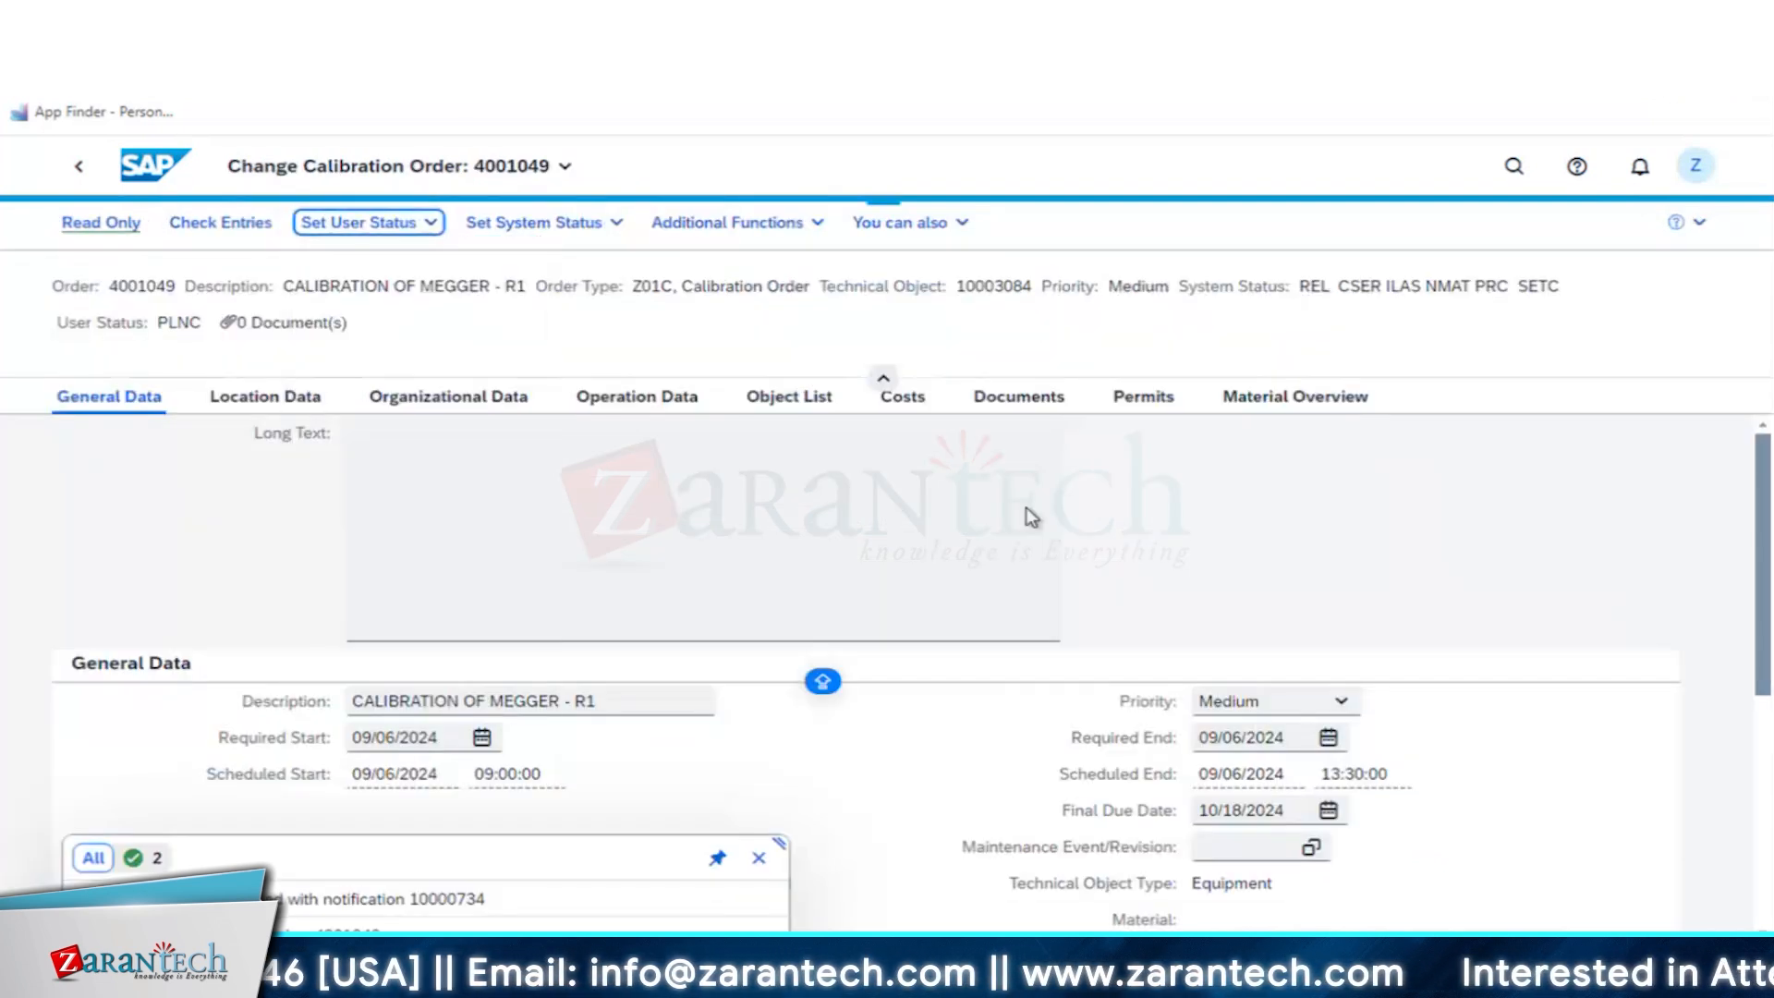
pyautogui.click(352, 231)
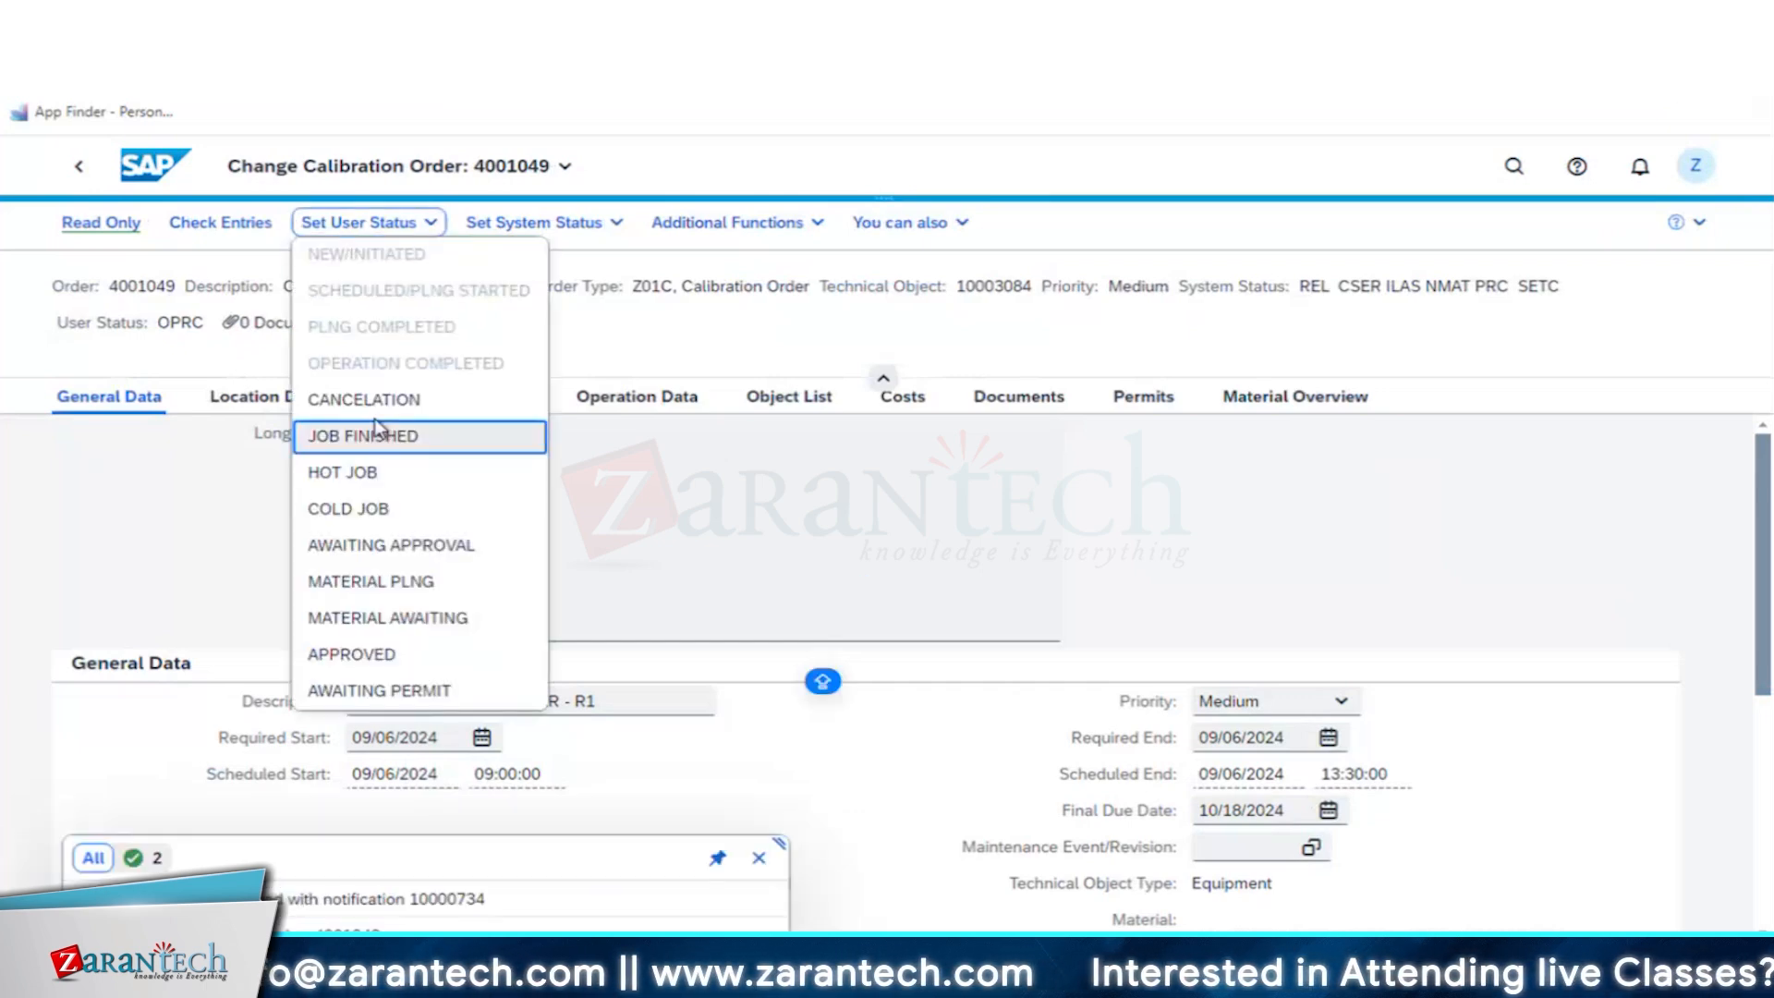
pyautogui.click(376, 433)
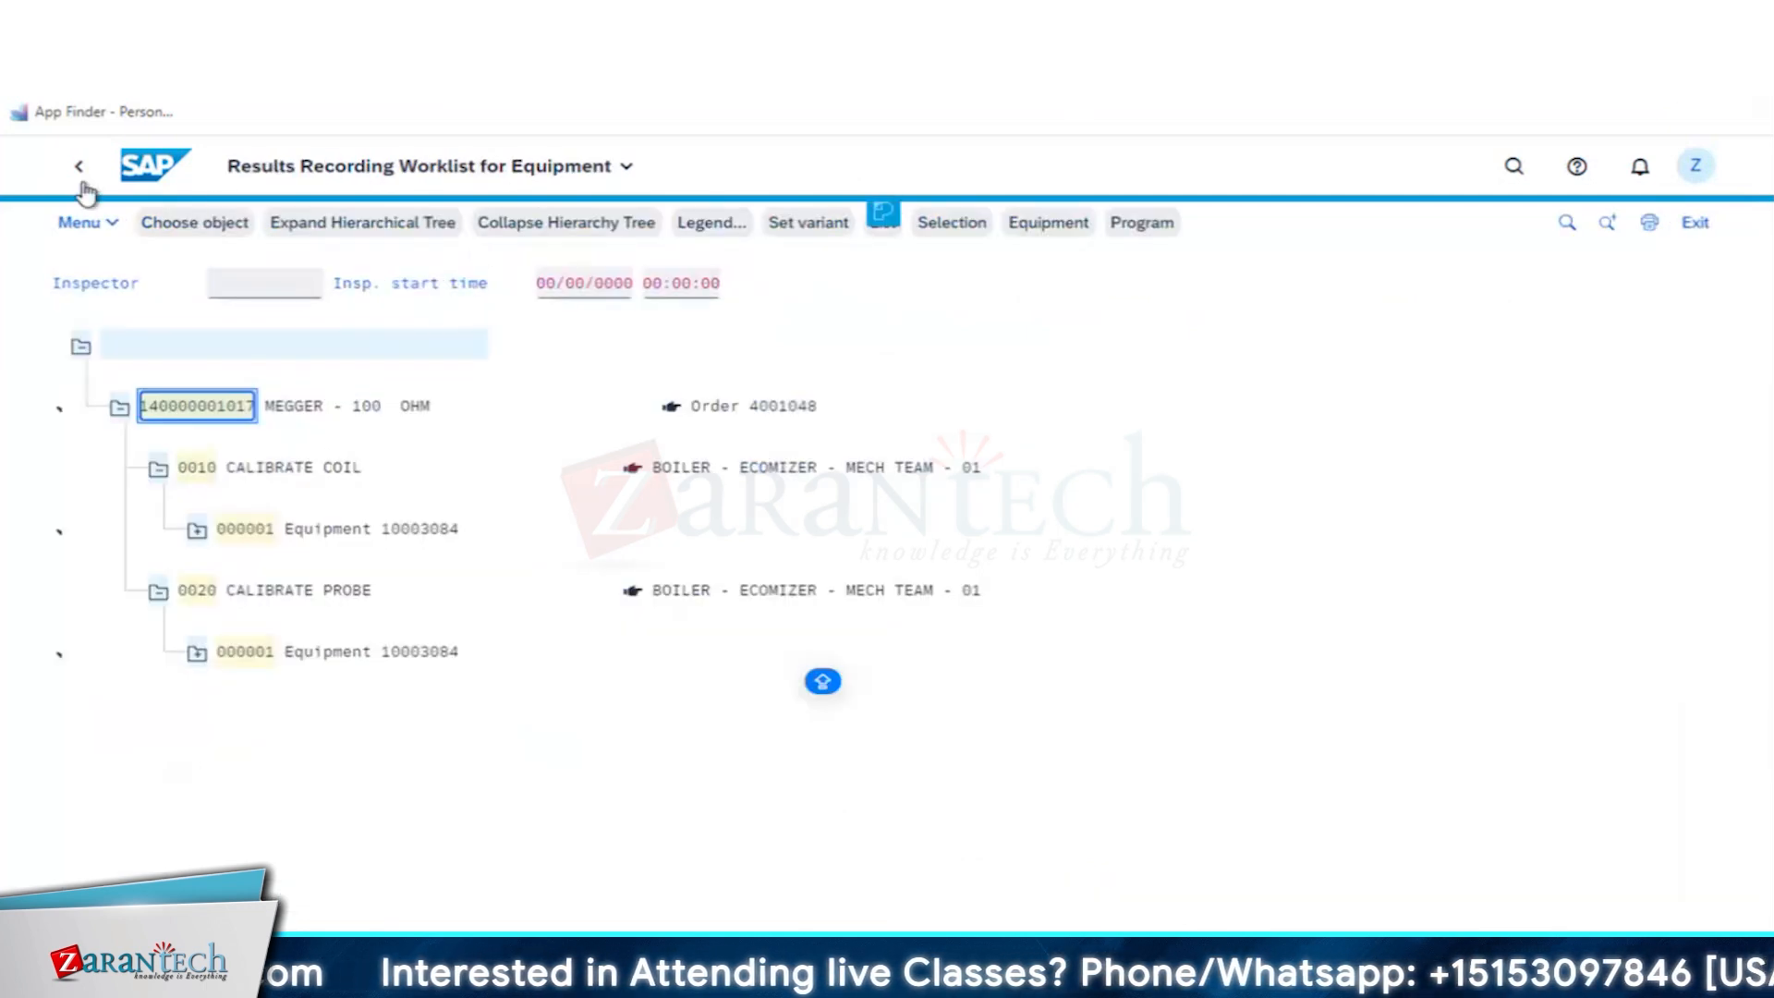
# - Expand both calibration operations in the MEGGER - 100 OHM results recording worklist and try to open the CALIBRATE COIL equipment entry
pyautogui.click(83, 183)
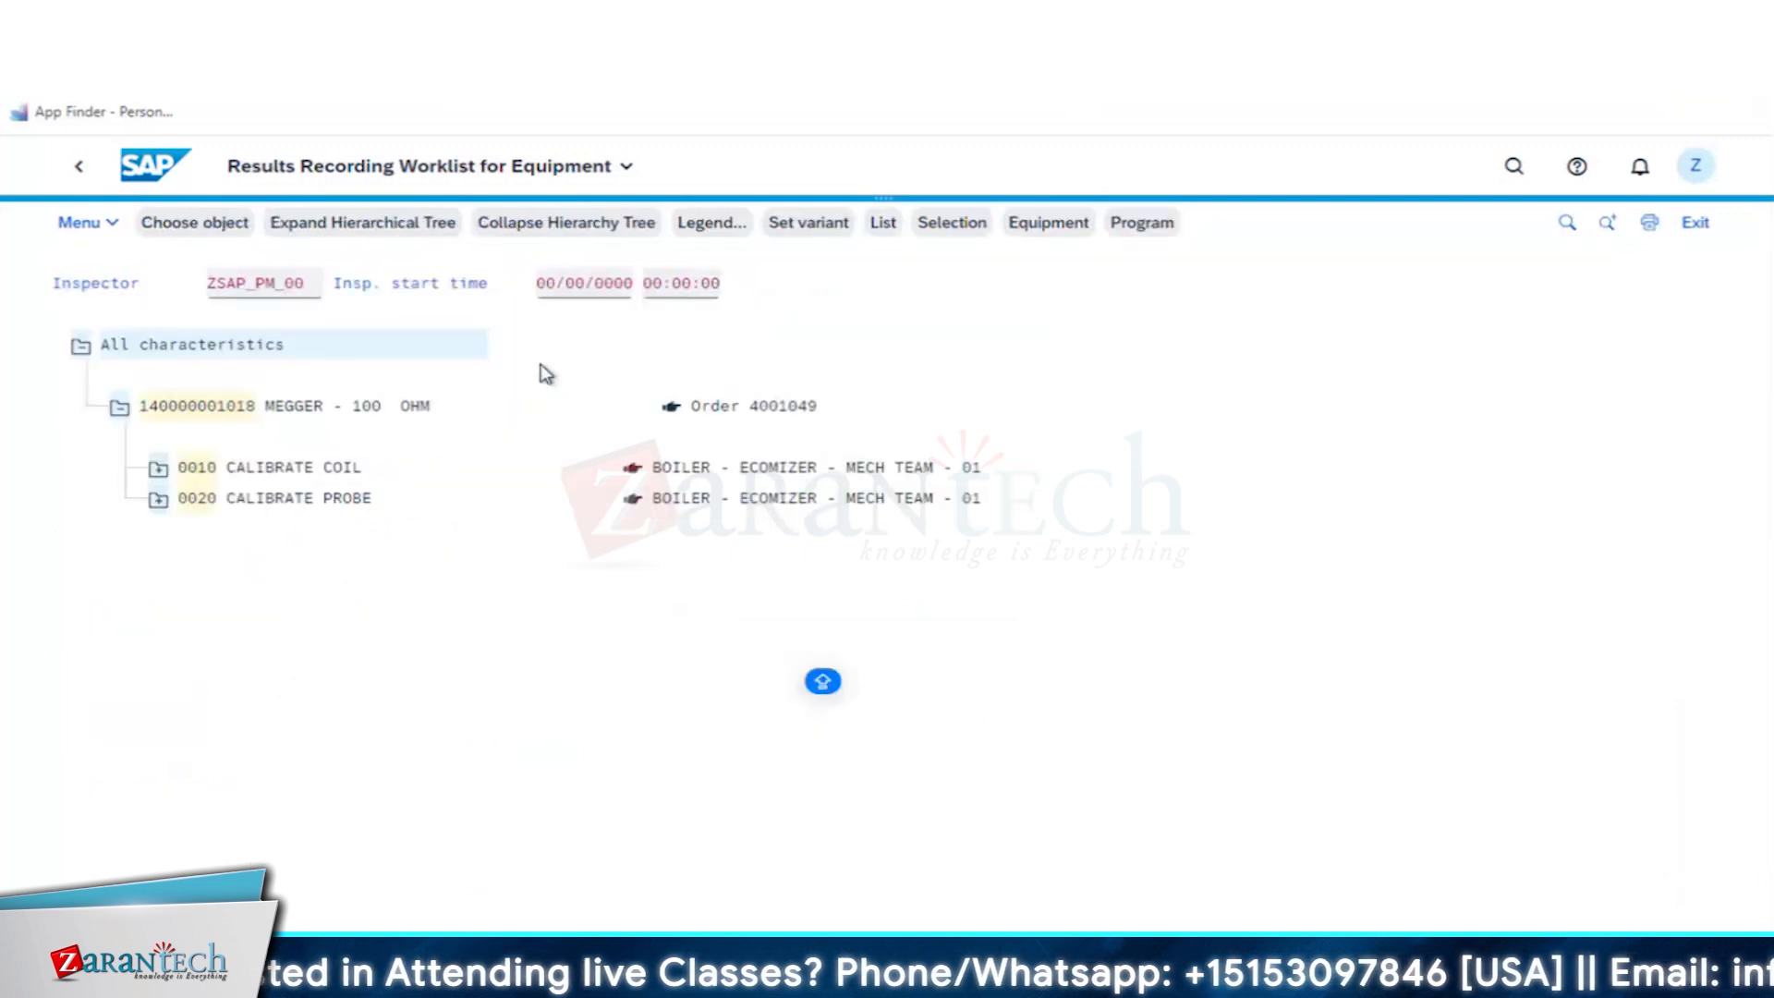
pyautogui.click(189, 471)
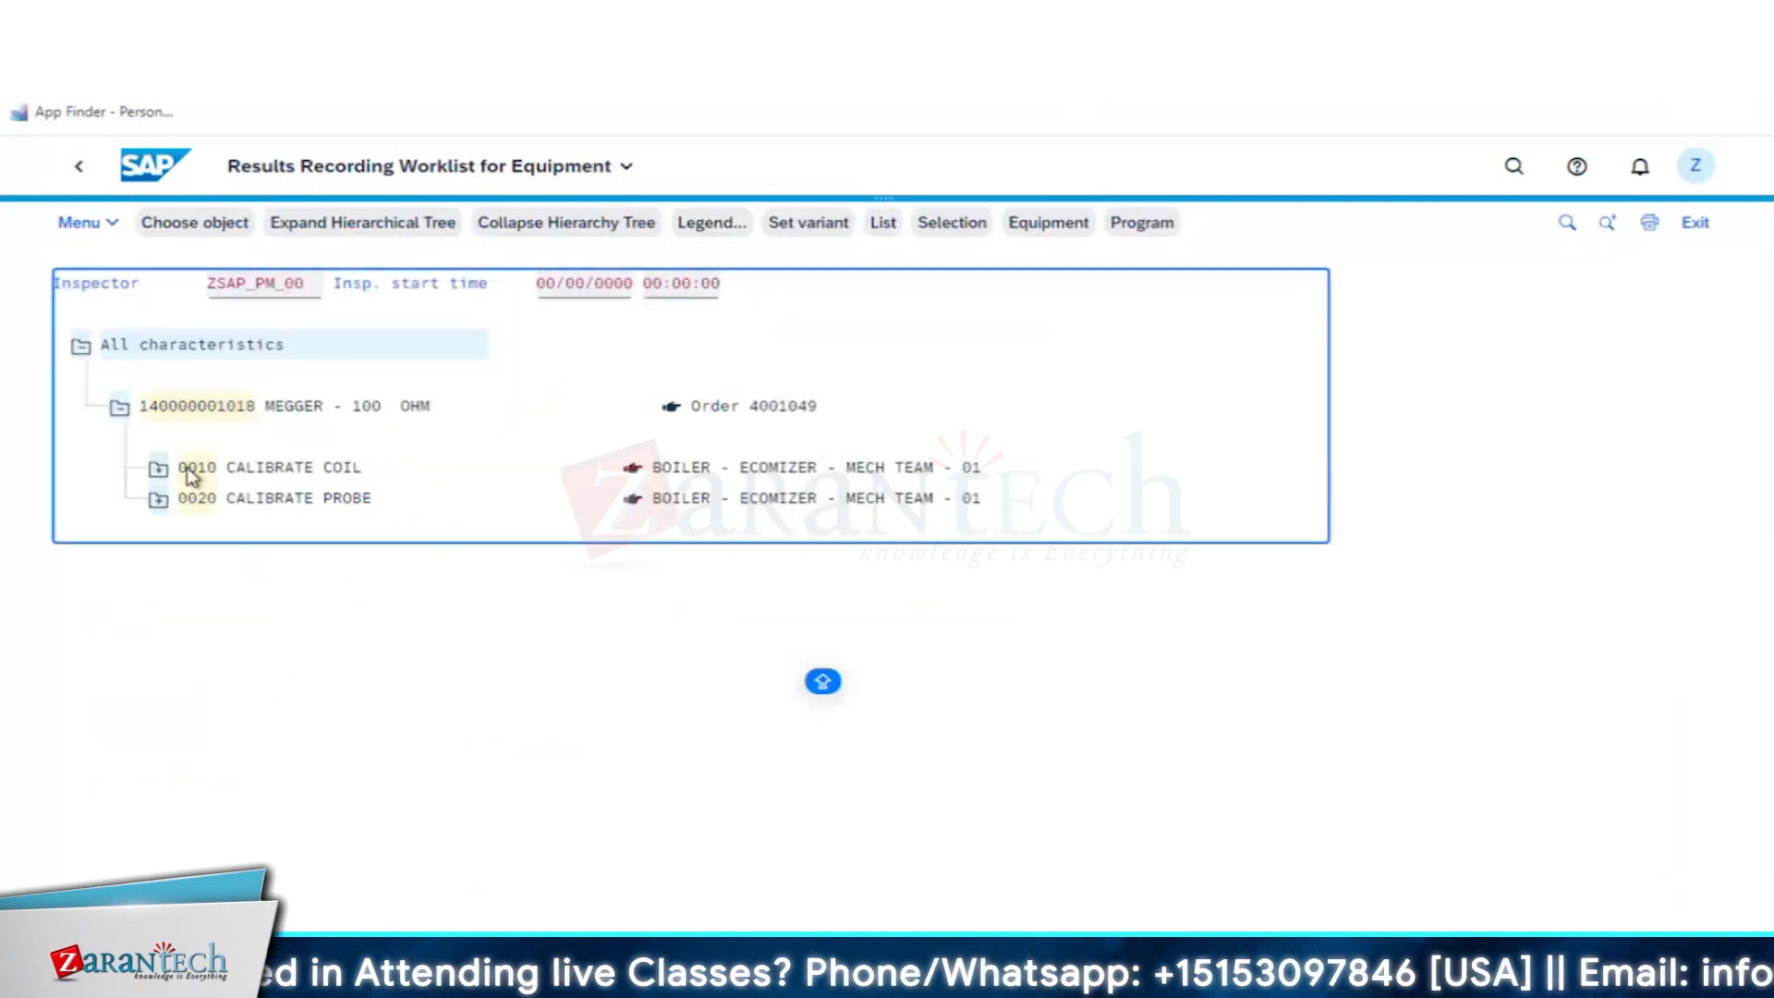
pyautogui.click(158, 468)
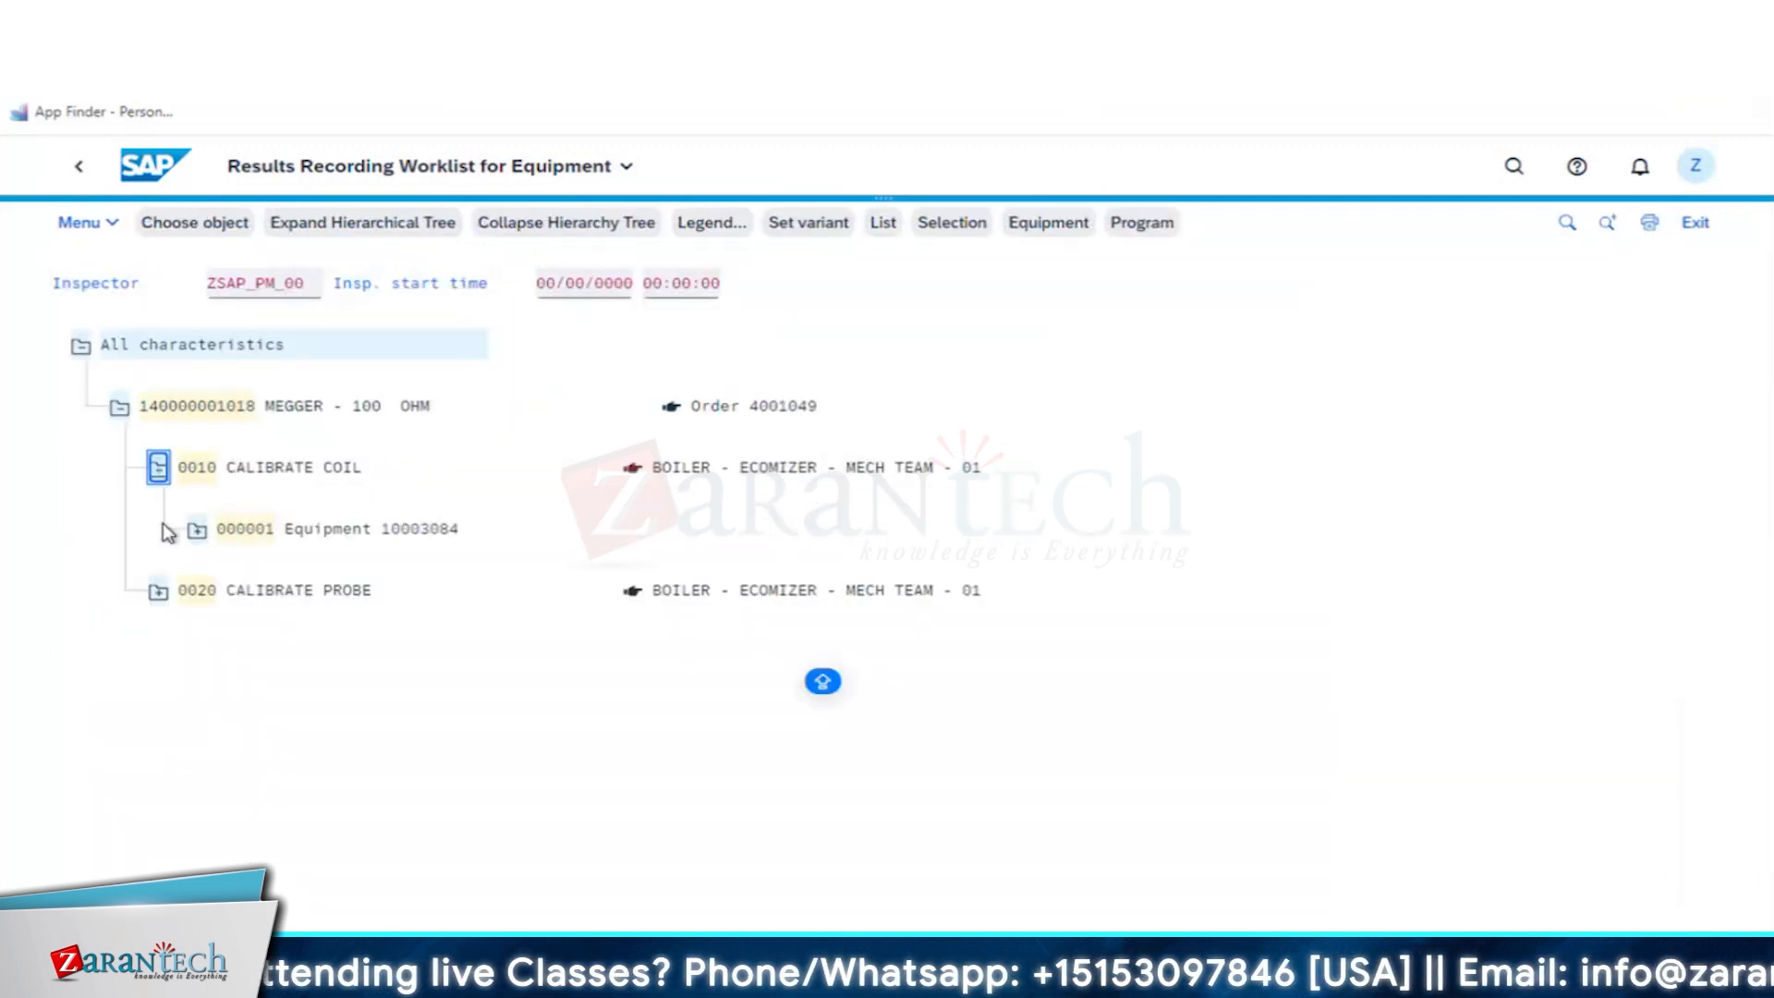
pyautogui.click(158, 592)
pyautogui.click(264, 539)
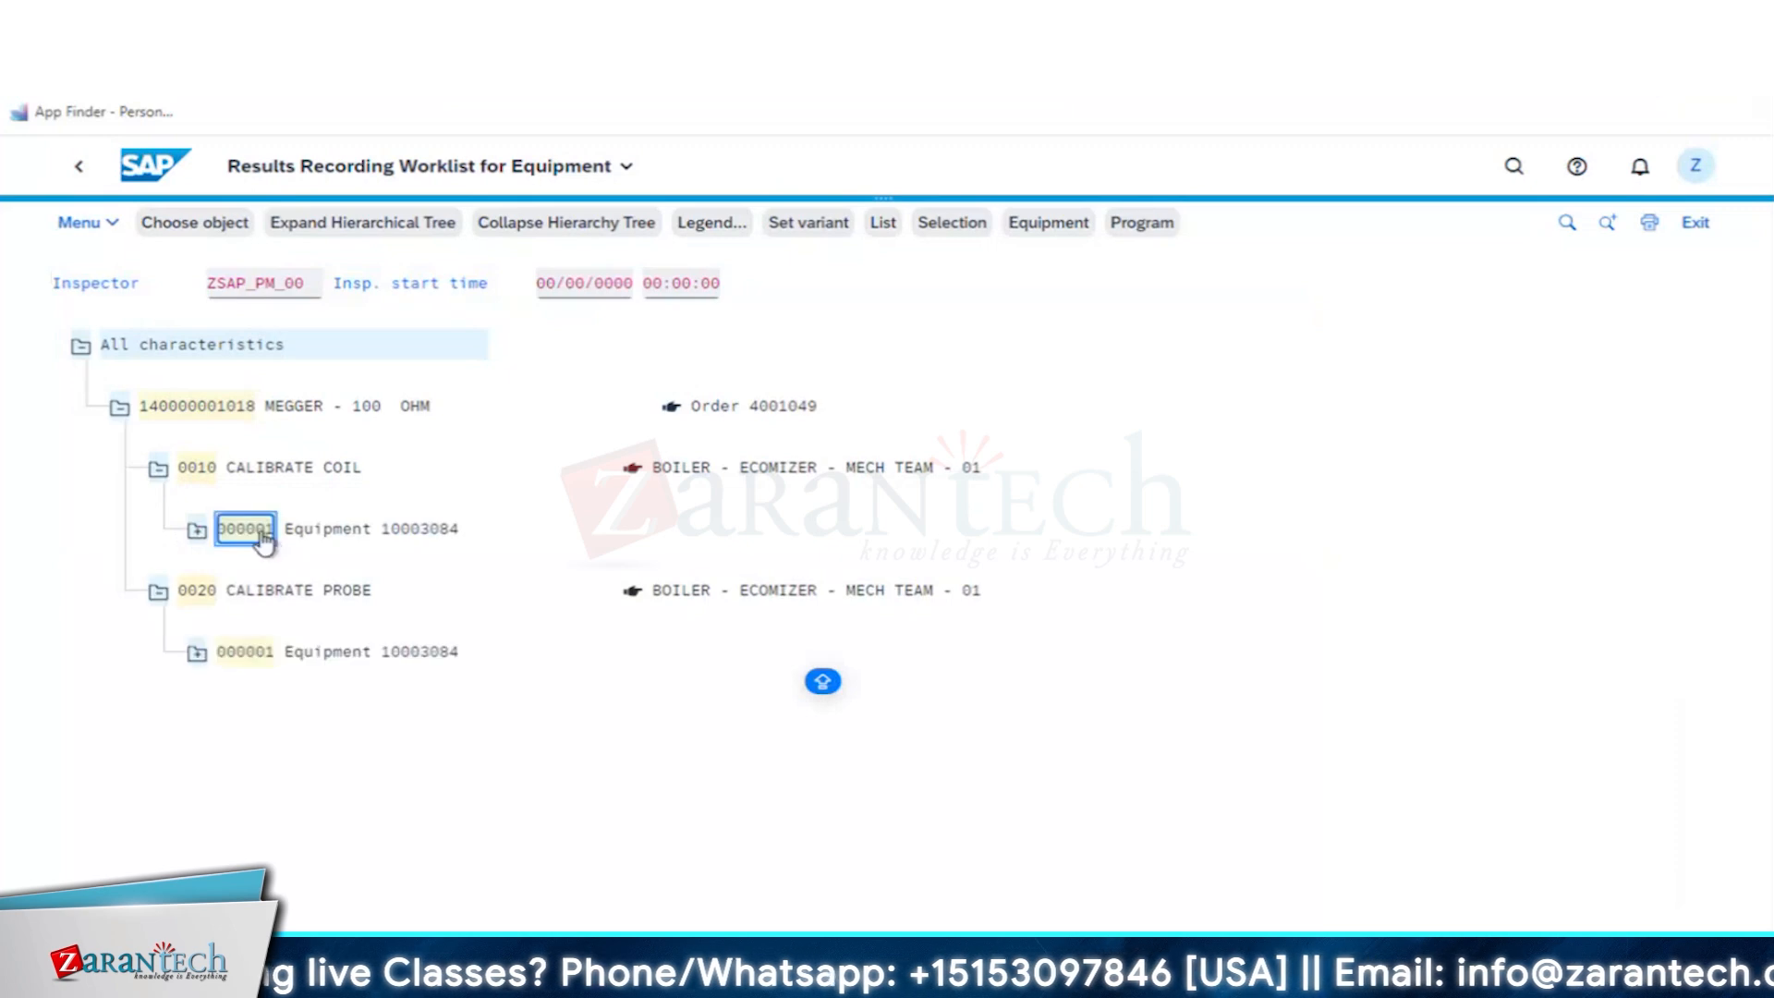
pyautogui.doubleClick(264, 539)
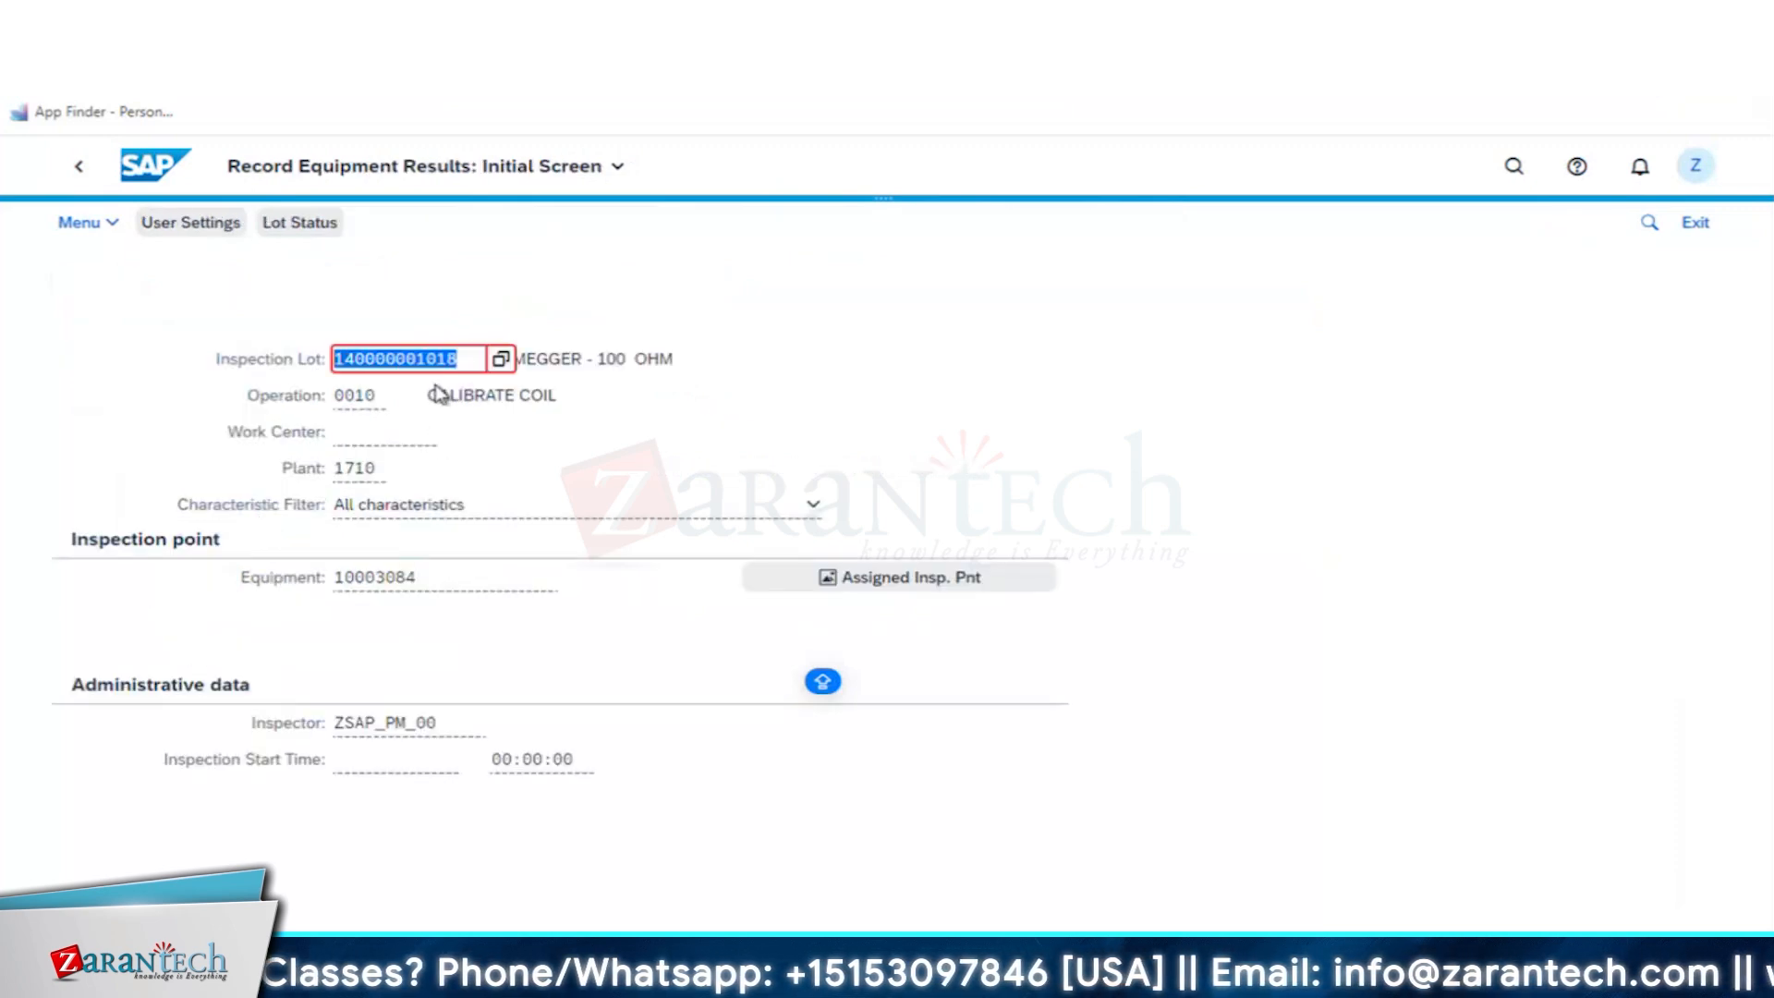
# - Leave the calibration order still open for editing and open the CALIBRATE COIL equipment entry for results recording
pyautogui.click(79, 169)
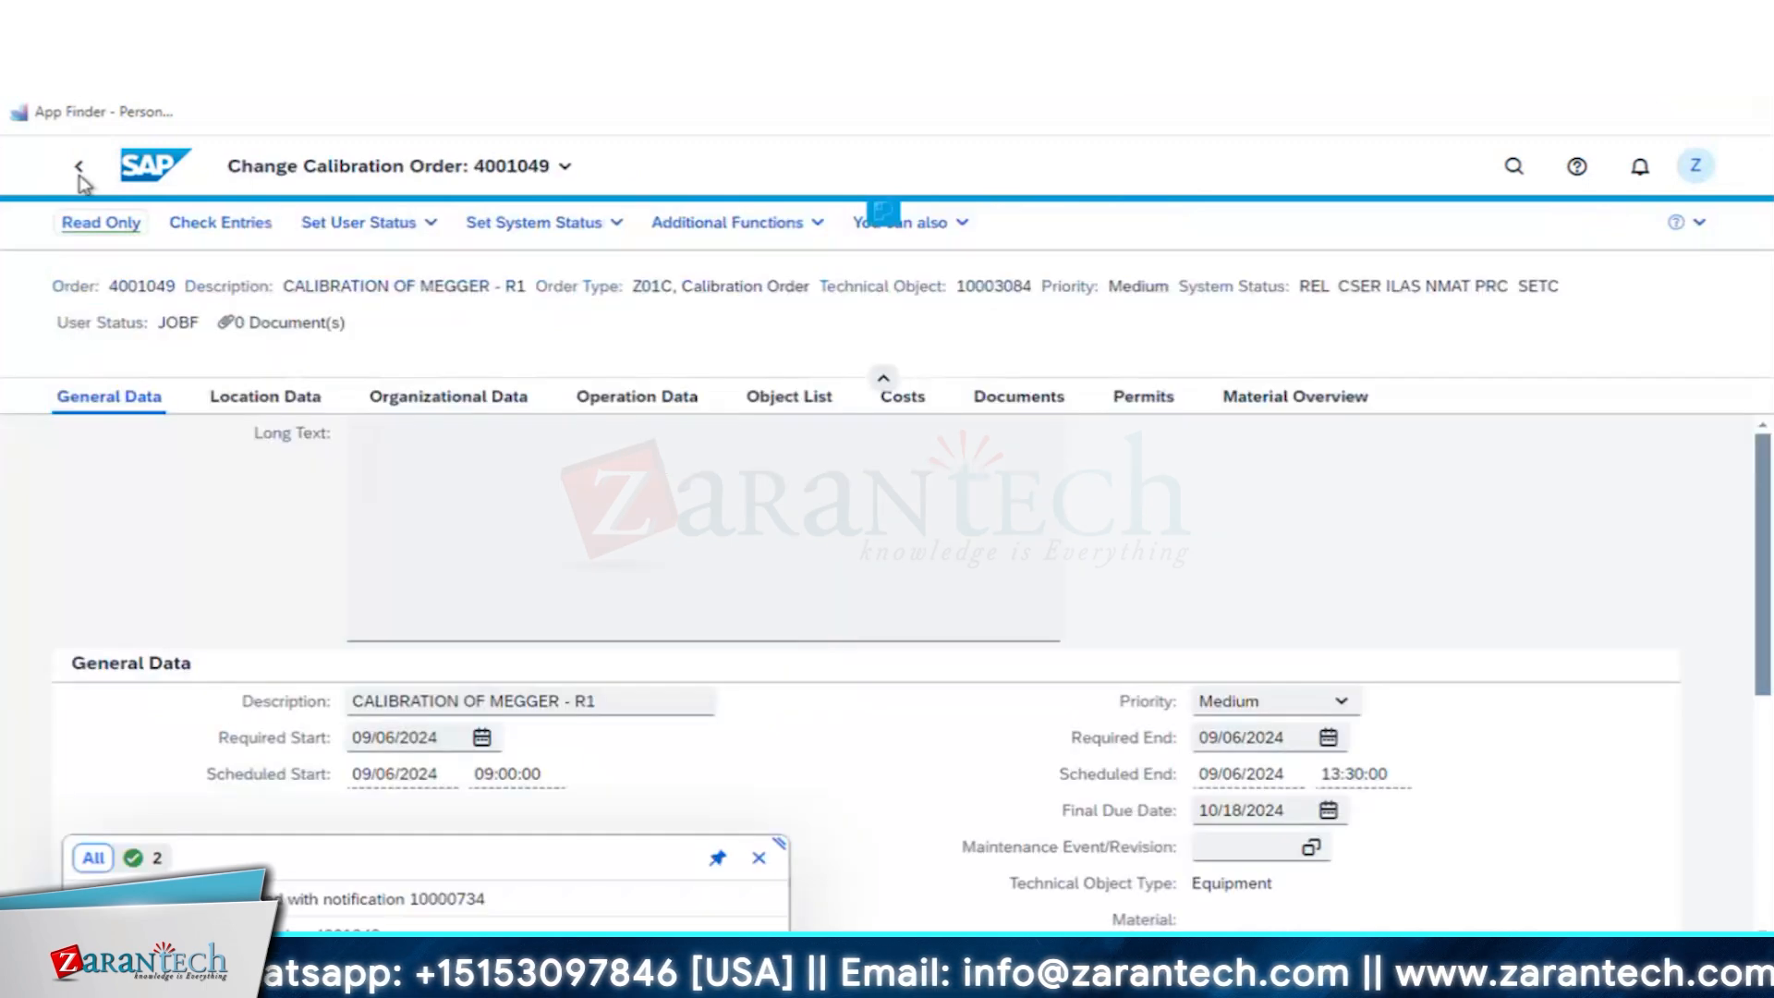
pyautogui.click(79, 173)
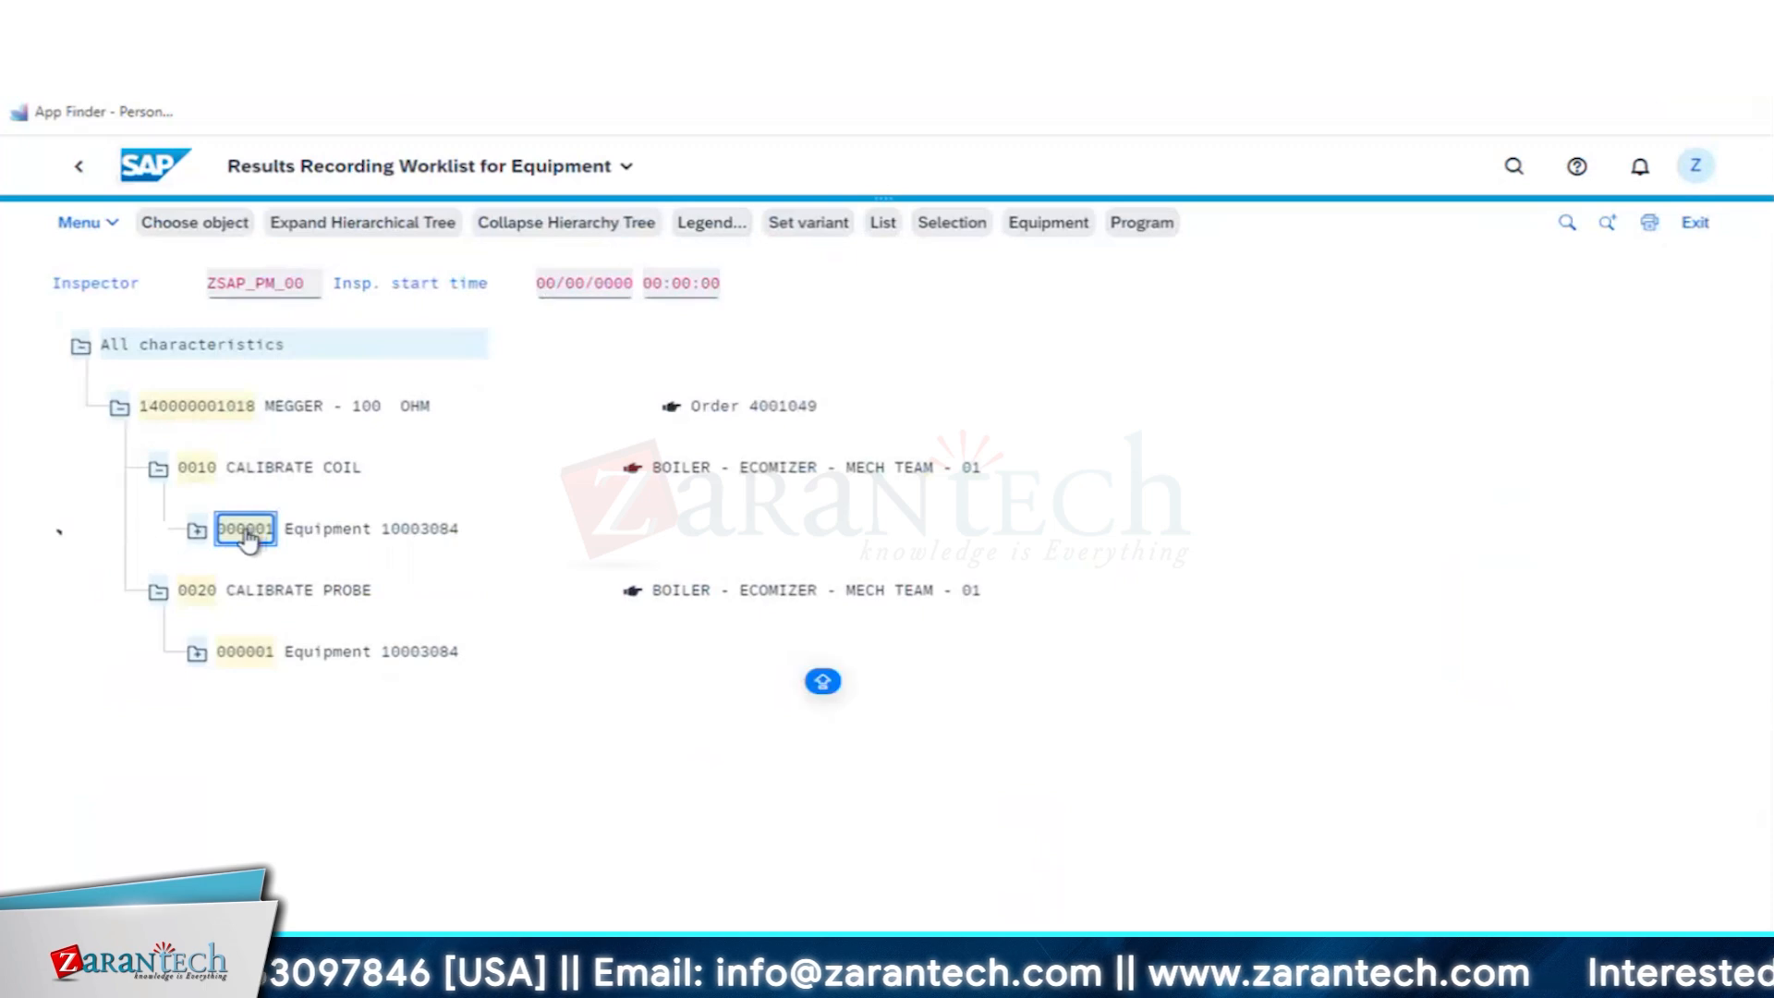
pyautogui.click(248, 538)
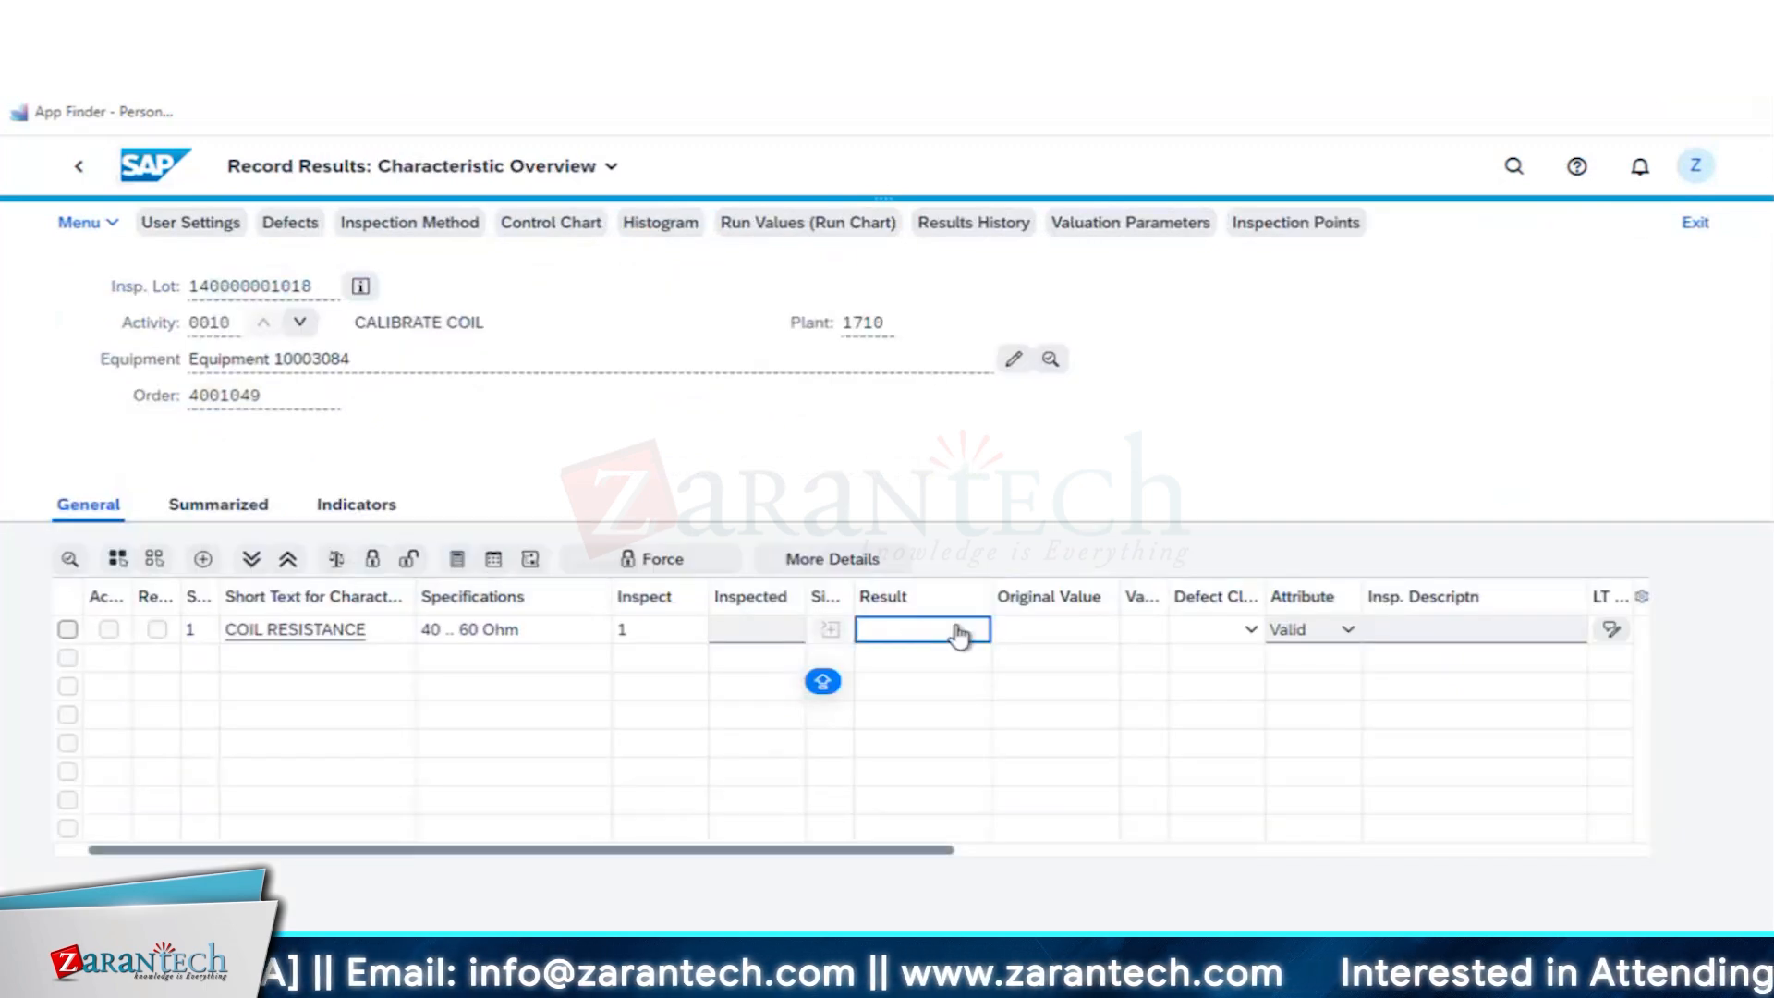
# - Record a COIL RESISTANCE result of 50 Ohm for the CALIBRATE COIL operation
pyautogui.write('50')
pyautogui.press('Return')
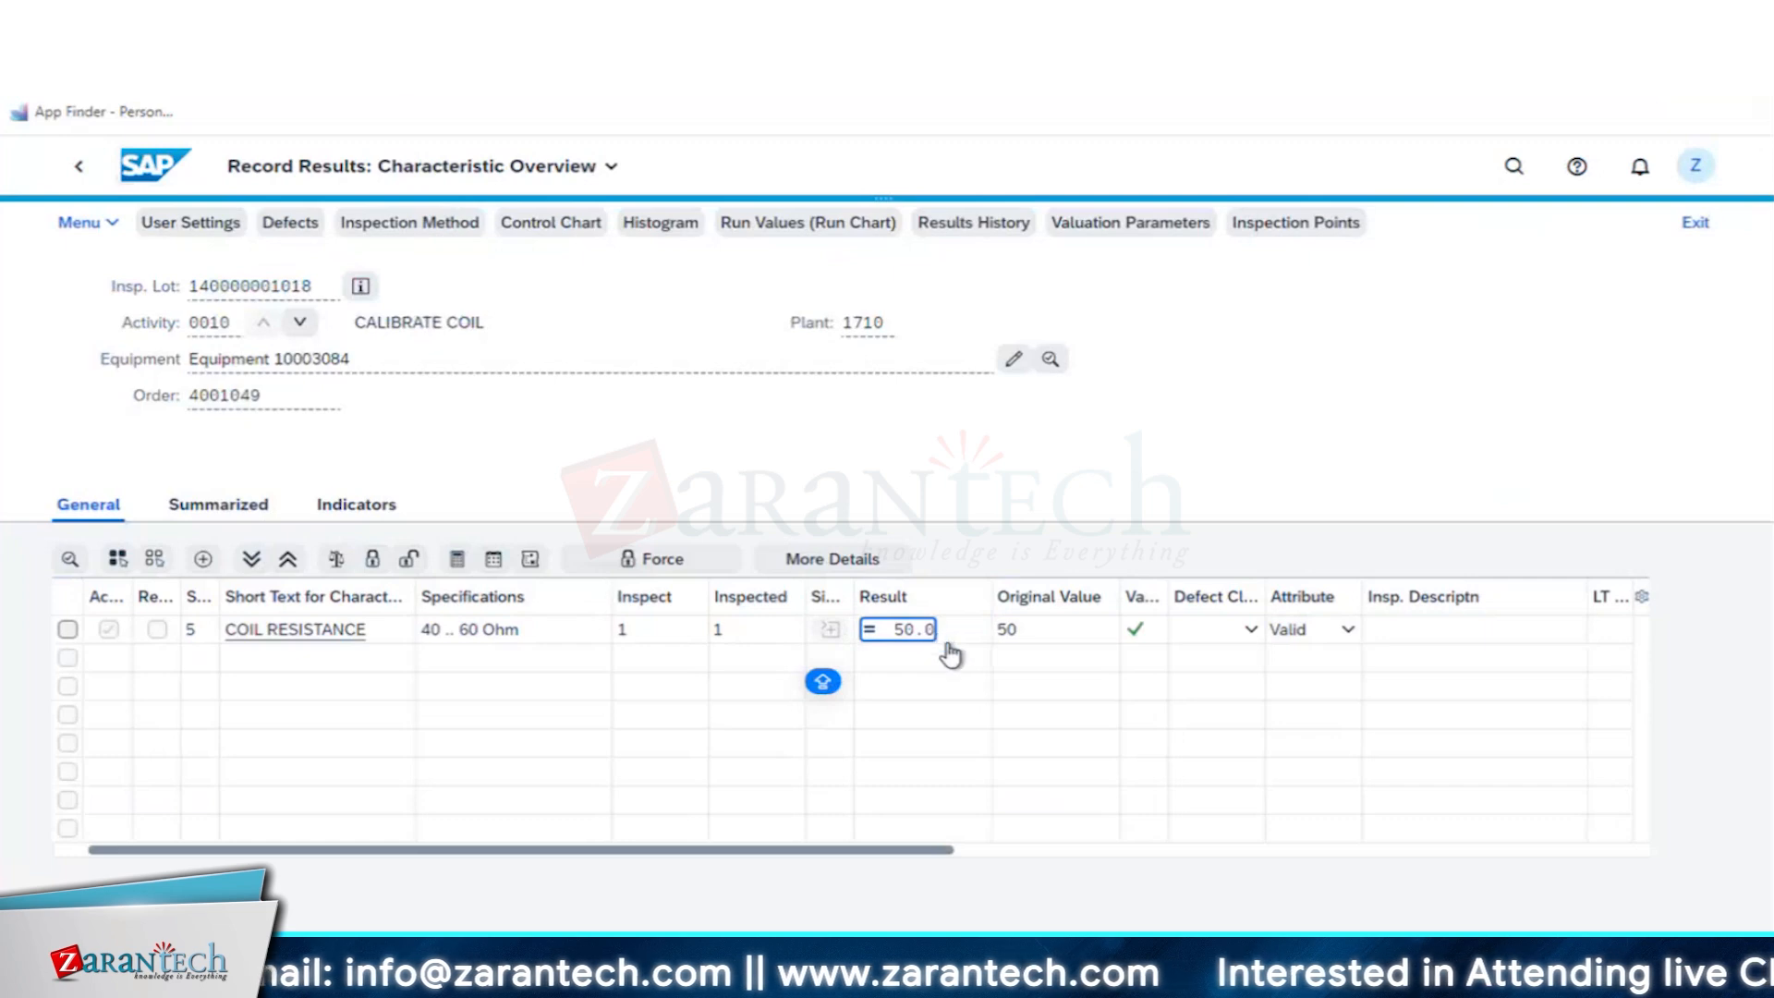
pyautogui.click(820, 635)
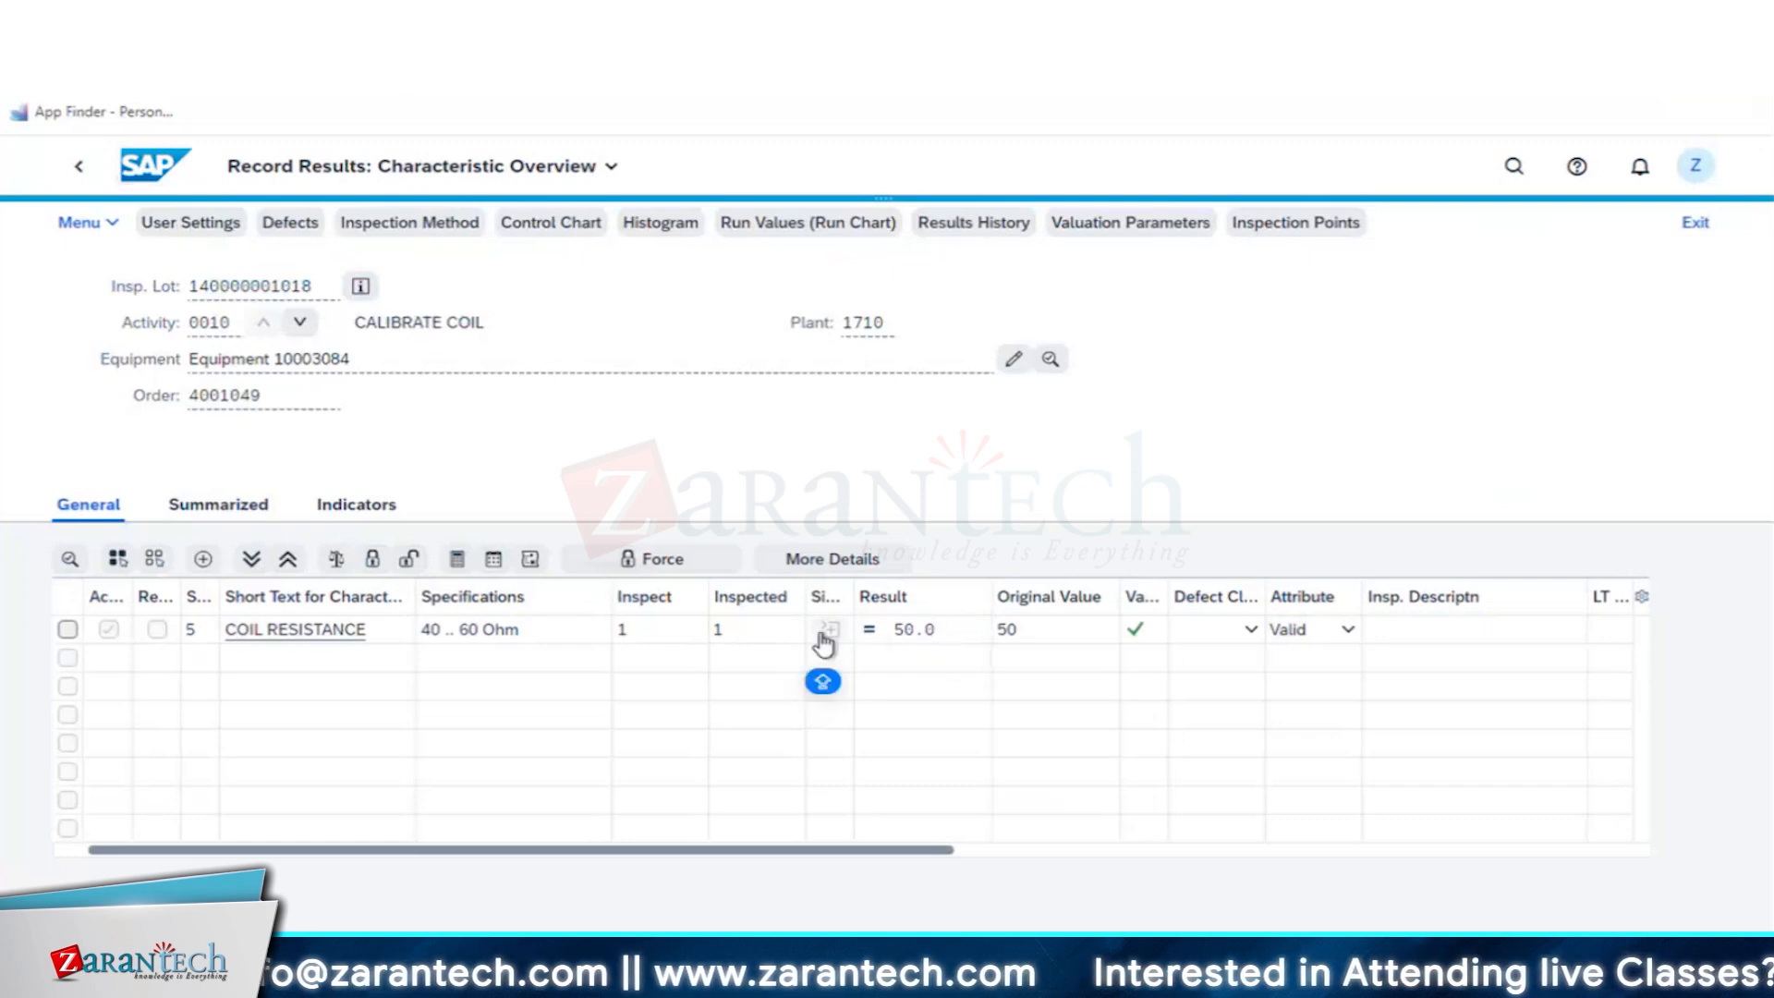
# - Save the coil result, finally confirm CALIBRATE COIL with open reservations cleared, and accept the inspection point valuation Can be used
pyautogui.hotkey('ctrl', 's')
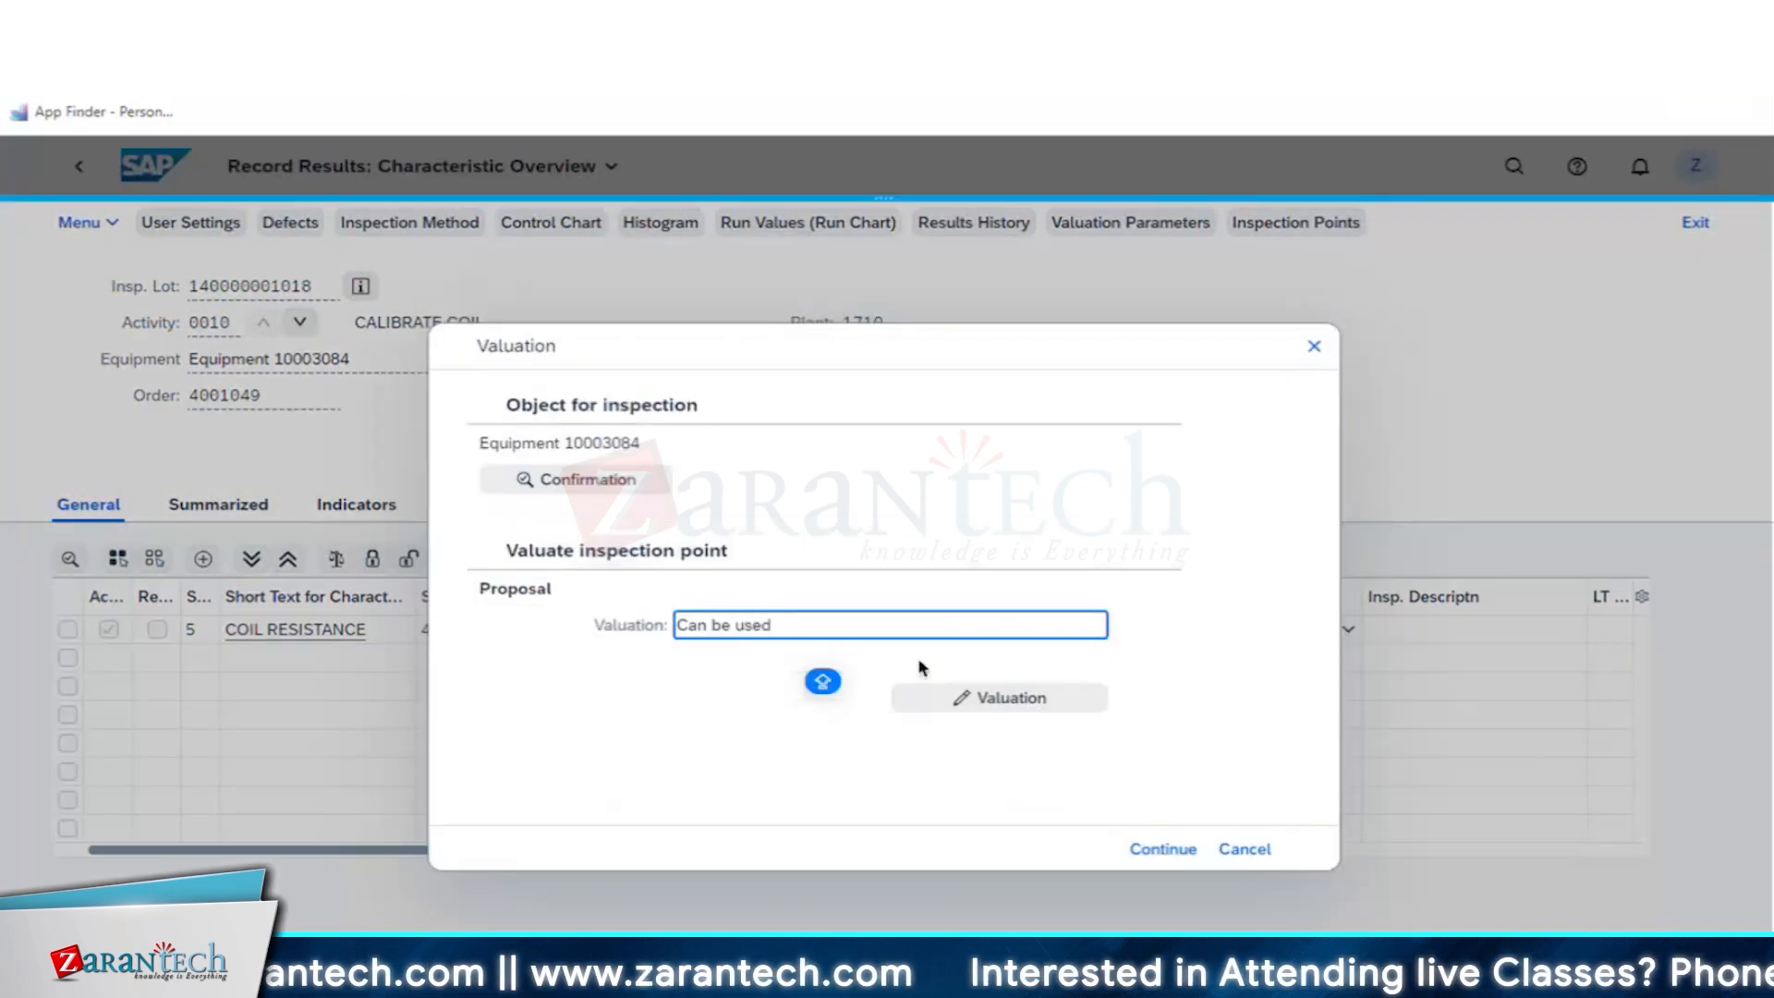
pyautogui.click(599, 485)
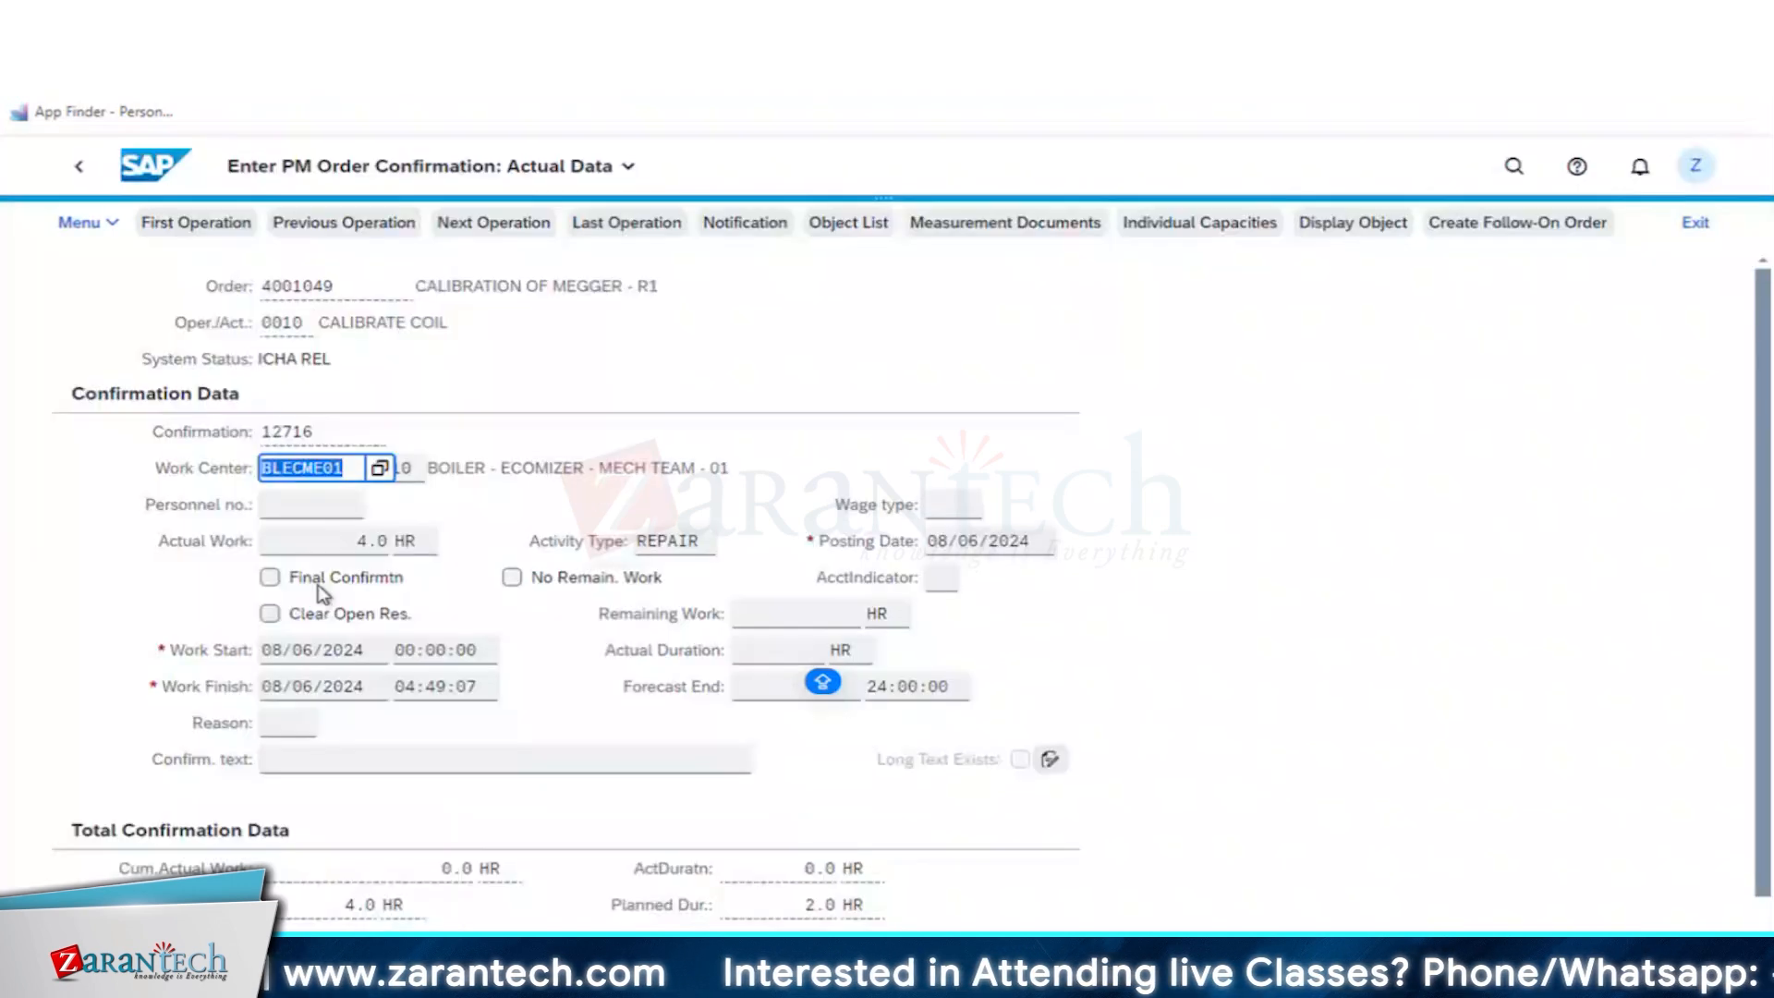
pyautogui.click(319, 580)
pyautogui.click(362, 619)
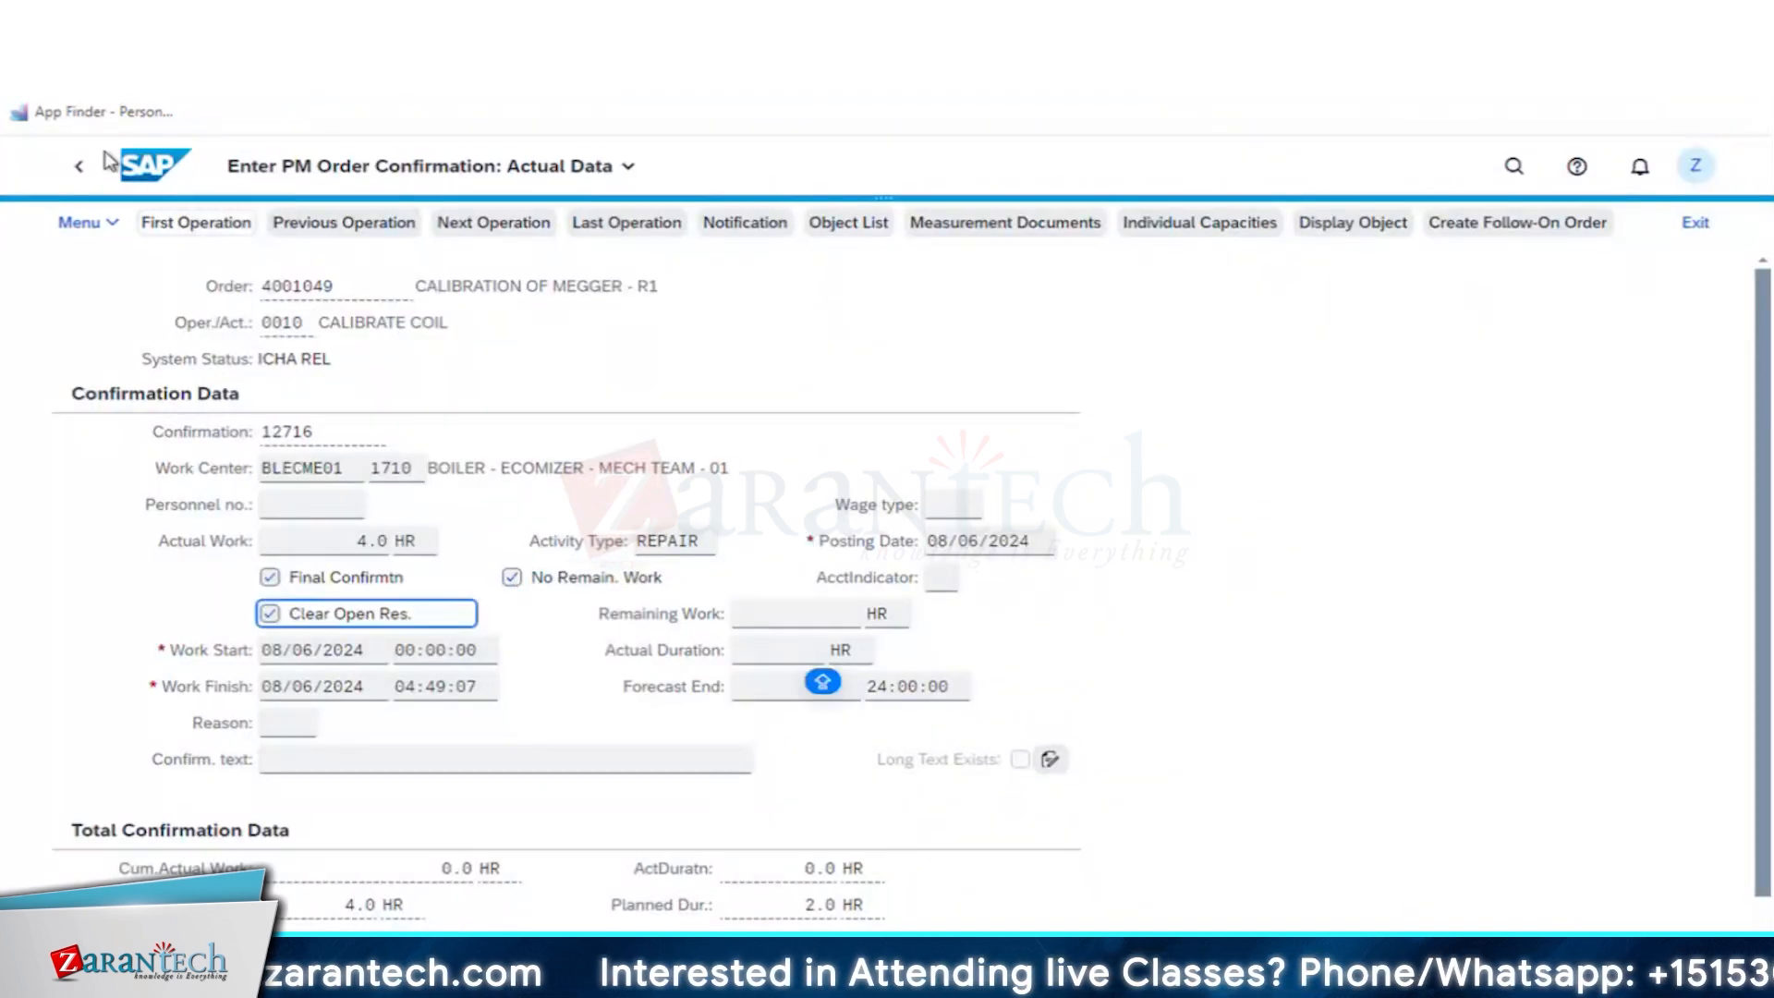
pyautogui.click(781, 650)
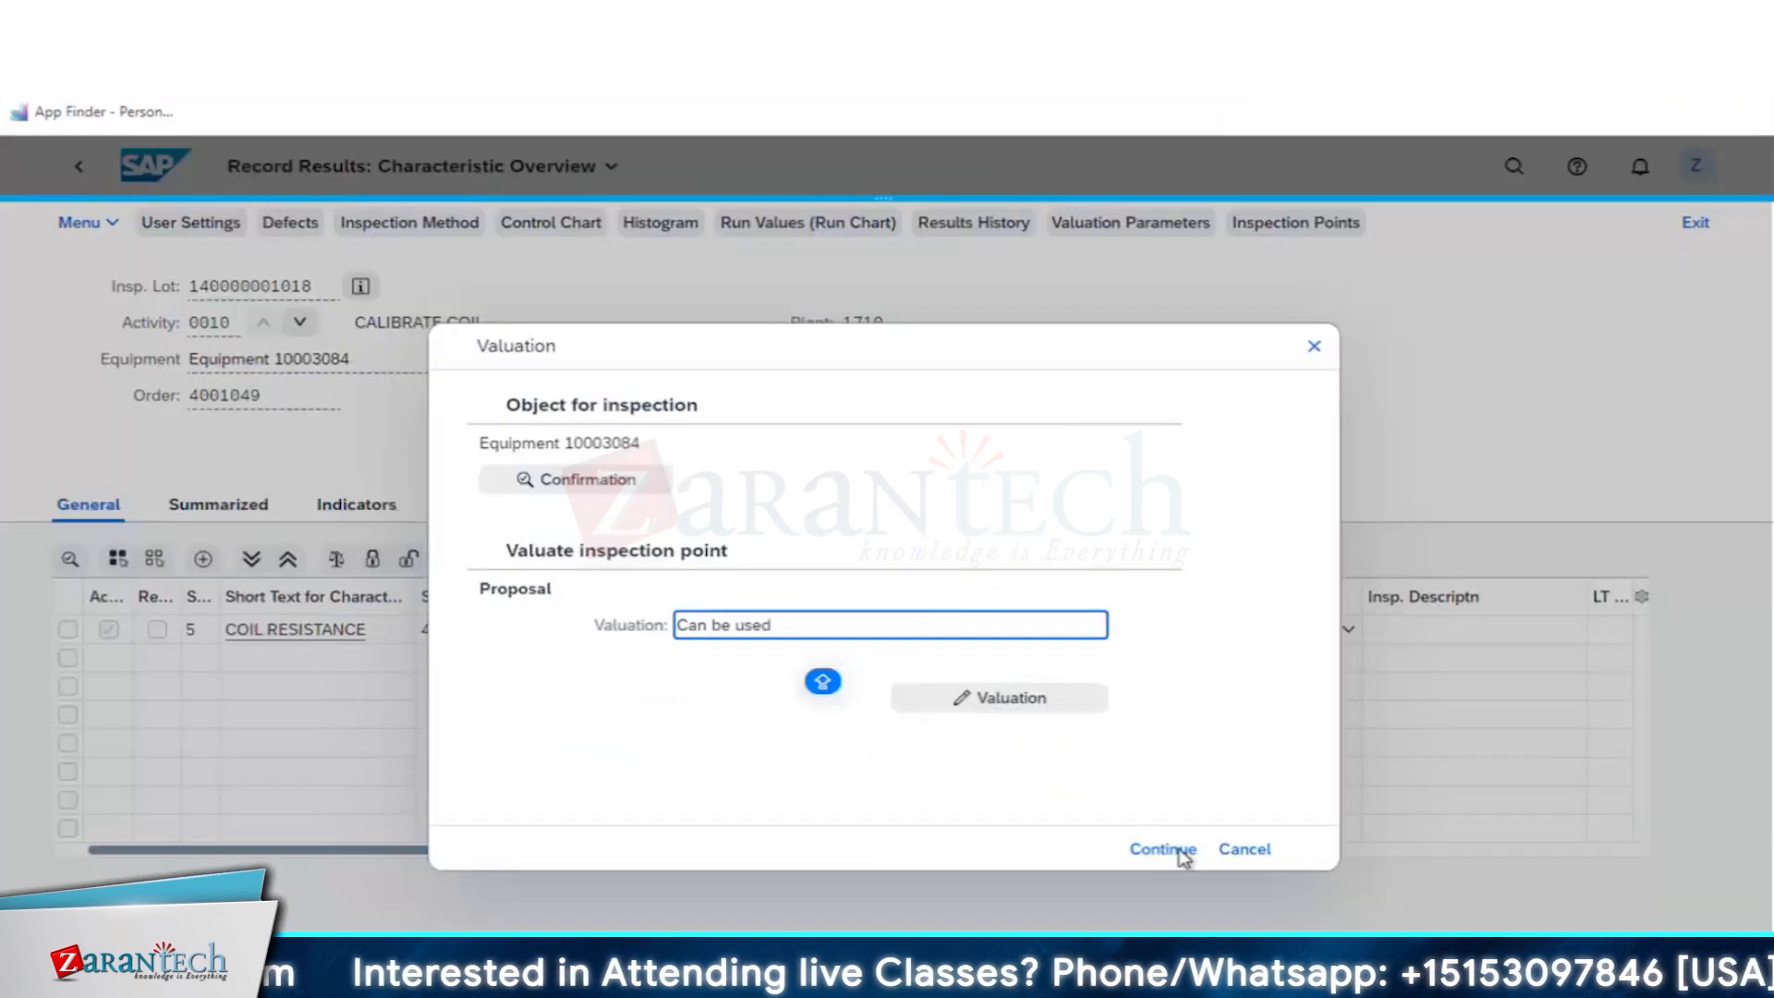
pyautogui.click(1166, 851)
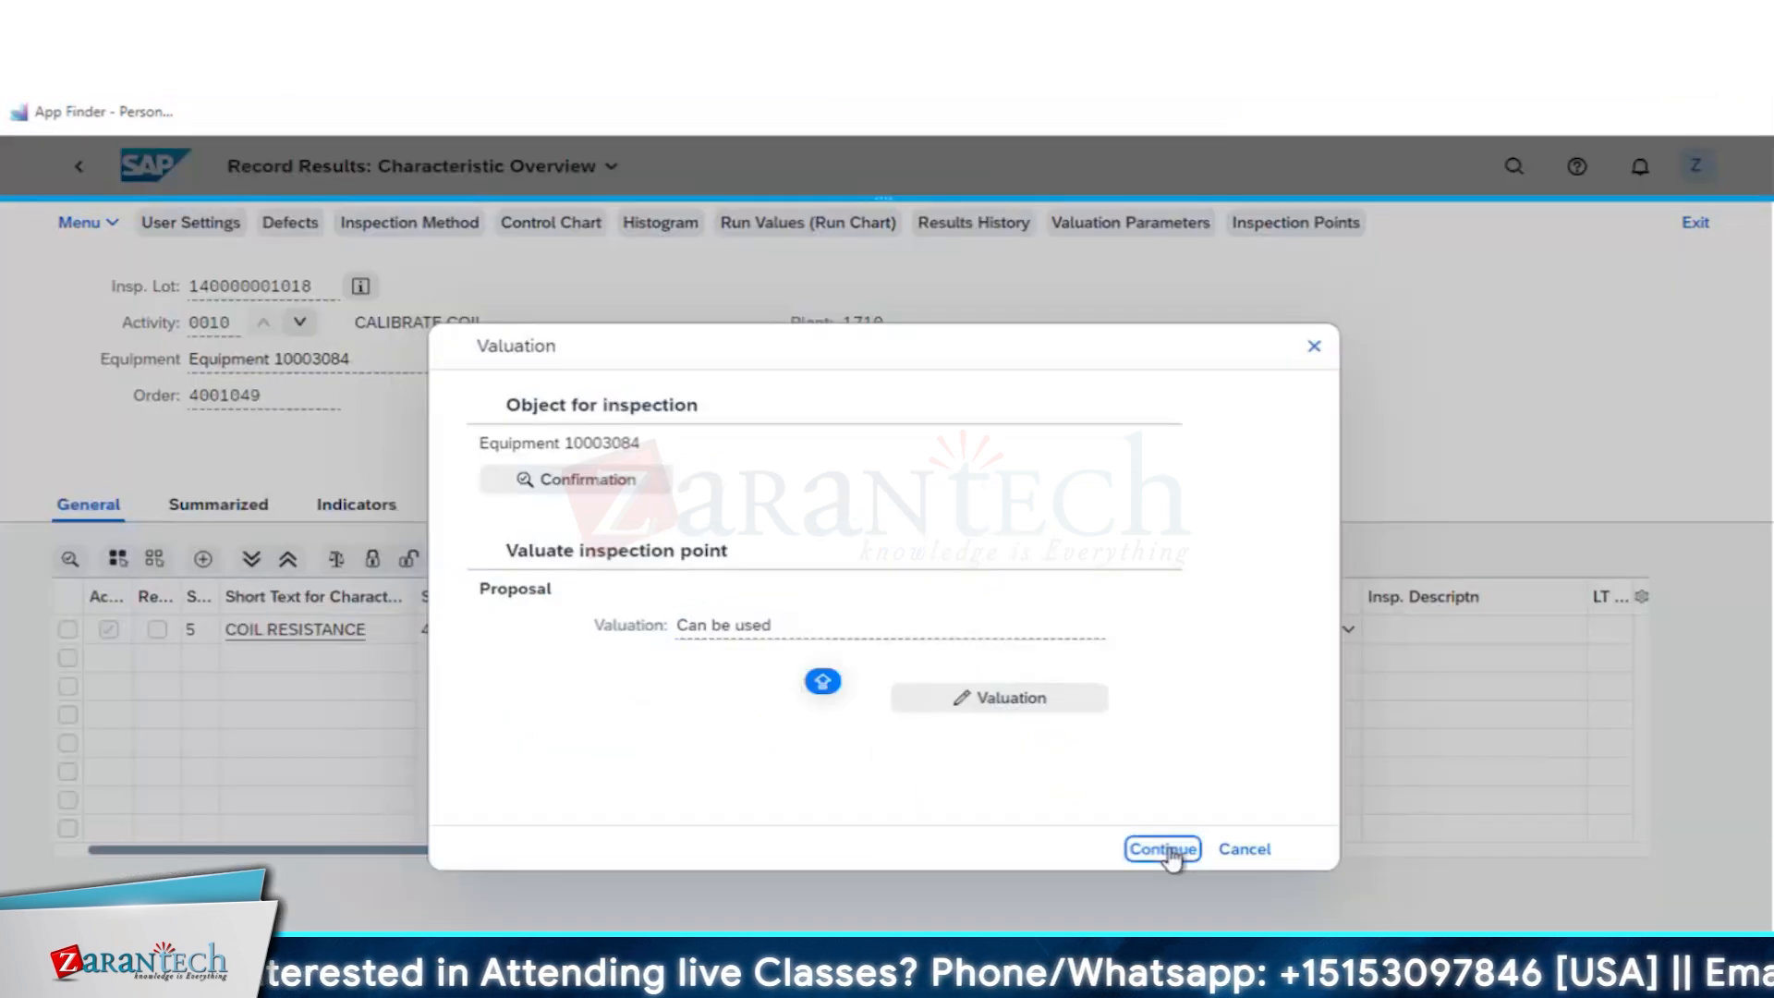
pyautogui.click(1166, 850)
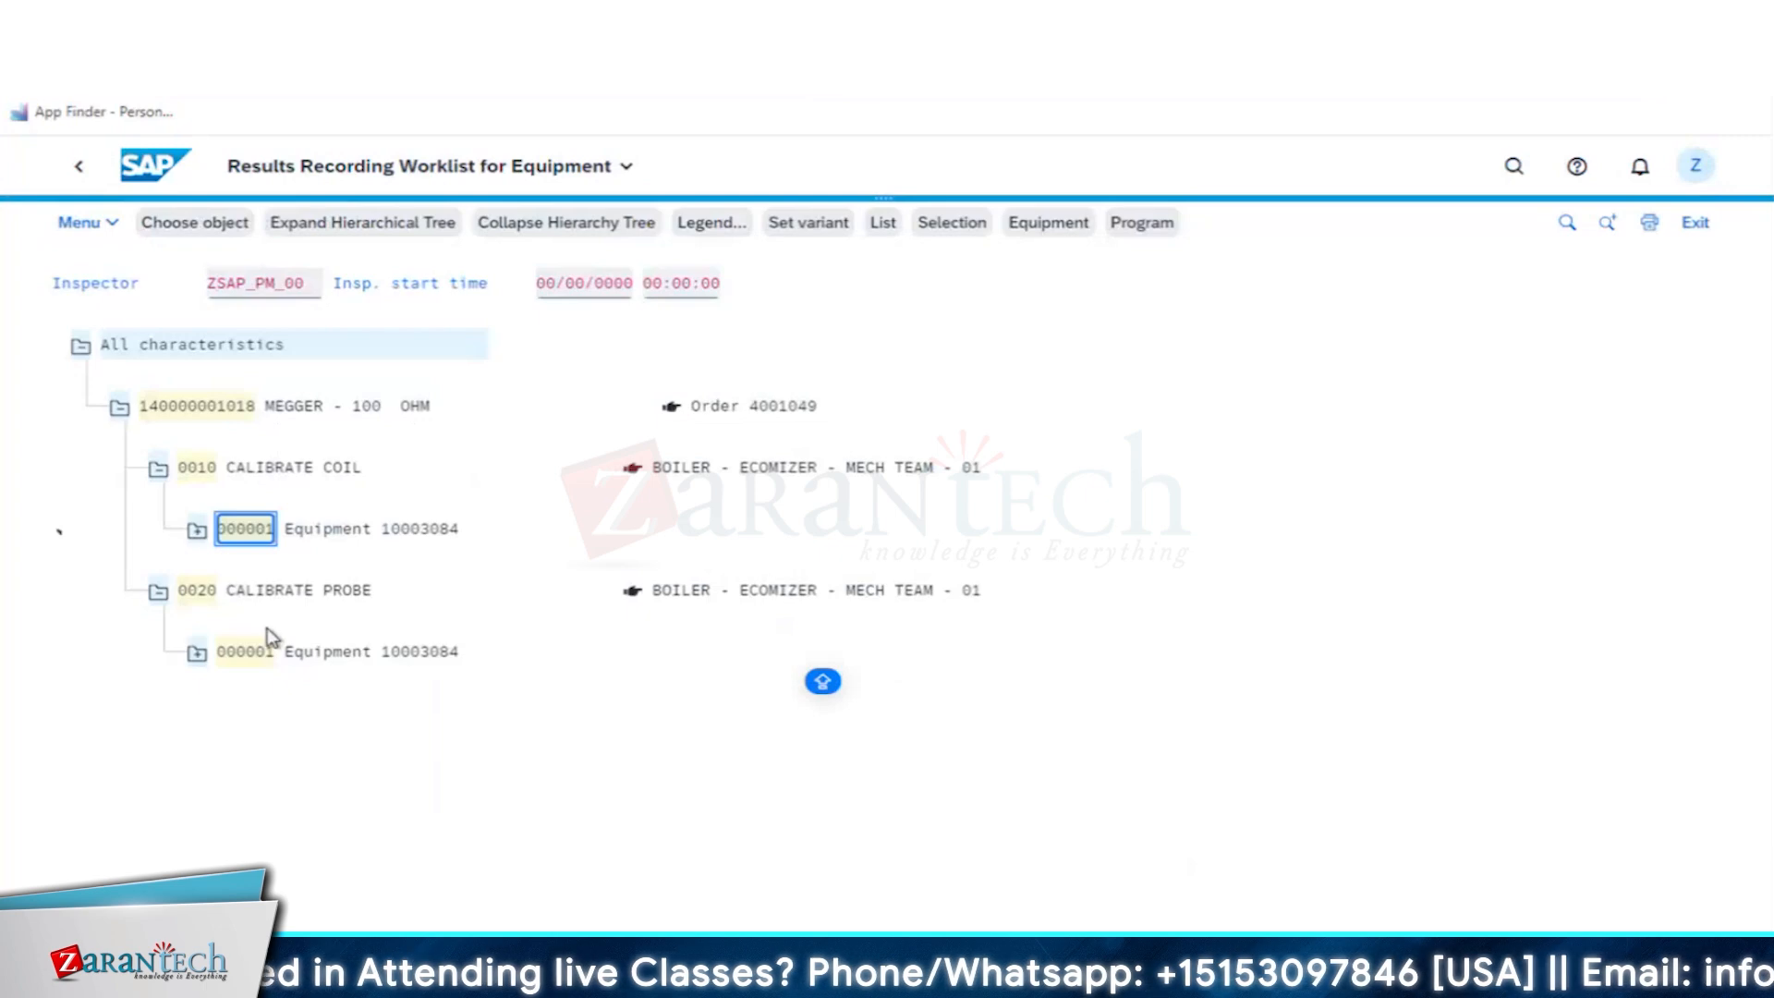
# - Open the CALIBRATE PROBE equipment entry and record a PROBE RESISTANCE result of 10 Ohm
pyautogui.click(245, 654)
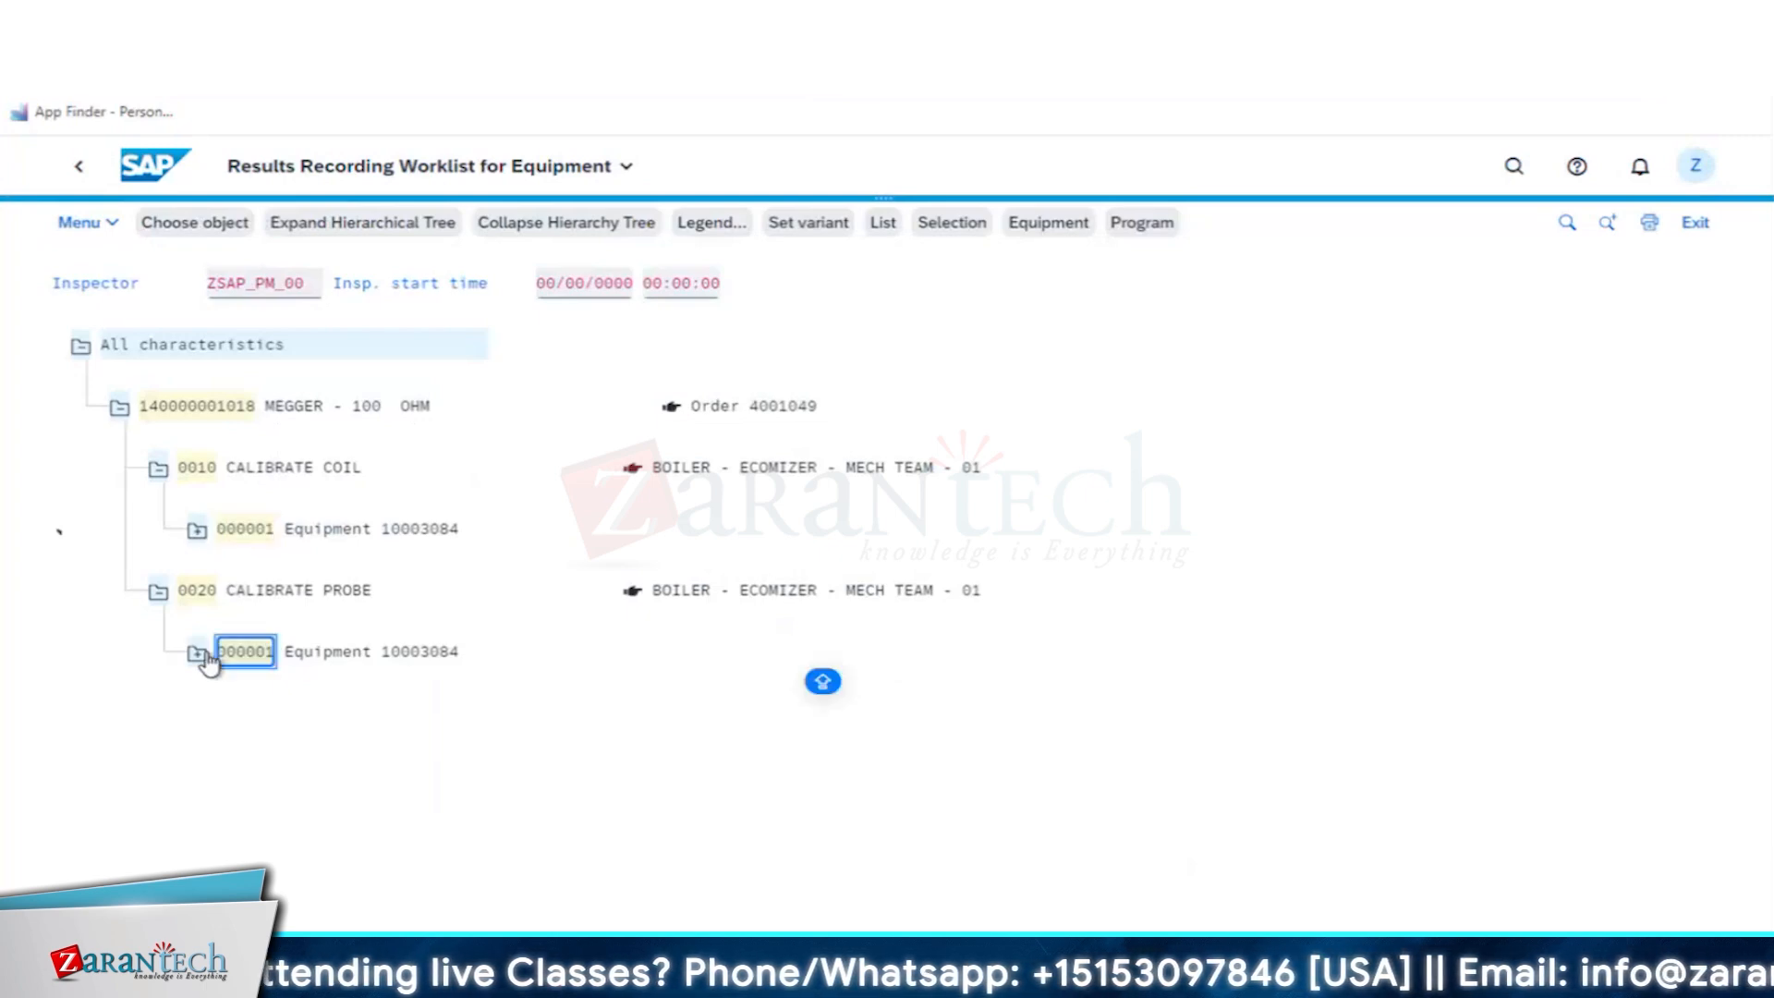
pyautogui.doubleClick(208, 660)
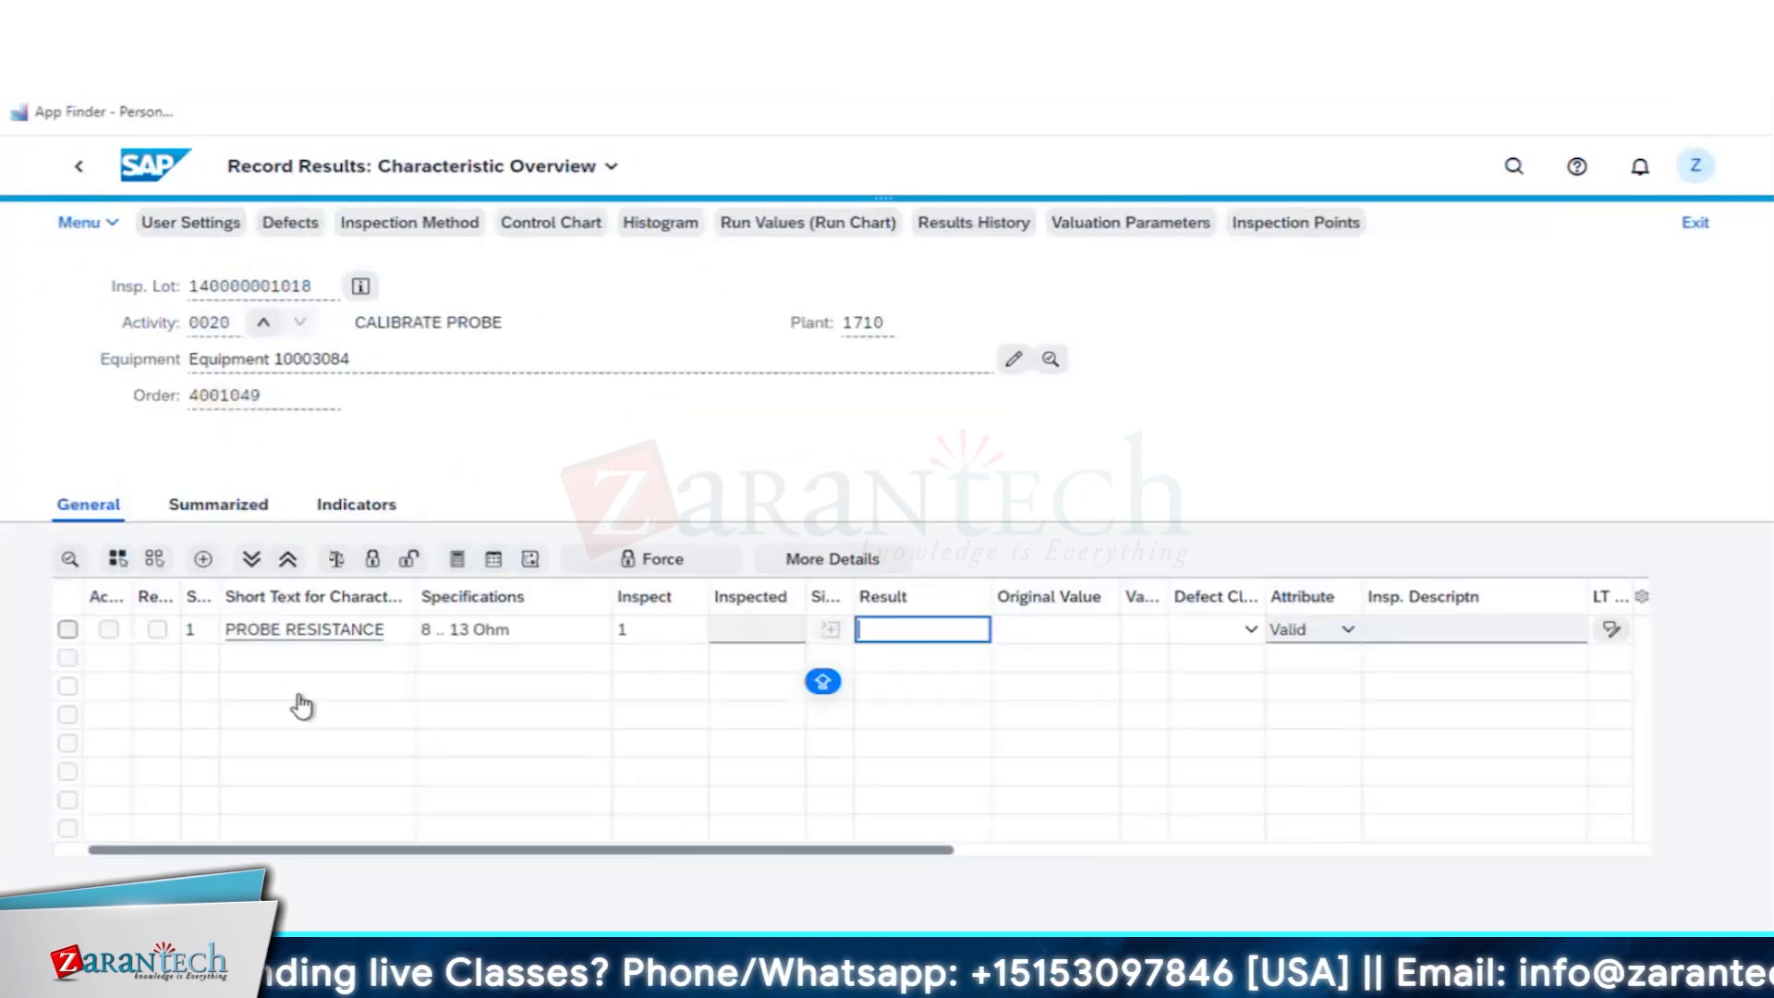
pyautogui.click(750, 632)
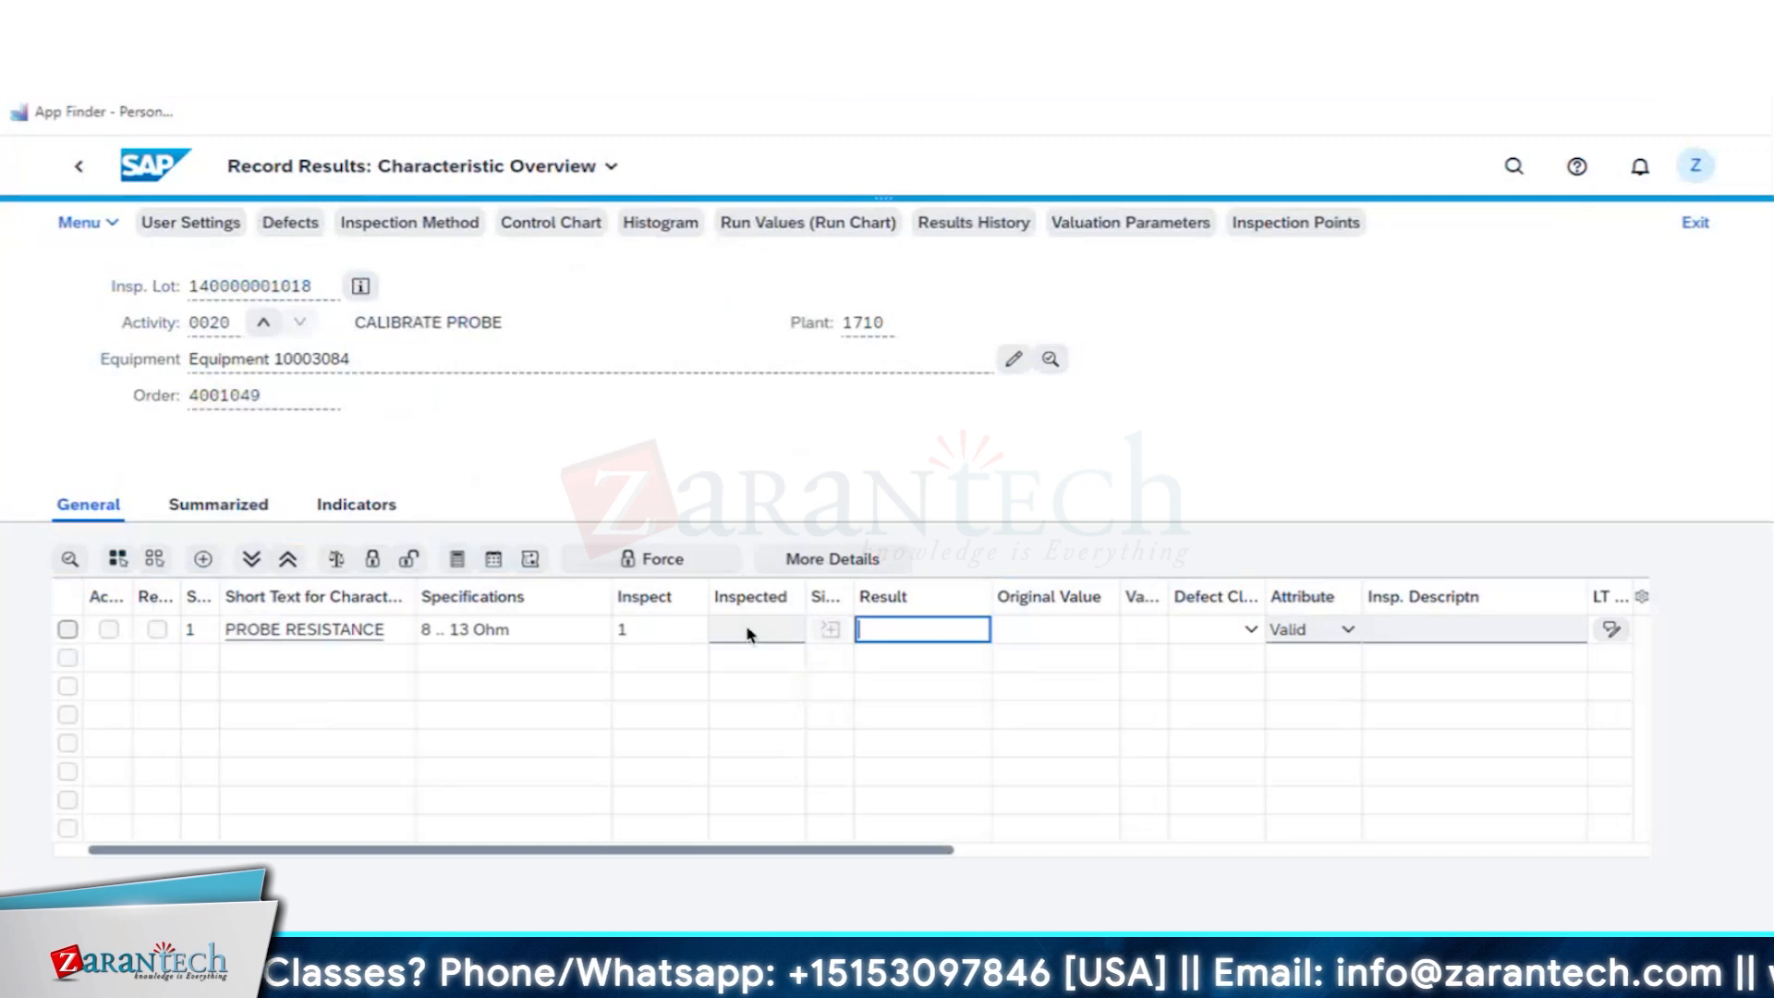
pyautogui.write('1')
pyautogui.press('Return')
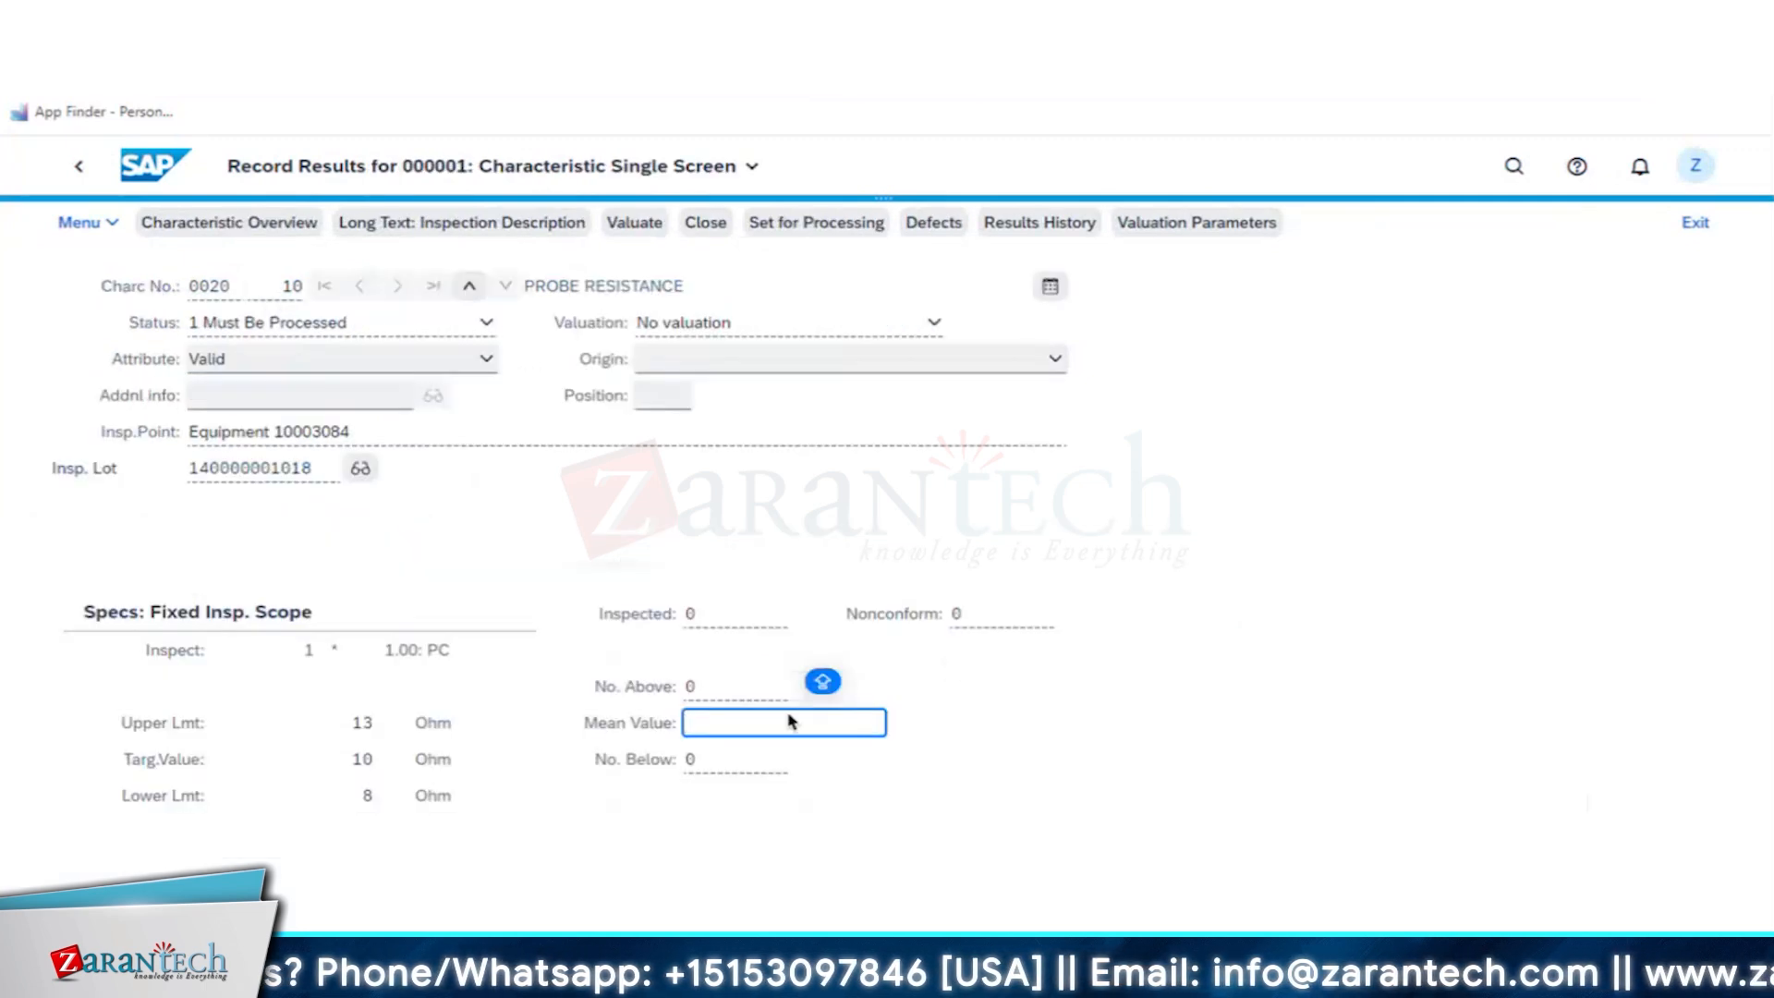
pyautogui.click(82, 174)
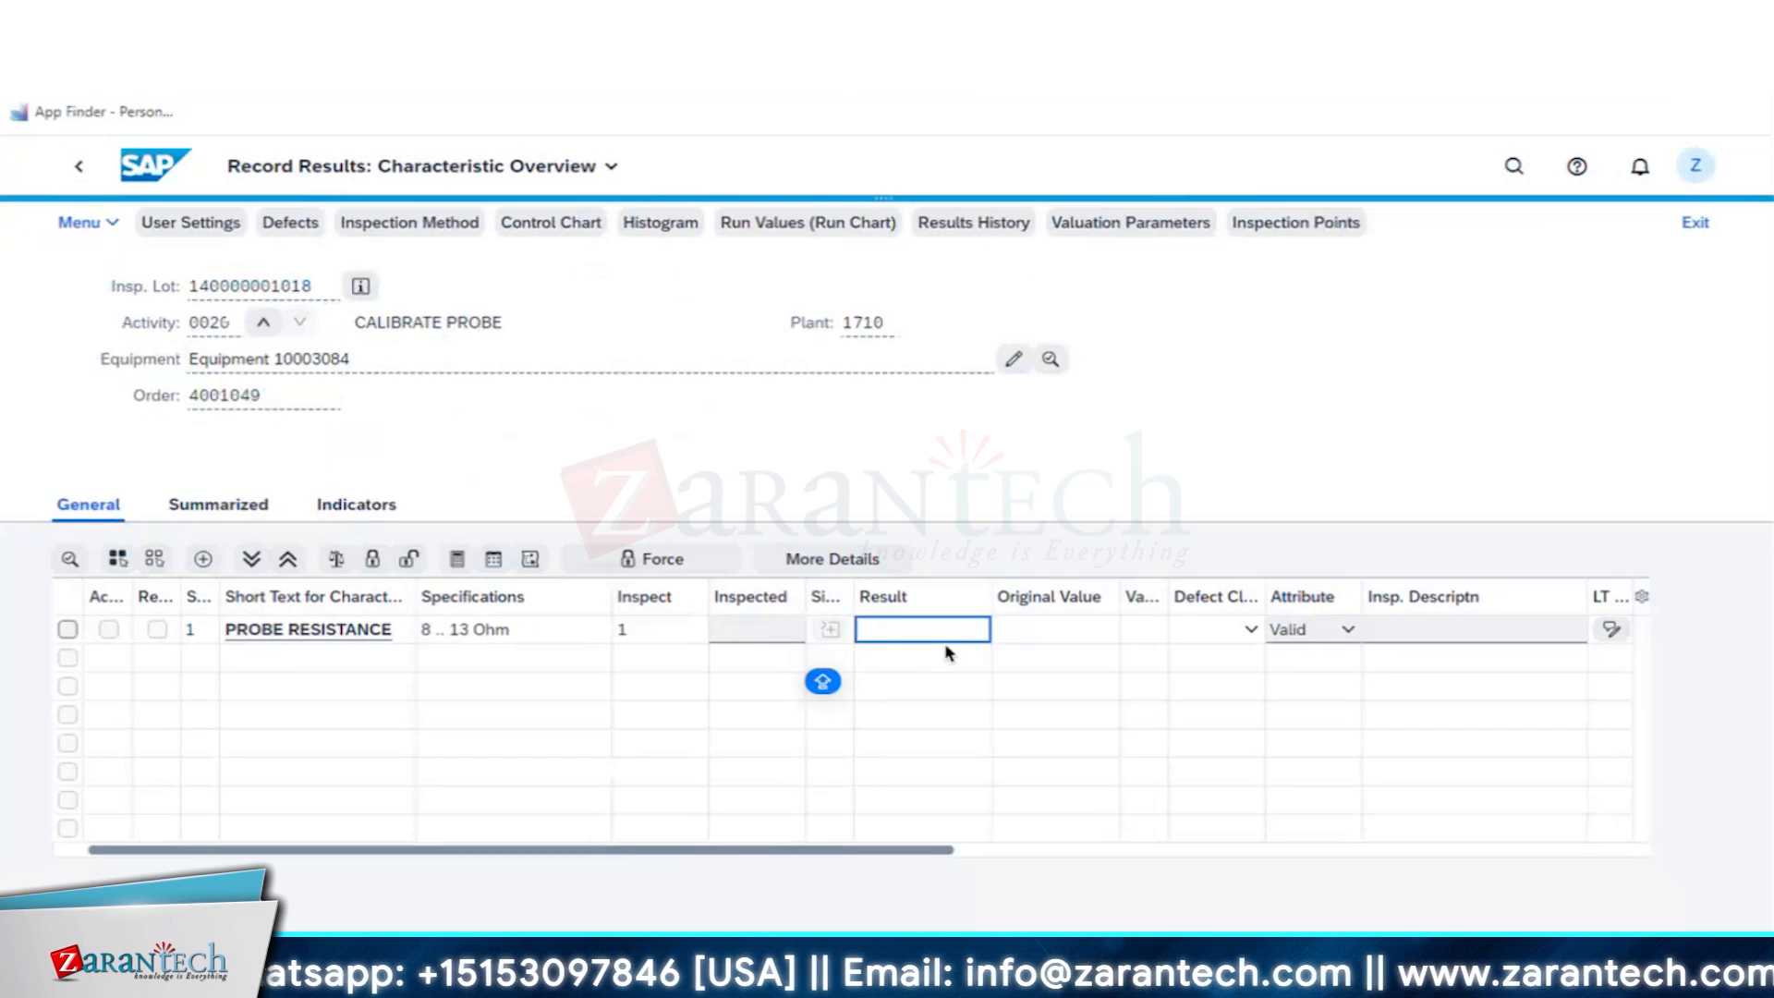
pyautogui.write('10')
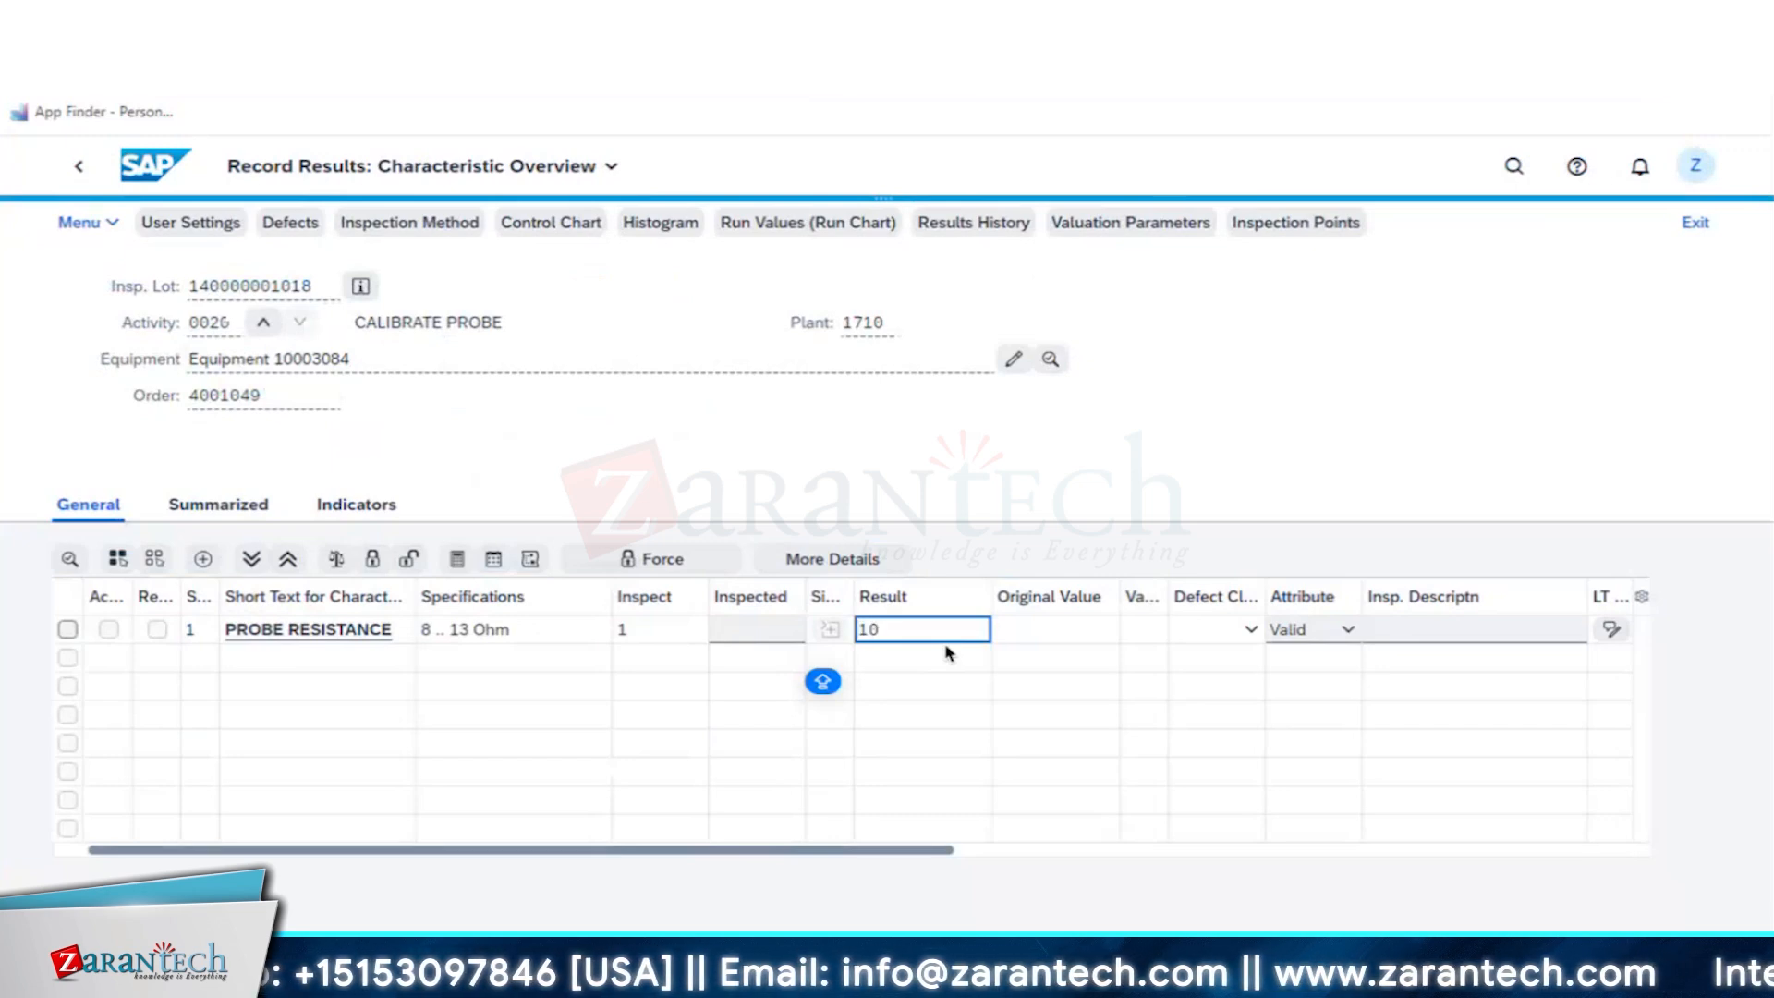
pyautogui.press('Return')
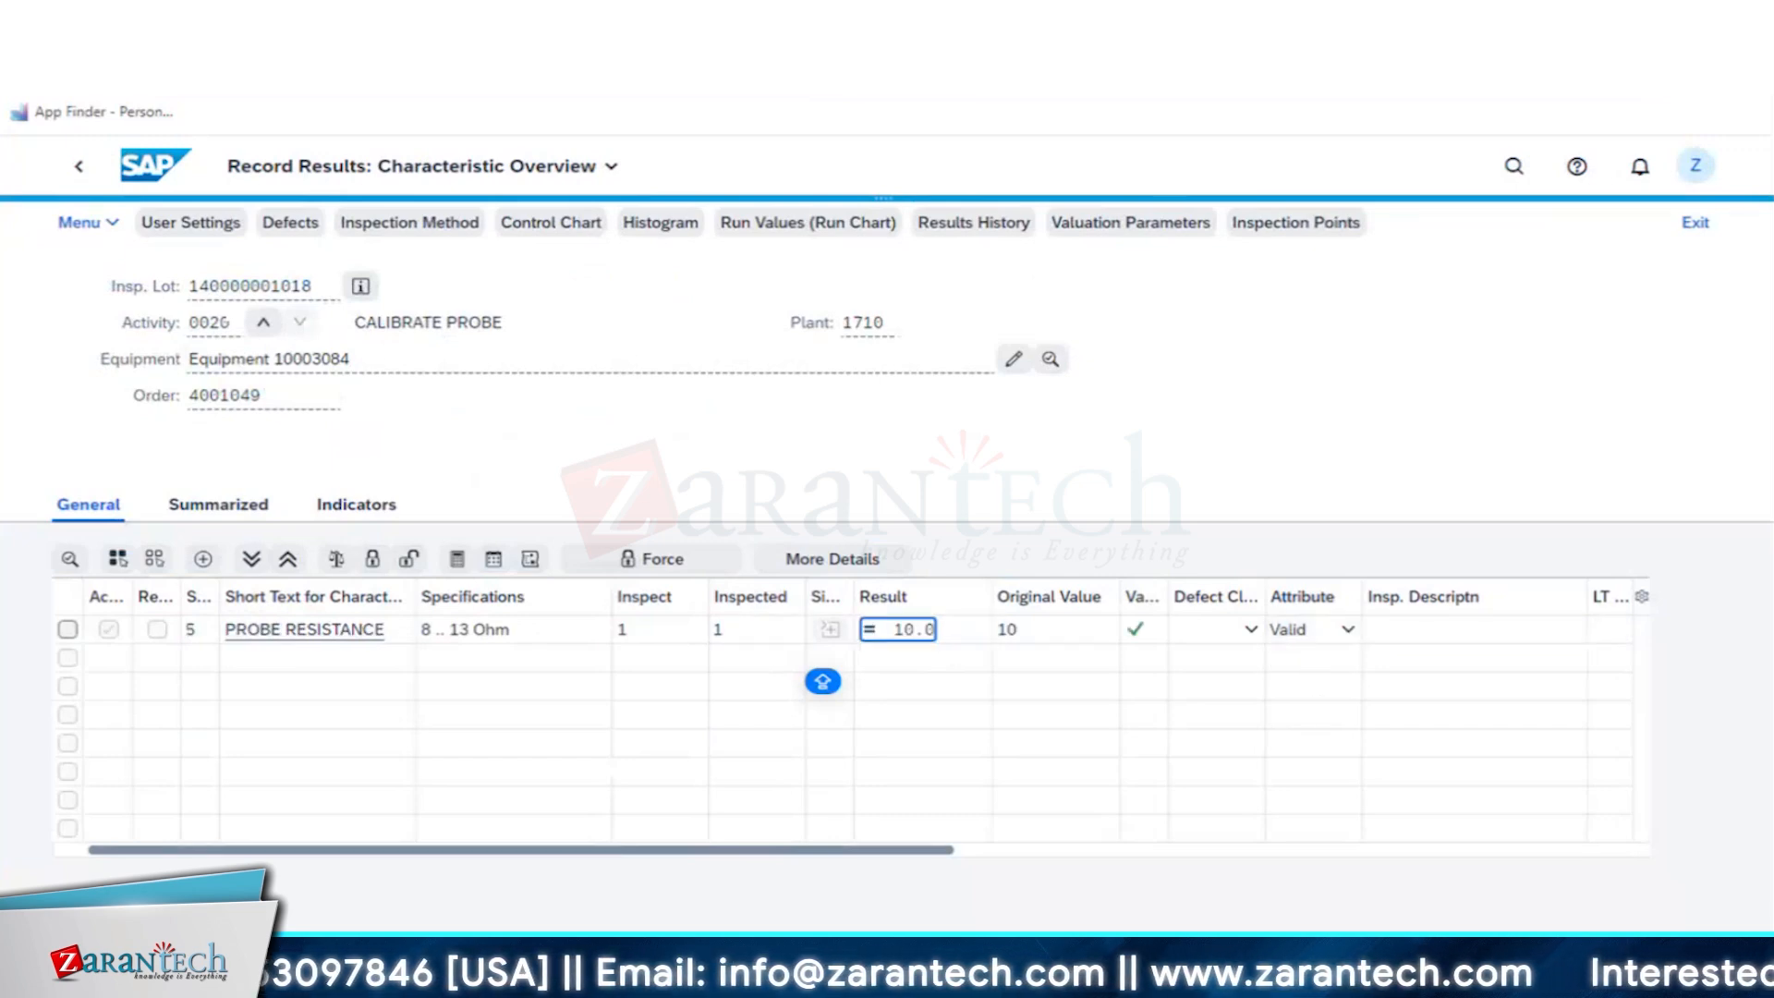
# - Save the probe result, finally confirm CALIBRATE PROBE with no remaining work and open reservations cleared, and accept the valuation Can be used
pyautogui.click(847, 565)
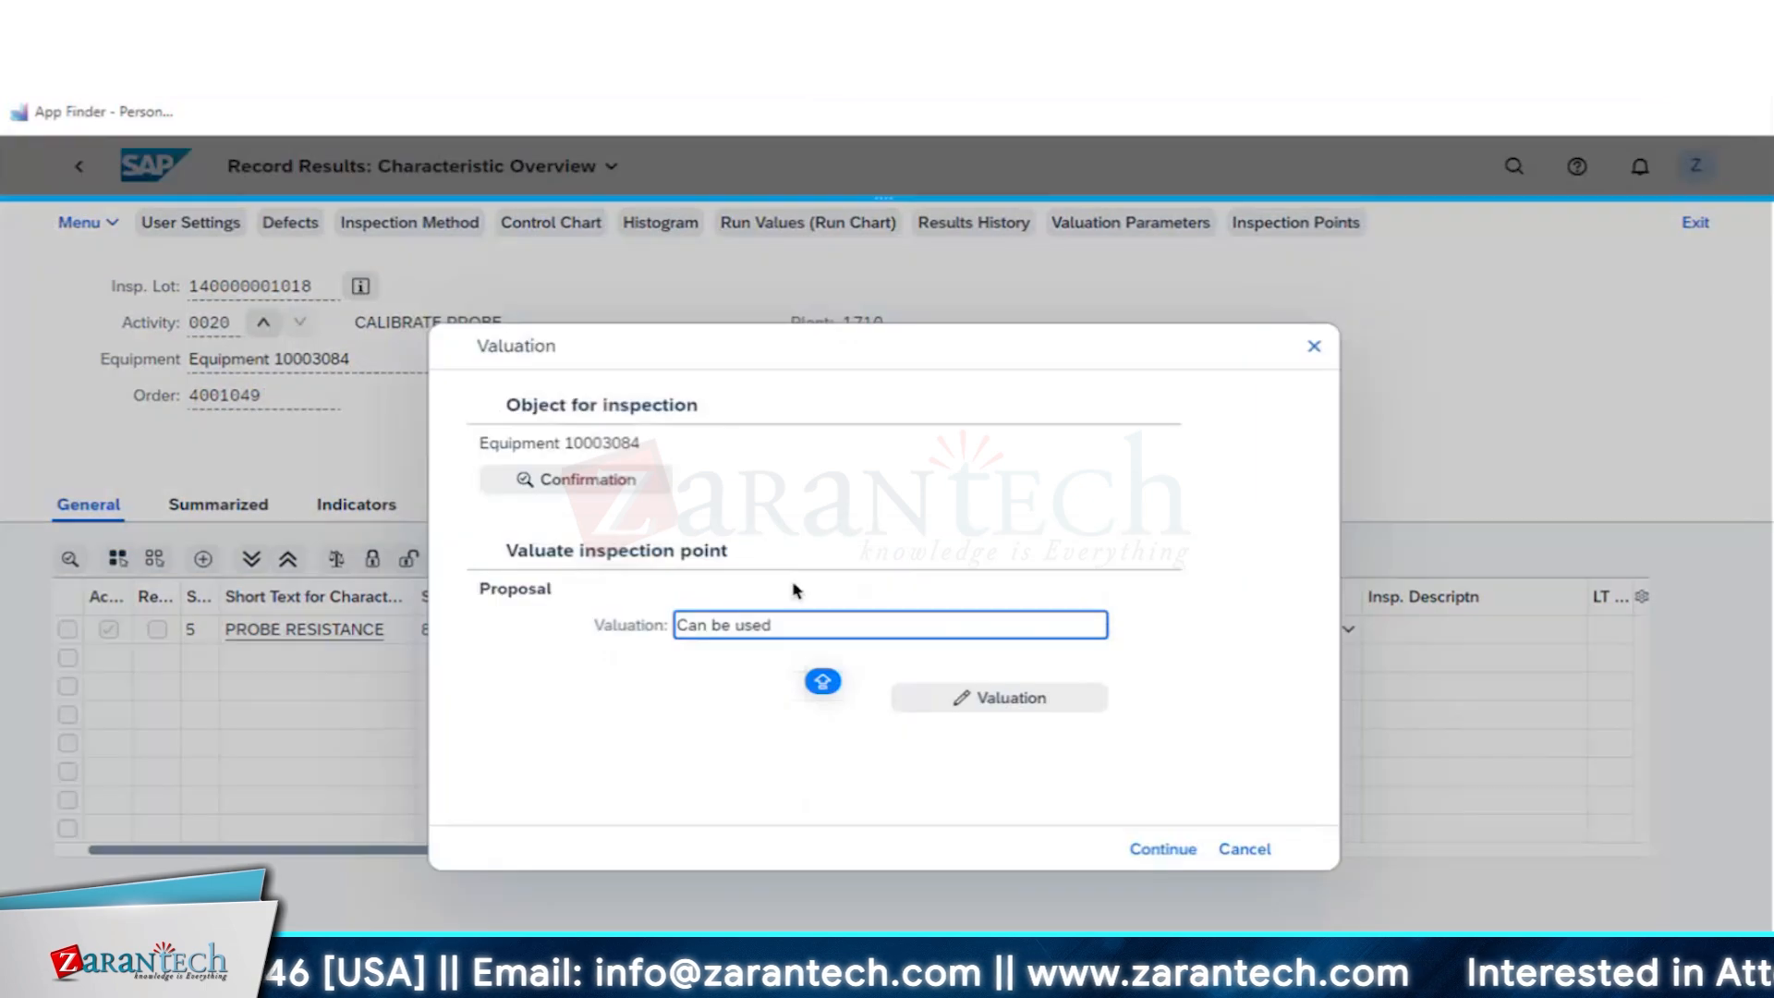
pyautogui.click(596, 488)
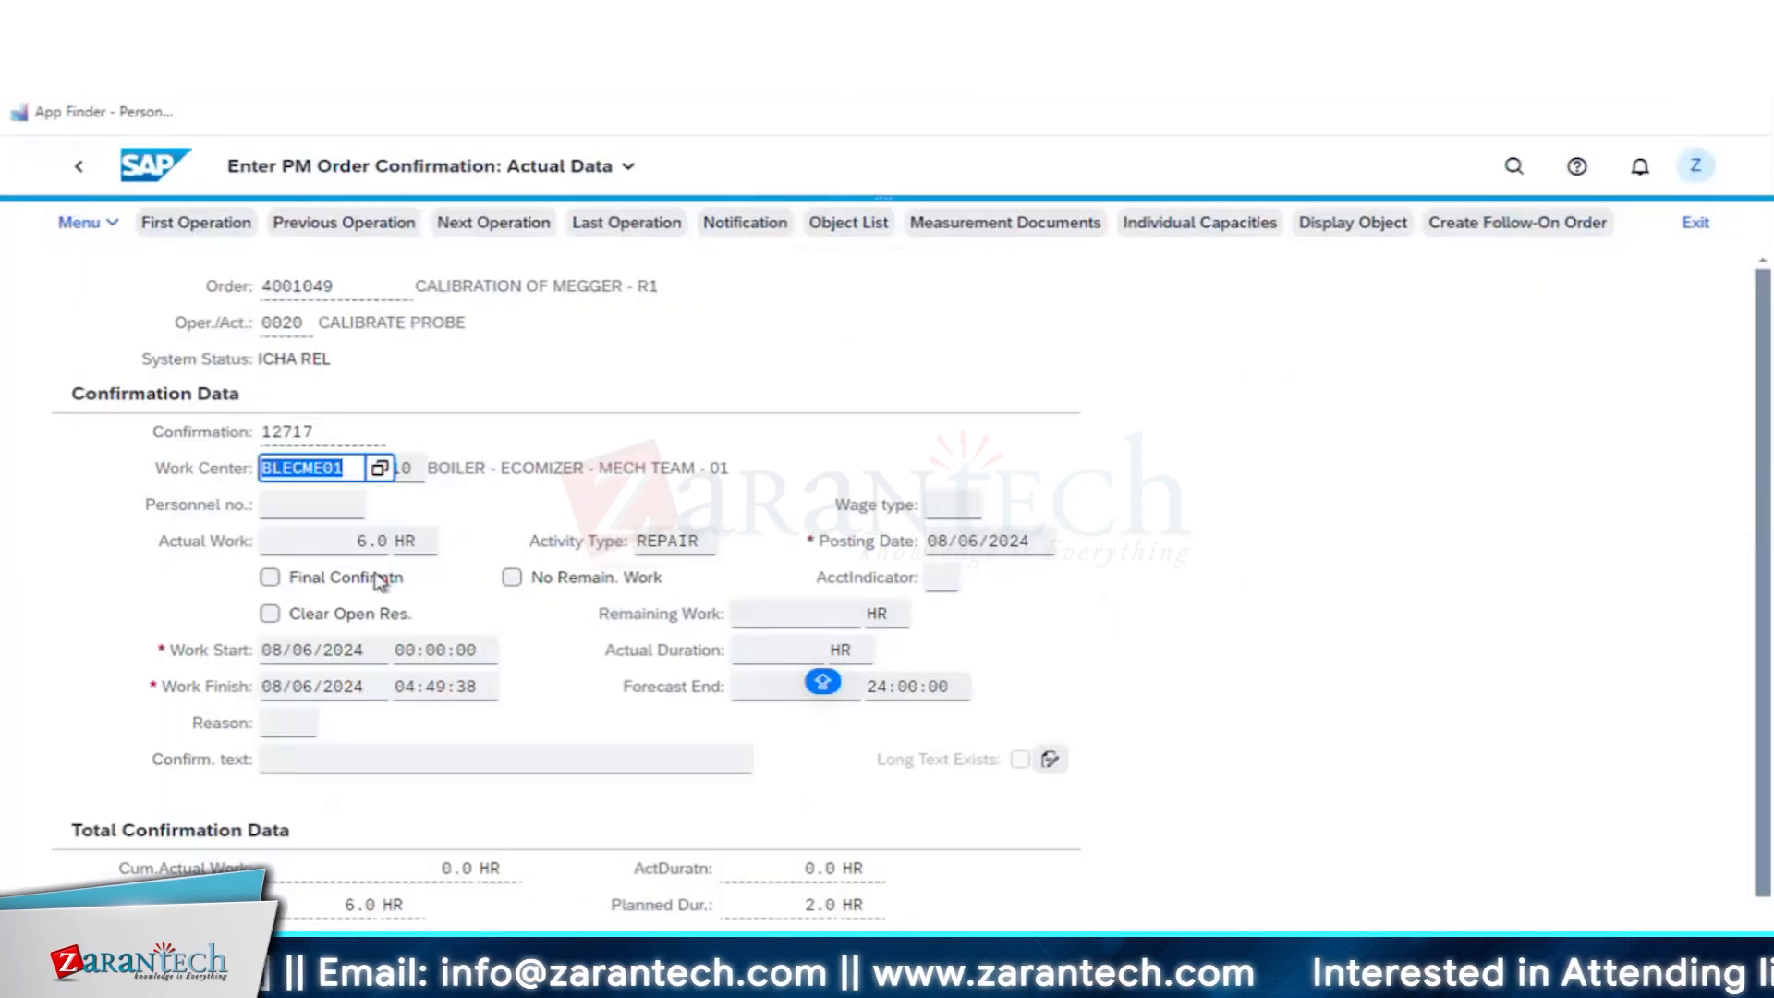
pyautogui.click(360, 577)
pyautogui.click(551, 578)
pyautogui.click(356, 615)
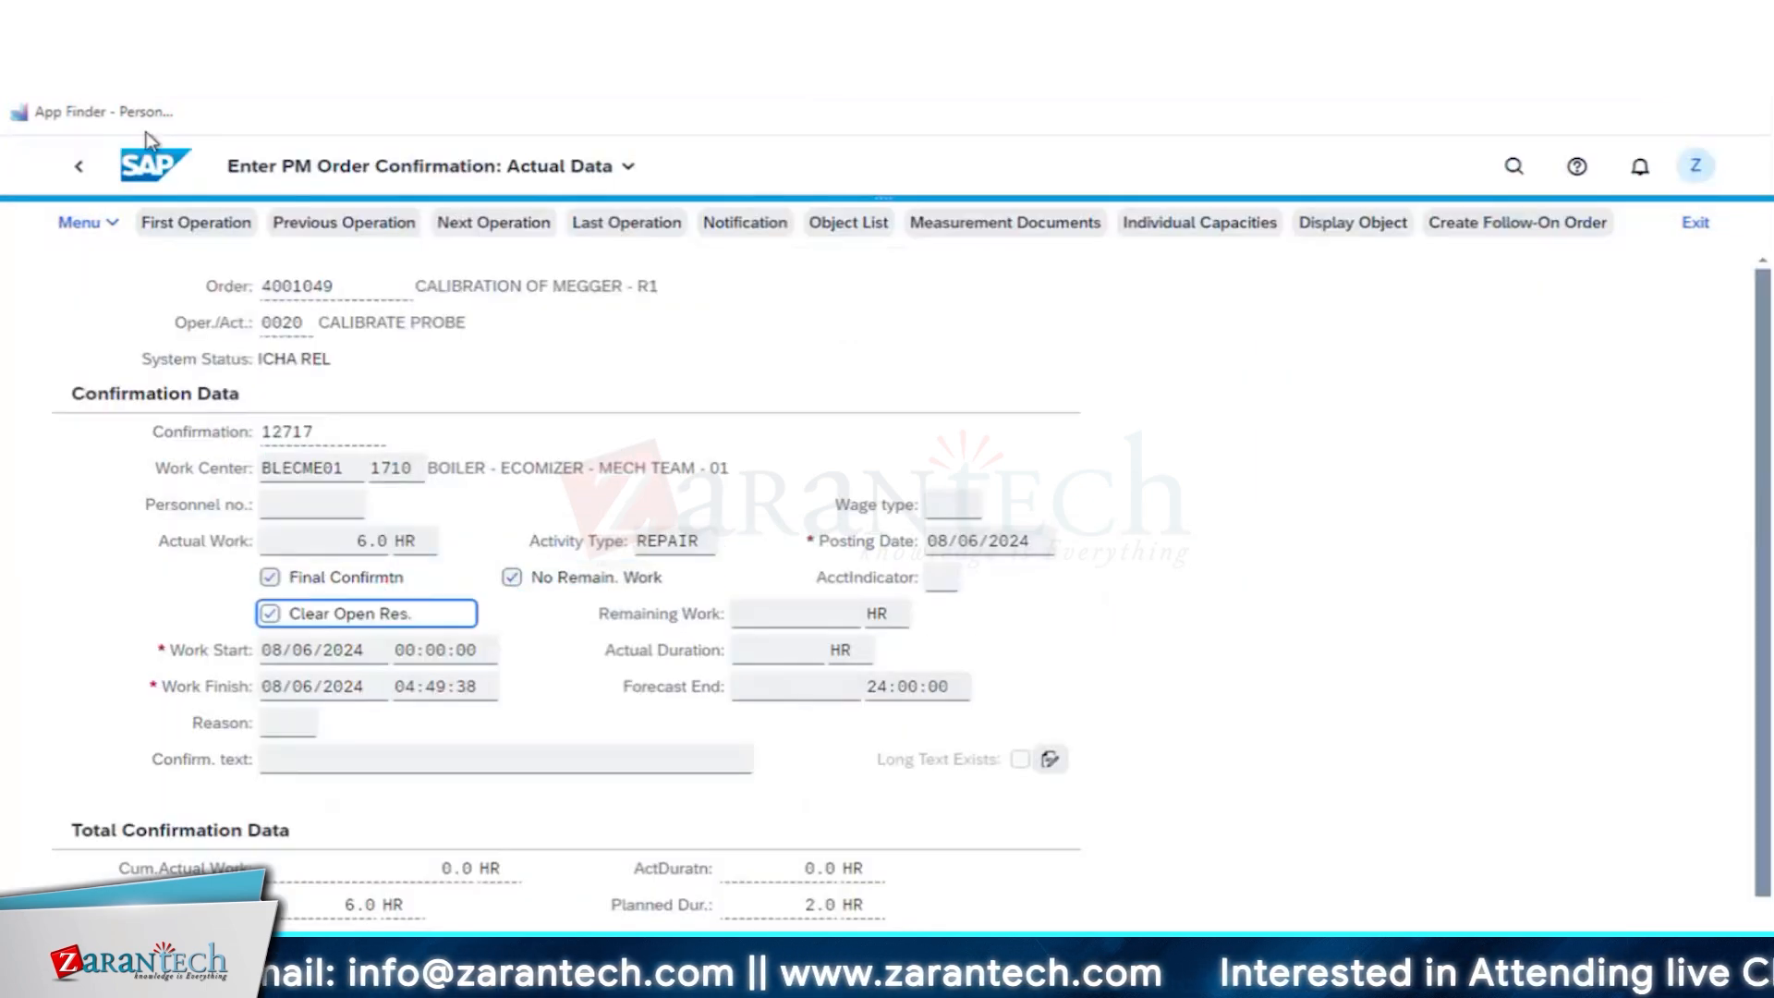
pyautogui.click(79, 168)
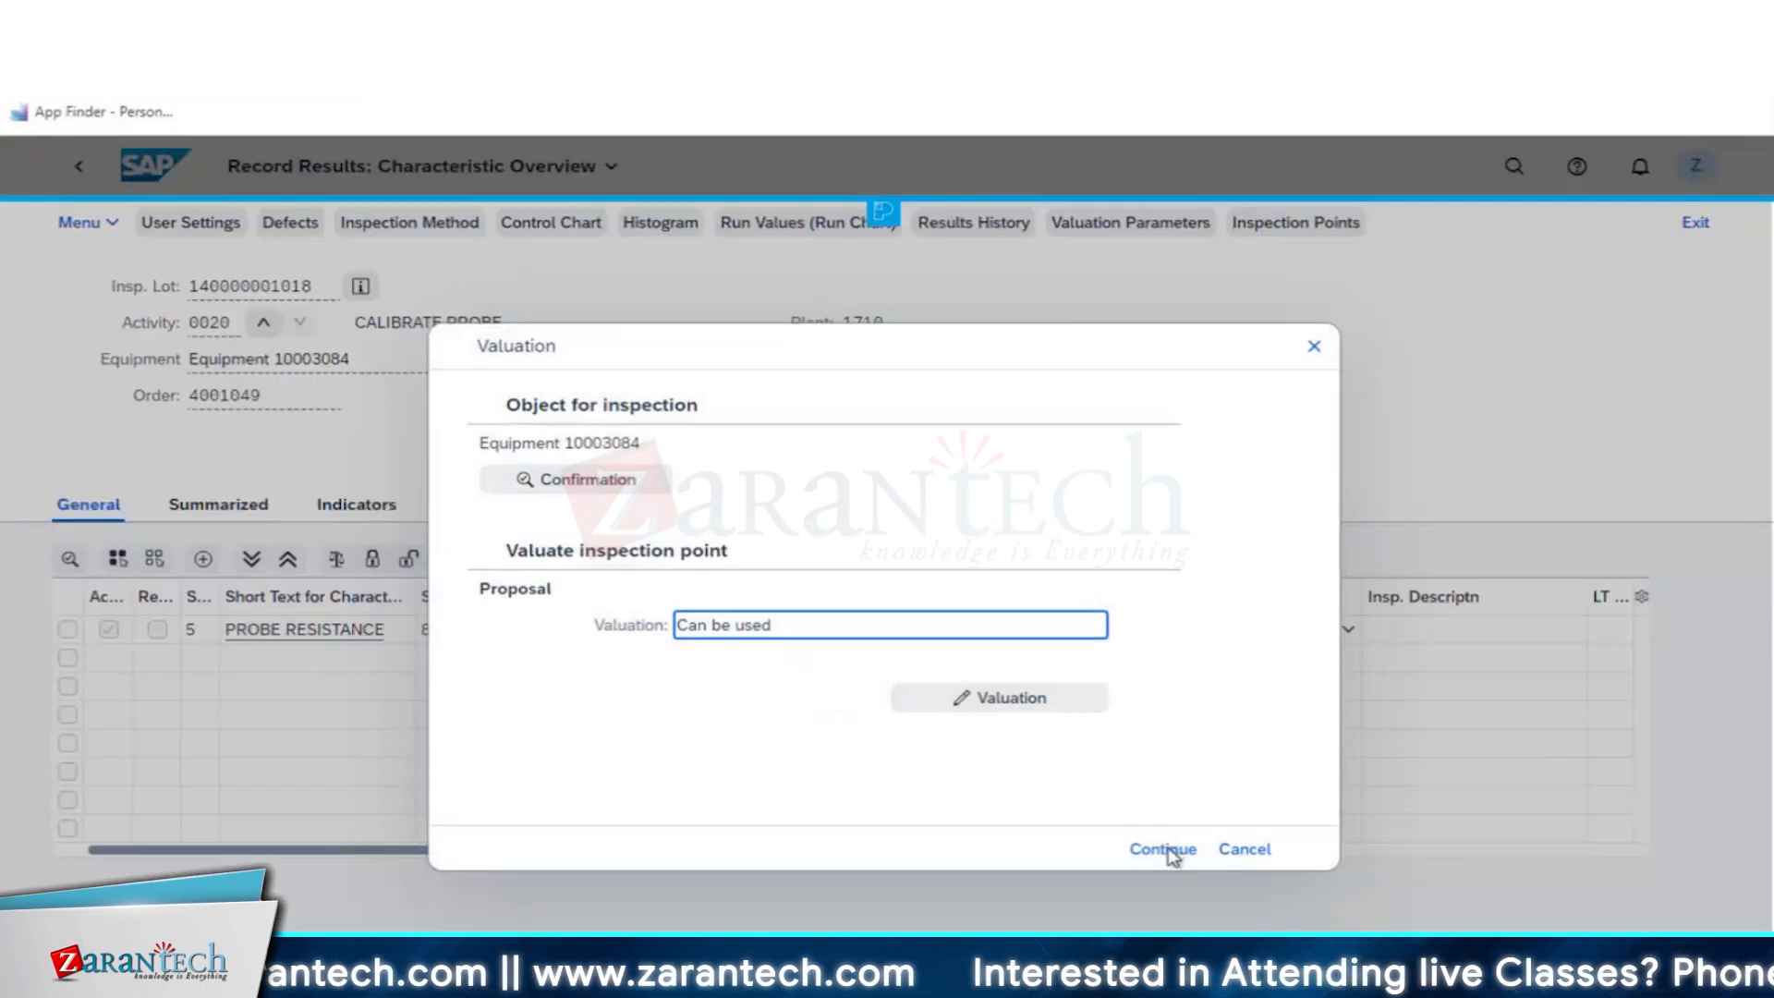
pyautogui.click(1166, 850)
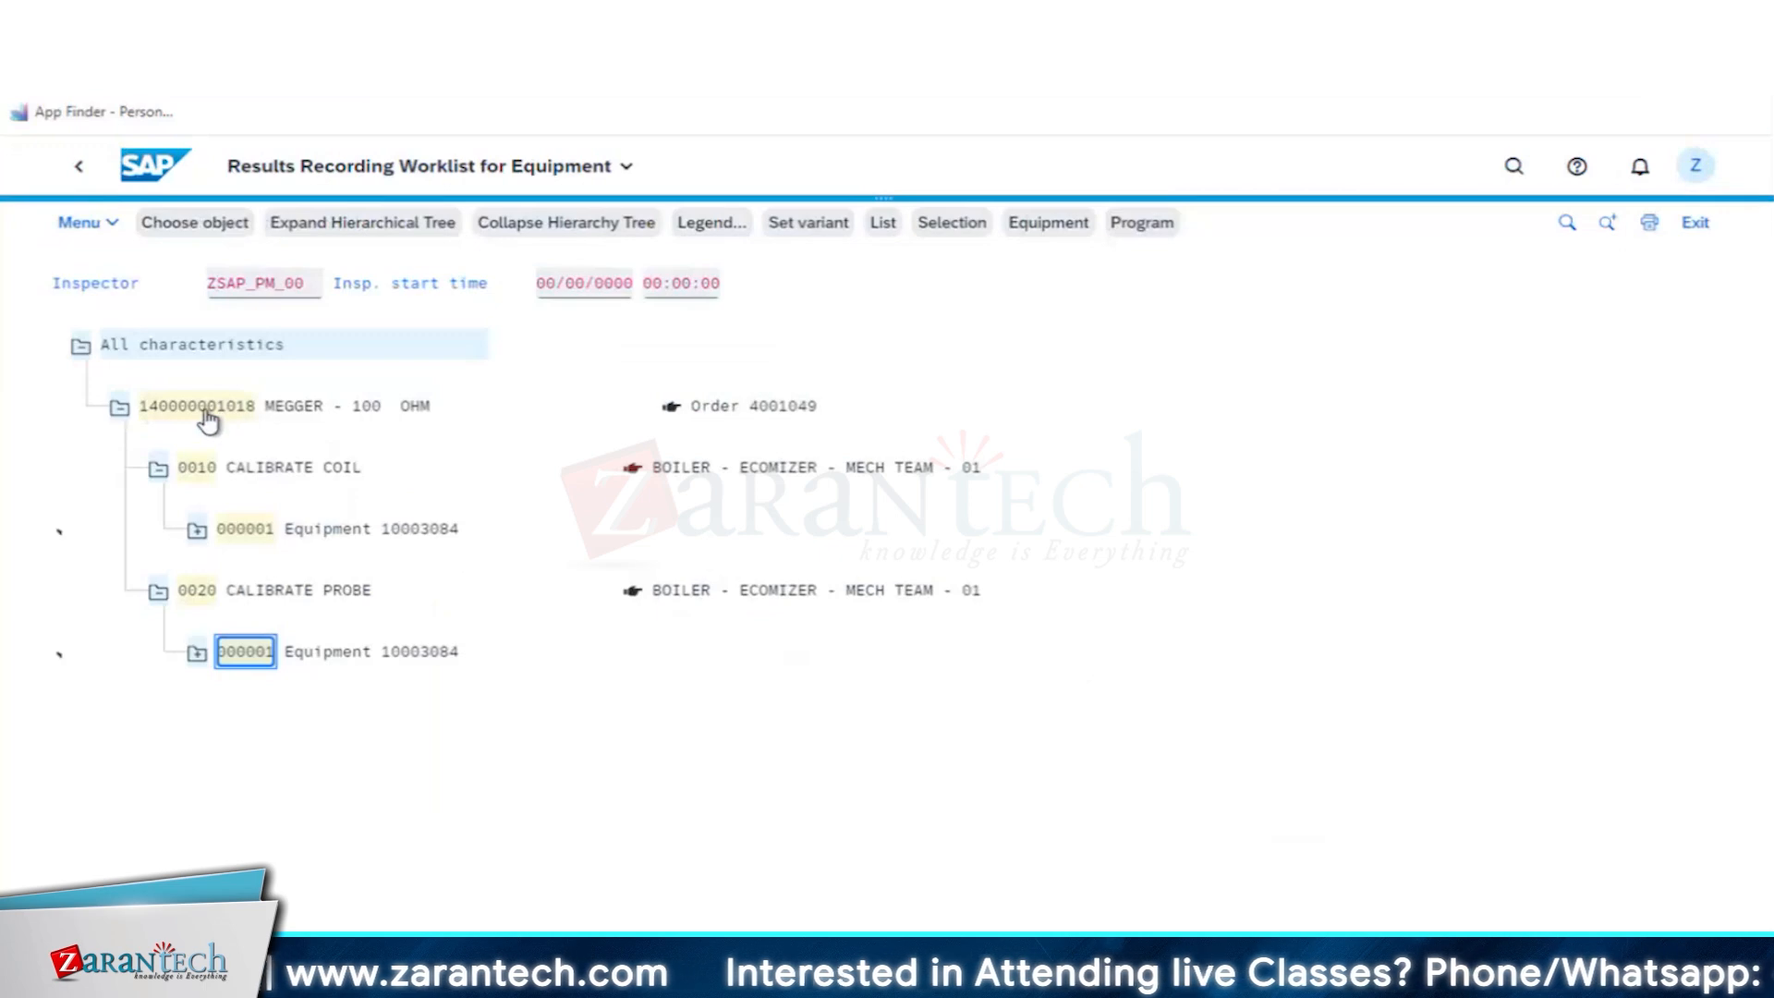
# - Open the usage decision for the MEGGER - 100 OHM inspection lot, list all characteristics and choose decision code A, Accepted, from UD03
pyautogui.doubleClick(208, 411)
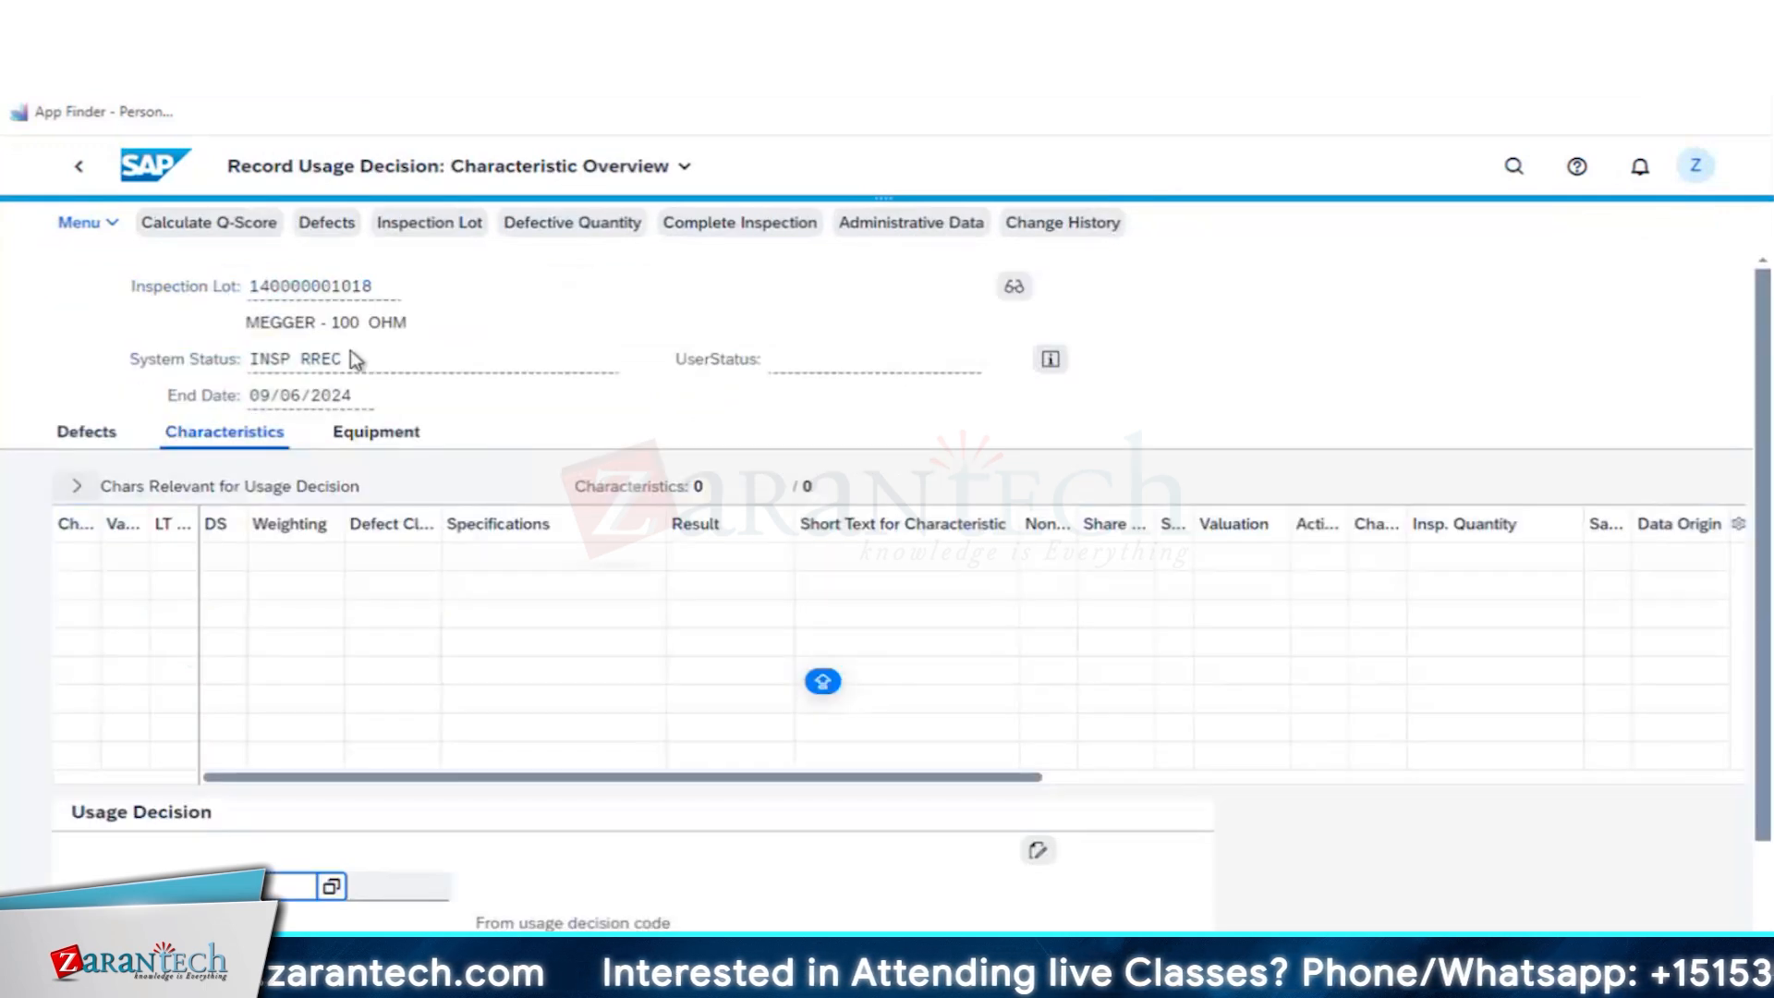
pyautogui.click(72, 485)
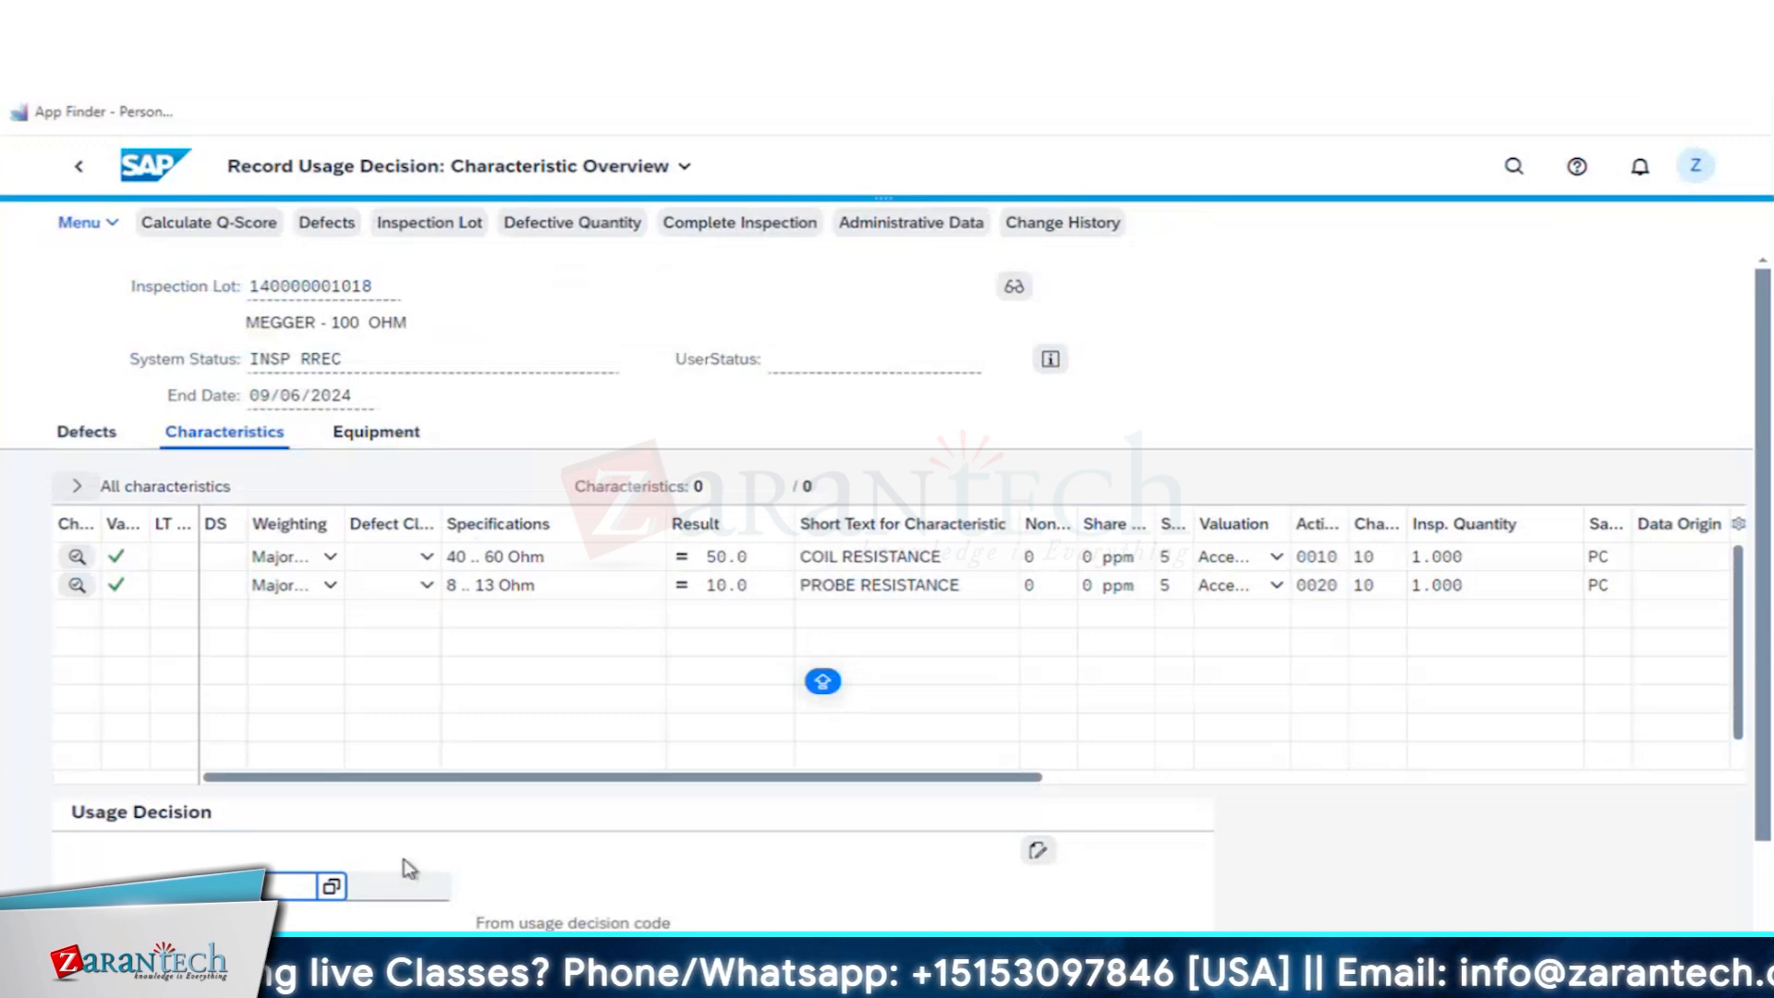
pyautogui.click(330, 886)
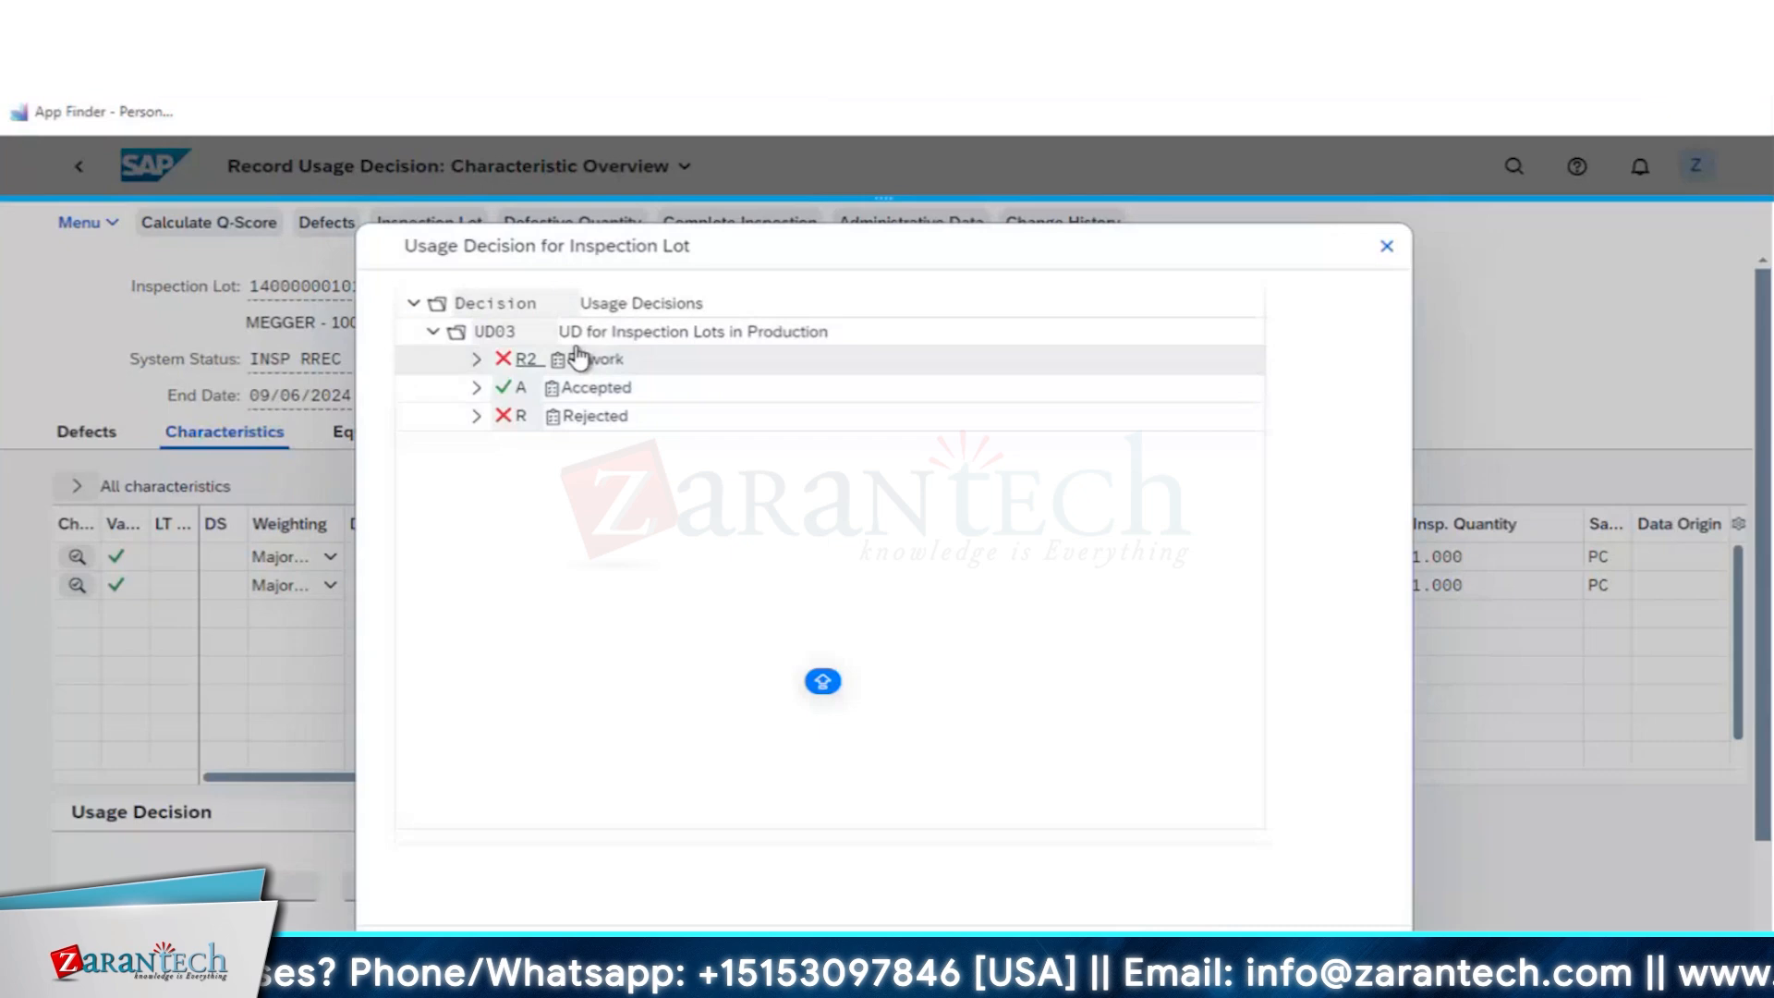
pyautogui.click(579, 396)
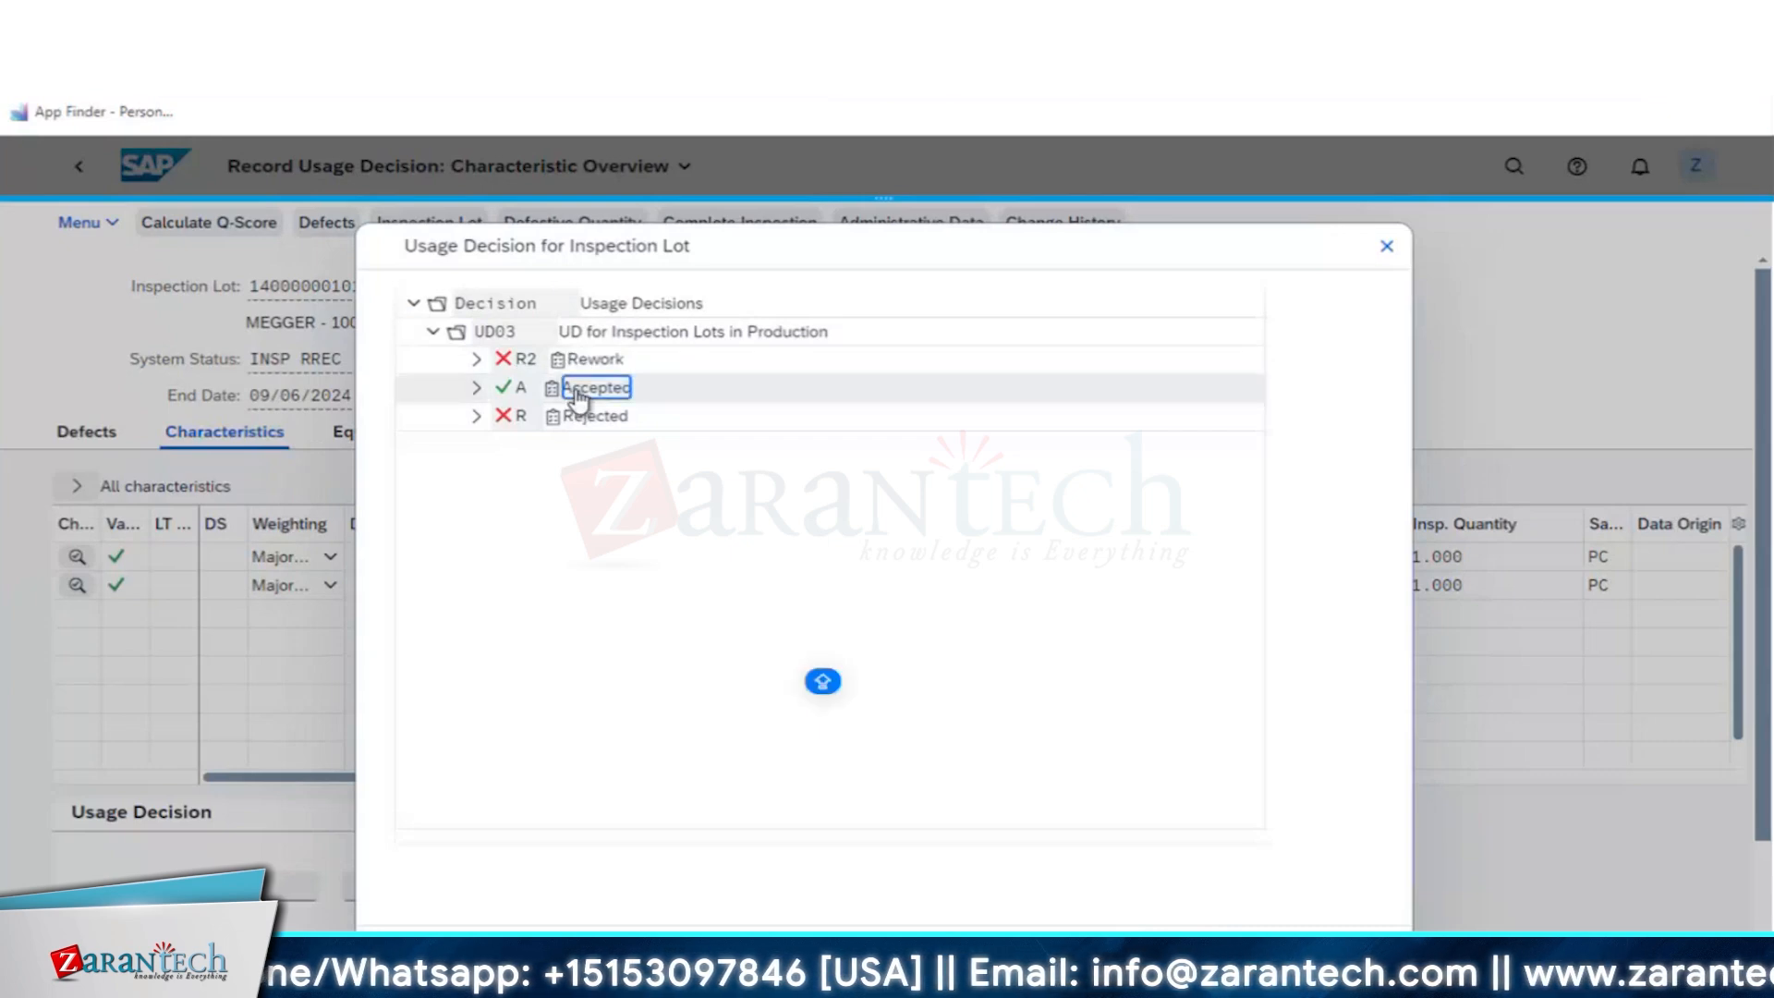
pyautogui.click(579, 396)
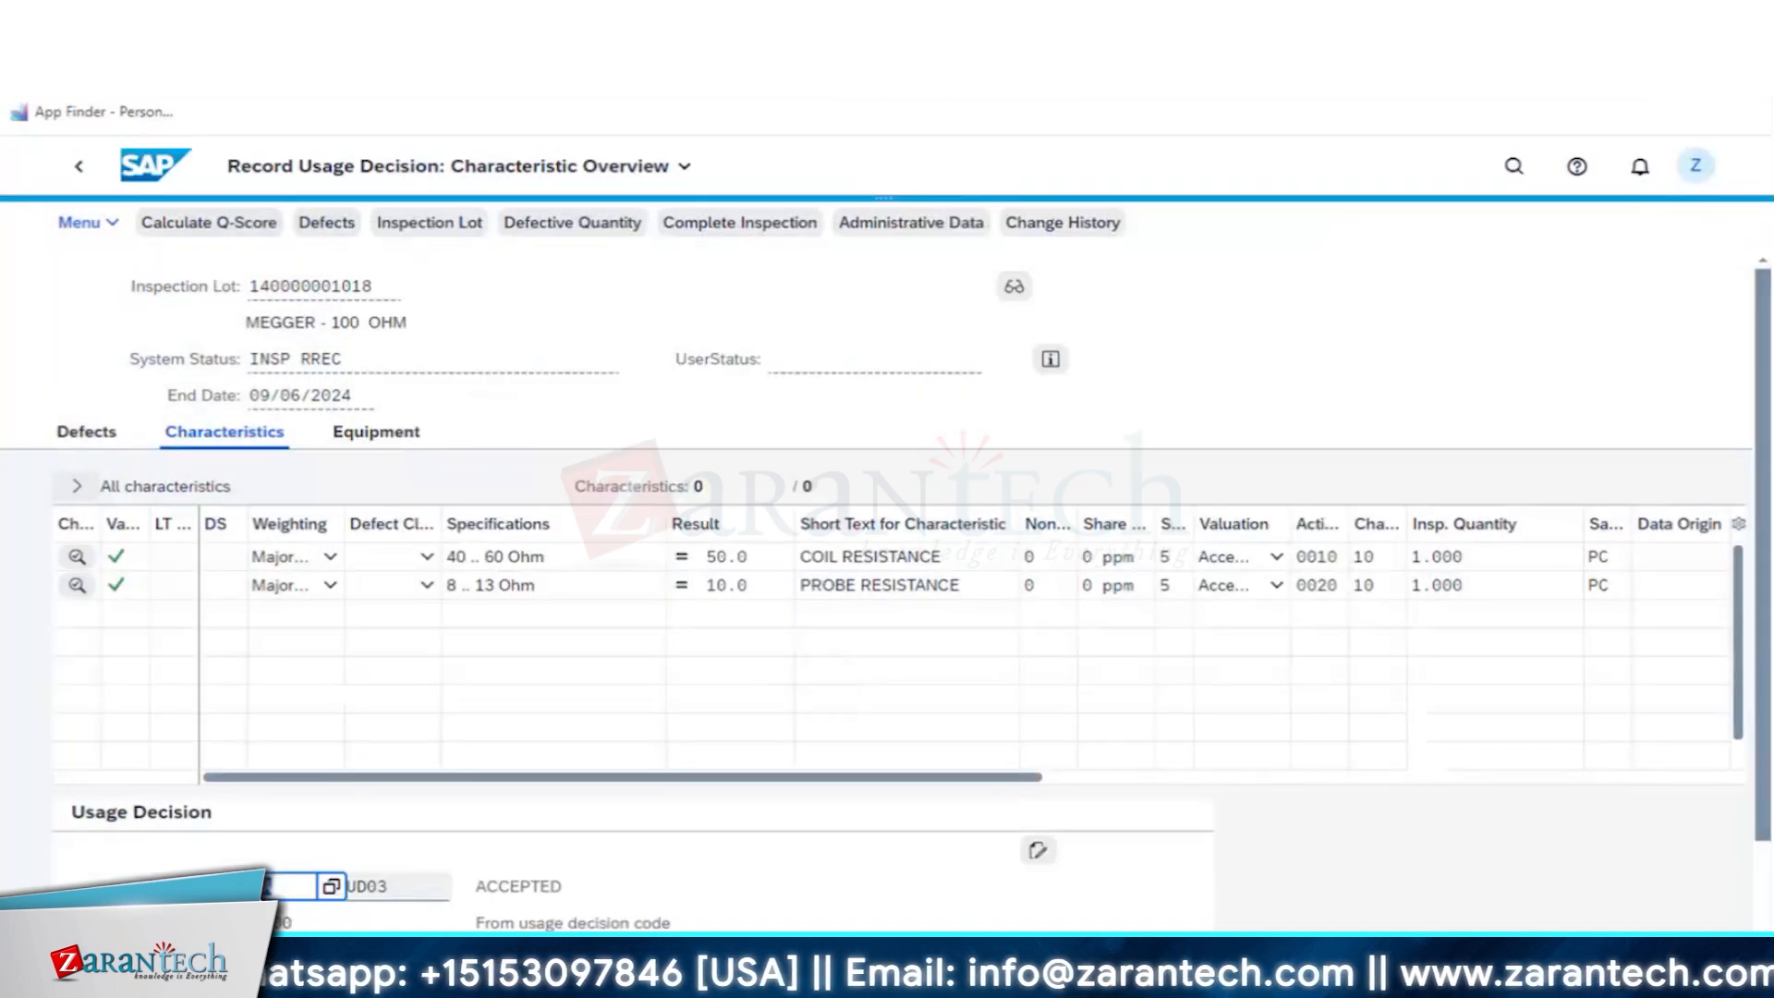
# - Save the usage decision and flag the MEGGER - 100 OHM equipment for the proposed status change to ready for use
pyautogui.click(1116, 653)
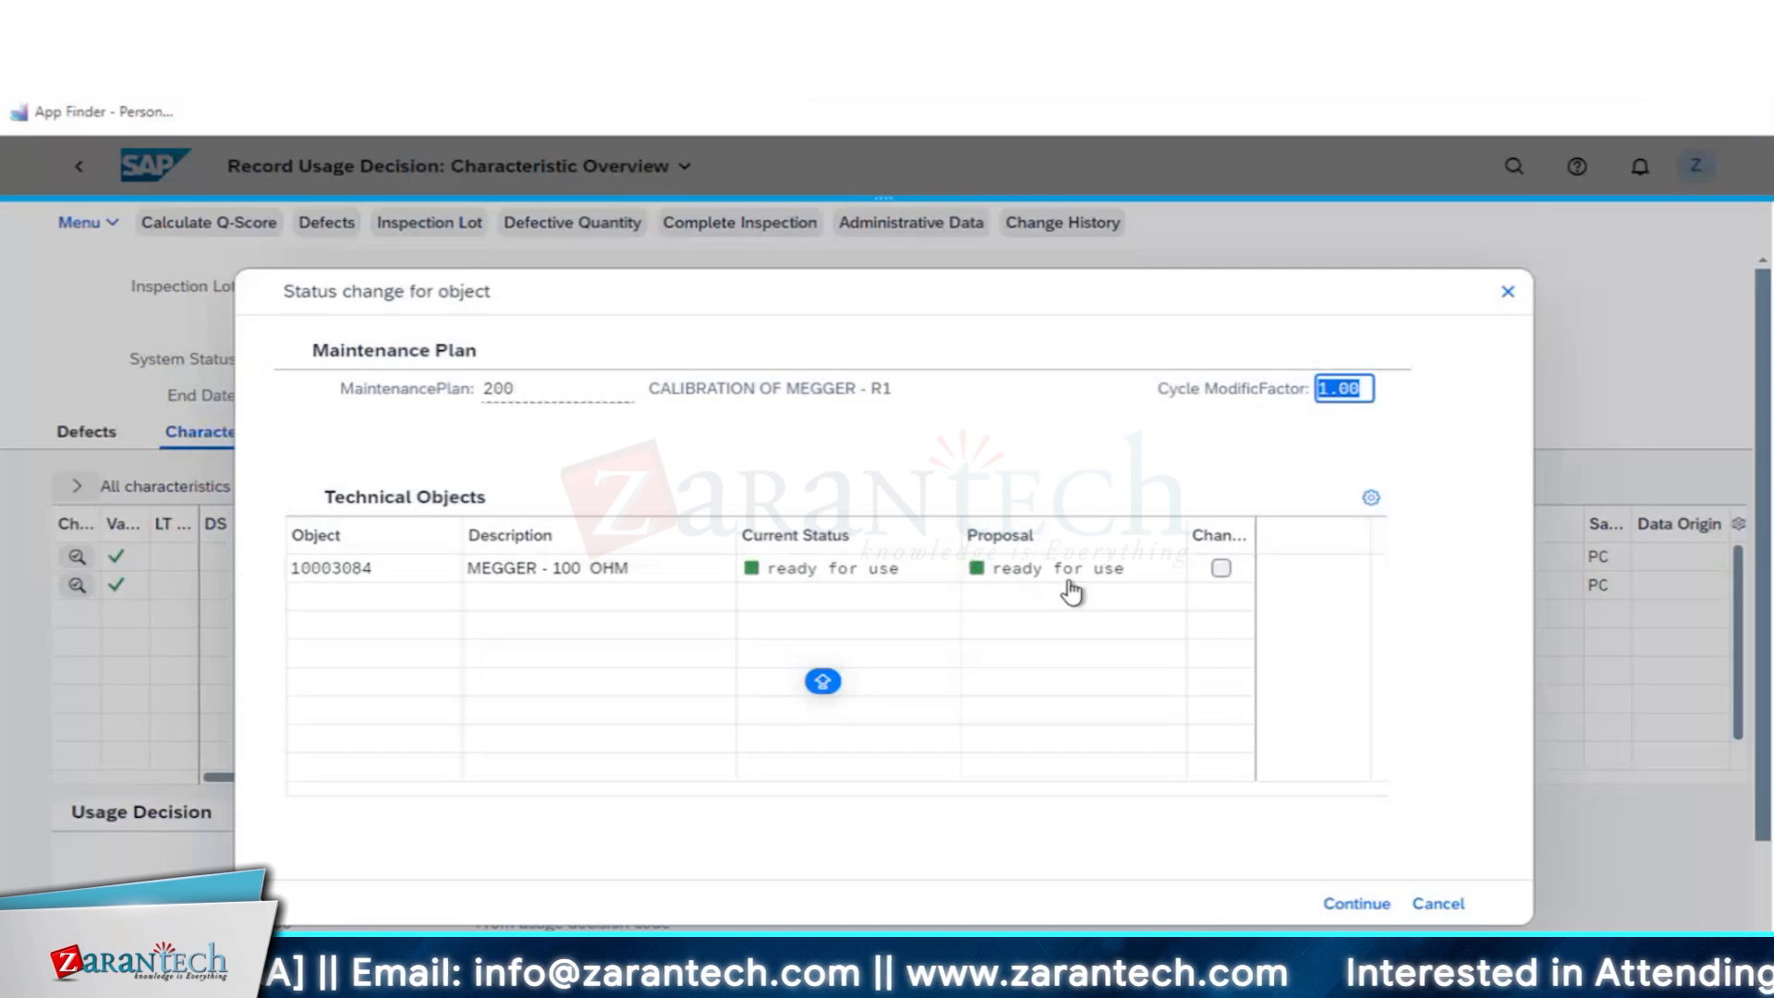
pyautogui.moveTo(835, 282); pyautogui.dragTo(859, 264)
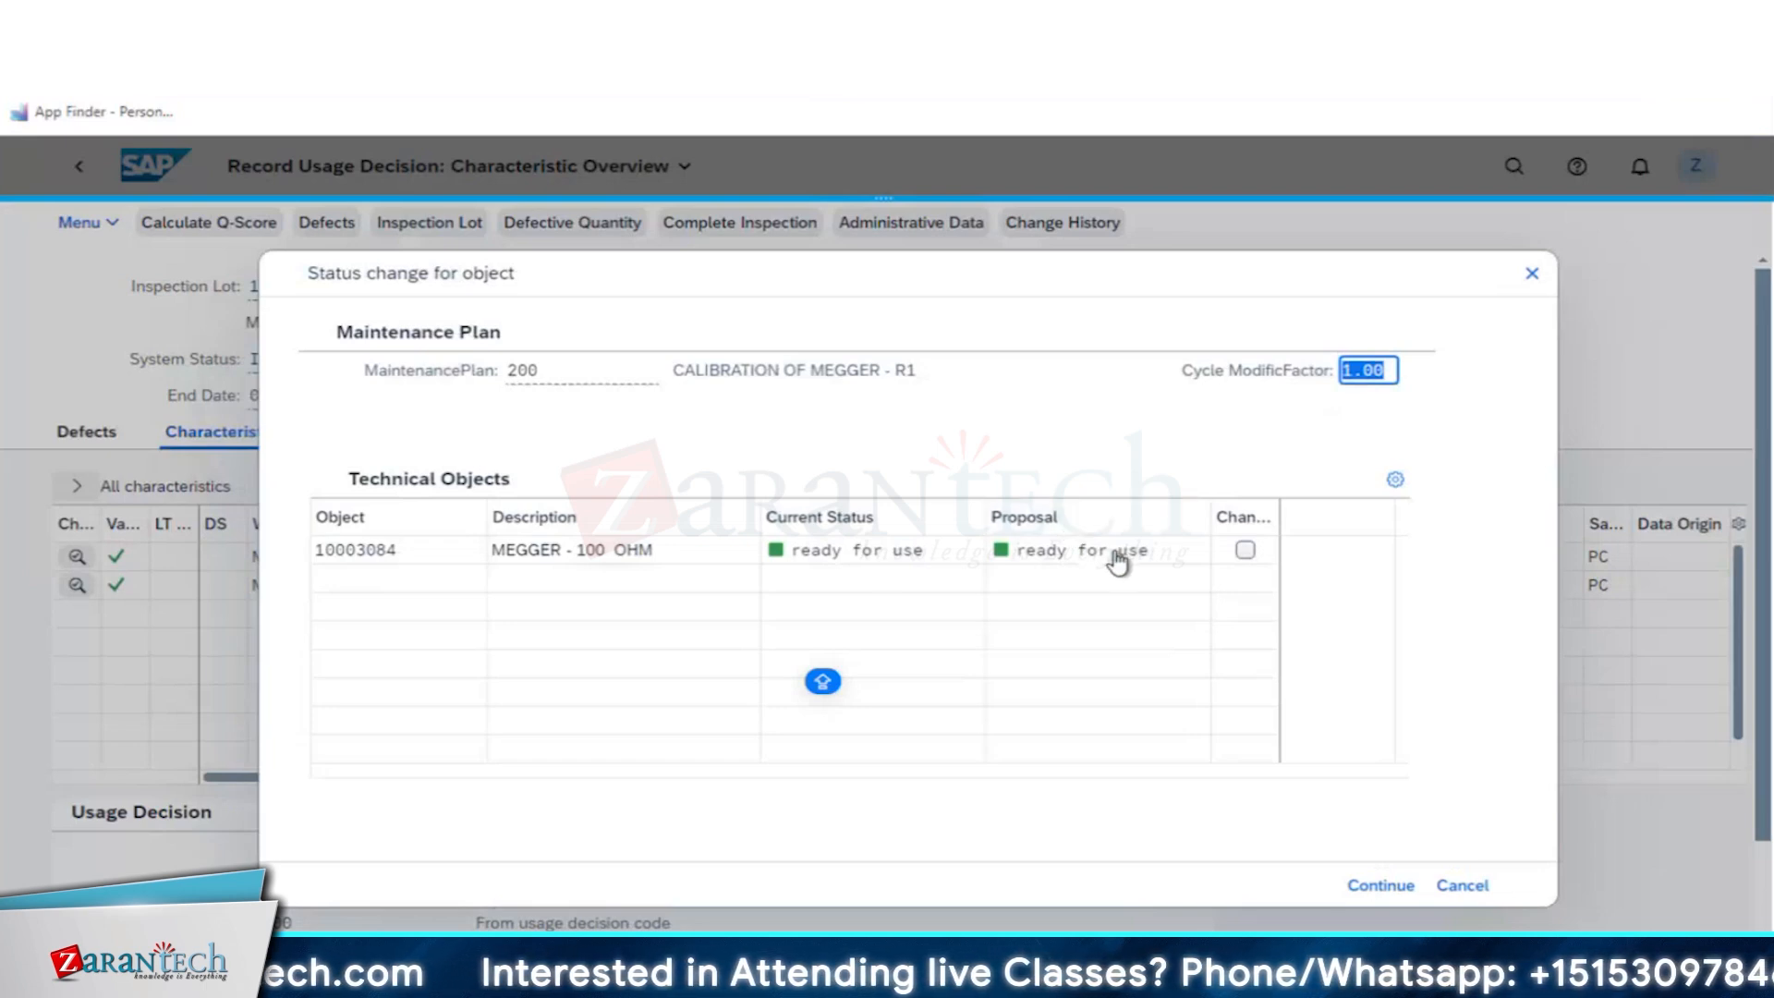
pyautogui.click(1245, 551)
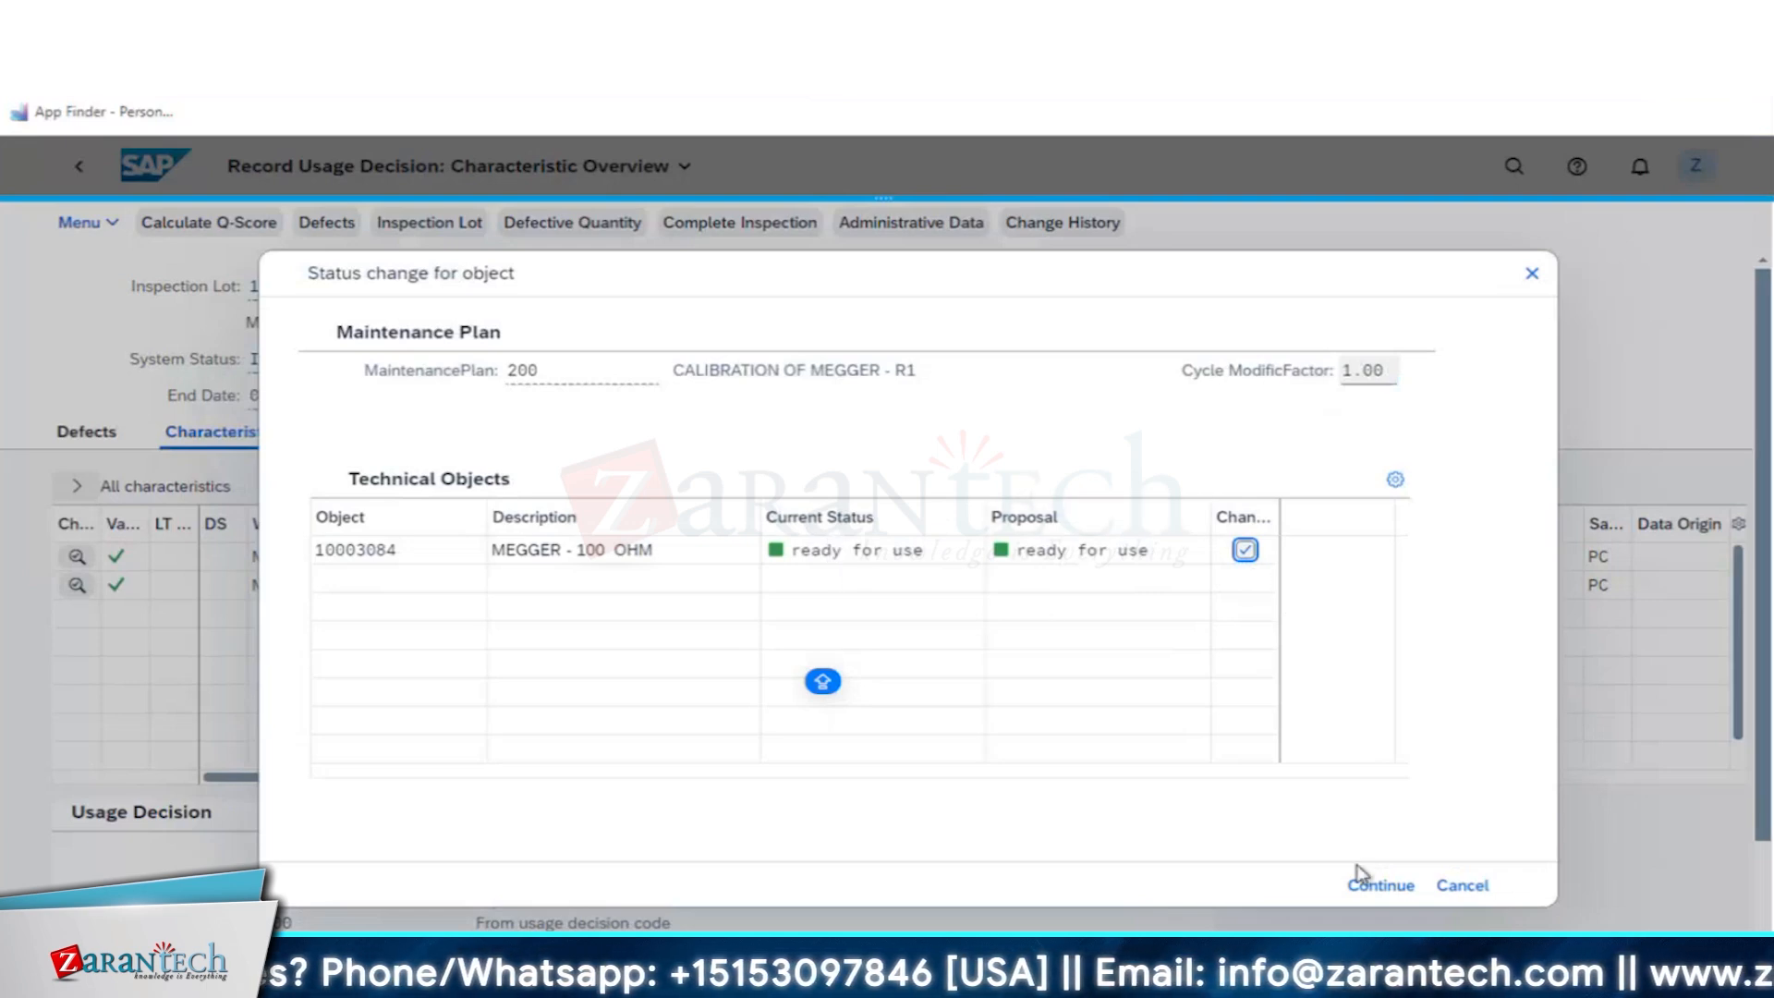
pyautogui.click(1379, 887)
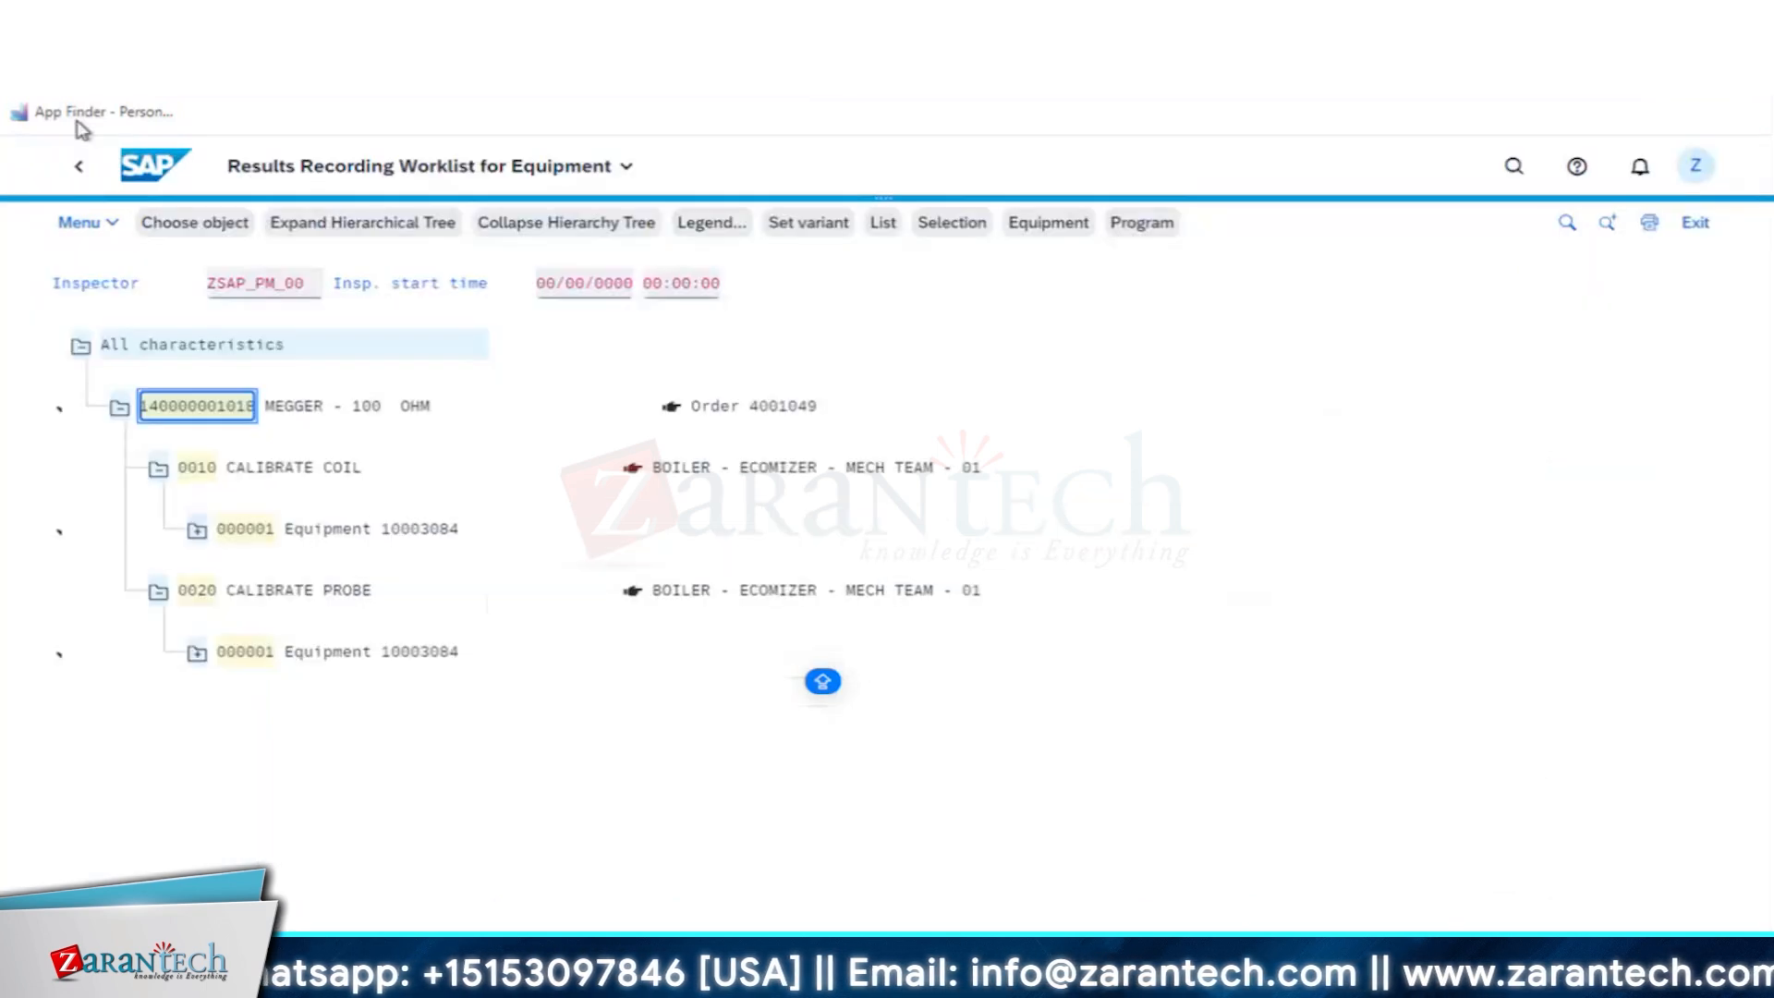
# - Leave the results recording and inspection lot worklists and switch to the CALIBR sheet of the SAP_EAM_TCS_B1 workbook in Excel
pyautogui.click(155, 163)
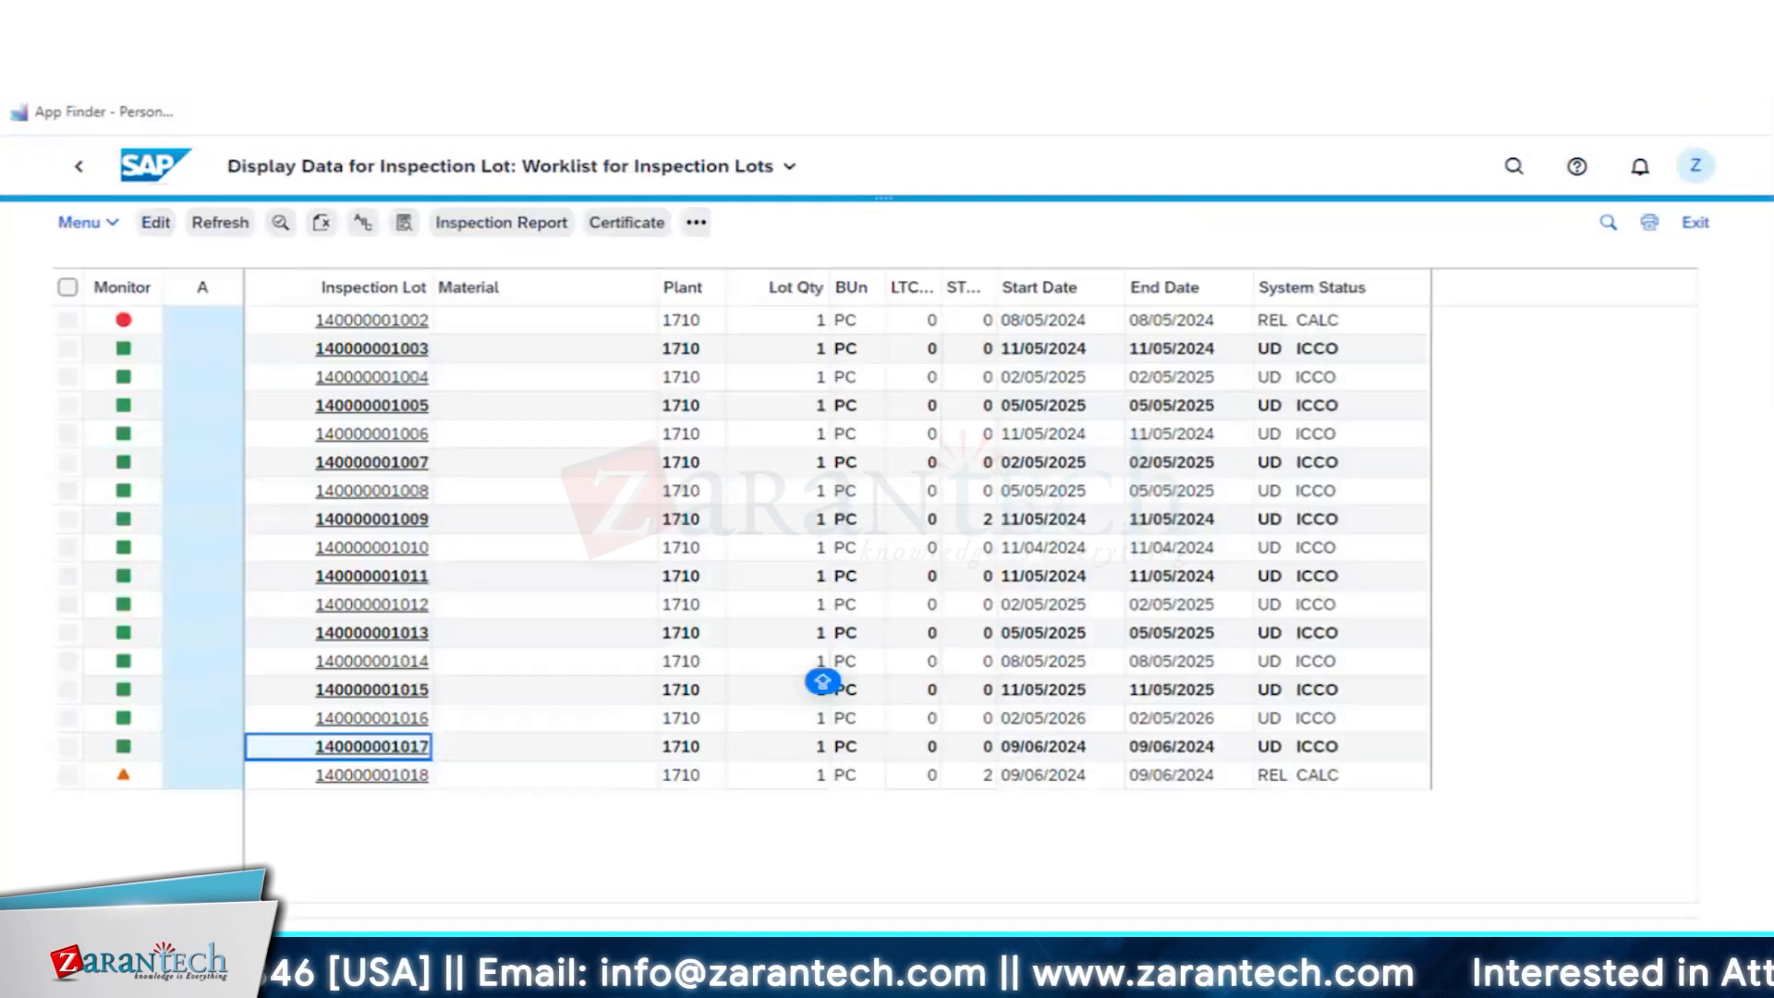
pyautogui.click(157, 172)
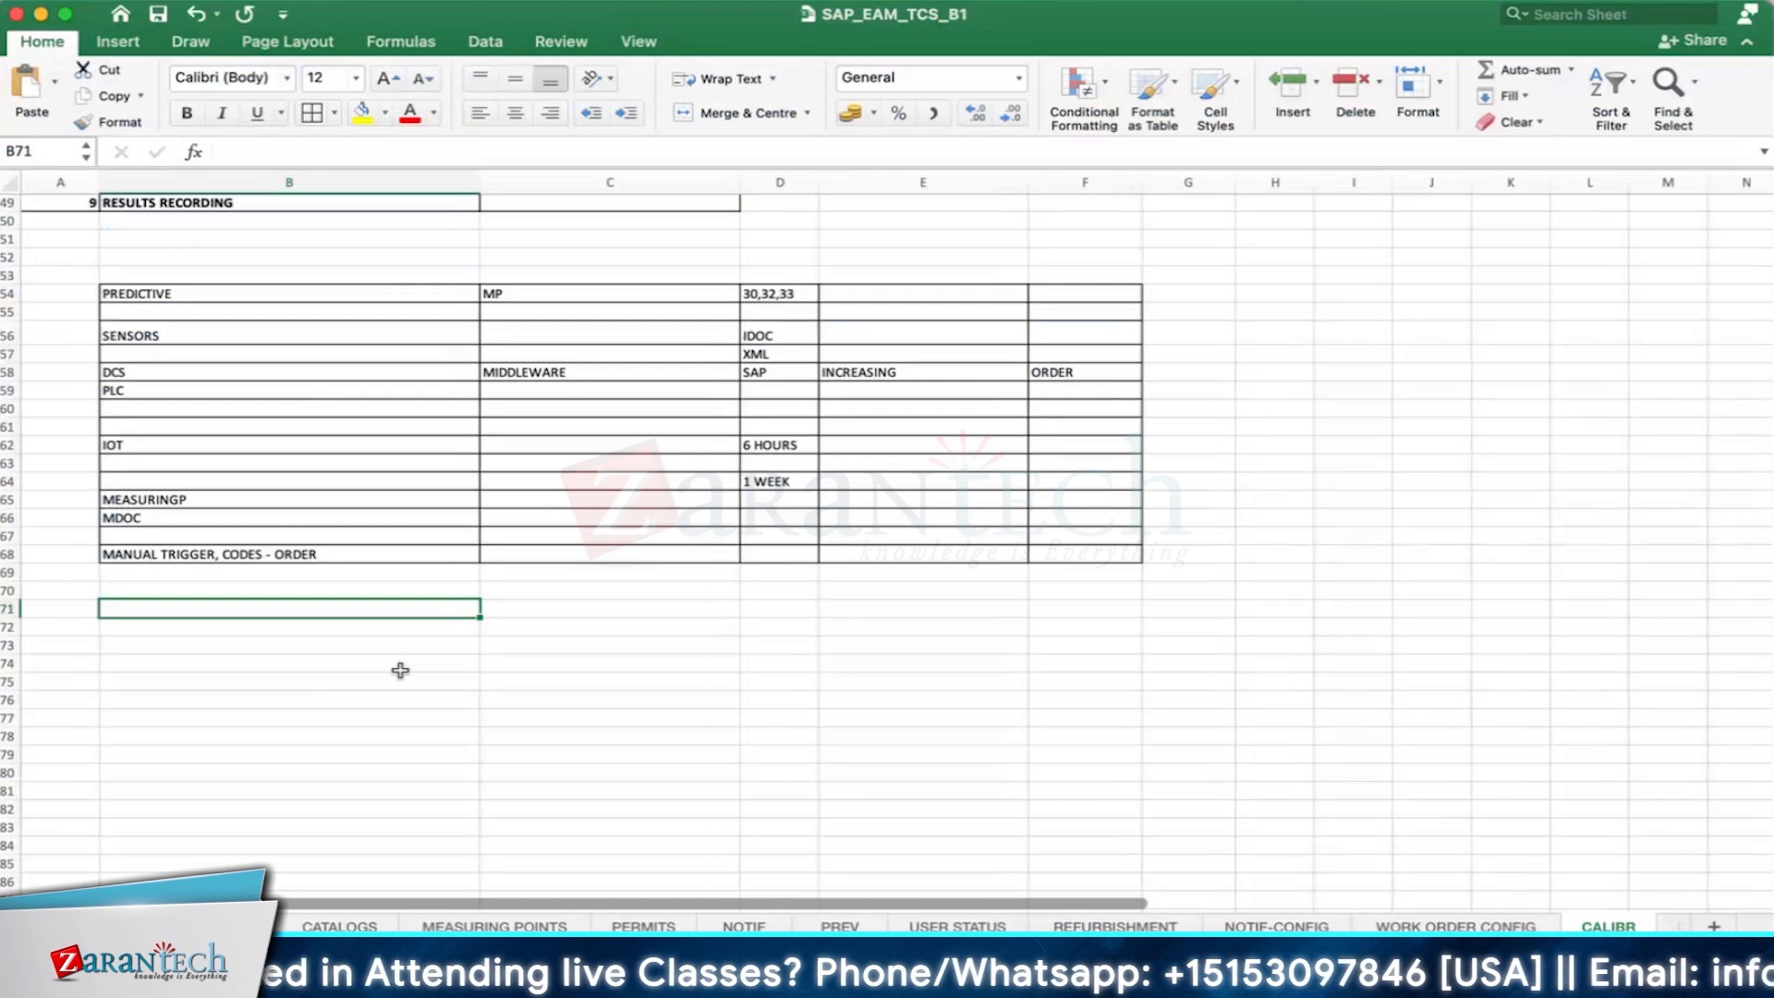
pyautogui.click(236, 632)
pyautogui.click(231, 608)
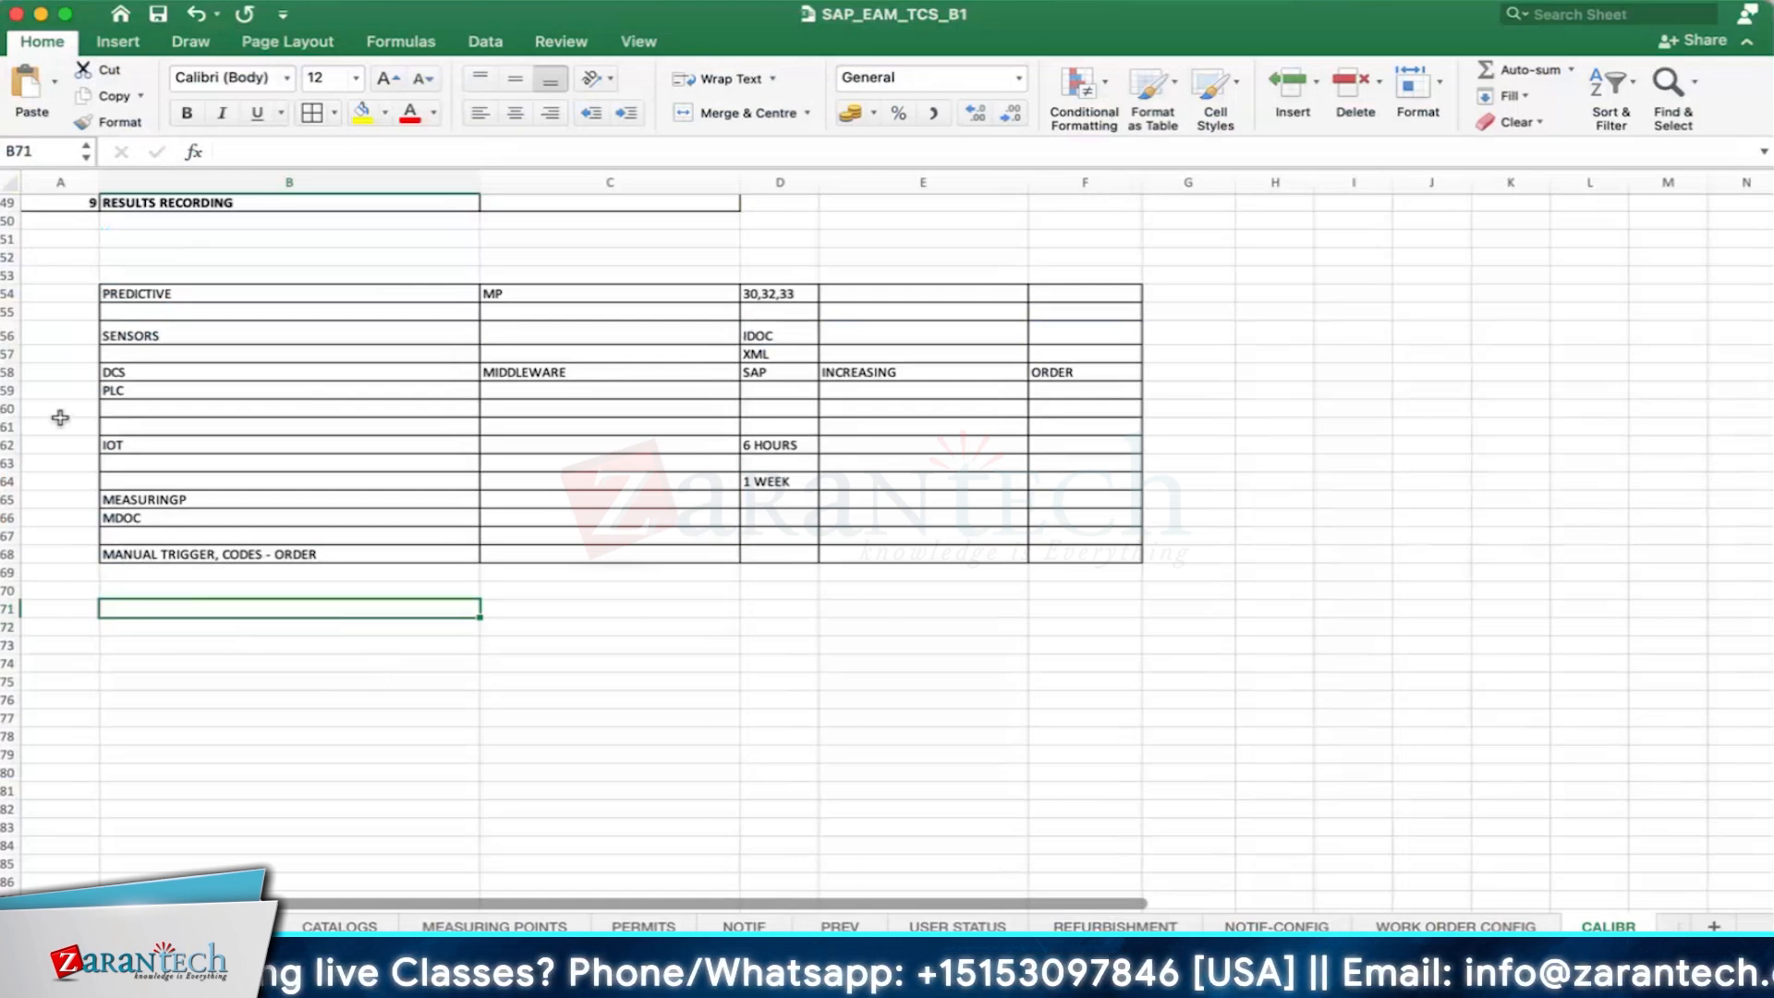
pyautogui.scroll(1, 319, 619)
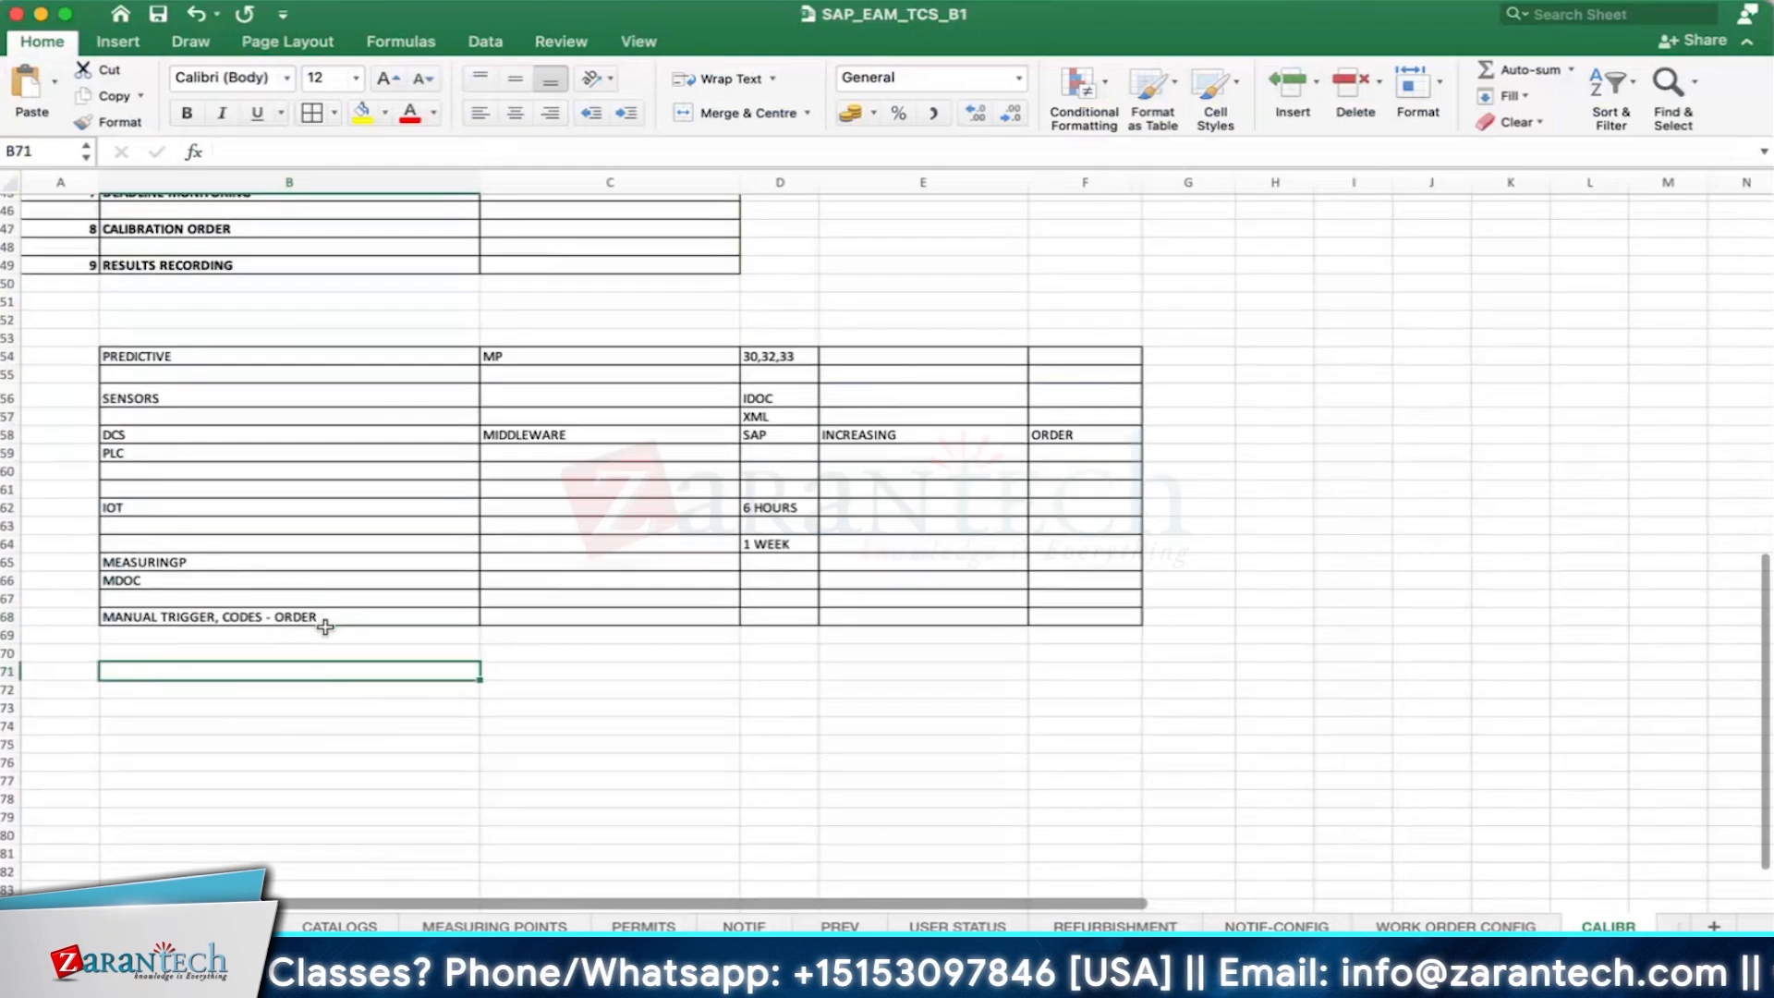
pyautogui.scroll(-3, 324, 628)
pyautogui.scroll(2, 325, 633)
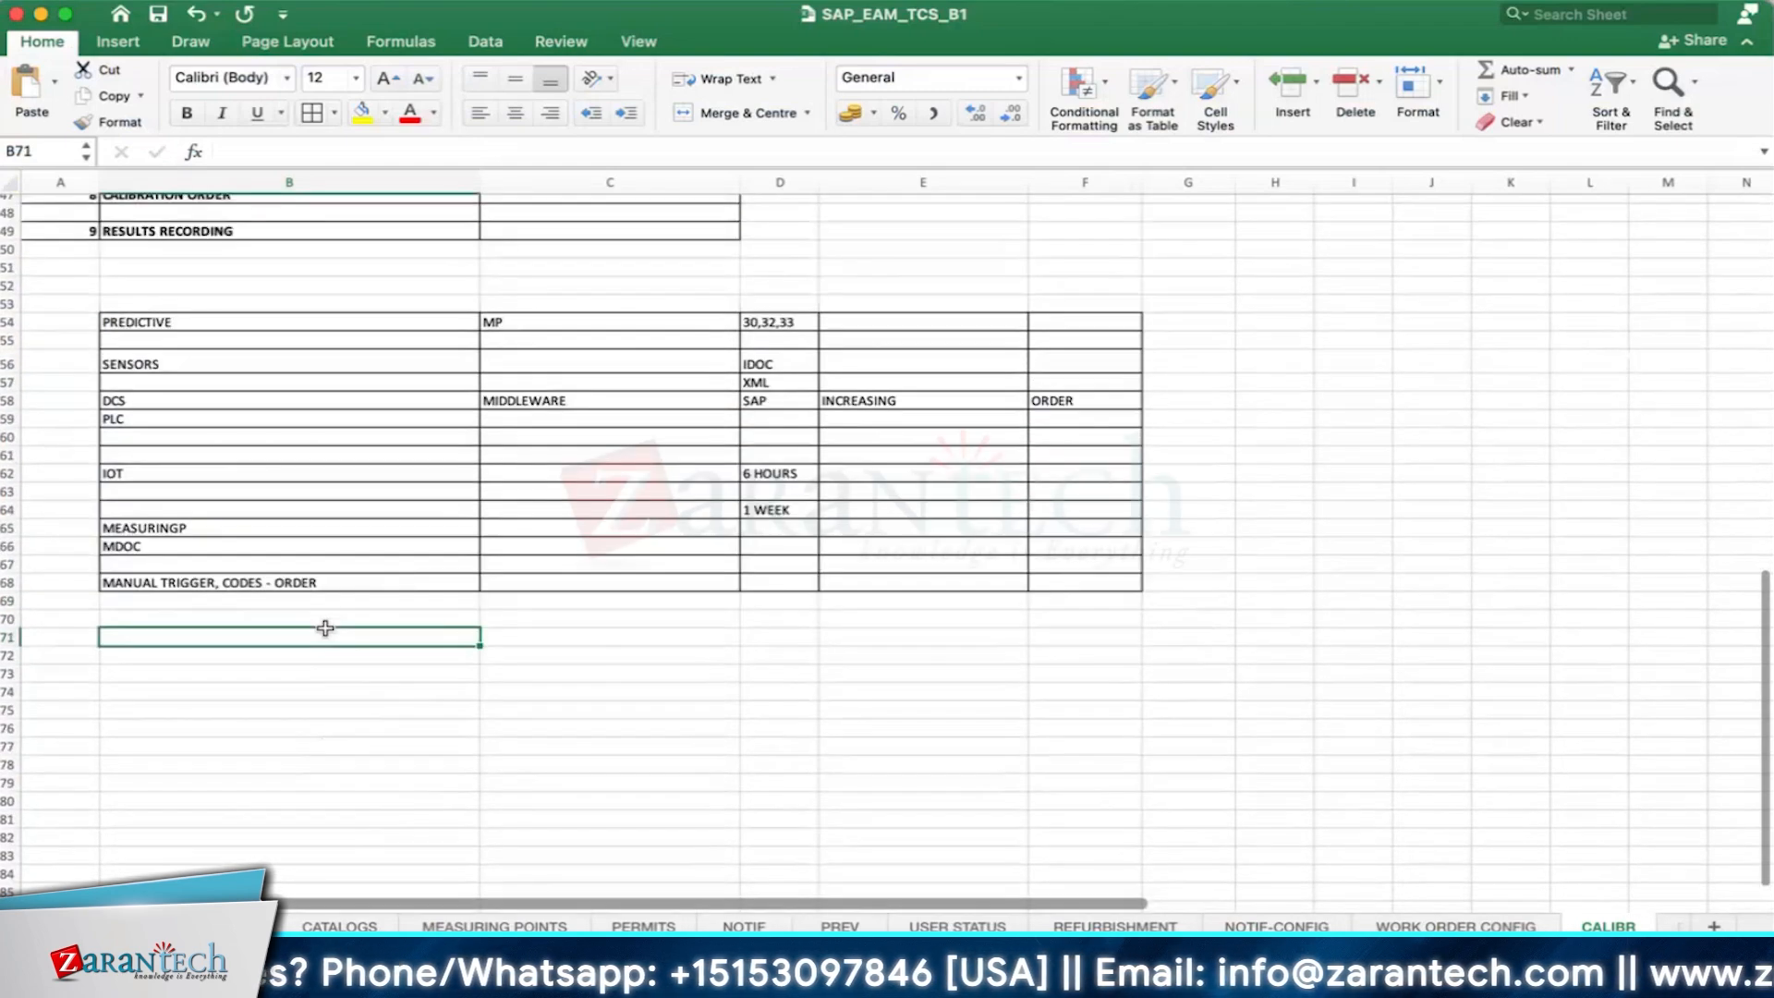
pyautogui.scroll(-5, 323, 638)
pyautogui.scroll(5, 318, 645)
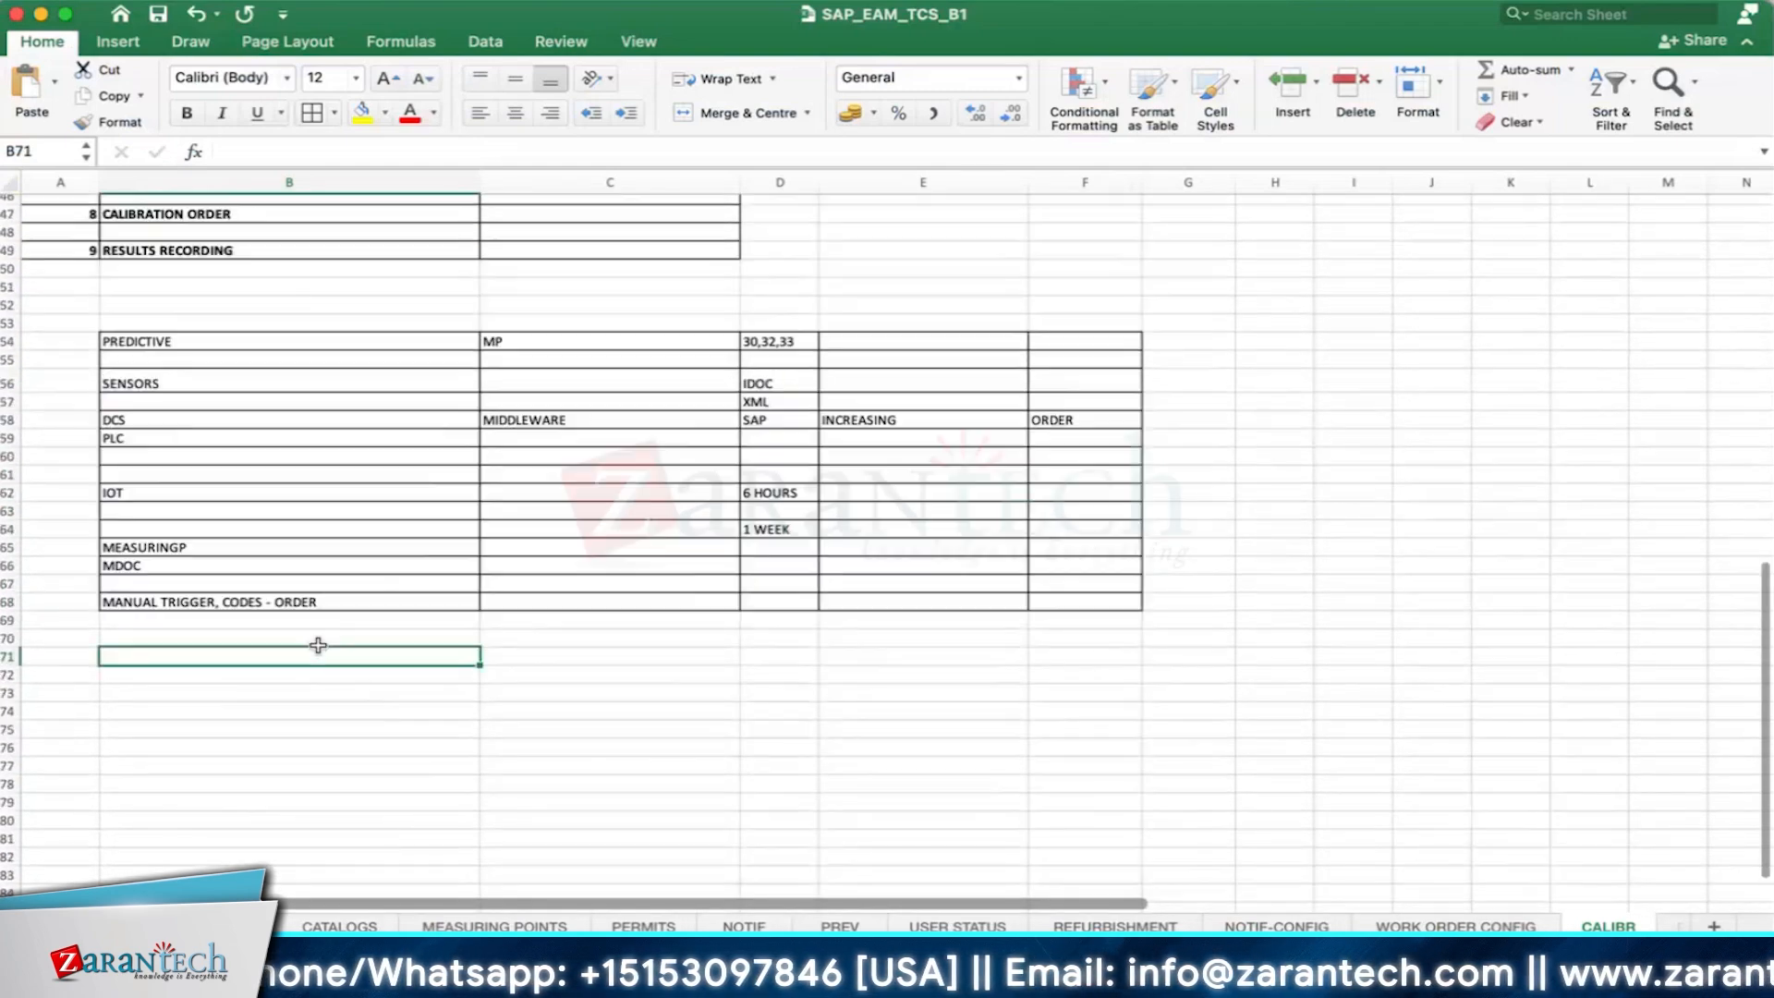
pyautogui.click(196, 693)
pyautogui.click(207, 672)
pyautogui.click(213, 660)
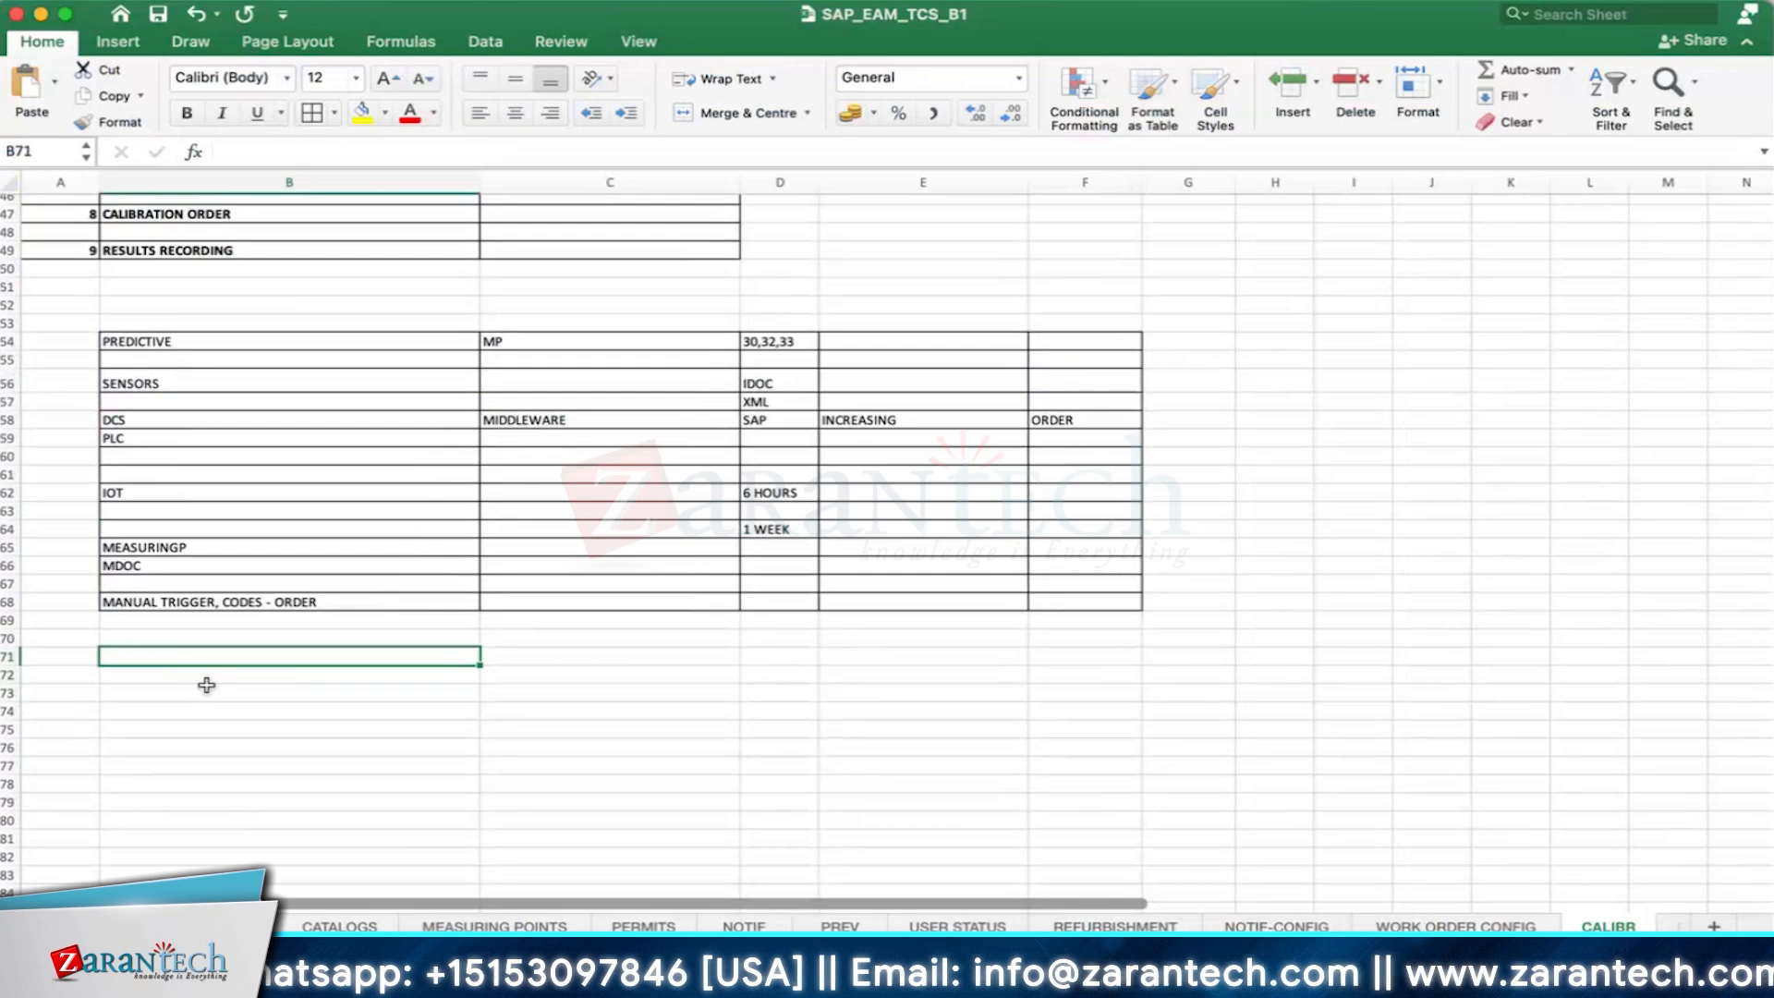
pyautogui.click(206, 688)
pyautogui.click(210, 659)
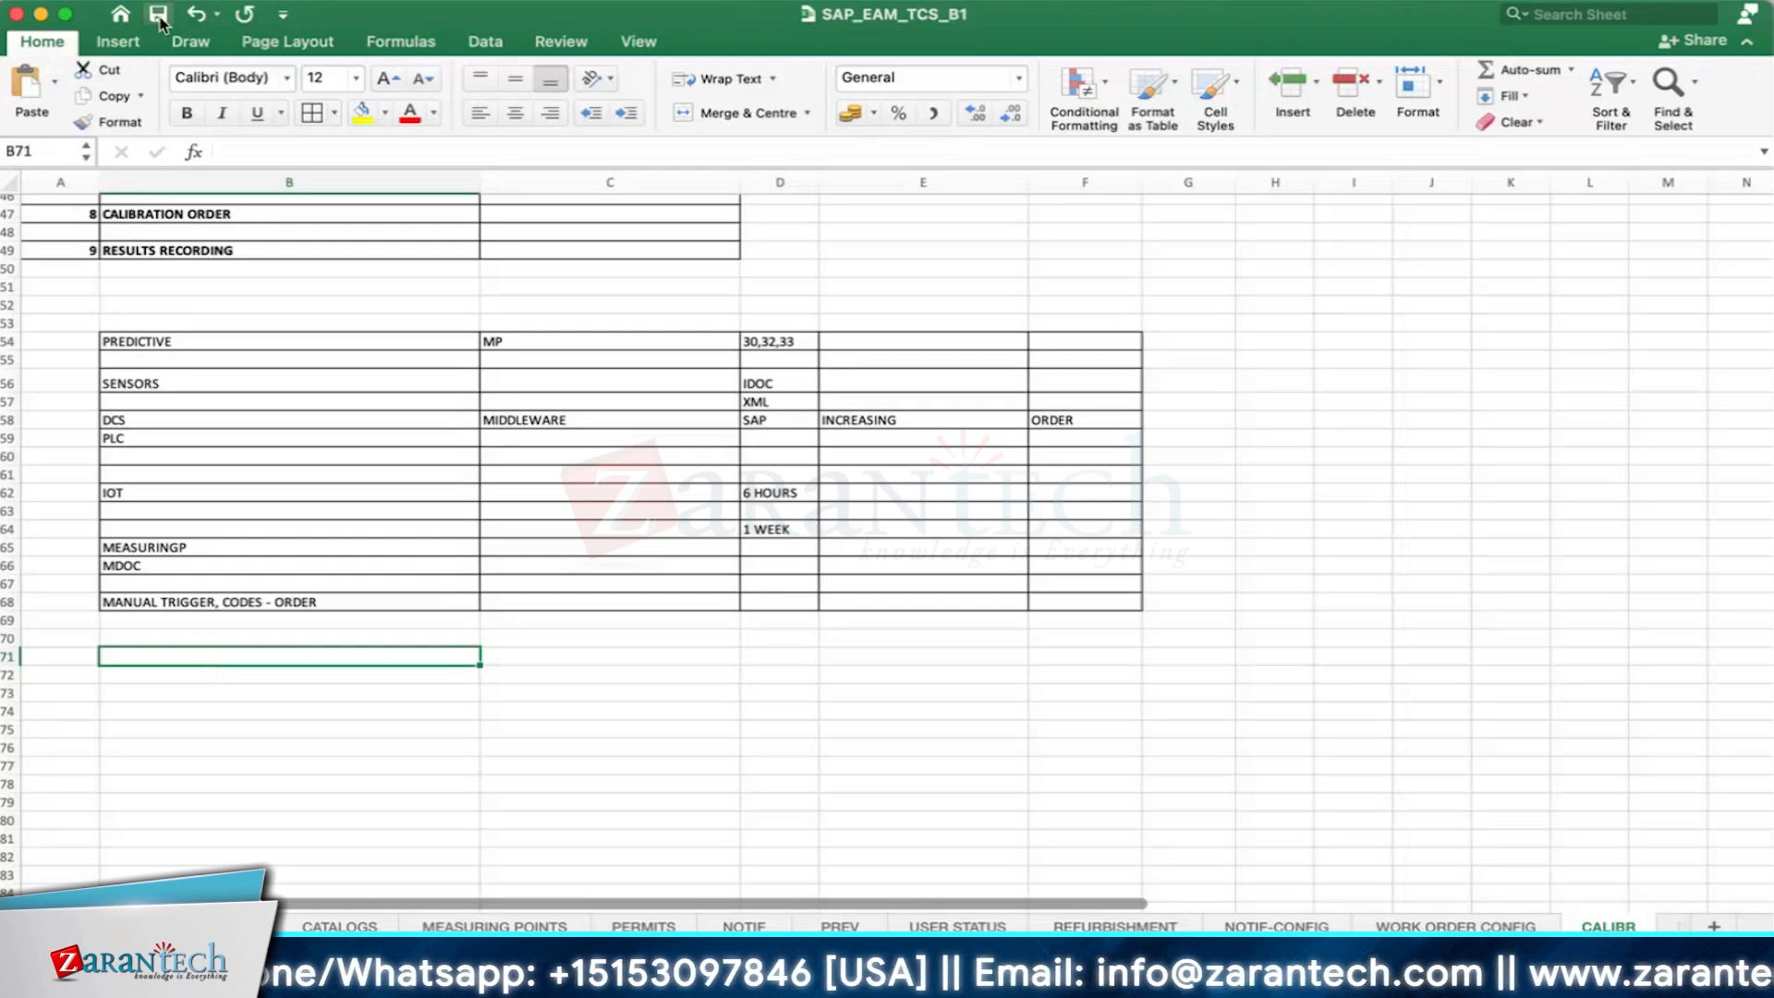
# - Add a new worksheet after PHASES in the workbook and name it INVEST
pyautogui.click(182, 710)
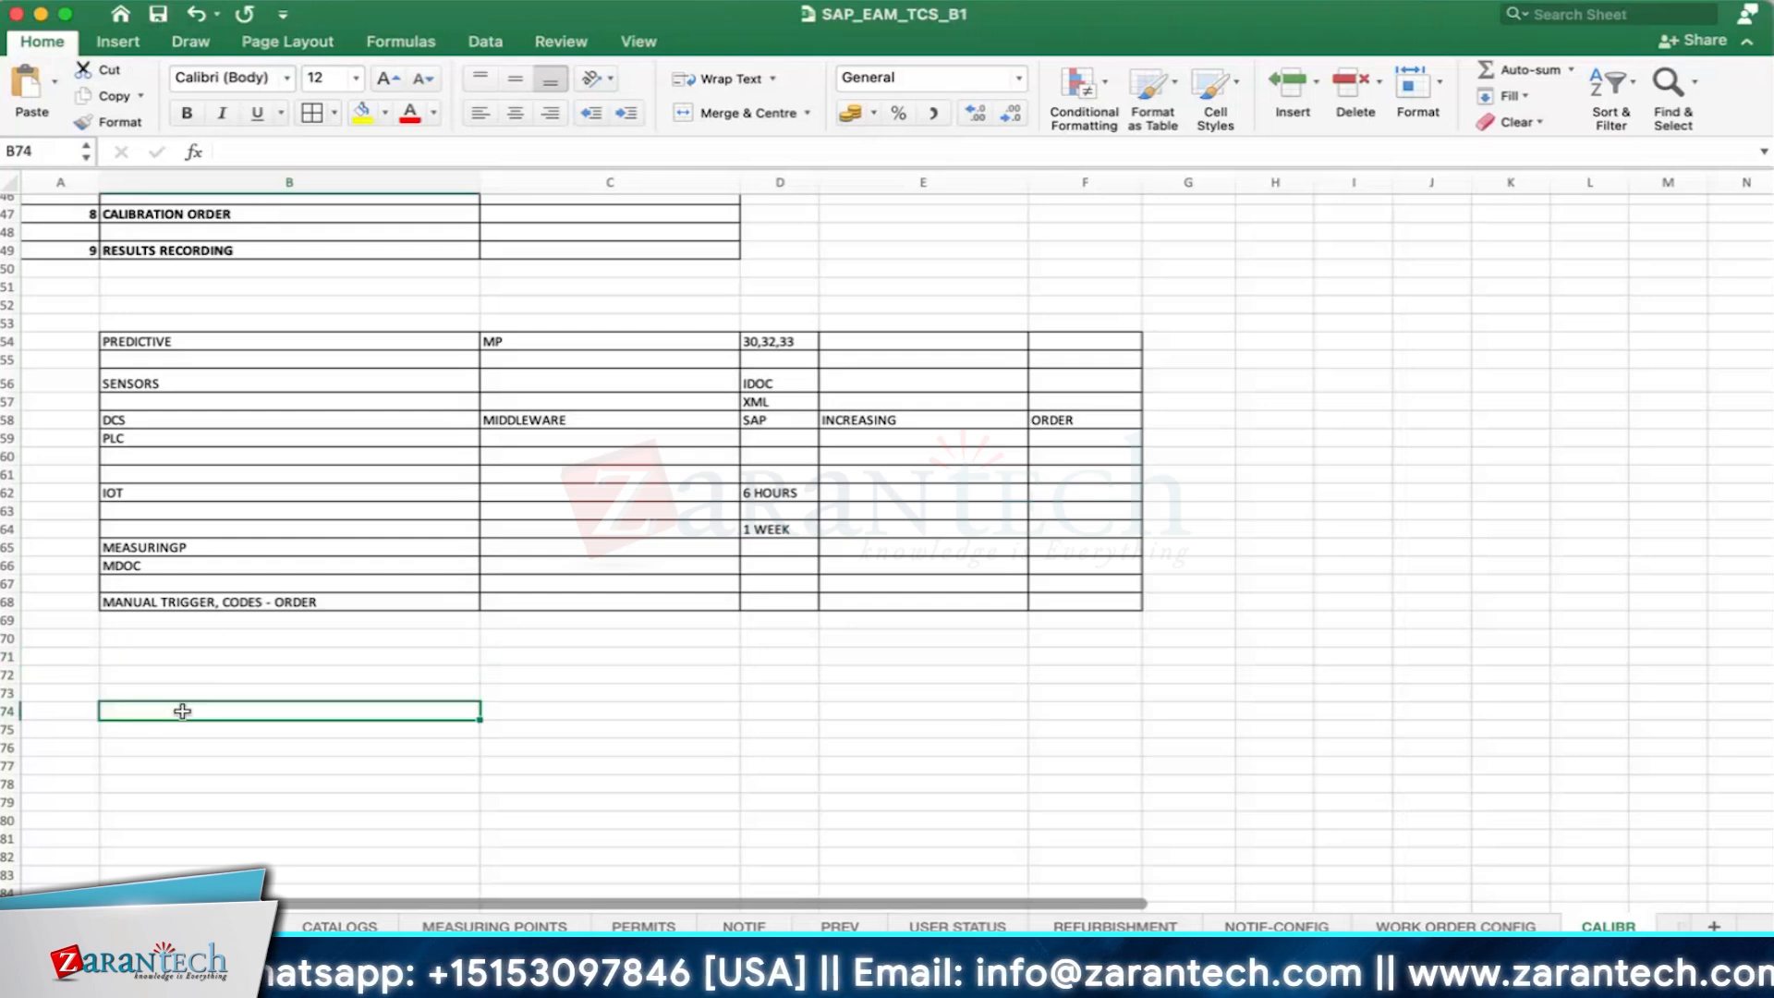
pyautogui.doubleClick(182, 710)
pyautogui.press('capslock')
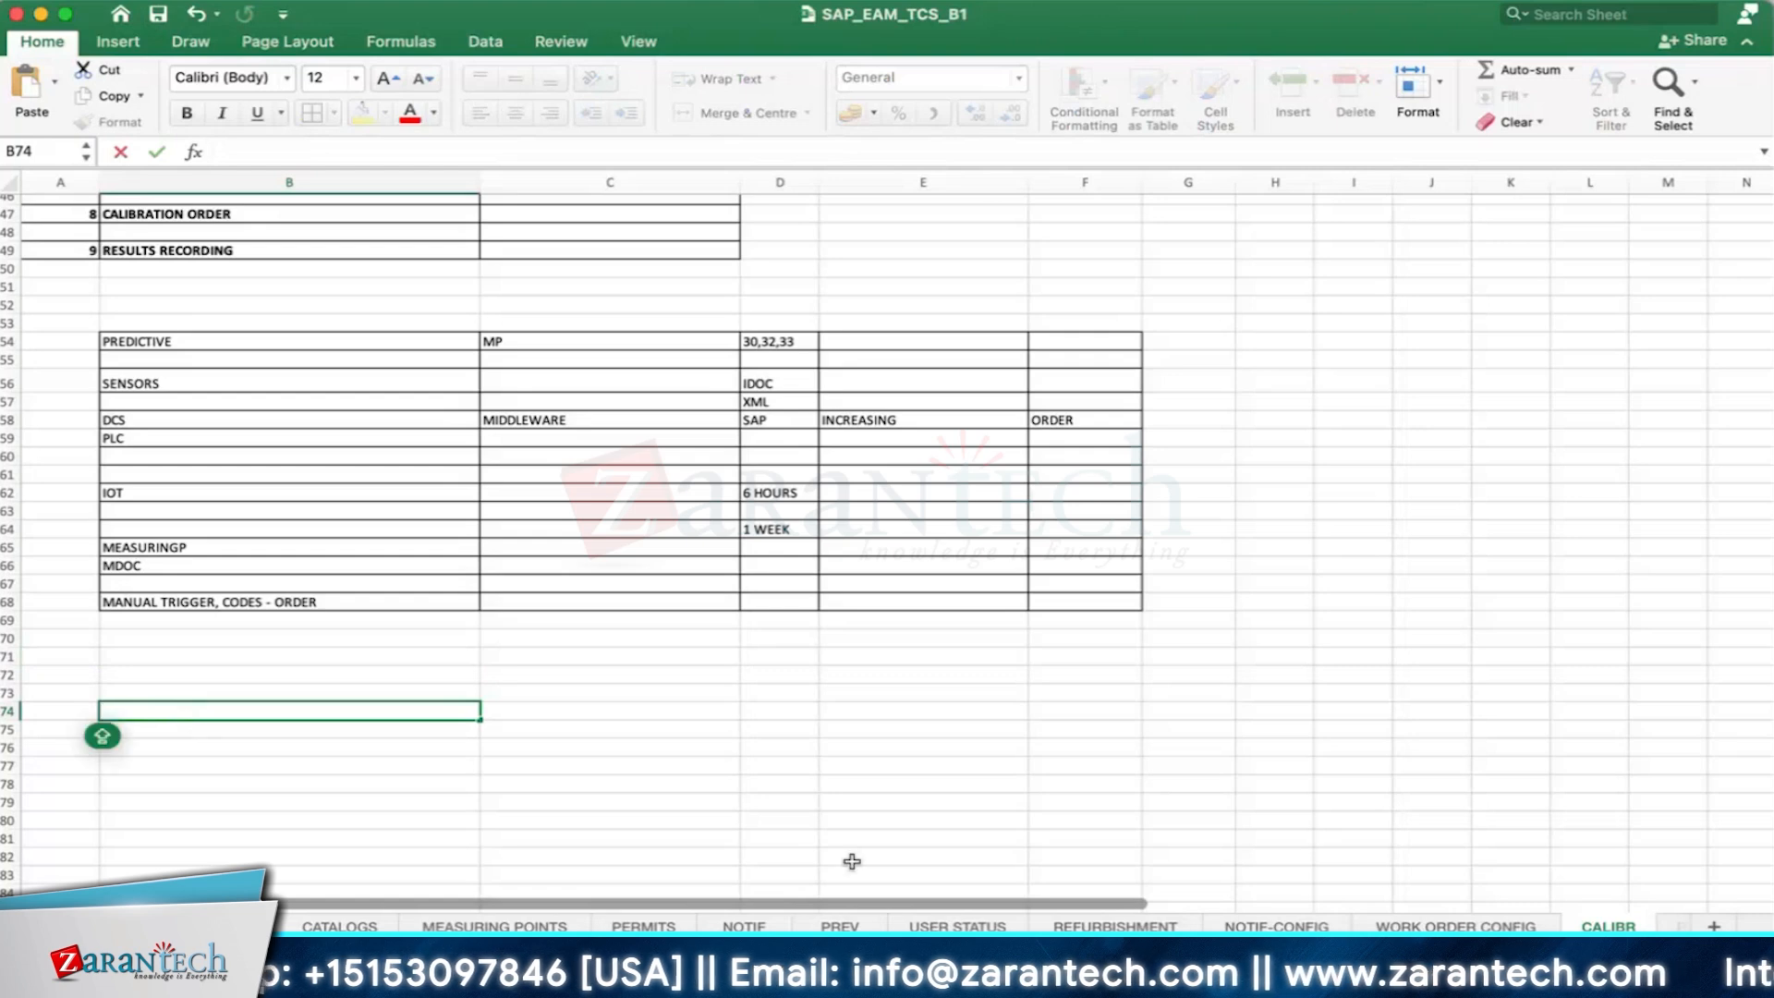
pyautogui.click(1677, 926)
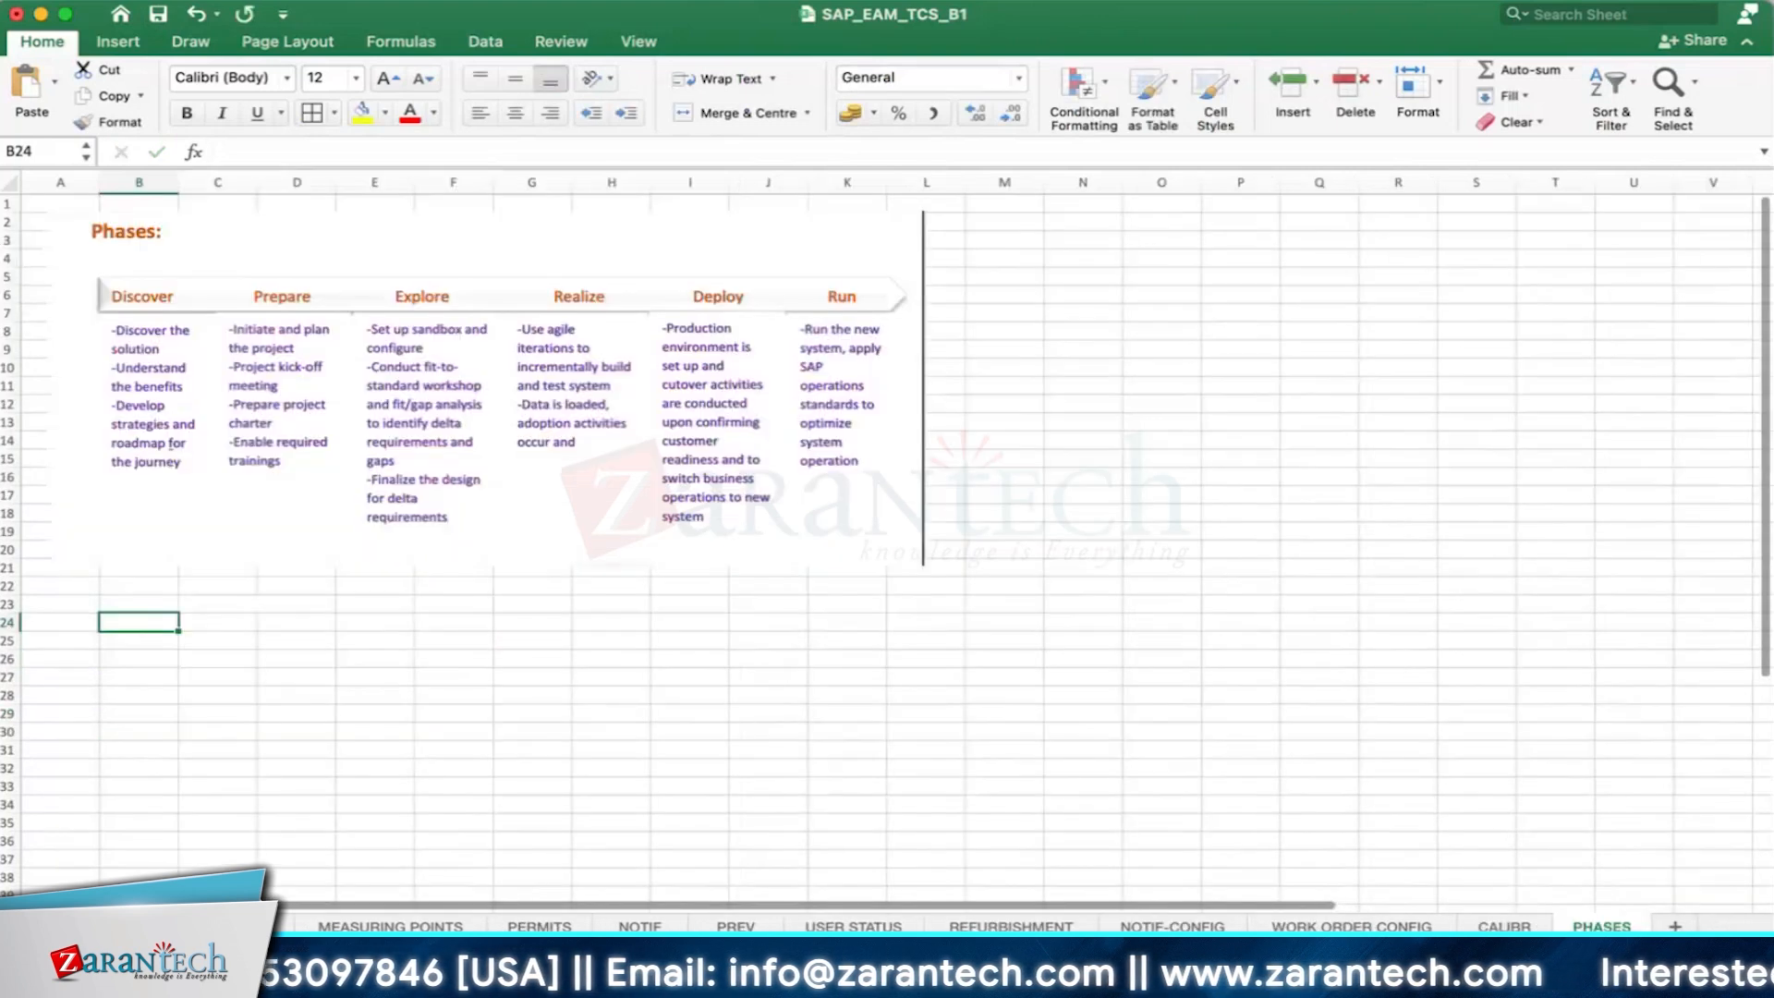
pyautogui.click(1675, 927)
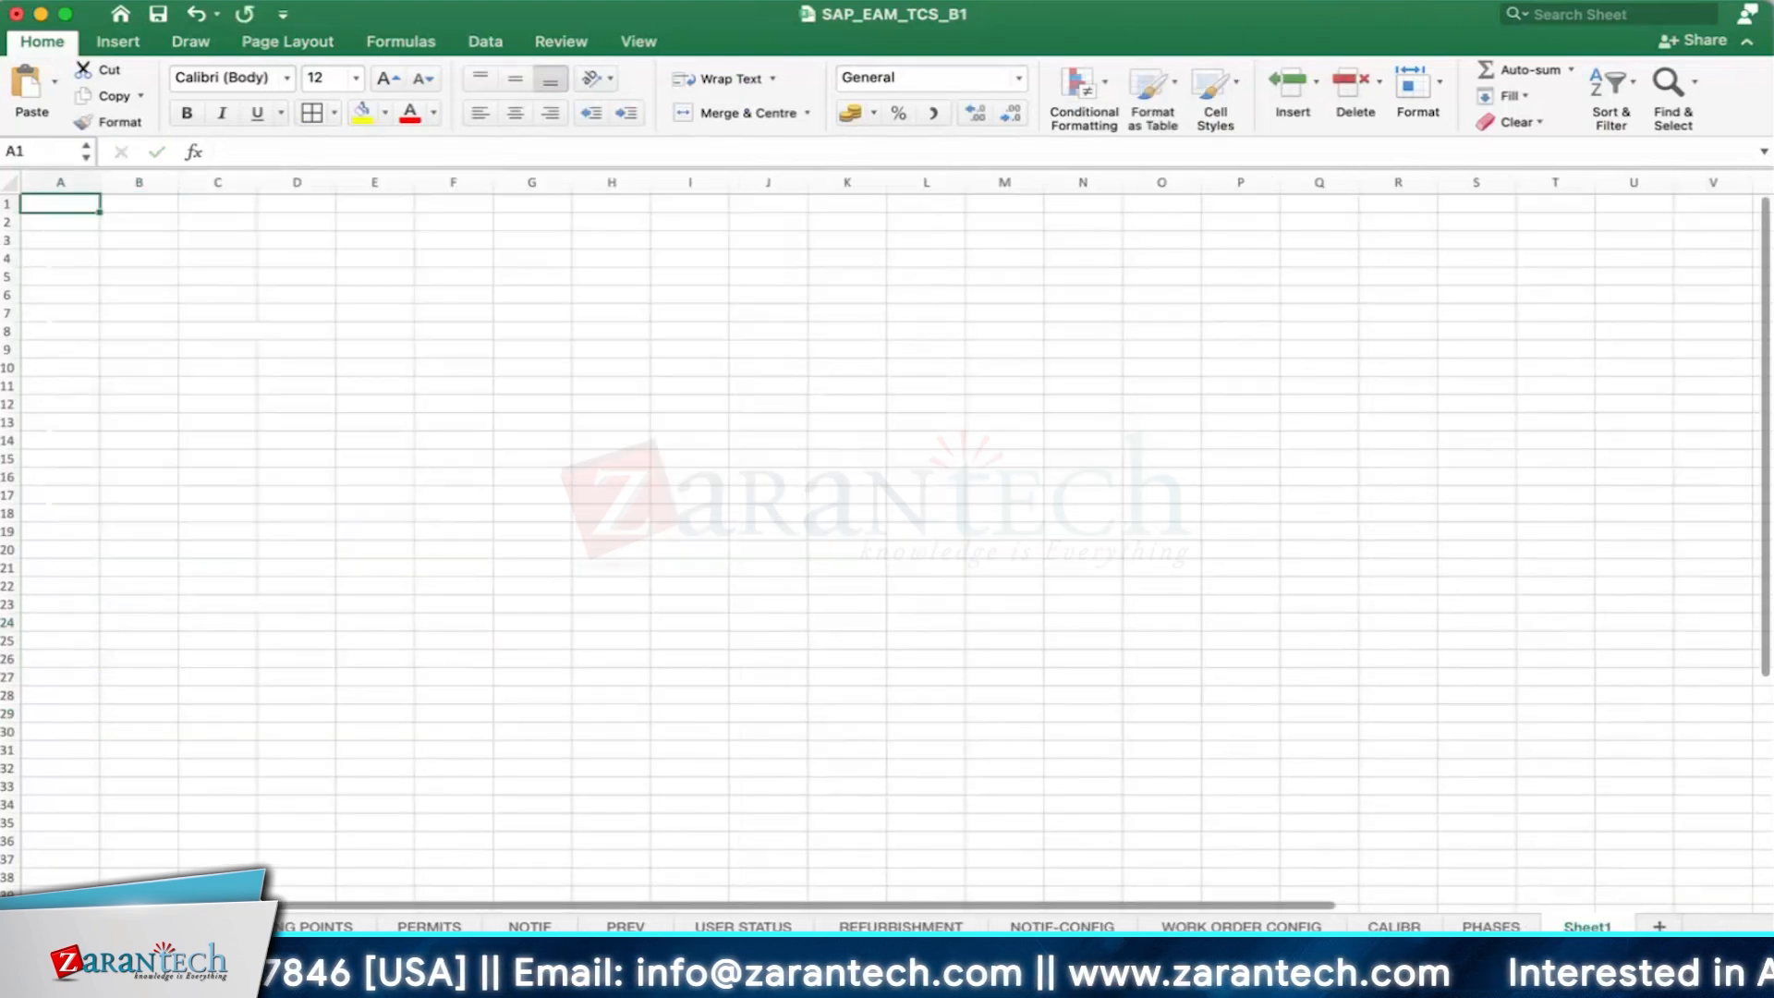
pyautogui.doubleClick(1580, 926)
pyautogui.write('INVE')
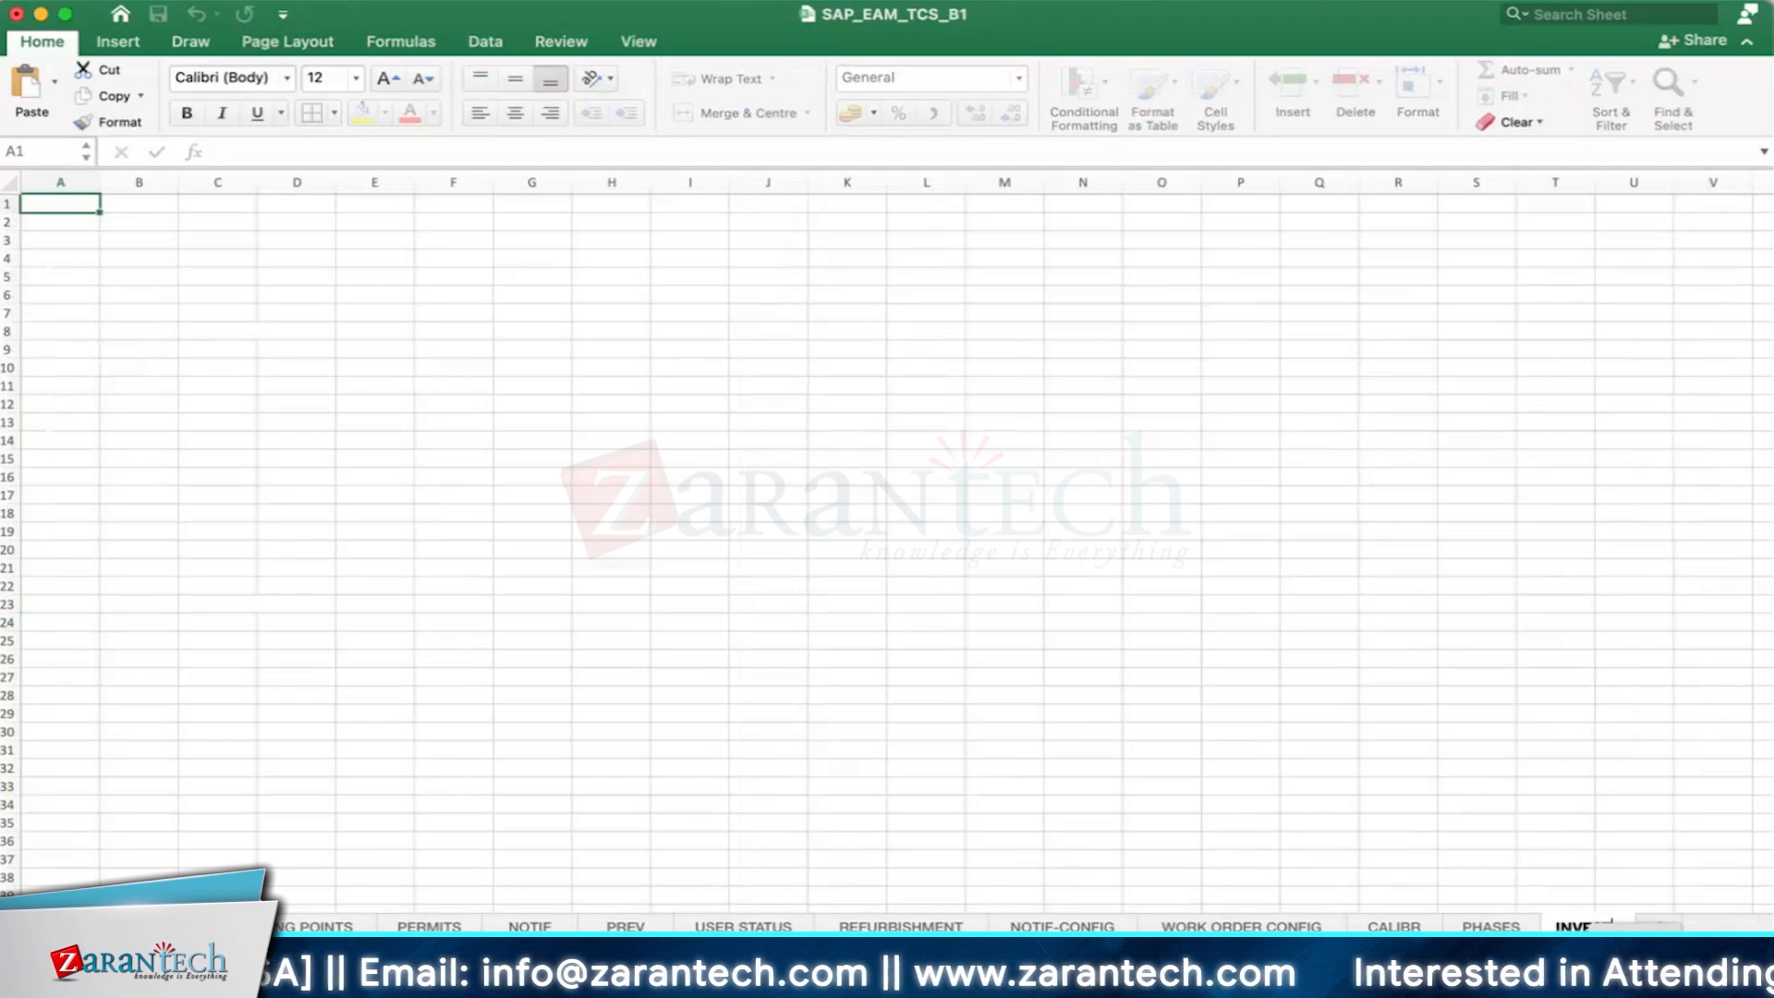
pyautogui.write('ST')
# - Enter the heading CAPITAL INVESTMENT ORDER in cell B3 of the INVEST sheet
pyautogui.click(158, 242)
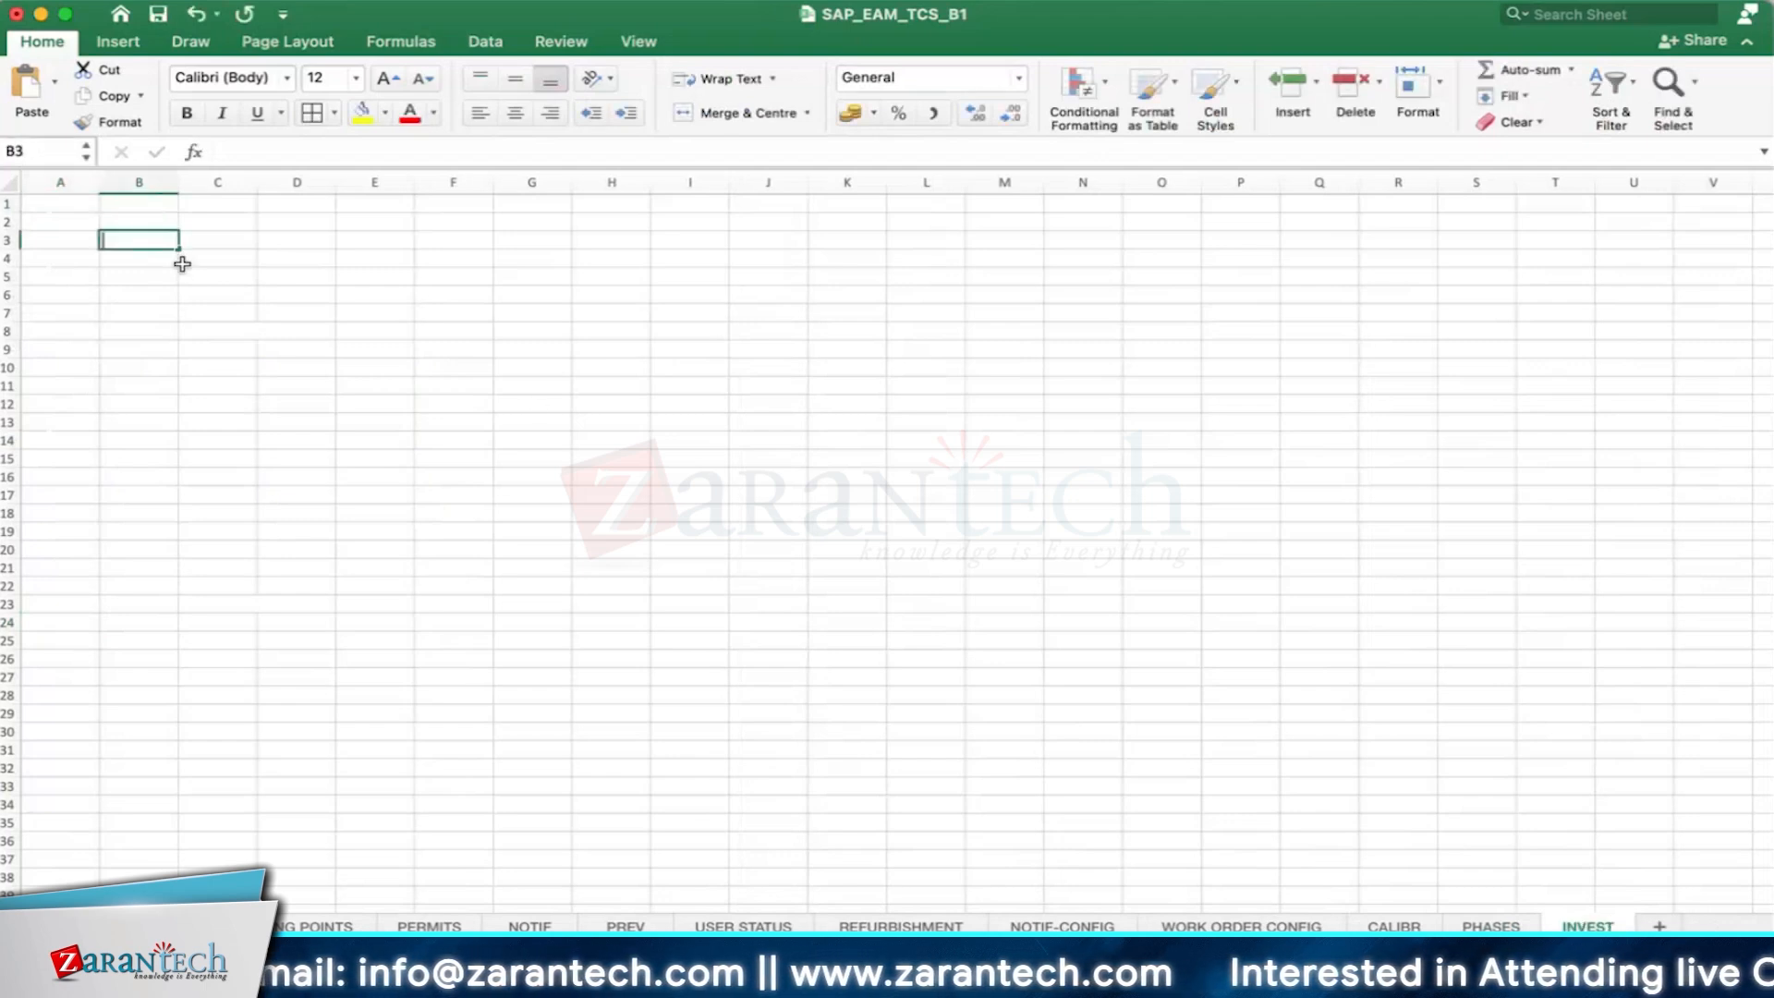
pyautogui.write('CAPITAL')
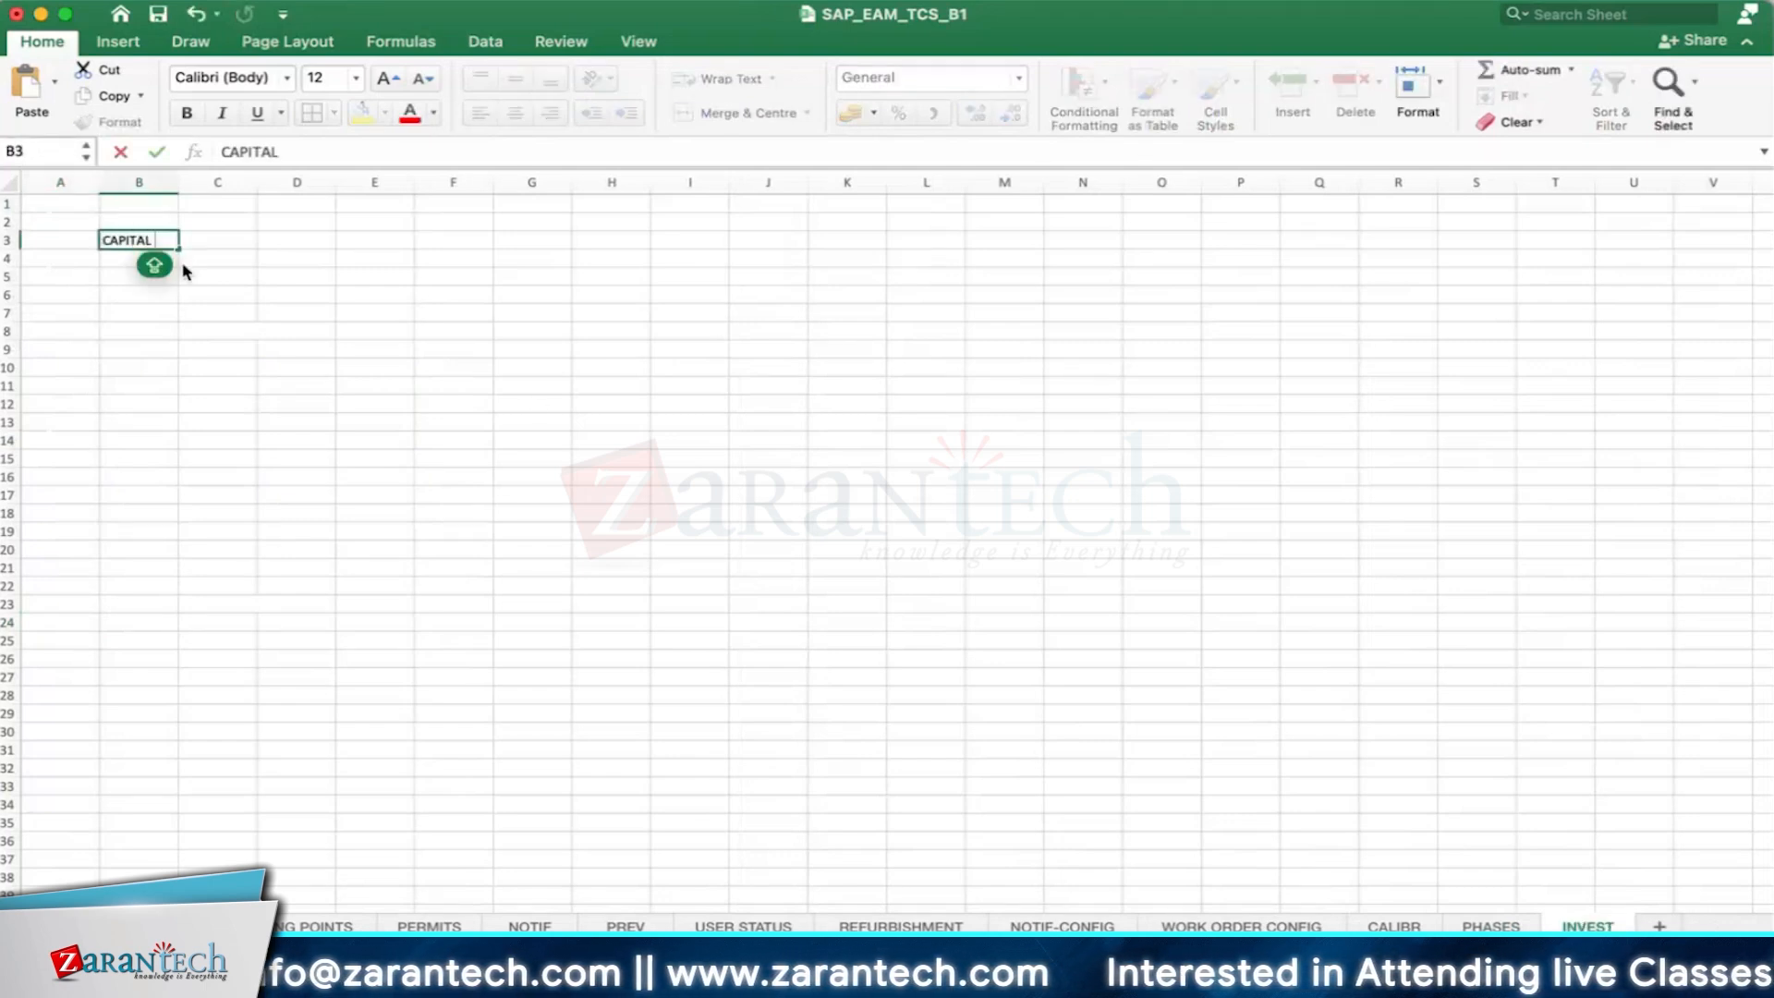
pyautogui.write(' INVES')
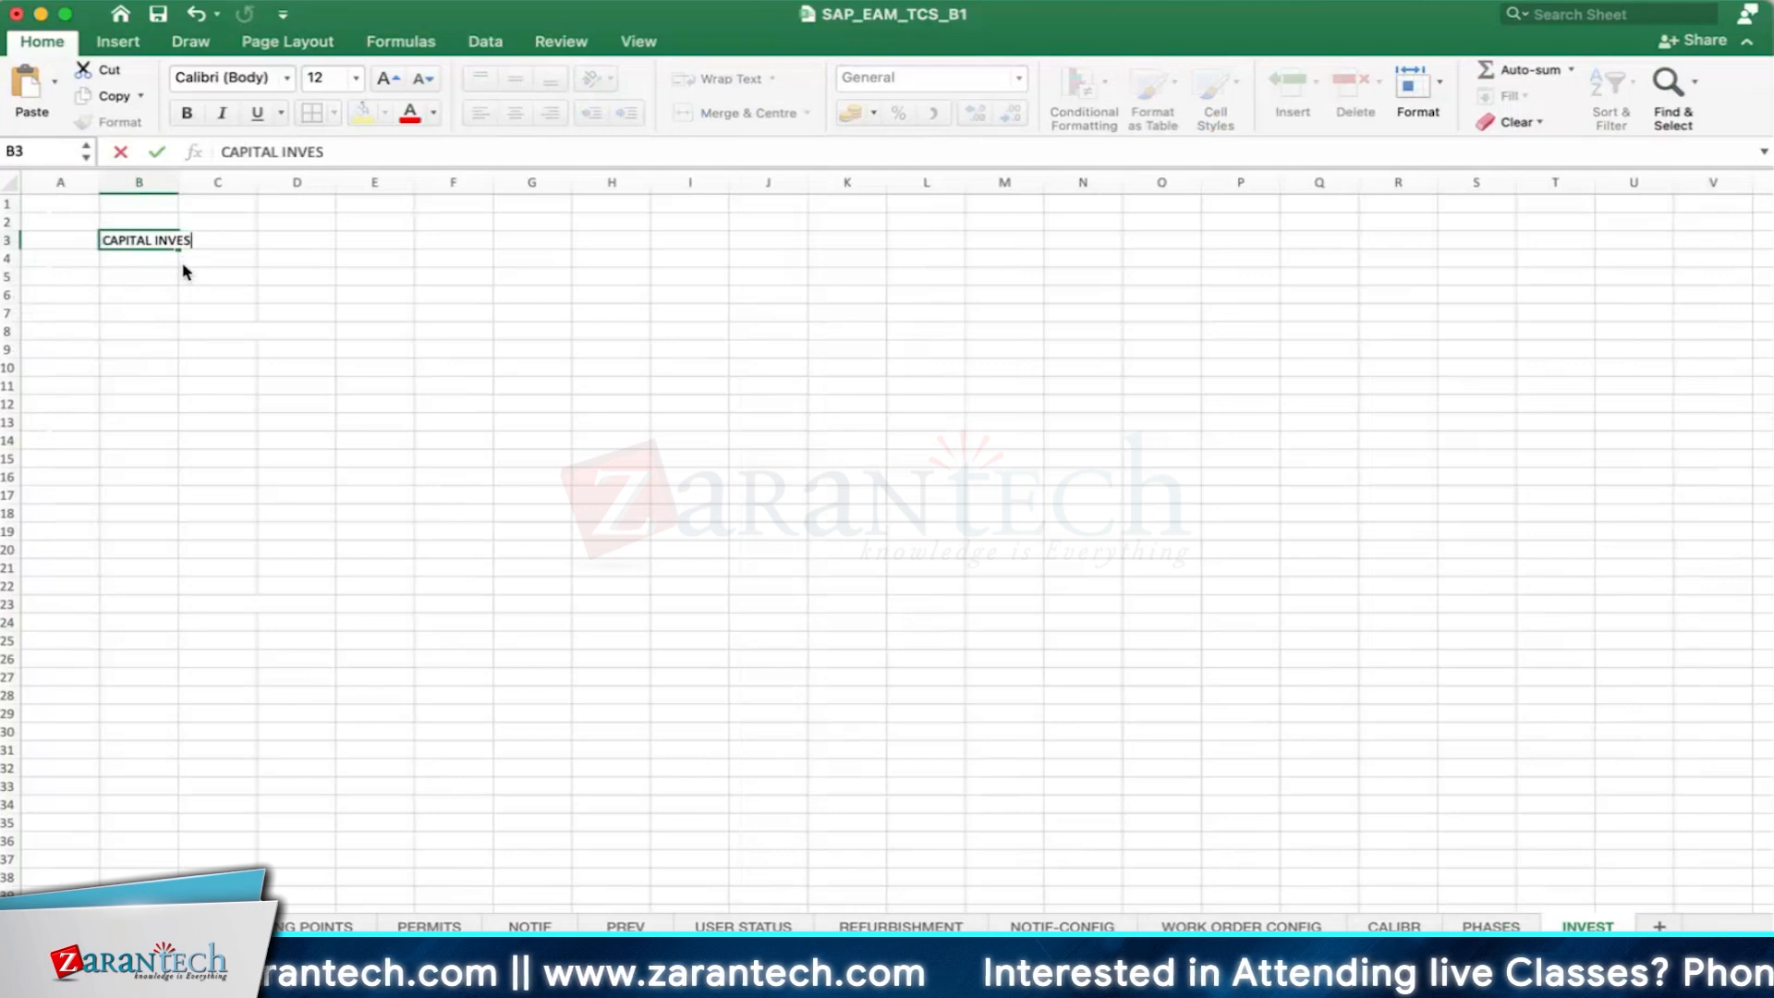
pyautogui.write('TMENT OR')
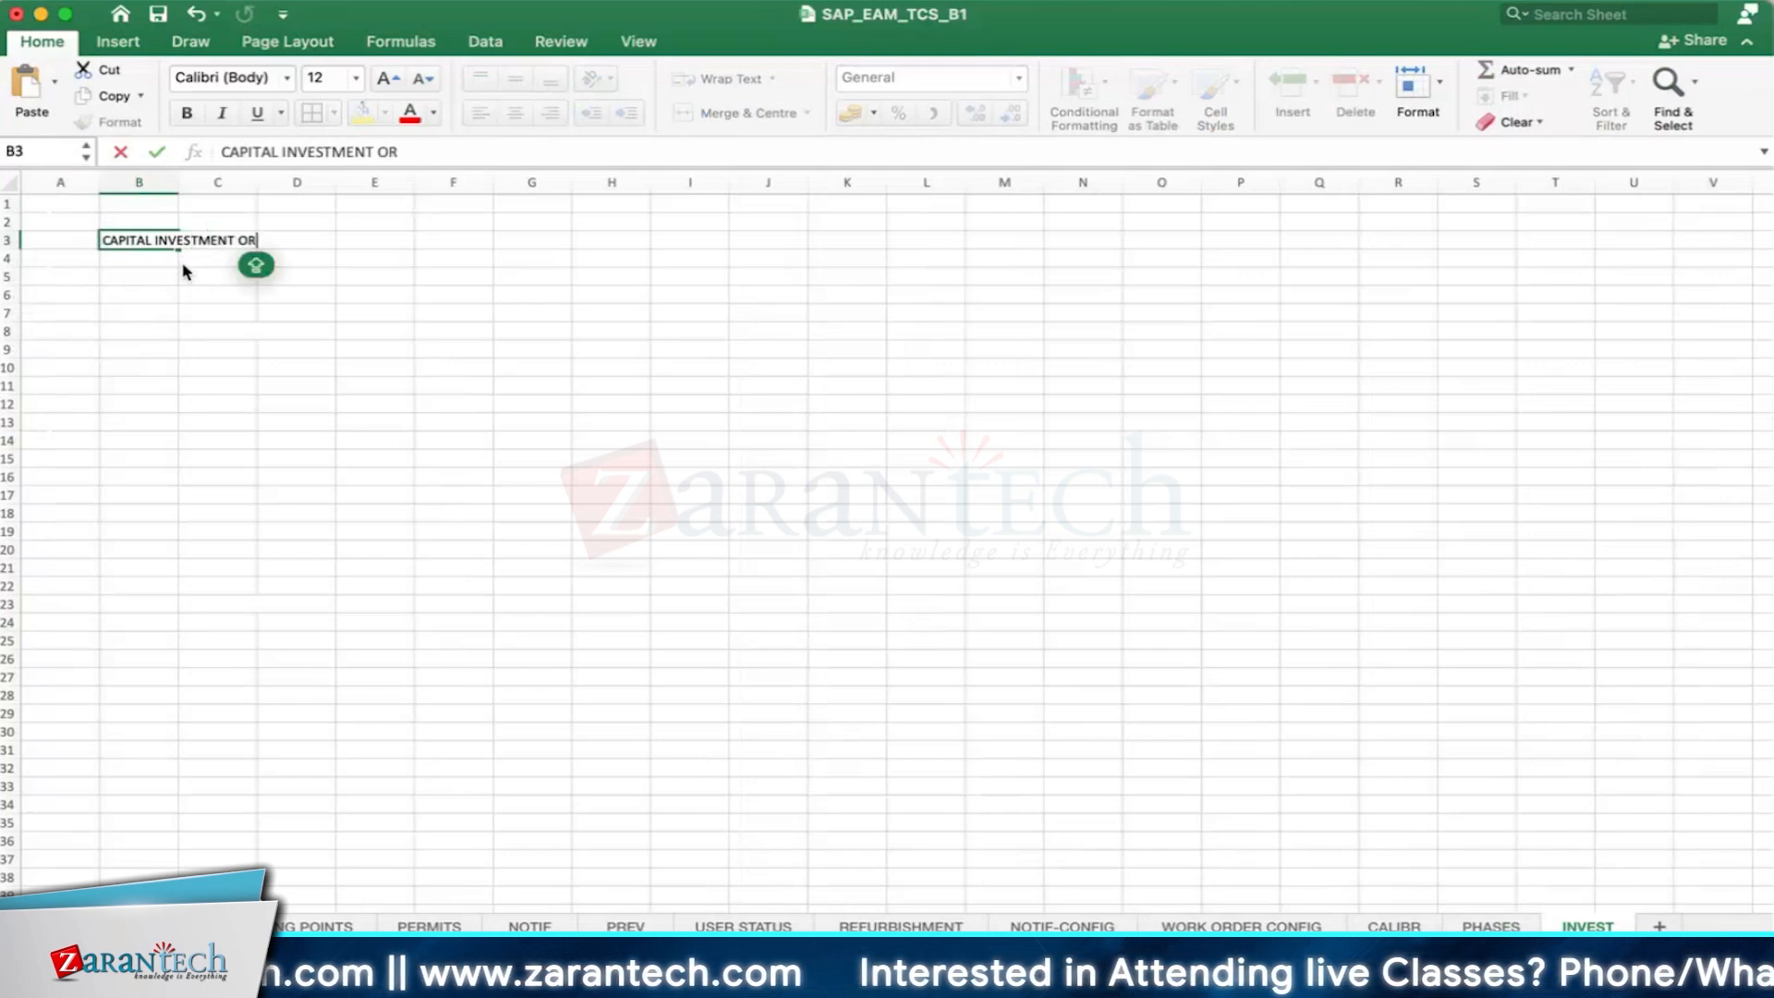
pyautogui.write('DER')
pyautogui.press('Return')
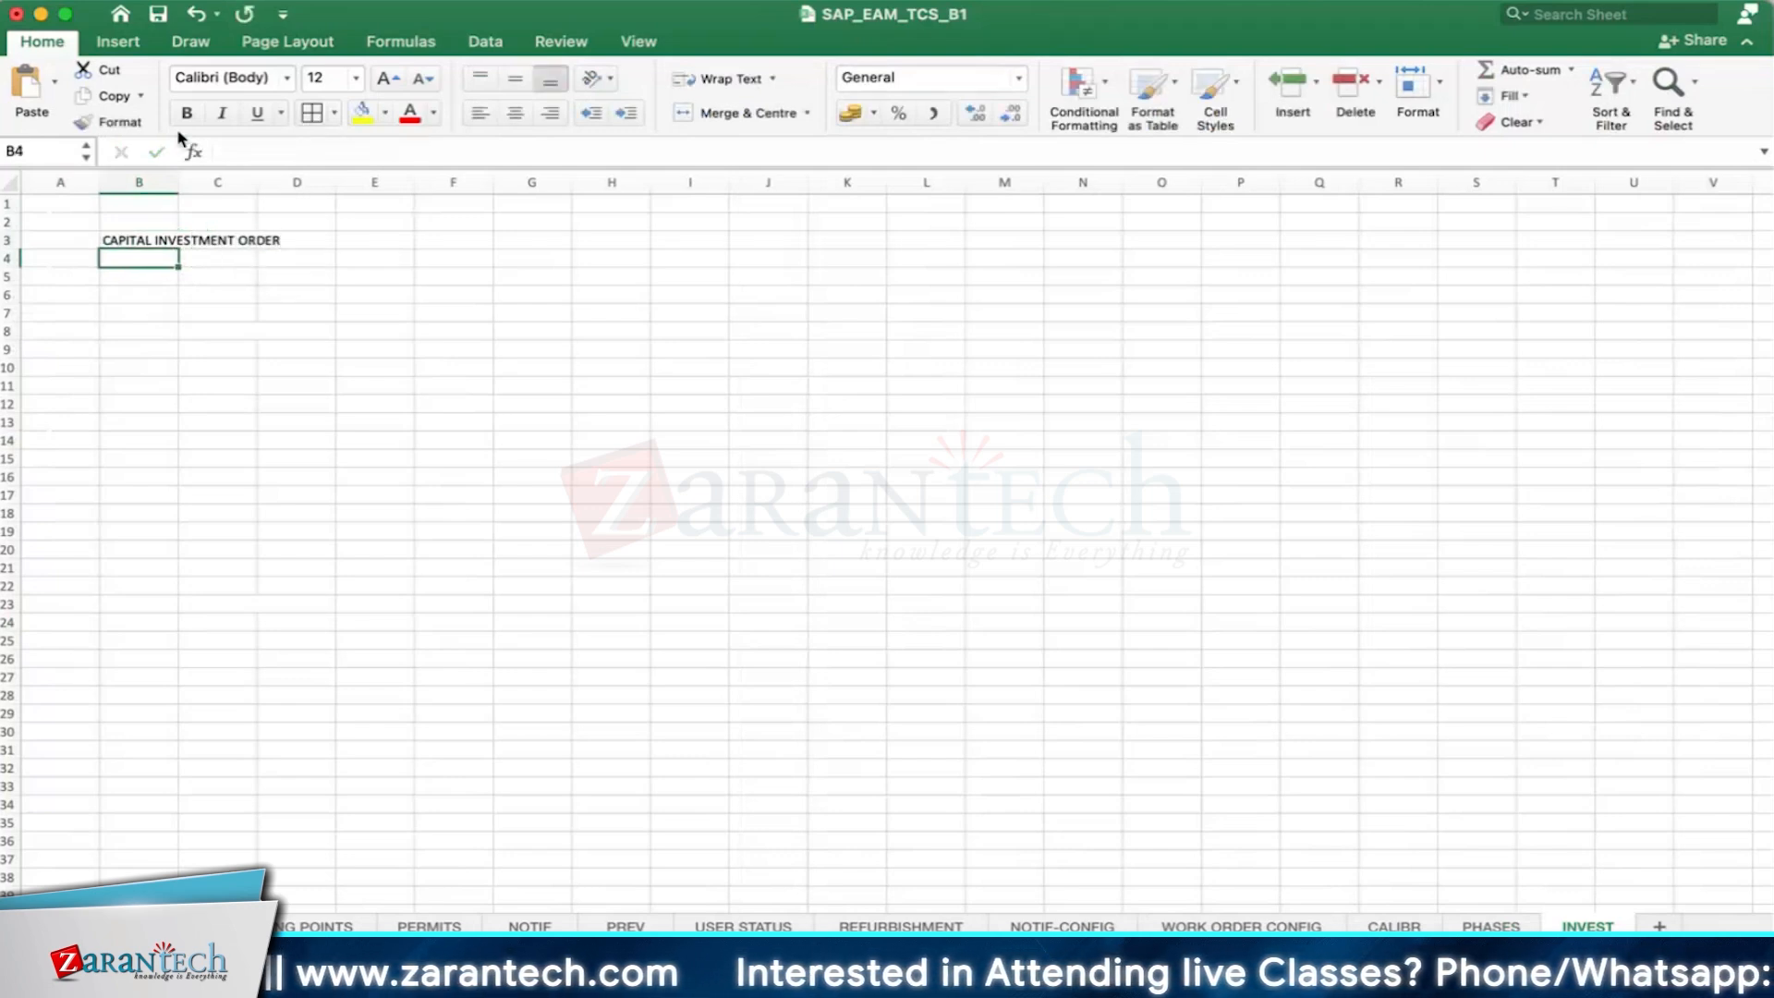
# - Widen column B to fit the heading, make row 3 slightly taller, and format B3 bold with a yellow fill
pyautogui.moveTo(178, 182); pyautogui.dragTo(324, 182)
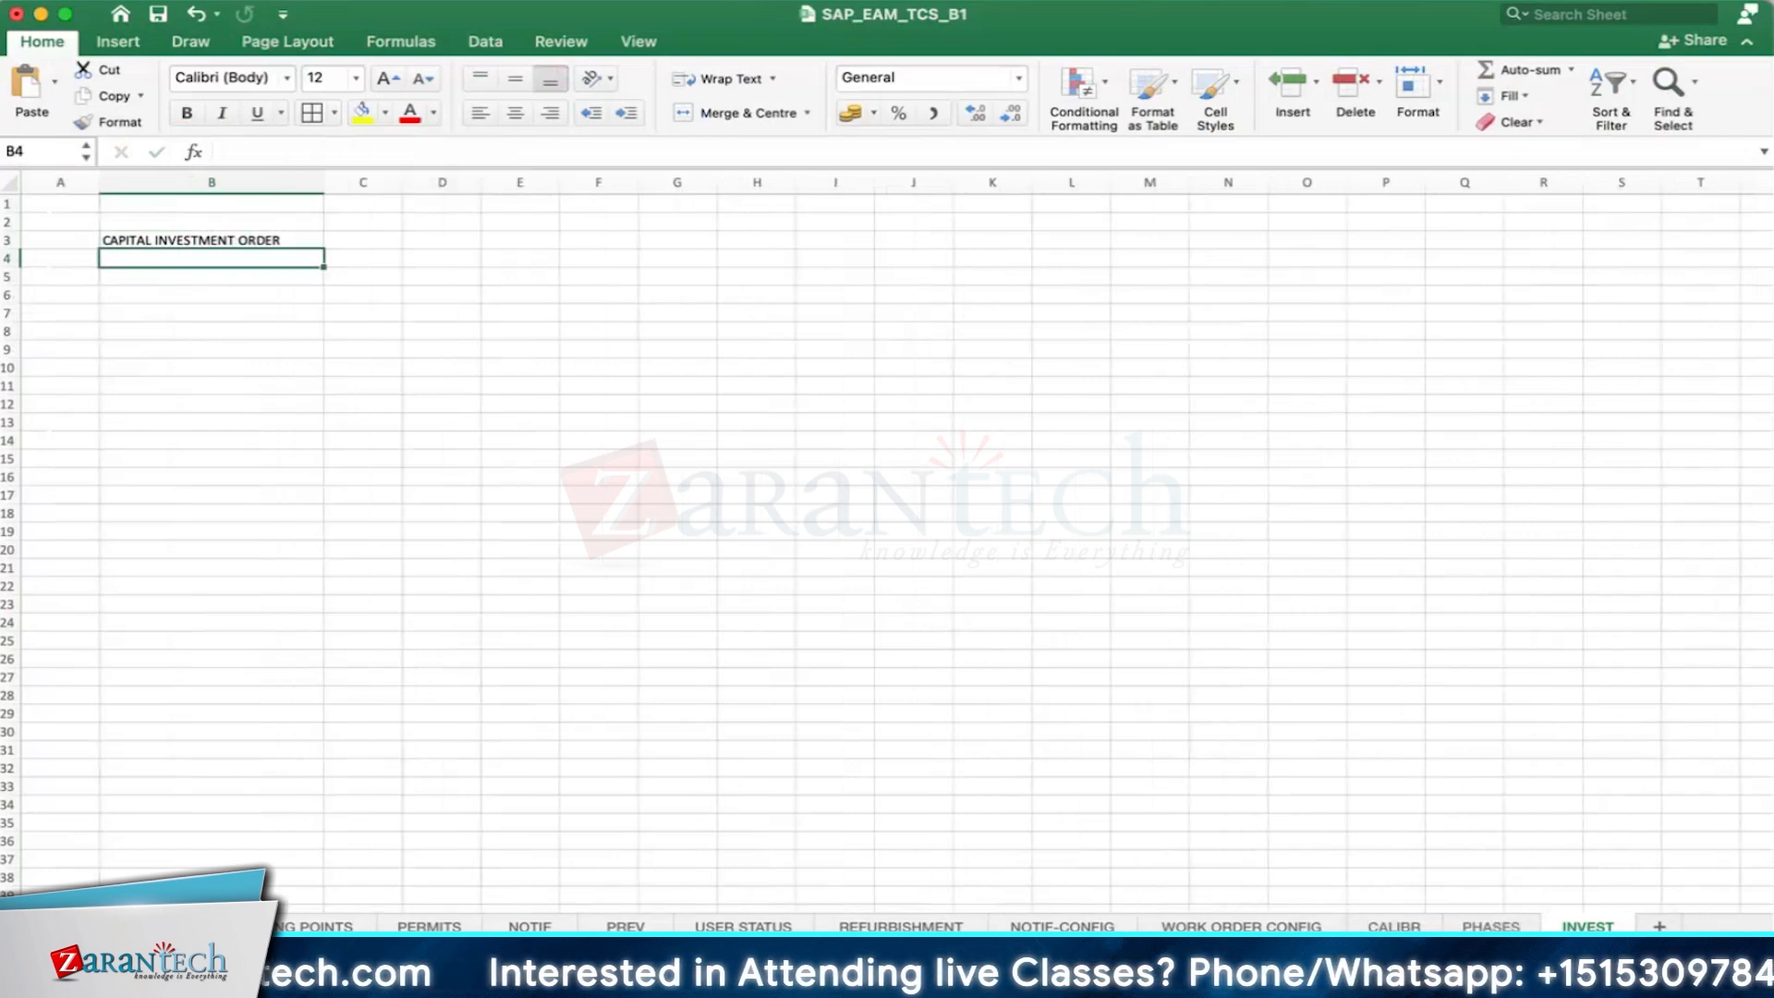
pyautogui.moveTo(11, 248); pyautogui.dragTo(11, 258)
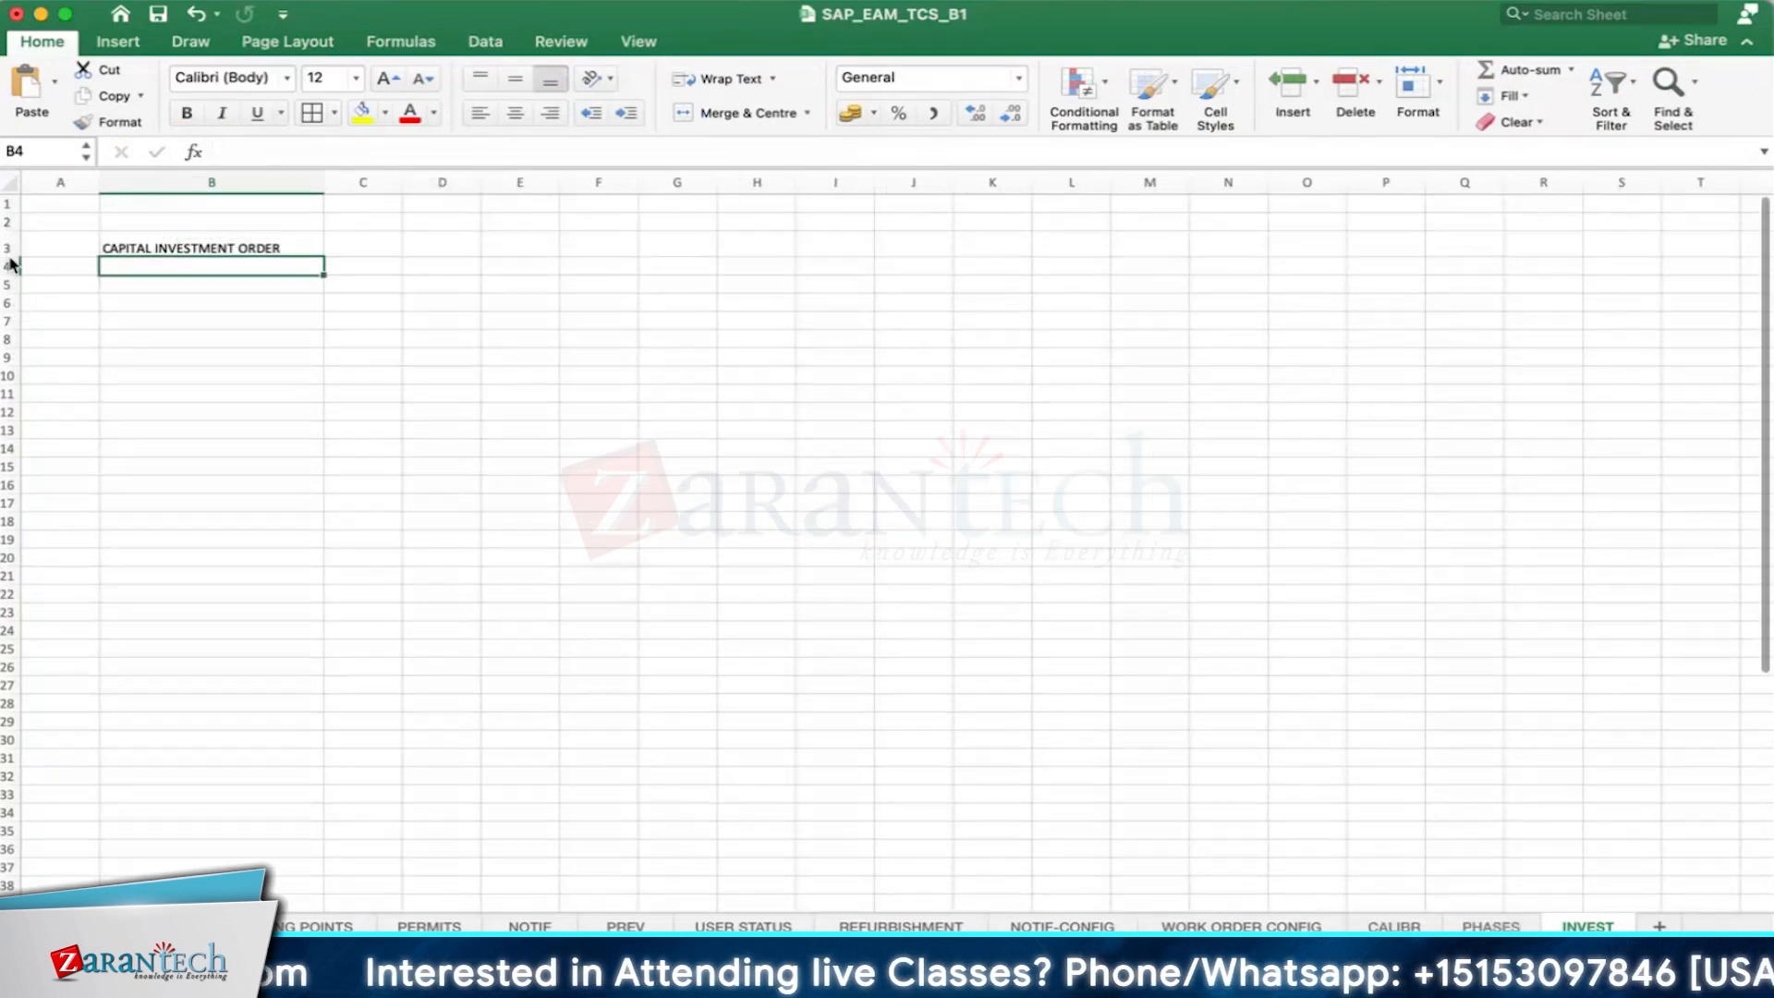
pyautogui.click(211, 245)
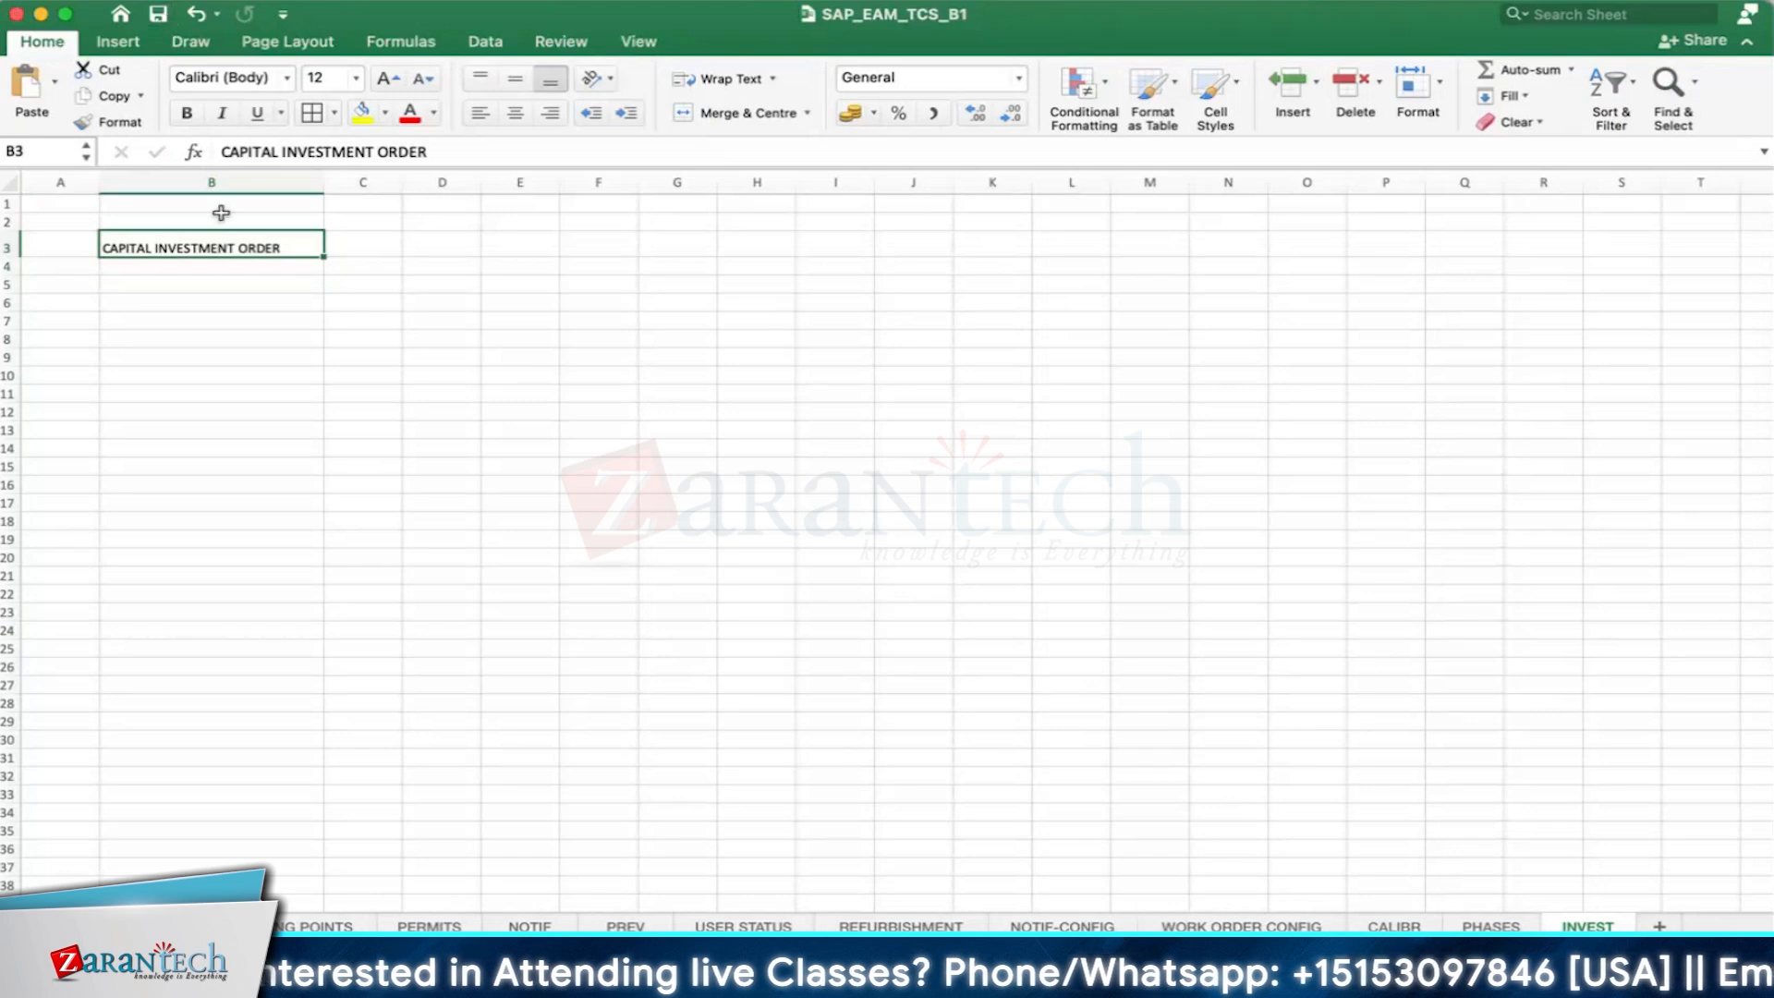
pyautogui.click(362, 113)
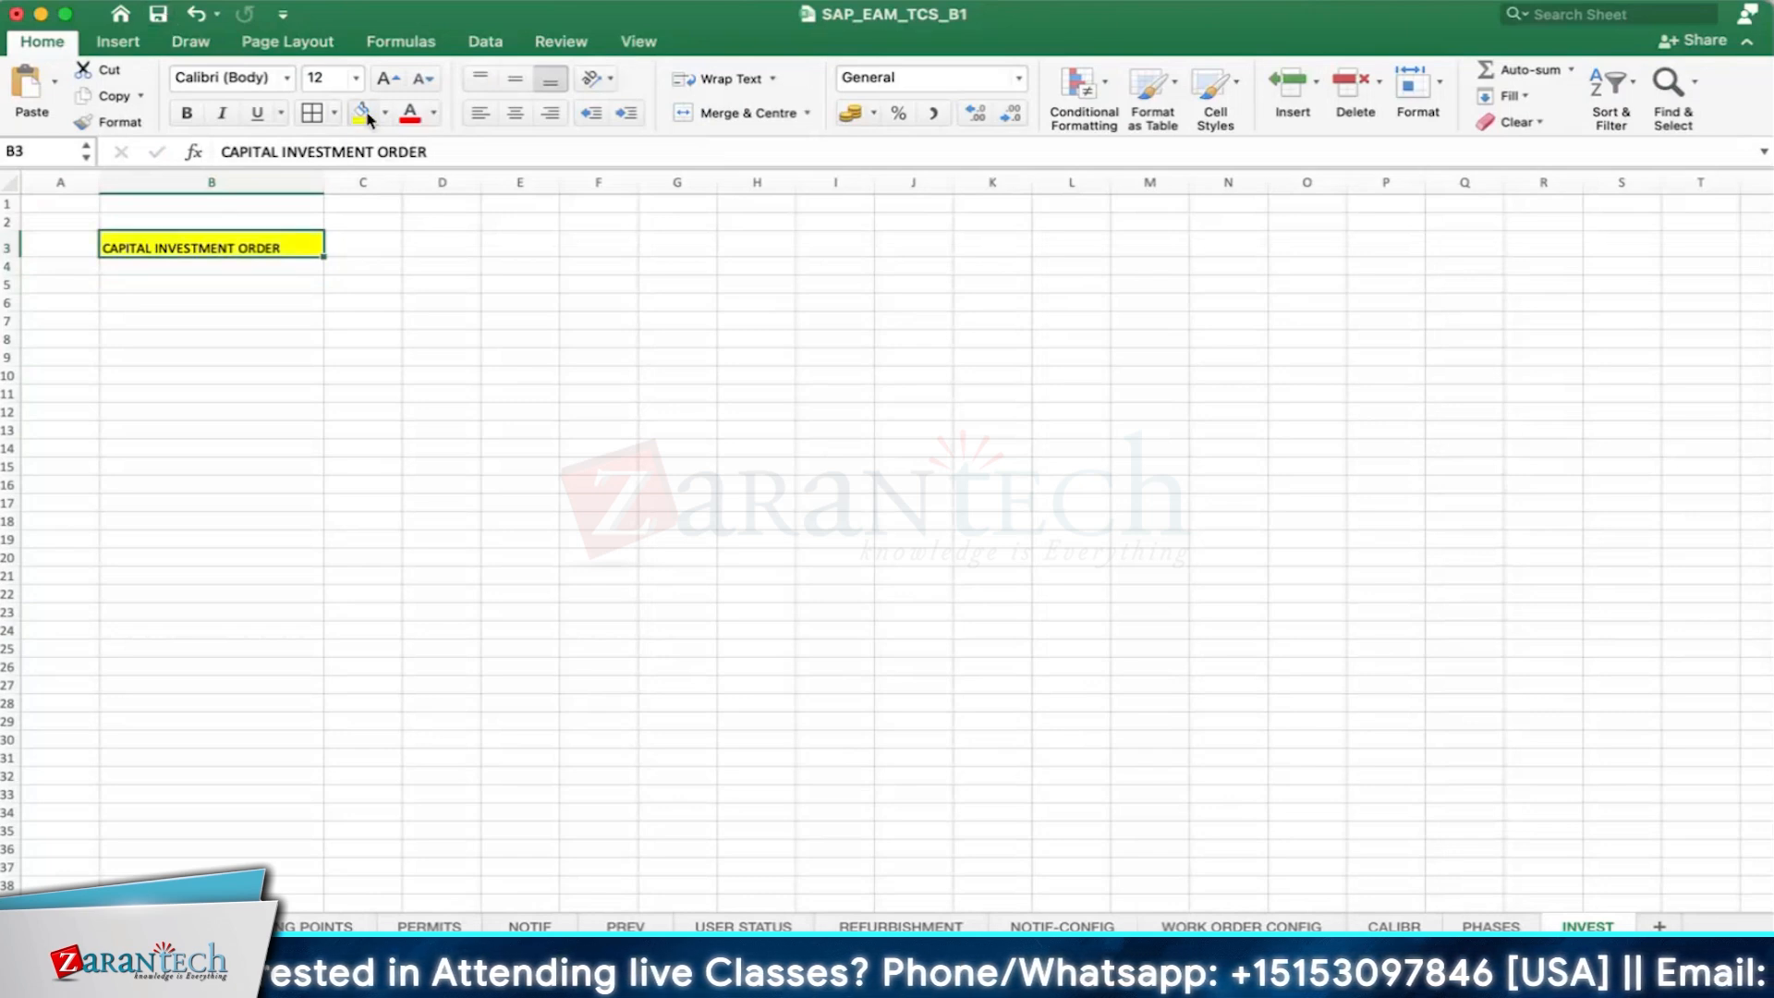
pyautogui.click(185, 118)
pyautogui.click(262, 317)
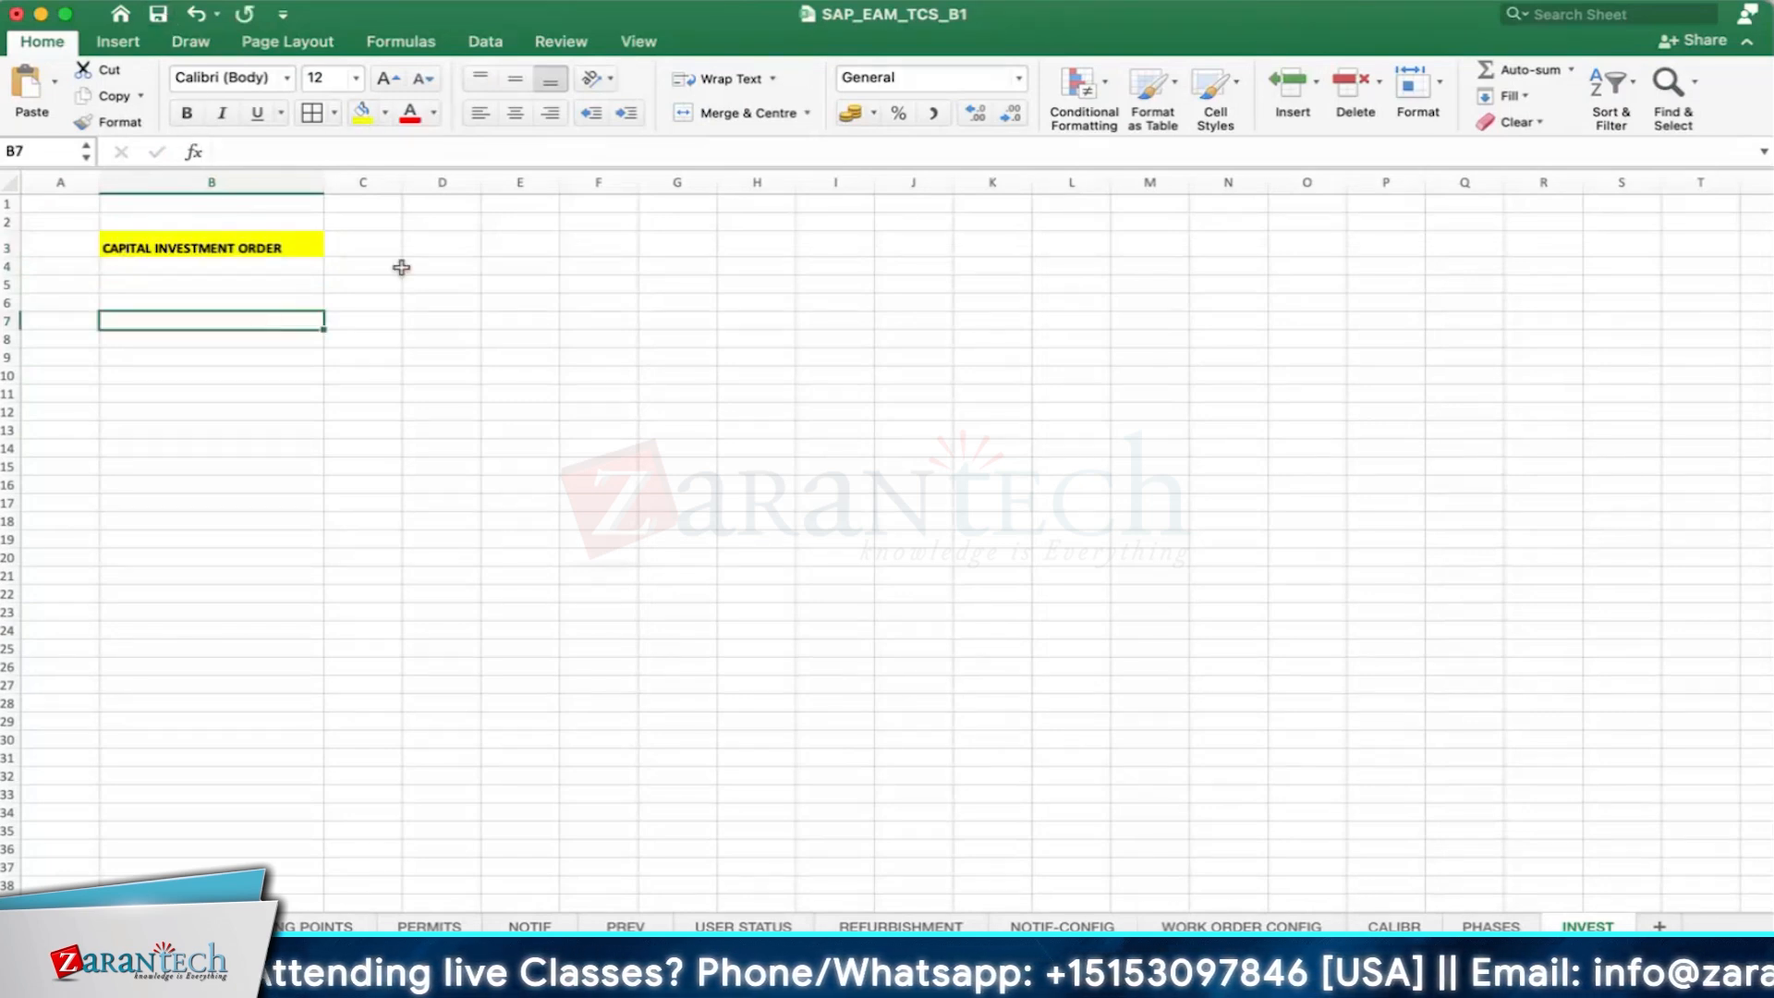
# - Widen column C to nearly the width of column B and put a border around the heading cell B3
pyautogui.click(380, 319)
pyautogui.moveTo(417, 186); pyautogui.dragTo(526, 184)
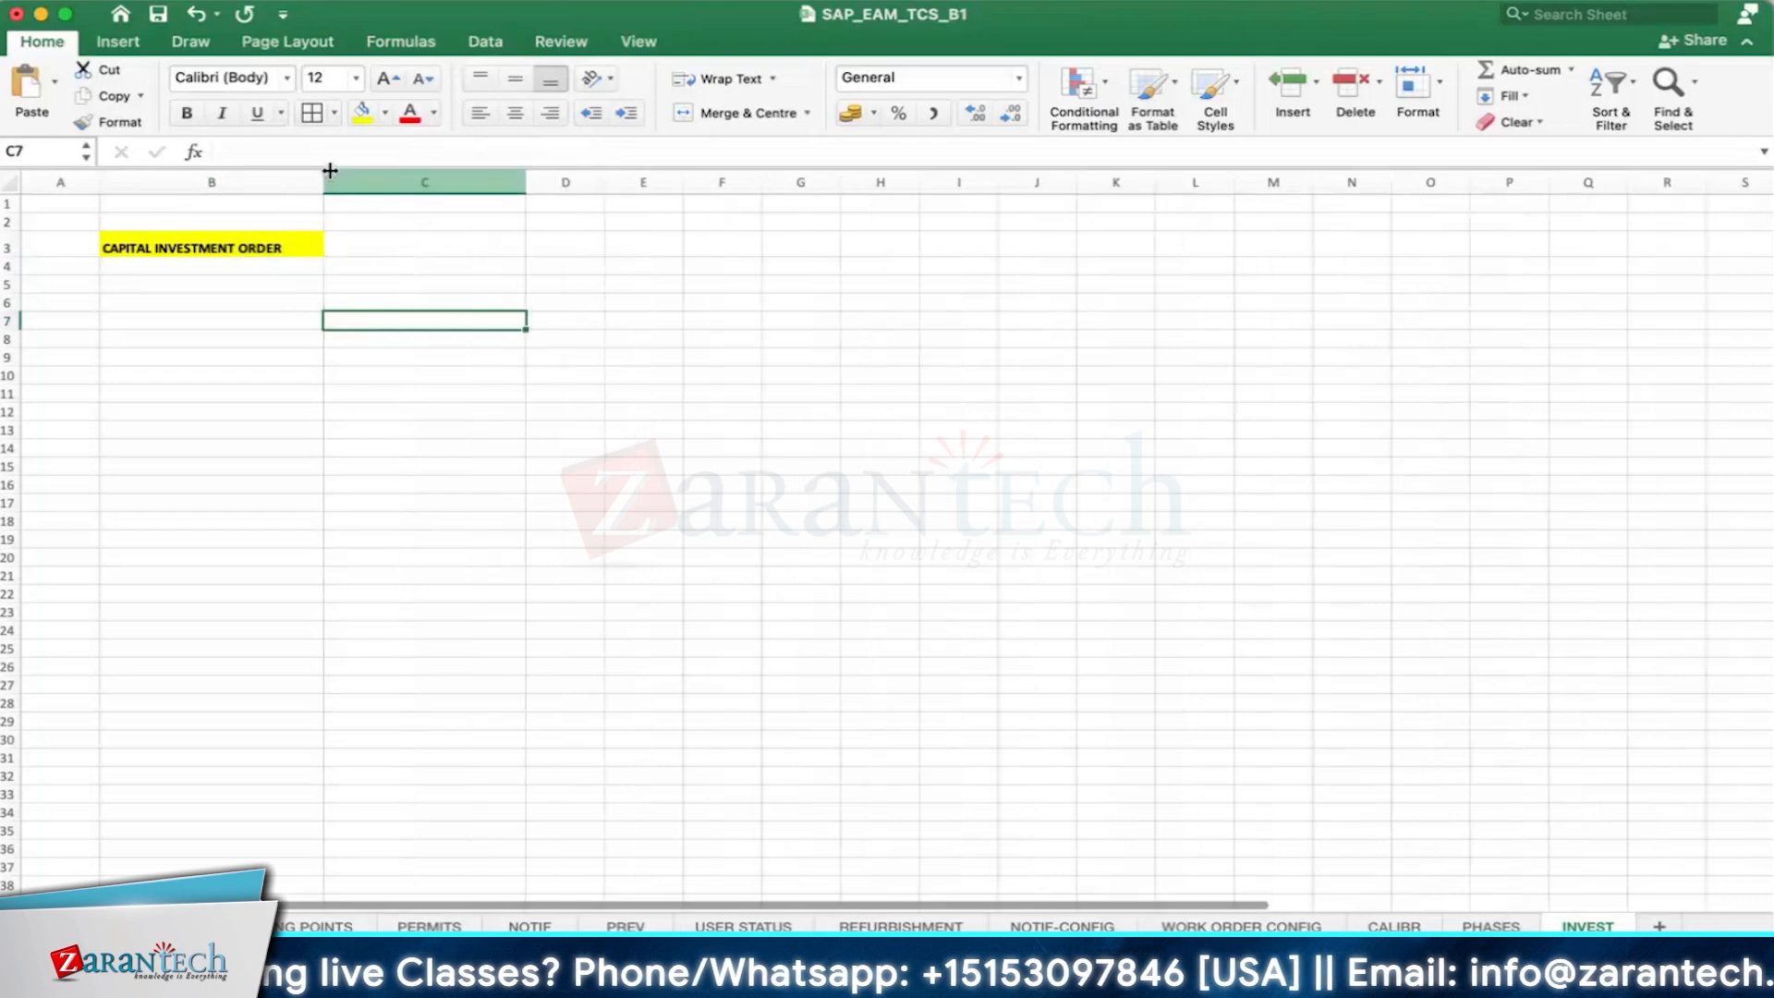
pyautogui.click(545, 356)
pyautogui.click(255, 302)
pyautogui.click(253, 245)
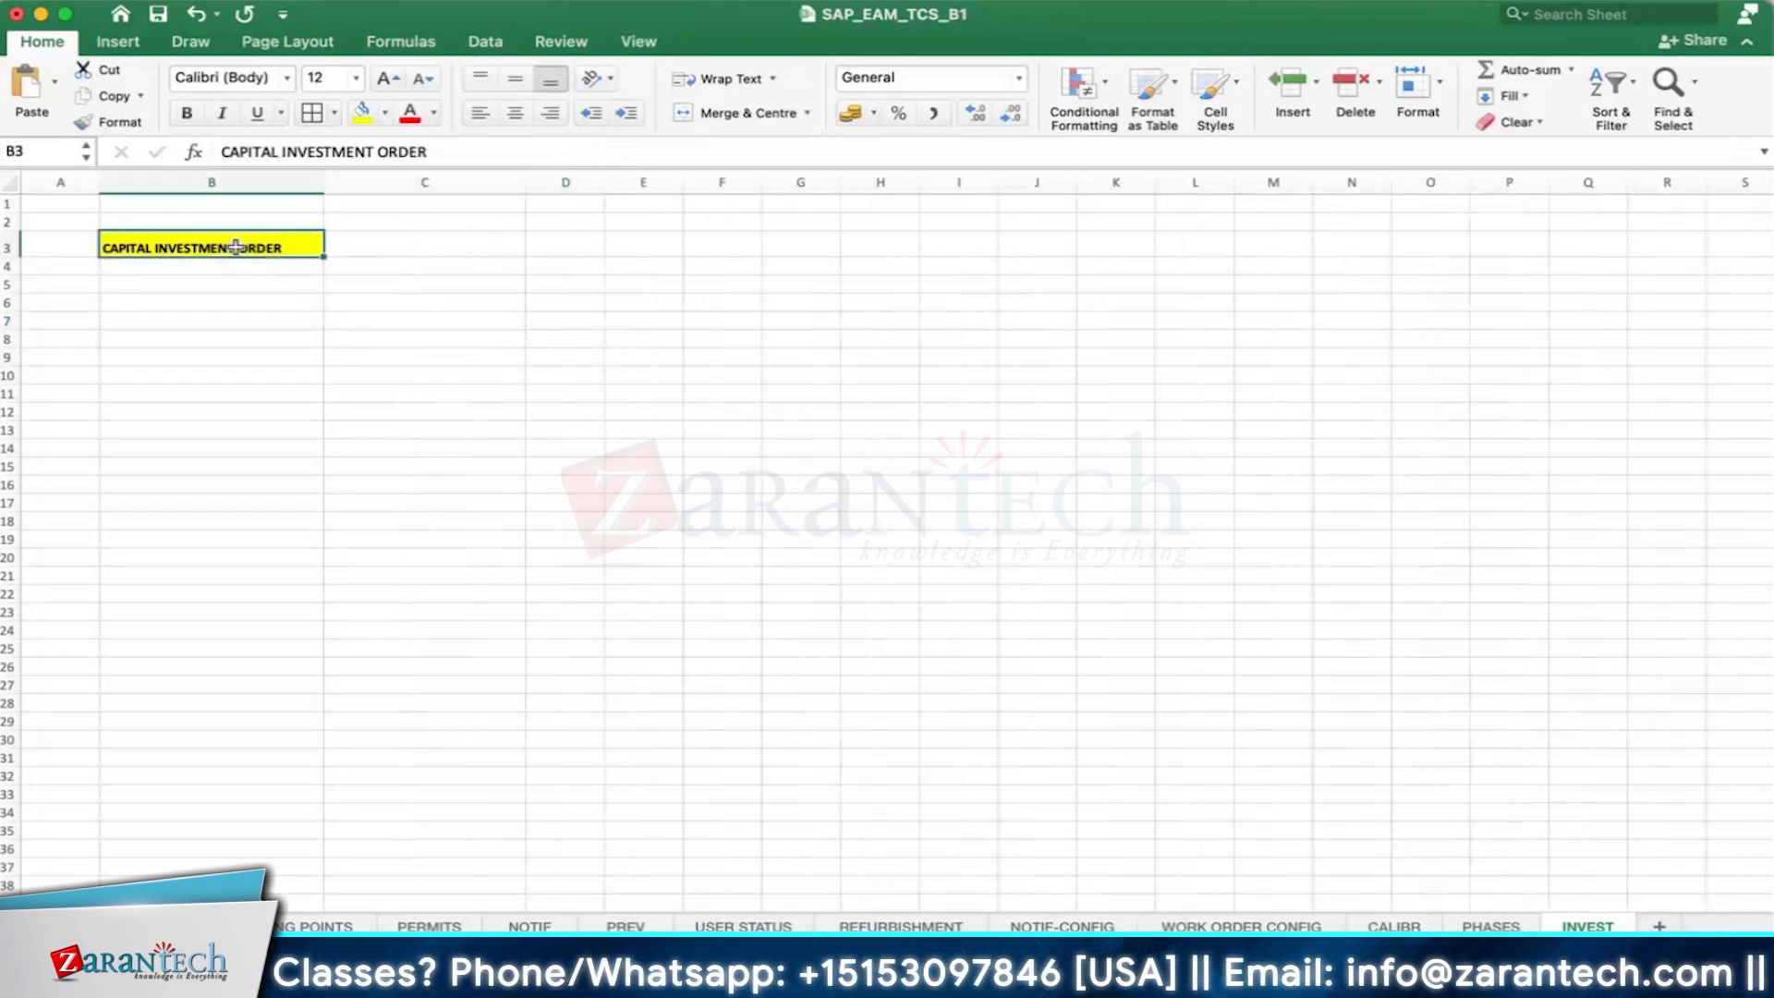
# - Enter the label ORDER TYPE in cell B7
pyautogui.click(212, 324)
pyautogui.write('ORD')
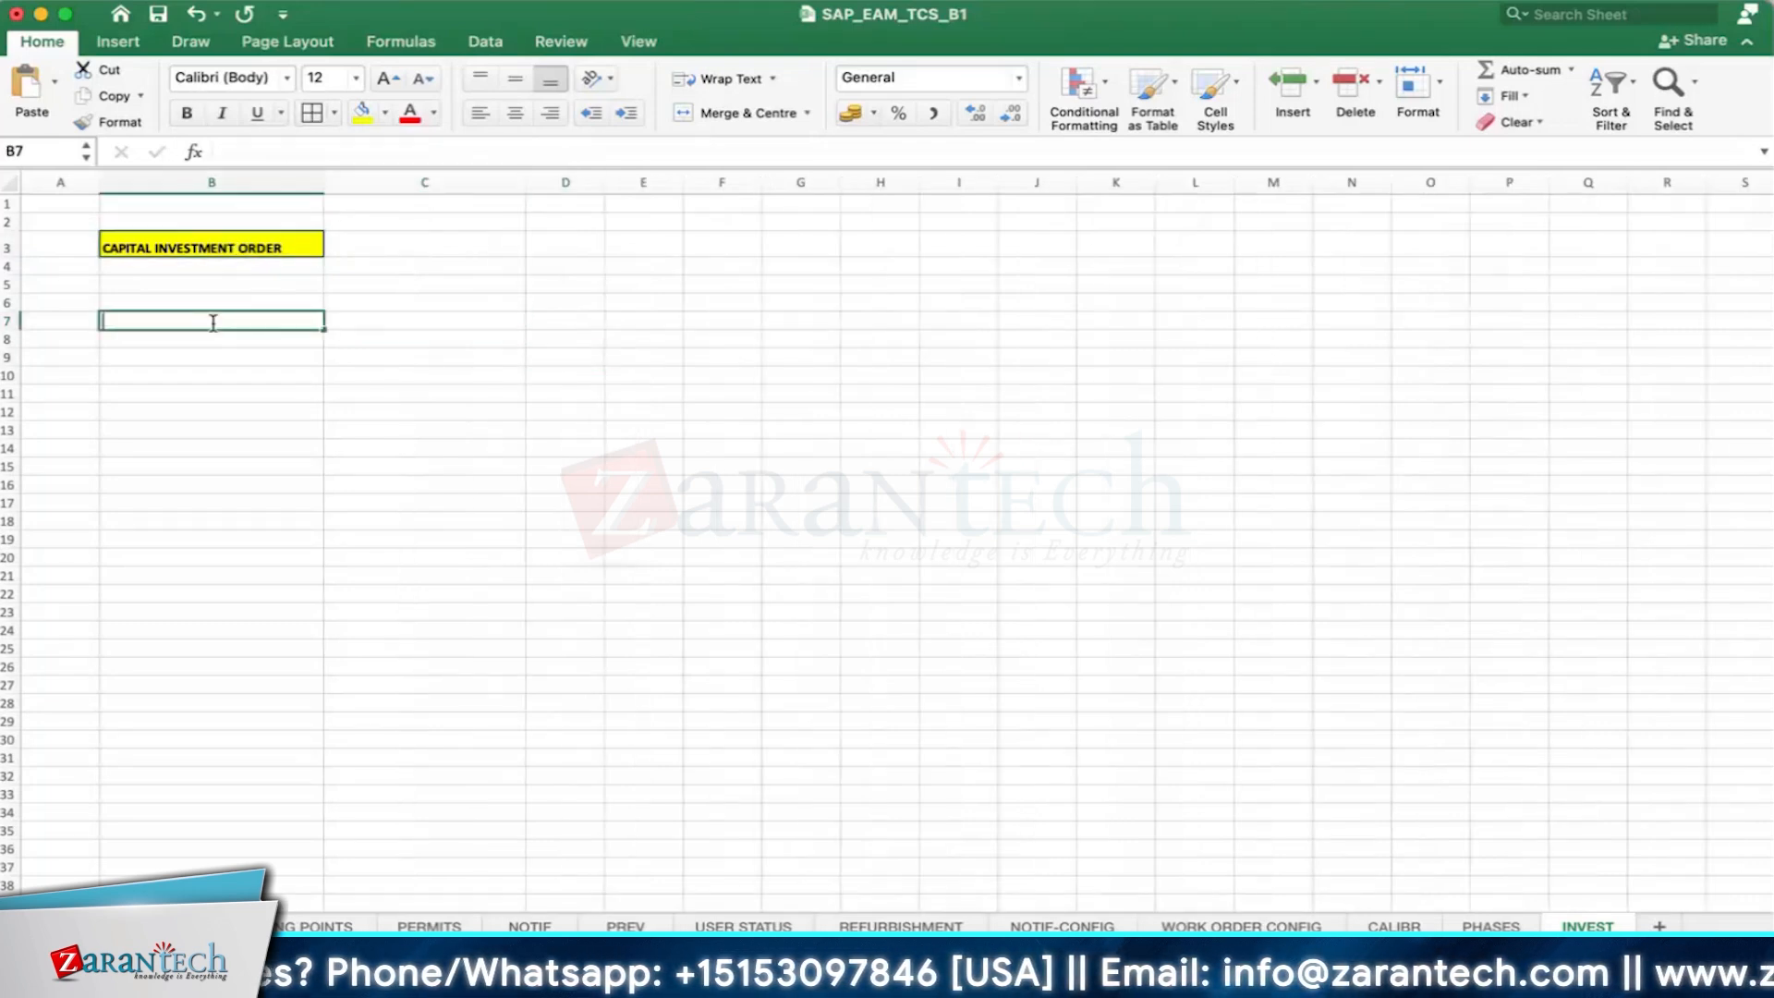
pyautogui.write('ER TYP')
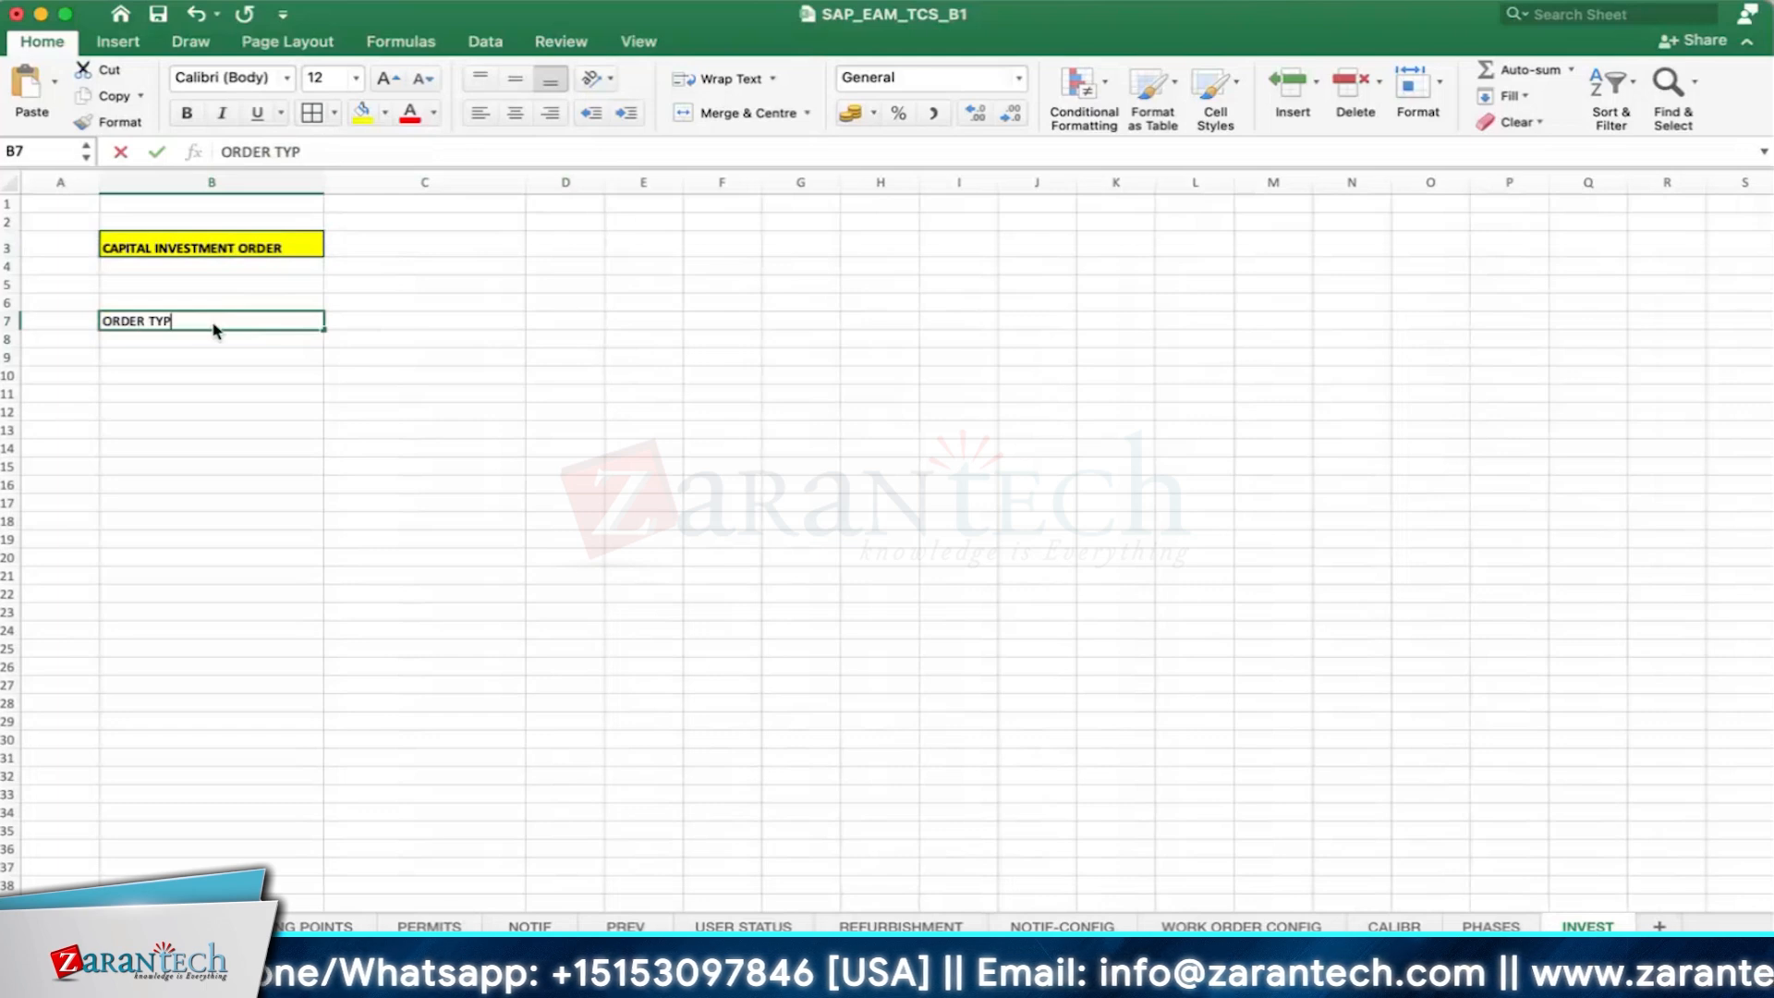
pyautogui.write('E')
pyautogui.press('Return')
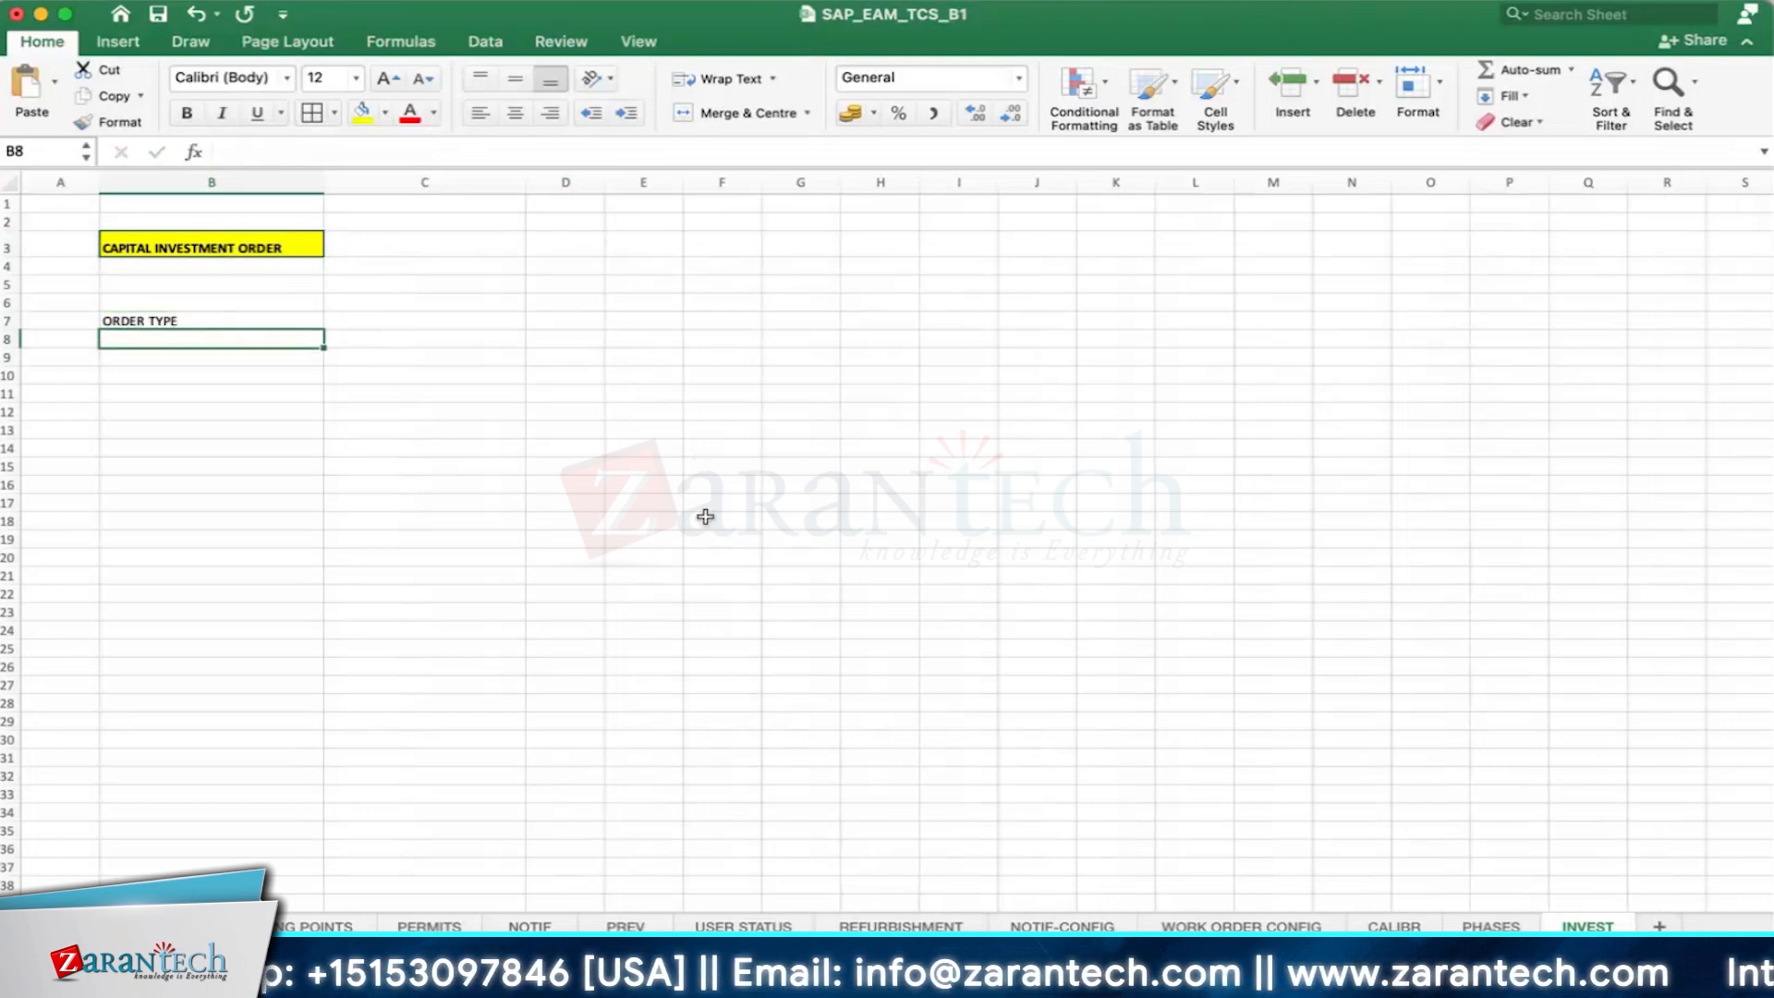
# - Check the CALIBR sheet briefly, return to INVEST and widen column F
pyautogui.click(1404, 927)
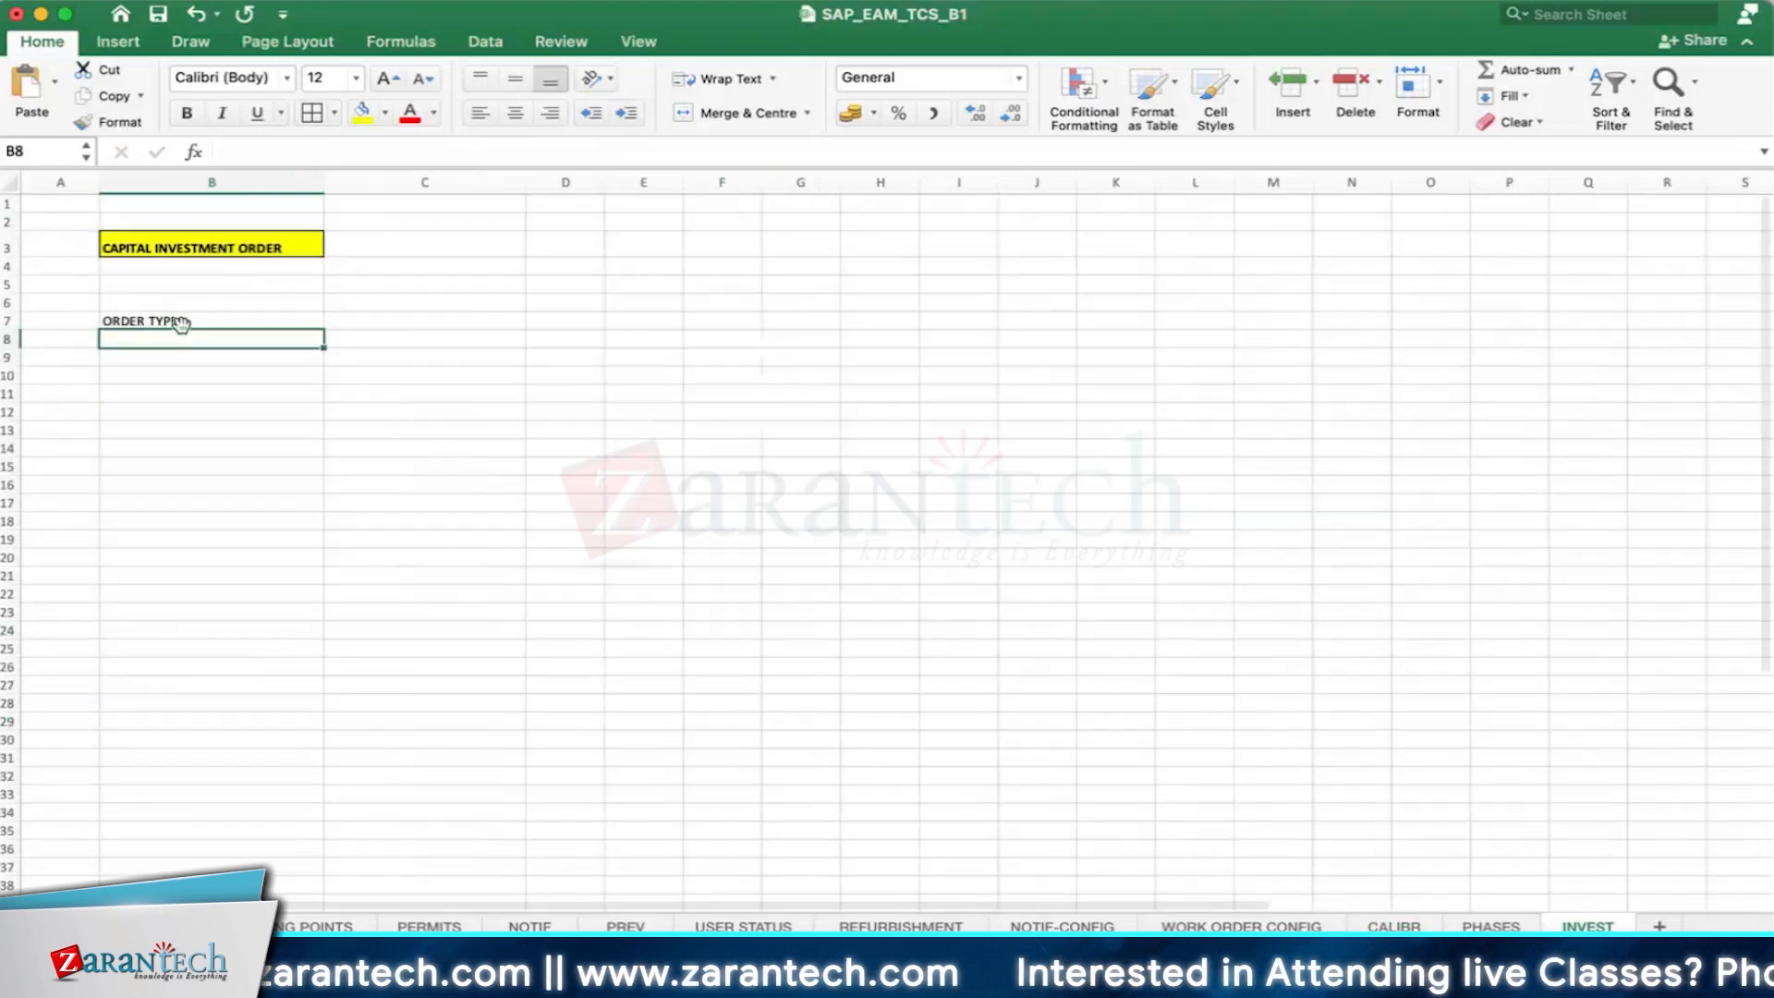
pyautogui.click(185, 322)
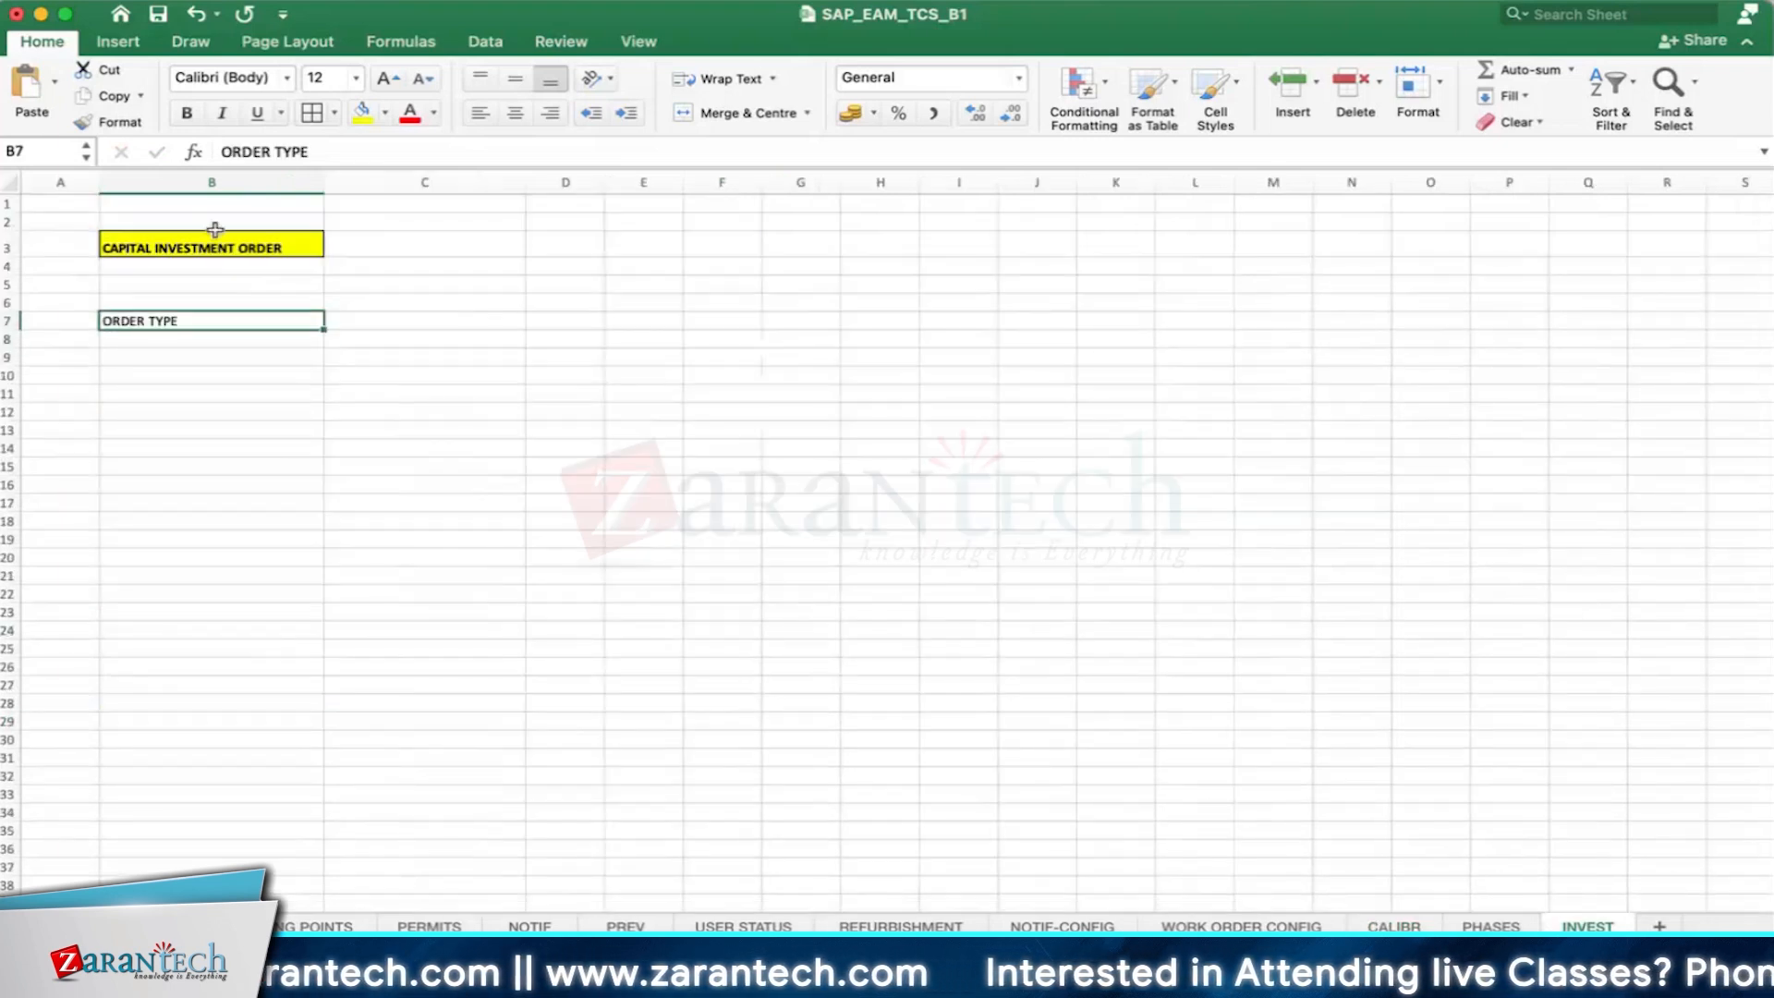
pyautogui.click(213, 242)
pyautogui.click(714, 243)
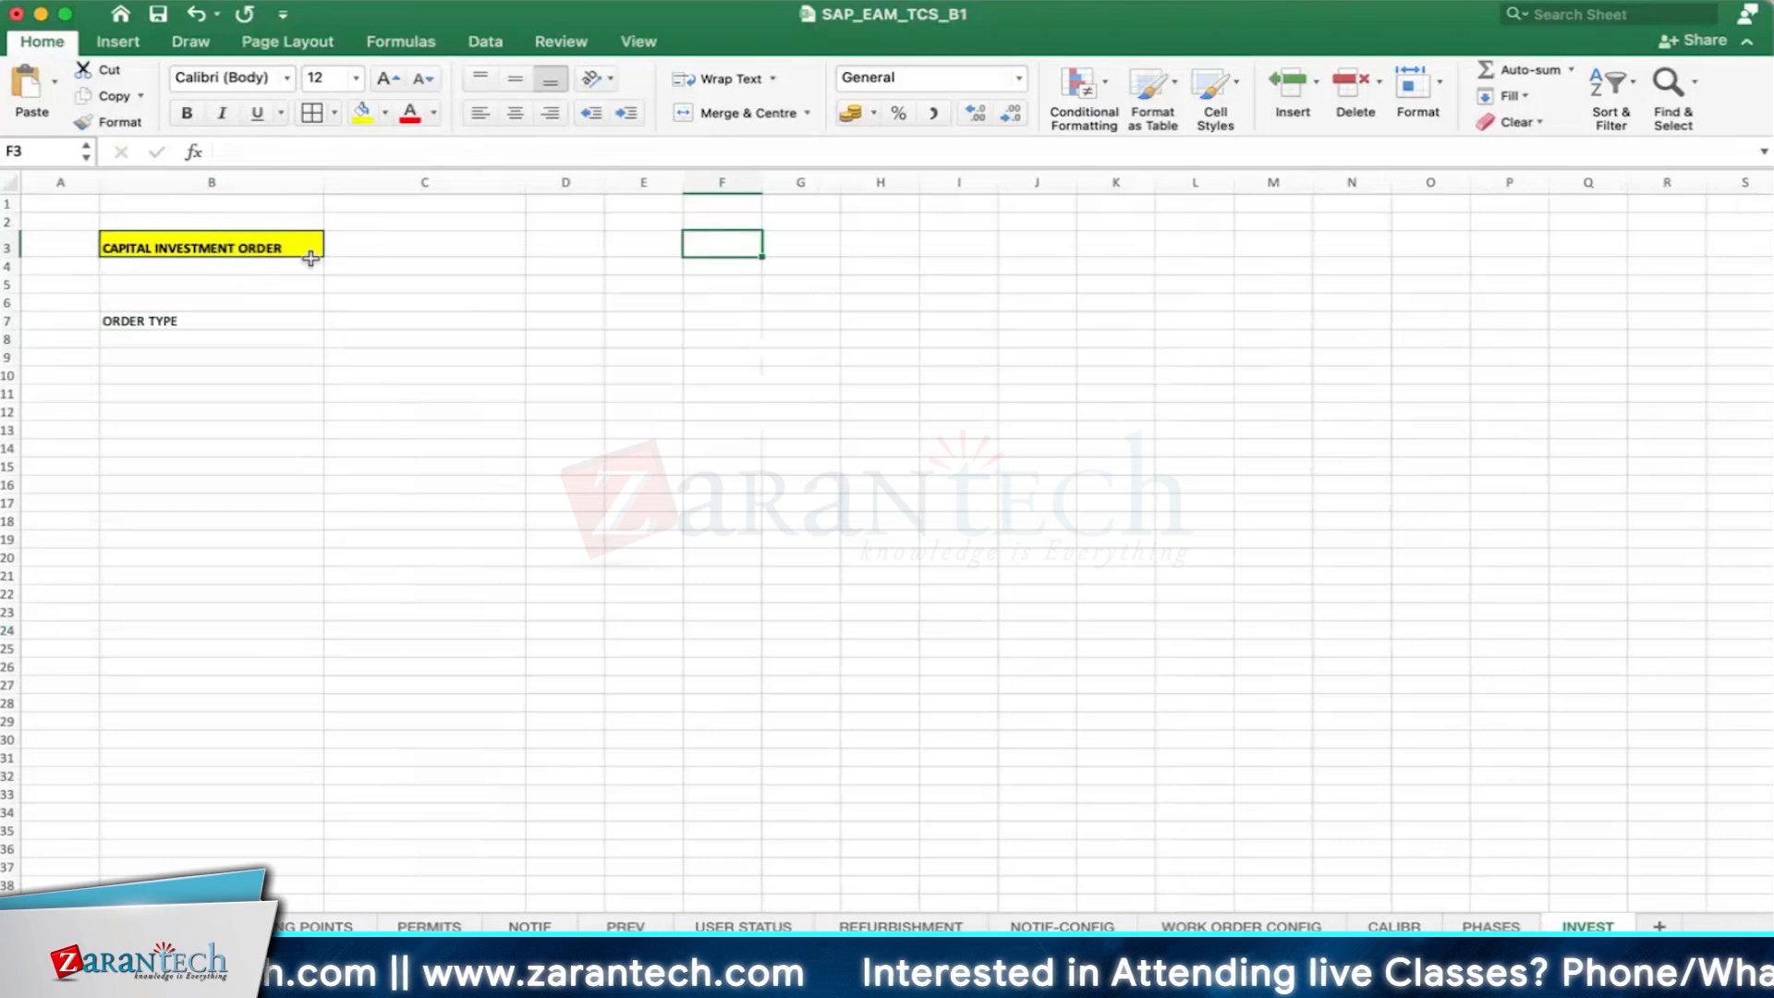
pyautogui.moveTo(763, 182); pyautogui.dragTo(881, 182)
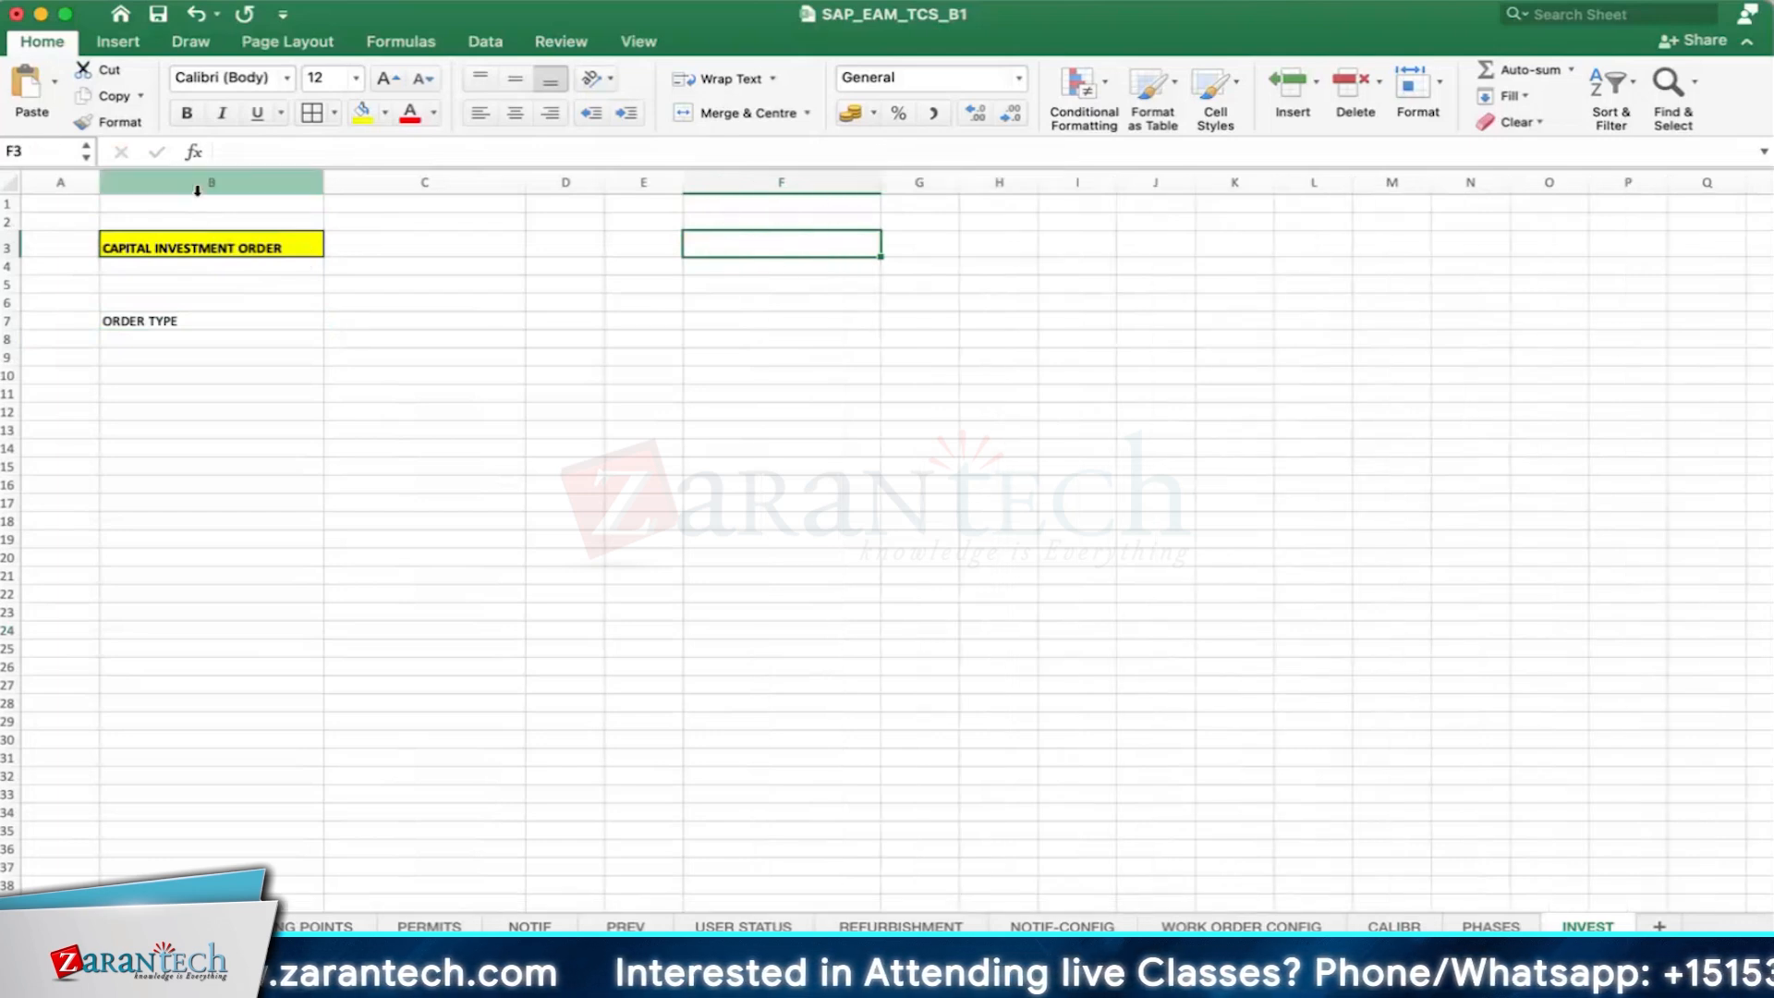
# - Look at the Lab Activity PDFs in the browser, then return to the INVEST sheet in Excel and make the ORDER TYPE label bold
pyautogui.click(171, 319)
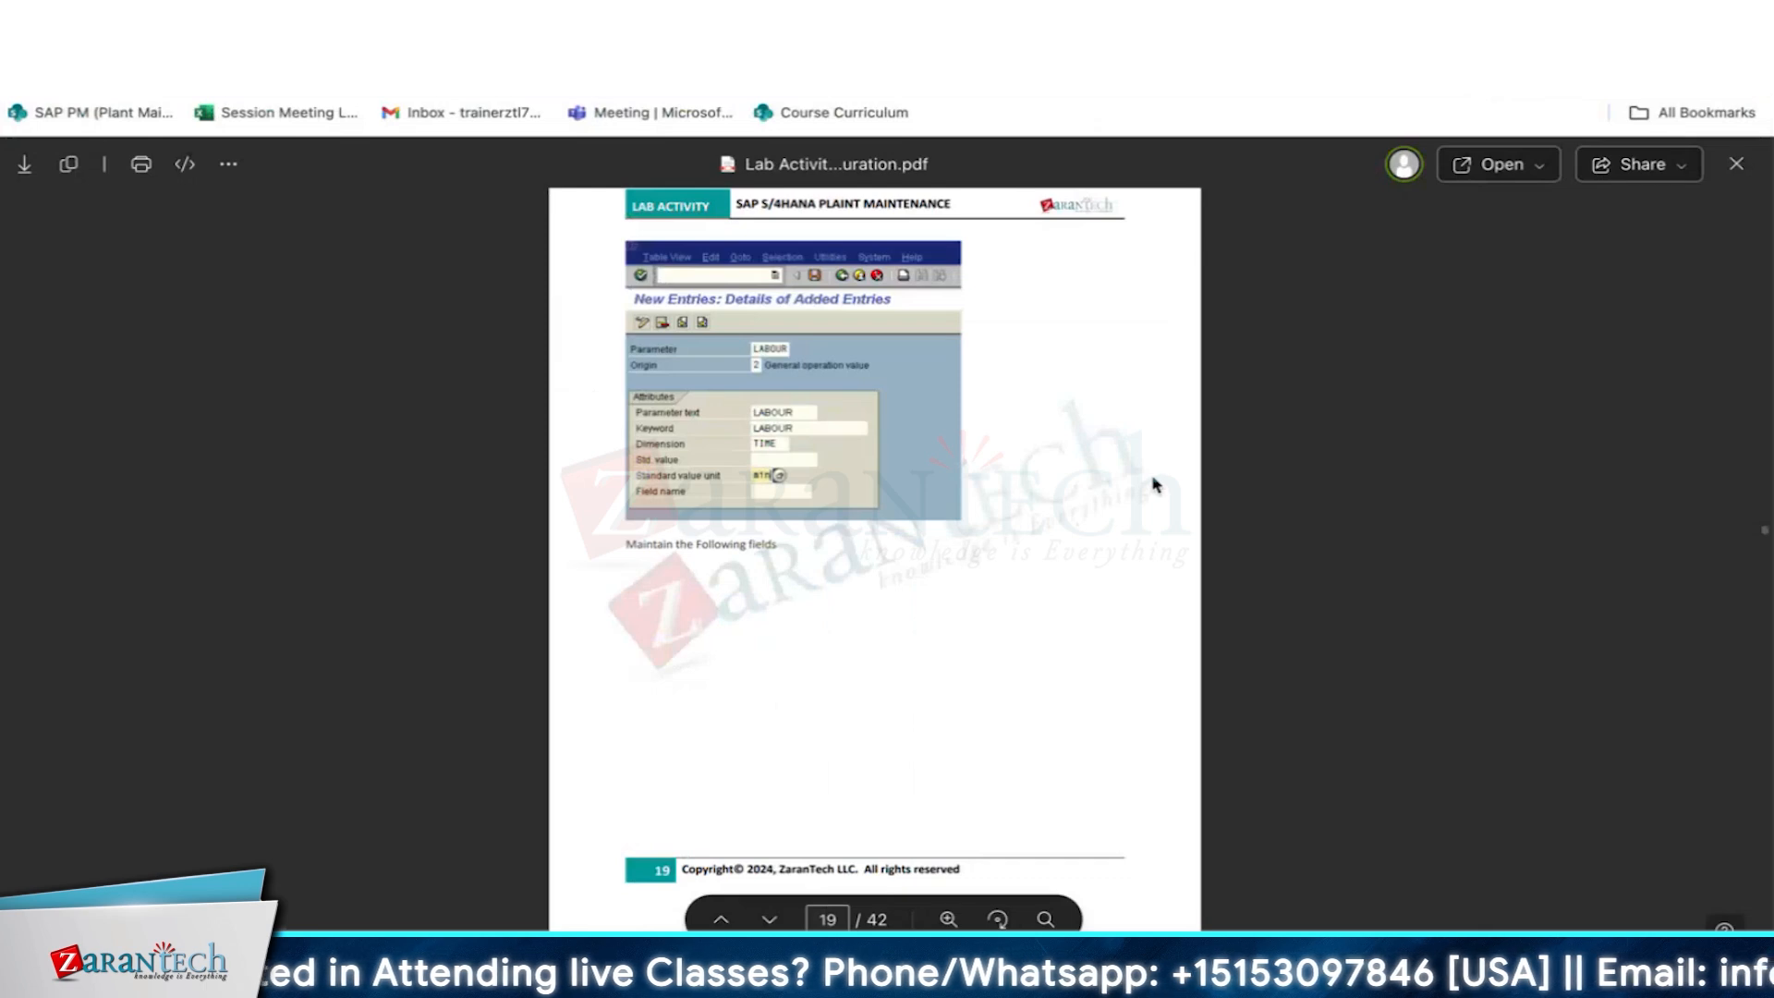
pyautogui.scroll(2, 1155, 484)
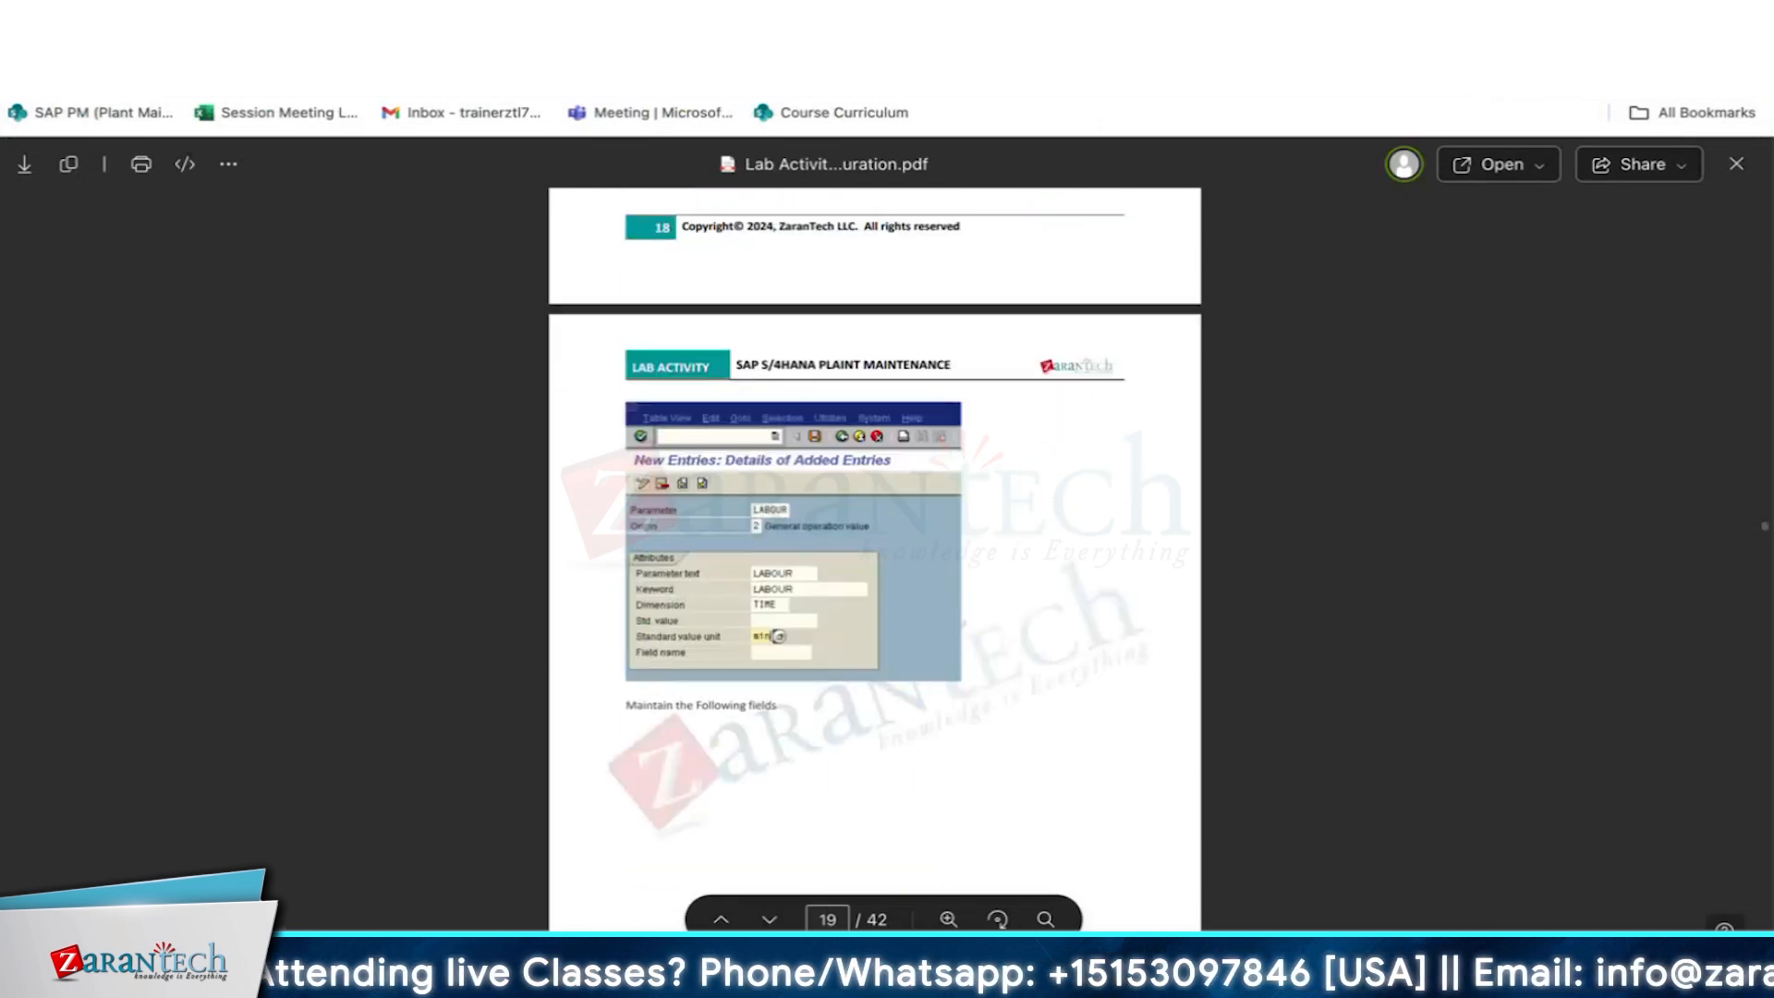
pyautogui.hotkey('ctrl', 'Tab')
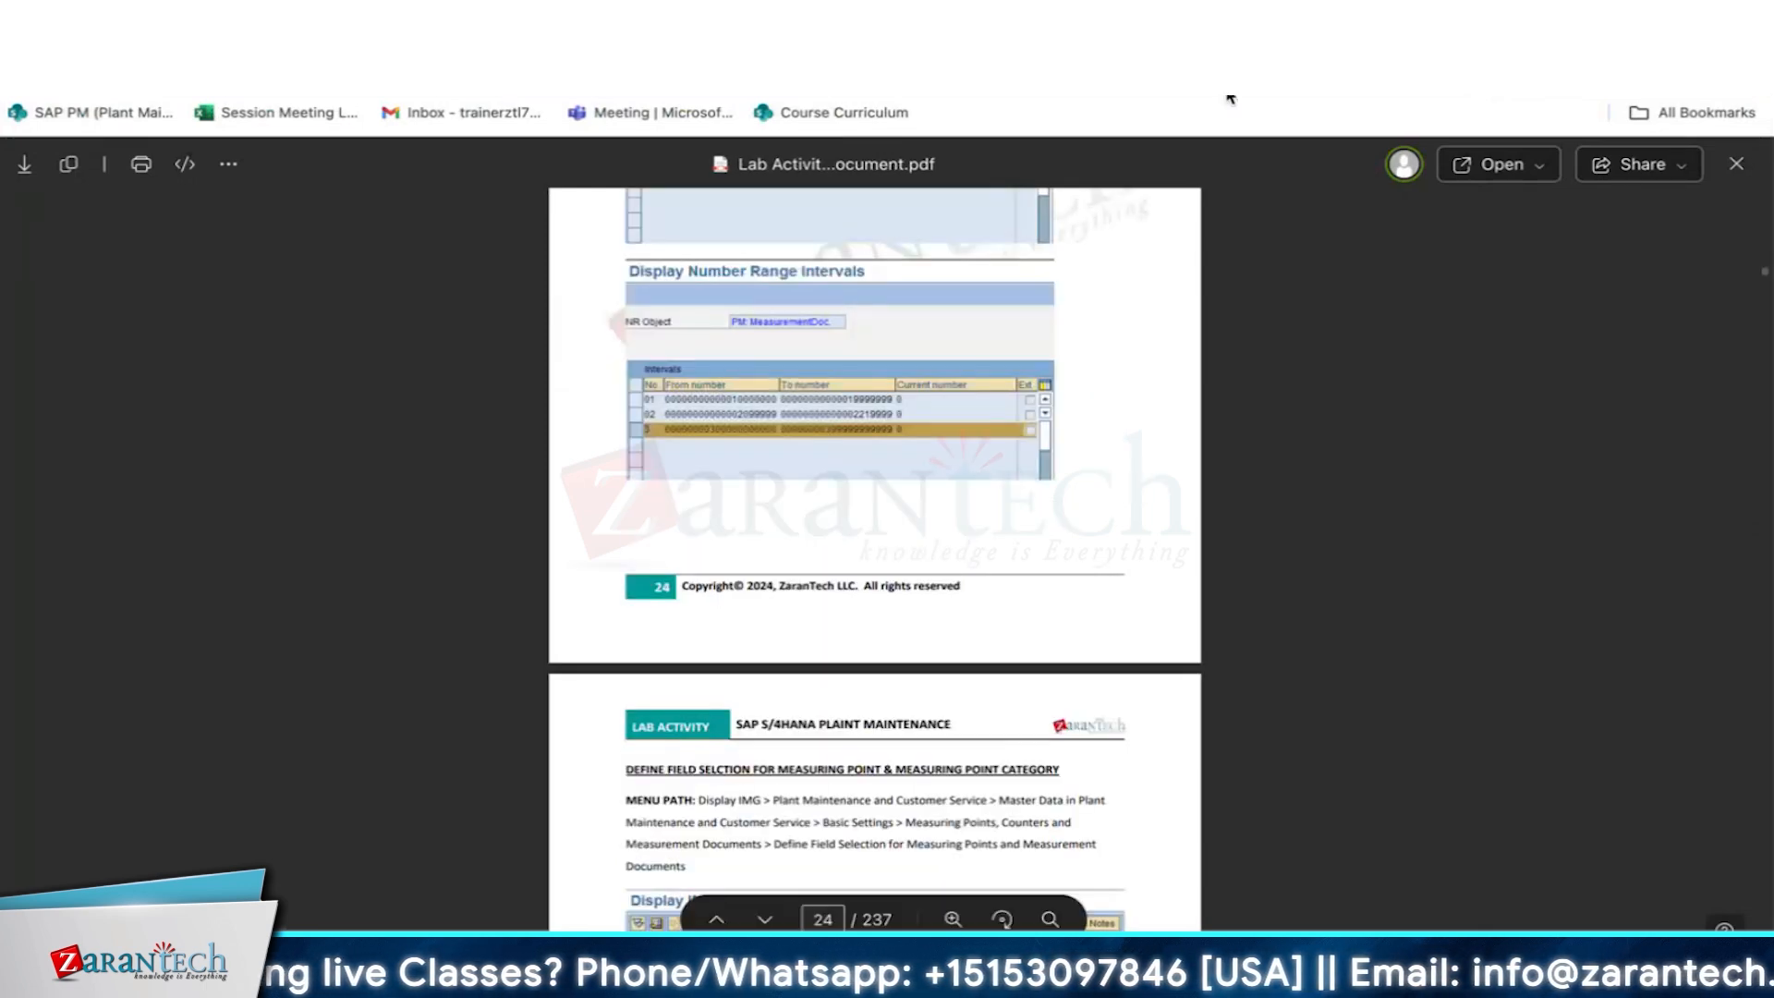
pyautogui.hotkey('ctrl', 'Tab')
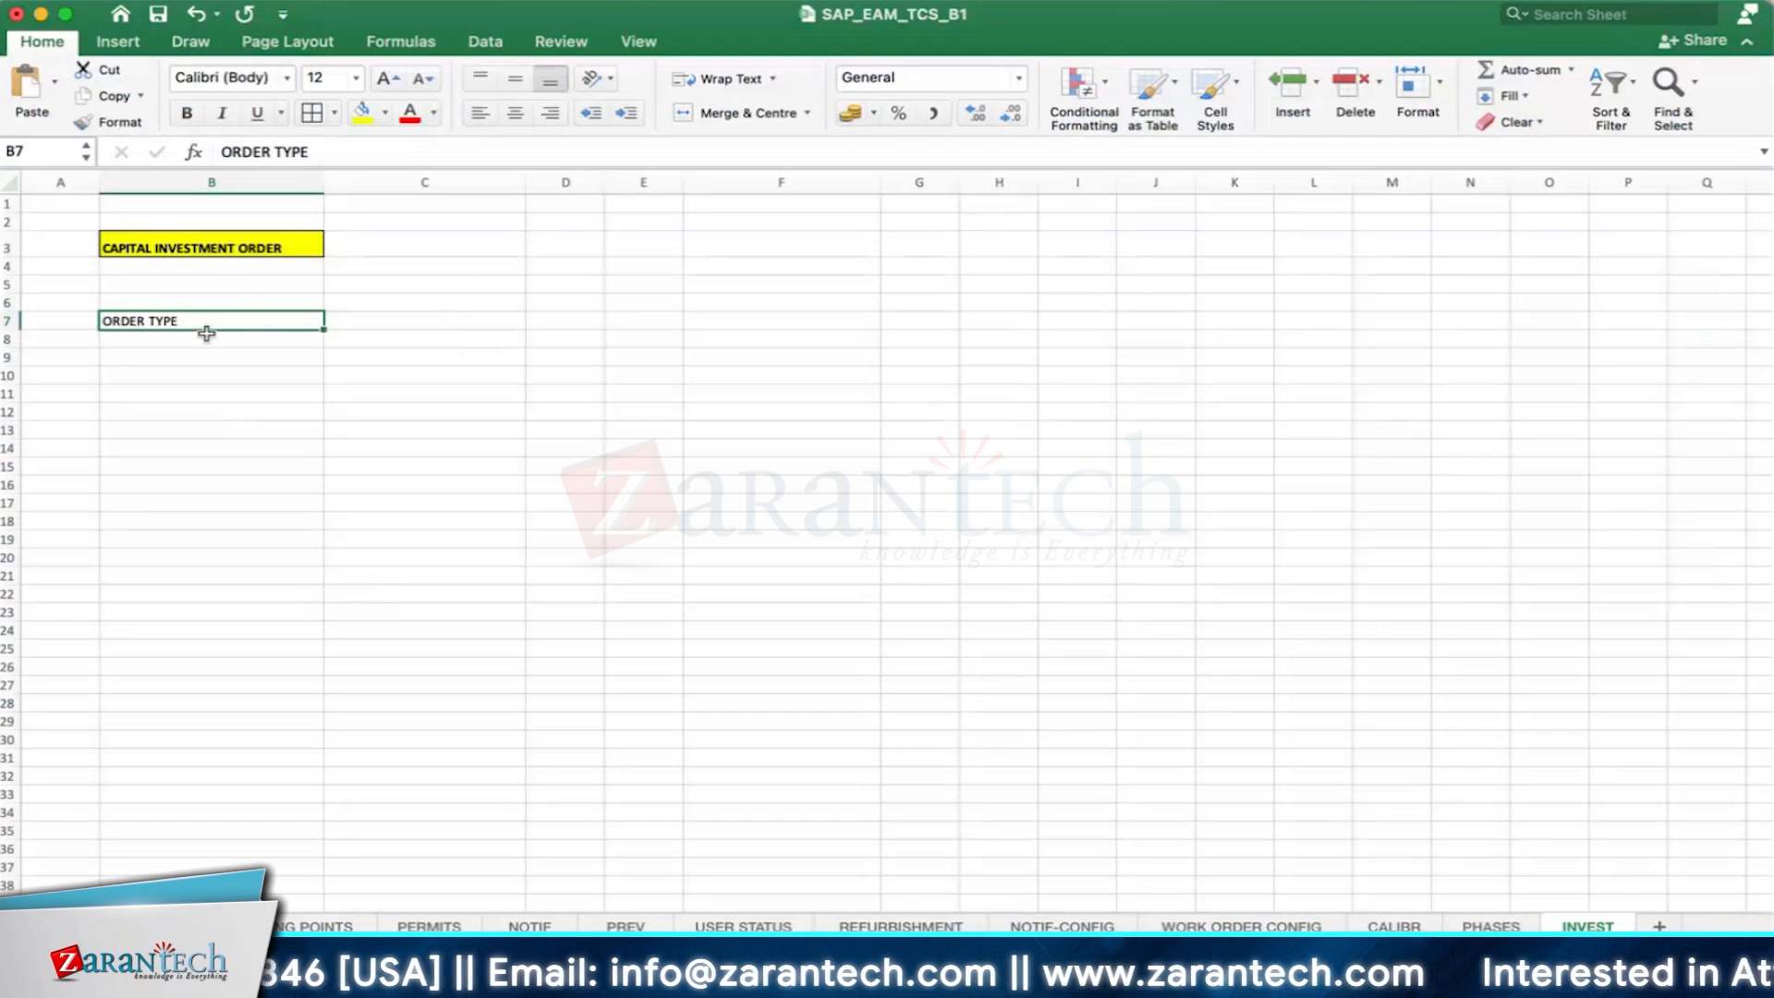
pyautogui.click(187, 112)
# - Widen columns F, E and D on the INVEST sheet to make room for notes
pyautogui.click(697, 233)
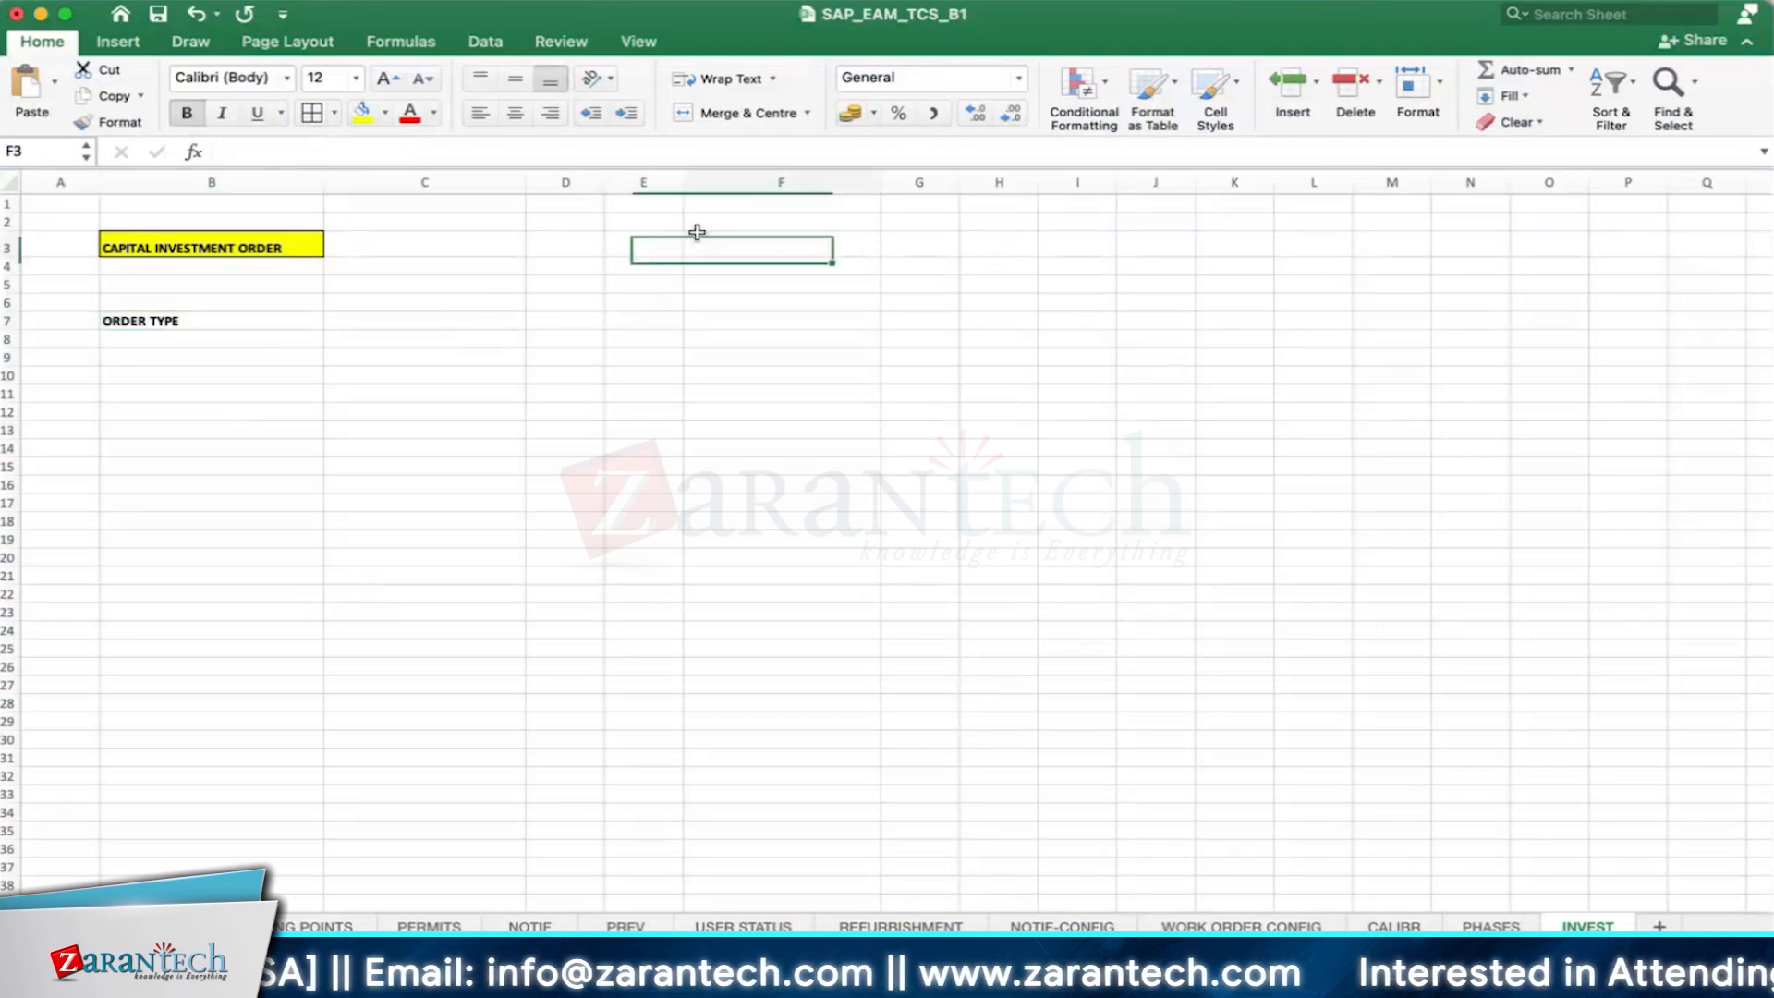
pyautogui.moveTo(881, 182); pyautogui.dragTo(1038, 182)
pyautogui.moveTo(682, 182); pyautogui.dragTo(810, 201)
pyautogui.moveTo(603, 182); pyautogui.dragTo(787, 182)
pyautogui.click(594, 286)
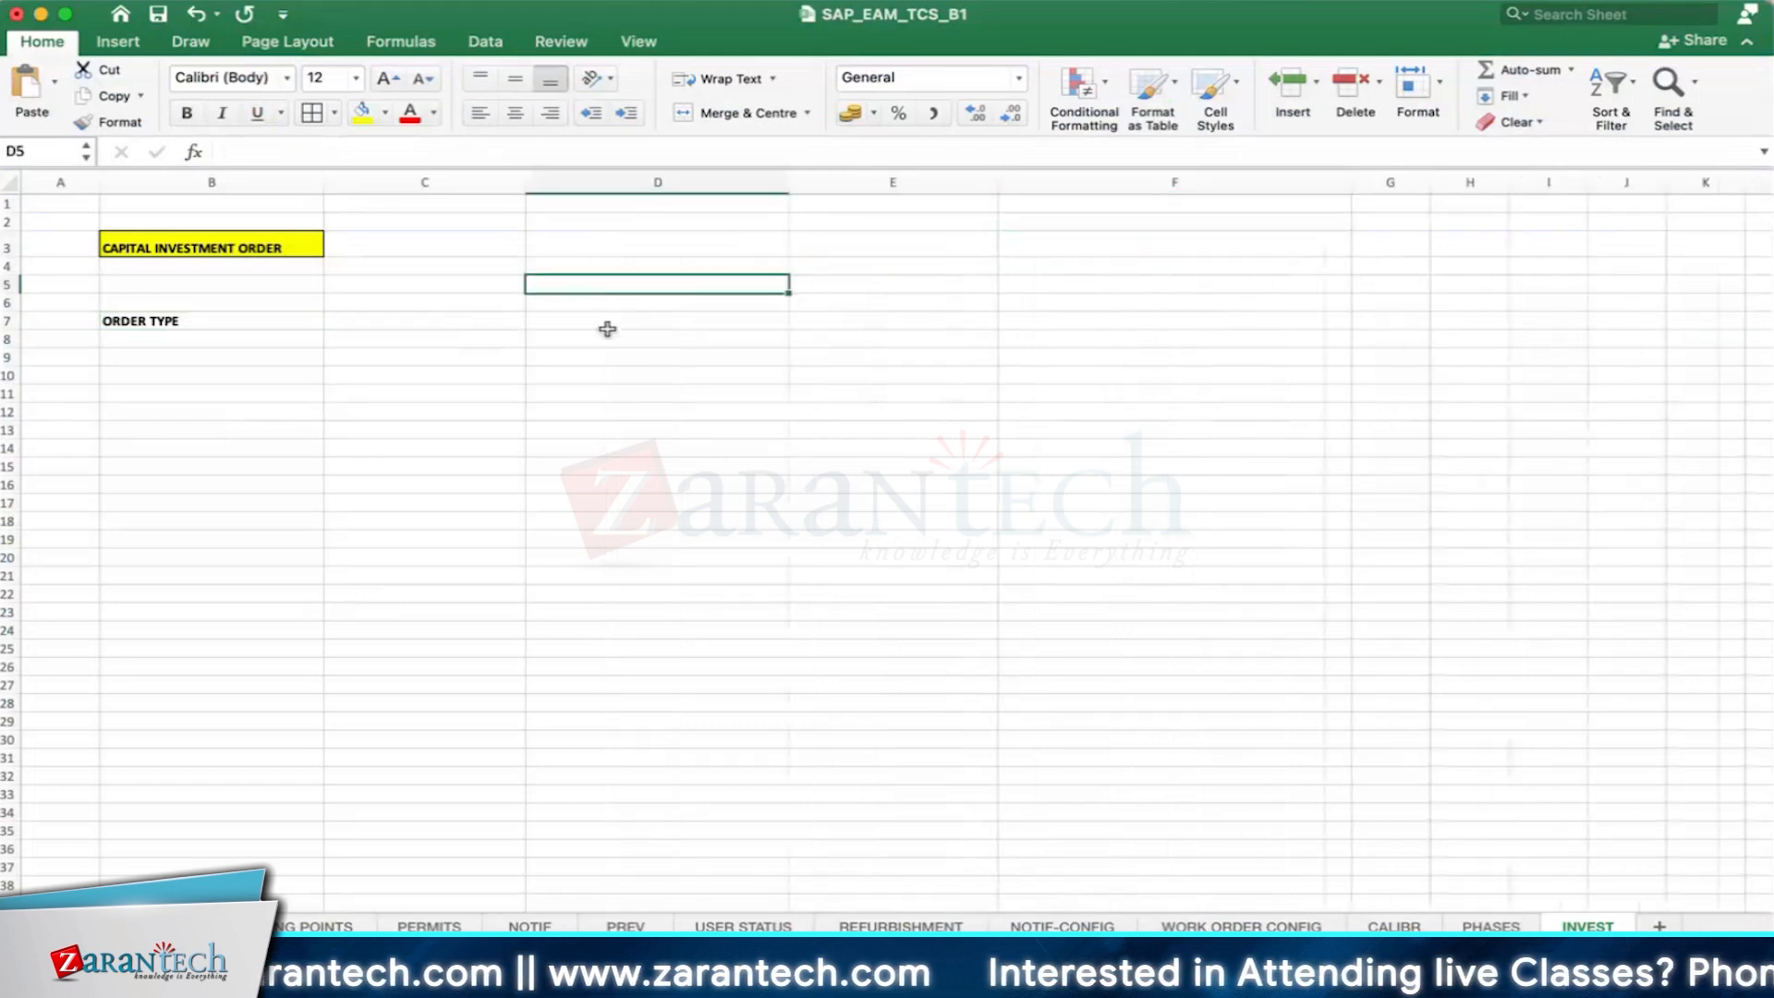
# - Enter DG in cell D6 and SCRAP in cell D8
pyautogui.click(600, 302)
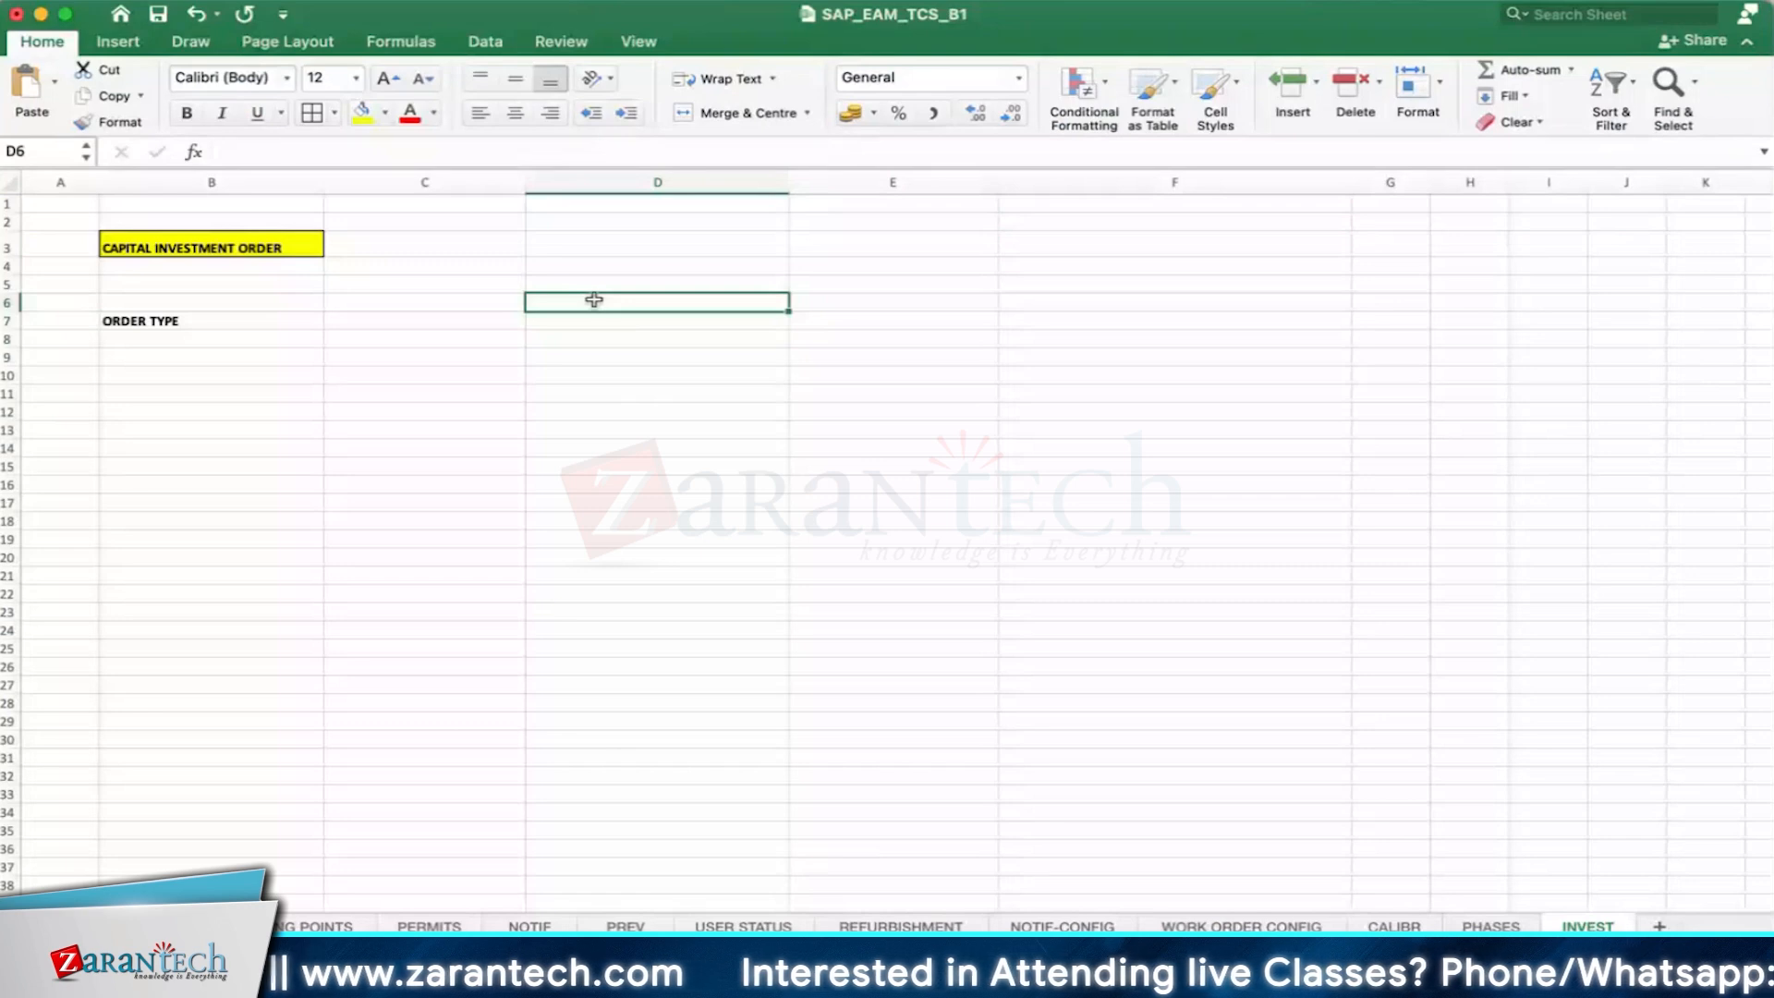
pyautogui.write('DG')
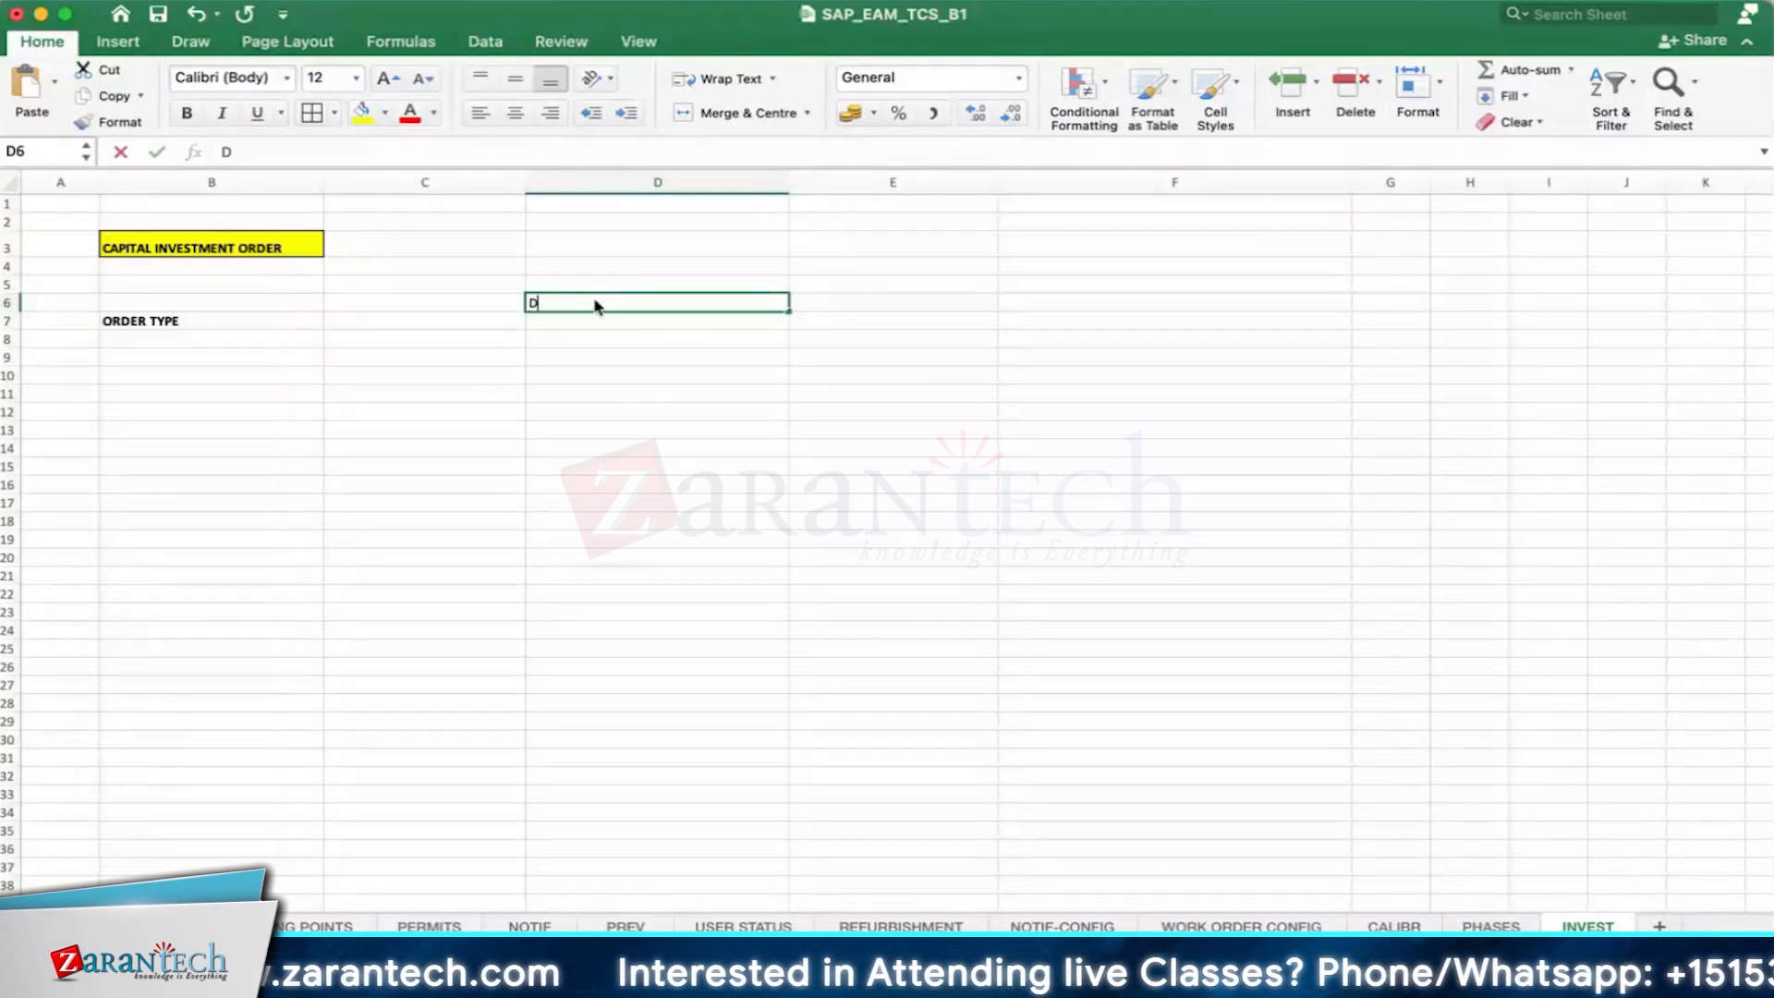
pyautogui.press('Return')
pyautogui.press('Return')
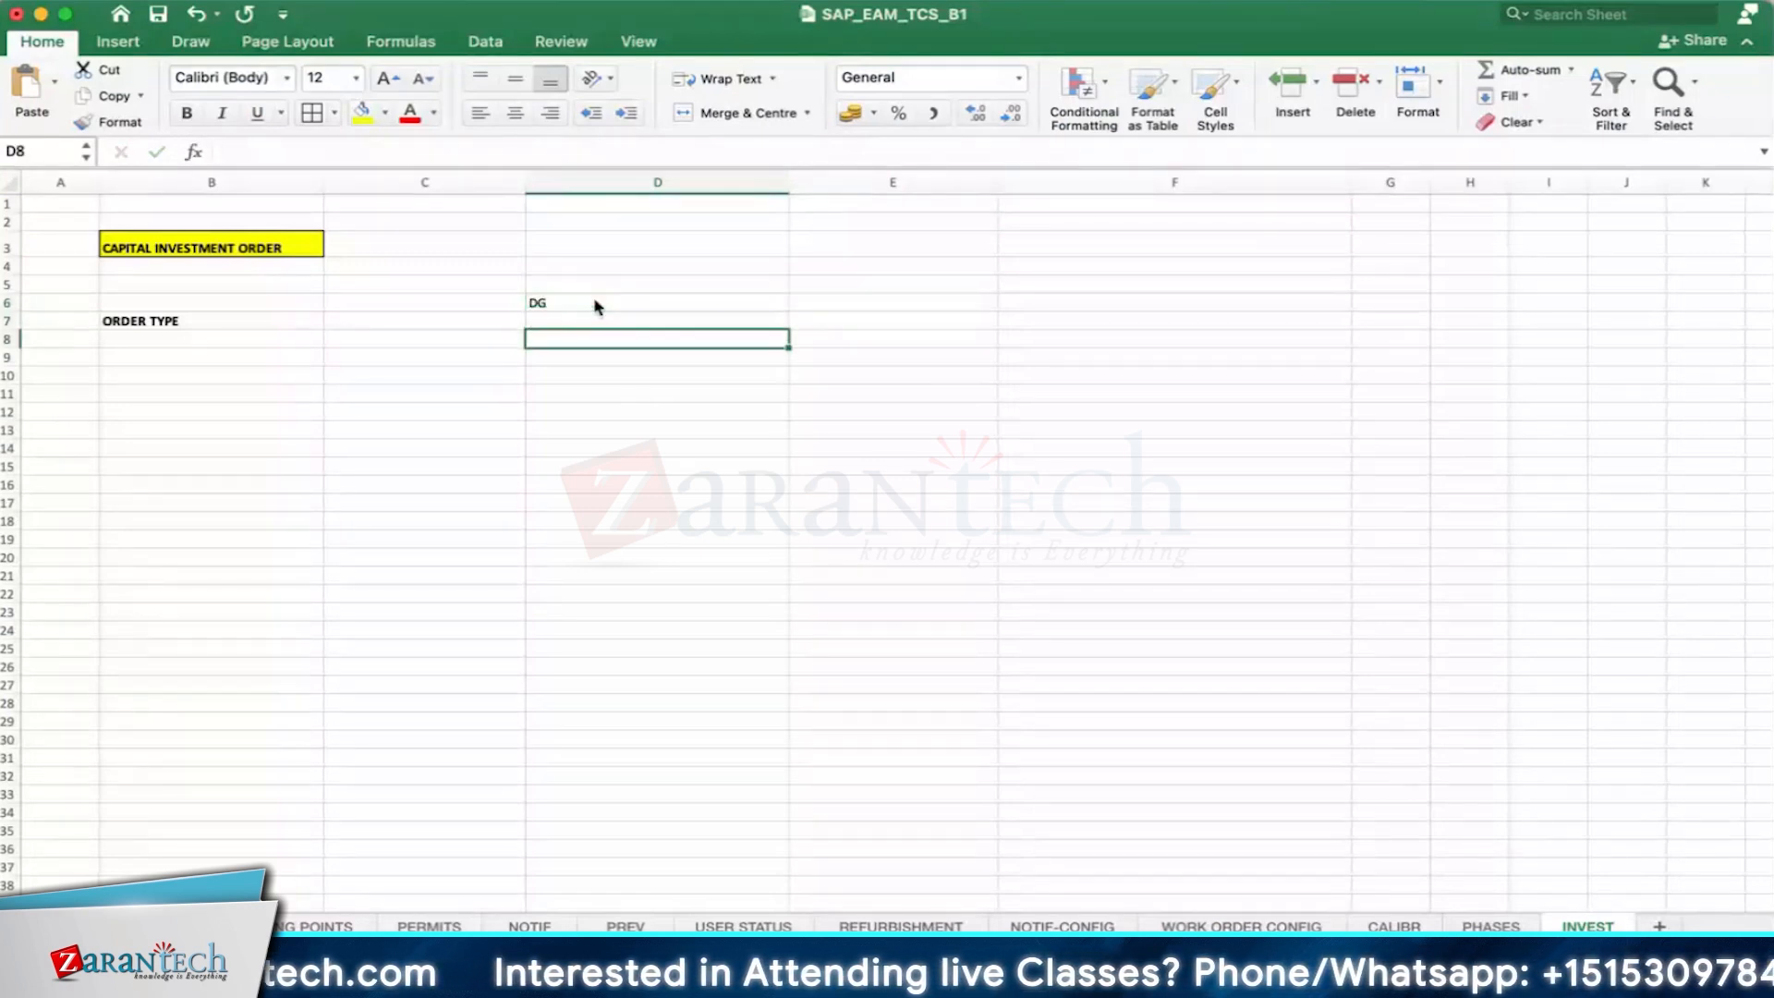
pyautogui.press('BackSpace')
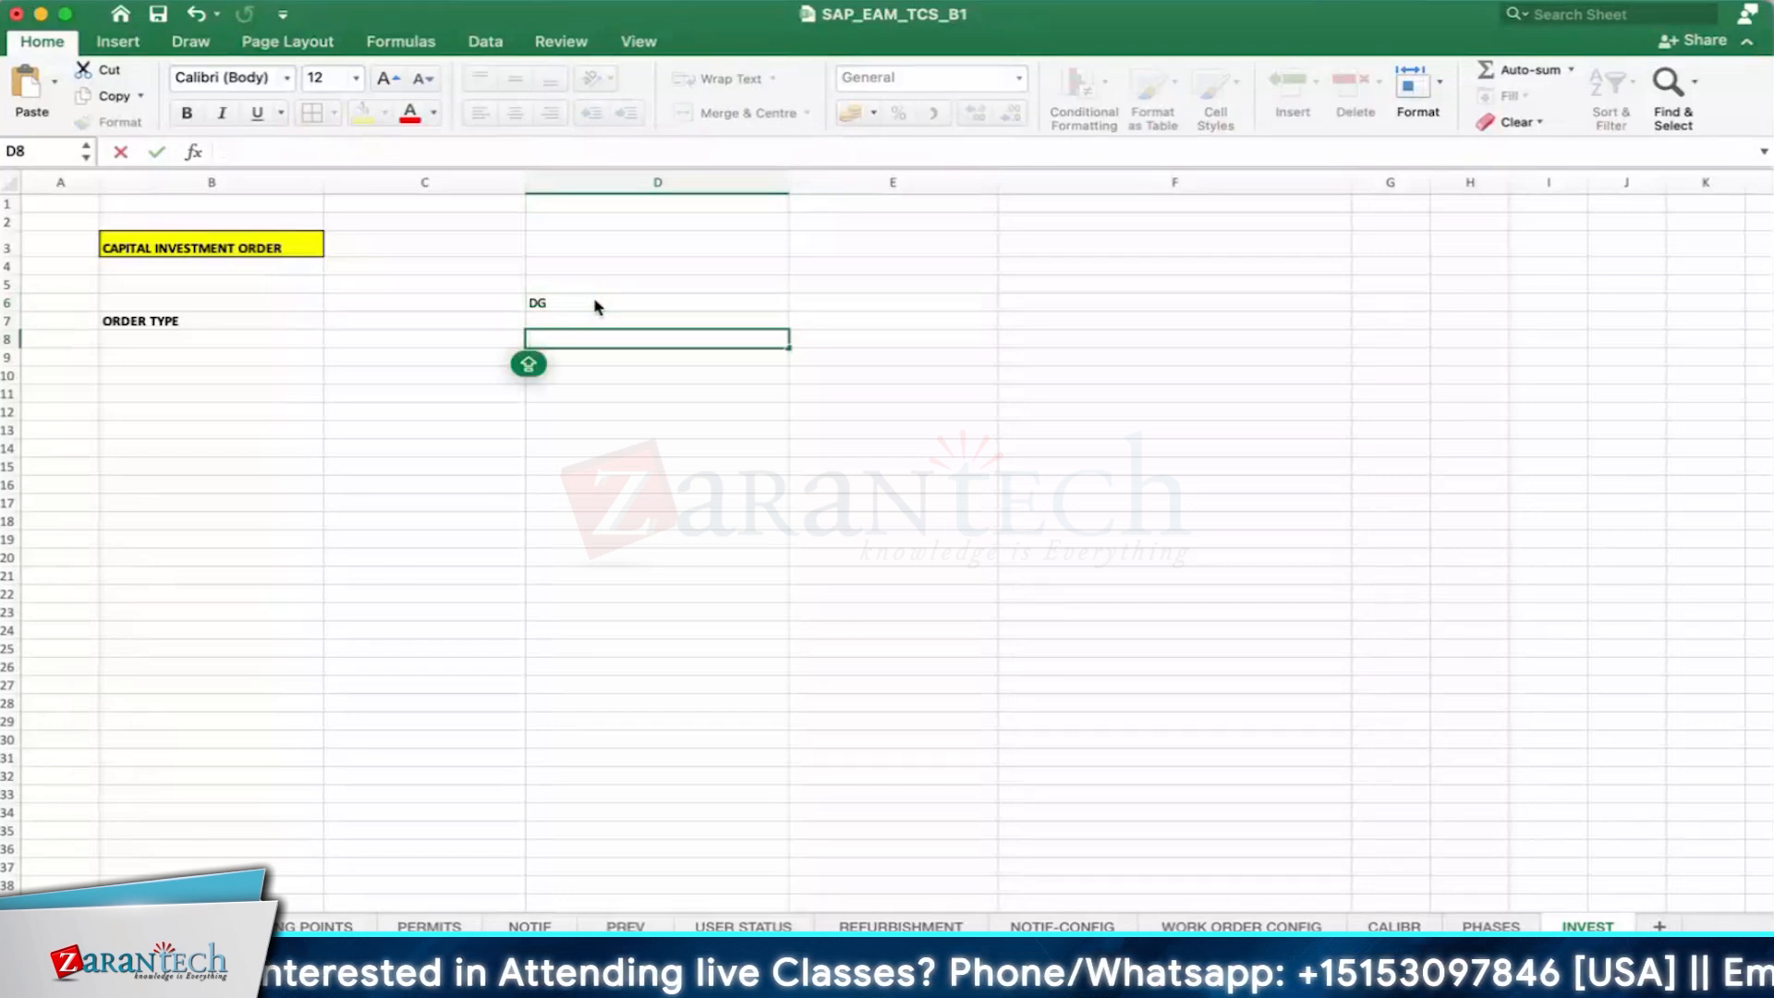
pyautogui.write('SCRAP')
pyautogui.press('Return')
pyautogui.press('Return')
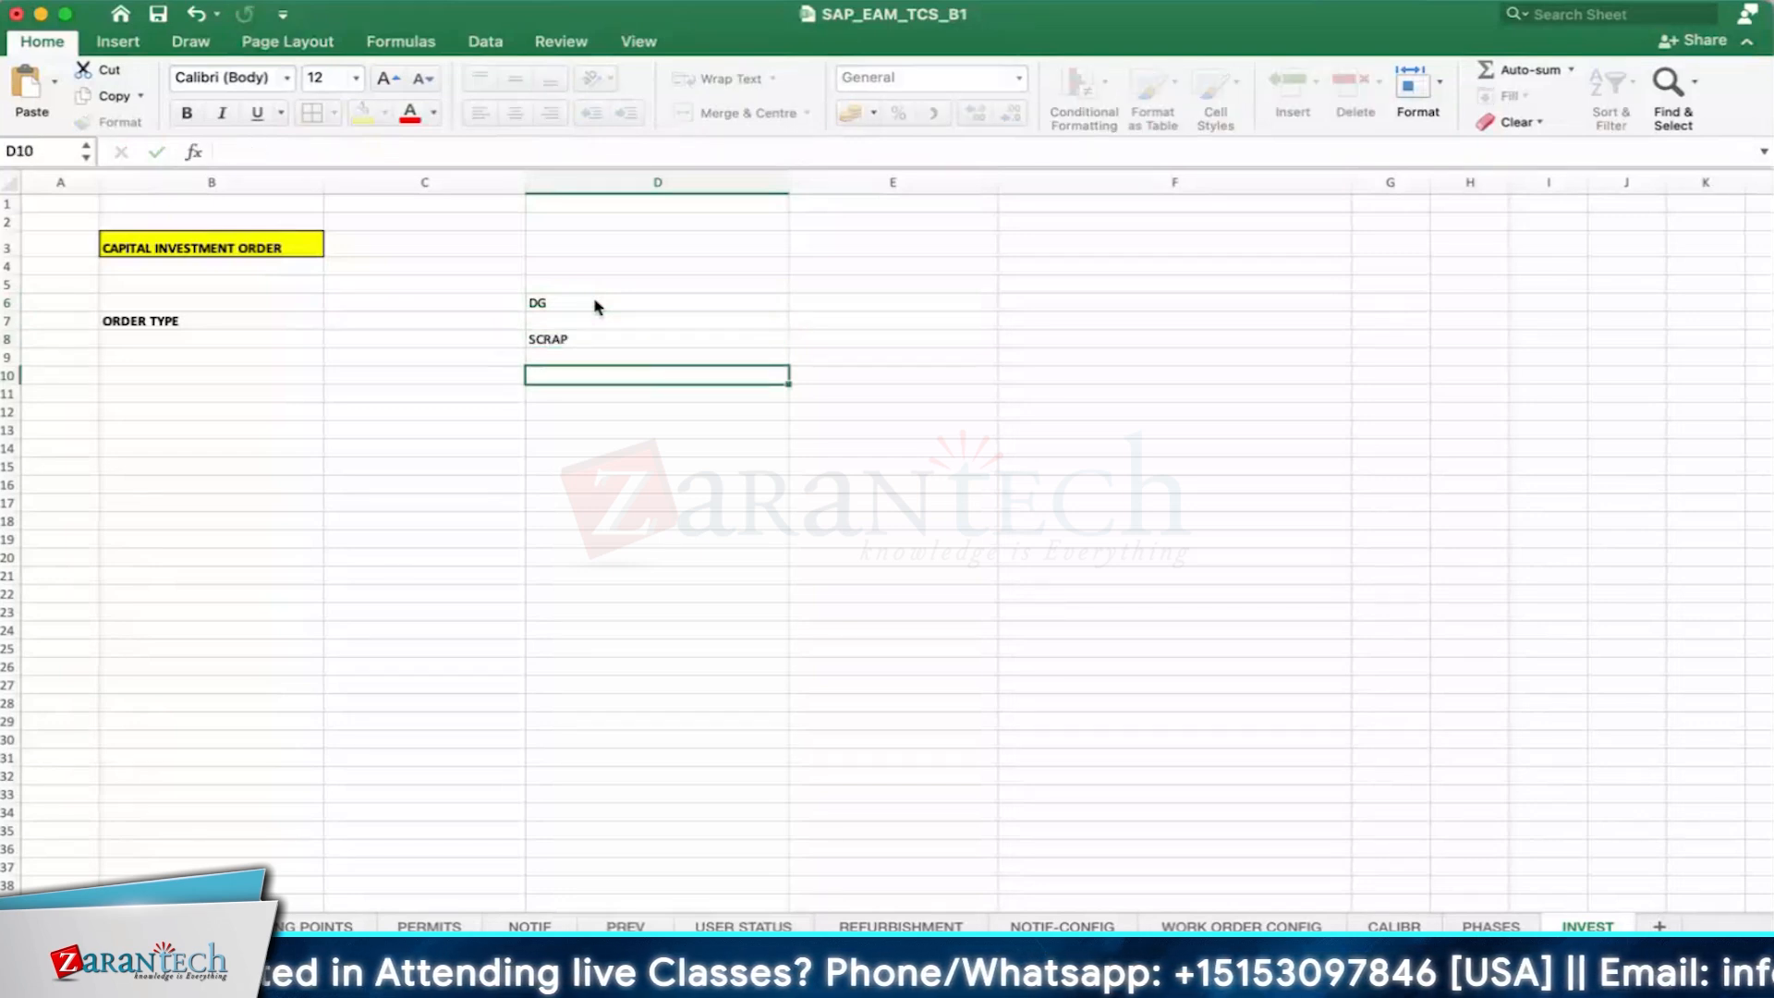
# - Enter CAPITAL OVERHAUL in cell D10 of the INVEST sheet
pyautogui.write('CAPI')
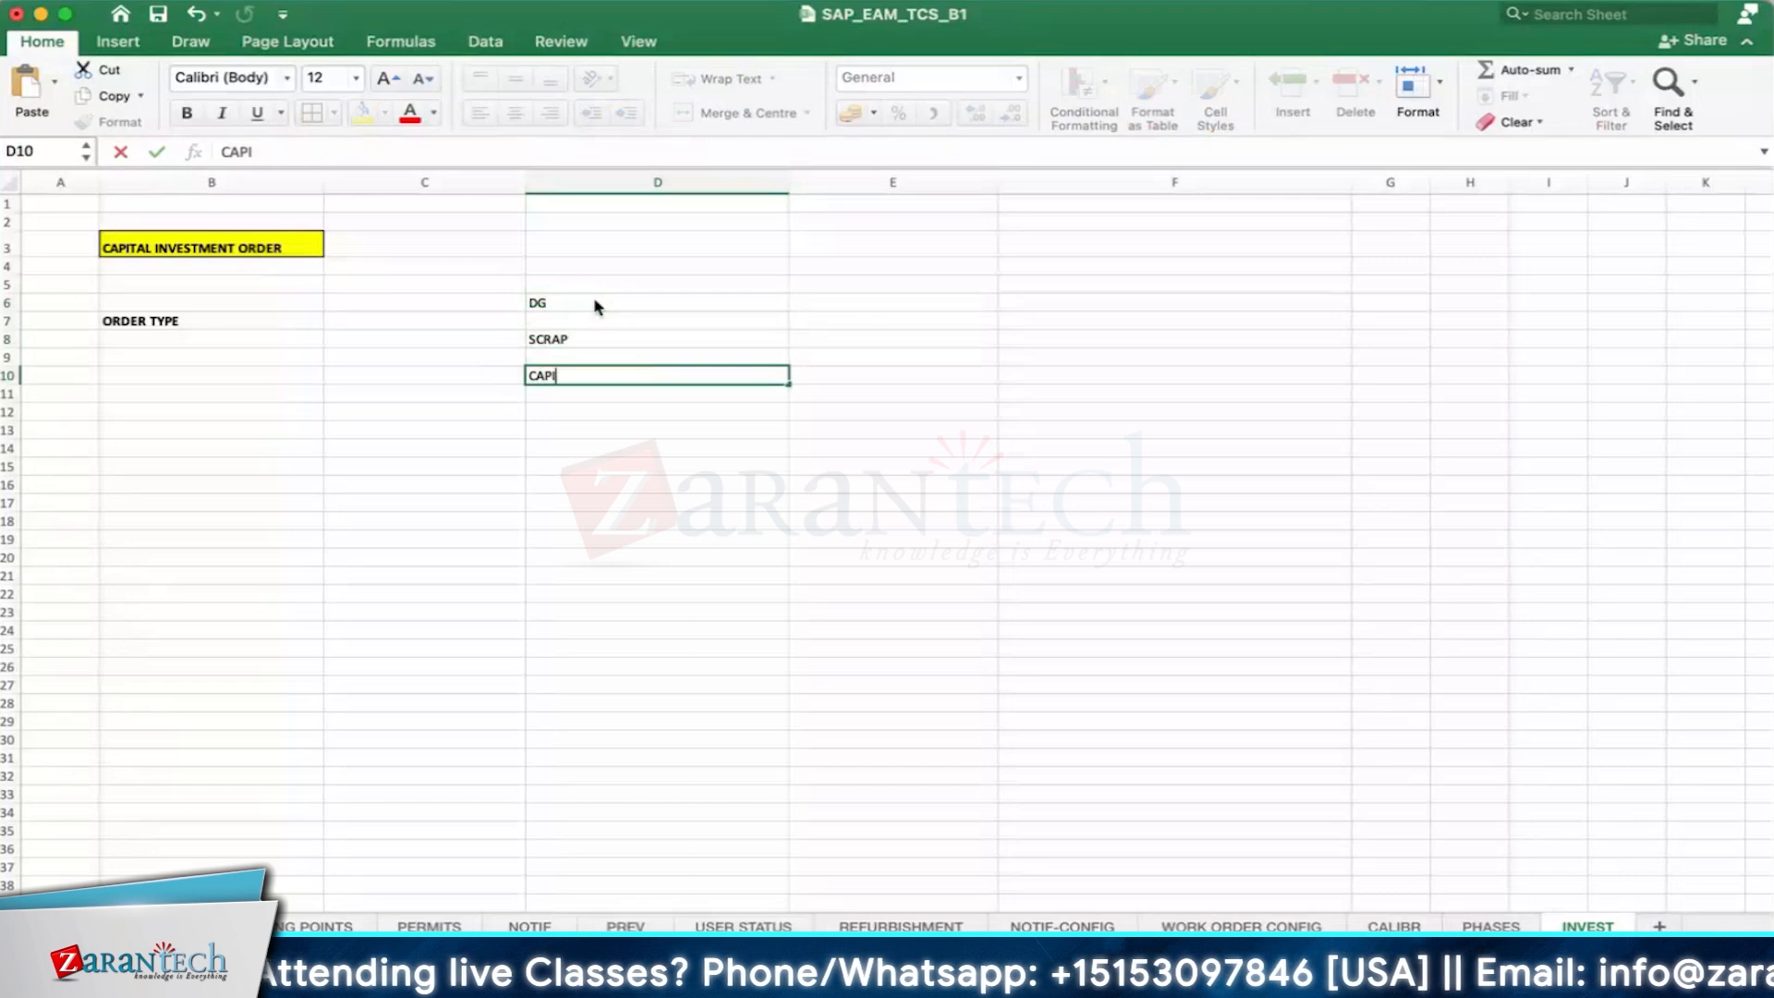
pyautogui.write('TAL OV')
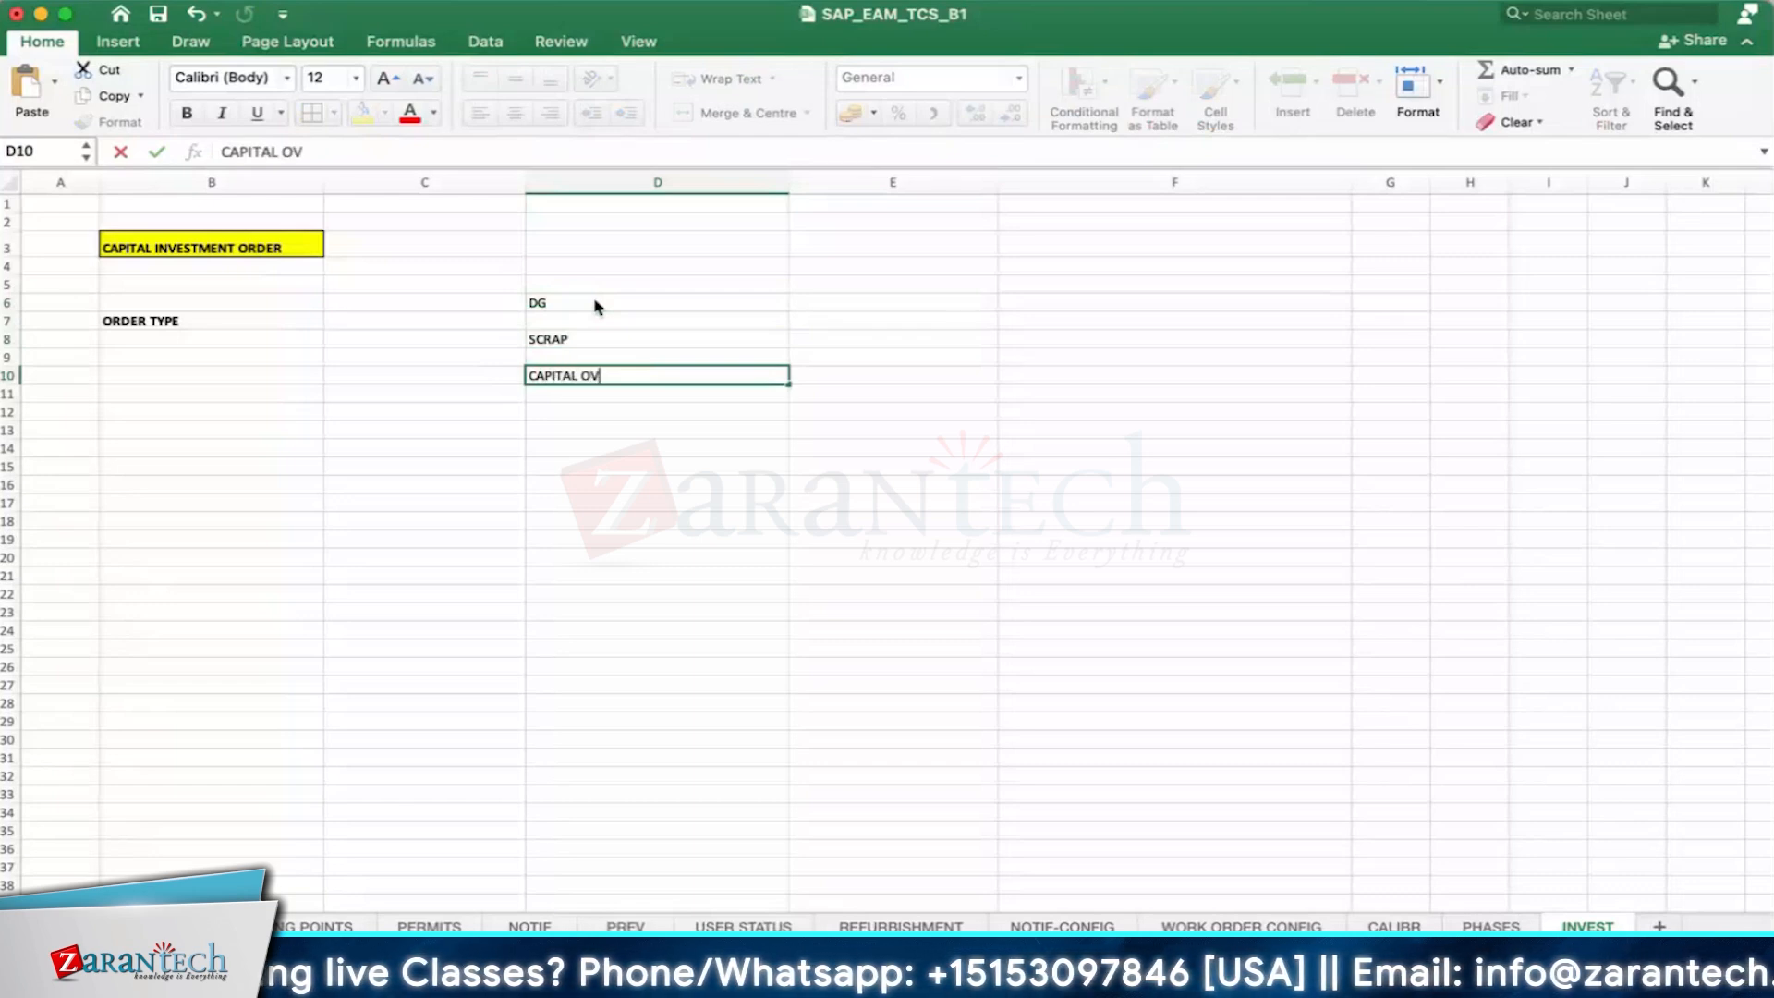
pyautogui.write('ERHAUL')
pyautogui.press('Return')
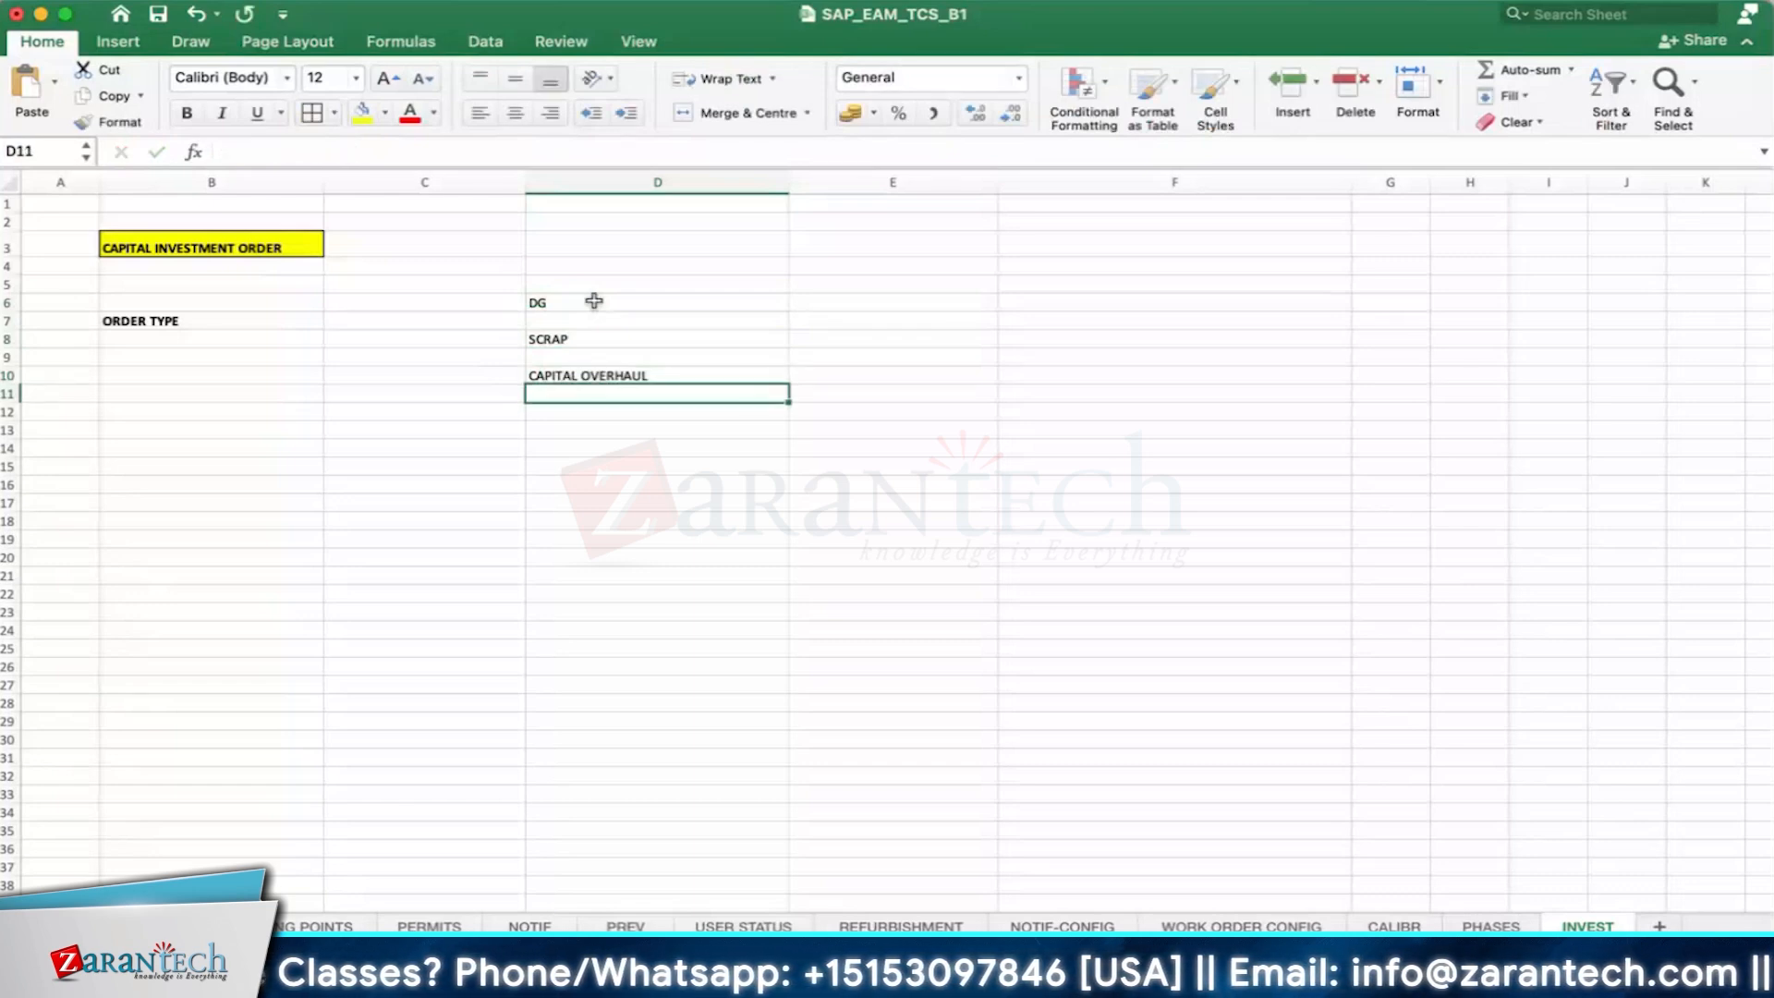
# - Format the CAPITAL OVERHAUL cell with yellow fill and bold 16-point text, and widen column D slightly
pyautogui.click(598, 375)
pyautogui.click(362, 112)
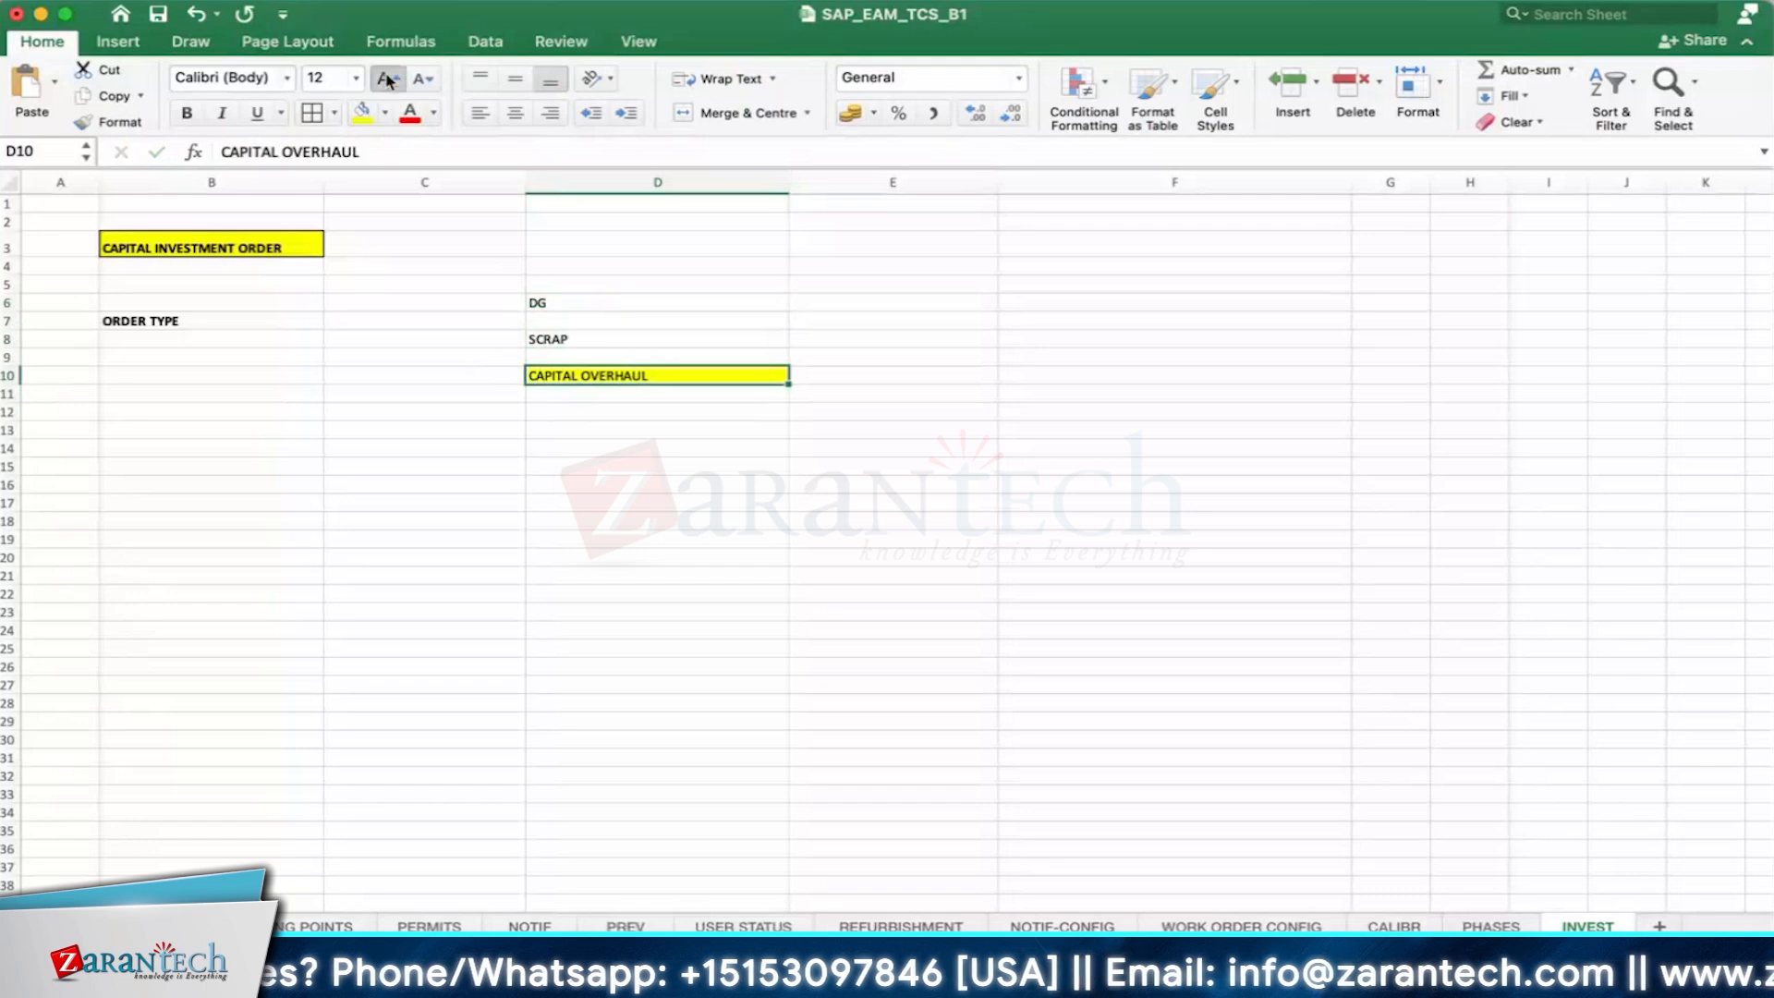
pyautogui.click(388, 82)
pyautogui.click(388, 81)
pyautogui.moveTo(788, 182); pyautogui.dragTo(816, 182)
pyautogui.click(187, 112)
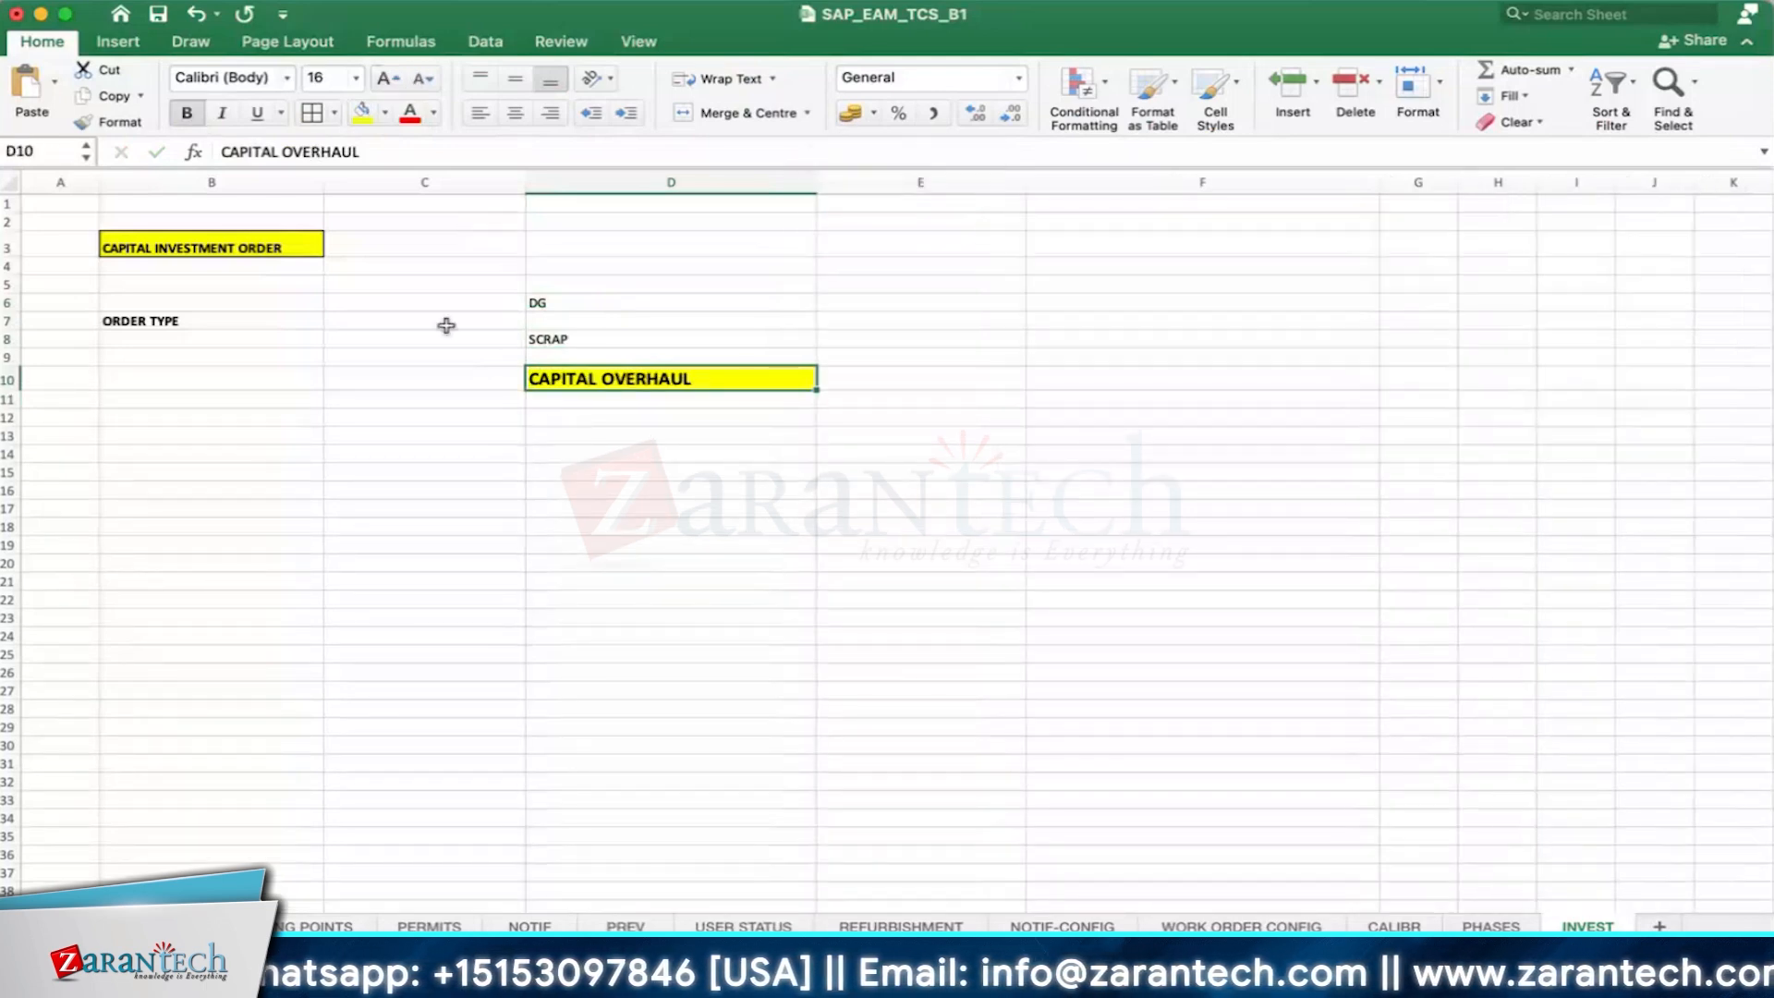
# - Enter 4 PUMP in cell C12
pyautogui.click(530, 412)
pyautogui.click(464, 408)
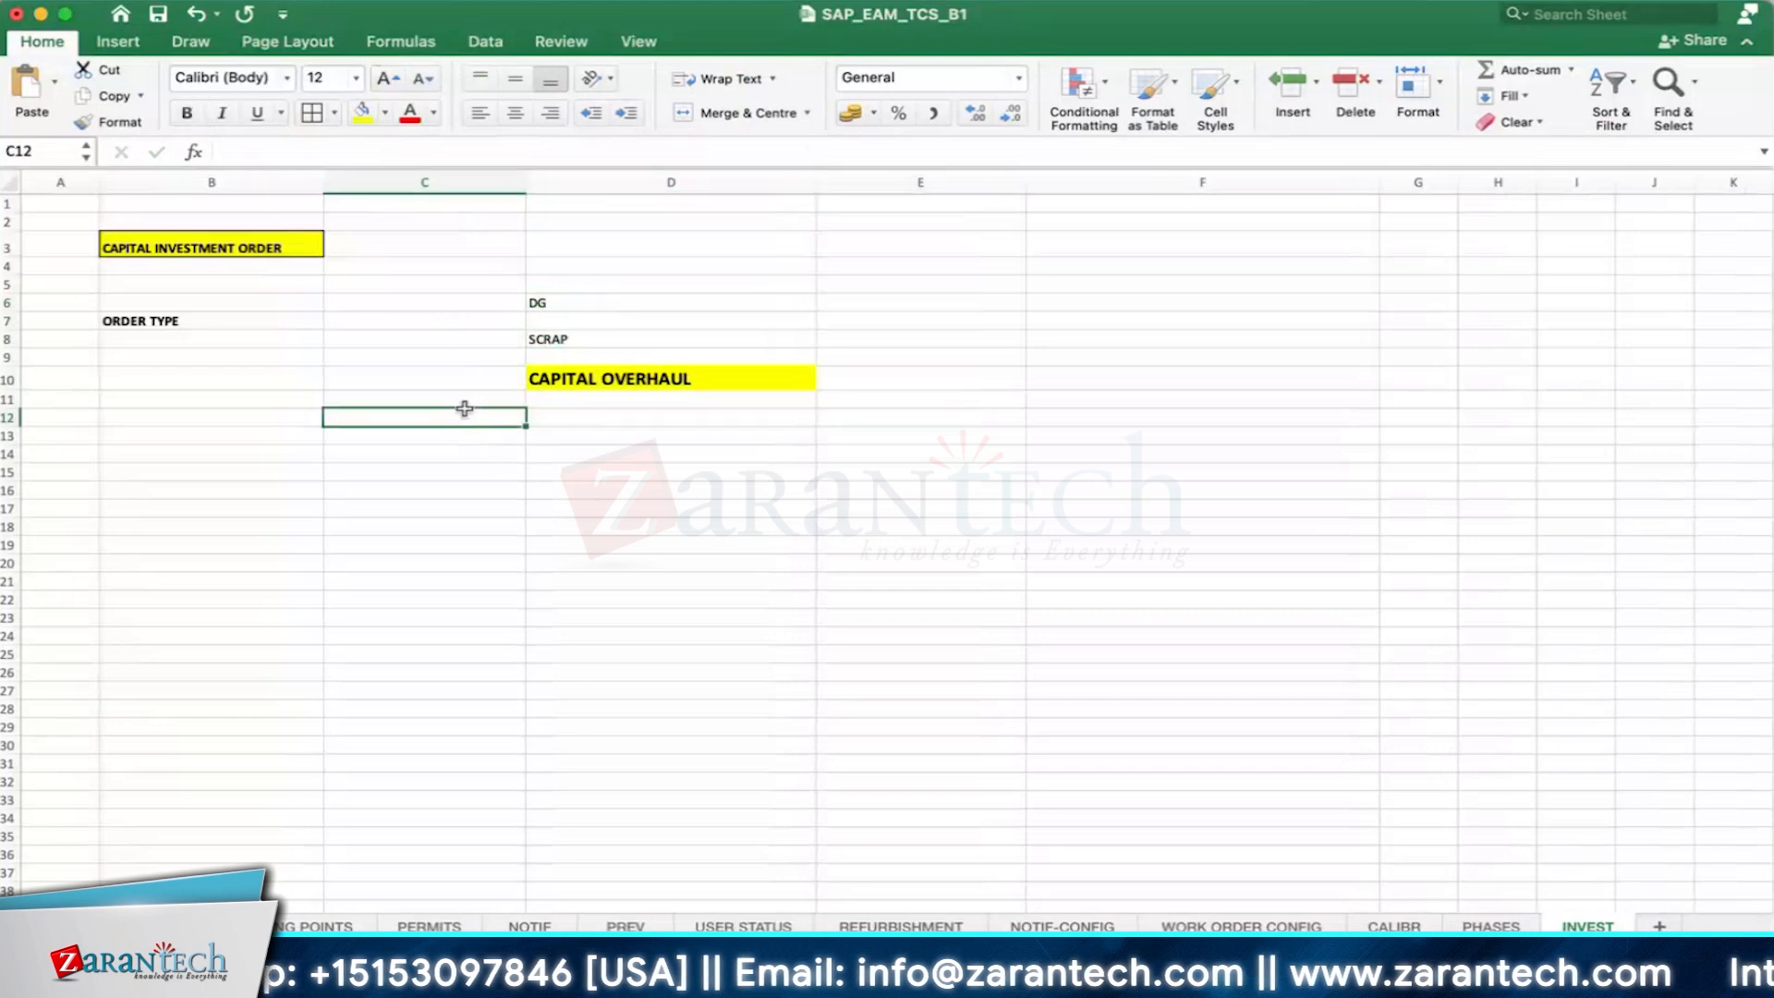
pyautogui.write('PUM')
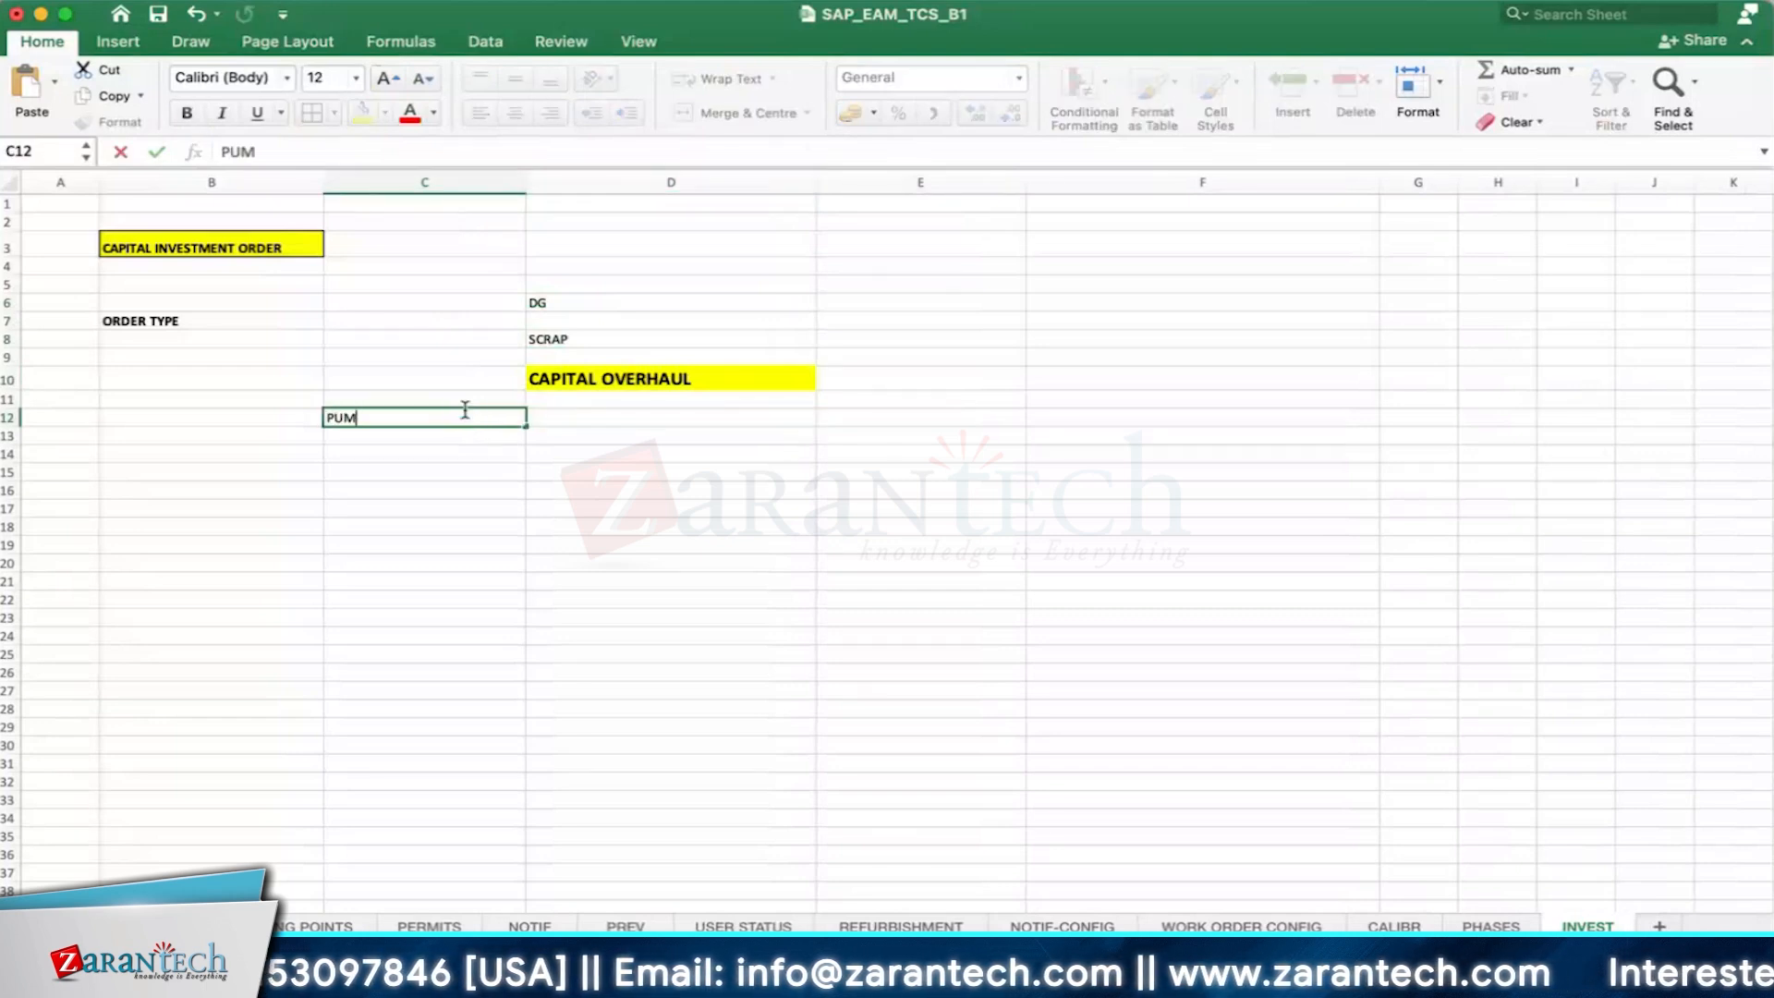
pyautogui.press('BackSpace')
pyautogui.press('BackSpace')
pyautogui.write('PU')
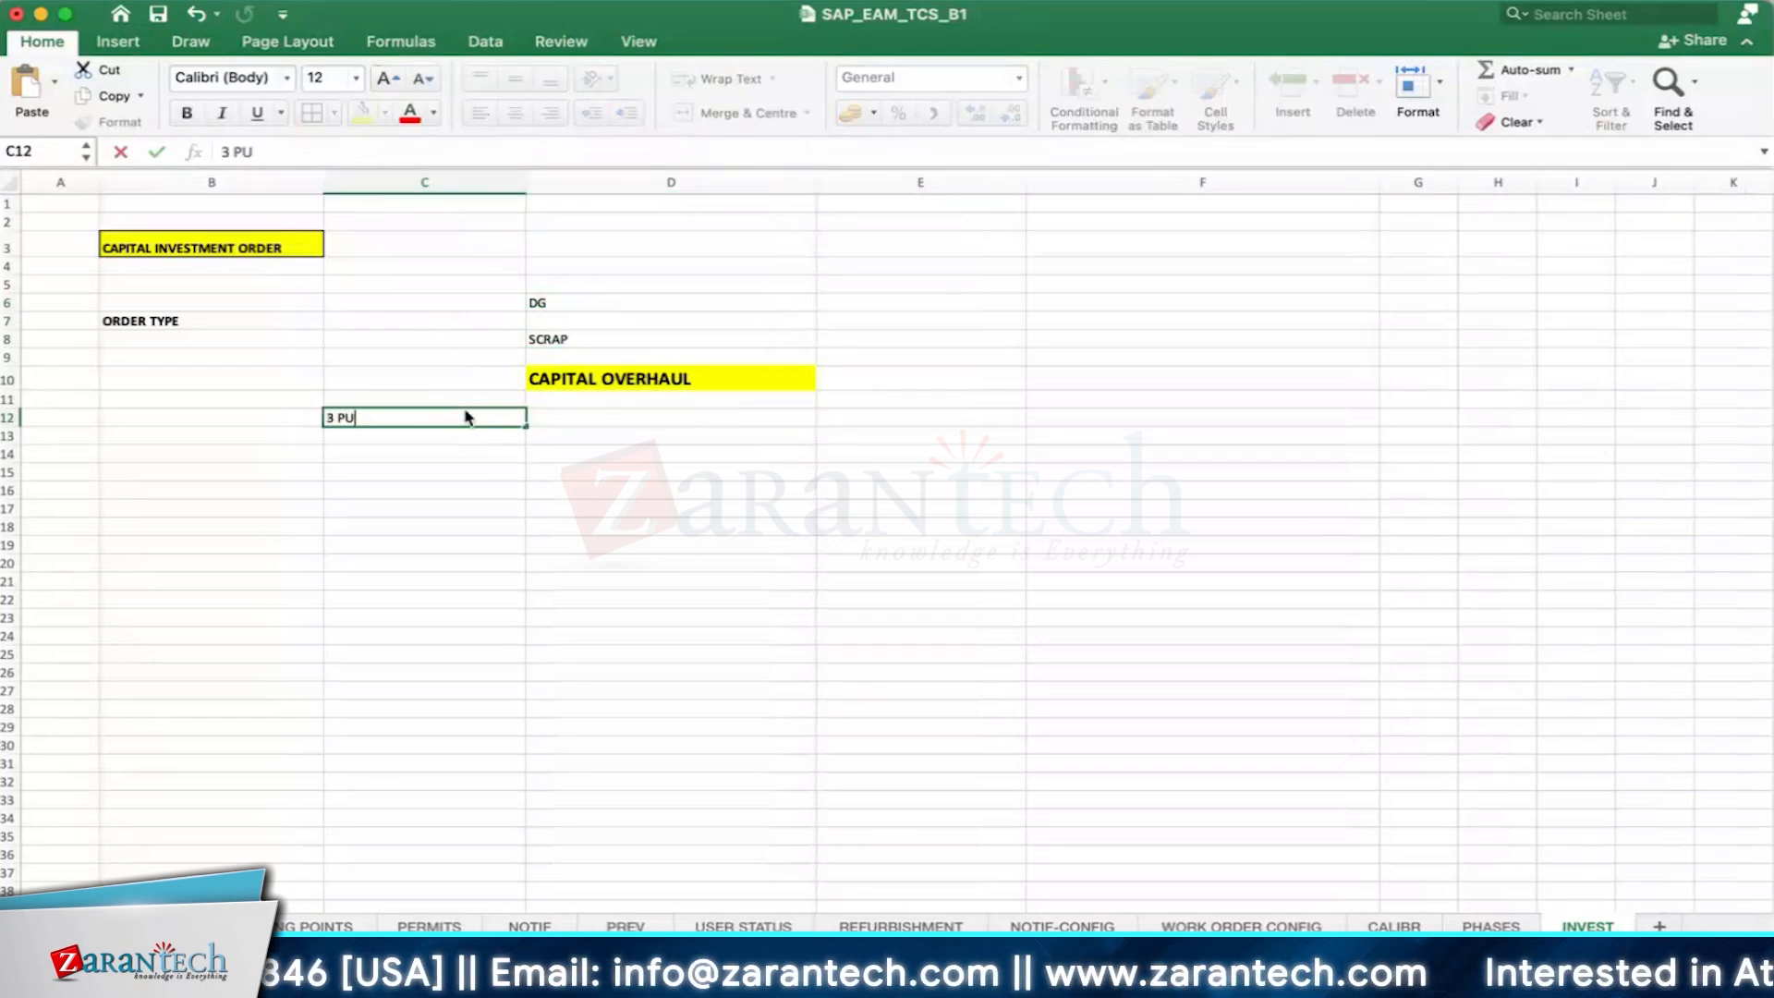
pyautogui.press('BackSpace')
pyautogui.press('BackSpace')
pyautogui.press('BackSpace')
pyautogui.press('BackSpace')
pyautogui.write('4 PUMP')
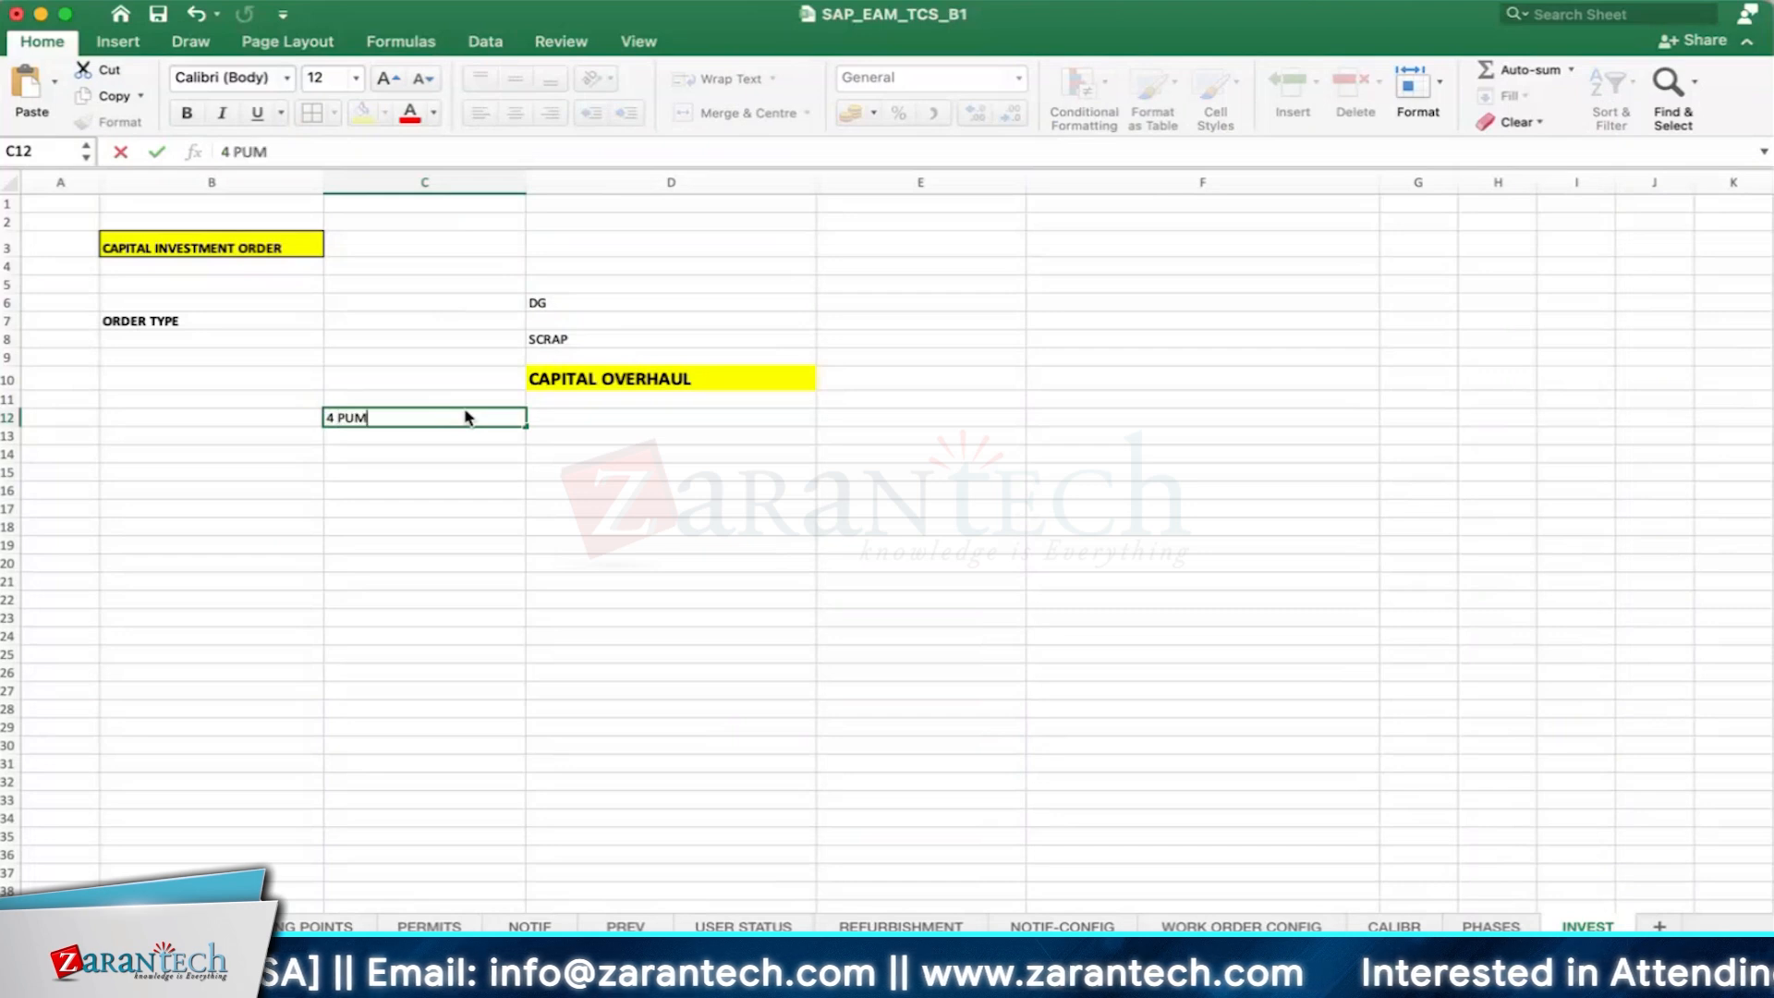
pyautogui.press('Return')
# - Add a border around the CAPITAL OVERHAUL cell
pyautogui.click(591, 383)
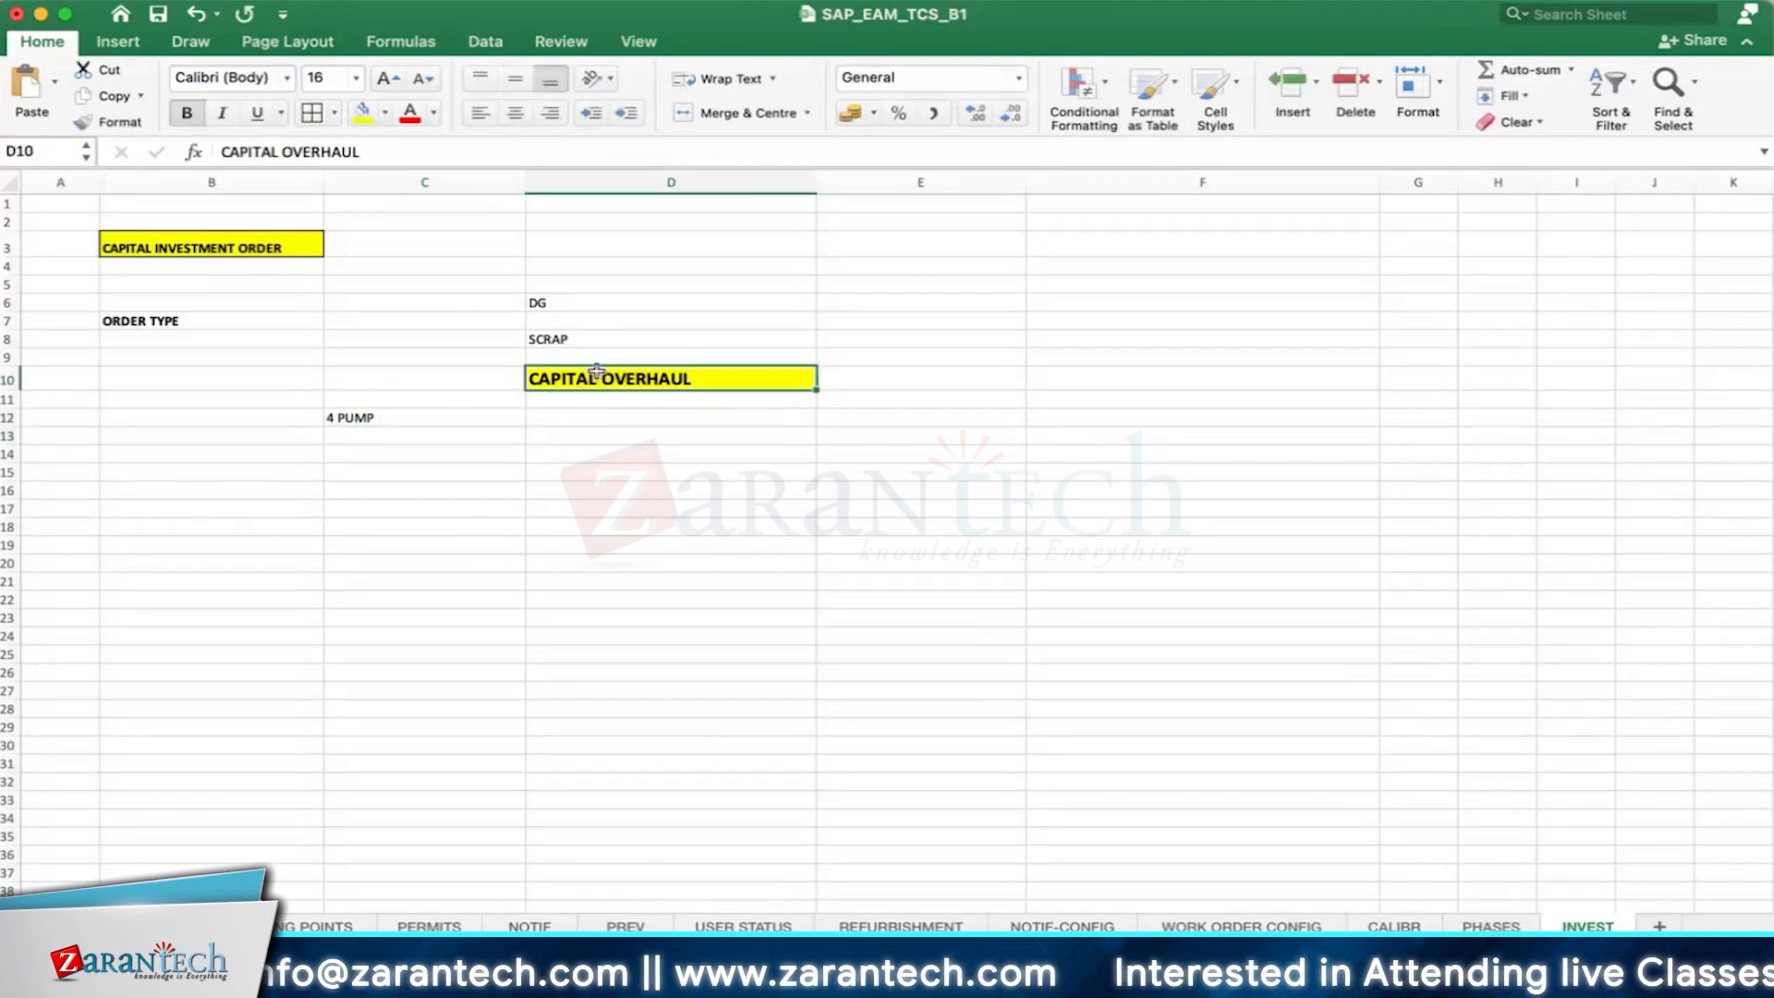
pyautogui.click(582, 436)
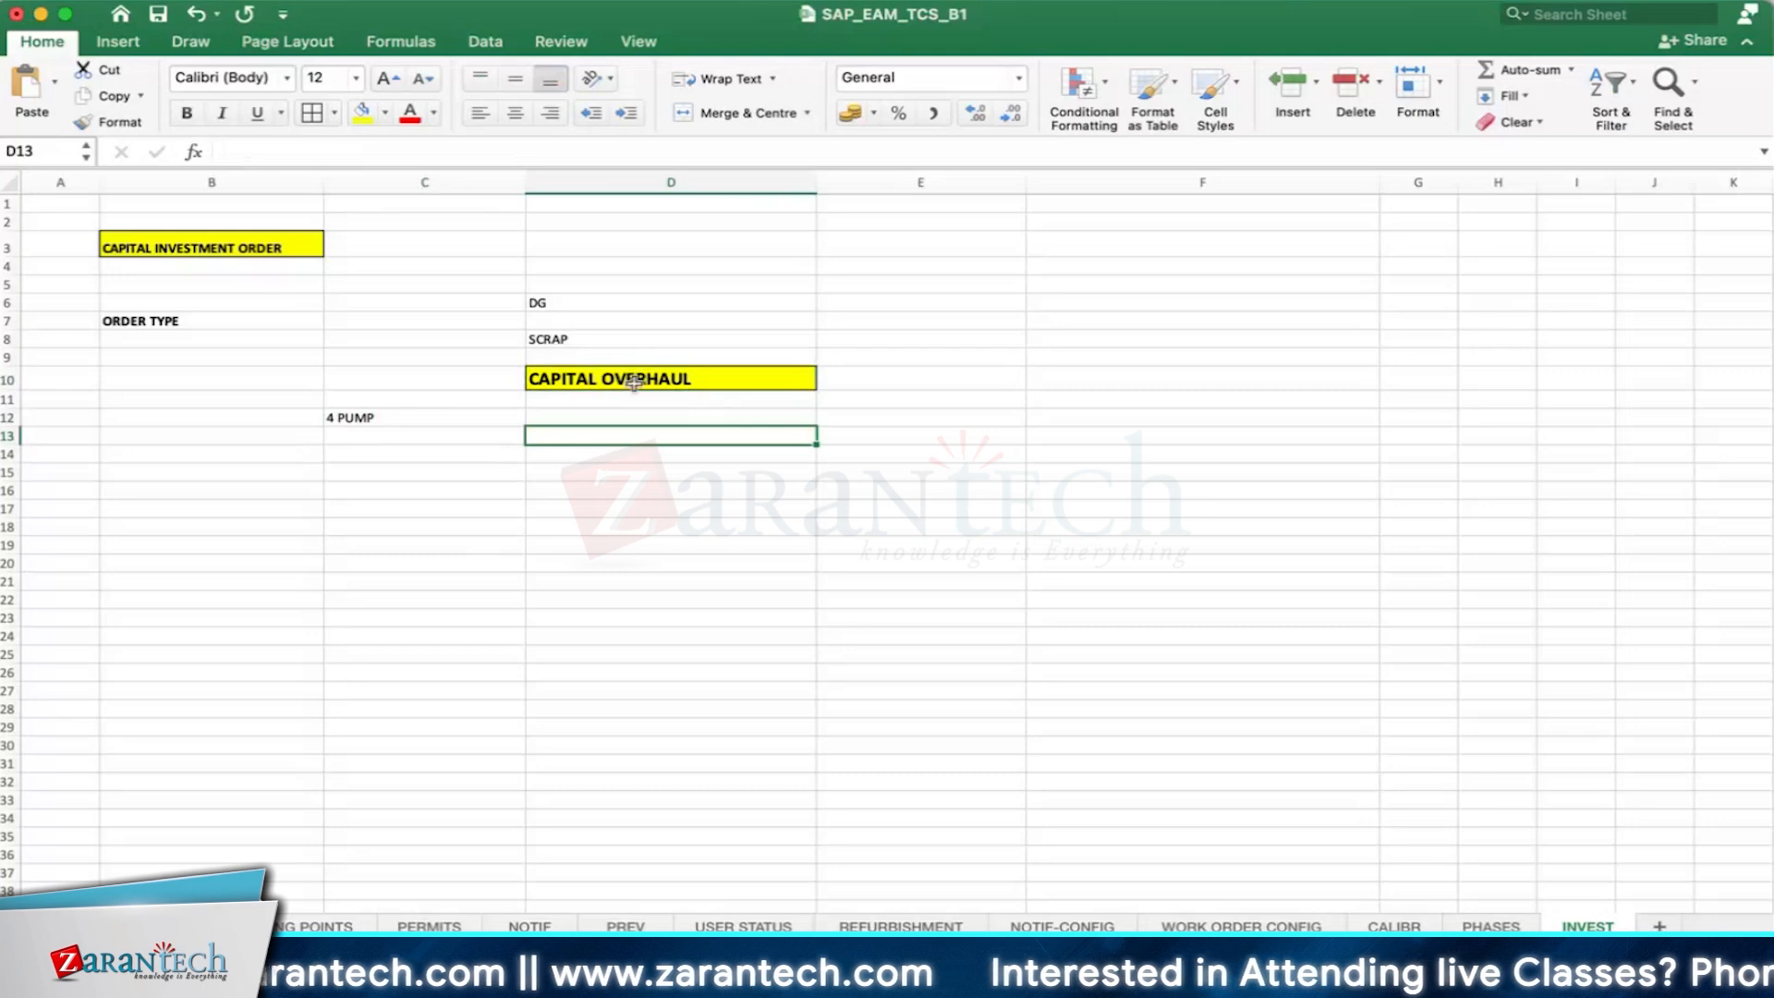
pyautogui.click(359, 420)
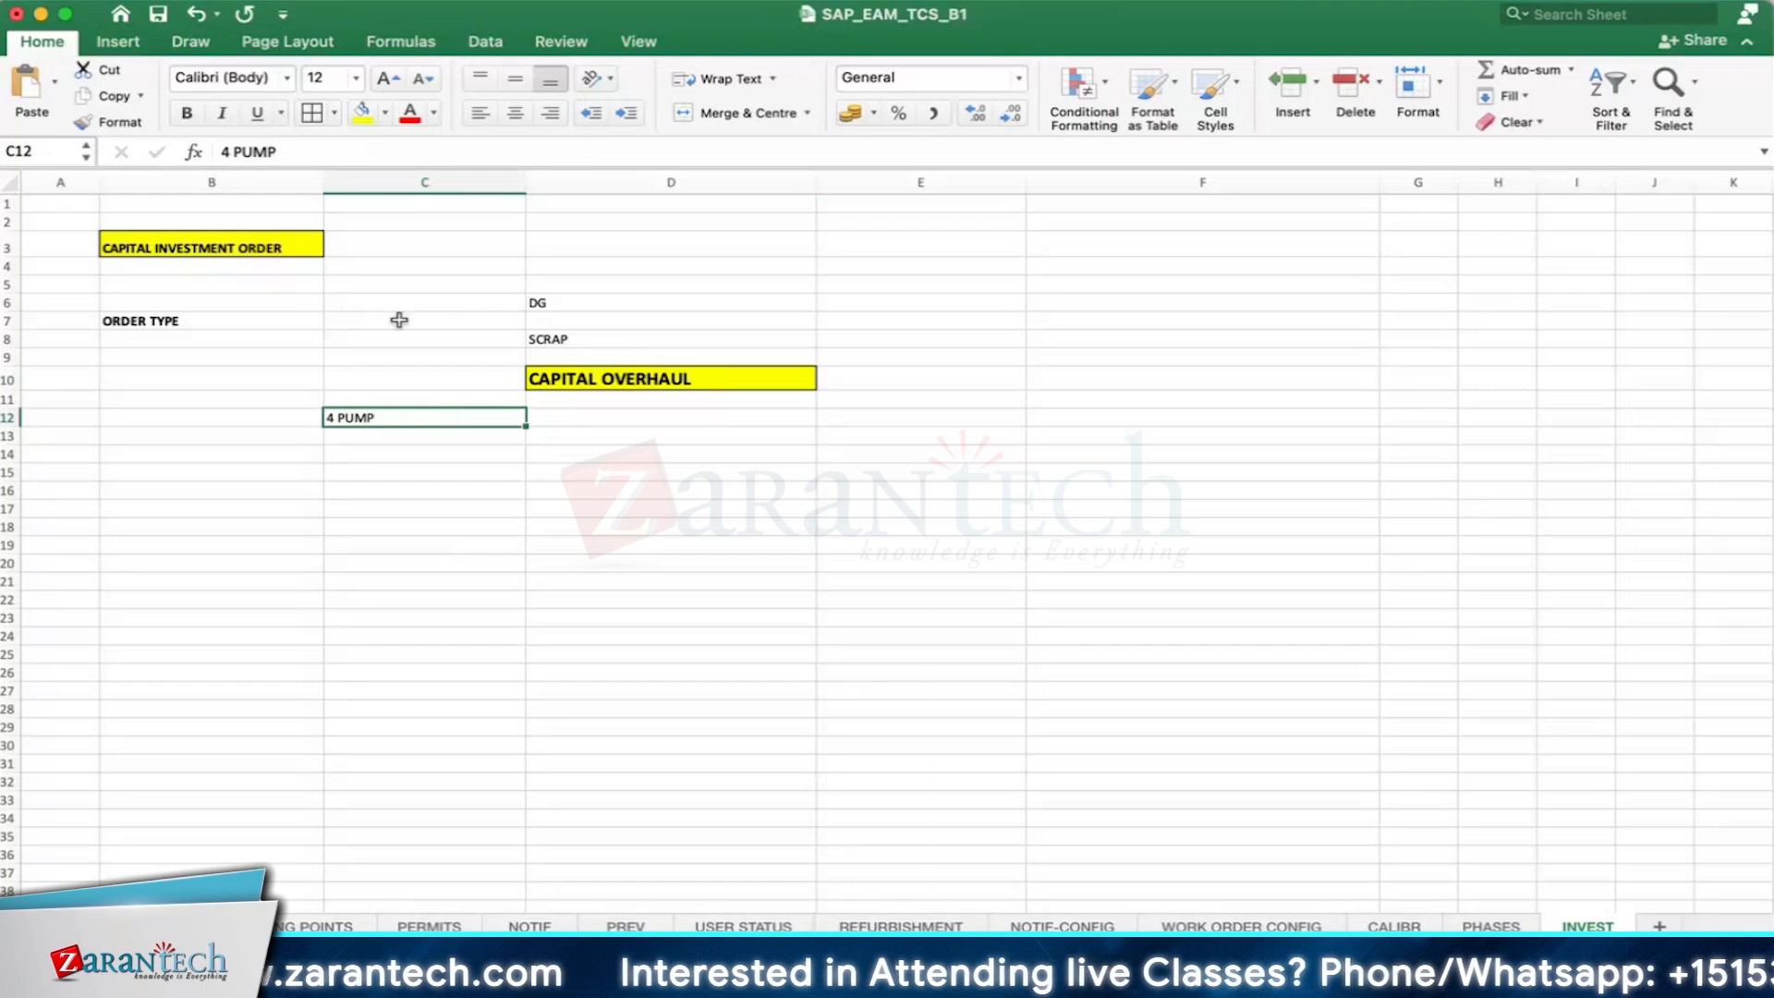
pyautogui.click(604, 375)
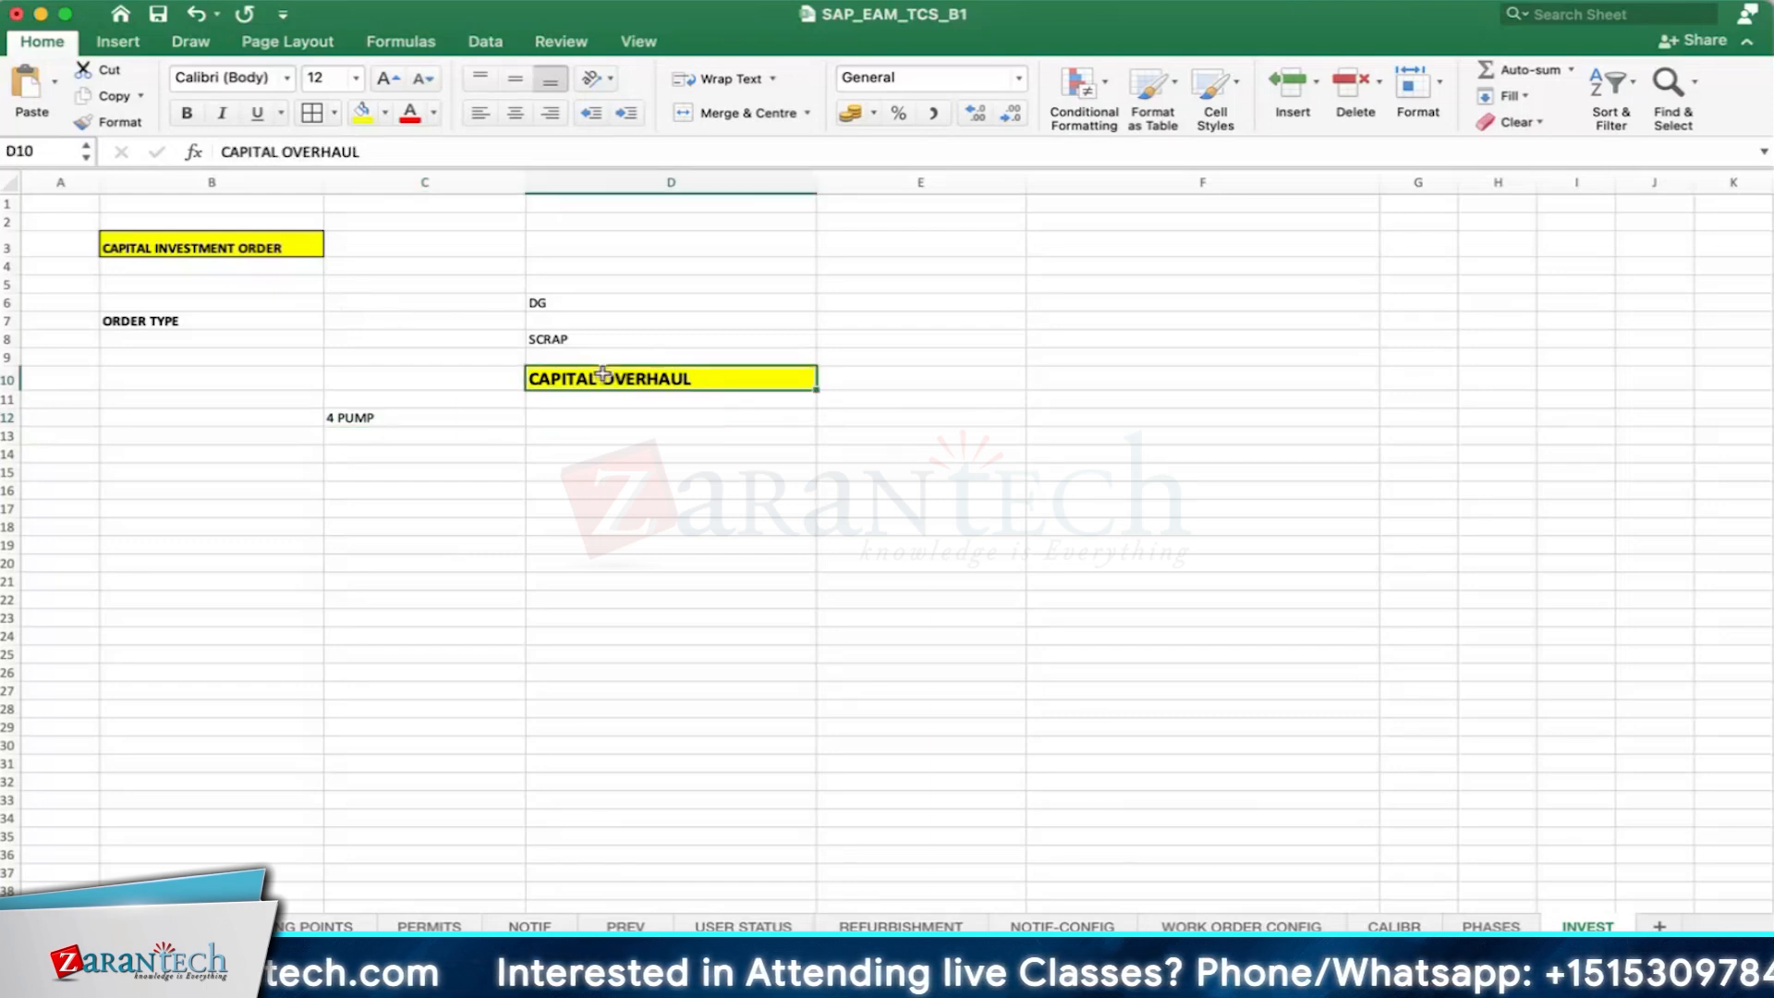
pyautogui.click(966, 367)
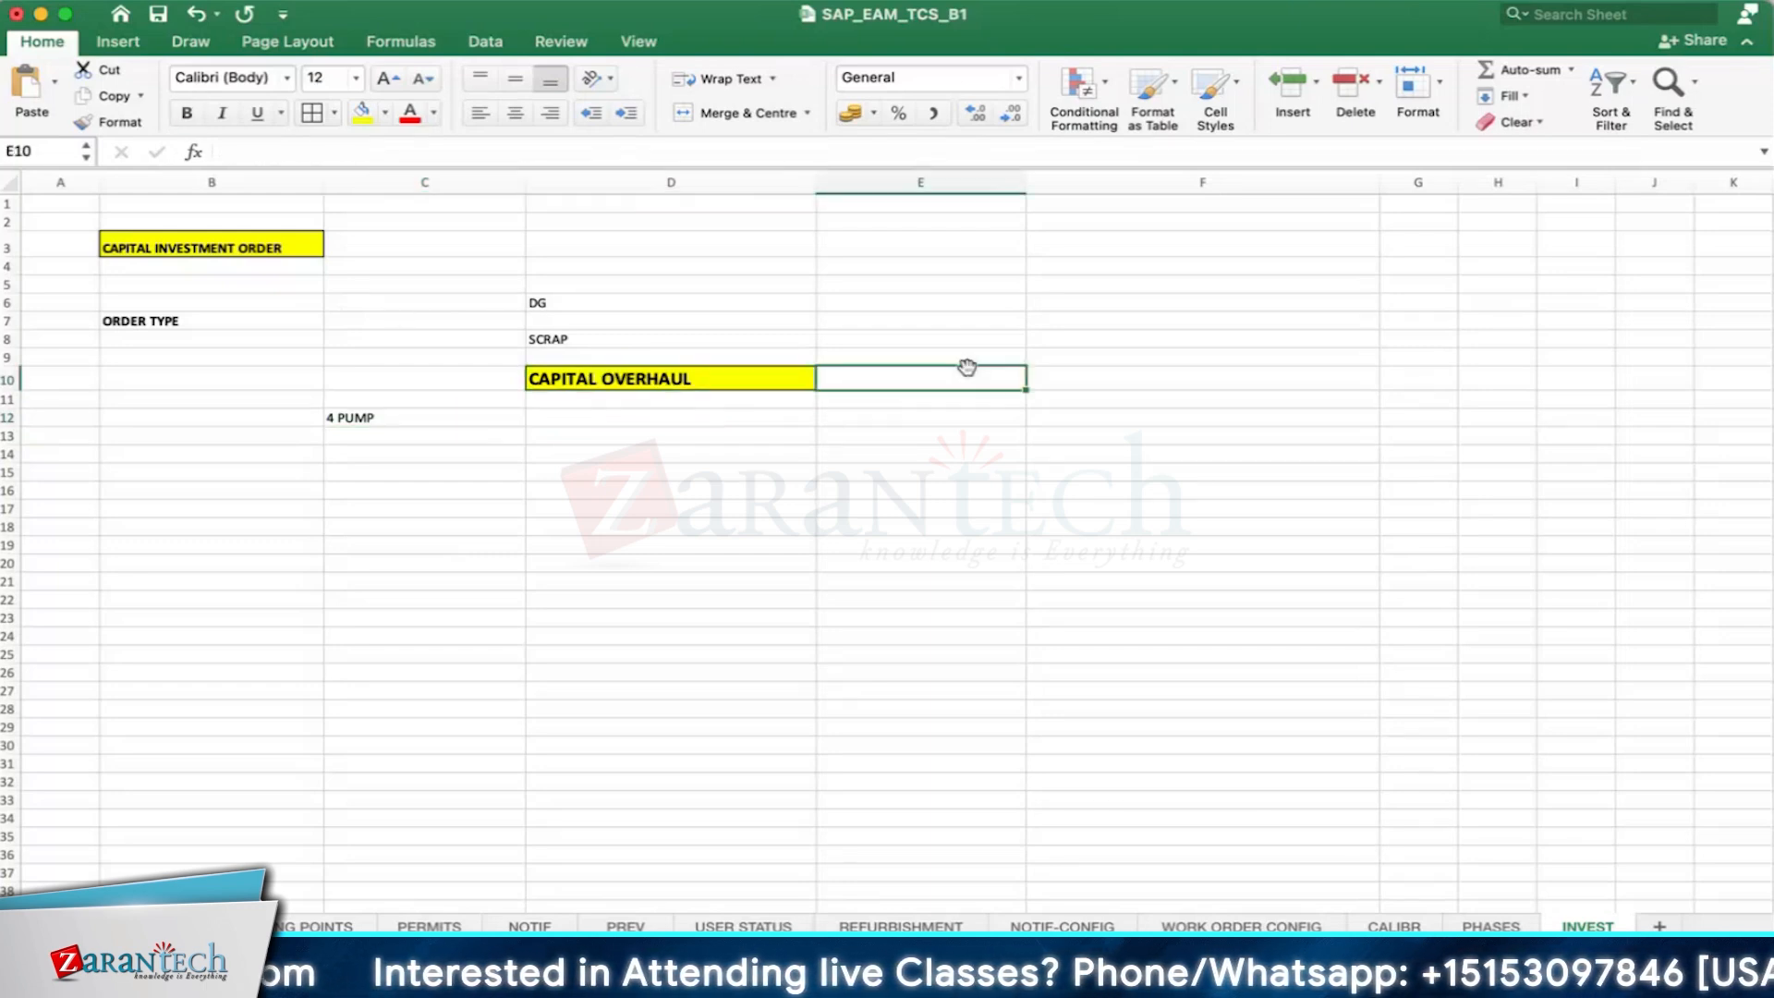
# - Enter PROJECT SYSTEM in cell E2
pyautogui.click(852, 221)
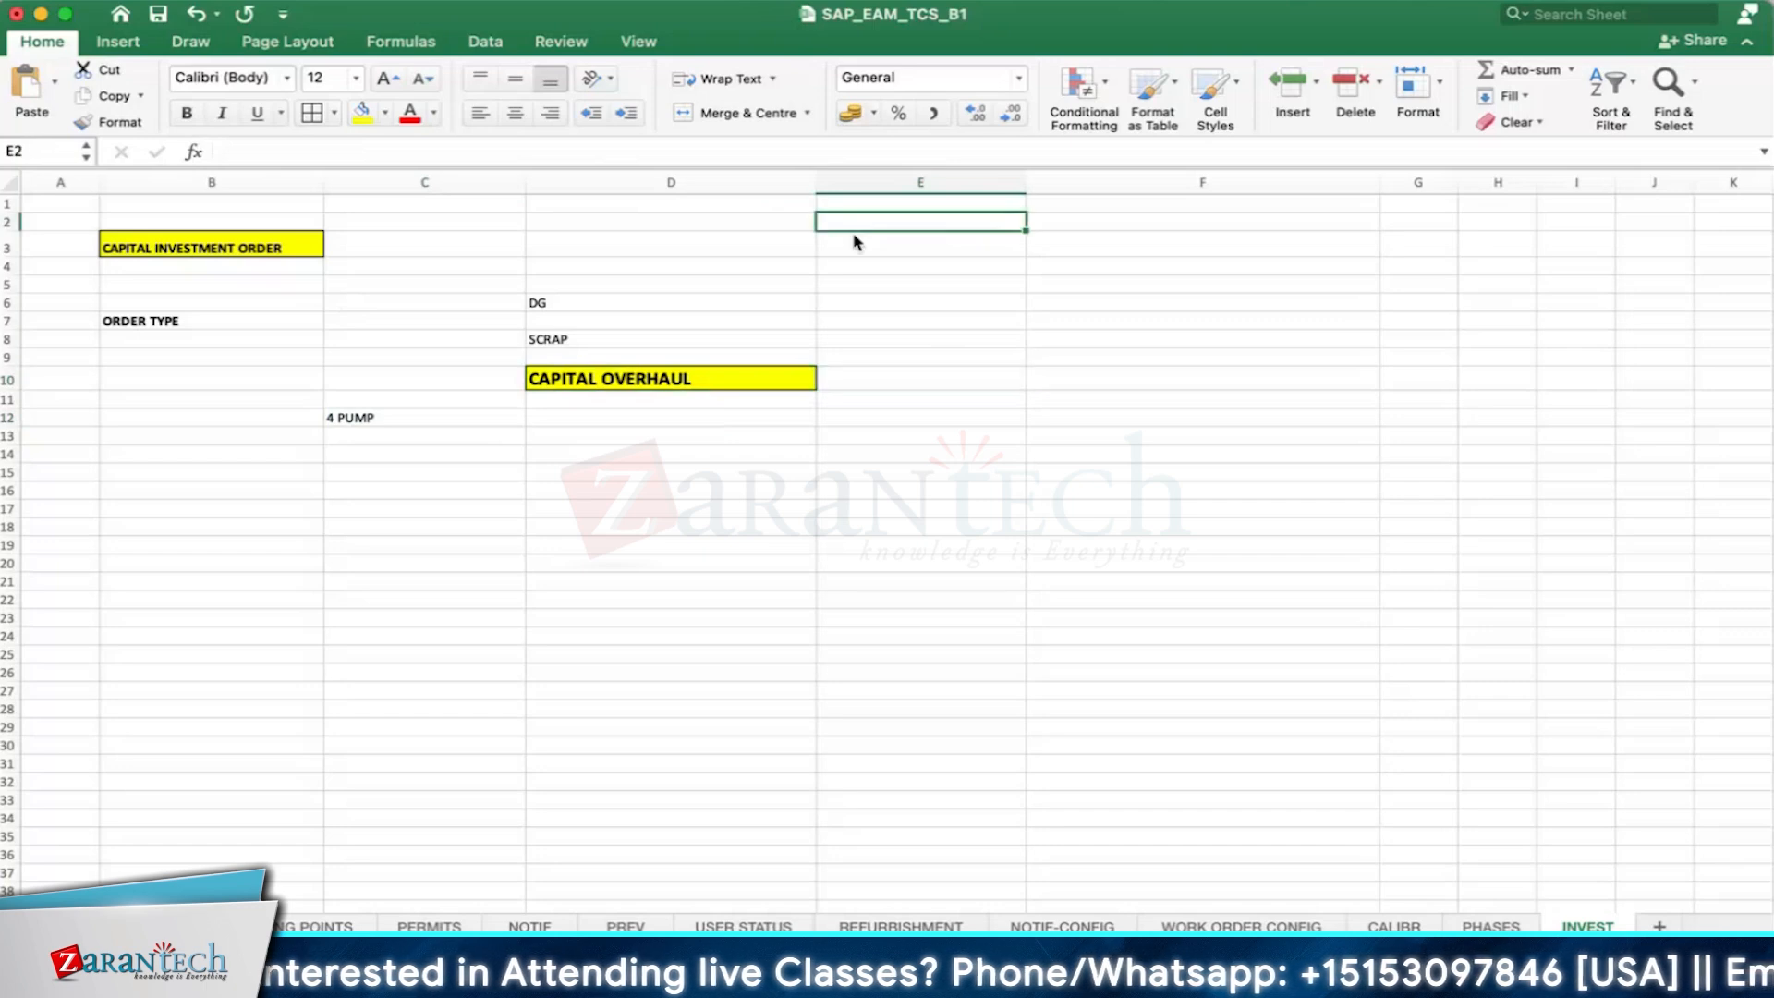
pyautogui.write('PROJECT SYS')
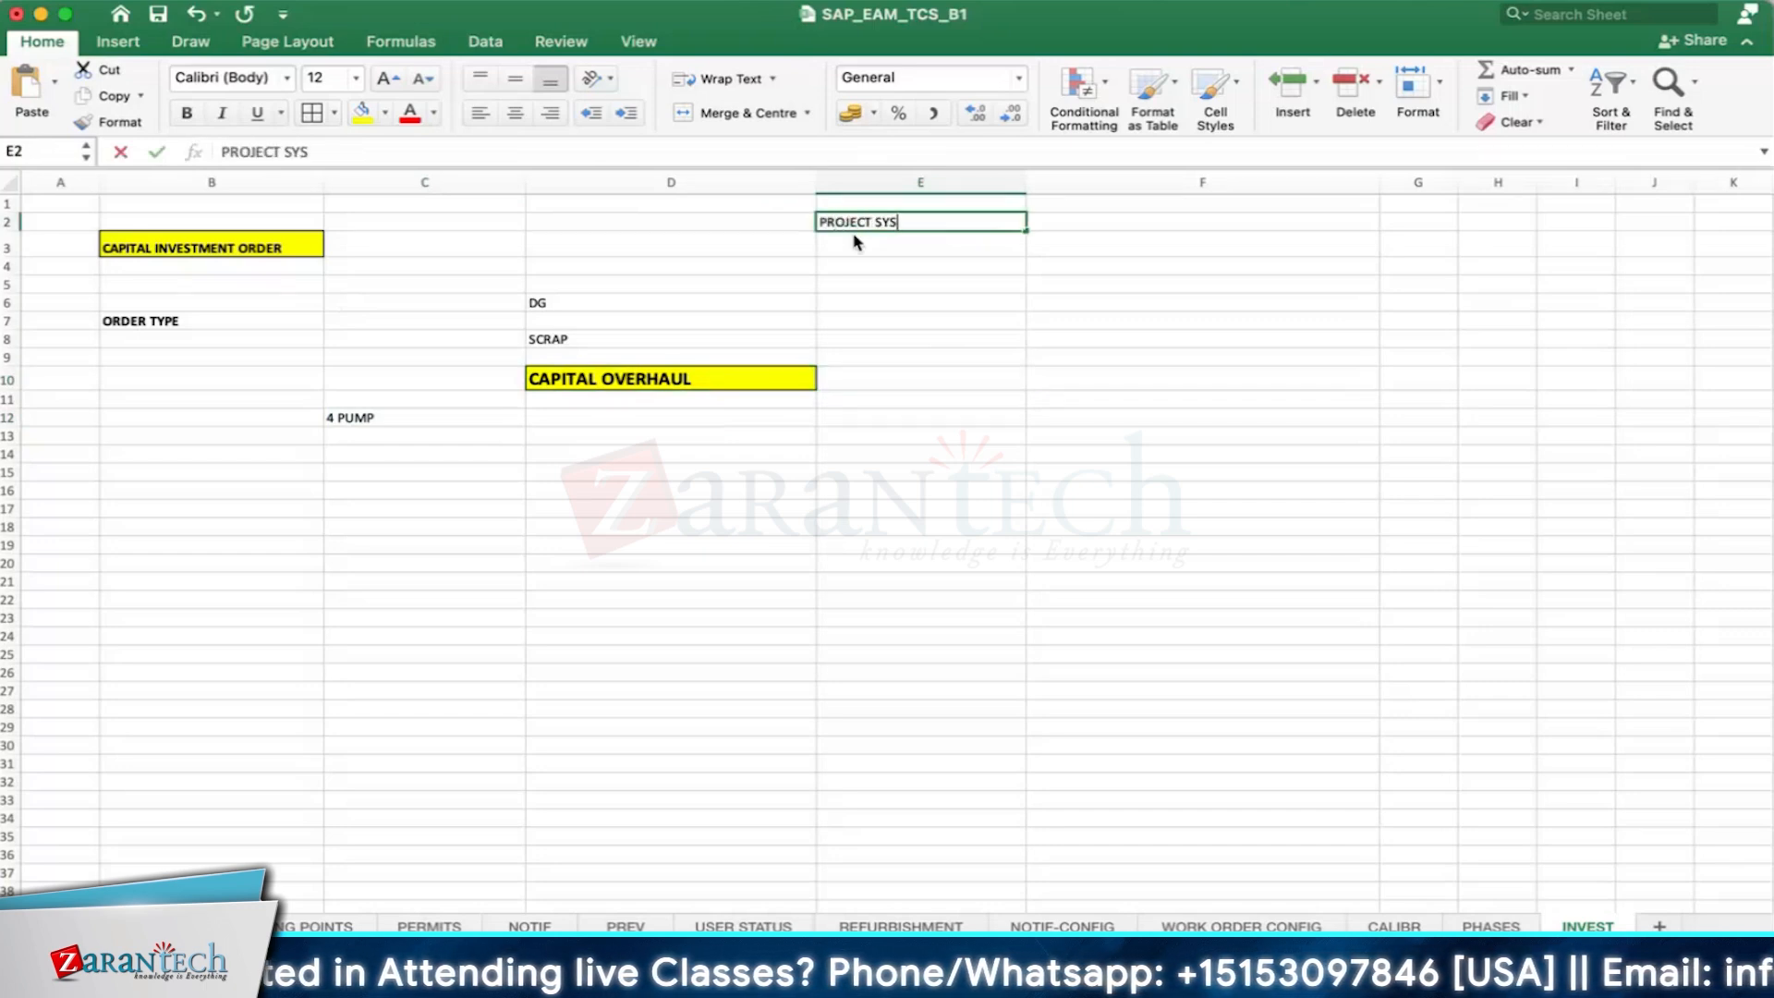
pyautogui.write('TEM')
pyautogui.press('Return')
# - Make row 2 taller and format the PROJECT SYSTEM cell with yellow fill and bold 14-point text
pyautogui.click(924, 225)
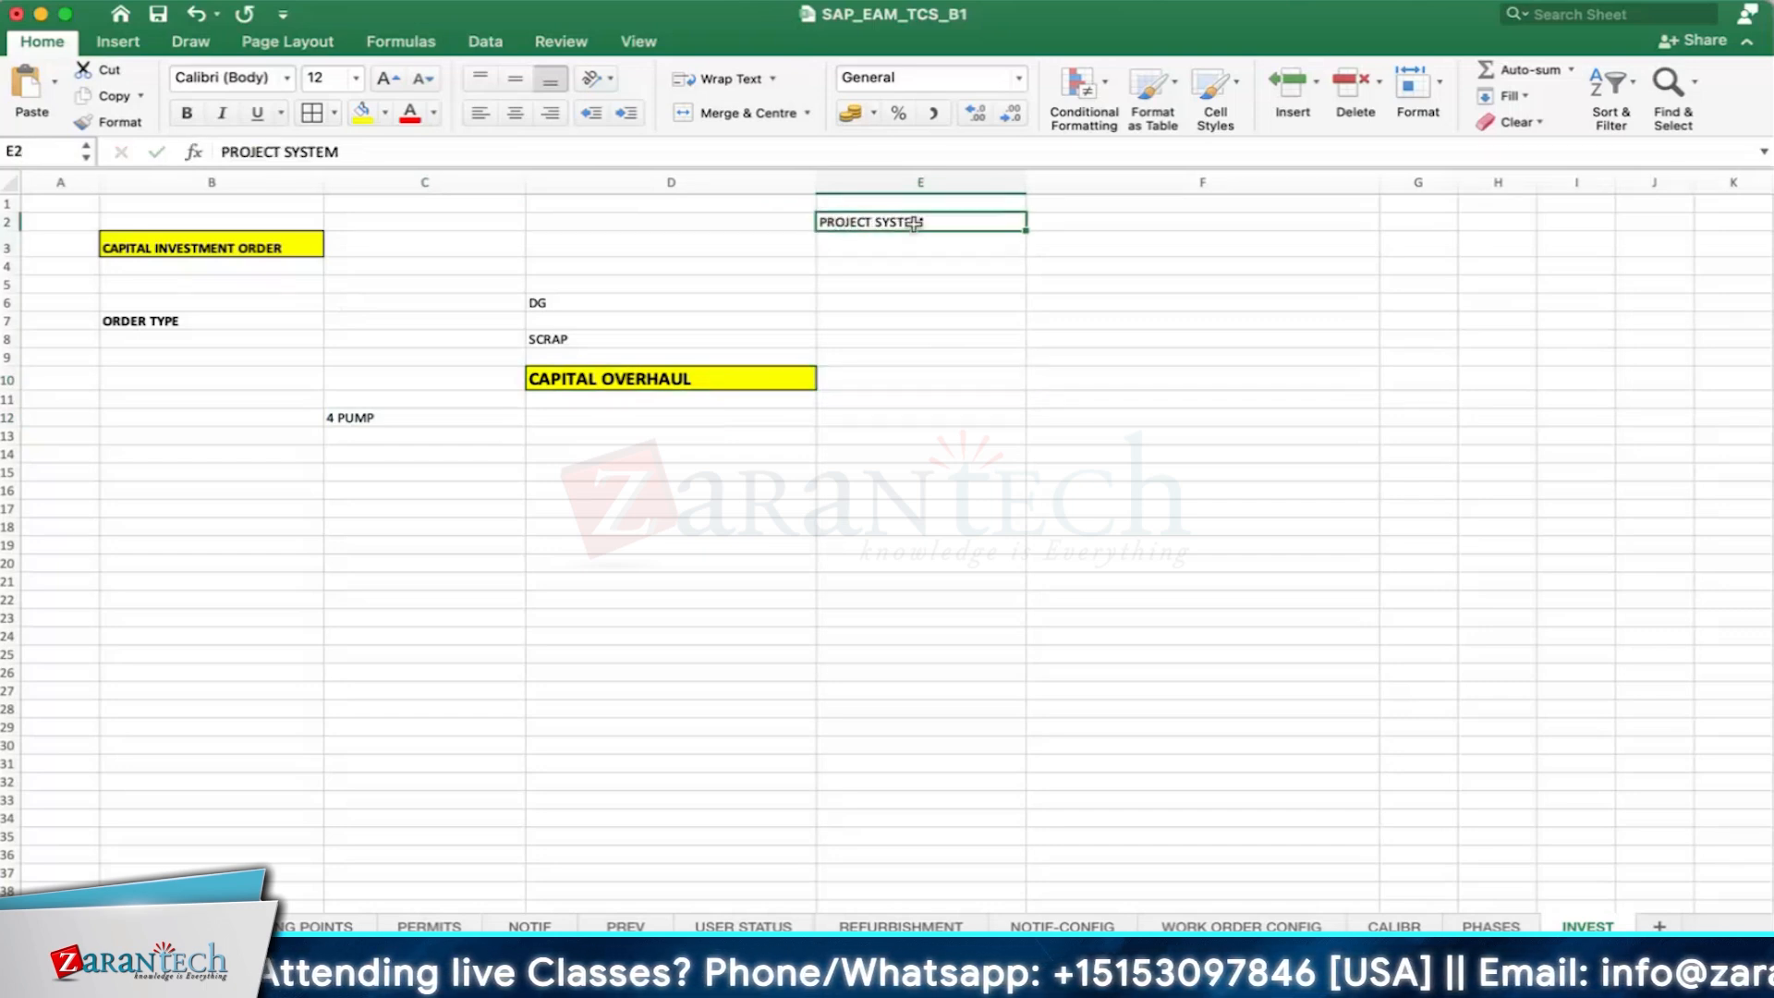
pyautogui.moveTo(12, 234); pyautogui.dragTo(12, 243)
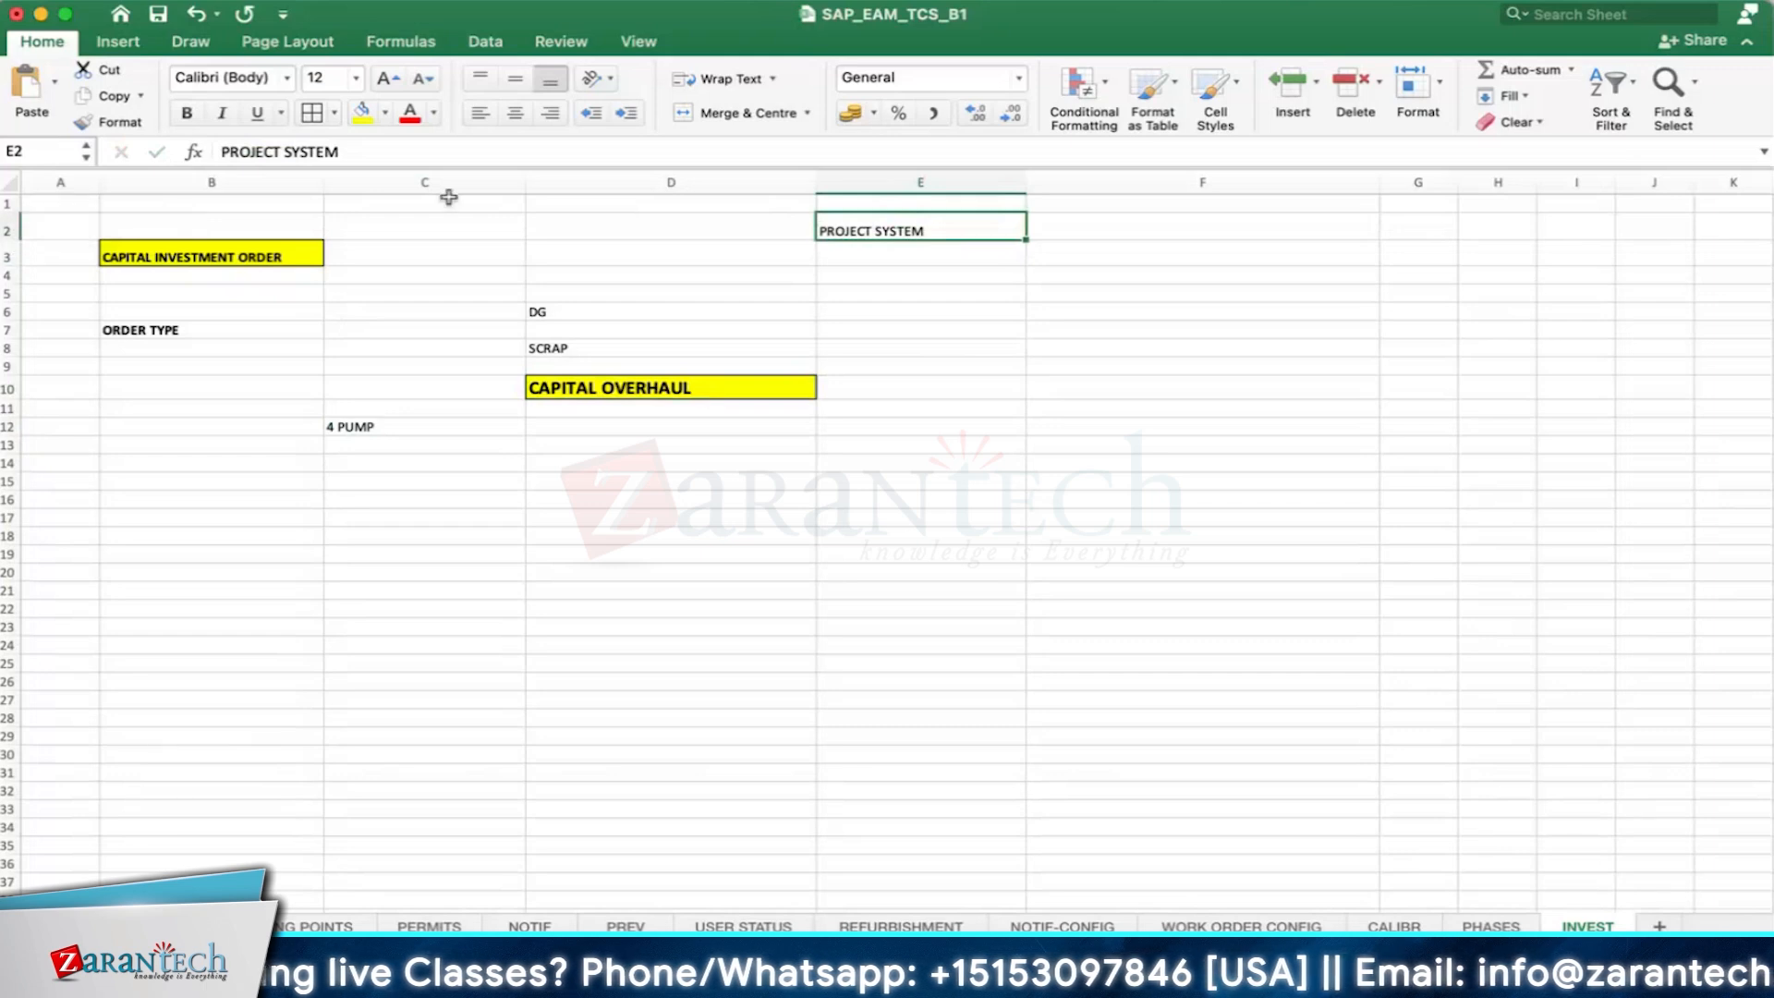
pyautogui.click(363, 111)
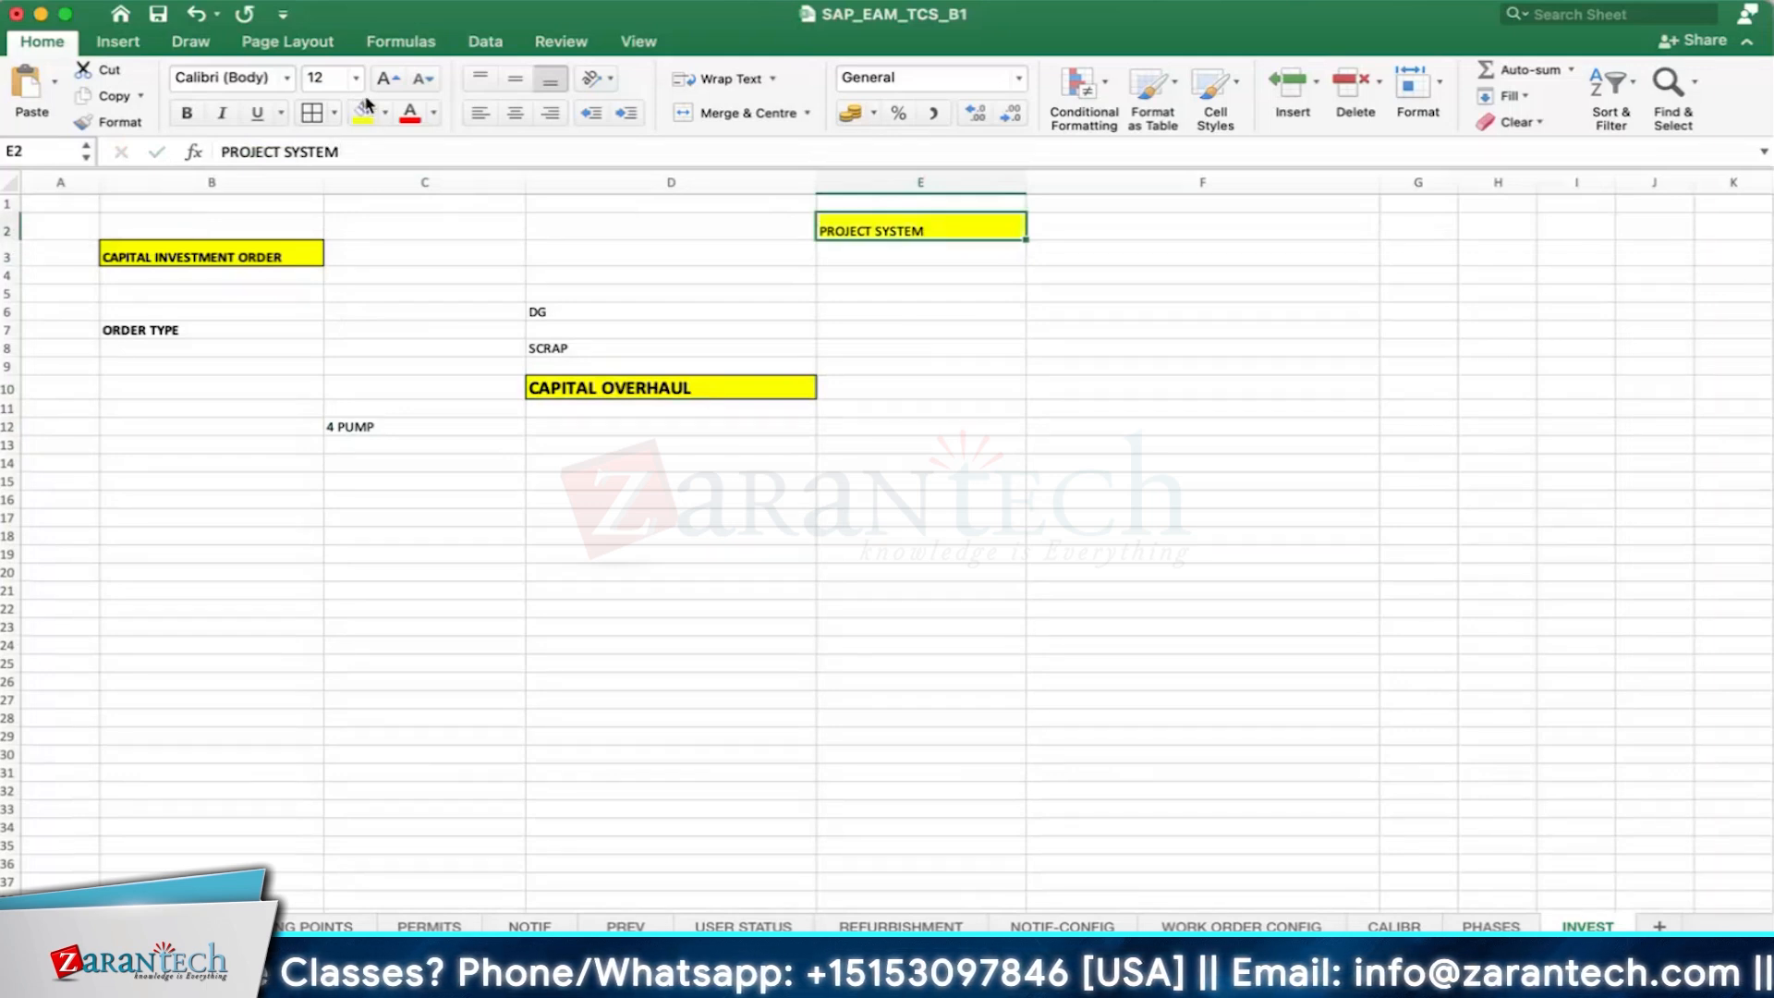
pyautogui.click(386, 78)
pyautogui.click(187, 111)
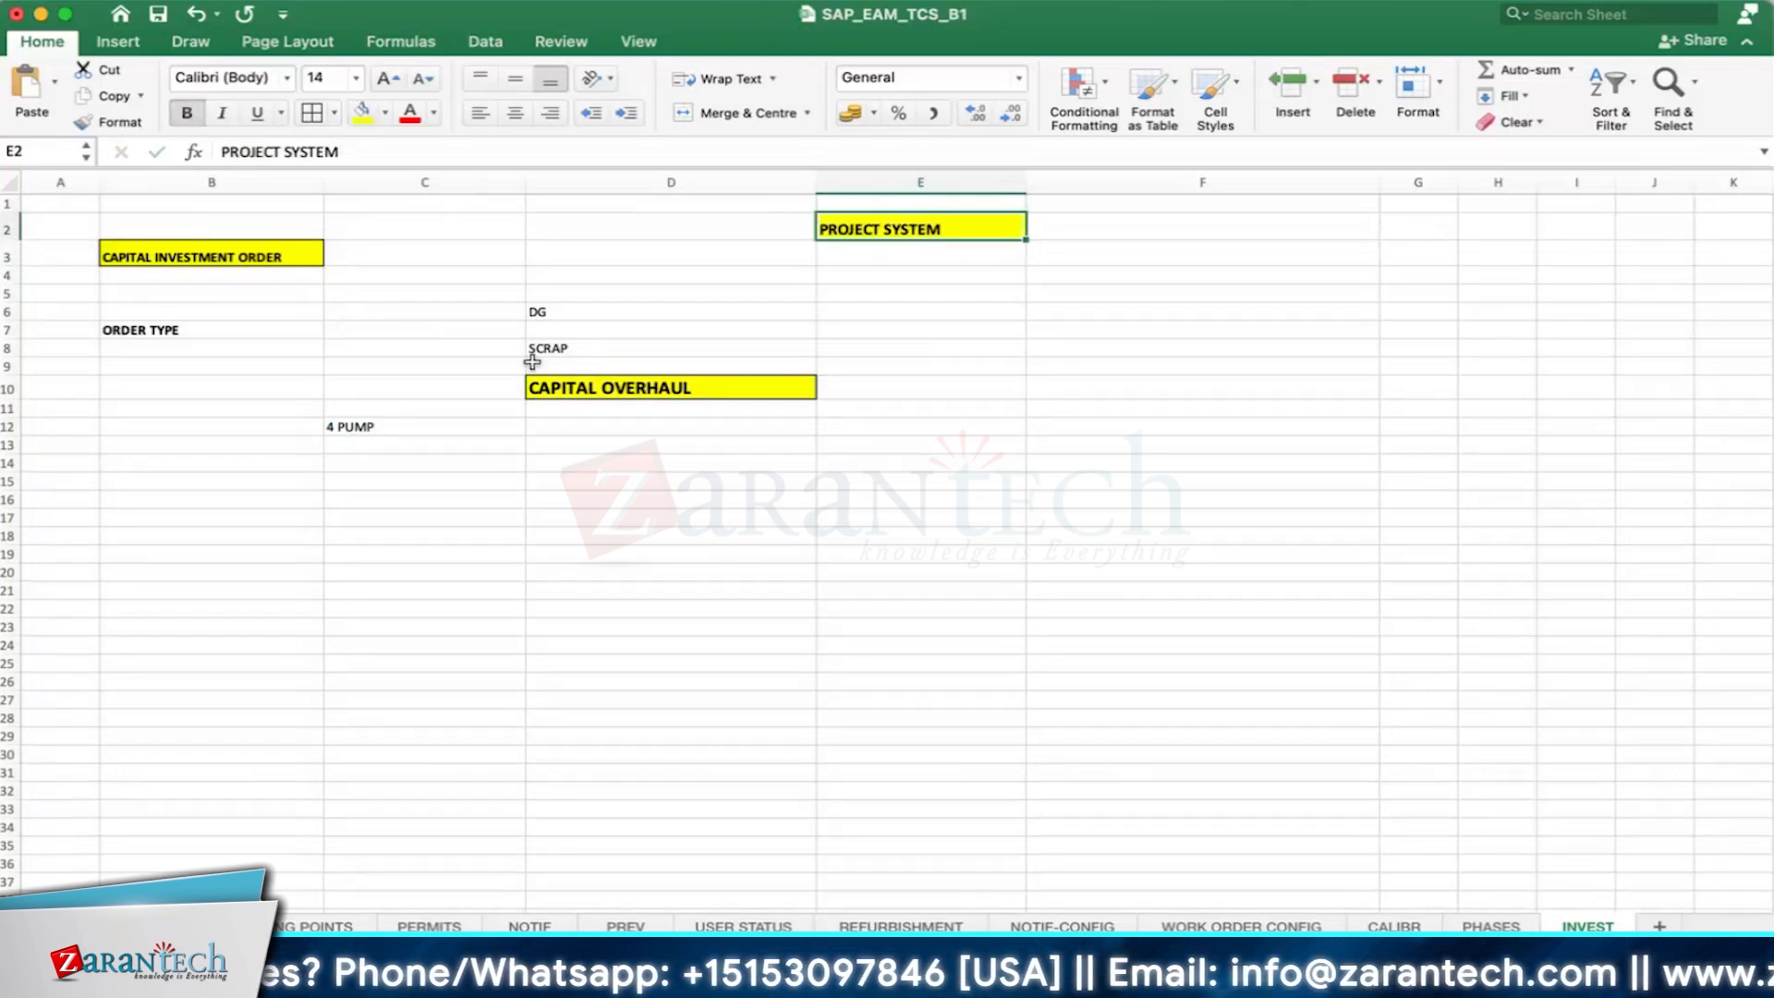
# - Move the 4 PUMP entry from cell C12 to D12, directly below CAPITAL OVERHAUL
pyautogui.click(573, 383)
pyautogui.click(697, 442)
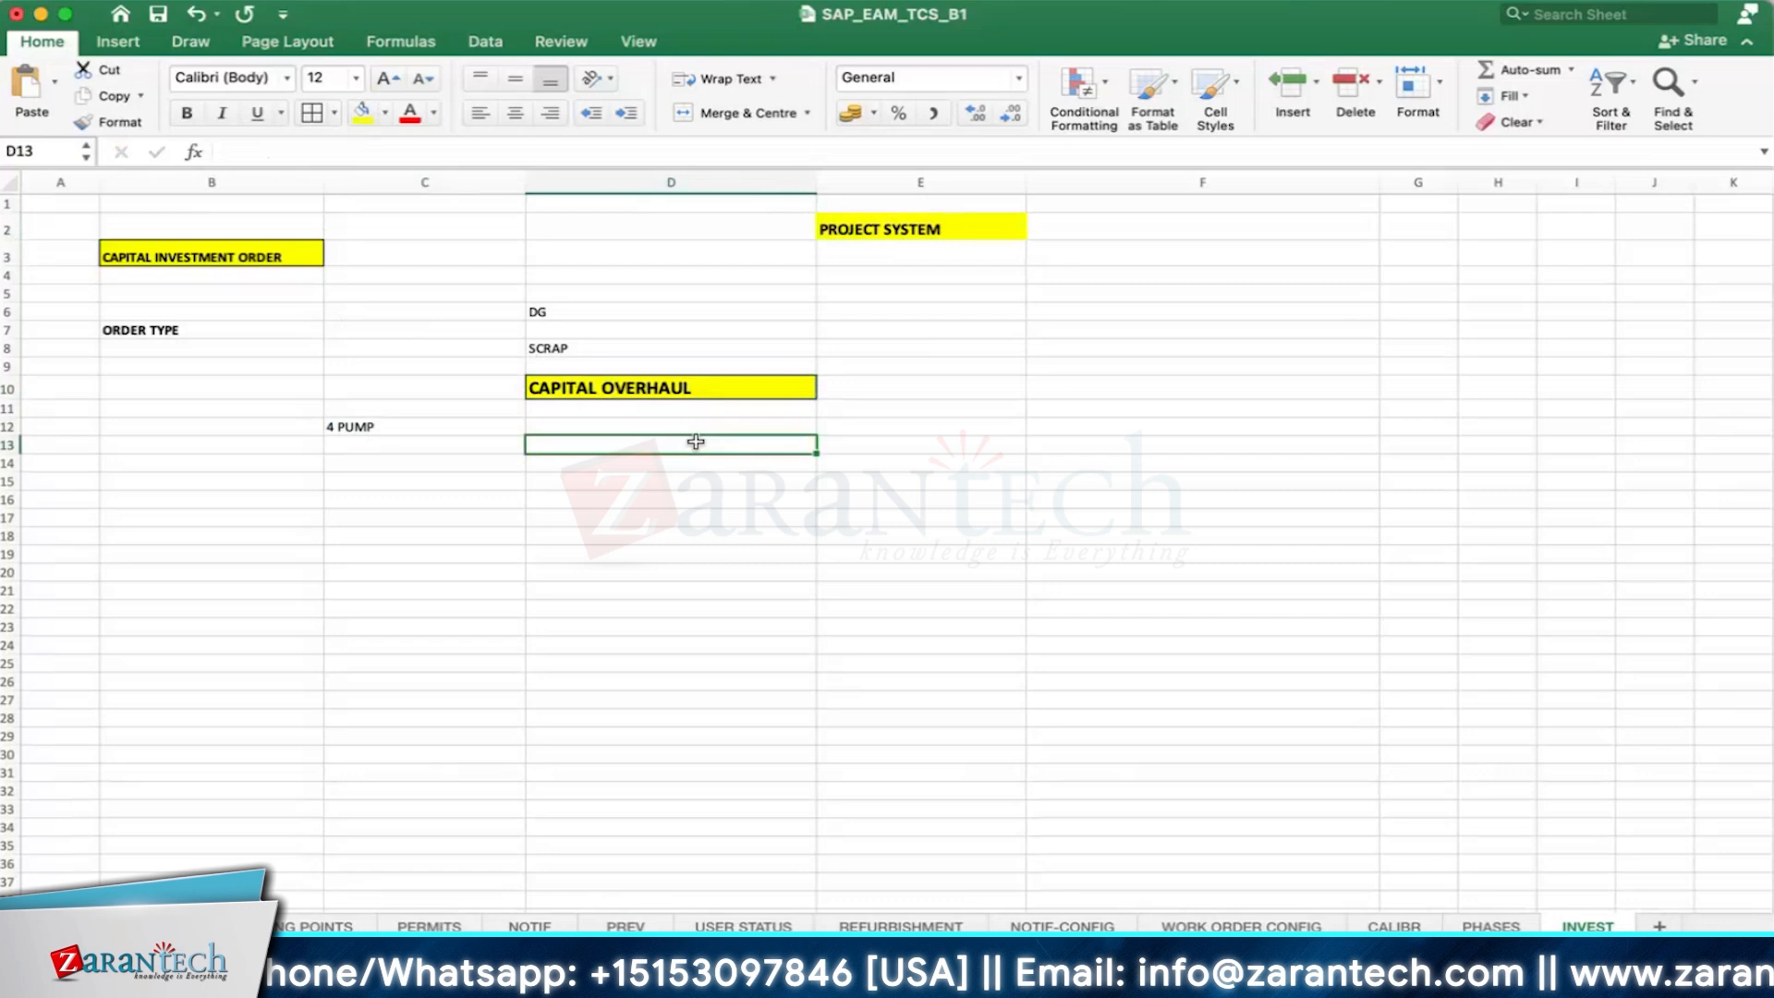
pyautogui.click(360, 427)
pyautogui.click(404, 421)
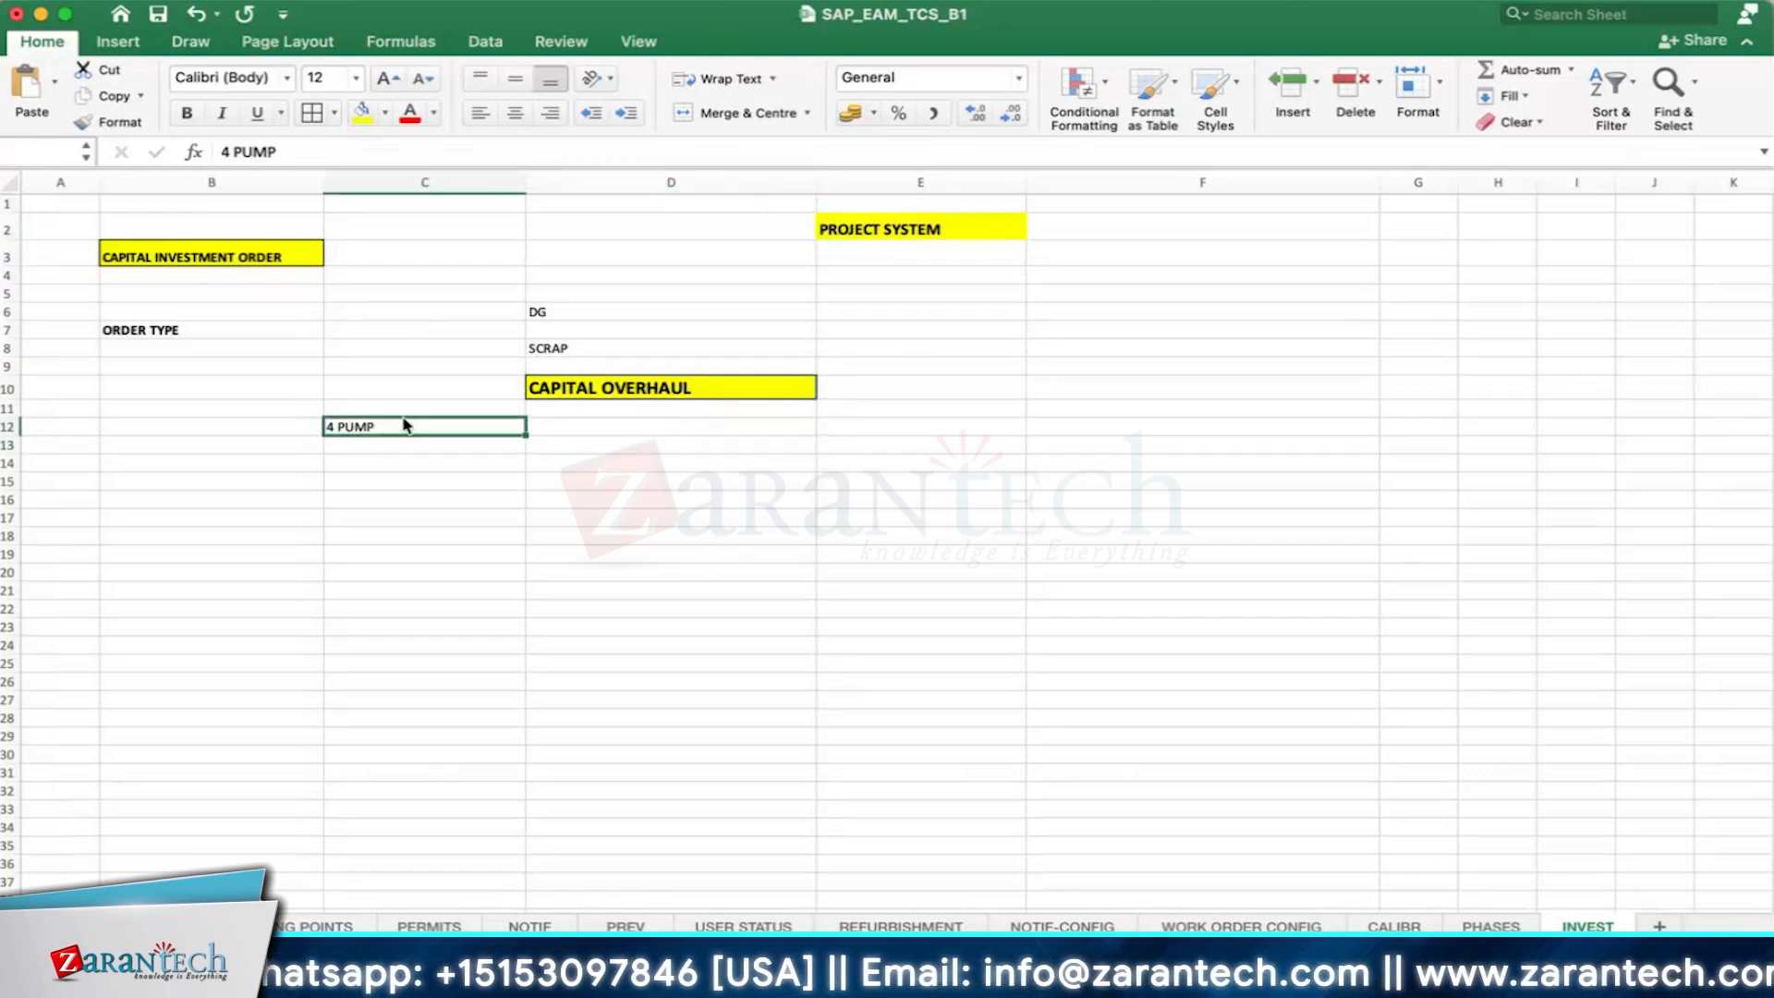
pyautogui.moveTo(404, 426); pyautogui.dragTo(592, 431)
pyautogui.click(586, 478)
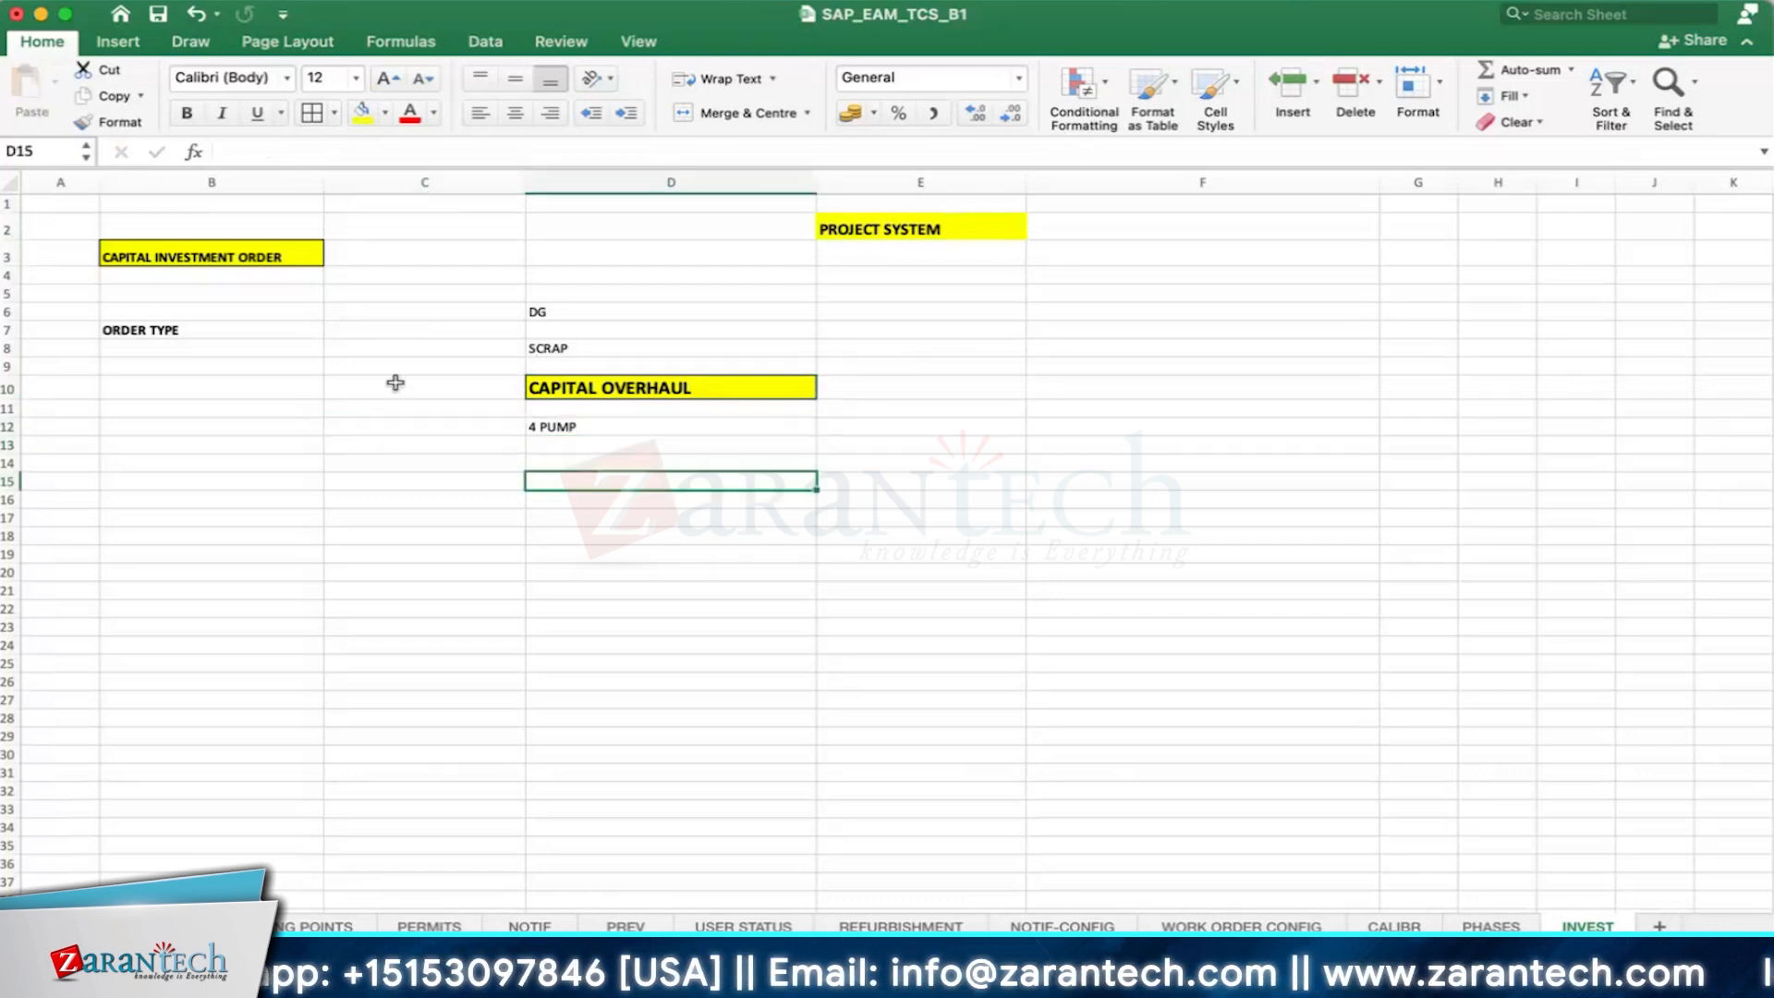
# - Switch to SAP, run transaction /NSPRO and display the IMG customizing structure
pyautogui.click(206, 461)
pyautogui.click(226, 329)
pyautogui.click(356, 332)
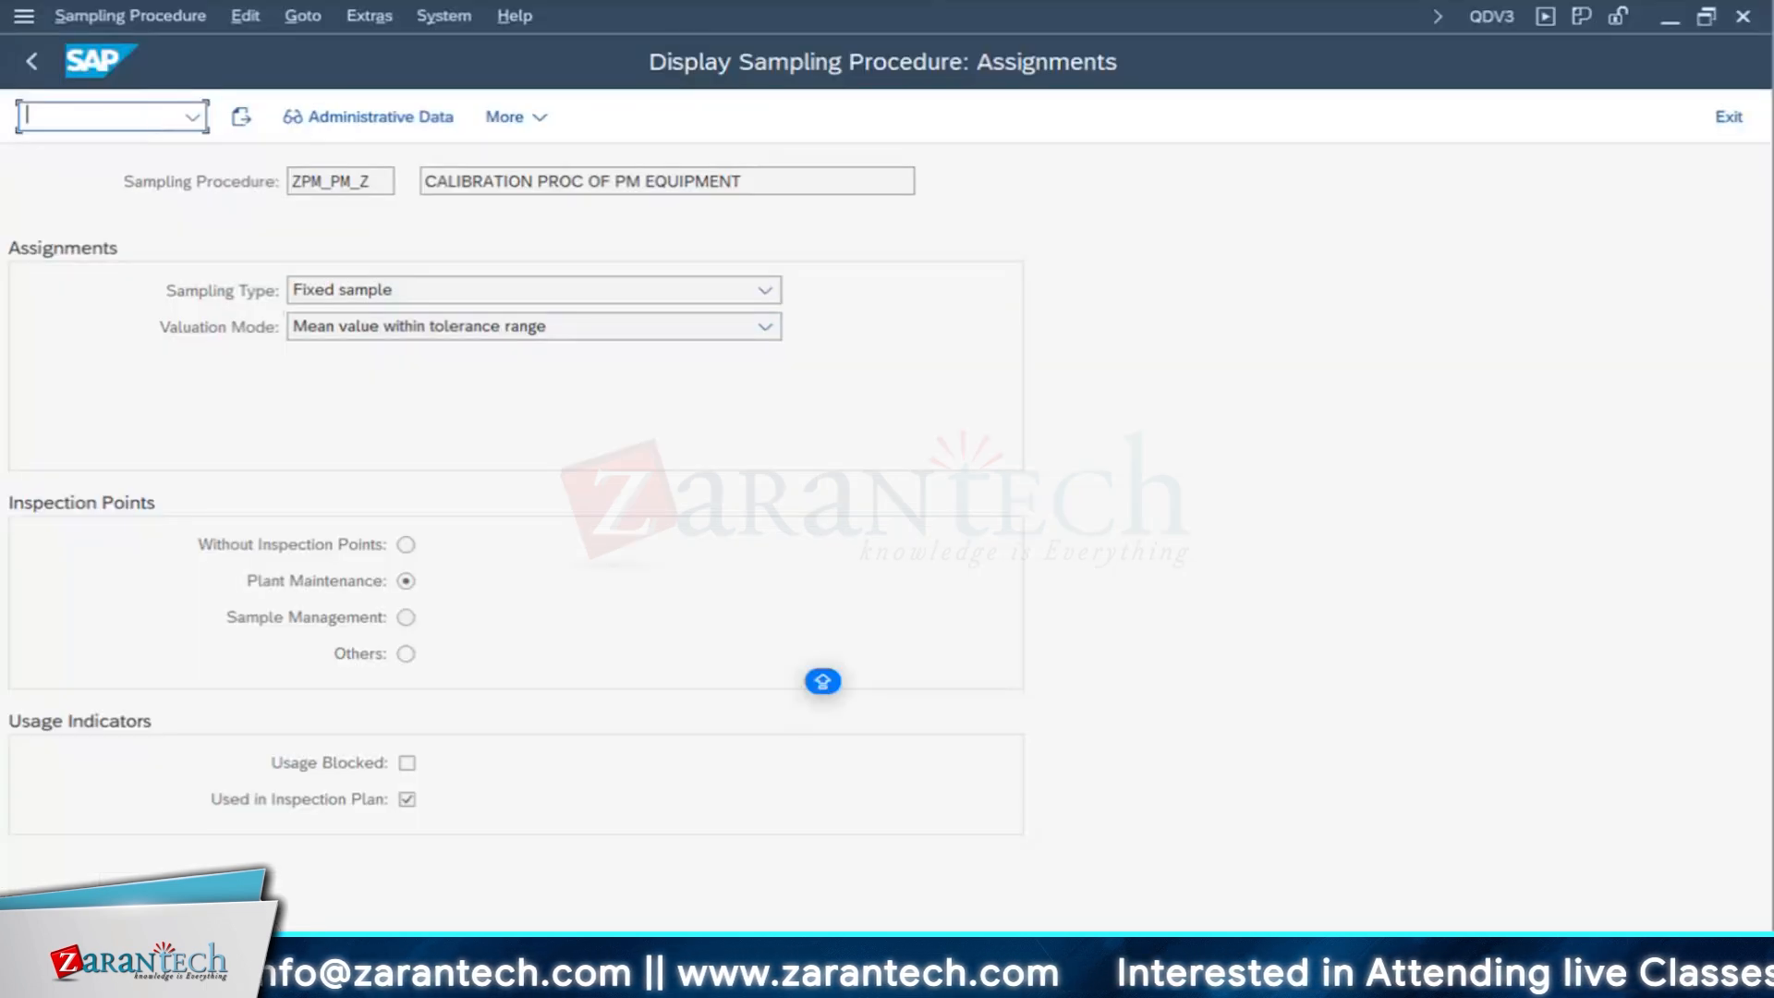
pyautogui.write('/NSPRO')
pyautogui.press('Return')
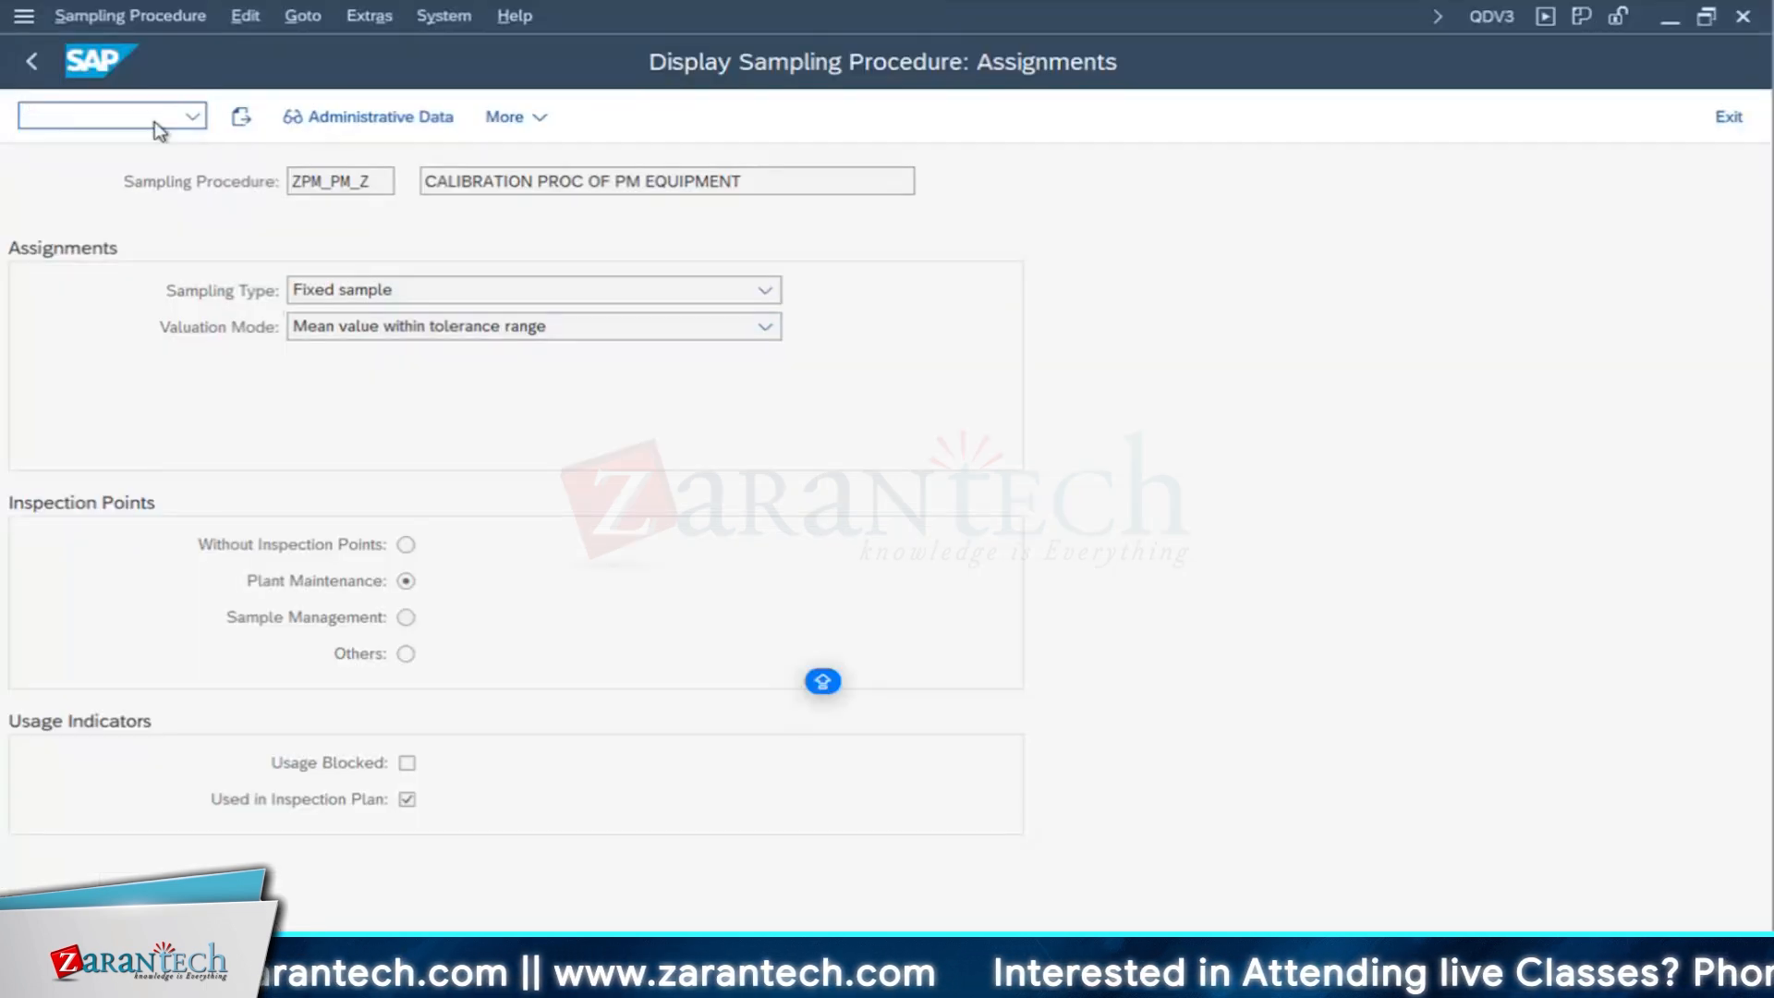
pyautogui.click(305, 117)
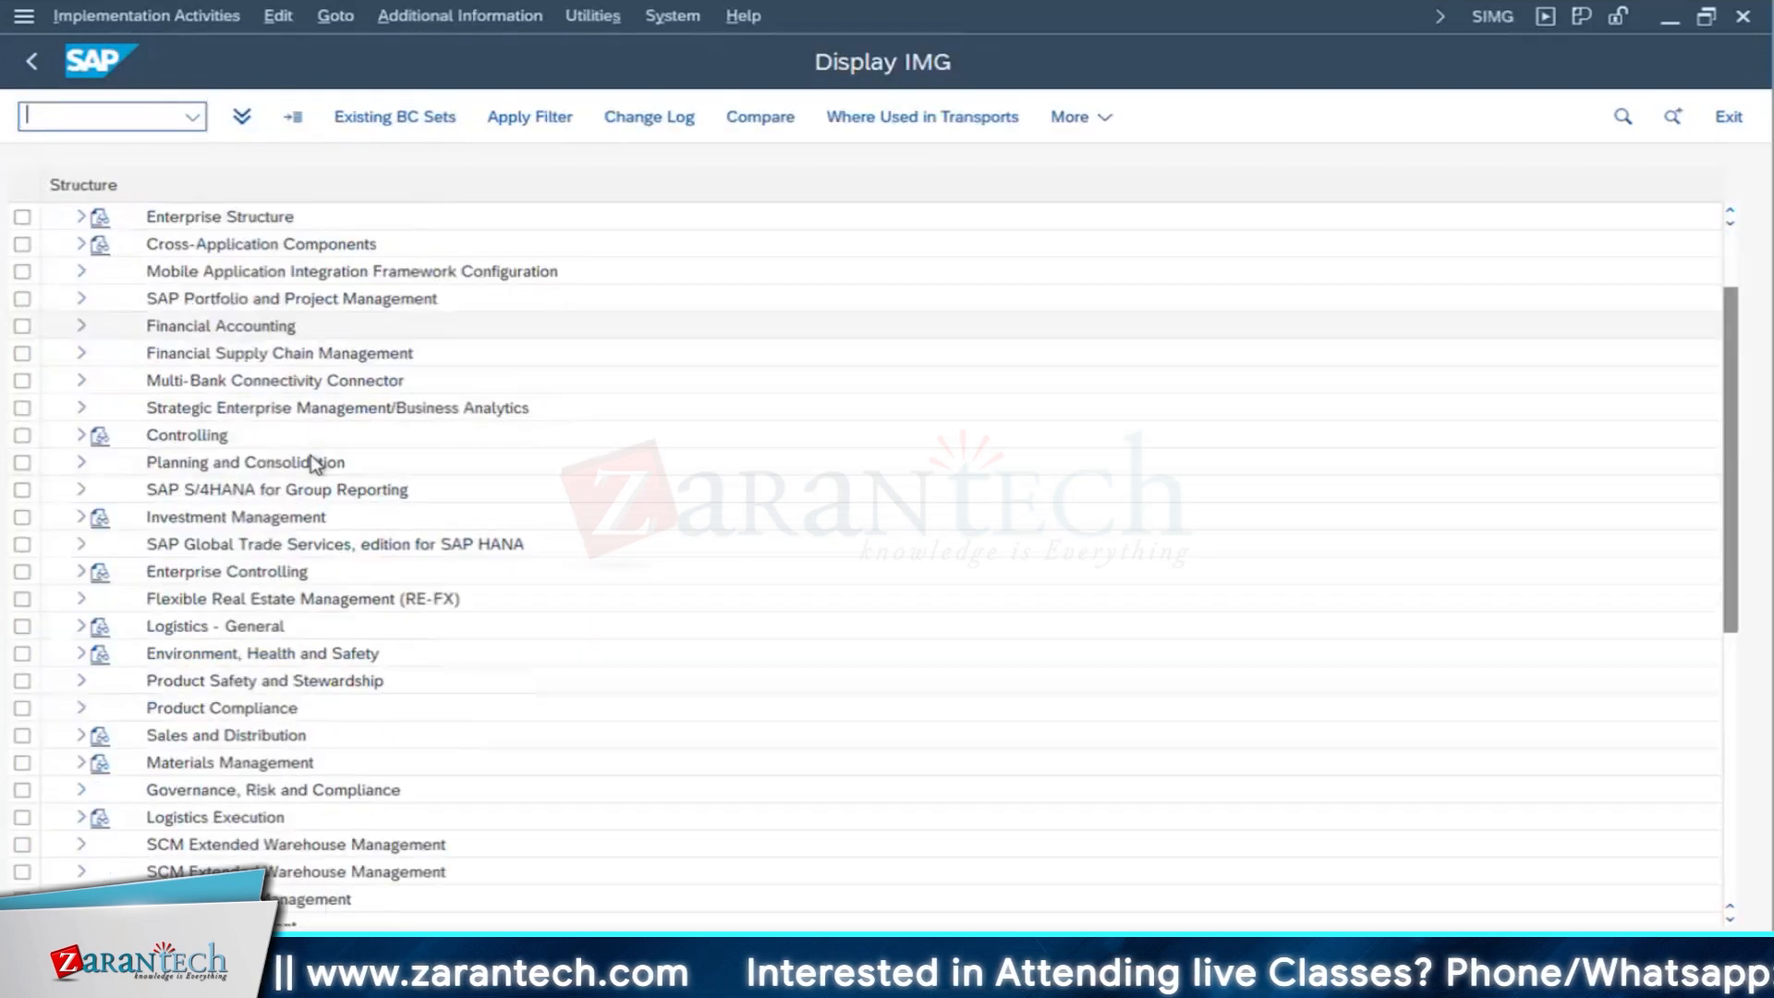
# - Expand the IMG through Plant Maintenance and Customer Service and Maintenance and Service Processing to the contents of Maintenance and Service Orders
pyautogui.scroll(-5, 314, 465)
pyautogui.click(181, 473)
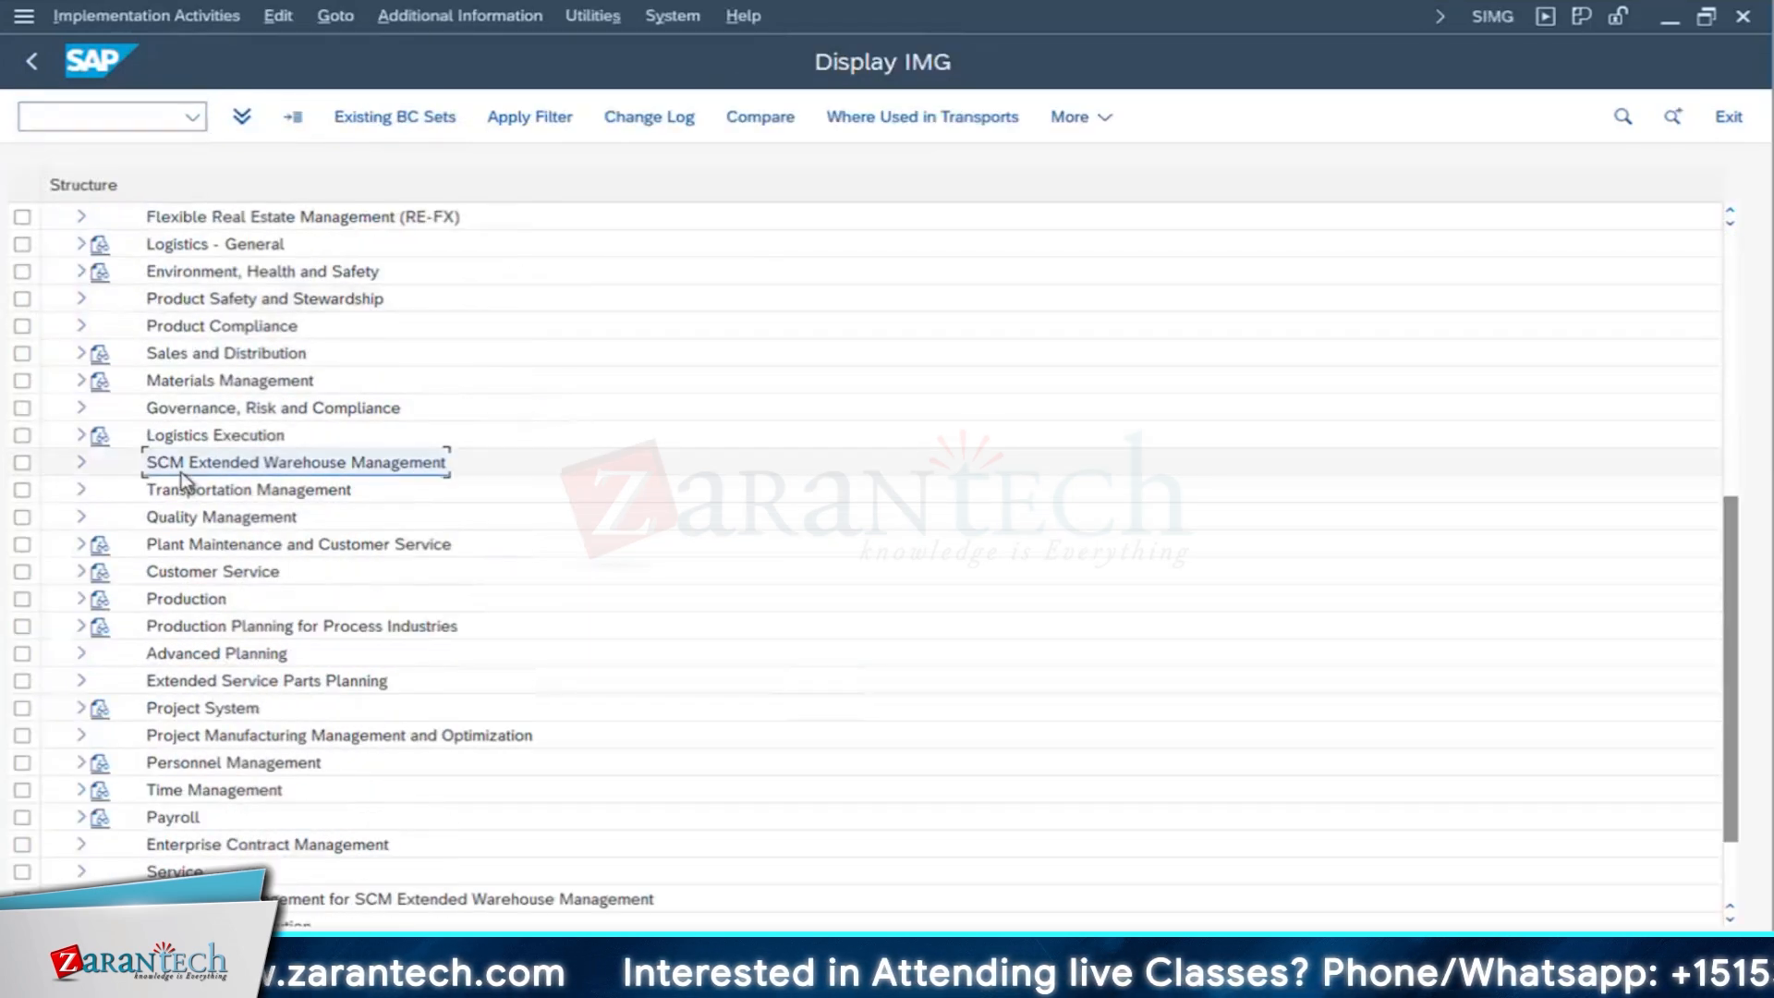
pyautogui.click(82, 544)
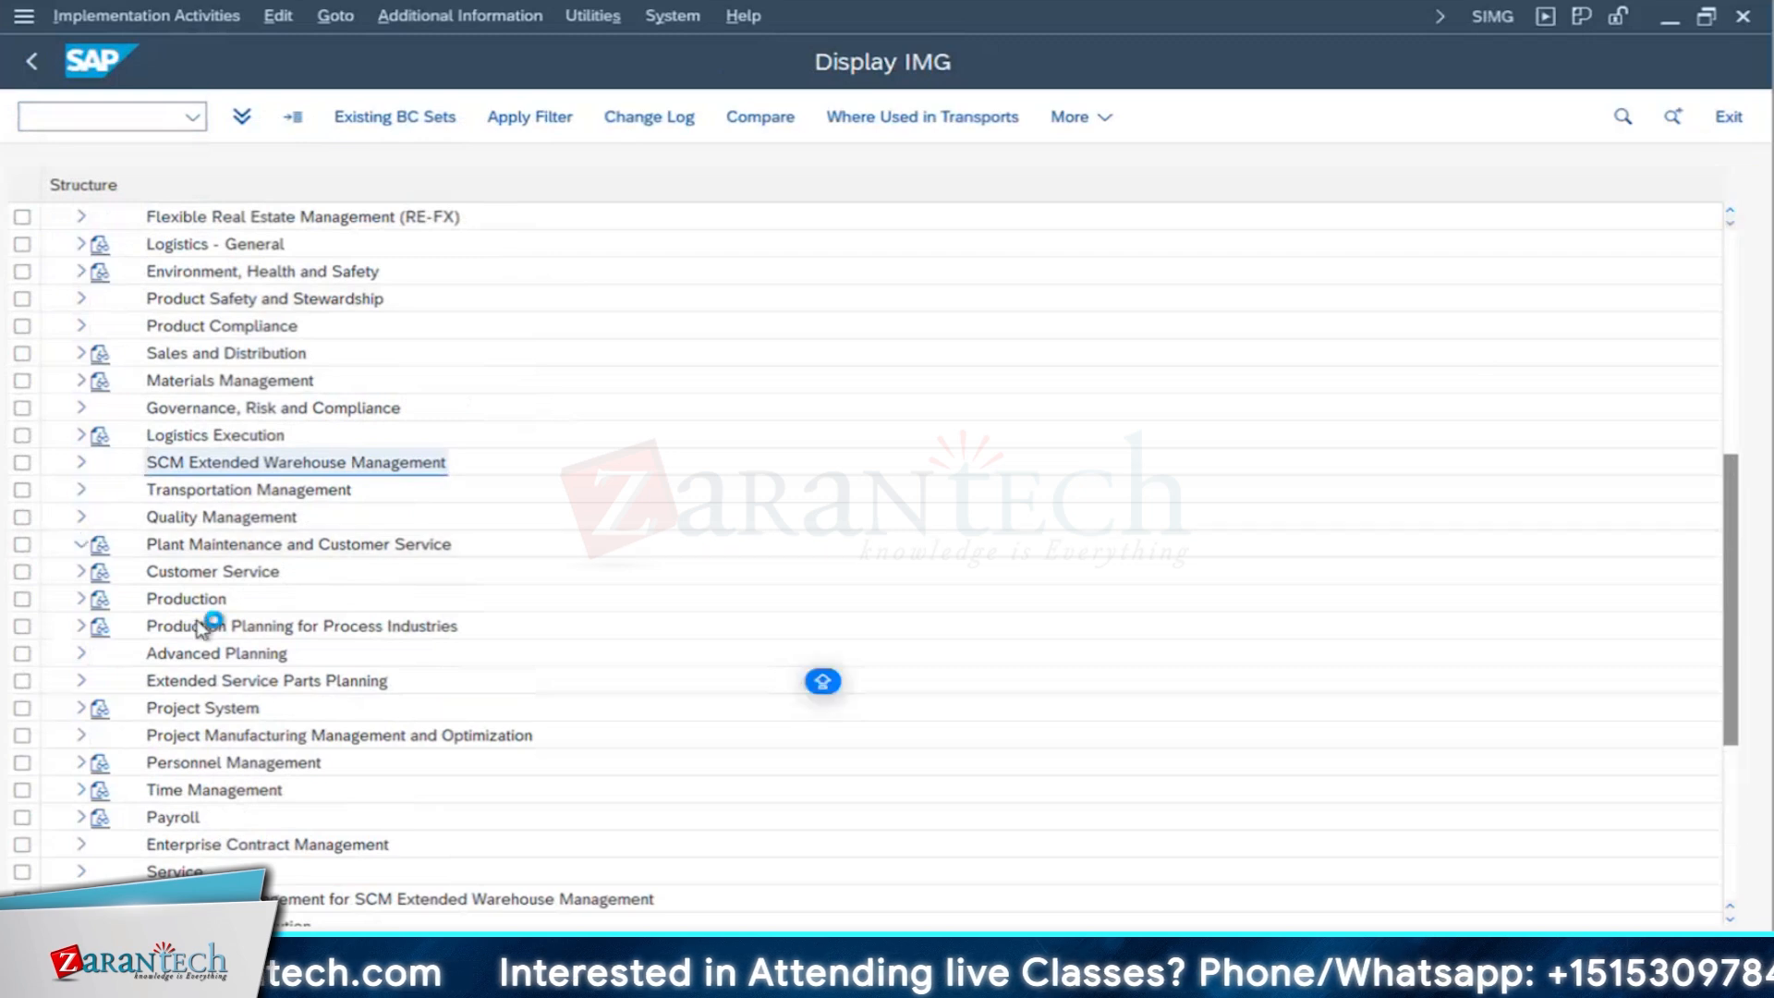
pyautogui.click(235, 652)
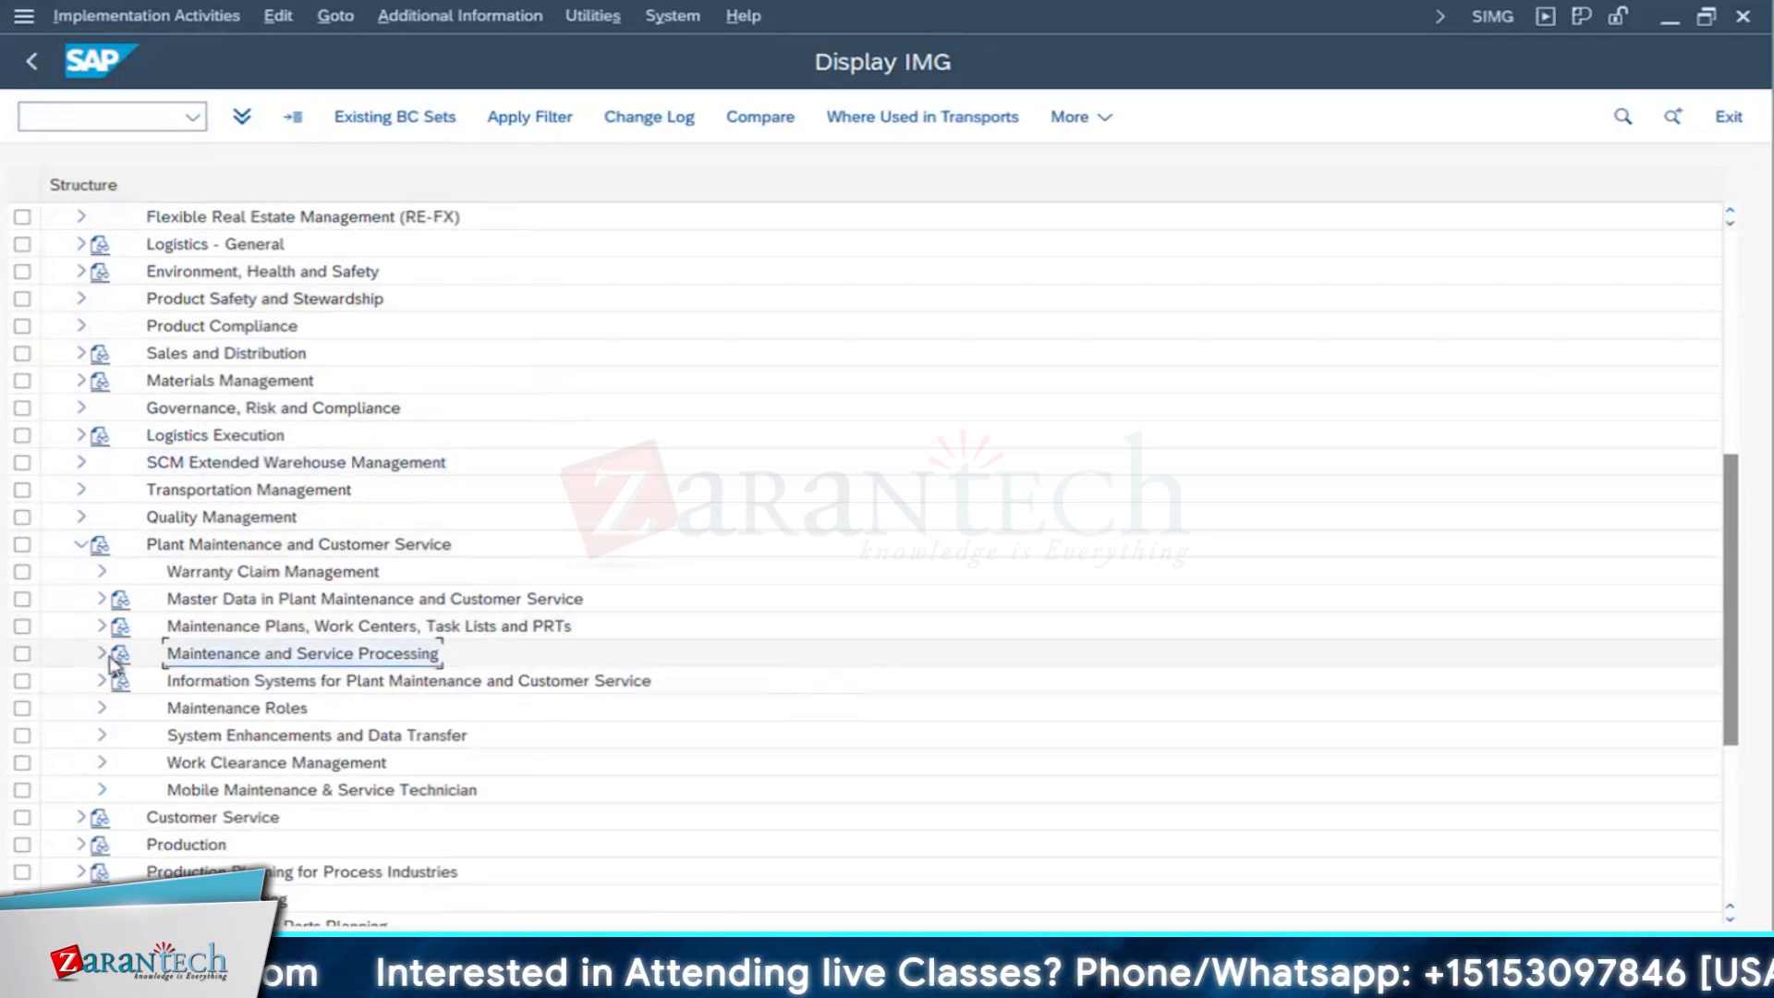
pyautogui.click(103, 653)
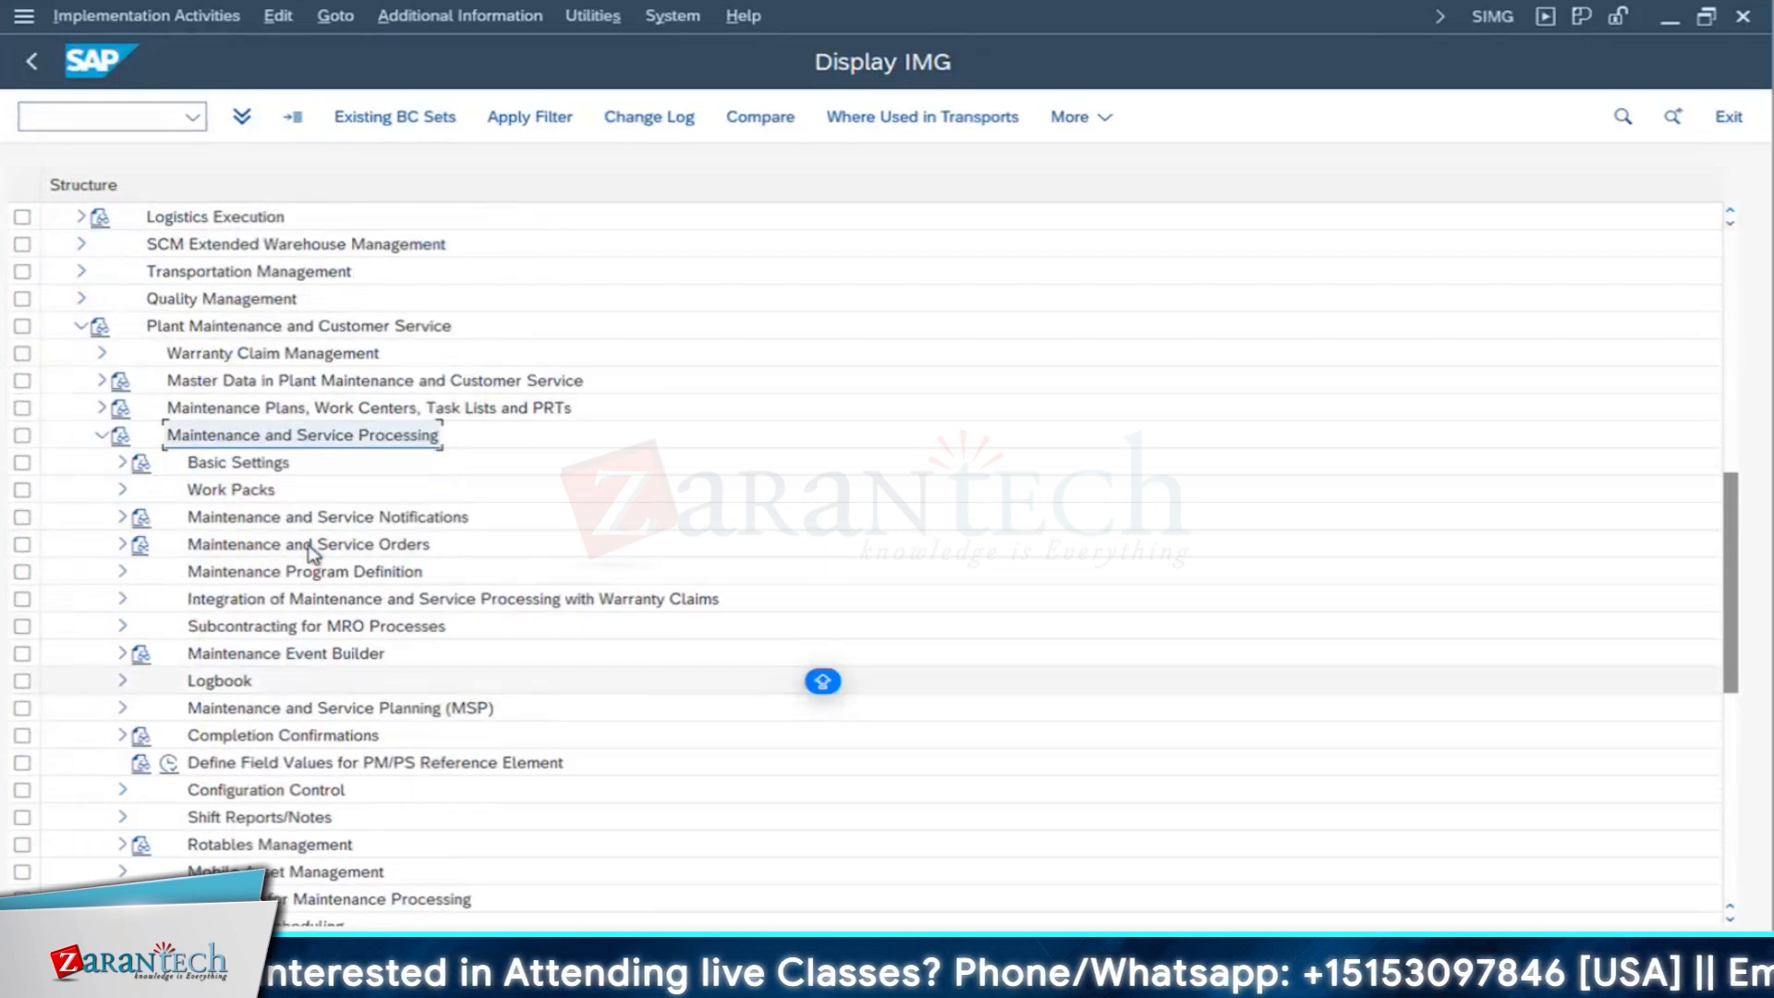
pyautogui.click(221, 547)
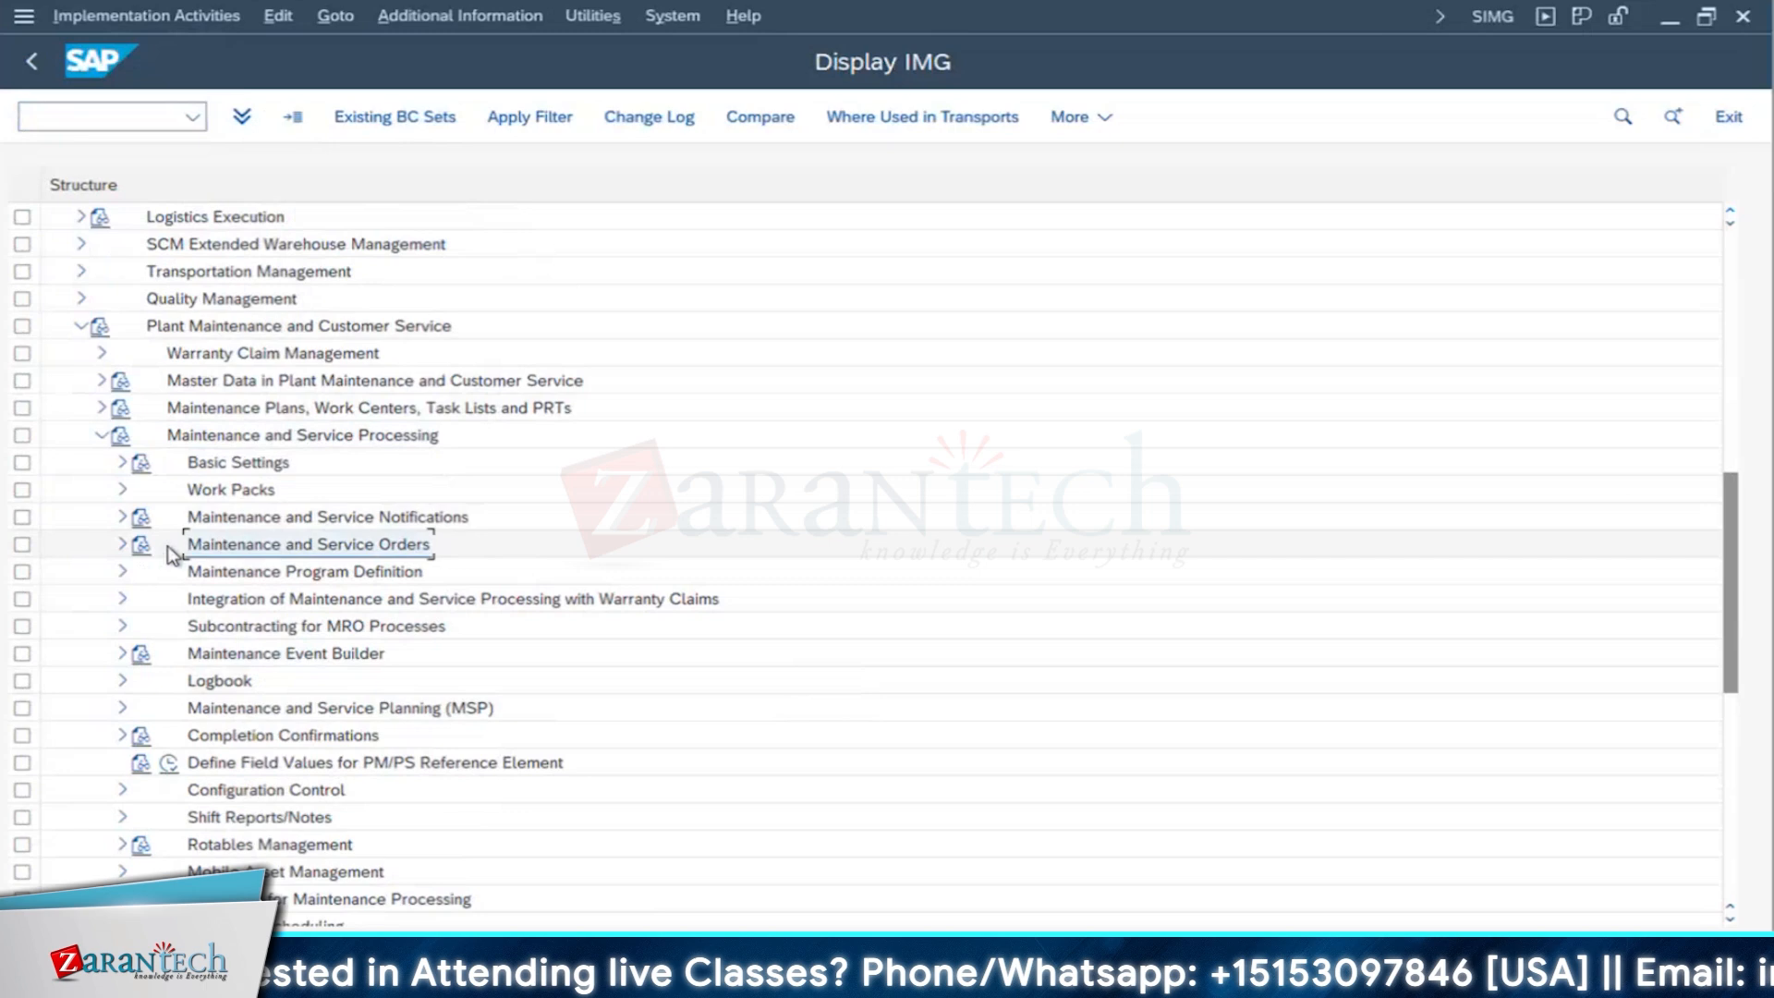
pyautogui.click(120, 545)
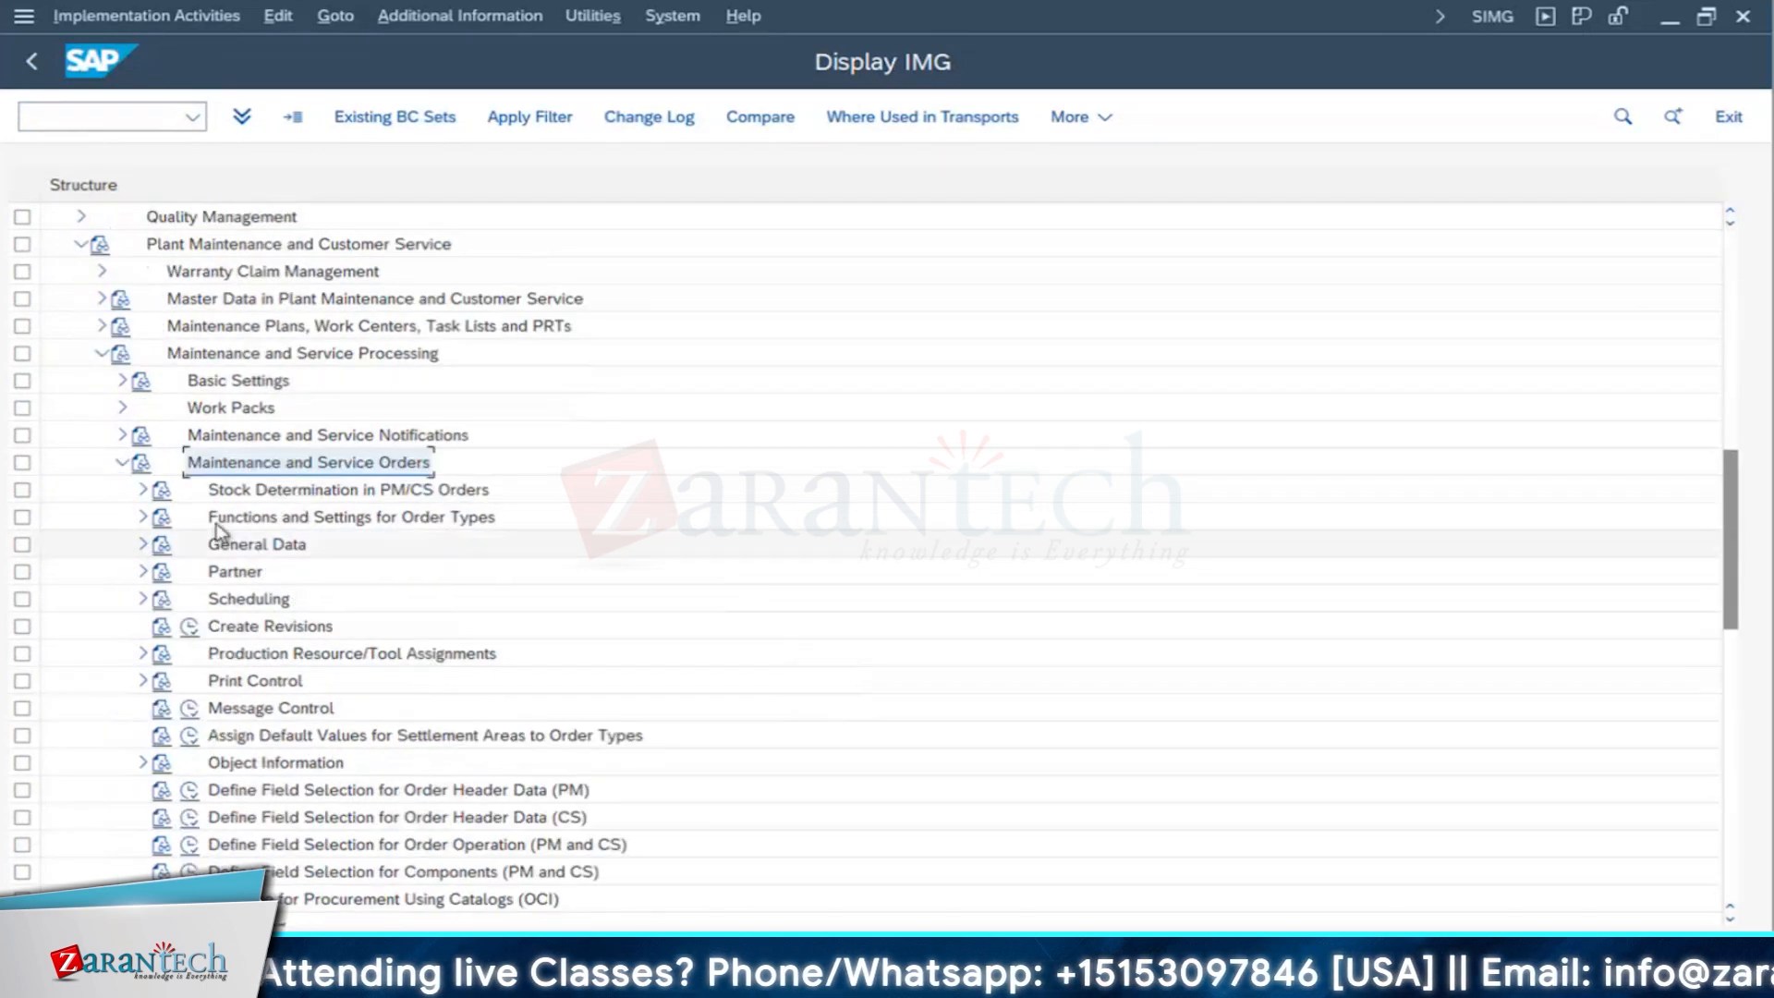
# - Open the Configure Order Types activity under Functions and Settings for Order Types
pyautogui.click(218, 523)
pyautogui.click(143, 517)
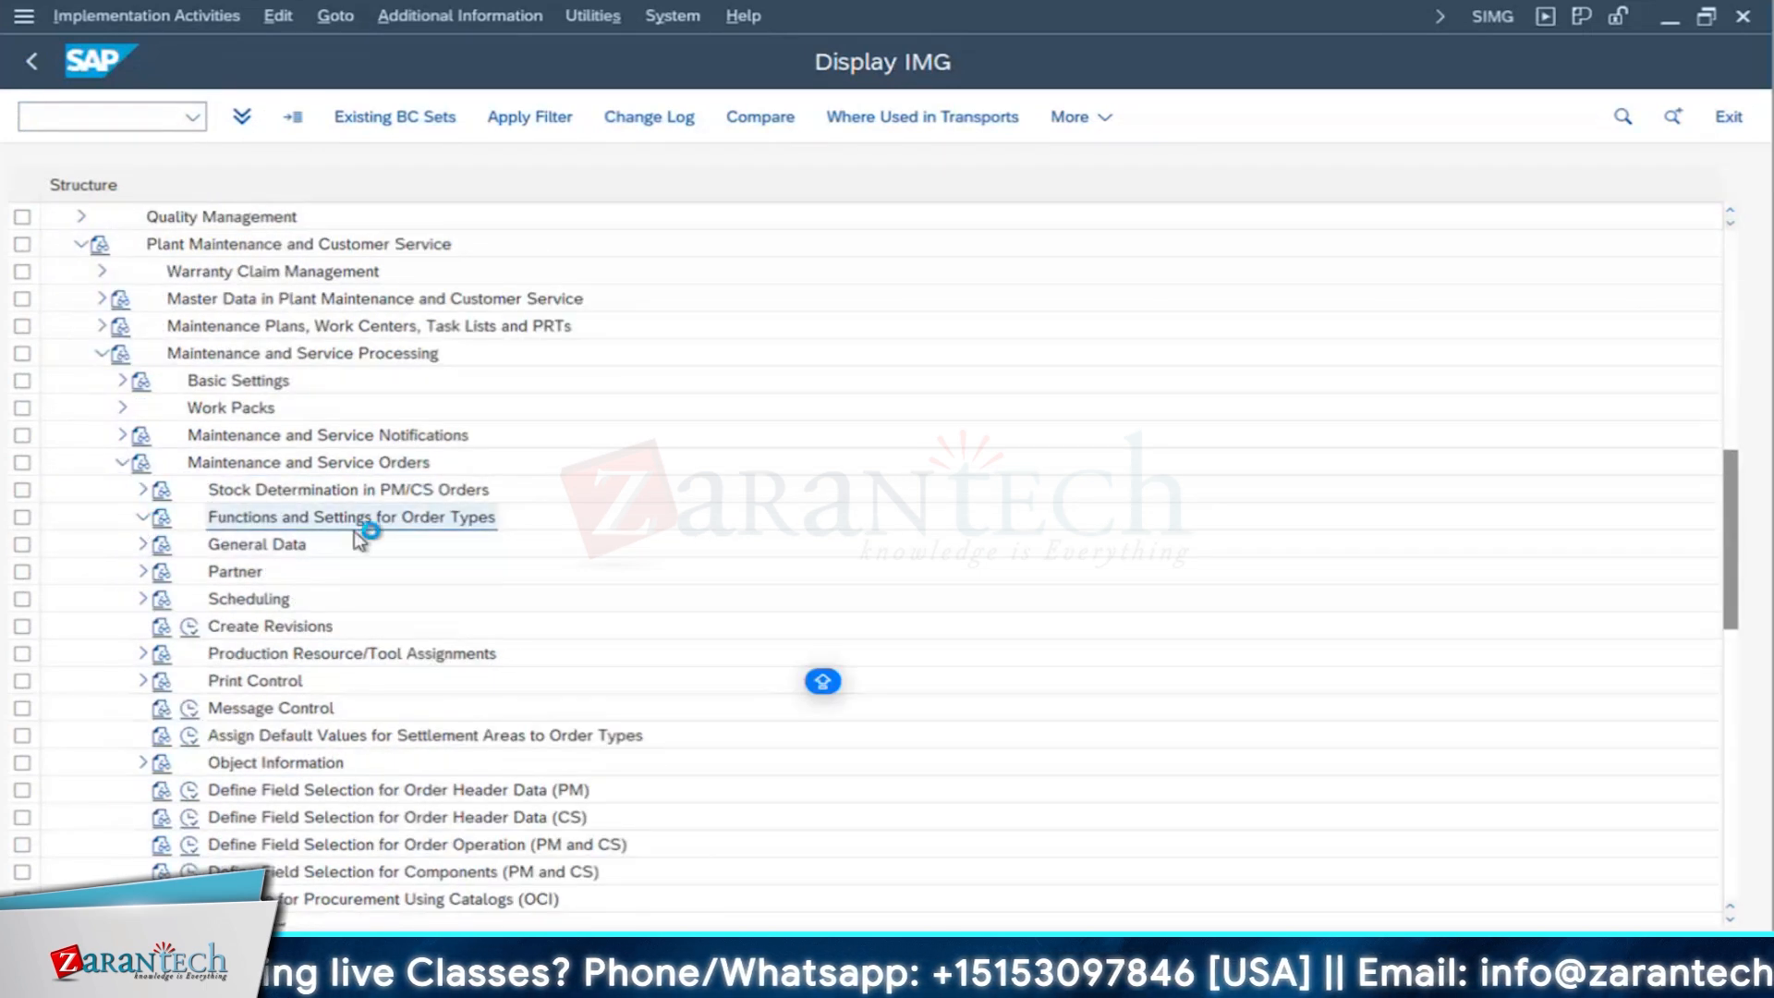
pyautogui.click(217, 250)
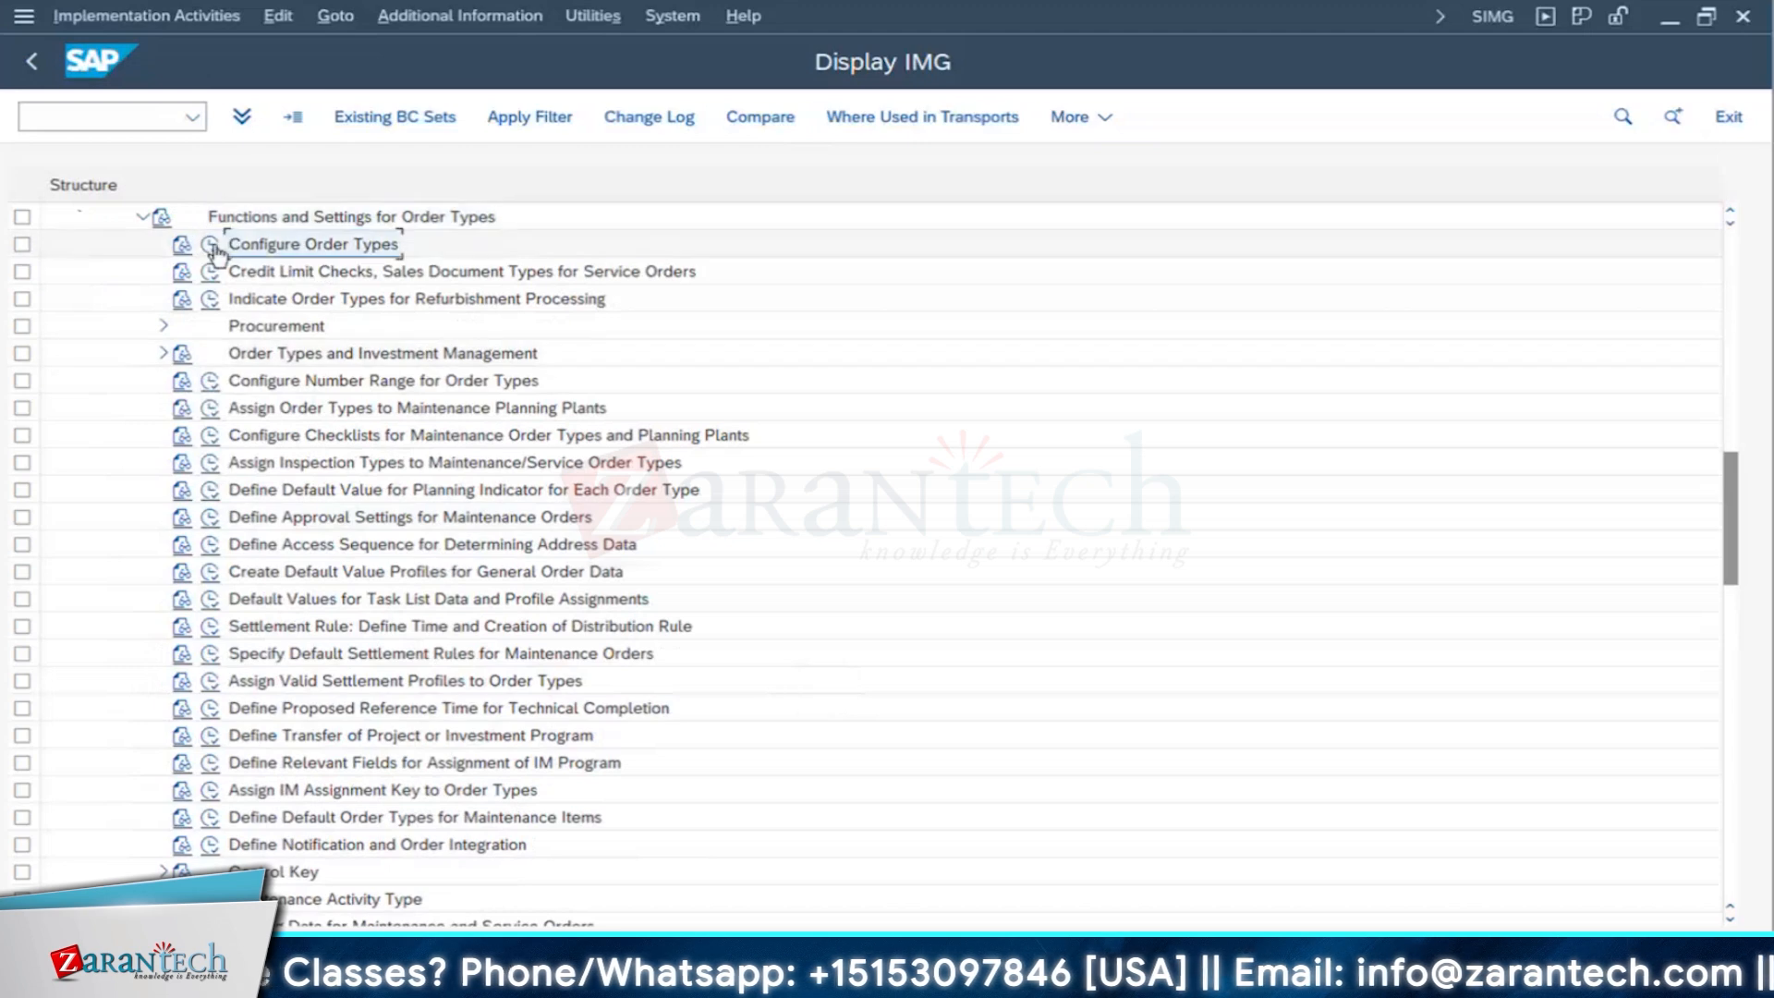
pyautogui.click(216, 247)
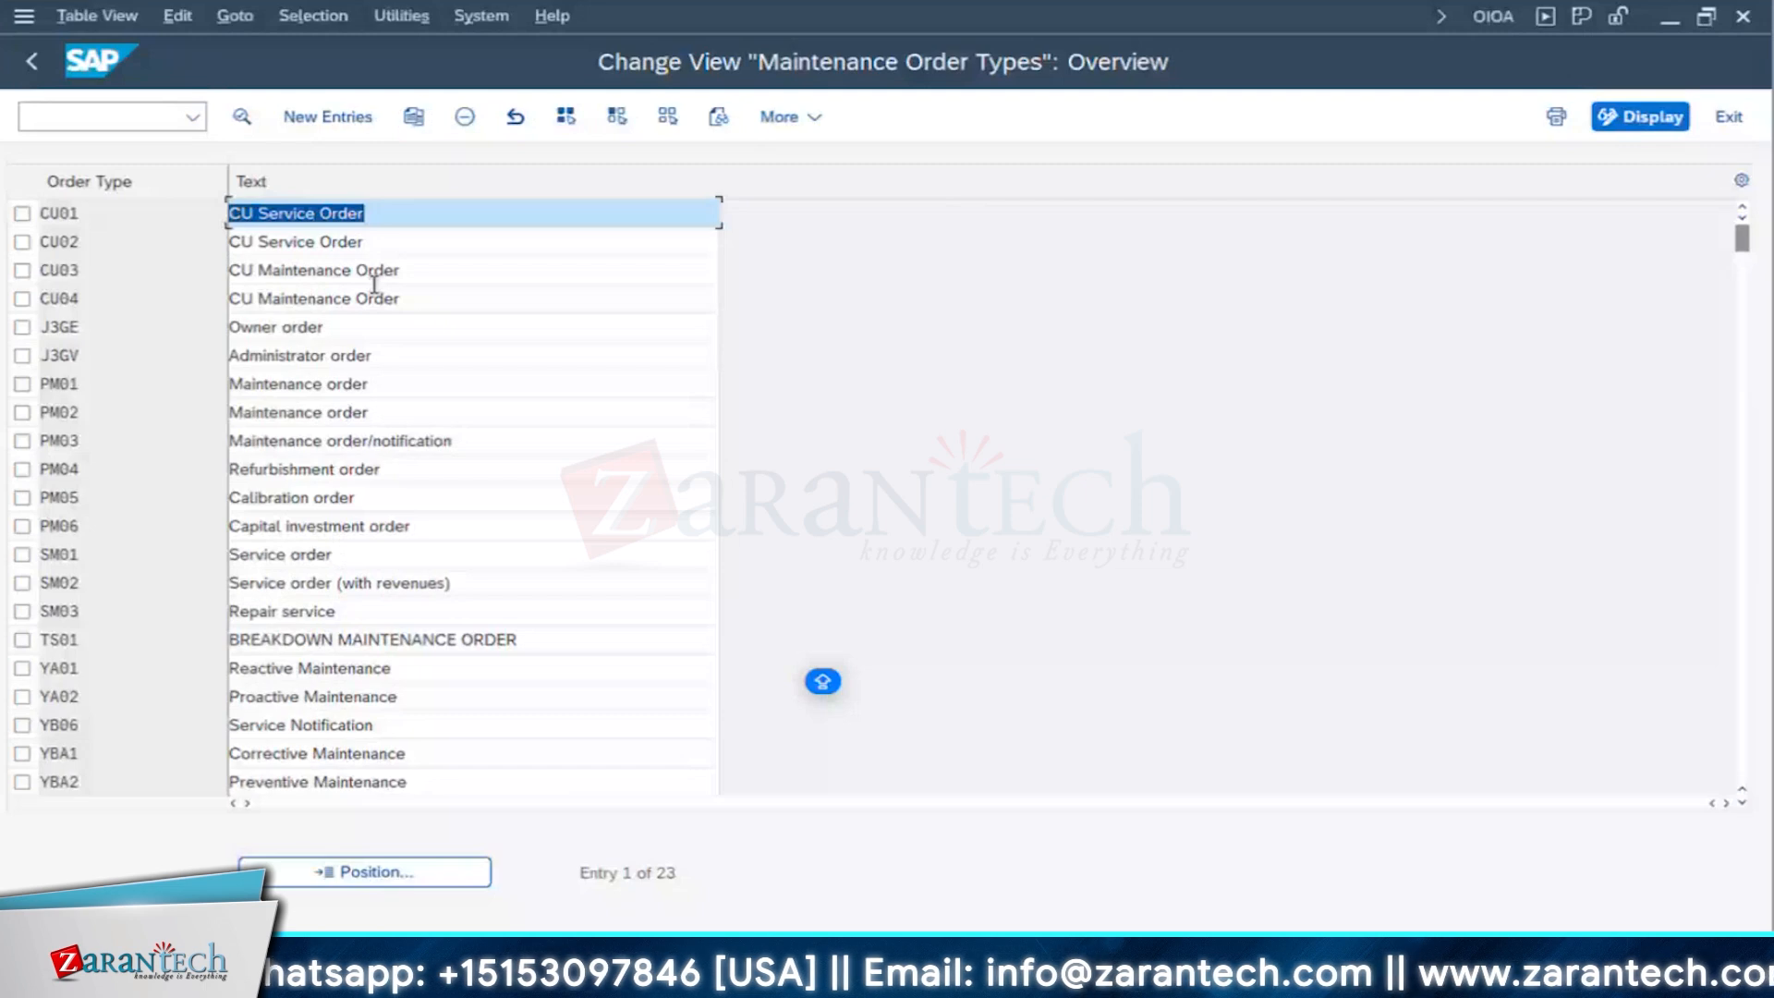
# - Open the details of order type PM06, Capital investment order, and examine its order category and settlement profile
pyautogui.click(384, 526)
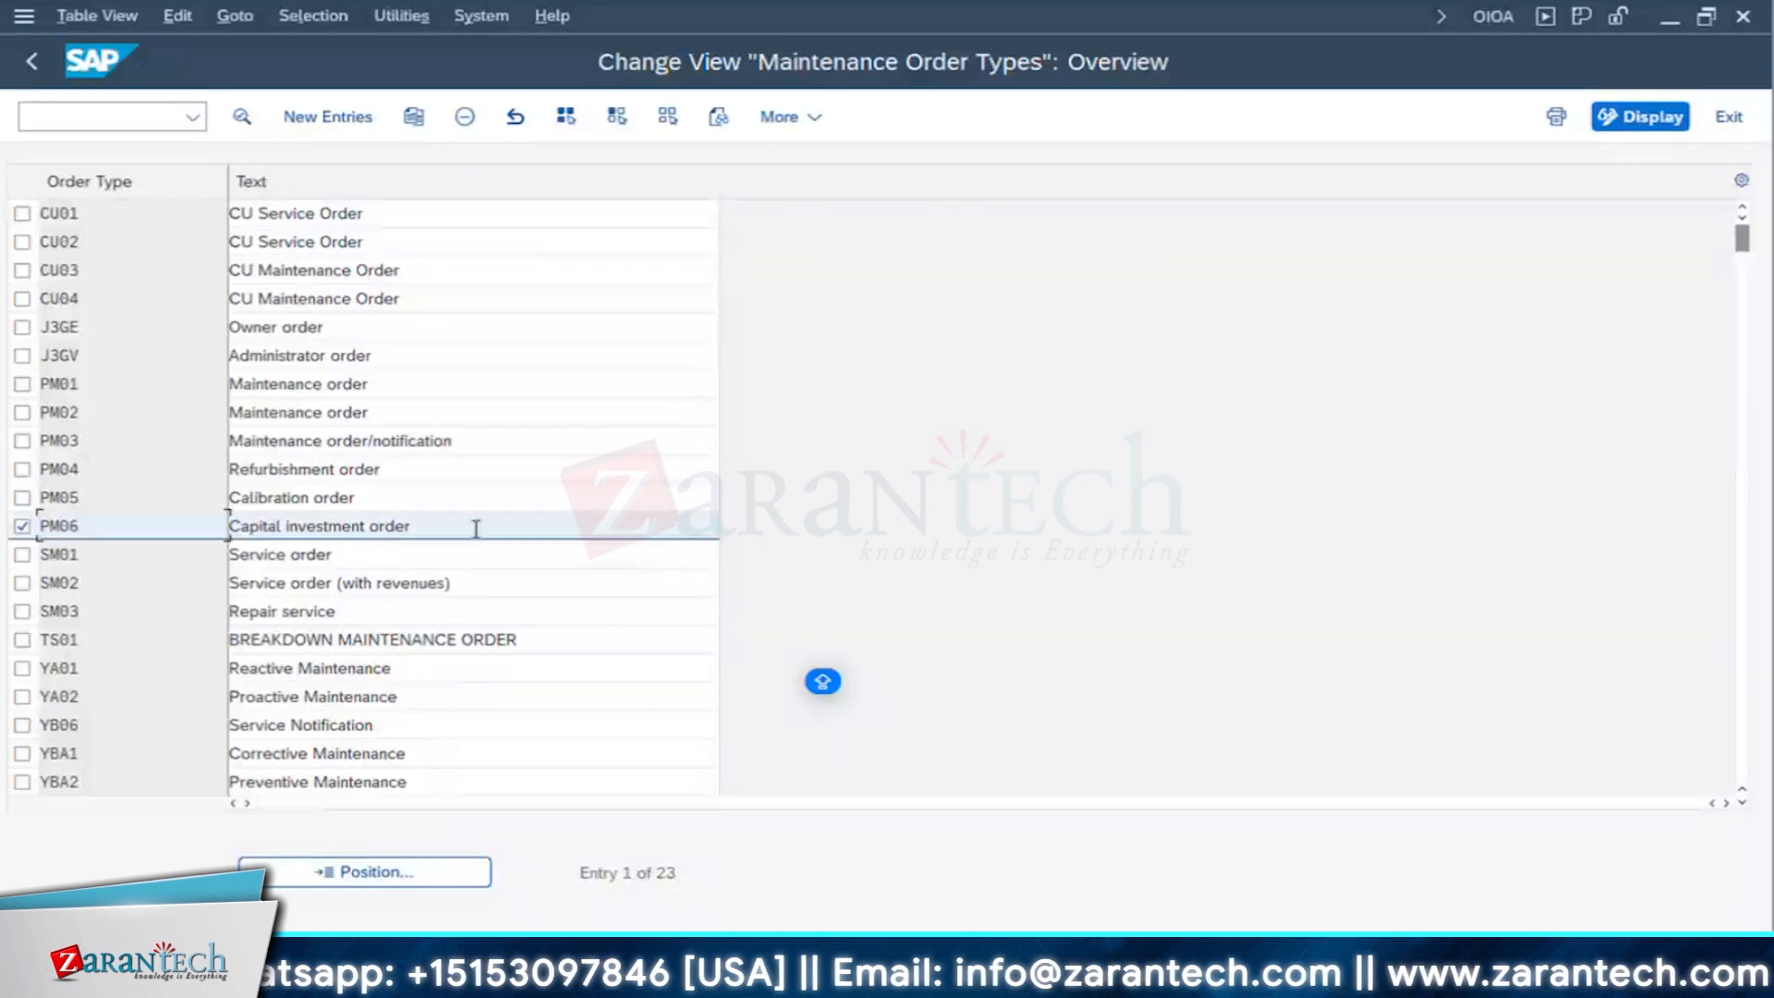
pyautogui.click(241, 118)
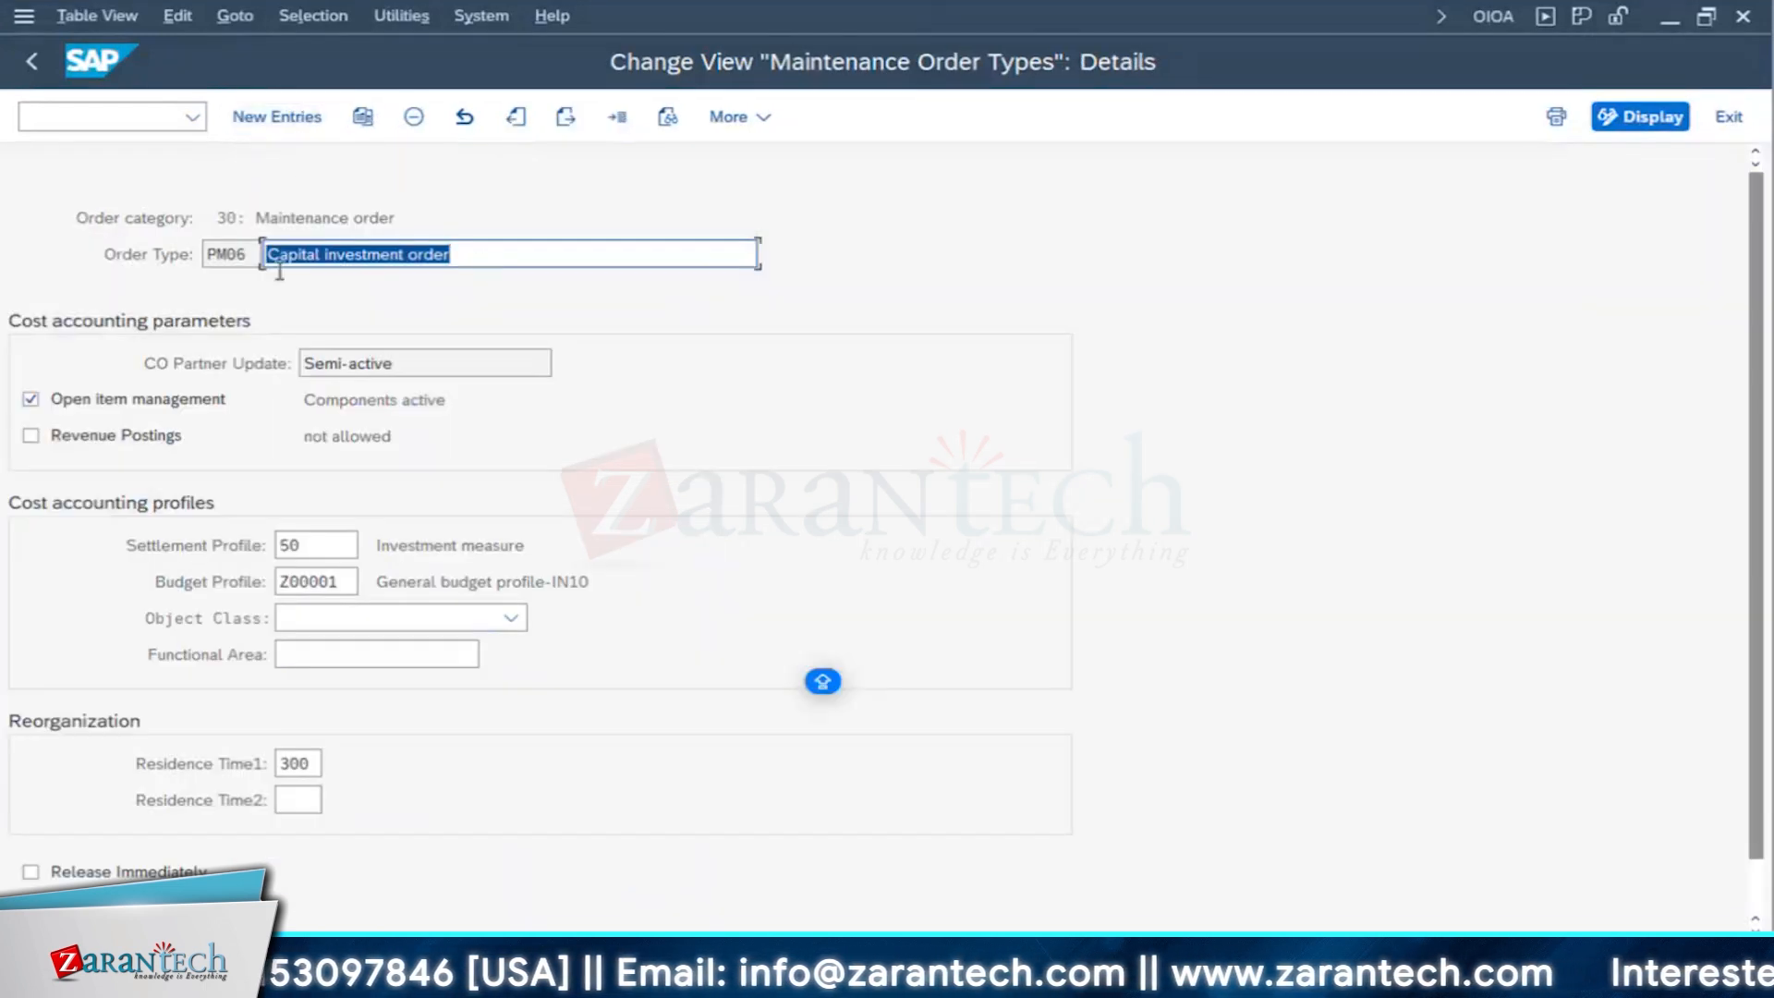
pyautogui.click(248, 255)
pyautogui.click(226, 218)
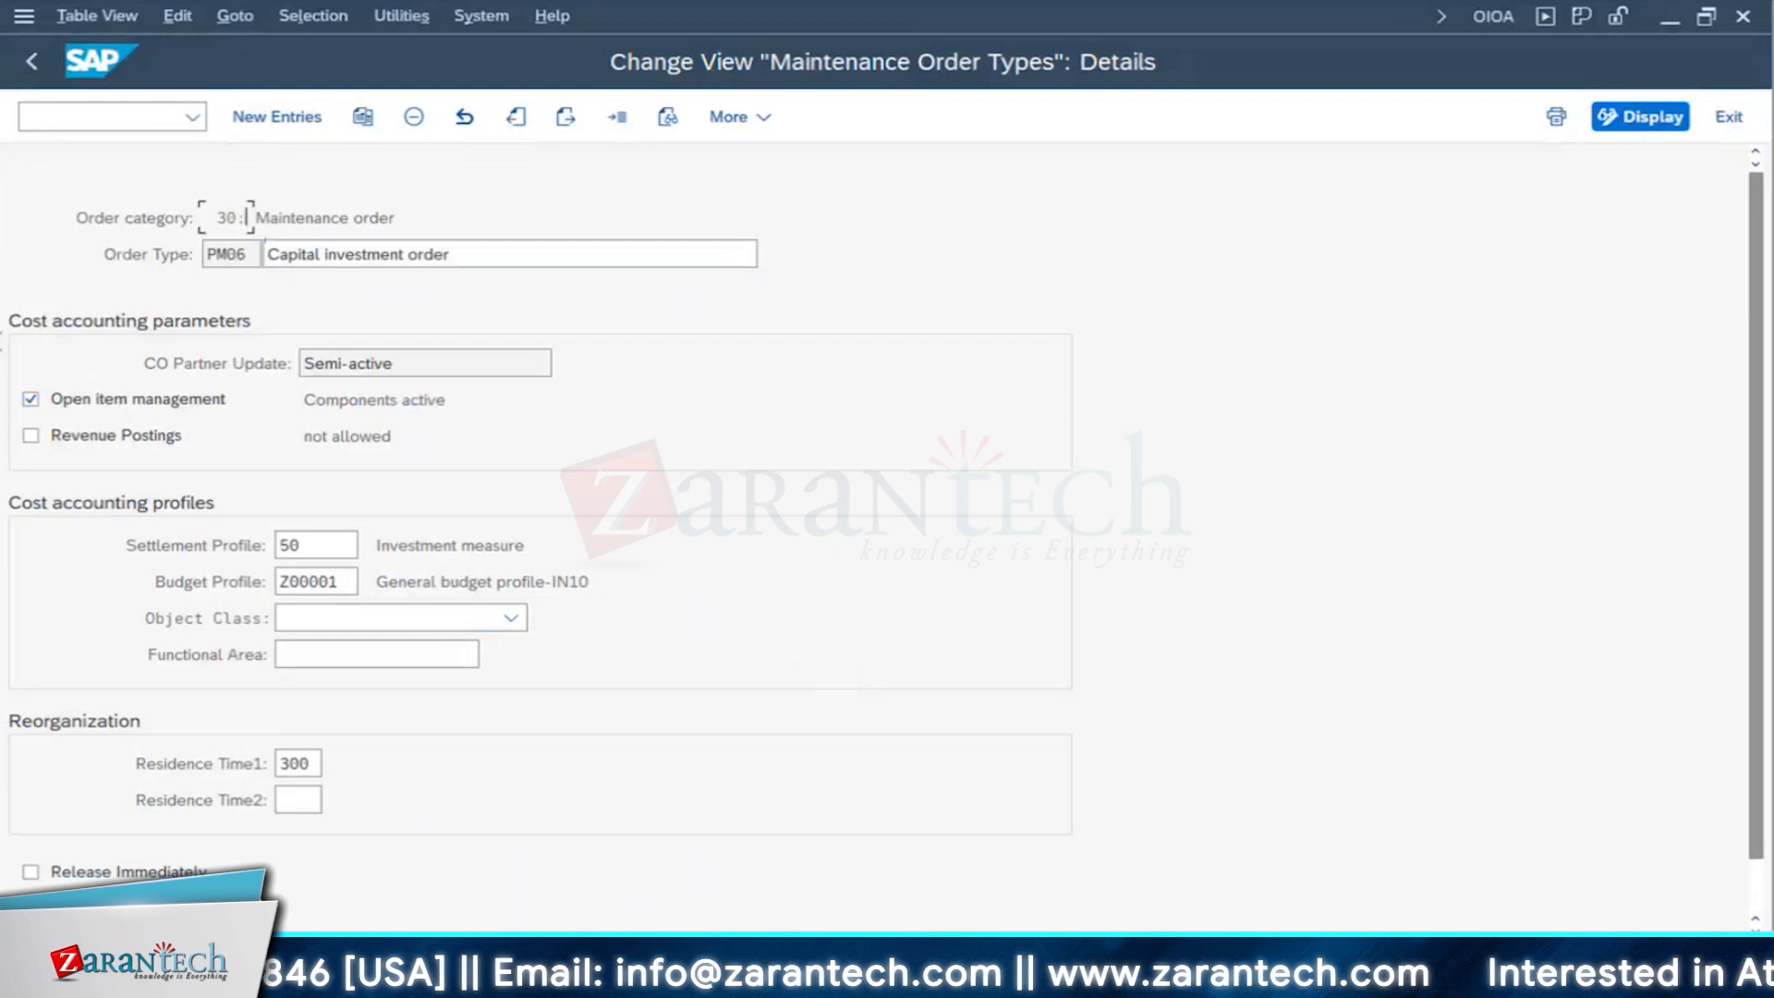
pyautogui.click(231, 218)
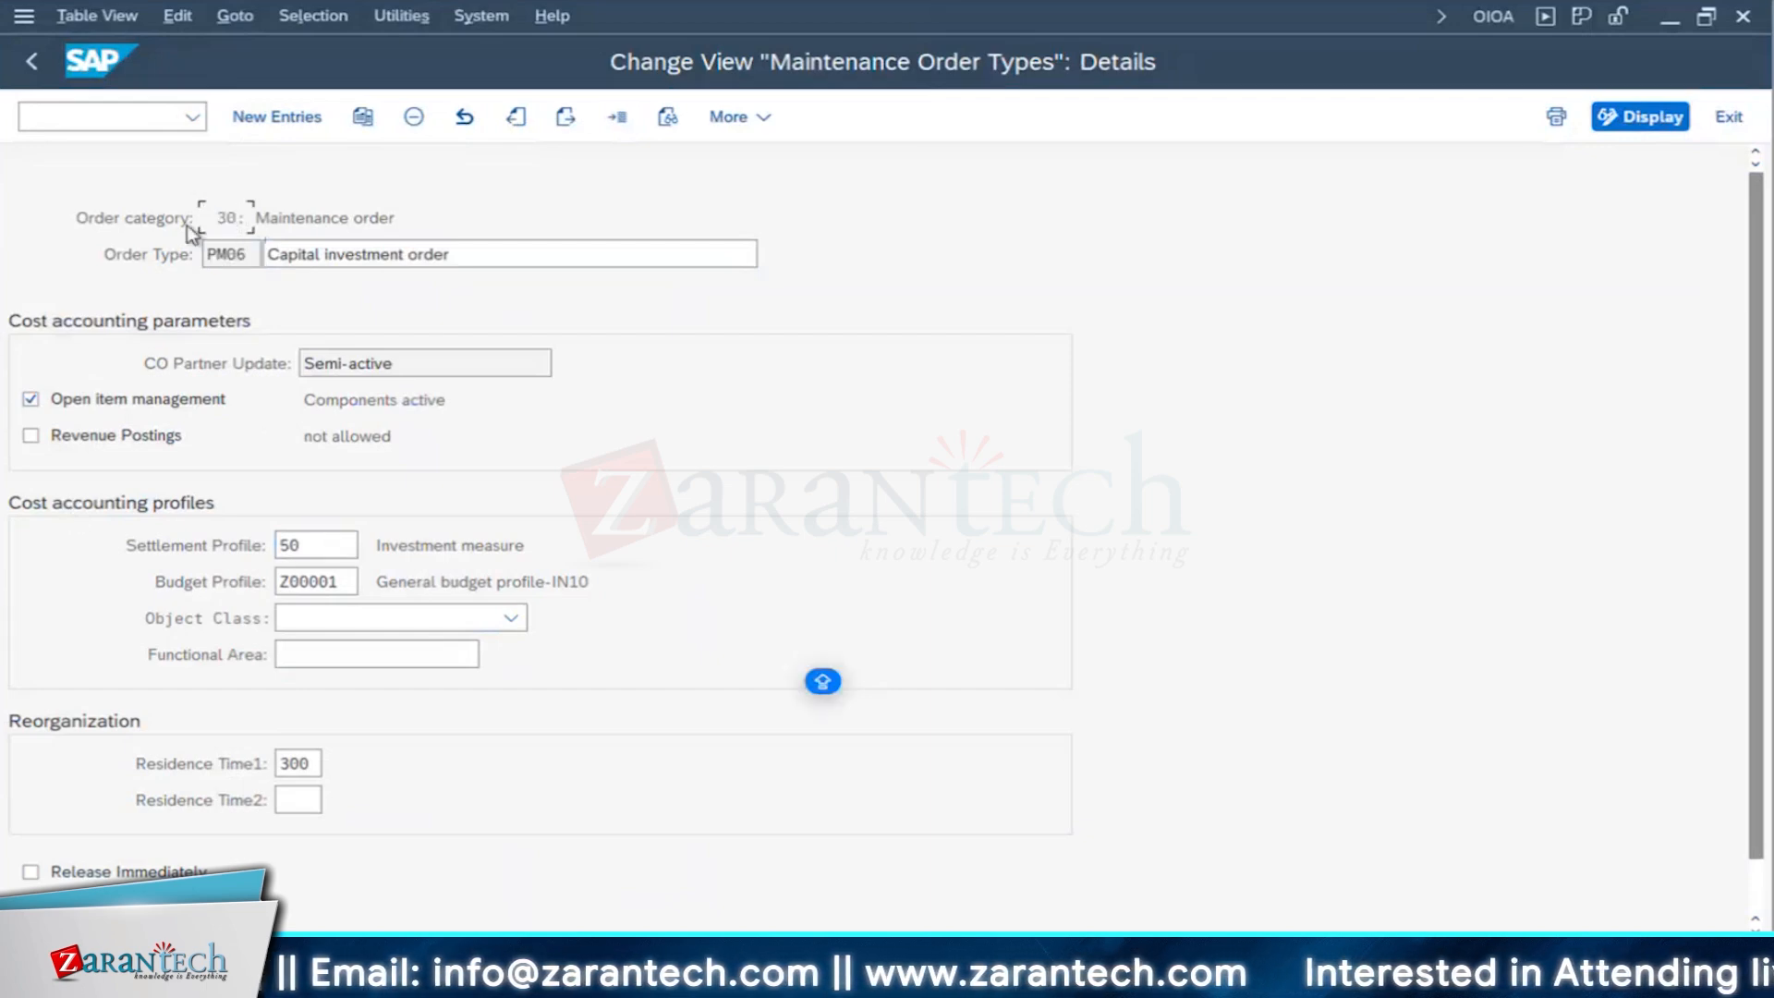
pyautogui.doubleClick(246, 218)
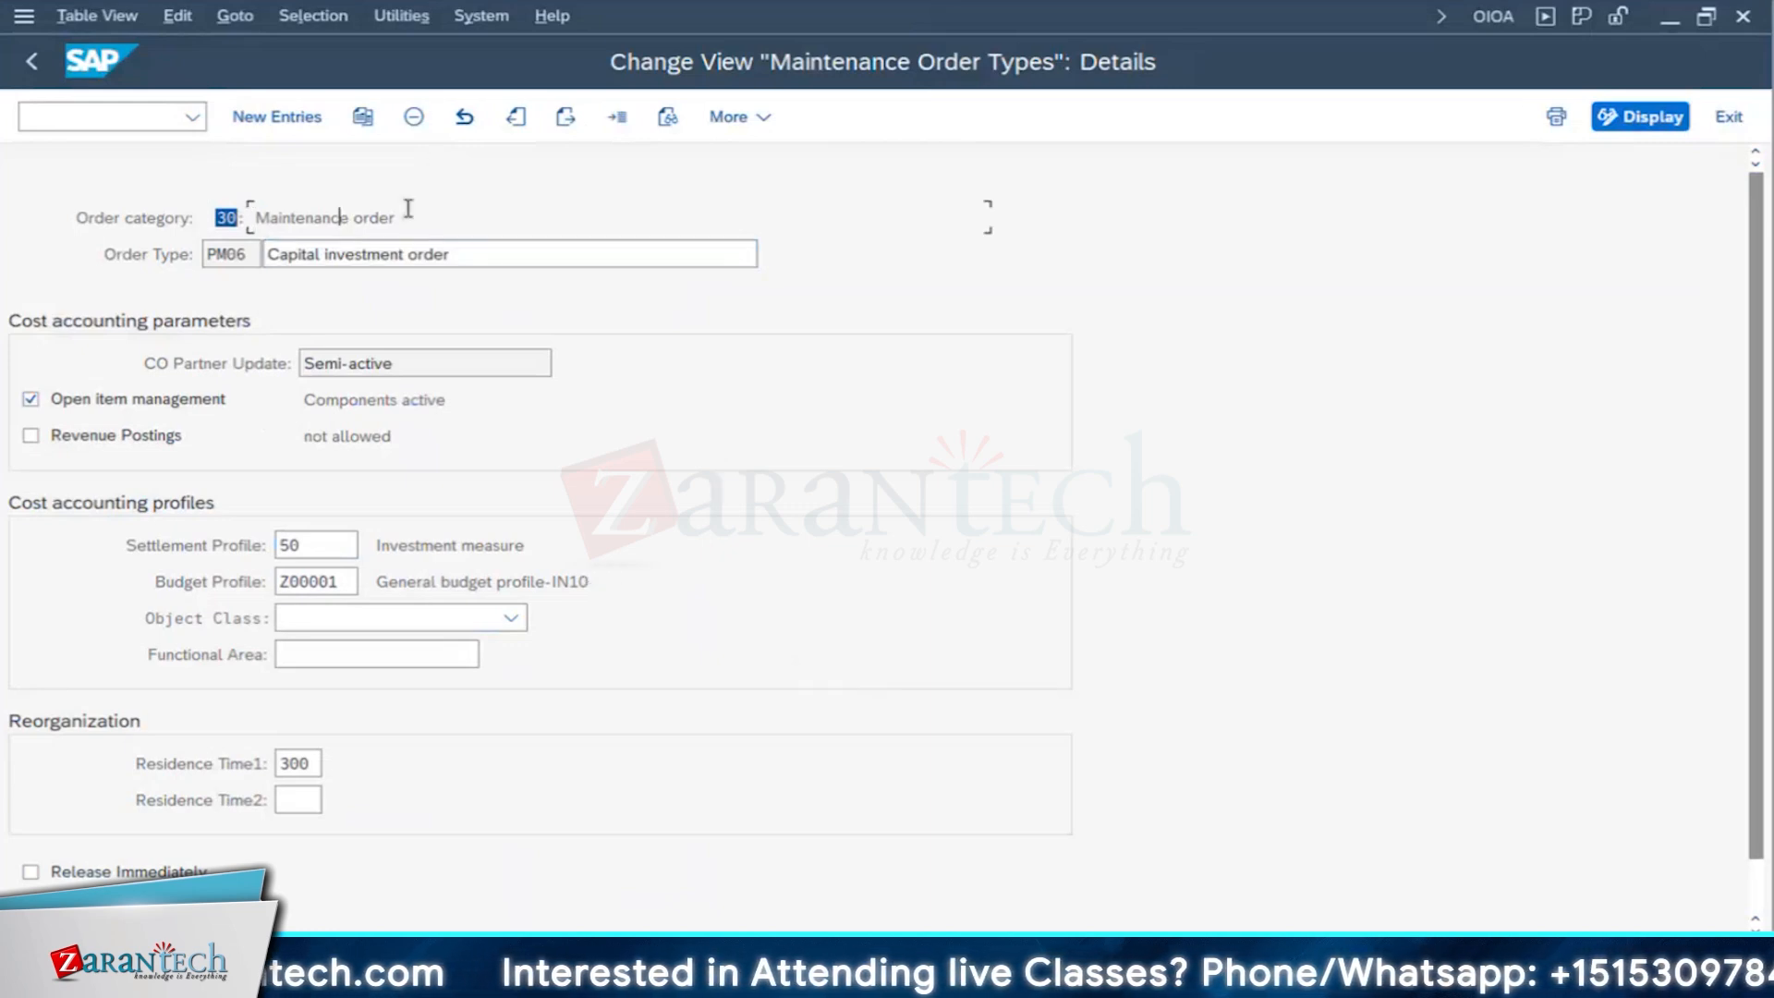
pyautogui.moveTo(399, 218); pyautogui.dragTo(241, 218)
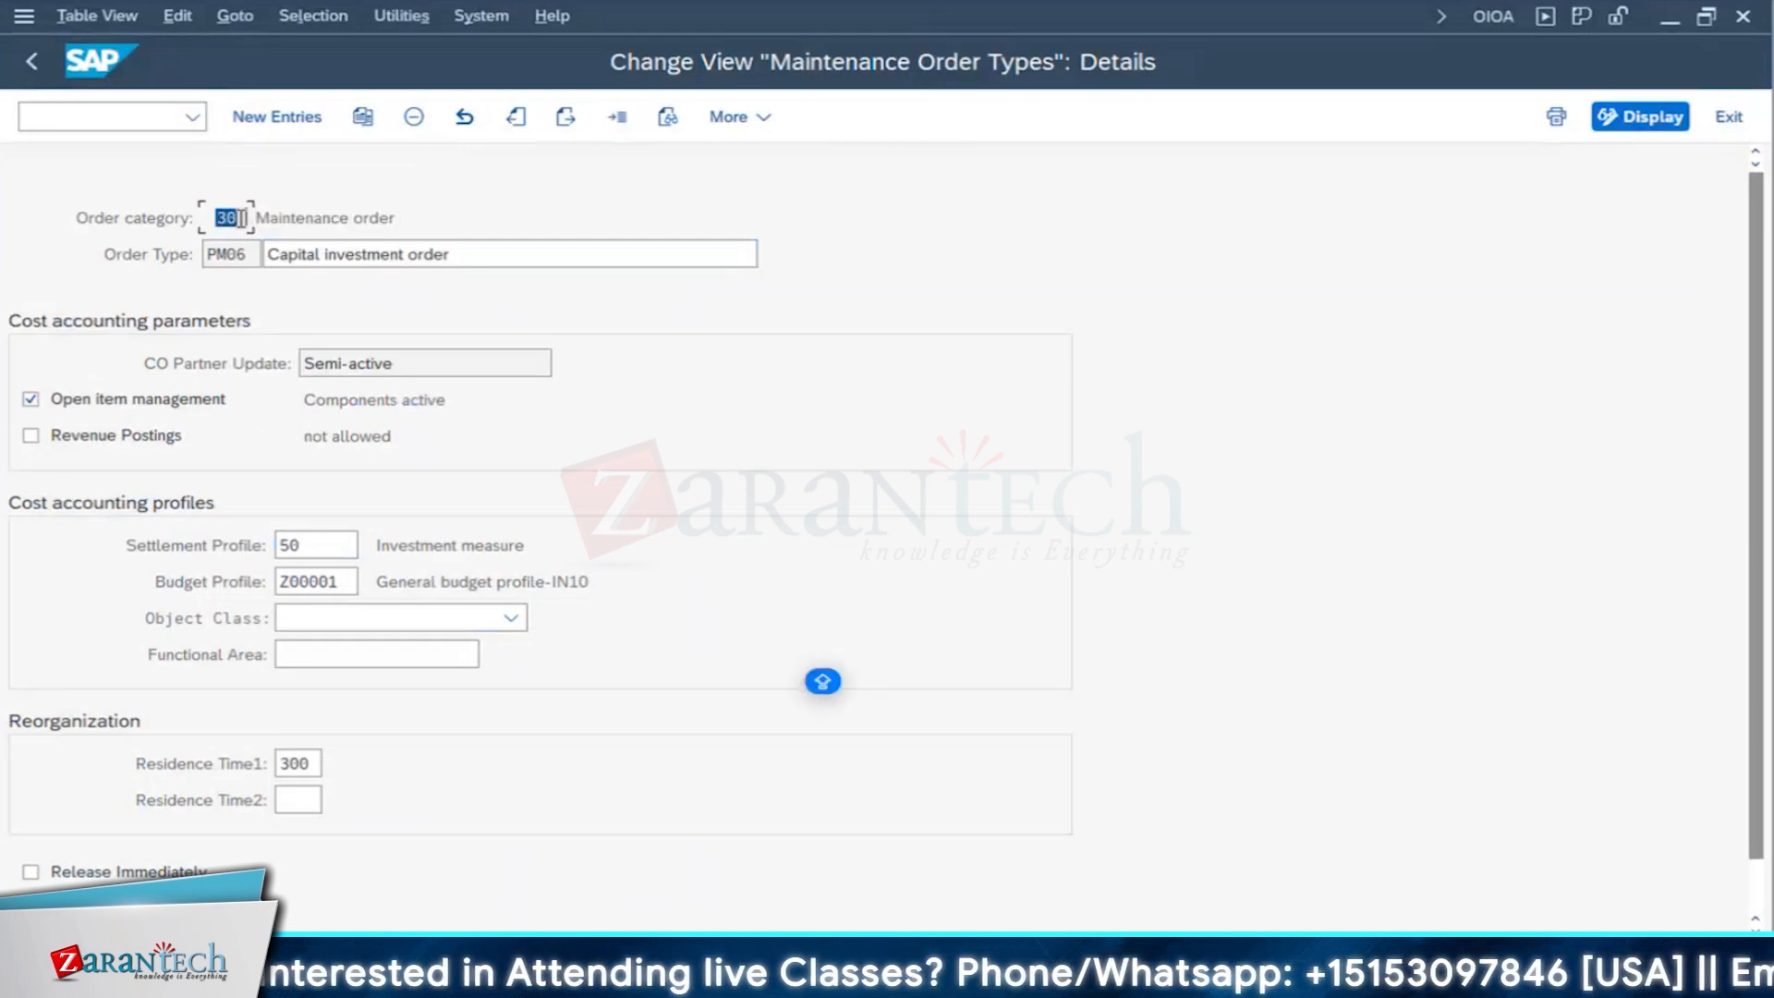
pyautogui.click(242, 218)
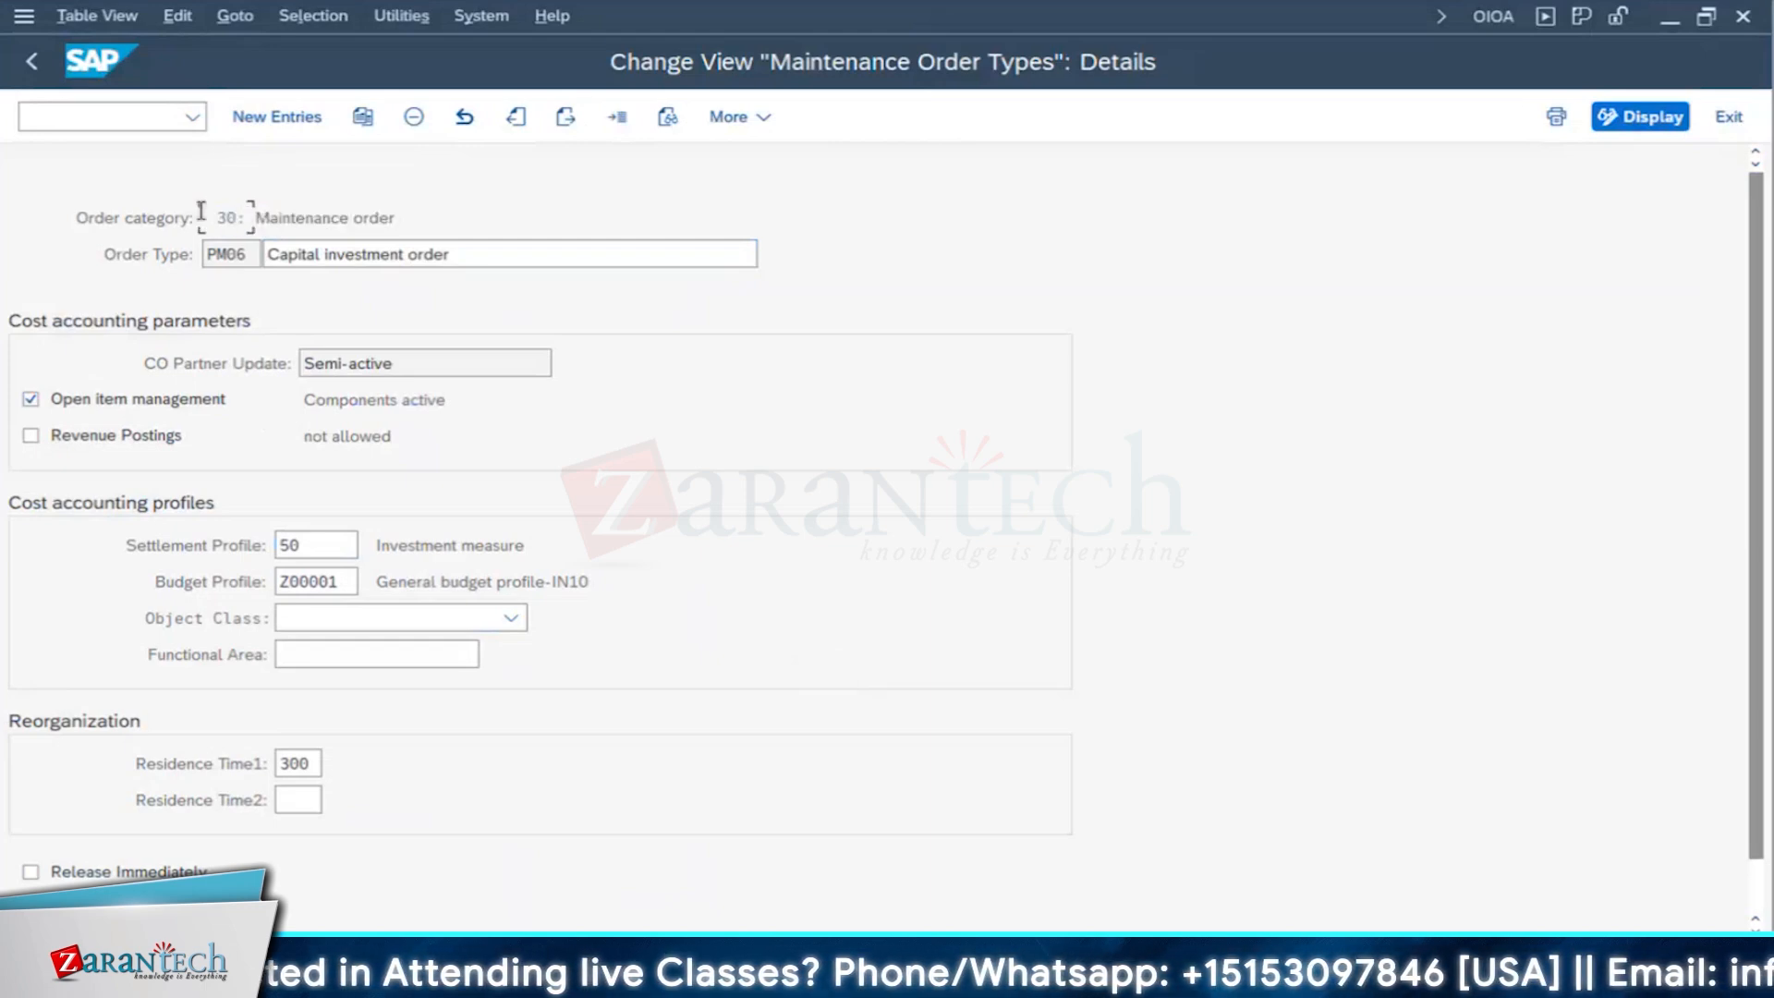
pyautogui.moveTo(202, 212); pyautogui.dragTo(242, 212)
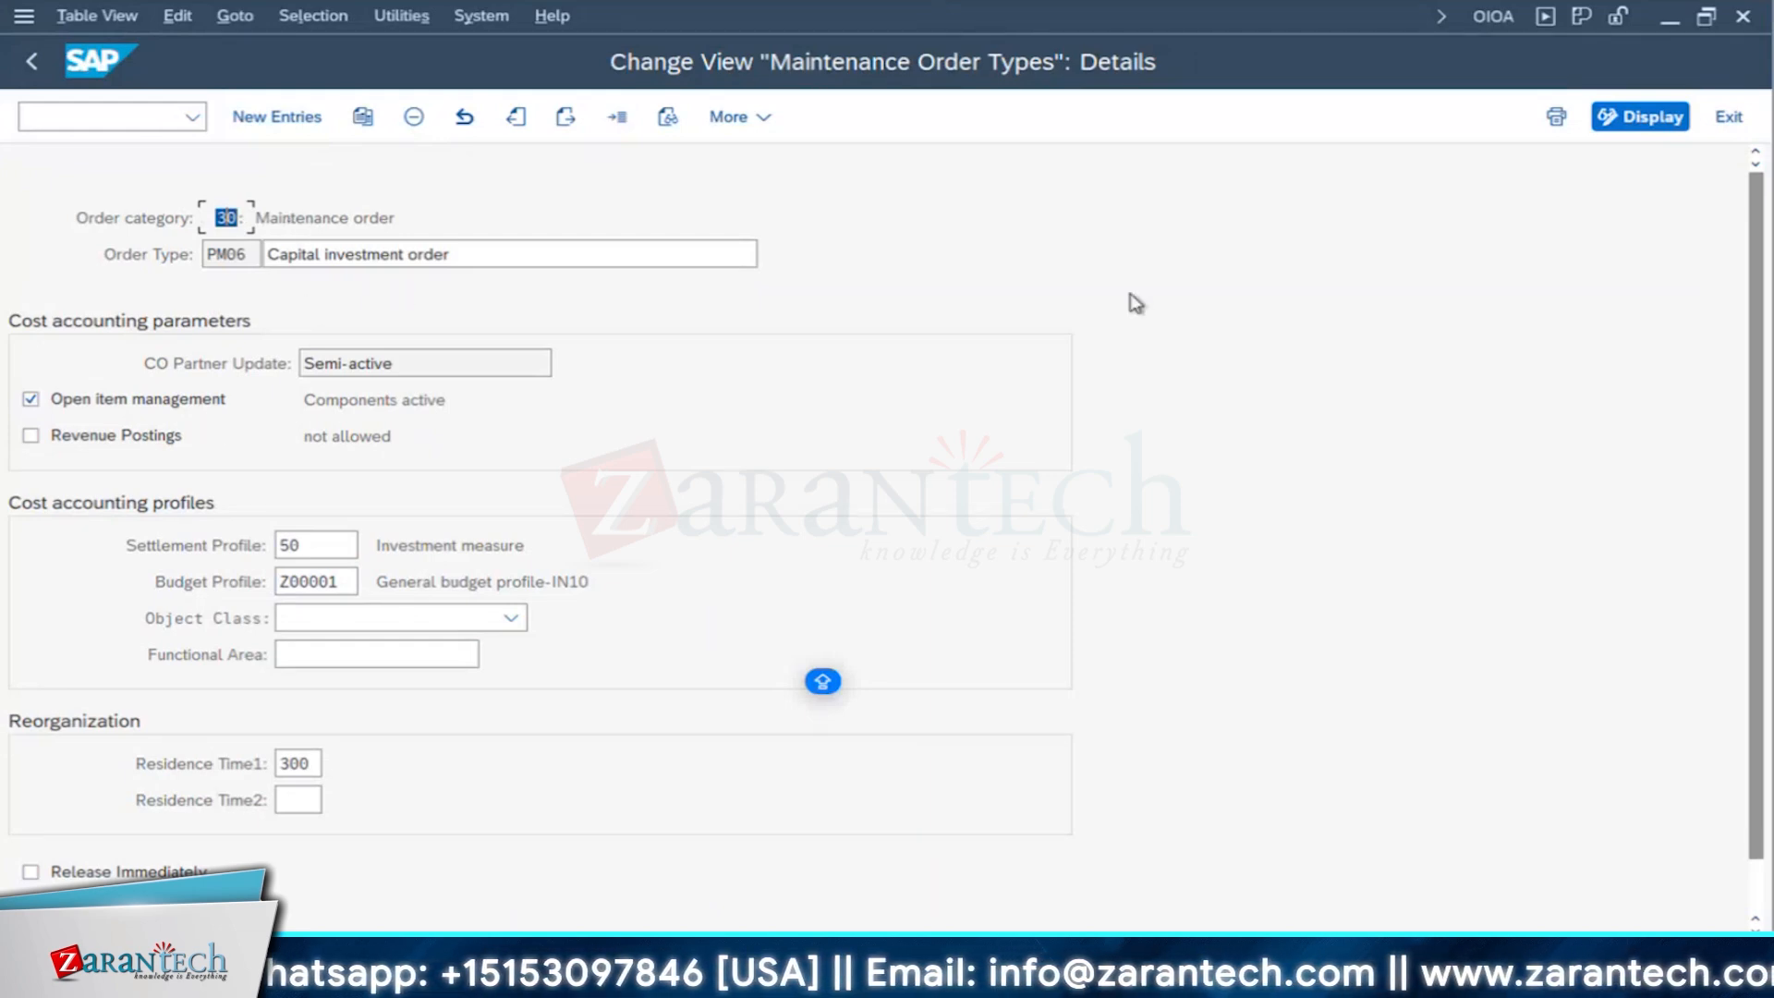
pyautogui.click(309, 543)
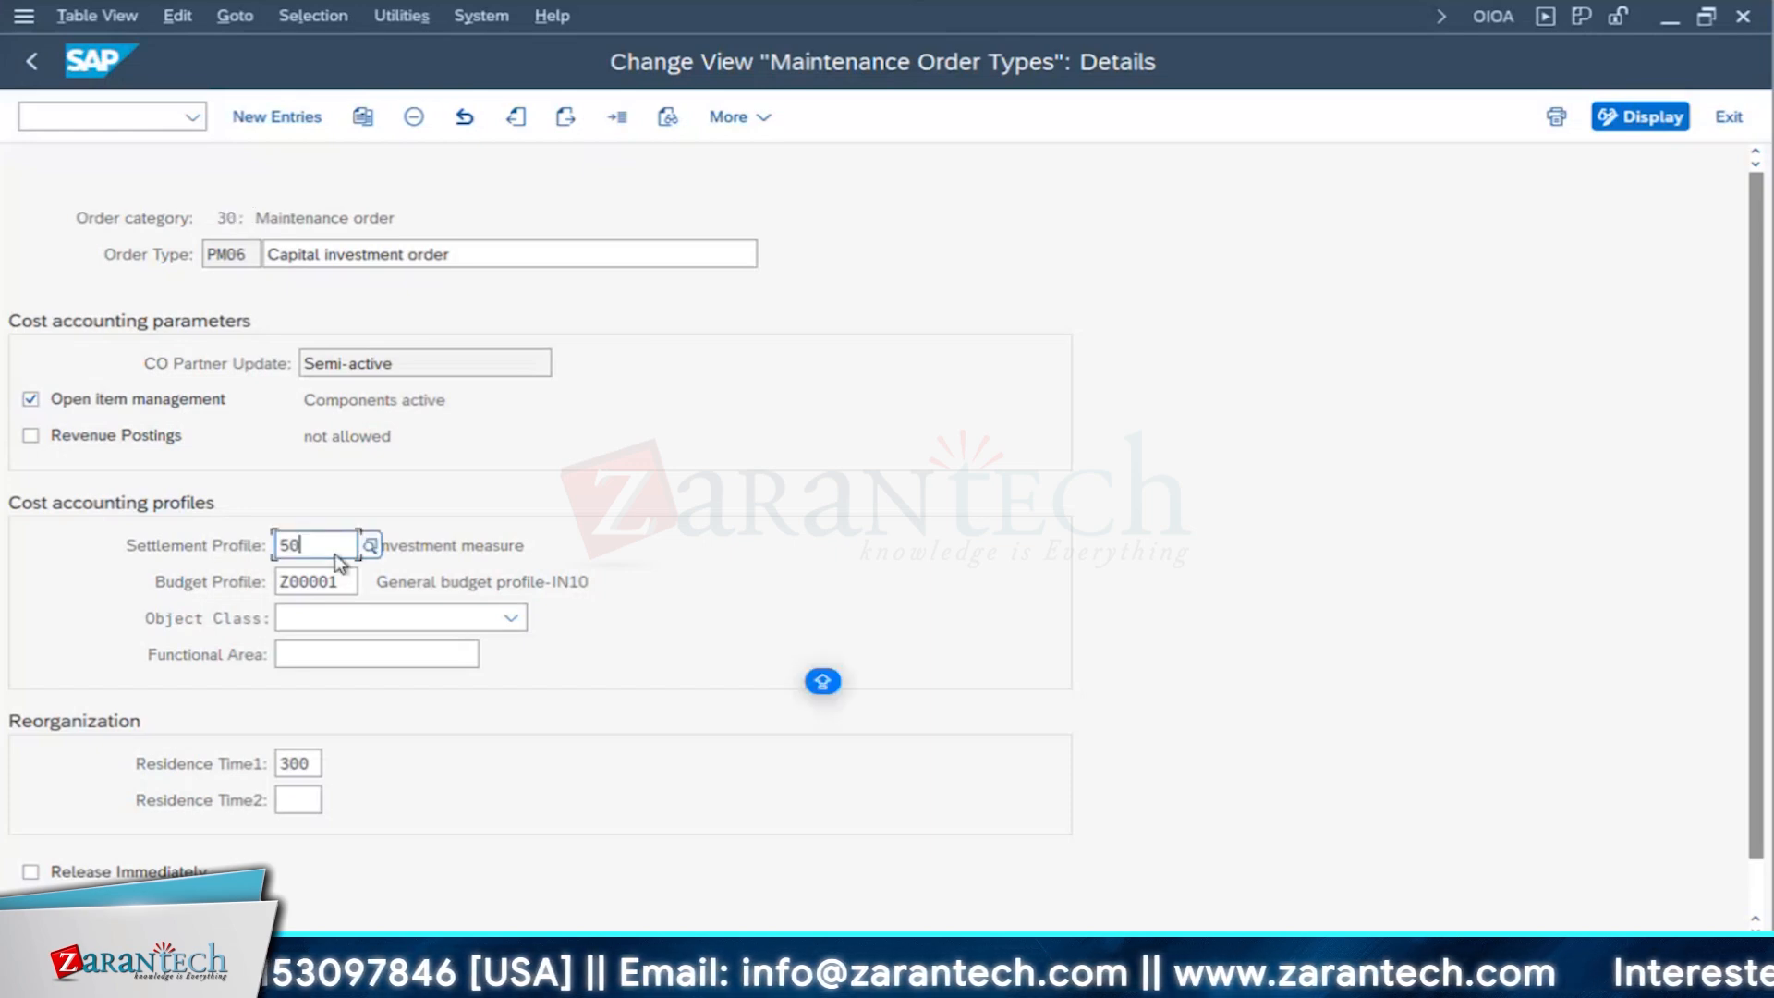
pyautogui.hotkey('shift', 'Home')
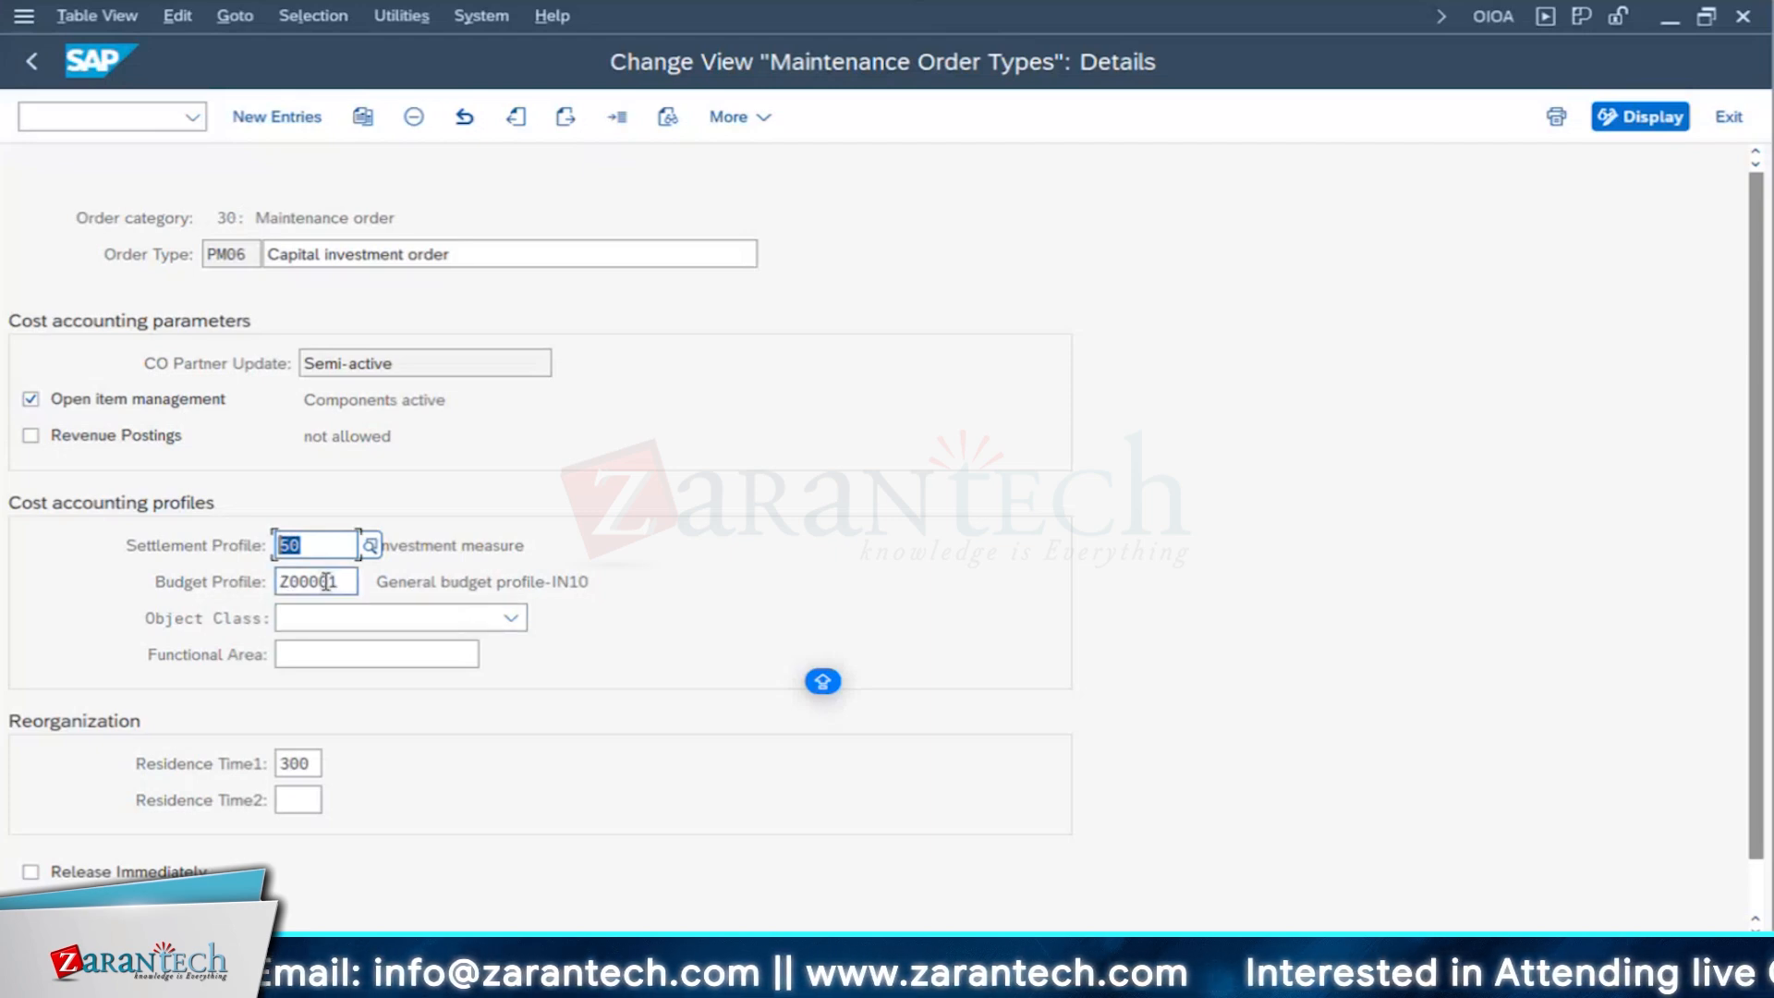
# - Switch to the Excel INVEST sheet and enter REFURBISHMNT in cell F5 with PM - MM in G5
pyautogui.press('super+Tab')
pyautogui.click(1204, 293)
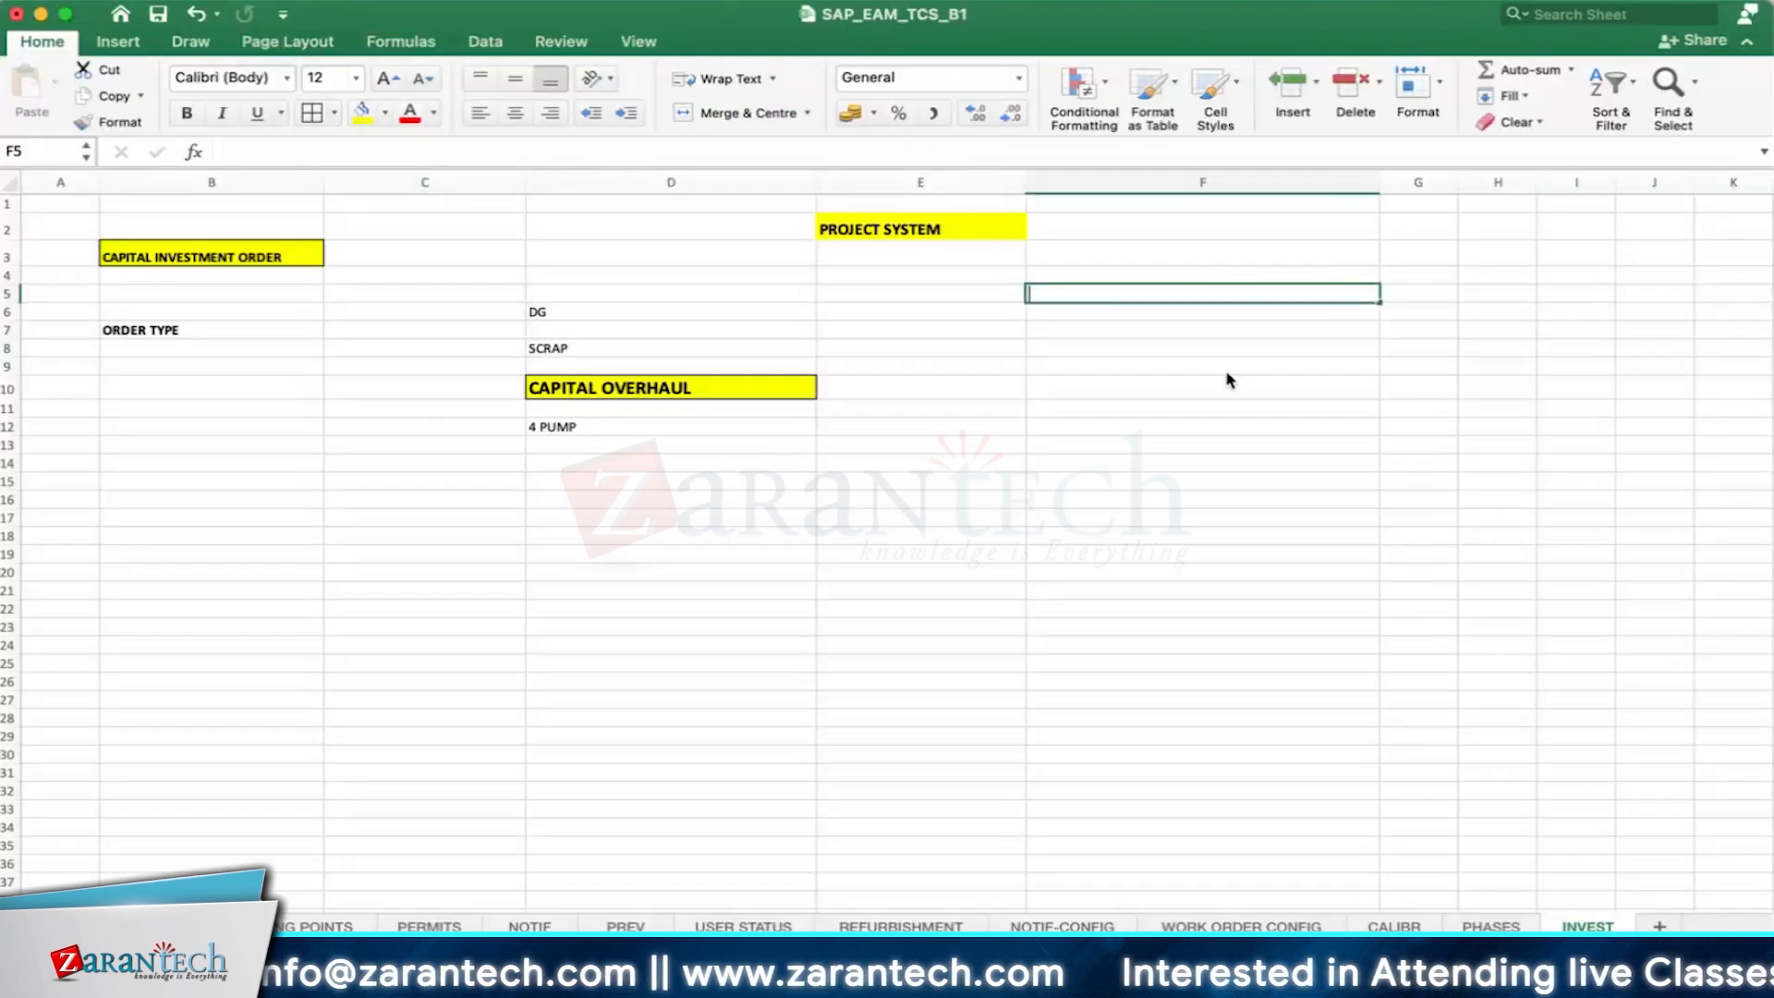
pyautogui.write('REFURBISHMN')
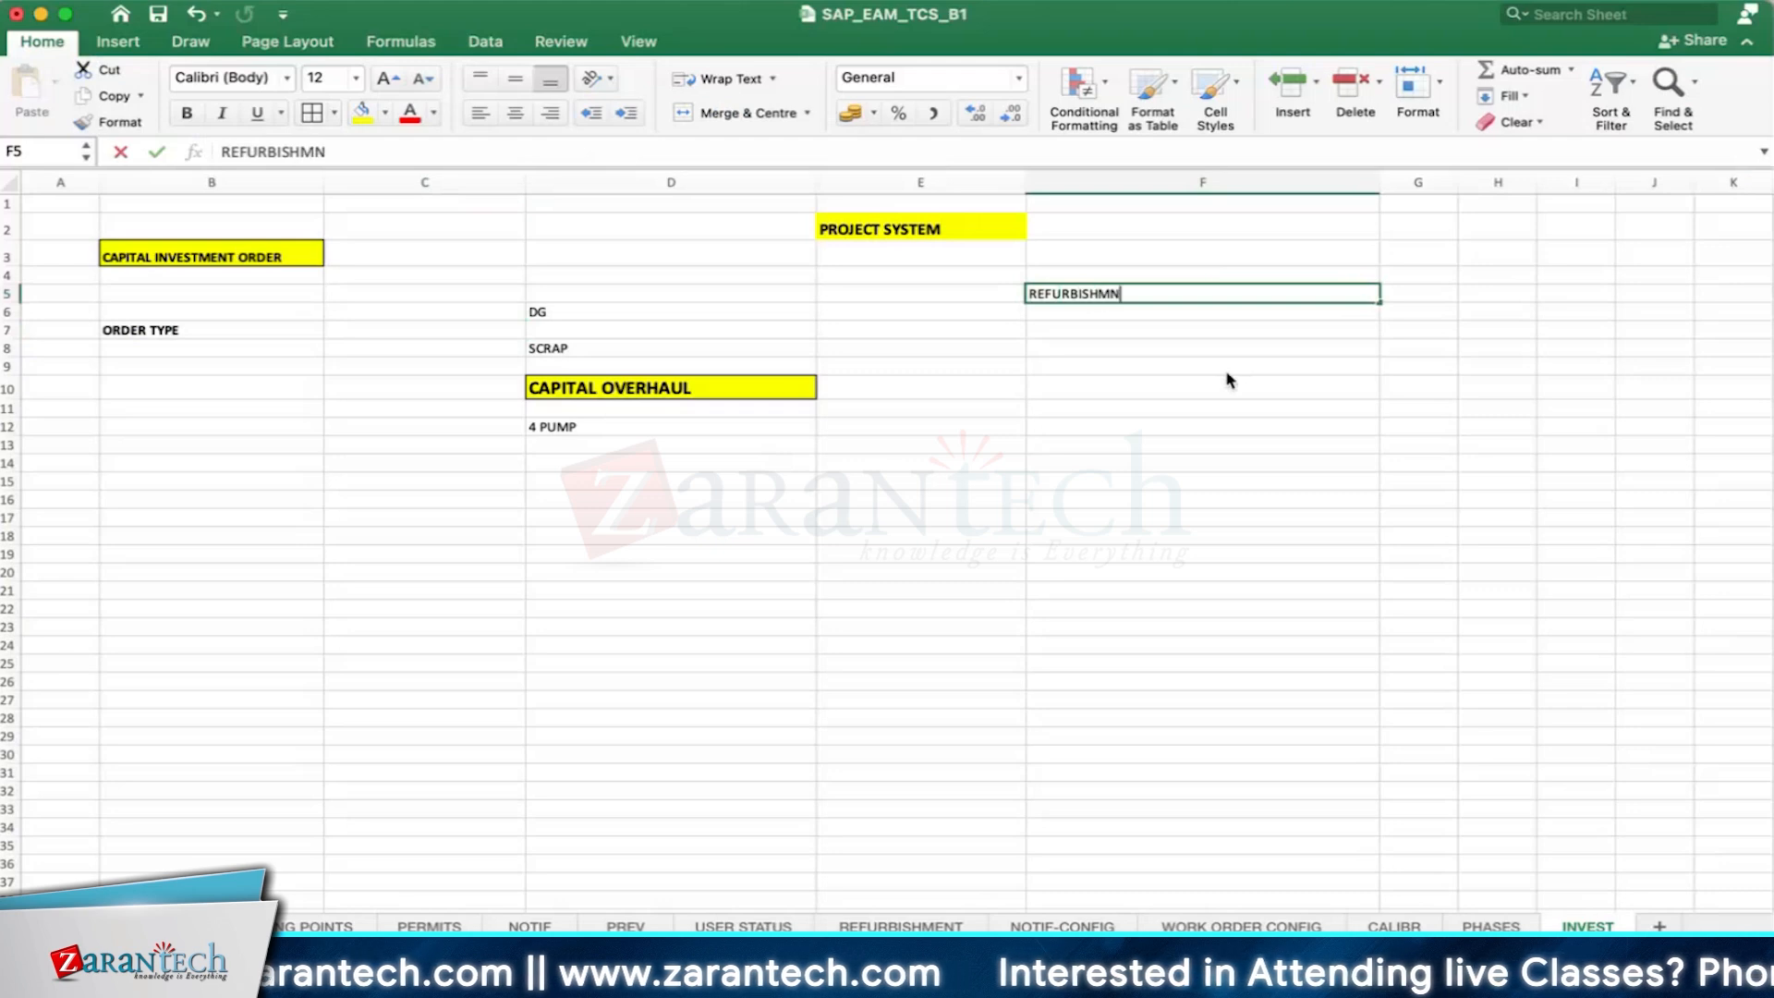
pyautogui.write('T')
pyautogui.press('Tab')
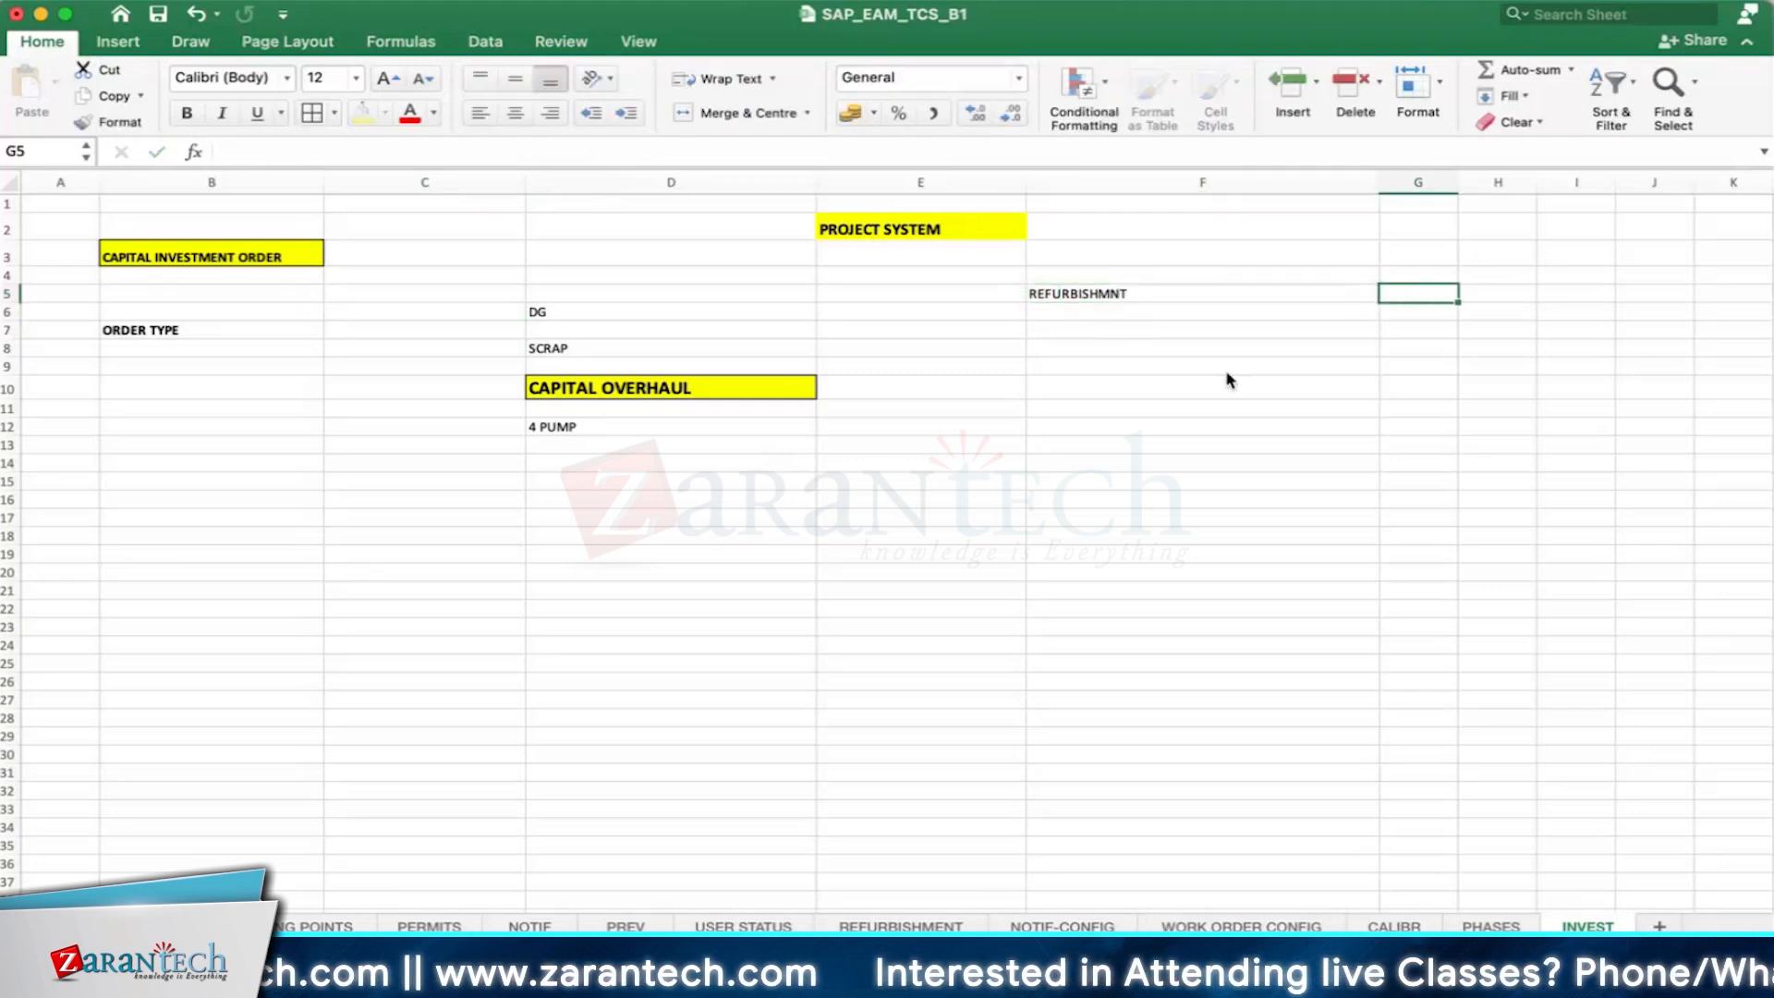
pyautogui.write('PM-MM')
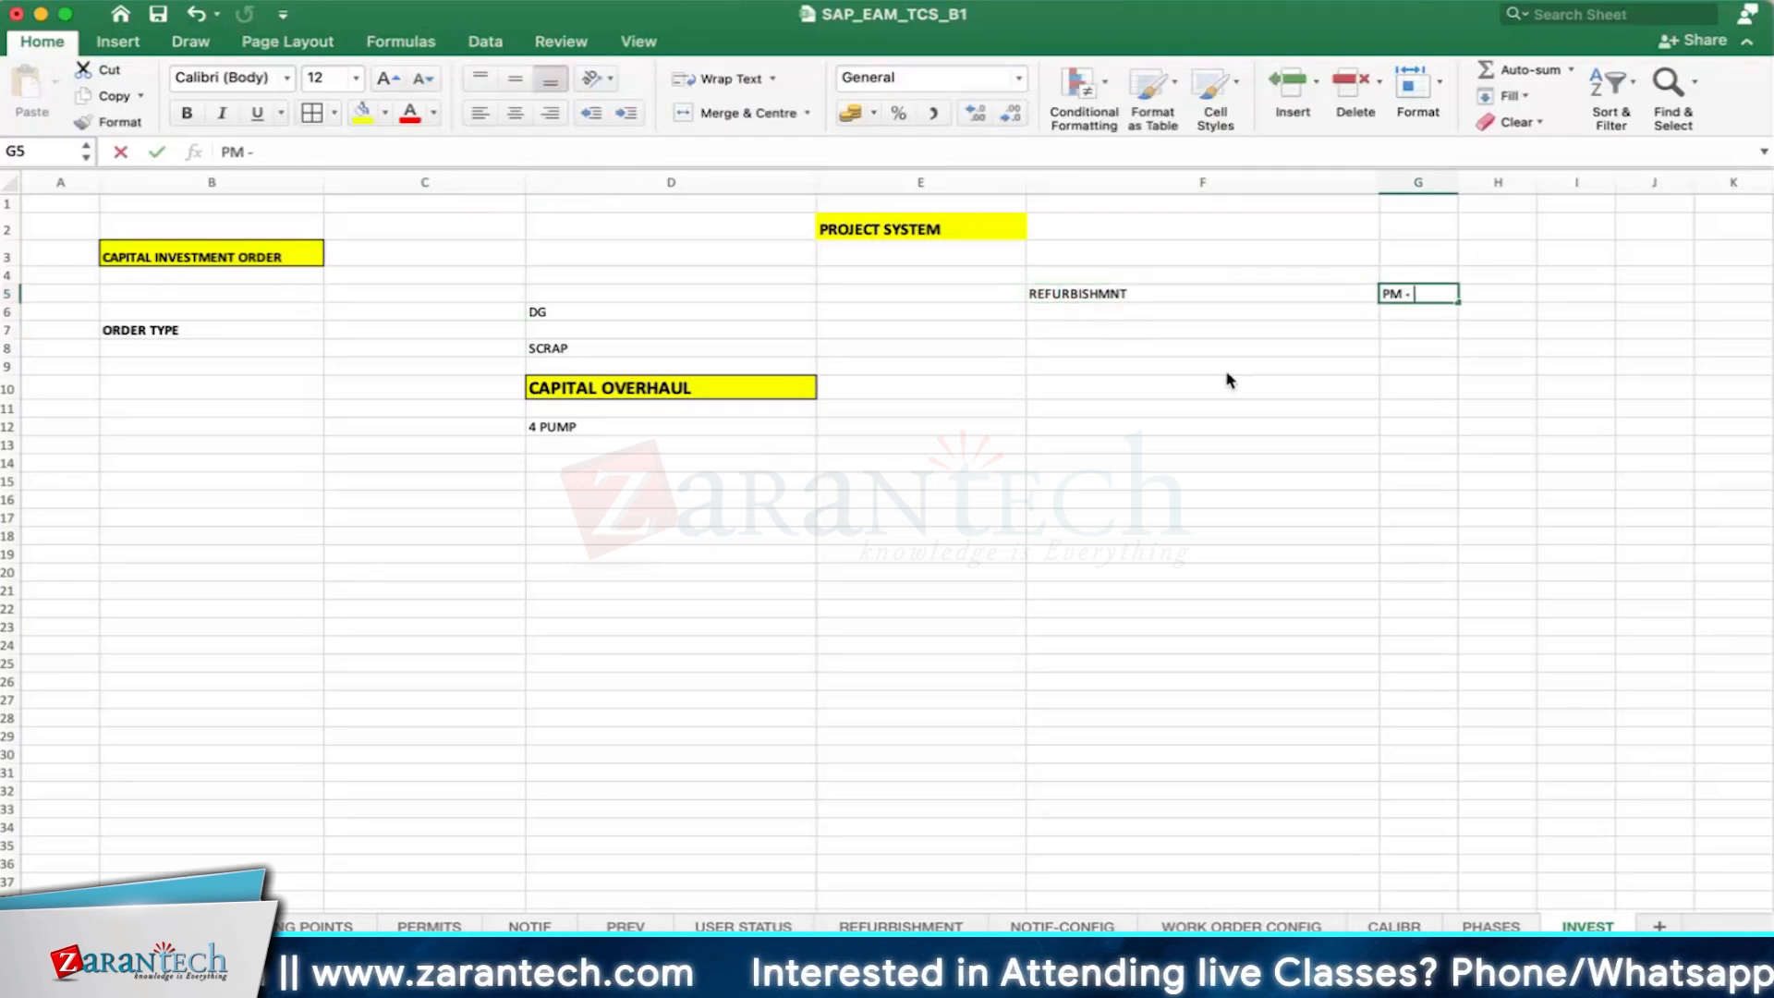
pyautogui.press('Return')
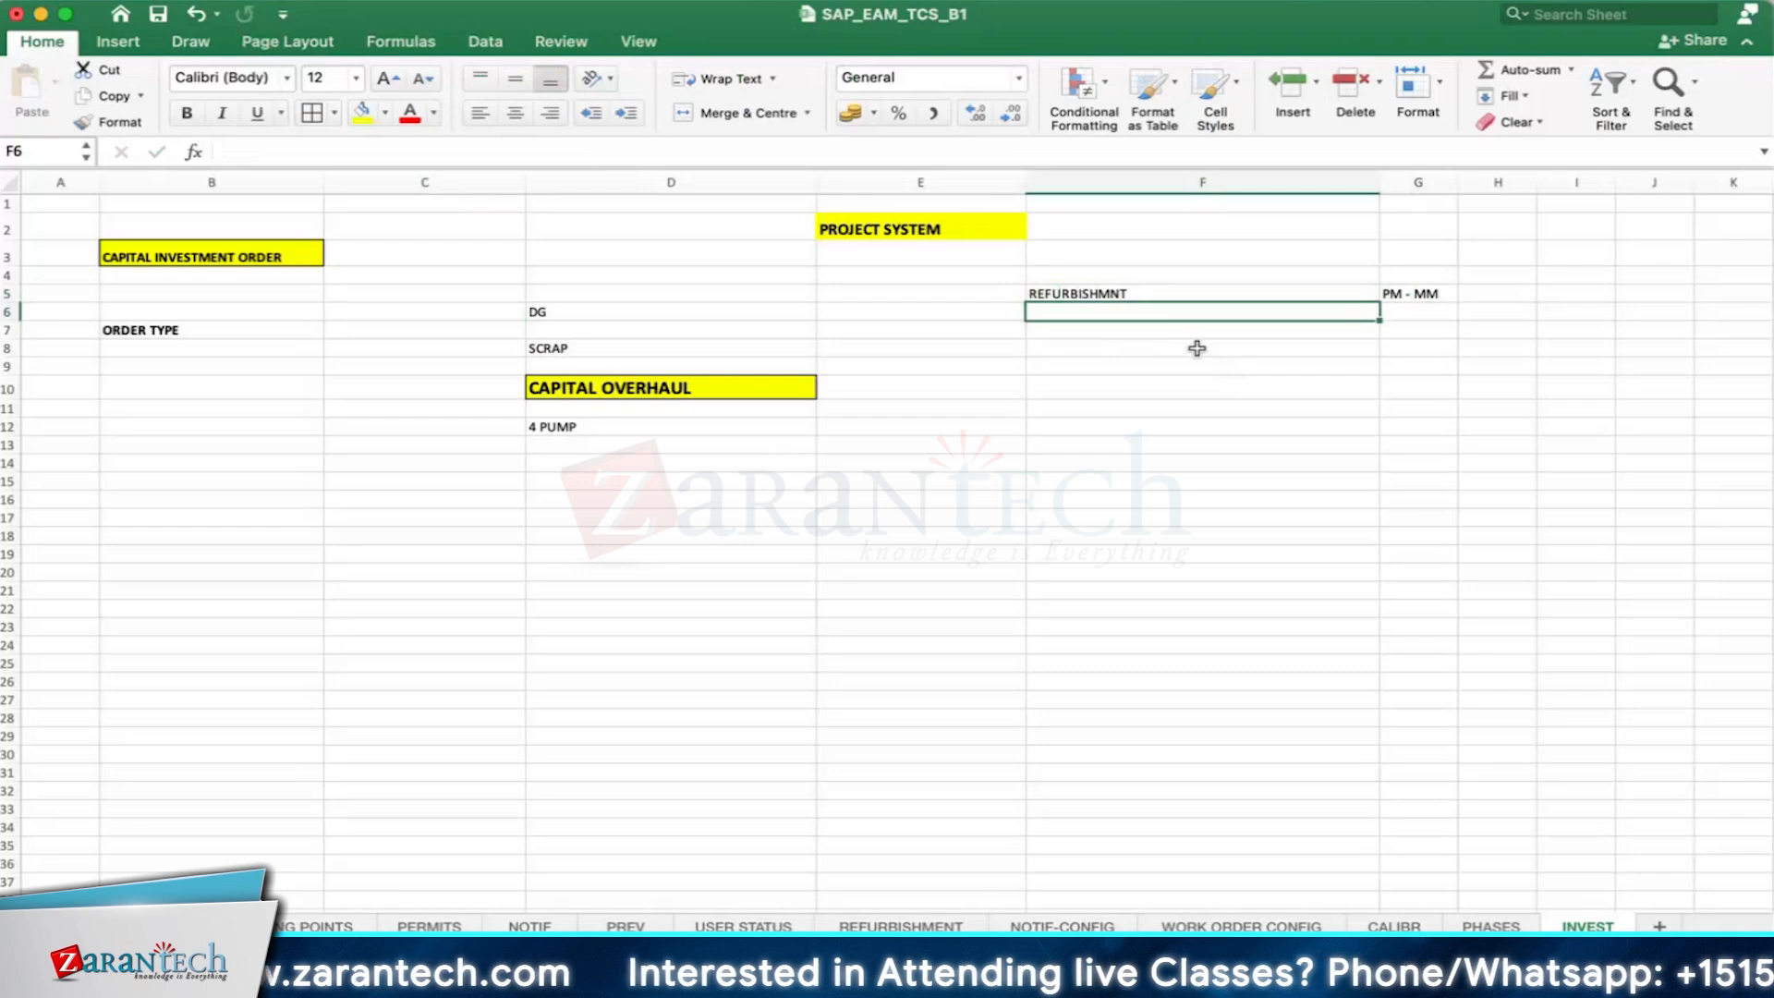
# - Add CALIBRATION in cell F6 with PM - QM beside it in G6
pyautogui.write('CALIB')
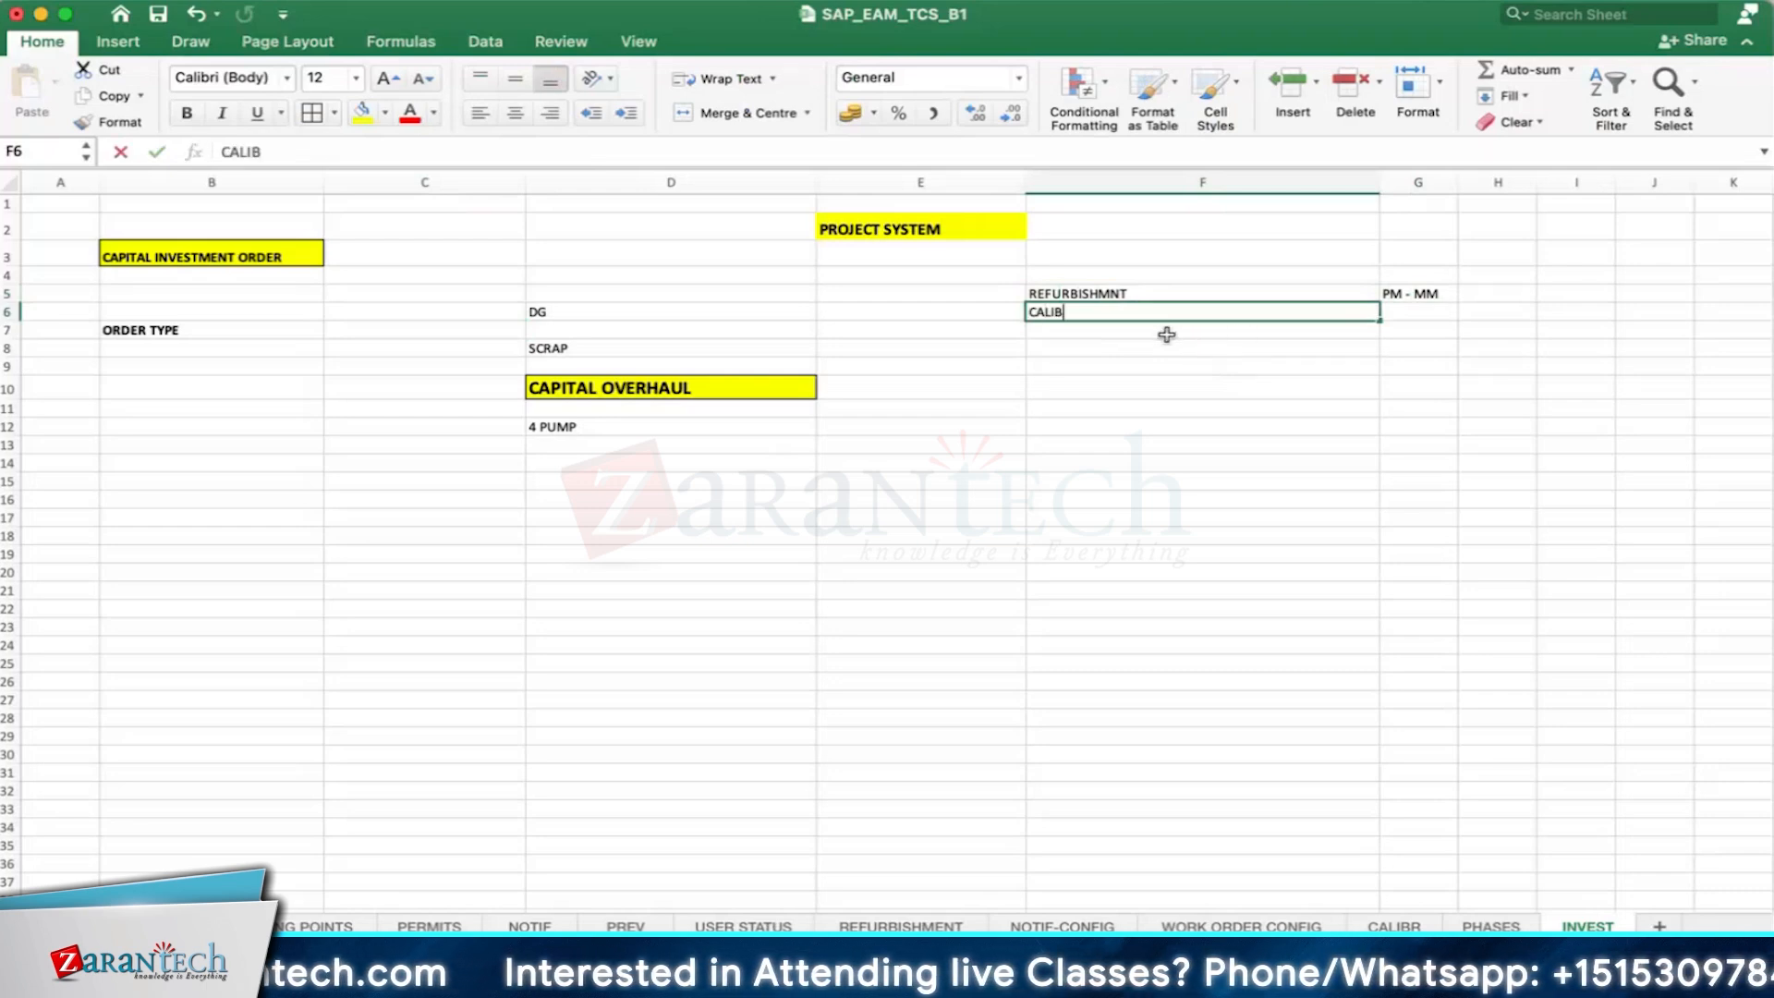
pyautogui.write('RATION')
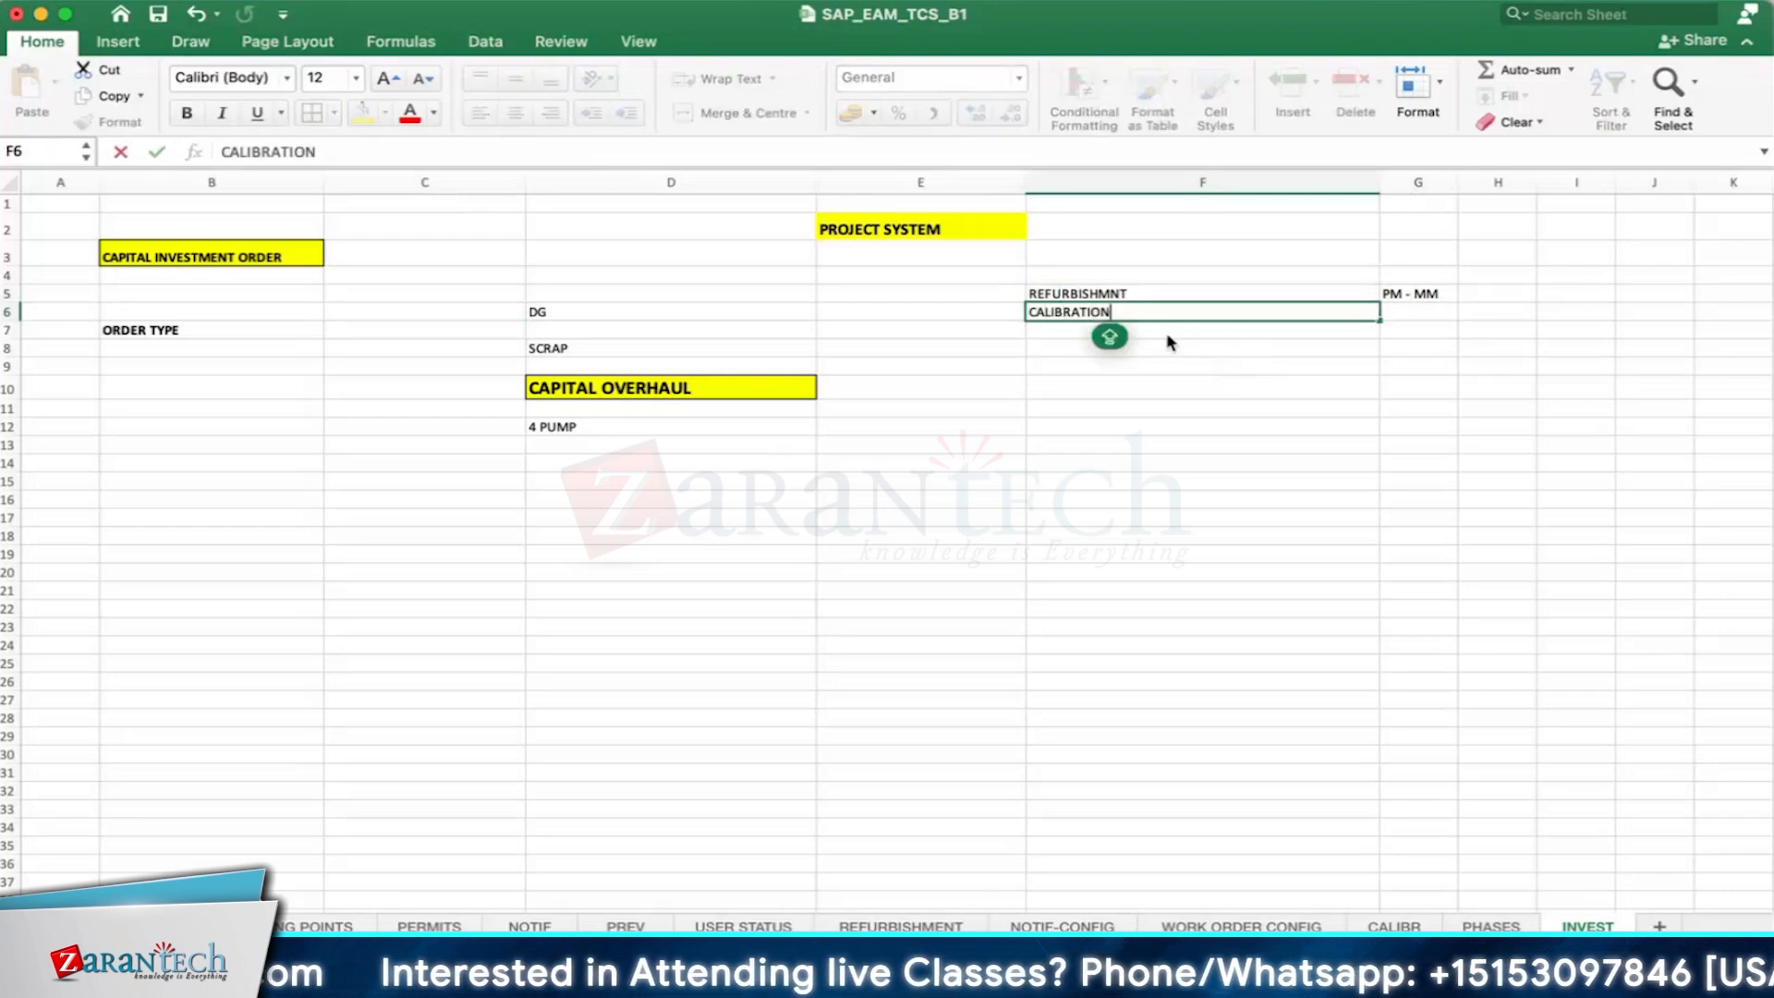
pyautogui.press('Tab')
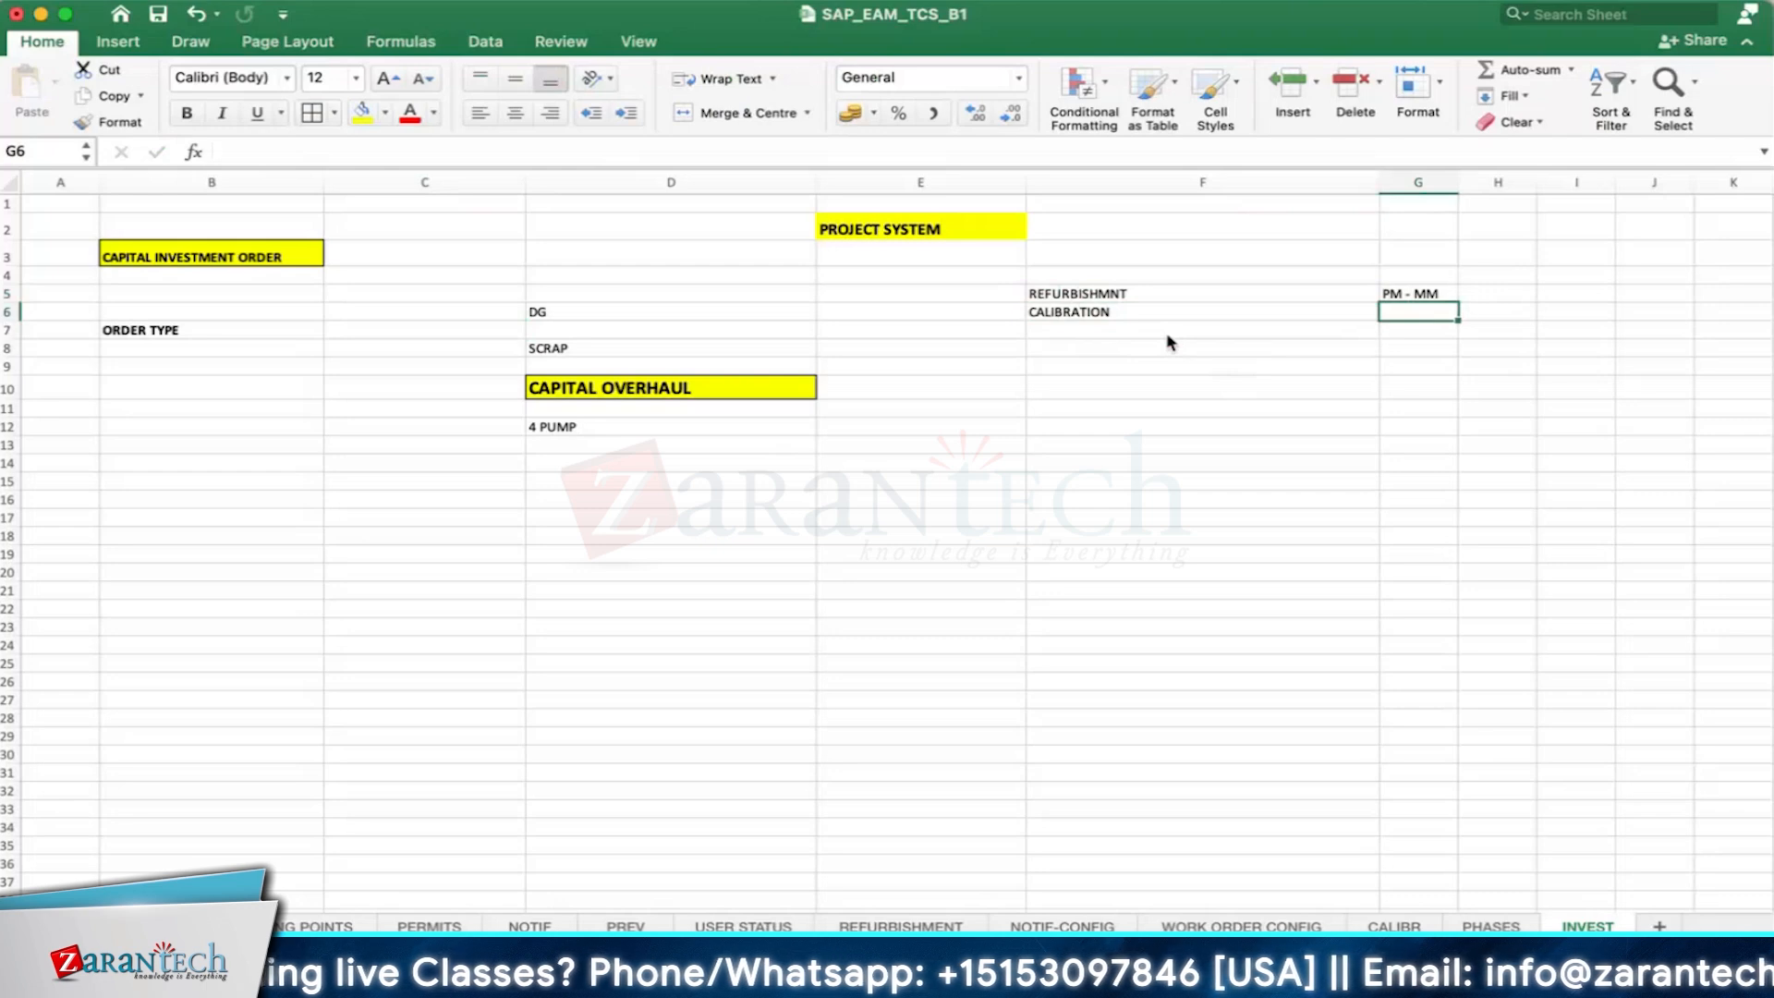
pyautogui.write('PM - QM')
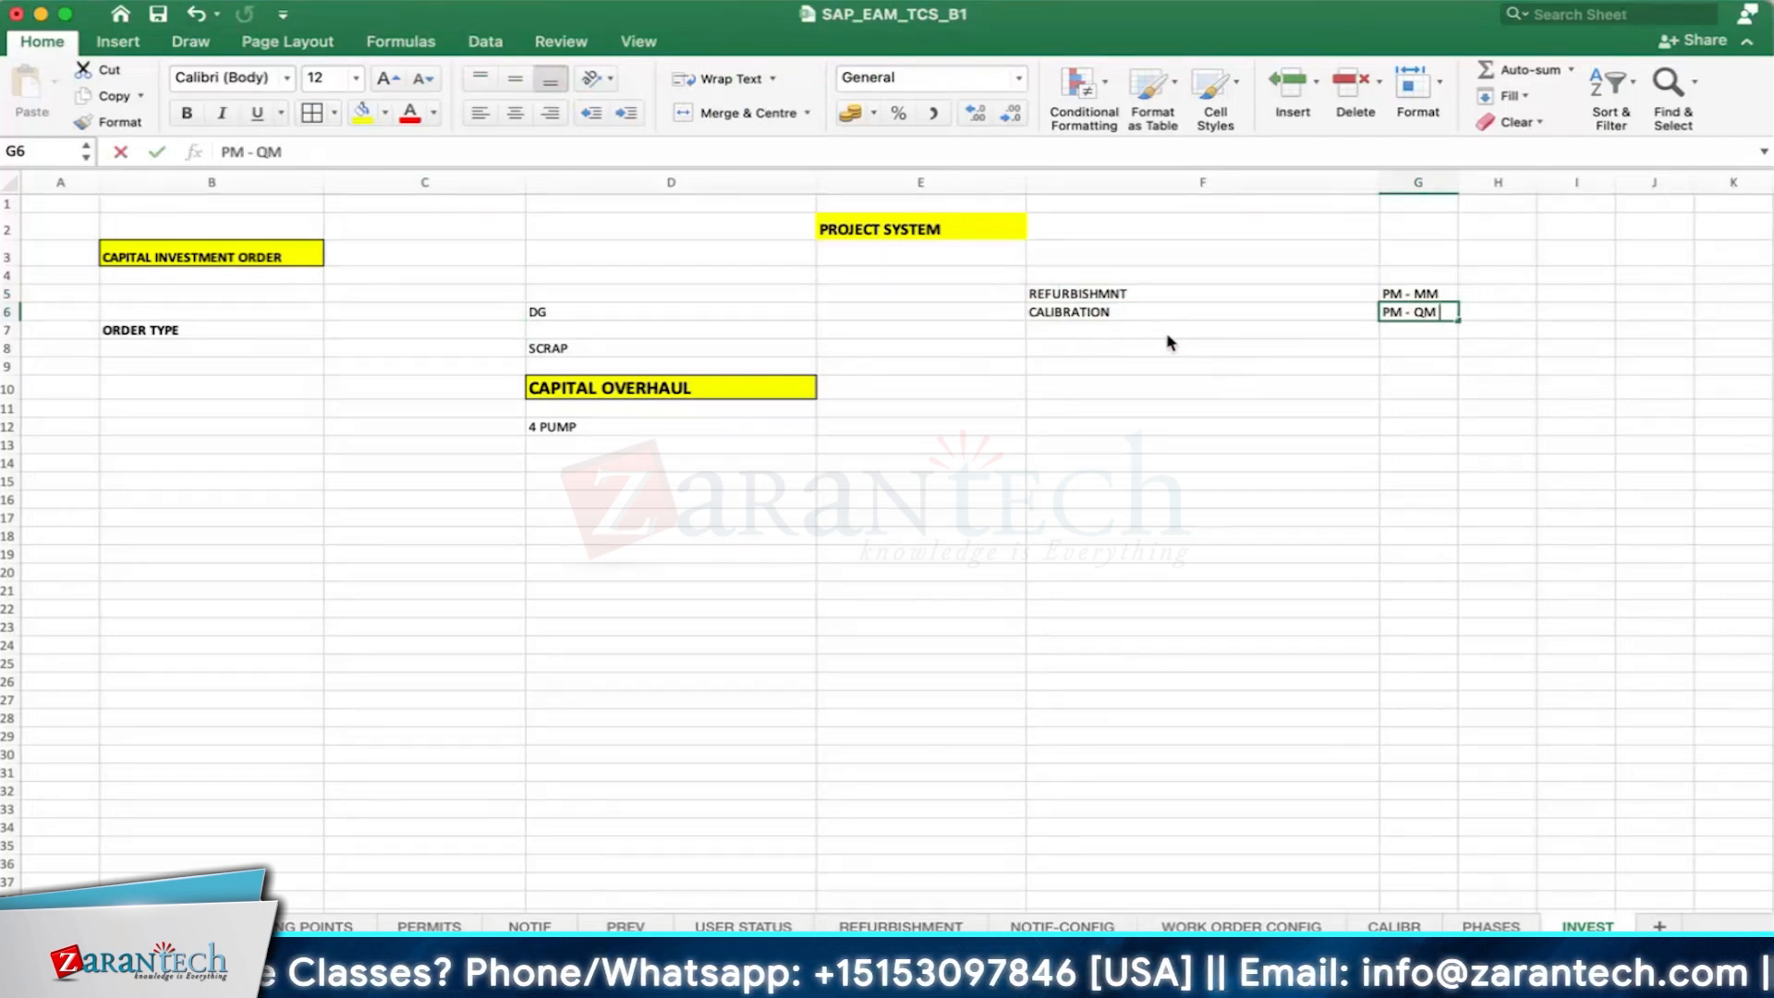
pyautogui.click(1166, 331)
pyautogui.click(1395, 294)
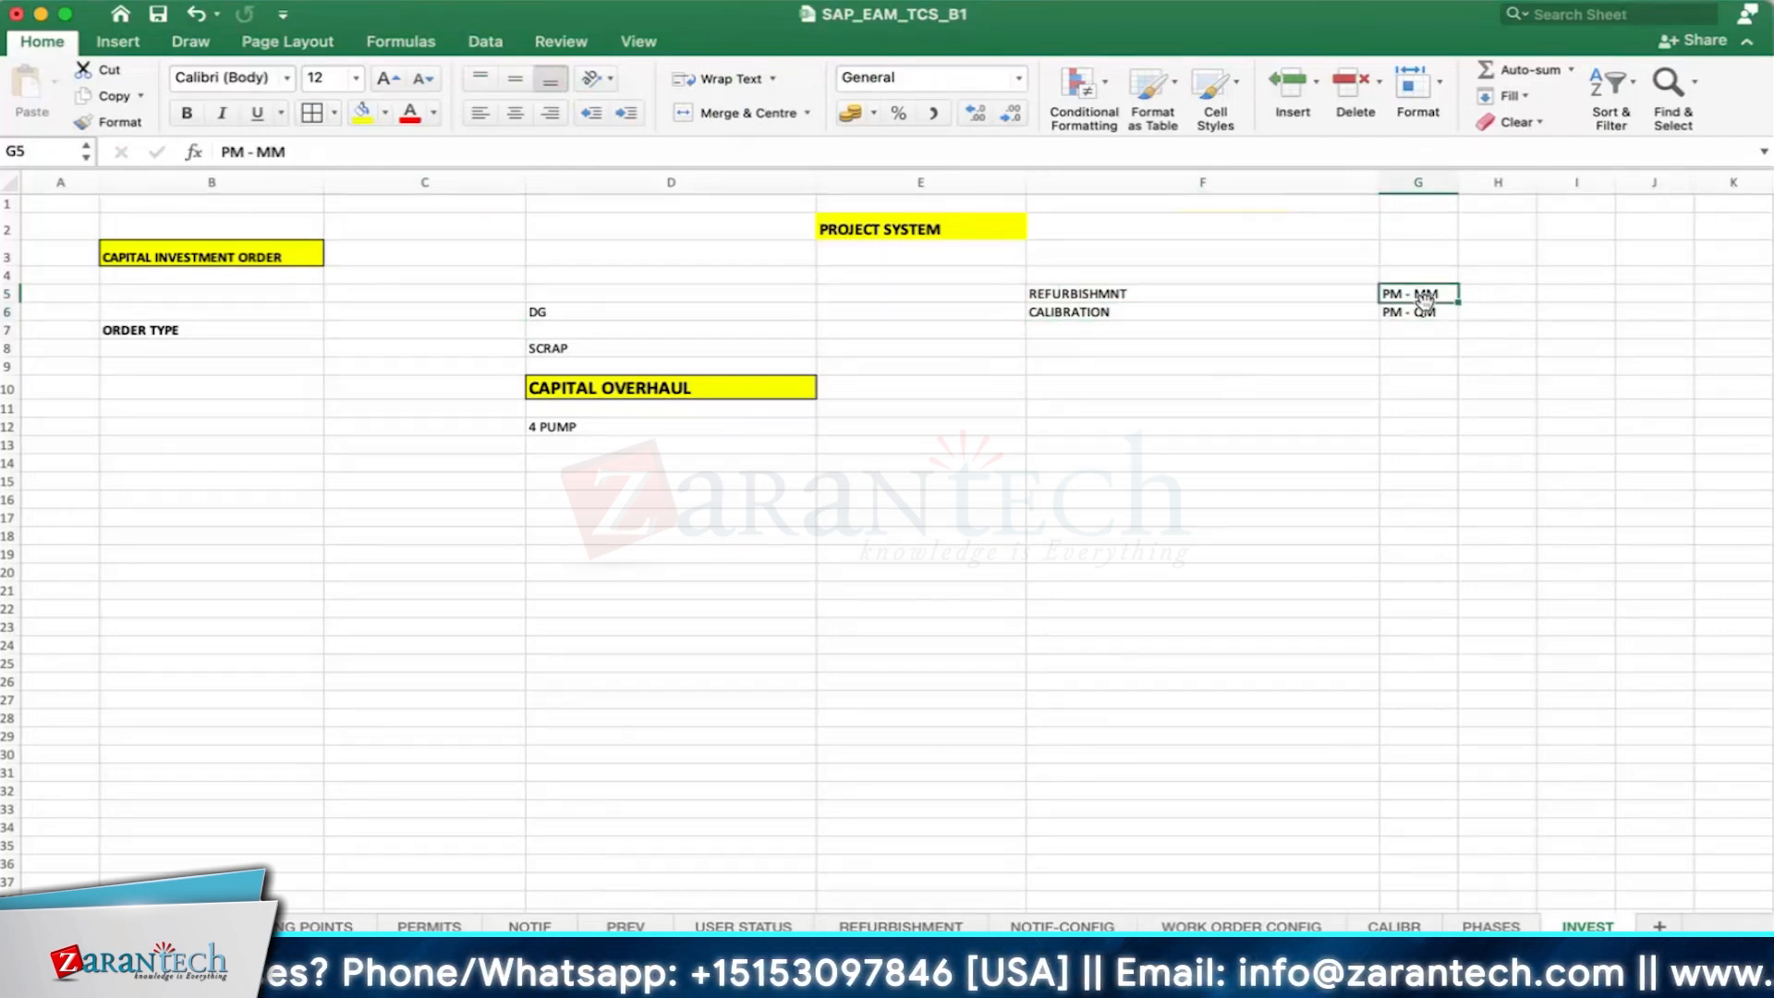
pyautogui.click(1390, 312)
pyautogui.click(1116, 312)
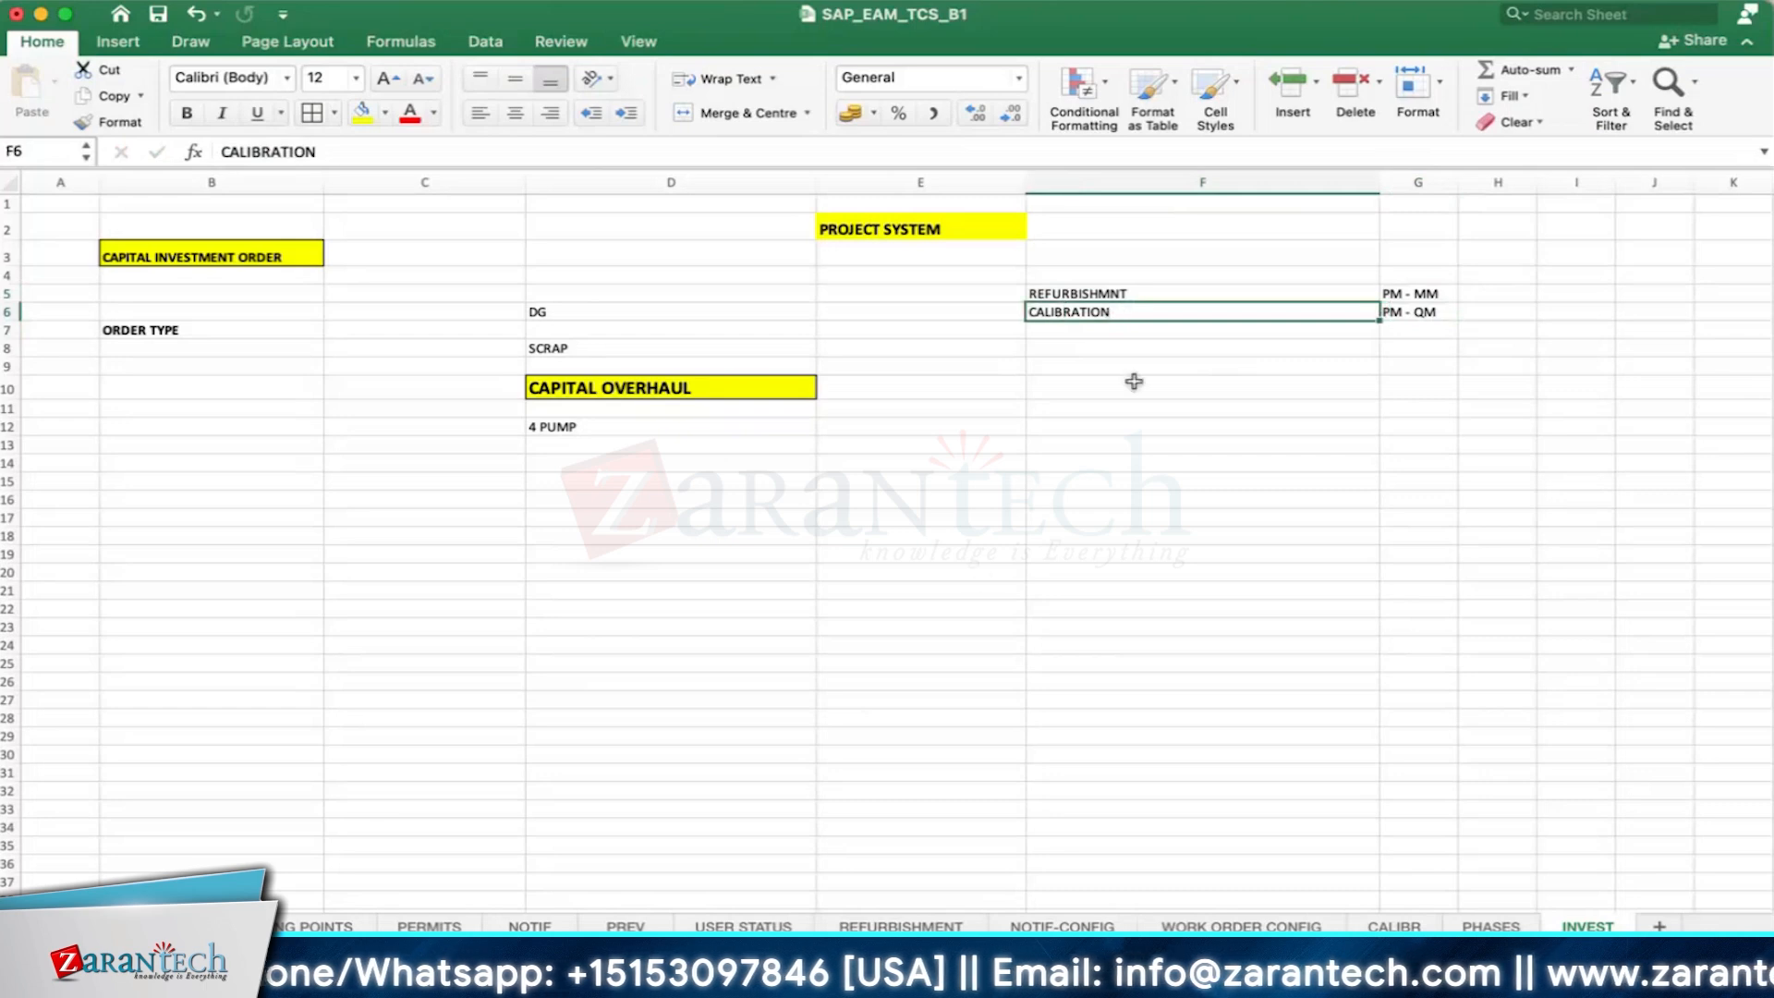
pyautogui.click(1418, 293)
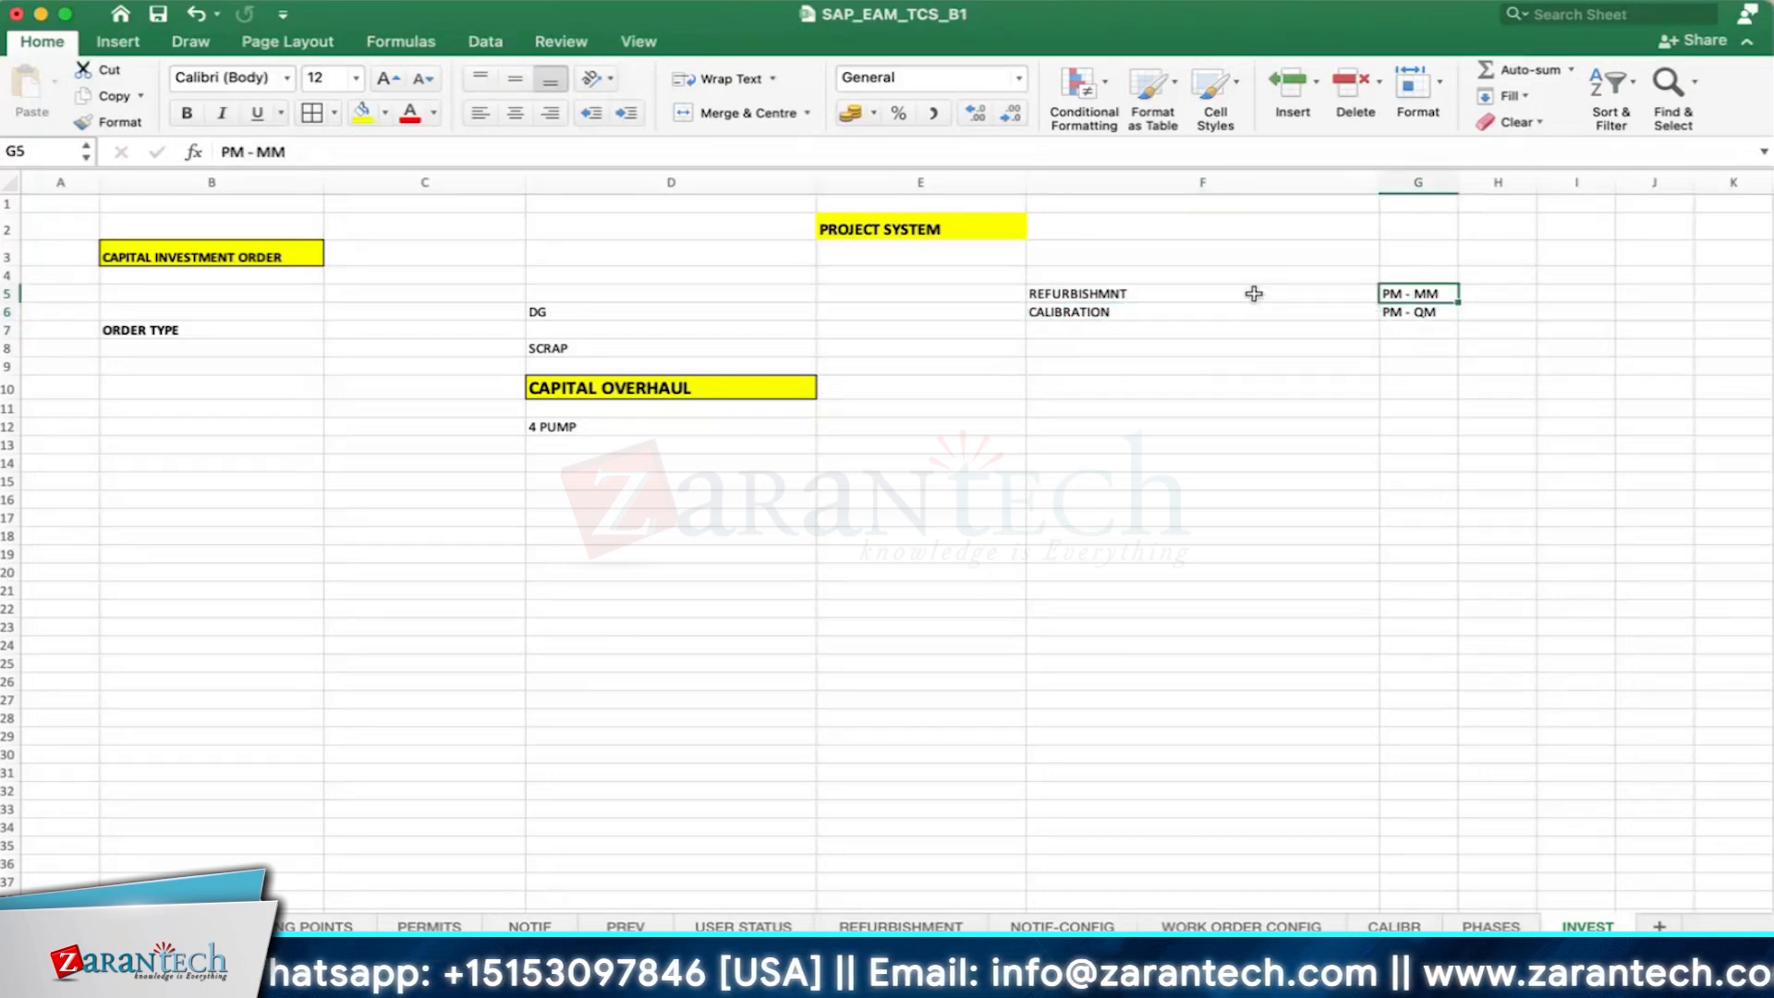
pyautogui.click(1111, 292)
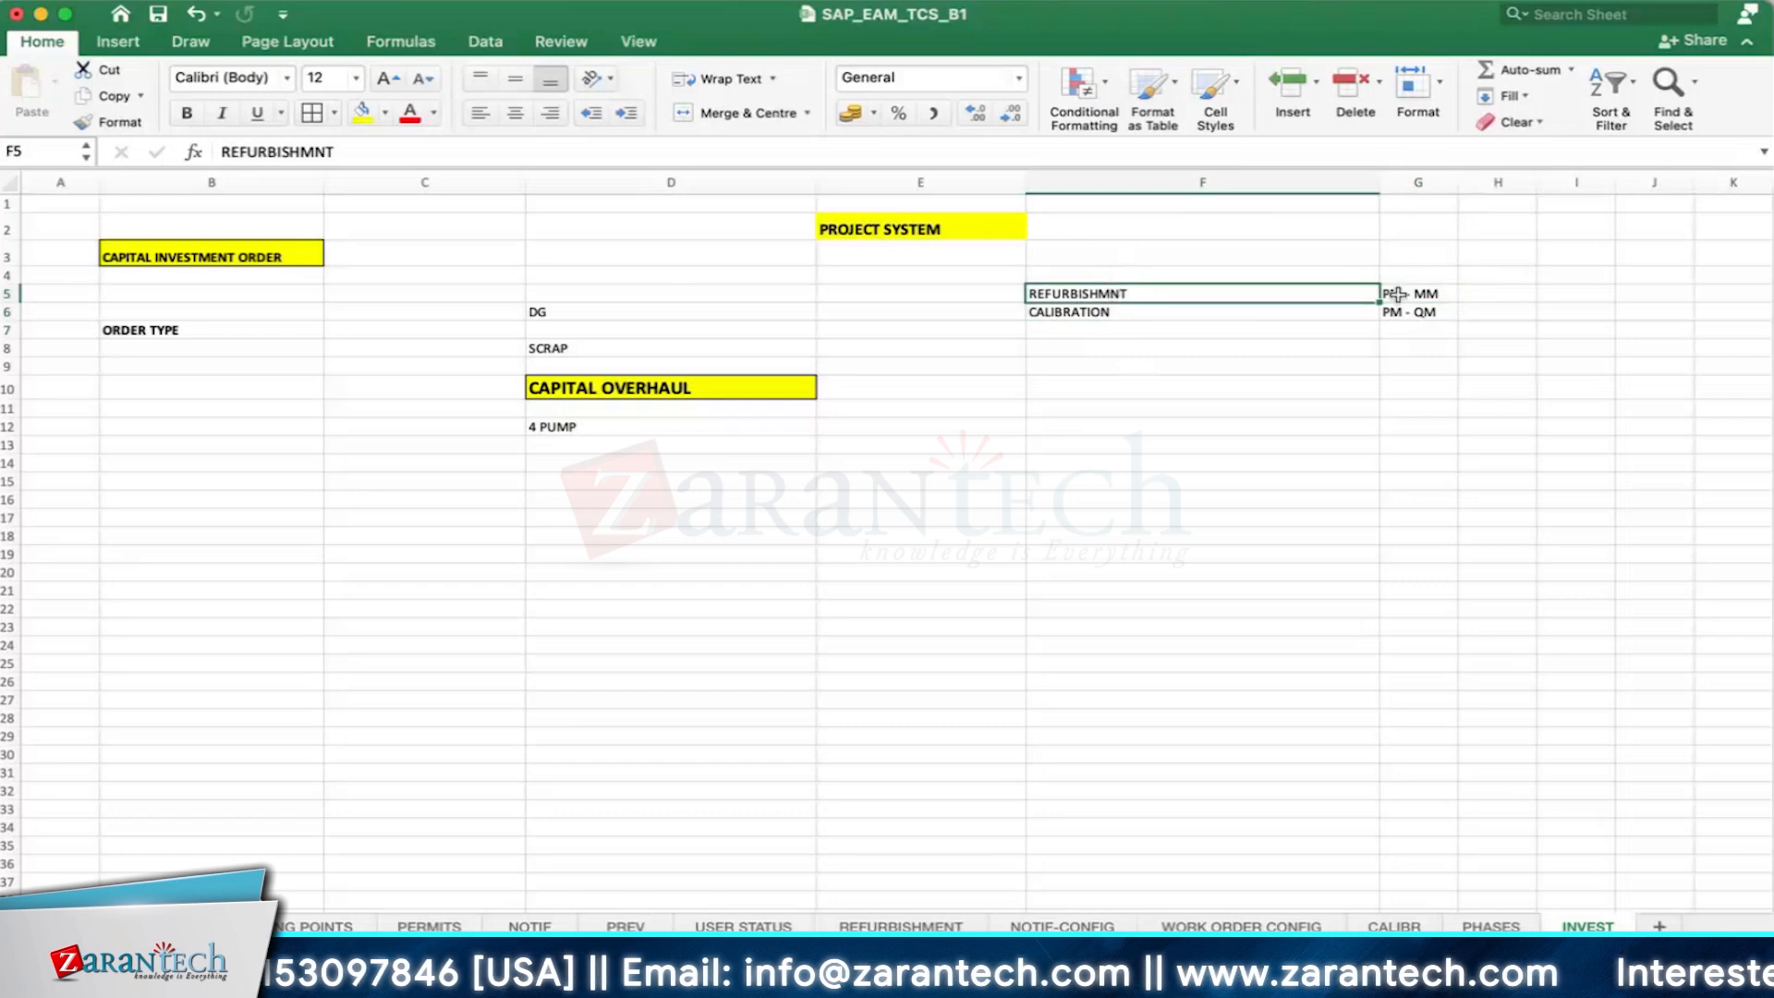
pyautogui.click(1394, 294)
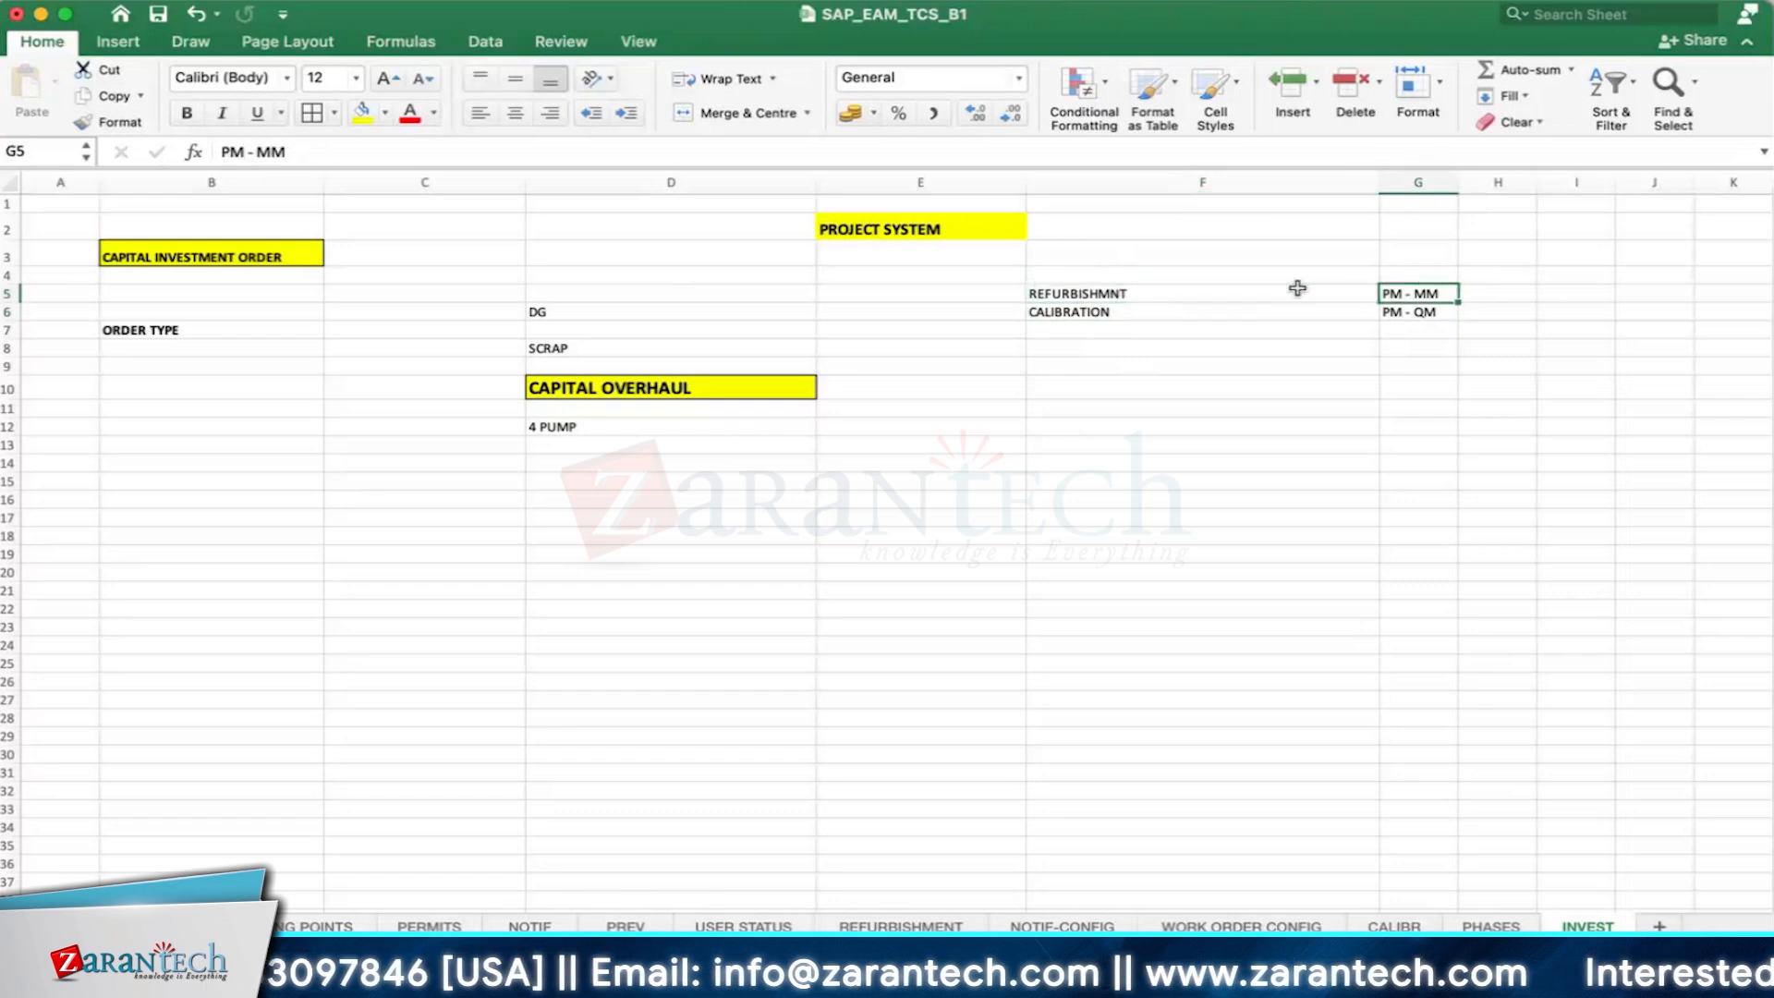
# - Enter STOCK/VAL TYPE in cell H5 for refurbishment and UD DES in H6 for calibration
pyautogui.click(1525, 290)
pyautogui.write('STOCK')
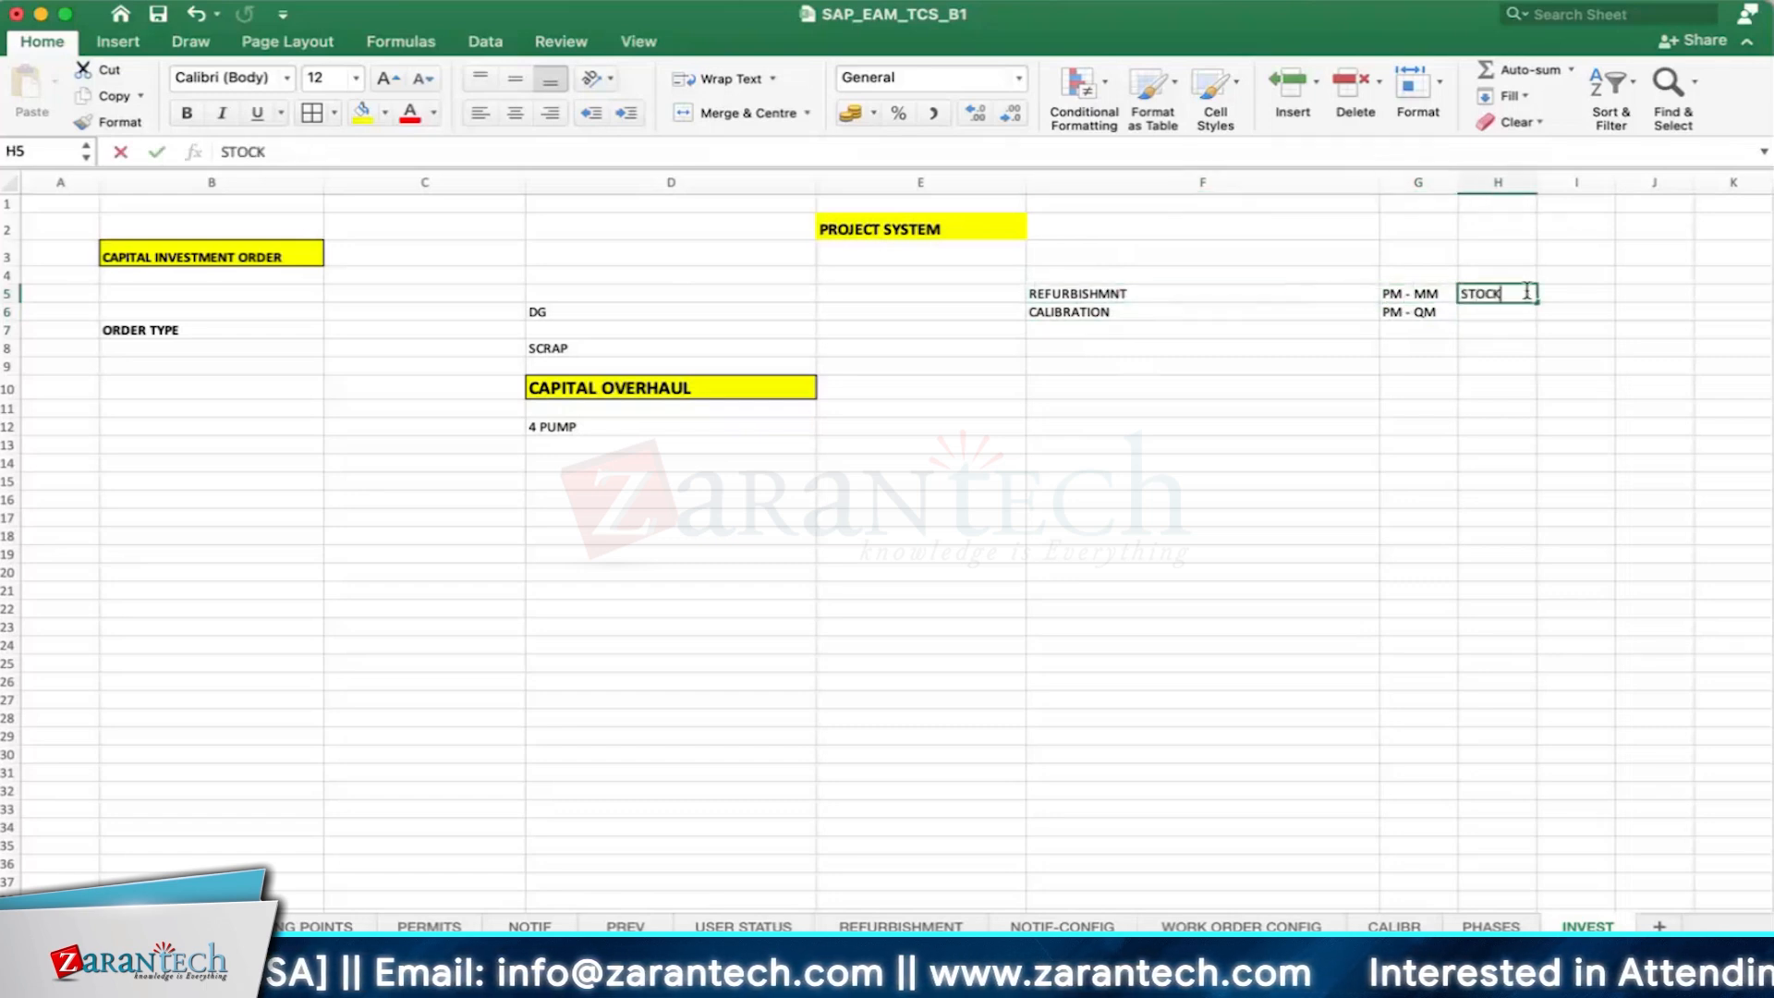
pyautogui.write('/VAL TYPE')
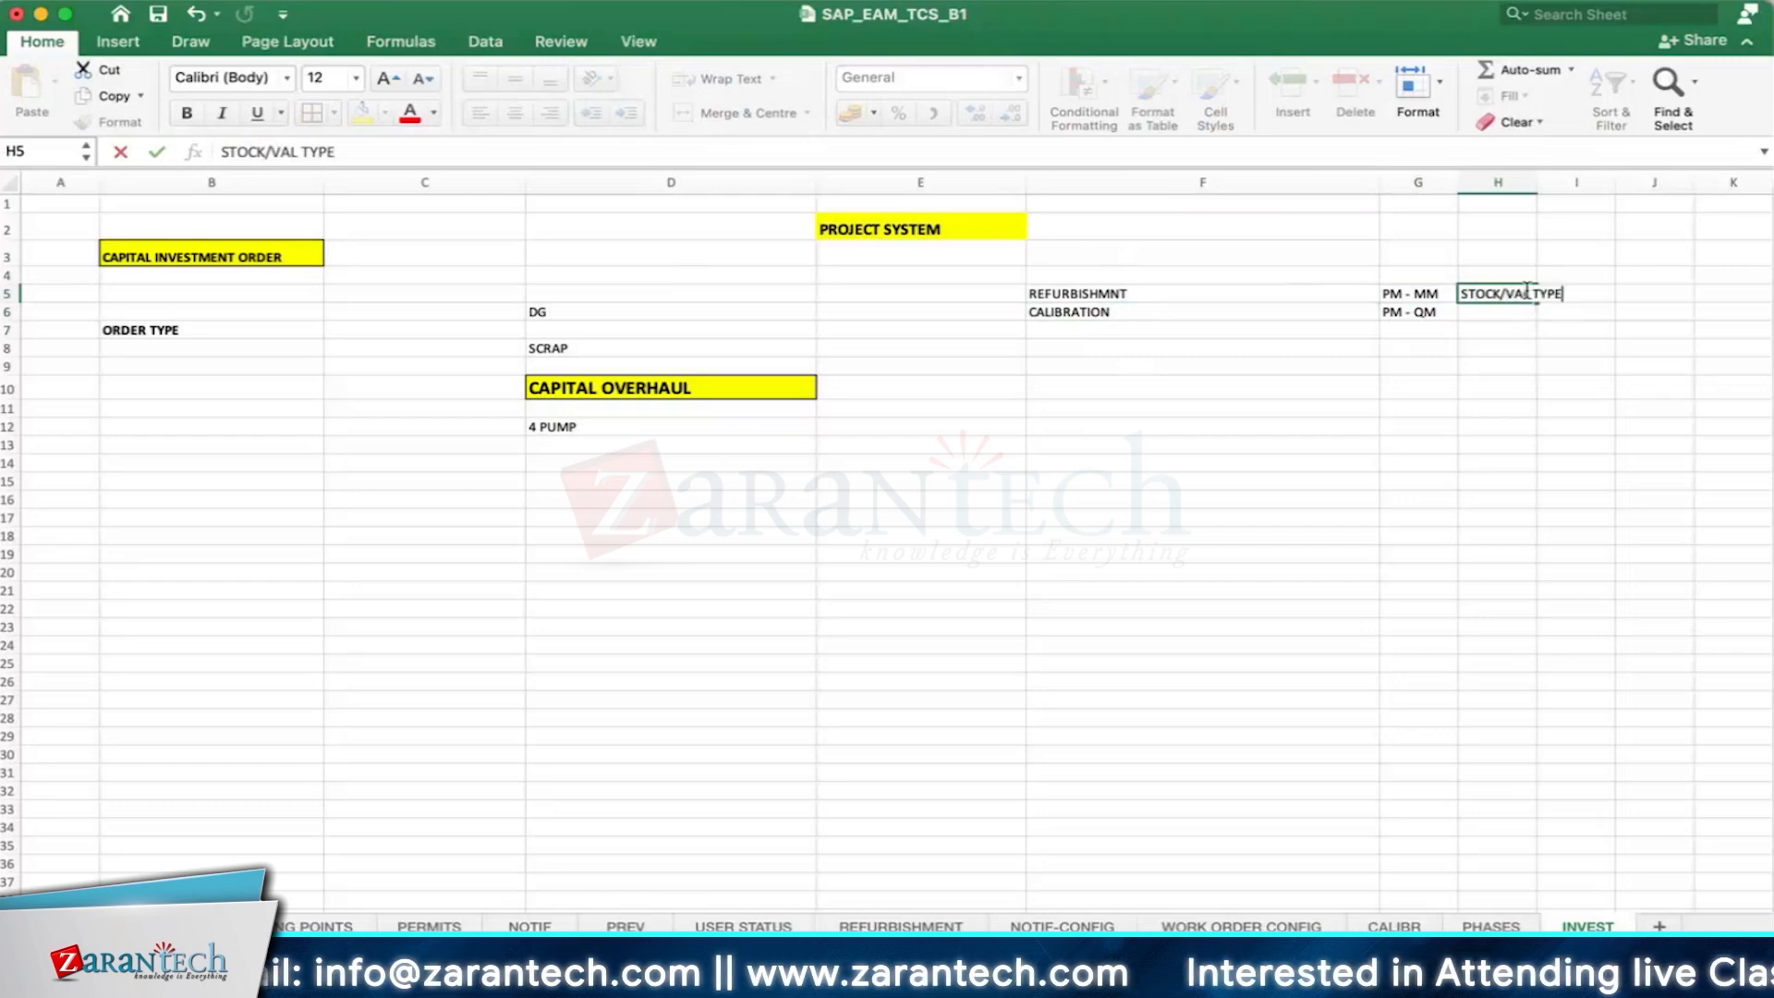
pyautogui.press('Return')
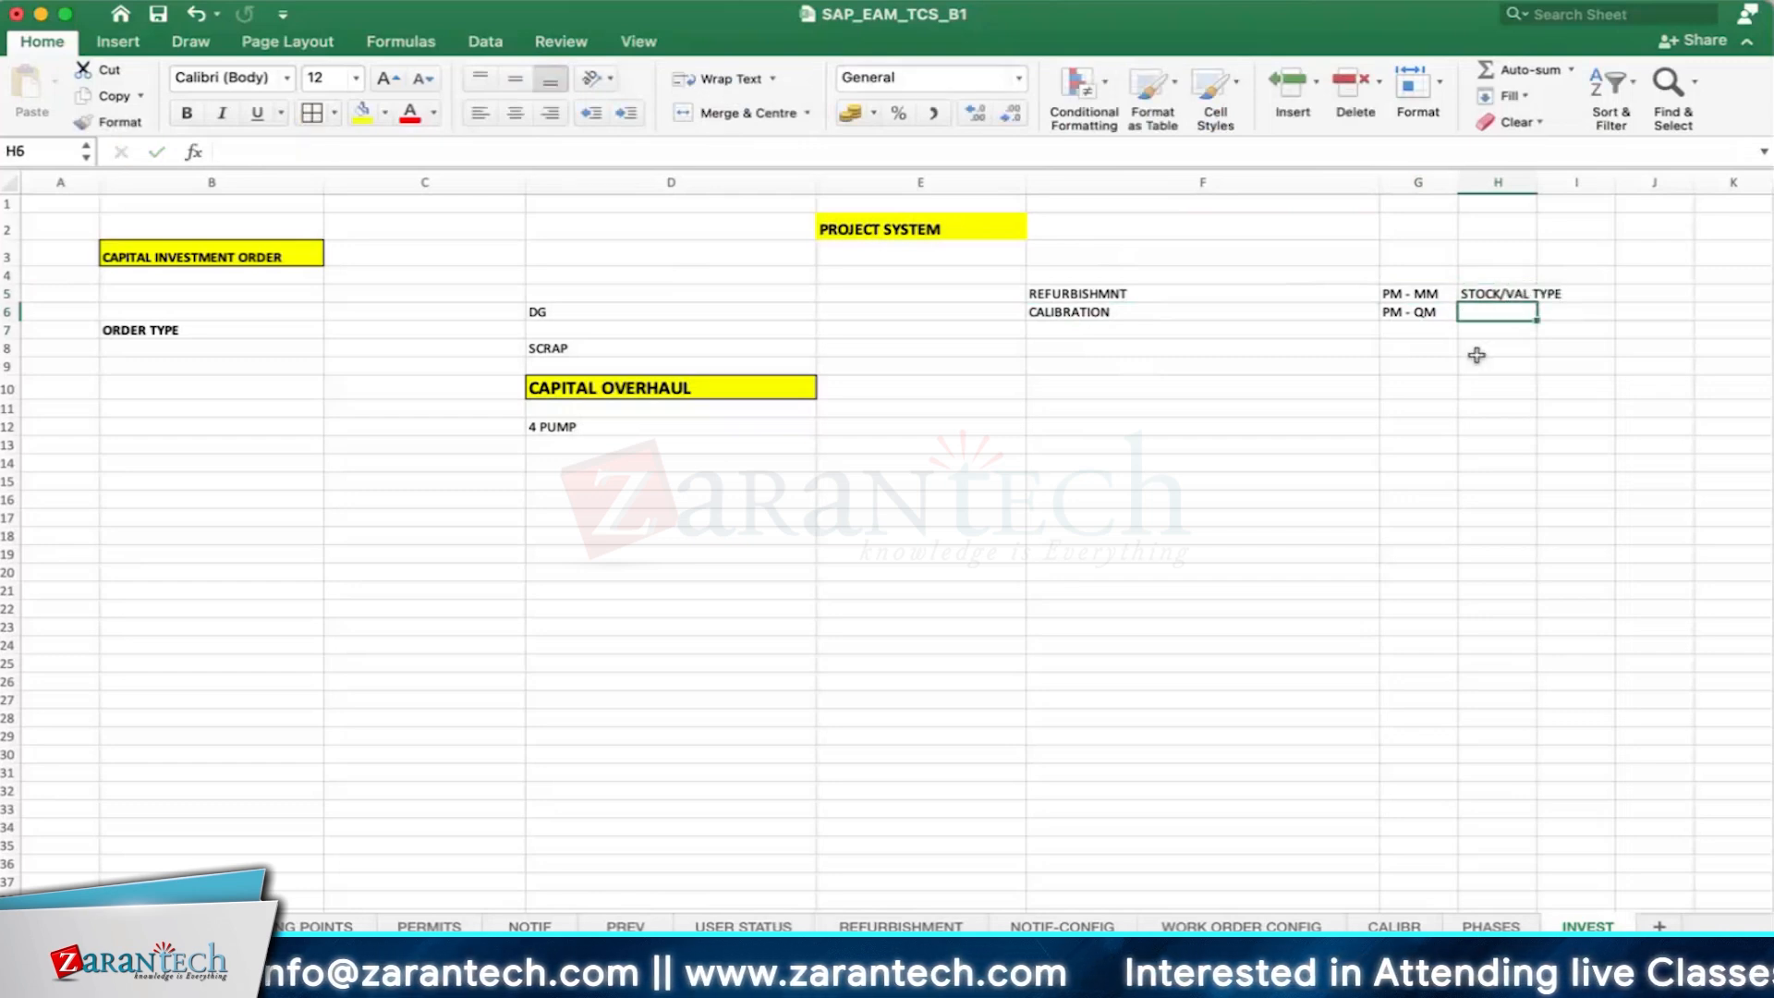
pyautogui.write('UD DES')
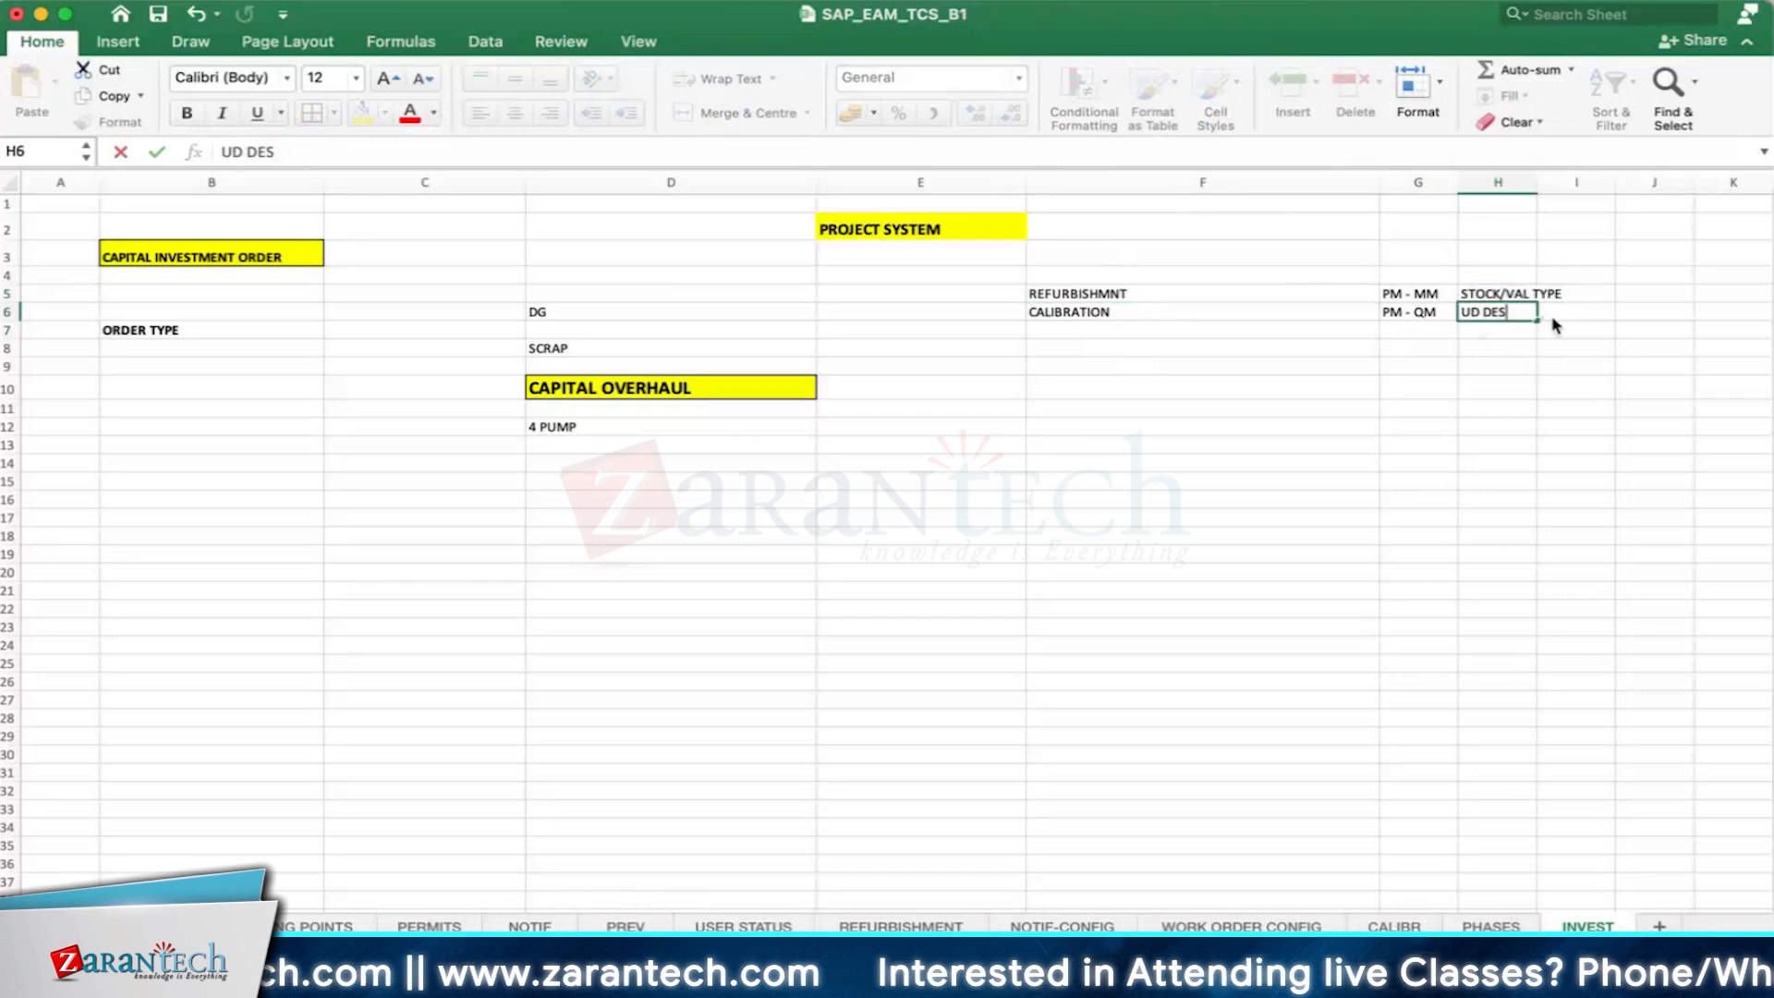
pyautogui.press('Return')
# - Add INVESTMENT ORDER in cell F7 with PM - FI beside it in G7
pyautogui.click(1157, 332)
pyautogui.write('IN')
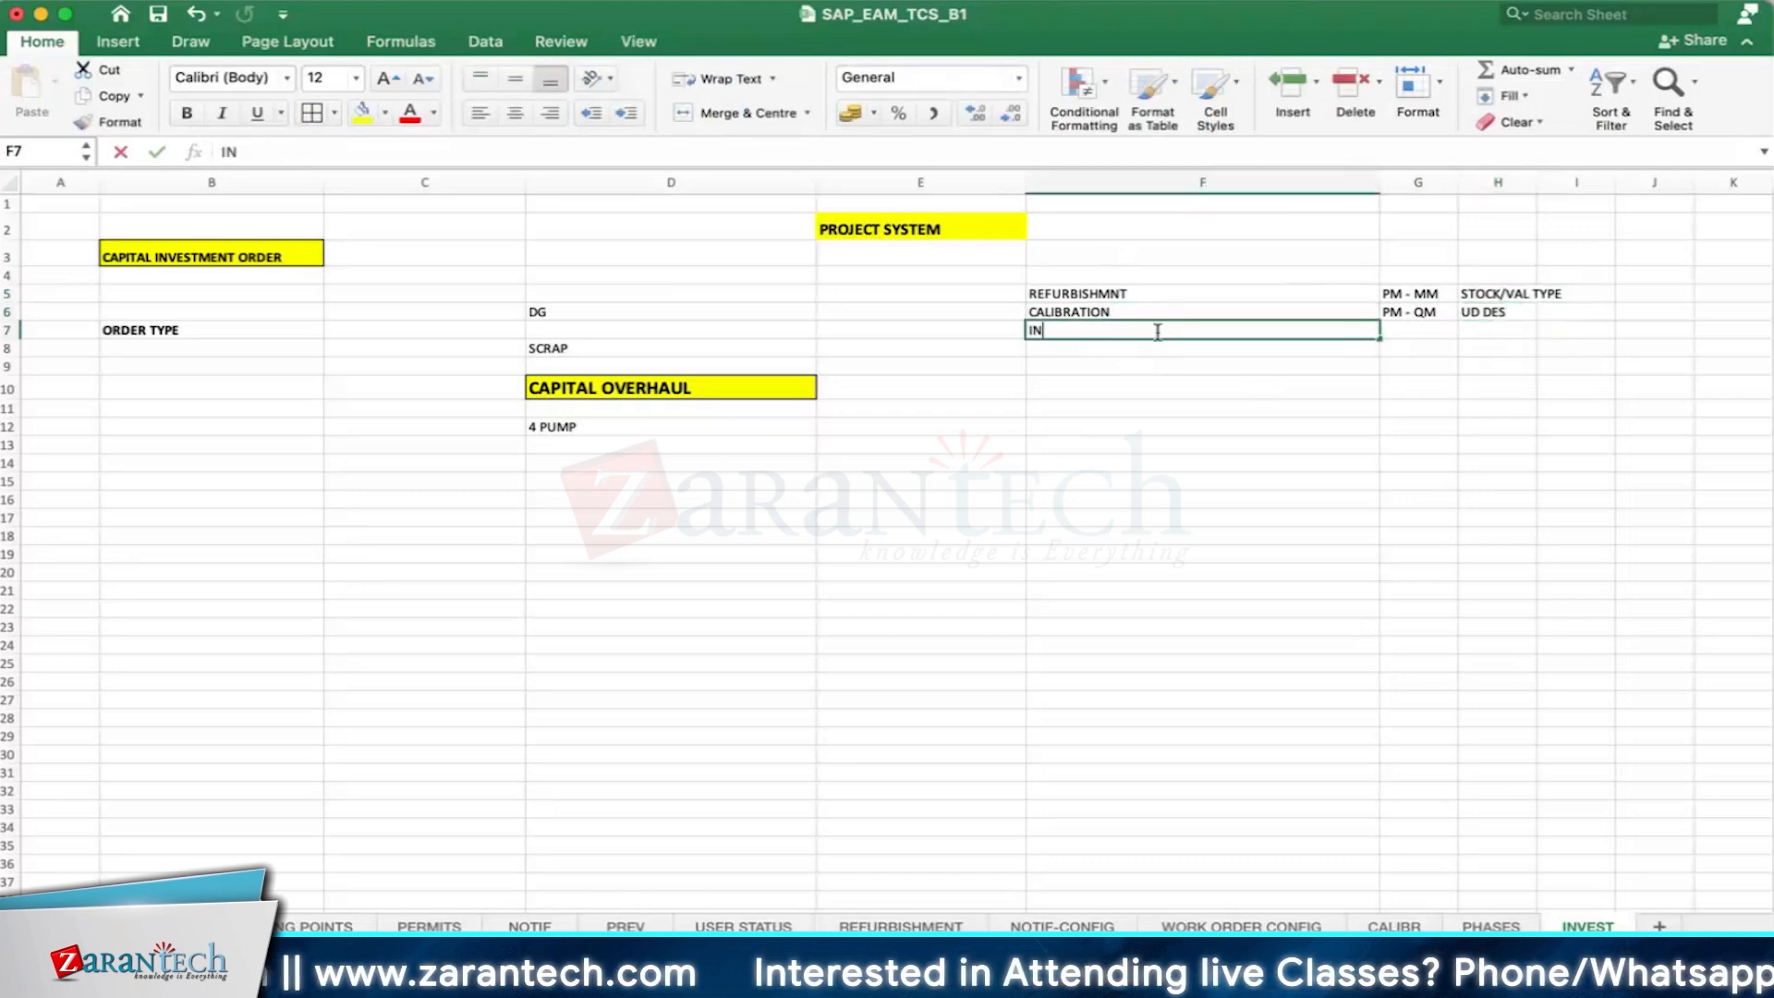
pyautogui.write('VESTMENT ORD')
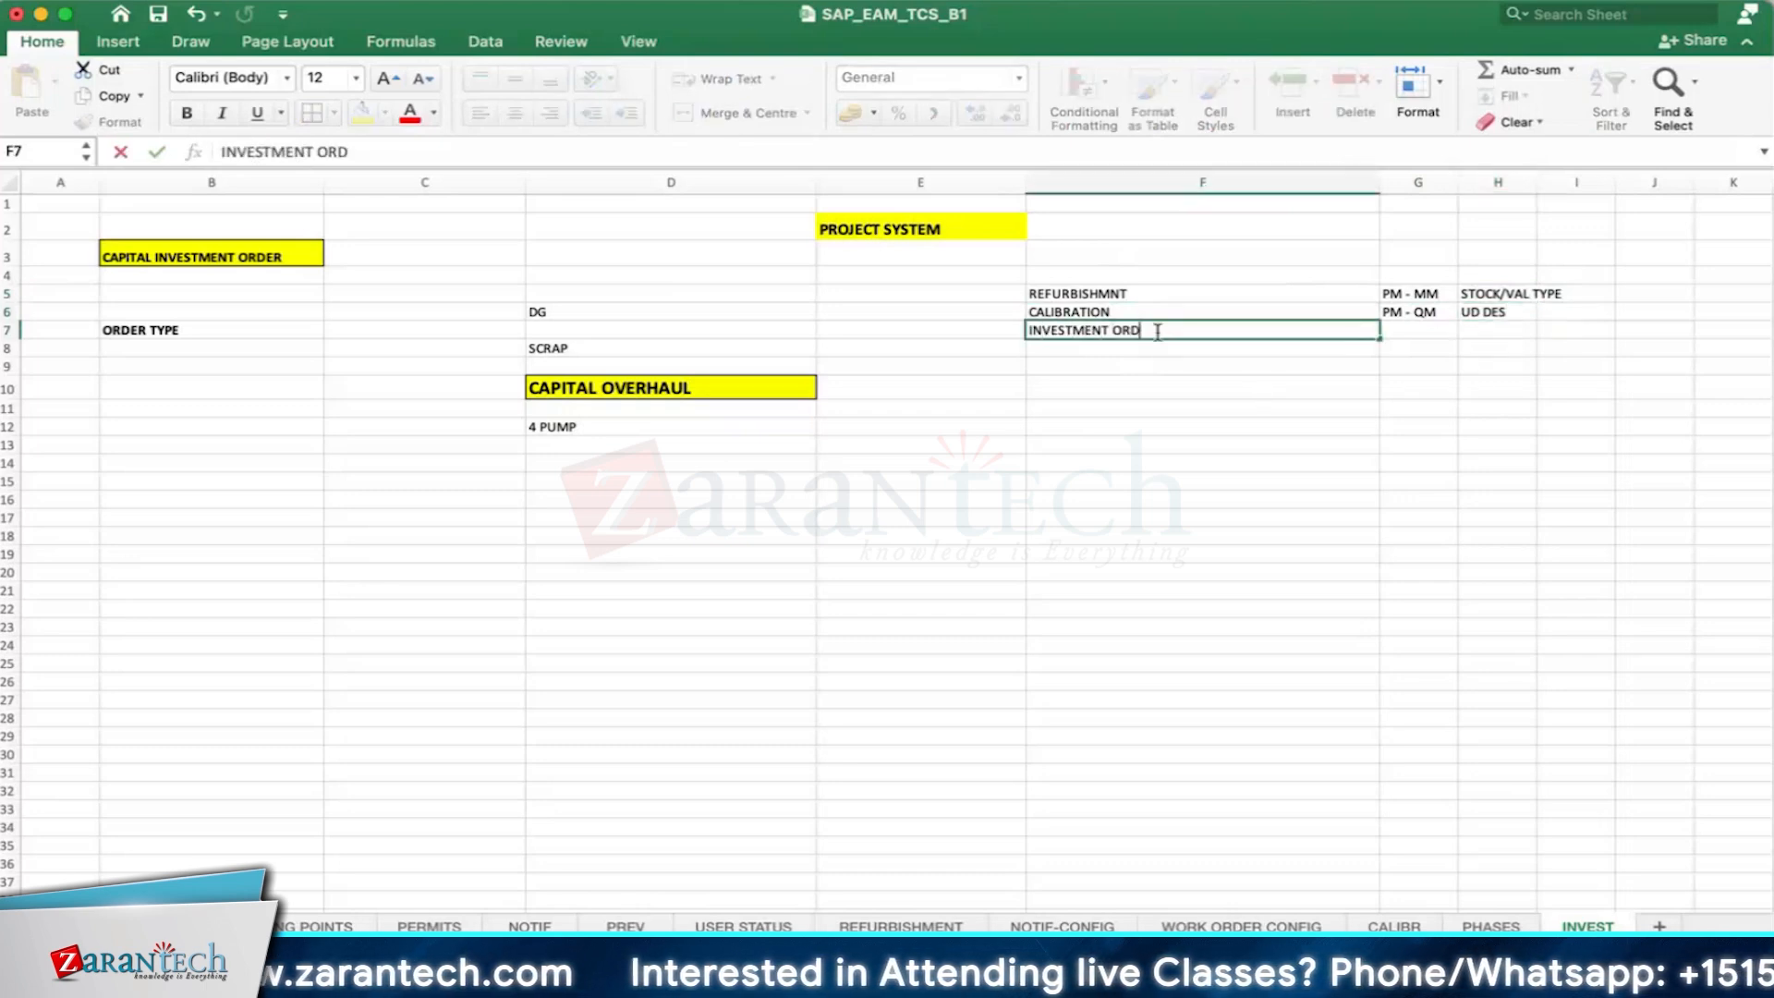
pyautogui.write('ER')
pyautogui.press('Tab')
pyautogui.write('PM ')
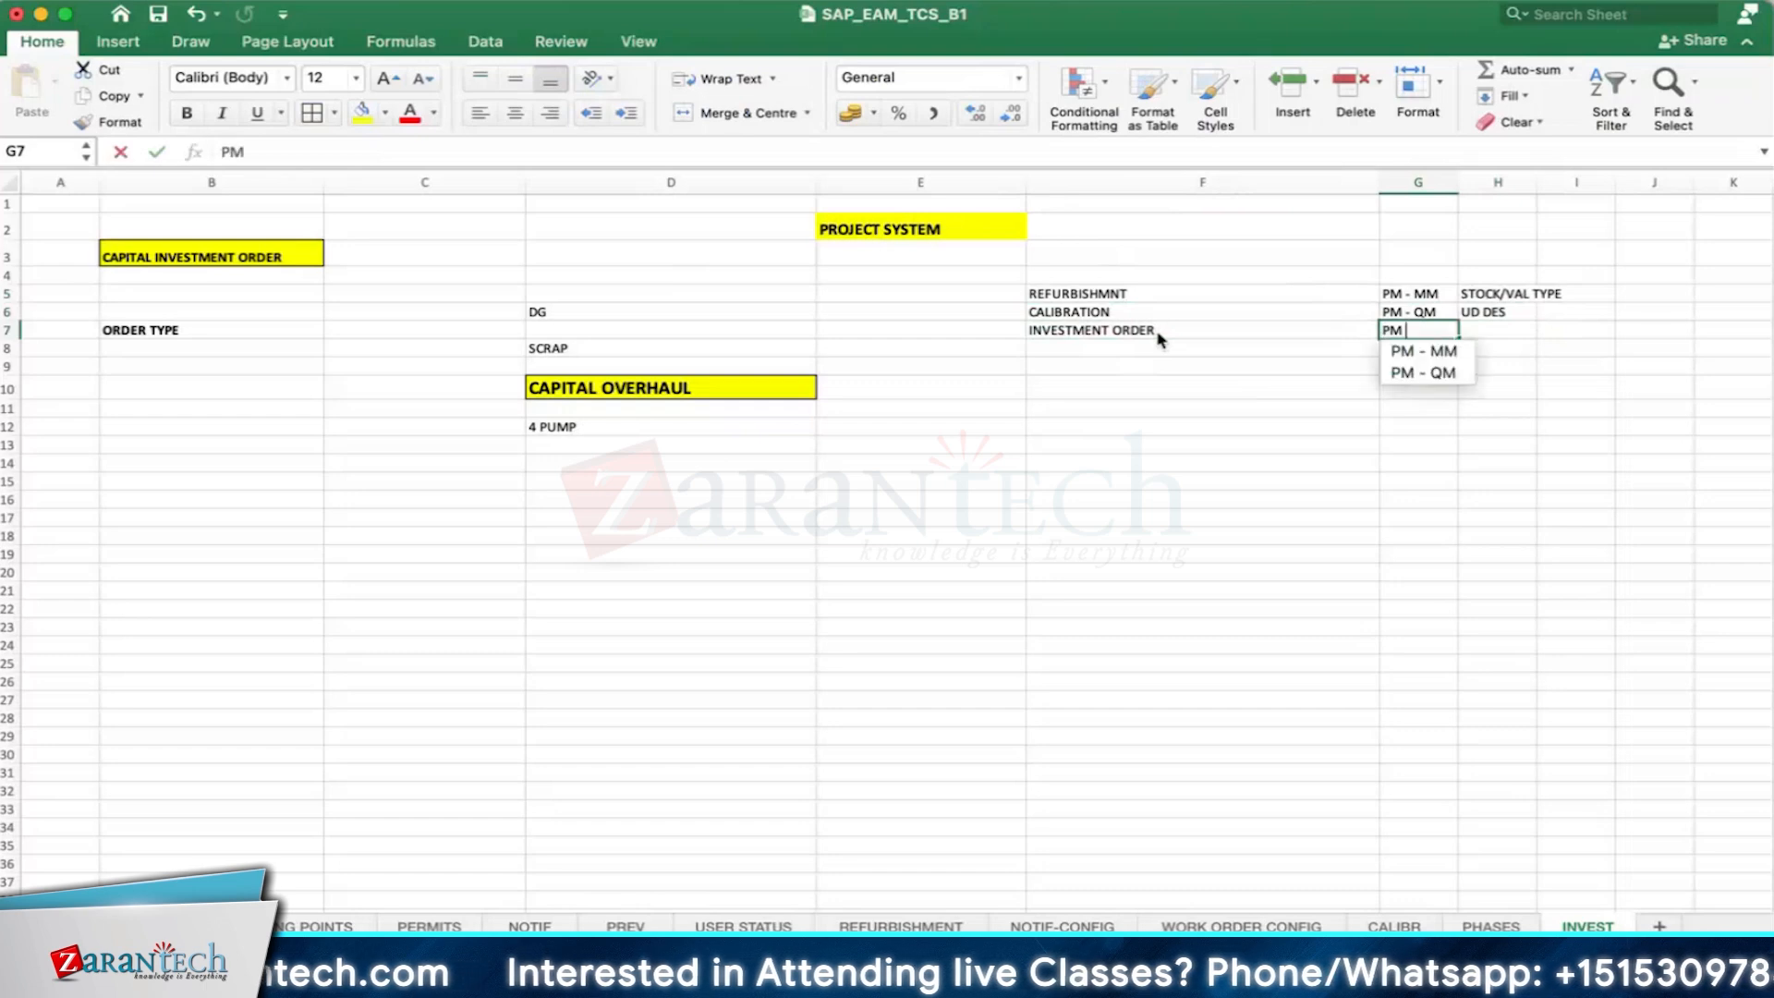
pyautogui.write('- FI')
pyautogui.press('Return')
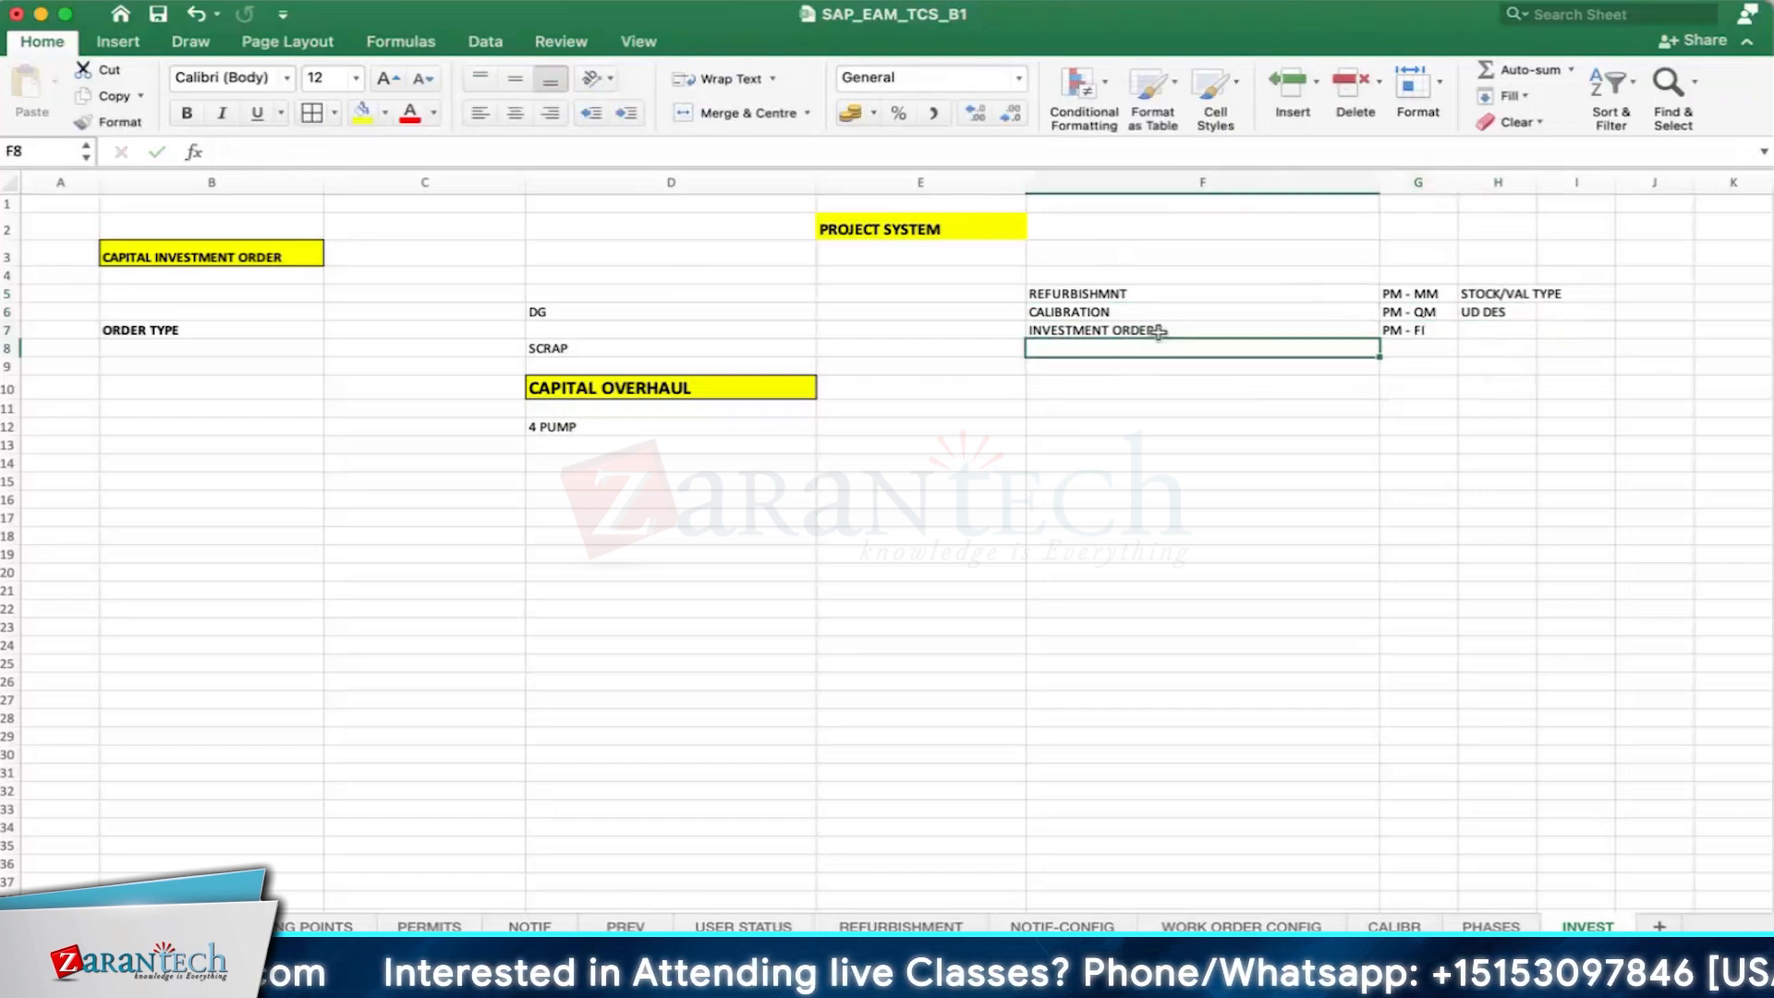
# - Autofit the width of column H to its contents
pyautogui.click(1458, 180)
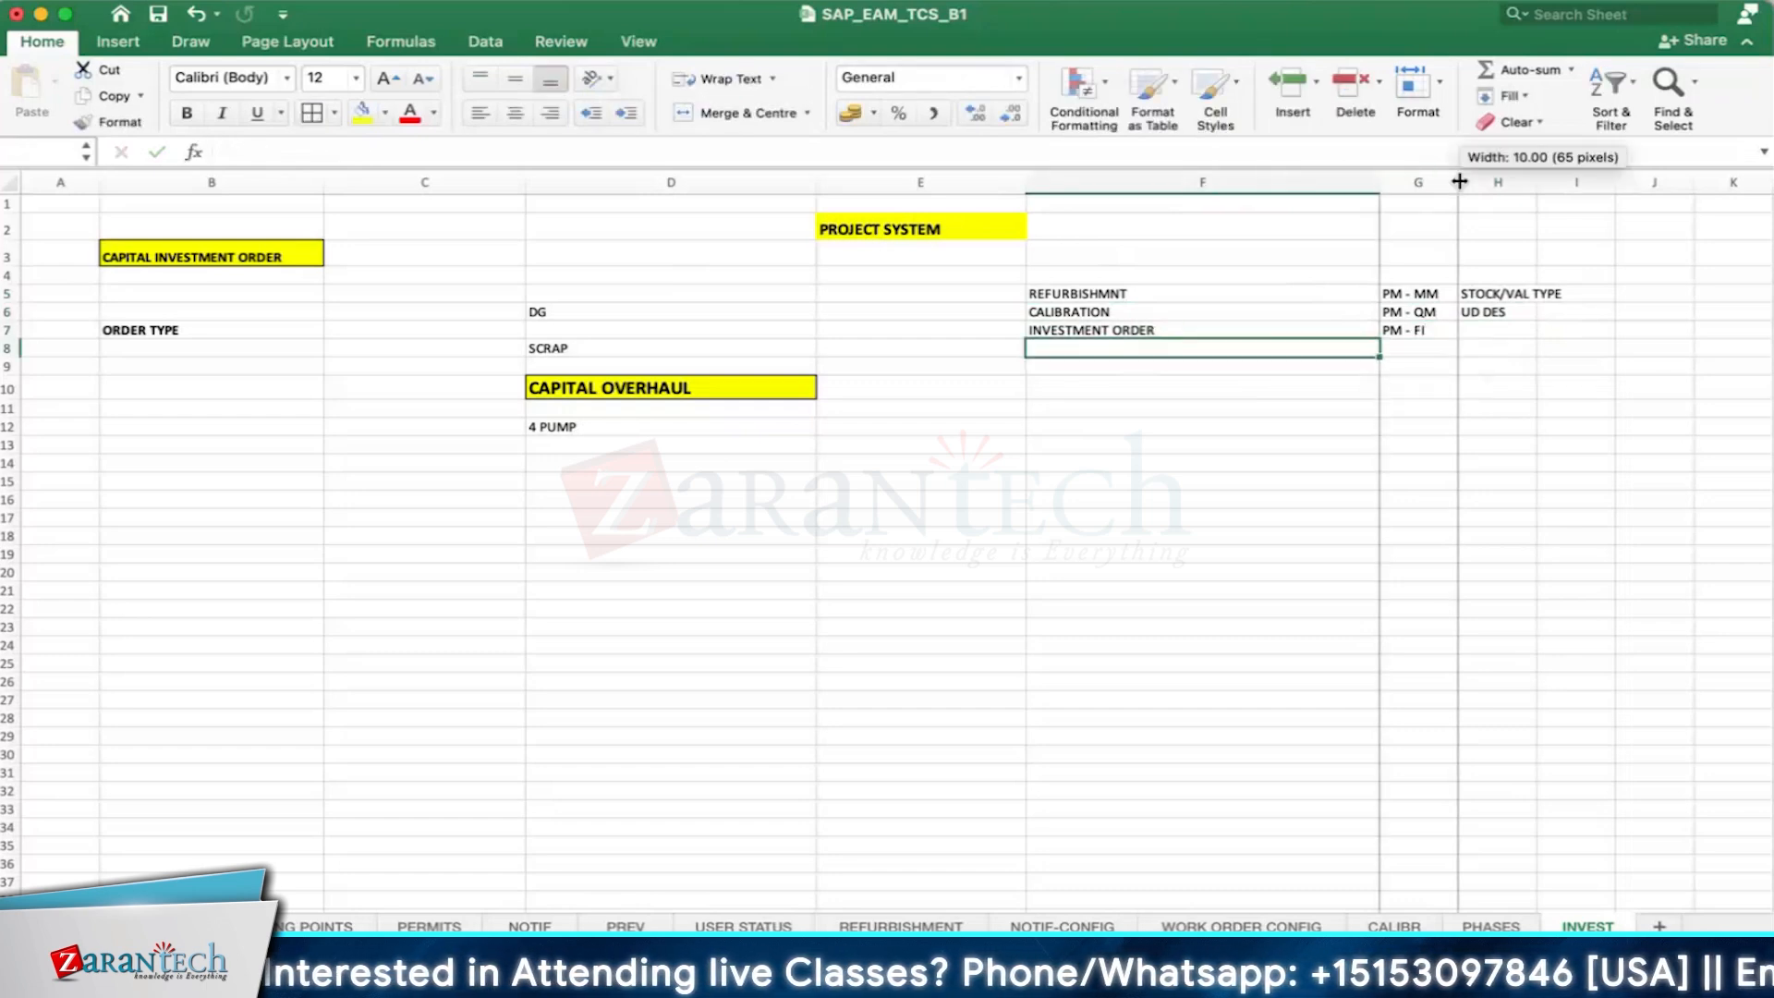
pyautogui.click(1539, 177)
pyautogui.doubleClick(1539, 177)
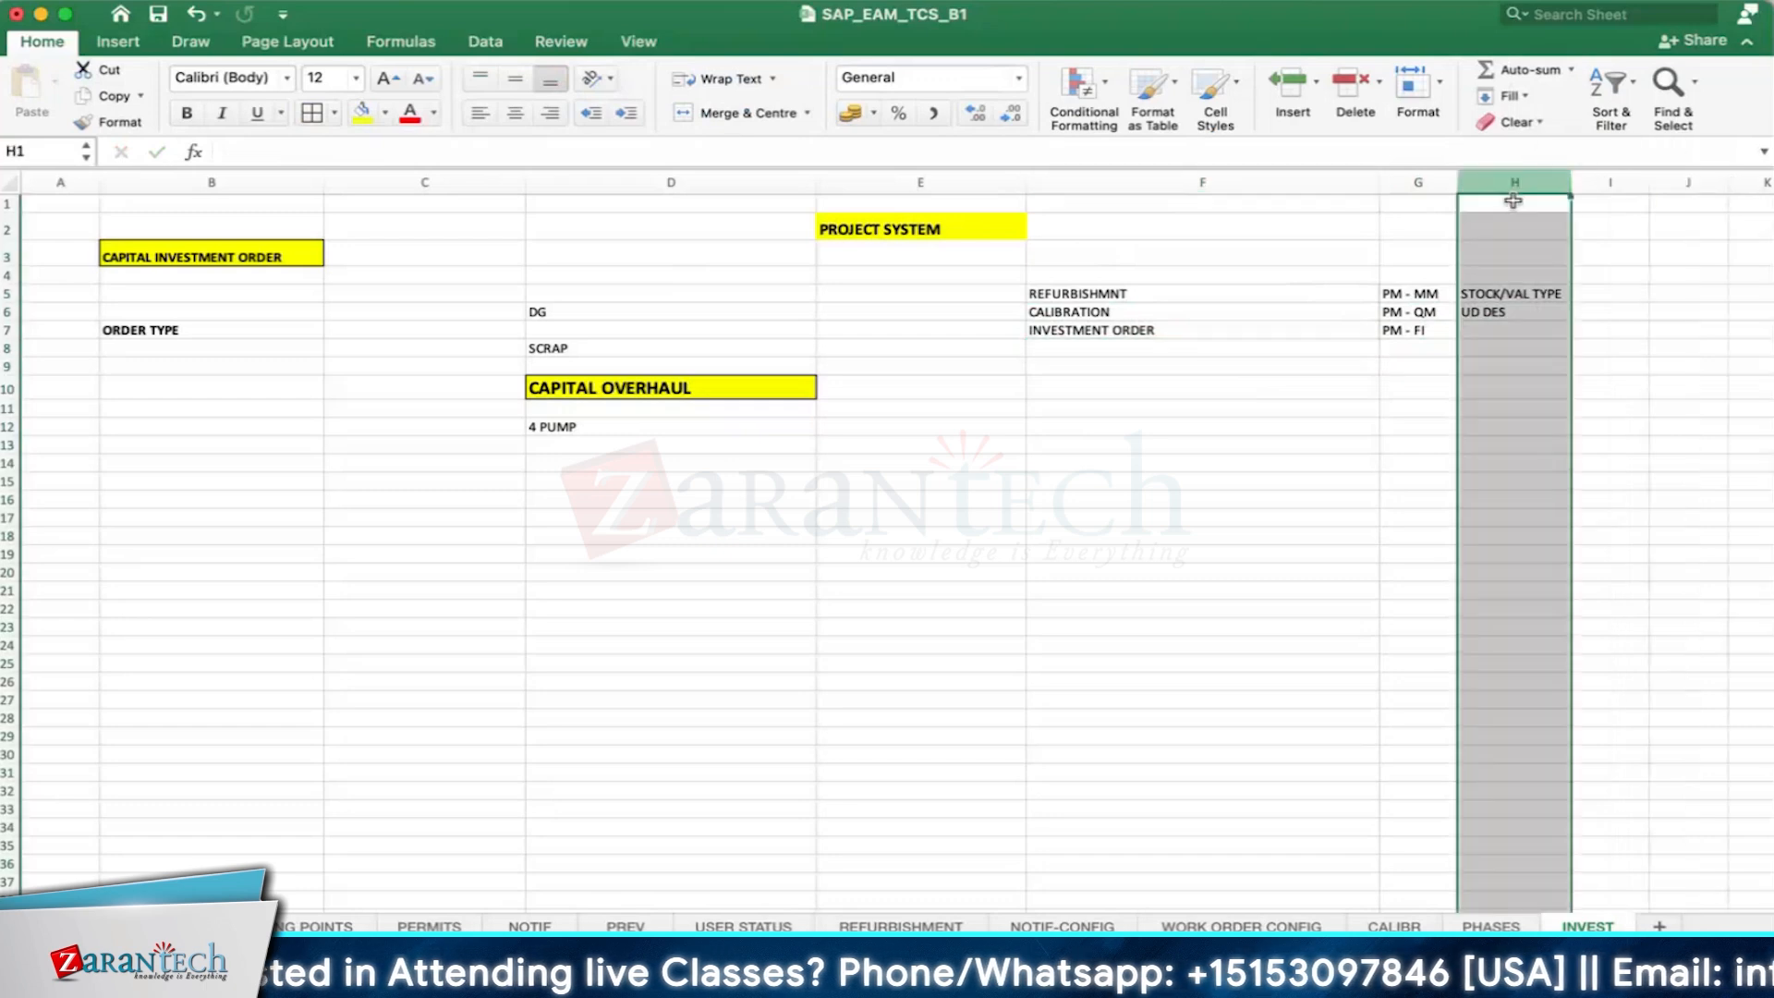
pyautogui.click(1200, 423)
pyautogui.click(1425, 330)
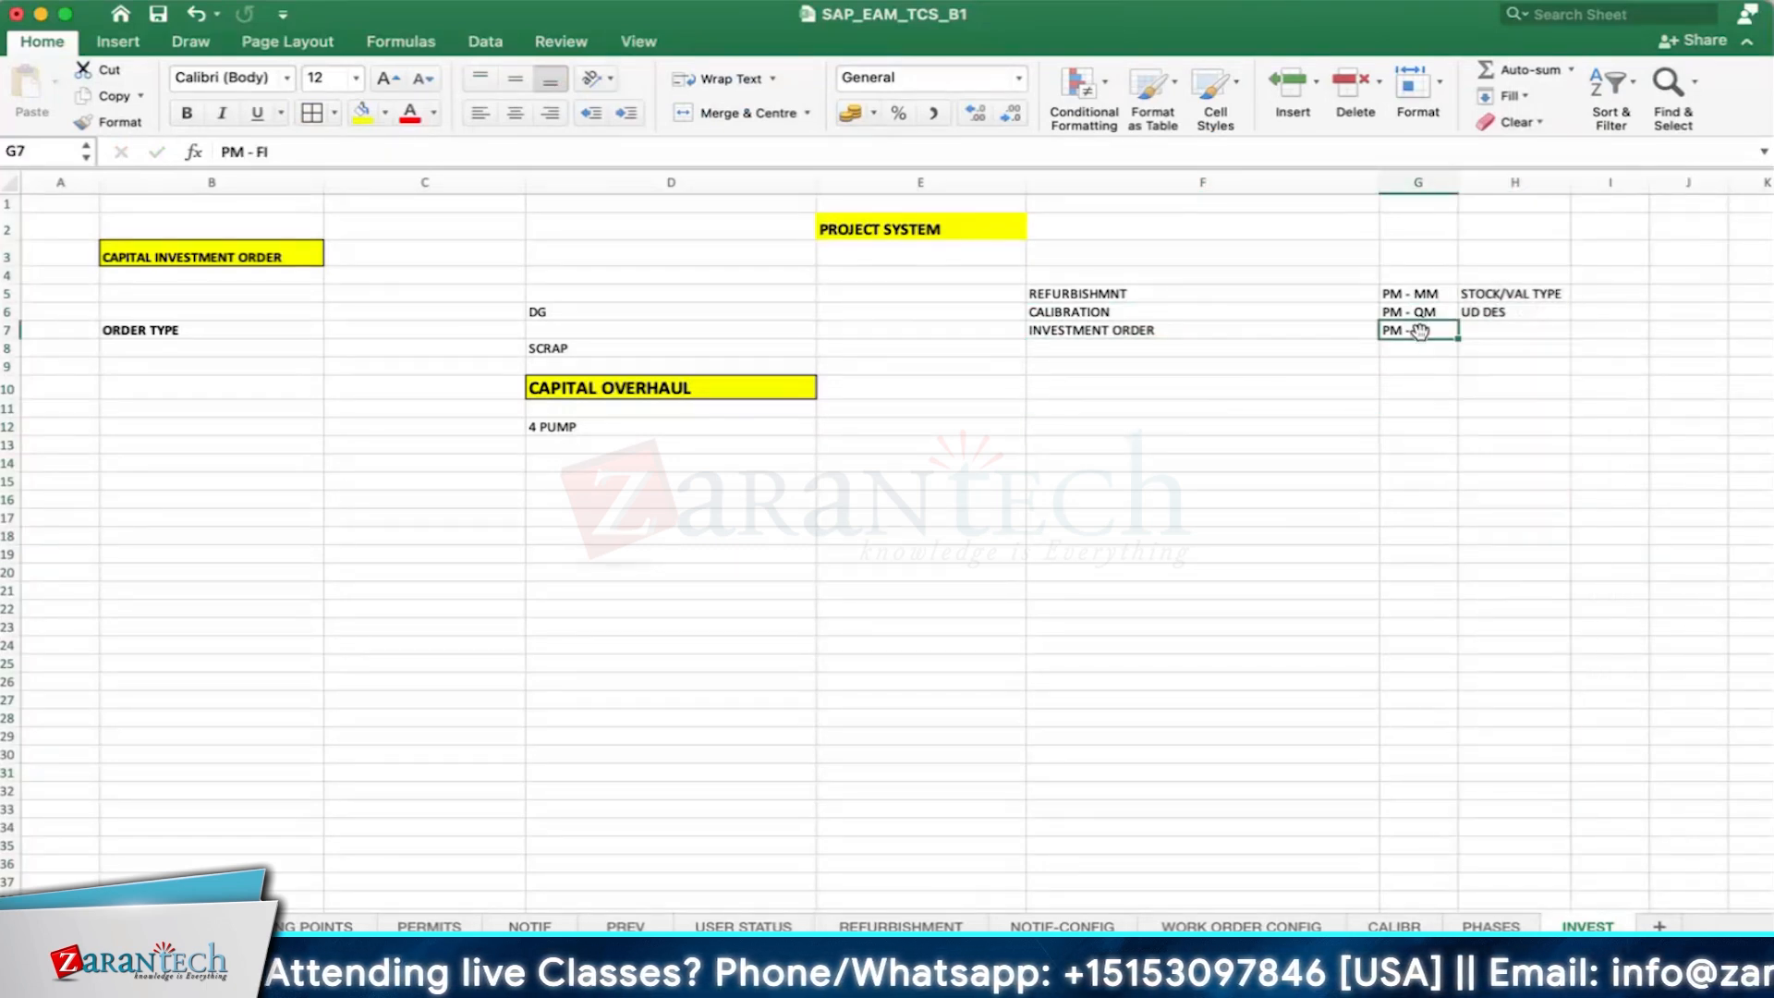
# - Apply all borders to the order type integration table in cells F5:H7
pyautogui.click(1144, 290)
pyautogui.moveTo(1144, 290); pyautogui.dragTo(1506, 331)
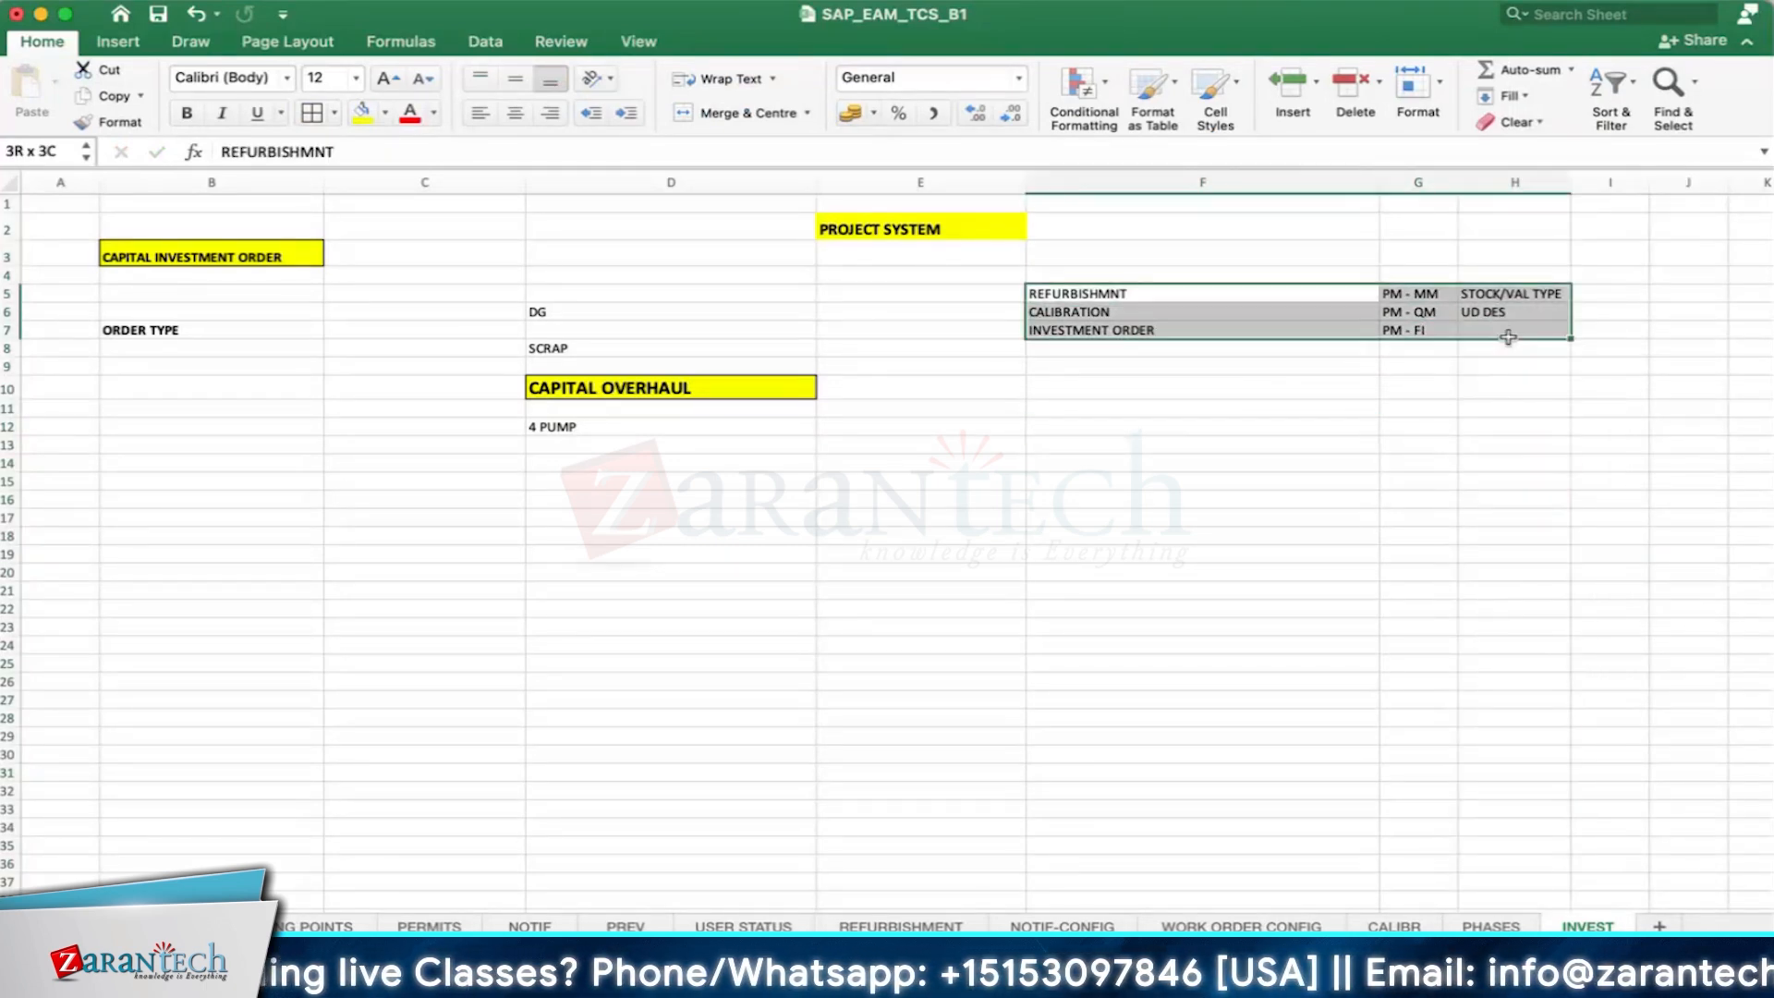
pyautogui.click(314, 113)
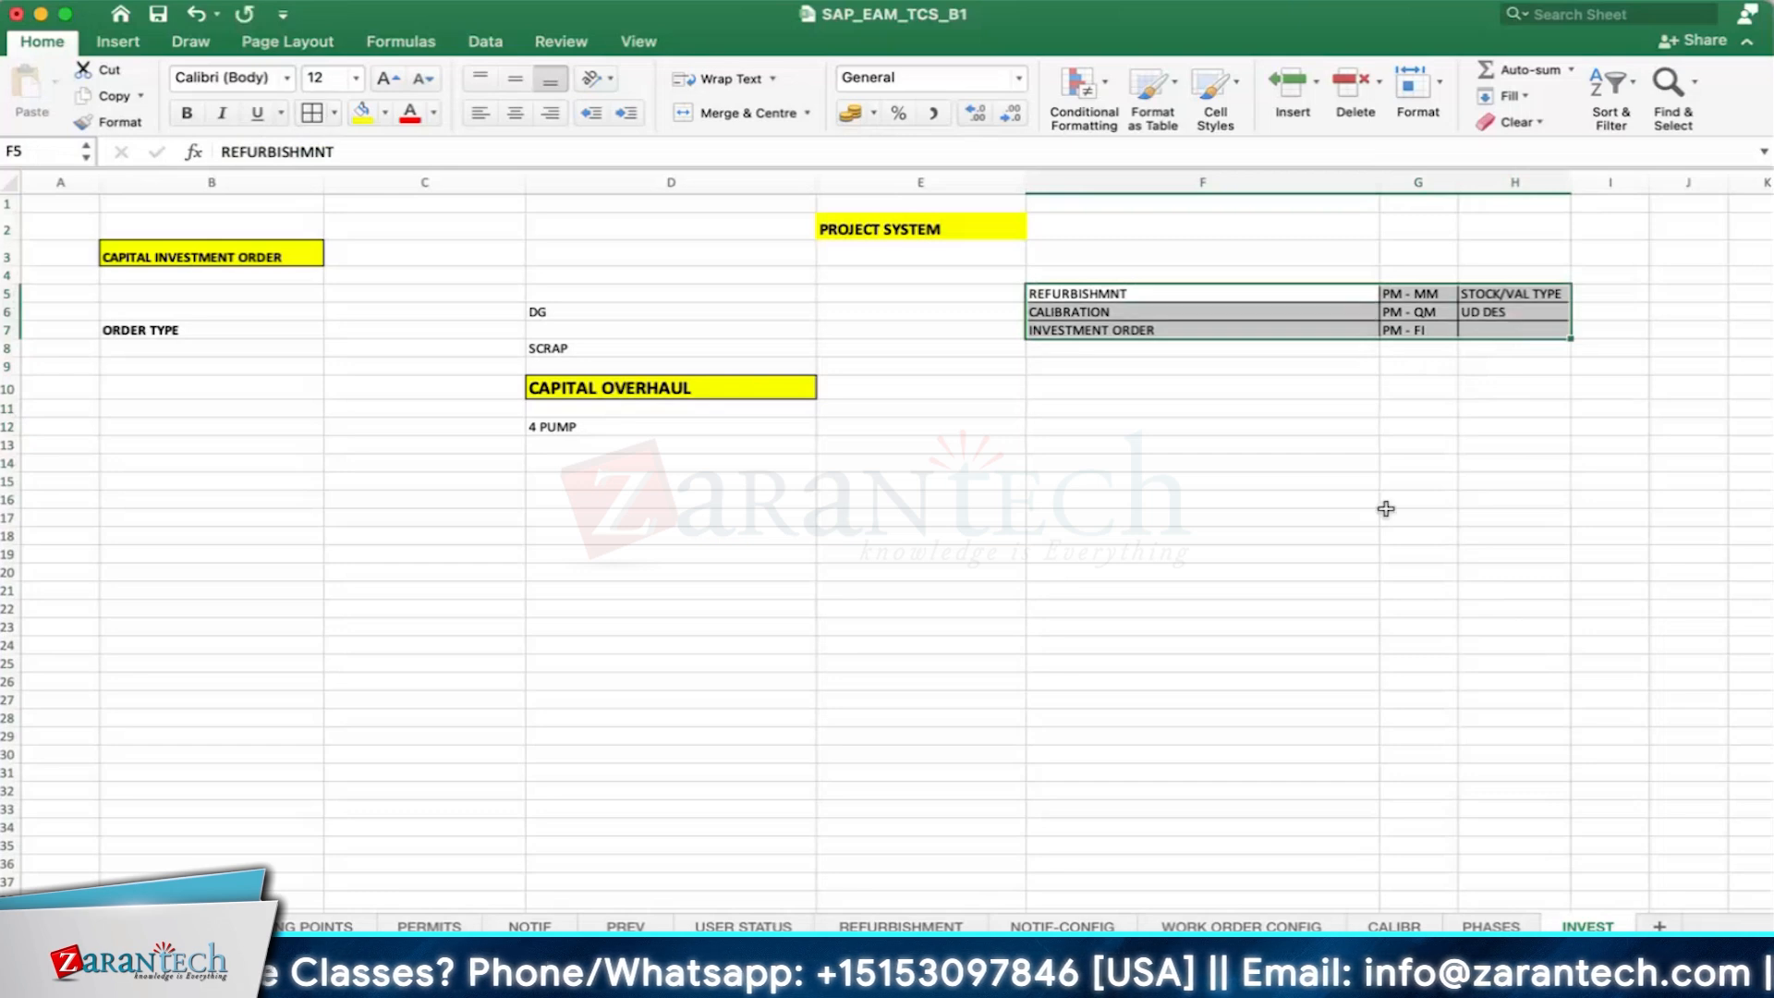
# - Add a border around the PROJECT SYSTEM heading in cell E2
pyautogui.click(918, 255)
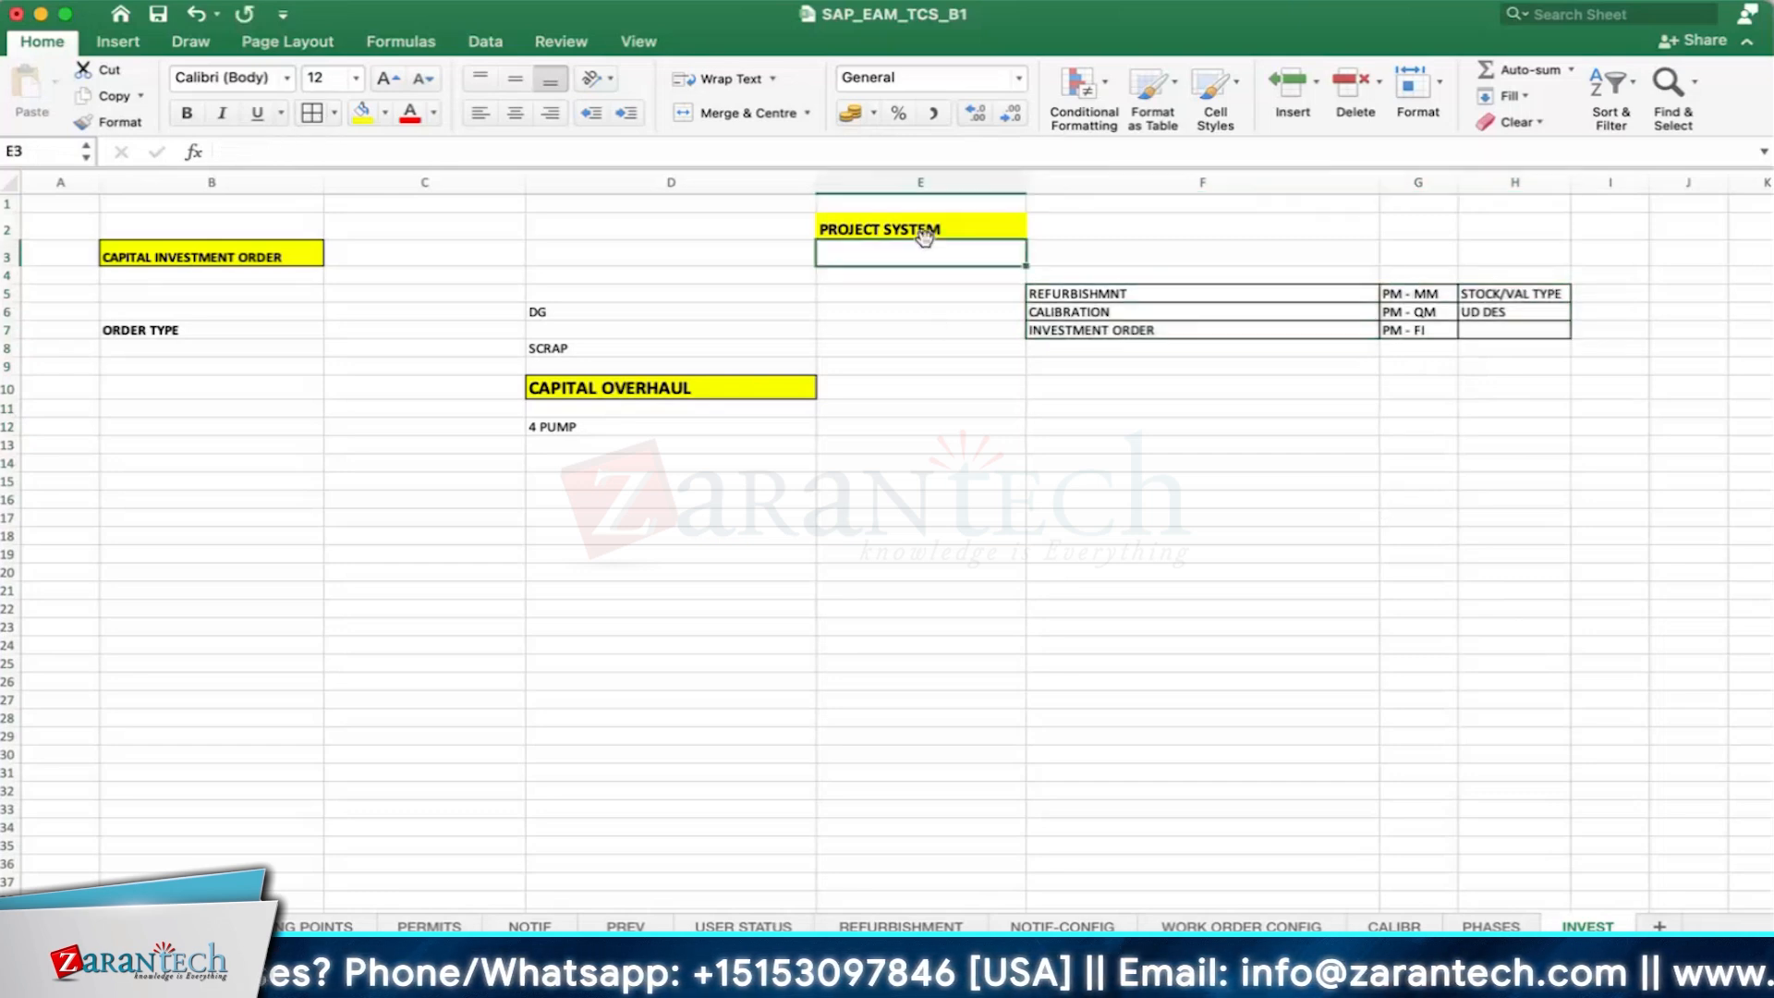
pyautogui.click(940, 230)
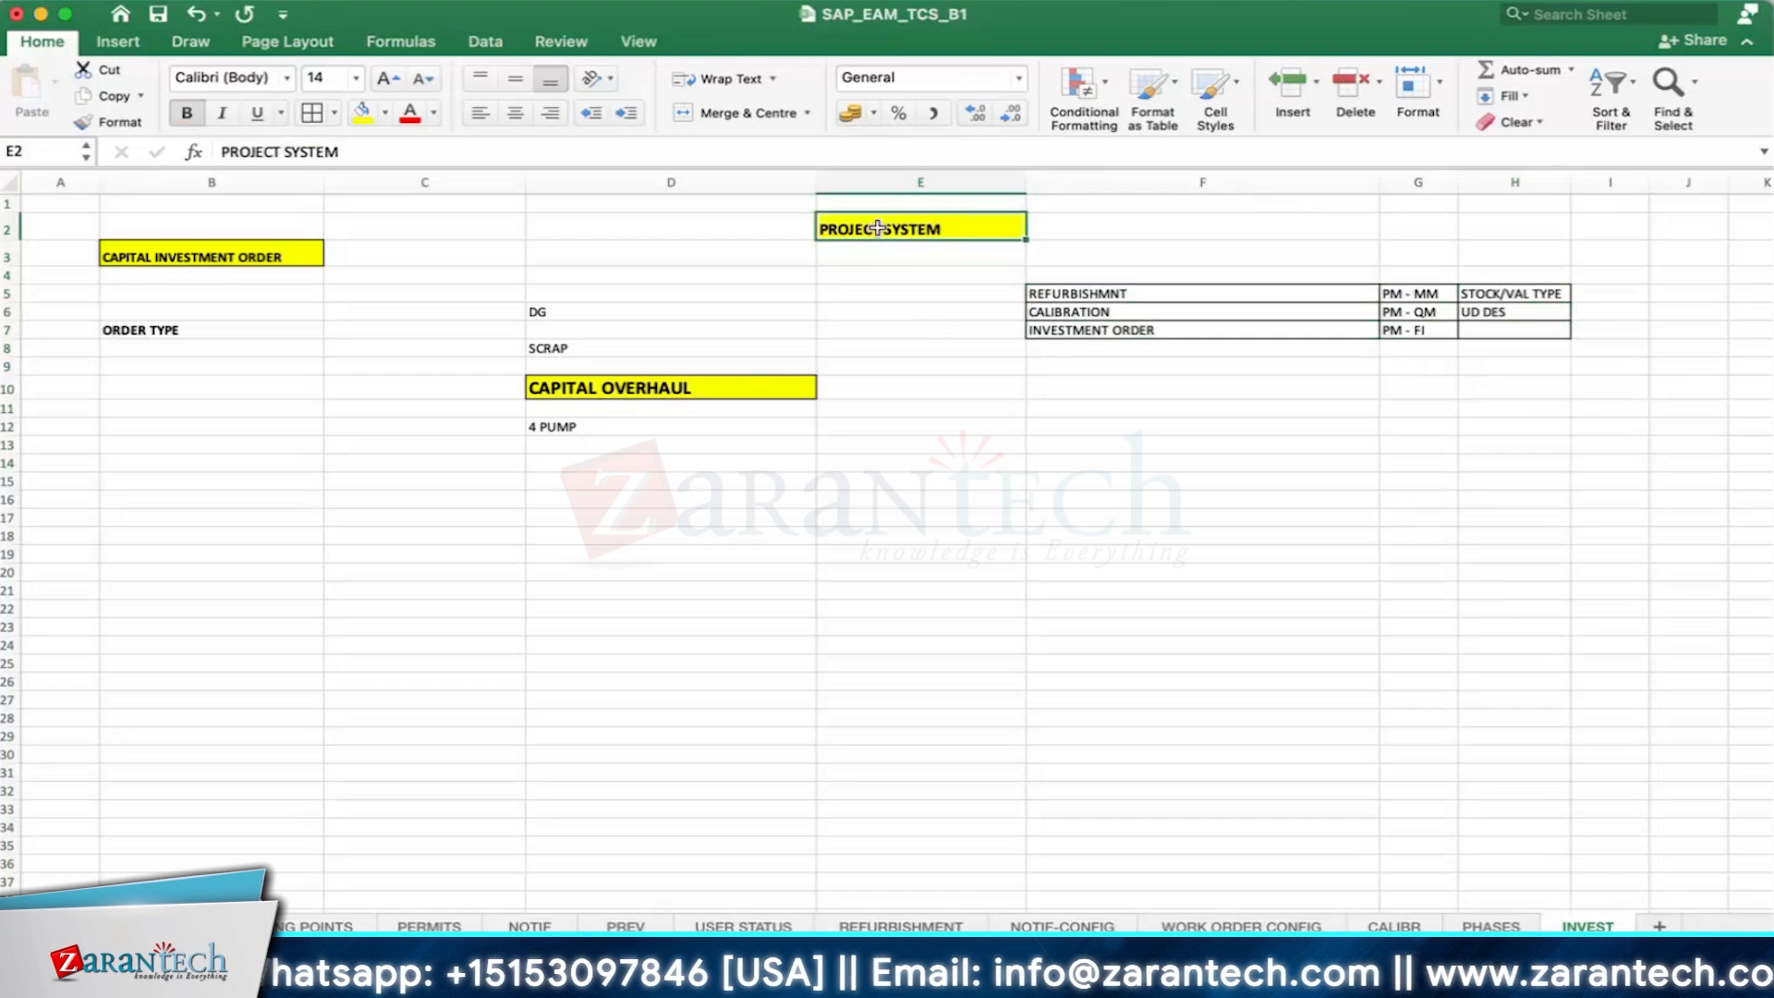
pyautogui.click(868, 261)
pyautogui.click(868, 275)
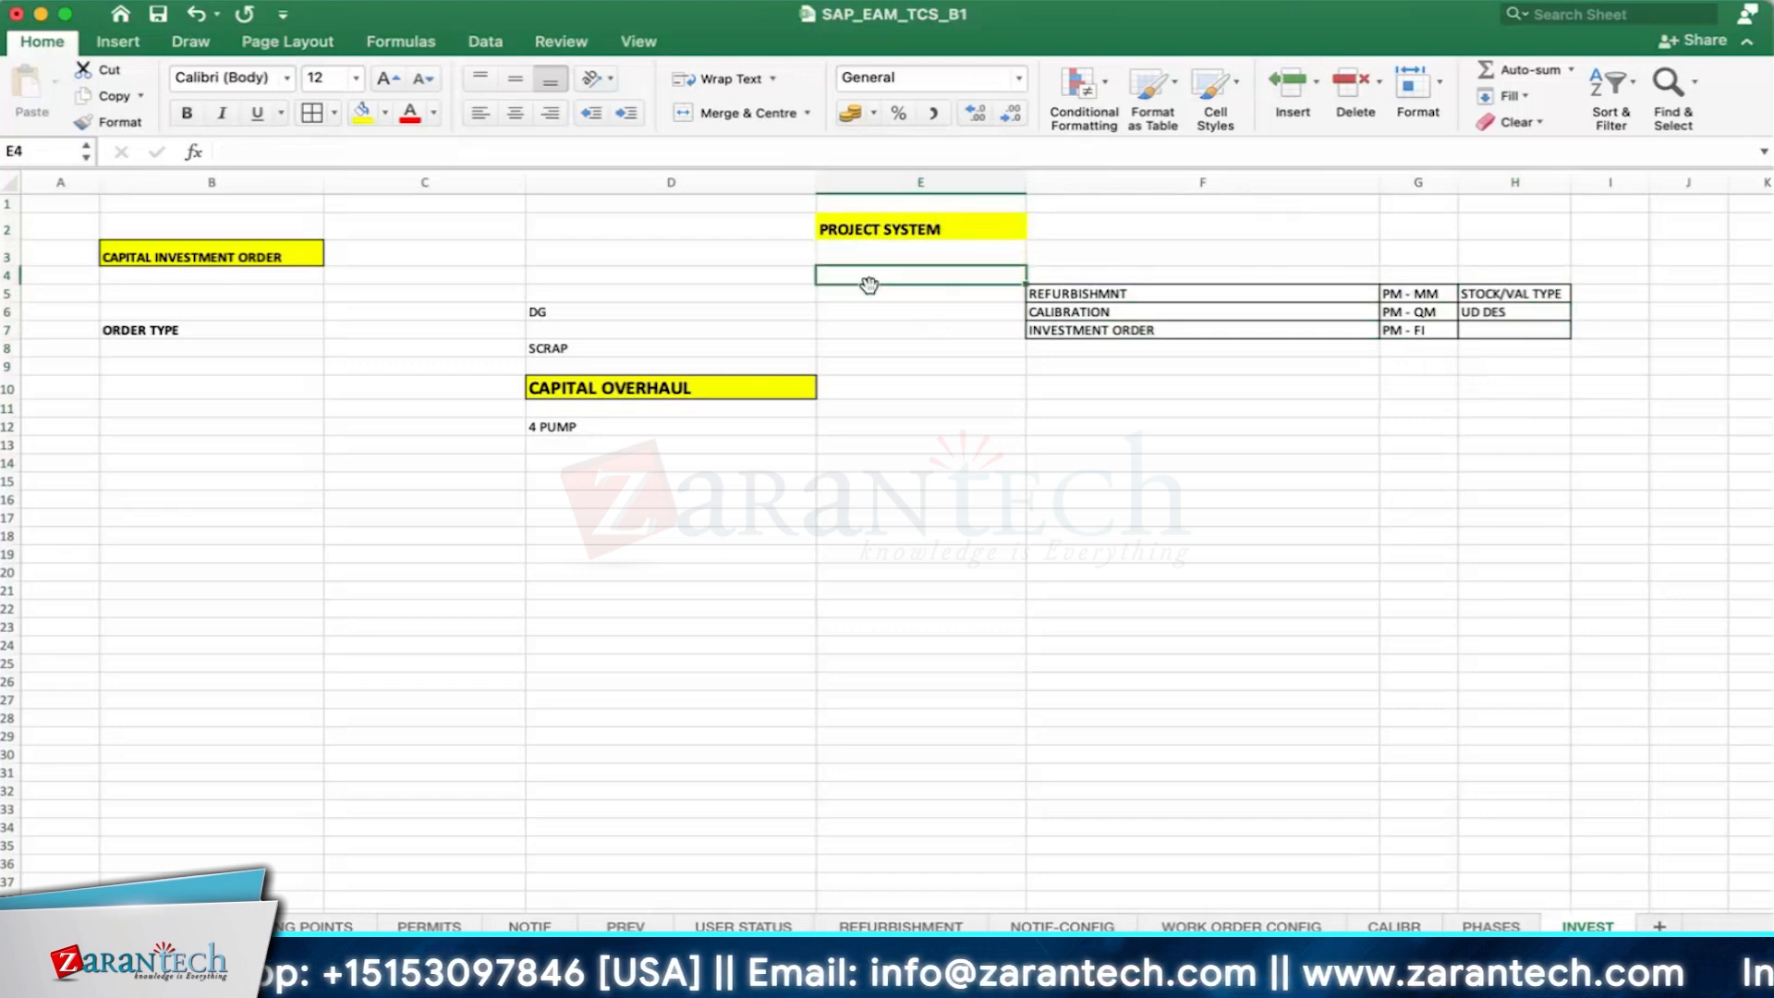
pyautogui.click(832, 231)
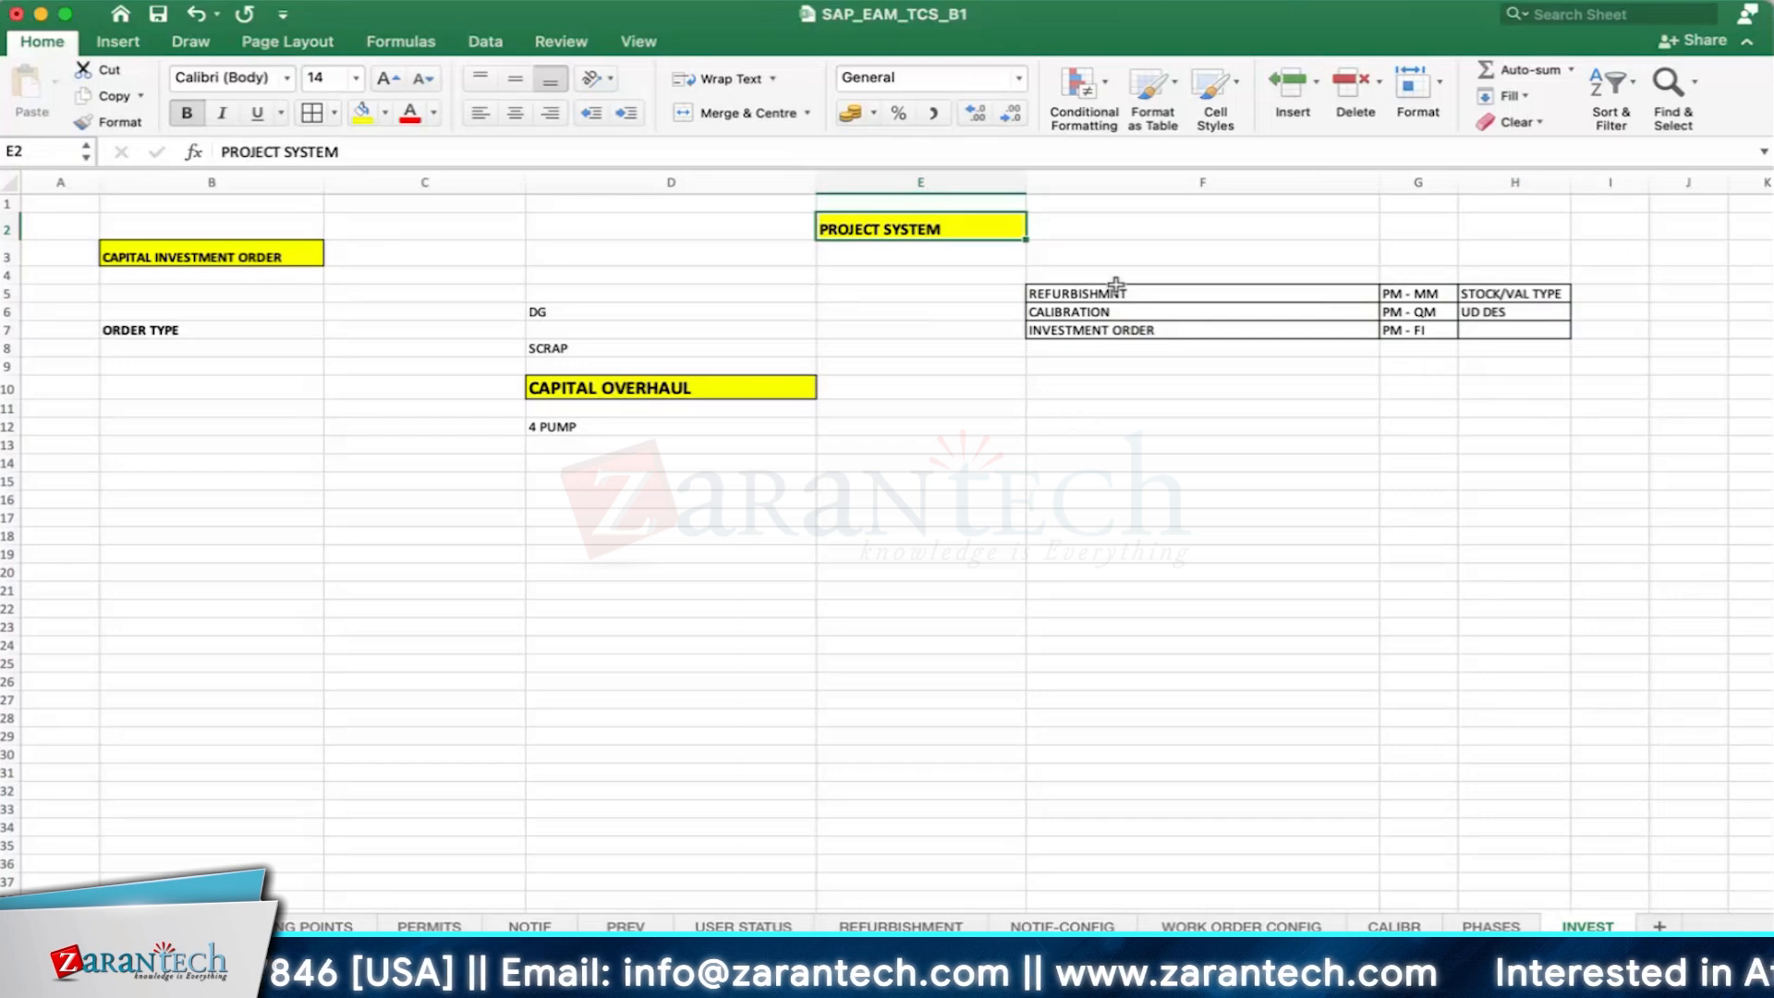
# - Enter MAT in cell I5 for refurbishment and CTR in I6 for calibration
pyautogui.click(1601, 293)
pyautogui.write('MT')
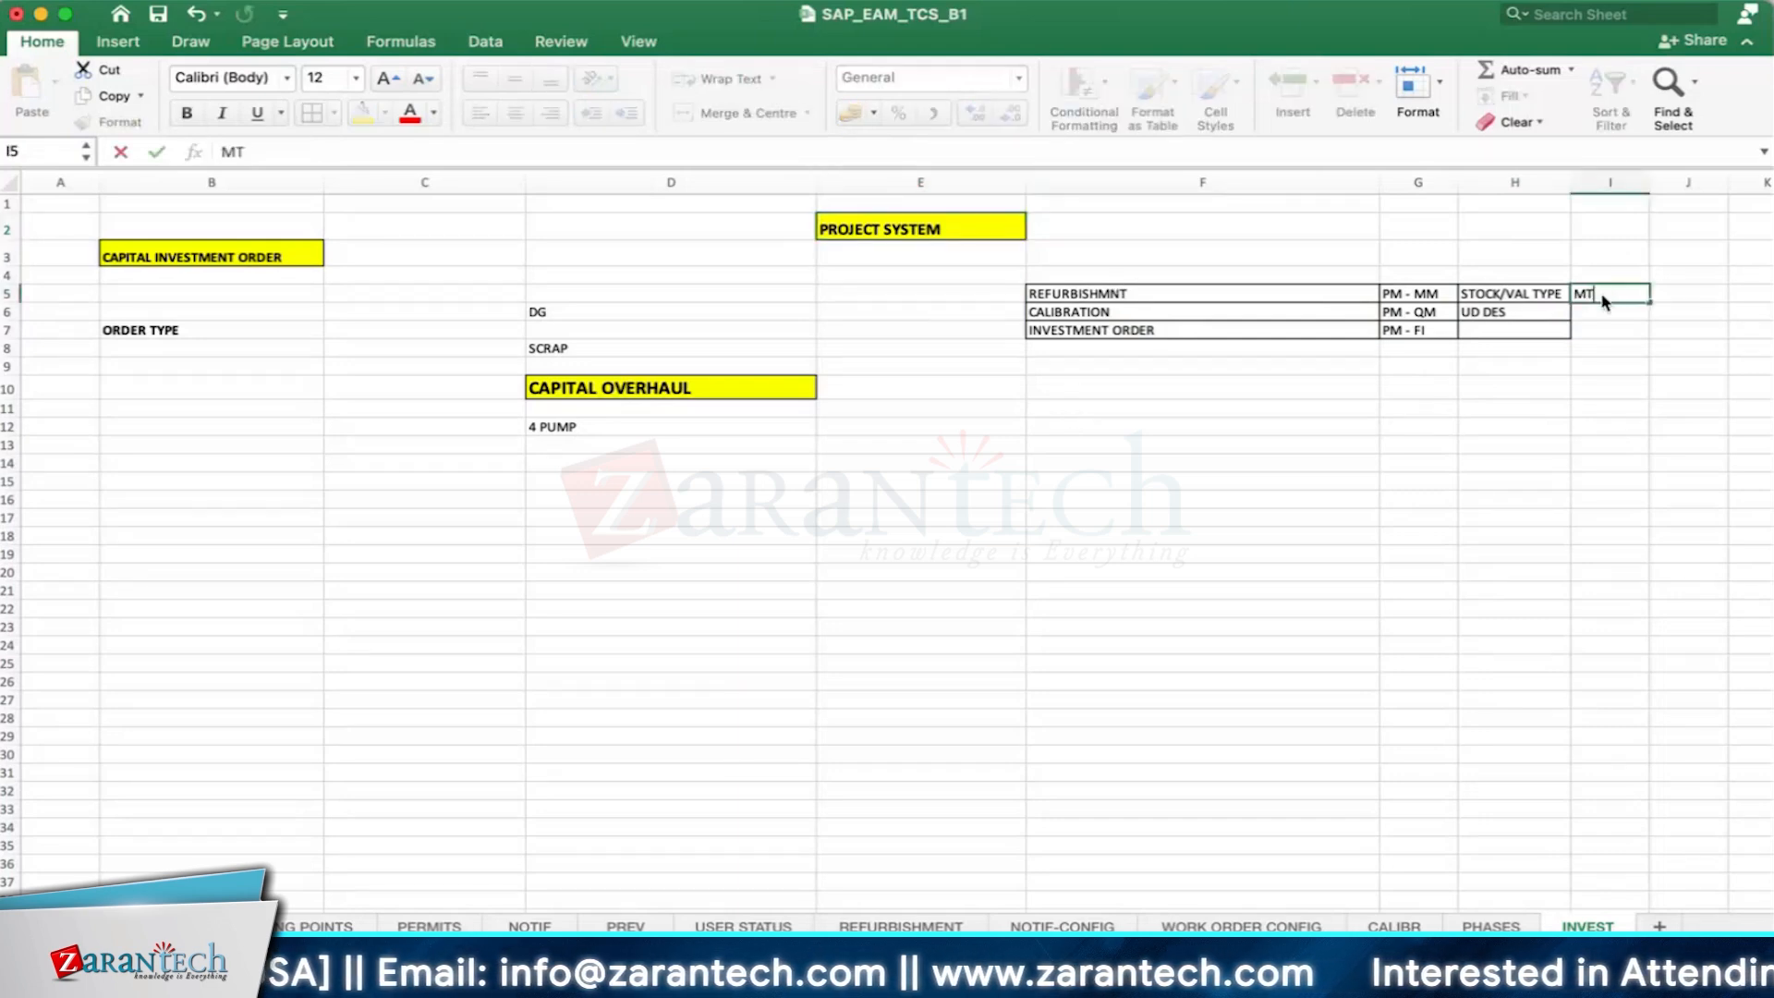
pyautogui.press('BackSpace')
pyautogui.write('AT')
pyautogui.press('Return')
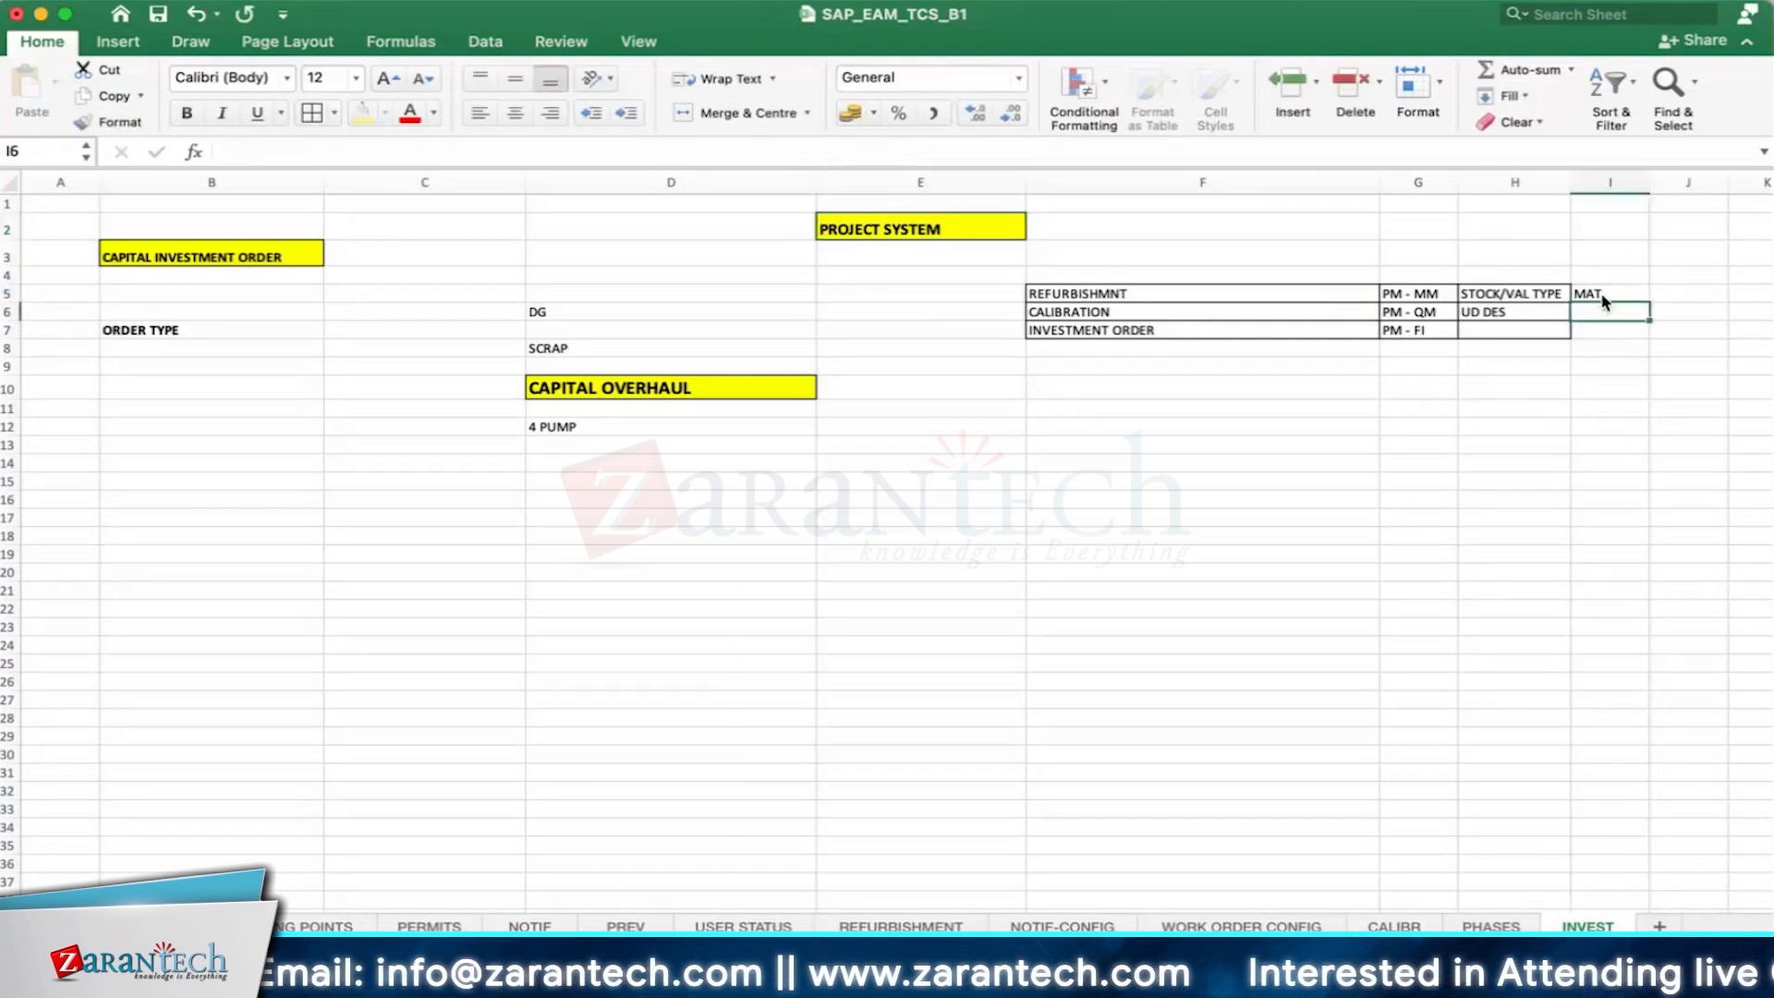
pyautogui.write('CTR')
pyautogui.press('Return')
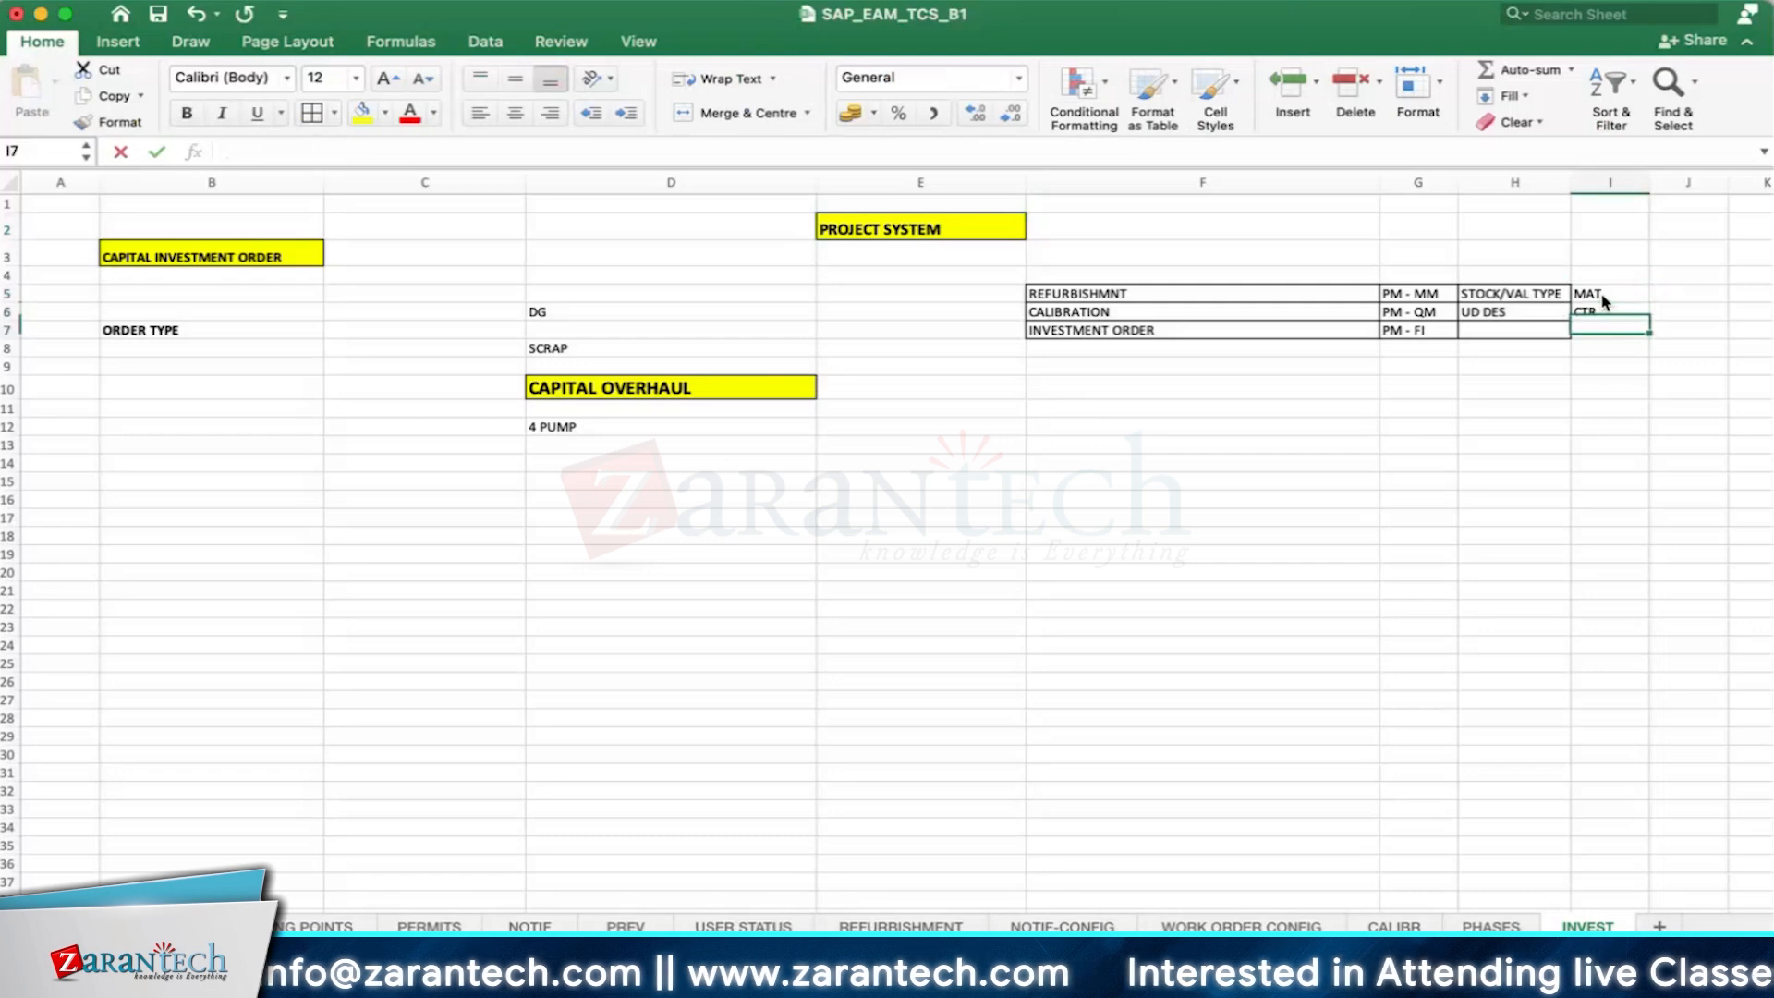
# - Enter WBS /FIXED ASSET in cell I7 for the investment order
pyautogui.write('WBS')
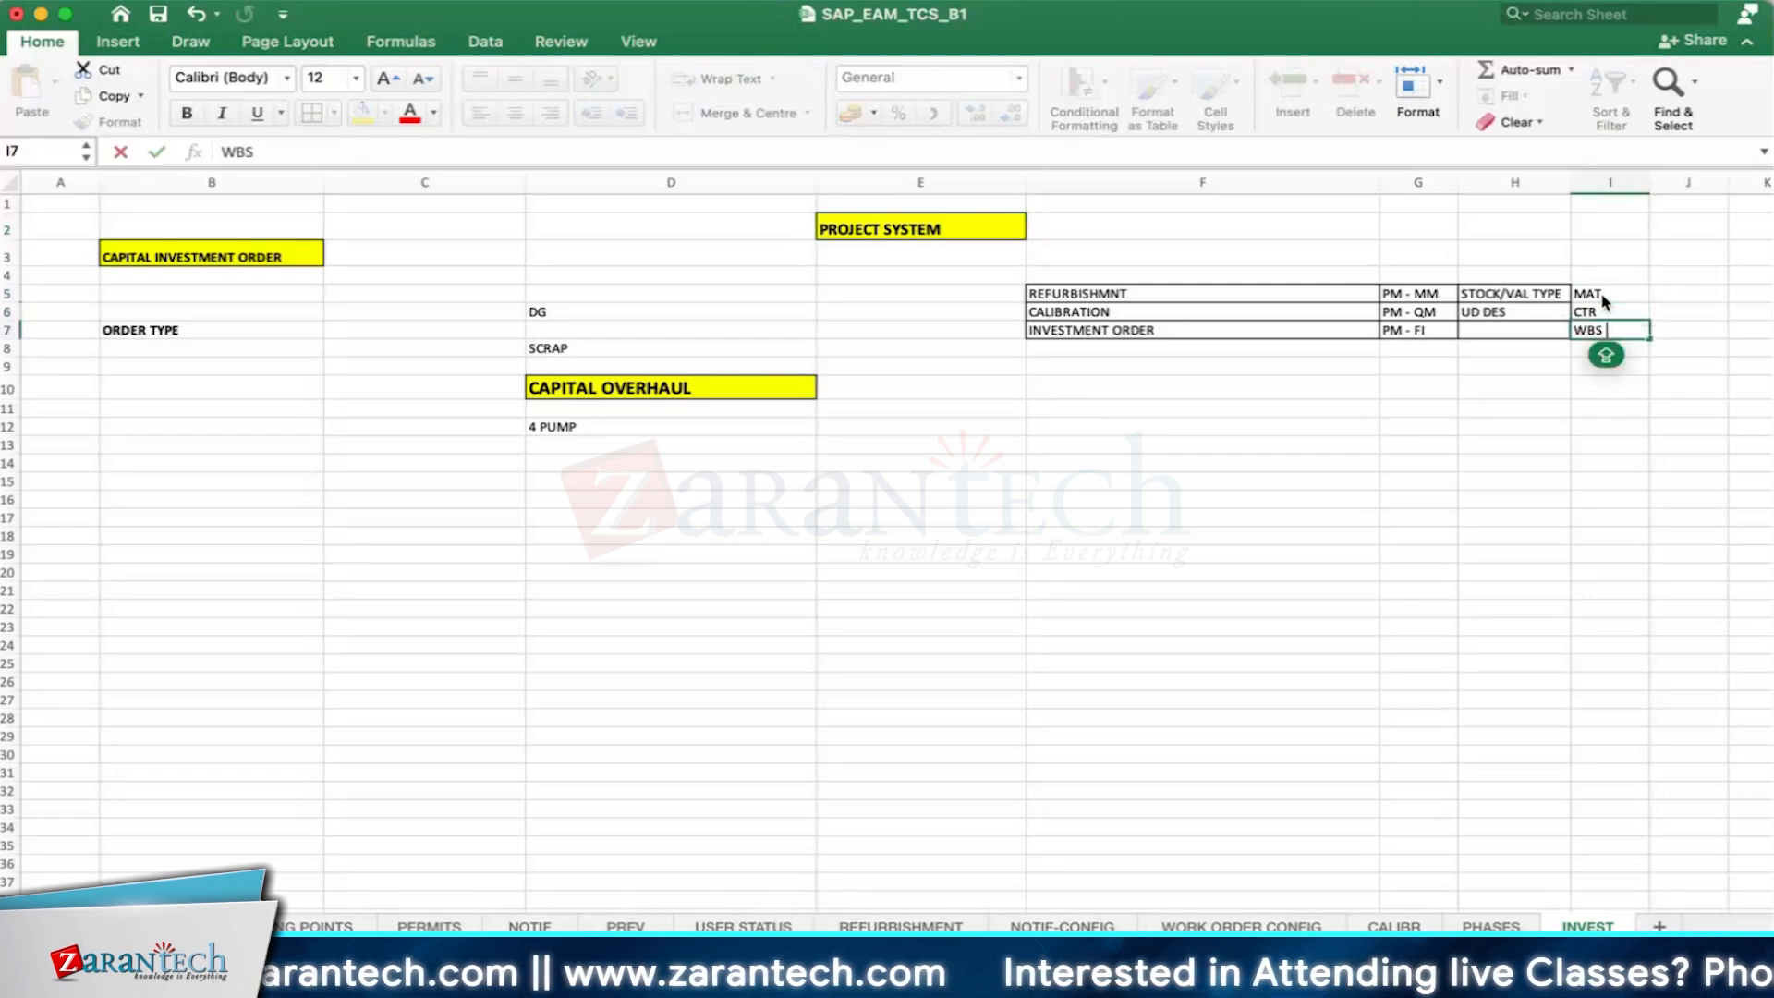
pyautogui.write(' /FIXED')
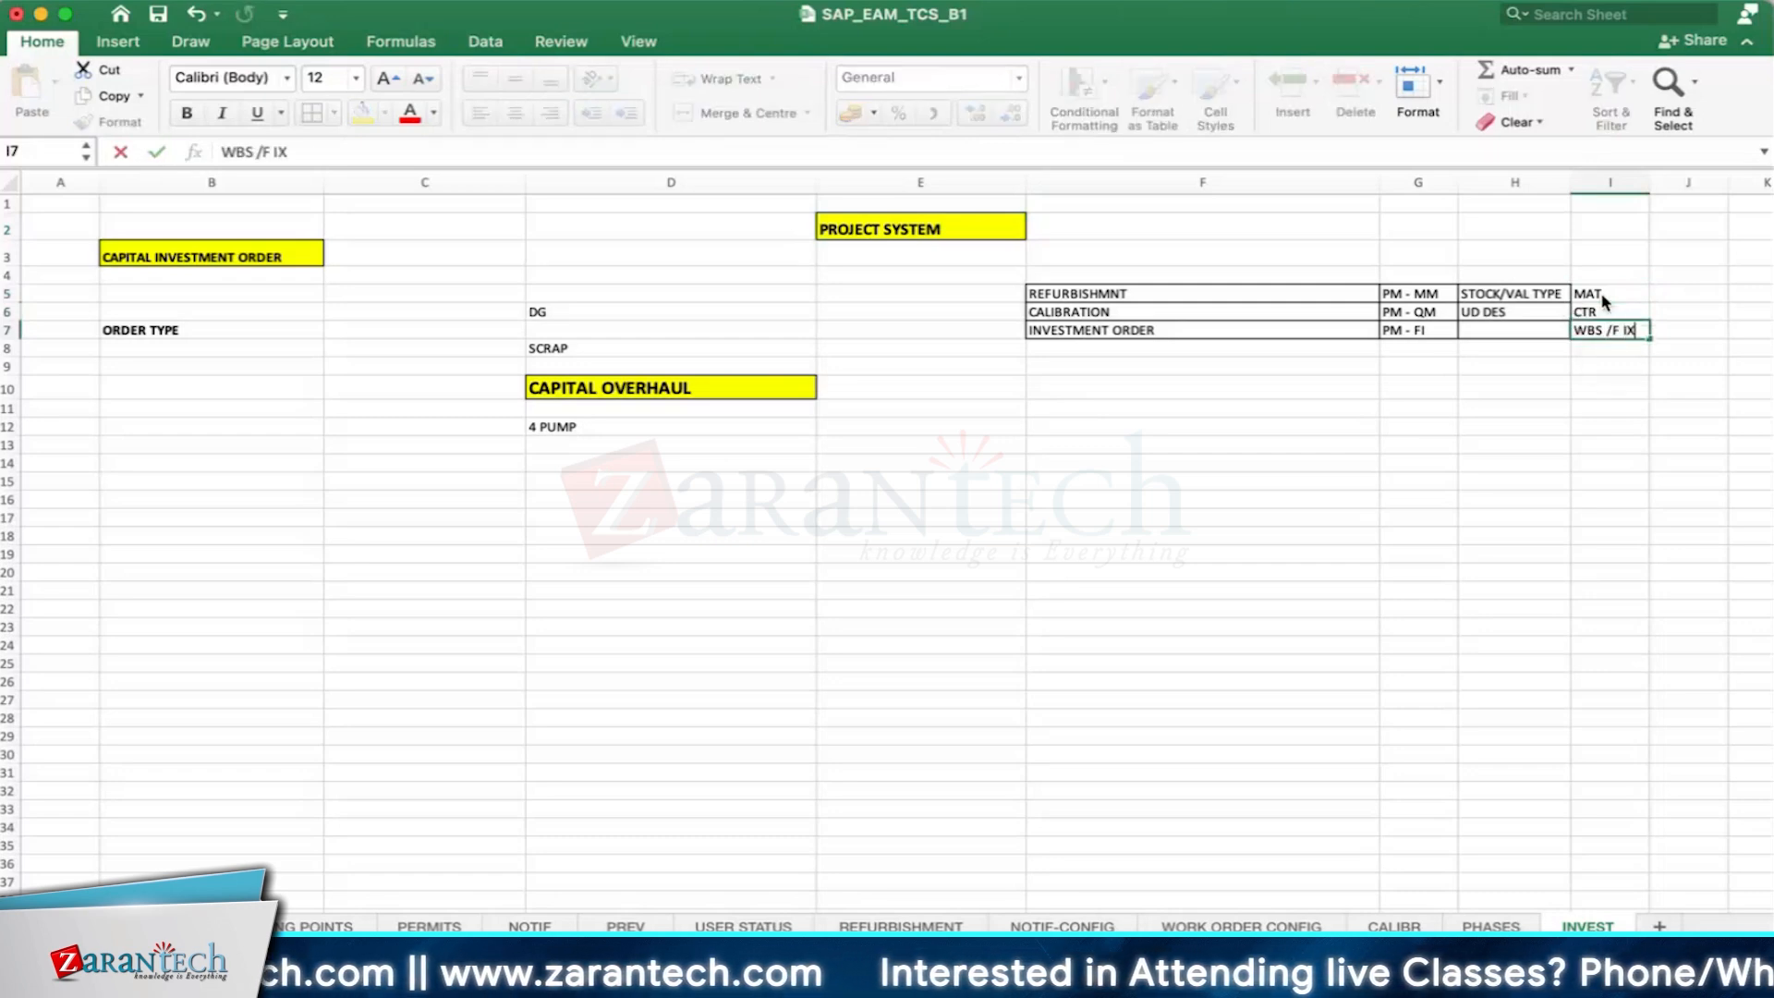
pyautogui.write(' ASSET')
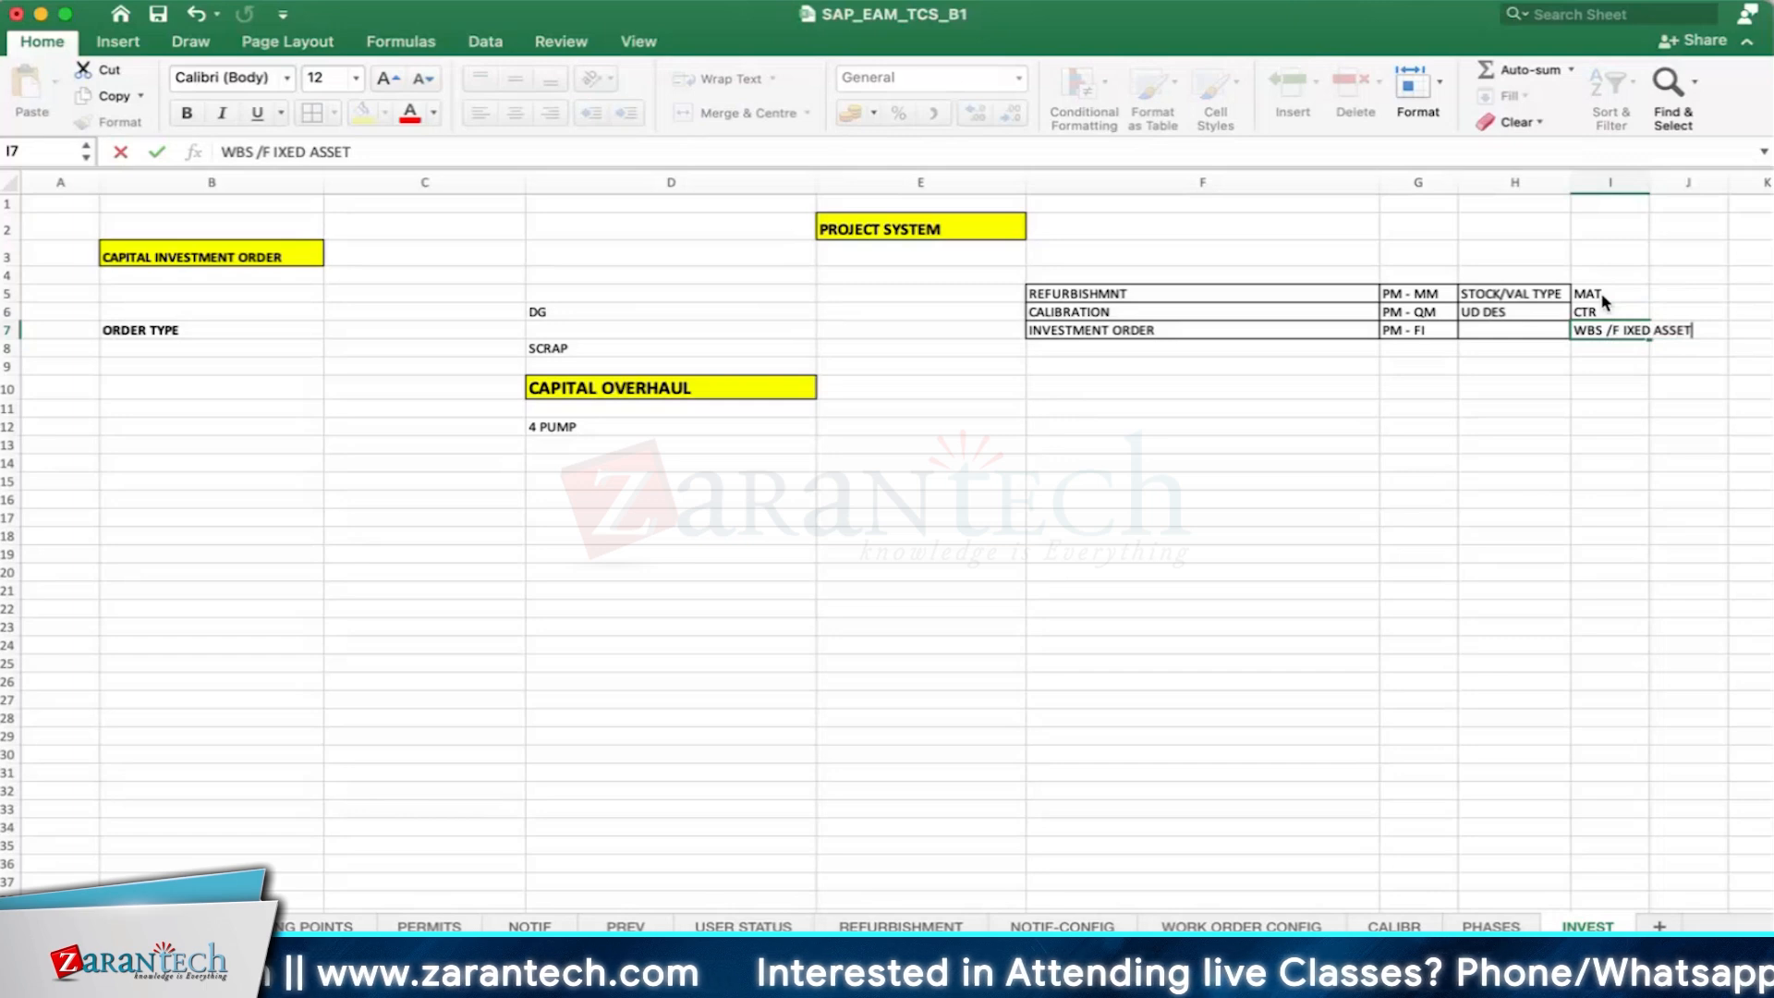
pyautogui.press('Return')
pyautogui.doubleClick(1625, 329)
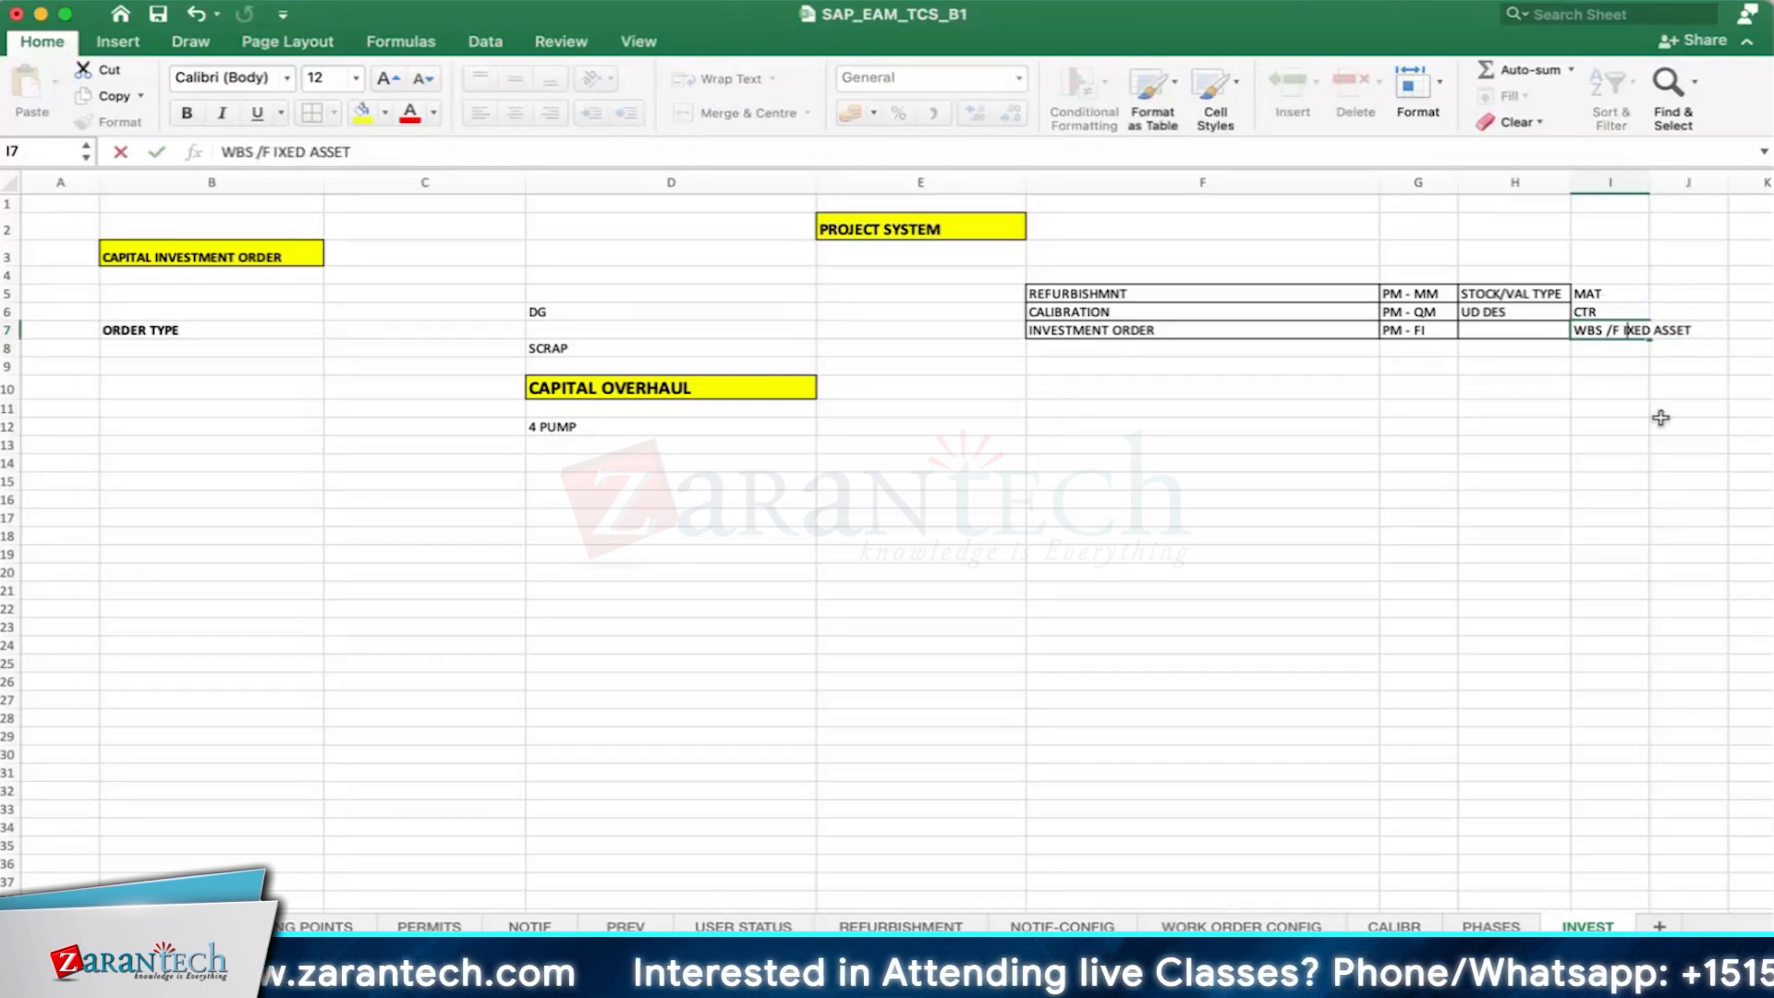
pyautogui.press('BackSpace')
pyautogui.click(1643, 425)
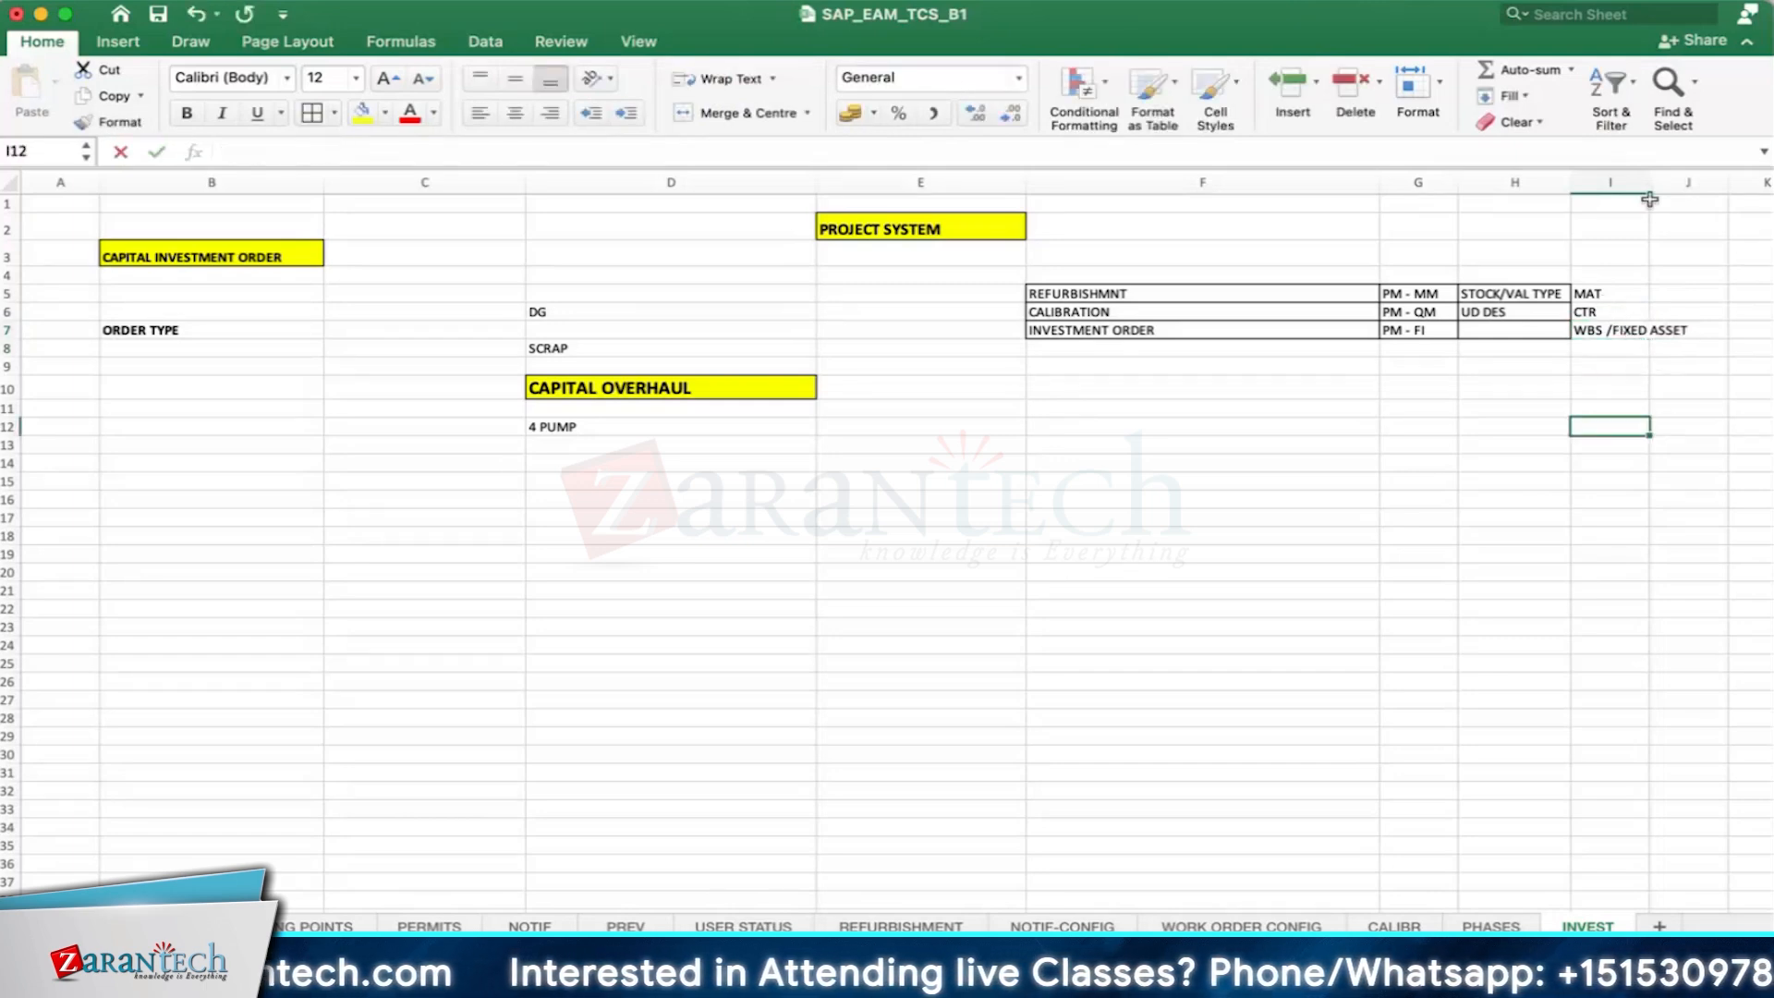
# - Widen column I to fit its text, narrow column E to its heading and increase the height of row 7
pyautogui.moveTo(1650, 182); pyautogui.dragTo(1698, 182)
pyautogui.click(897, 231)
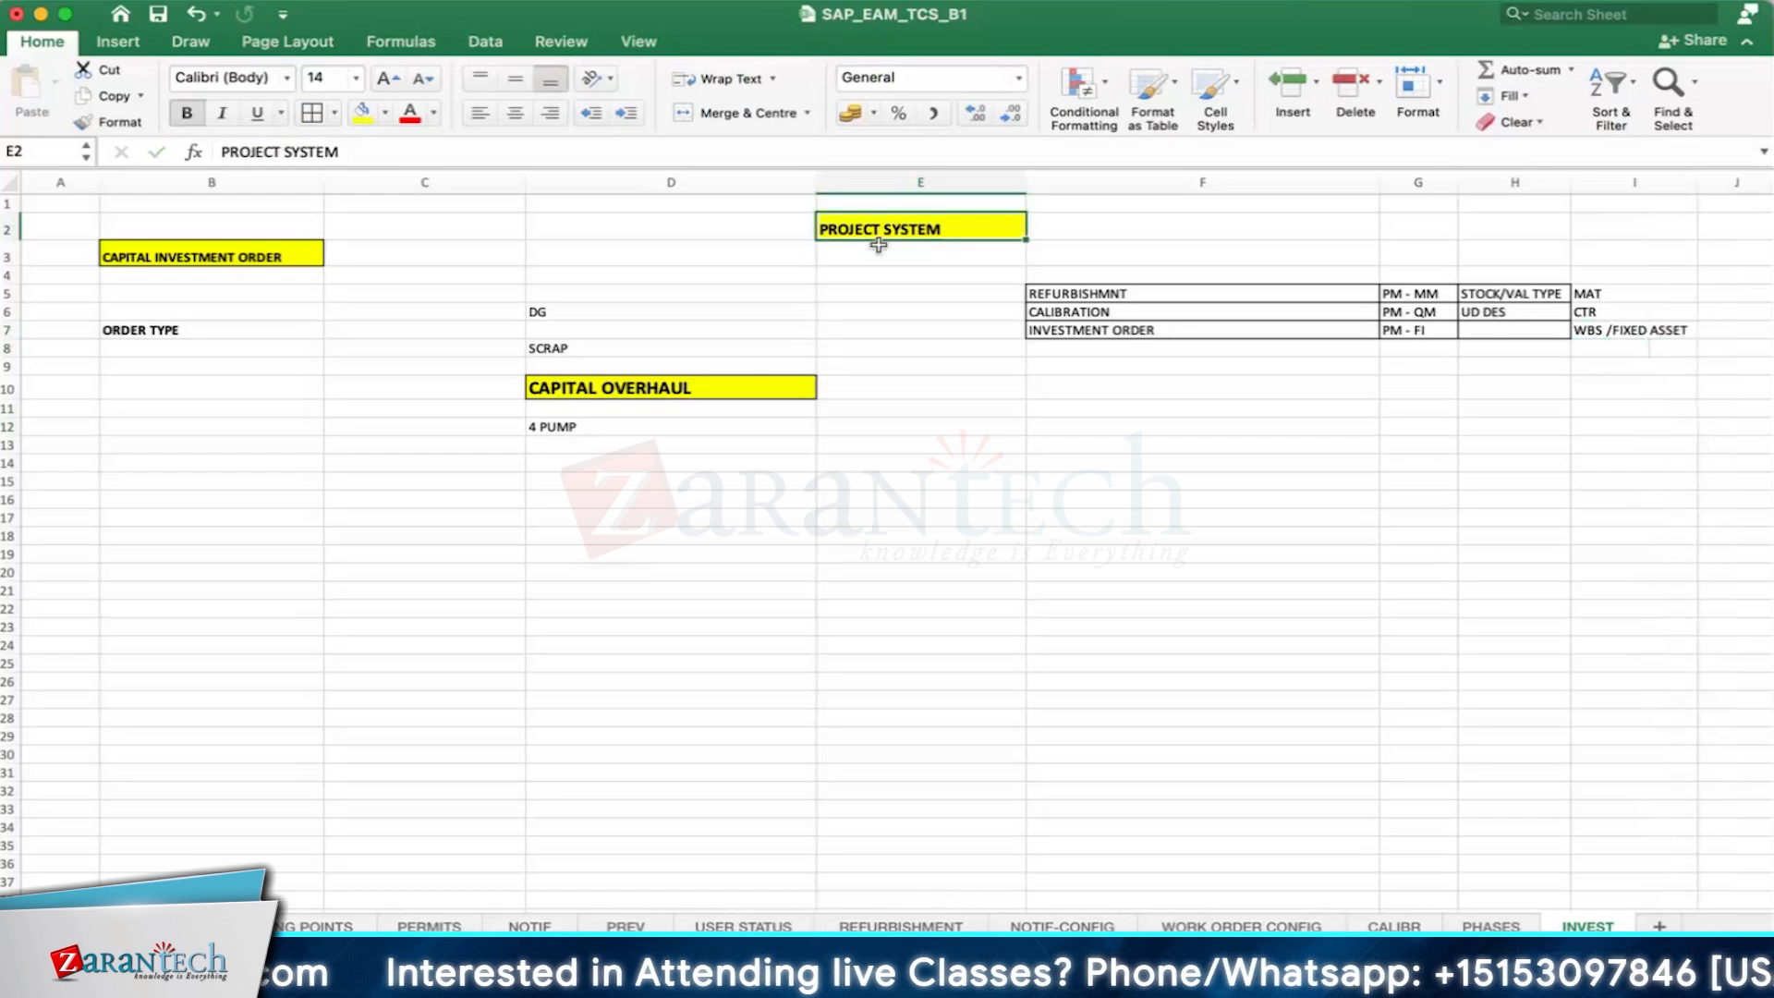
pyautogui.click(1626, 330)
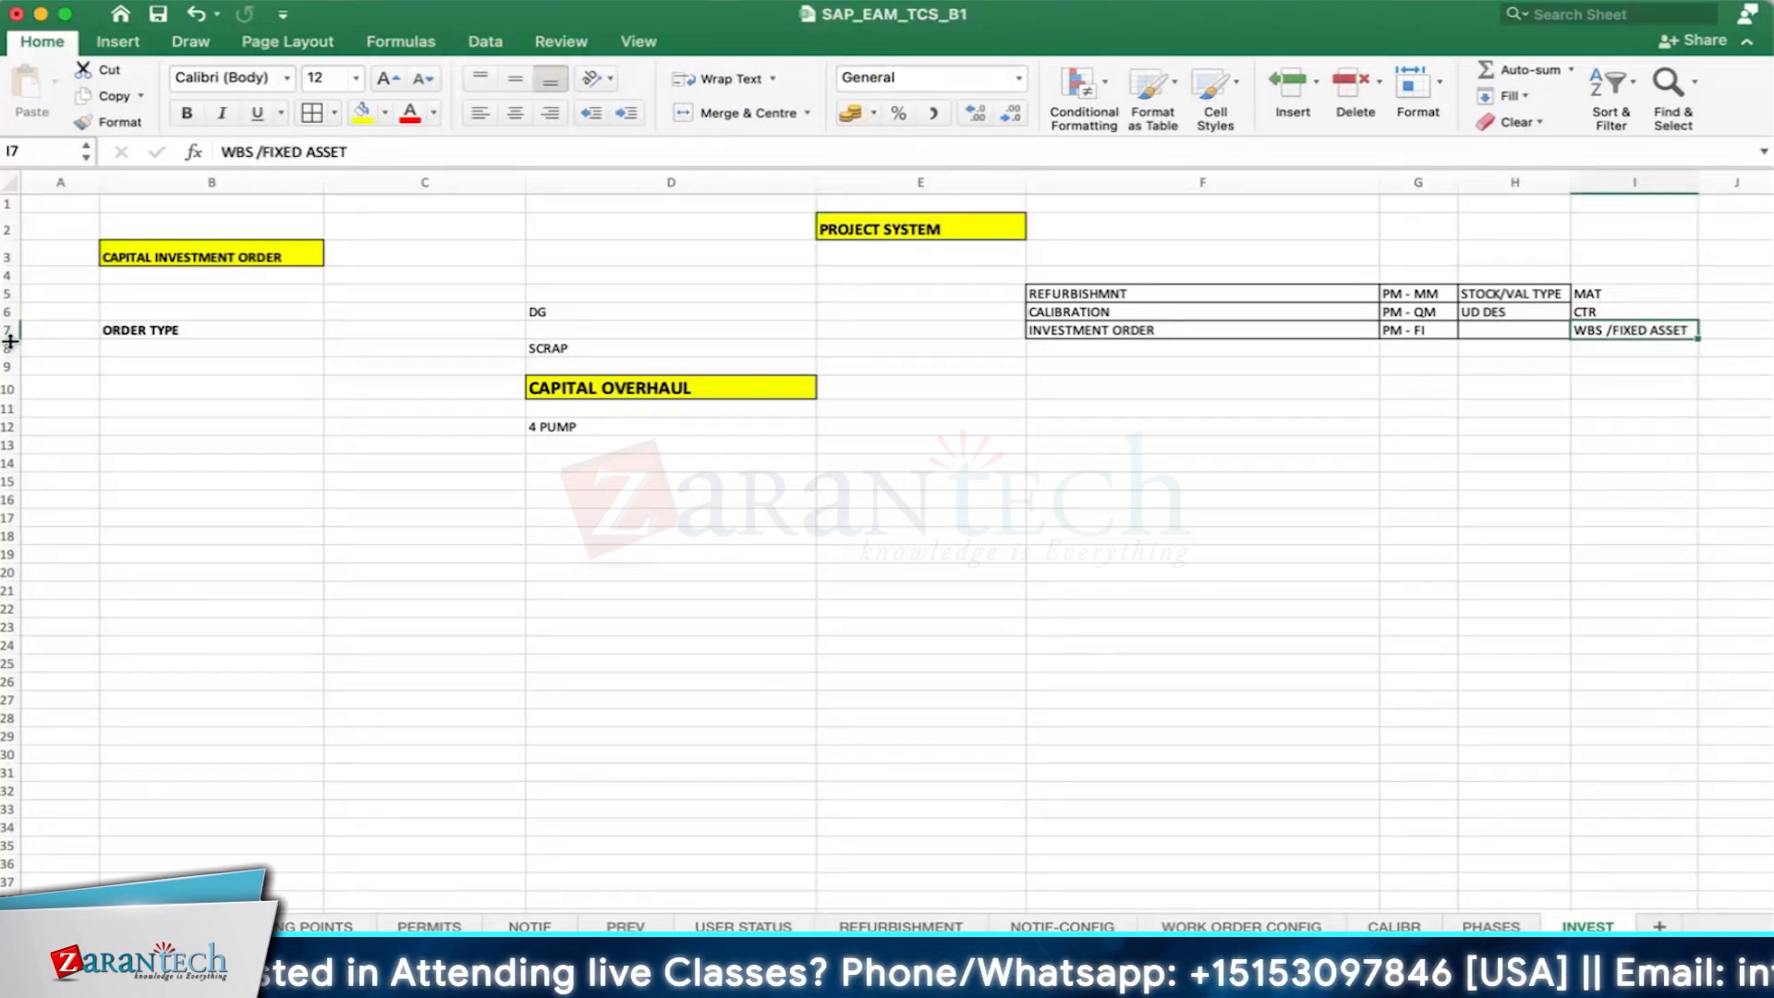
pyautogui.moveTo(11, 339); pyautogui.dragTo(11, 363)
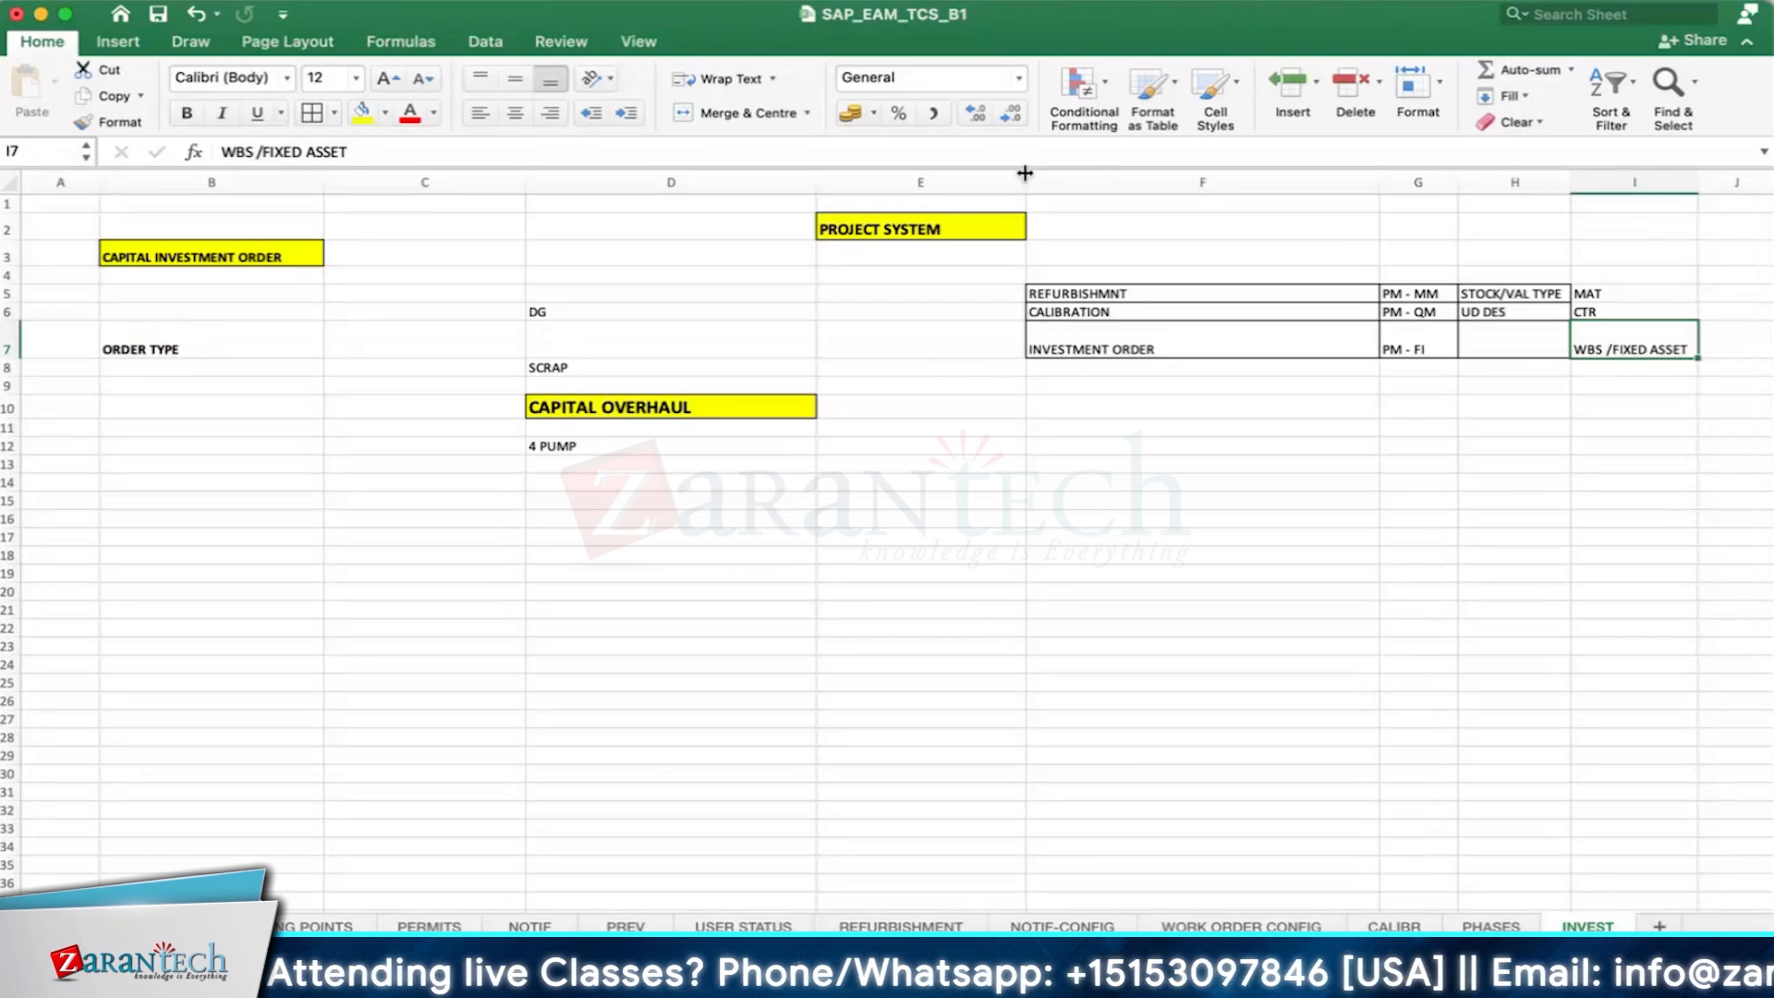
pyautogui.moveTo(1025, 174); pyautogui.dragTo(955, 175)
pyautogui.click(1561, 518)
pyautogui.moveTo(1626, 182); pyautogui.dragTo(1660, 182)
# - Apply all borders to cells I5:I7 so they match the rest of the table
pyautogui.moveTo(1571, 294); pyautogui.dragTo(1573, 354)
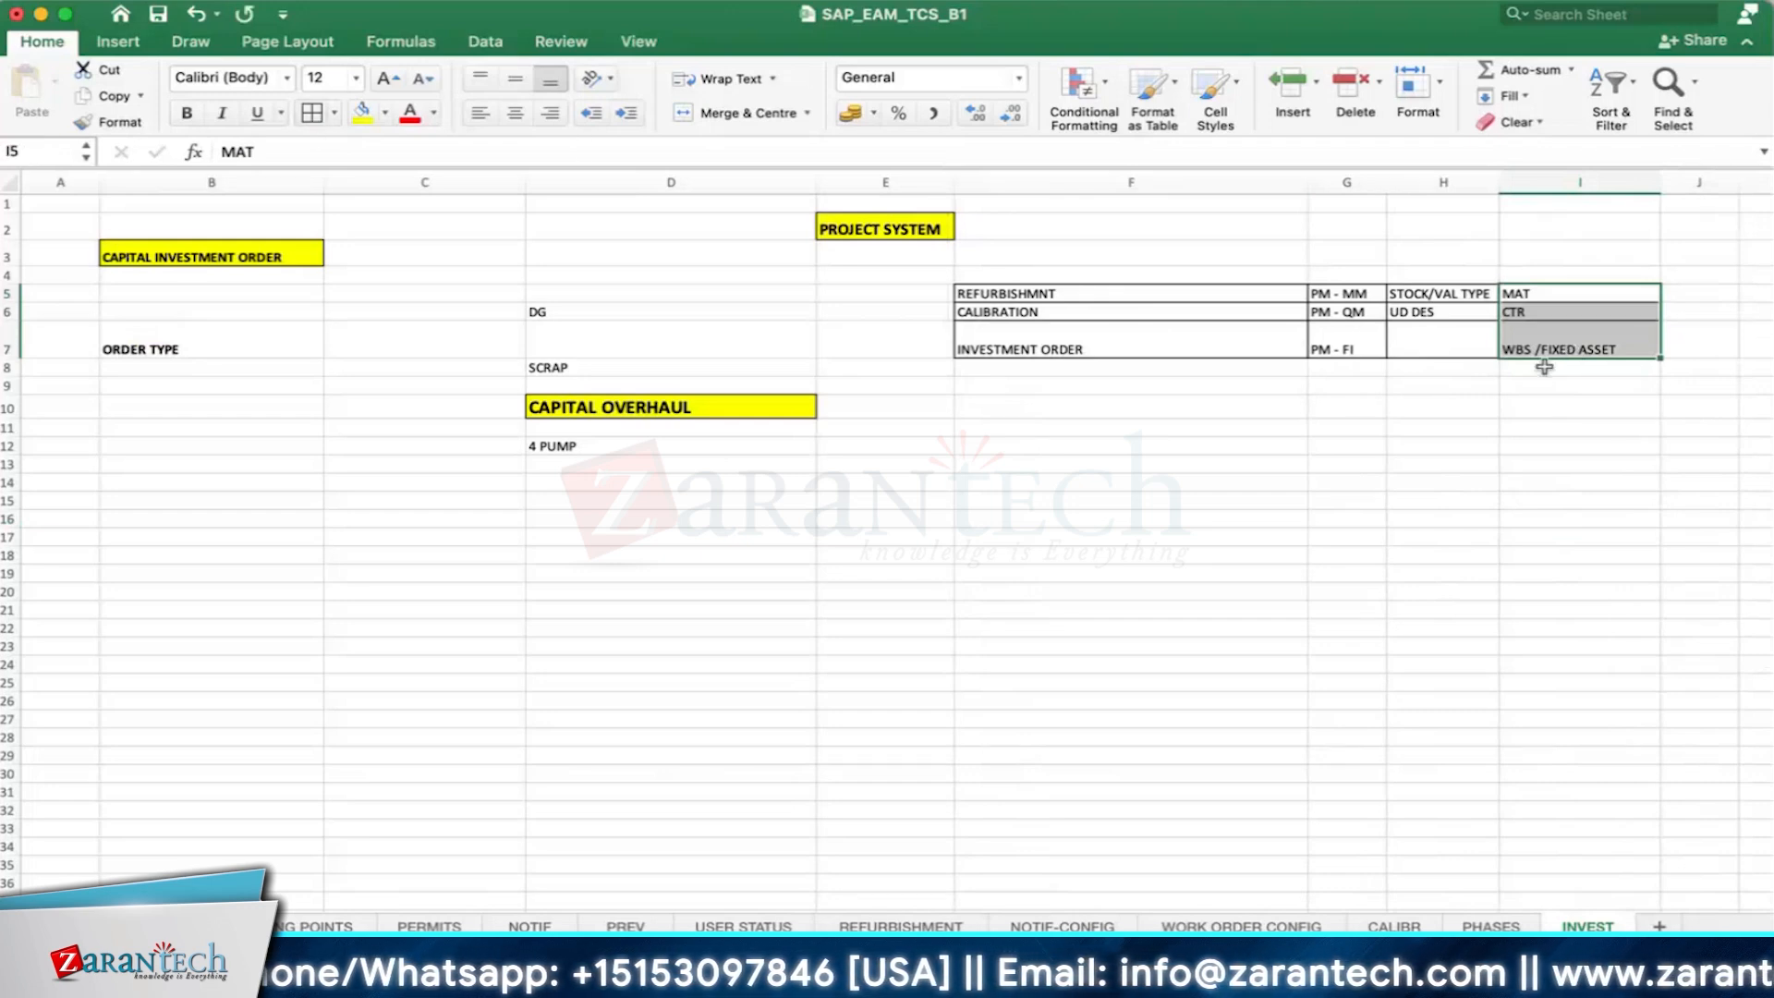
pyautogui.click(1547, 407)
pyautogui.click(1556, 315)
pyautogui.click(1559, 335)
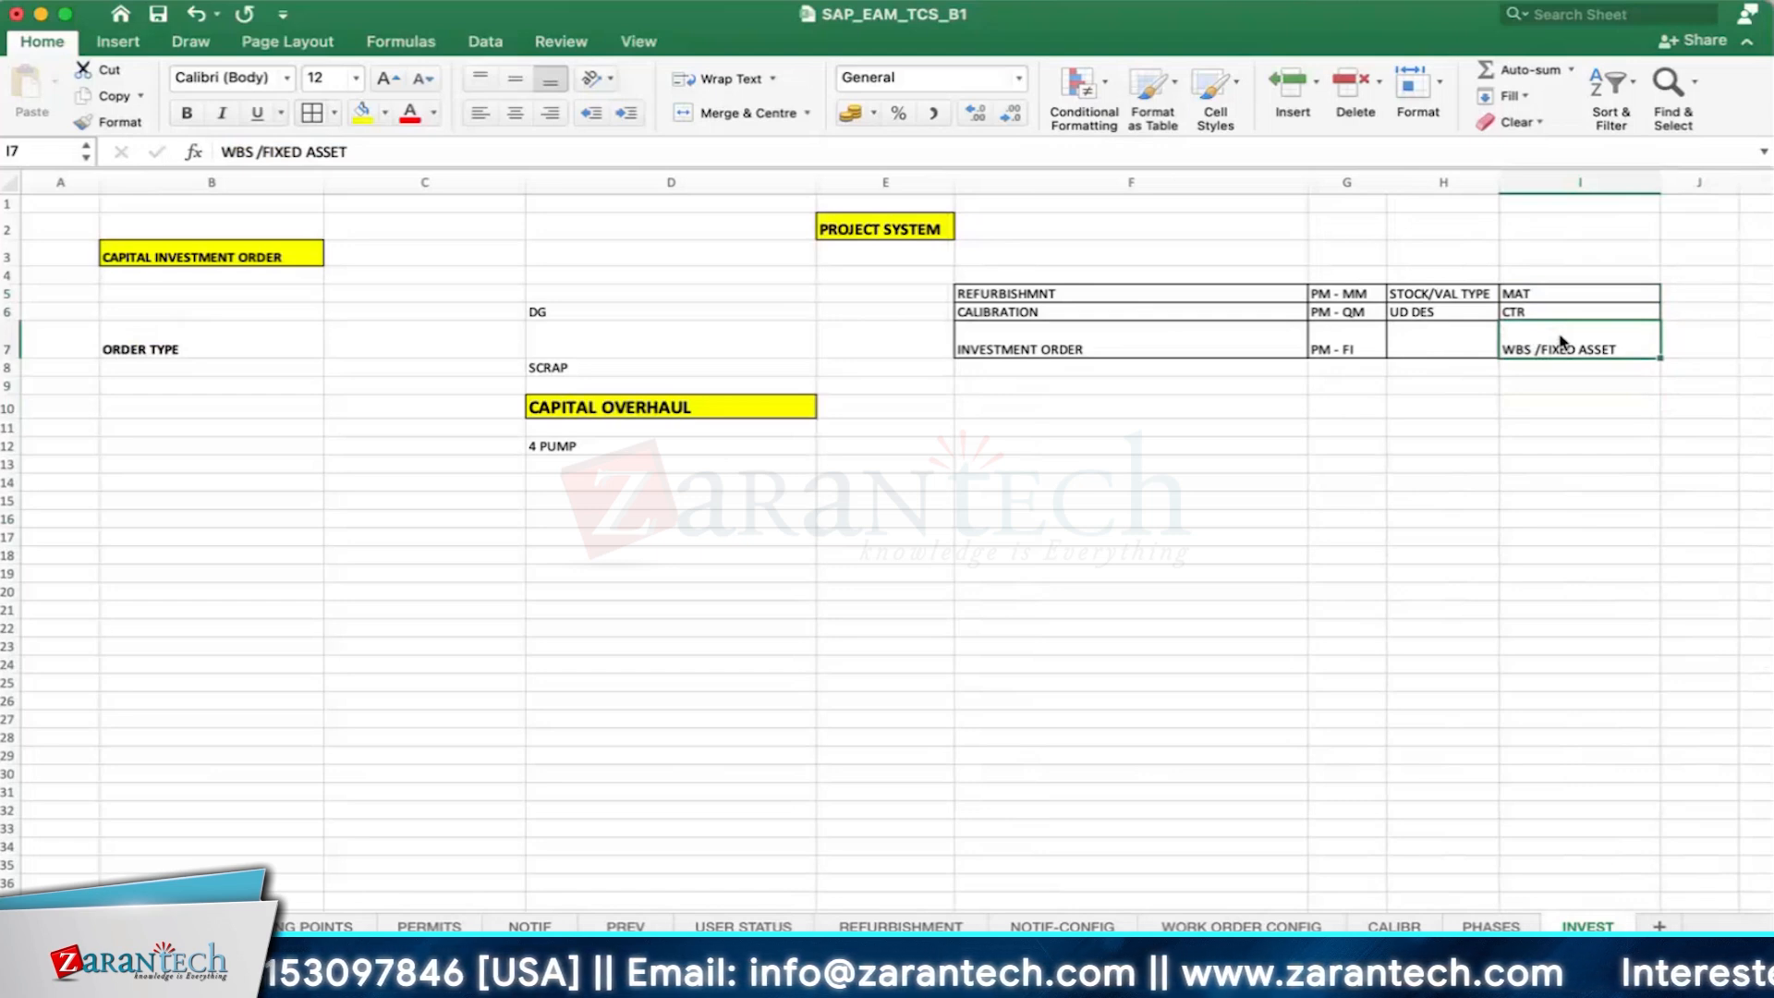
pyautogui.click(1545, 387)
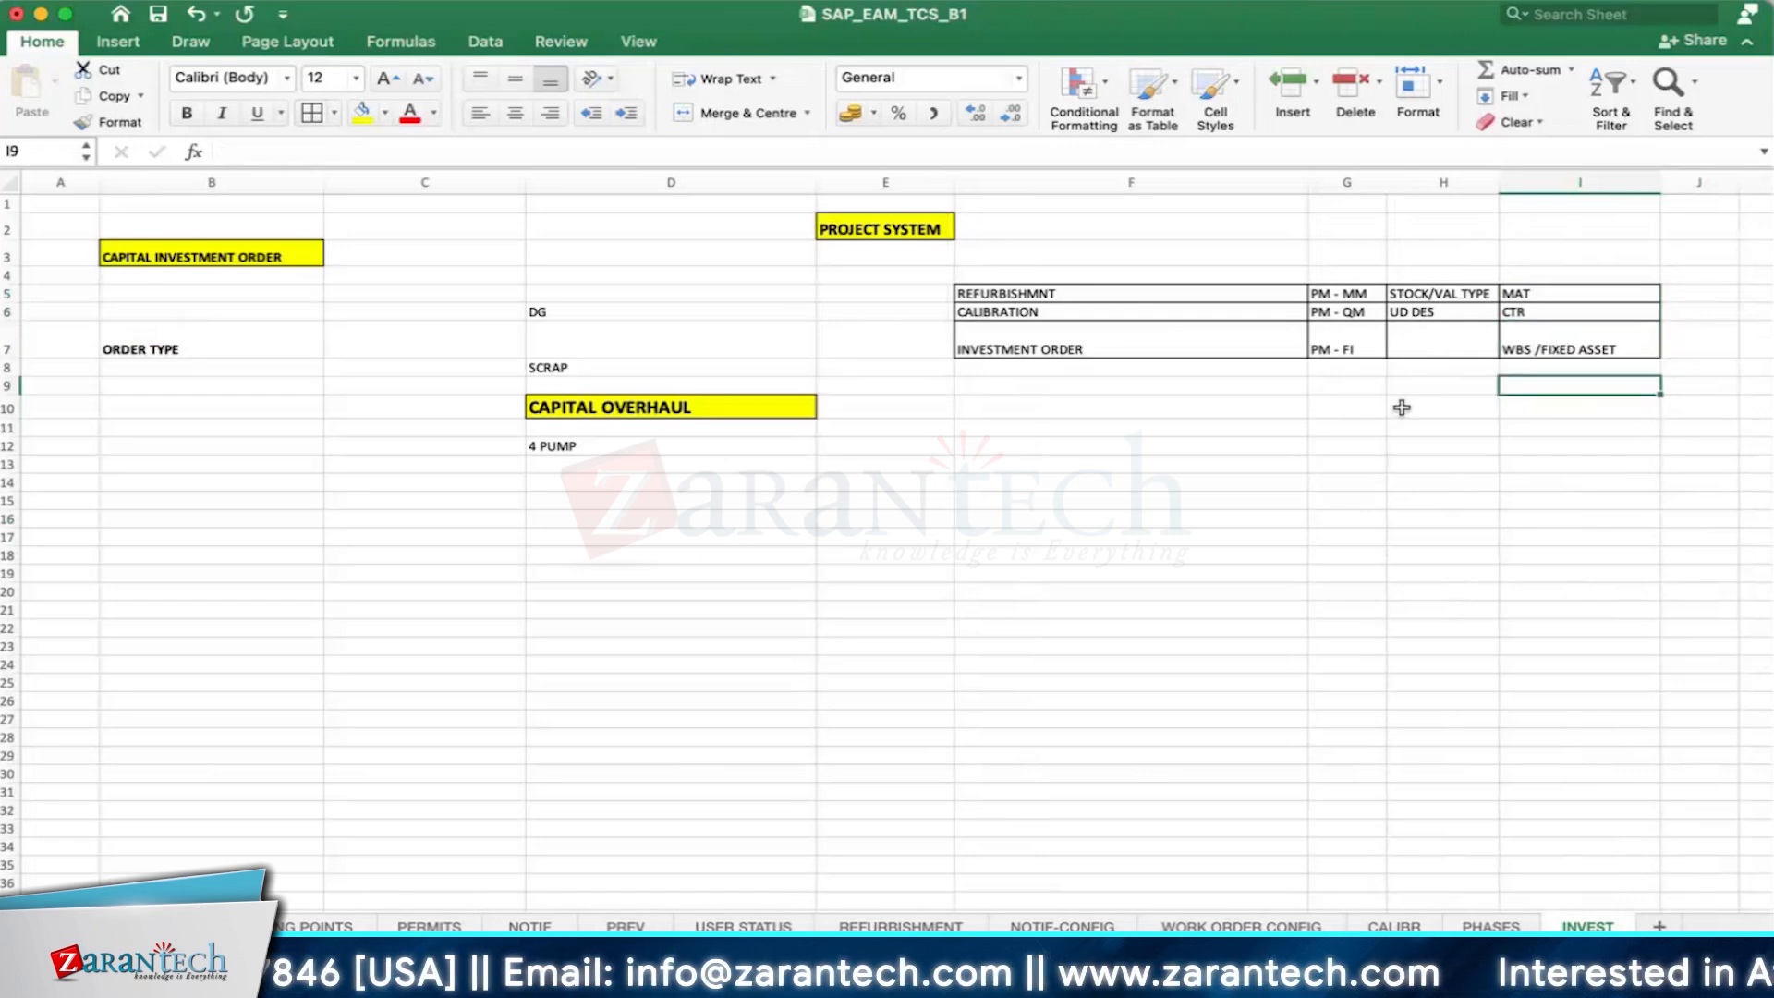
# - Increase the heights of rows 5 and 6, narrow column F to its text and widen column G slightly
pyautogui.click(1350, 342)
pyautogui.click(1344, 292)
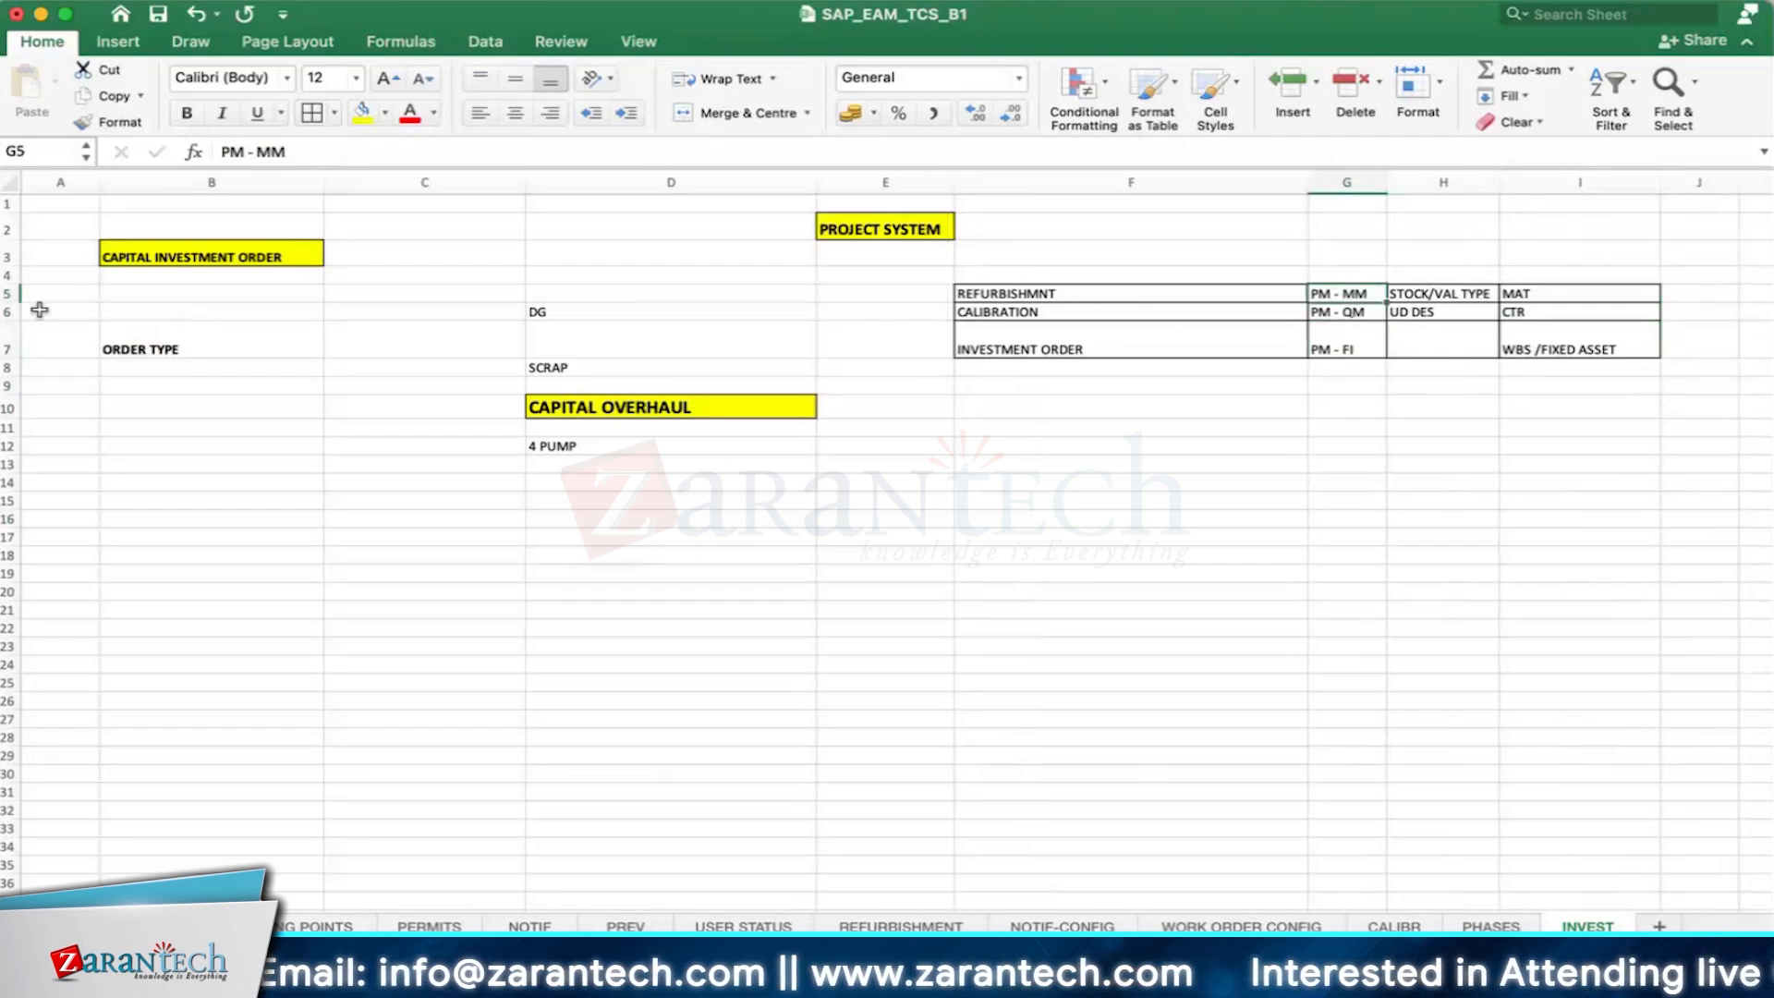
pyautogui.moveTo(11, 321)
pyautogui.mouseDown()
pyautogui.moveTo(14, 339)
pyautogui.moveTo(12, 309)
pyautogui.mouseUp()
pyautogui.moveTo(1387, 180); pyautogui.dragTo(1113, 187)
pyautogui.click(1128, 477)
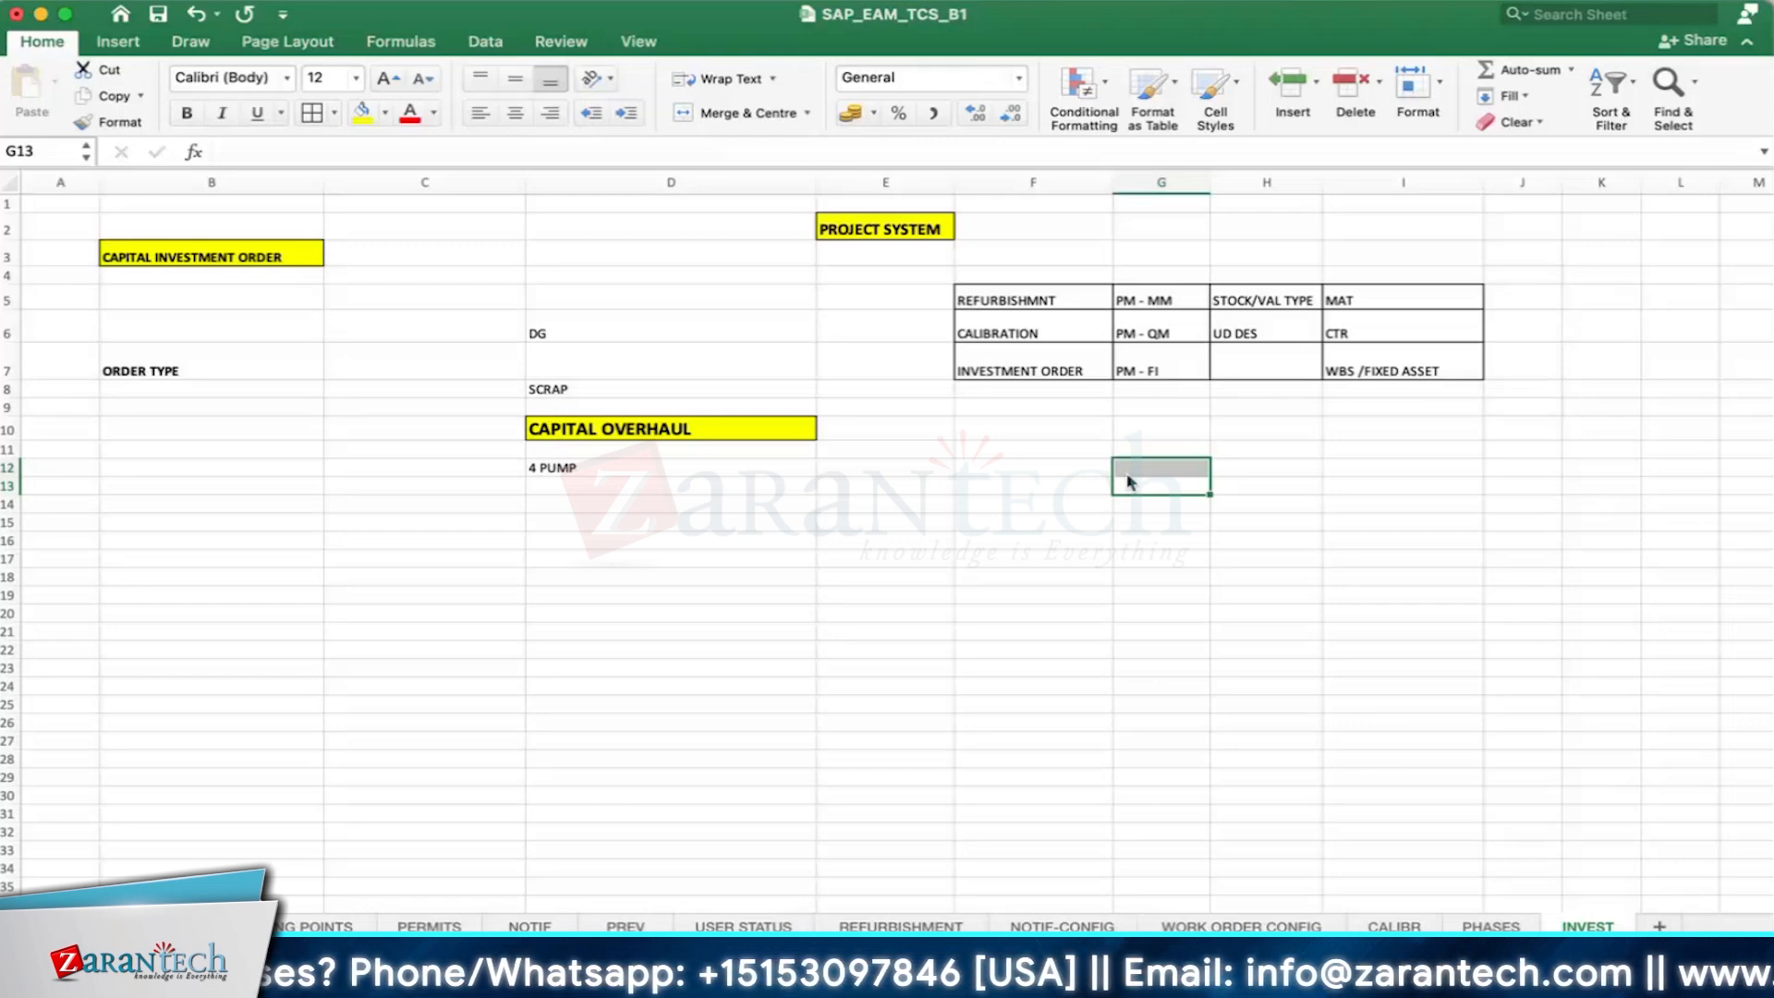
pyautogui.click(1156, 325)
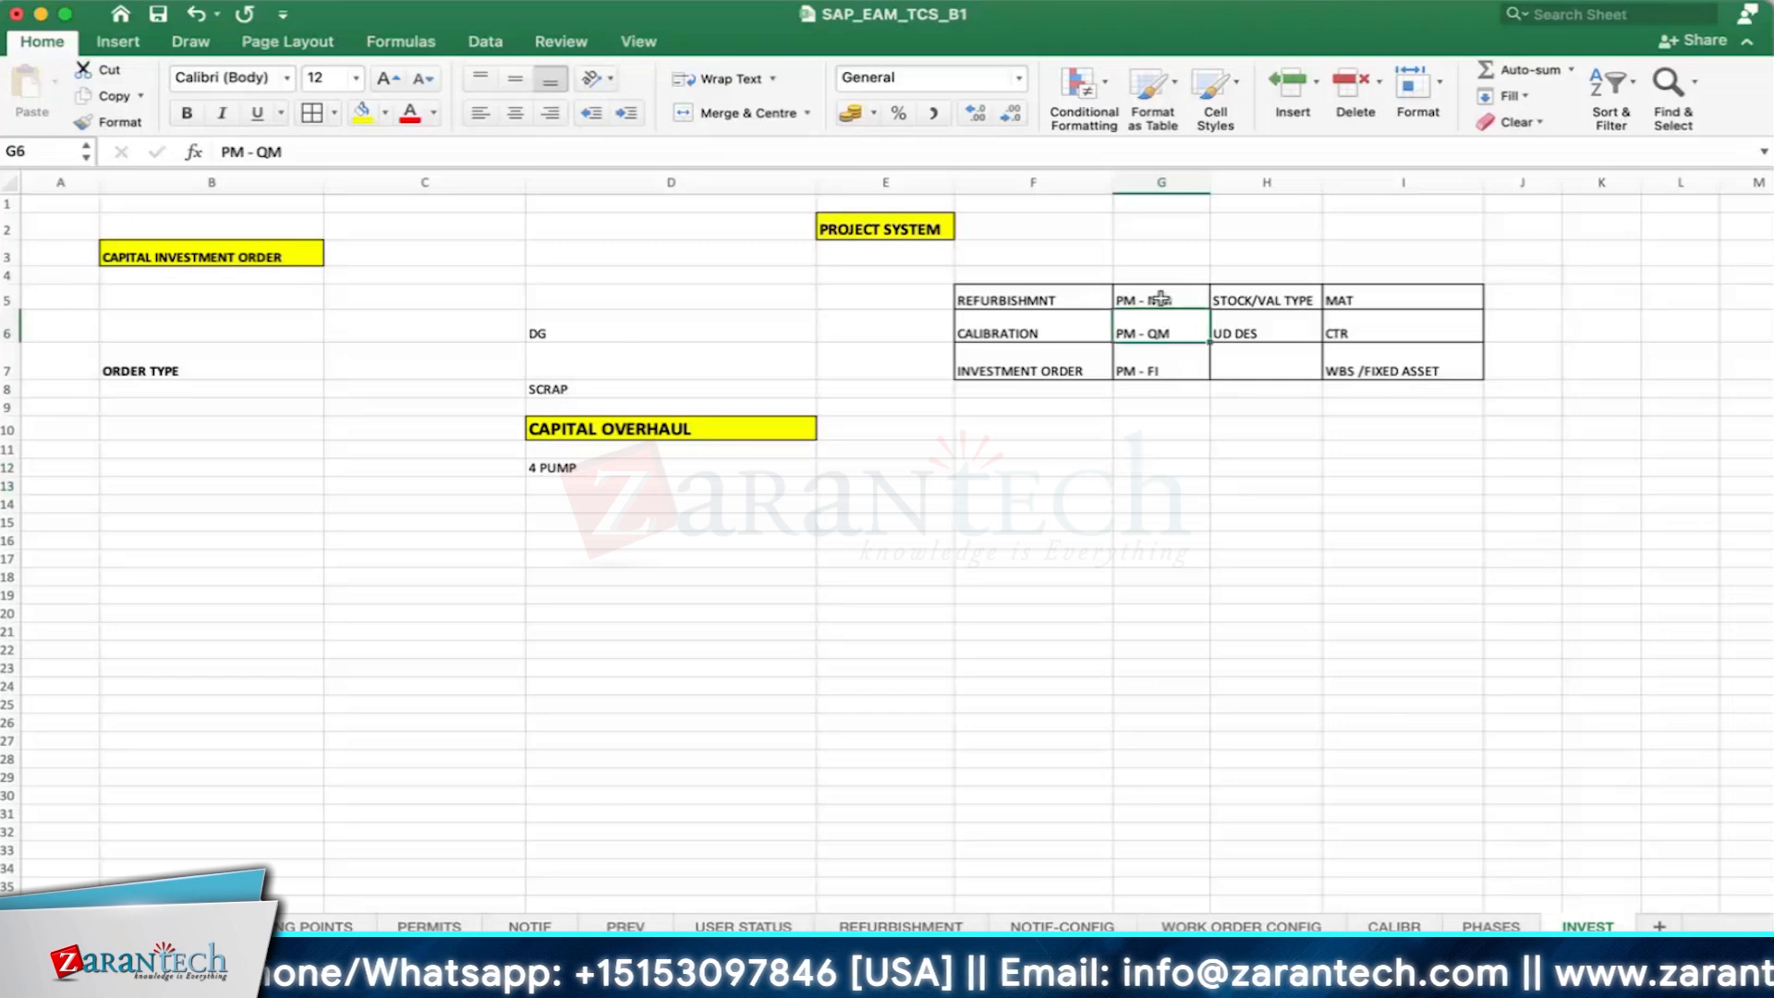
pyautogui.click(1035, 332)
pyautogui.click(1192, 329)
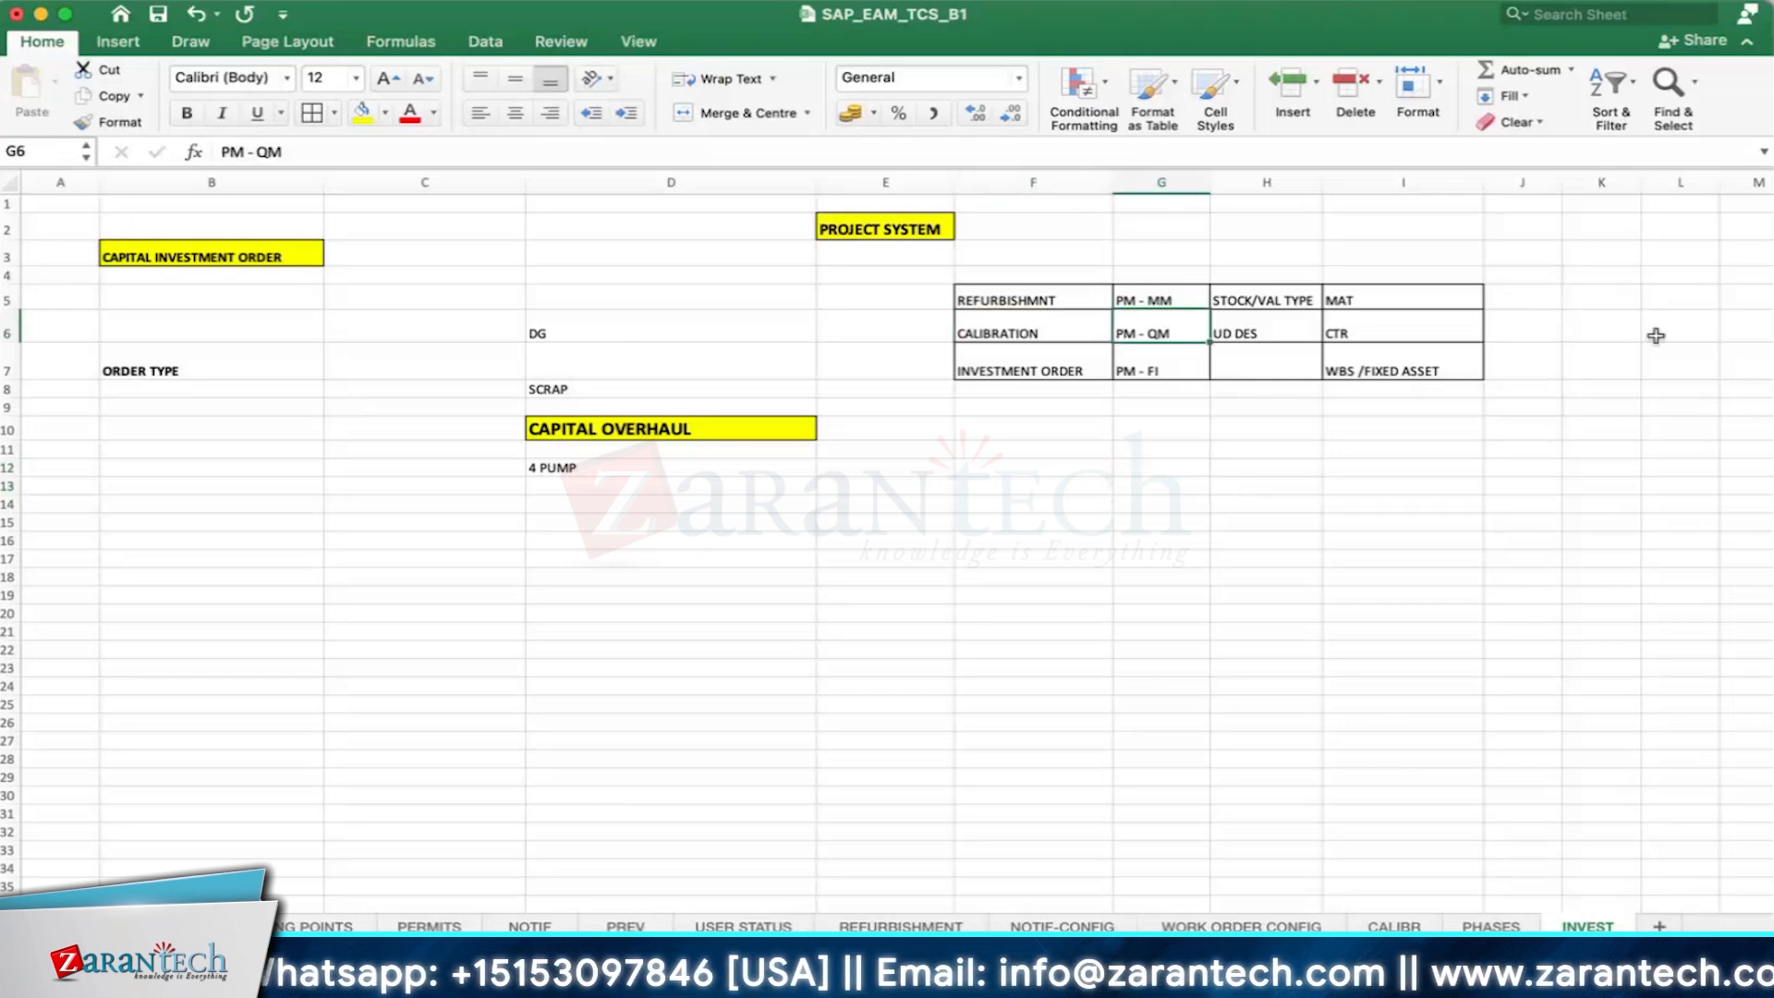
pyautogui.click(1655, 335)
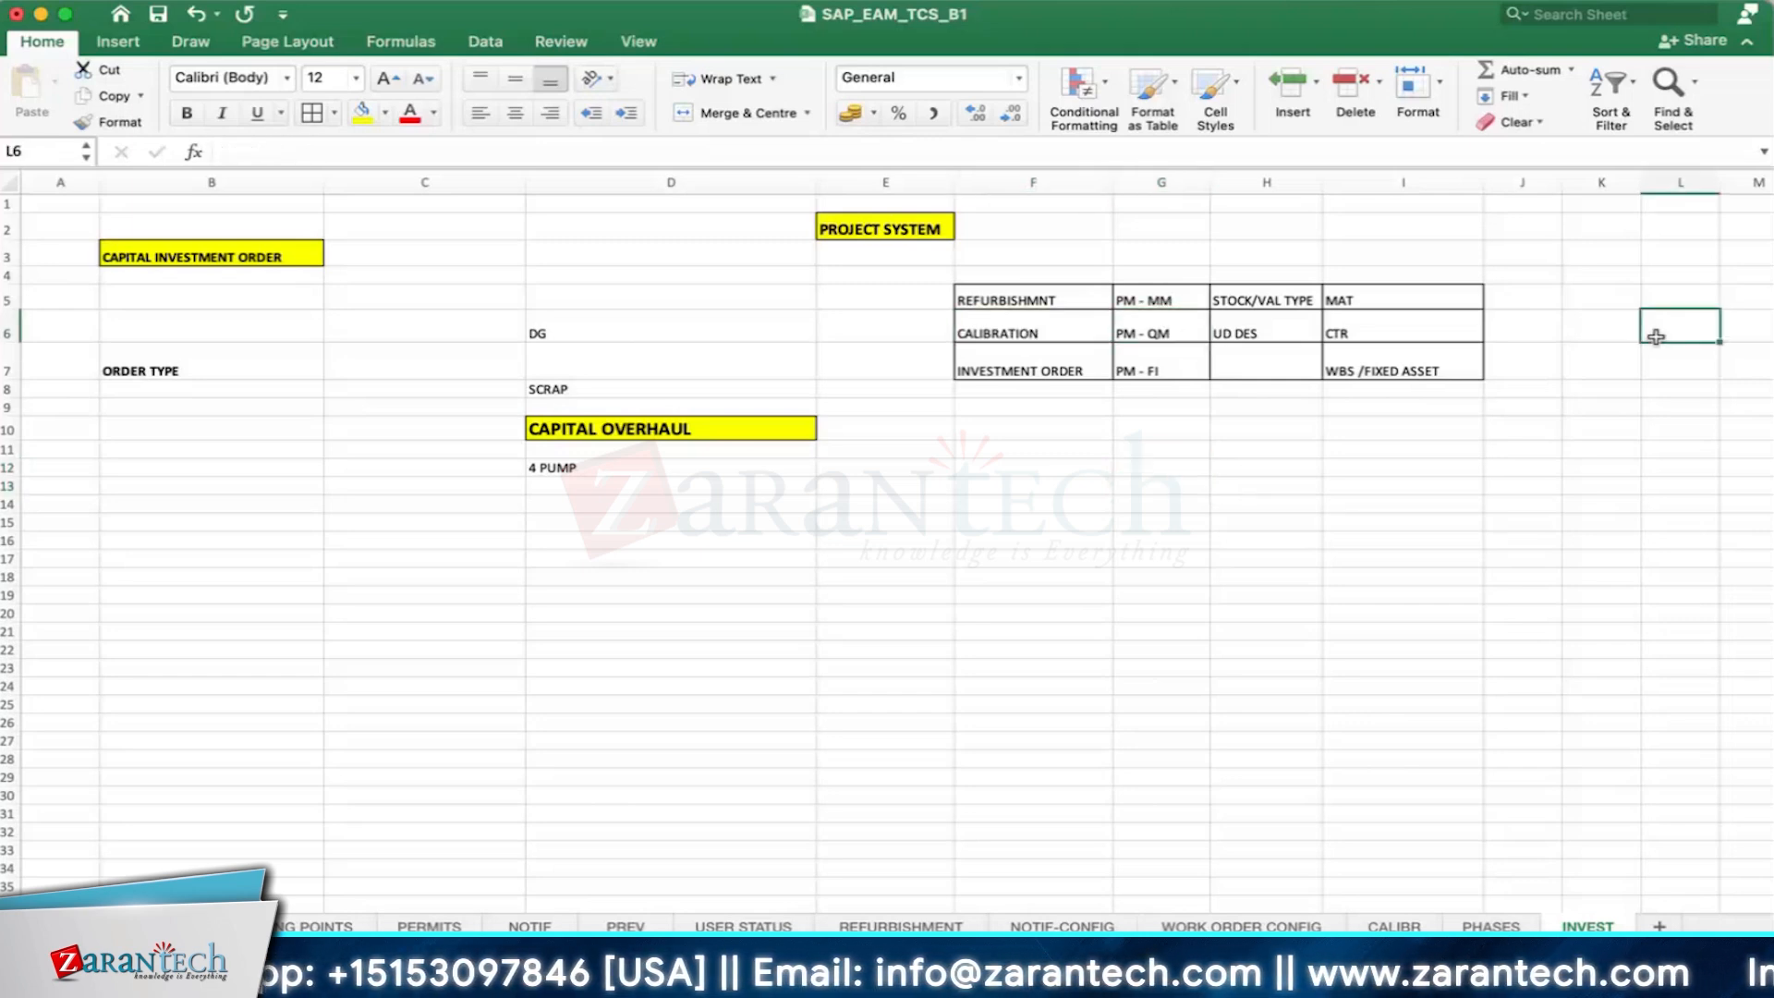
pyautogui.click(1170, 340)
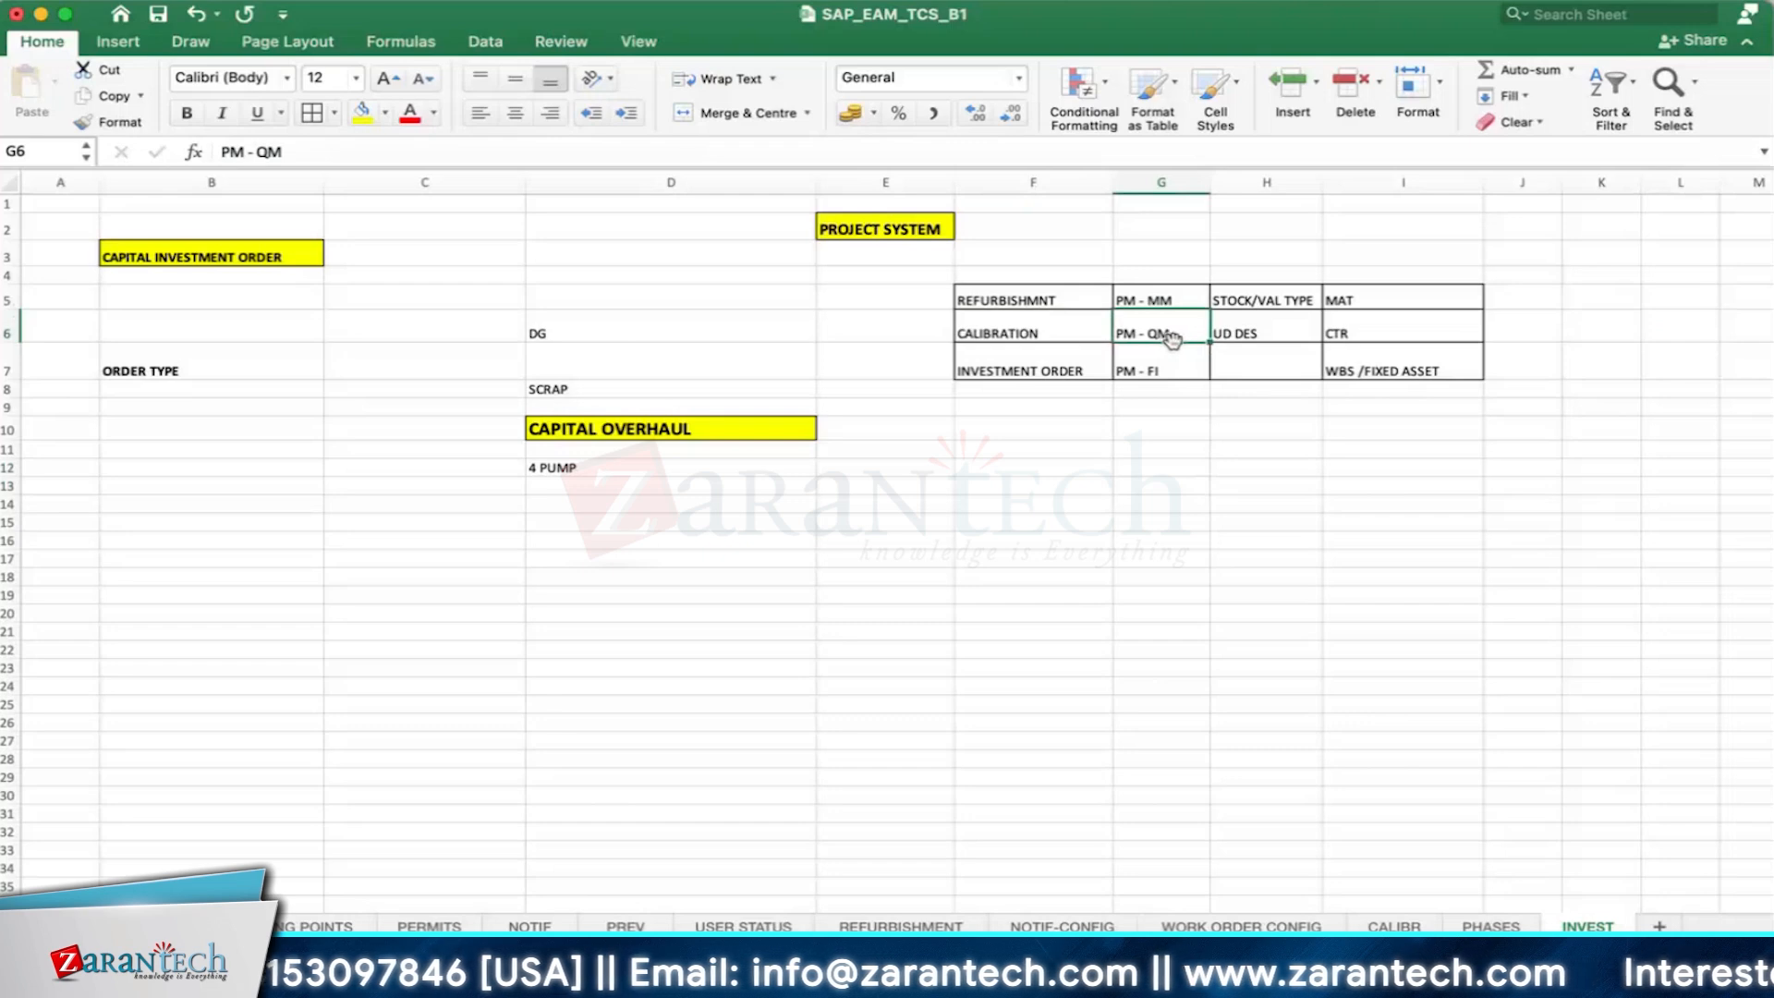
pyautogui.click(1242, 483)
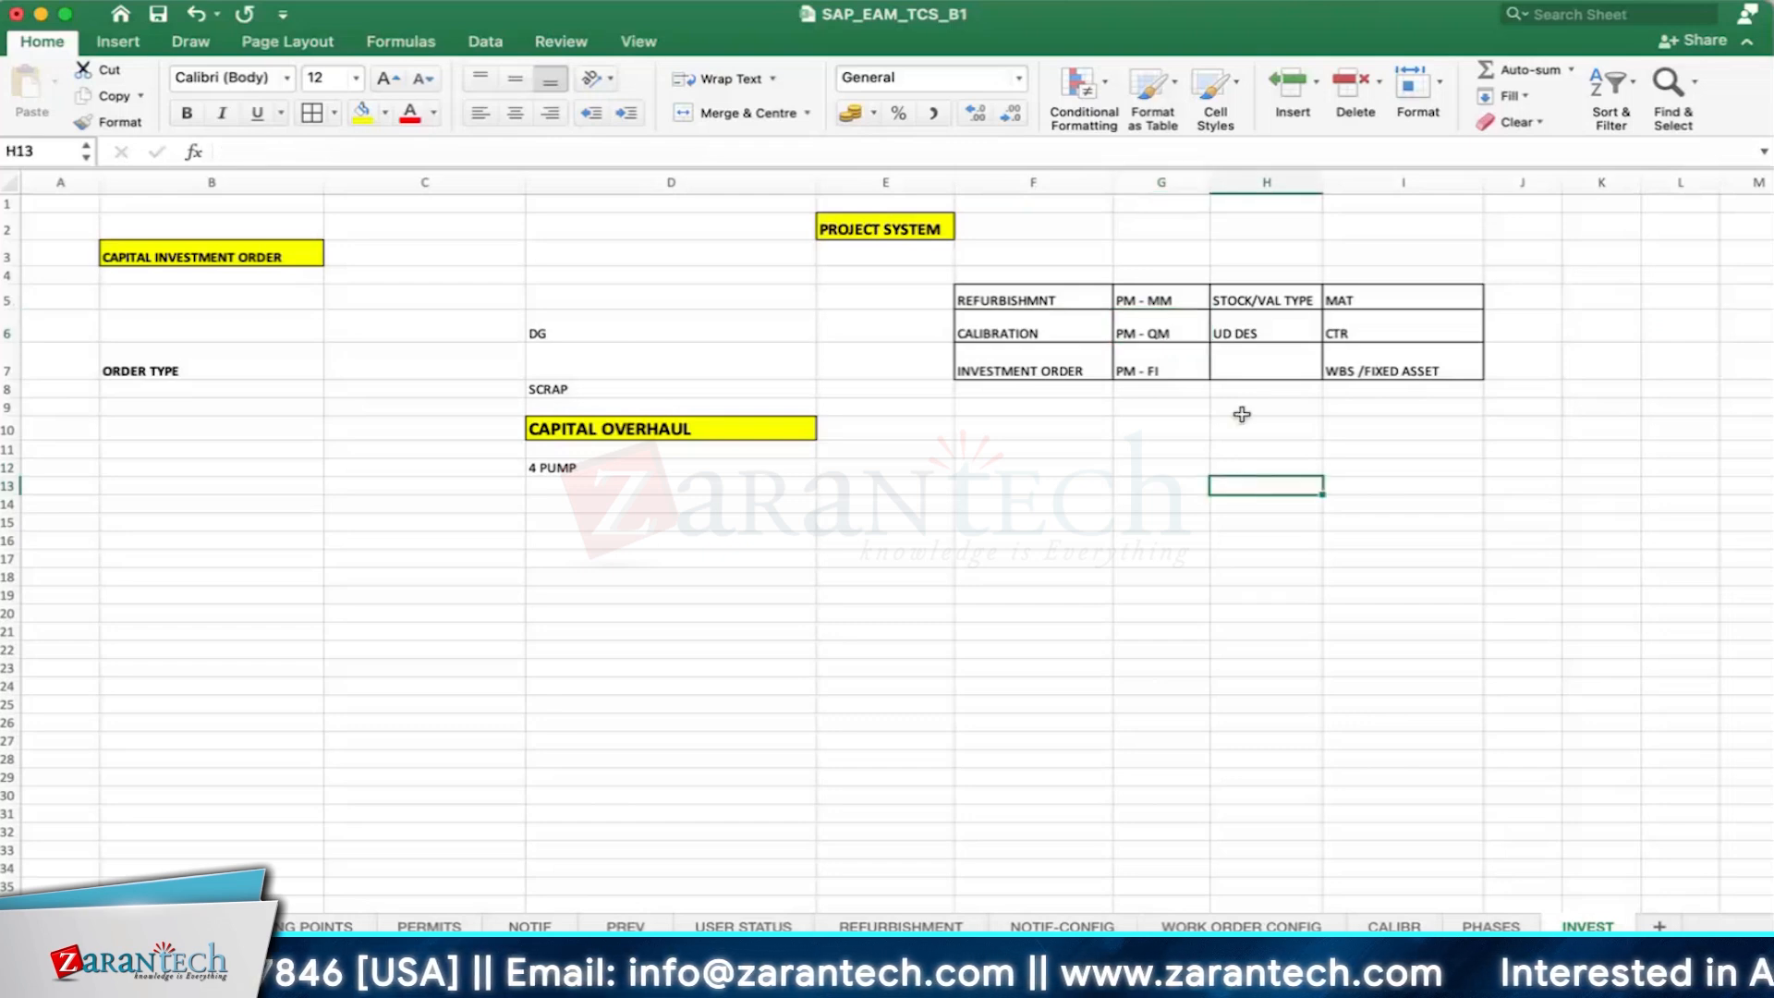
pyautogui.click(1146, 319)
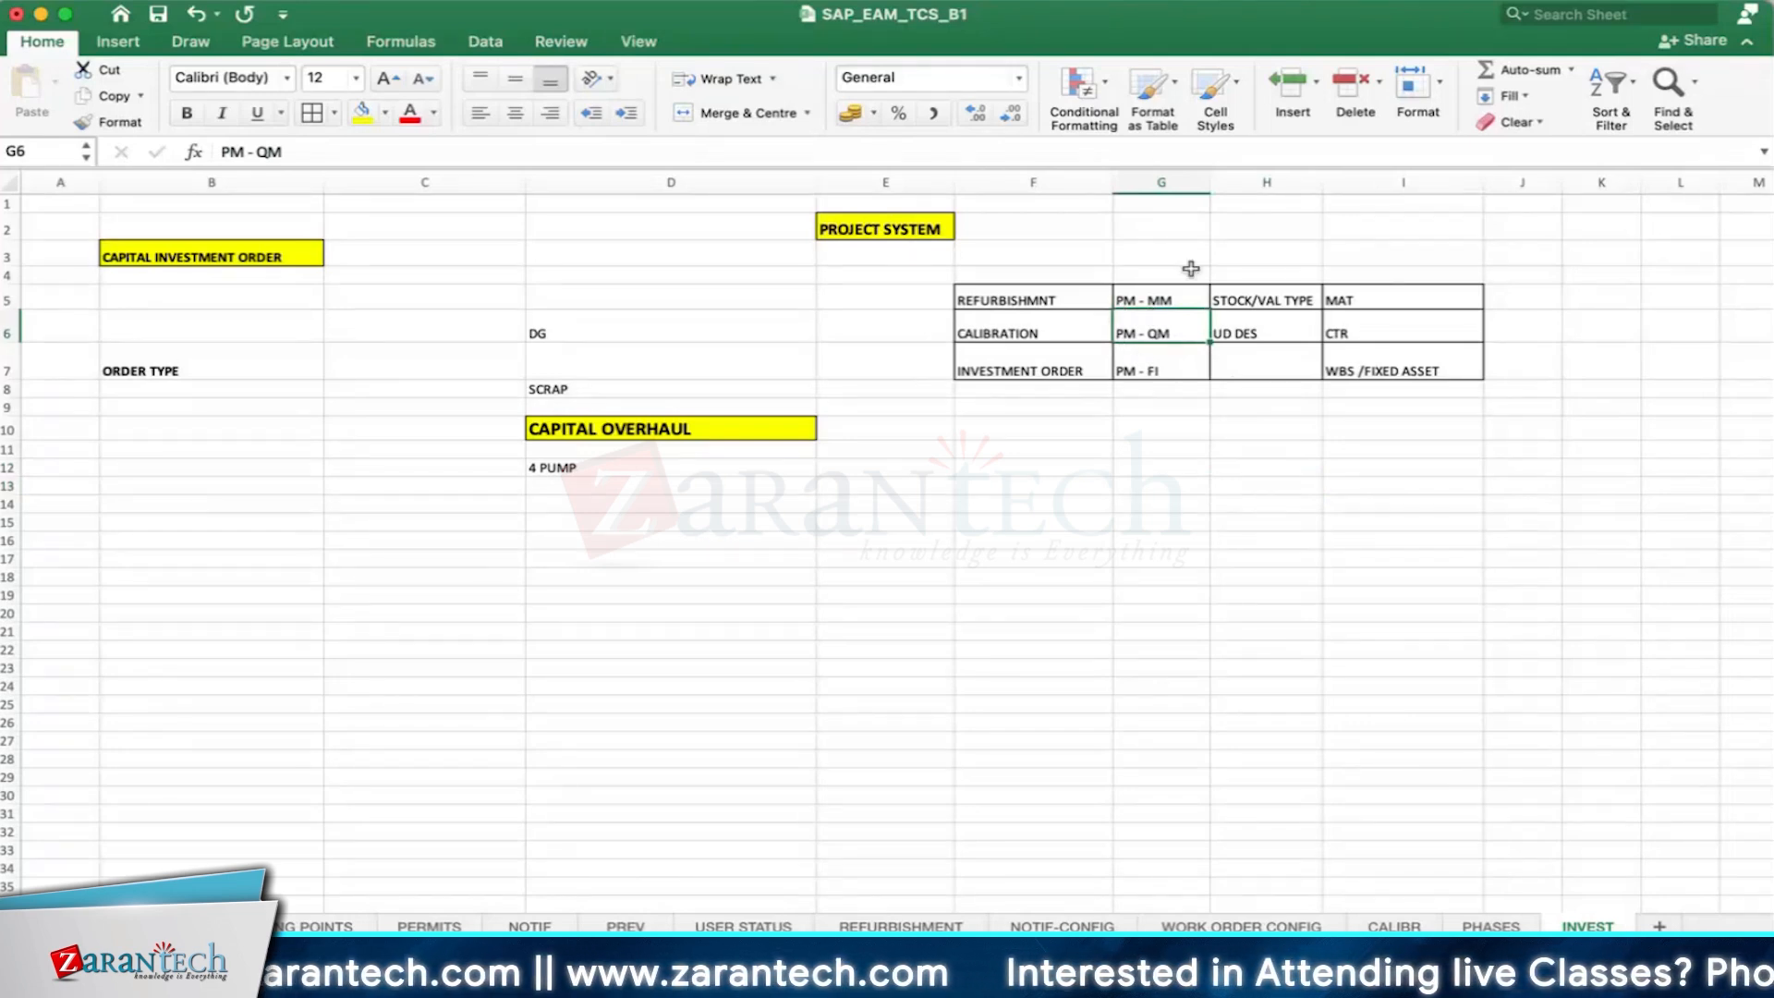
pyautogui.click(1145, 259)
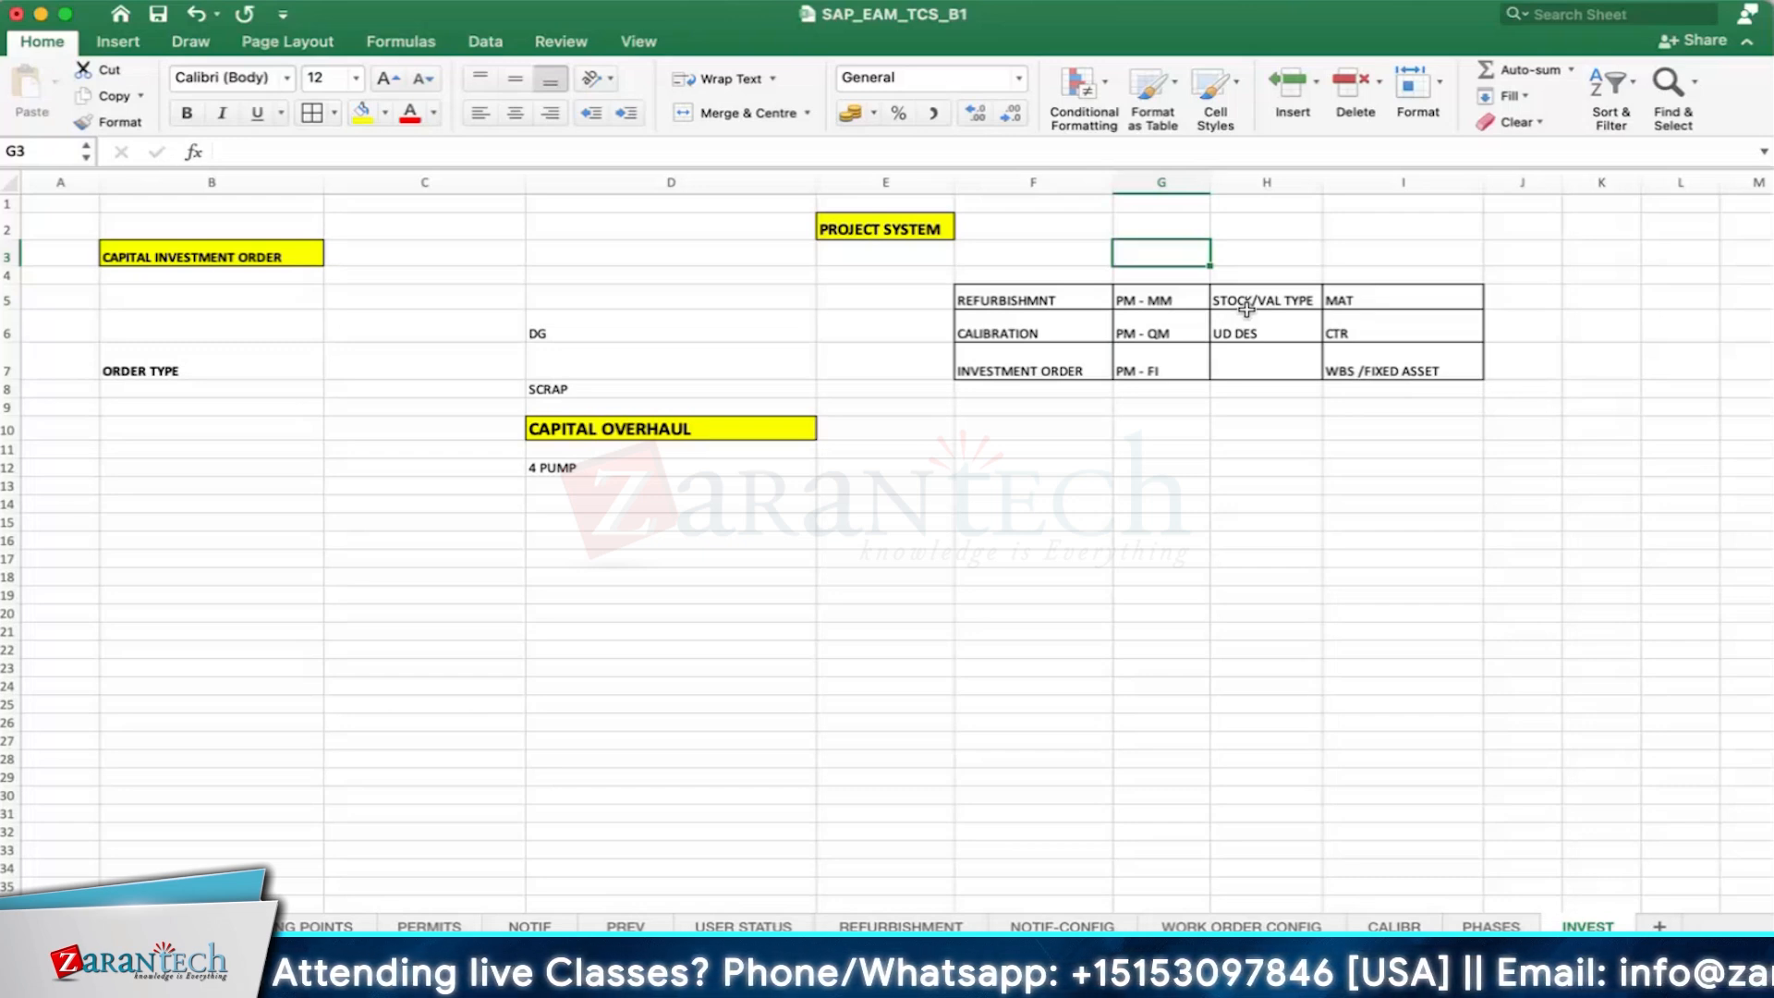
# - Enter MOVE ORDER in cell G12 and GI - ORDER in G14, and apply all borders to G12:G14
pyautogui.click(1169, 467)
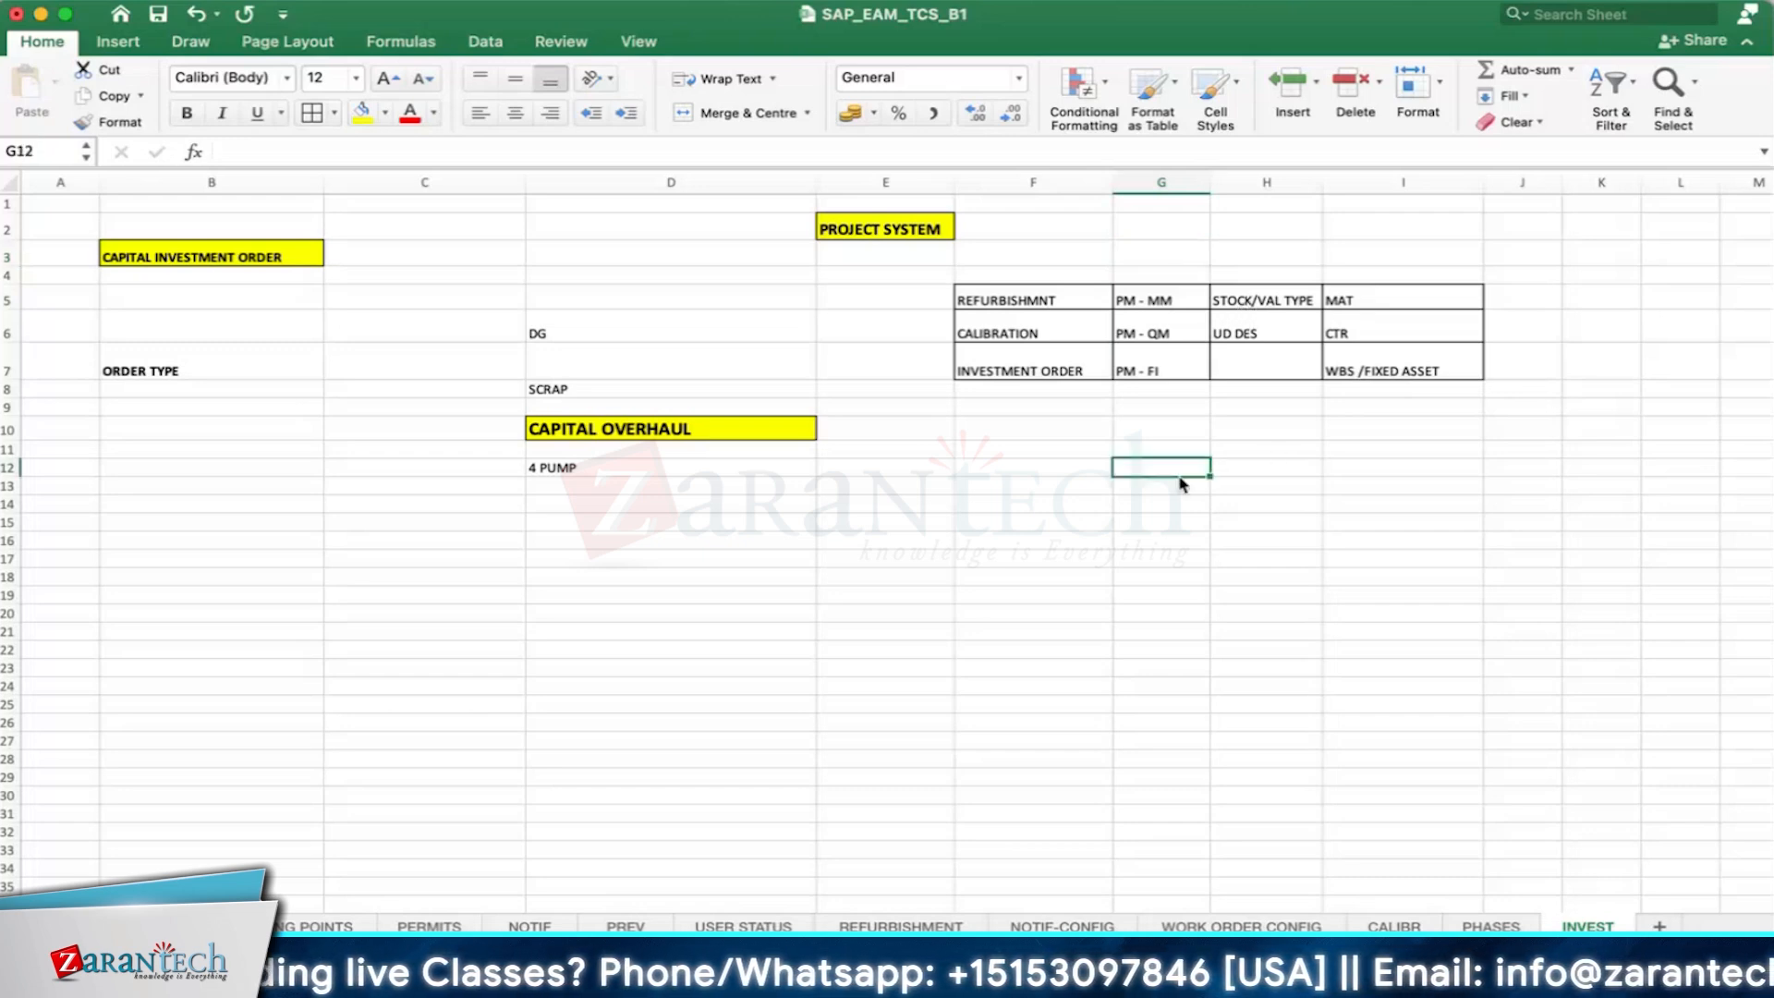
pyautogui.write('MOVE ORDE')
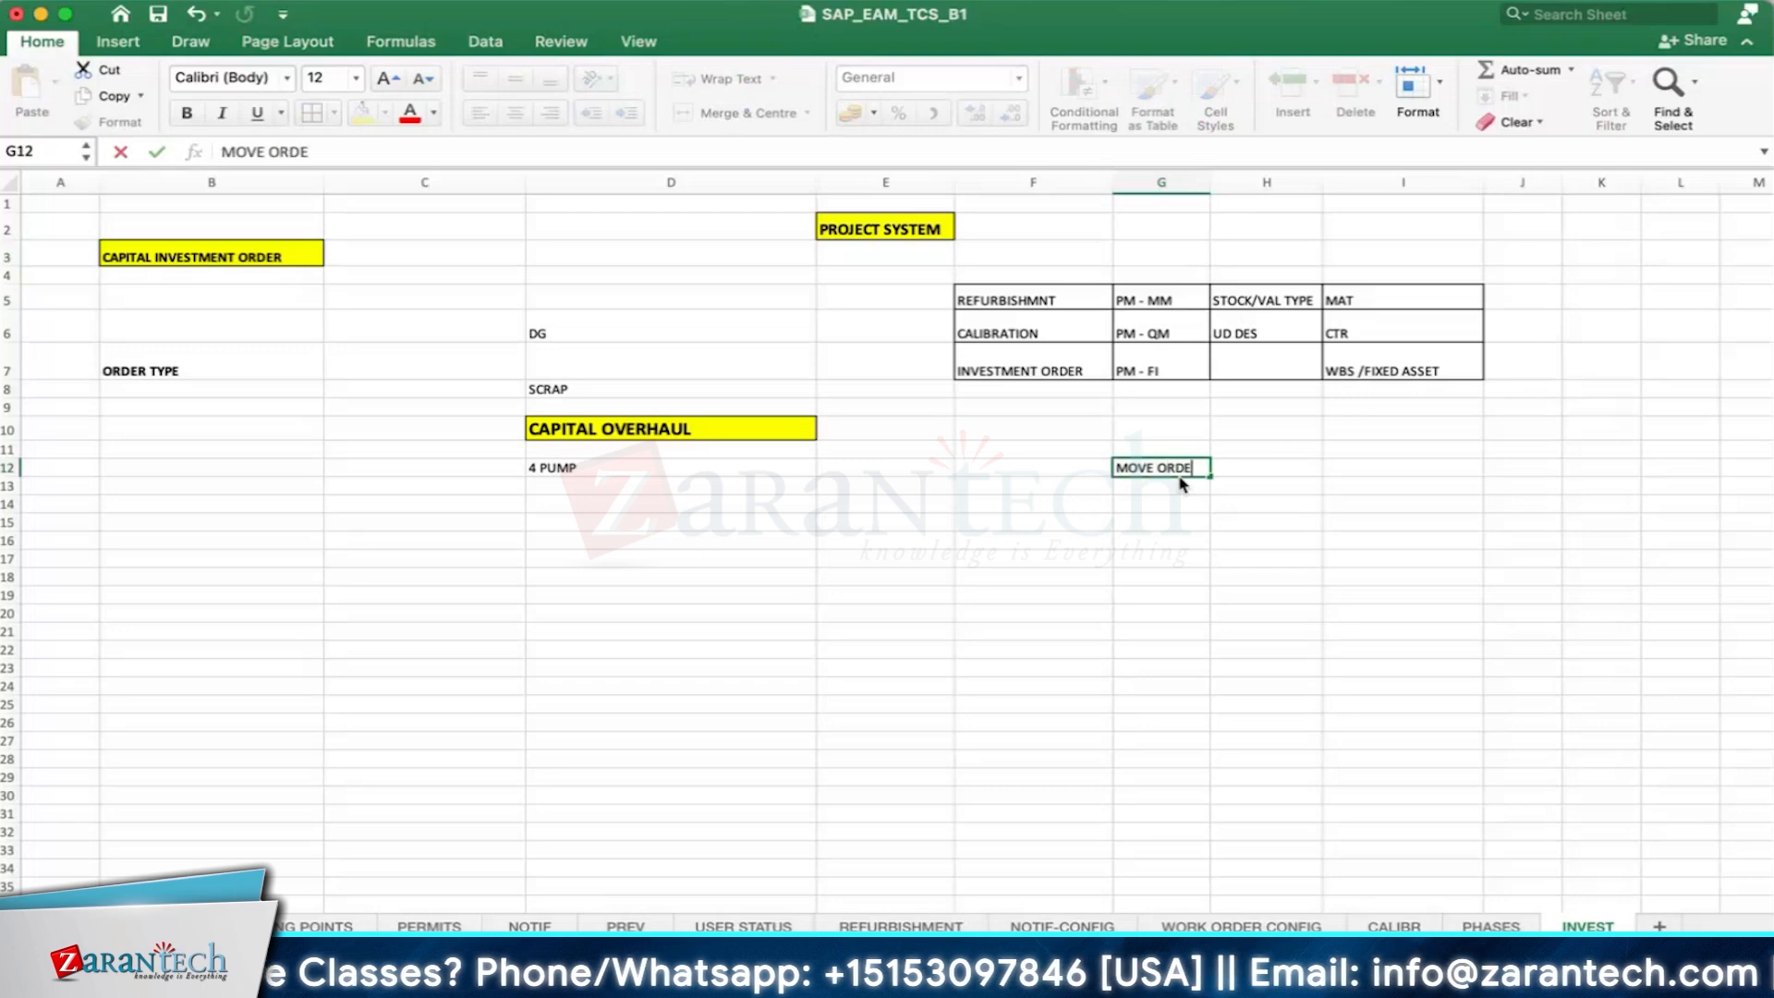
pyautogui.write('R')
pyautogui.press('Return')
pyautogui.press('Return')
pyautogui.write('GI')
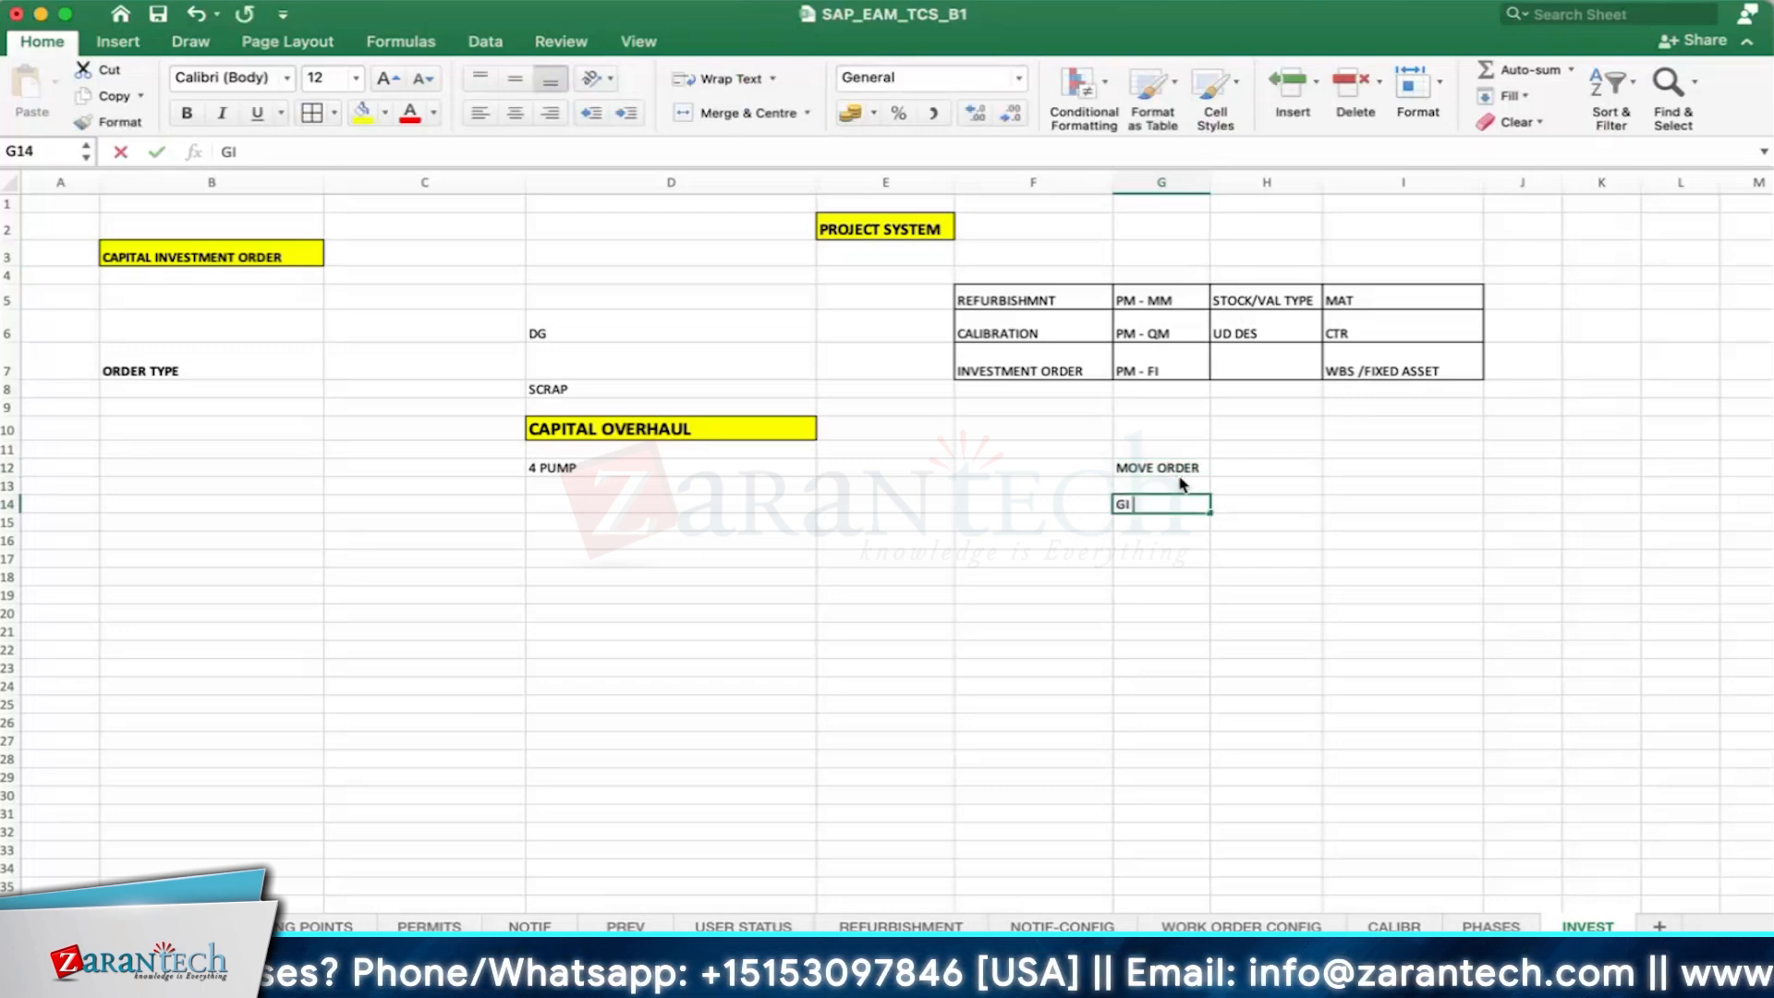
pyautogui.write(' - ORDER')
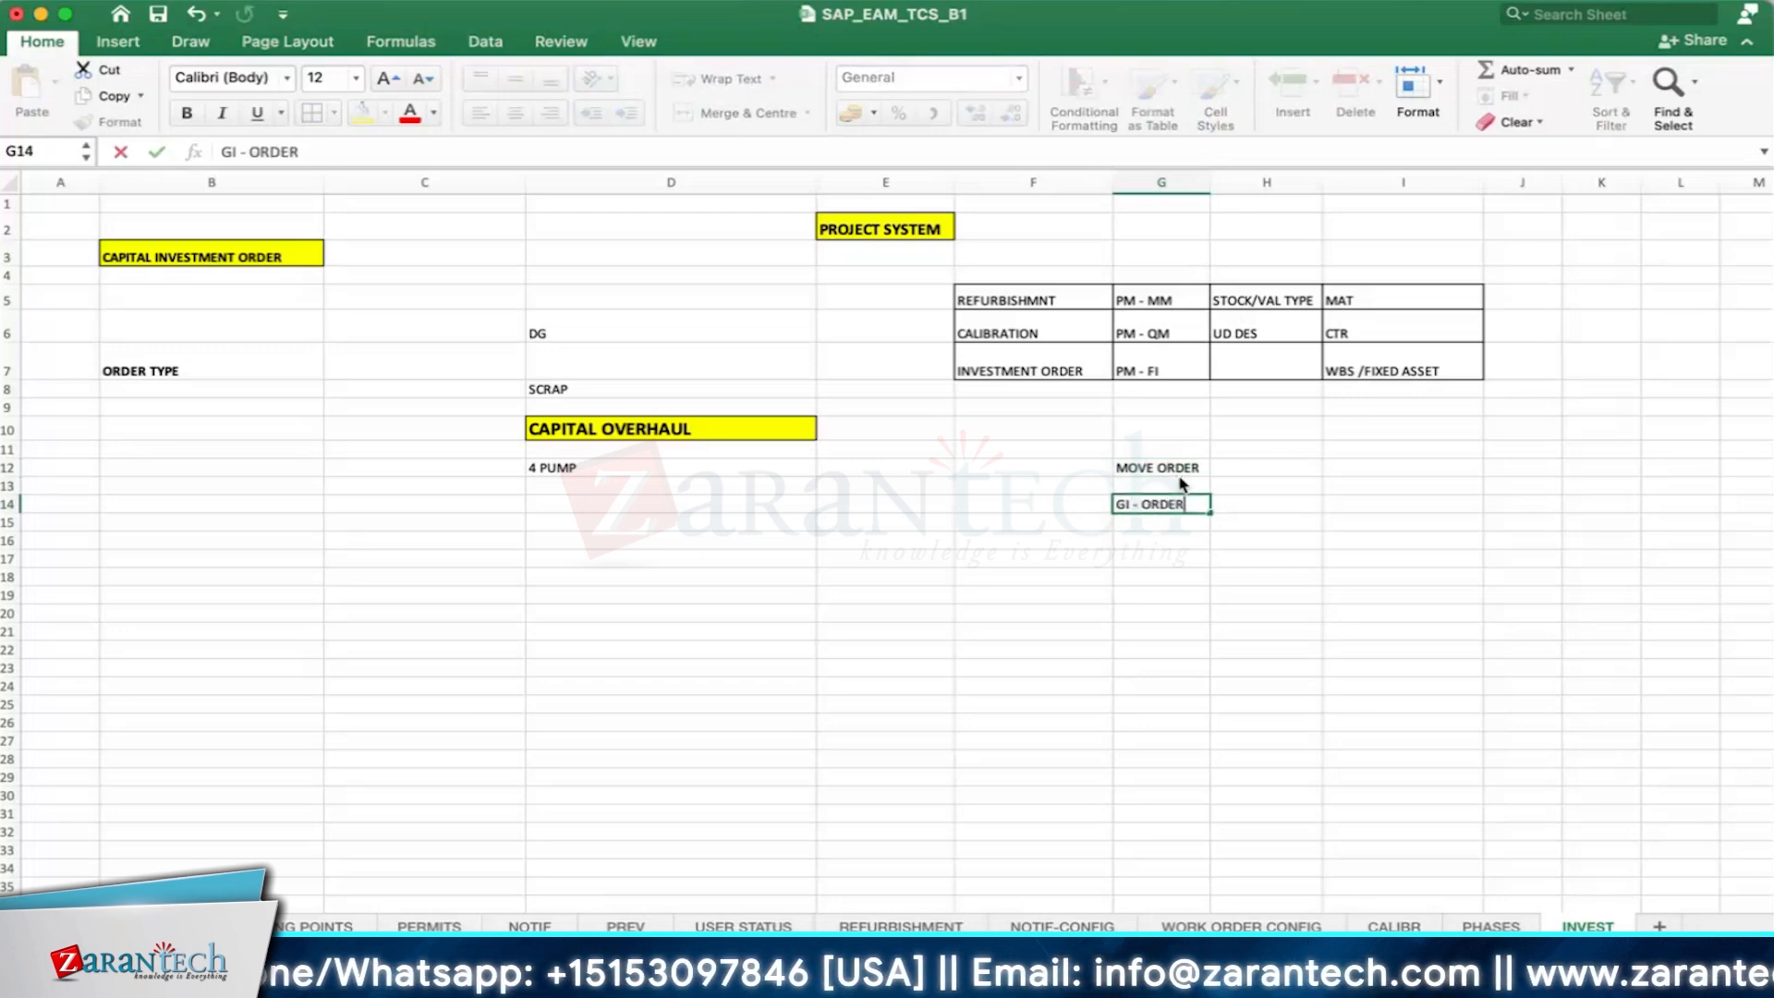
pyautogui.press('Return')
pyautogui.moveTo(1178, 474); pyautogui.dragTo(1166, 503)
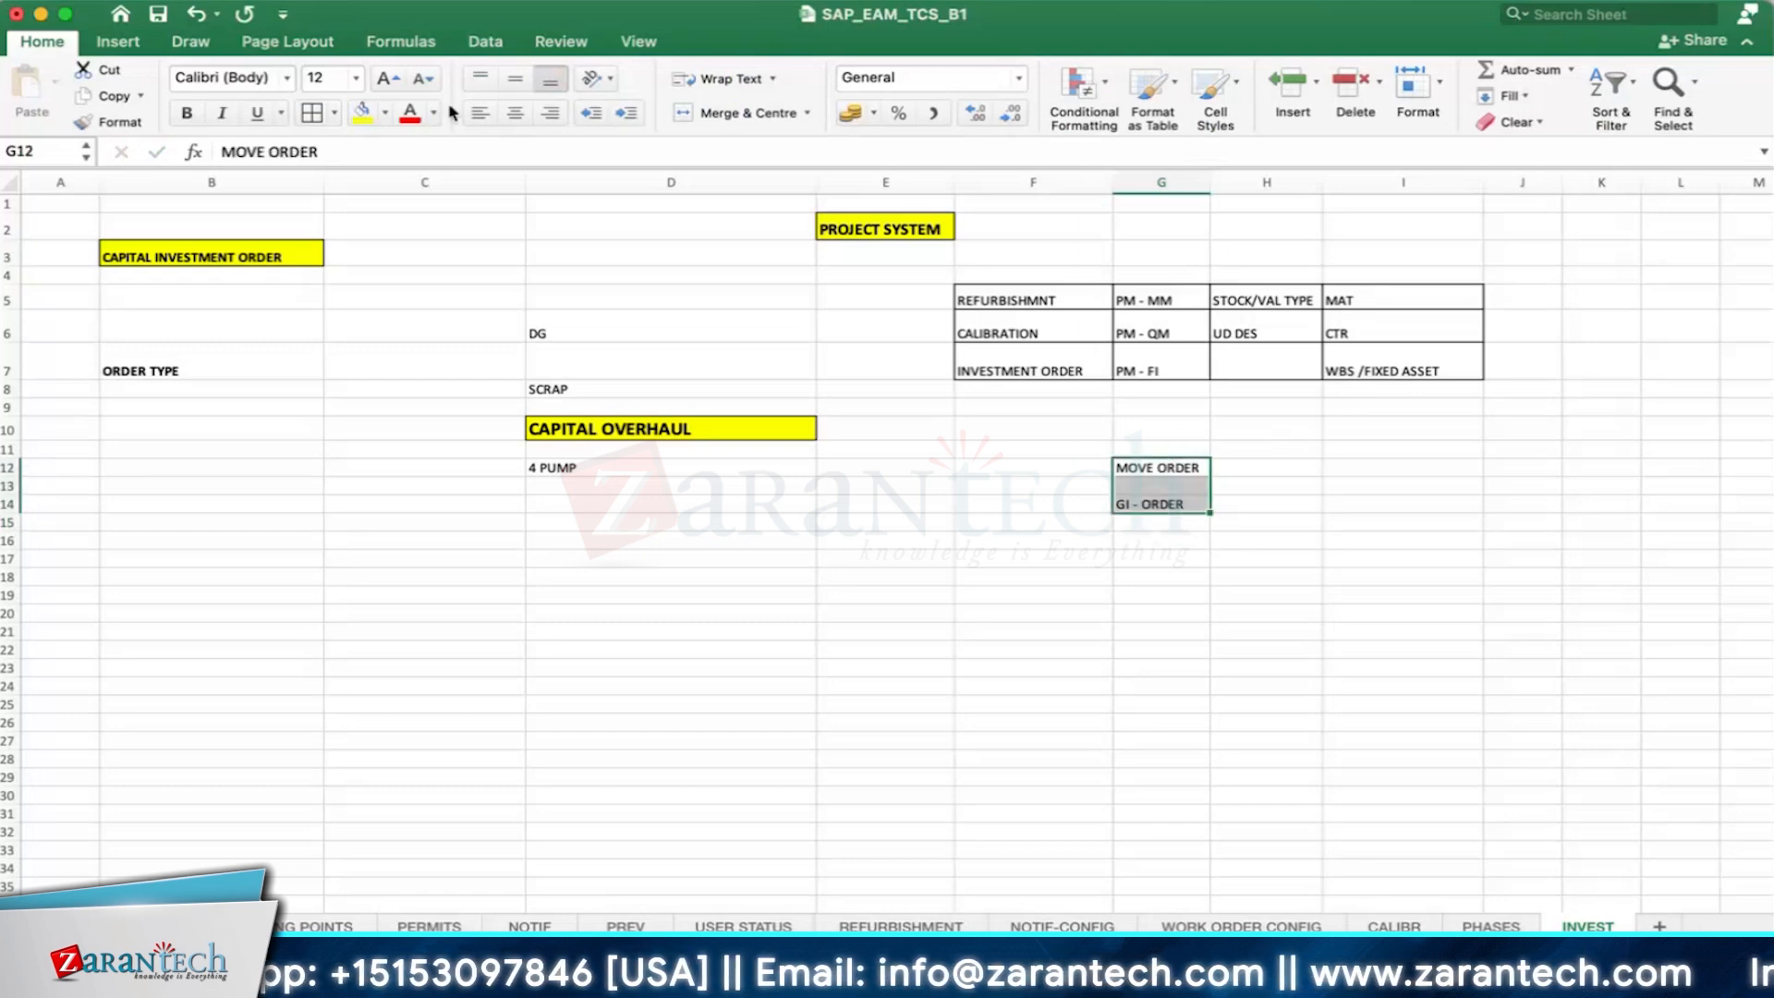
pyautogui.click(312, 114)
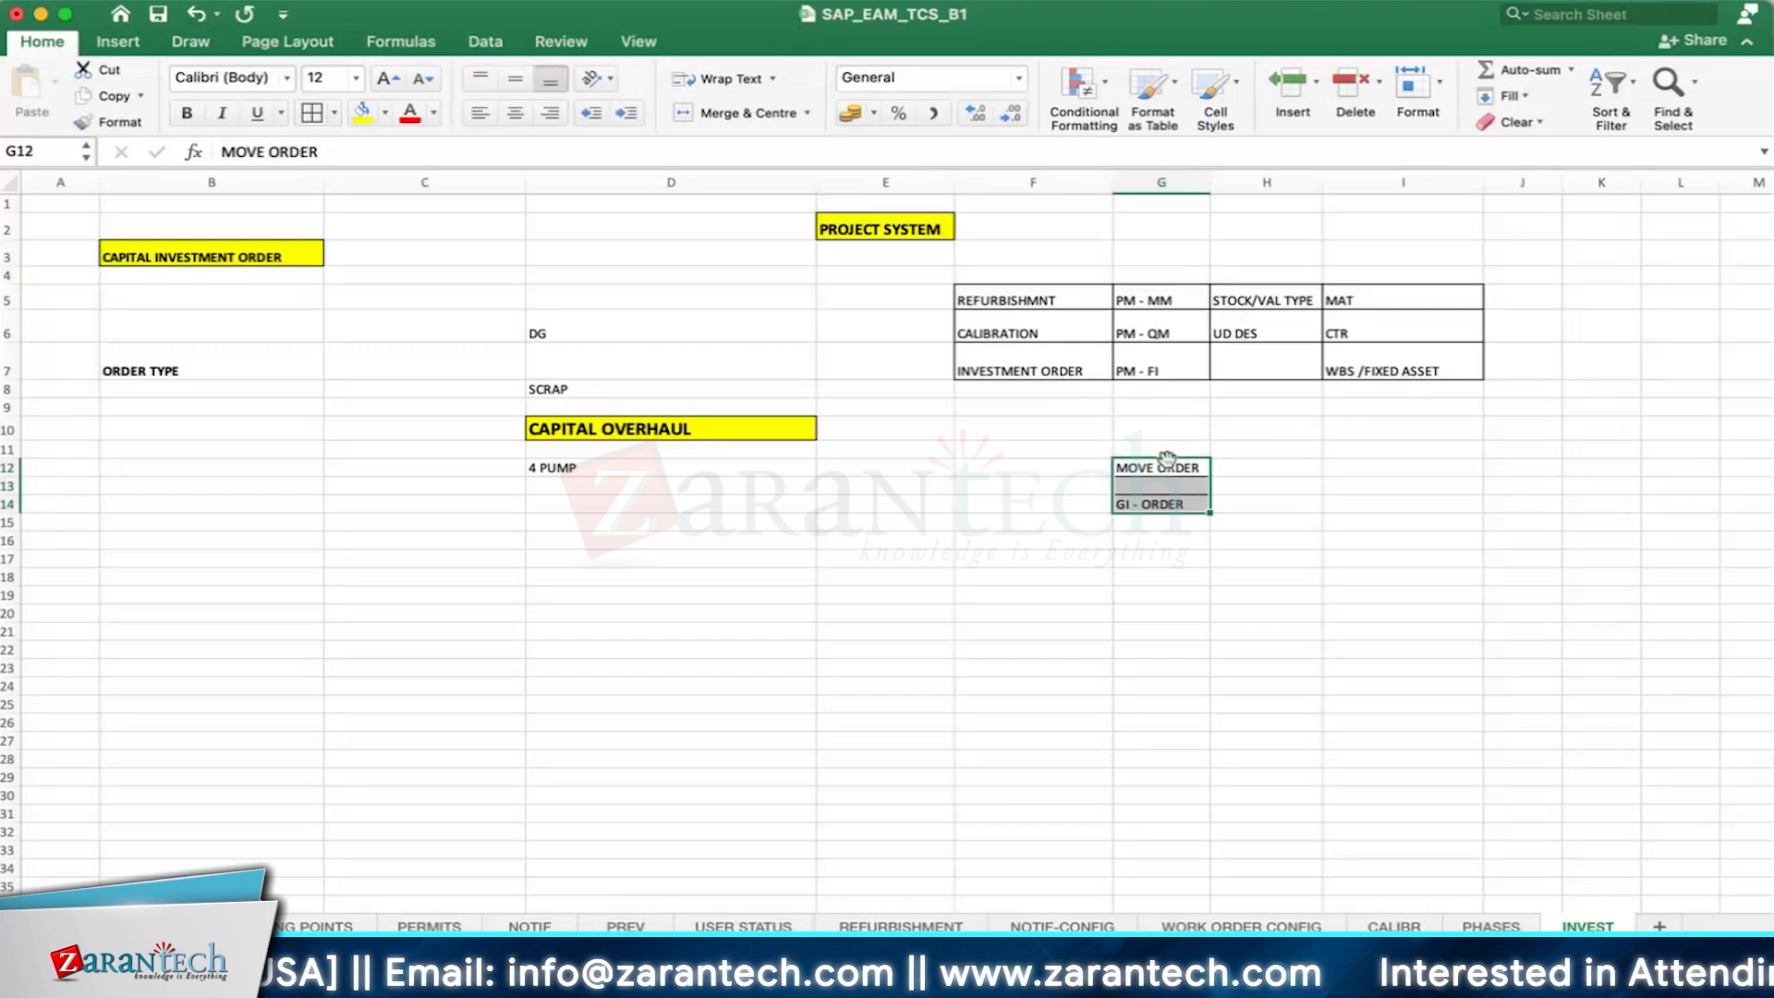
# - Move the bordered MOVE ORDER and GI - ORDER block from G12:G14 to I11:I13
pyautogui.moveTo(1178, 467); pyautogui.dragTo(1346, 453)
pyautogui.click(1349, 452)
pyautogui.click(1585, 460)
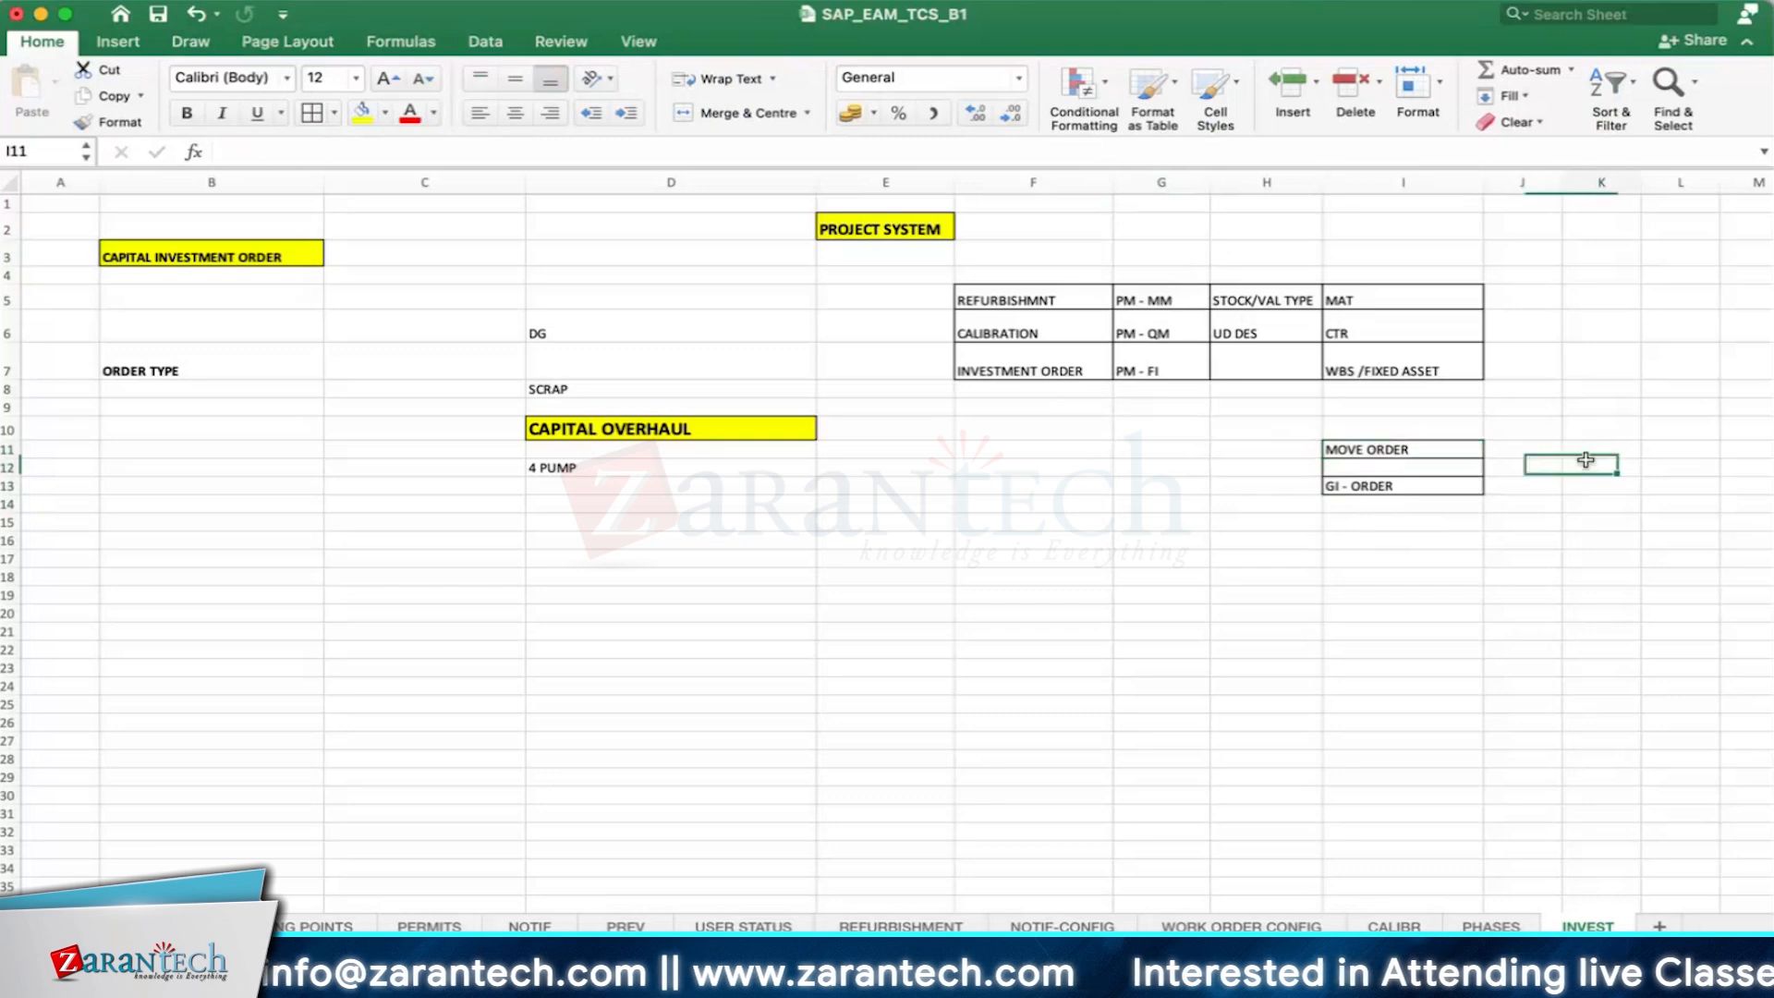
pyautogui.click(1595, 448)
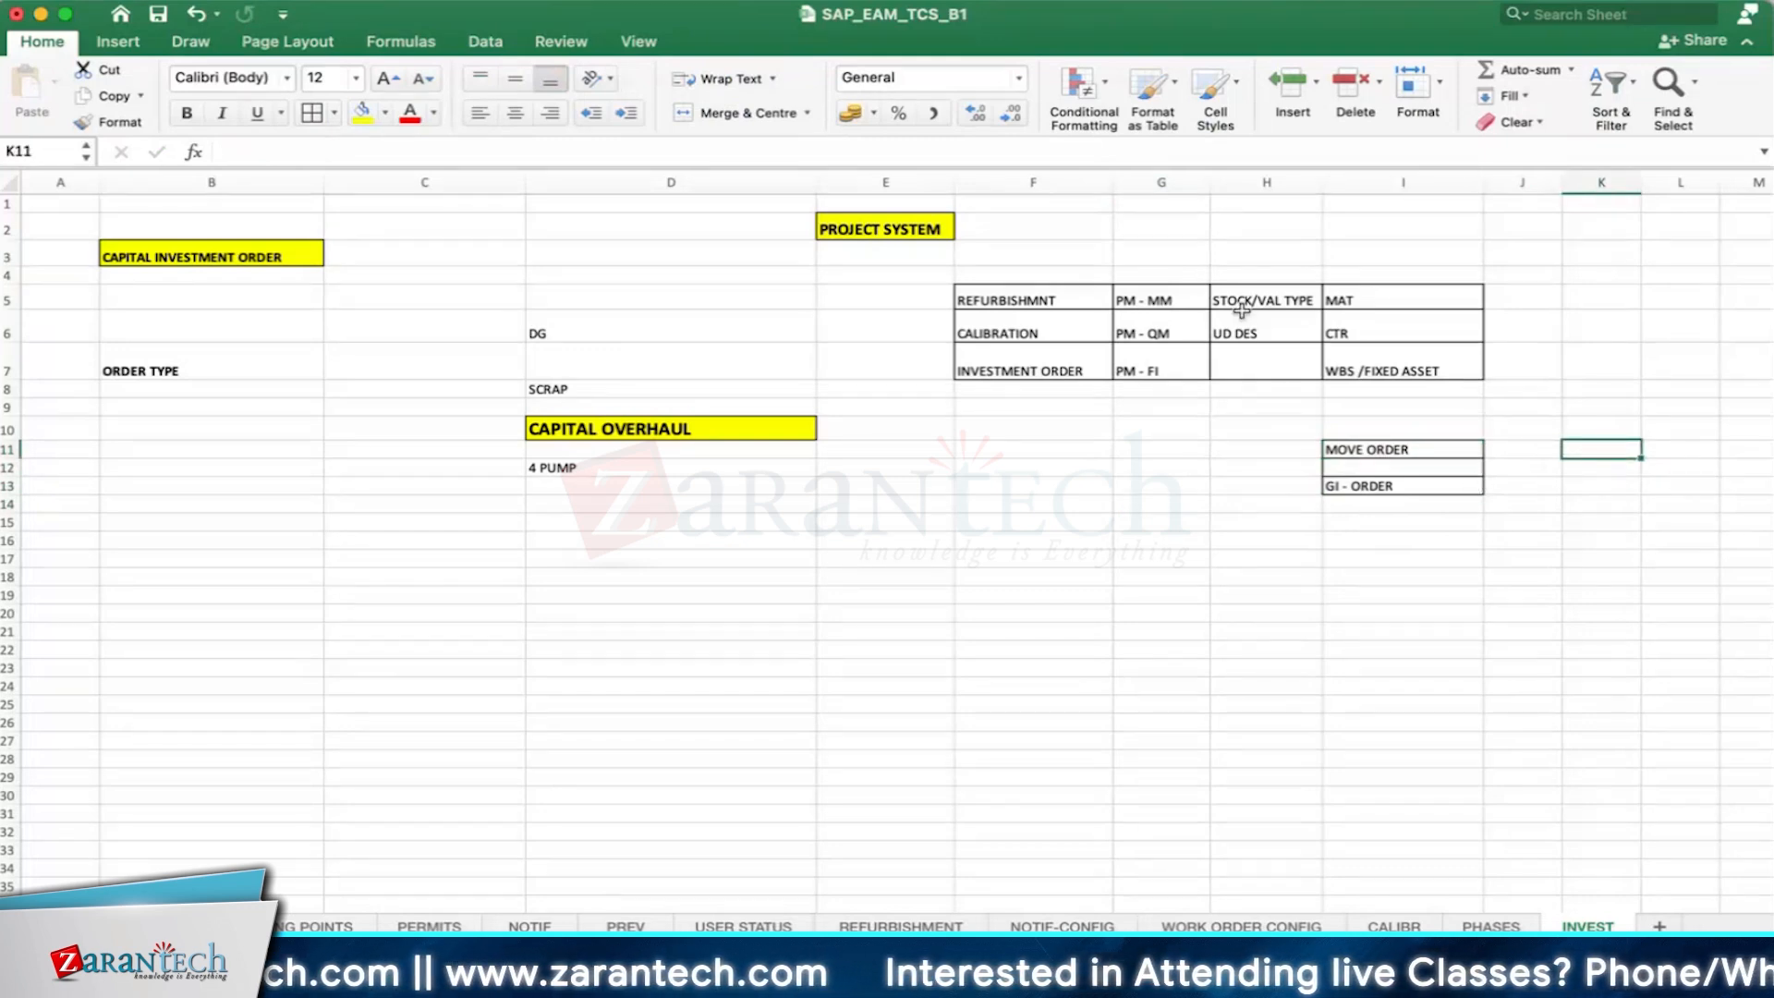
# - Examine the module integration and settlement receiver entries for refurbishment, calibration and investment orders in the F5:I7 table
pyautogui.click(1172, 300)
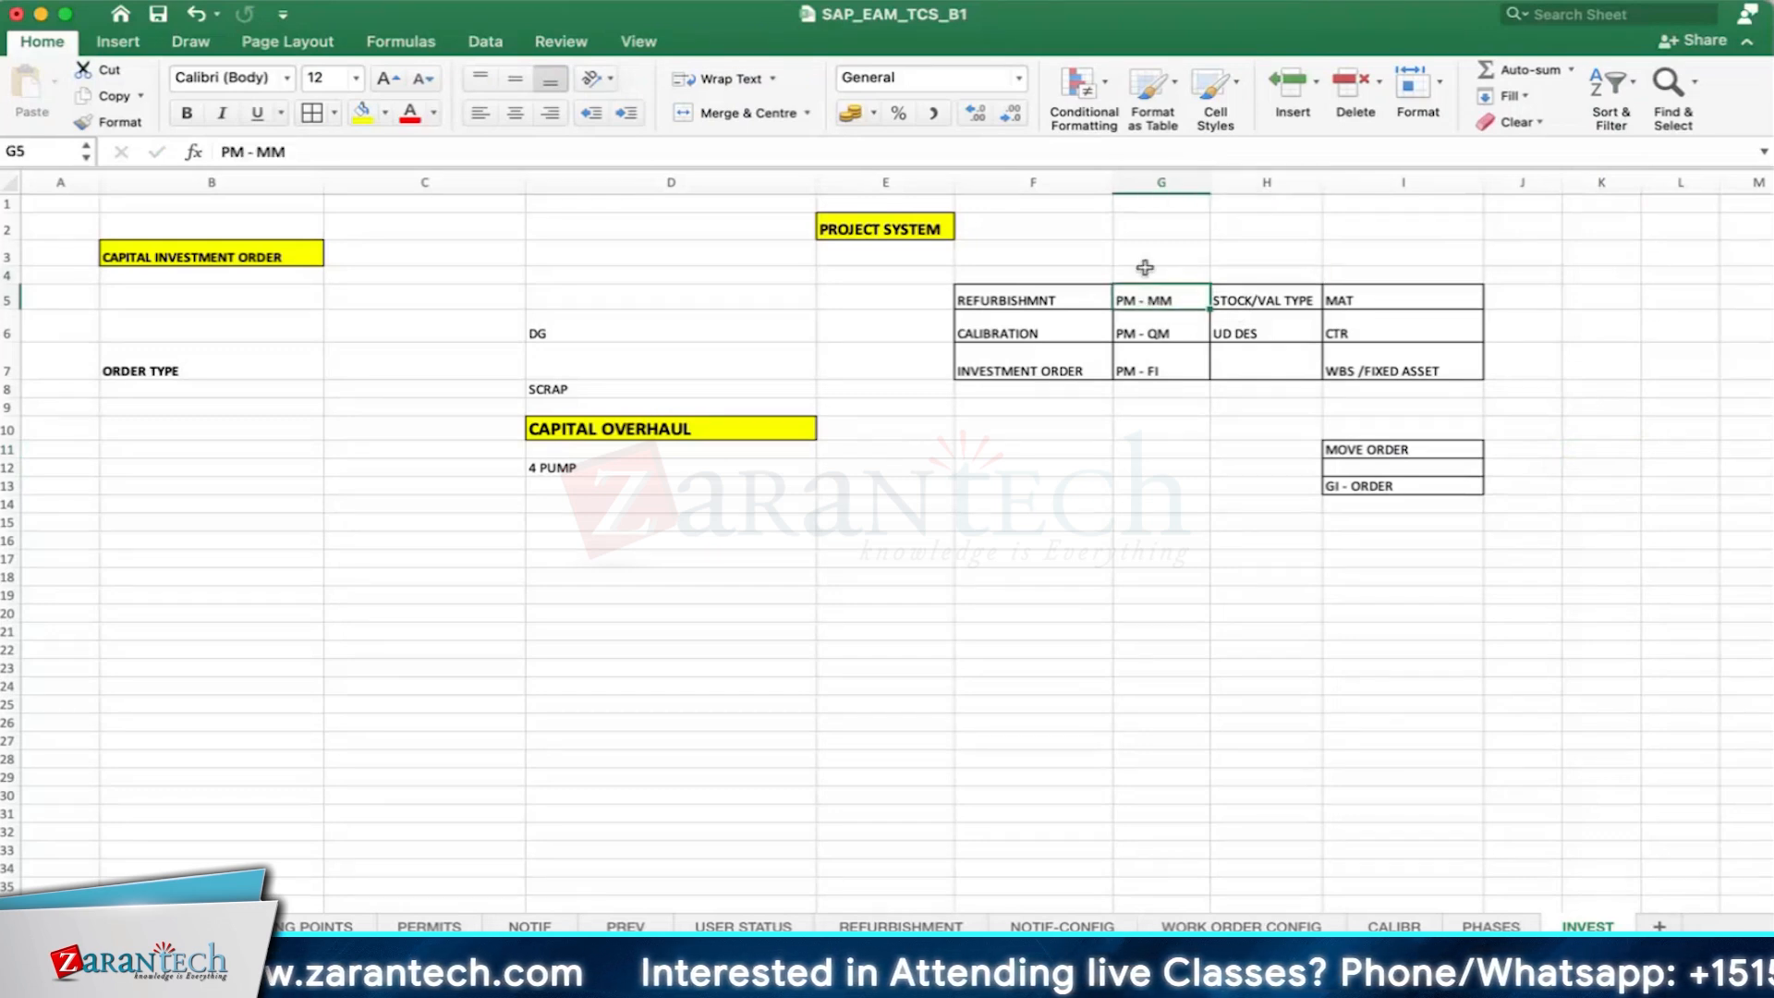
pyautogui.click(1145, 268)
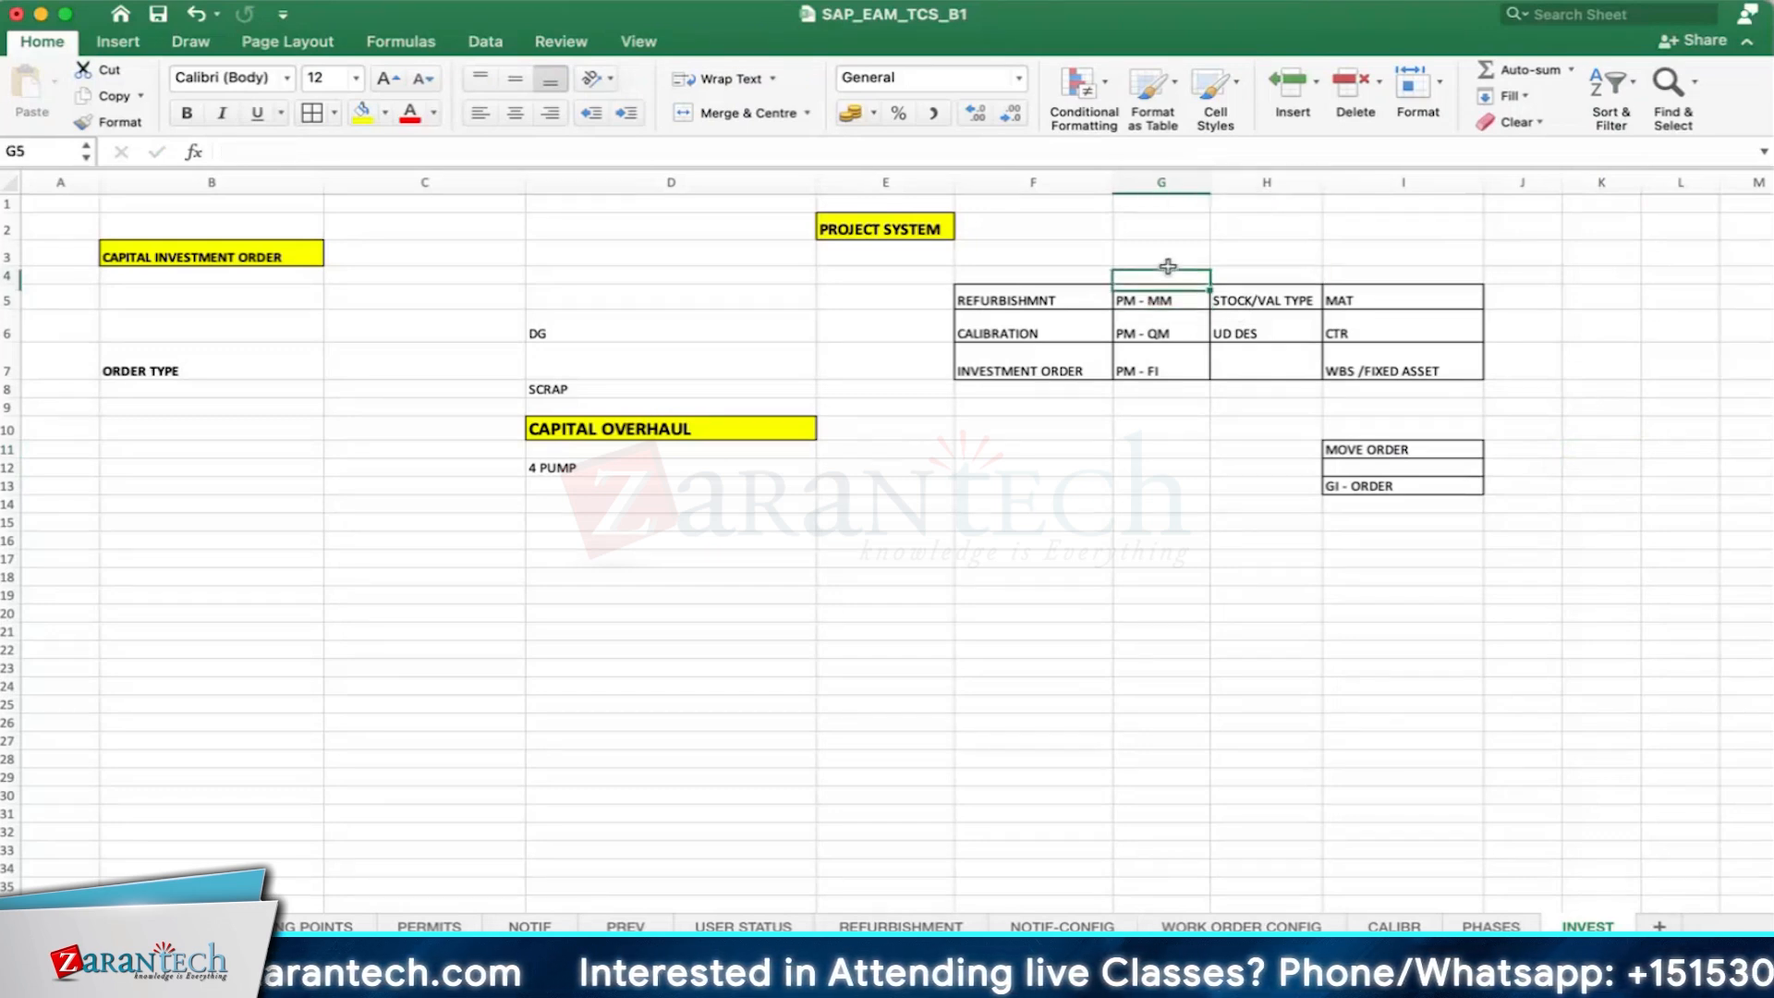
pyautogui.click(1498, 273)
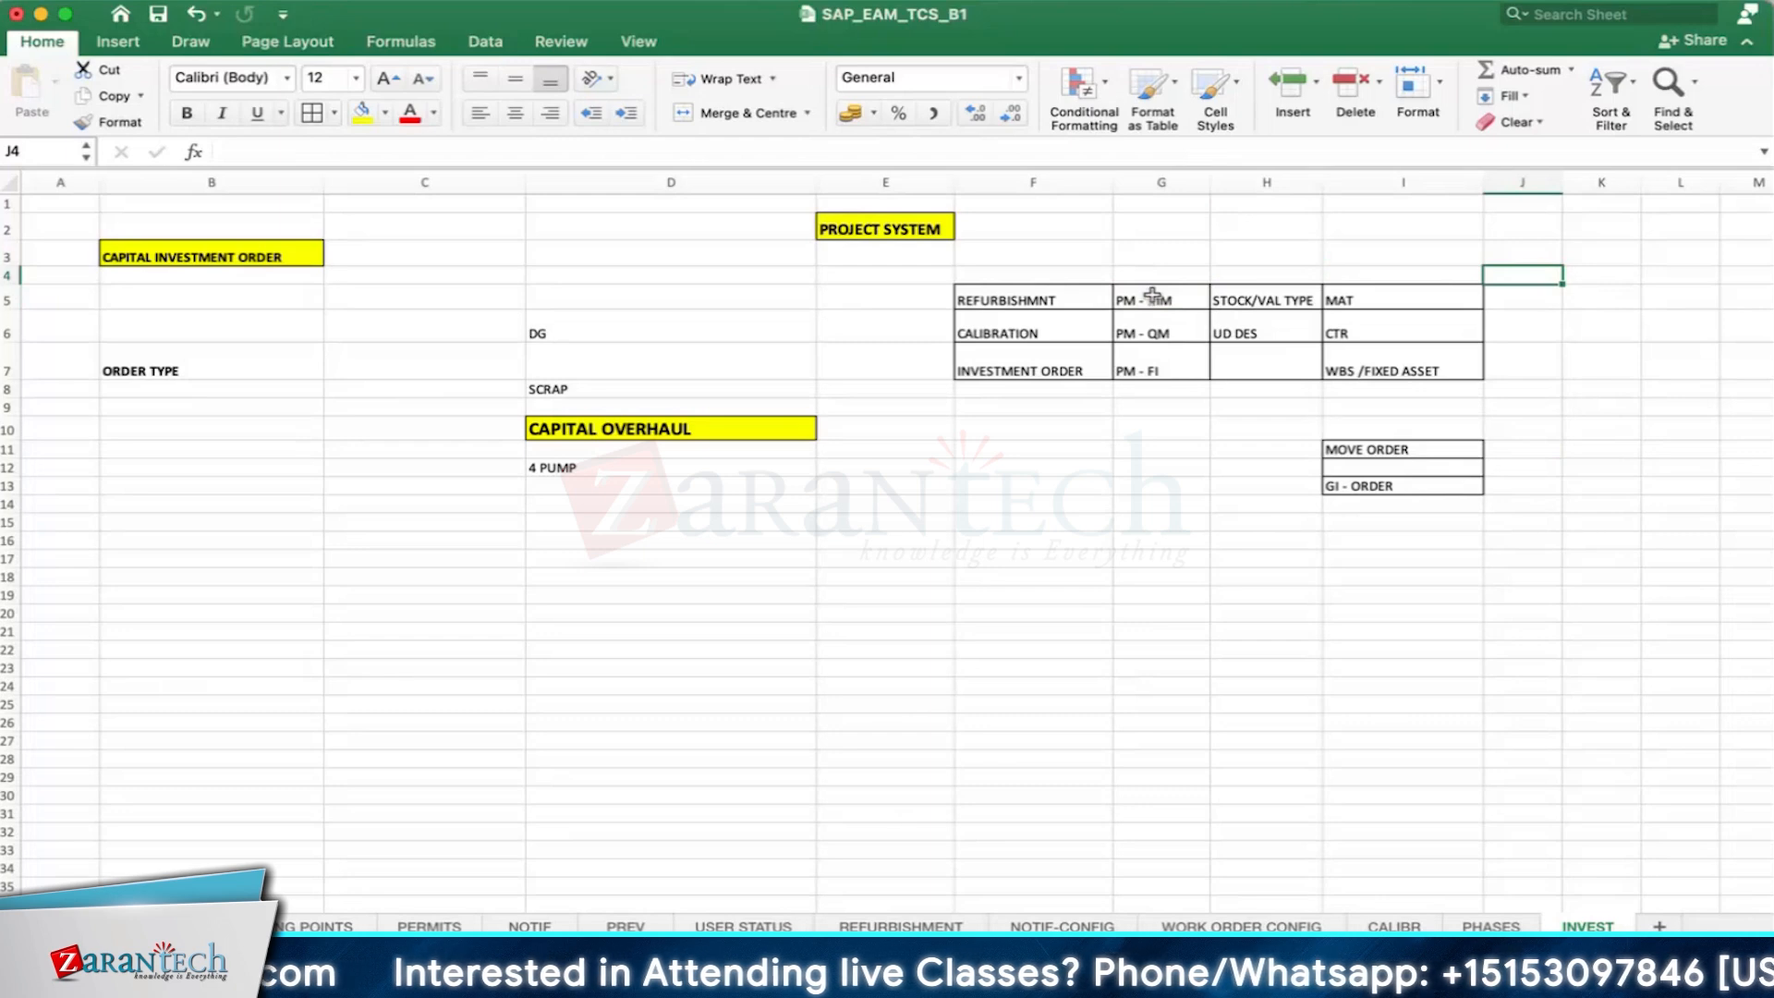
pyautogui.click(1228, 251)
pyautogui.click(1366, 295)
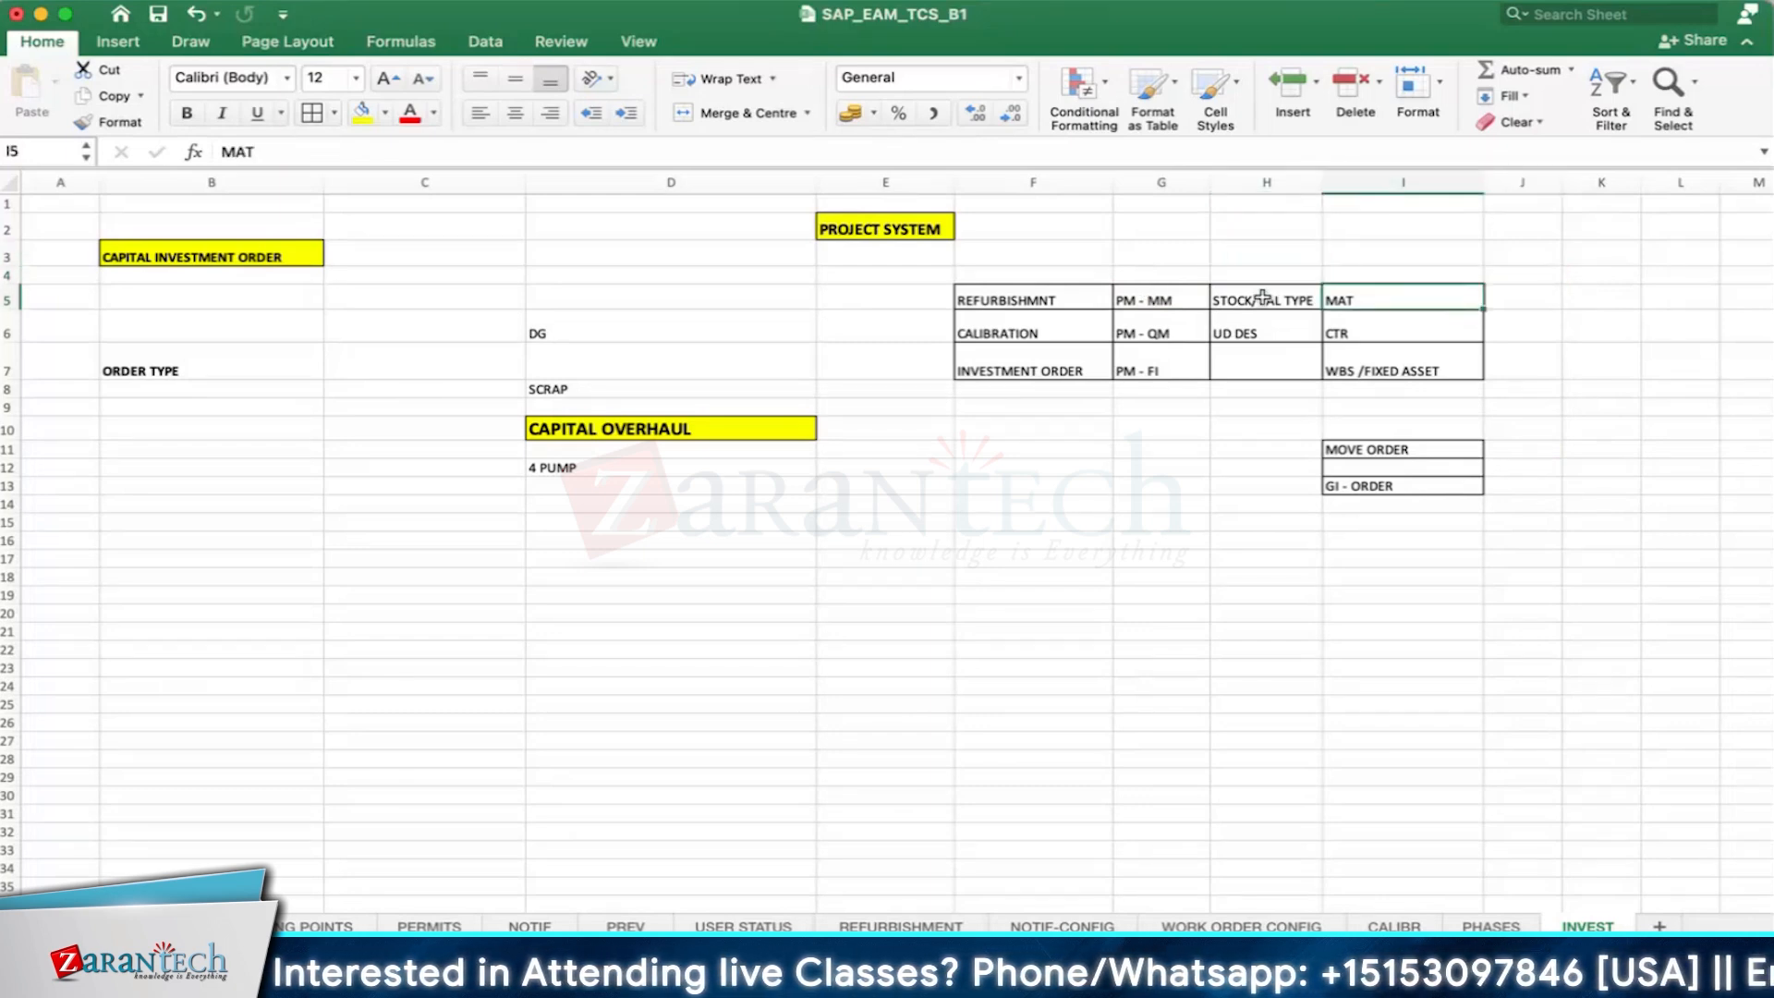
pyautogui.click(1256, 297)
pyautogui.click(1141, 331)
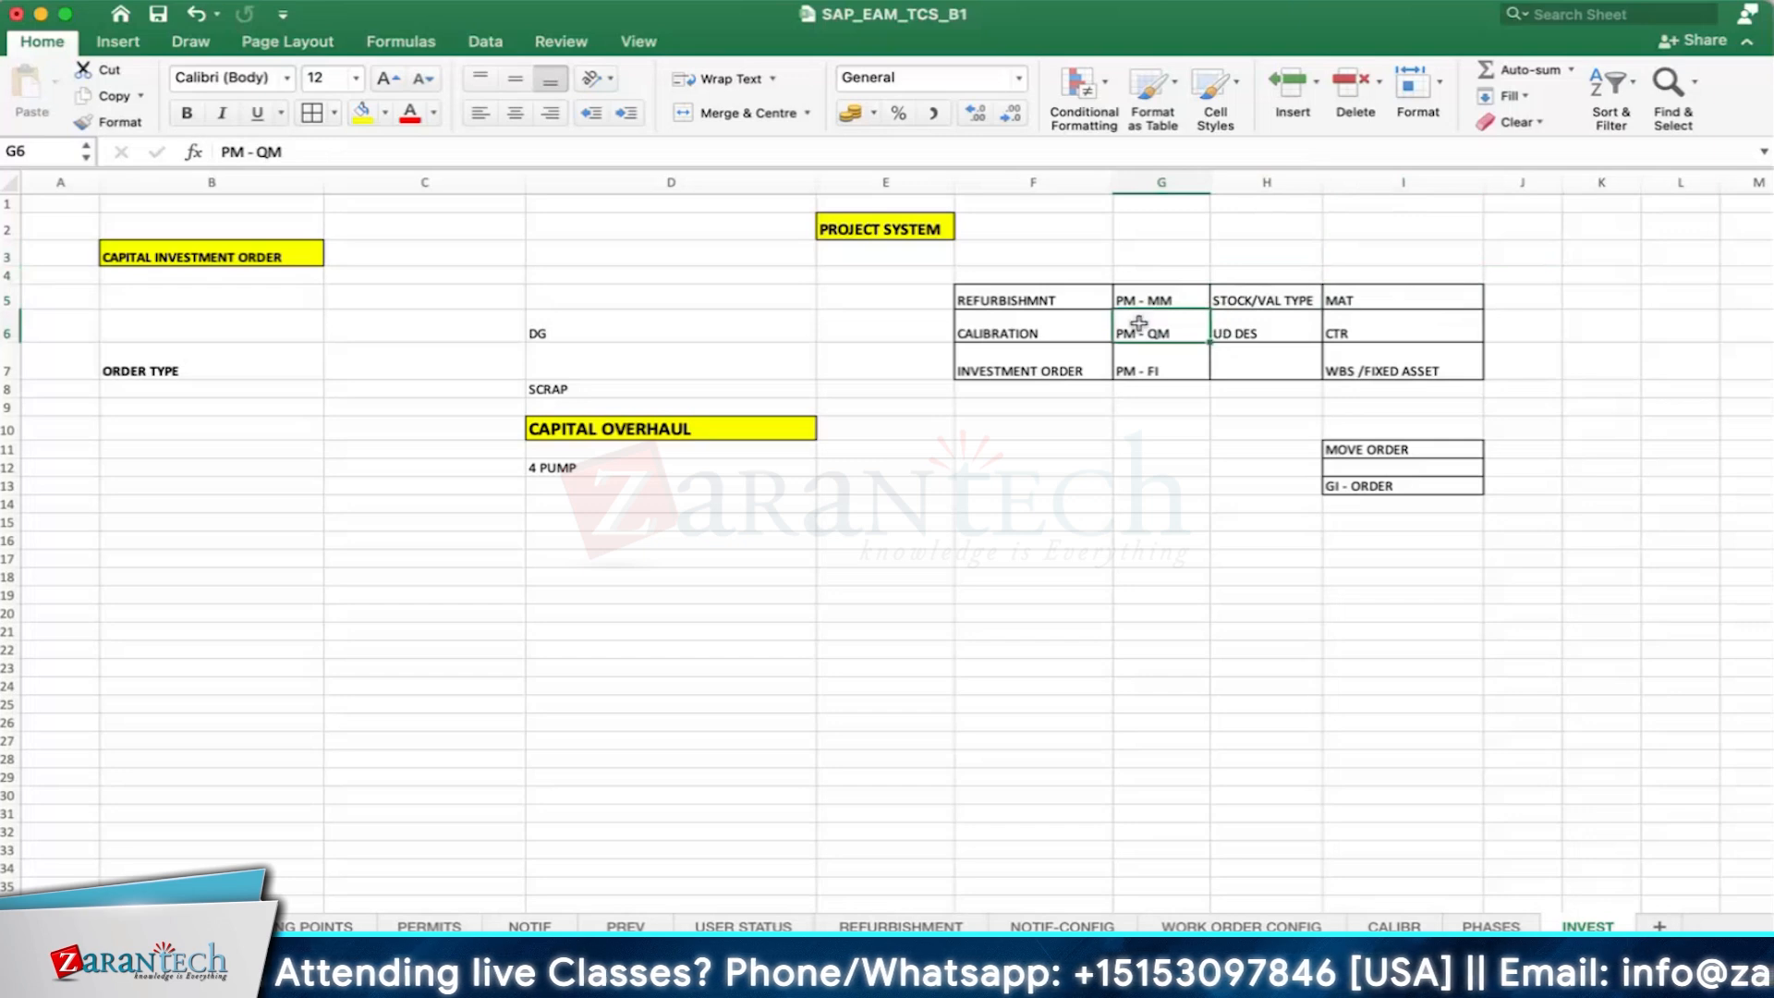
pyautogui.click(1243, 334)
pyautogui.click(1172, 354)
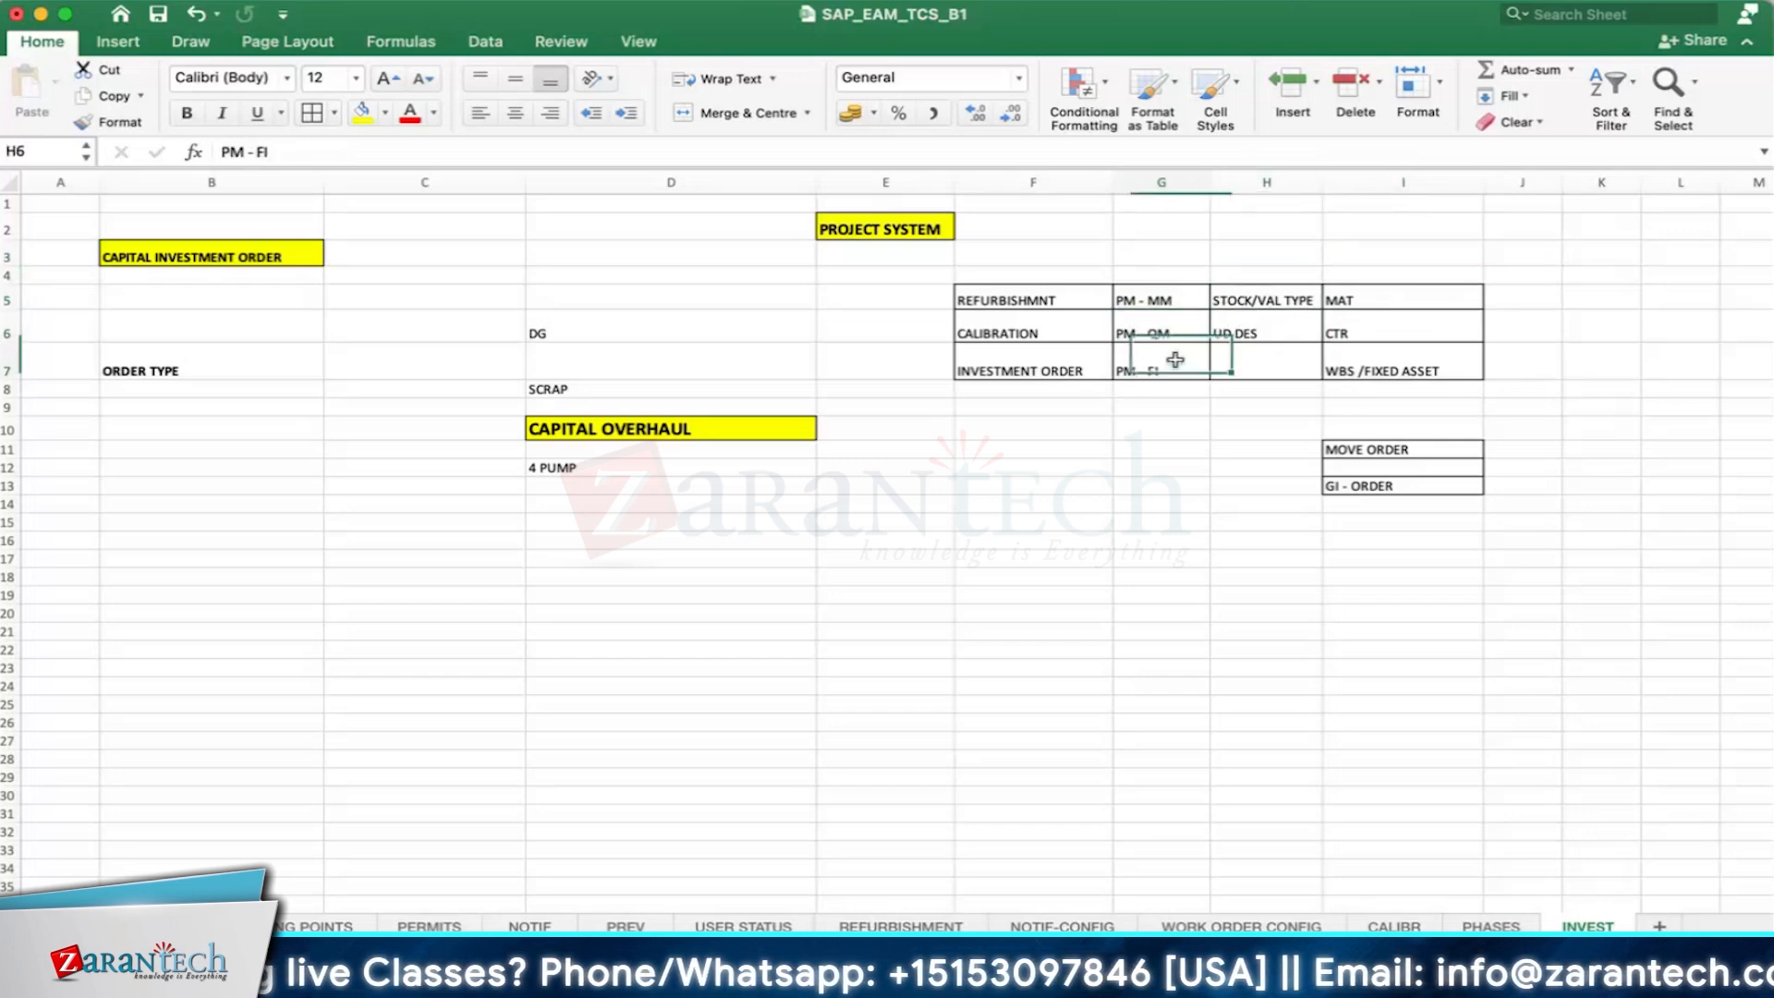
pyautogui.click(1447, 370)
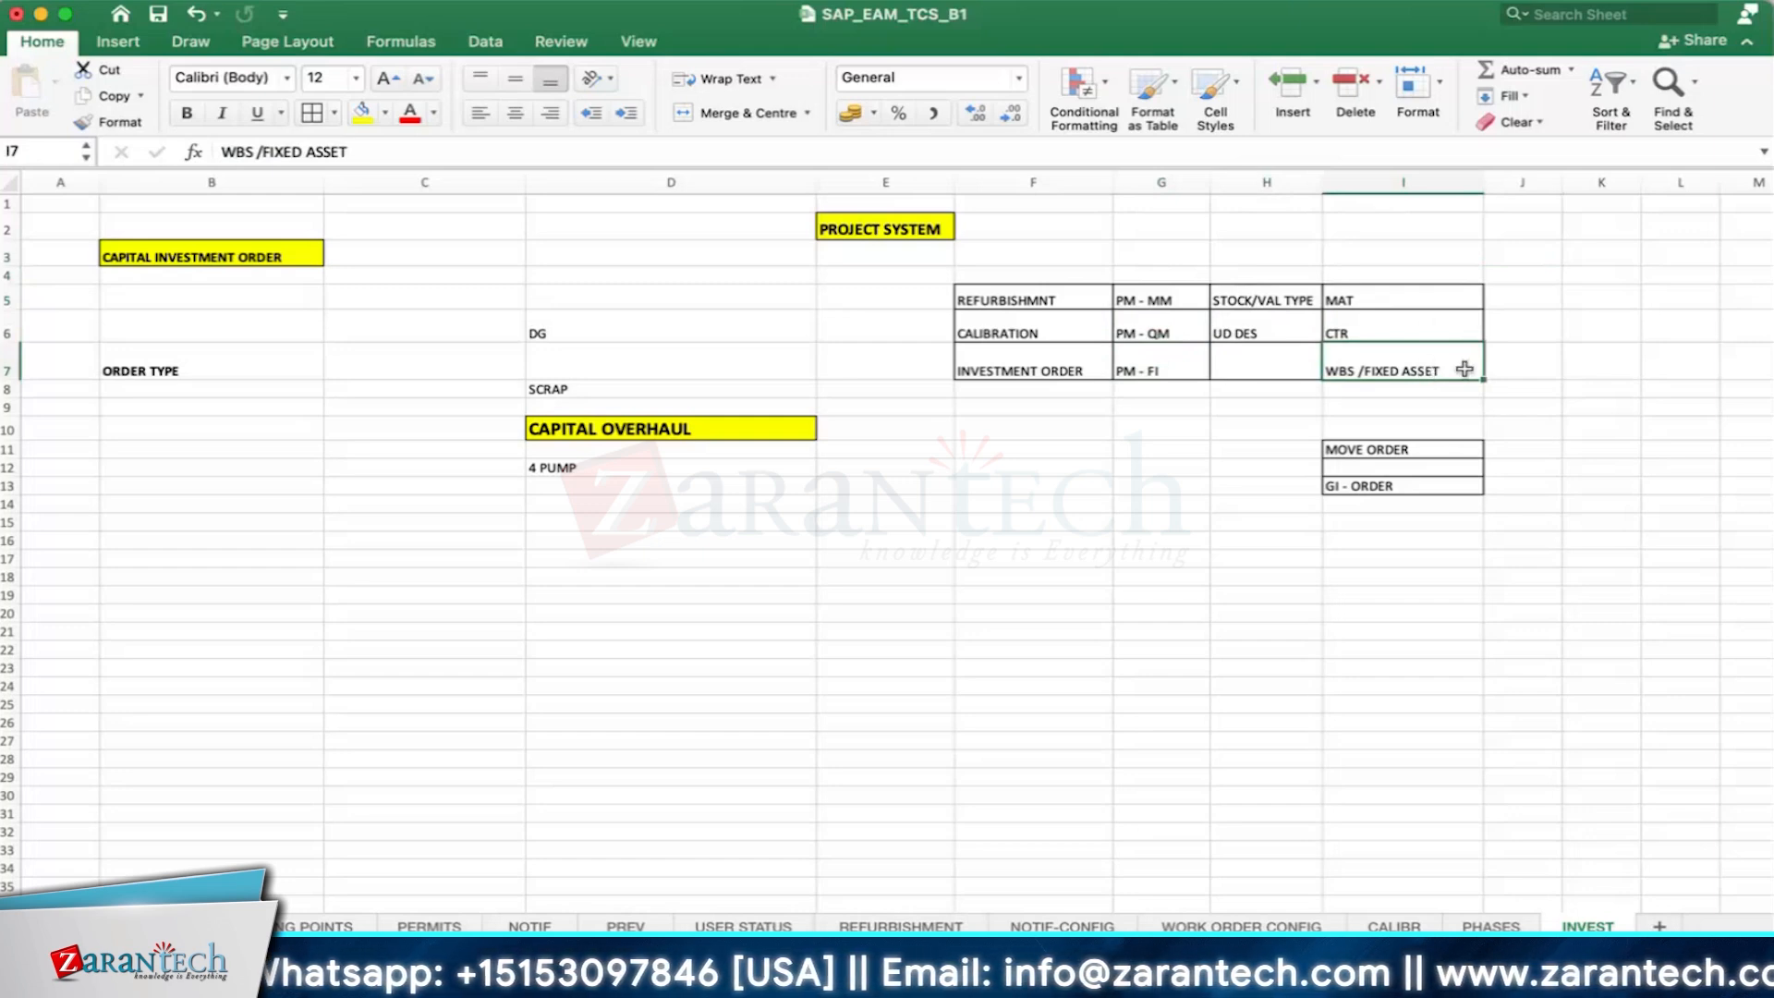
pyautogui.click(1377, 296)
pyautogui.click(1557, 294)
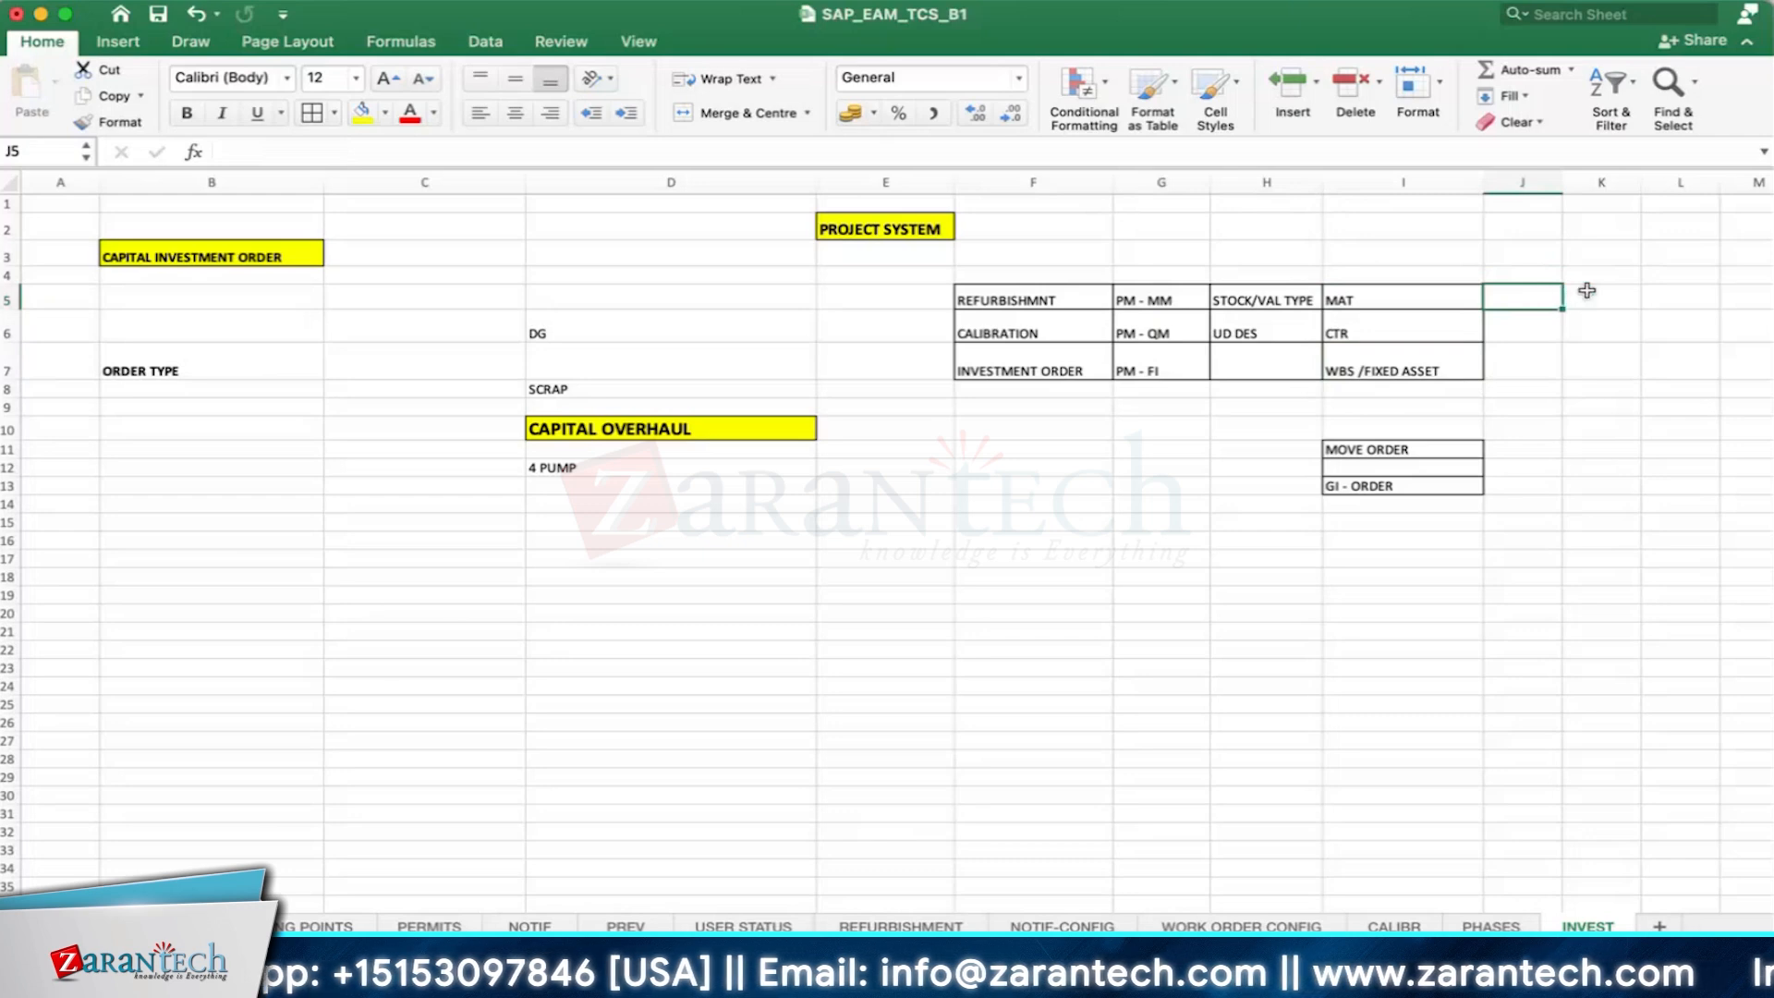
pyautogui.click(1588, 294)
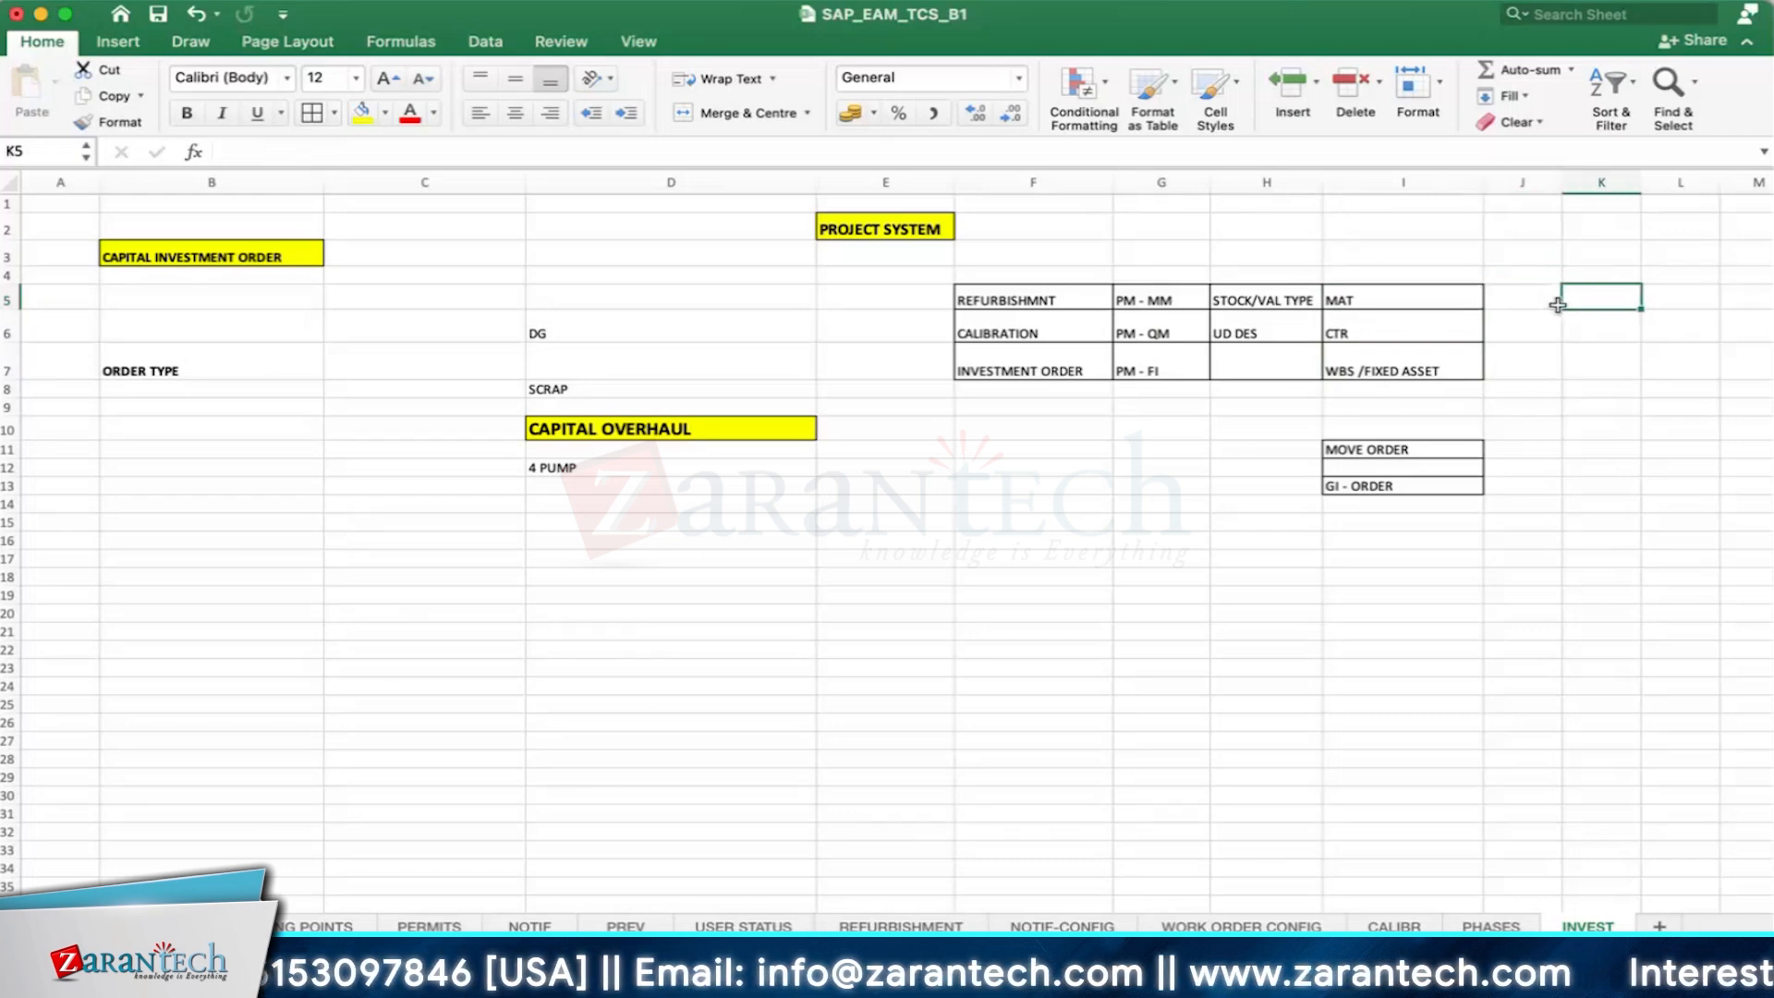
pyautogui.click(1150, 305)
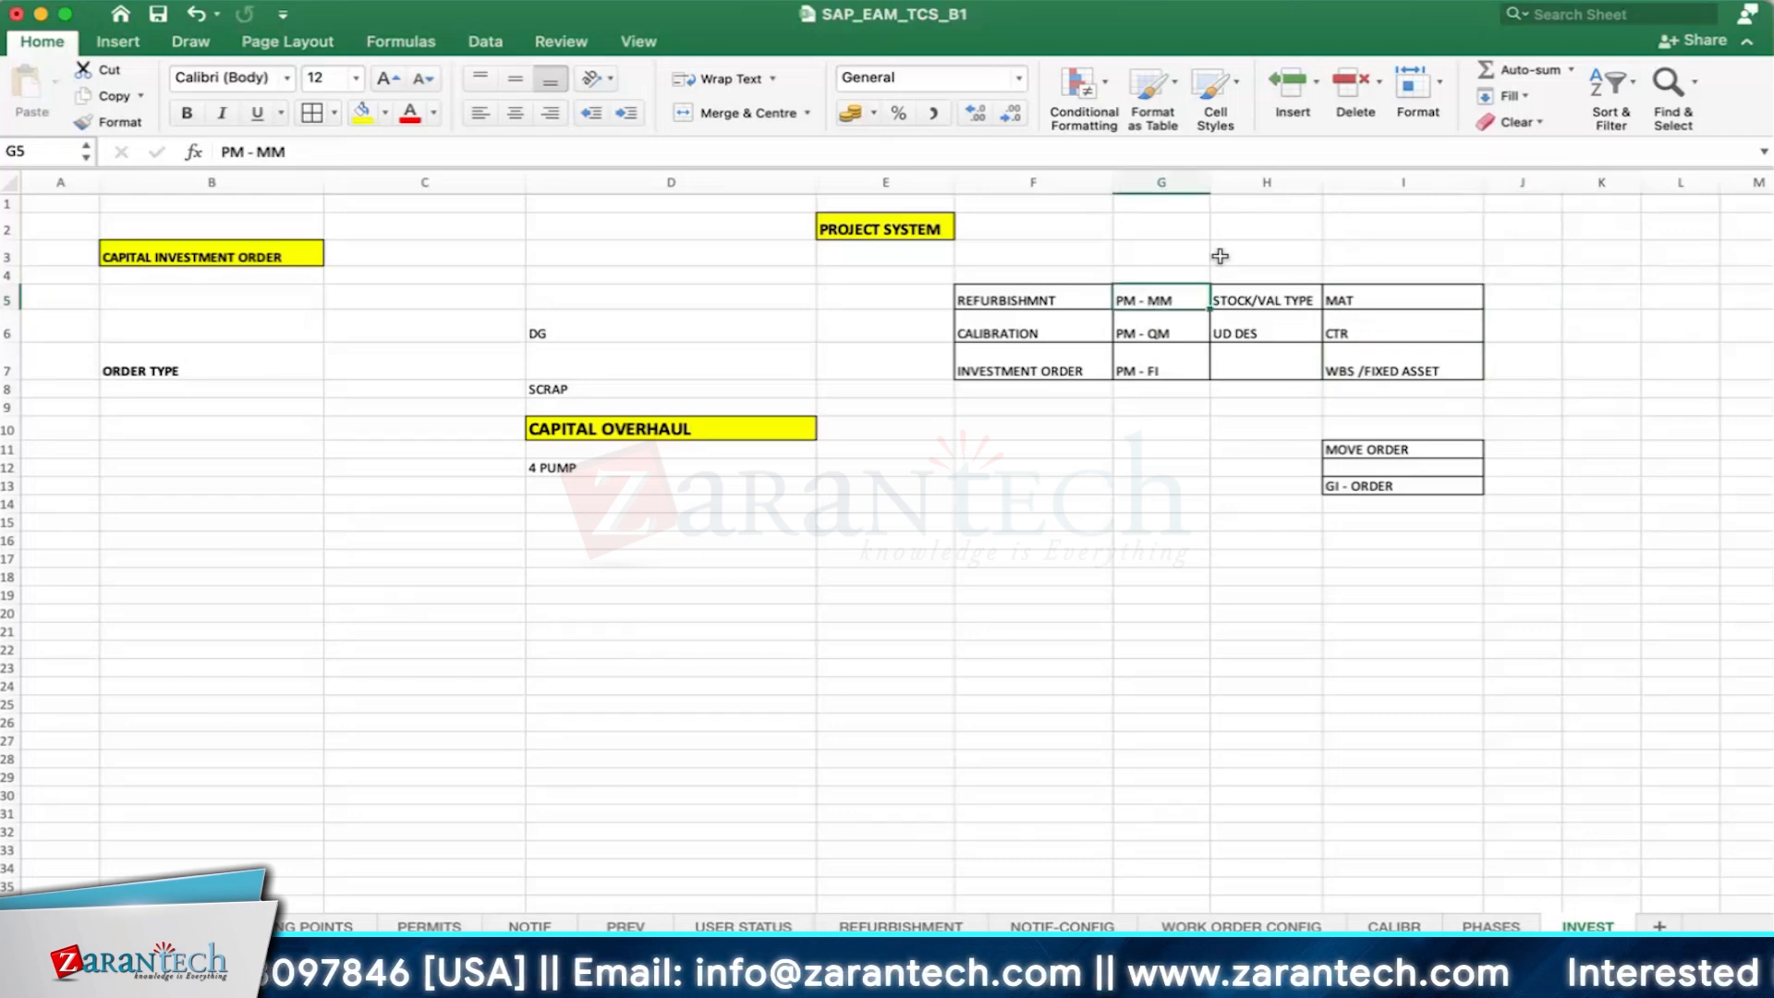
pyautogui.click(1142, 336)
pyautogui.click(1251, 337)
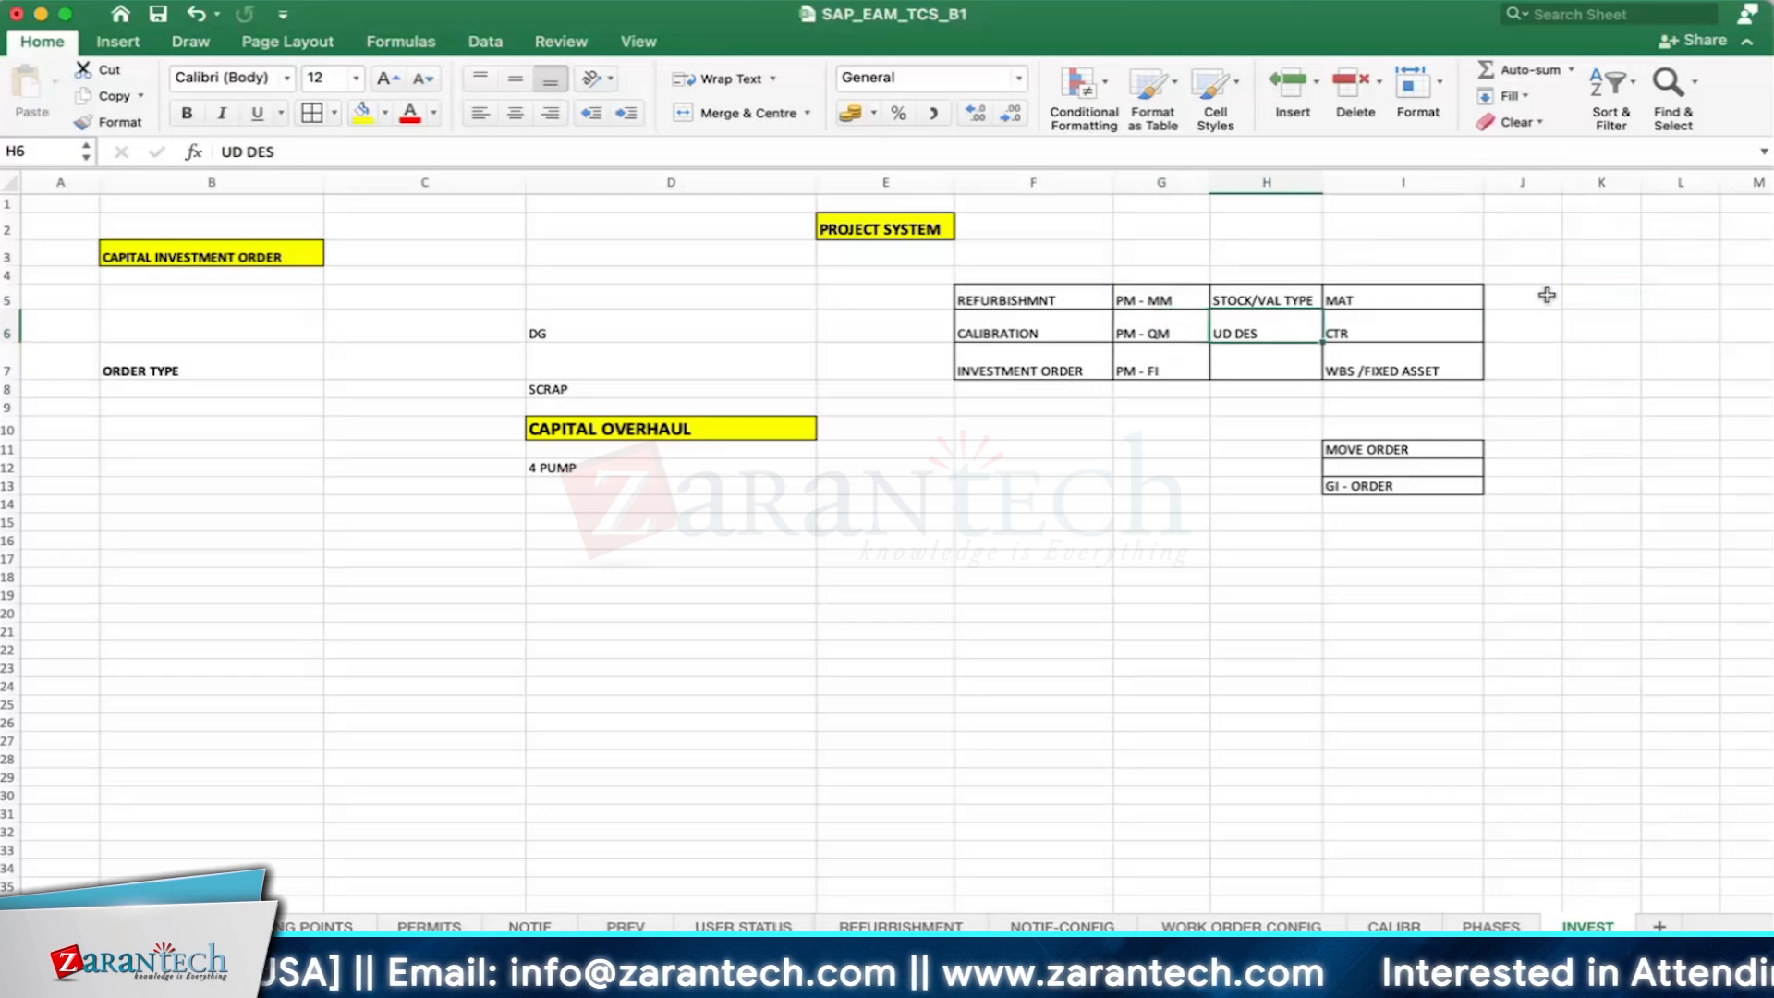
pyautogui.click(1601, 332)
pyautogui.click(1142, 335)
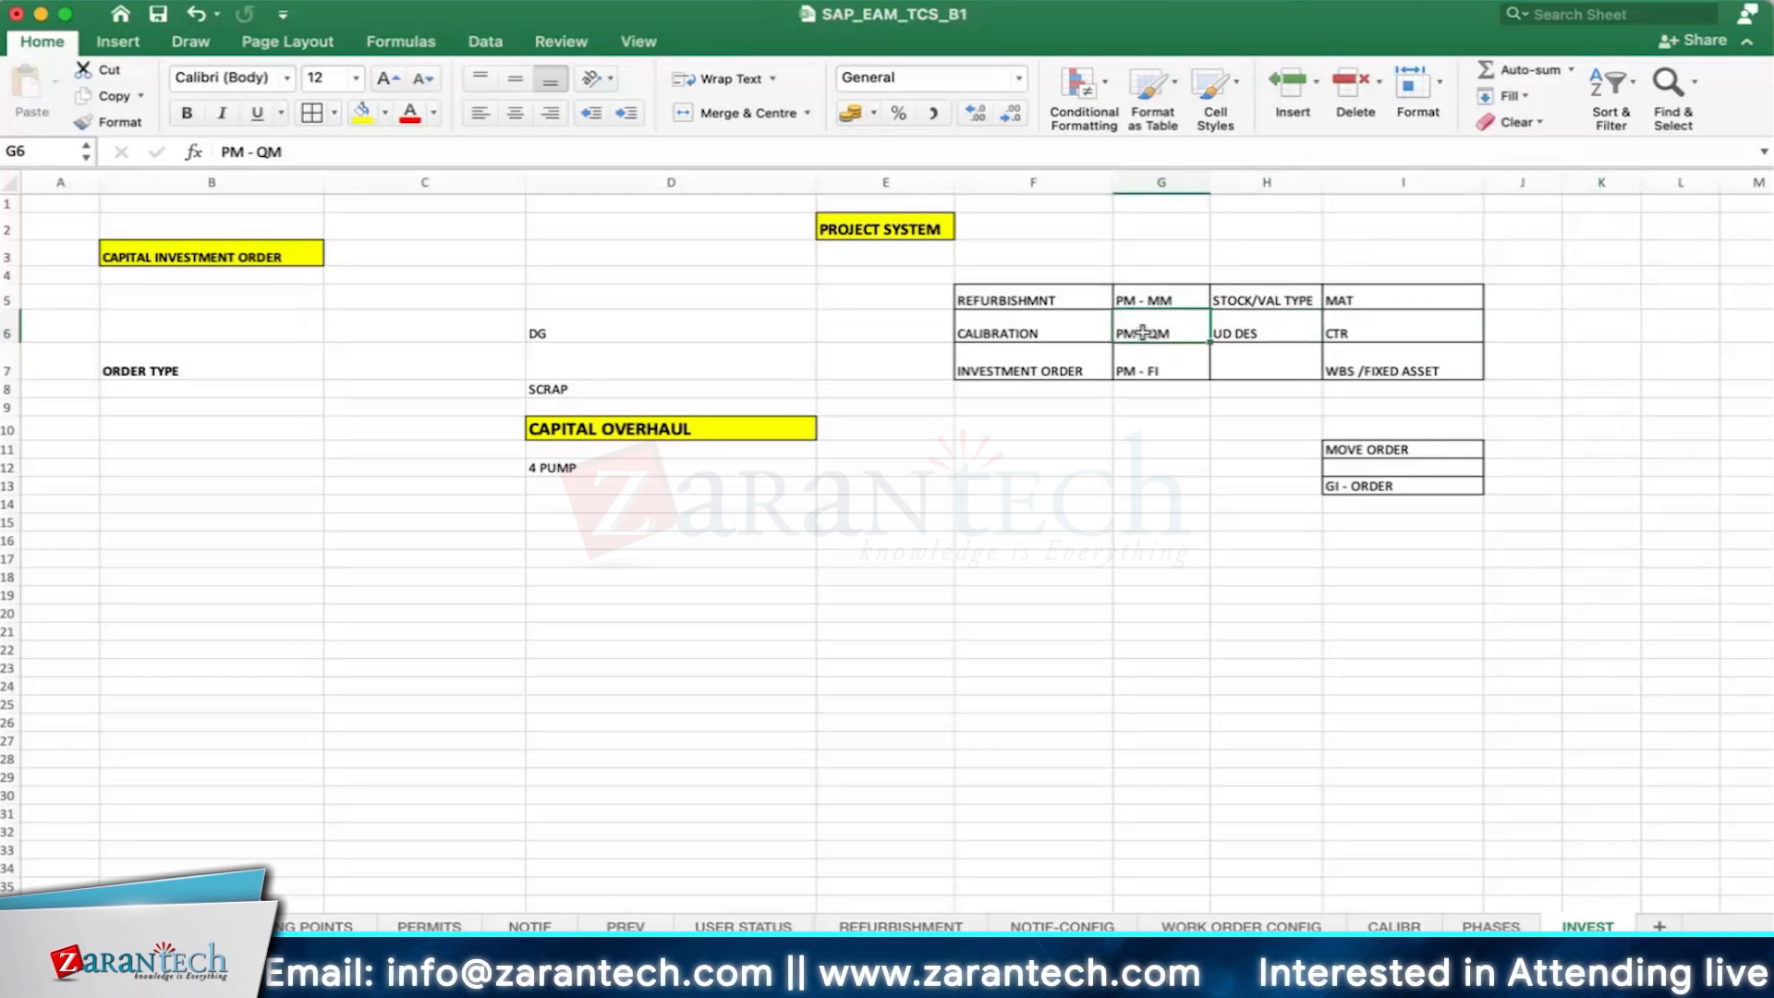
pyautogui.click(1136, 371)
pyautogui.click(1414, 365)
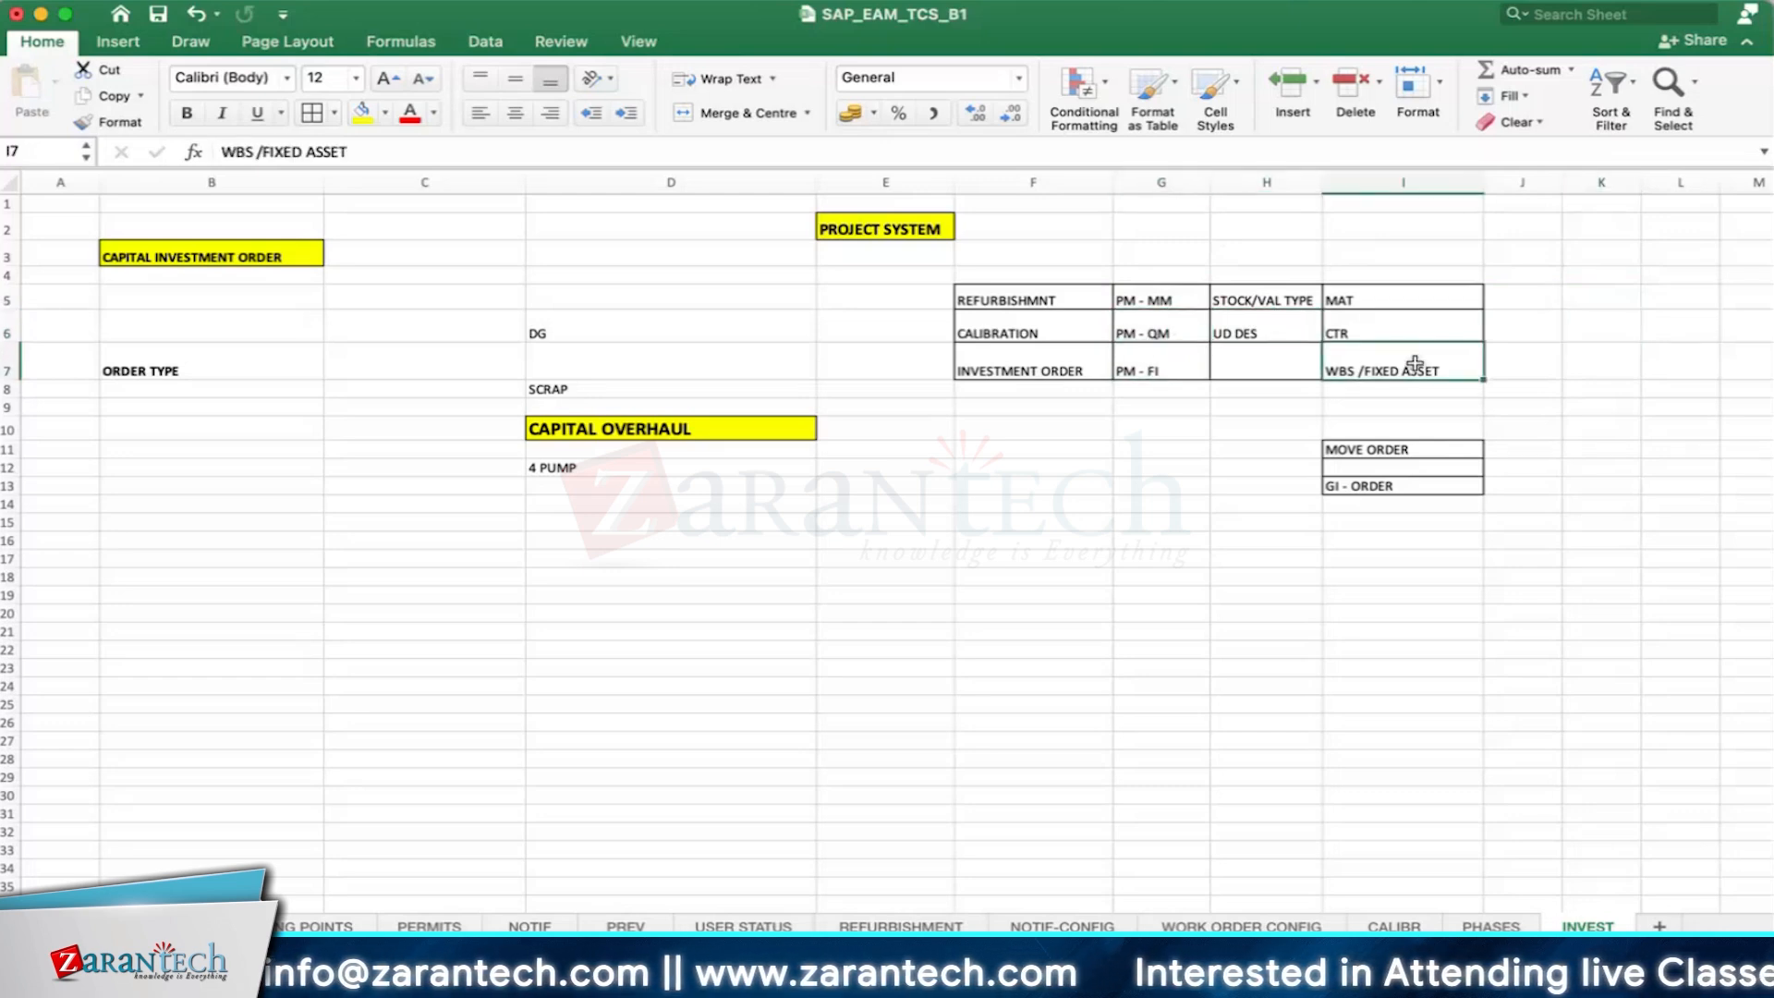
pyautogui.click(1412, 392)
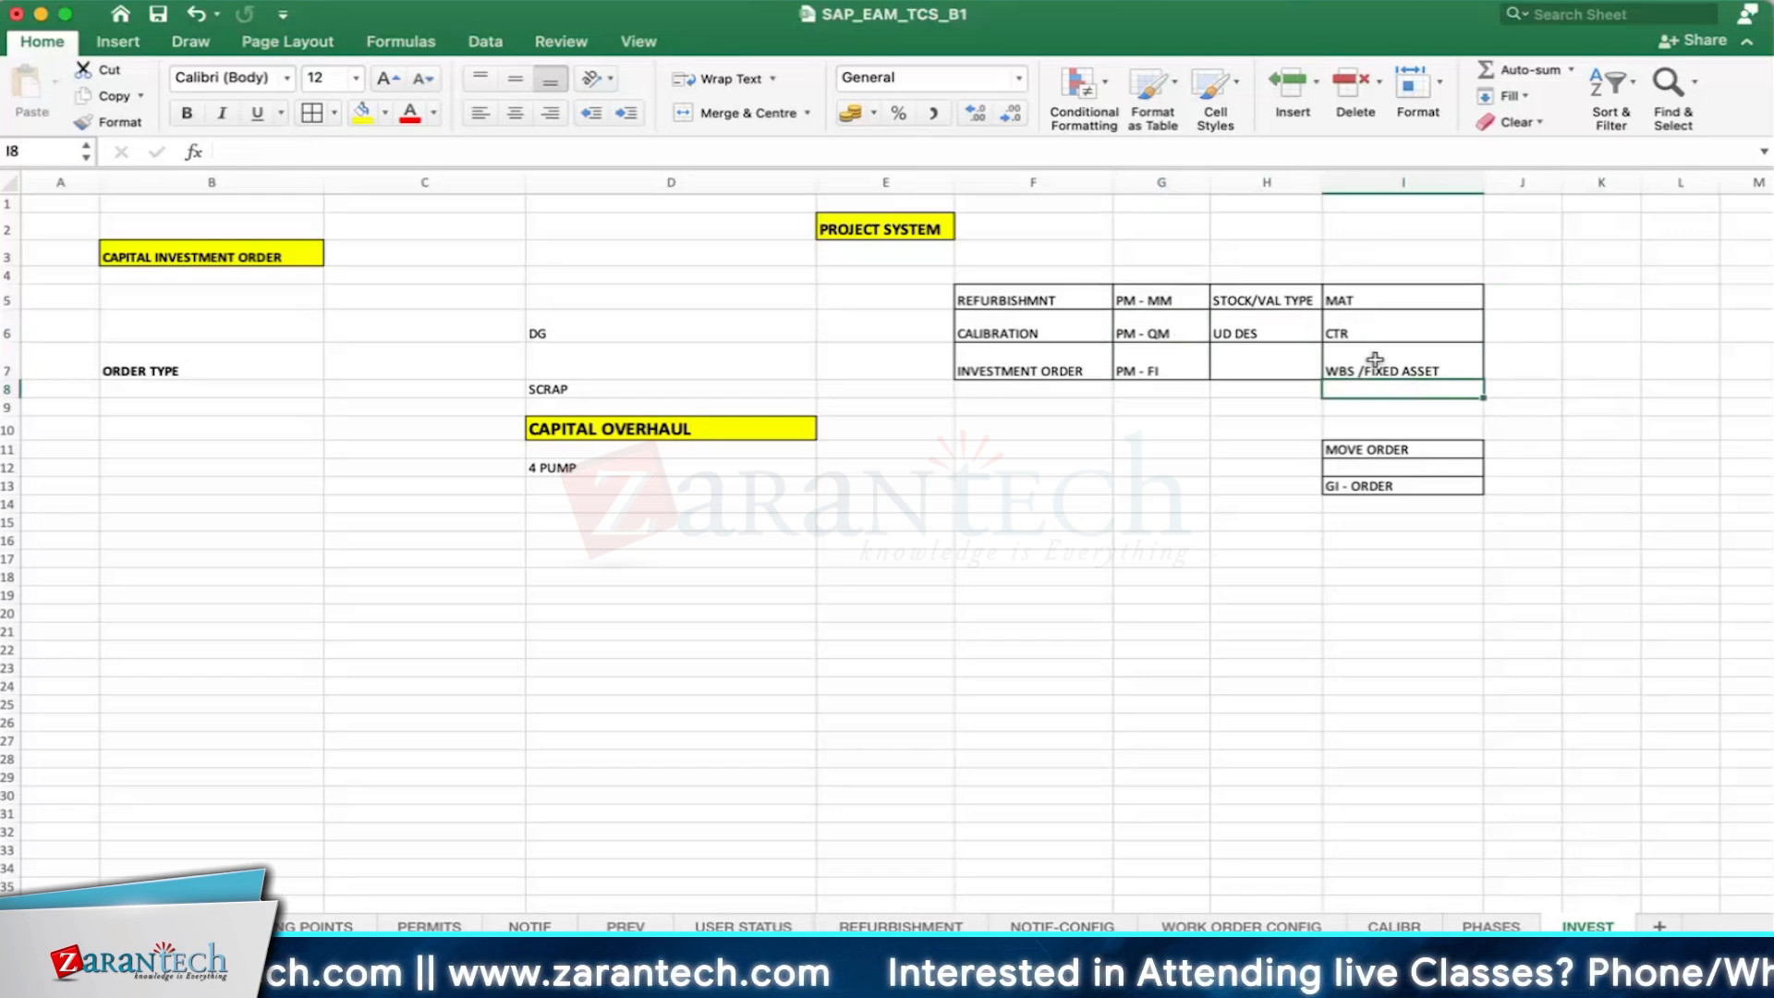
pyautogui.click(1127, 374)
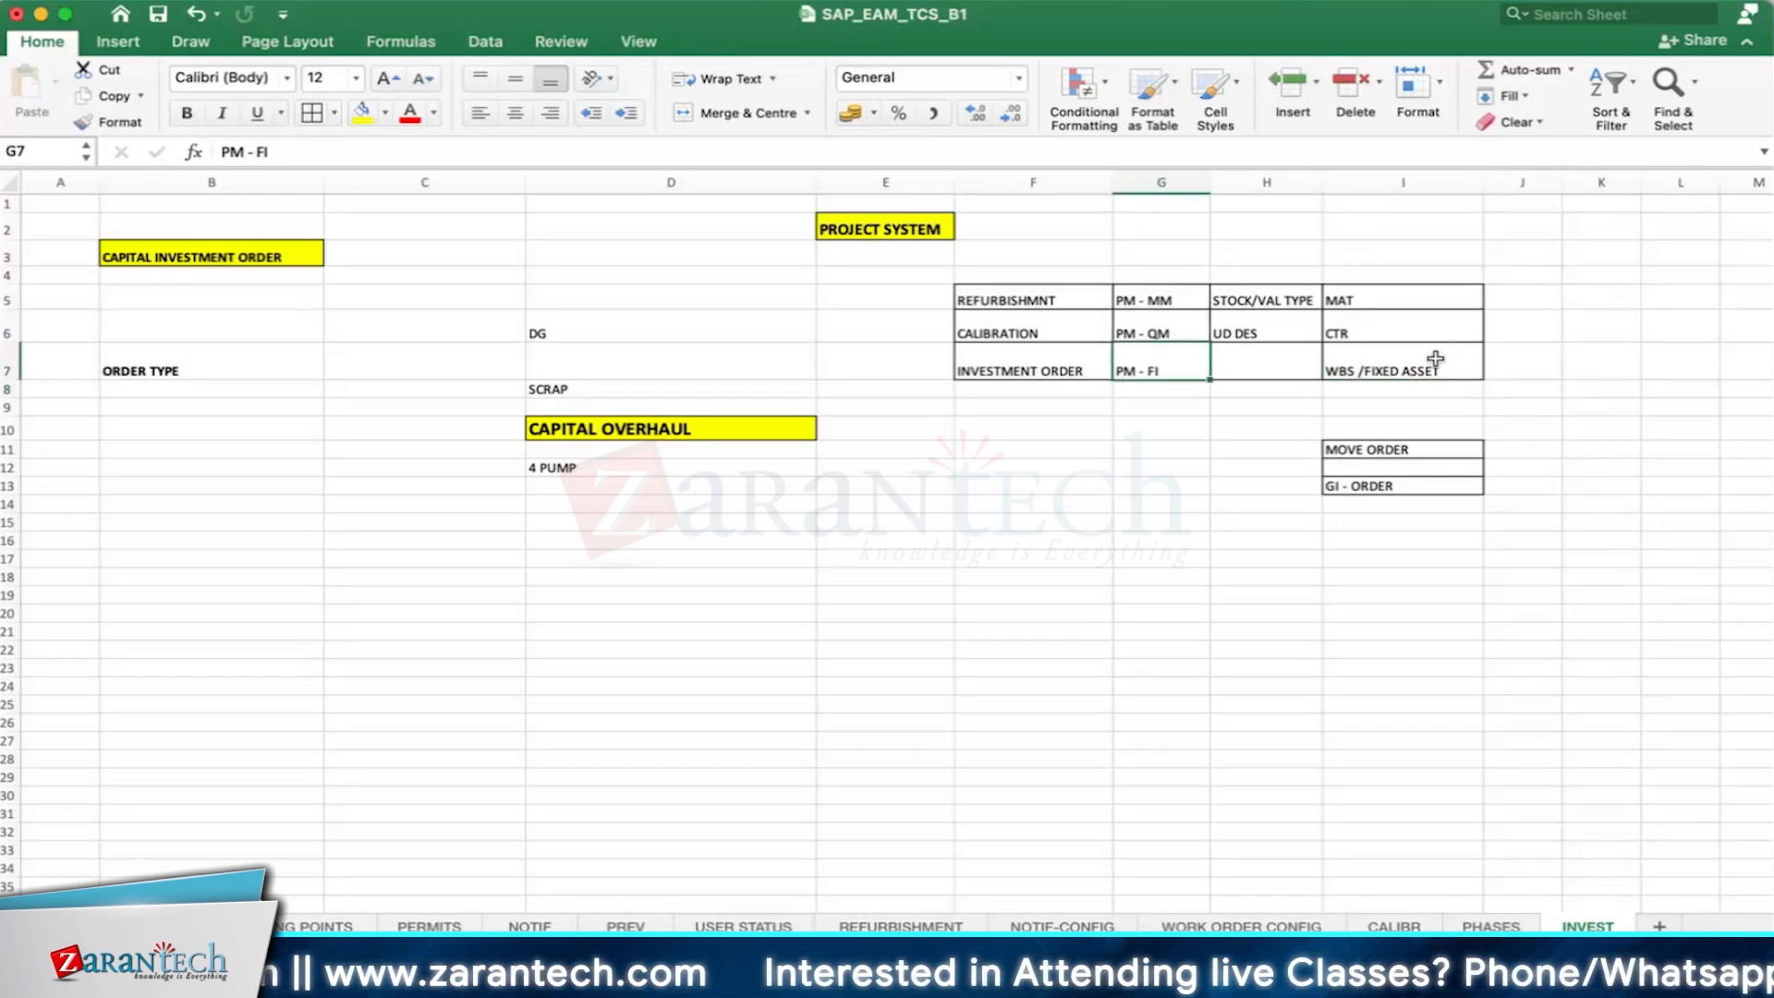
# - Enter BUDGET PROFILE in cell B12, below the ORDER TYPE note
pyautogui.click(173, 365)
pyautogui.scroll(-1, 269, 499)
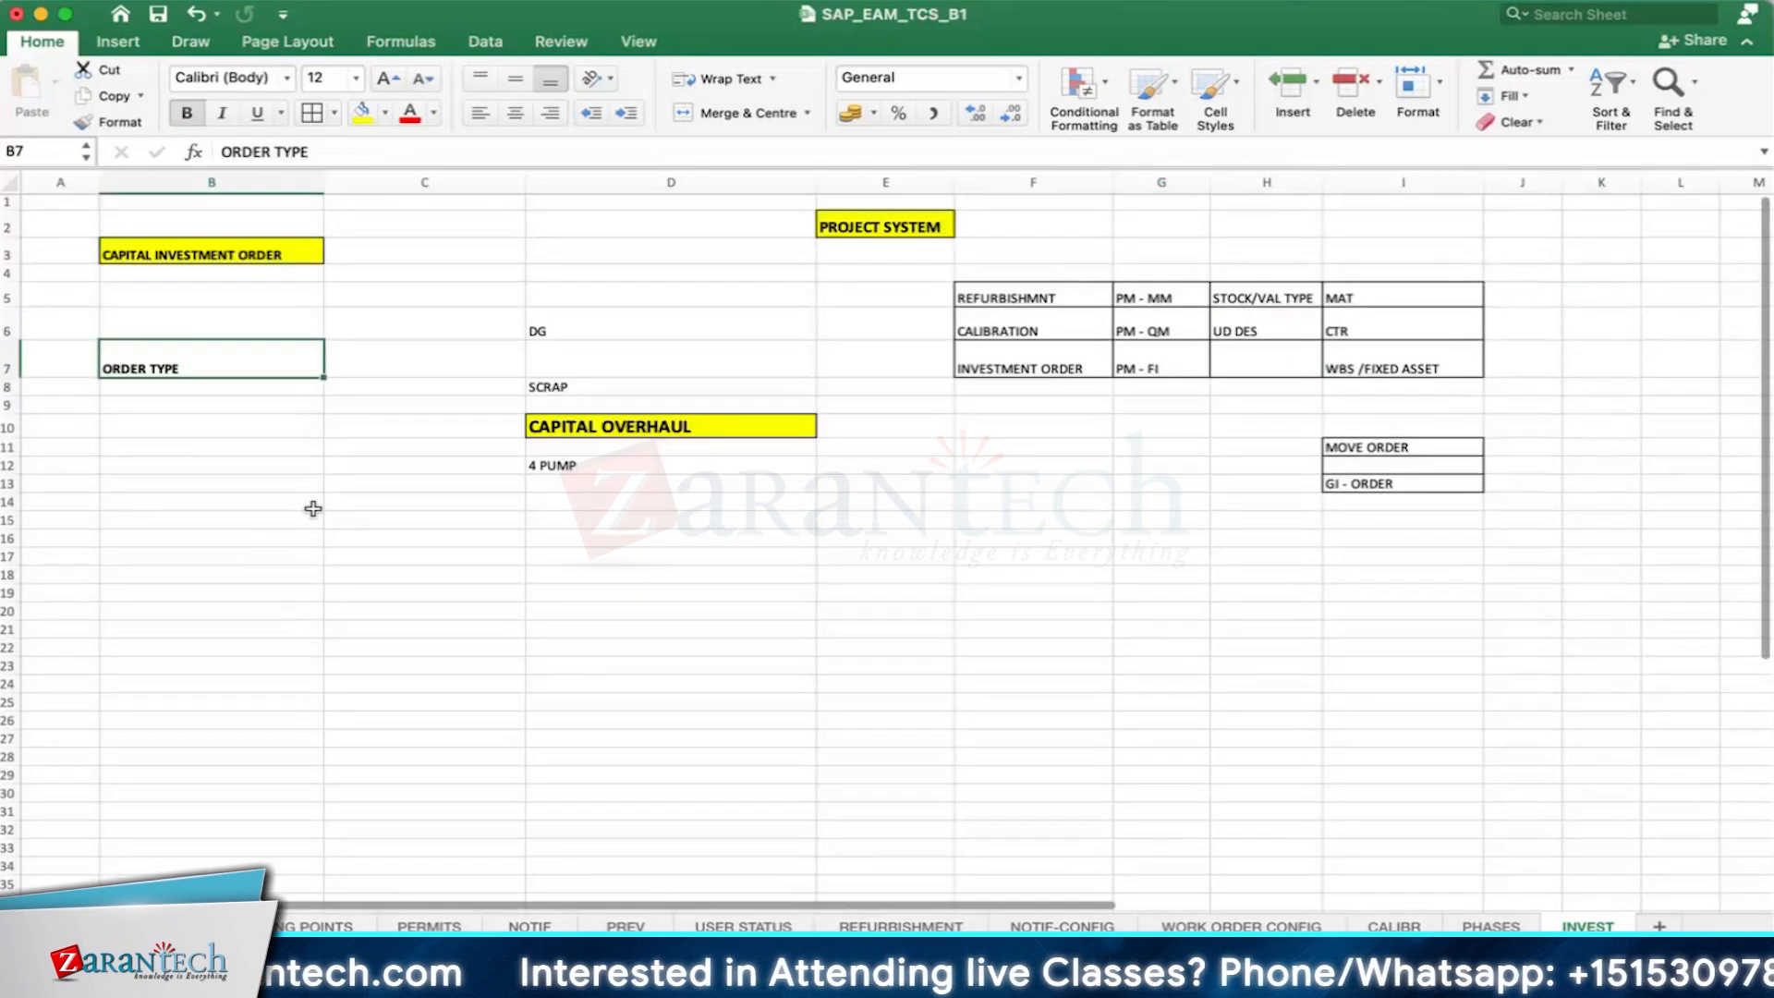
pyautogui.click(196, 445)
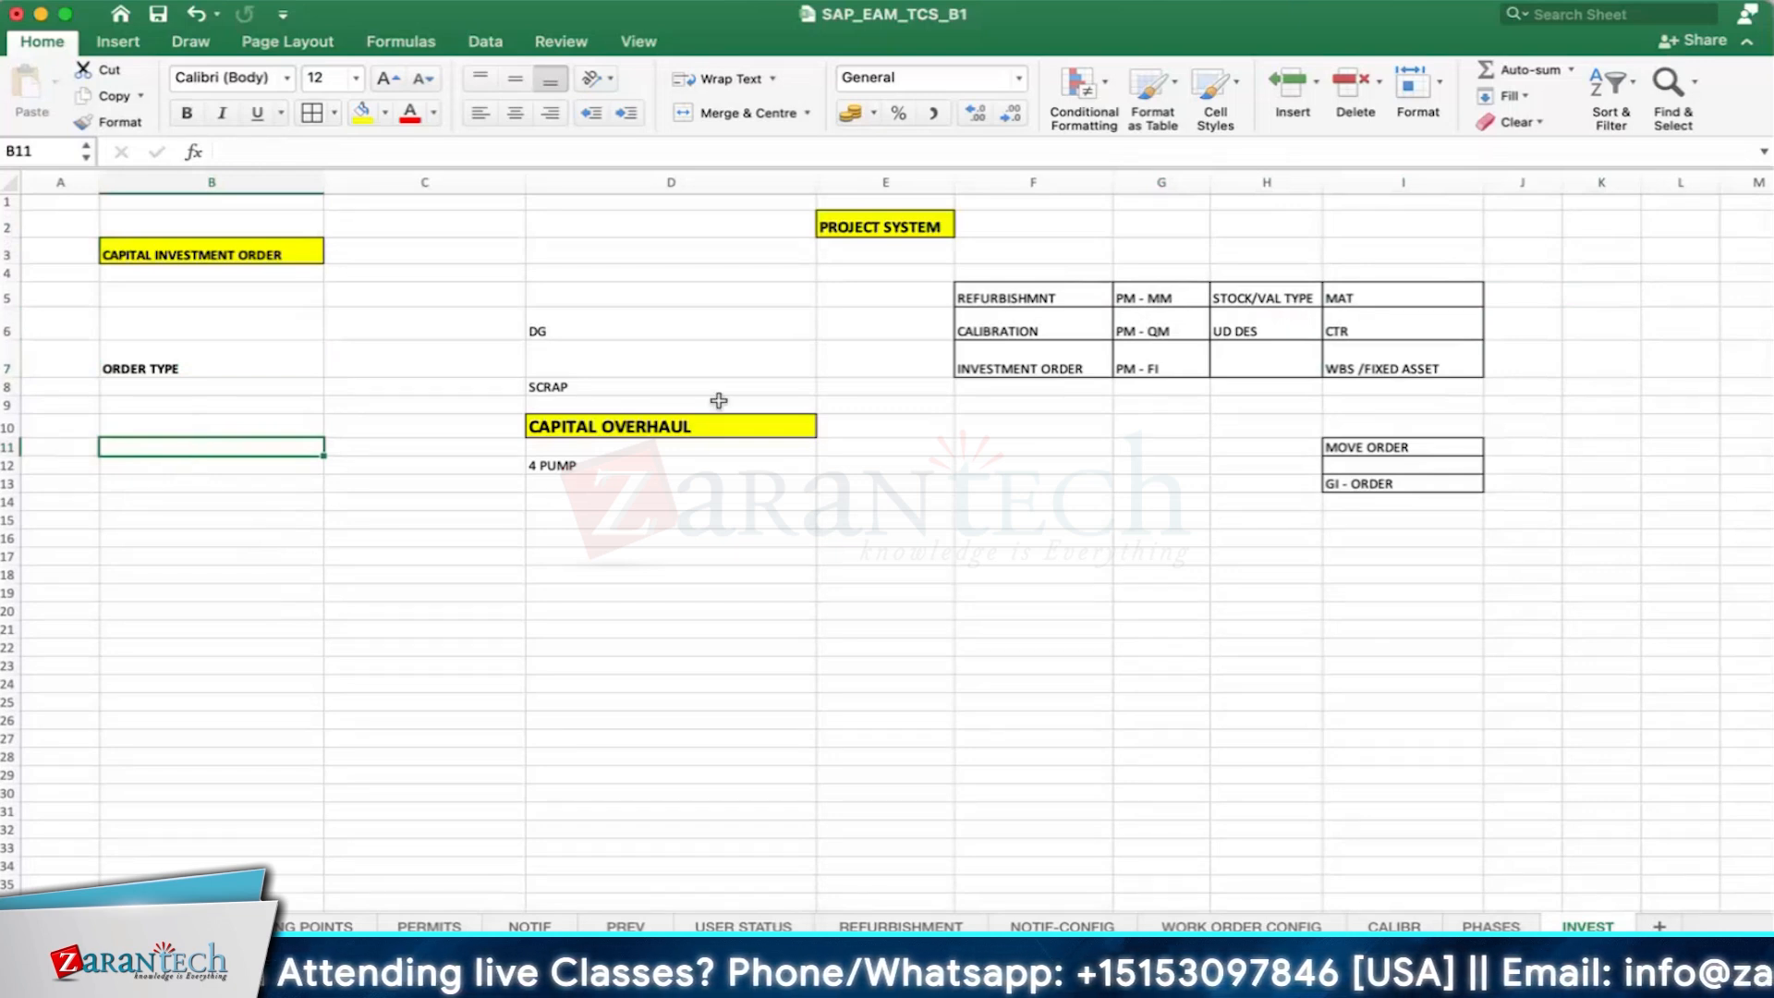
pyautogui.click(631, 481)
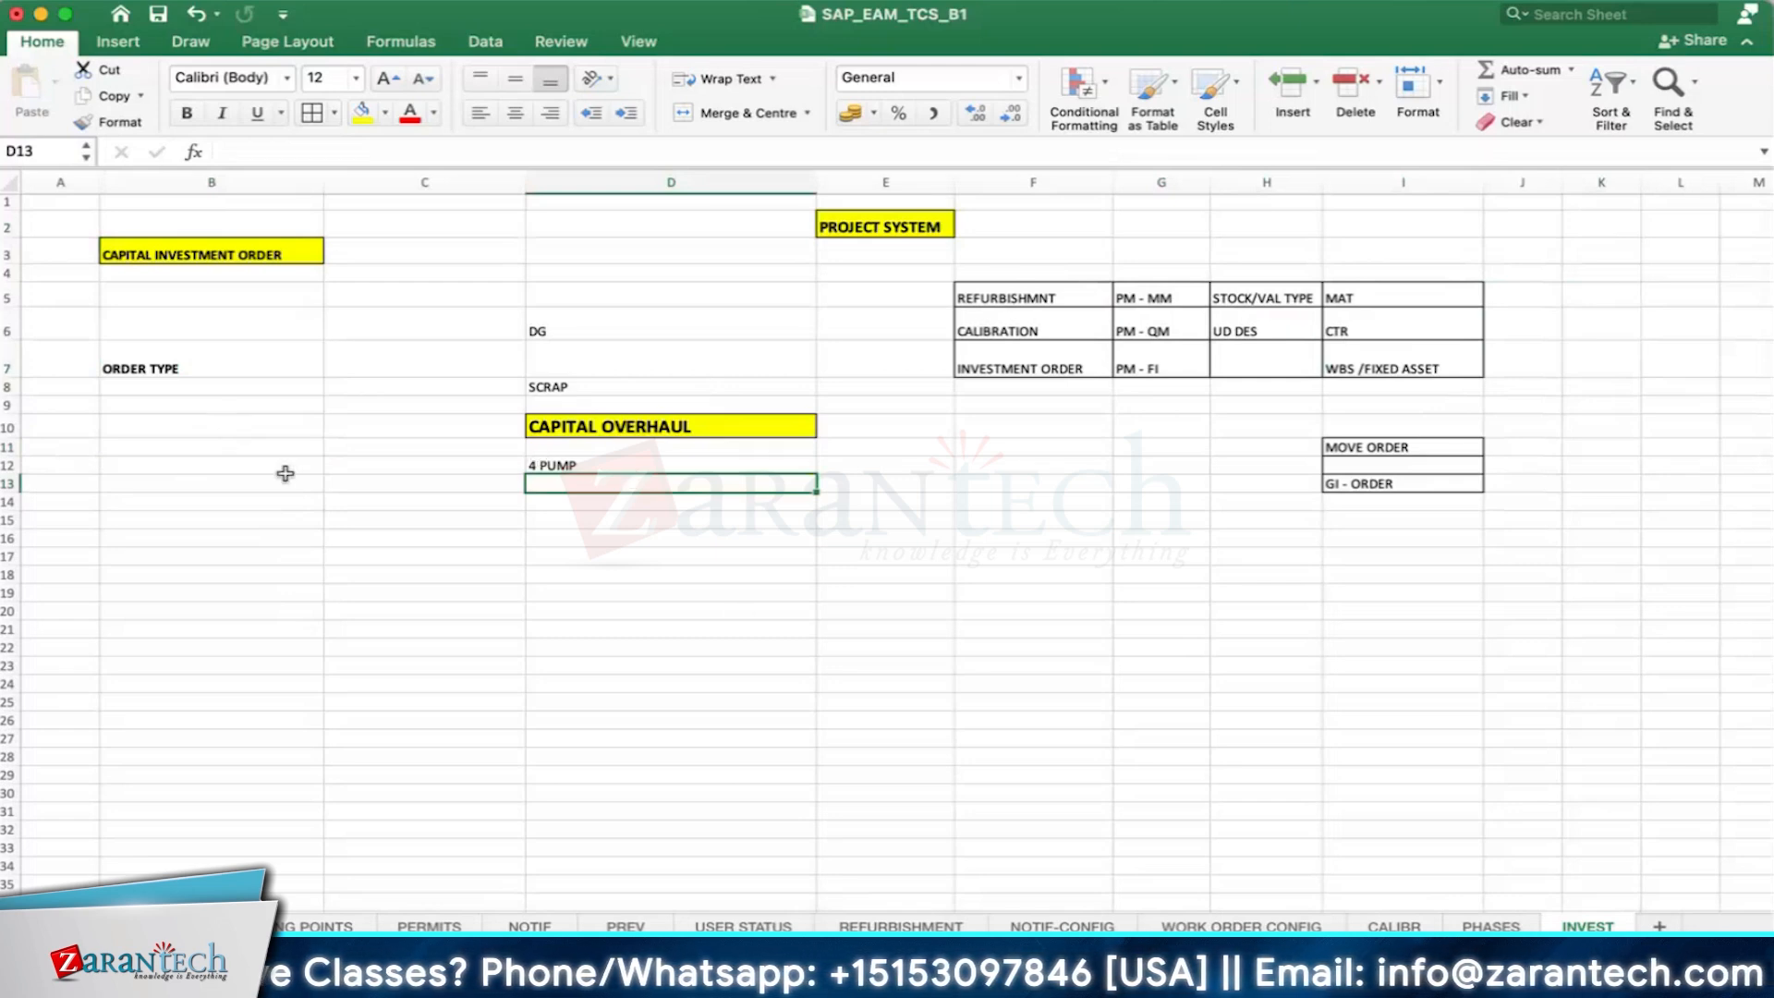
pyautogui.doubleClick(164, 472)
pyautogui.write('BUDGET PROFIL')
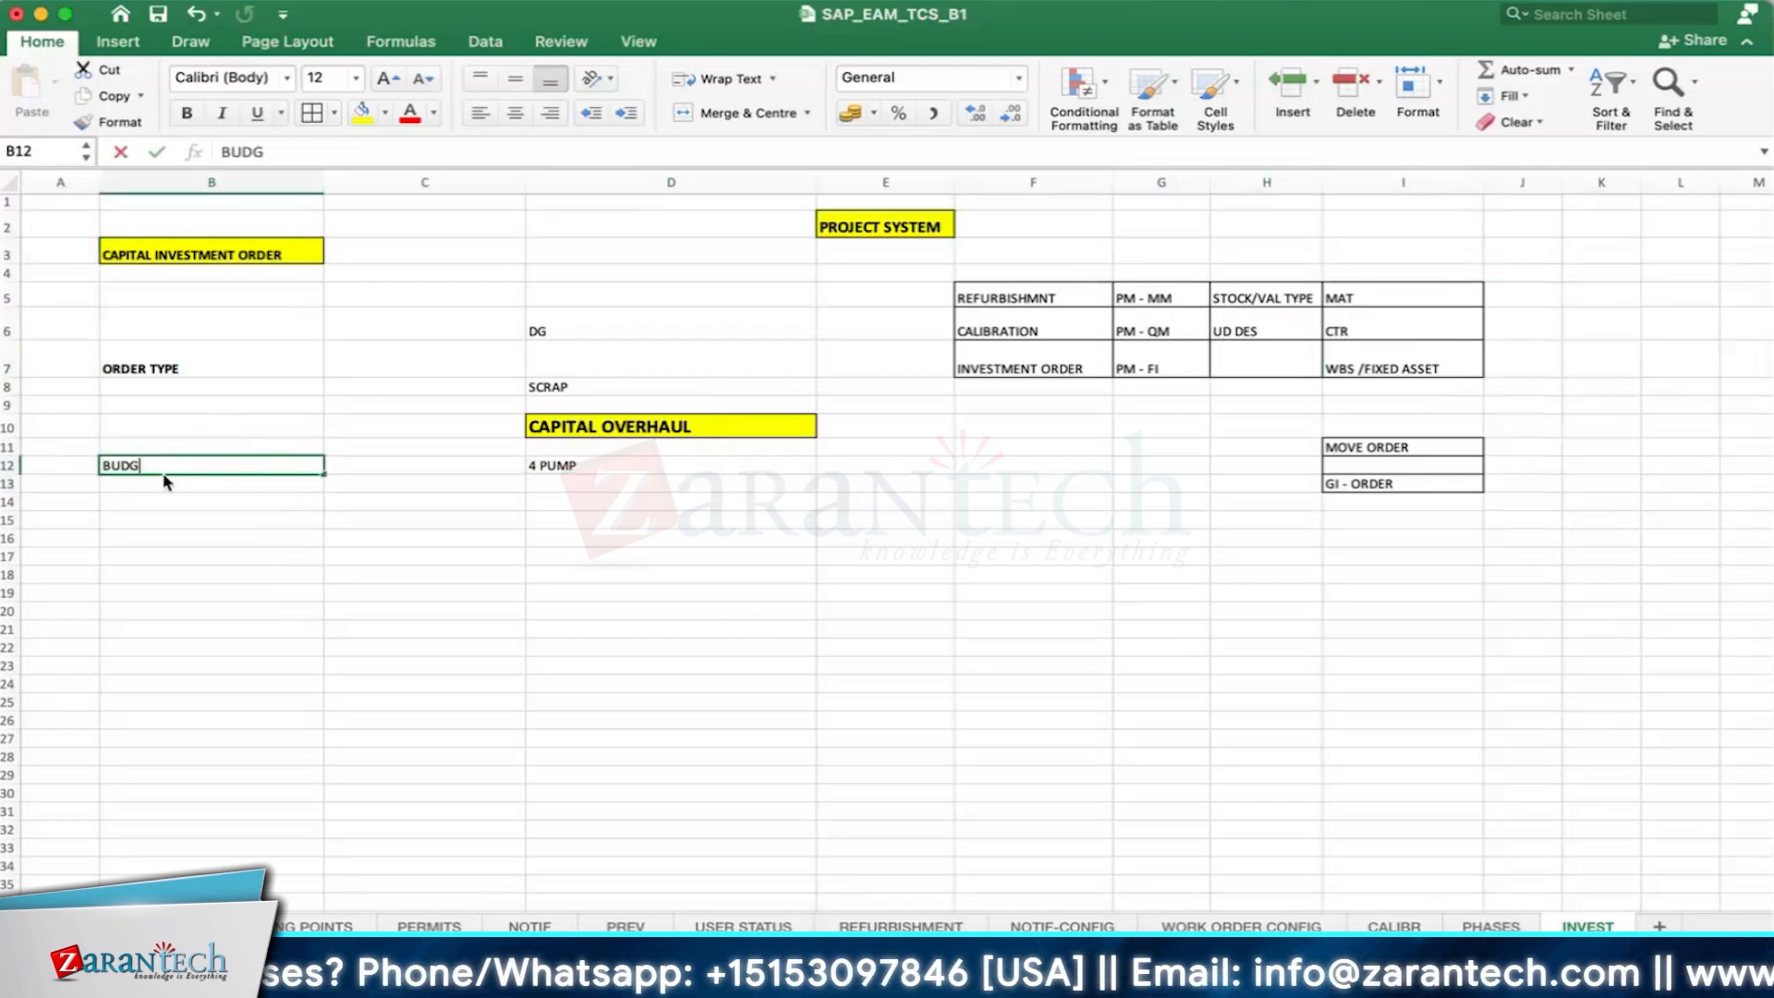
pyautogui.write('E')
pyautogui.press('Return')
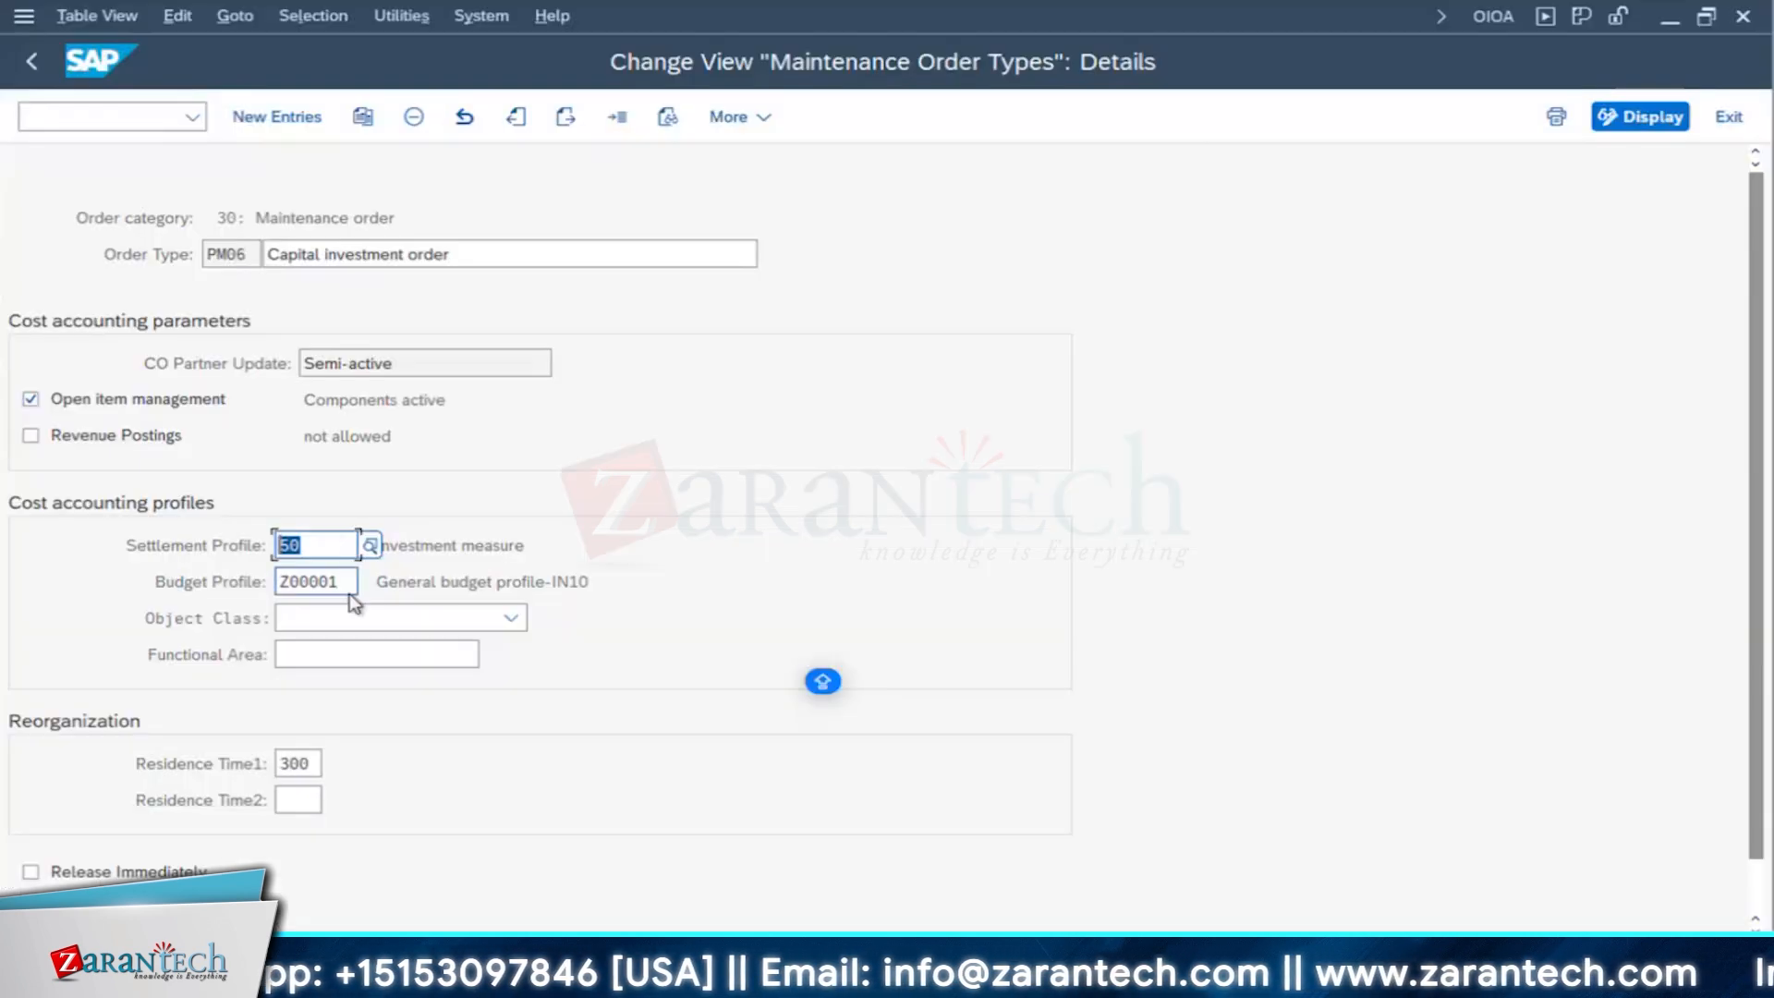
# - Switch to SAP and view the budget profiles available for order type PM06, leaving the list without choosing one
pyautogui.press('Tab')
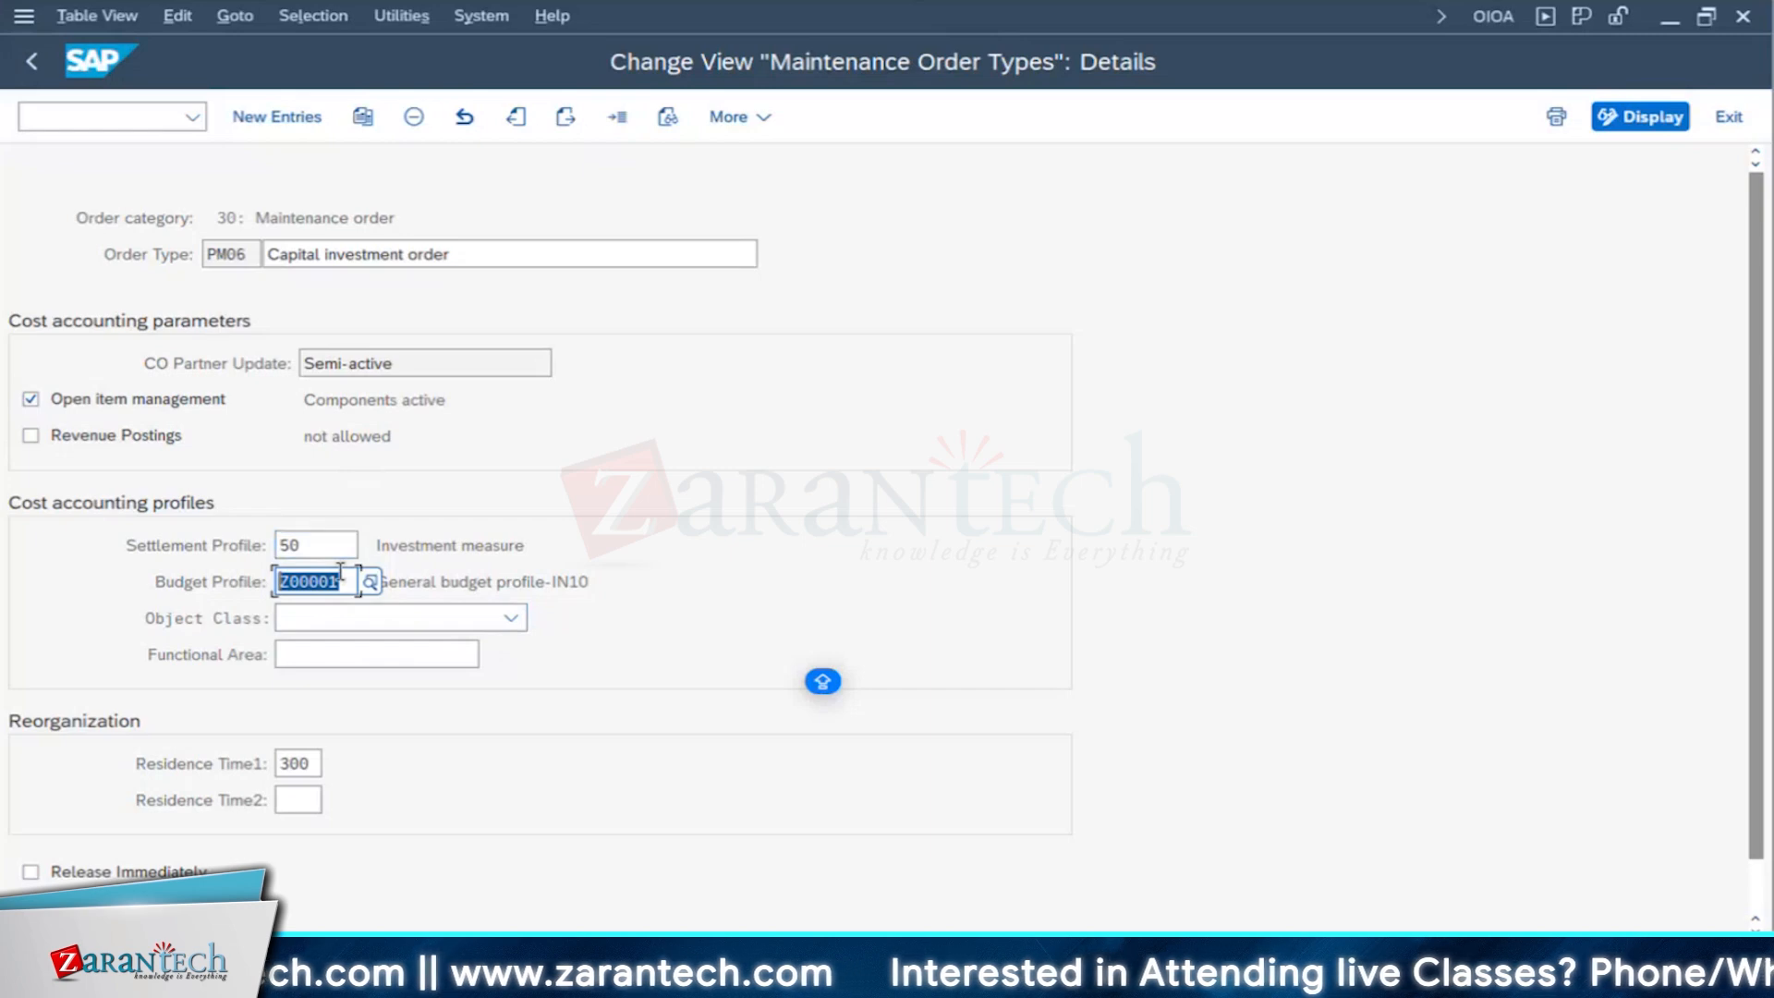
pyautogui.click(379, 584)
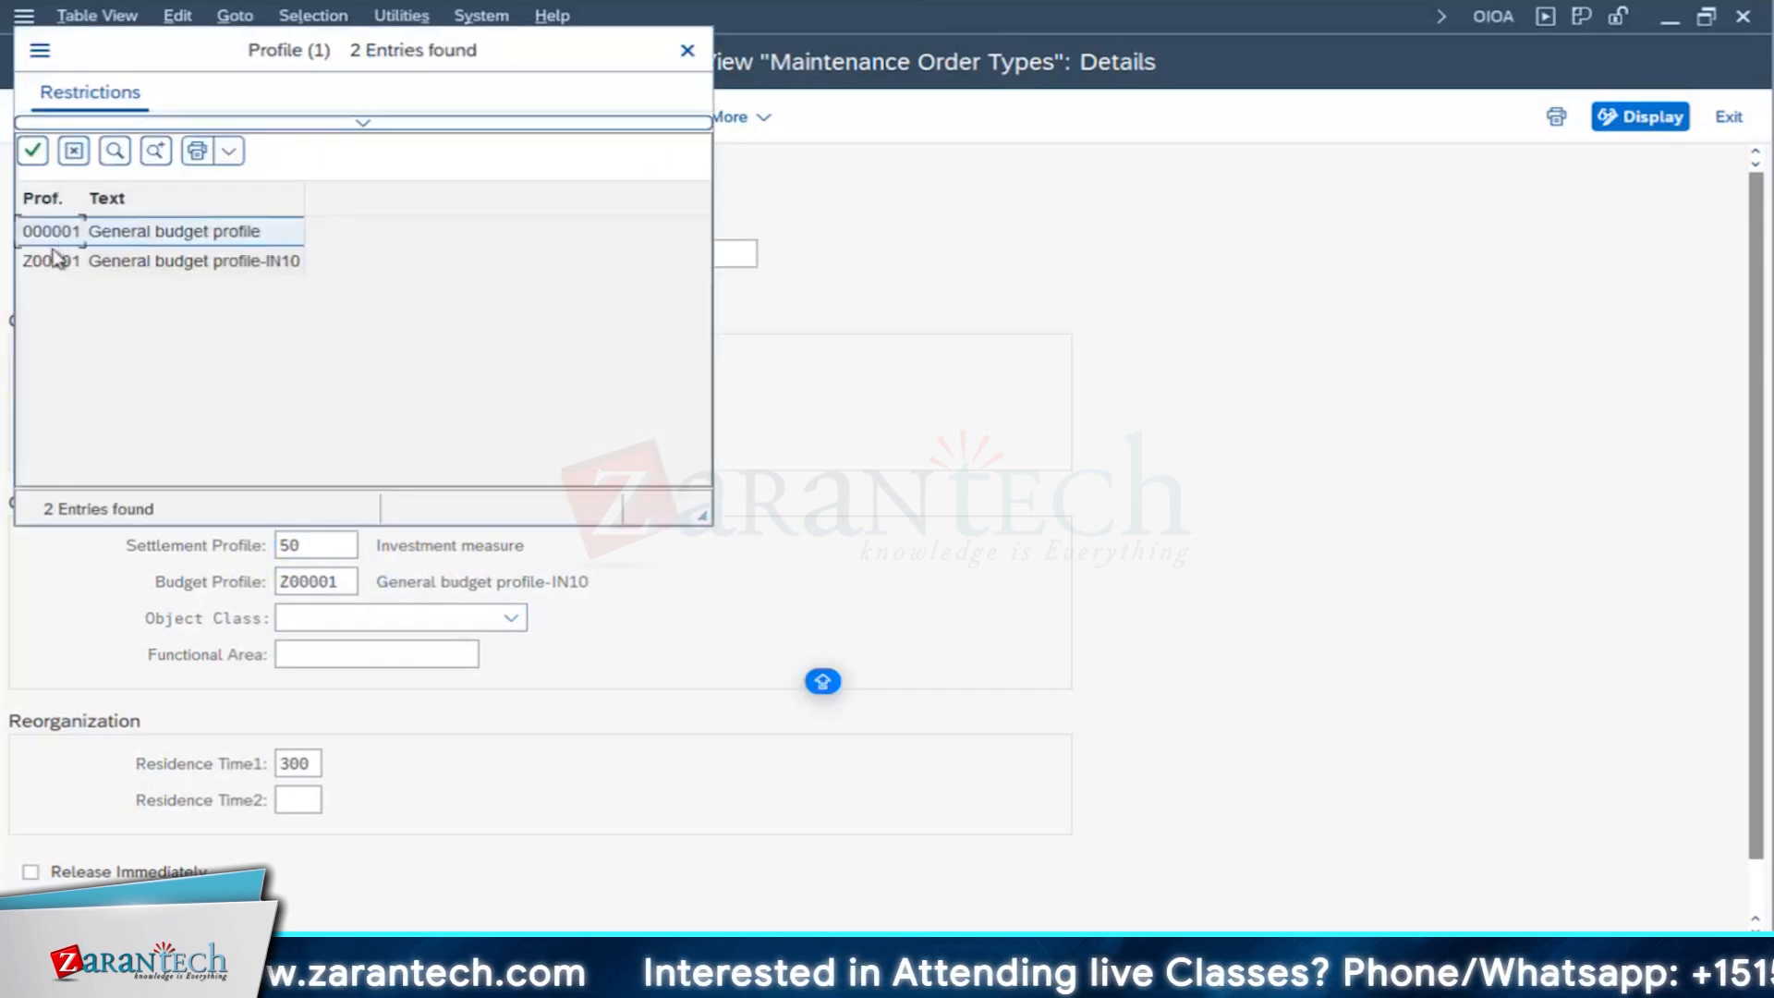
pyautogui.click(687, 51)
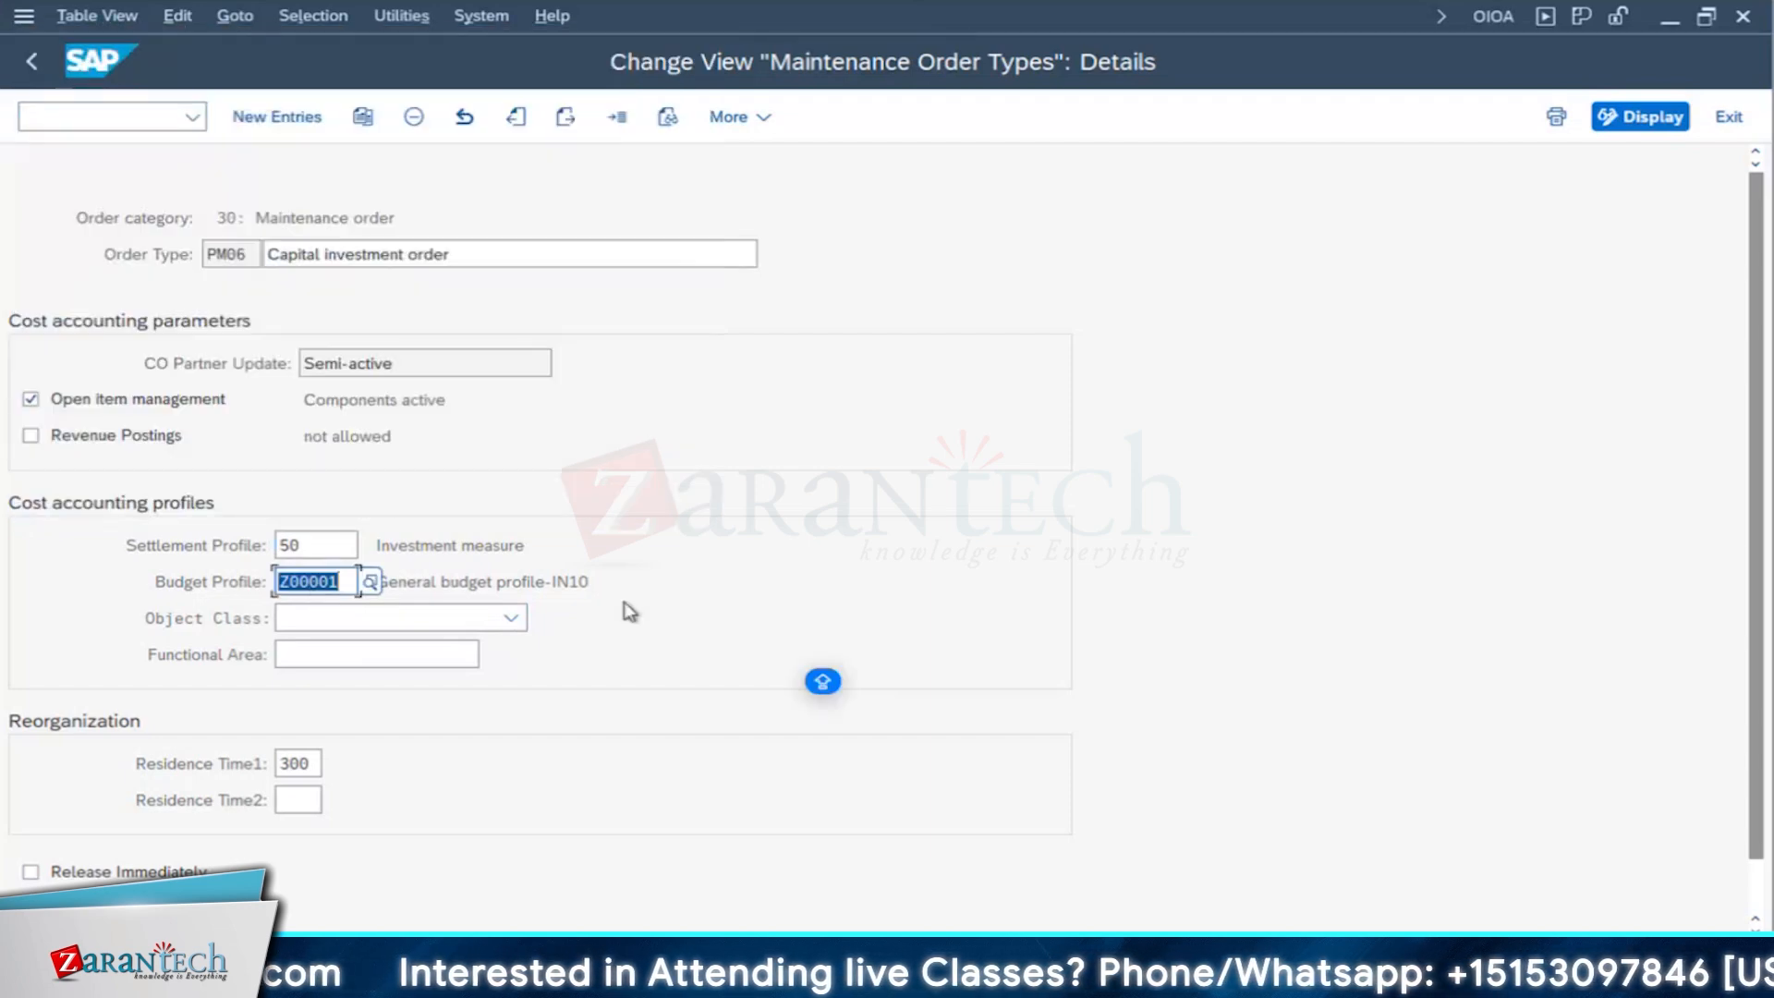
# - Leave the maintenance order type configuration and return to the order type activities in the IMG structure
pyautogui.click(33, 62)
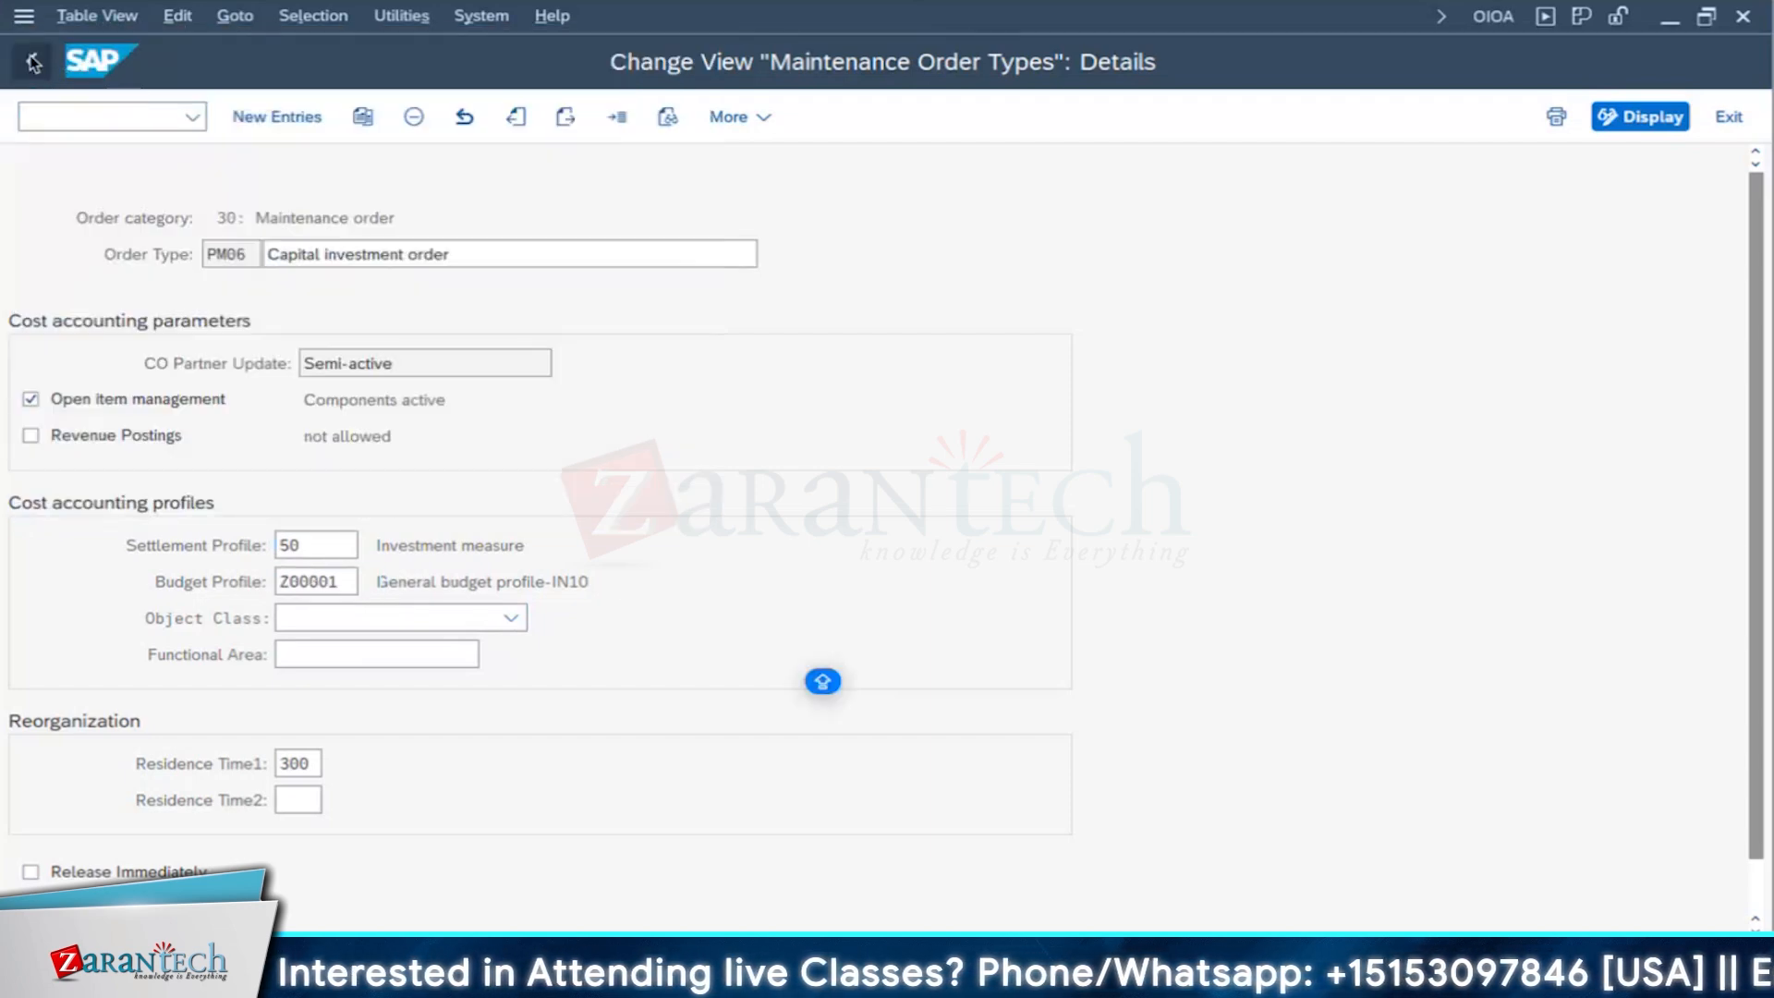
pyautogui.click(23, 530)
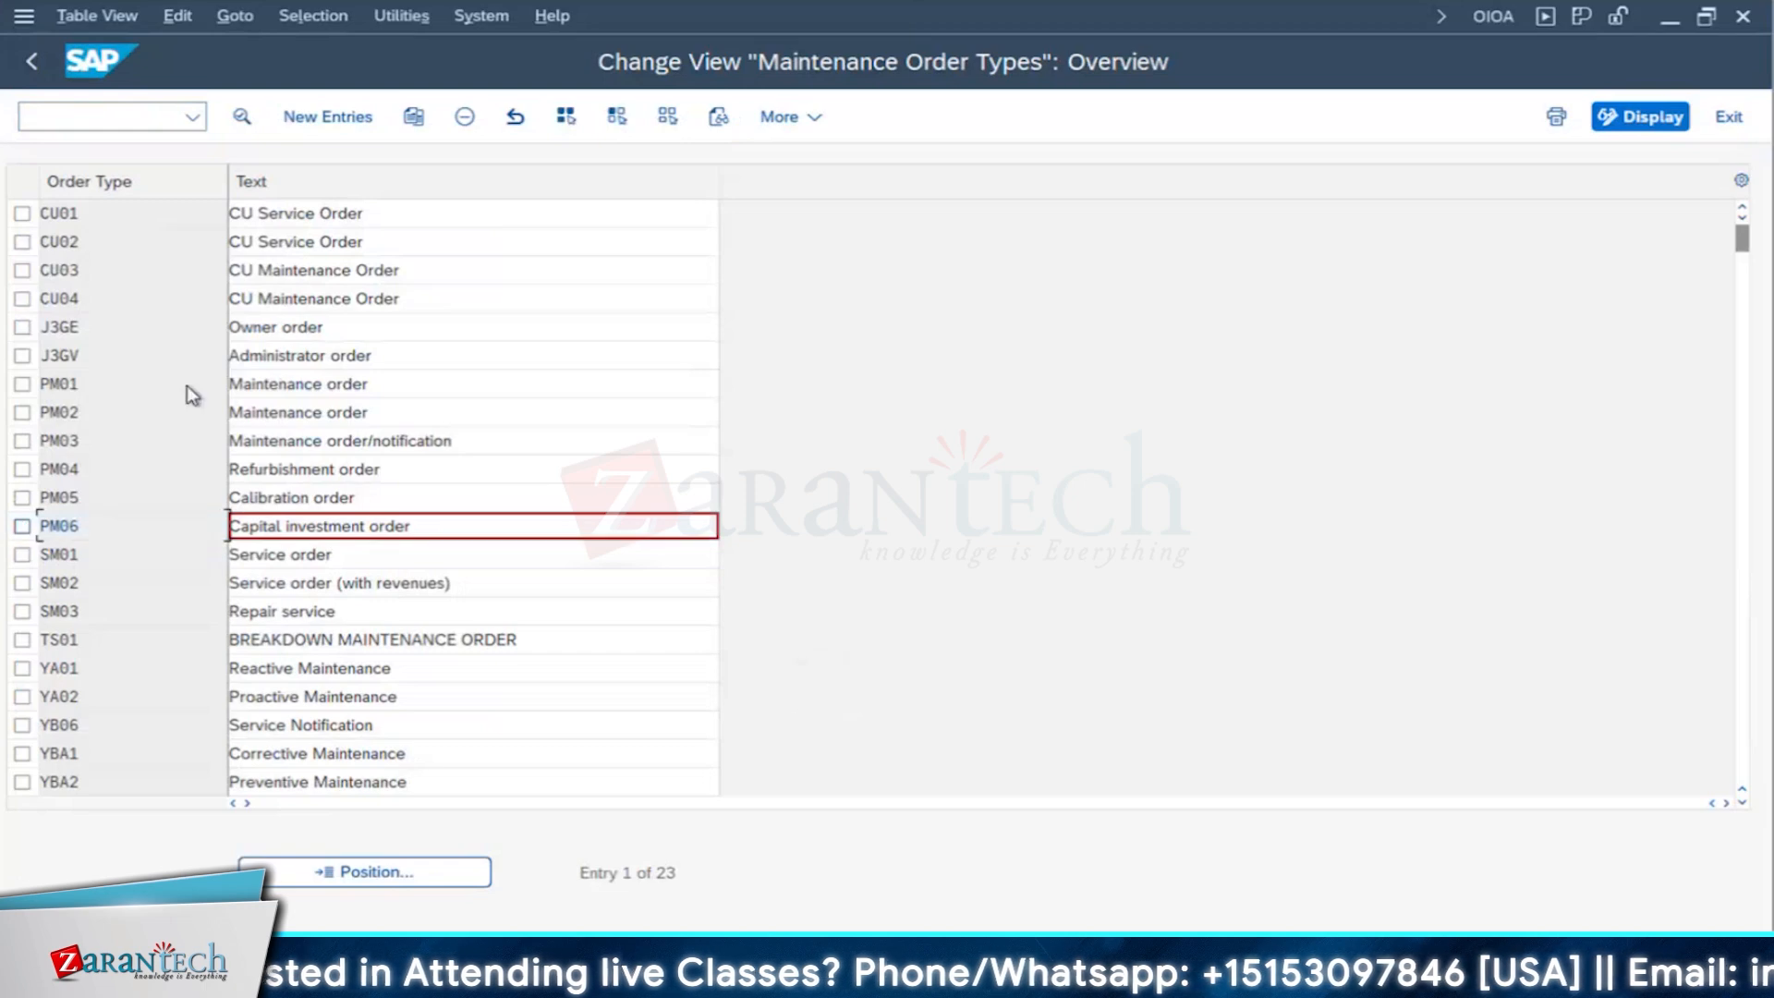
pyautogui.click(32, 65)
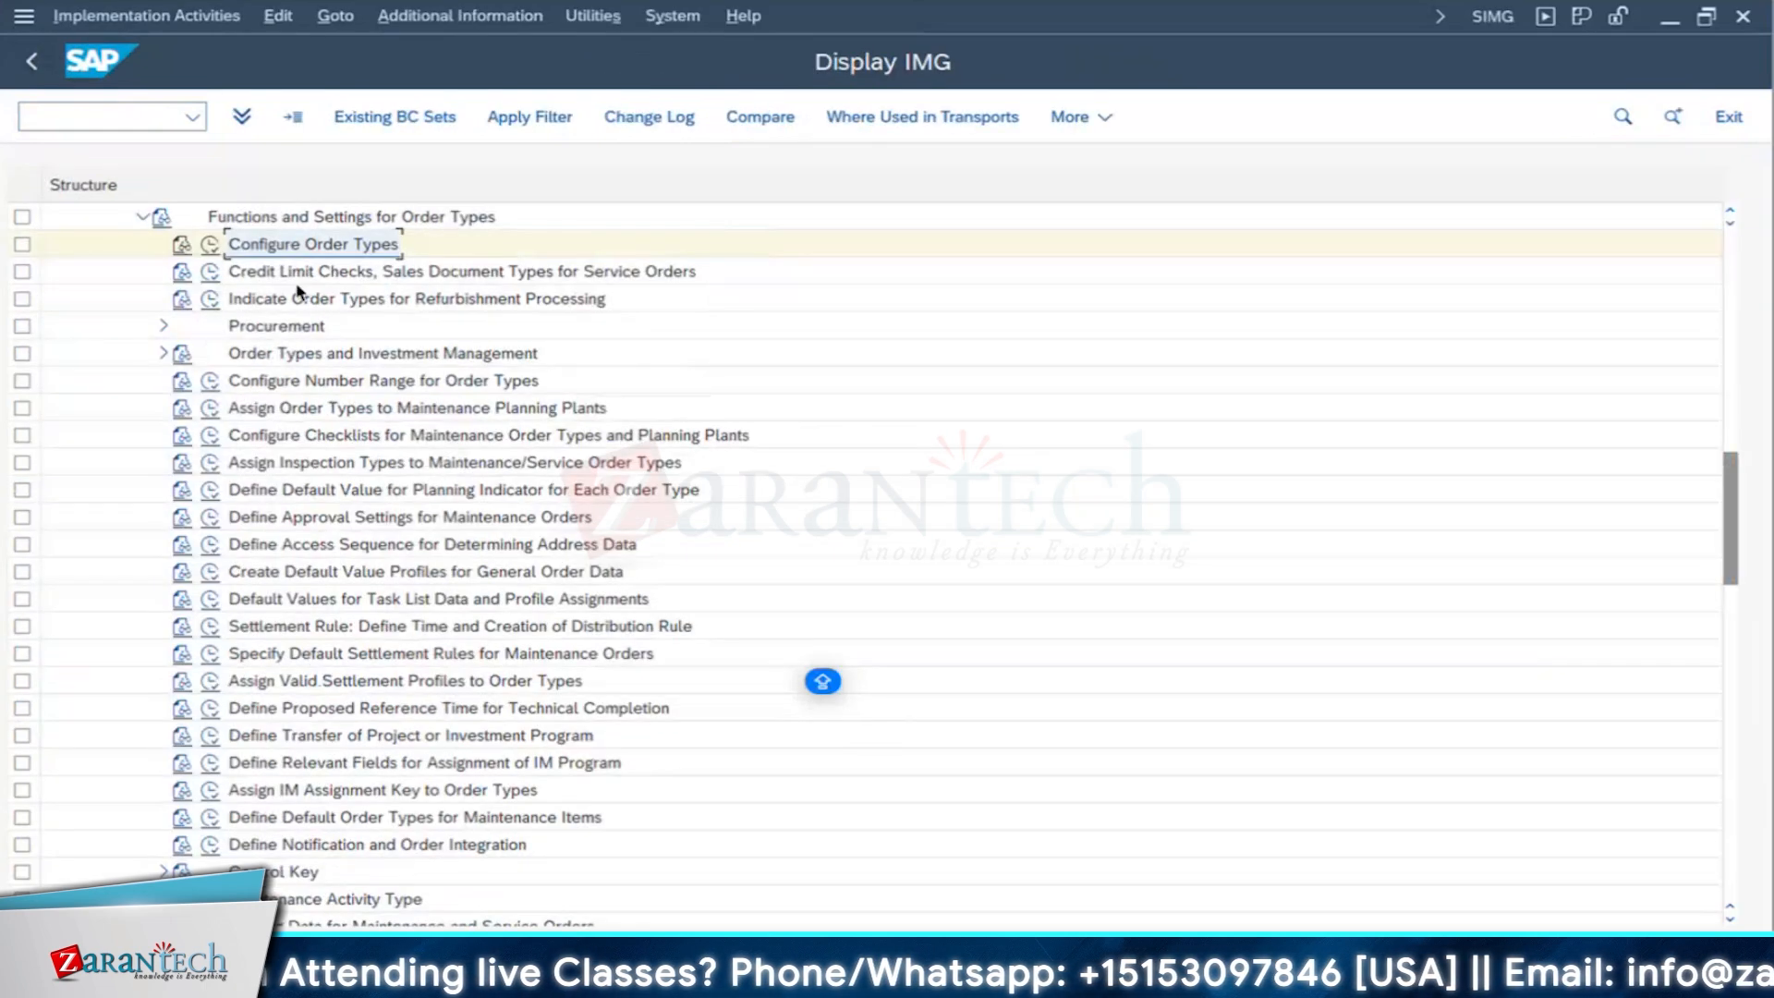
pyautogui.click(373, 277)
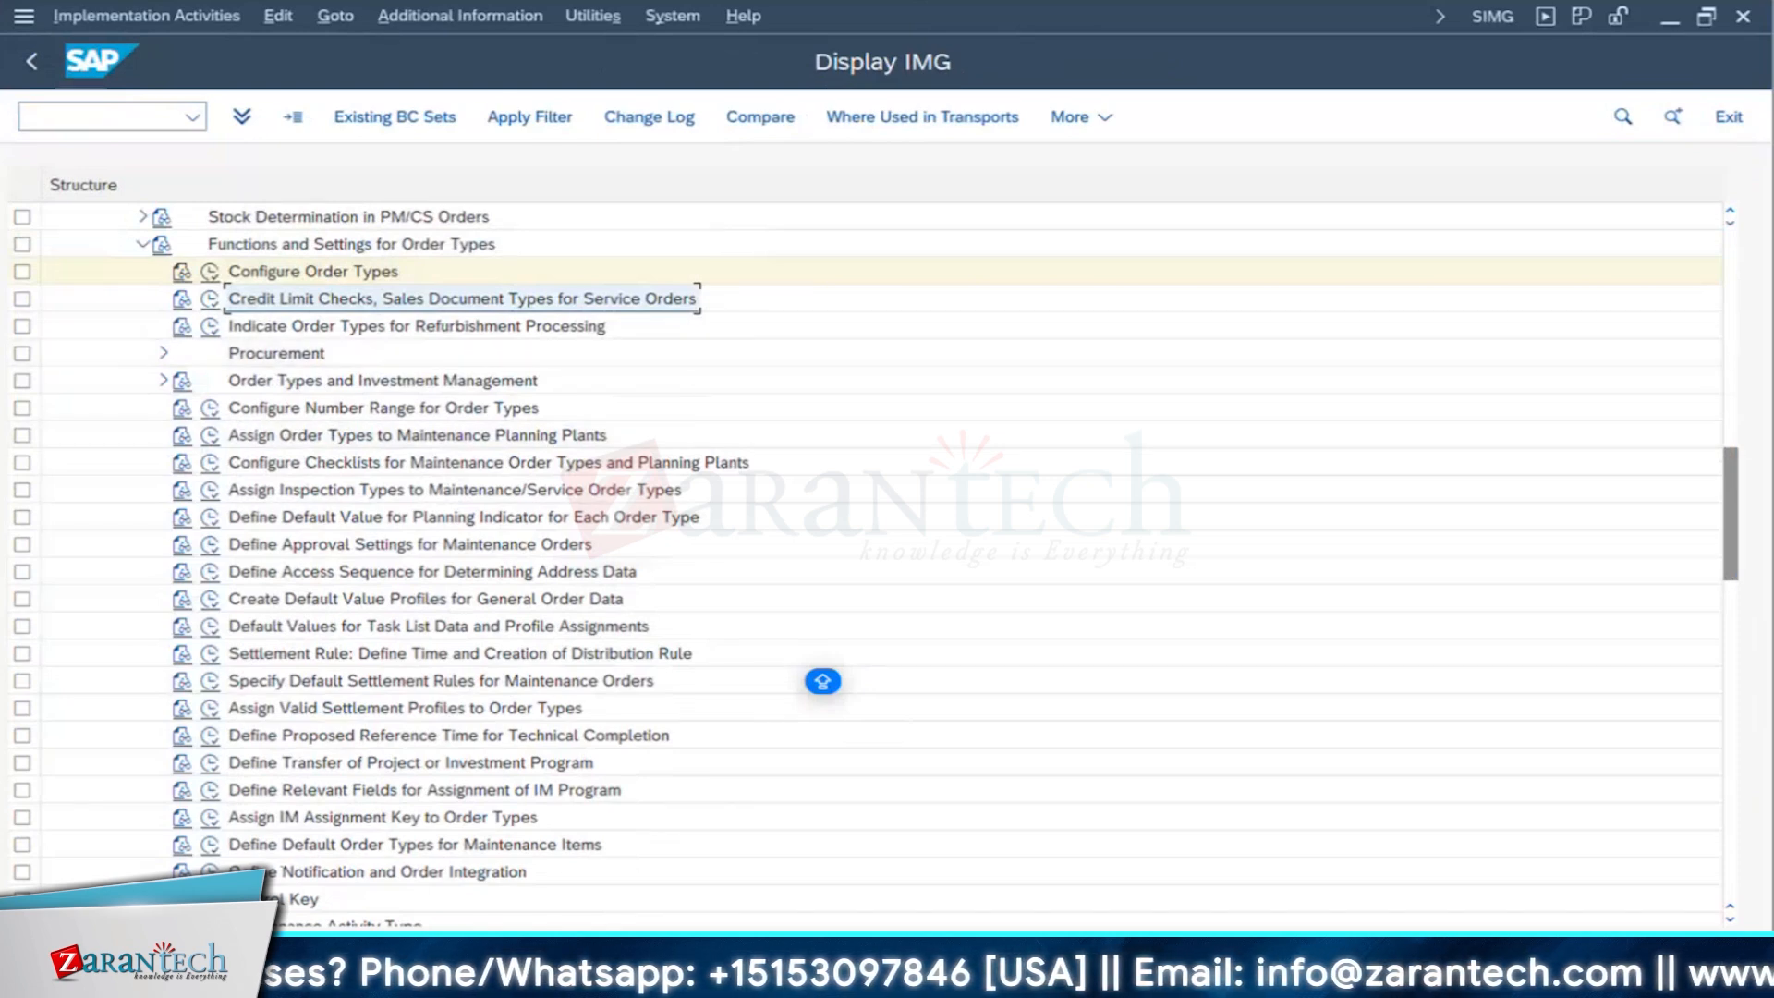
# - Open transaction IW31 in a new session to create a maintenance order
pyautogui.click(381, 978)
pyautogui.click(609, 873)
pyautogui.click(151, 115)
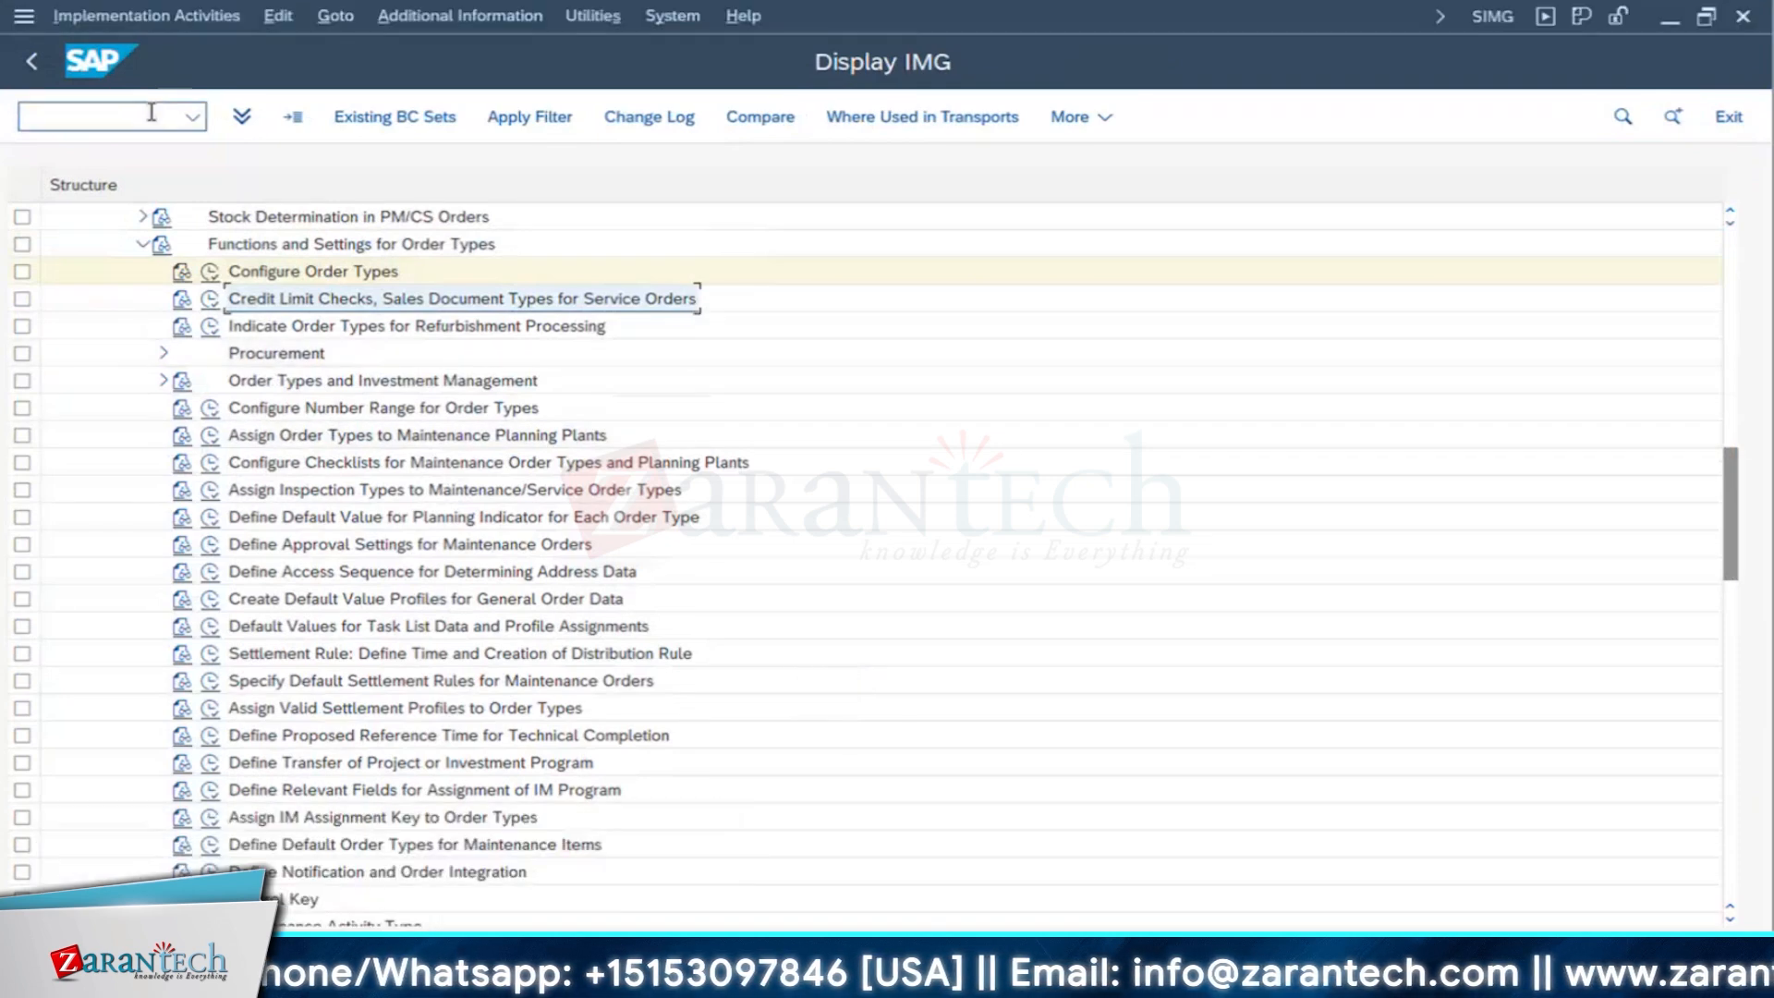
pyautogui.write('/OIW31')
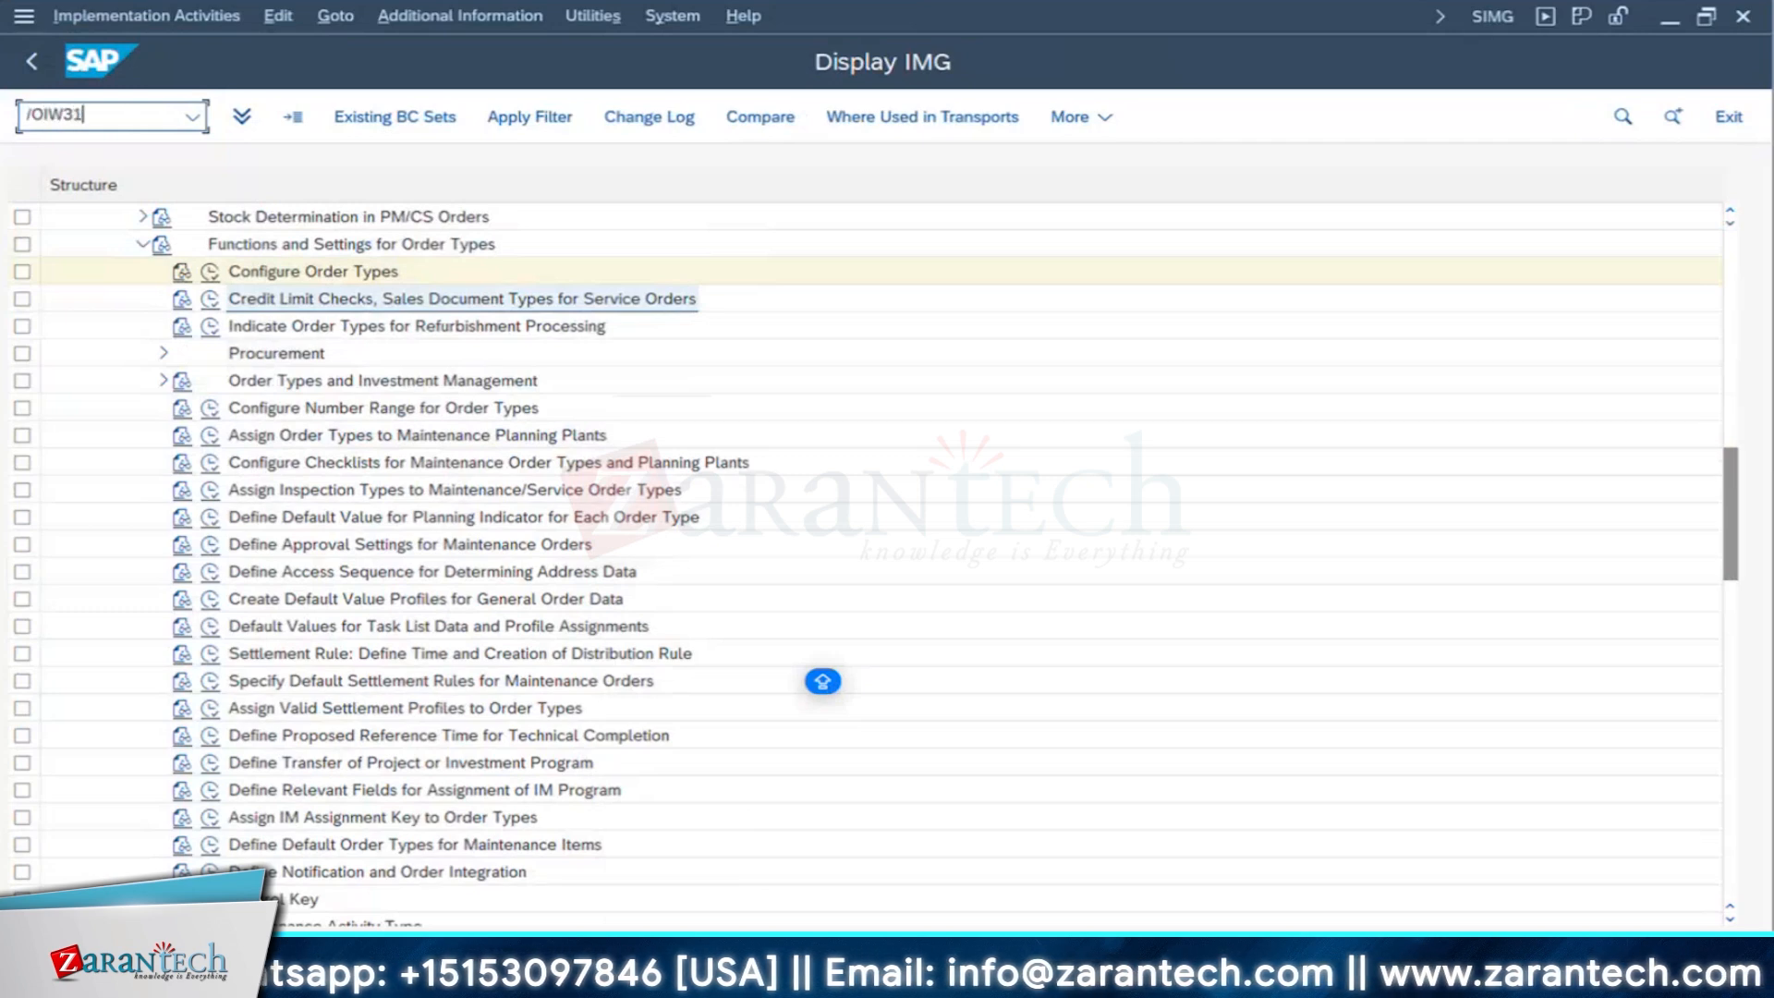
pyautogui.press('Return')
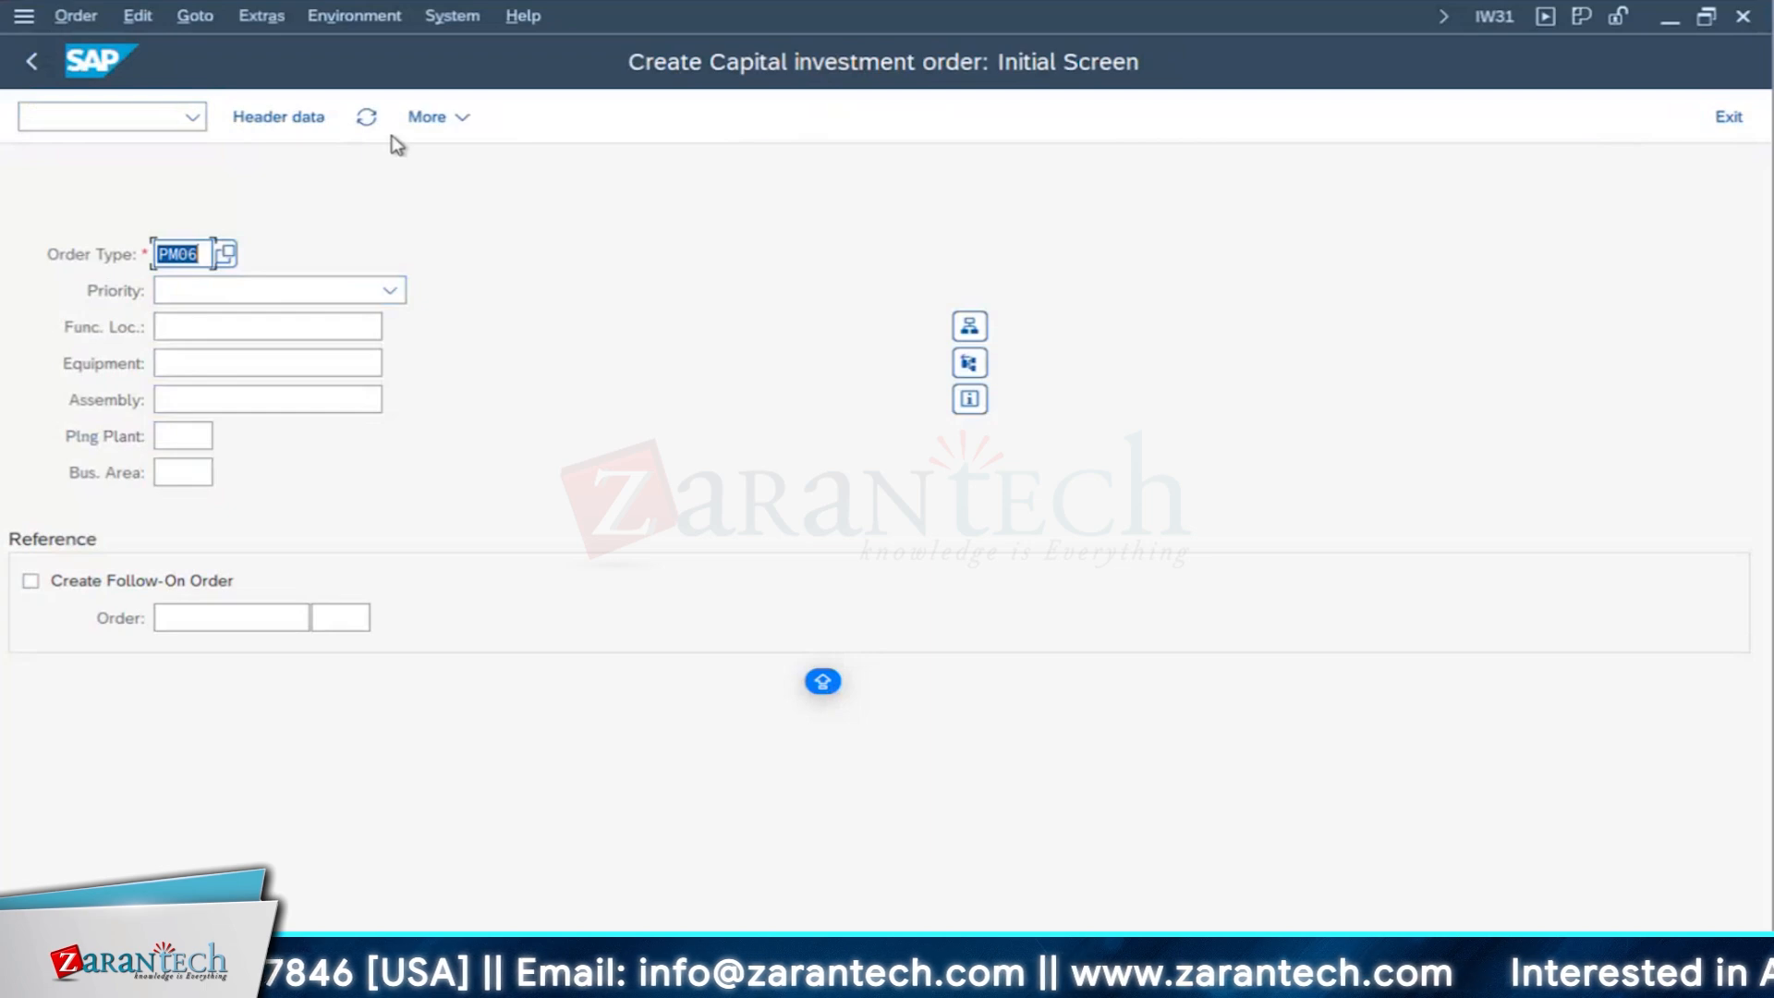
# - Choose order type PM06 (Capital investment order) from the available order types and set the priority to Medium
pyautogui.click(228, 256)
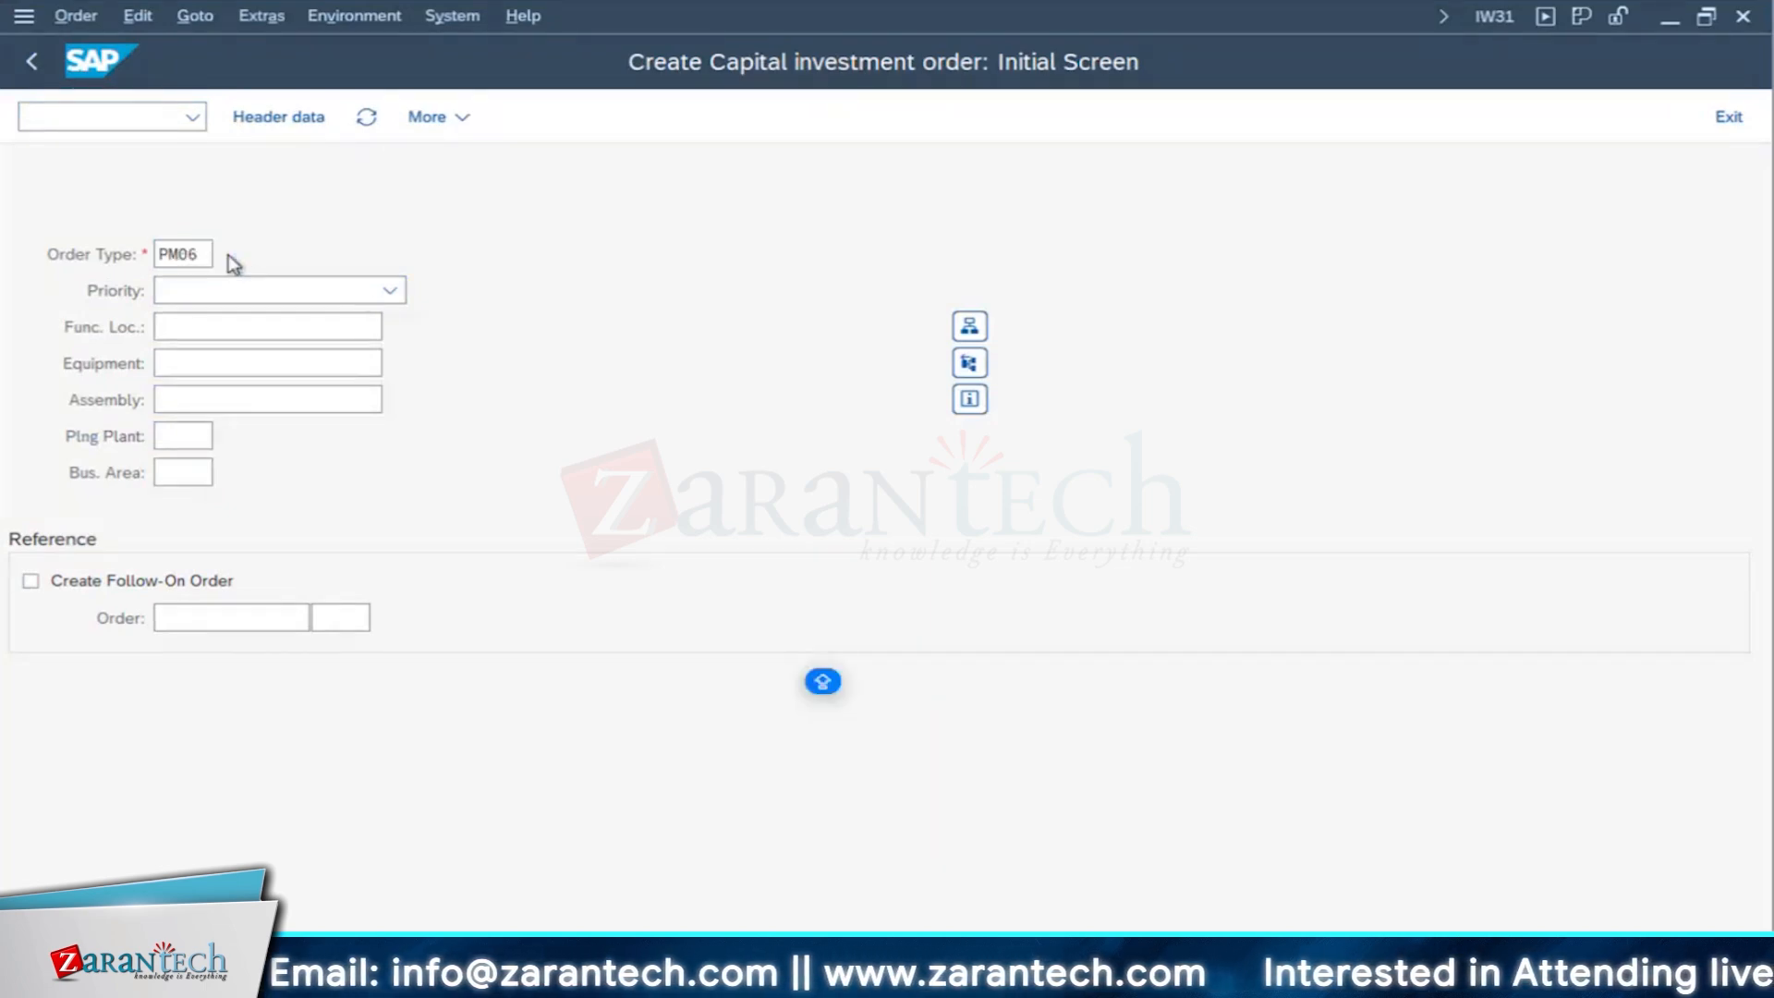
pyautogui.scroll(-2, 250, 635)
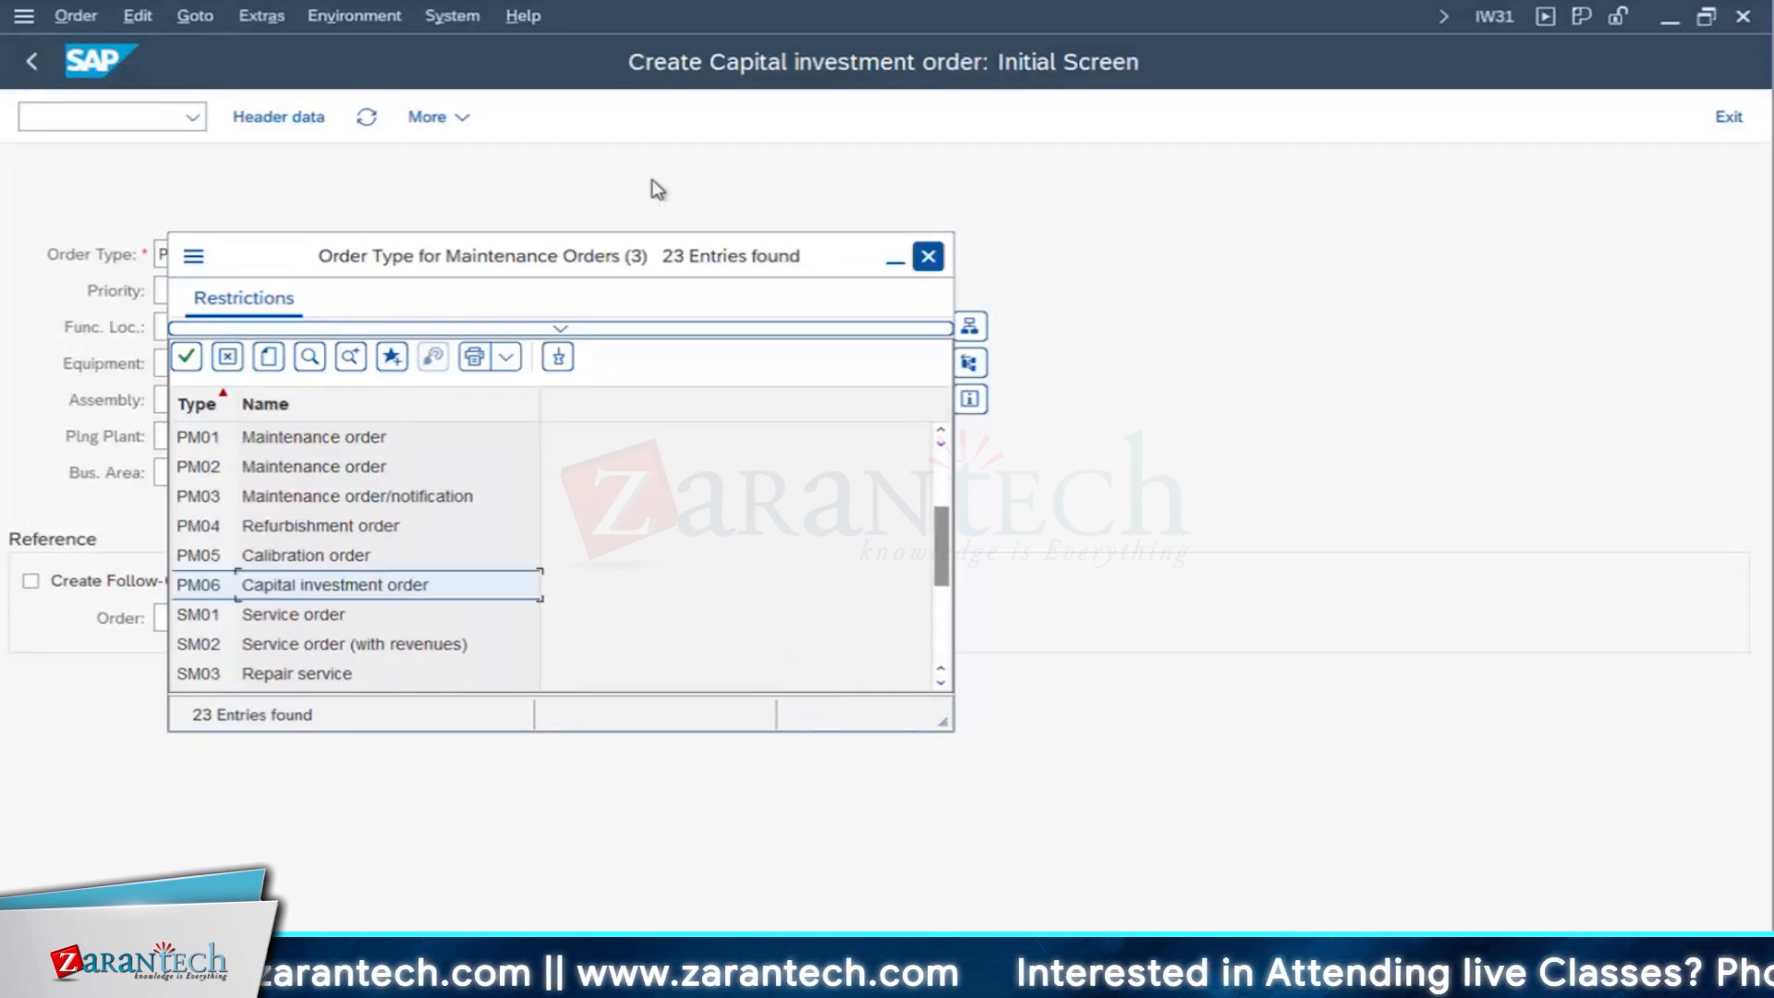
pyautogui.press('Return')
pyautogui.click(216, 299)
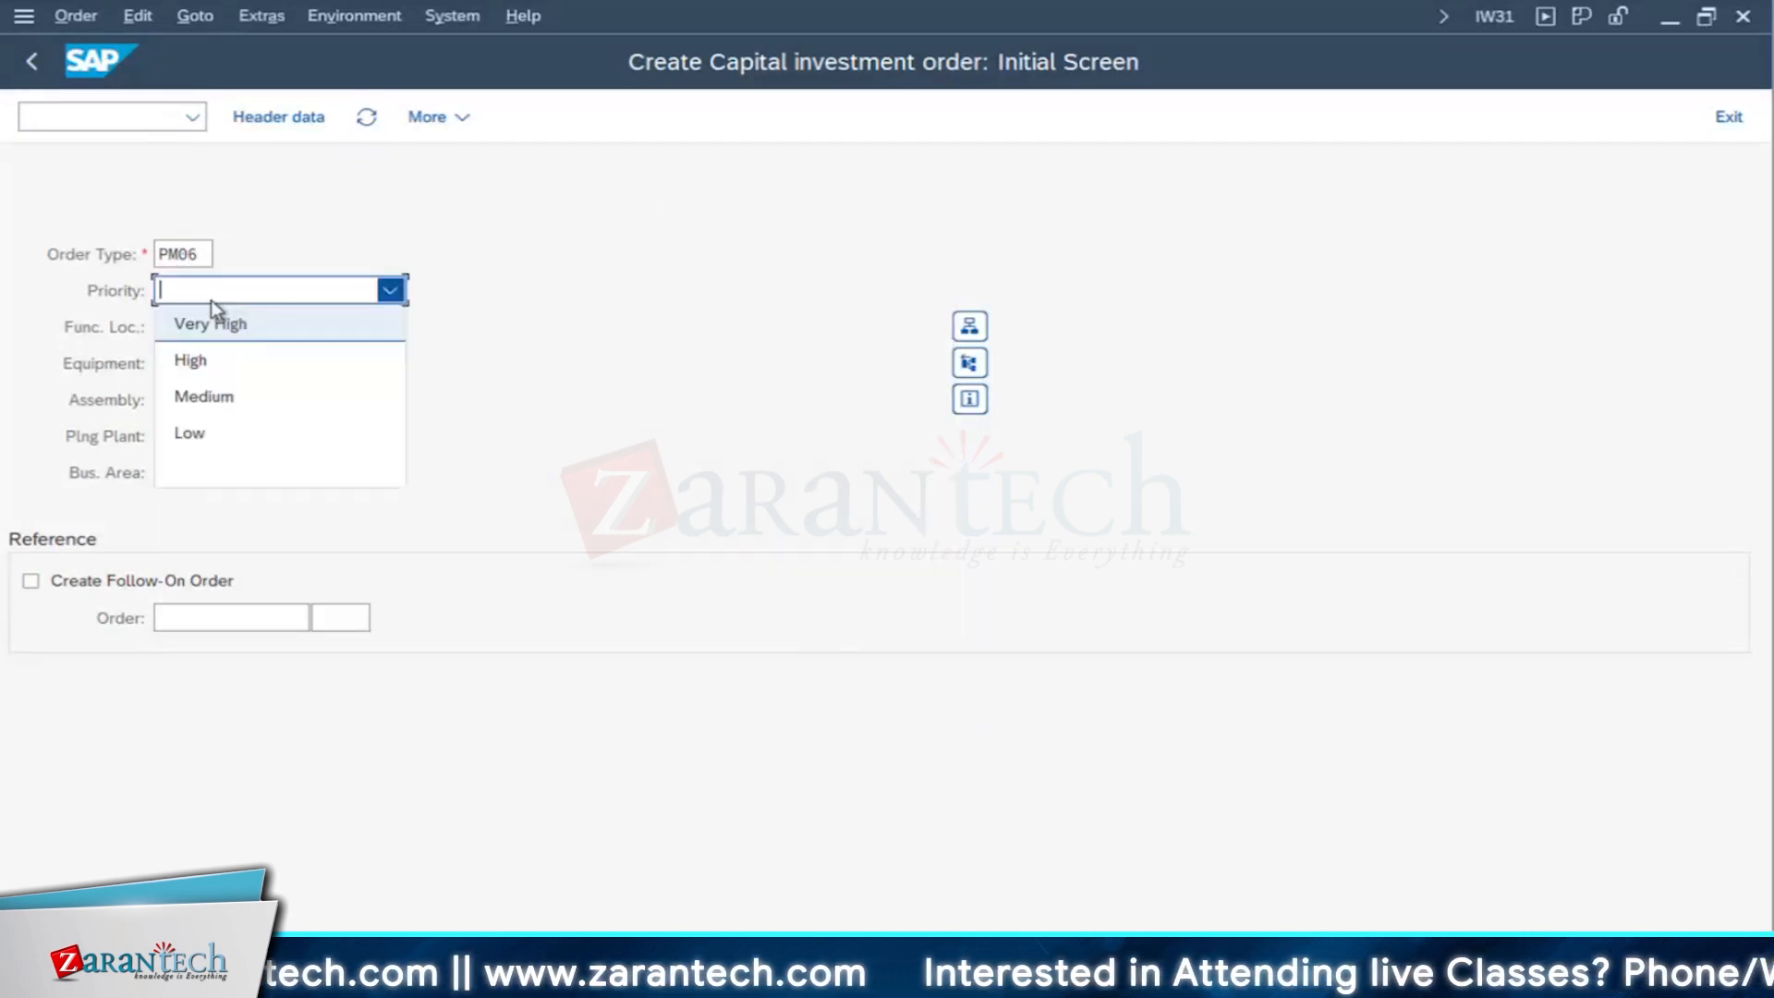
pyautogui.click(215, 397)
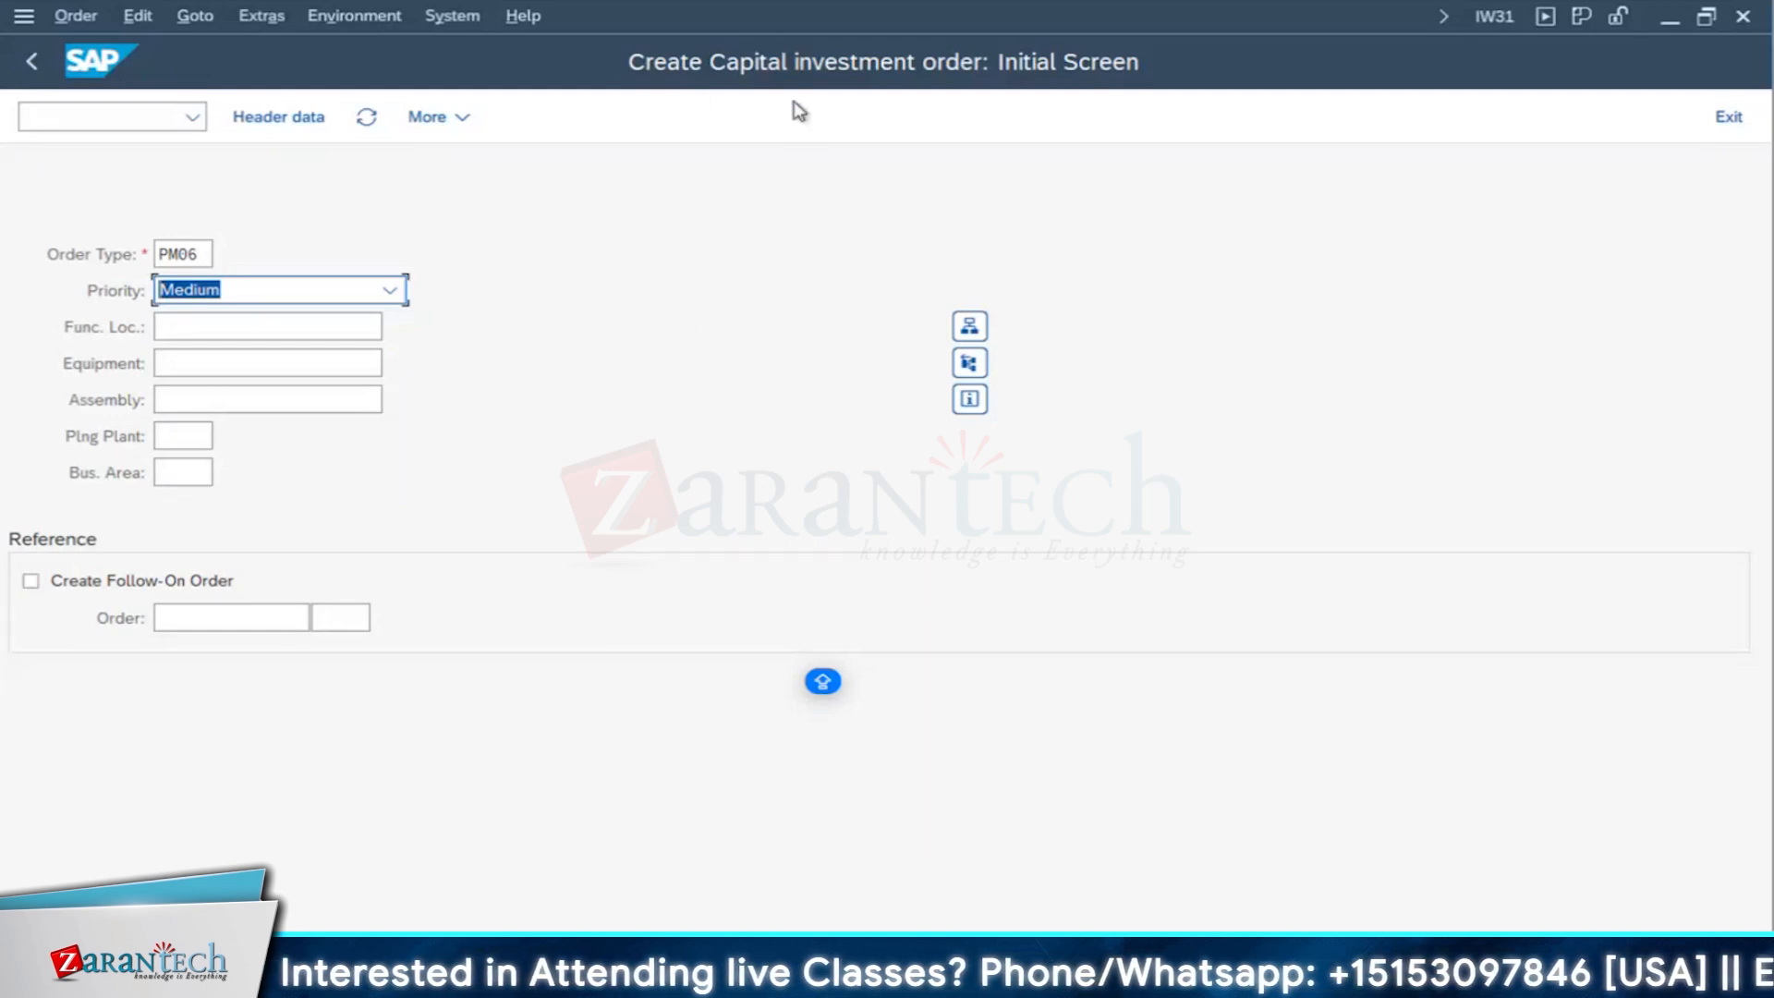
# - Set the planning plant to 1710 and continue to the order's central header
pyautogui.click(189, 447)
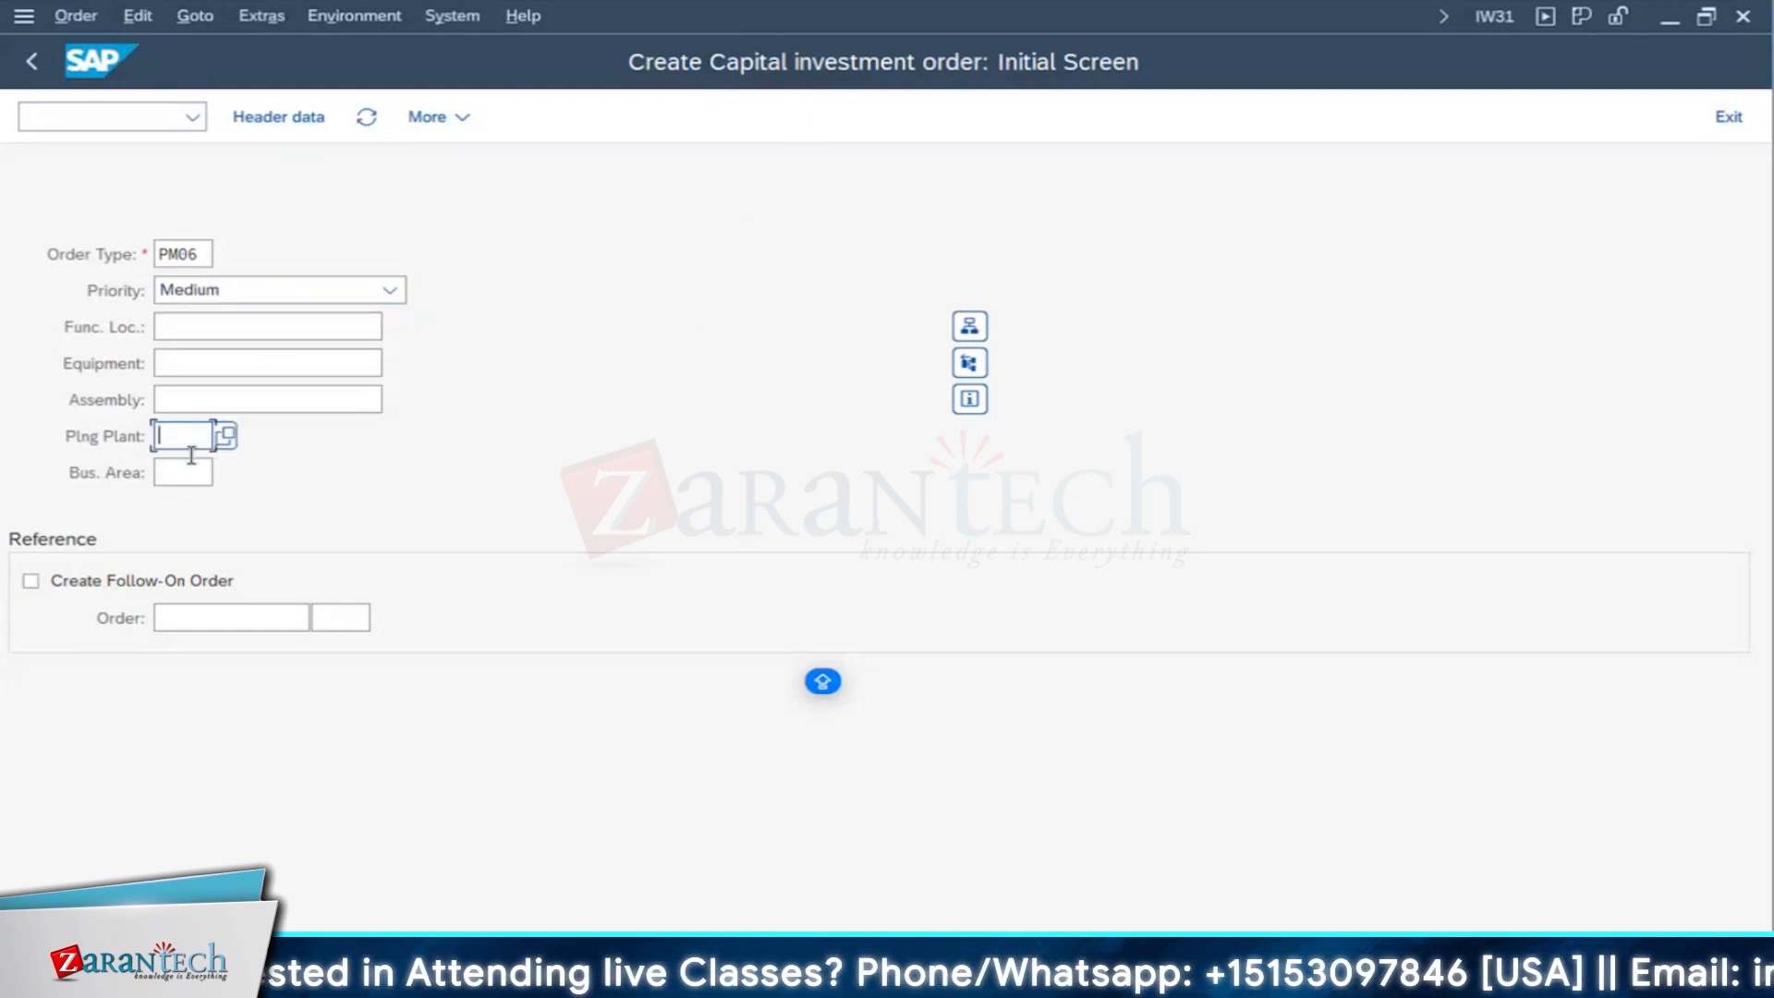
pyautogui.write('1710')
pyautogui.click(552, 540)
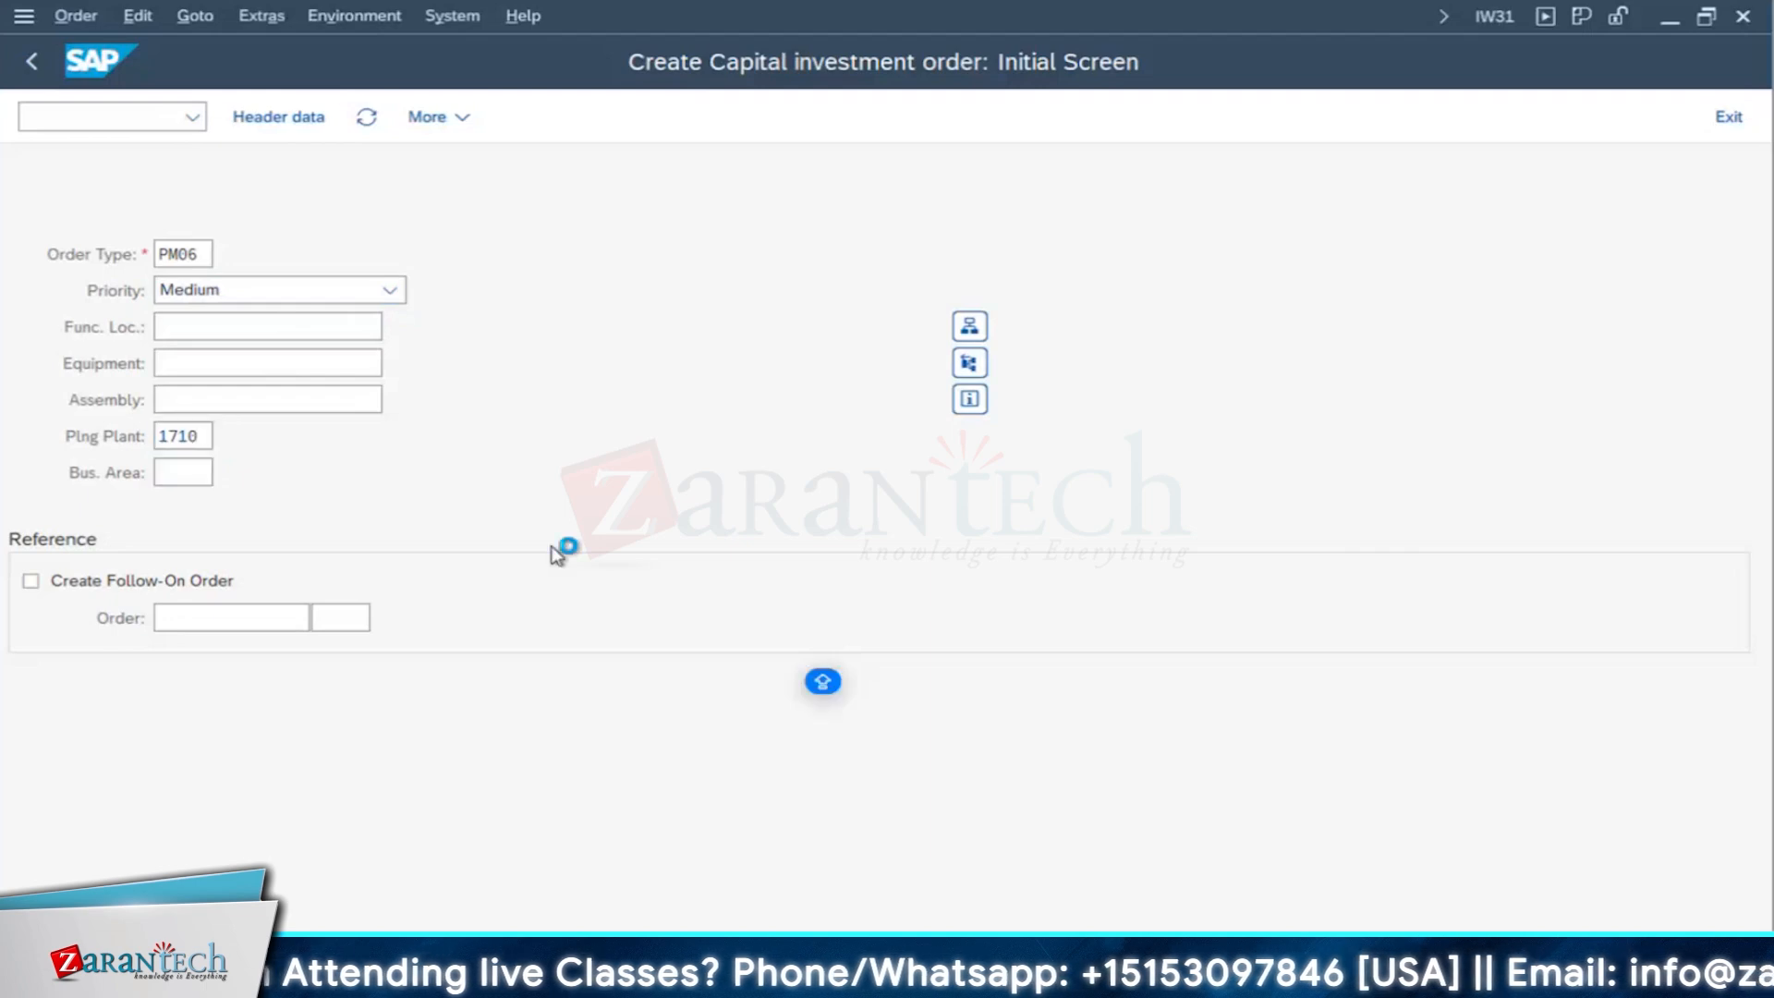
pyautogui.press('Return')
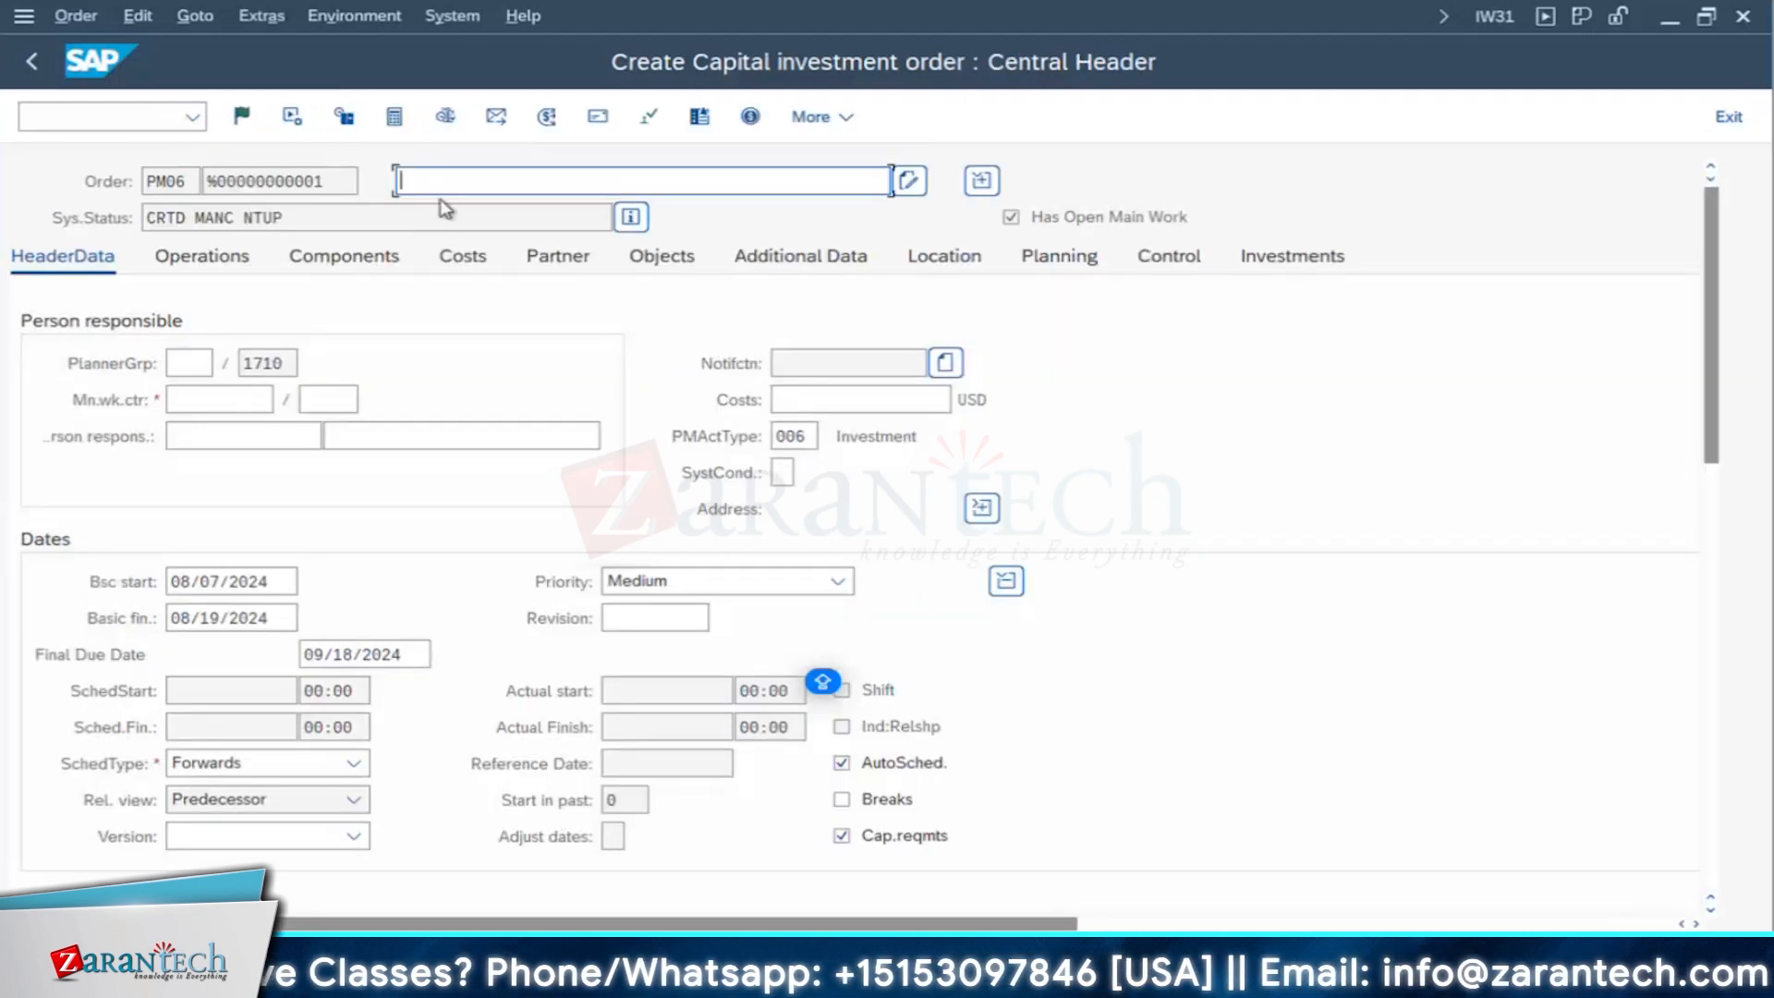
# - Enter NEW BACKUP DIESEL GENERATOR INSTALLATION as the order's short description
pyautogui.write('NEW DIE')
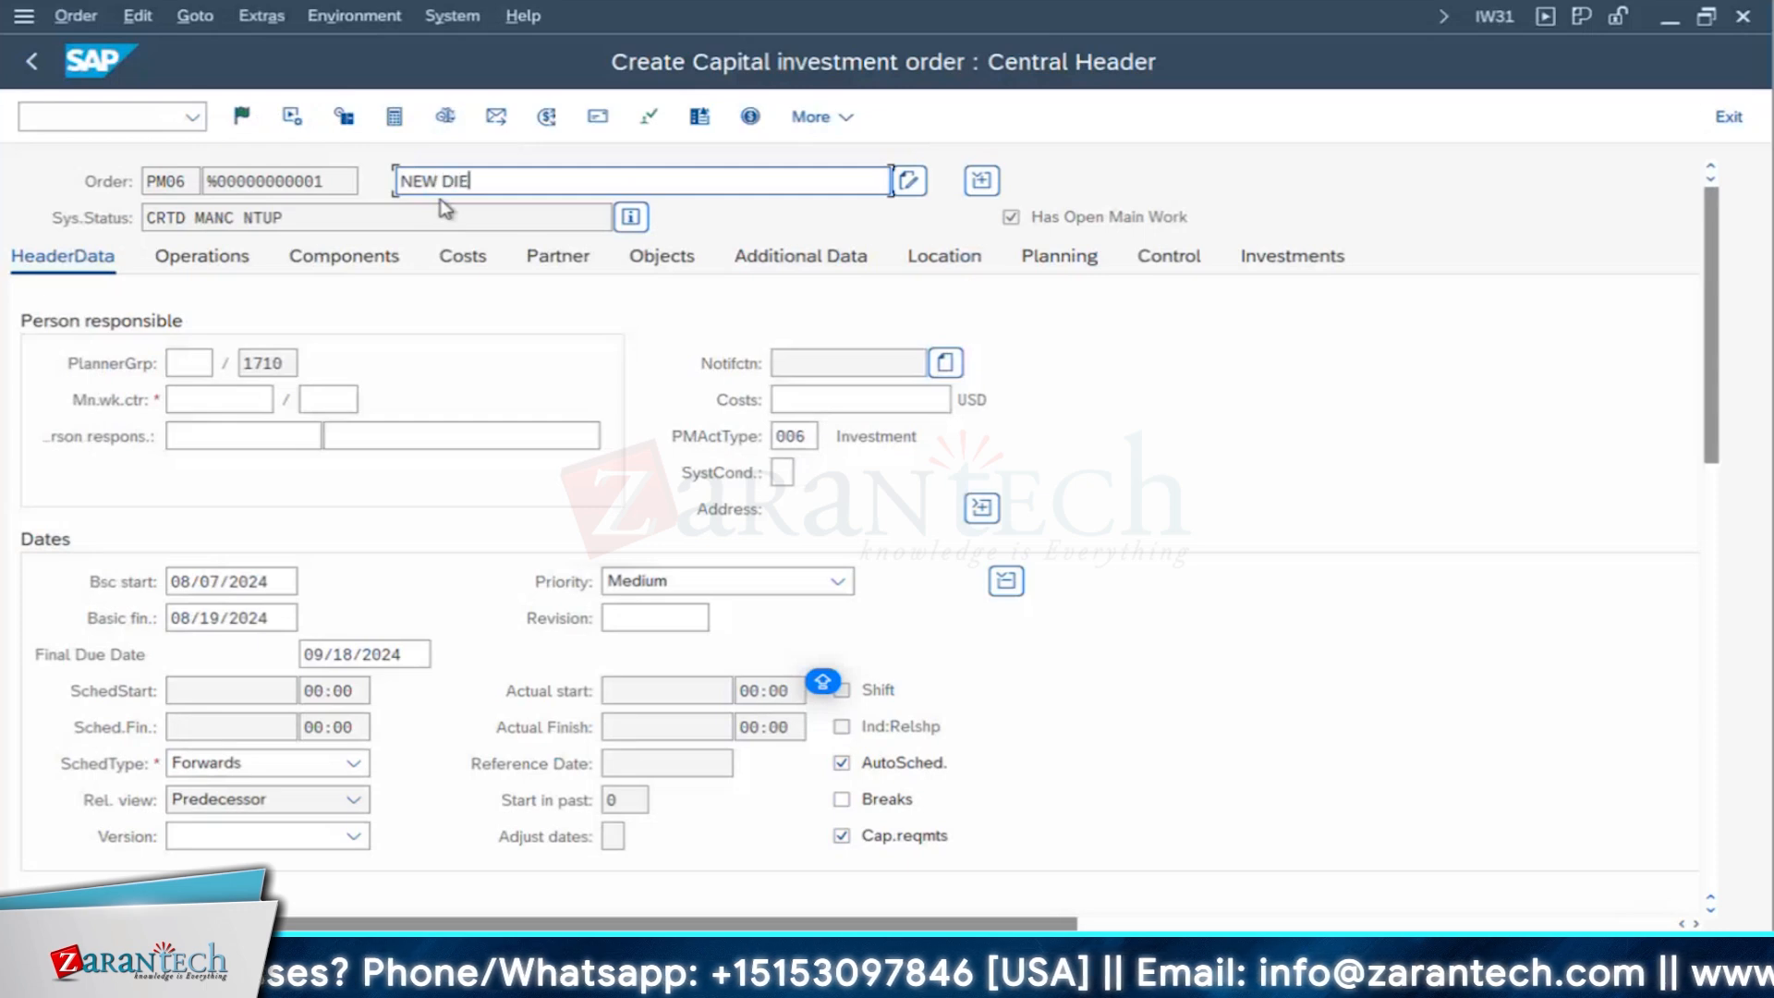
pyautogui.write('SEL GENERATOR')
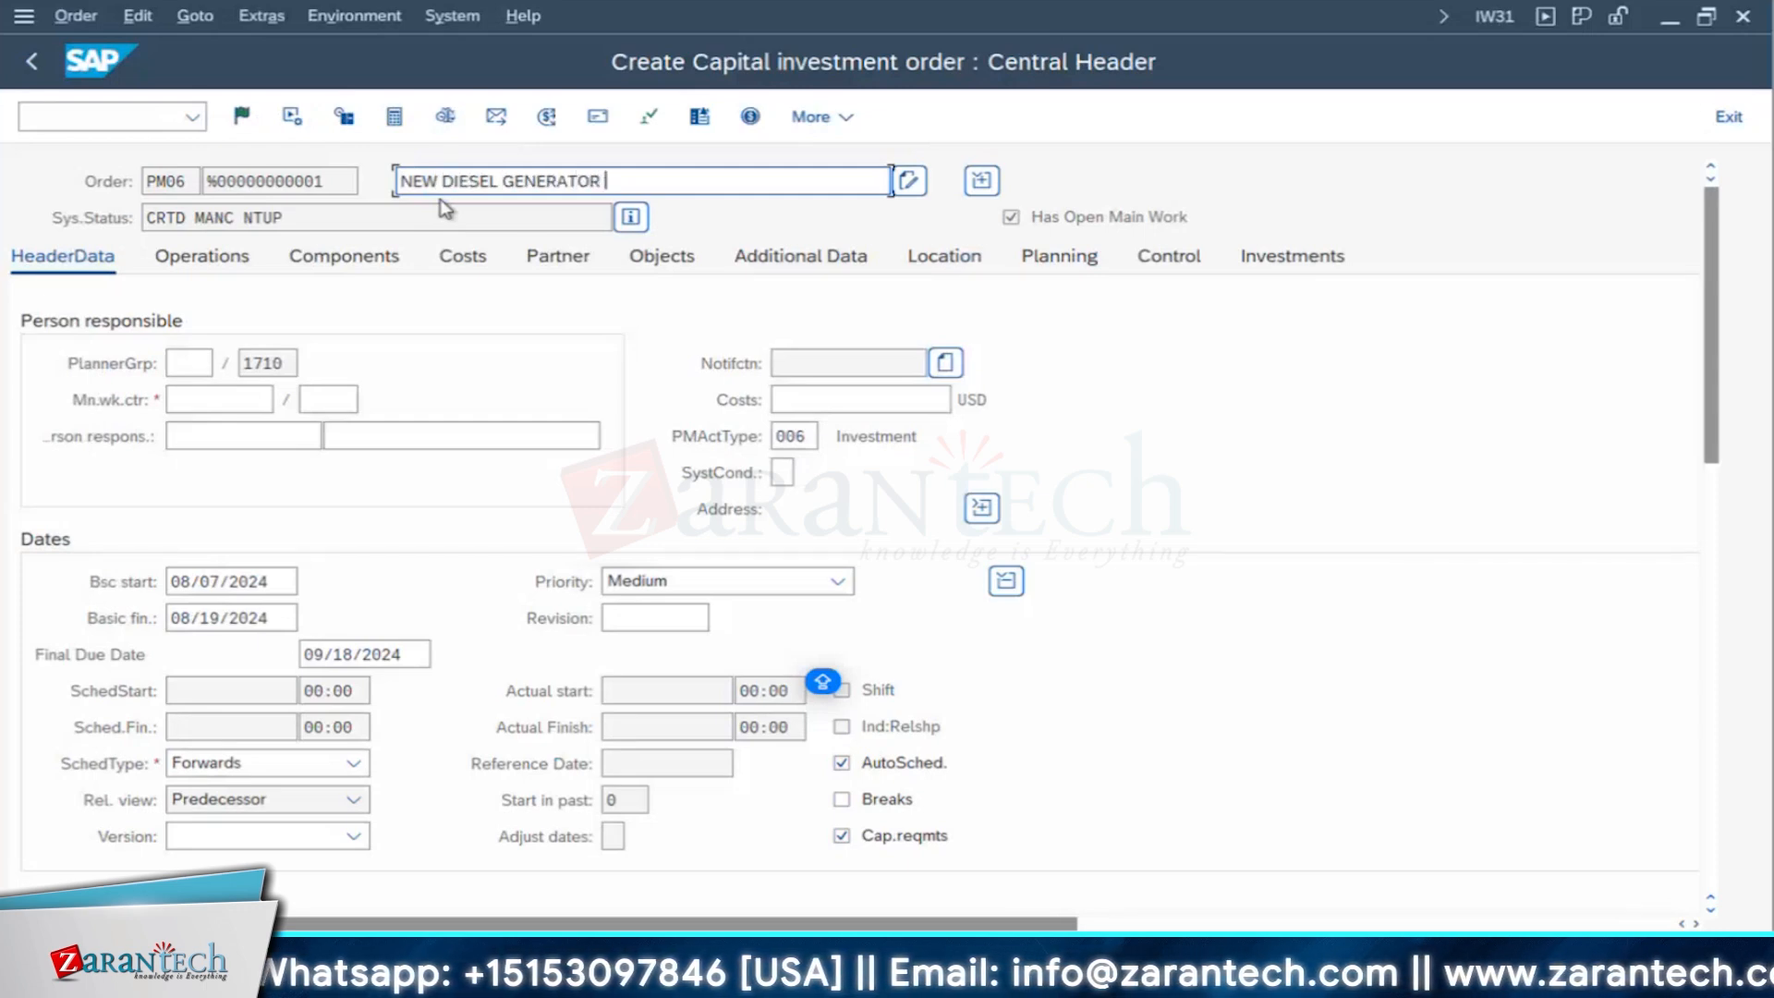
pyautogui.write(' - ')
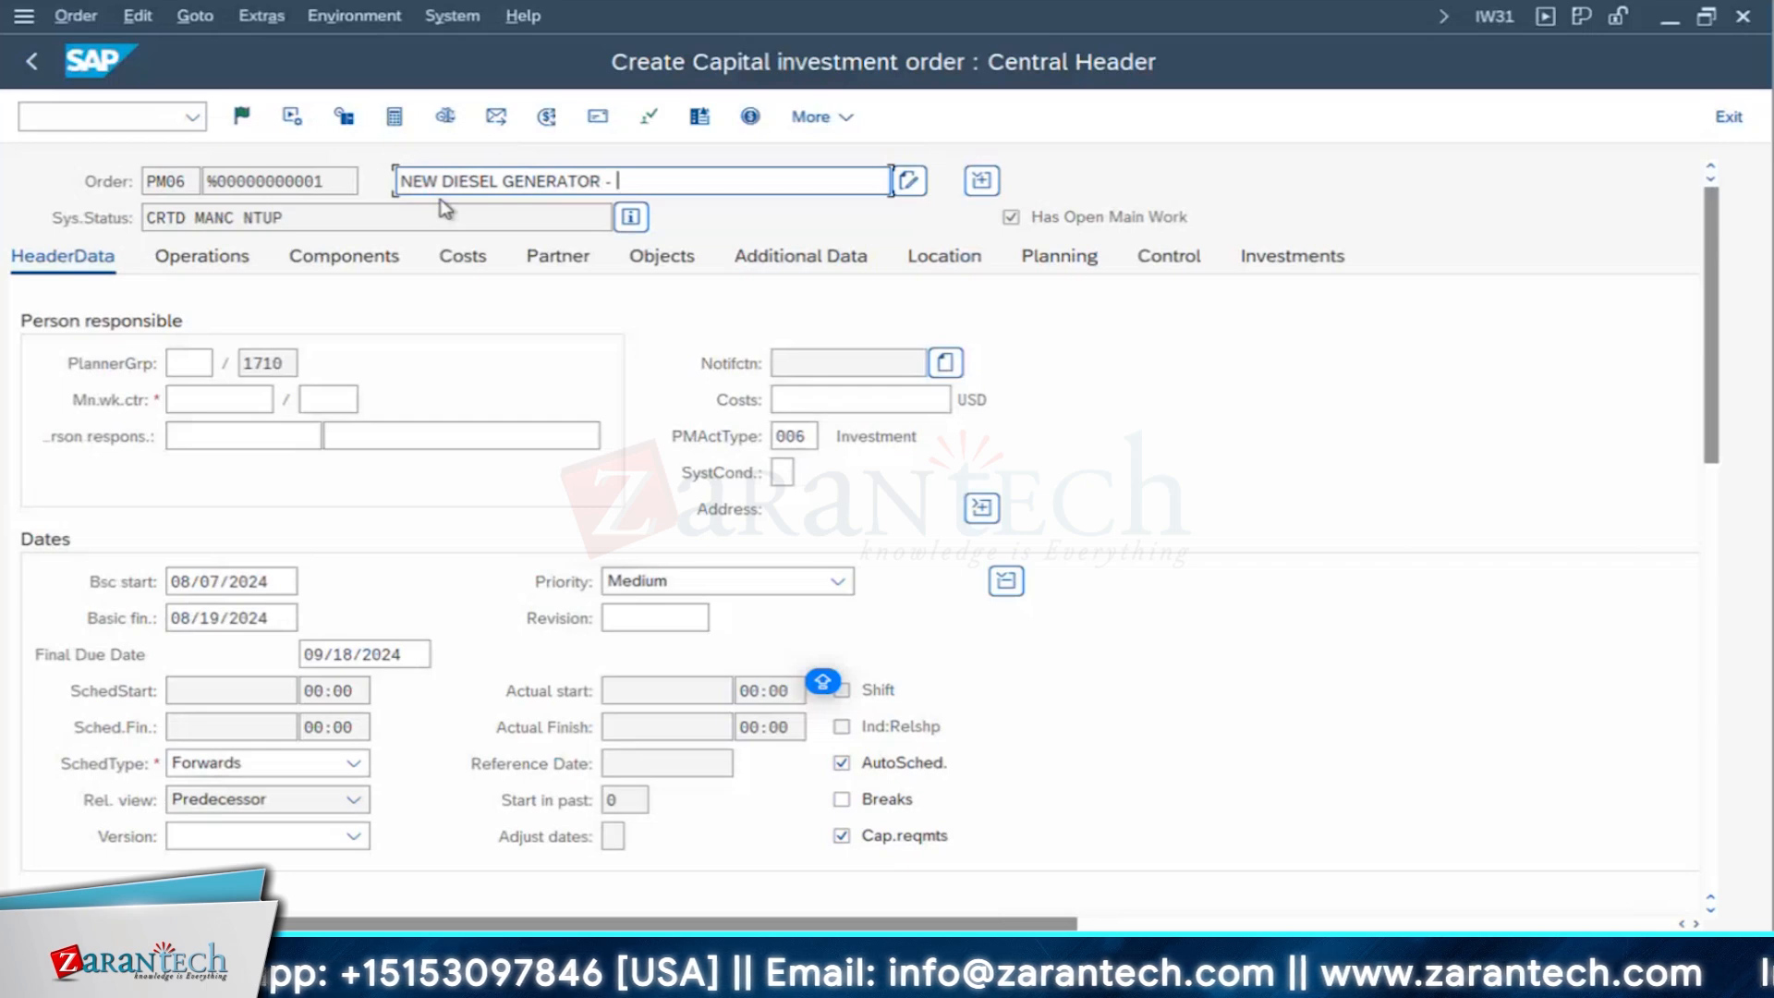
pyautogui.write('FOR')
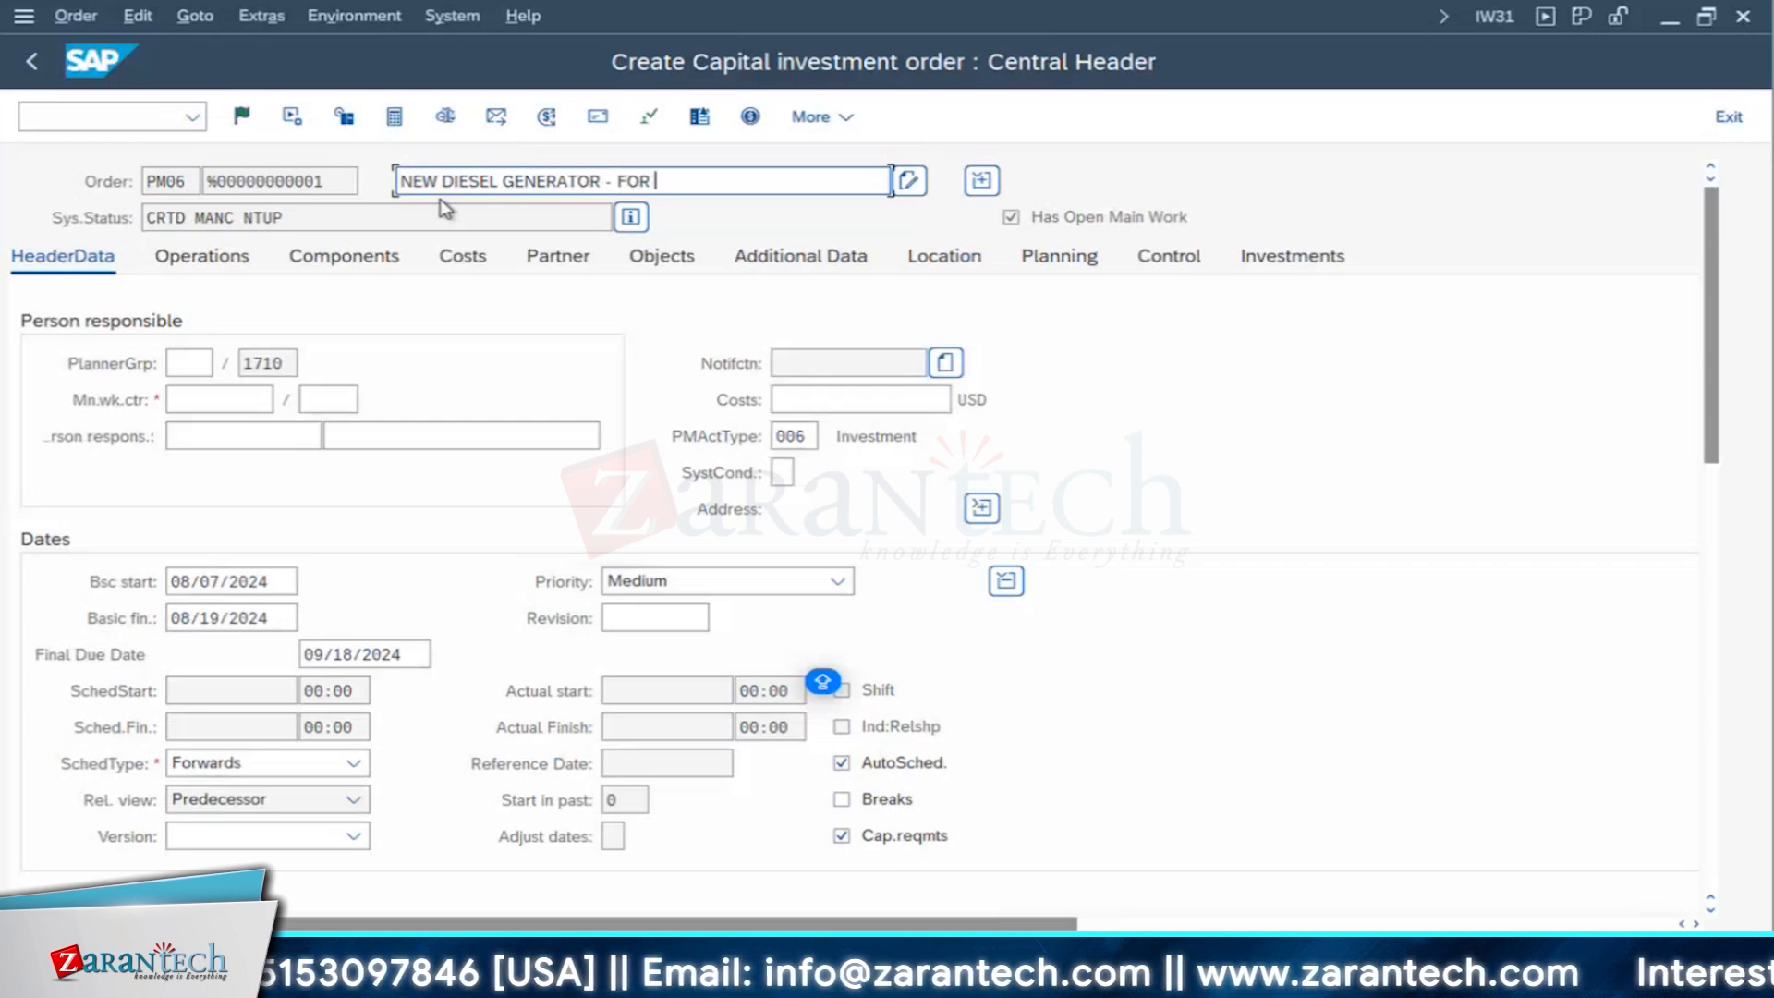
pyautogui.press('BackSpace')
pyautogui.press('BackSpace')
pyautogui.press('BackSpace')
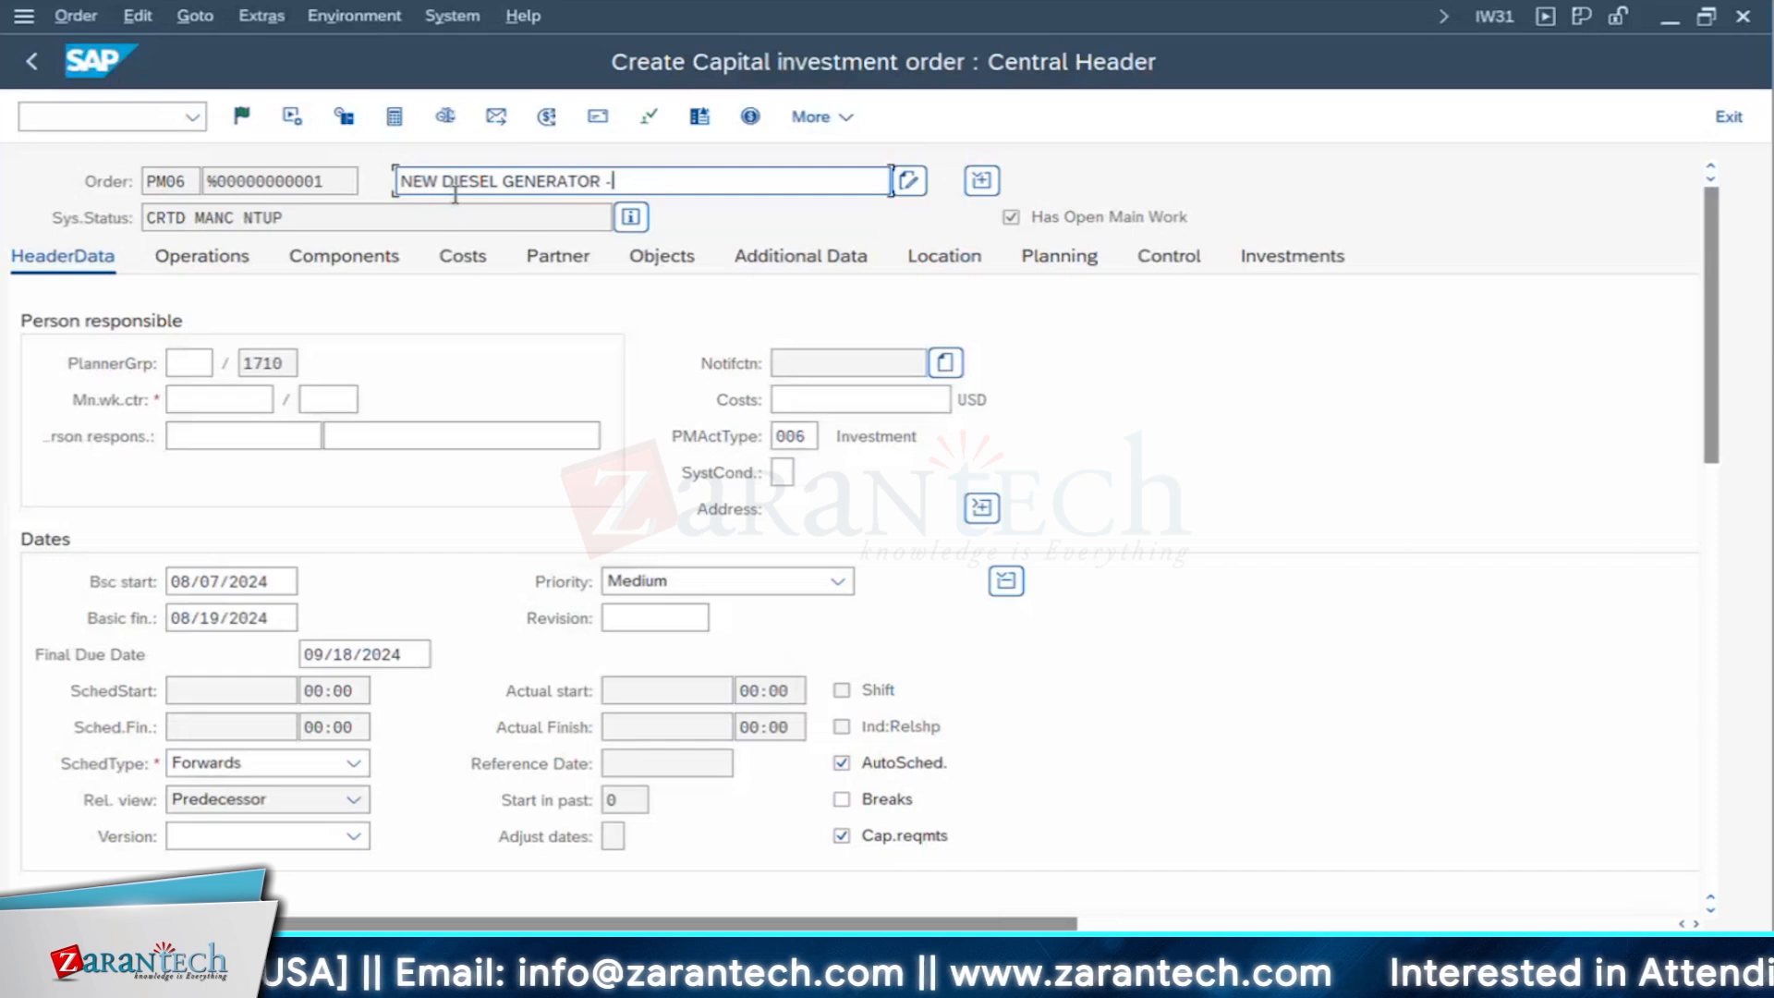
pyautogui.click(446, 185)
pyautogui.write('BACKUP')
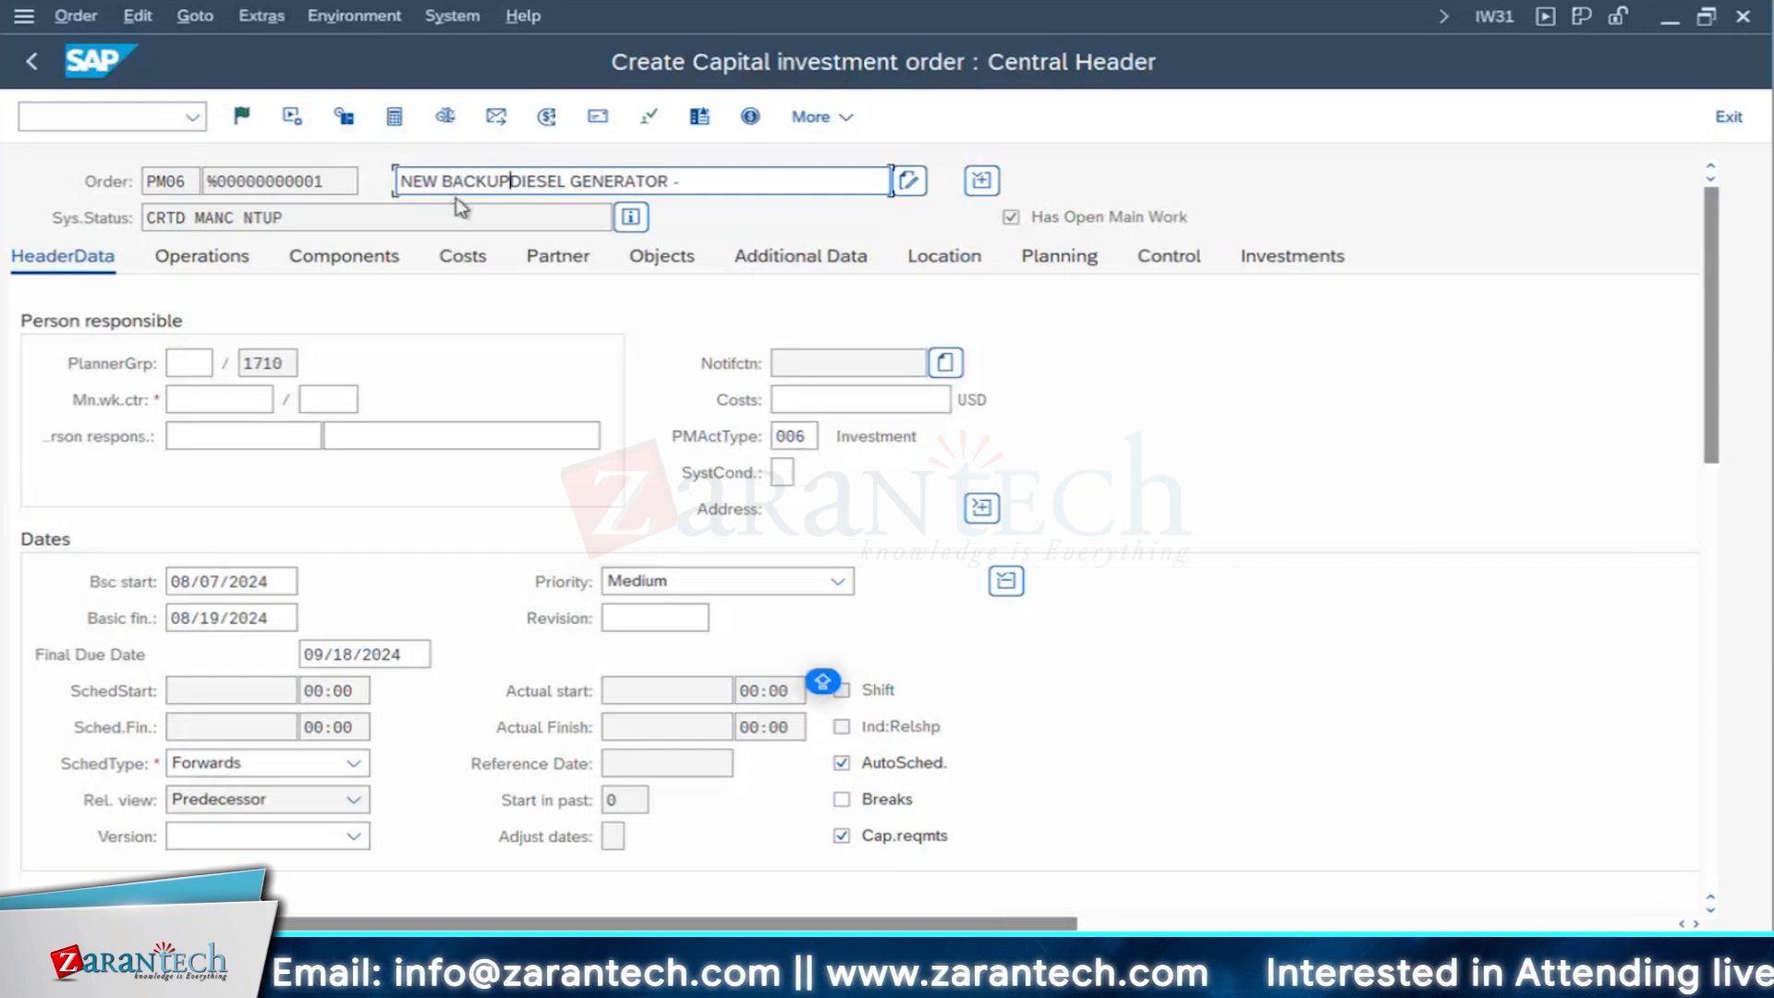
pyautogui.click(688, 181)
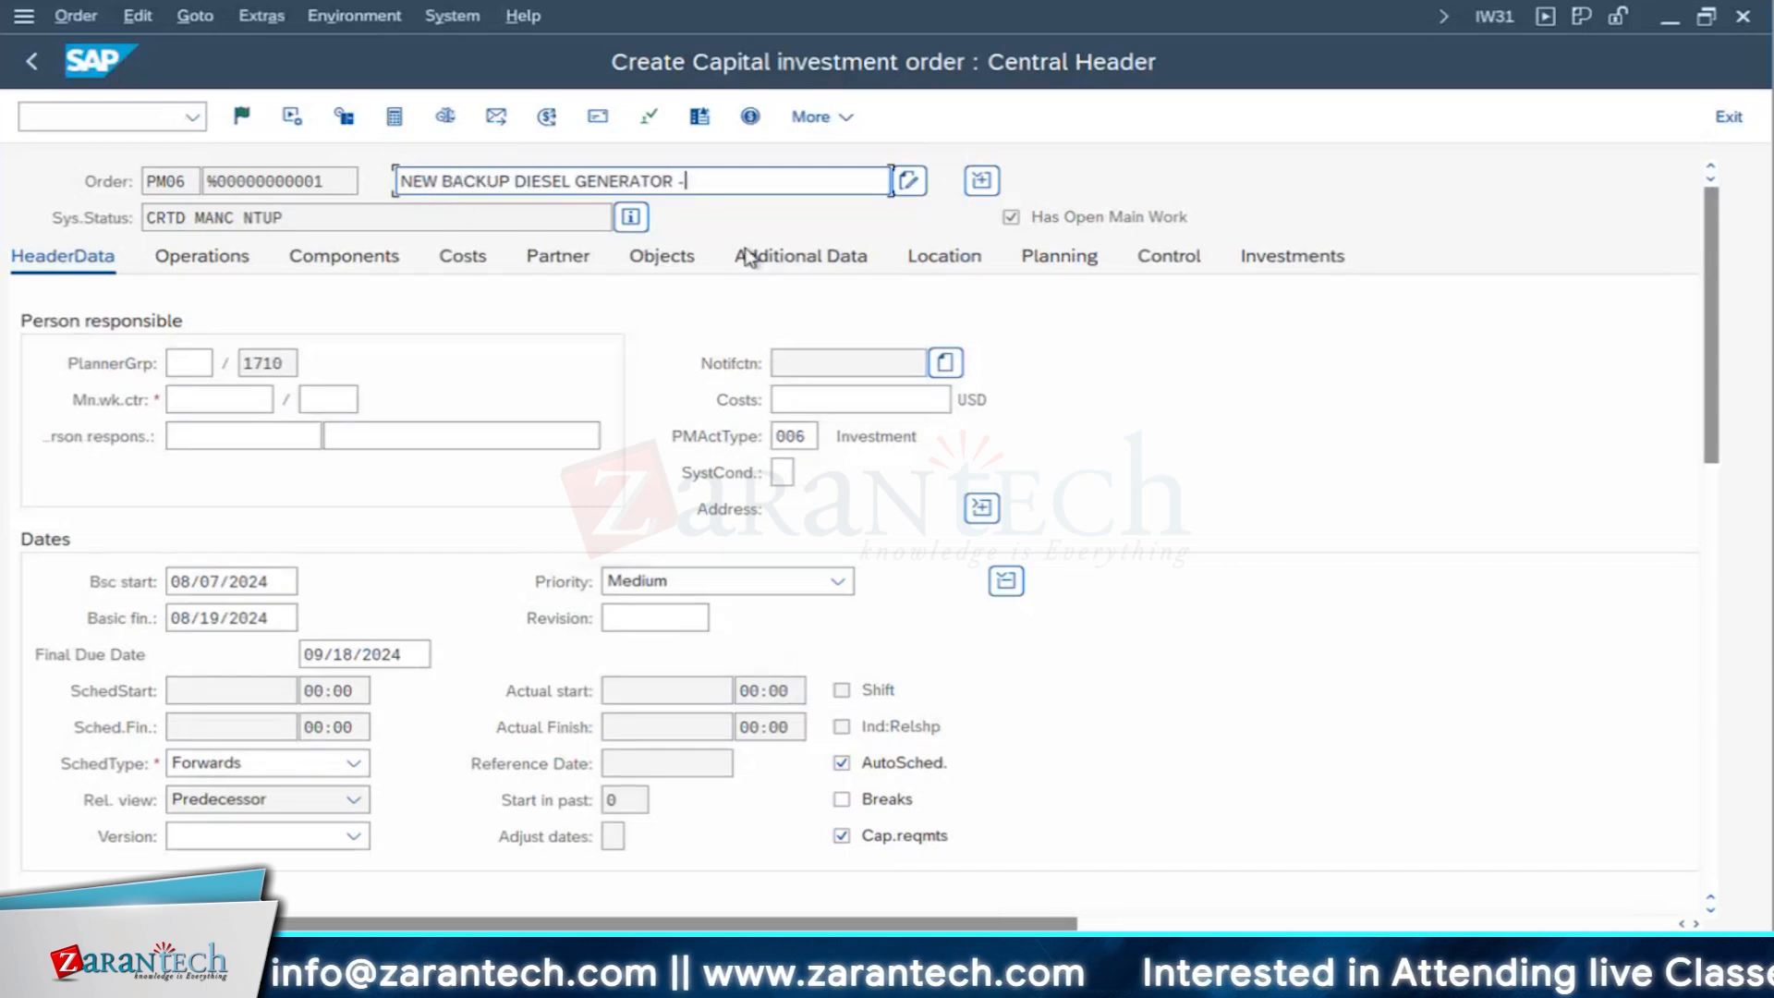
pyautogui.press('BackSpace')
pyautogui.write('INSTALLATION')
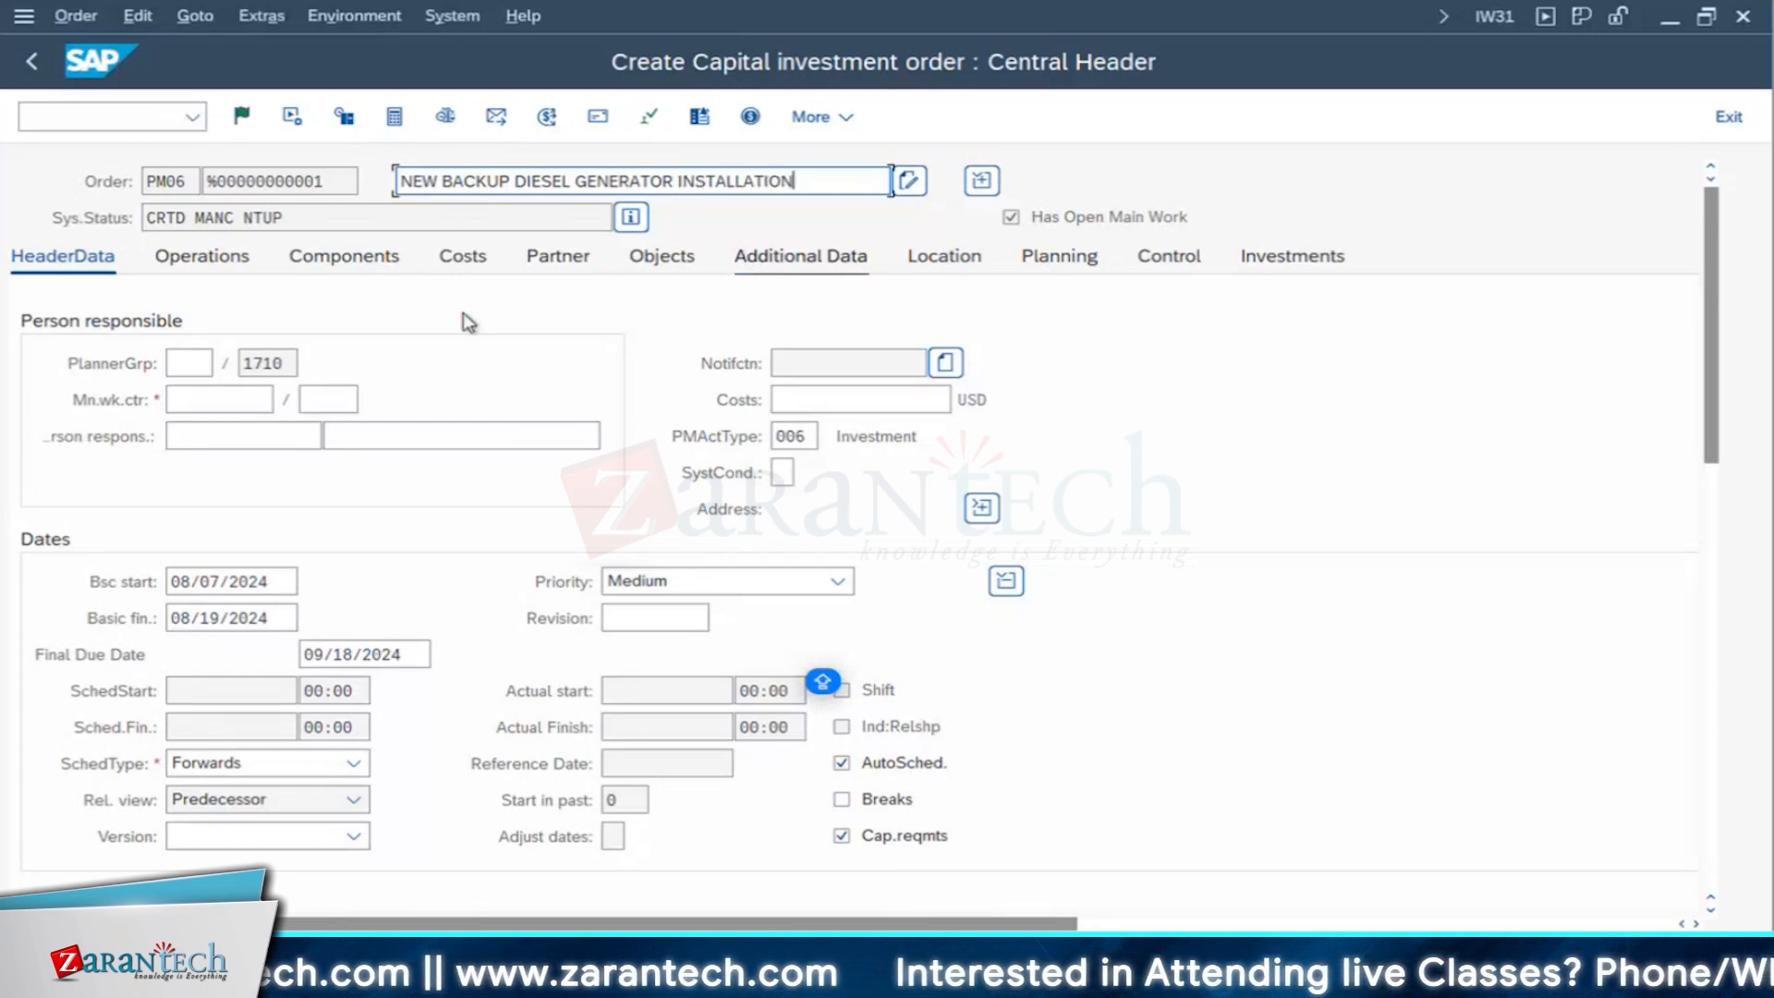
# - Set the main work center to BLECME01 in plant 1710 and the estimated costs to 20000 USD
pyautogui.click(201, 404)
pyautogui.write('BLECME01')
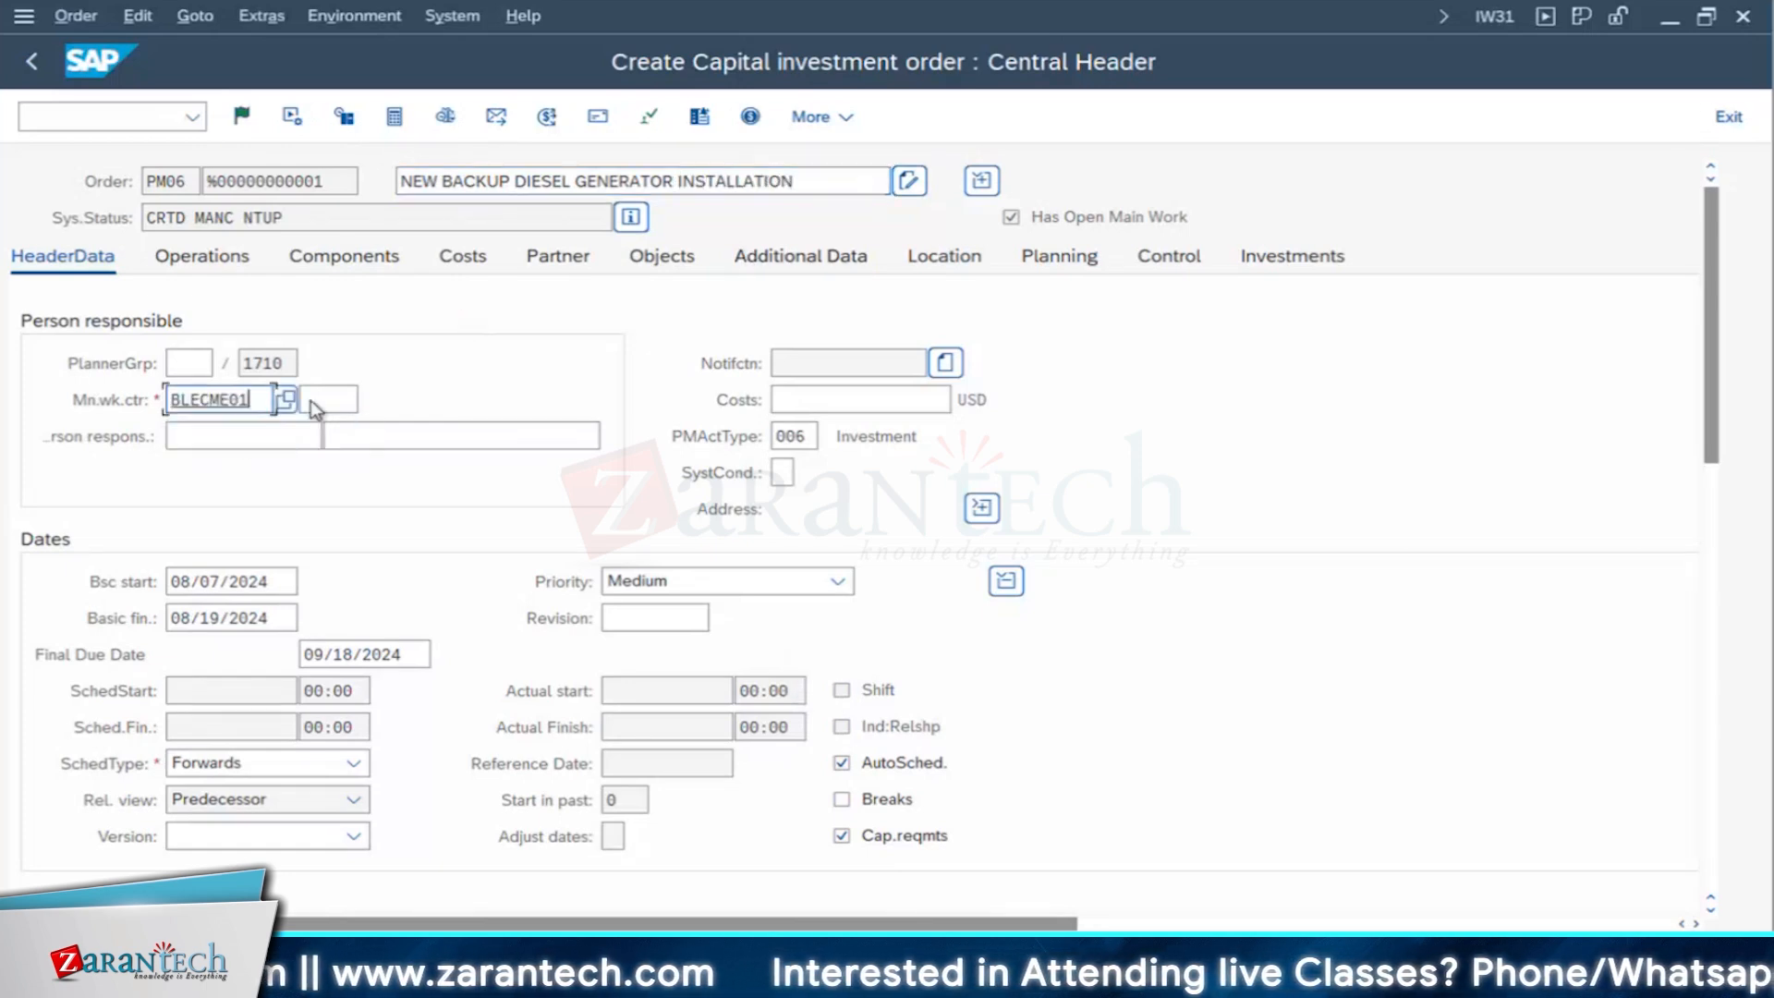
pyautogui.click(314, 400)
pyautogui.write('1710')
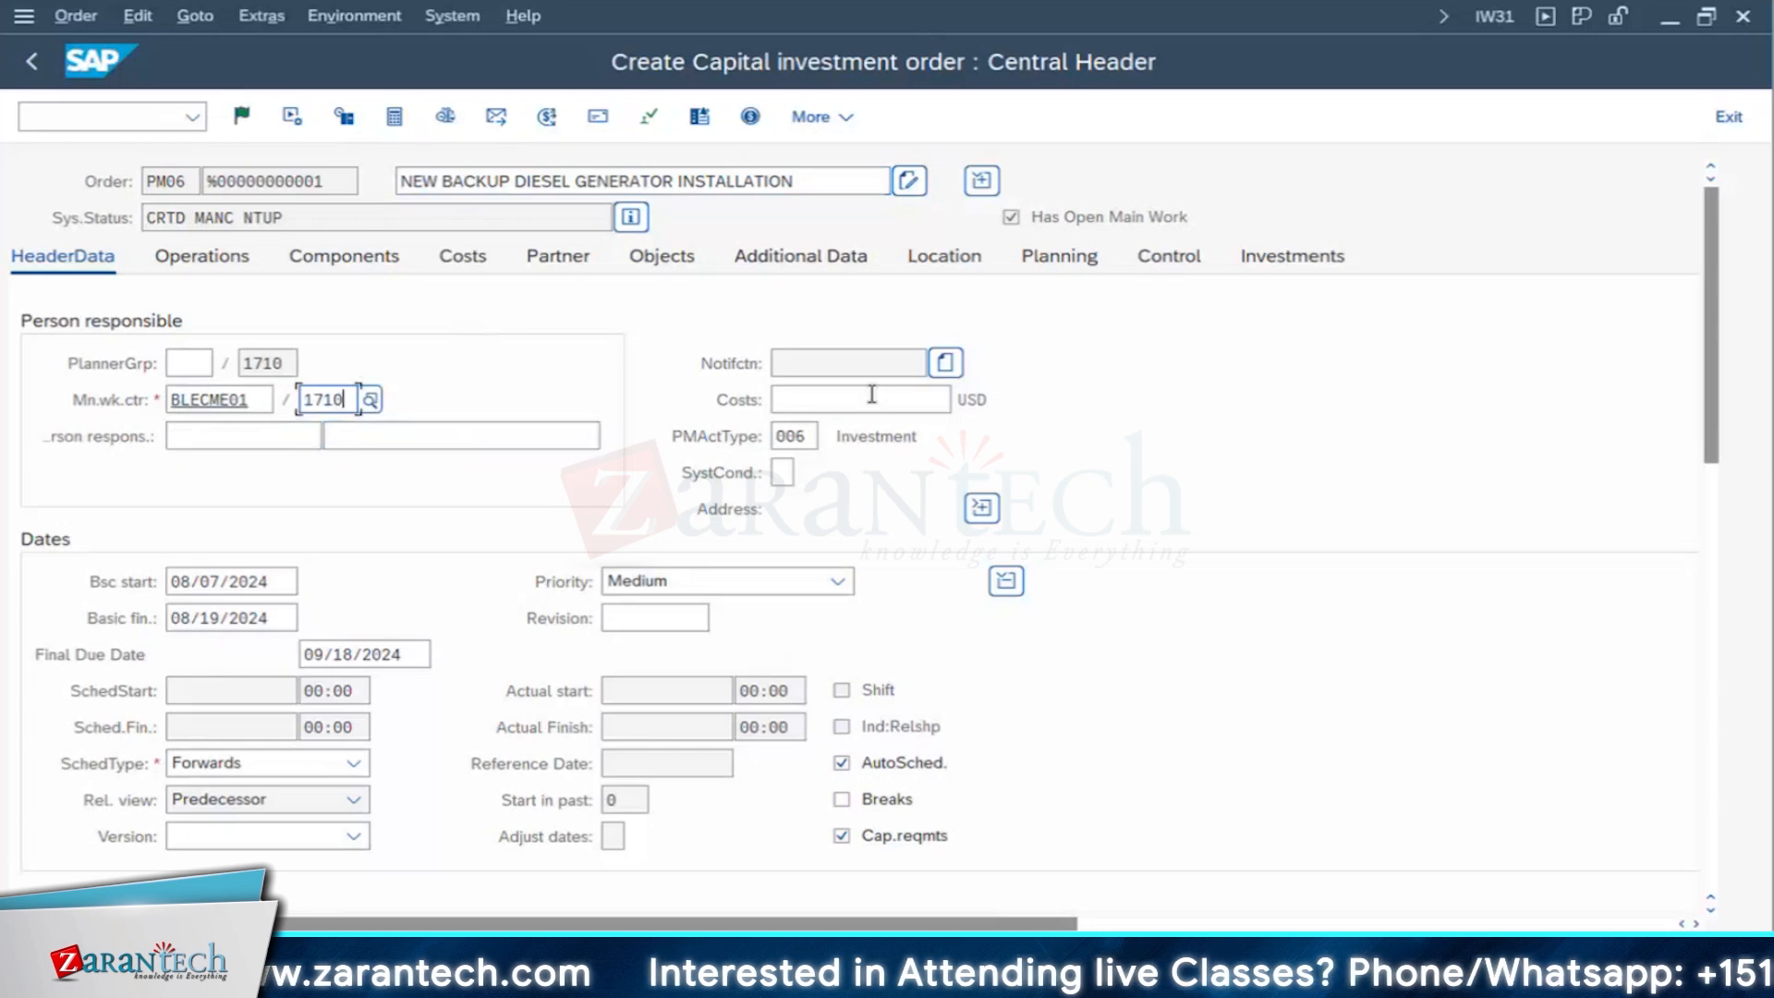
pyautogui.click(871, 395)
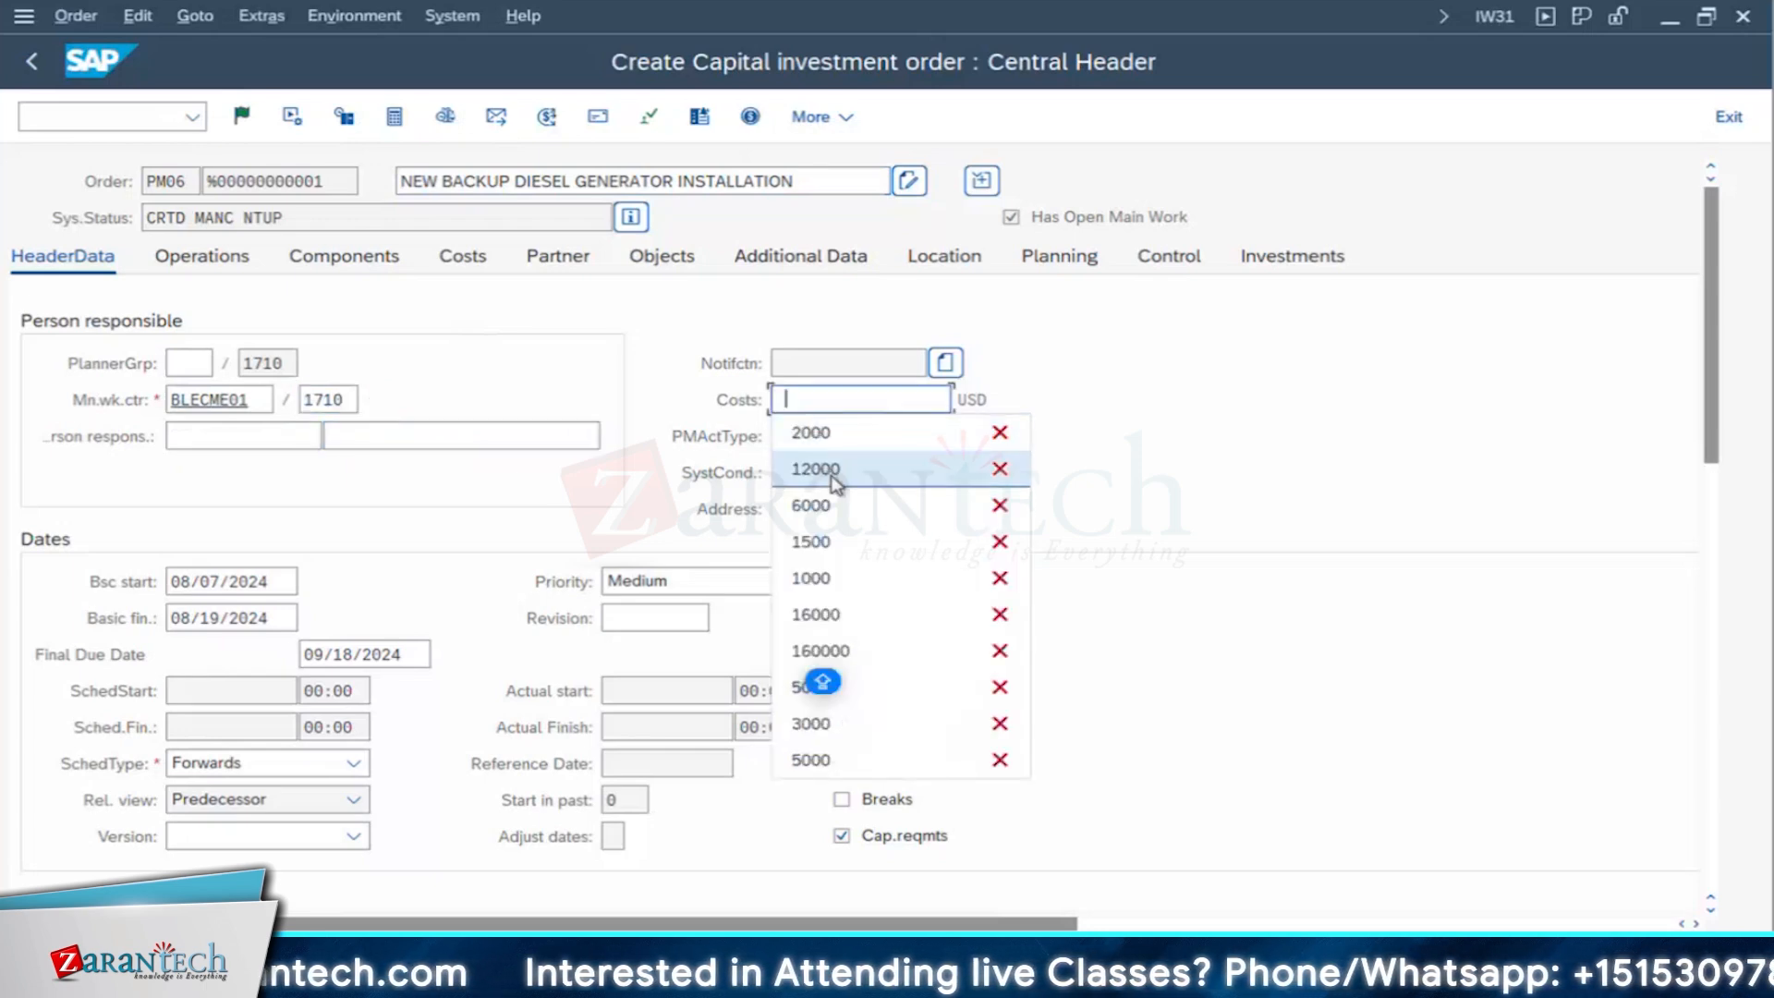
pyautogui.click(814, 402)
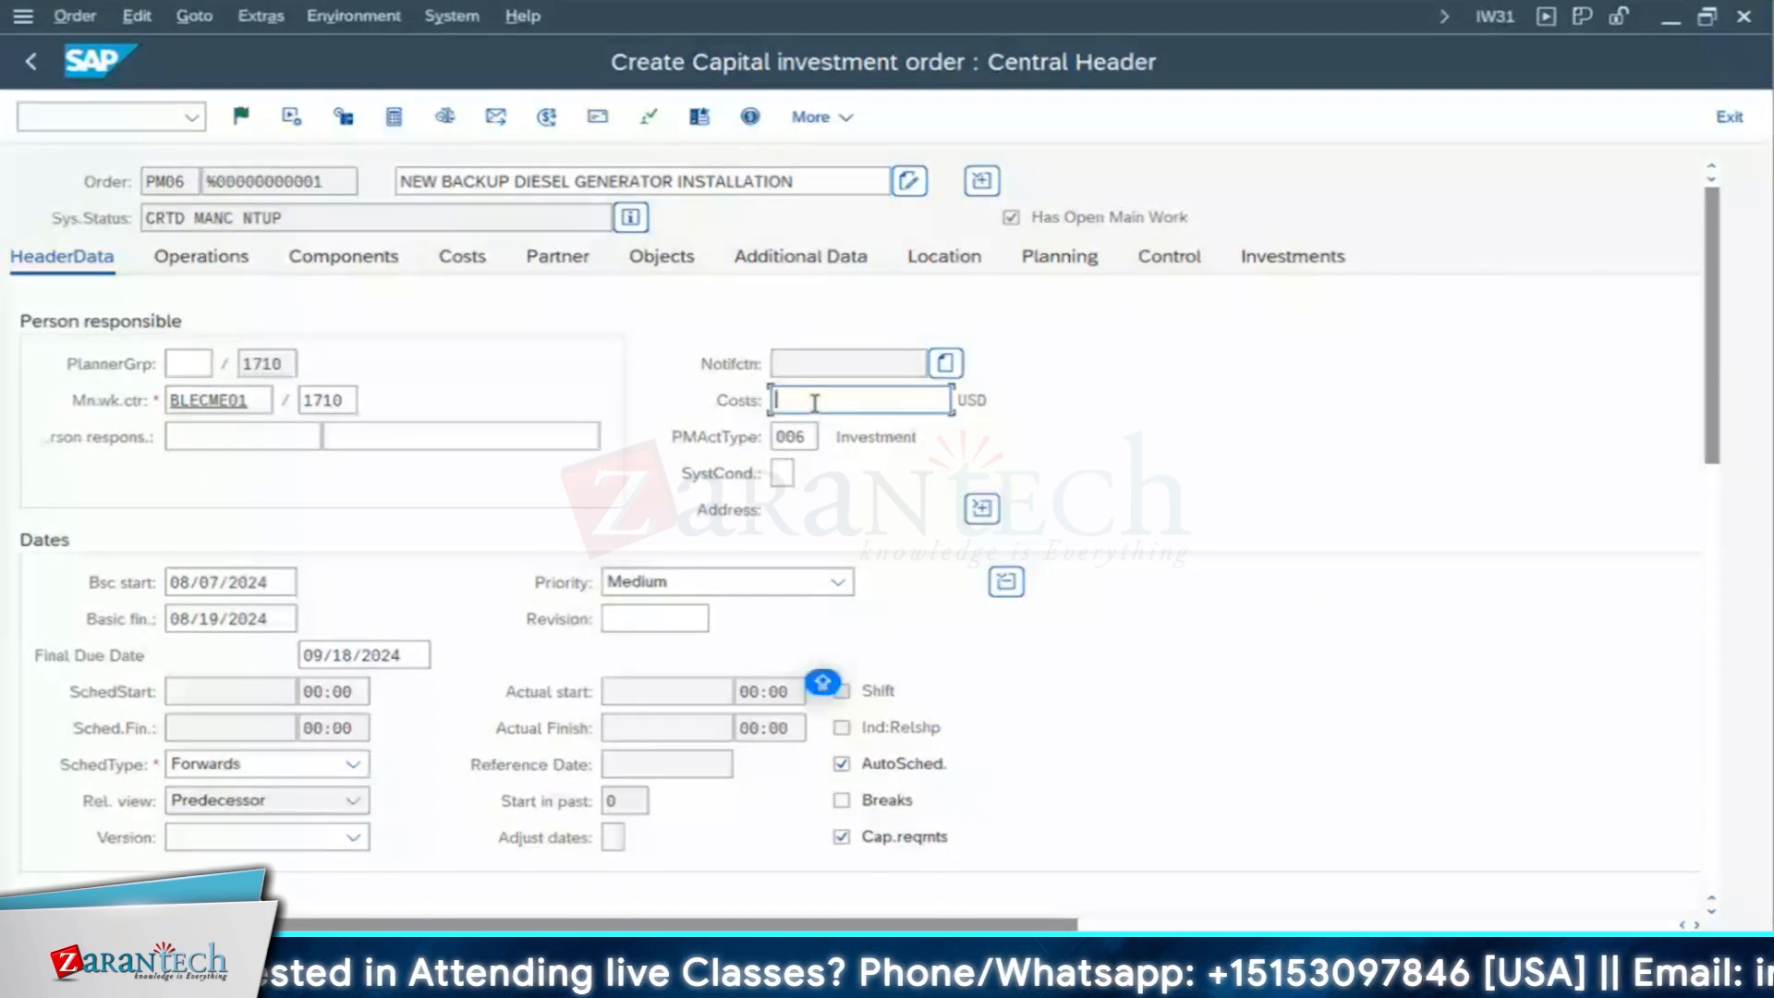
pyautogui.write('20000')
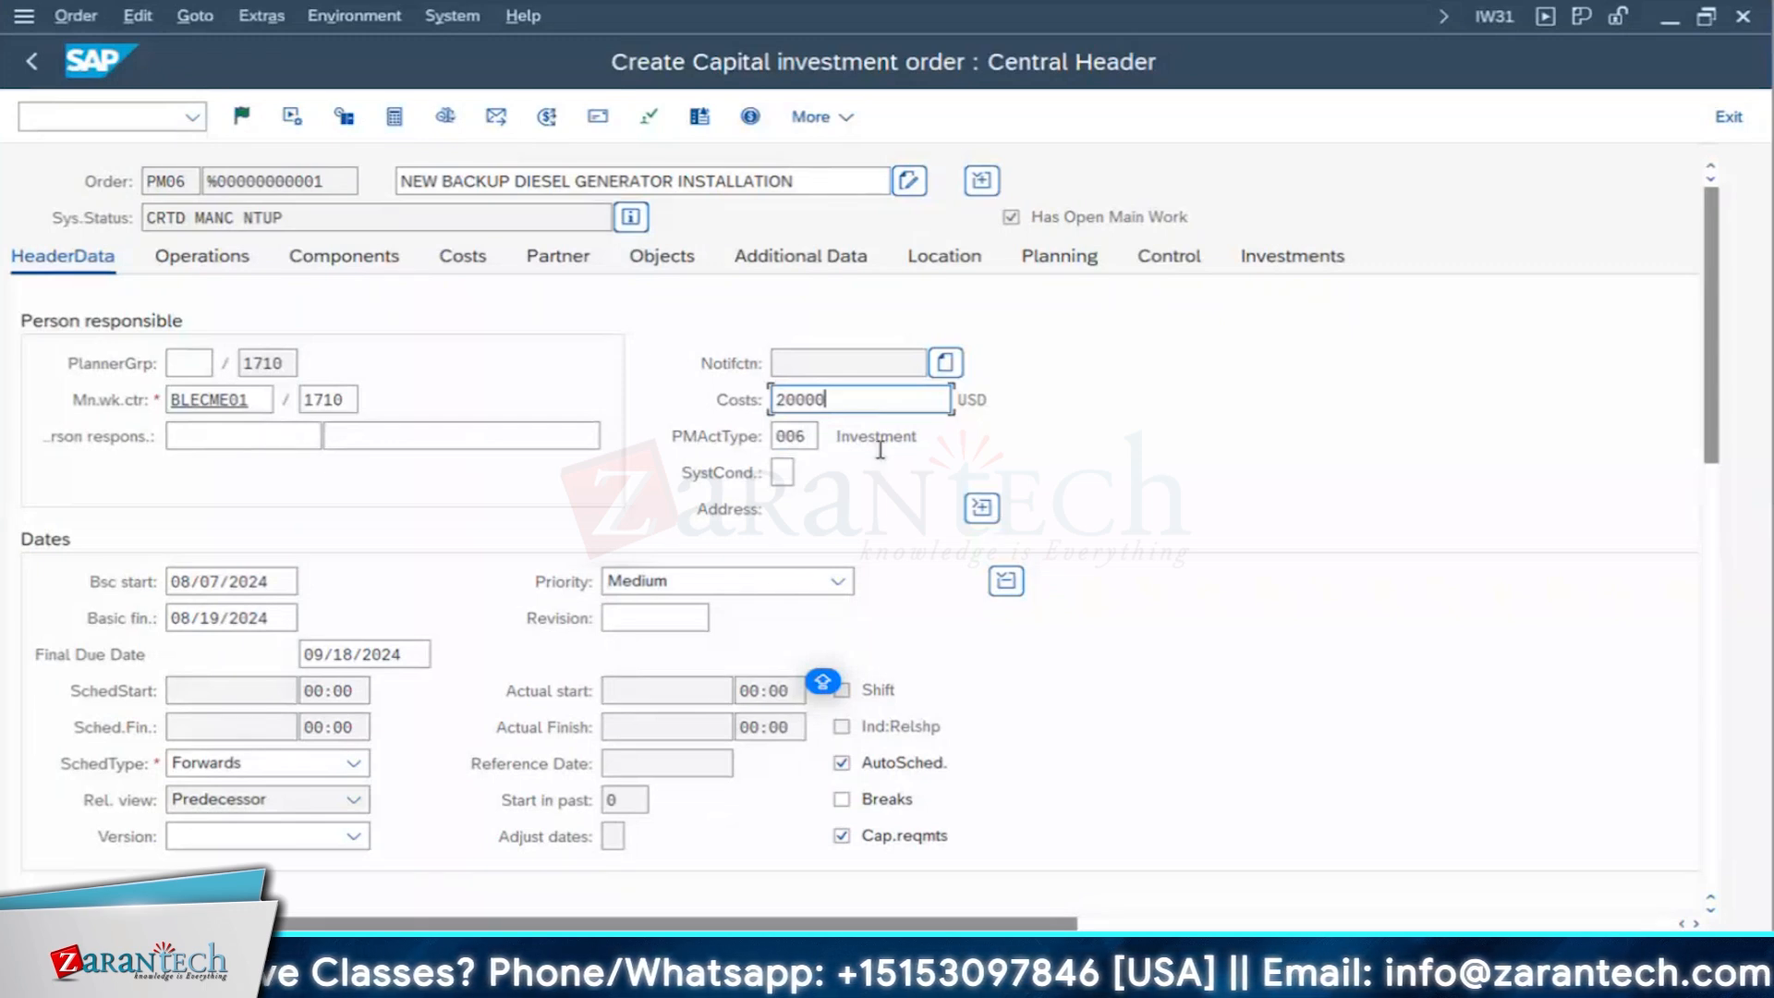
# - Open the order's operations and replace the short text of operation 0010 with INSTALLATION OF DG
pyautogui.click(238, 265)
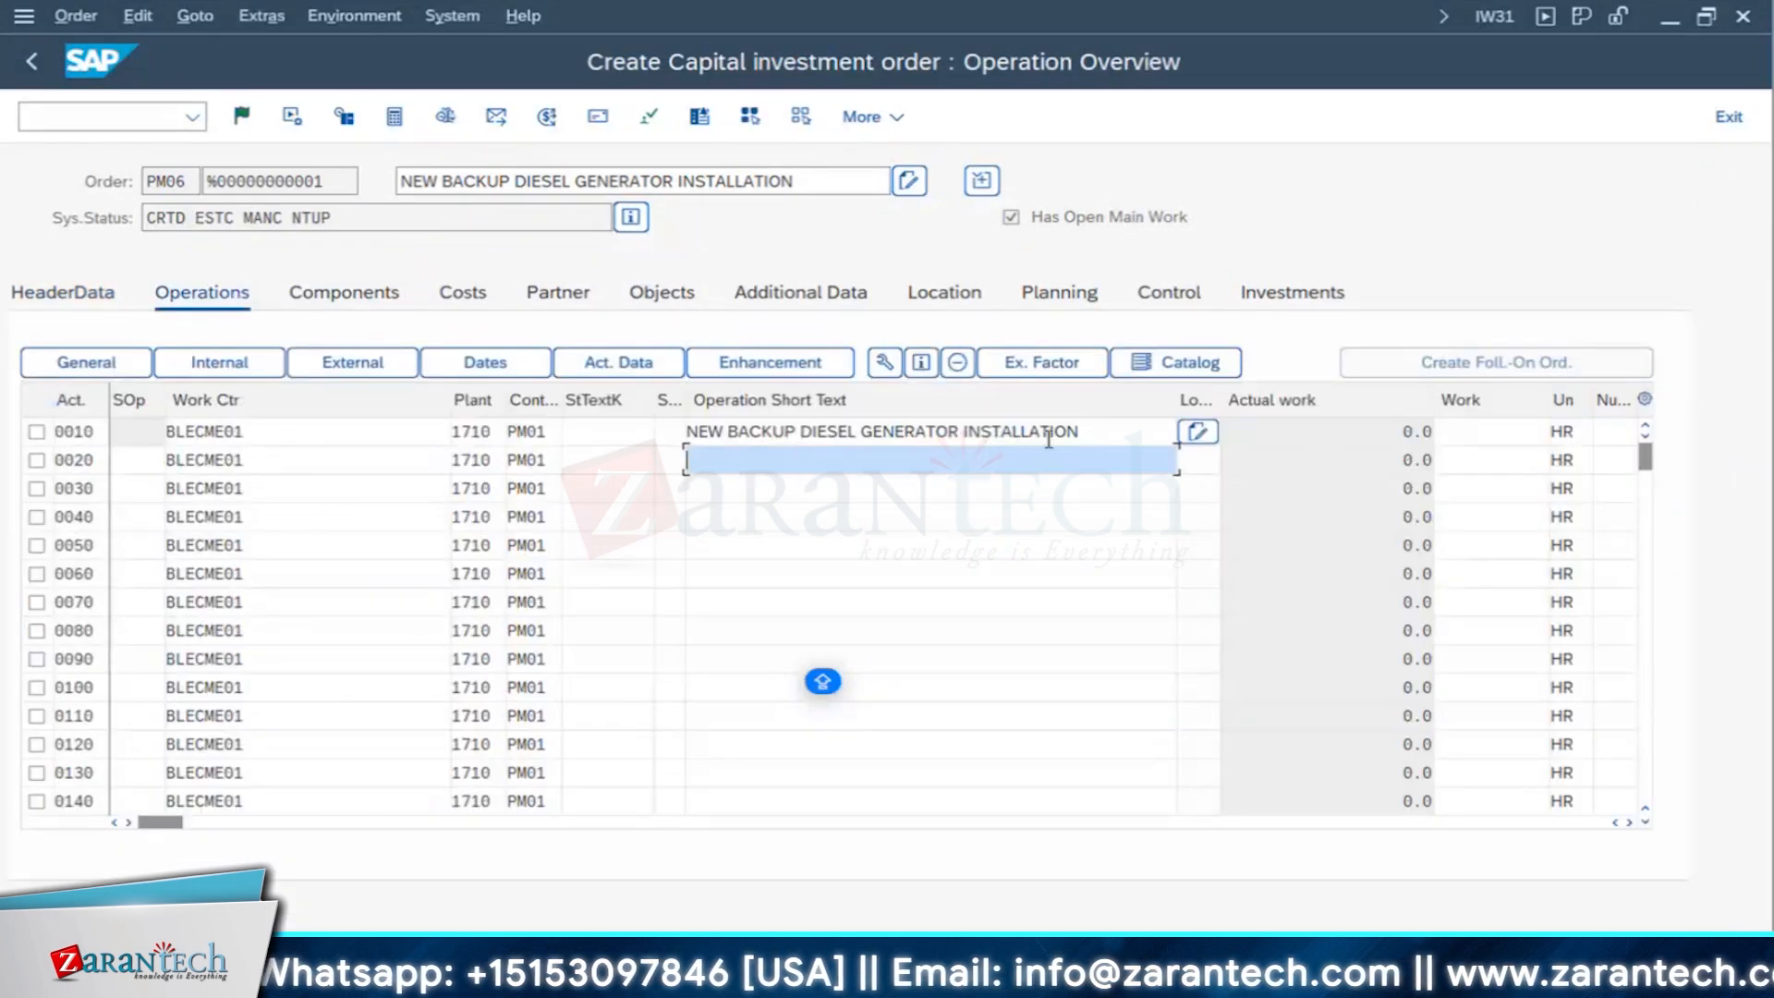
pyautogui.tripleClick(736, 431)
pyautogui.write('UNT')
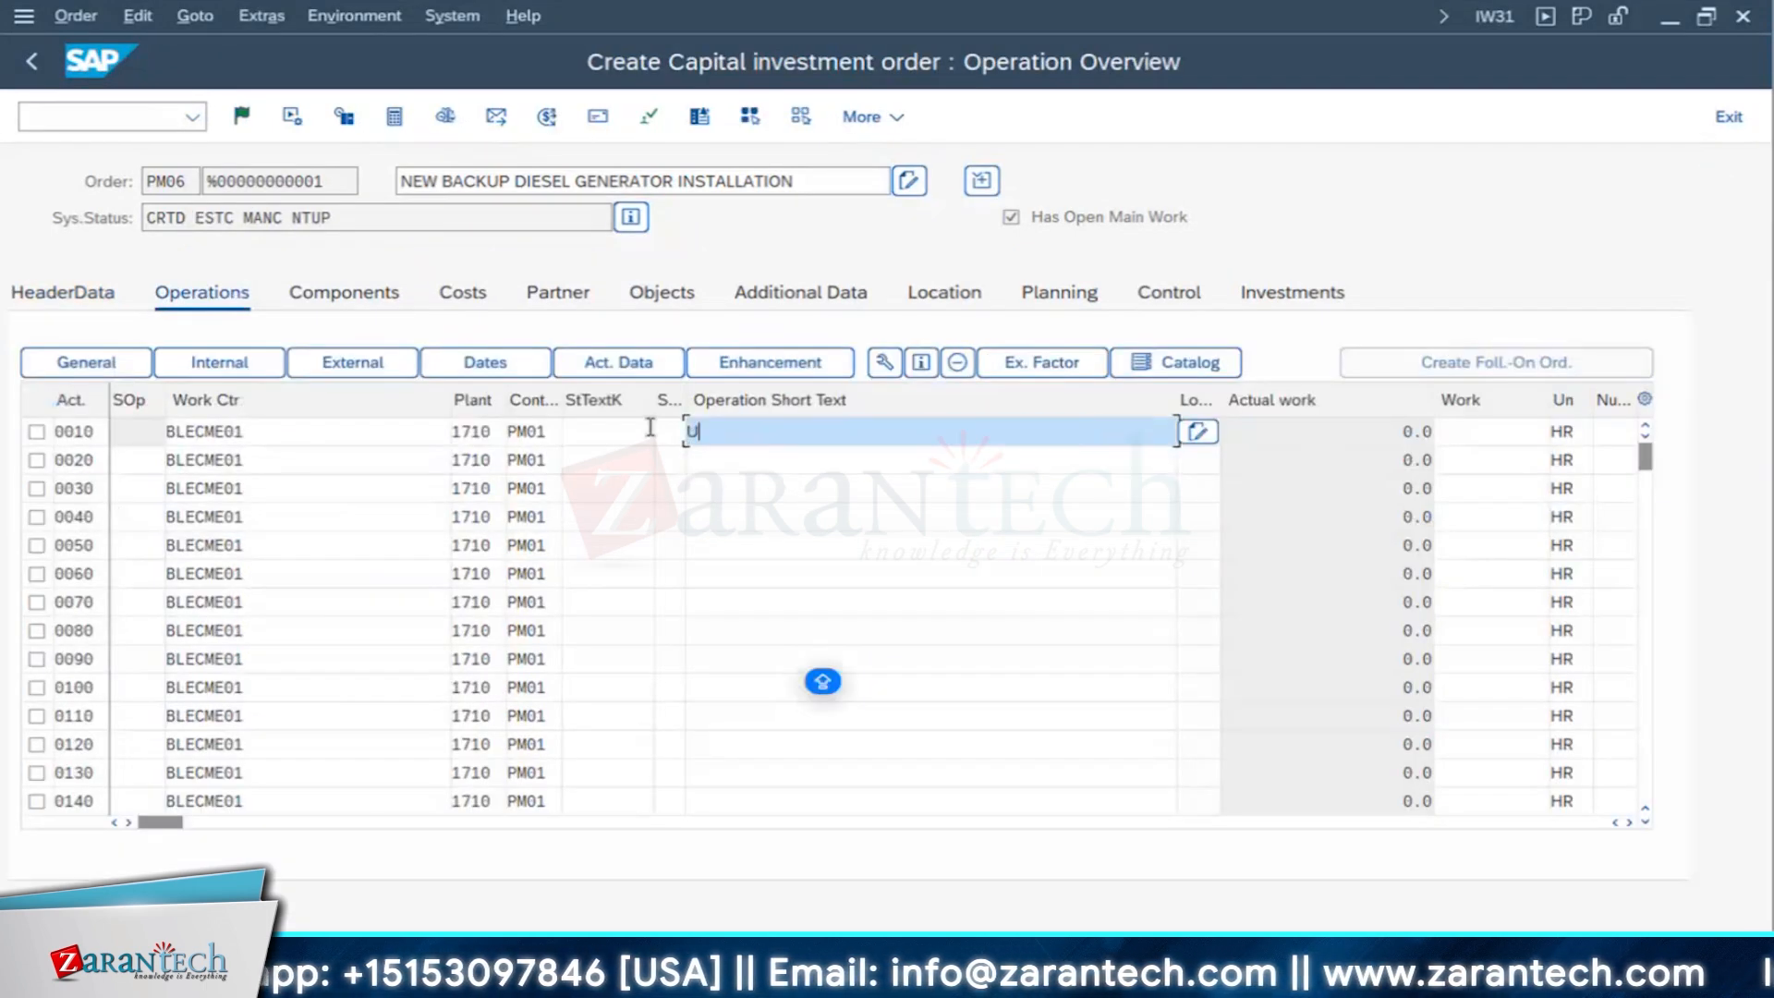
pyautogui.press('BackSpace')
pyautogui.press('BackSpace')
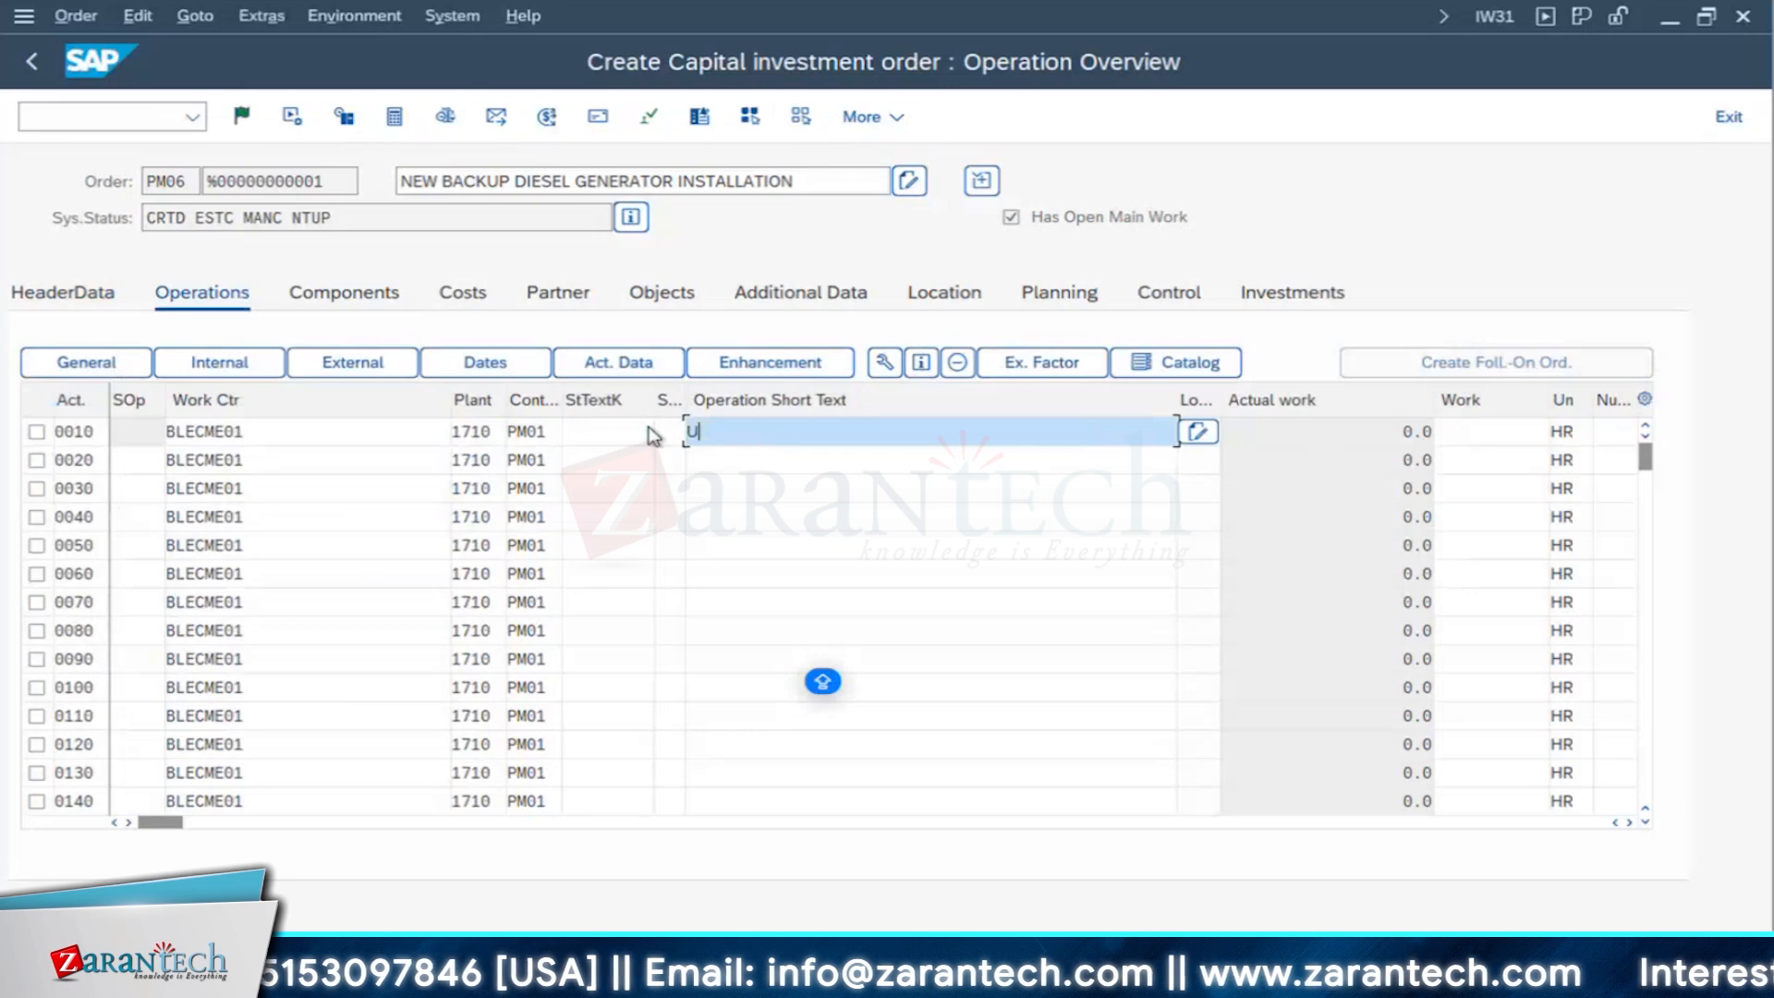
pyautogui.press('BackSpace')
pyautogui.write('IN')
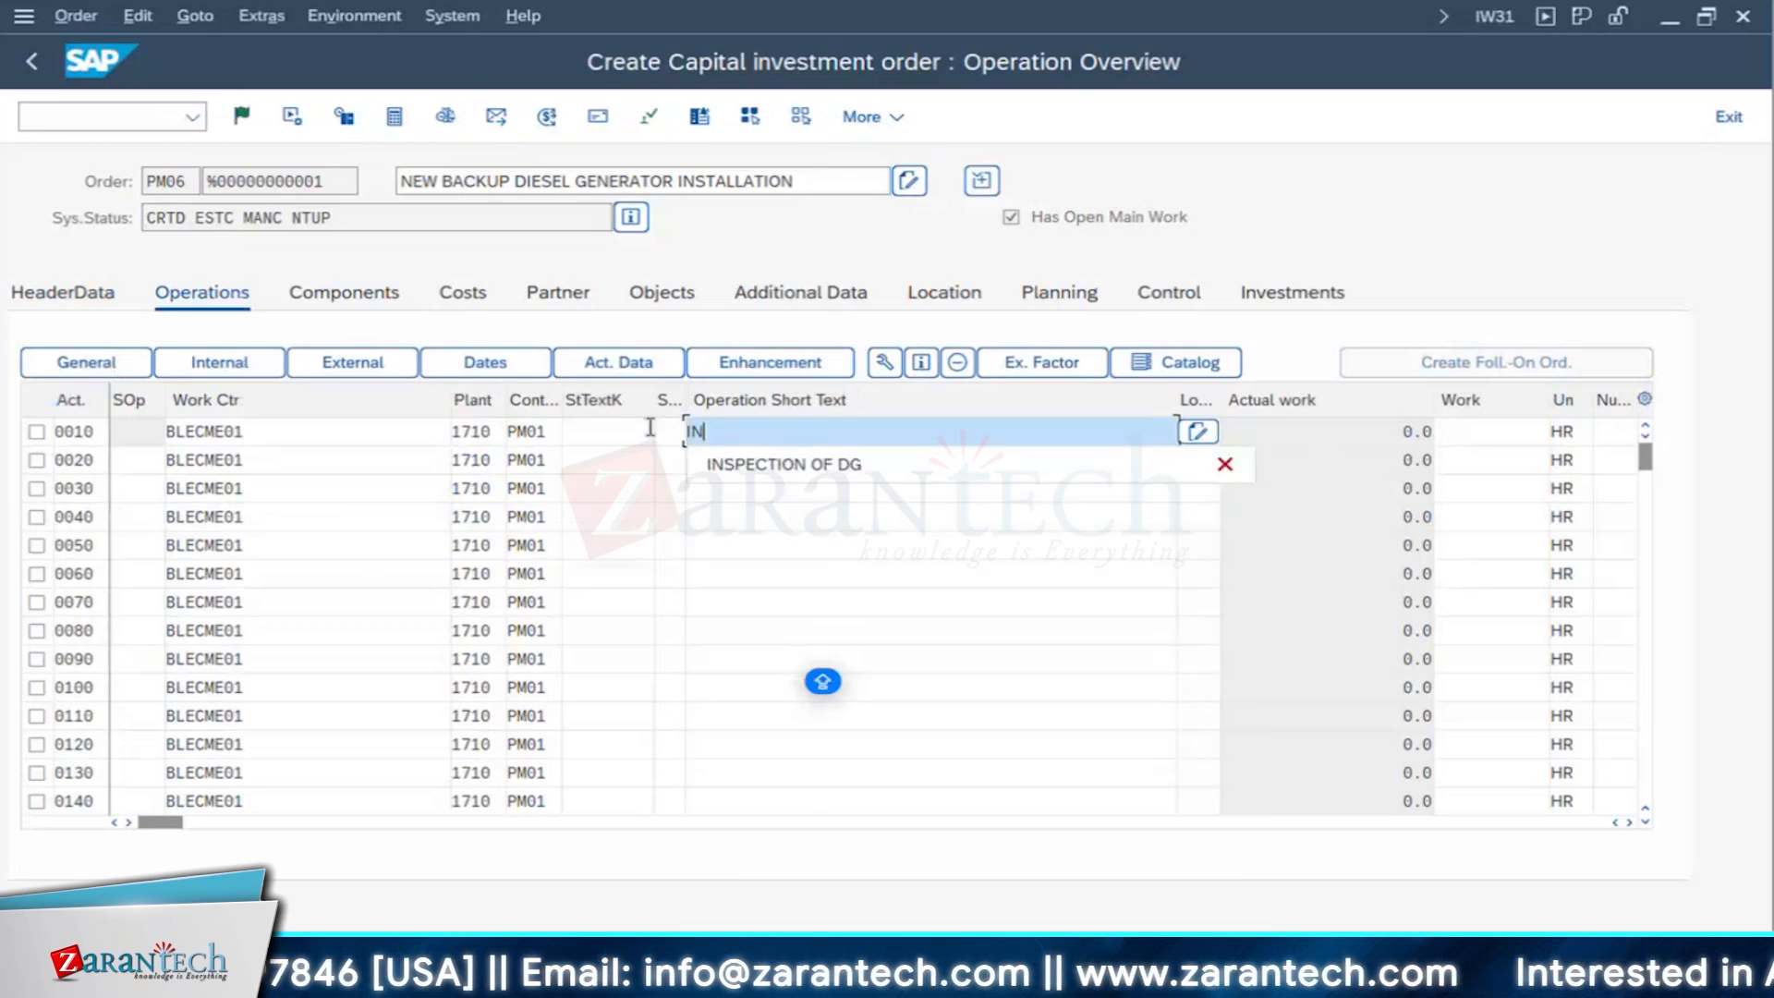
pyautogui.write('S')
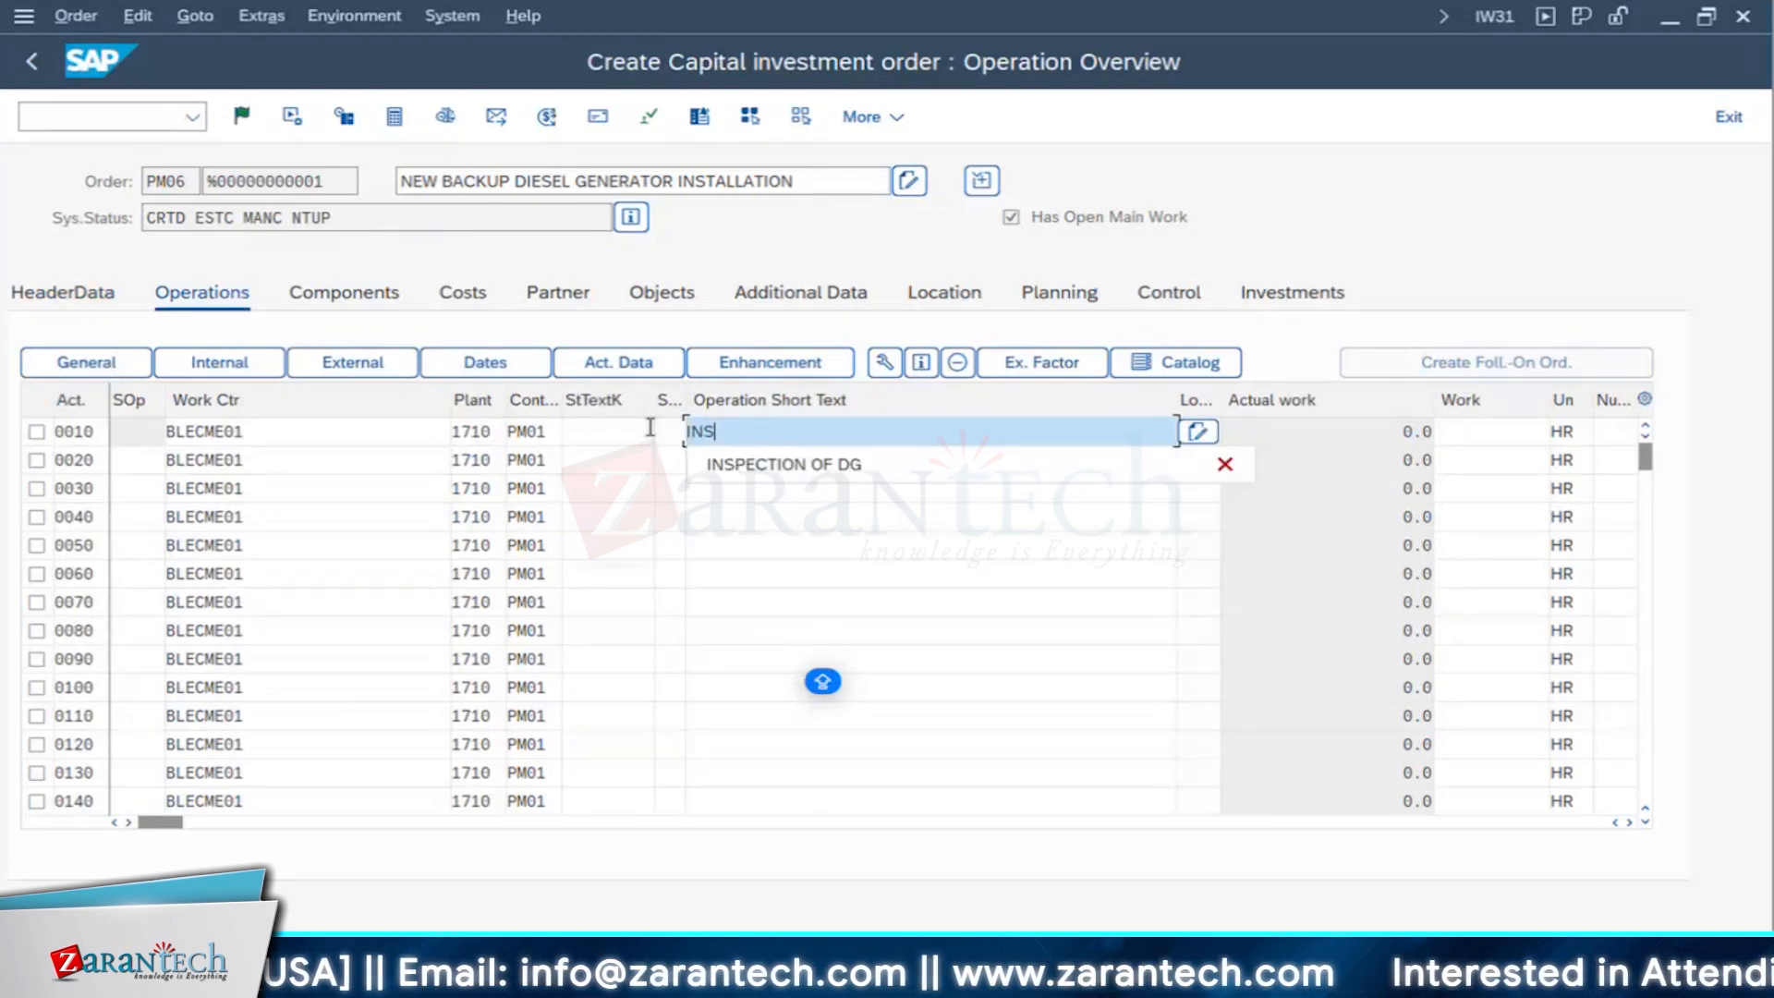
pyautogui.write('TALLATION OF DG')
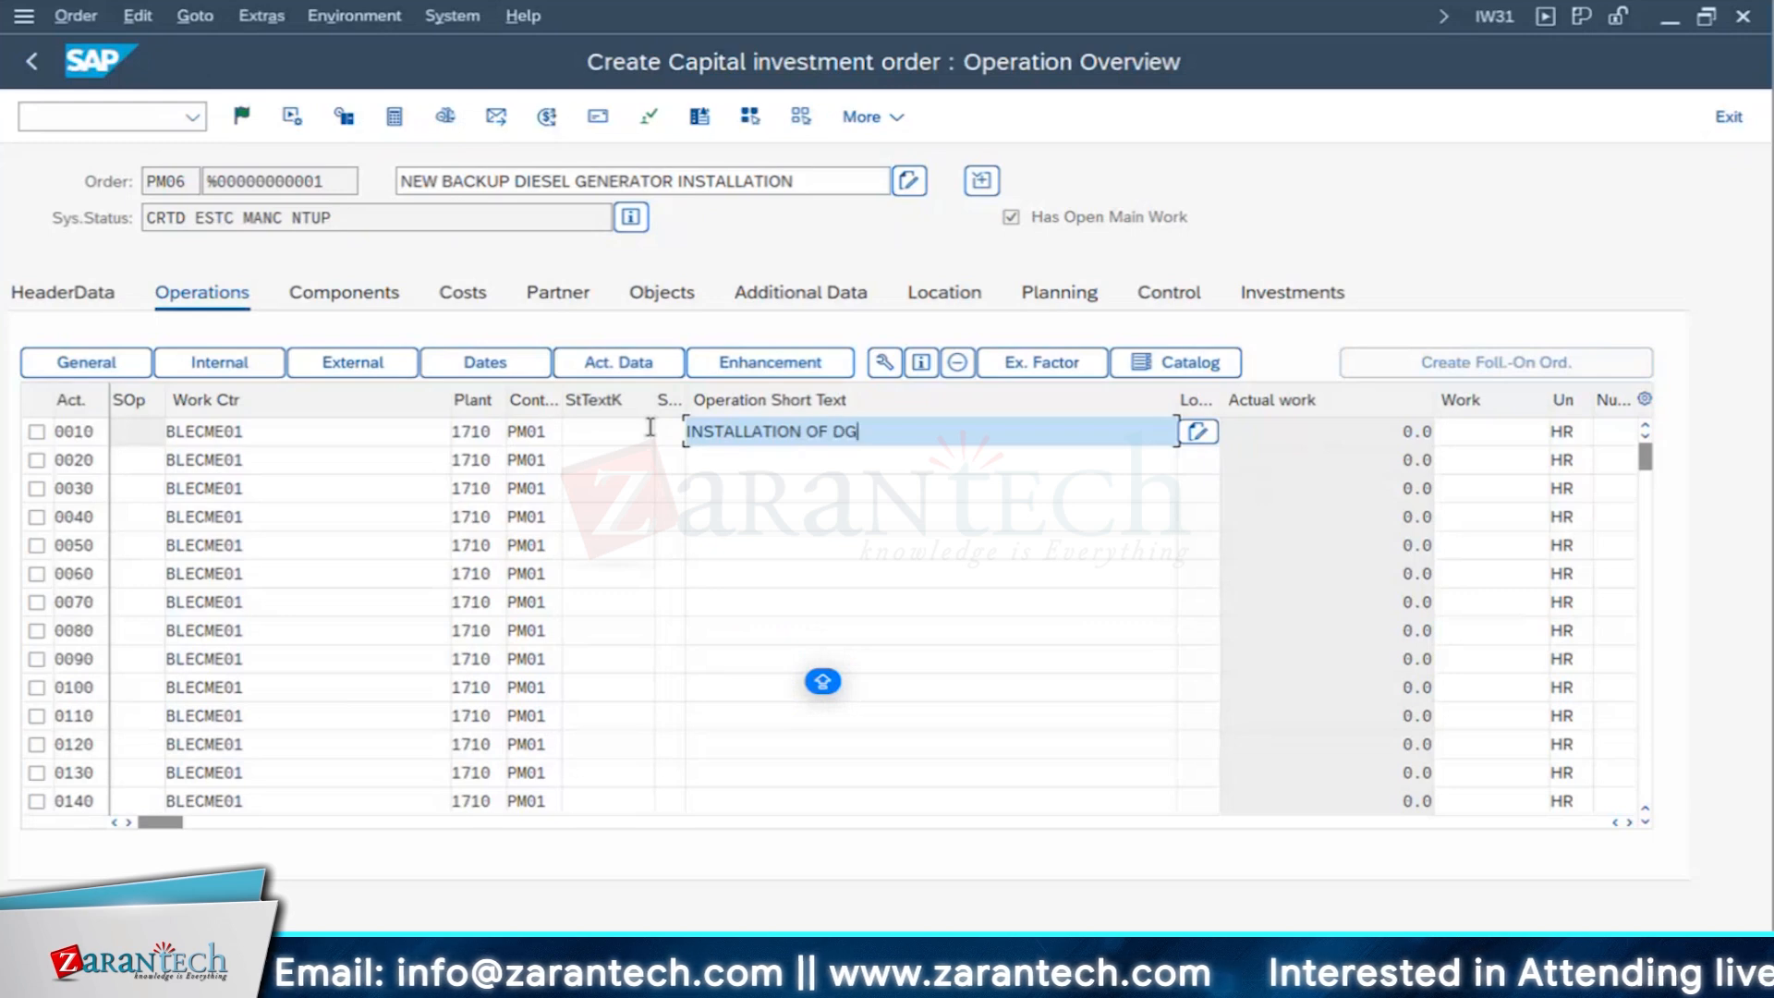
# - Enter ERECTION OF DG as the short text of operation 0020
pyautogui.click(721, 459)
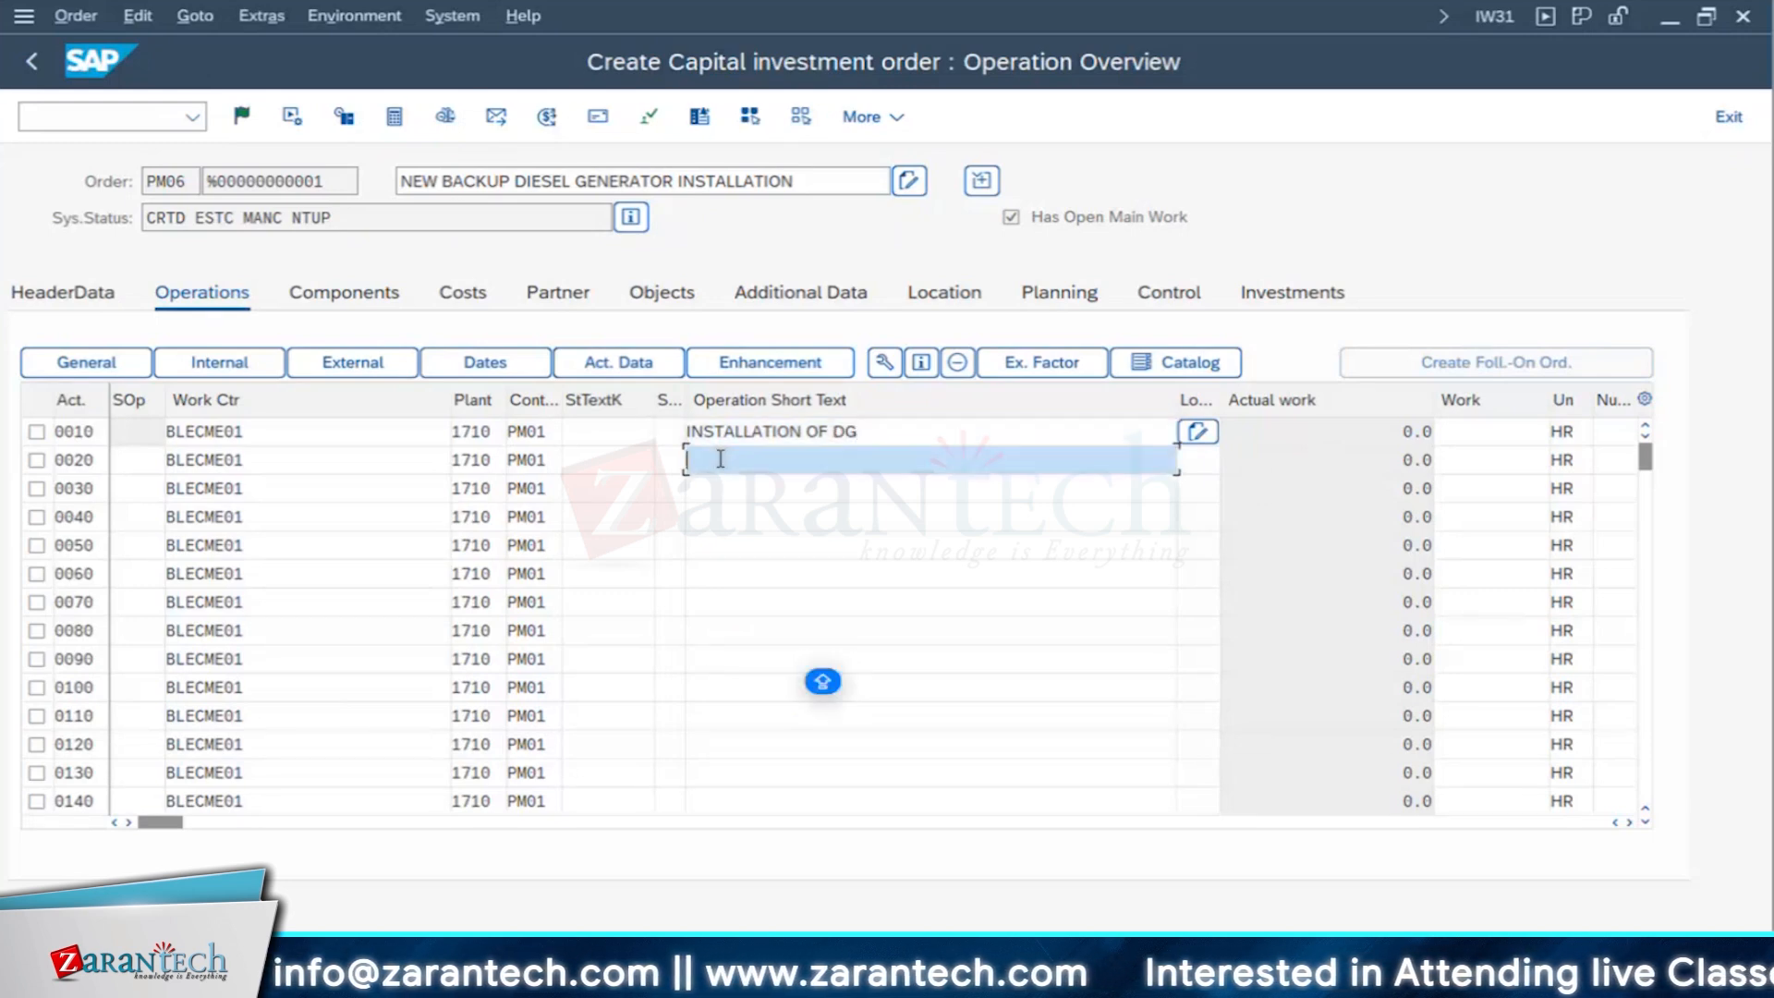
pyautogui.write('ERECTION ')
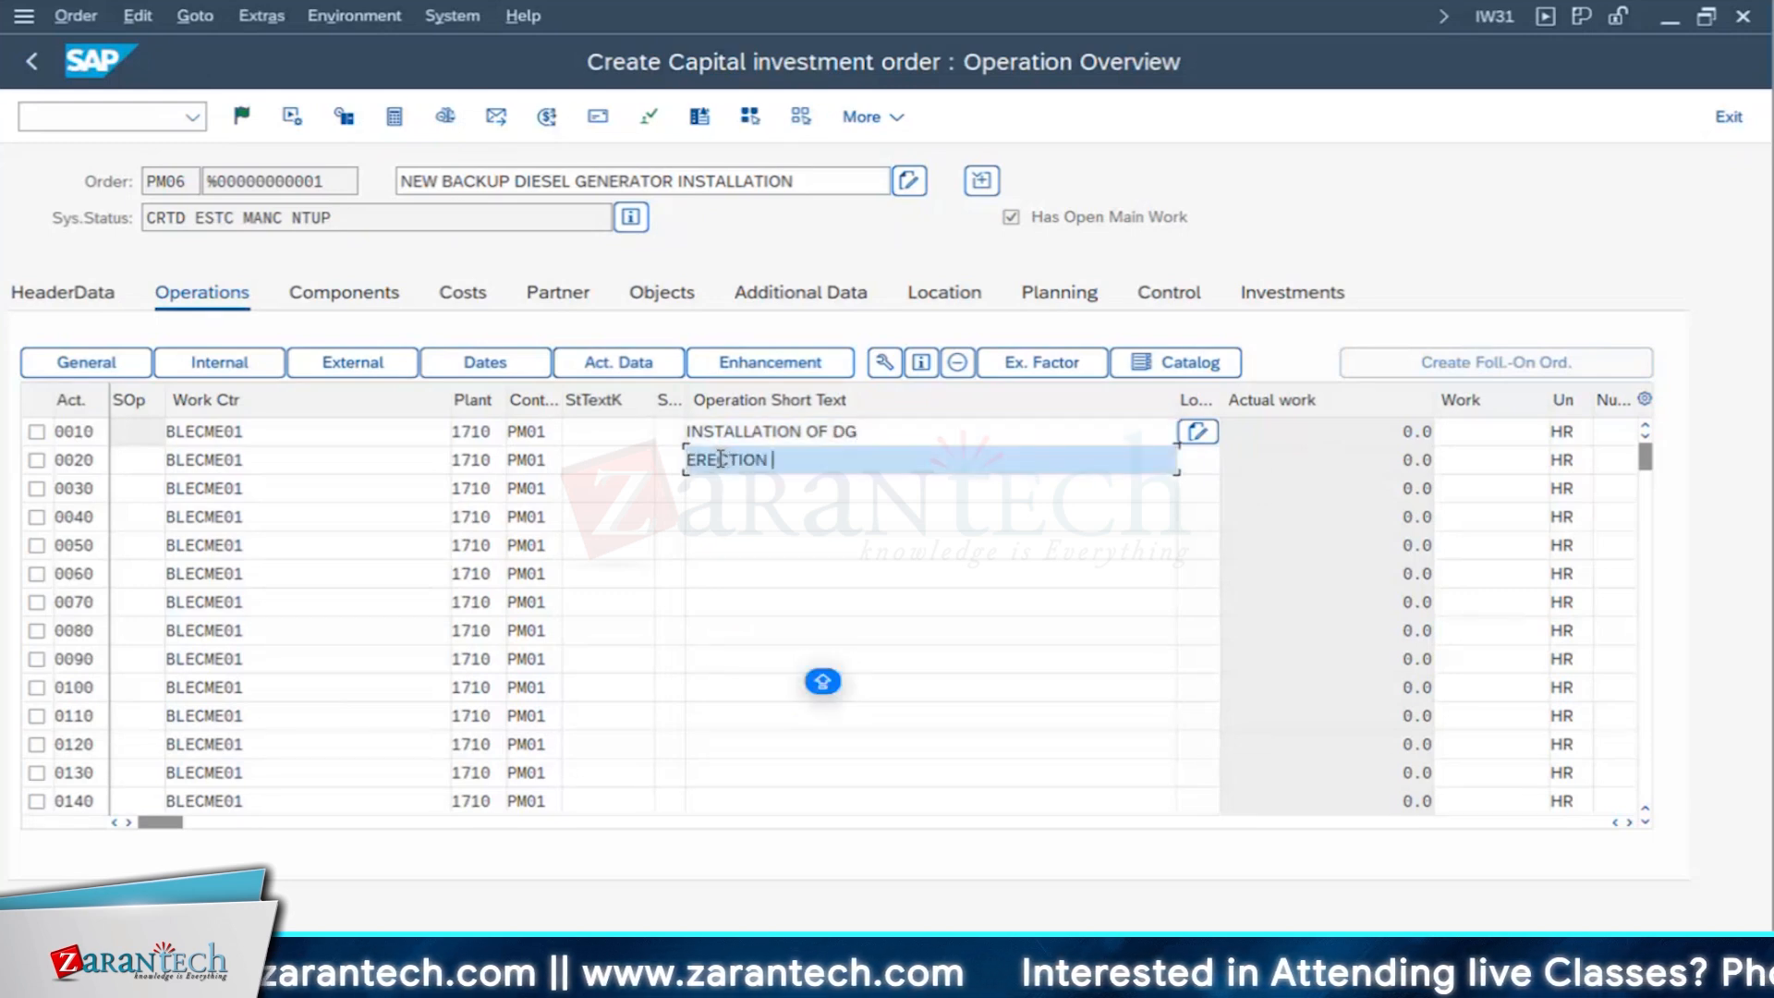
pyautogui.write('OF DG')
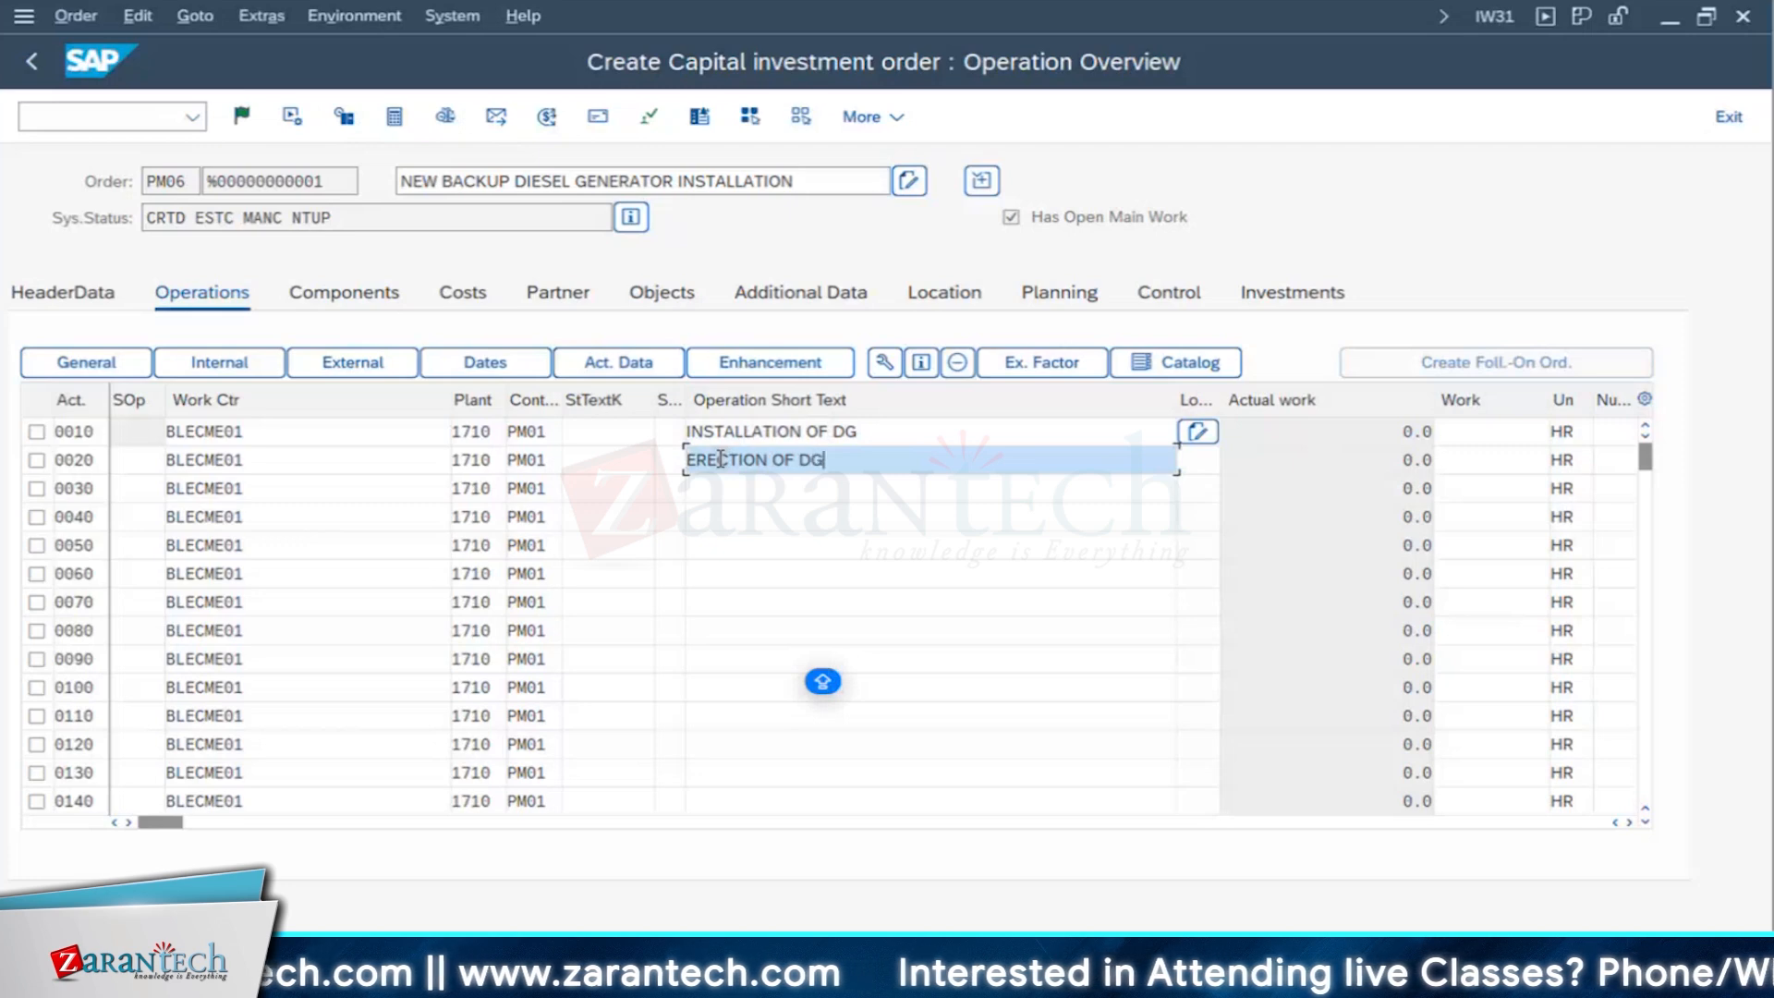
# - Enter ELECTRICAL JOBS as the short text of operation 0030
pyautogui.click(733, 484)
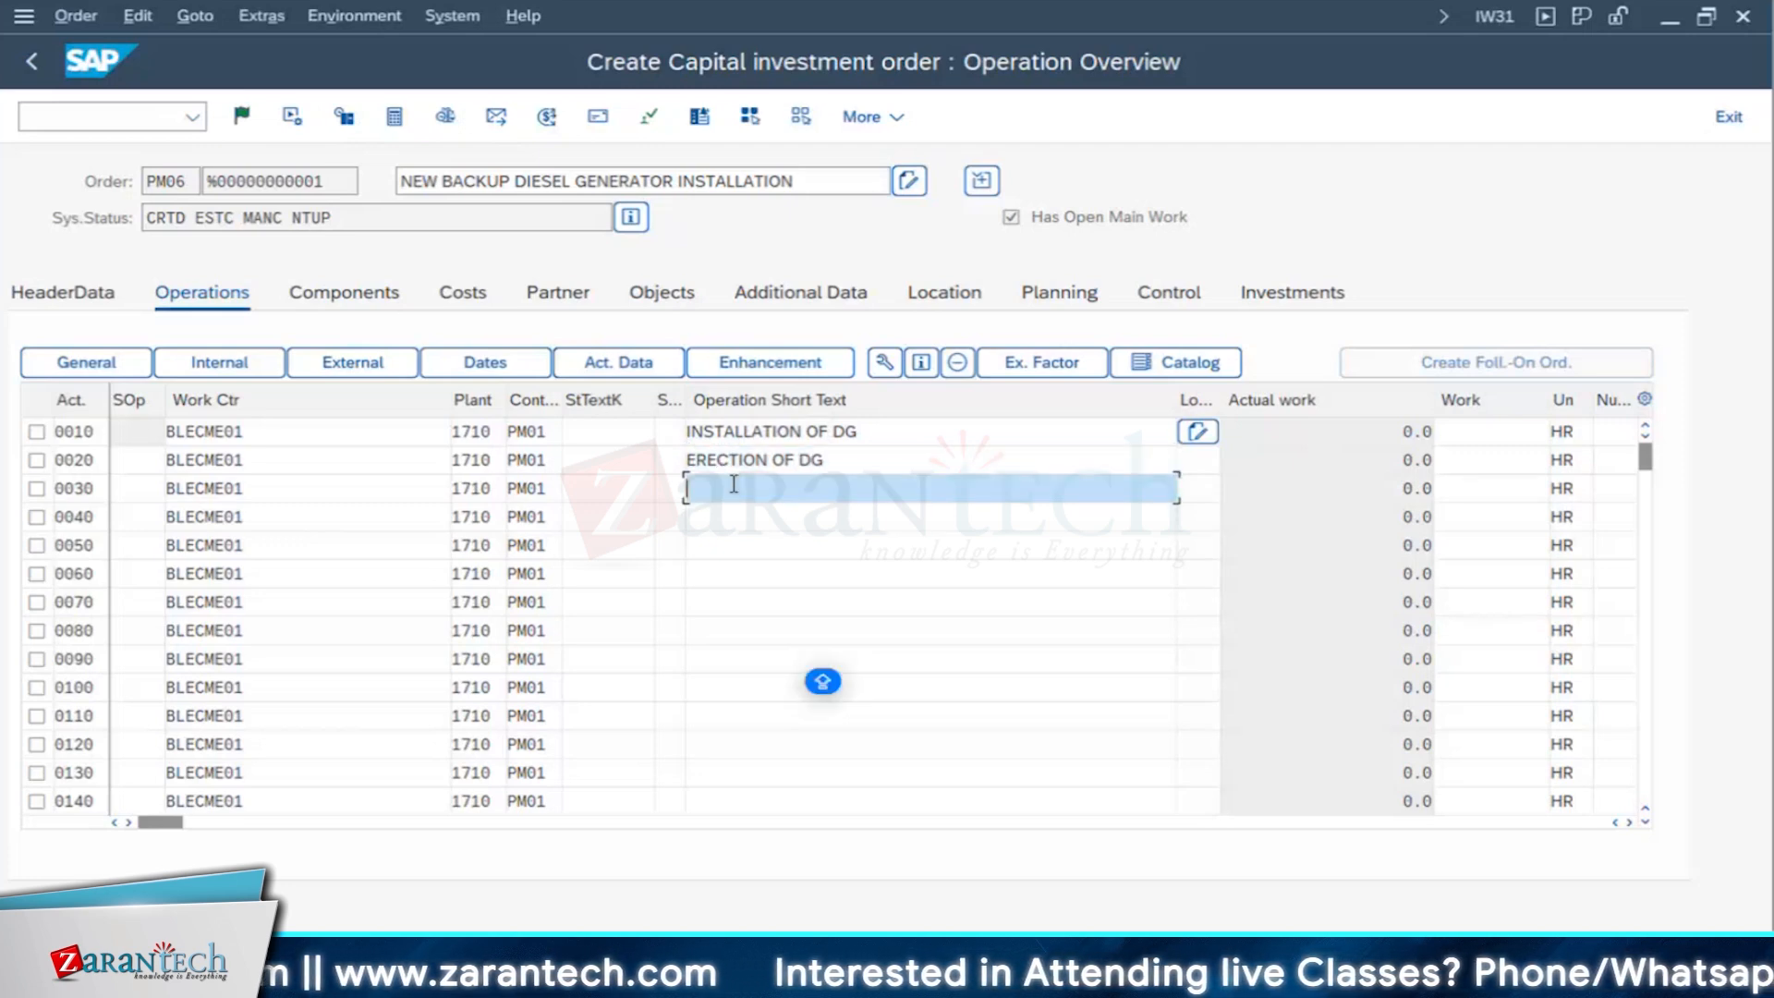
pyautogui.write('ELECTRICAL HOBS')
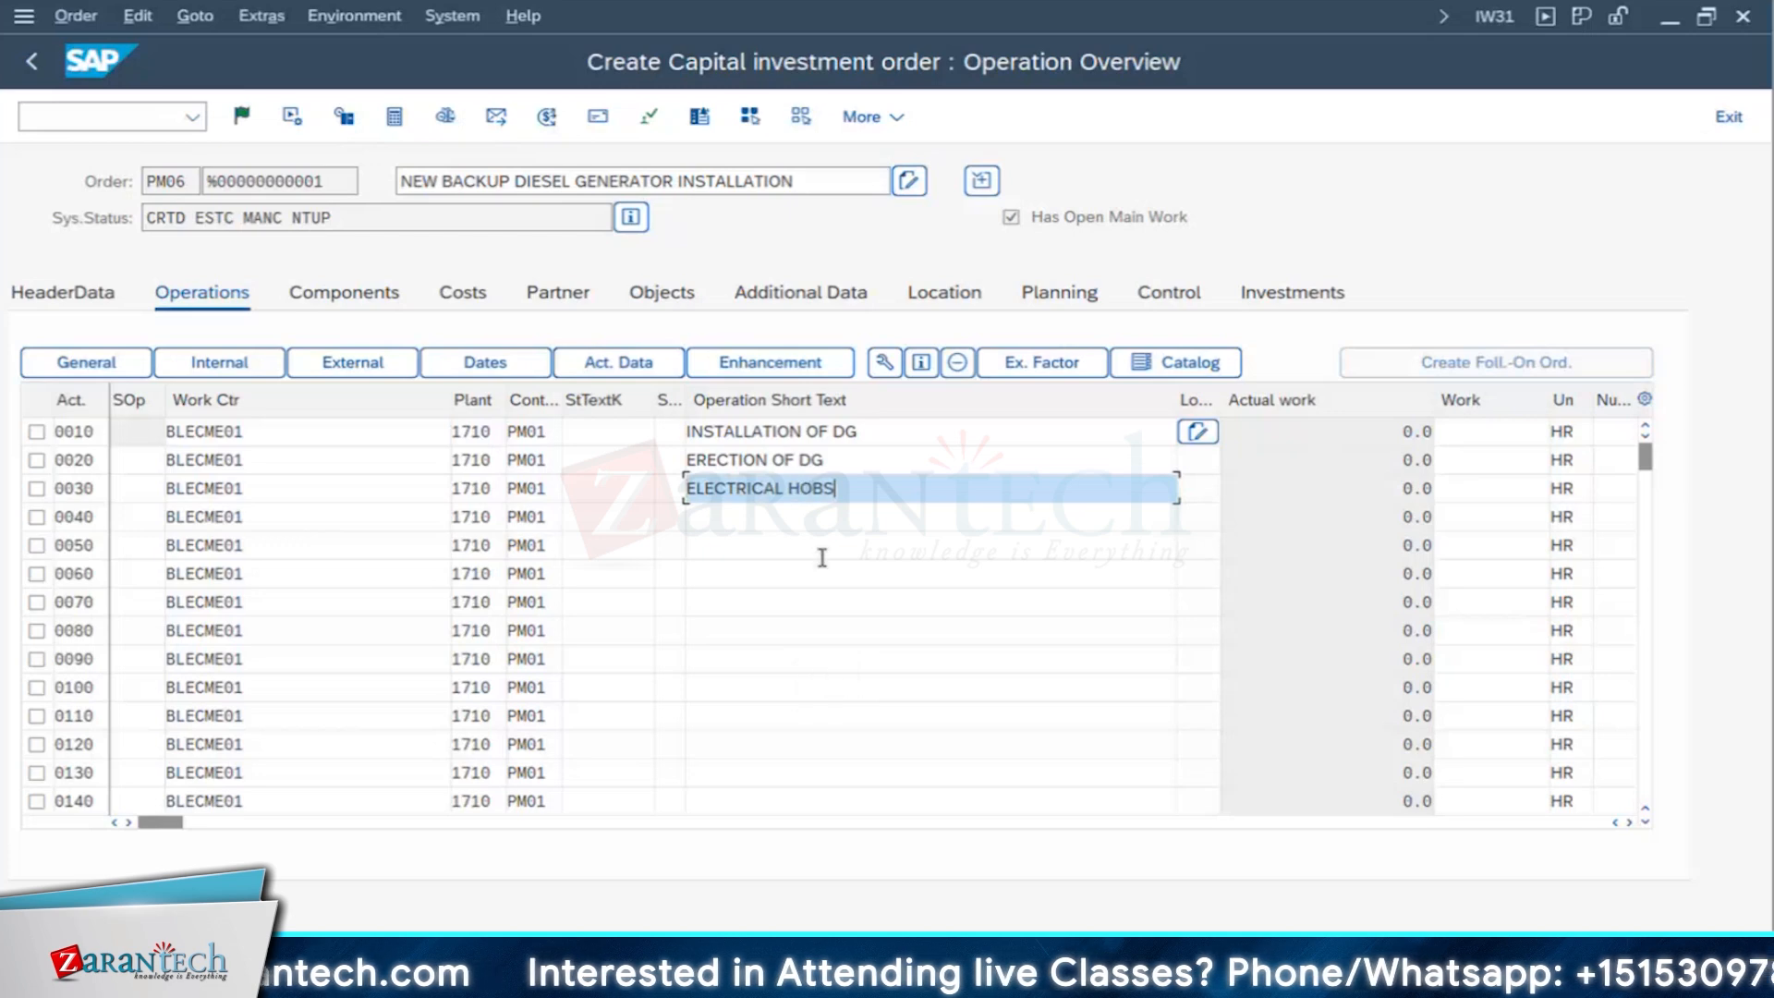
pyautogui.press('Left')
pyautogui.press('Left')
pyautogui.press('Left')
pyautogui.press('BackSpace')
pyautogui.write('J')
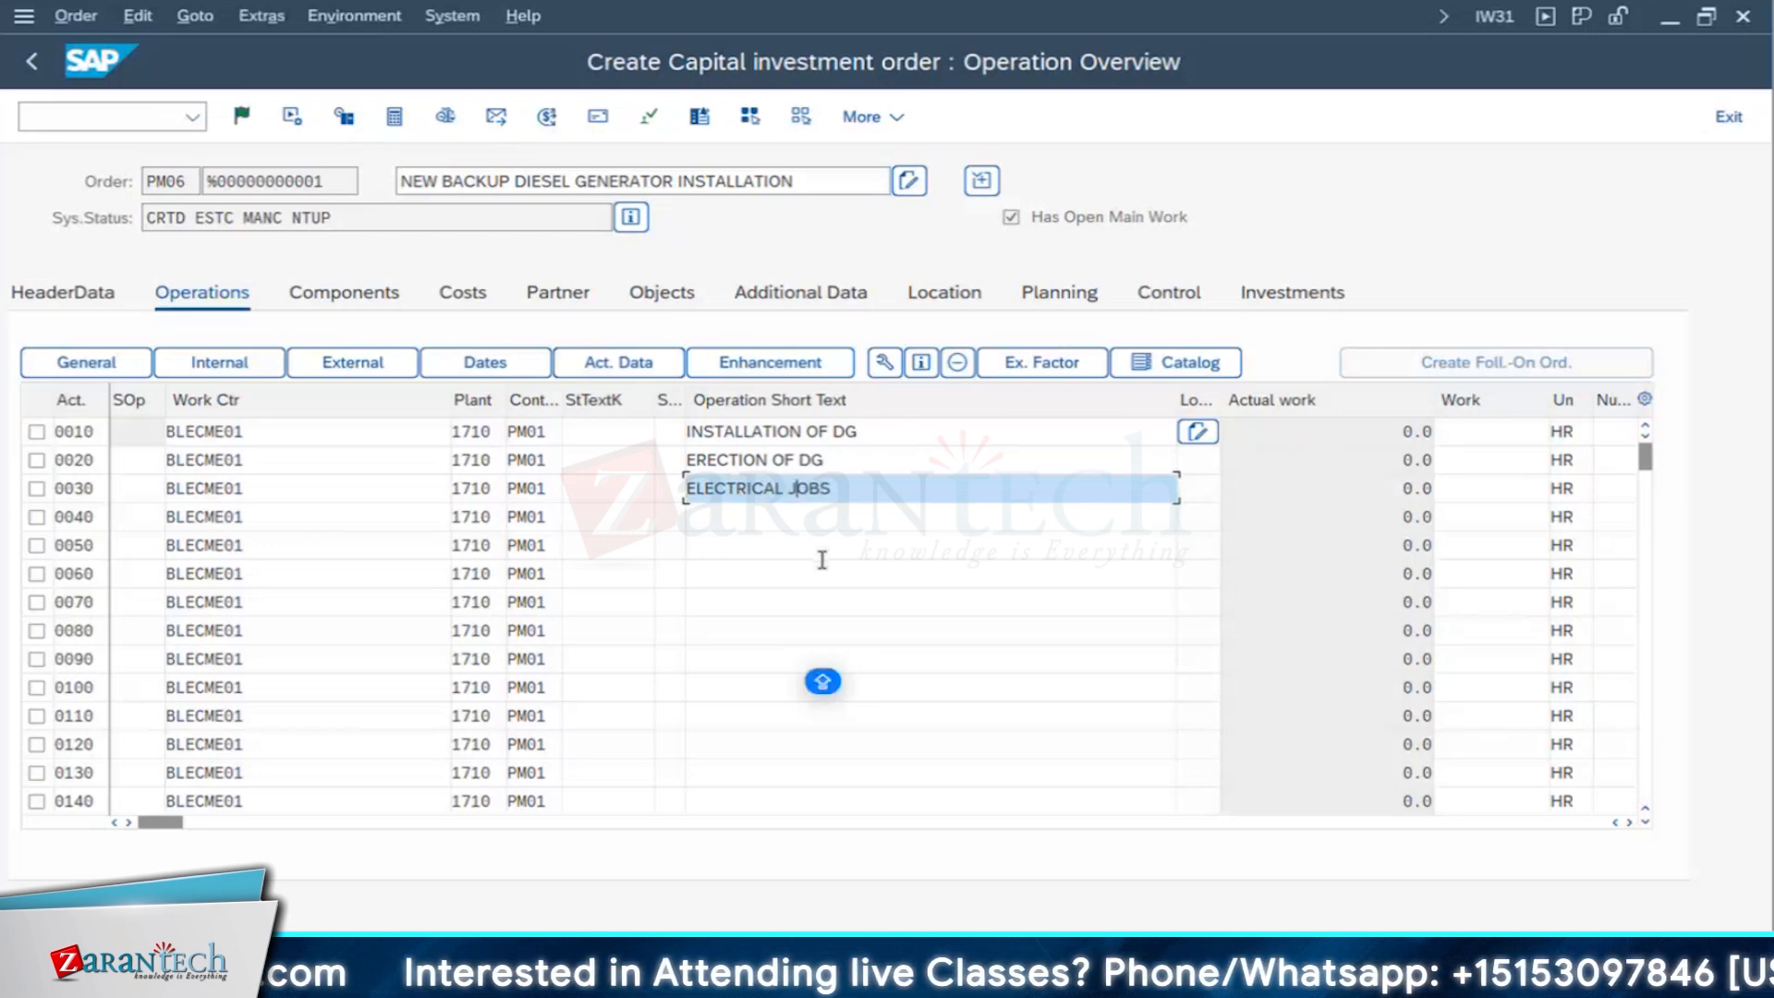
# - Enter CIVIL JOBS as the short text of operation 0040
pyautogui.click(800, 516)
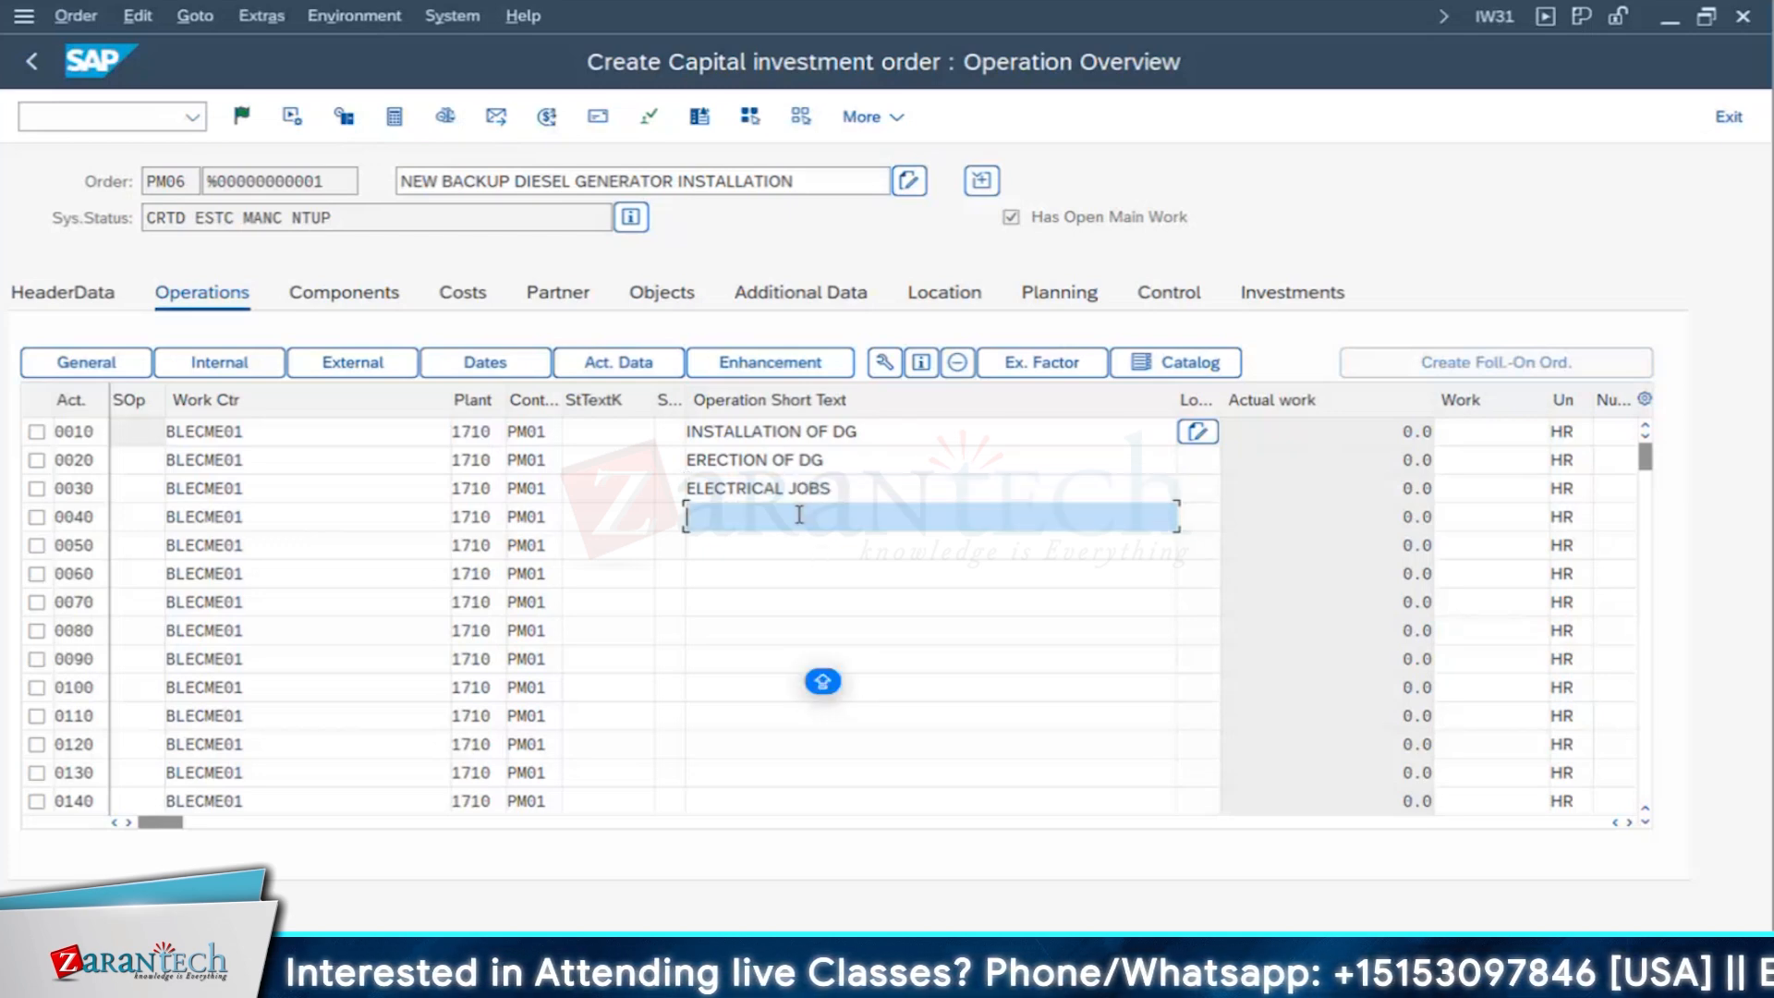
pyautogui.write('CIVIL JOB')
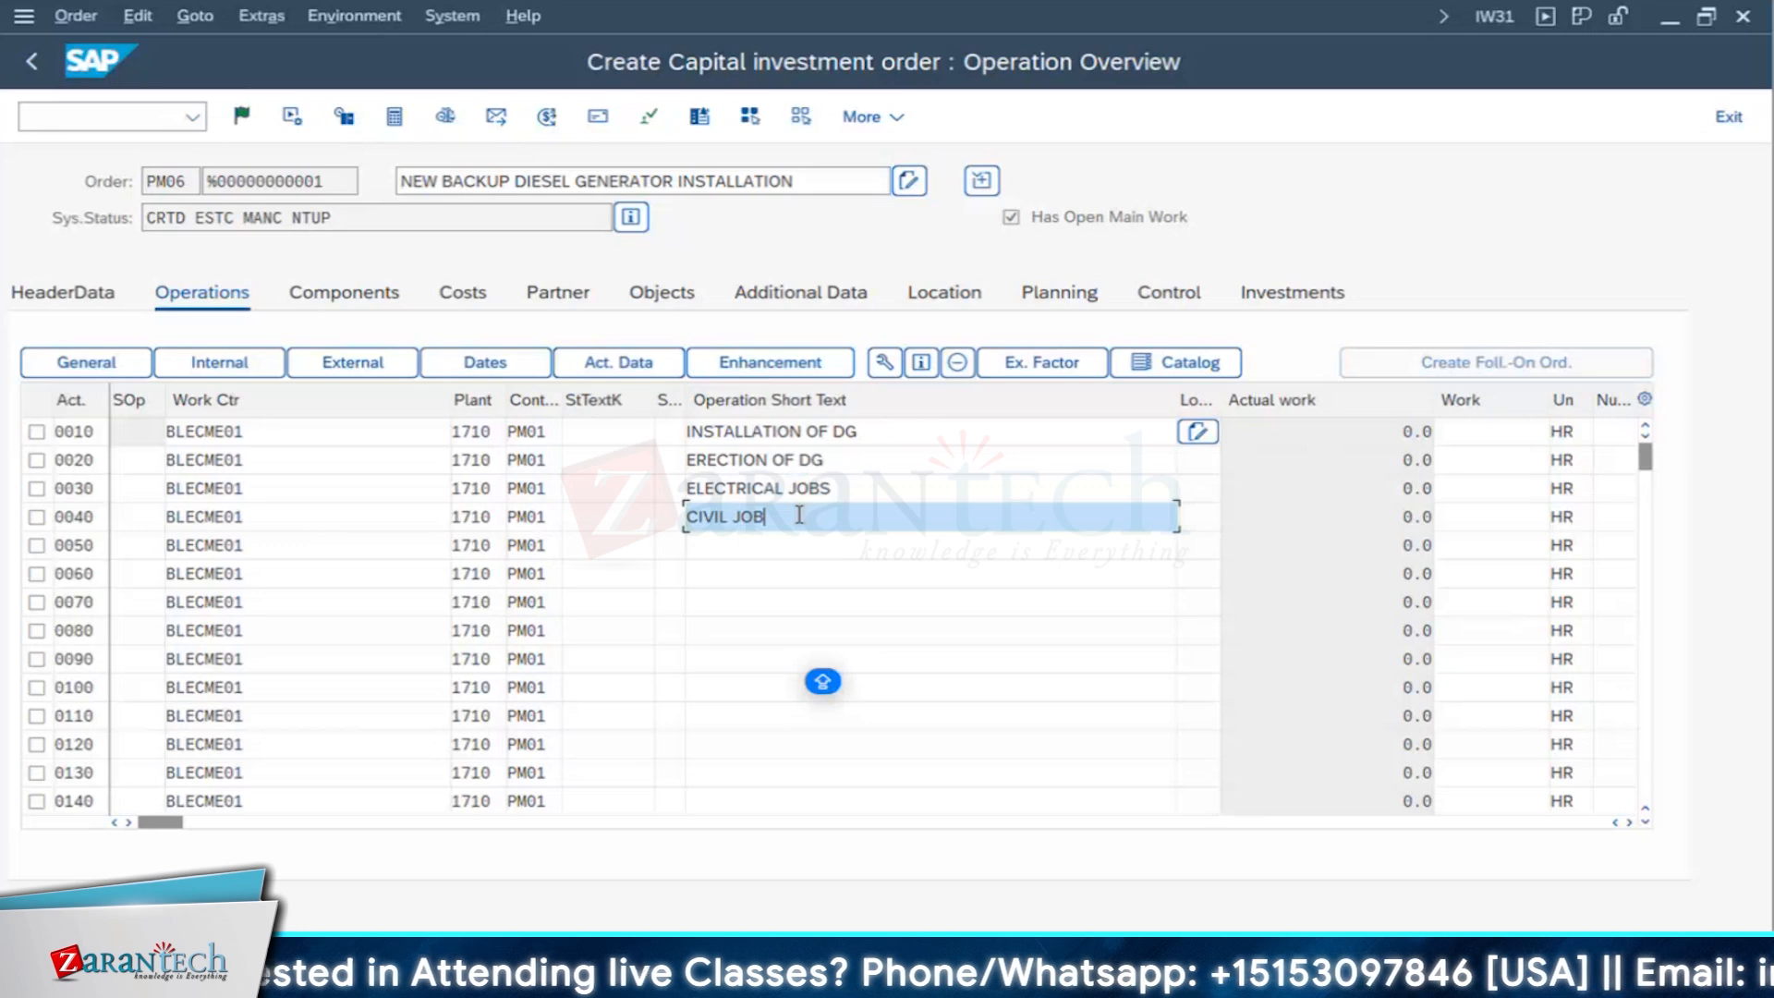
pyautogui.write('S')
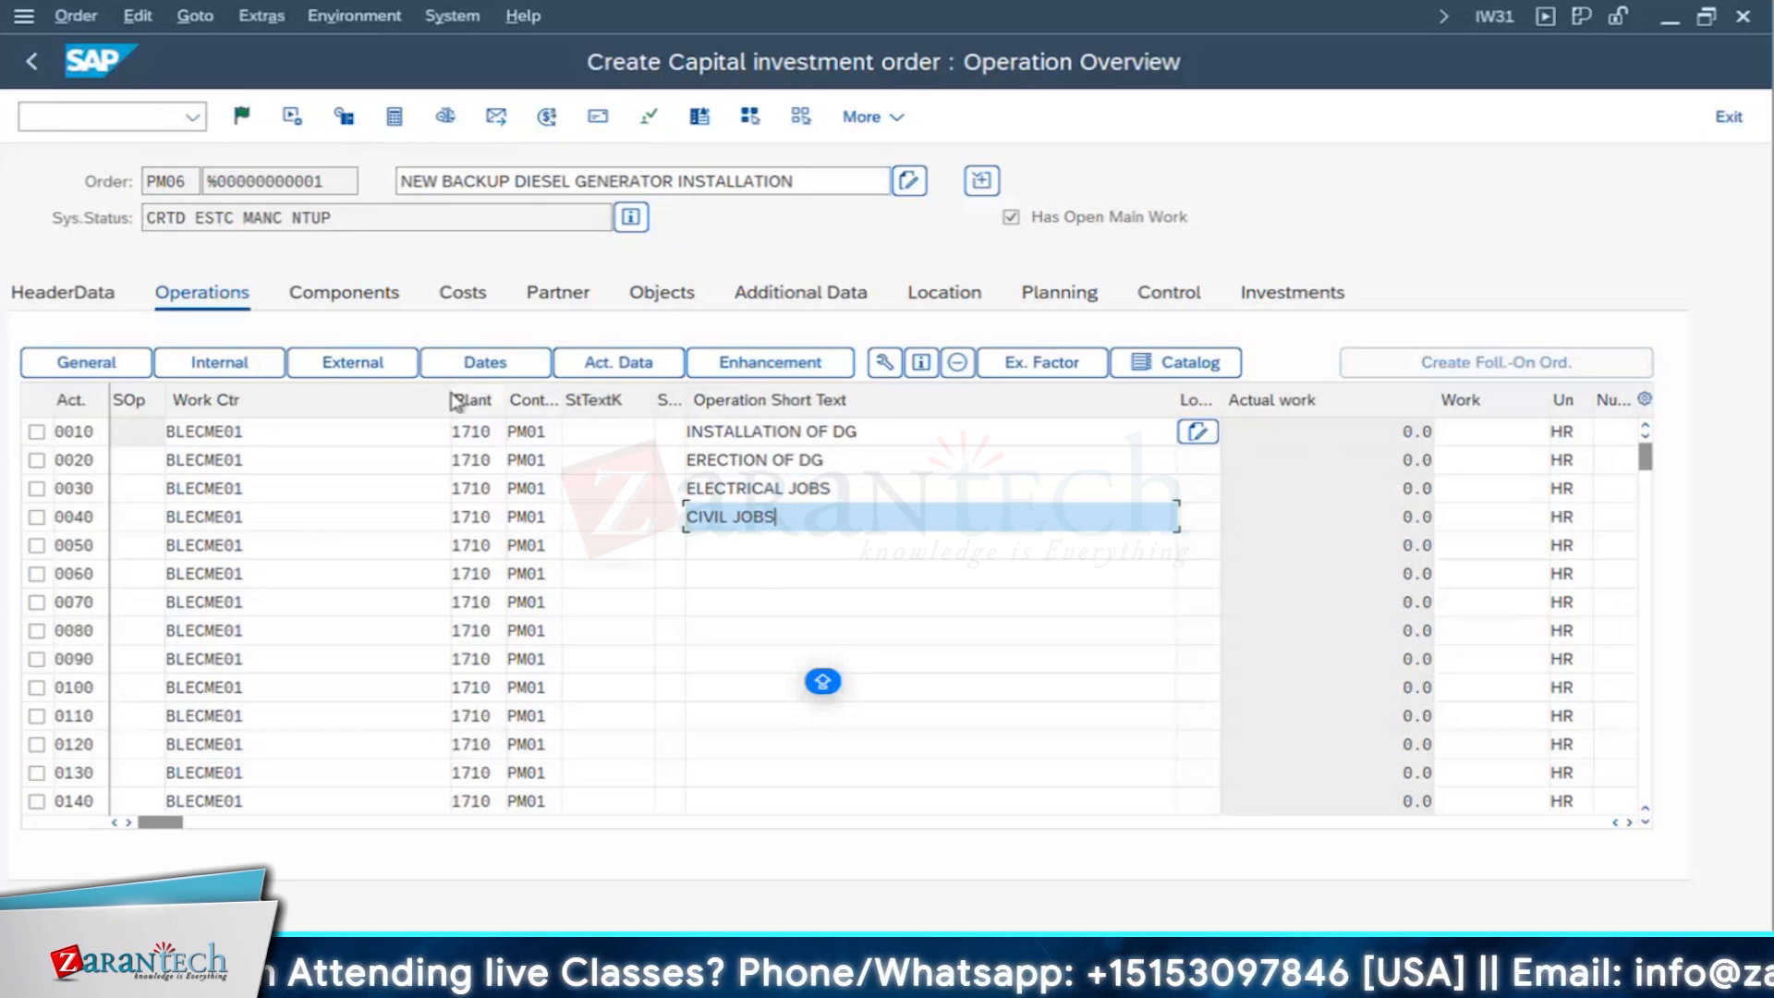
# - Narrow the work center column and change the short text of operation 0010 to INSPECTION OF DG
pyautogui.moveTo(451, 400); pyautogui.dragTo(286, 397)
pyautogui.moveTo(635, 433); pyautogui.dragTo(419, 438)
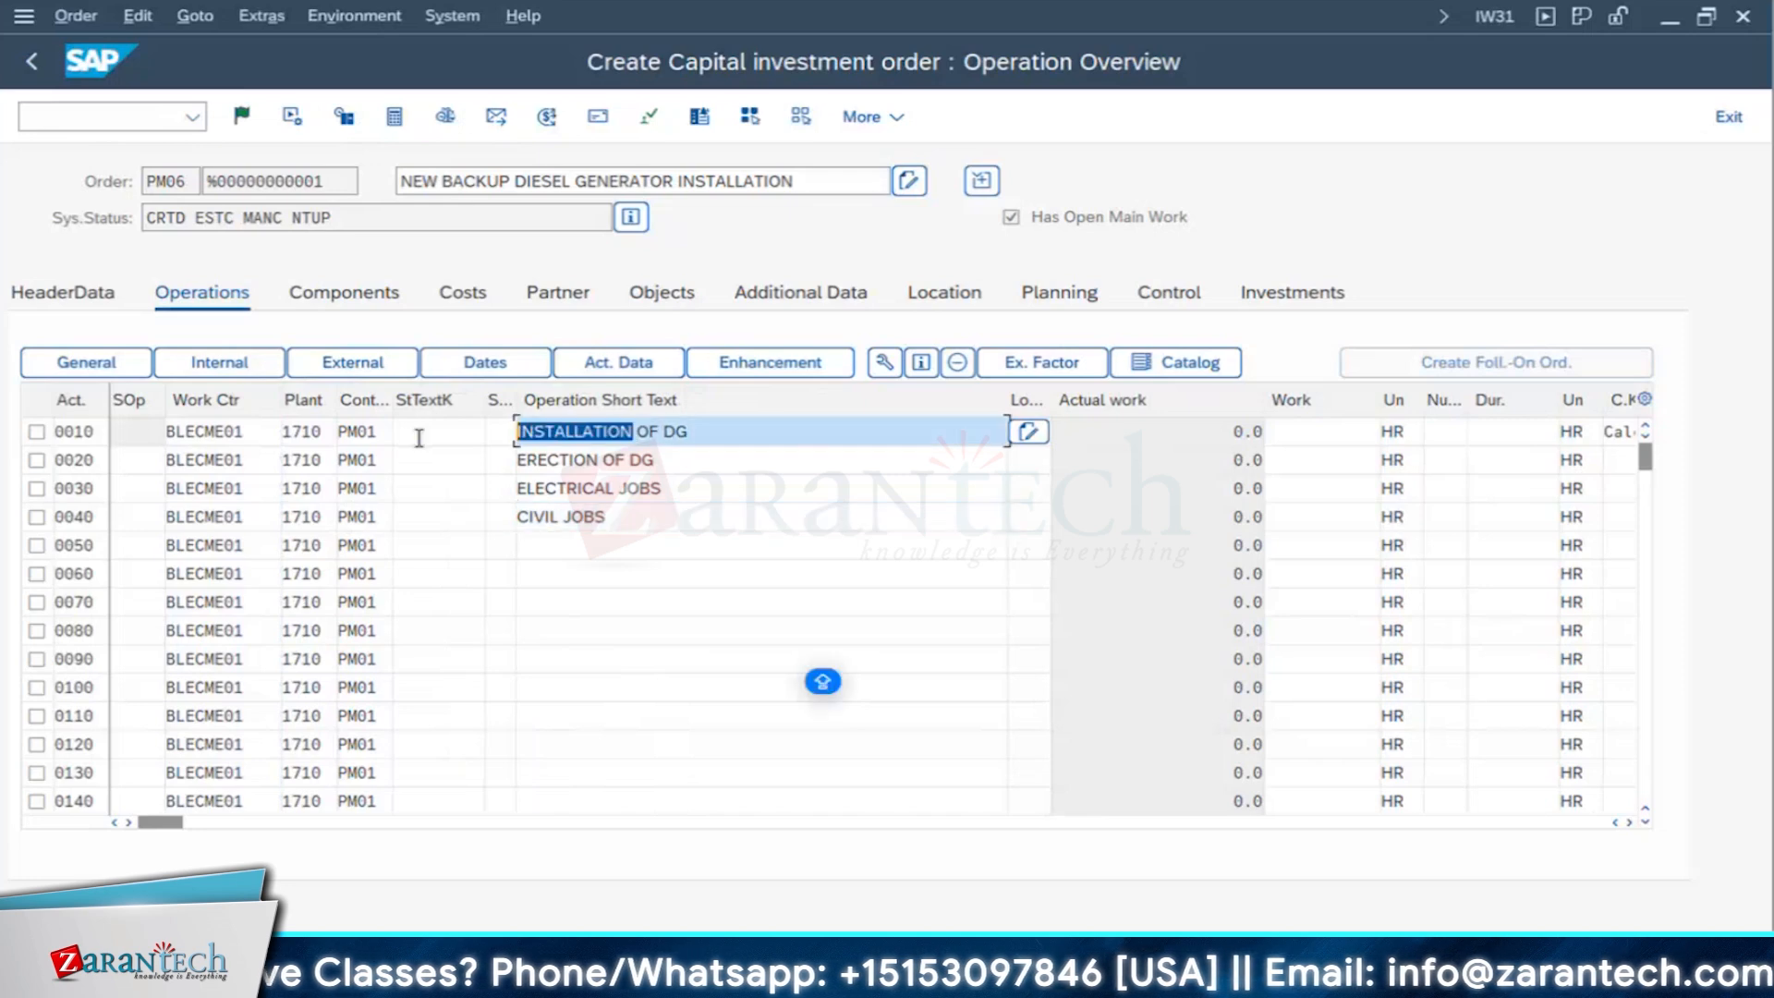
pyautogui.write('INSPECTION O')
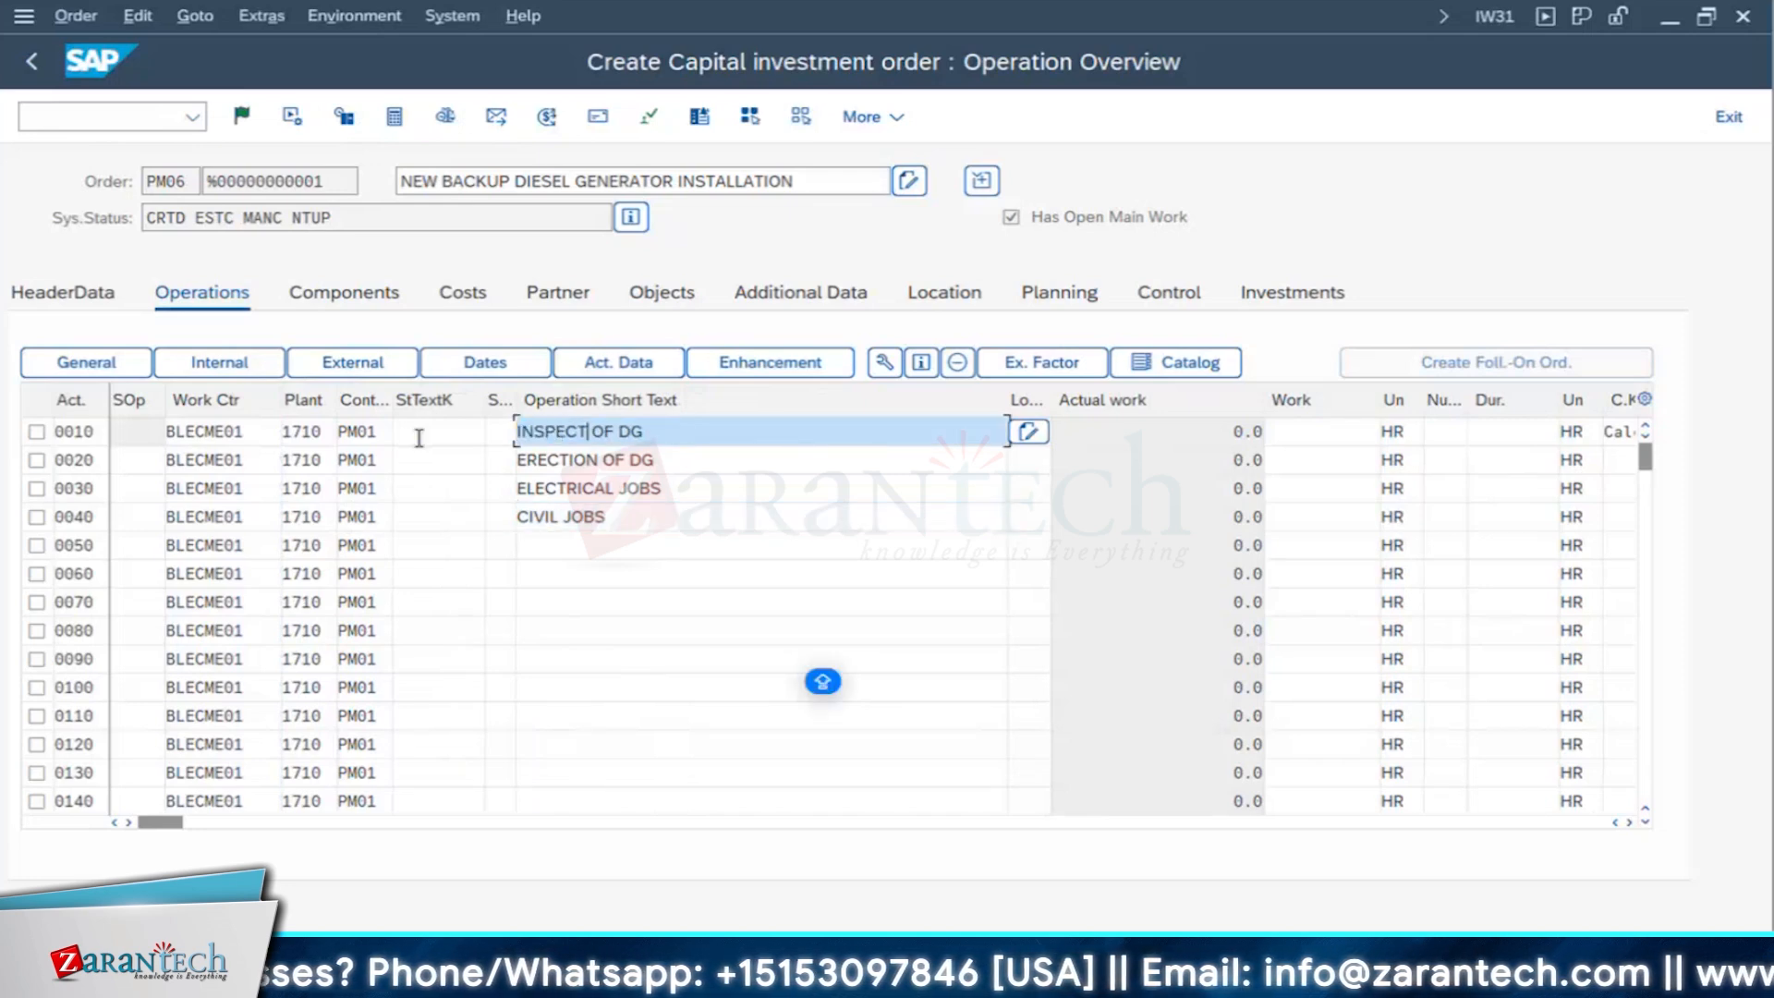
pyautogui.write('F')
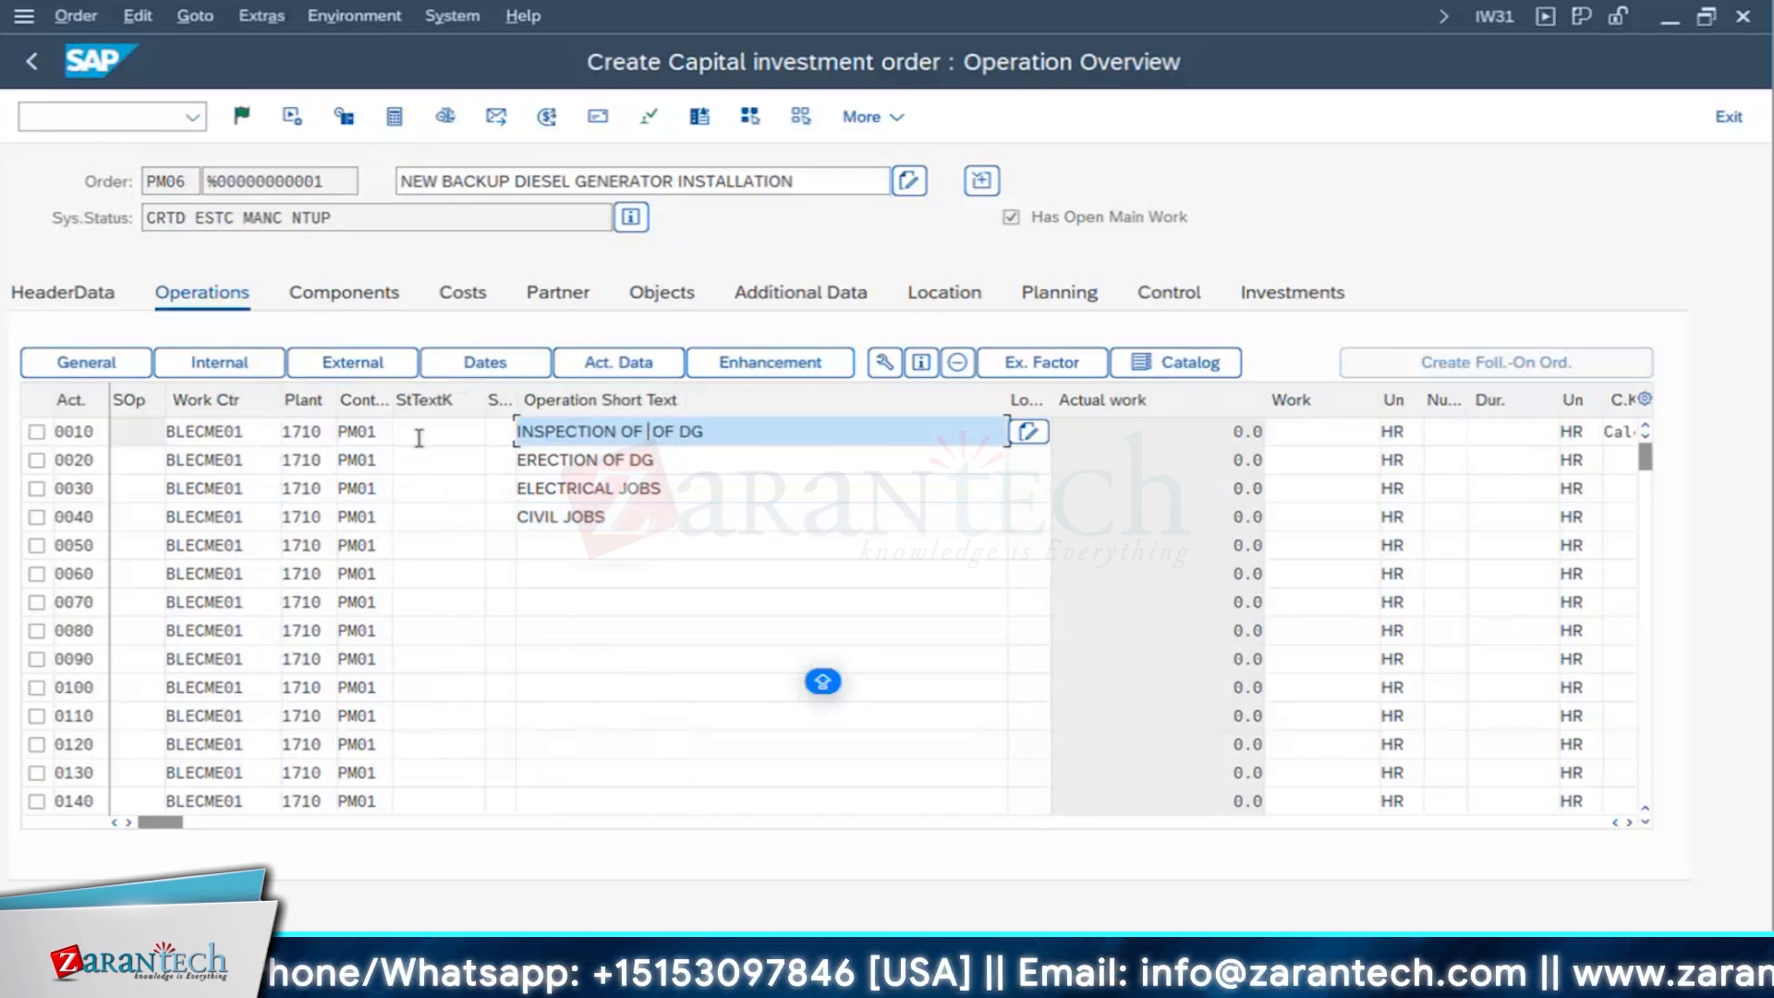
pyautogui.press('BackSpace')
pyautogui.press('BackSpace')
pyautogui.press('BackSpace')
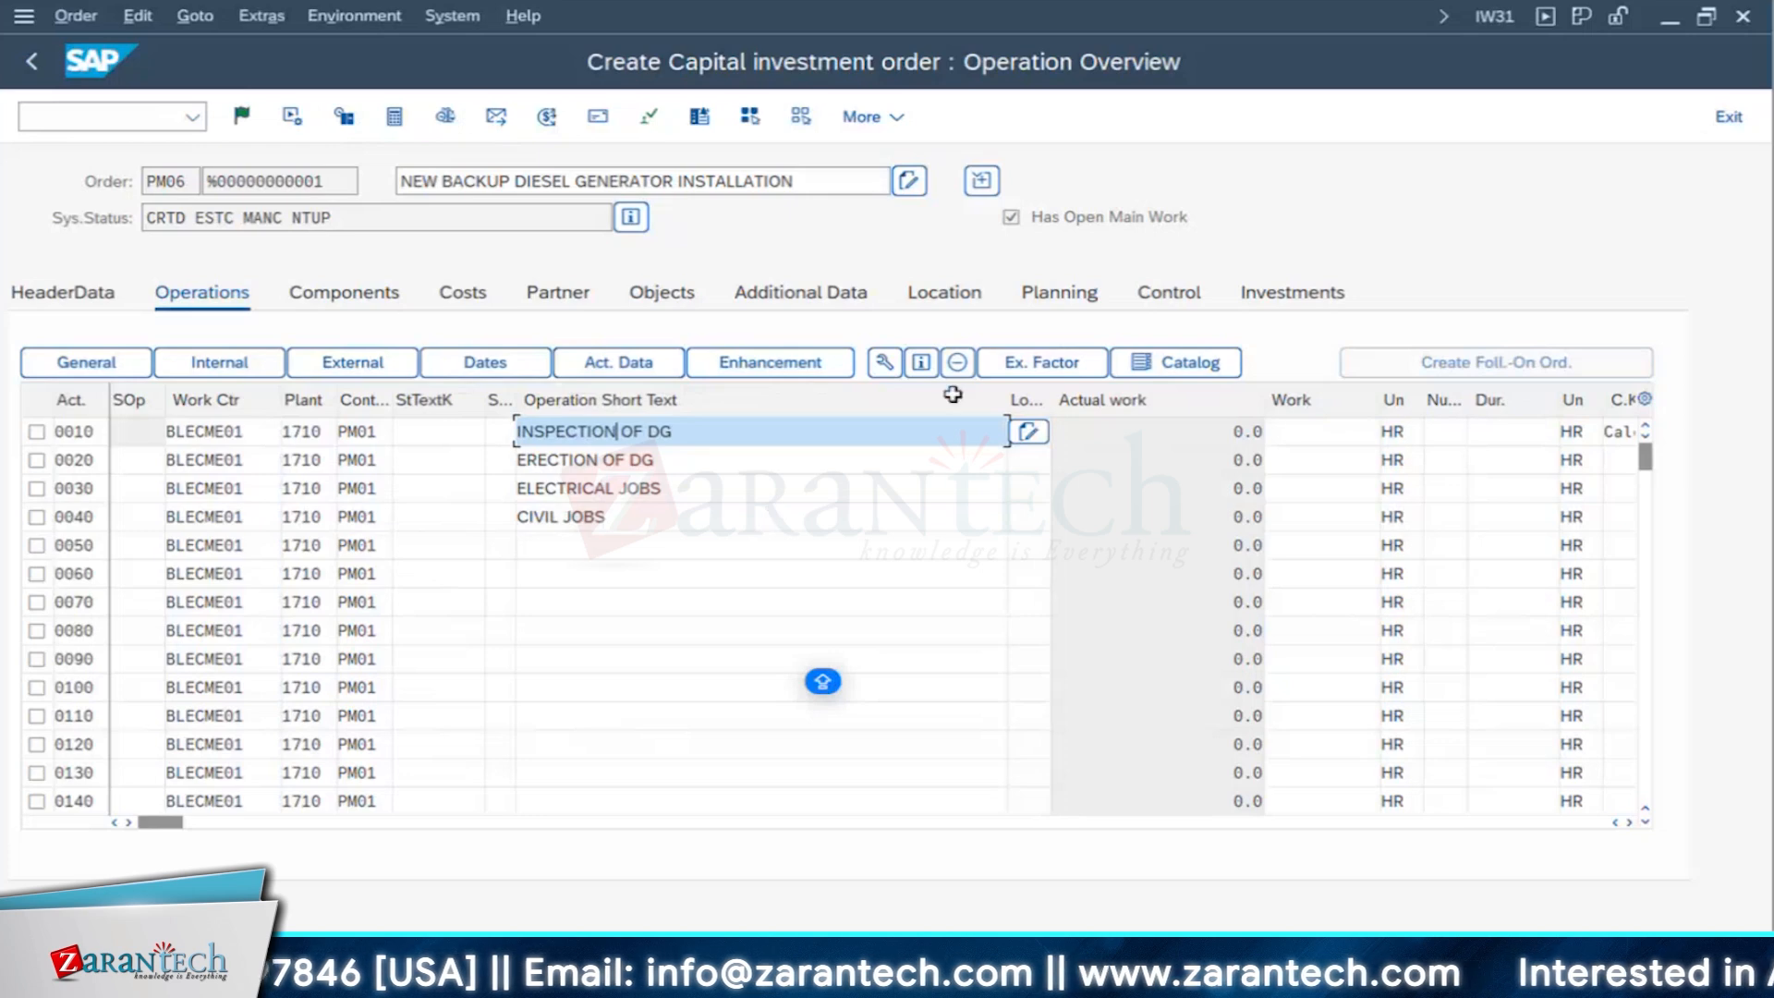
# - Narrow the short text column, slightly widen the control key column, and set the control key of operations 0040 and 0030 to PM02
pyautogui.moveTo(1008, 394); pyautogui.dragTo(719, 392)
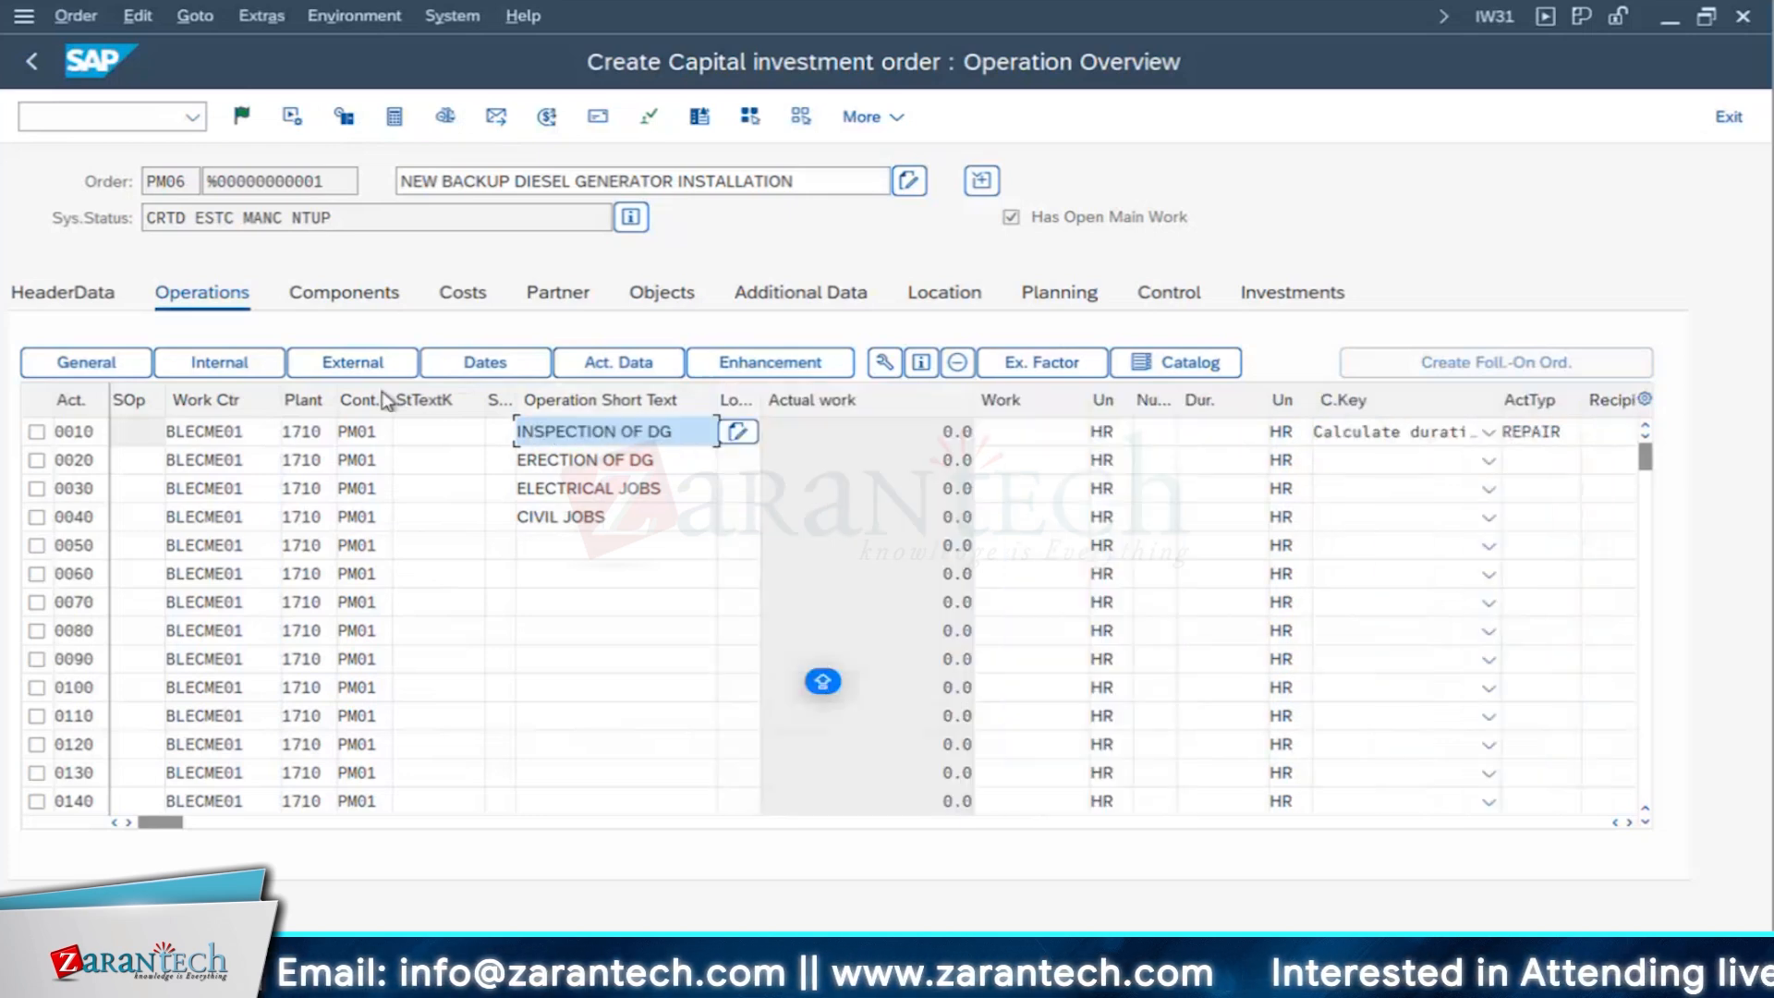
pyautogui.moveTo(392, 399); pyautogui.dragTo(404, 401)
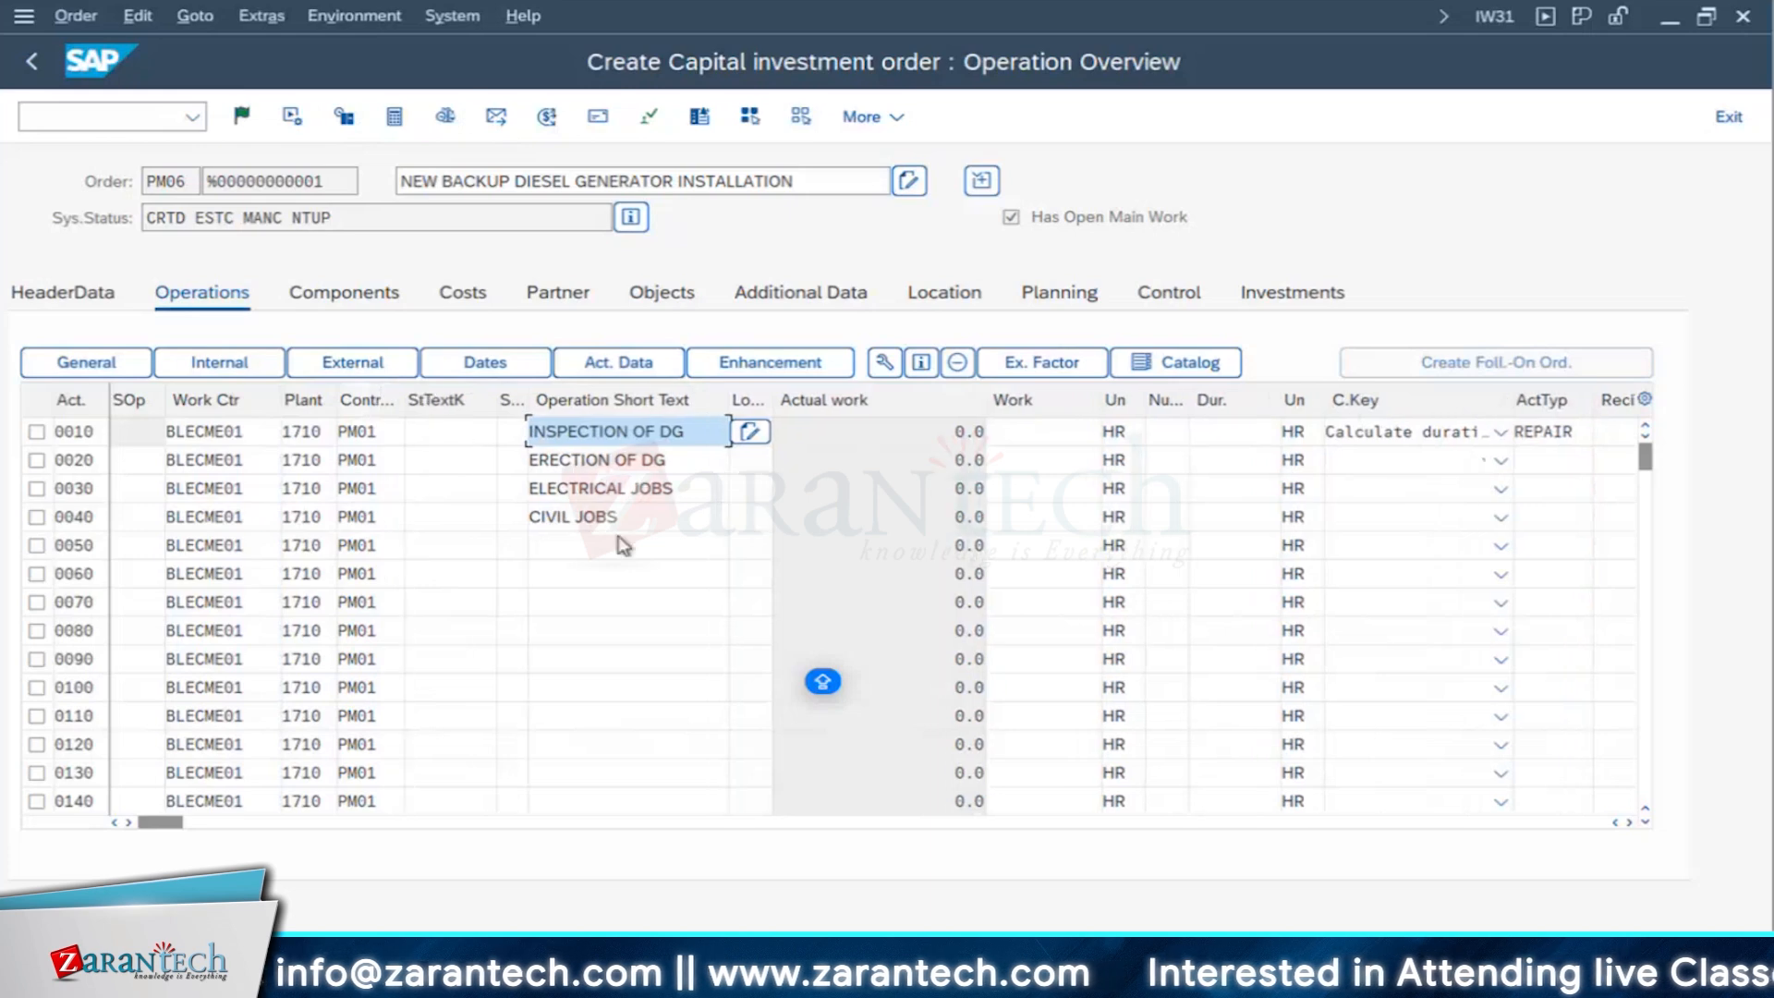
pyautogui.click(570, 517)
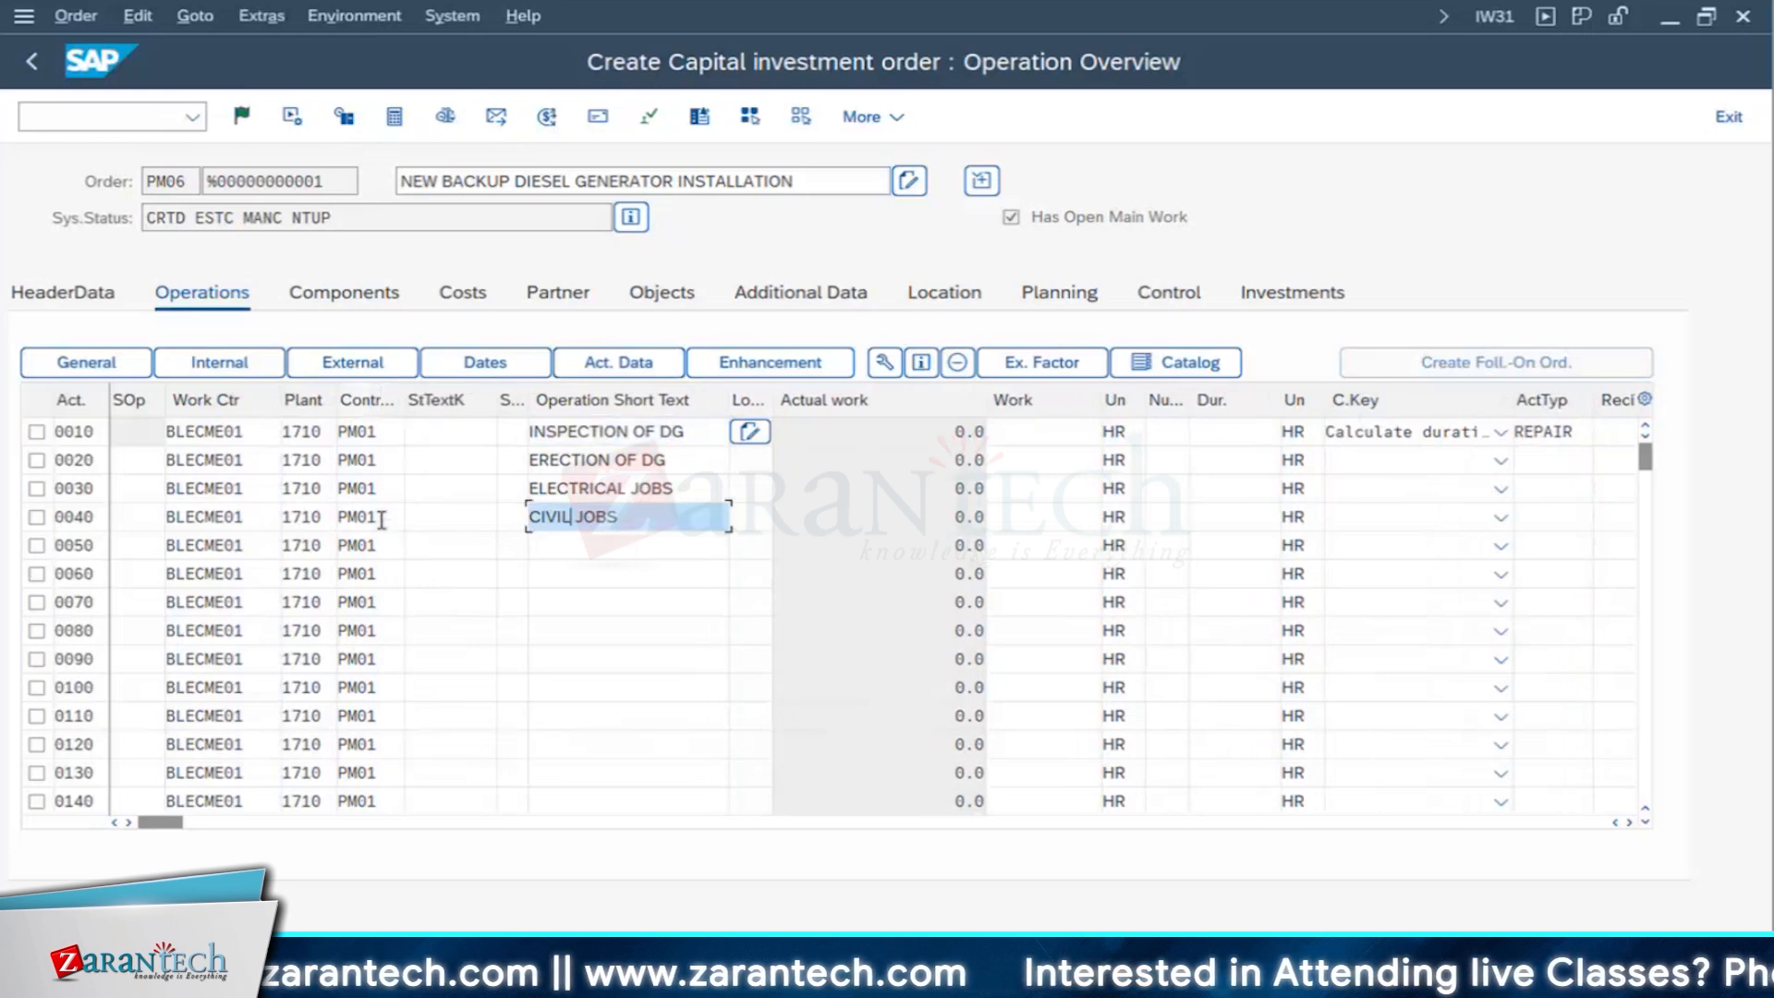
pyautogui.click(382, 521)
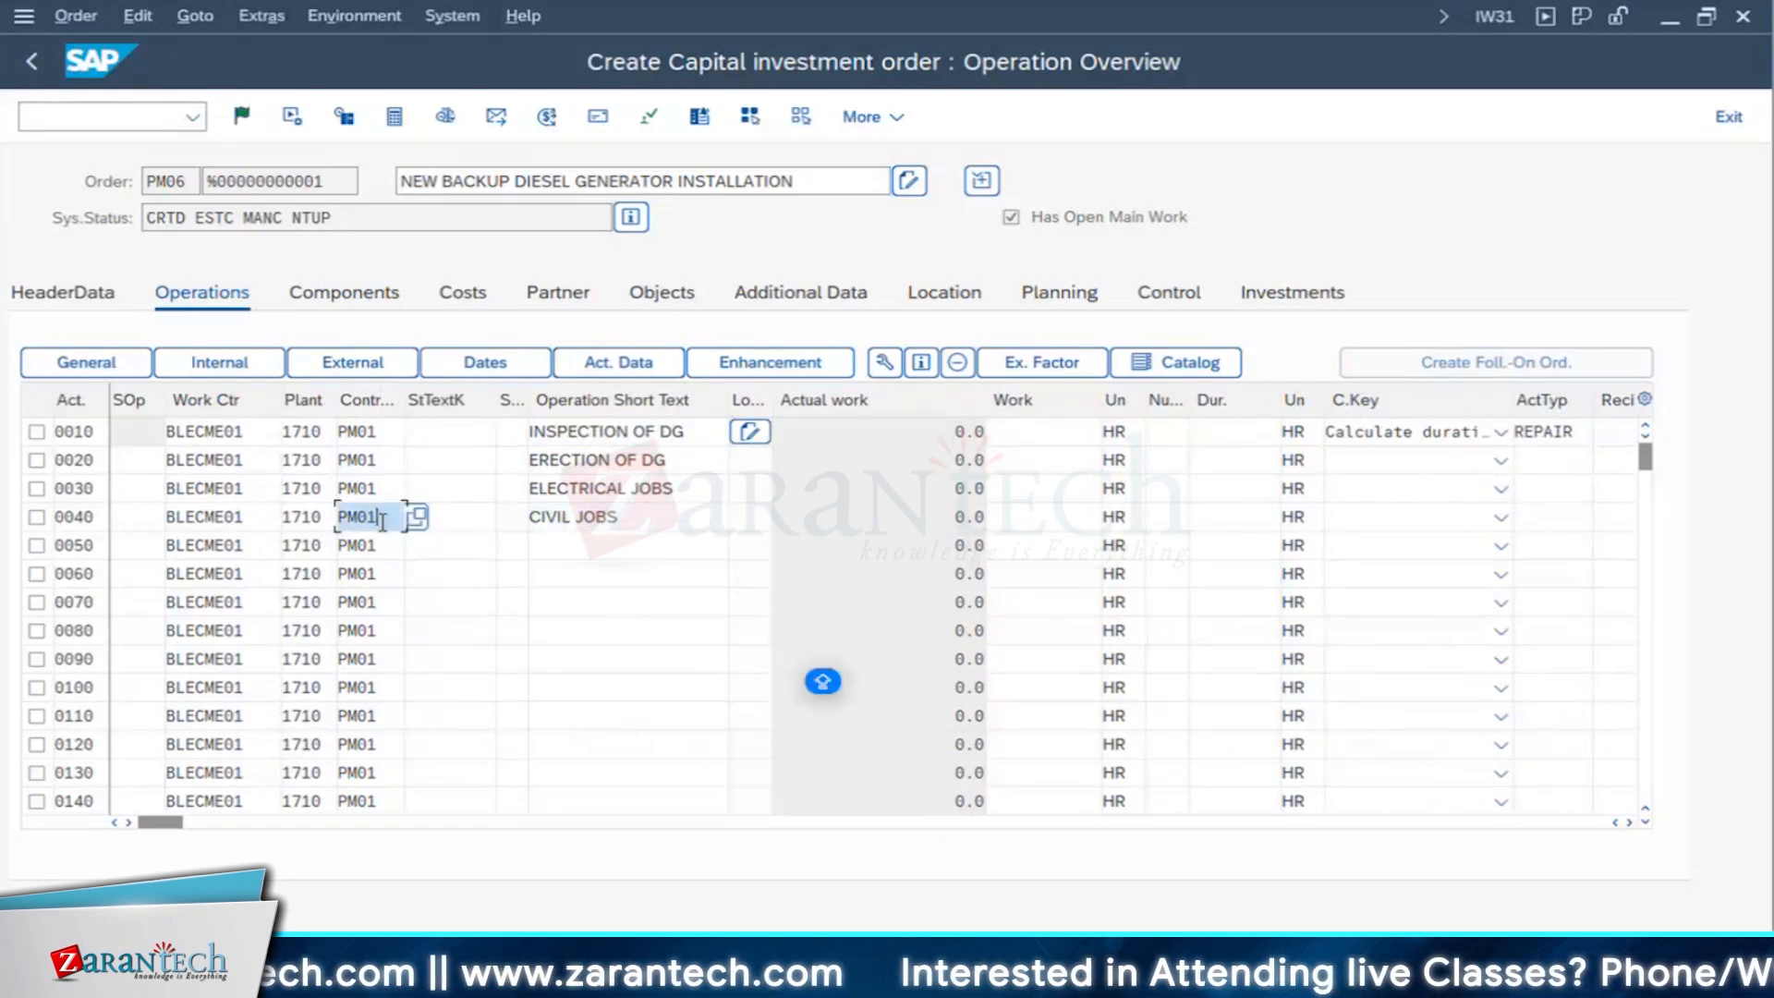
pyautogui.press('BackSpace')
pyautogui.write('2')
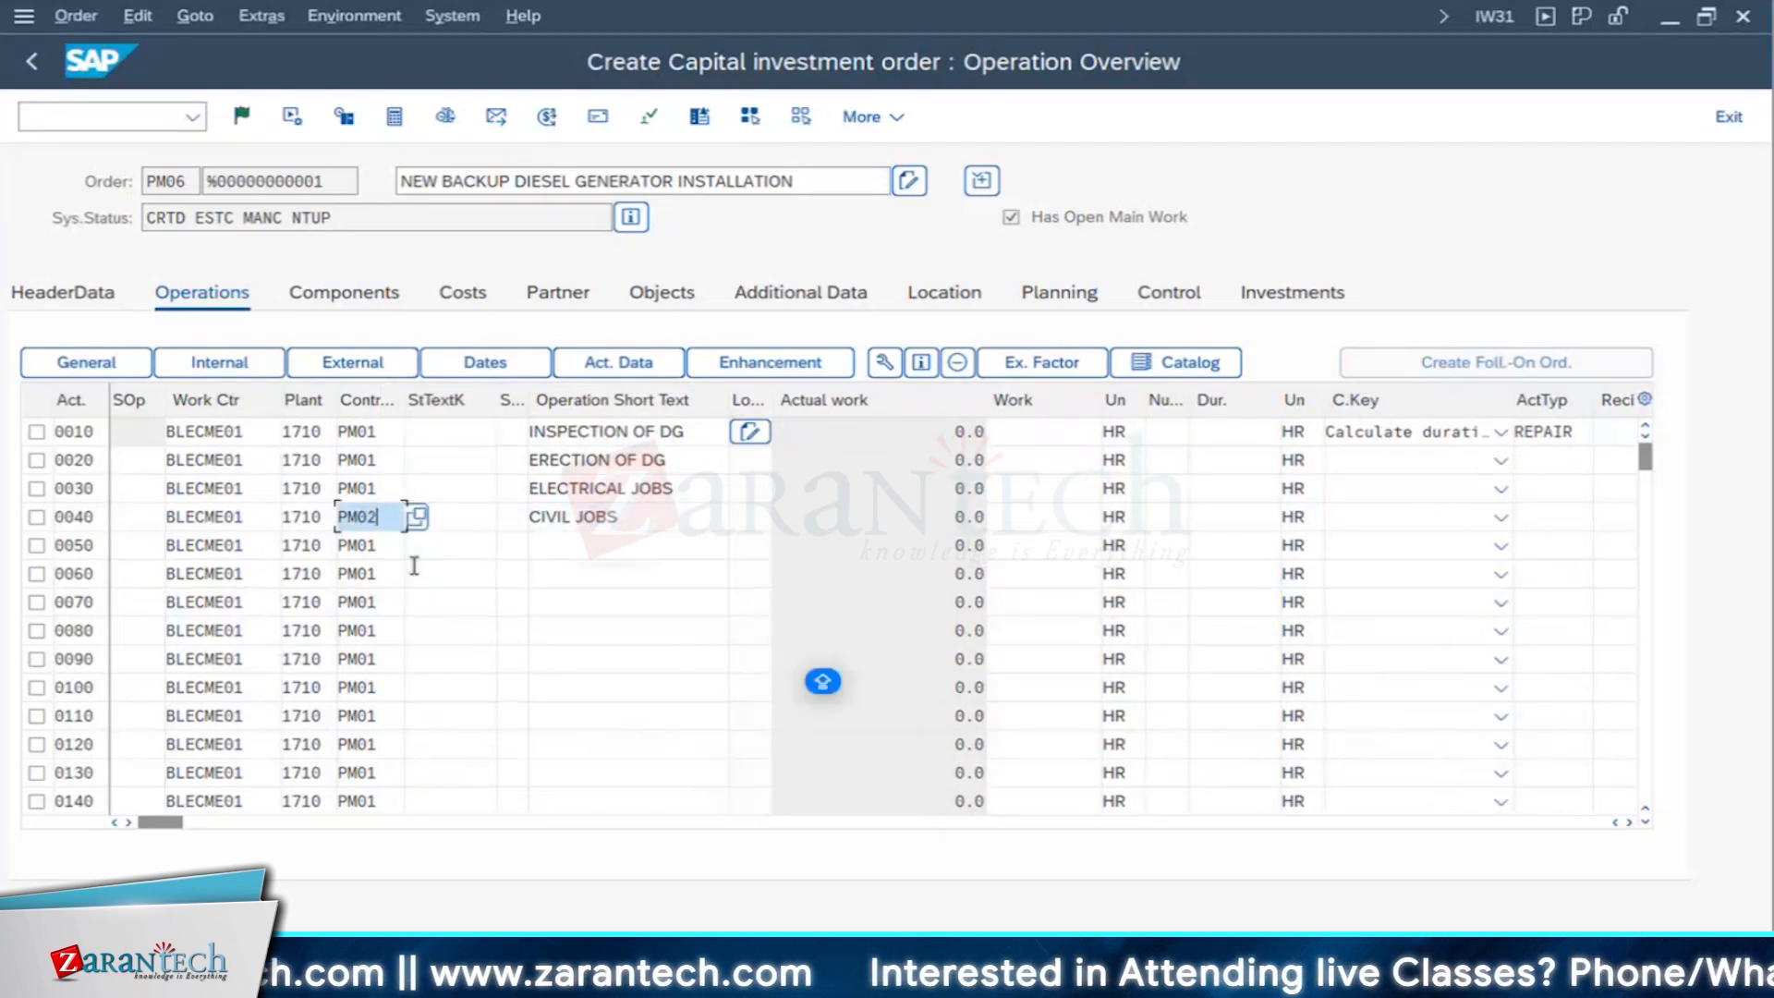
pyautogui.click(378, 489)
pyautogui.press('BackSpace')
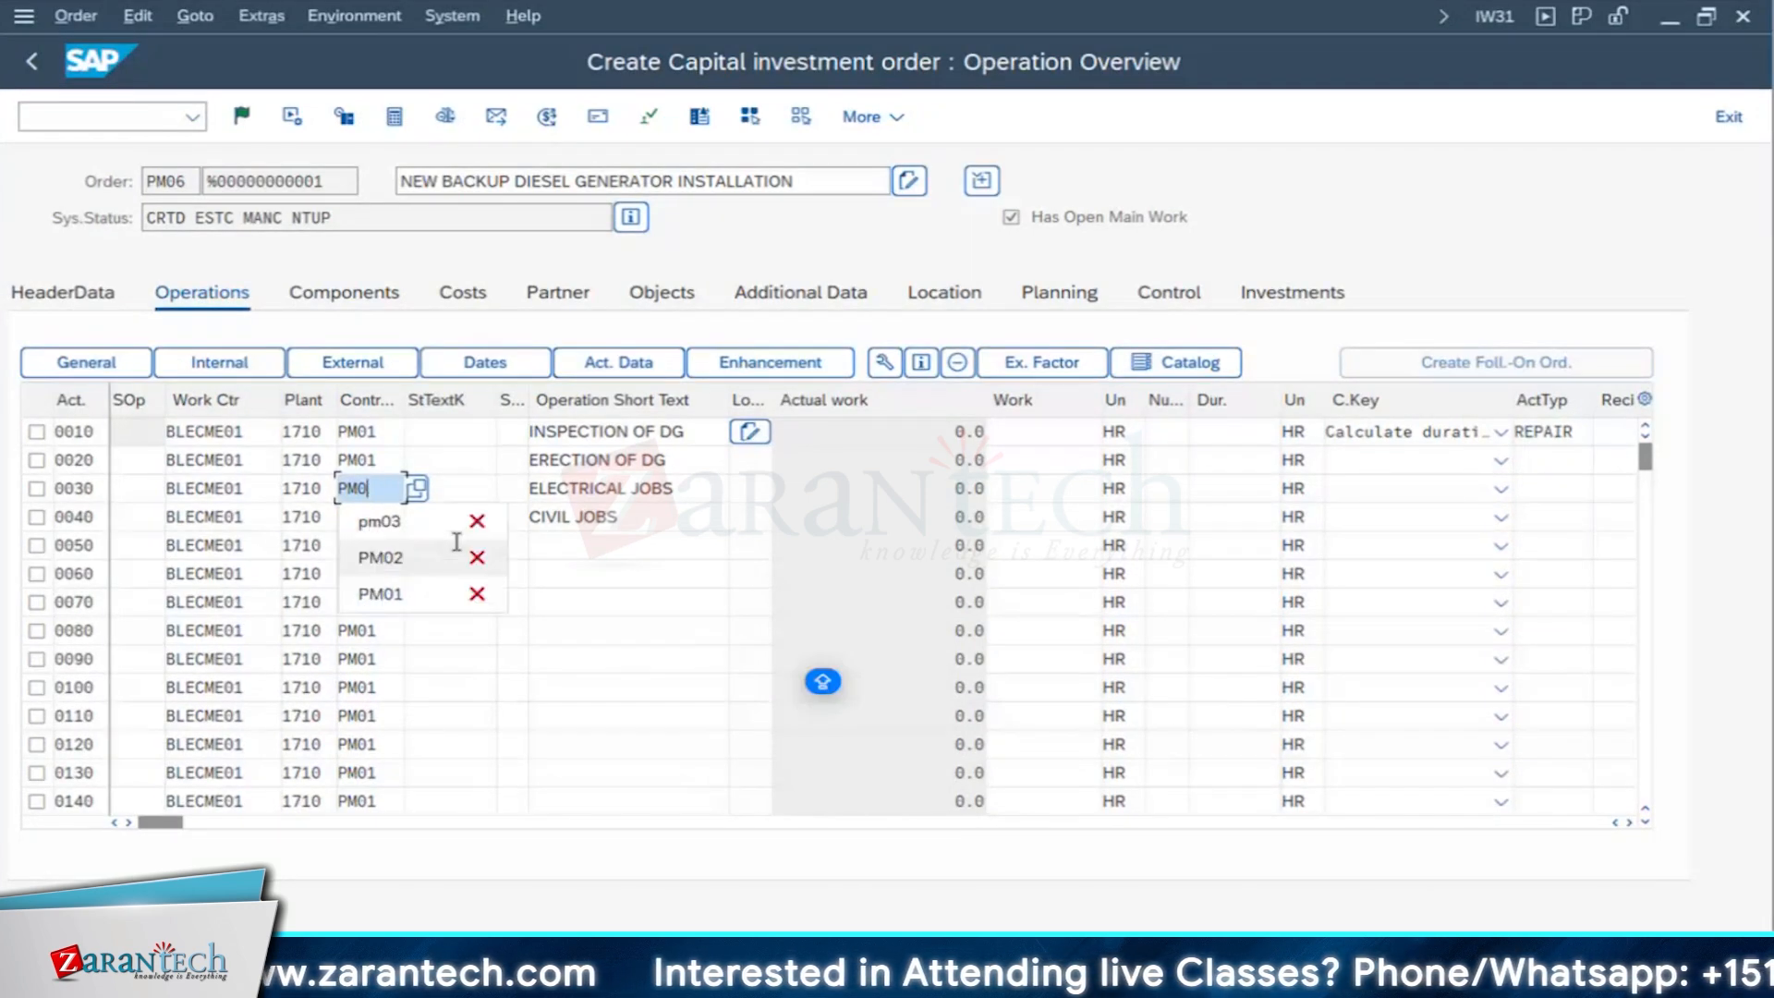
pyautogui.click(456, 547)
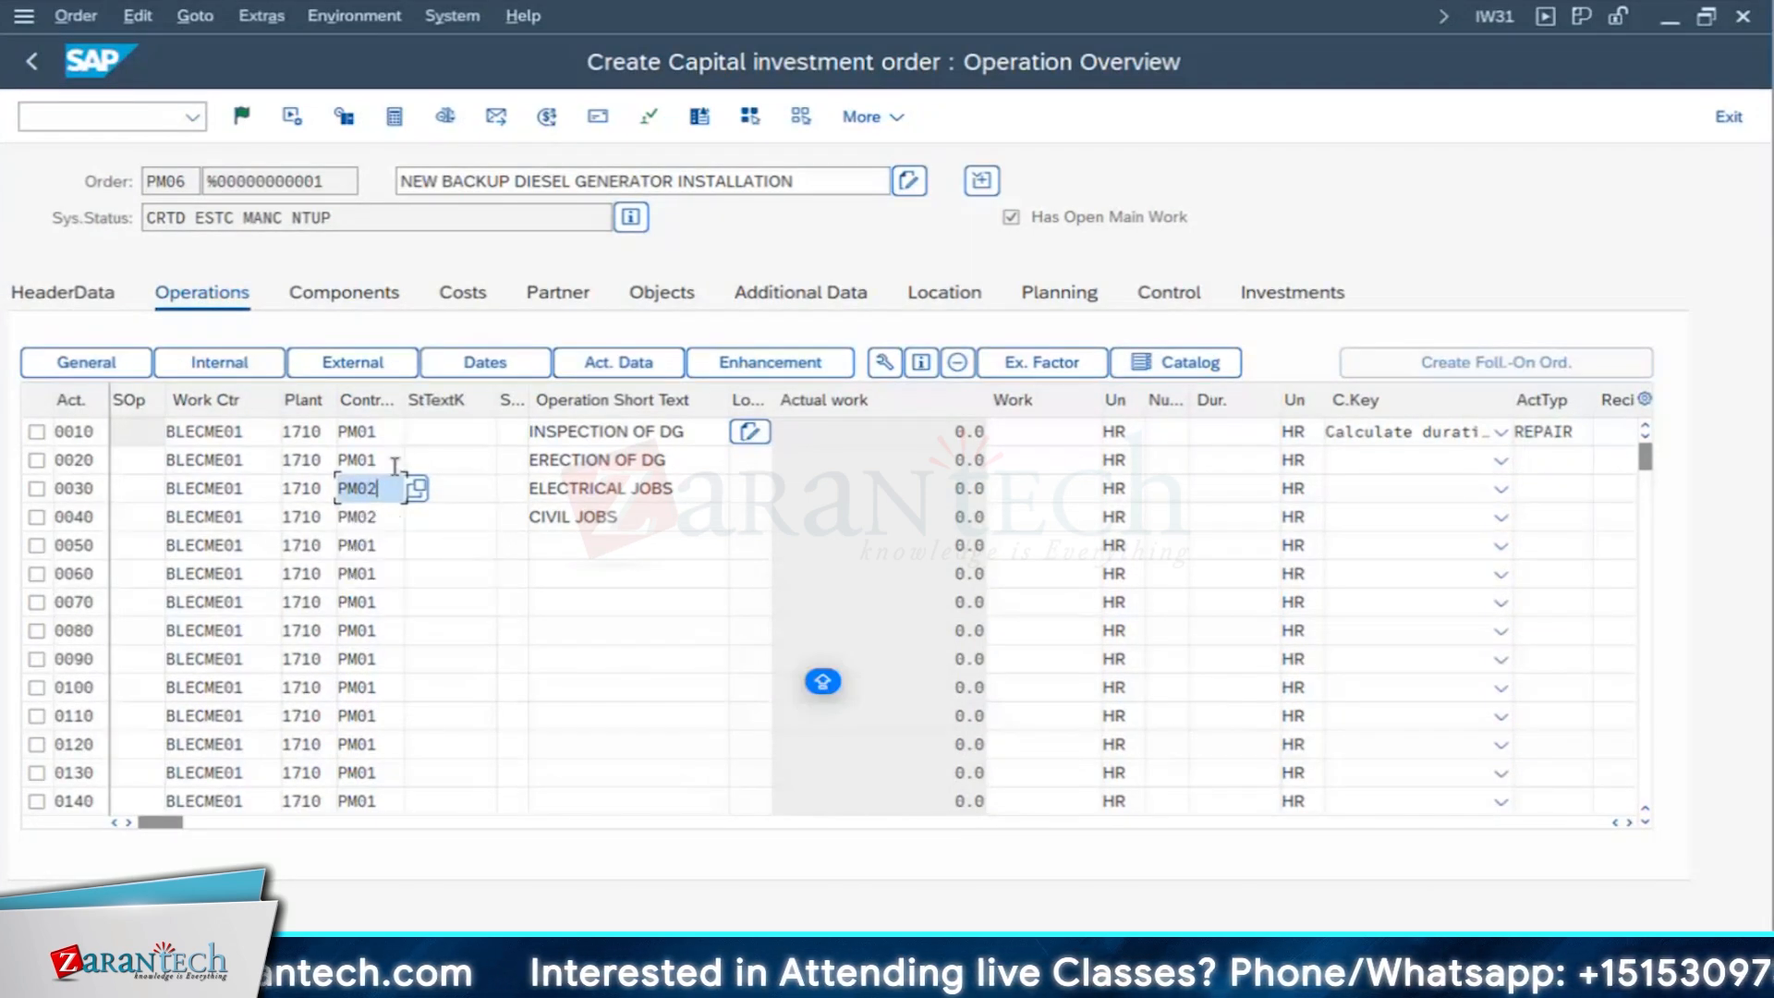
# - Set the control key of operation 0020, ERECTION OF DG, to PM03
pyautogui.click(397, 463)
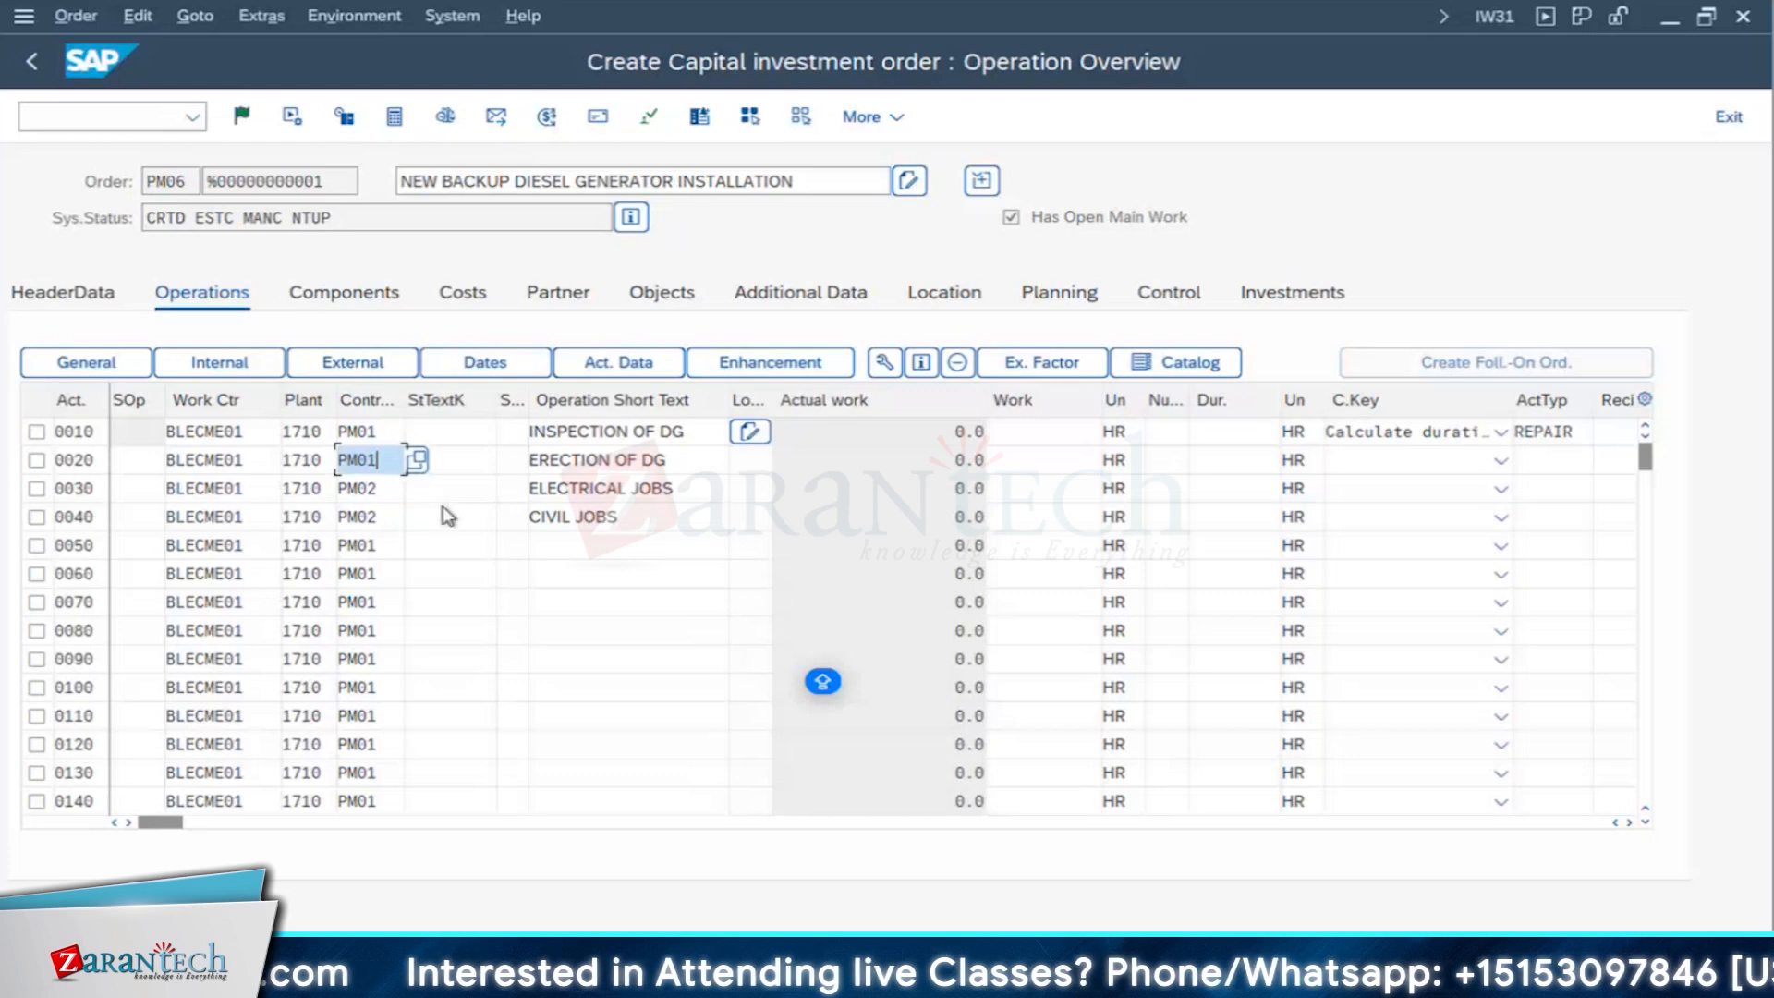
pyautogui.press('BackSpace')
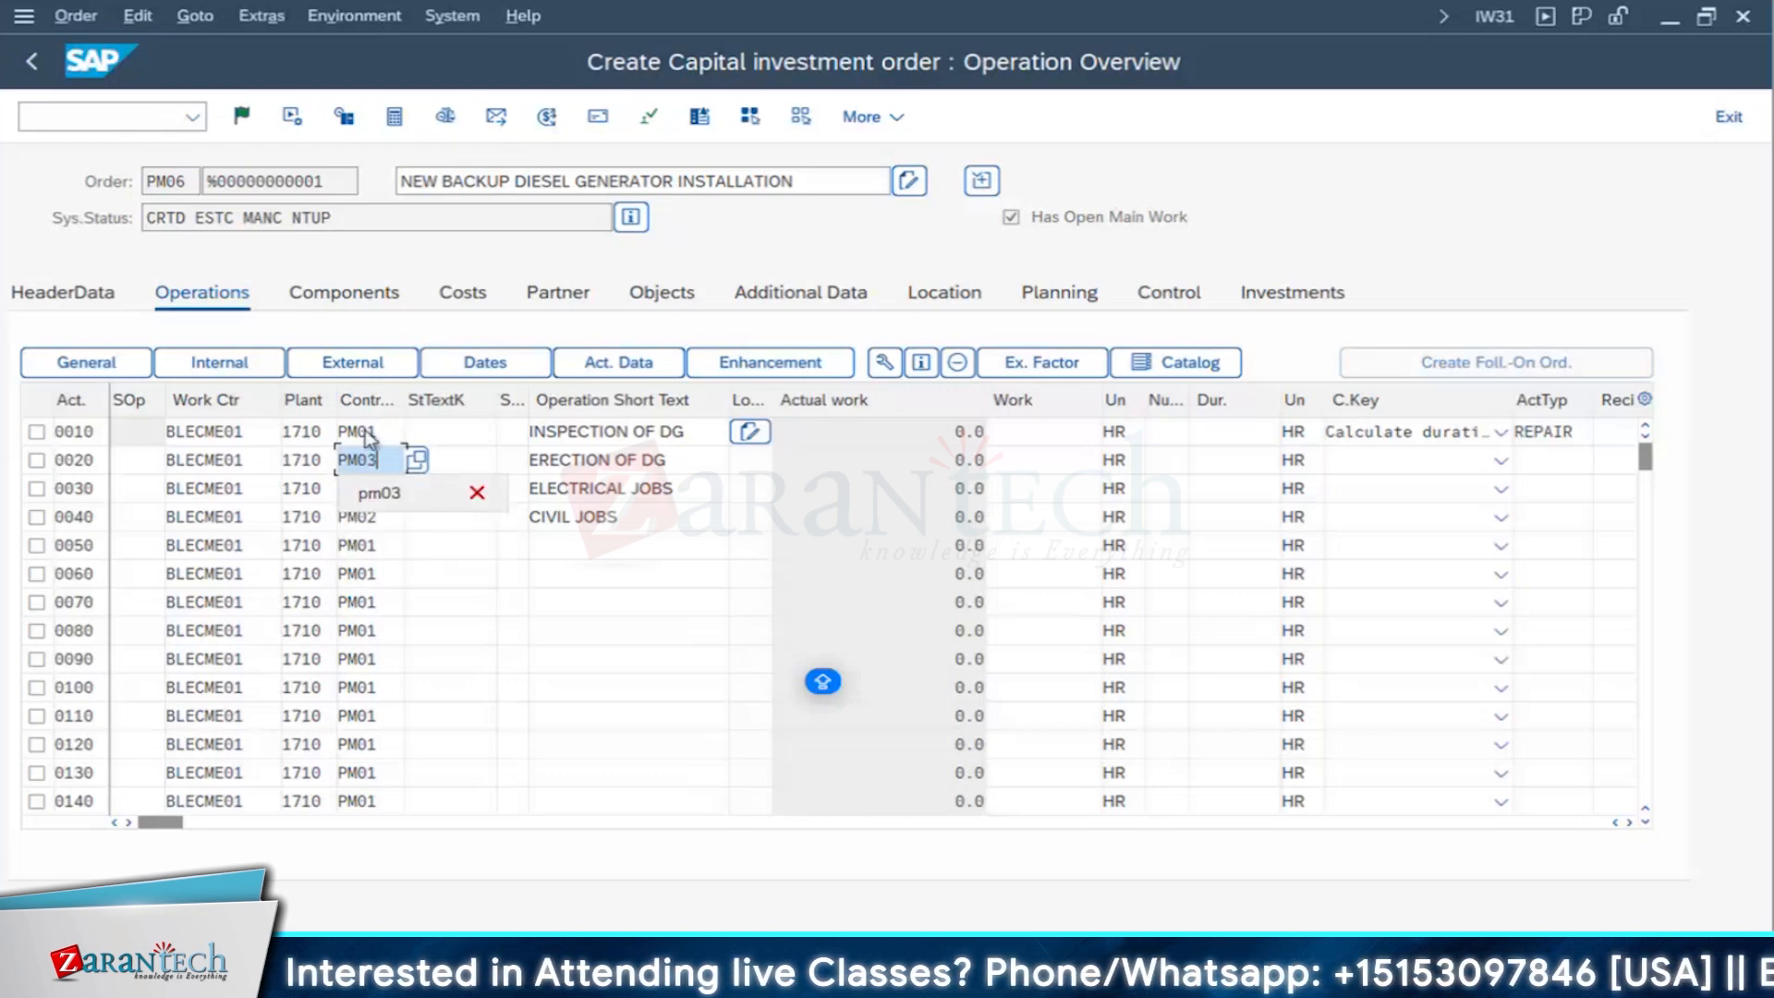
pyautogui.click(367, 432)
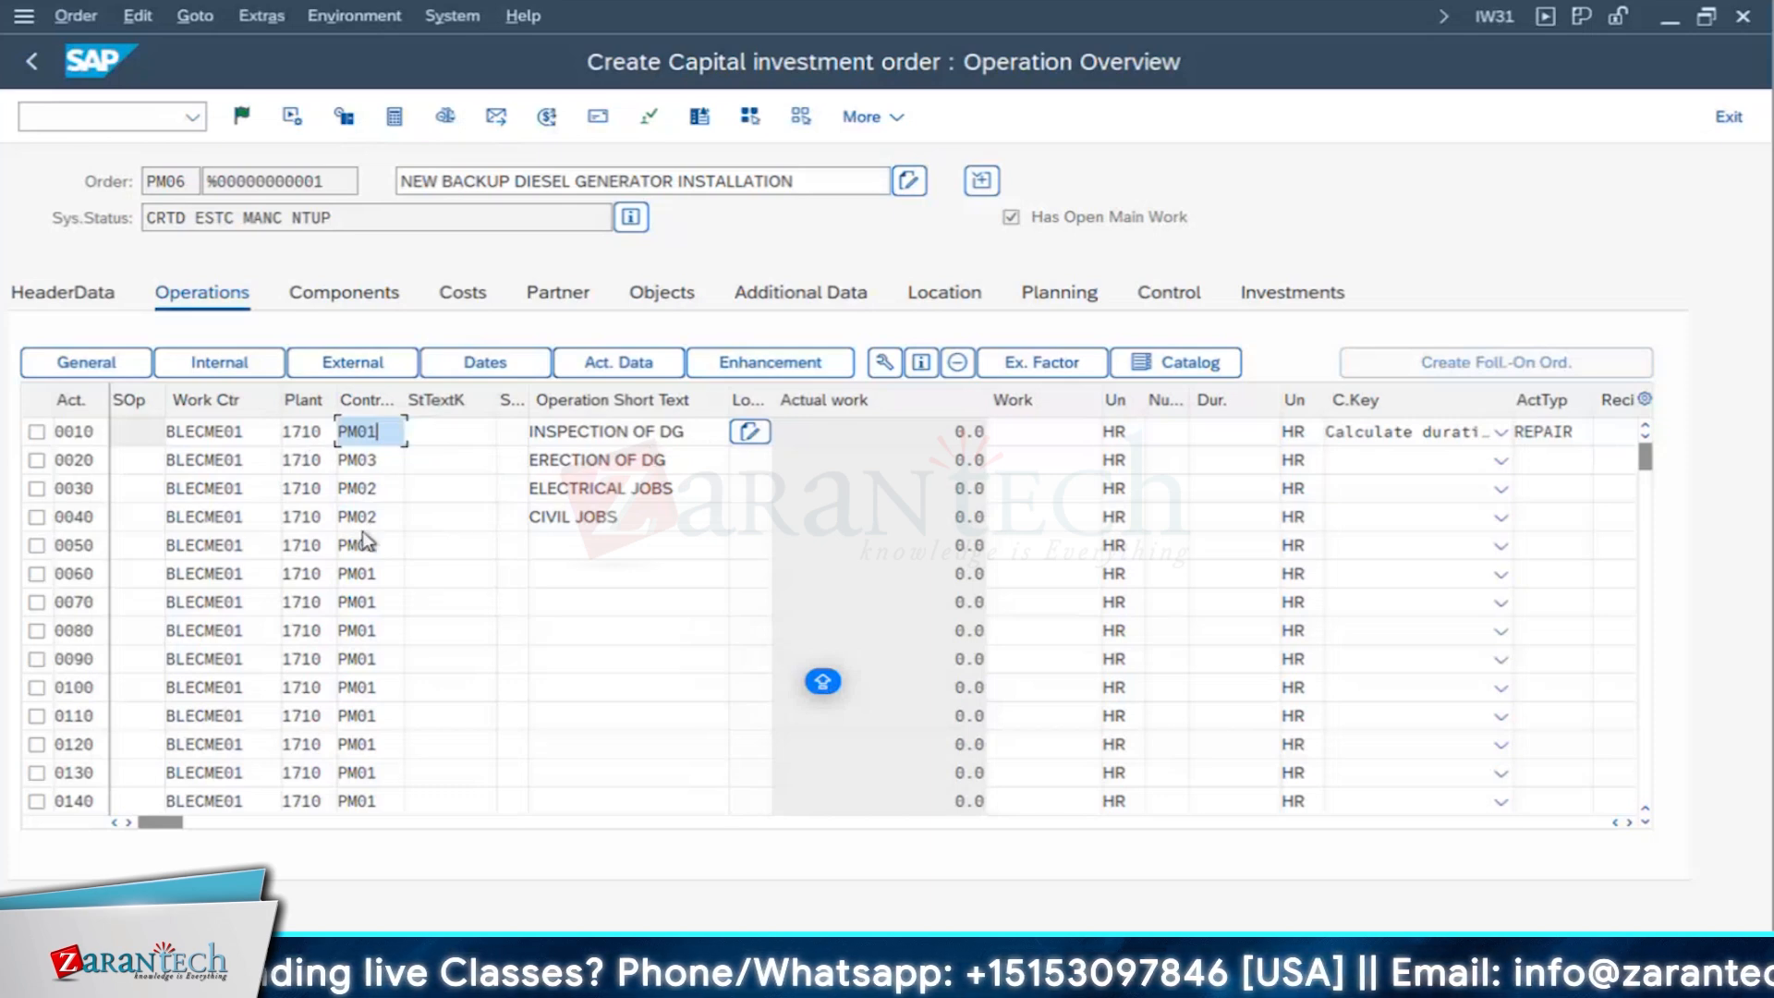
# - Set the calculation key of operation 0010 to Calculate work
pyautogui.click(1147, 435)
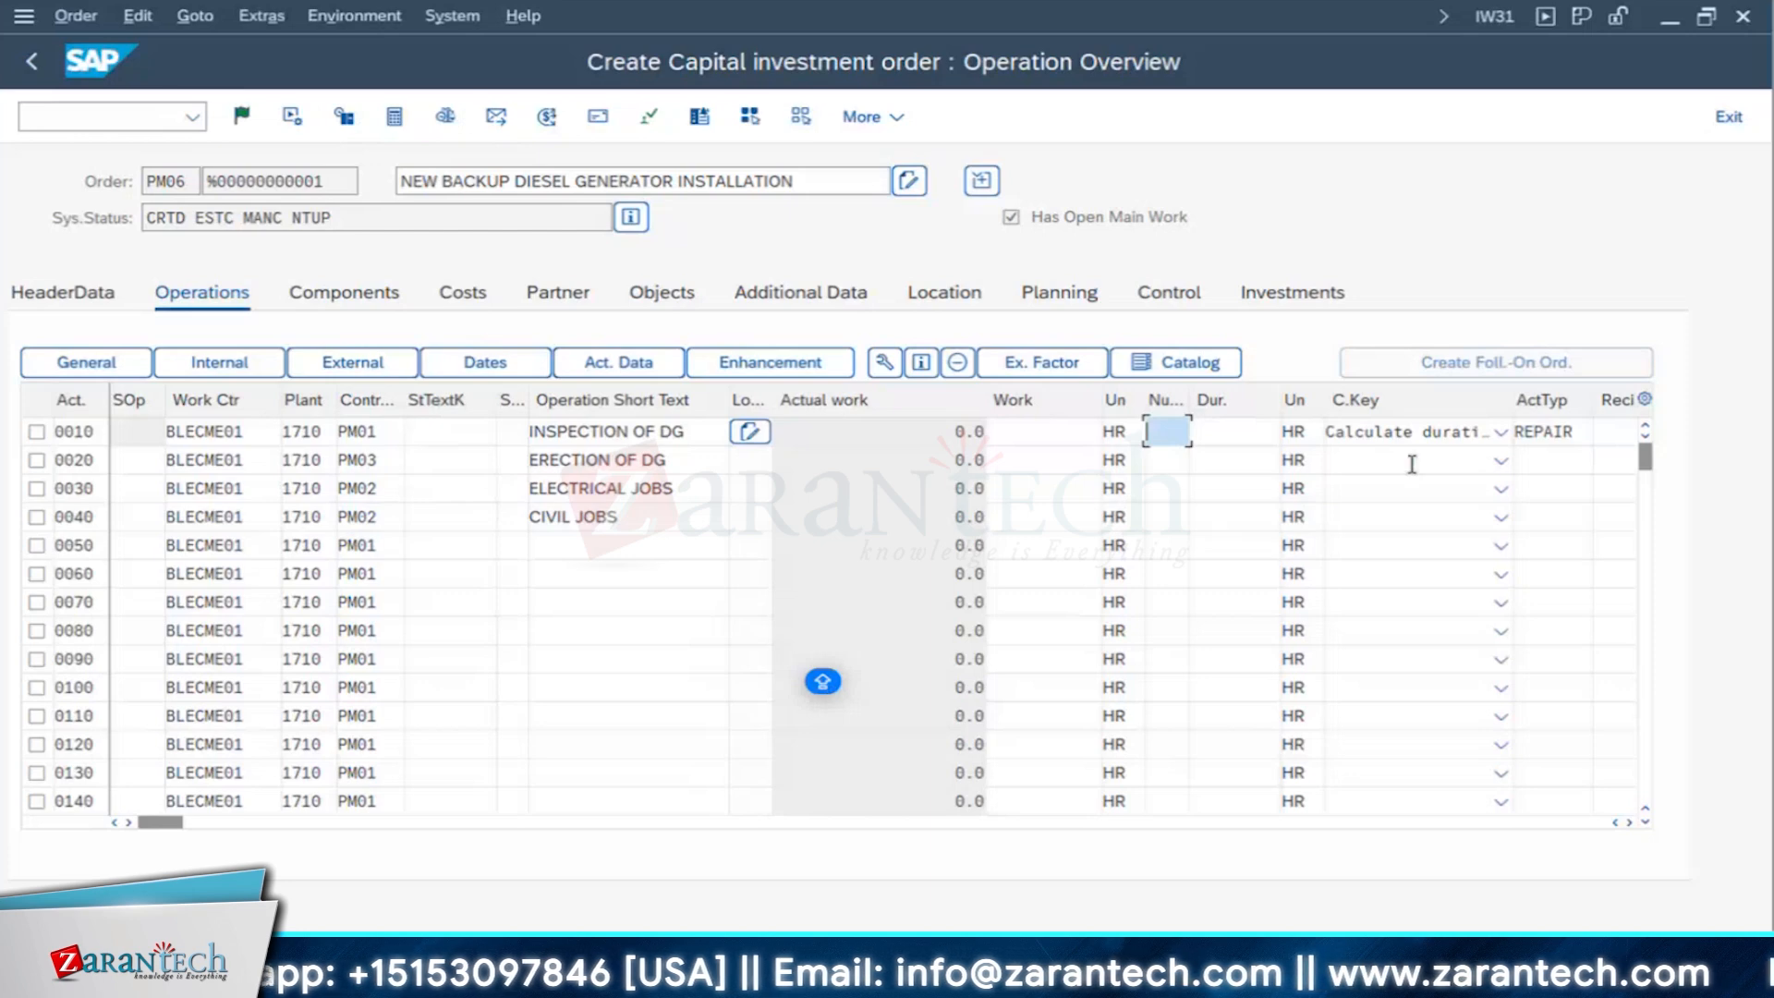
pyautogui.click(1404, 431)
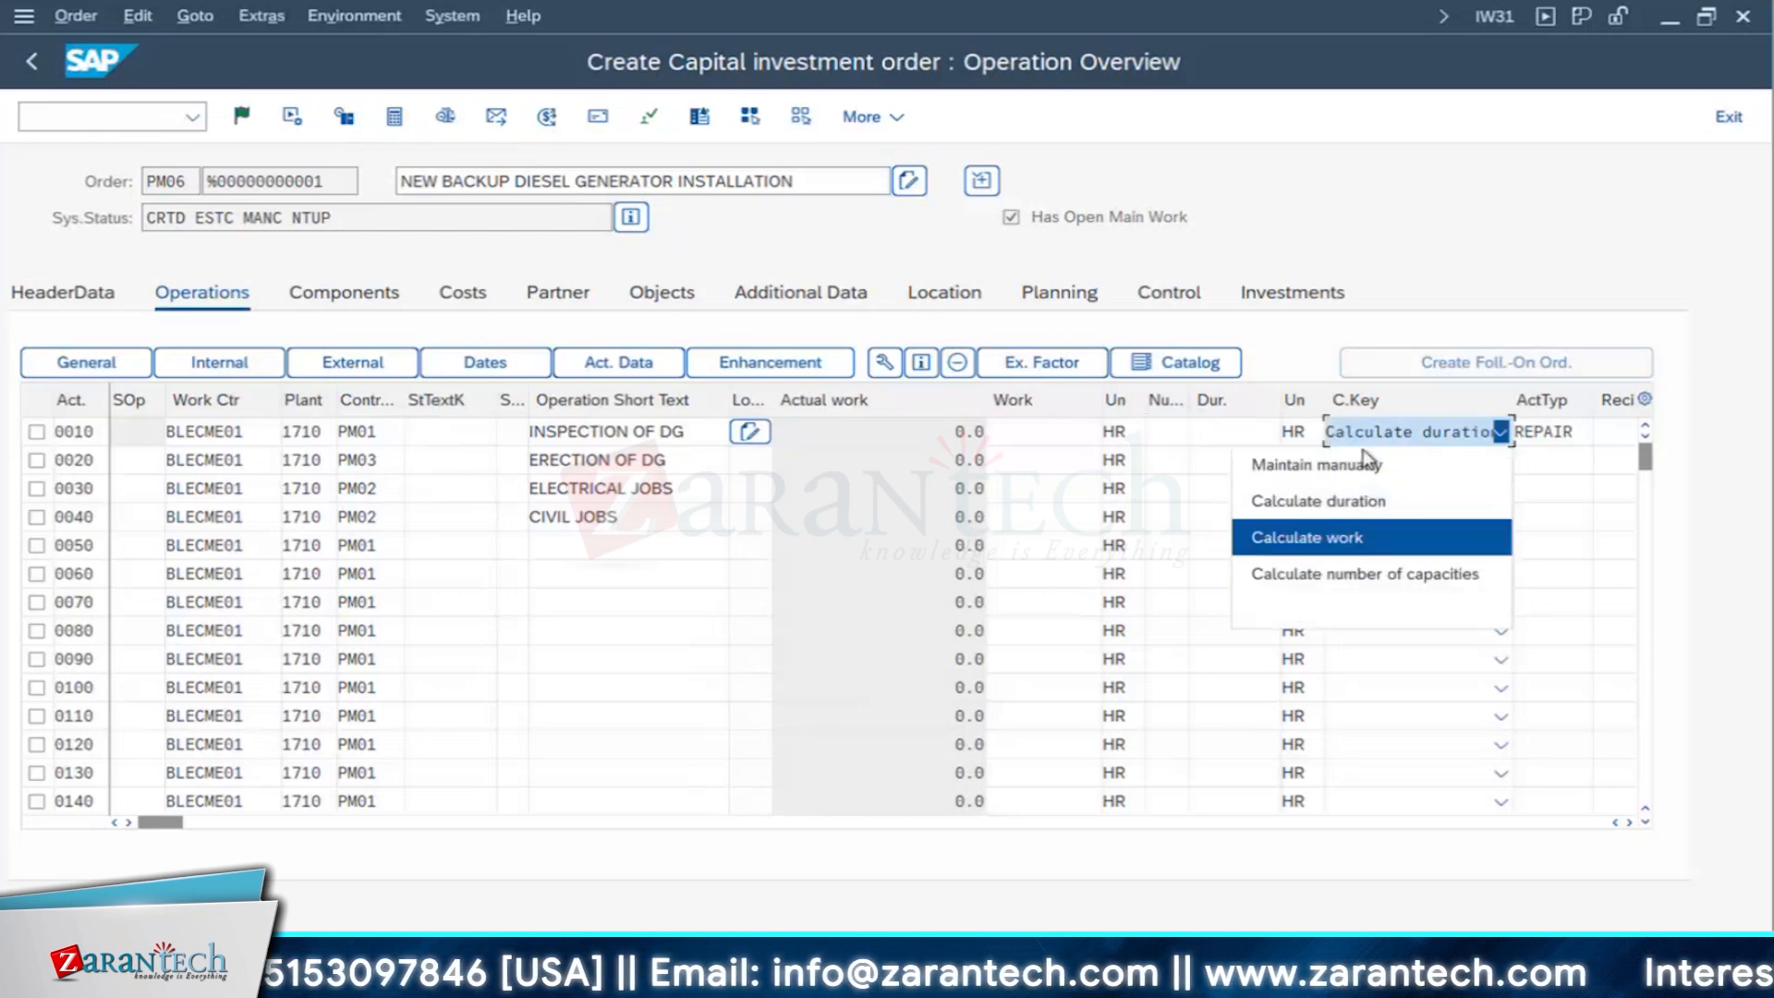
pyautogui.click(1310, 539)
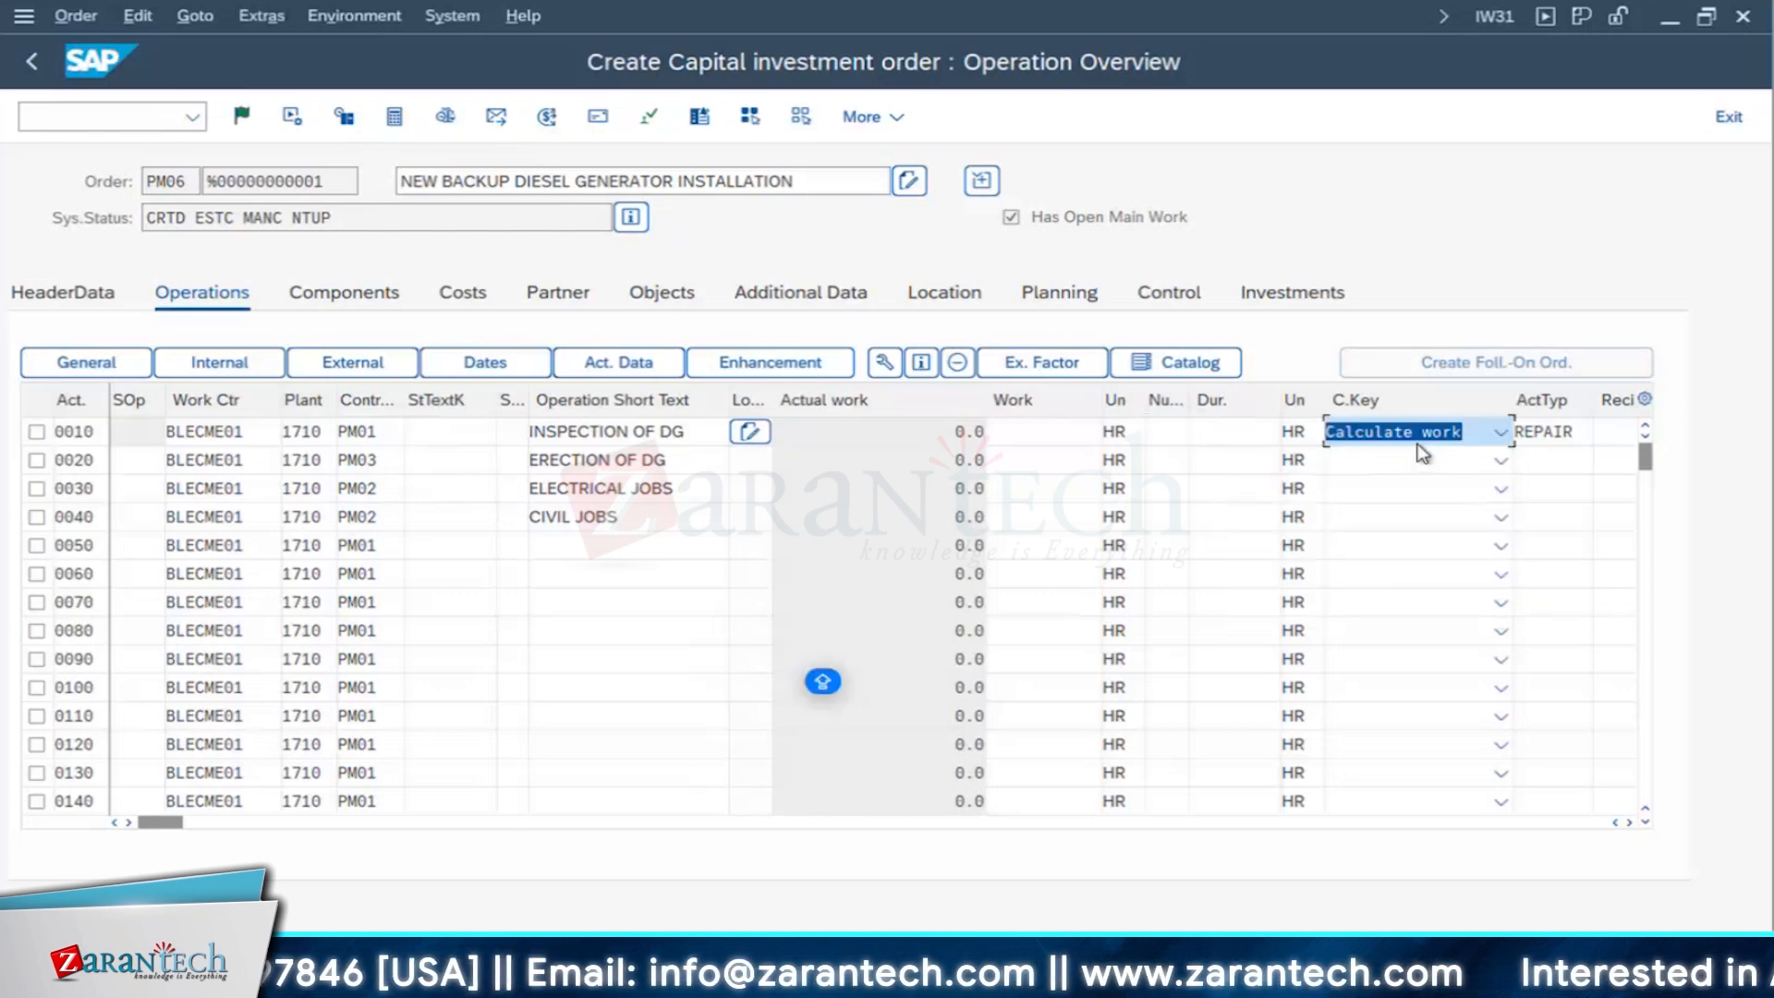
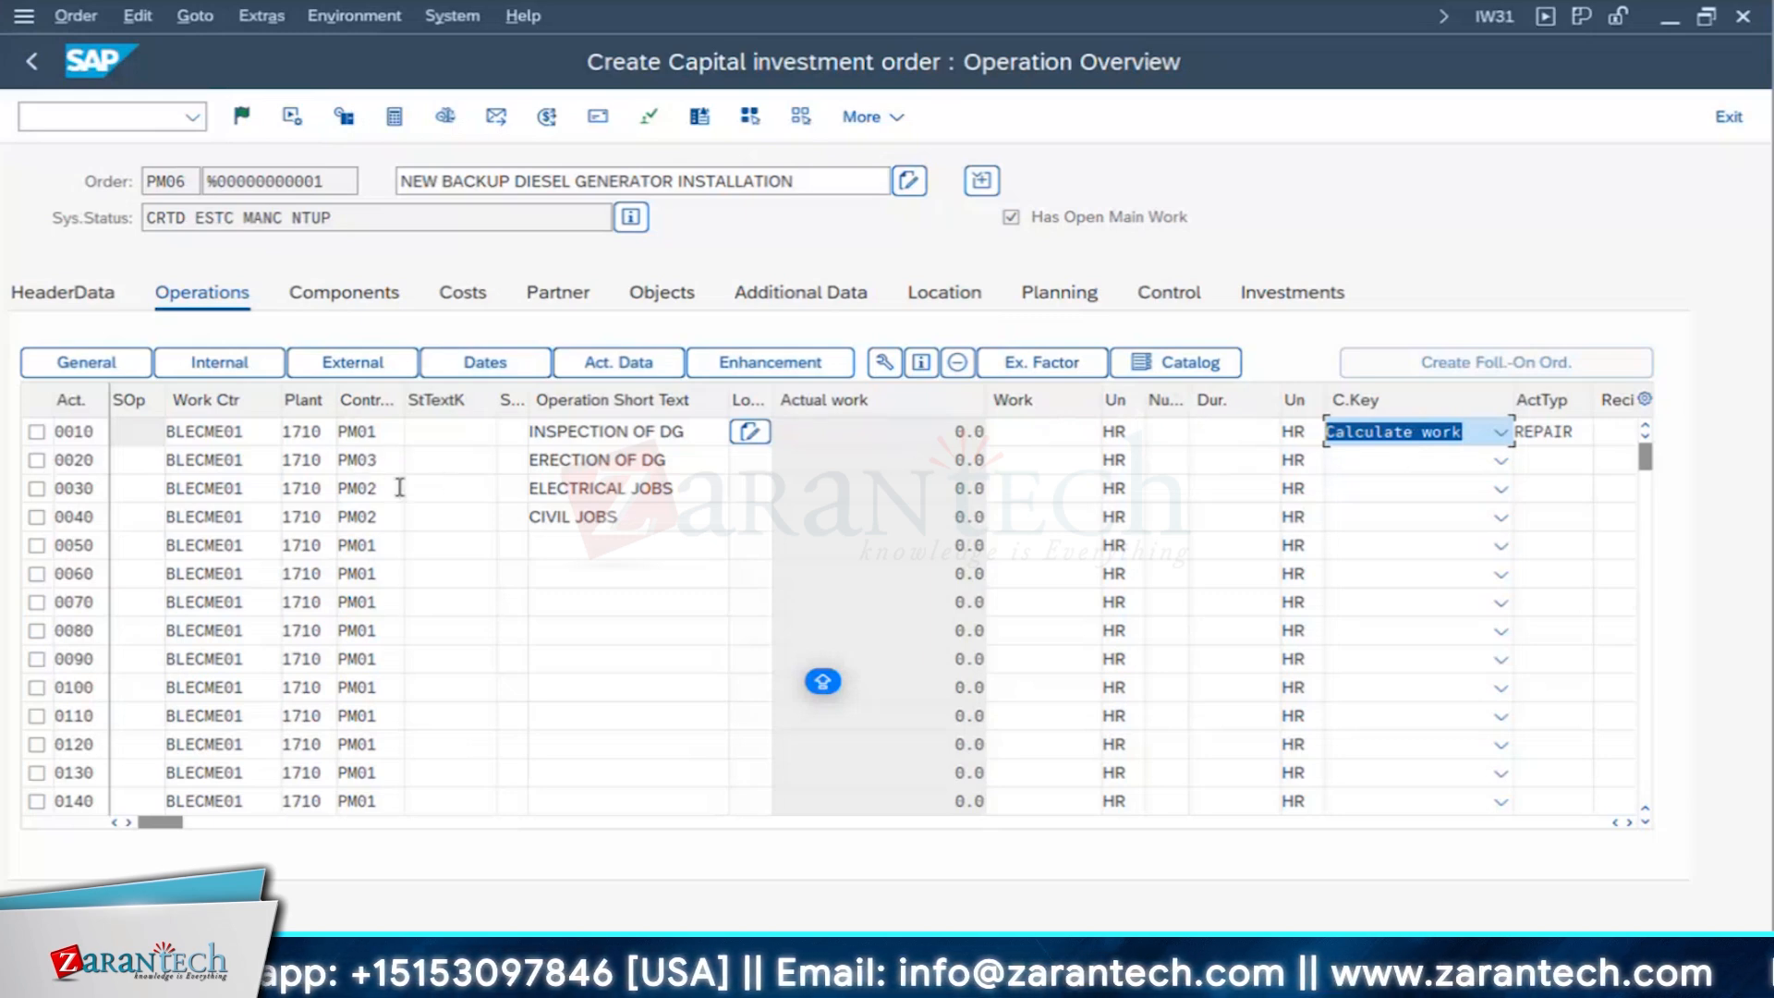
# - Set the number to 3 and the duration to 3 HR for operation 0010, INSPECTION OF DG
pyautogui.click(1168, 431)
pyautogui.write('3')
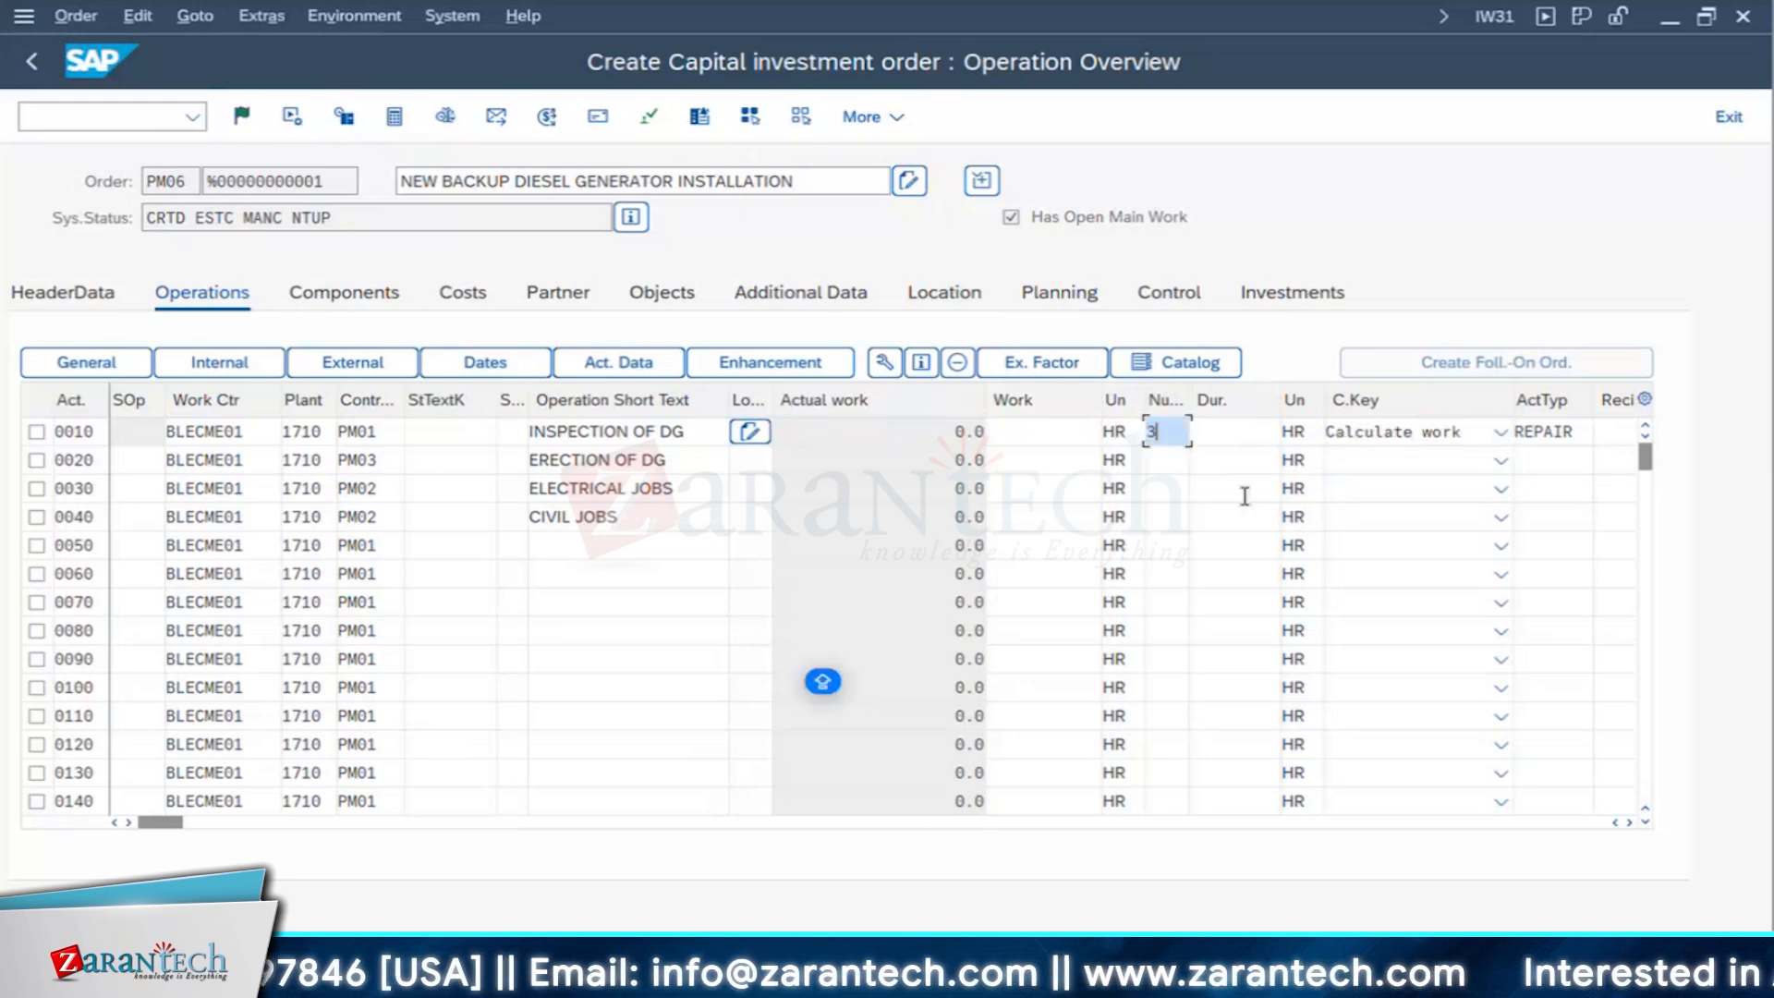
pyautogui.press('Tab')
pyautogui.write('3')
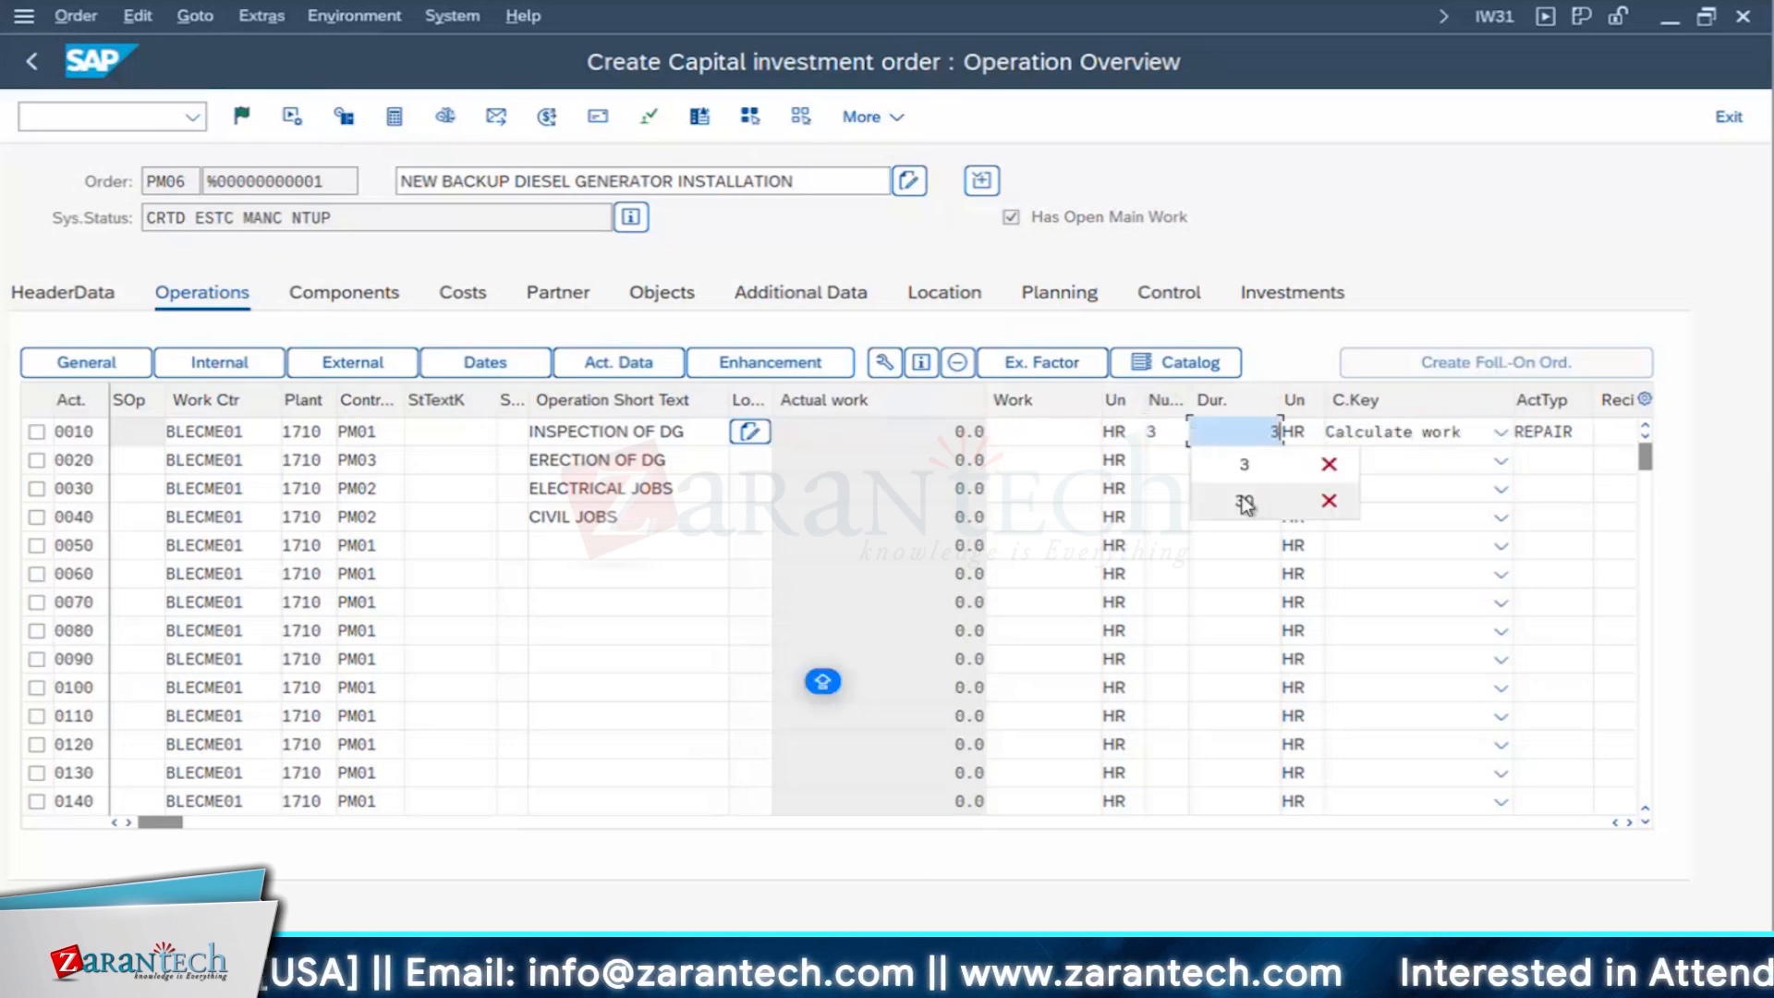
pyautogui.click(1175, 453)
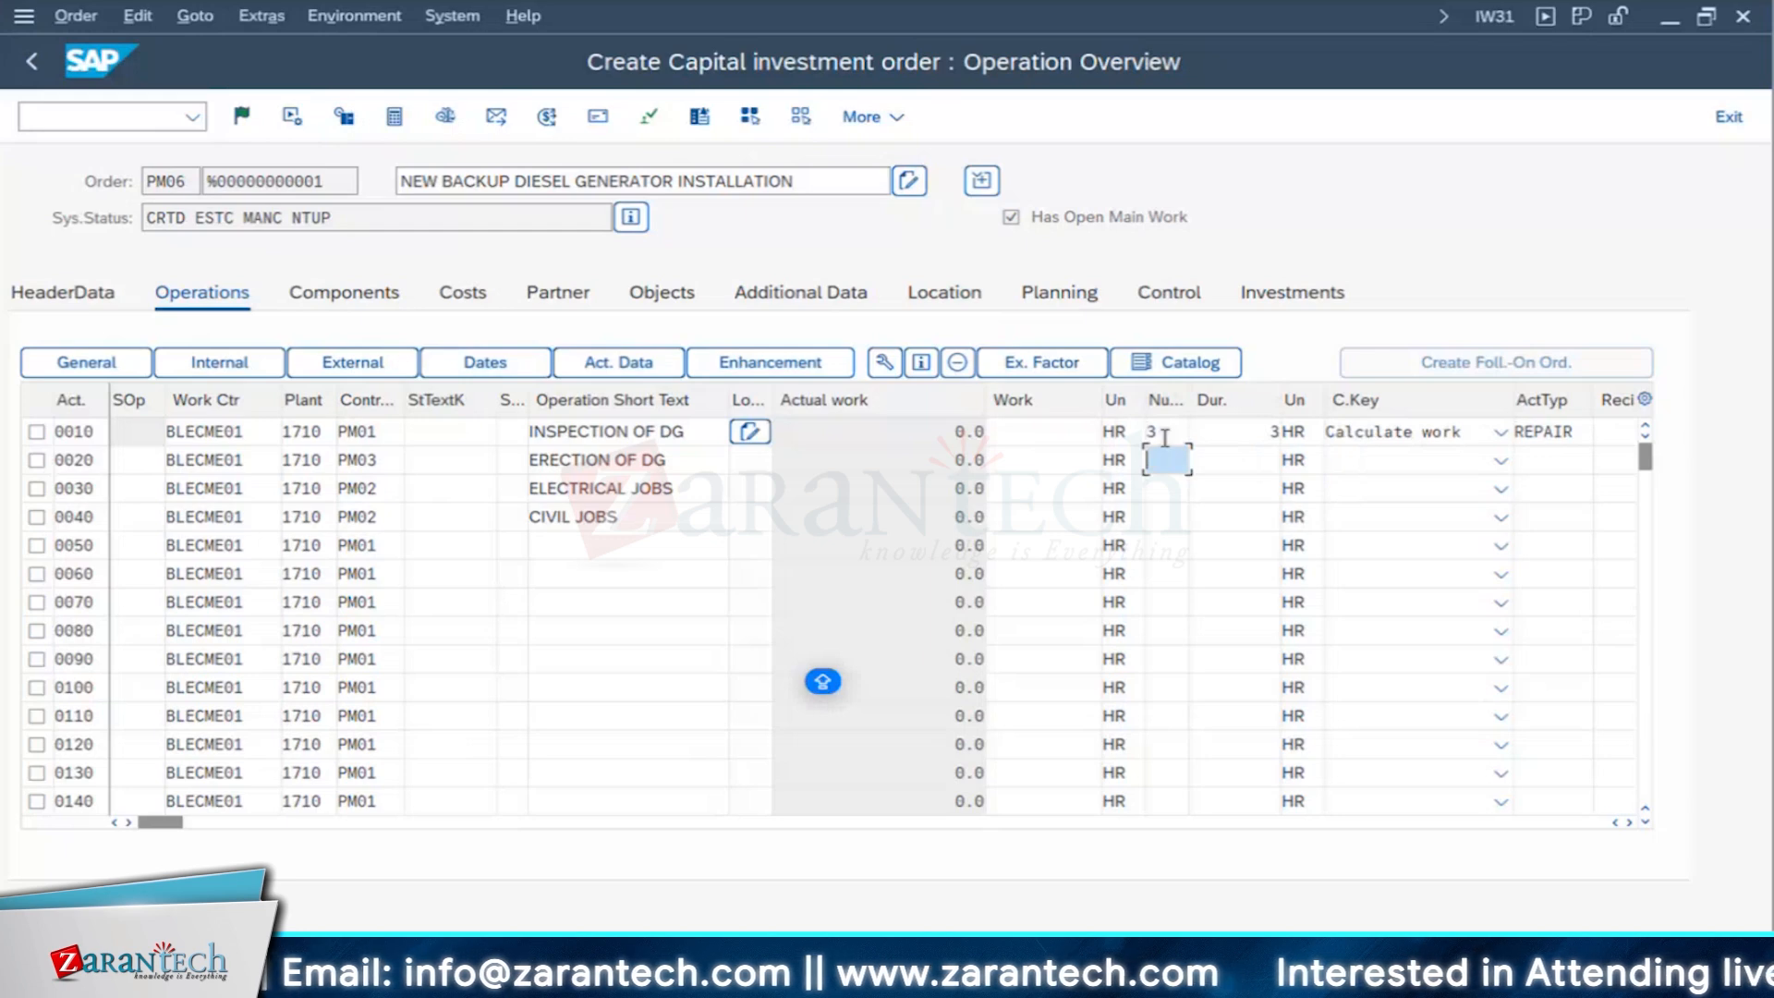
# - Change operation 0010, INSPECTION OF DG, to a number of 5 and a duration of 5 HR
pyautogui.moveTo(1166, 434); pyautogui.dragTo(1077, 430)
pyautogui.write('5')
pyautogui.press('Tab')
pyautogui.write('5')
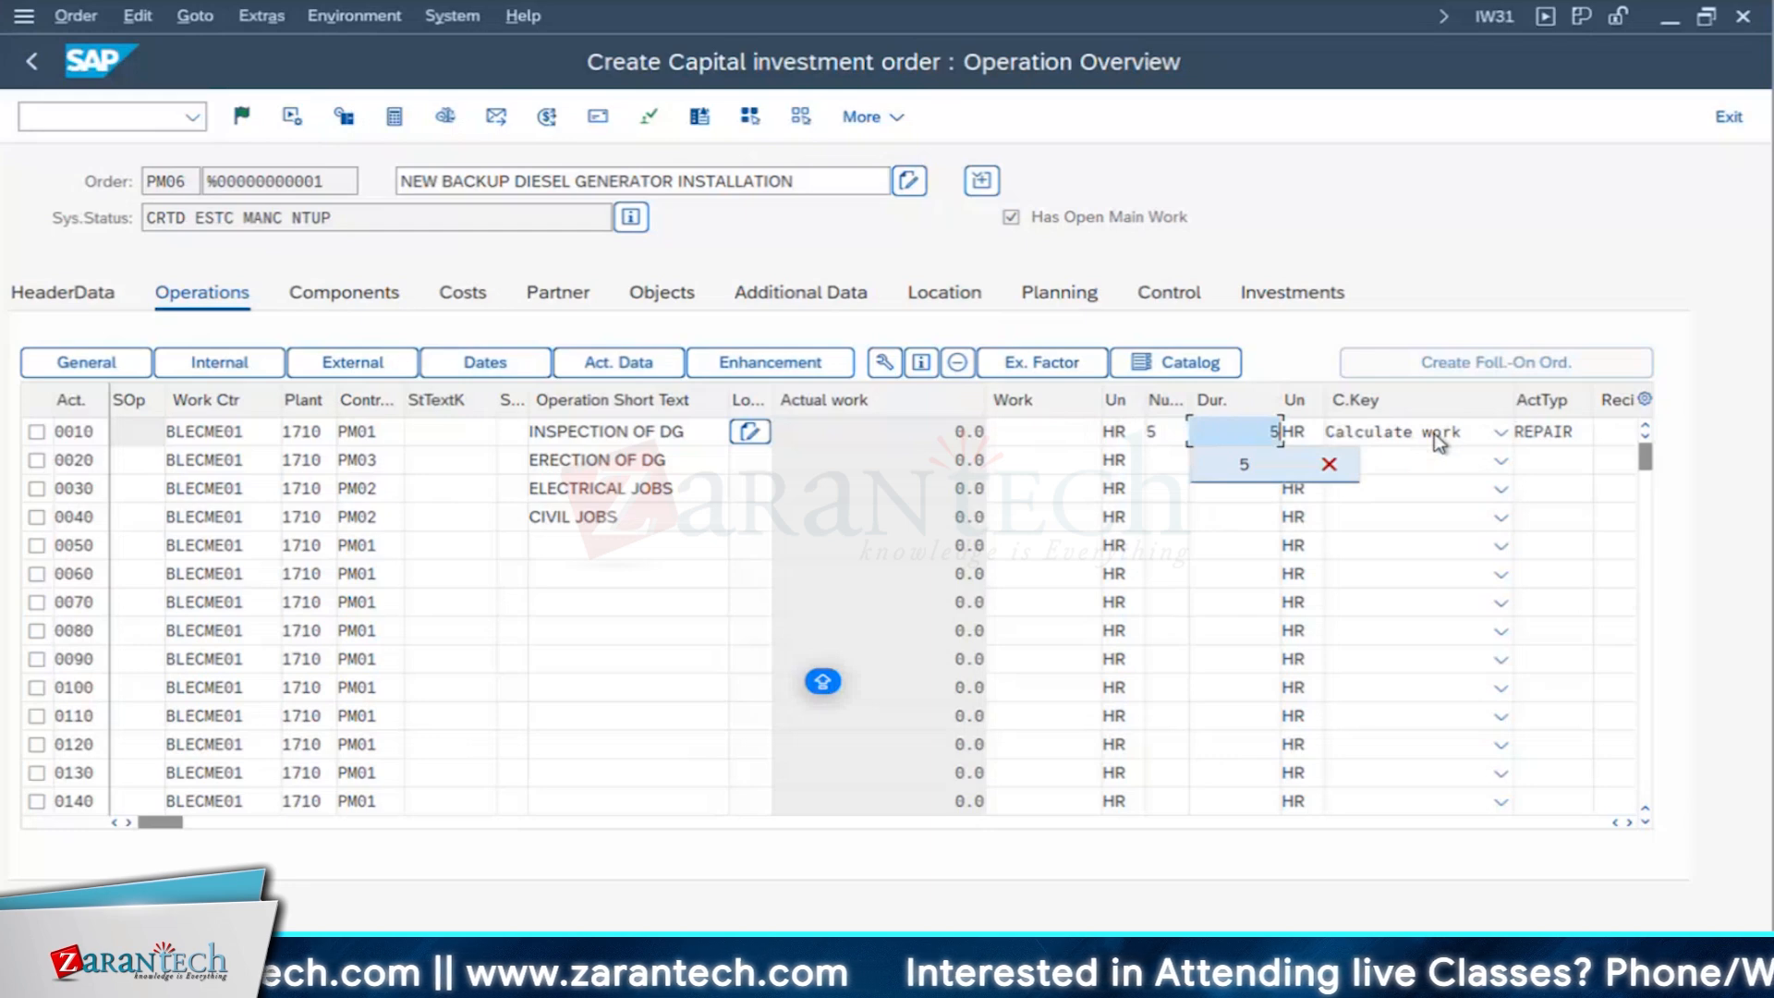
pyautogui.press('Return')
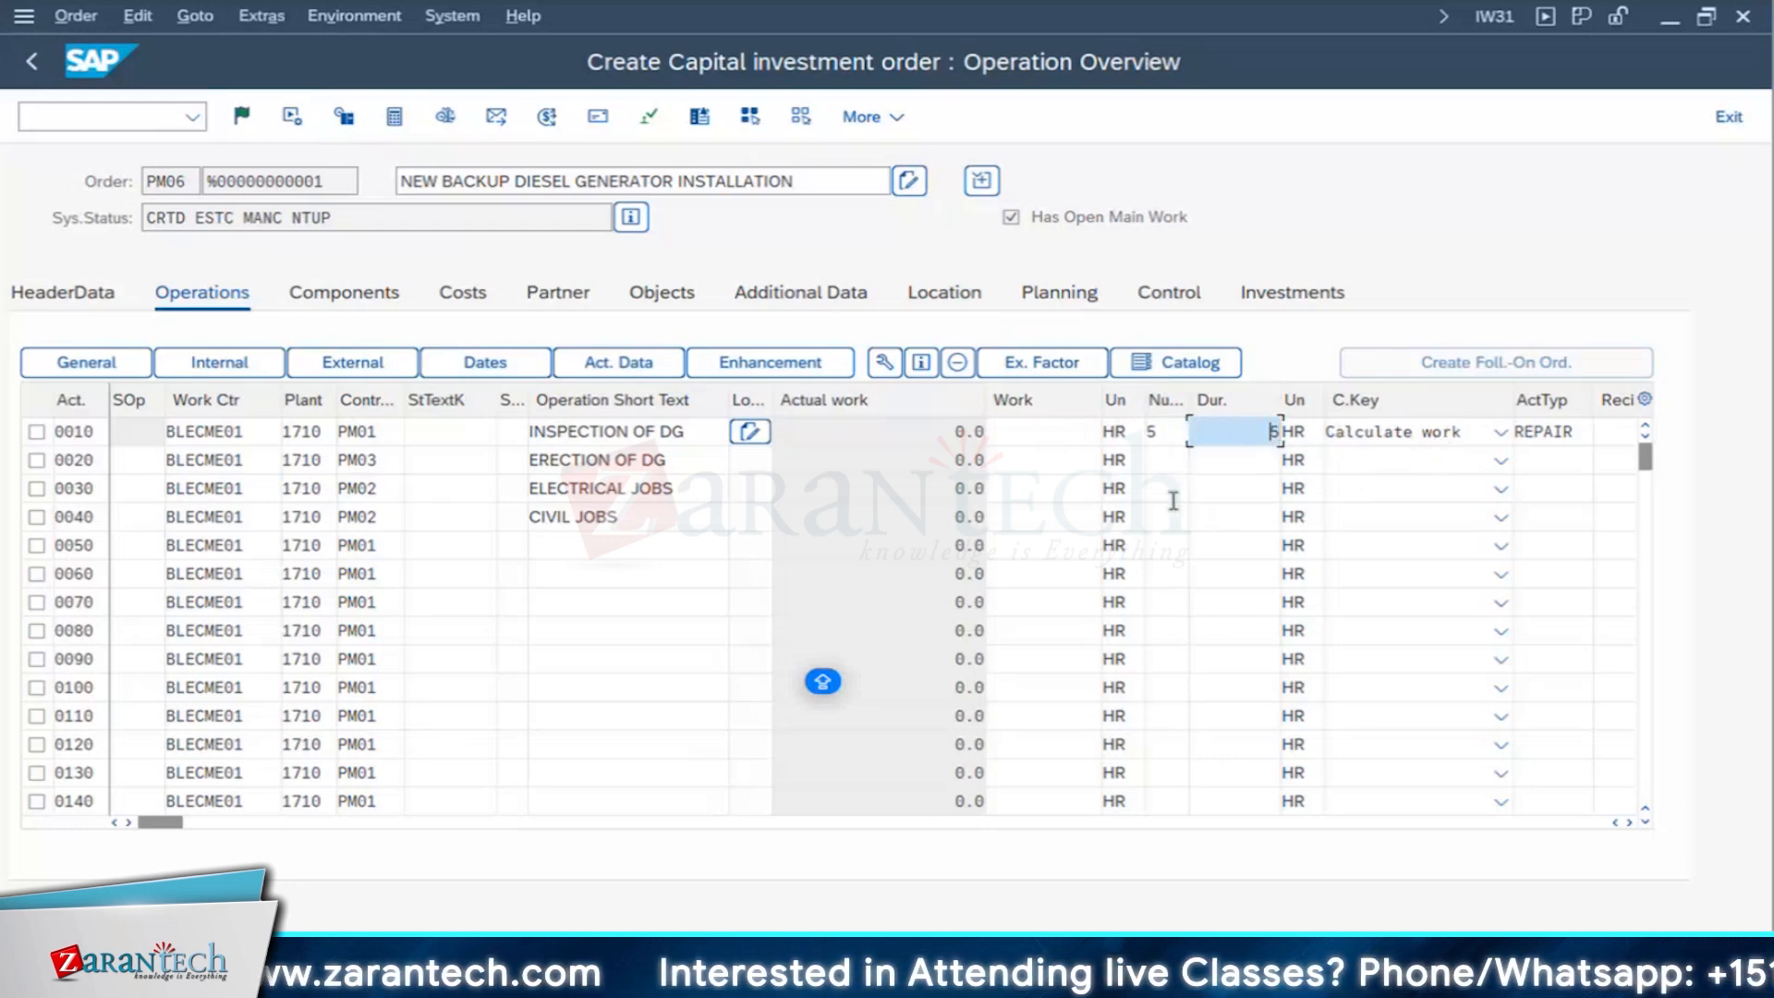
# - Open the external processing data of operations 0030 ELECTRICAL JOBS and 0040 CIVIL JOBS together
pyautogui.click(36, 488)
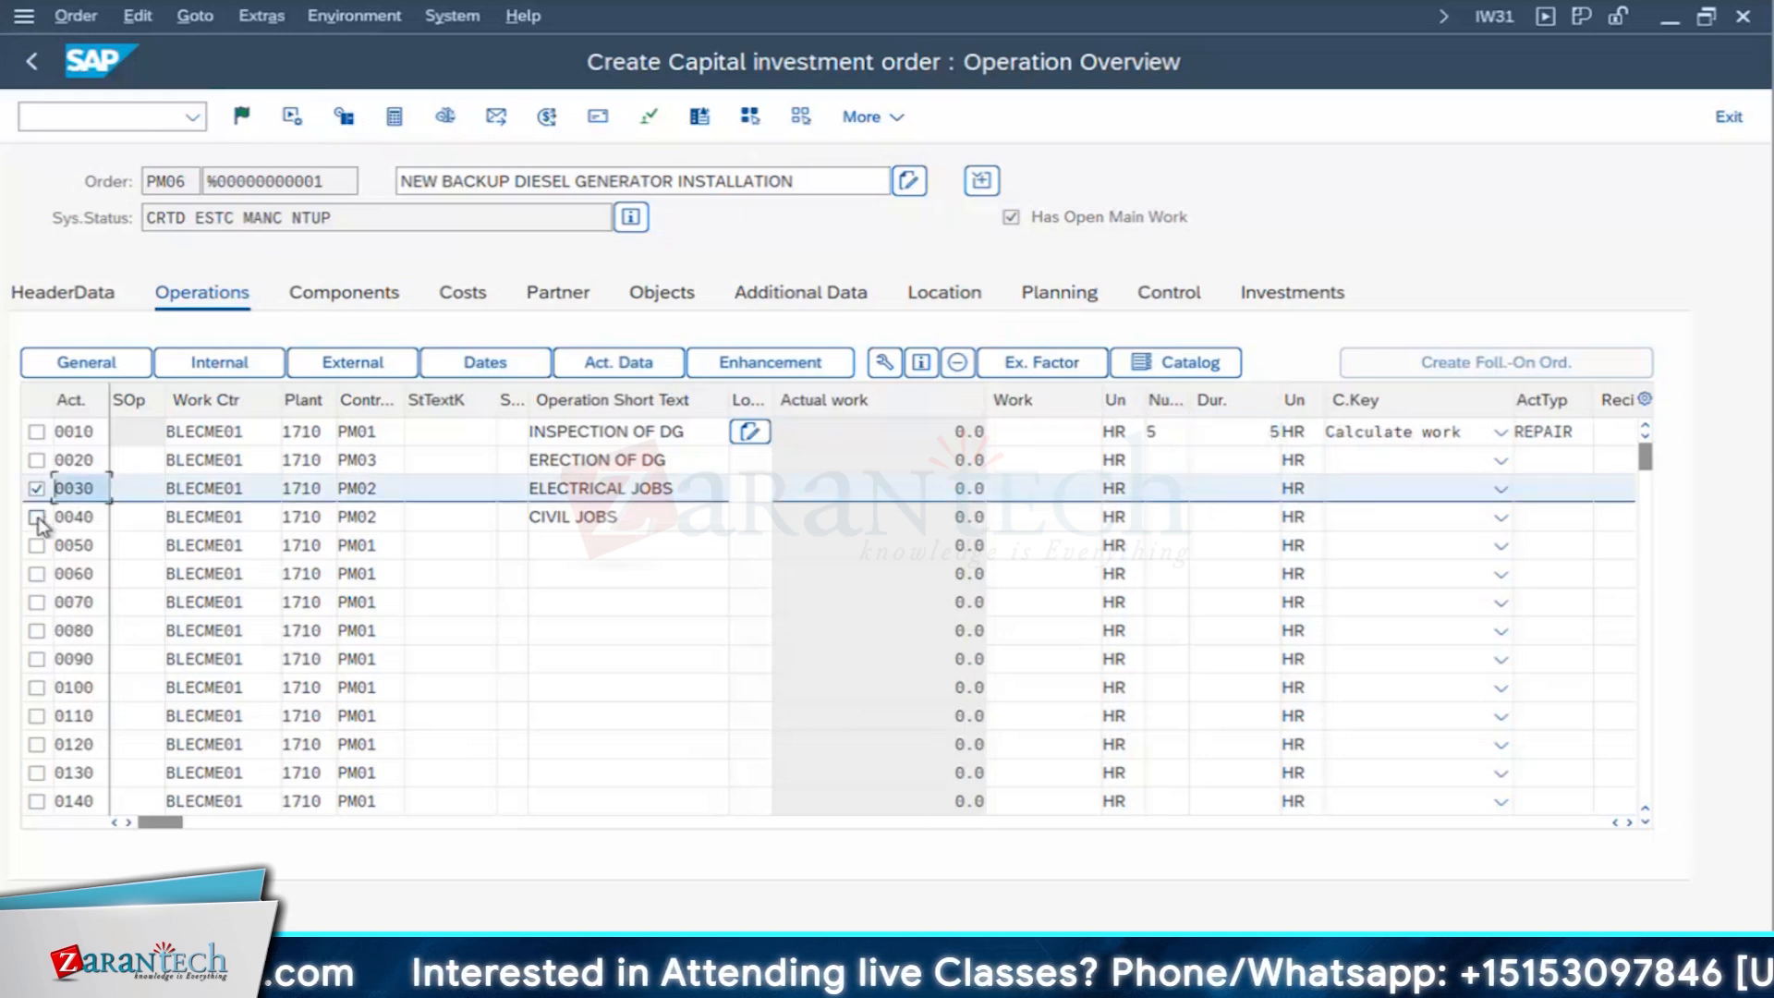
pyautogui.click(36, 516)
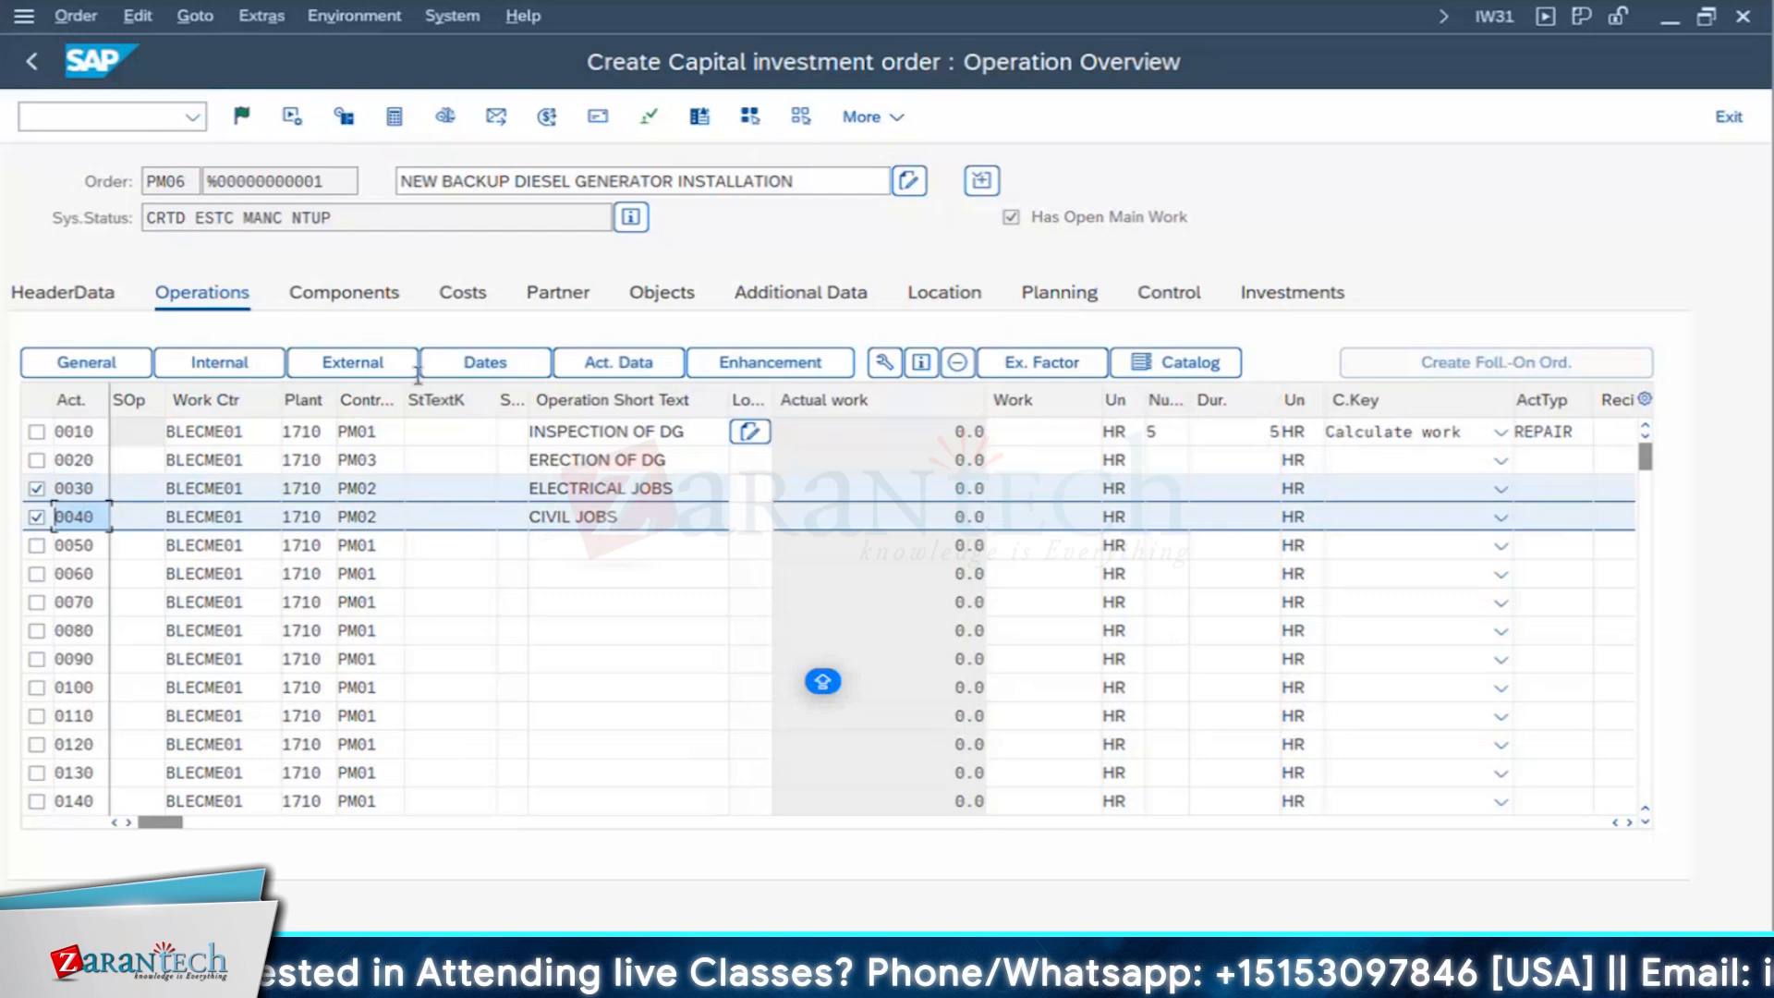
pyautogui.click(388, 370)
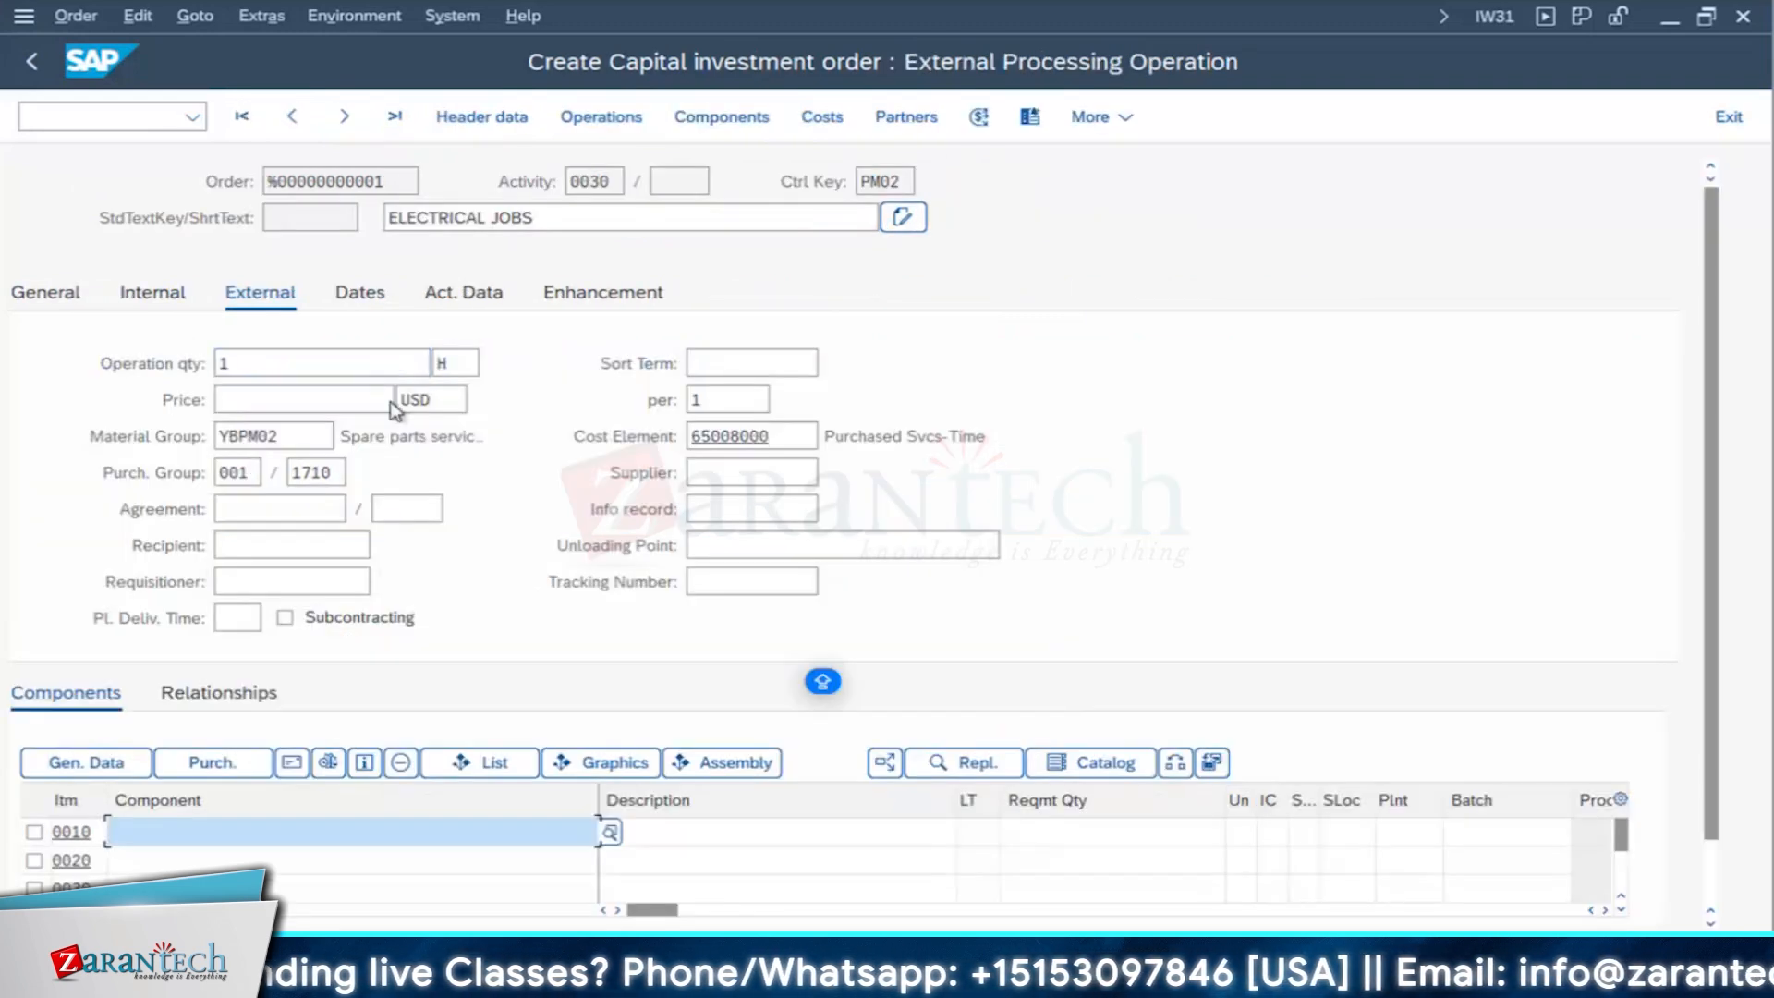
# - Set the price to 1000 USD and the supplier to 323 for the ELECTRICAL JOBS operation
pyautogui.doubleClick(248, 436)
pyautogui.click(254, 404)
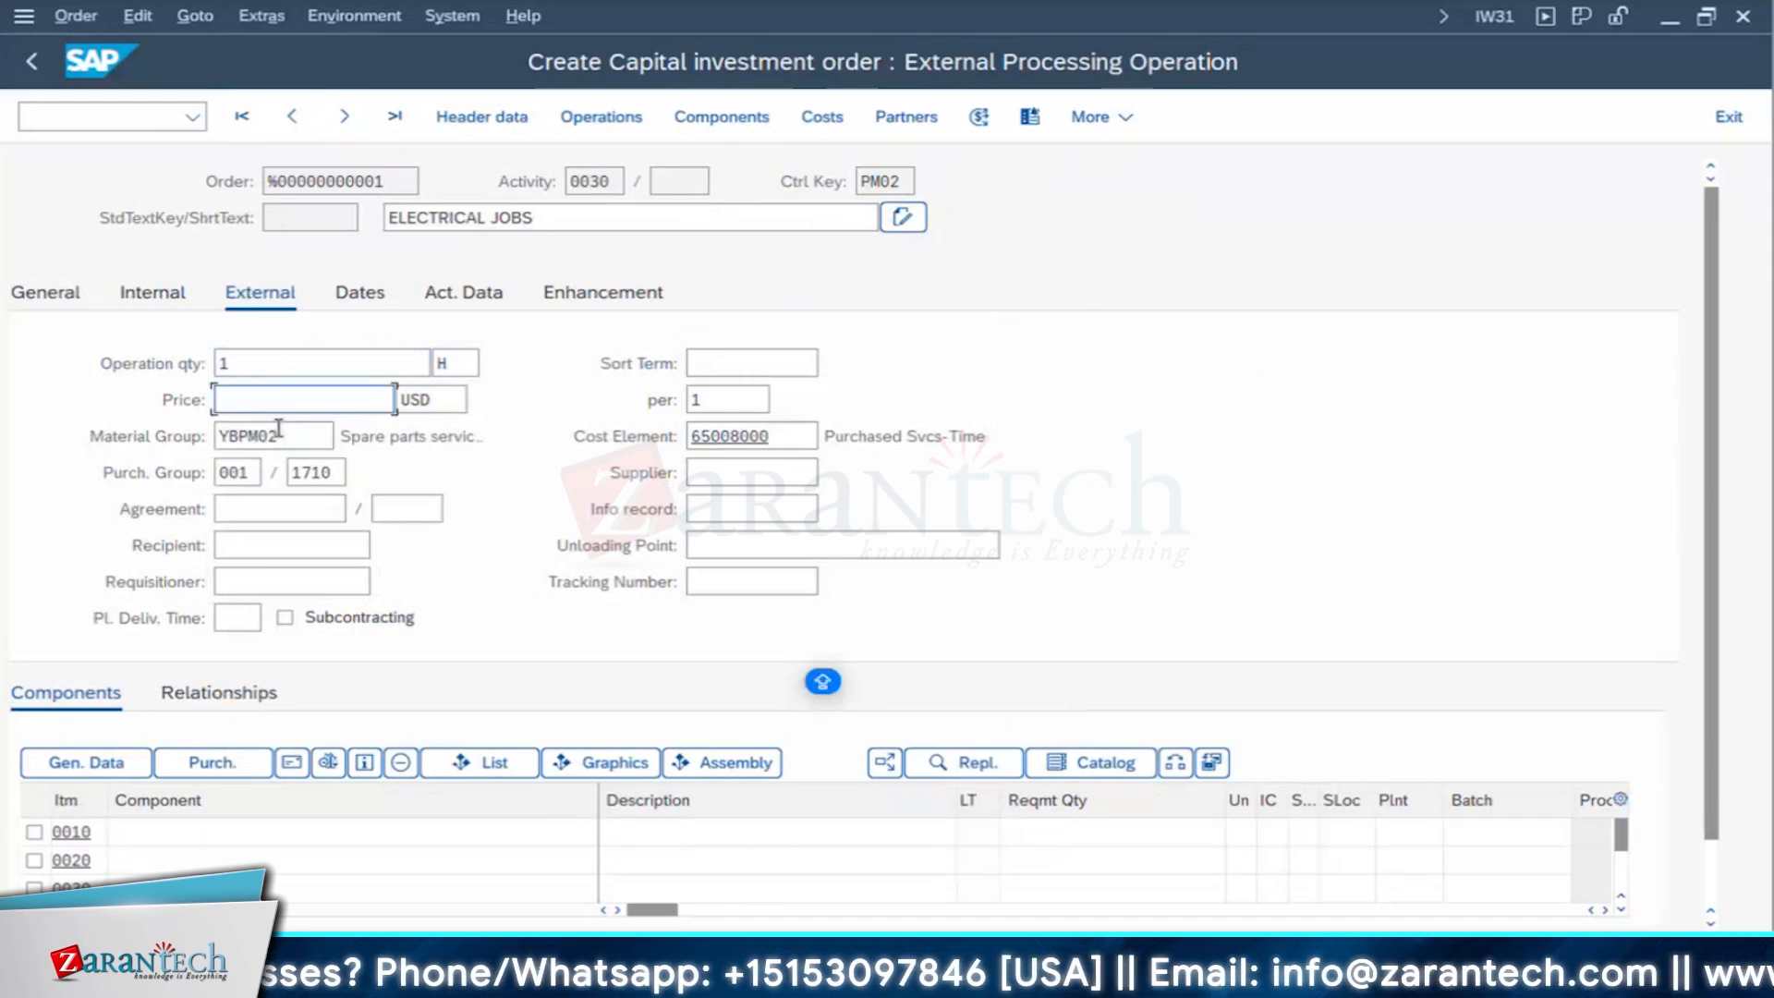
pyautogui.write('10000')
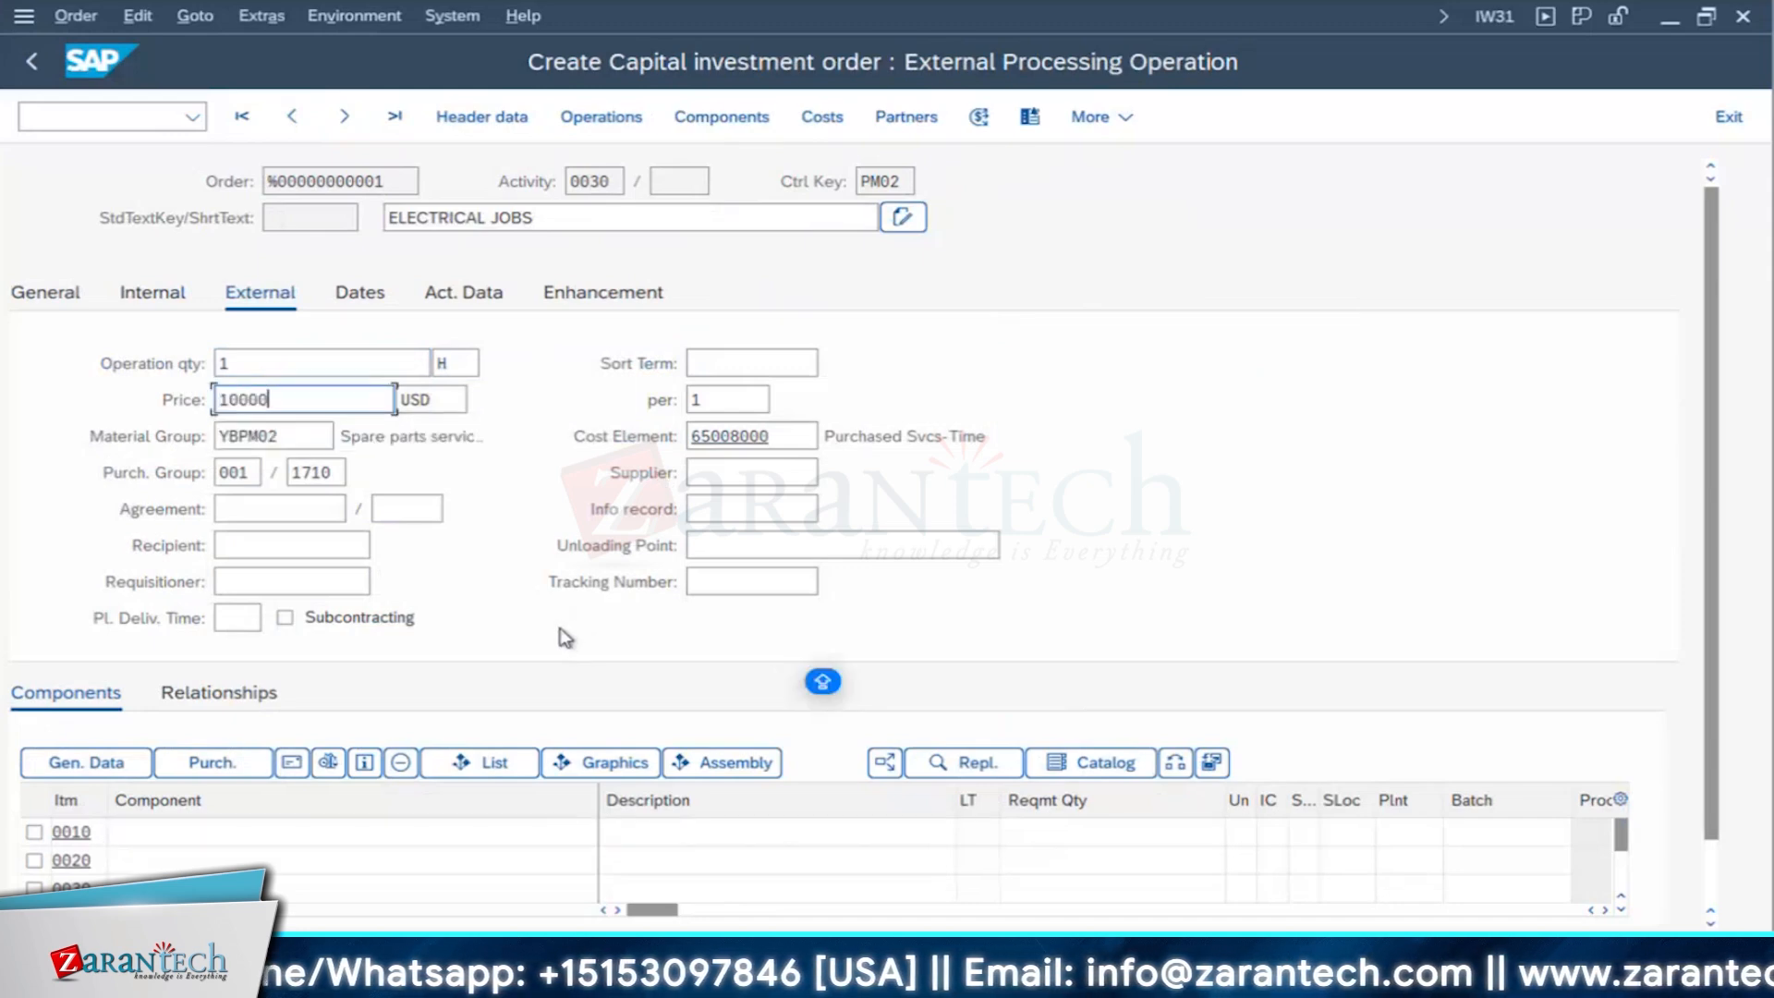
pyautogui.press('BackSpace')
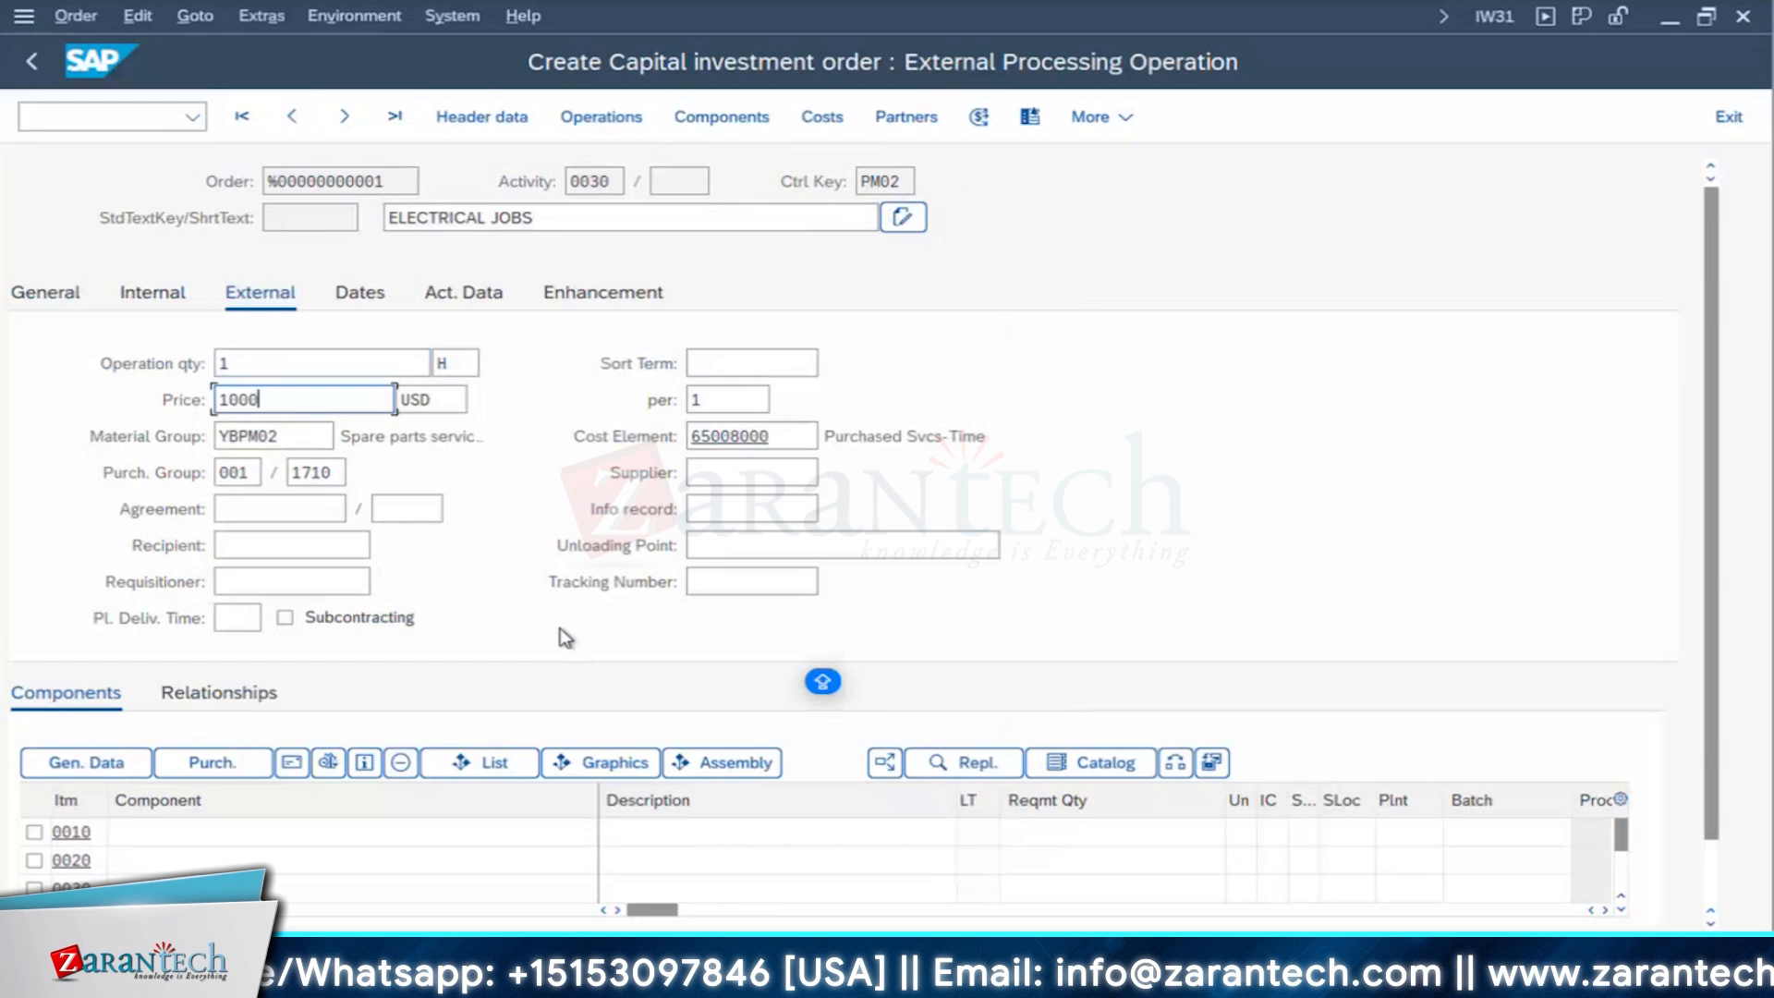
pyautogui.click(740, 472)
pyautogui.click(730, 506)
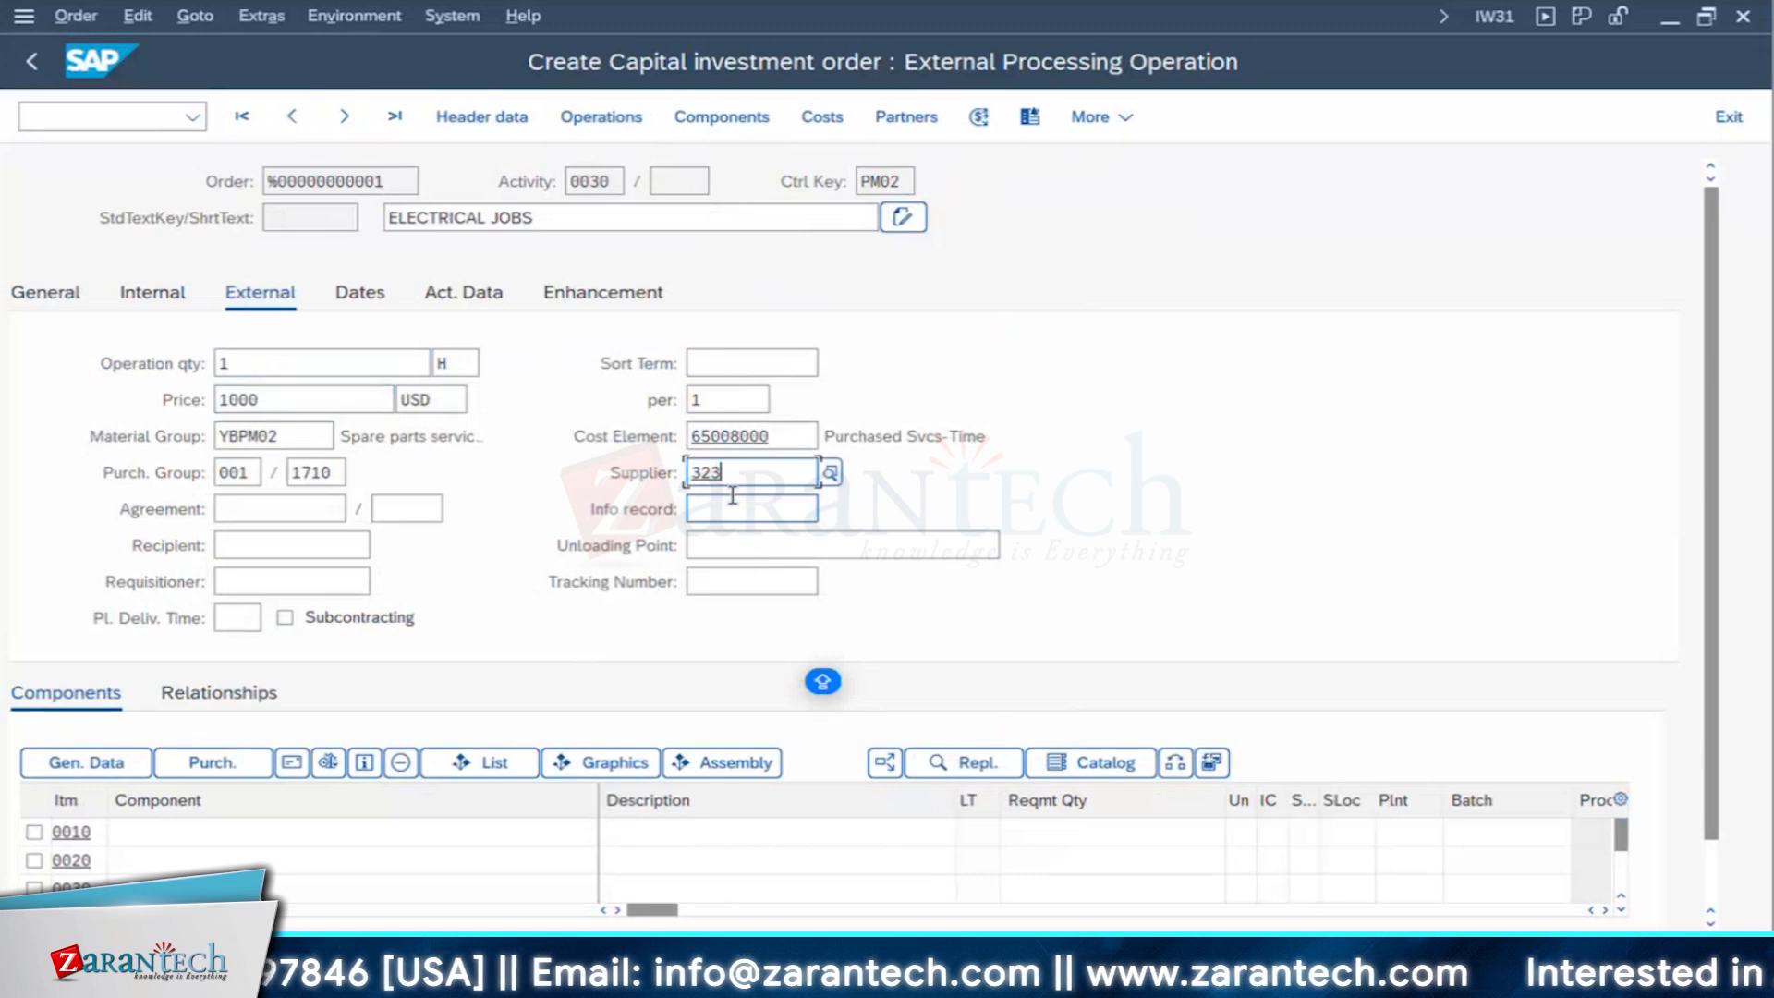
pyautogui.press('Return')
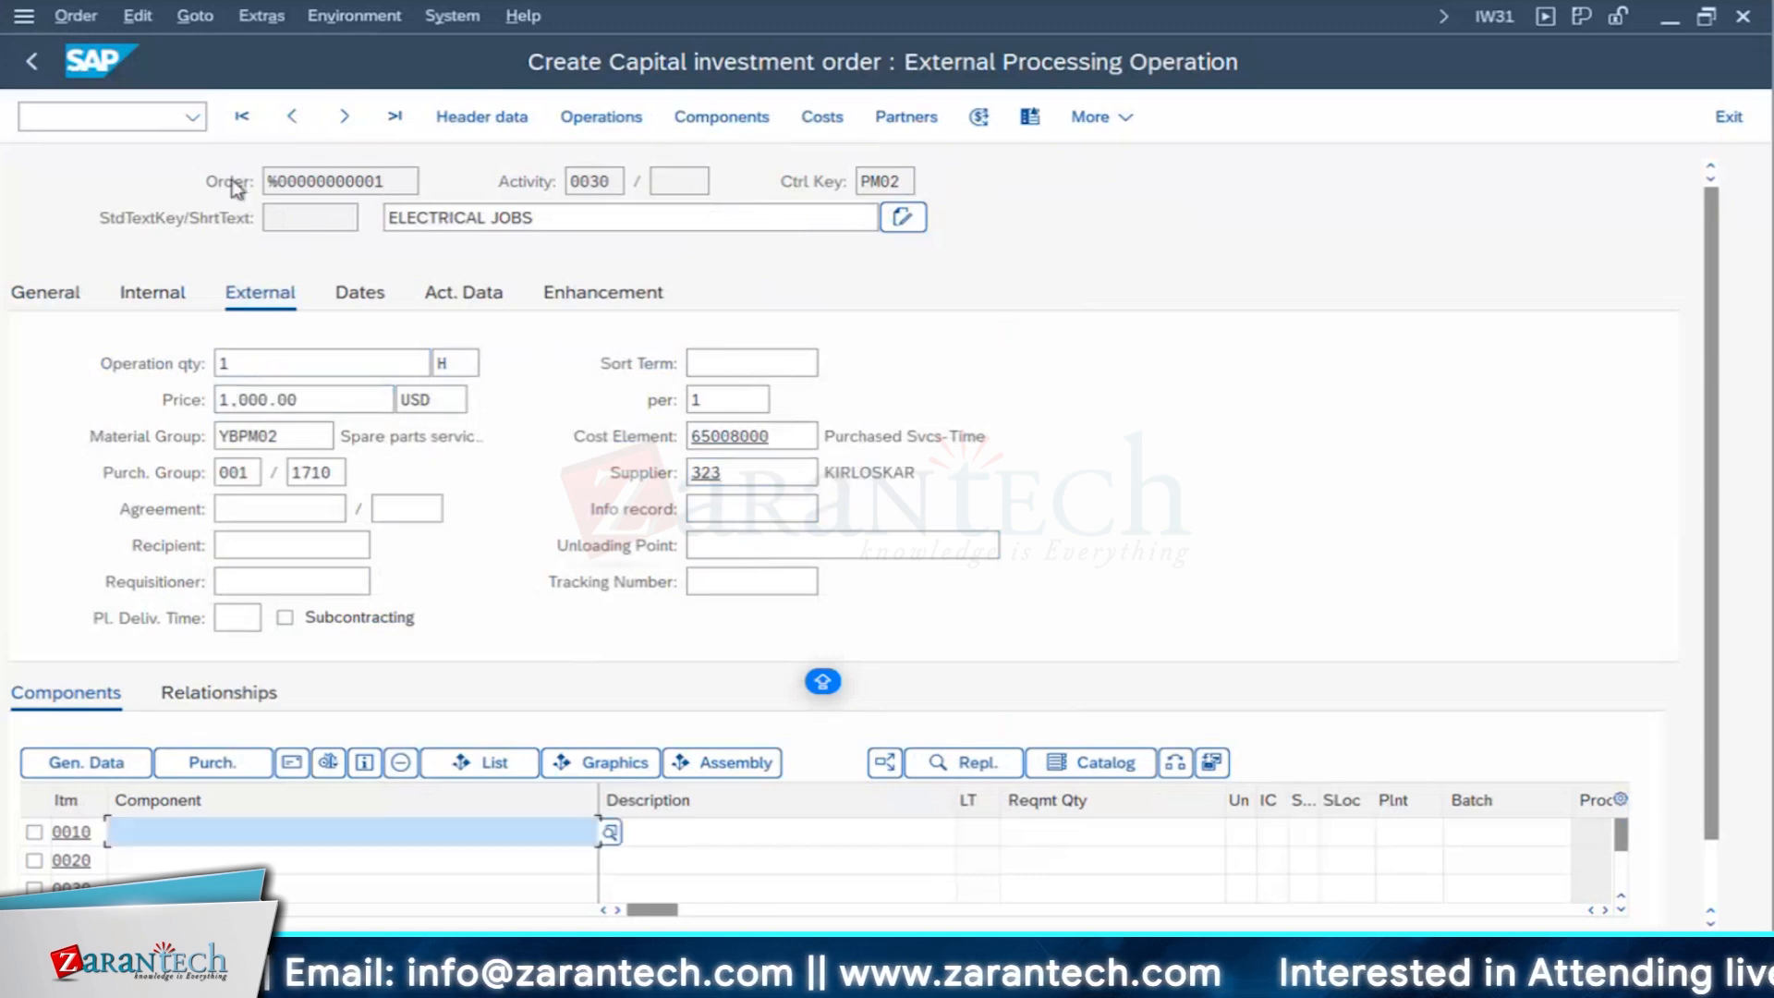
# - Set the price to 2000 USD and the supplier to 323 for operation 0040, CIVIL JOBS
pyautogui.click(344, 120)
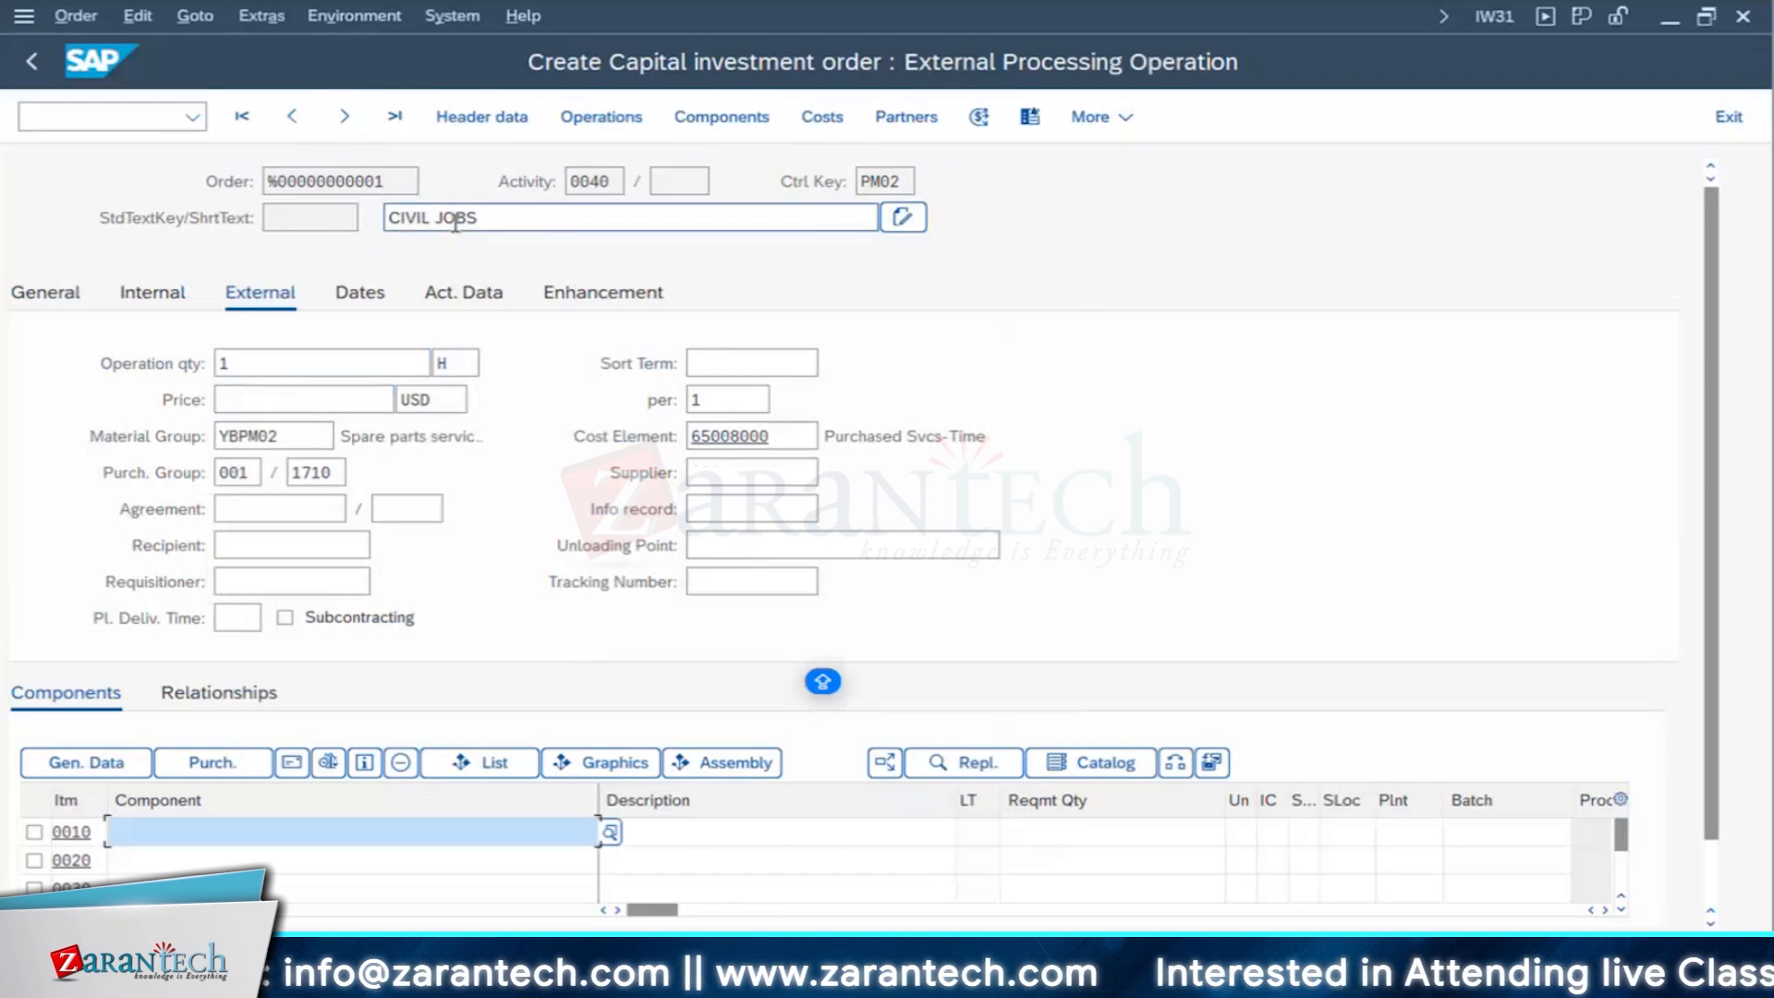
pyautogui.click(275, 397)
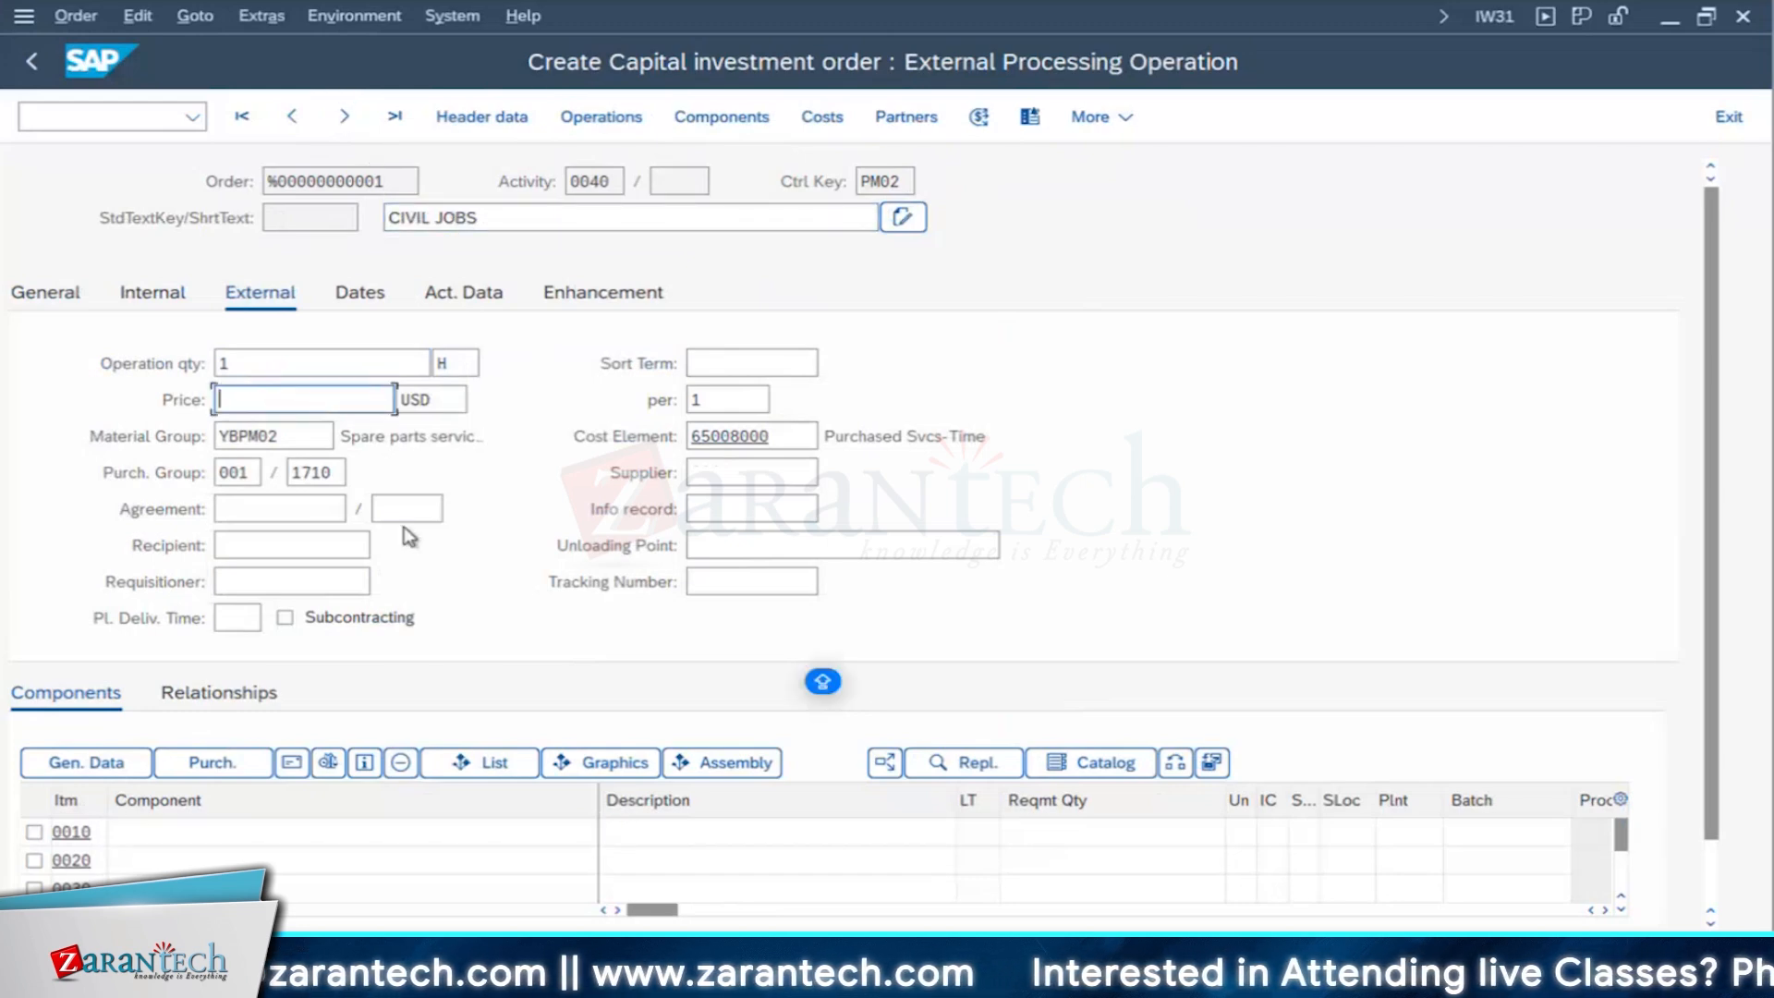
pyautogui.write('2,')
pyautogui.write('000')
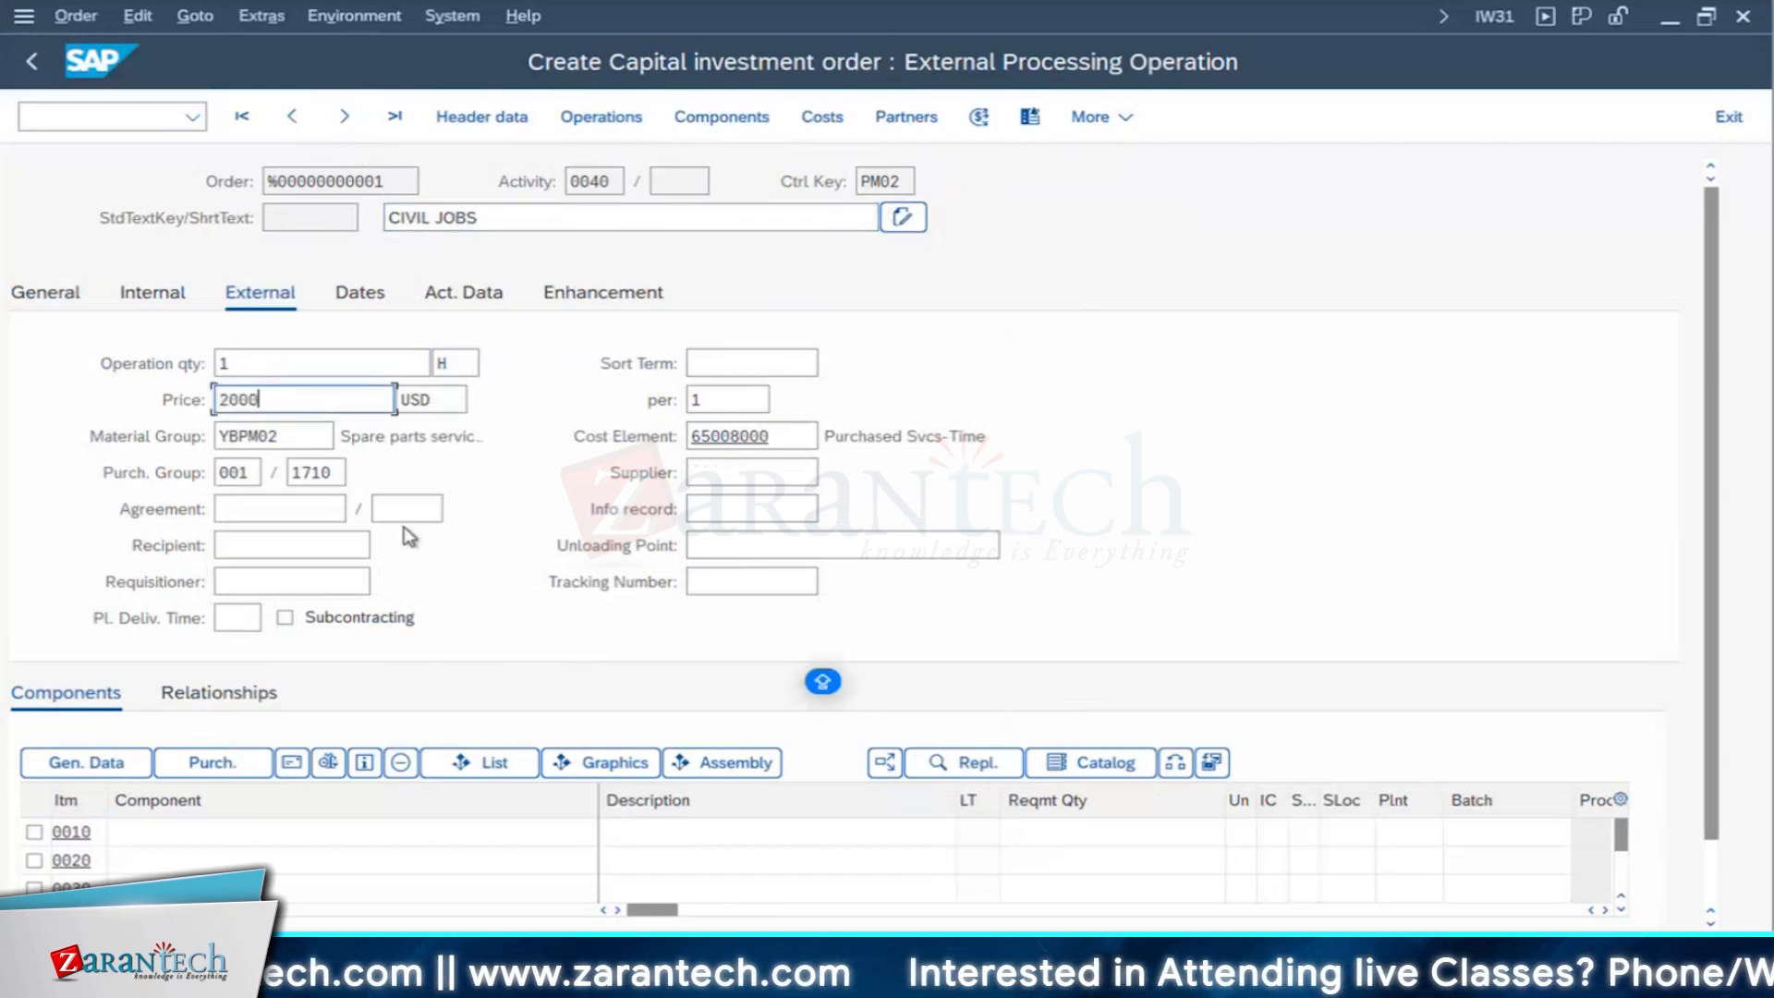
pyautogui.press('Return')
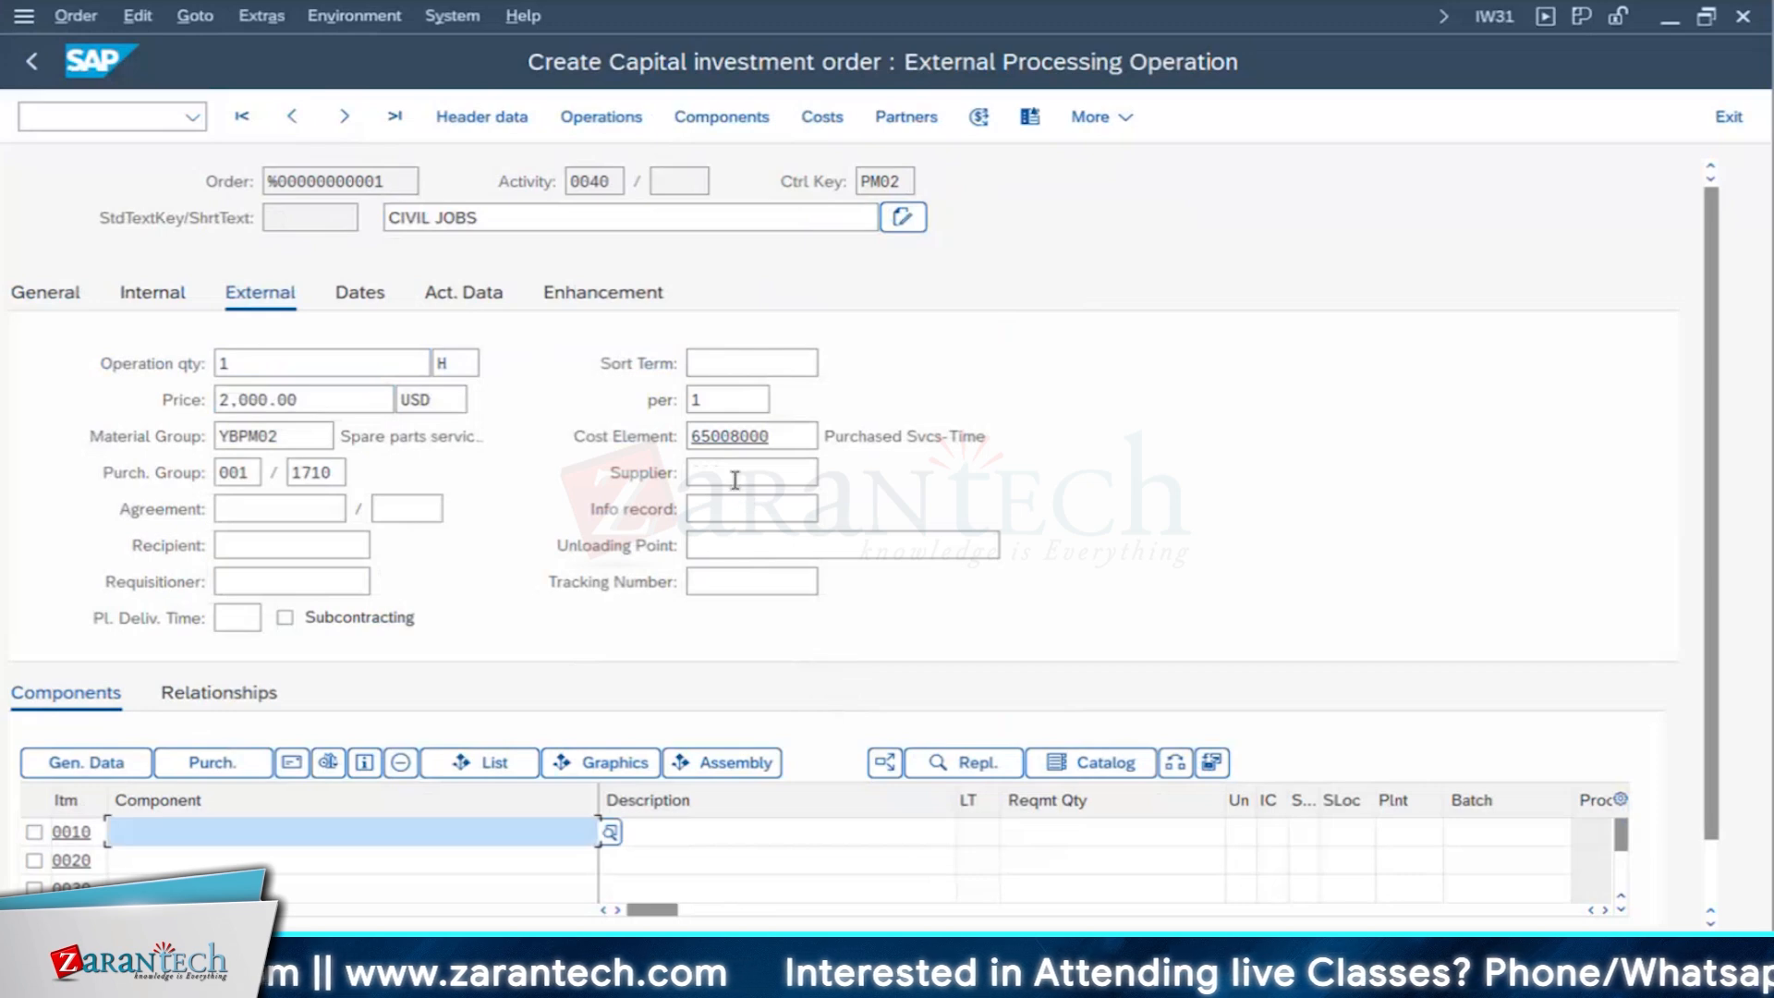
pyautogui.click(734, 480)
pyautogui.click(741, 507)
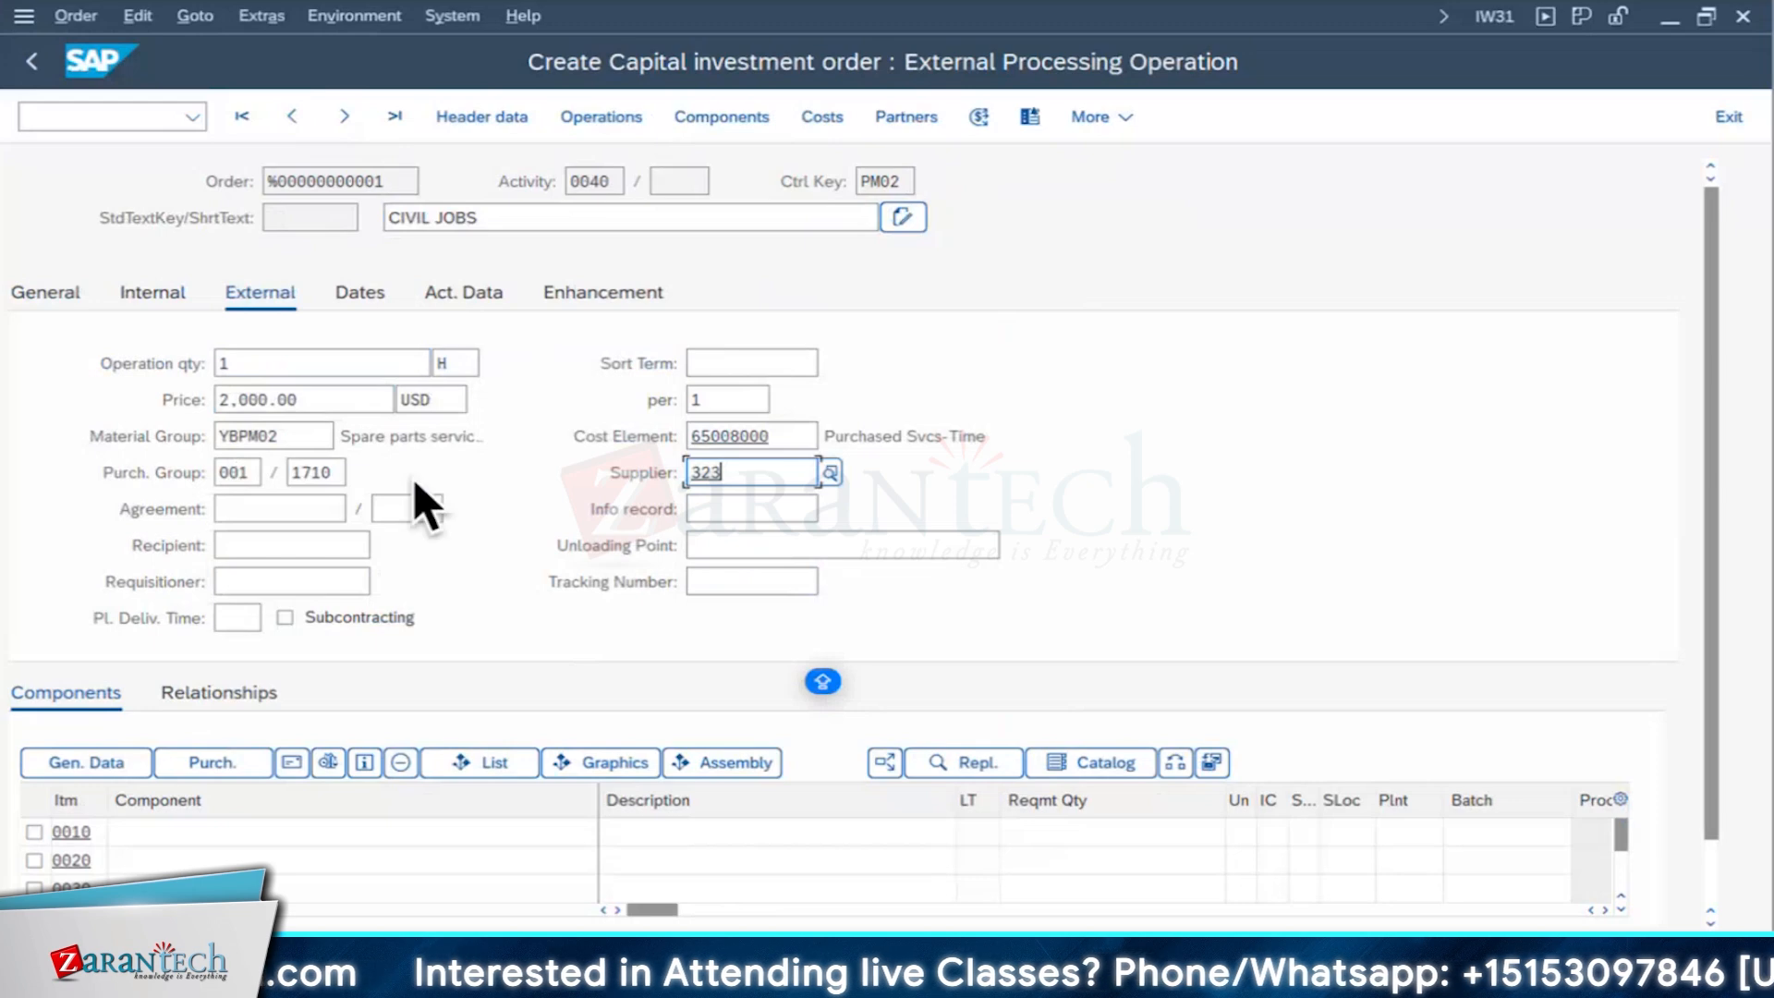
pyautogui.press('Return')
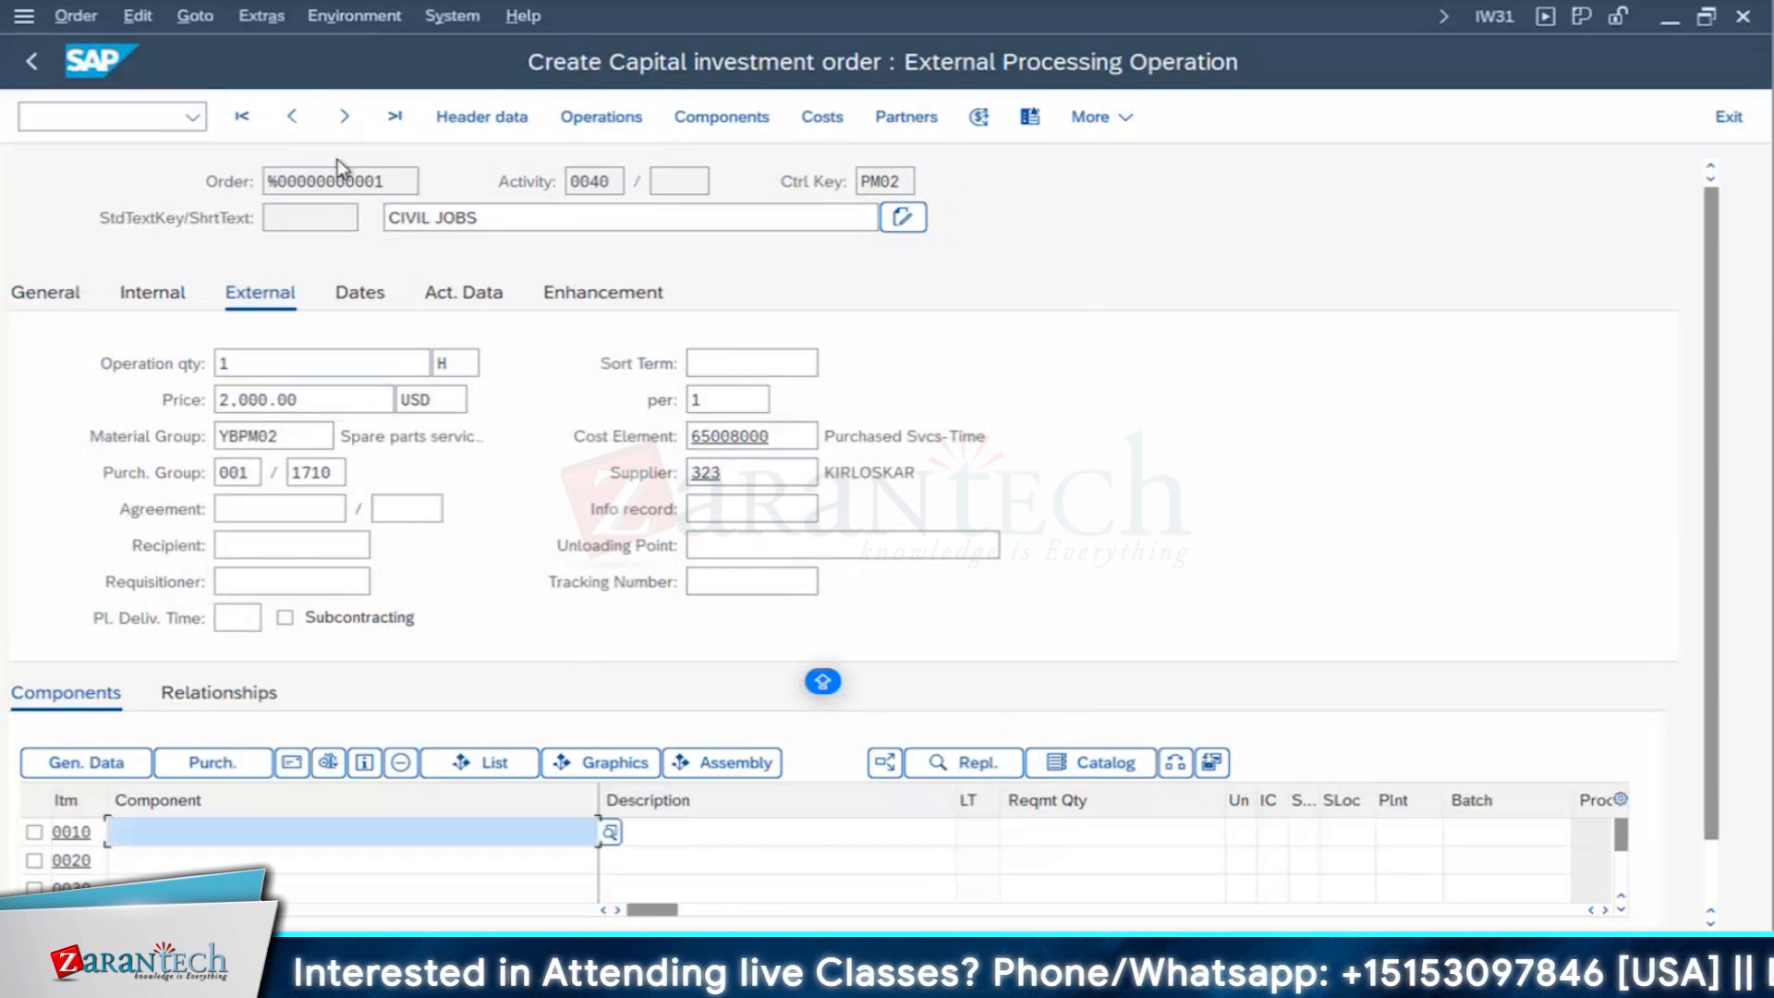
# - Assign supplier 323 in the external processing data of operation 0020, ERECTION OF DG
pyautogui.click(596, 120)
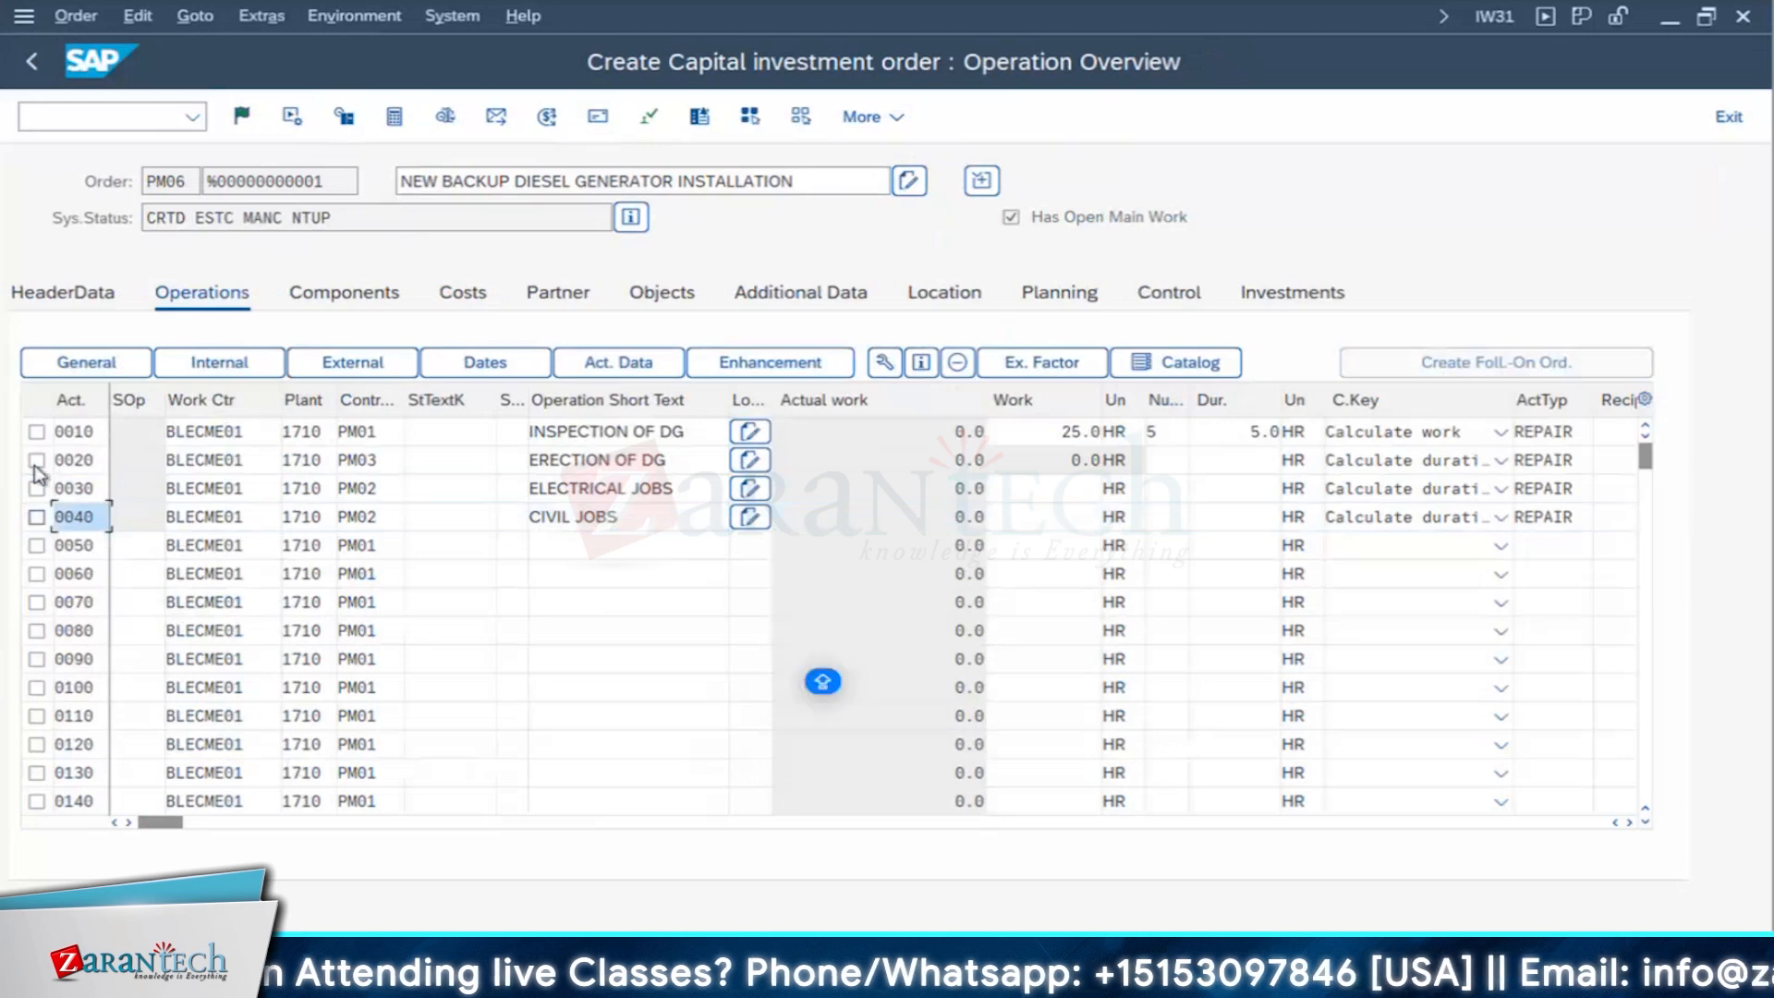
pyautogui.click(36, 460)
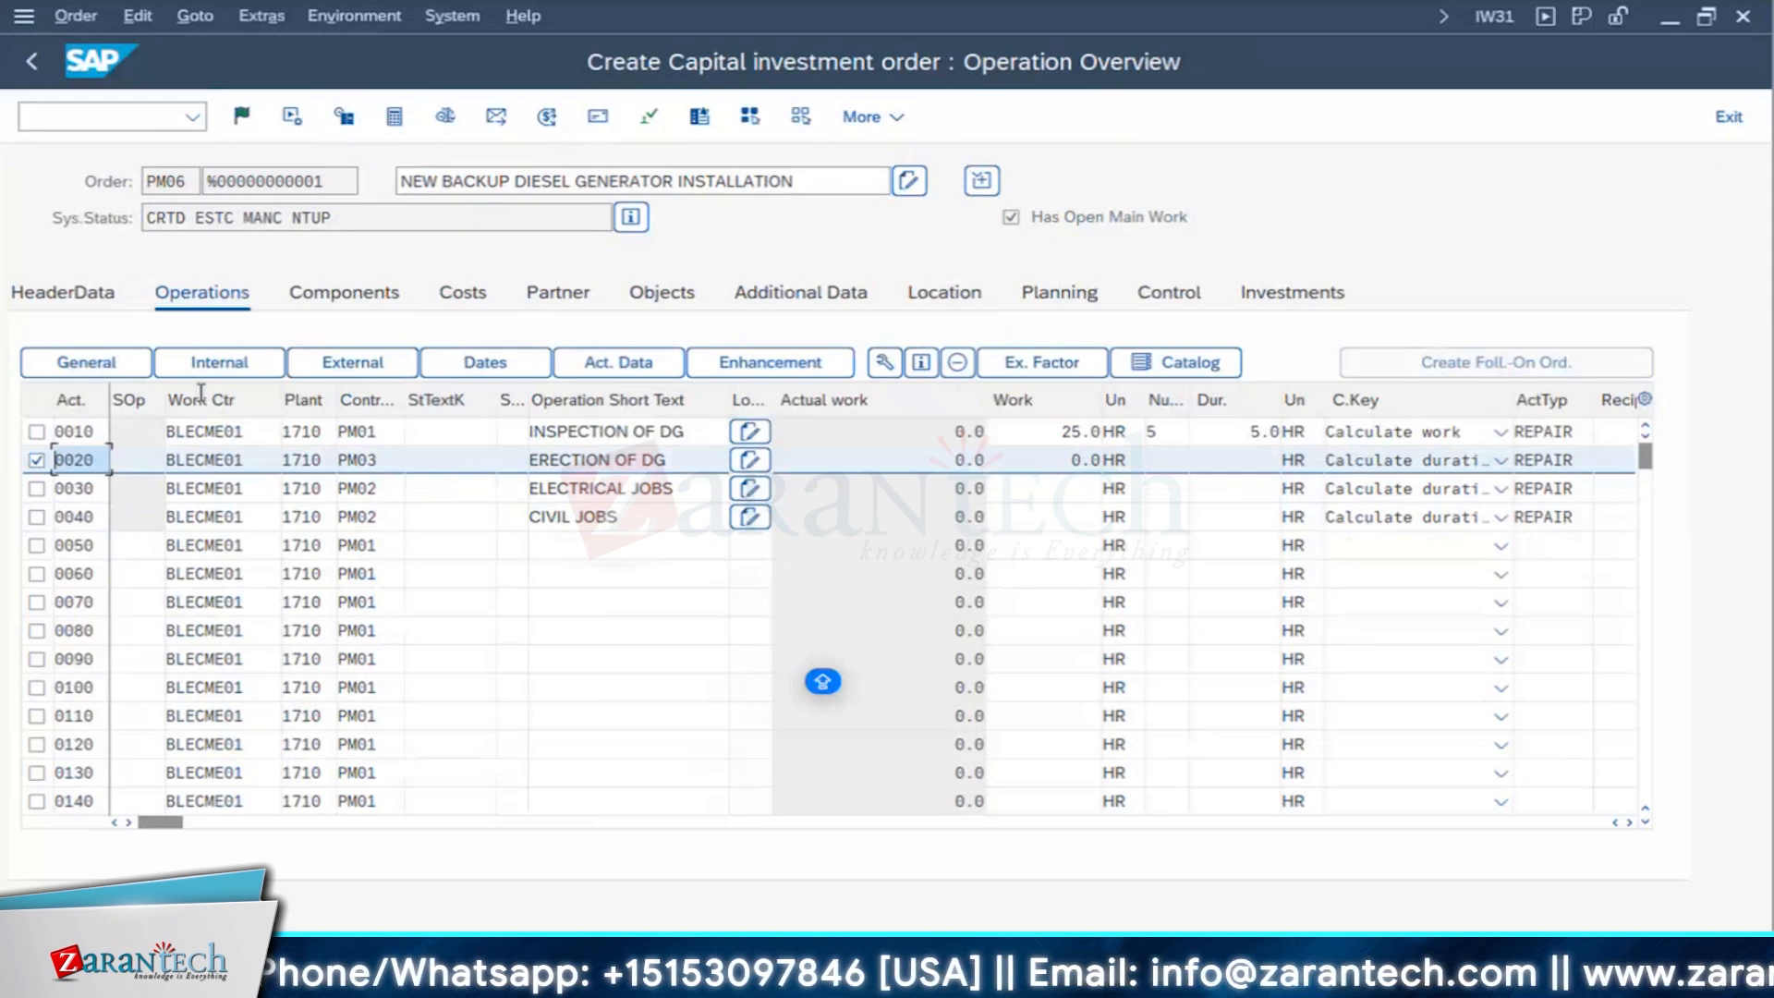
pyautogui.click(375, 363)
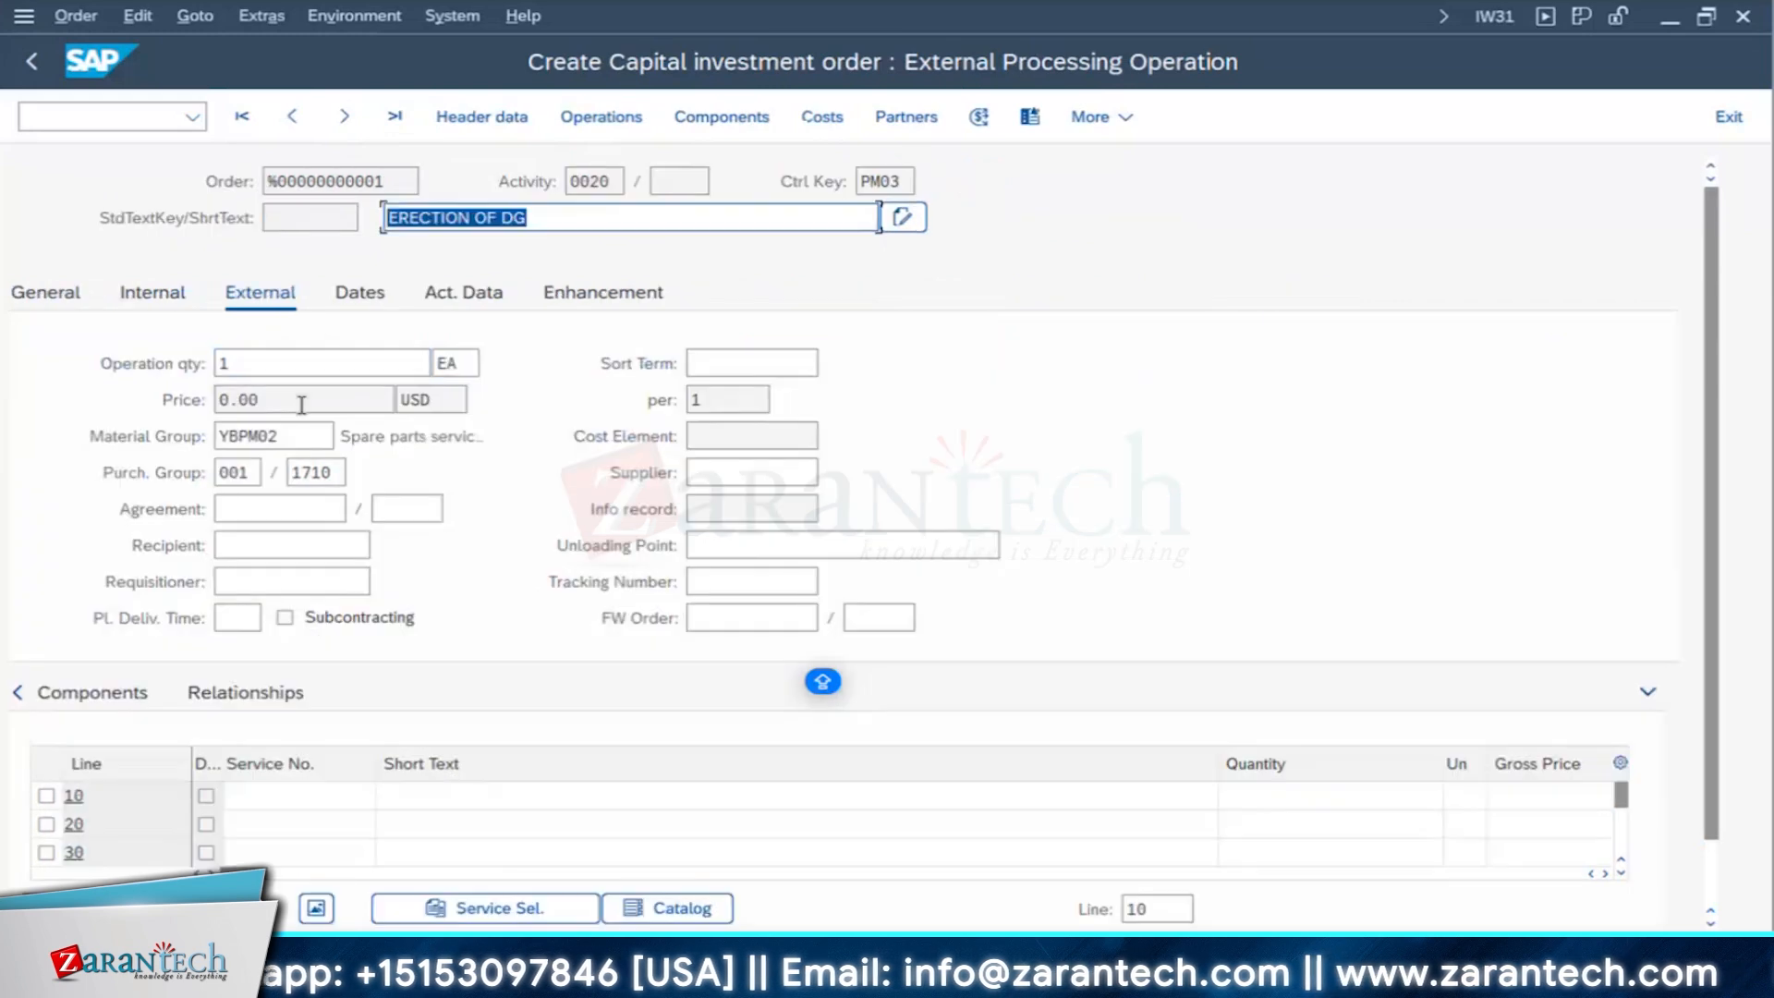
pyautogui.moveTo(156, 400); pyautogui.dragTo(114, 413)
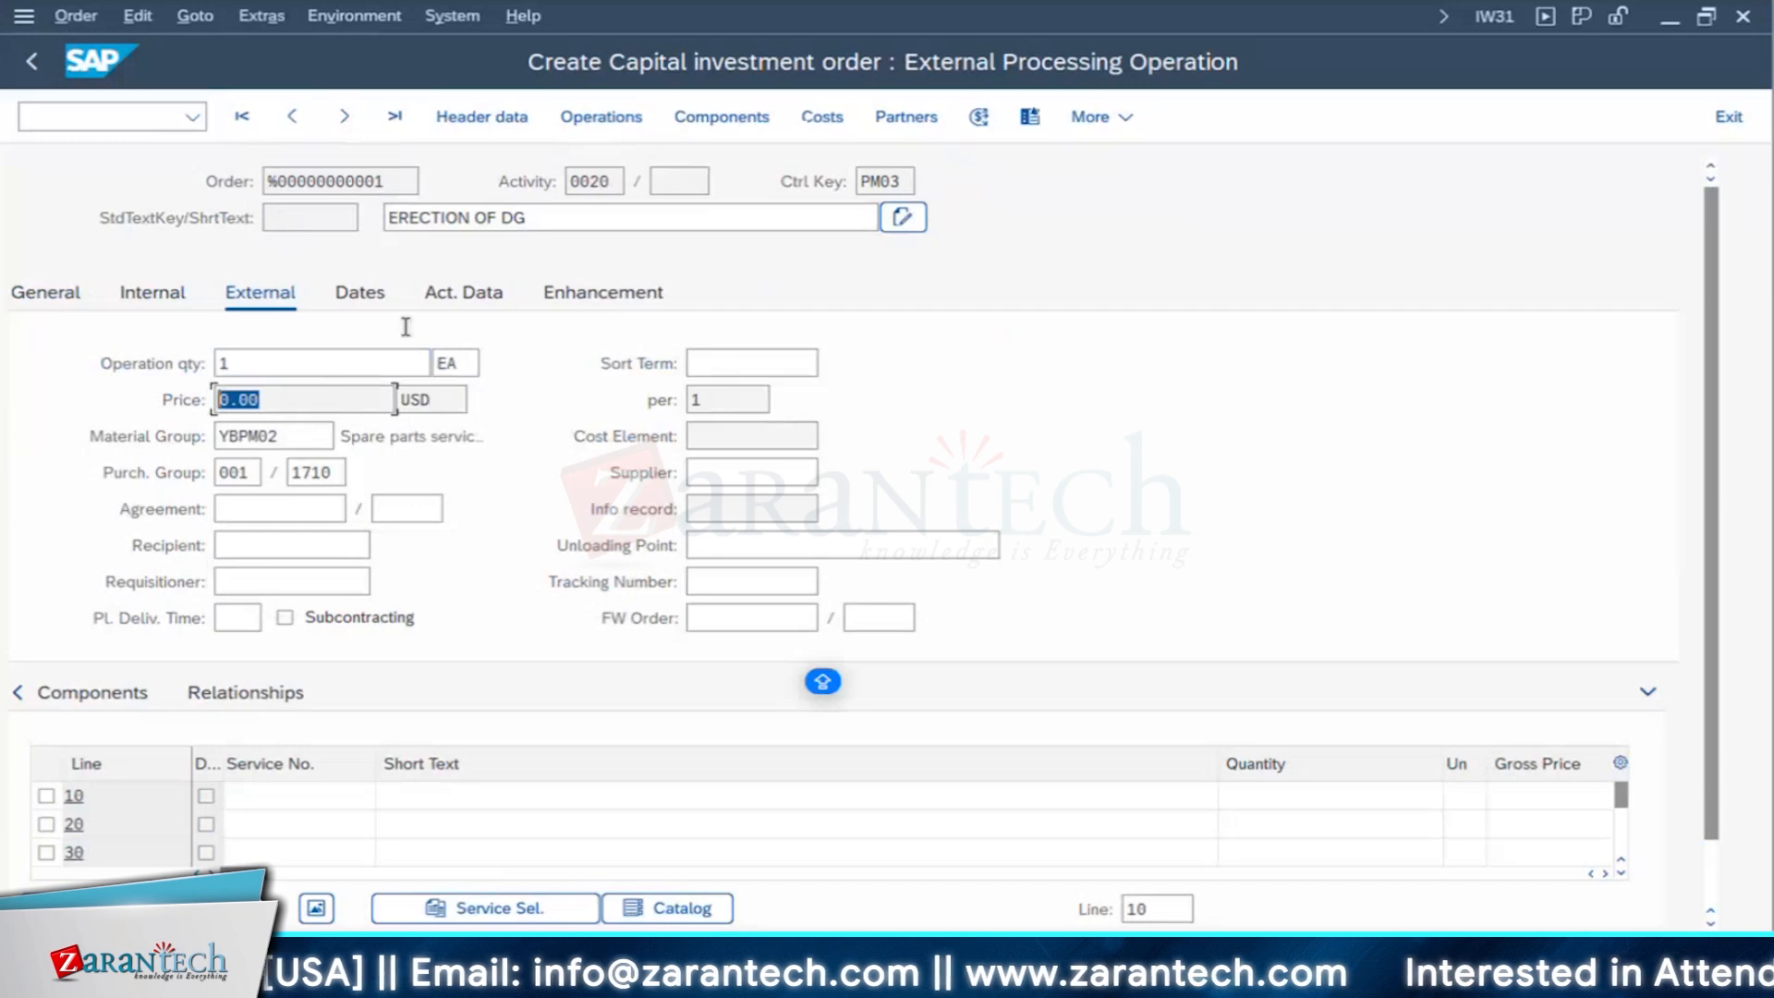
pyautogui.click(749, 484)
pyautogui.write('3')
pyautogui.click(739, 510)
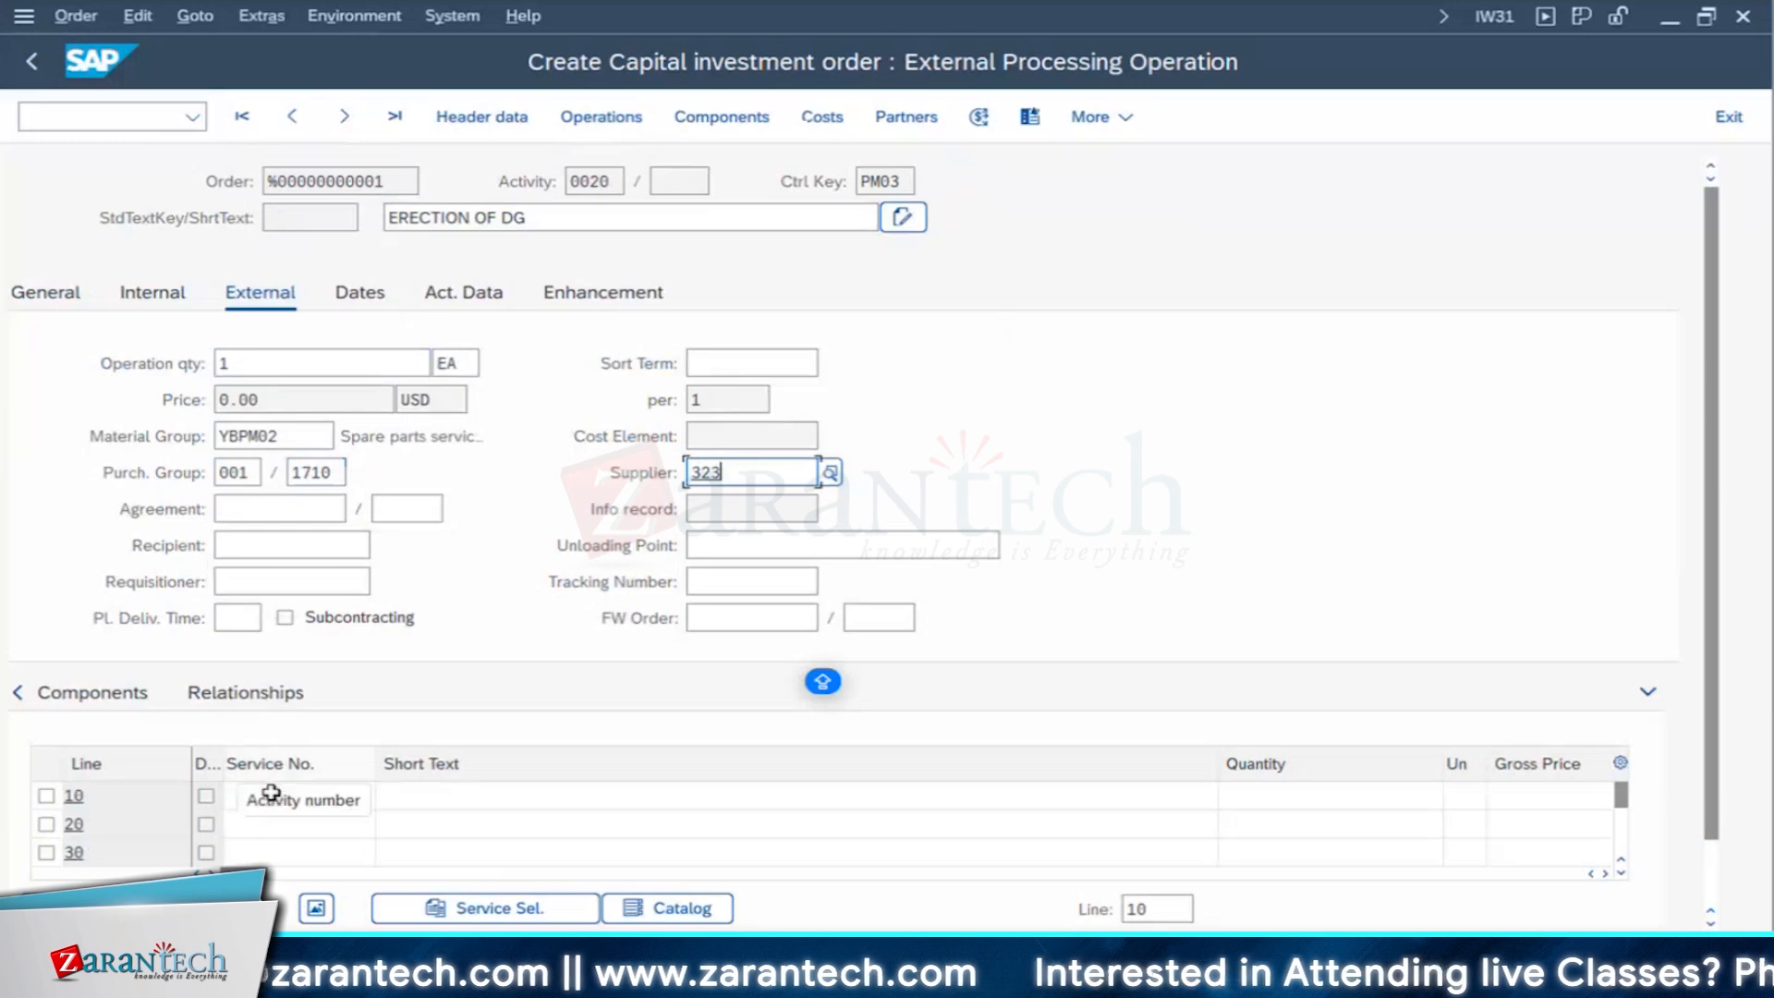
# - Look up services by short text and assign Electrical Services, 1000008, to service line 10
pyautogui.click(242, 799)
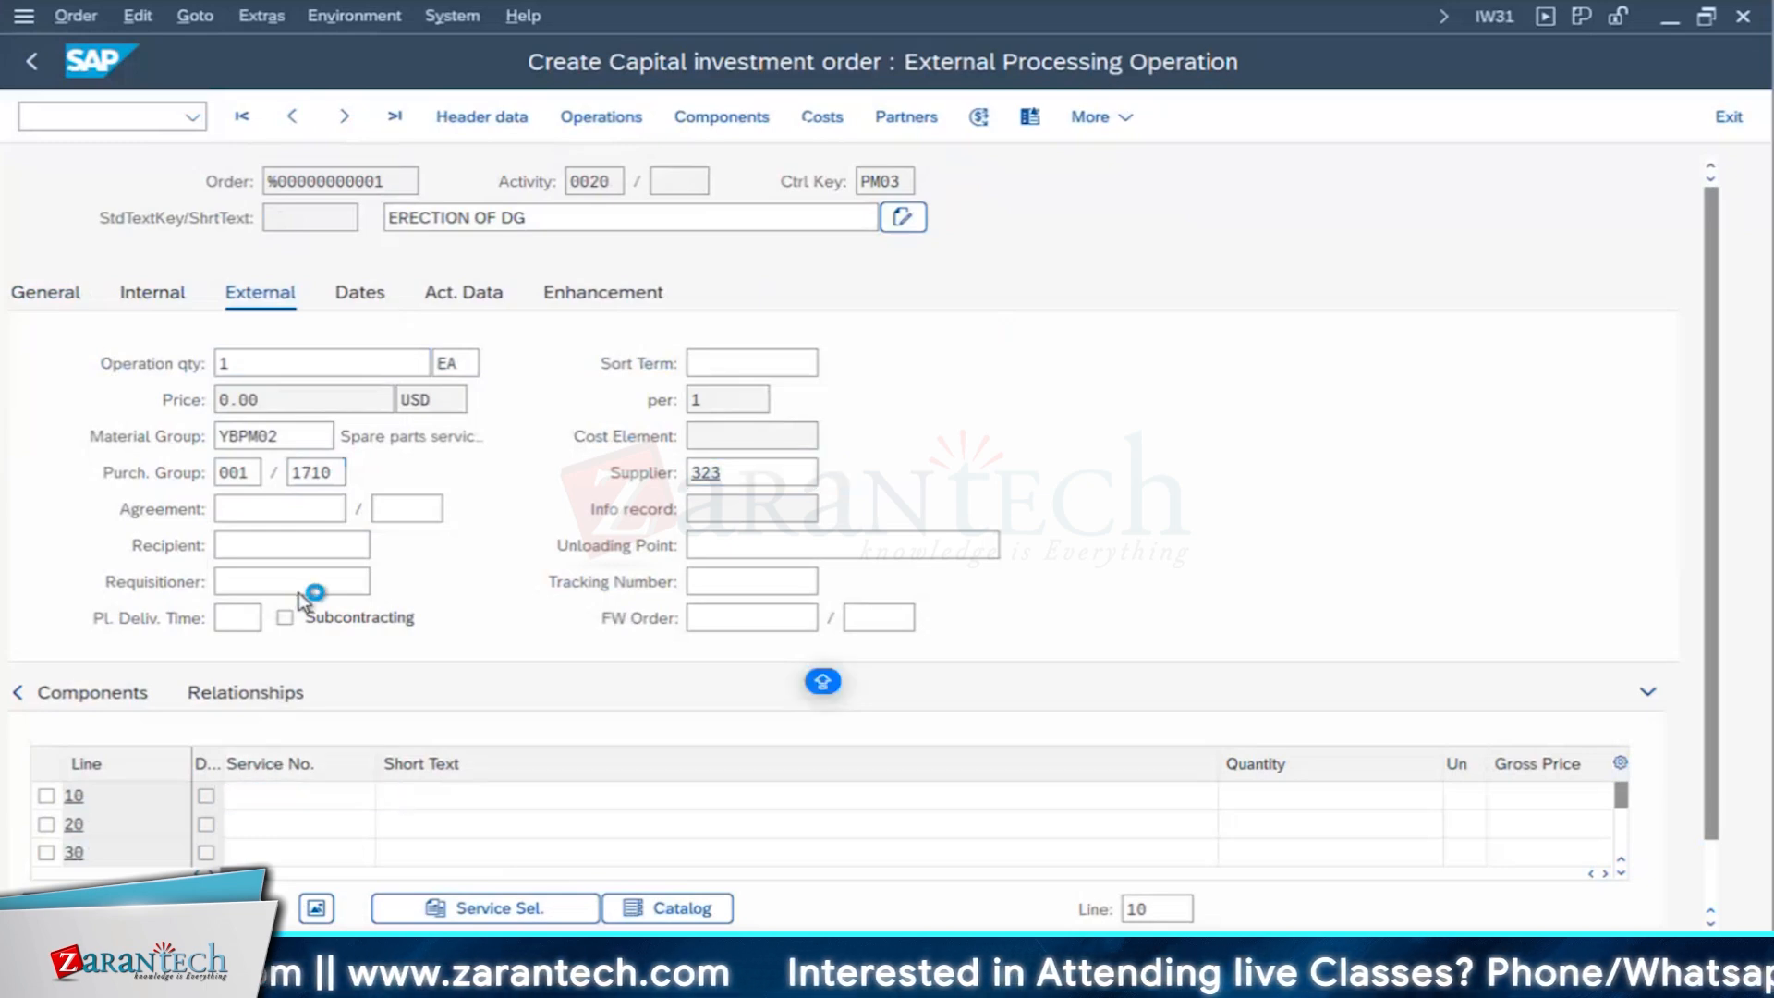
pyautogui.press('F4')
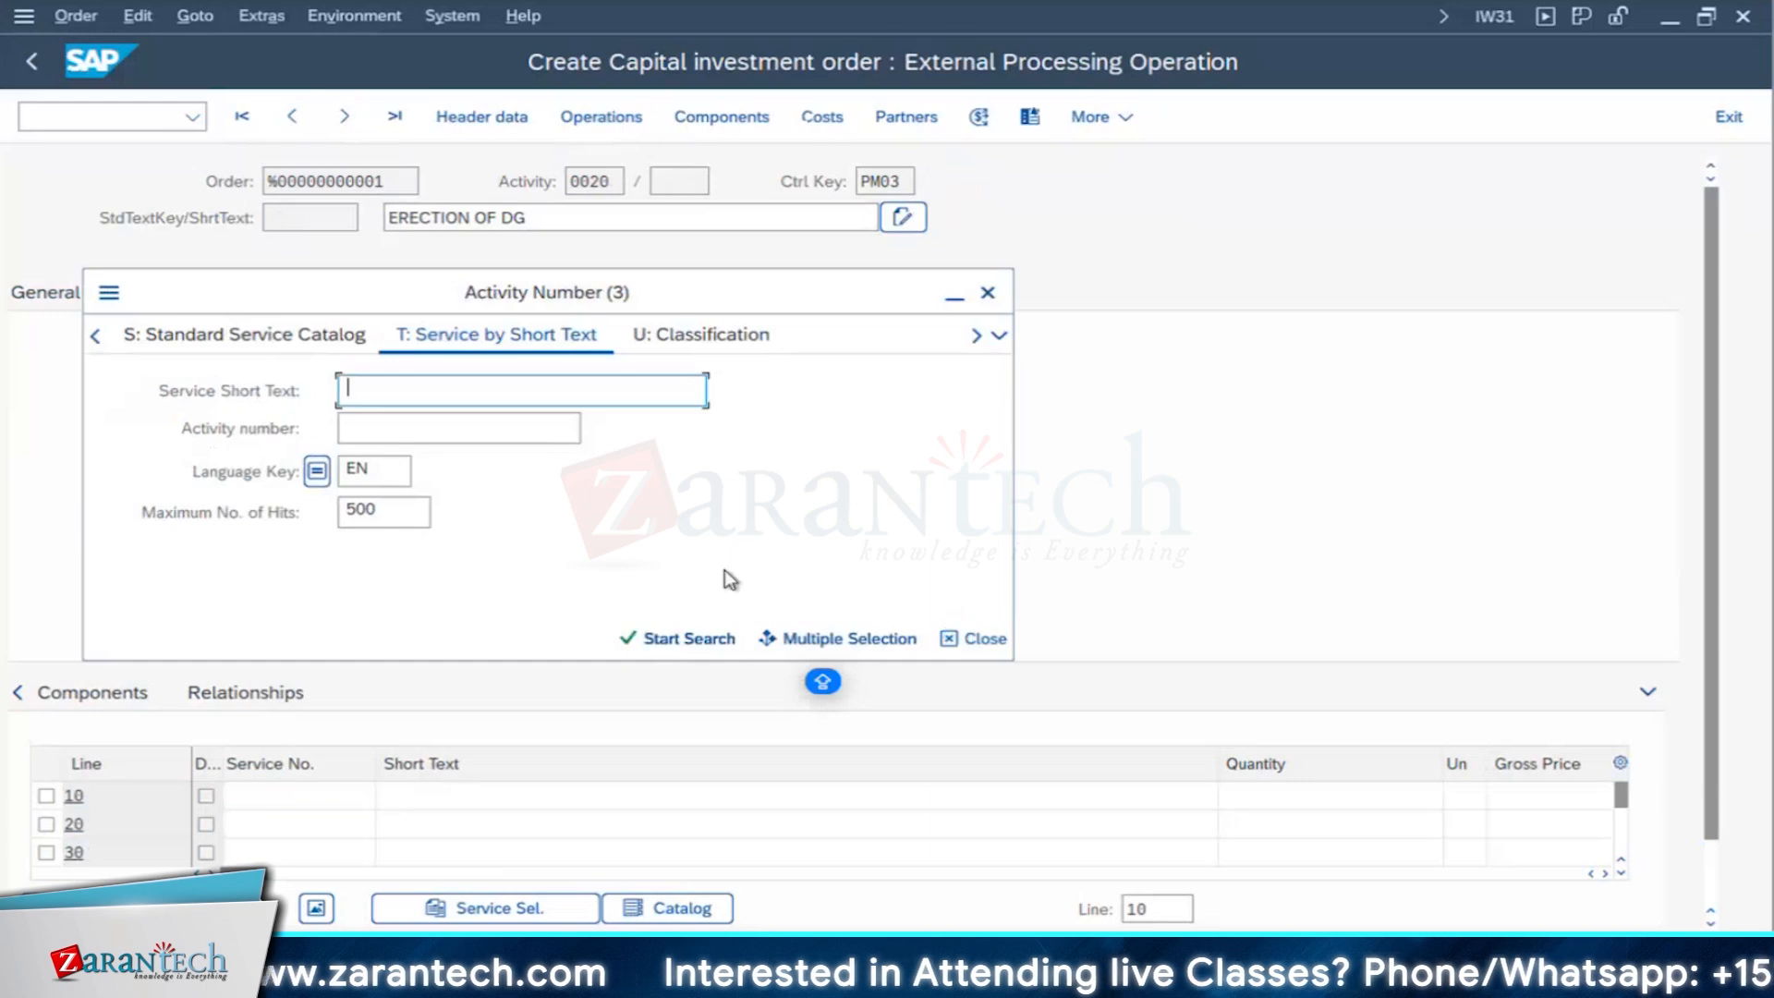
pyautogui.click(684, 640)
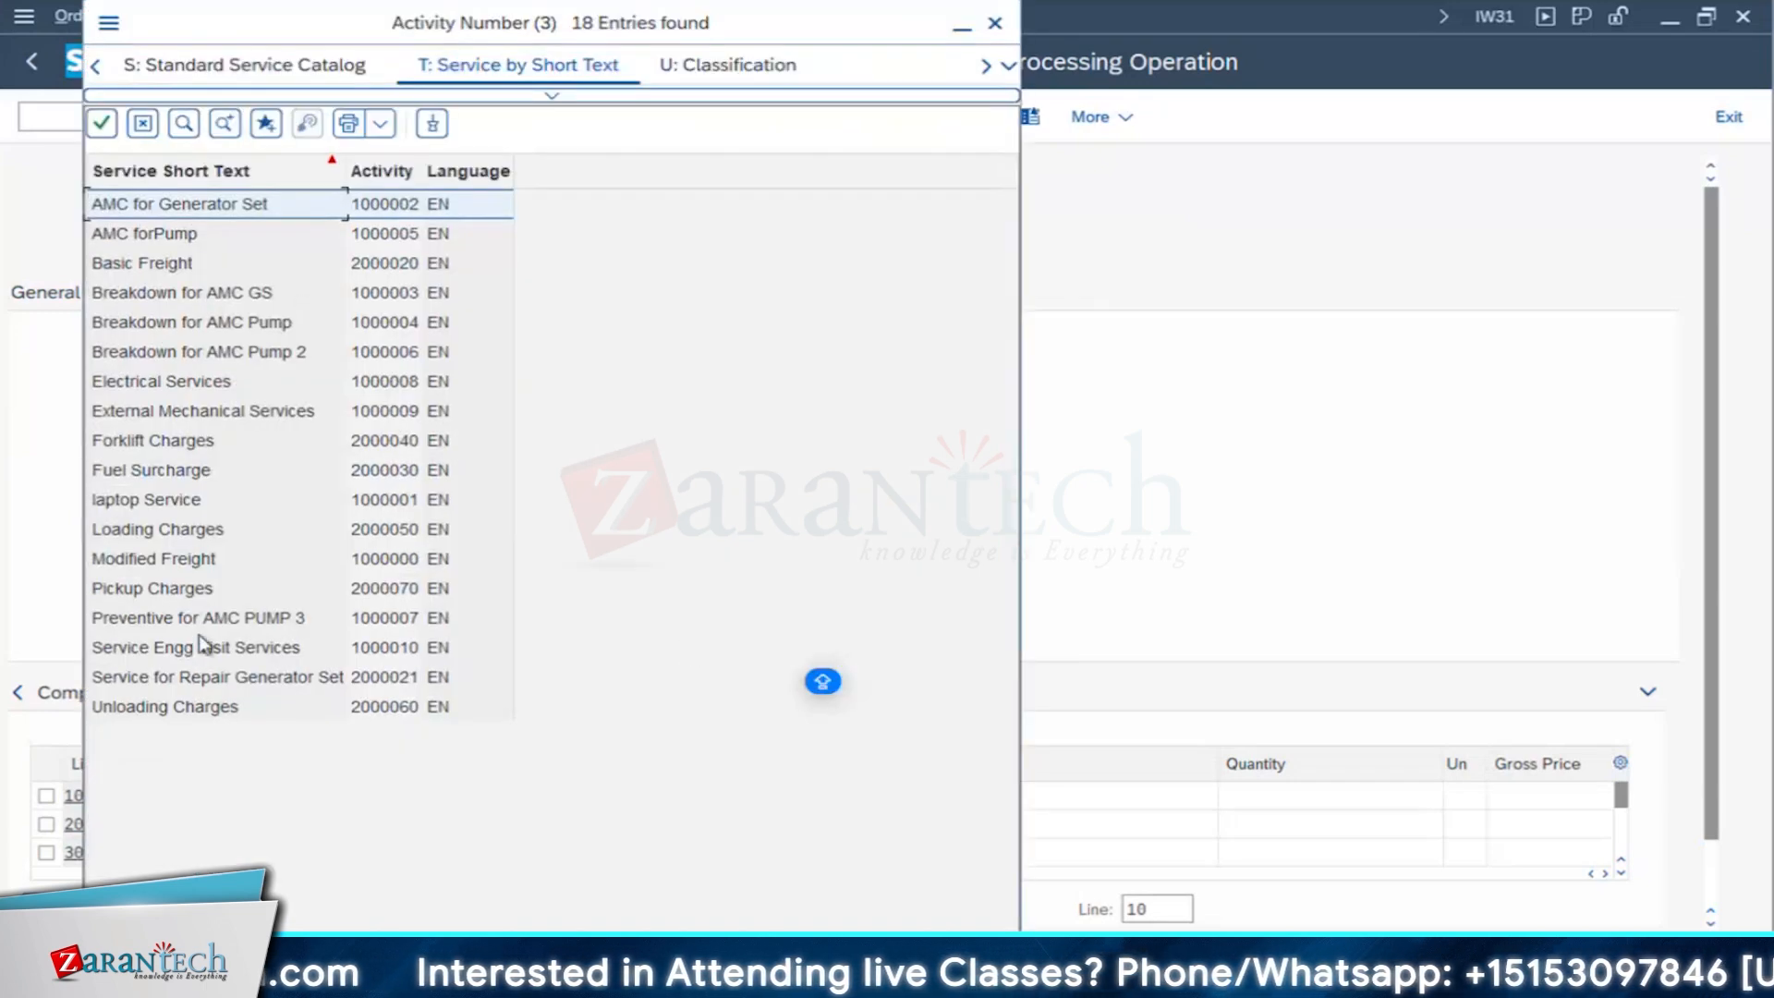
pyautogui.click(186, 380)
pyautogui.click(186, 381)
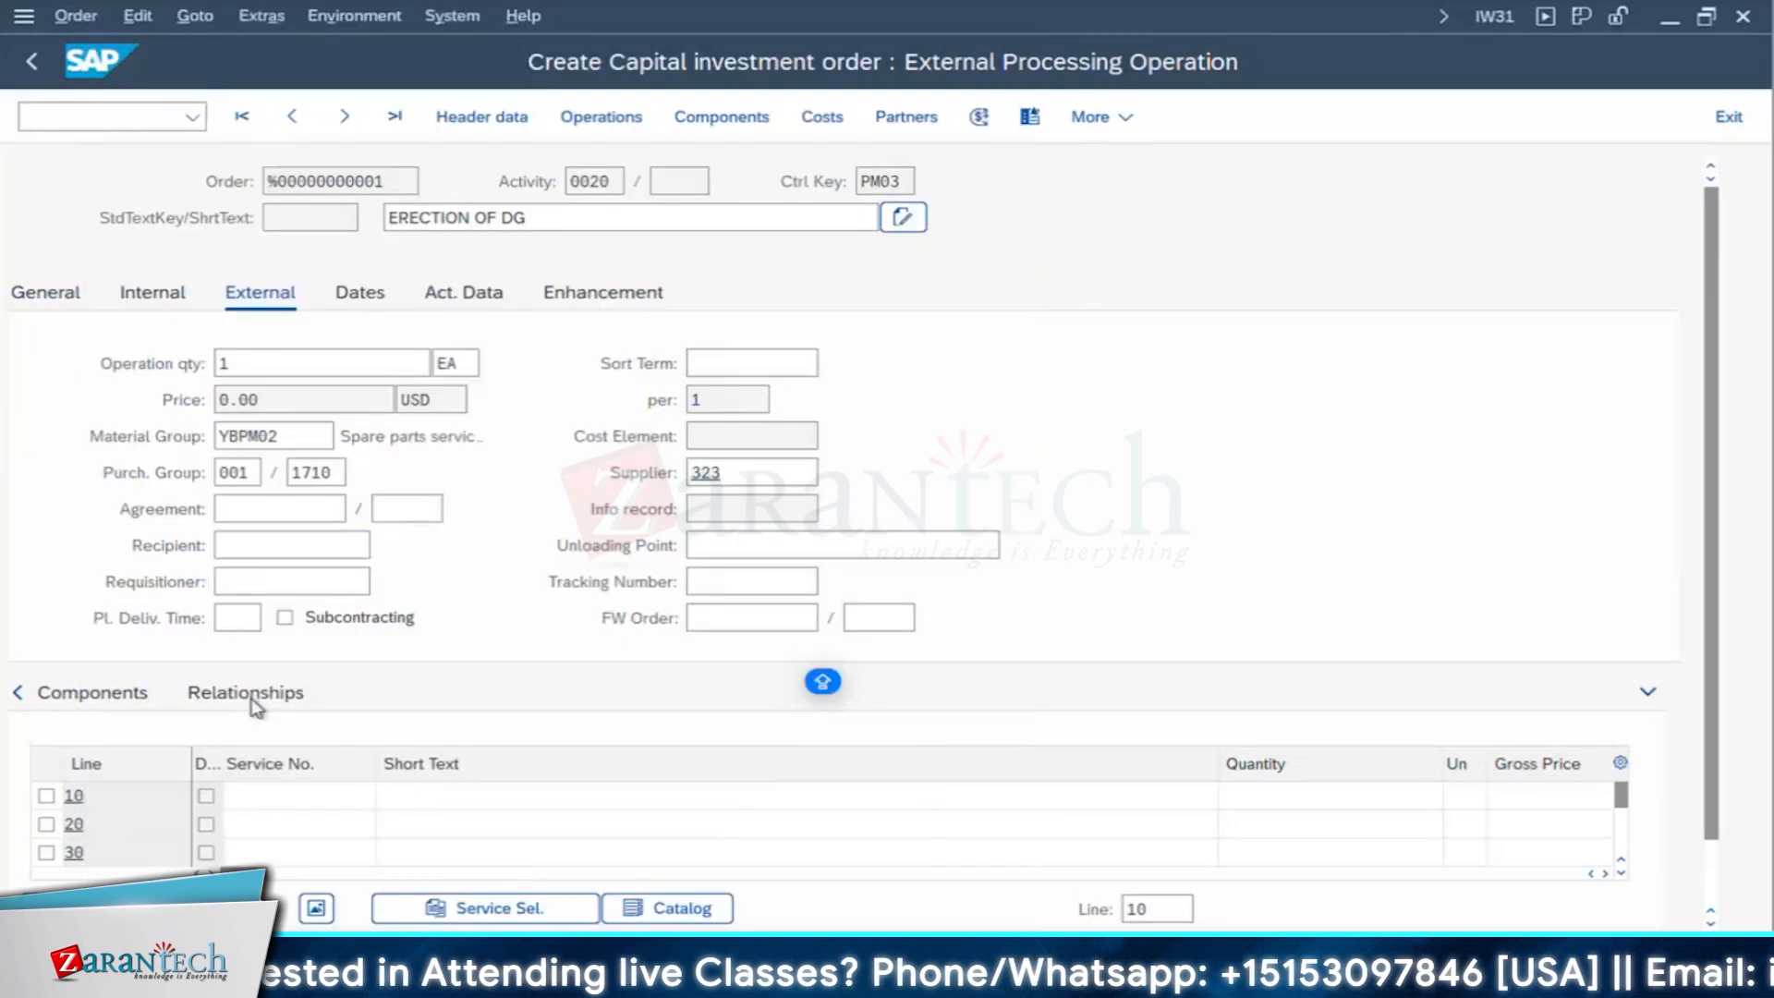
# - Assign Service for Repair Generator Set to service line 20 from the service search, and narrow the Short Text column
pyautogui.click(388, 826)
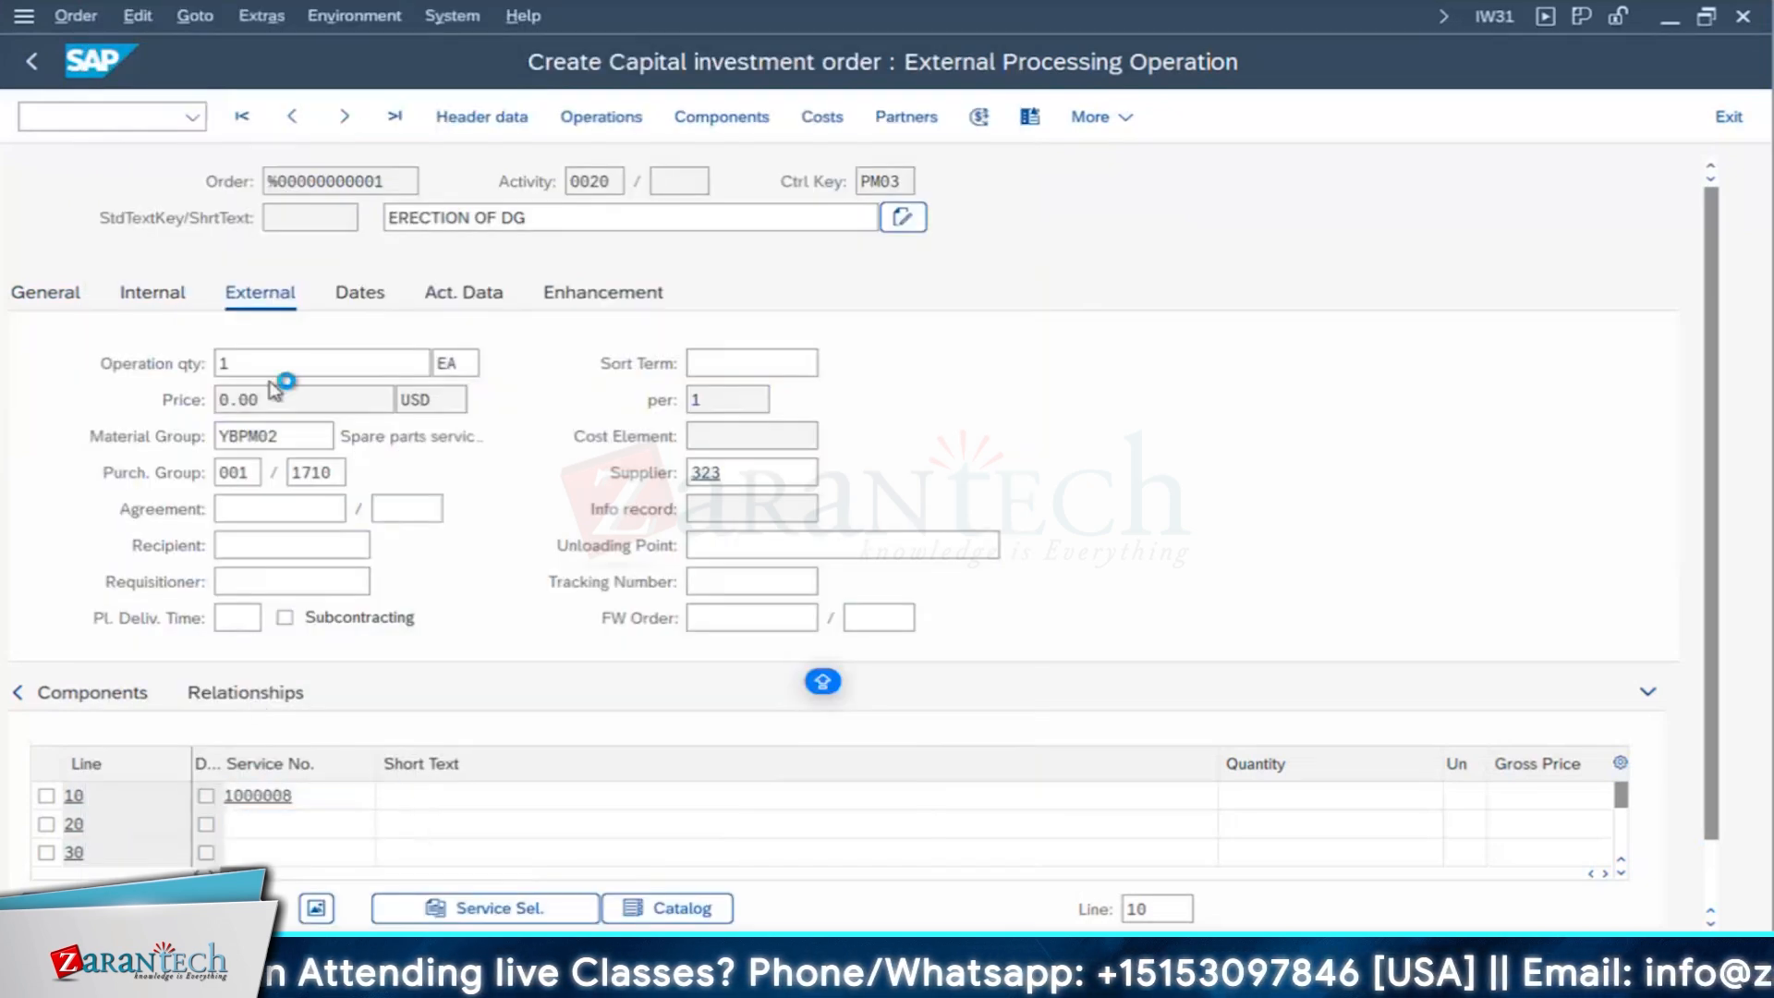
pyautogui.click(654, 679)
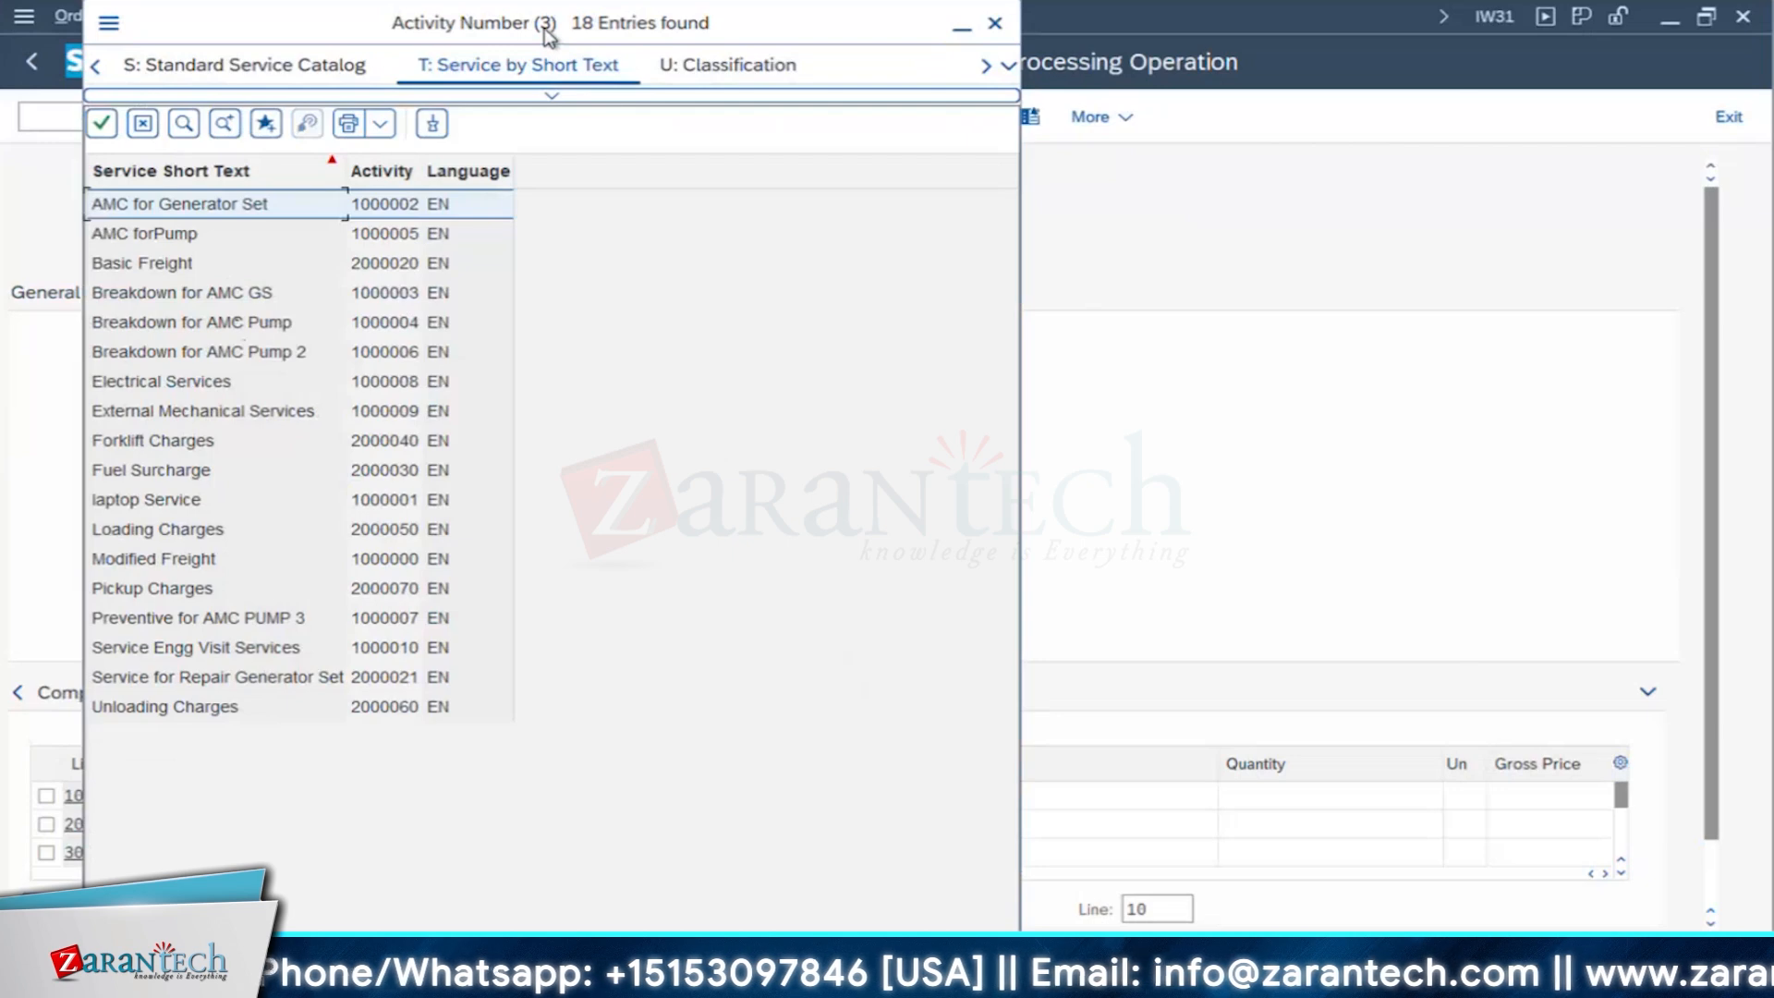
pyautogui.moveTo(547, 35); pyautogui.dragTo(987, 88)
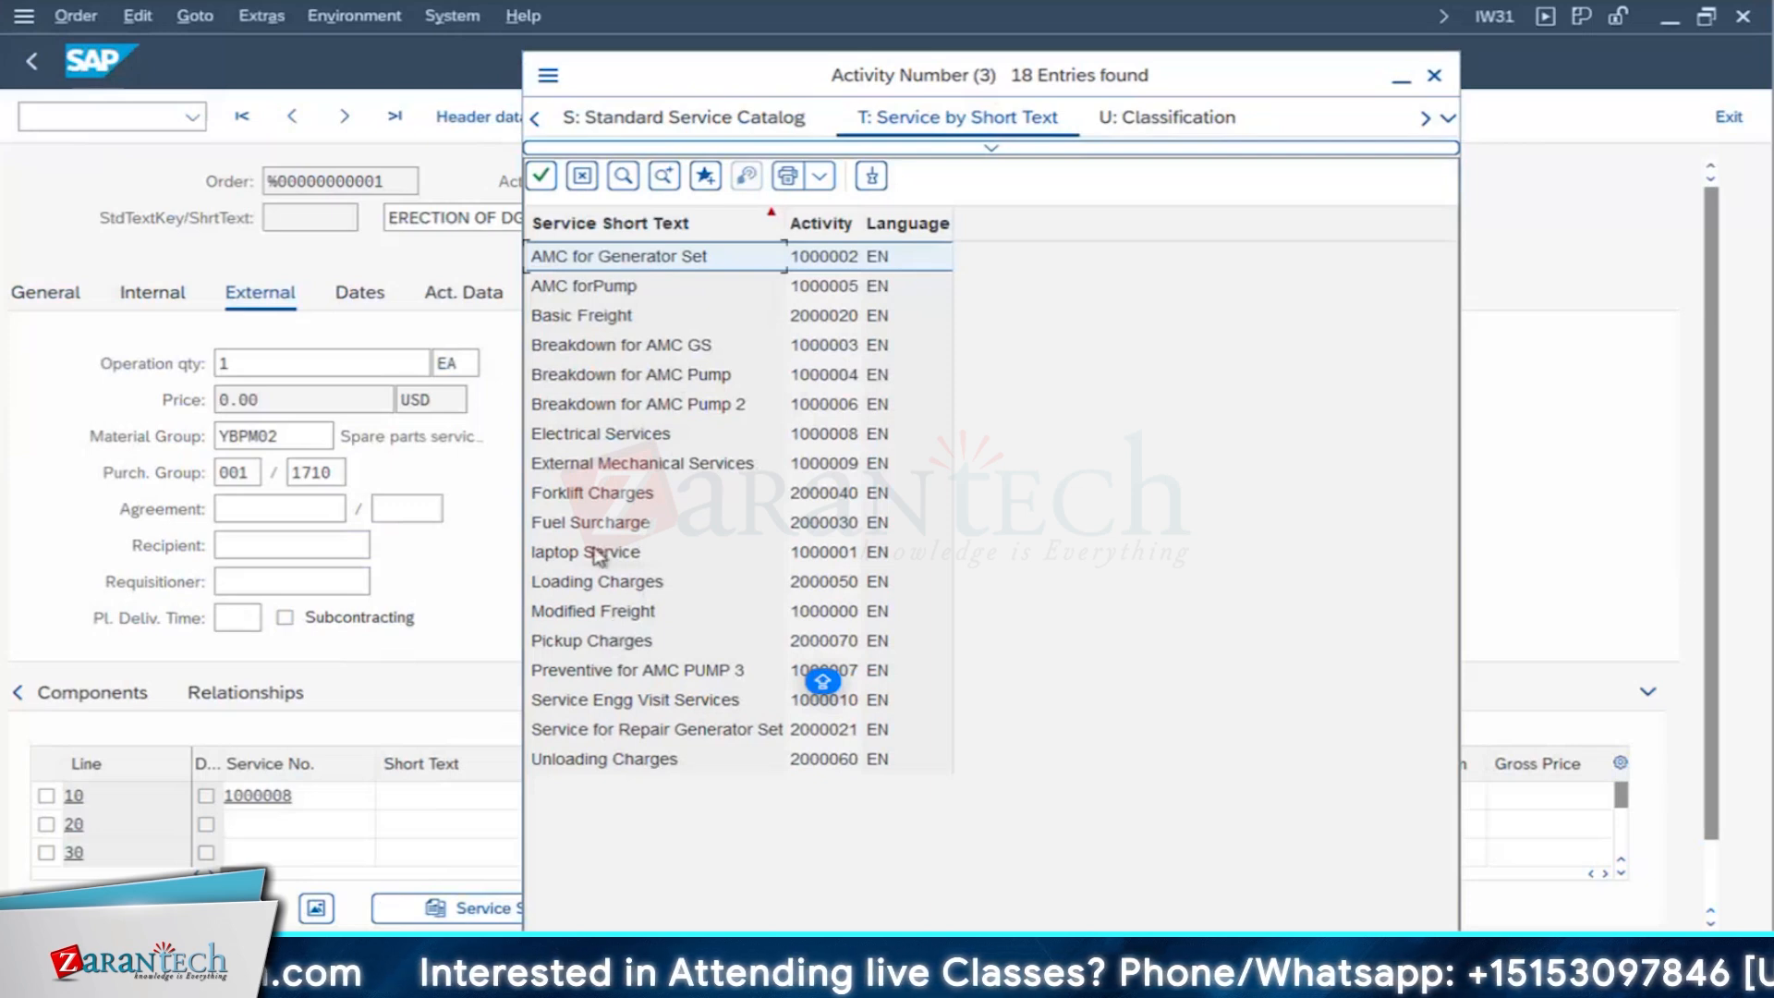
pyautogui.click(672, 469)
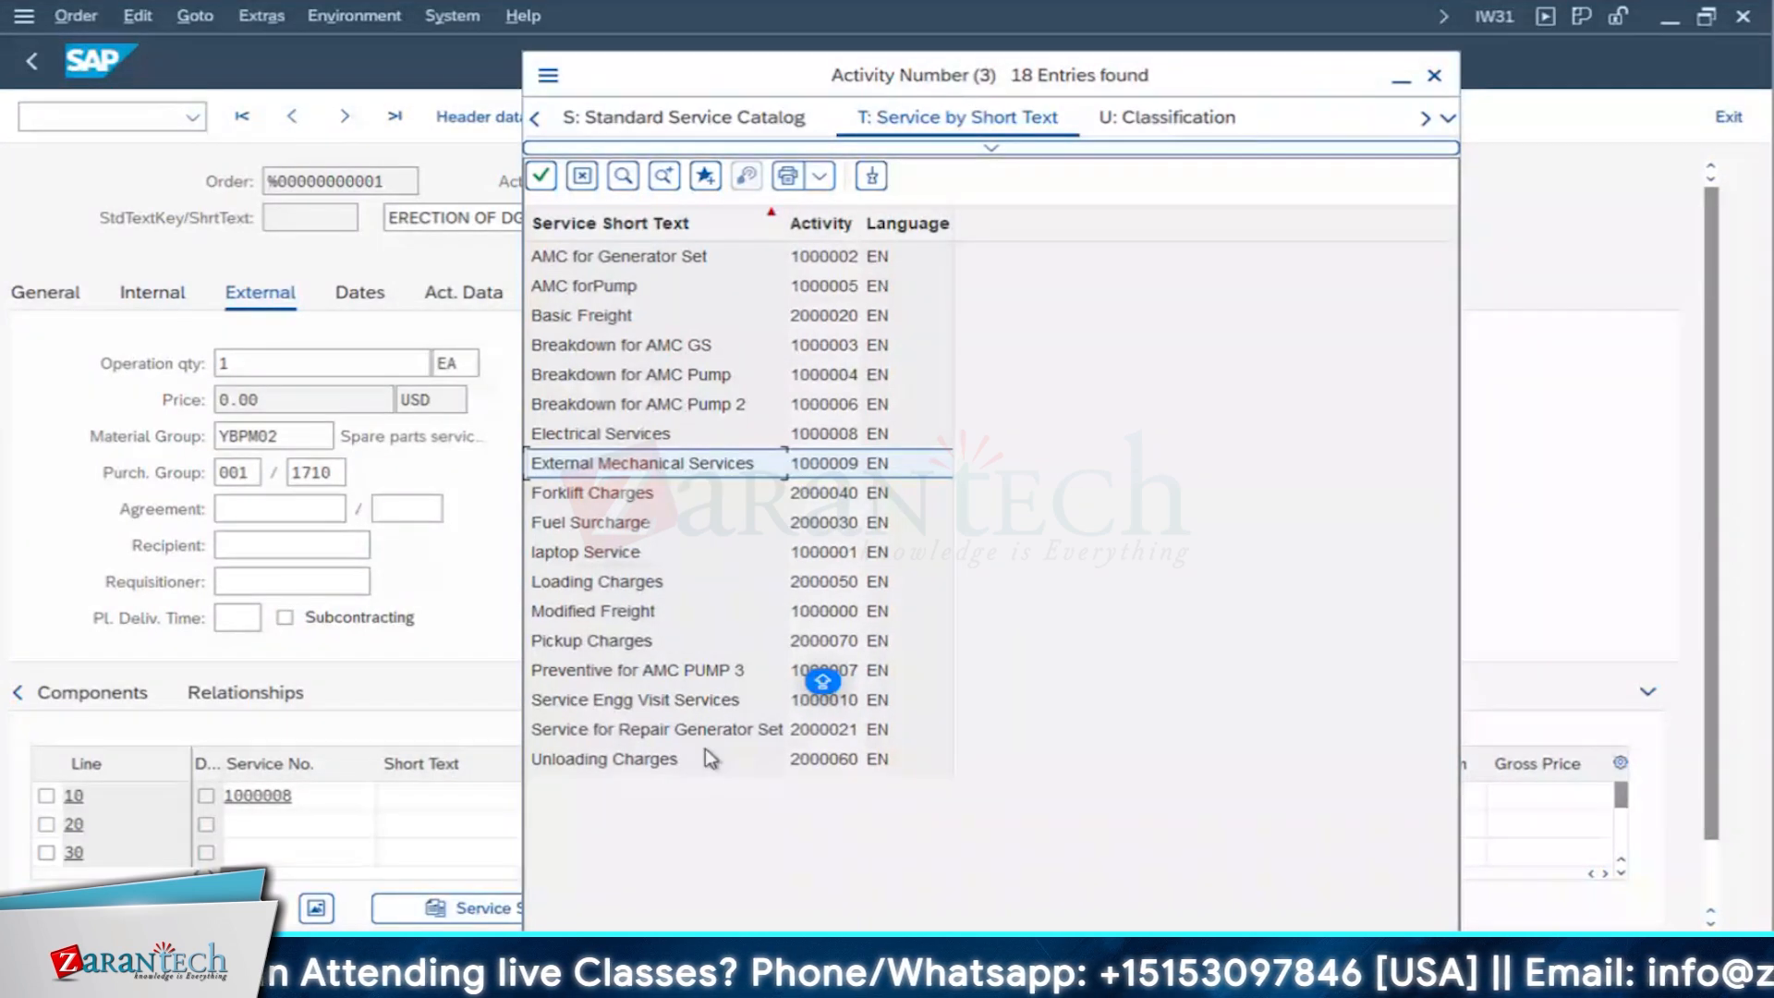
pyautogui.click(601, 740)
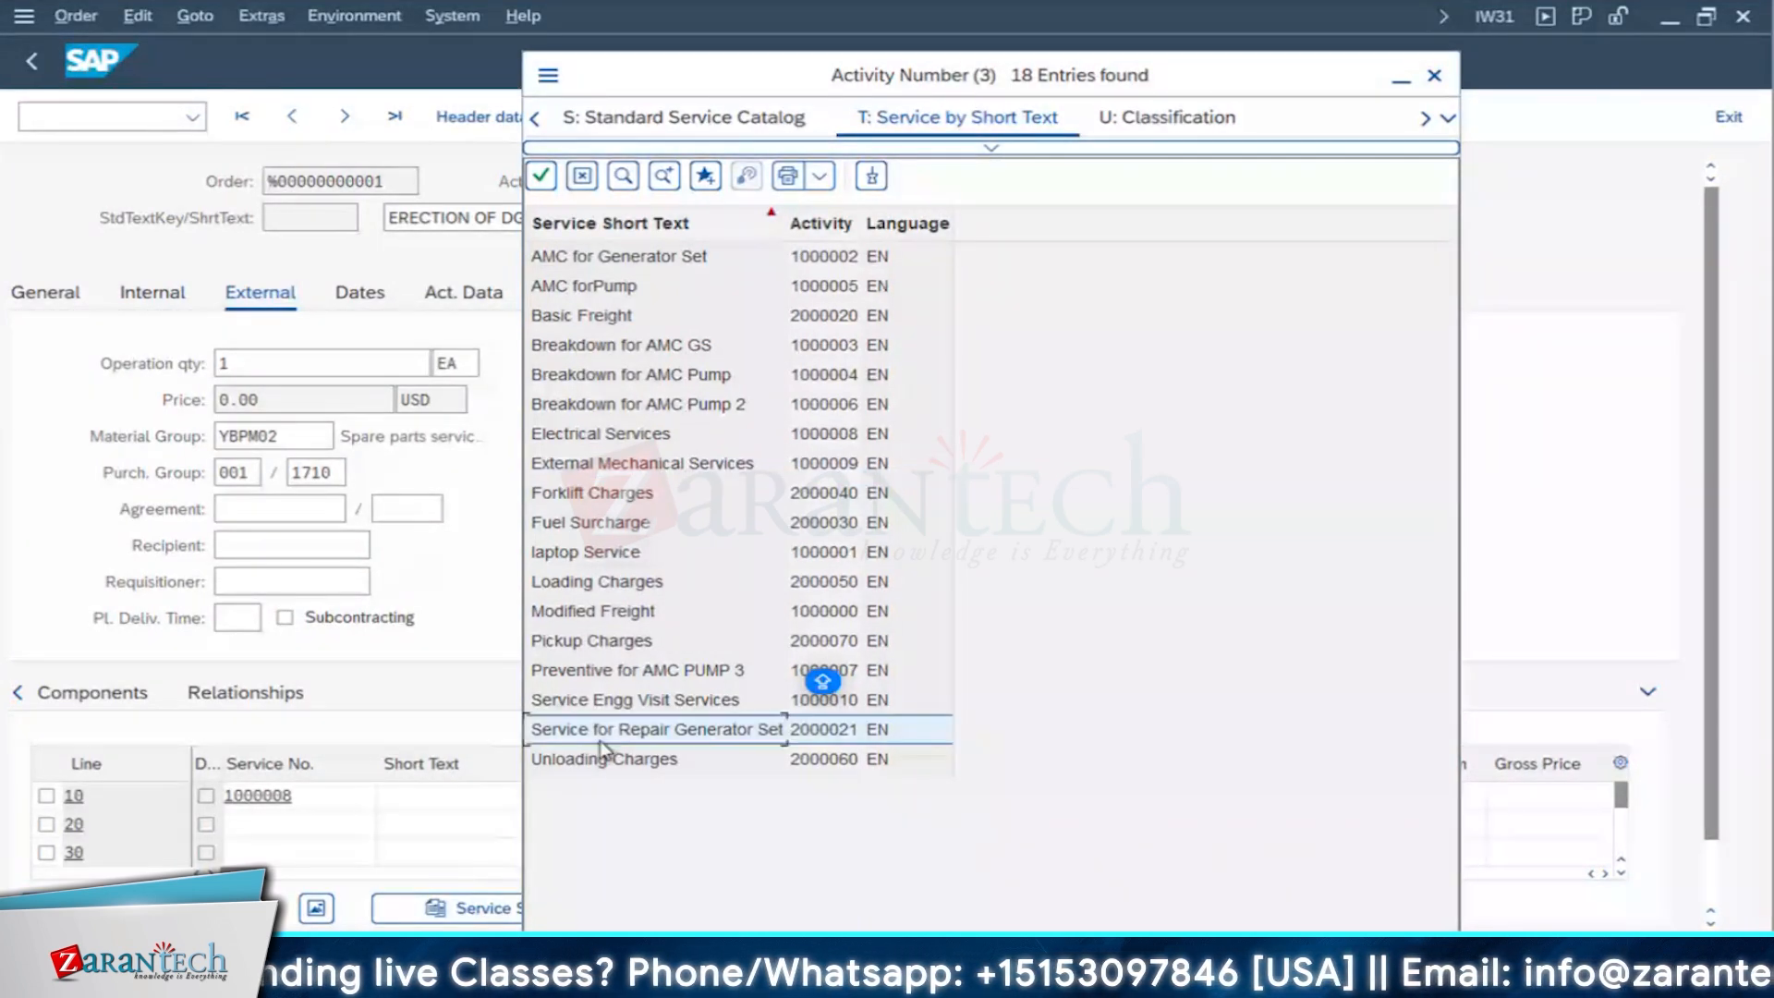
pyautogui.doubleClick(687, 734)
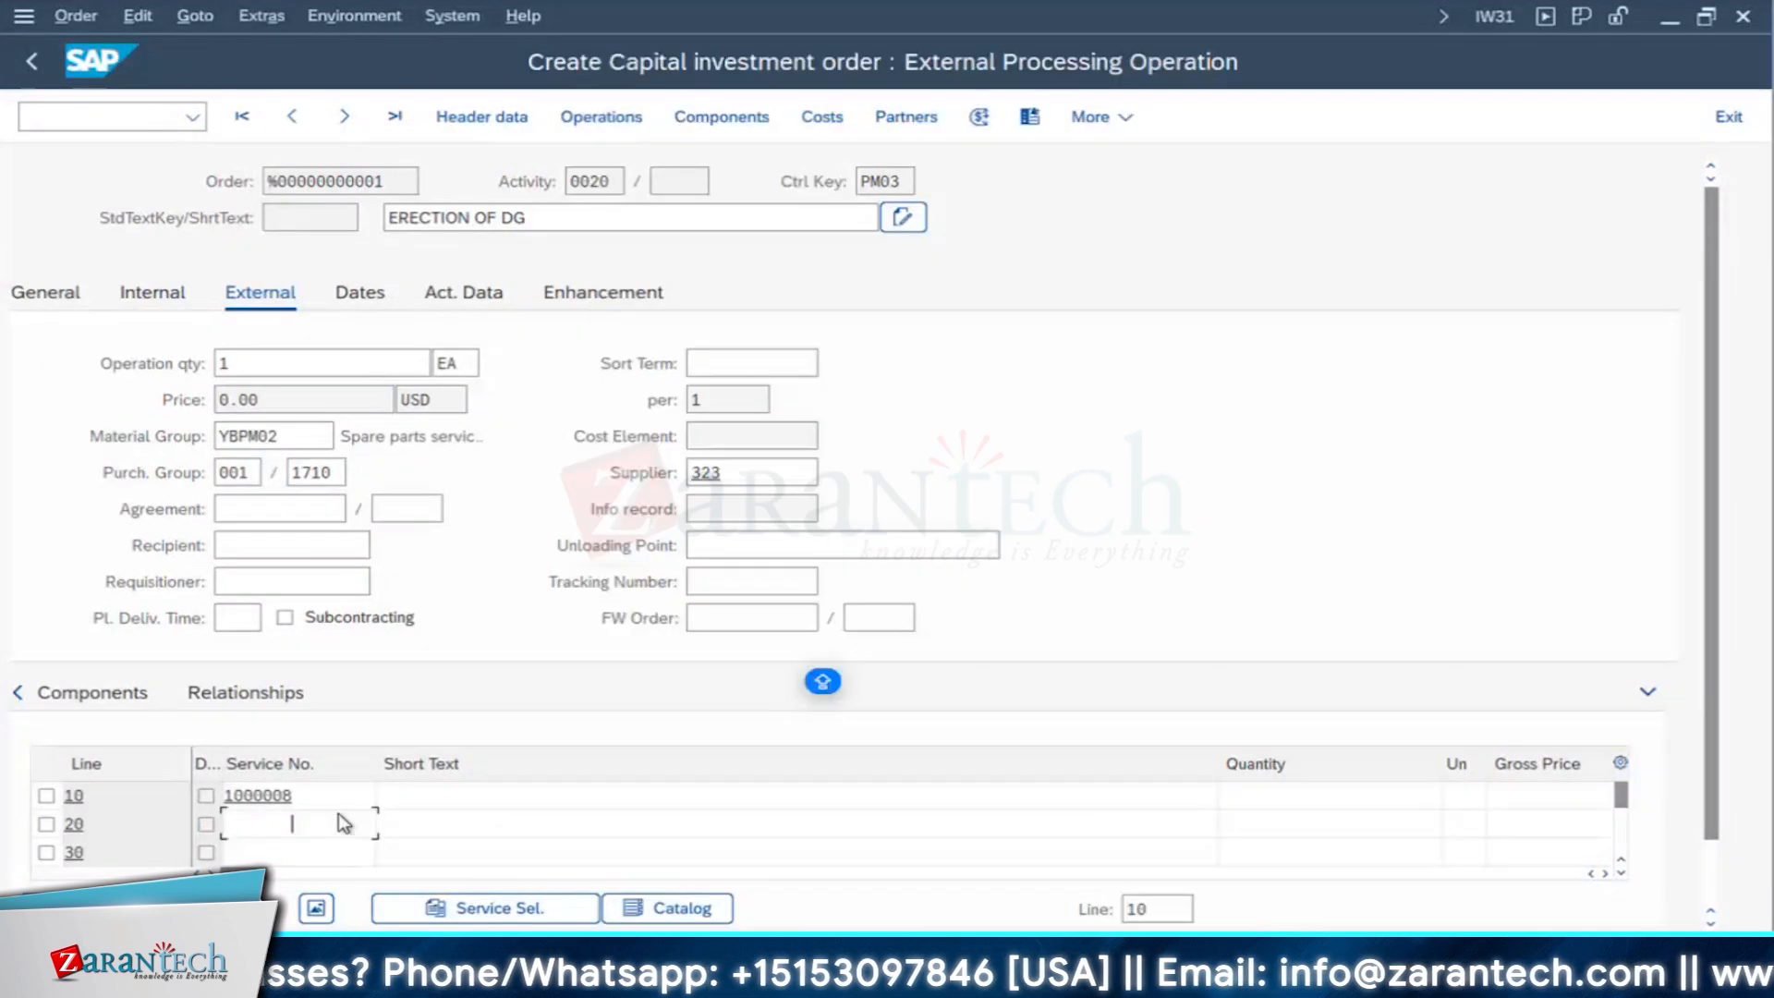
pyautogui.moveTo(1220, 763); pyautogui.dragTo(494, 753)
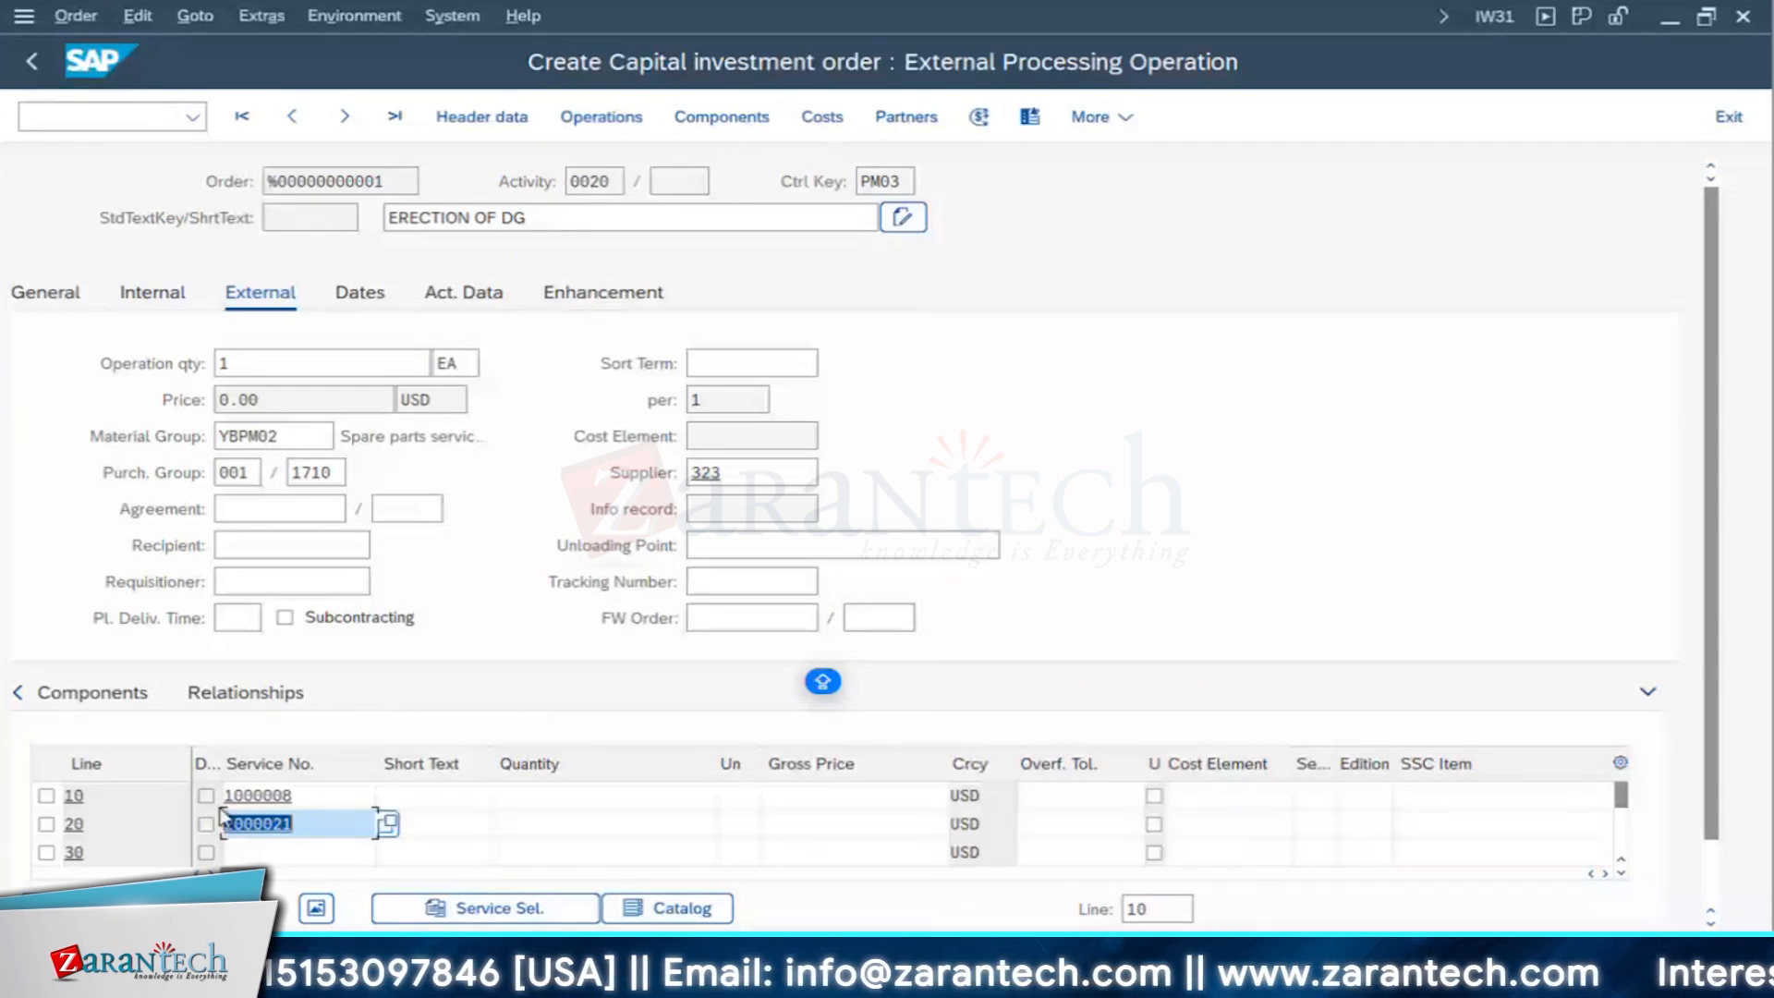
# - Set a quantity of 5 and a gross price of 100 for service line 10, Electrical Services
pyautogui.press('Return')
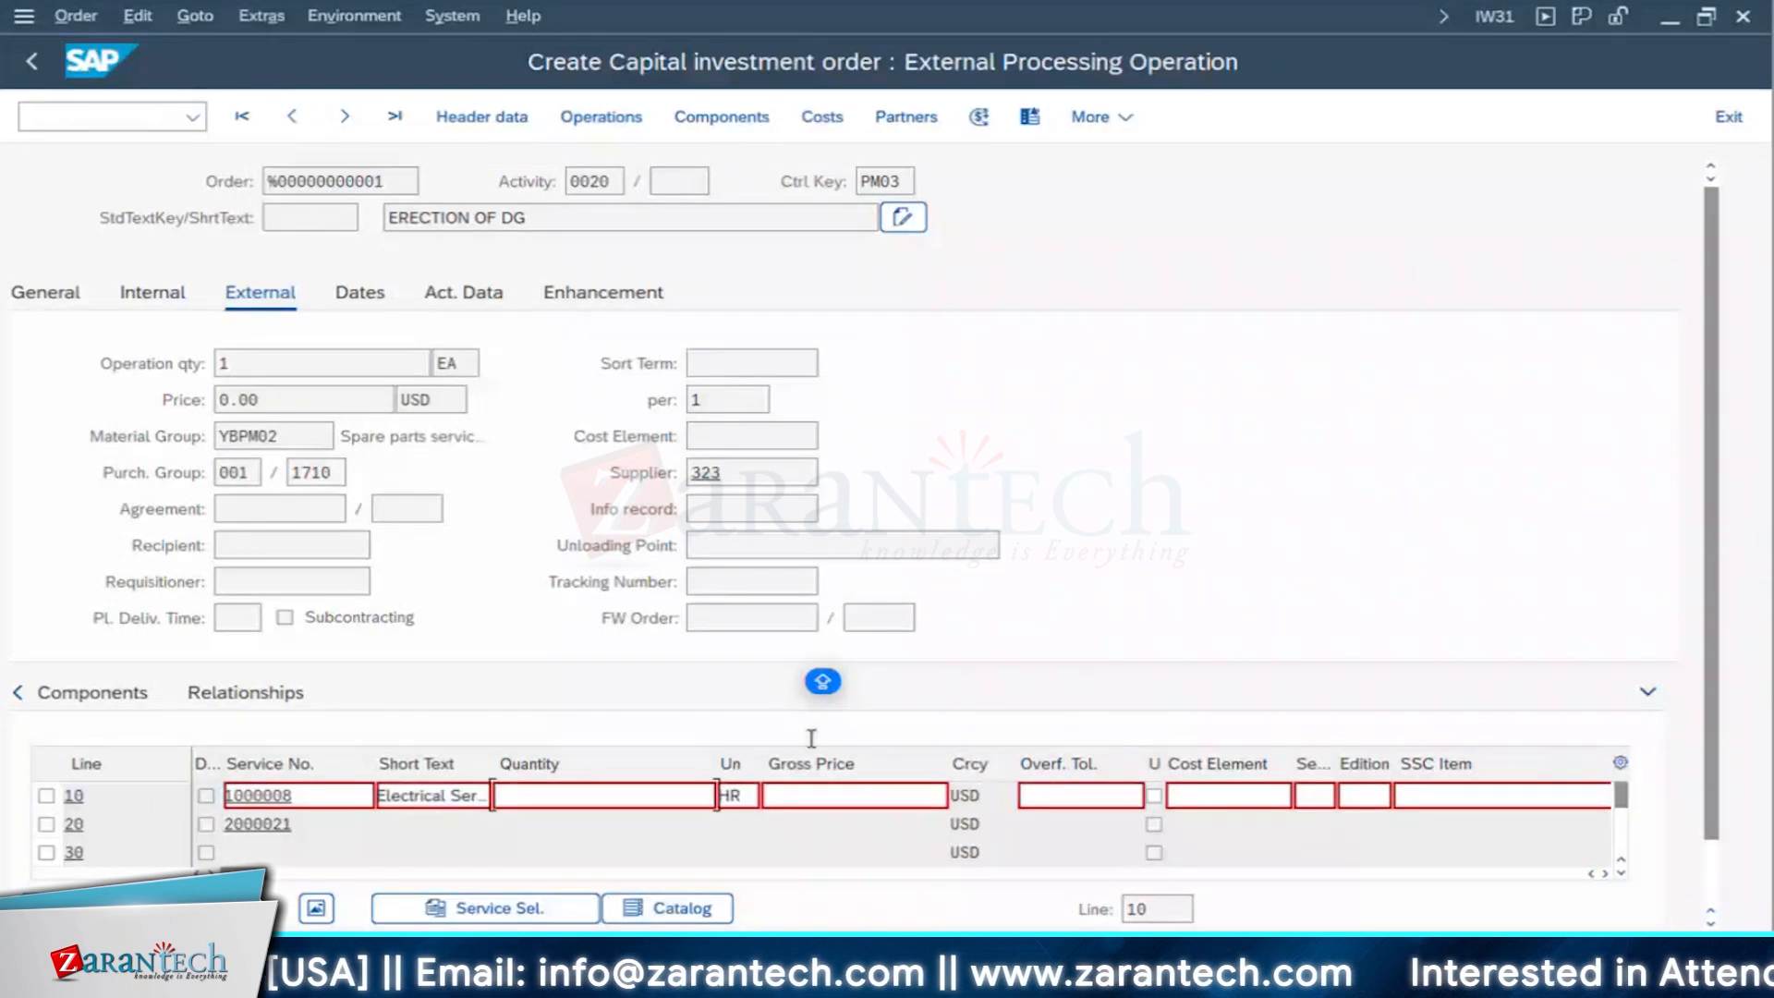
pyautogui.write('5')
pyautogui.press('Tab')
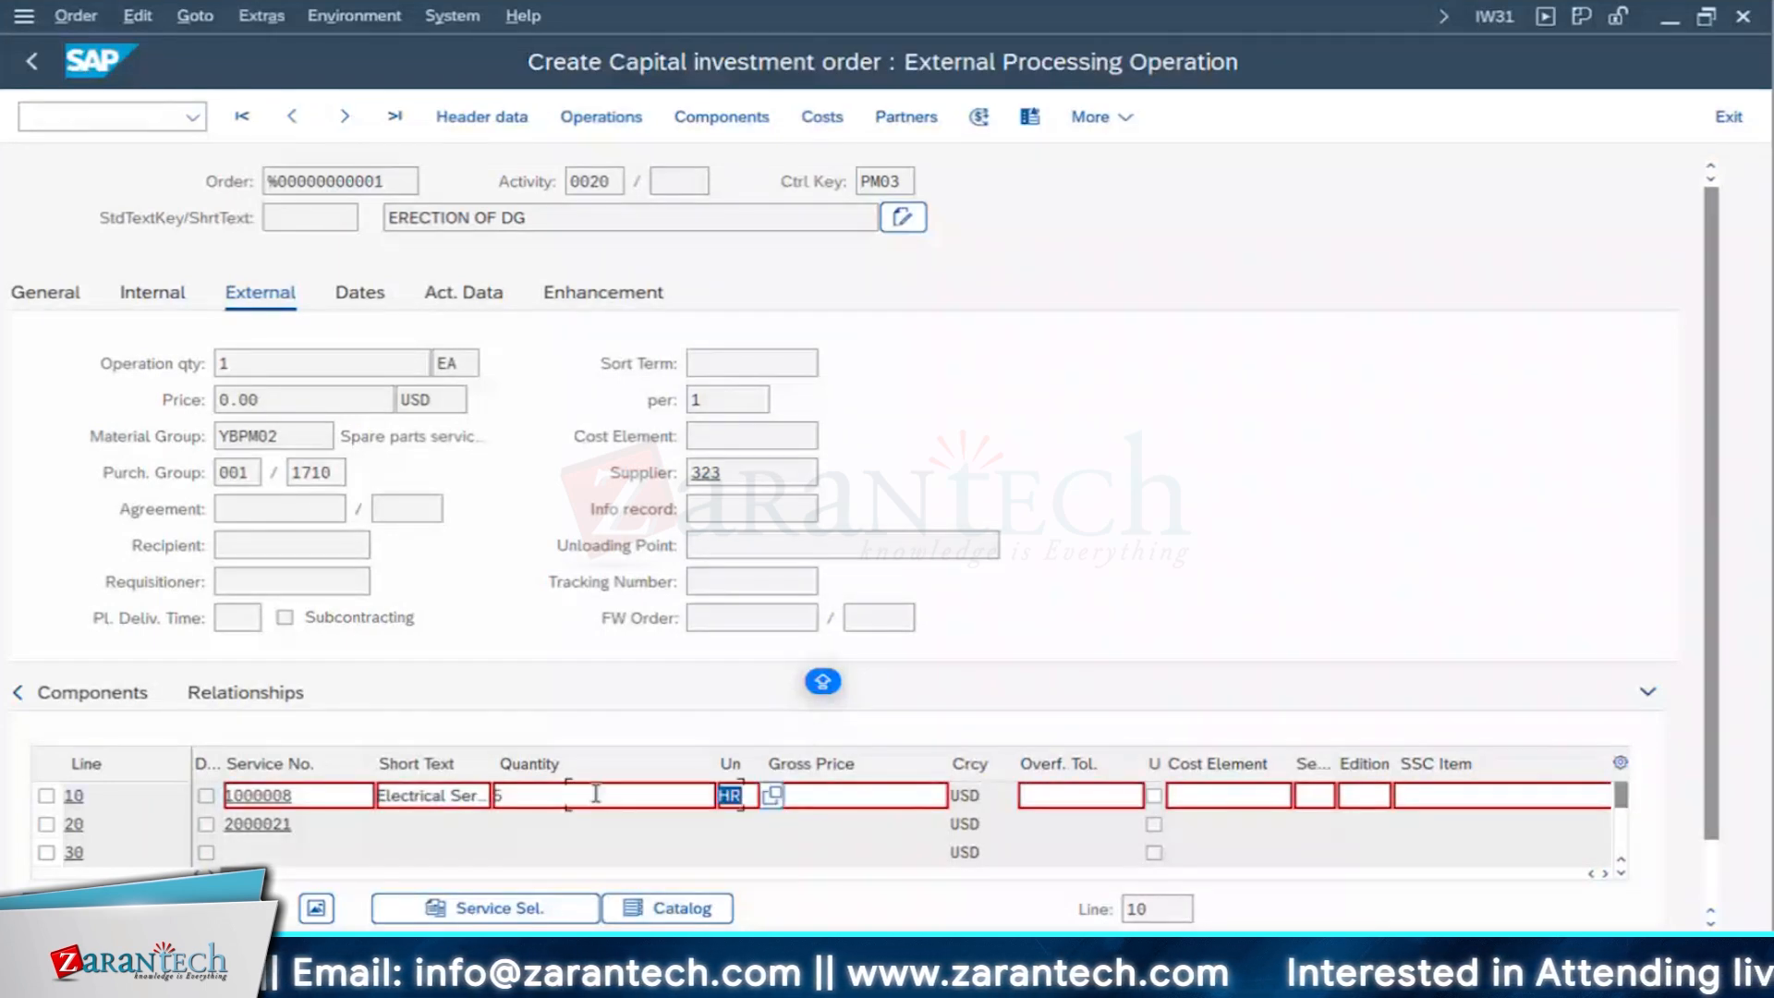
pyautogui.click(892, 810)
pyautogui.write('1')
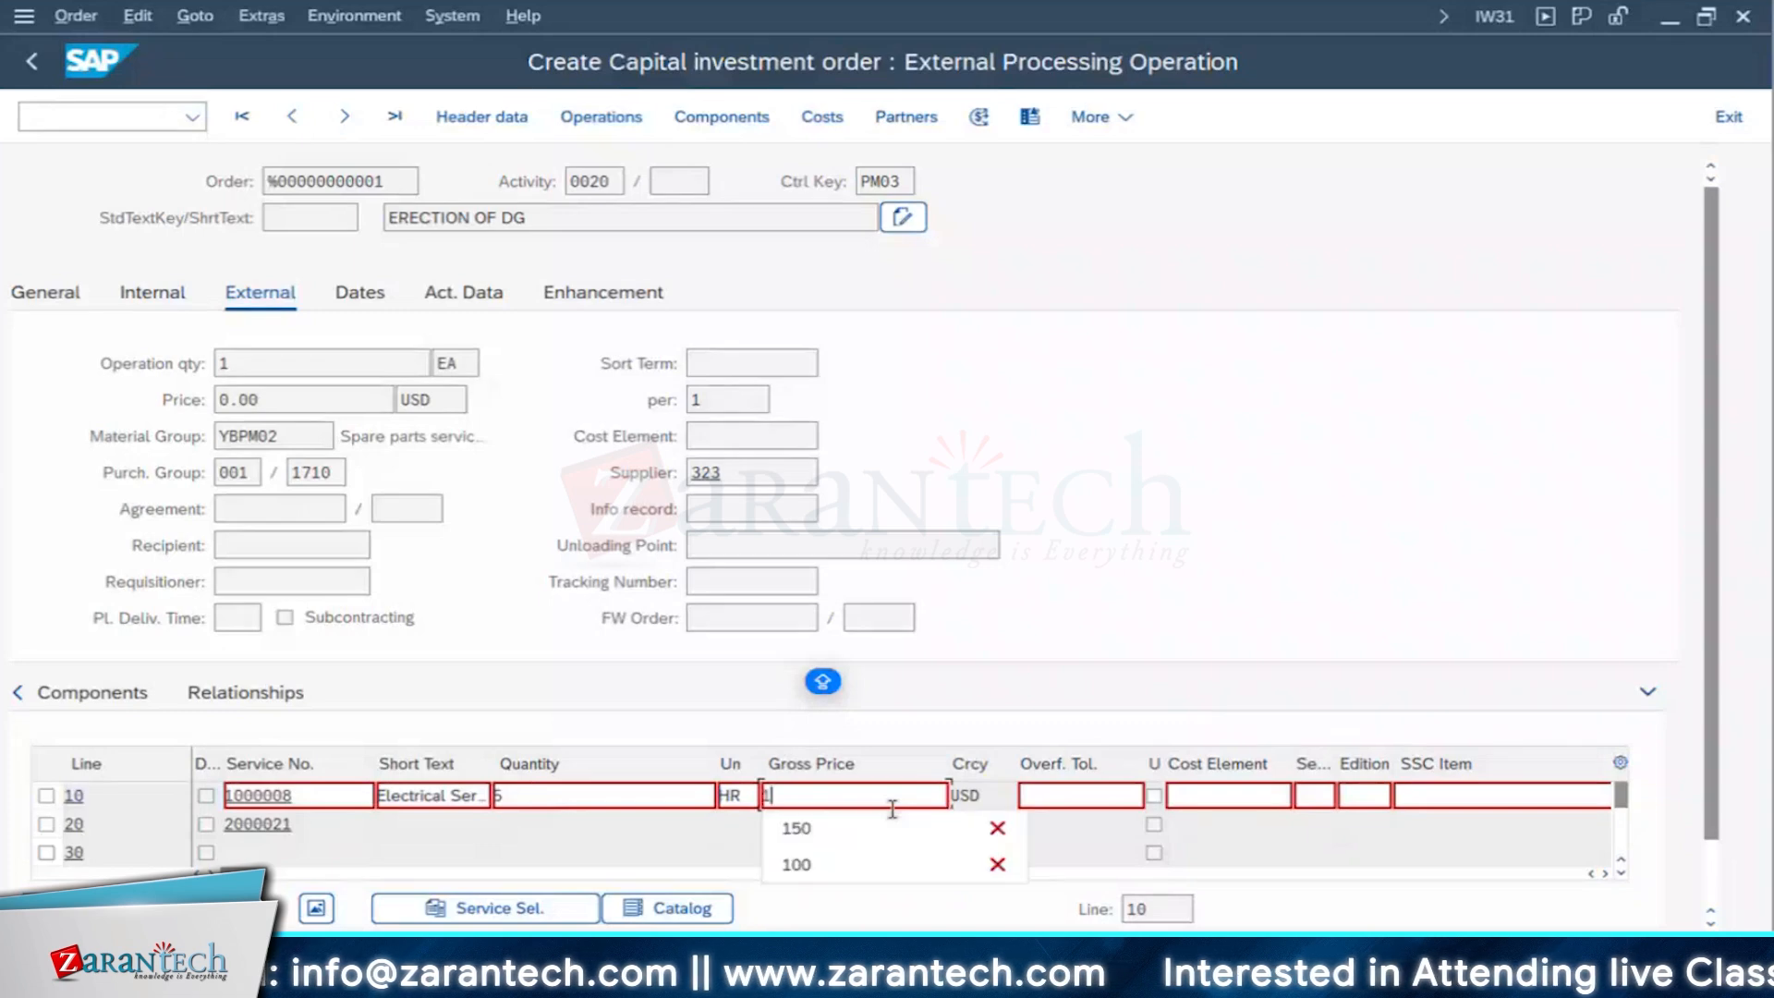
pyautogui.write('00')
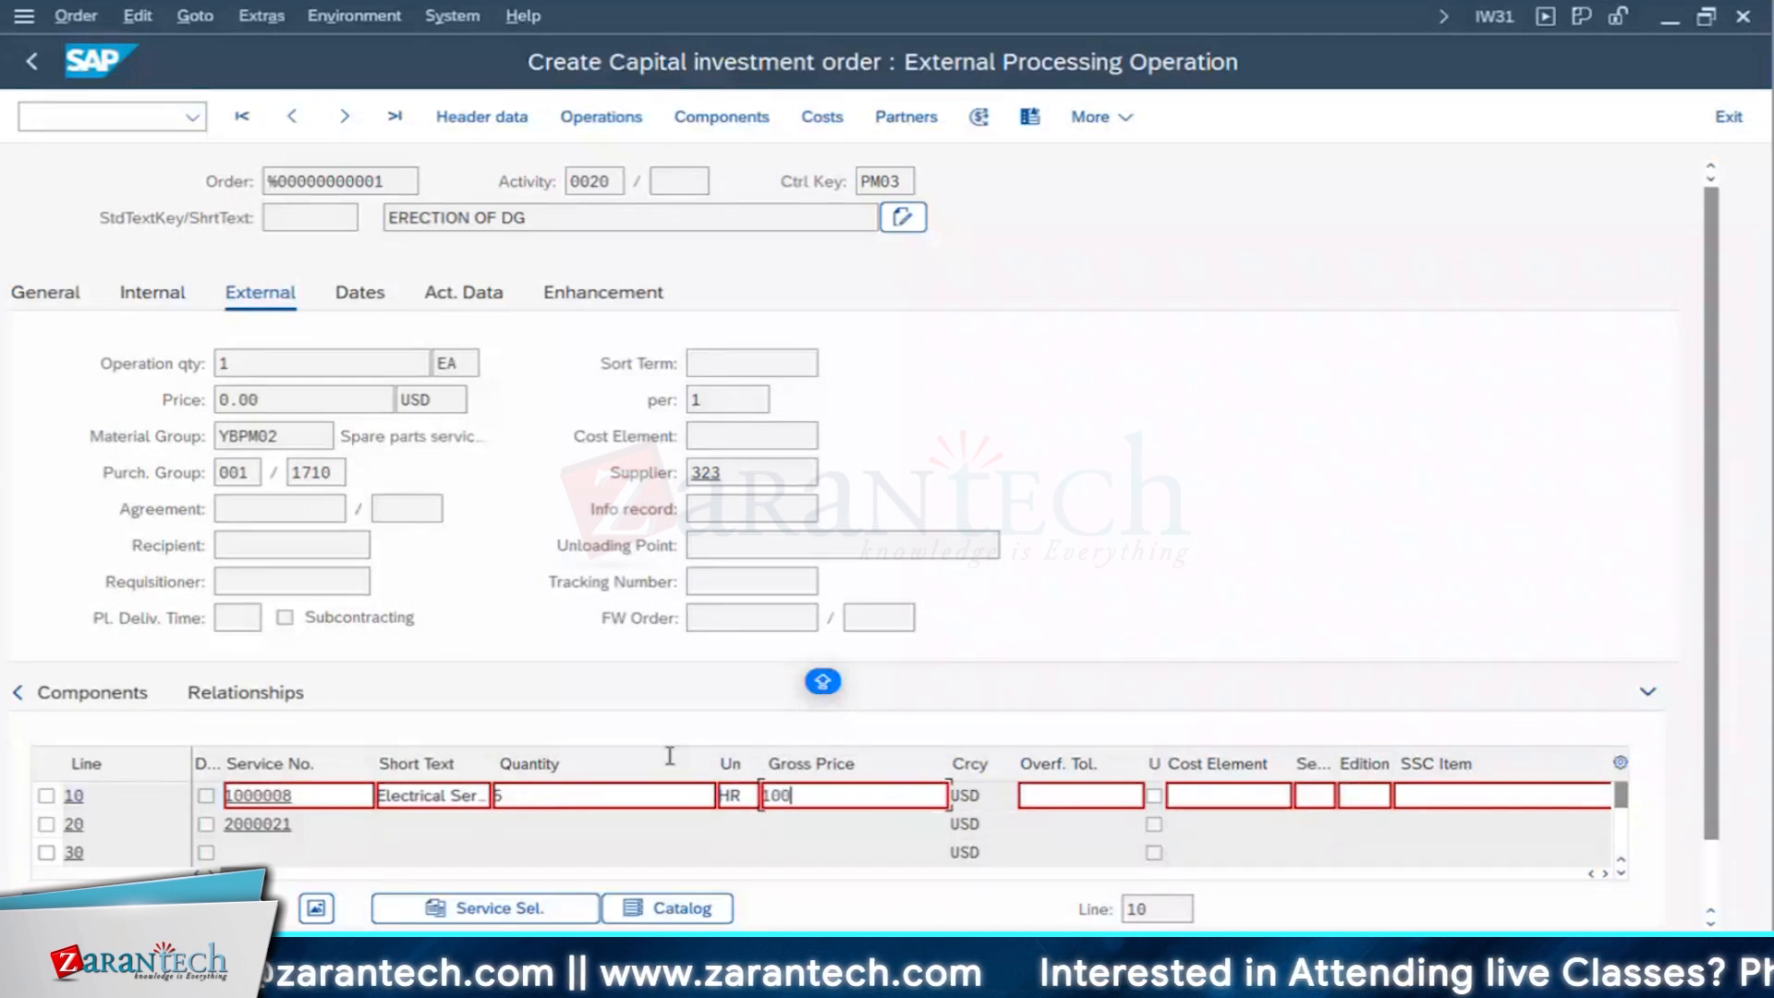
pyautogui.press('Return')
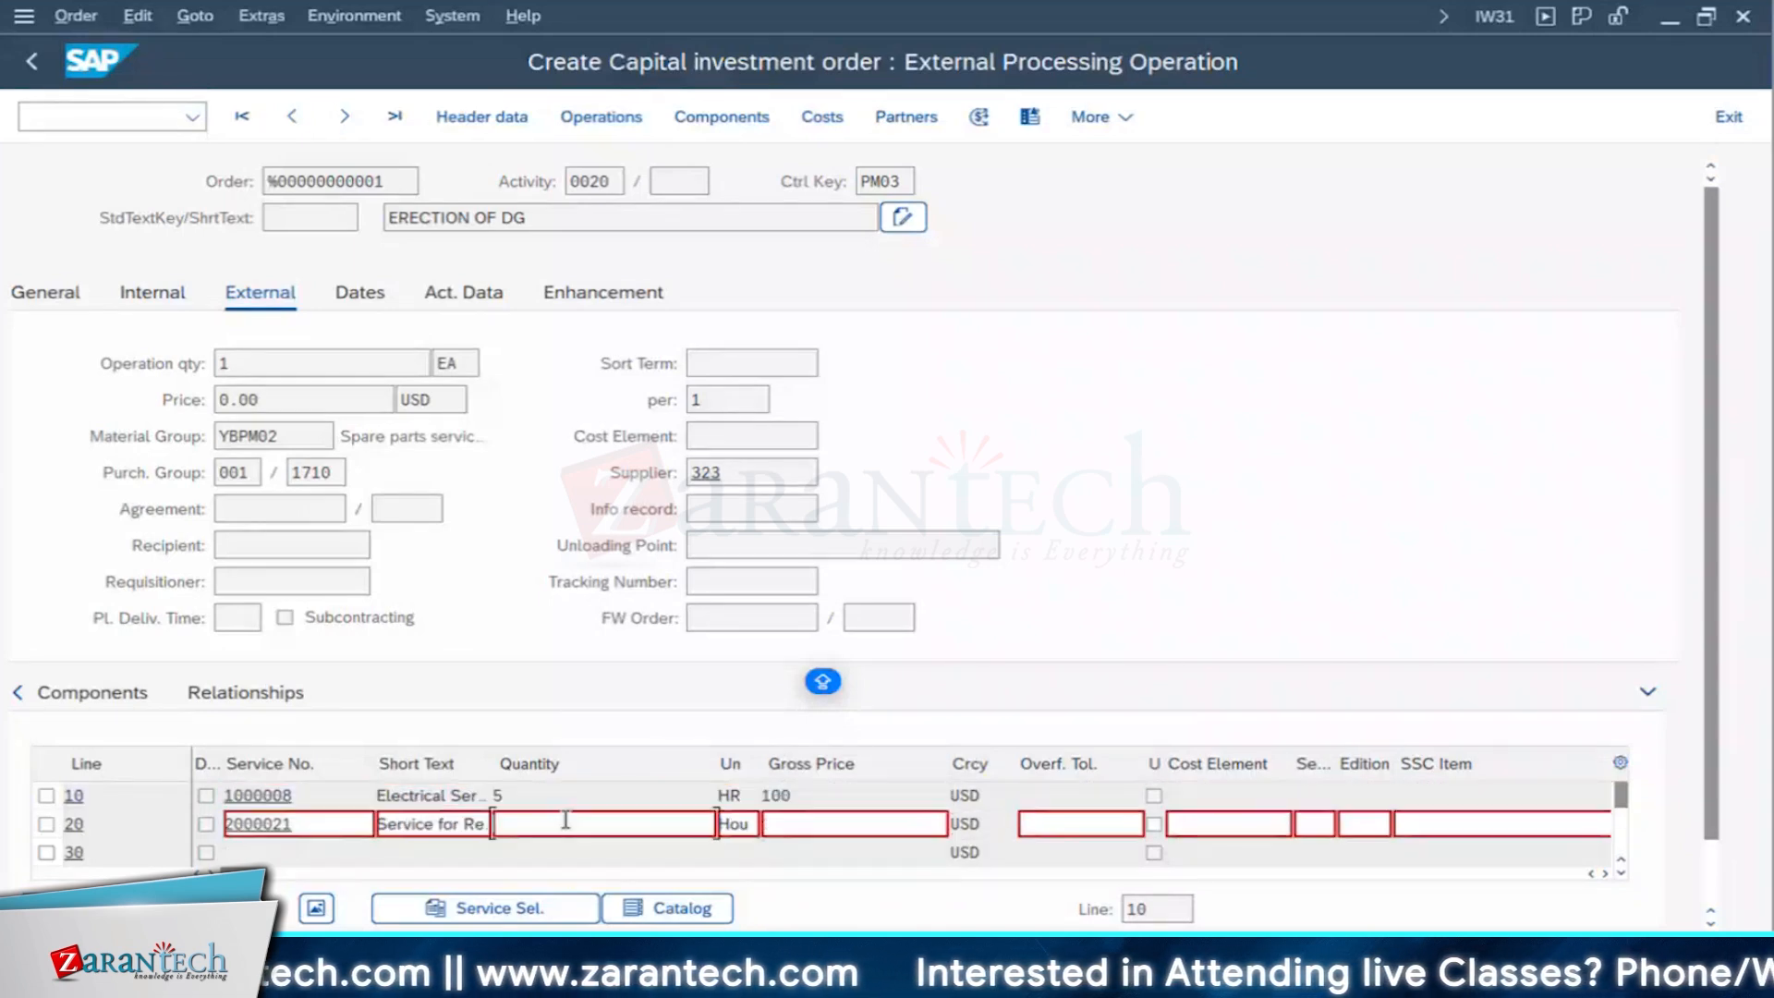
pyautogui.write('10')
# - Enter a quantity of 10 and a gross price of 400 for service line 20
pyautogui.press('Tab')
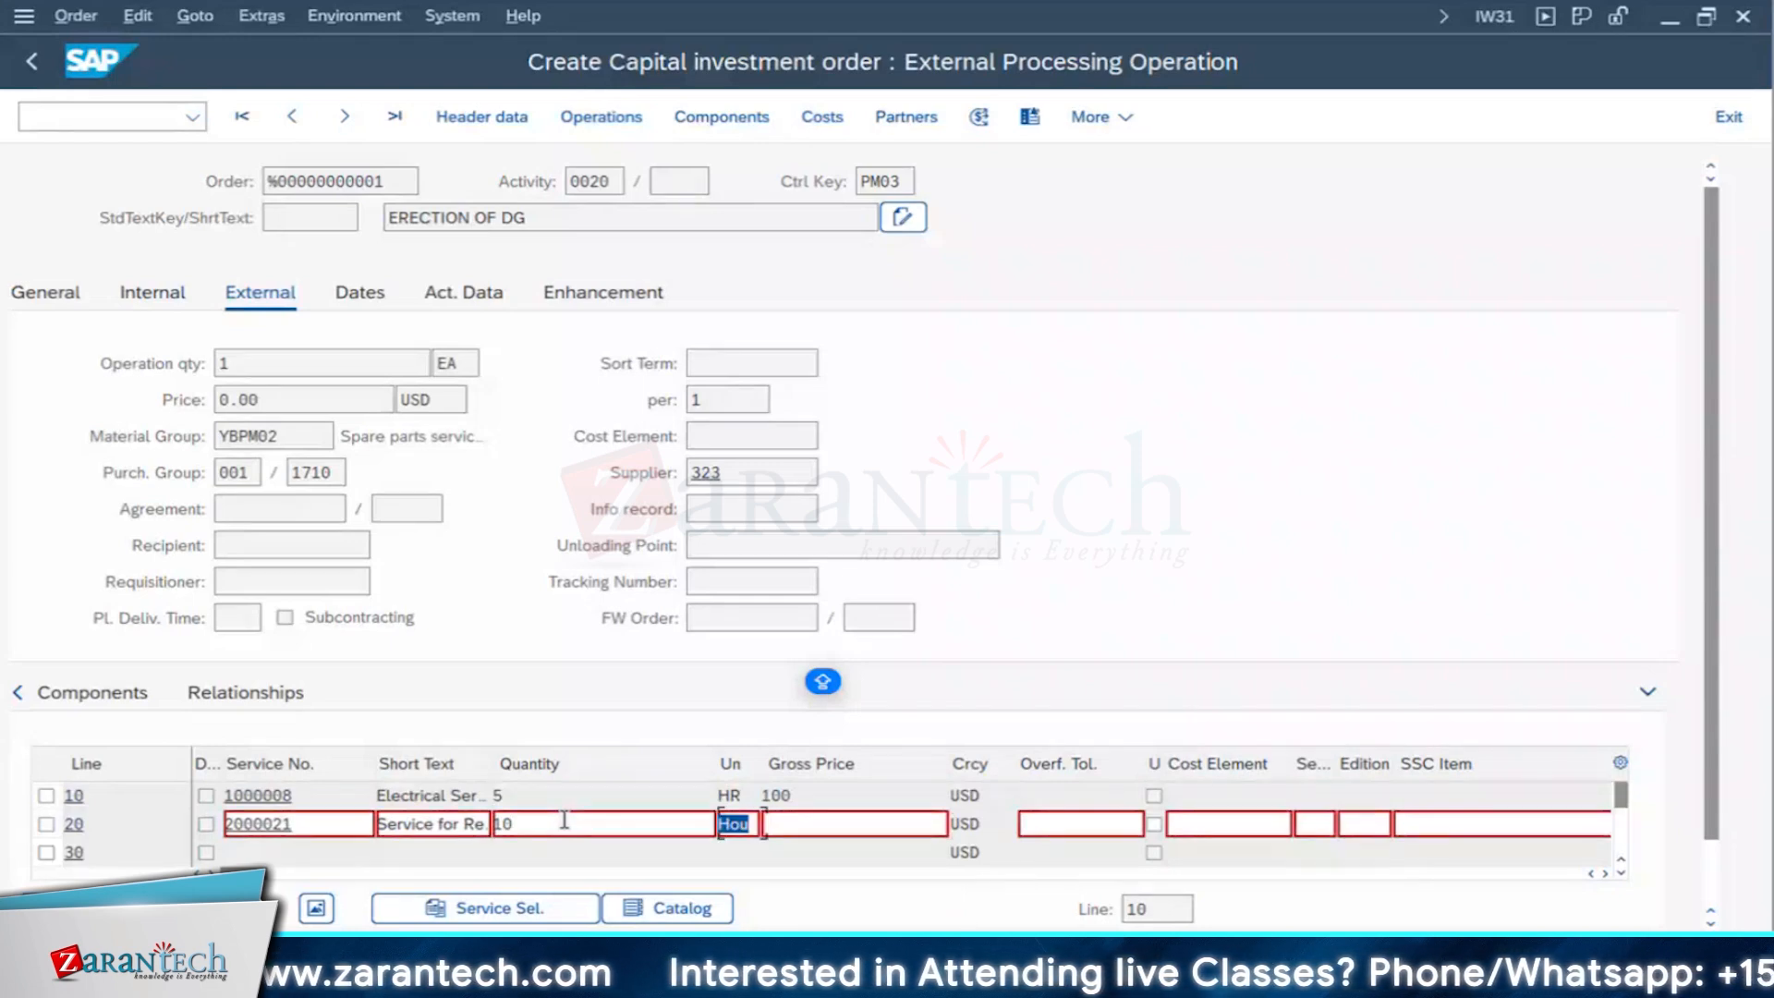
pyautogui.press('Tab')
pyautogui.write('4')
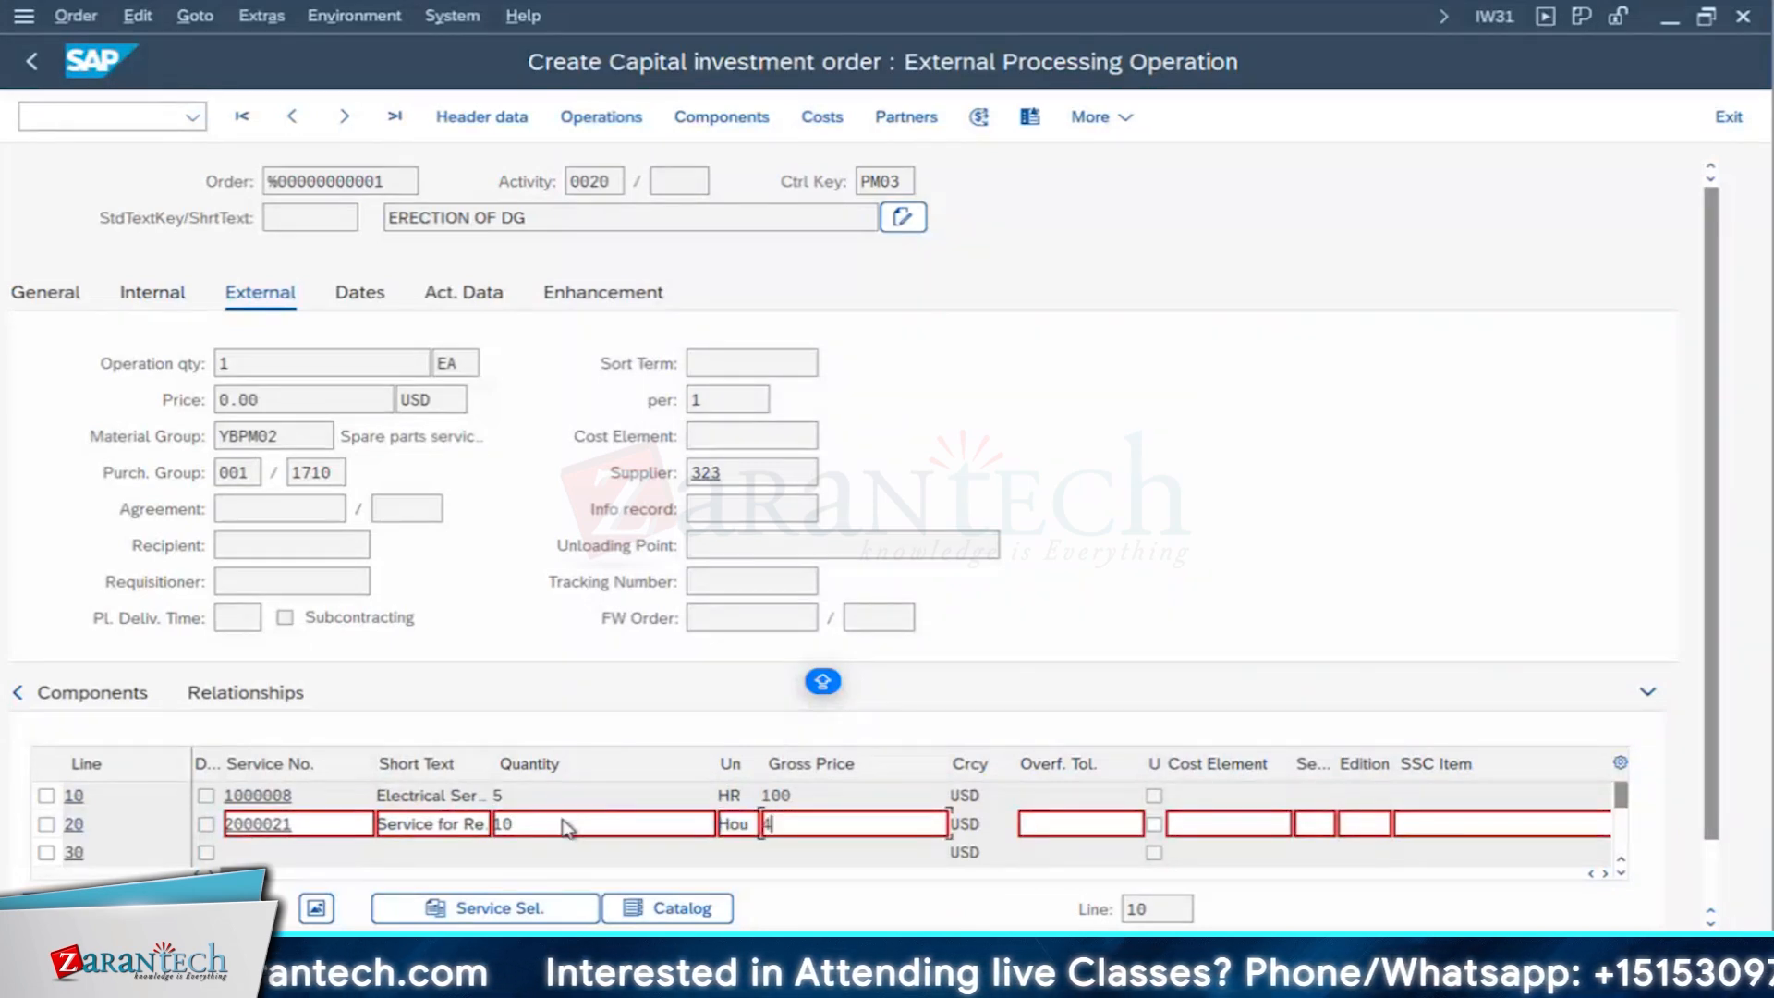
pyautogui.write('00')
pyautogui.press('Return')
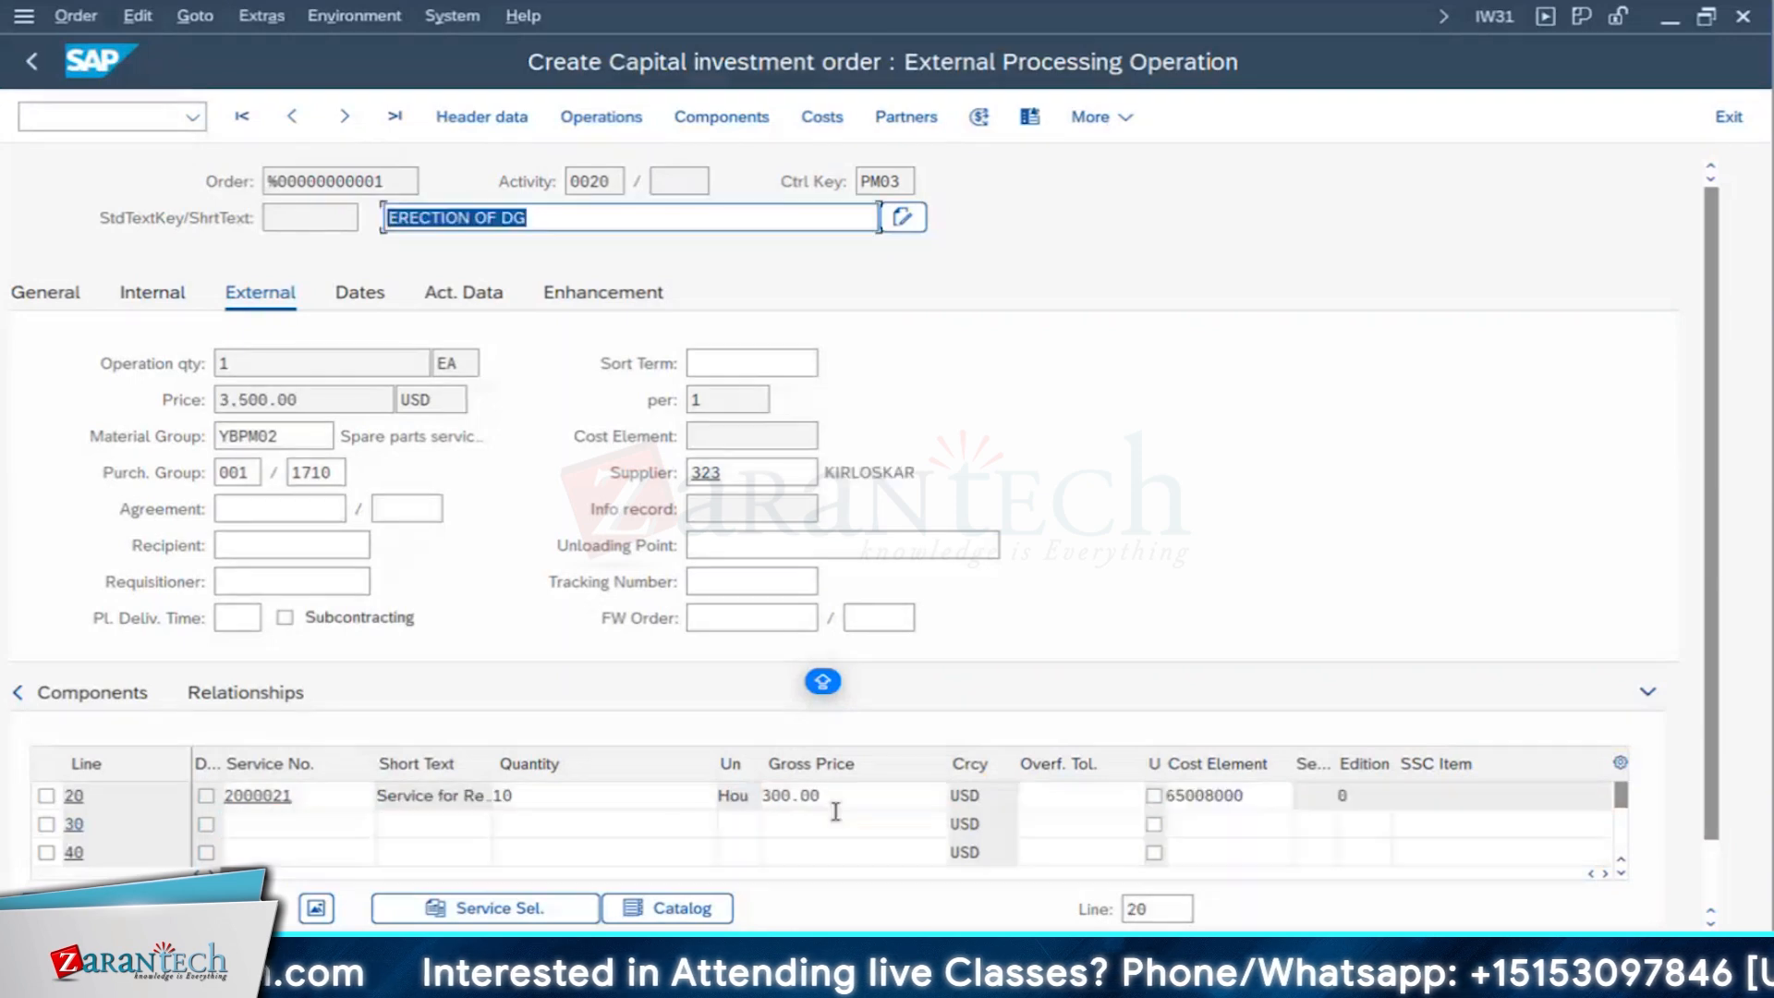
# - Check the operation price and the units offered for service line 20, and delete that service line
pyautogui.doubleClick(308, 400)
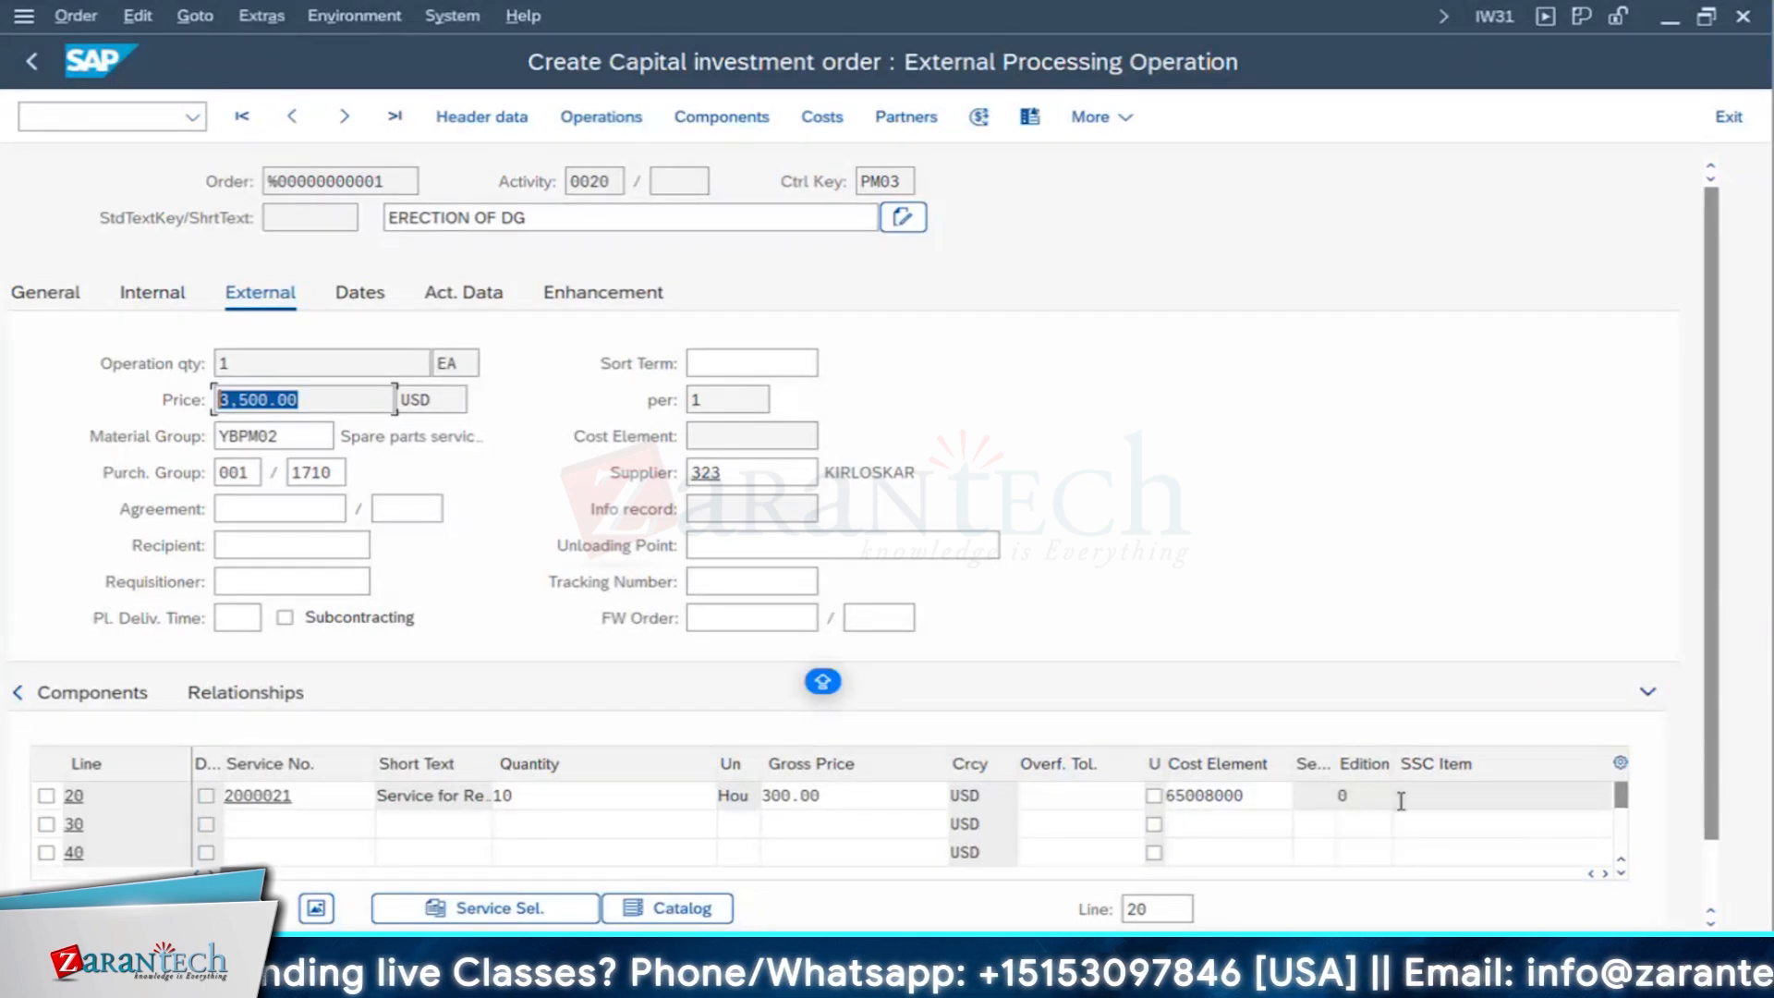
pyautogui.click(1620, 860)
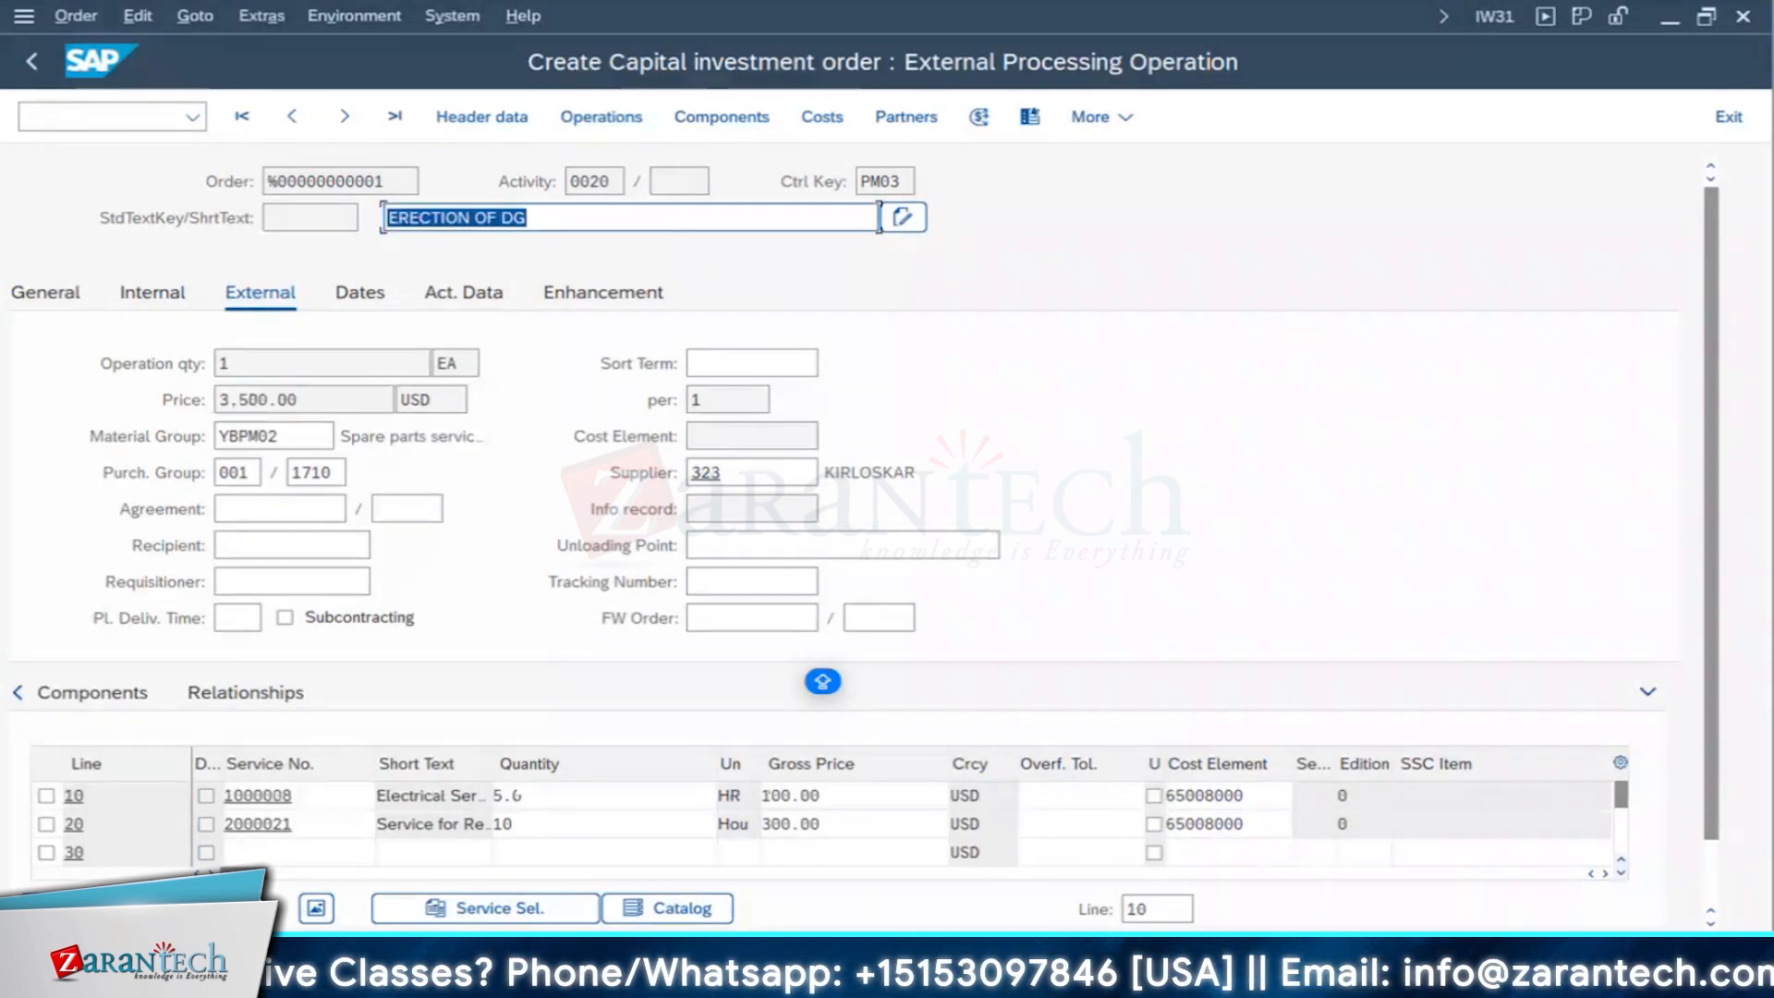
pyautogui.click(47, 824)
pyautogui.click(758, 825)
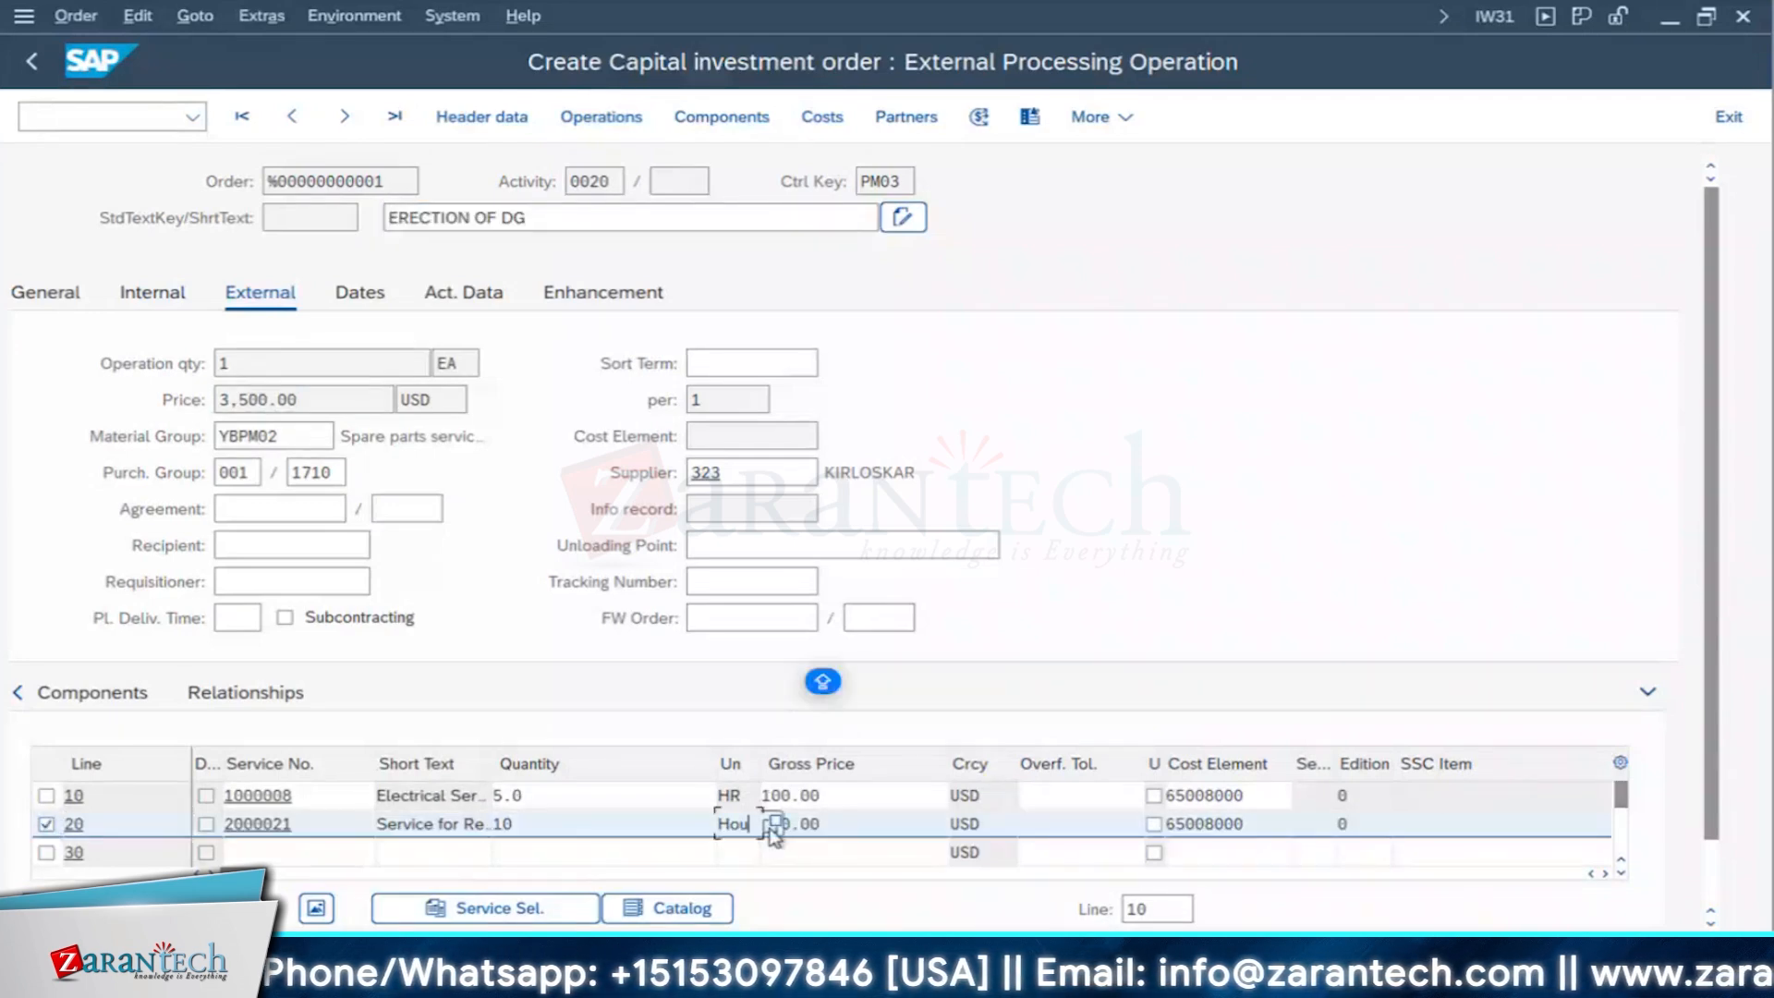
pyautogui.click(776, 825)
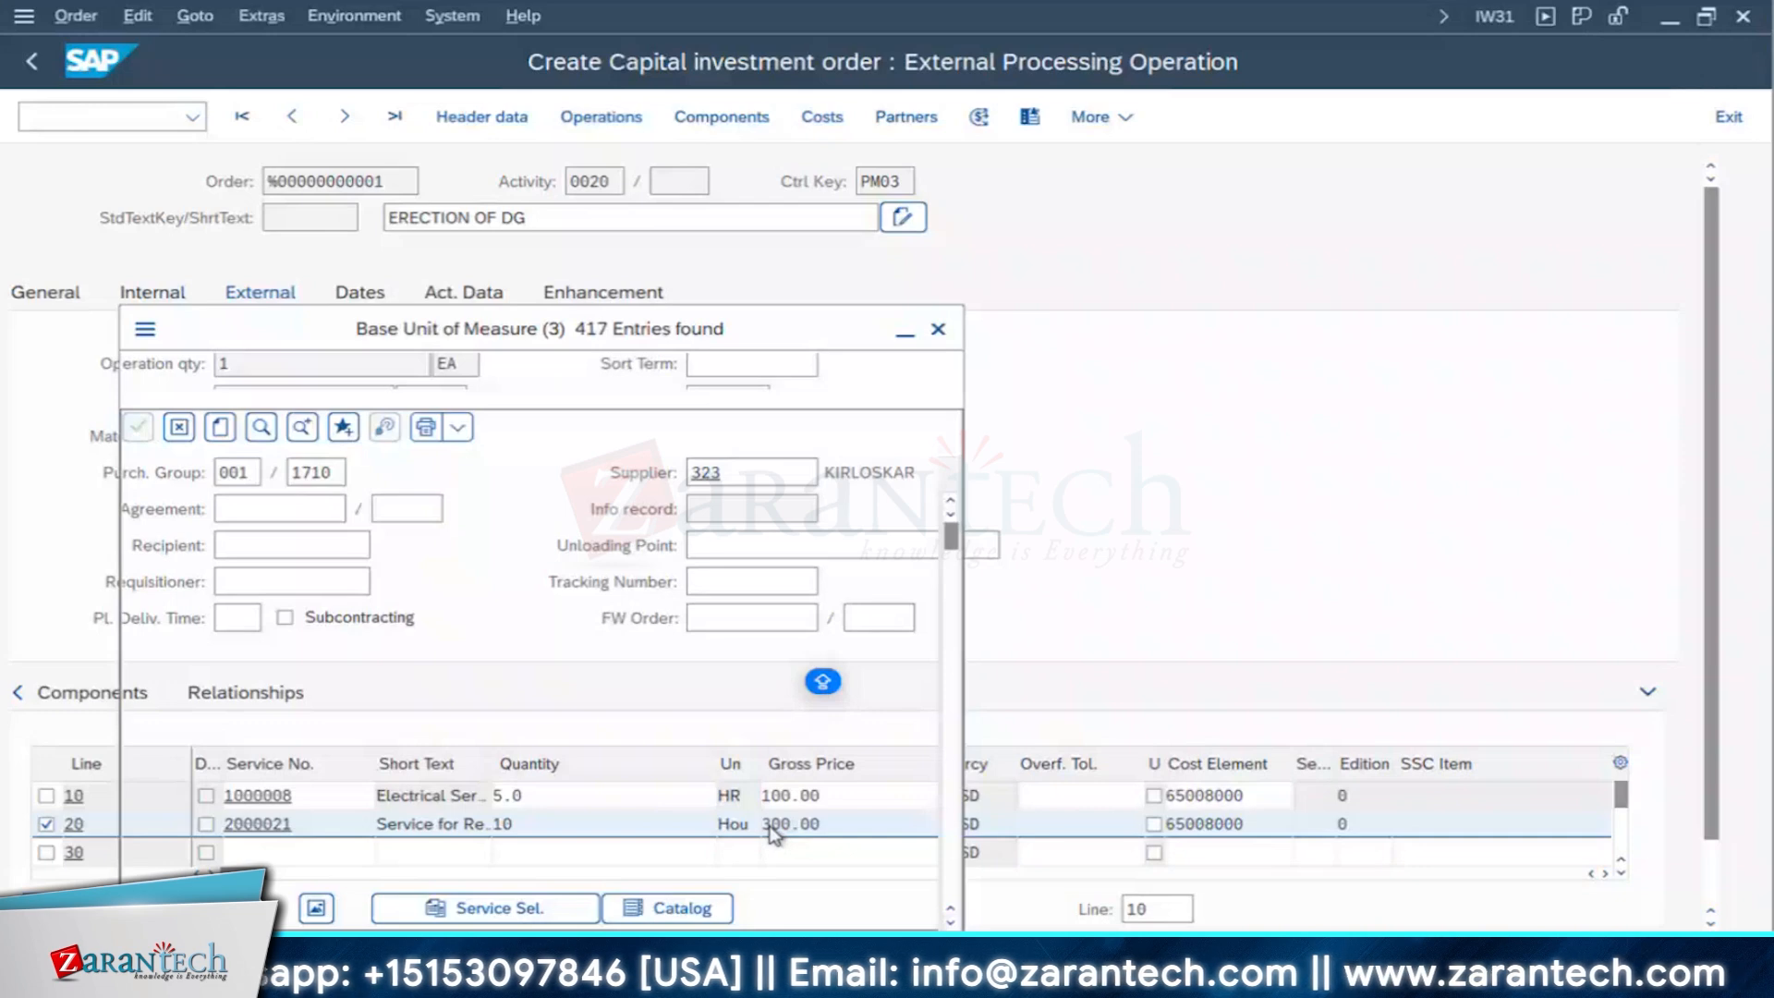
pyautogui.click(937, 329)
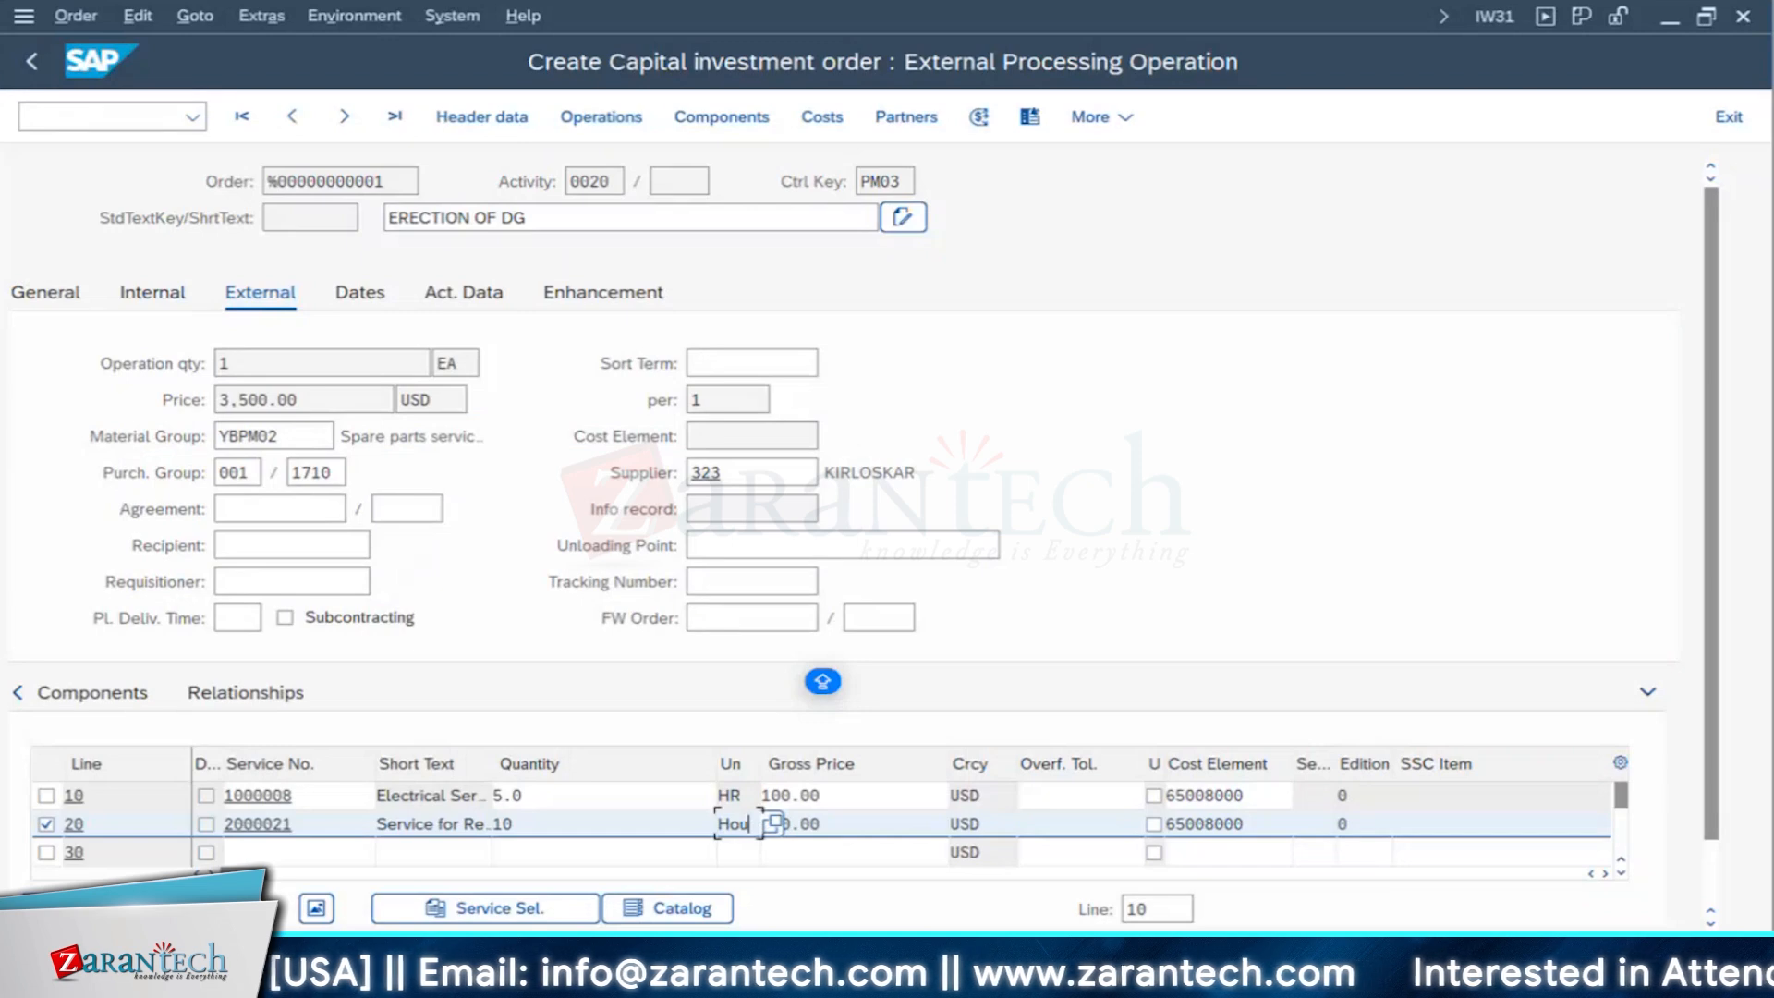
pyautogui.click(226, 908)
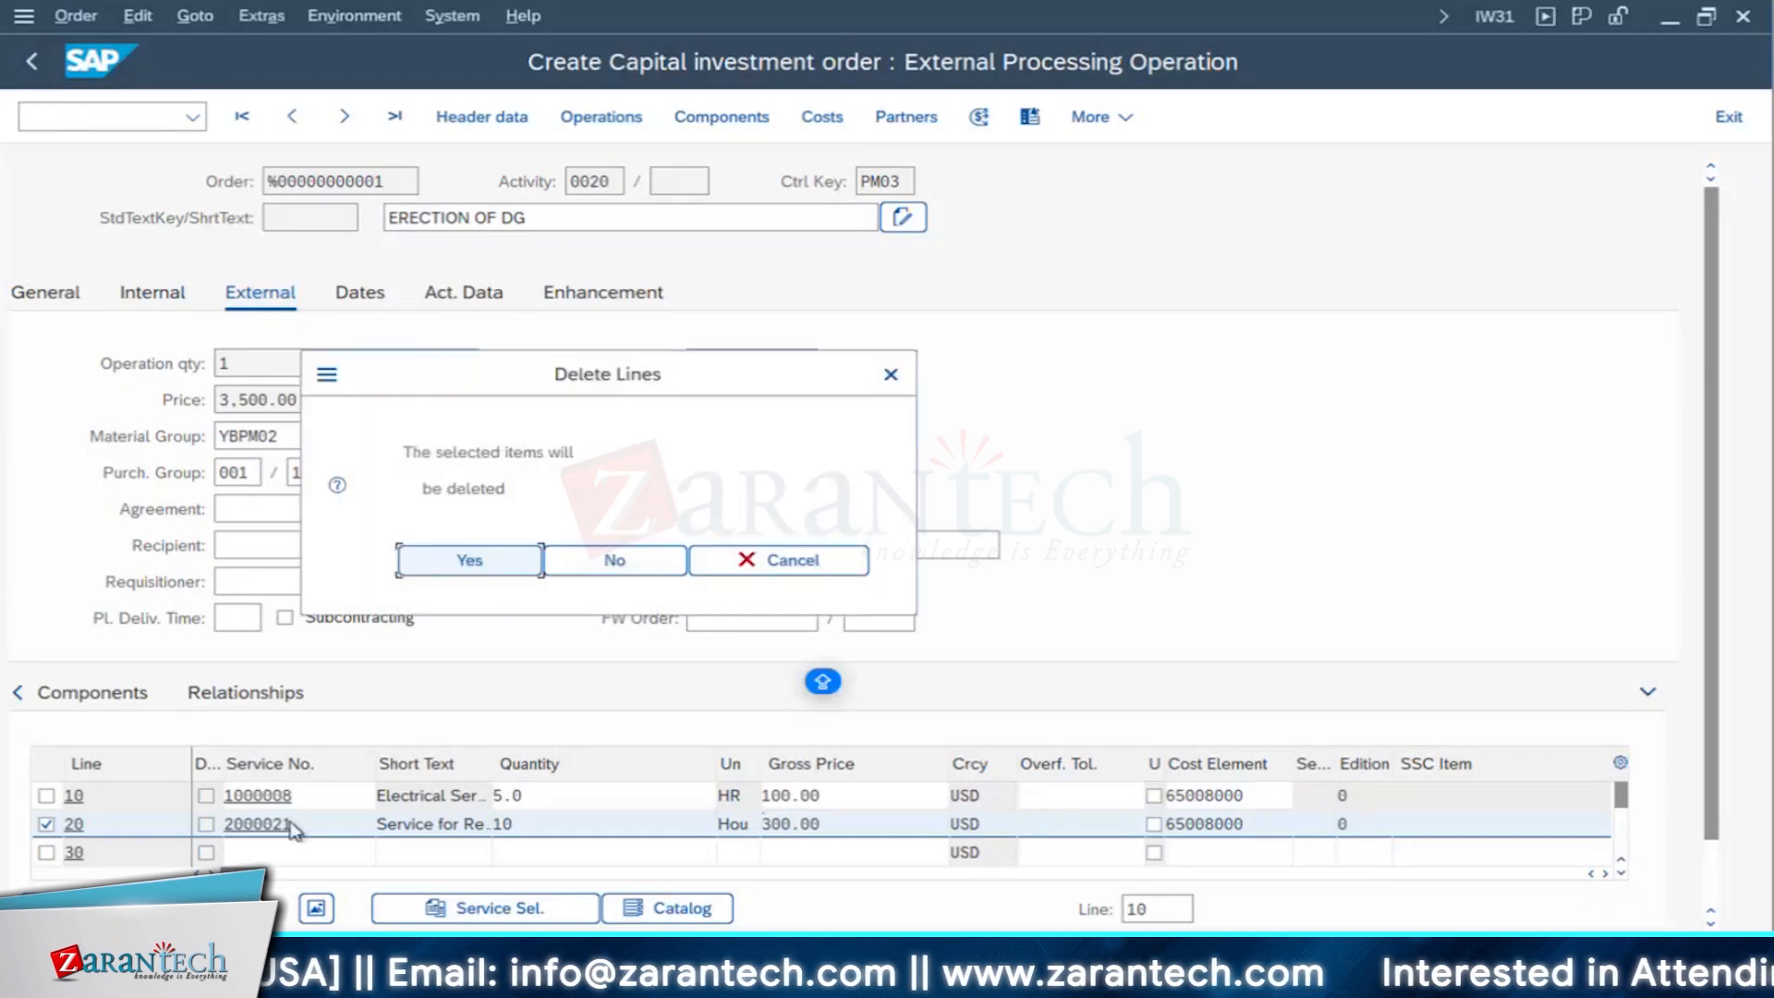
pyautogui.click(469, 560)
# - Add service 2000021 with a quantity of 10 to service line 30
pyautogui.click(275, 819)
pyautogui.click(275, 819)
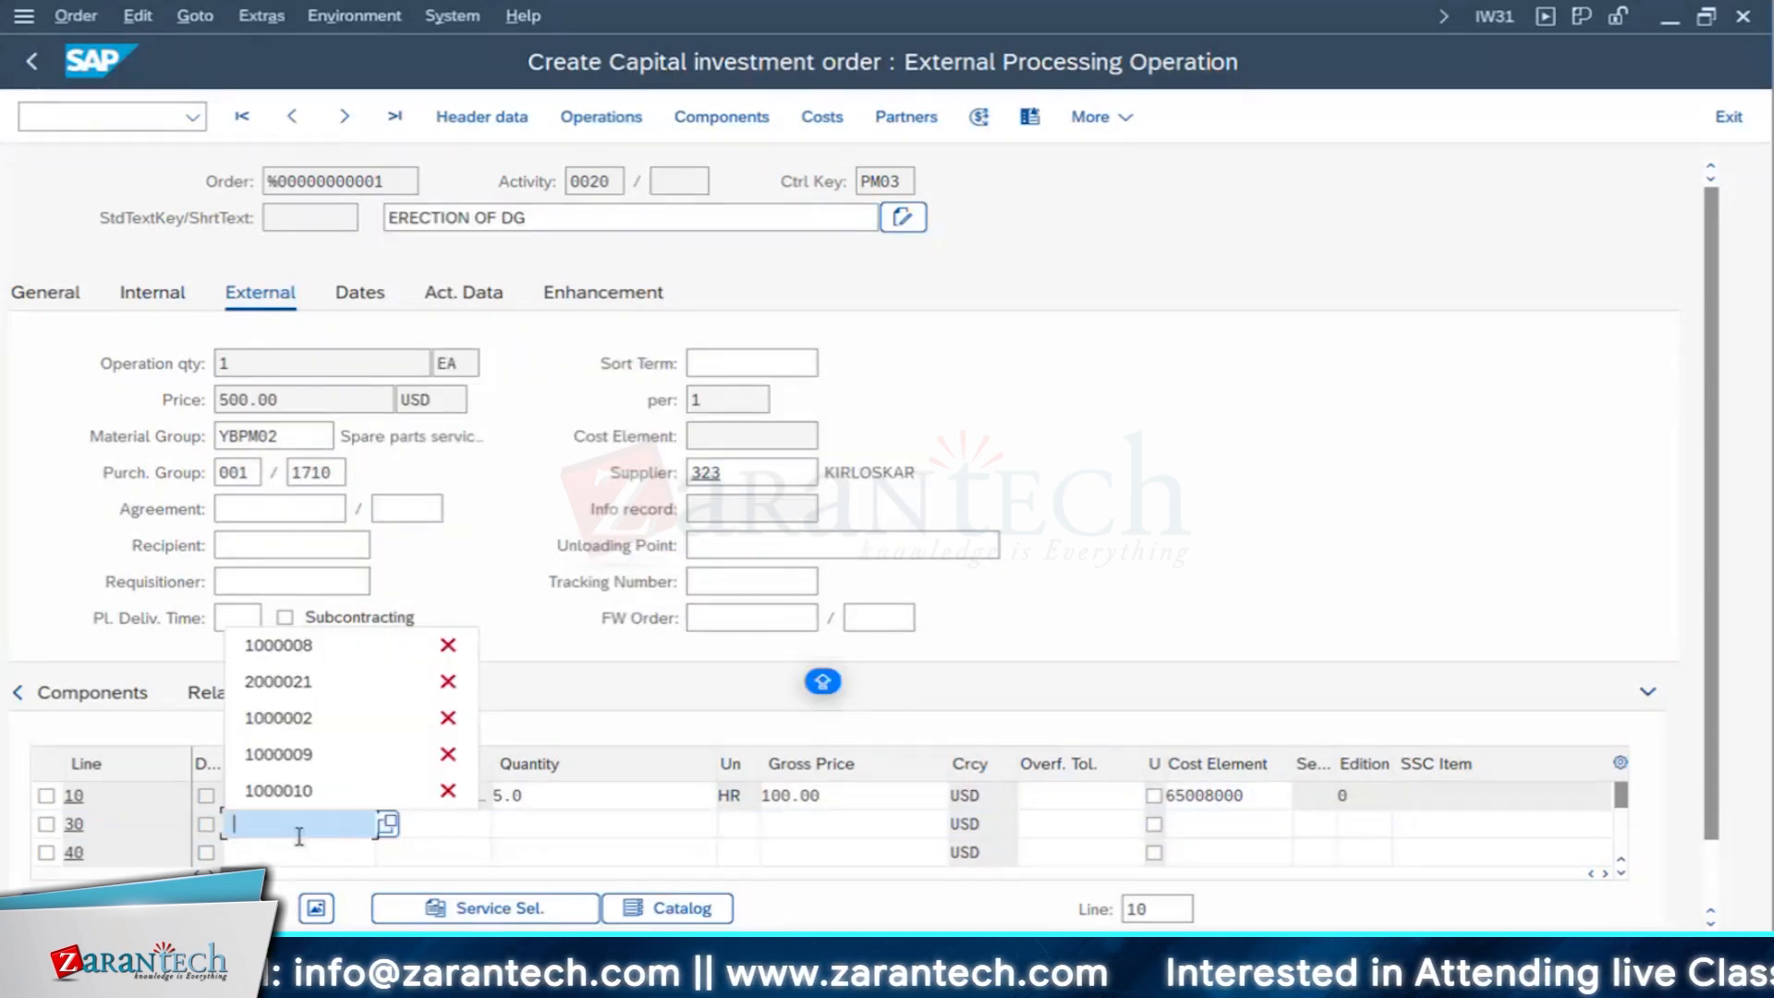
pyautogui.click(277, 682)
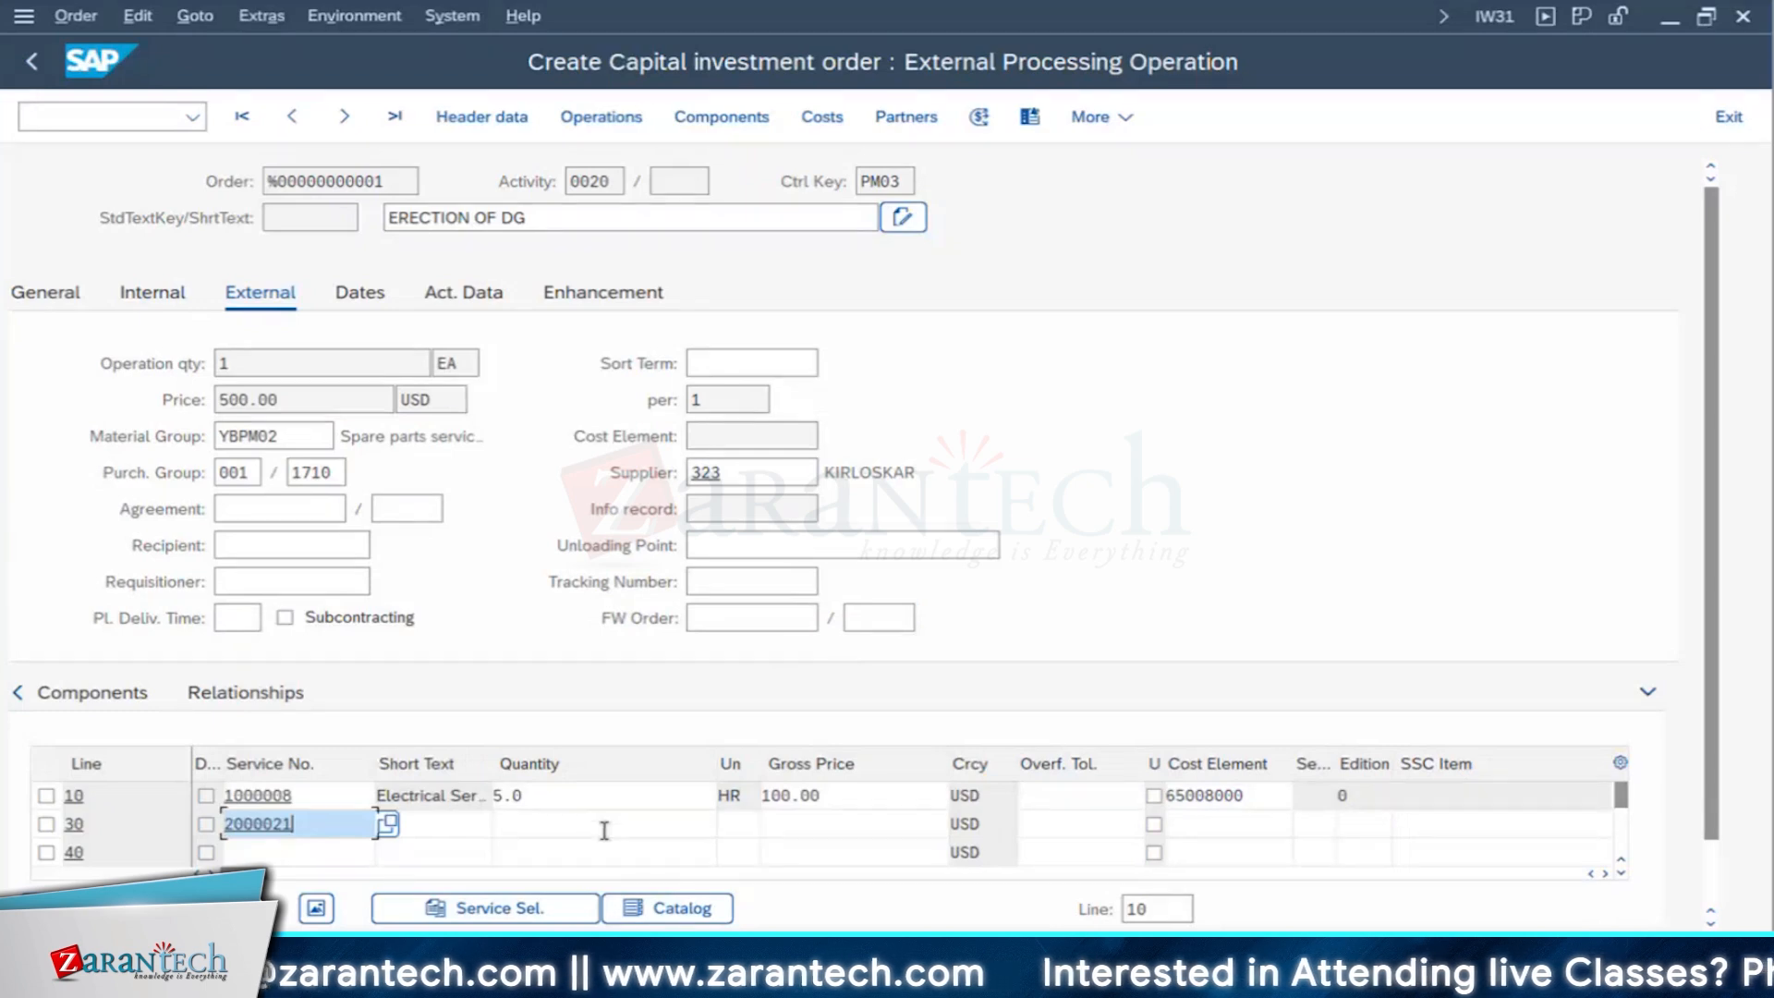
pyautogui.click(604, 831)
pyautogui.write('10')
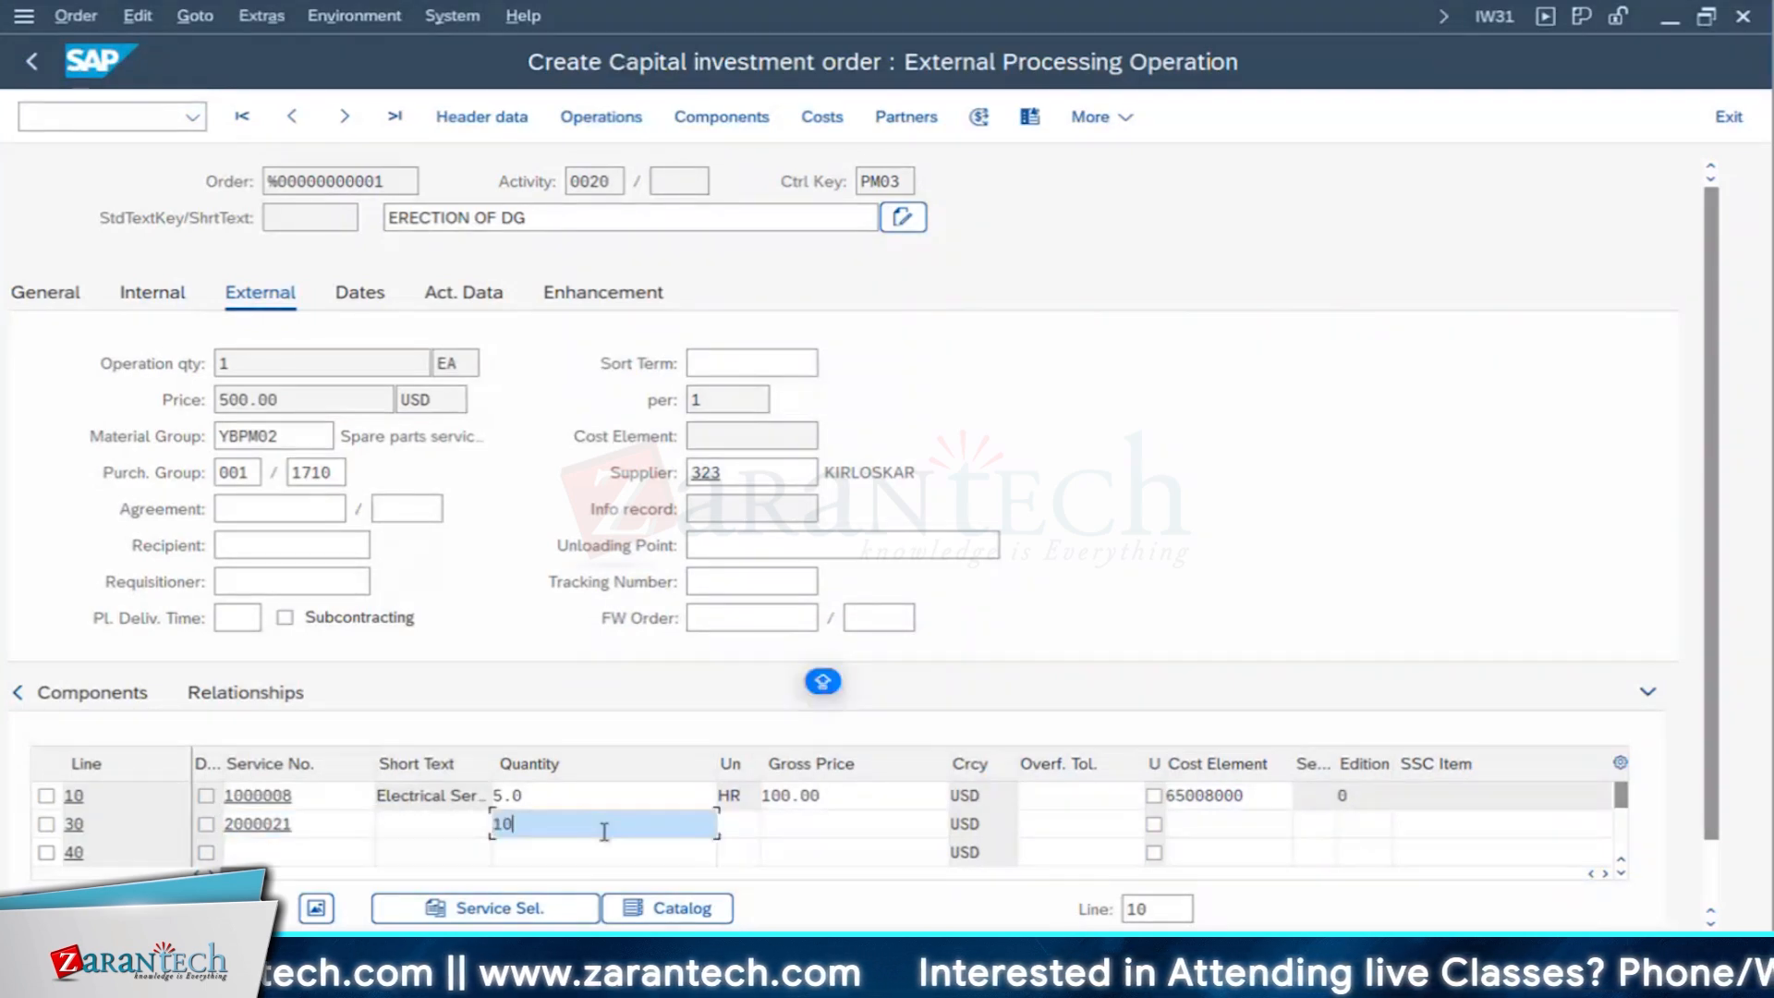
pyautogui.press('Tab')
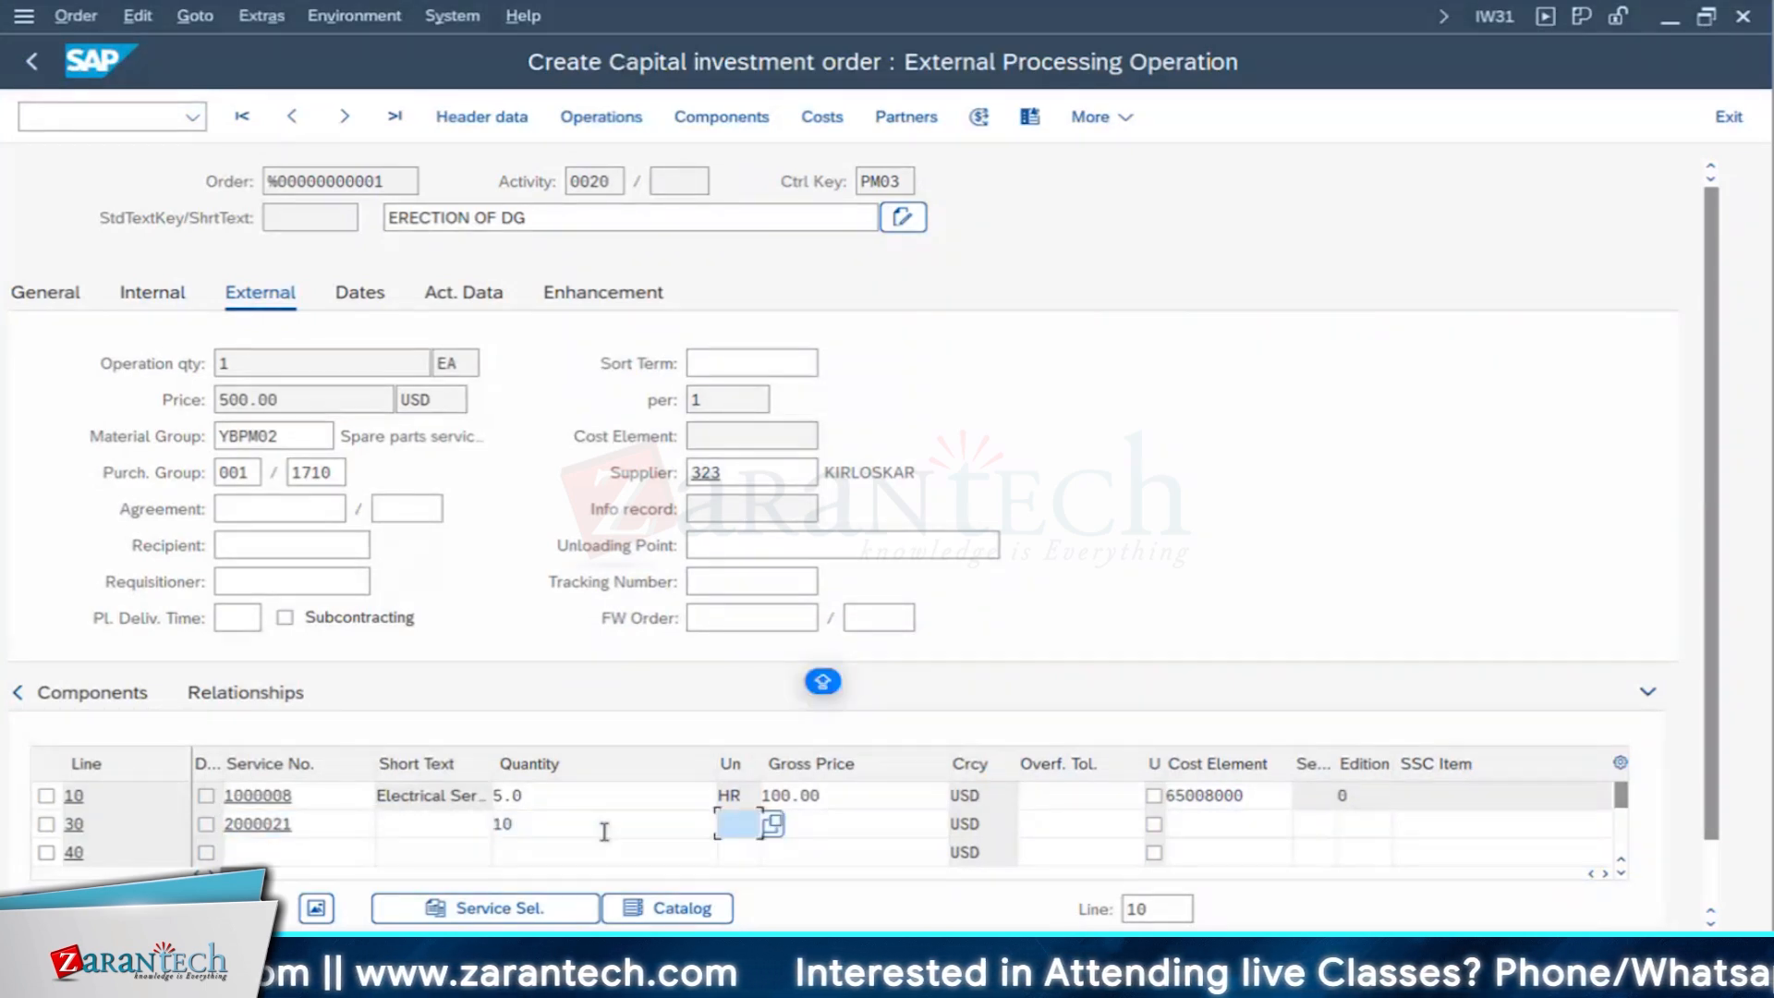
pyautogui.press('Return')
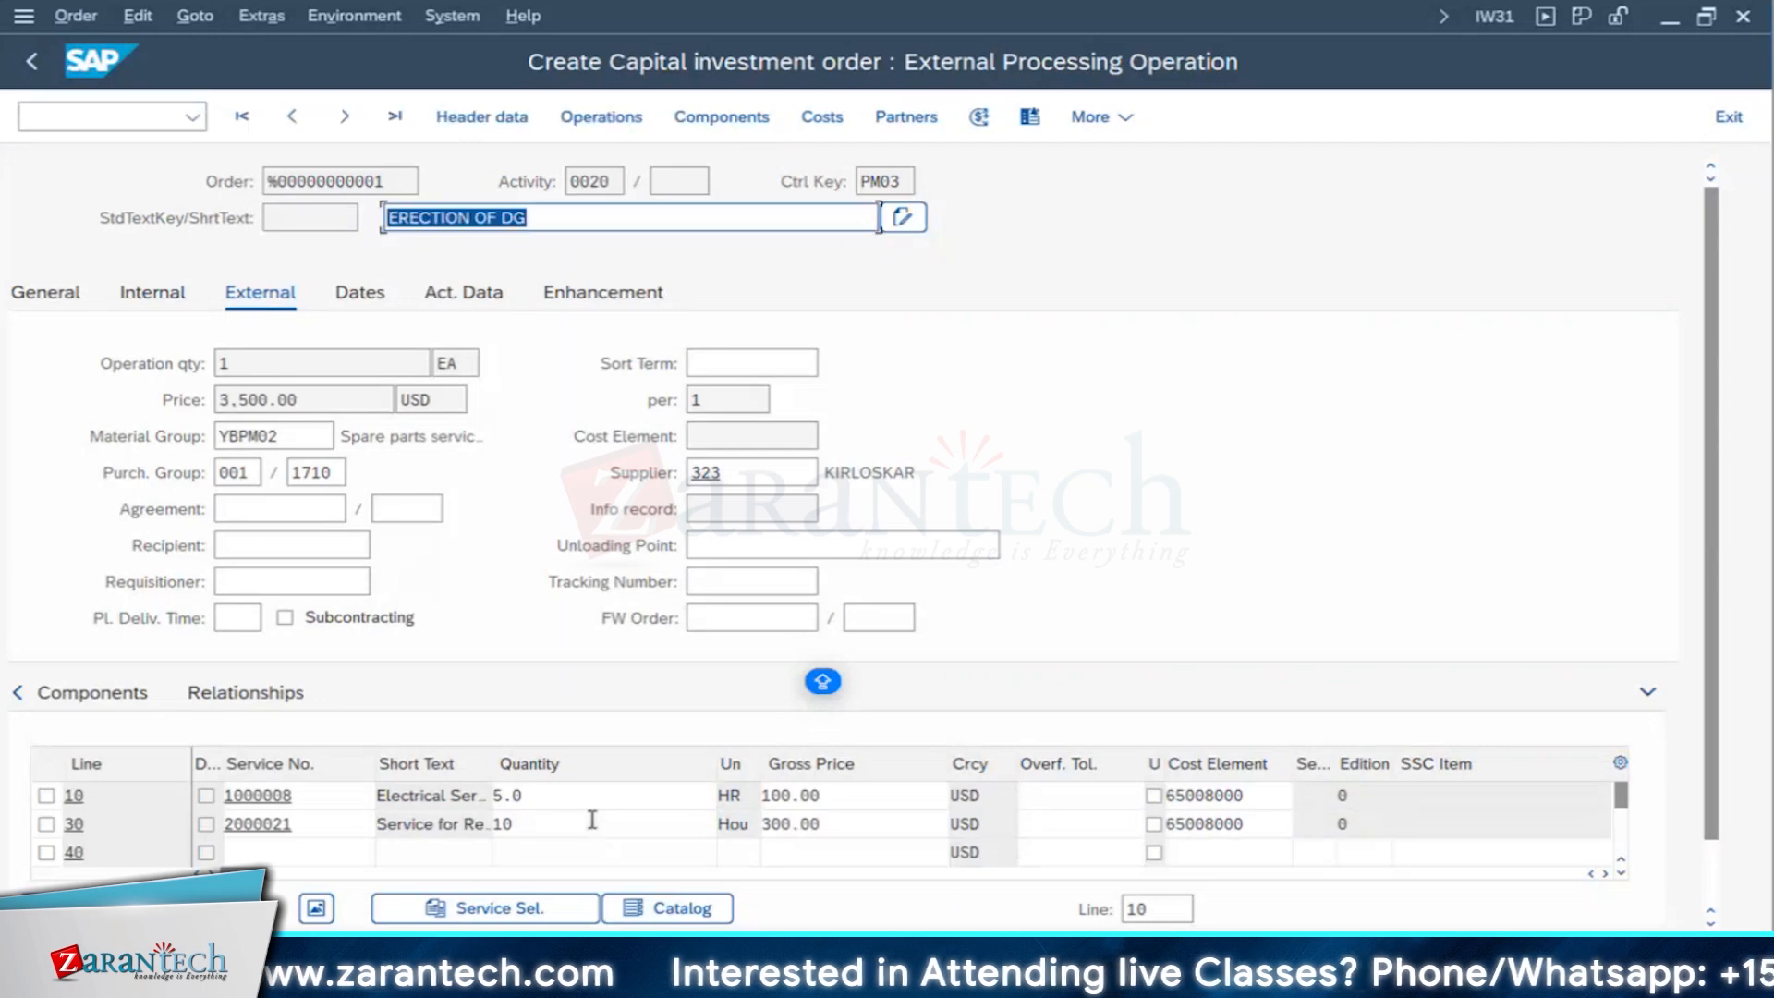
# - Examine the operation price and the short text, unit and gross price of service line 30, widening the unit column
pyautogui.doubleClick(296, 400)
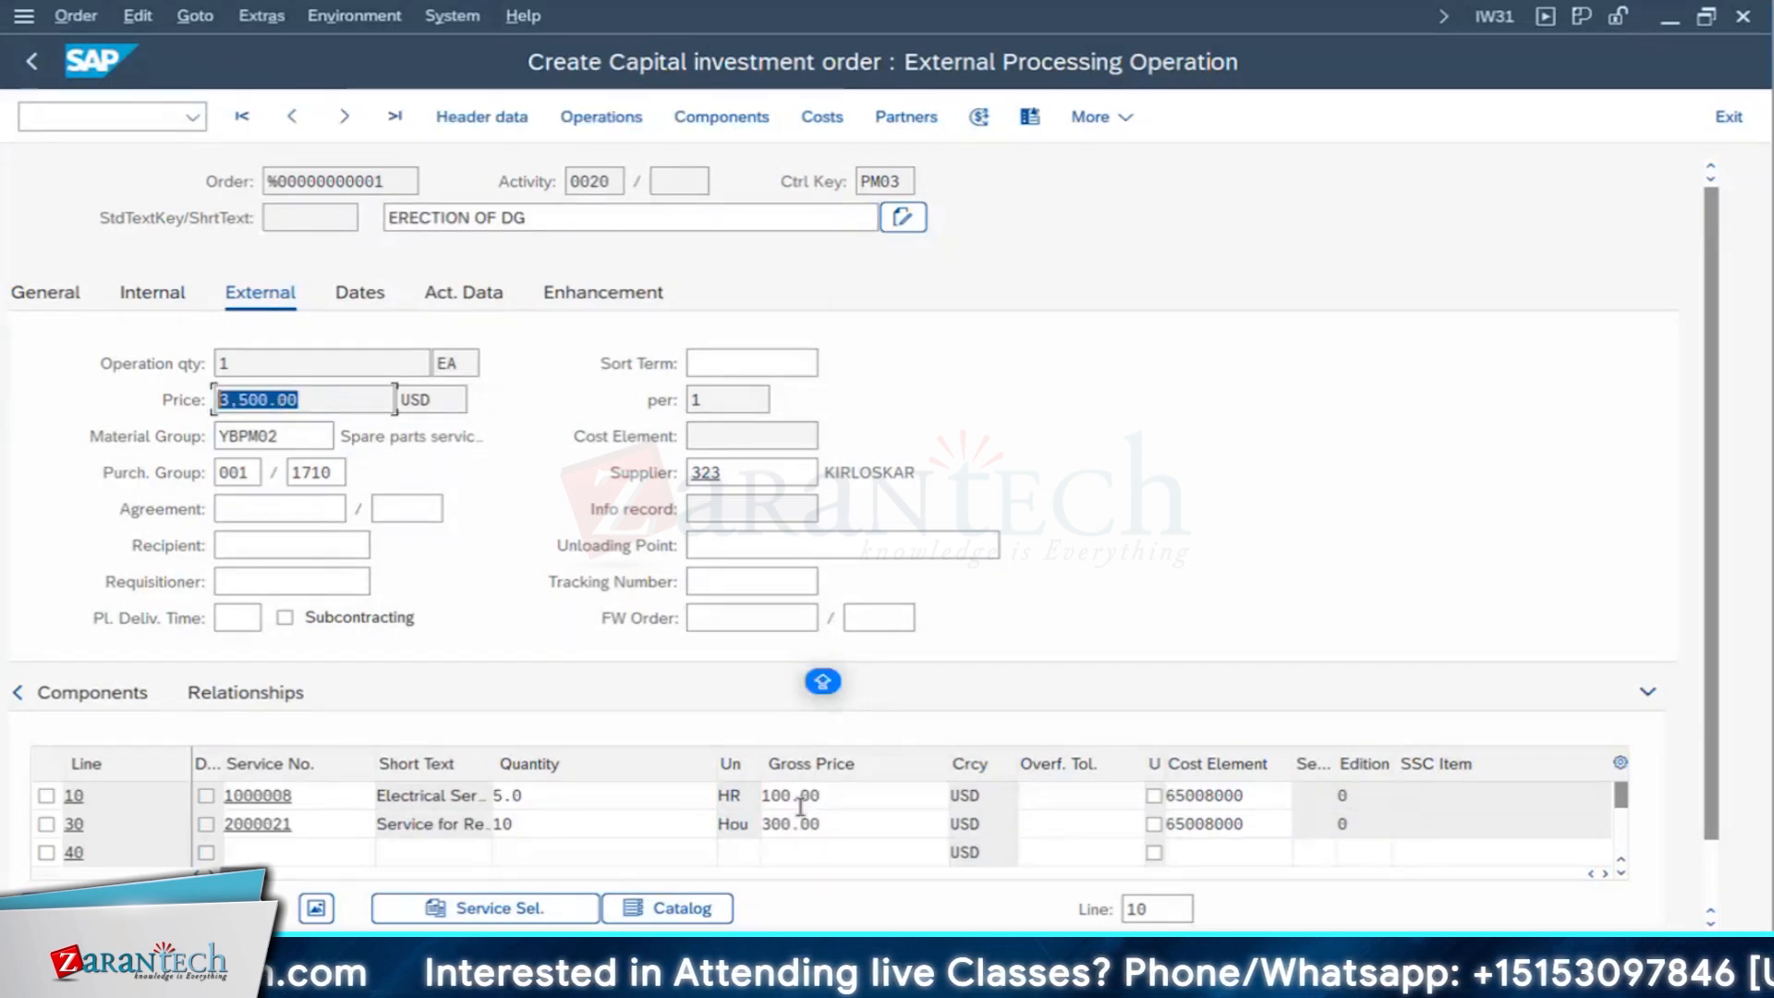
pyautogui.click(758, 798)
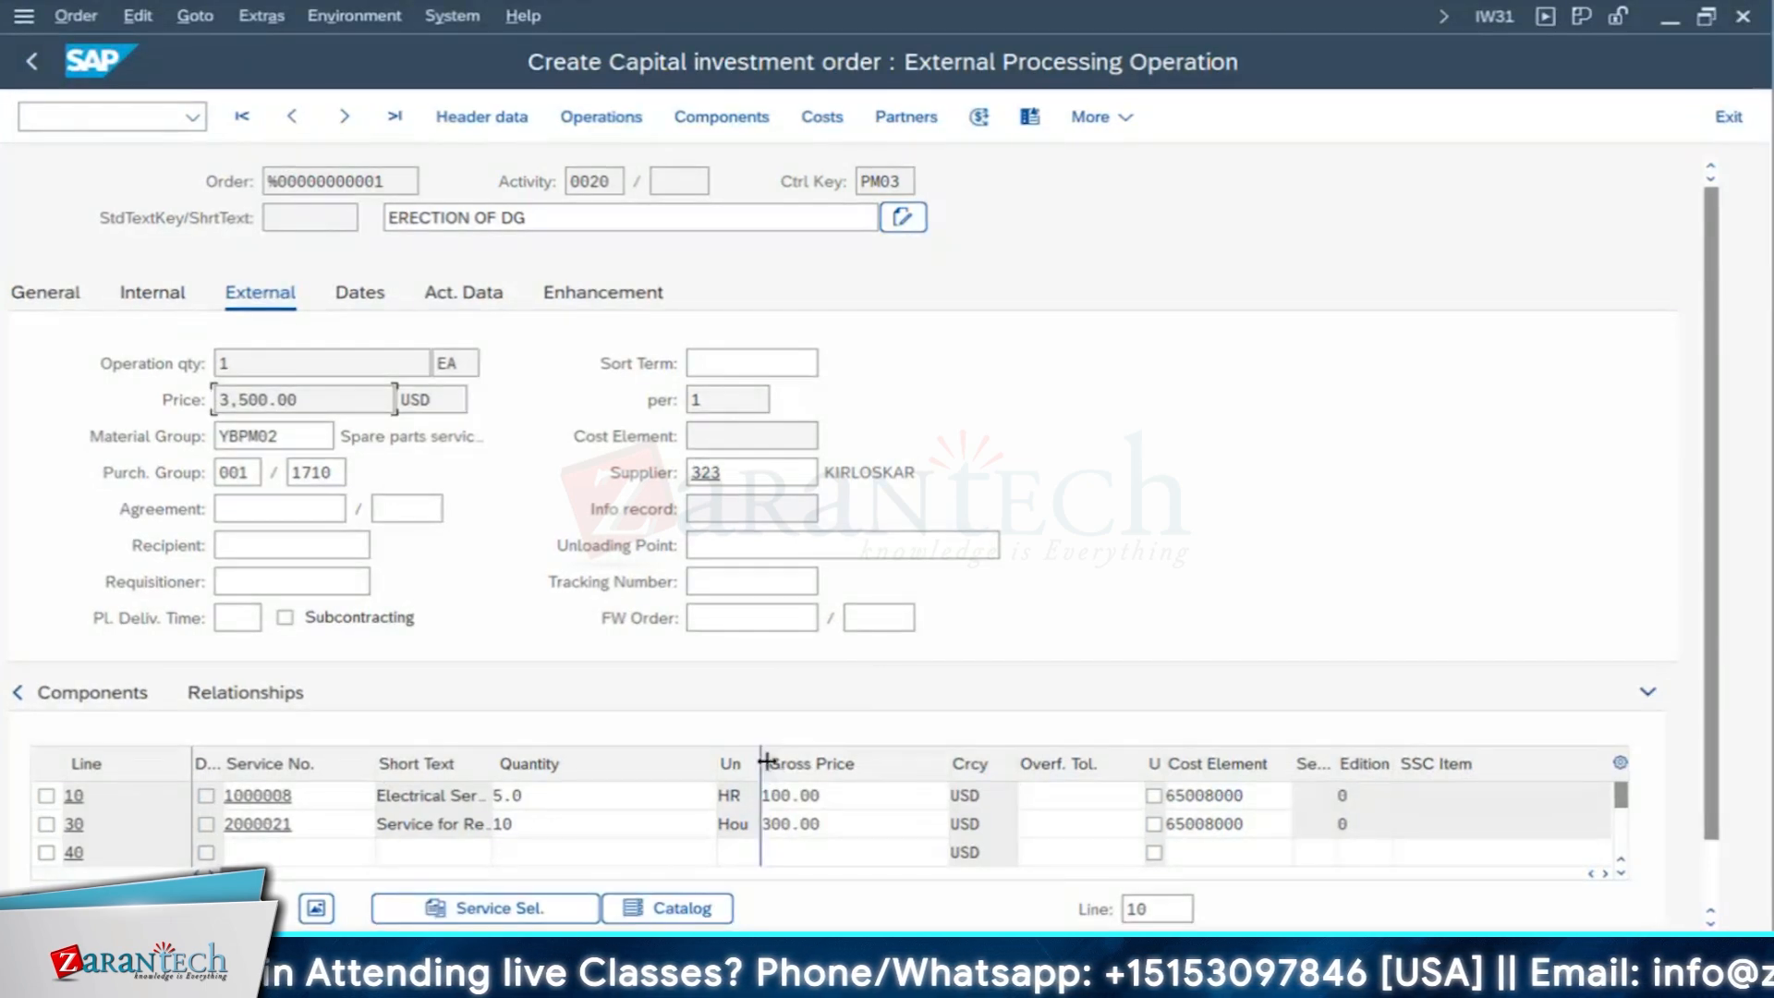
pyautogui.moveTo(763, 761); pyautogui.dragTo(800, 762)
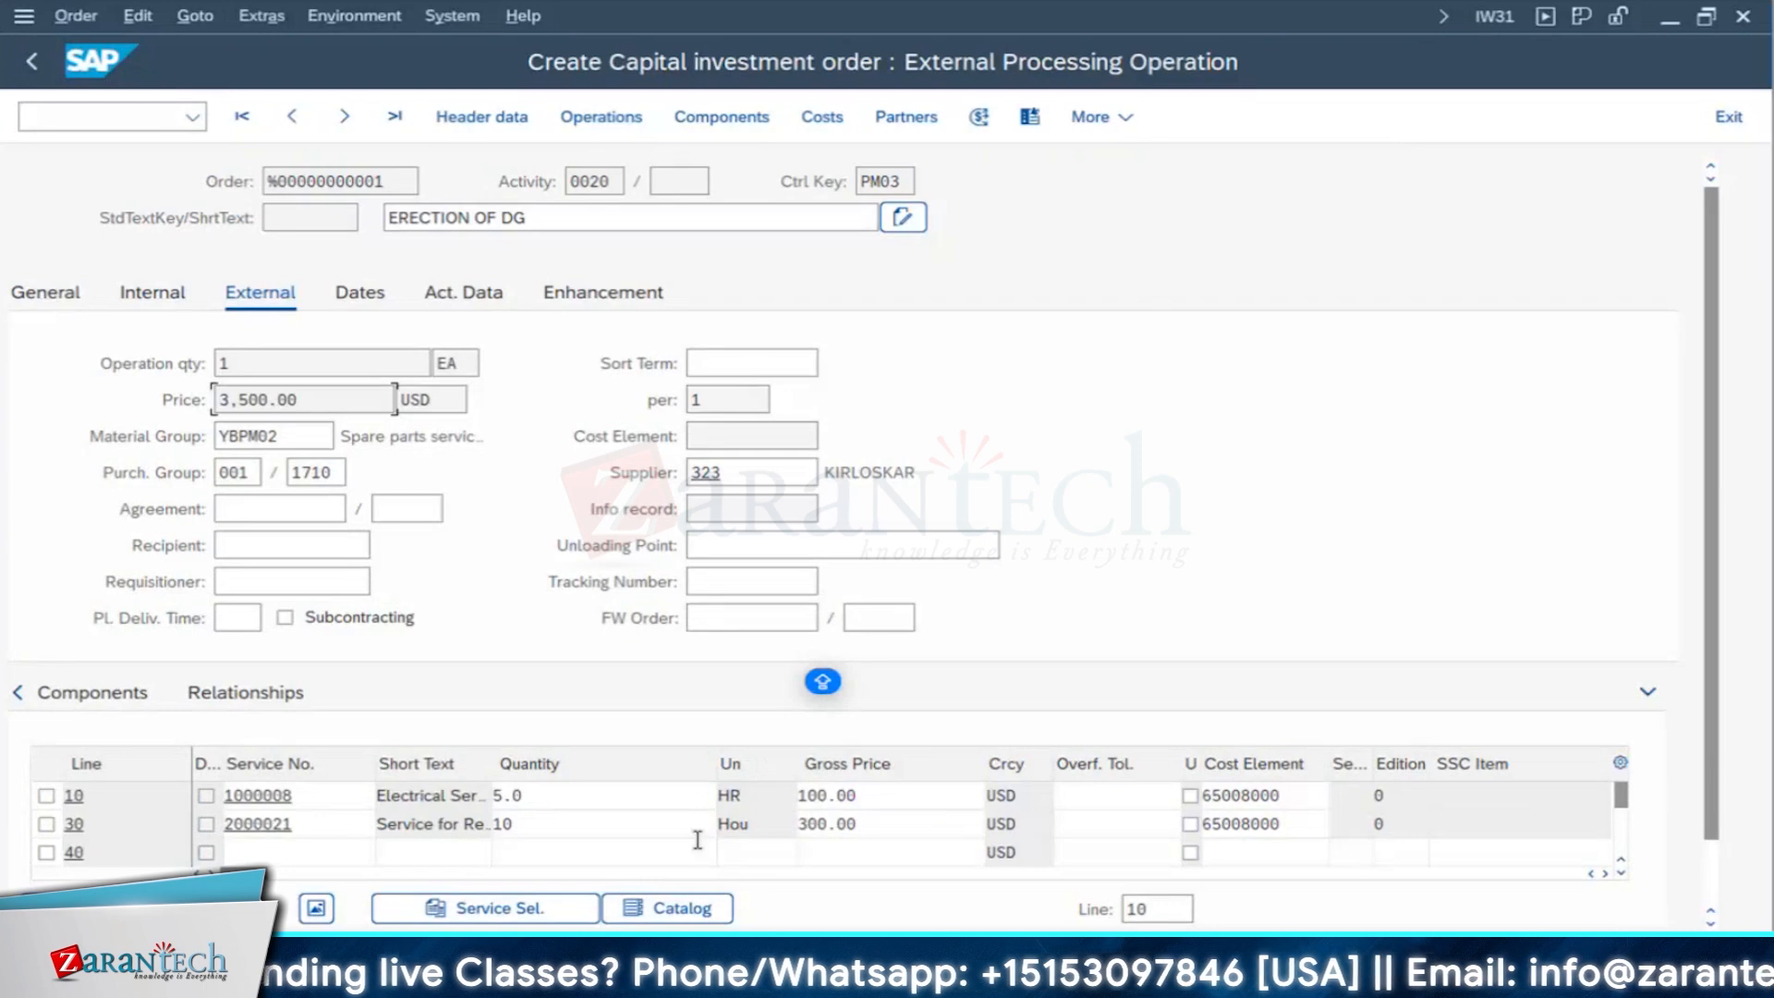
pyautogui.doubleClick(761, 827)
pyautogui.doubleClick(427, 822)
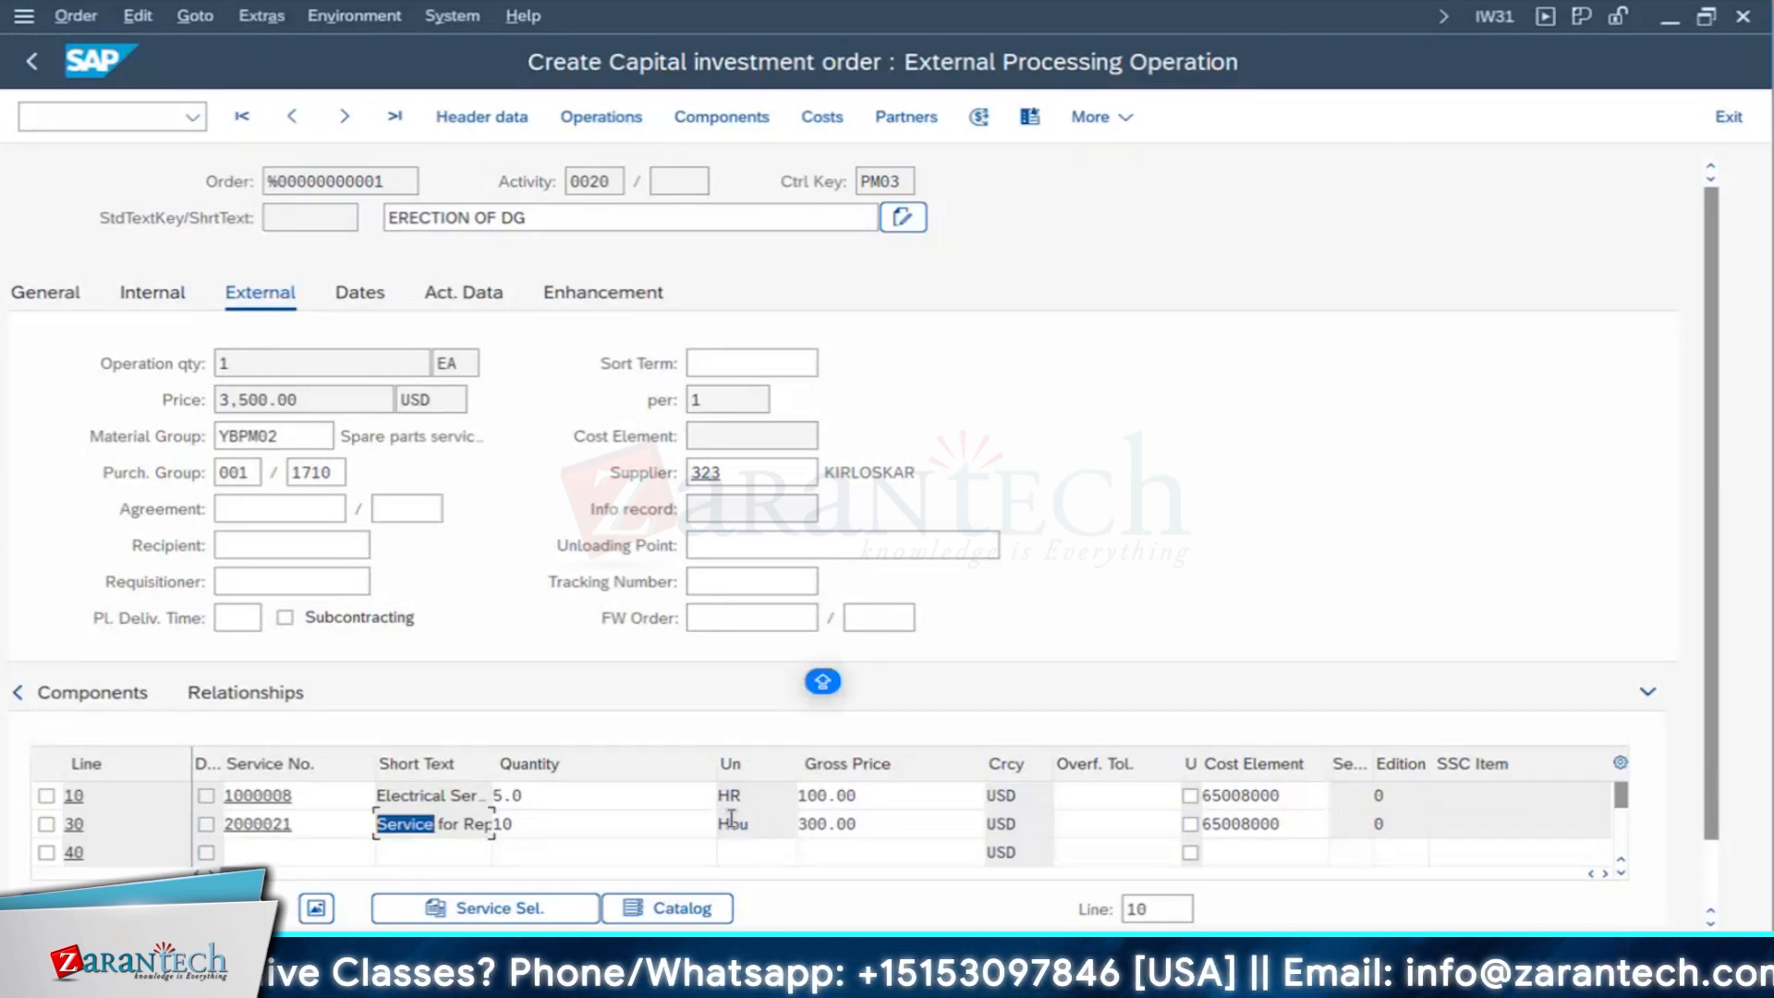
pyautogui.click(731, 819)
pyautogui.moveTo(750, 824); pyautogui.dragTo(563, 866)
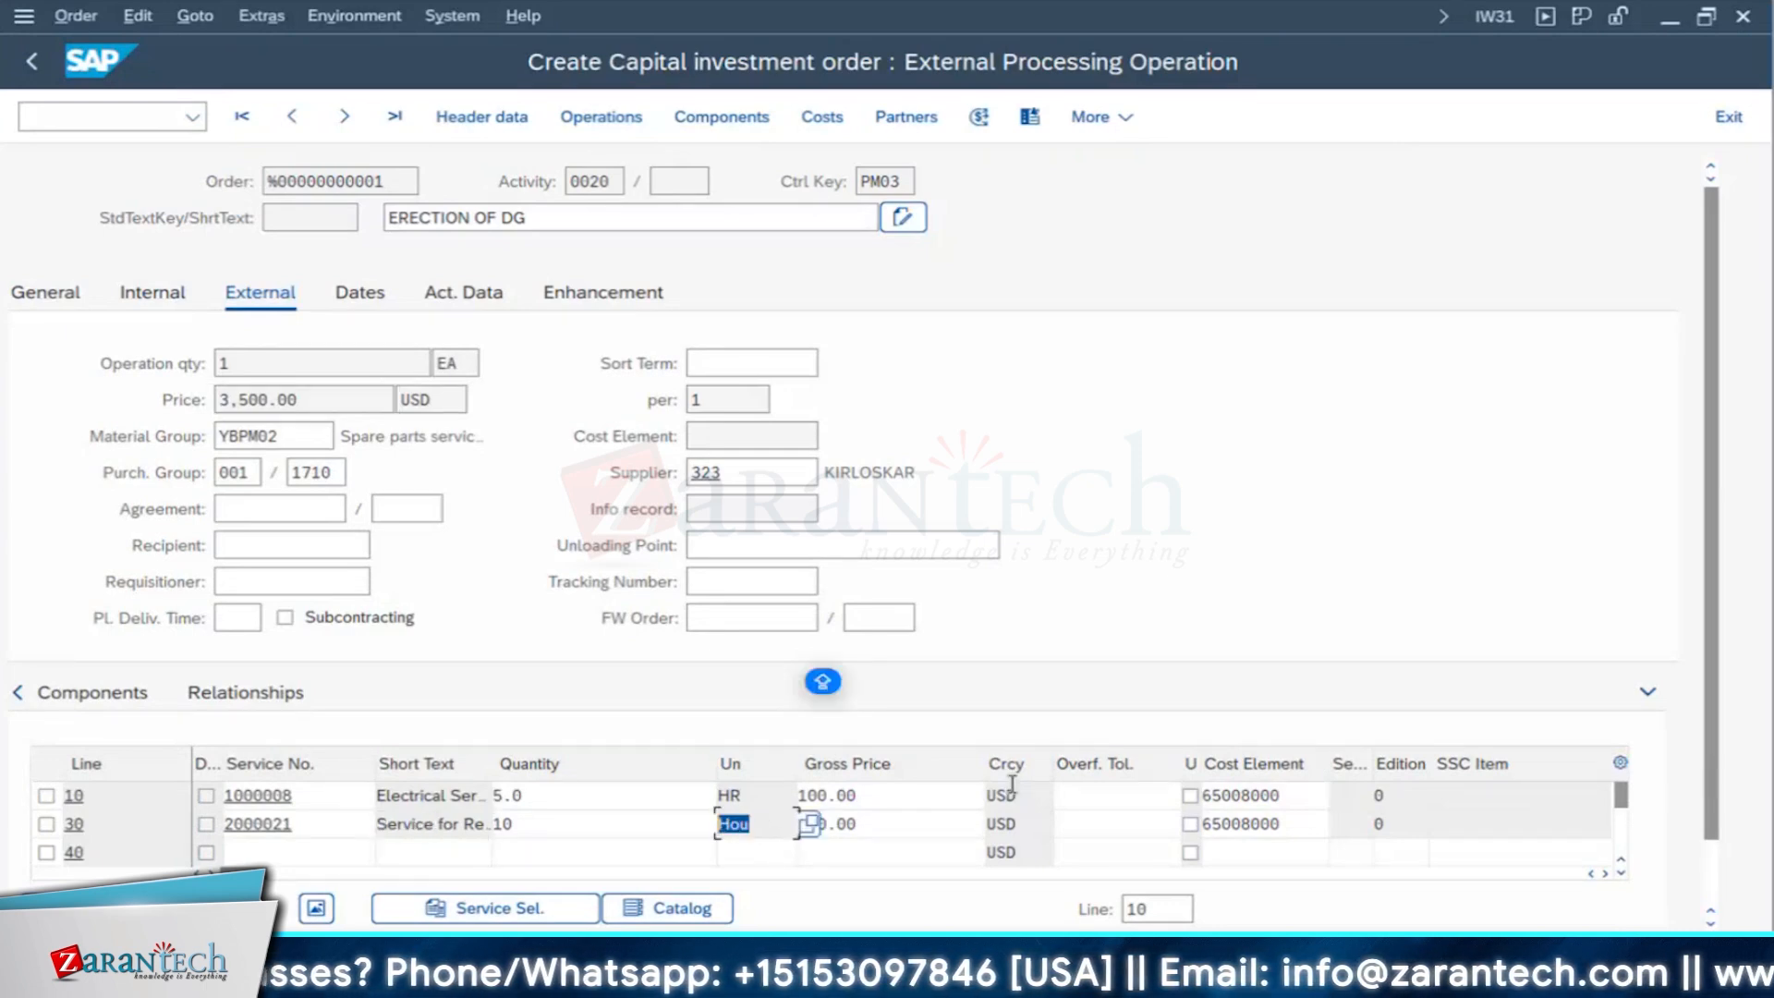
pyautogui.click(898, 830)
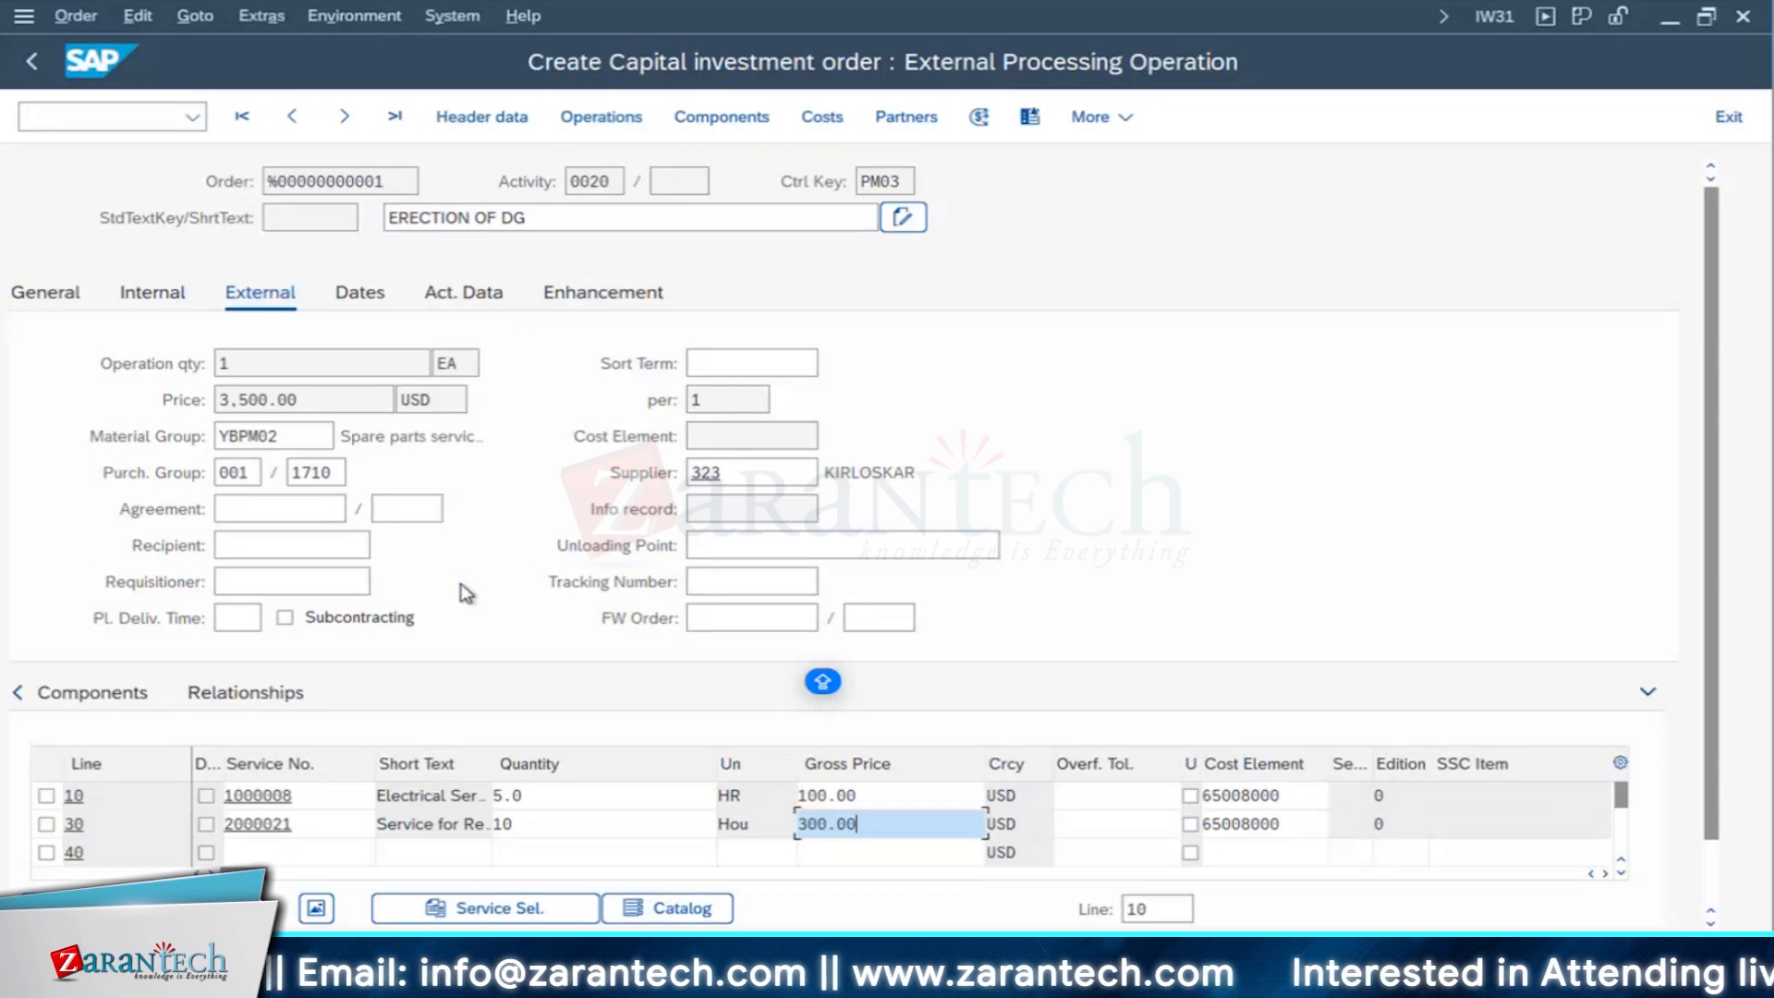
# - In the order's component overview, narrow the Component column and describe item 0010 as DIESEL GENERATOR 500 kVA
pyautogui.click(711, 127)
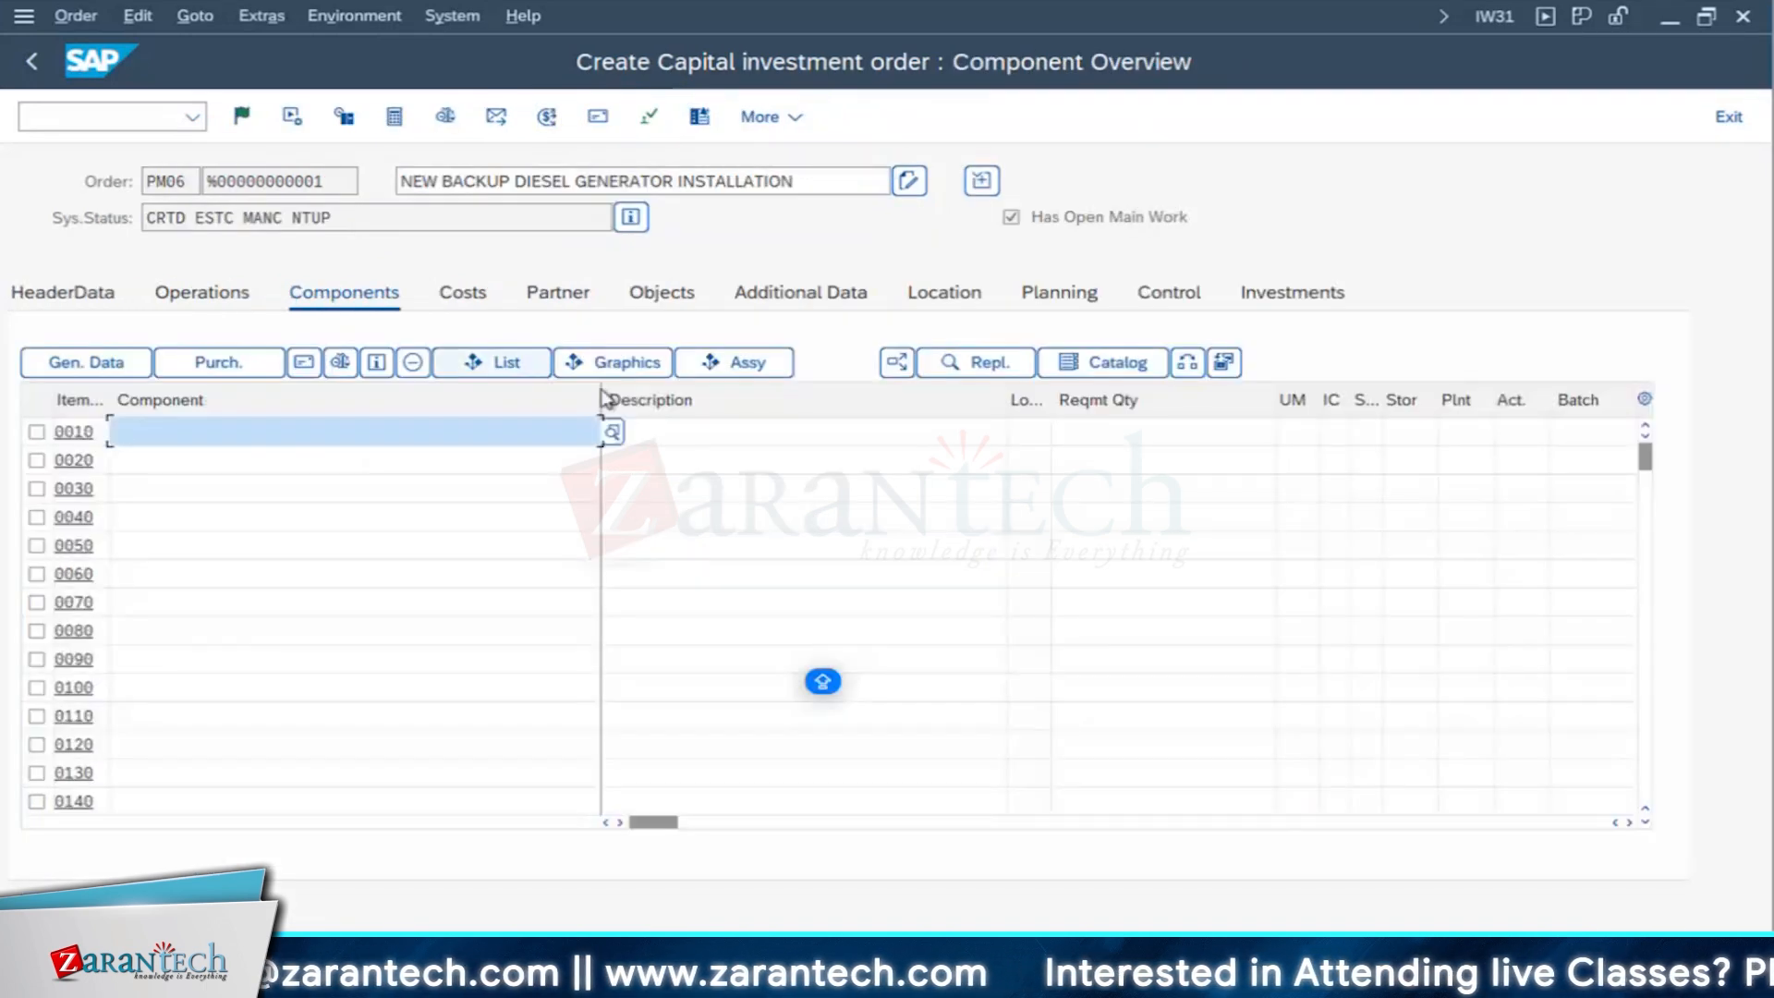
pyautogui.moveTo(605, 399); pyautogui.dragTo(241, 399)
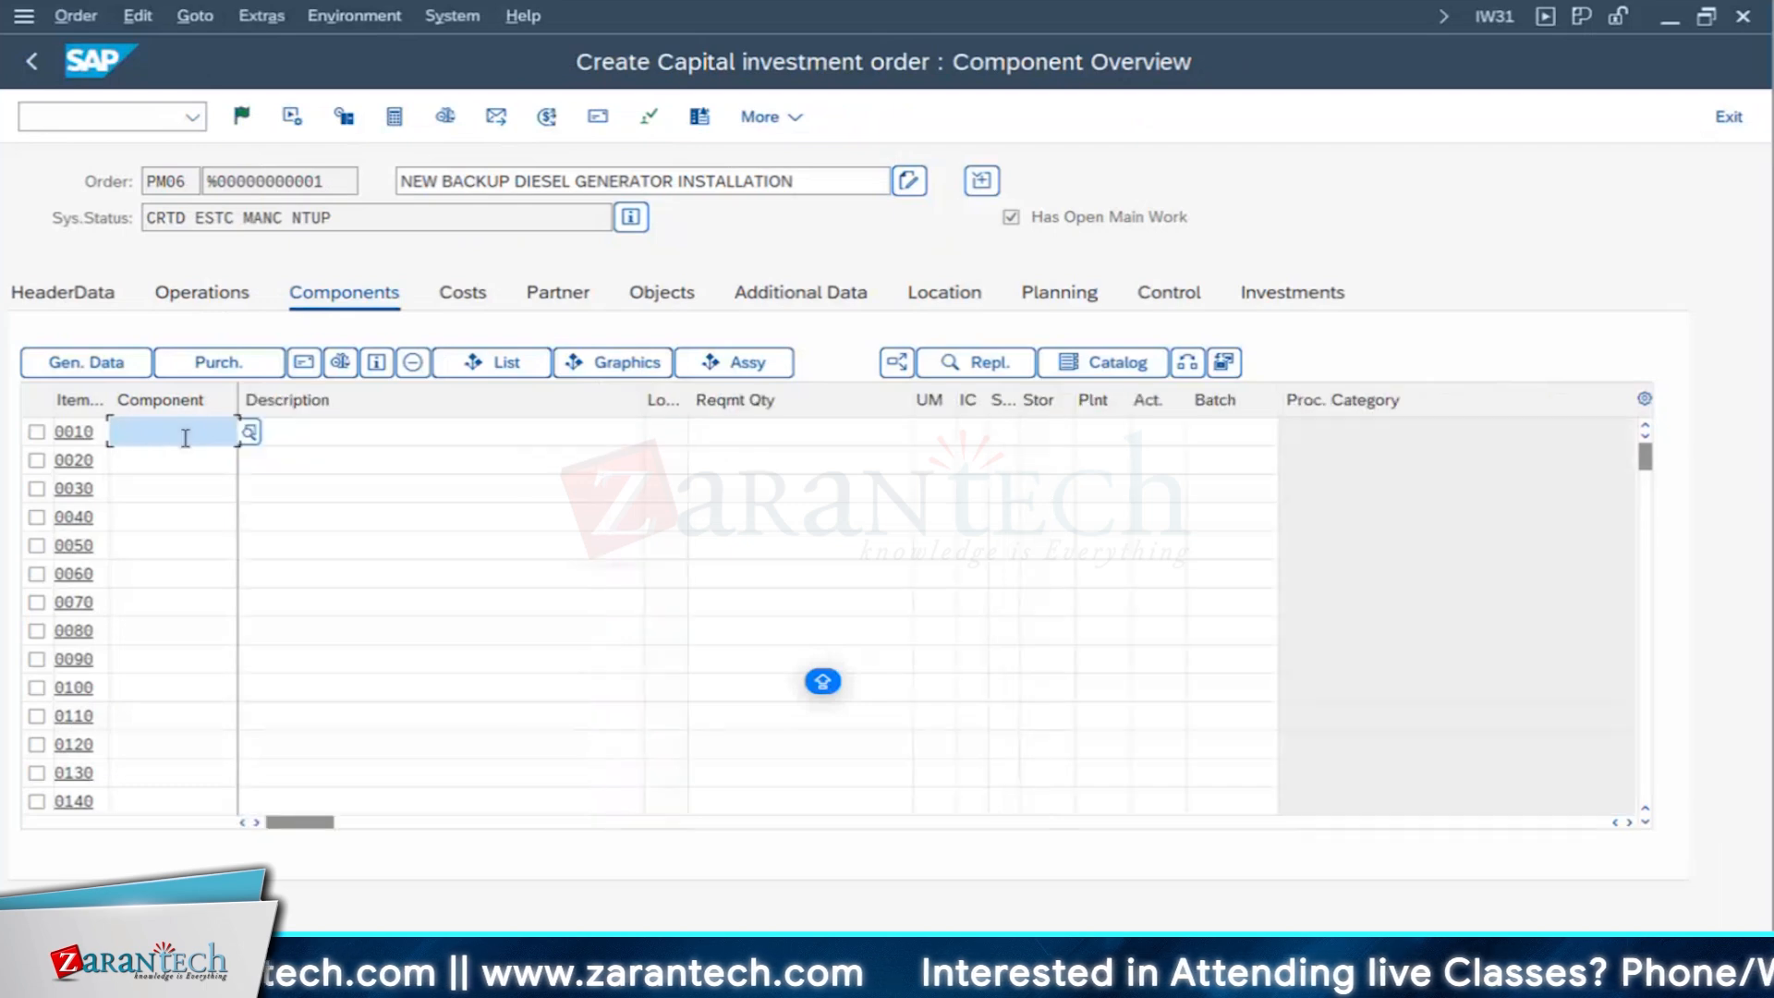
pyautogui.click(366, 430)
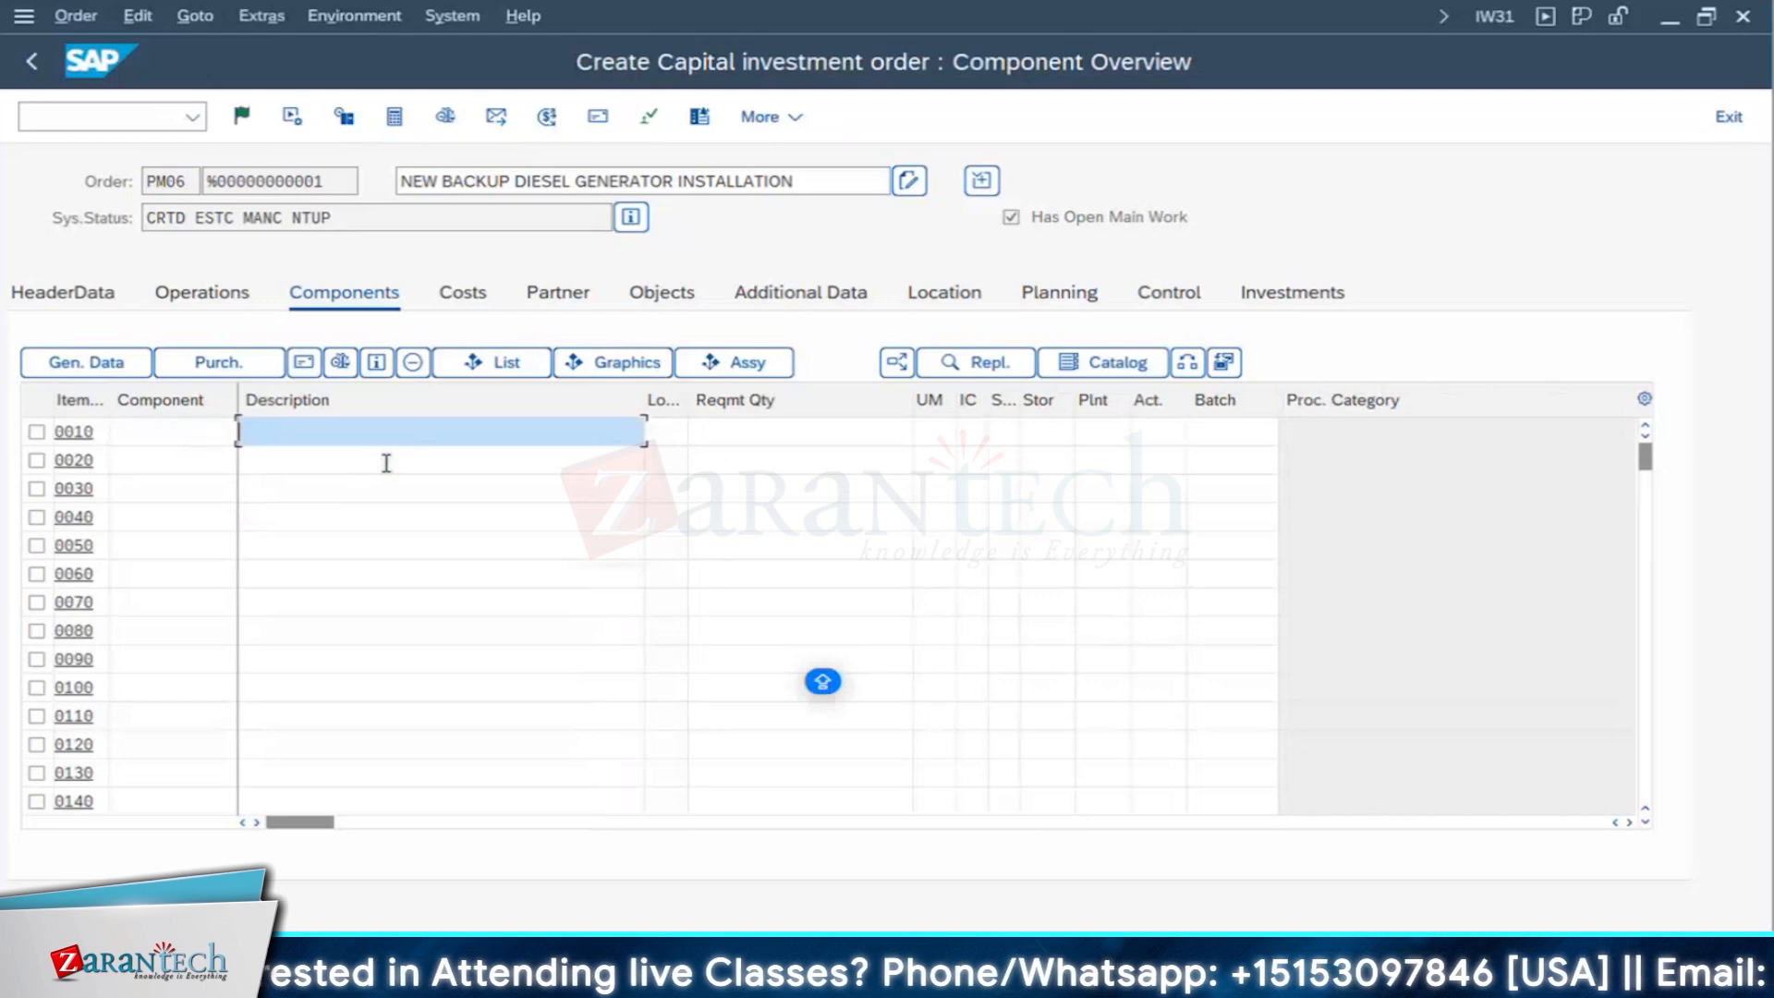
pyautogui.write('DIESEL')
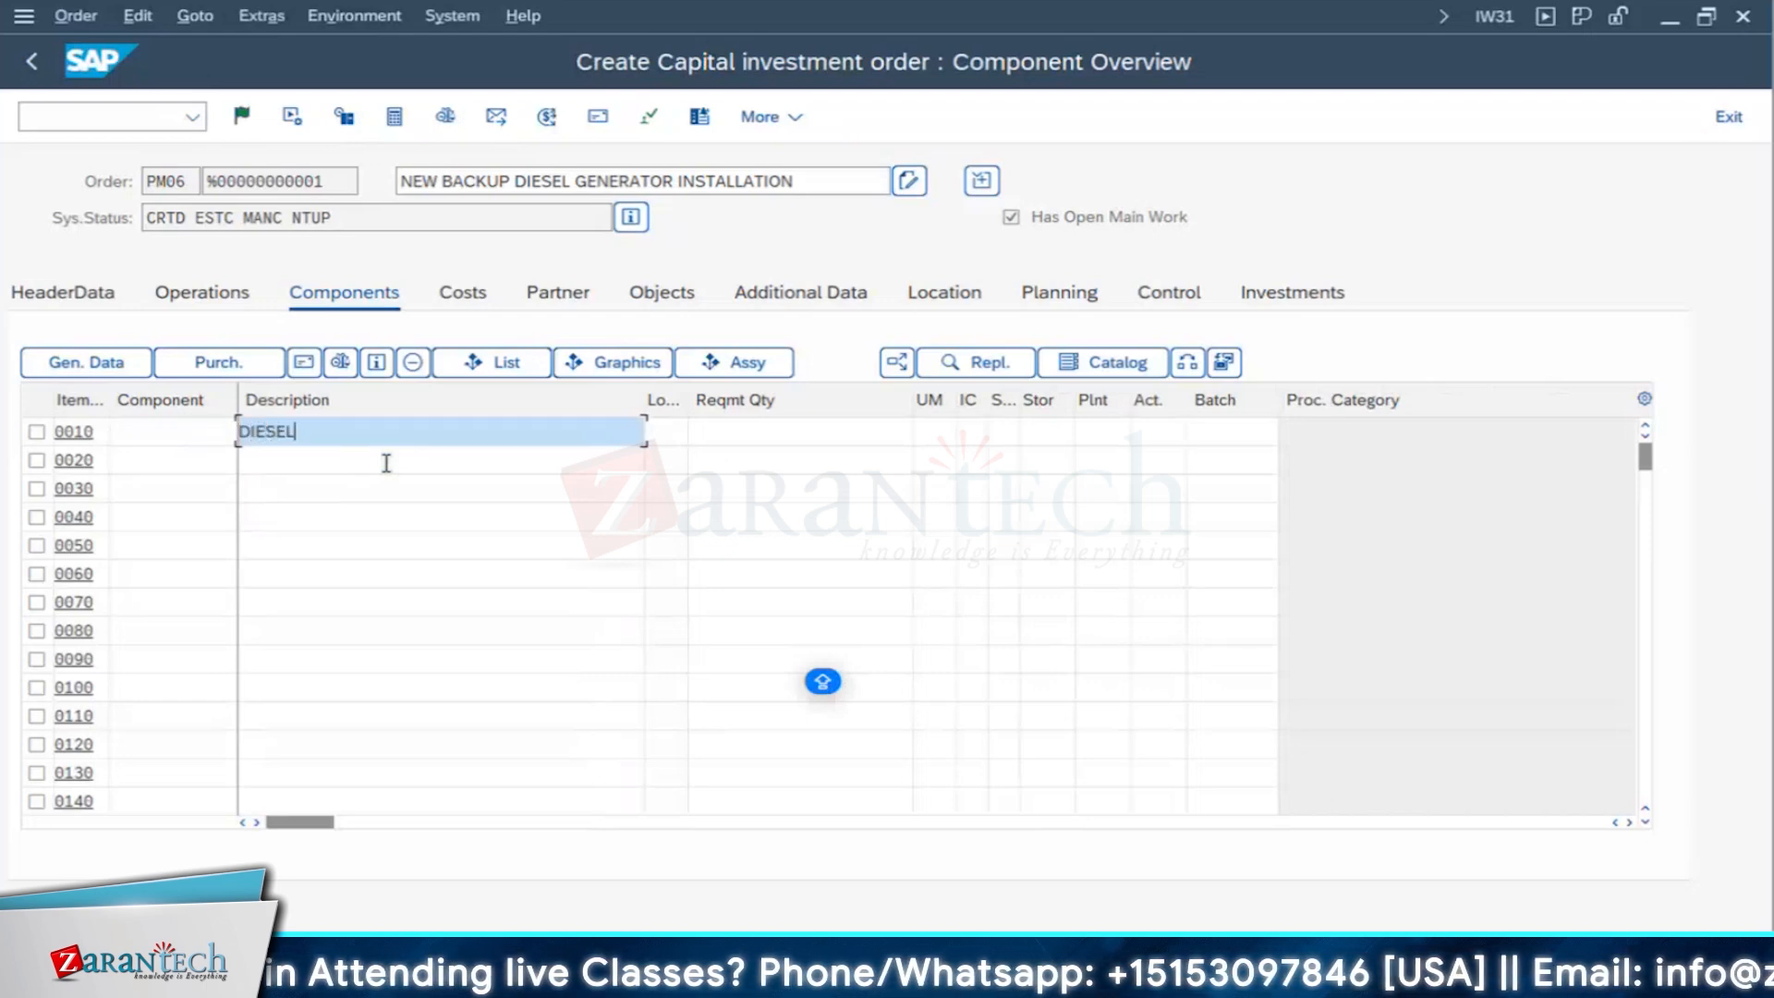
pyautogui.write(' GENERATO')
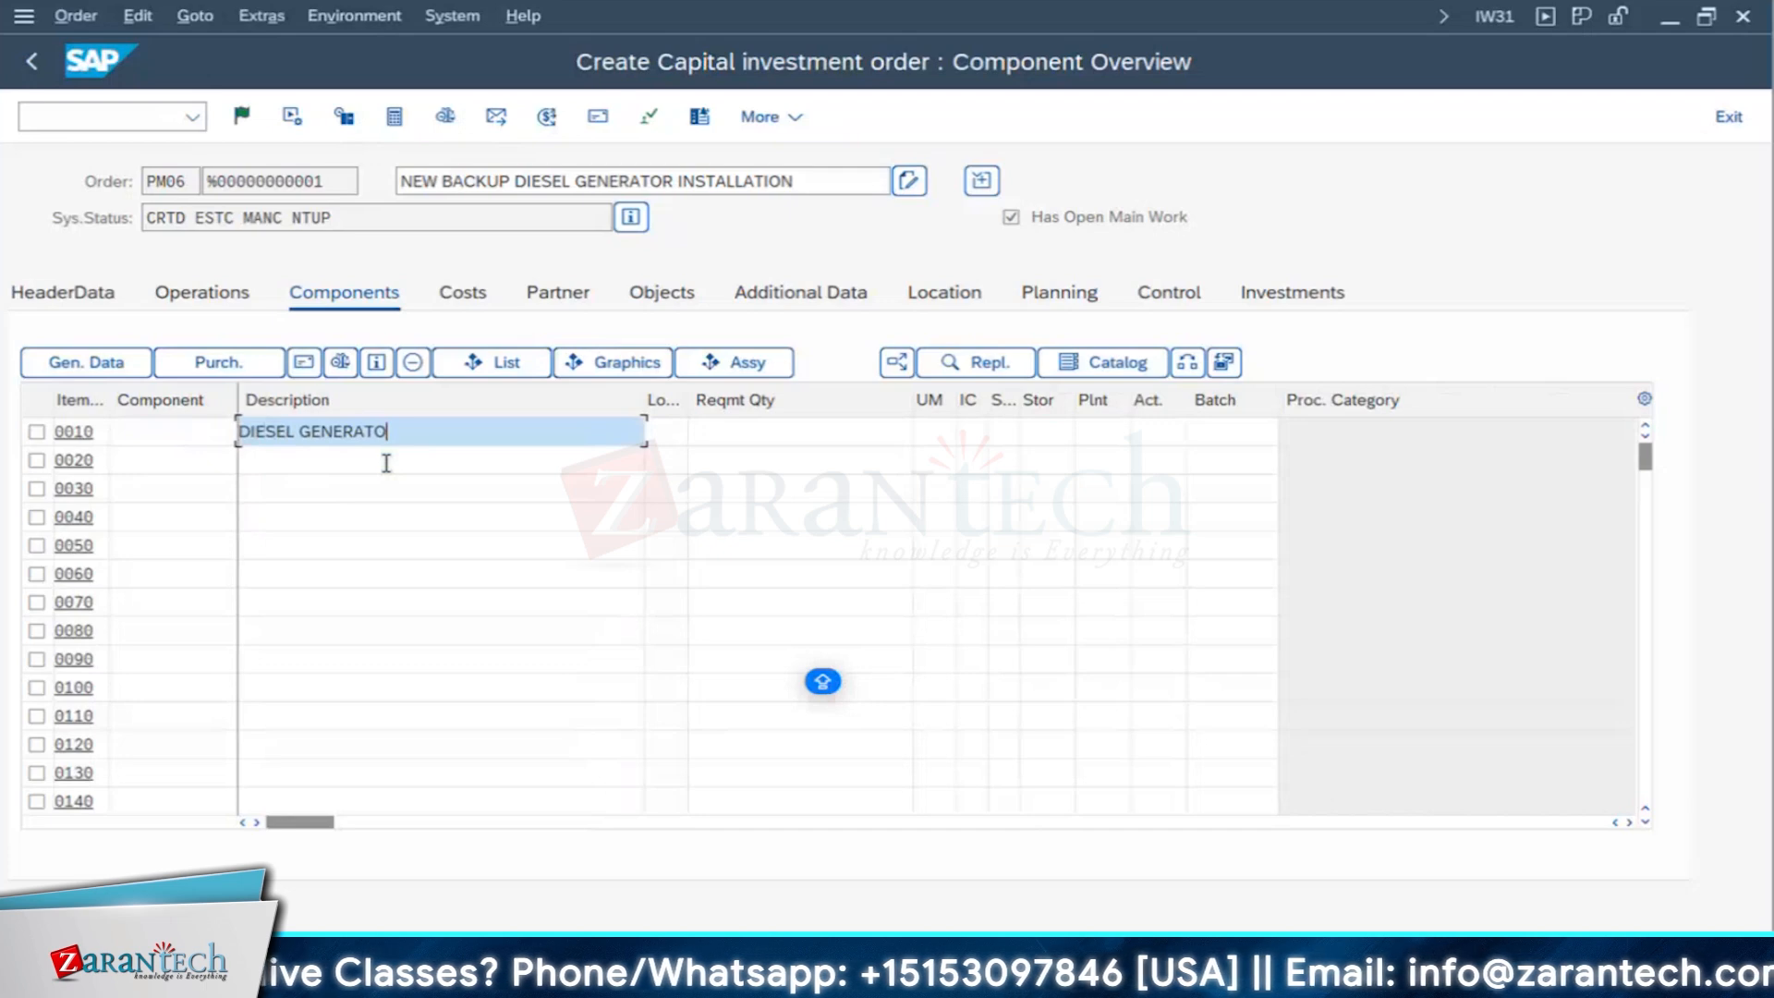
pyautogui.write('R 500')
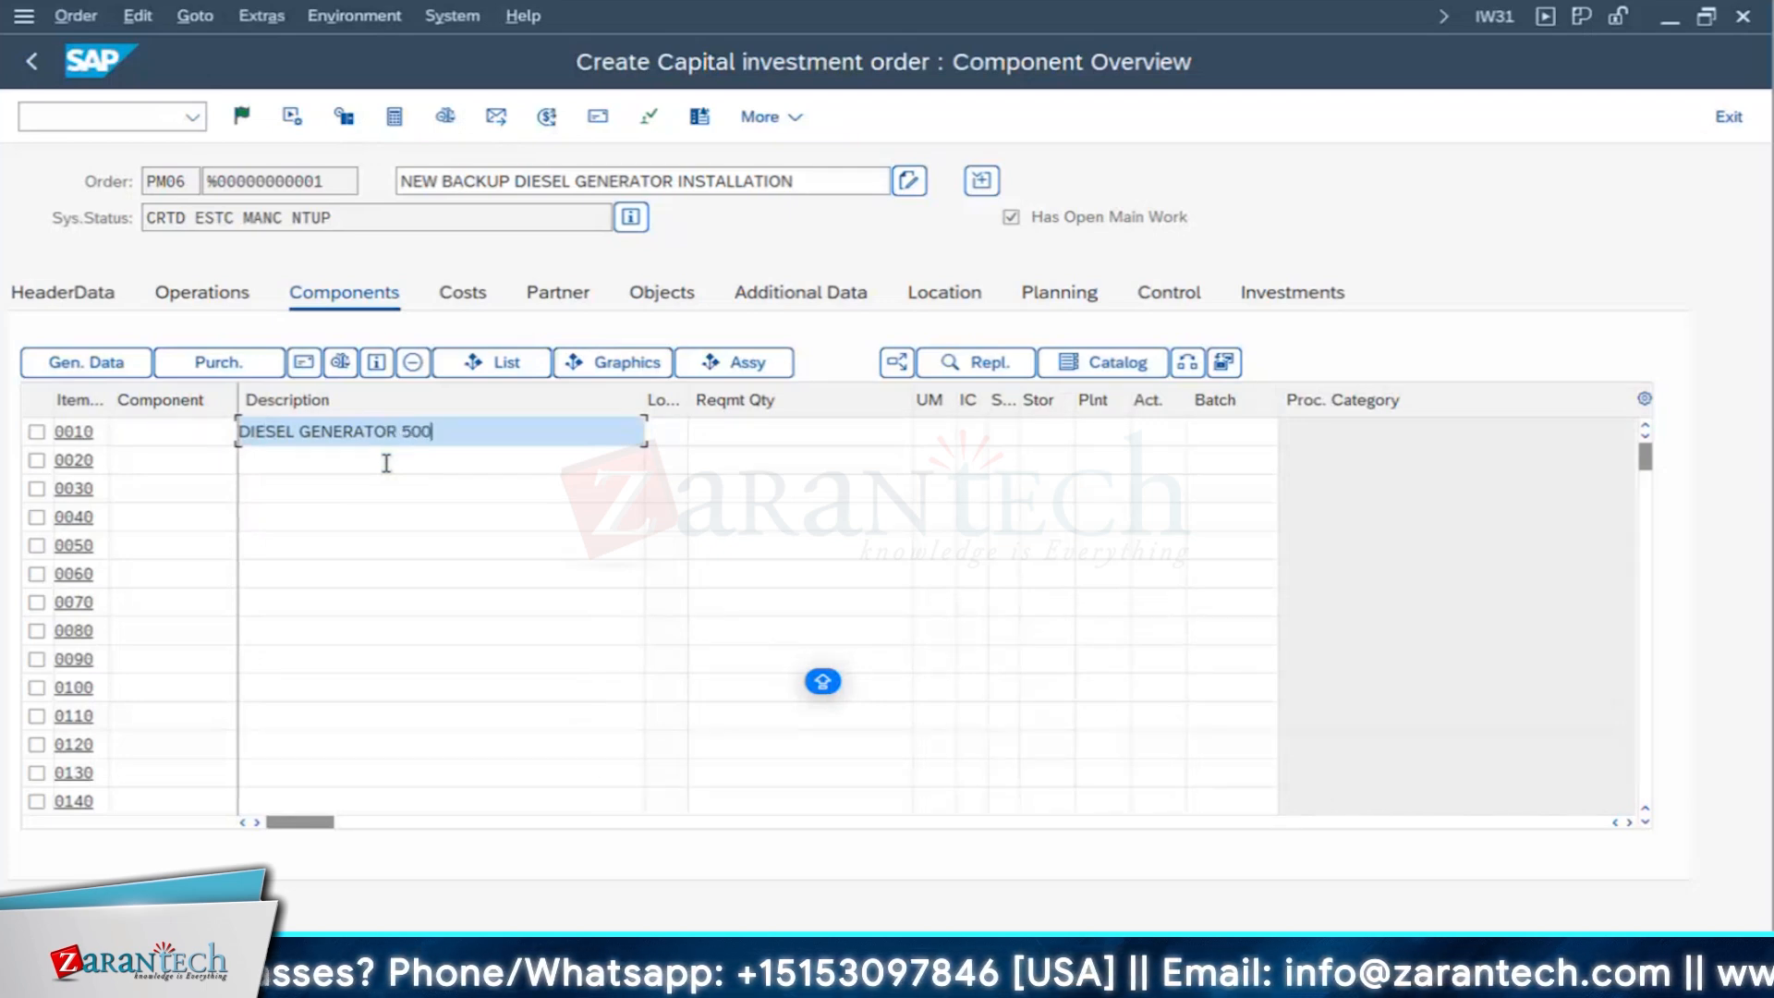
pyautogui.write(' kVA')
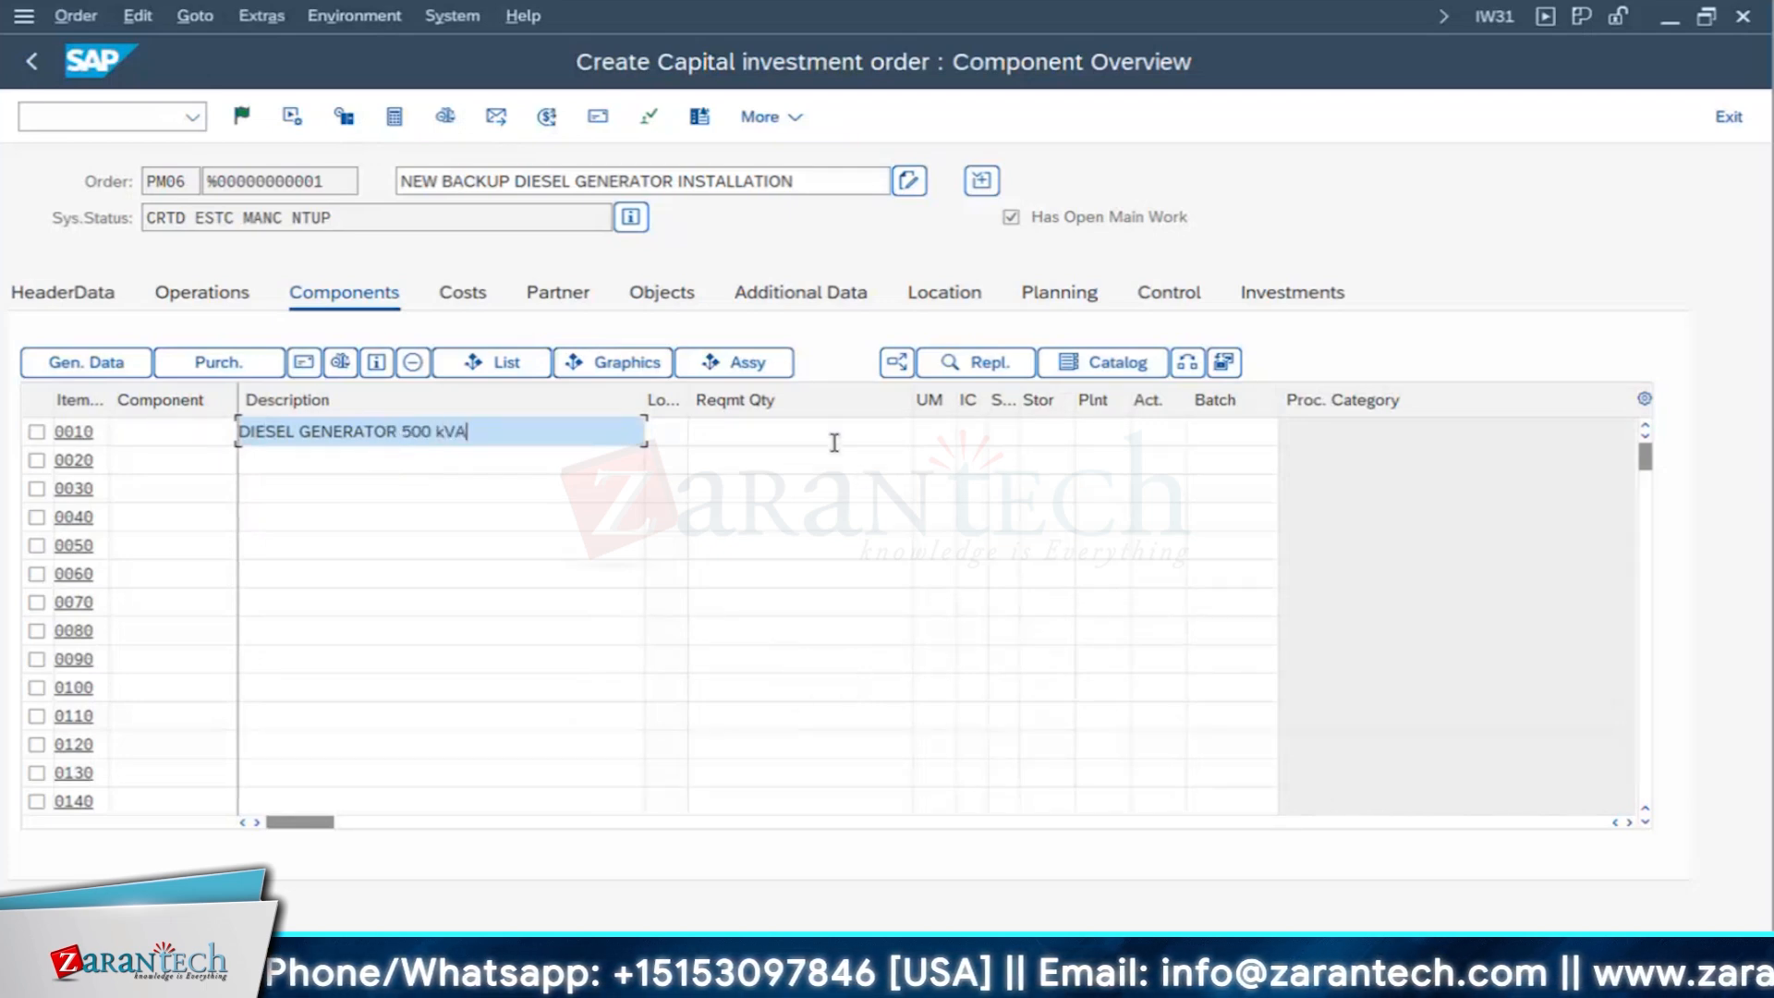
# - Set component item 0010's requirement quantity to 1 and its item category to N, non-stock item
pyautogui.click(834, 442)
pyautogui.write('1')
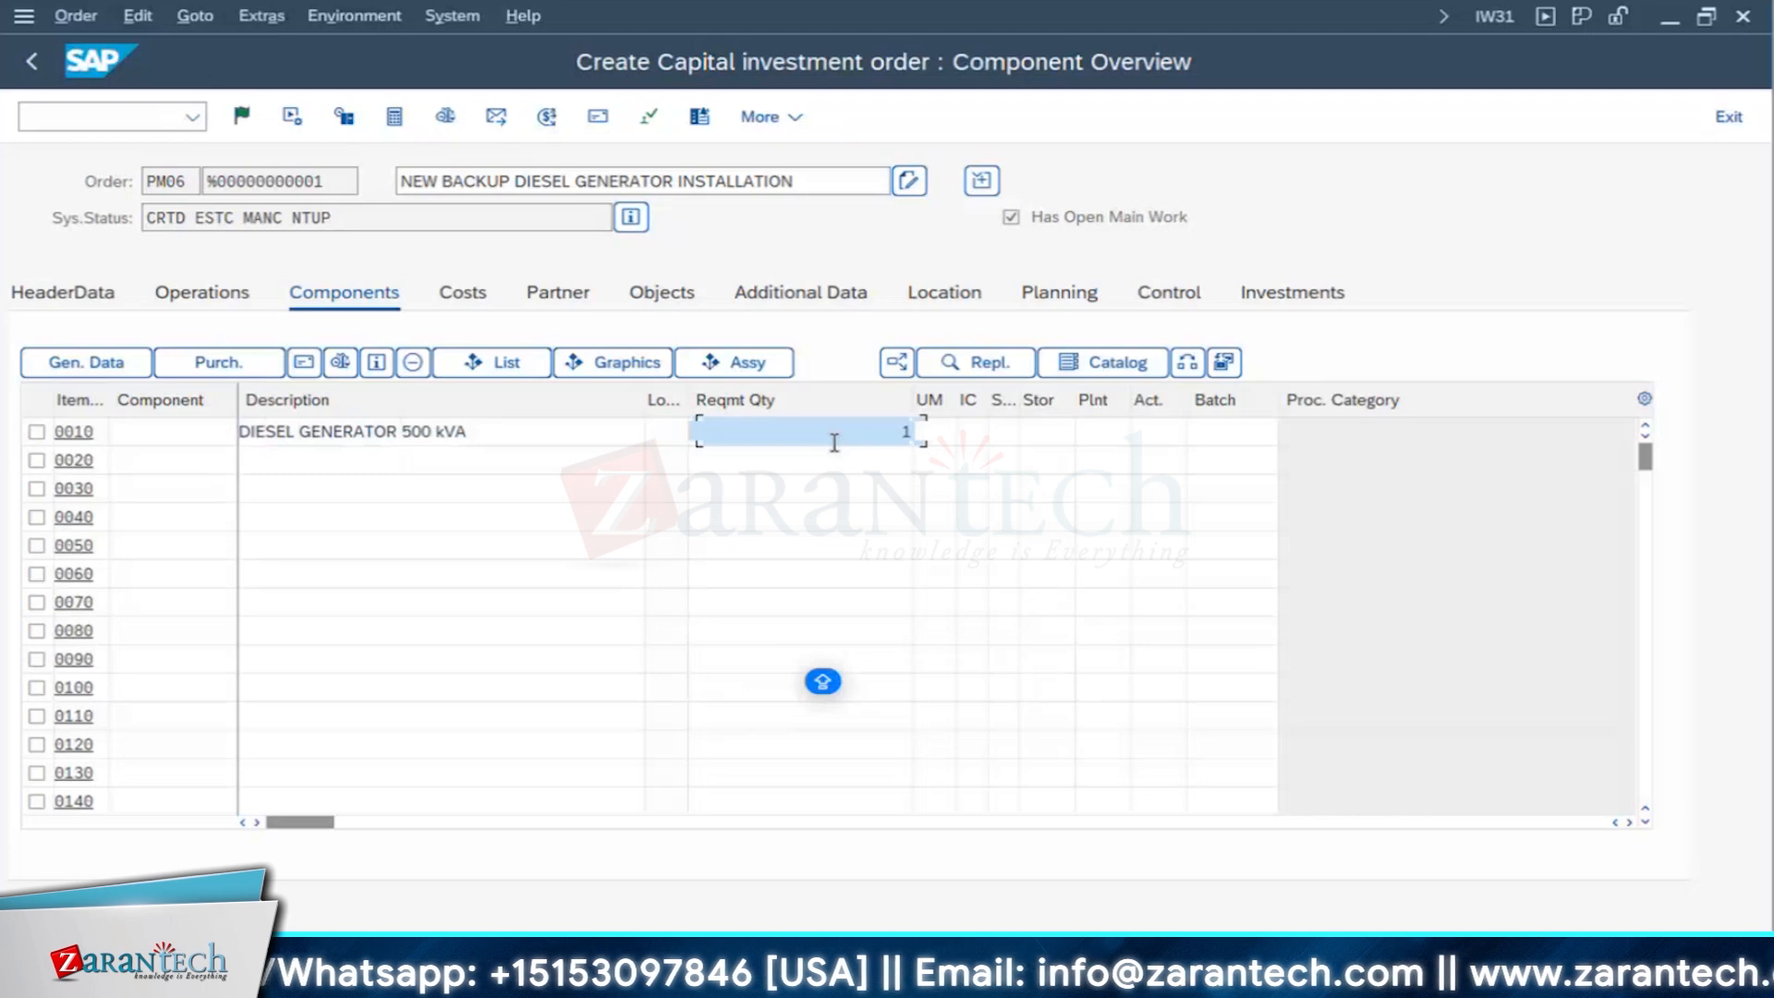
pyautogui.press('Tab')
pyautogui.write('n')
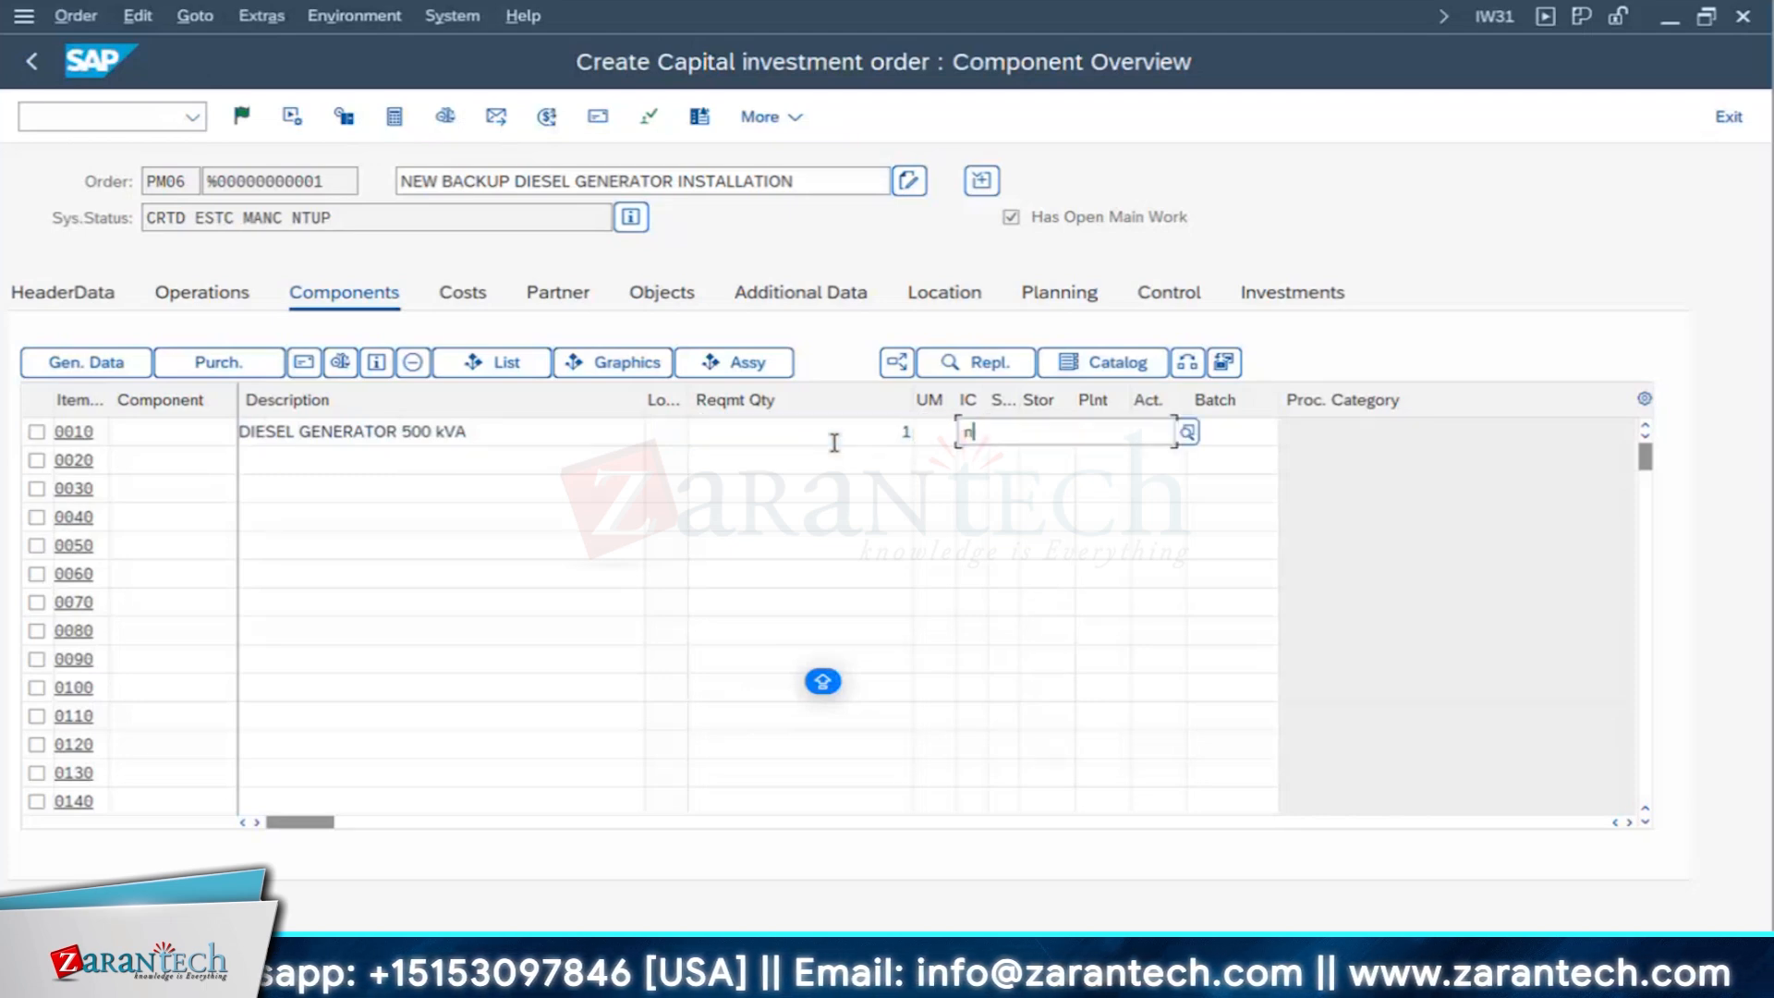
pyautogui.press('BackSpace')
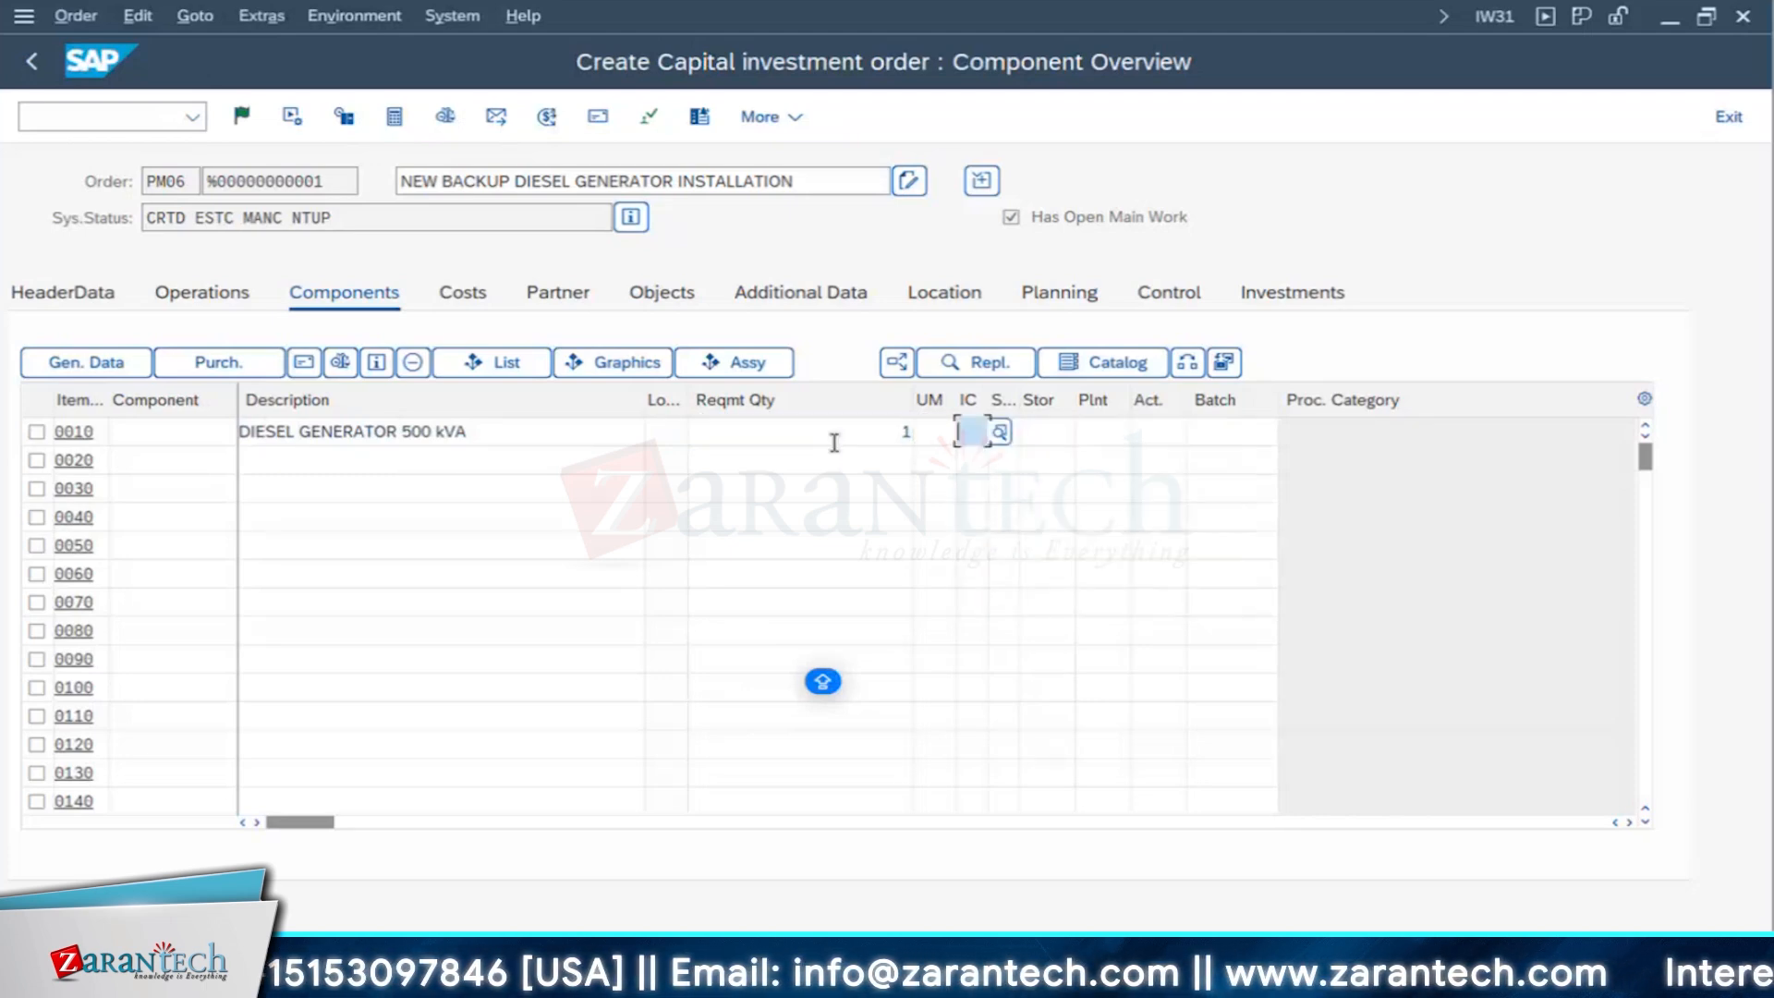
pyautogui.write('N')
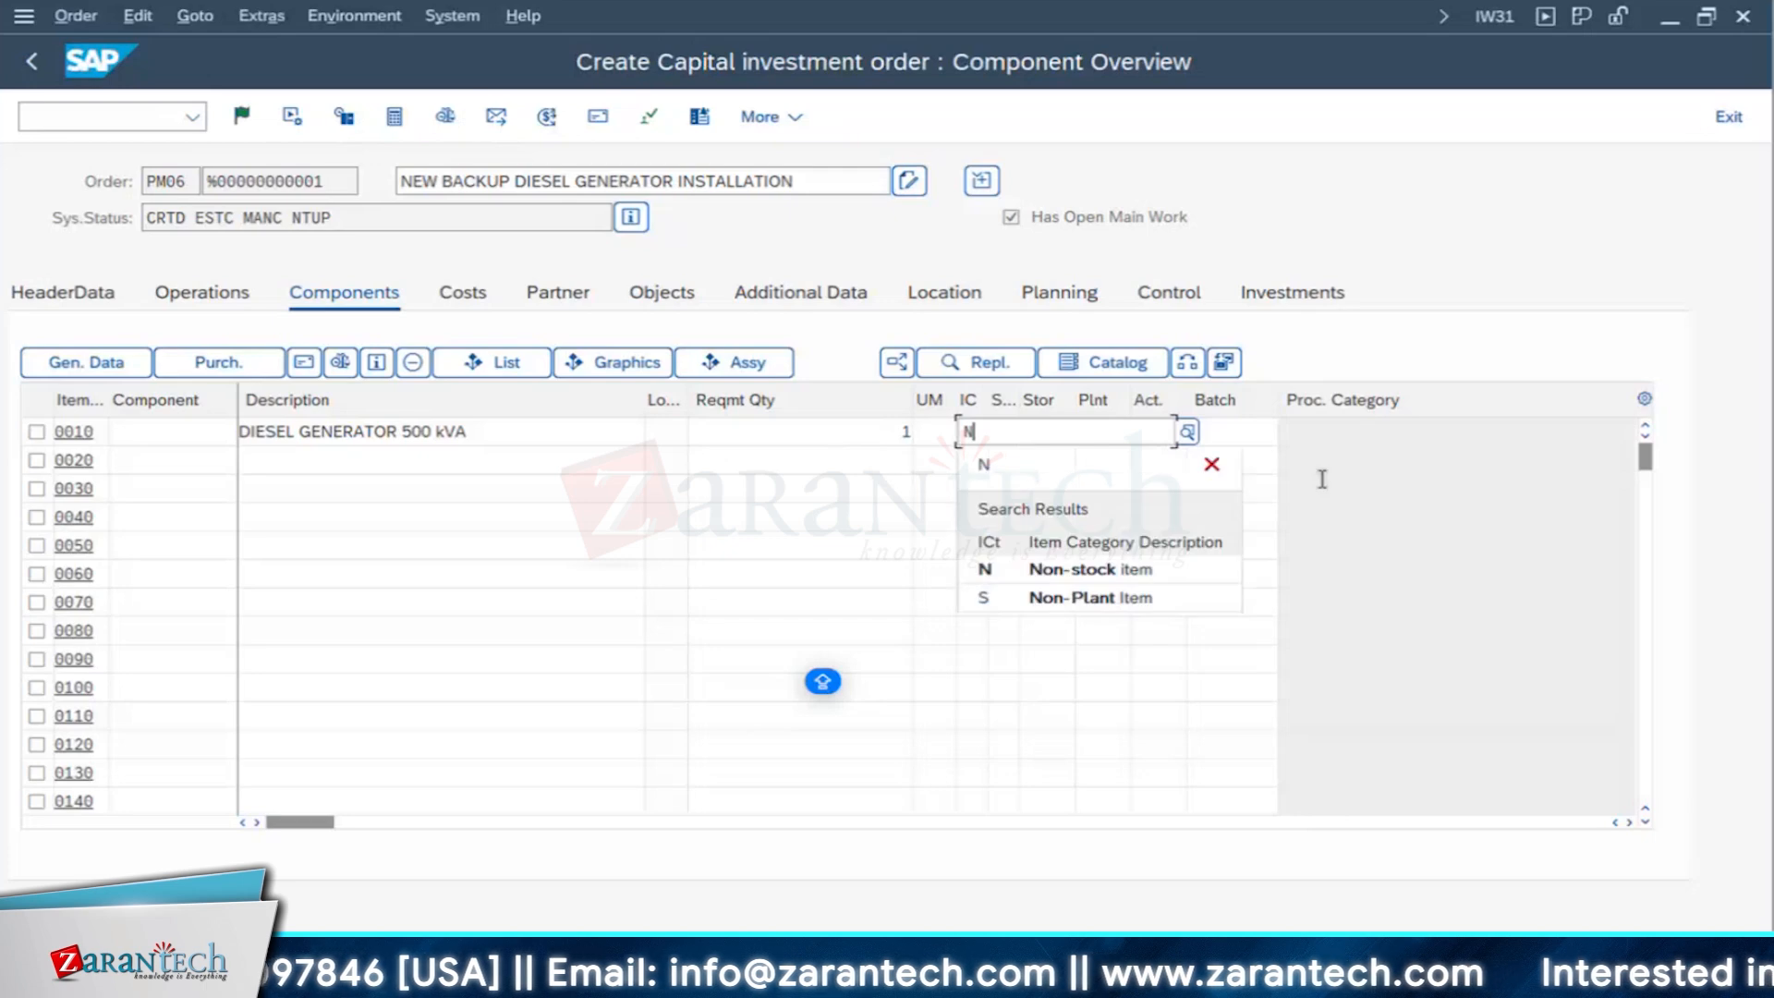
pyautogui.press('Return')
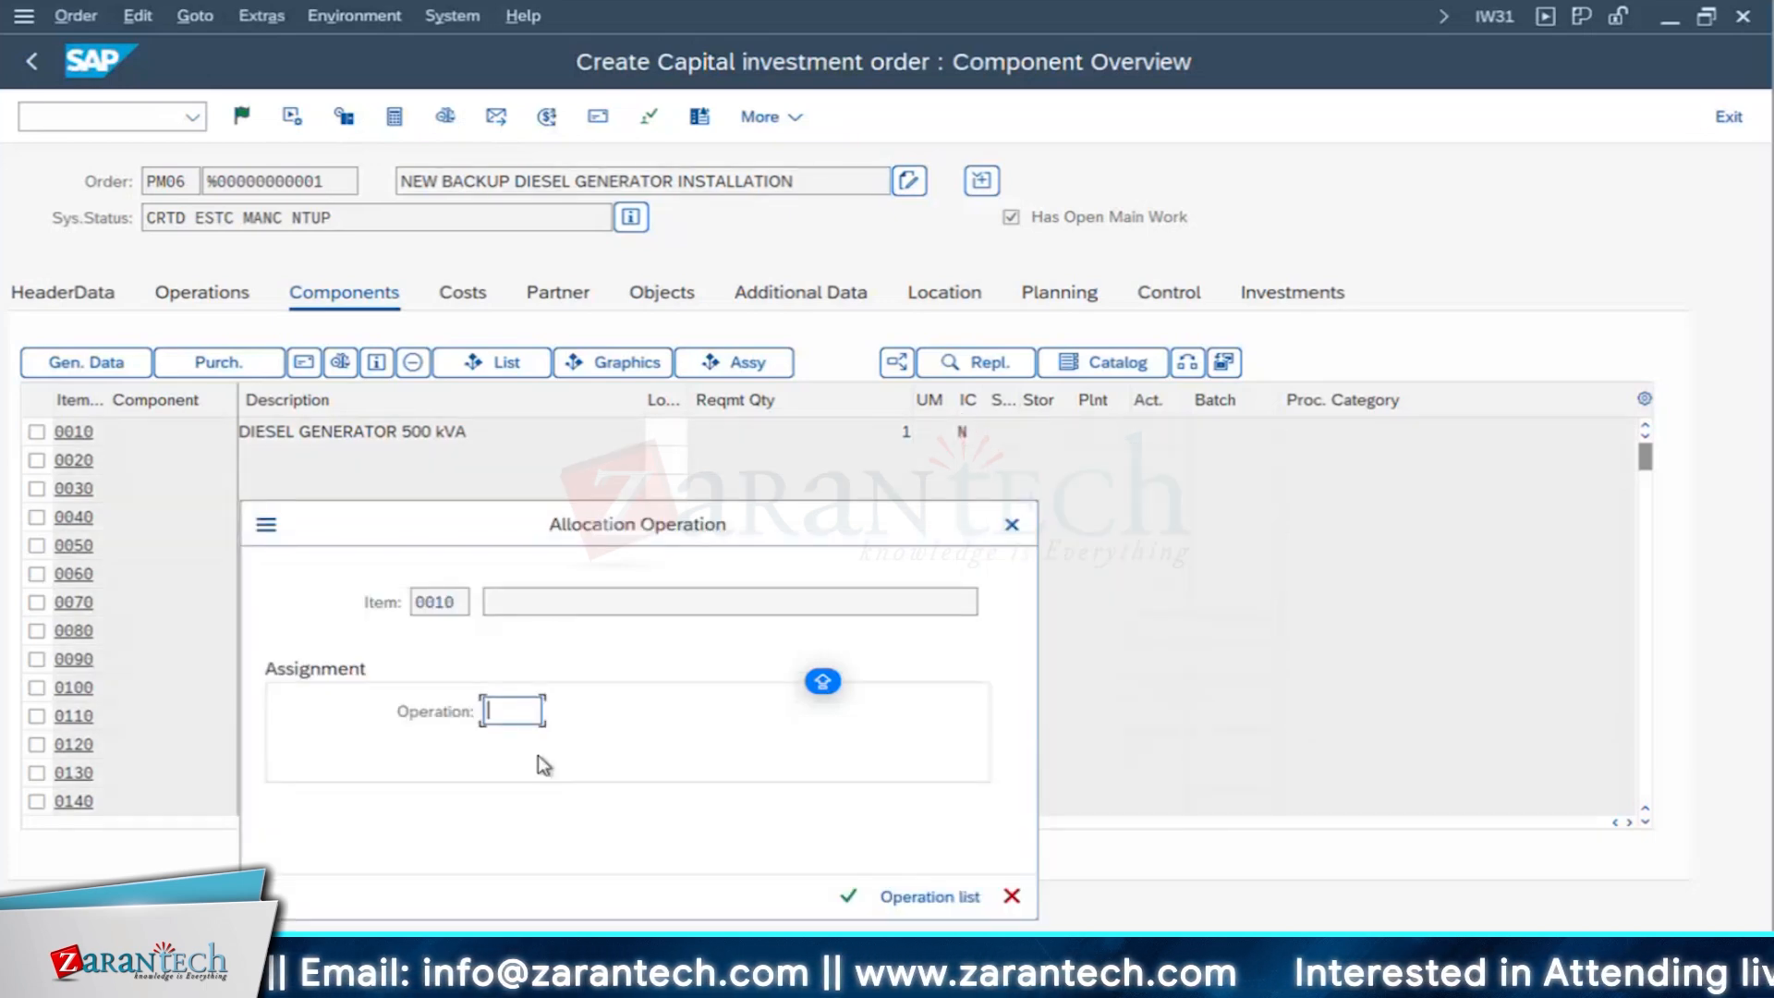
# - Allocate component item 0010 to operation 0010 and set its unit of measure to EA
pyautogui.write('0010')
pyautogui.press('Return')
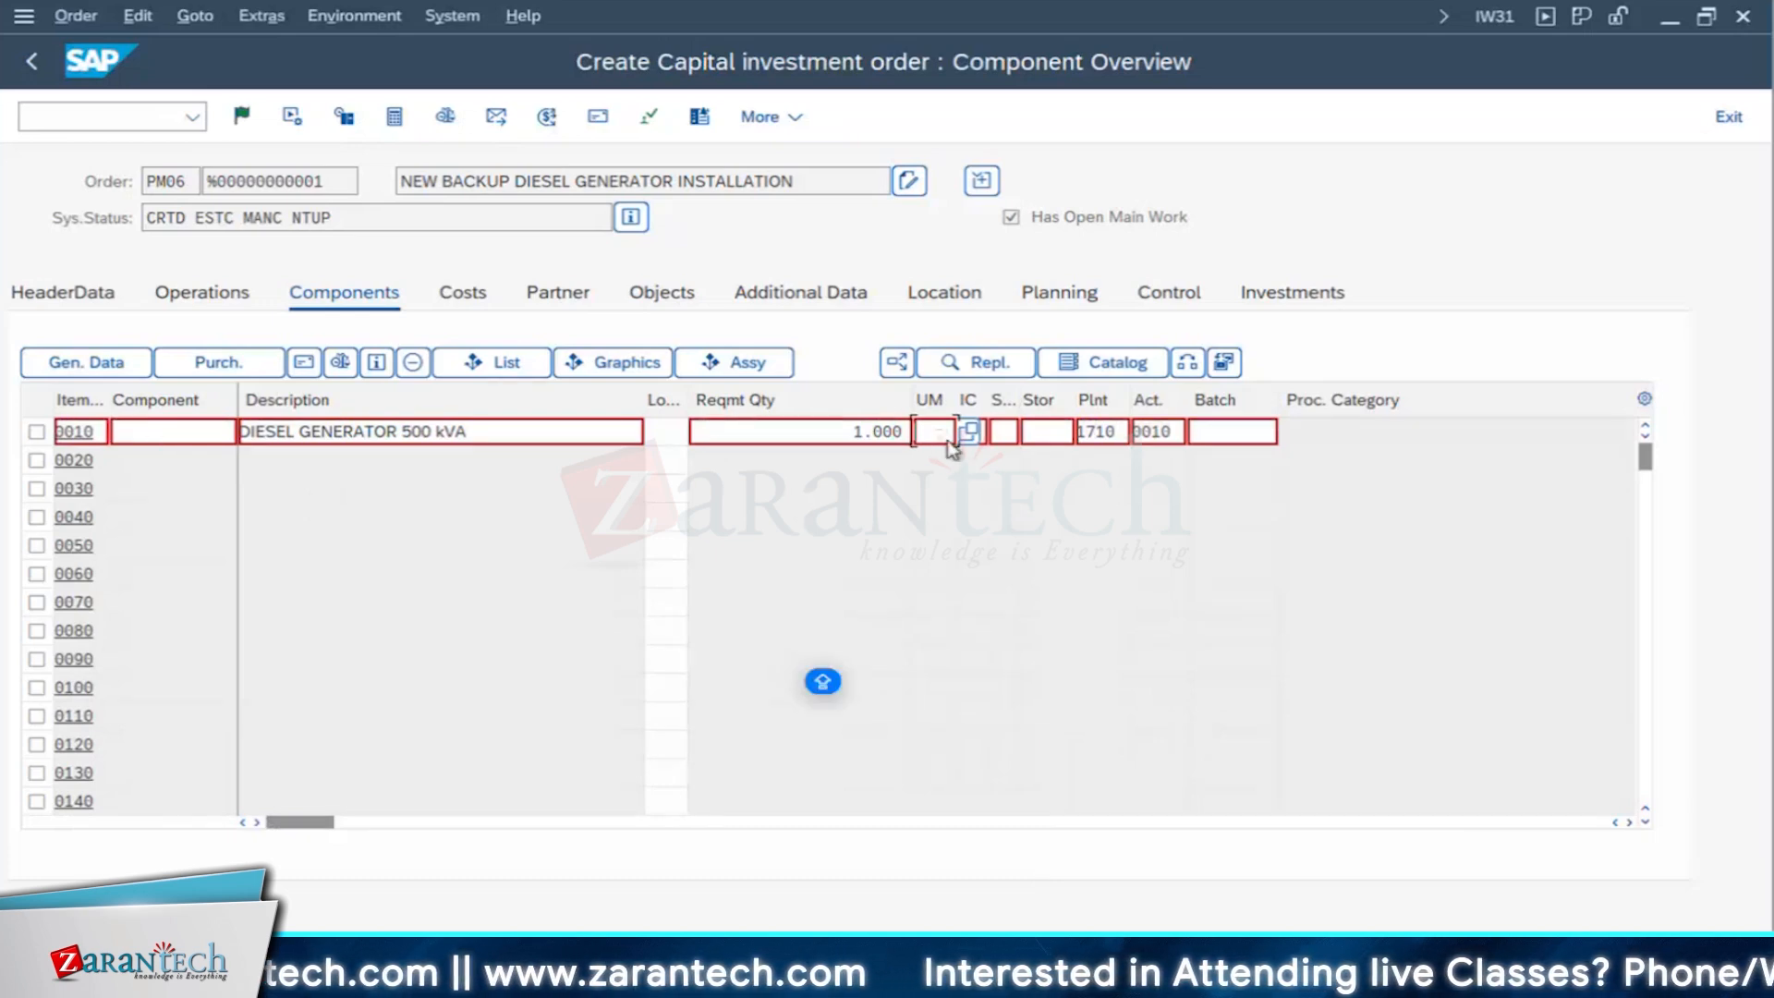
pyautogui.write('EA')
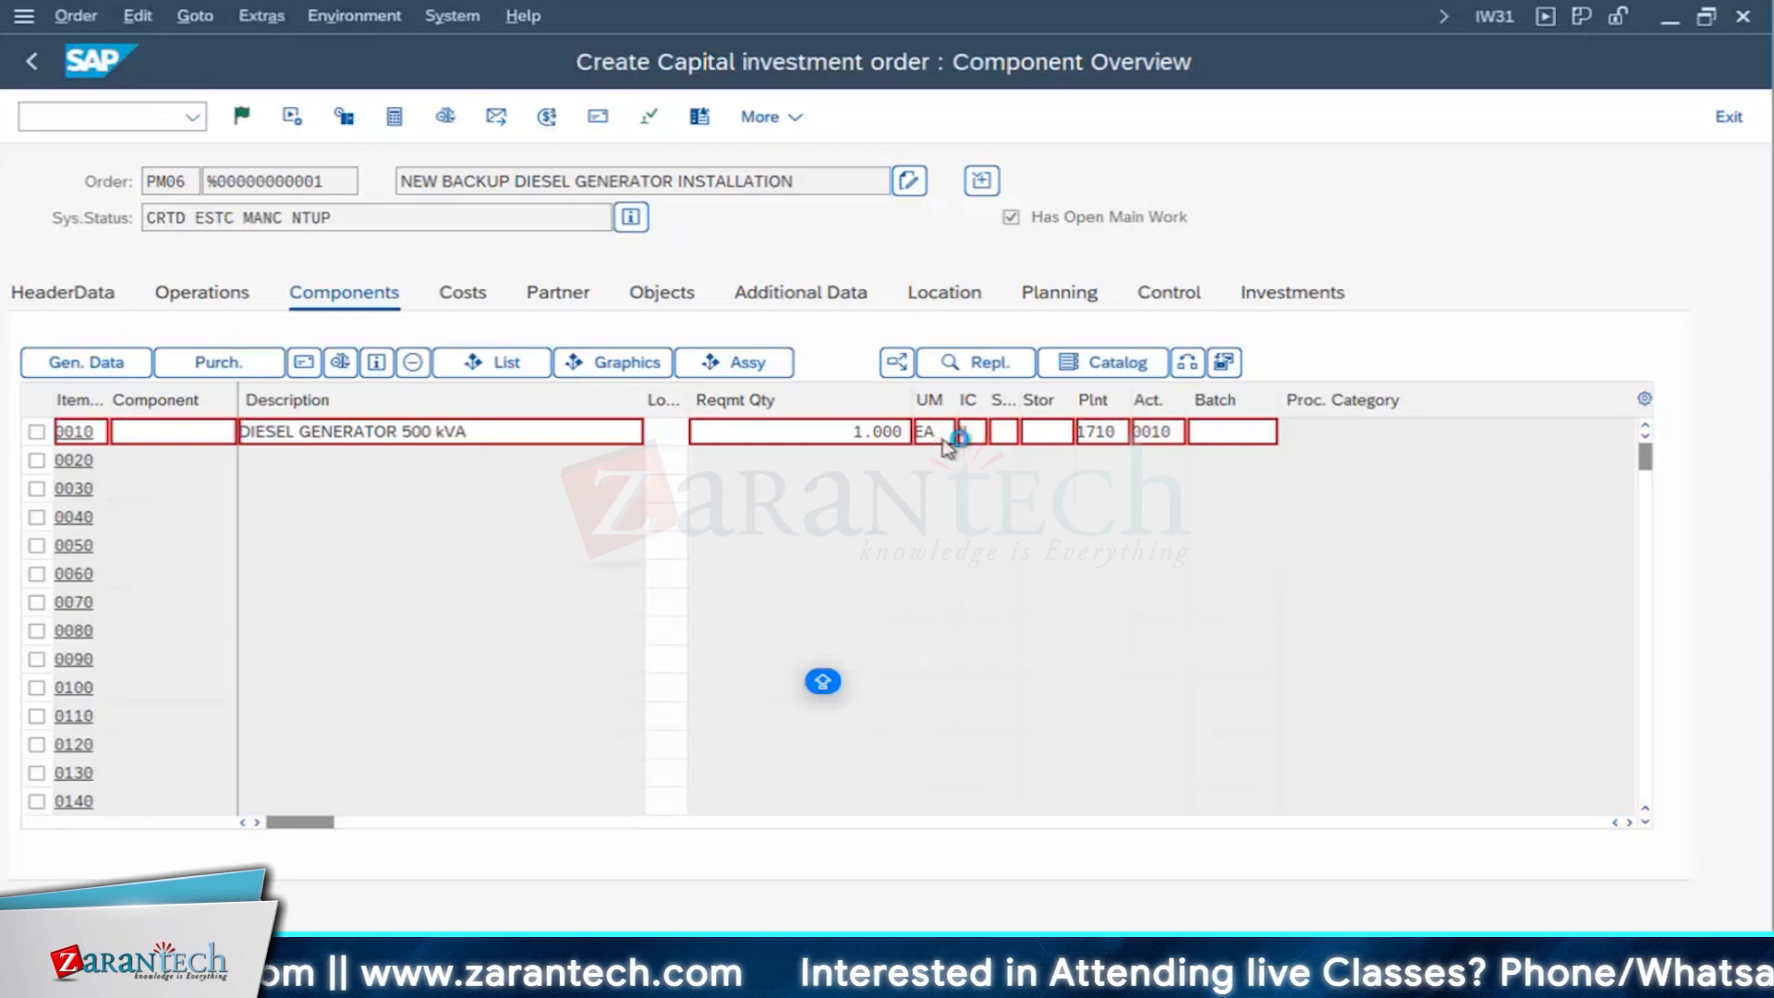
pyautogui.press('Return')
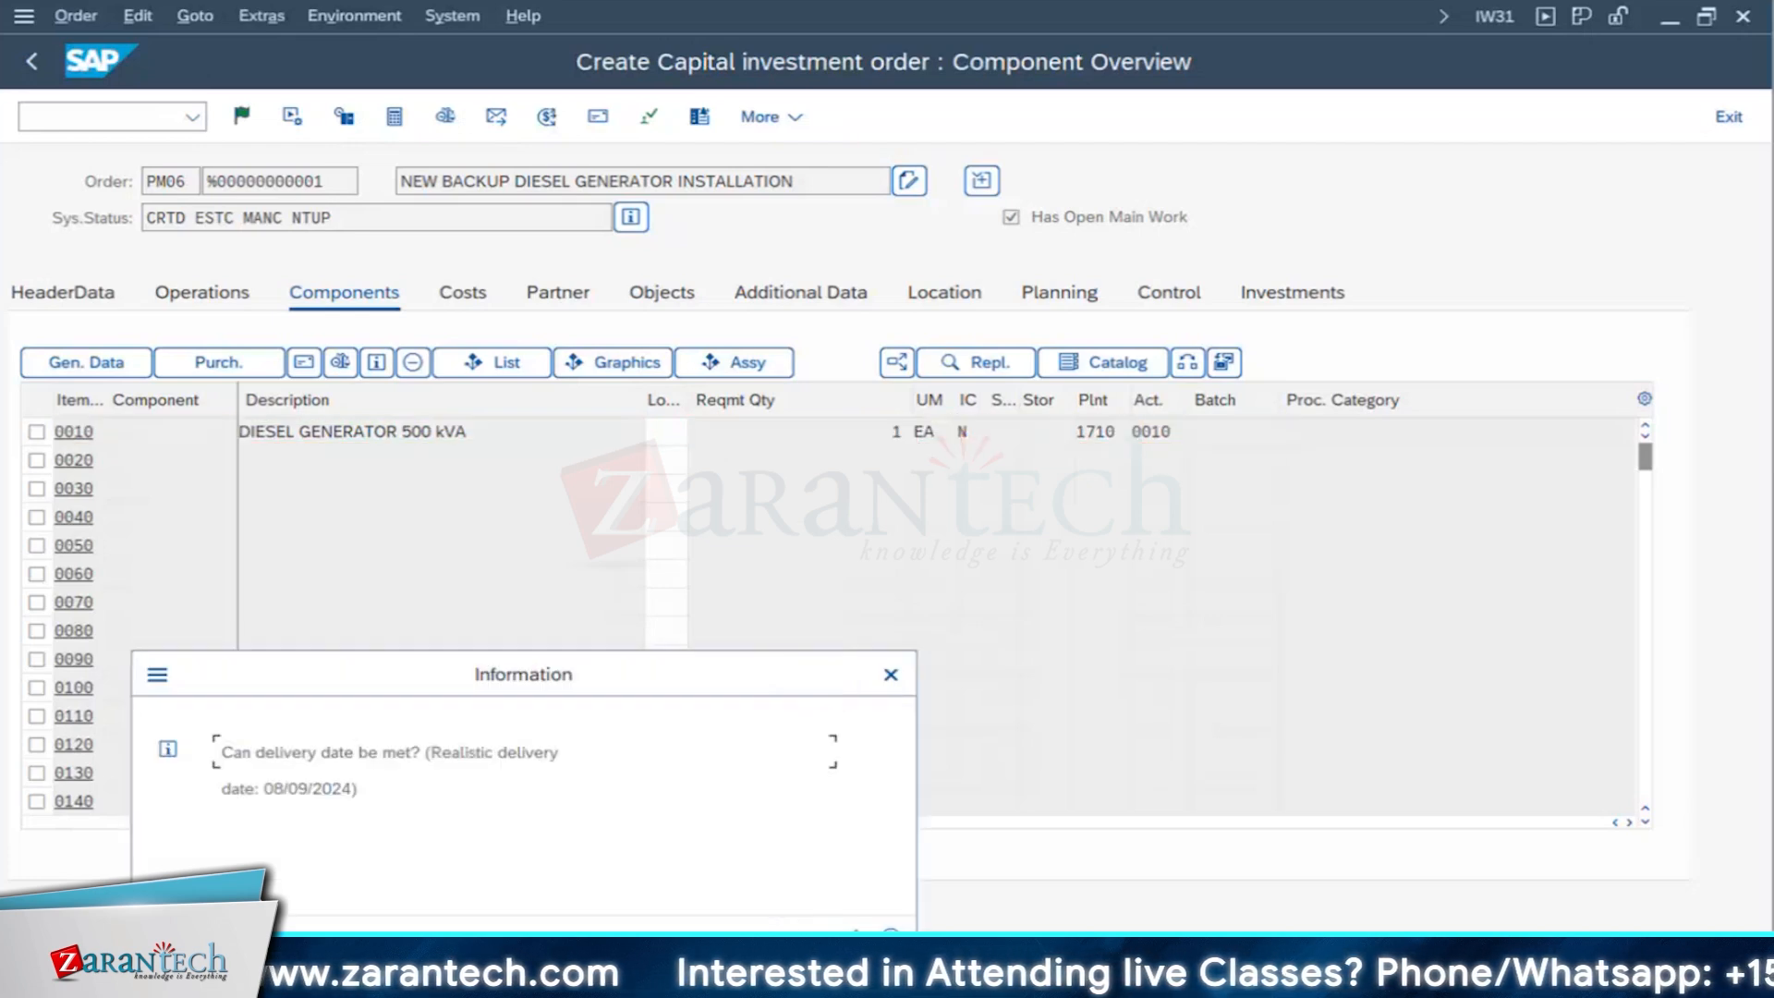
pyautogui.click(856, 942)
# - Add component SG-CFP-B-BRNG as item 0020 with a requirement quantity of 1
pyautogui.click(327, 455)
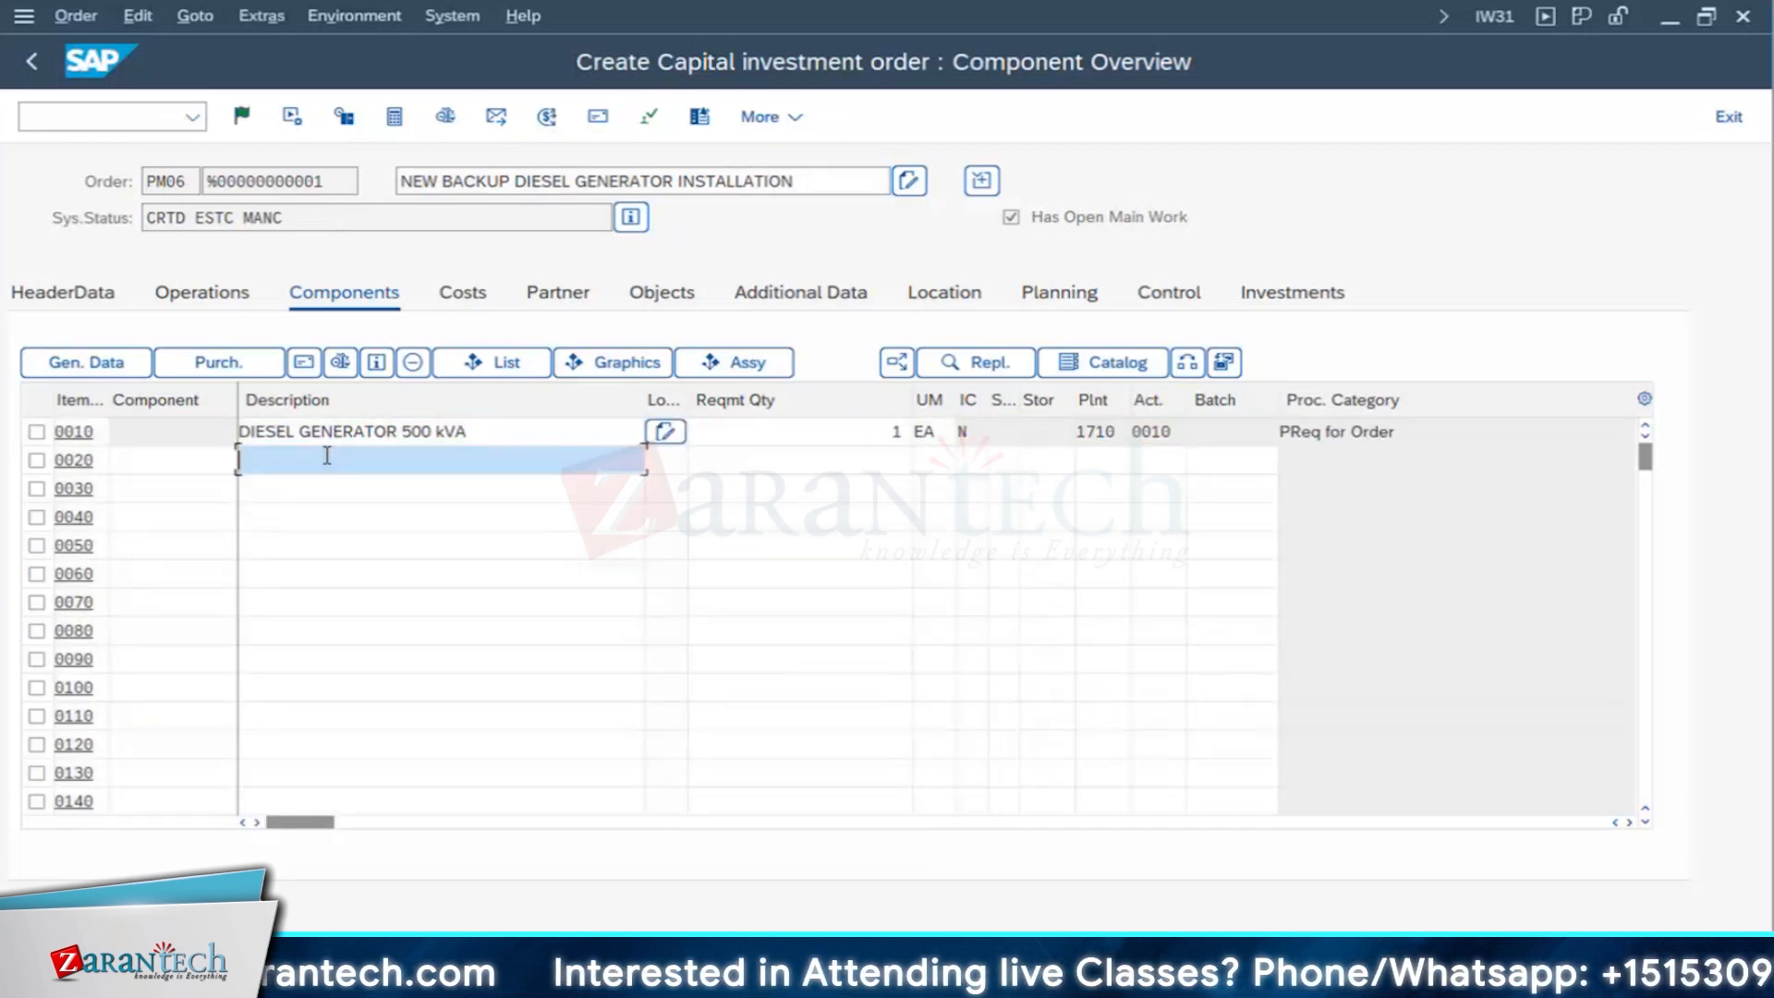
pyautogui.click(158, 459)
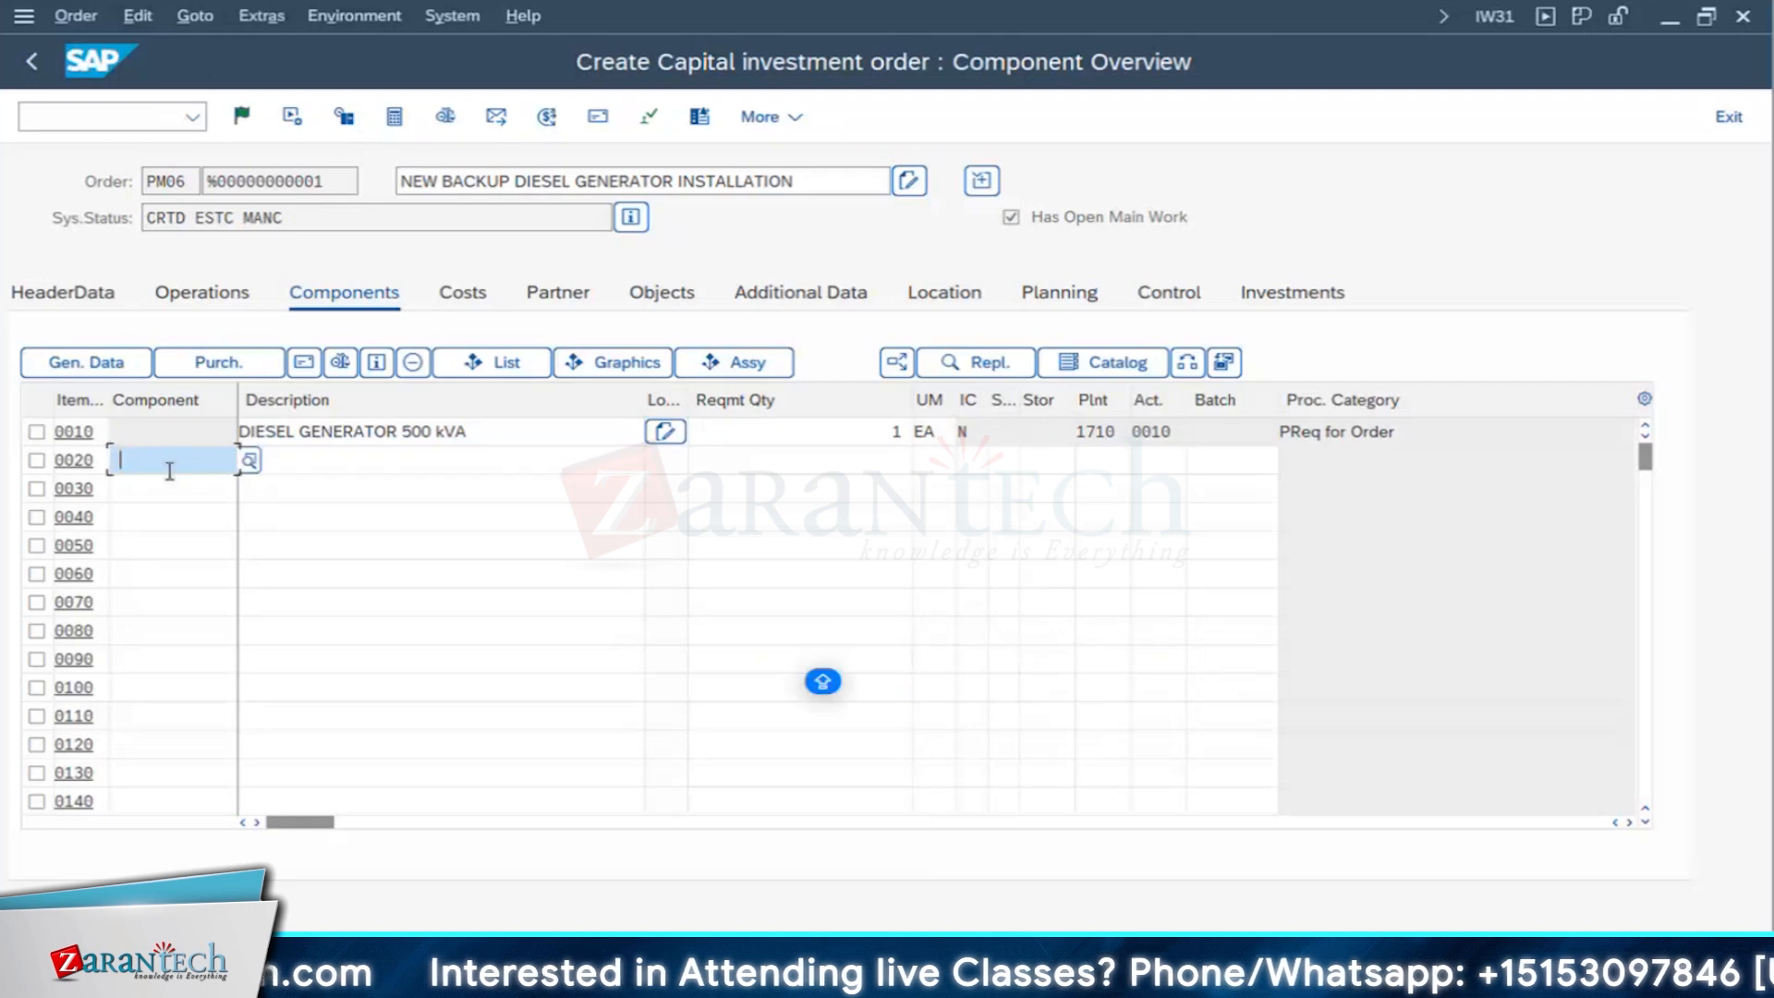
pyautogui.click(148, 493)
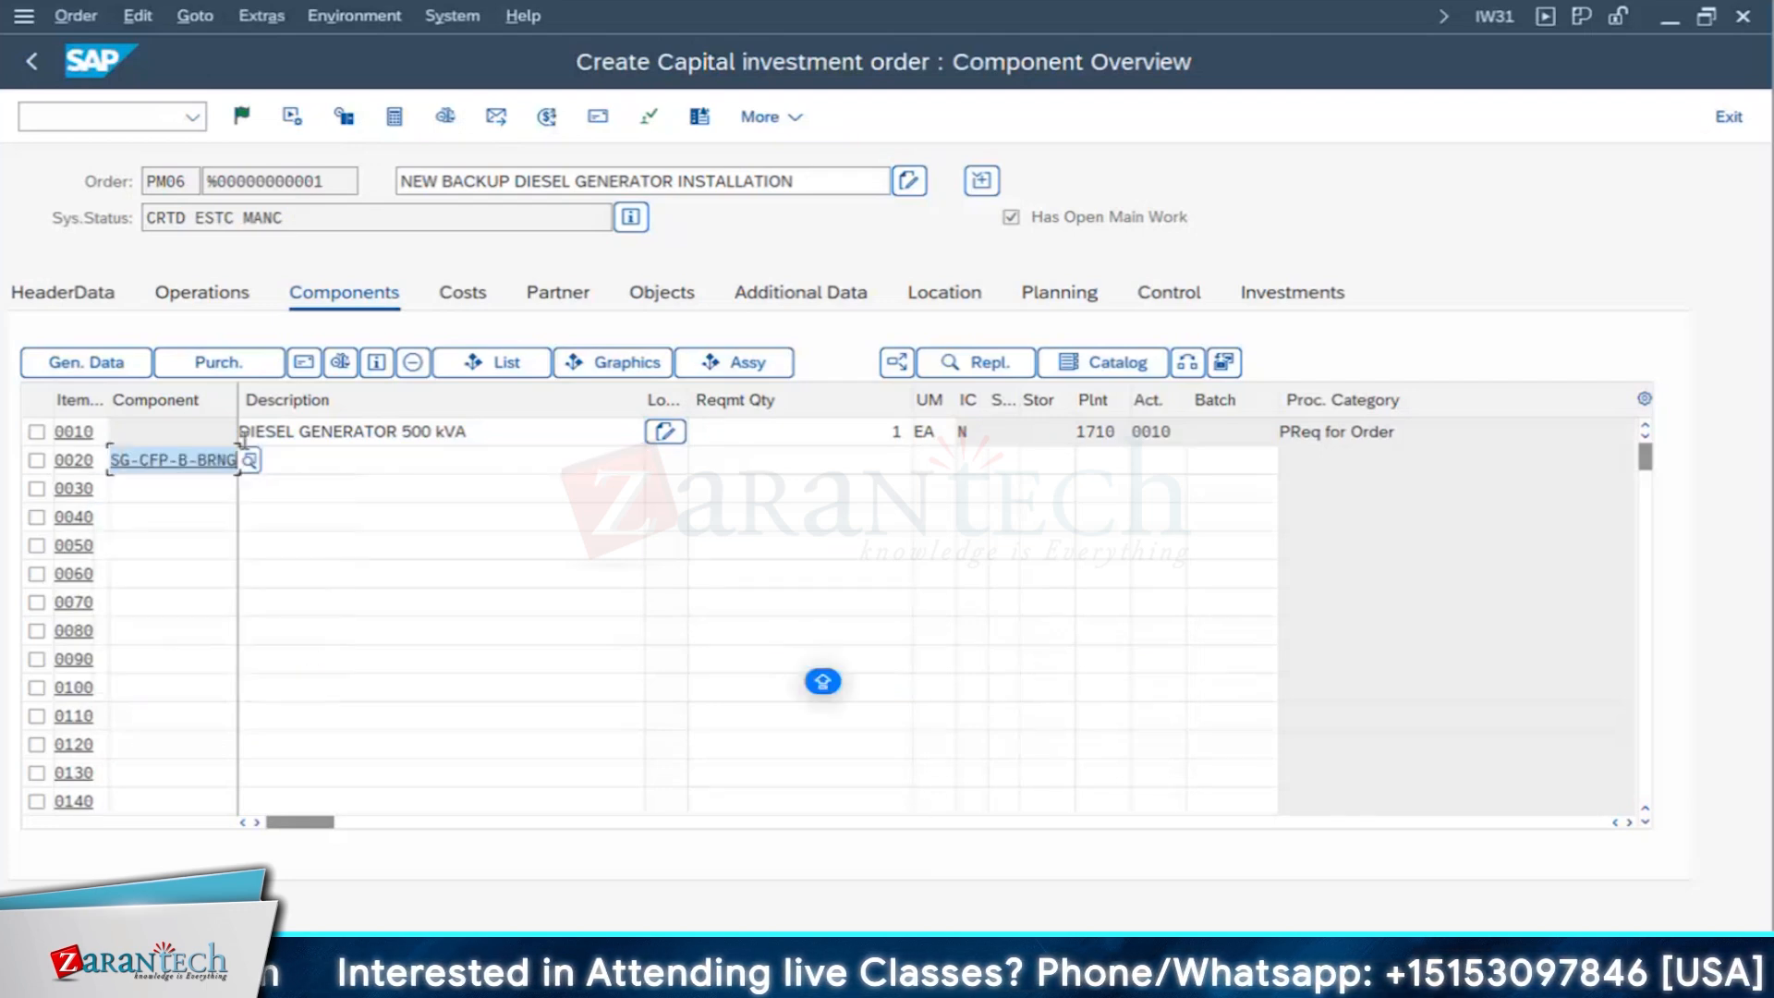
pyautogui.click(900, 460)
pyautogui.write('1')
pyautogui.press('Tab')
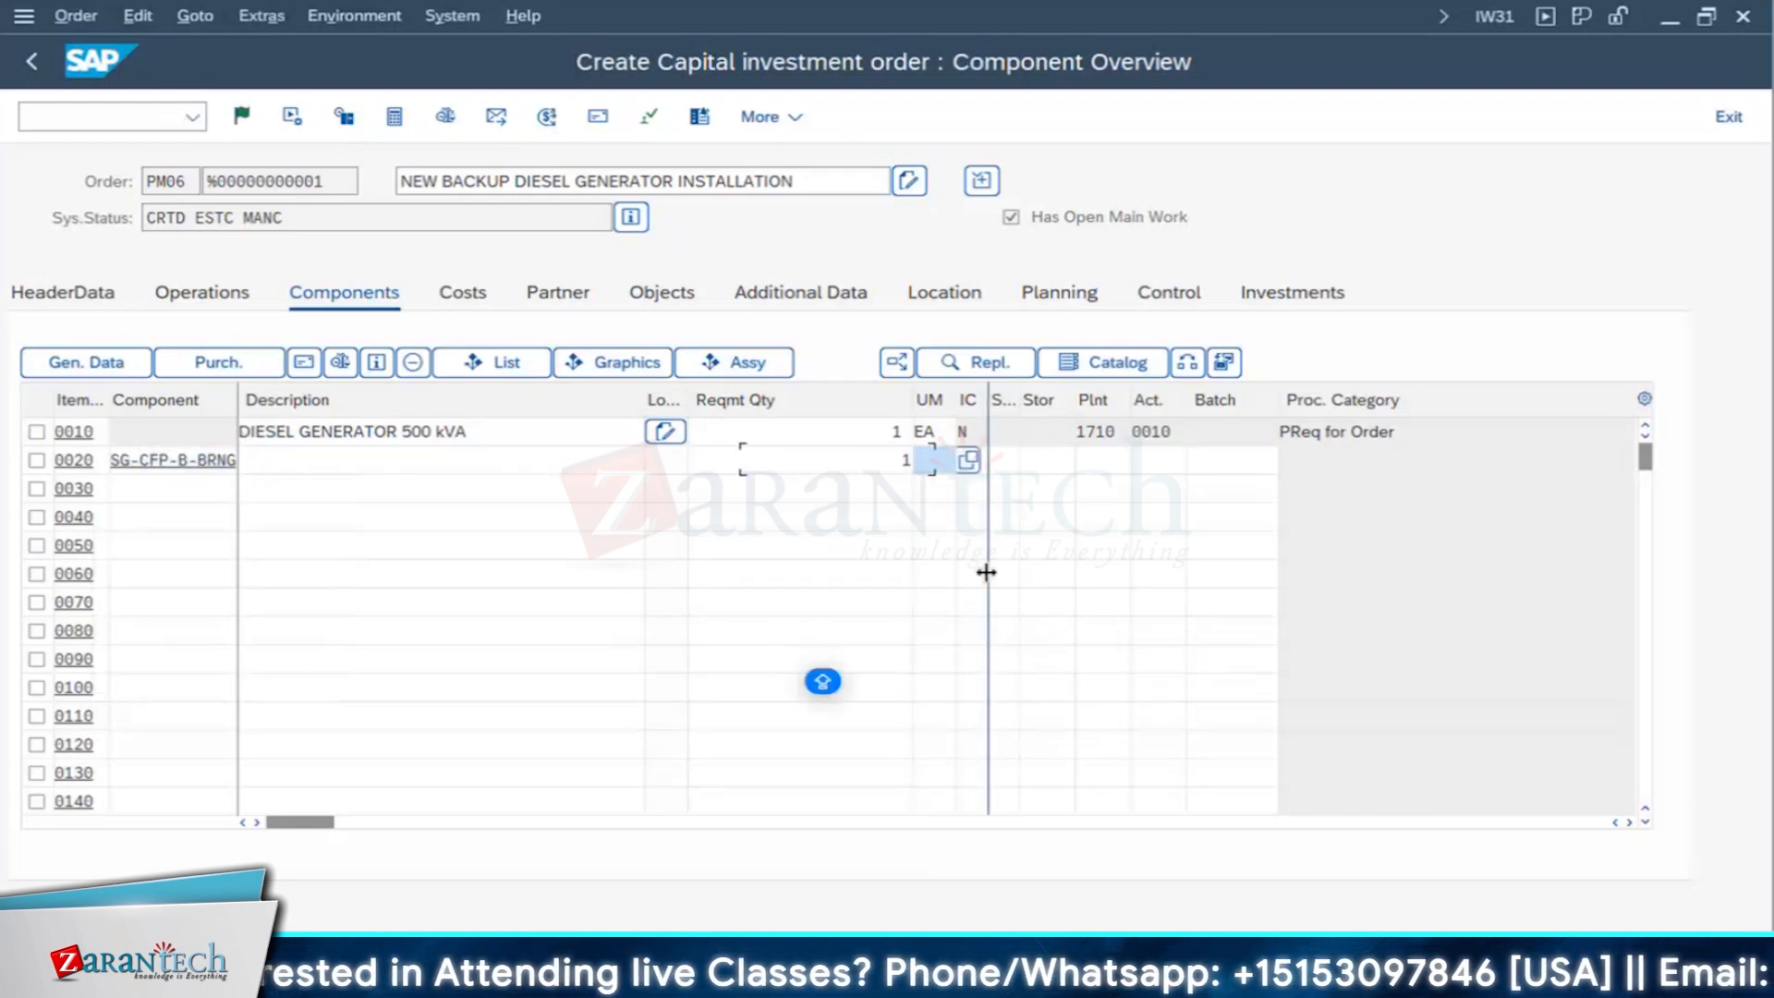
# - Set component item 0020's item category to L and allocate it to operation 0020
pyautogui.press('Tab')
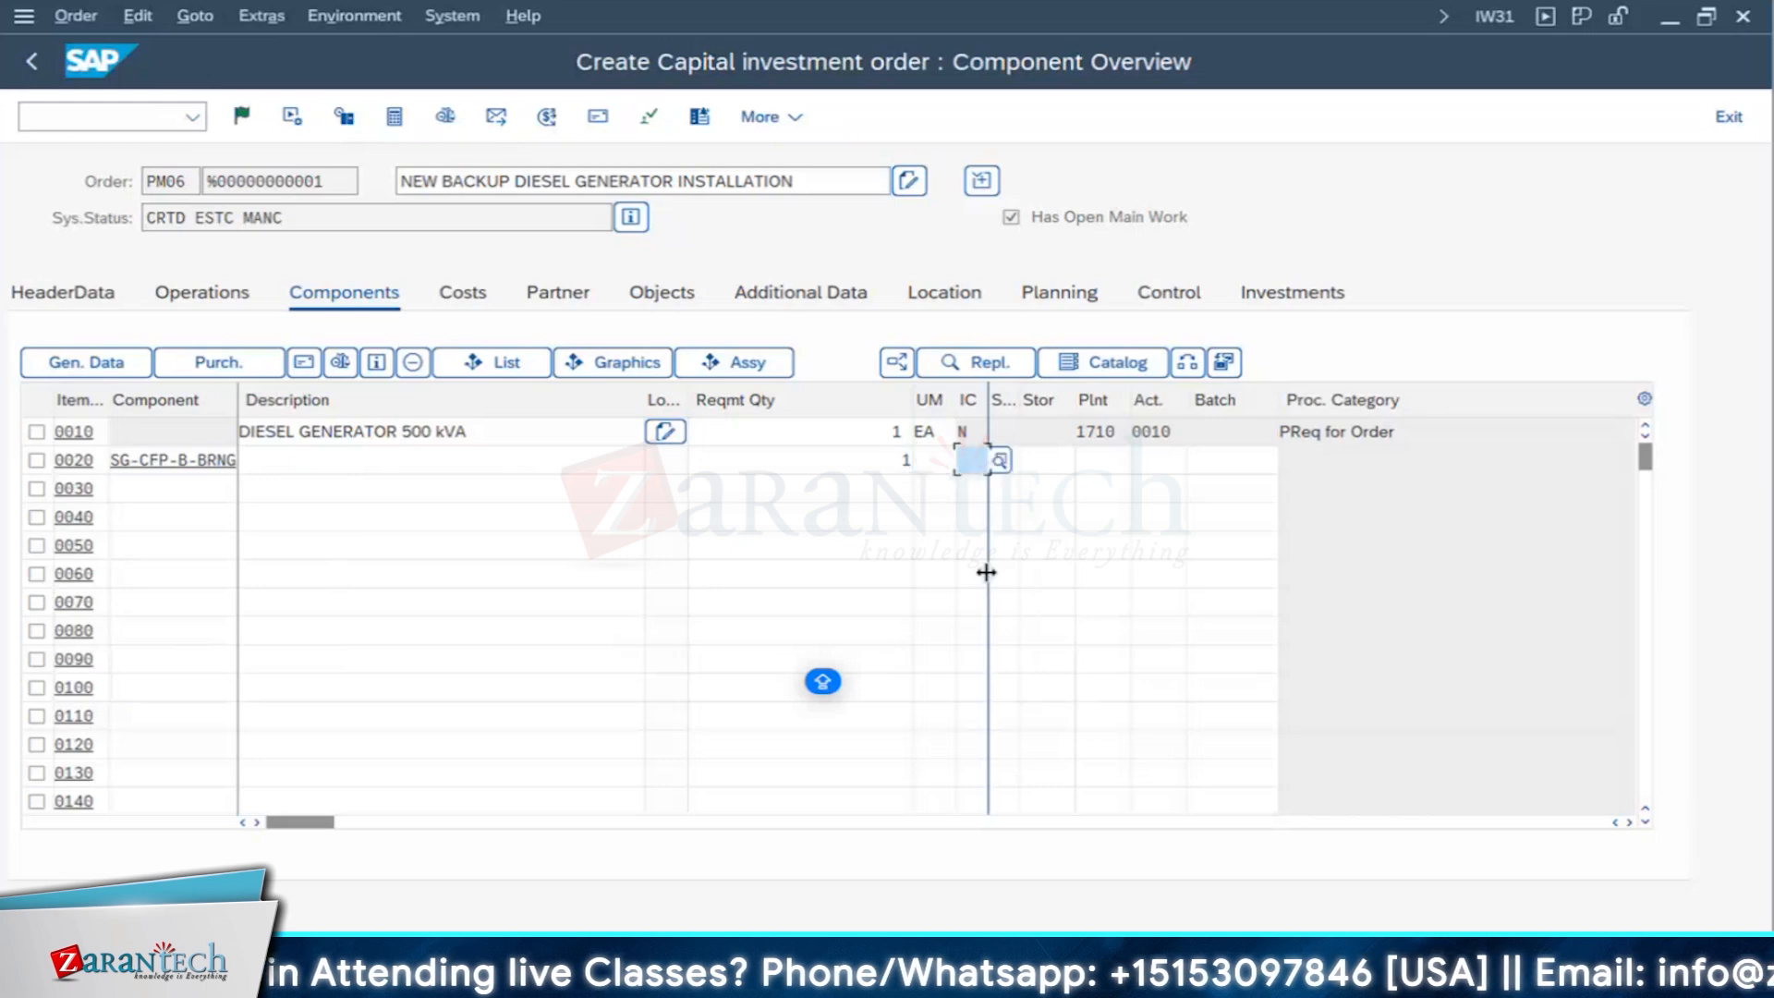
pyautogui.write('L')
pyautogui.press('Return')
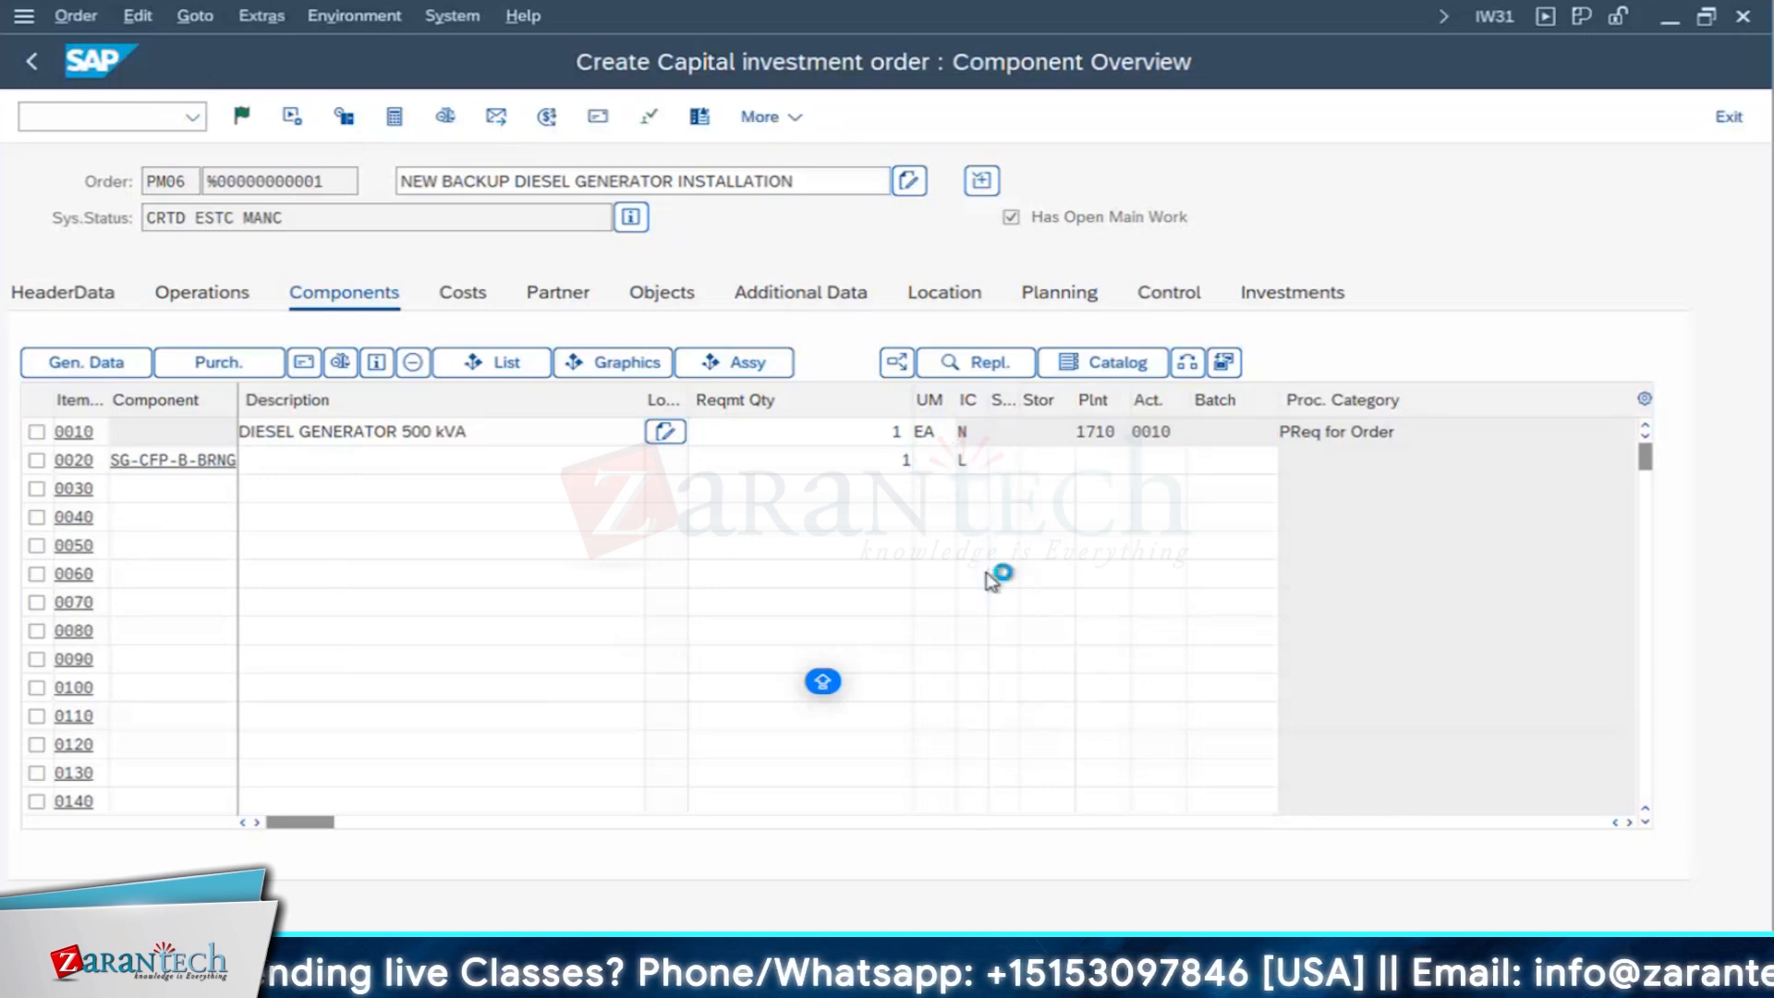
pyautogui.write('0020')
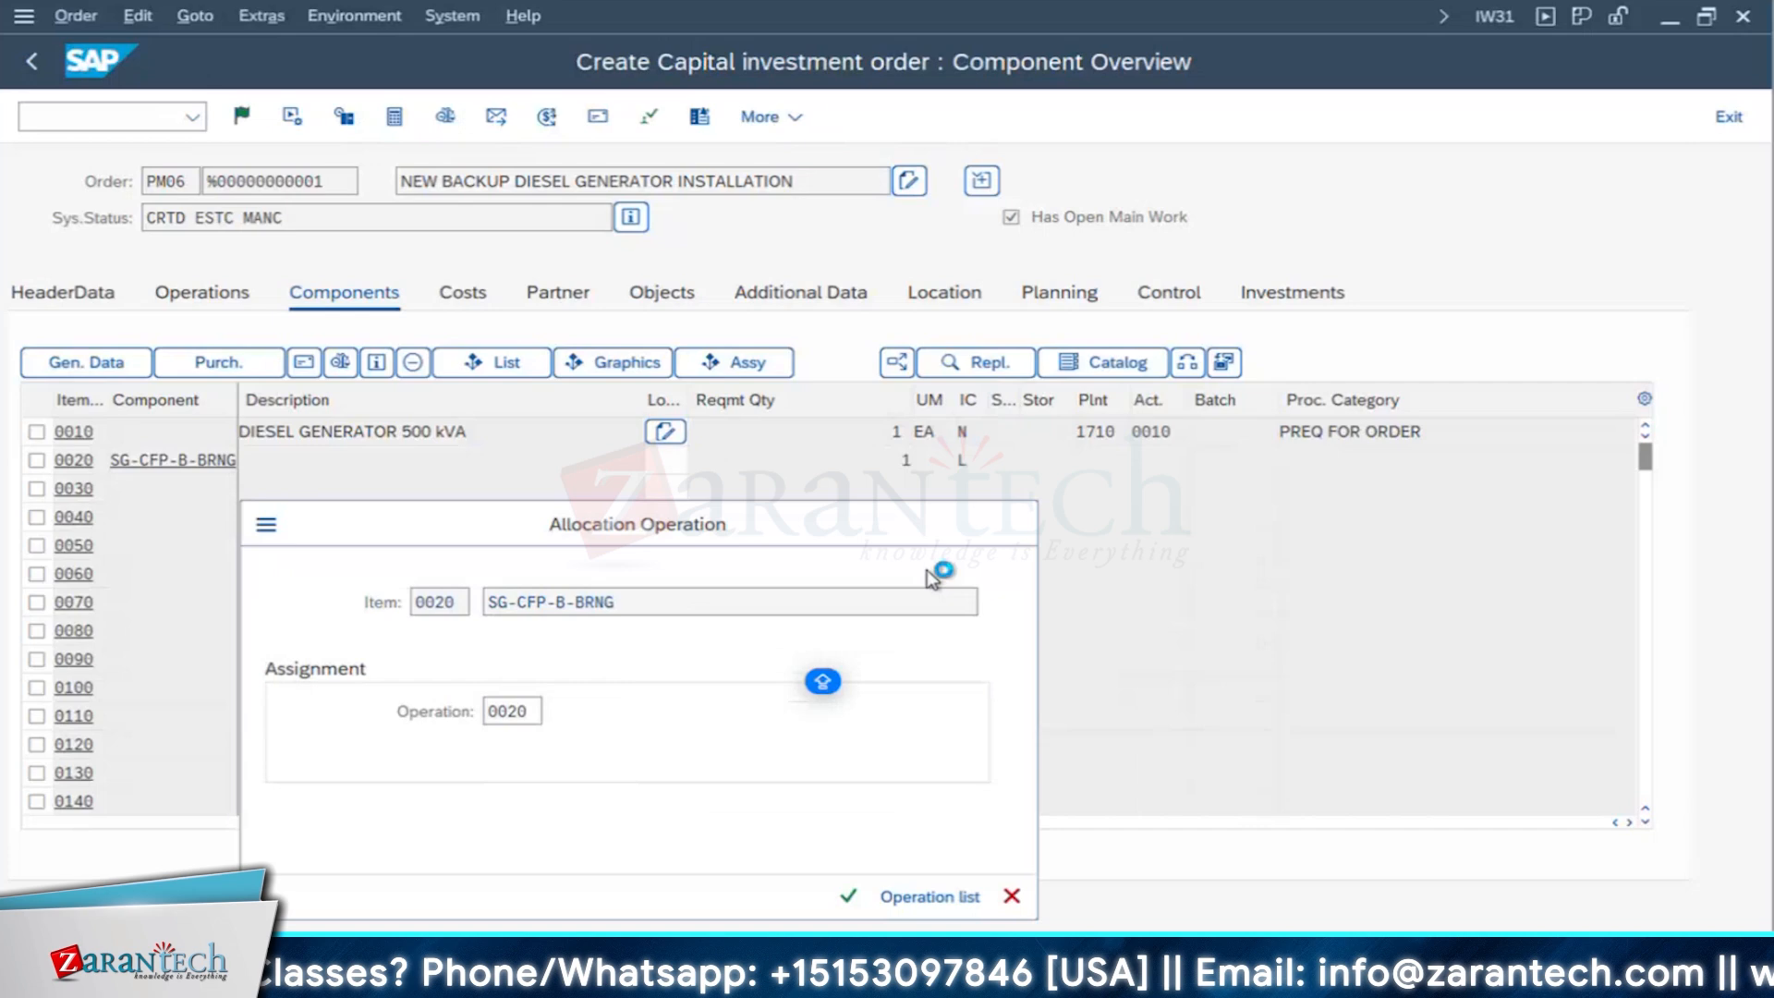
pyautogui.press('Return')
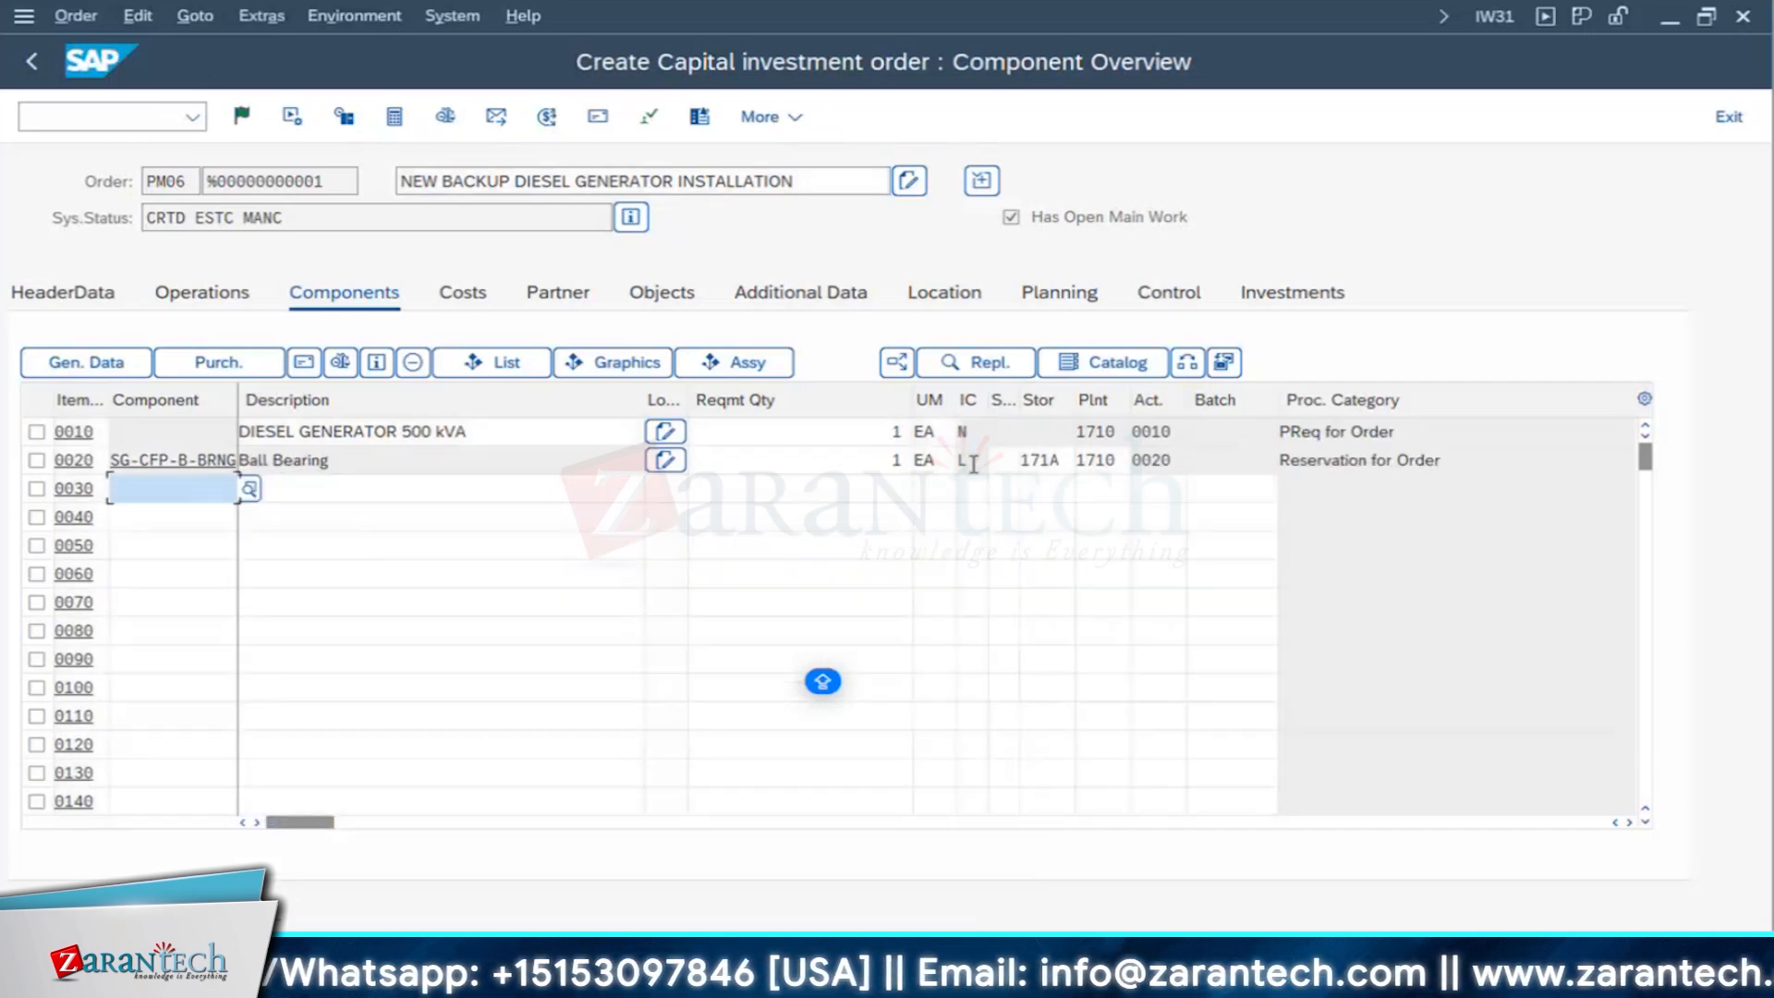
# - Deselect operation 0020 in the operation overview and determine the order's costs in the cost overview
pyautogui.click(216, 294)
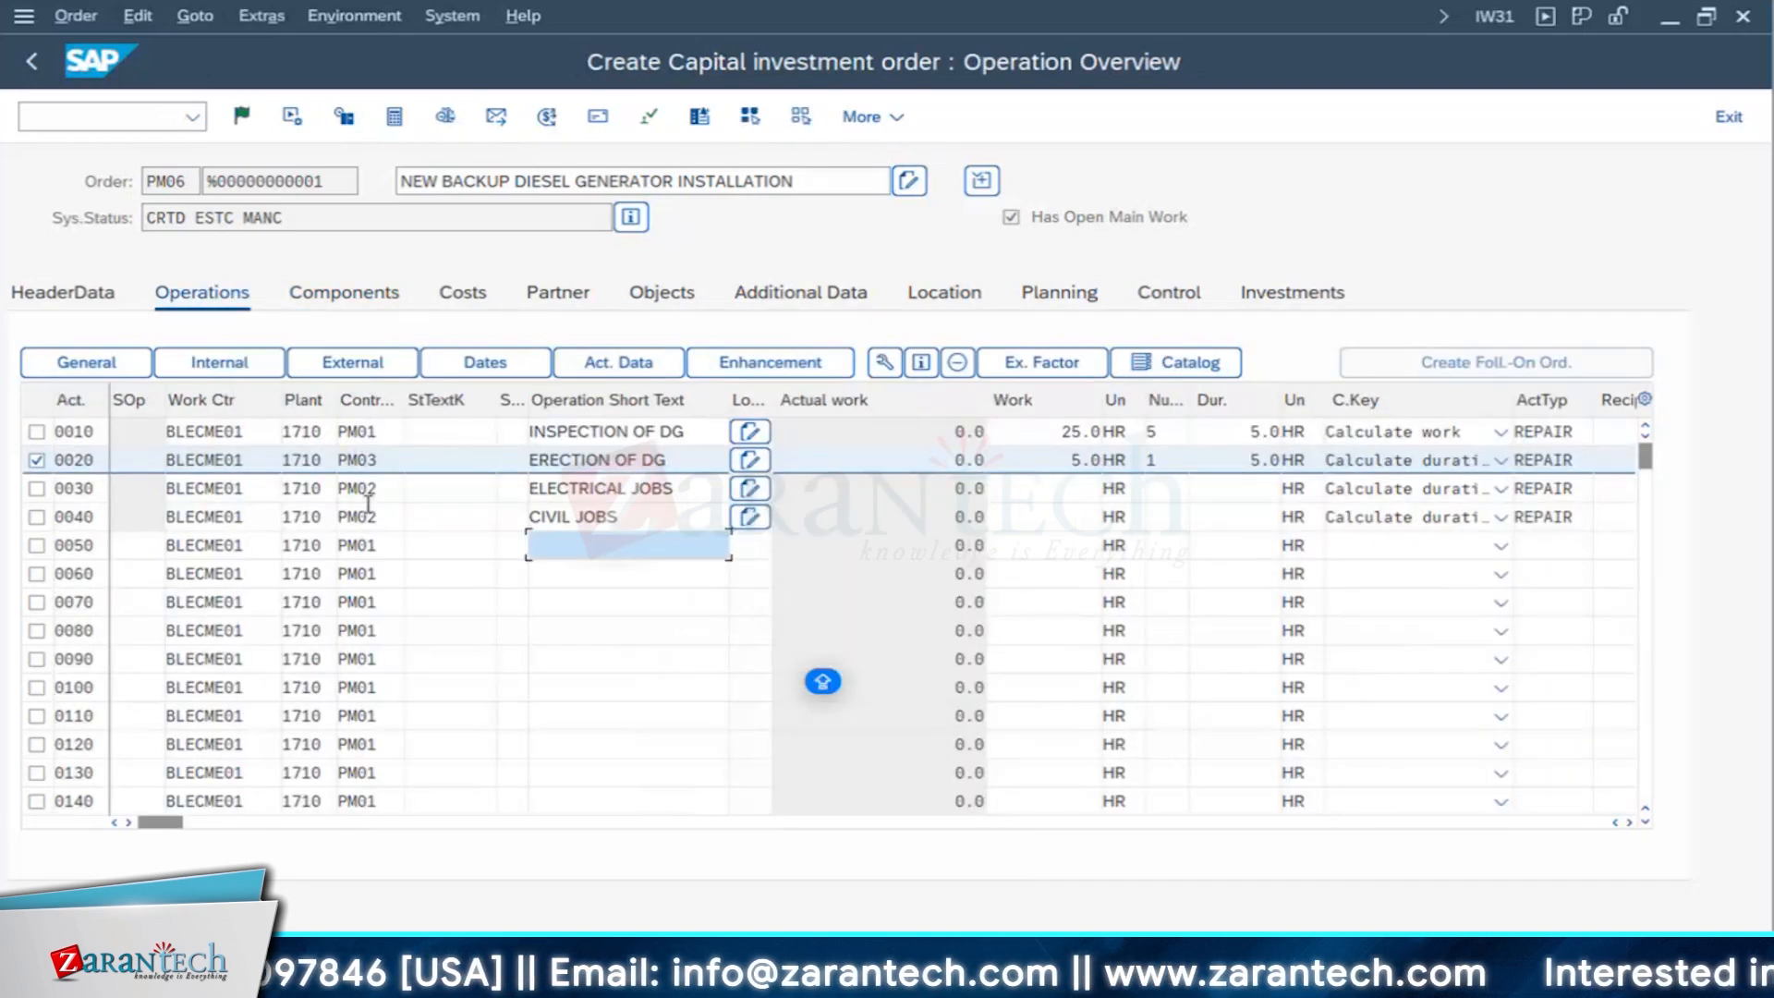
pyautogui.click(37, 462)
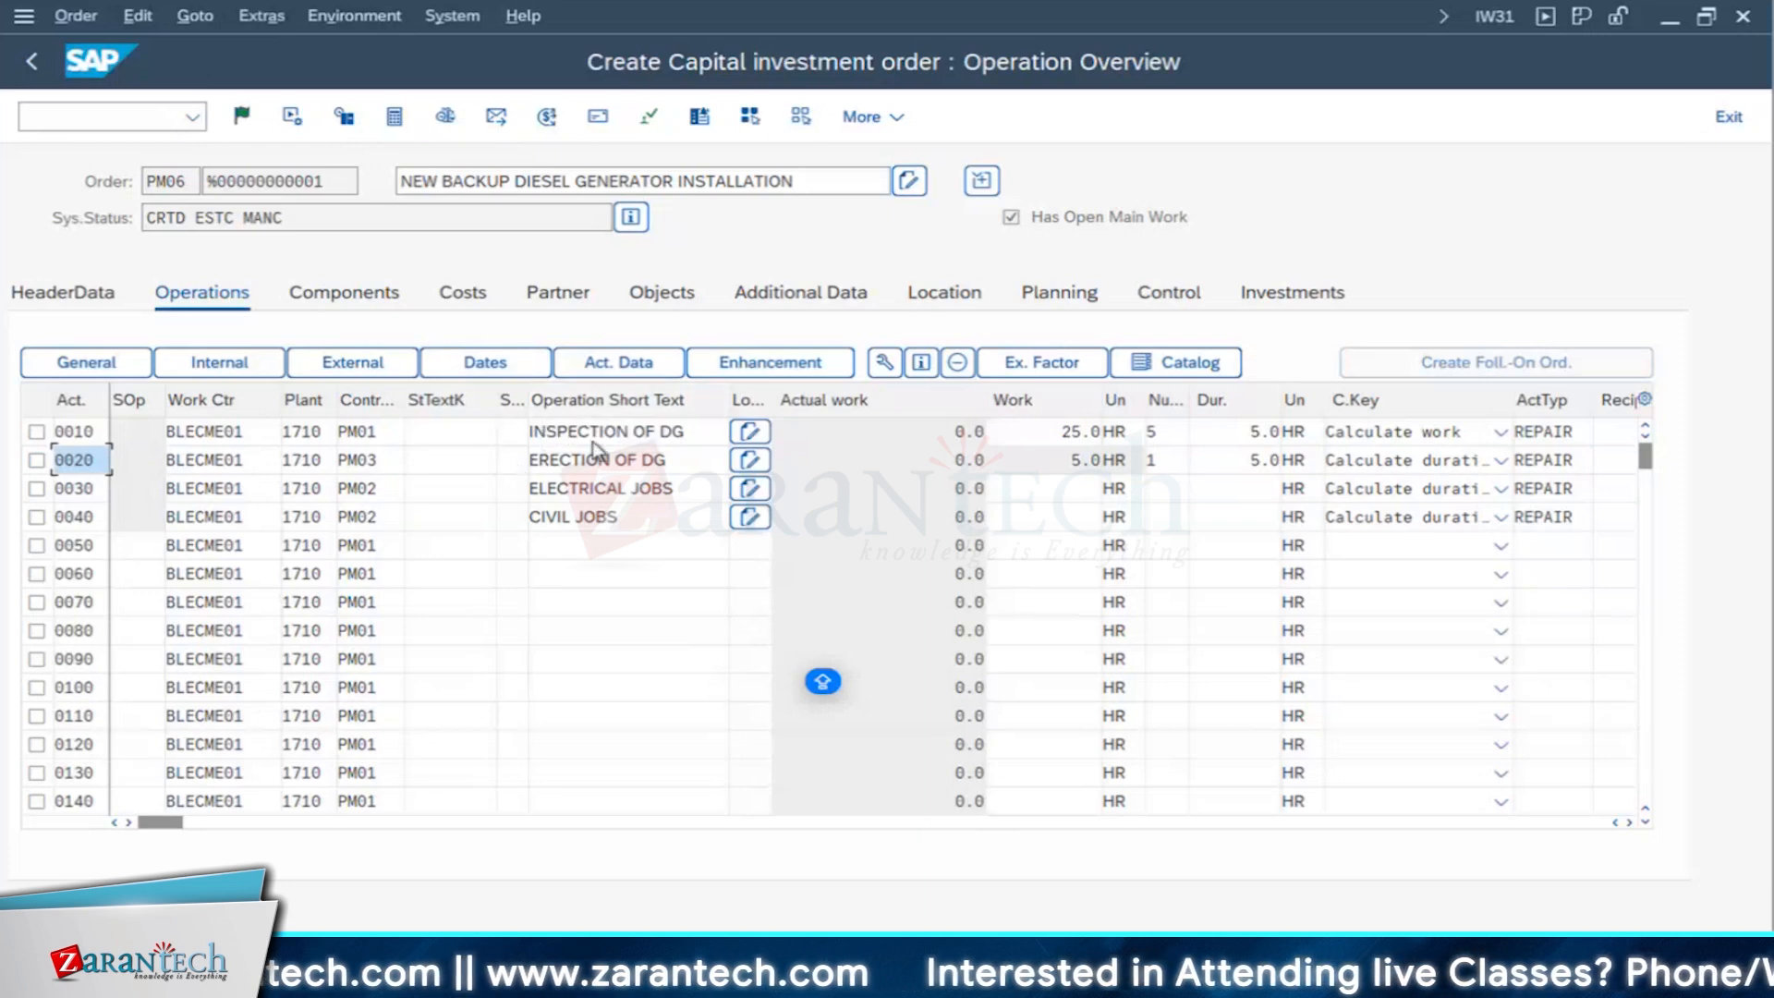
pyautogui.click(456, 298)
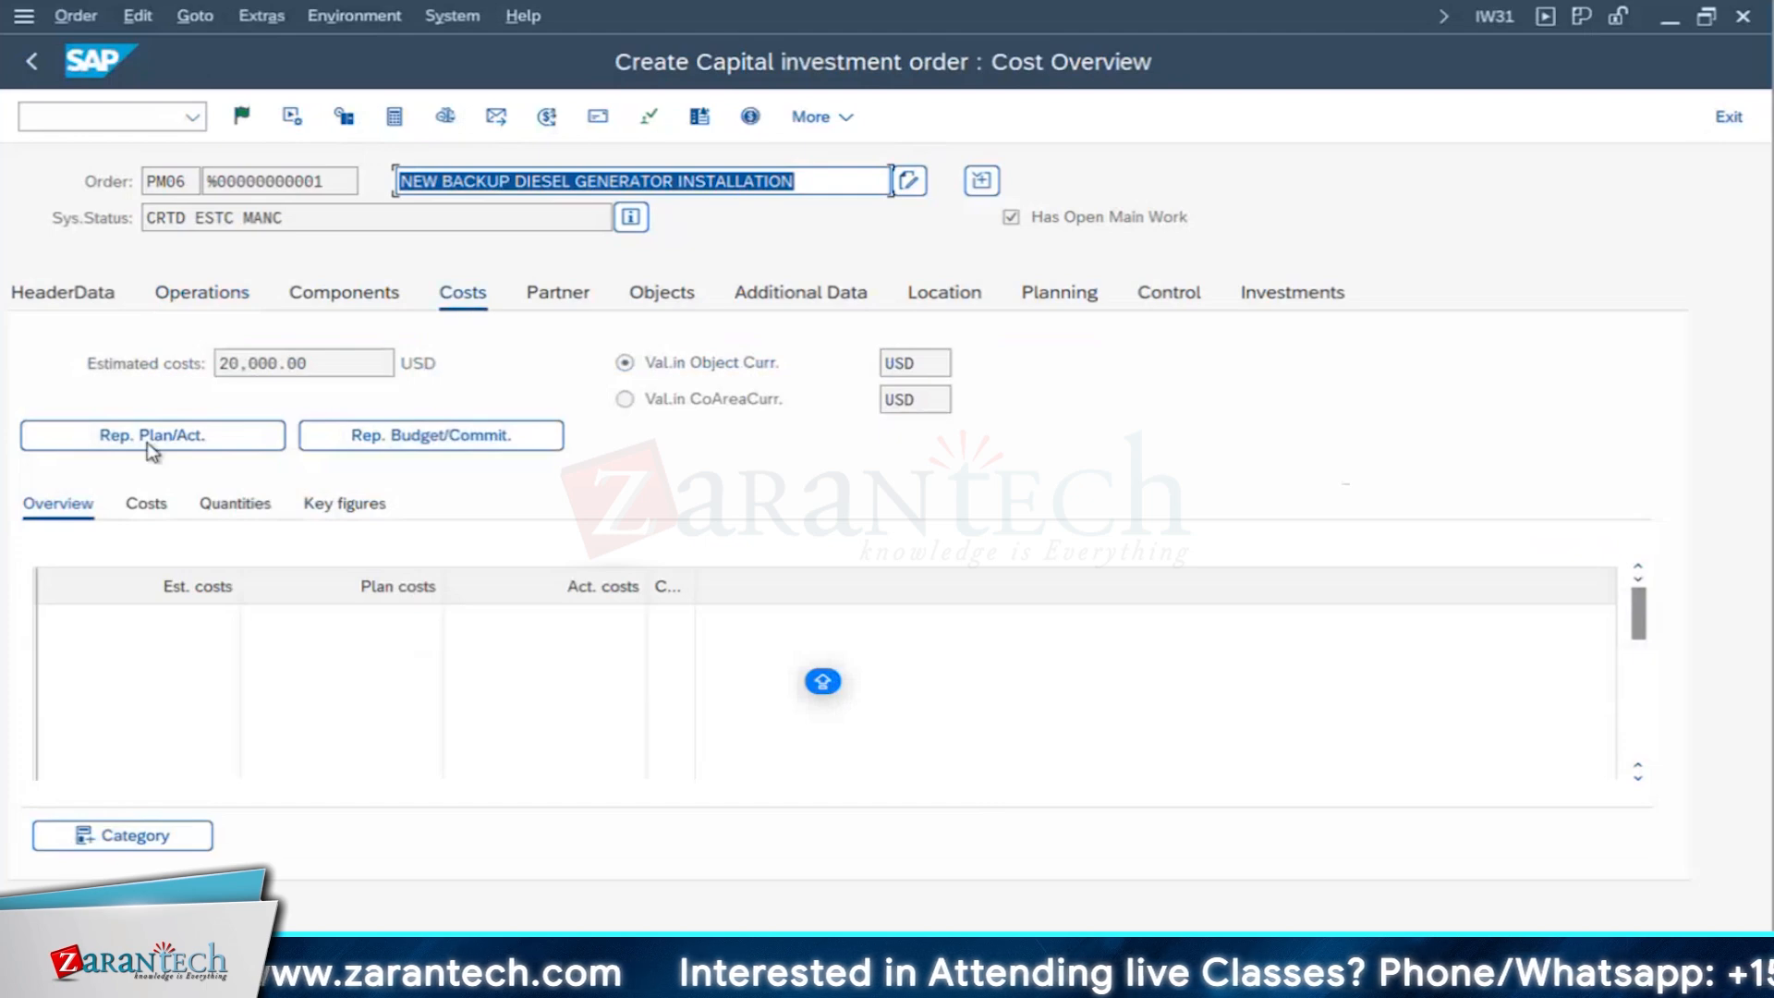
pyautogui.click(155, 436)
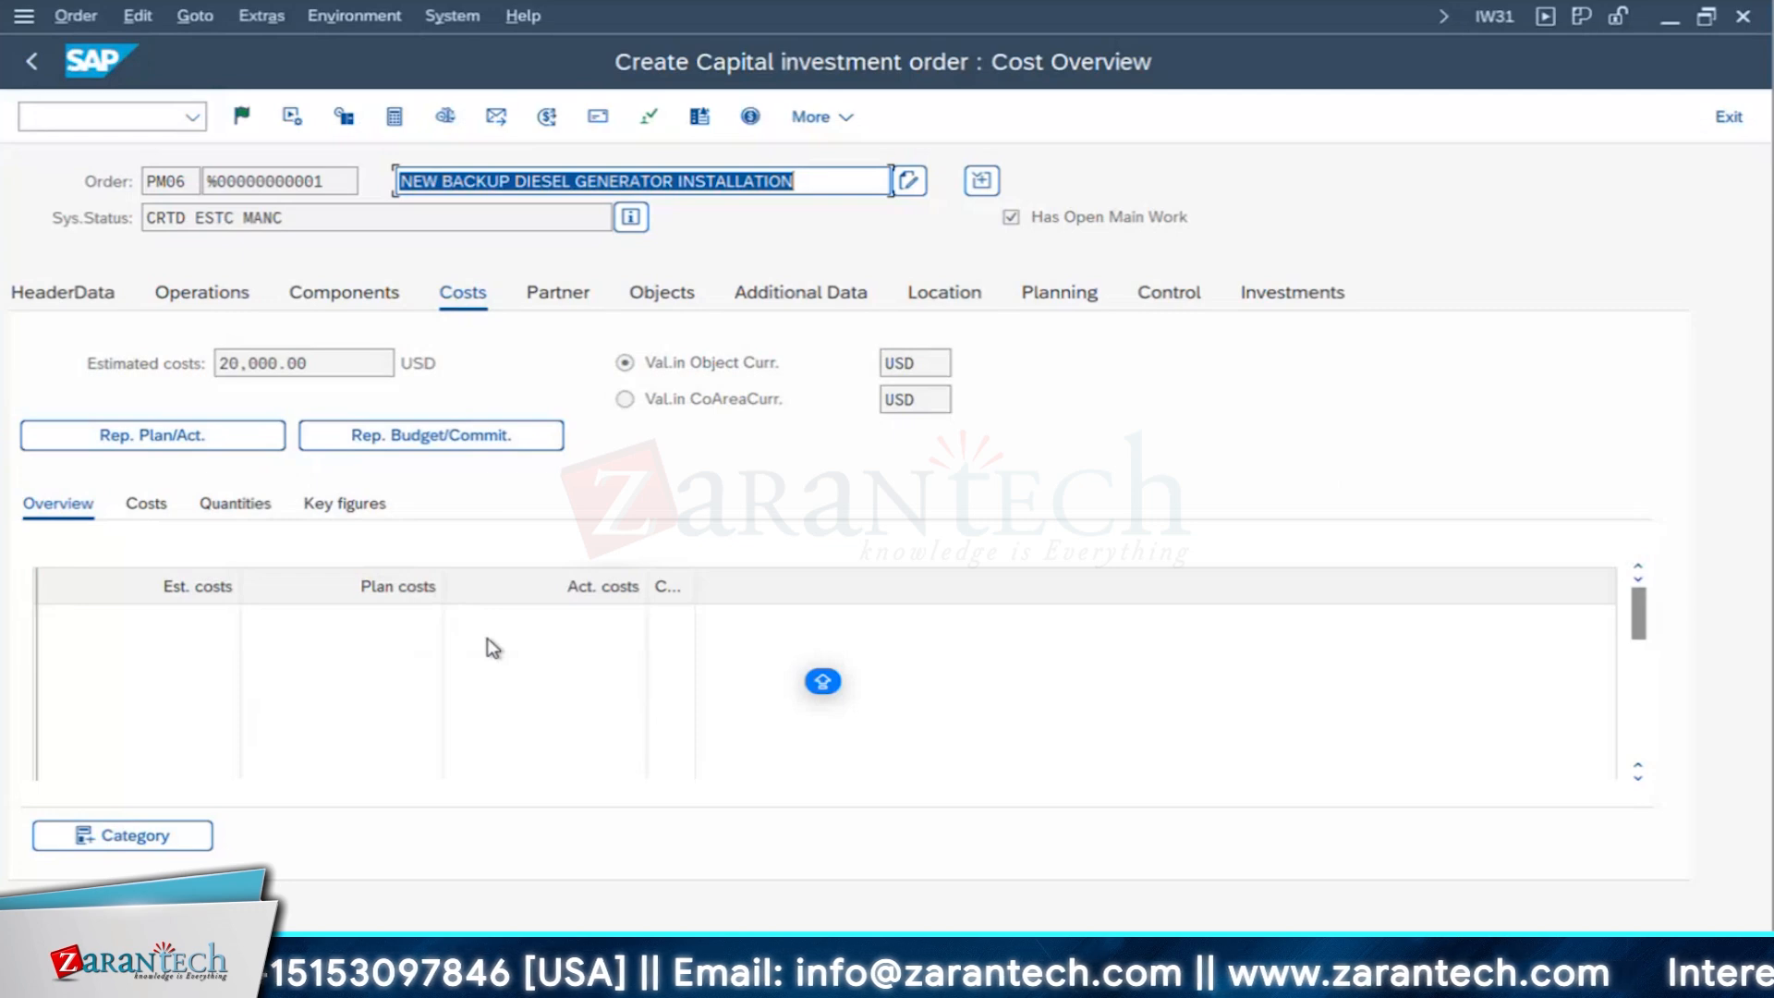
pyautogui.click(396, 117)
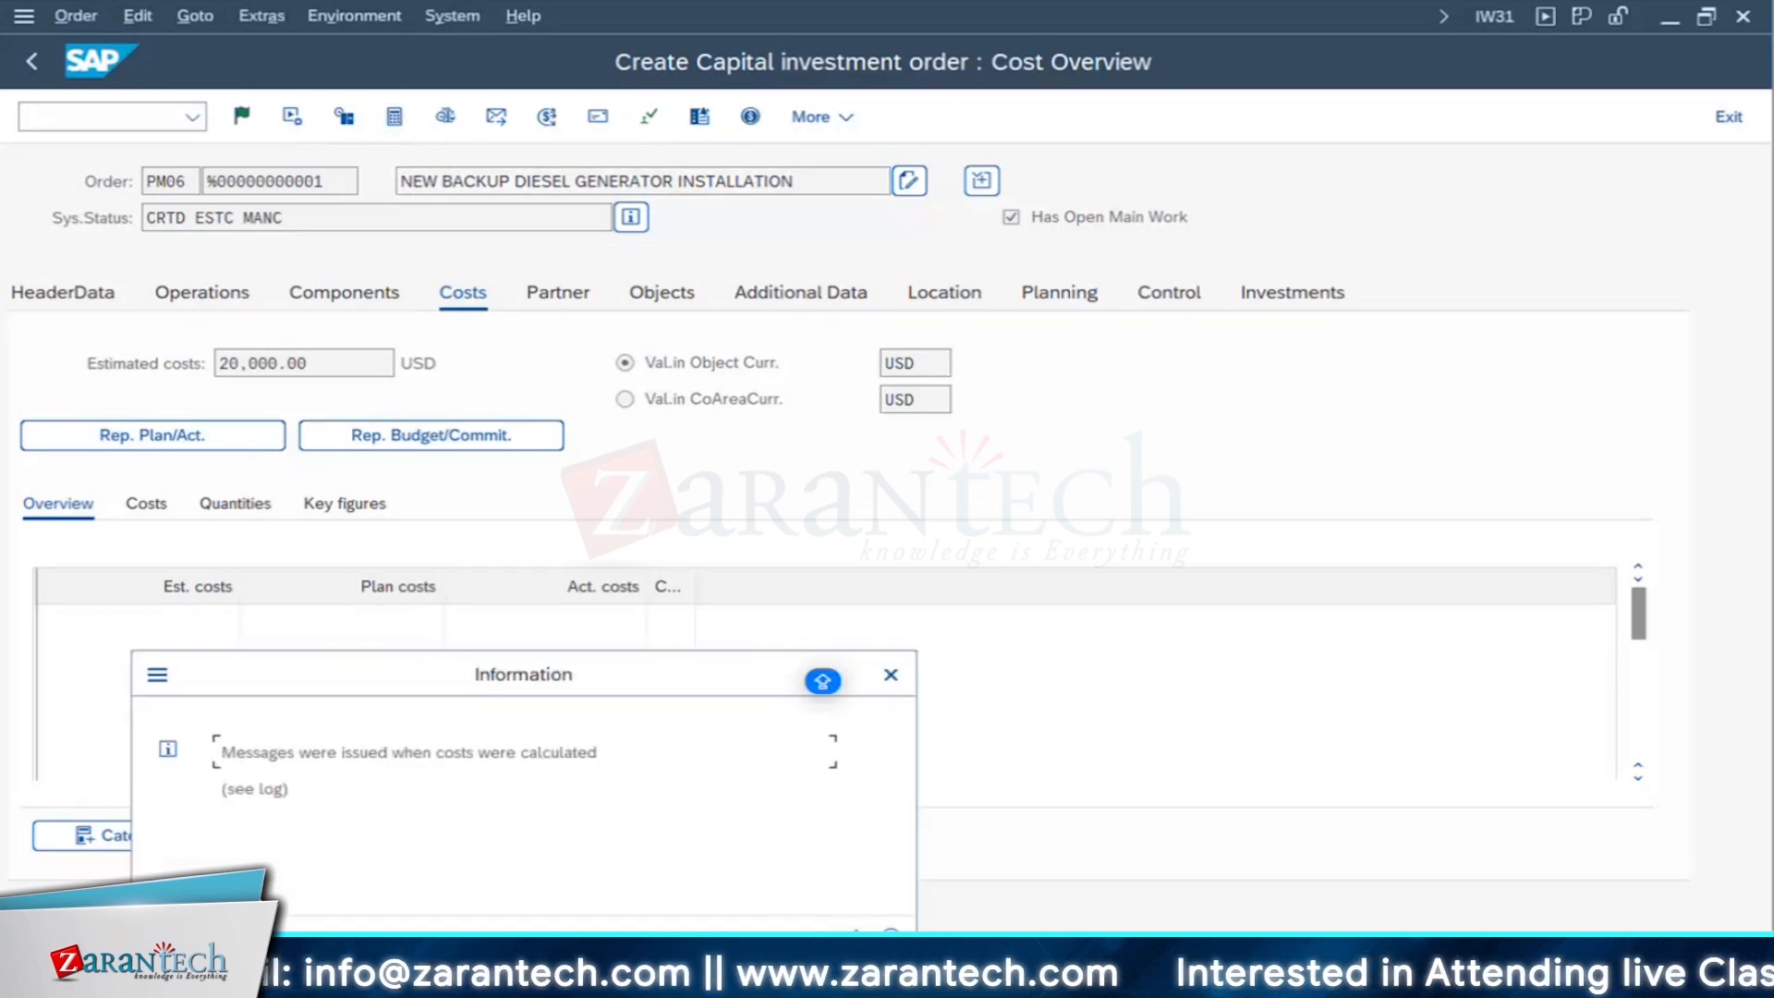
pyautogui.press('Return')
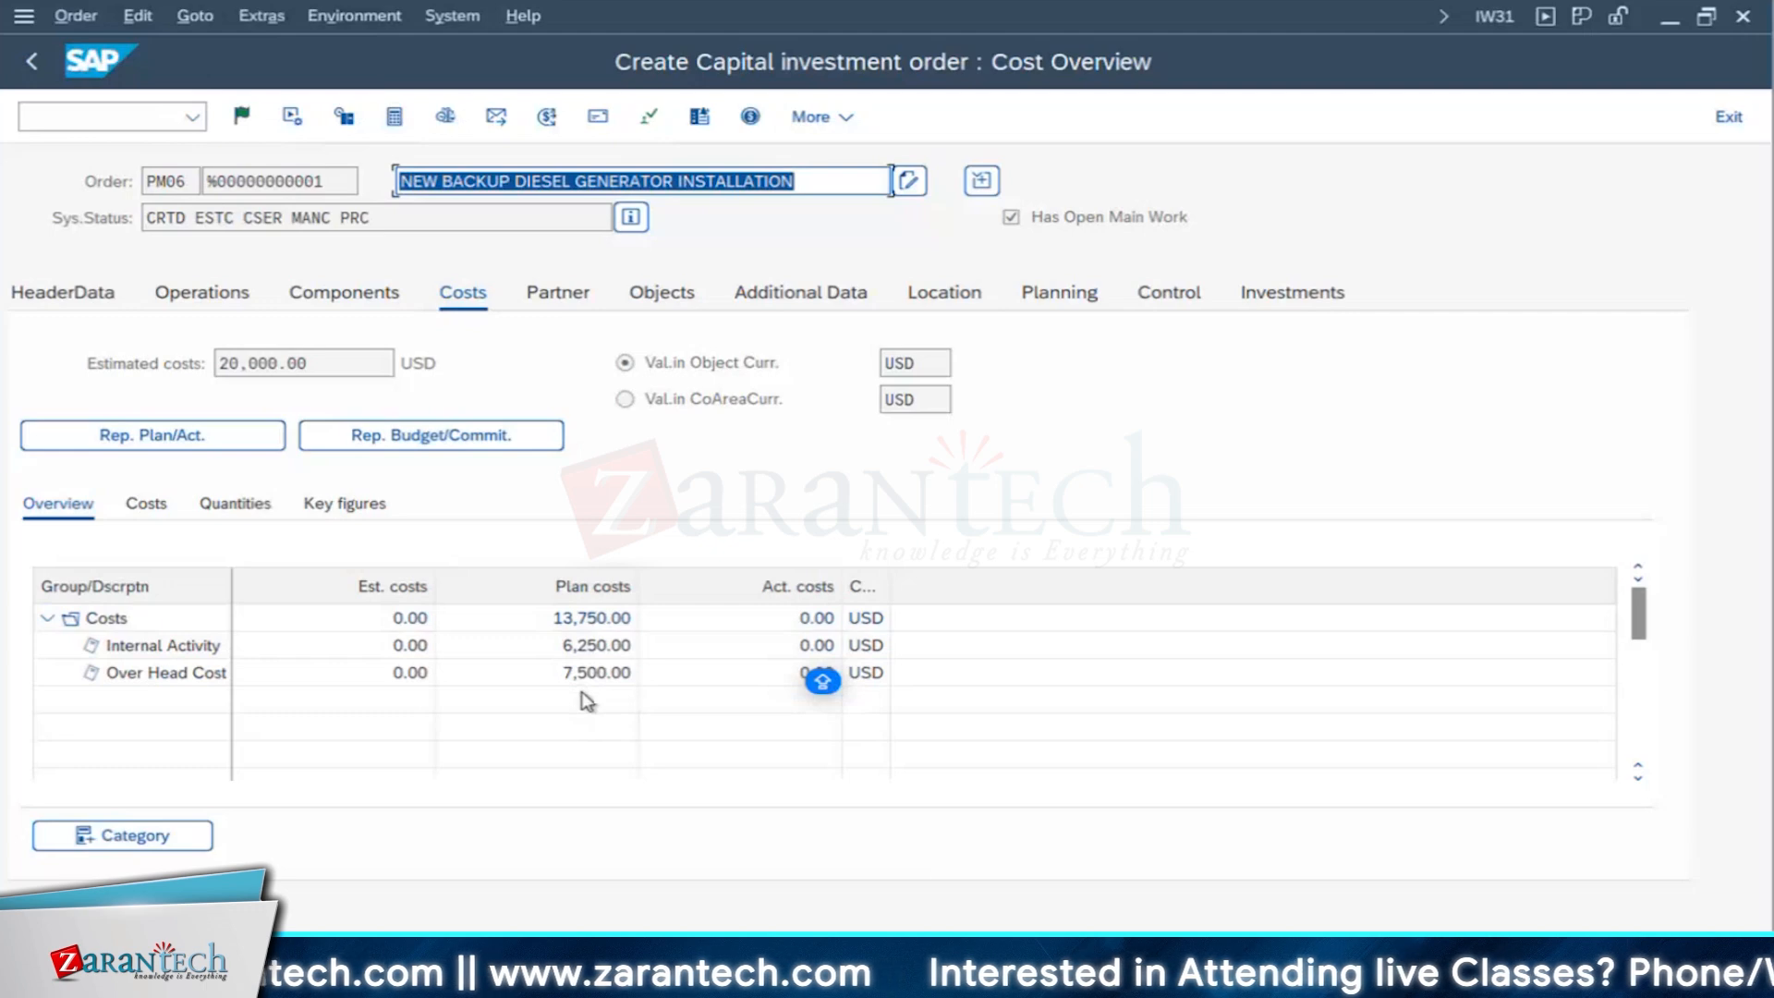
# - Examine the total plan costs in the order's plan/actual comparison report and return to the cost overview
pyautogui.click(109, 436)
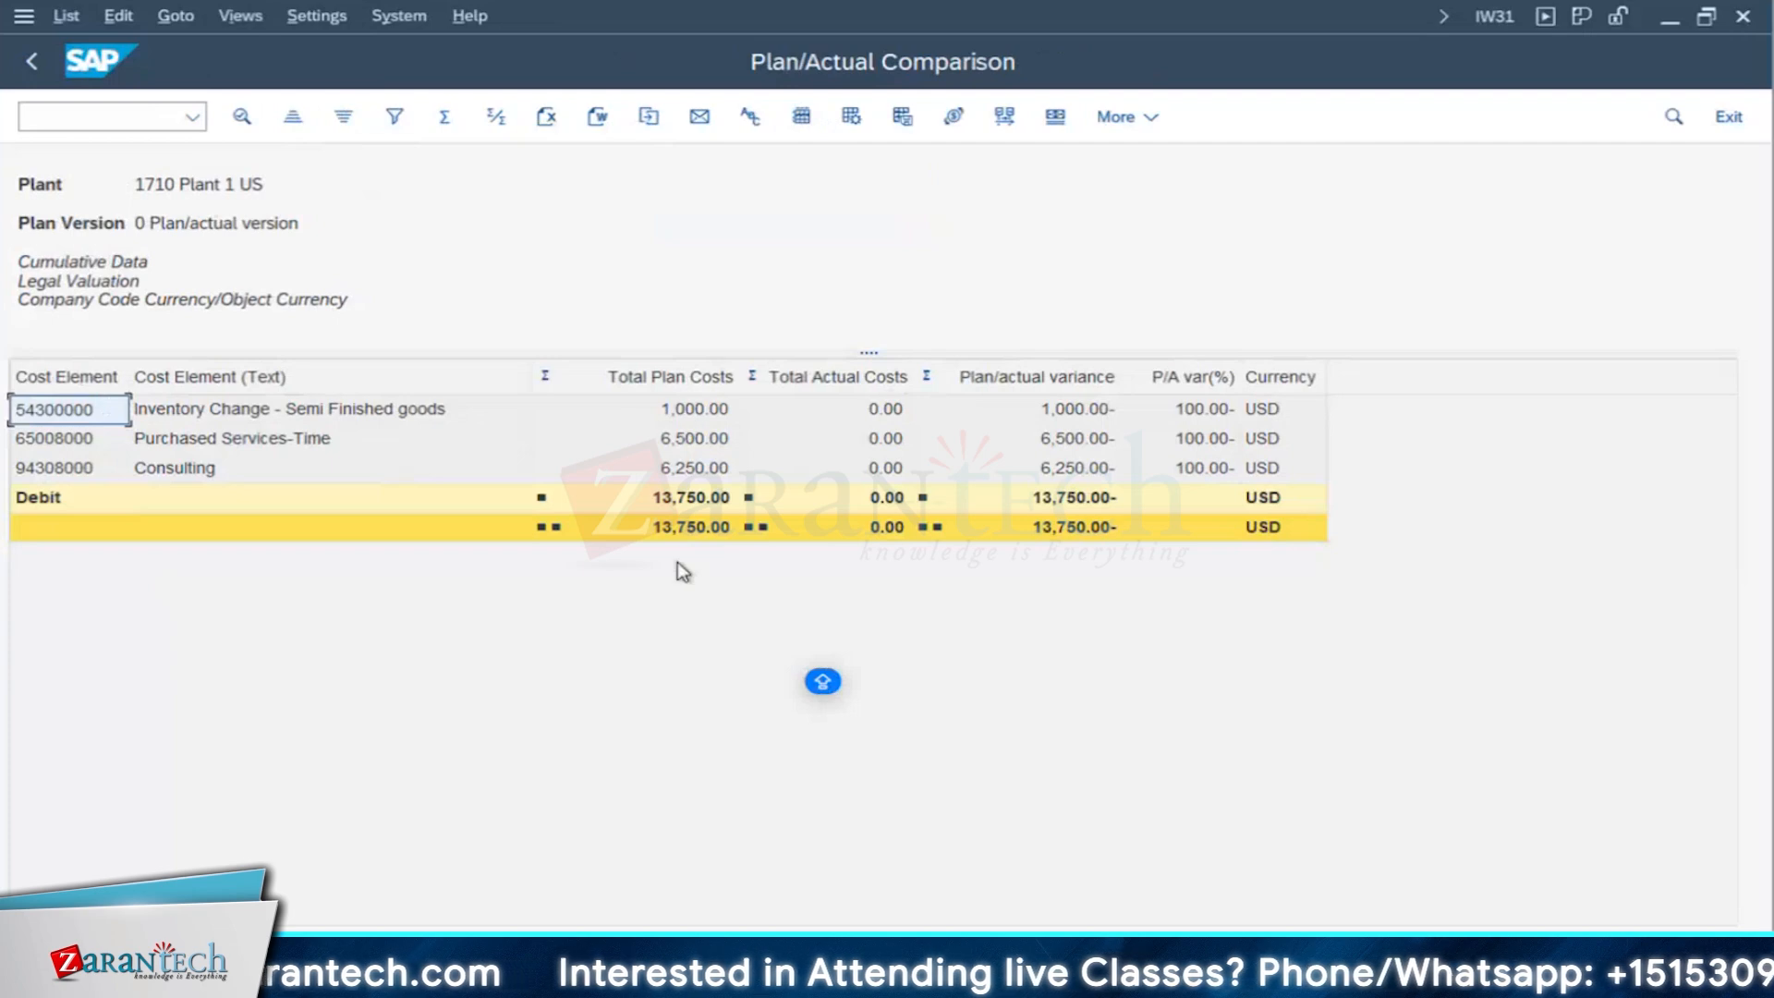
pyautogui.click(679, 533)
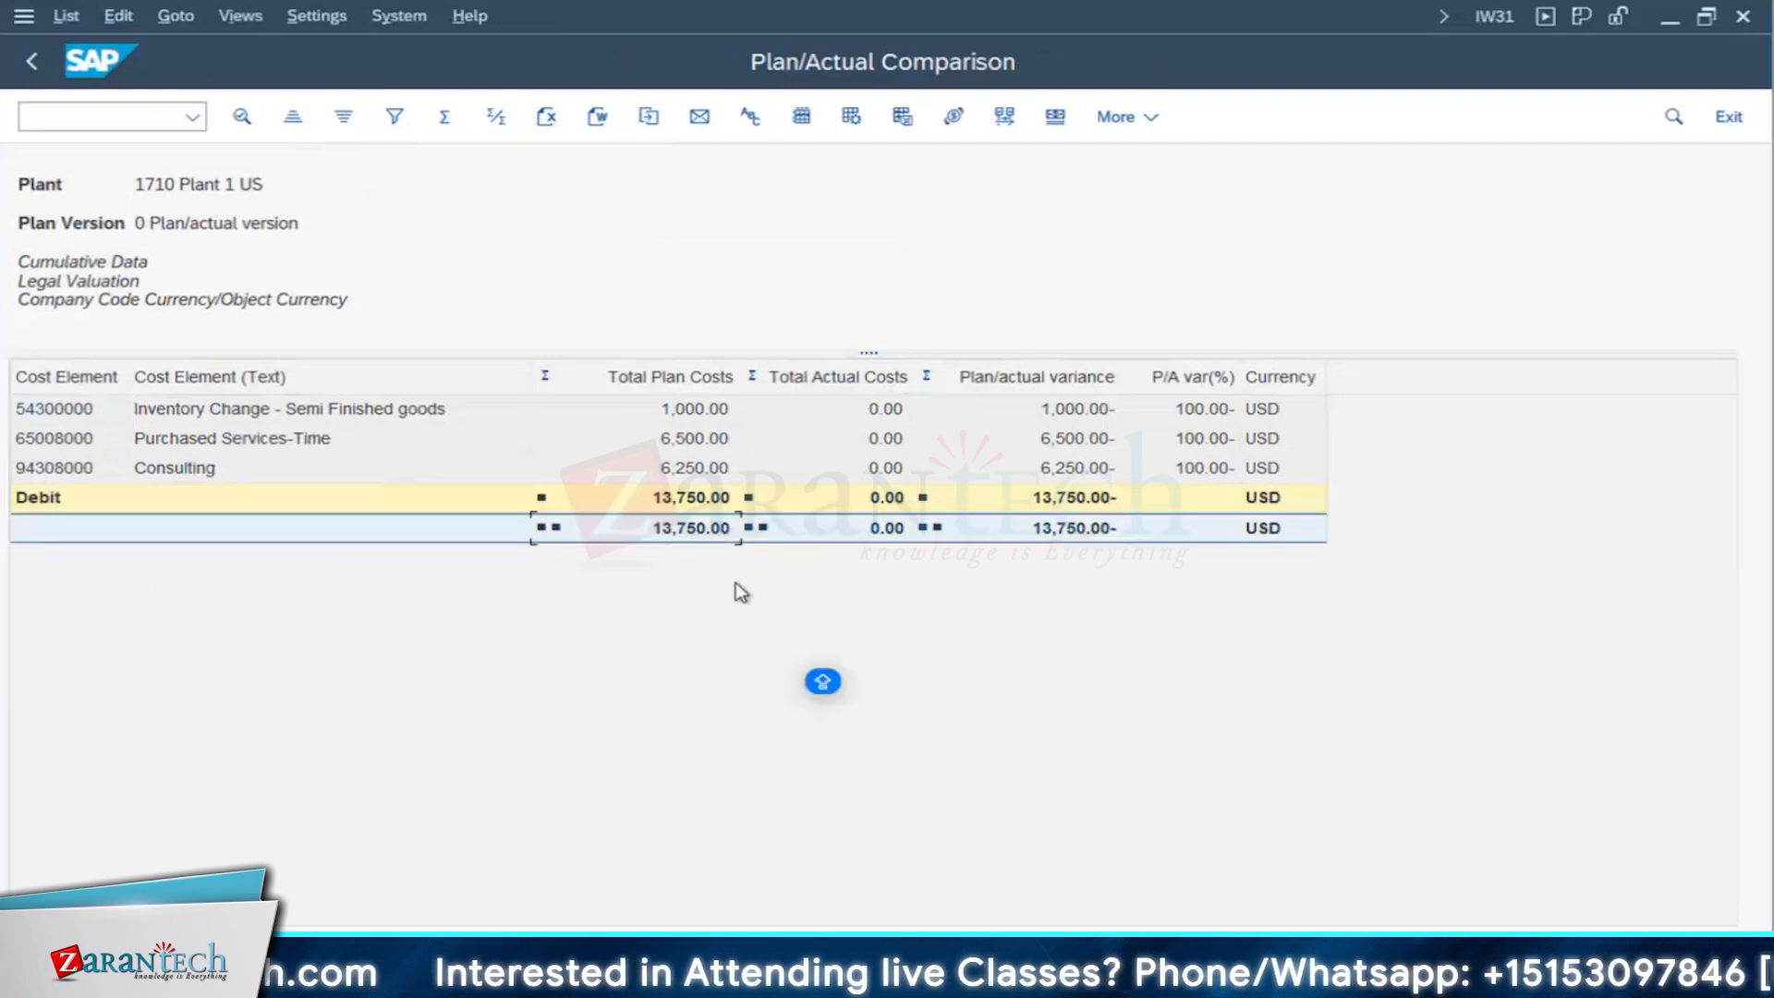
pyautogui.click(31, 63)
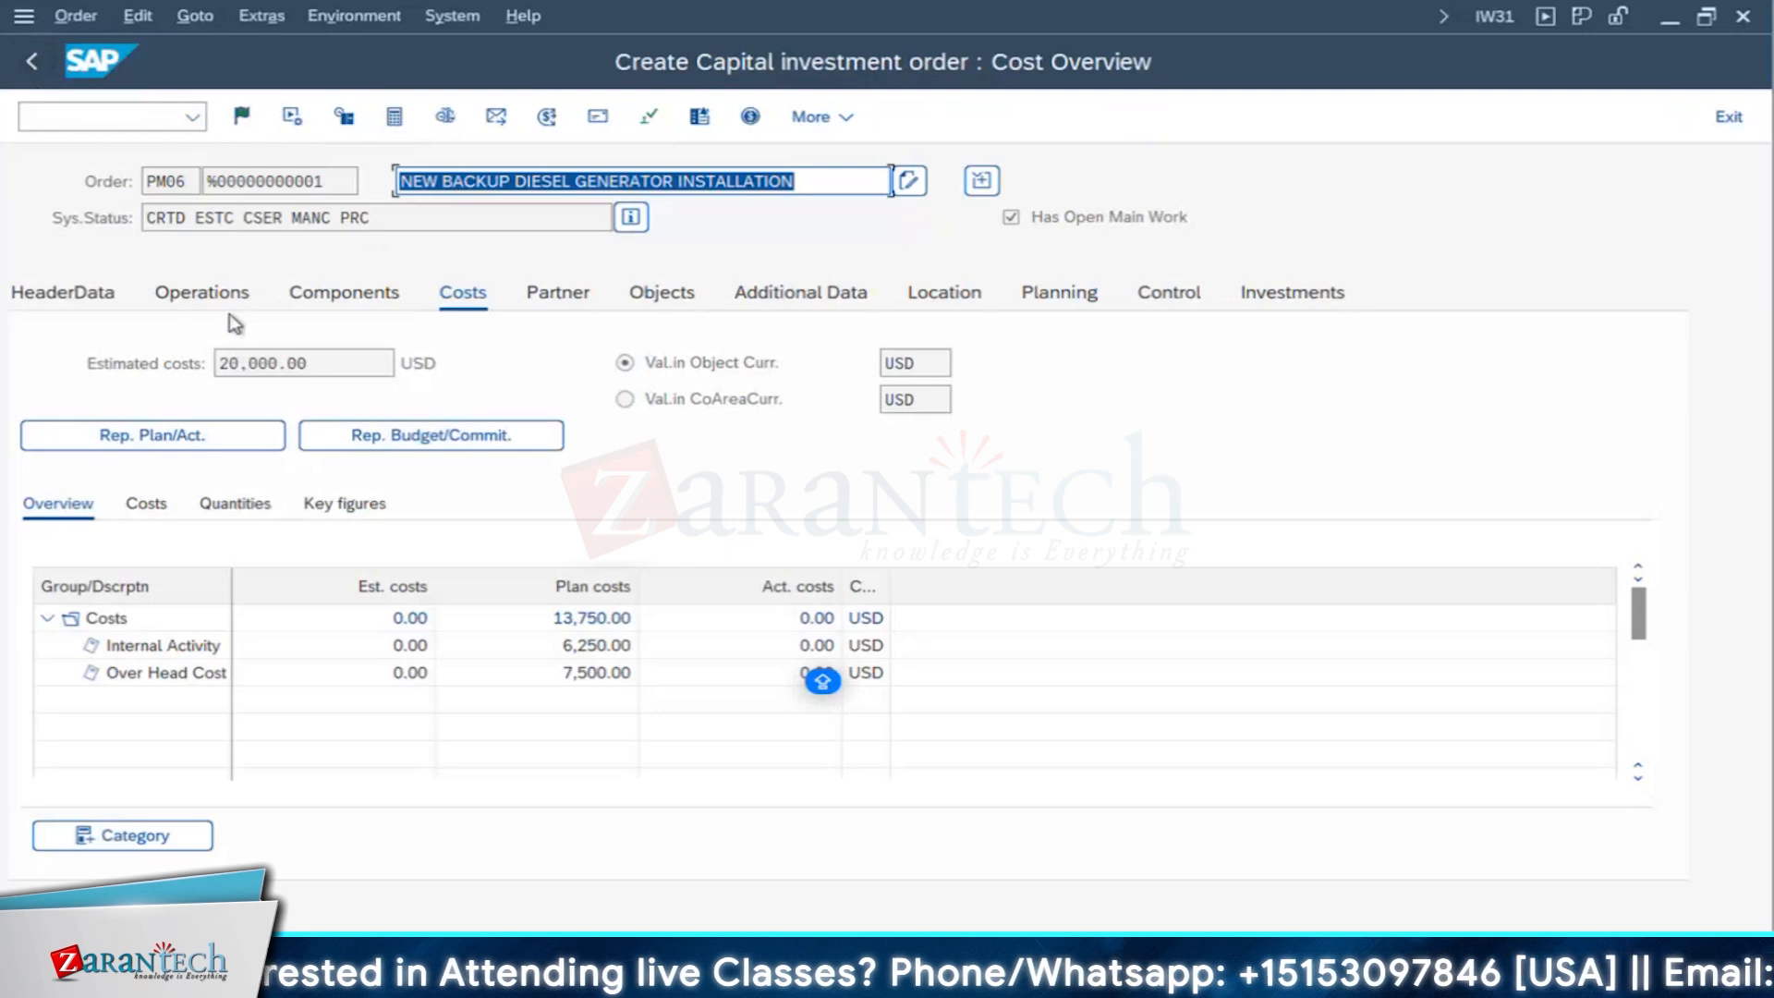
# - Narrow the Actual work column in the operation overview and examine the operations' earliest start and finish dates and times
pyautogui.click(233, 292)
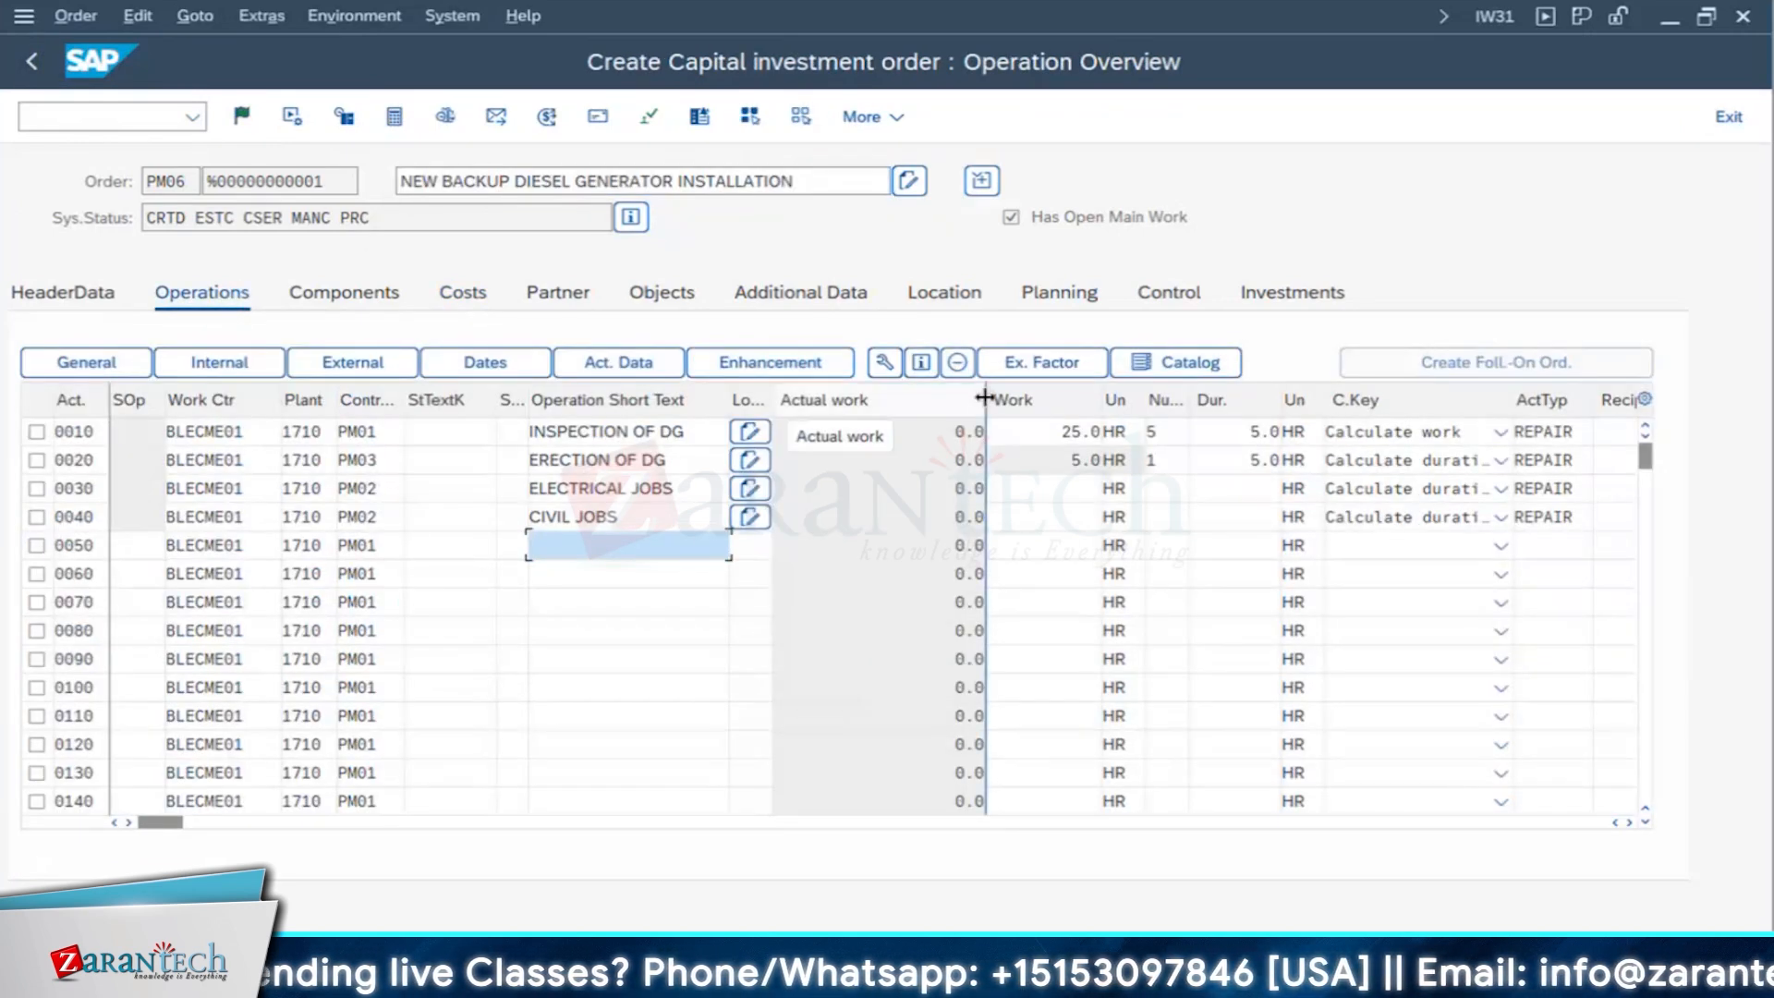
pyautogui.moveTo(985, 398); pyautogui.dragTo(821, 681)
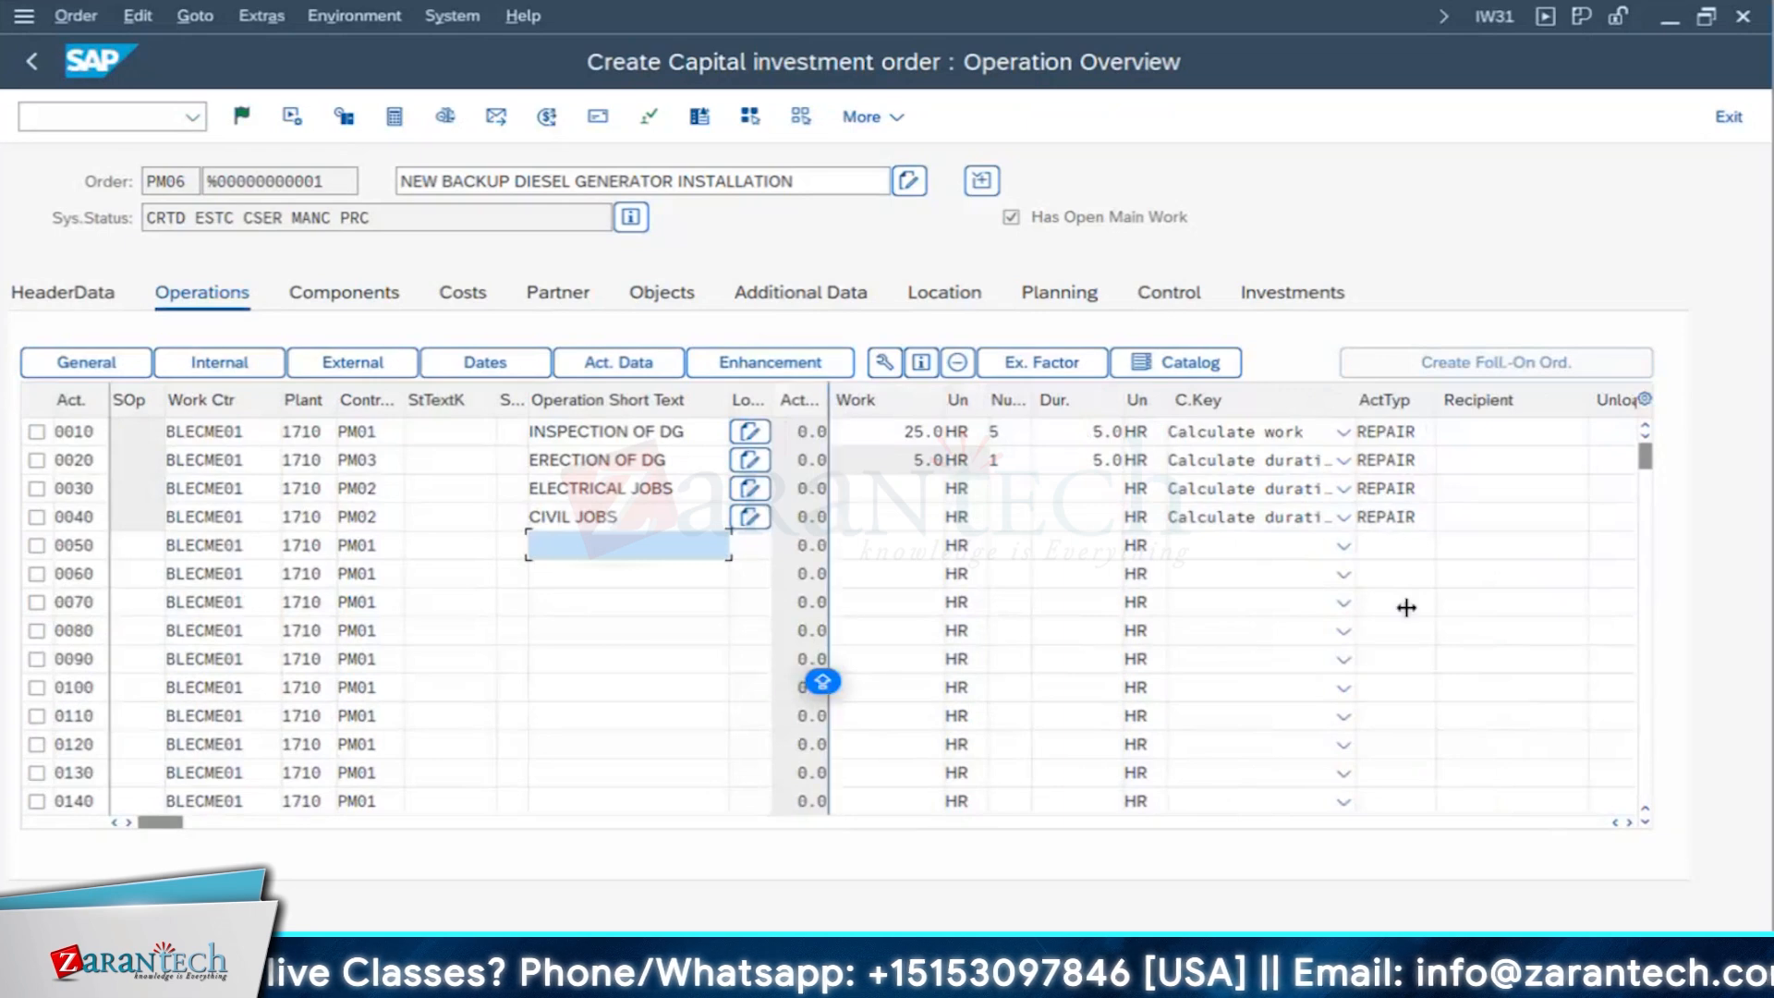
pyautogui.click(1629, 822)
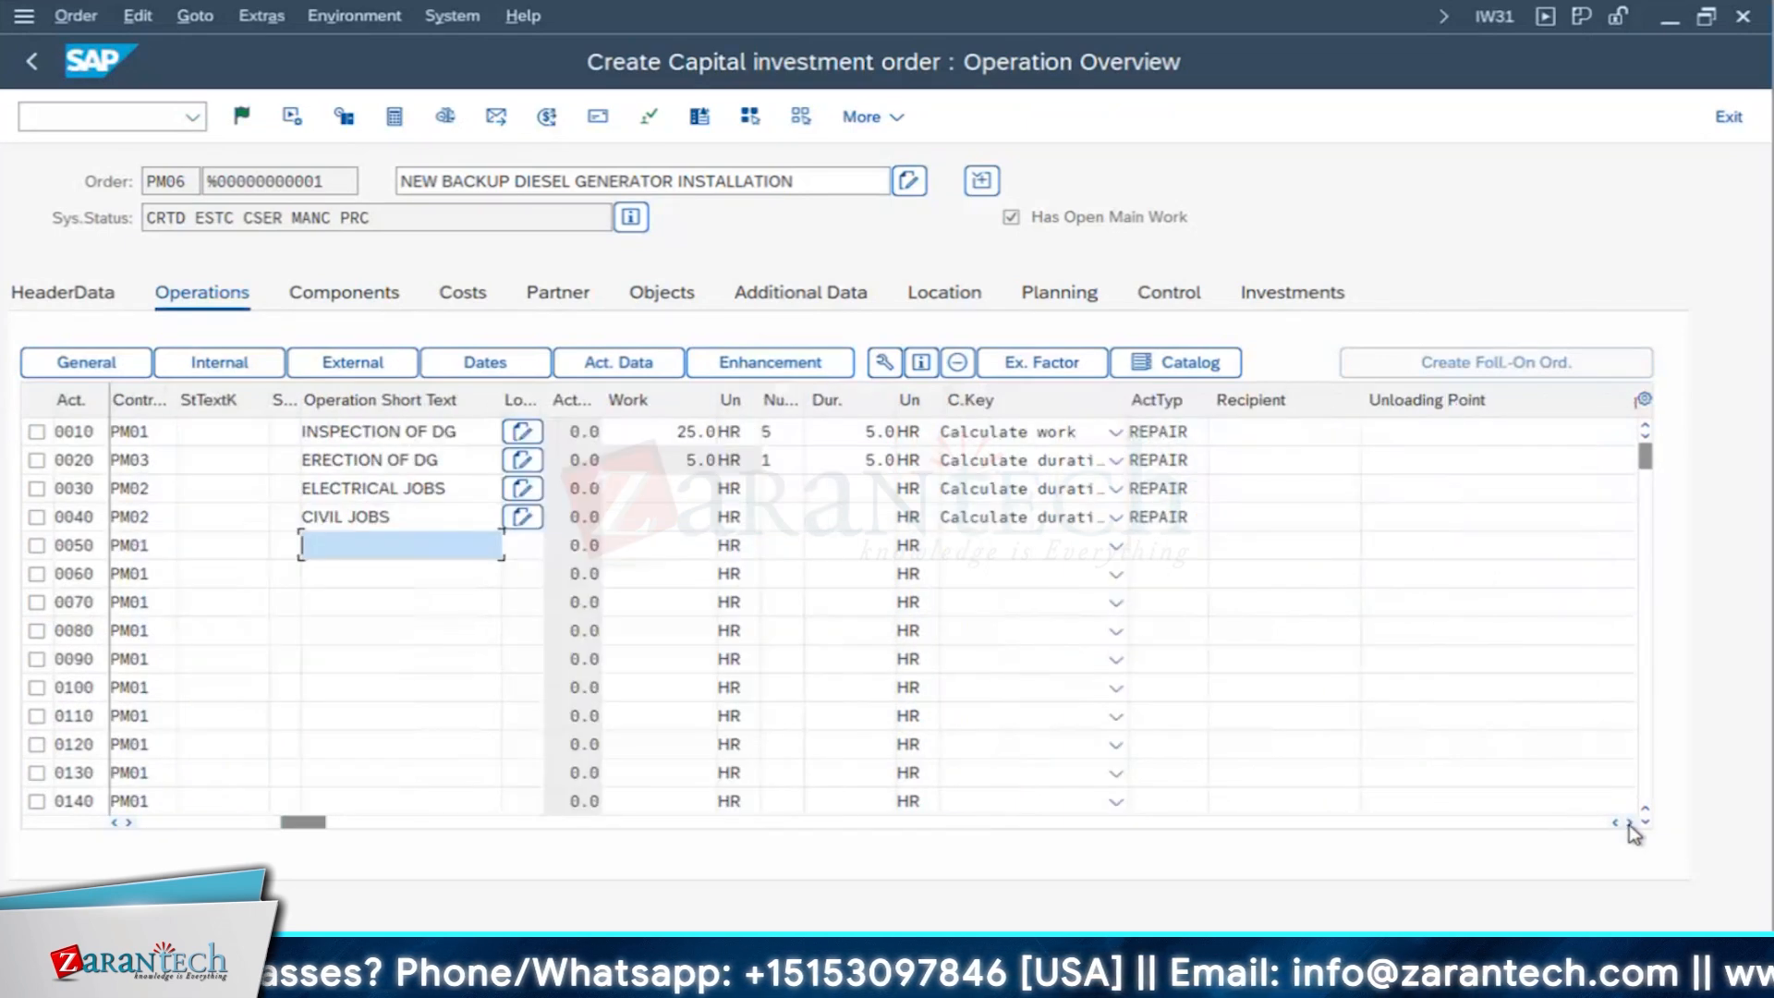
pyautogui.click(1628, 822)
pyautogui.click(1629, 822)
pyautogui.click(1629, 823)
pyautogui.click(1629, 823)
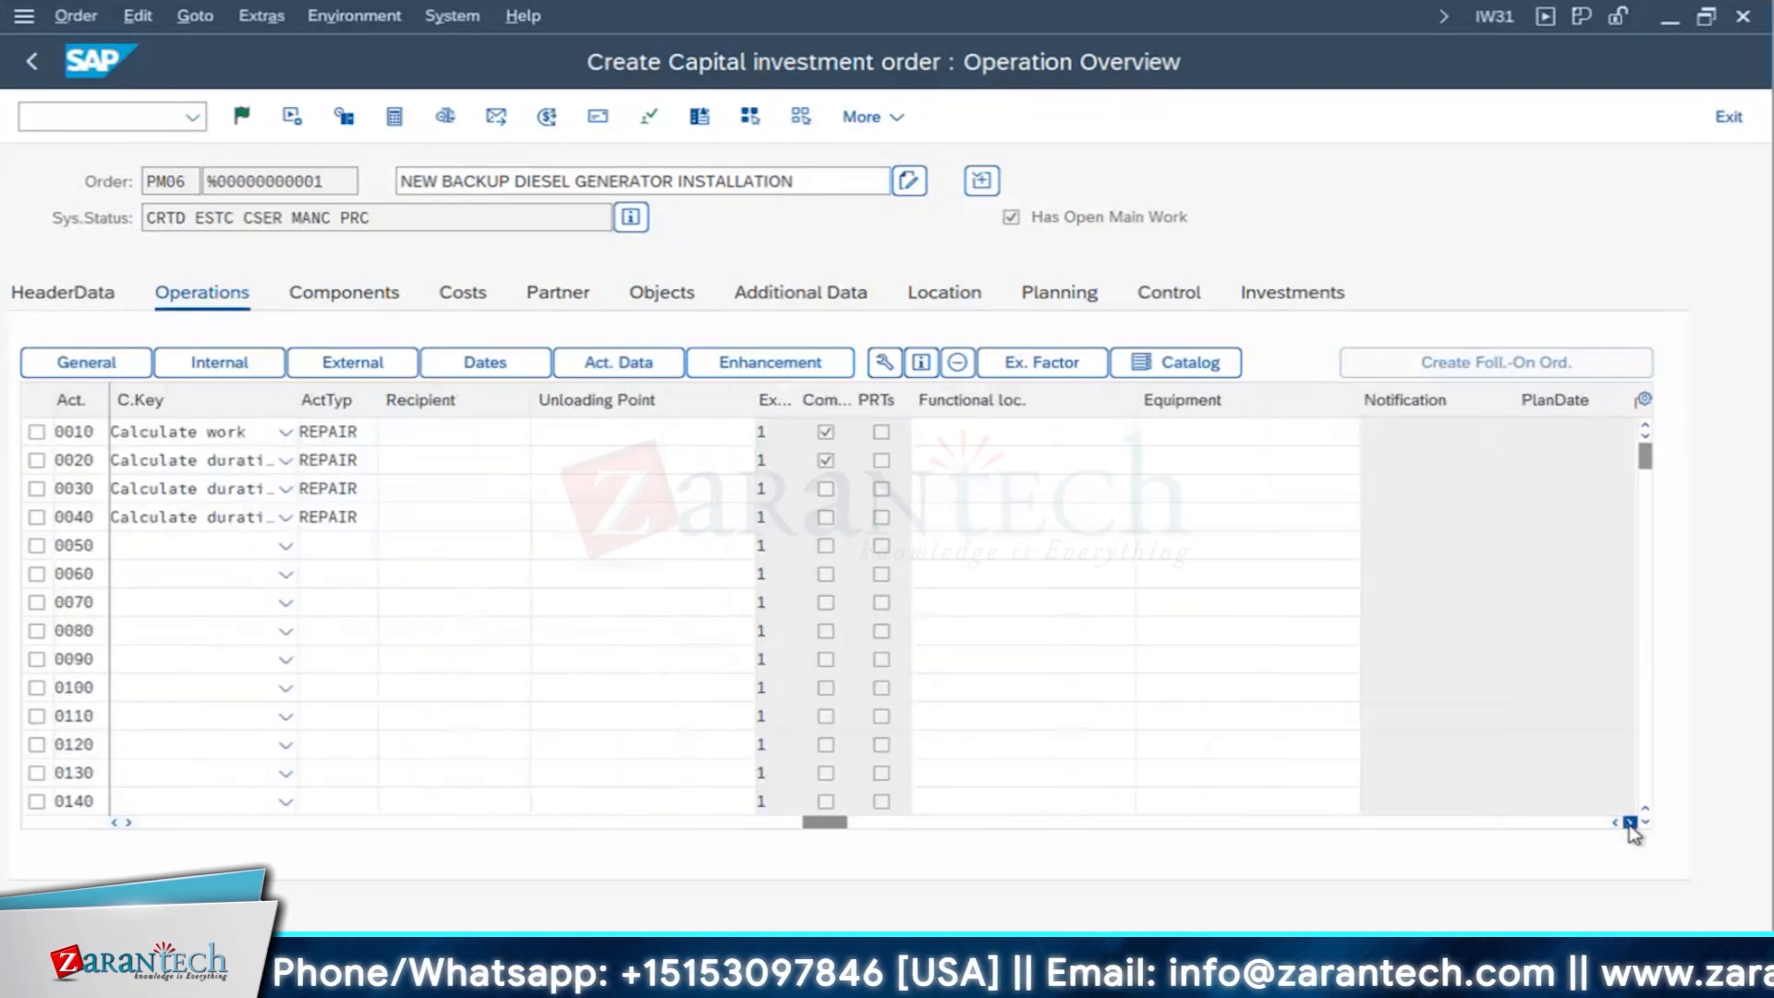
pyautogui.click(1629, 822)
pyautogui.click(1629, 822)
pyautogui.click(1628, 822)
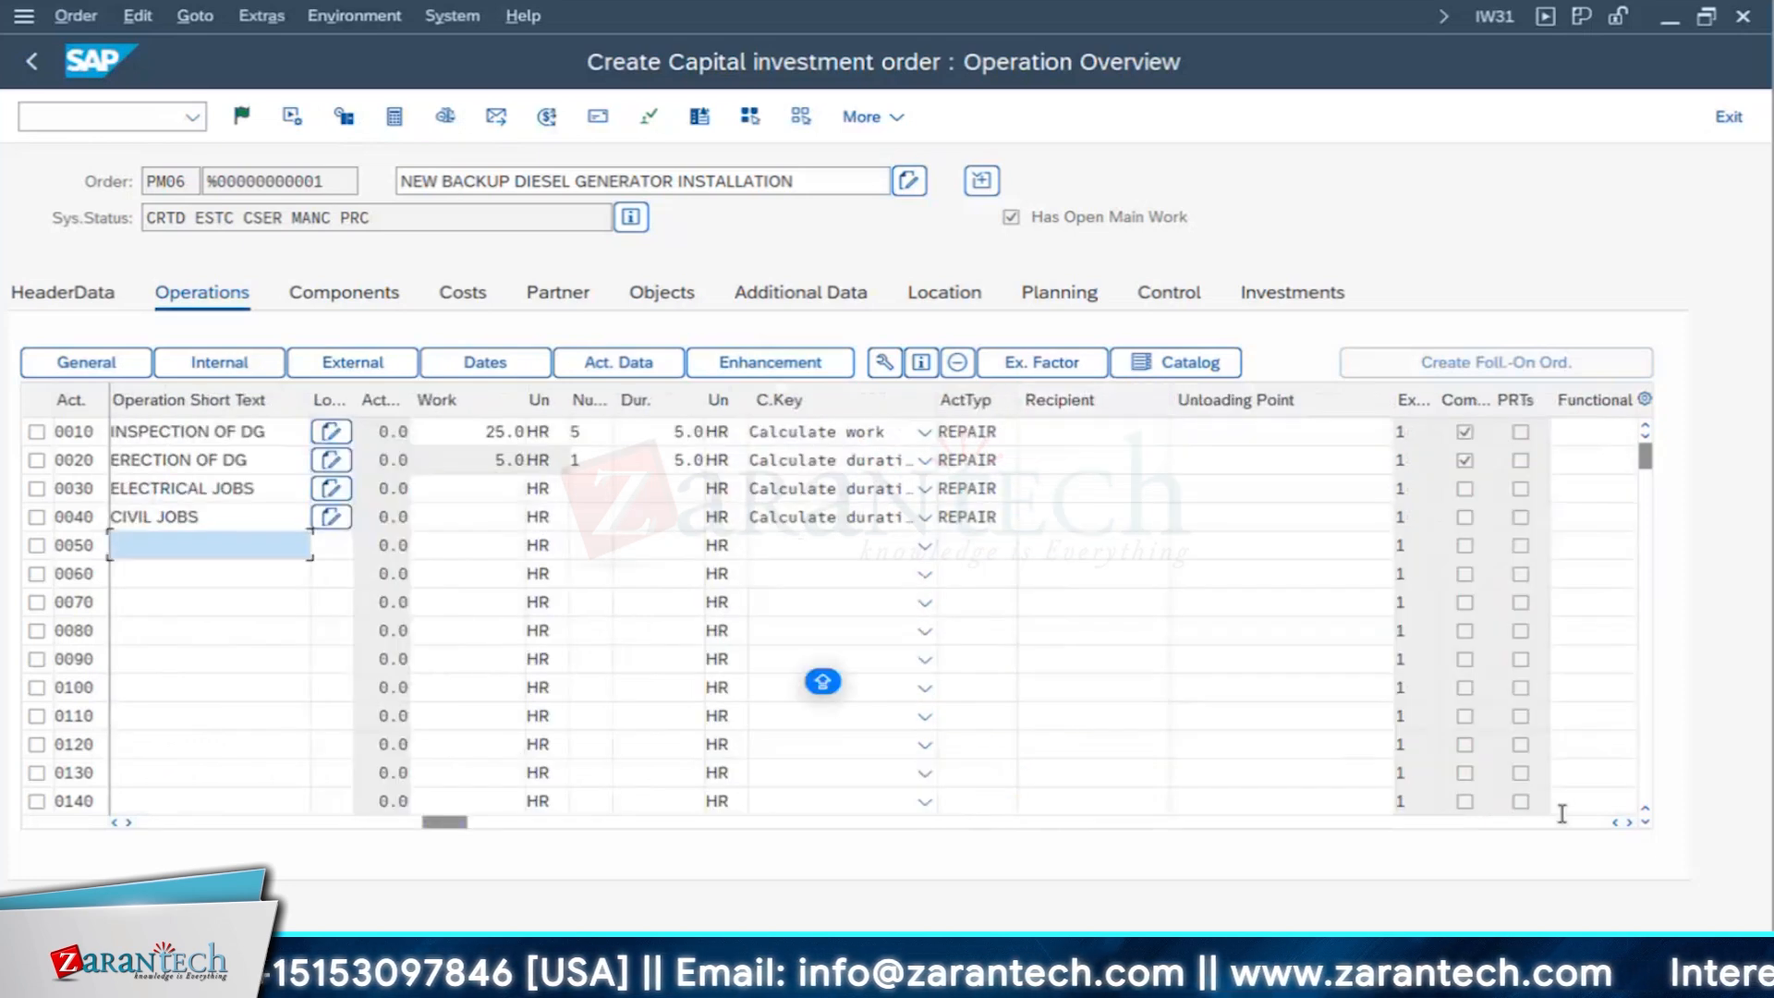
pyautogui.click(1629, 822)
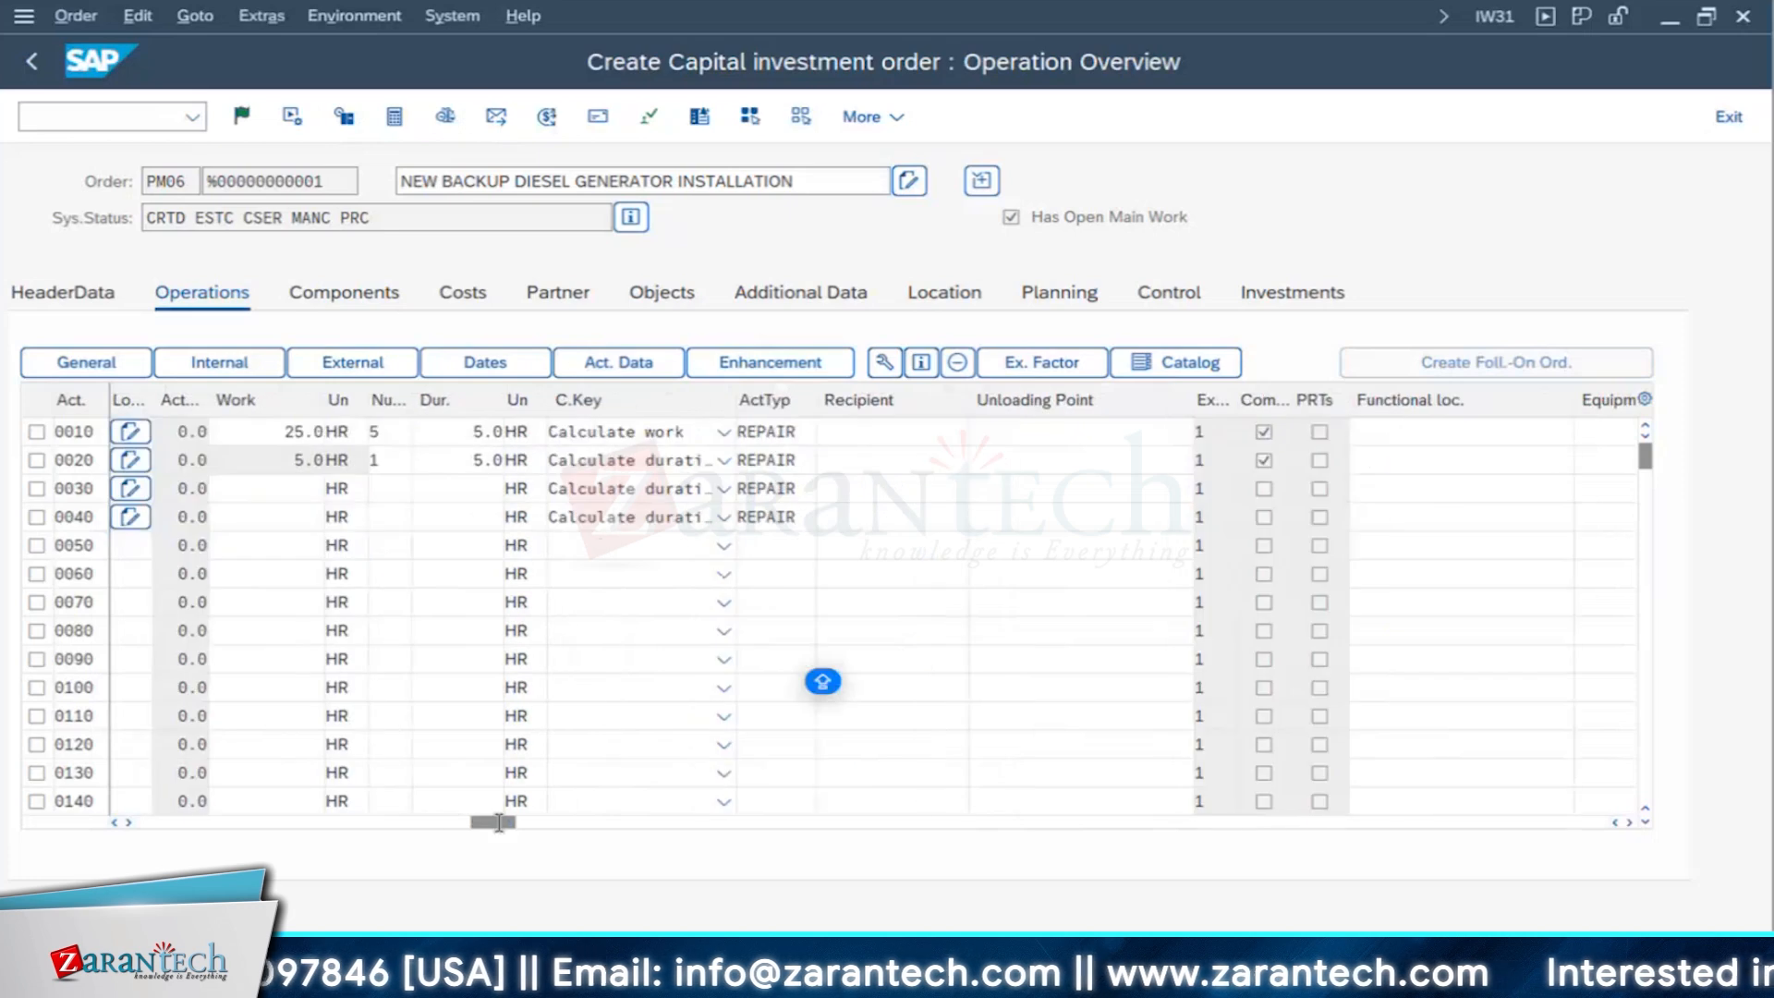
pyautogui.moveTo(498, 822); pyautogui.dragTo(1200, 827)
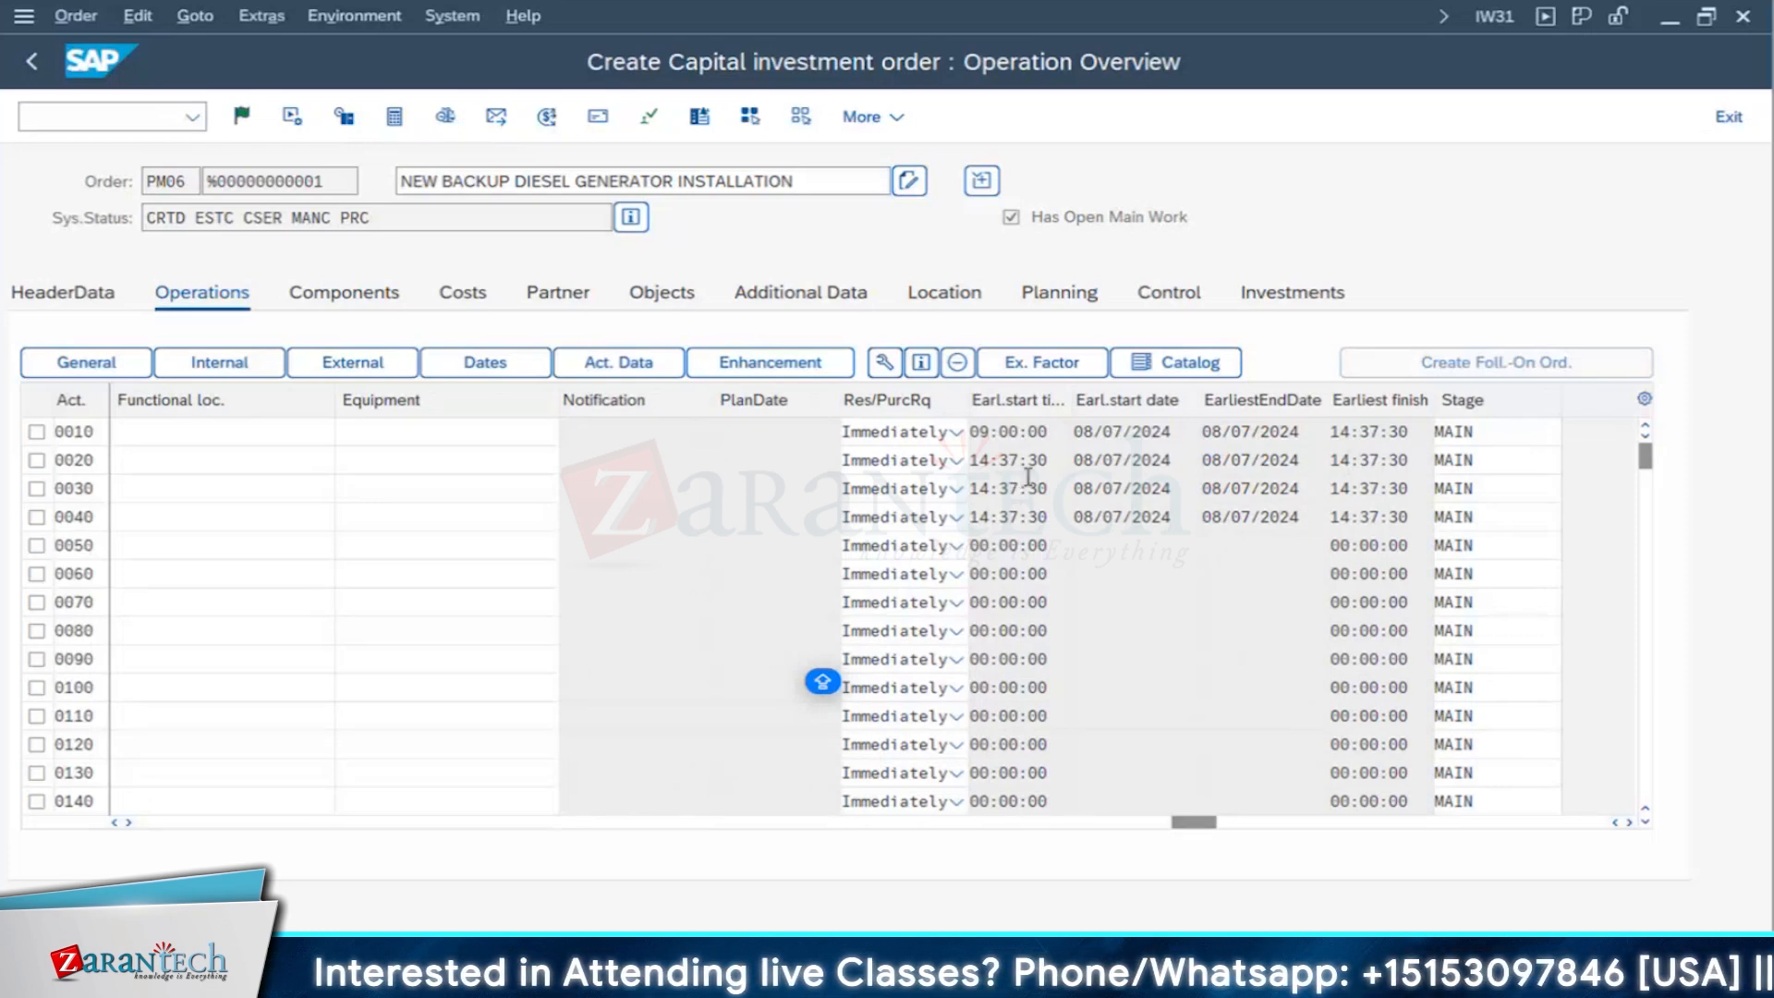
pyautogui.click(1060, 427)
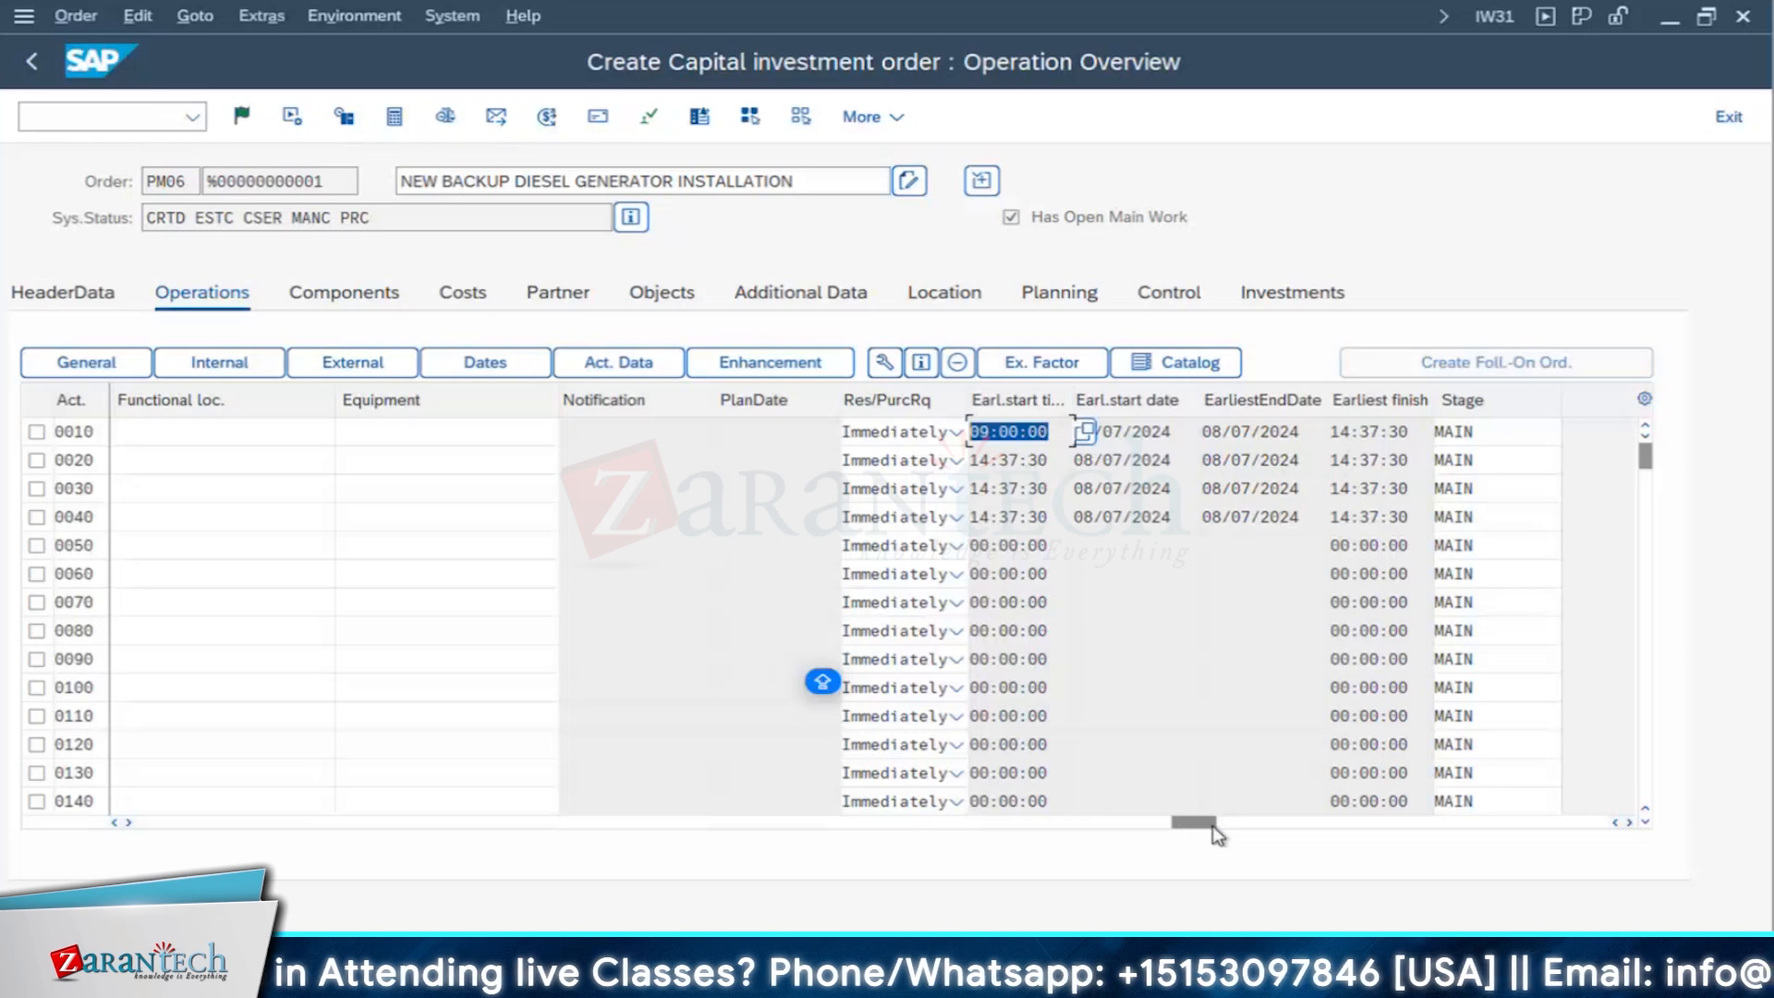
pyautogui.moveTo(1211, 822); pyautogui.dragTo(133, 804)
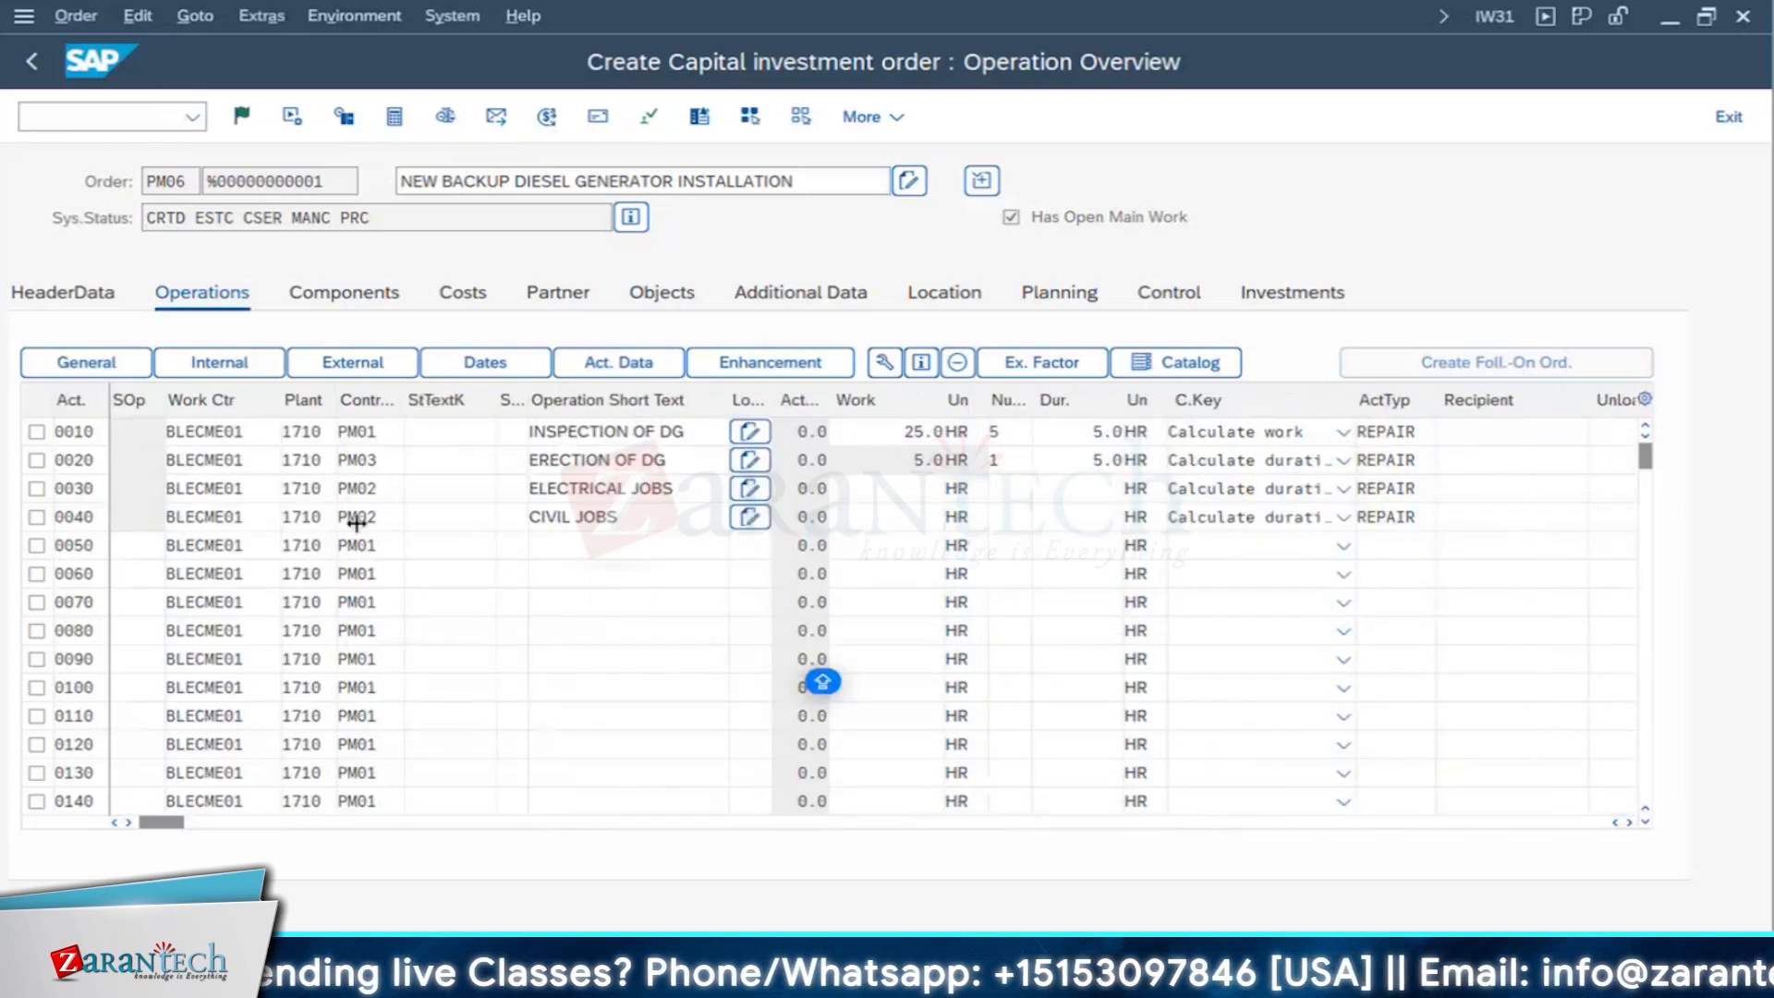
# - Add operation 0050 with short text POST EXECUTION JOB, number of capacities 2 and a duration of 2 hours
pyautogui.click(574, 547)
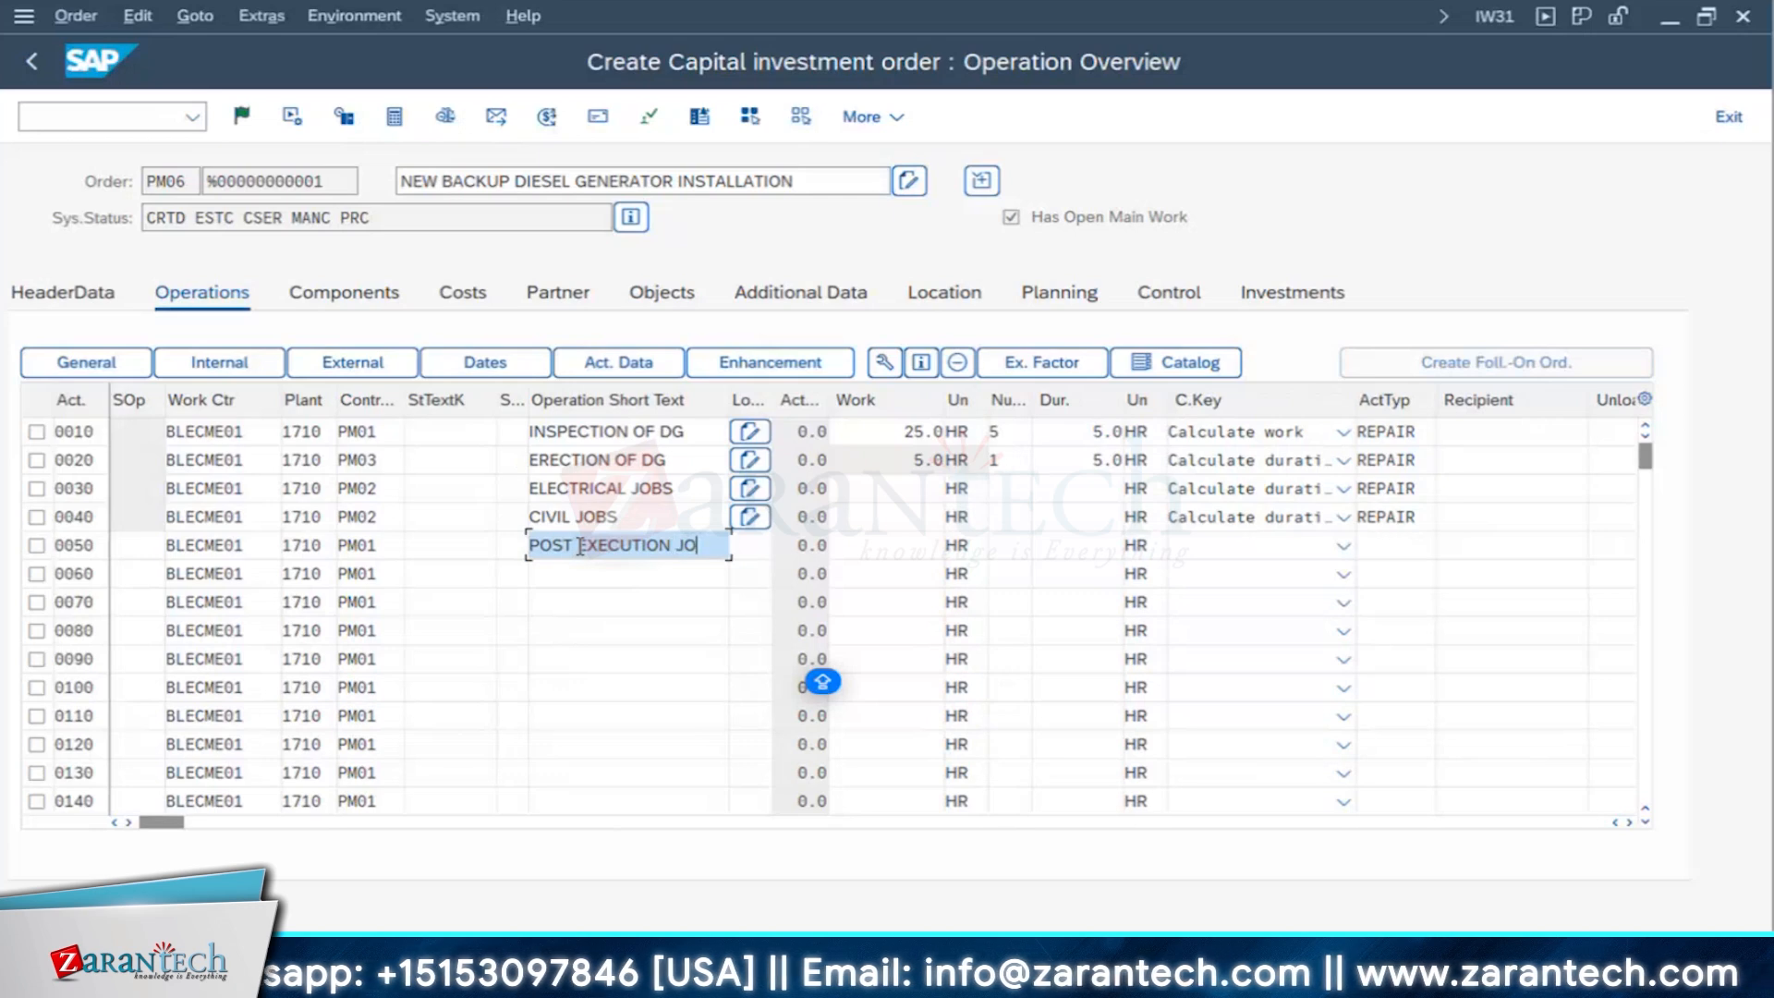
pyautogui.click(993, 550)
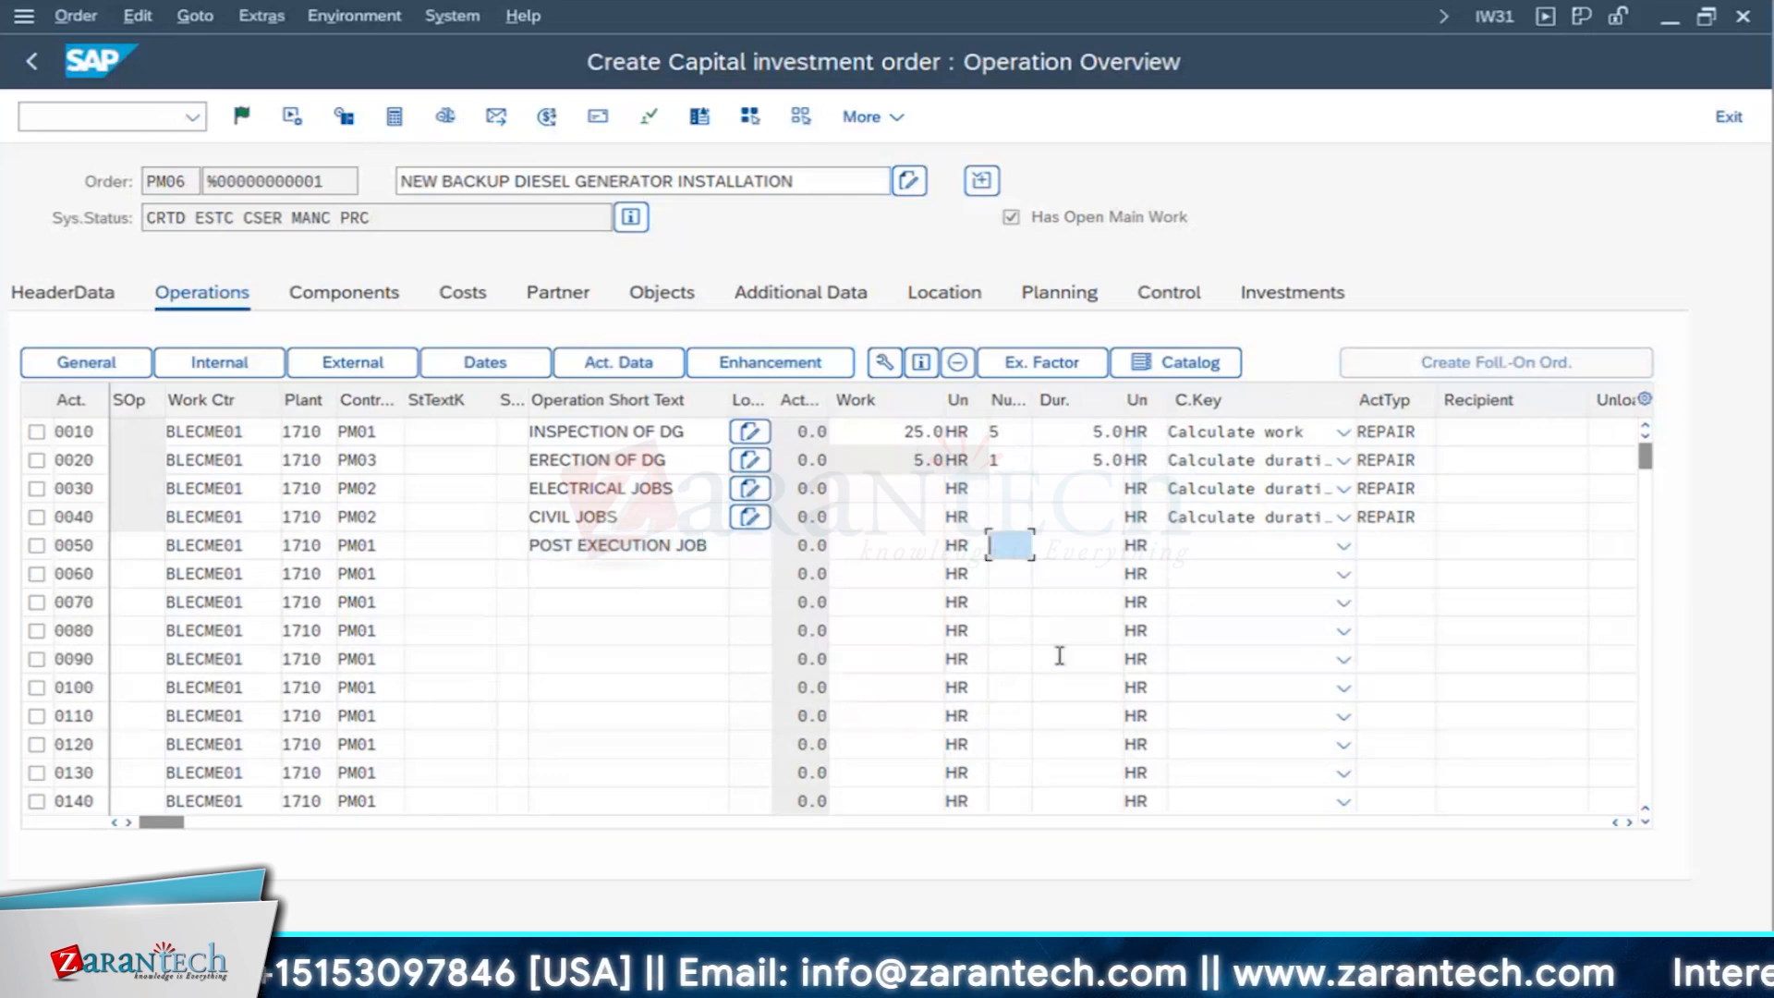
pyautogui.write('2')
pyautogui.press('Tab')
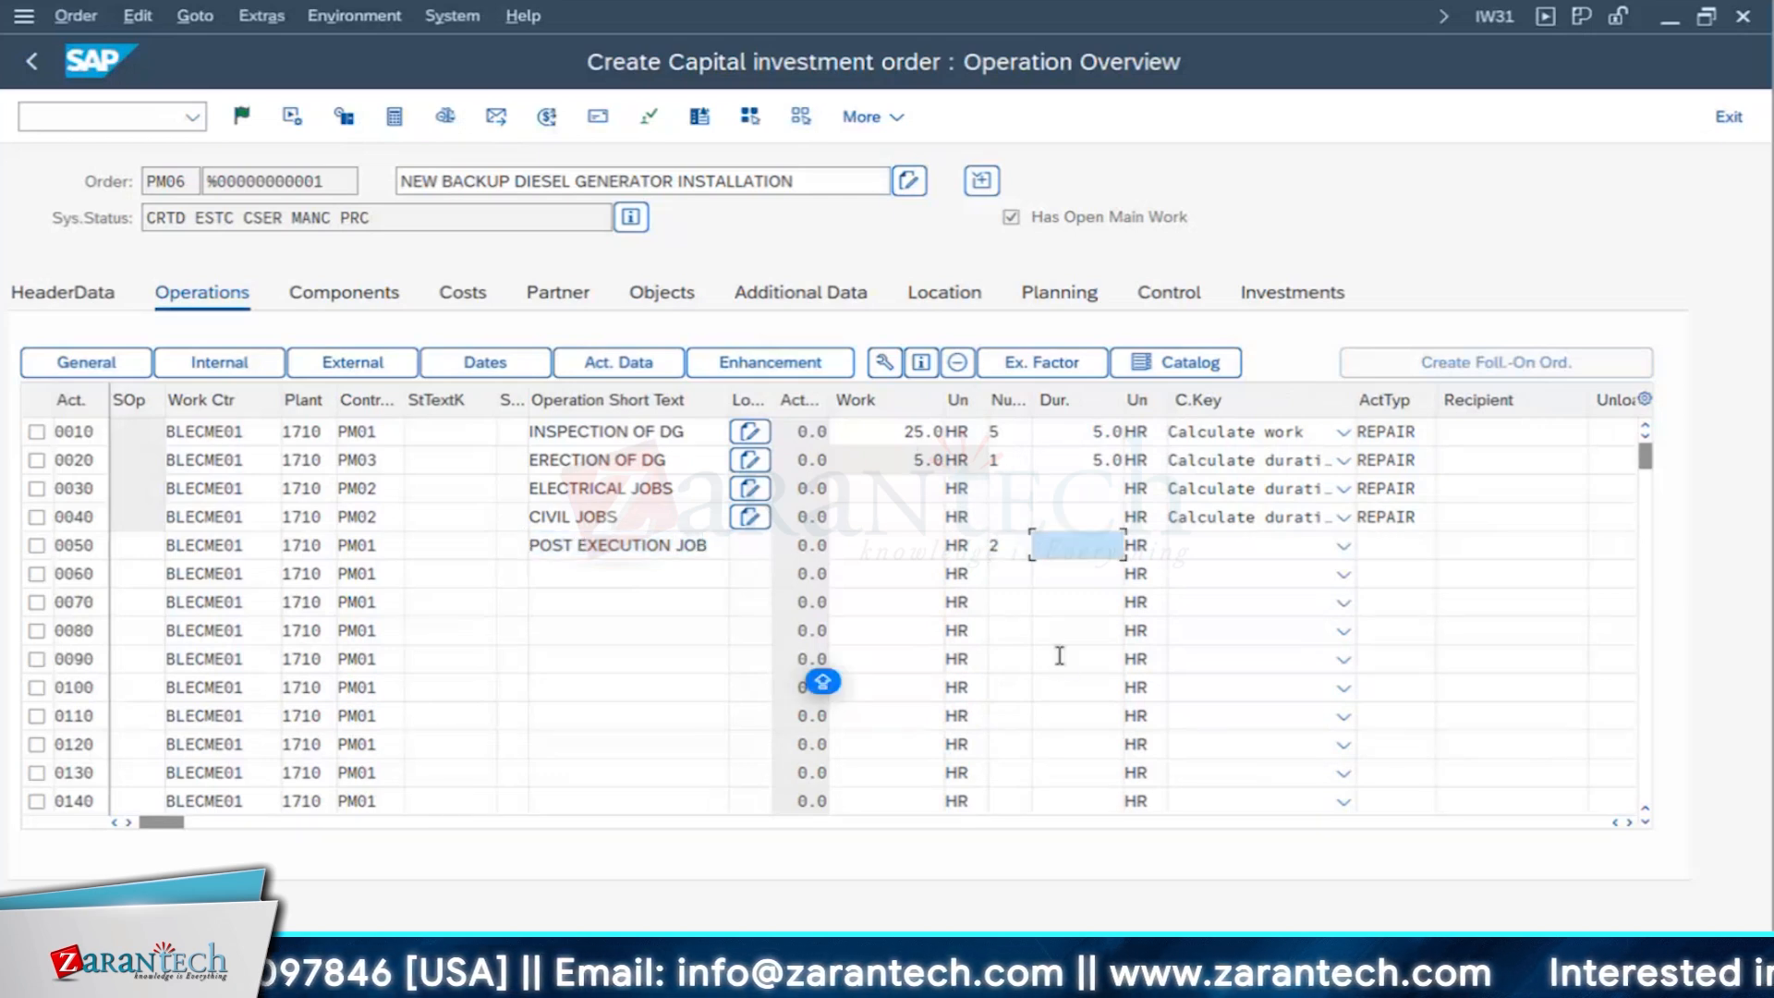
pyautogui.write('2')
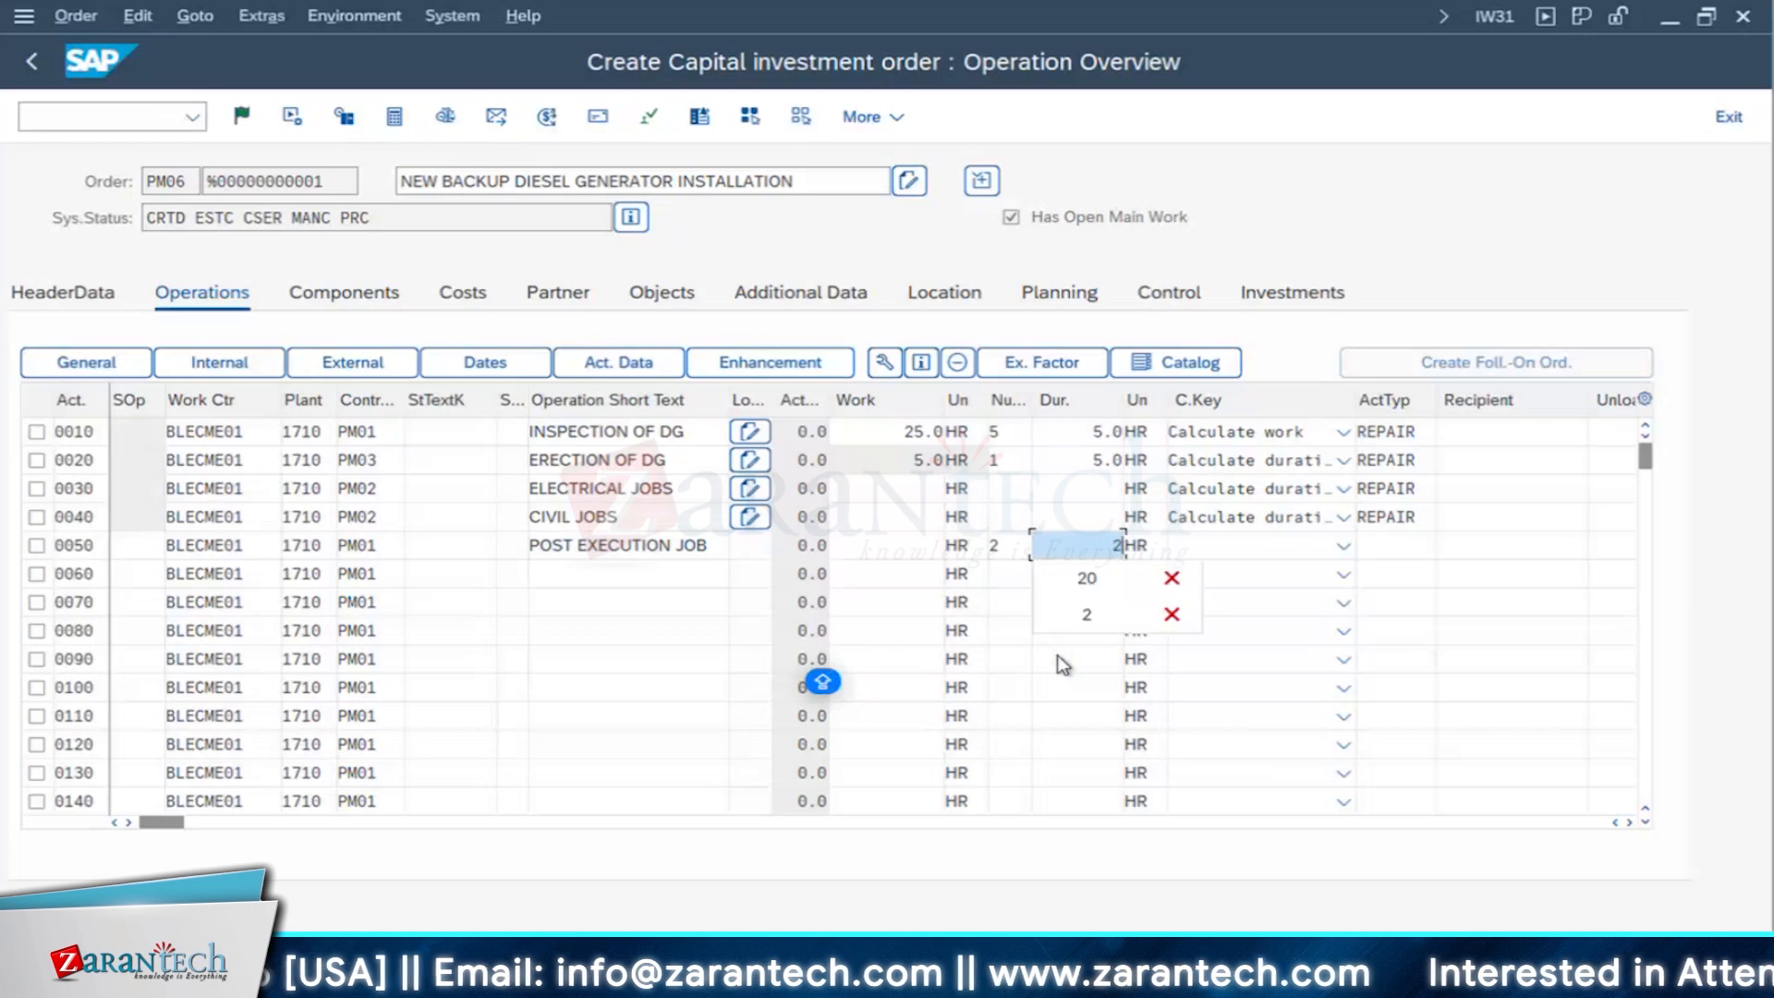
pyautogui.press('Return')
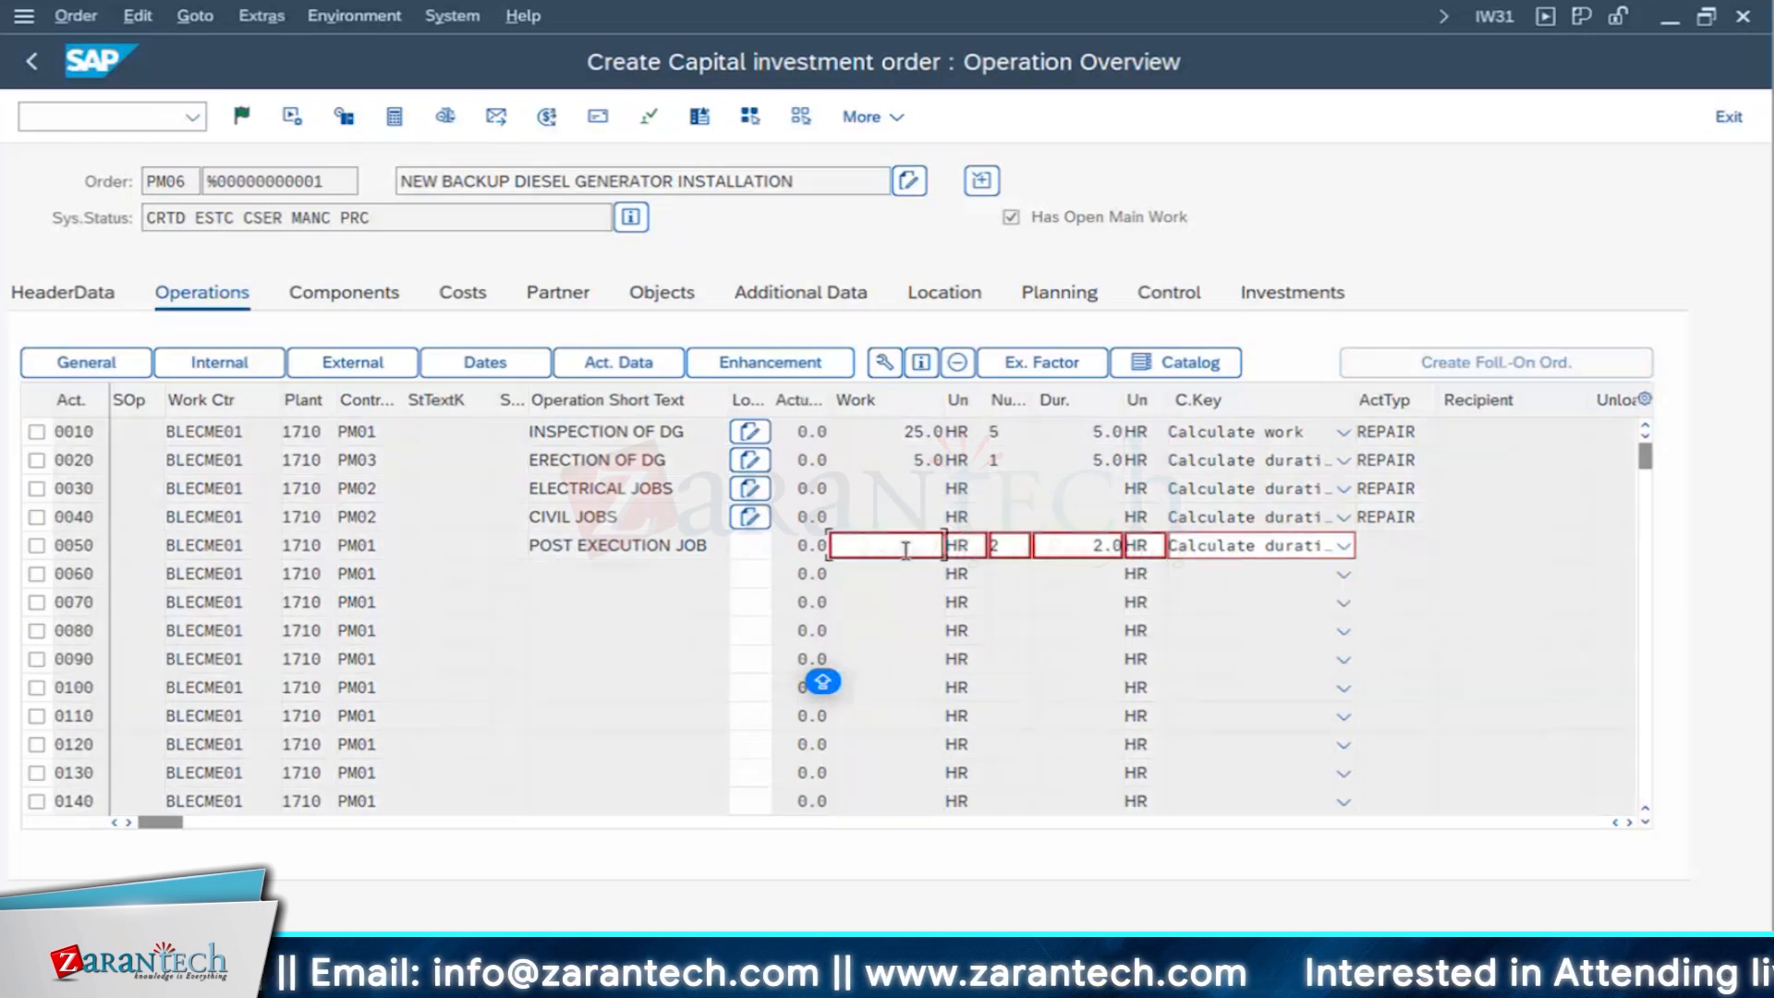
# - Set operation 0050's calculation key to Calculate work and accept the entry
pyautogui.click(1283, 544)
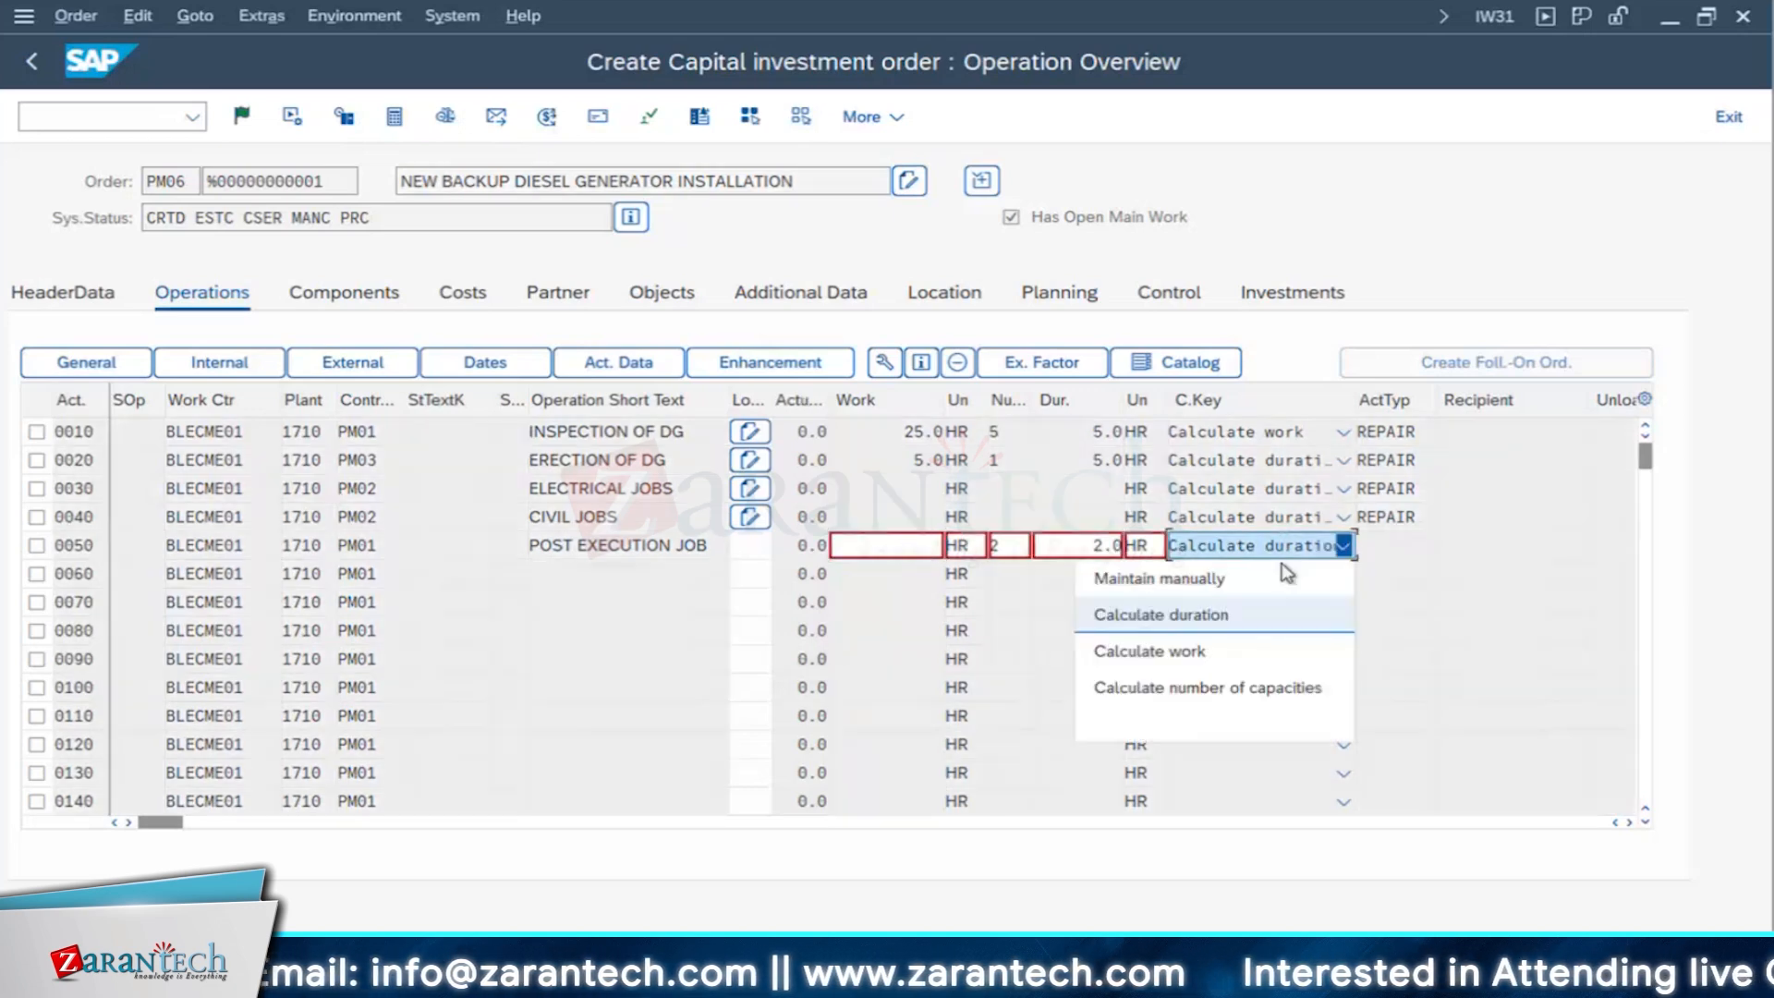
pyautogui.click(1155, 653)
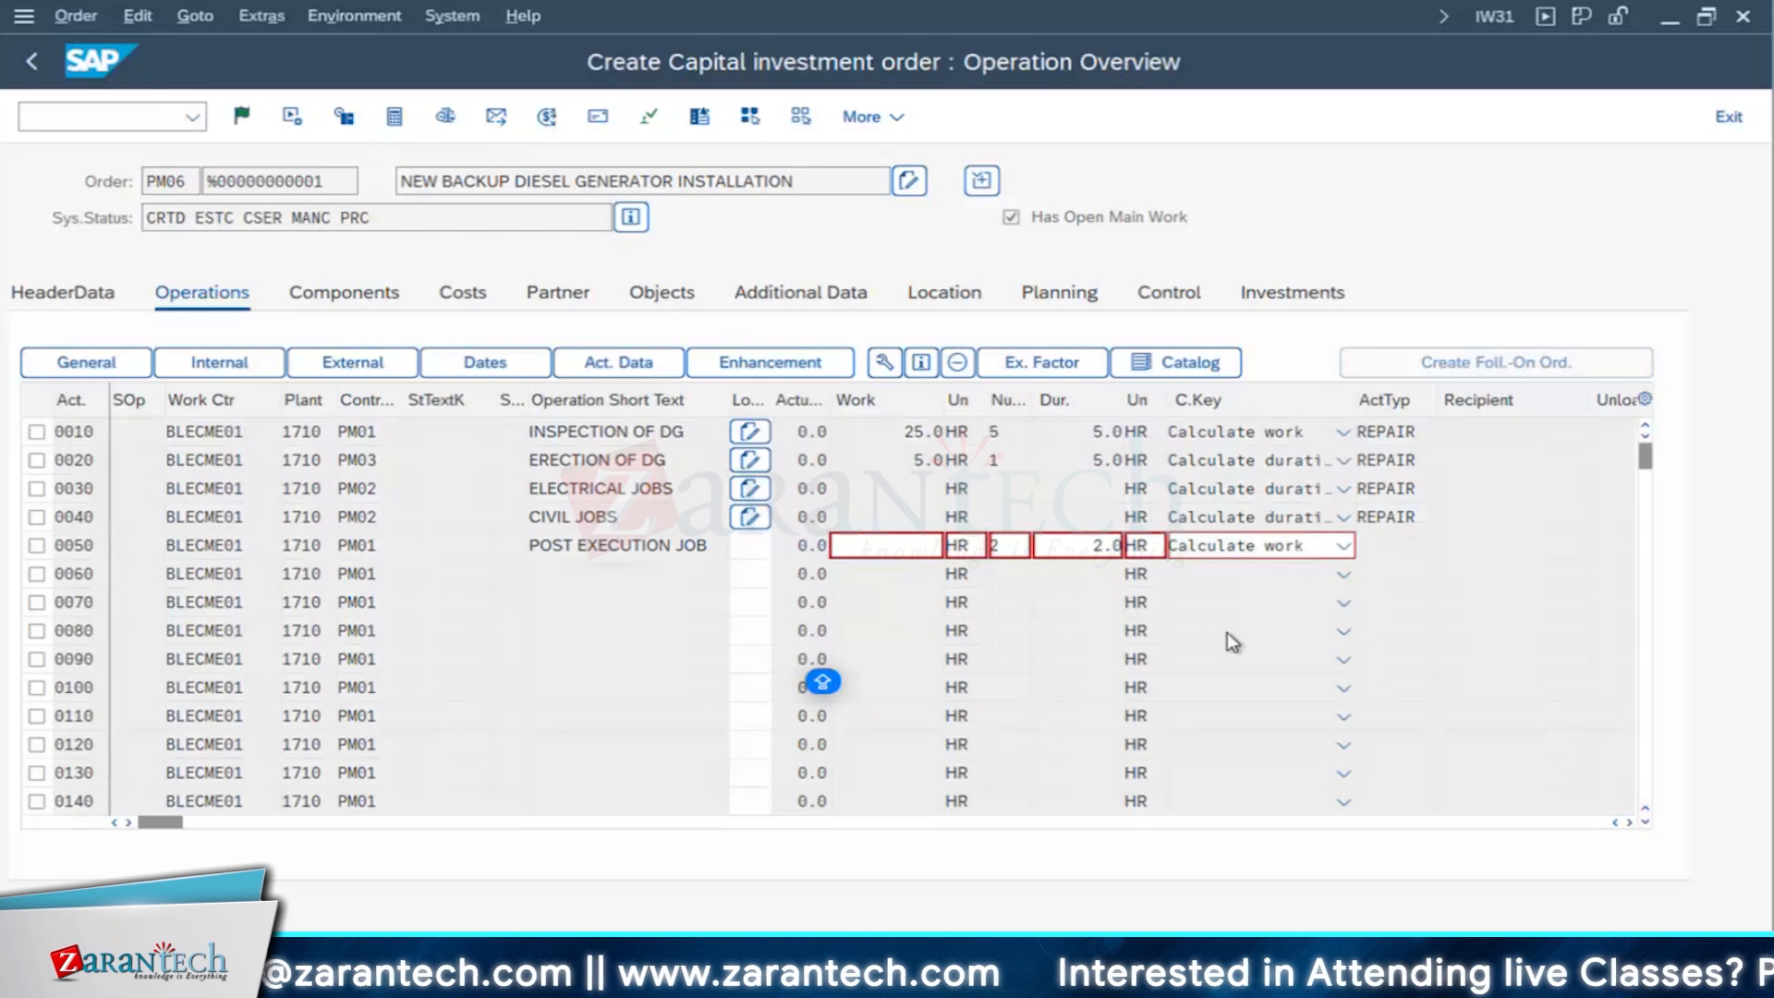
pyautogui.press('Return')
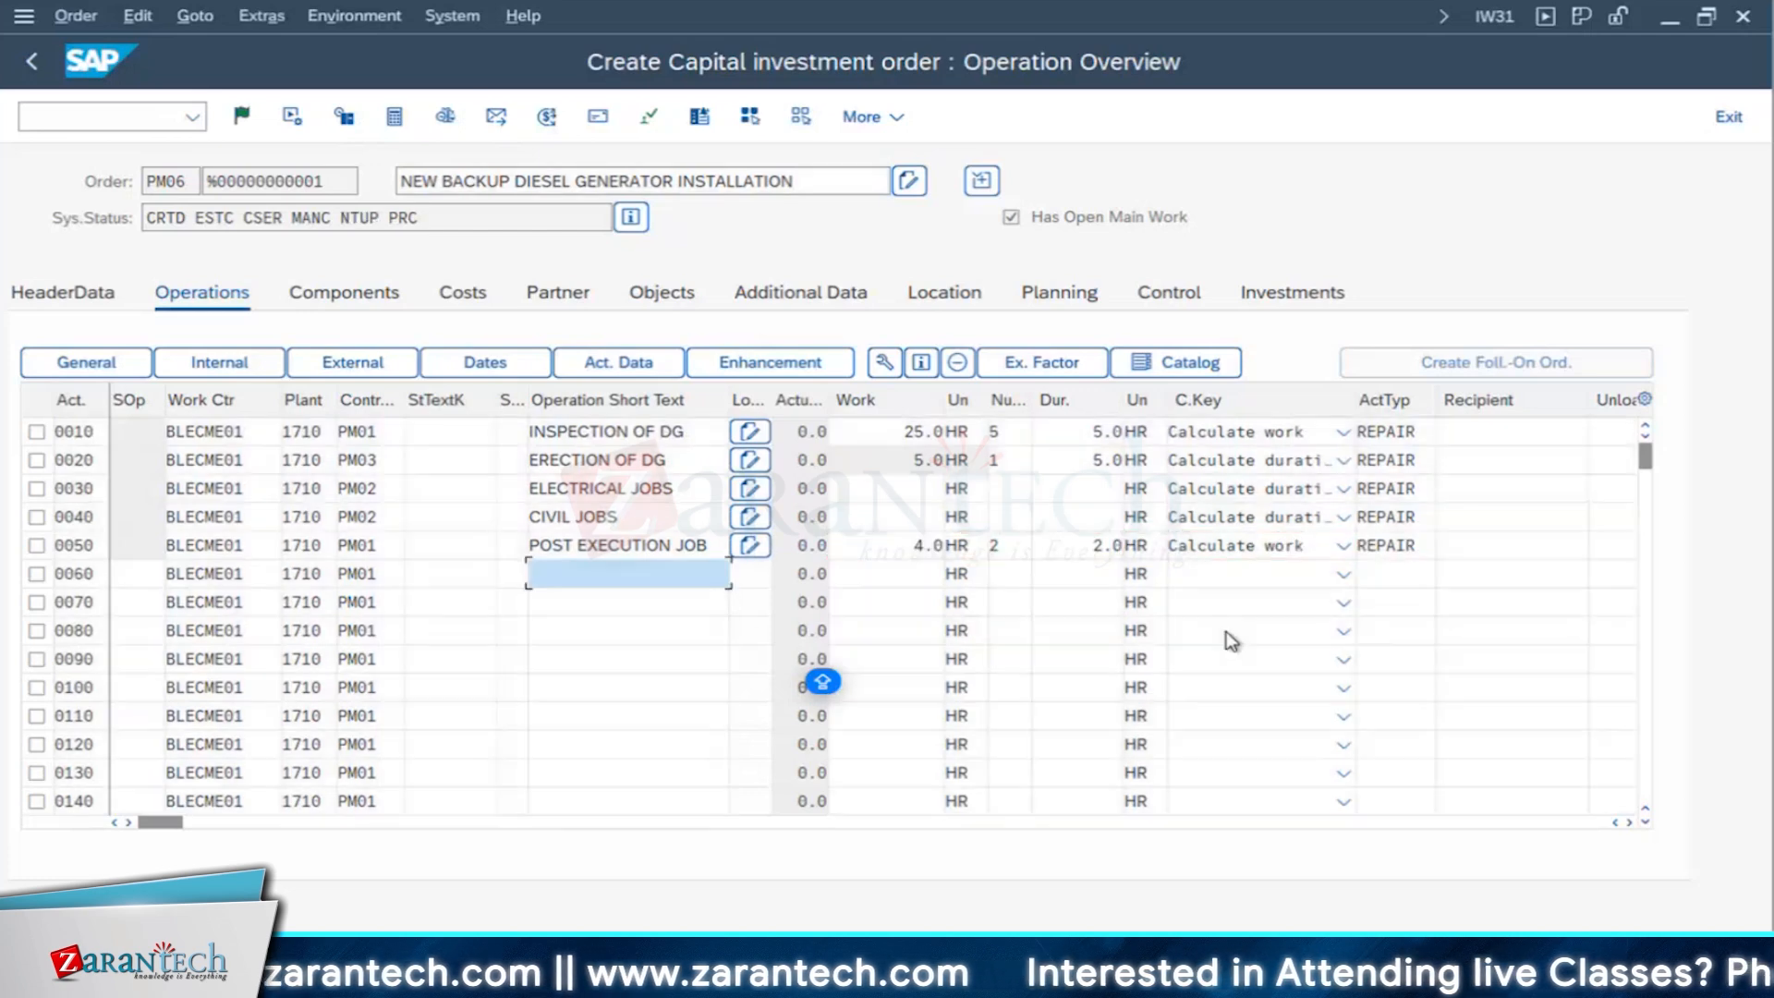
# - Compare the control keys and activity numbers of operations 0010 and 0050
pyautogui.click(375, 430)
pyautogui.click(370, 543)
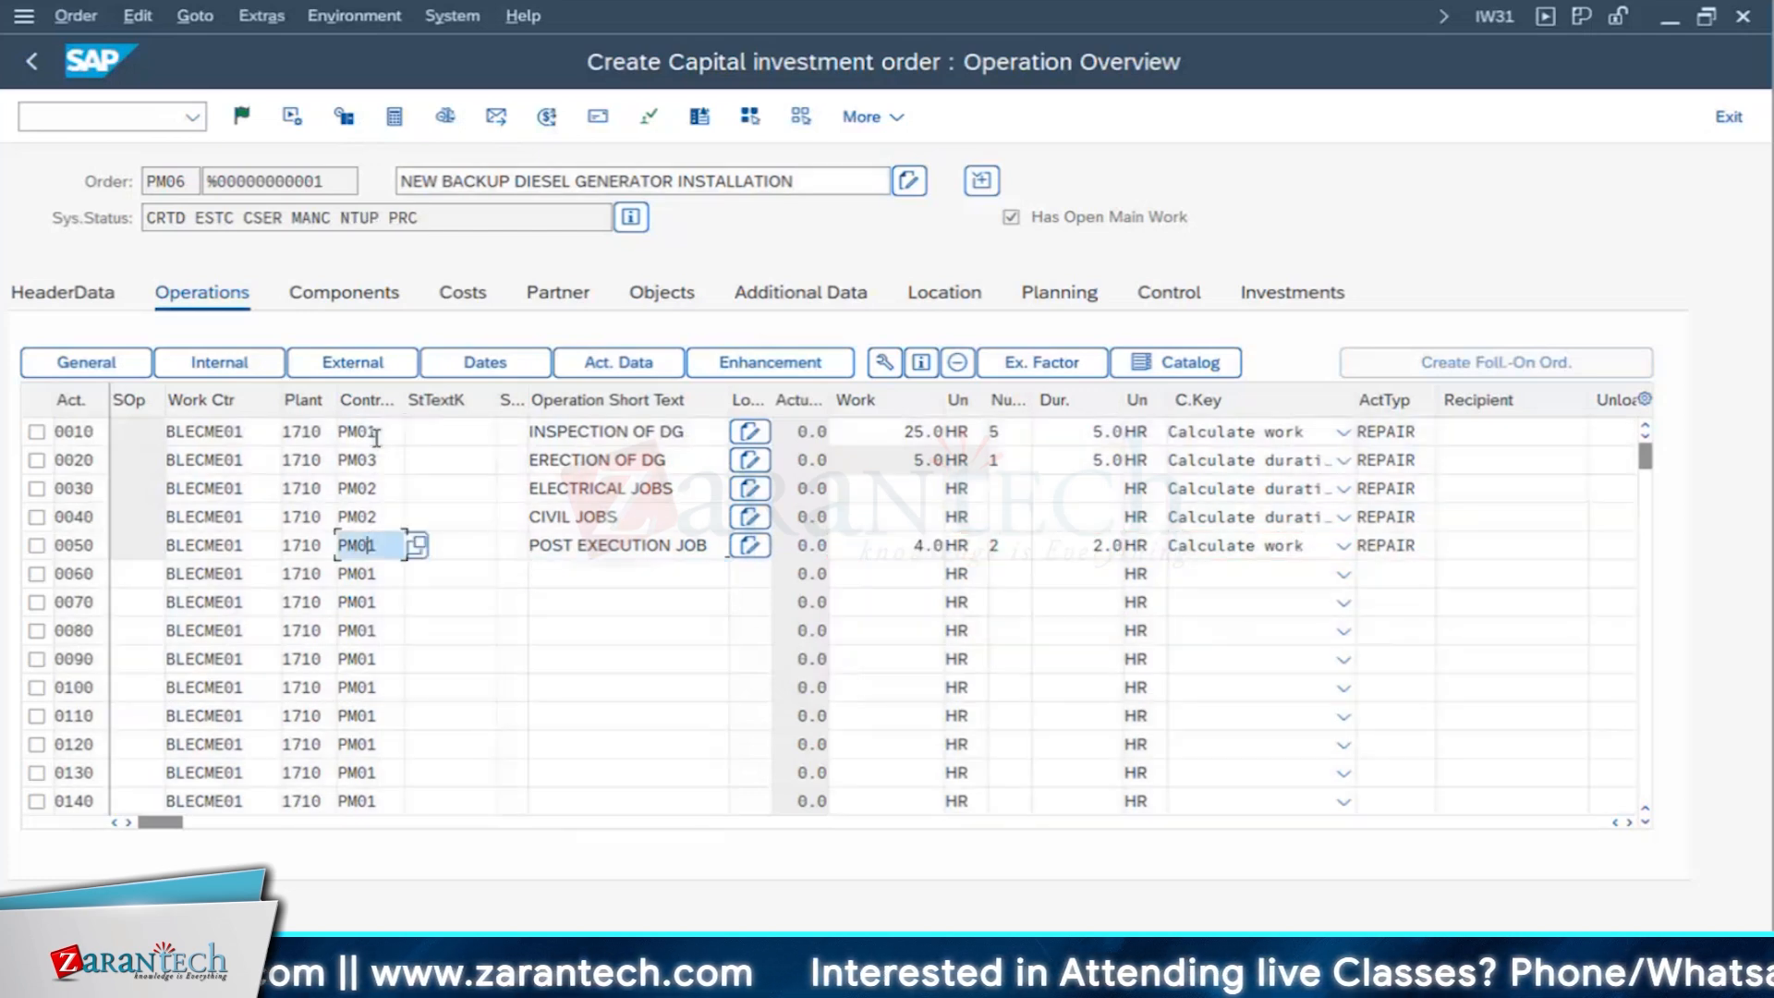
pyautogui.click(376, 433)
pyautogui.click(375, 545)
pyautogui.click(374, 432)
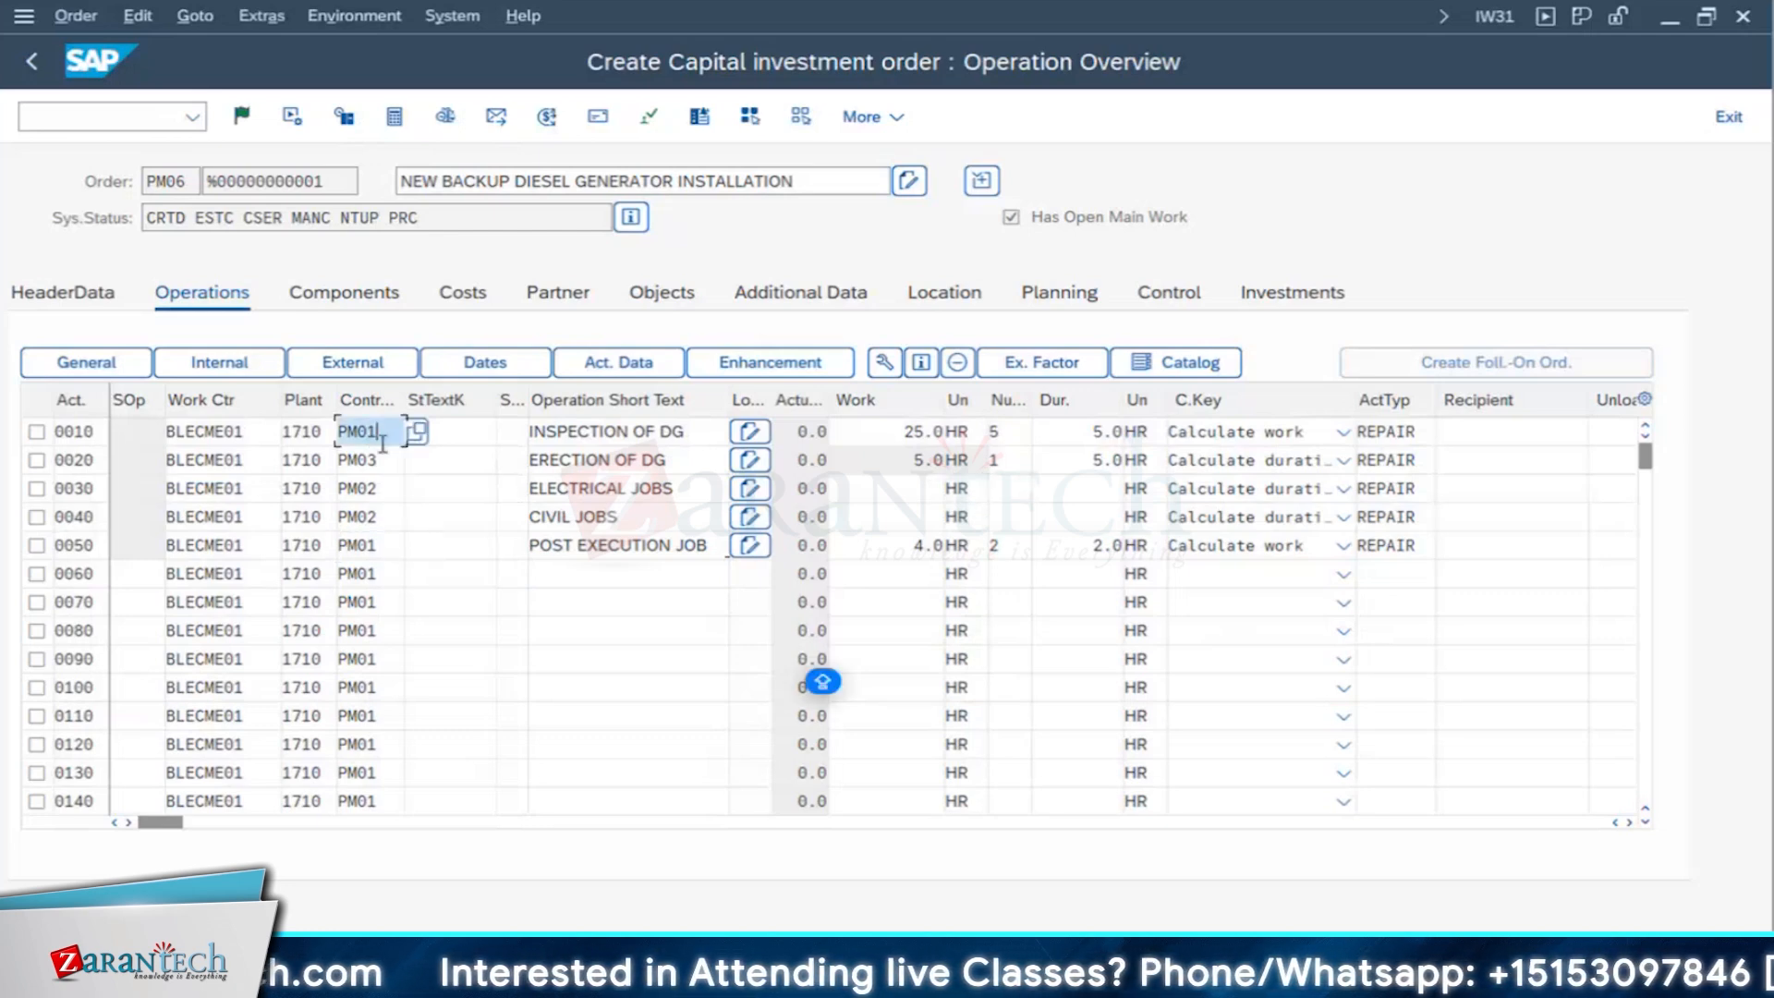
pyautogui.click(384, 545)
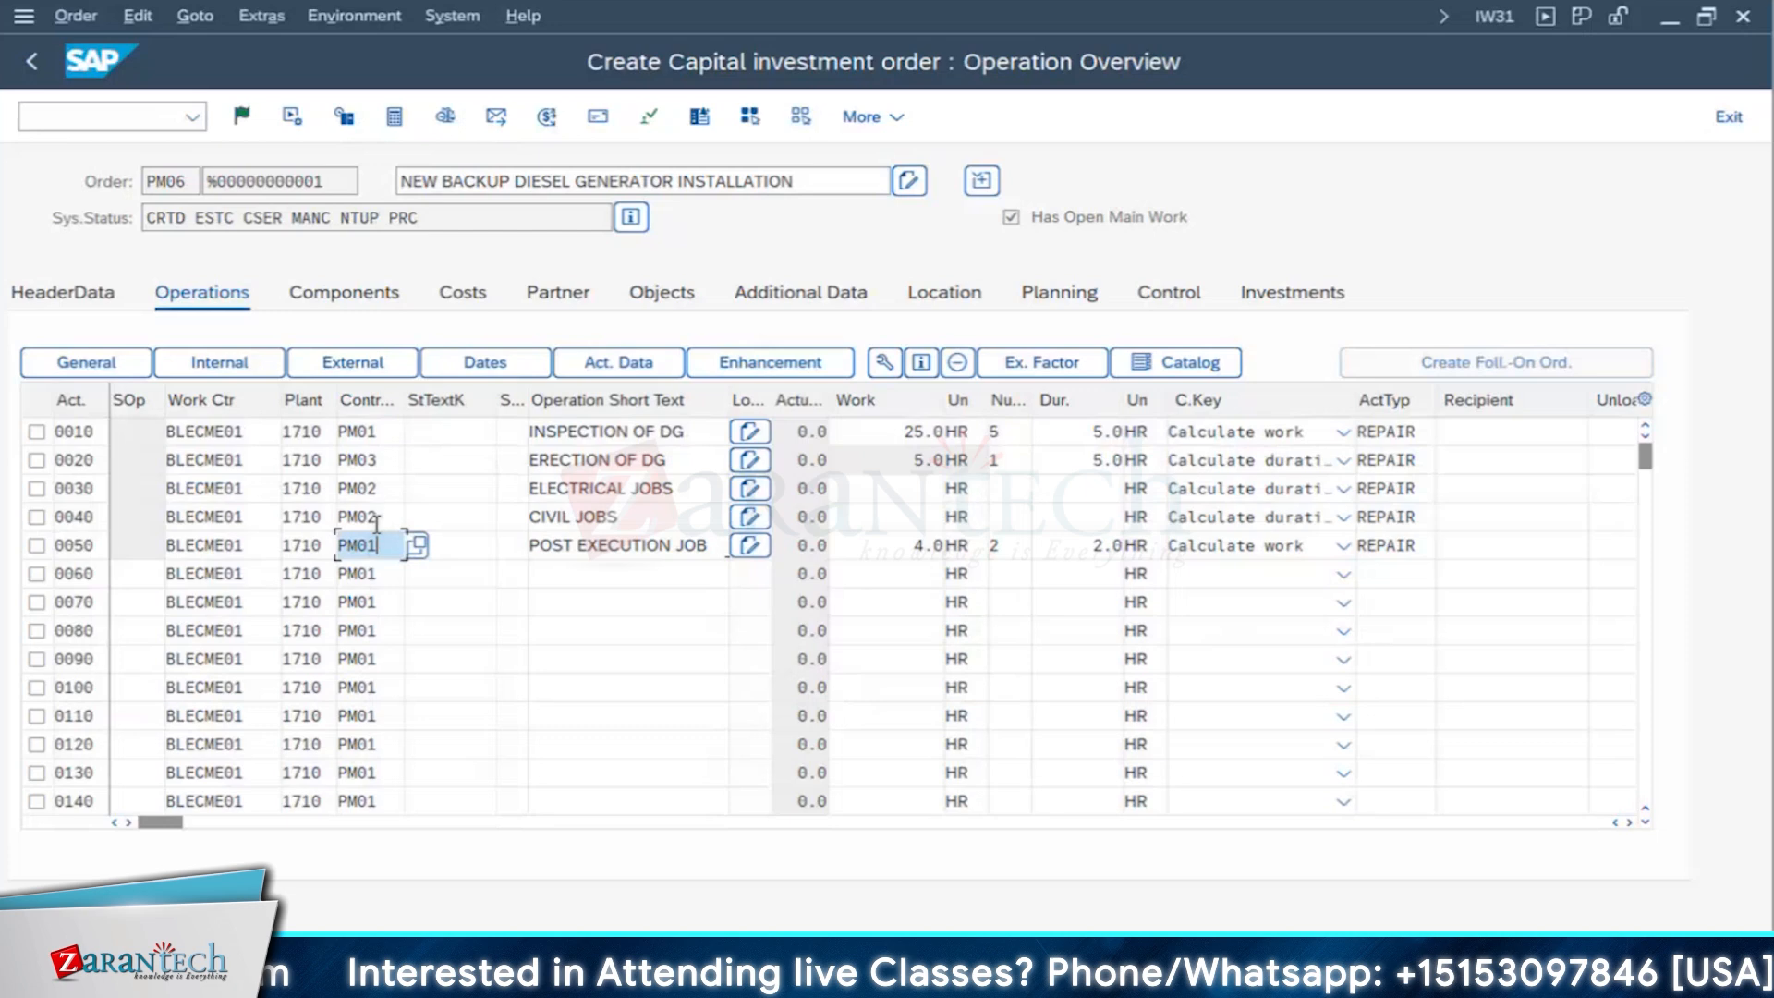
pyautogui.click(75, 432)
pyautogui.click(84, 545)
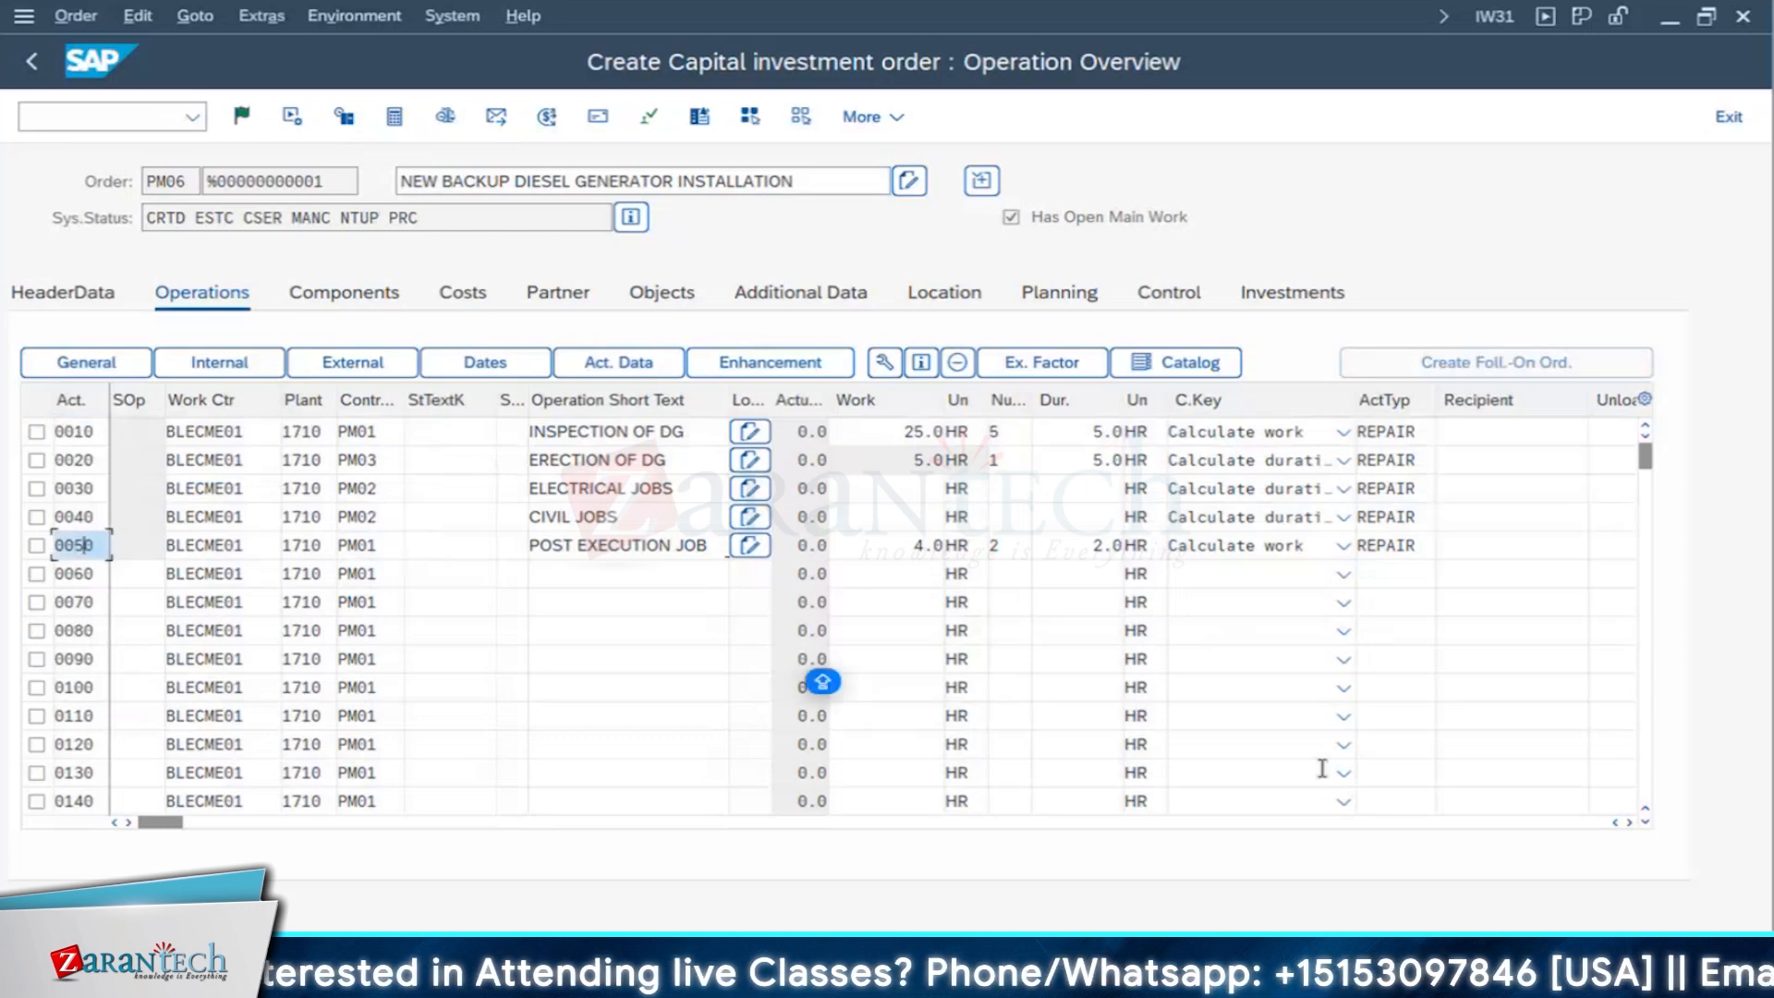
# - Examine operation 0050's earliest start and finish times against the other operations in the overview
pyautogui.click(1630, 822)
pyautogui.click(1629, 822)
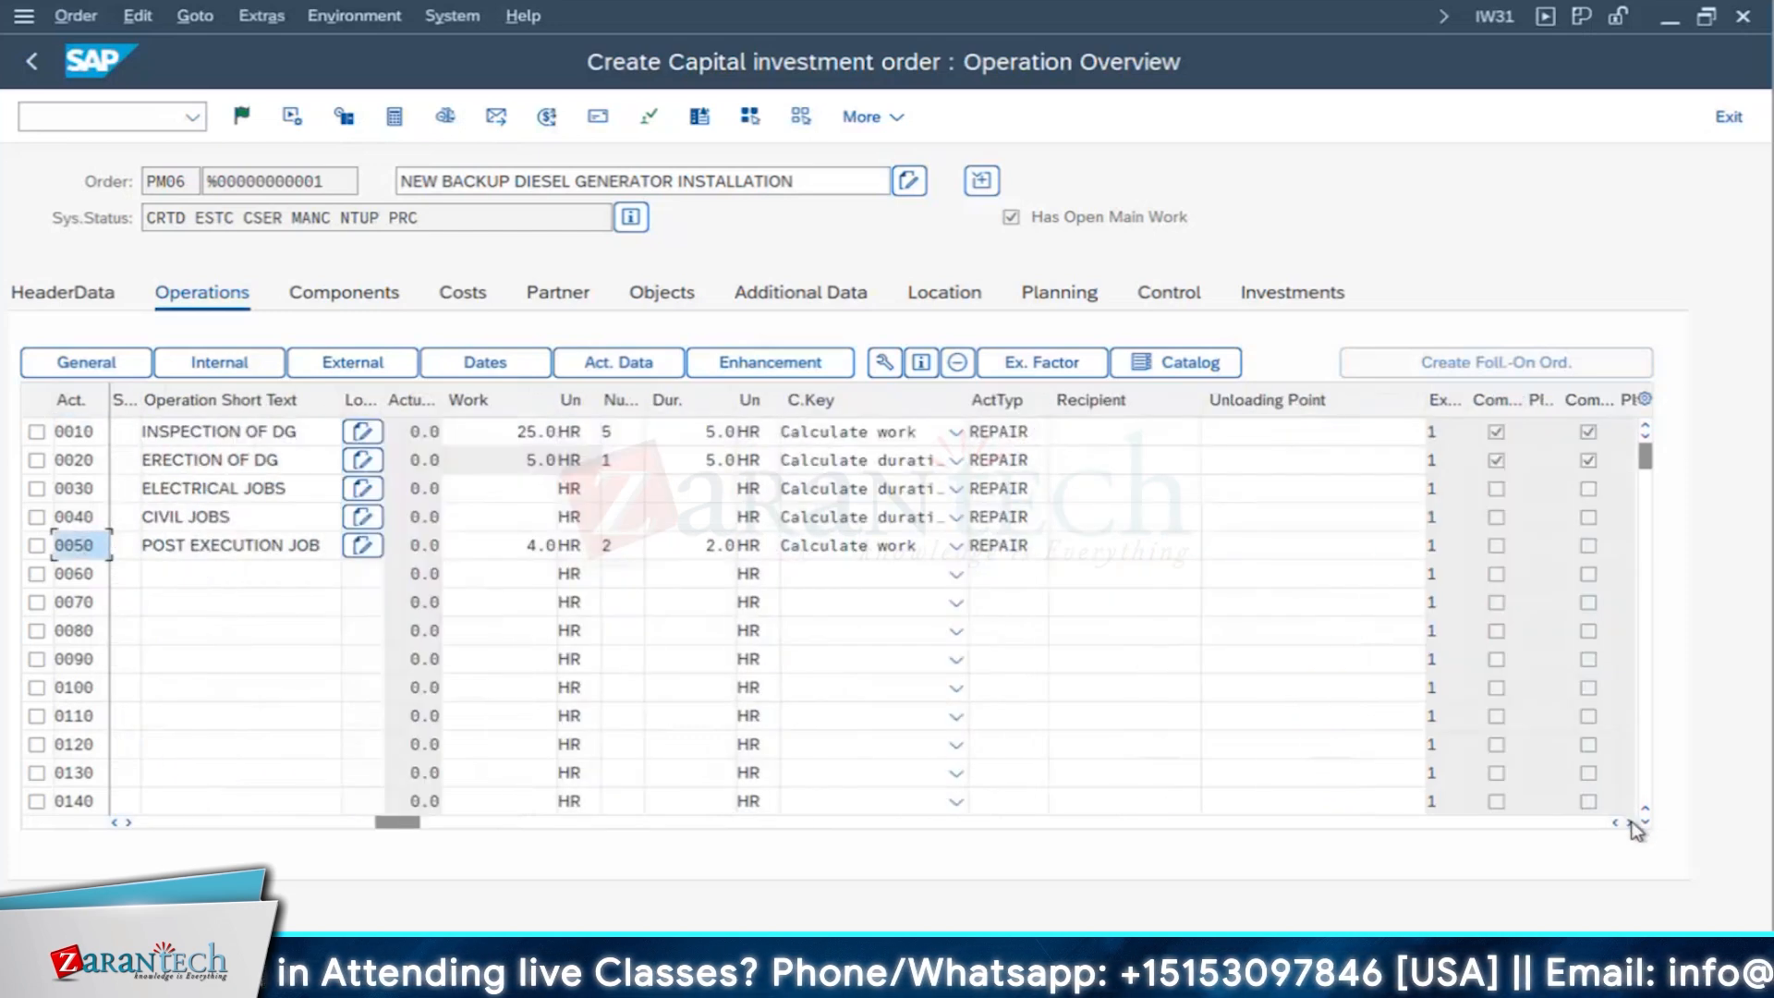
pyautogui.click(1630, 822)
pyautogui.click(1630, 822)
pyautogui.click(1630, 823)
pyautogui.click(1629, 822)
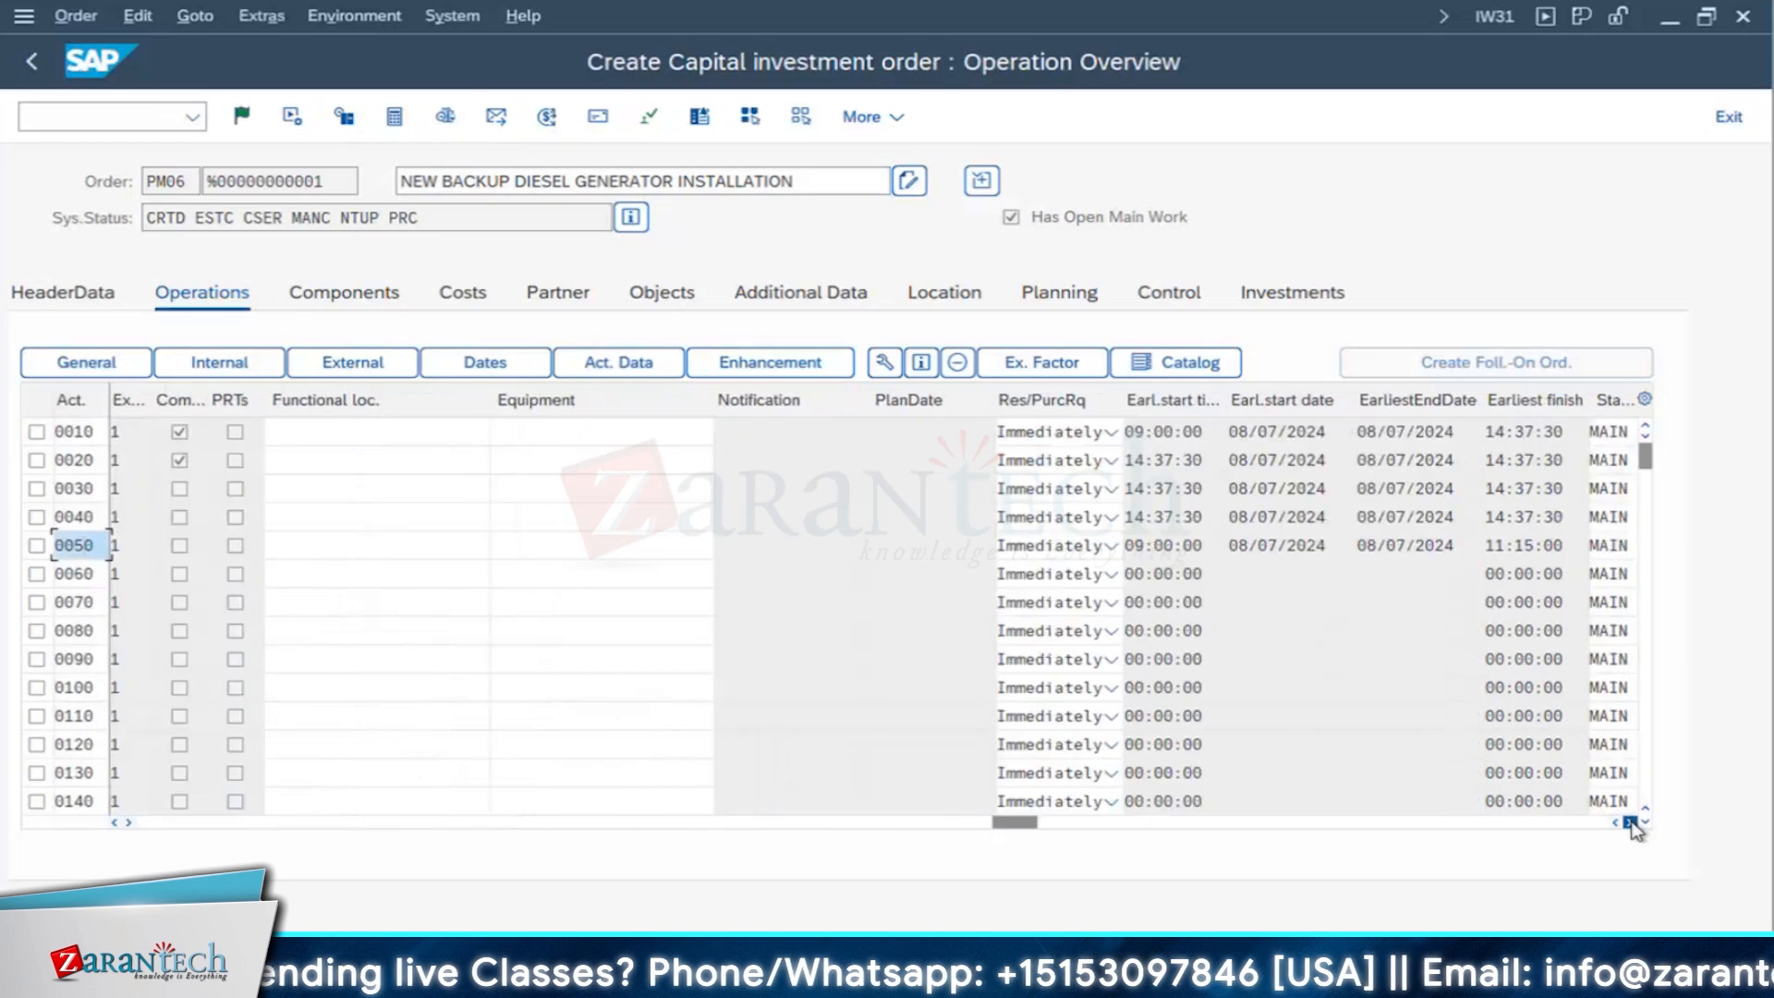
pyautogui.click(1629, 822)
pyautogui.click(1118, 545)
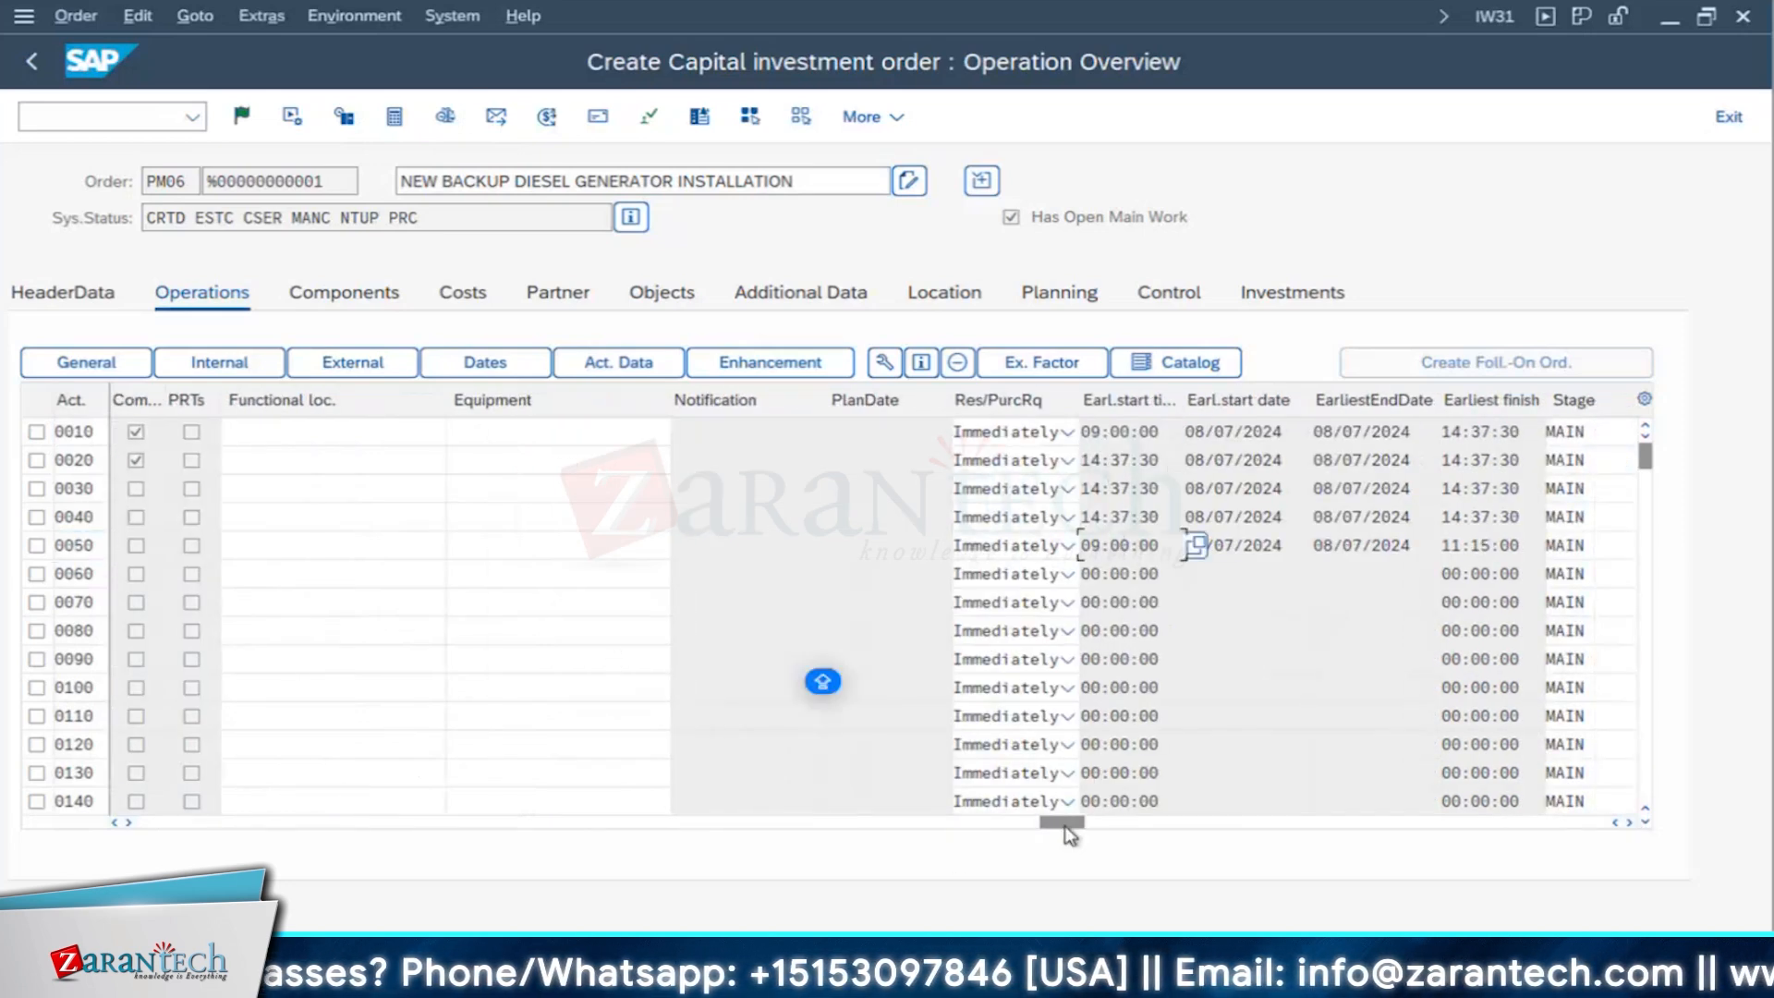
pyautogui.moveTo(1065, 824); pyautogui.dragTo(163, 823)
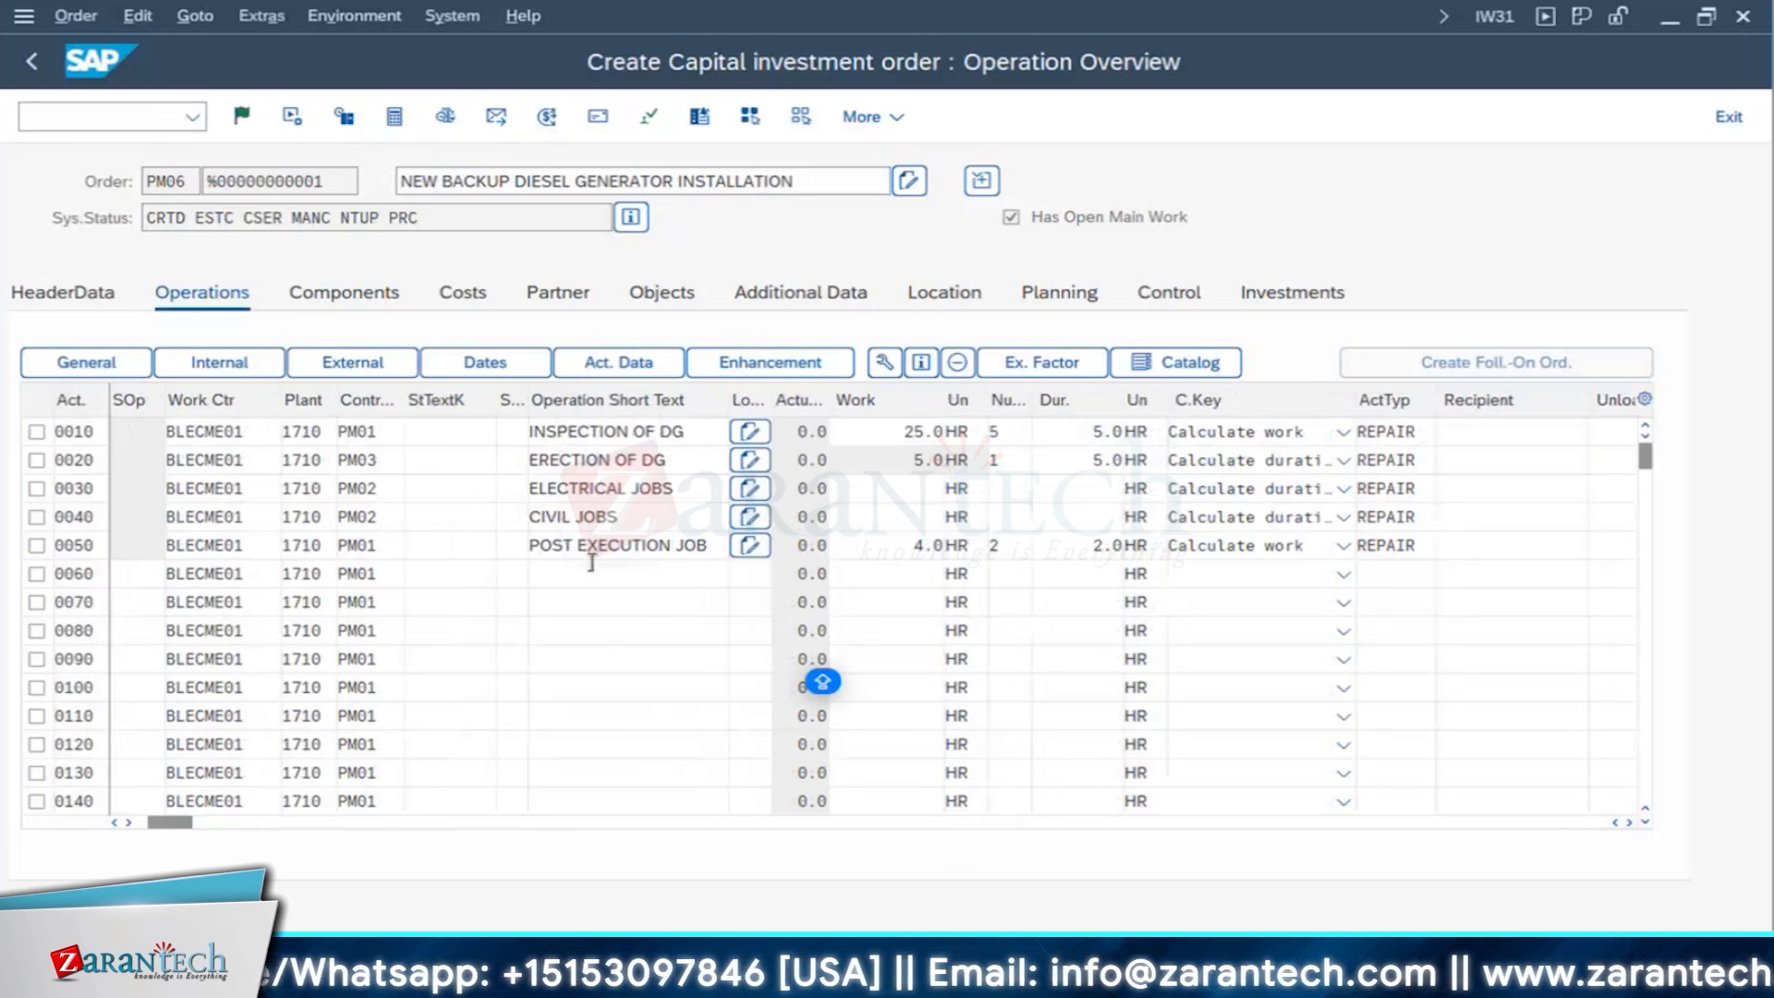
# - Open operation 0050's relationships and enter operation 0010 as the related activity
pyautogui.click(36, 545)
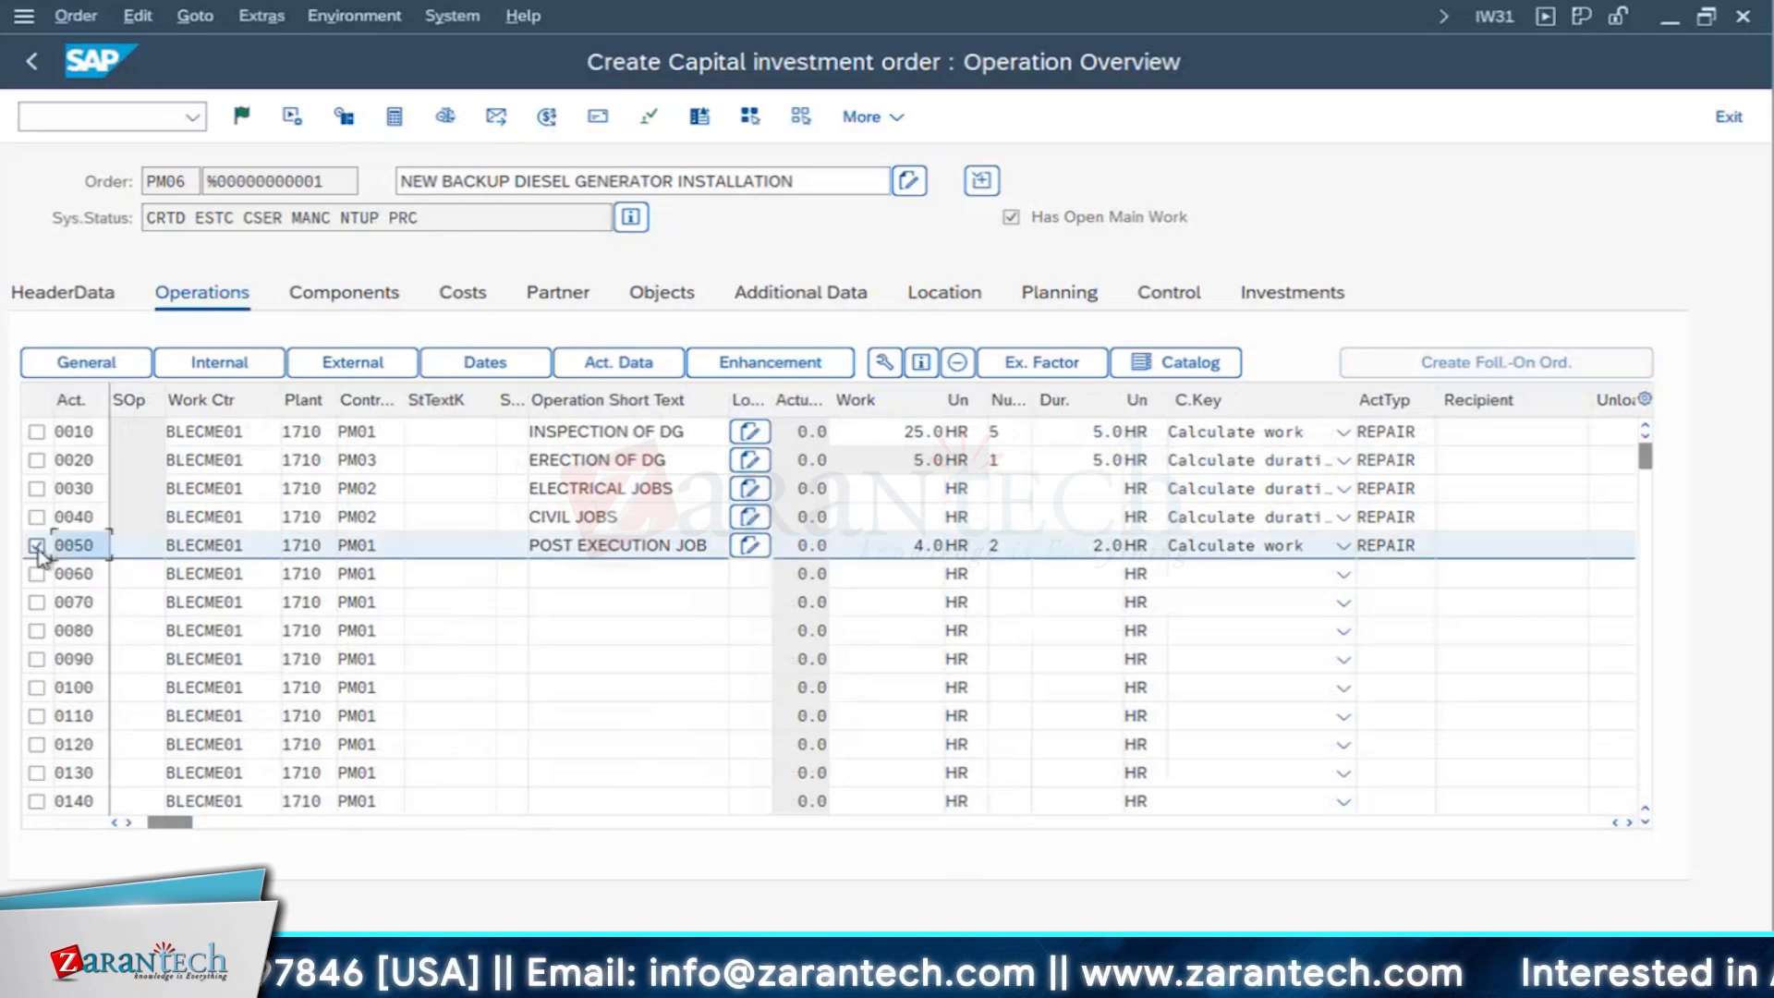
pyautogui.click(774, 366)
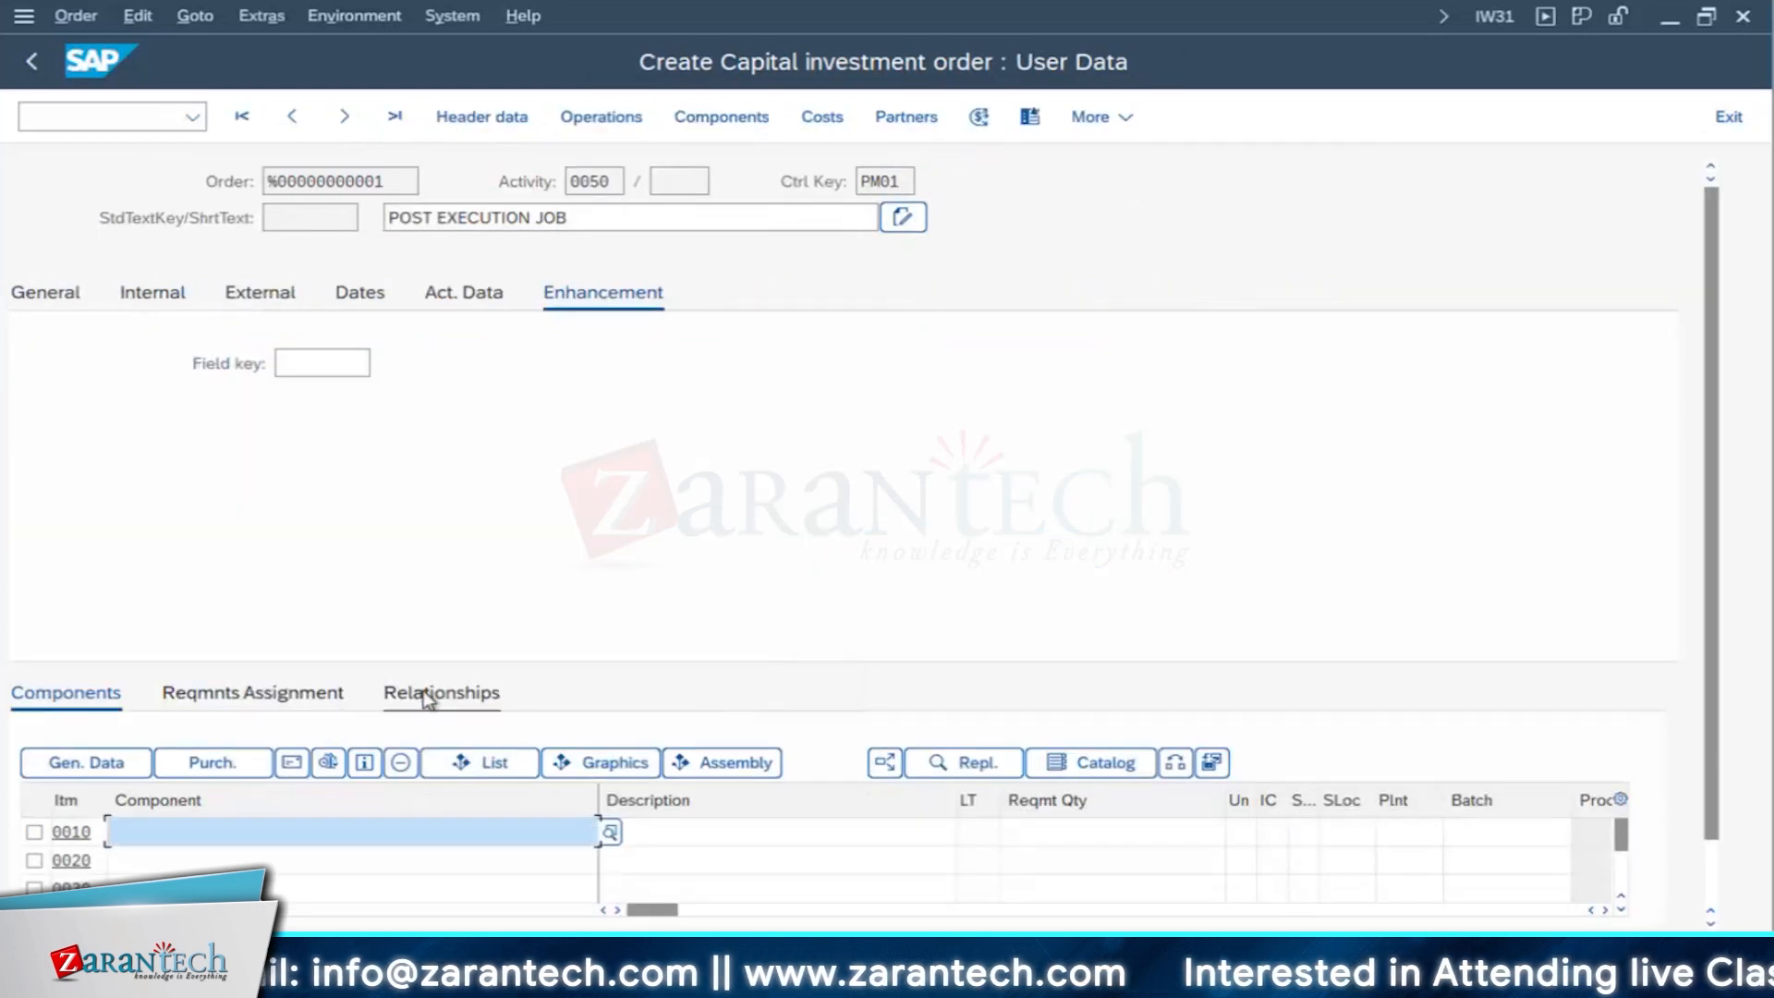
pyautogui.click(425, 697)
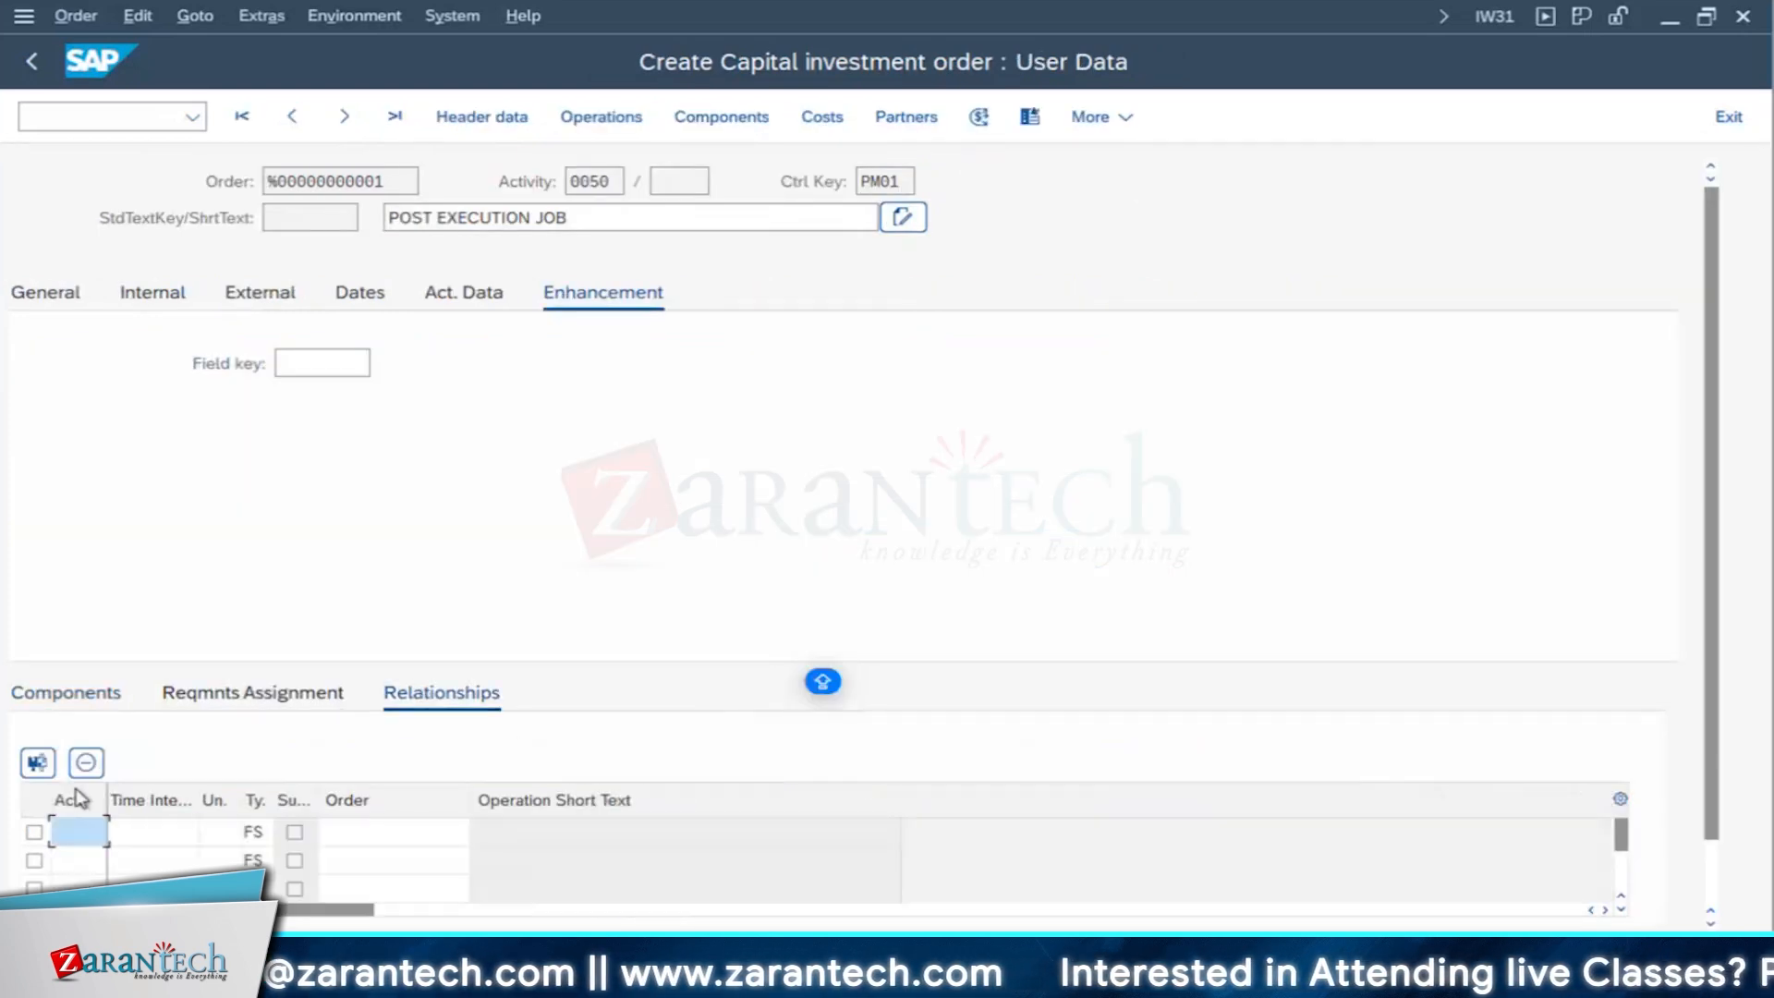
pyautogui.click(77, 829)
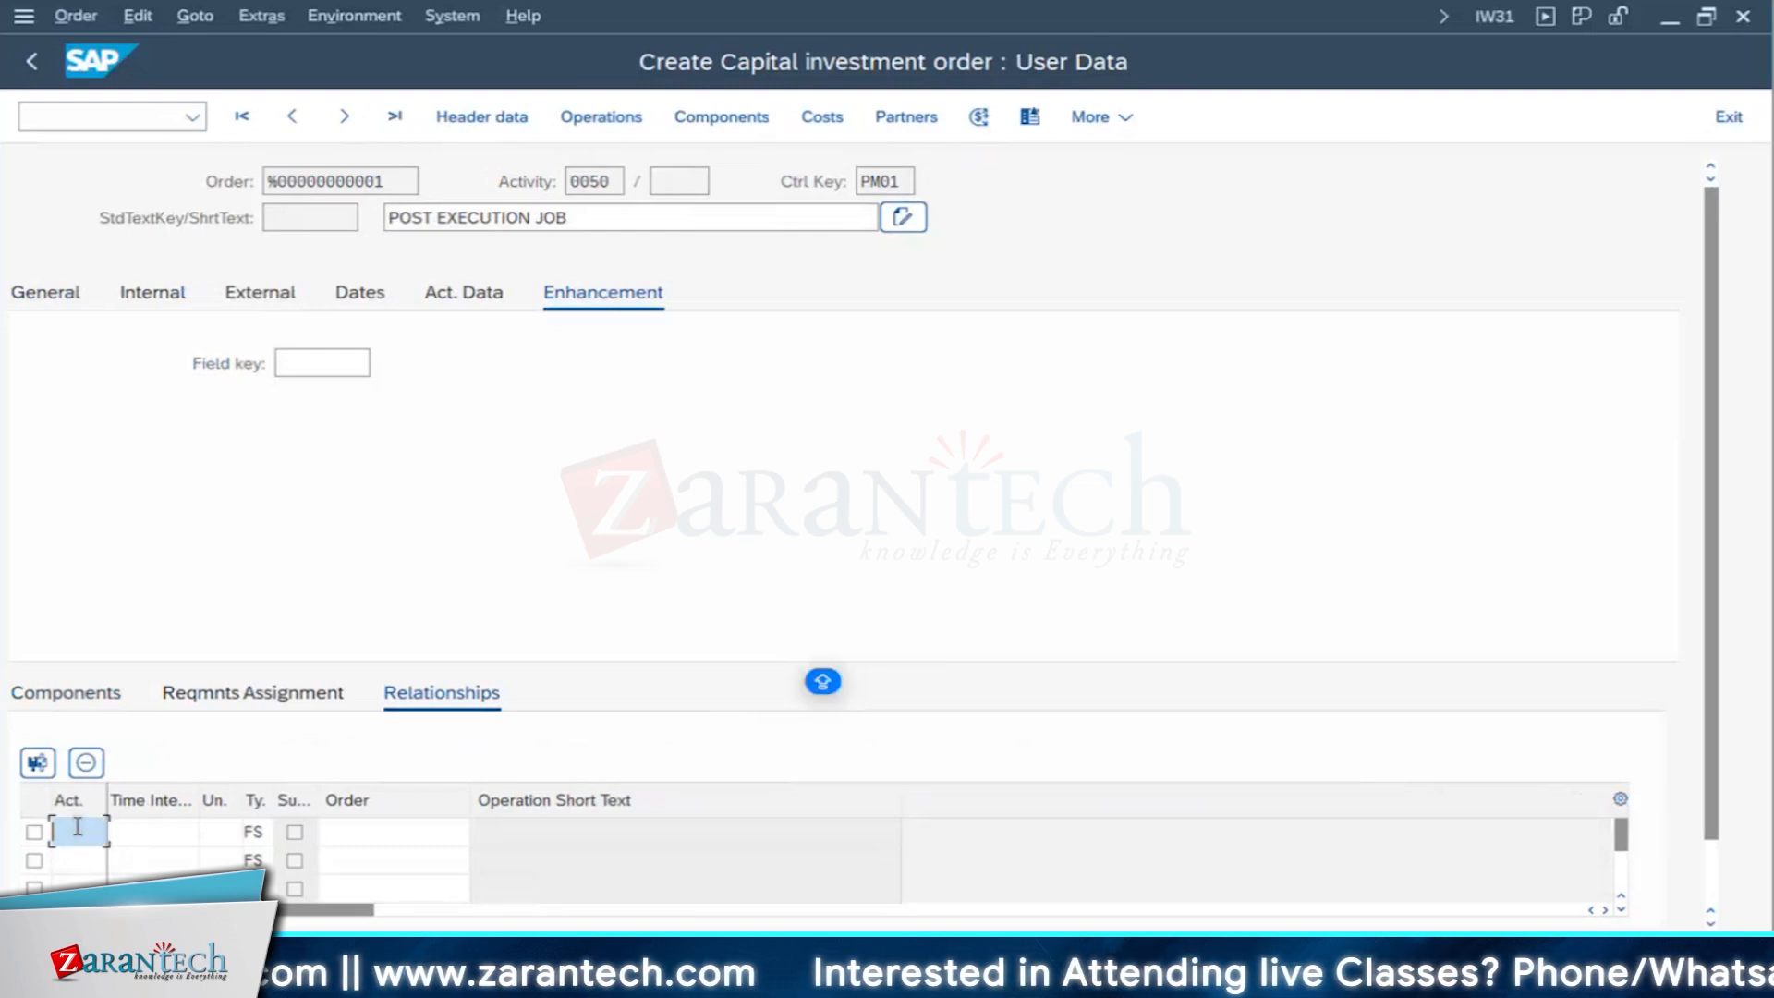
pyautogui.write('0010')
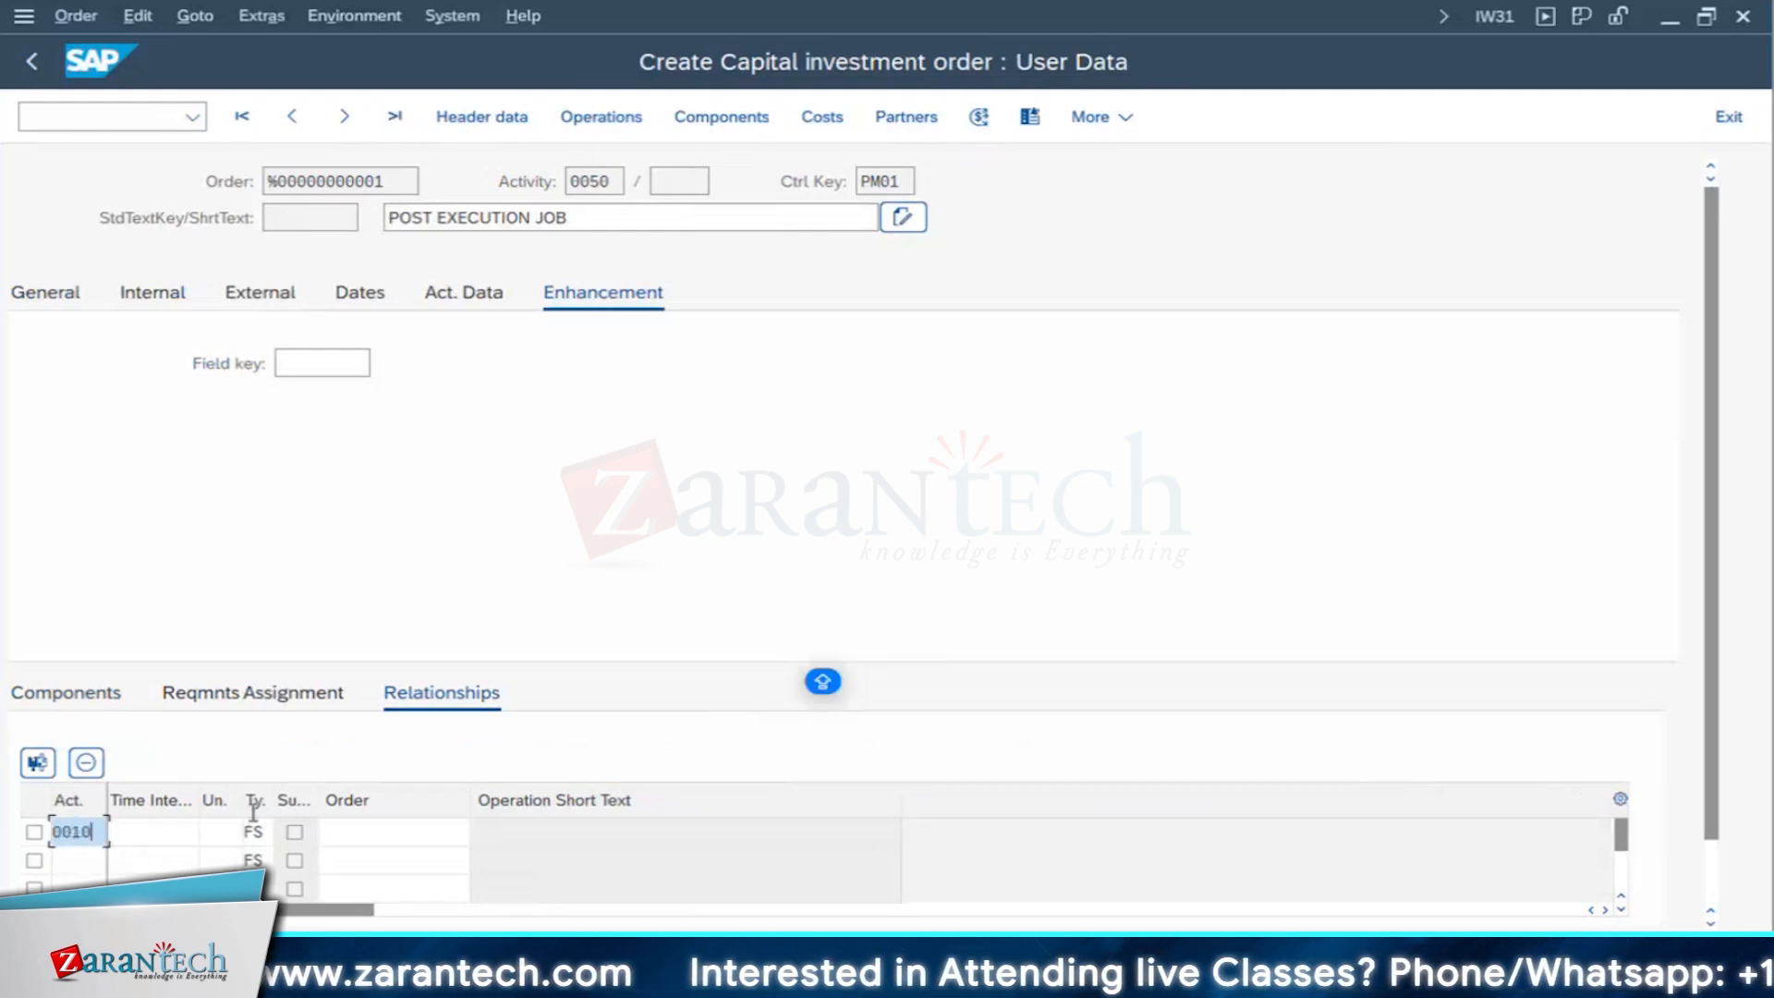
# - Choose relationship type FS for the link to operation 0010 and accept the scheduling change
pyautogui.click(272, 834)
pyautogui.click(285, 832)
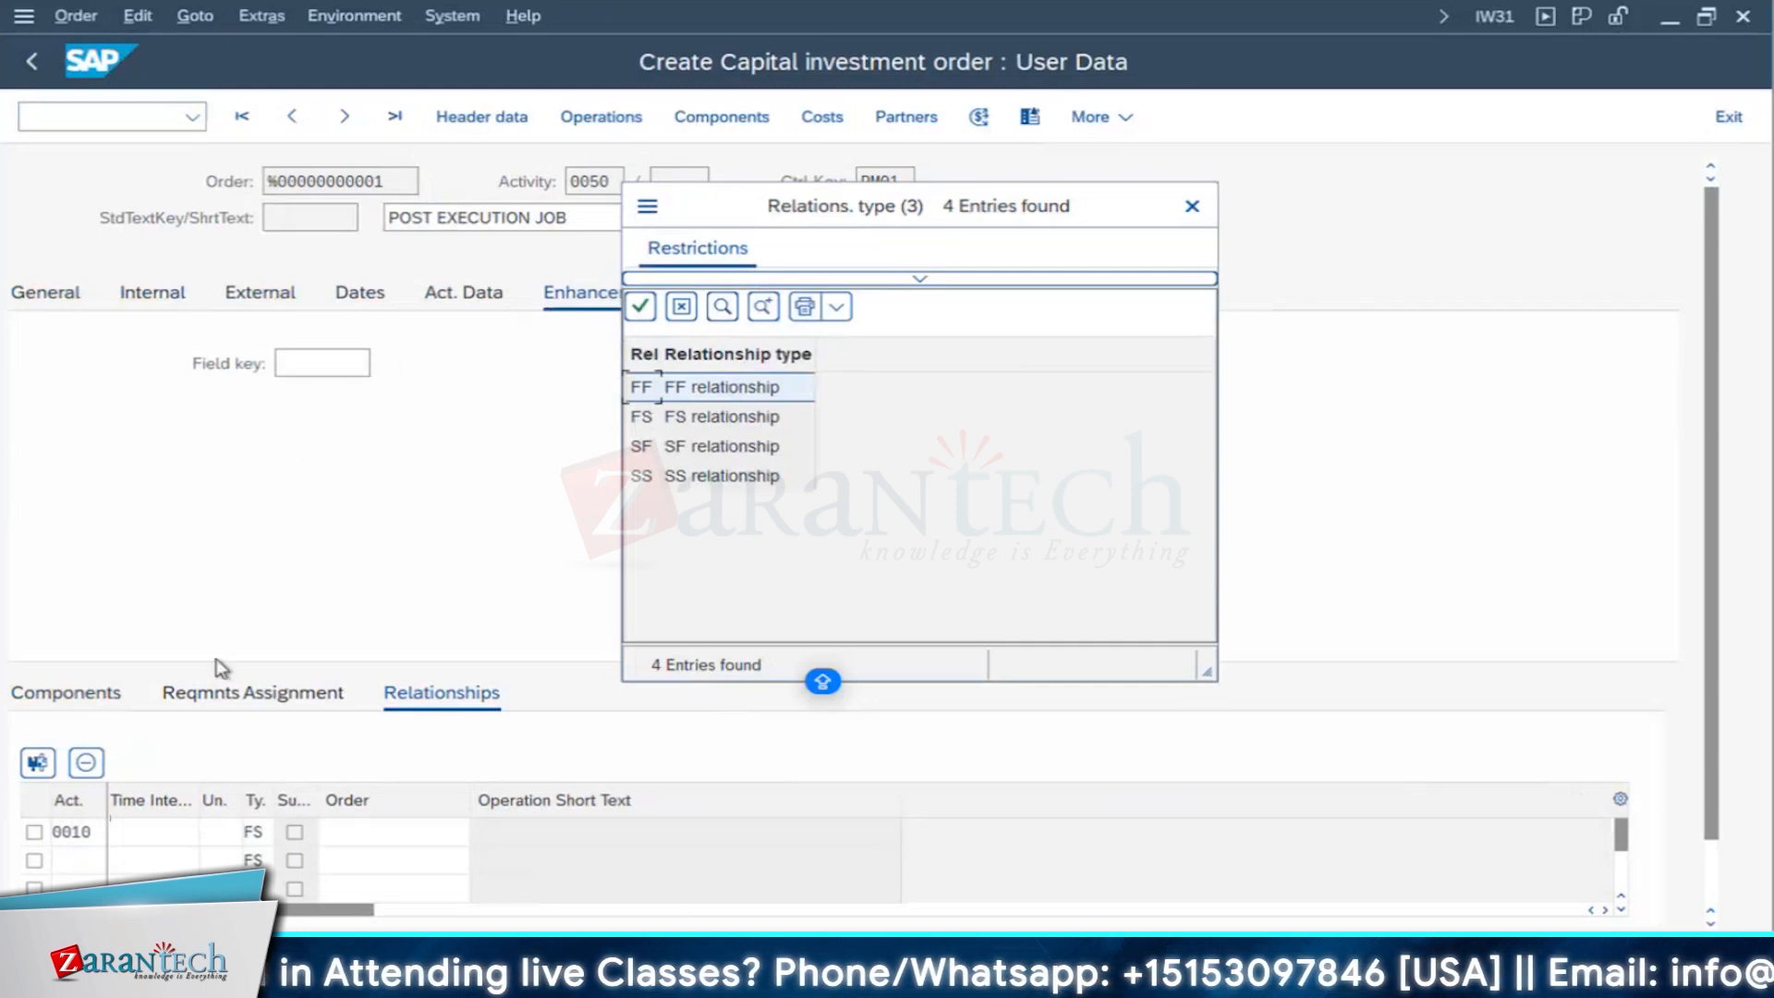
pyautogui.click(644, 447)
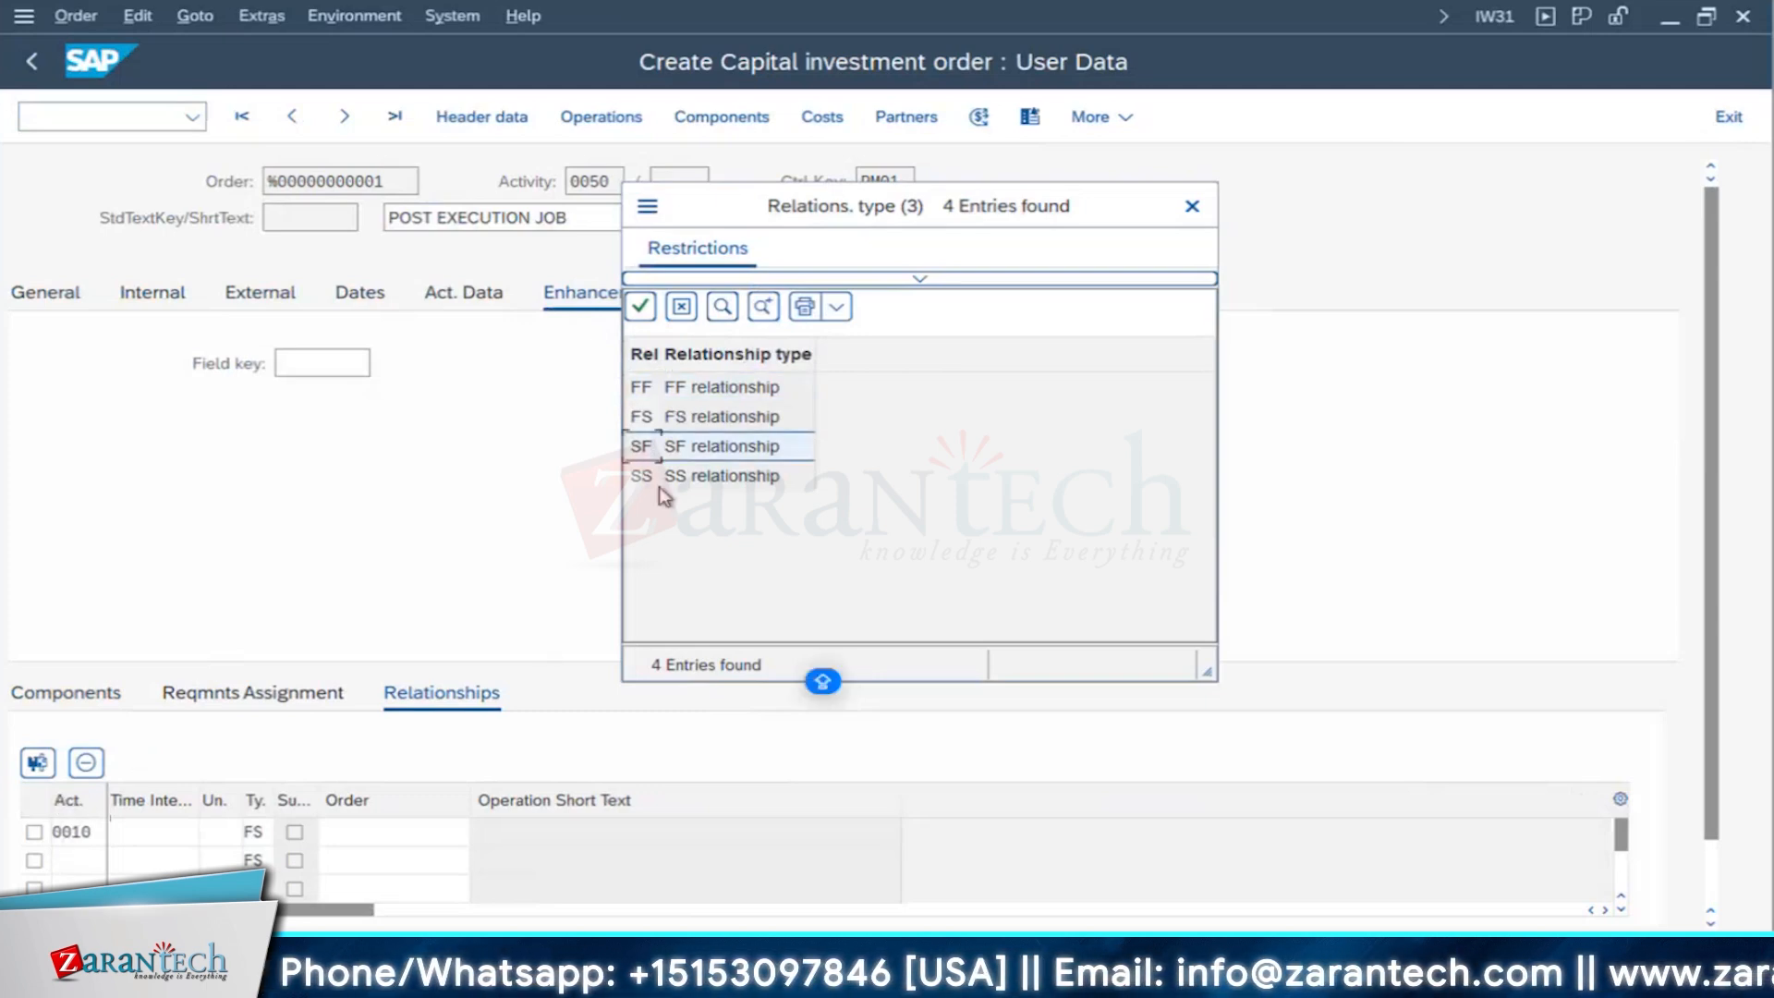
pyautogui.moveTo(712, 206); pyautogui.dragTo(742, 206)
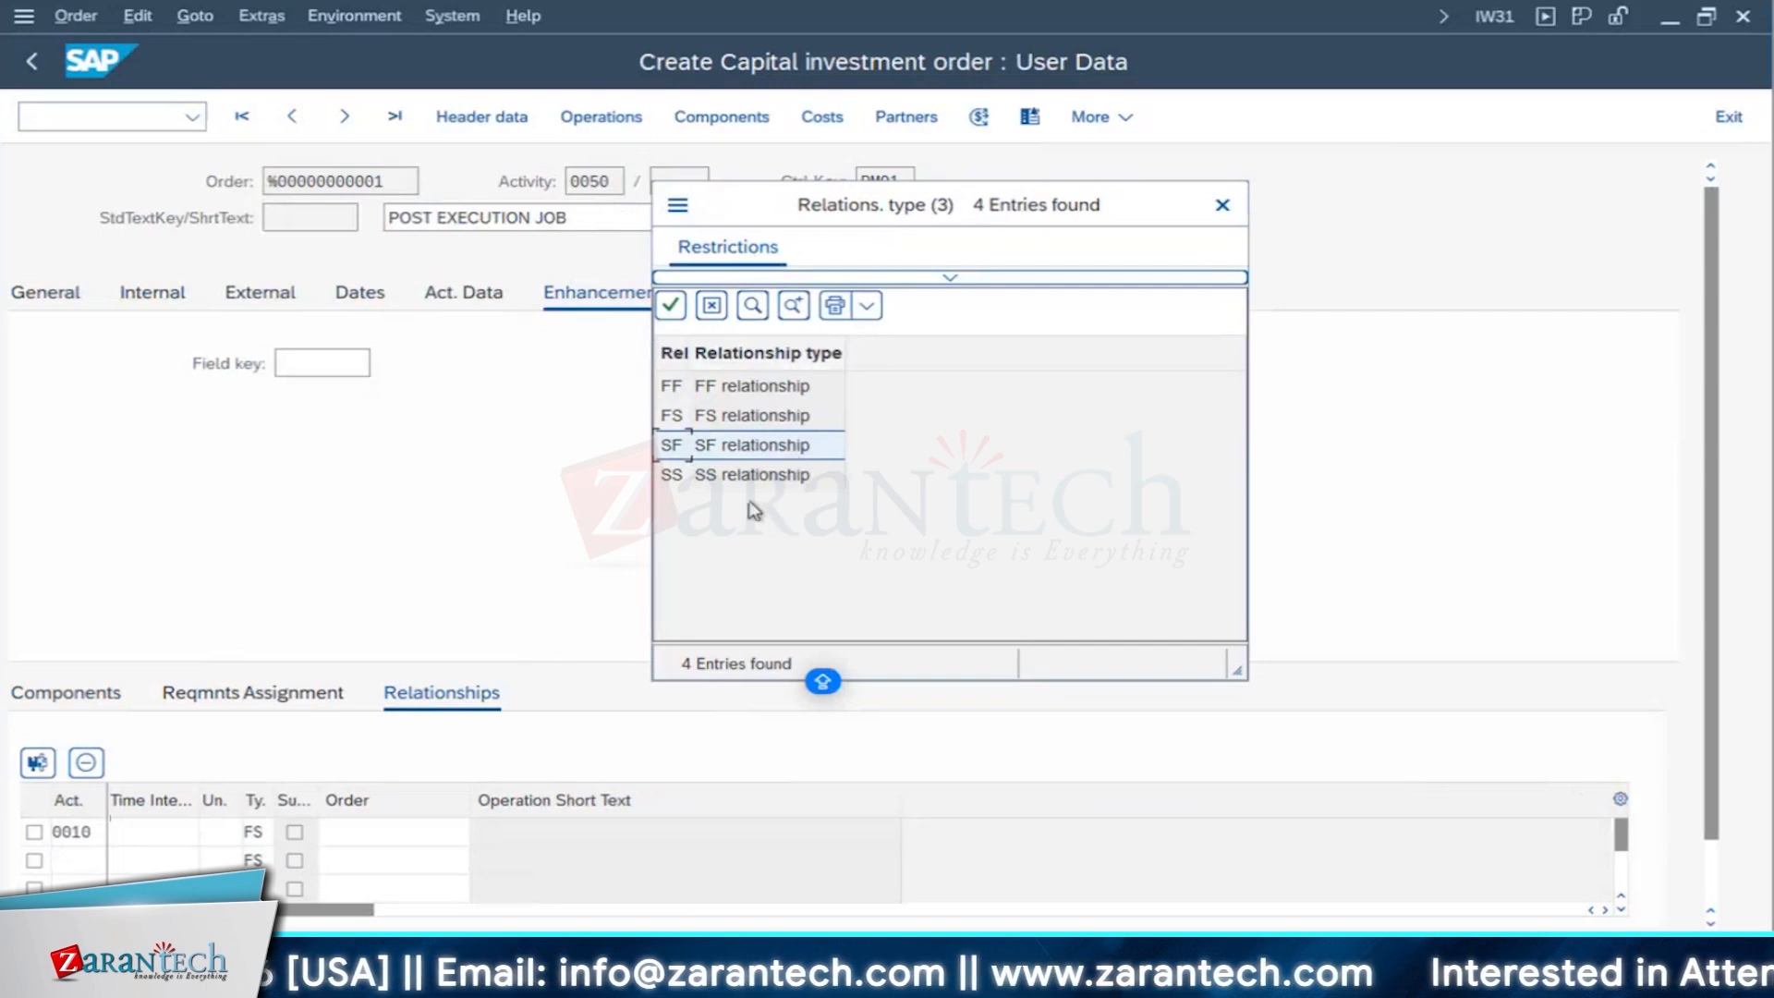
pyautogui.click(669, 416)
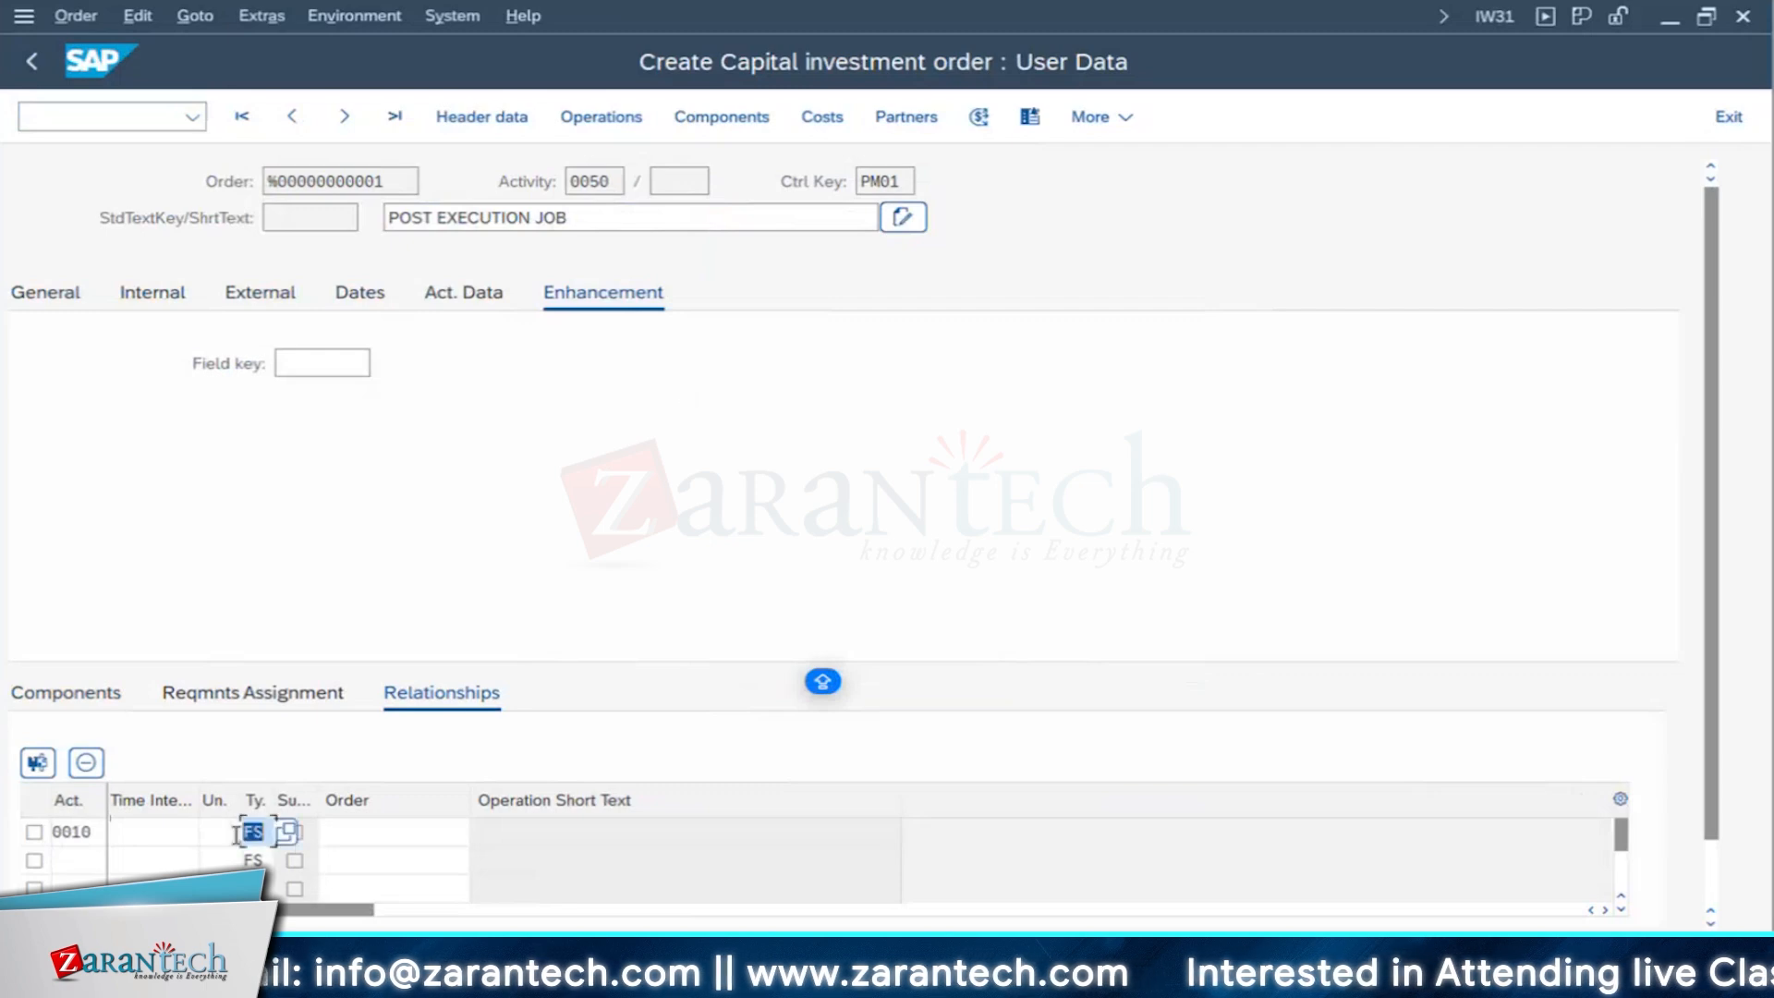
pyautogui.press('Return')
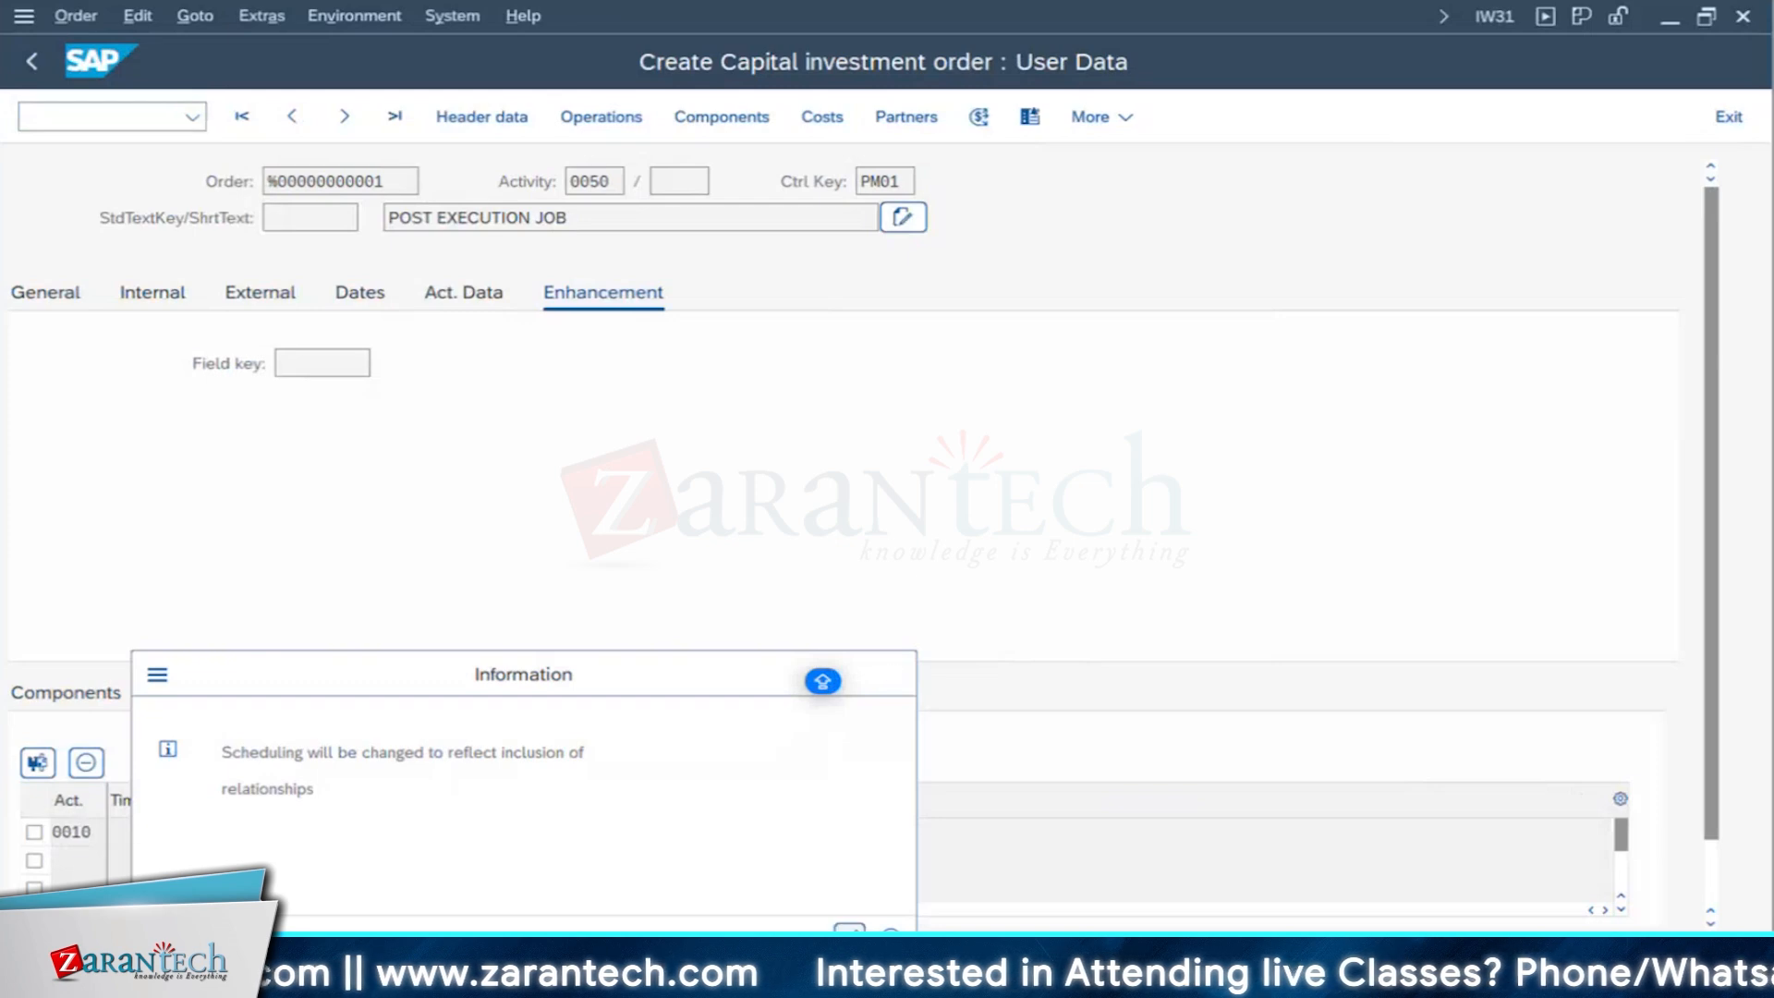
pyautogui.click(890, 674)
# - Return to the operation overview and reschedule the order
pyautogui.click(605, 120)
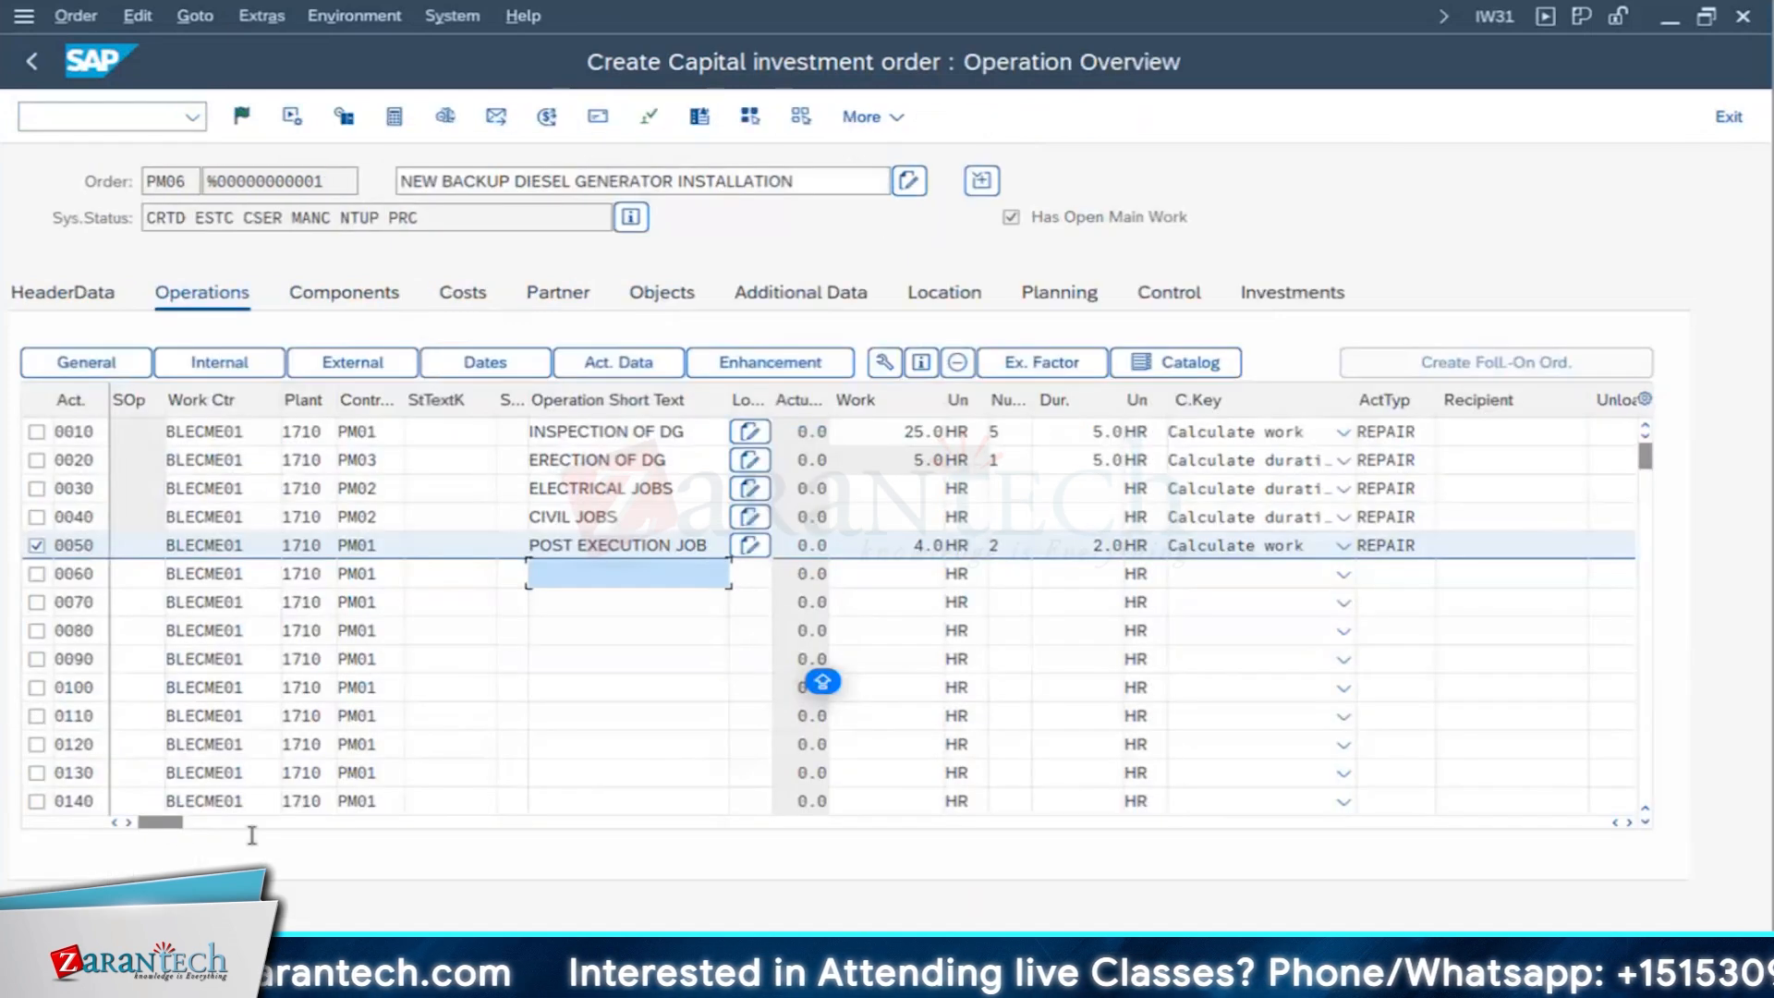
pyautogui.moveTo(175, 830); pyautogui.dragTo(1099, 829)
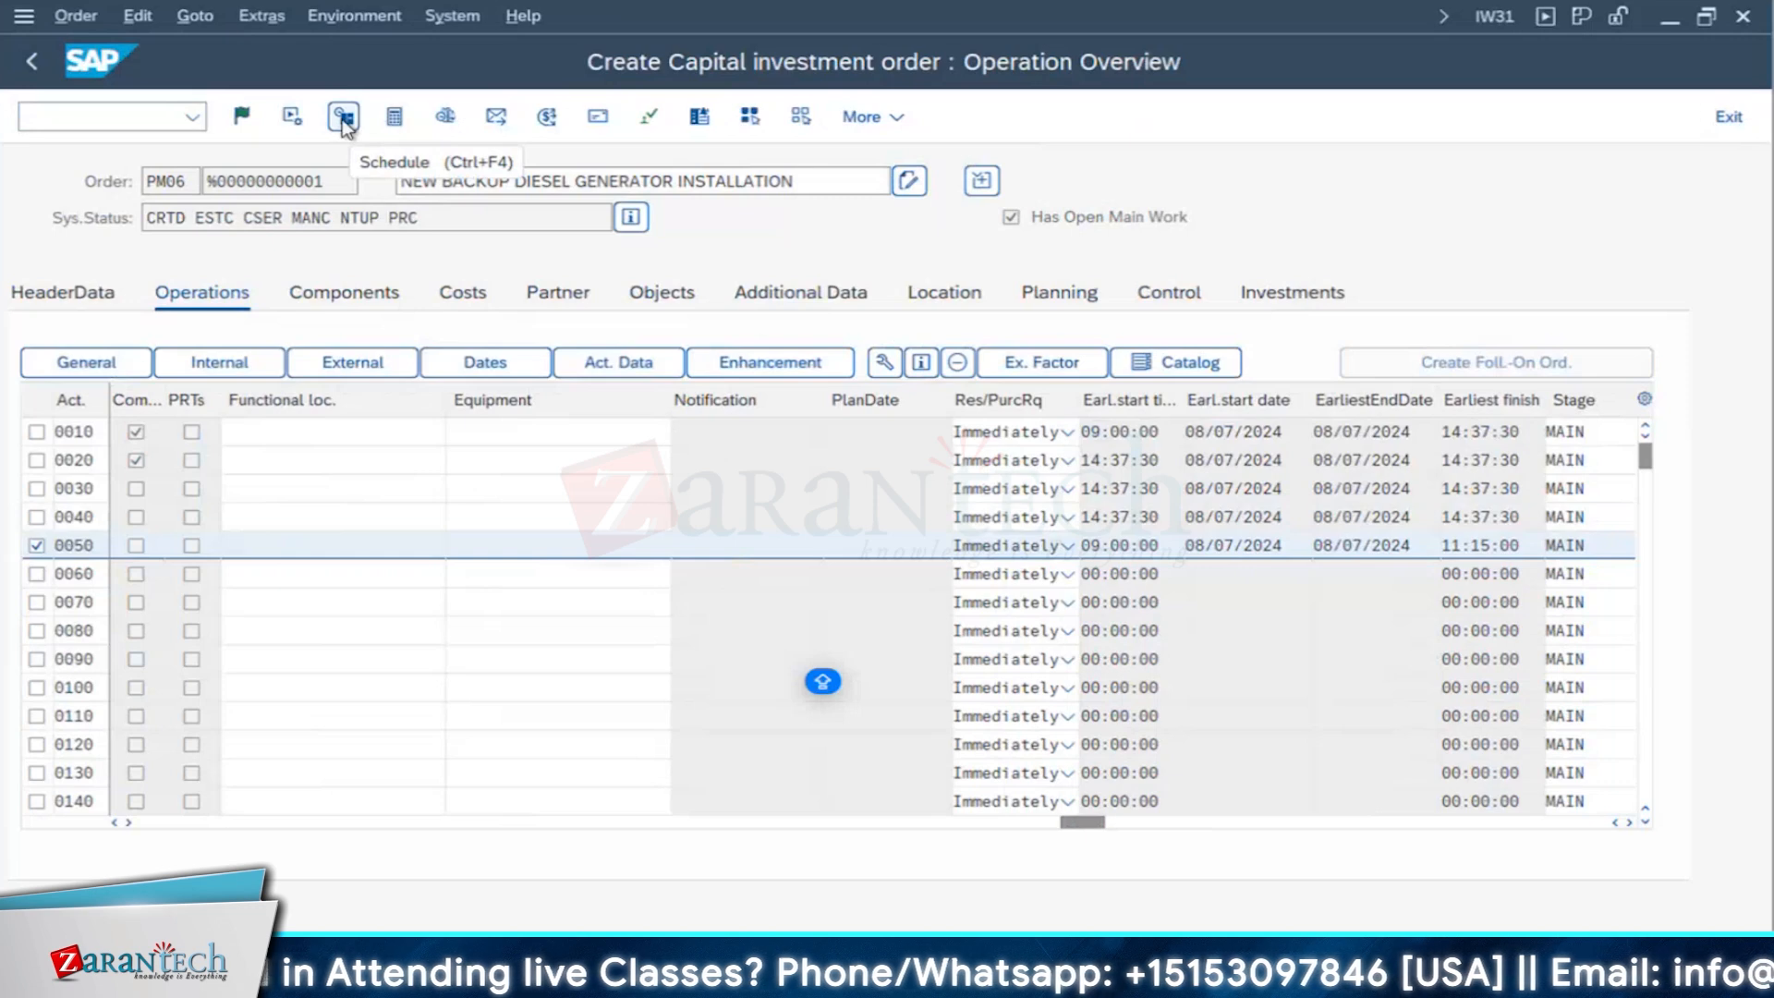
pyautogui.click(344, 121)
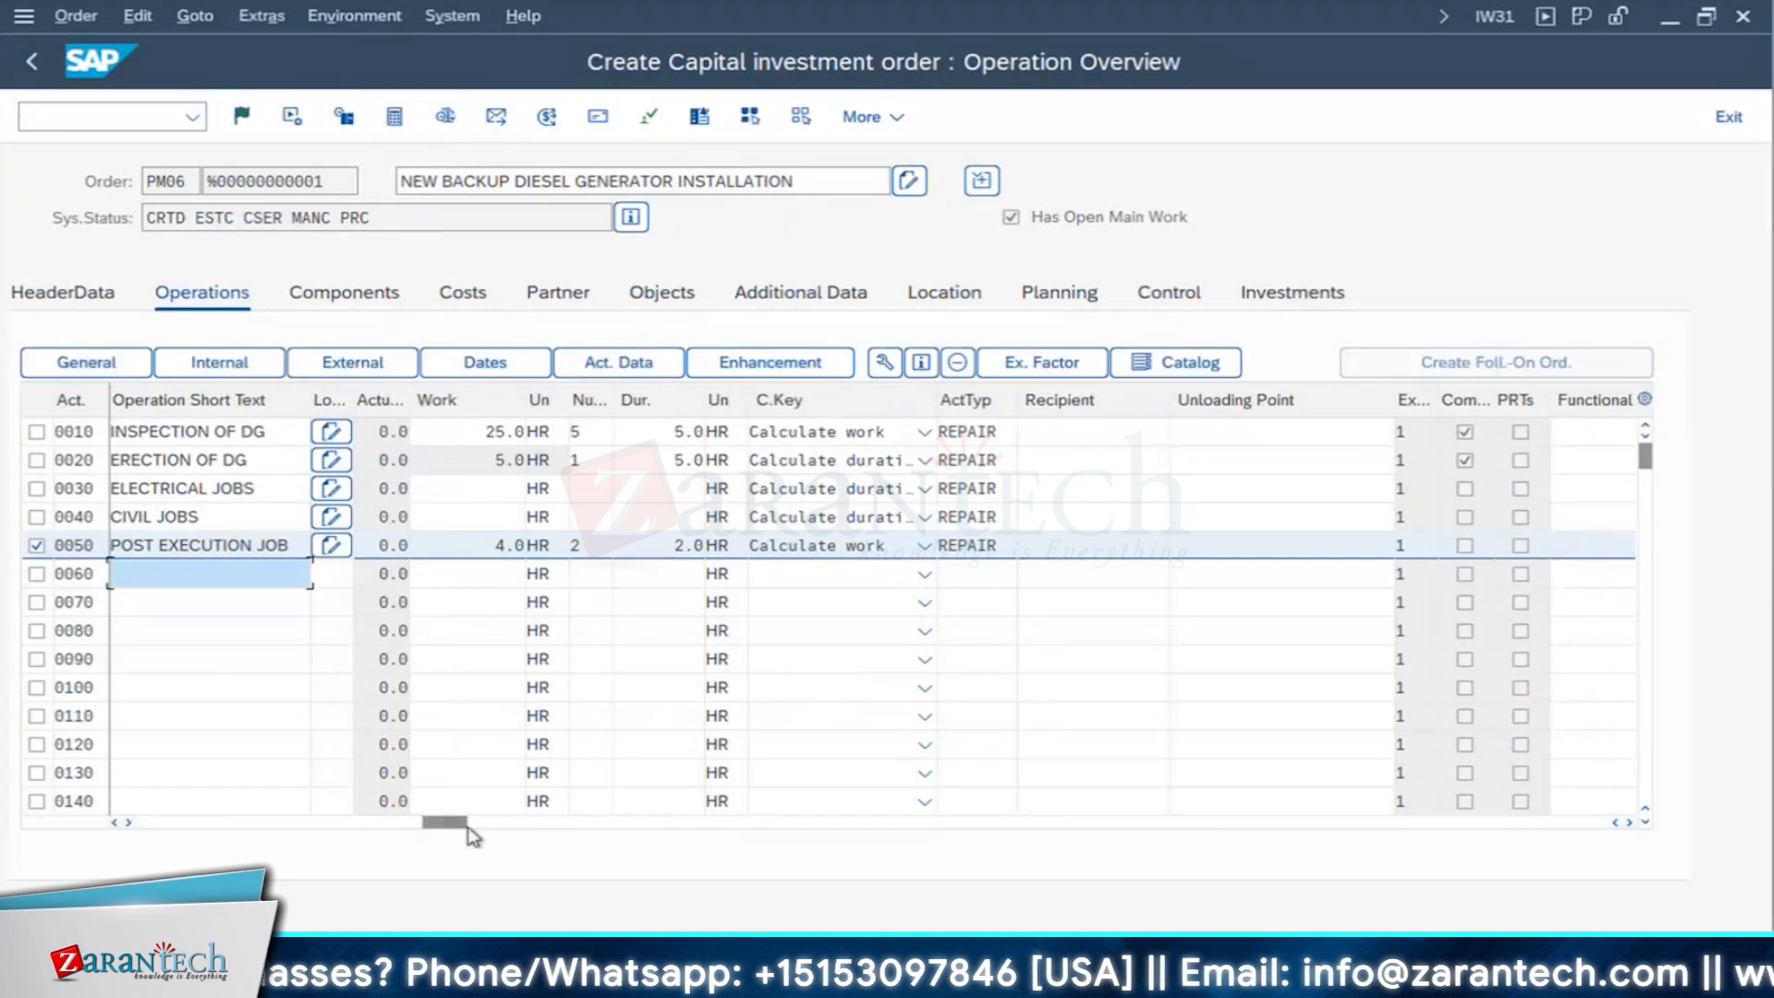
# - Compare operation 0010's earliest finish time with operation 0050's earliest start and finish times
pyautogui.moveTo(469, 826); pyautogui.dragTo(1201, 855)
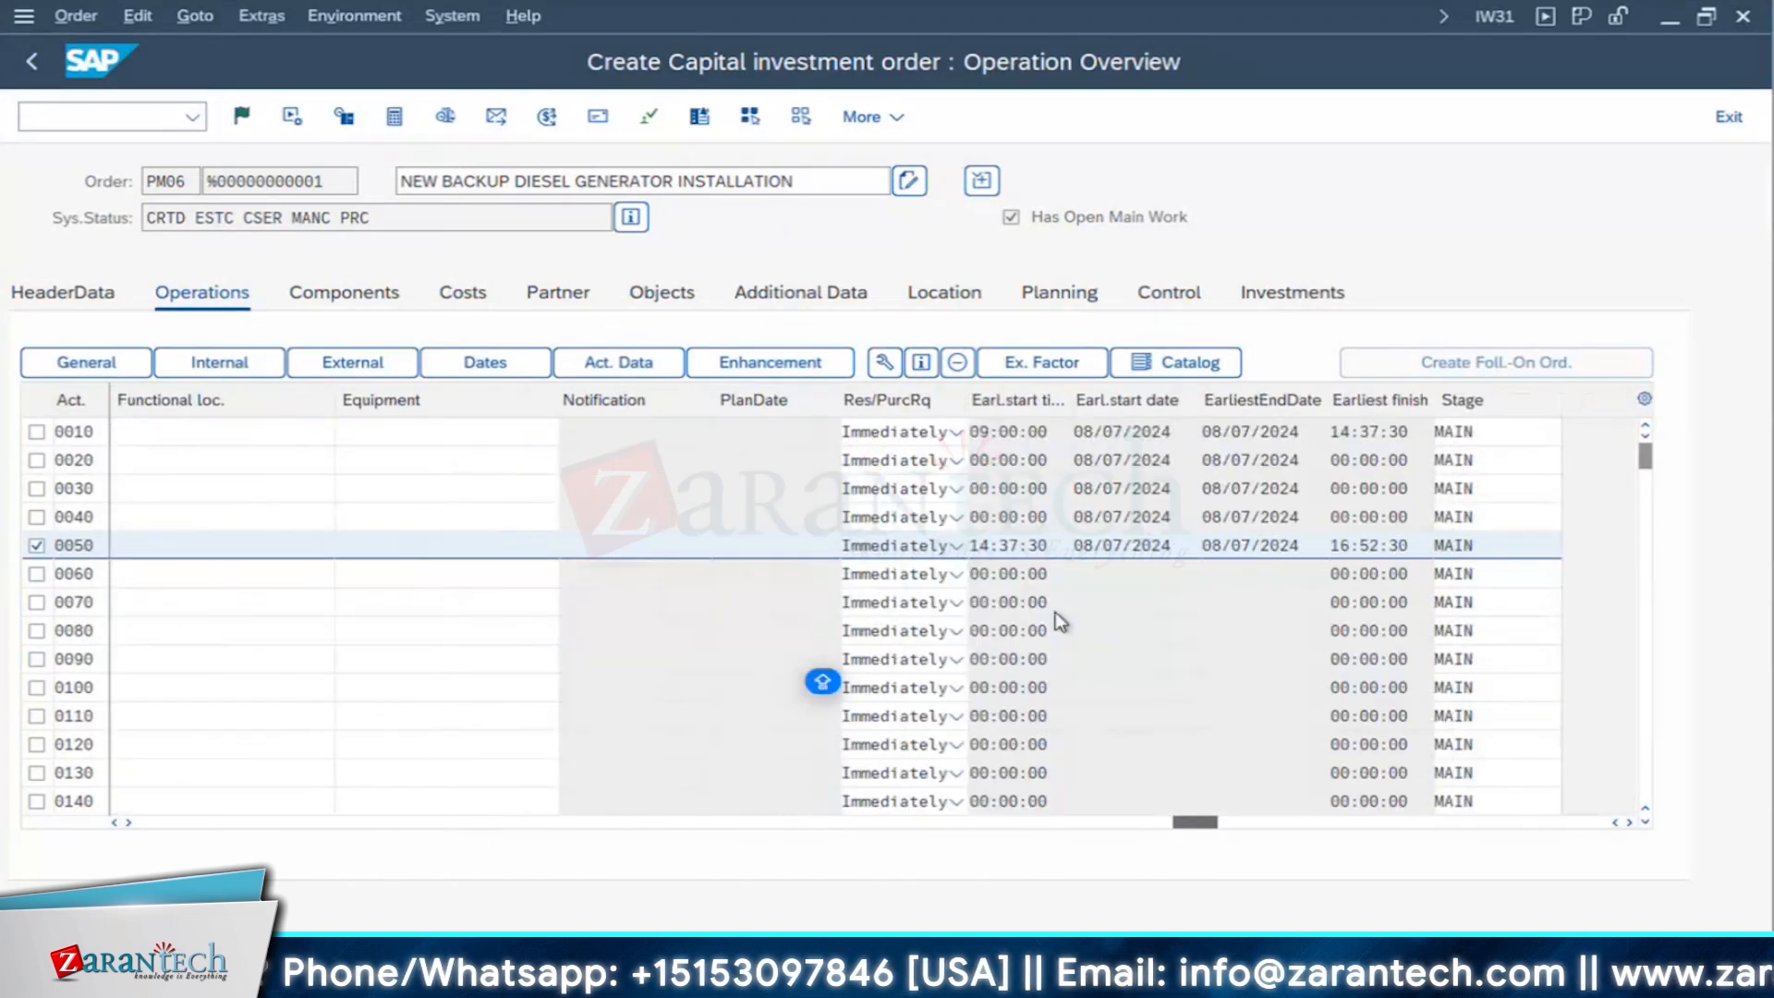
pyautogui.click(1293, 433)
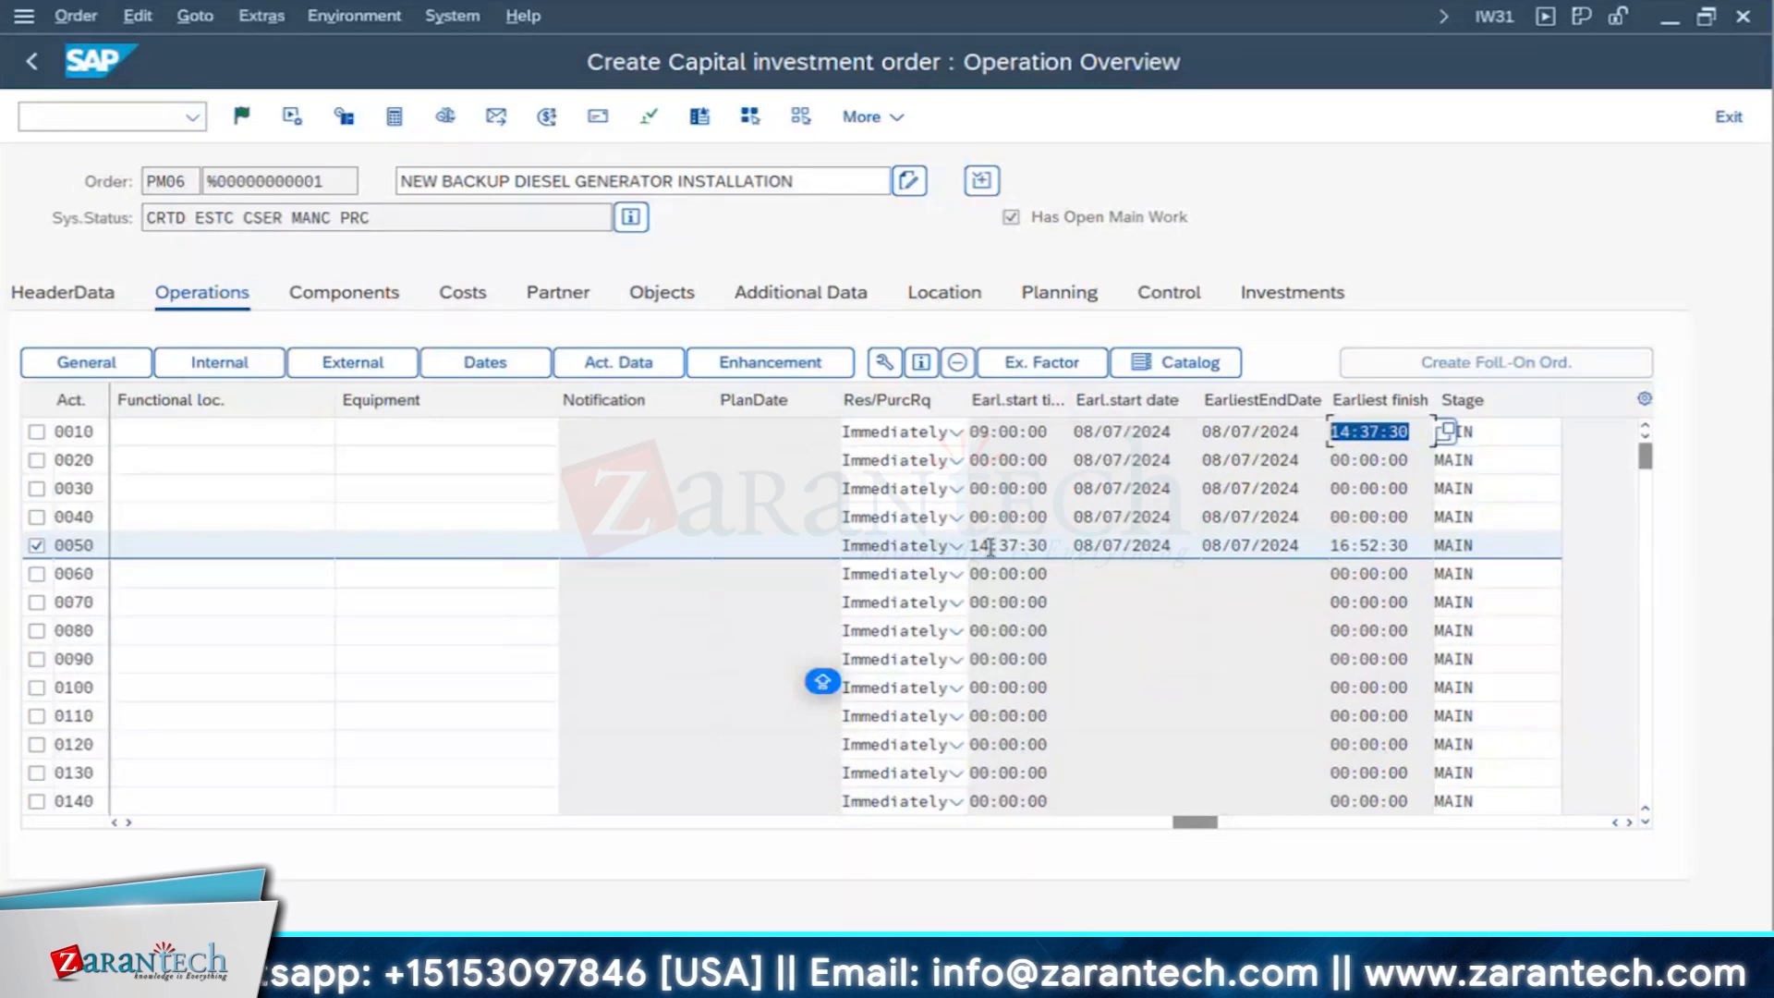
pyautogui.click(1045, 544)
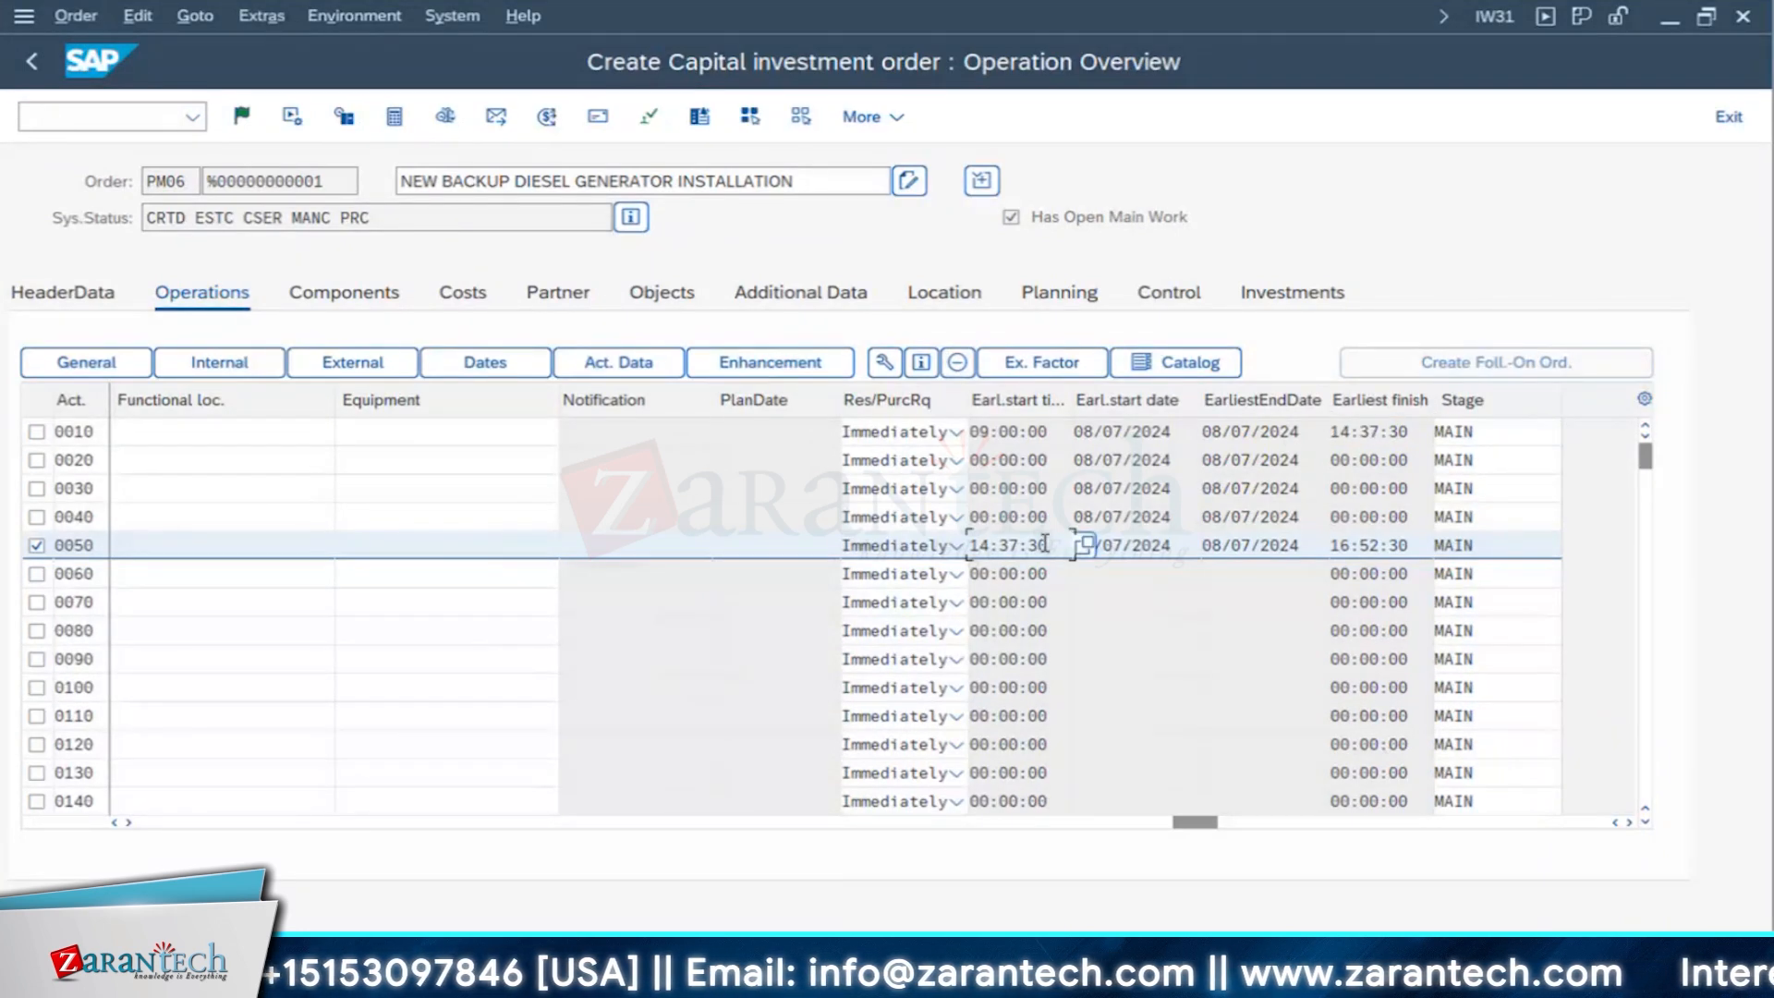
pyautogui.doubleClick(1045, 544)
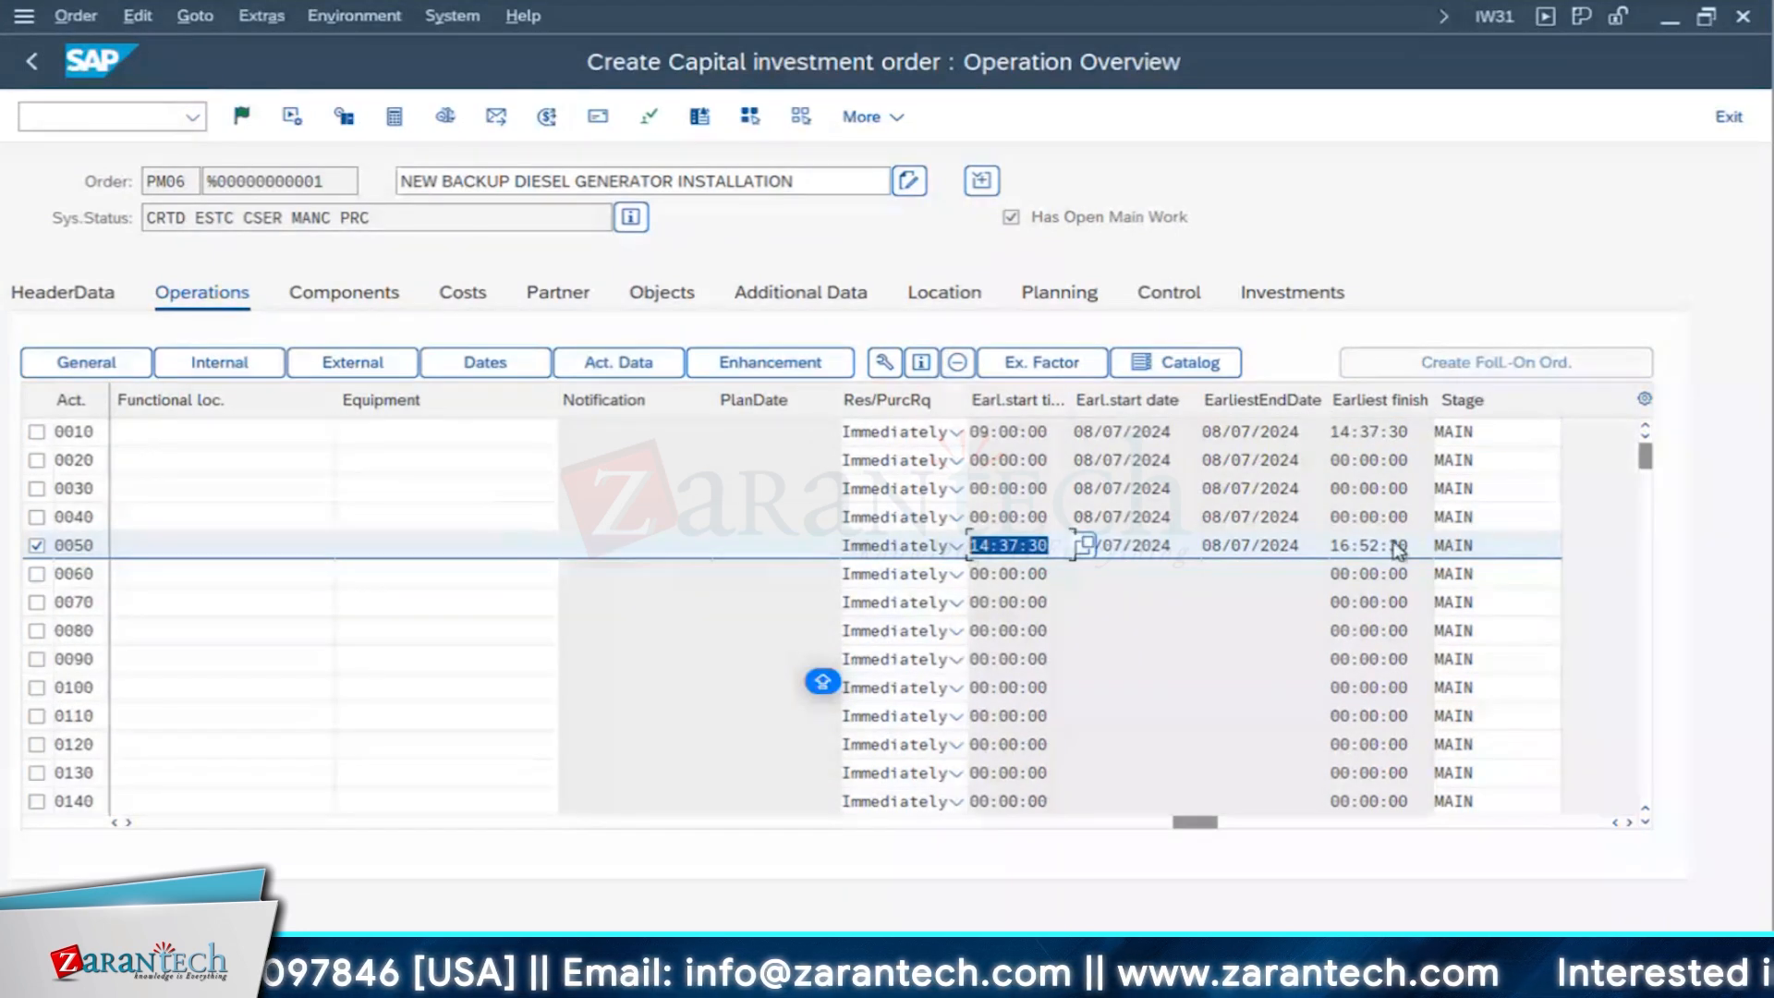
pyautogui.press('Tab')
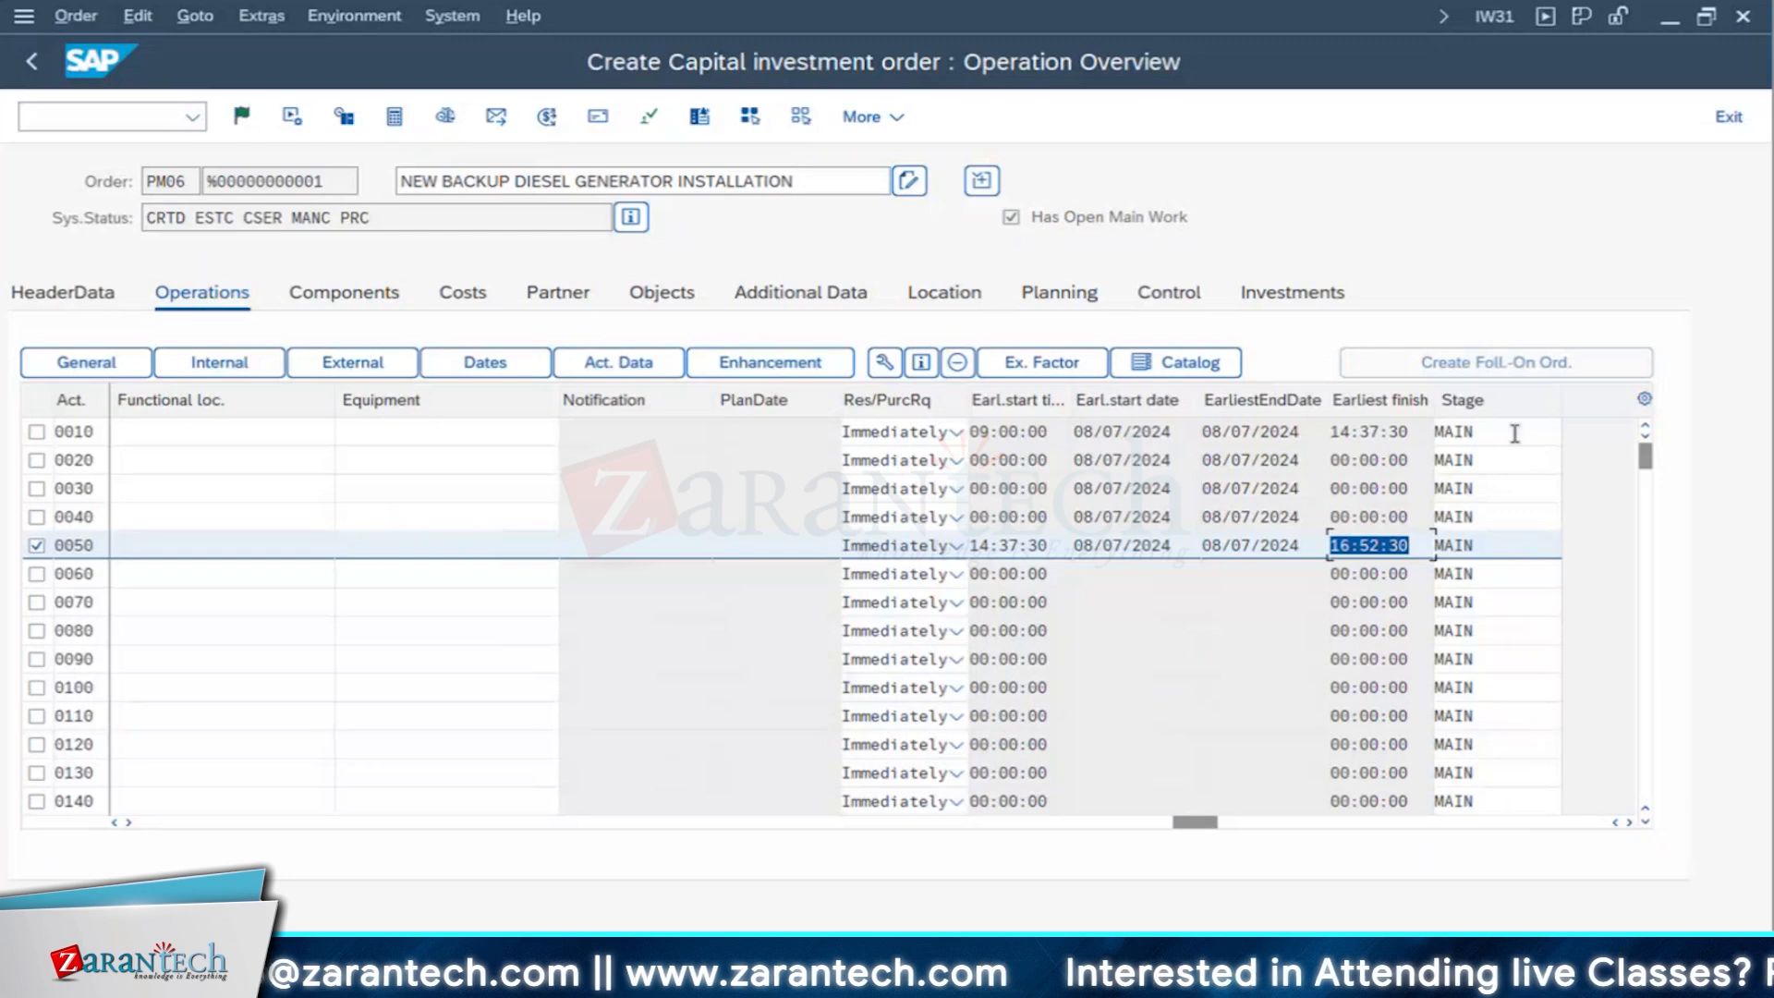
pyautogui.click(1492, 454)
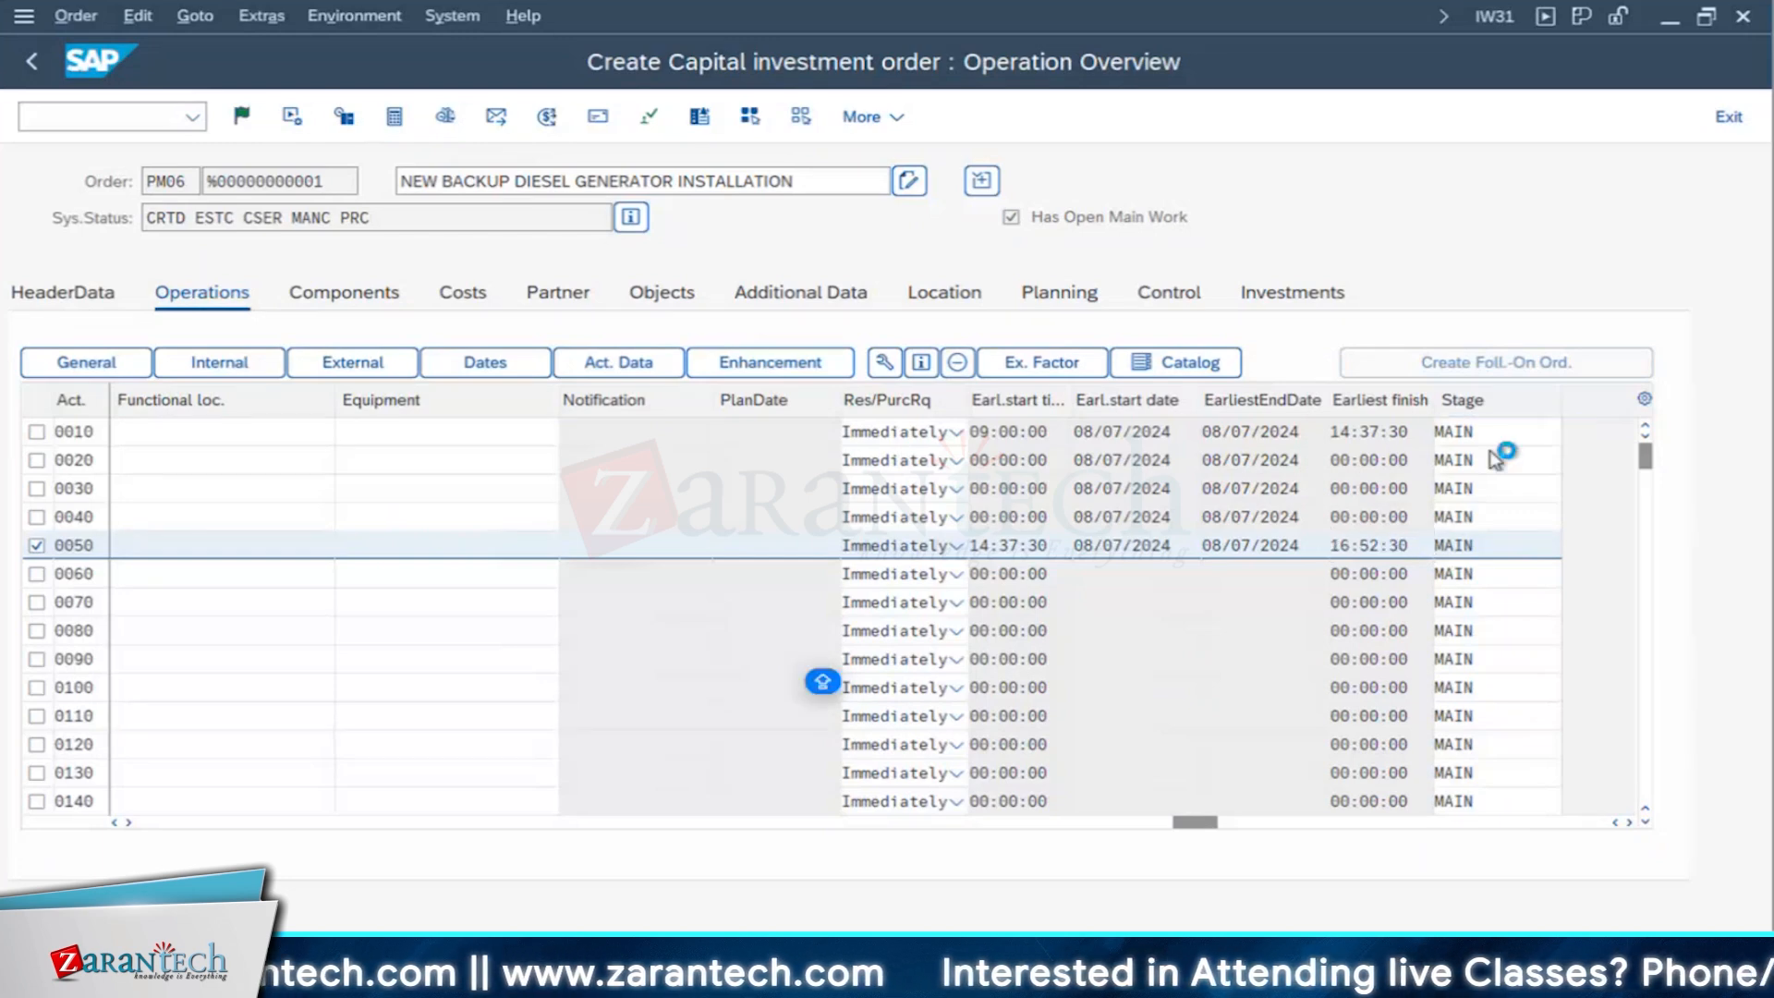
# - Set the execution stage of operation 0050 to POST (Post Execution)
pyautogui.press('F4')
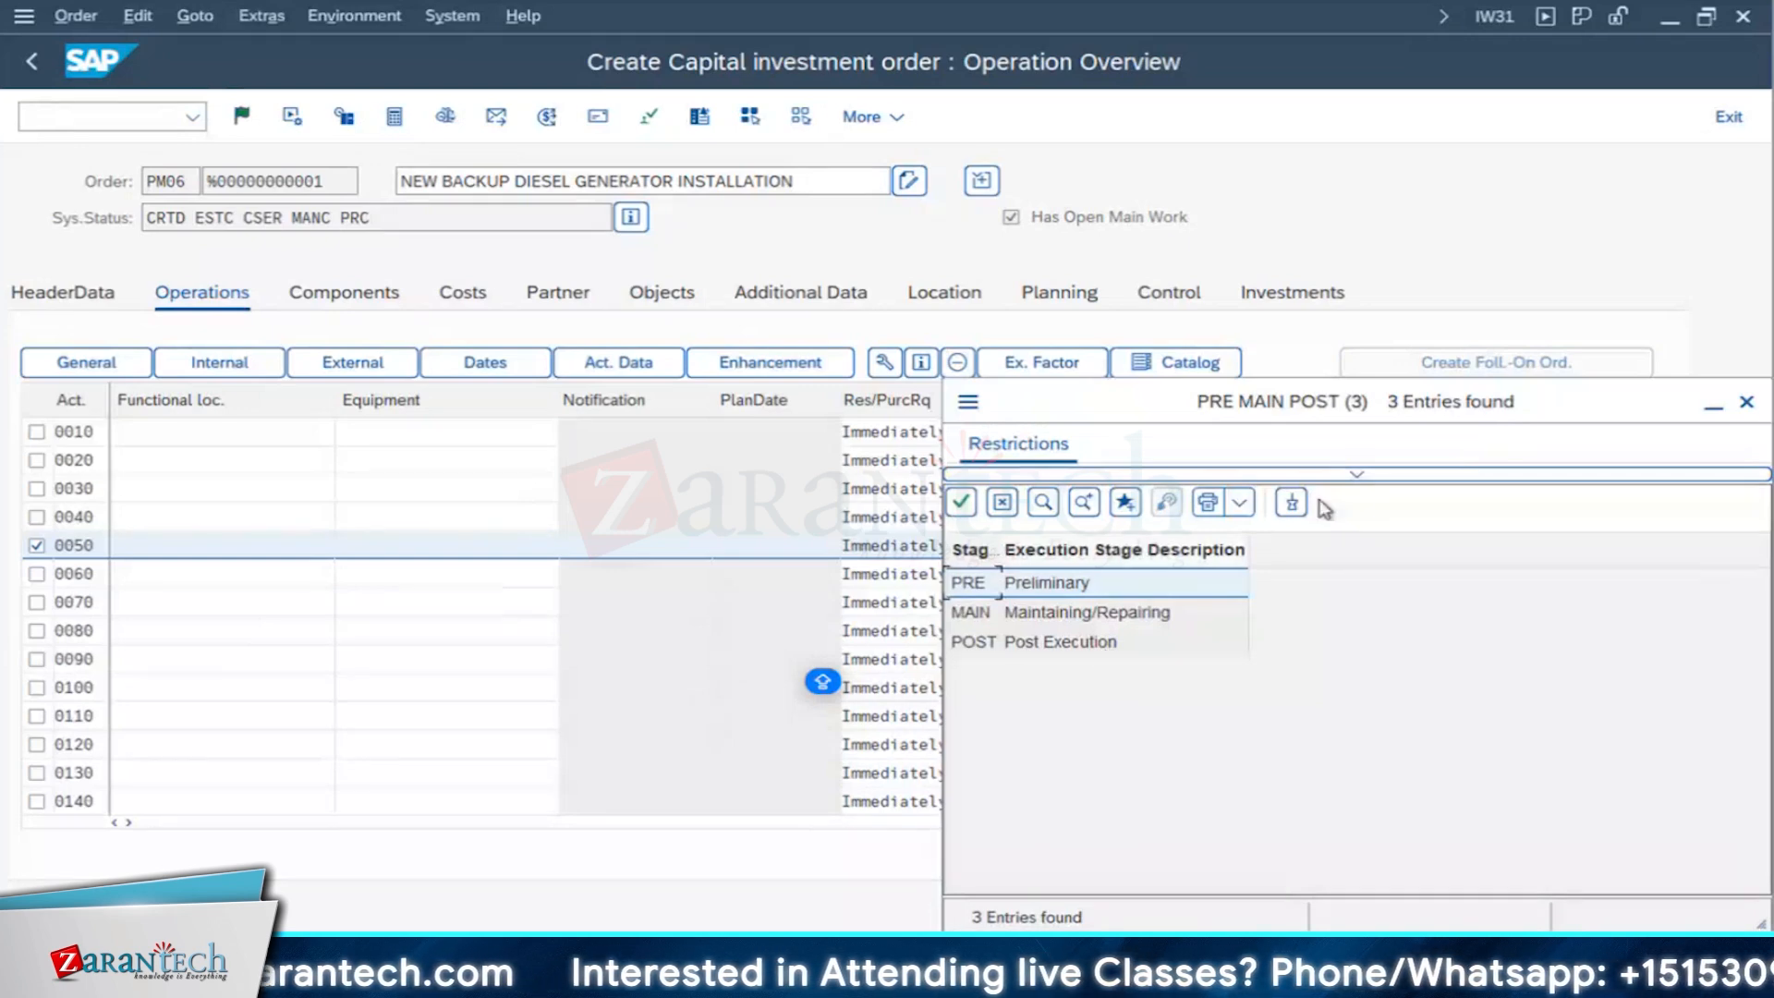
pyautogui.click(1746, 403)
pyautogui.doubleClick(1502, 544)
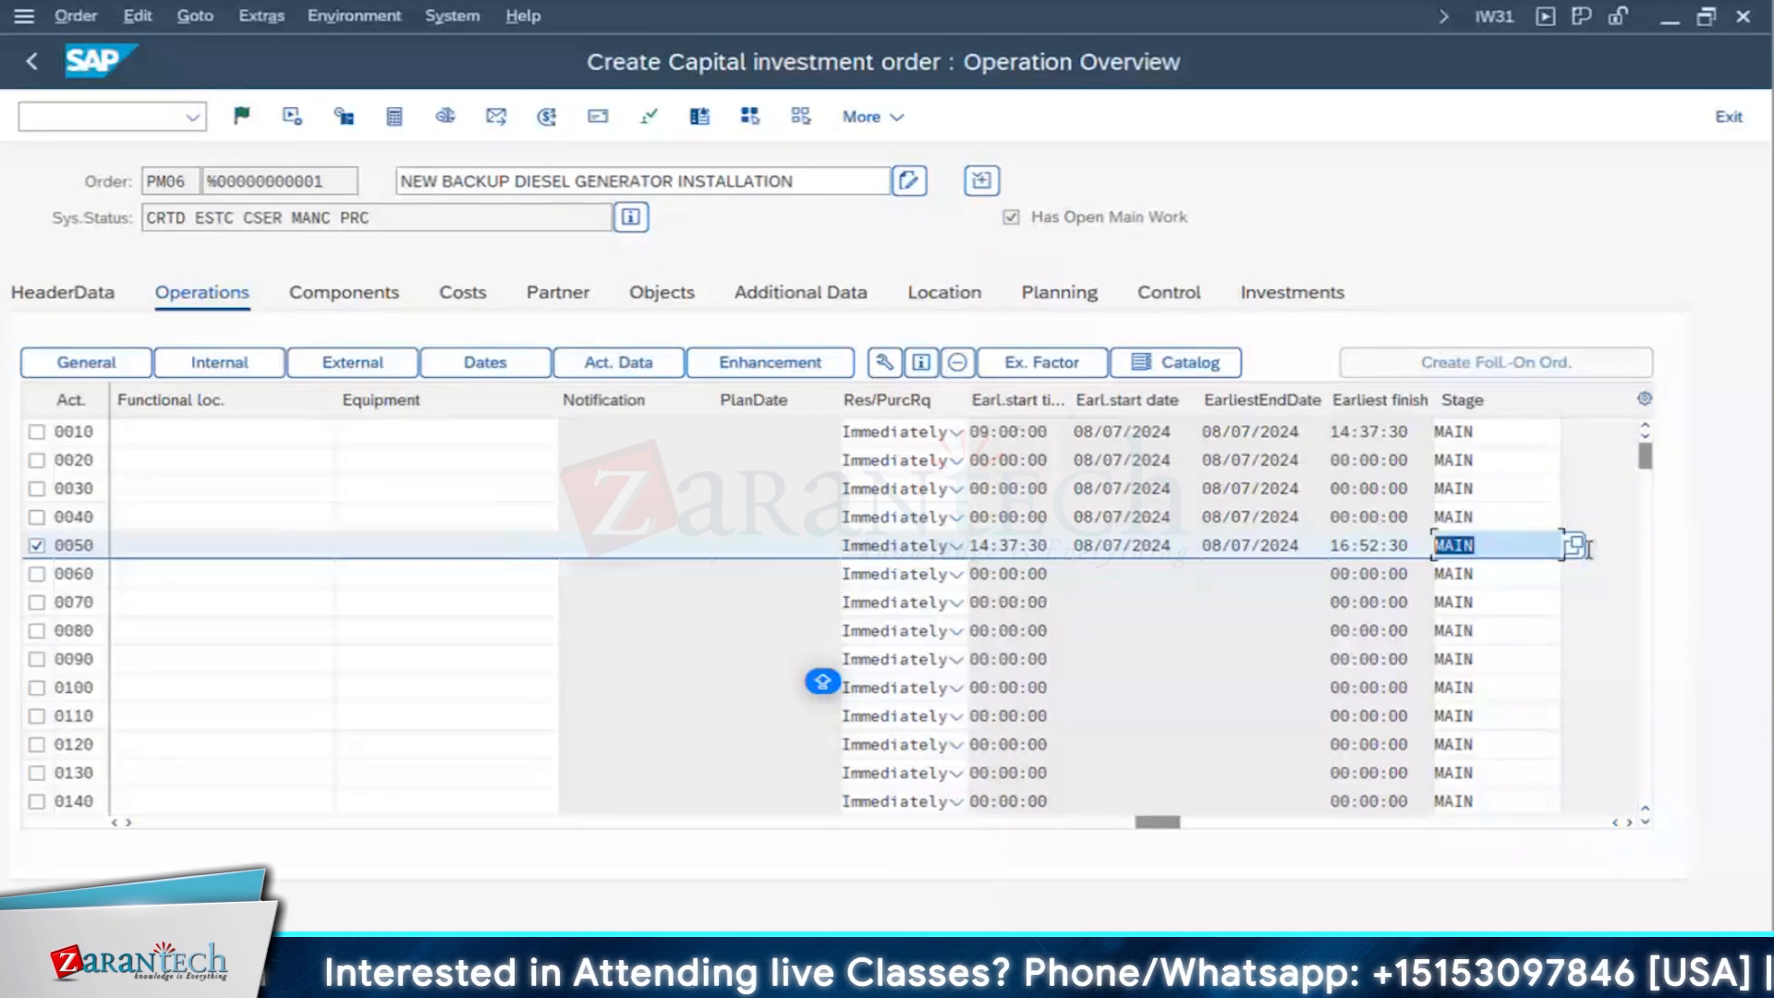
pyautogui.click(1573, 545)
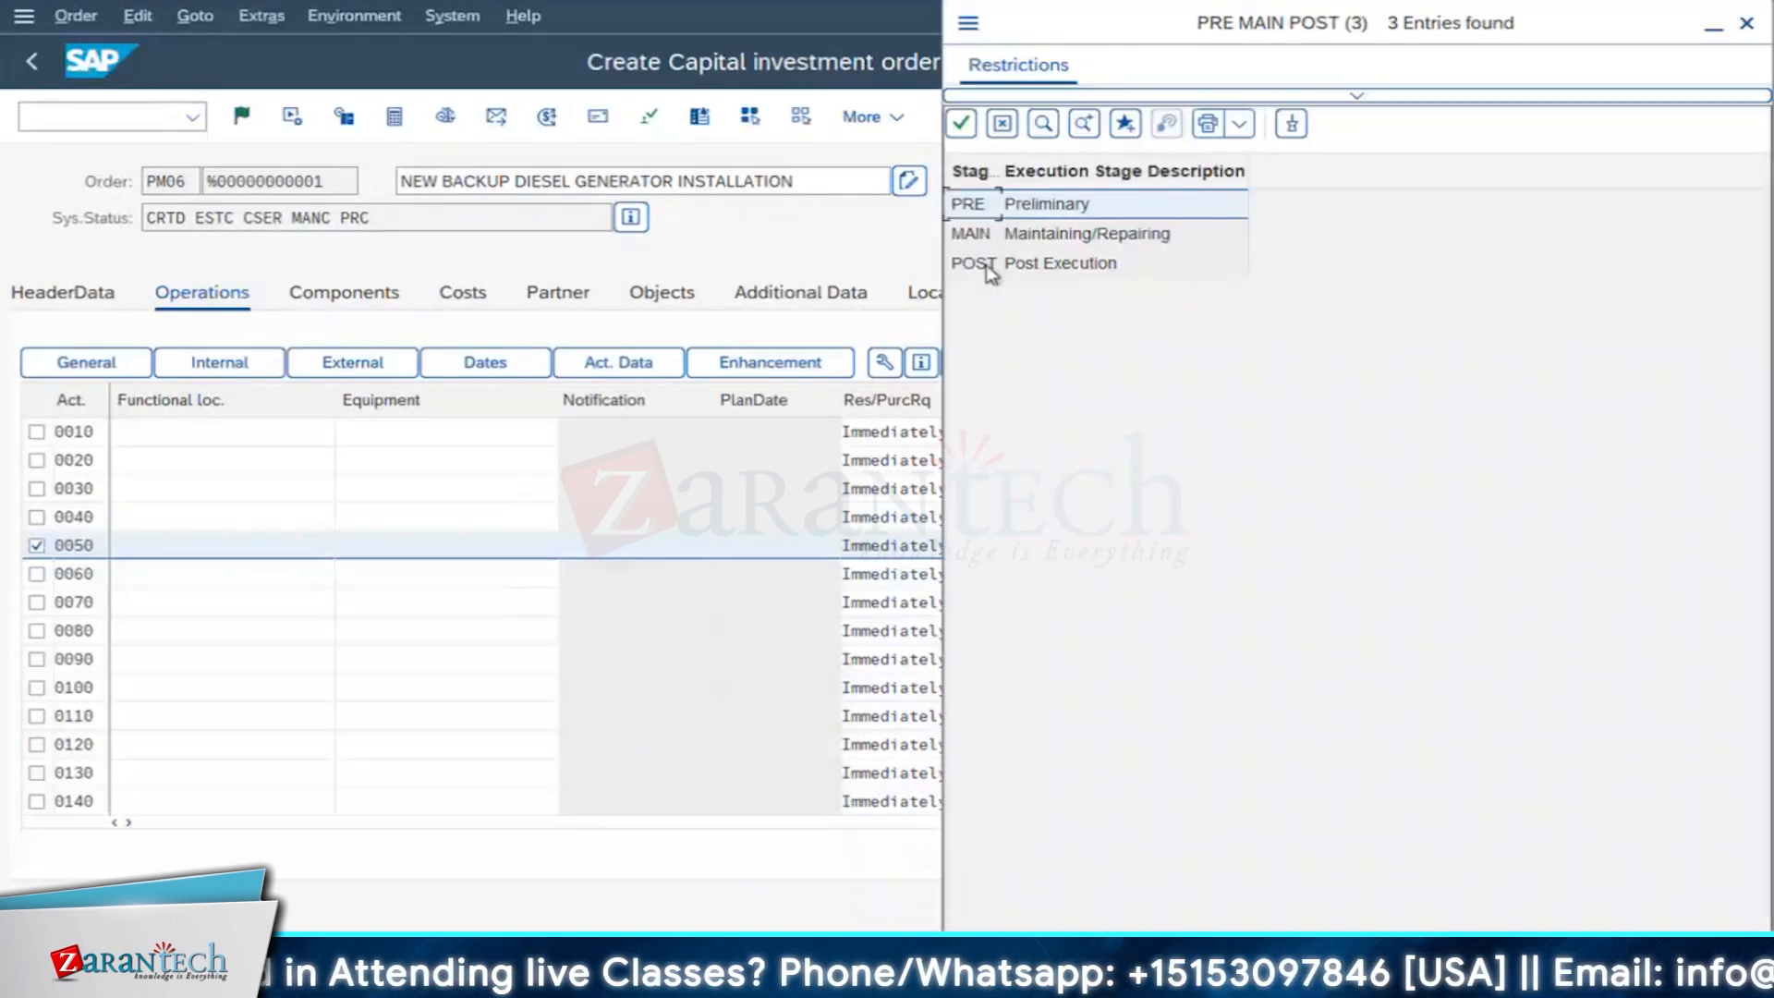
pyautogui.click(986, 265)
pyautogui.press('Return')
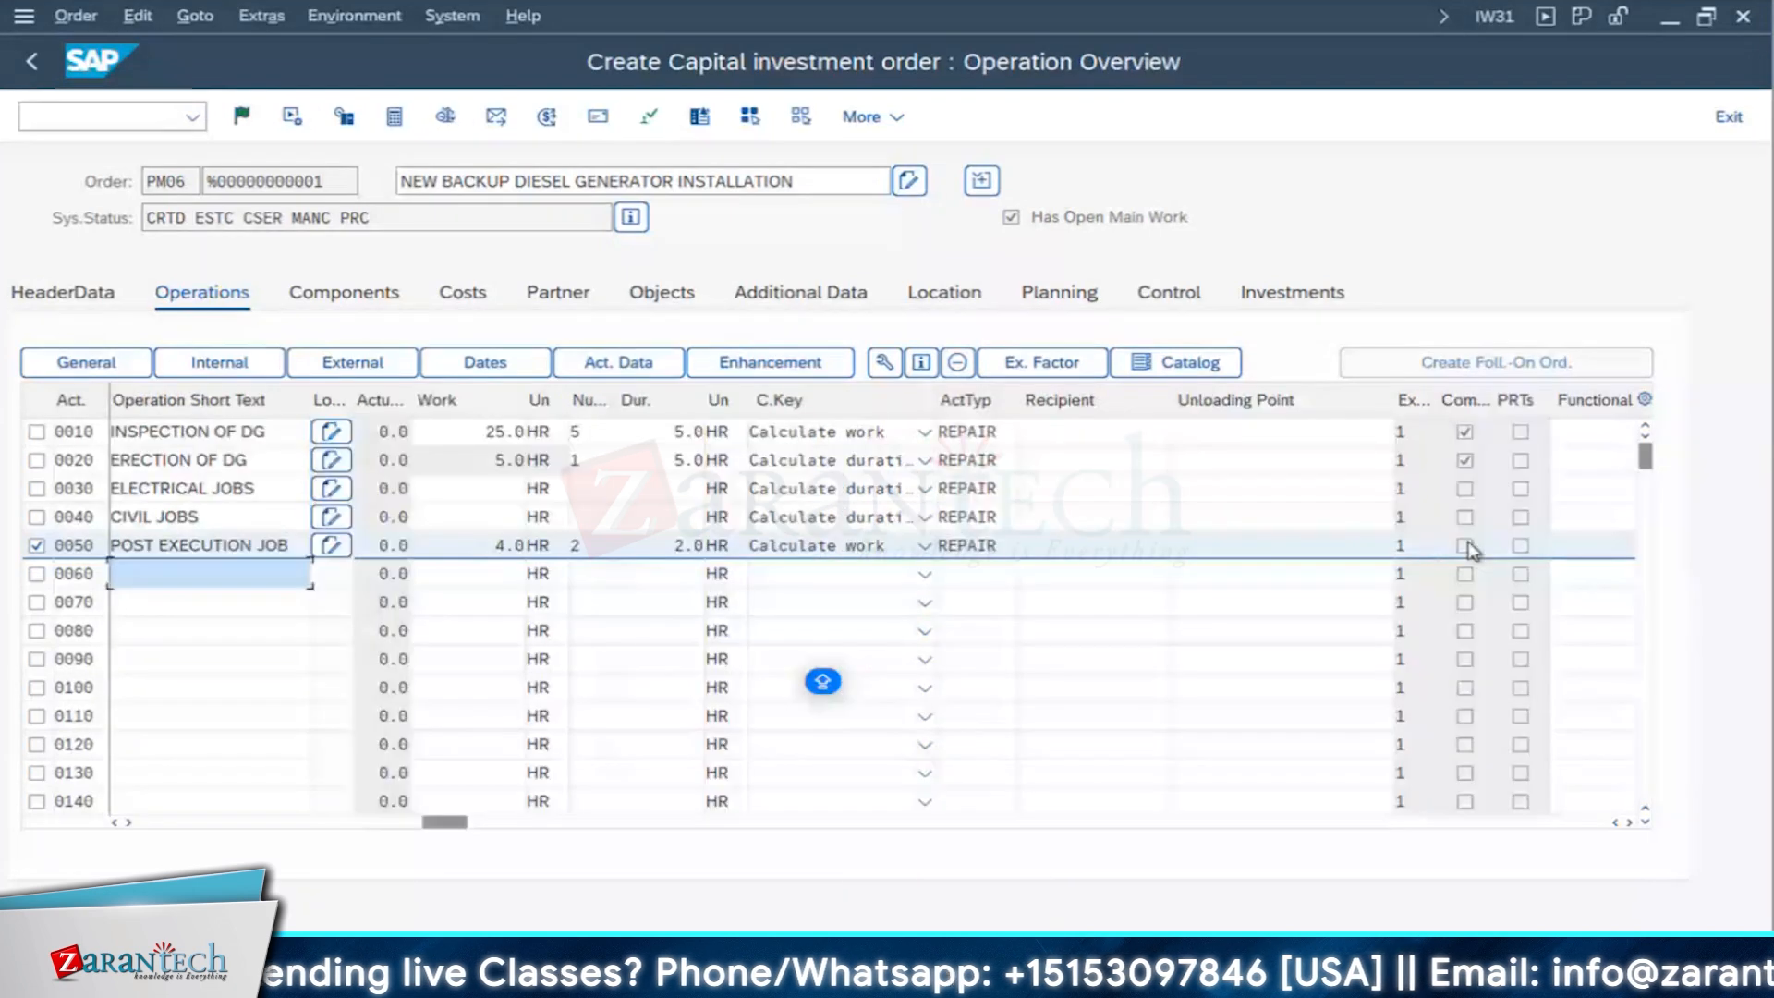
# - Deselect operation 0050 and save the capital investment order despite the cost calculation error
pyautogui.click(37, 545)
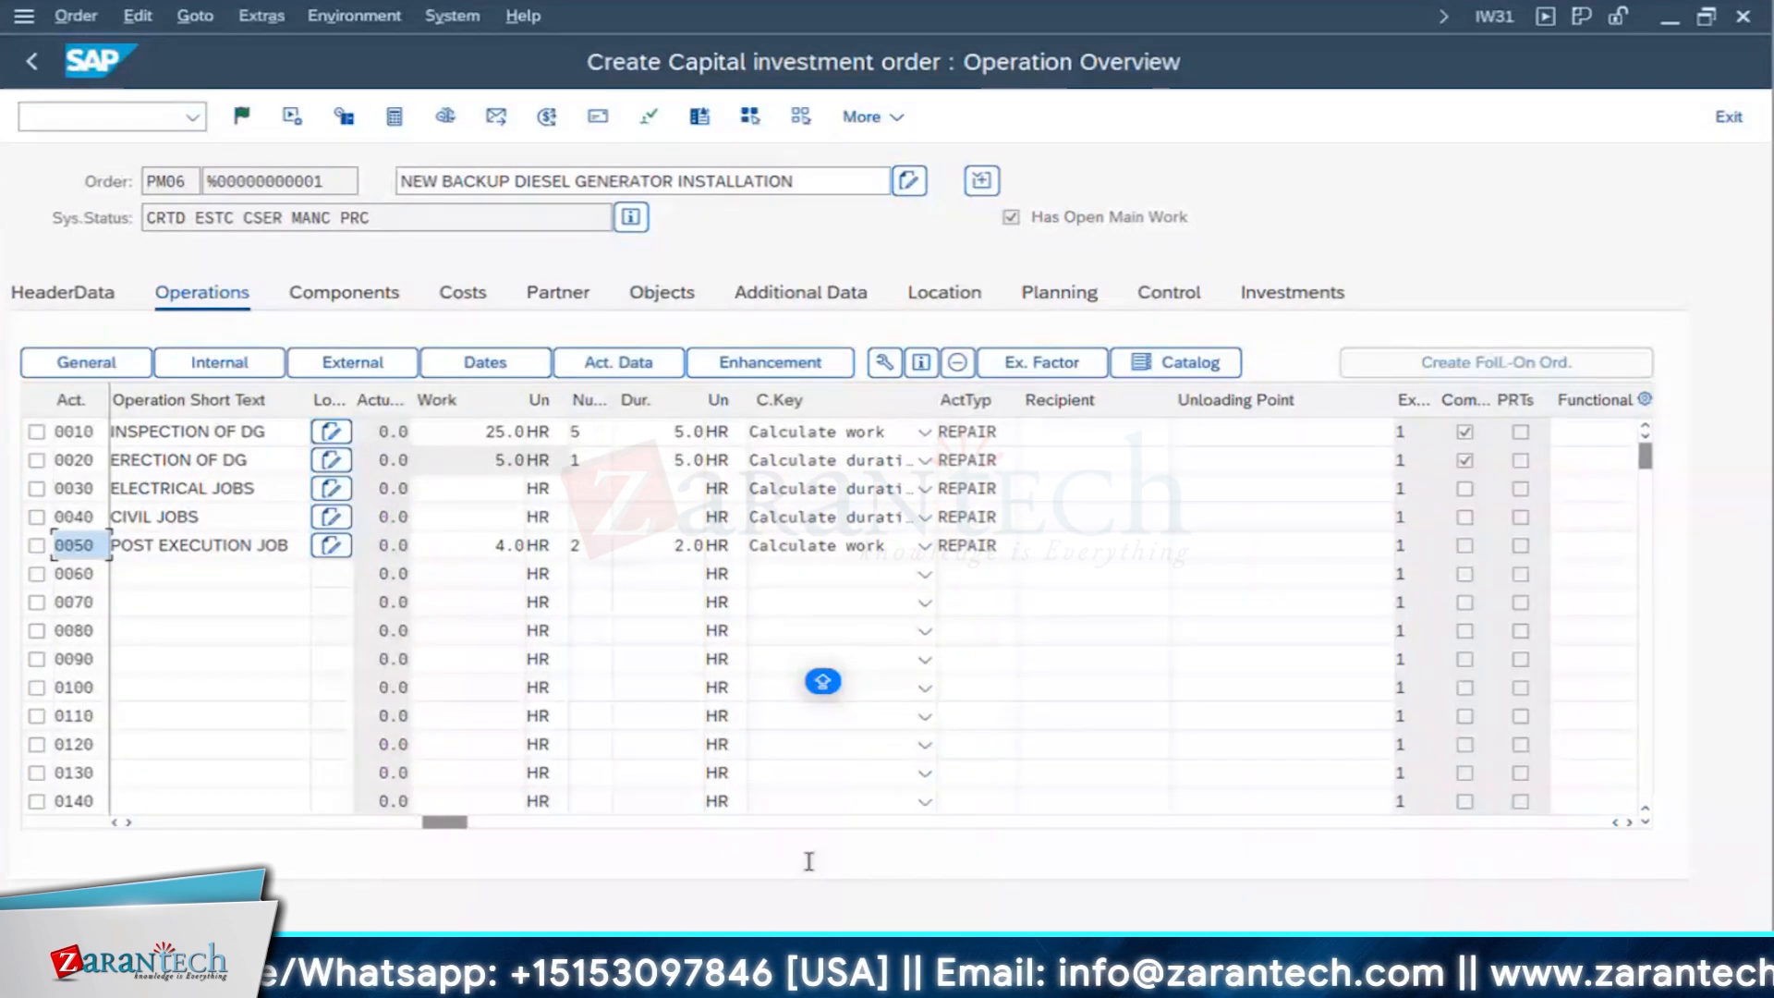
pyautogui.moveTo(612, 492); pyautogui.dragTo(612, 492)
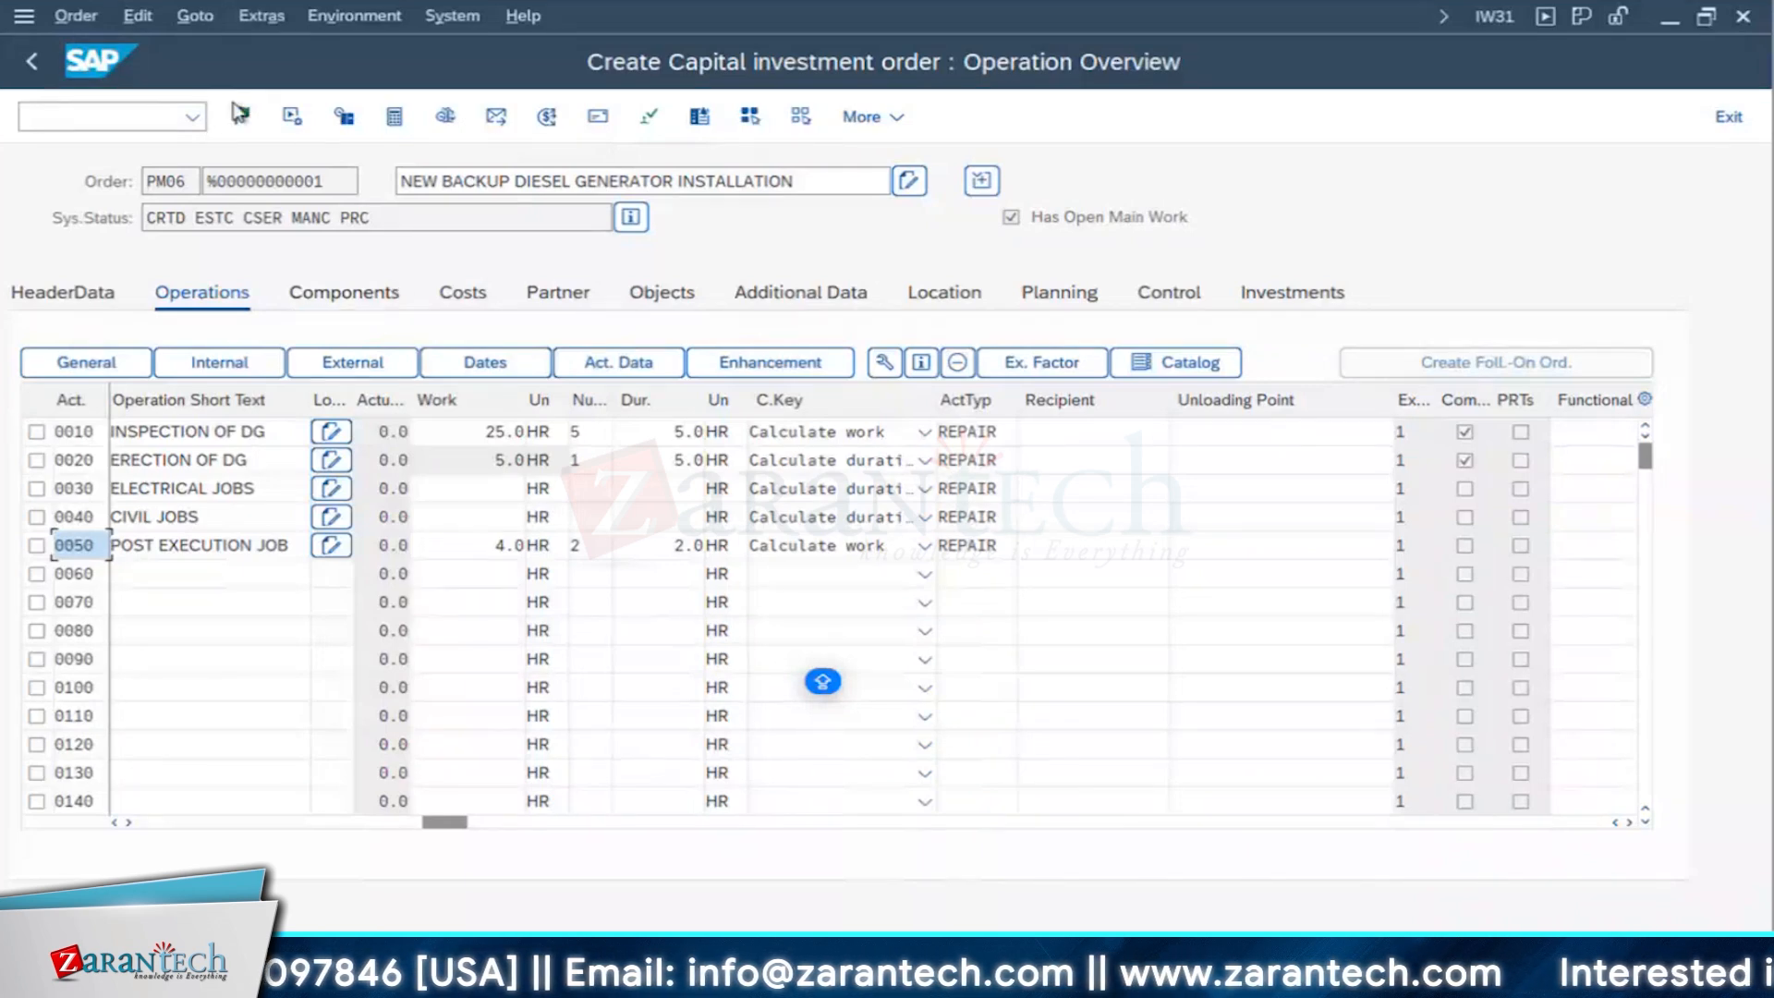
pyautogui.click(459, 291)
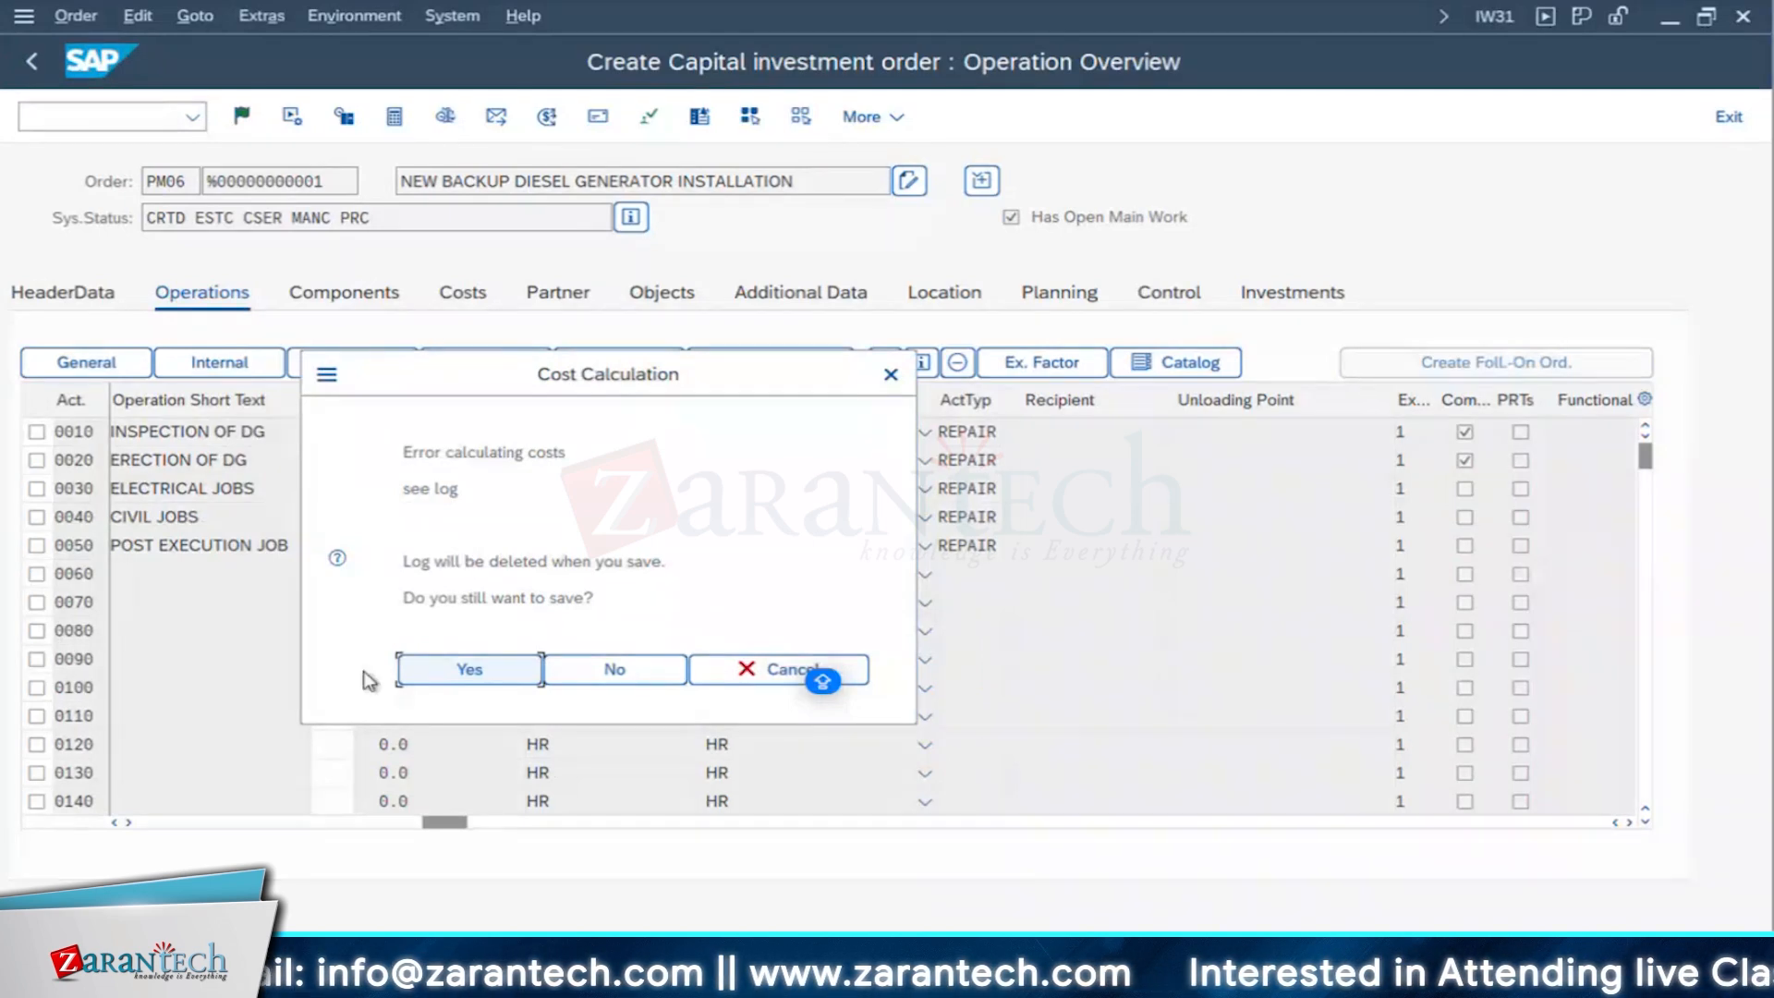
pyautogui.click(488, 684)
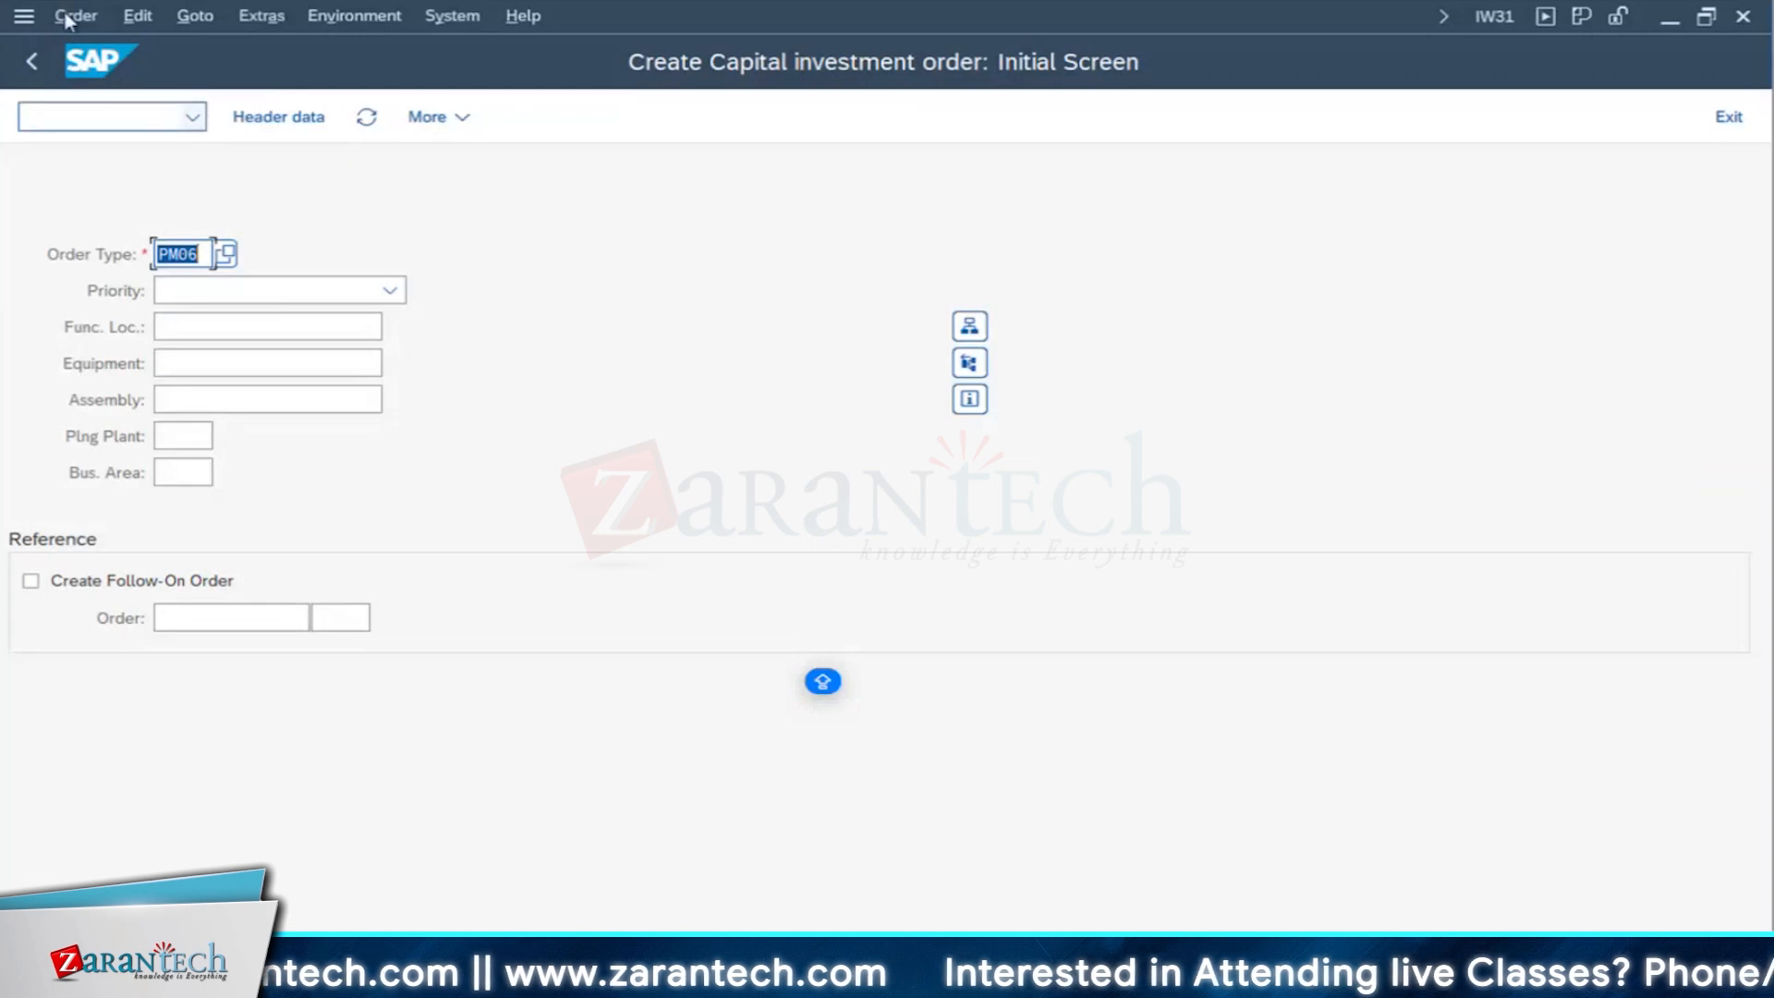
# - Open the saved capital investment order in change mode
pyautogui.click(67, 16)
pyautogui.click(118, 166)
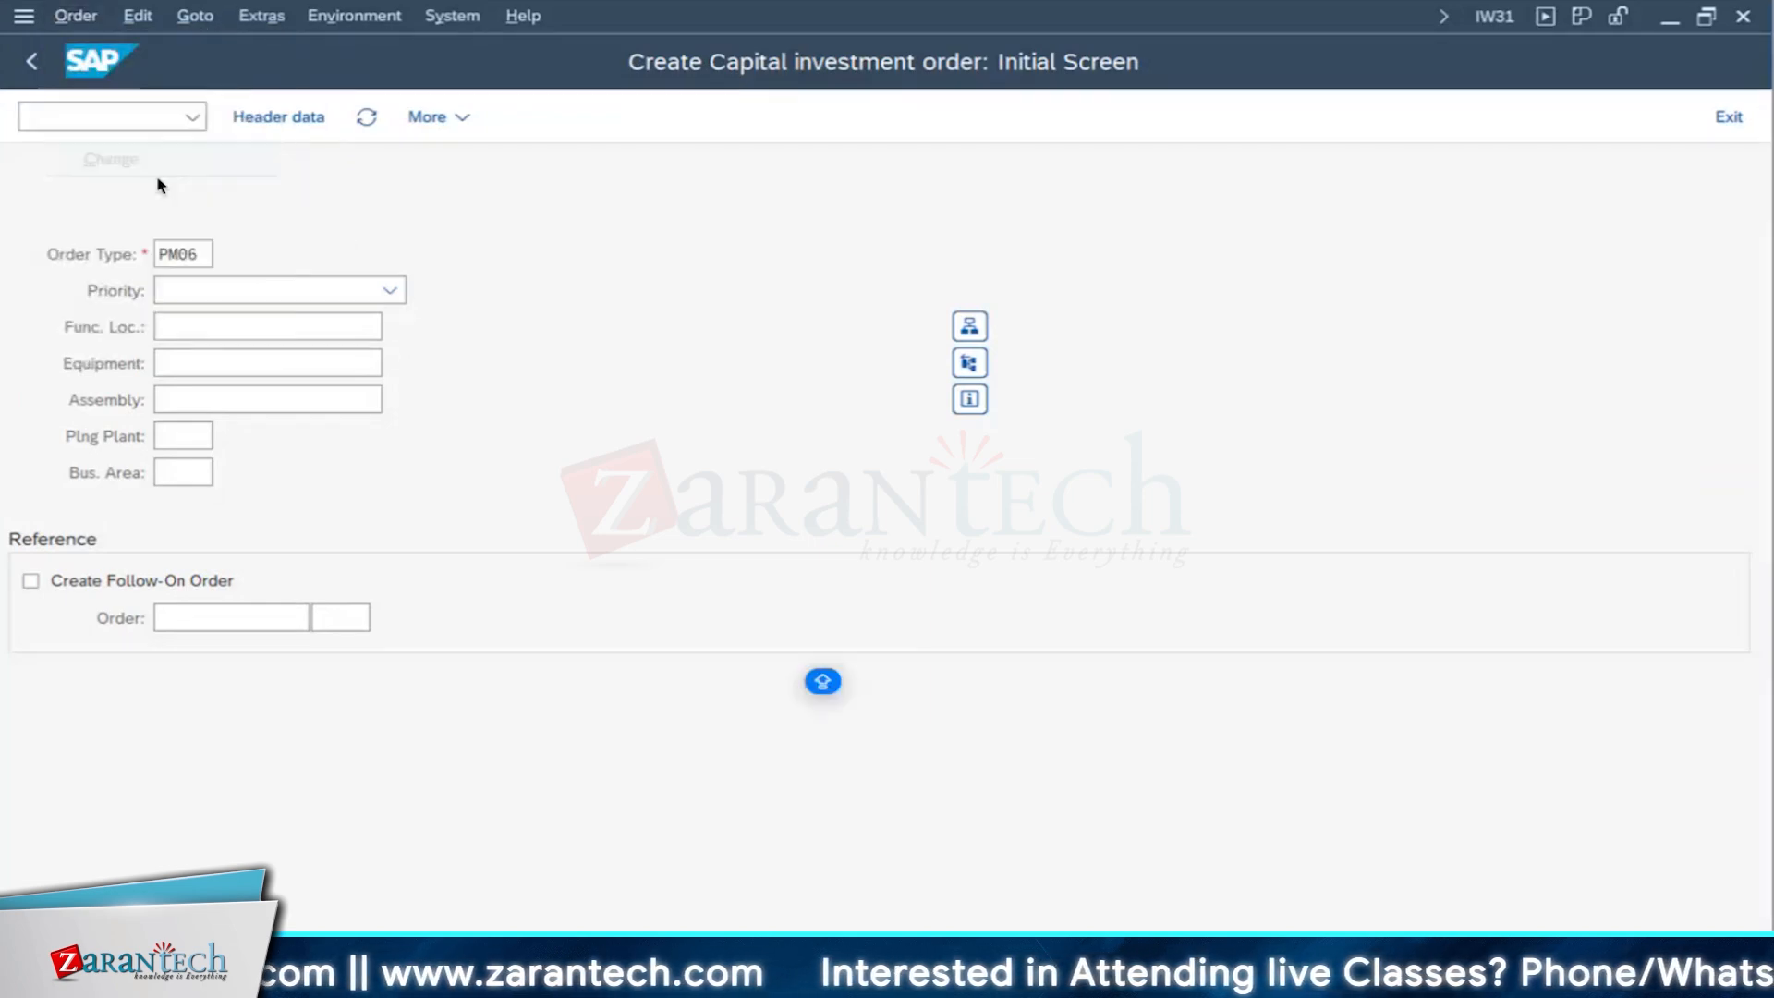
pyautogui.press('Return')
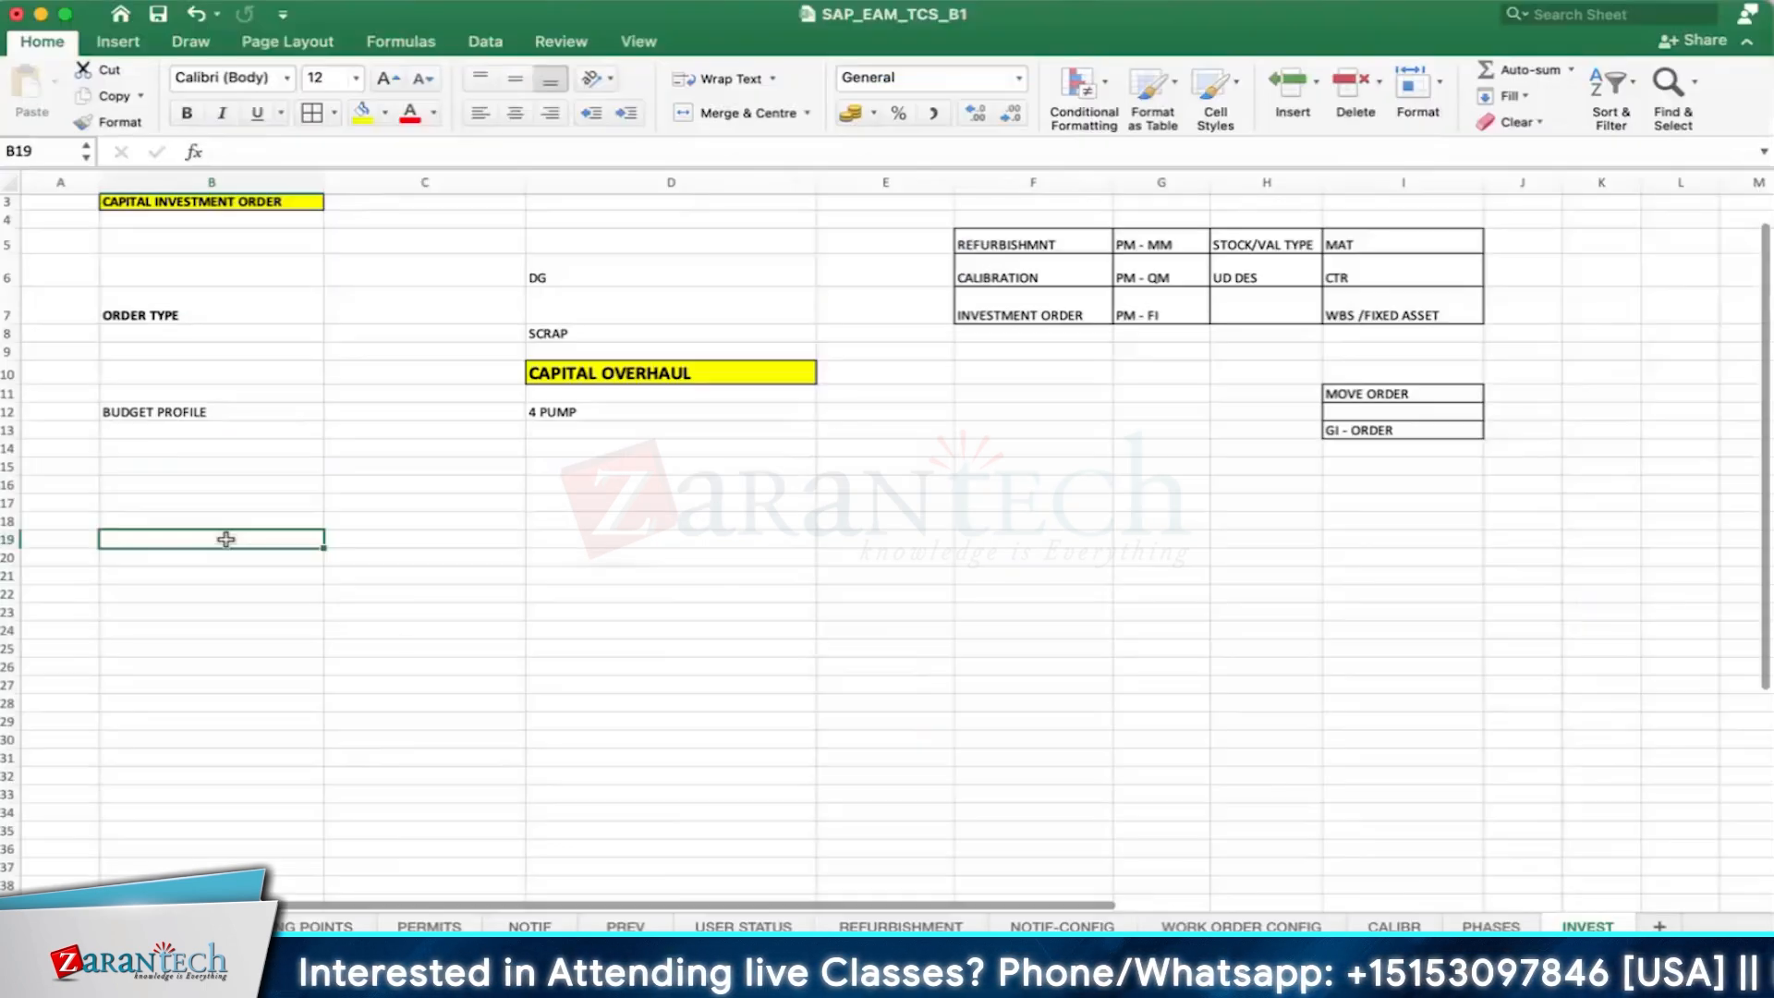
# - Switch to the Excel workbook's INVEST sheet and enter RELEASE in B19 and ASSET in B21
pyautogui.write('RELEASE')
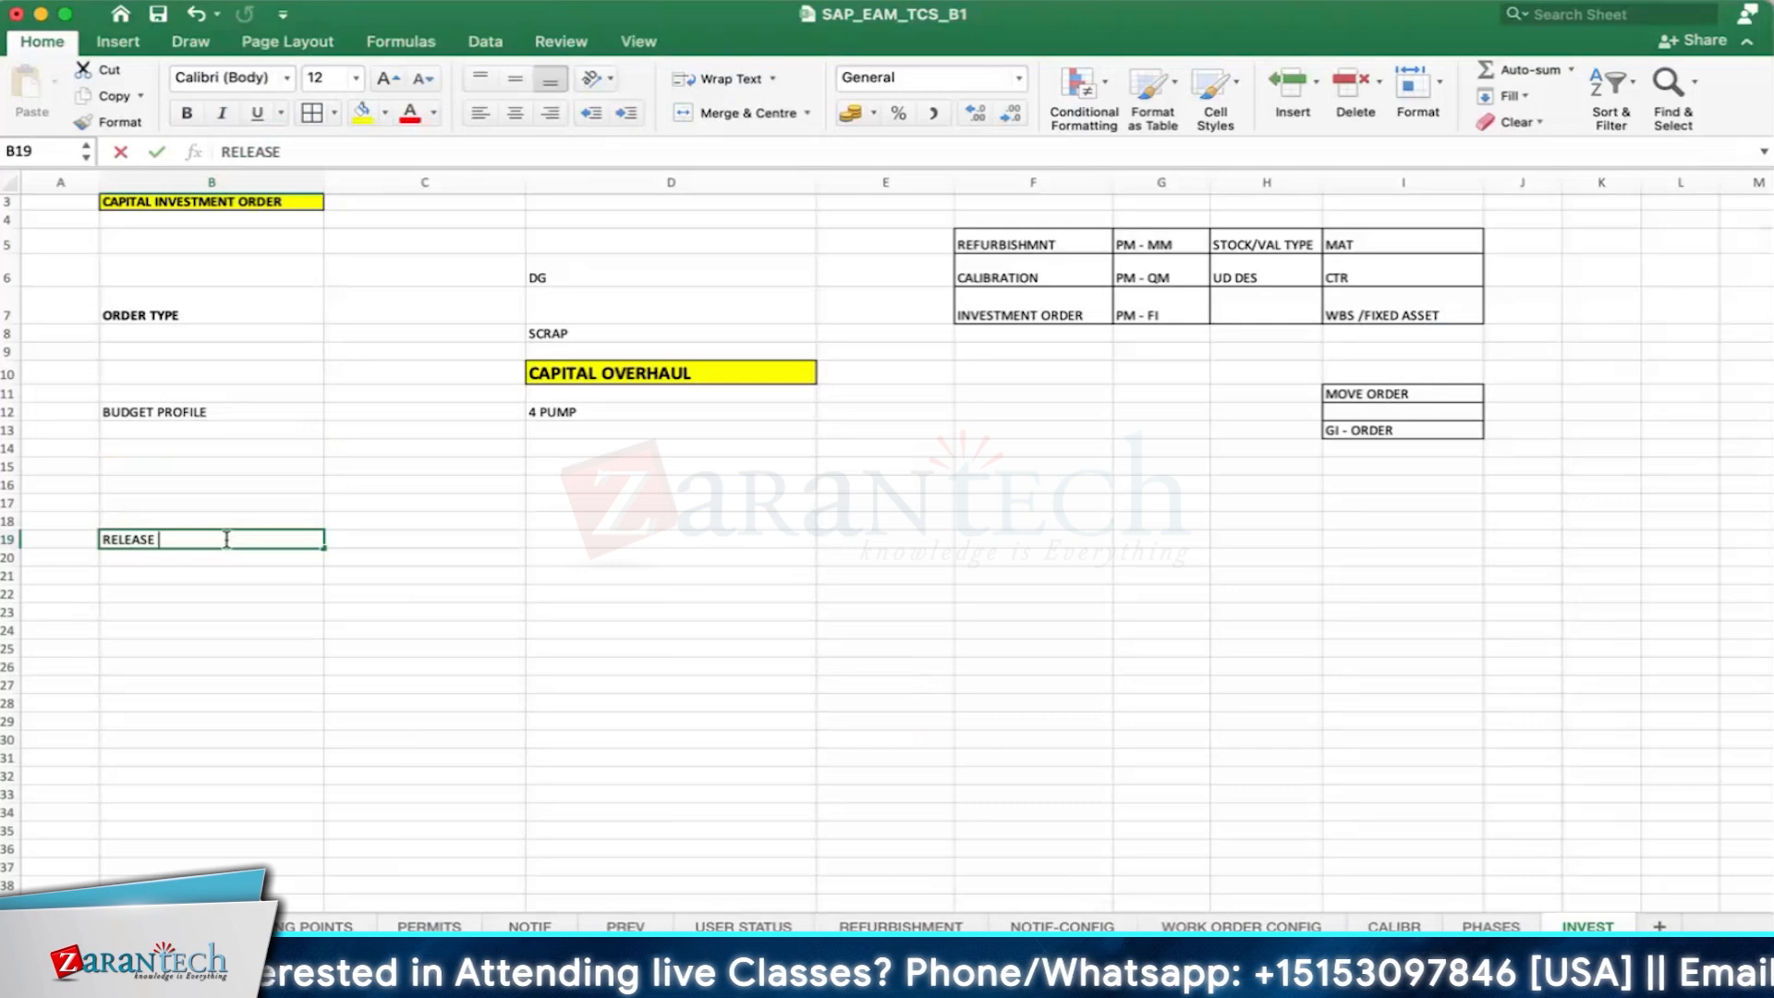
pyautogui.press('Return')
pyautogui.press('Return')
pyautogui.write('ASSE')
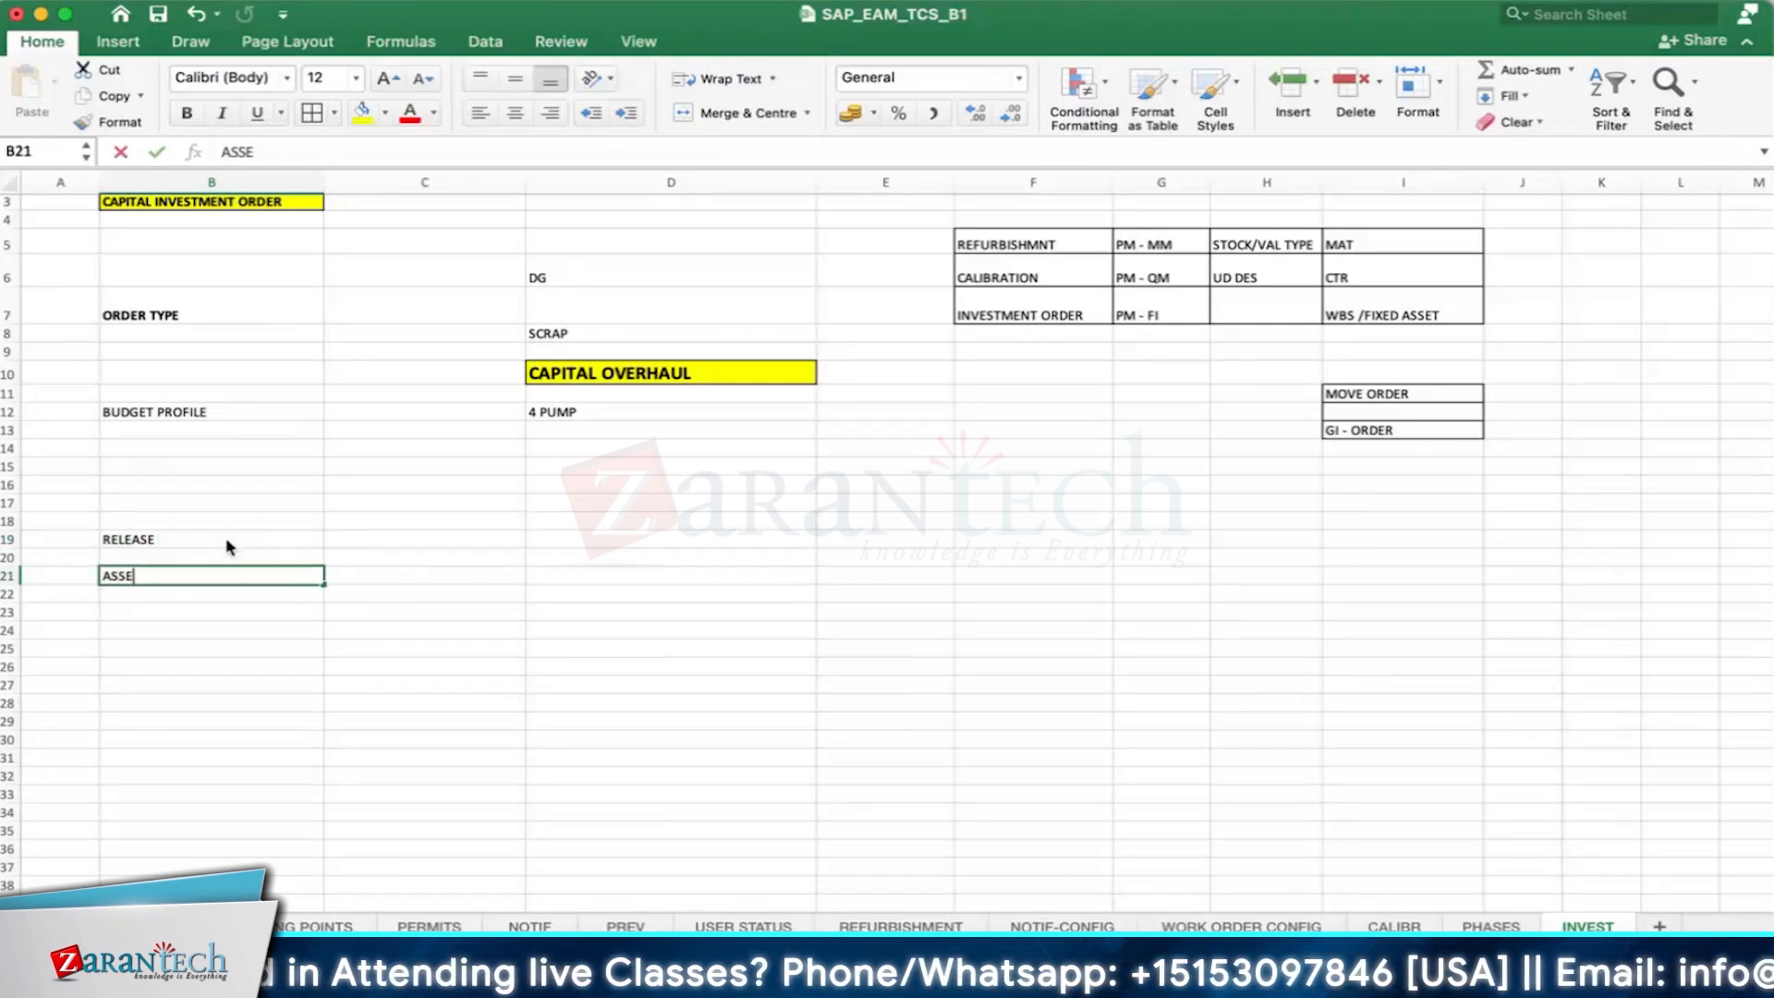
pyautogui.write('T')
pyautogui.press('Return')
# - Extend the label in B21 to read ASSET IN CONSTRUCTION
pyautogui.click(329, 577)
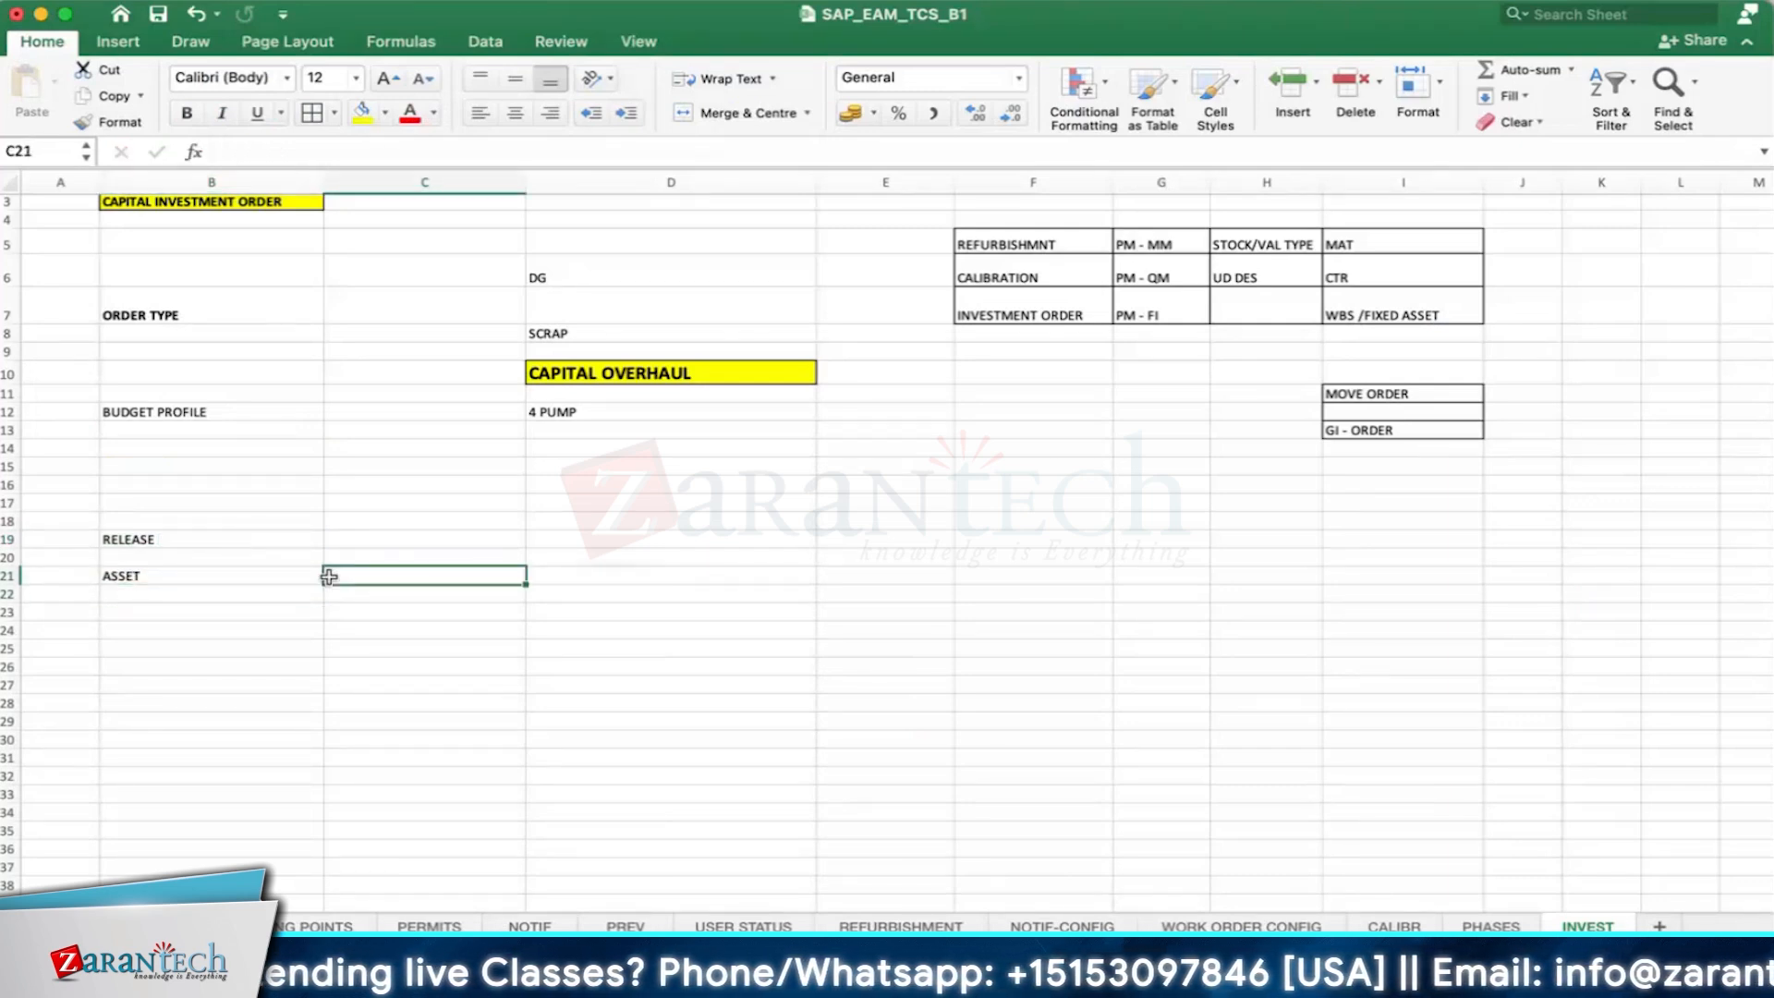
pyautogui.click(1368, 271)
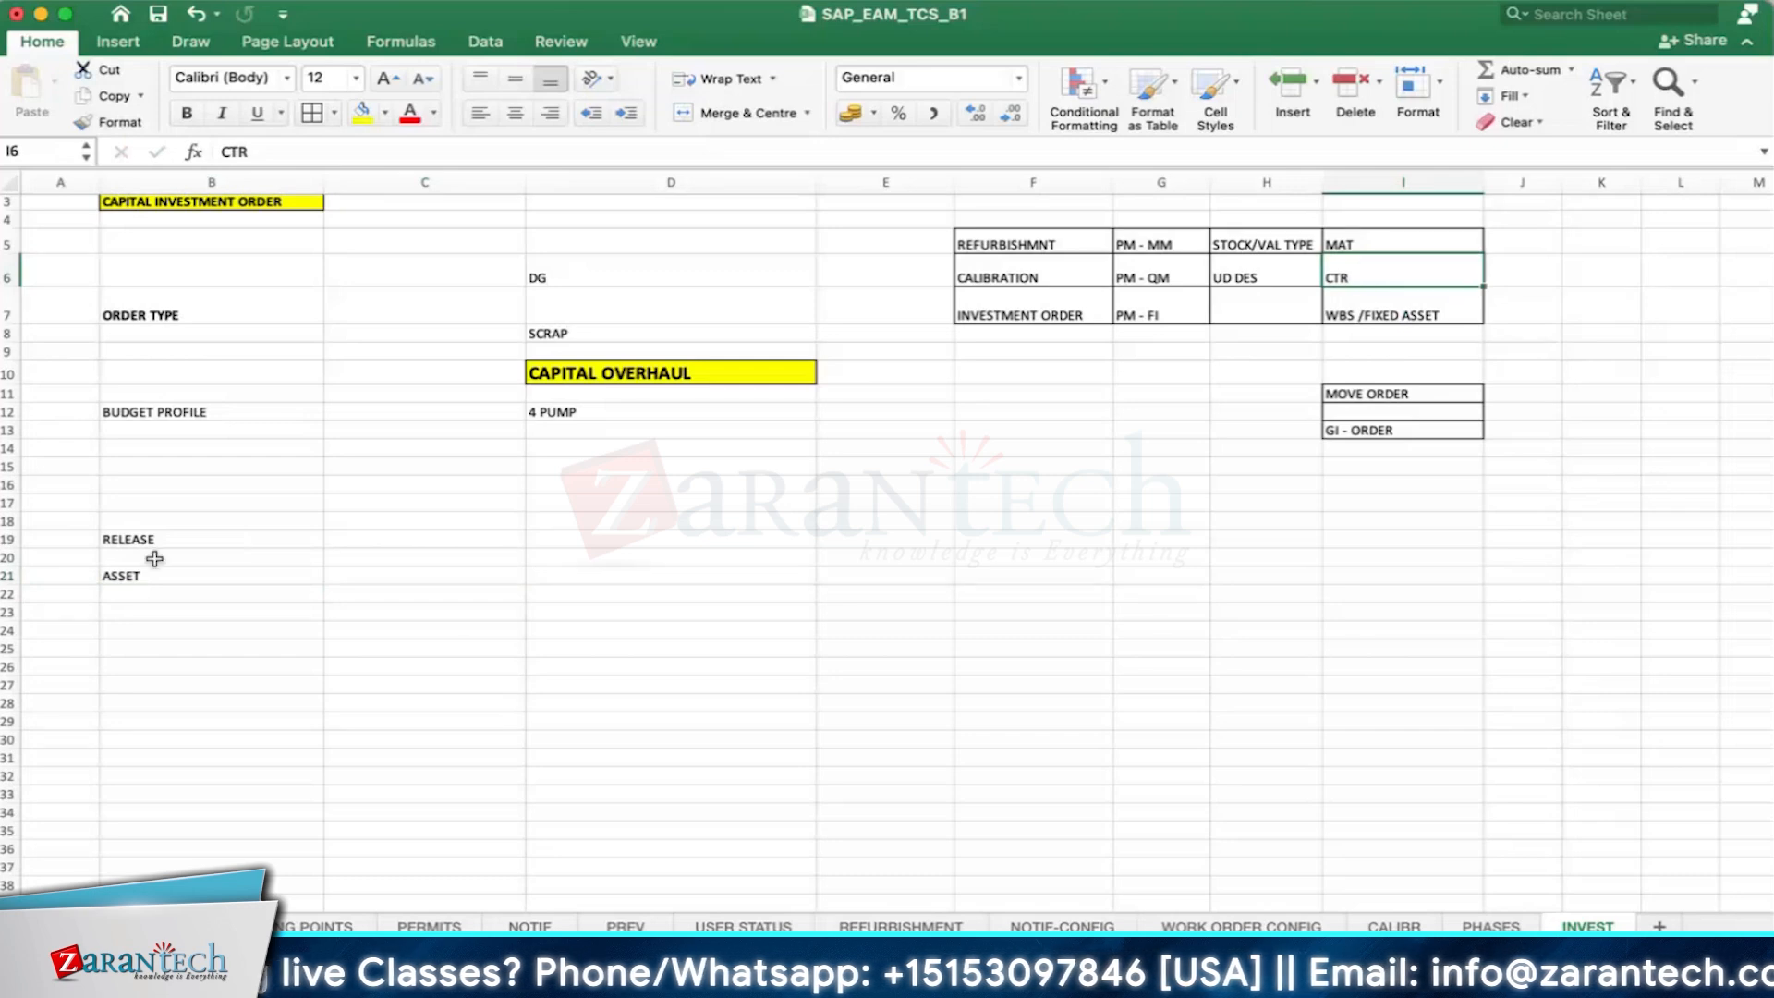
pyautogui.click(203, 574)
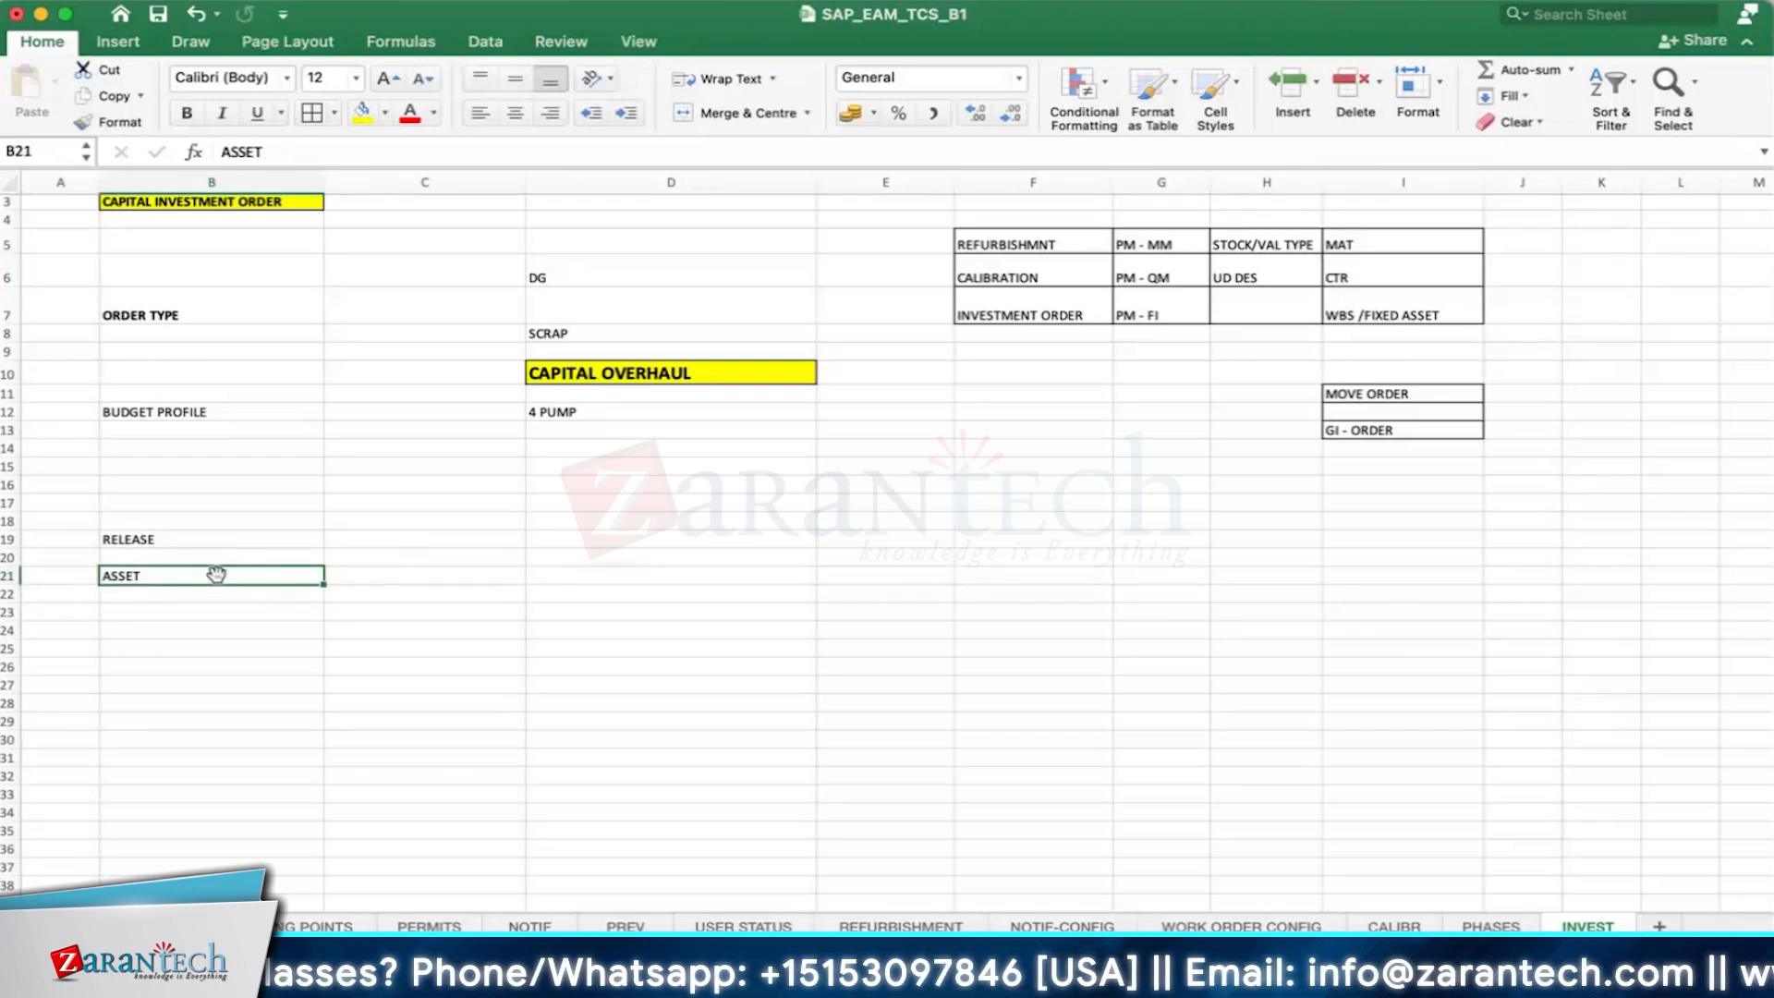
pyautogui.doubleClick(145, 580)
pyautogui.write('IN CONS')
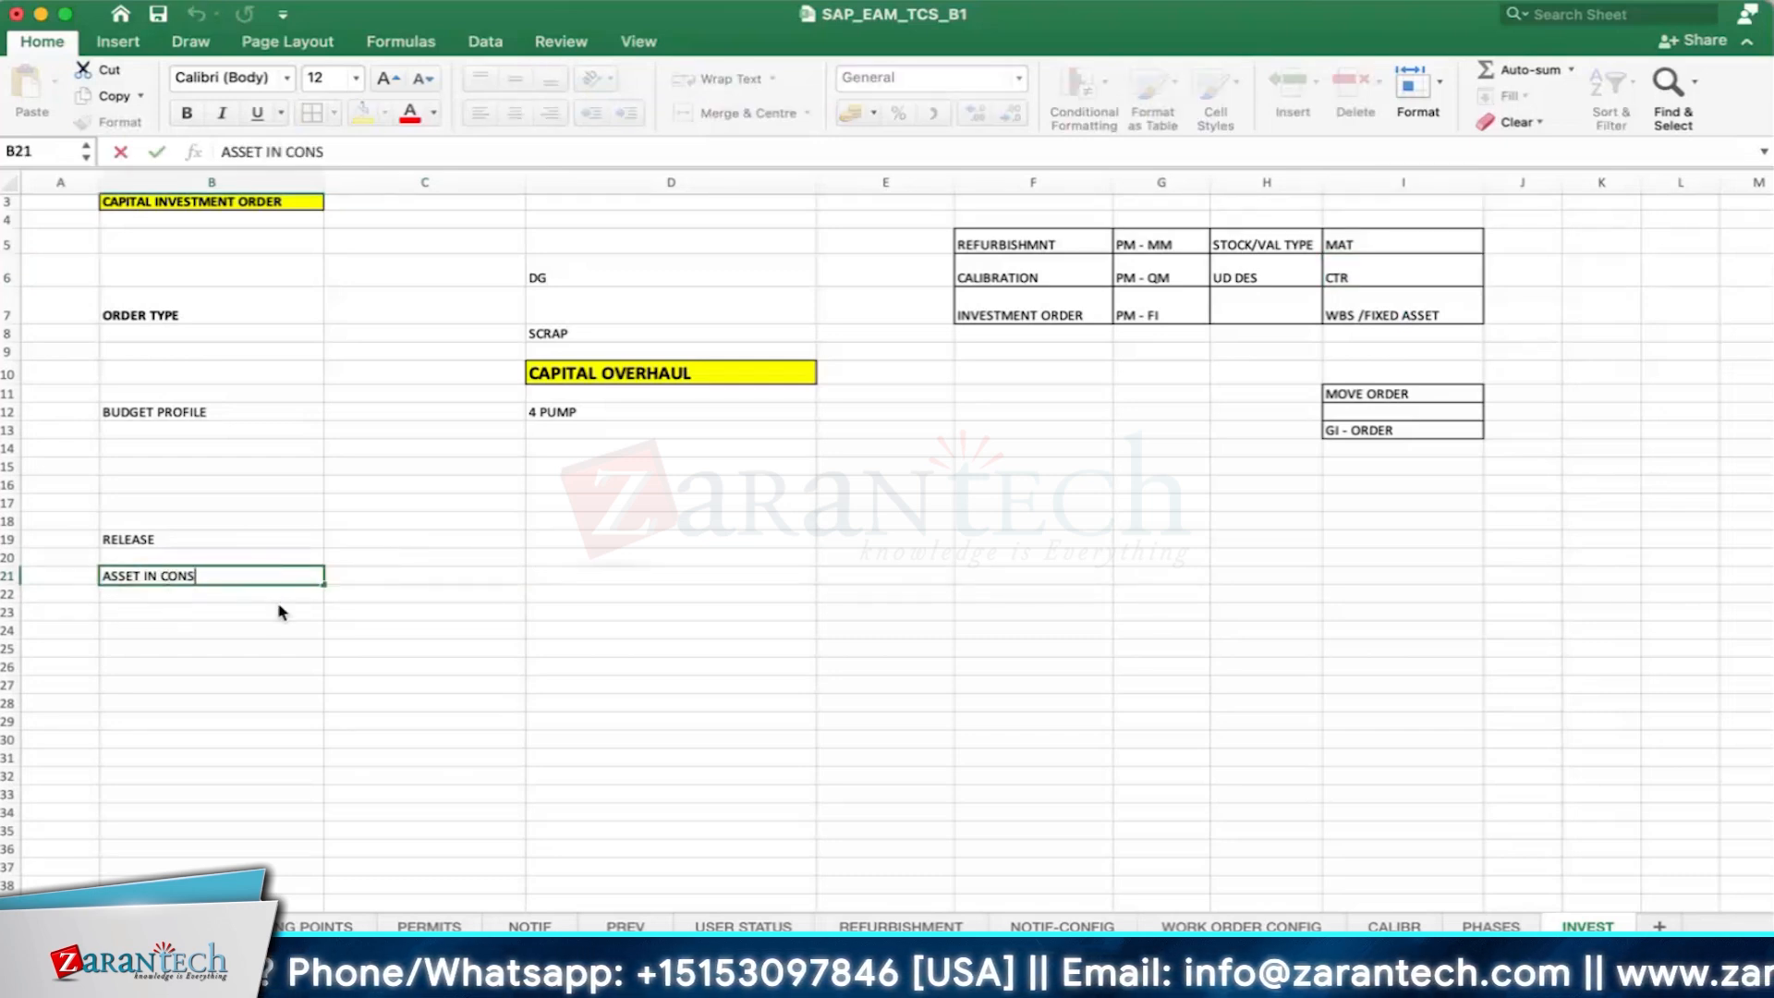
pyautogui.write('TRUICTION')
pyautogui.press('Return')
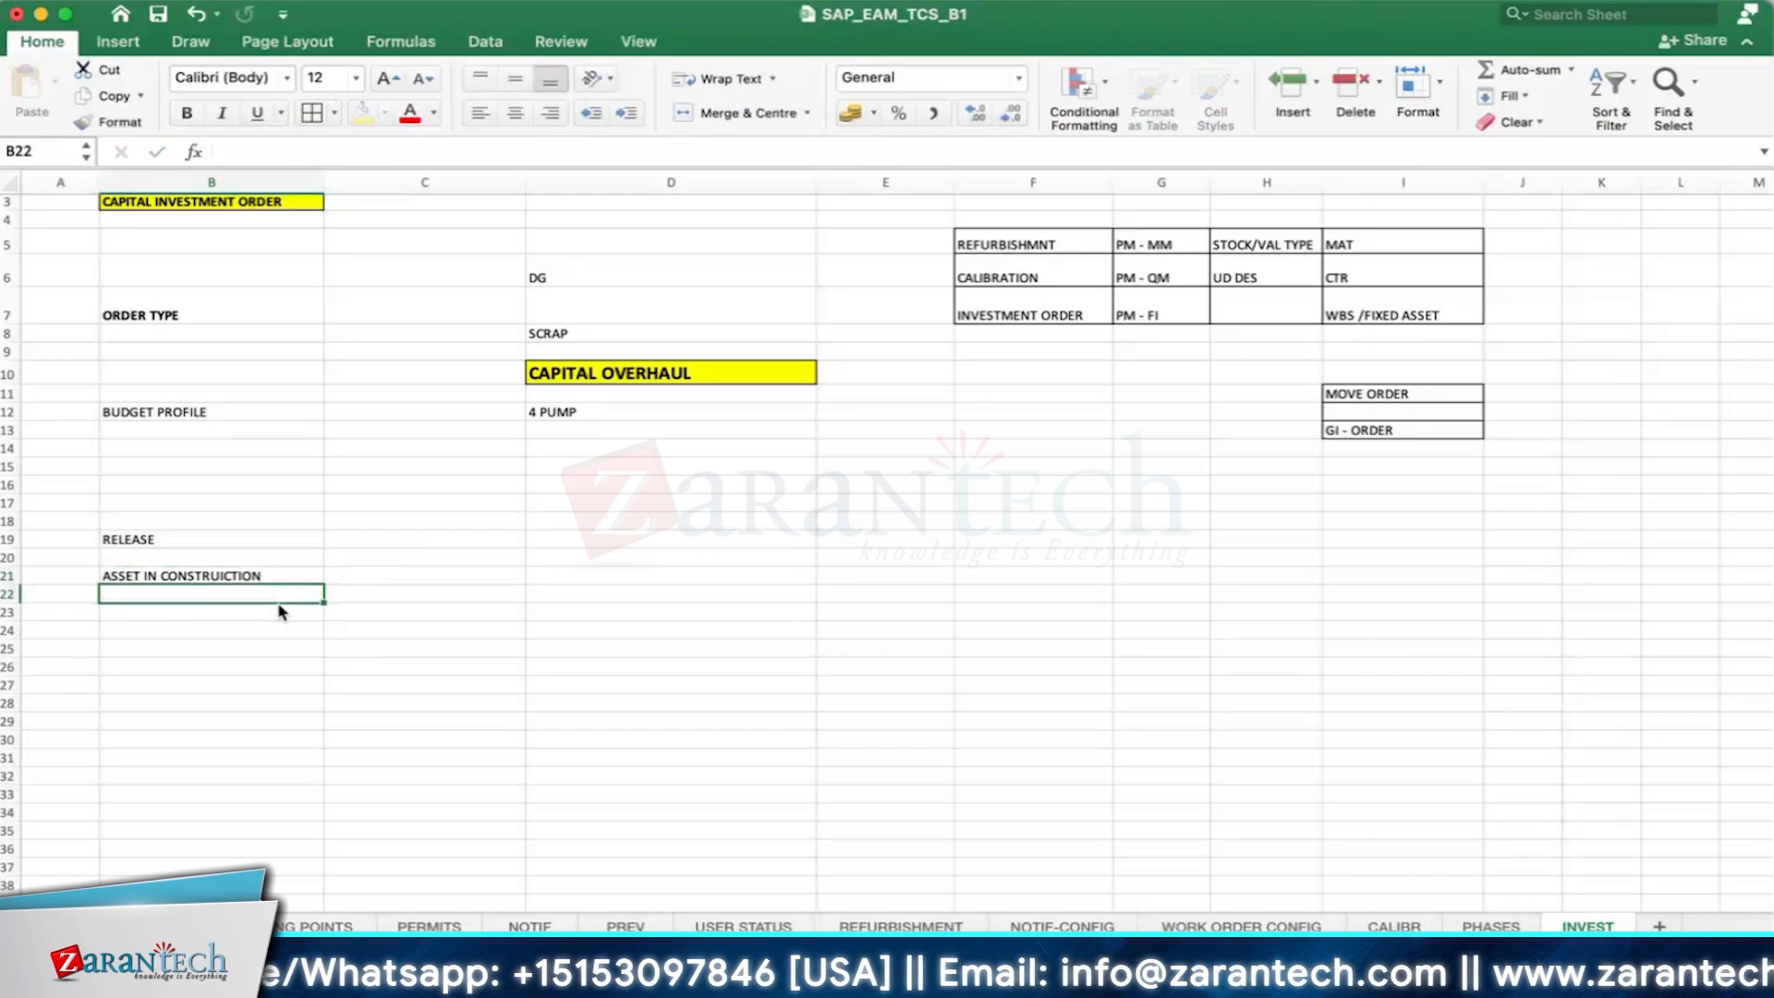
pyautogui.doubleClick(222, 575)
pyautogui.press('BackSpace')
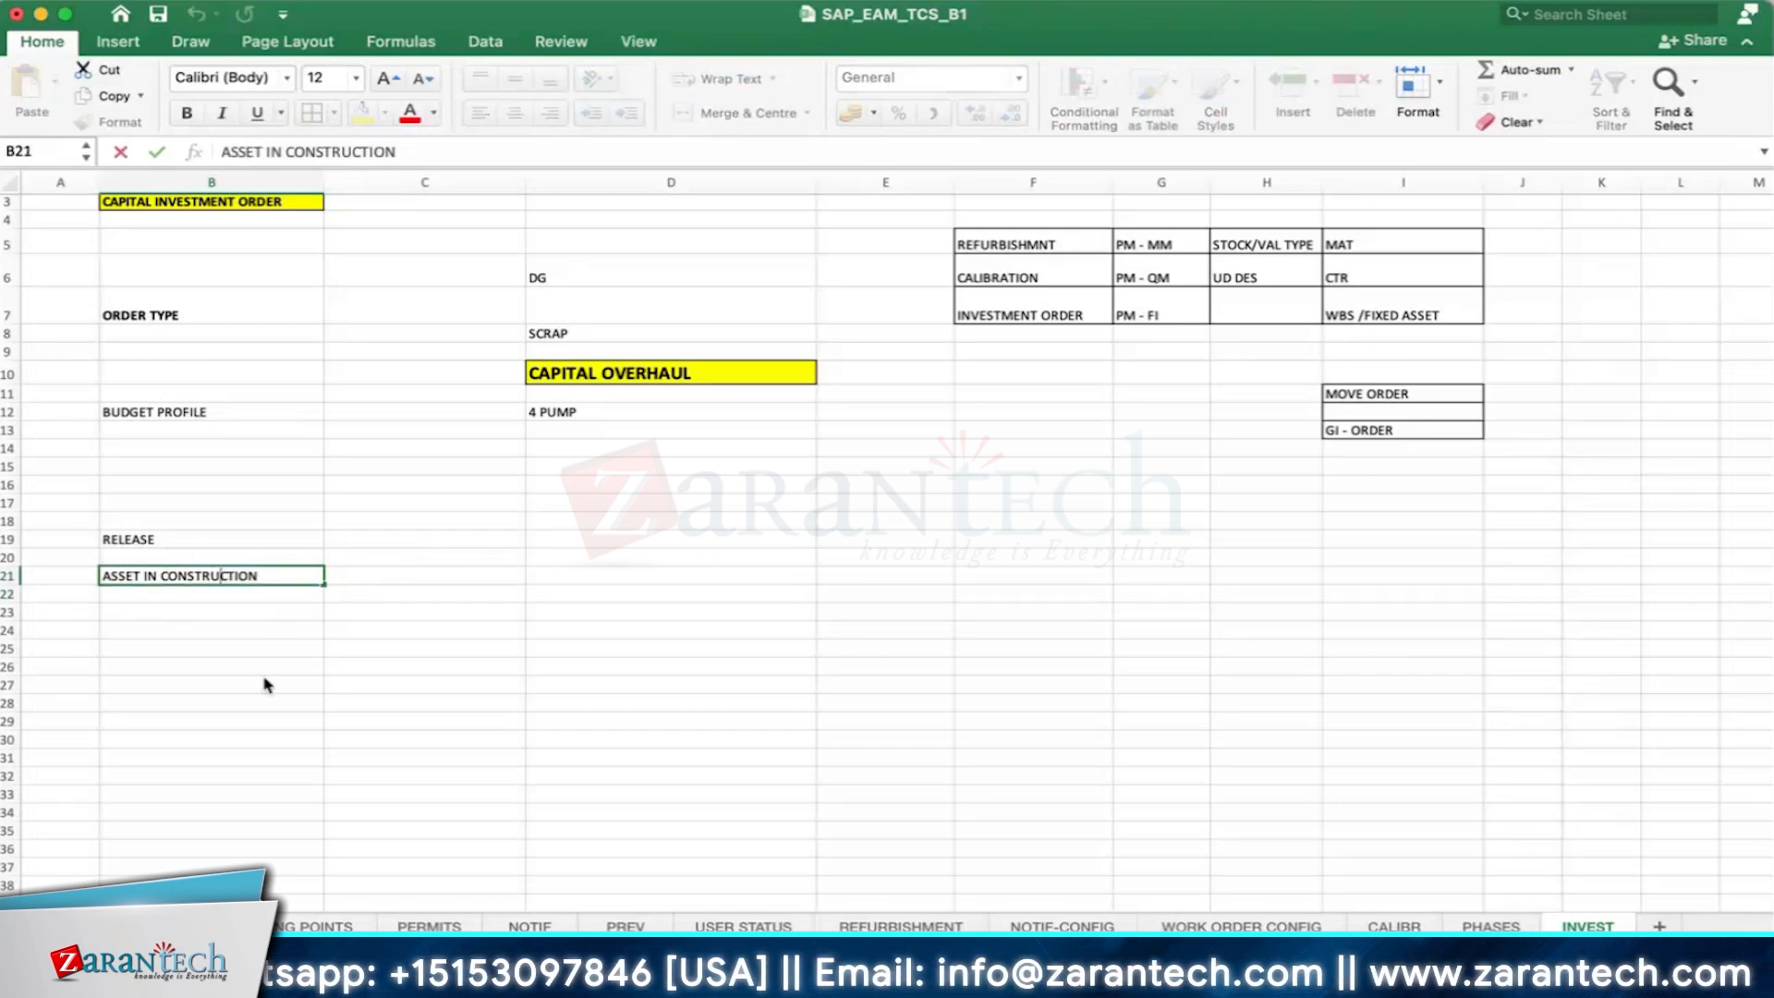
pyautogui.press('Return')
# - Enter AS03 in C21 and format the cell with a yellow fill and bold text
pyautogui.click(473, 575)
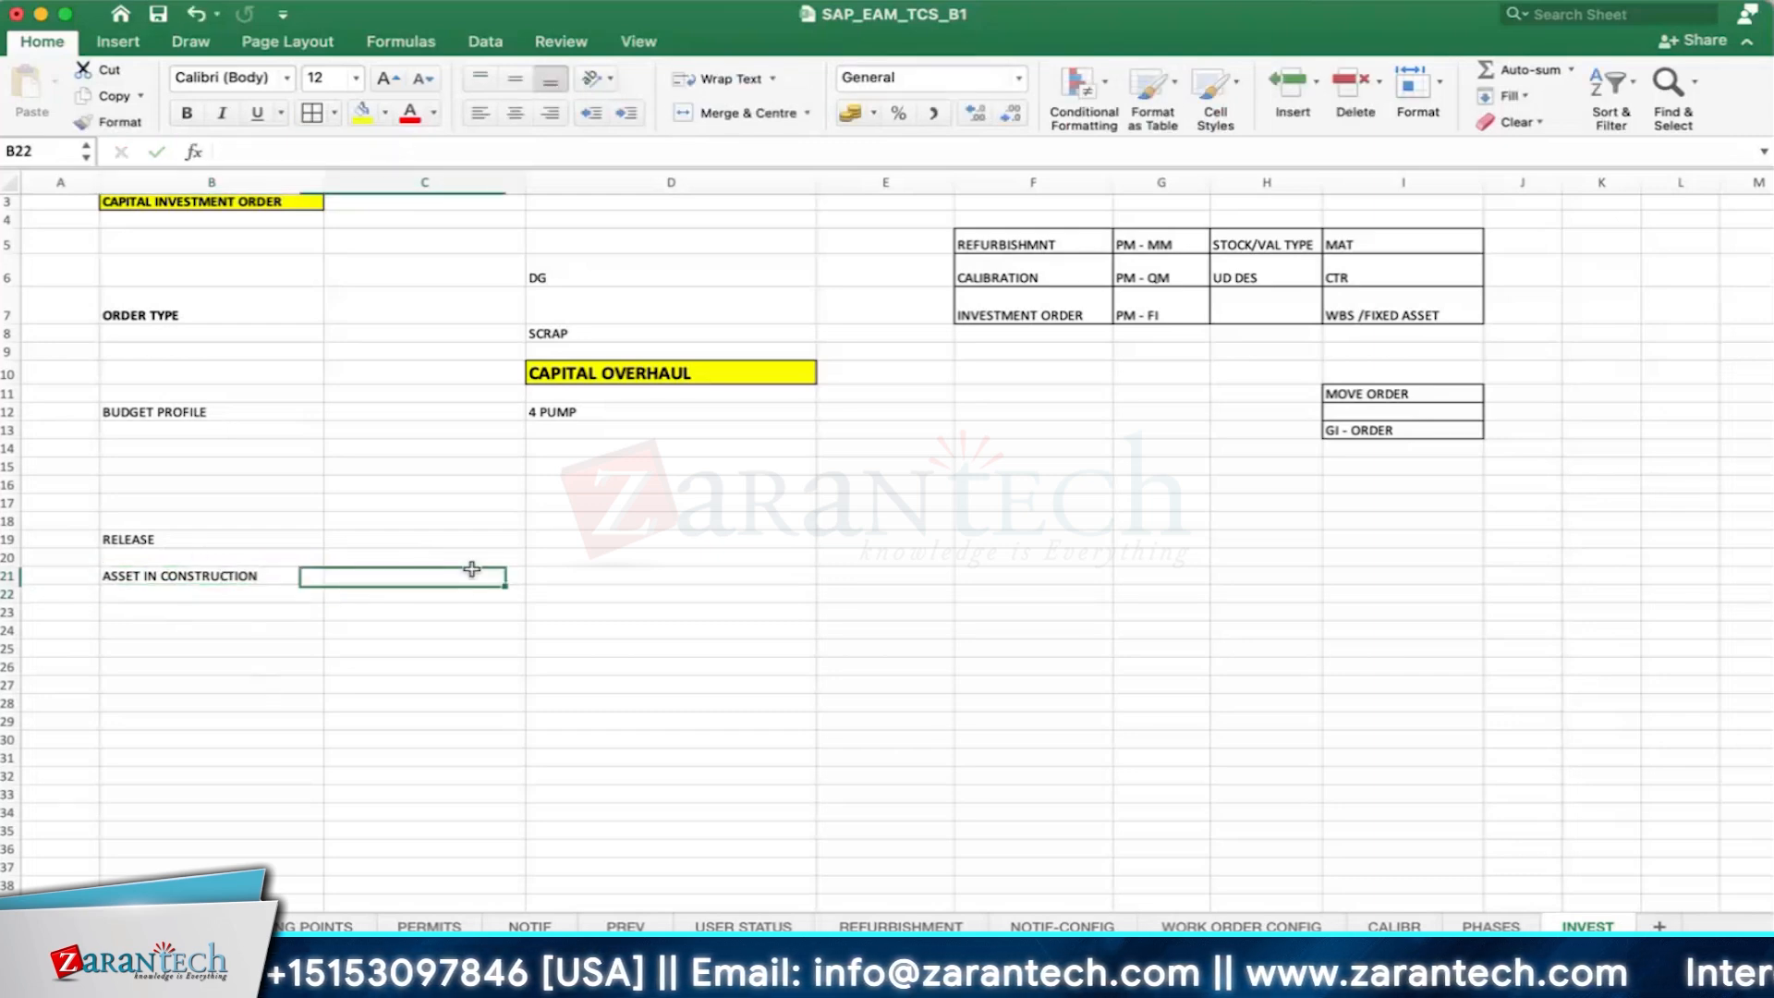
pyautogui.write('AS03')
pyautogui.press('Return')
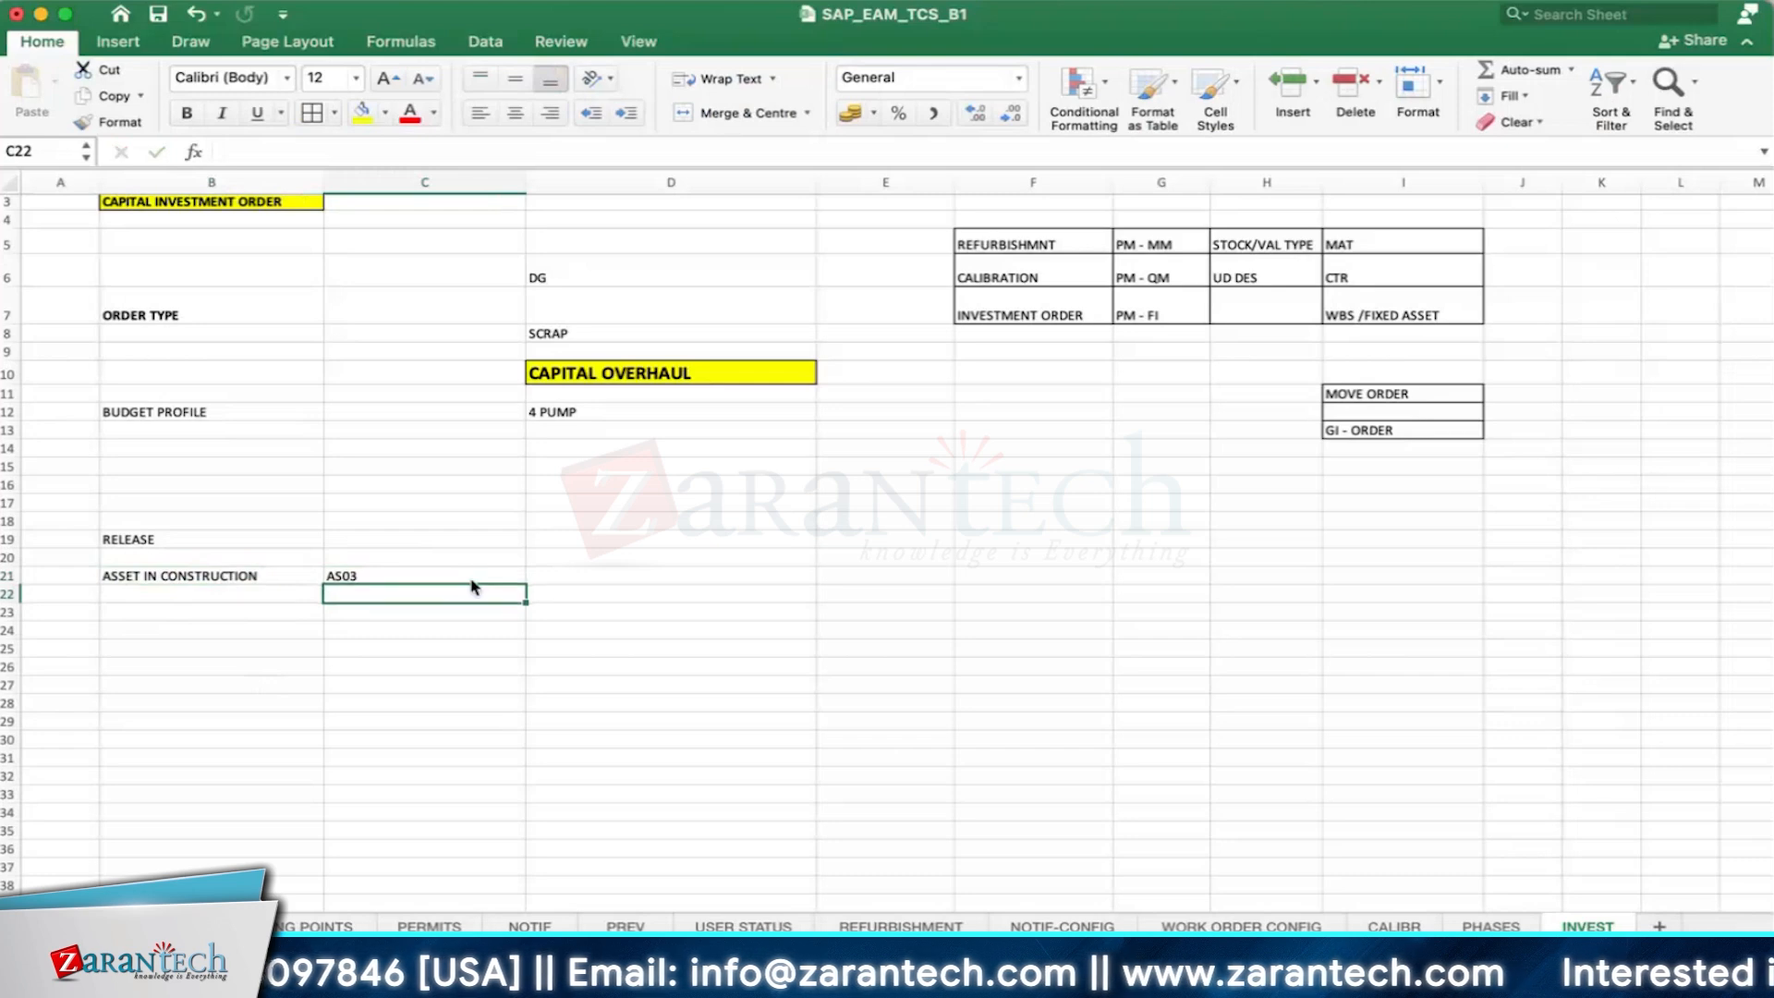
pyautogui.click(389, 574)
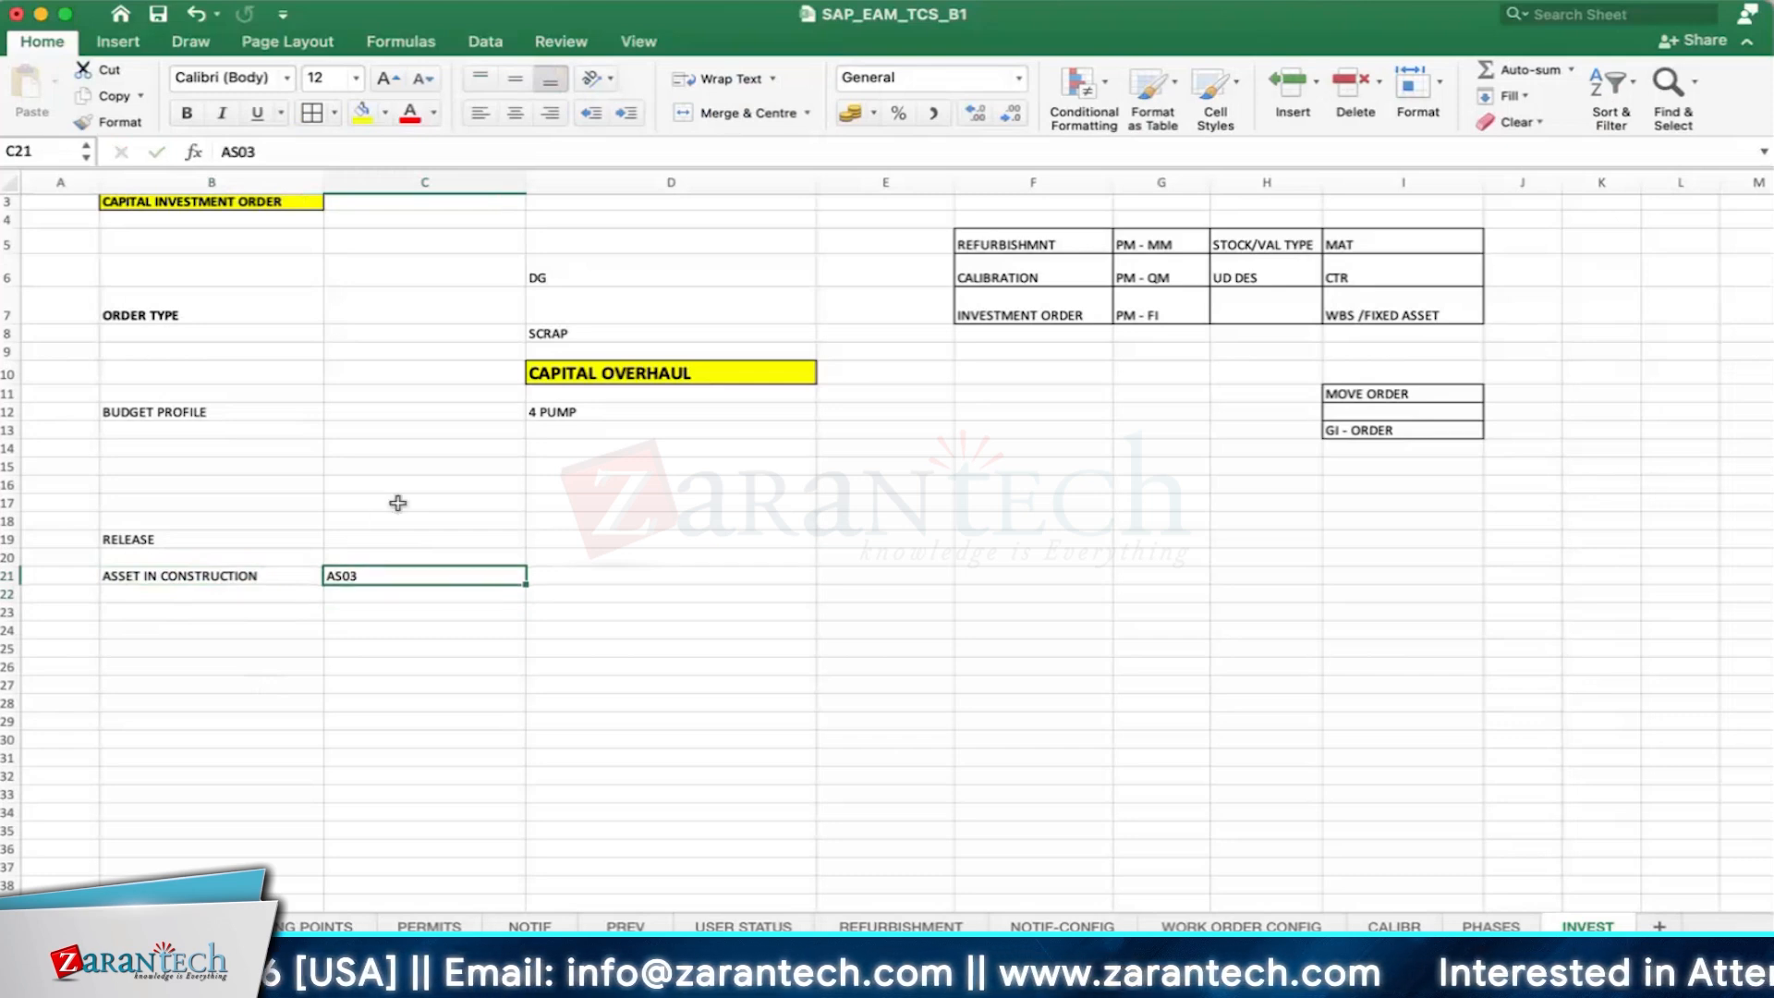
pyautogui.click(366, 115)
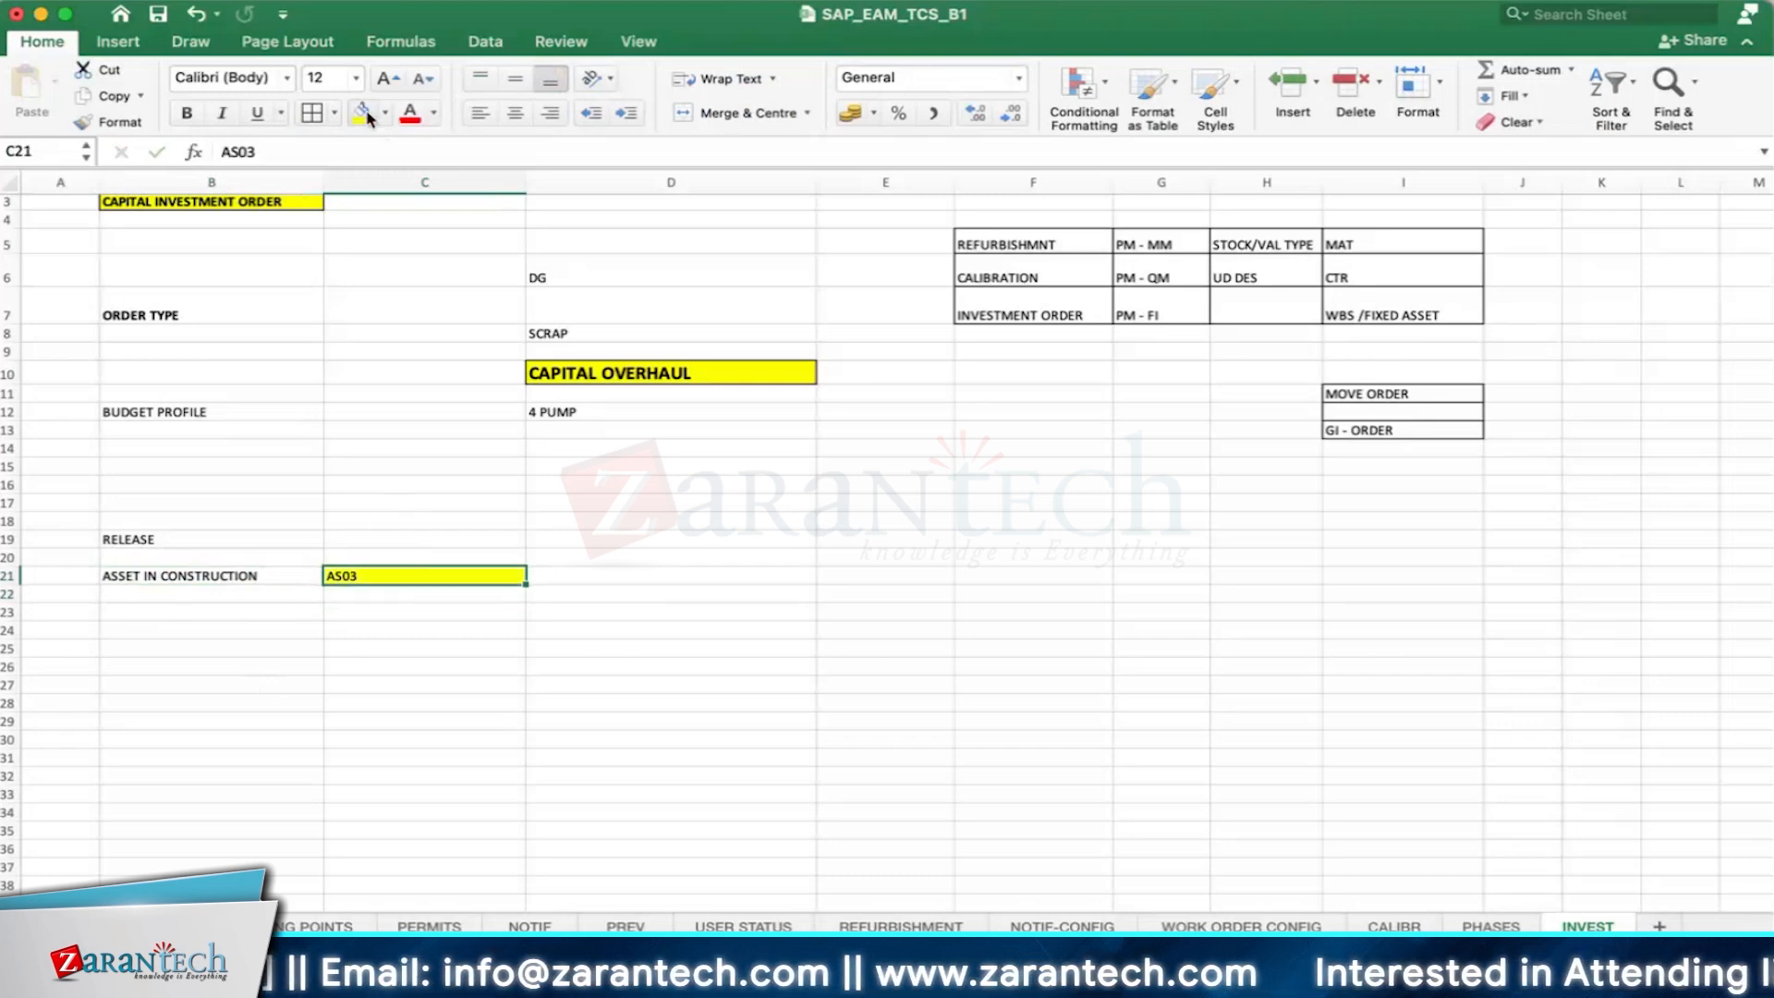
pyautogui.click(187, 115)
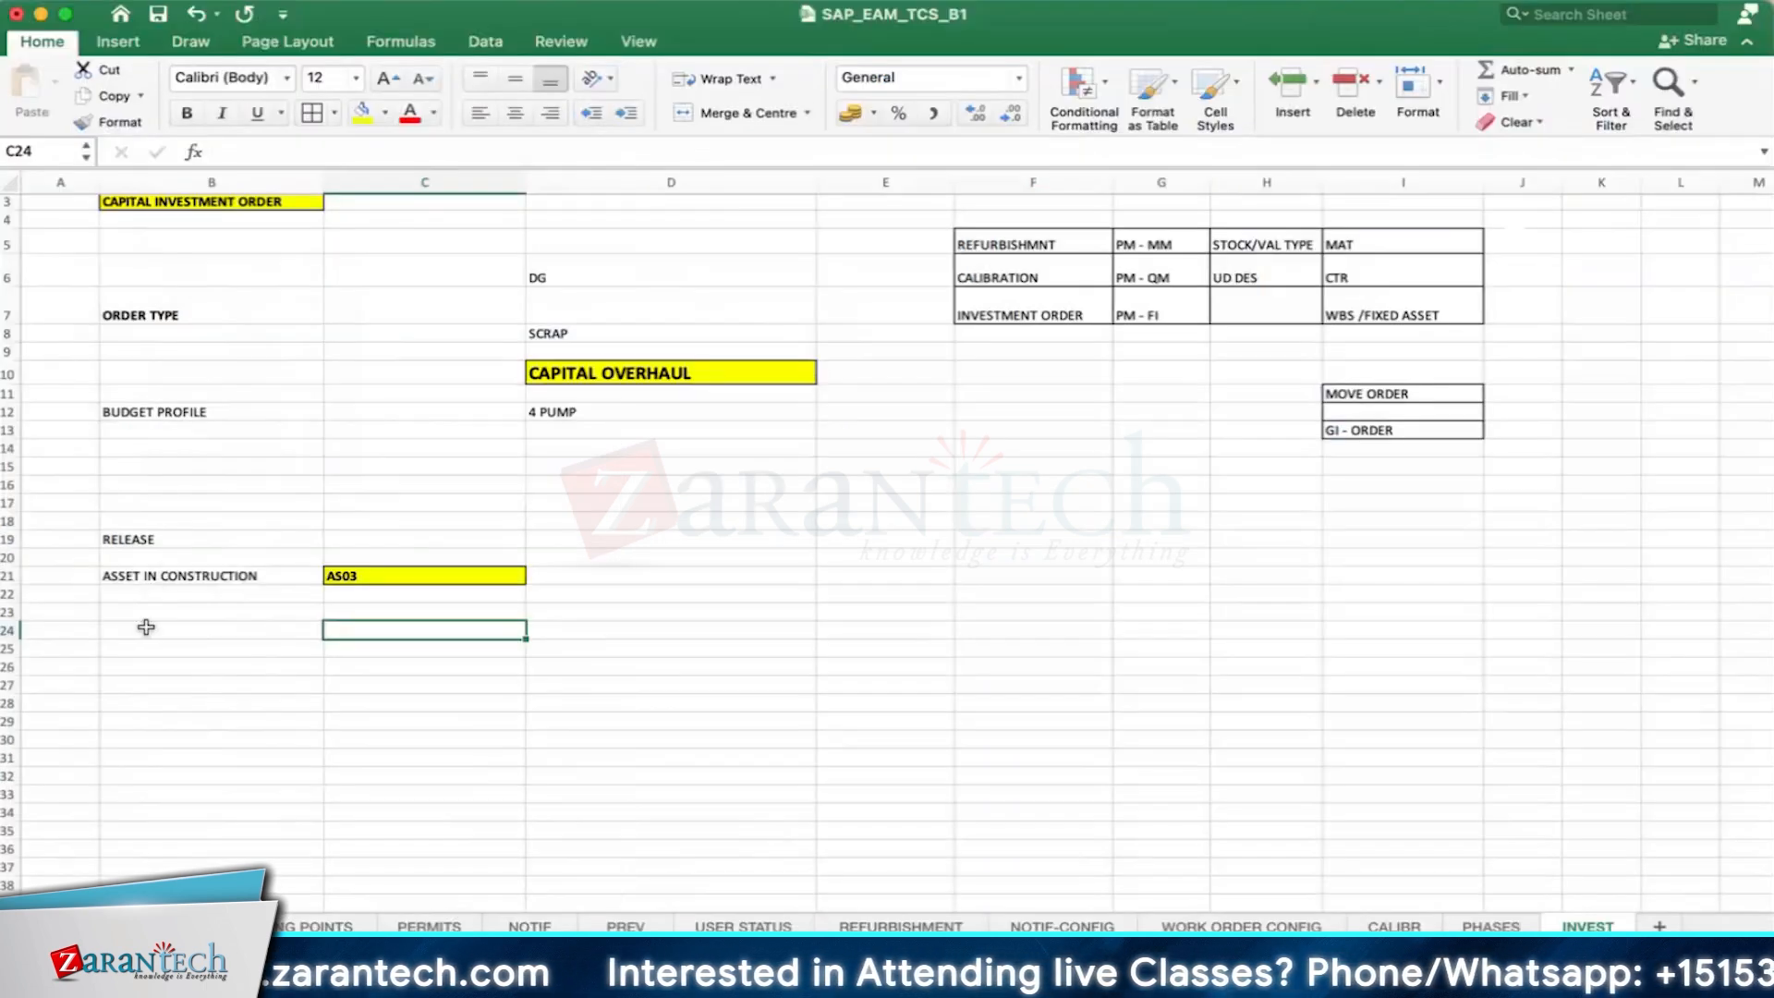
# - Enter the label BUDGETED in B24
pyautogui.click(146, 627)
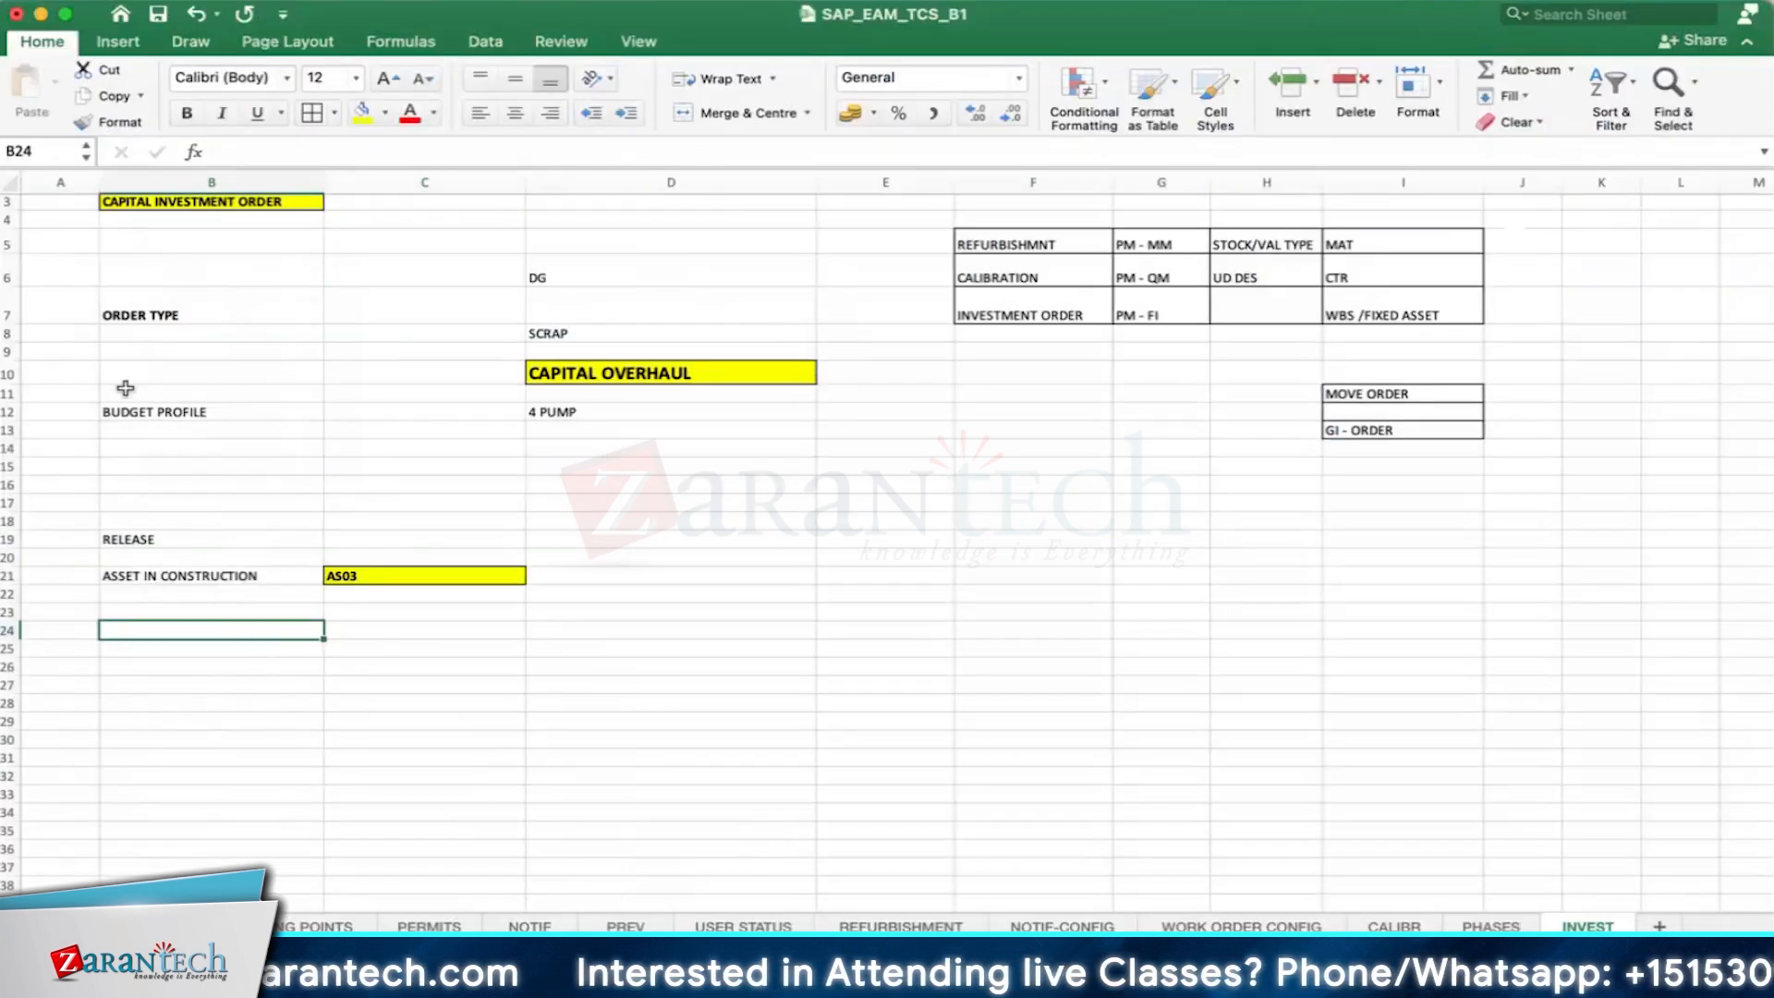
pyautogui.write('BUDGETED')
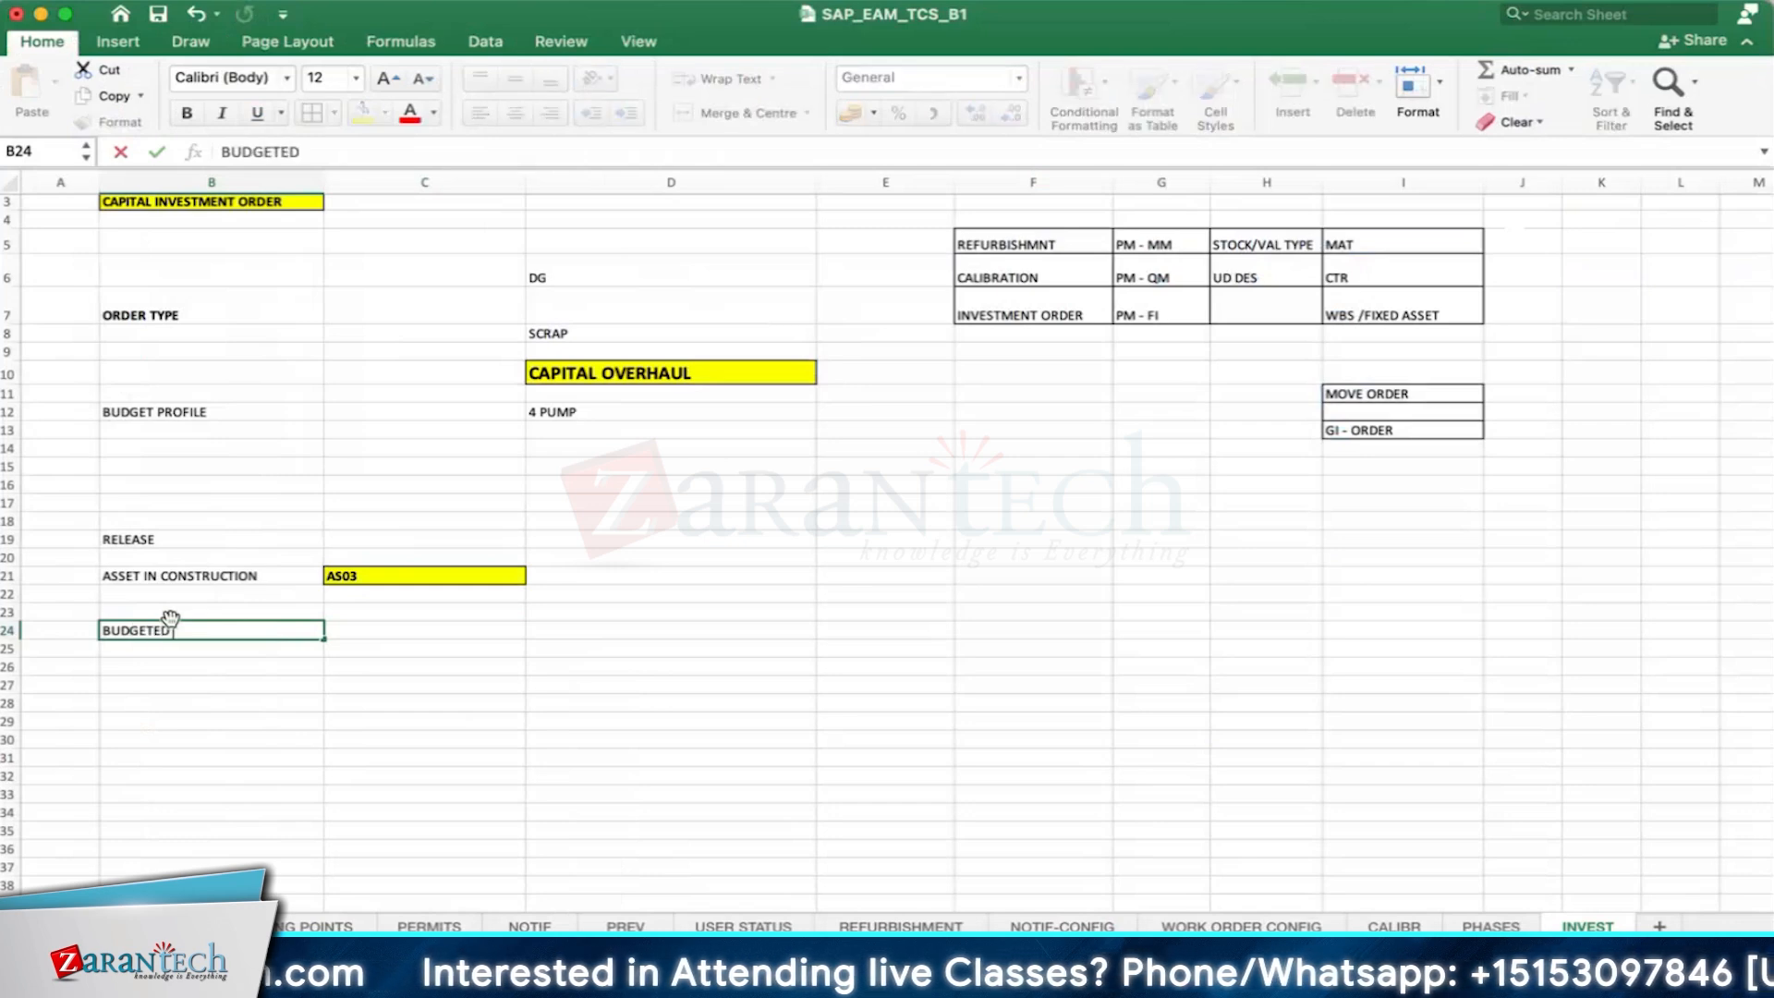
pyautogui.press('Return')
pyautogui.scroll(-1, 238, 641)
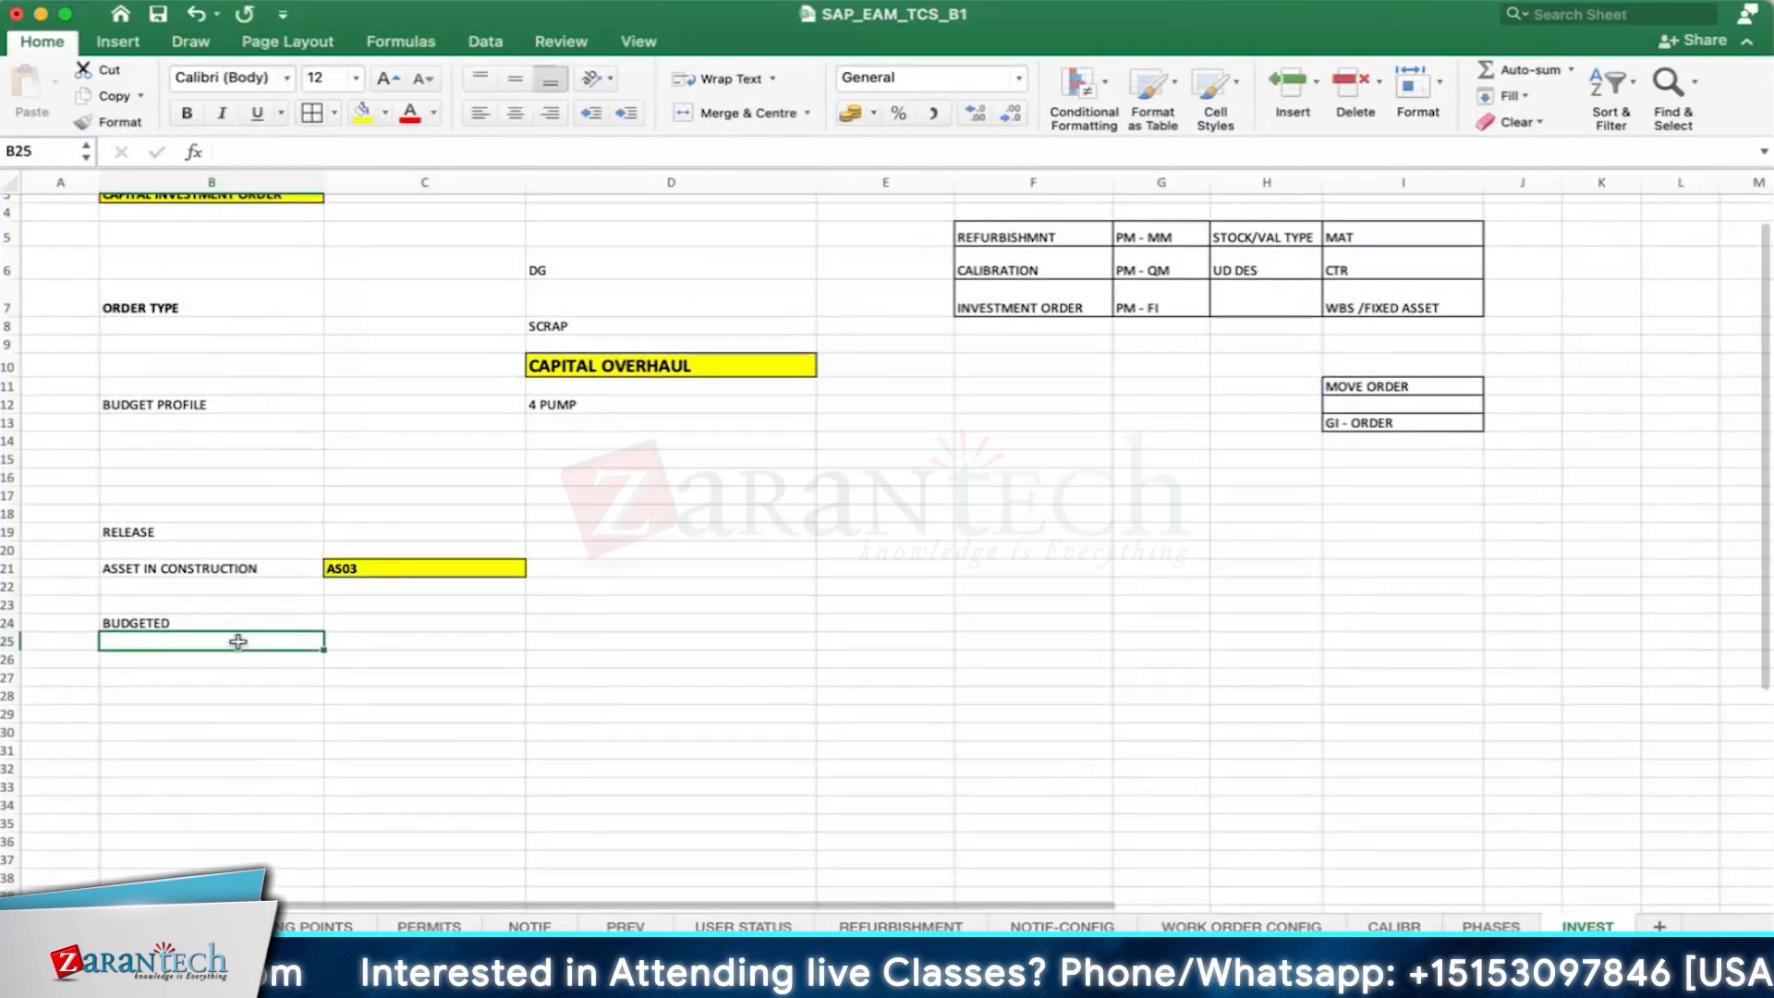
pyautogui.click(185, 628)
pyautogui.click(415, 628)
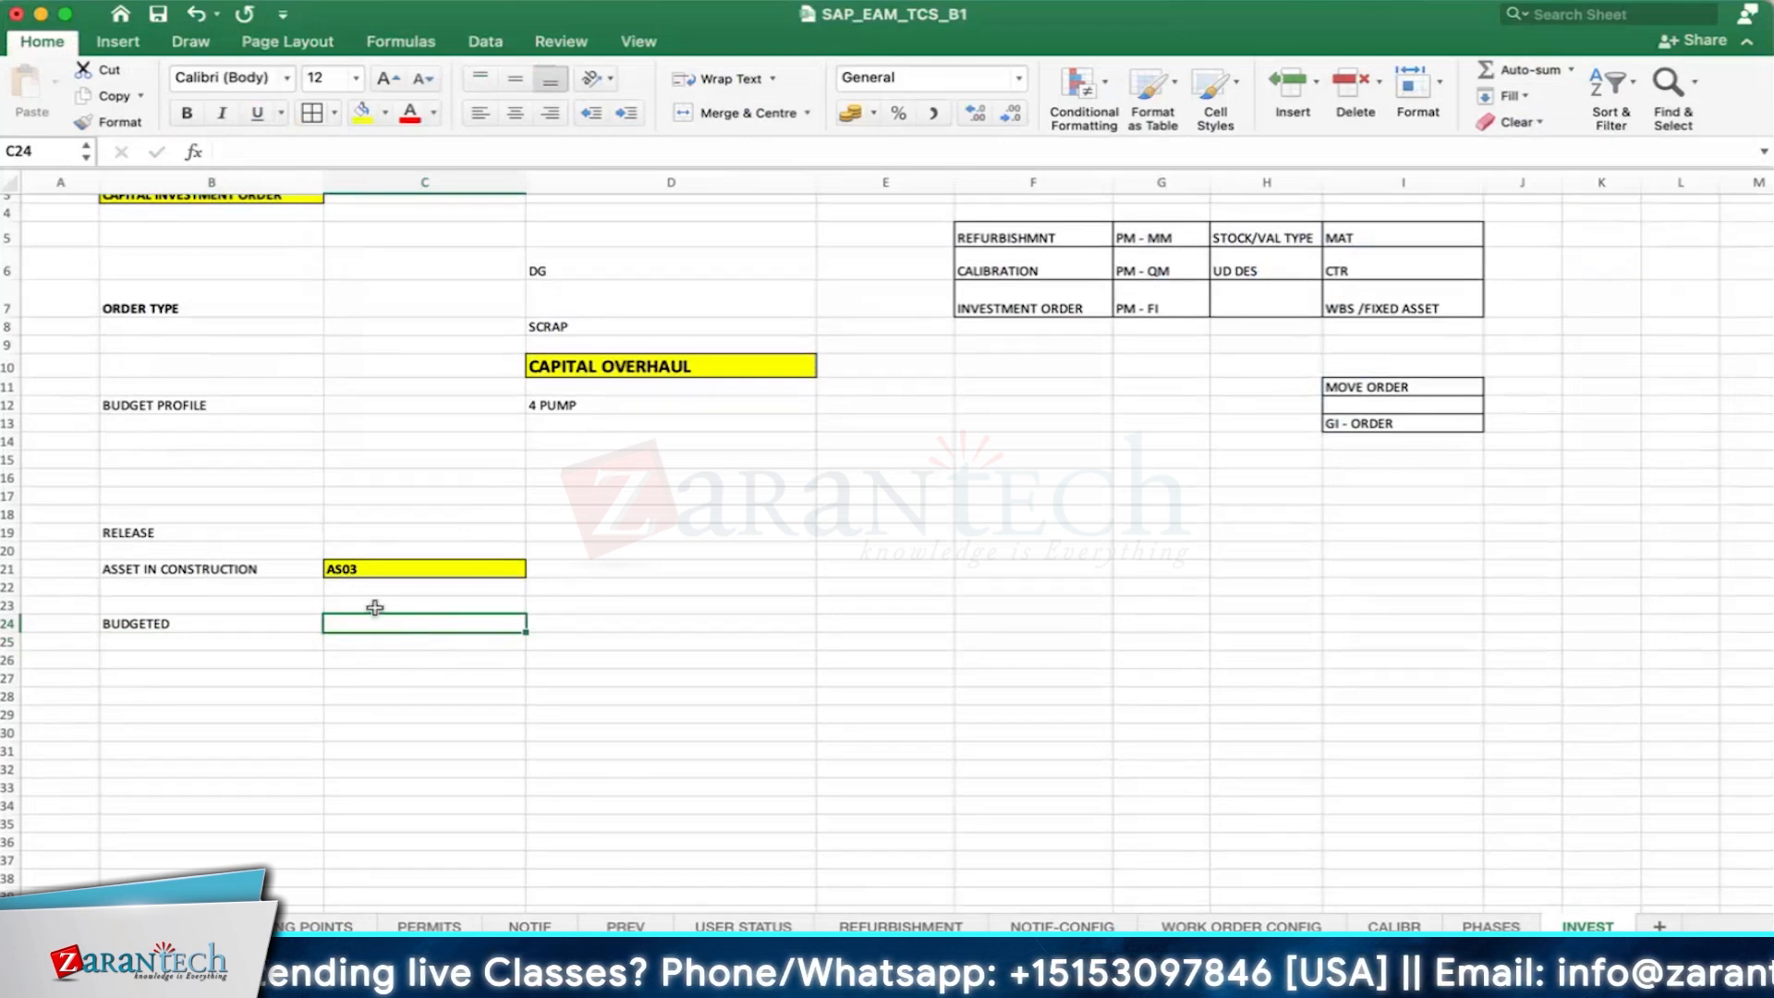
pyautogui.click(135, 628)
pyautogui.click(413, 623)
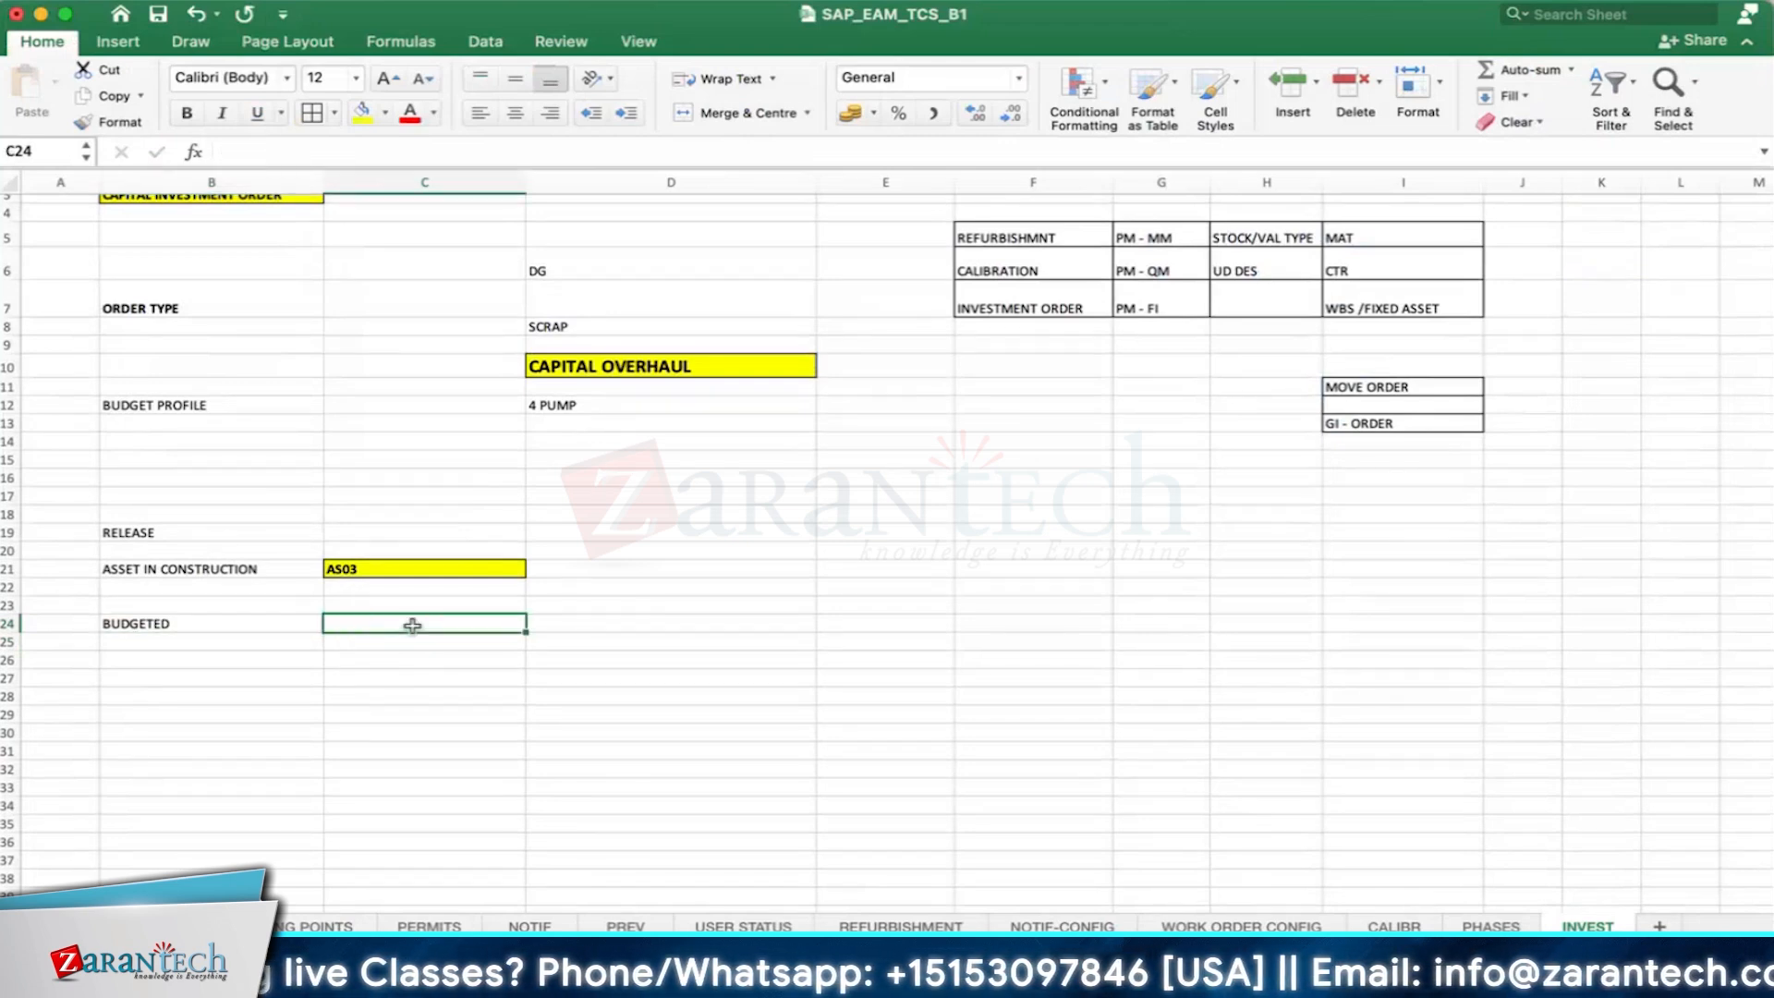
# - Look up the investment order's number in SAP and record it in D23 of the Excel sheet
pyautogui.click(625, 550)
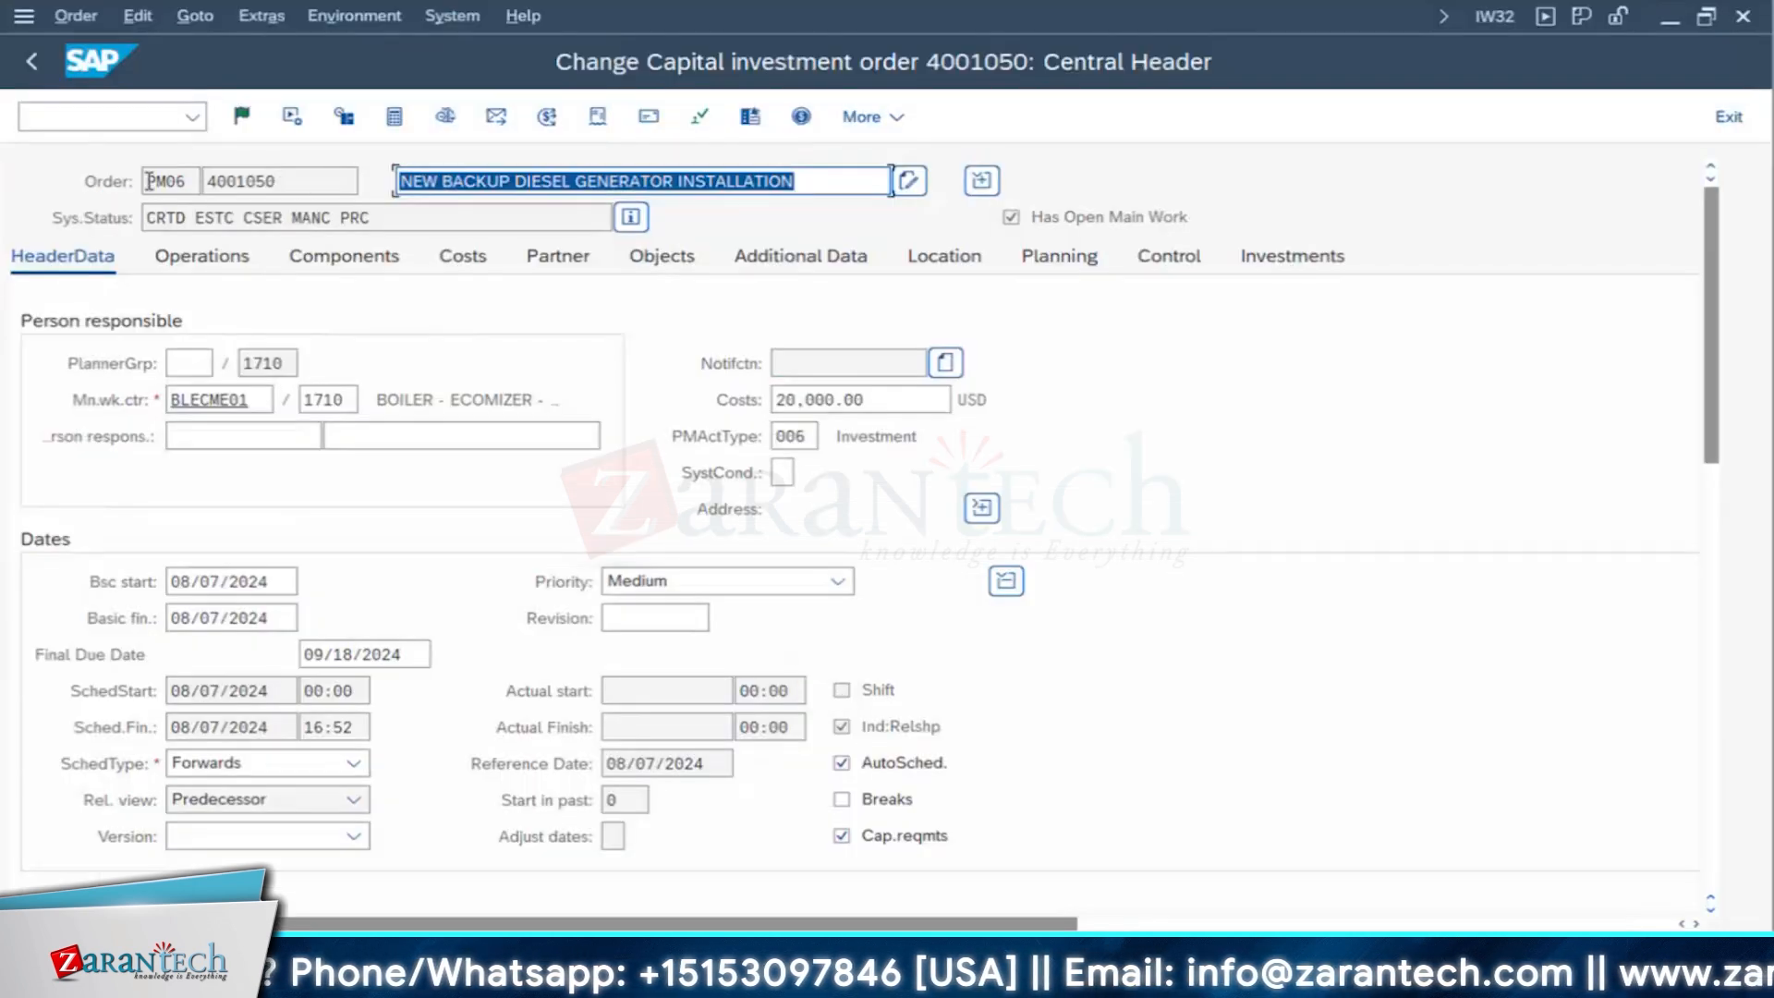
pyautogui.hotkey('shift', 'Tab')
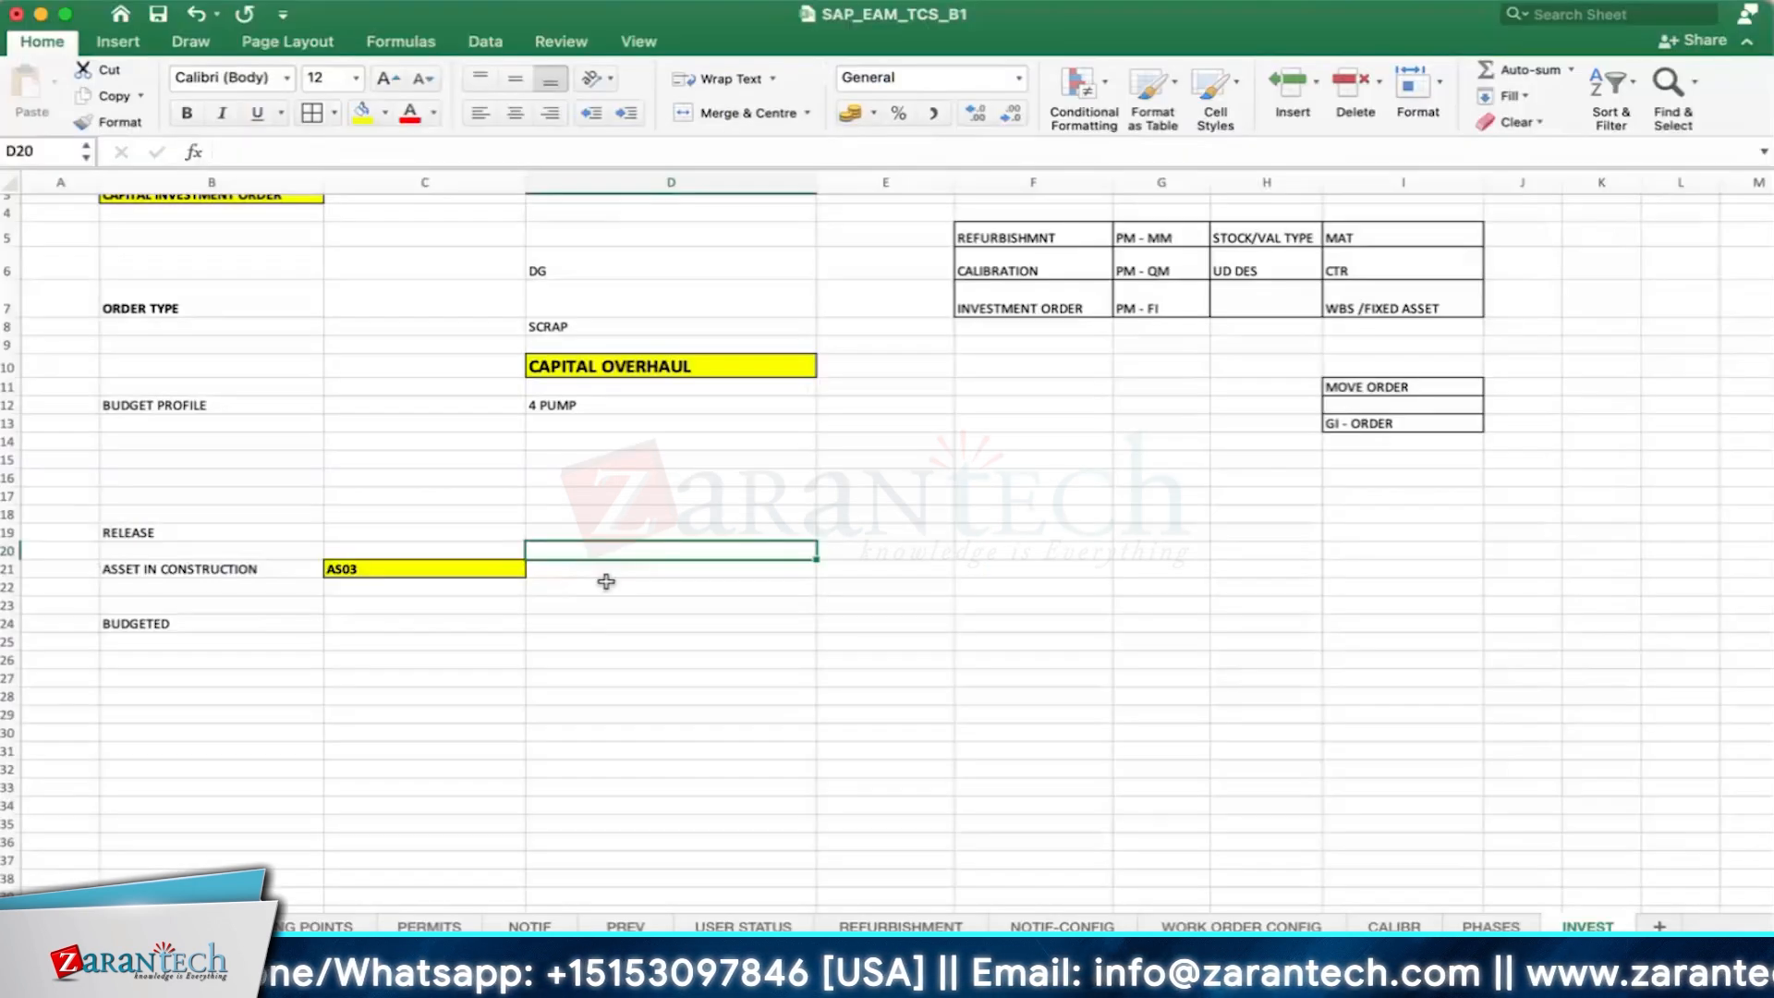
pyautogui.click(596, 609)
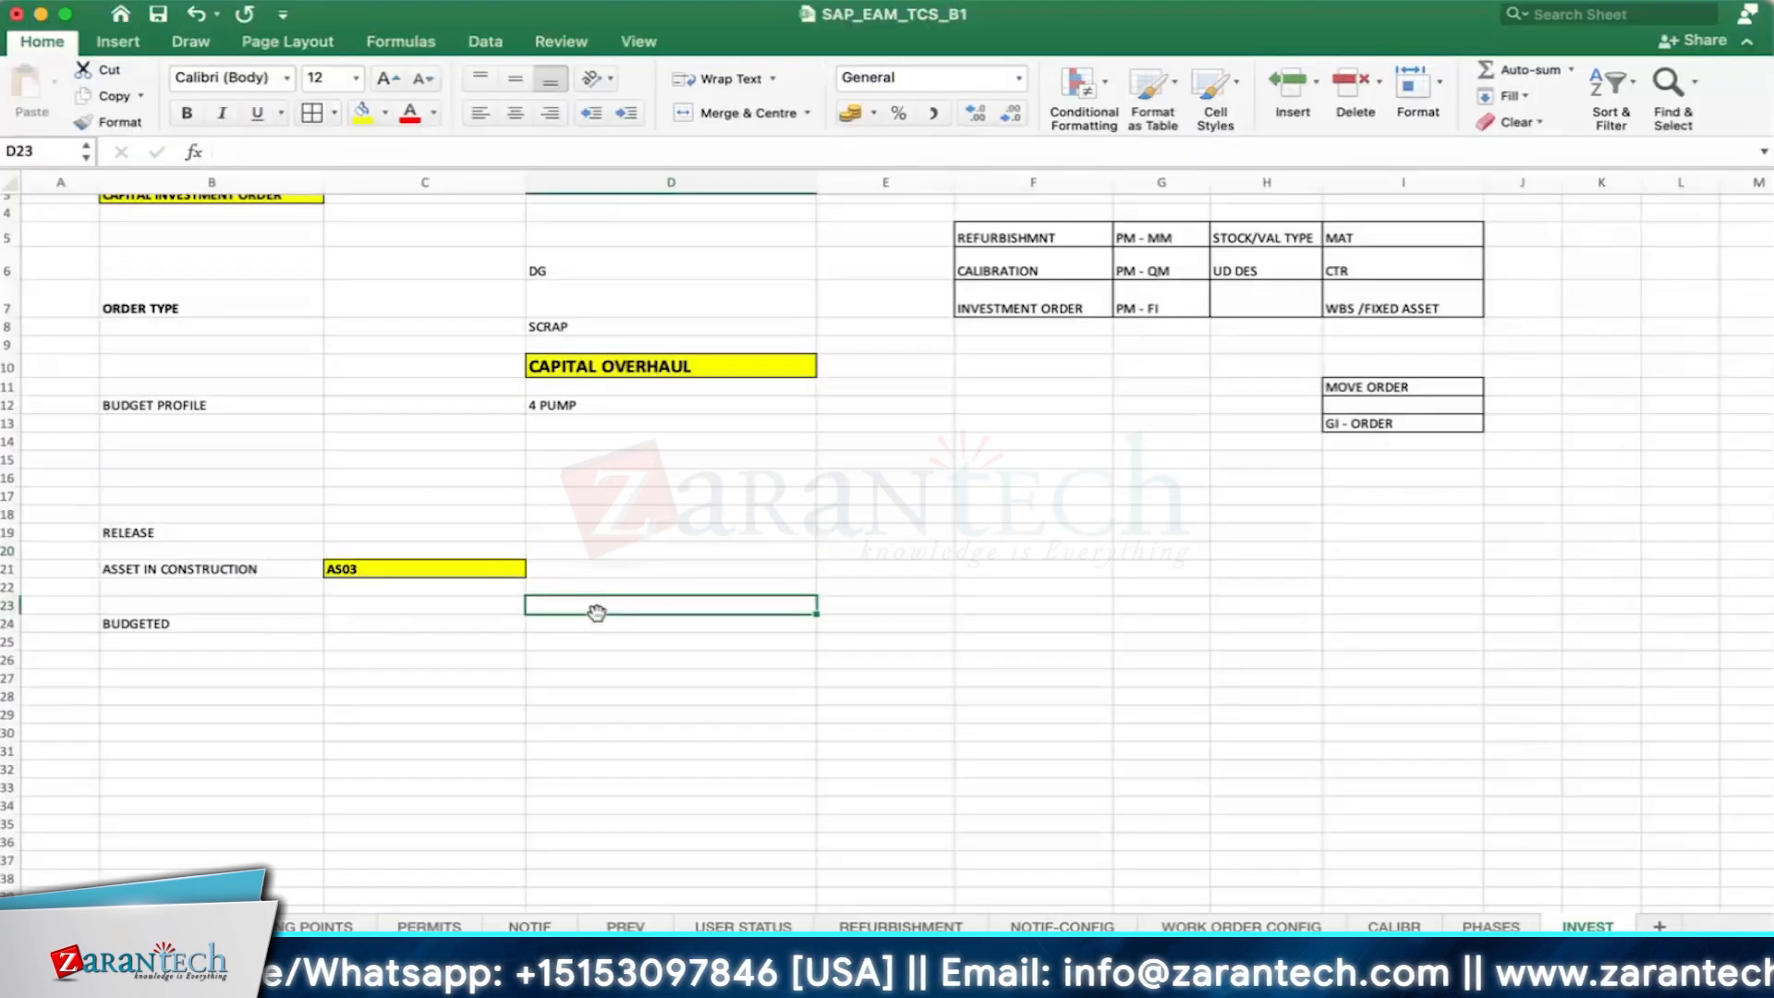
pyautogui.write('4001')
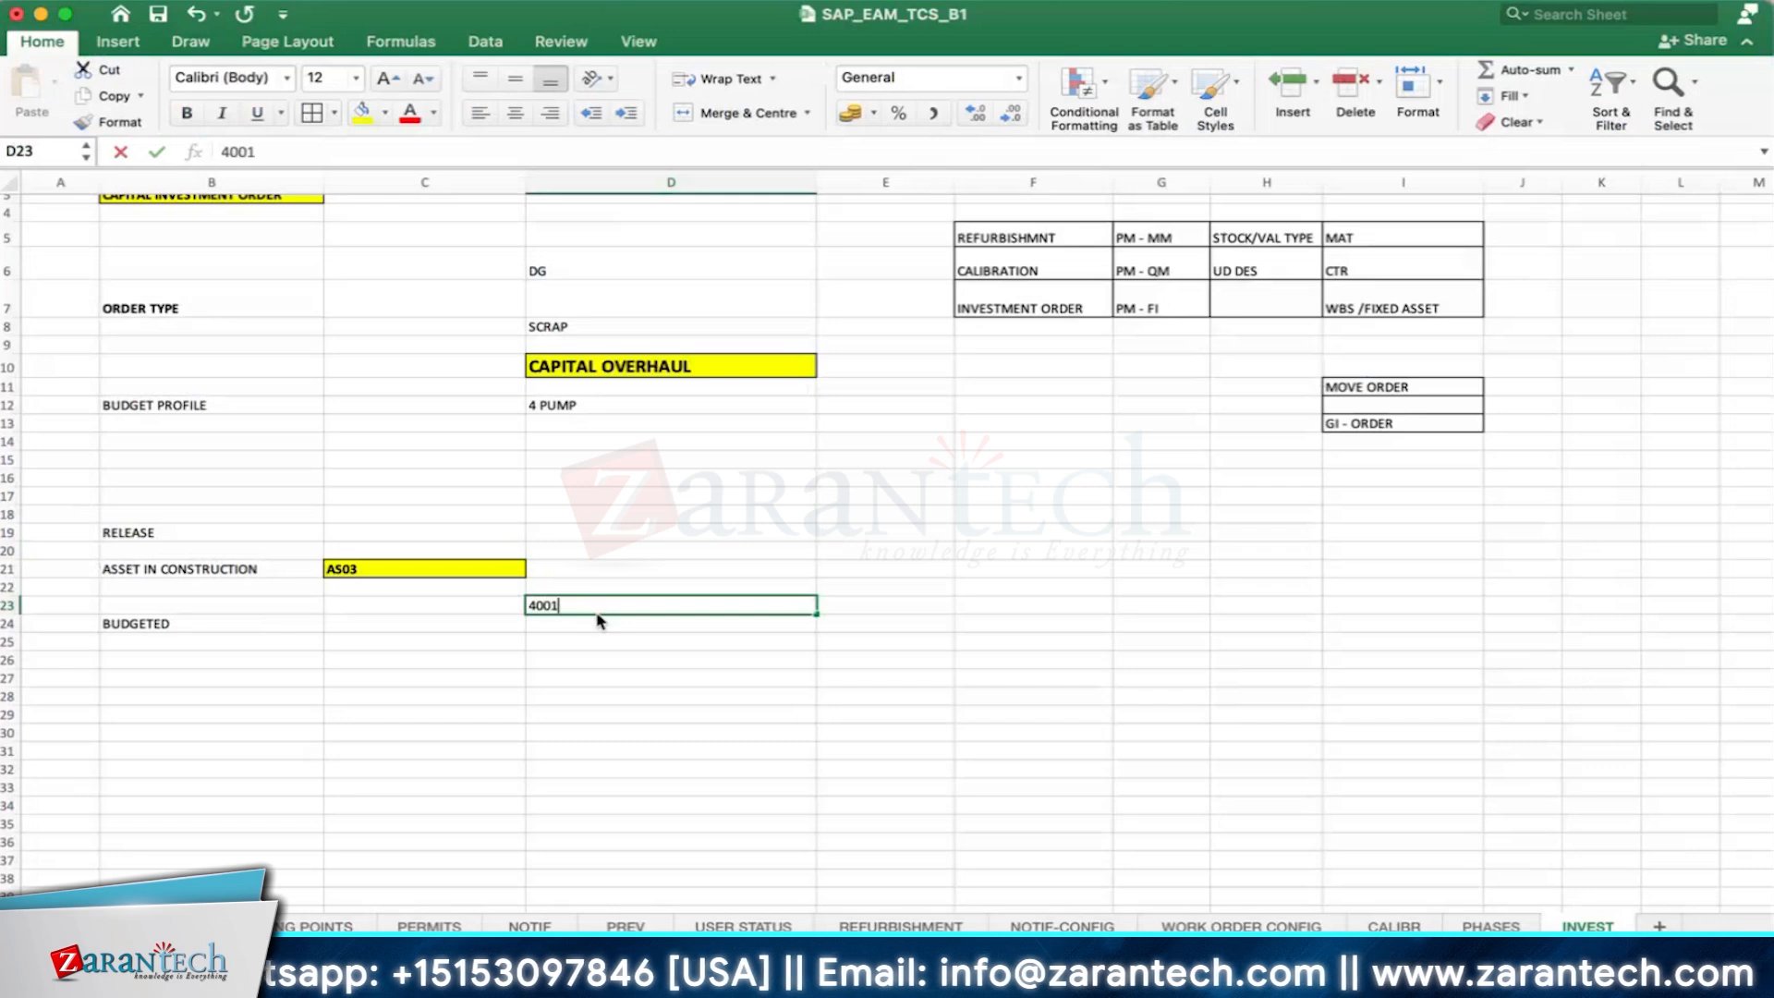
pyautogui.write('0505')
pyautogui.press('Return')
pyautogui.click(622, 602)
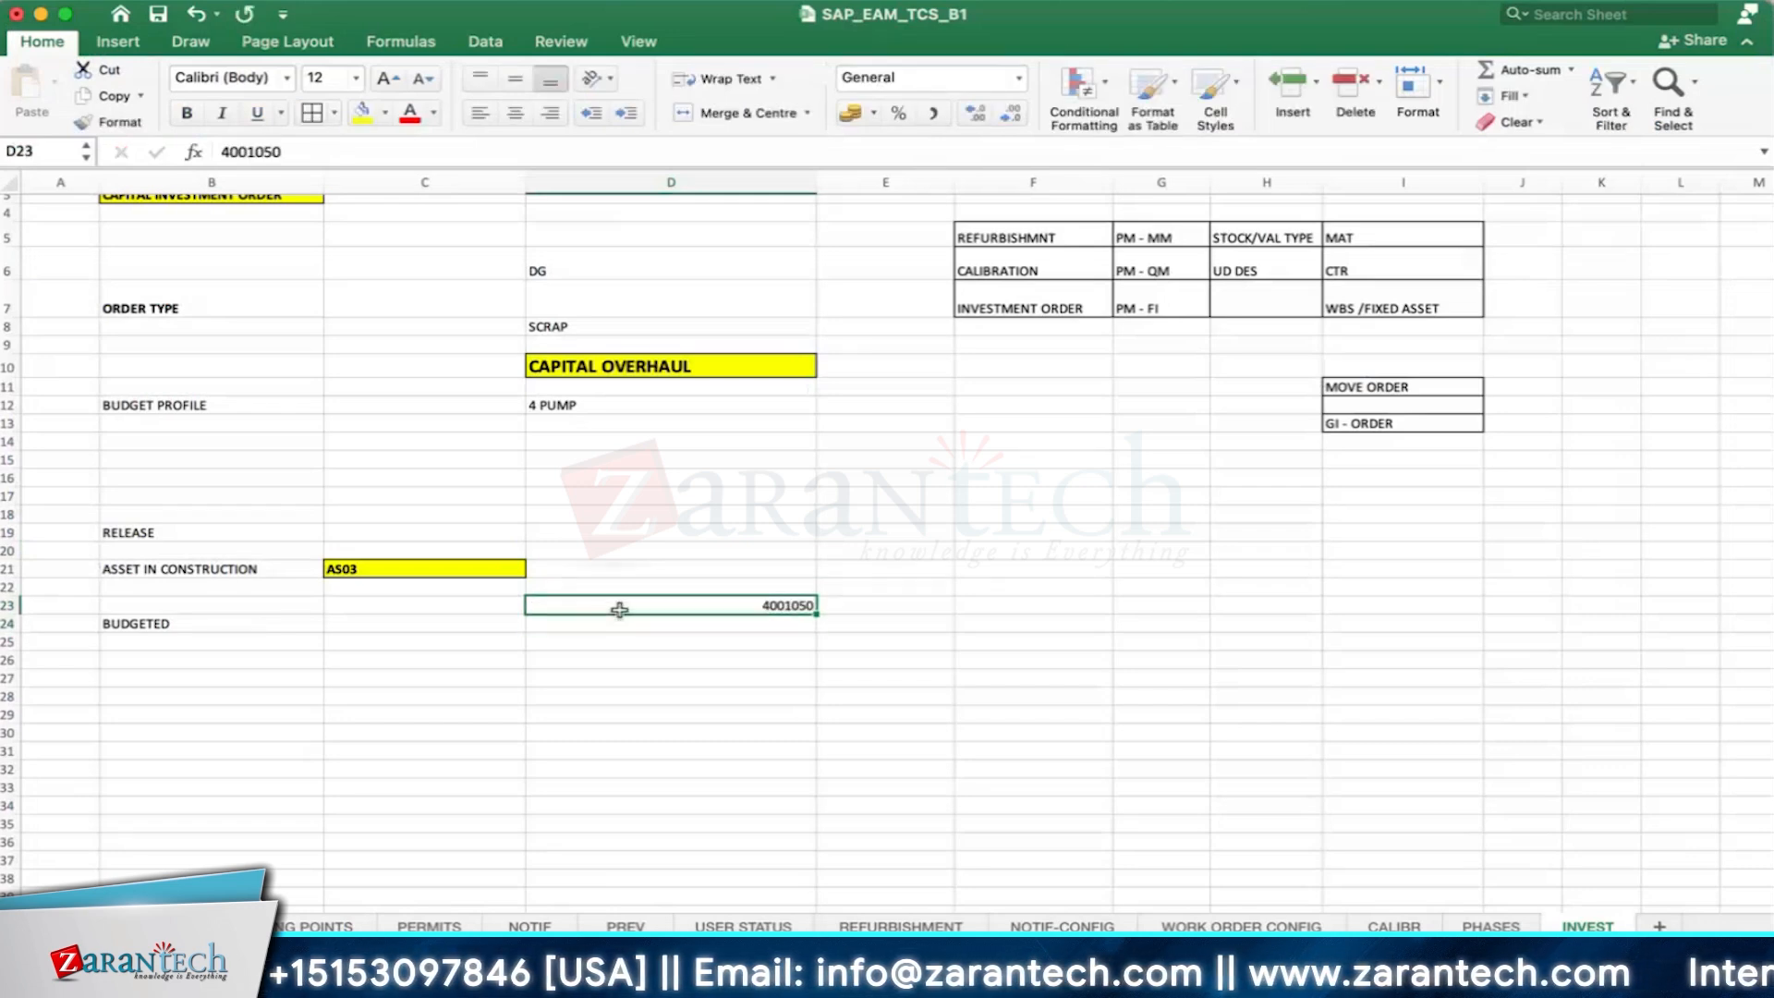
# - Enter the budgeted amount 15000 in C24 with the currency USD in D24
pyautogui.click(385, 622)
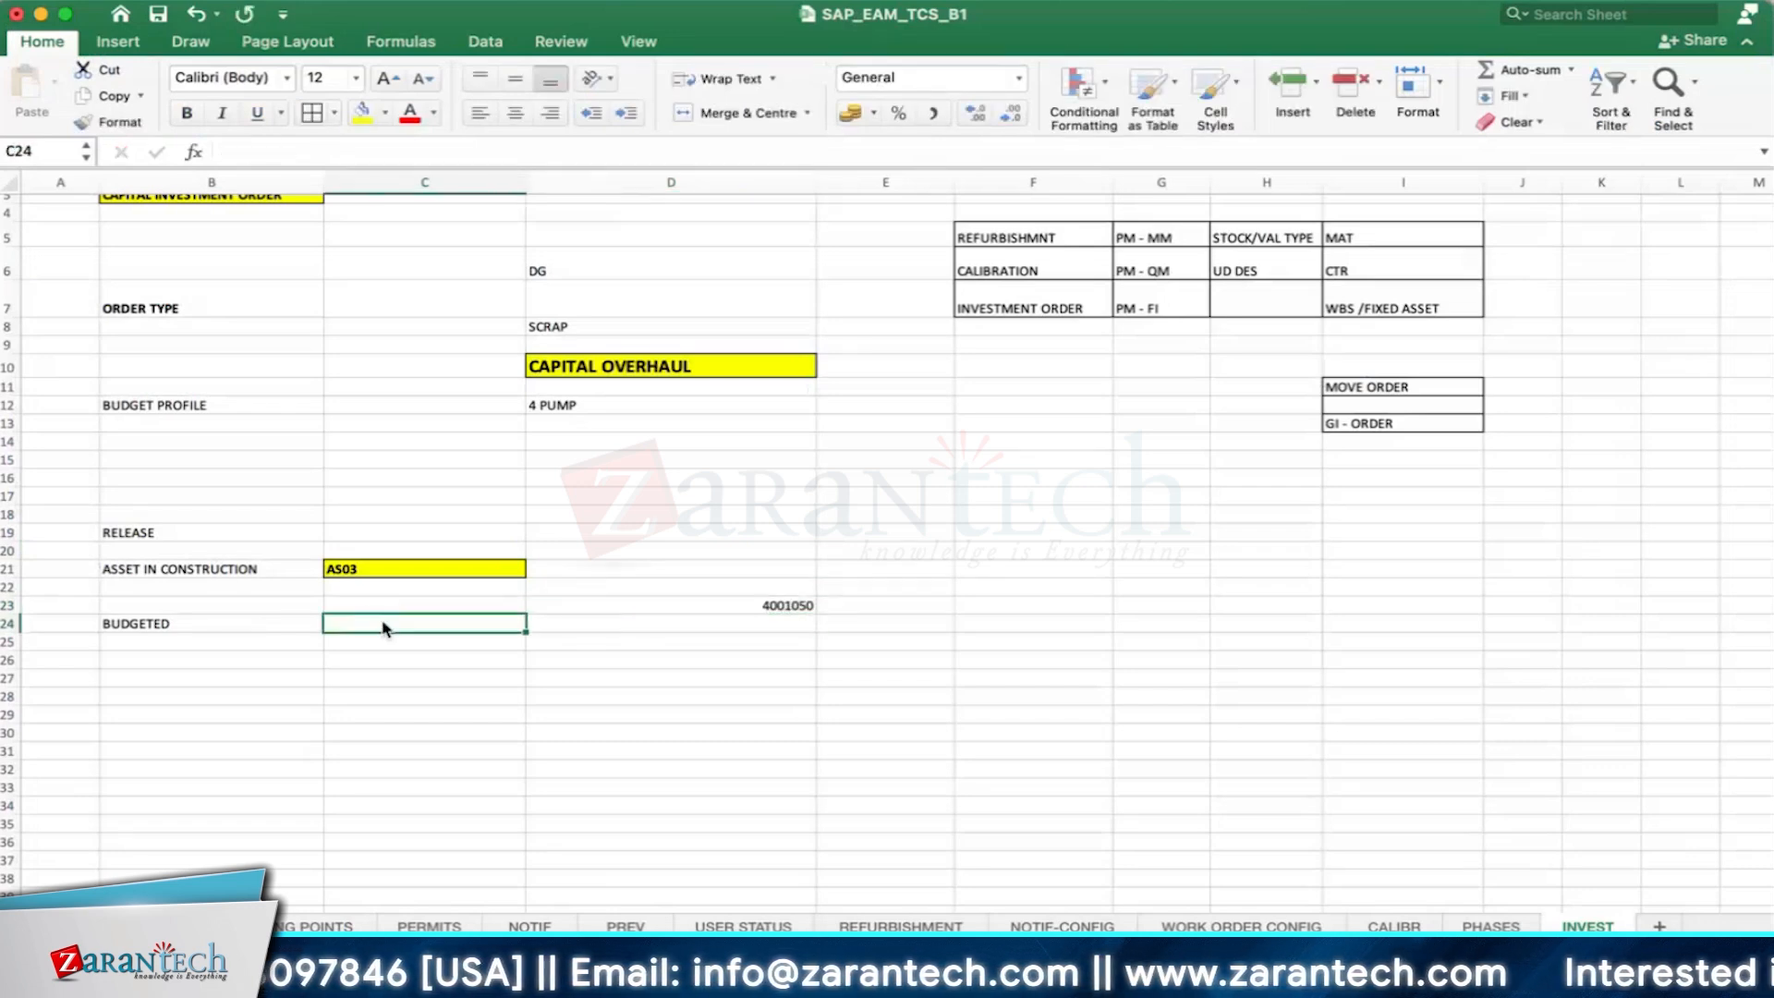
pyautogui.write('15000')
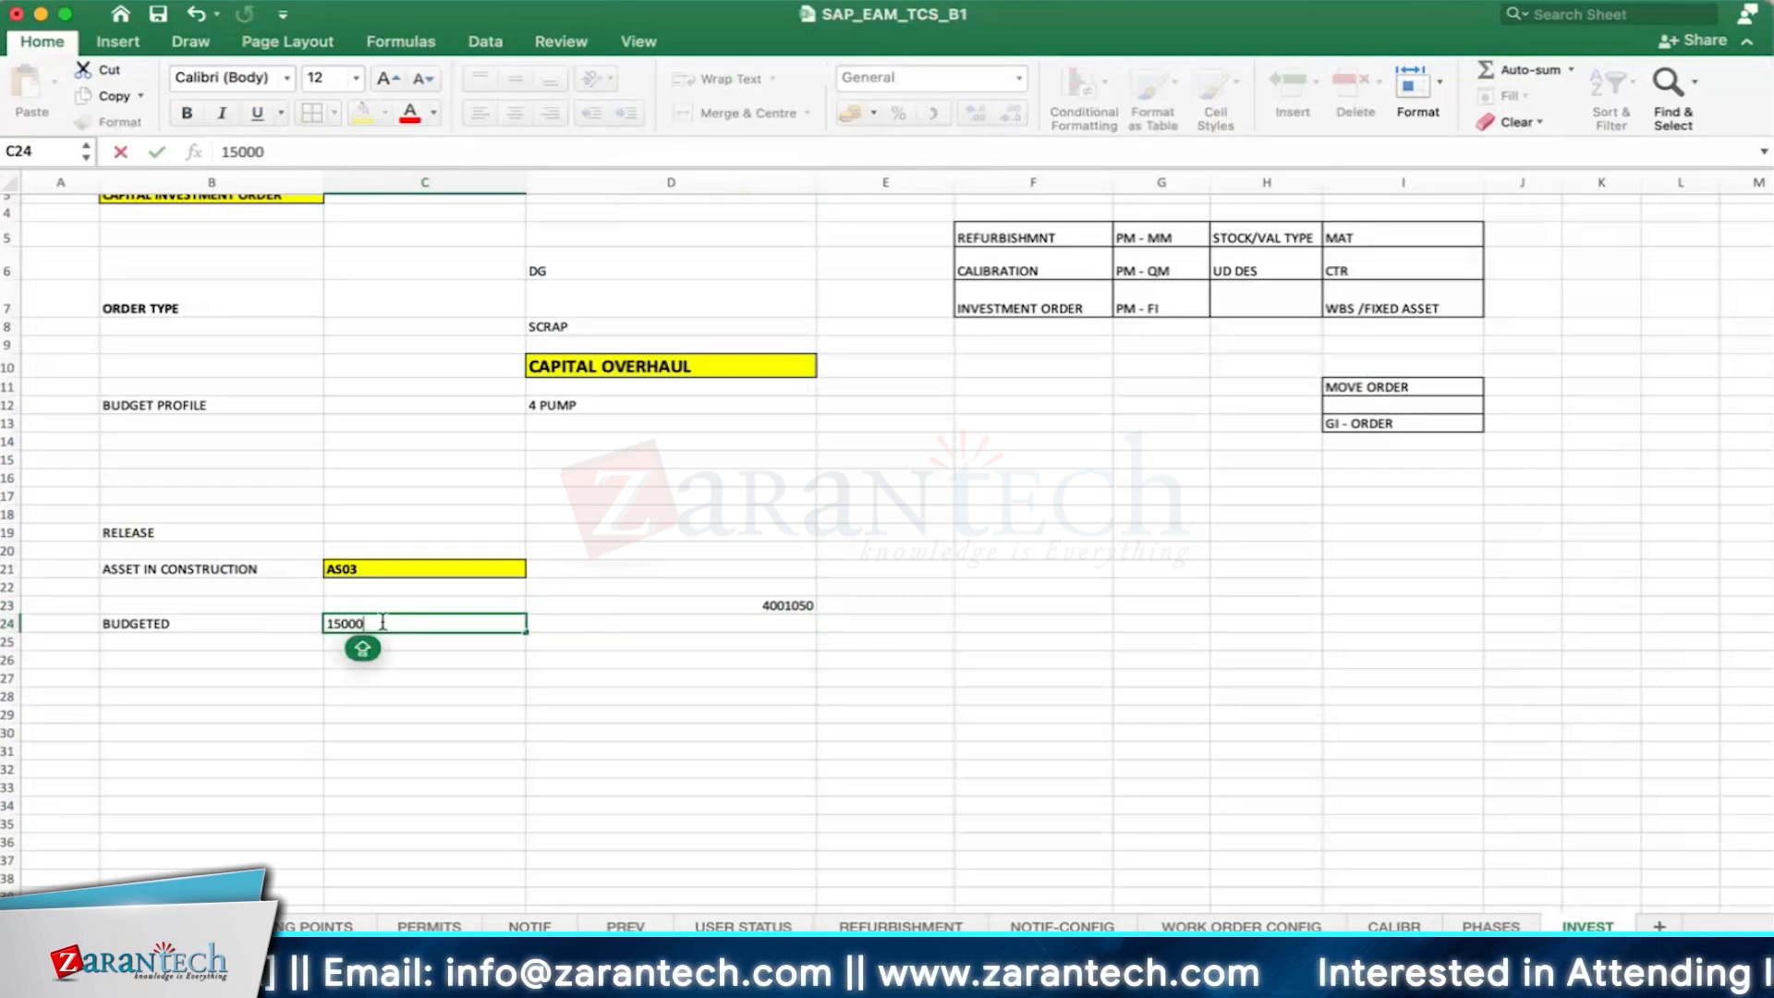
pyautogui.press('Tab')
pyautogui.write('USD')
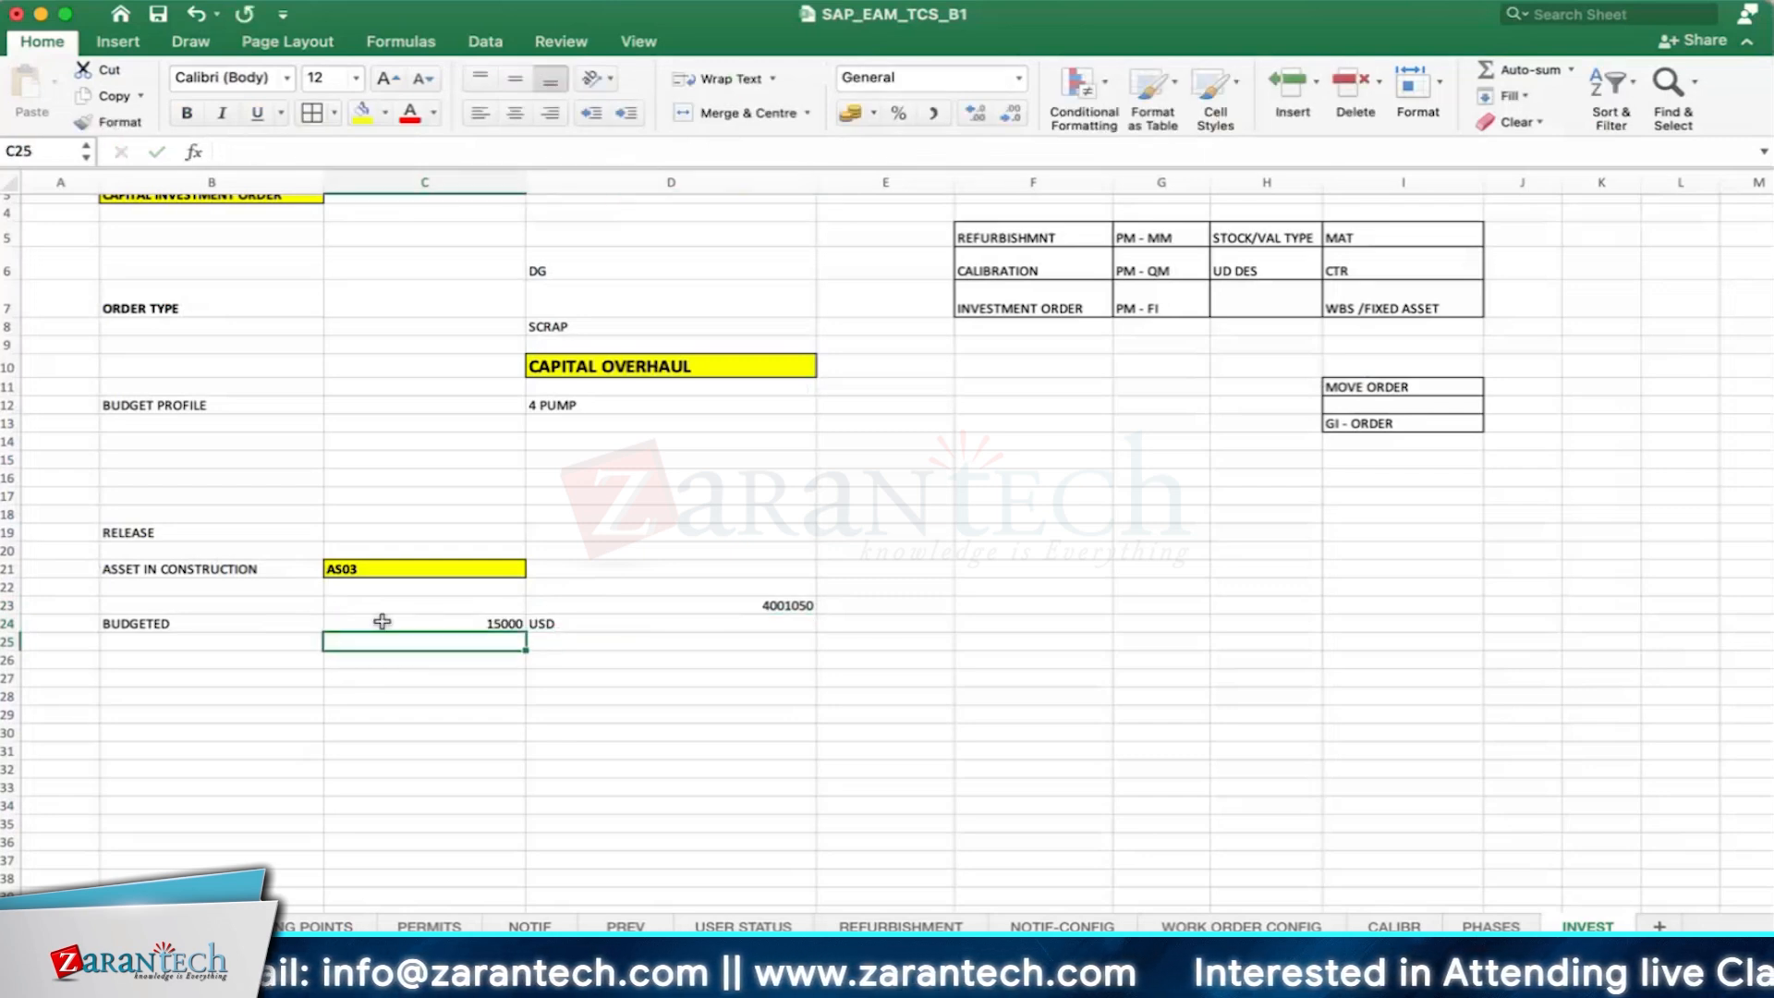
# - Apply a yellow fill to the budget row cells B24 through D24
pyautogui.moveTo(542, 622); pyautogui.dragTo(279, 626)
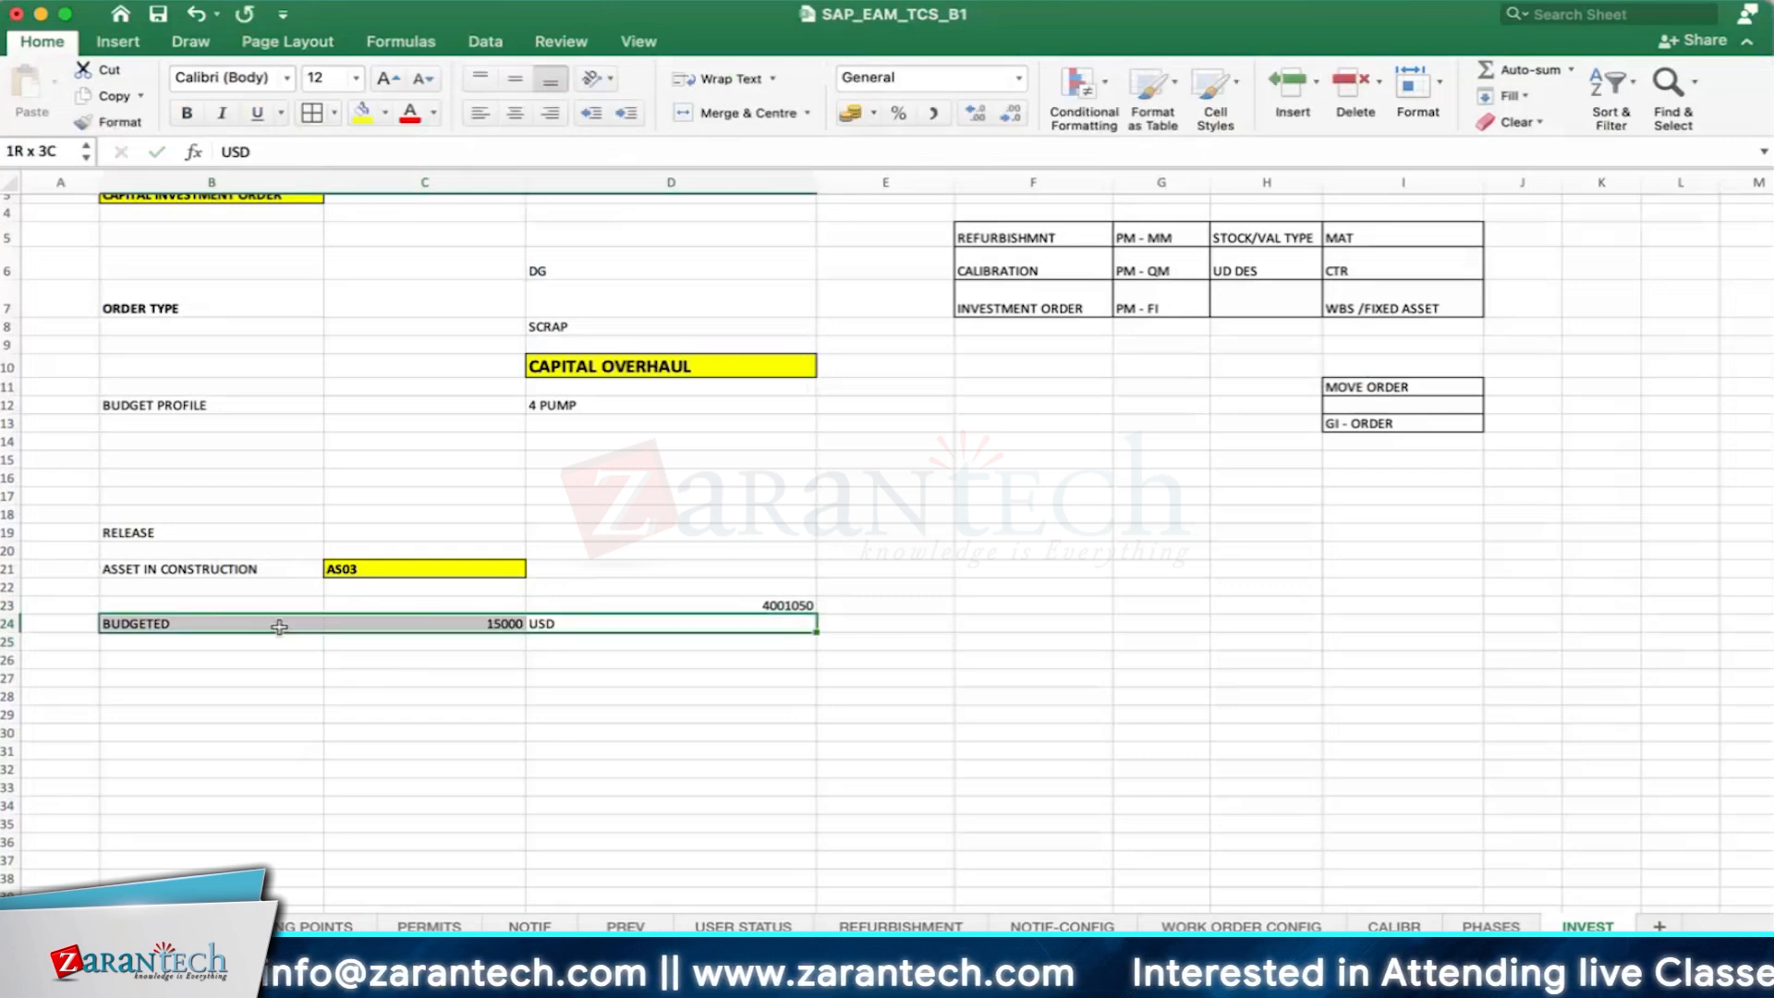
pyautogui.click(363, 113)
pyautogui.click(681, 697)
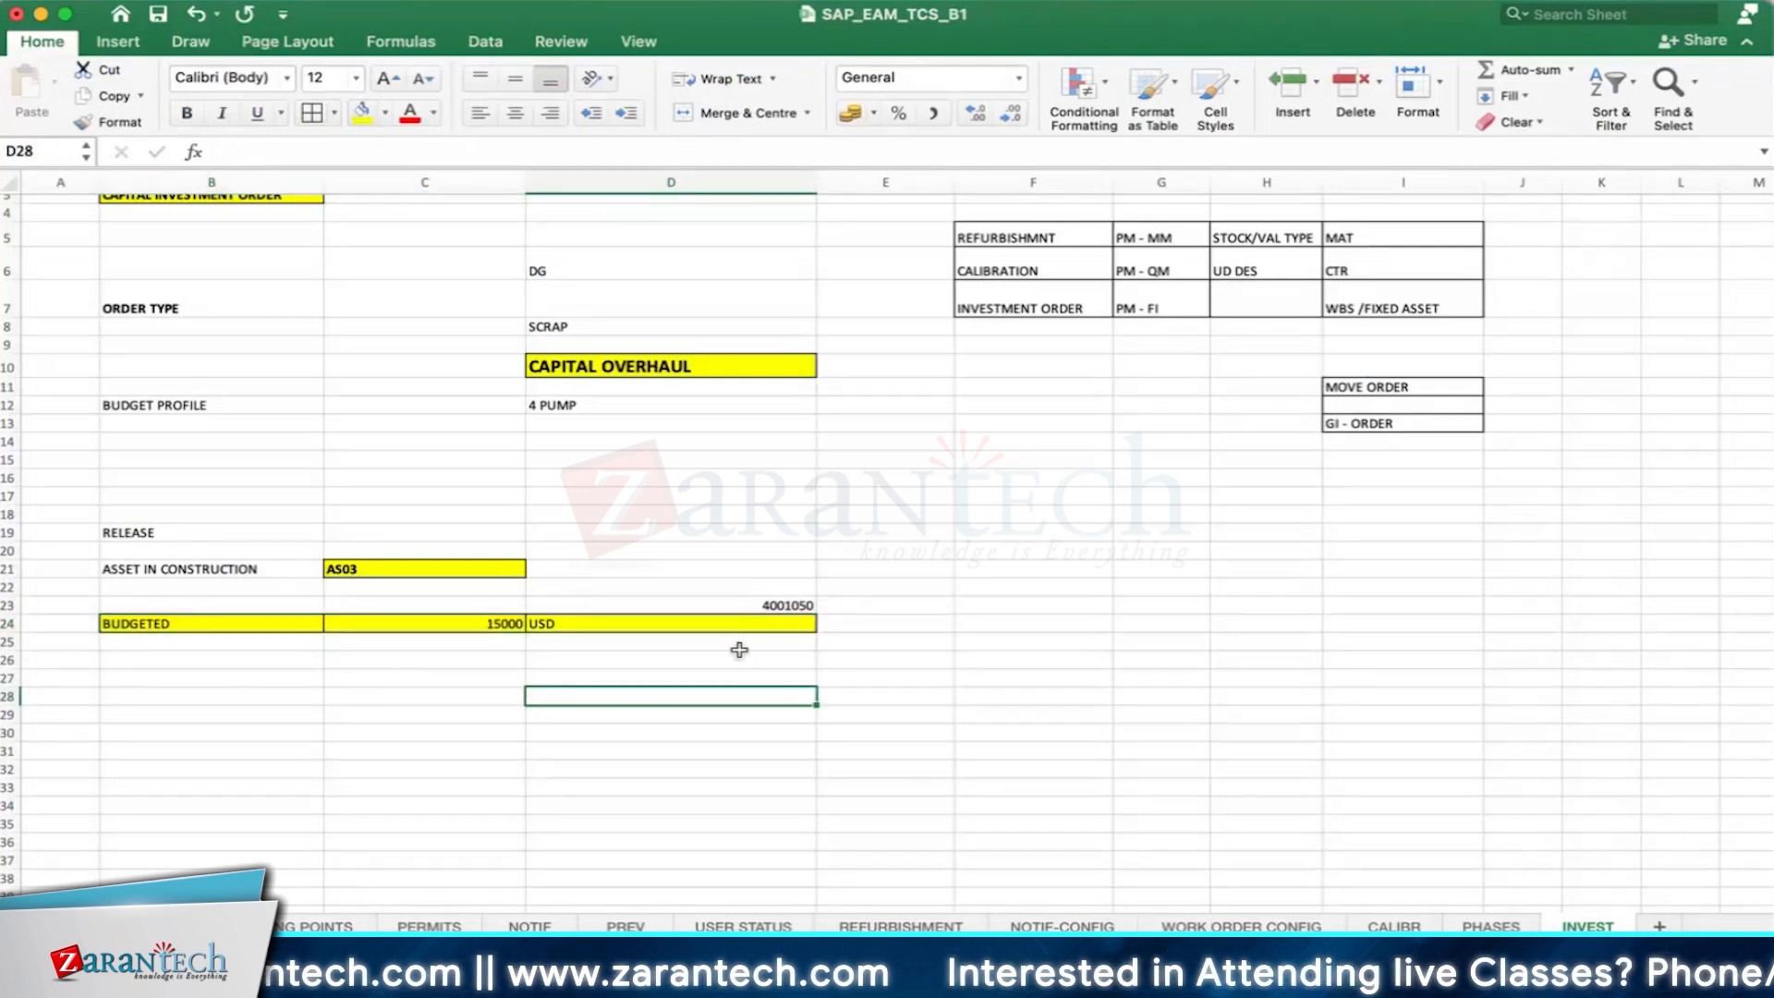
pyautogui.scroll(-1, 736, 653)
pyautogui.click(762, 601)
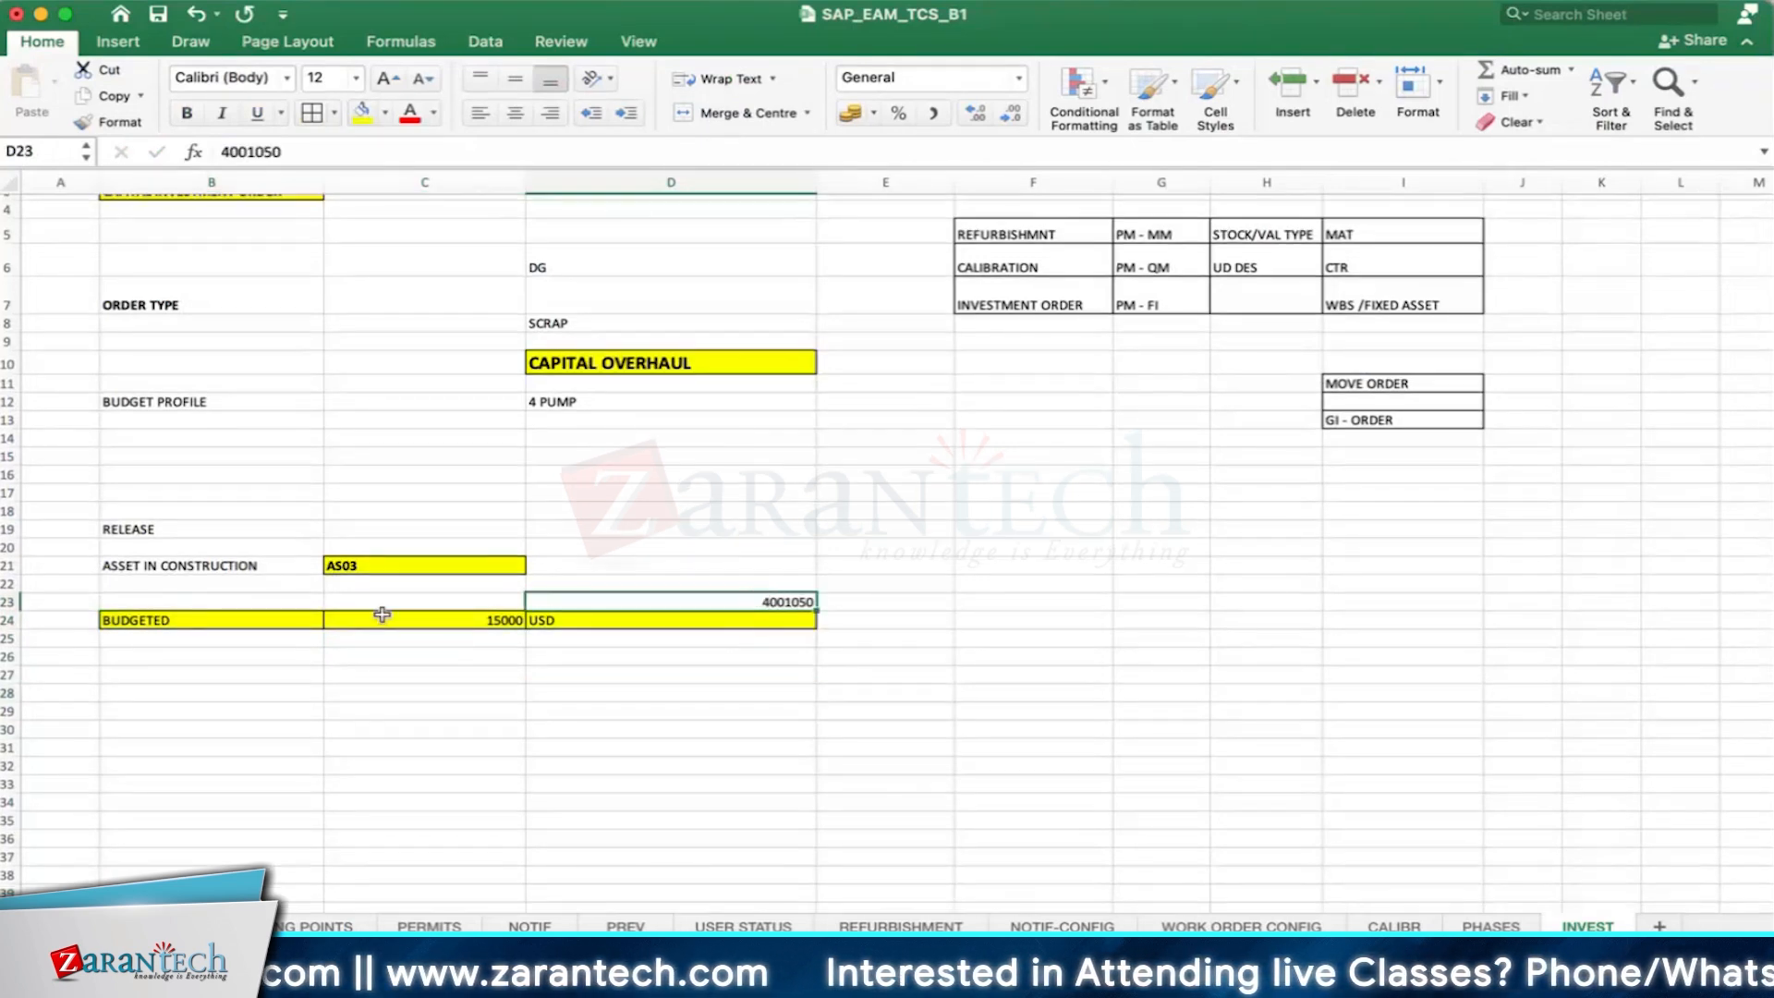
pyautogui.moveTo(189, 619); pyautogui.dragTo(652, 620)
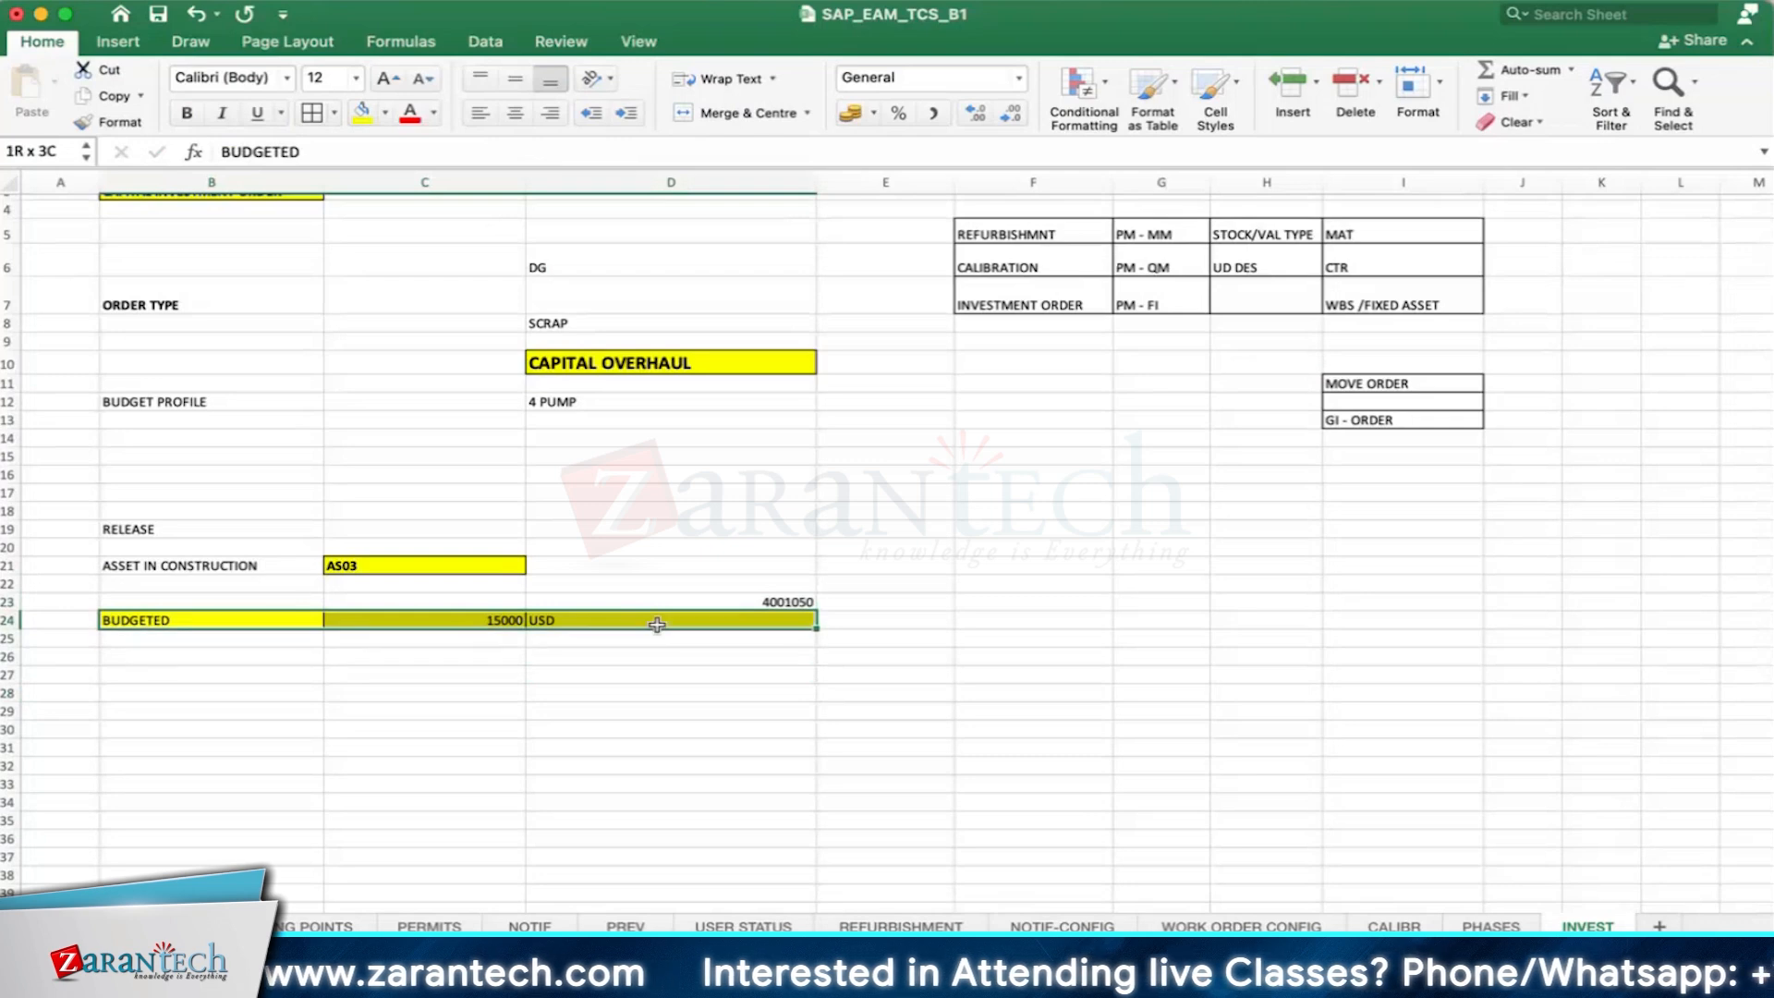
pyautogui.click(629, 687)
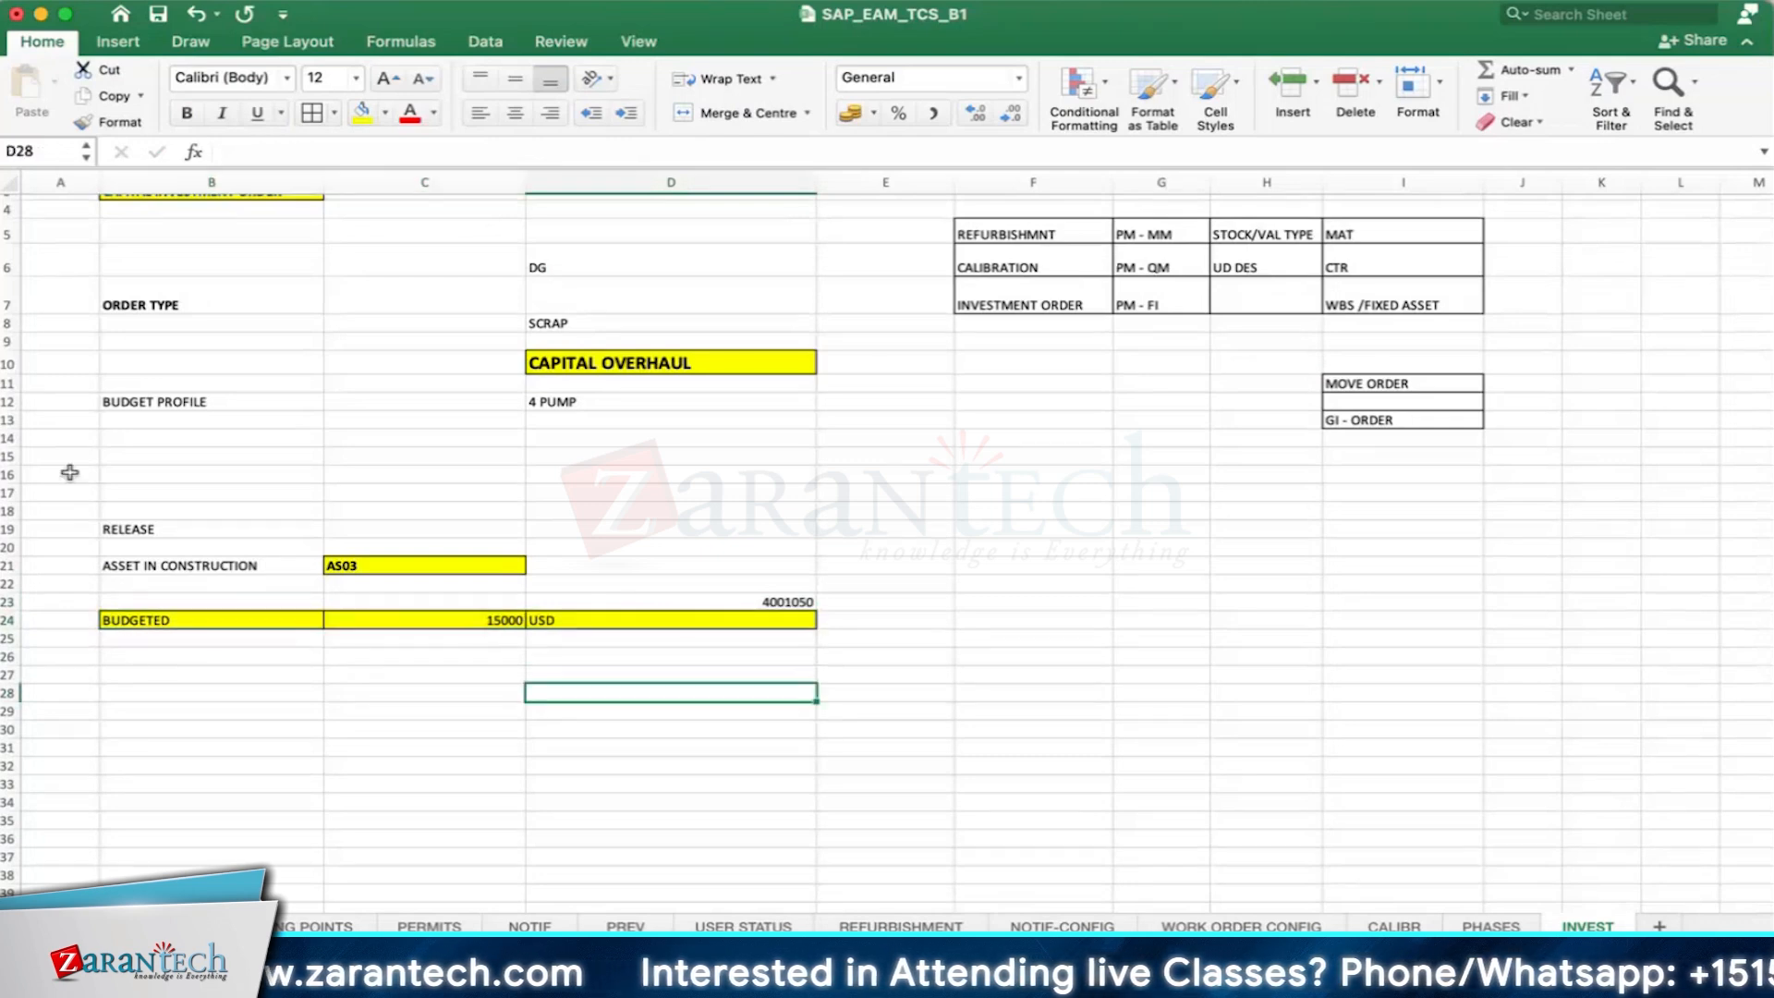
pyautogui.click(150, 620)
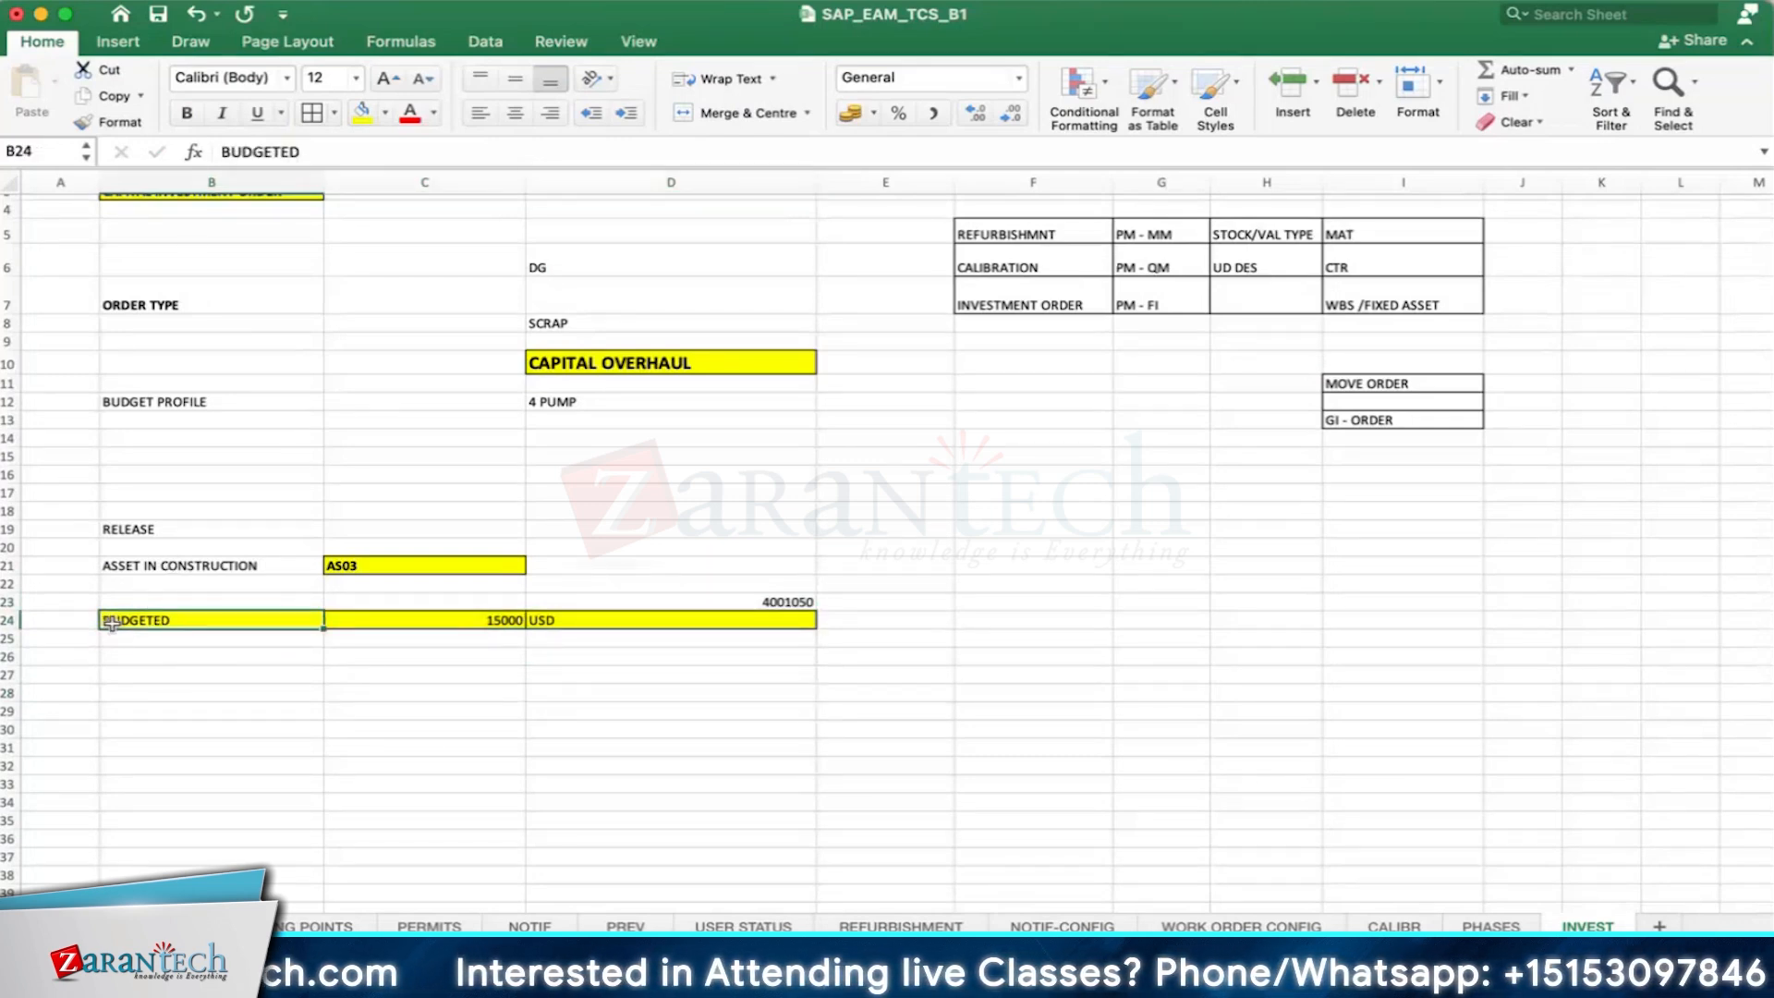
pyautogui.click(147, 652)
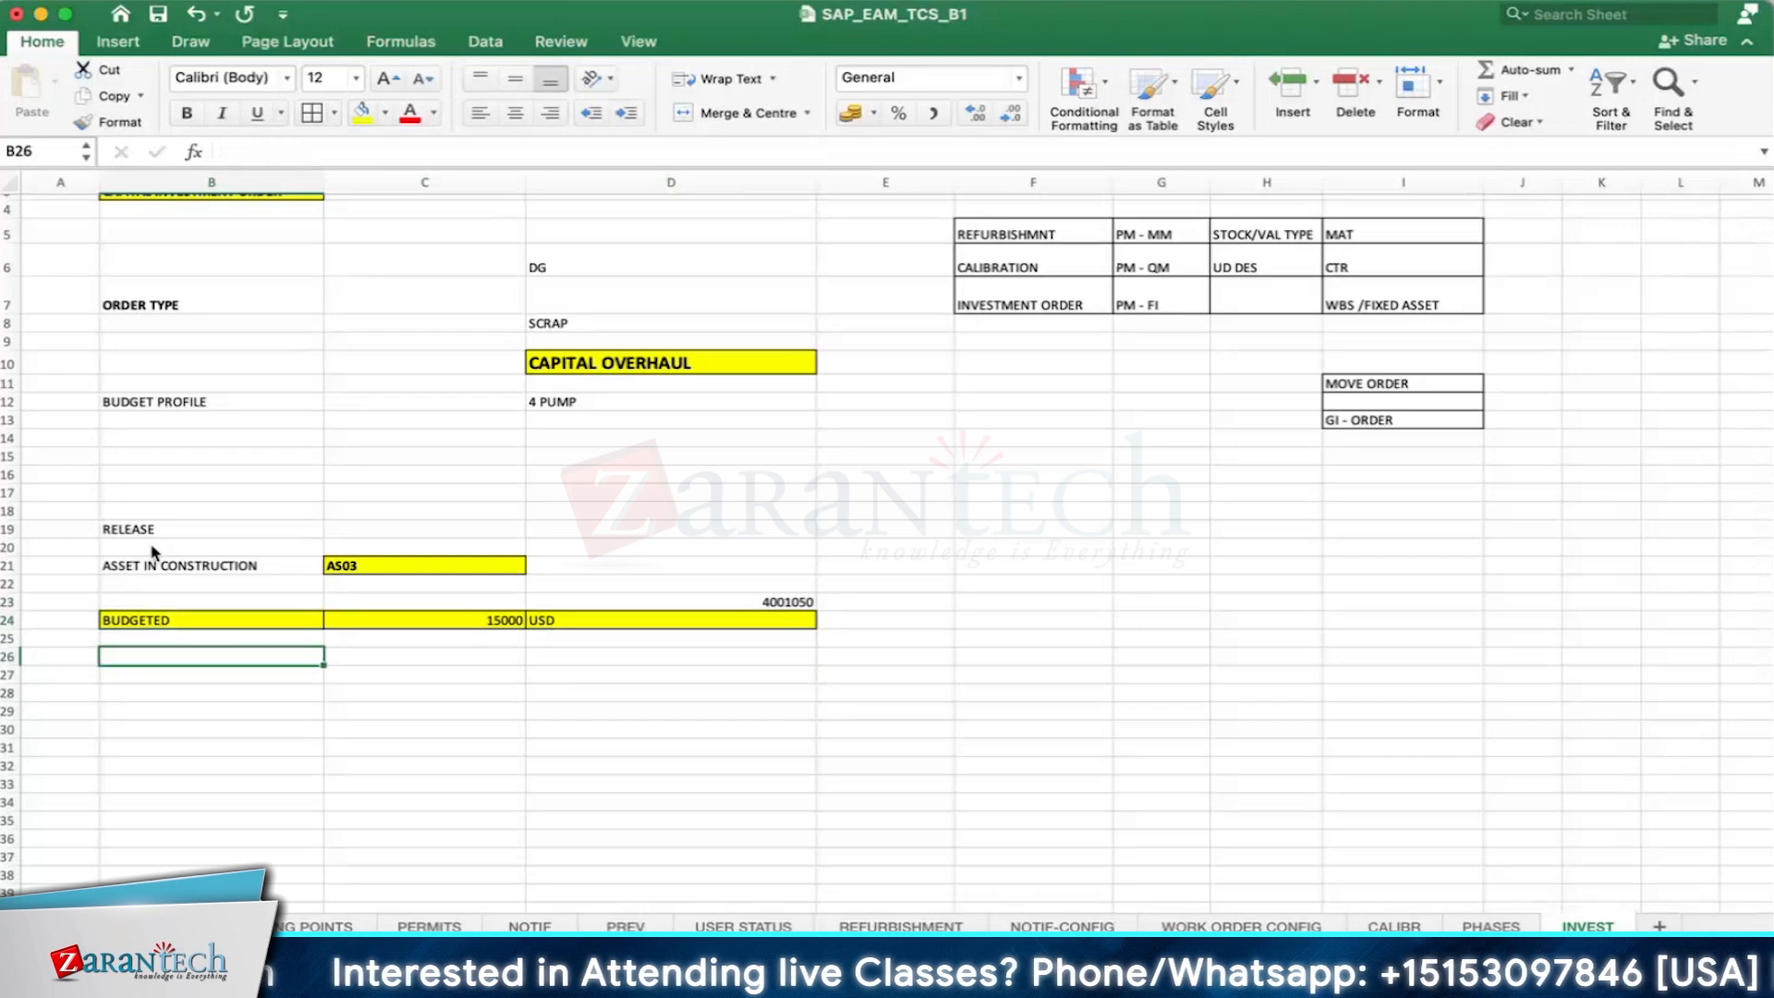
pyautogui.click(155, 561)
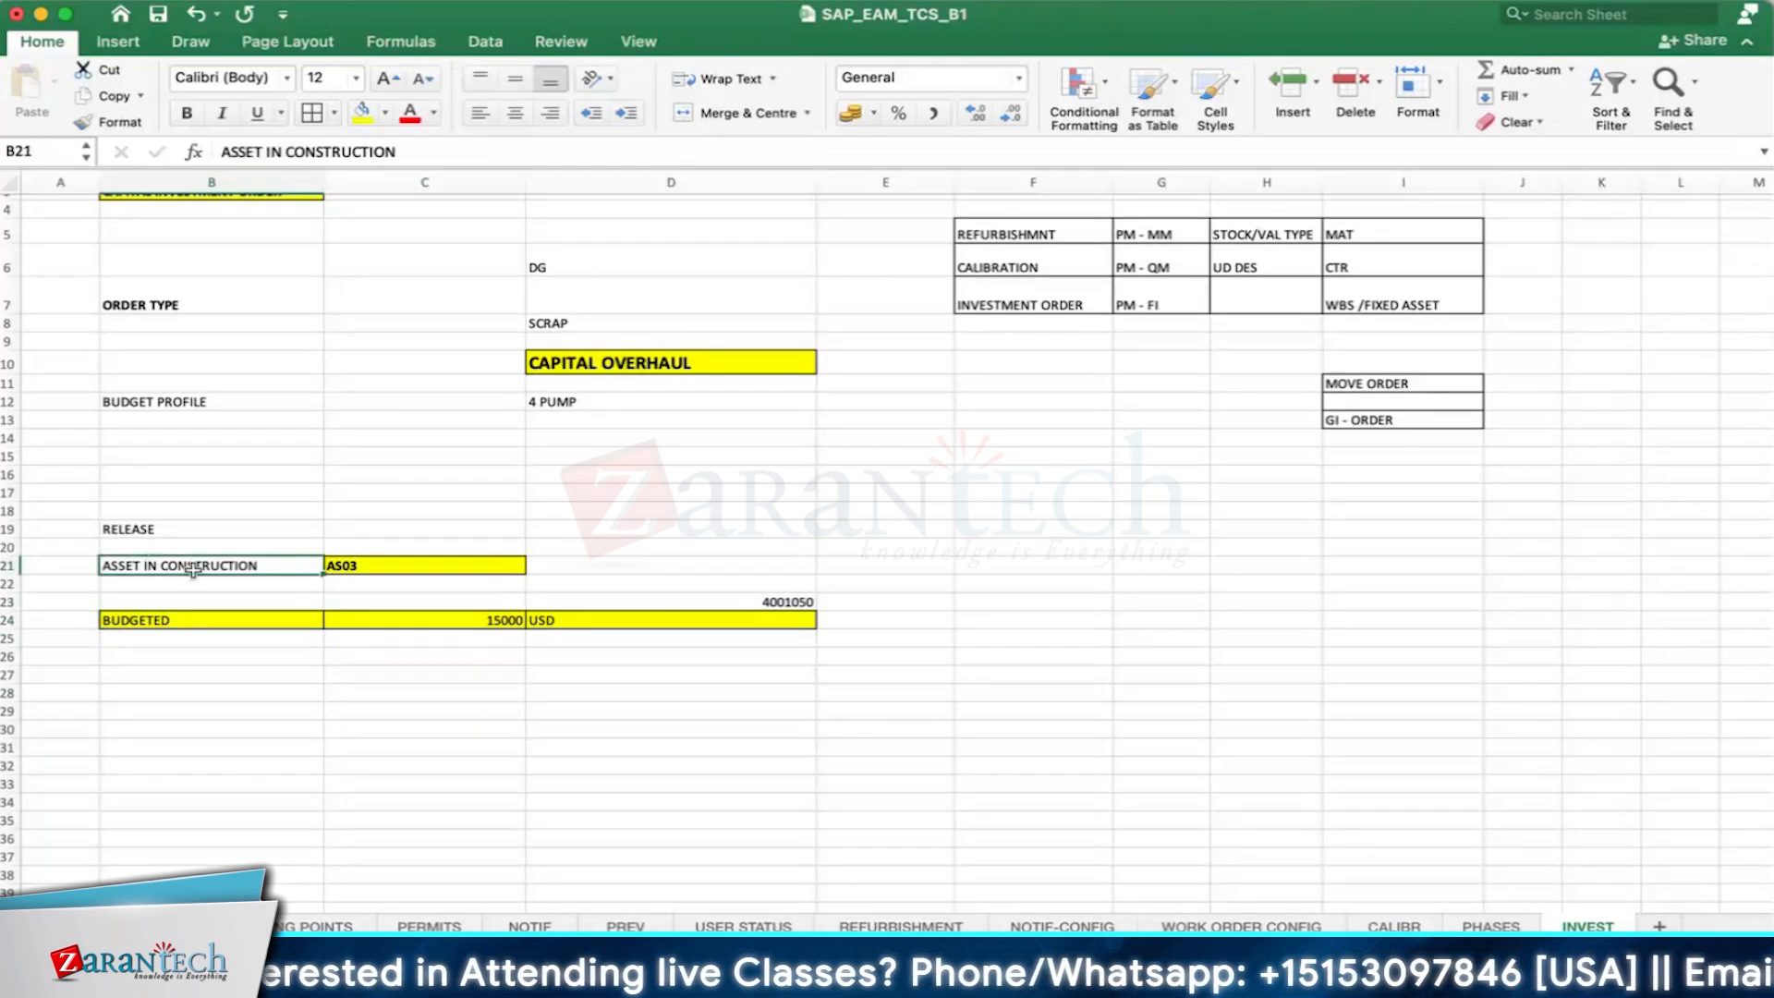
# - Make the text of the budget row in B24 through D24 bold
pyautogui.scroll(-1, 193, 640)
pyautogui.moveTo(537, 613); pyautogui.dragTo(637, 617)
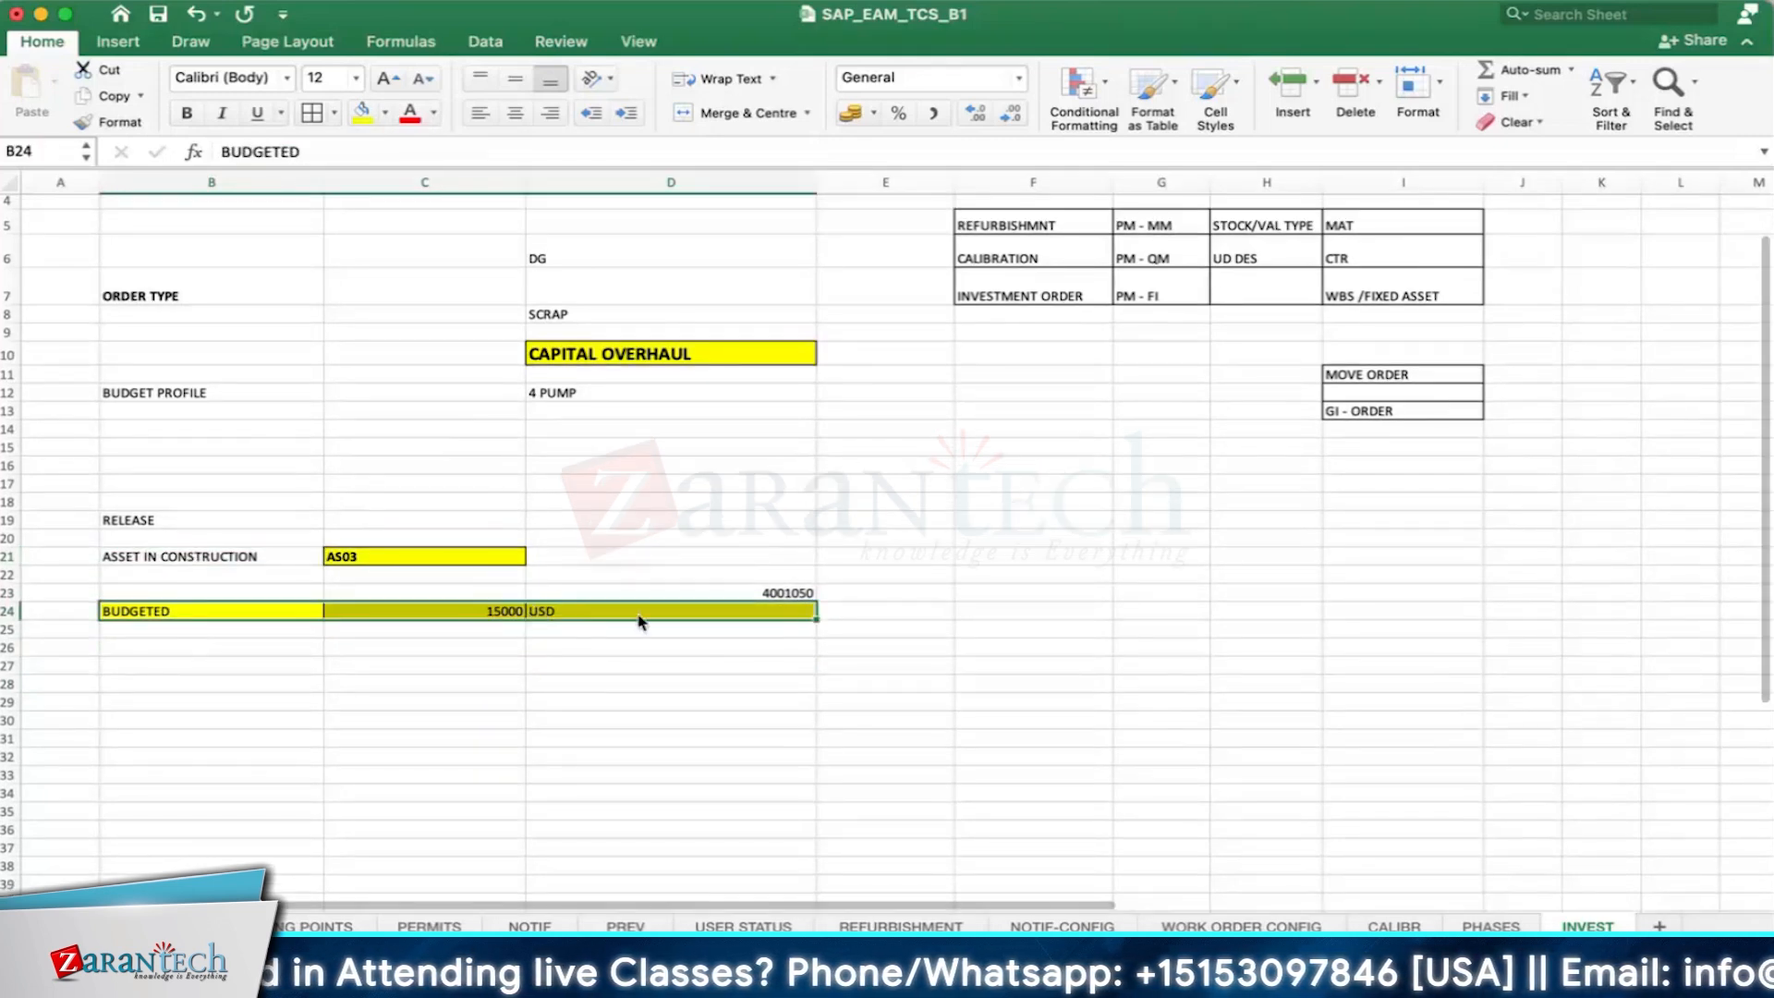
pyautogui.click(187, 114)
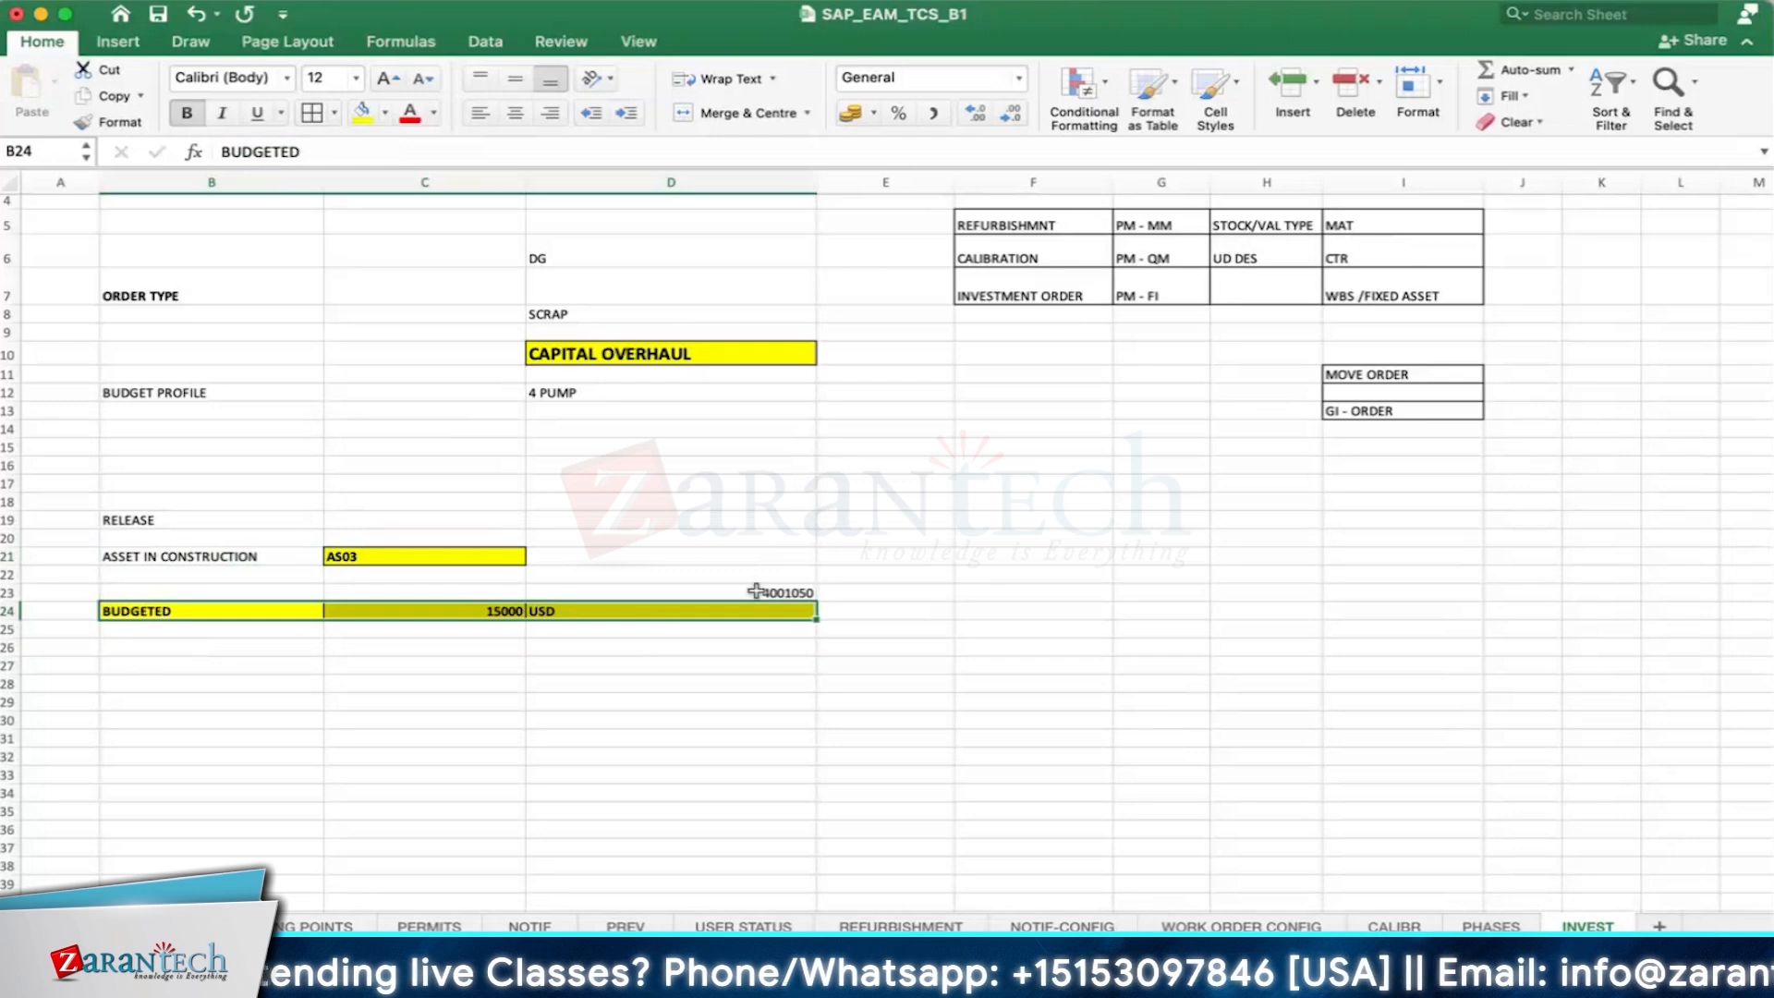
# - Enter the label TOLERANCE LIMITS in B27 and FIC in C27
pyautogui.scroll(-2, 586, 644)
pyautogui.click(196, 616)
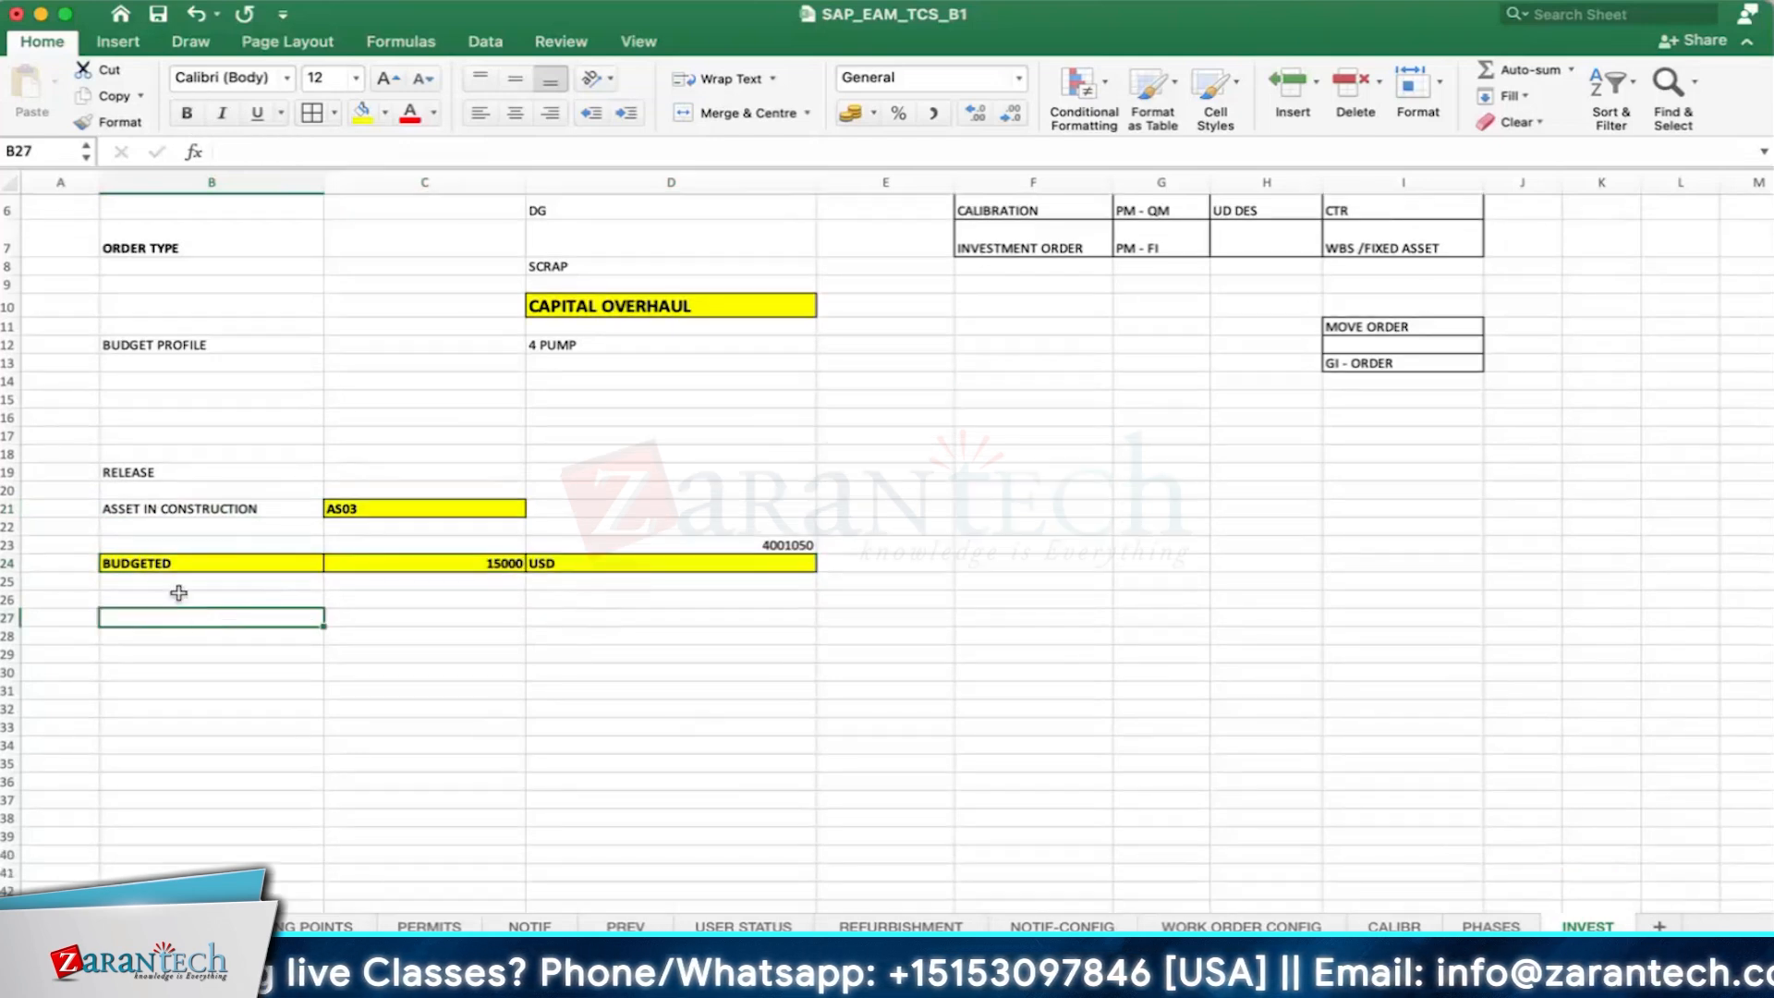
pyautogui.write('TOLERANCE')
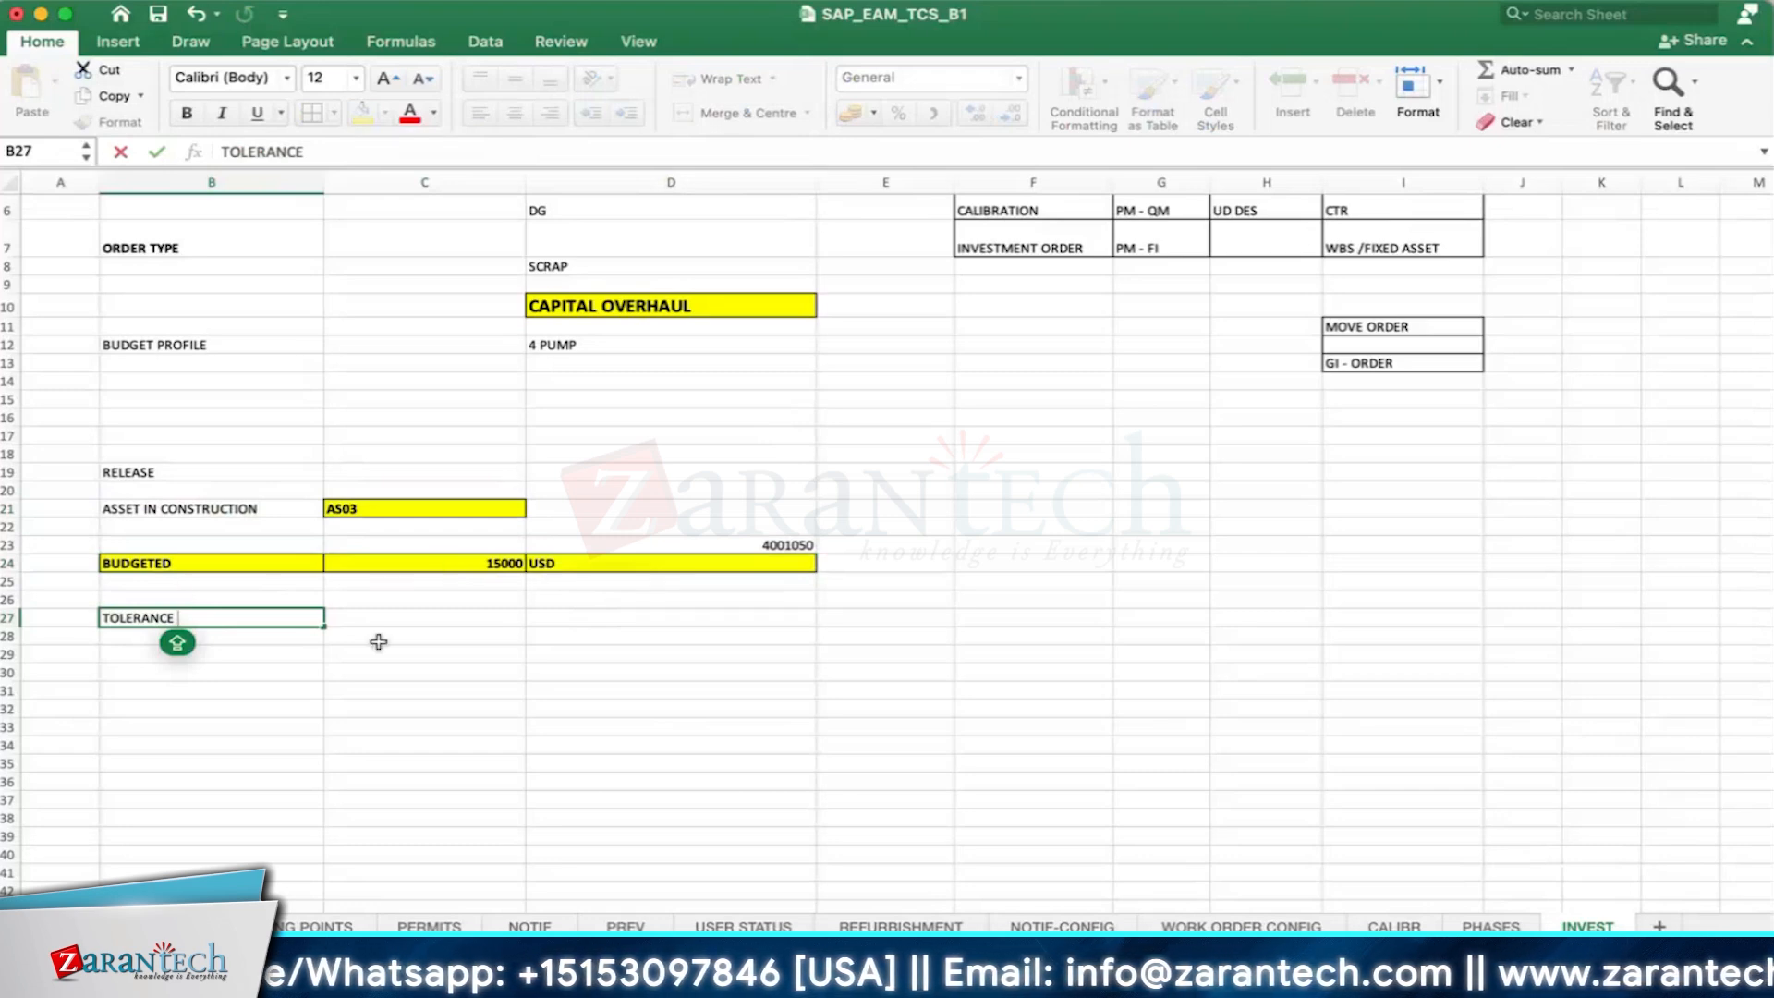
pyautogui.write('LIMITS')
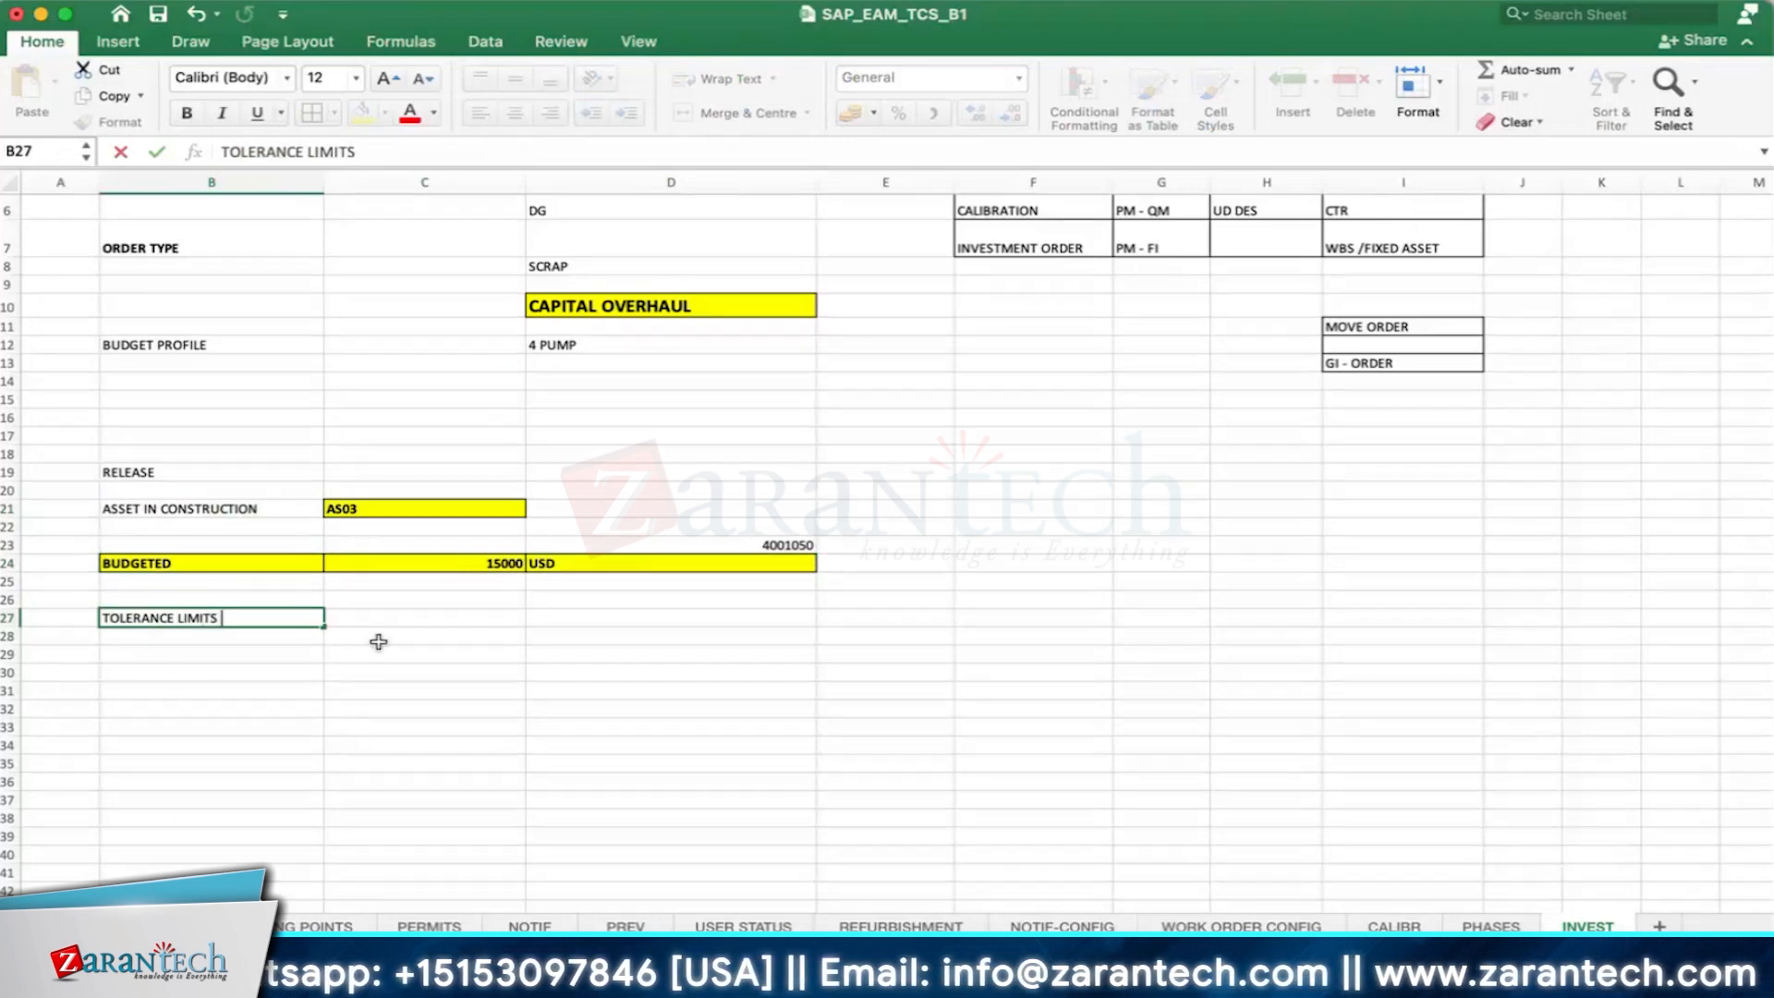
pyautogui.press('Tab')
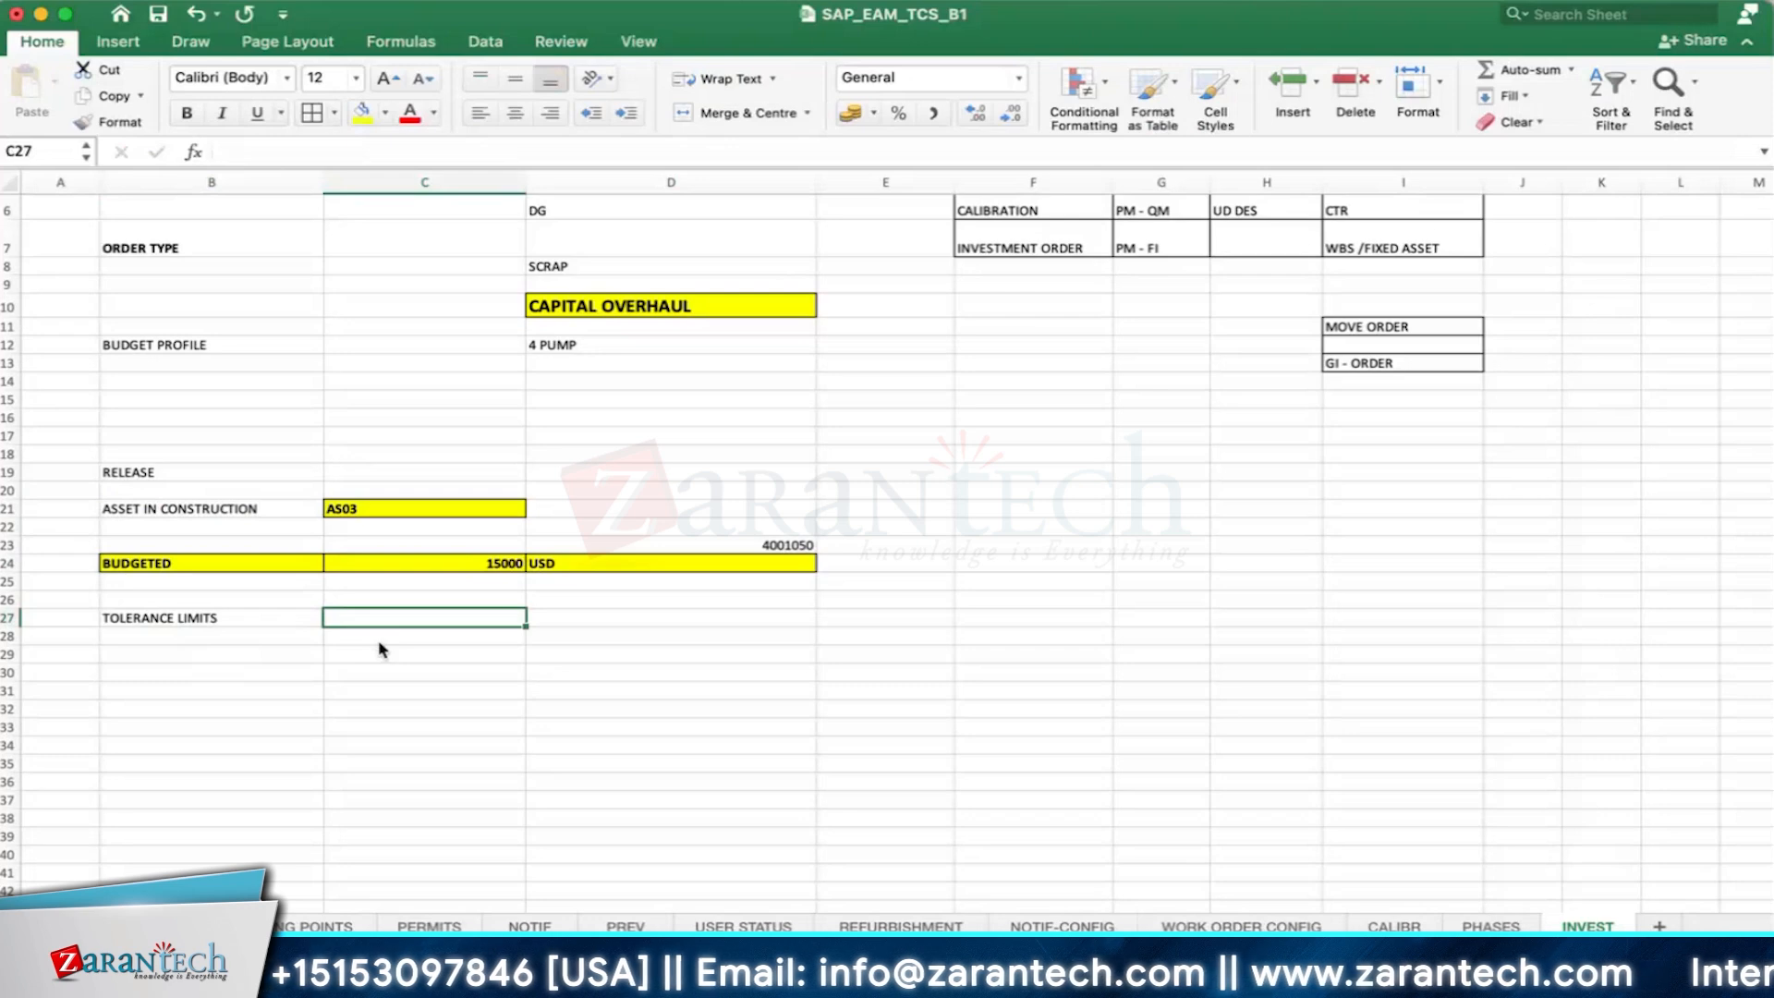
pyautogui.write('FIC')
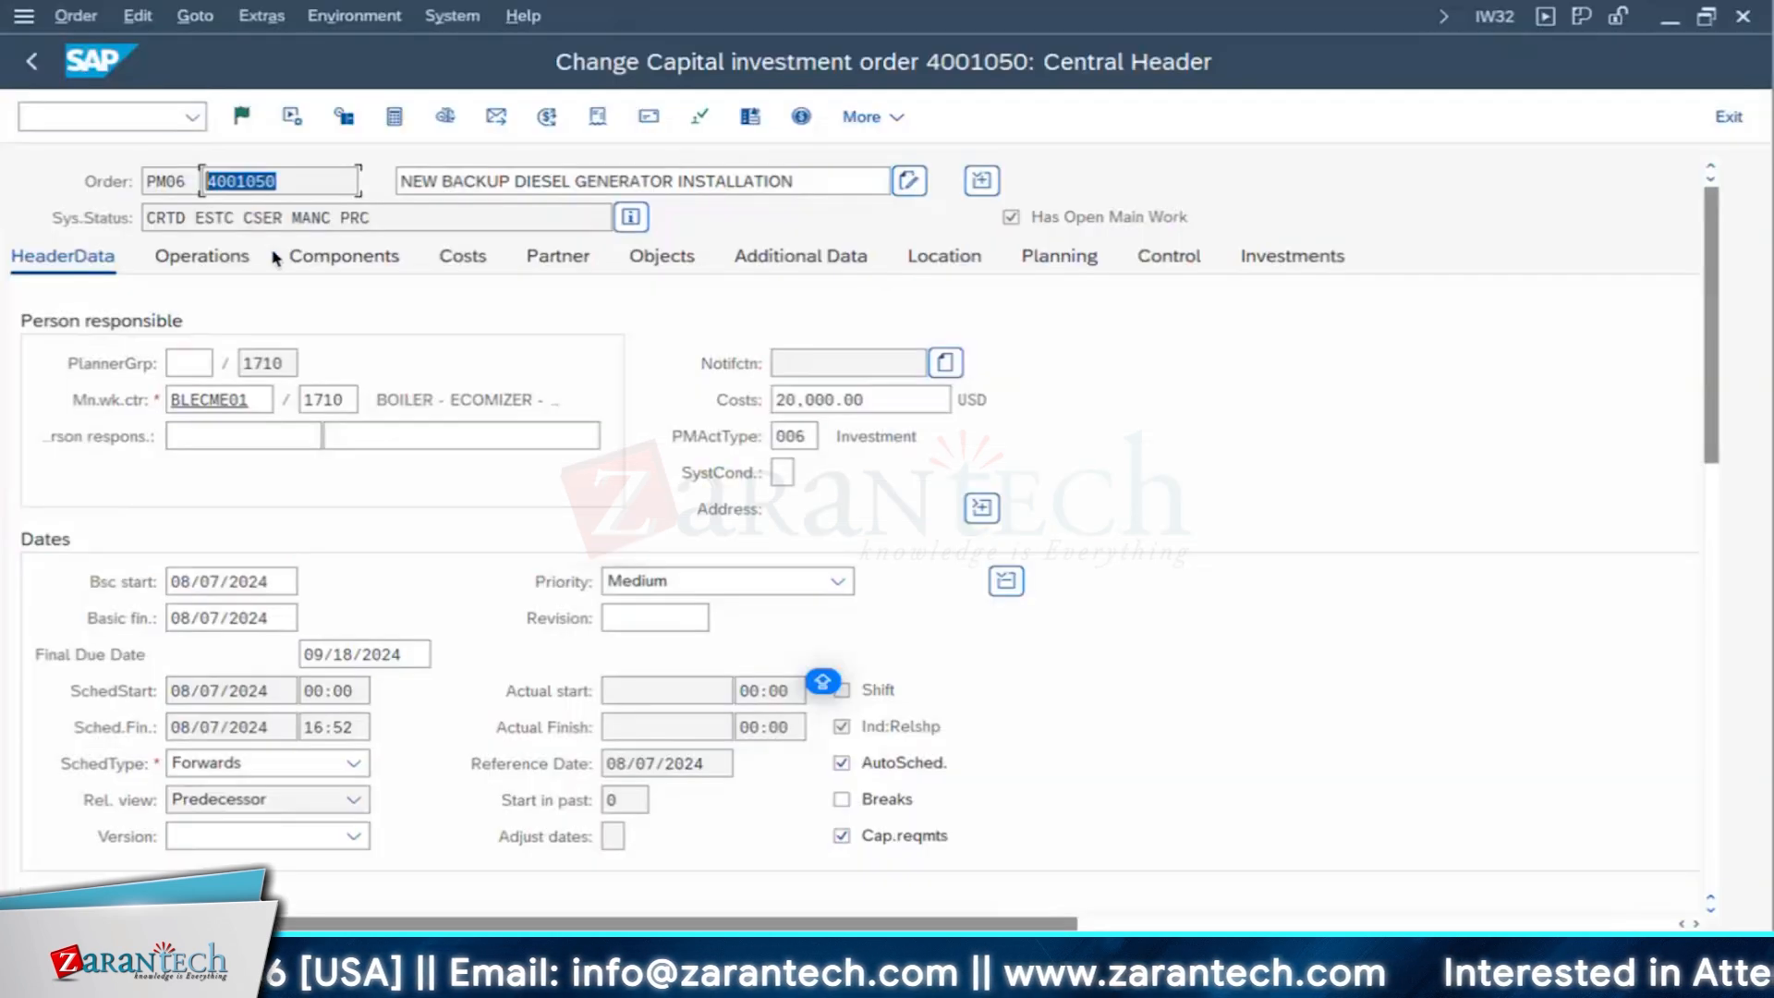
# - Switch to SAP, leave the capital investment order, and look through the top-level areas of the Customizing Implementation Guide in the Display IMG window
pyautogui.click(33, 63)
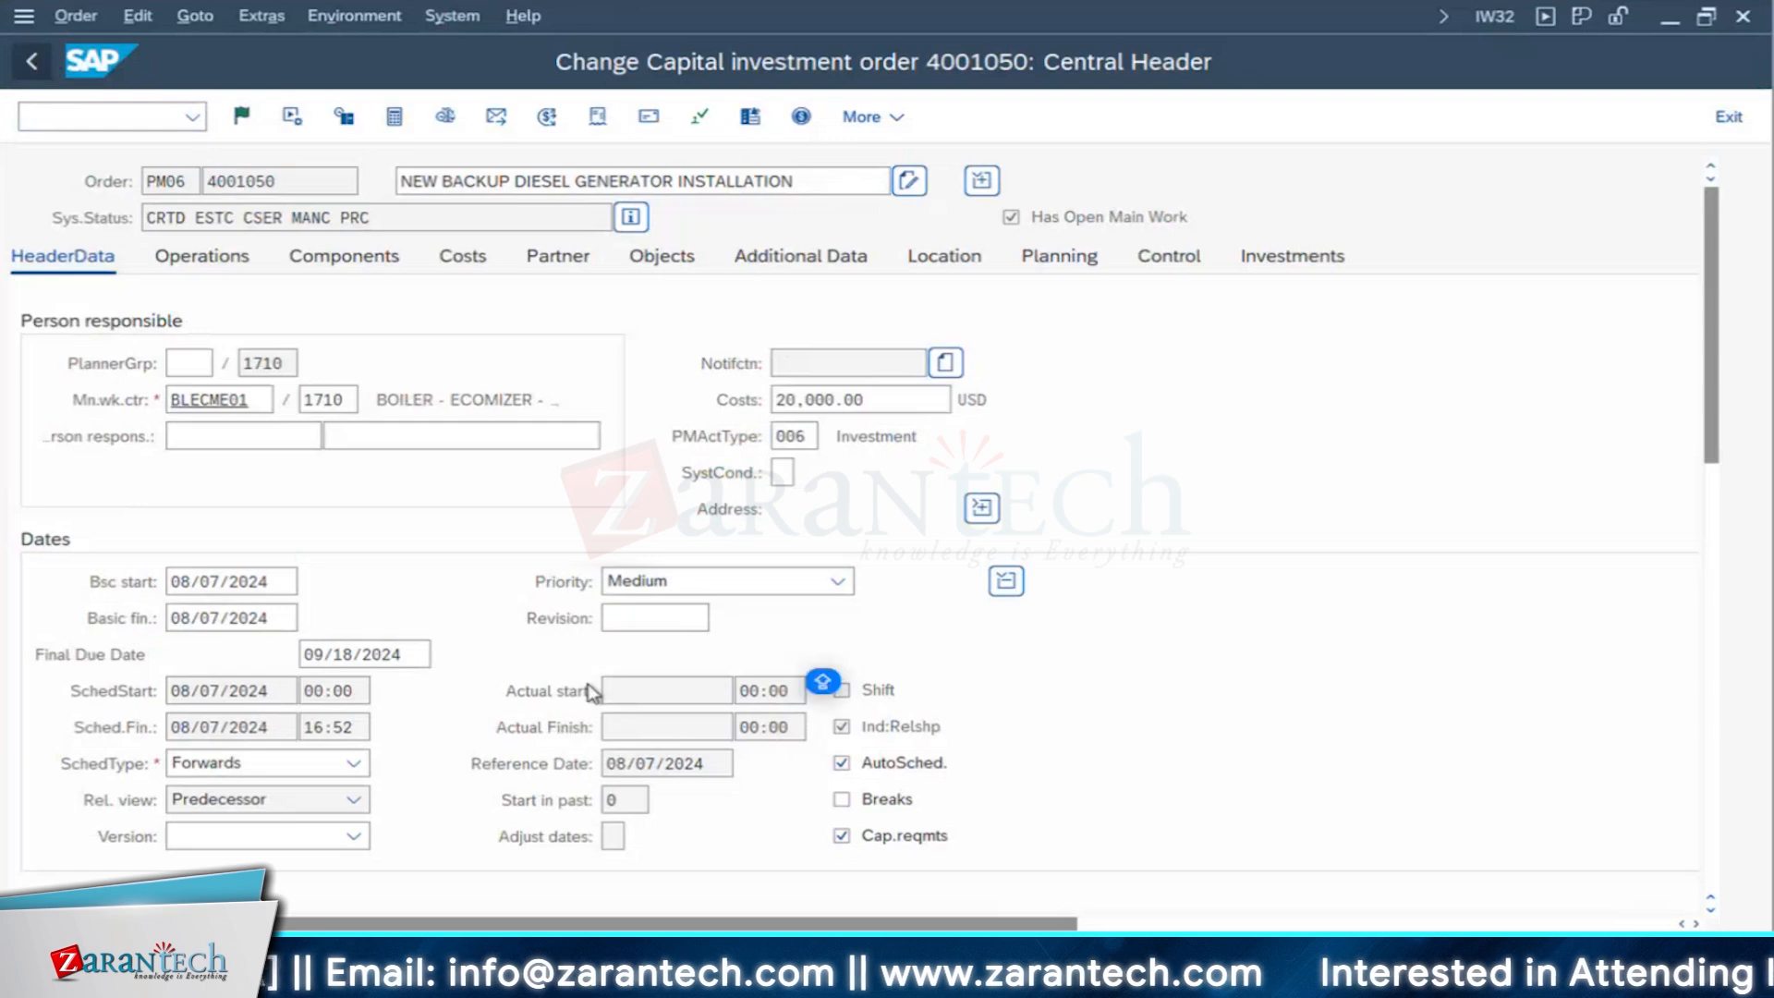
pyautogui.moveTo(425, 980)
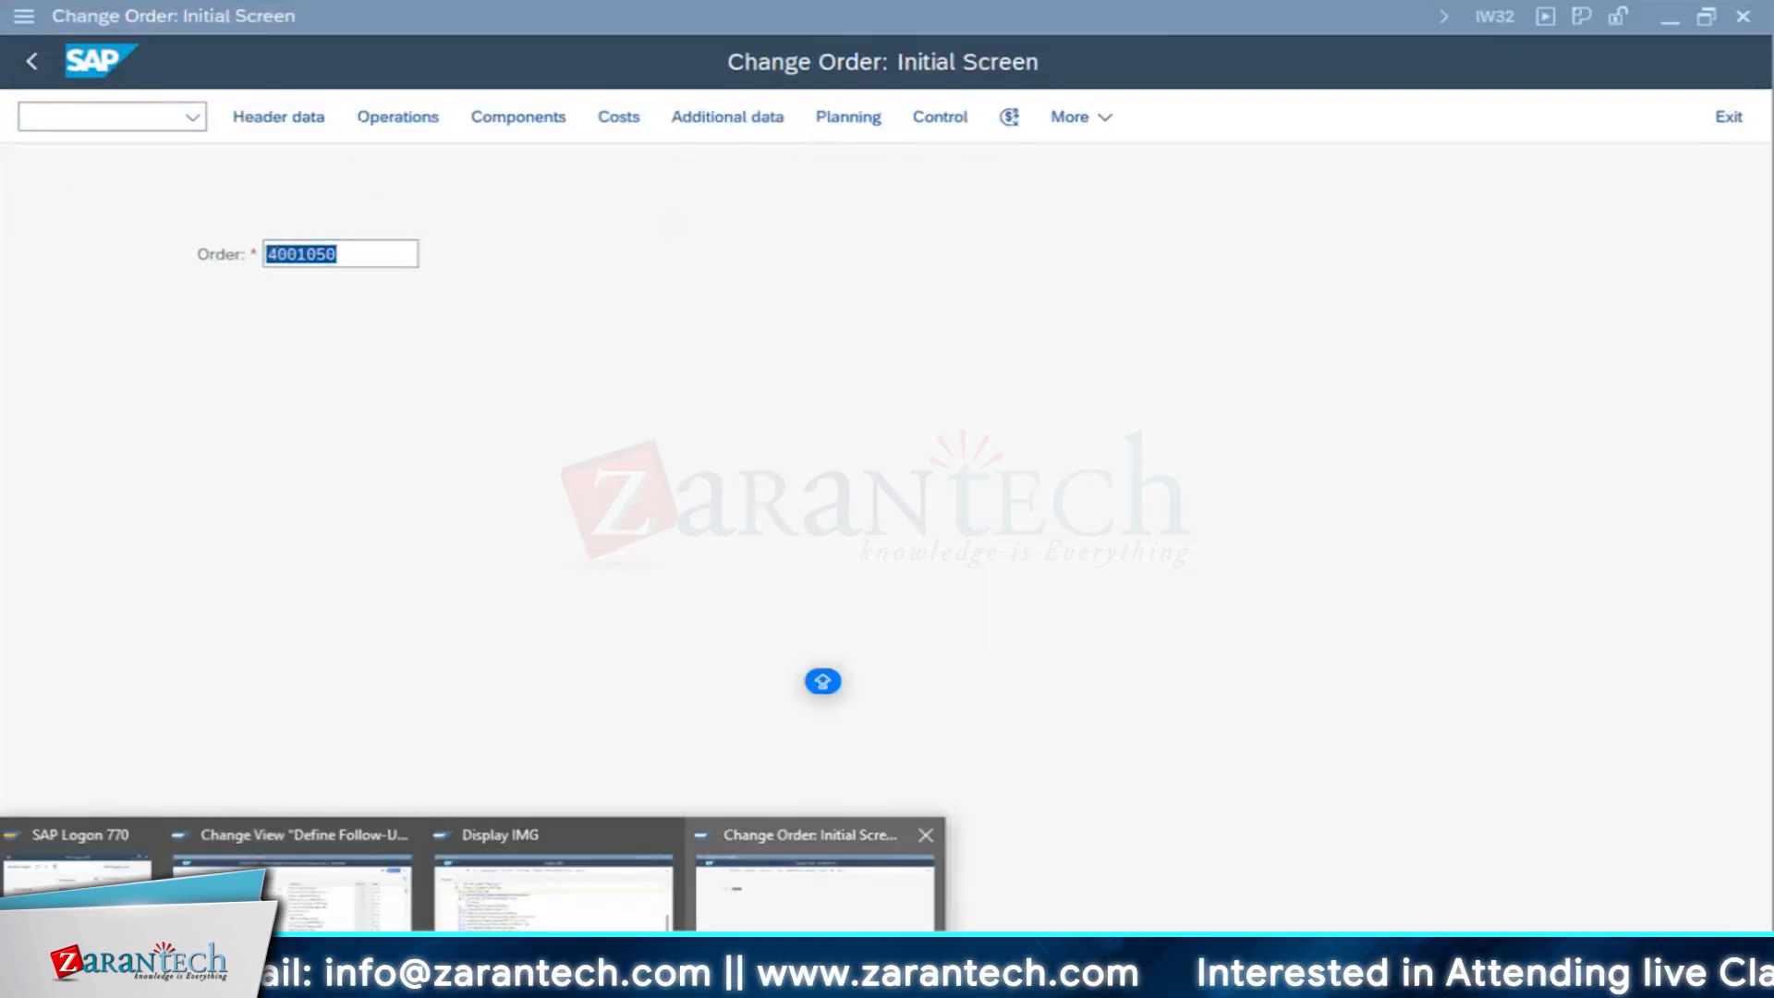
pyautogui.click(593, 922)
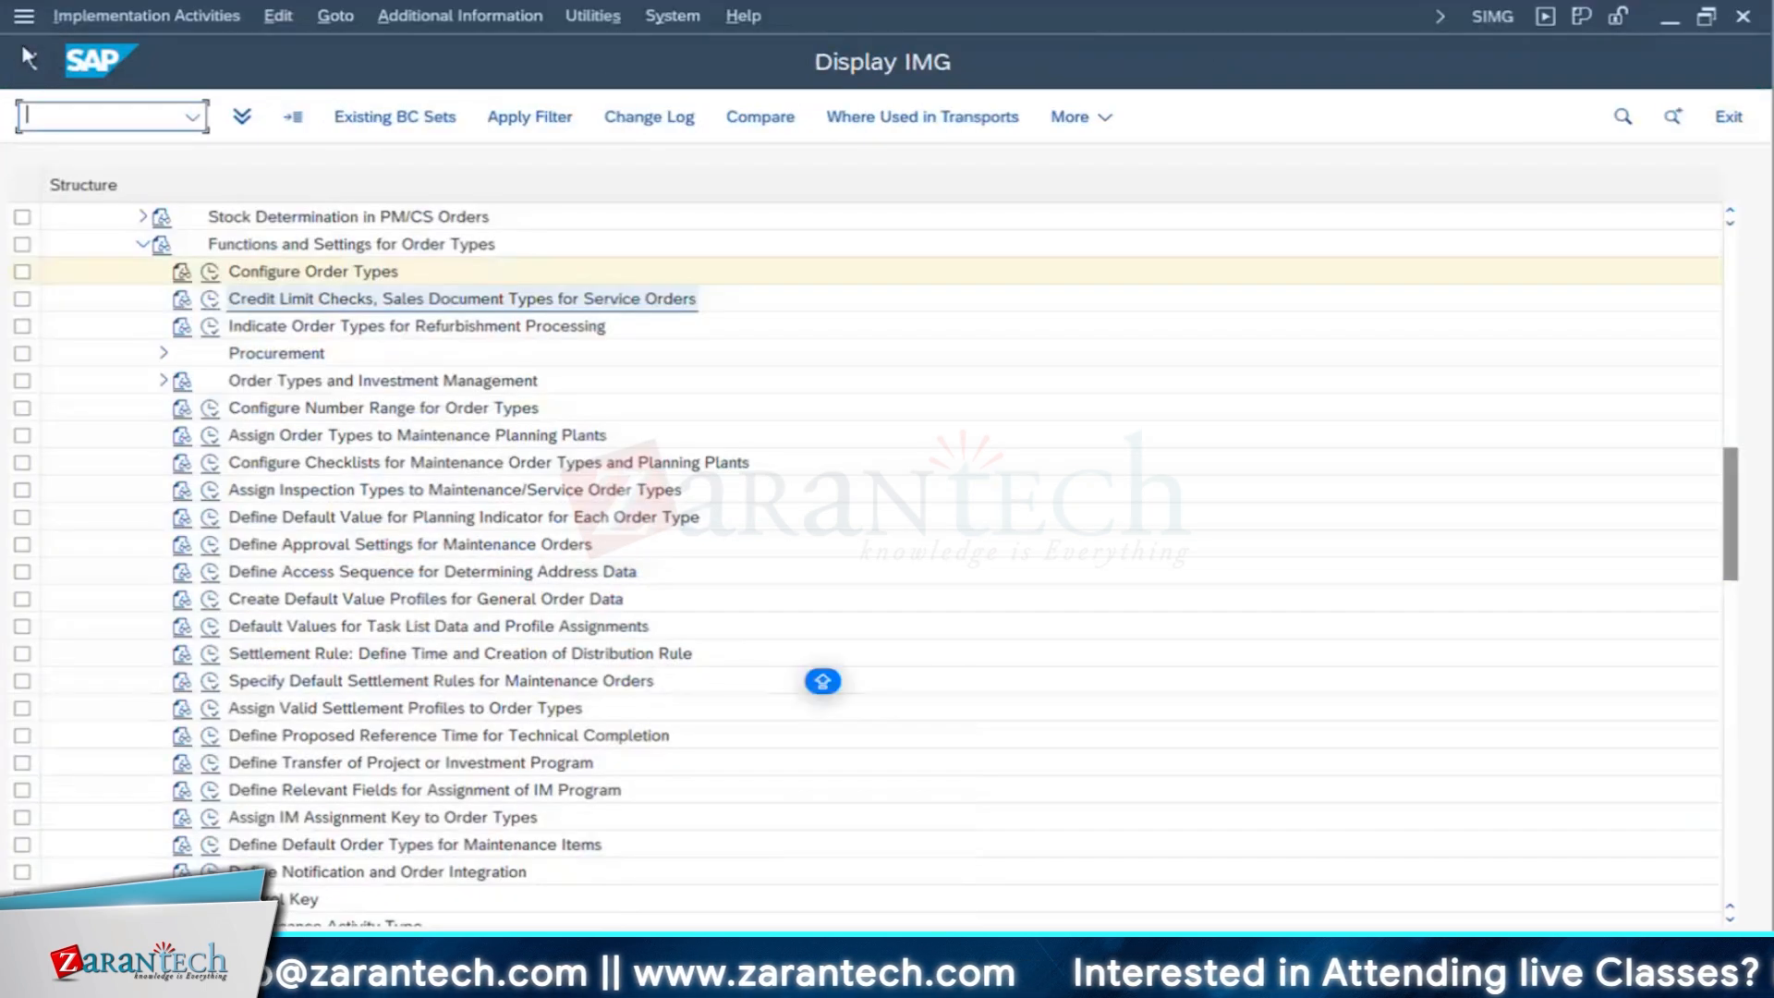
pyautogui.press('F3')
pyautogui.click(288, 119)
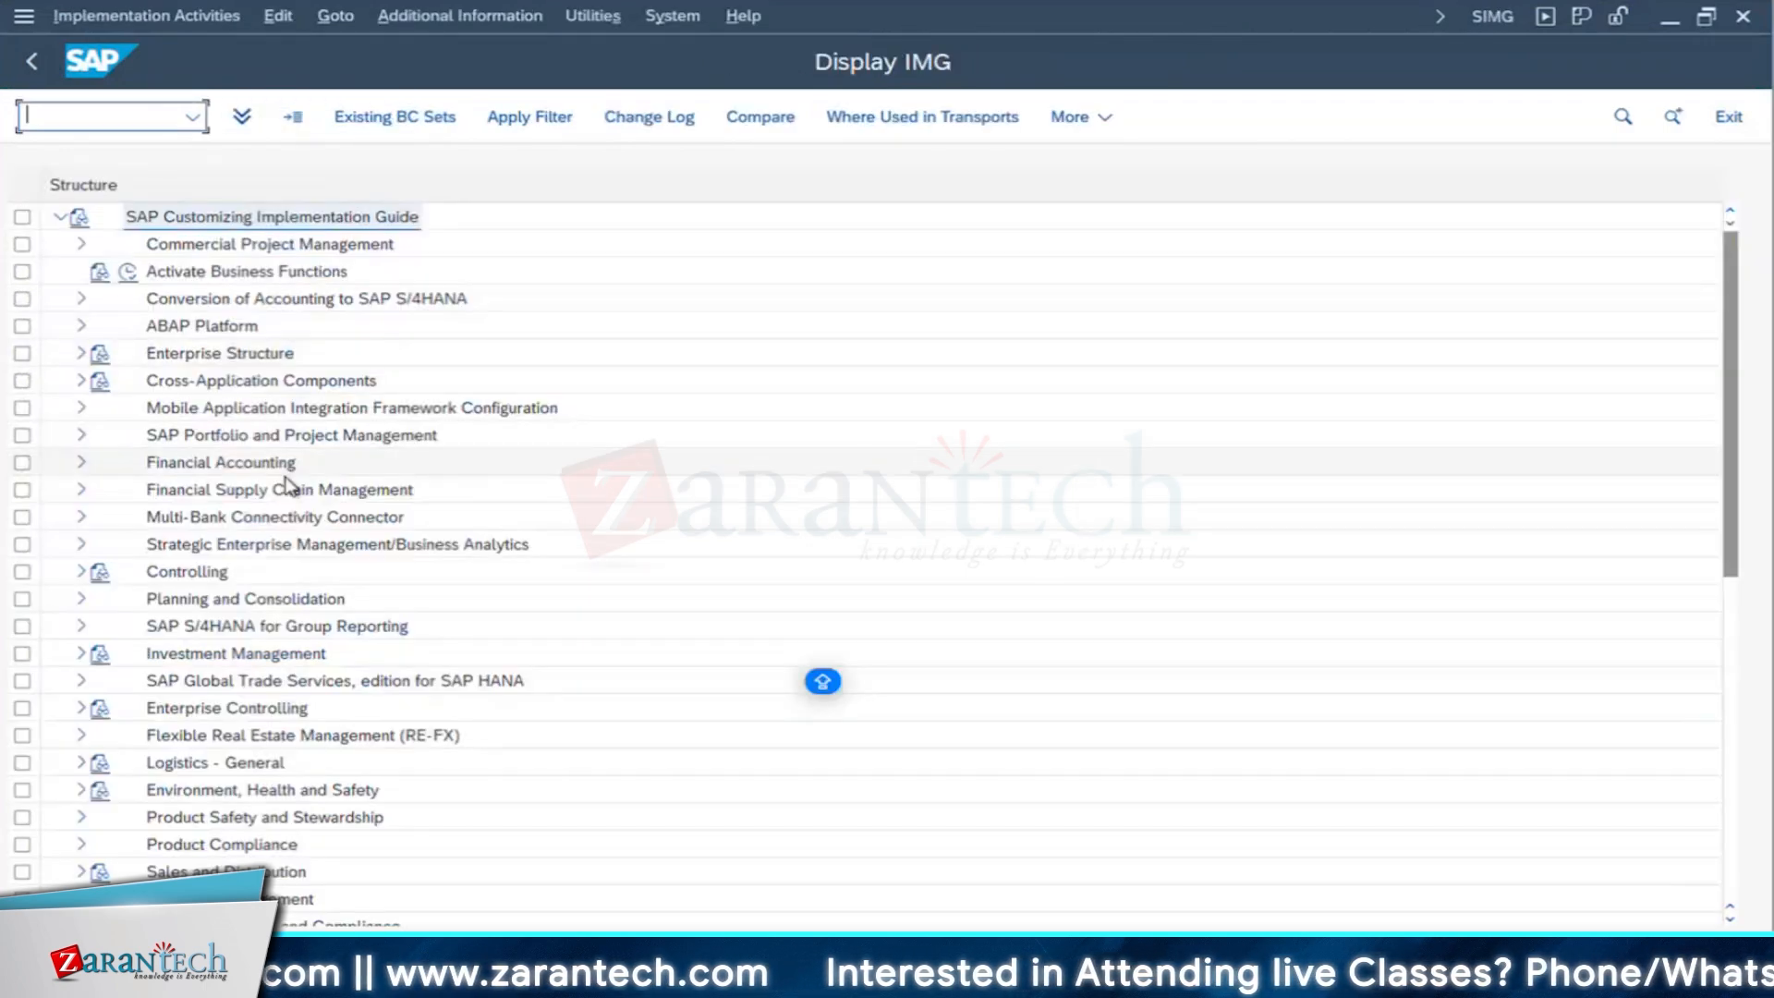
pyautogui.scroll(-3, 287, 518)
pyautogui.scroll(-3, 286, 571)
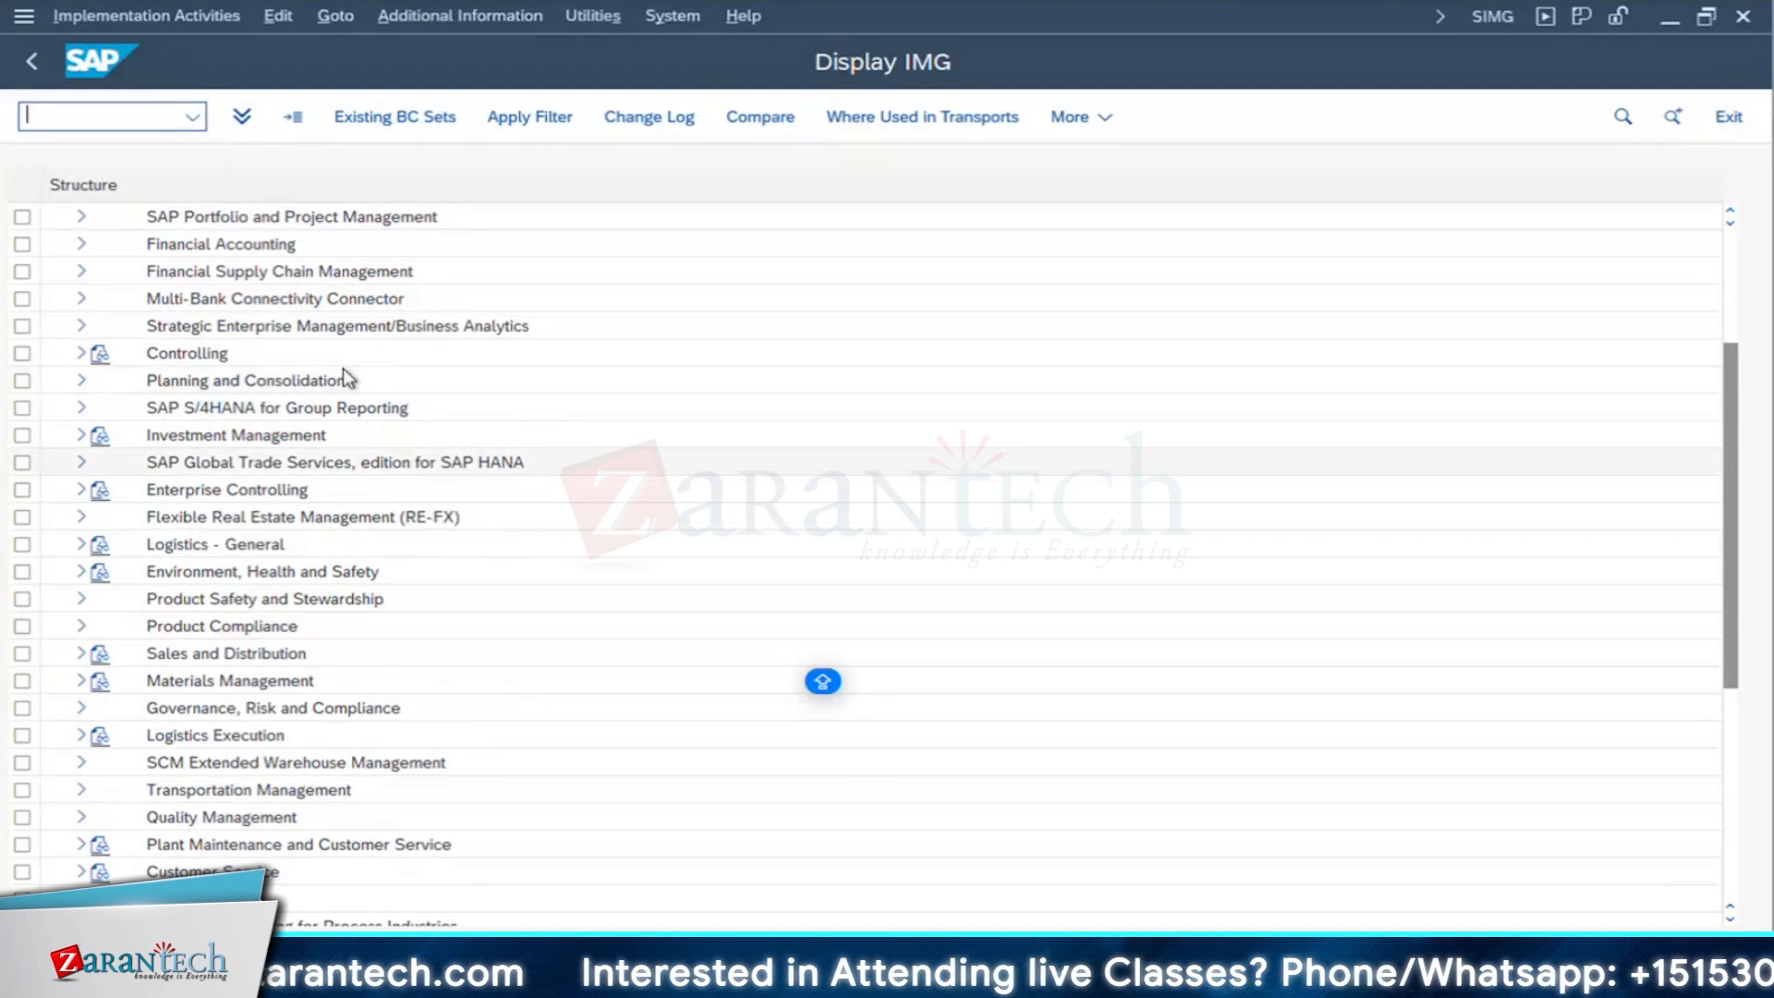
pyautogui.scroll(2, 342, 379)
pyautogui.scroll(1, 342, 379)
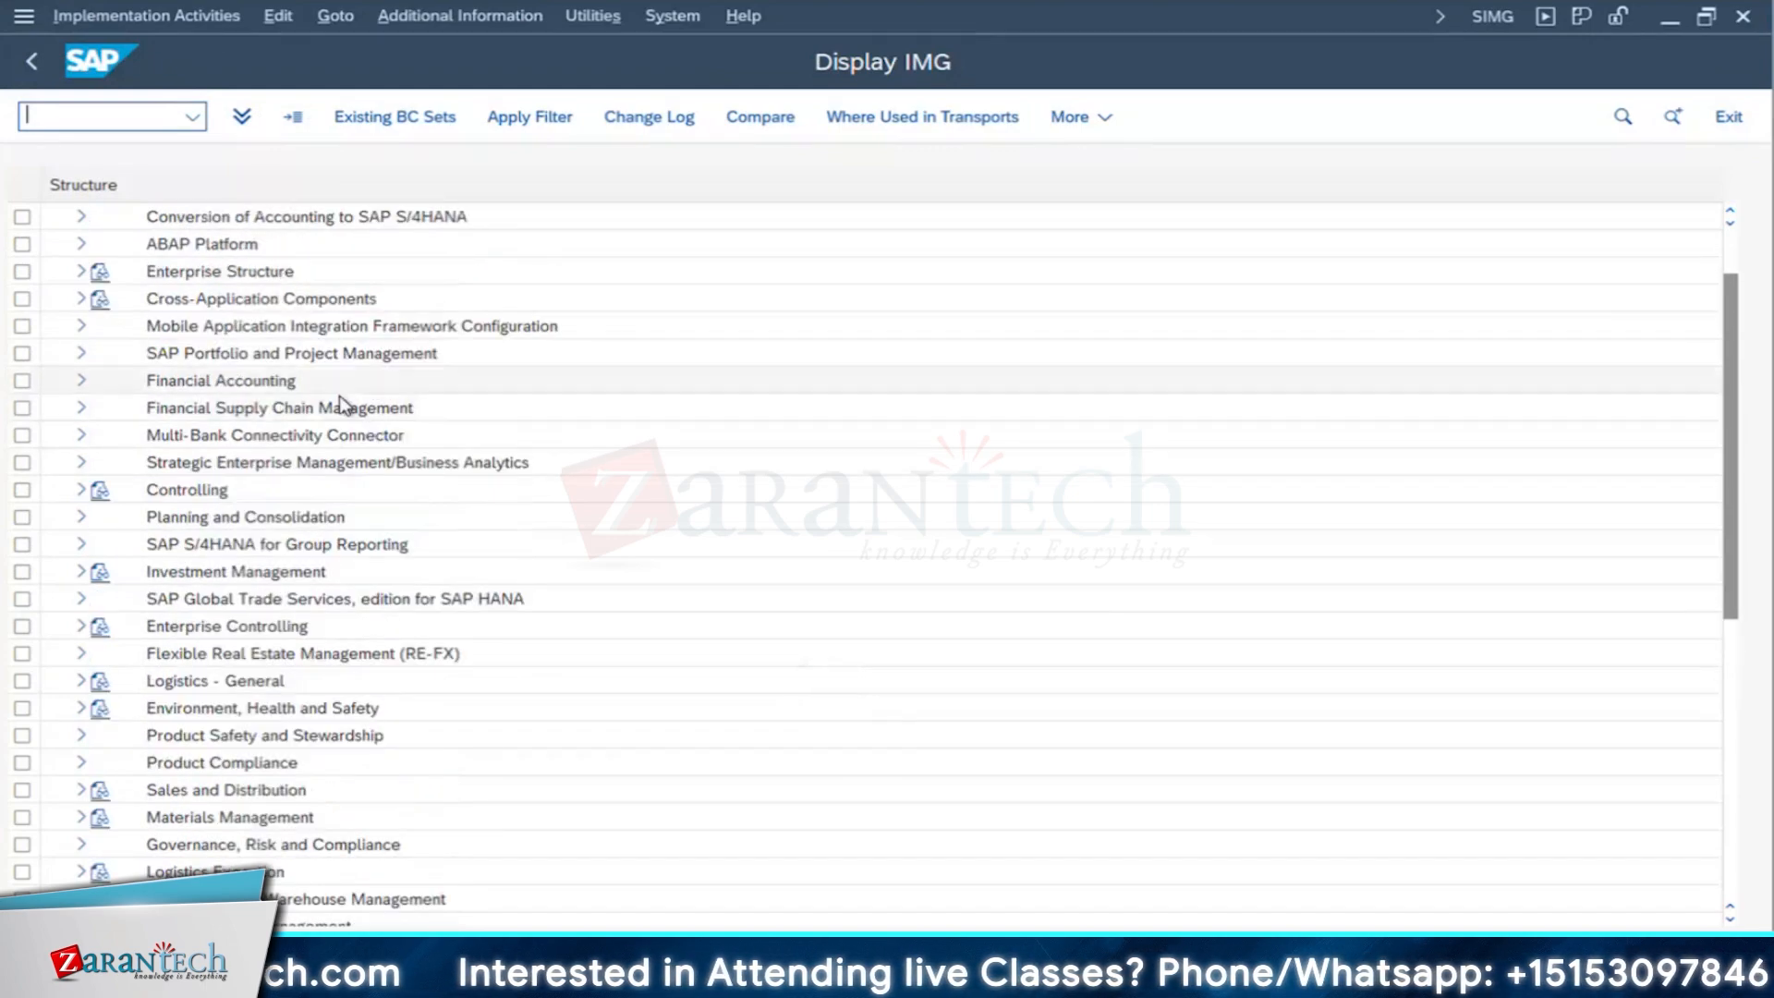
pyautogui.scroll(1, 341, 404)
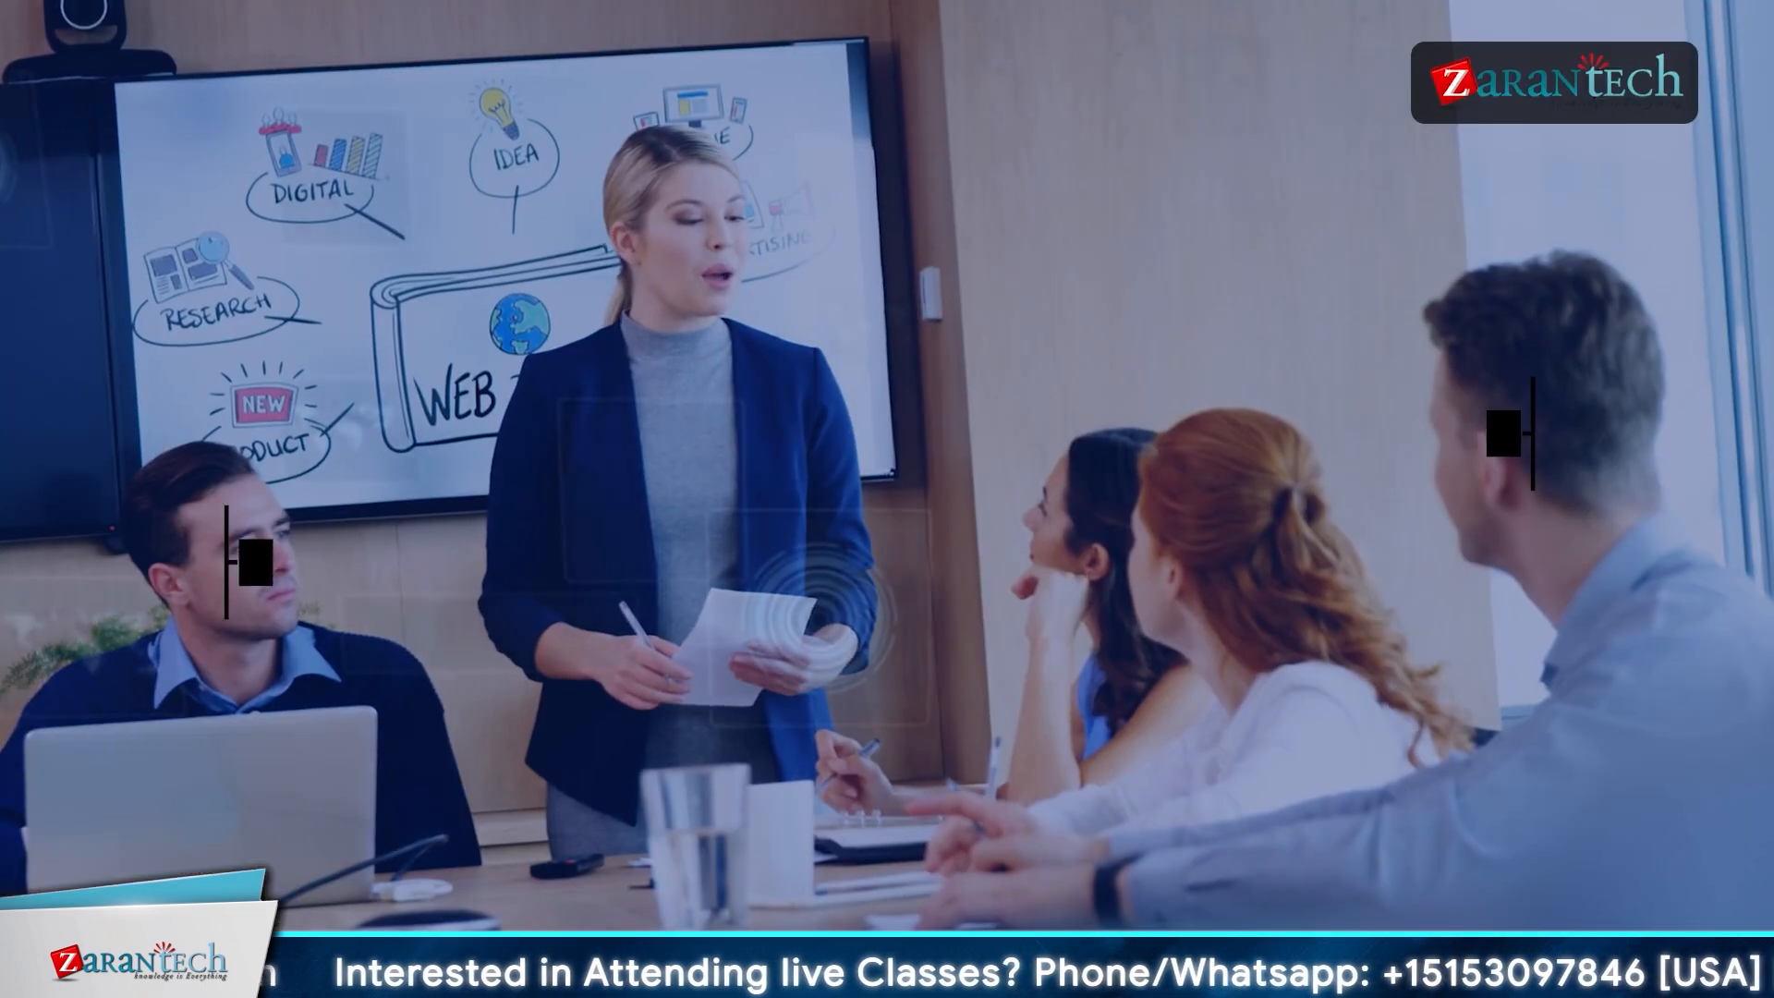
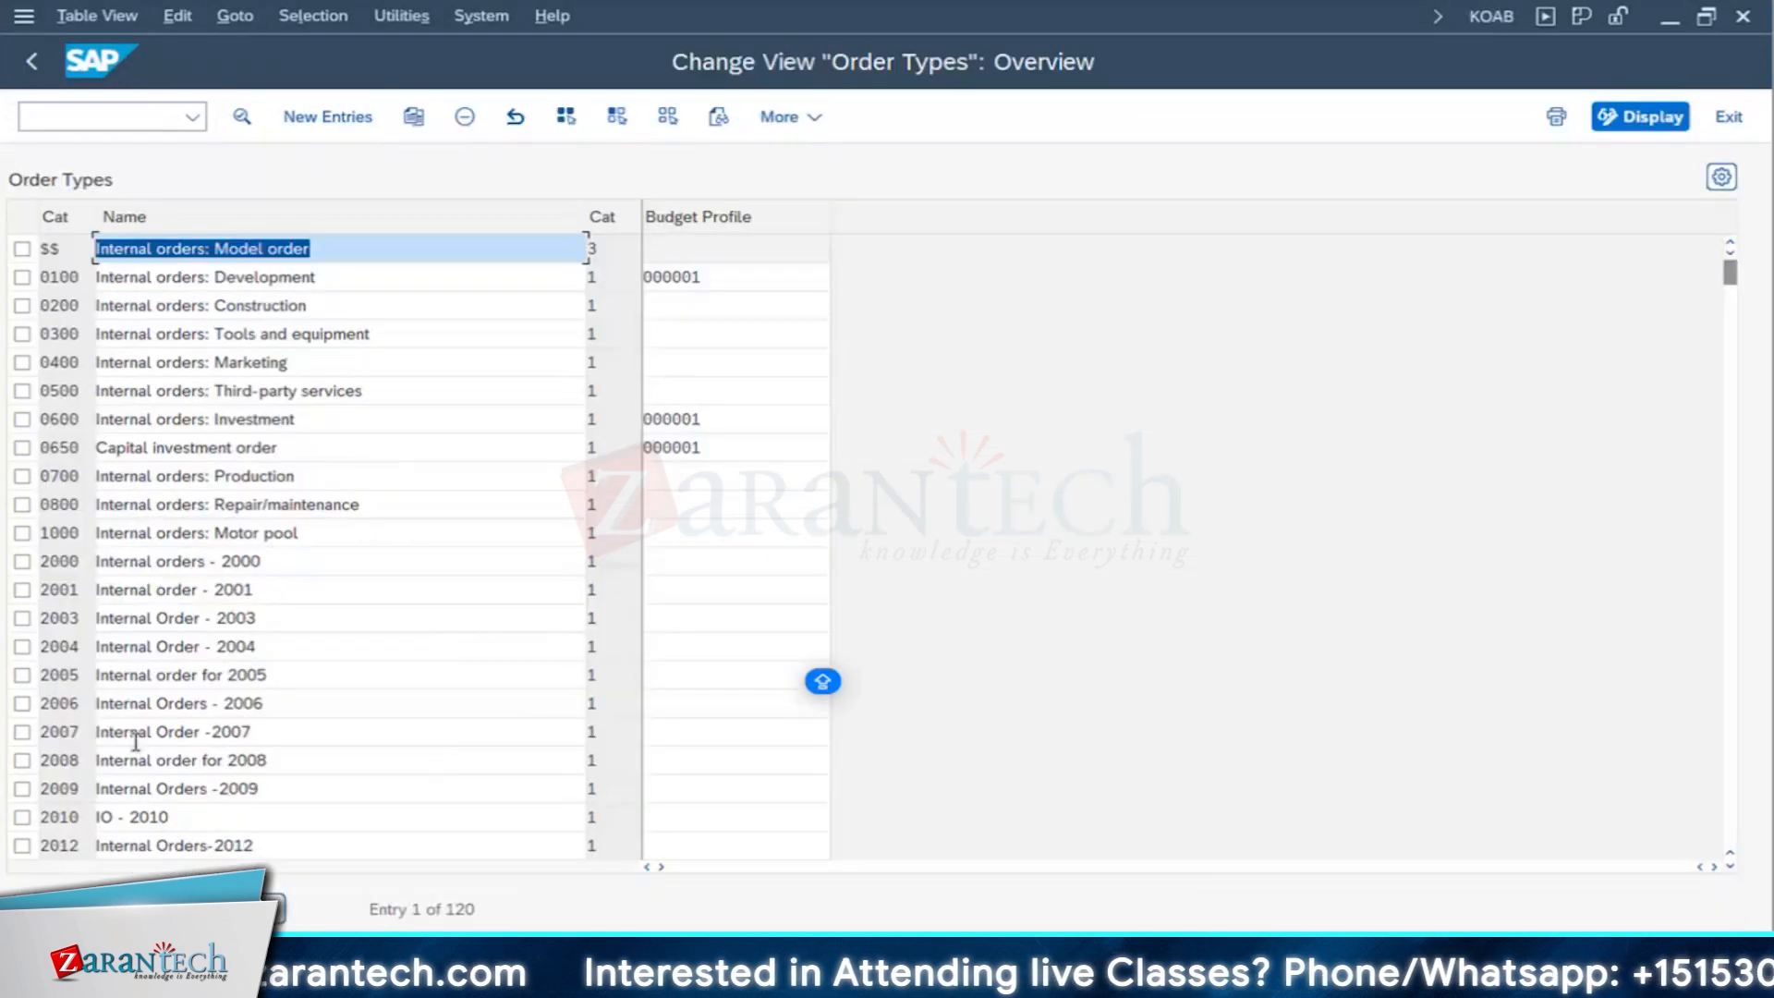
# - Position the Order Types list on PM06, check its assigned budget profile, and return to the Display IMG tree
pyautogui.click(214, 909)
pyautogui.write('PM06')
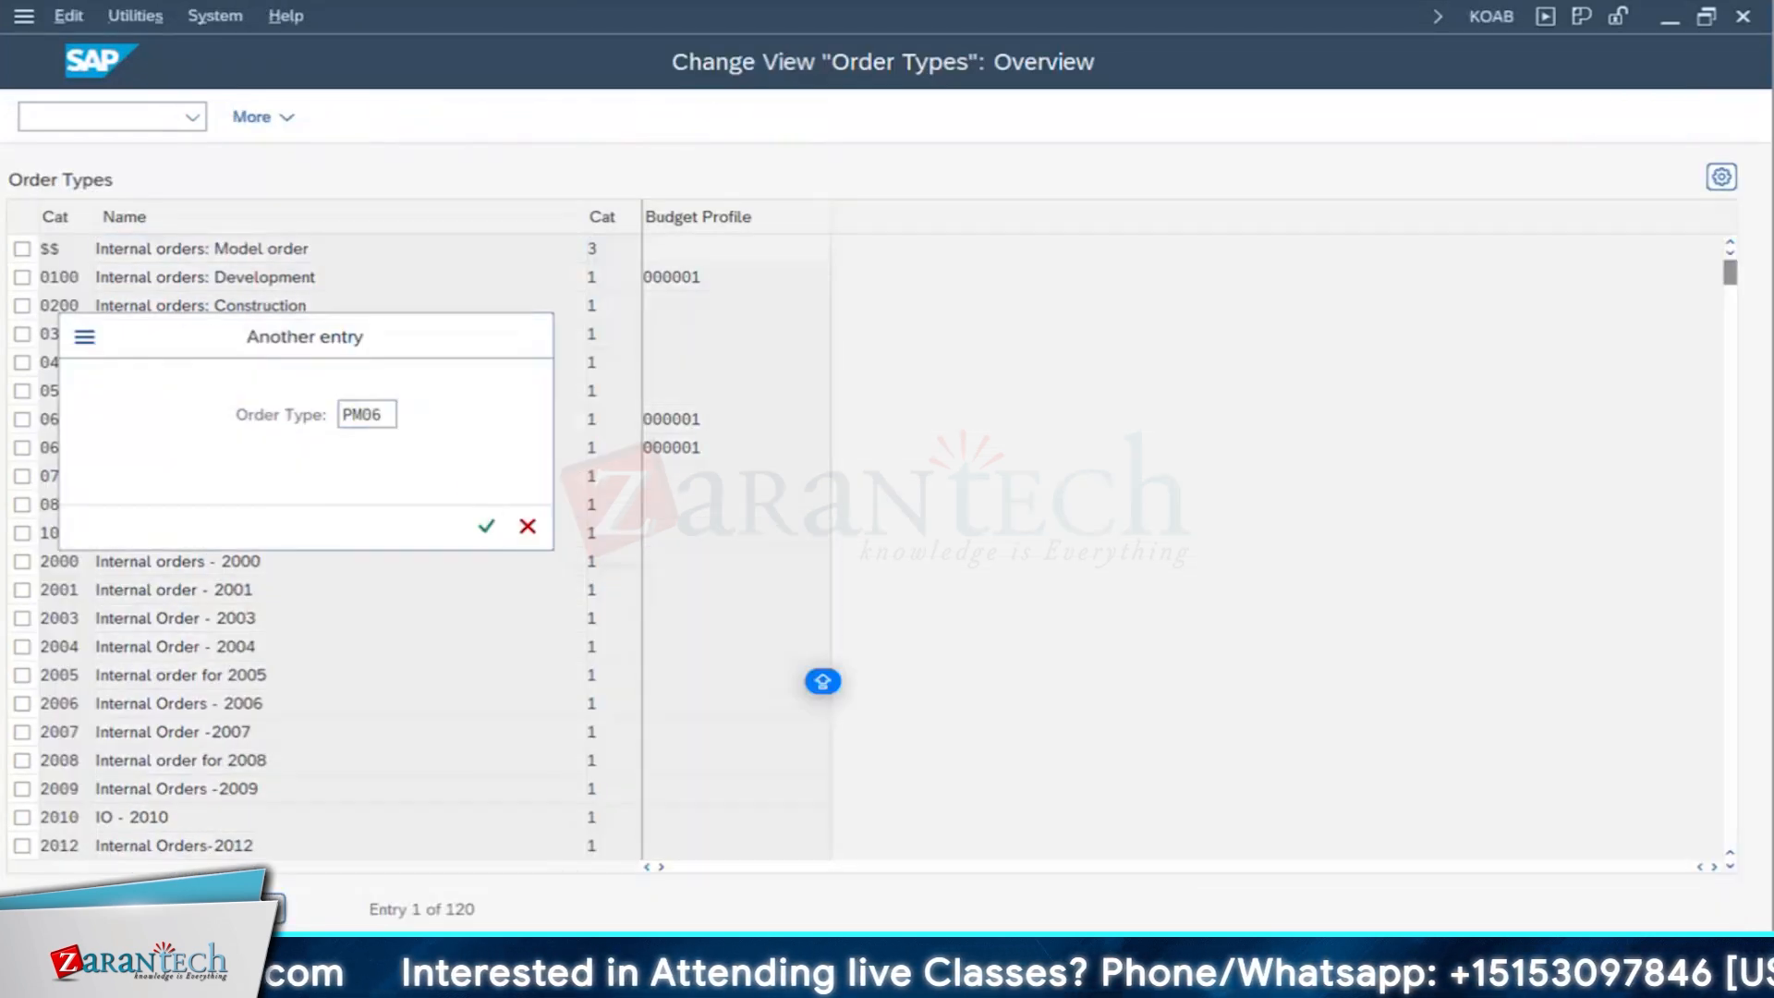
pyautogui.press('Return')
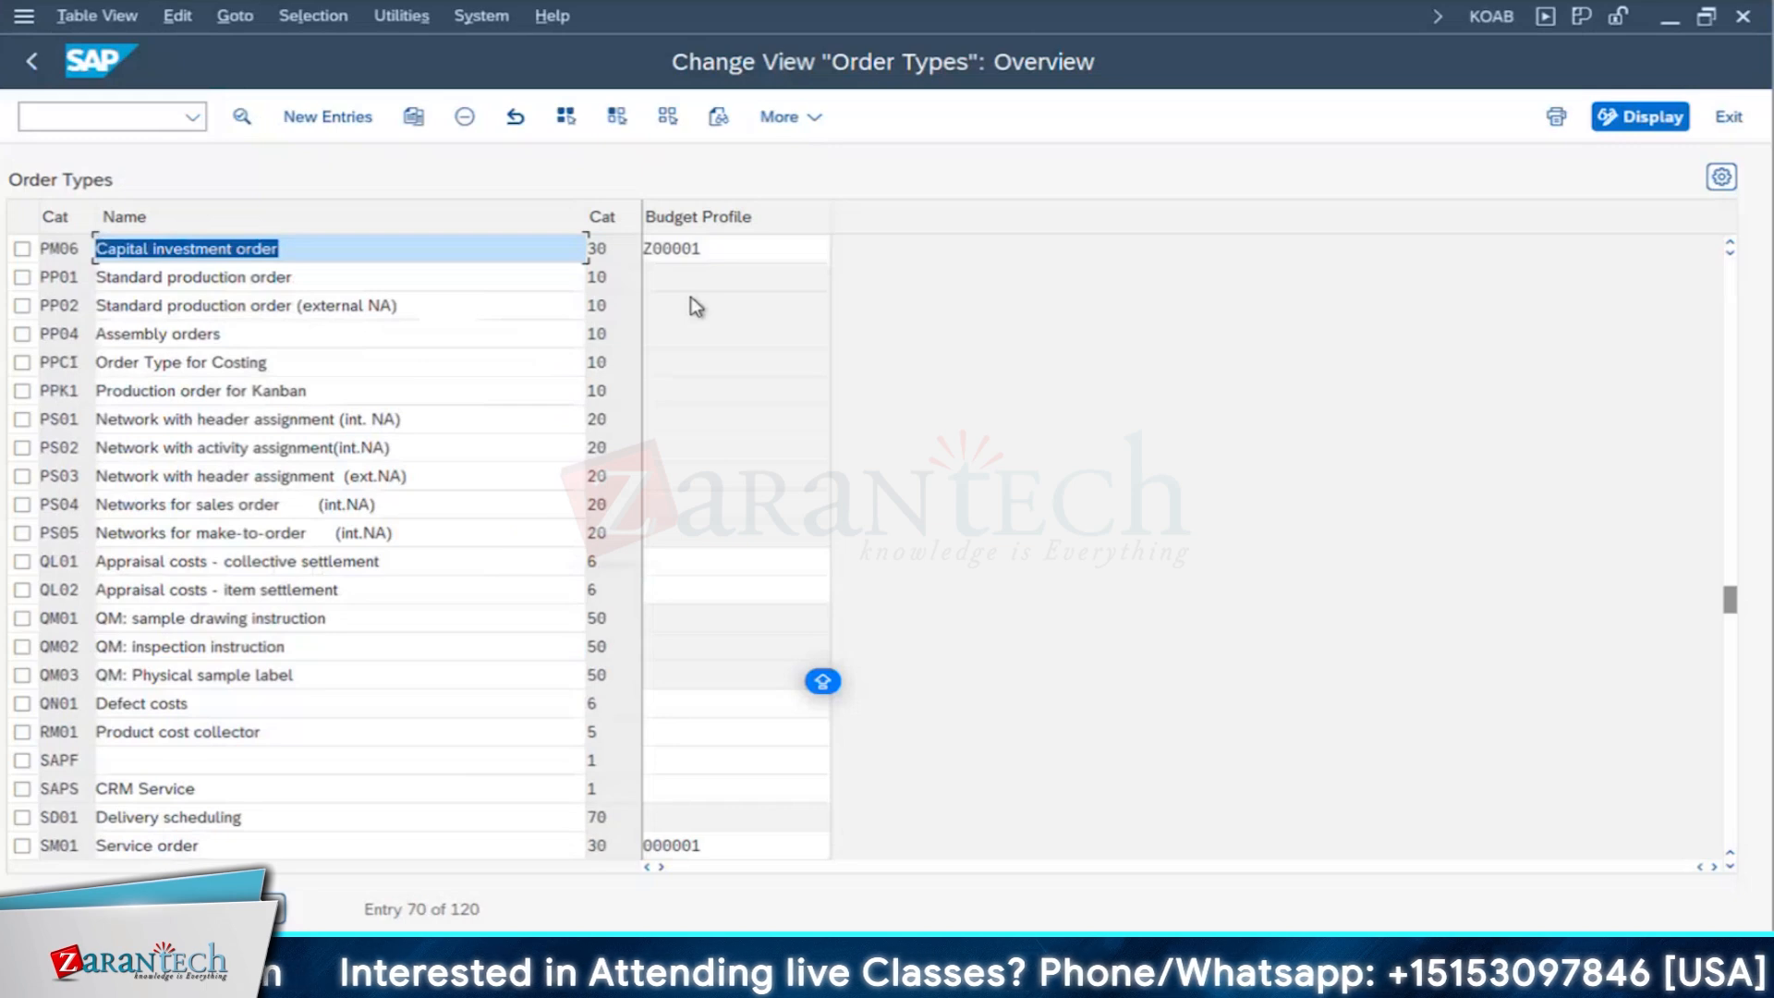
pyautogui.click(724, 252)
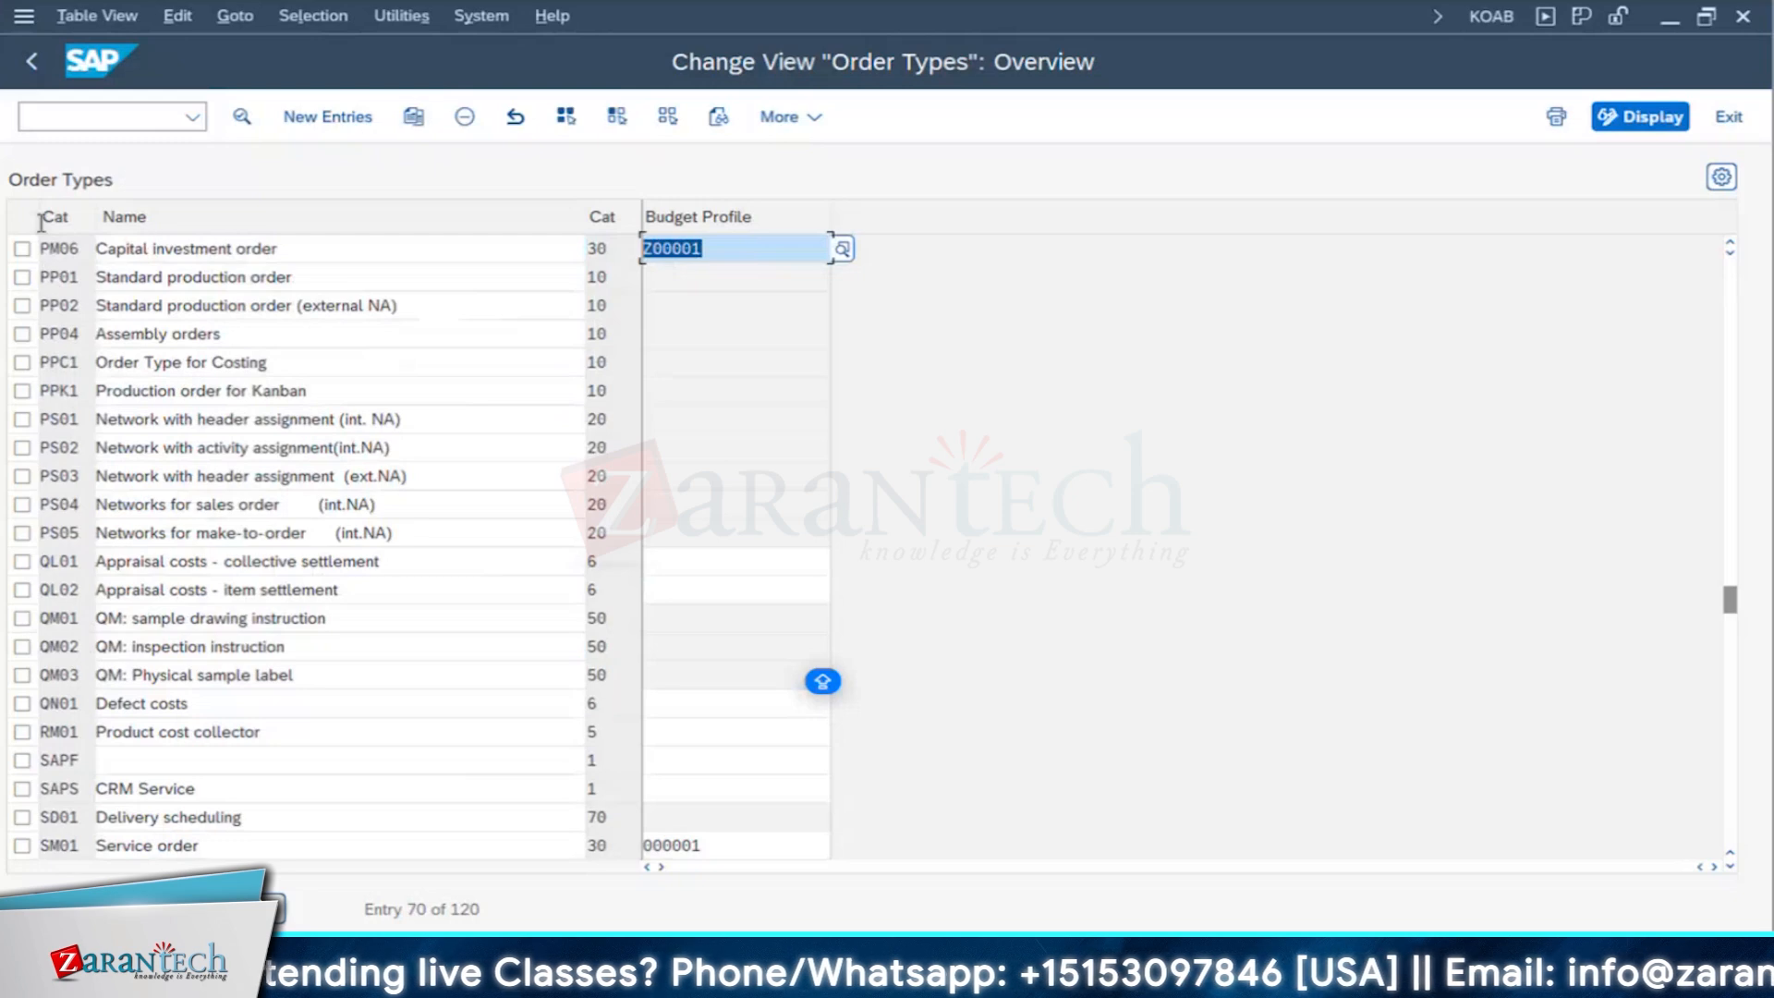
pyautogui.click(26, 72)
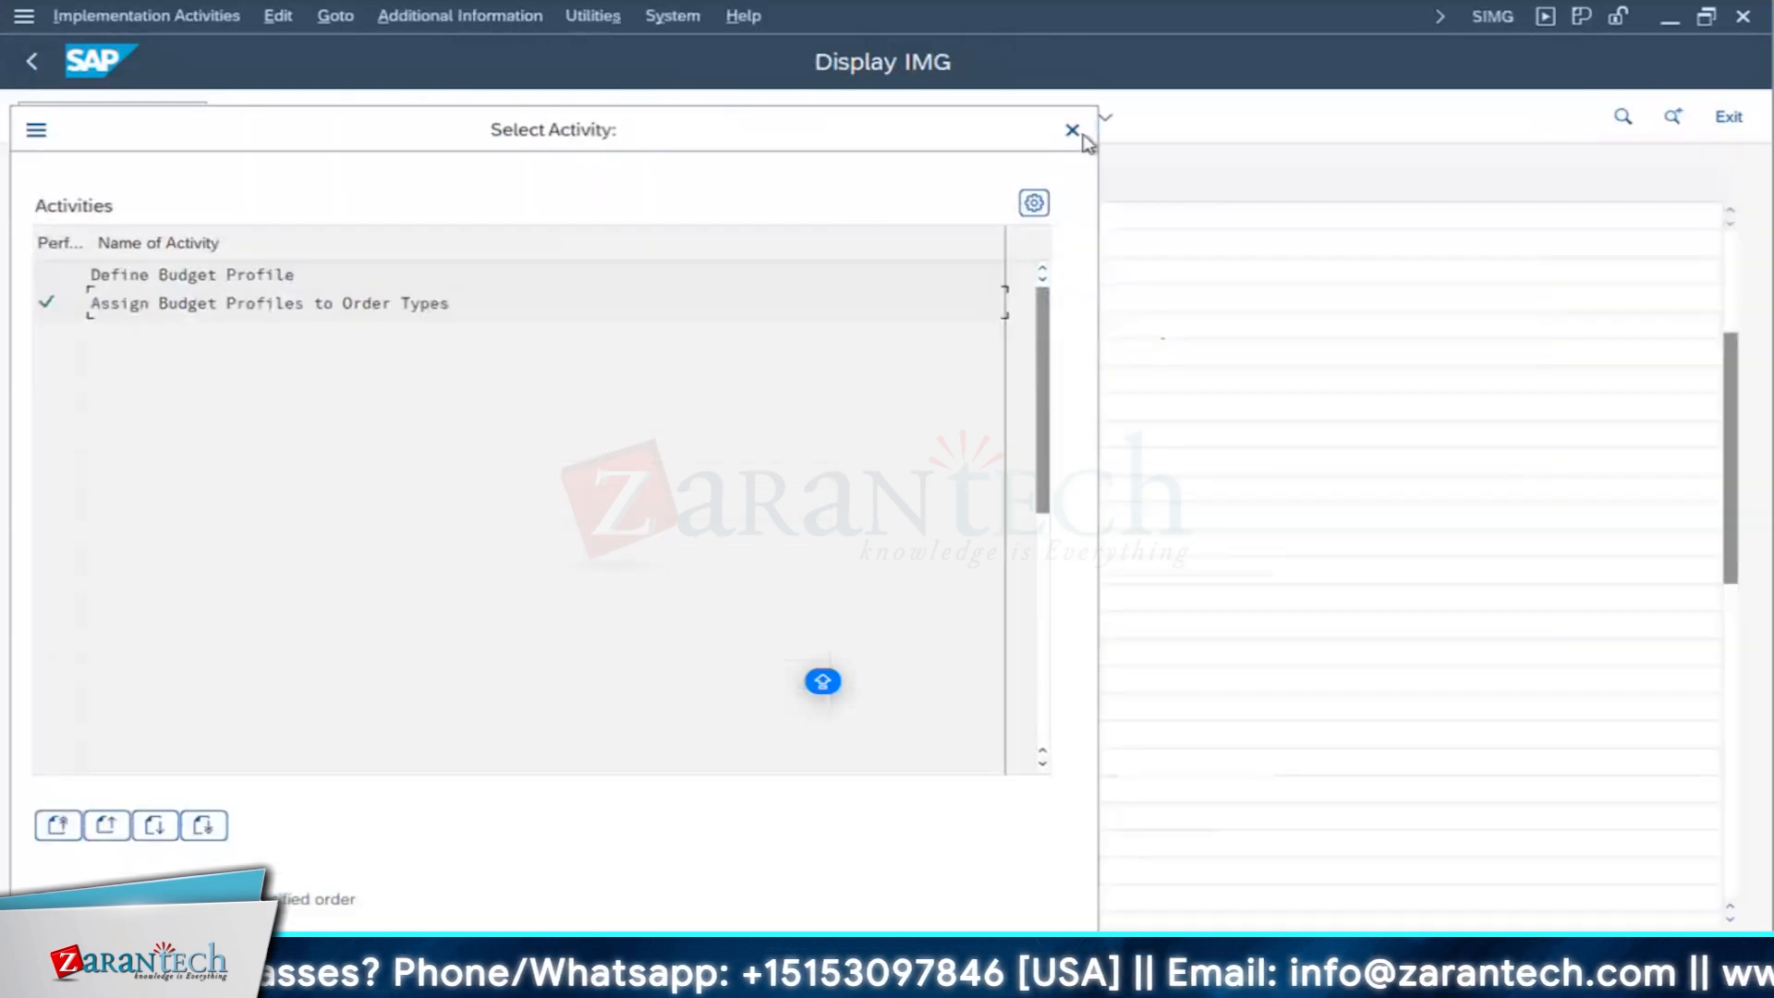
pyautogui.click(1079, 135)
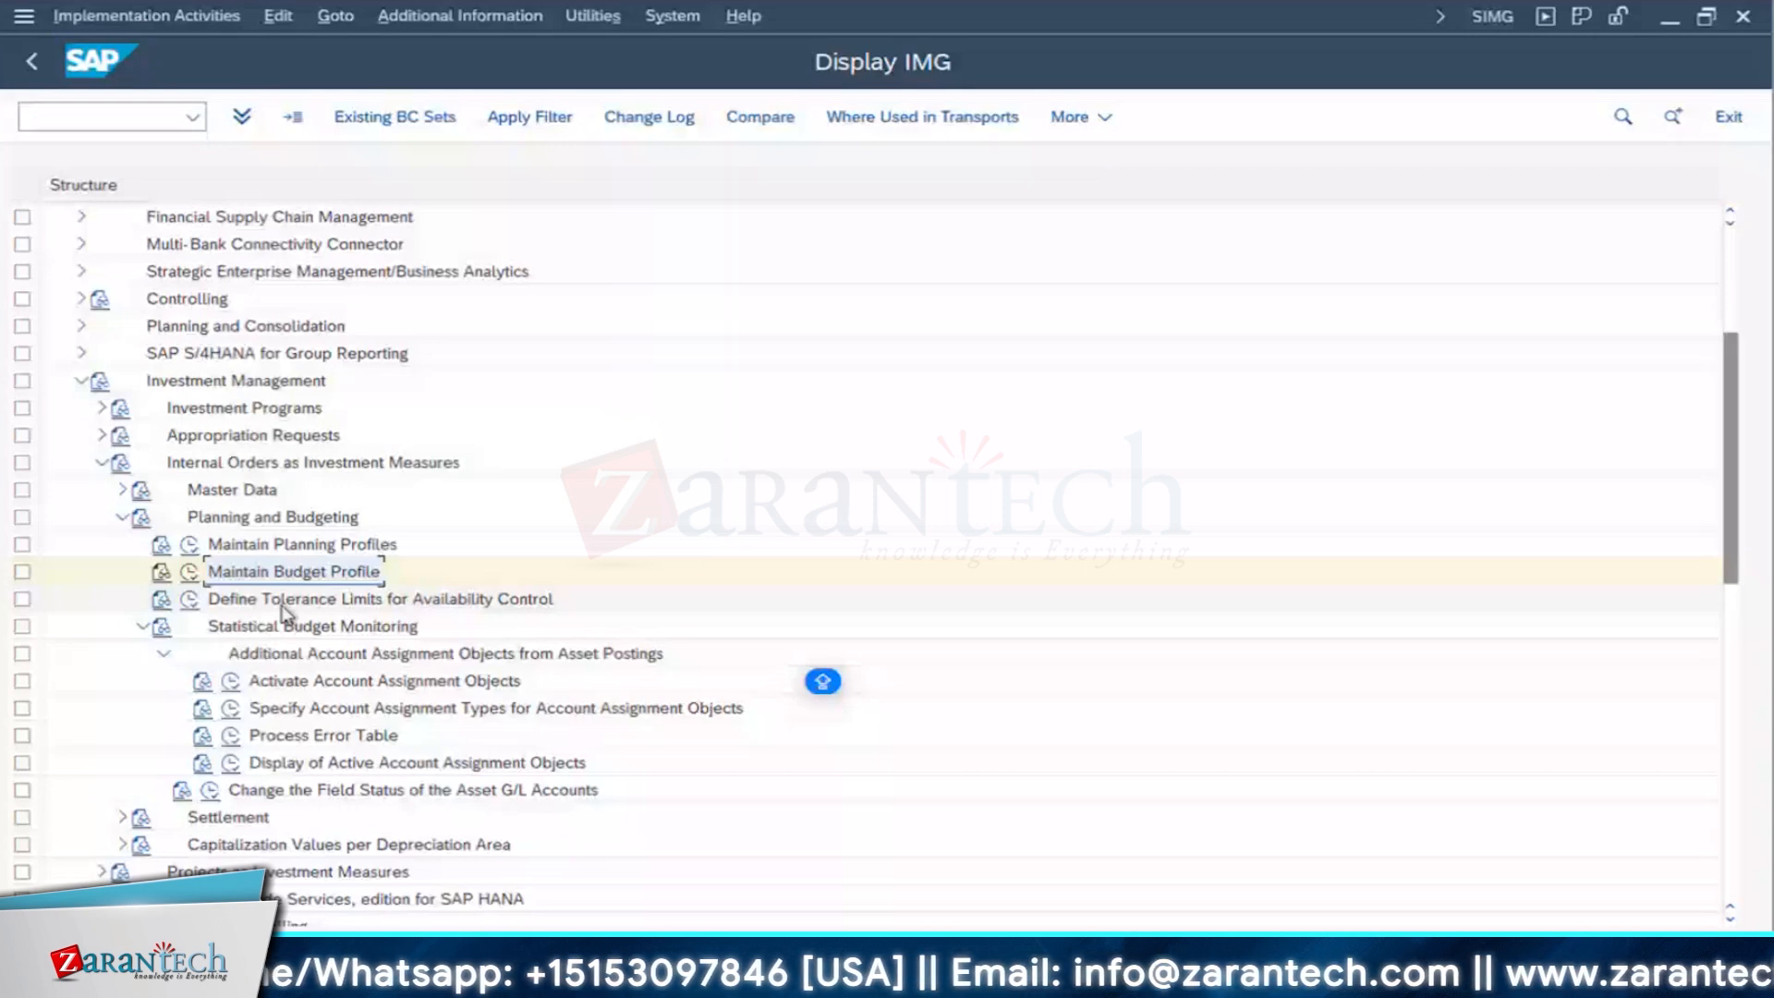
# - Open Define Tolerance Limits for Availability Control and examine the A000 entry with profile Z00001 and the possible activity groups
pyautogui.doubleClick(282, 601)
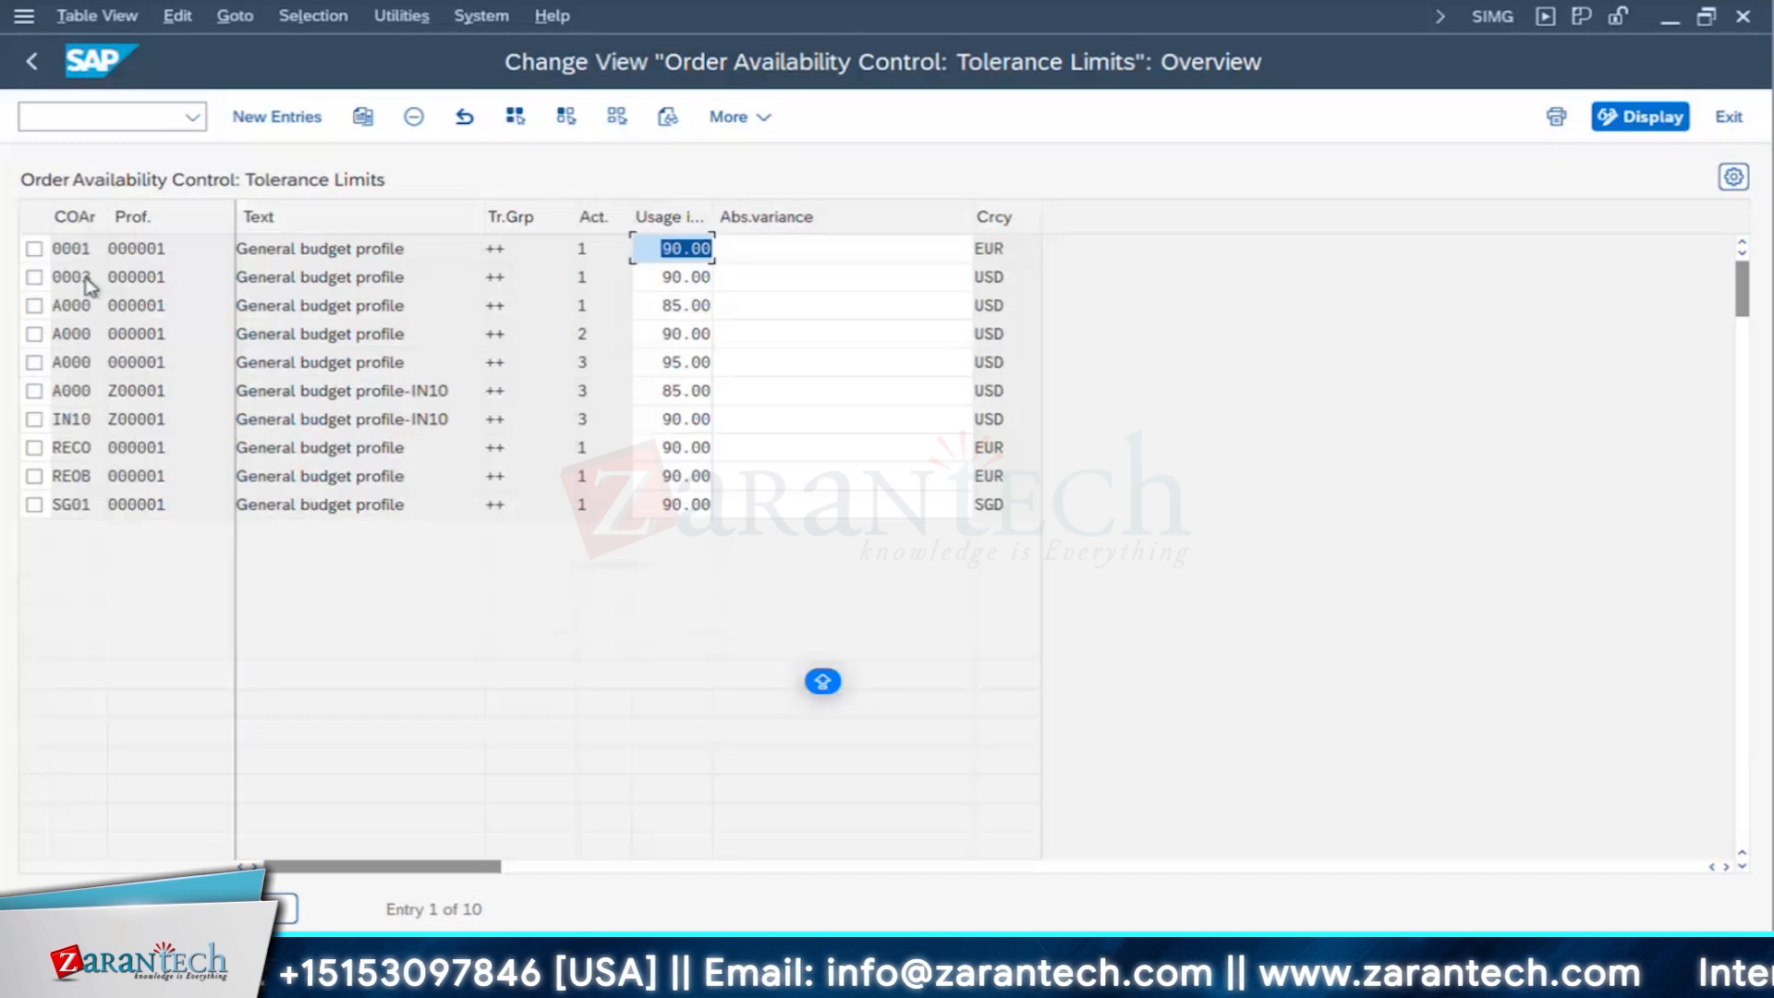
pyautogui.click(93, 365)
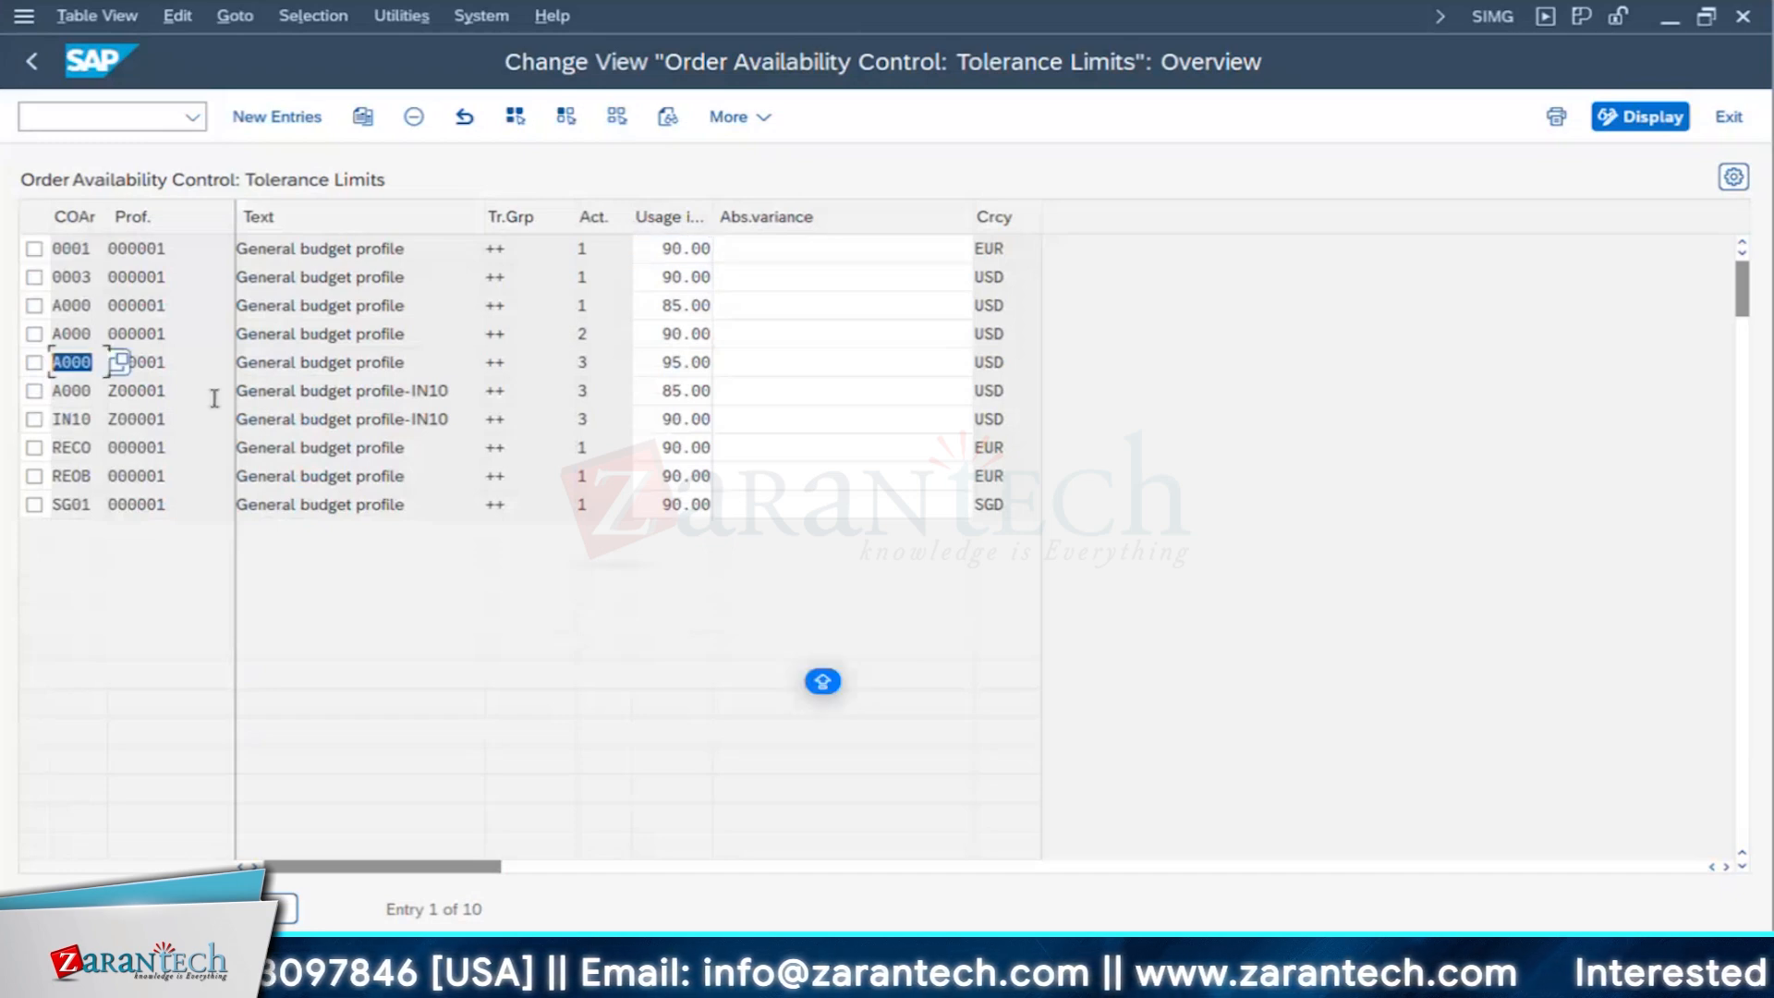
pyautogui.click(150, 390)
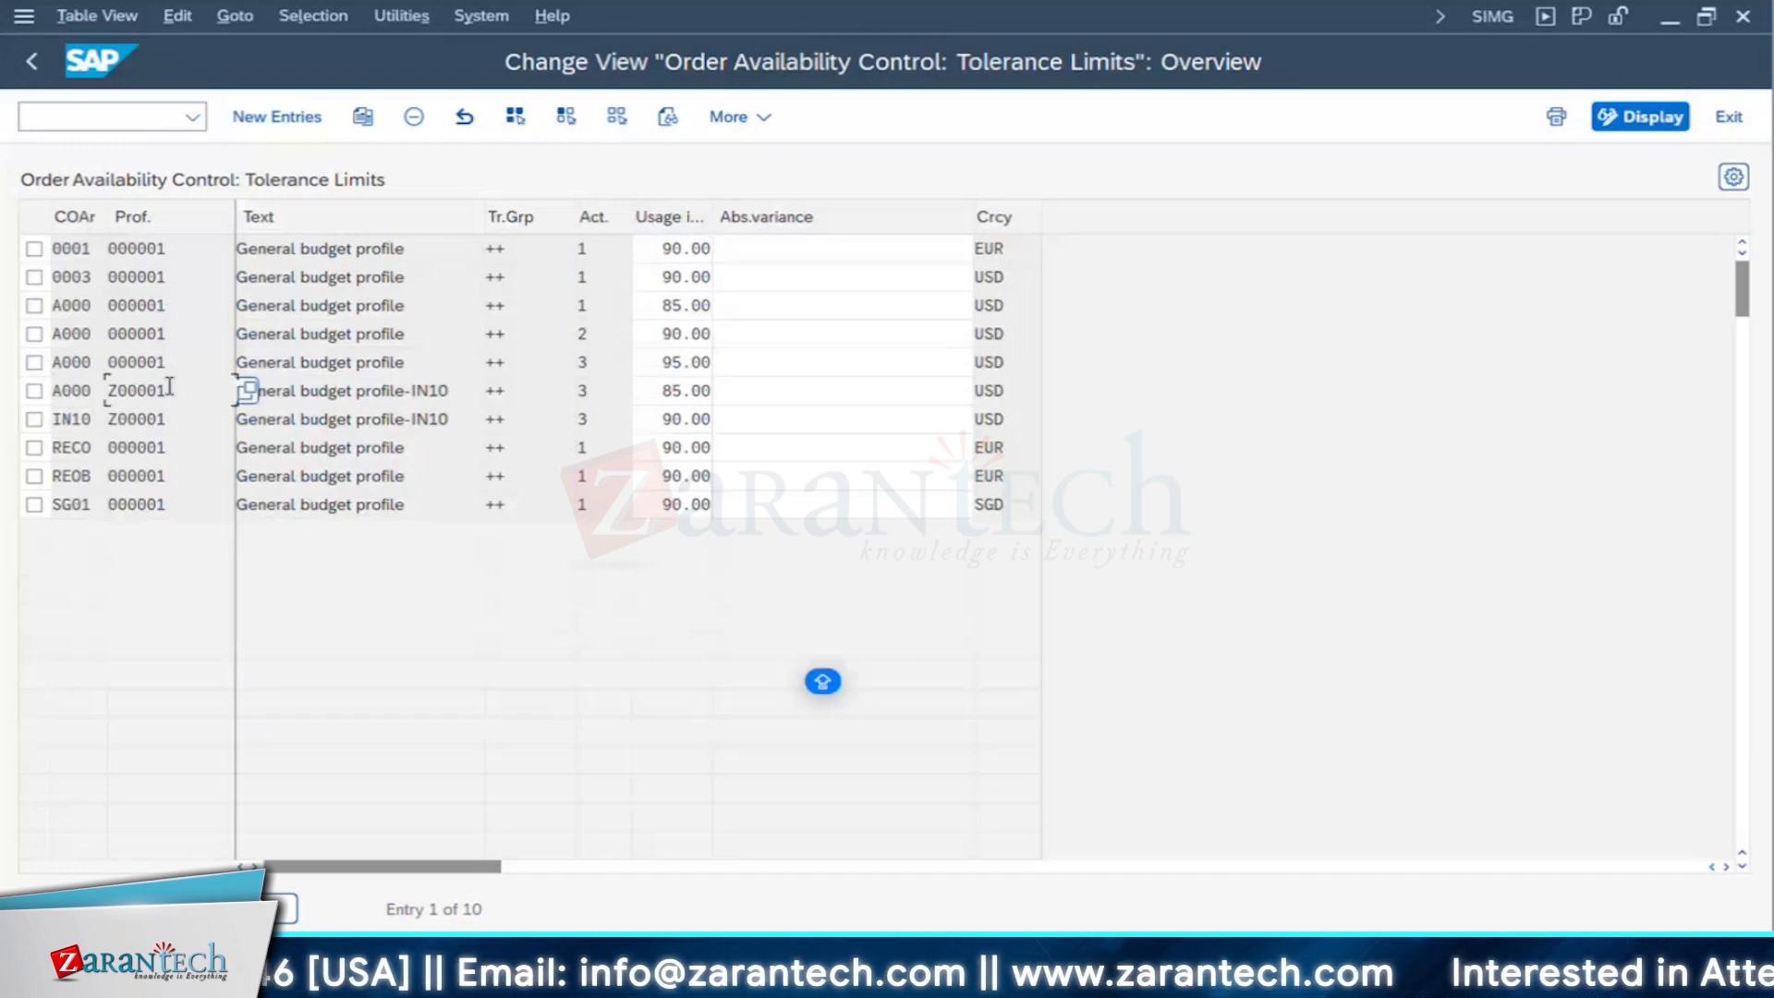
pyautogui.moveTo(169, 388); pyautogui.dragTo(1, 524)
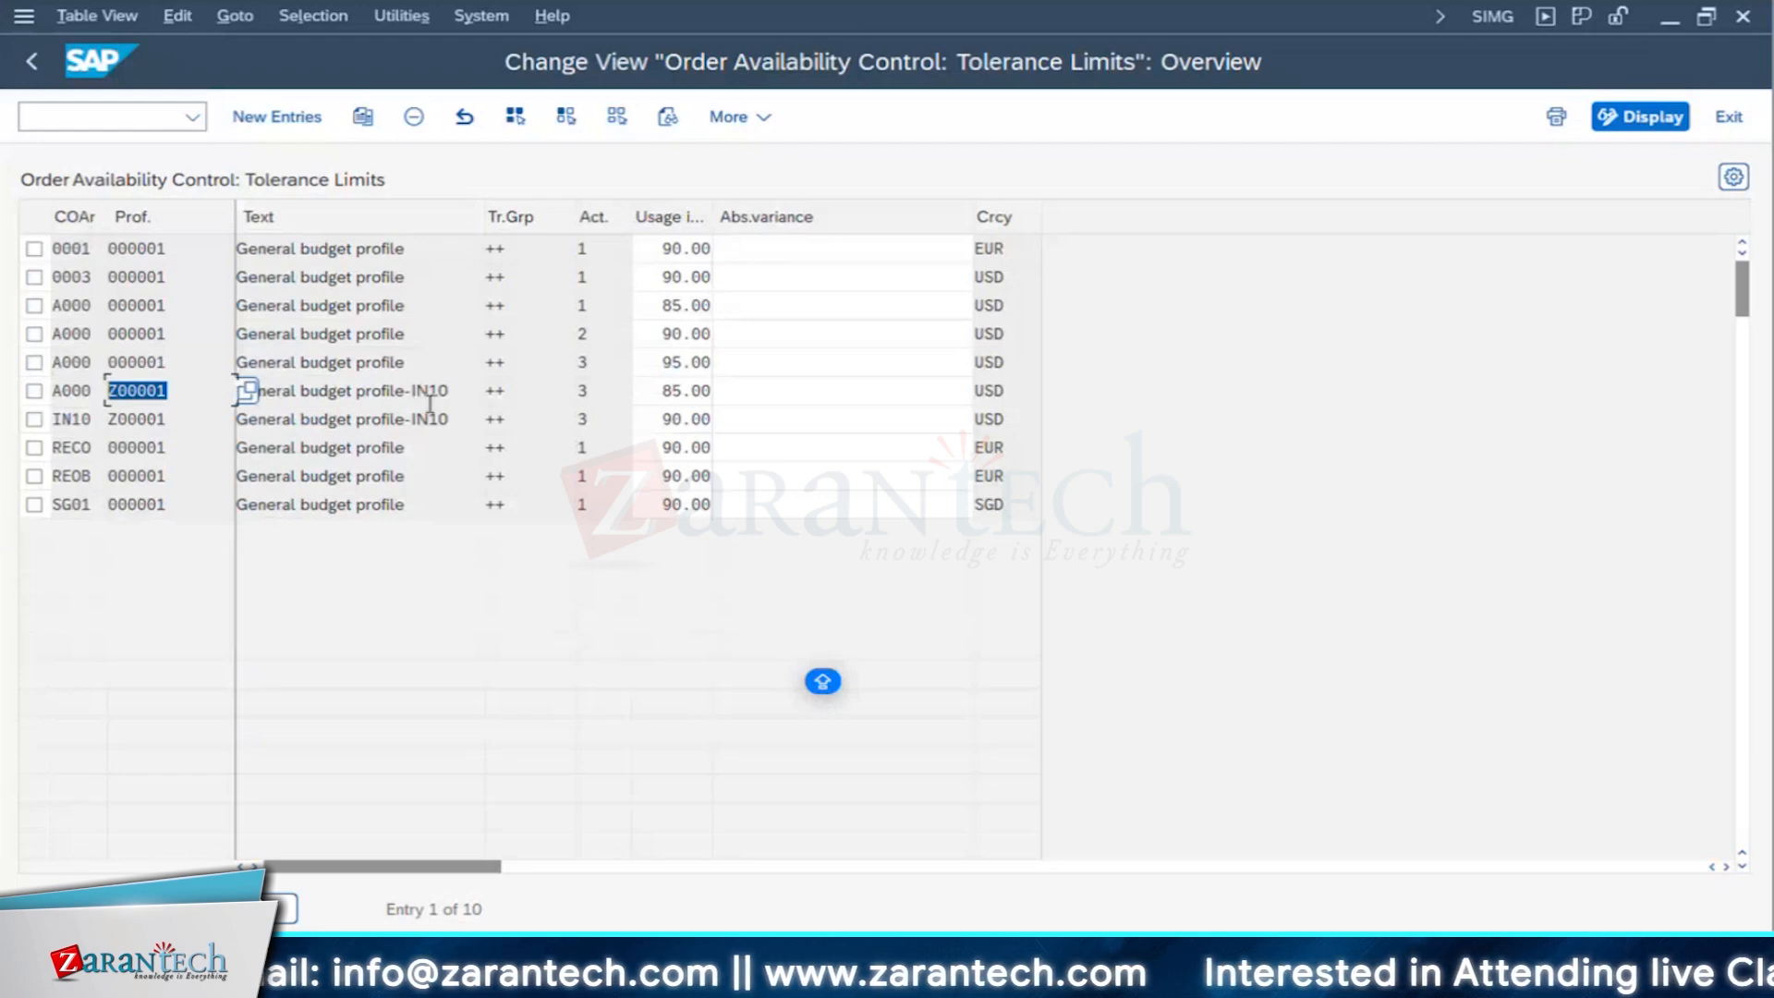
pyautogui.click(560, 393)
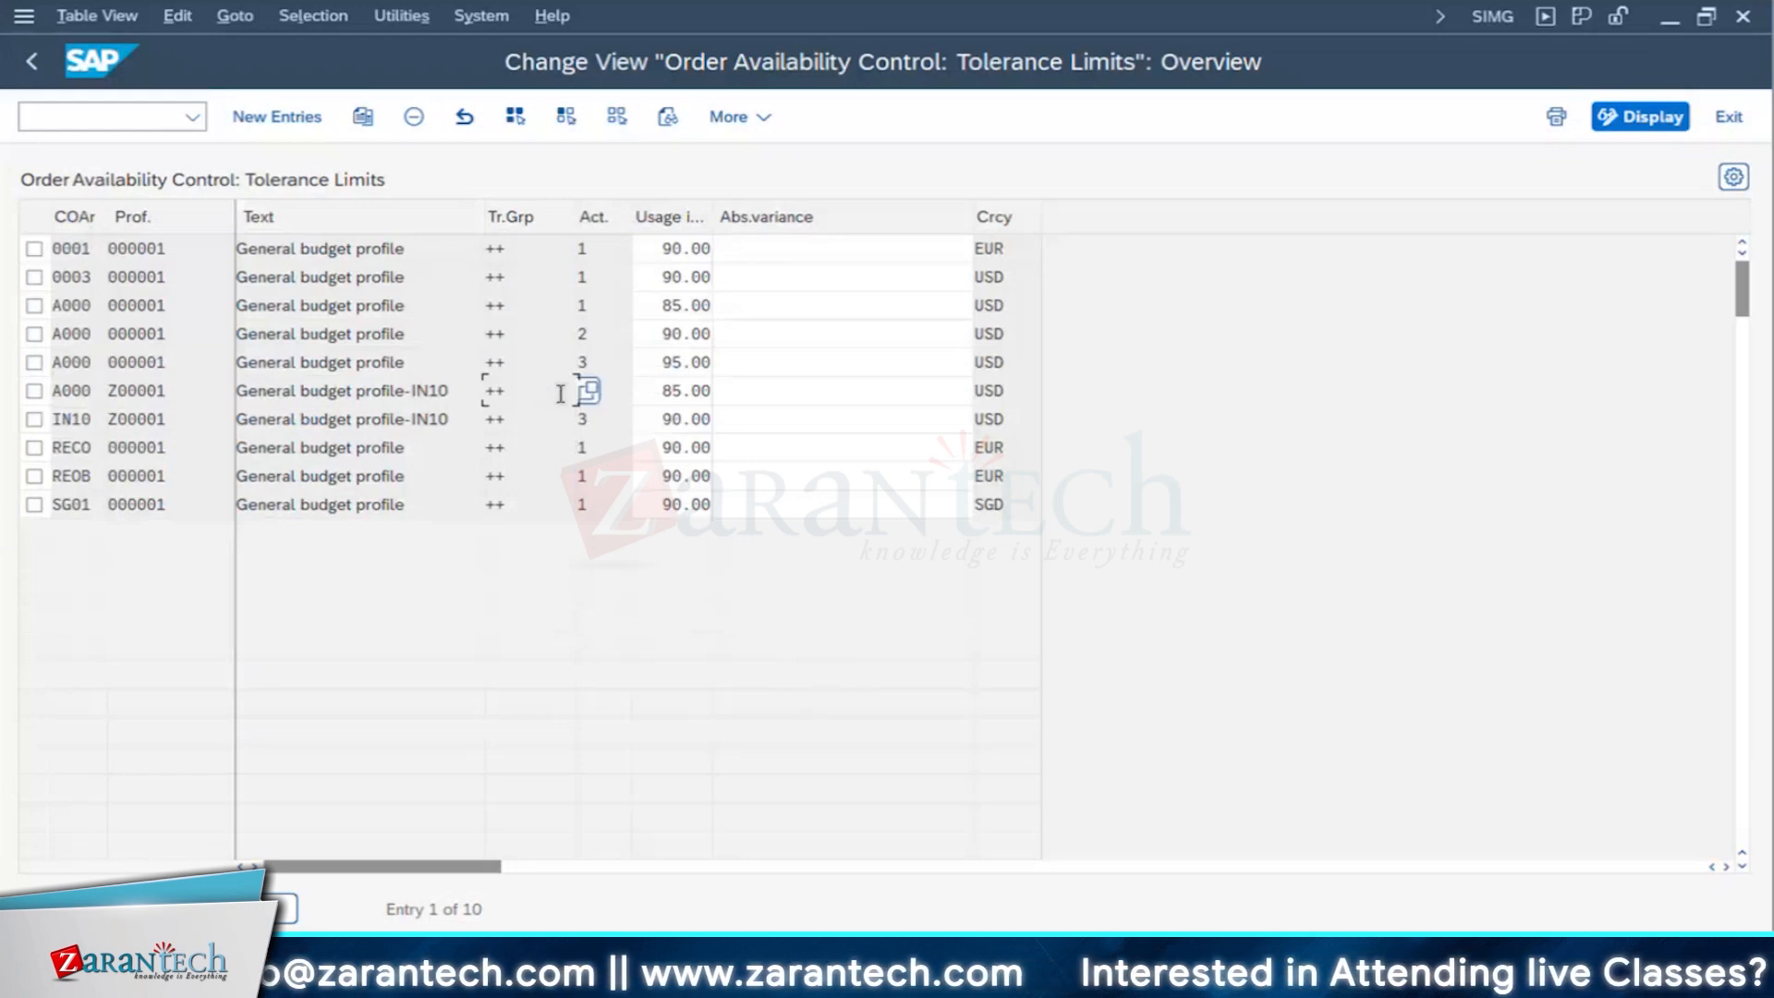
pyautogui.click(591, 390)
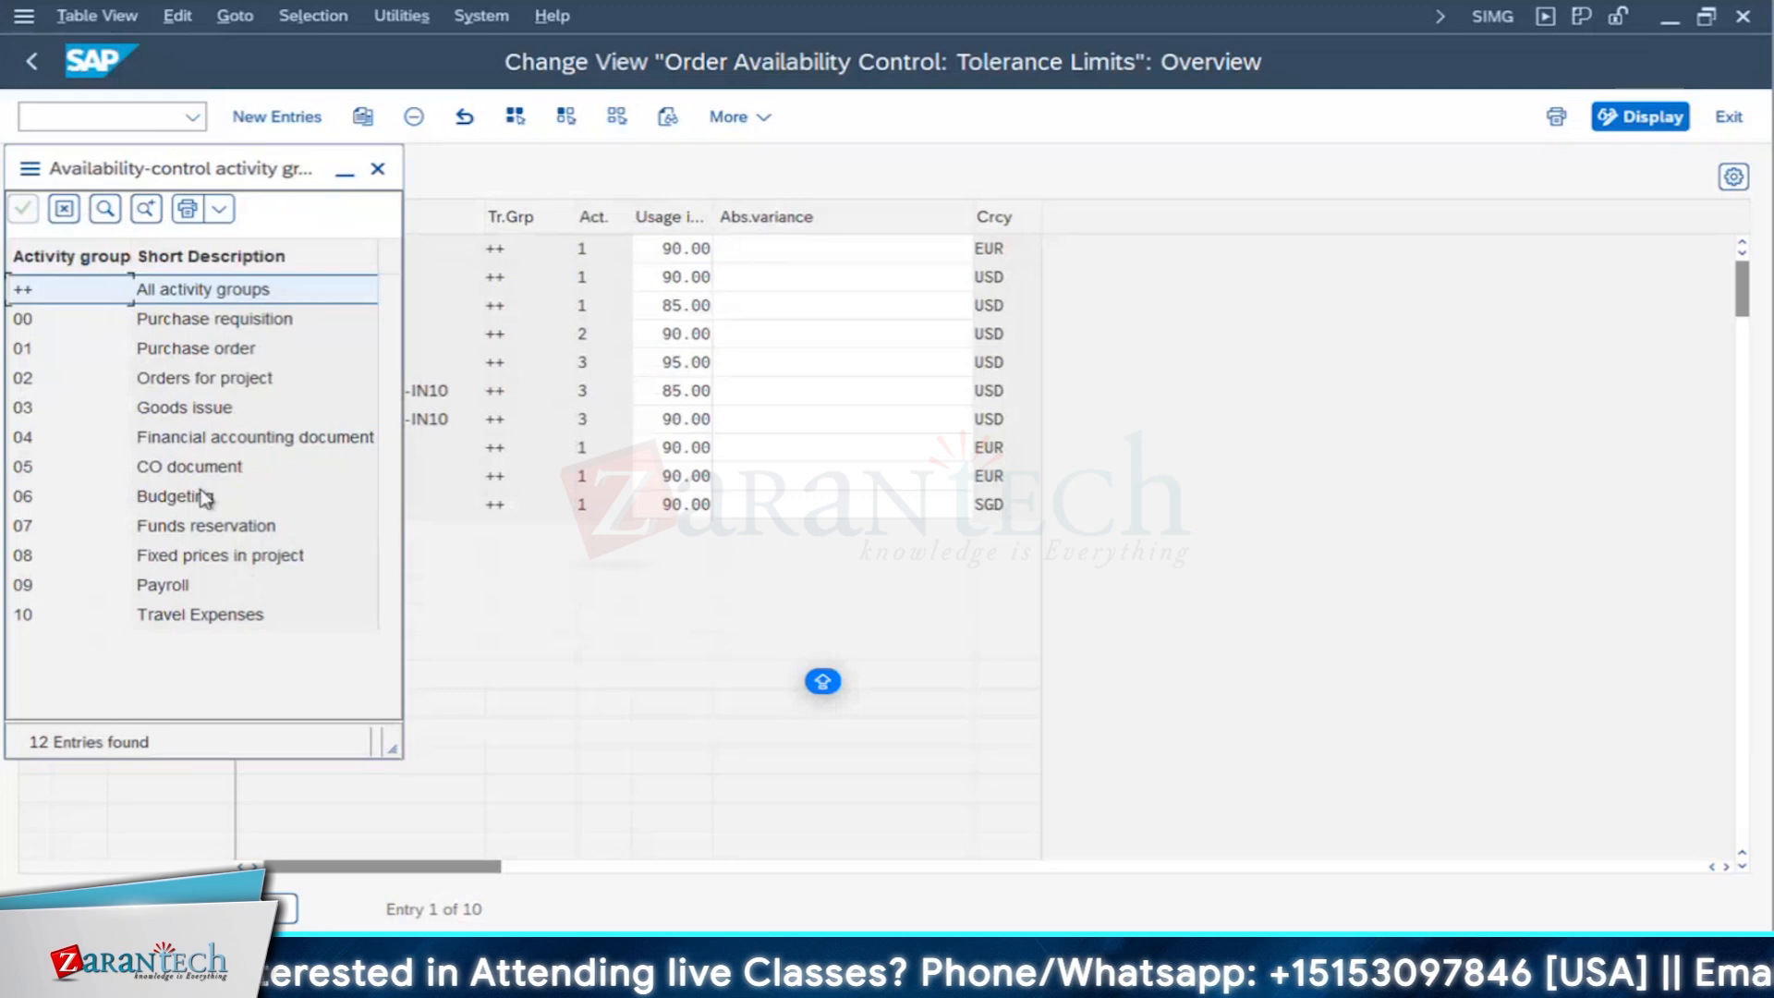
pyautogui.click(379, 171)
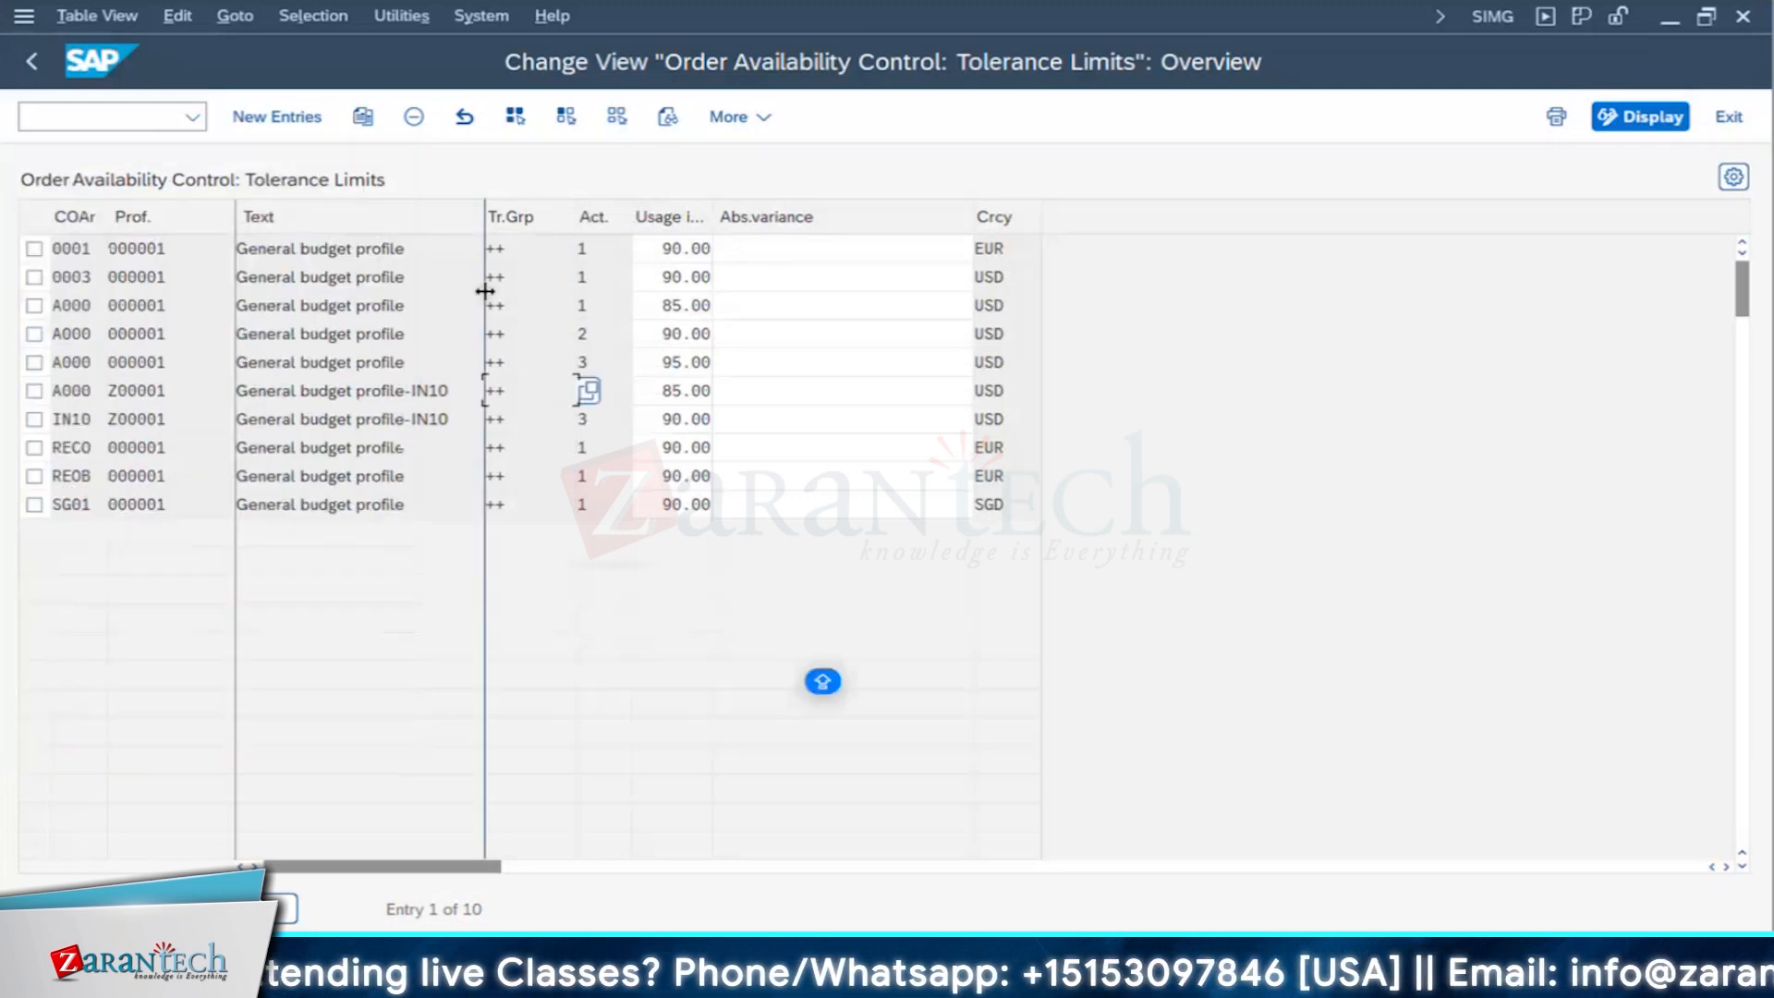
# - Widen the usage column in the tolerance limits table and examine the usage percentage for A000 with profile Z00001
pyautogui.click(606, 363)
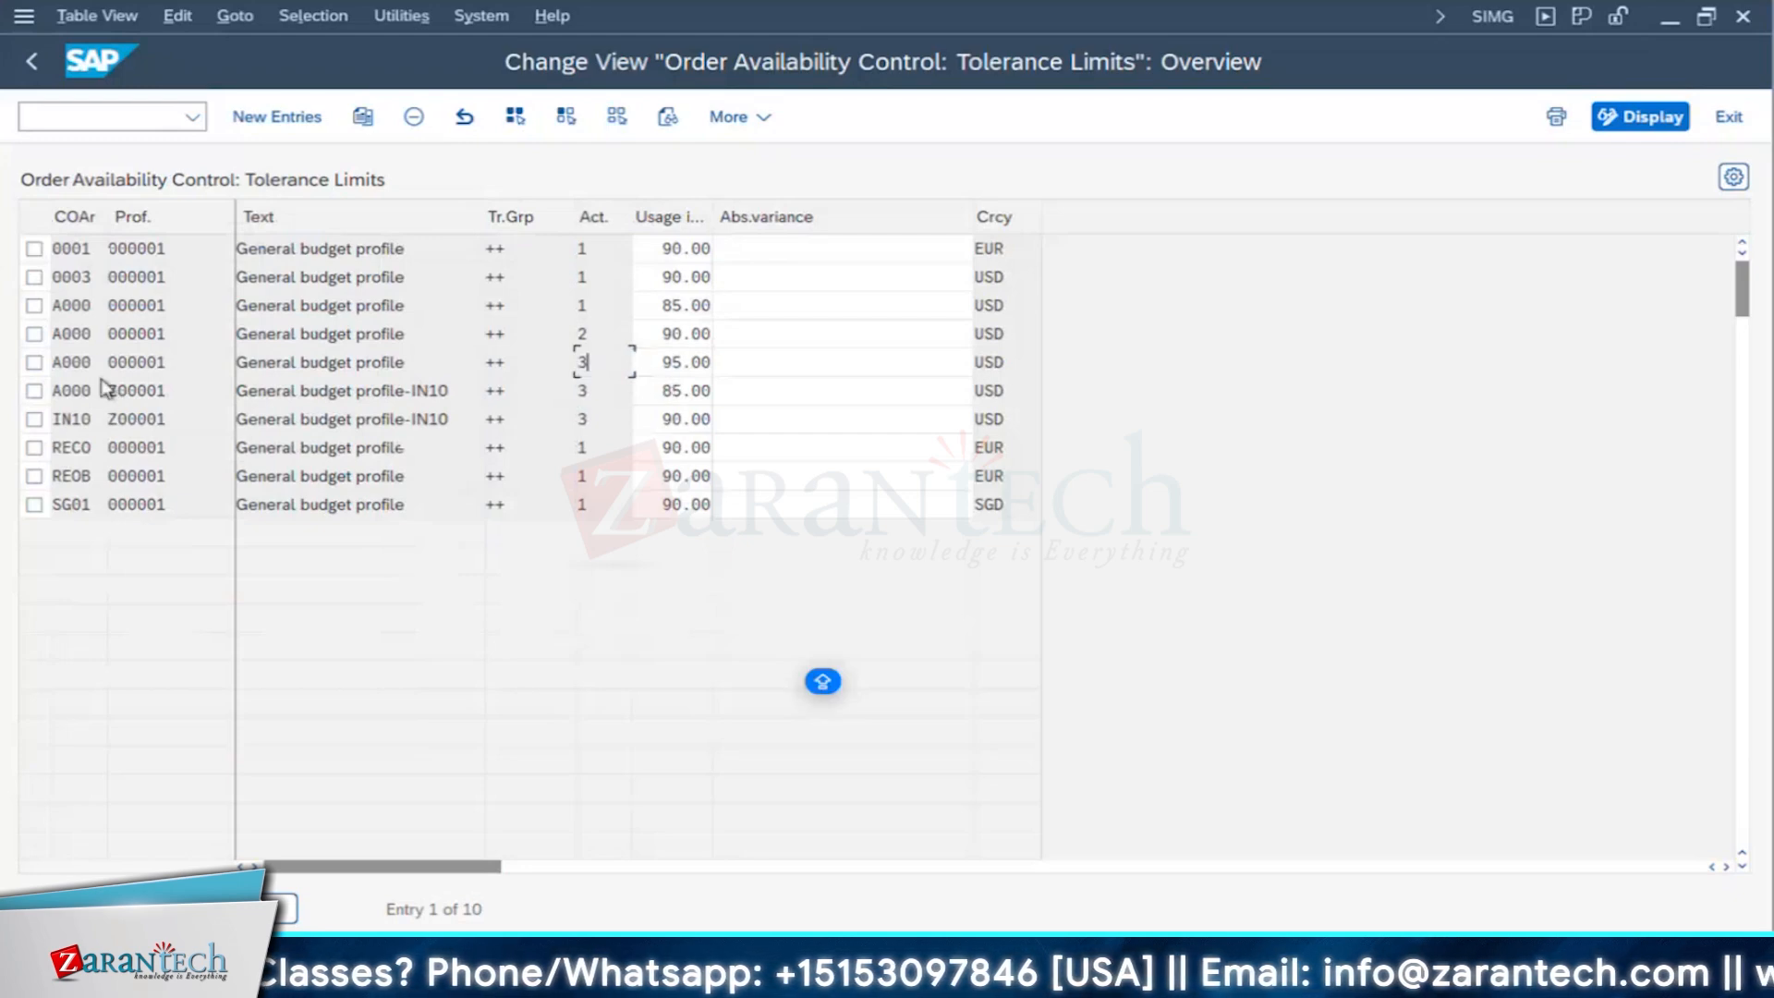
pyautogui.moveTo(192, 388); pyautogui.dragTo(77, 389)
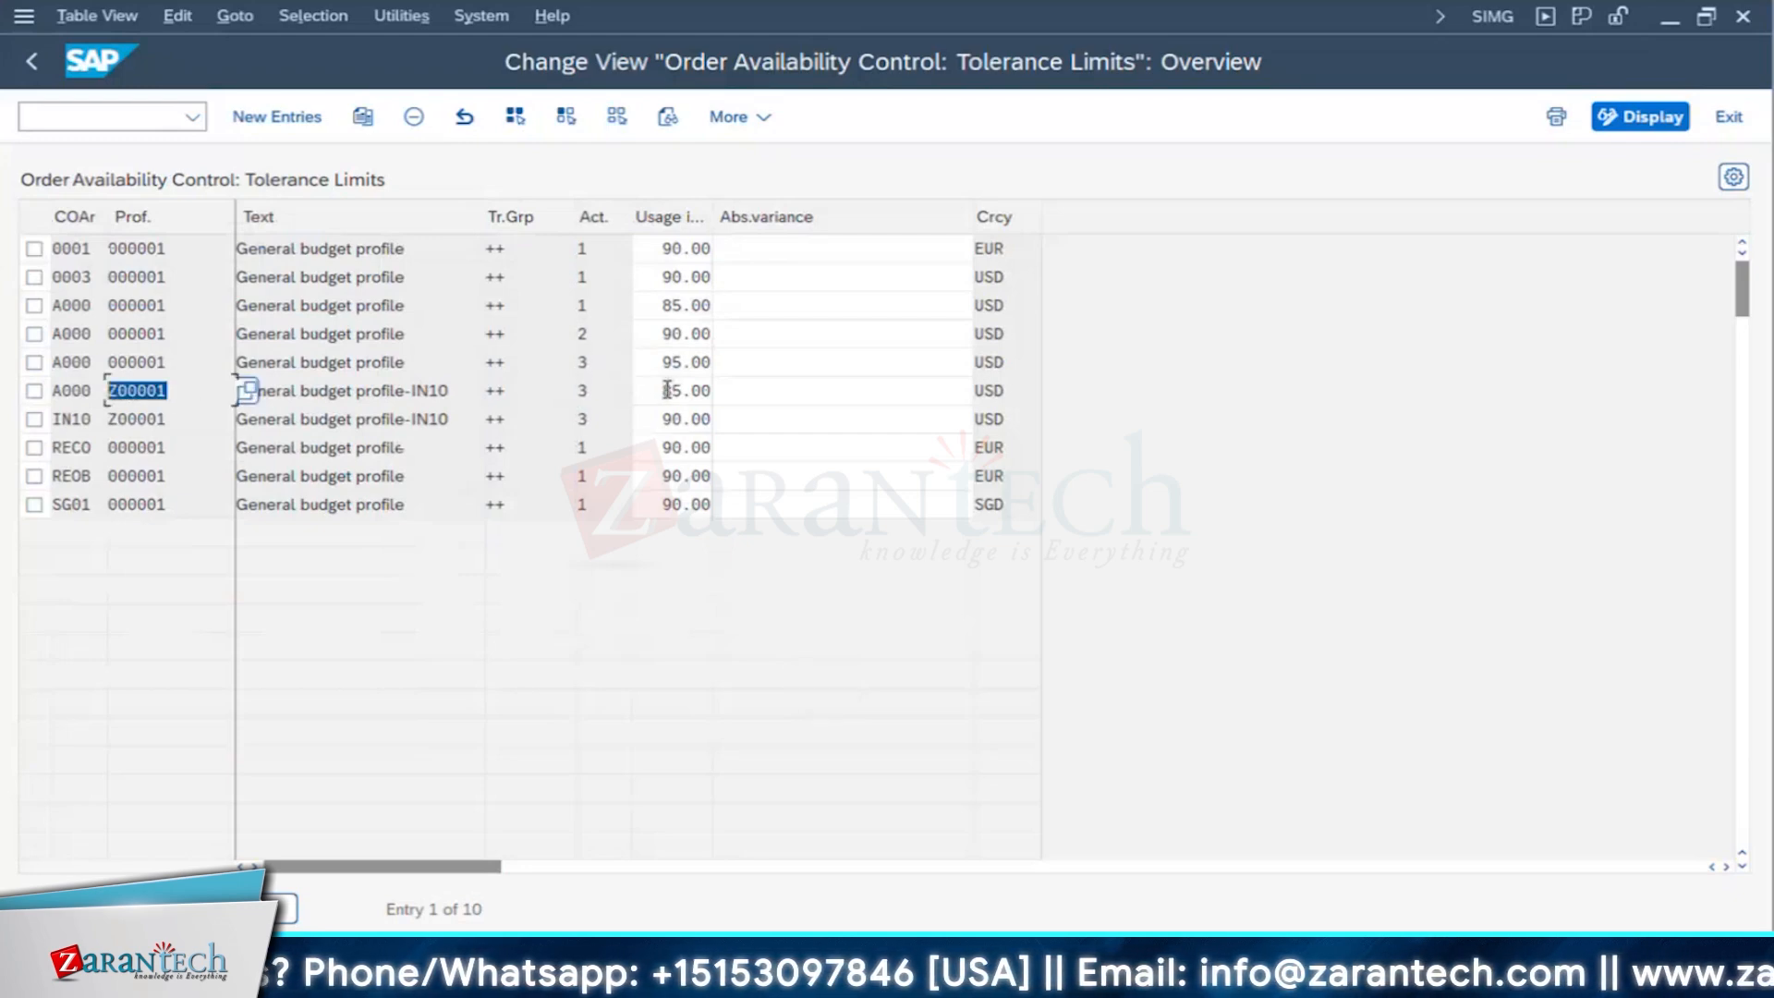
pyautogui.moveTo(661, 389); pyautogui.dragTo(812, 412)
pyautogui.moveTo(713, 217); pyautogui.dragTo(761, 218)
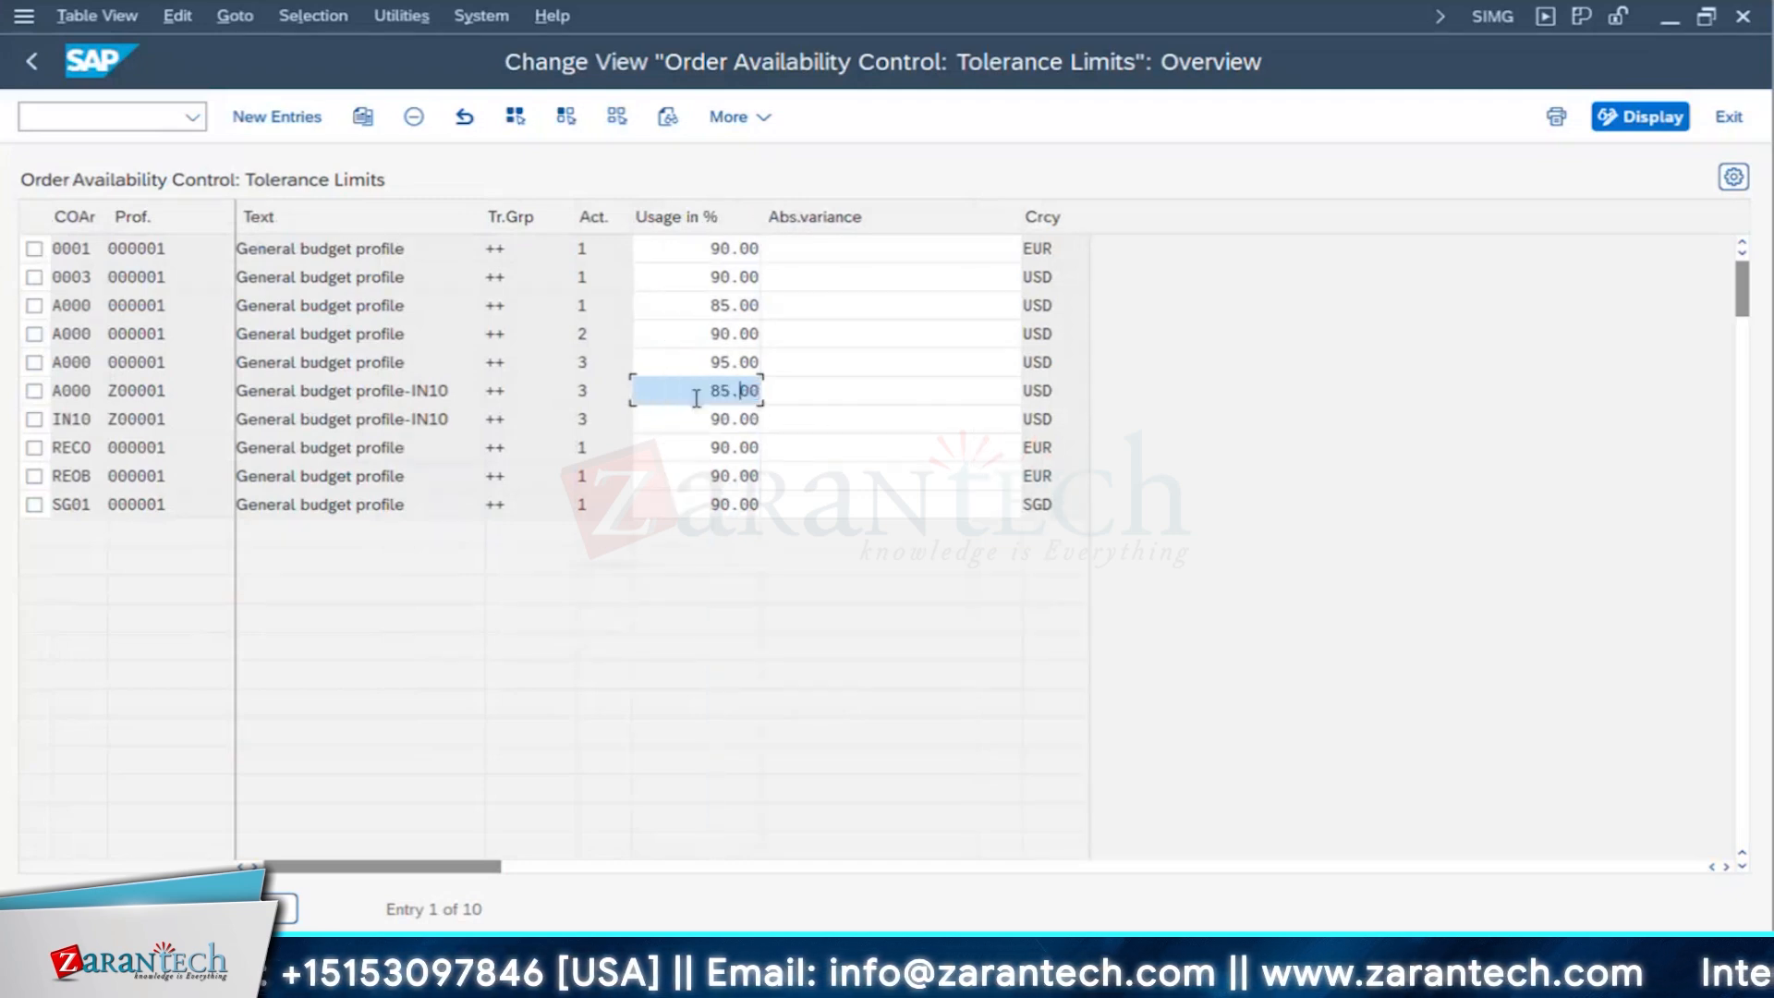
pyautogui.moveTo(704, 392); pyautogui.dragTo(754, 379)
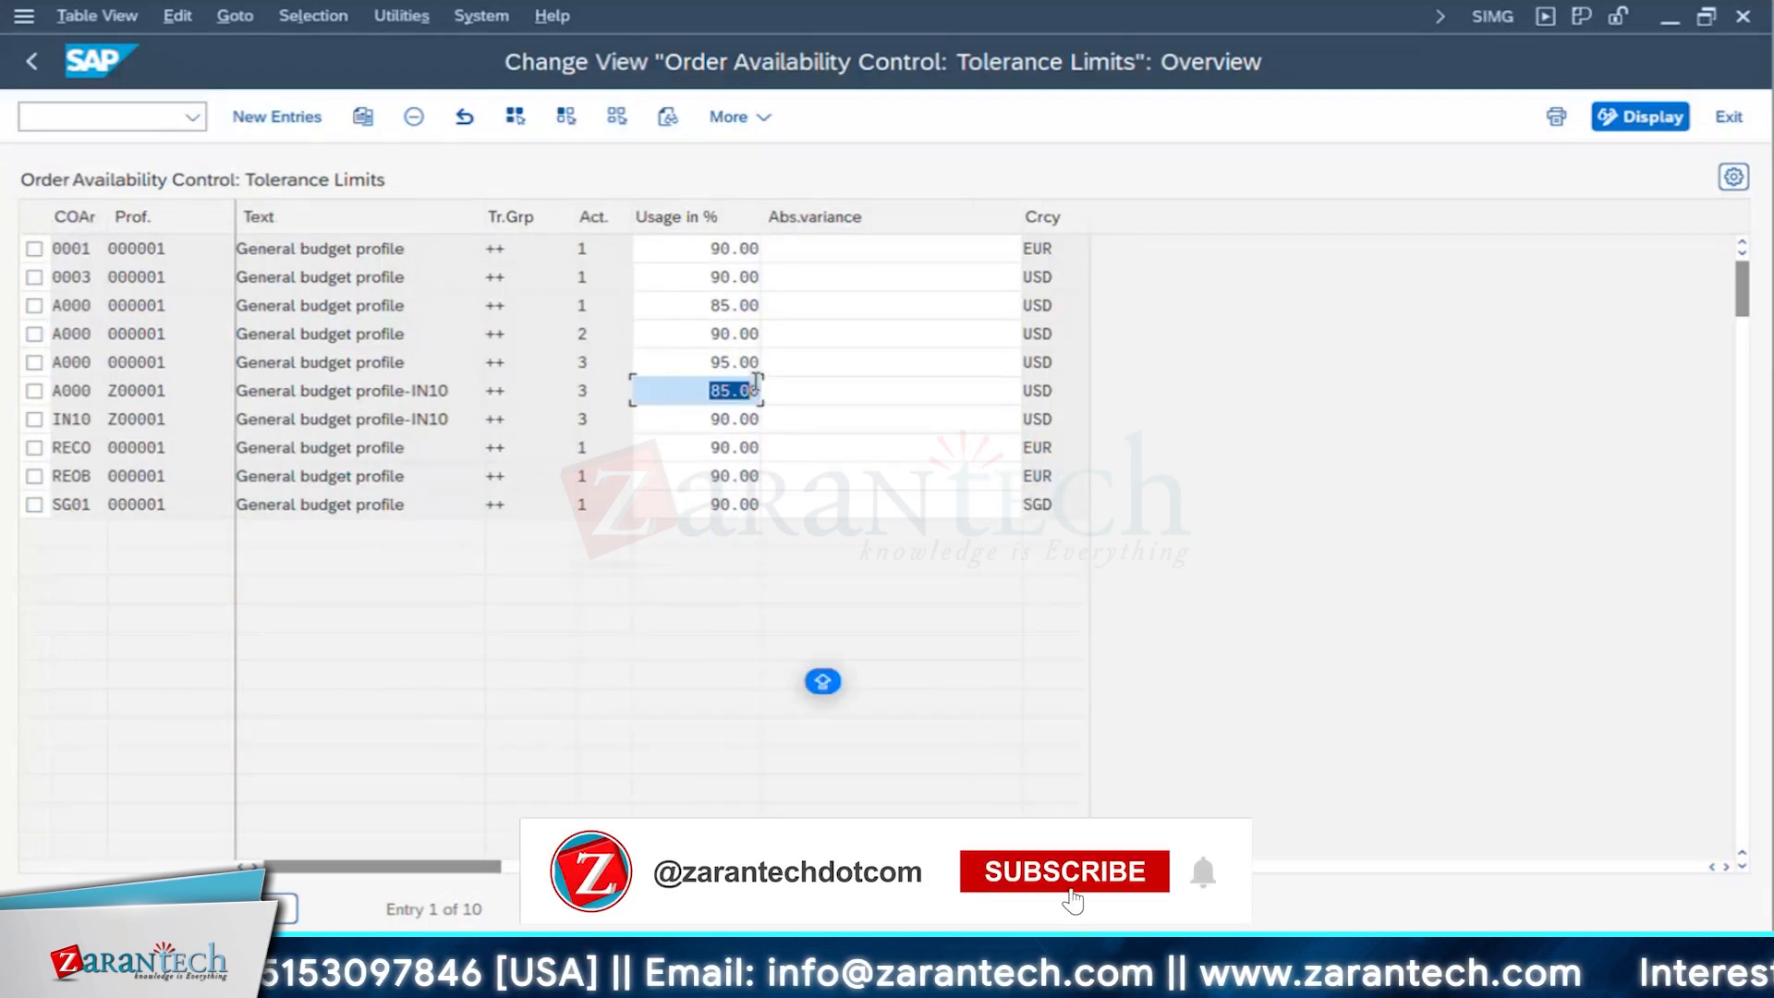
# - Review the possible availability control actions for the A000 entry with profile Z00001, and return to the Display IMG tree
pyautogui.click(624, 399)
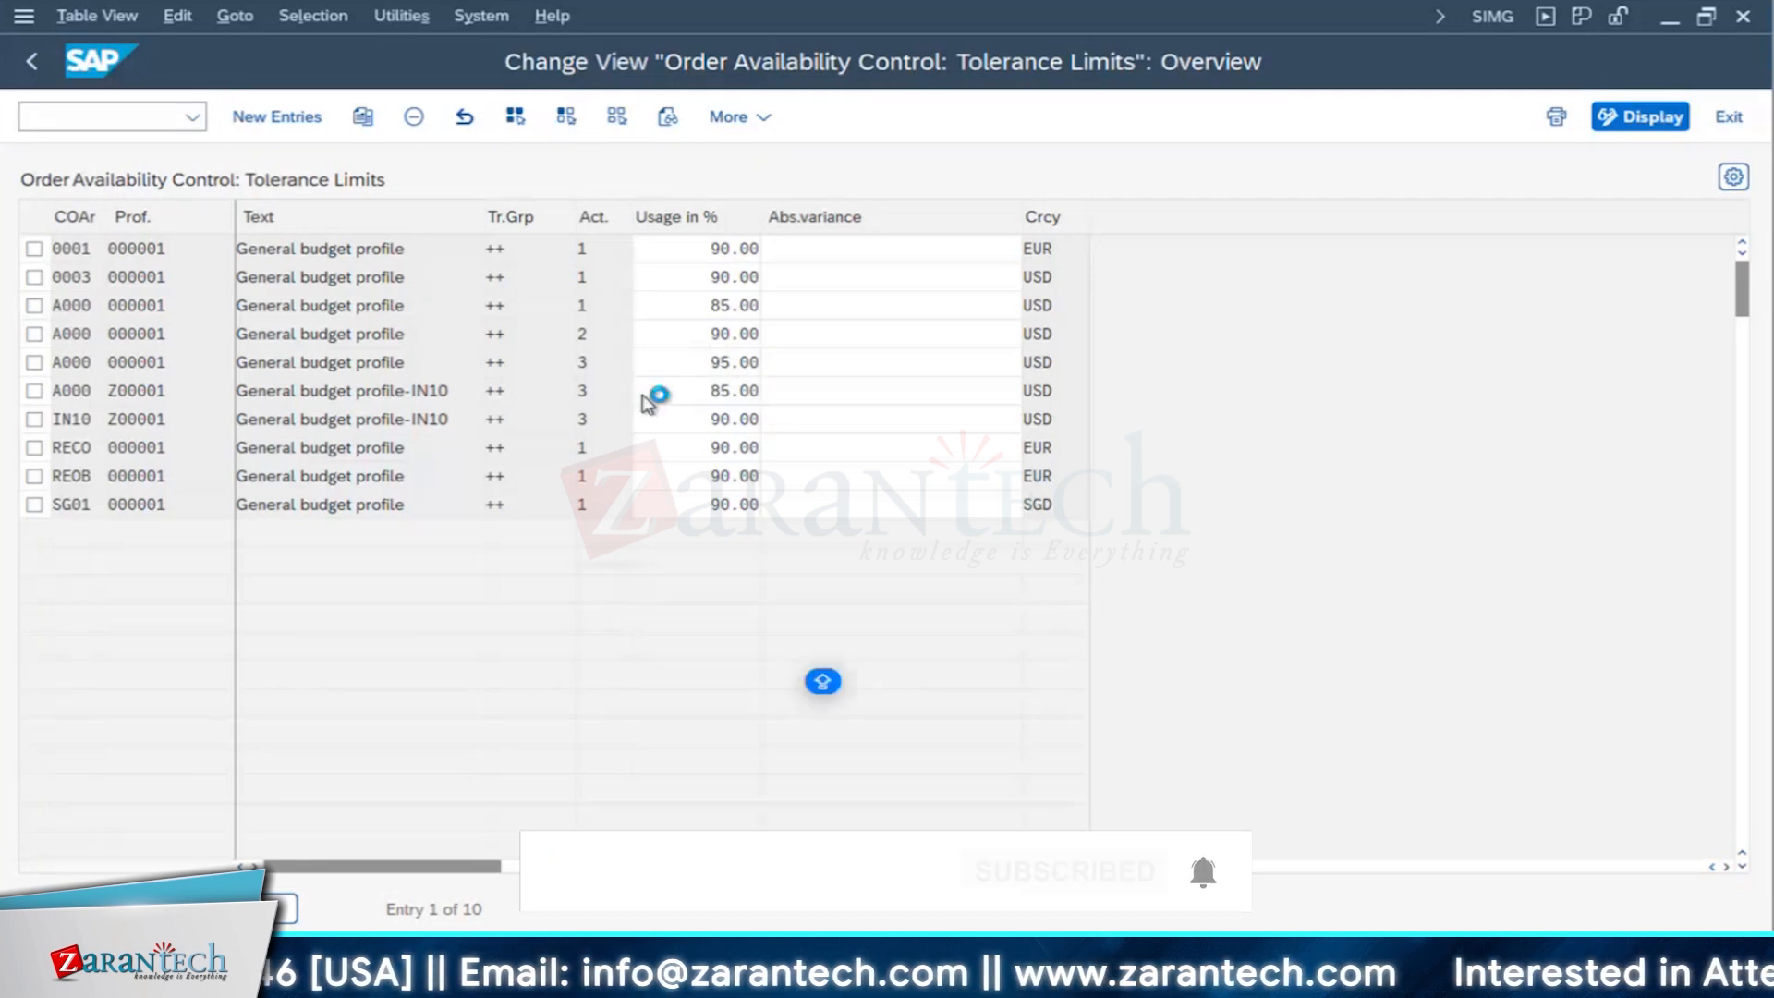
pyautogui.click(645, 393)
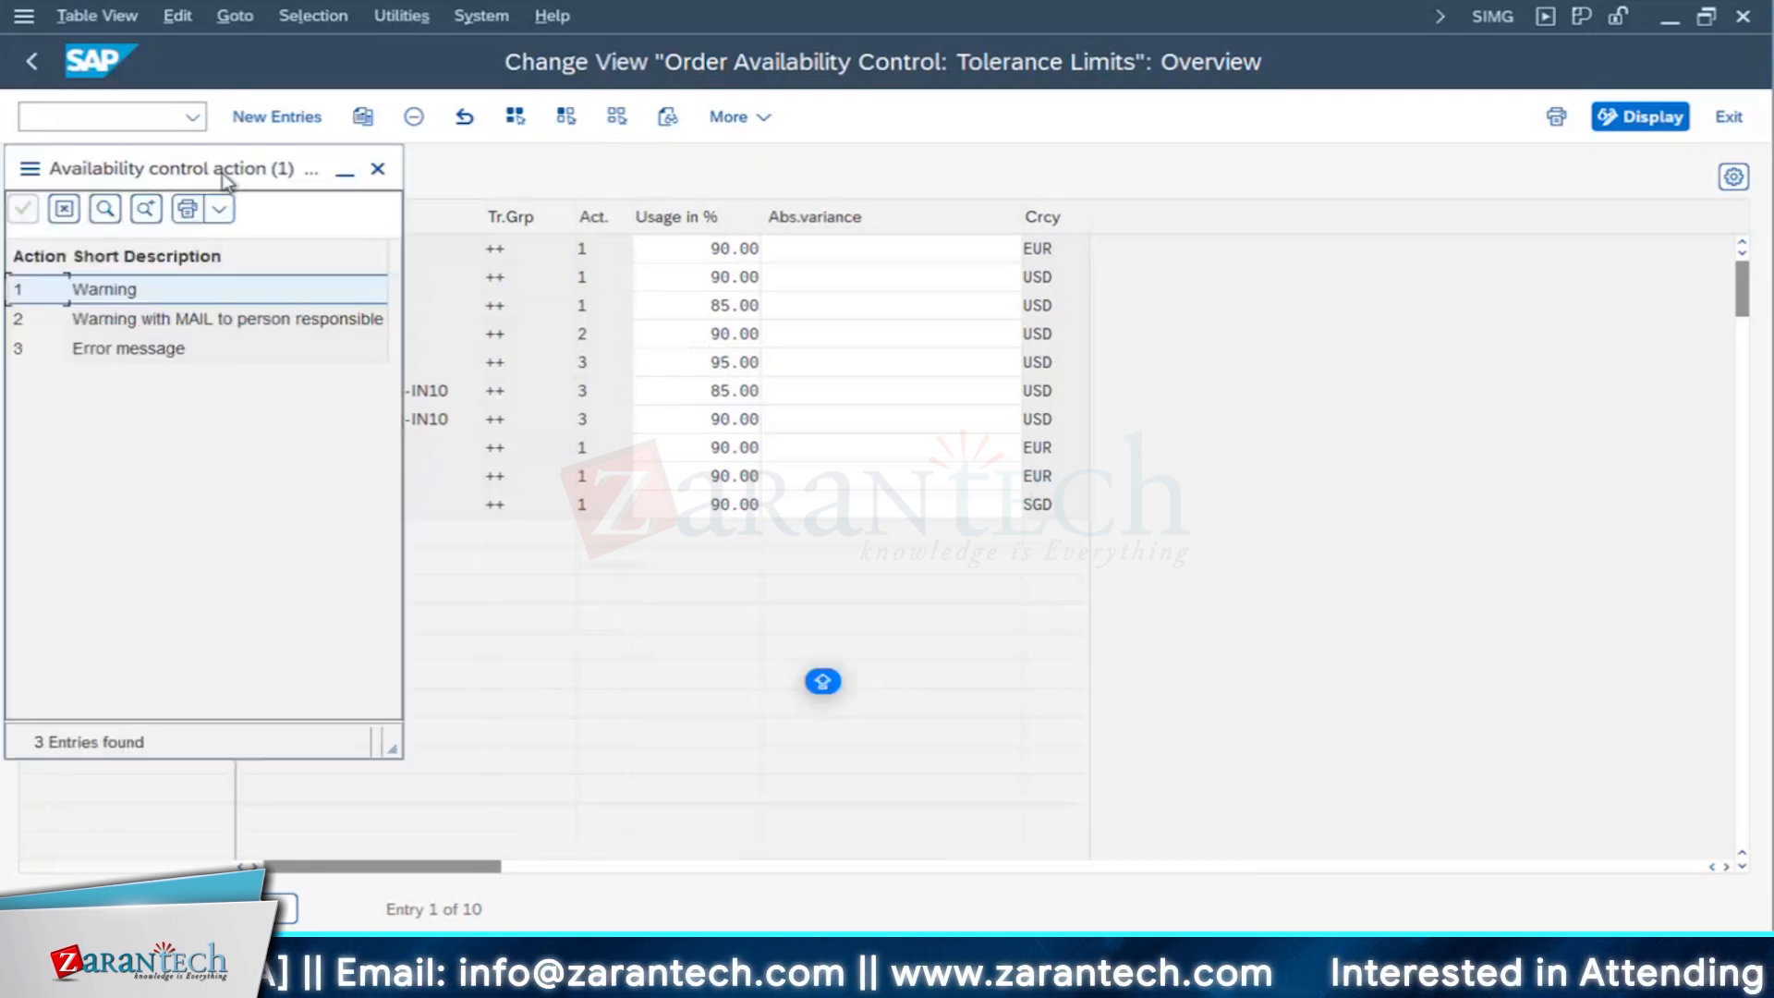
pyautogui.moveTo(225, 178); pyautogui.dragTo(1216, 268)
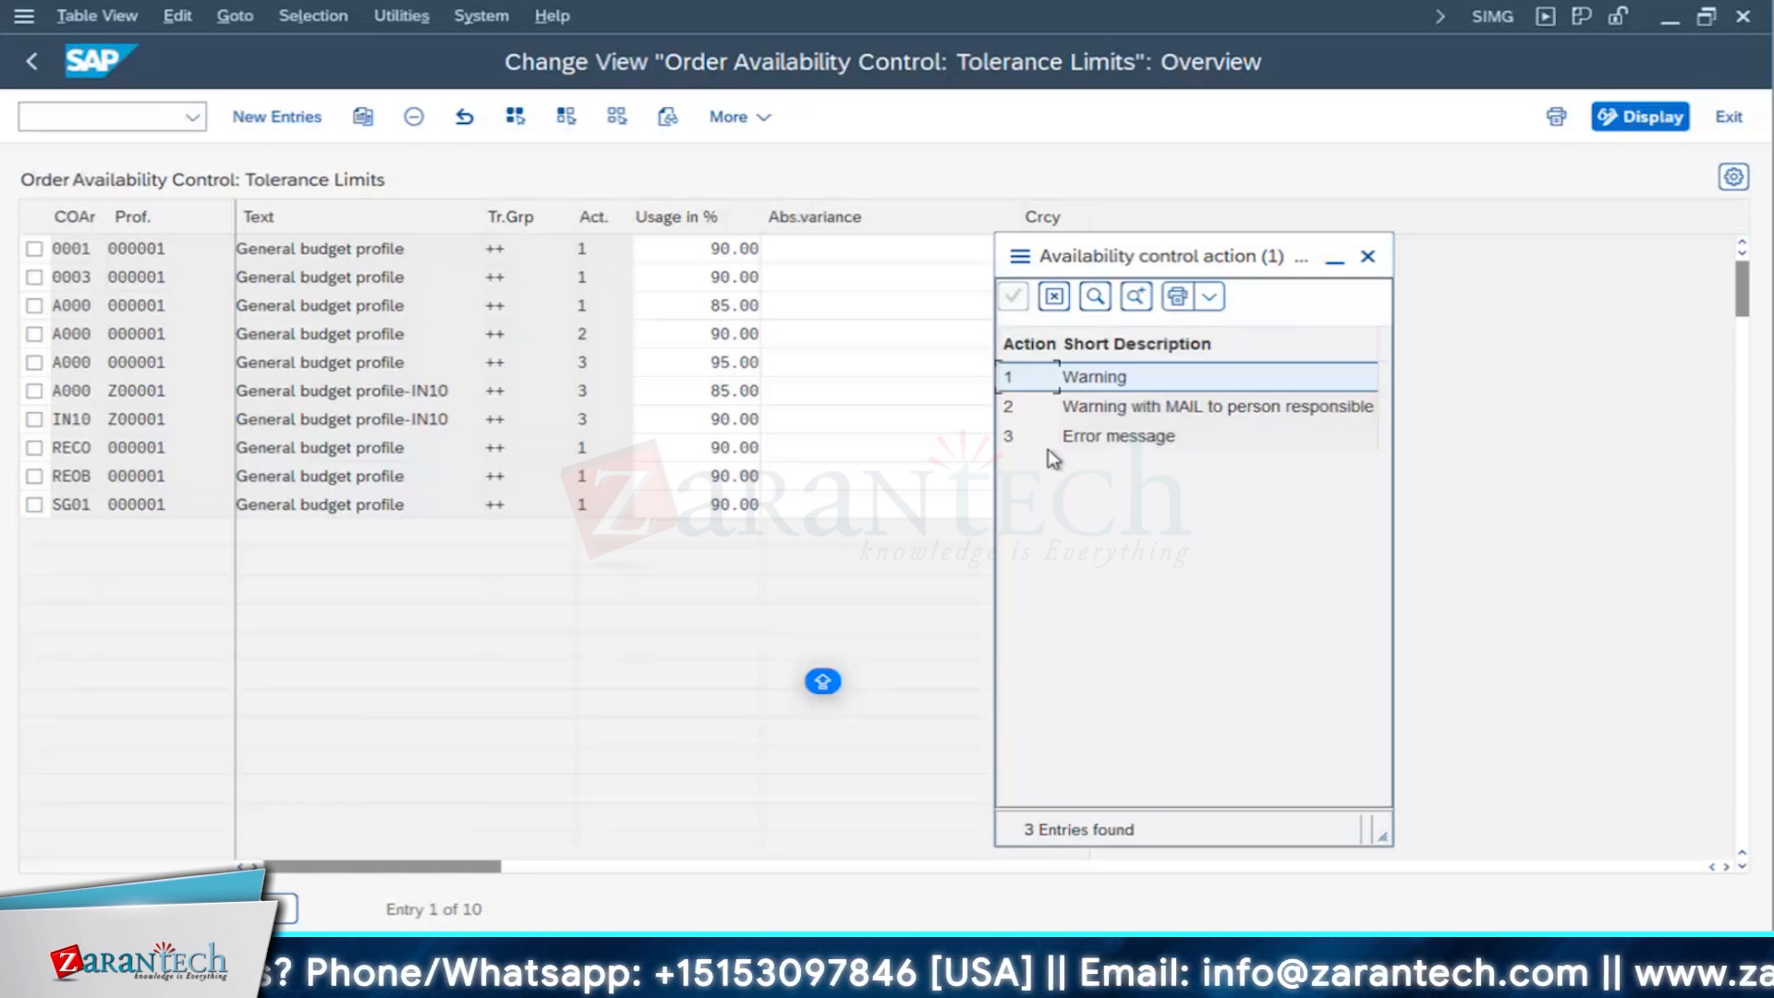
pyautogui.click(1096, 443)
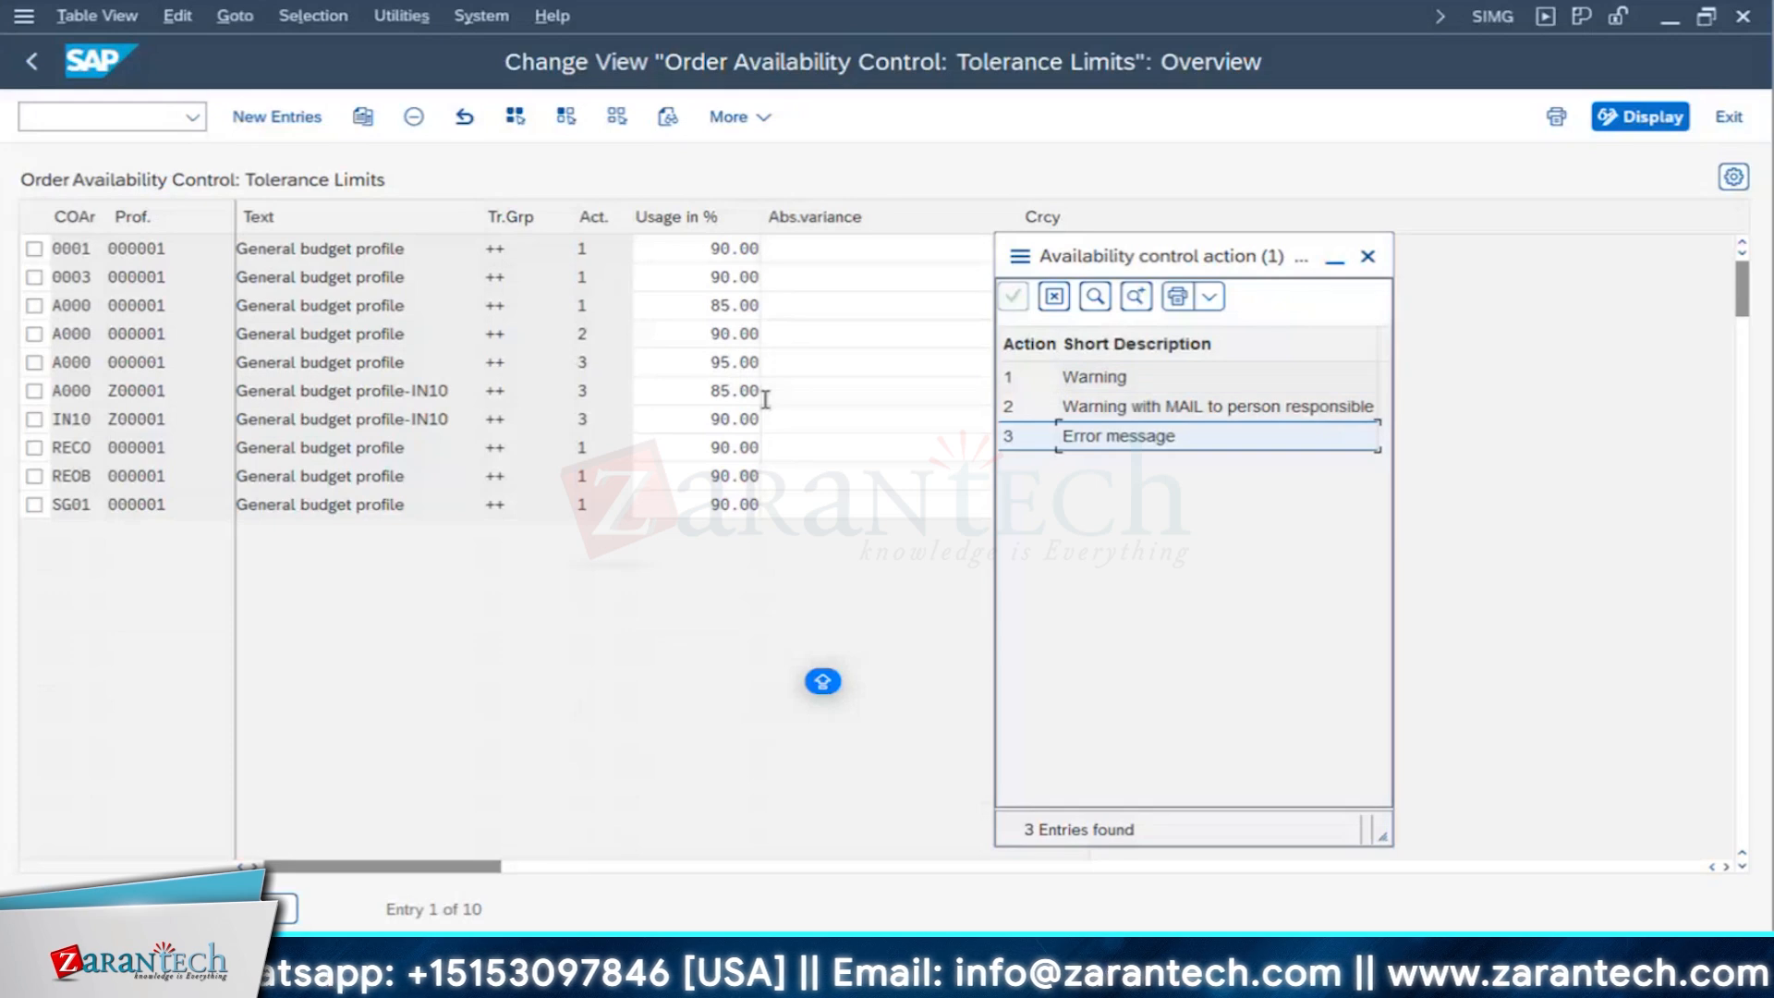
pyautogui.click(1367, 258)
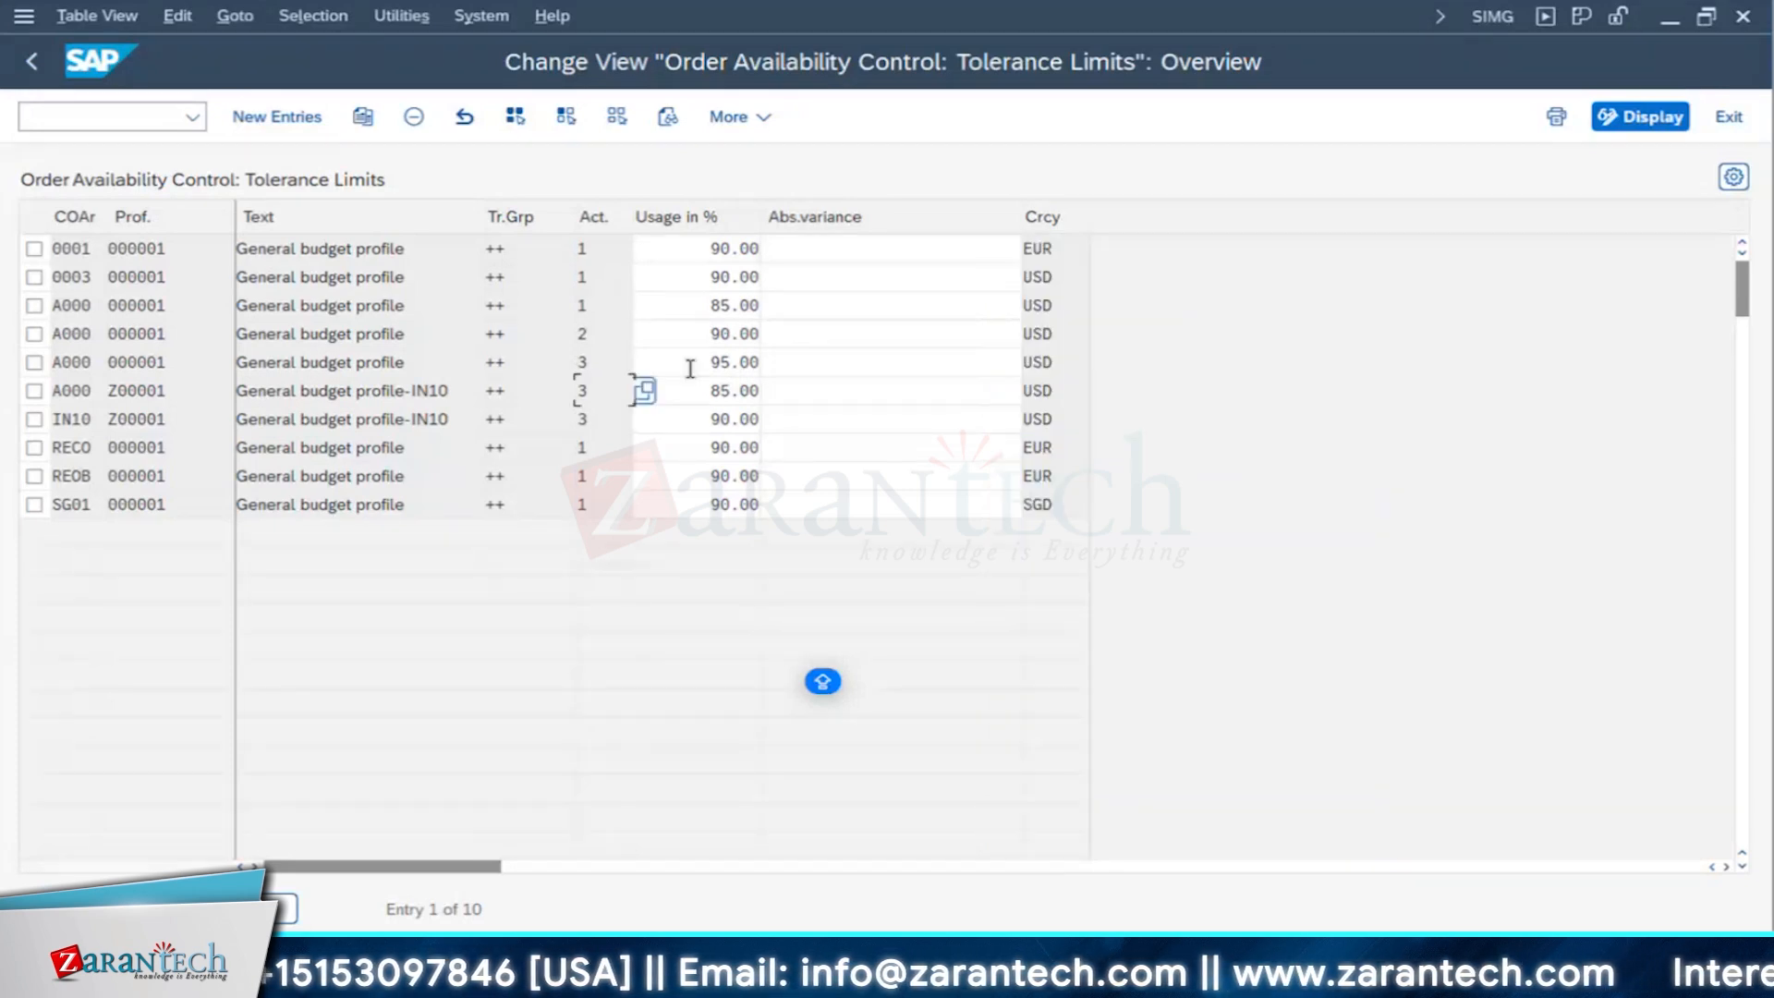
pyautogui.click(31, 59)
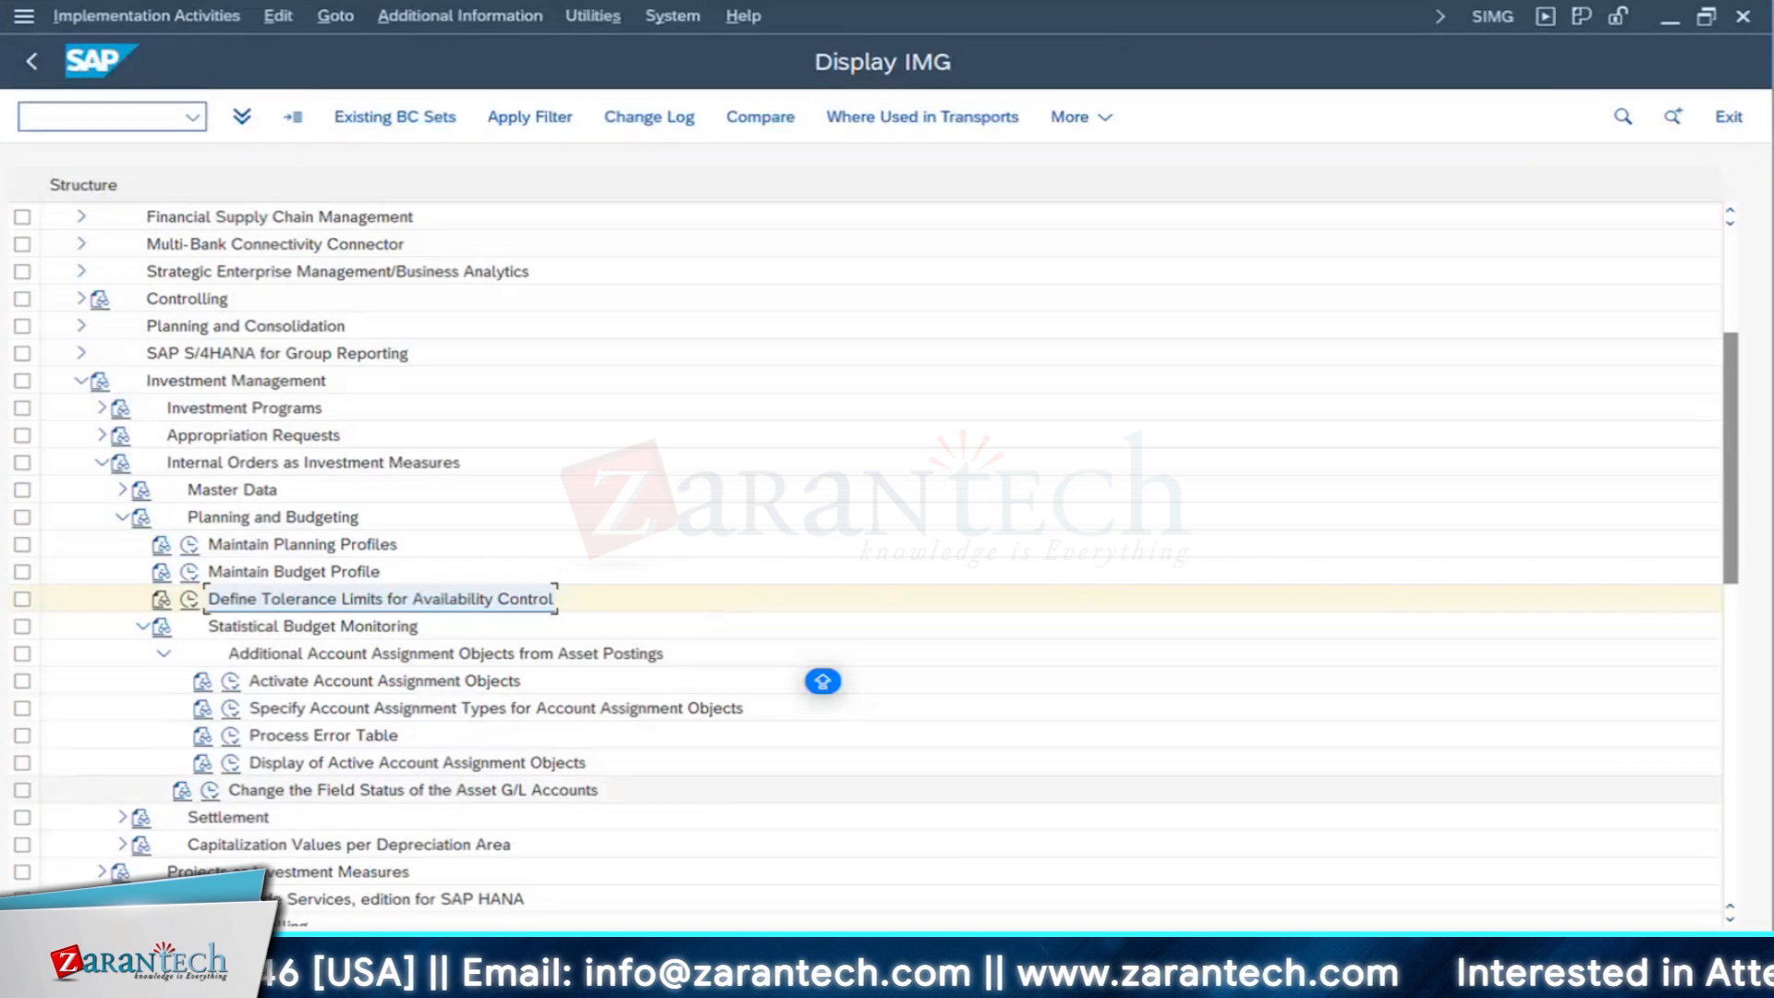
# - Switch to the Change Order session and check the backup generator order's total plan costs in the Plan/Actual Comparison report
pyautogui.click(462, 975)
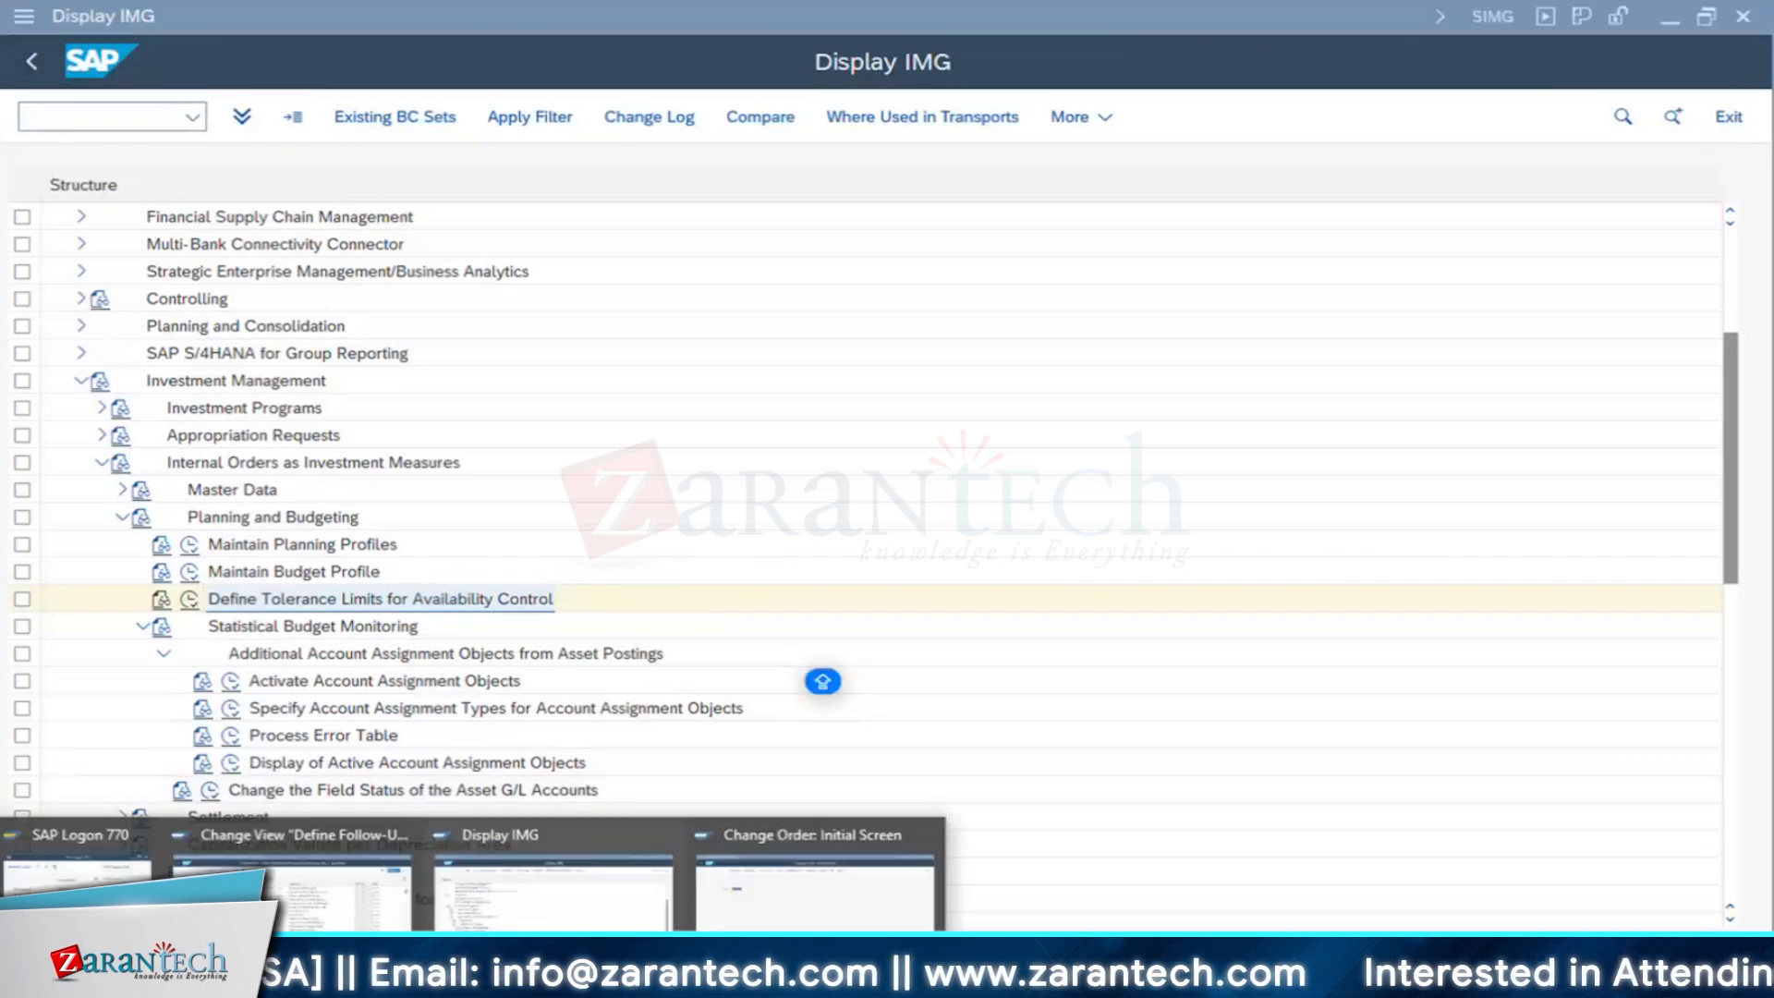
pyautogui.click(813, 910)
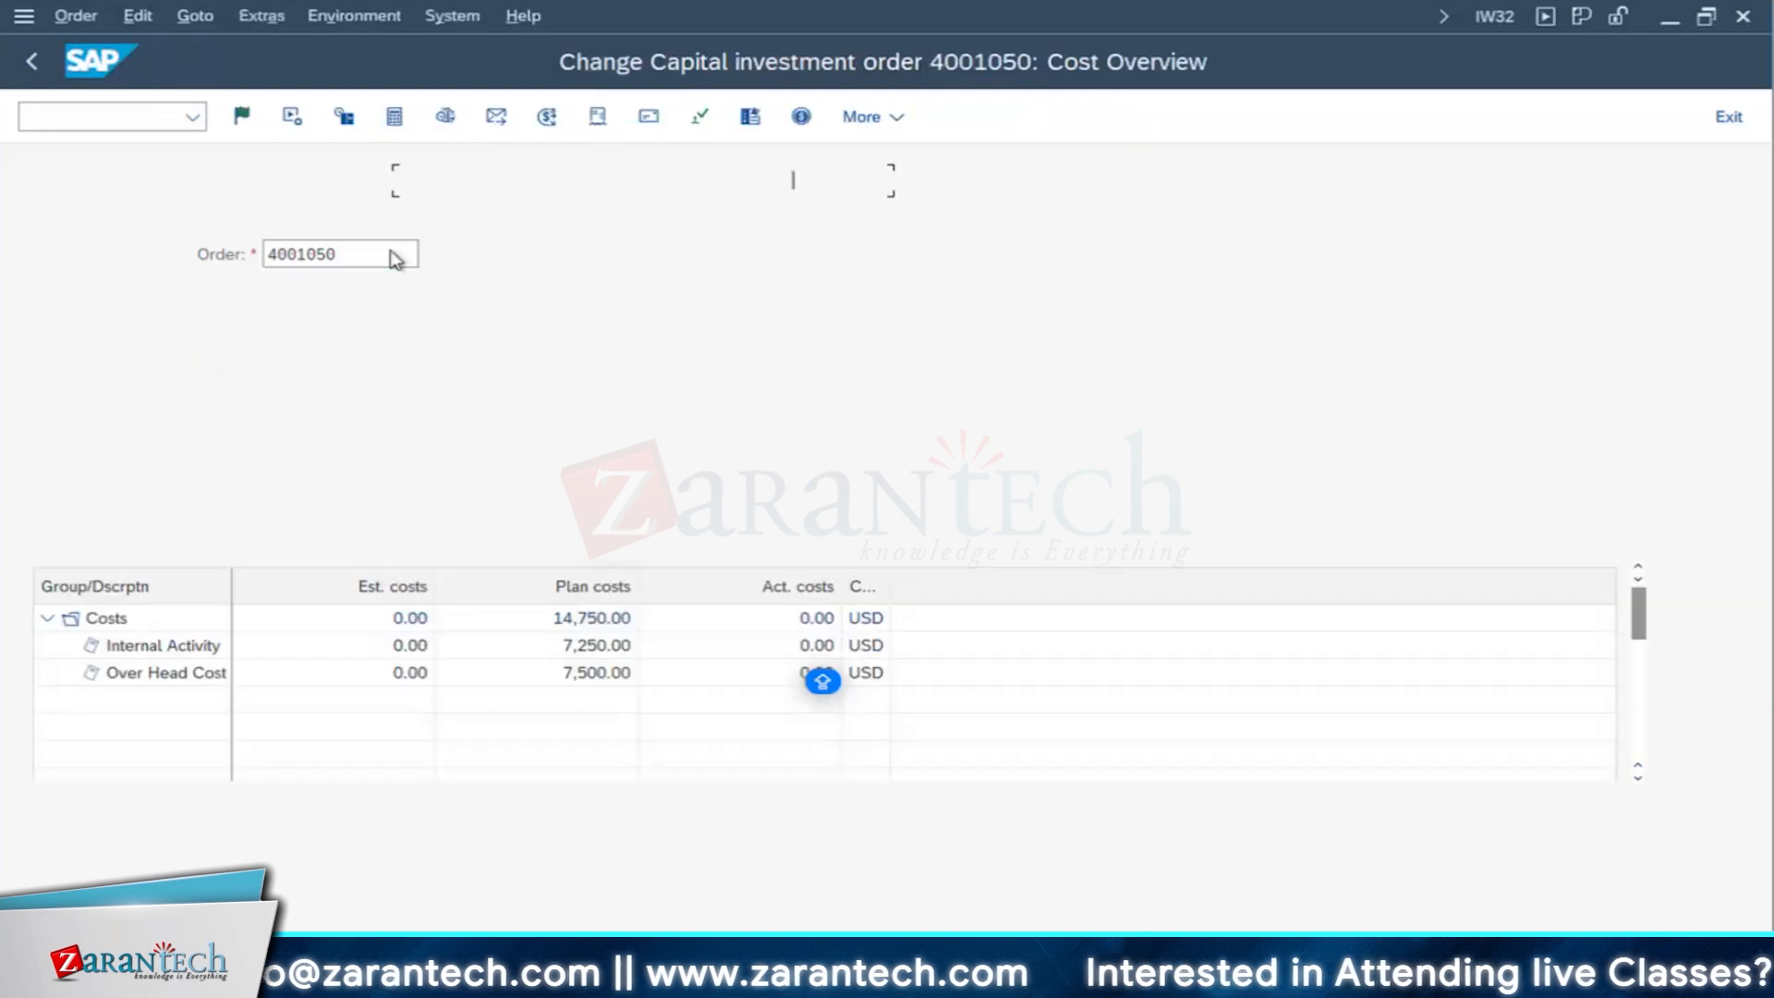
pyautogui.click(154, 432)
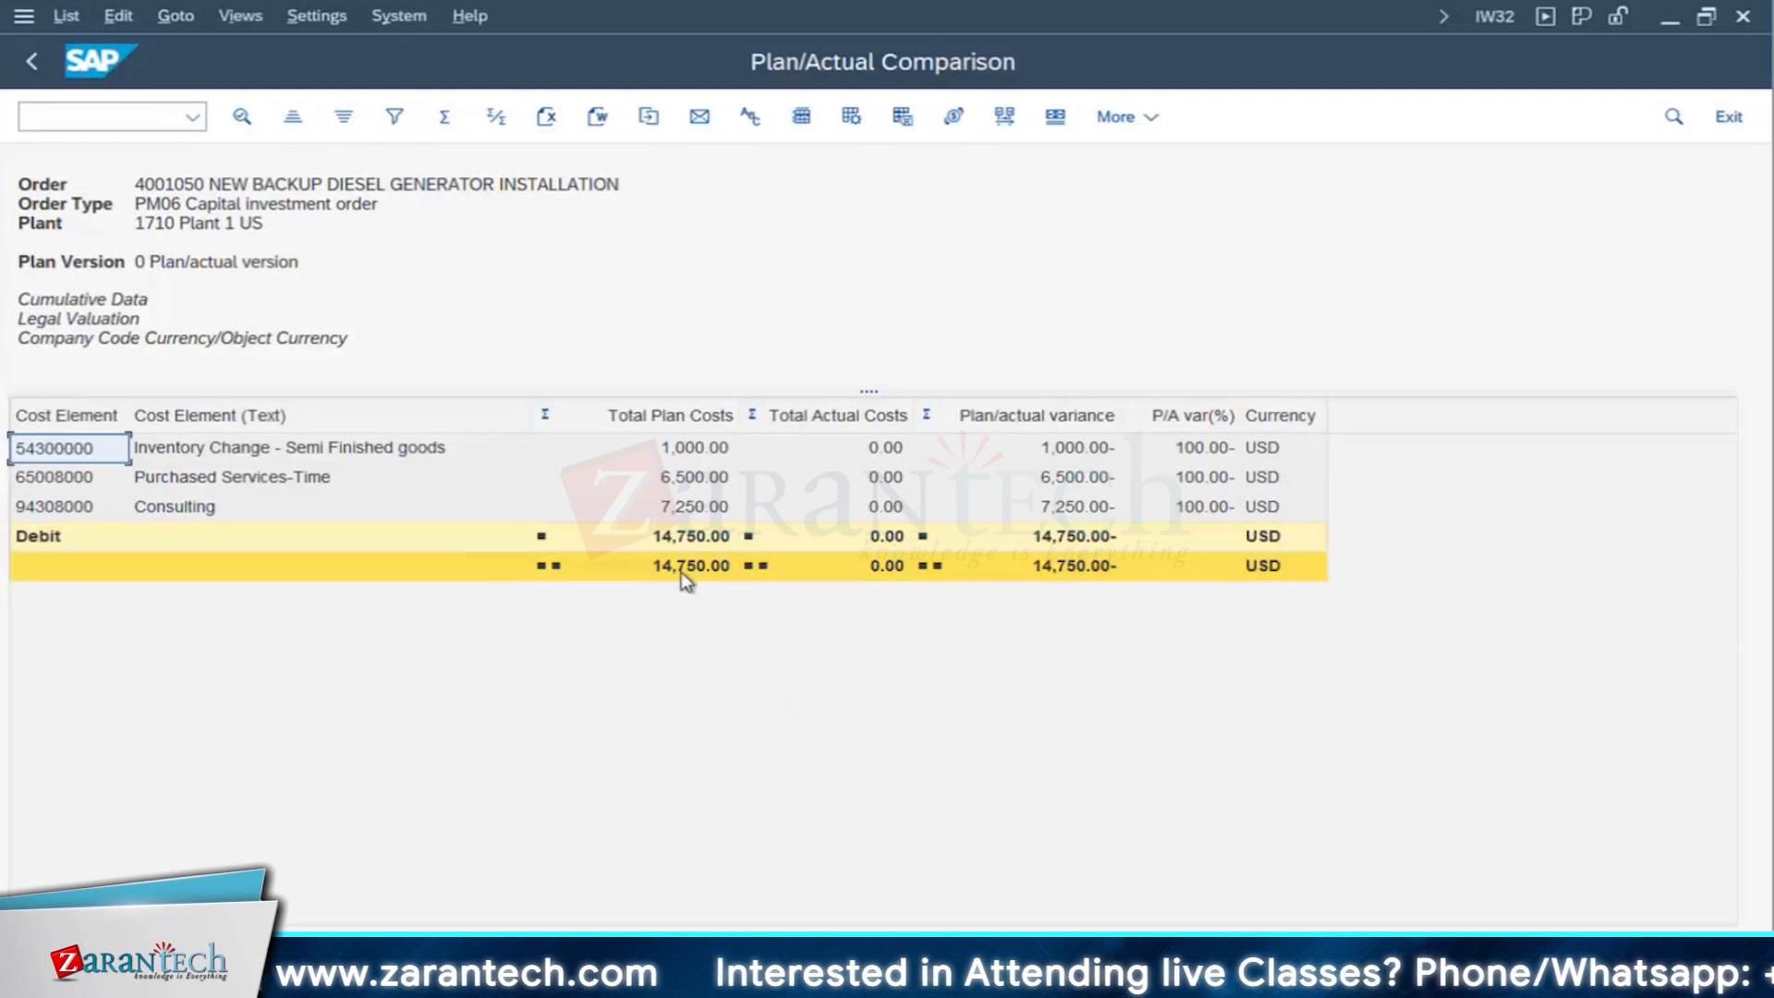
pyautogui.click(683, 567)
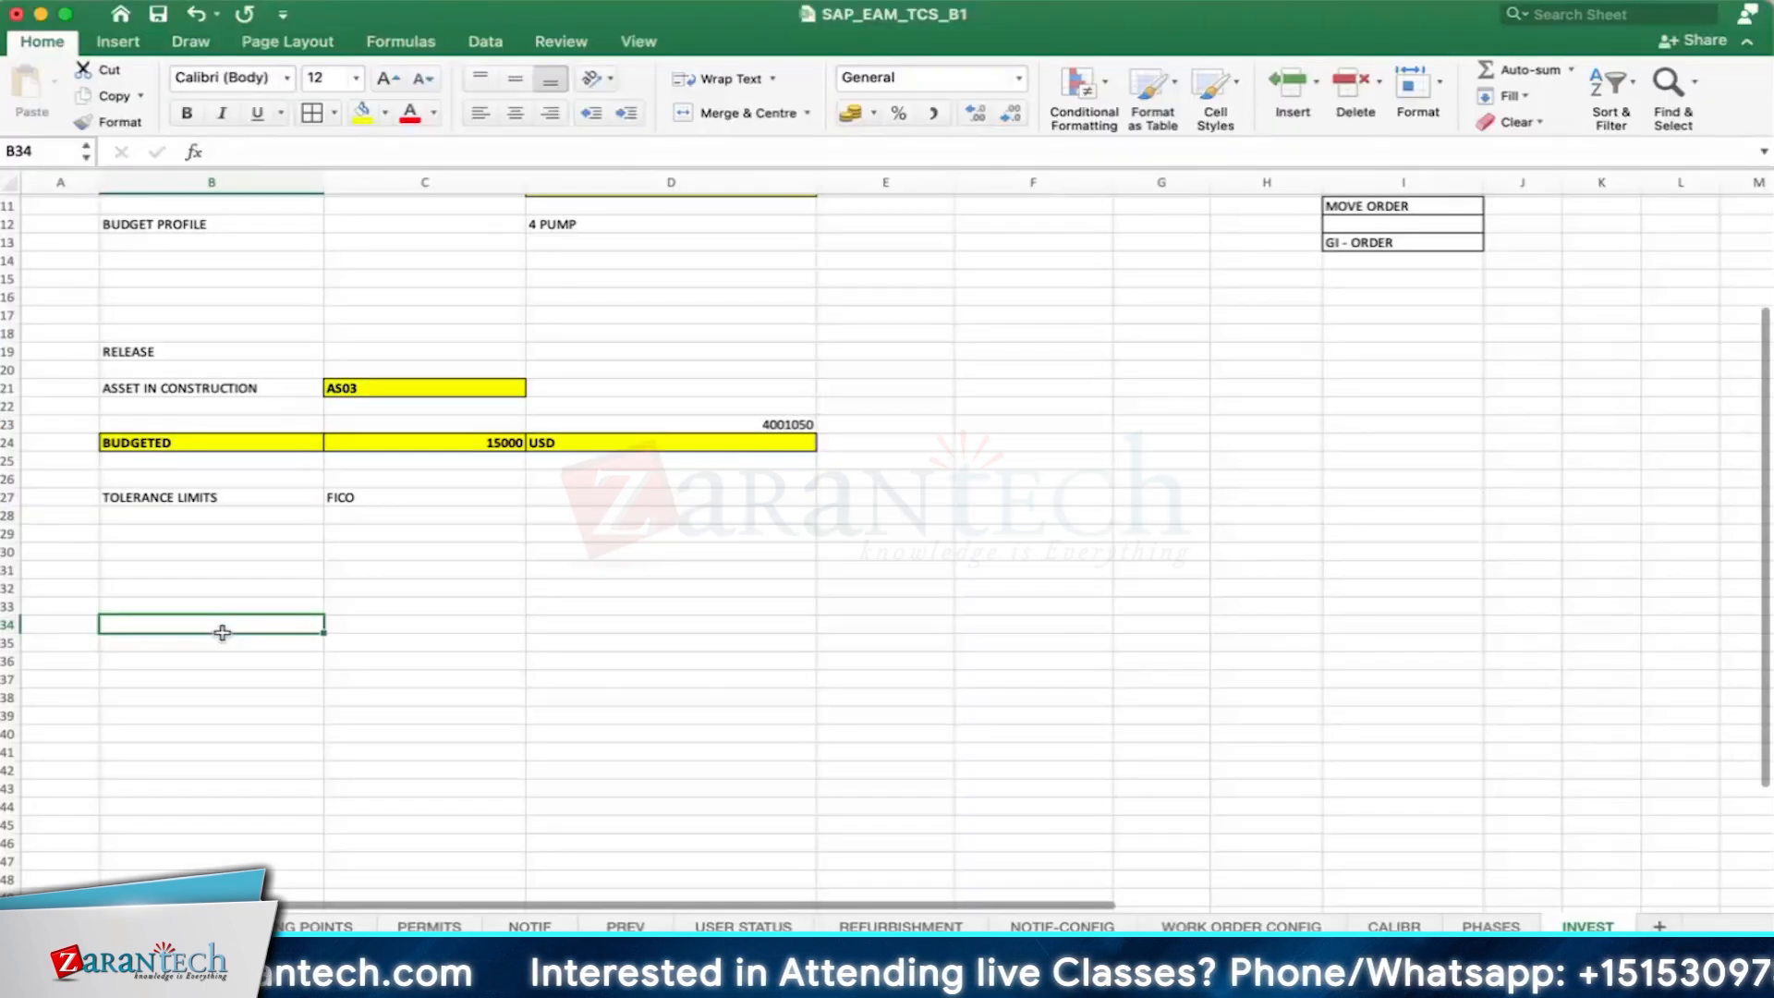
# - Switch to Excel's INVEST sheet and enter 14750 in B34 and the formula =85%*B34 in D34
pyautogui.write('14')
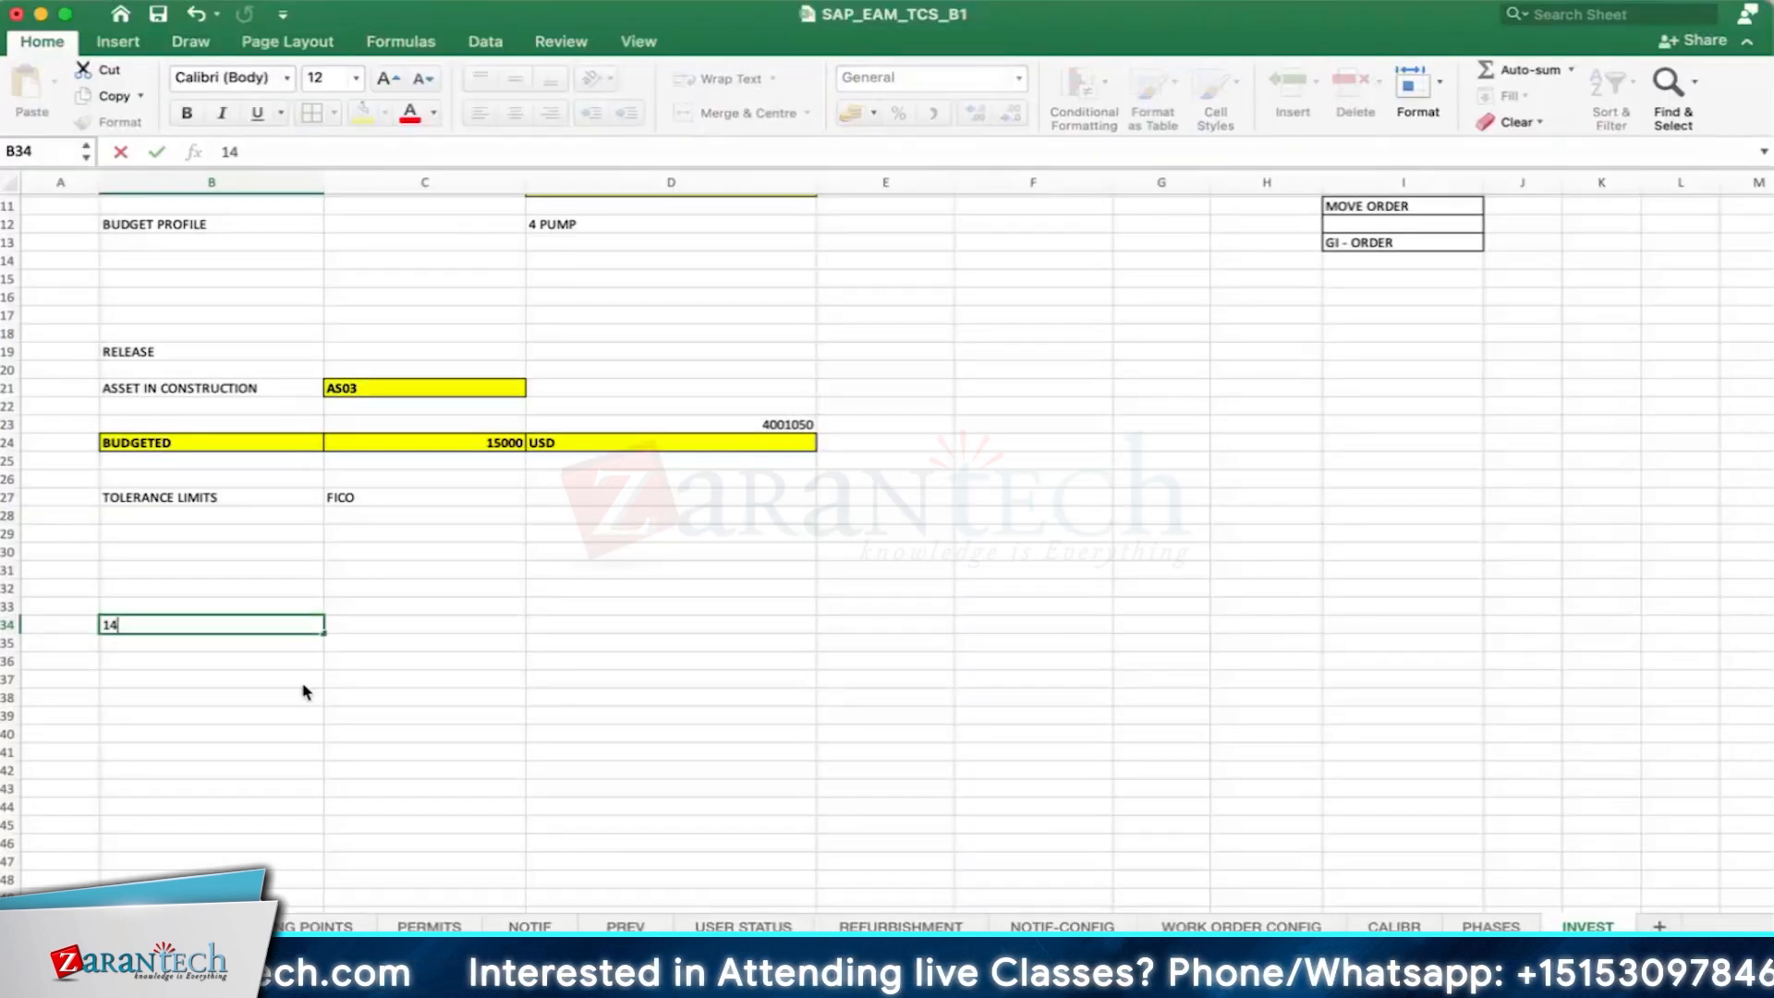
pyautogui.write('750')
pyautogui.press('Tab')
pyautogui.press('Tab')
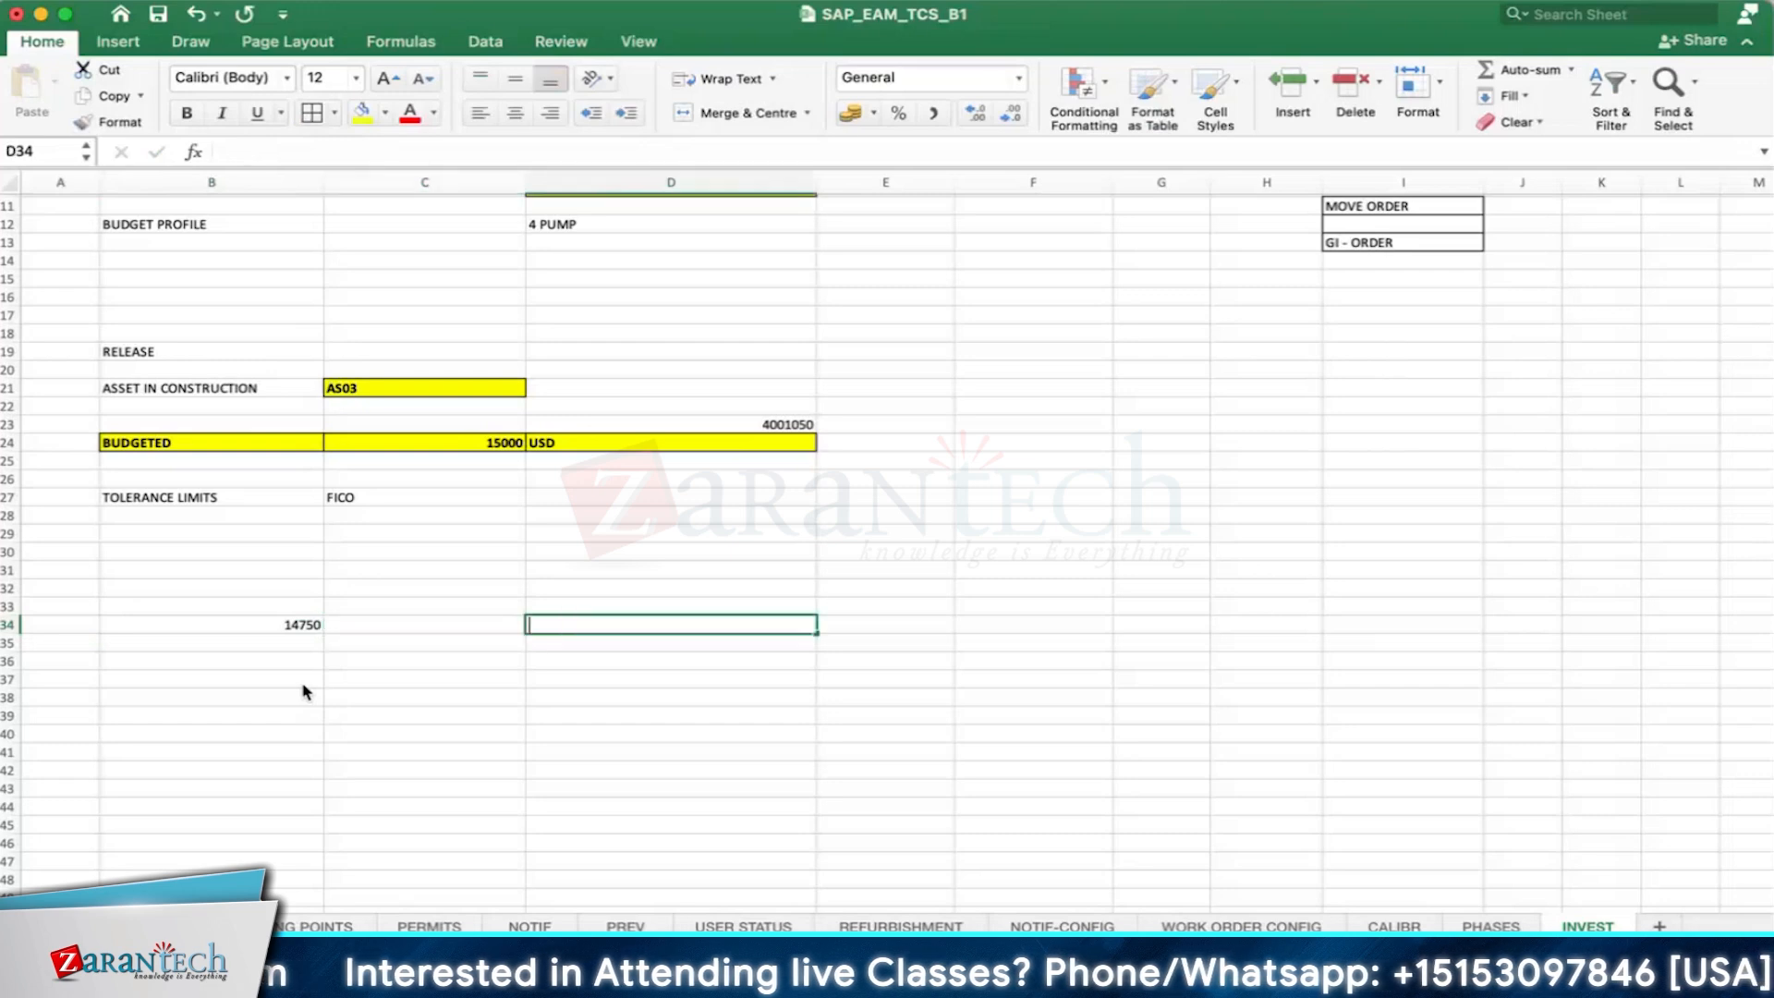
pyautogui.write('=')
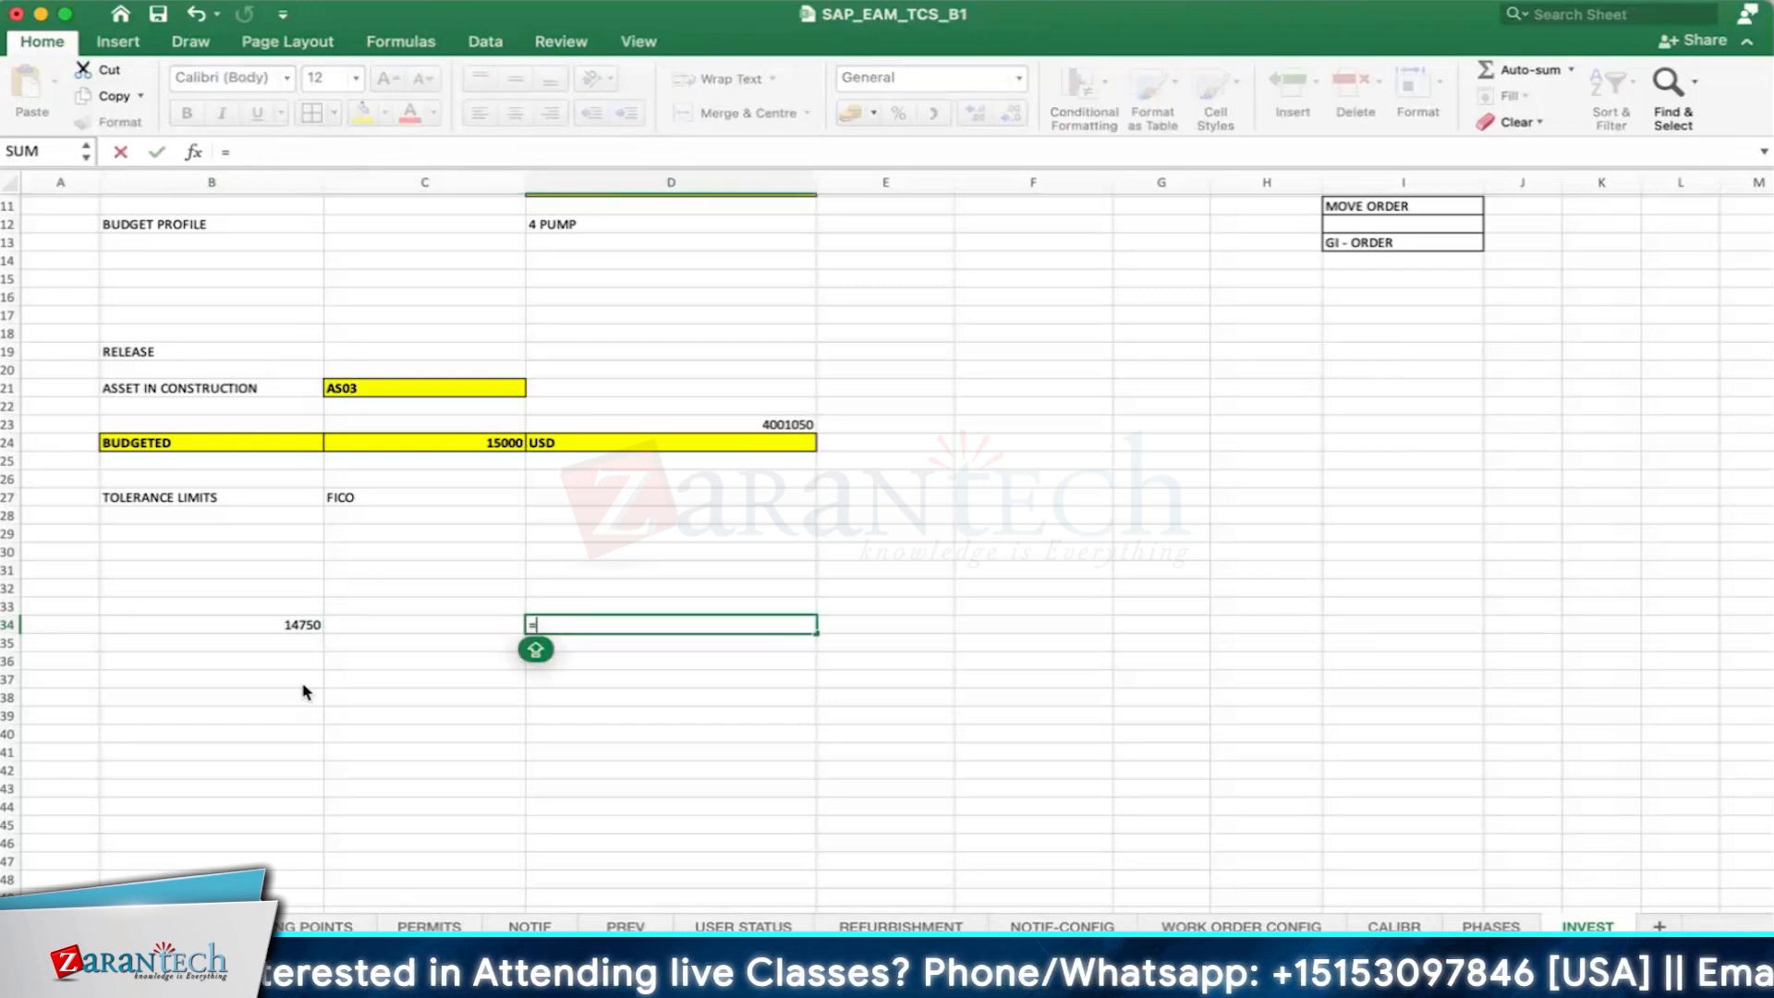
pyautogui.write('85')
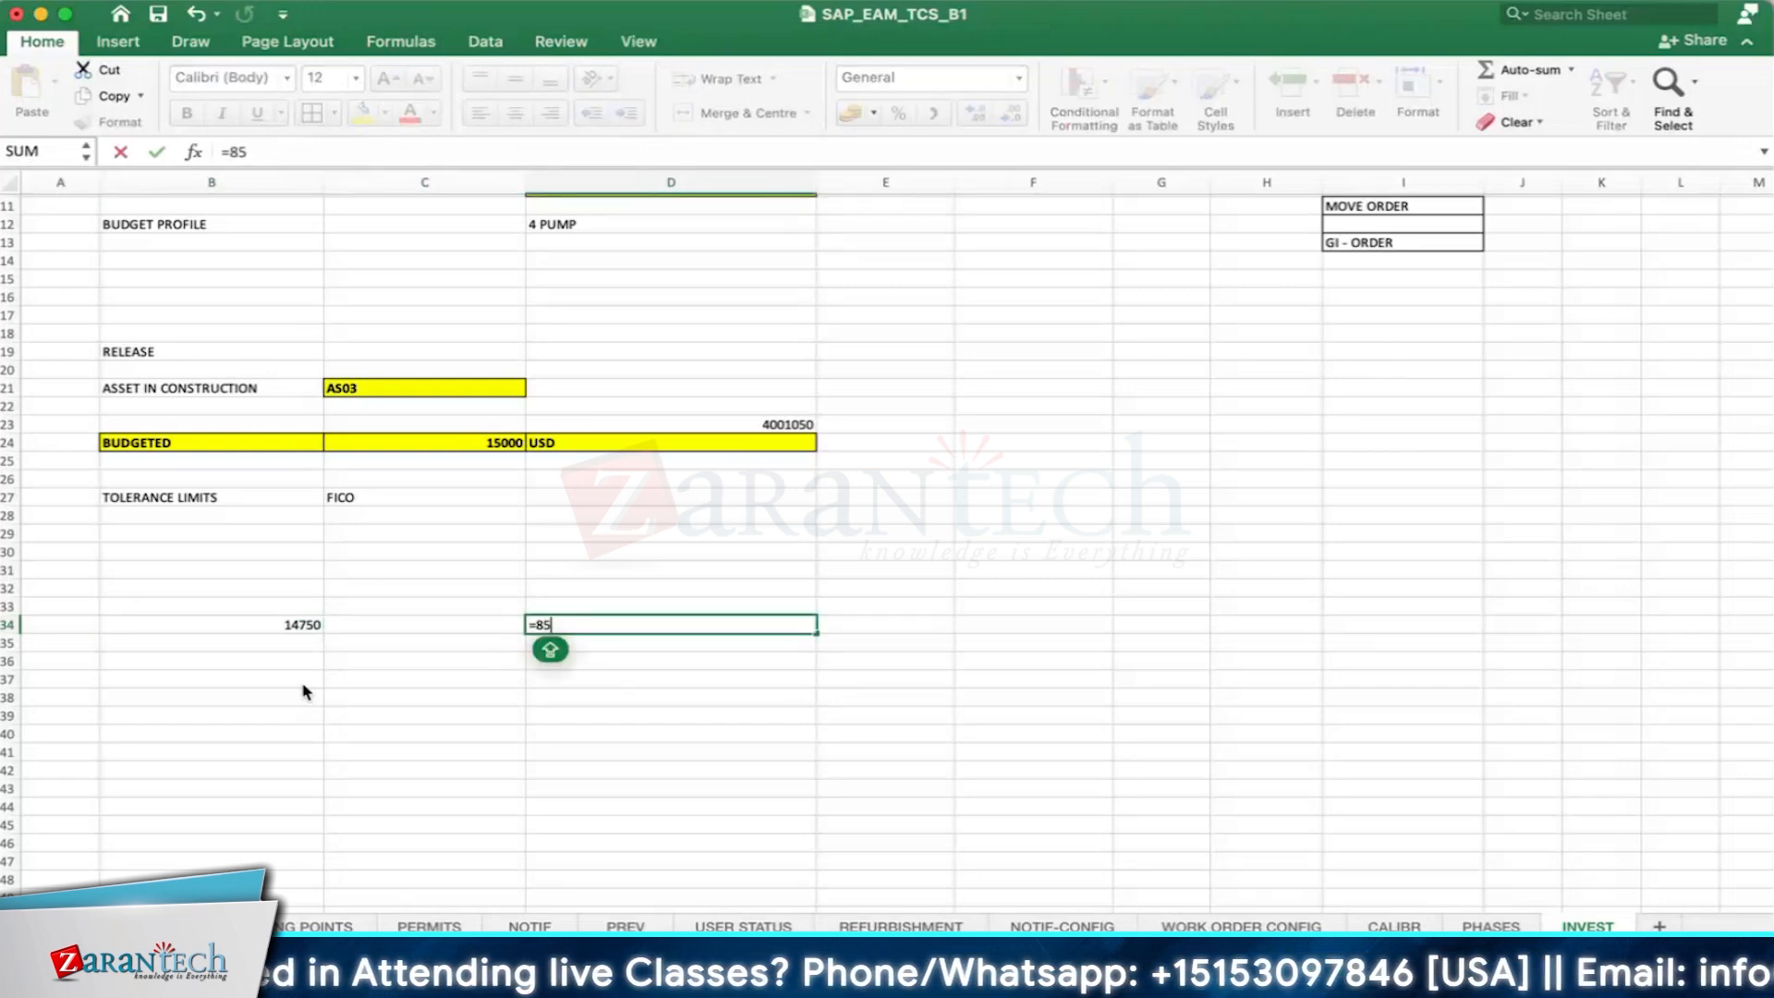
pyautogui.write('%*')
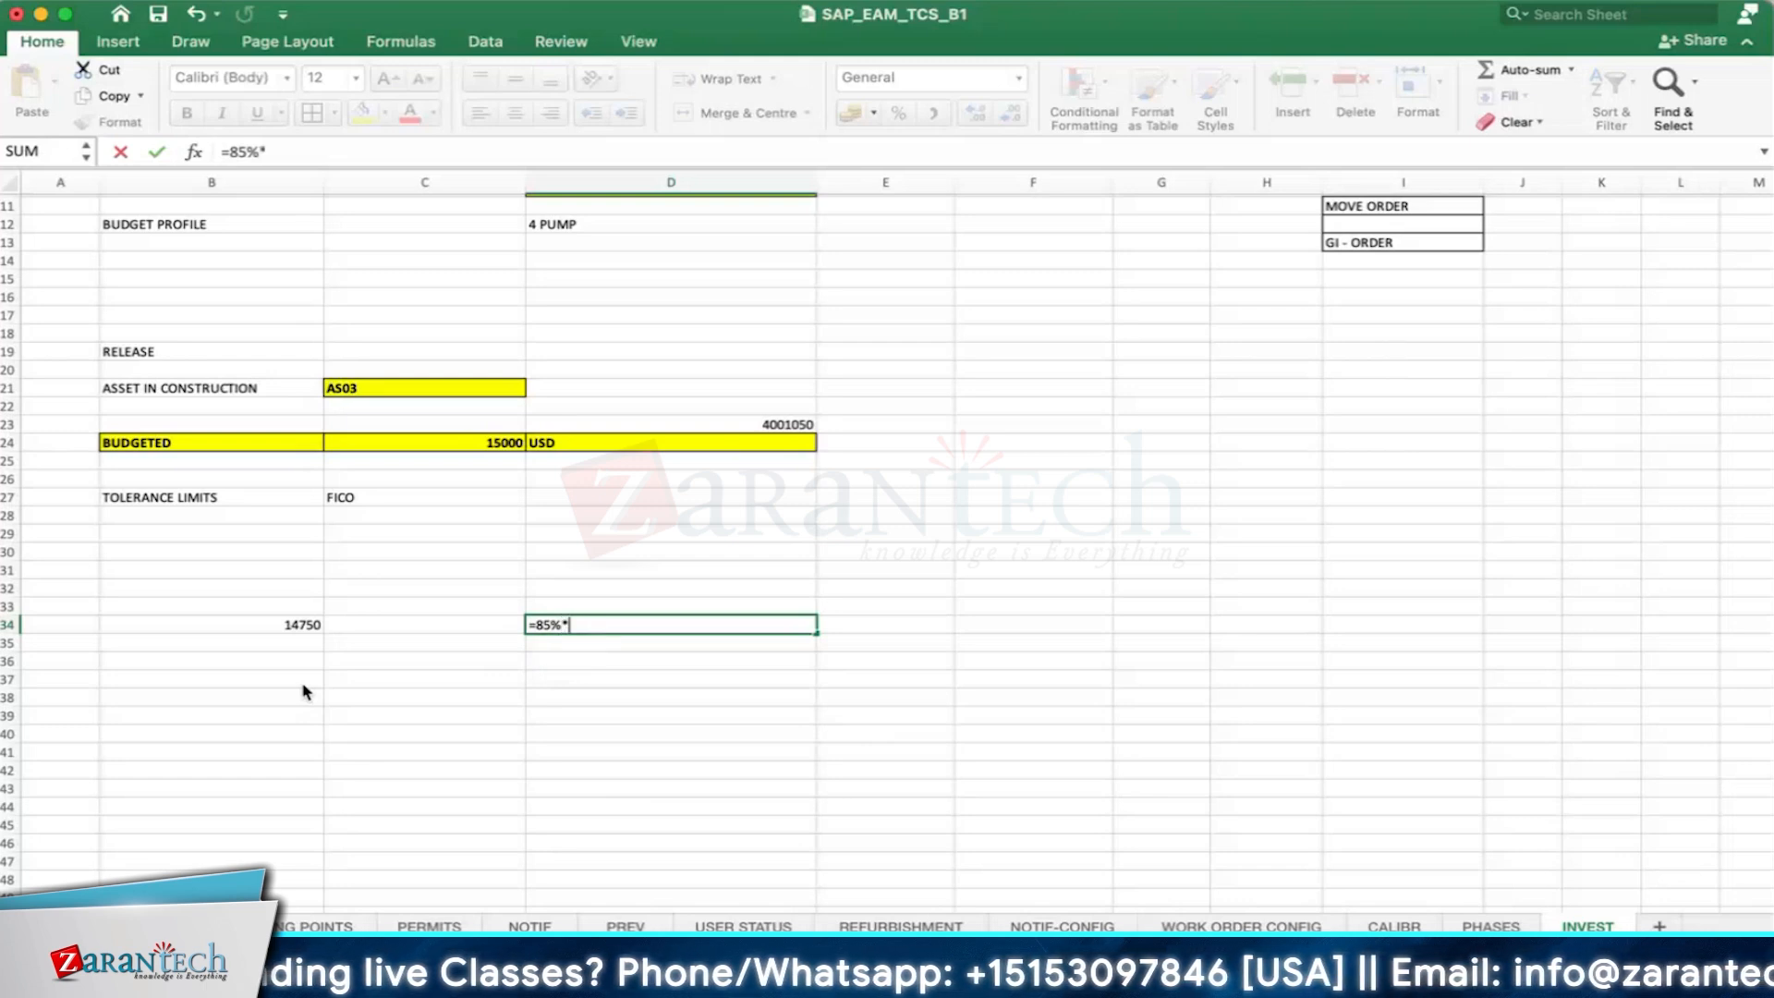
pyautogui.click(269, 626)
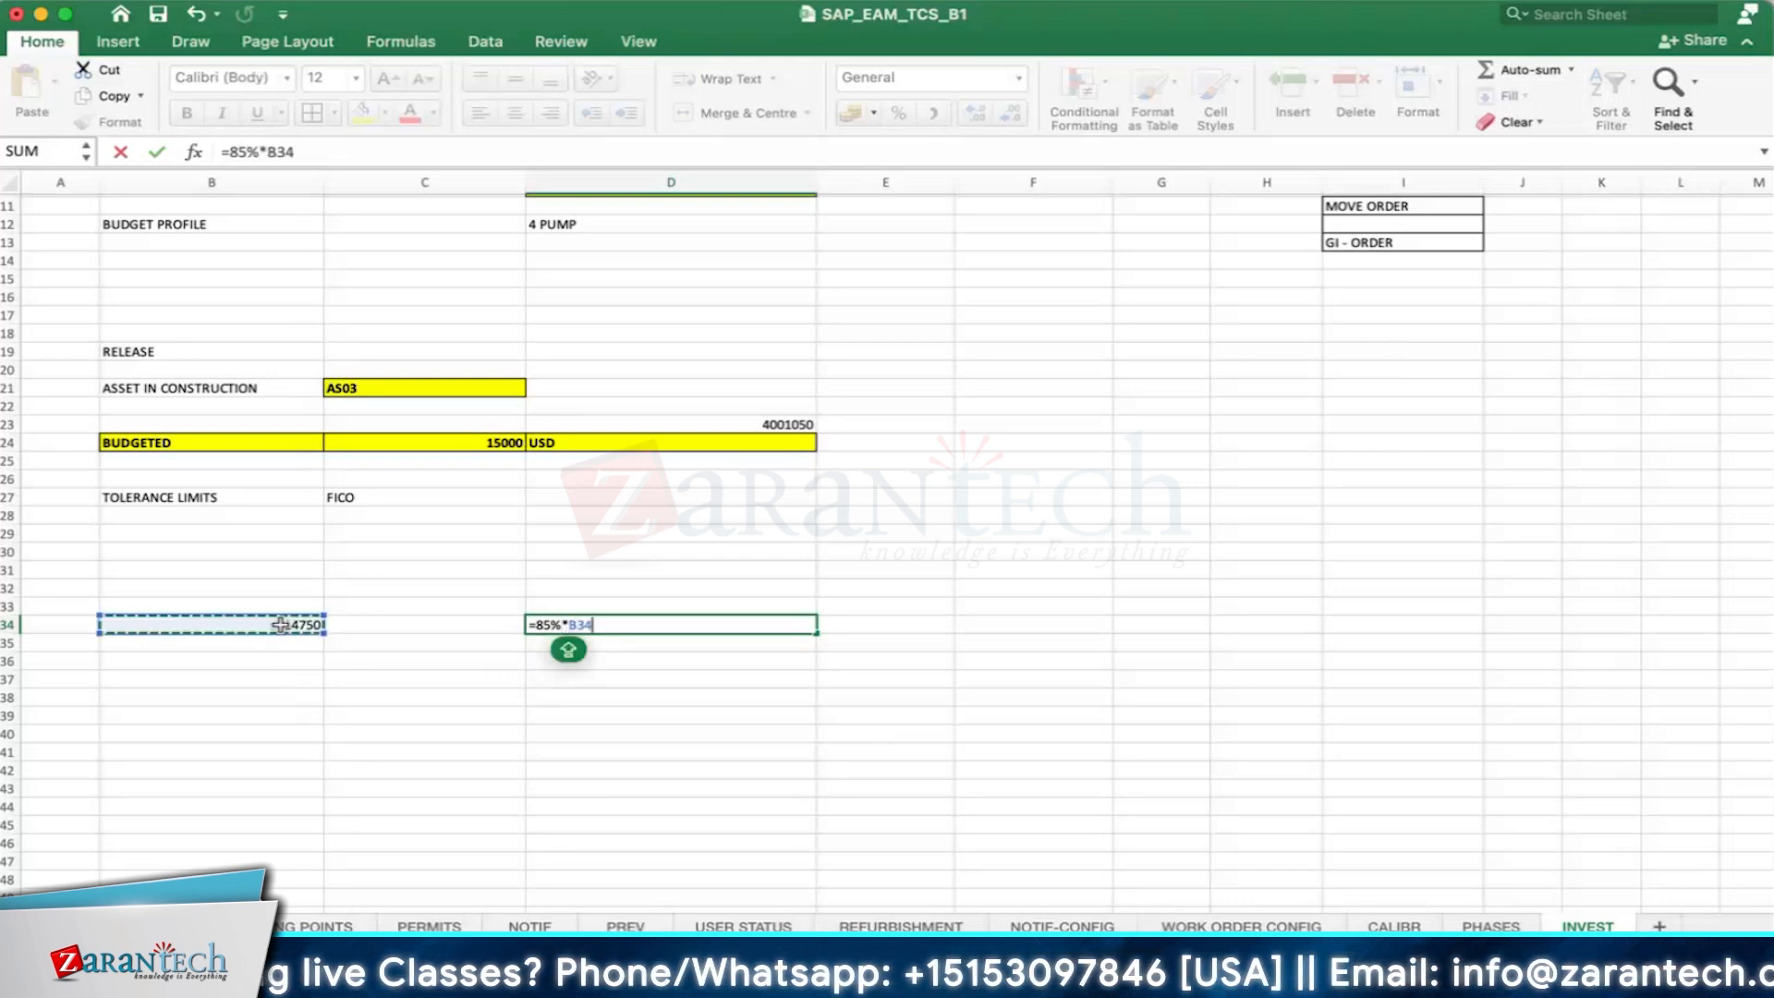
pyautogui.press('Return')
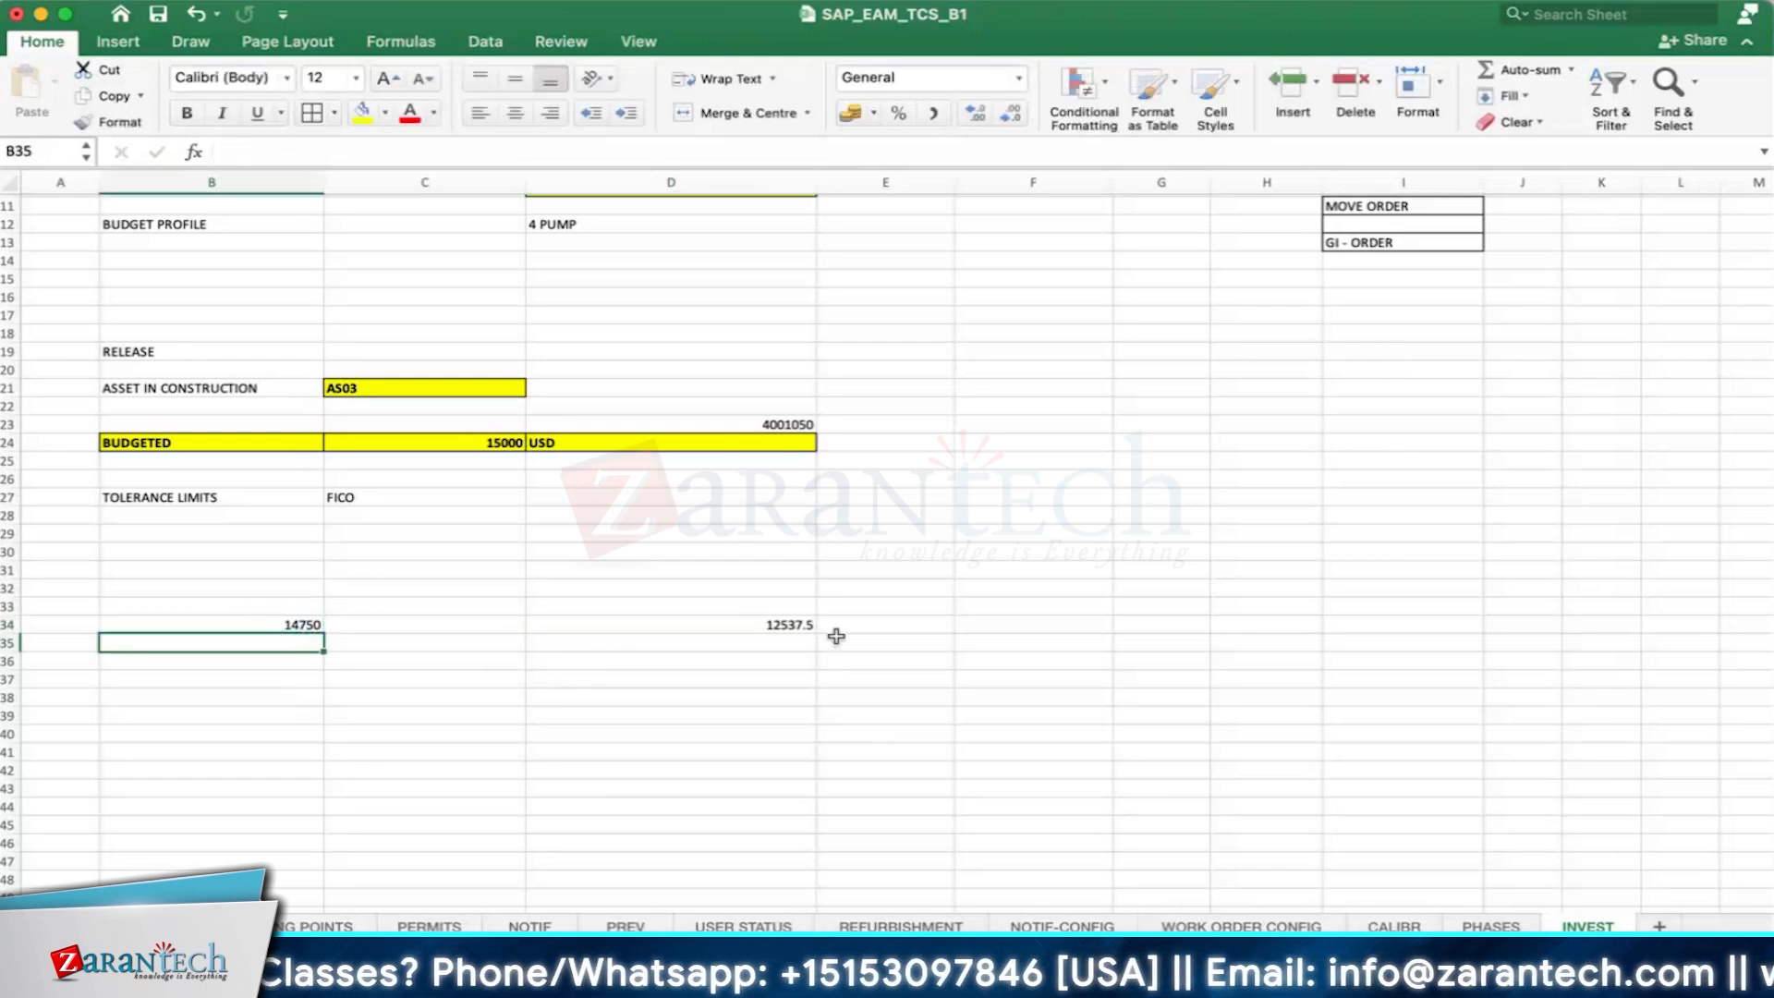
# - Widen column D slightly and compare the calculated limit in D34 with the plan cost in B34
pyautogui.click(798, 626)
pyautogui.moveTo(817, 182); pyautogui.dragTo(861, 182)
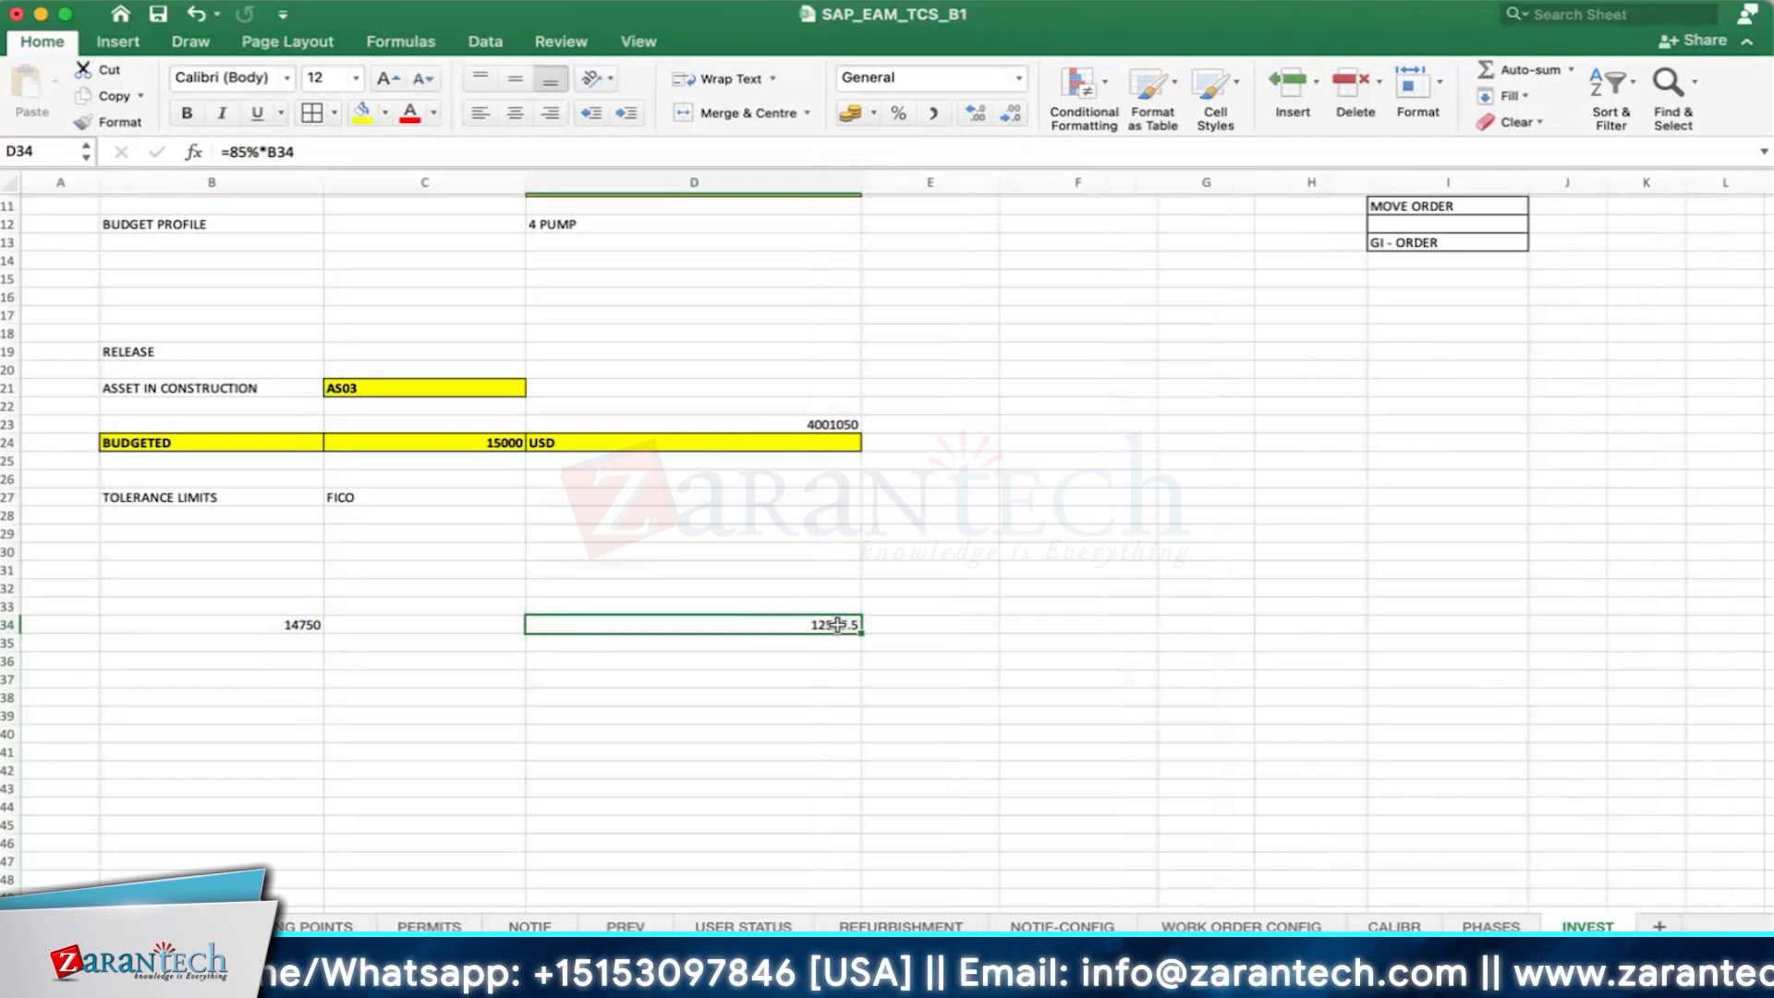
pyautogui.click(309, 625)
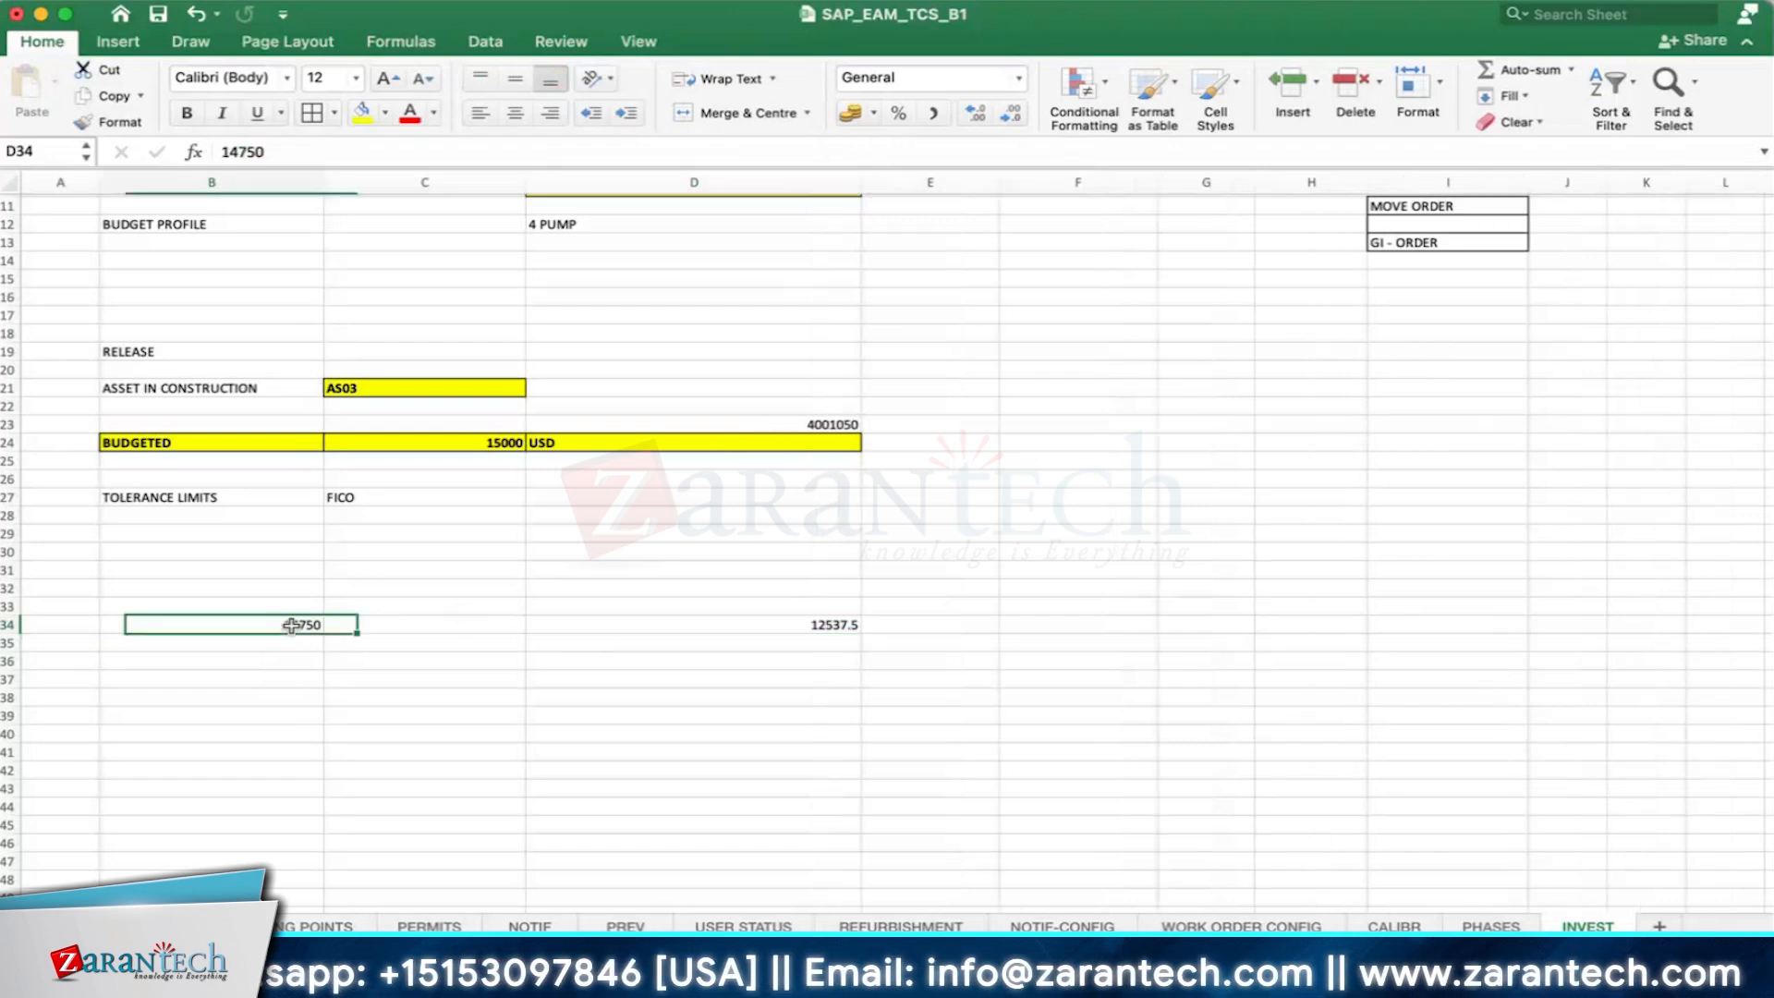
# - Recheck the plan cost in B34 against the 85% limit formula in D34
pyautogui.click(833, 630)
pyautogui.click(269, 643)
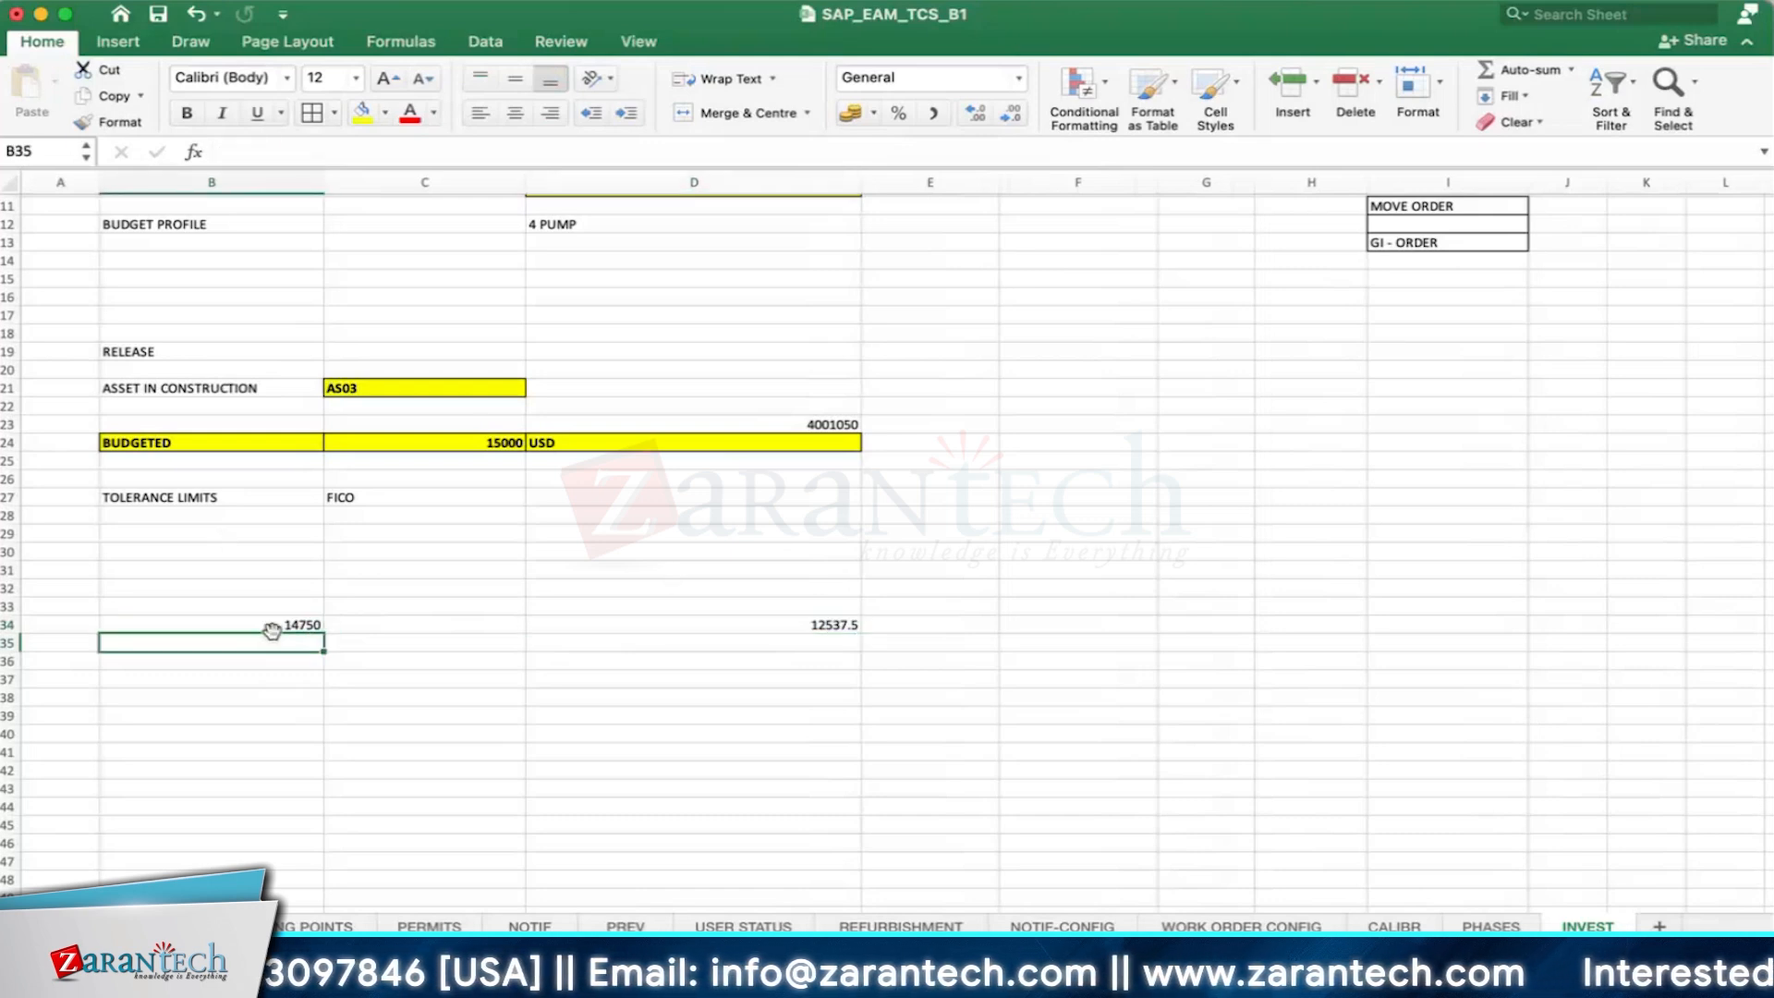
pyautogui.click(275, 628)
pyautogui.click(834, 633)
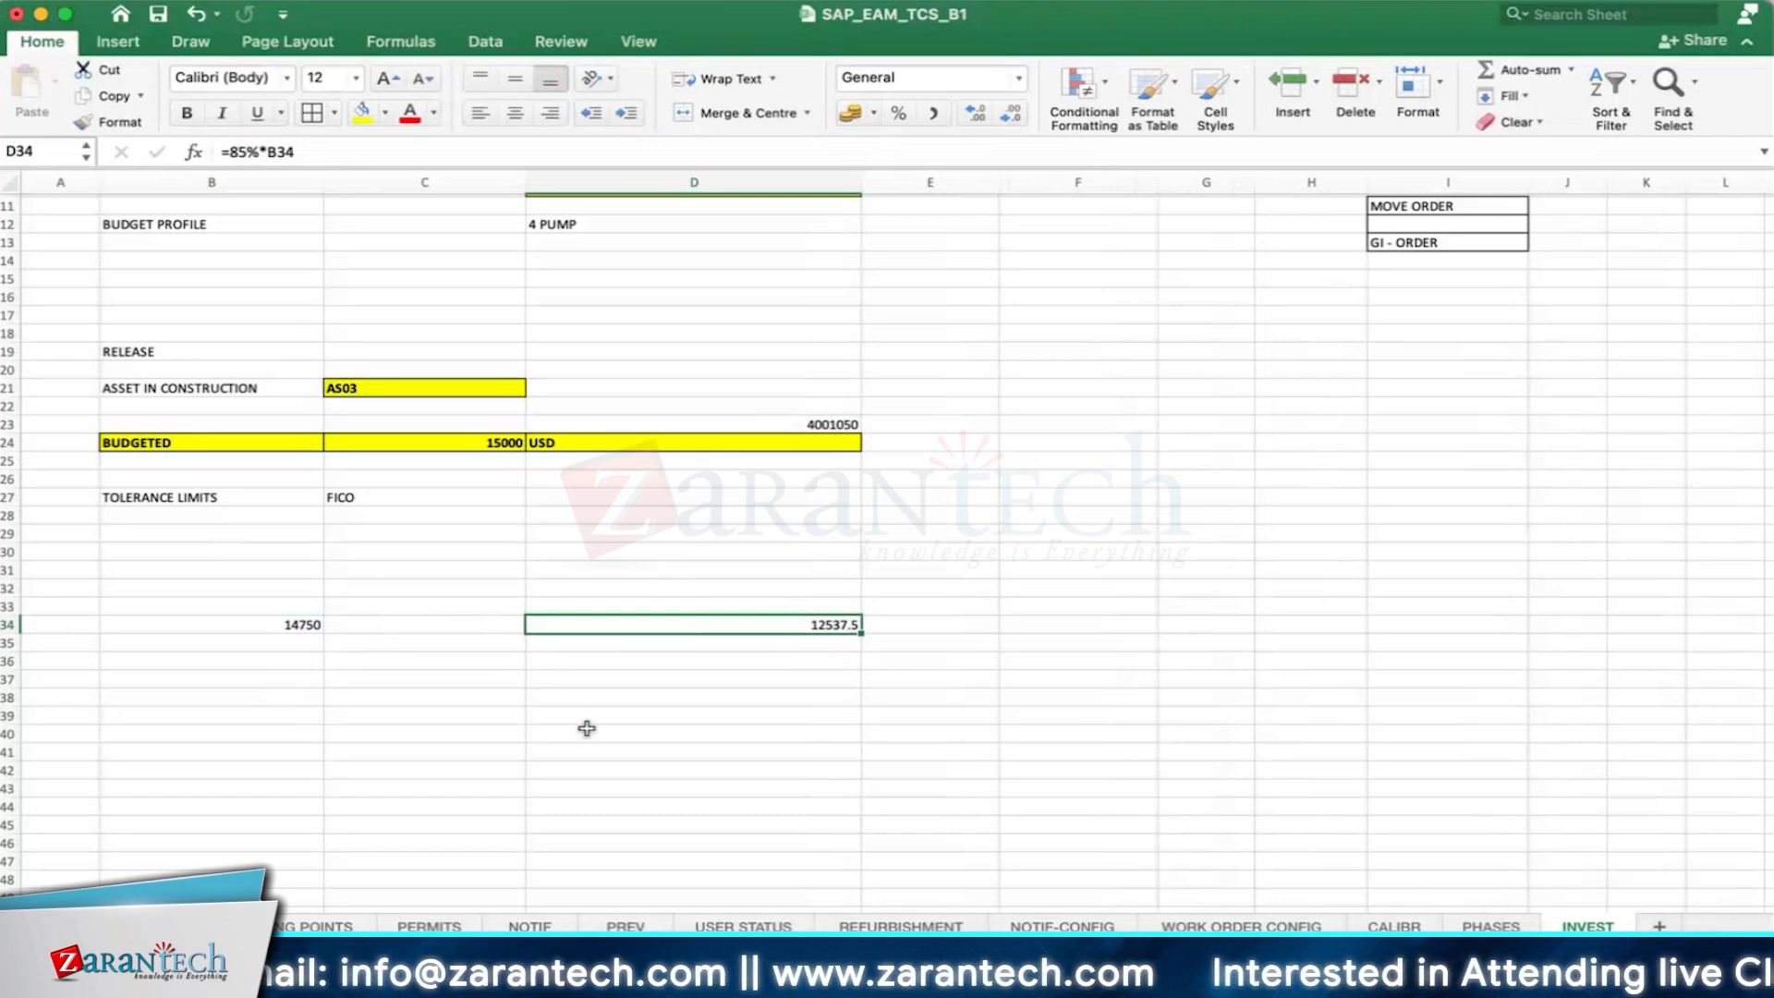
# - Enter the budget 20000 in C40 and the 85% limit formula =C40*85% in D40
pyautogui.click(430, 723)
pyautogui.write('20000')
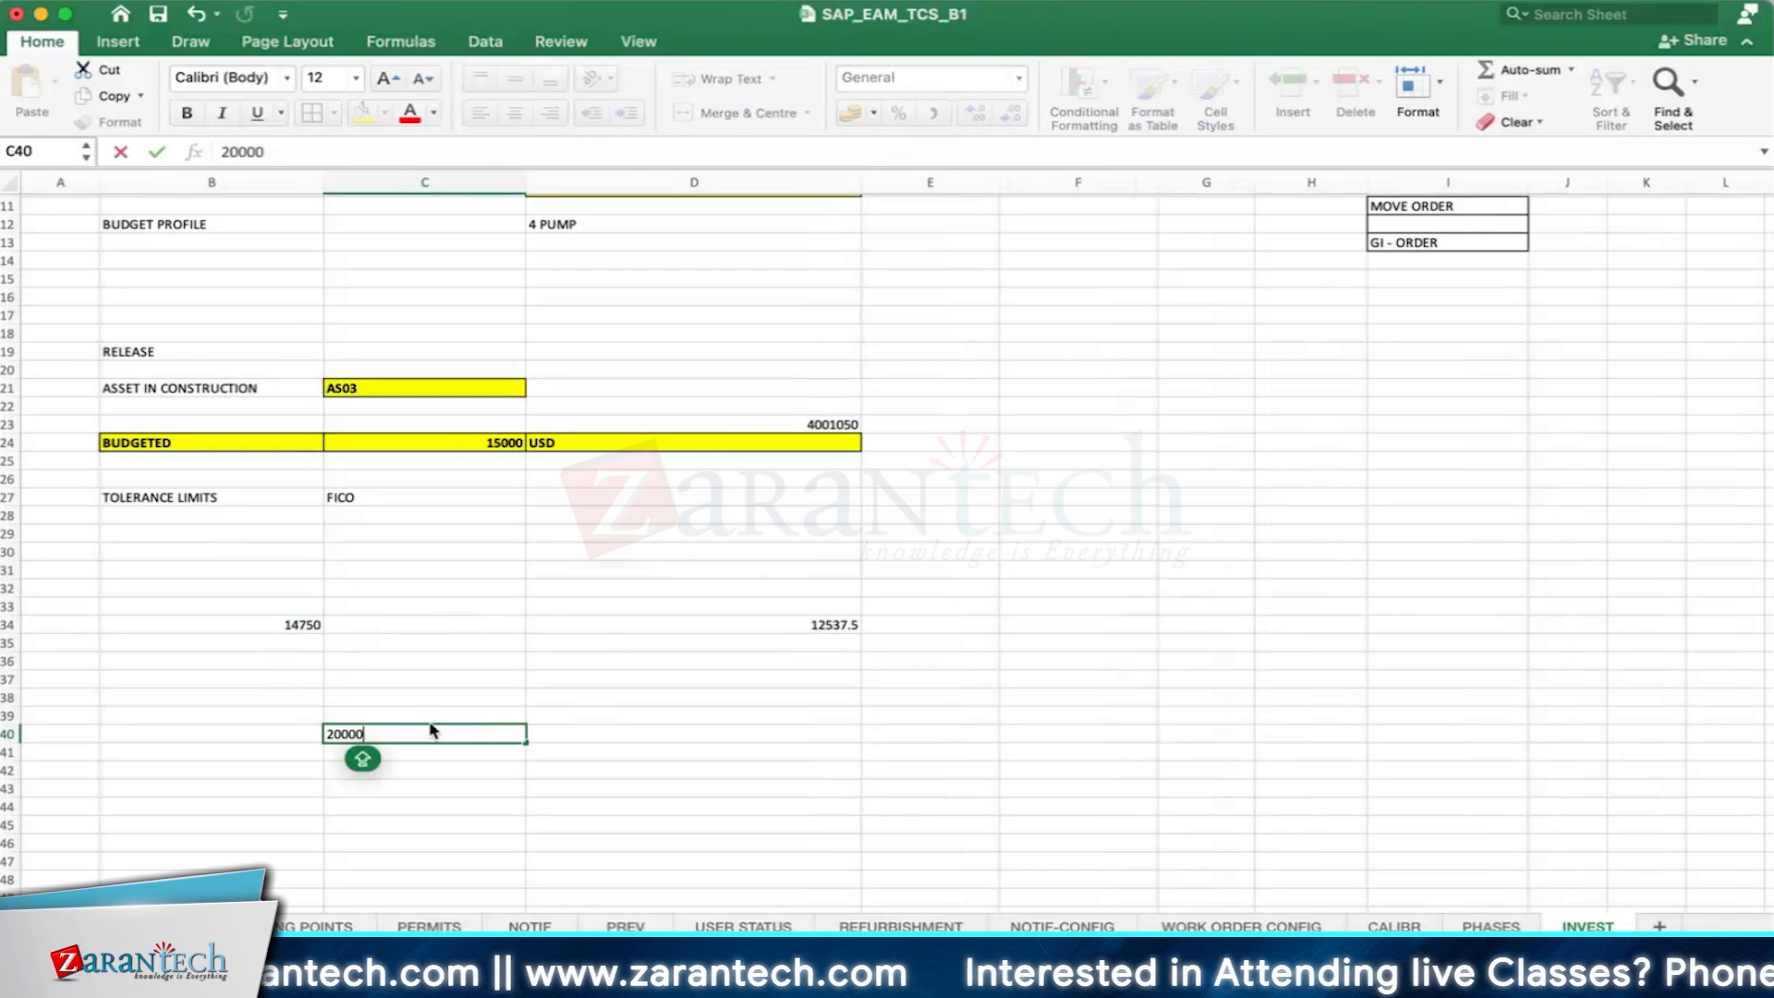
pyautogui.press('Return')
pyautogui.click(705, 725)
pyautogui.write('=')
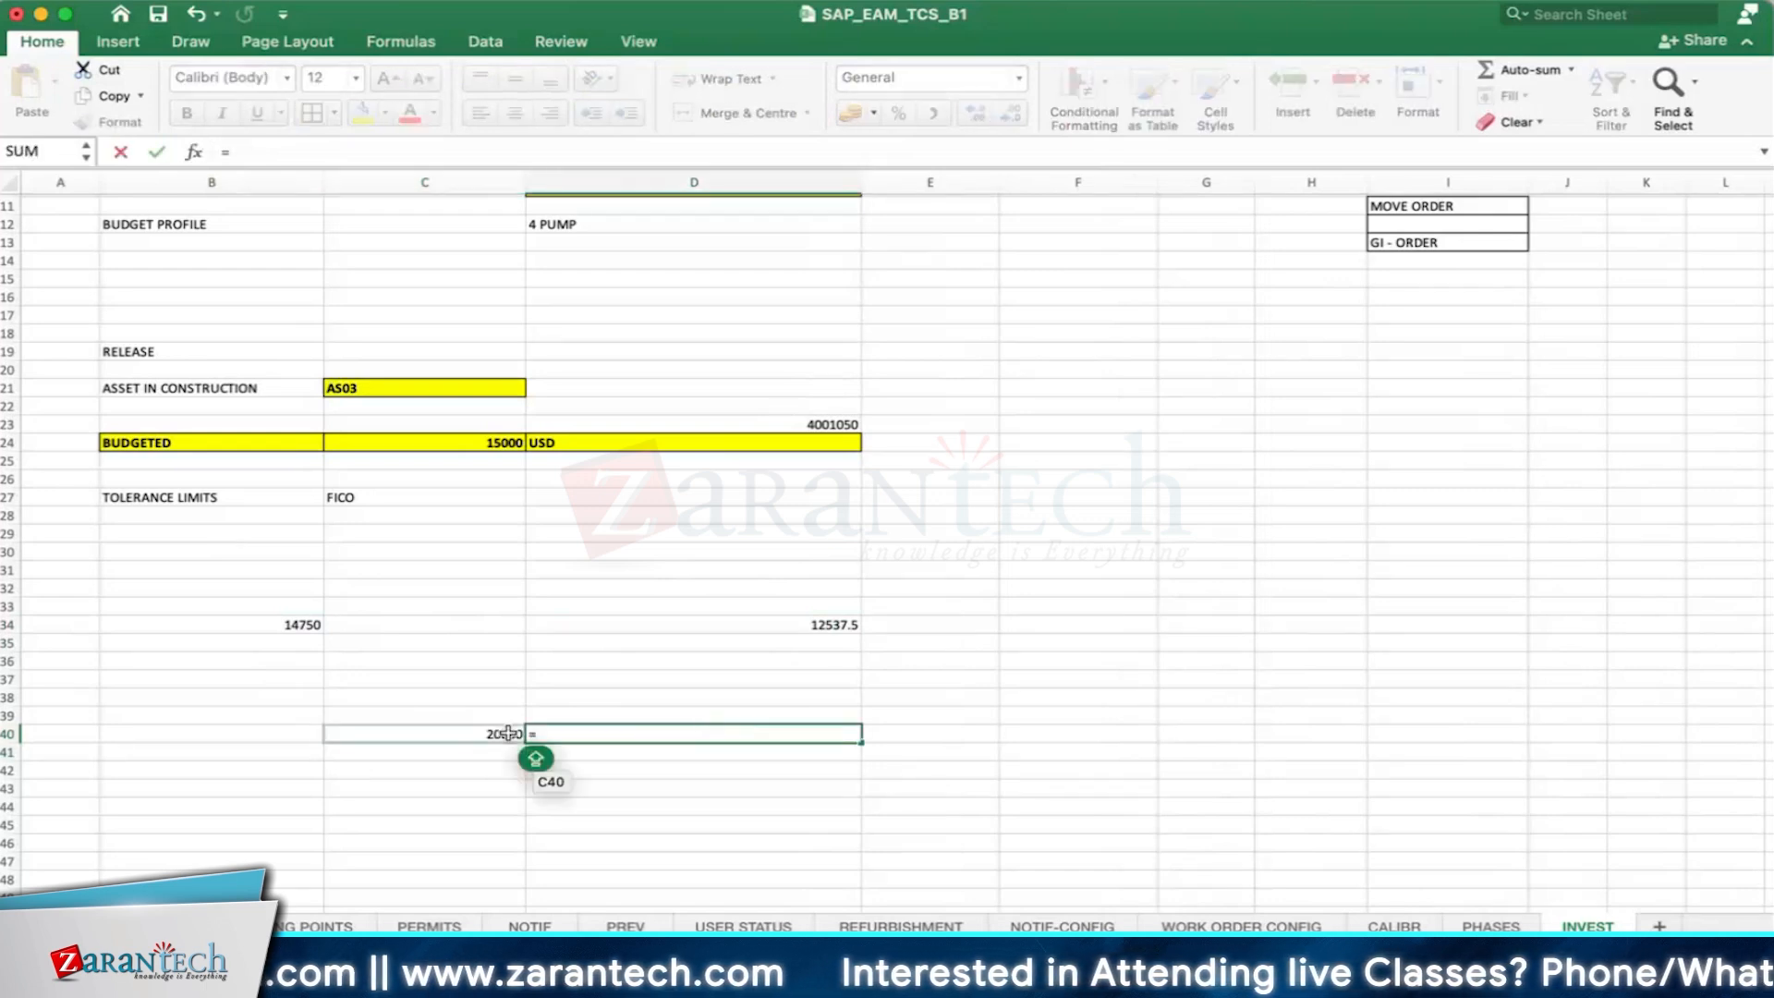
pyautogui.click(508, 732)
pyautogui.write('*85')
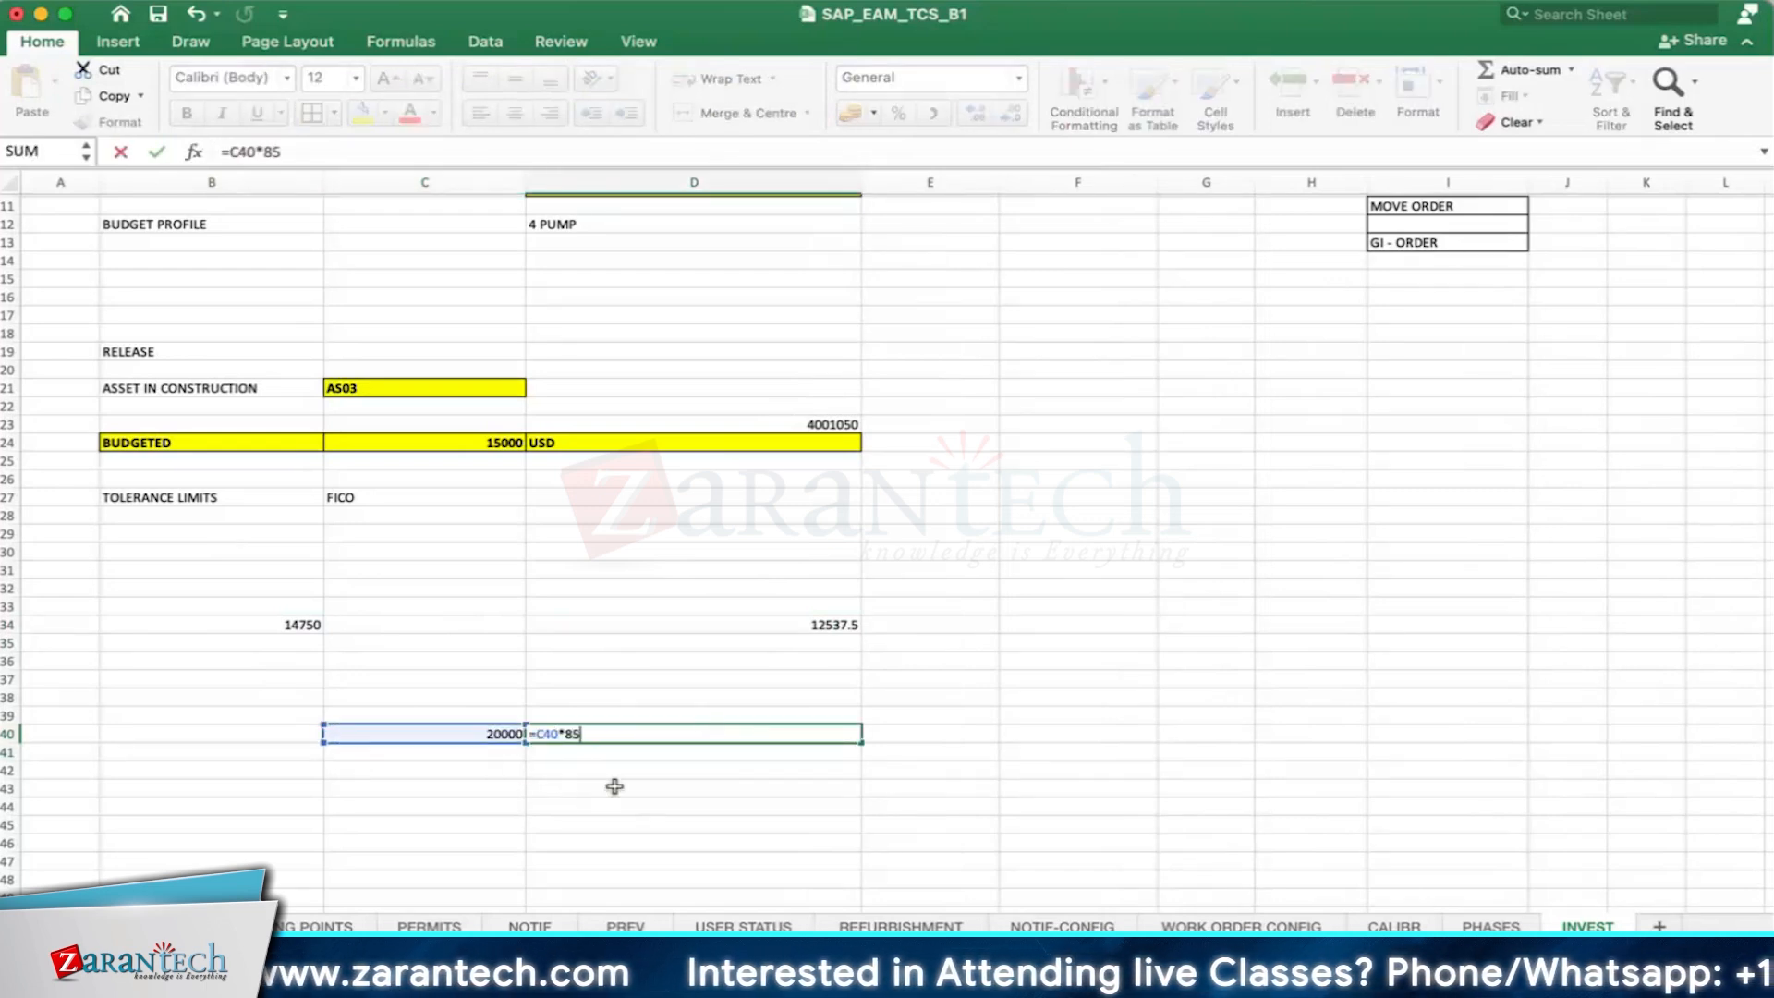
pyautogui.press('Return')
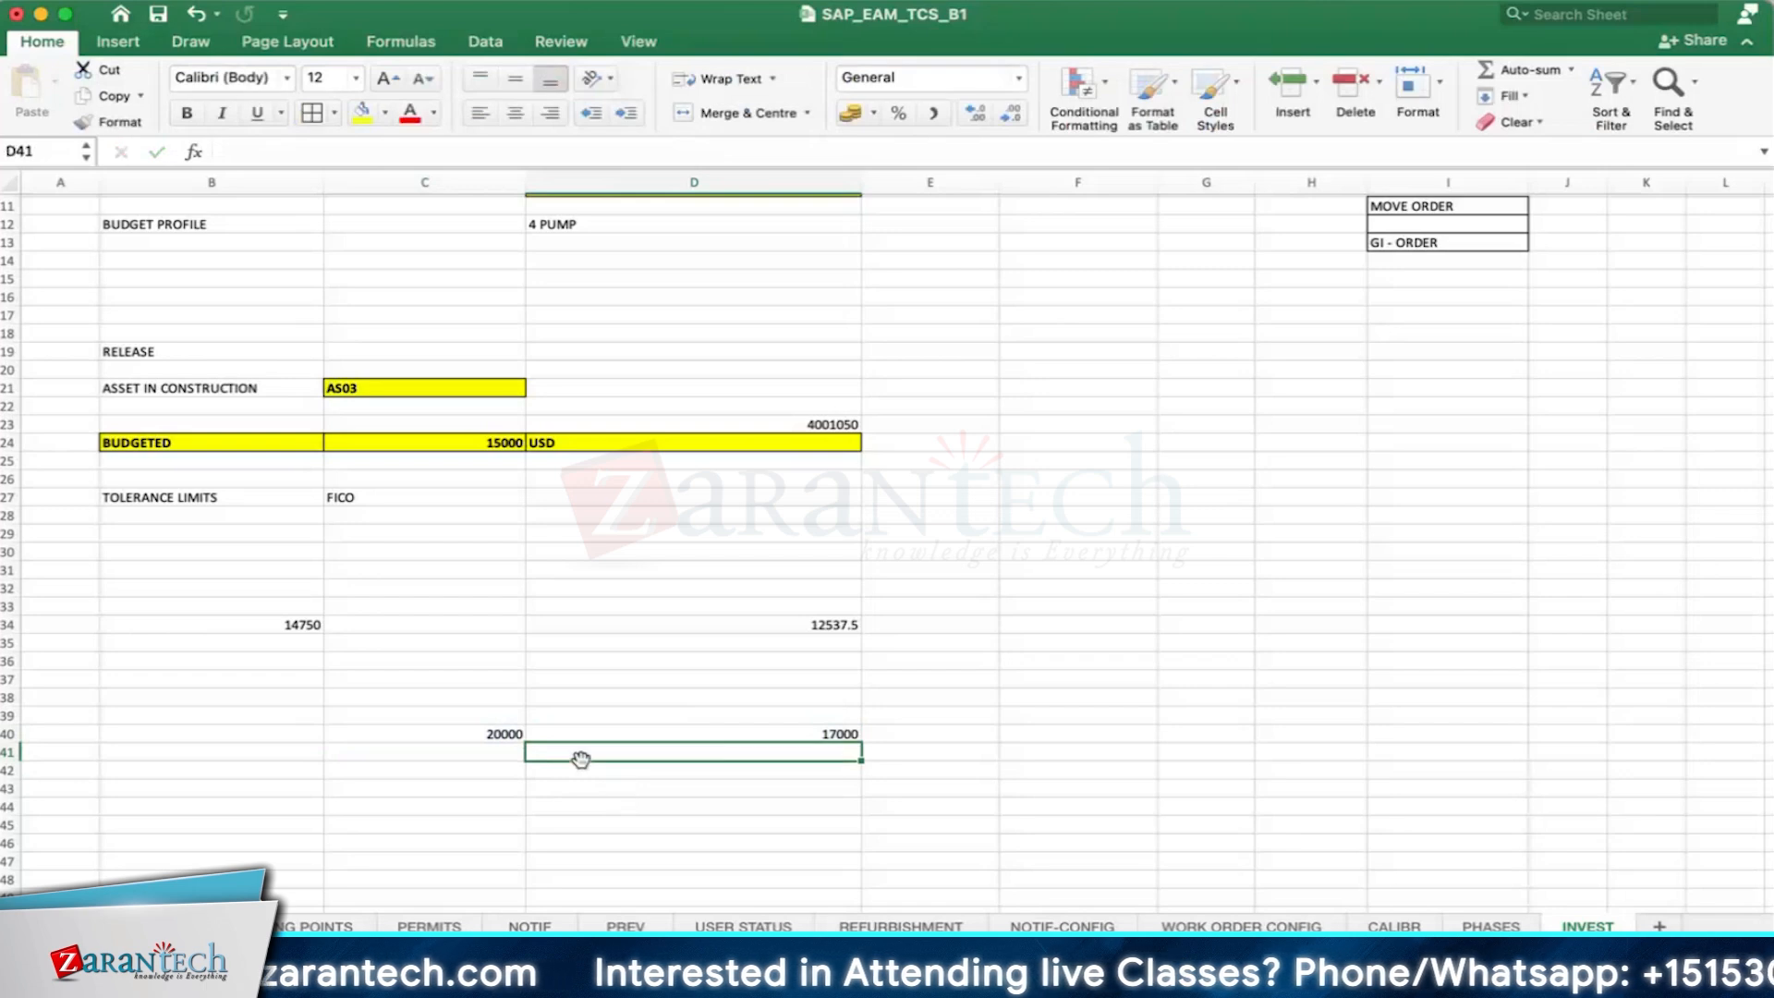
pyautogui.click(779, 730)
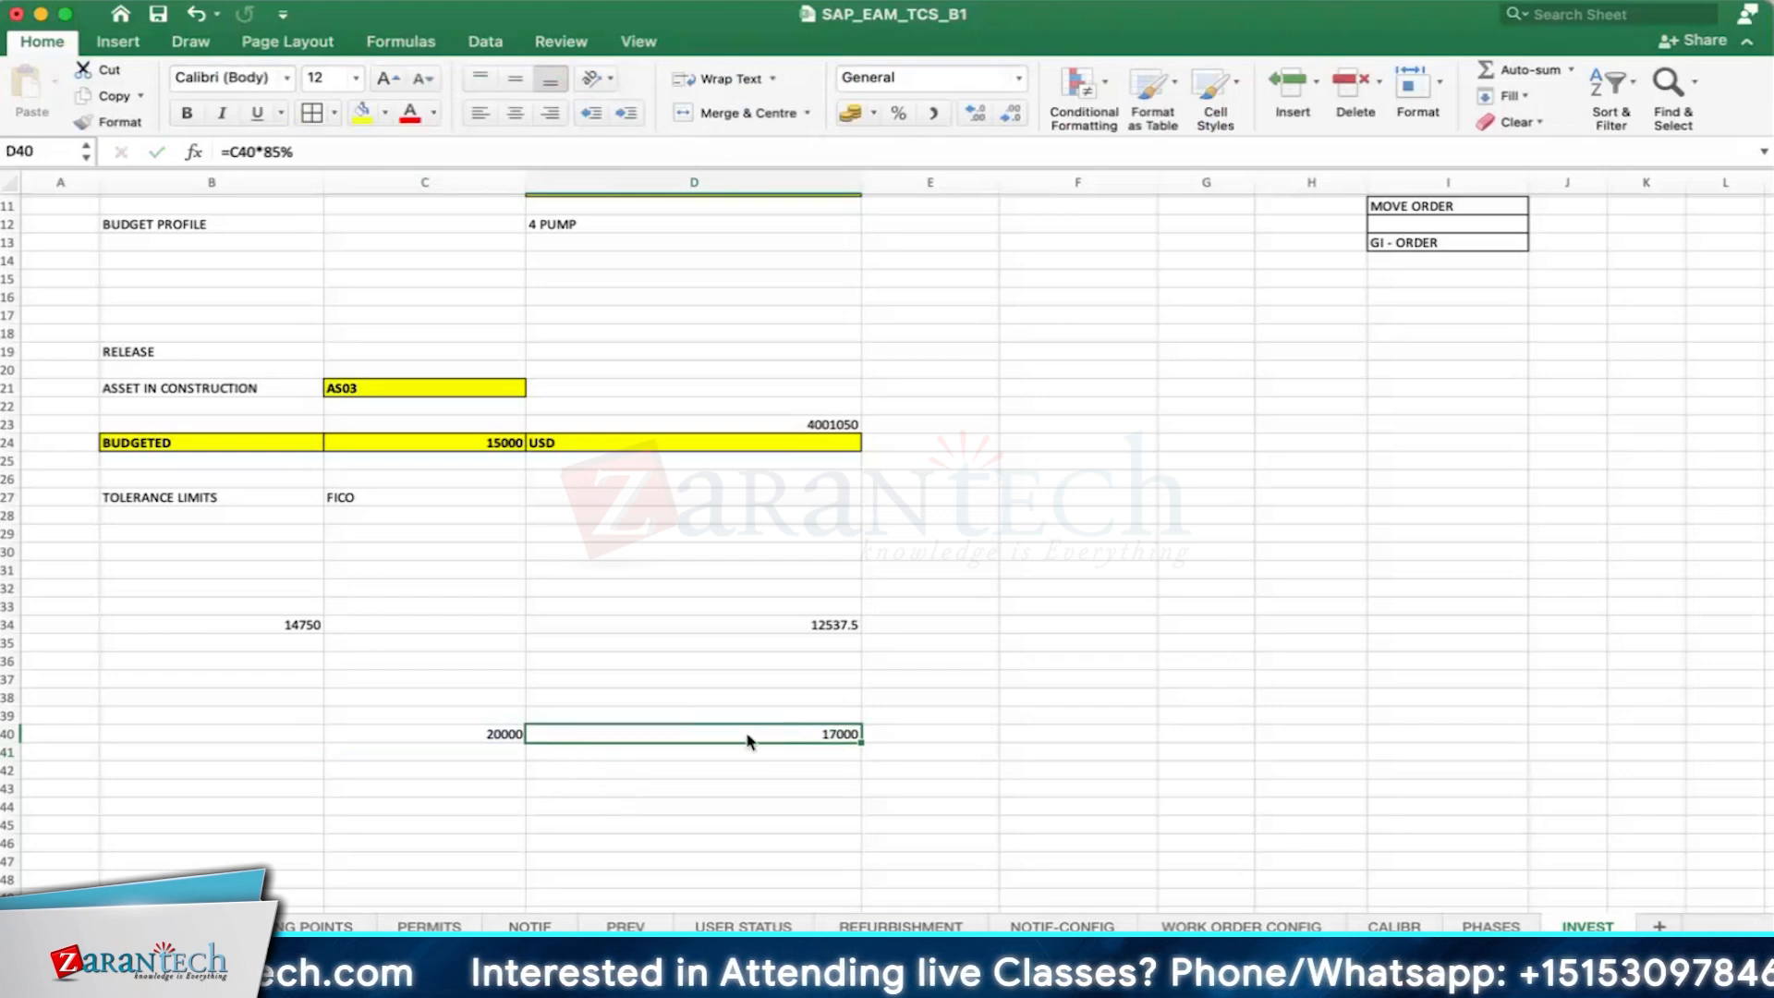
# - Enlarge the font of C40:D40 to 20 points and format both values with thousands separators and two decimals
pyautogui.moveTo(745, 736); pyautogui.dragTo(693, 740)
pyautogui.click(499, 733)
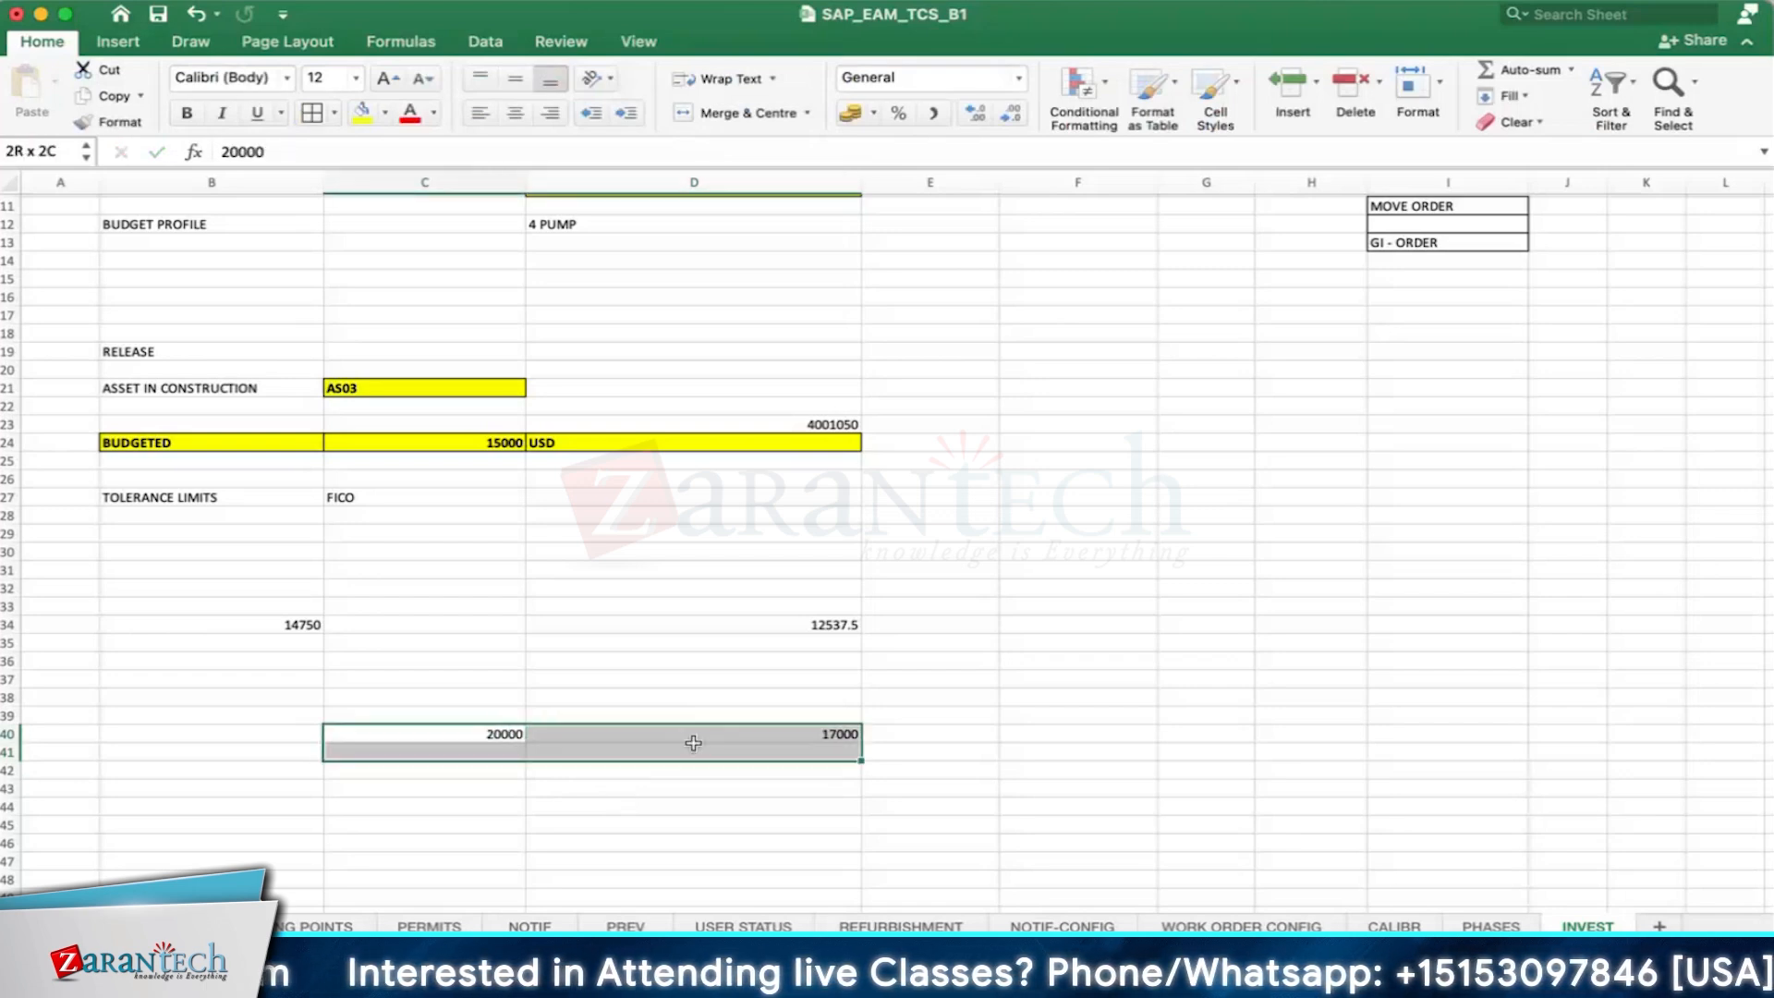
pyautogui.click(384, 113)
pyautogui.click(396, 80)
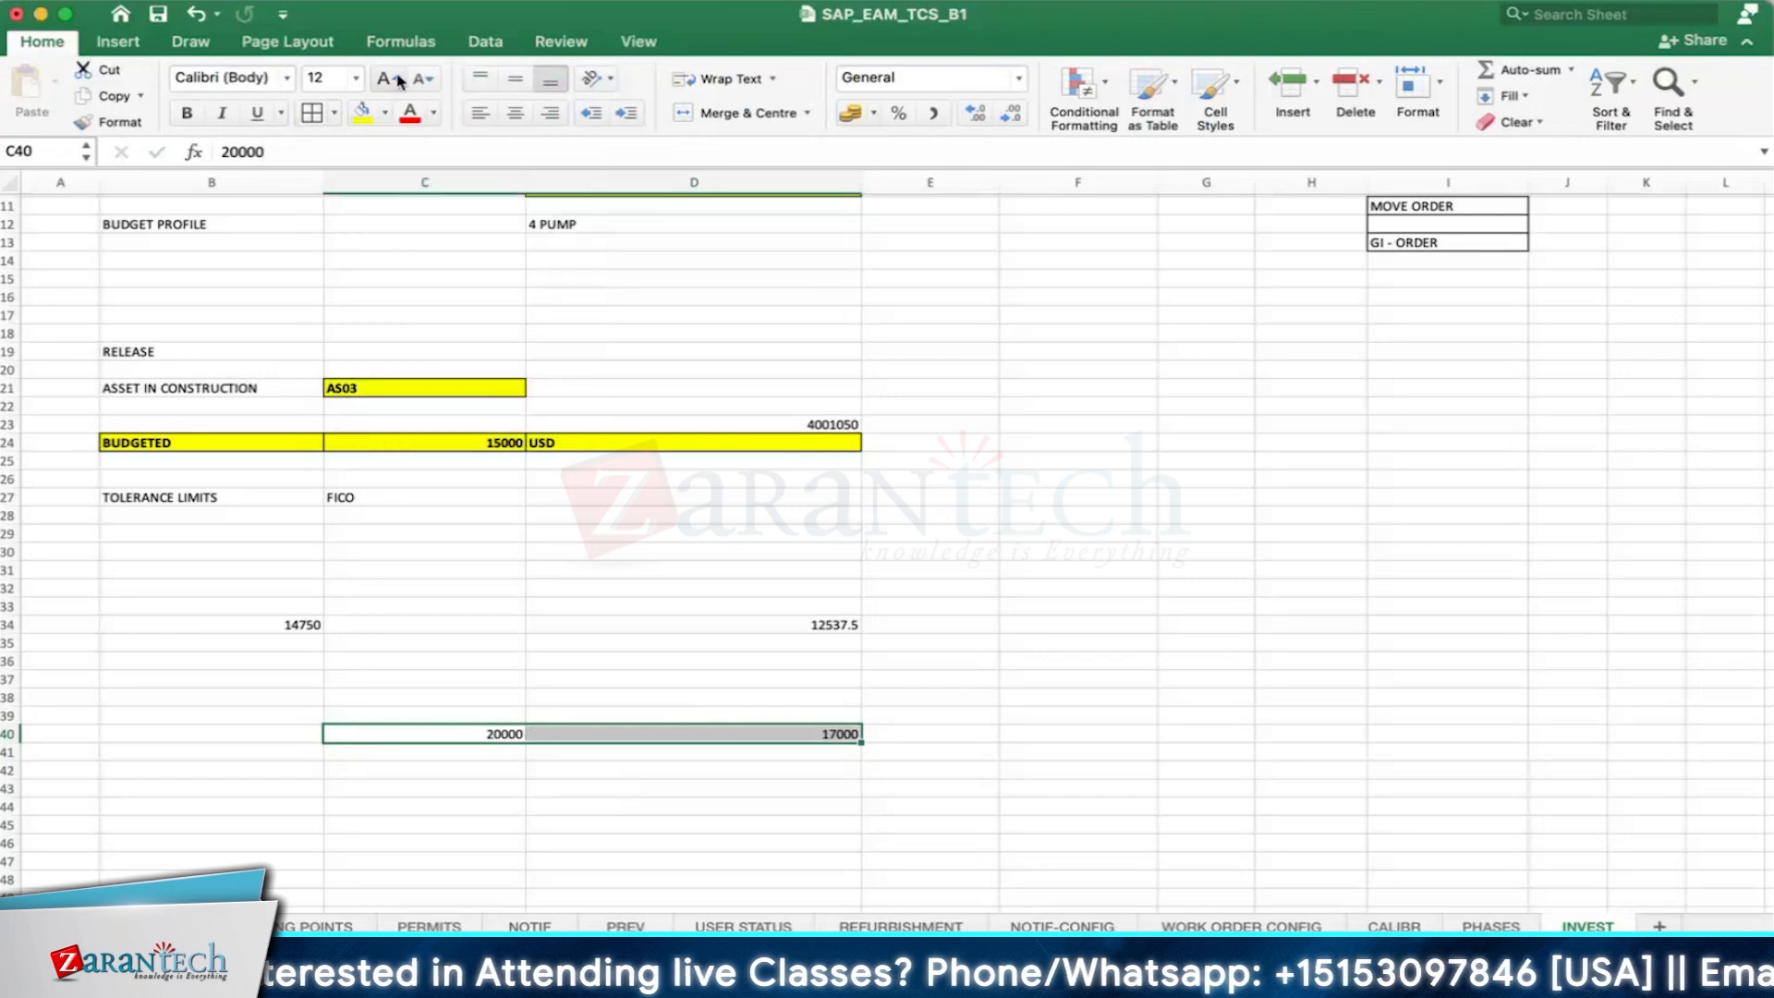
pyautogui.click(384, 83)
pyautogui.click(383, 83)
pyautogui.click(383, 82)
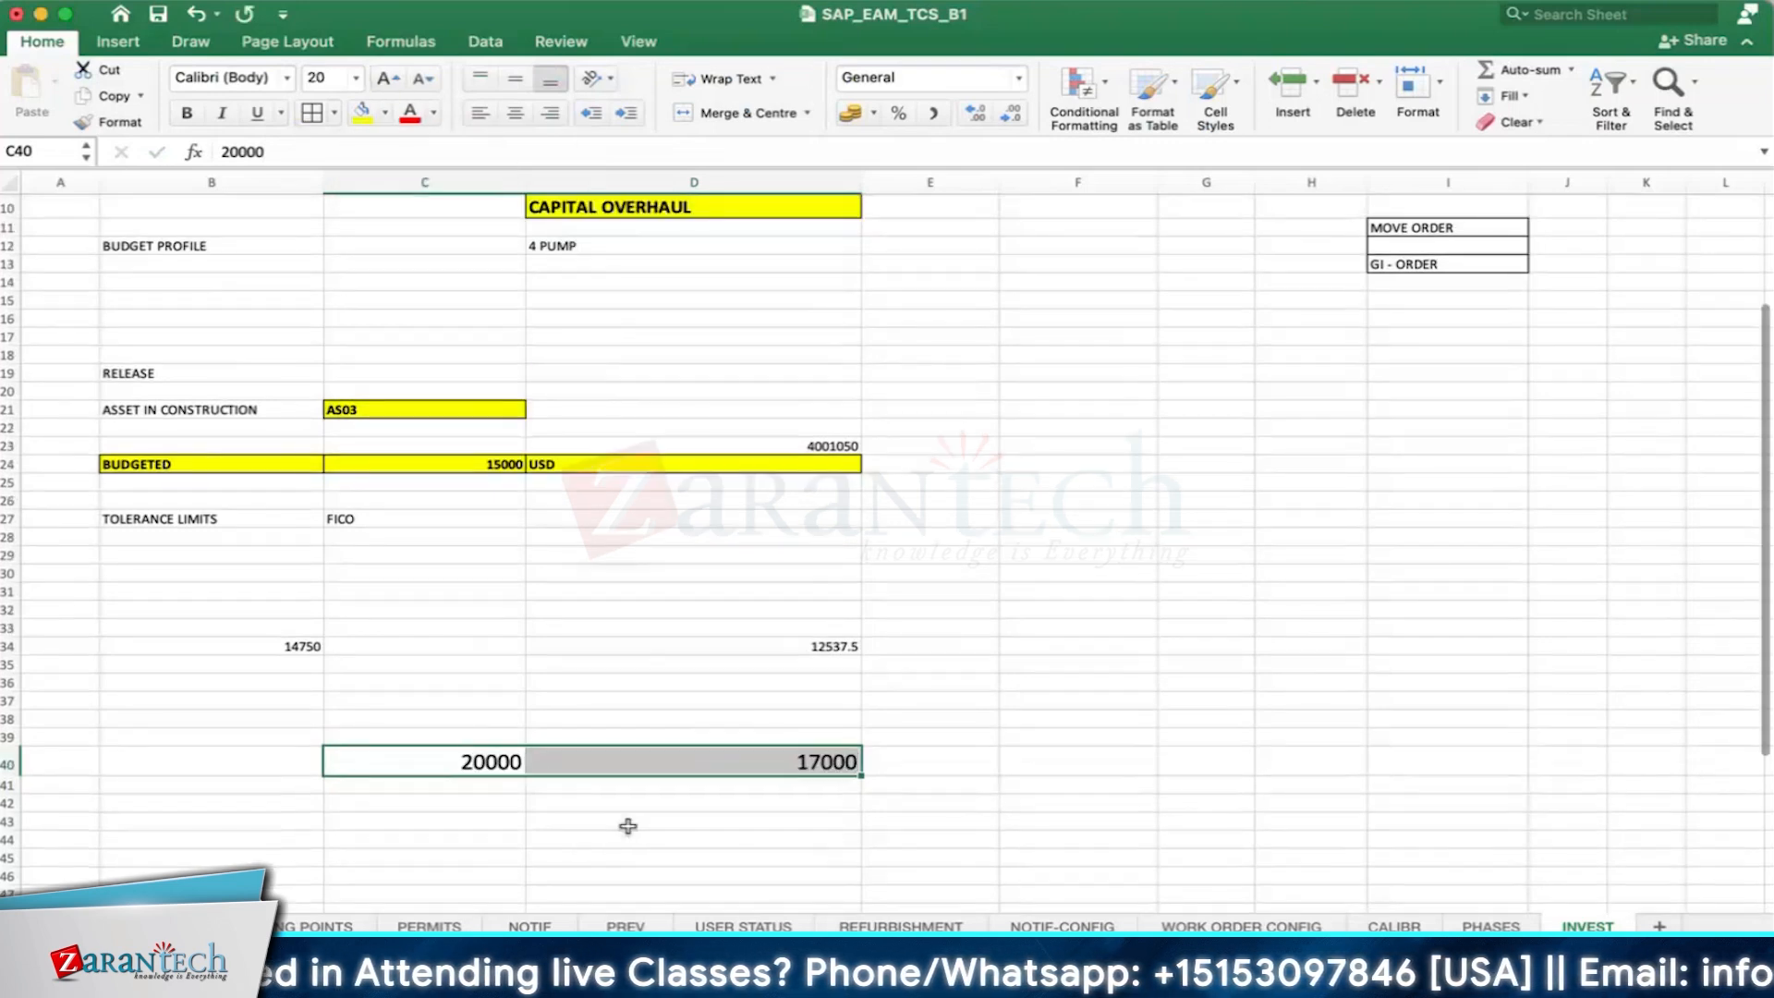
pyautogui.scroll(-3, 868, 653)
pyautogui.click(932, 112)
pyautogui.scroll(-3, 293, 479)
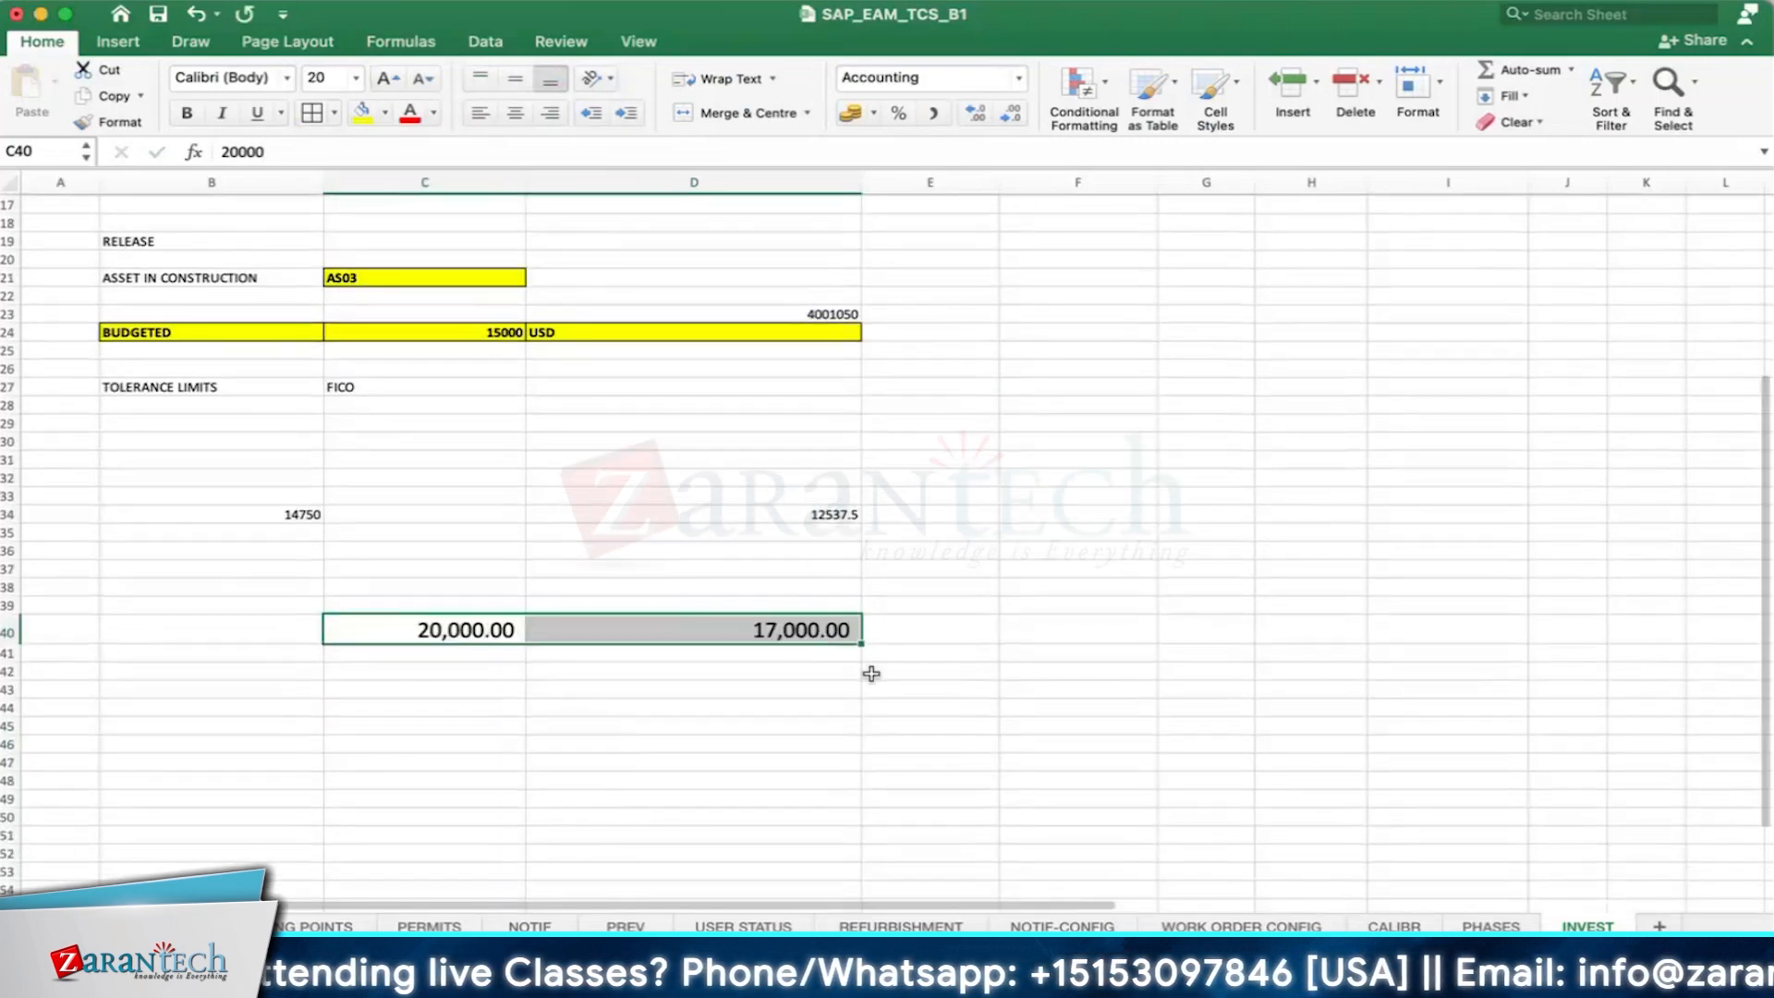
# - Clear the limit formula from D34 and enlarge the font of the plan cost in B34 to 16 points
pyautogui.click(293, 473)
pyautogui.click(843, 471)
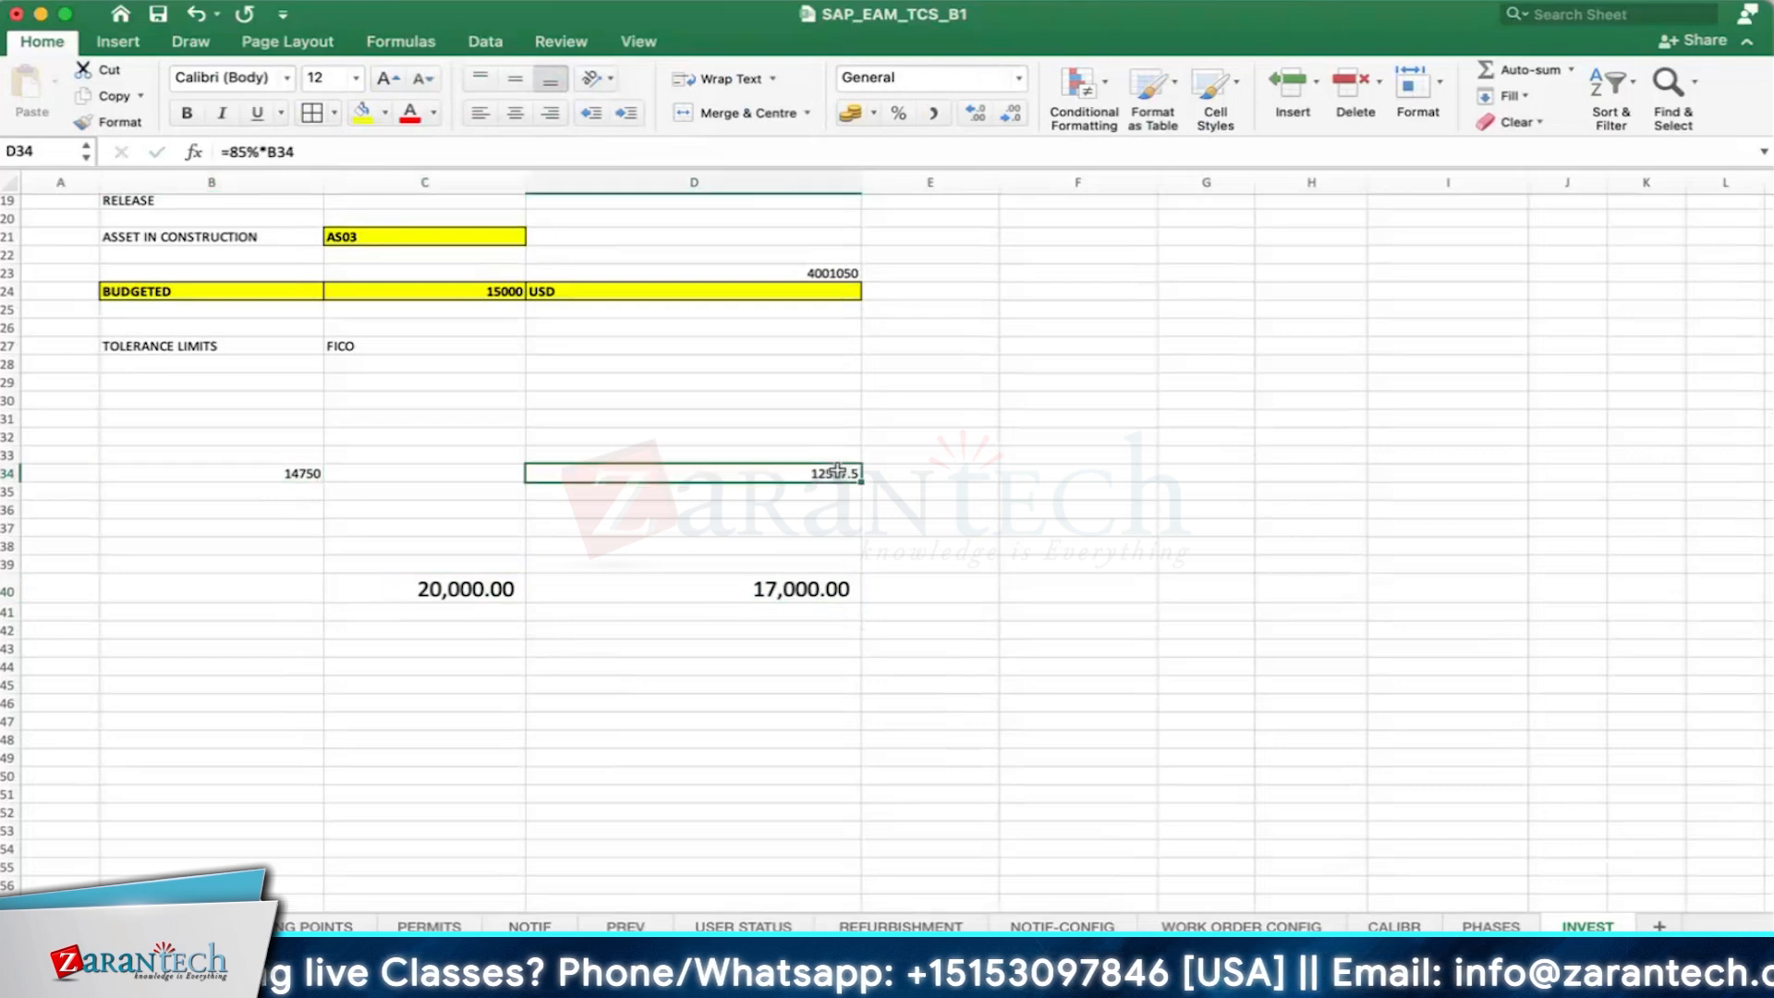
pyautogui.press('Delete')
pyautogui.press('Left')
pyautogui.press('Left')
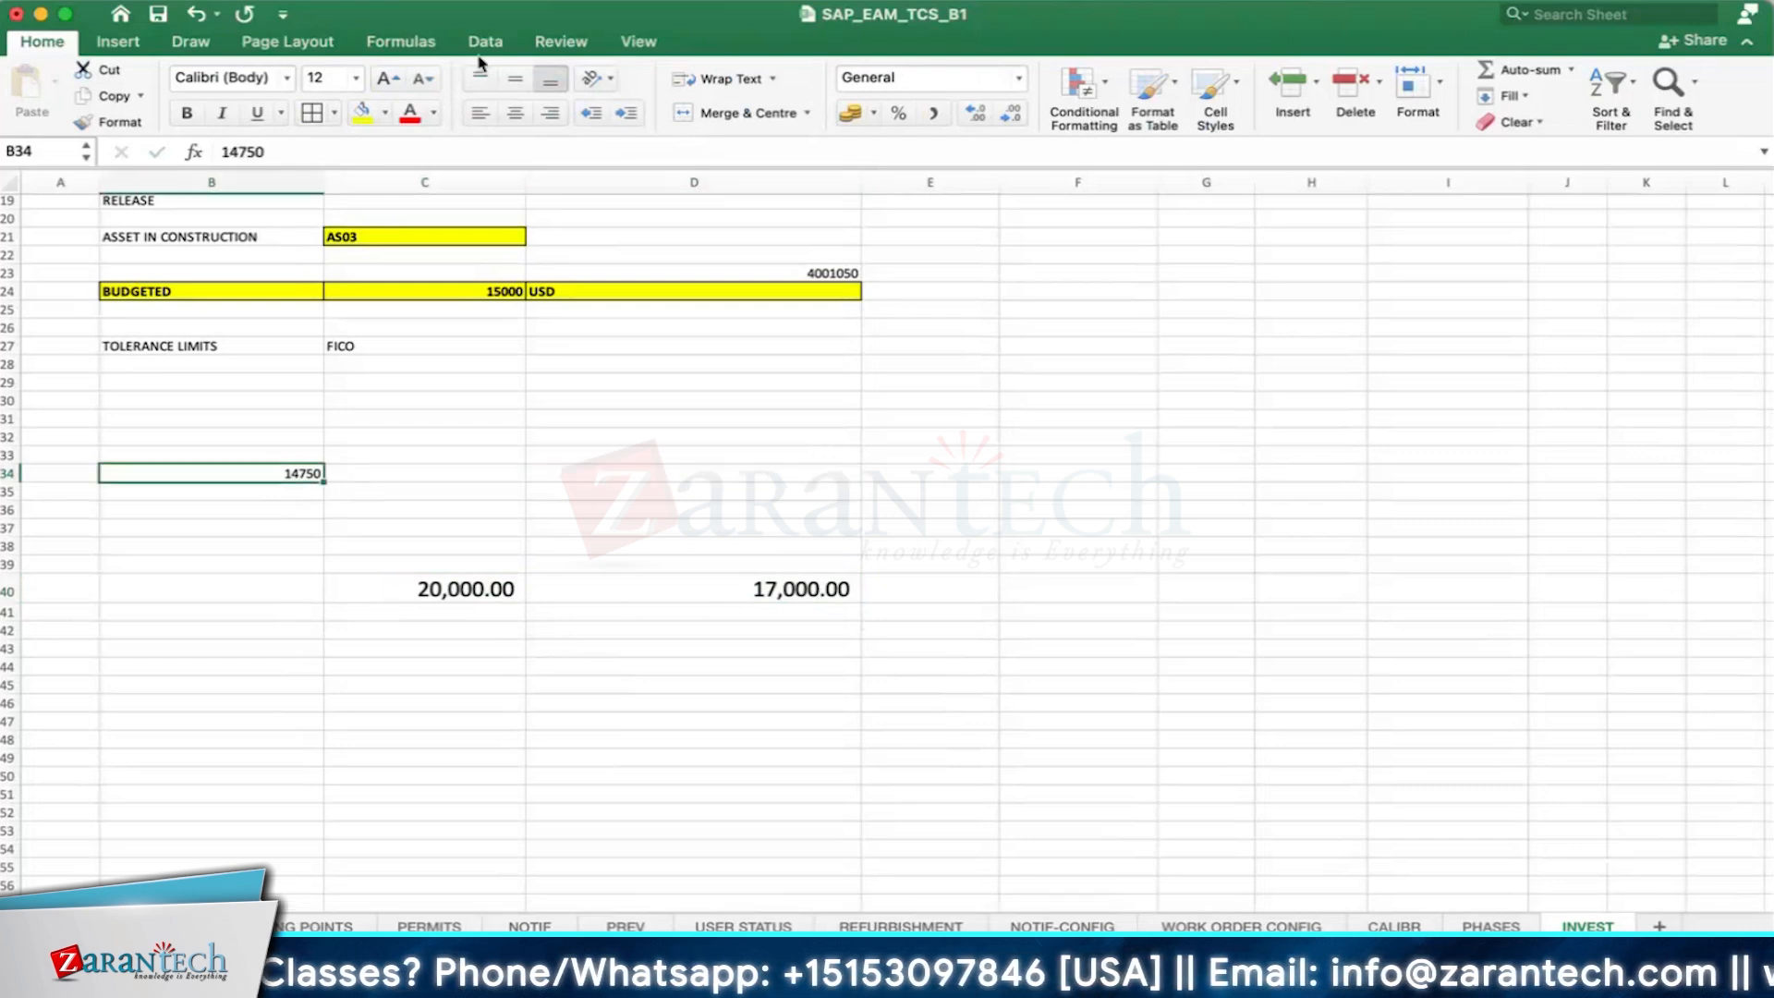
pyautogui.click(387, 81)
pyautogui.click(387, 82)
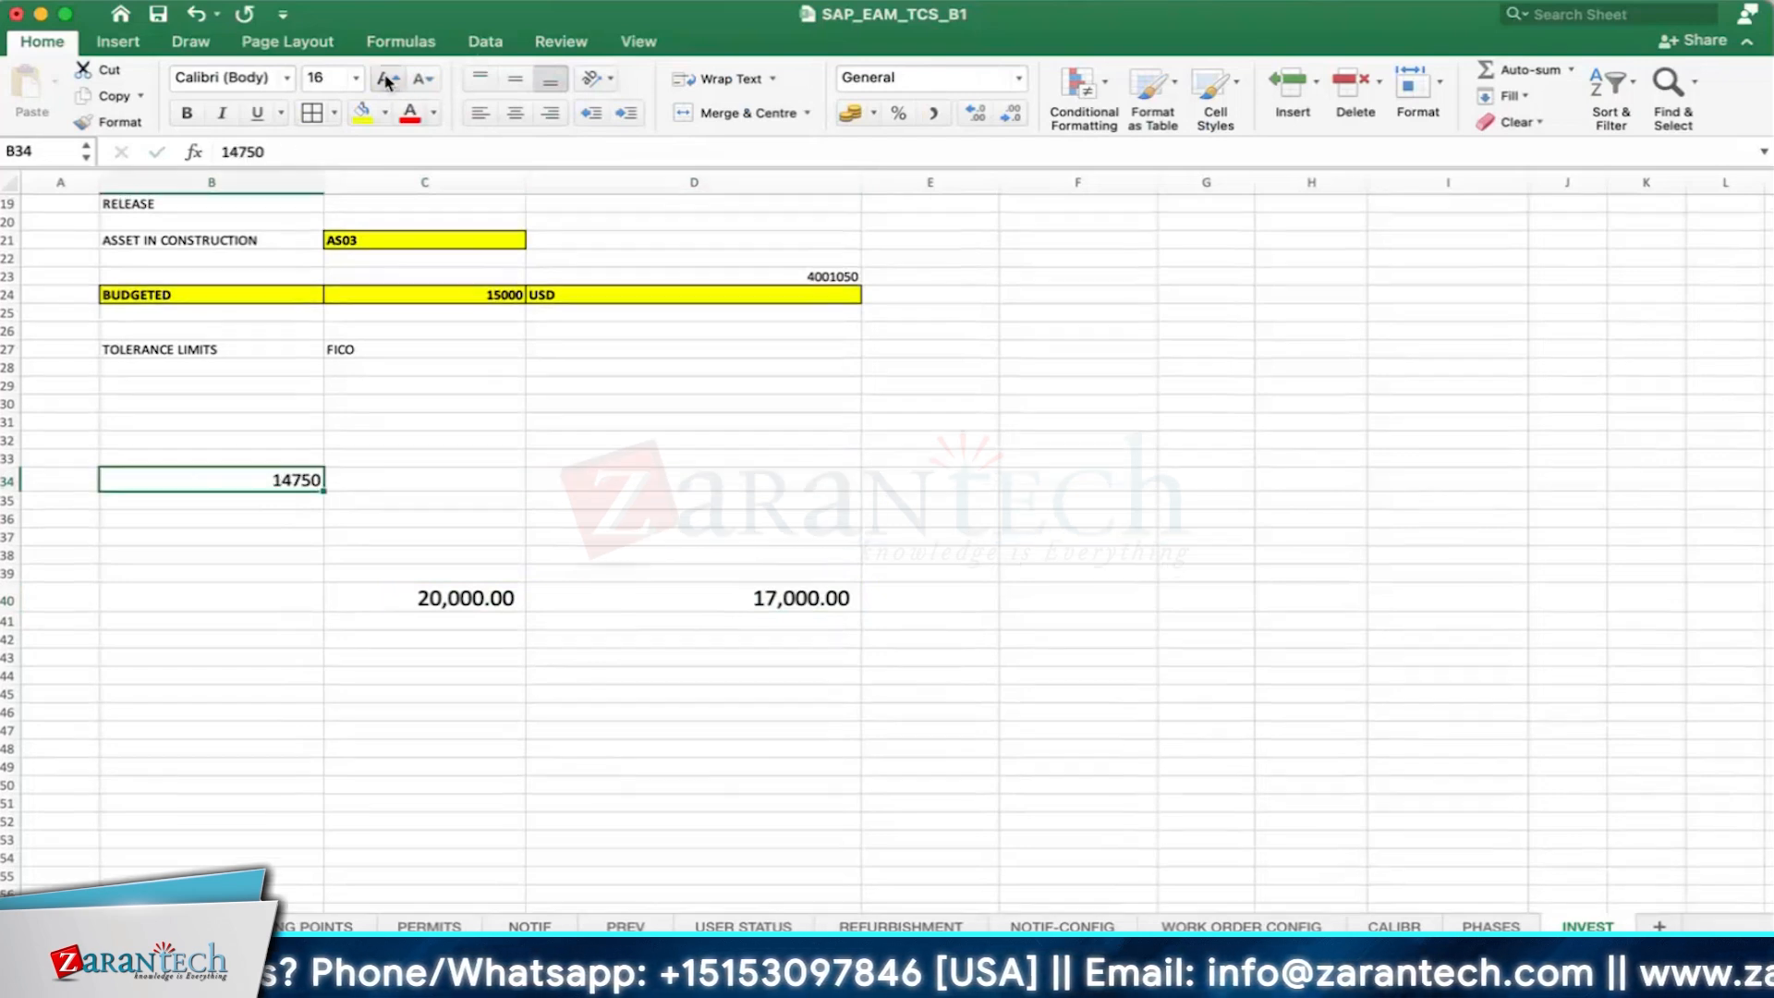
pyautogui.click(443, 602)
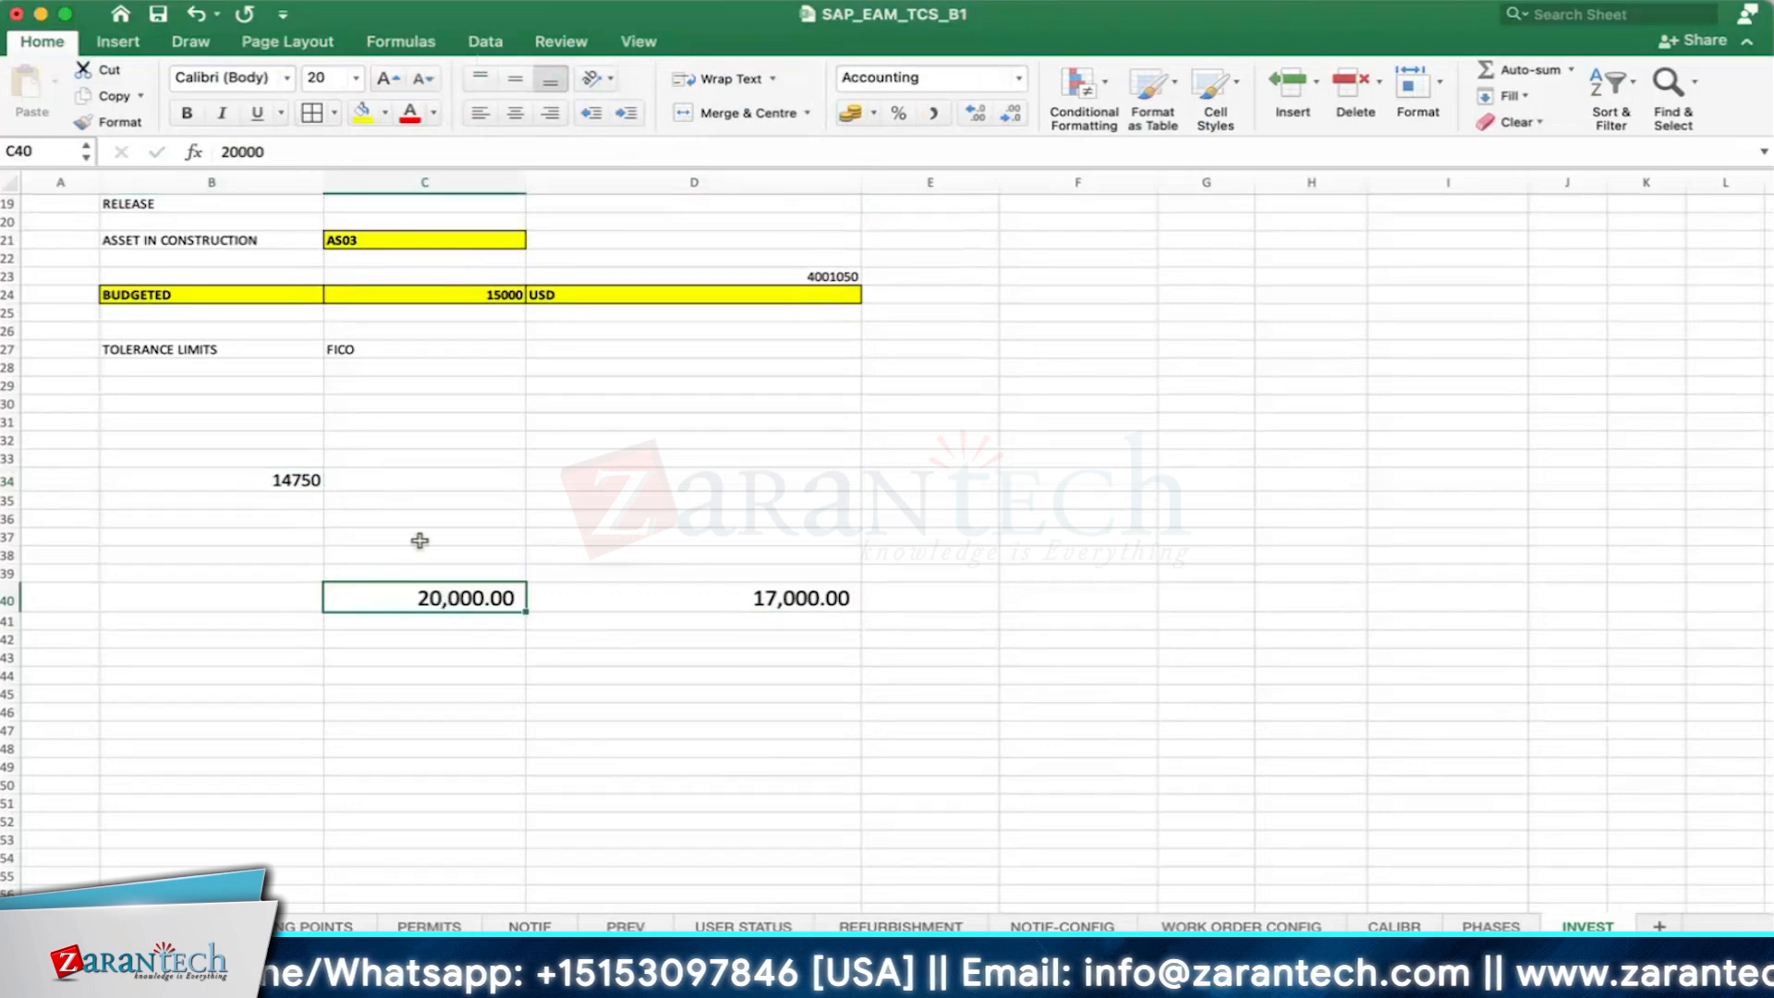
# - Switch to the backup generator order in SAP, check its system status, and return to the Change Order initial screen
pyautogui.click(737, 677)
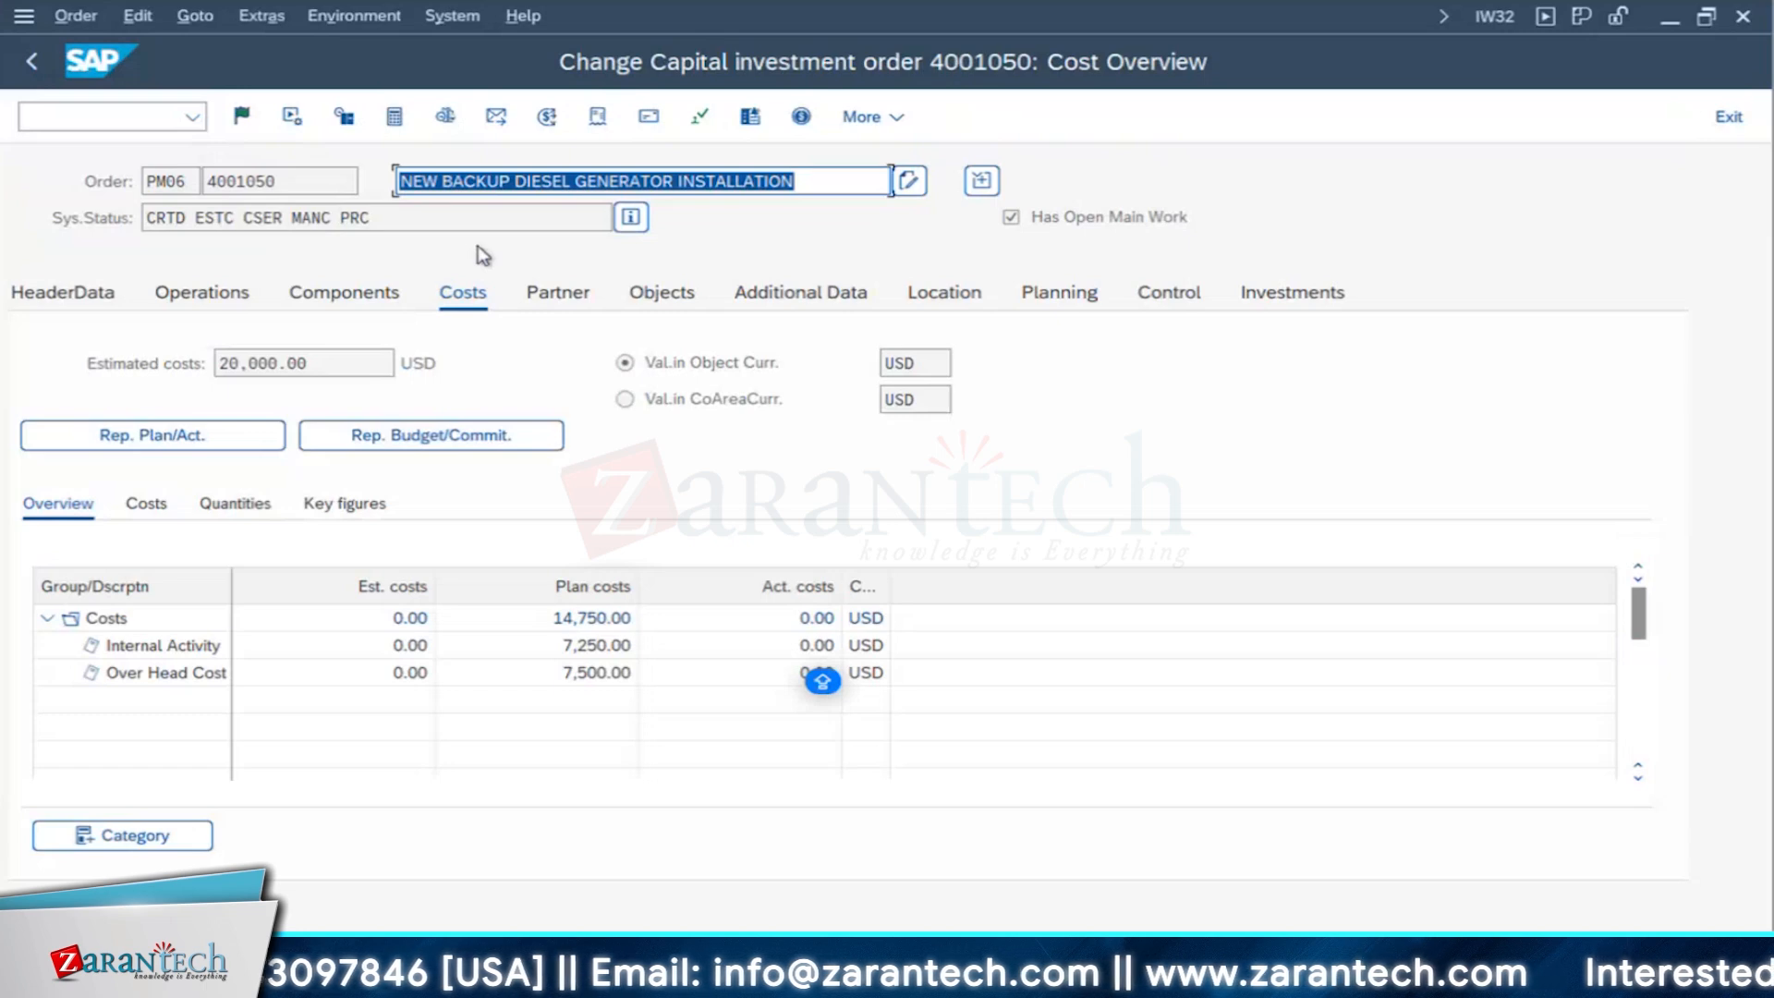
pyautogui.moveTo(362, 217); pyautogui.dragTo(200, 194)
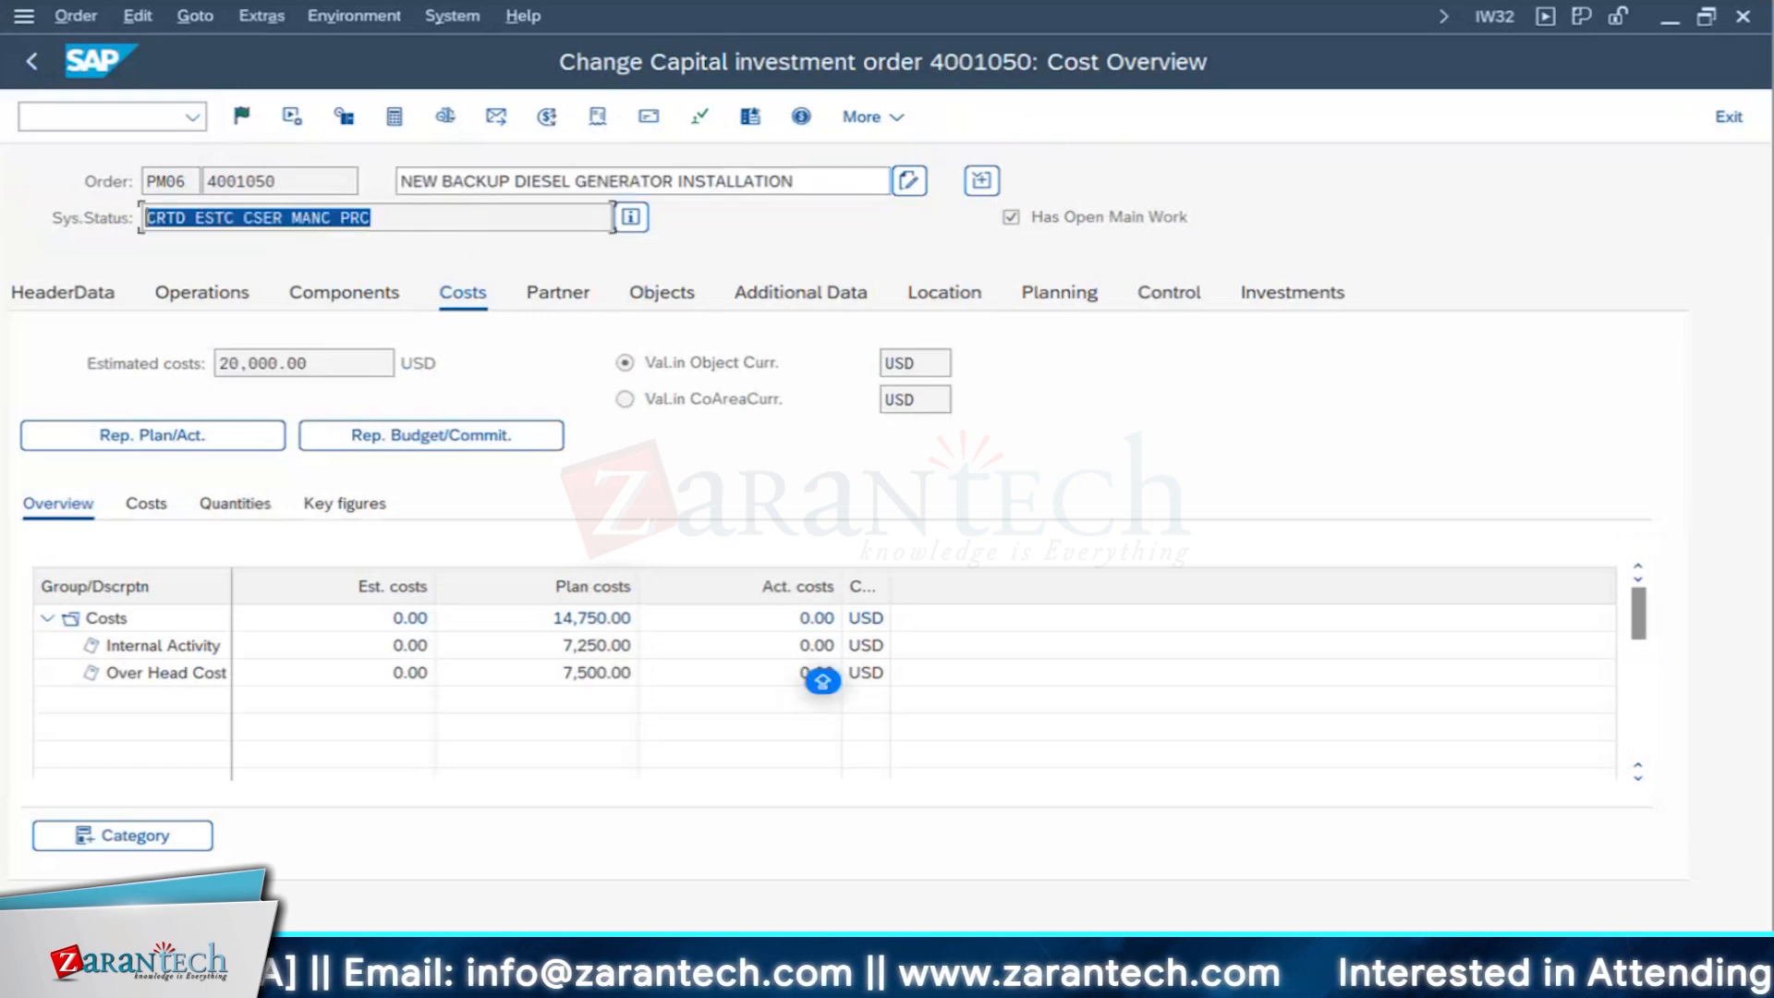
pyautogui.click(274, 188)
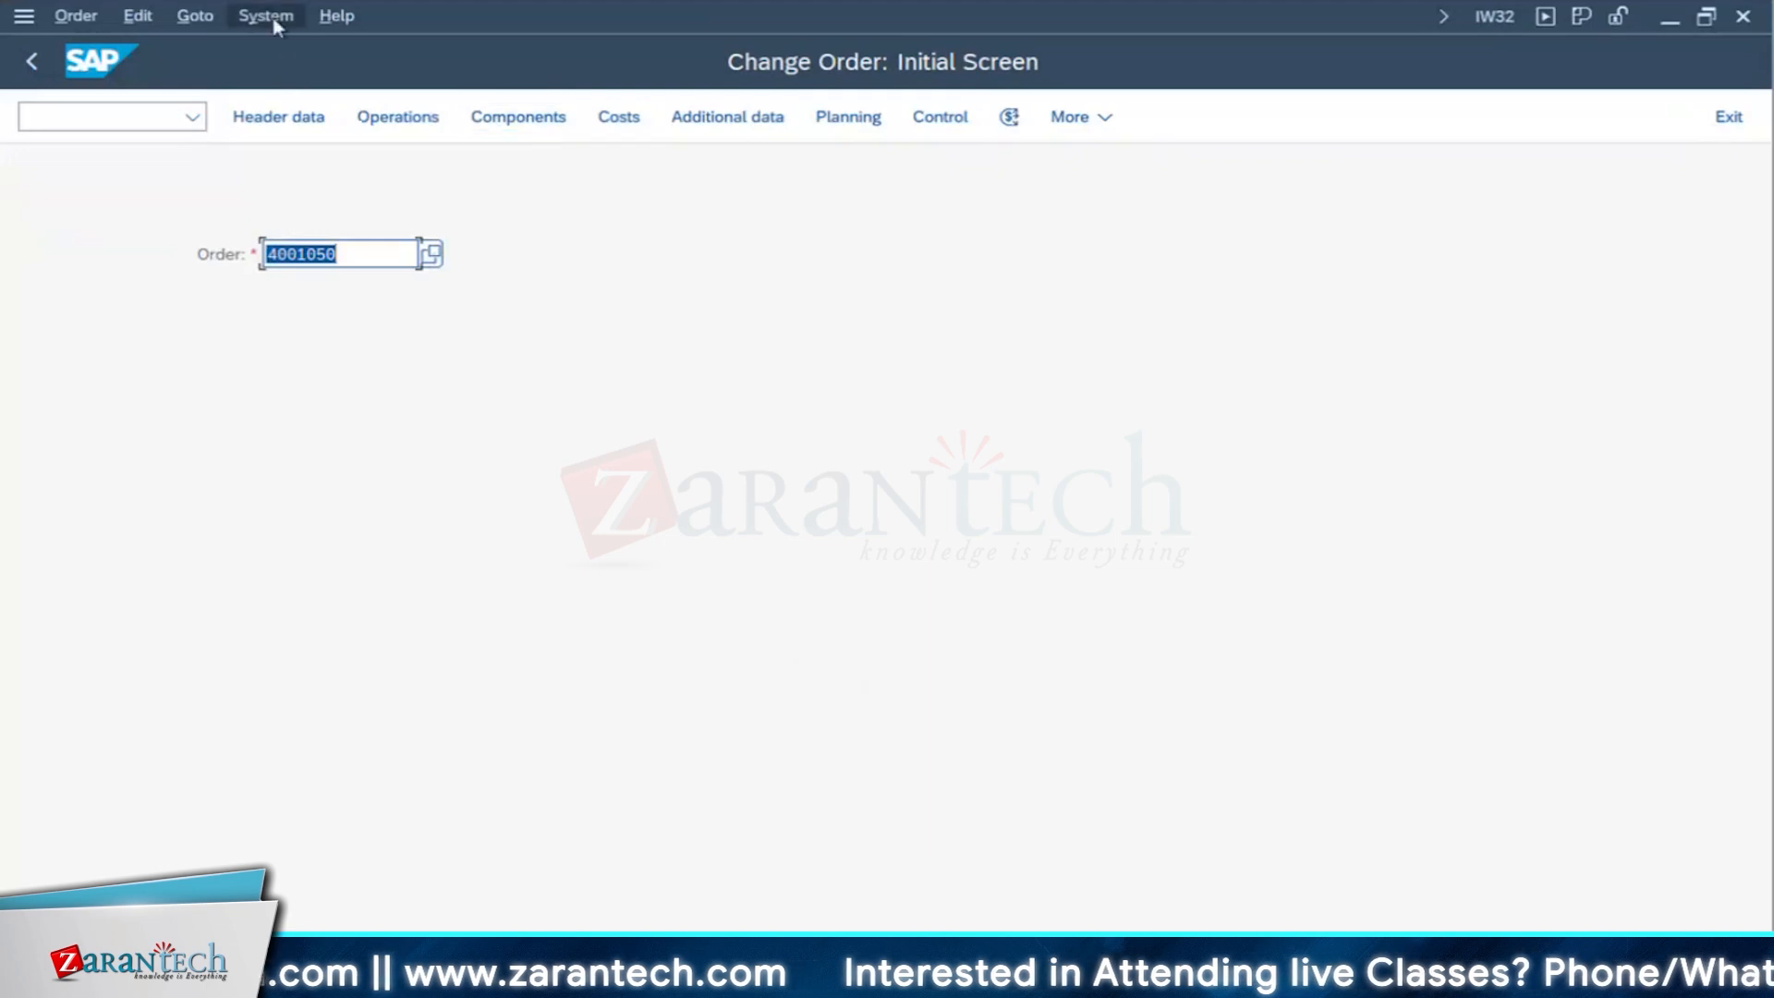
# - Open transaction KO22 in a new SAP session and display the annual budget overview for the backup generator order
pyautogui.click(273, 19)
pyautogui.click(296, 49)
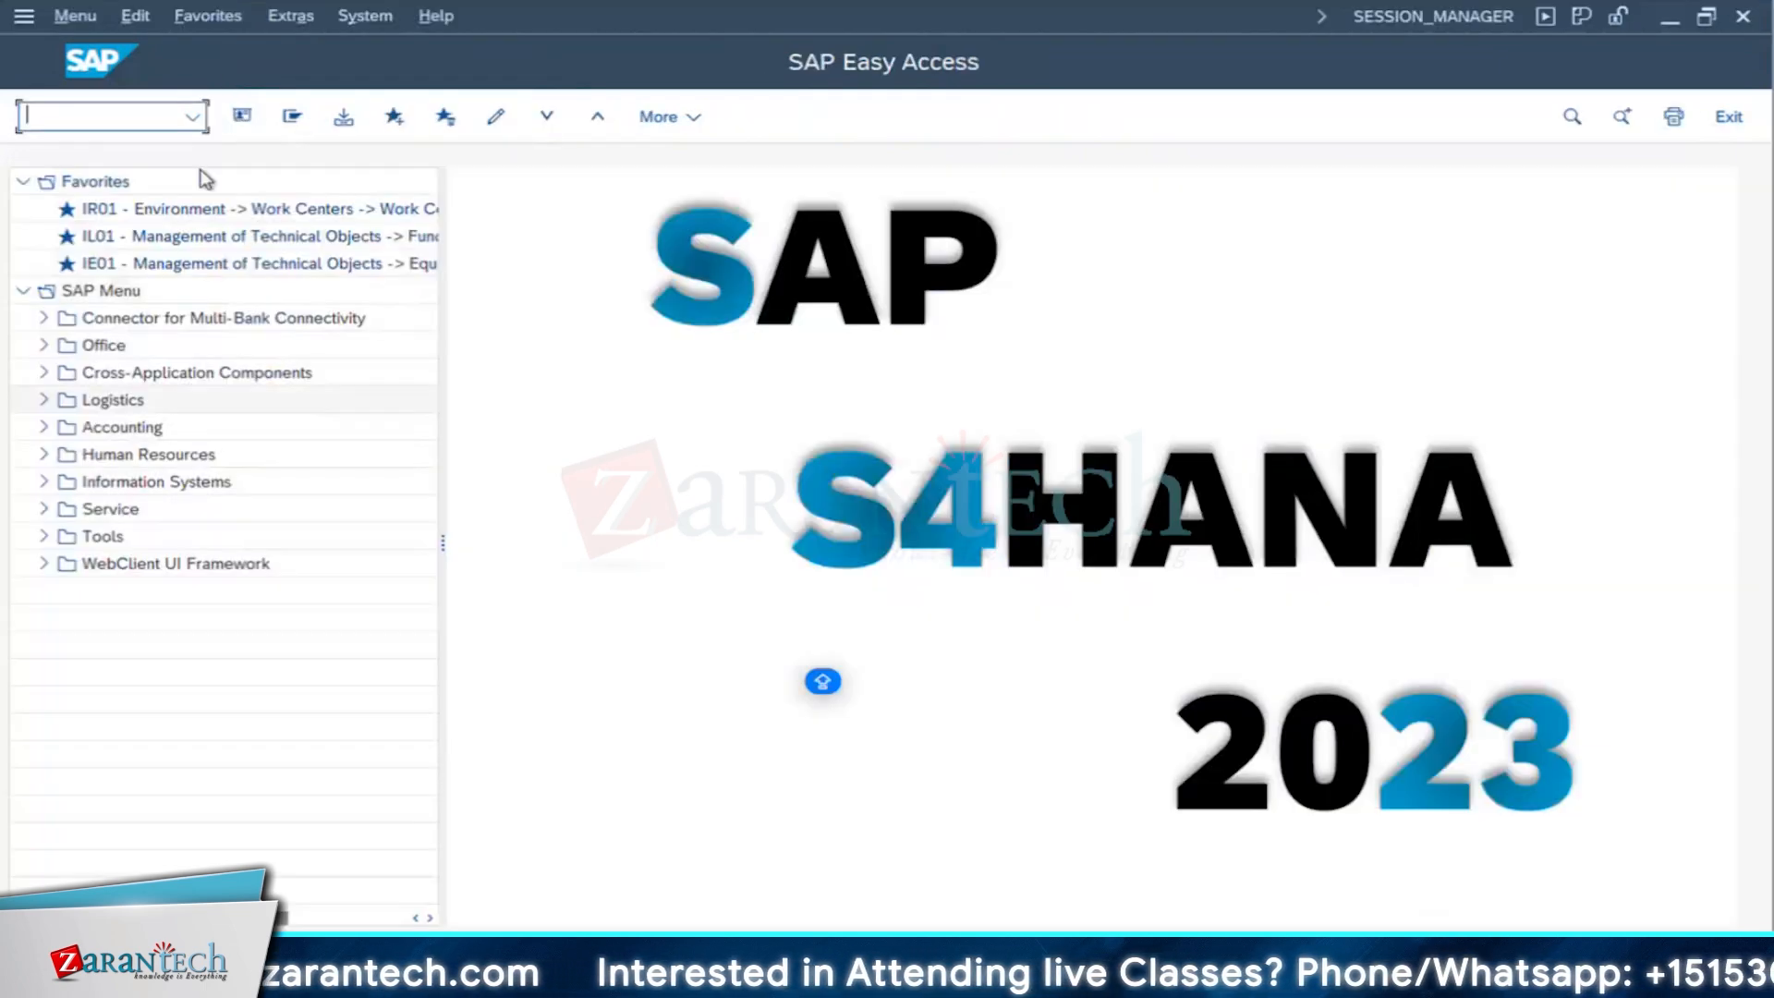
pyautogui.write('KO2')
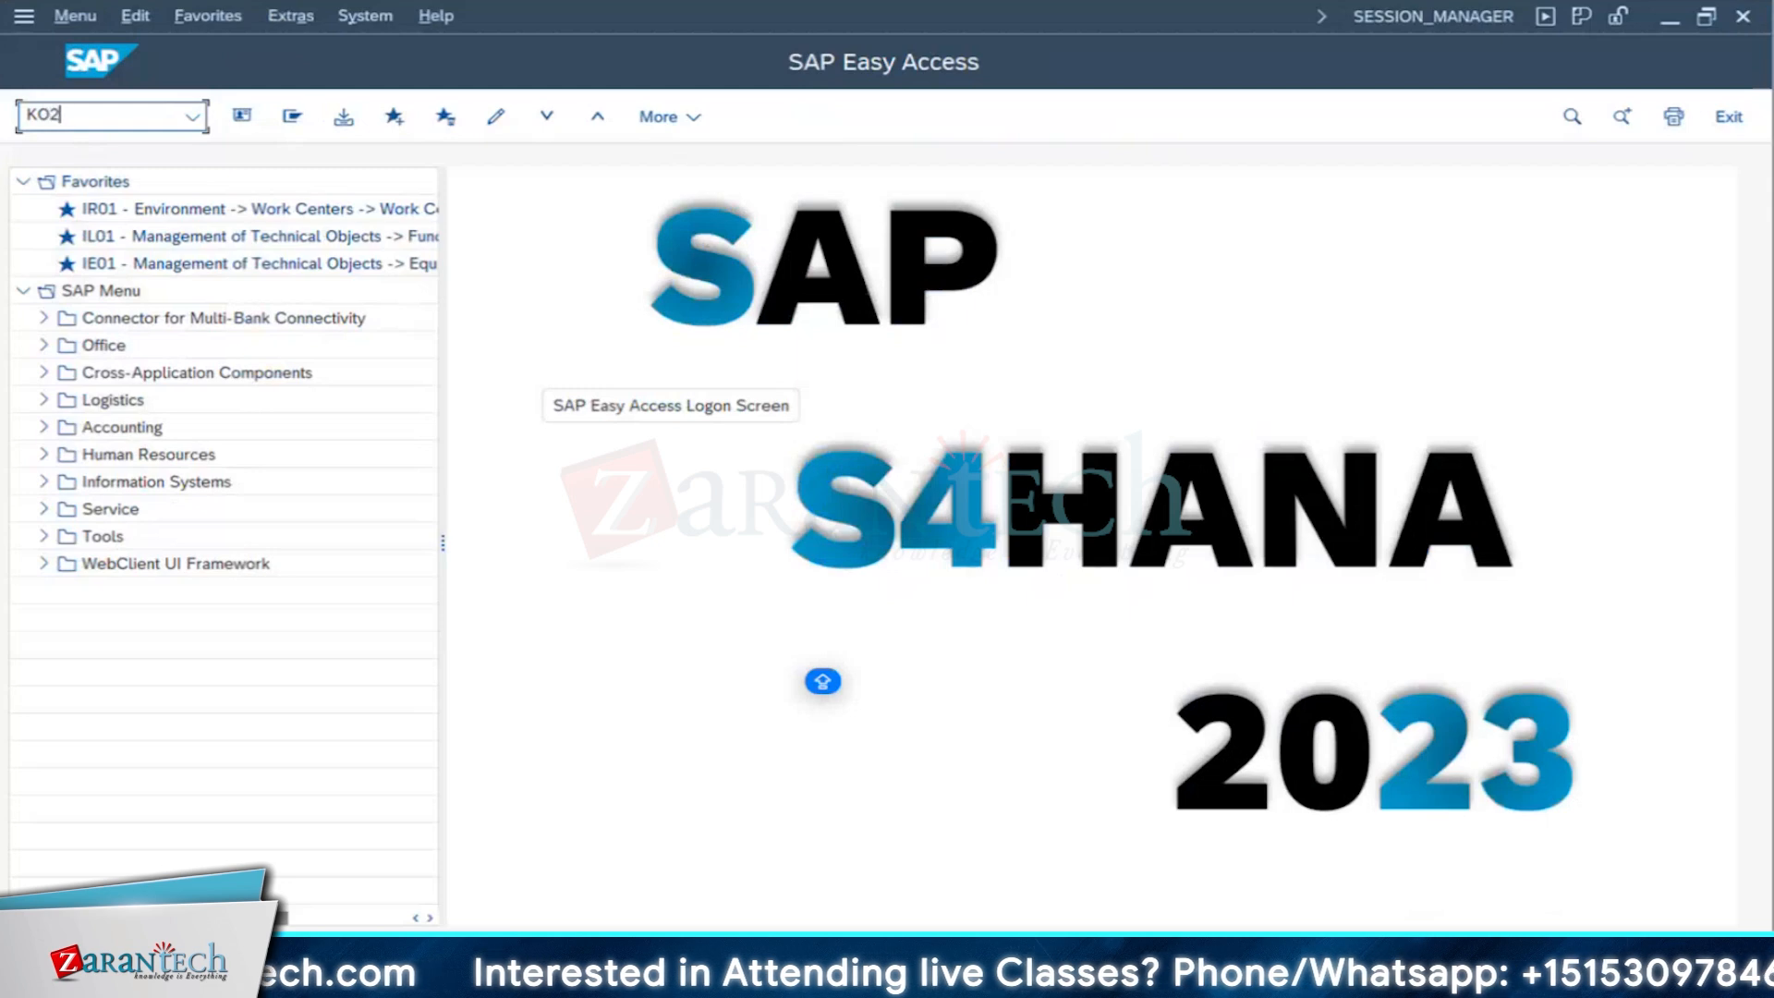
pyautogui.write('2')
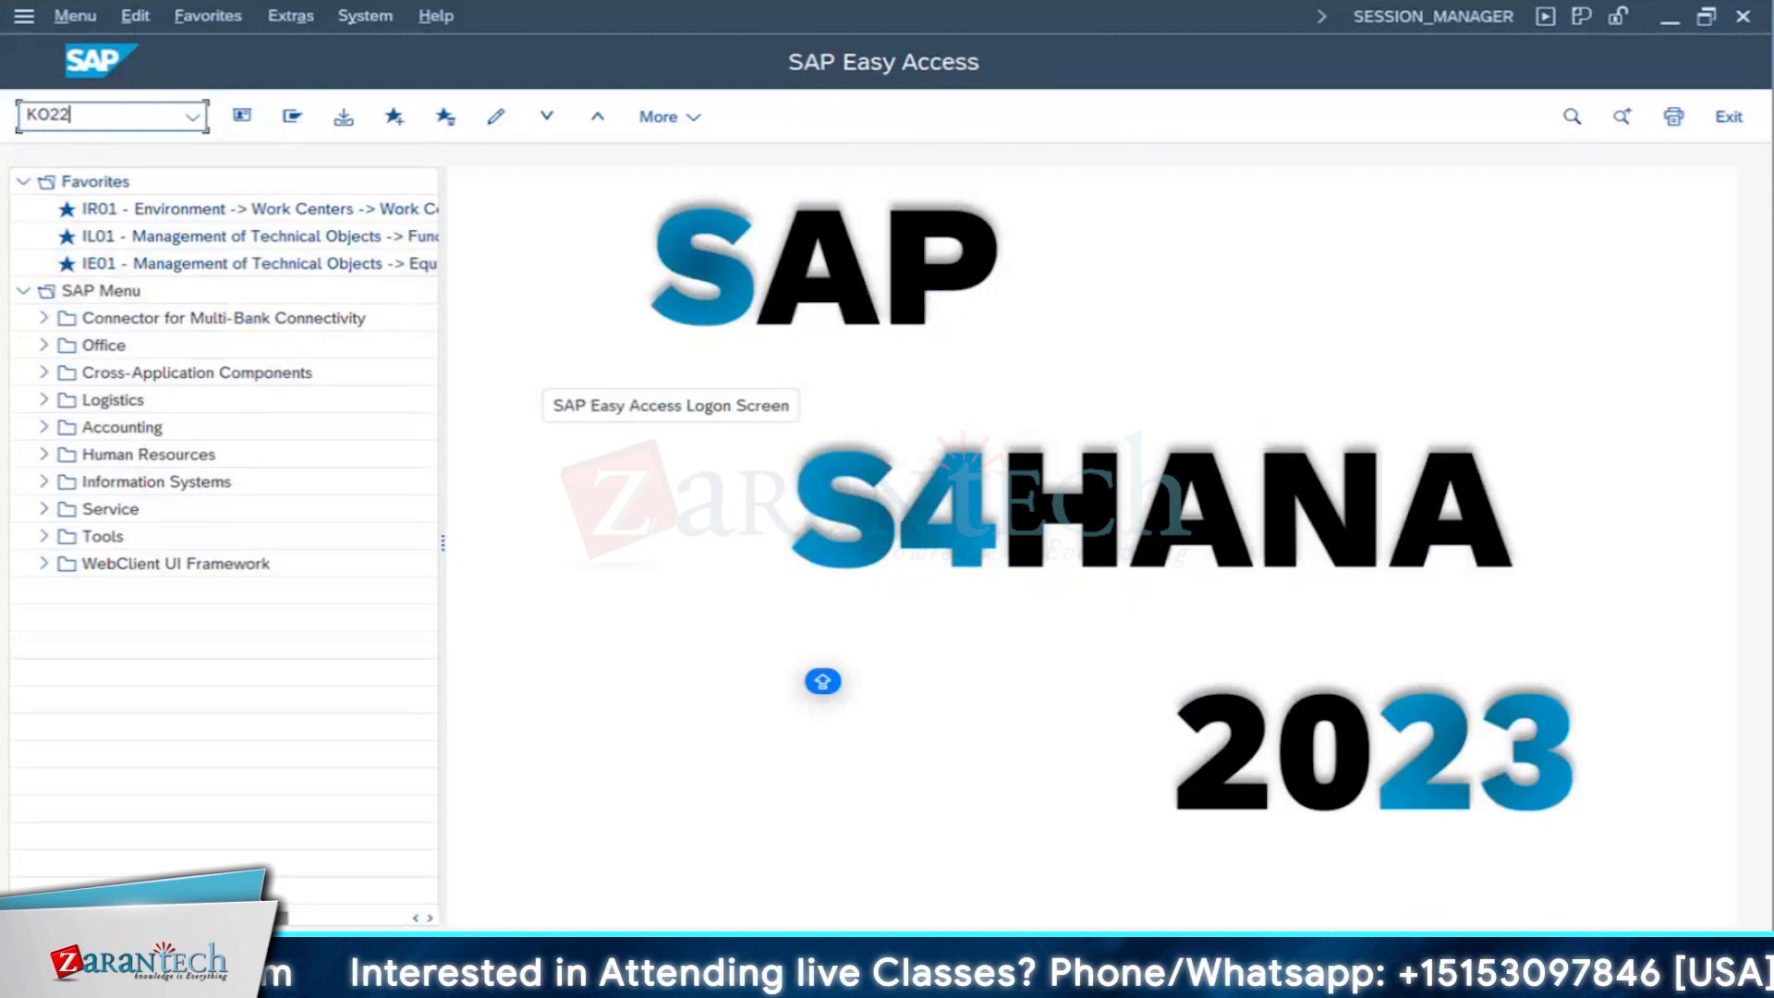
pyautogui.press('Return')
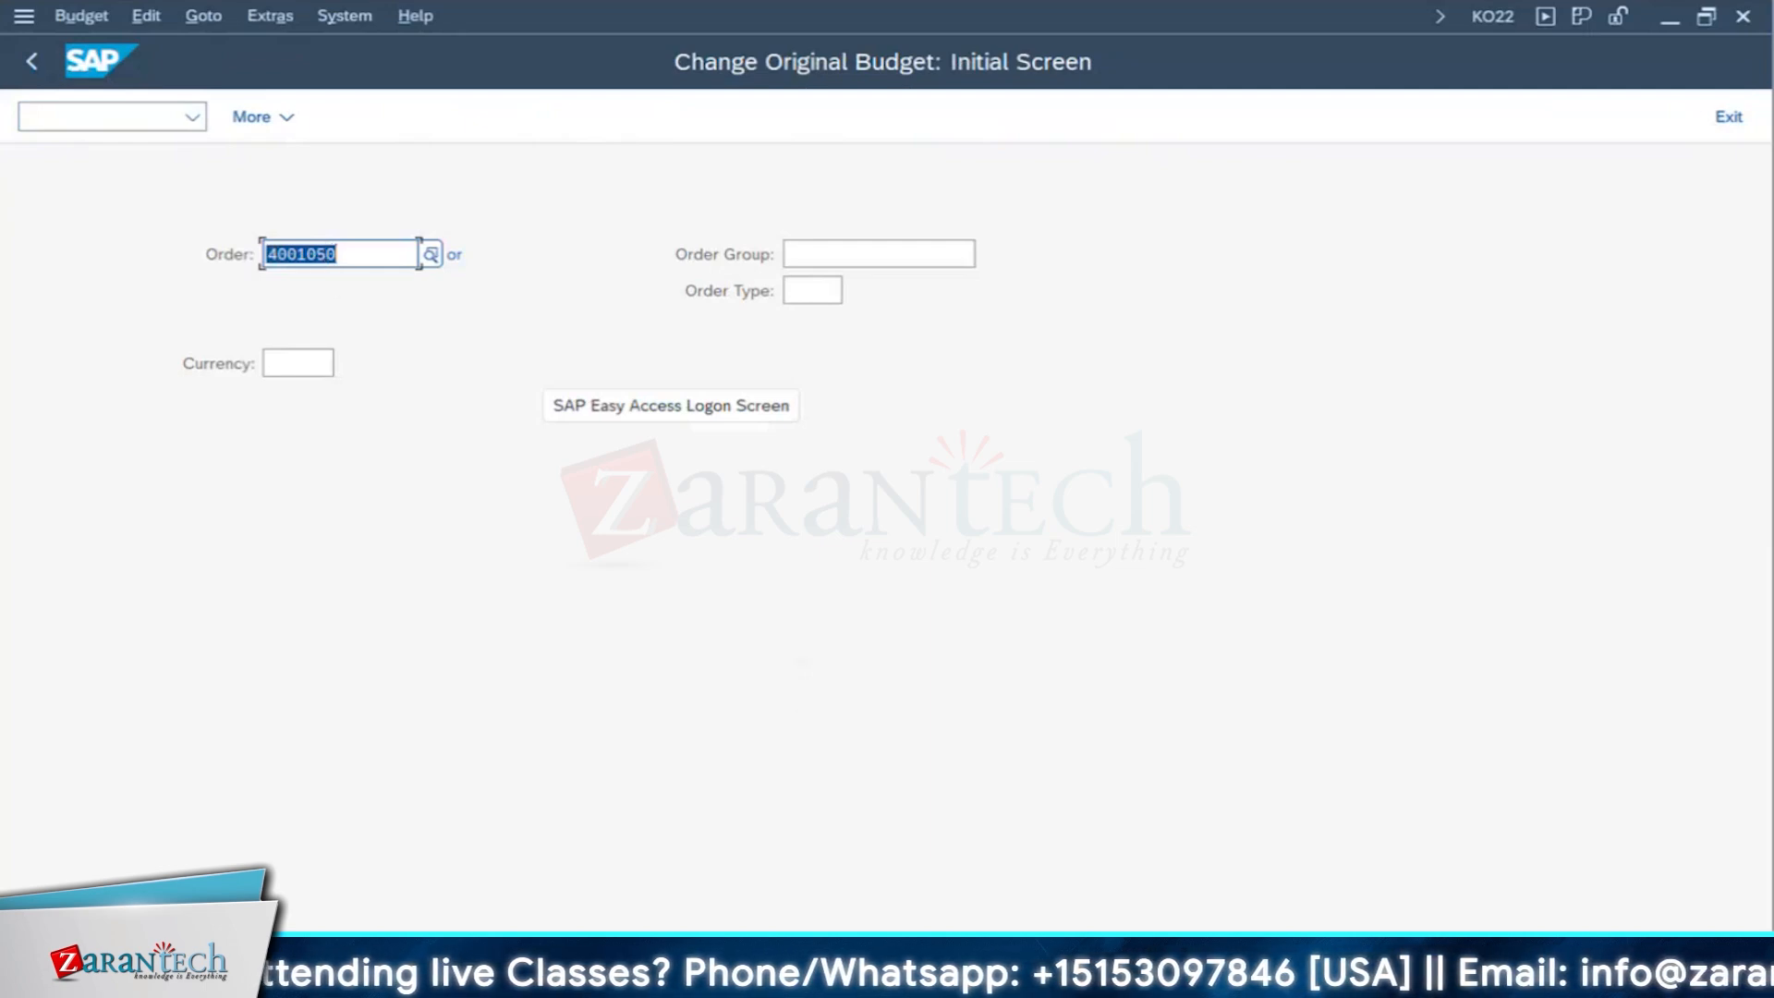
pyautogui.click(610, 989)
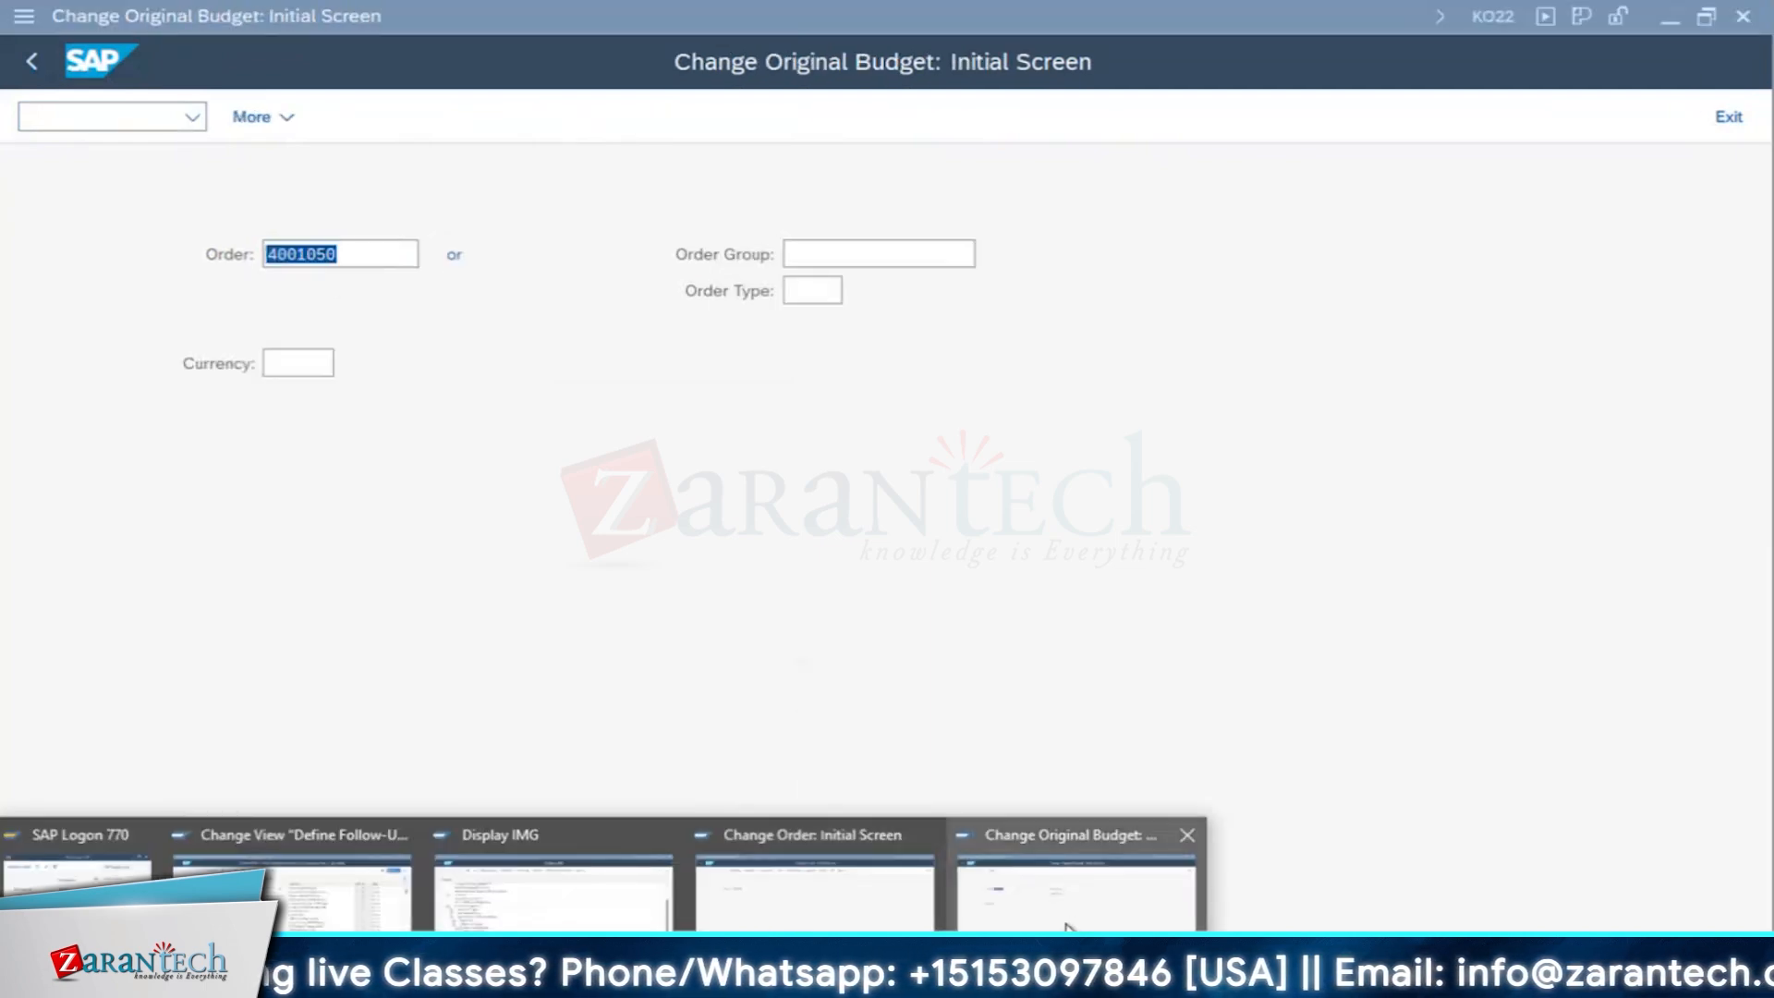
pyautogui.click(1076, 887)
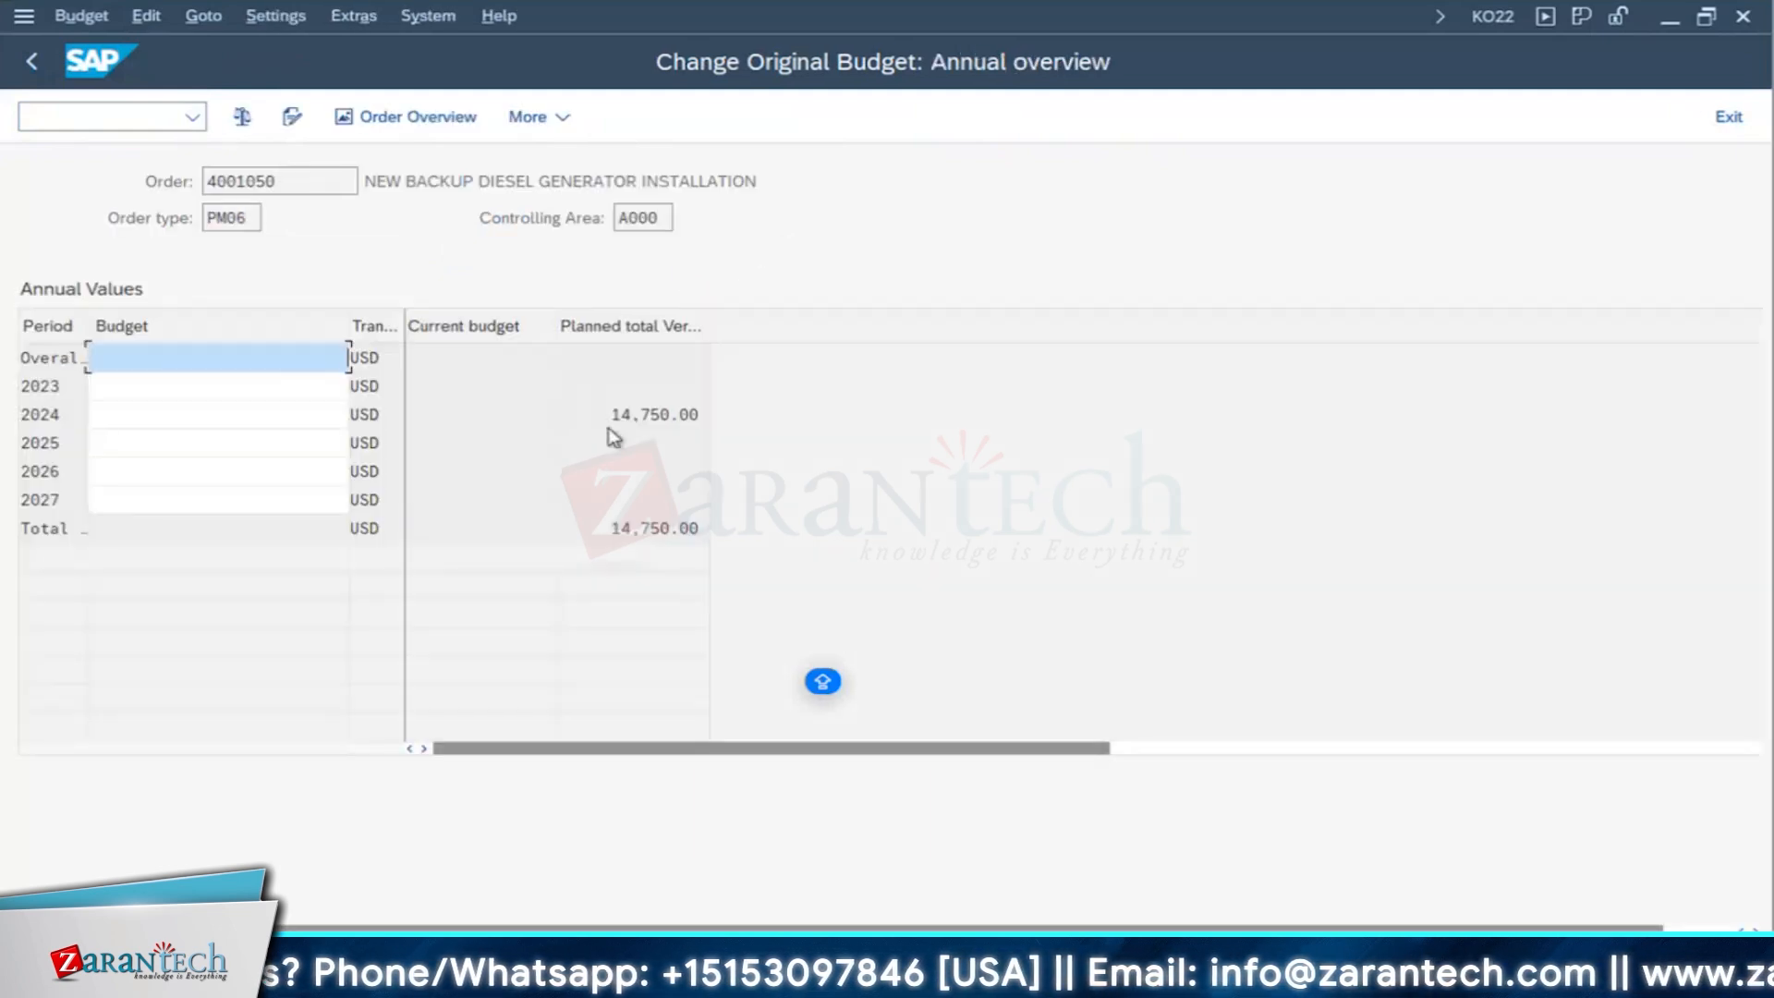
# - Check the planned costs for 2024 and the planned total in the annual values
pyautogui.moveTo(740, 413); pyautogui.dragTo(561, 412)
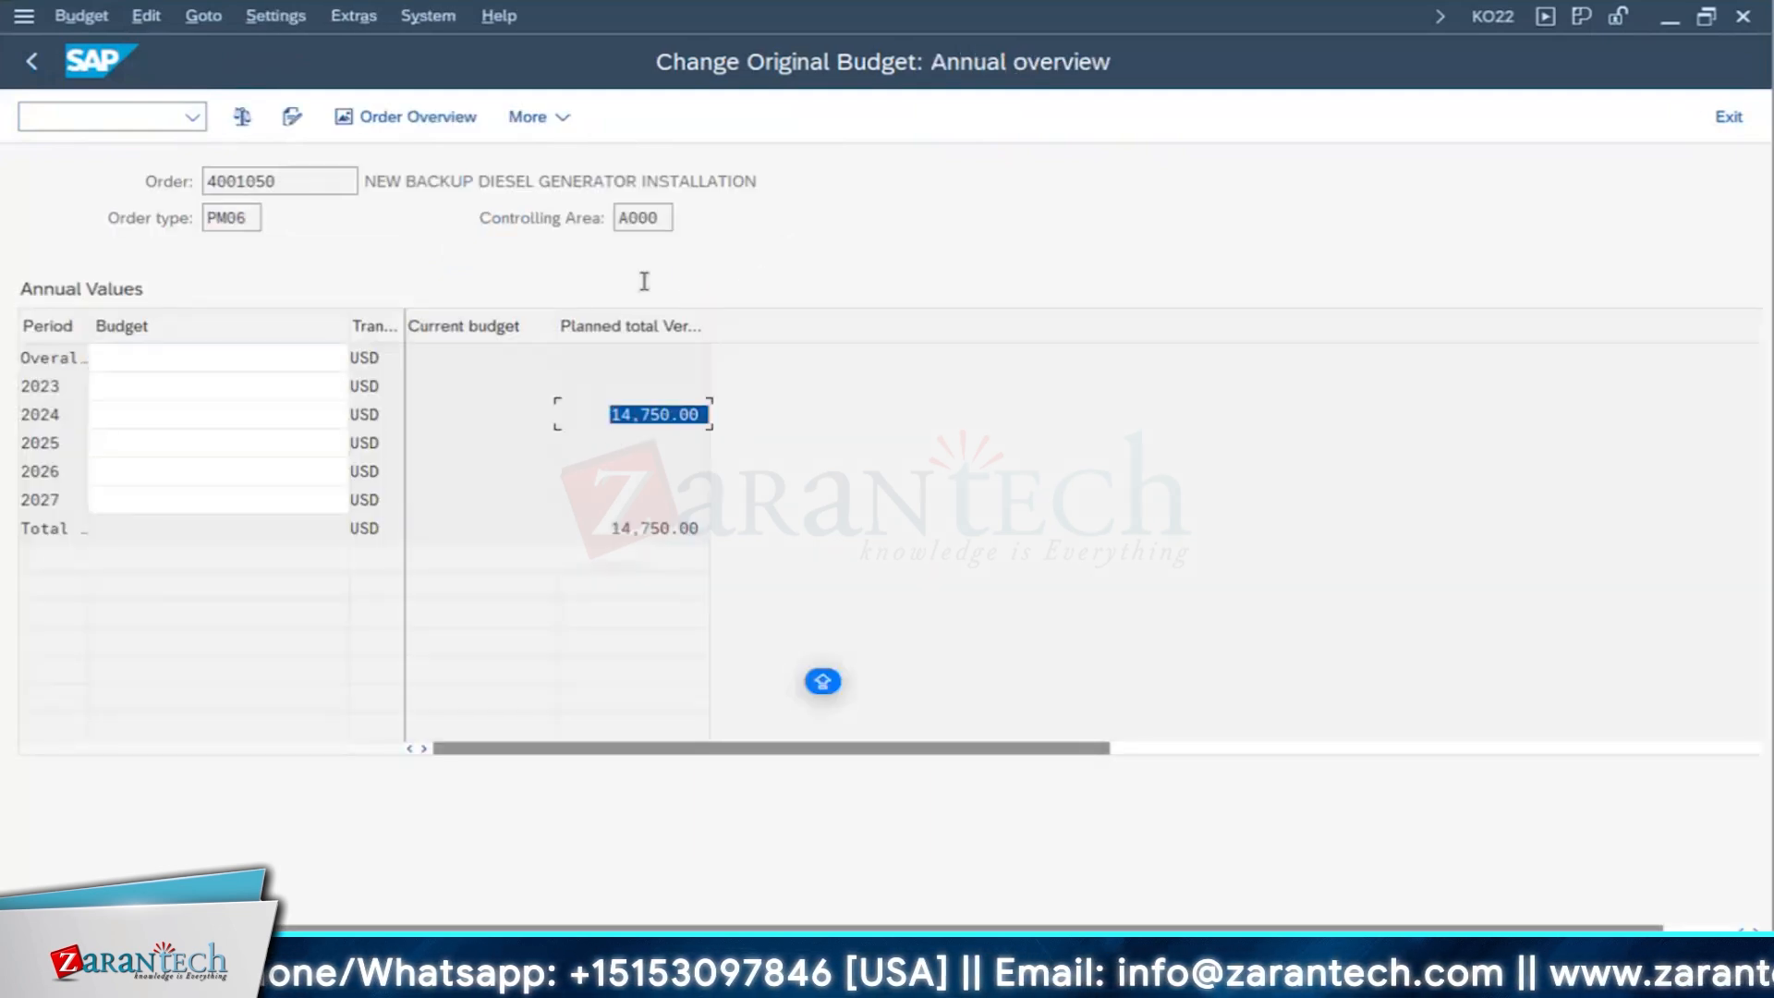
pyautogui.click(615, 527)
pyautogui.hotkey('shift', 'End')
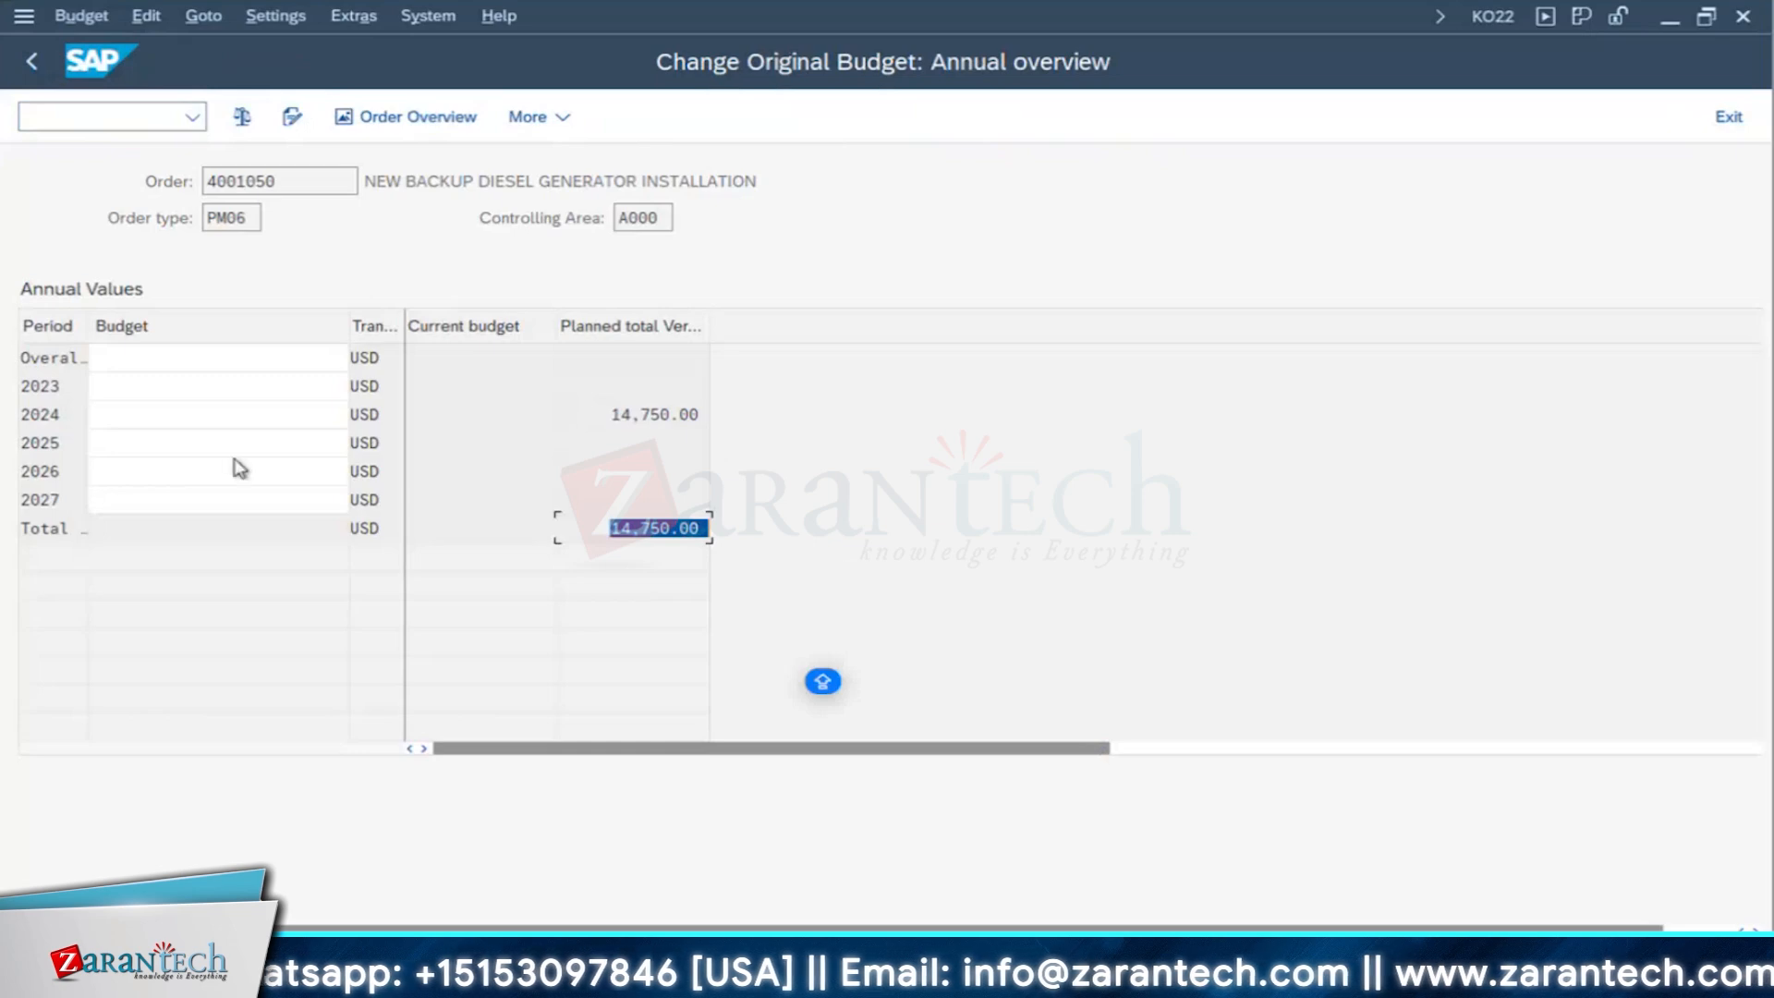
# - Set the order's 2024 budget to 20000 USD
pyautogui.click(151, 415)
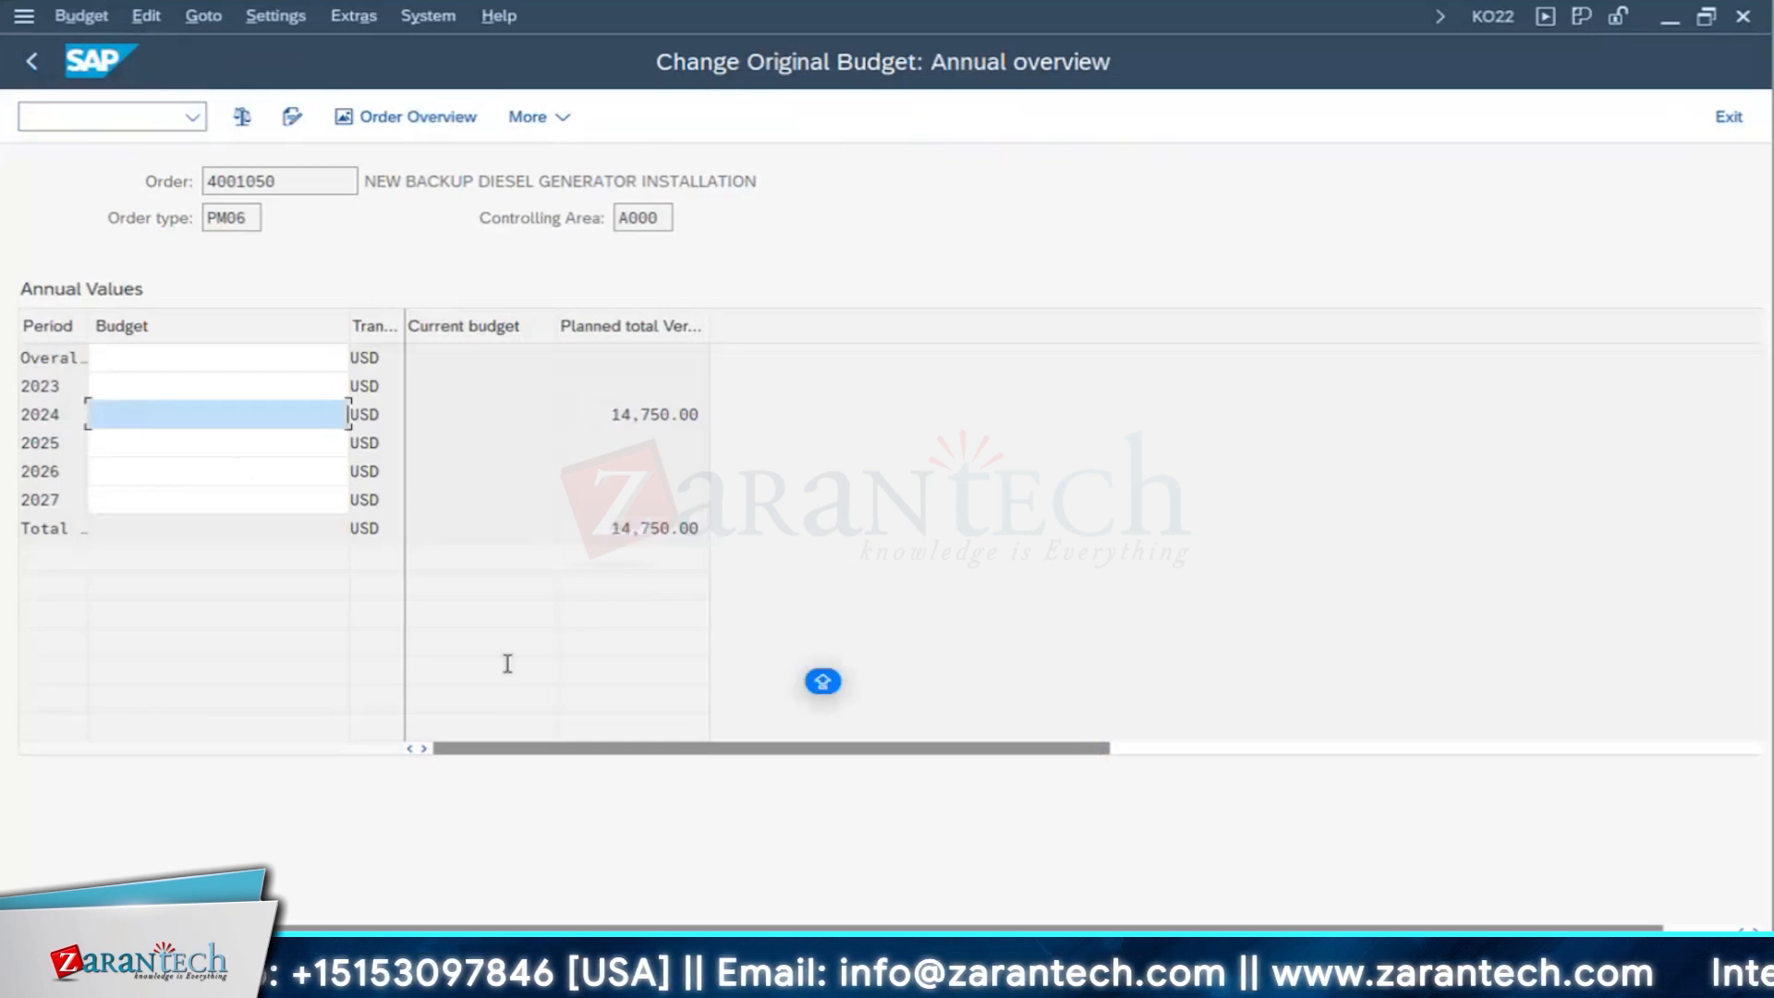
pyautogui.write('20000')
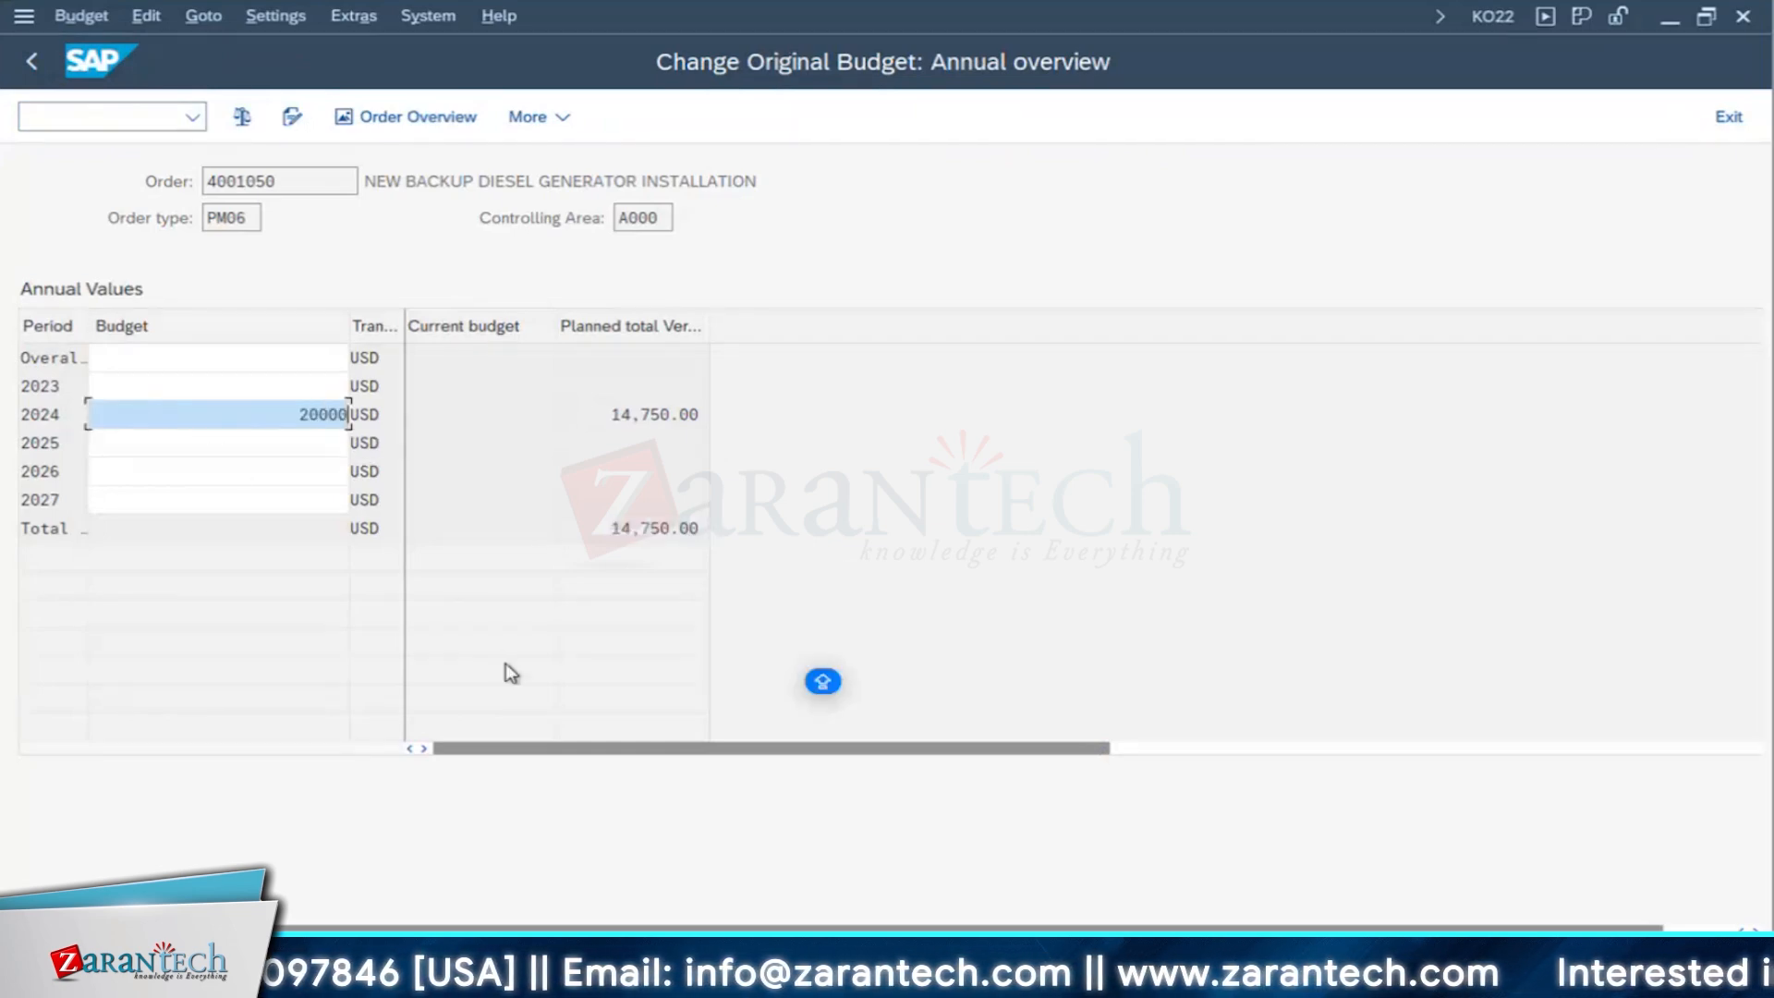
pyautogui.press('Return')
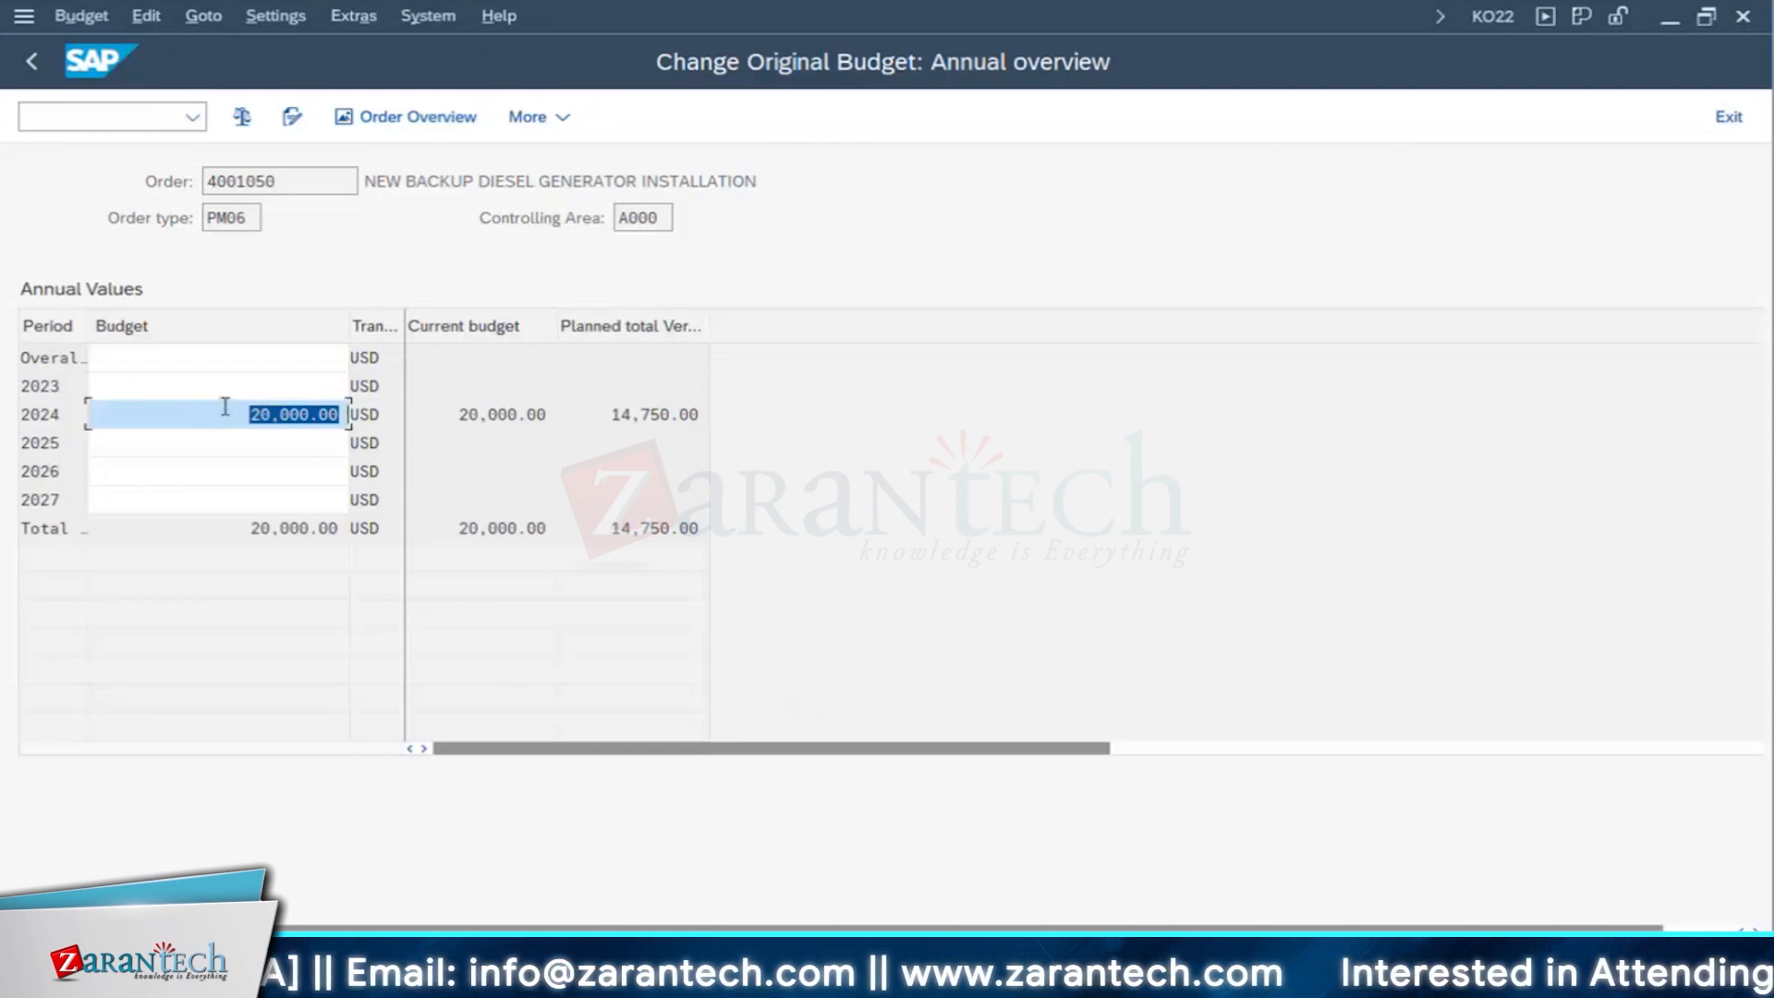
# - Set the order's overall budget to 20000 USD, check the 2024 current budget, and save the original budget
pyautogui.press('Up')
pyautogui.press('Up')
pyautogui.write('20000')
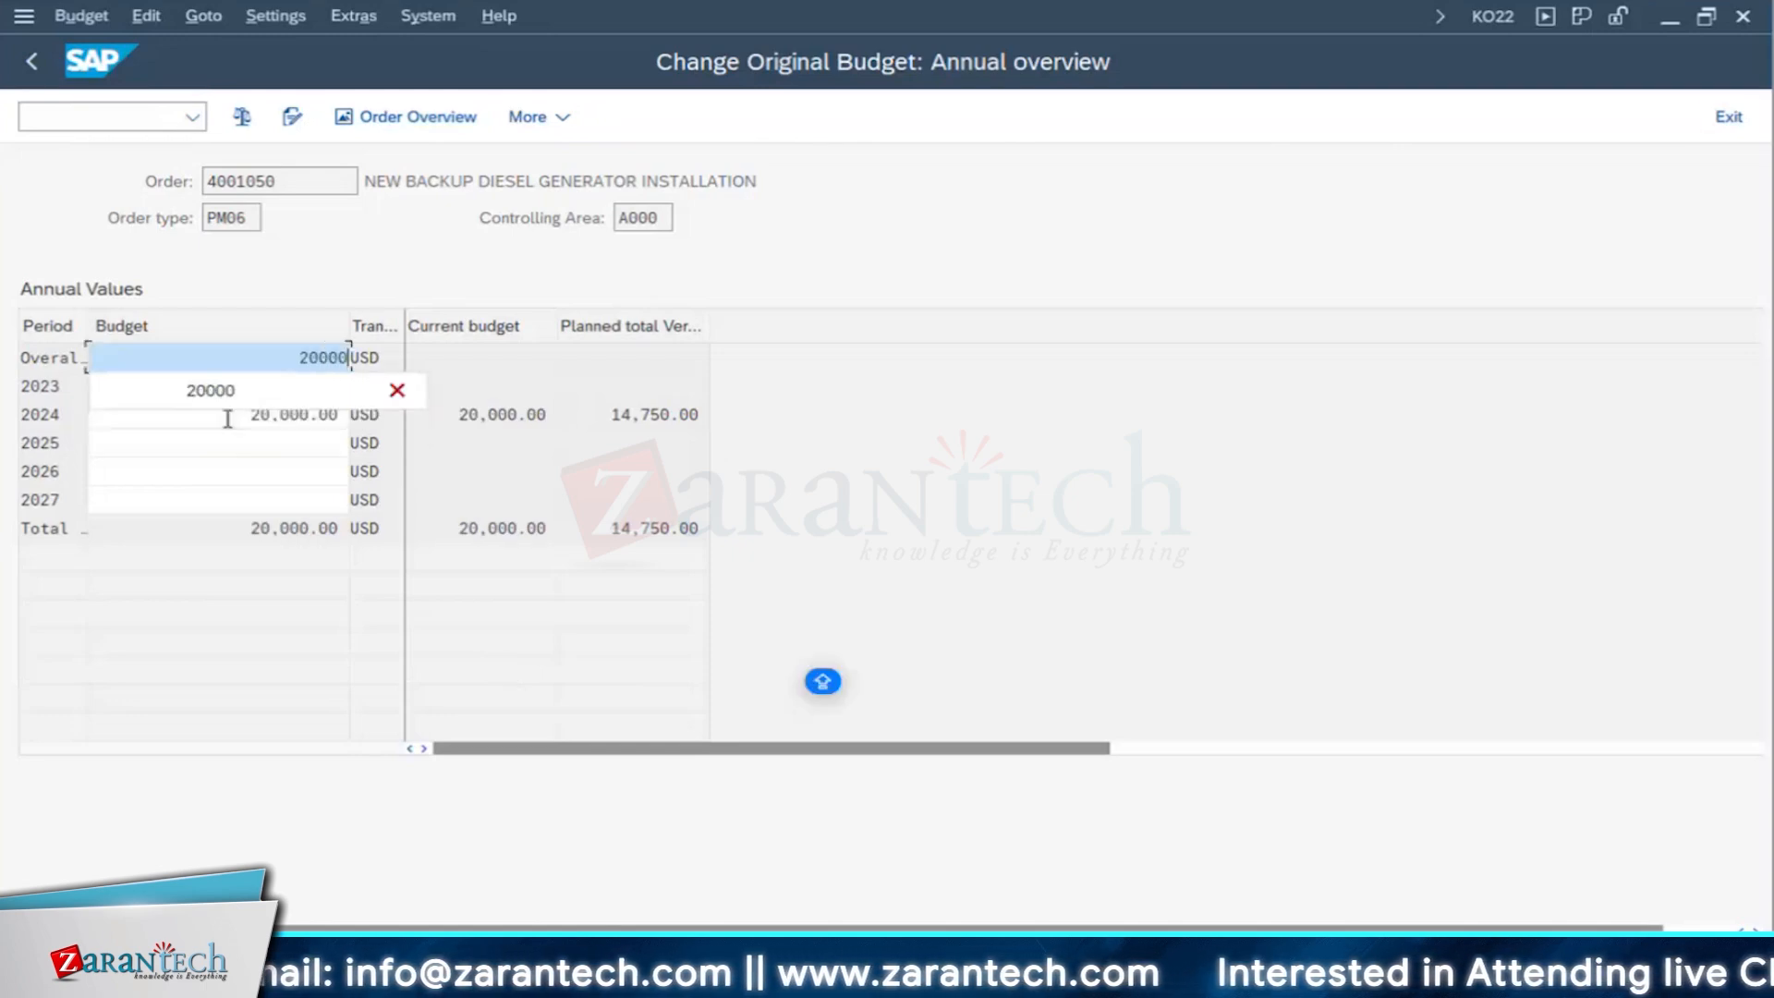
pyautogui.press('Return')
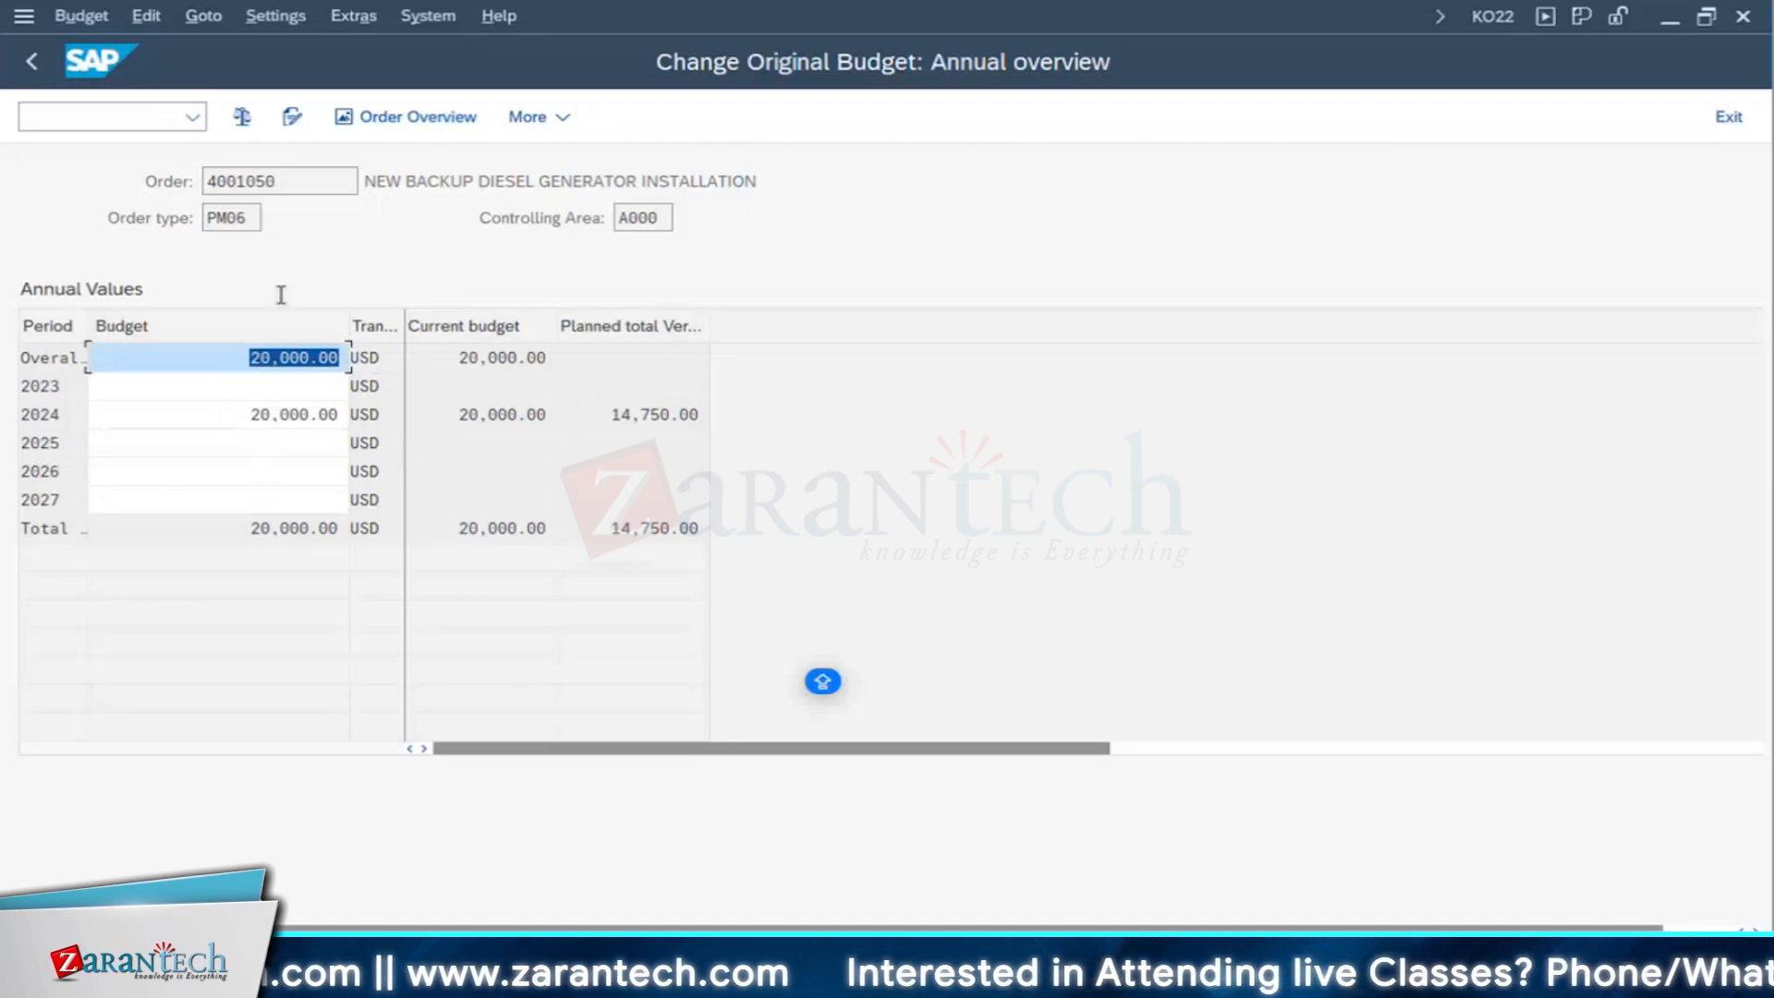
pyautogui.click(476, 414)
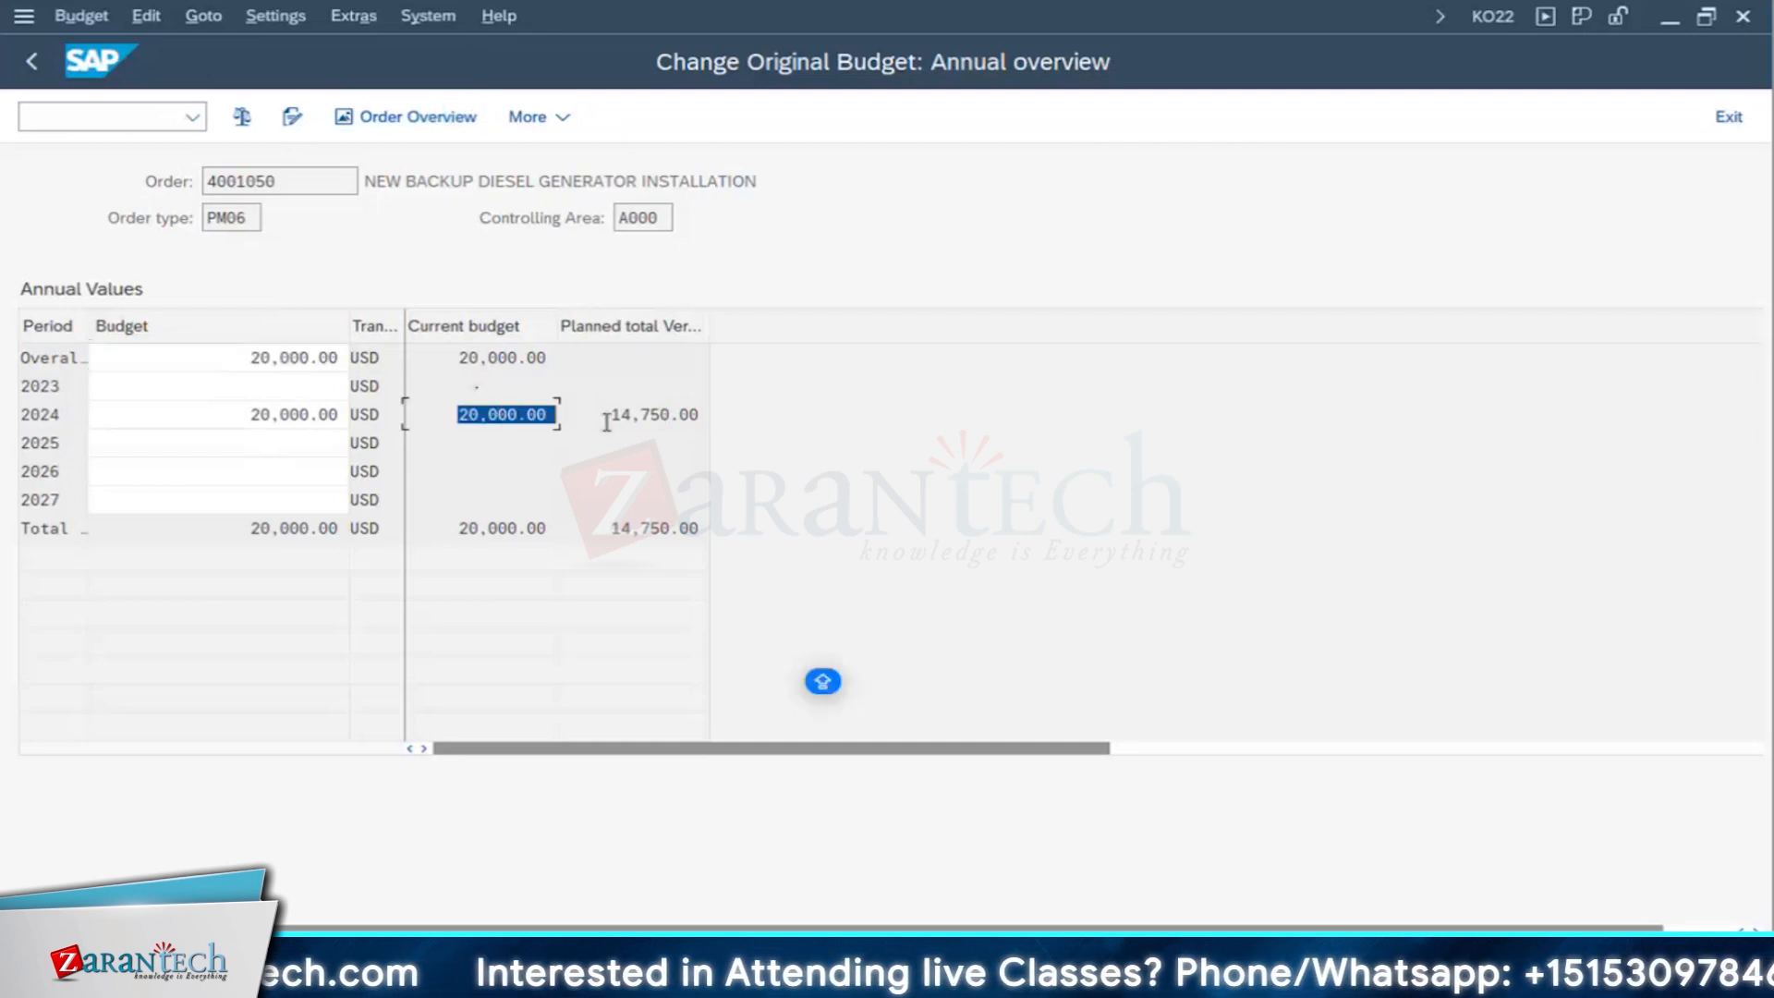
pyautogui.hotkey('ctrl', 's')
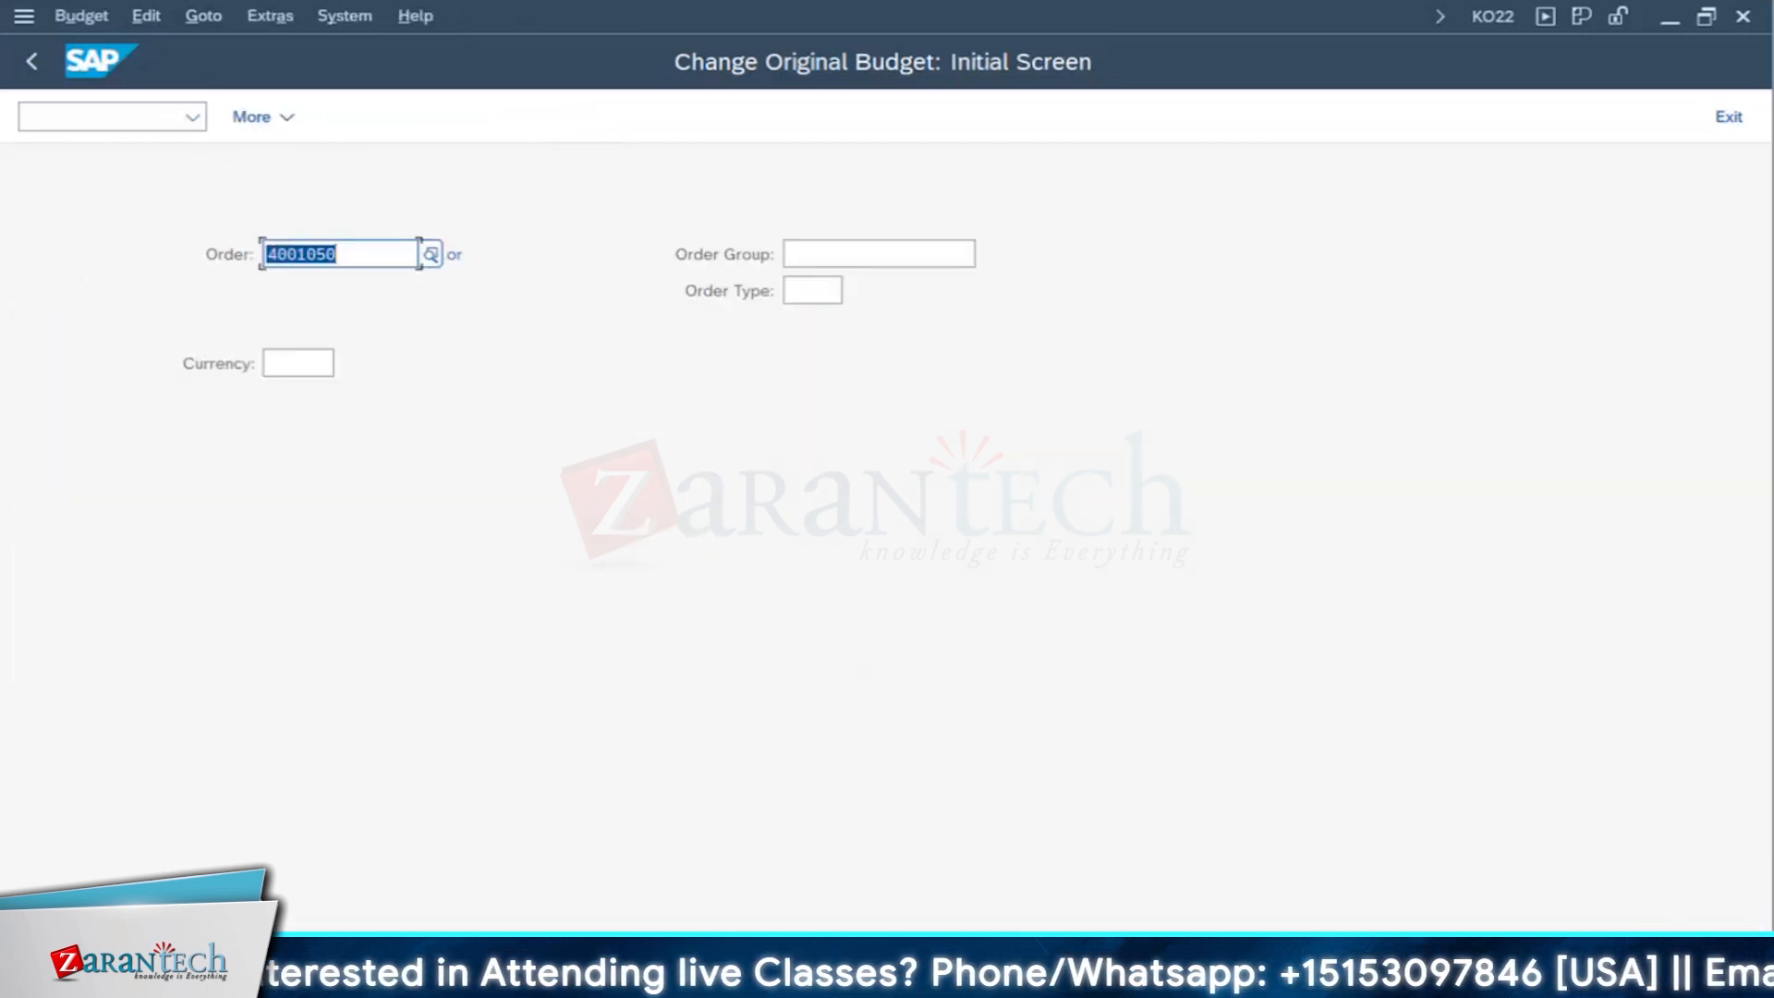
# - Open the backup generator order in change mode and check its system status list for Budgeted and Availability Control Active
pyautogui.click(863, 908)
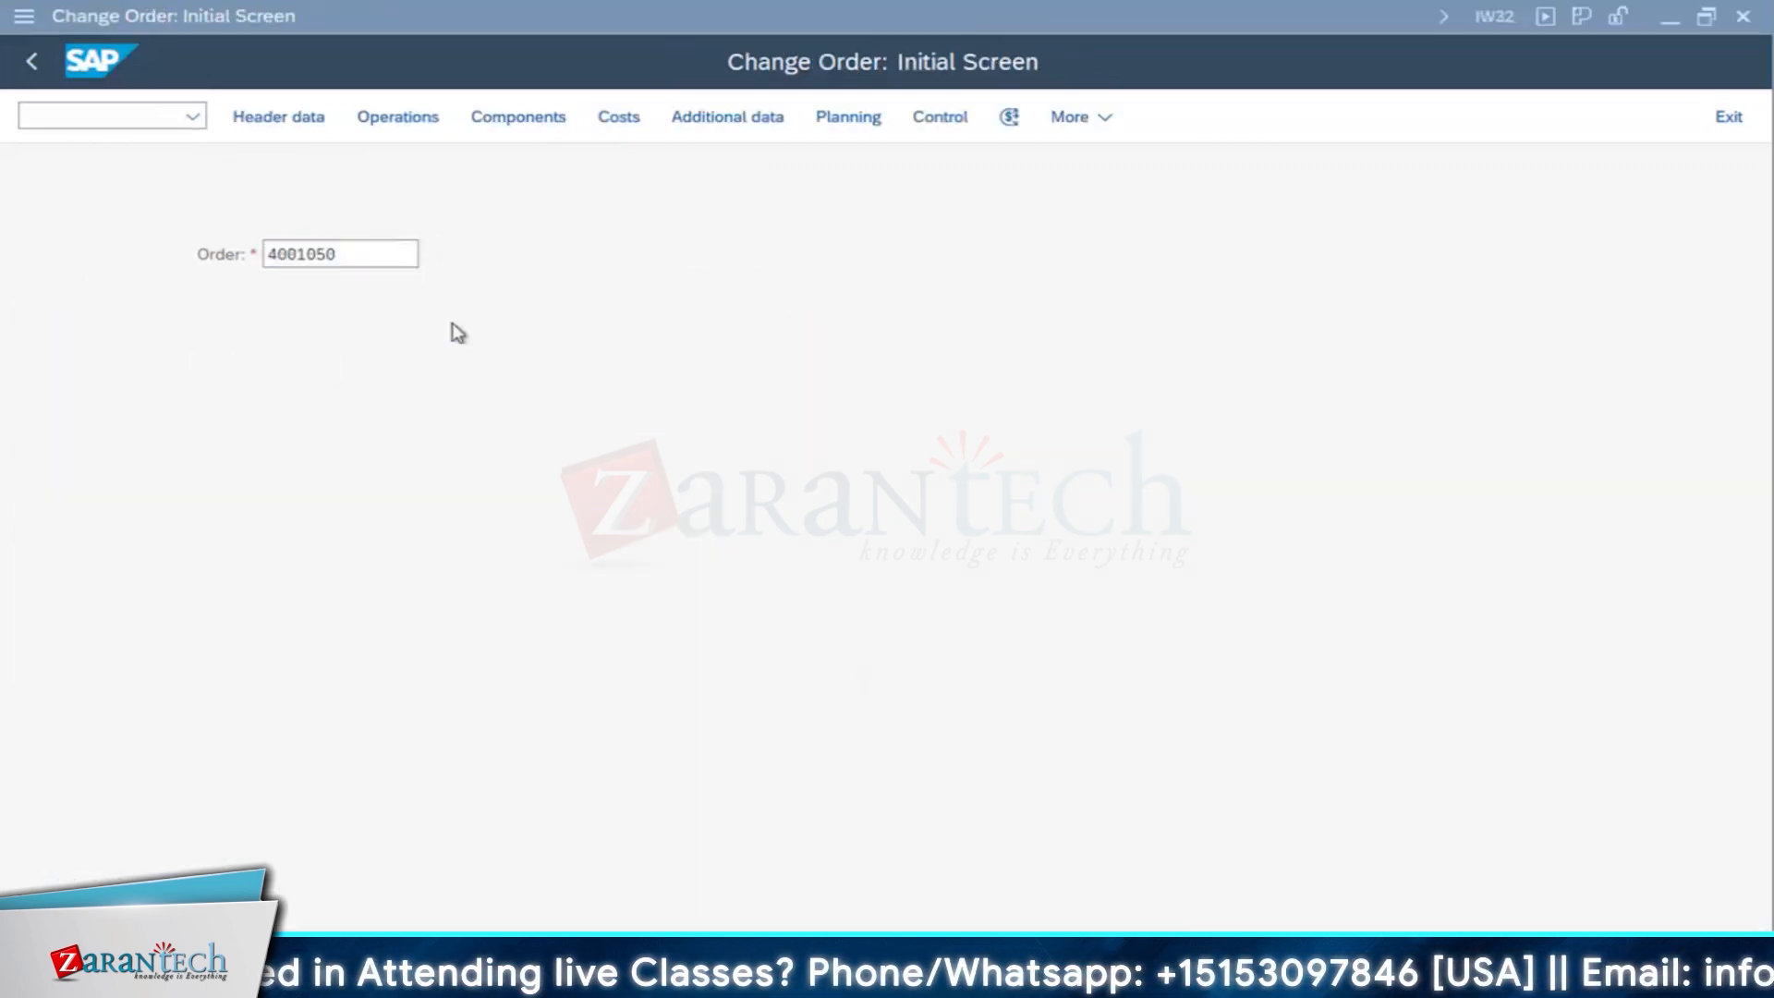
pyautogui.click(338, 253)
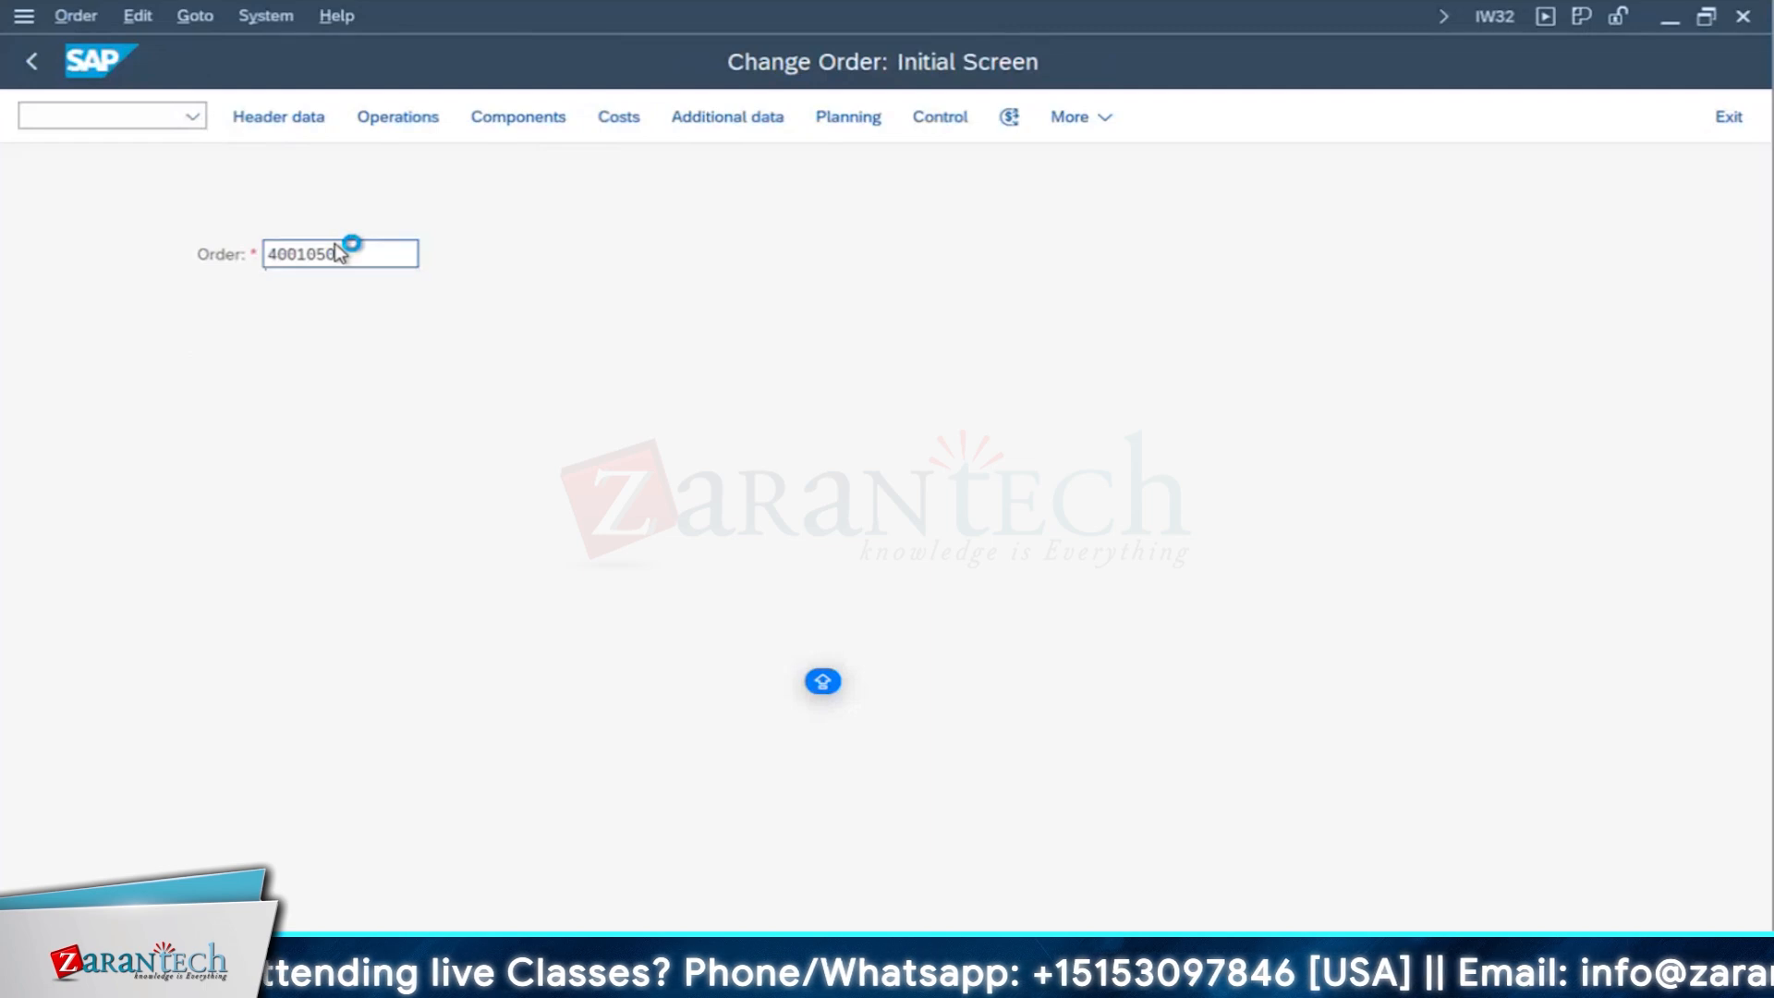
pyautogui.press('Return')
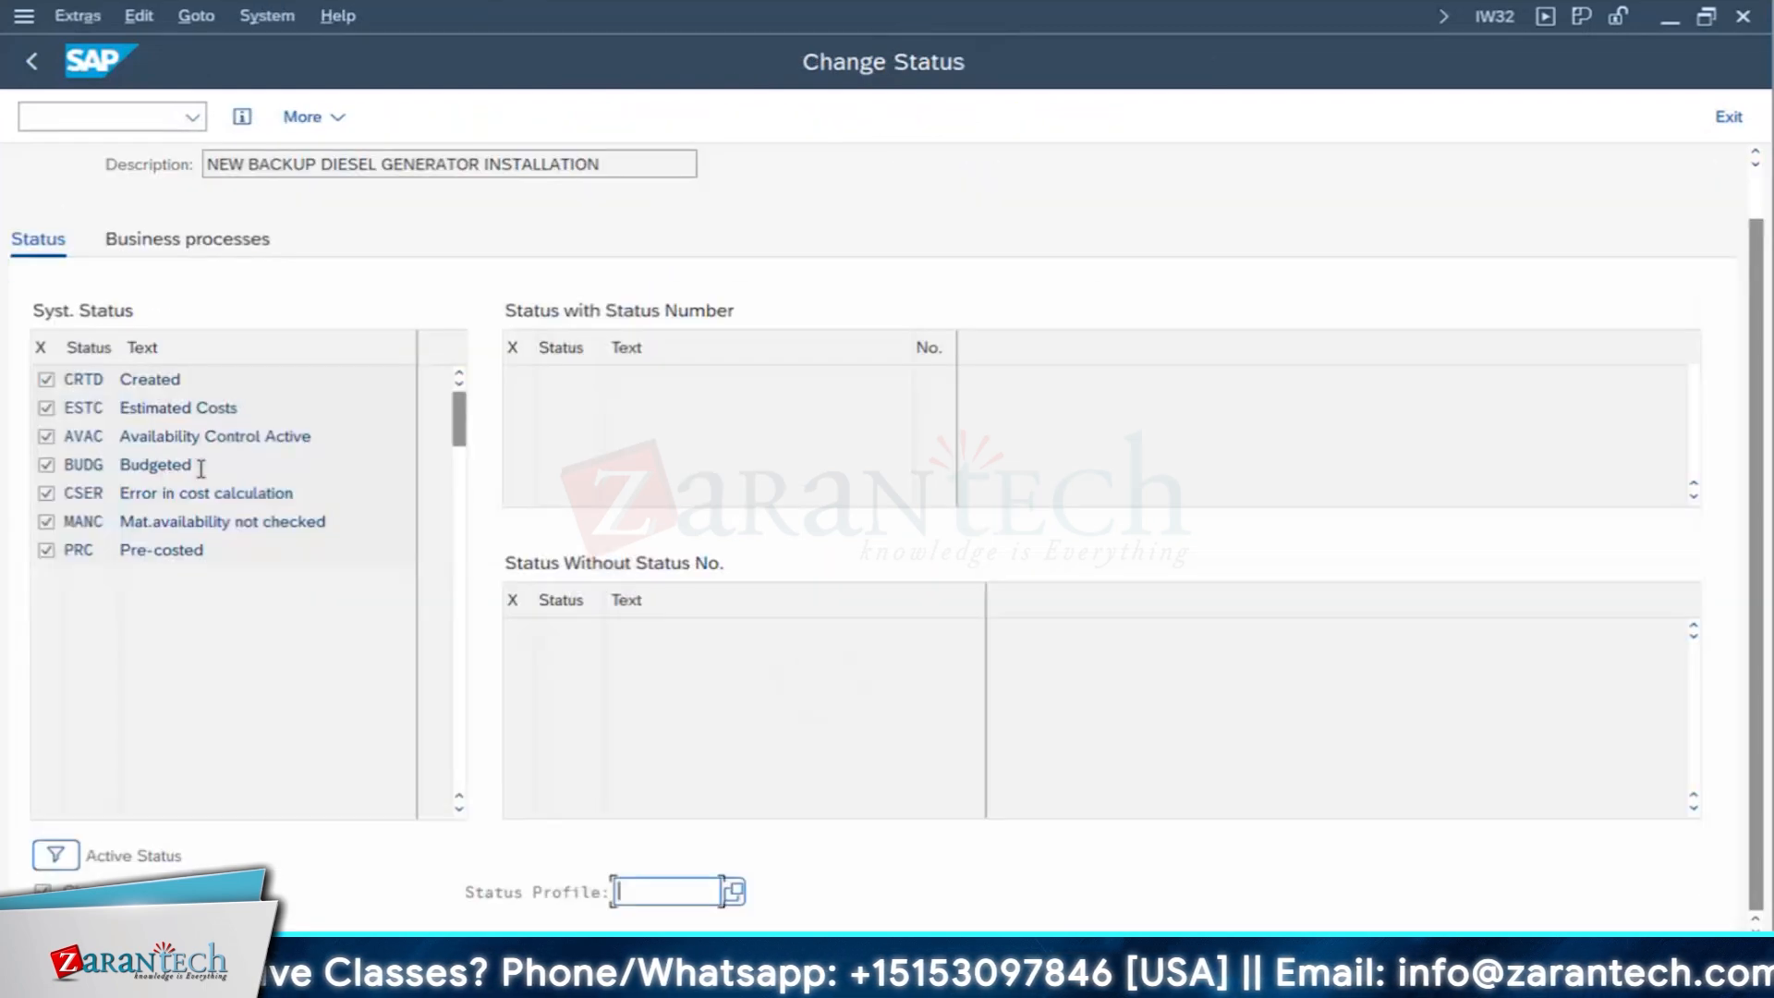
pyautogui.moveTo(199, 468); pyautogui.dragTo(23, 548)
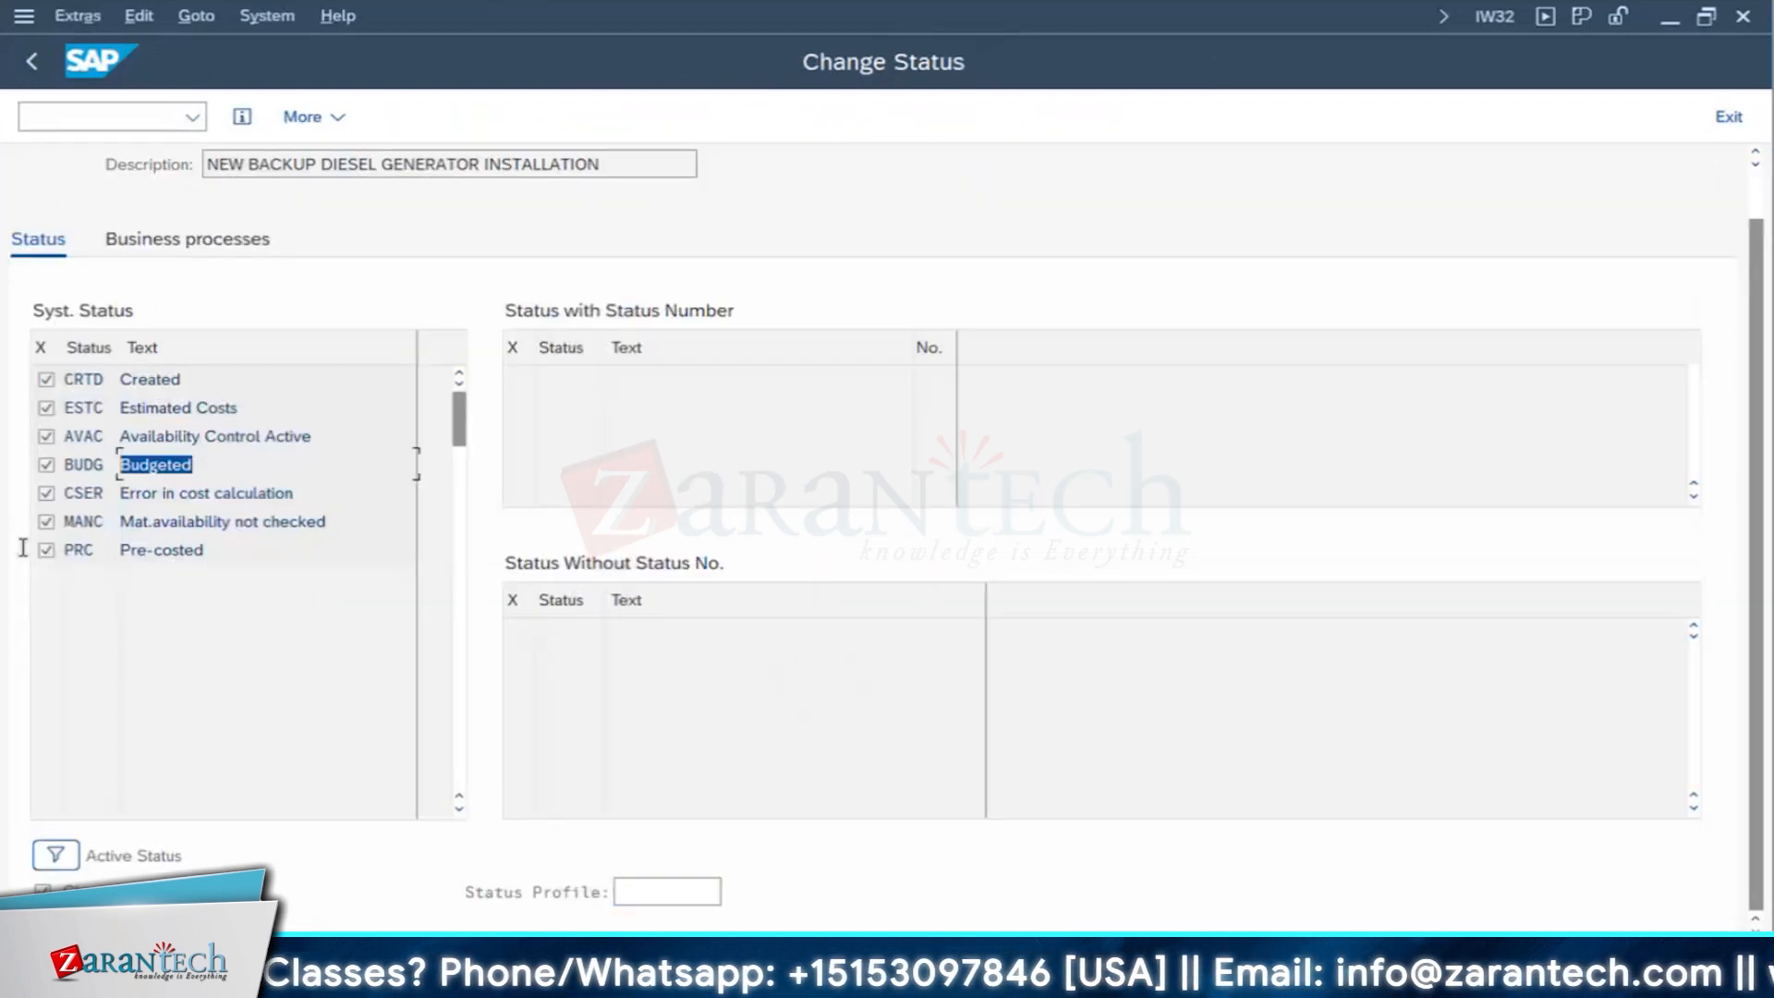
pyautogui.click(199, 436)
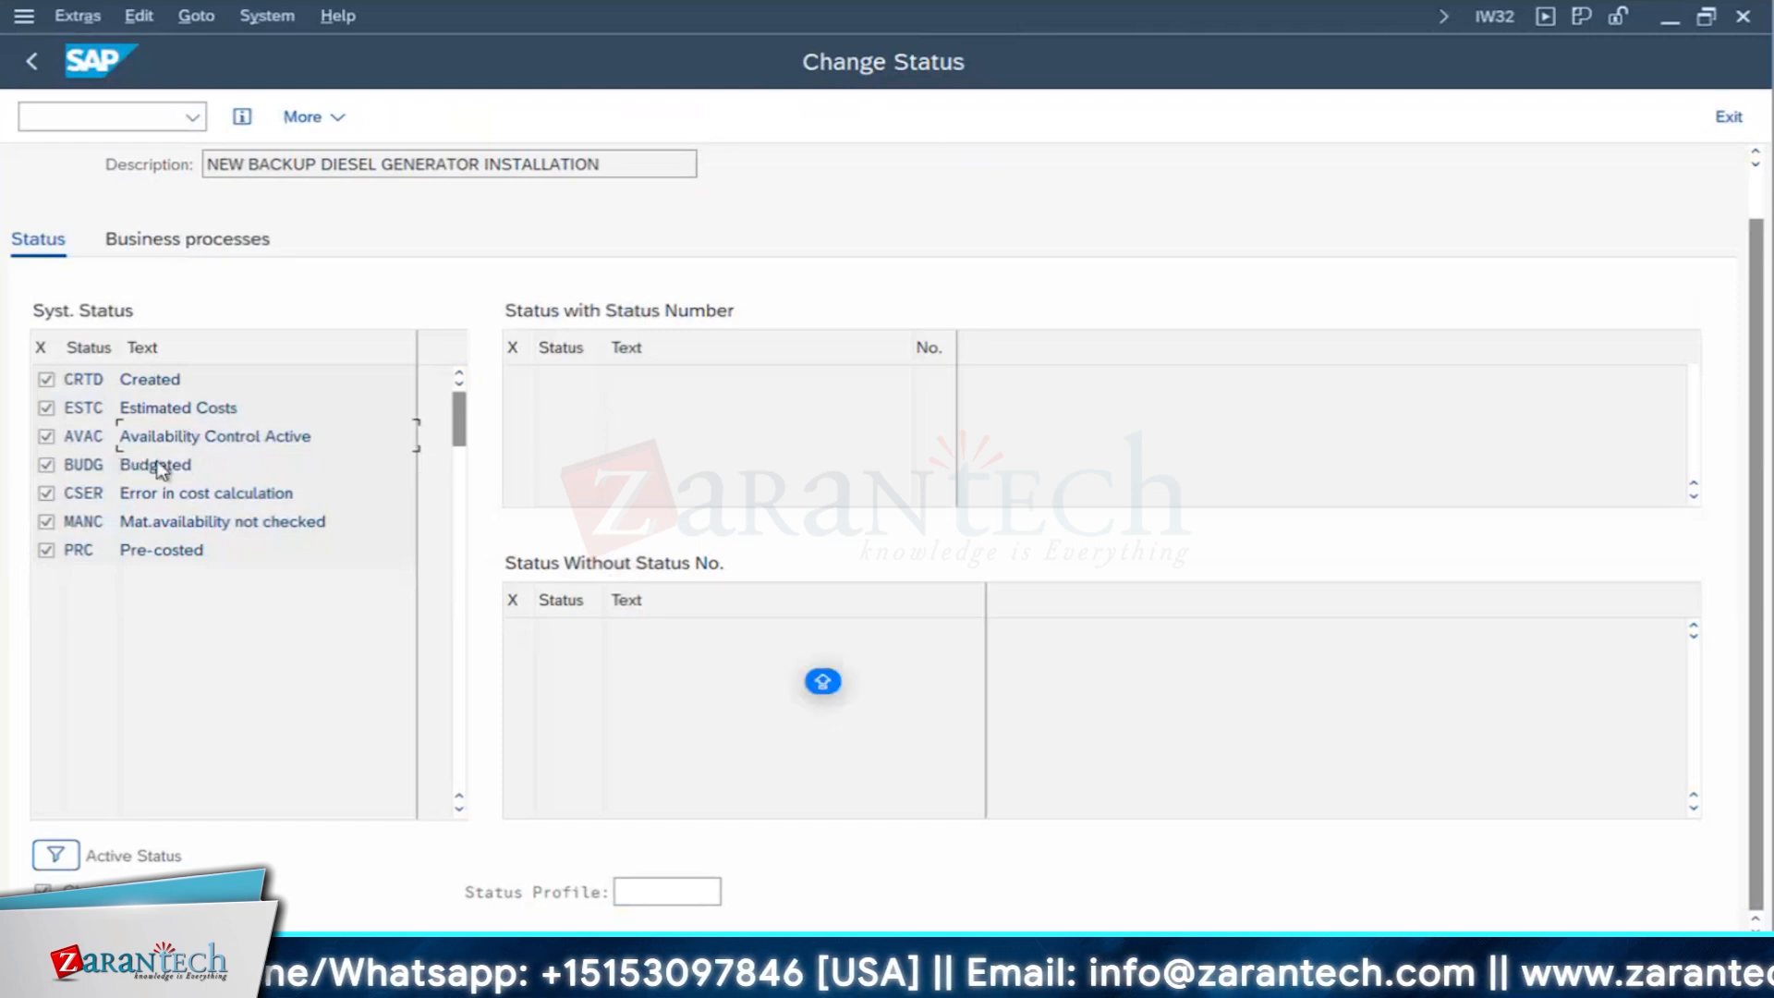
pyautogui.click(147, 466)
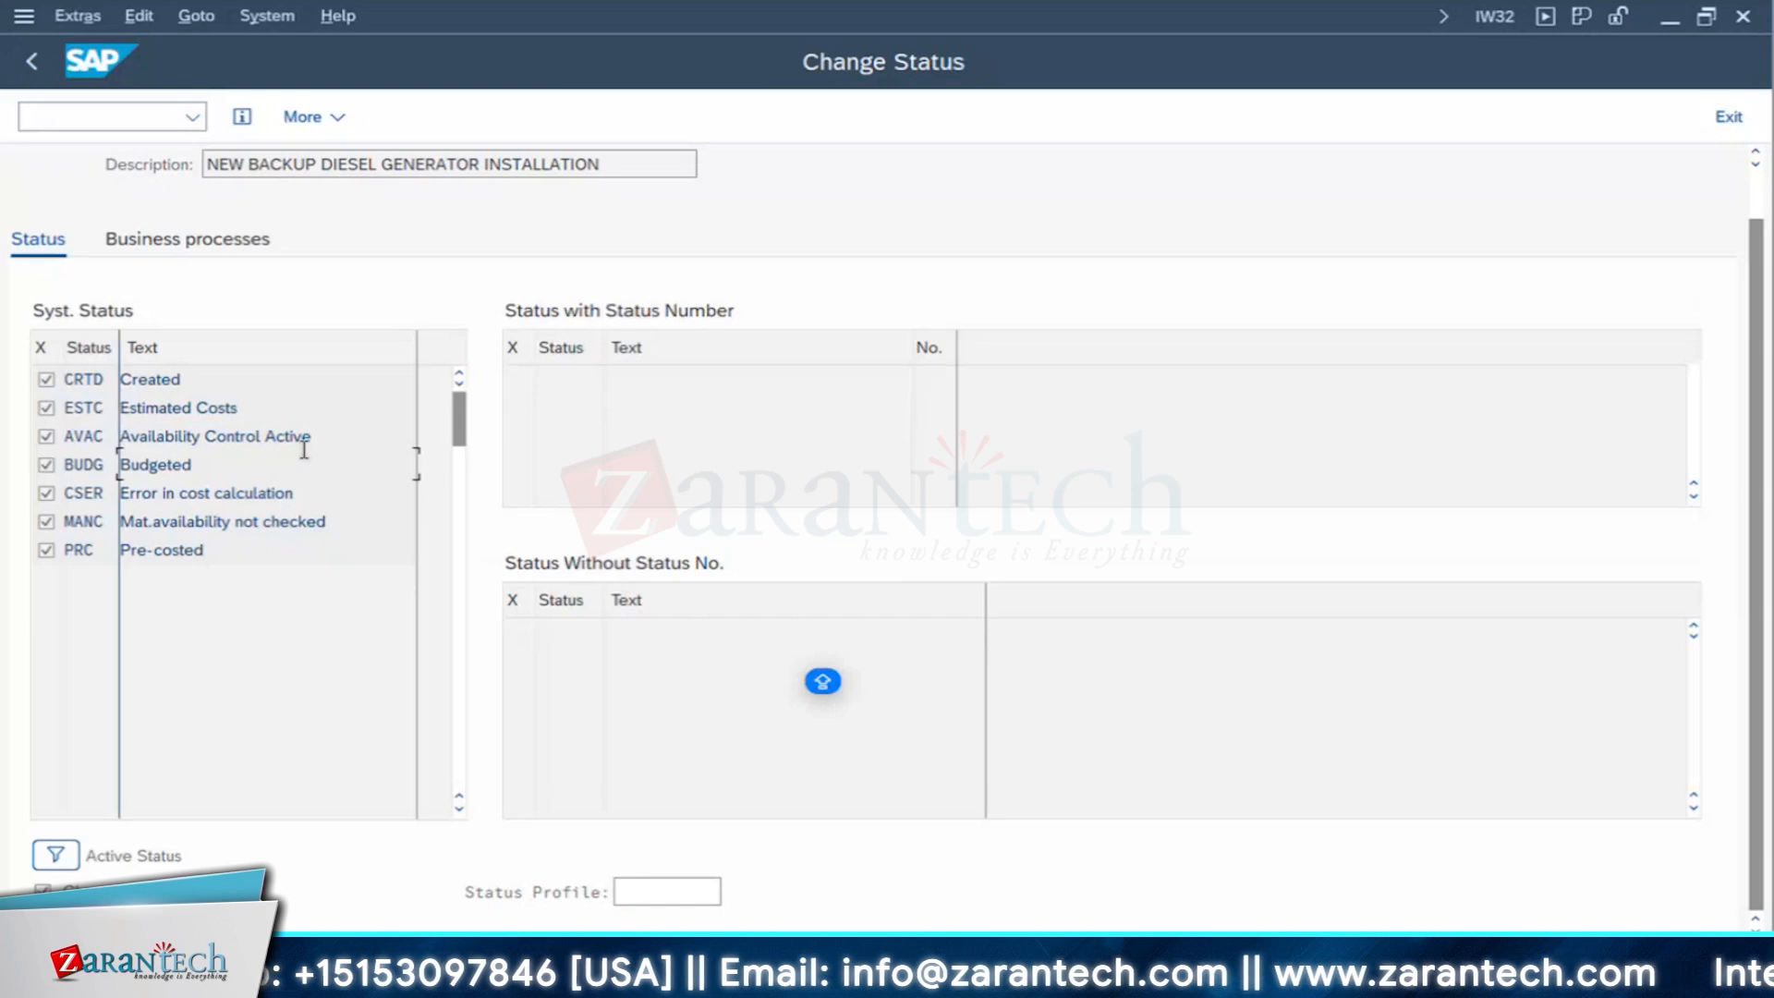
pyautogui.moveTo(312, 436); pyautogui.dragTo(117, 437)
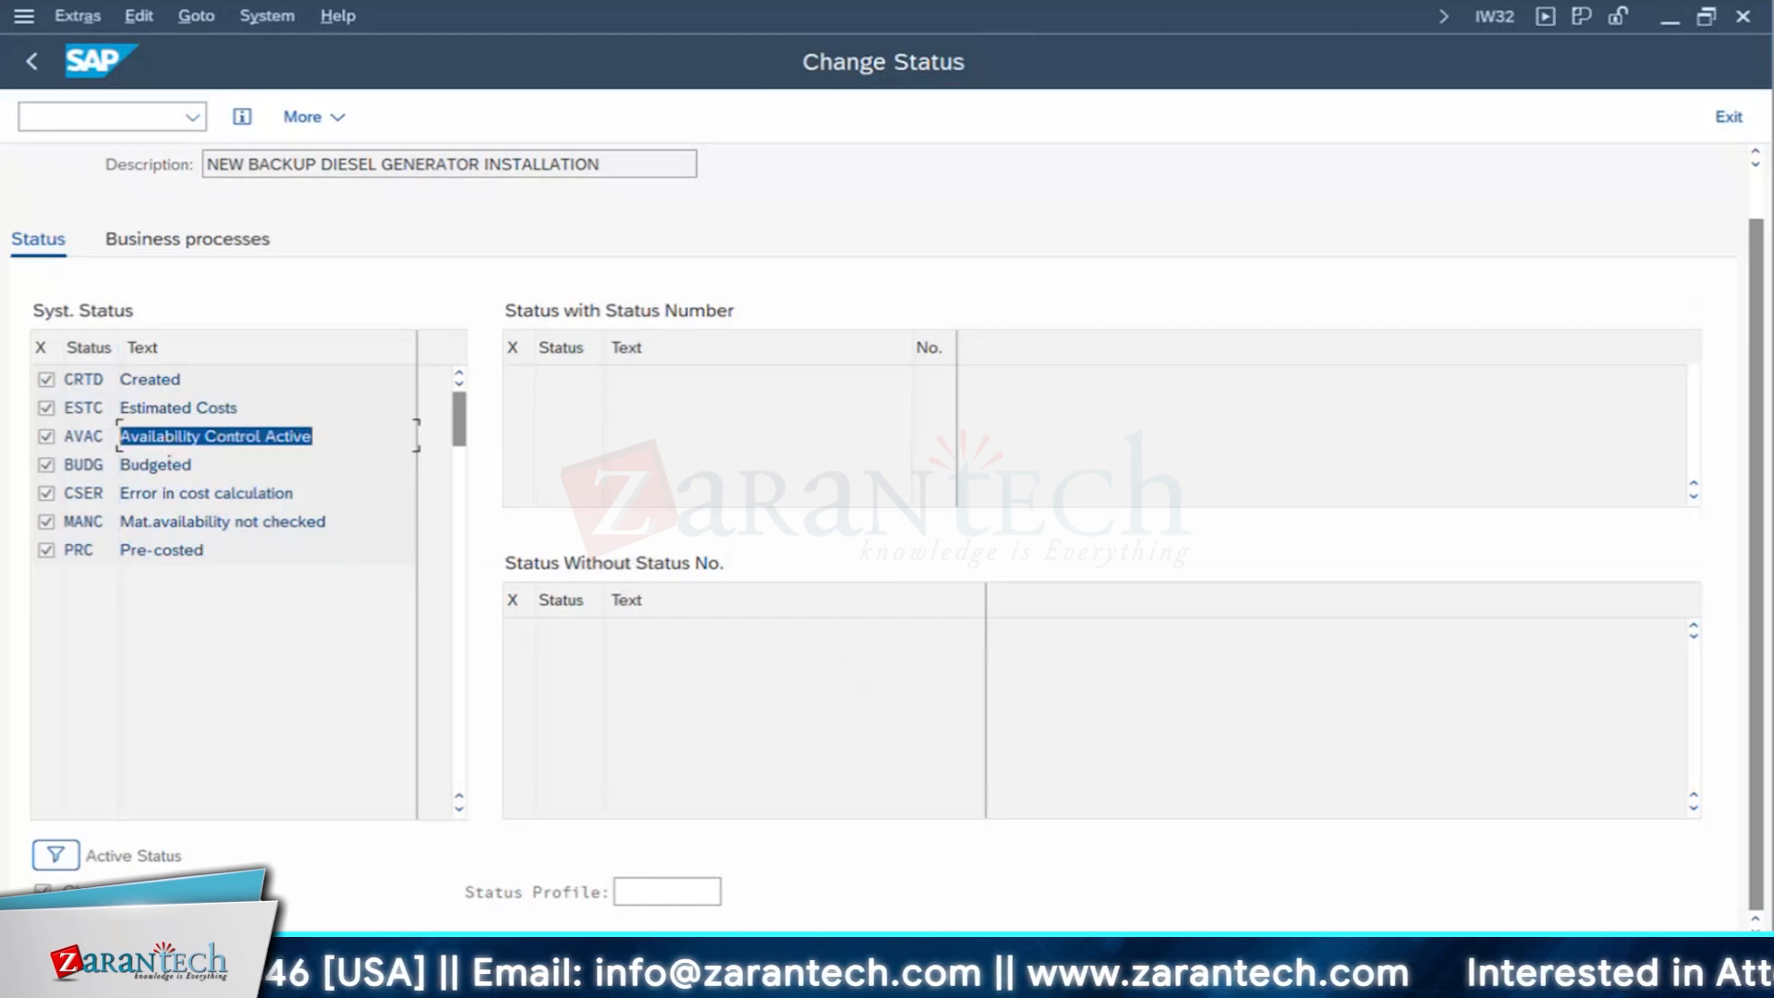
pyautogui.click(558, 980)
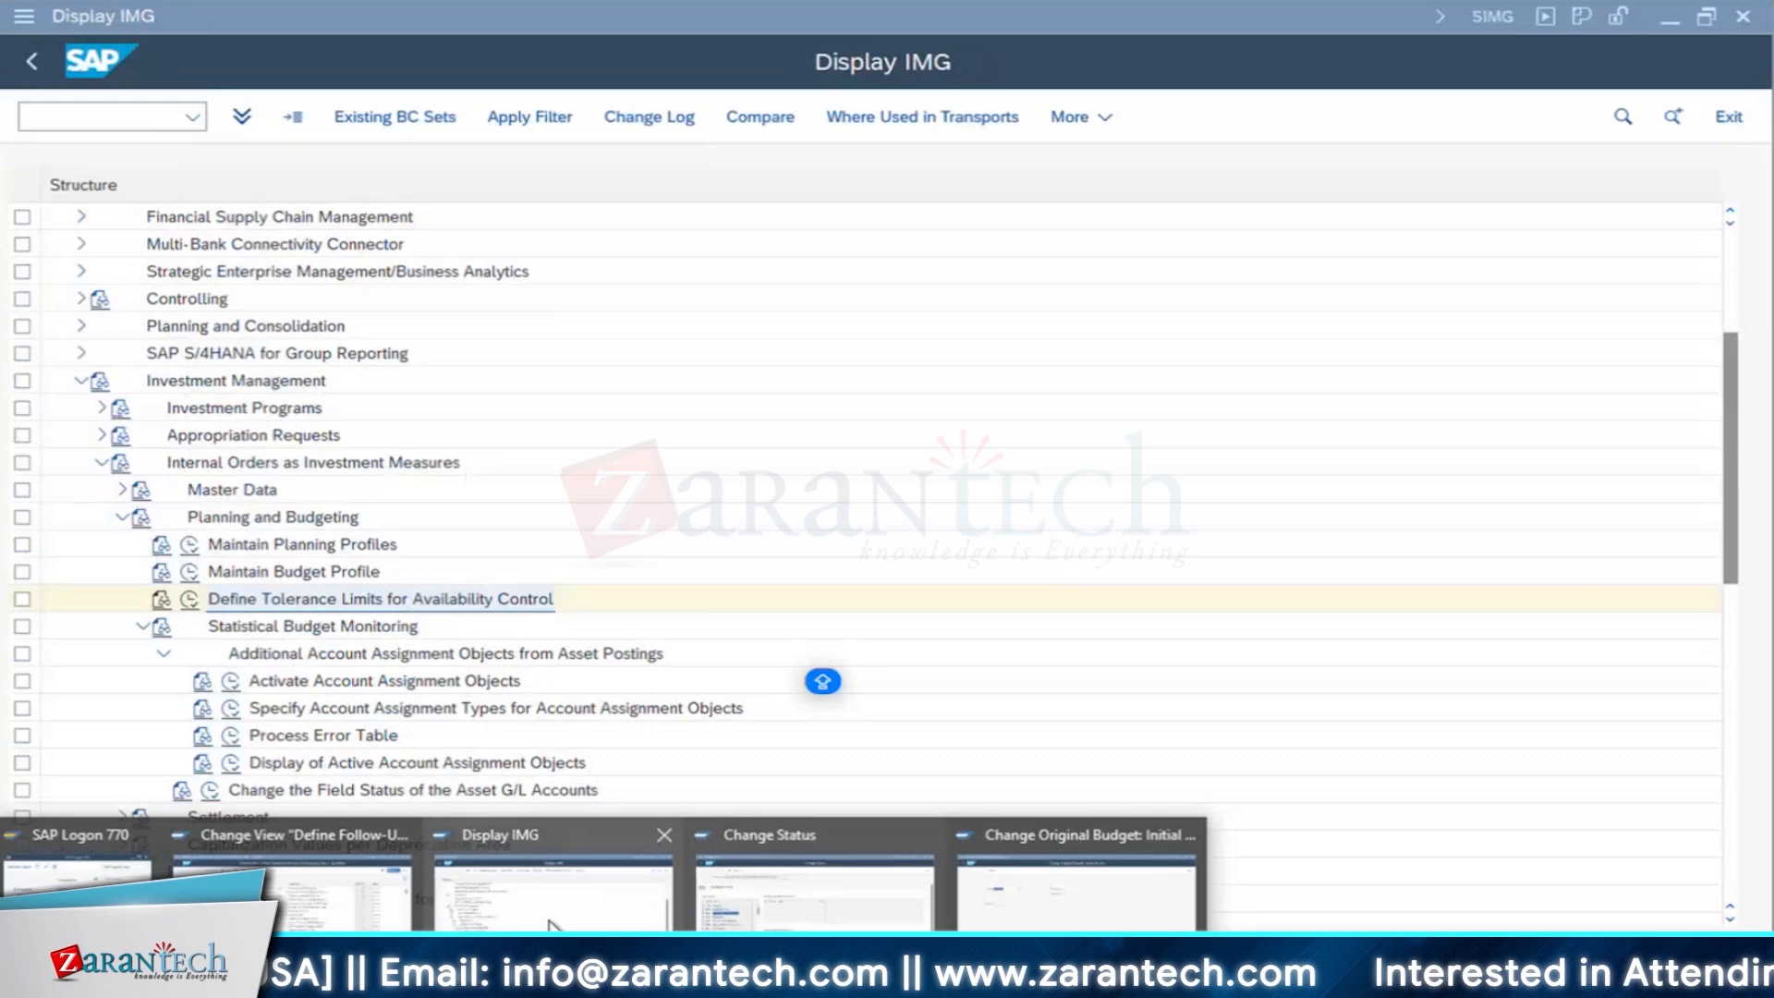
pyautogui.click(551, 915)
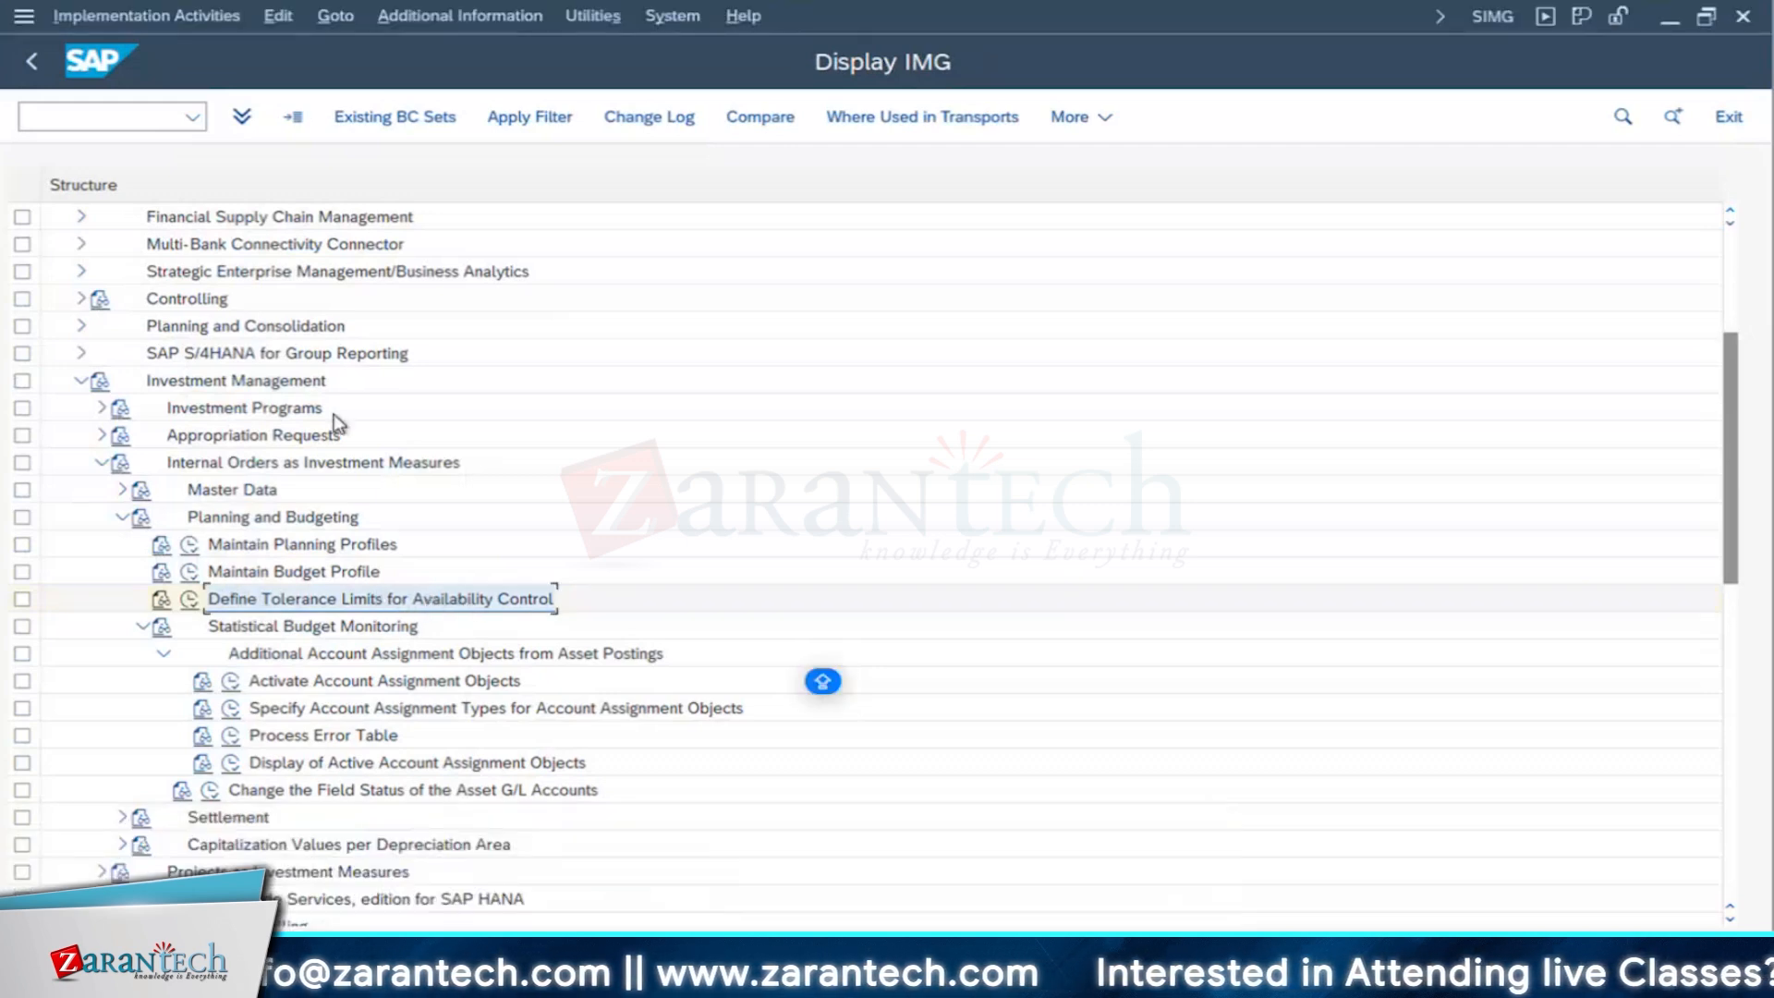
pyautogui.click(592, 976)
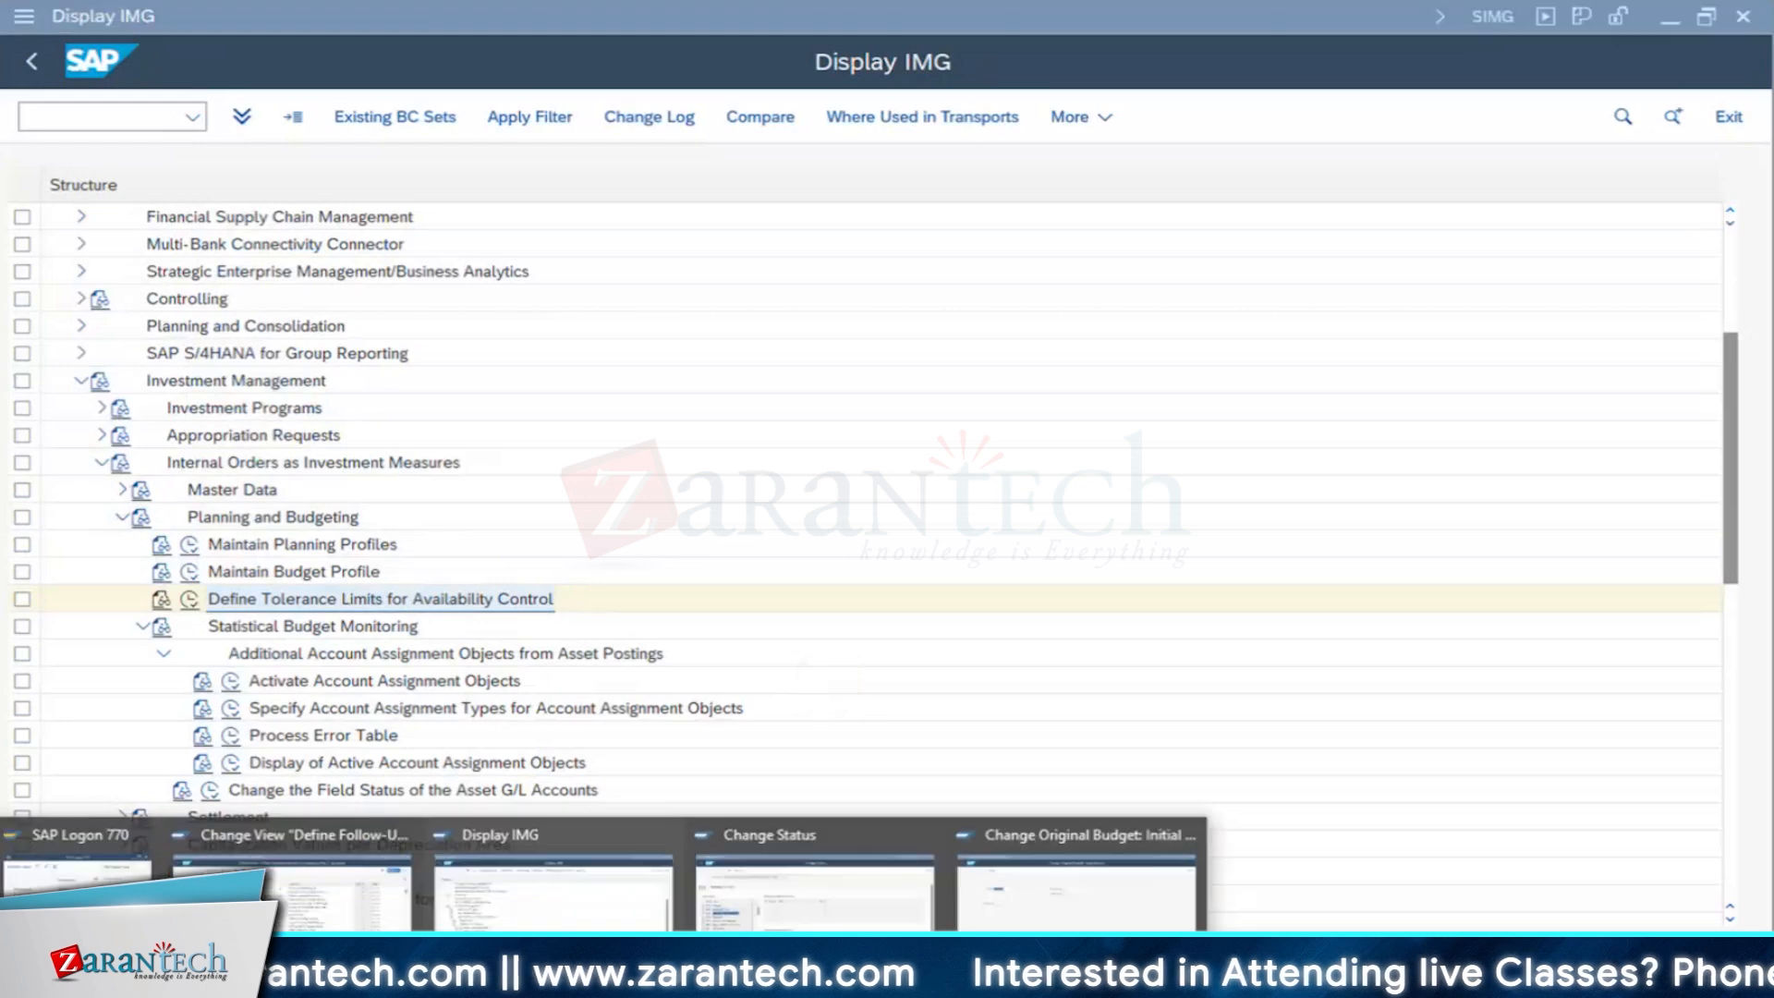
pyautogui.click(1077, 882)
pyautogui.click(868, 927)
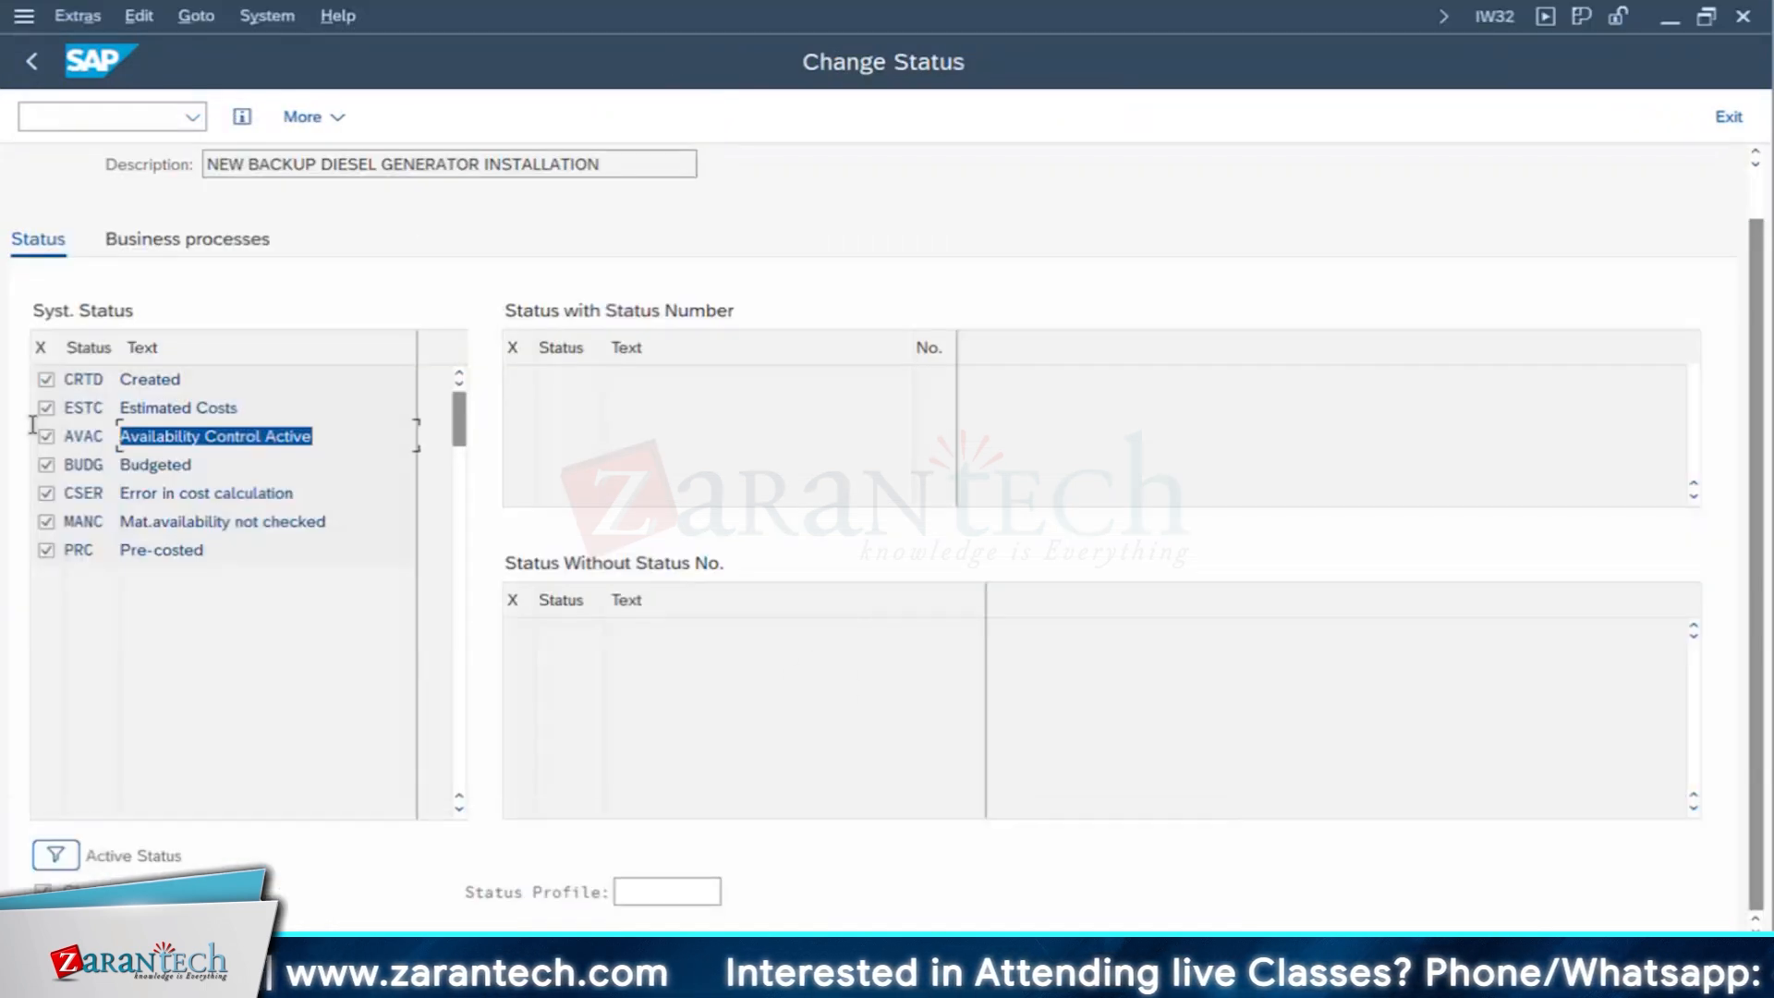
# - Return to the order's central header and try to release the order
pyautogui.click(31, 61)
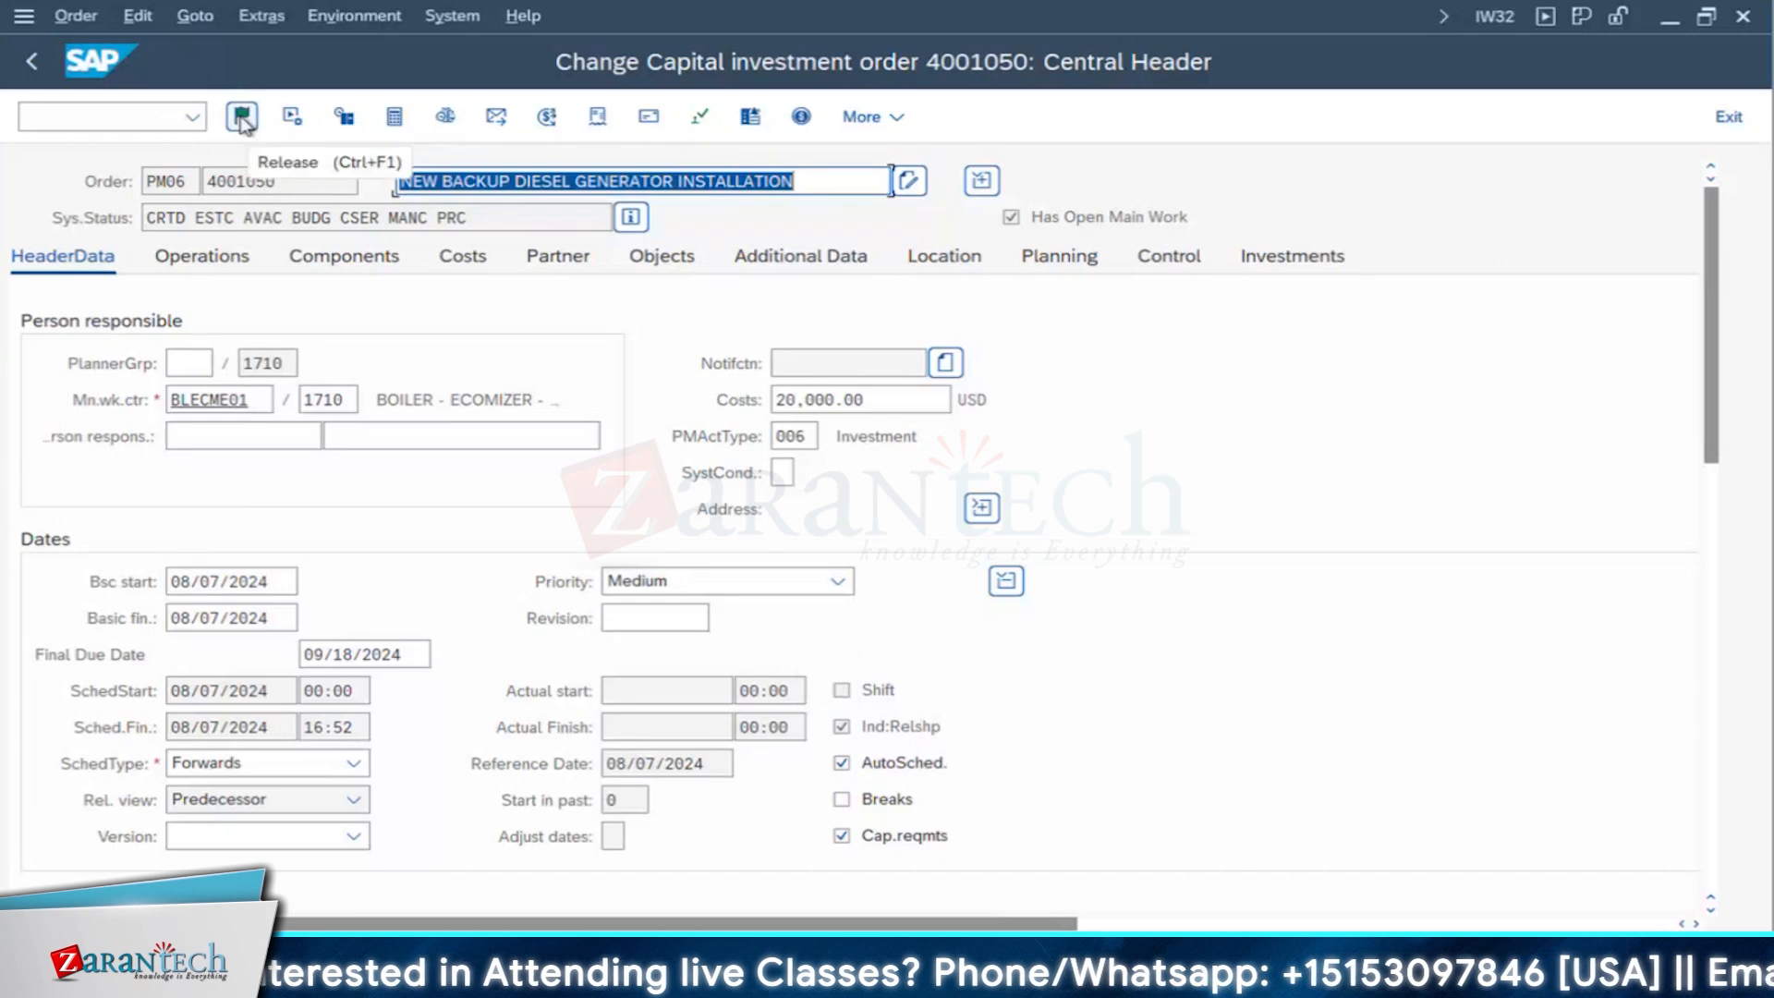
pyautogui.click(242, 118)
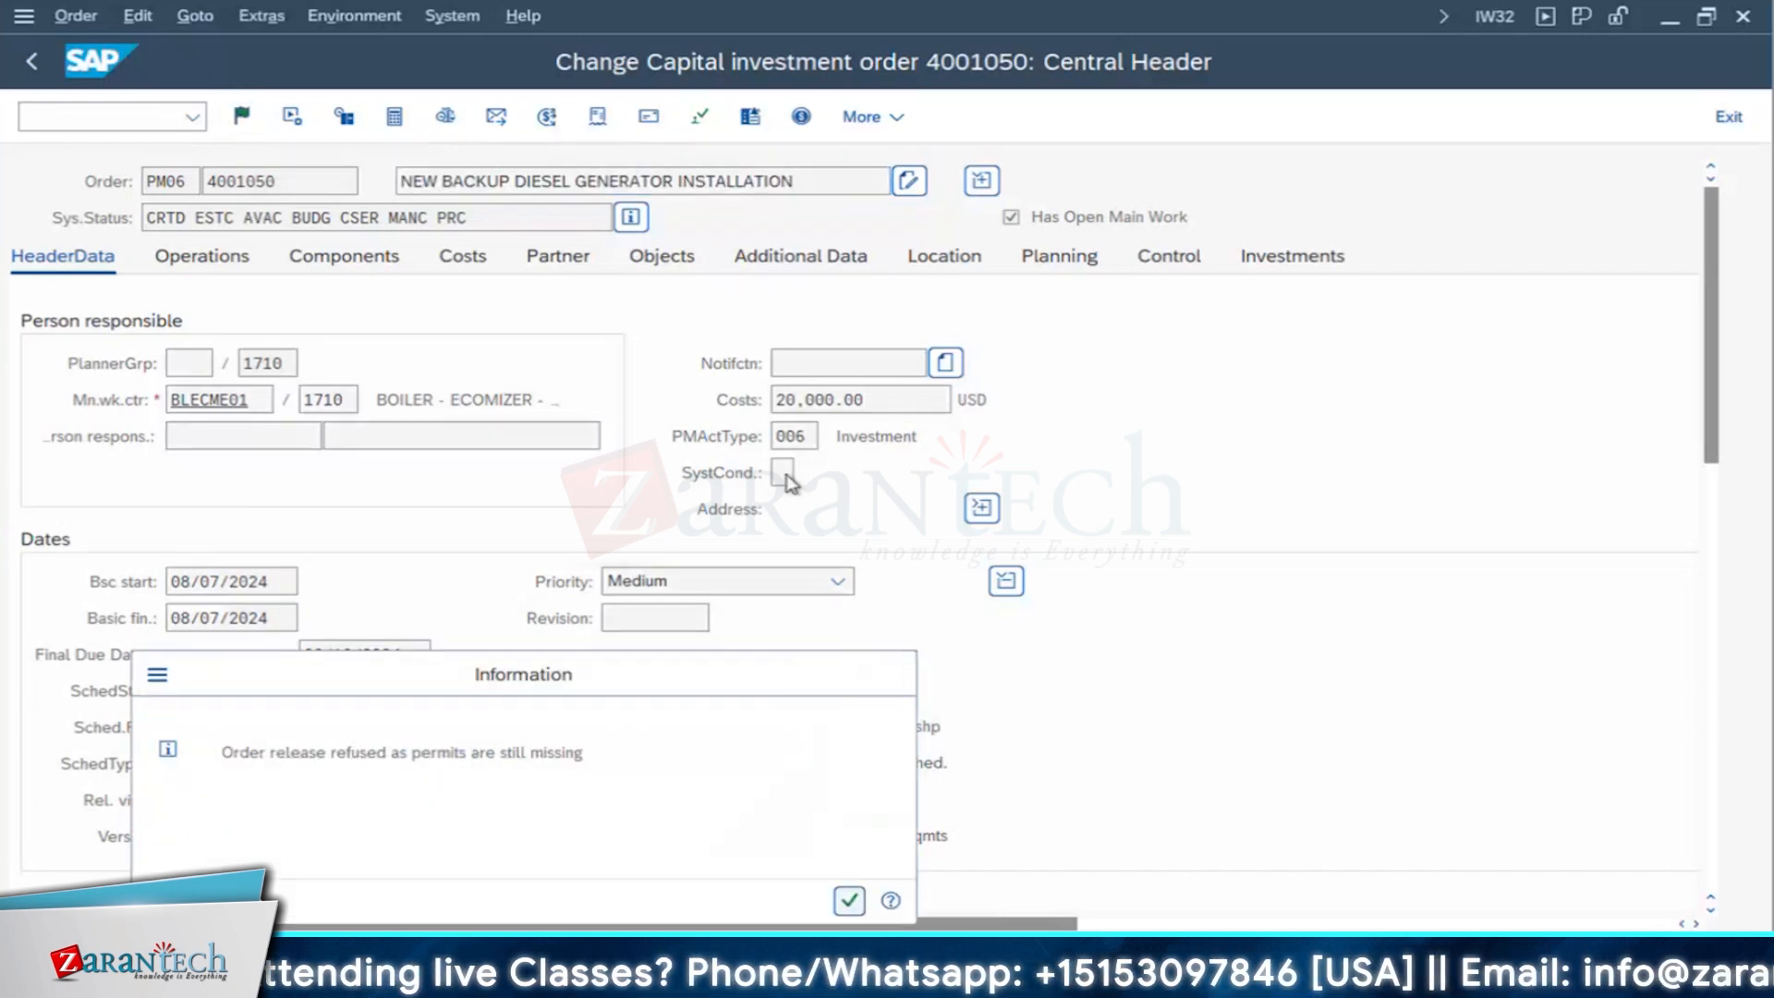
pyautogui.press('Return')
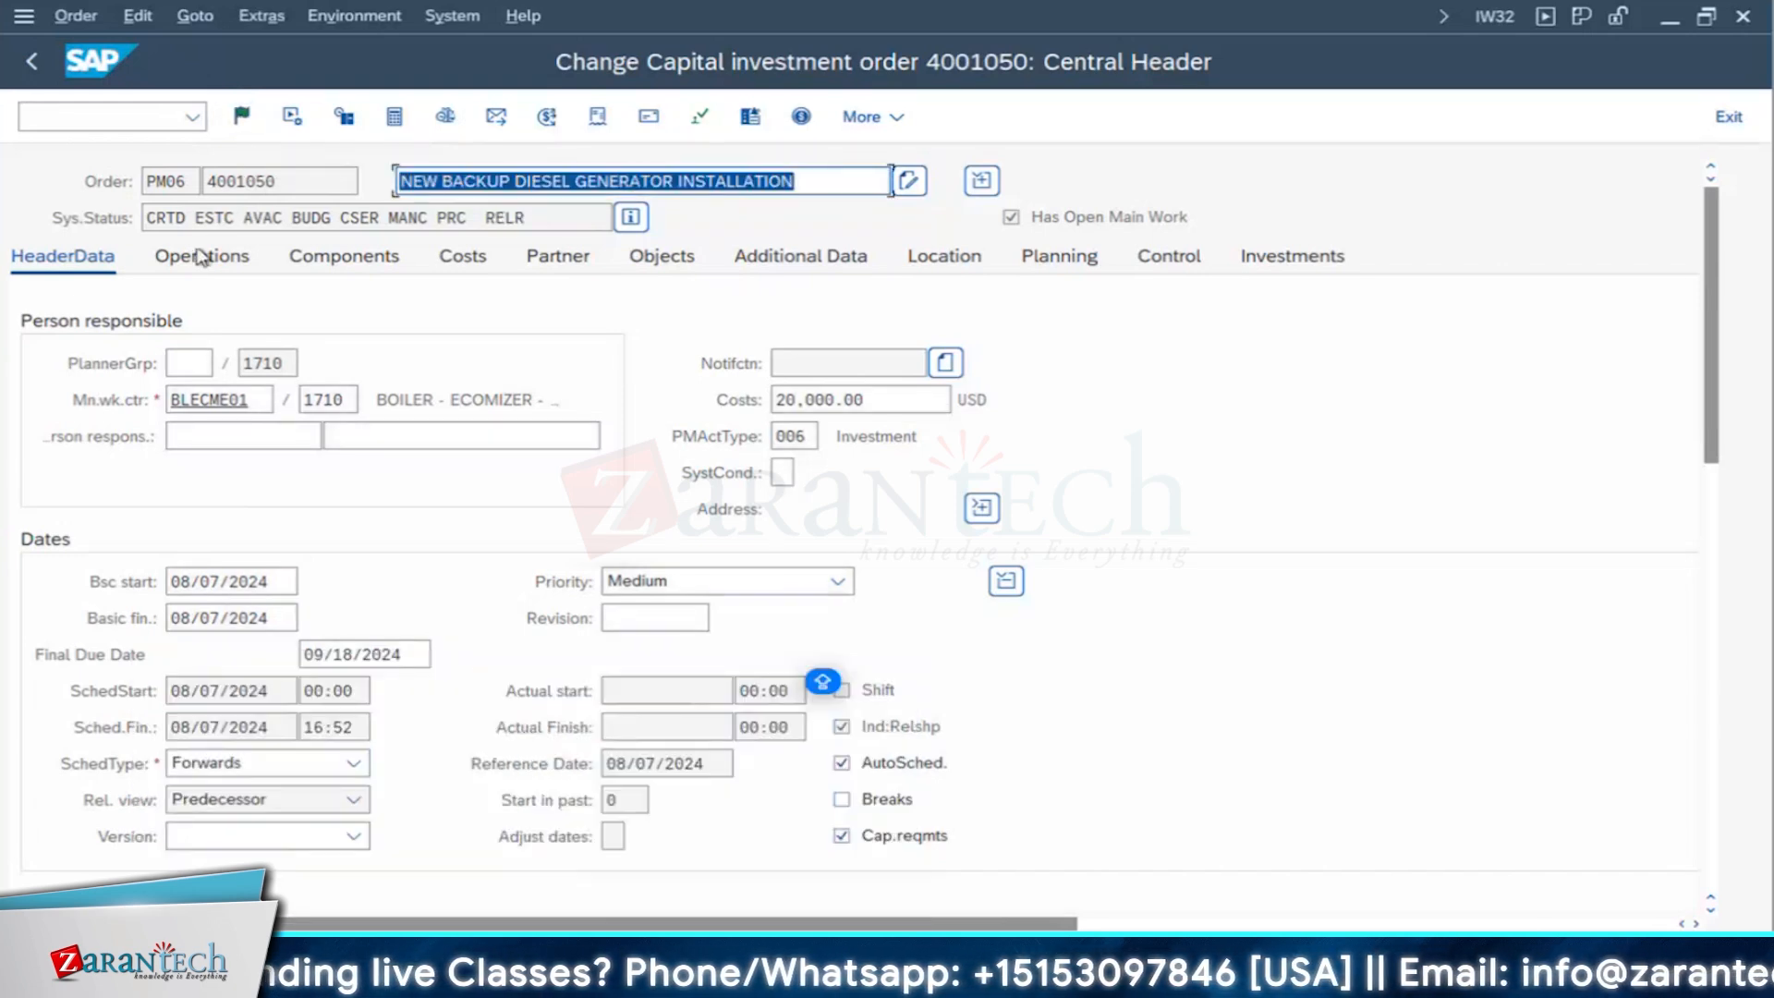
# - Issue the order's HOD_RL-R1 permit with USERA as approver, and release and save the order
pyautogui.click(700, 117)
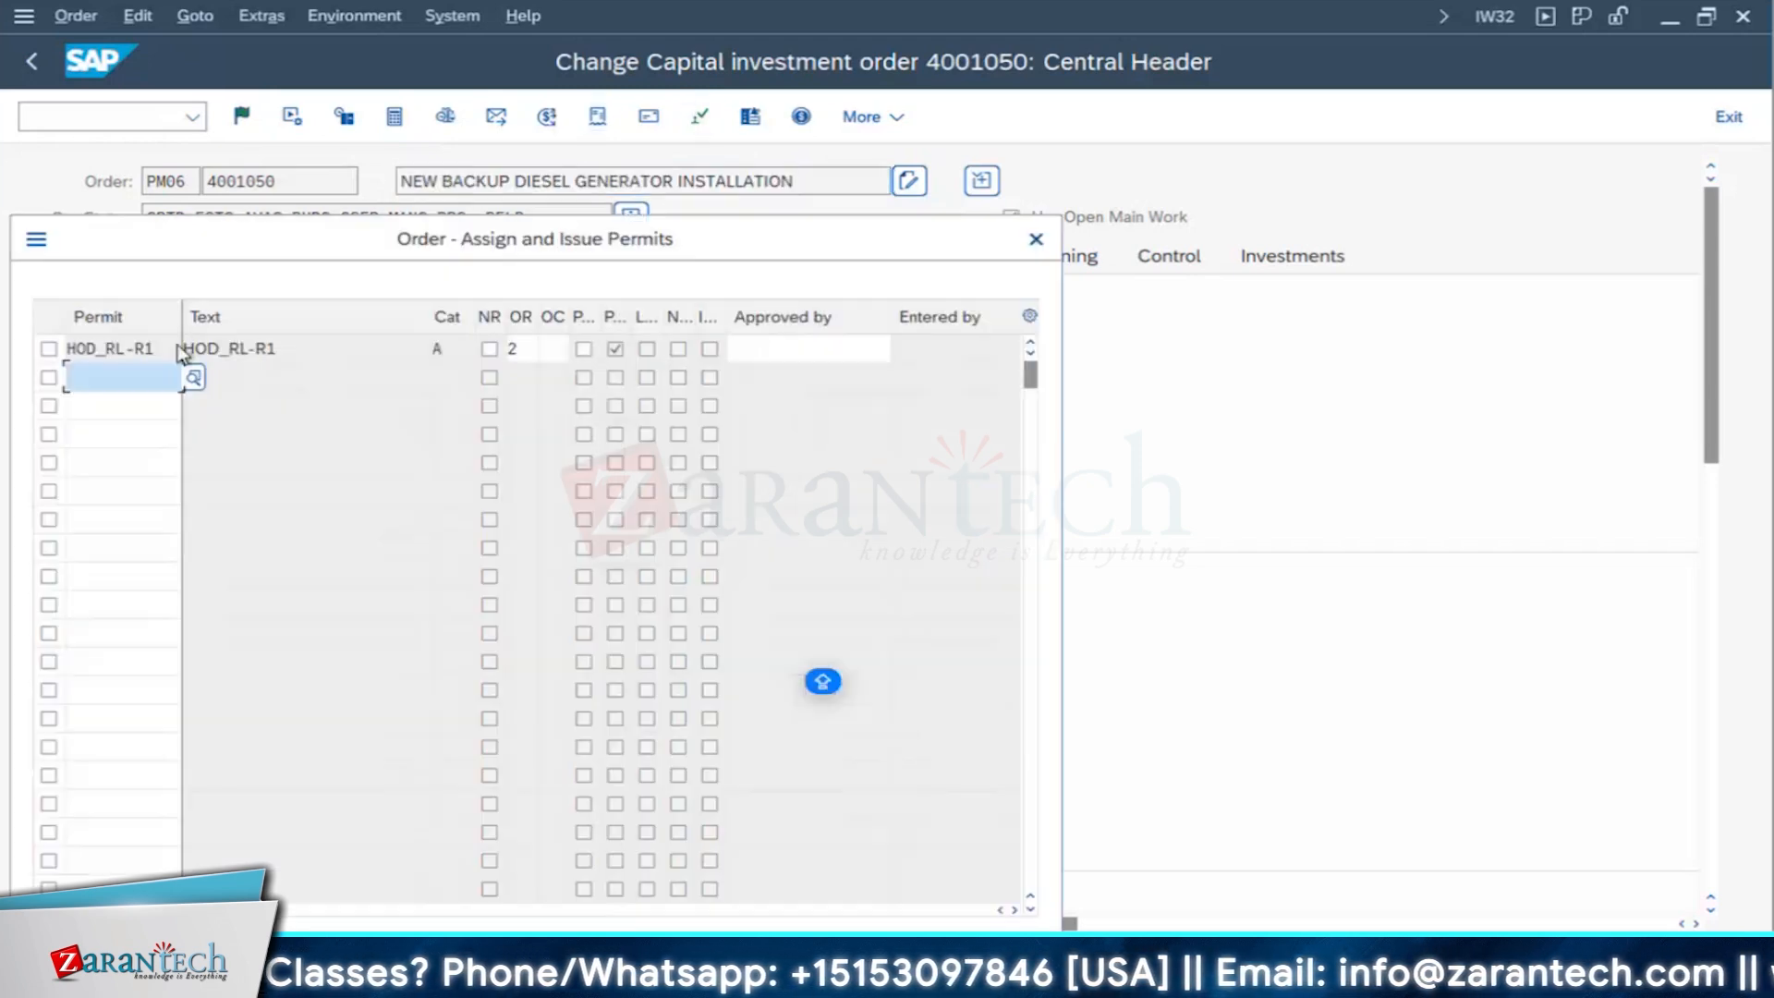
pyautogui.click(767, 350)
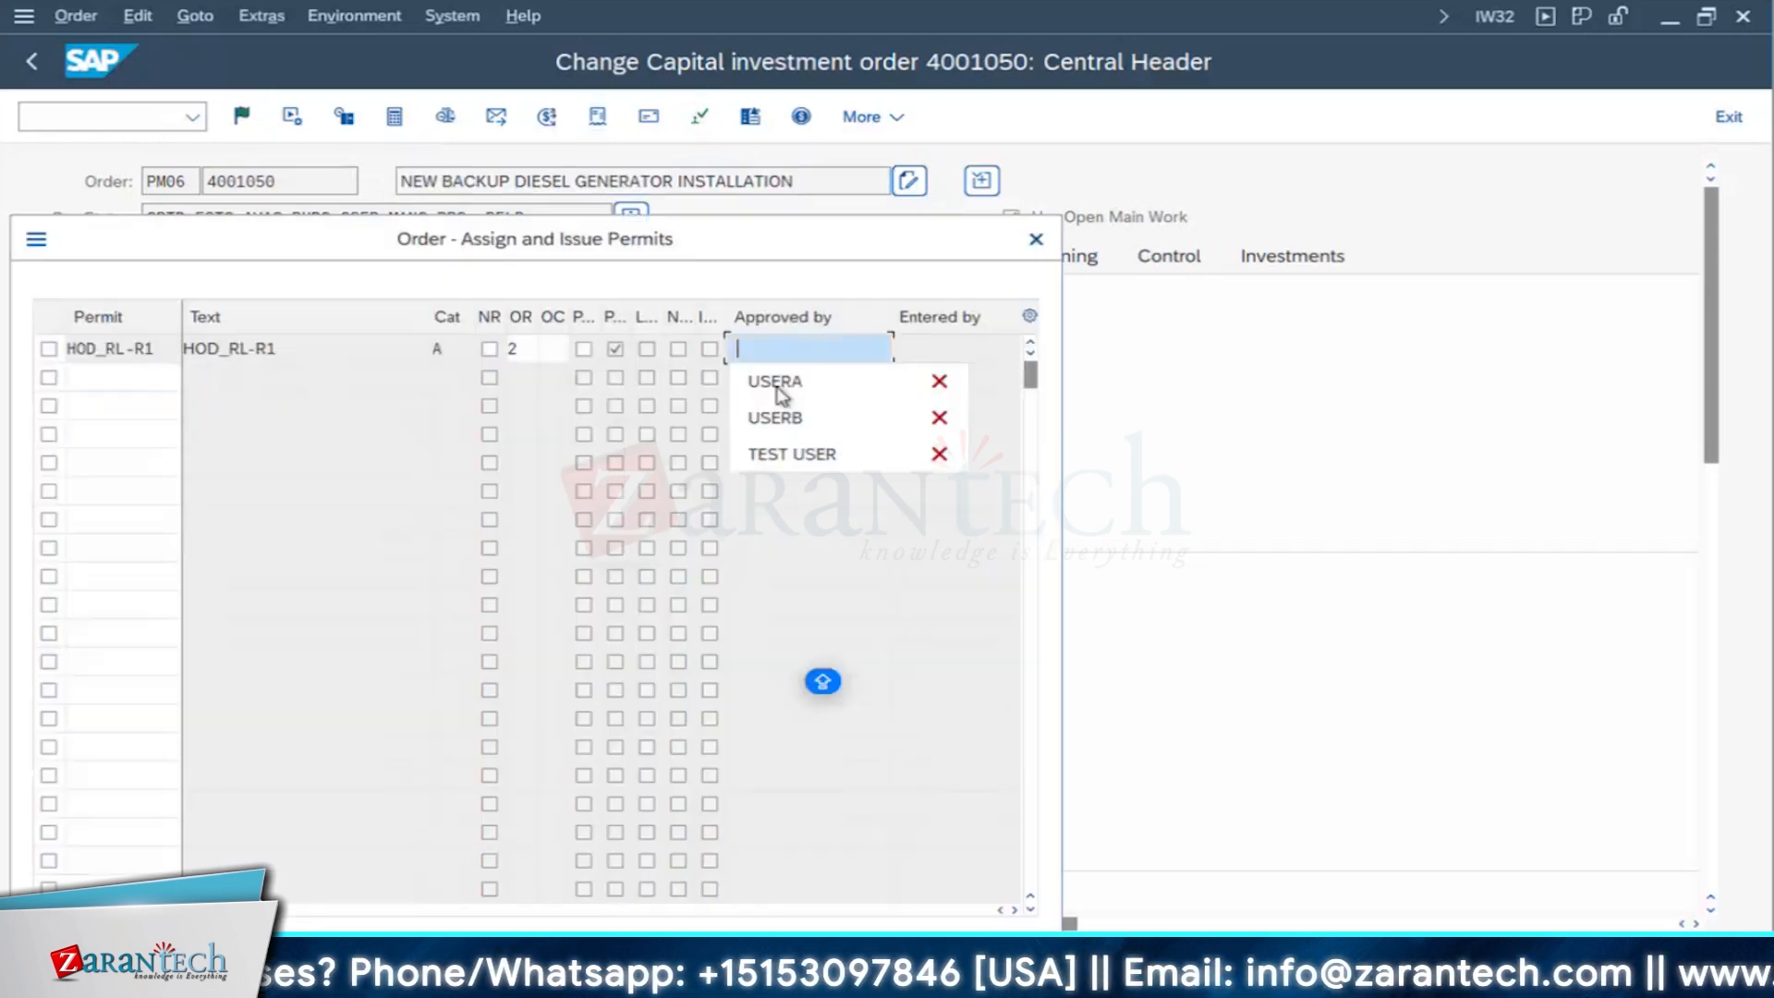
pyautogui.click(859, 395)
pyautogui.press('Return')
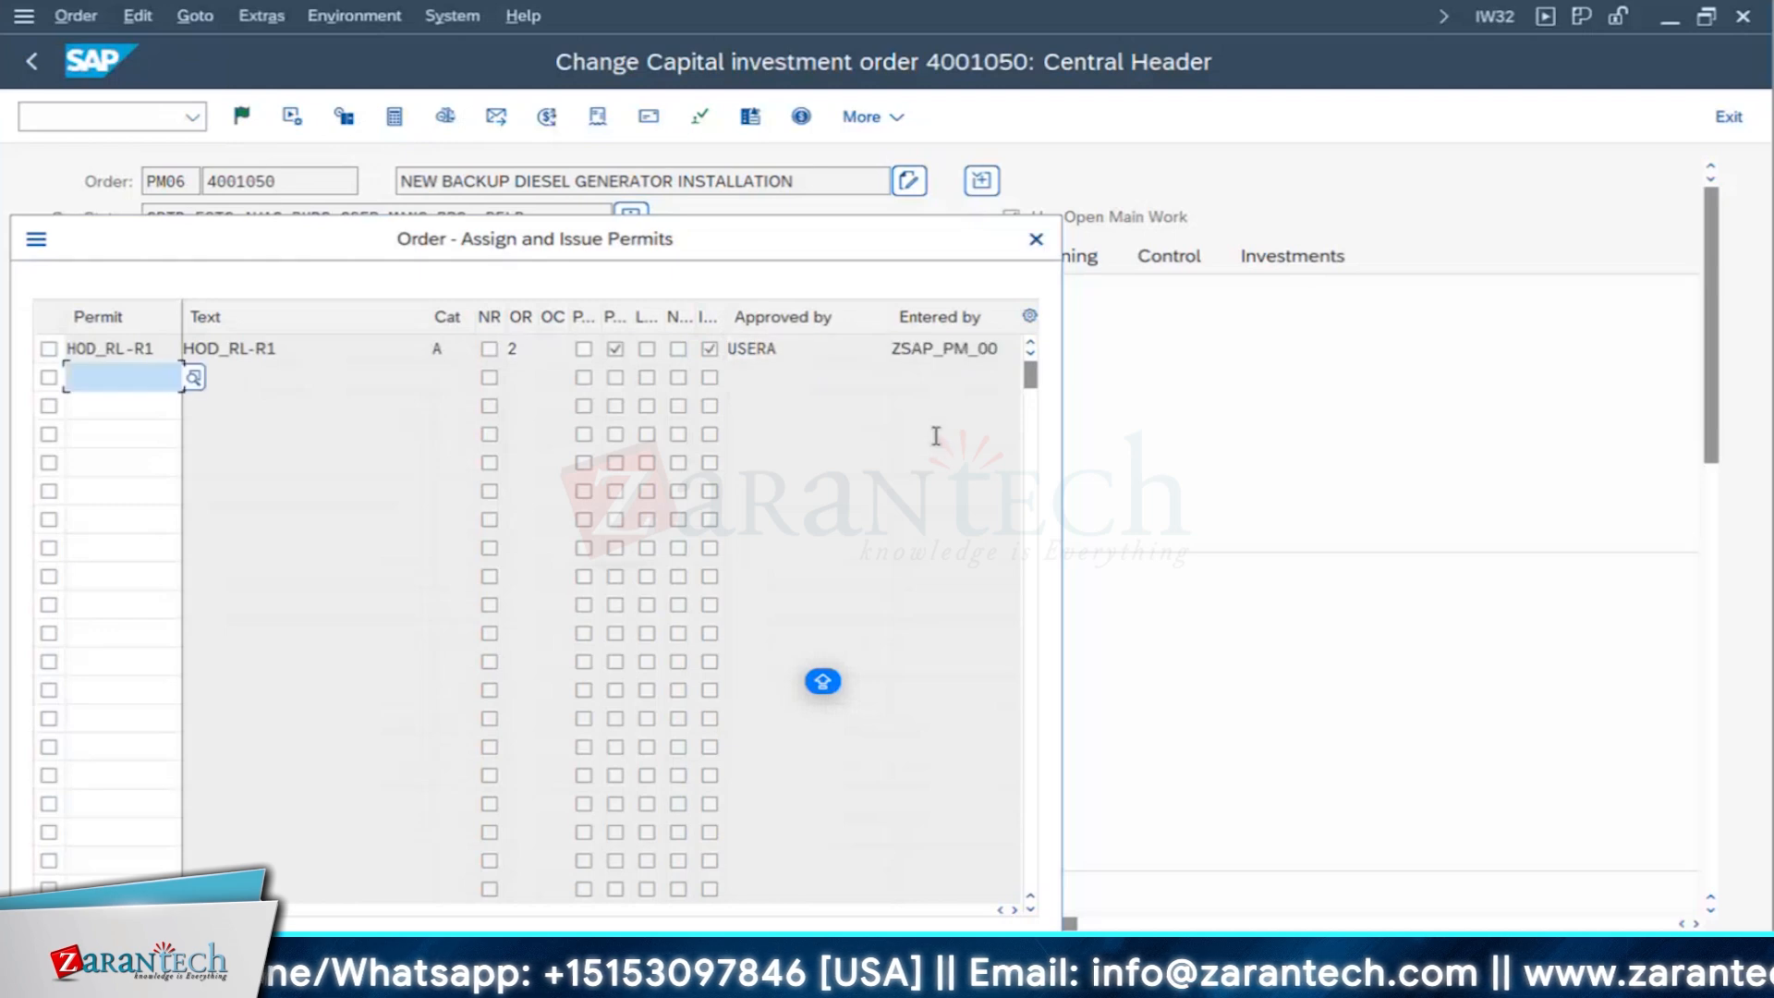
pyautogui.press('Return')
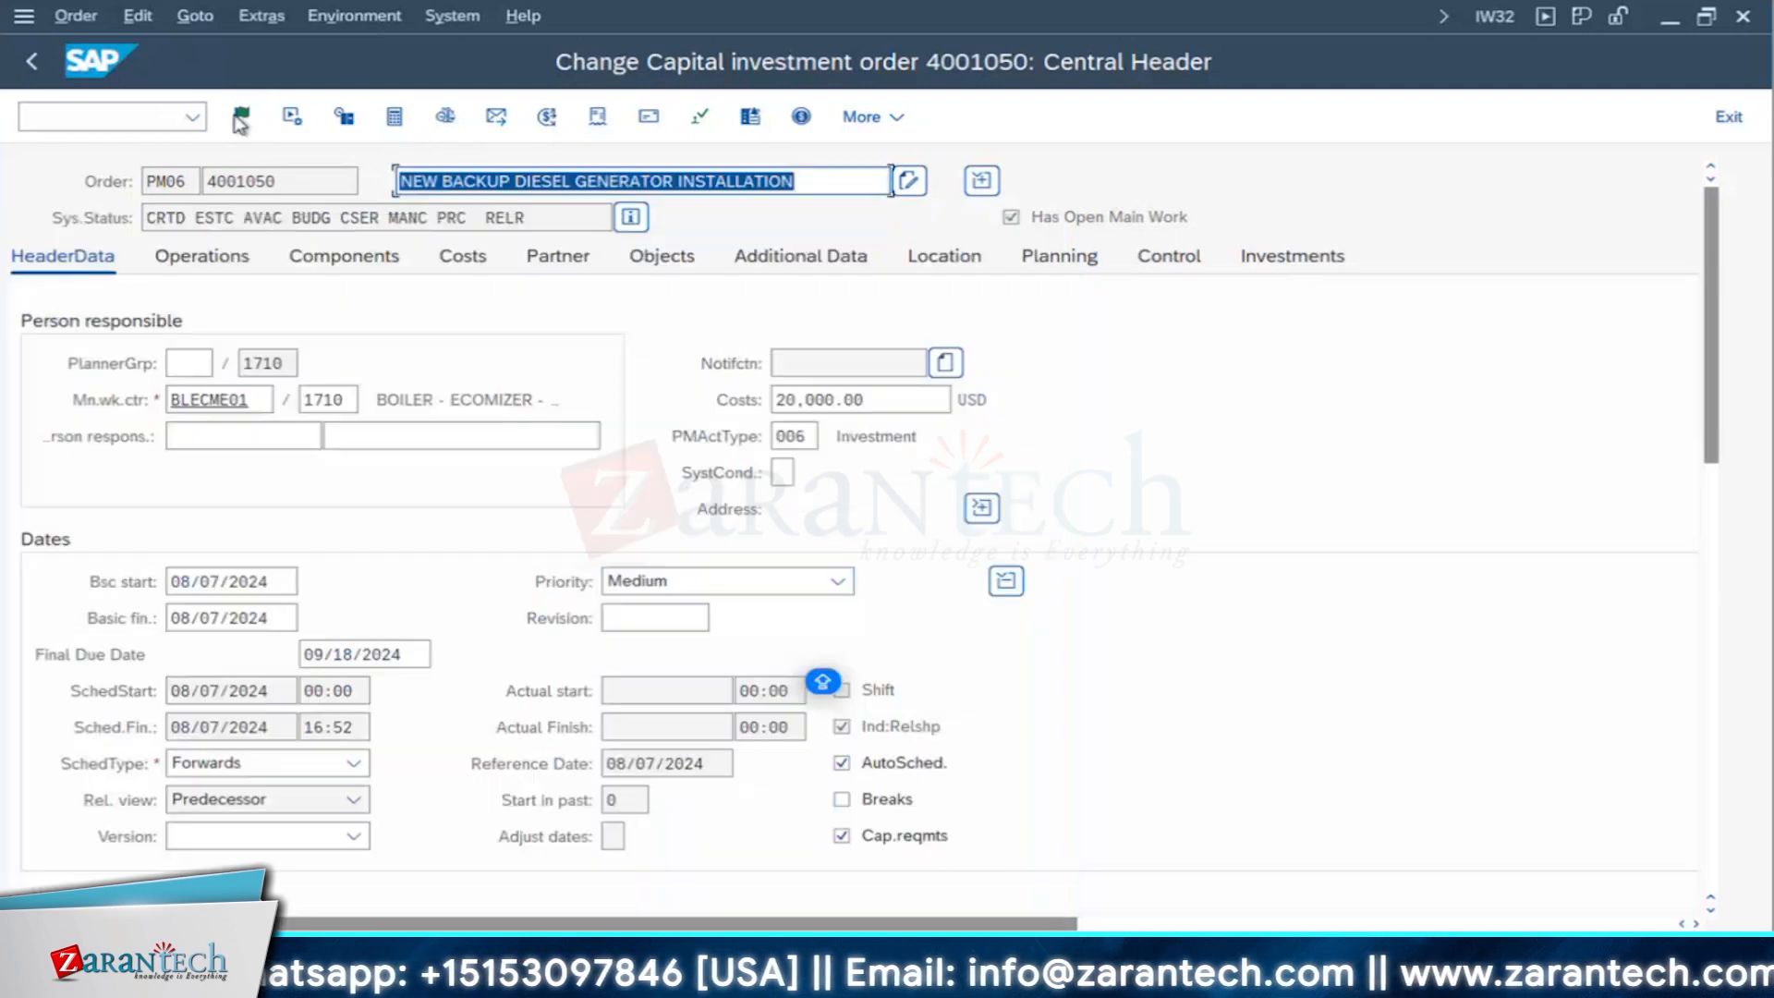
pyautogui.click(242, 118)
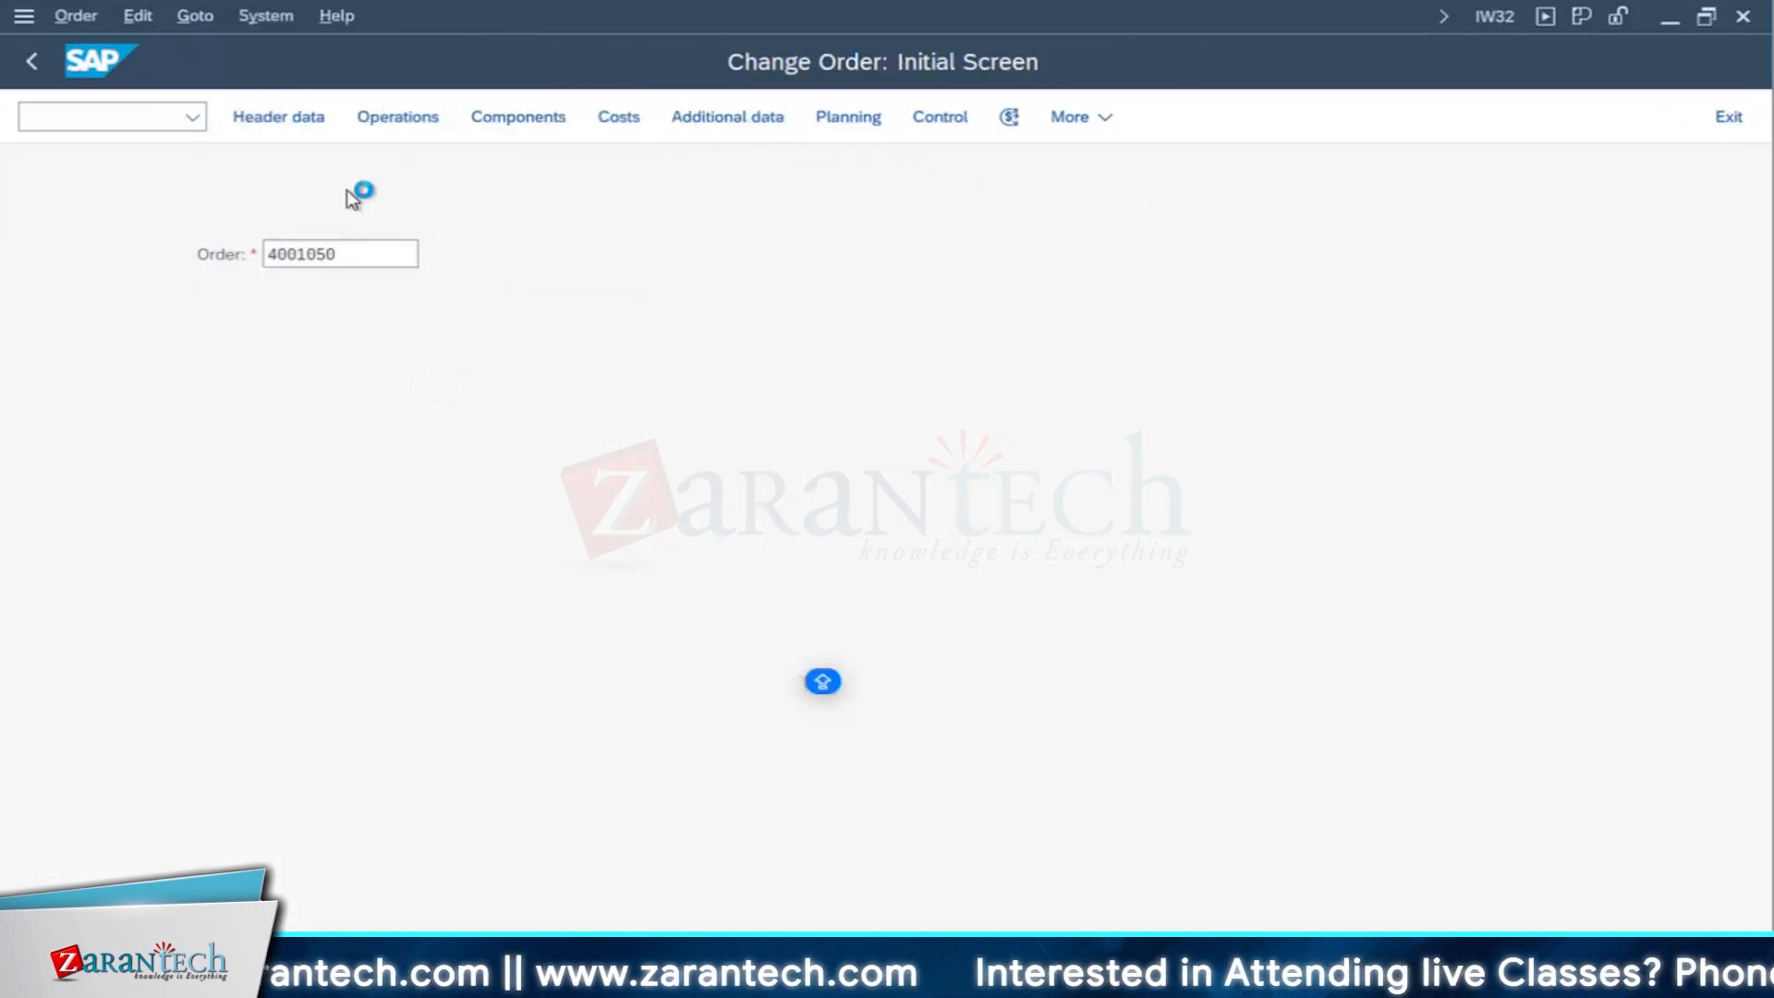
# - Reopen the generator order and check its system status list for an asset in construction
pyautogui.press('Return')
pyautogui.click(631, 217)
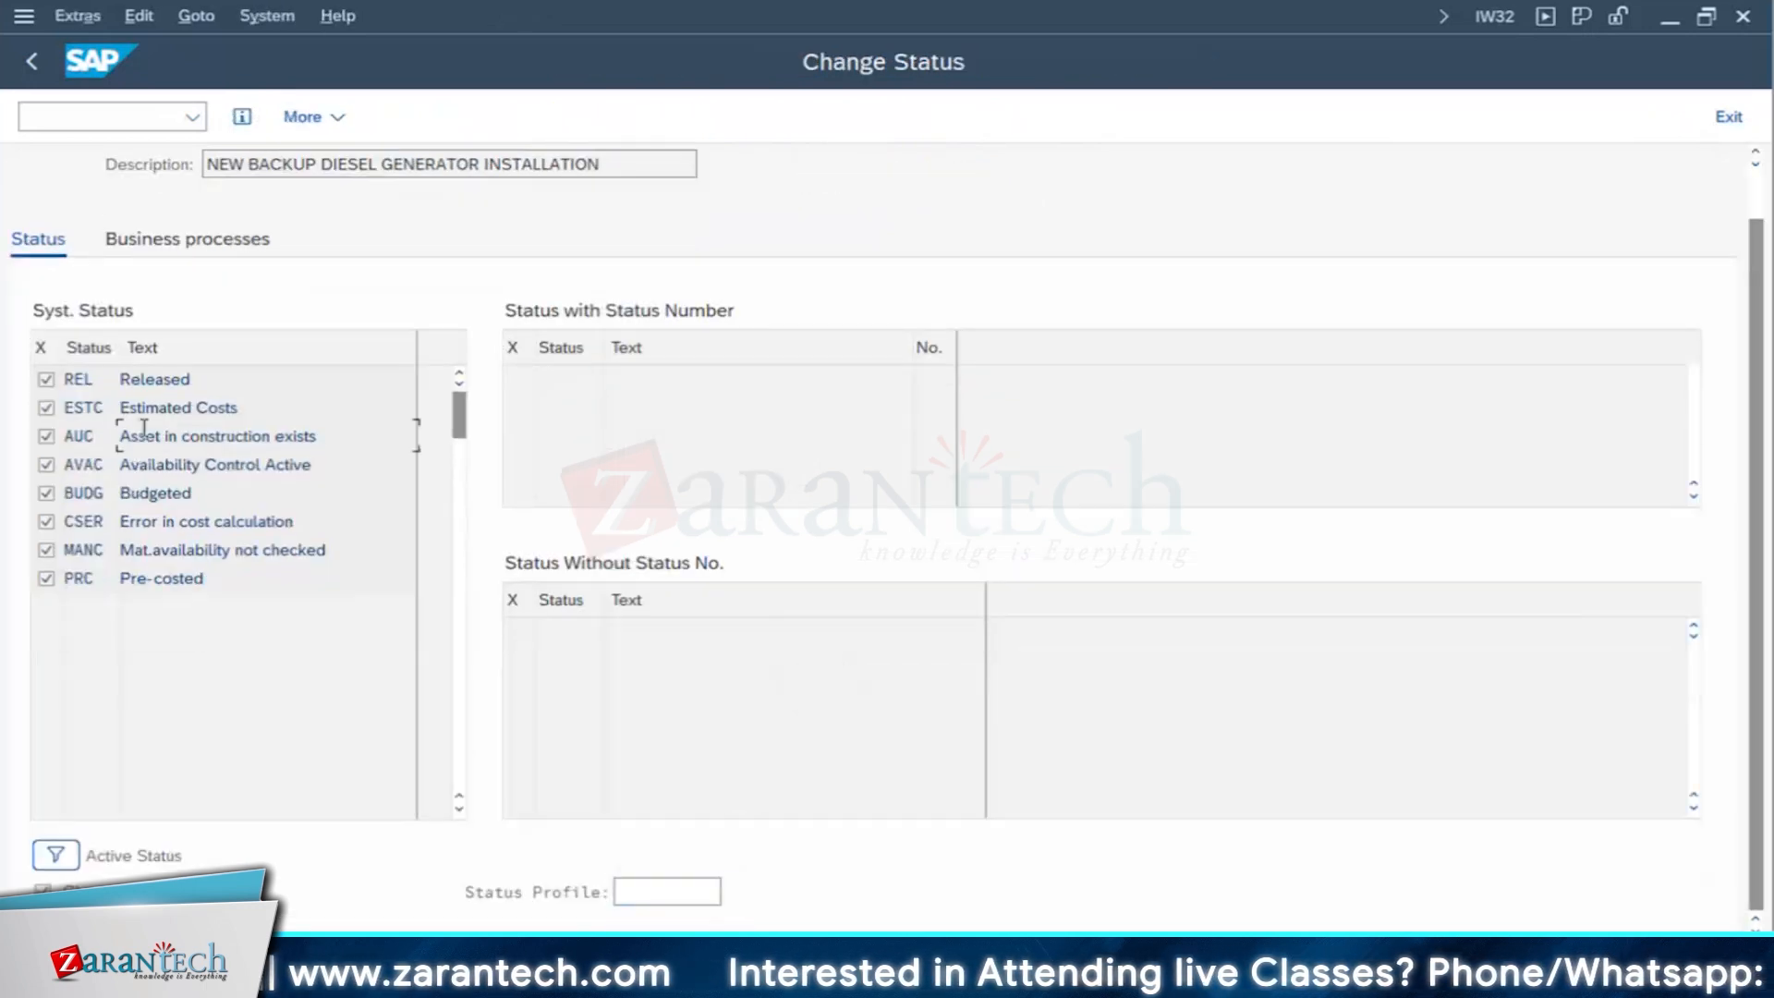
pyautogui.tripleClick(144, 429)
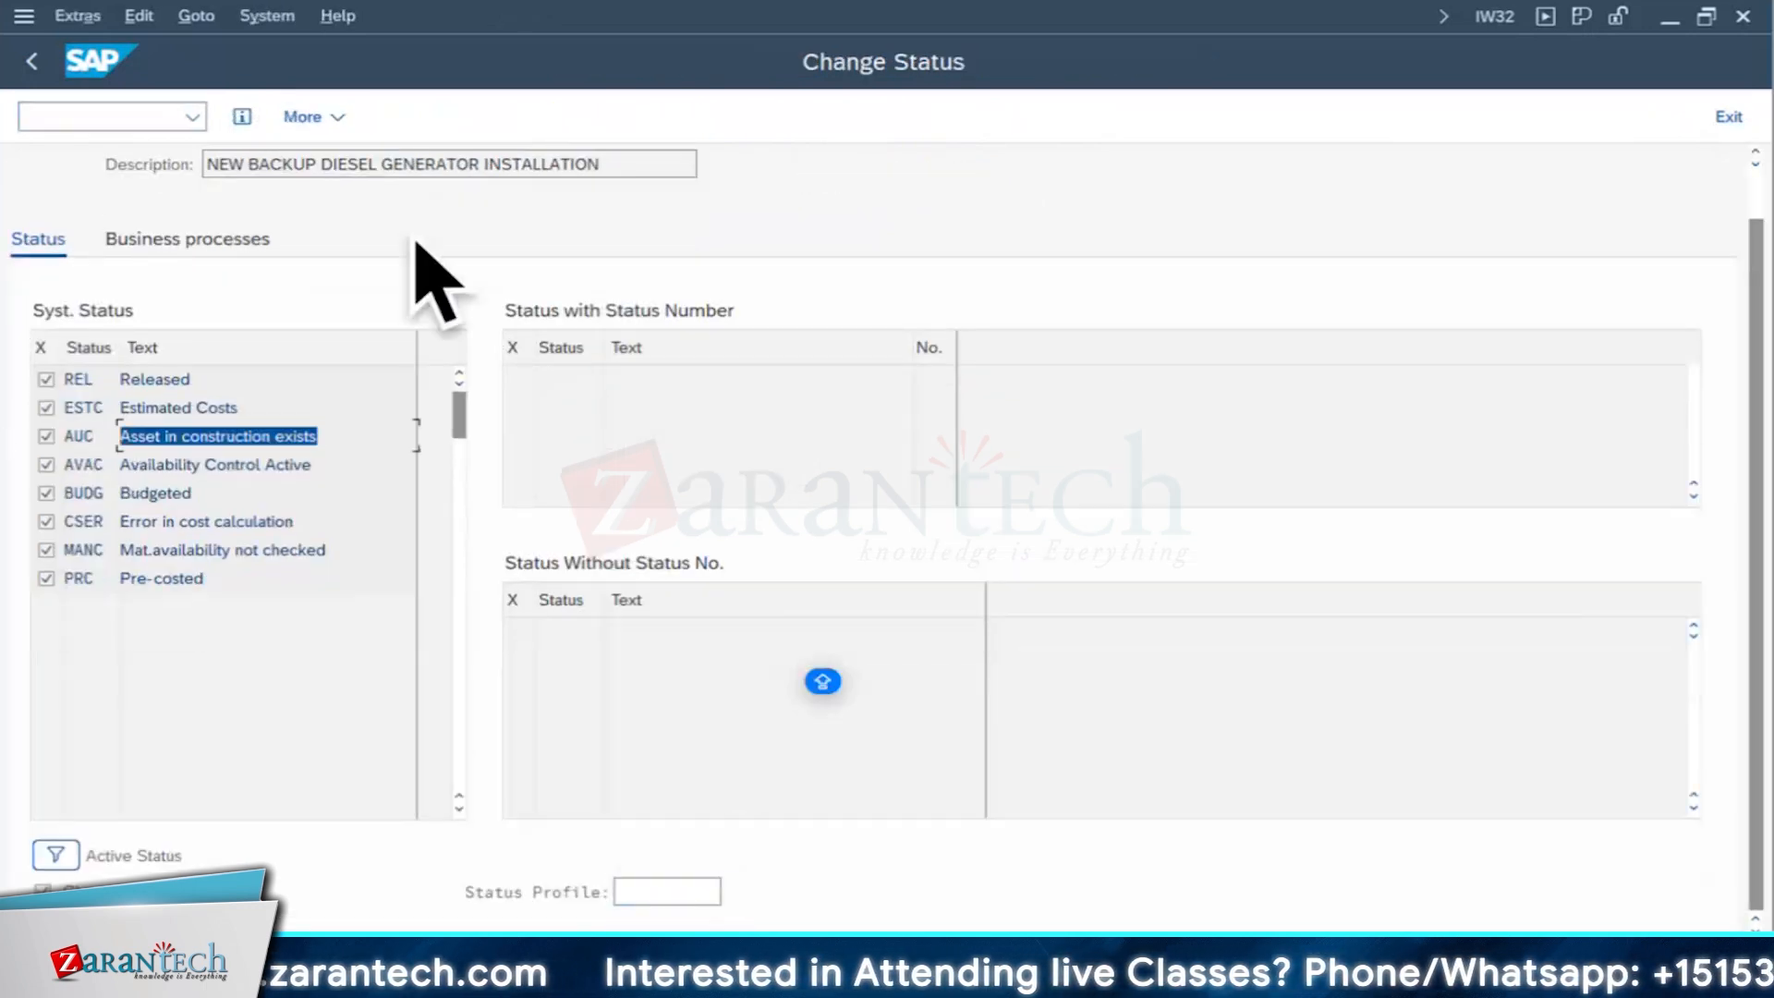
pyautogui.click(37, 61)
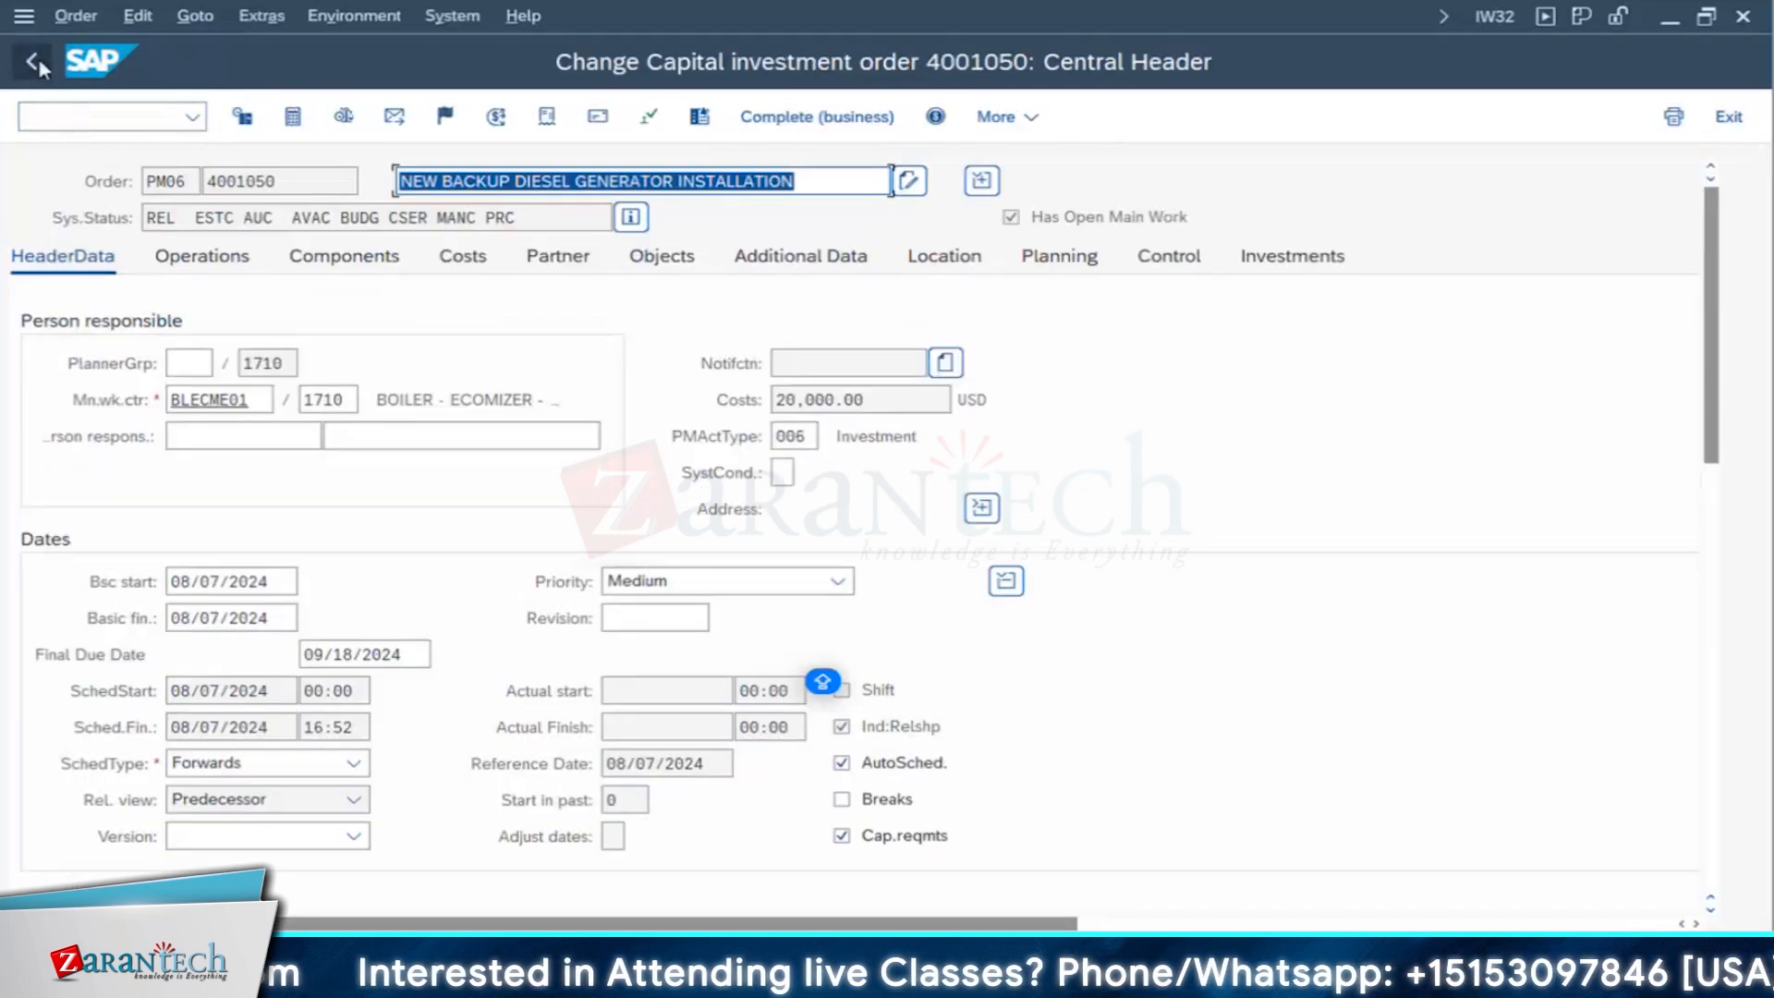
pyautogui.click(37, 61)
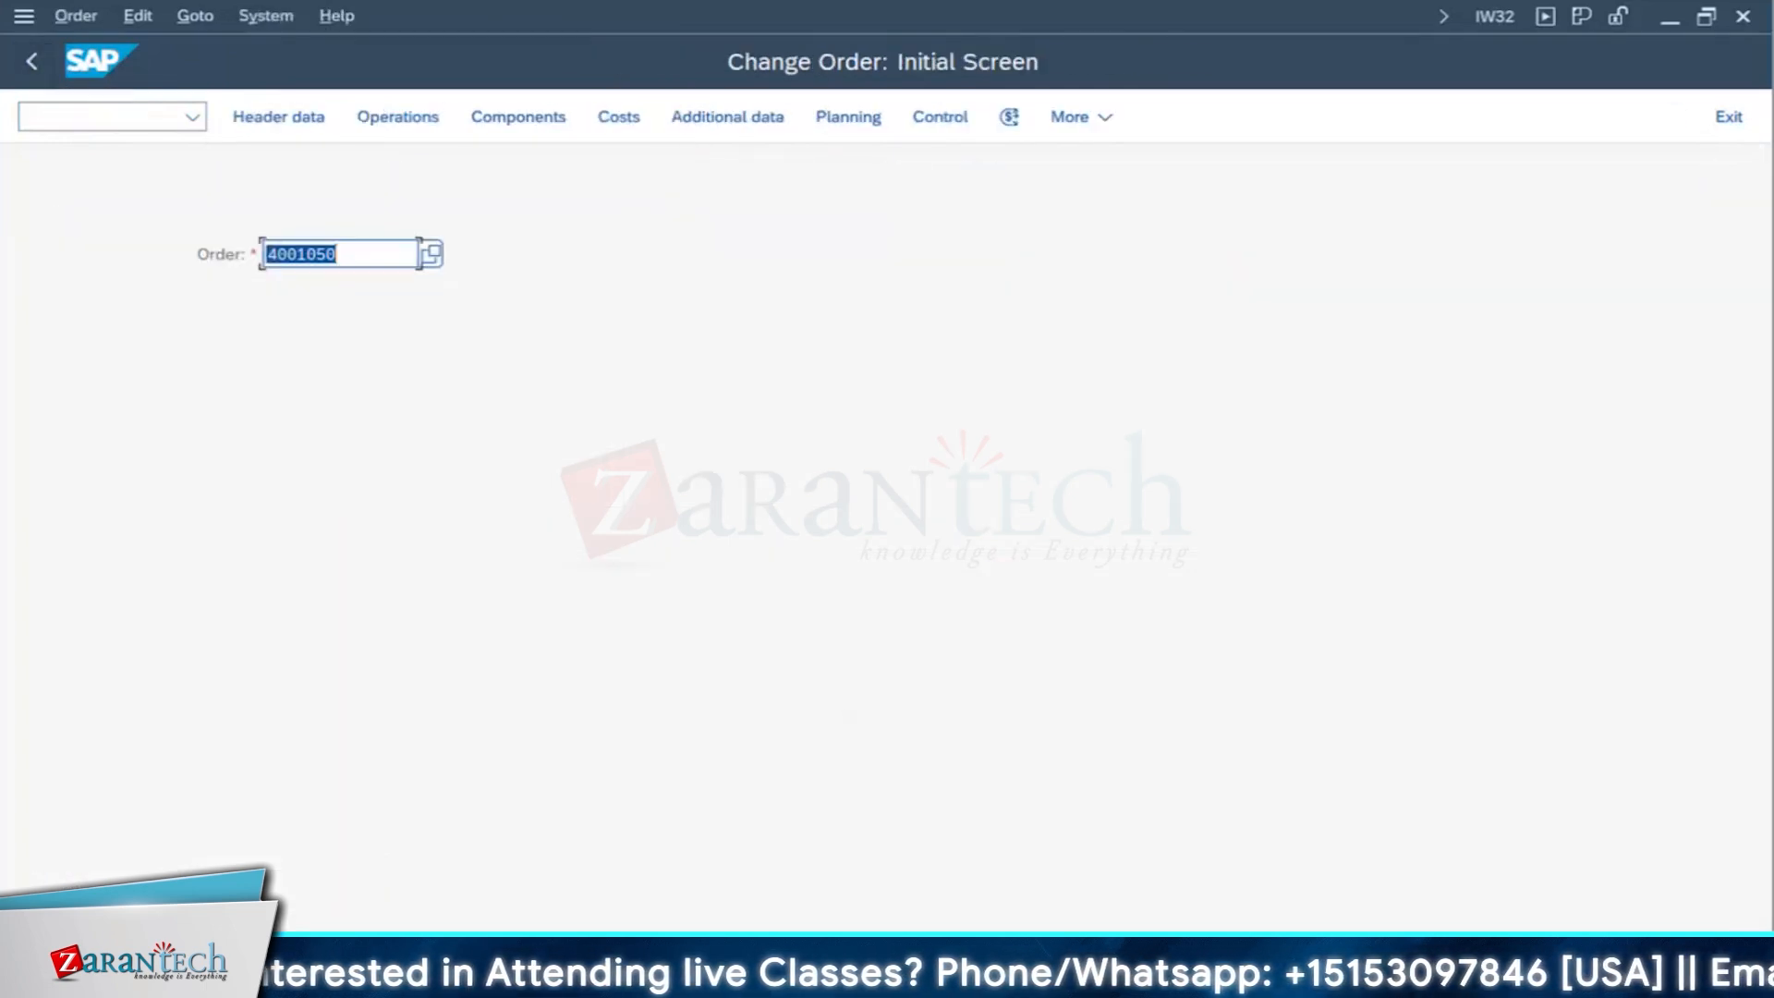
# - Open a new SAP session from the original budget window and enter transaction code AS03
pyautogui.moveTo(601, 981)
pyautogui.click(1102, 909)
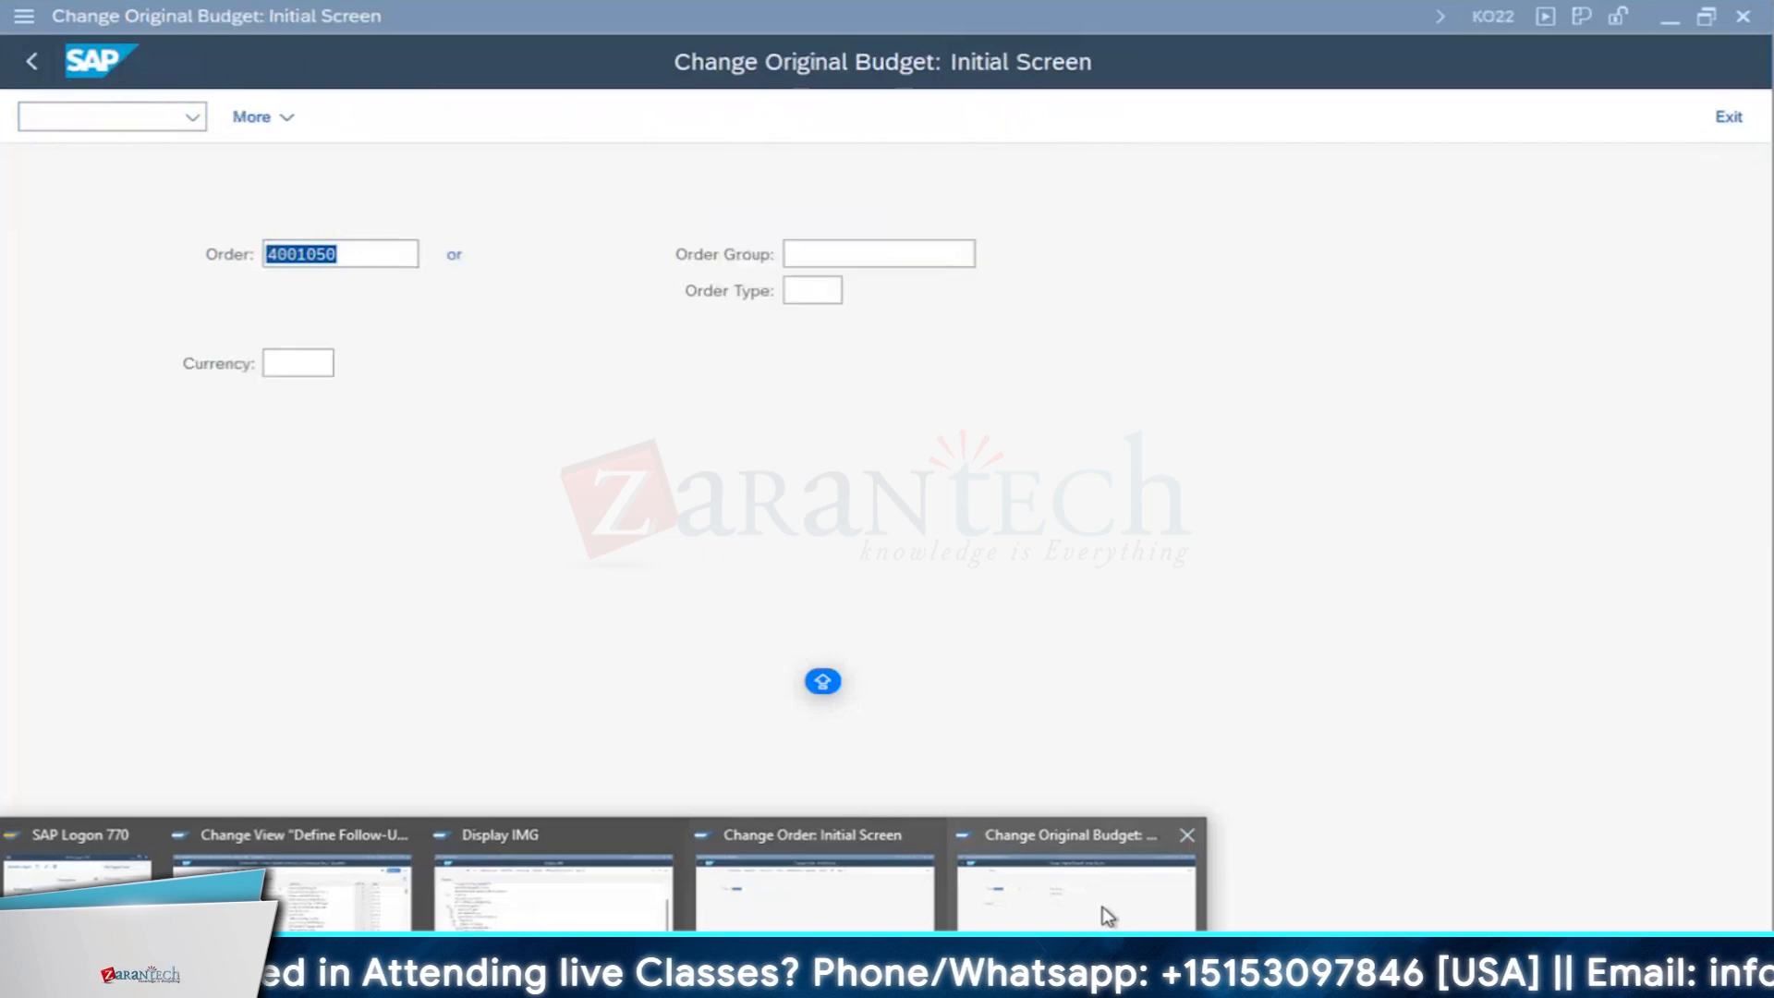
pyautogui.click(343, 15)
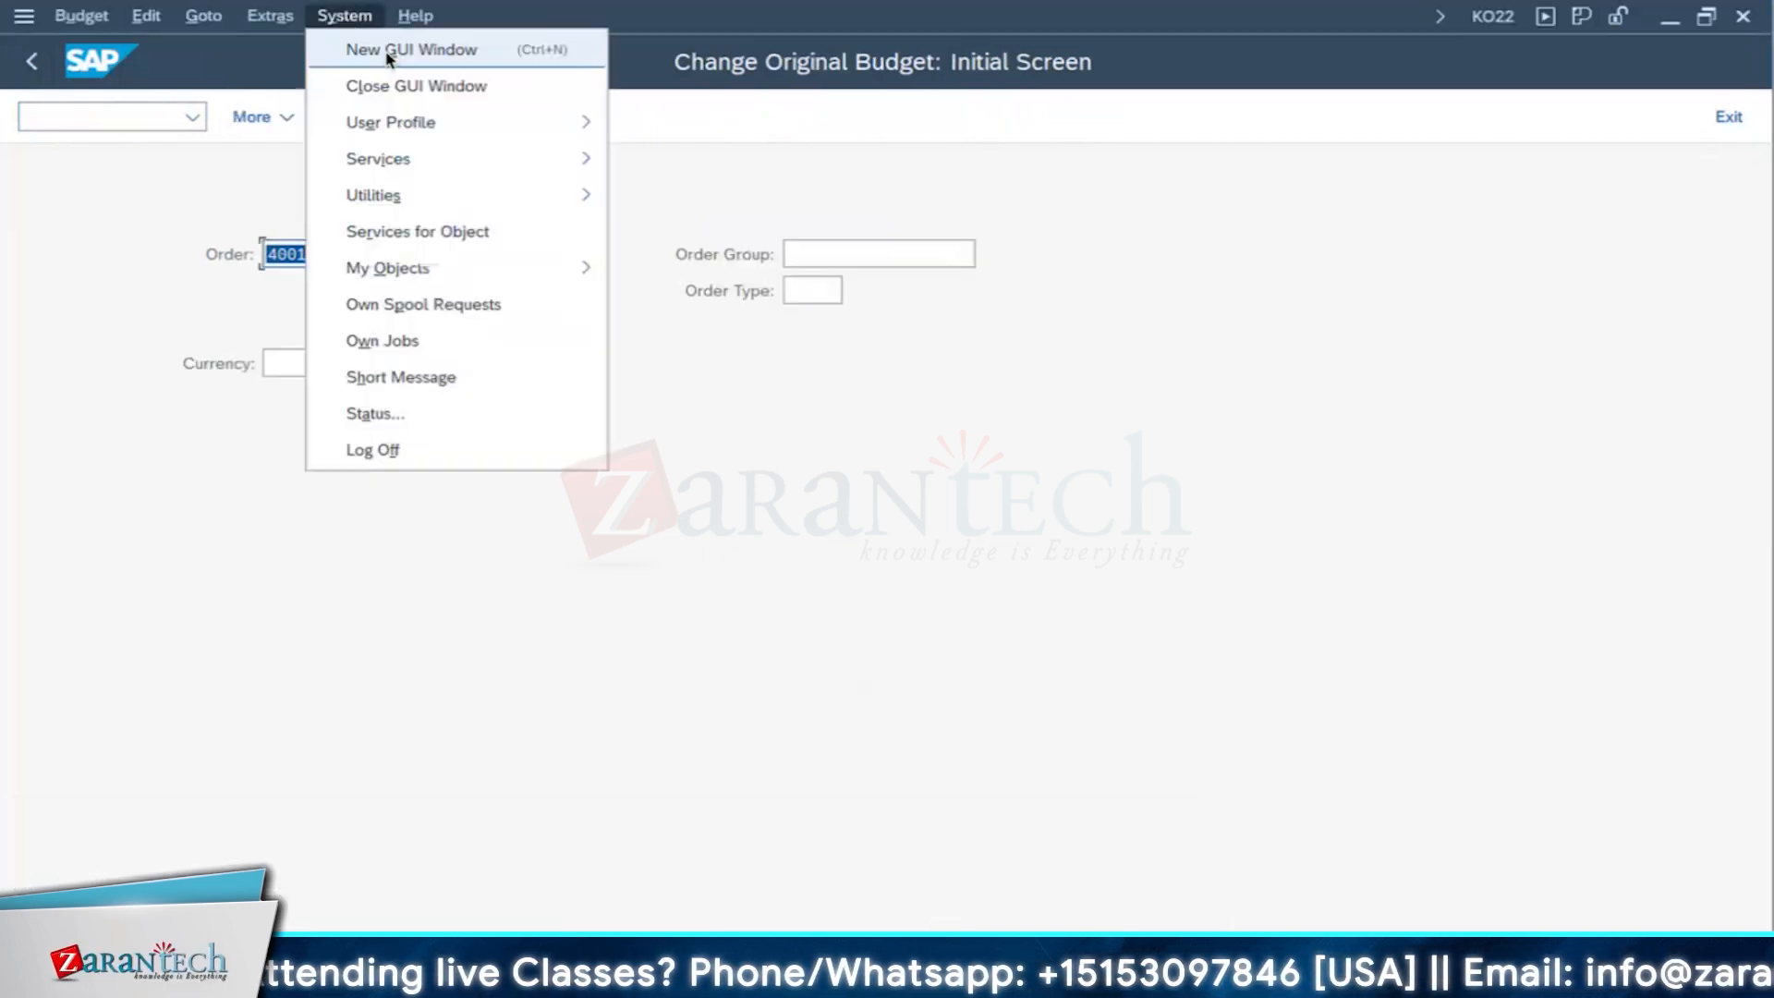
pyautogui.click(379, 47)
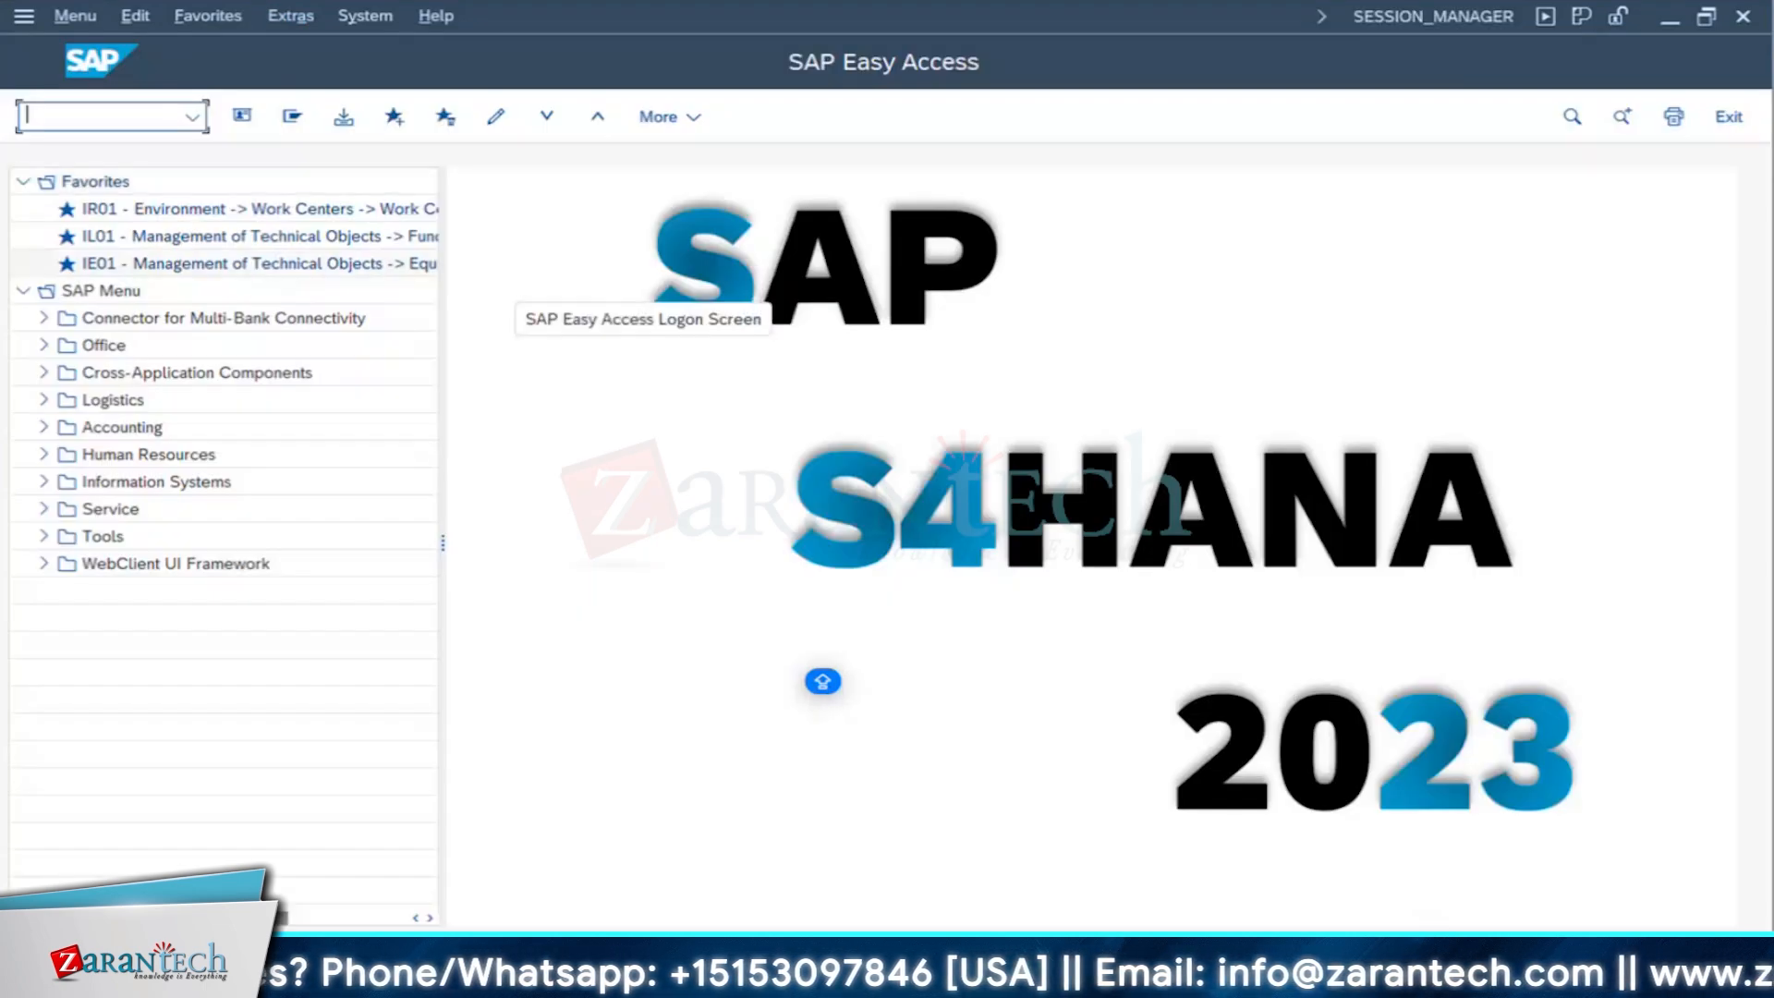
pyautogui.write('AS03')
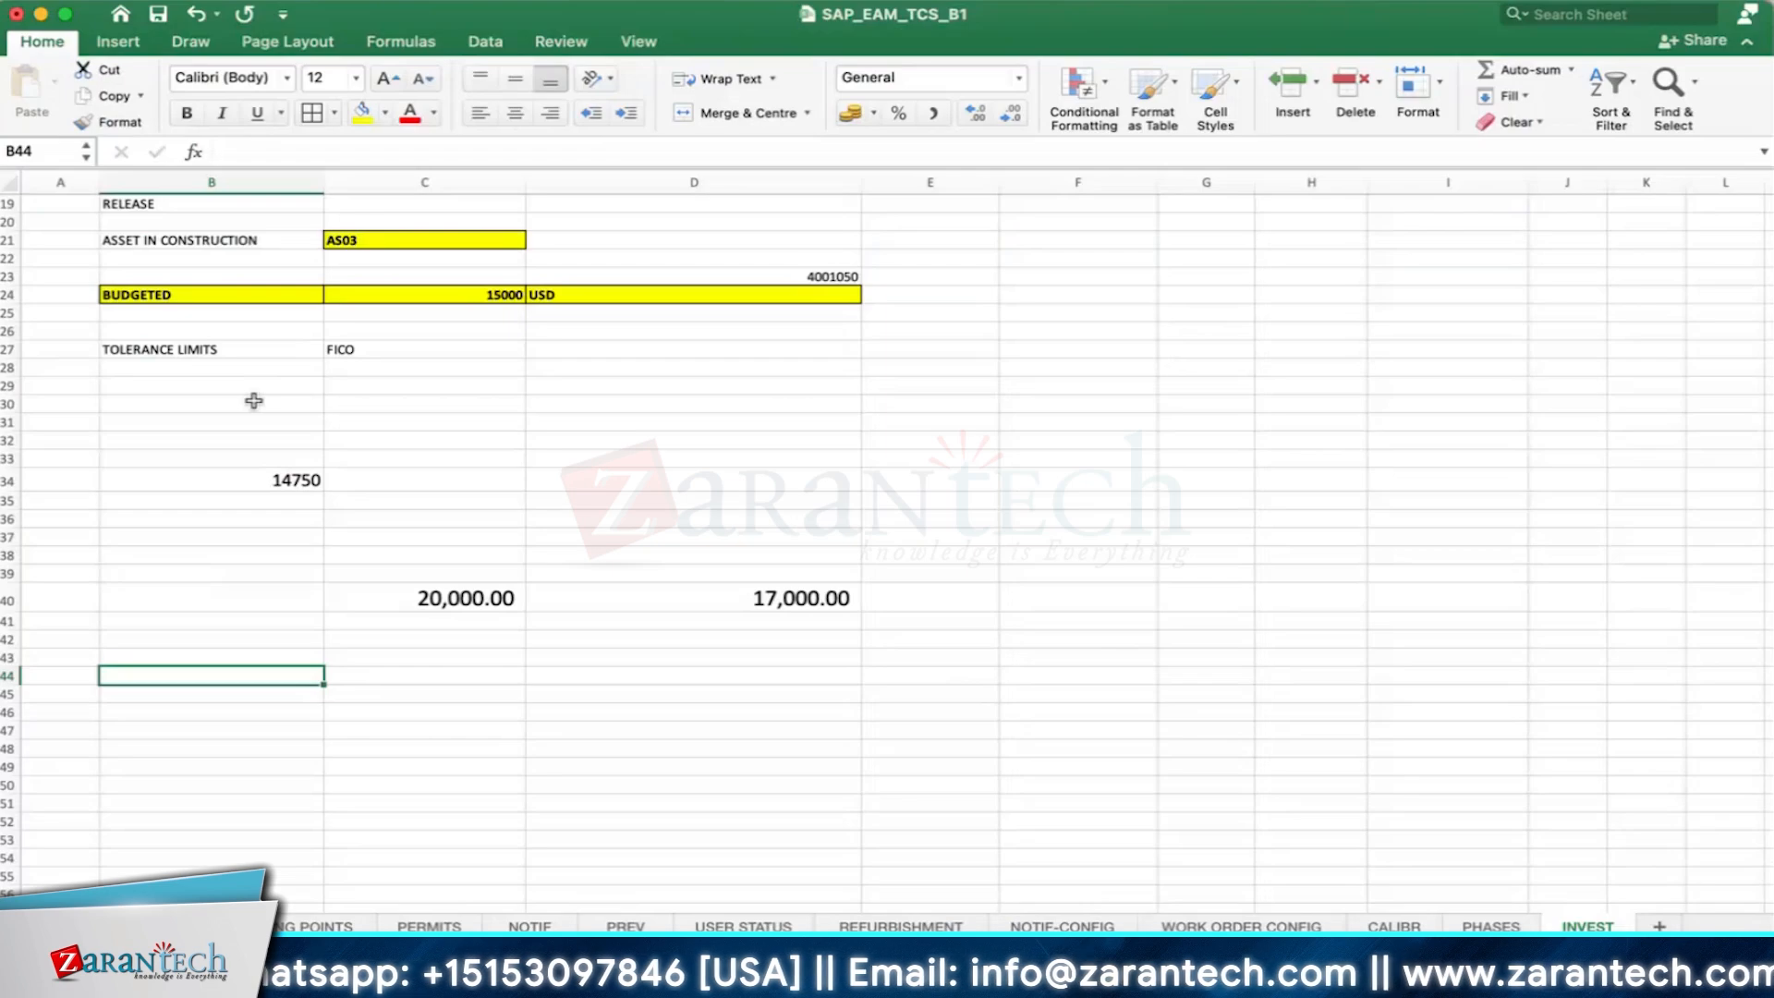
# - Switch to Excel, enter KO22 in cell A24 beside BUDGETED, and copy the formatting of cell C21 onto it
pyautogui.scroll(1, 254, 397)
pyautogui.click(462, 273)
pyautogui.scroll(2, 454, 380)
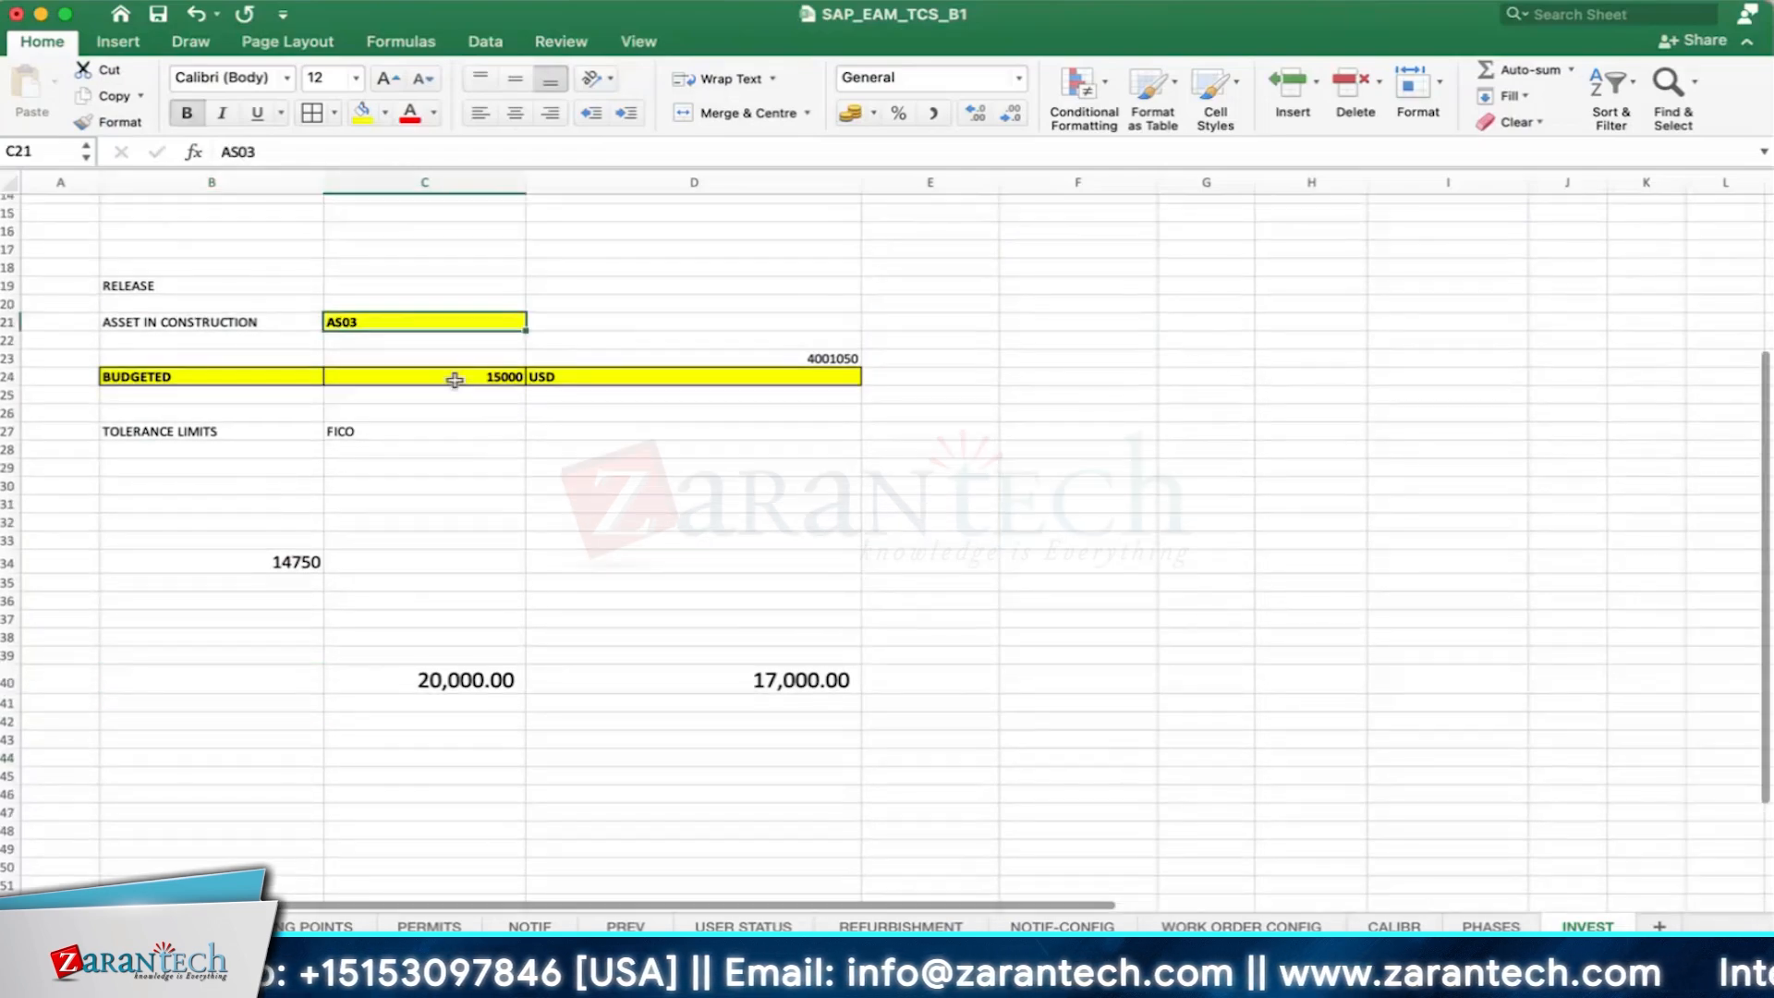
pyautogui.click(71, 376)
pyautogui.write('KO22')
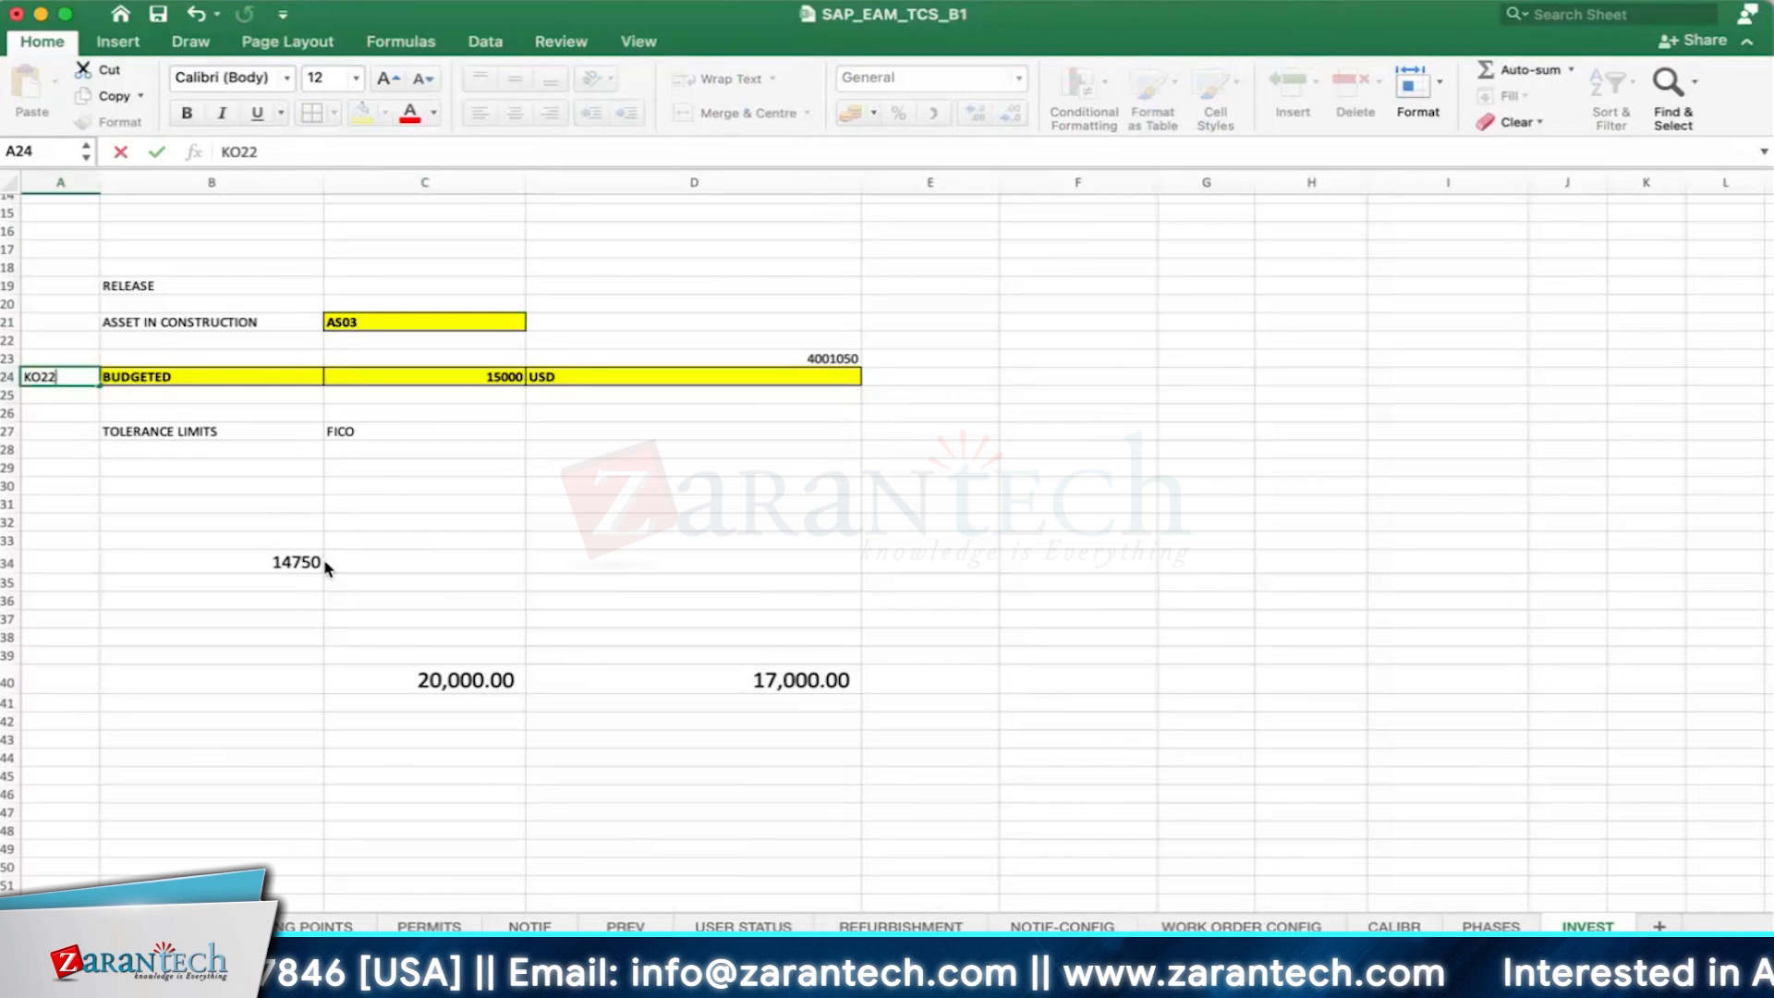
pyautogui.press('Return')
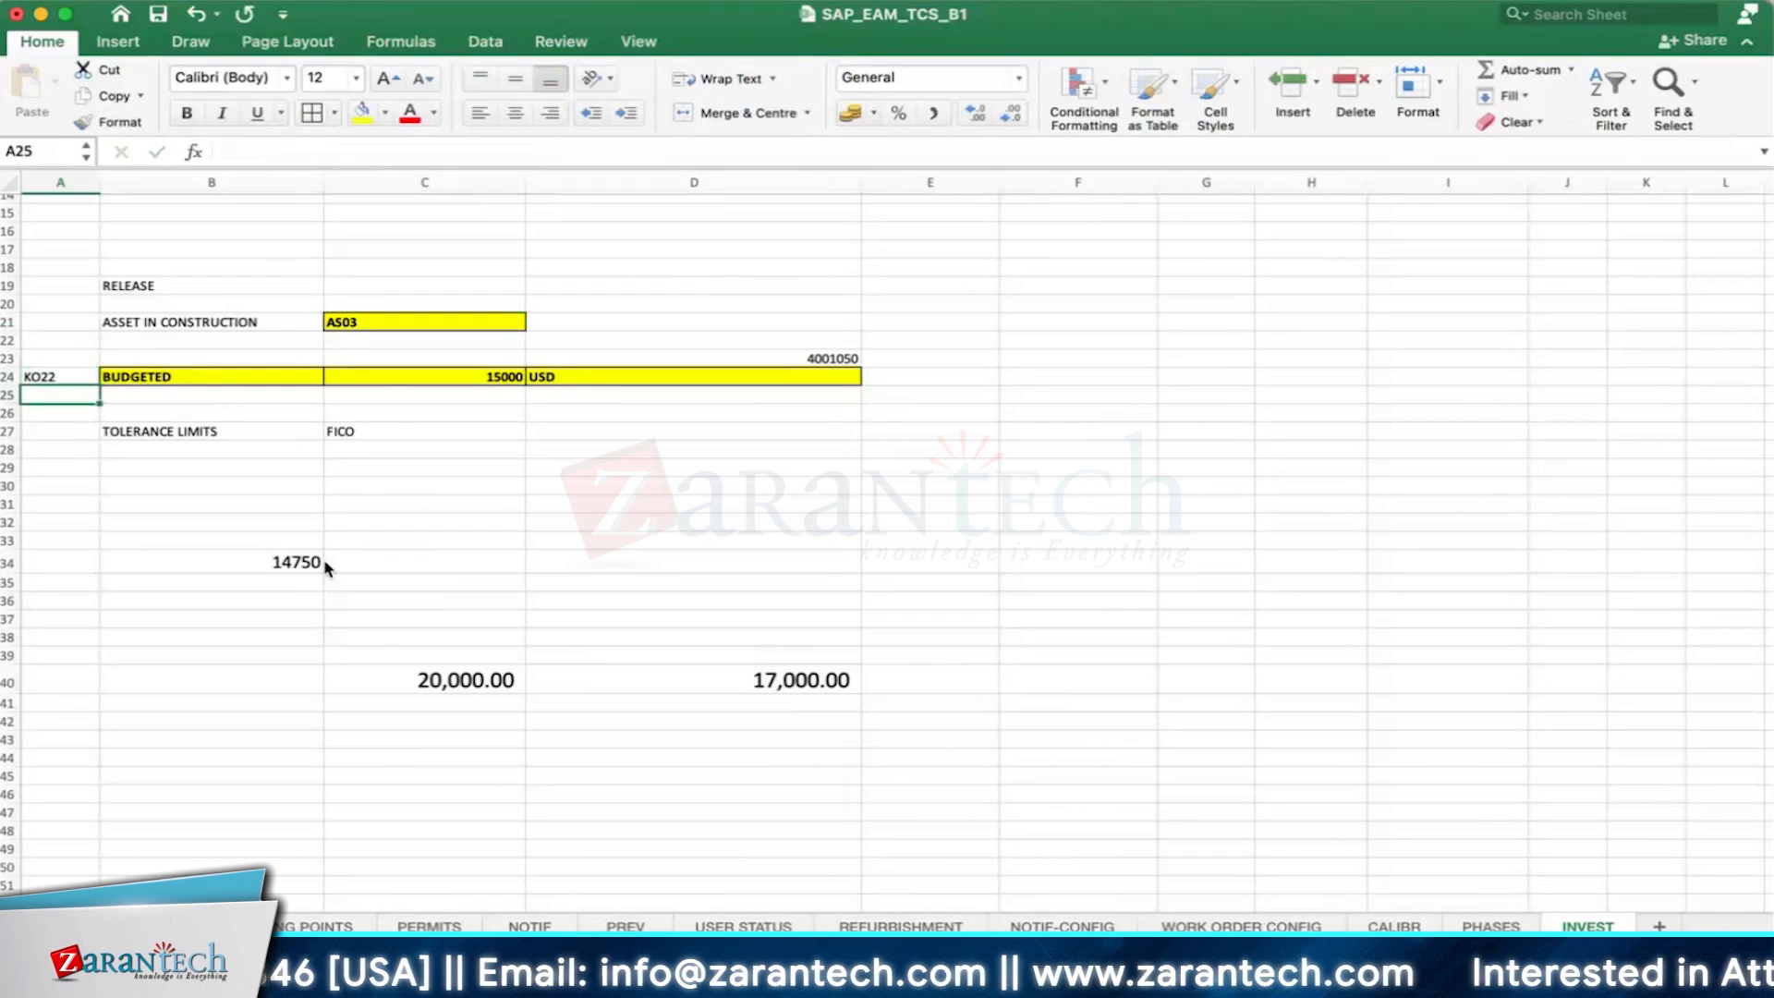
pyautogui.click(342, 322)
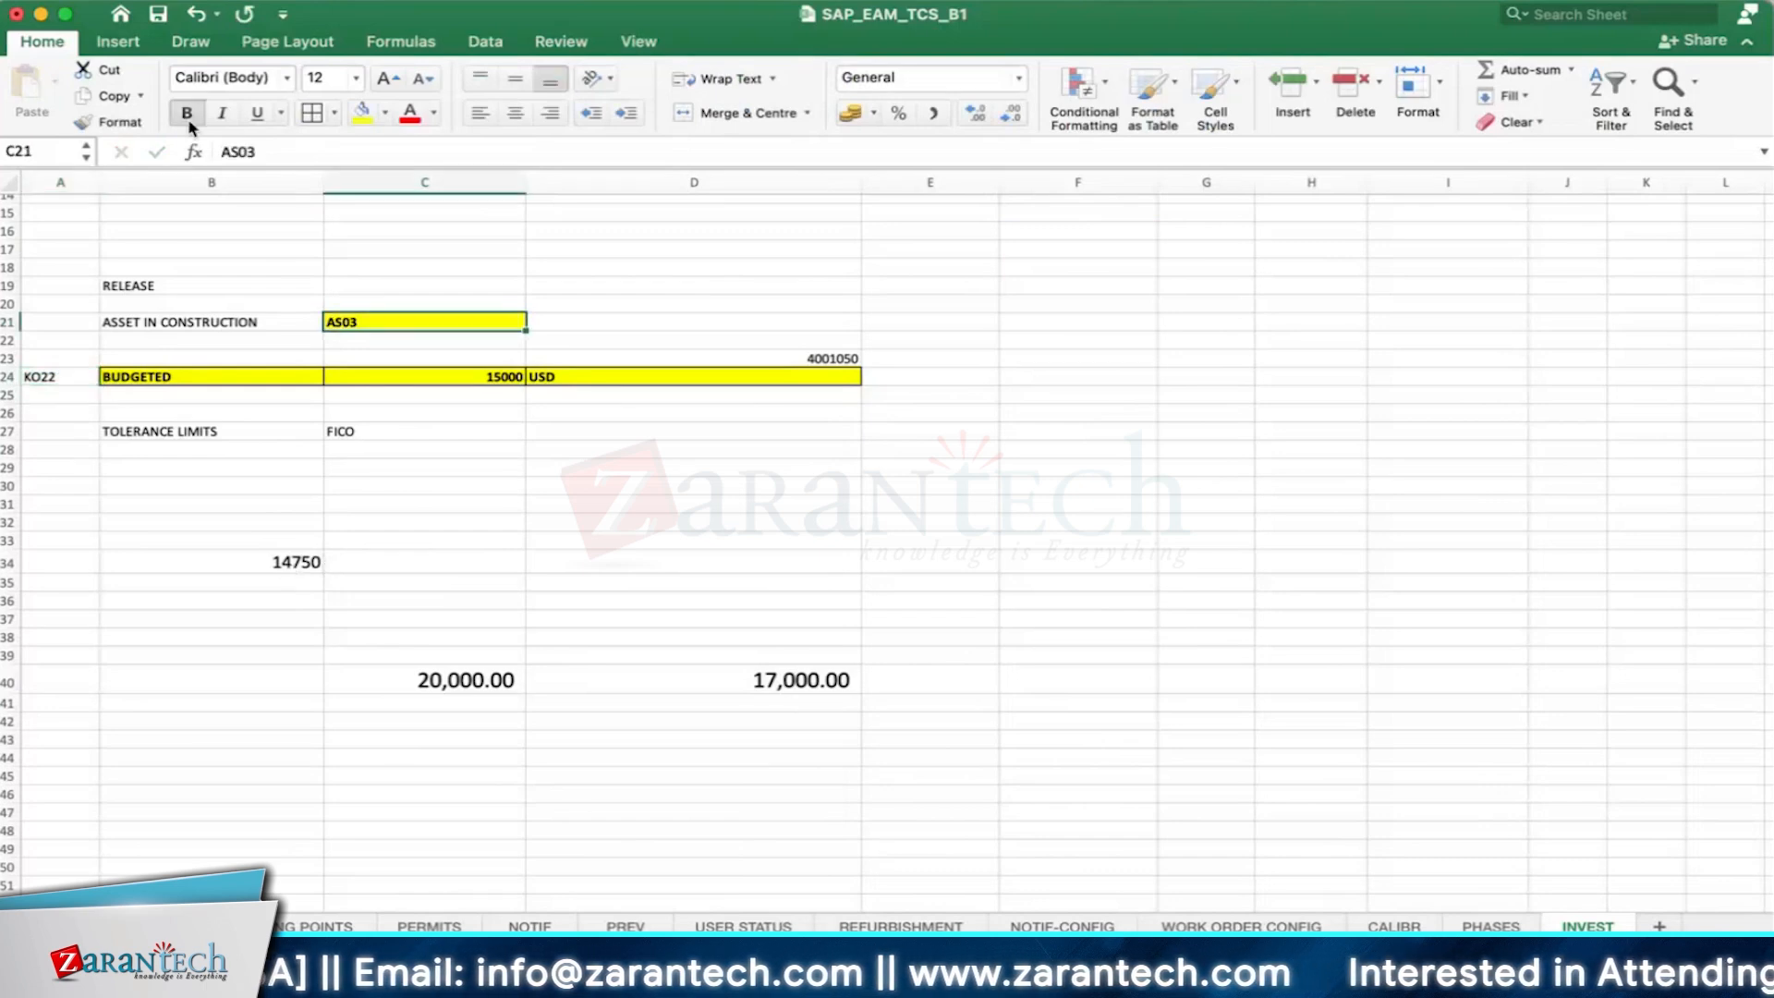
pyautogui.click(107, 121)
pyautogui.click(60, 376)
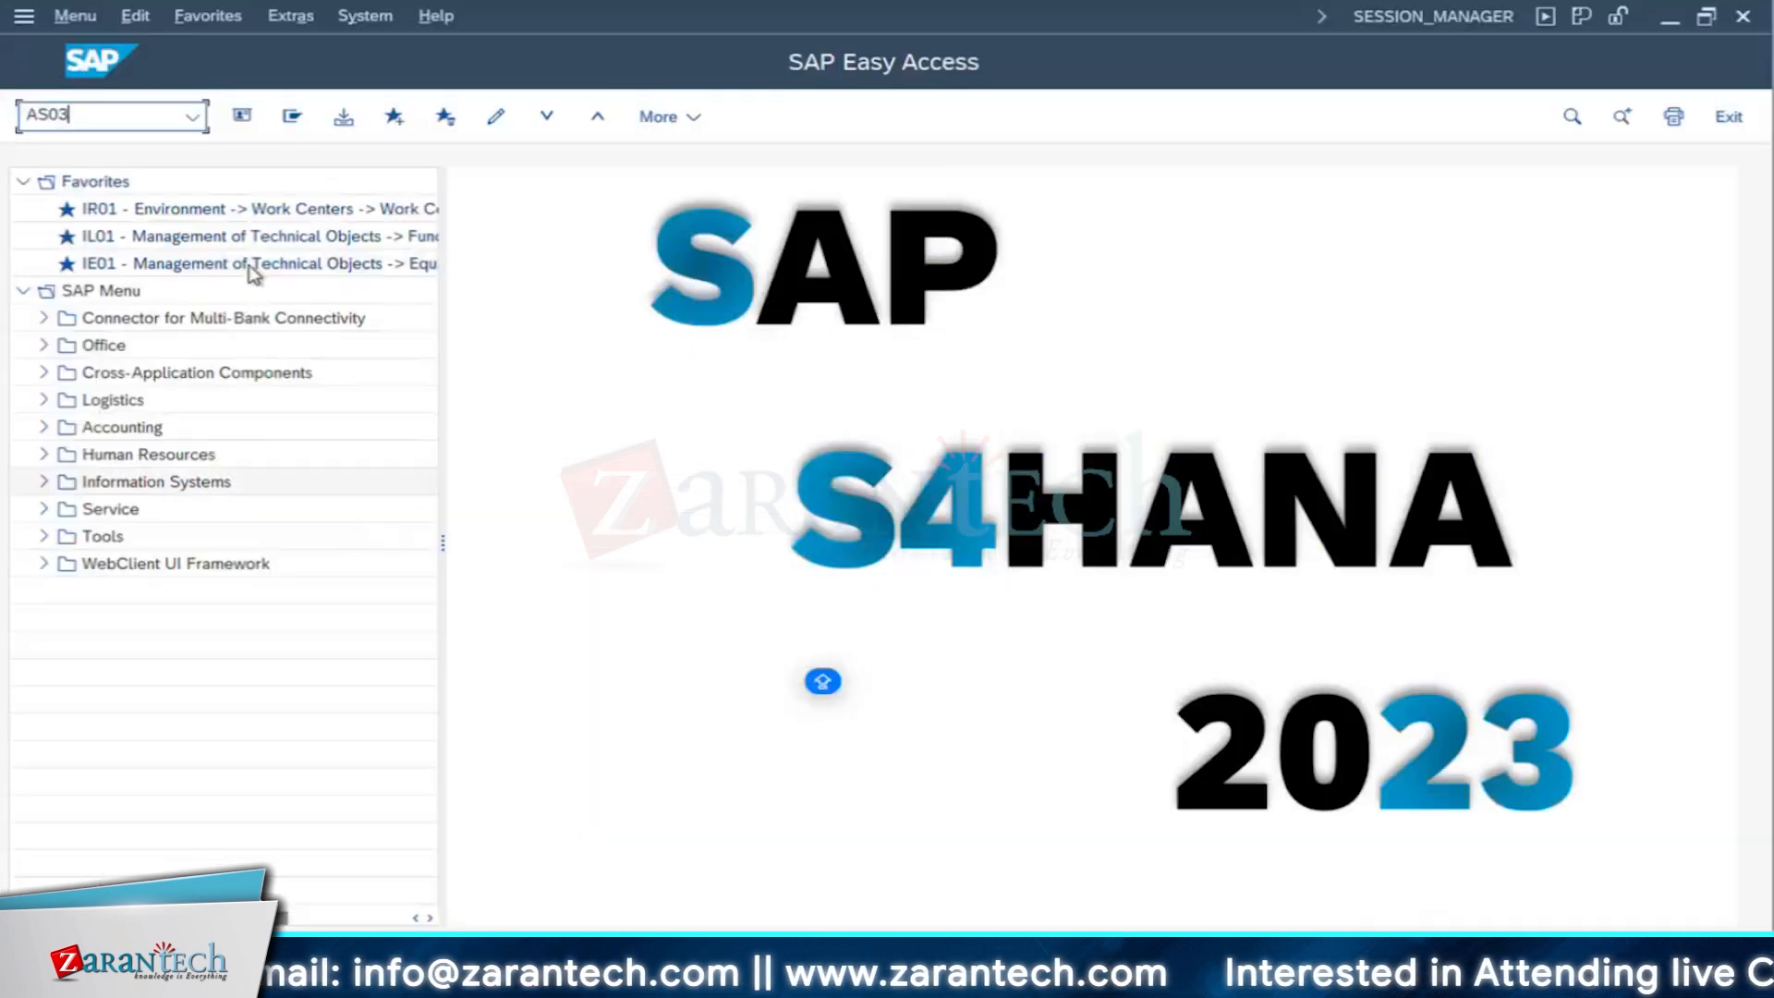
# - Switch back to SAP, display asset 400047 in AS03, and examine its description and other general master data
pyautogui.press('Return')
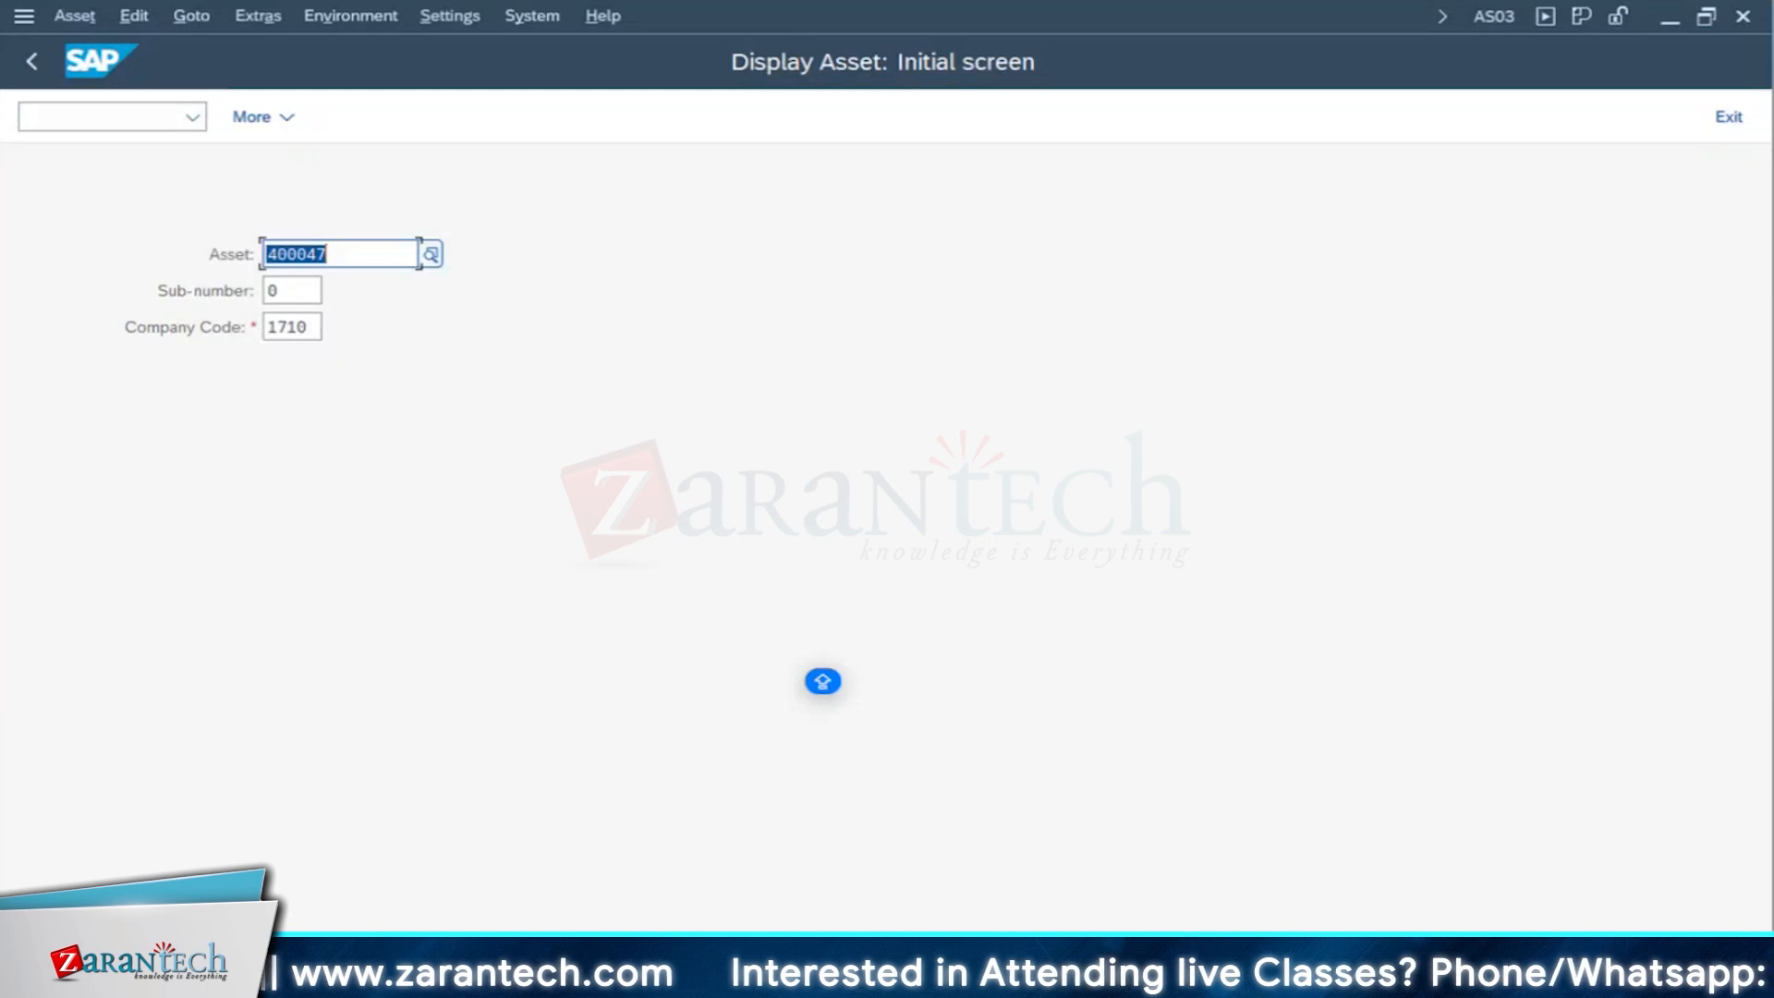
pyautogui.press('Return')
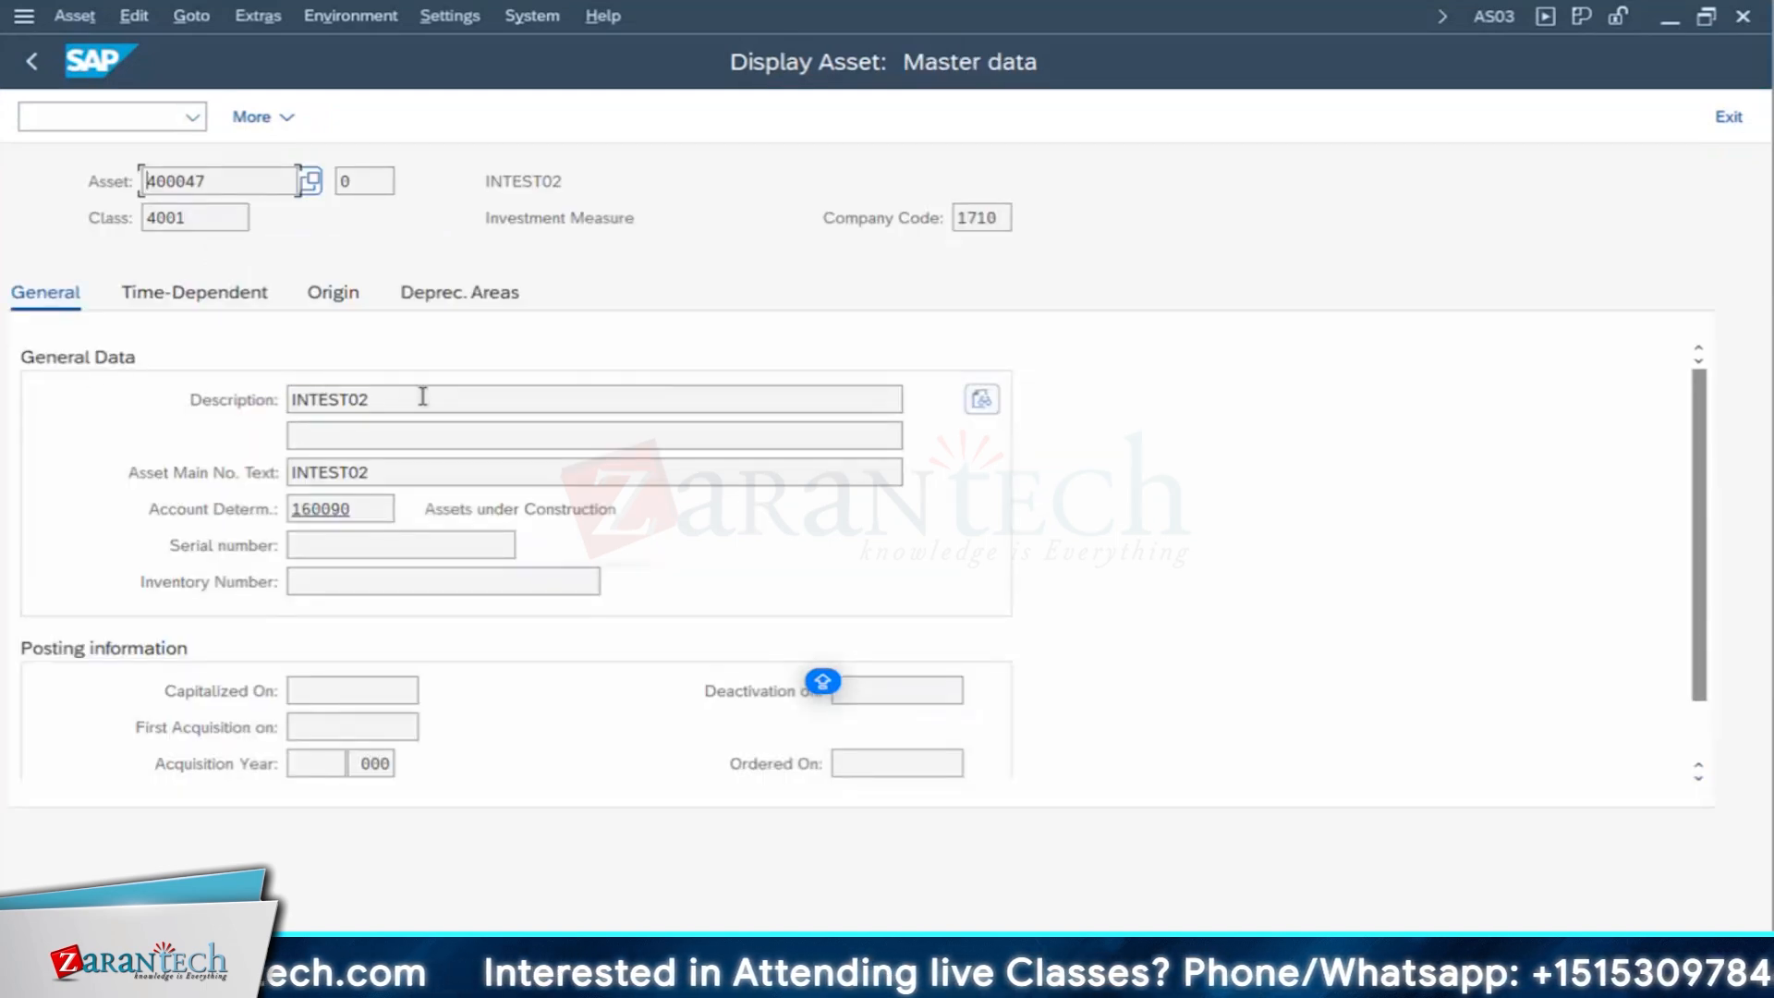
pyautogui.moveTo(425, 397); pyautogui.dragTo(90, 389)
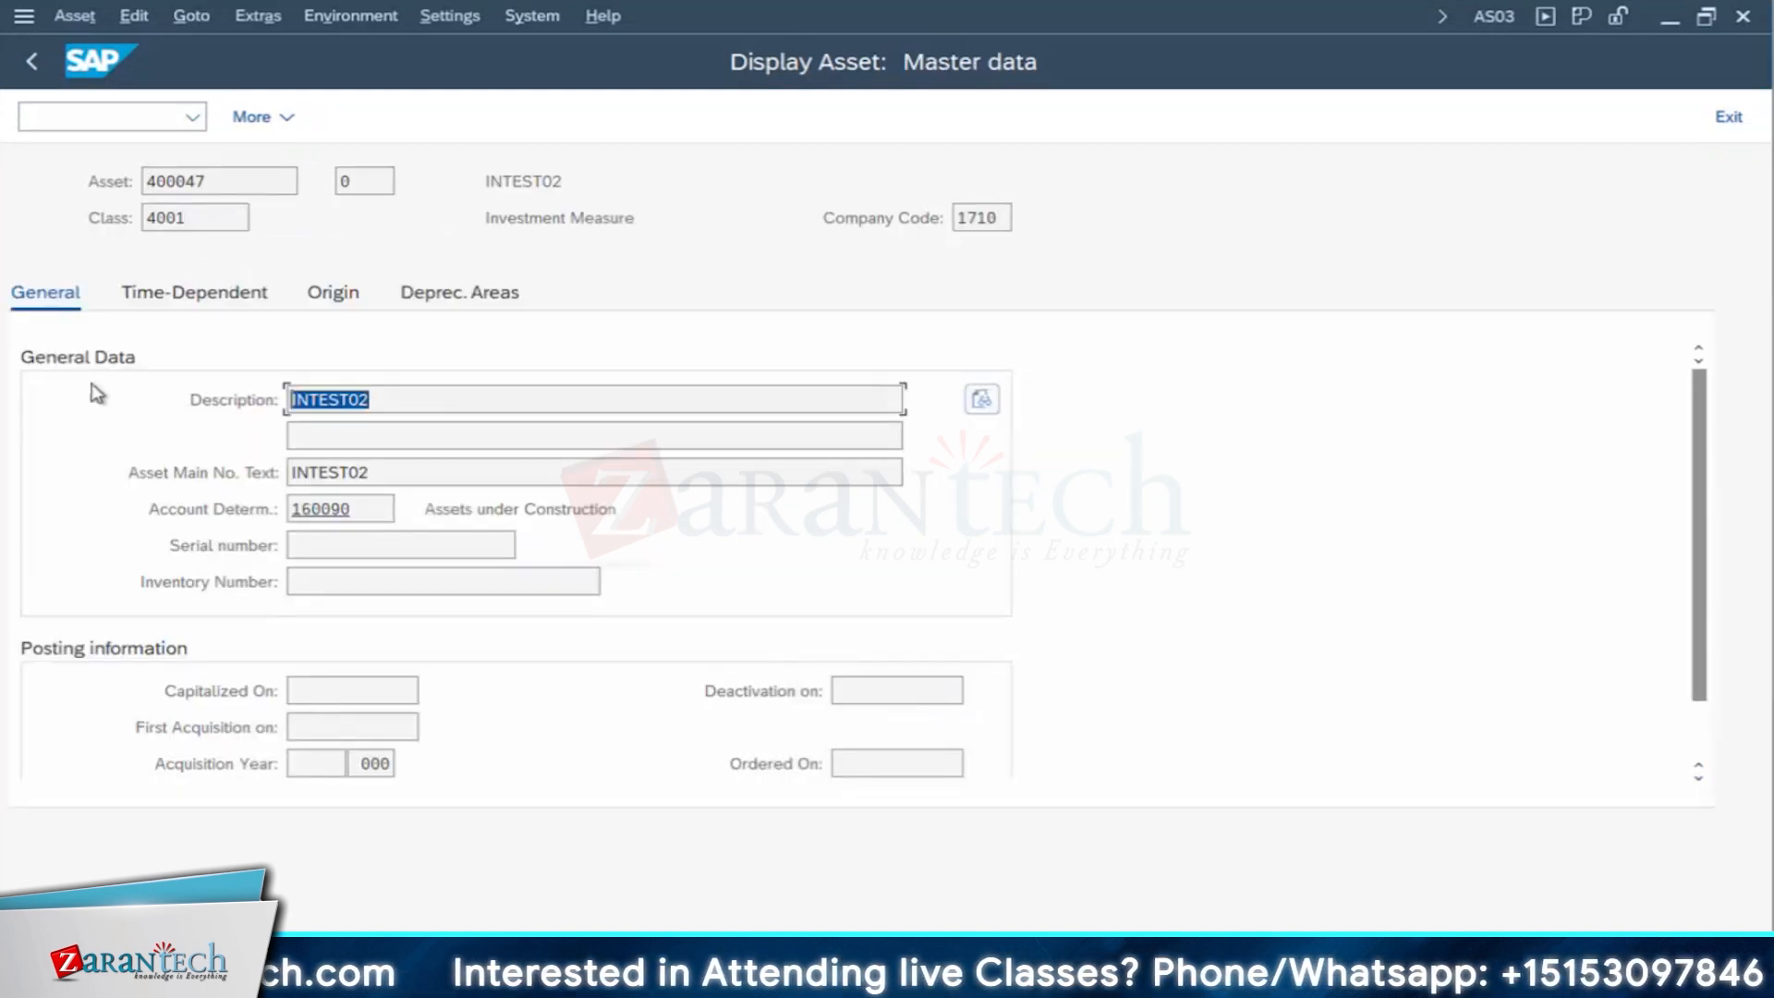
pyautogui.doubleClick(376, 472)
pyautogui.scroll(-1, 525, 720)
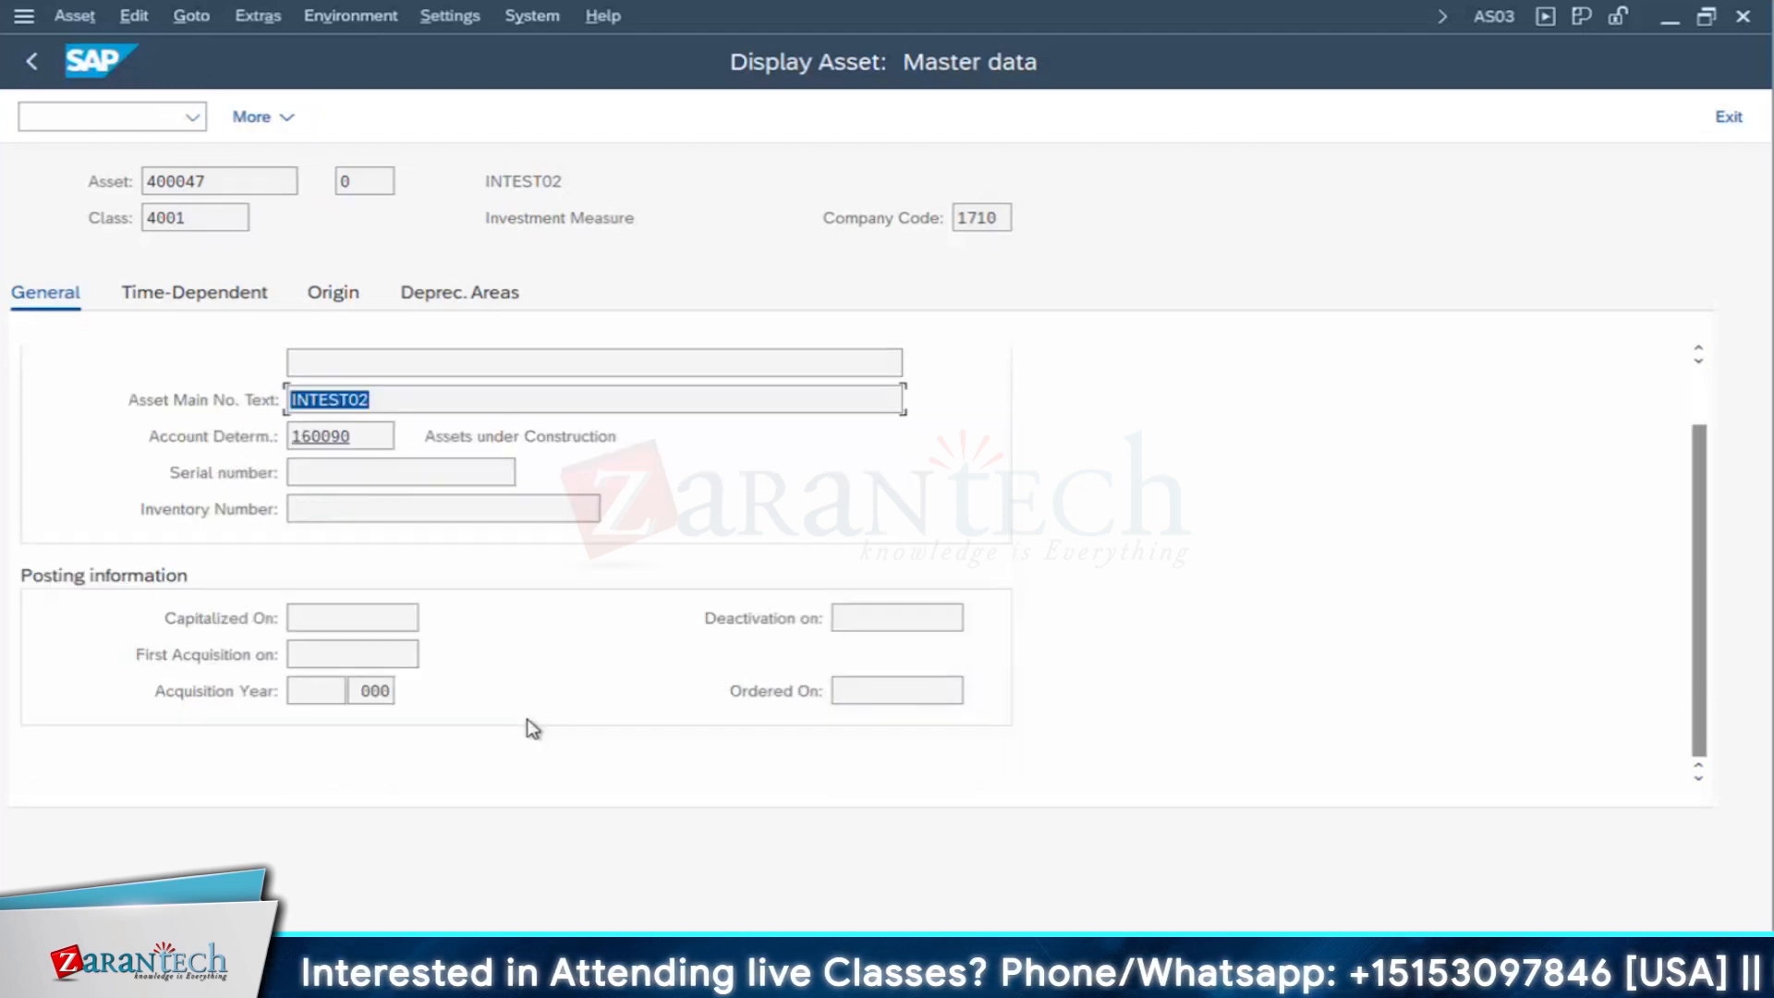
# - Check the investment order assignment in the origin data of asset 400047 and return to the asset selection screen
pyautogui.click(342, 296)
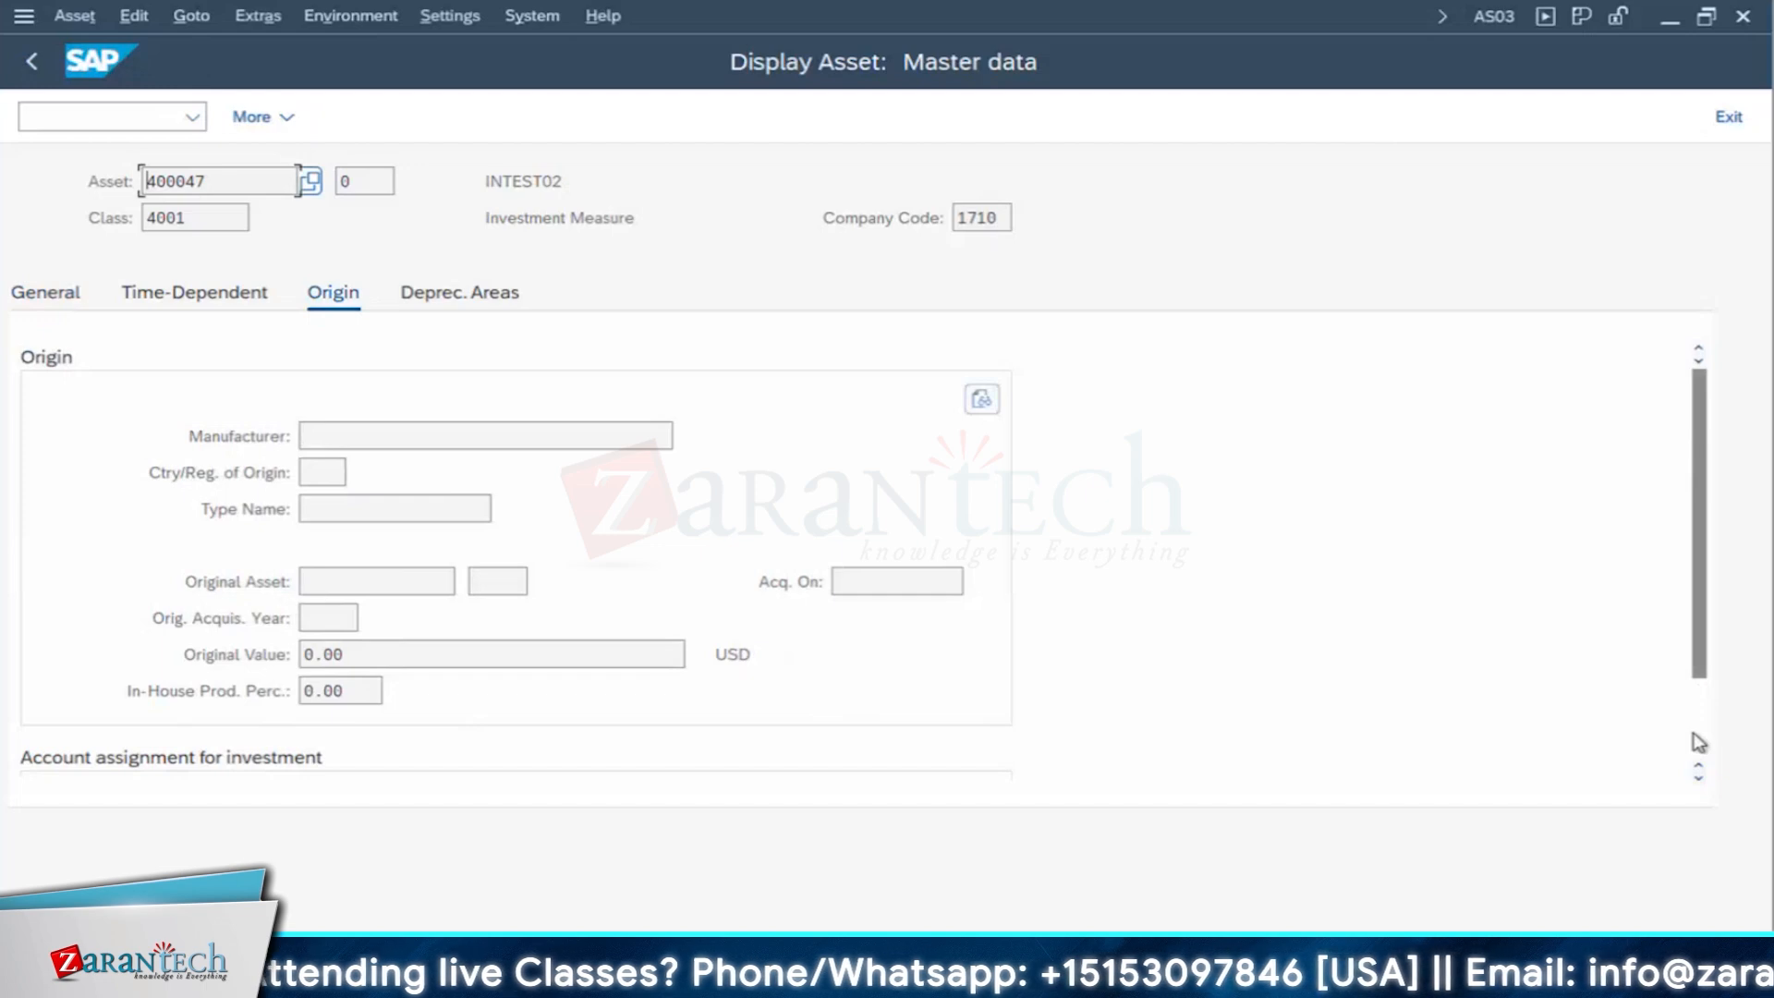
pyautogui.scroll(-2, 1699, 742)
pyautogui.doubleClick(355, 689)
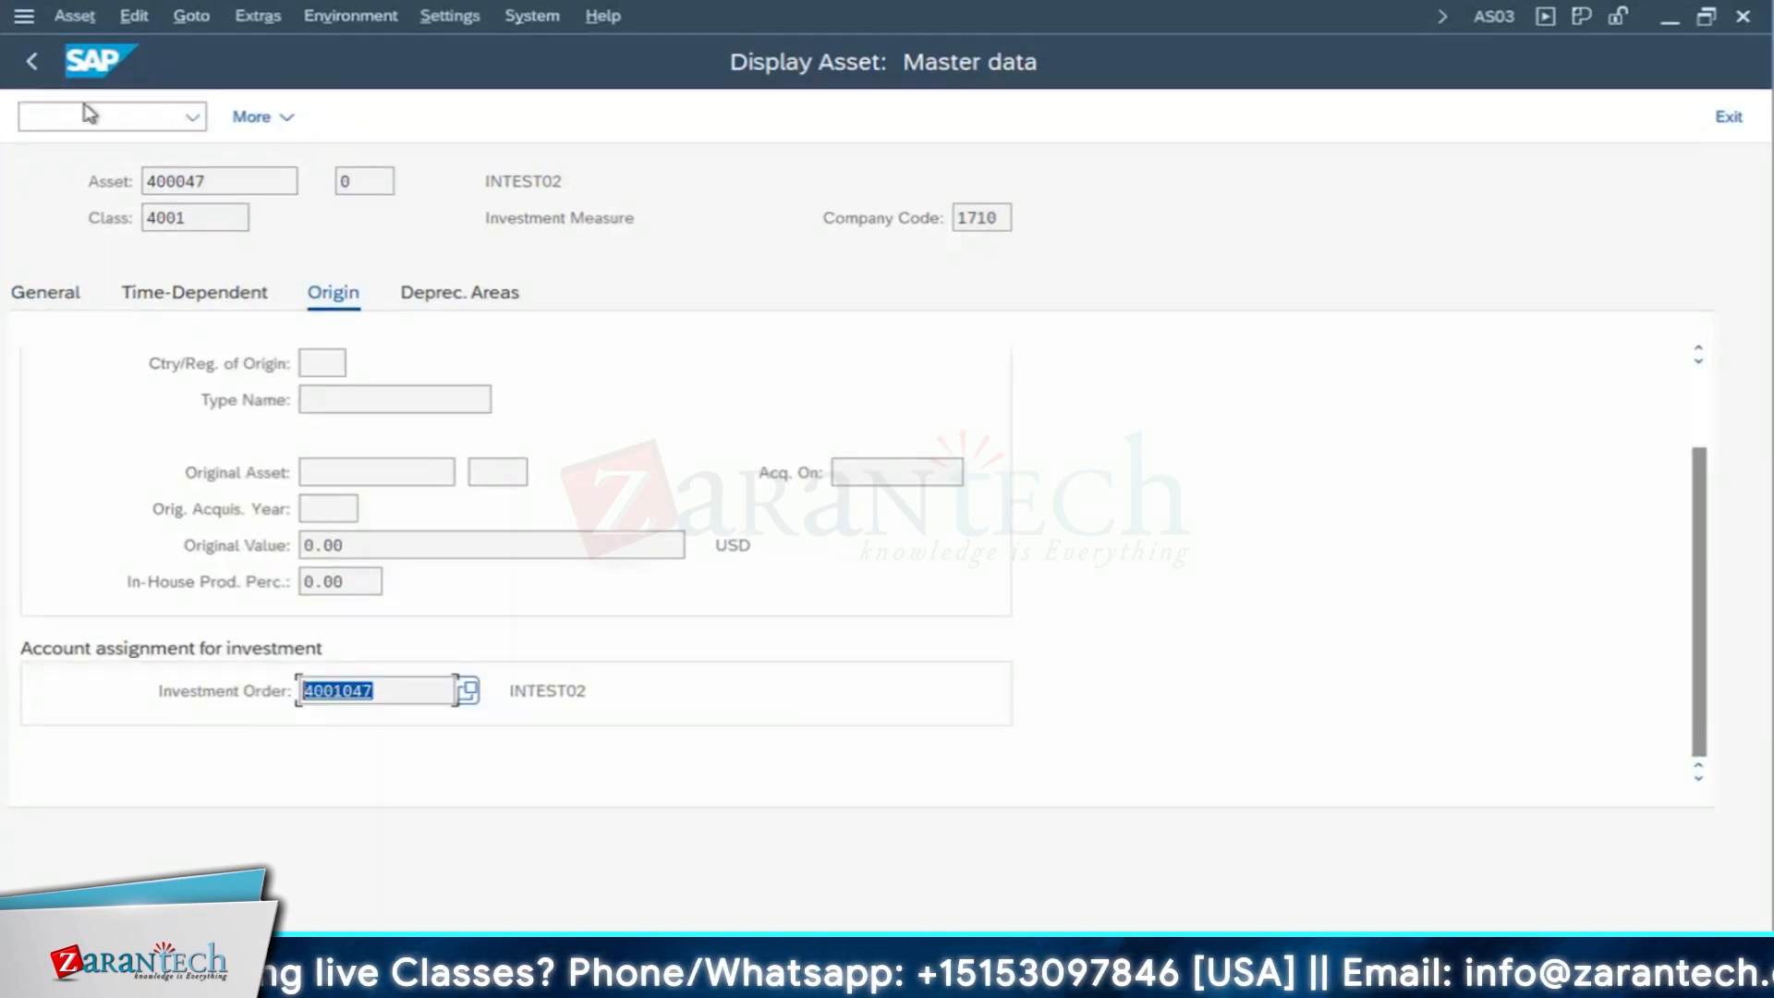
pyautogui.click(32, 61)
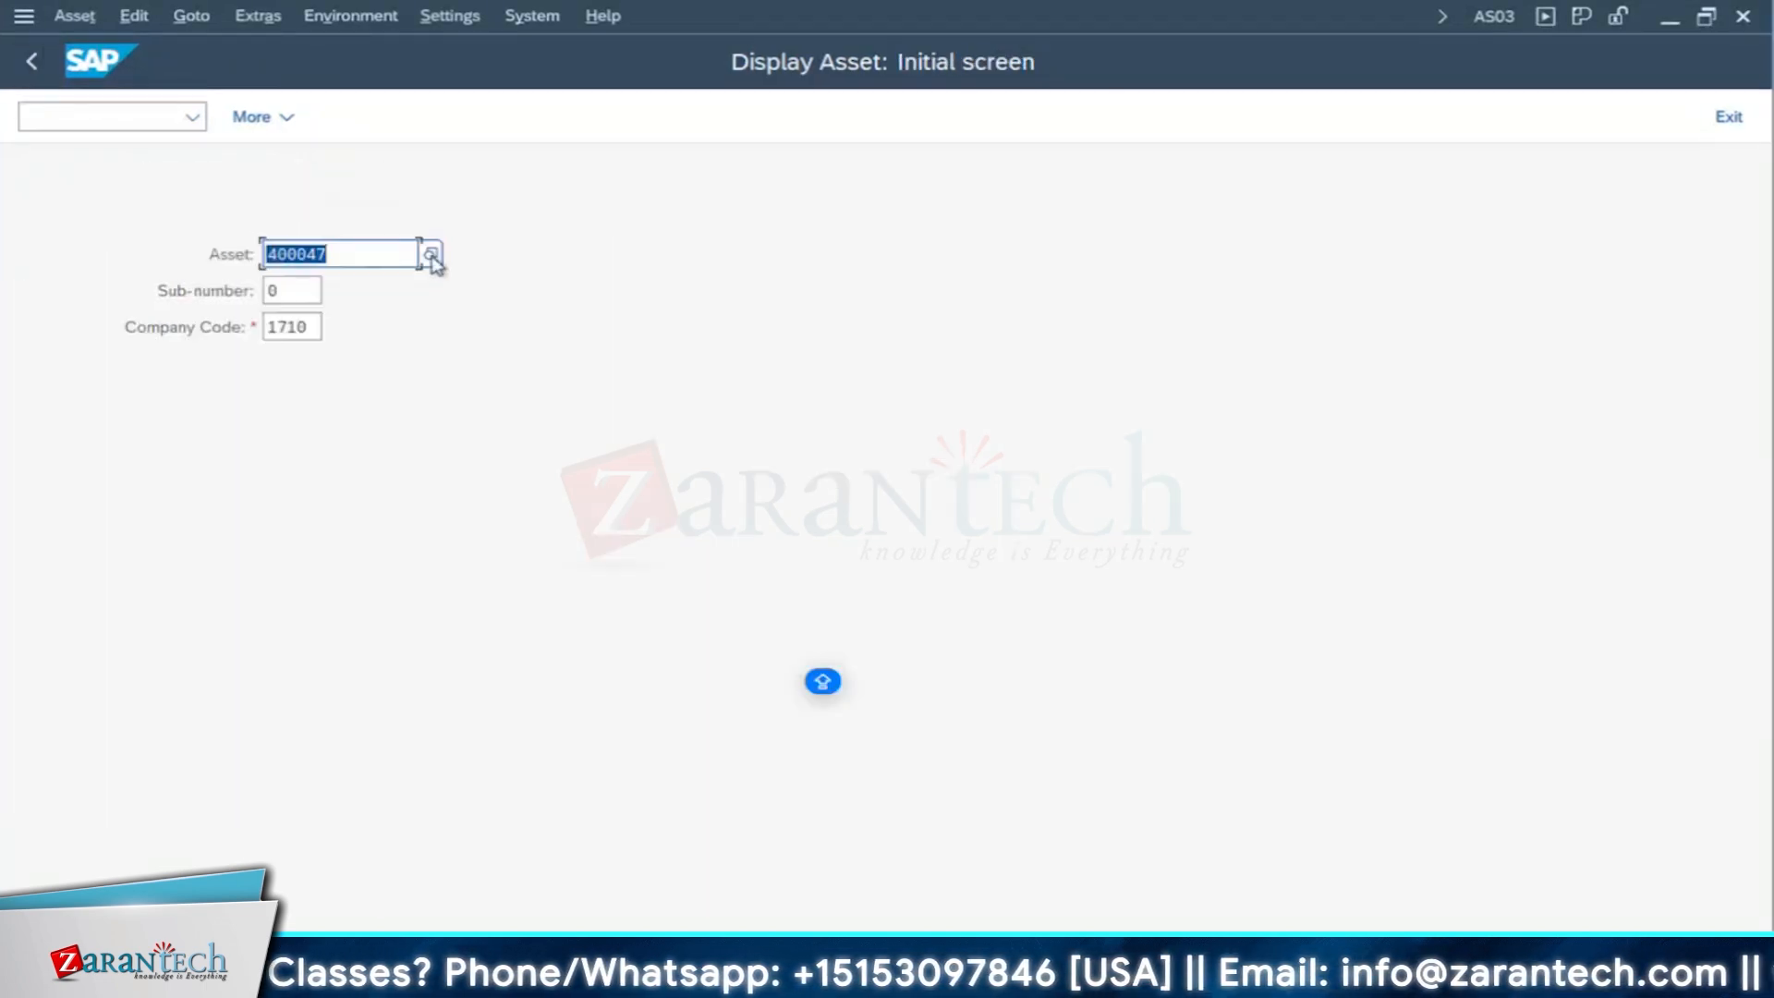
# - Find asset 400048, NEW BACKUP DIESEL GENERATOR INSTALLATION, in the asset value list and examine its general data and account determination
pyautogui.click(432, 256)
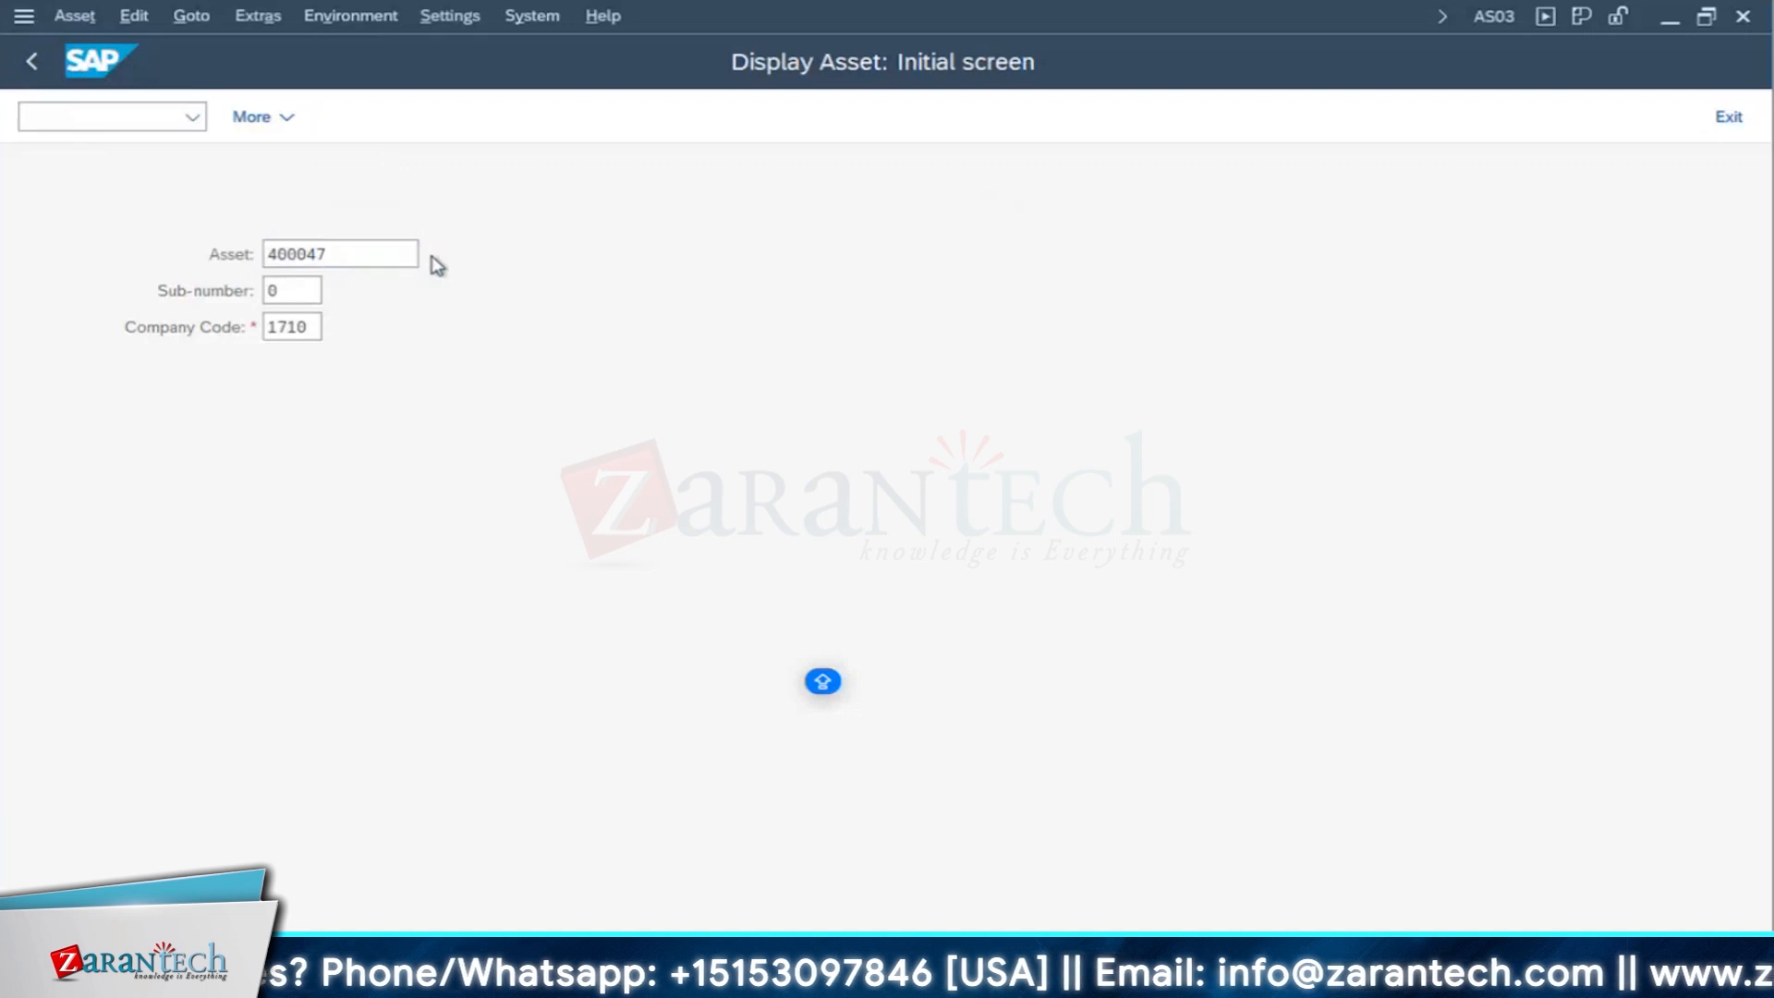
pyautogui.click(443, 314)
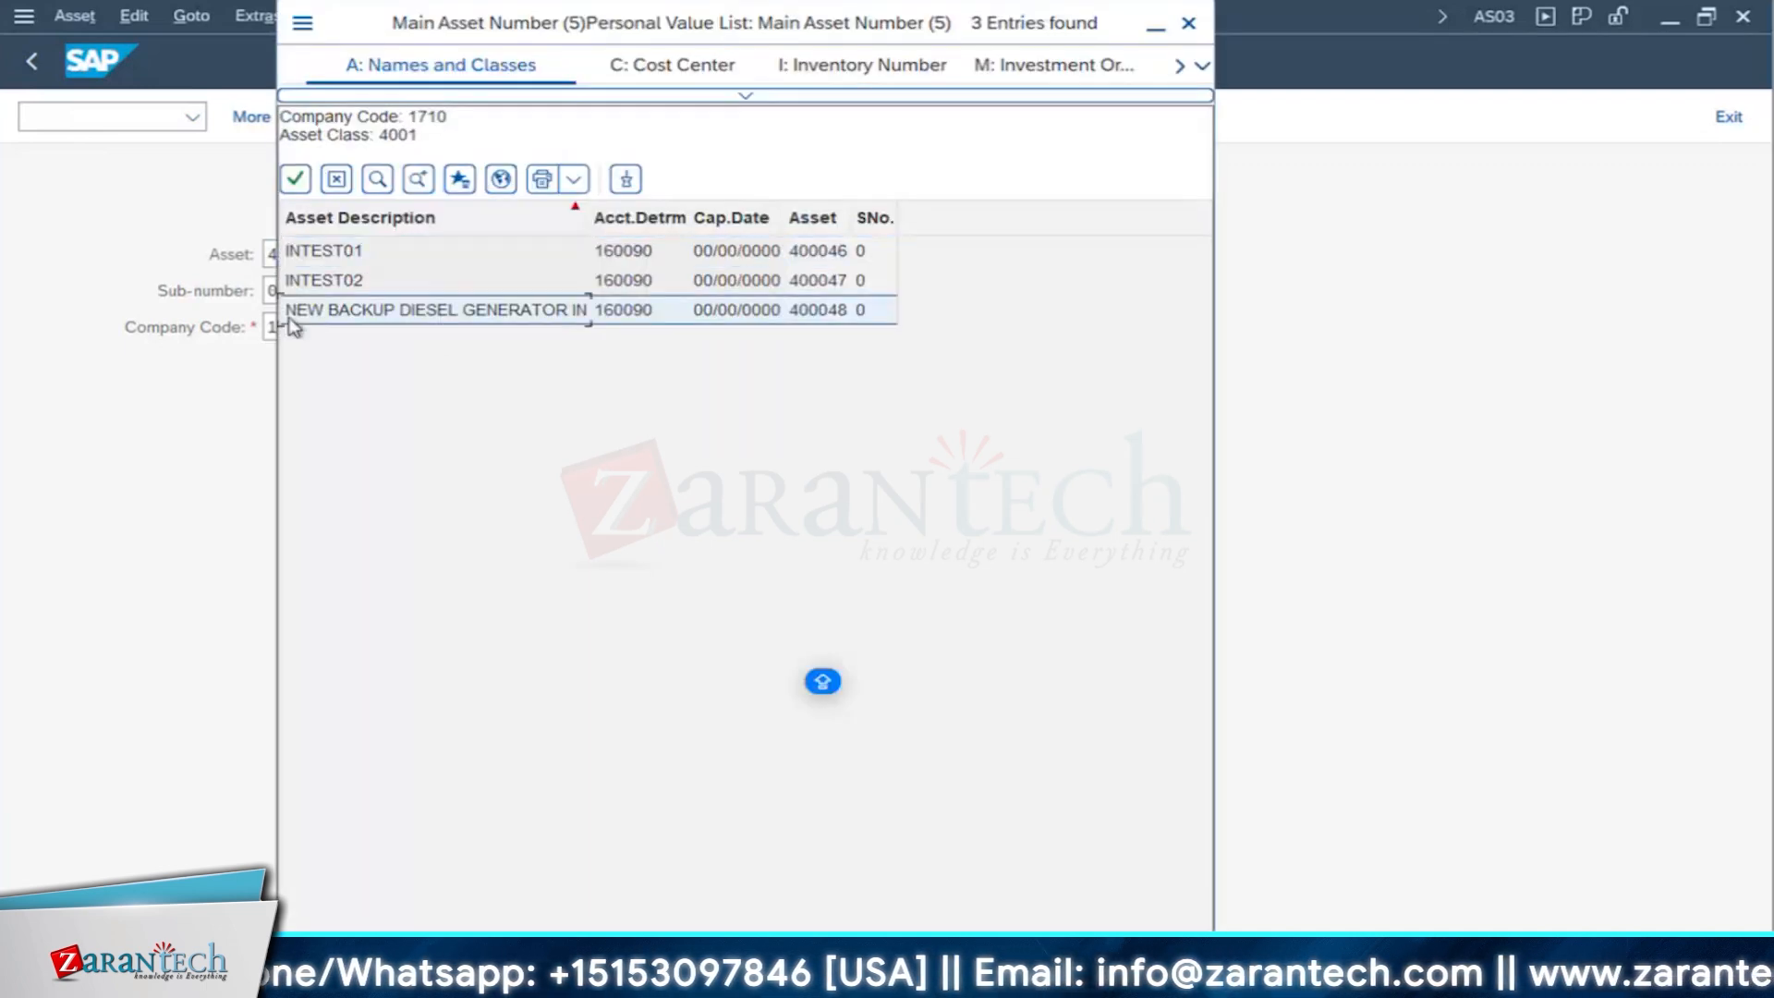
pyautogui.doubleClick(546, 314)
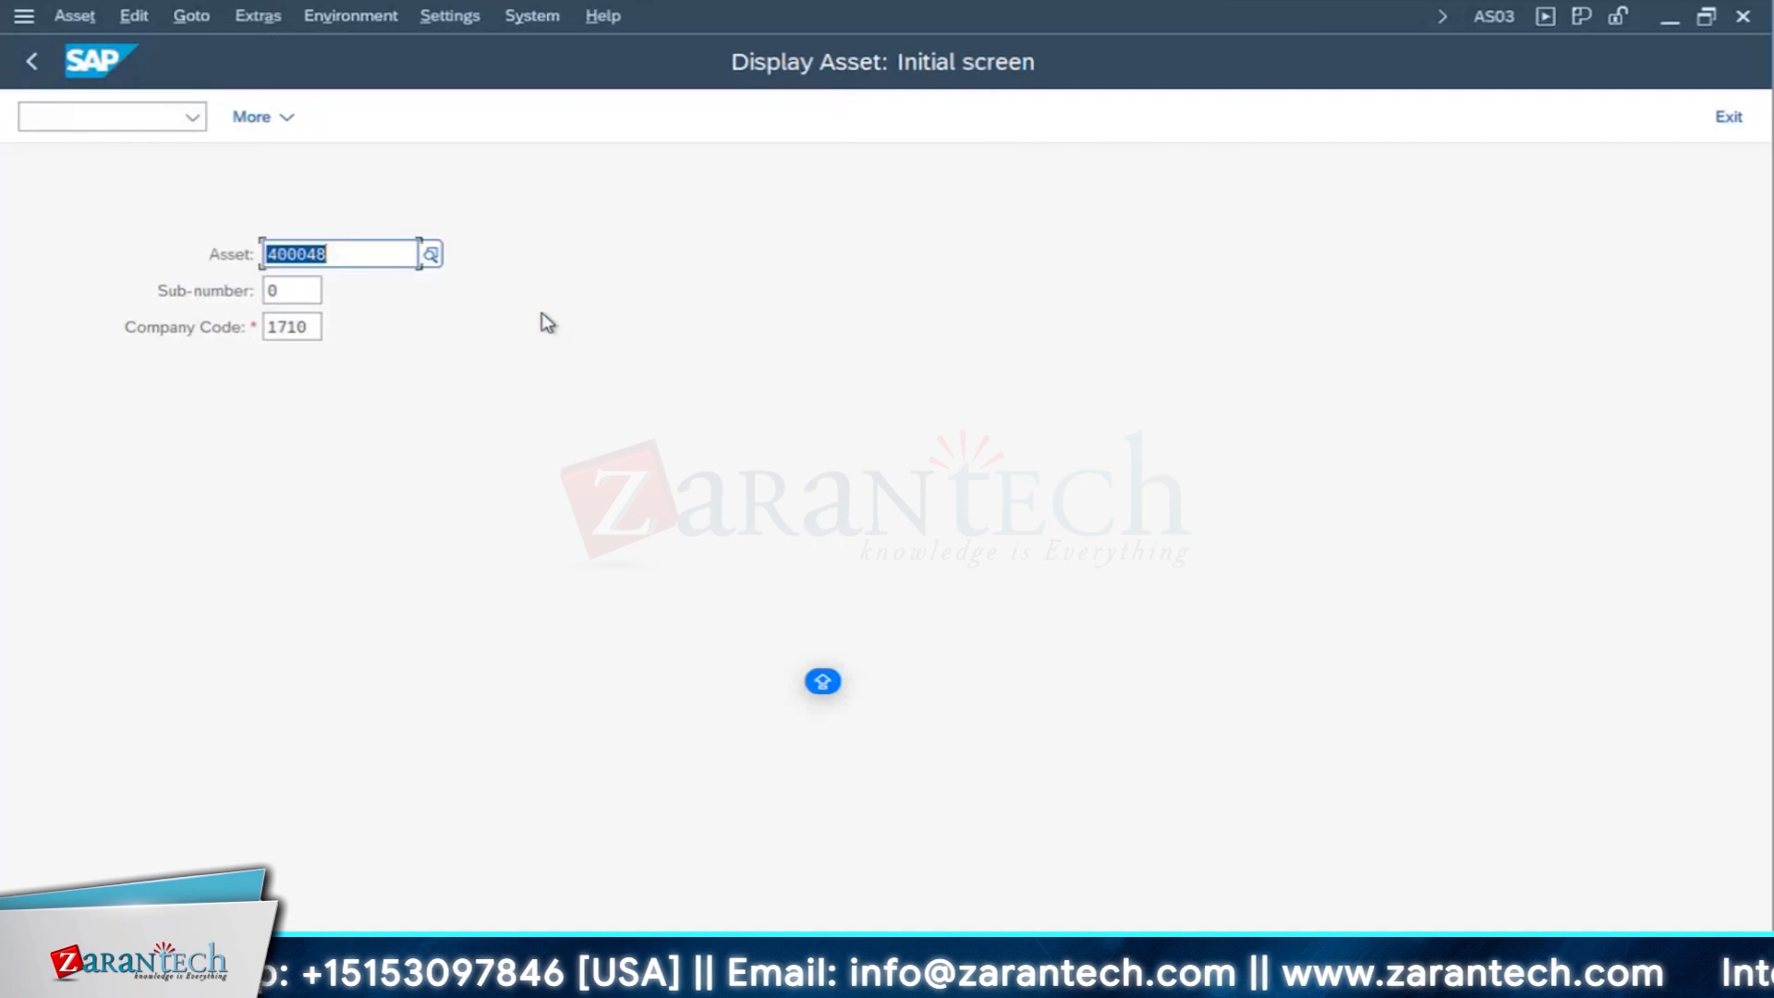
pyautogui.press('Return')
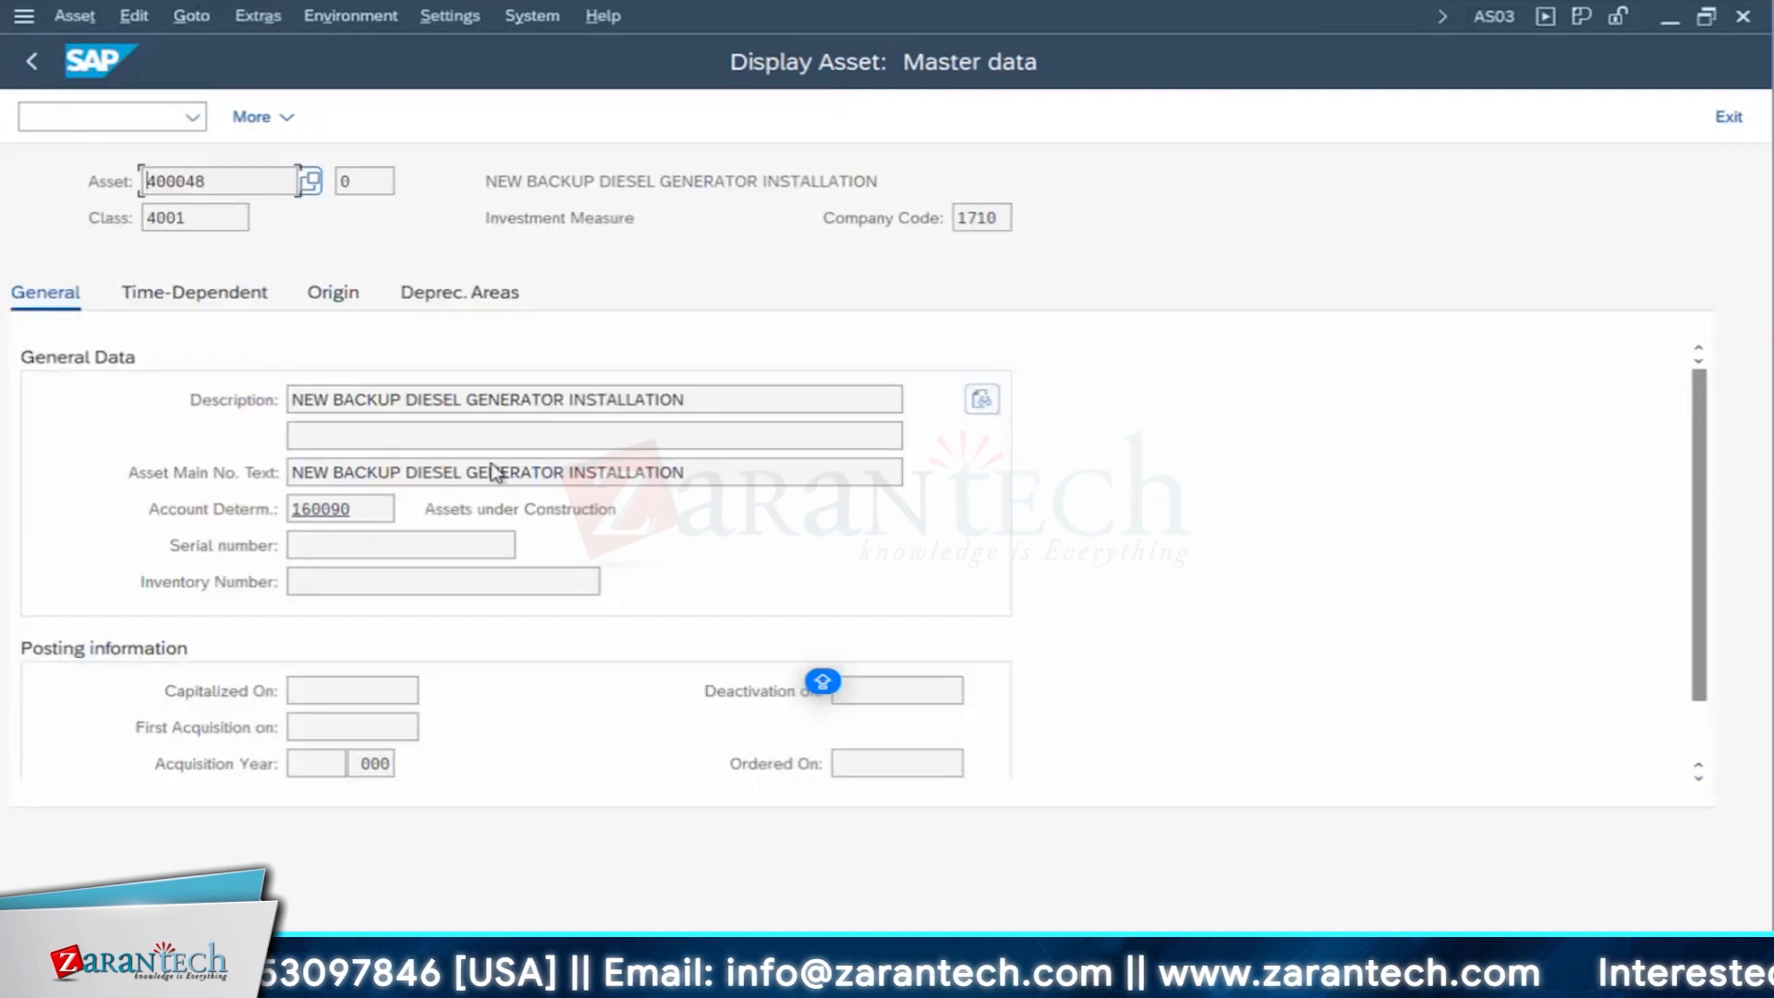
pyautogui.moveTo(692, 477); pyautogui.dragTo(129, 426)
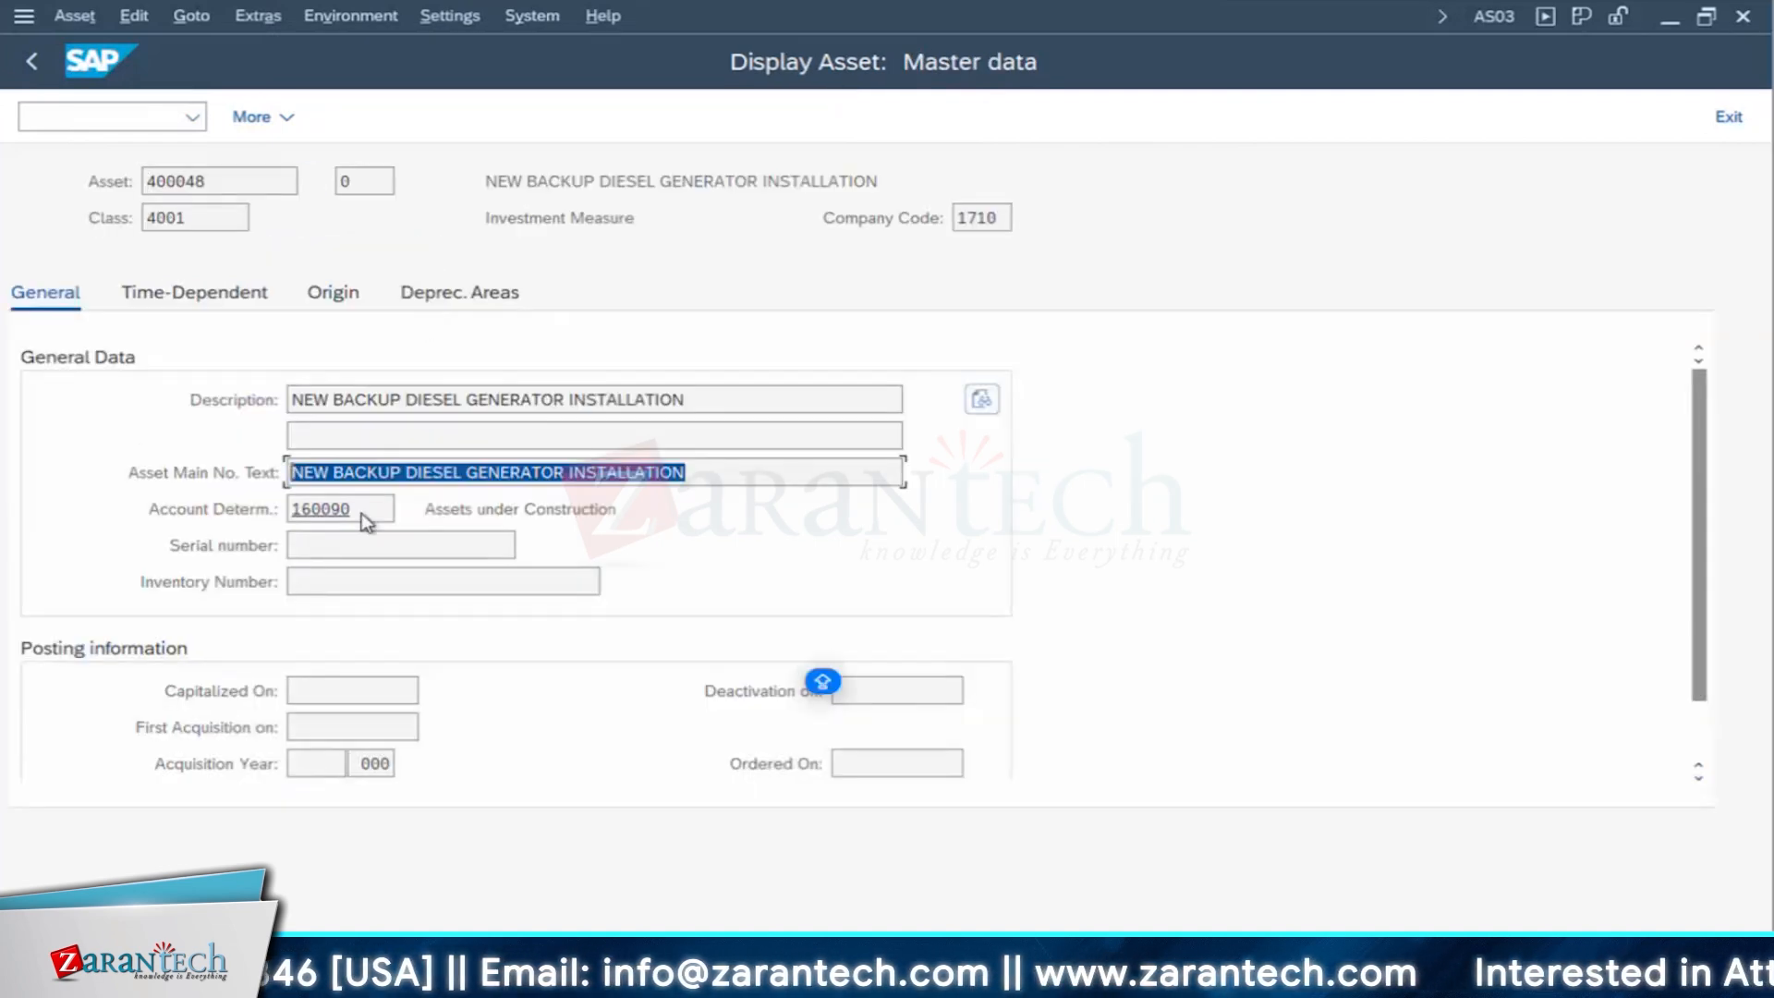
pyautogui.press('Tab')
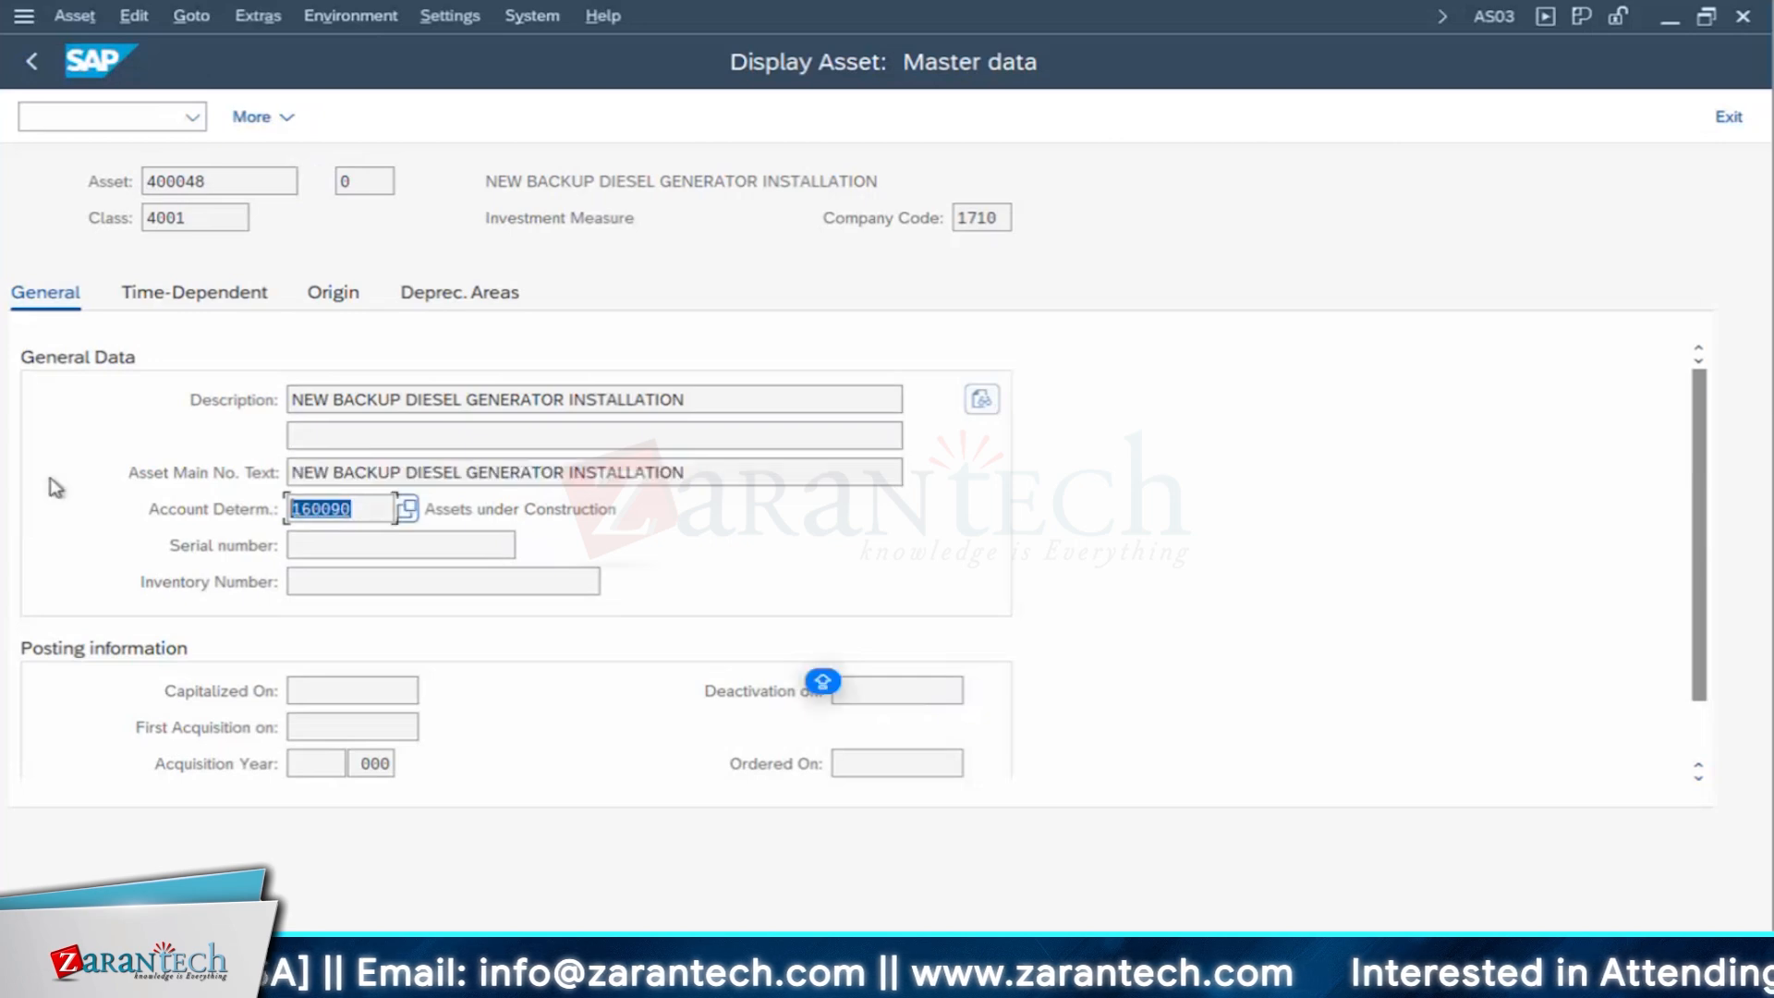
# - Review the generator asset's time-dependent data and the investment order assigned in its origin data, and return to the initial screen
pyautogui.click(231, 298)
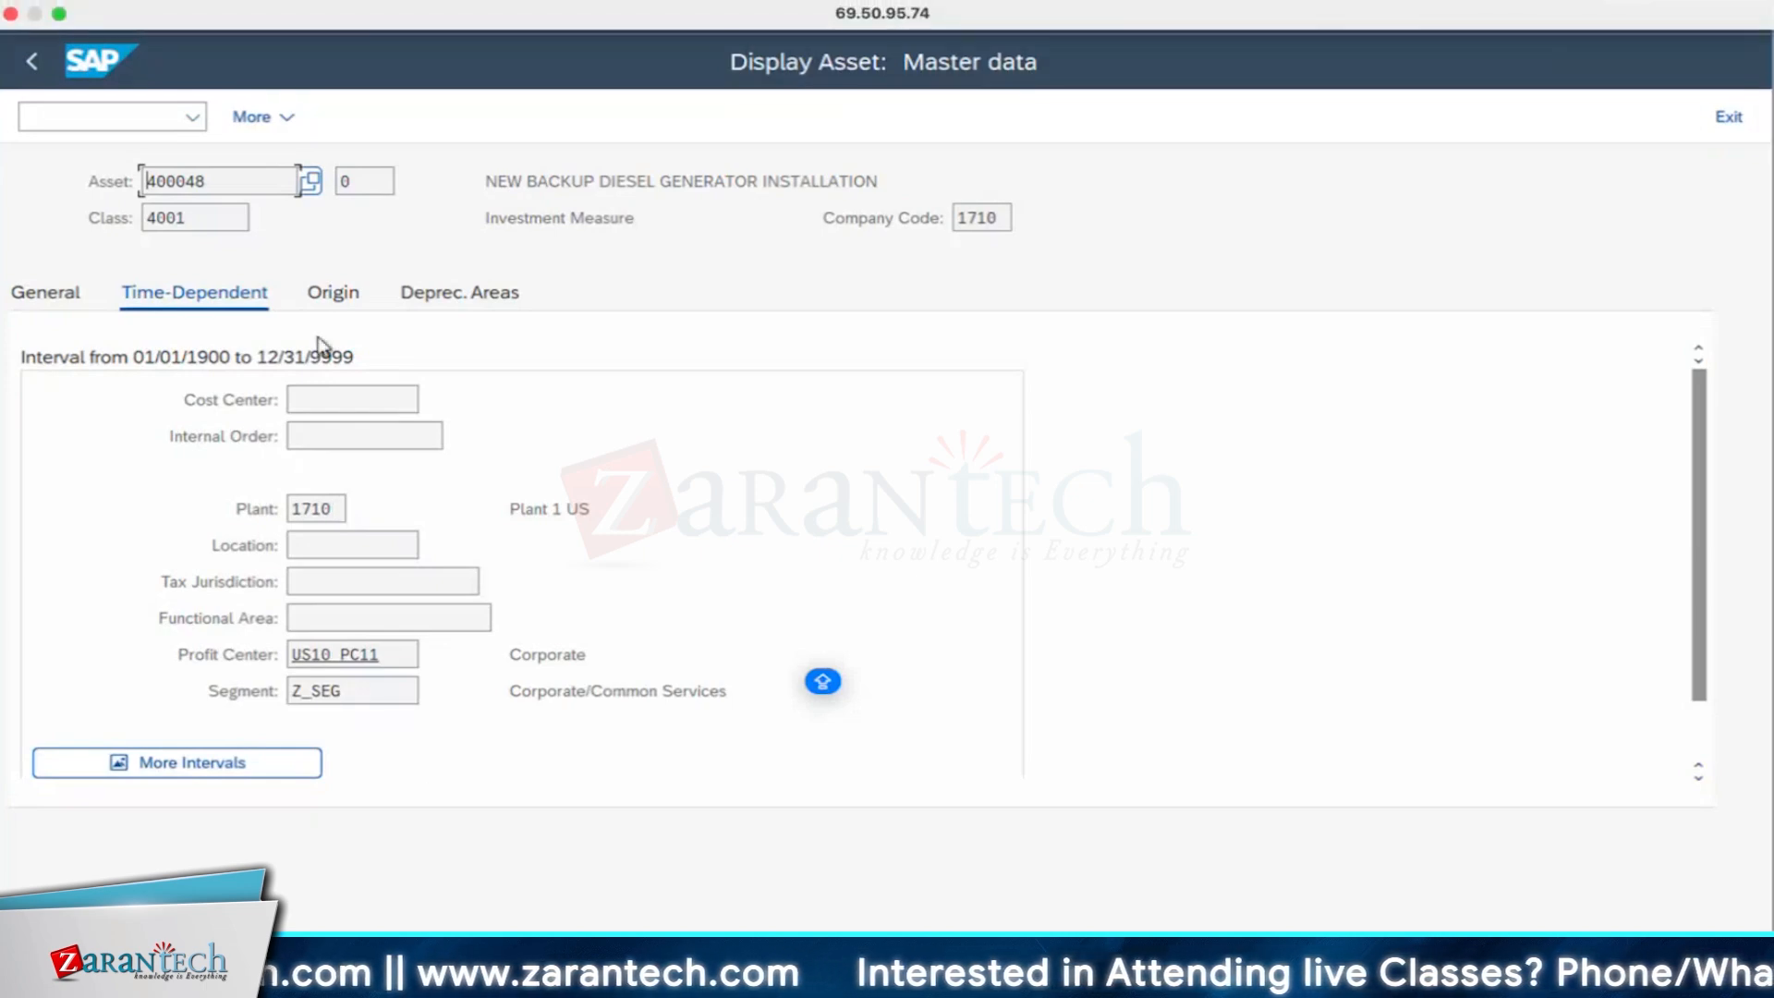
pyautogui.click(335, 294)
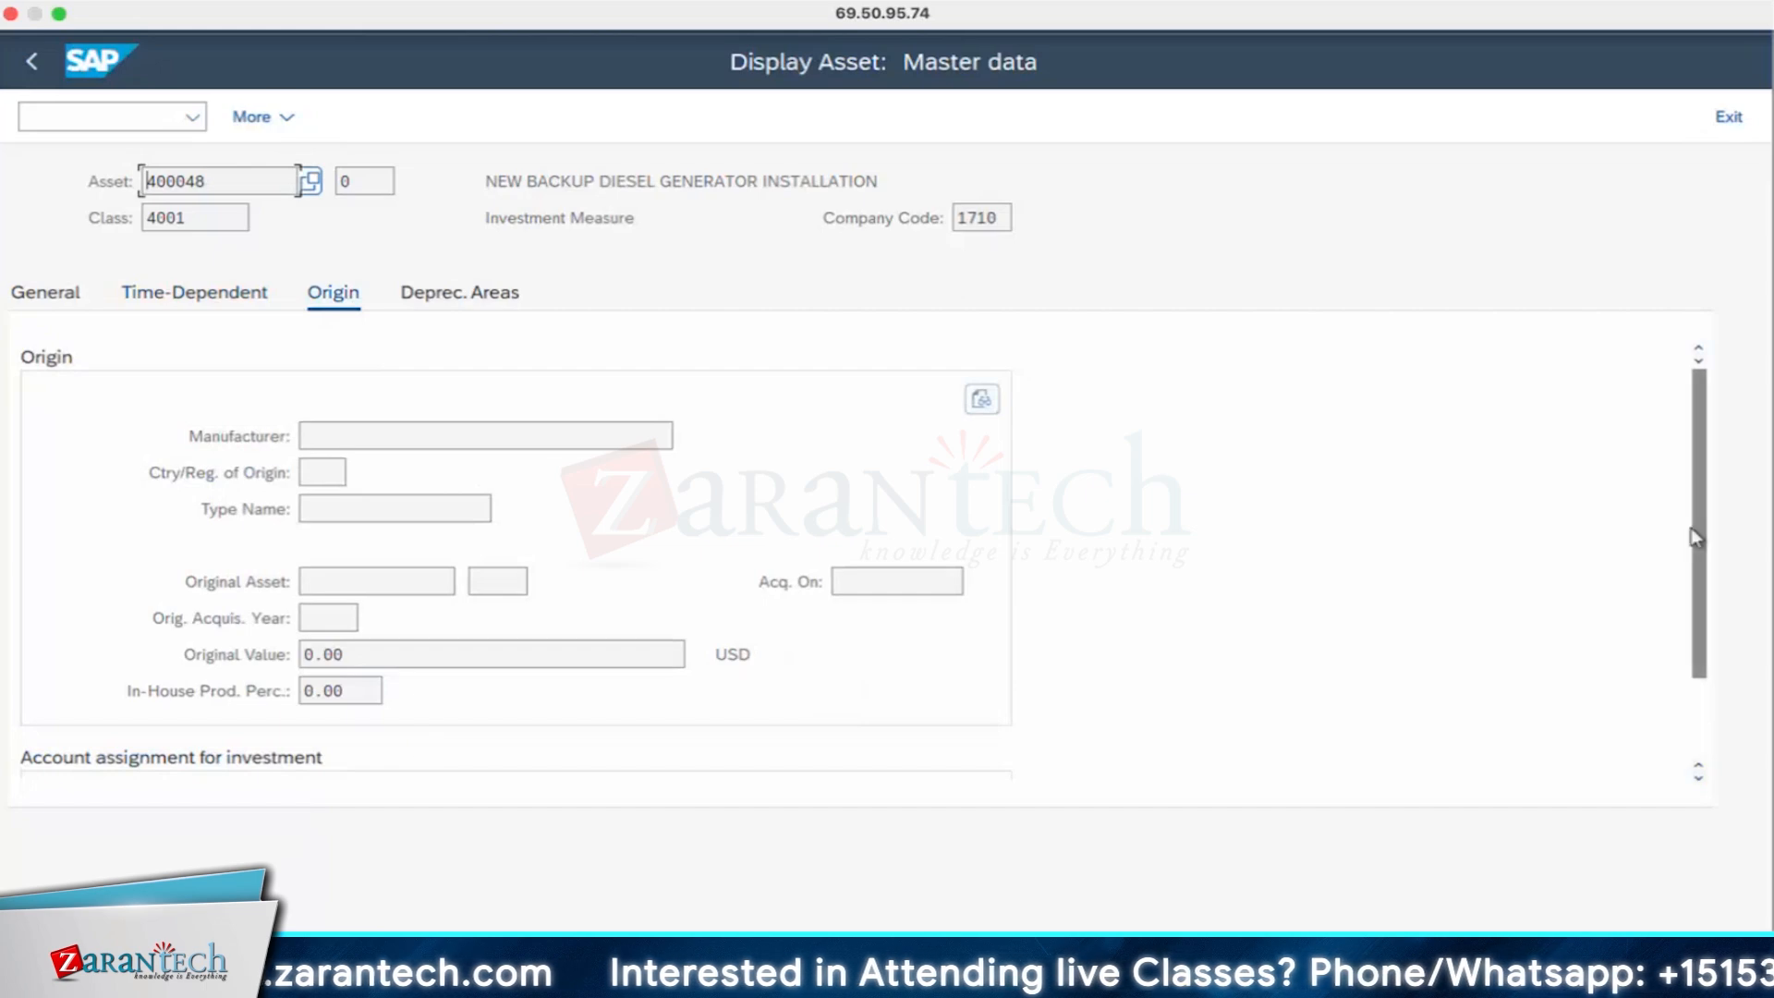
pyautogui.moveTo(1696, 525); pyautogui.dragTo(271, 781)
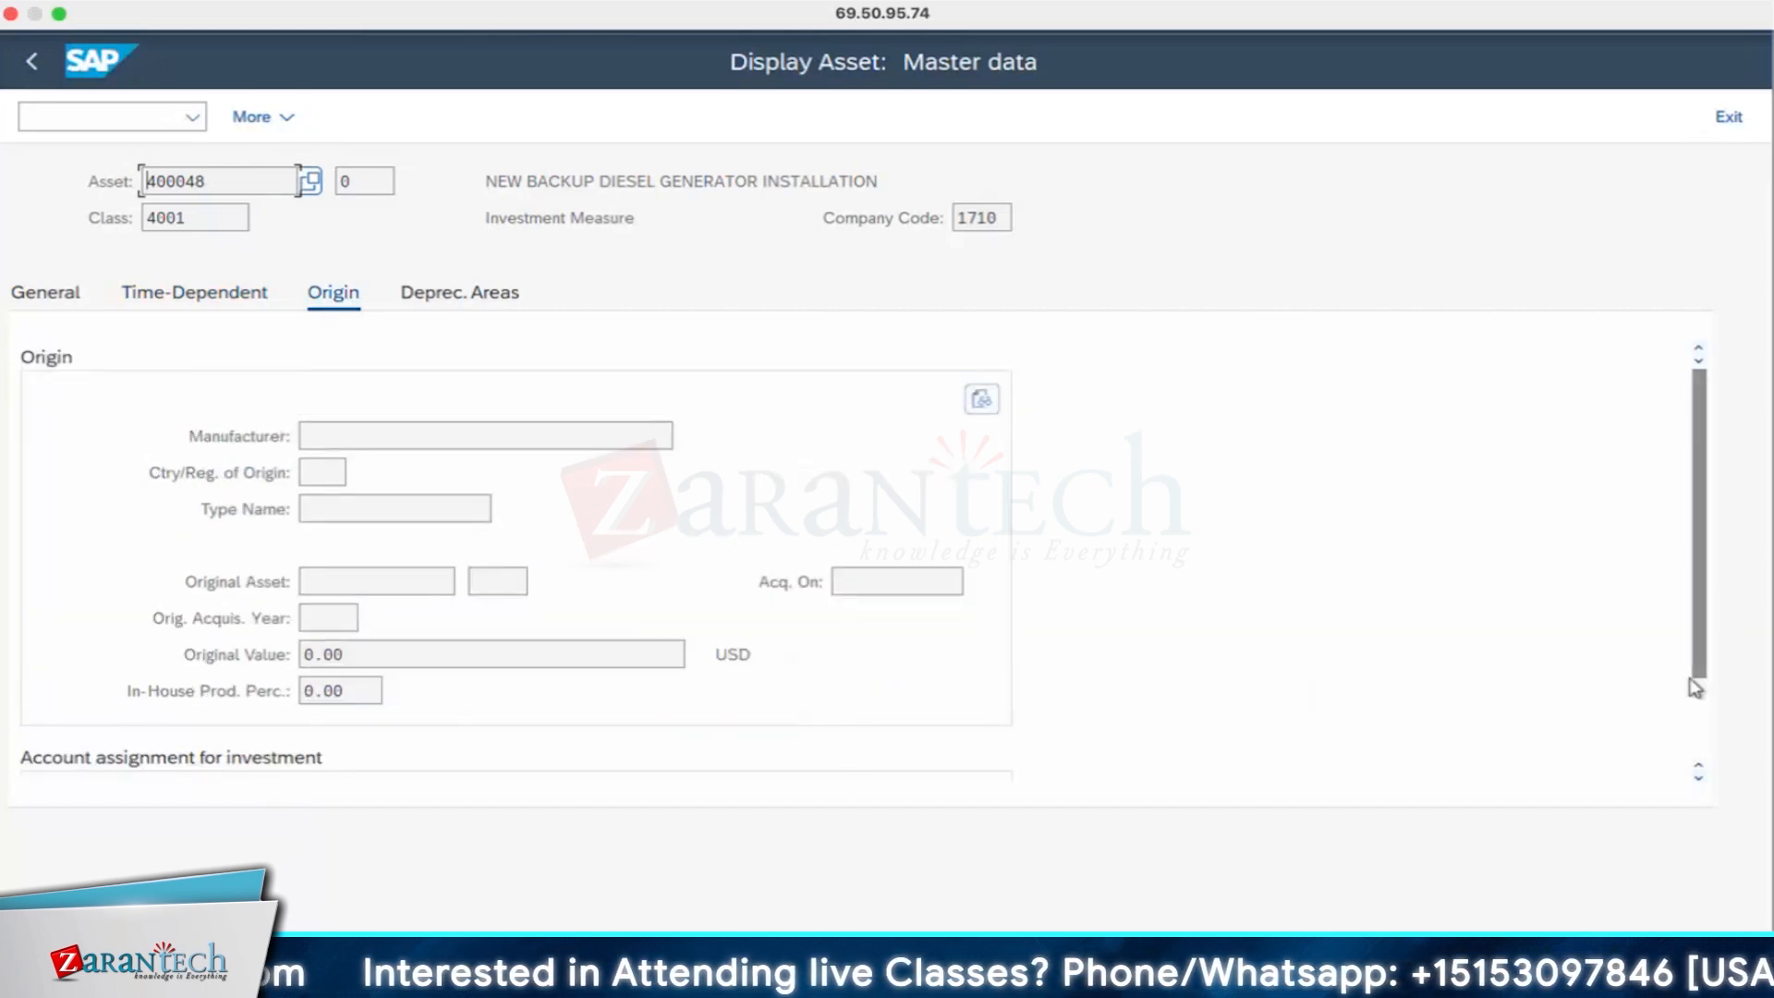
pyautogui.moveTo(1695, 681); pyautogui.dragTo(1687, 776)
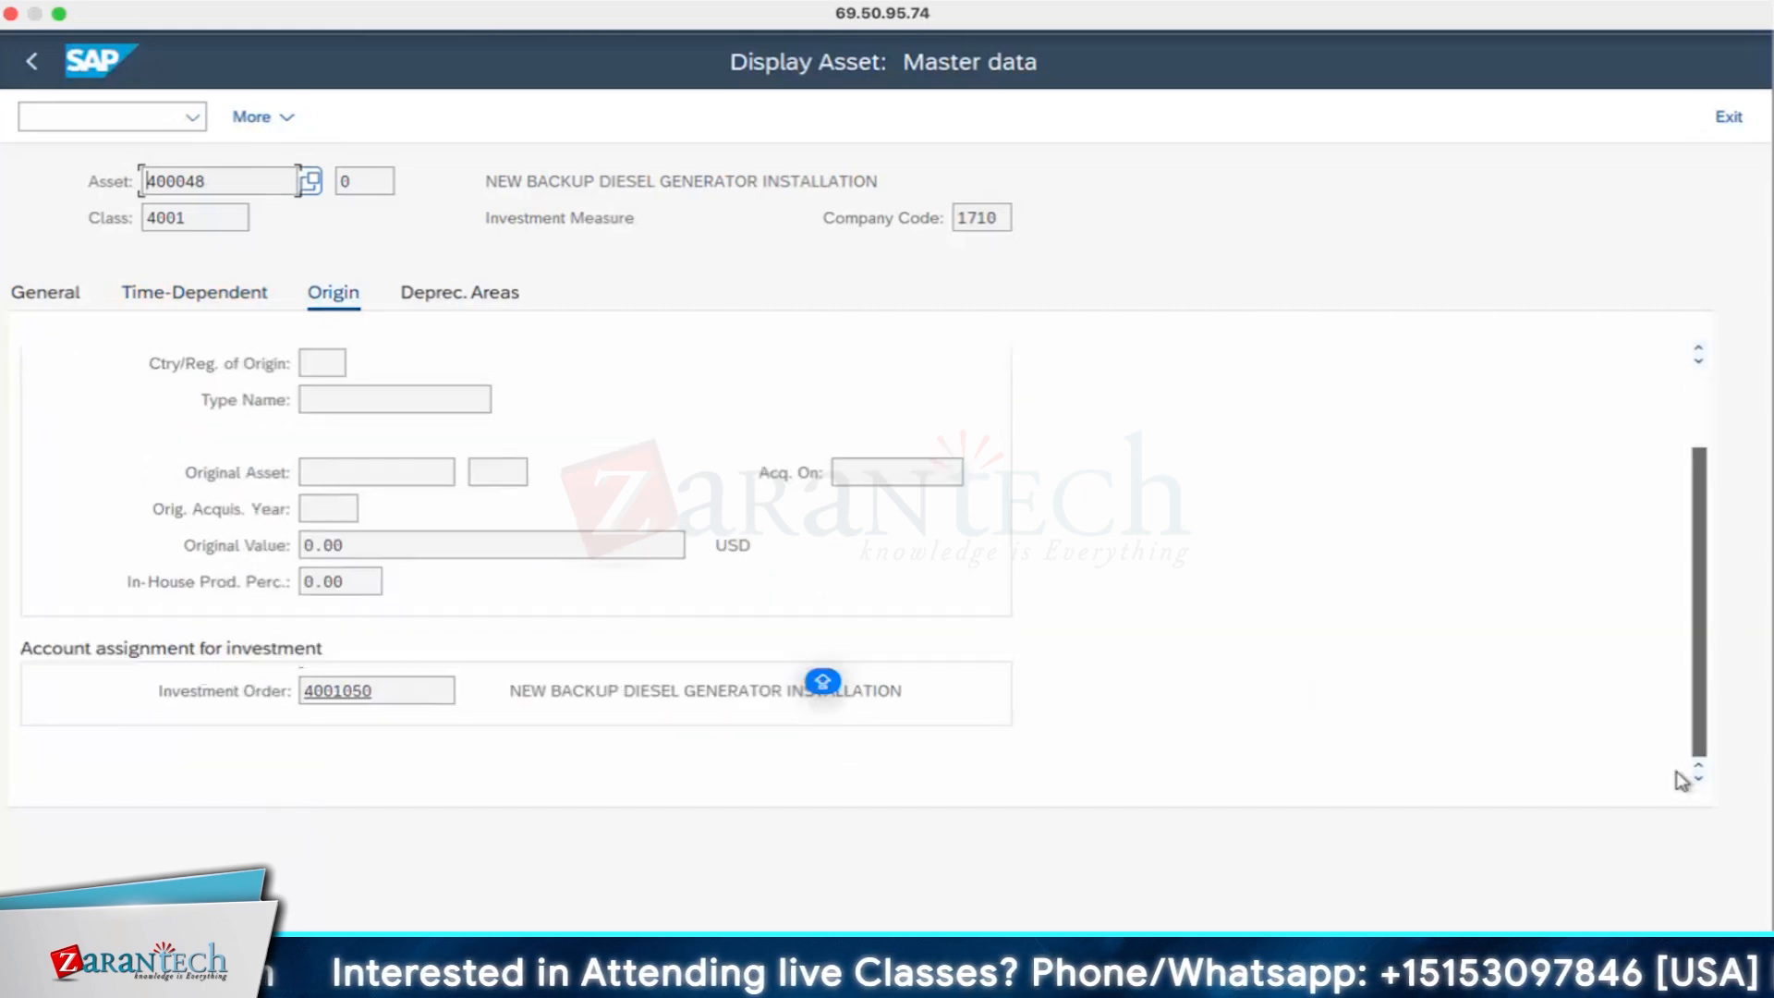
pyautogui.doubleClick(373, 688)
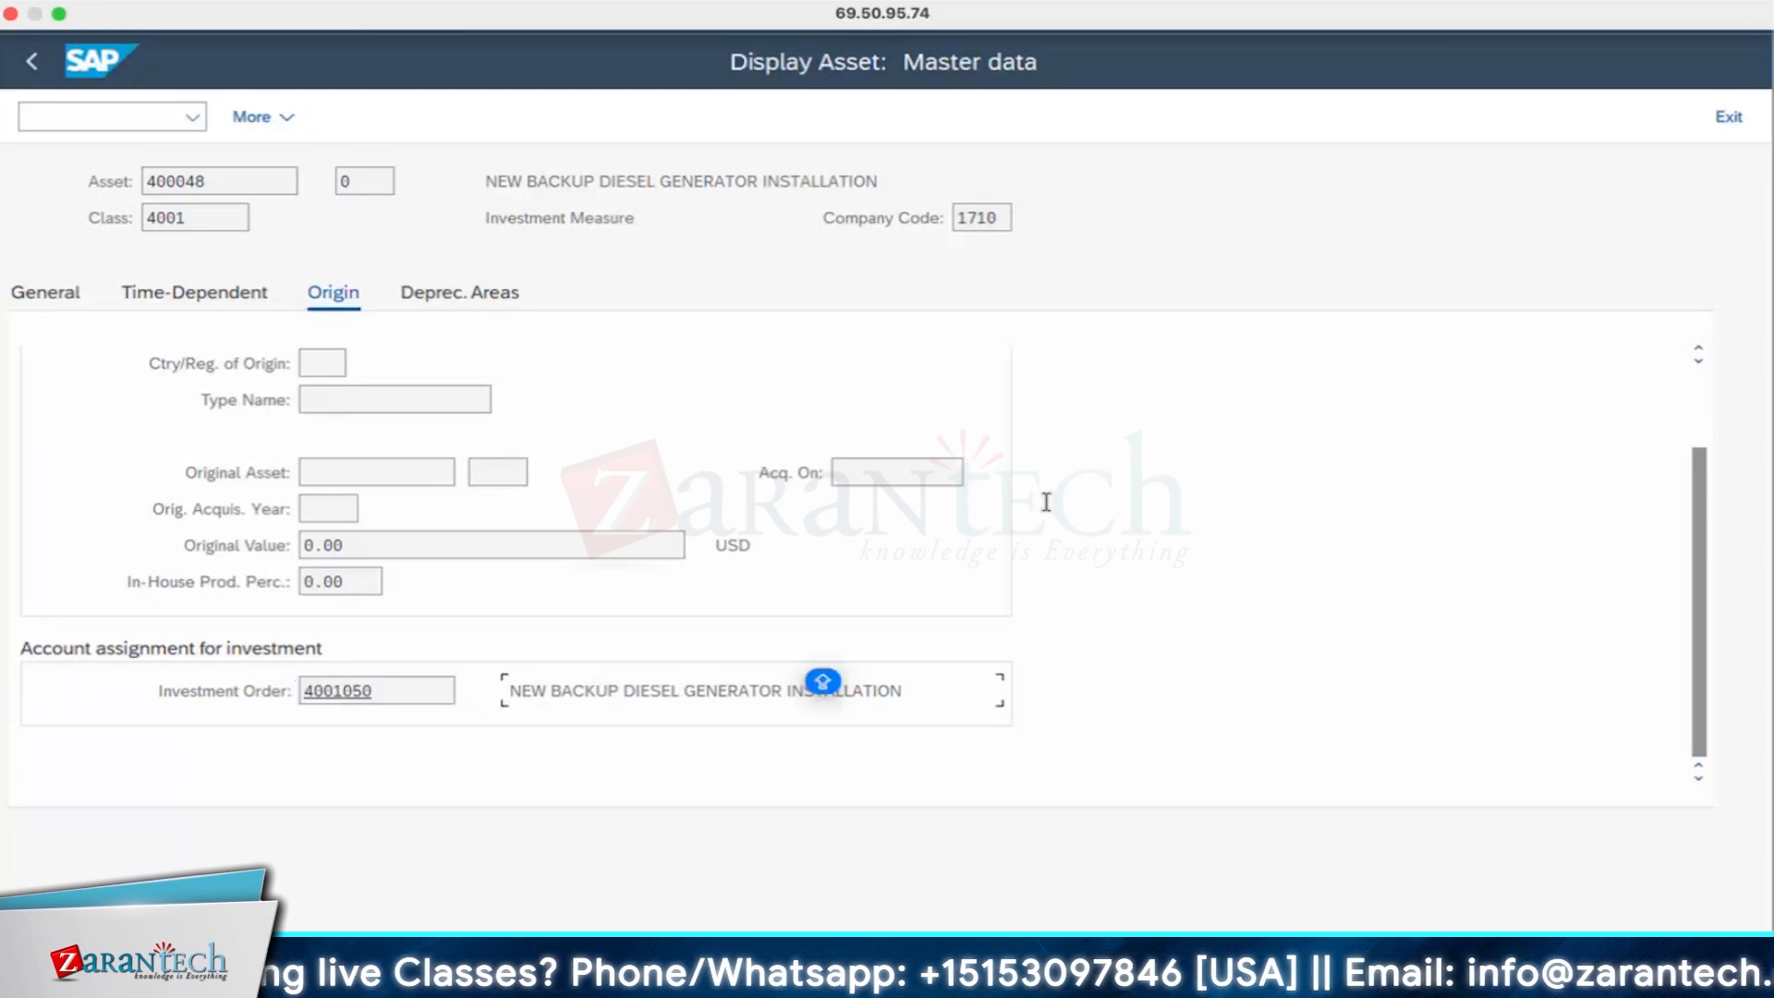
pyautogui.scroll(3, 1049, 613)
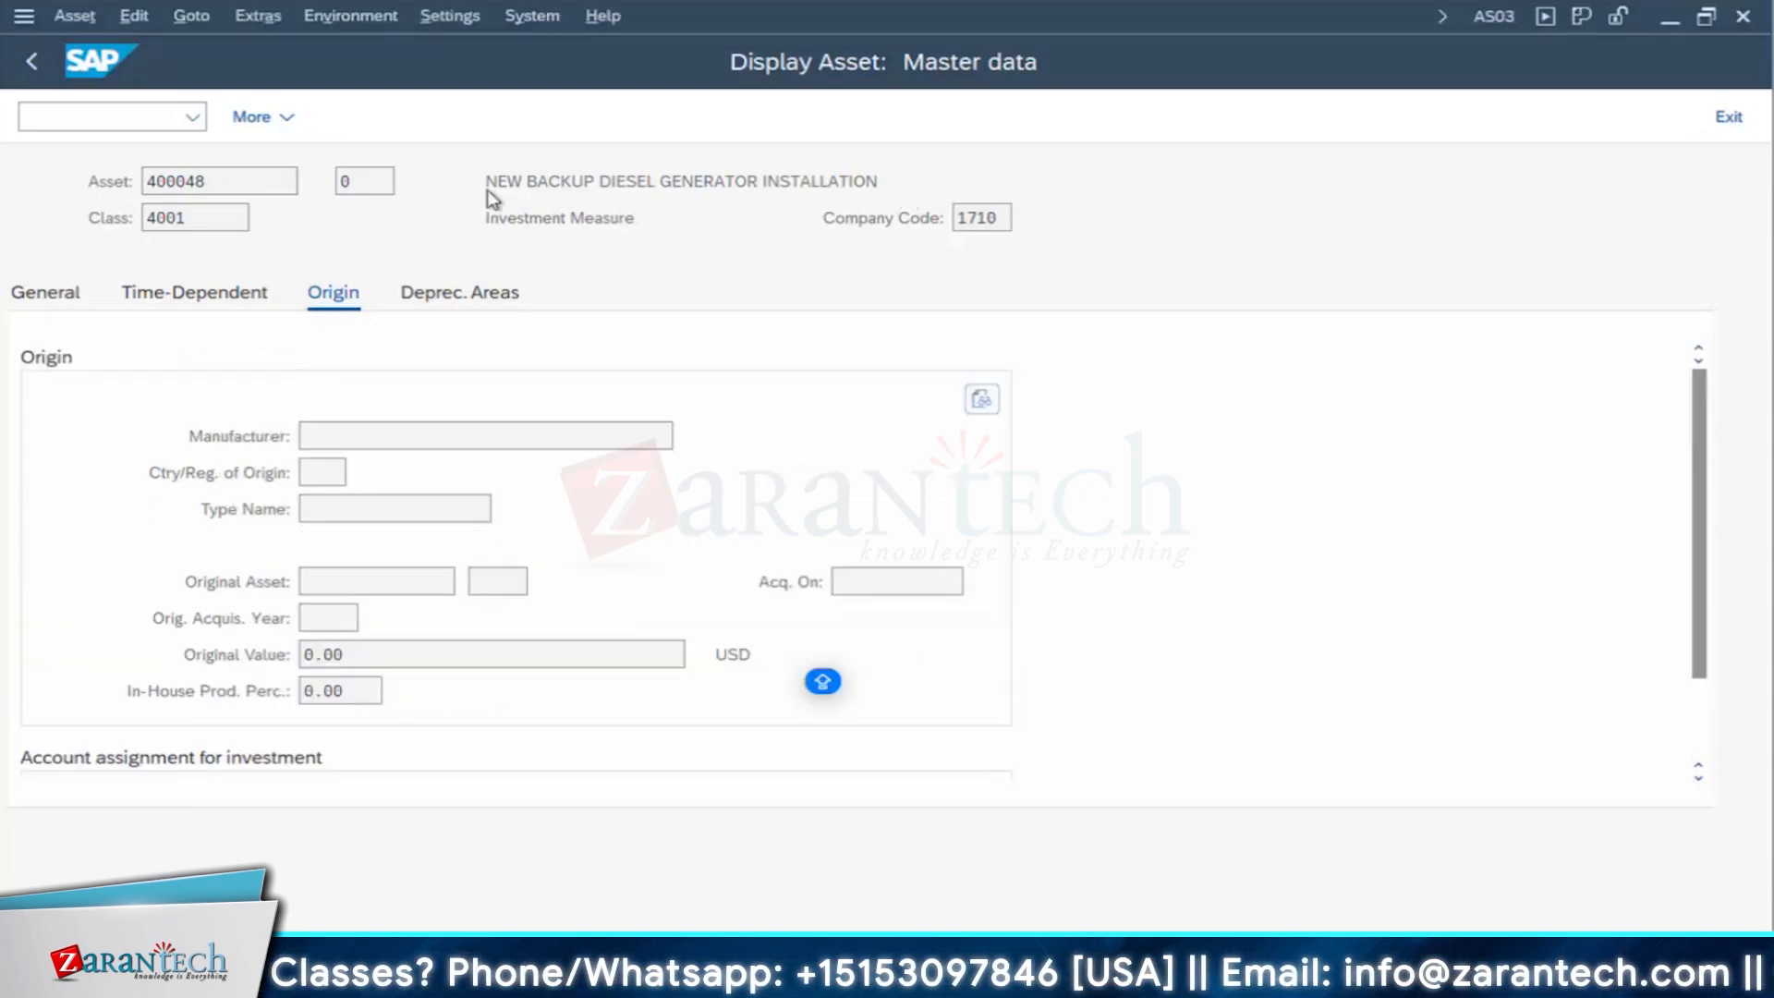
pyautogui.click(33, 63)
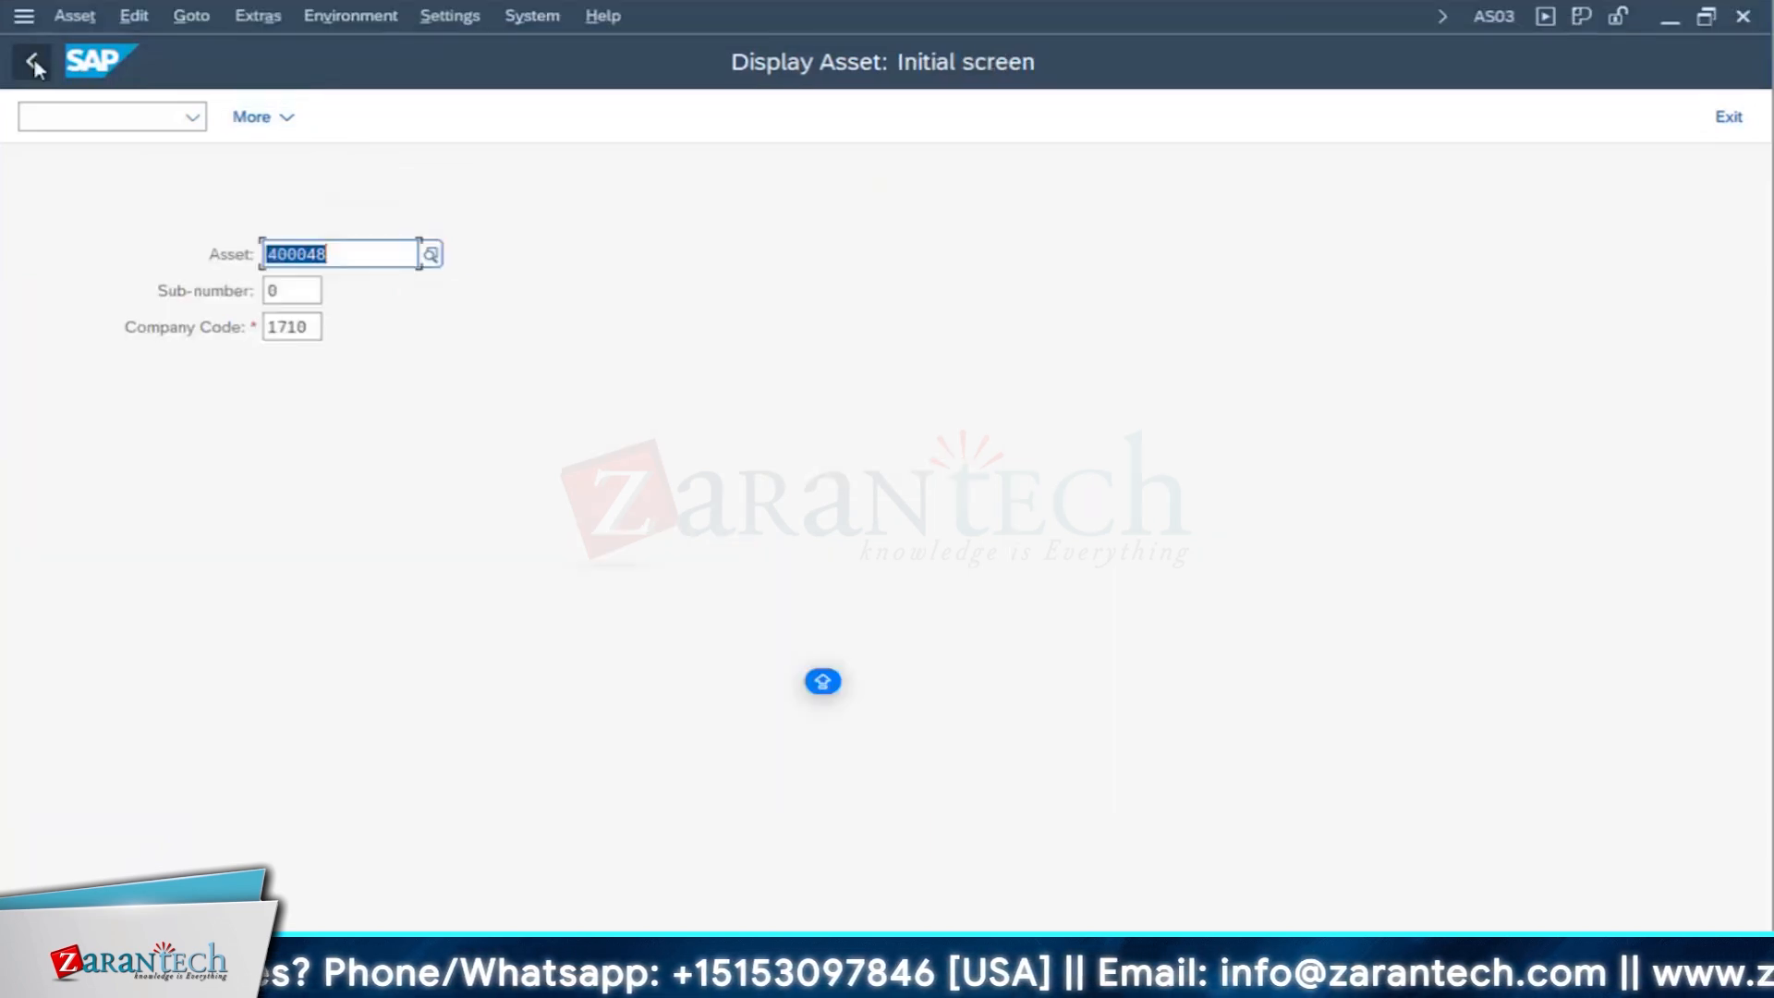
# - Reopen the asset value list and display the NEW BACKUP DIESEL GENERATOR INSTALLATION asset from it again
pyautogui.moveTo(684, 974)
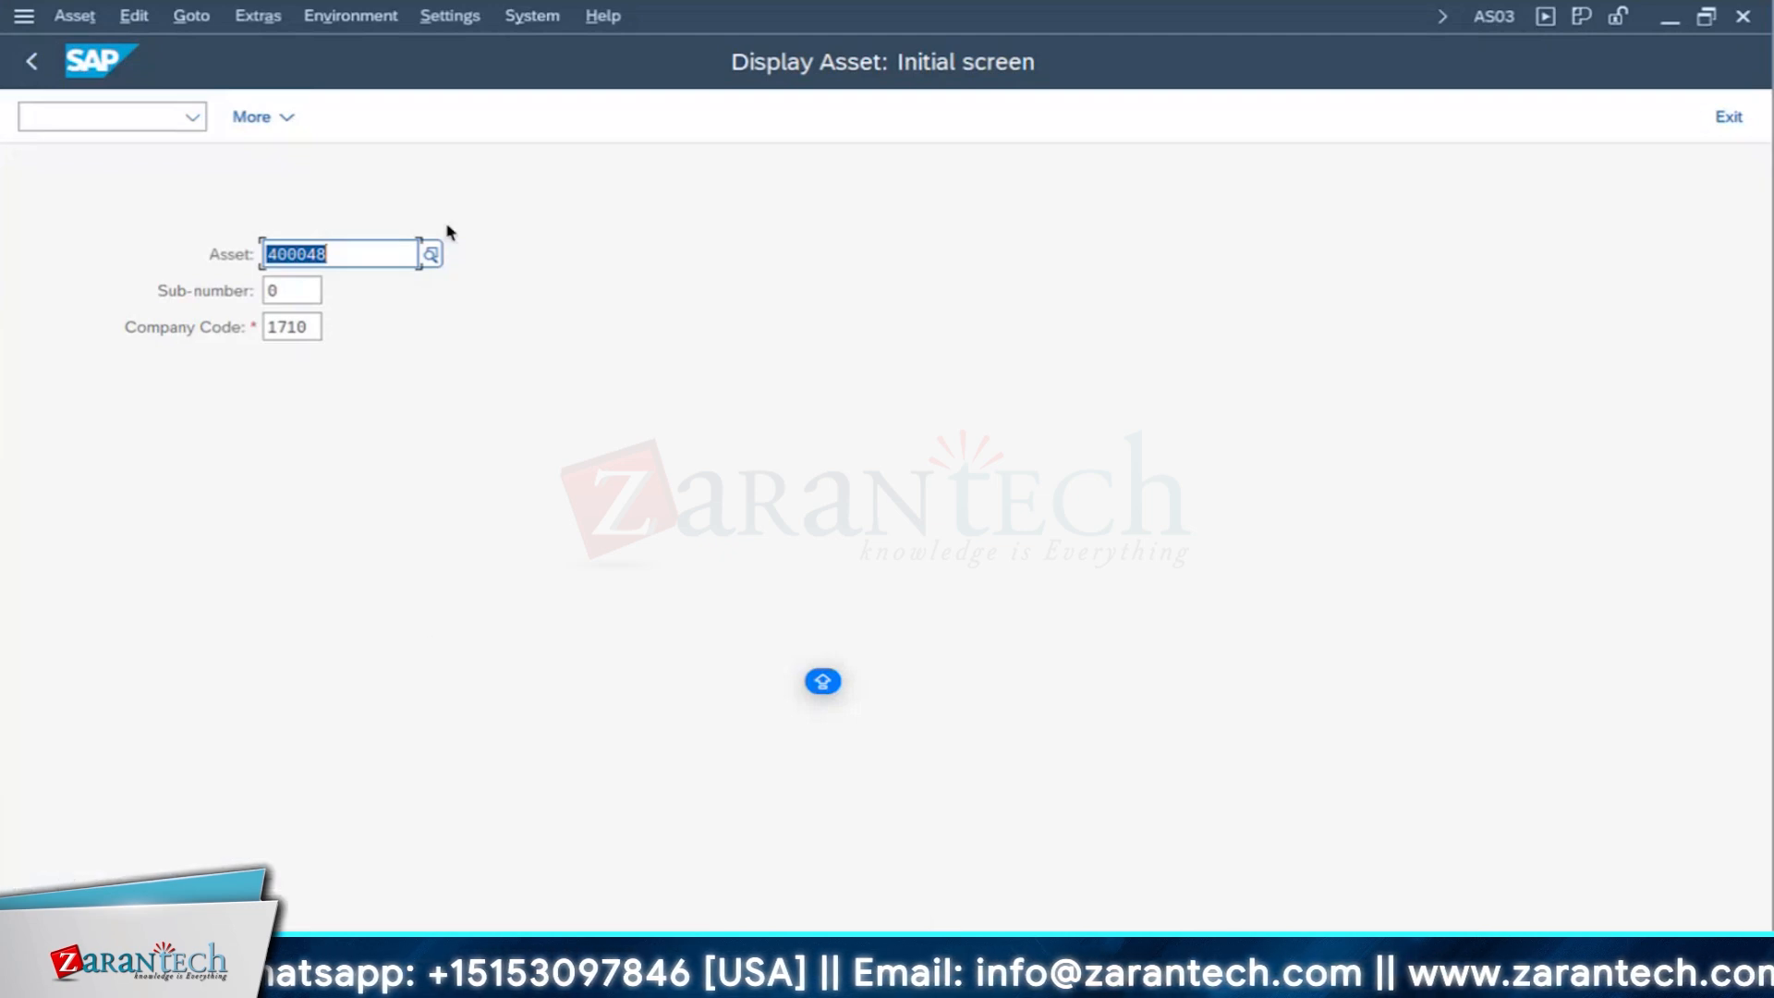
pyautogui.click(432, 256)
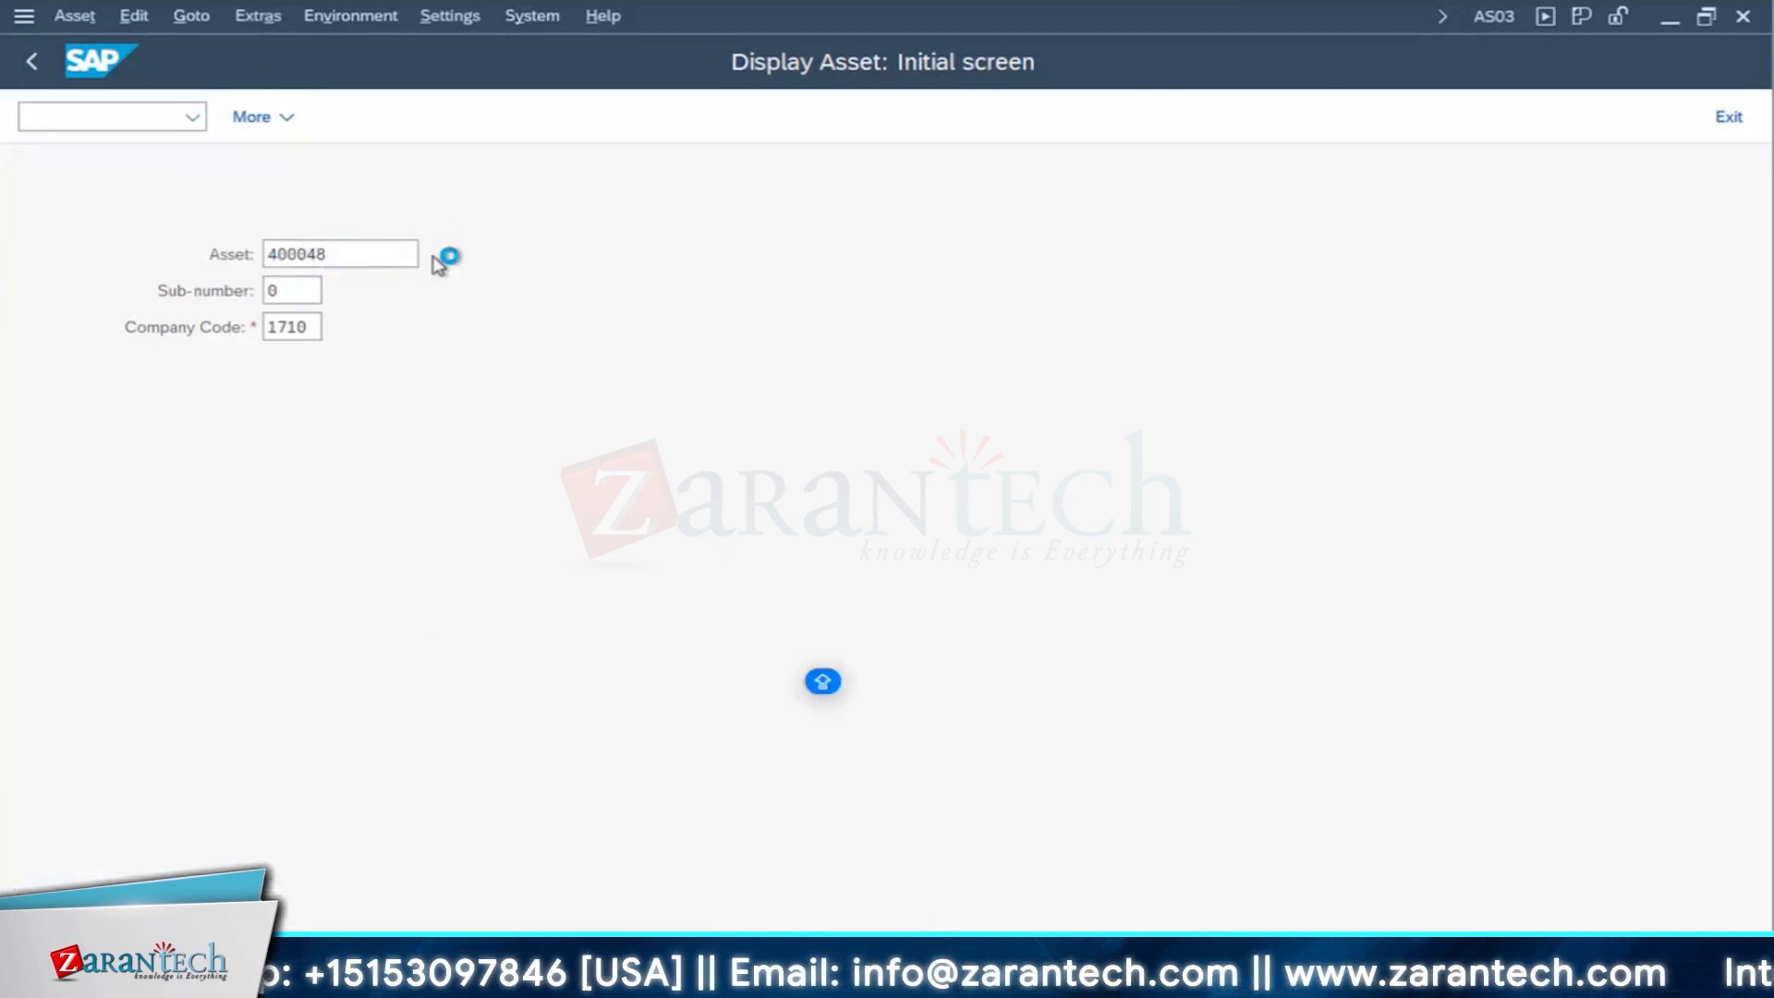
pyautogui.click(355, 313)
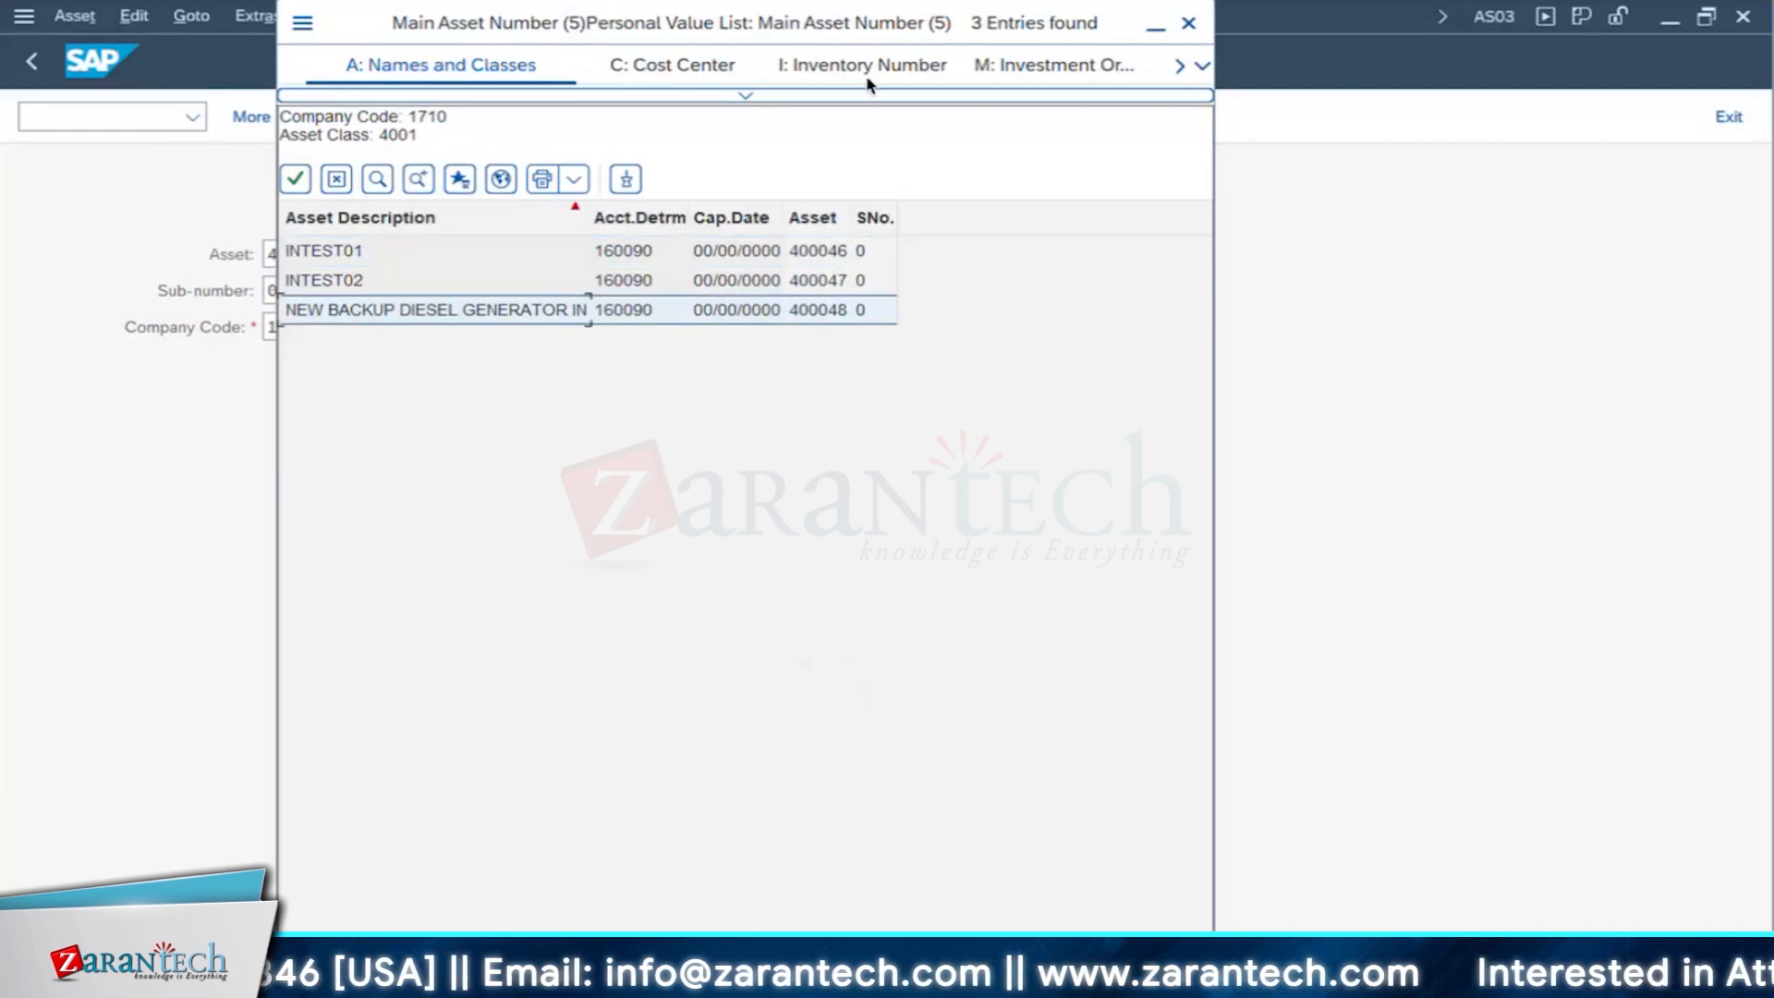
pyautogui.moveTo(868, 85); pyautogui.dragTo(1153, 135)
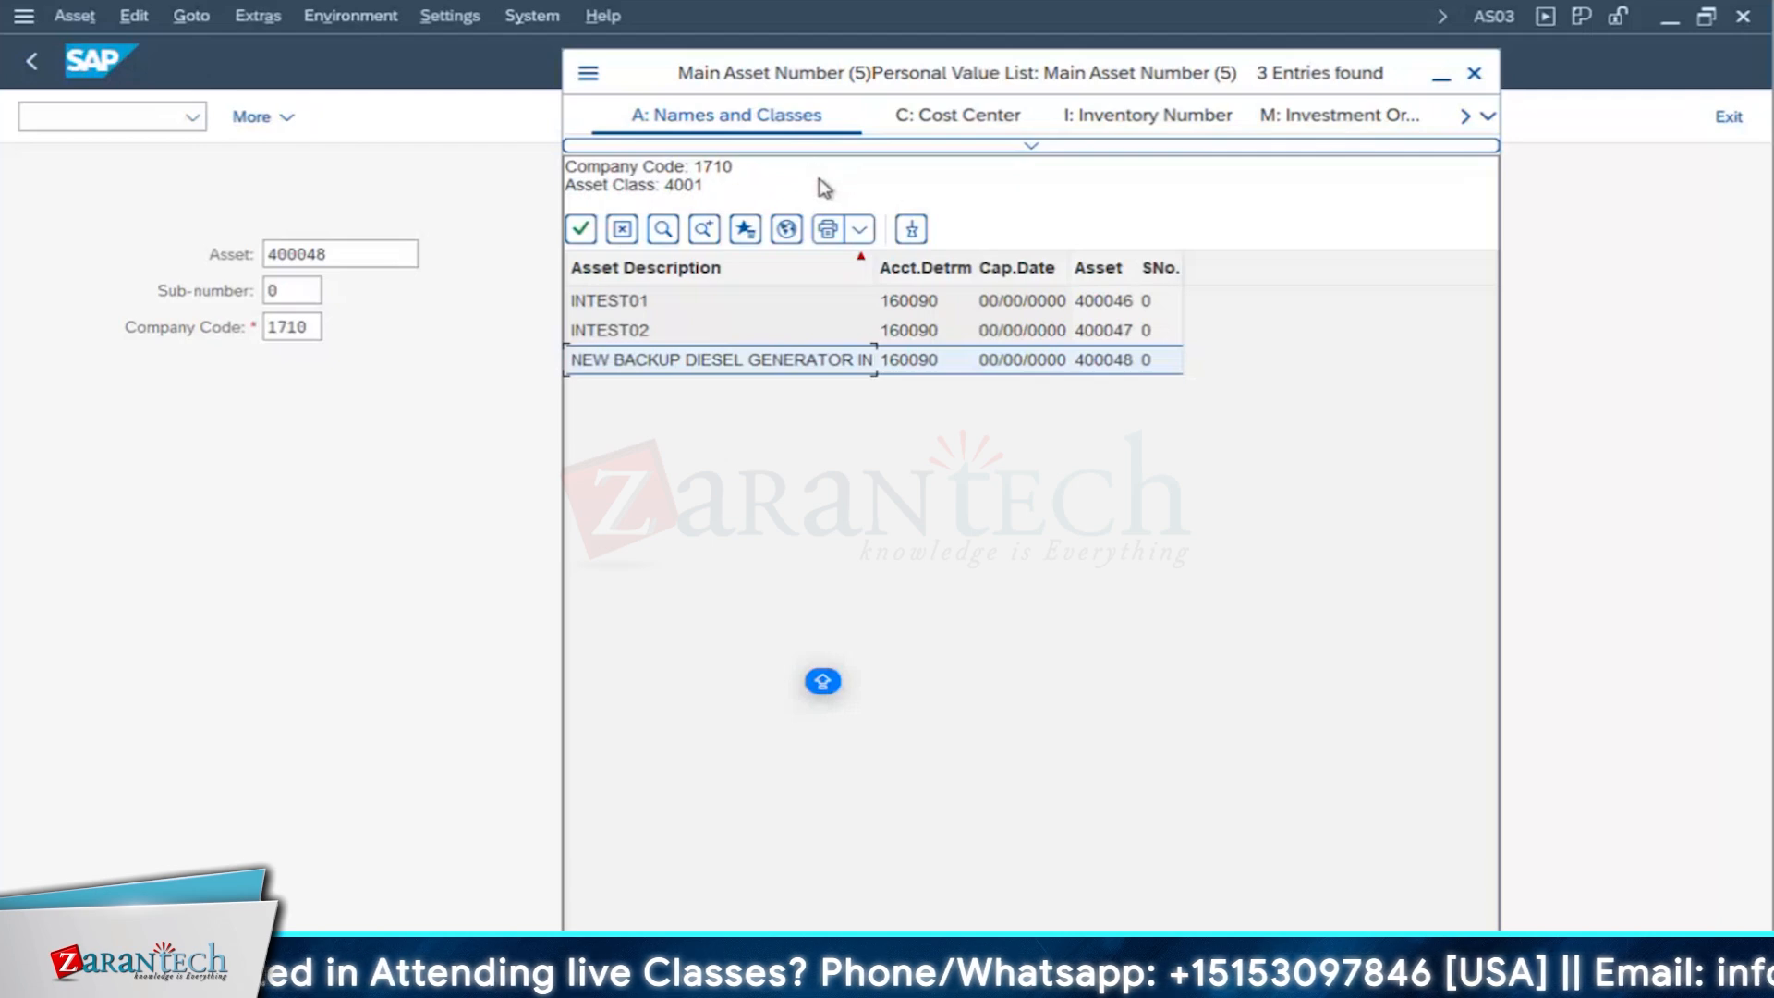
pyautogui.doubleClick(662, 362)
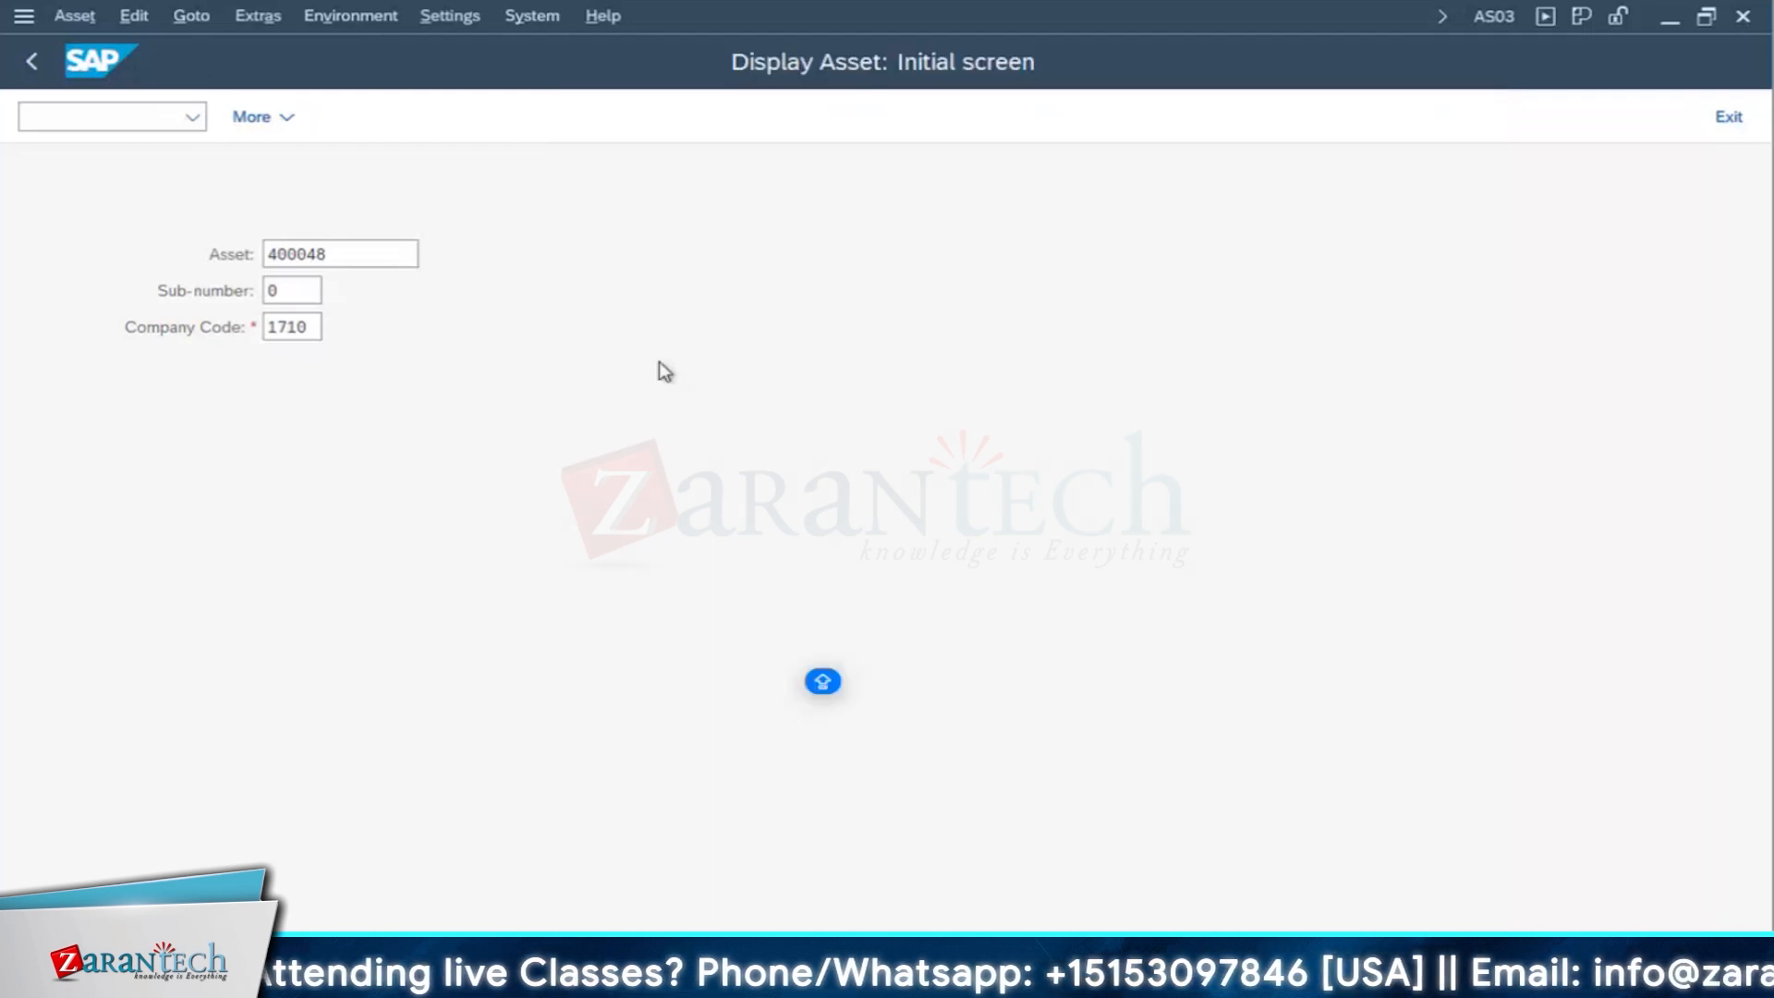
pyautogui.press('Return')
# - Examine the generator asset's depreciation areas, including local GAAP, IFRS and ACE, and return to the initial screen
pyautogui.click(472, 301)
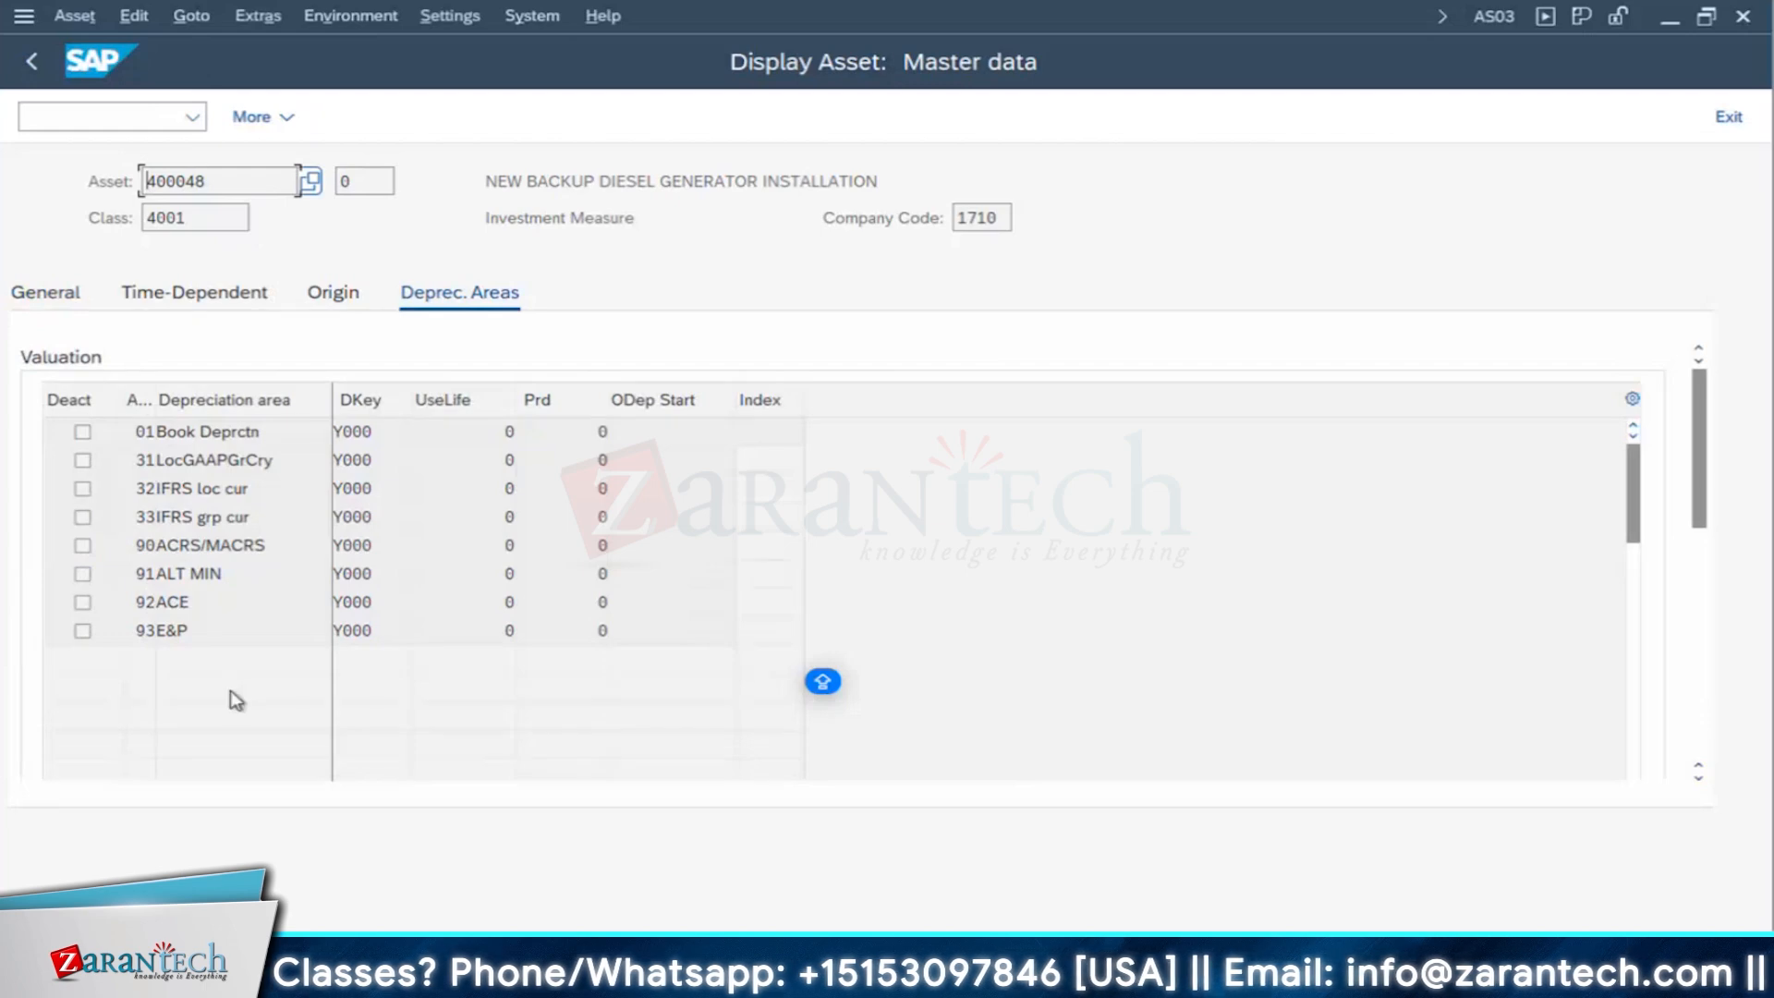
pyautogui.click(293, 428)
pyautogui.click(214, 459)
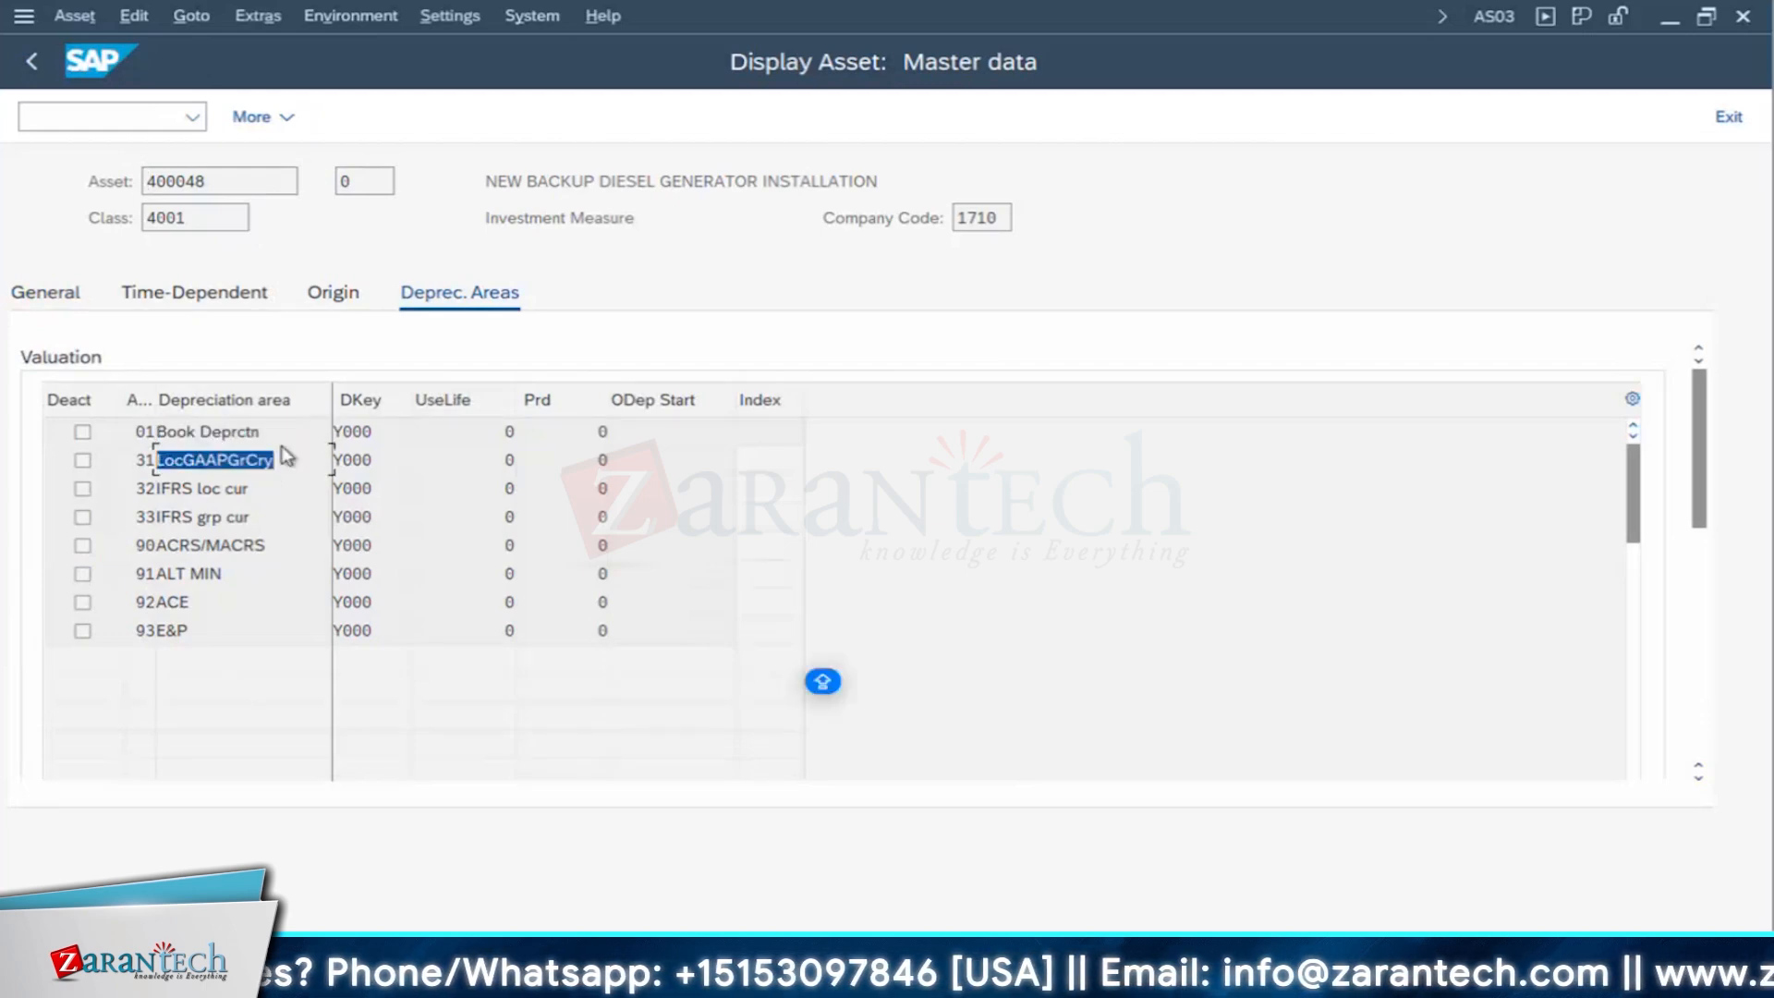
pyautogui.click(234, 489)
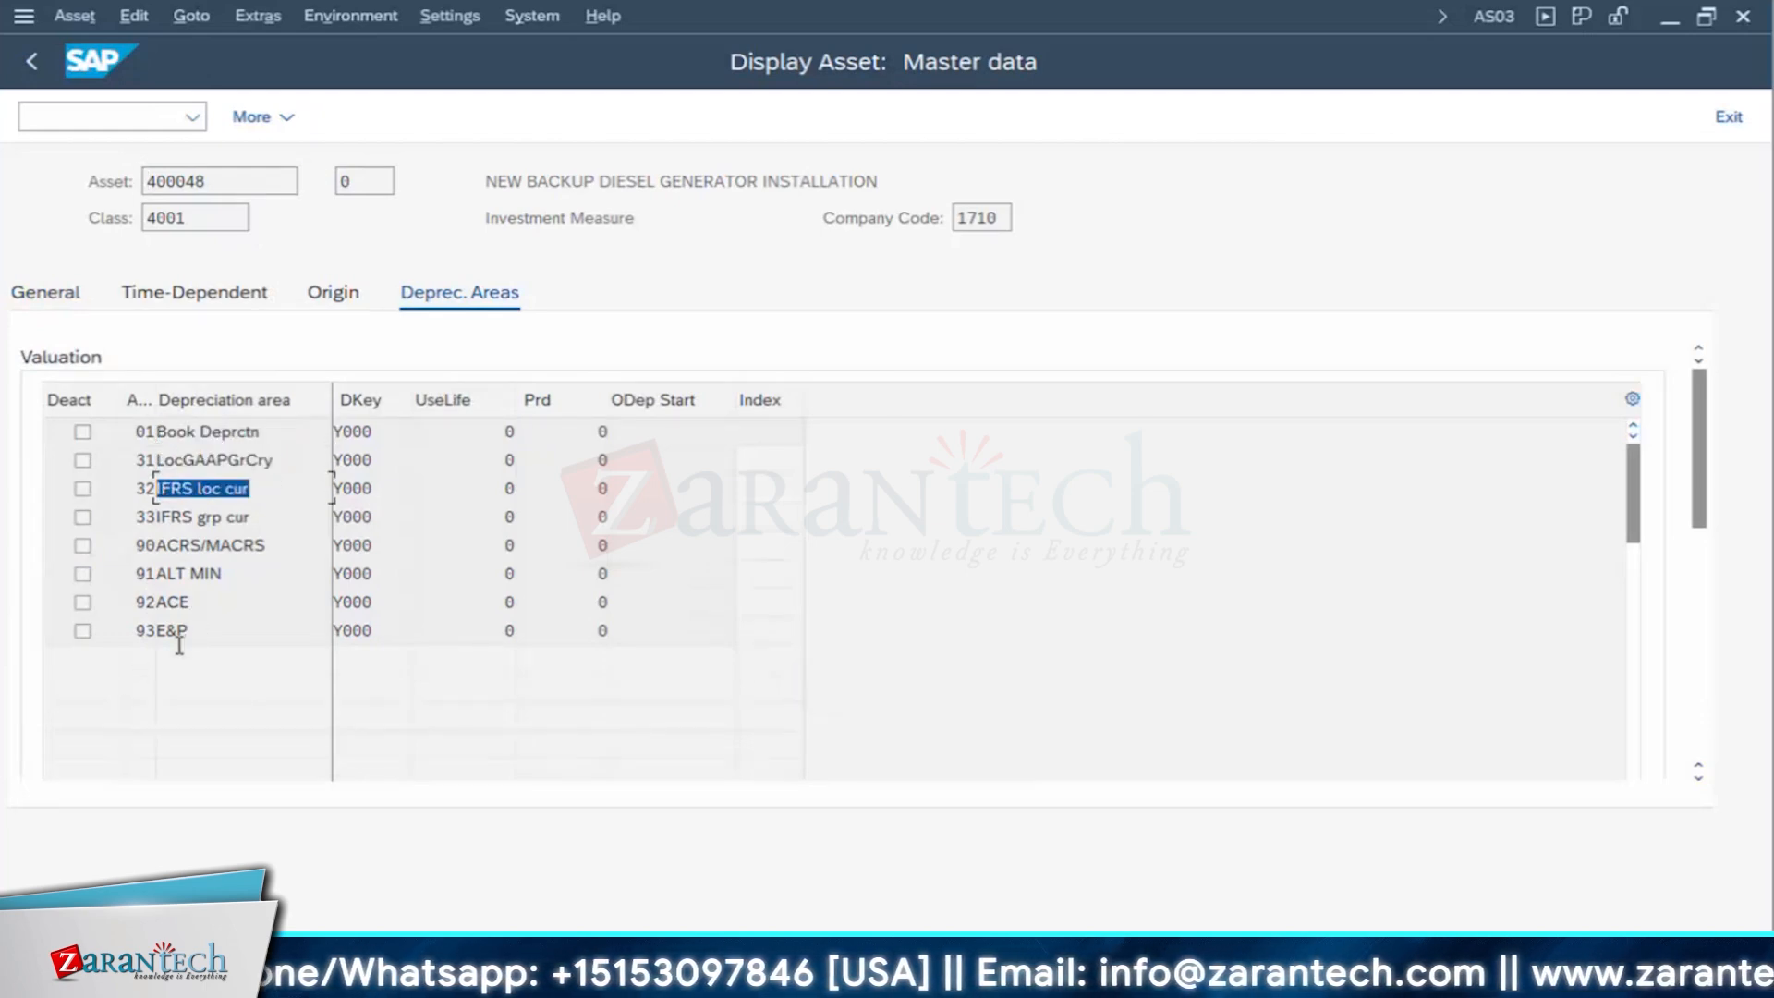
pyautogui.click(220, 600)
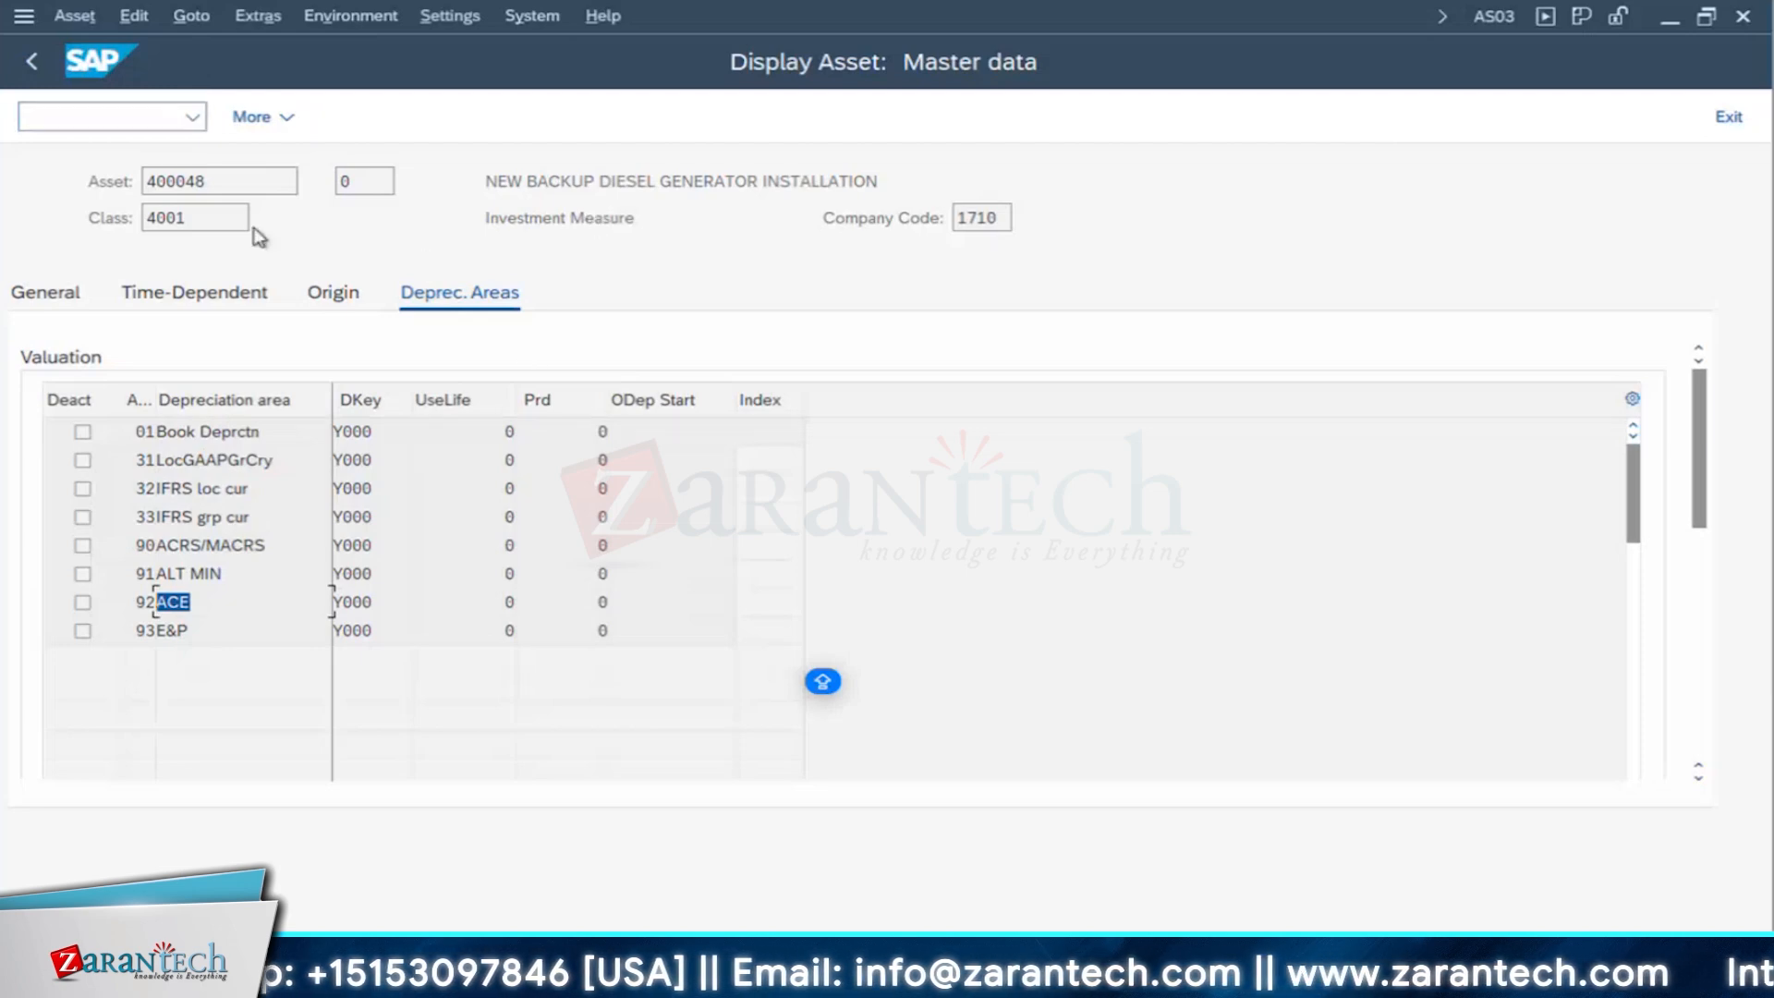
pyautogui.click(34, 61)
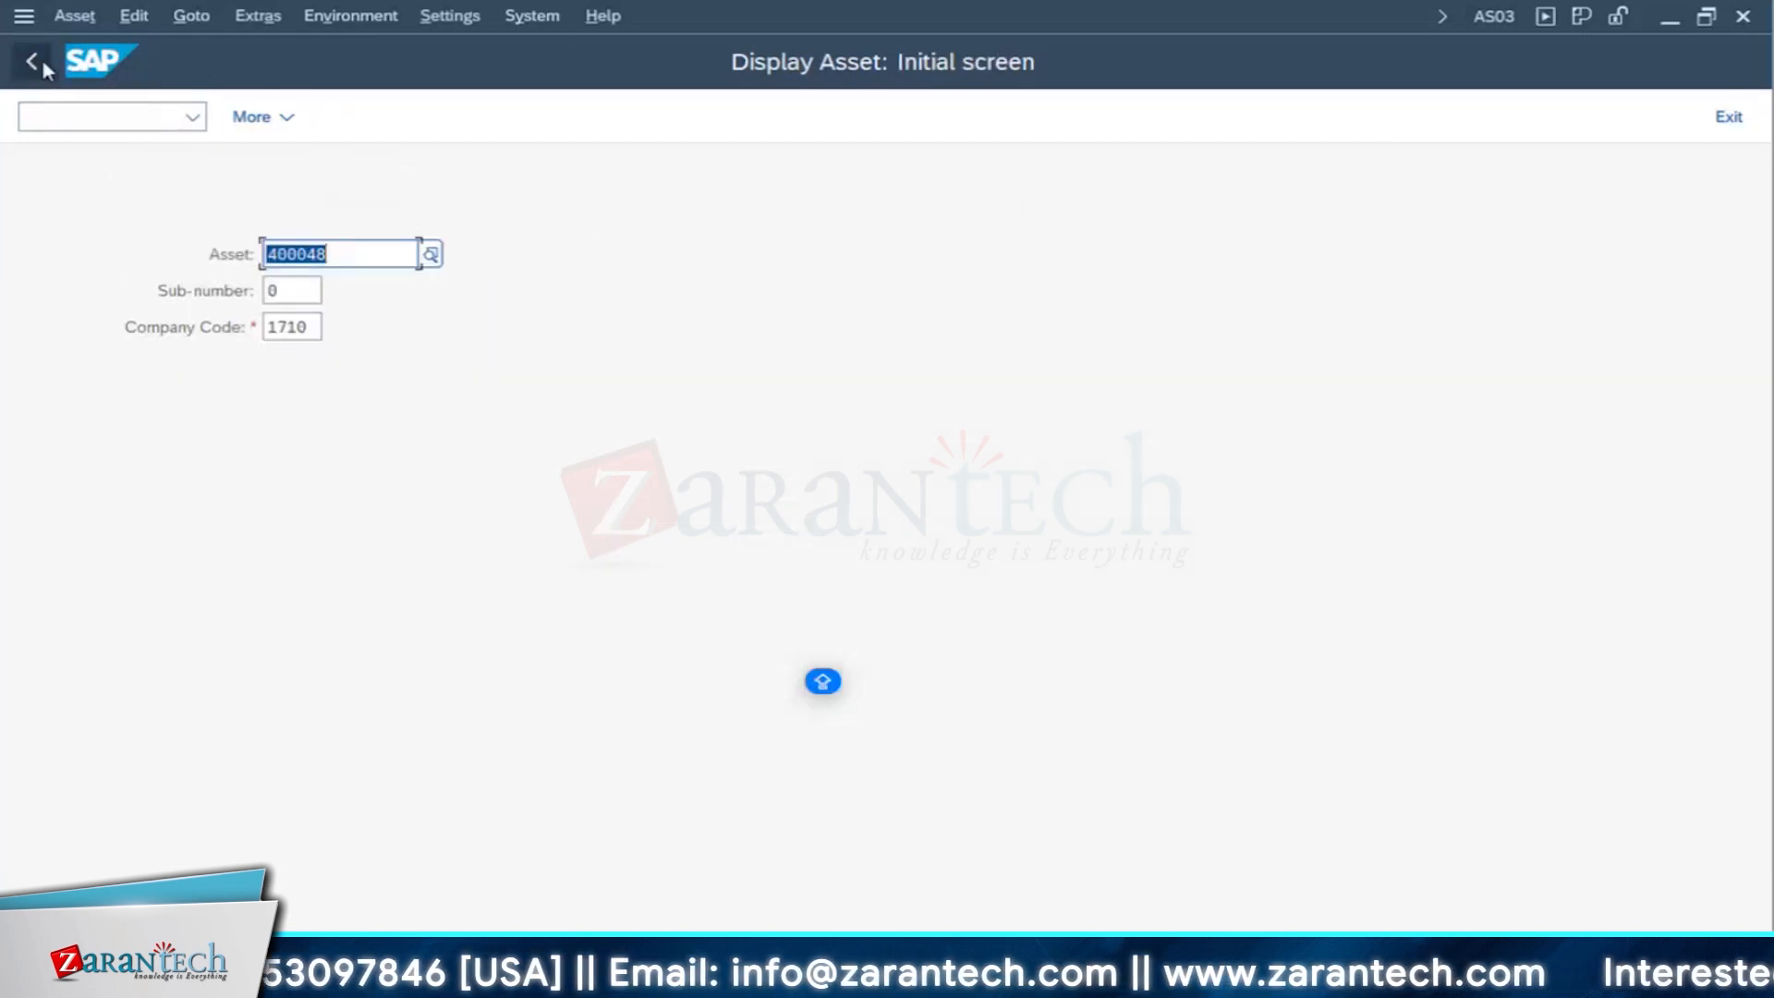
# - Switch to the Change Order window, bring up the generator order in display mode, and show its document flow
pyautogui.moveTo(832, 926)
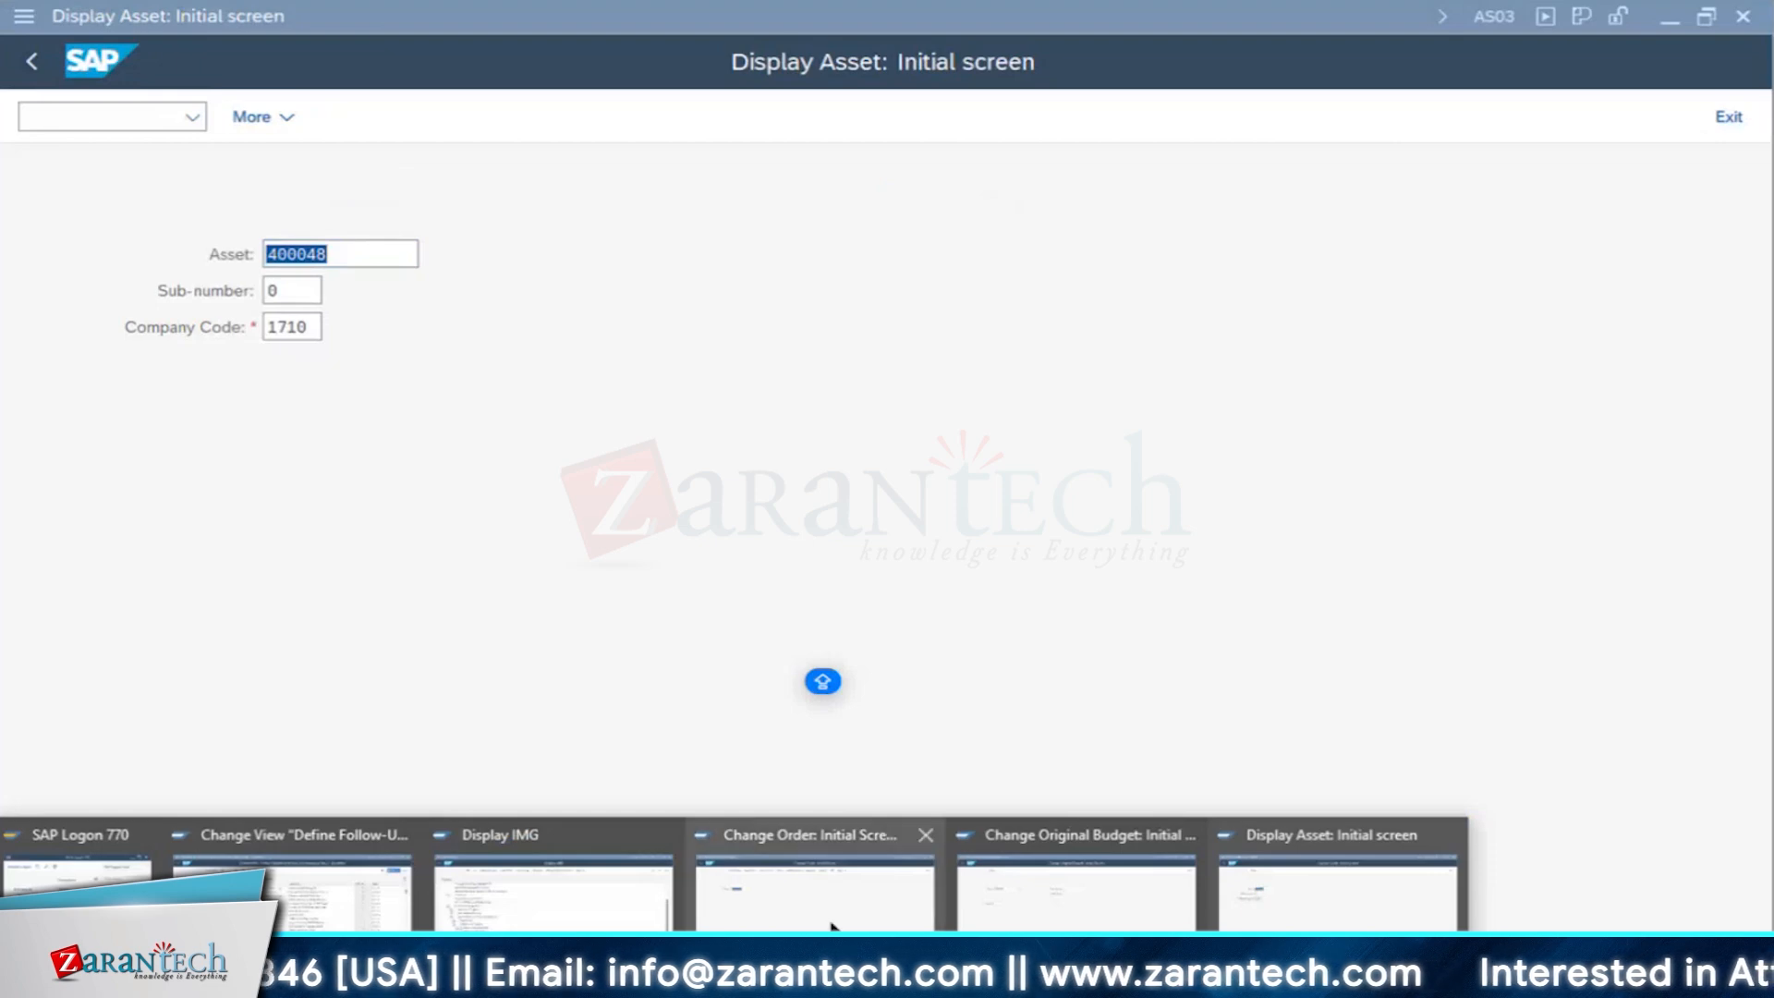
pyautogui.click(866, 890)
pyautogui.click(75, 16)
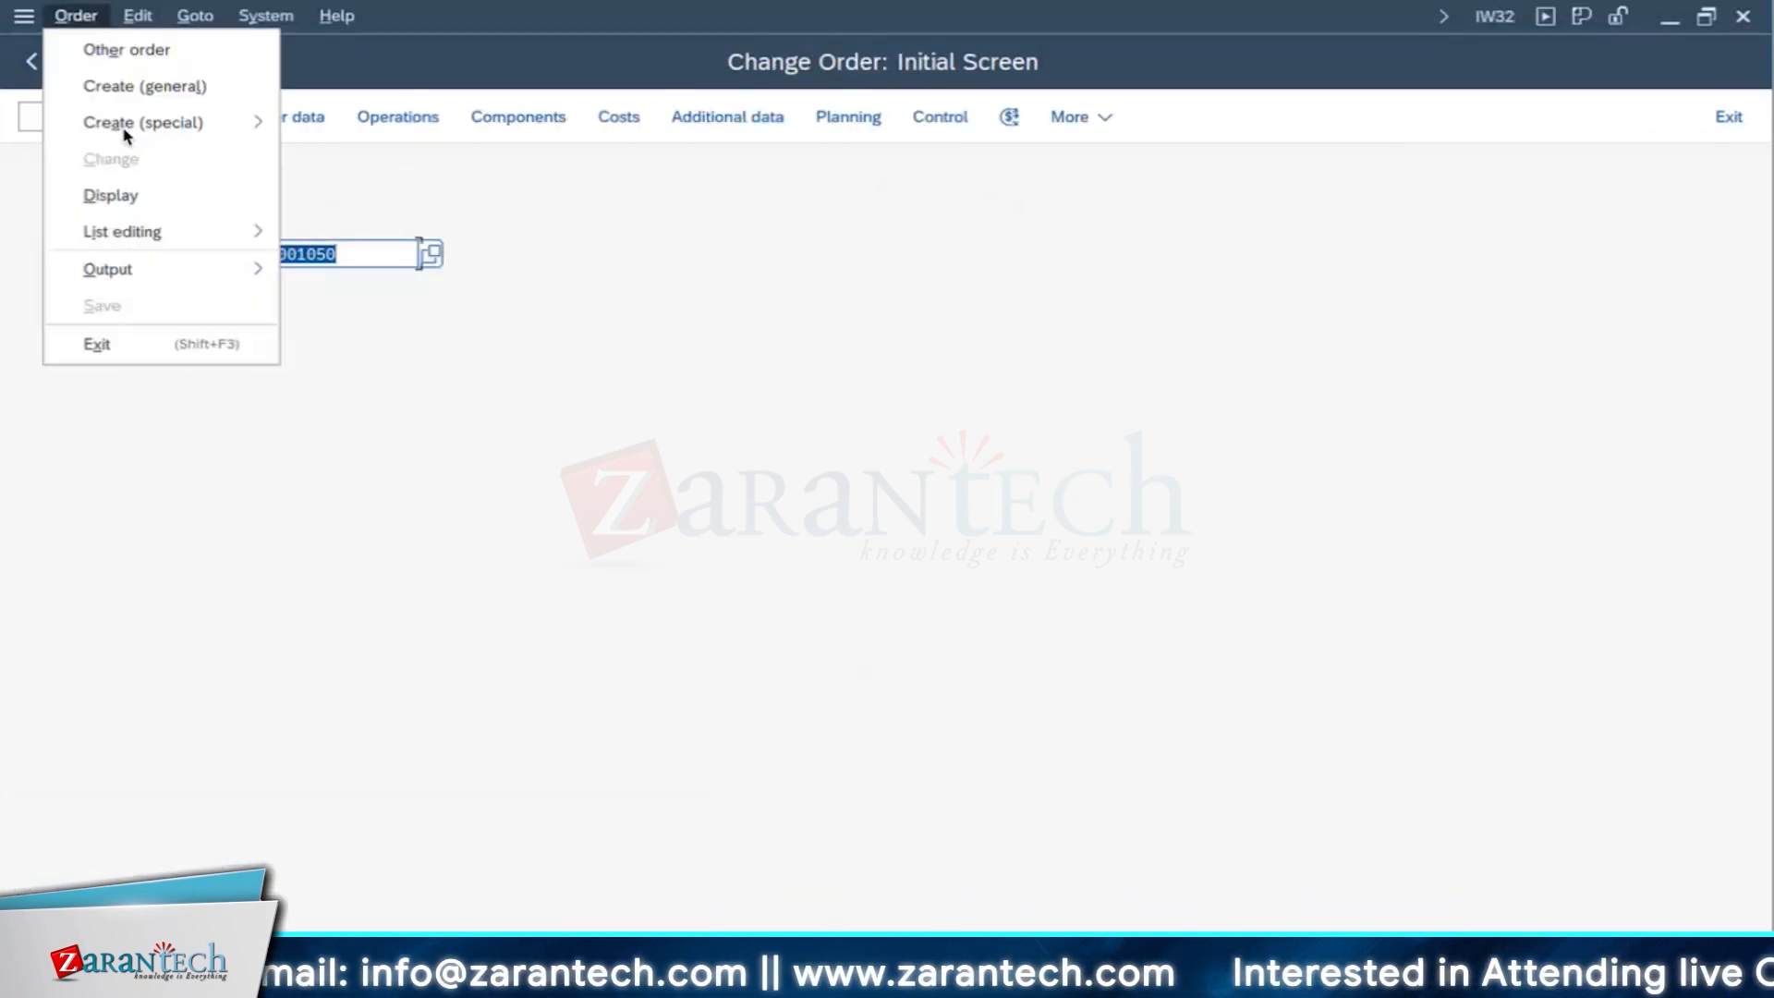
pyautogui.click(115, 195)
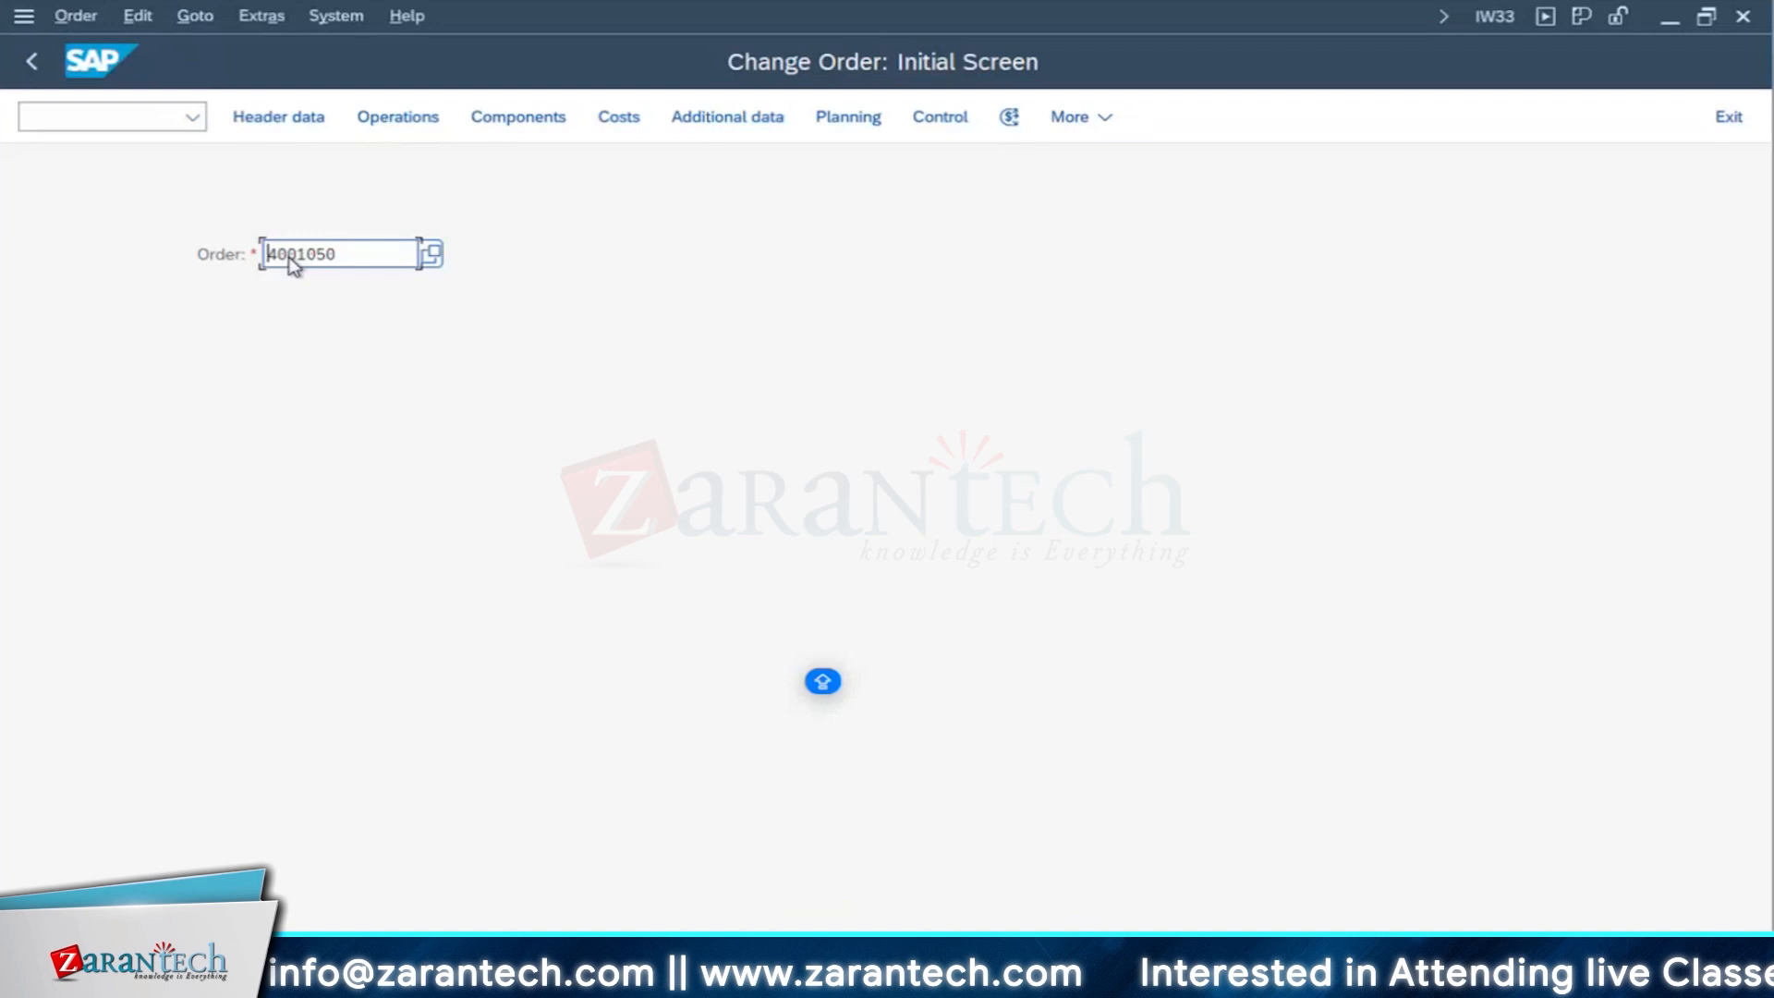
pyautogui.click(271, 118)
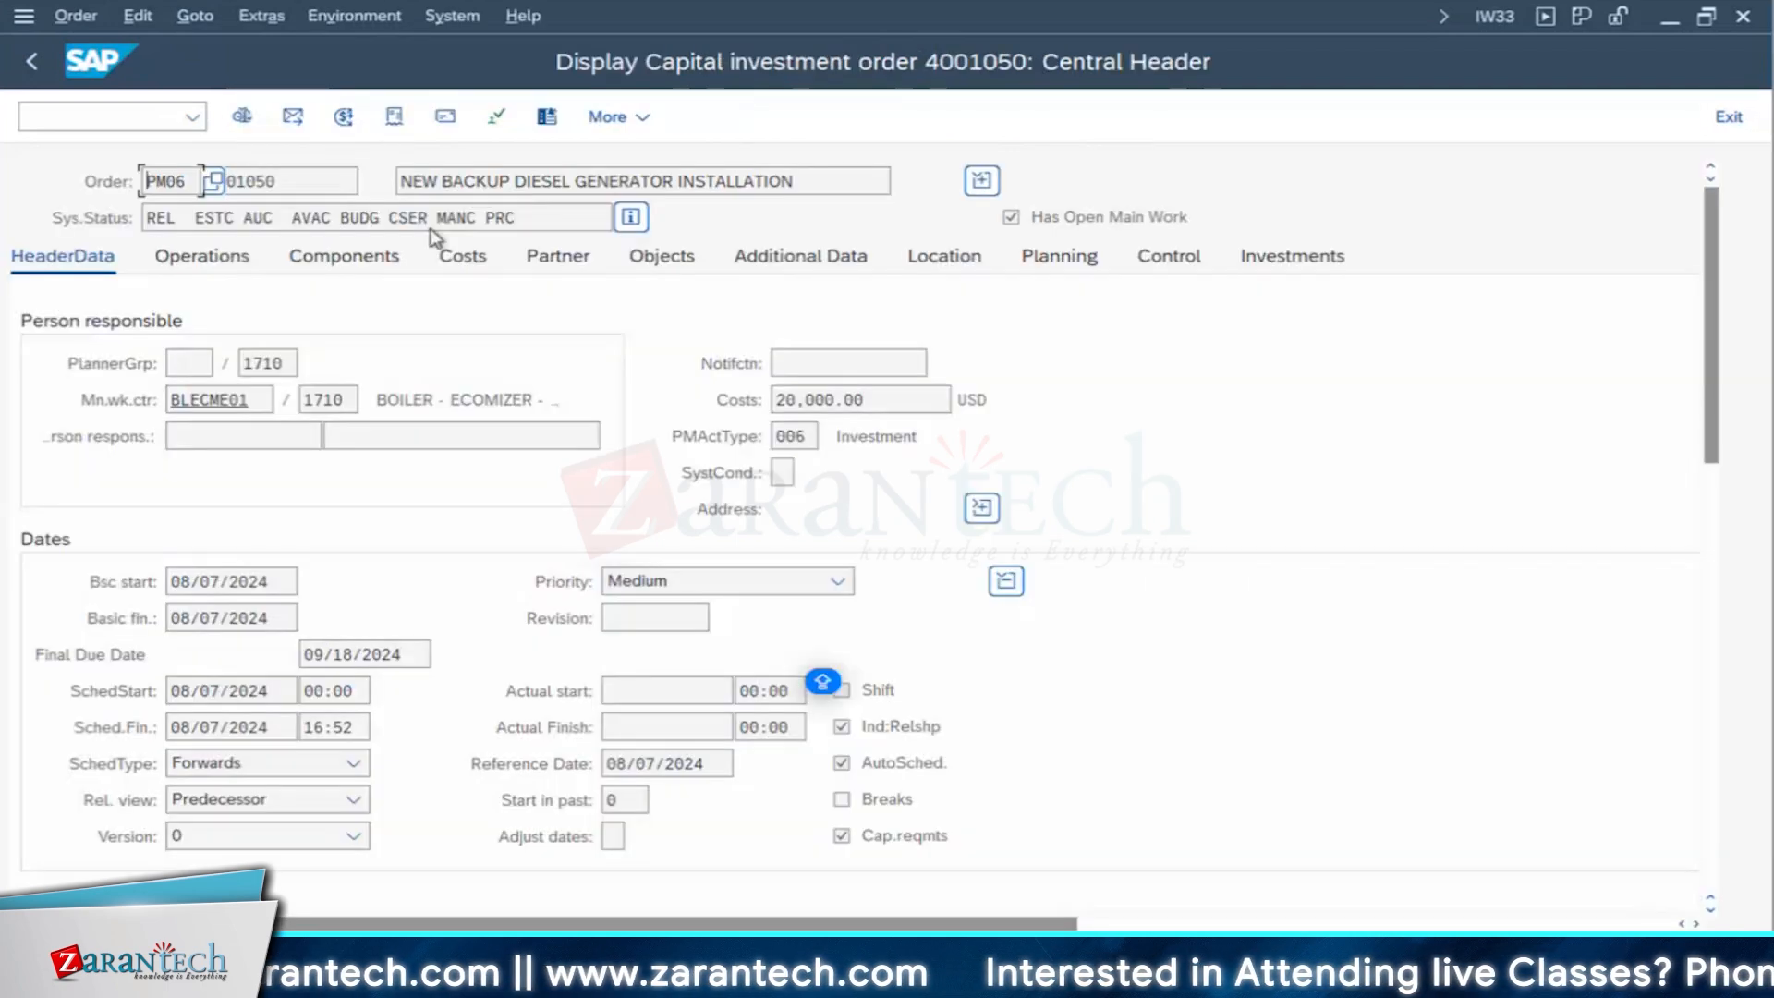
pyautogui.click(394, 116)
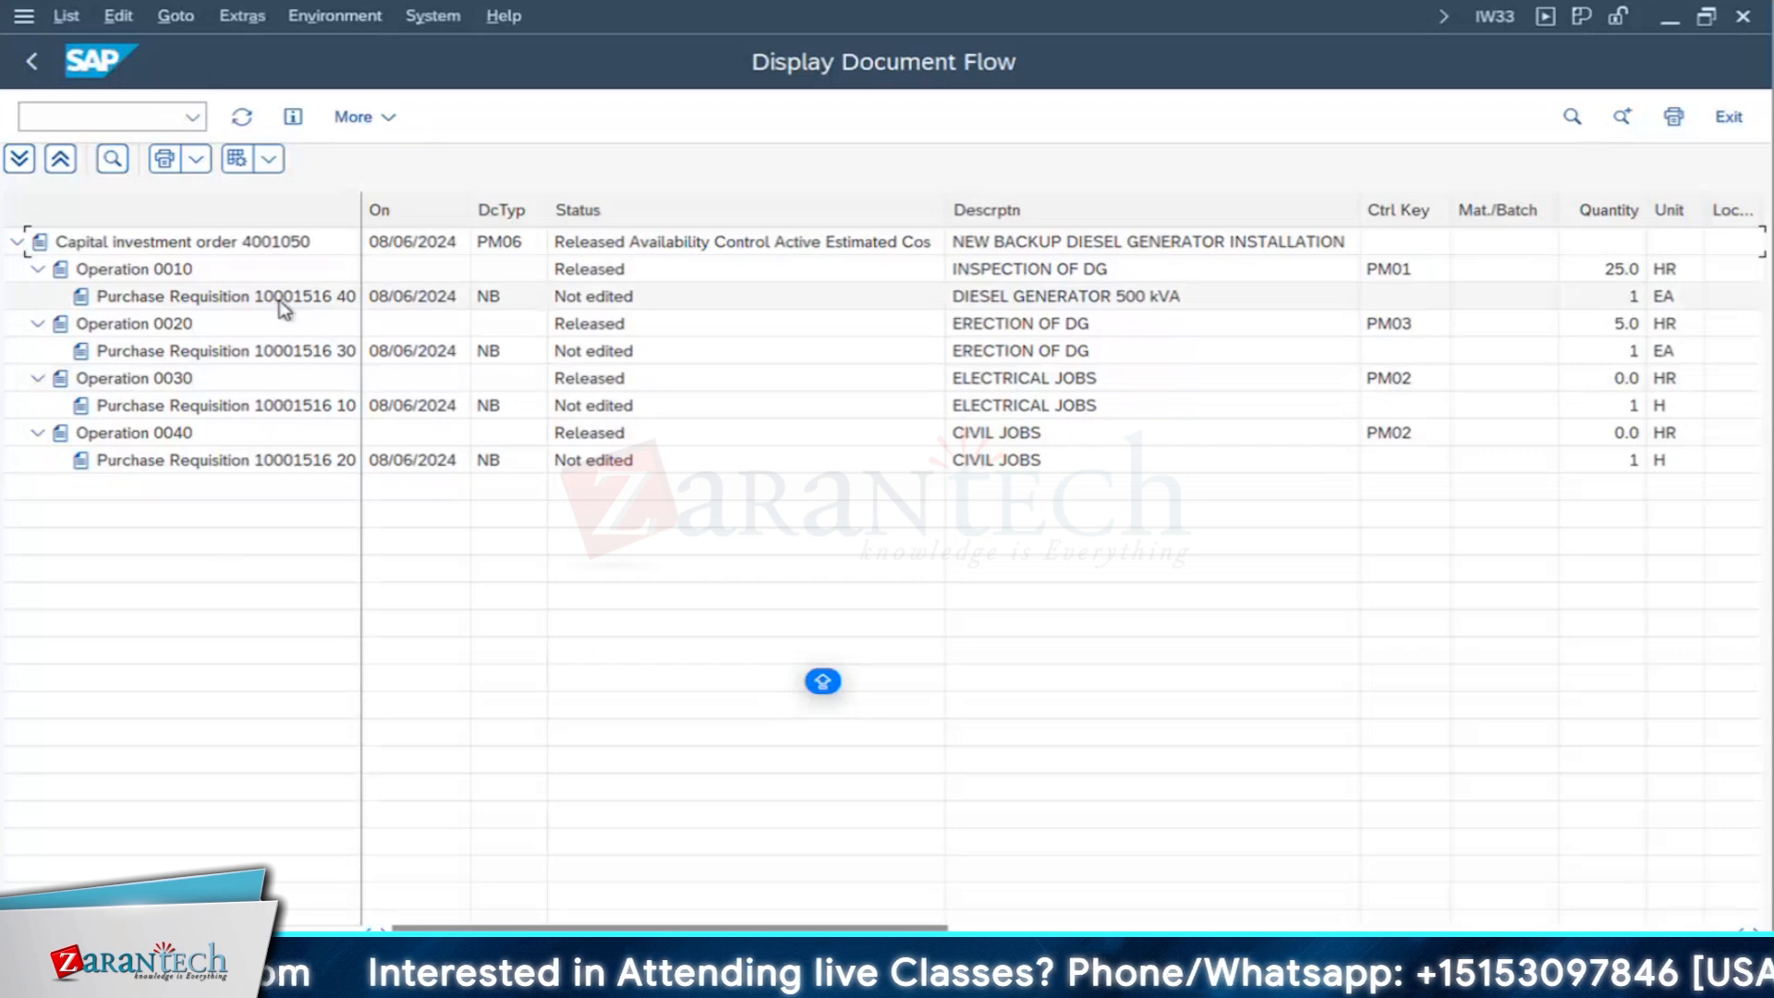
# - Open a new SAP session from the document flow window and start transaction ME21N to create a purchase order
pyautogui.click(424, 28)
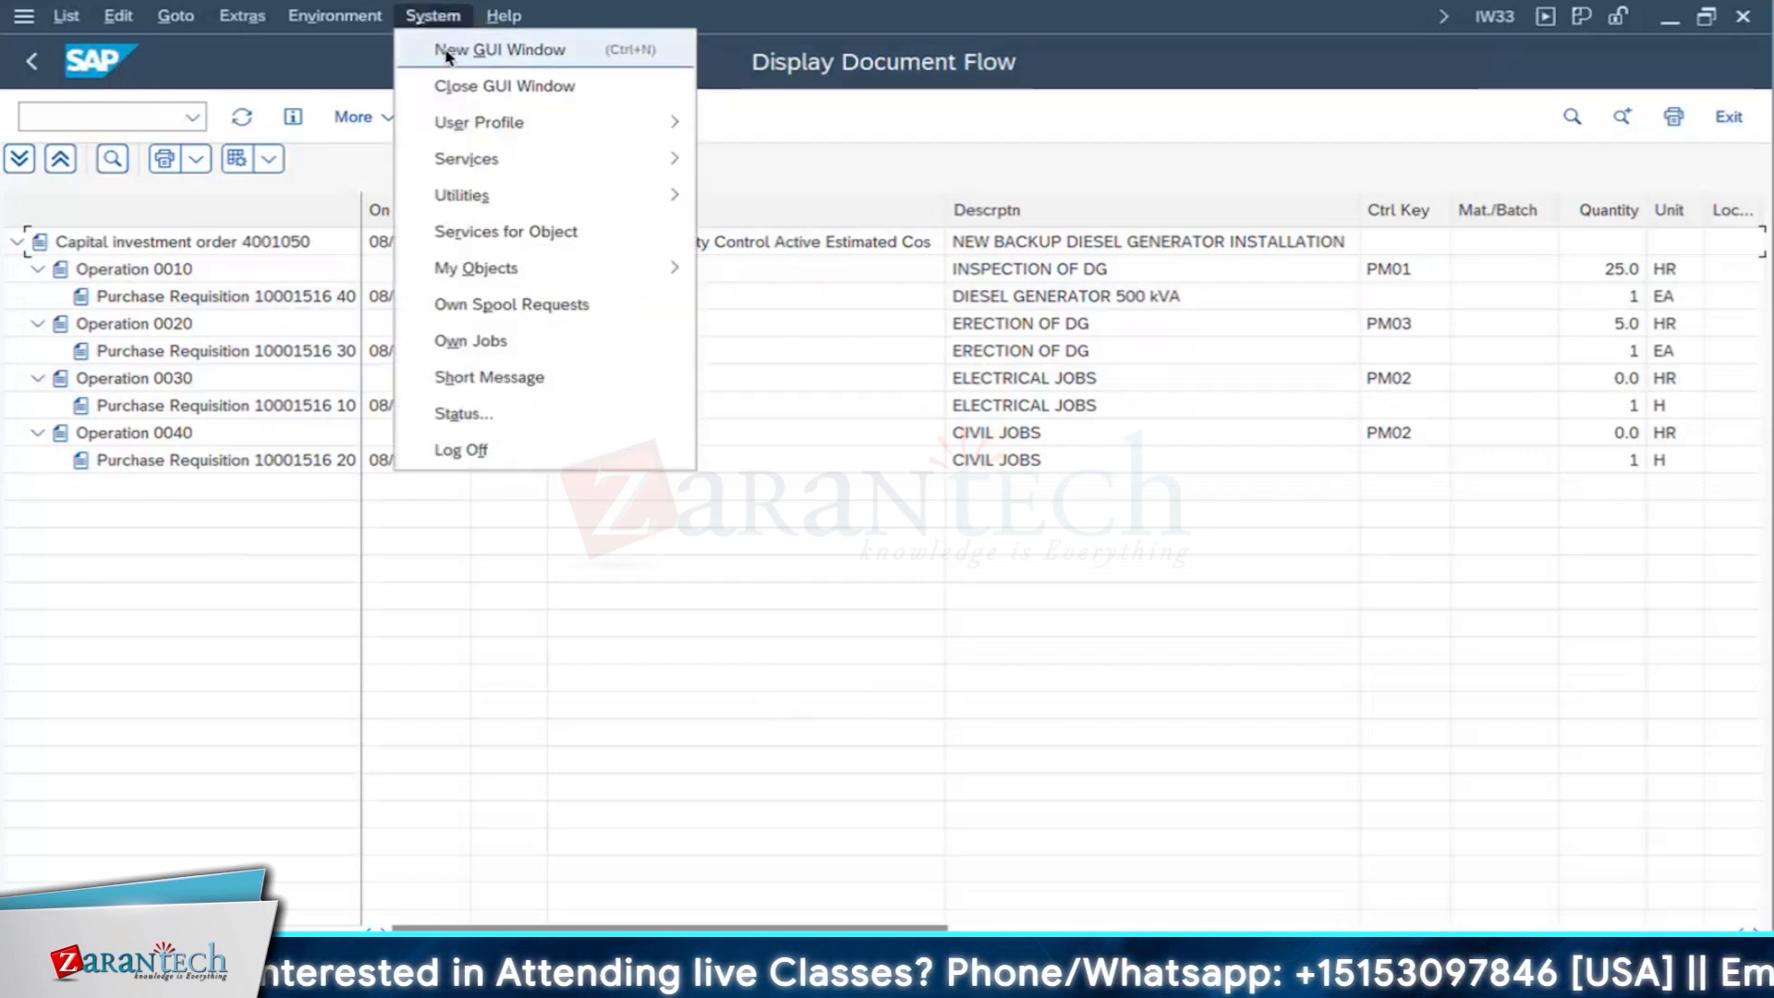
pyautogui.click(445, 48)
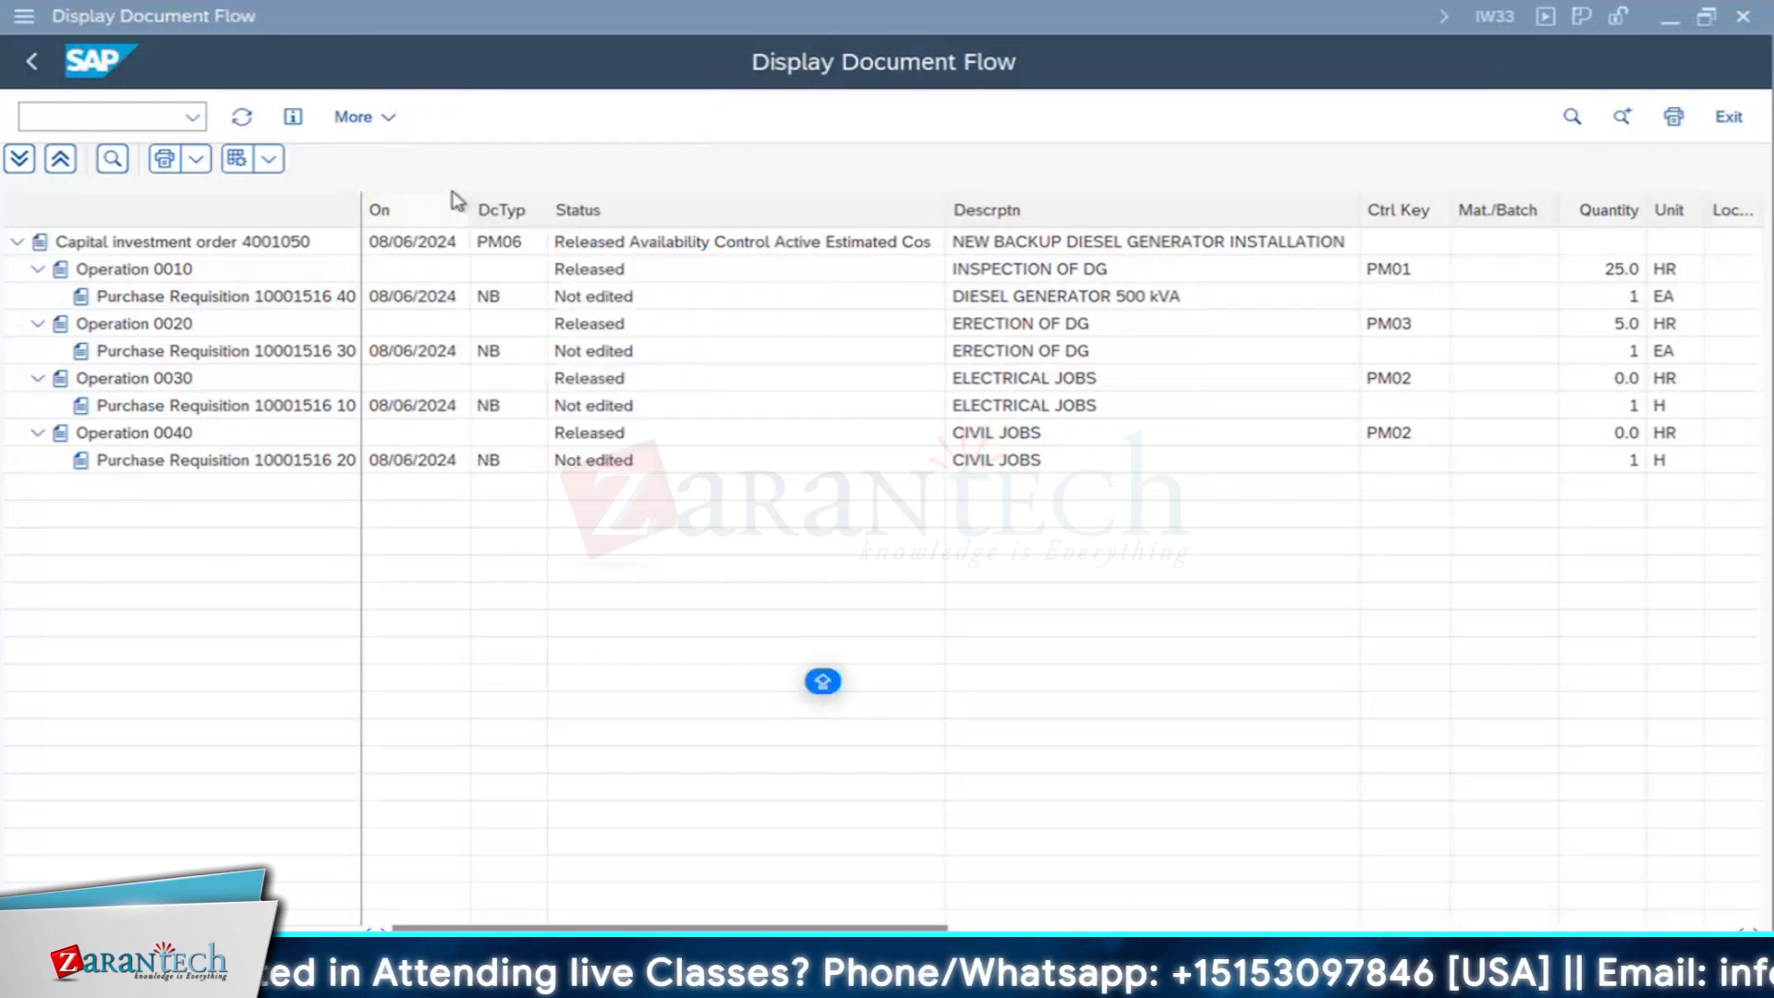
pyautogui.write('ME21')
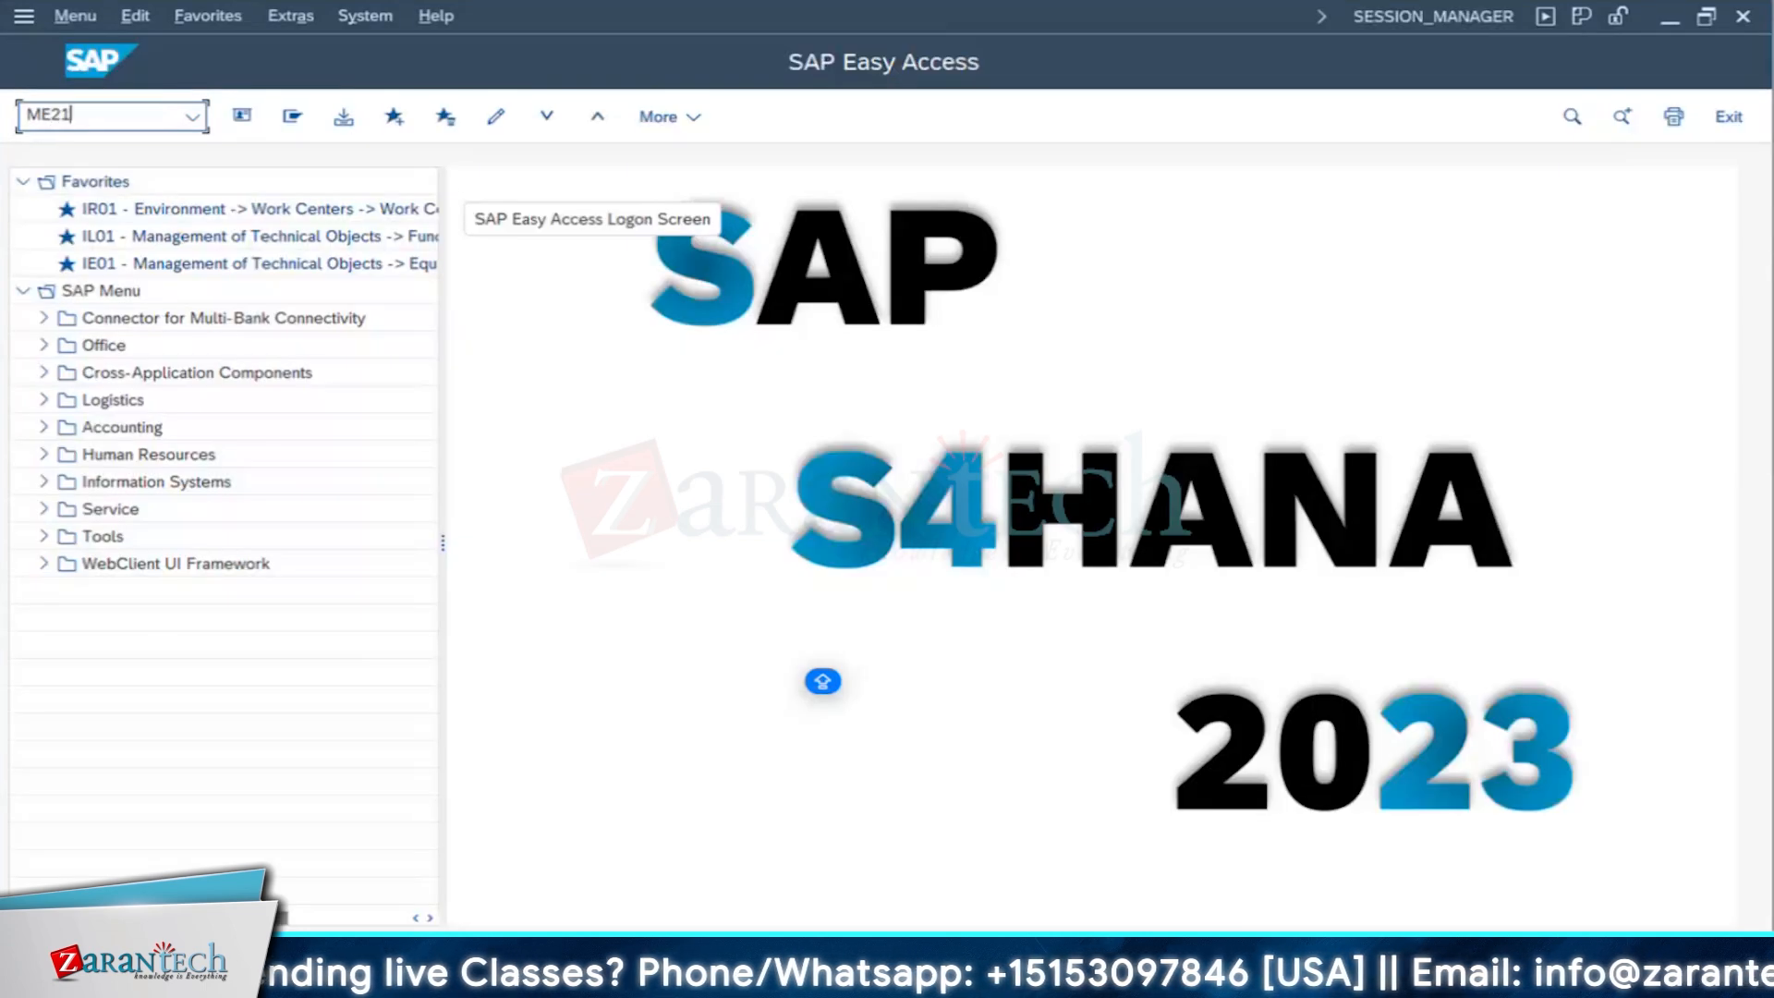
pyautogui.press('Return')
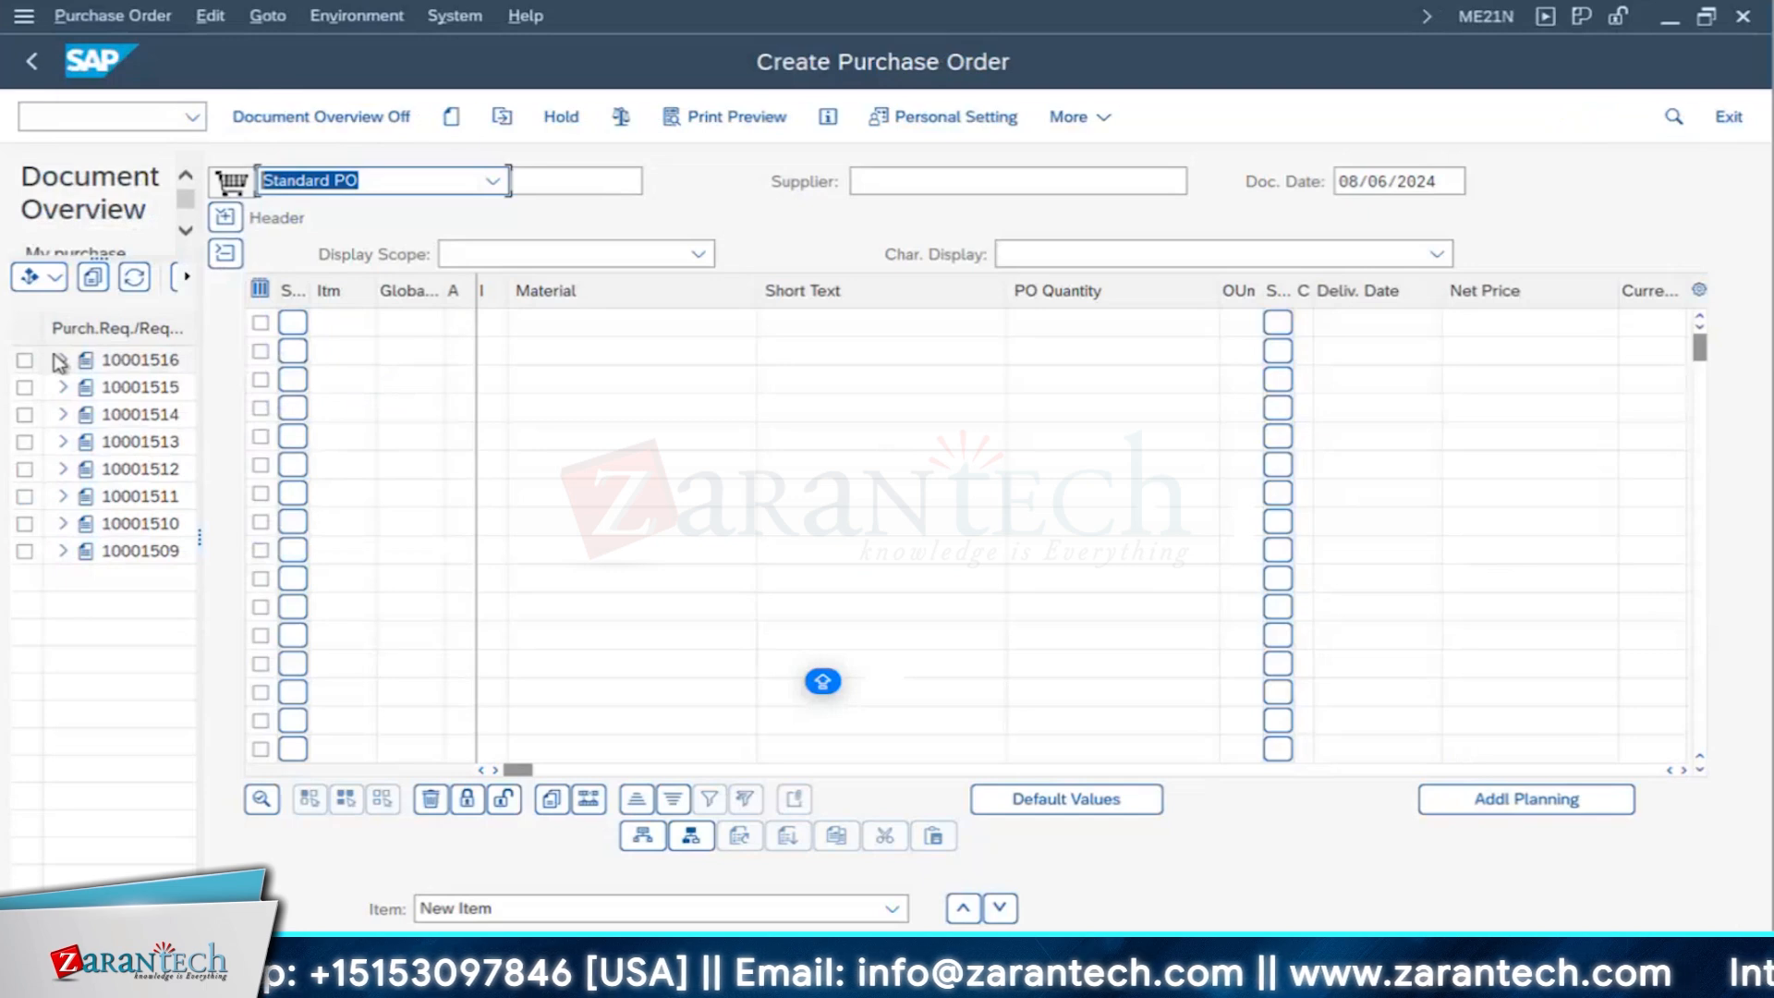
# - Adopt purchase requisition 10001516 with its four items from the document overview into the new standard purchase order
pyautogui.click(25, 362)
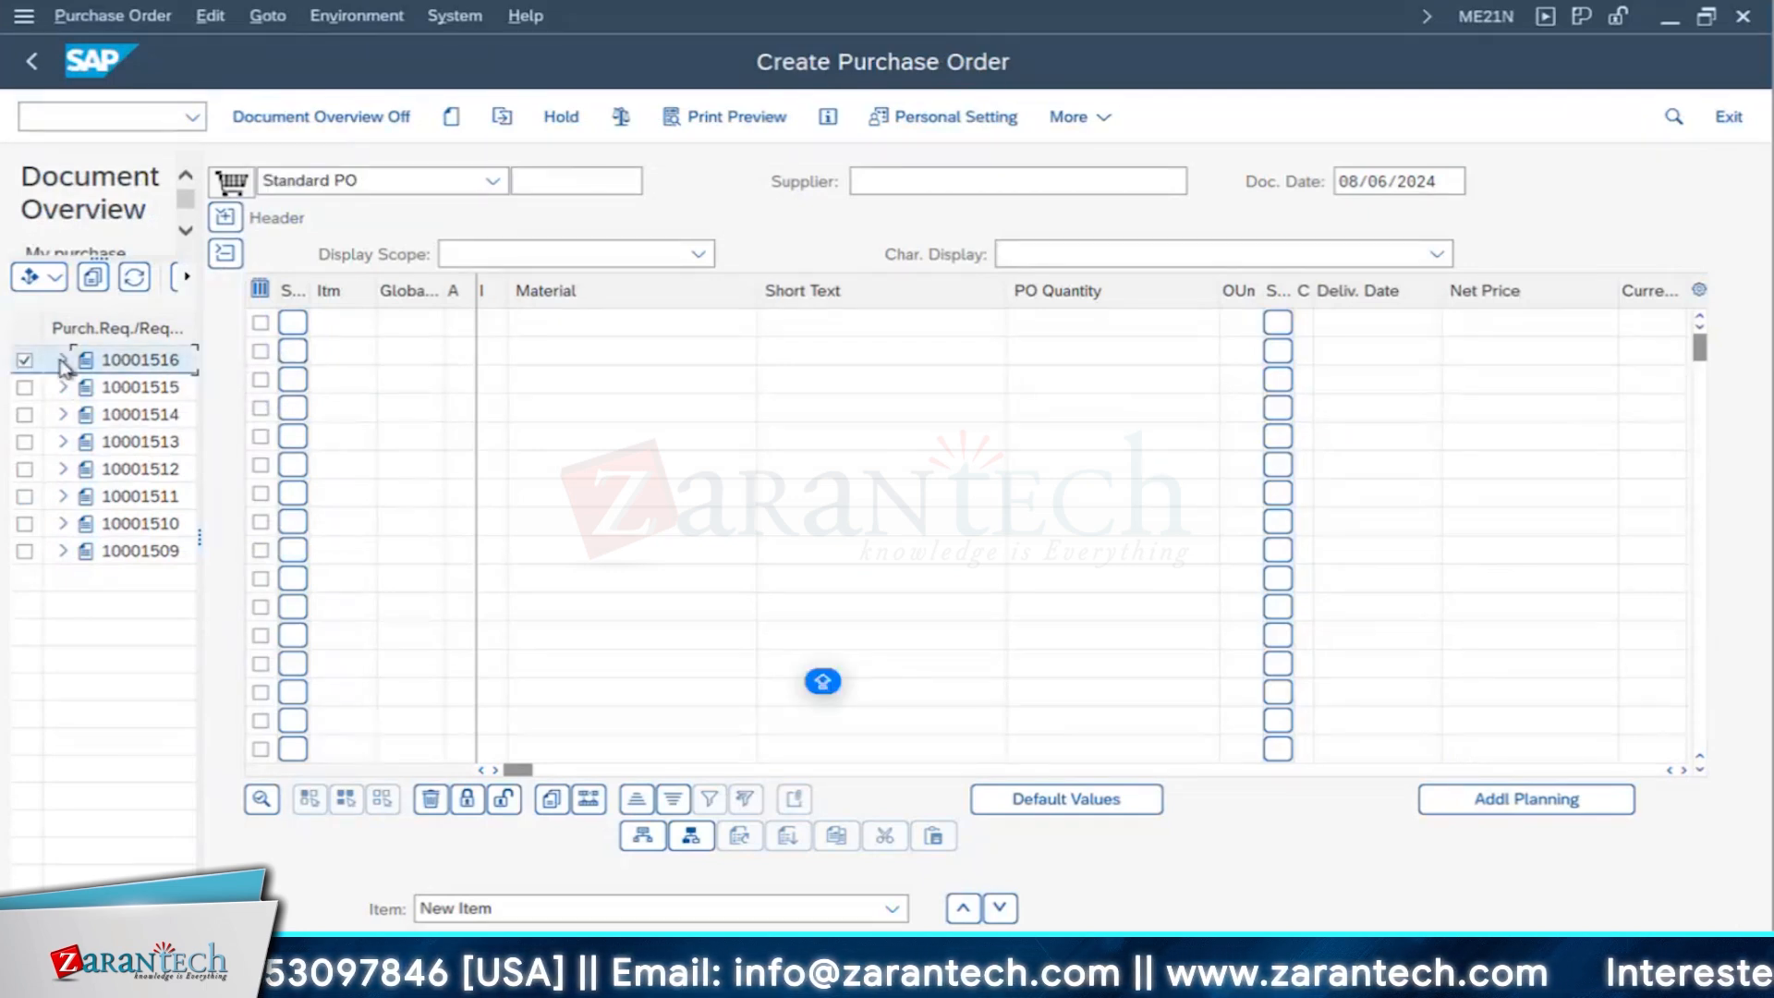
pyautogui.click(63, 359)
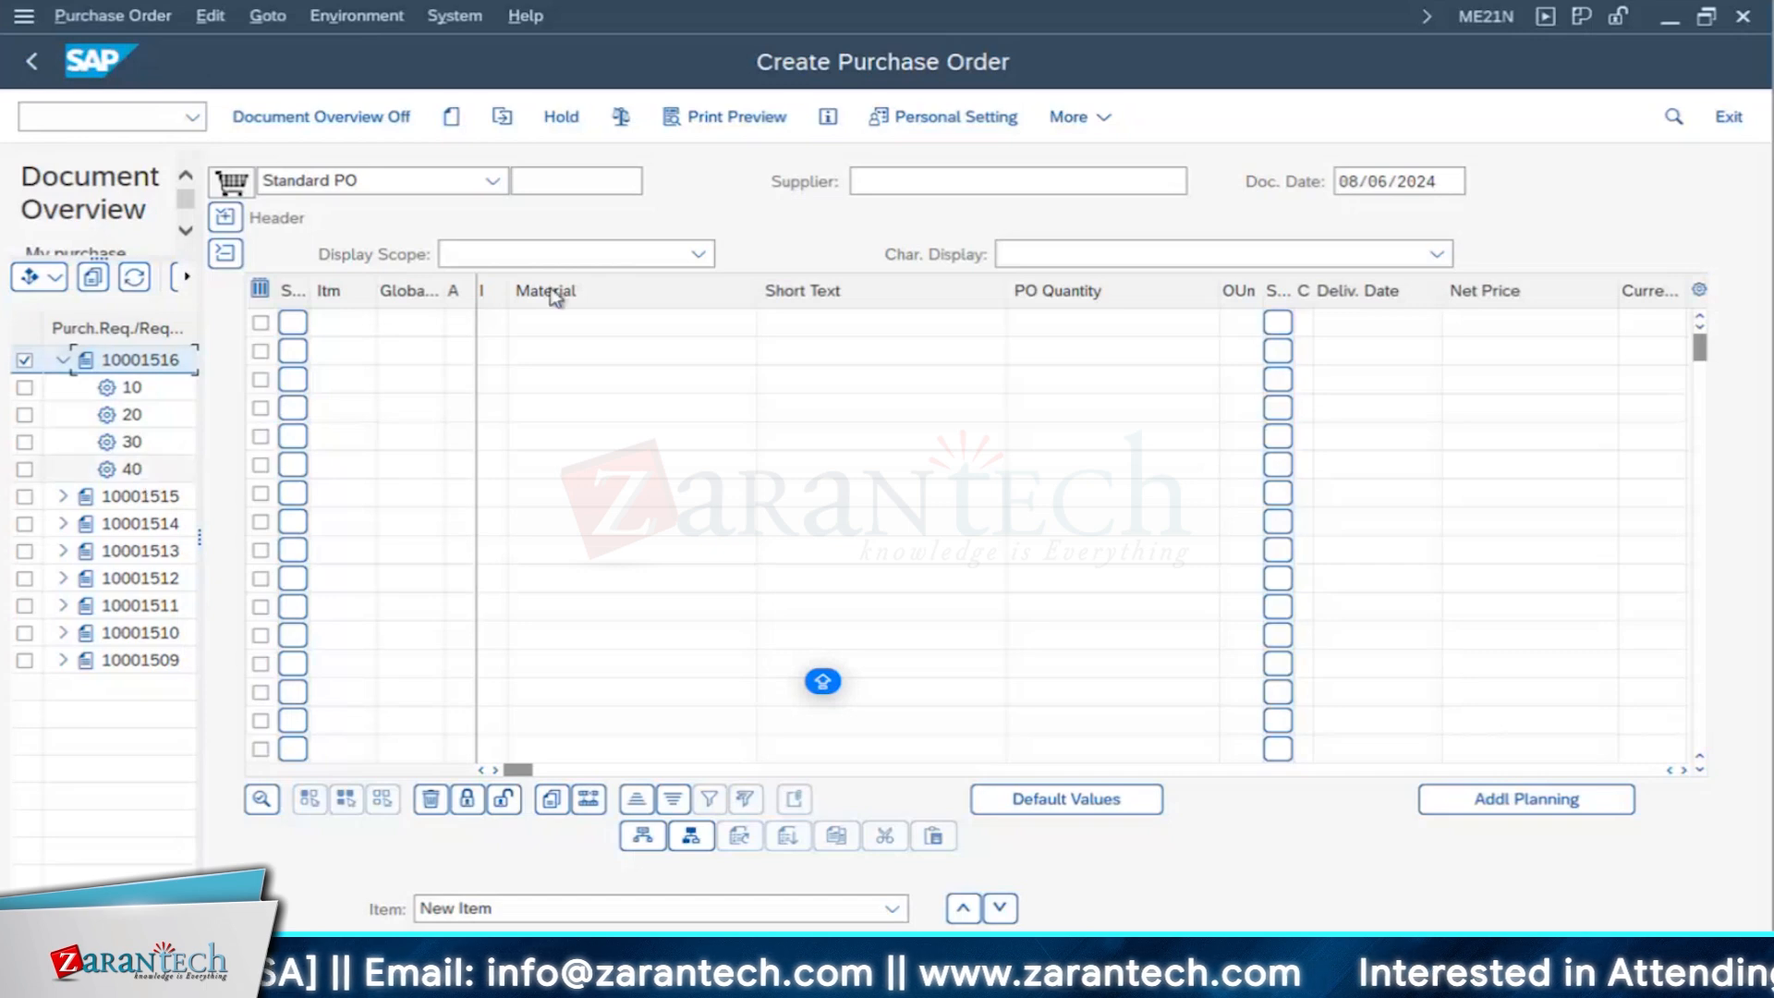
pyautogui.click(910, 180)
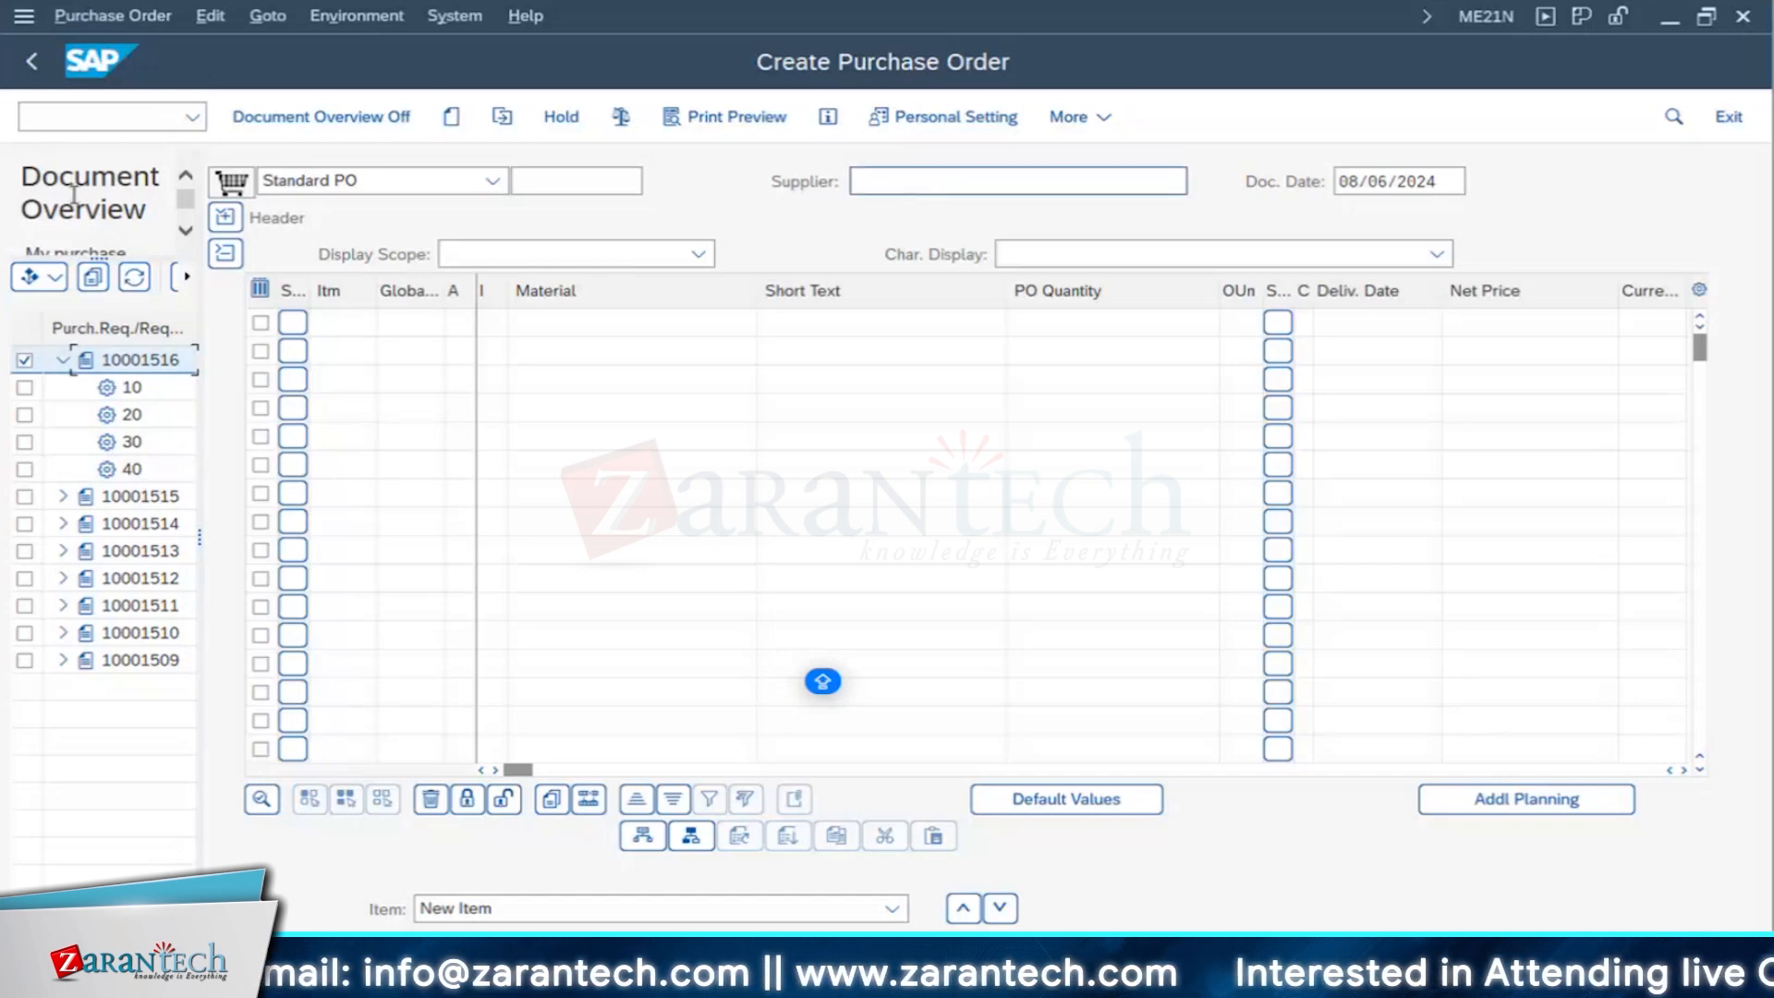
pyautogui.click(93, 279)
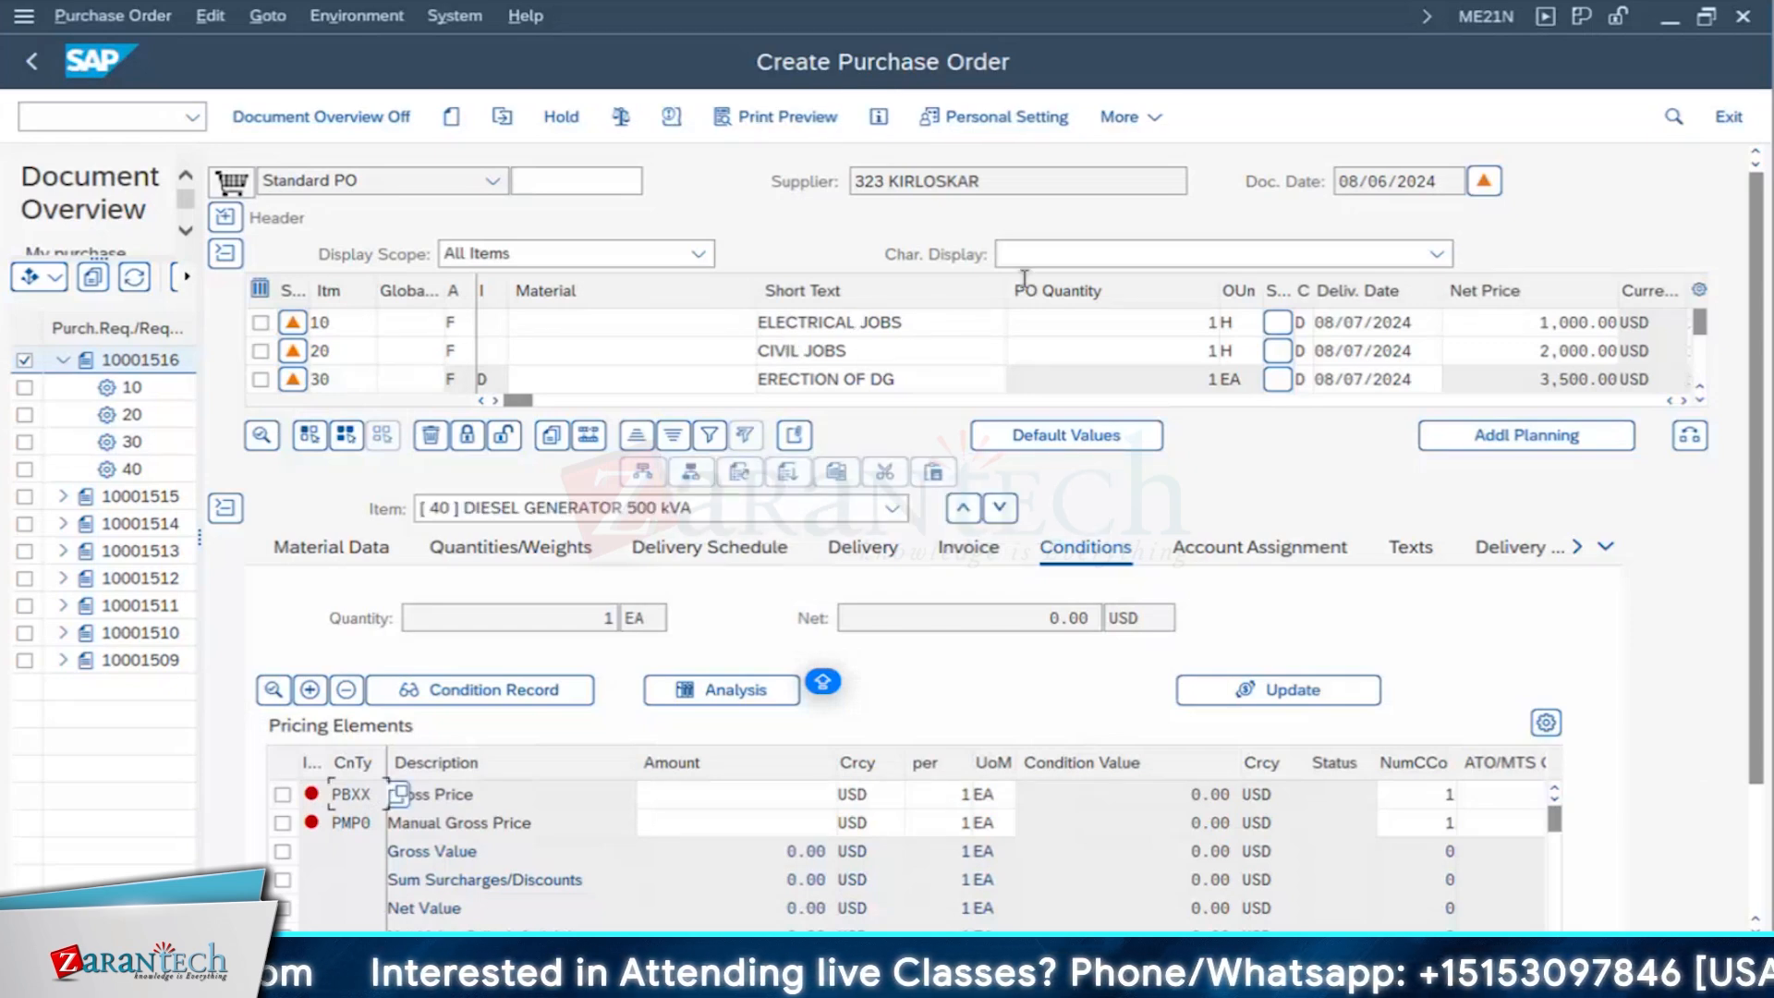
# - Narrow the Material column in the item overview and go through the items to item 40, DIESEL GENERATOR 500 kVA
pyautogui.moveTo(649, 277); pyautogui.dragTo(575, 282)
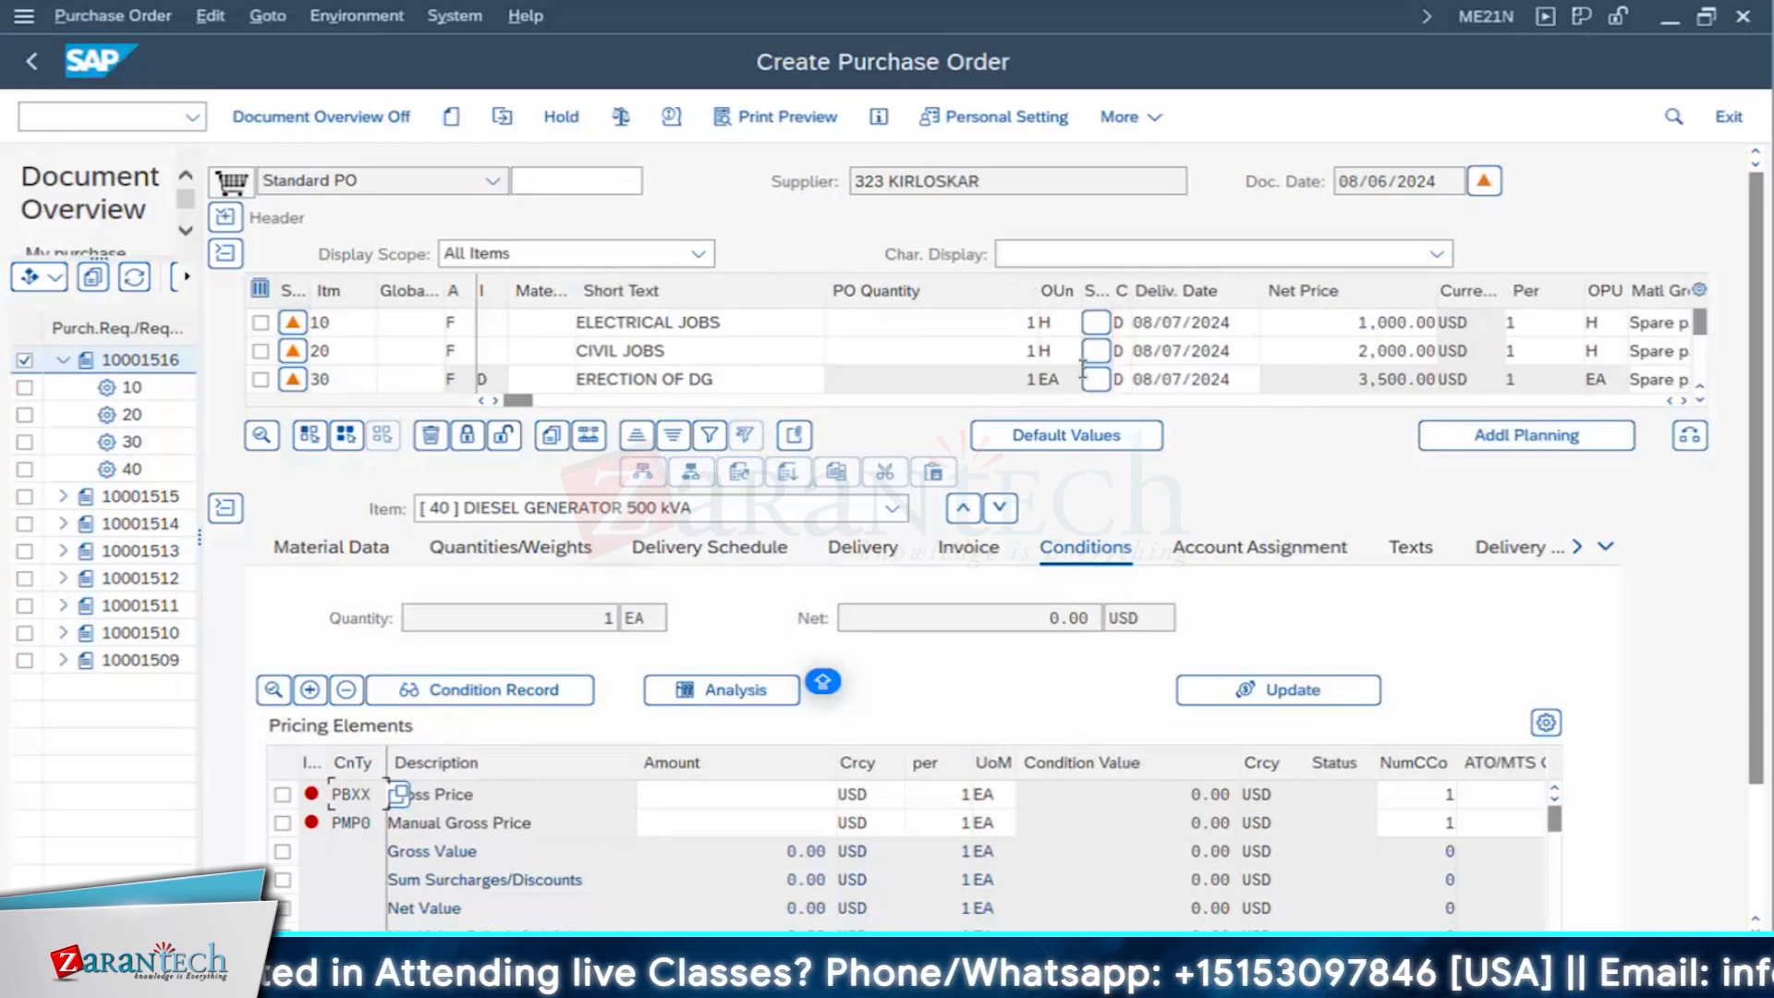
pyautogui.click(1701, 401)
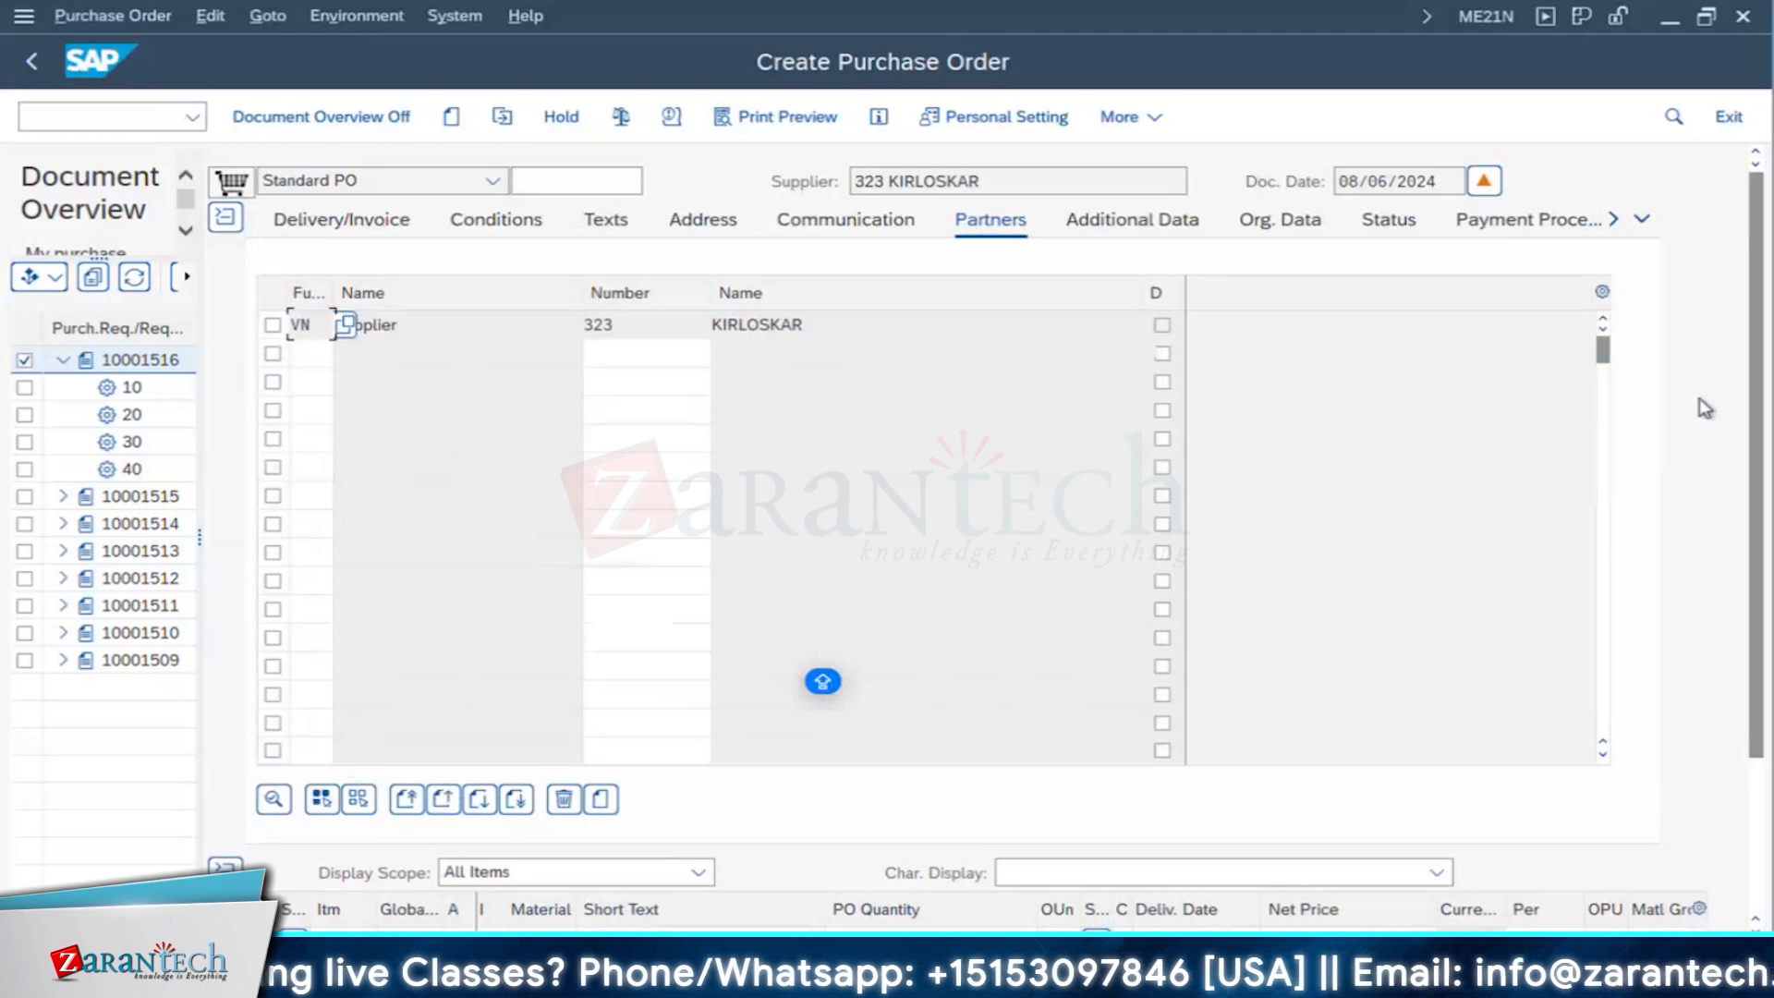
pyautogui.click(1430, 605)
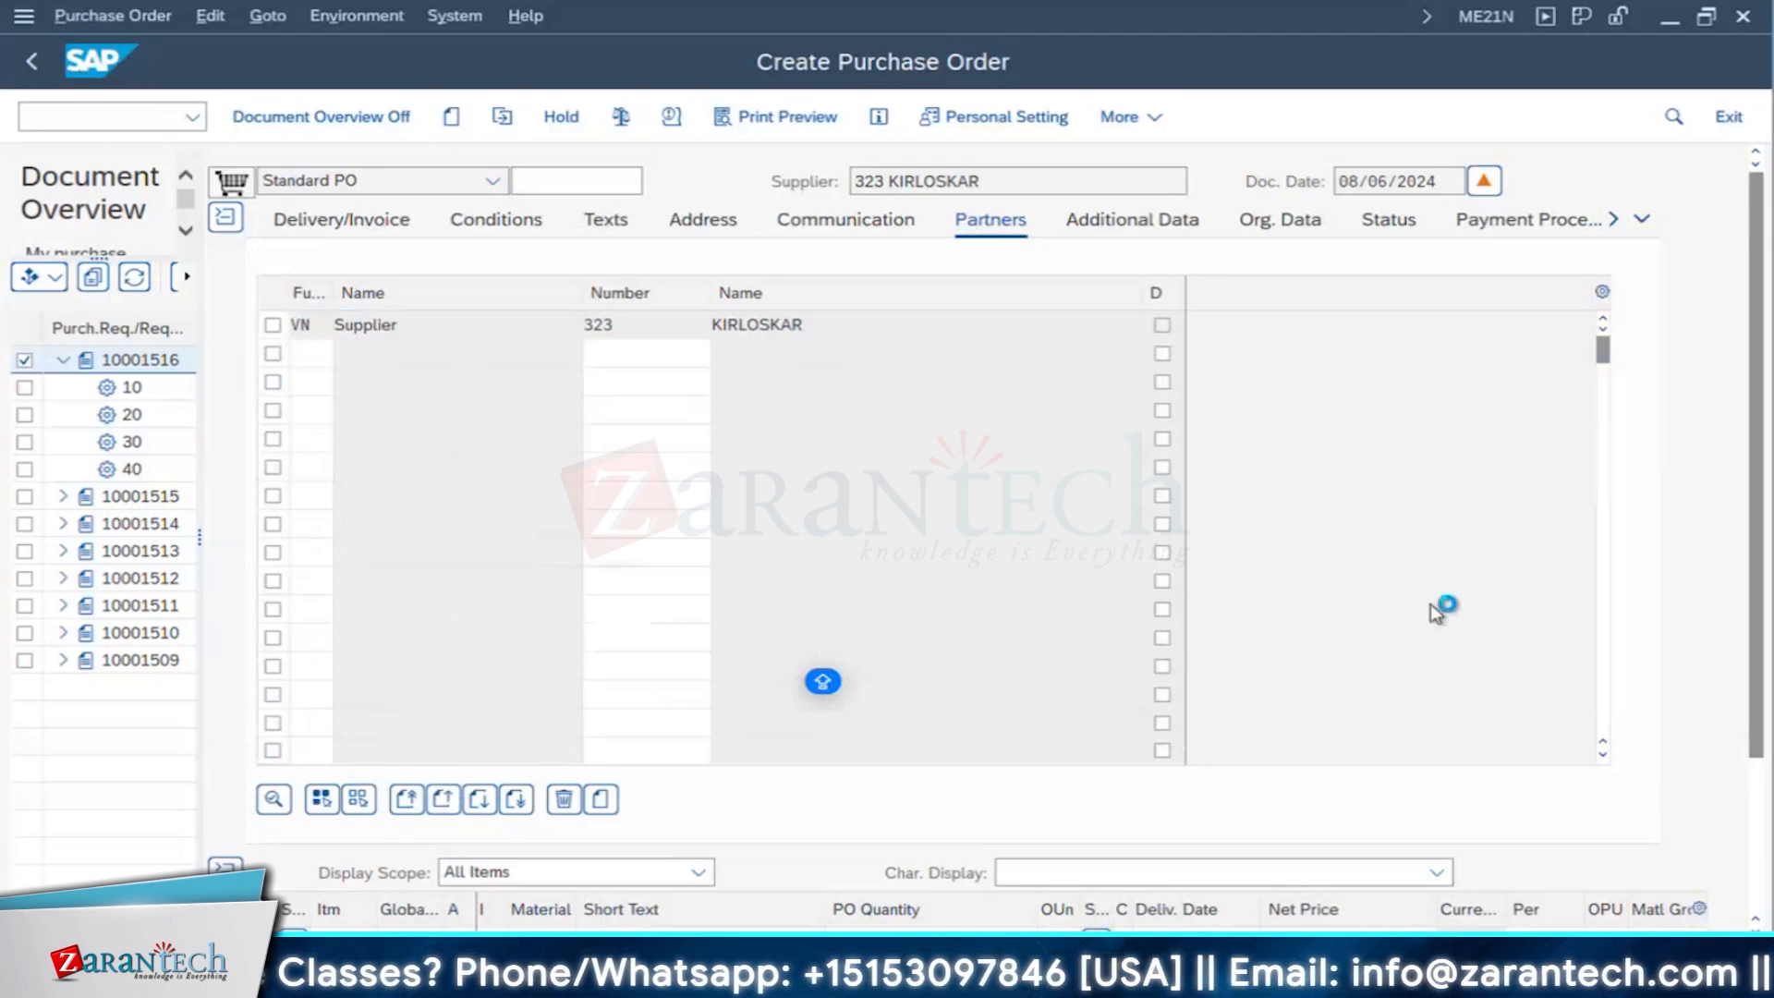
pyautogui.click(1432, 610)
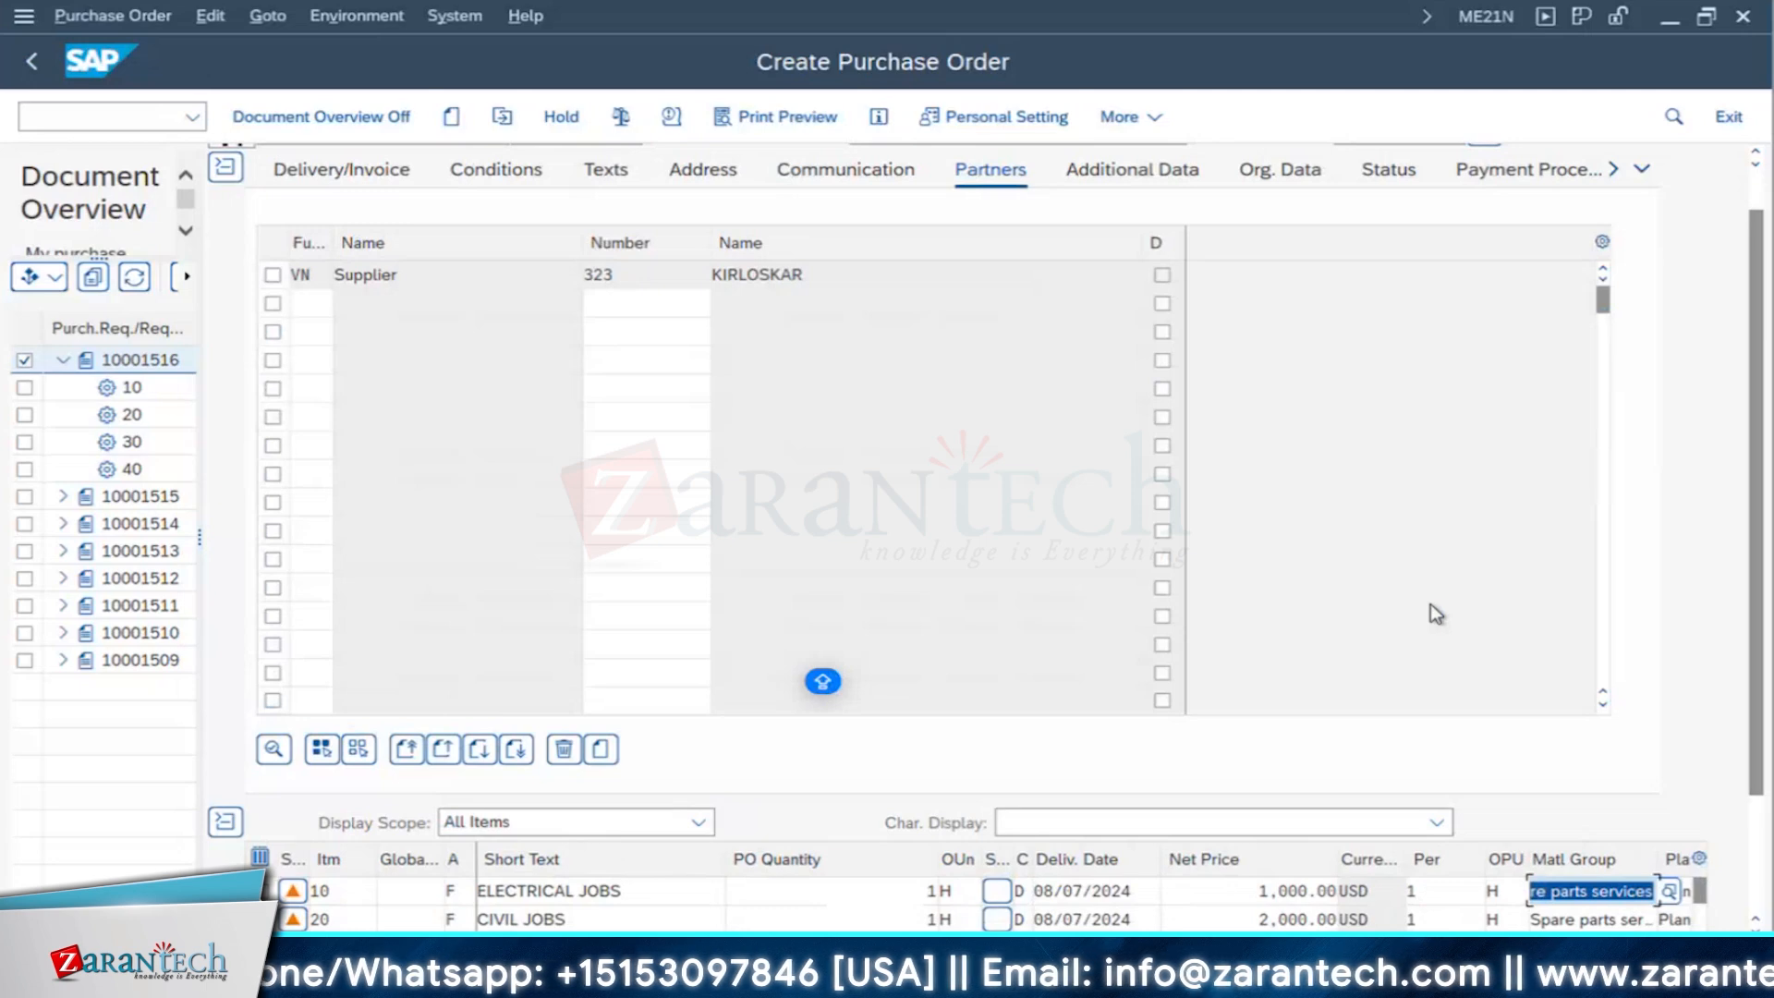
pyautogui.press('Return')
pyautogui.press('Return')
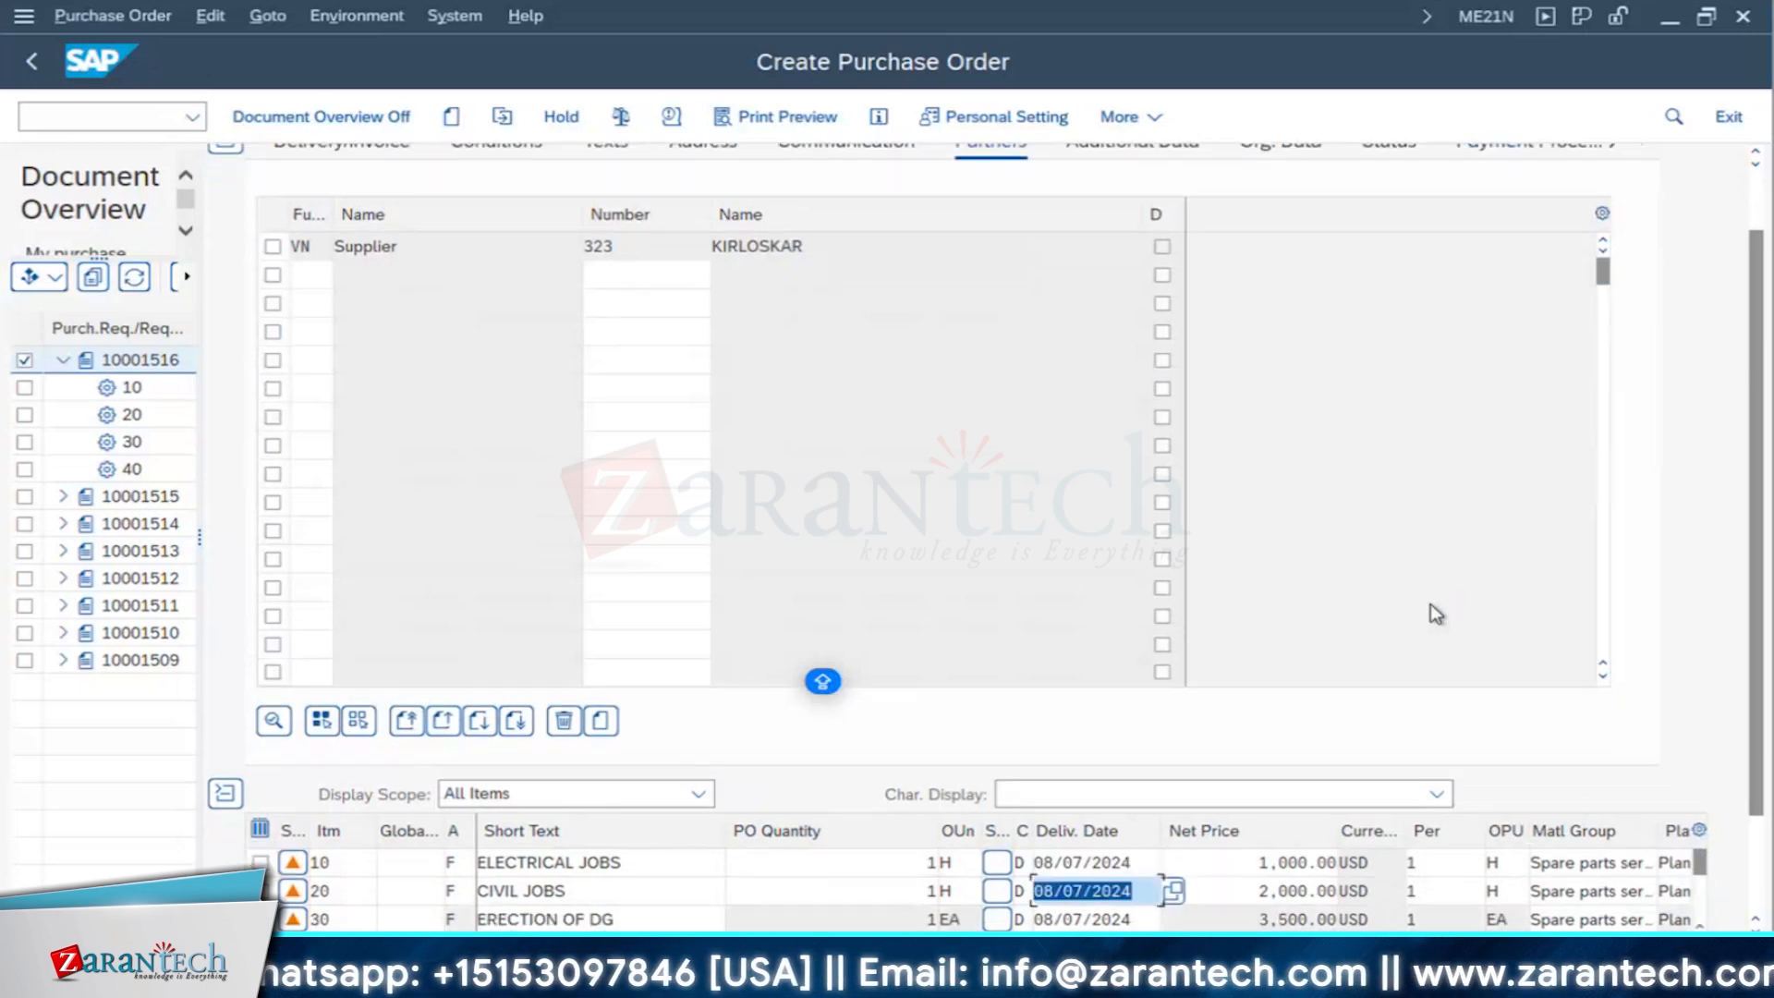
pyautogui.press('Return')
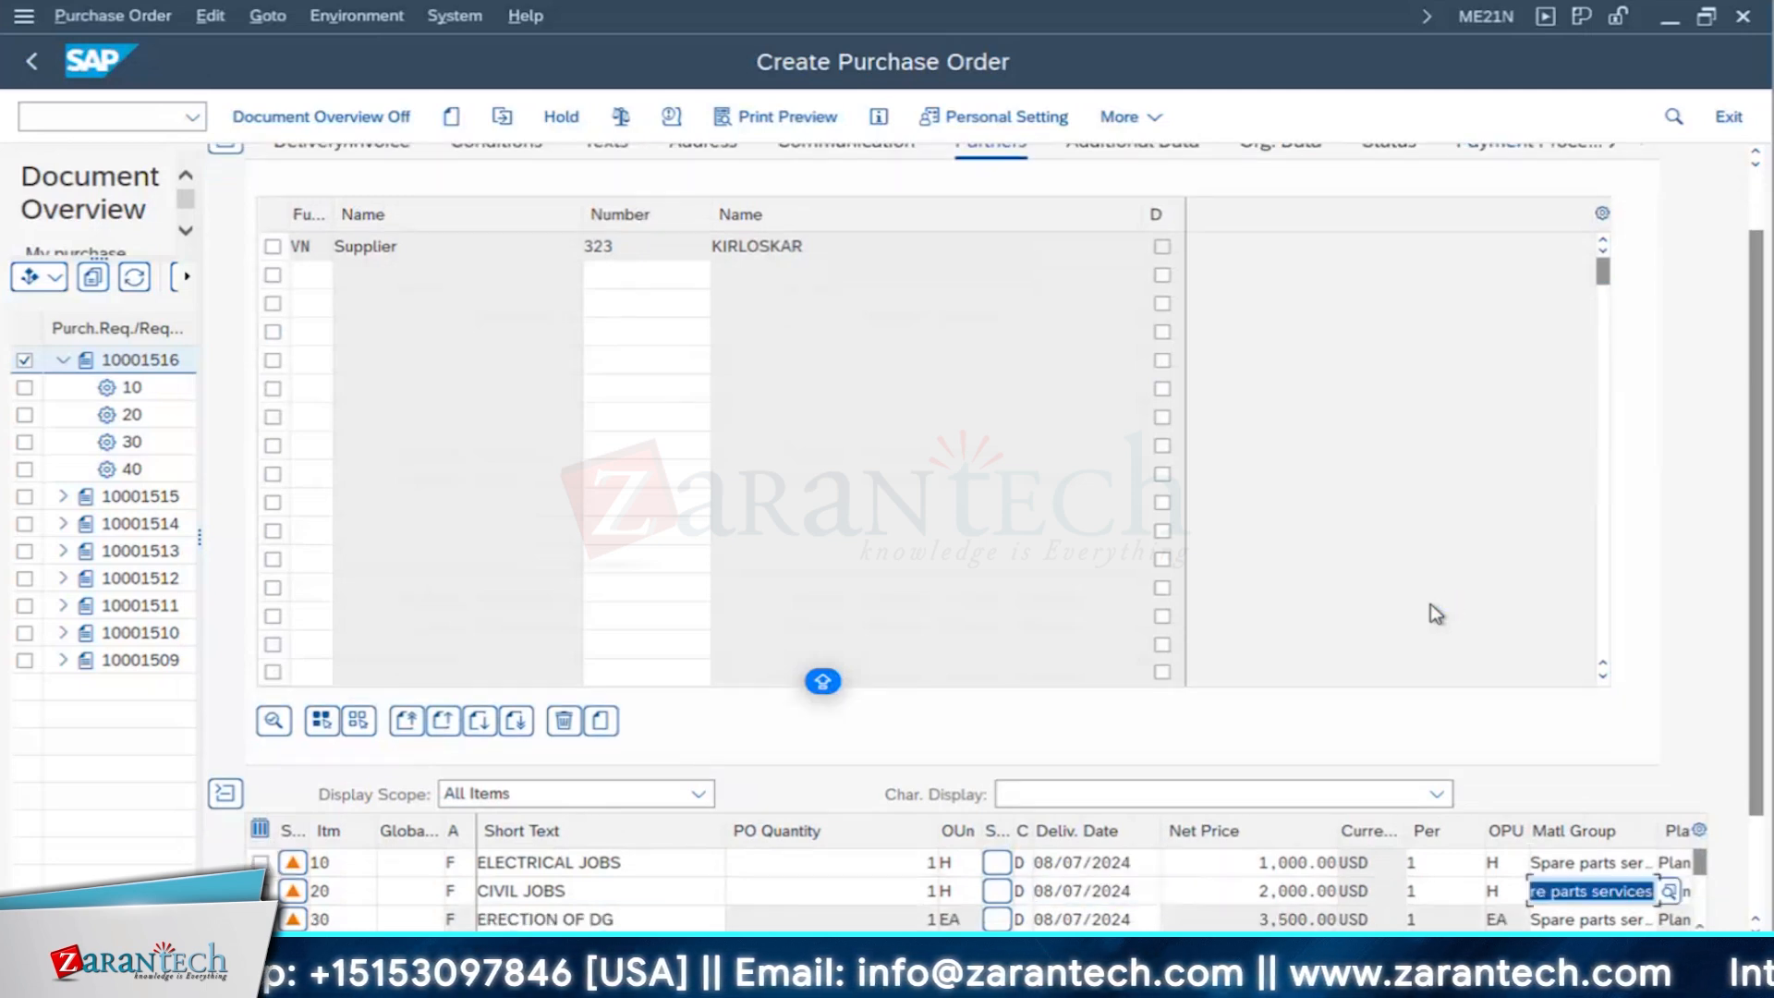
pyautogui.press('Return')
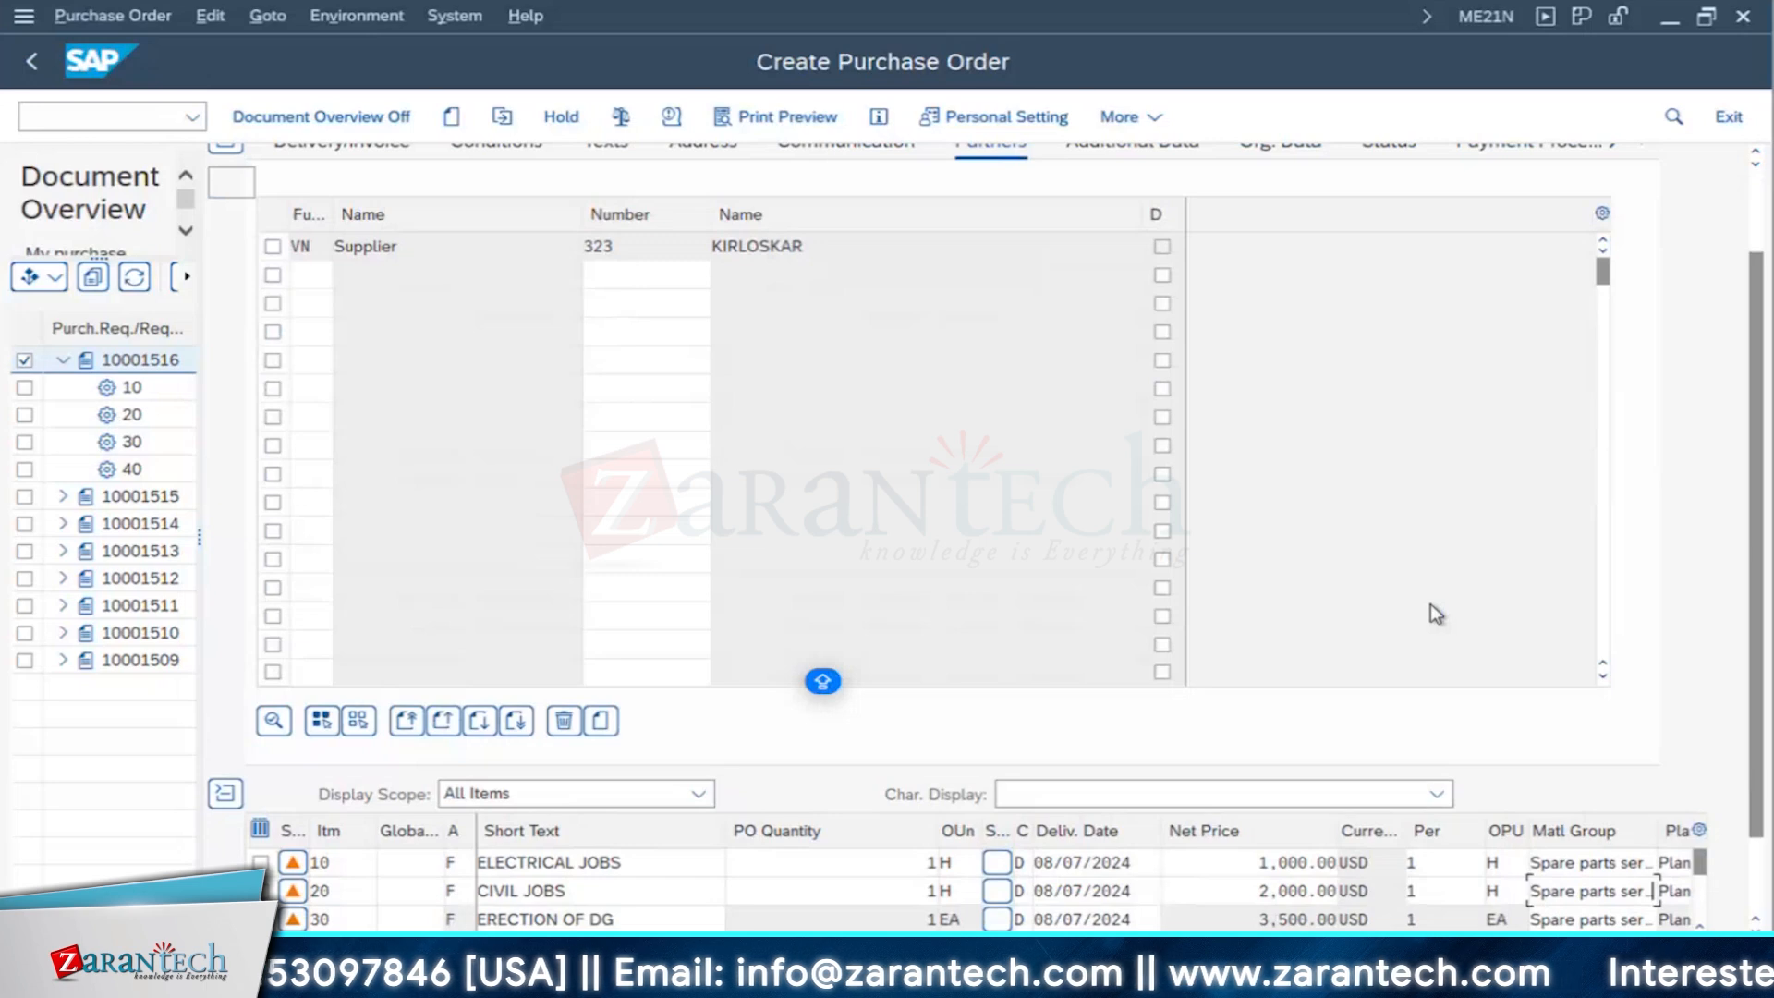
pyautogui.press('Return')
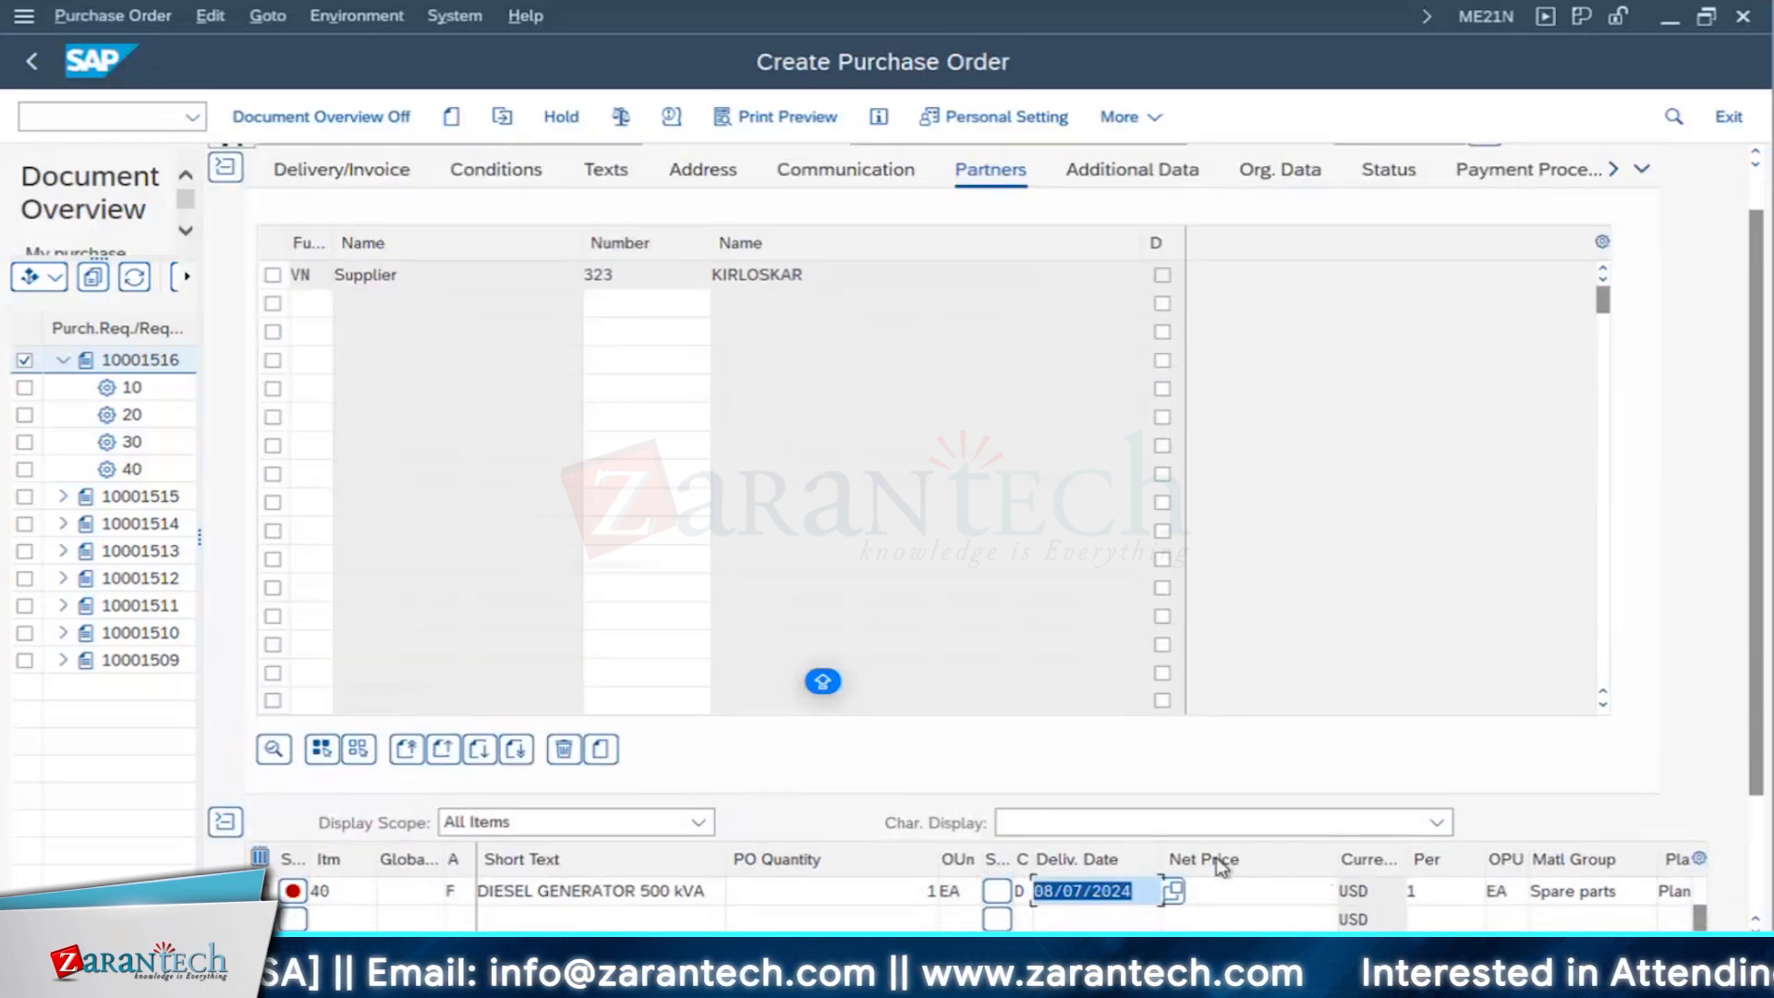
# - Check the budget figures in the Excel INVEST sheet, return to SAP, and set the diesel generator item's net price to 1,000 USD
pyautogui.click(1232, 893)
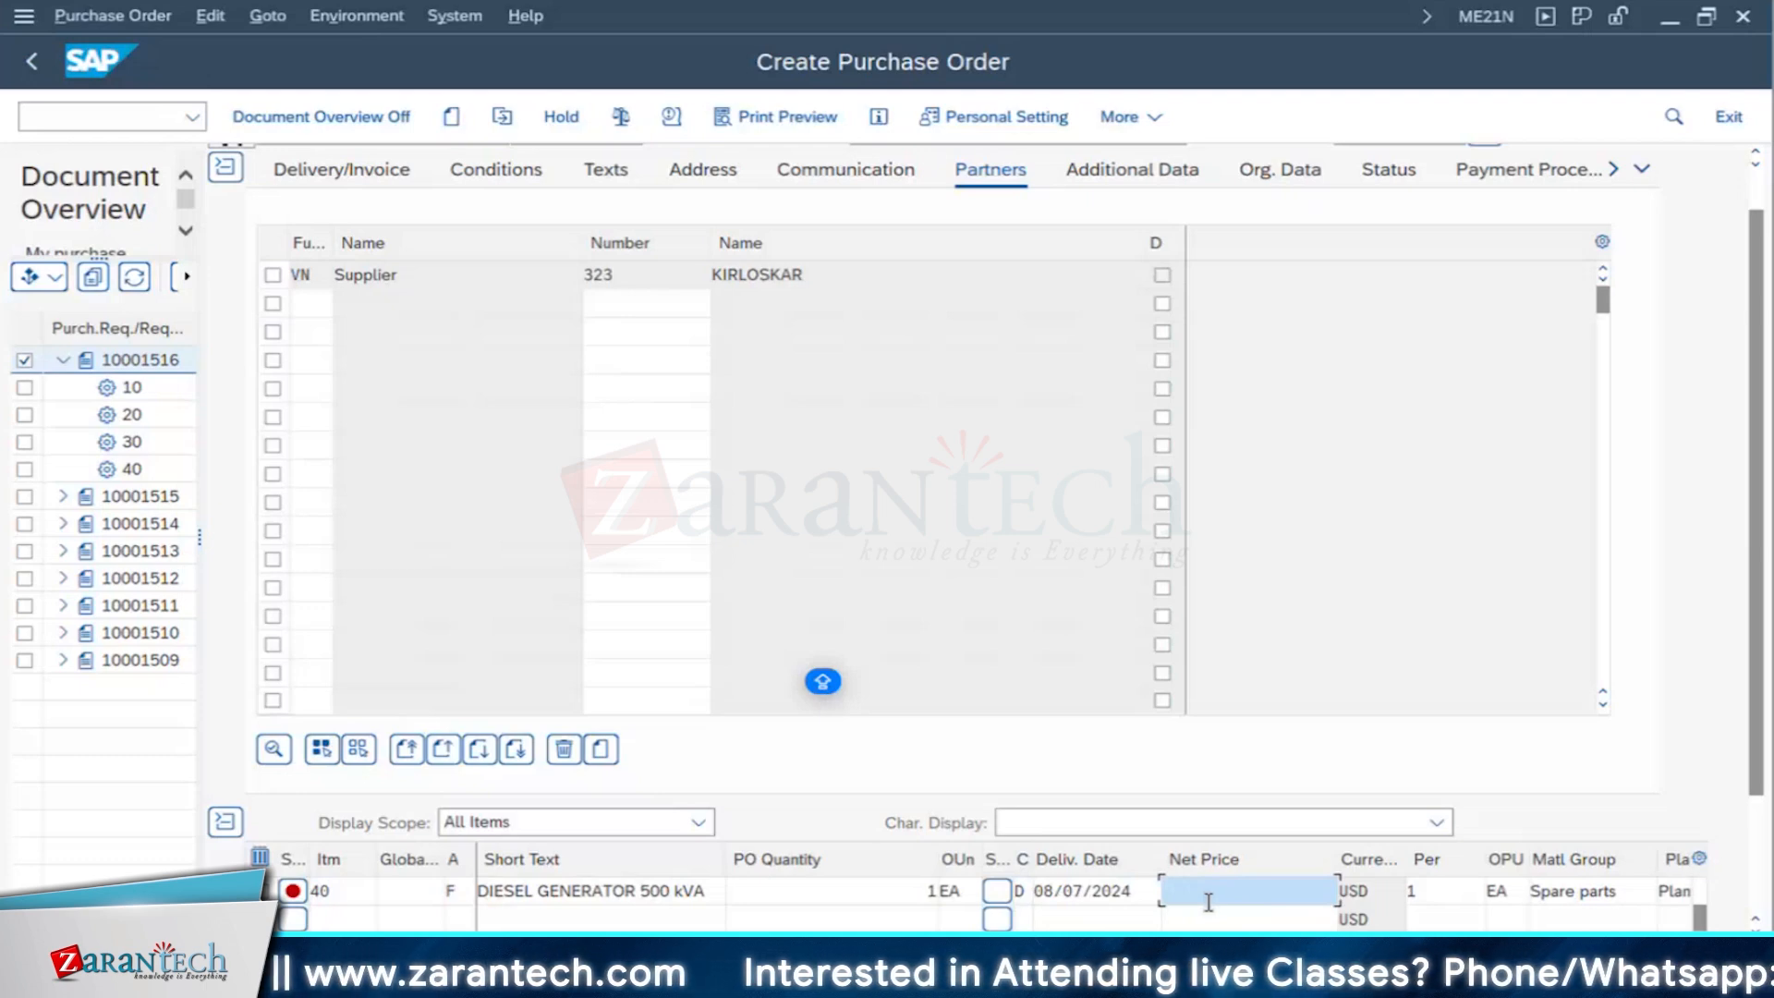
pyautogui.press('super+Tab')
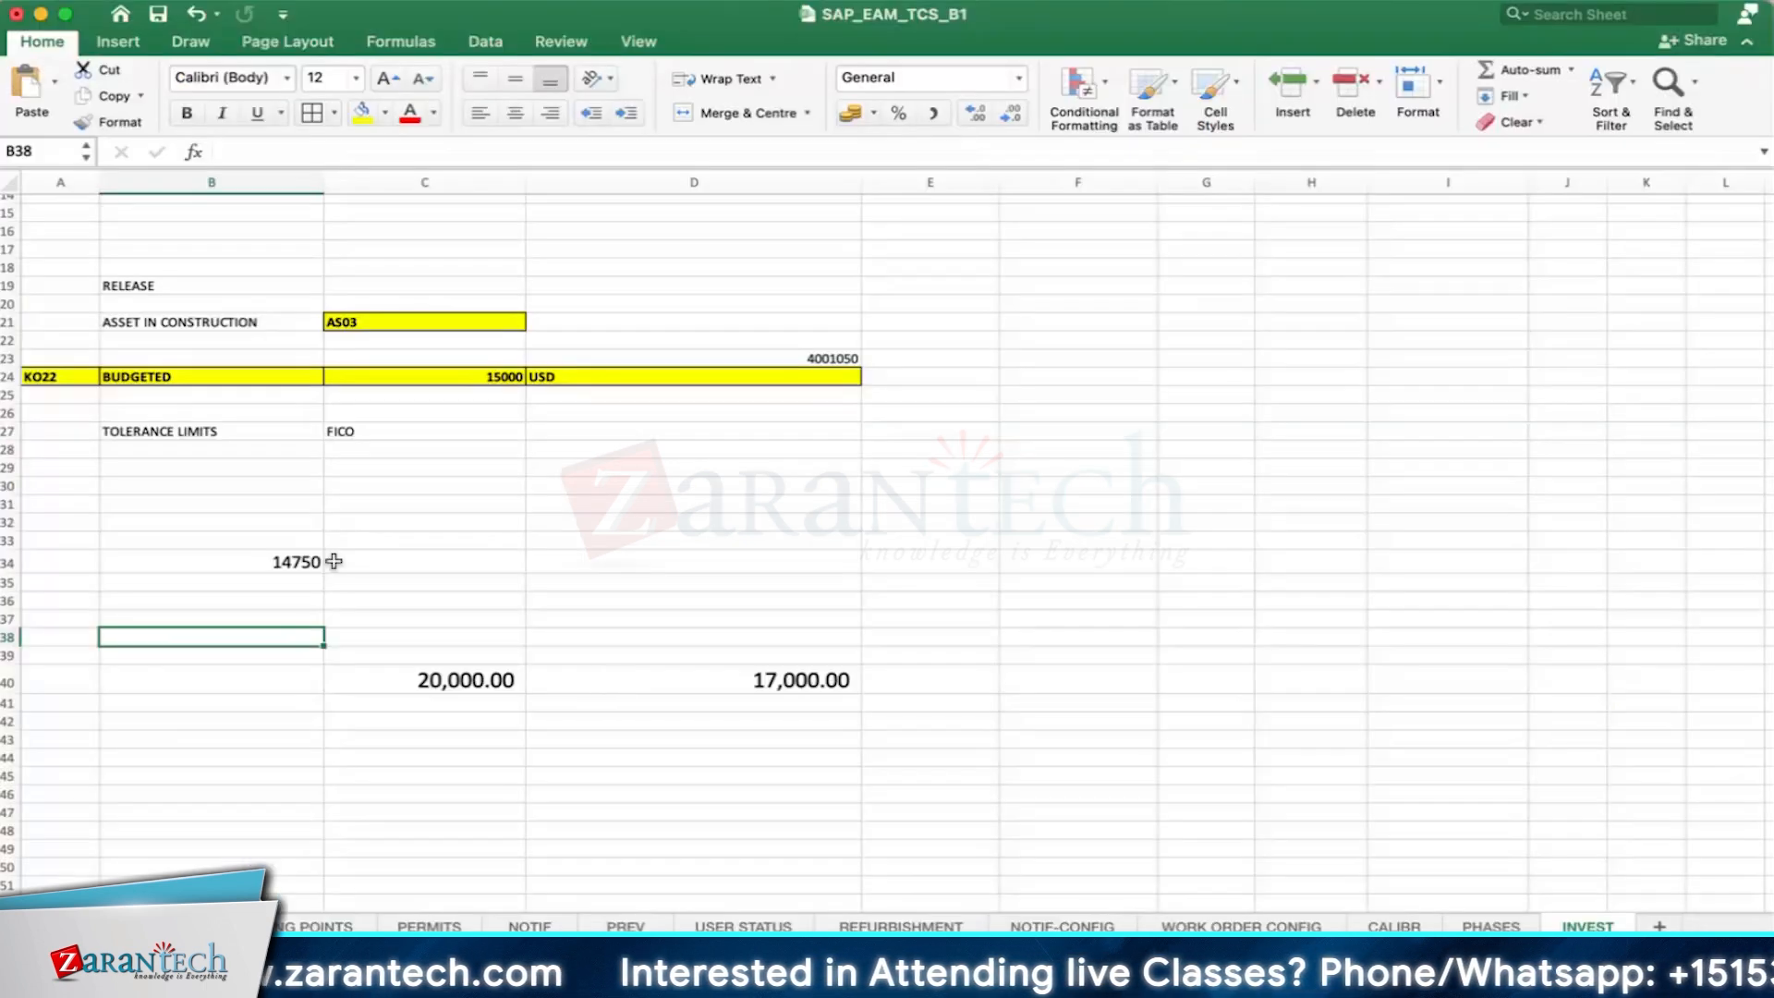
pyautogui.click(269, 557)
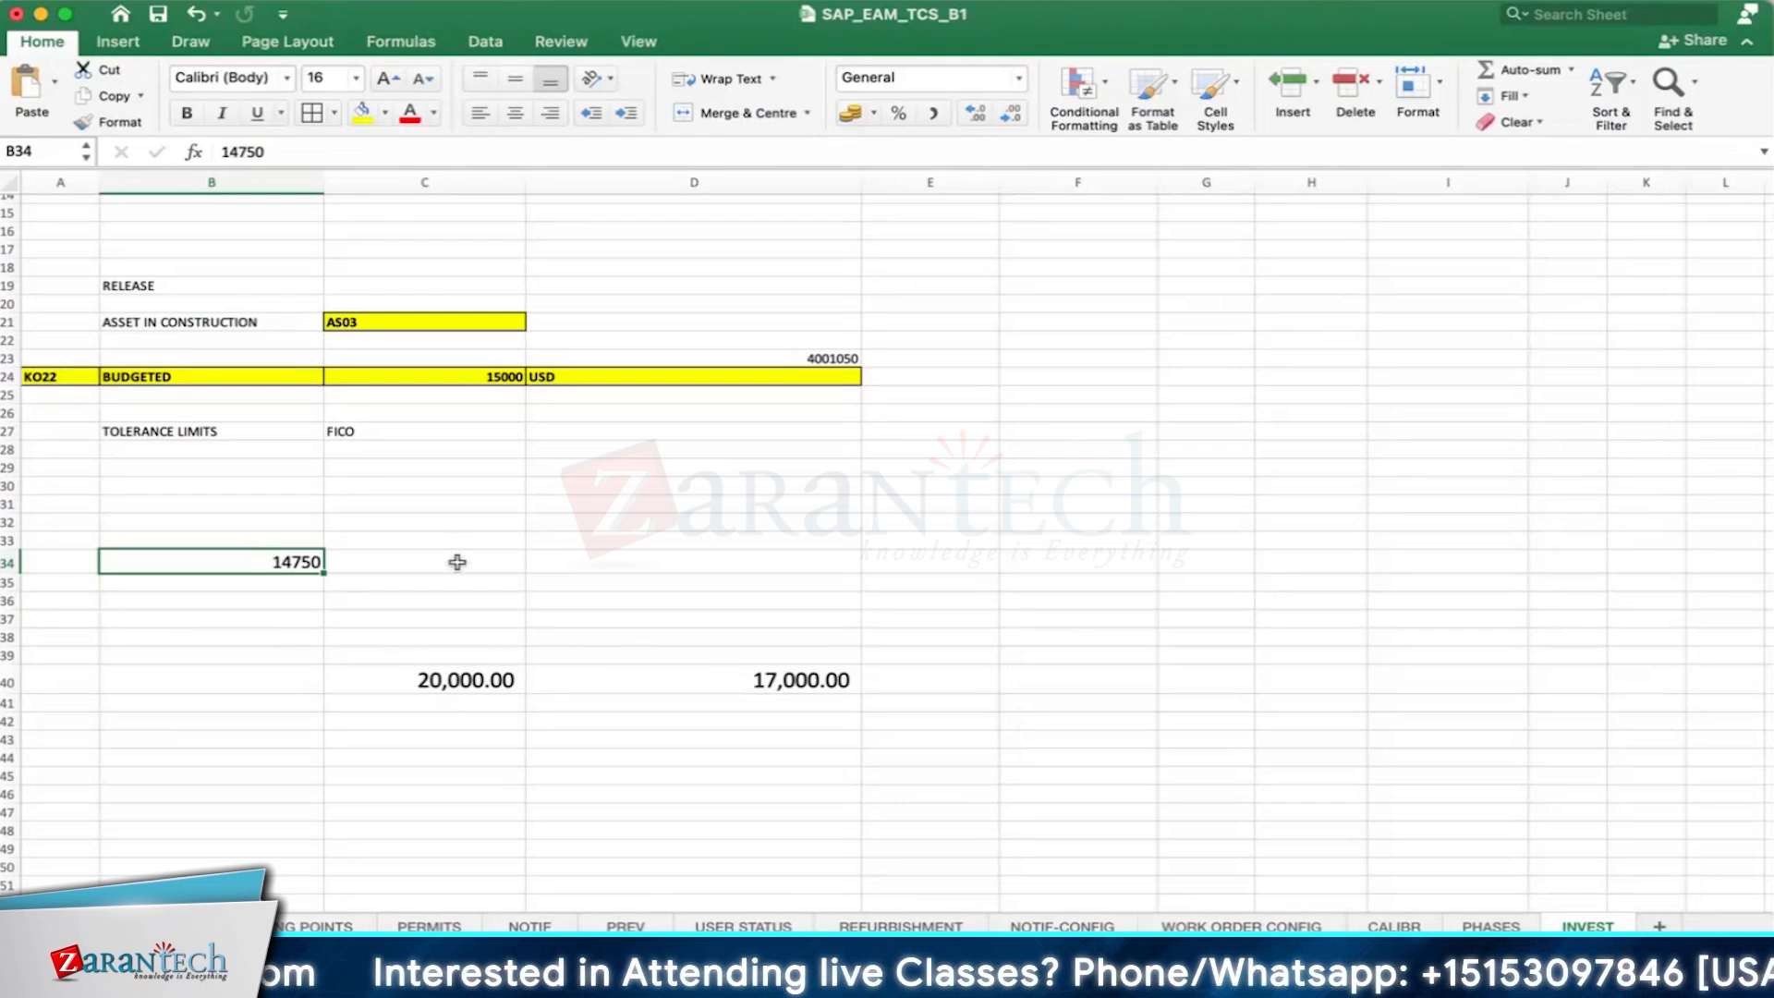
pyautogui.click(730, 680)
pyautogui.click(740, 765)
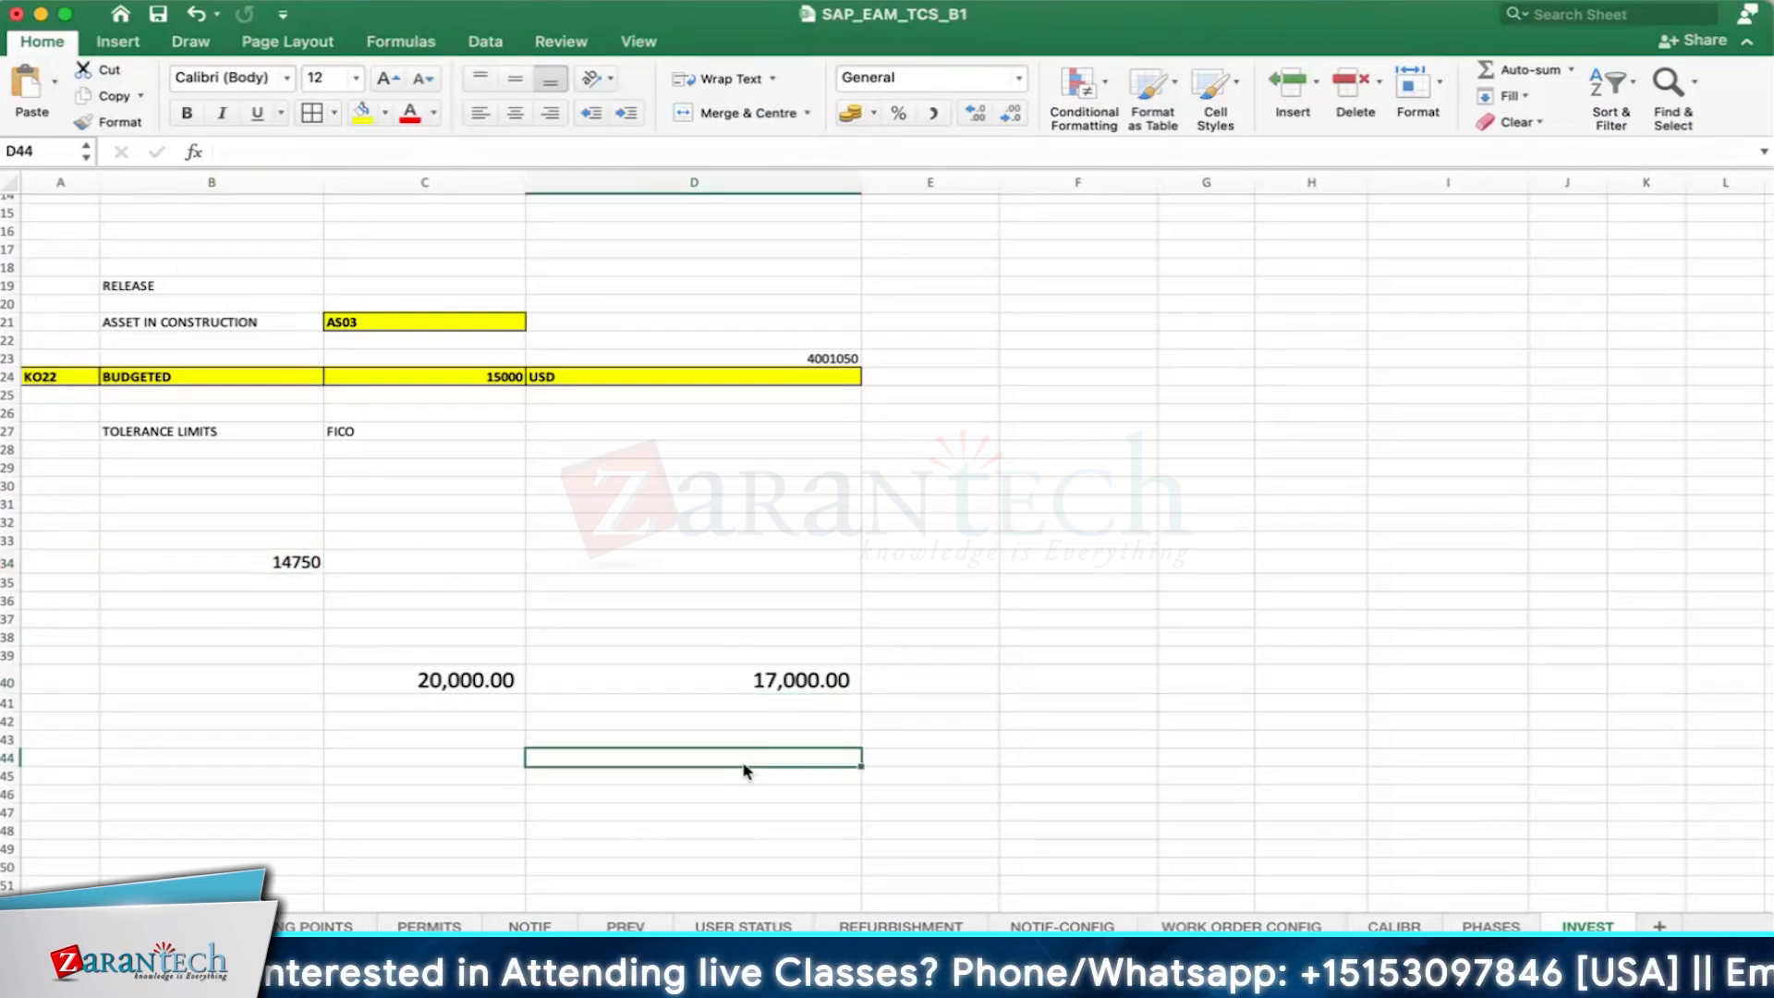
pyautogui.press('super+Tab')
pyautogui.write('1,00')
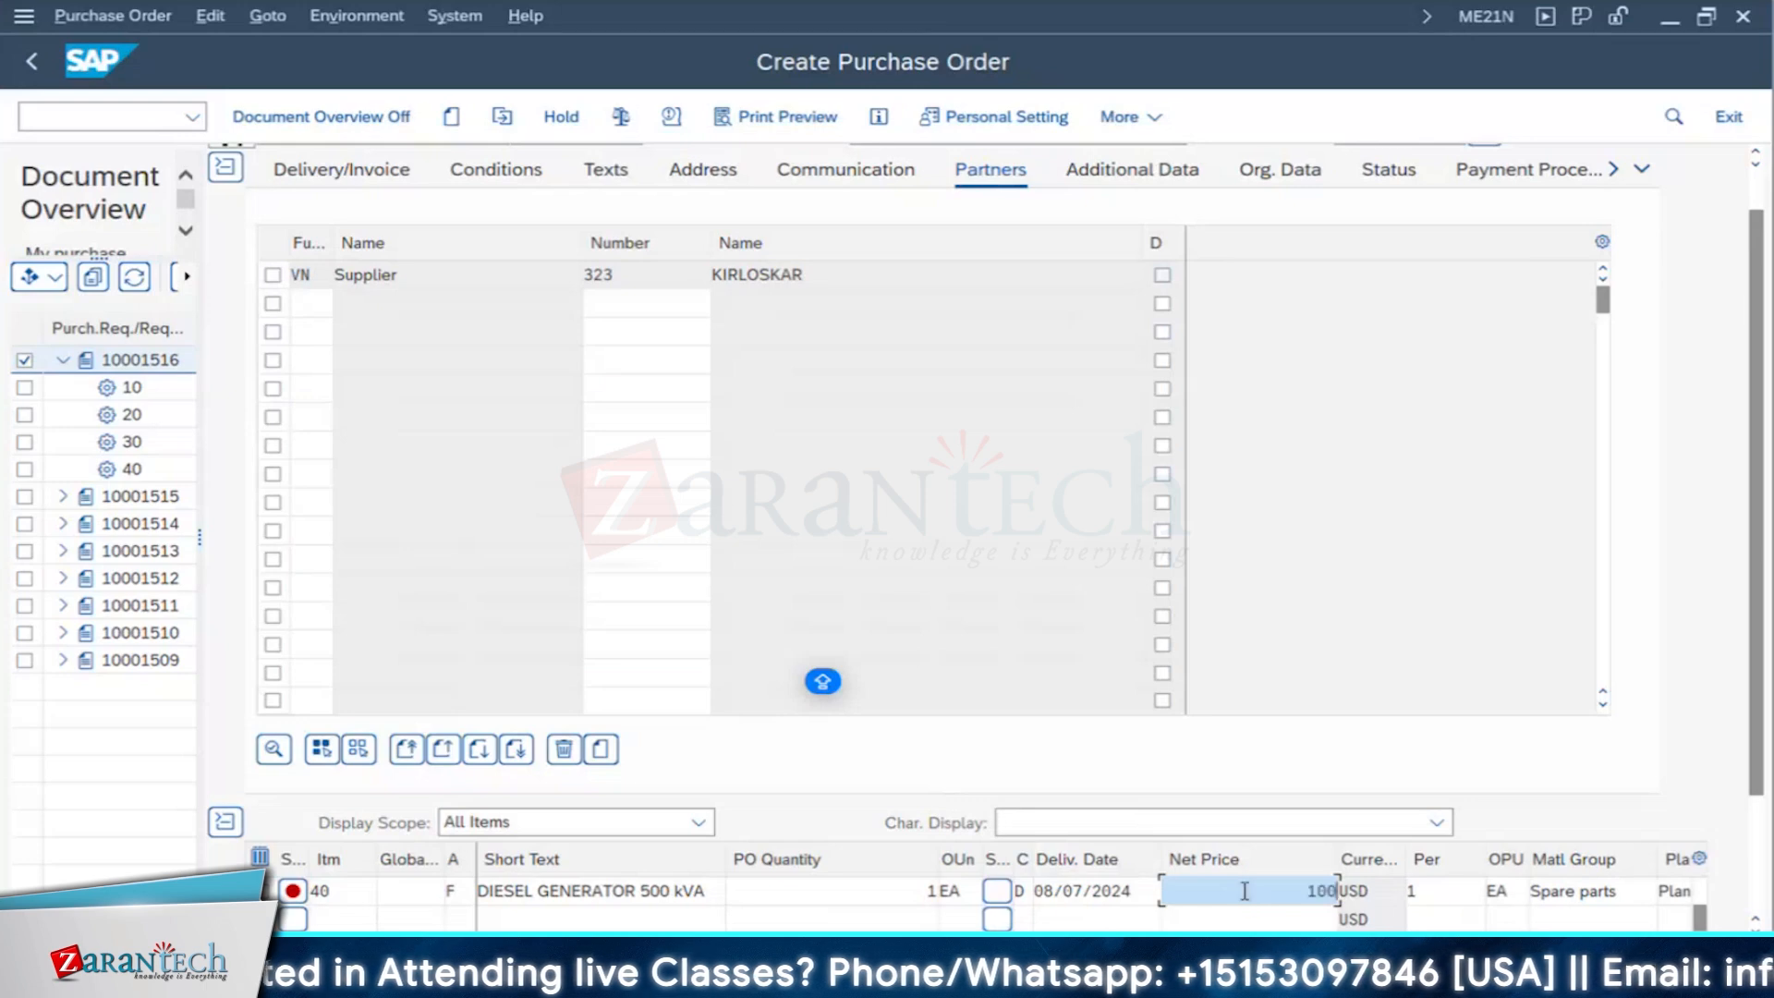
pyautogui.write('0')
pyautogui.press('Return')
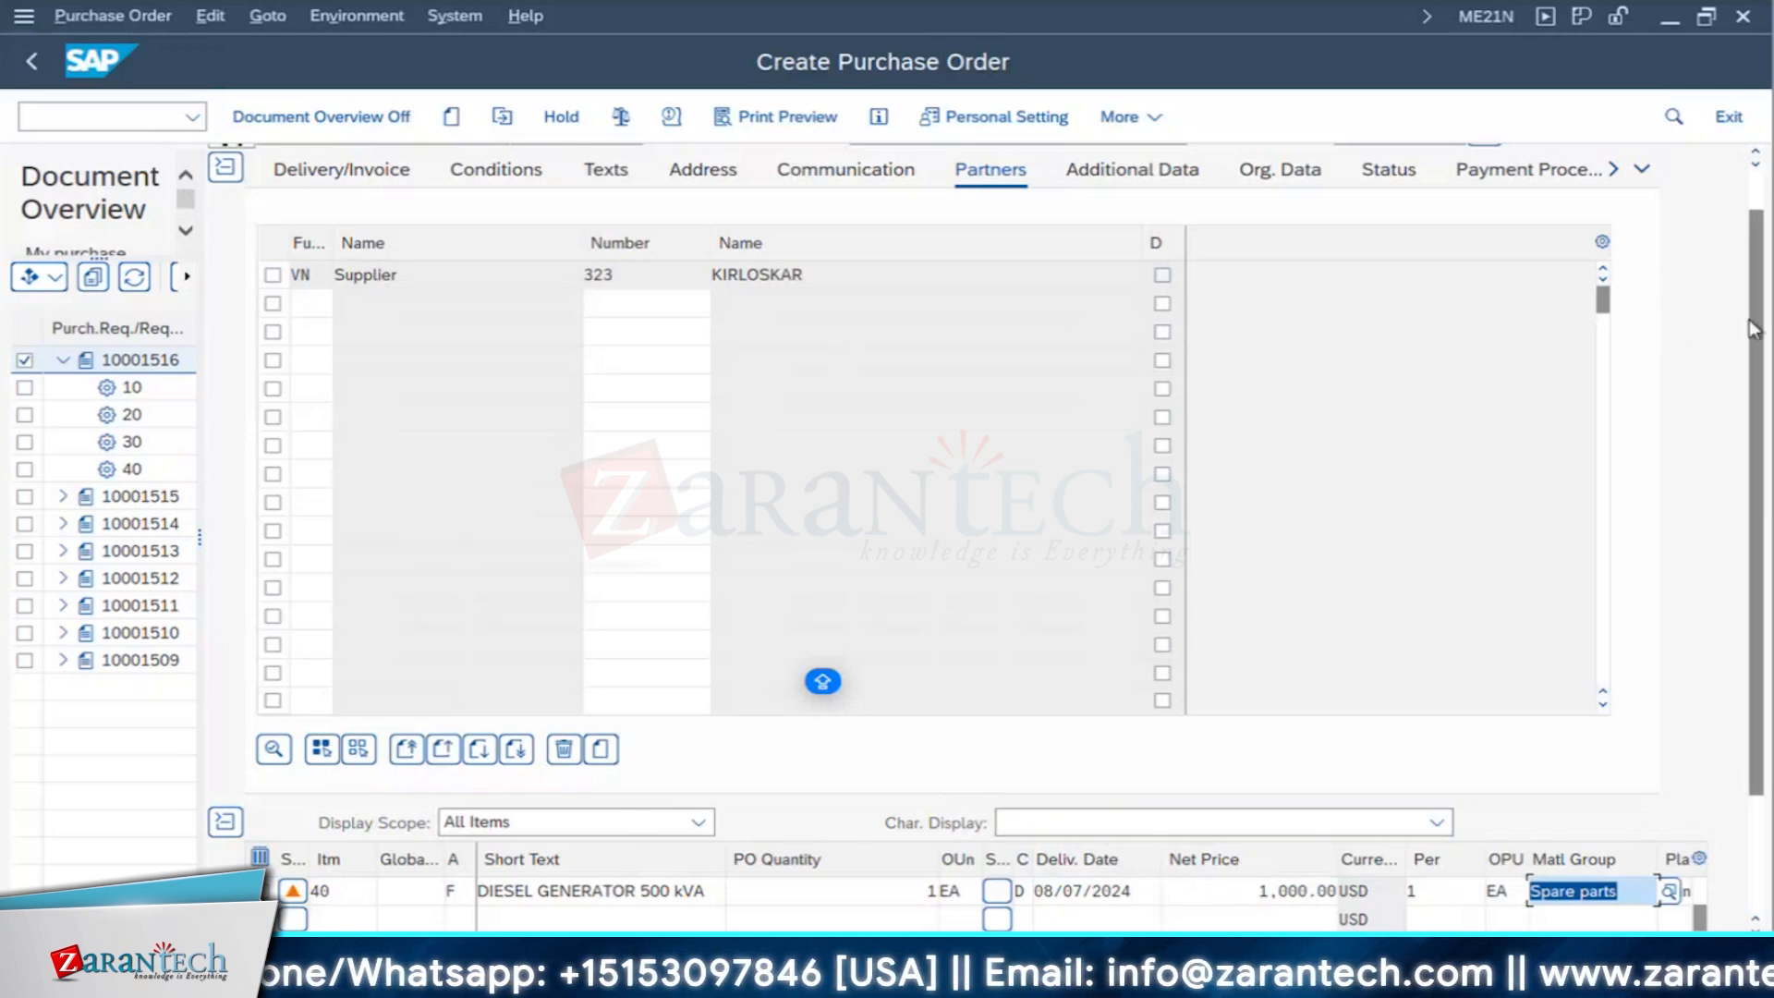
# - Collapse the purchase order header, select item 30, ERECTION OF DG, and expand the item details
pyautogui.moveTo(1758, 227); pyautogui.dragTo(1759, 185)
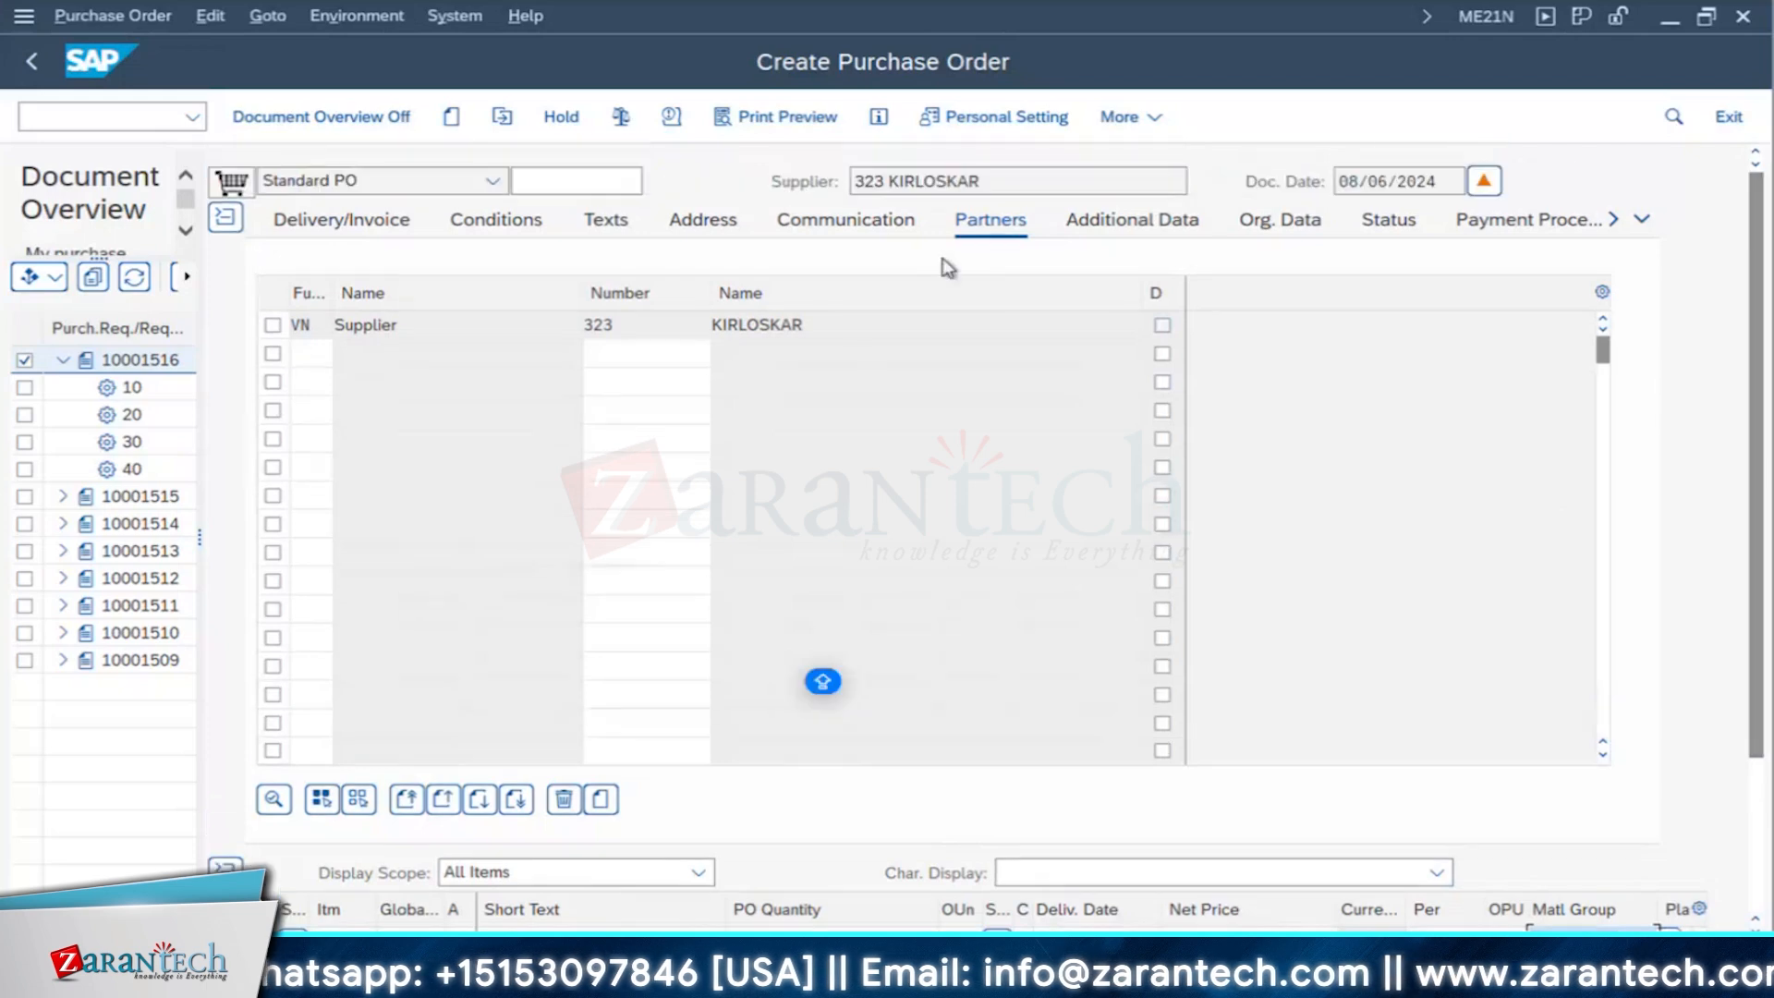
pyautogui.scroll(-1, 1243, 691)
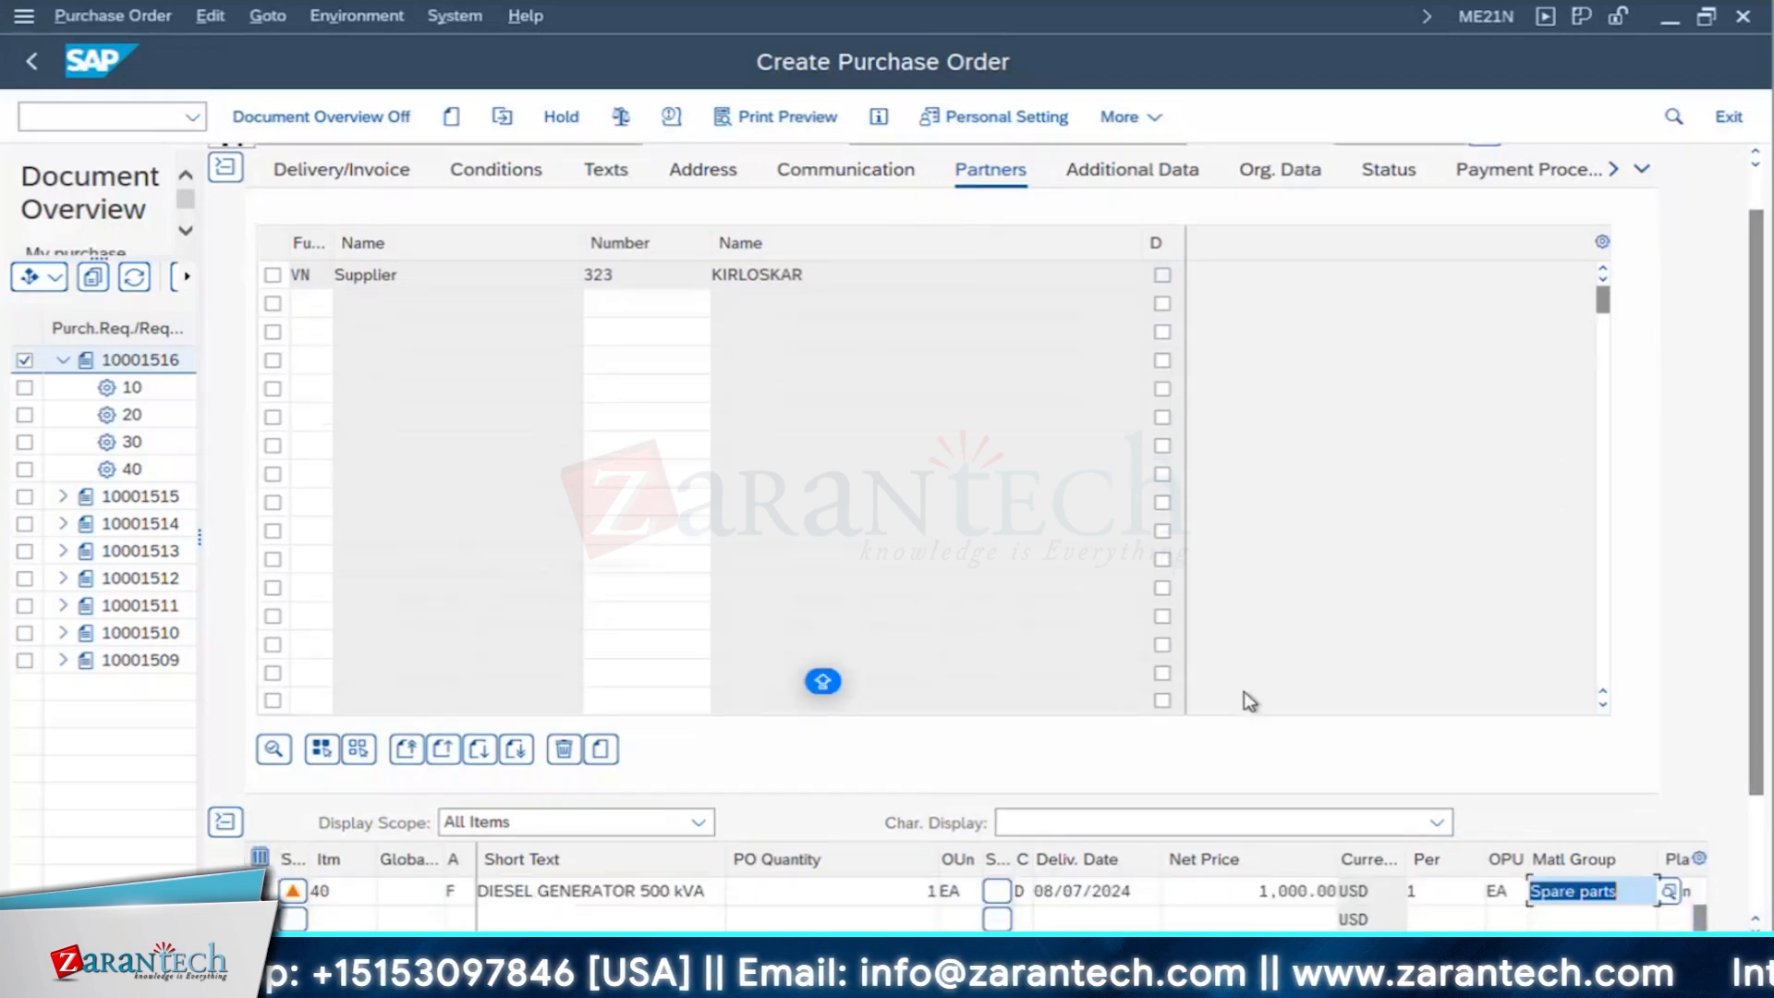
pyautogui.click(1640, 169)
pyautogui.click(1575, 274)
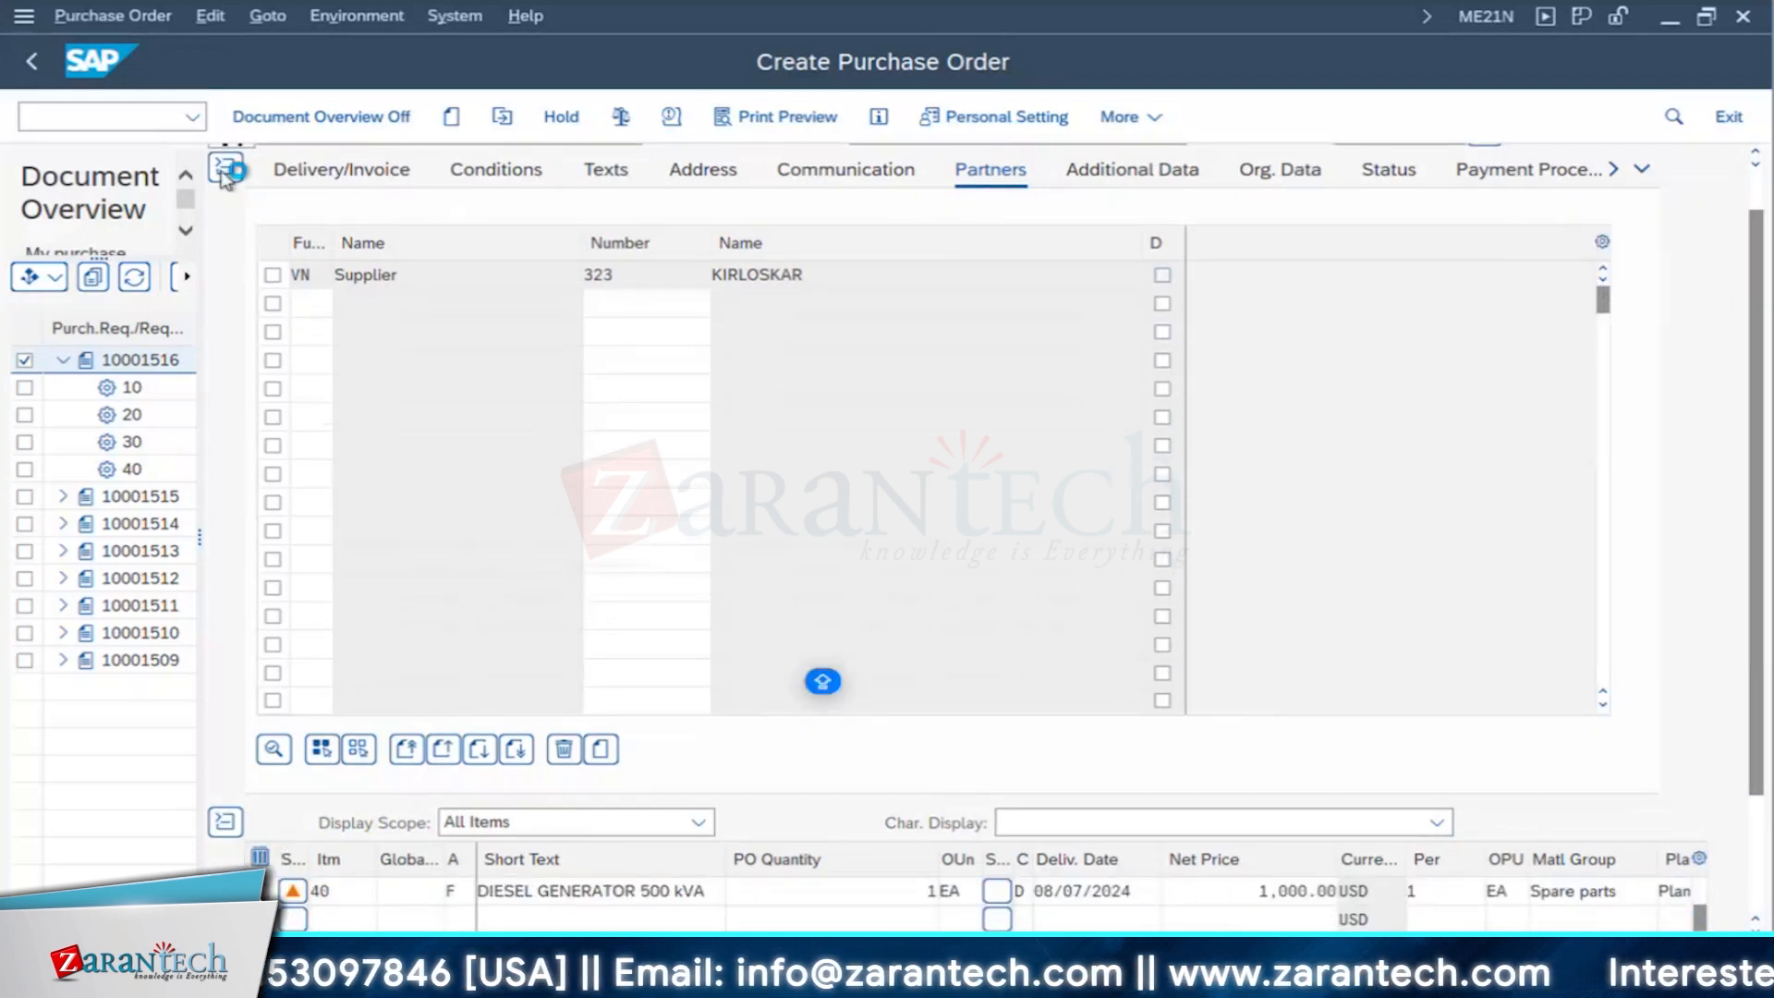
pyautogui.click(1700, 744)
pyautogui.click(1700, 744)
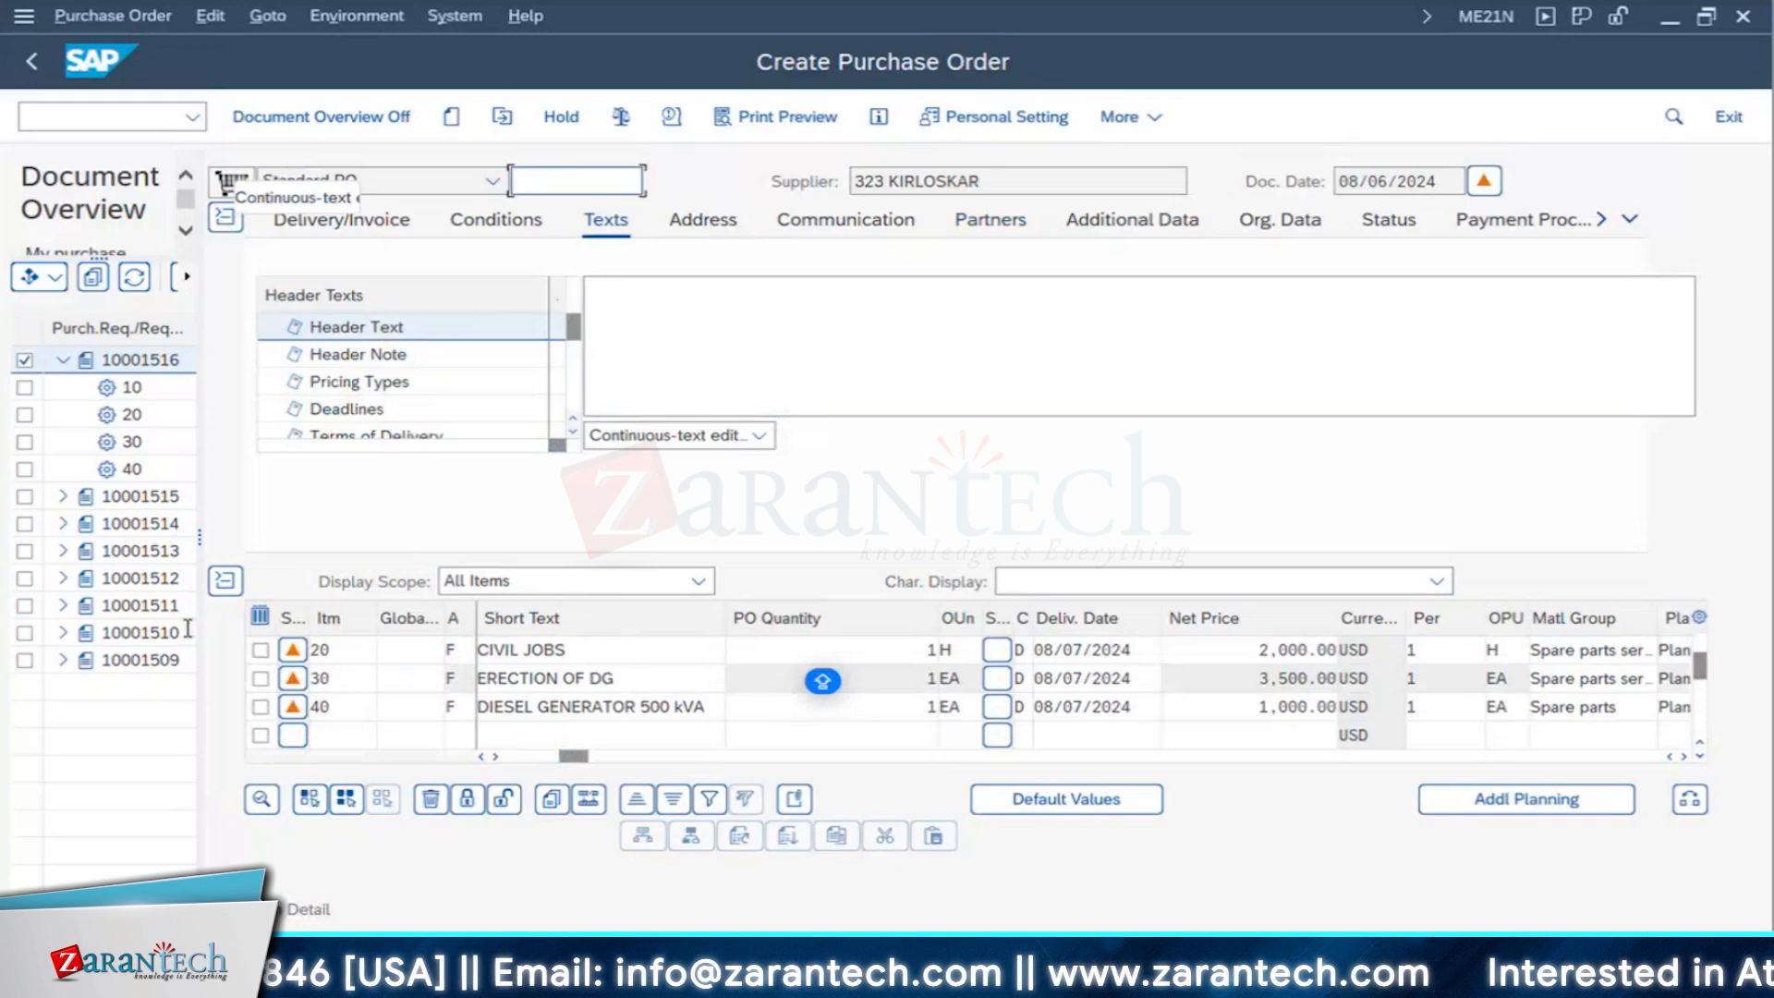
pyautogui.click(261, 677)
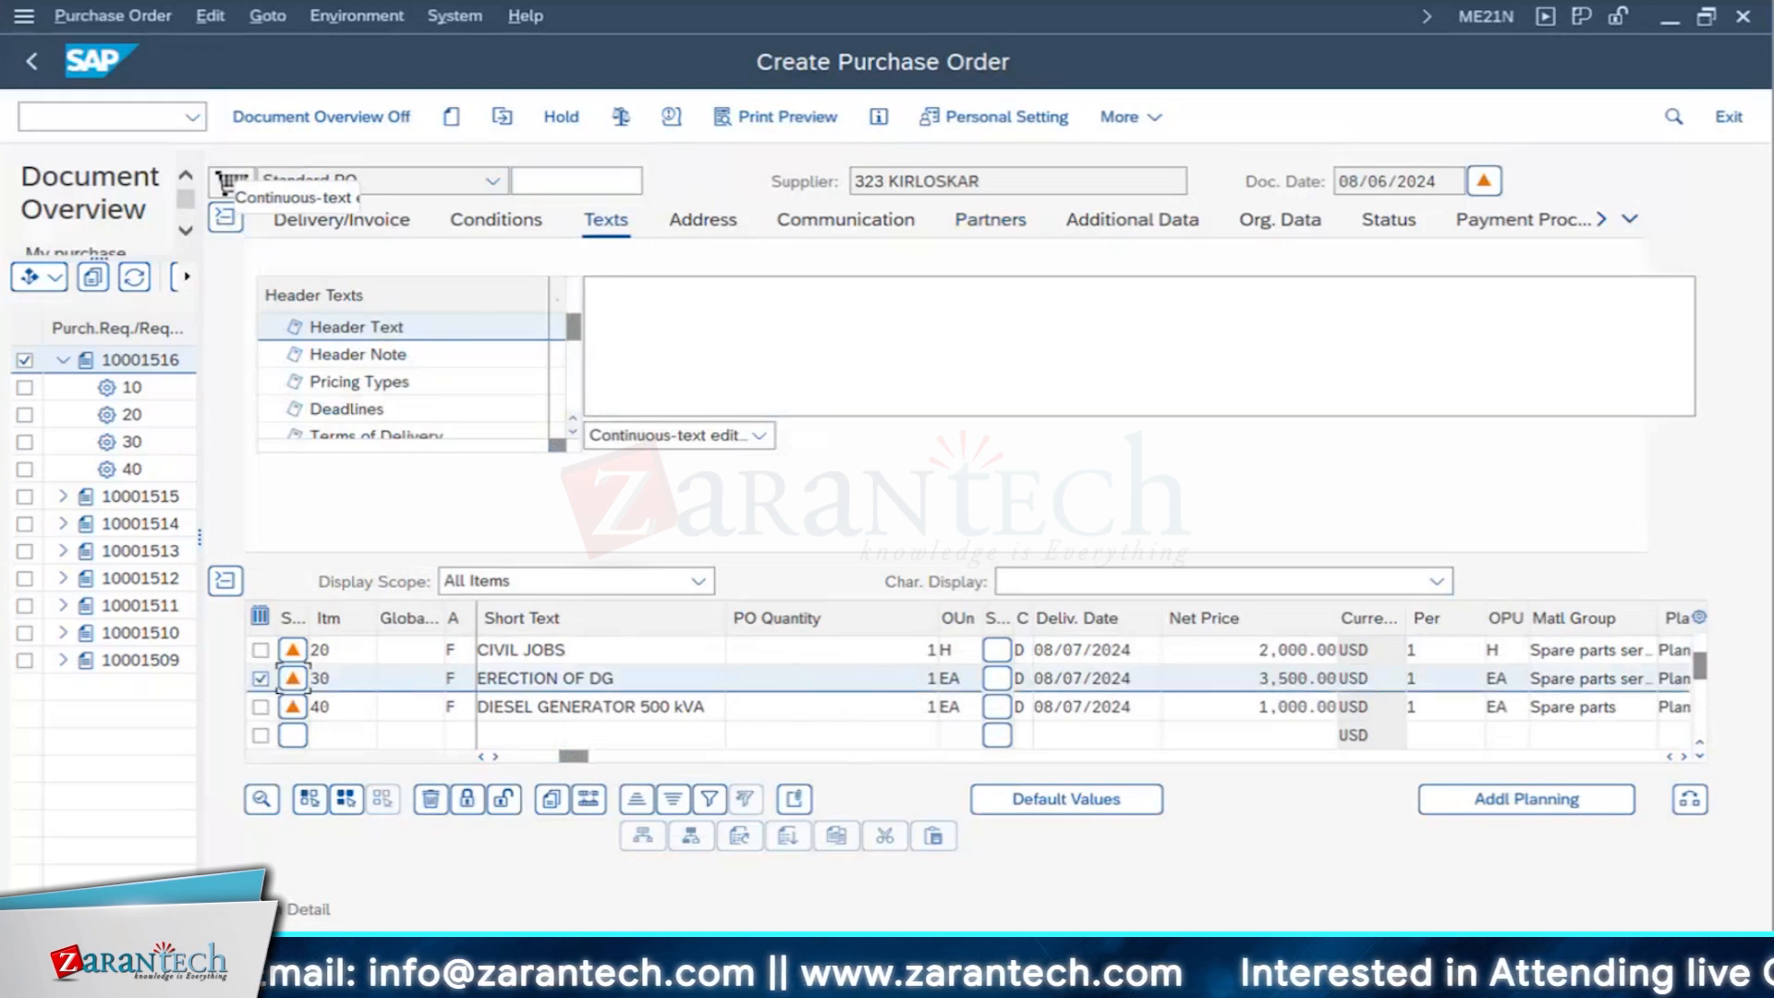
pyautogui.click(225, 909)
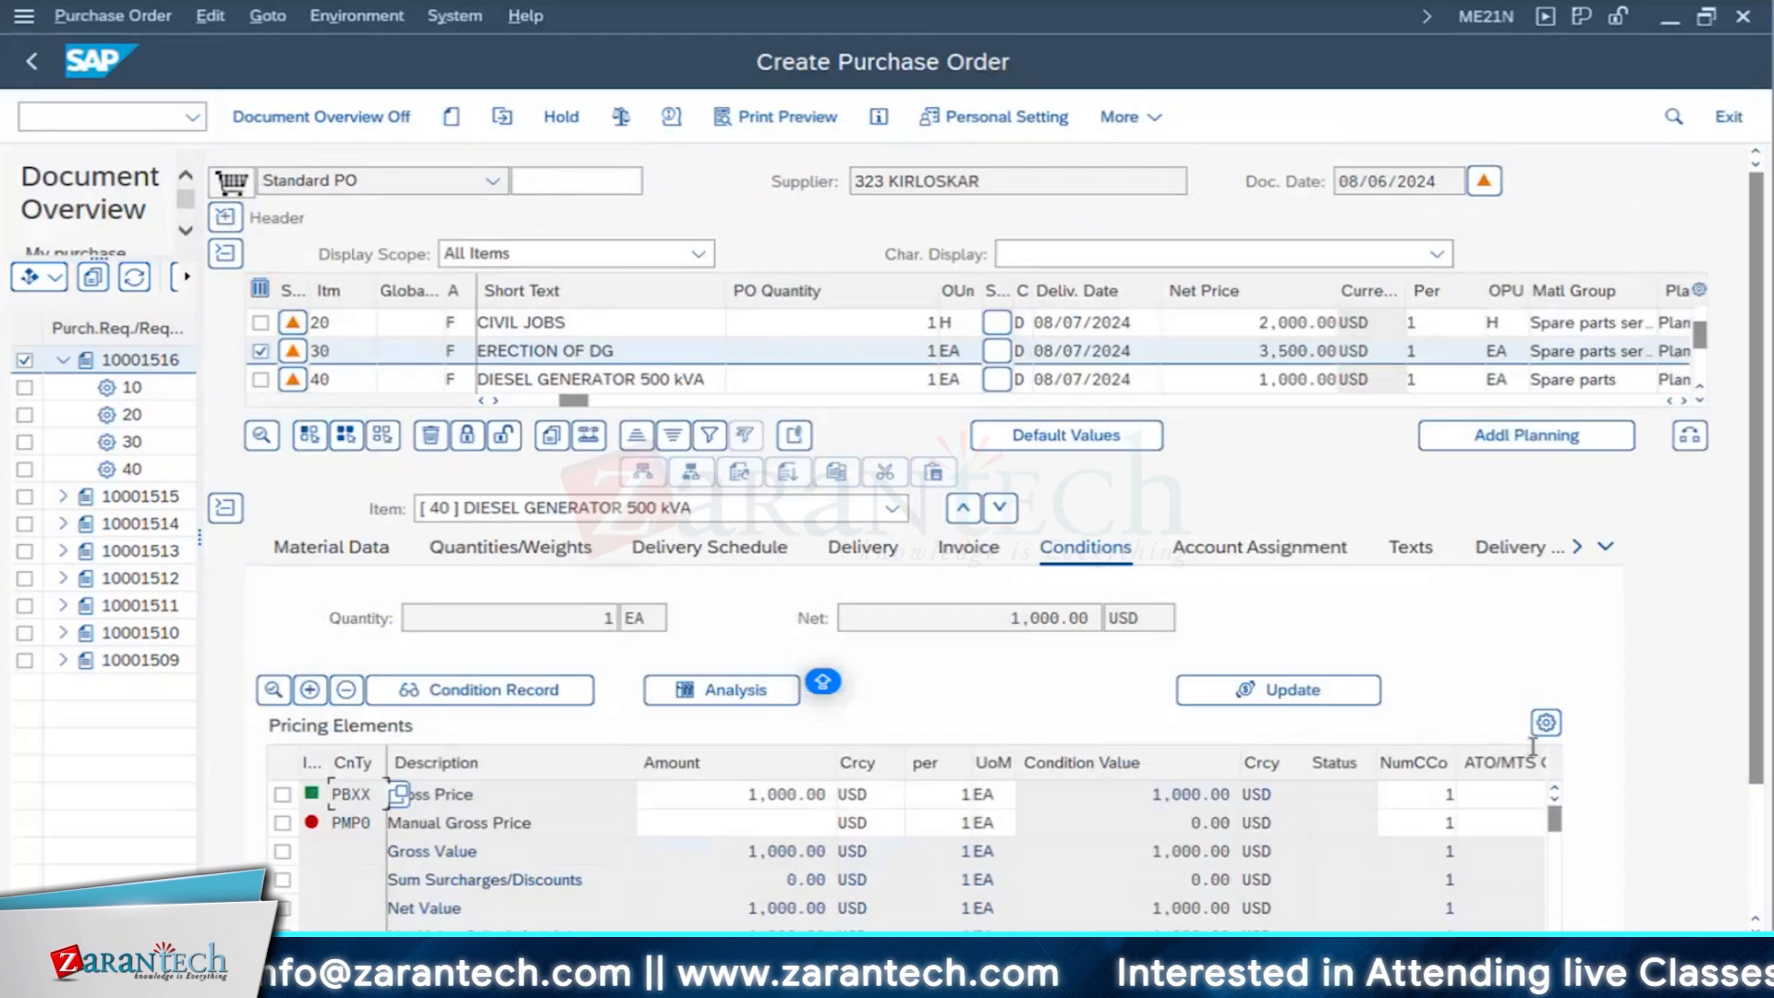
# - Review the diesel generator item 40's material data, quantities, delivery schedule, delivery, invoice and conditions details
pyautogui.click(1606, 547)
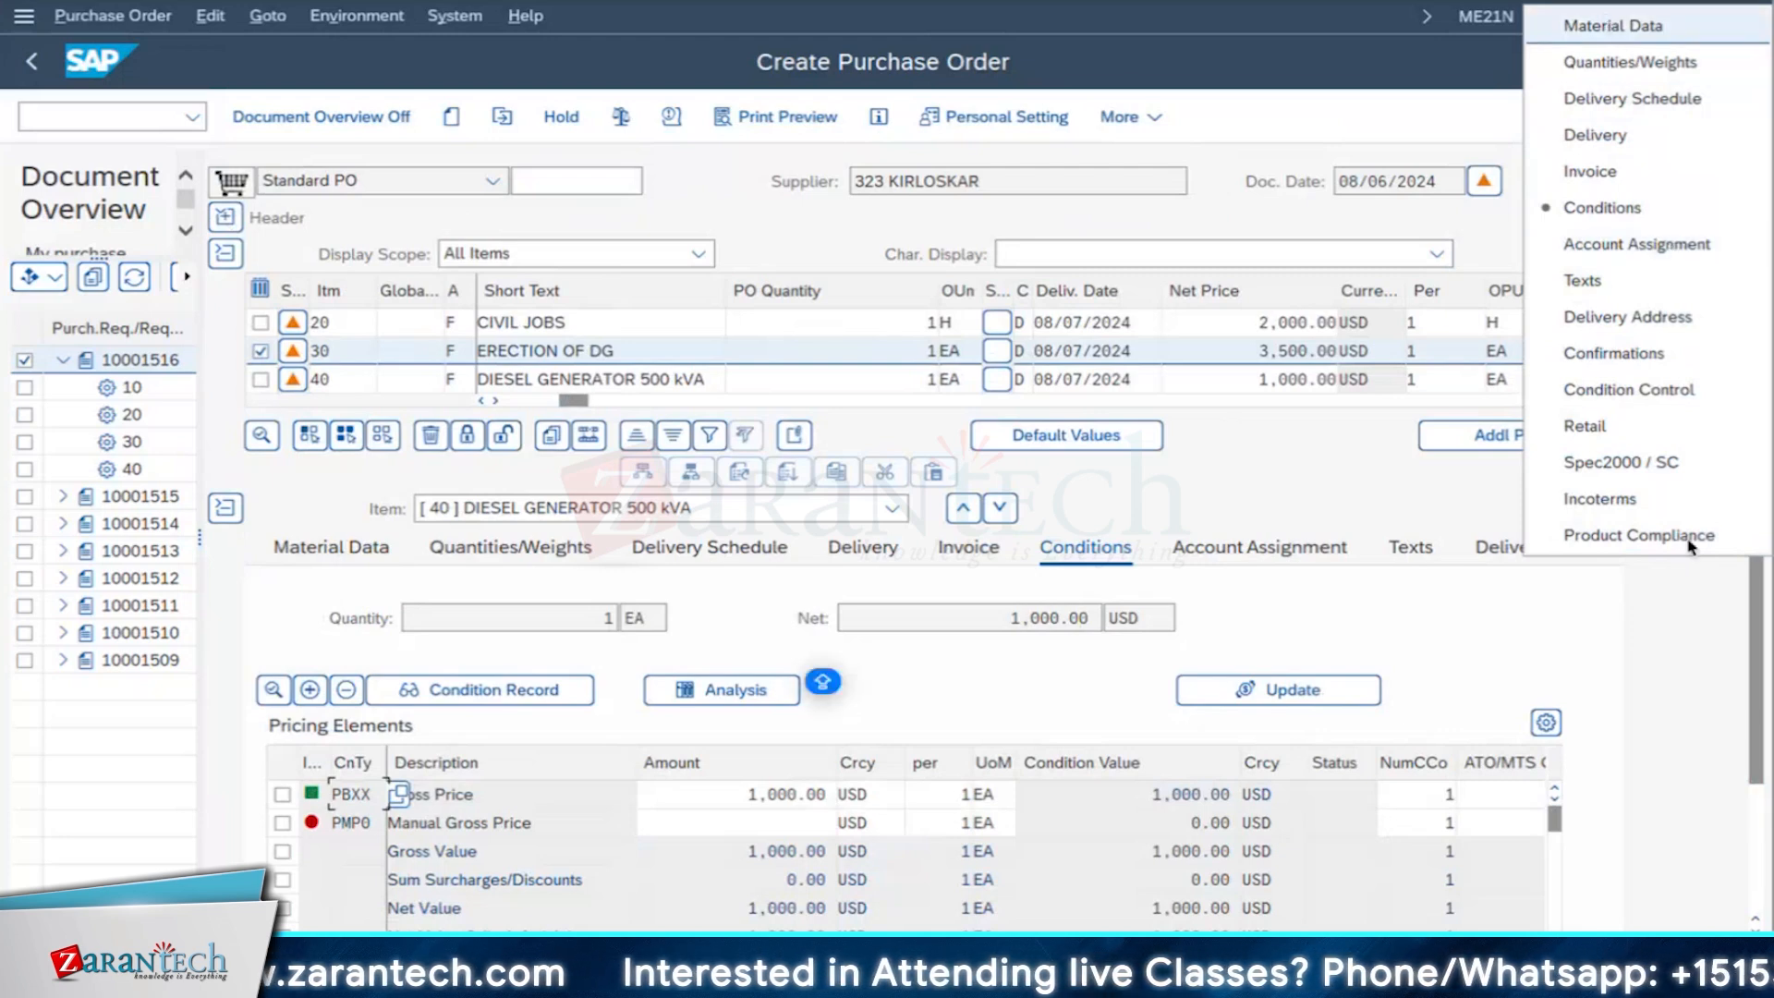
pyautogui.click(361, 551)
pyautogui.click(360, 551)
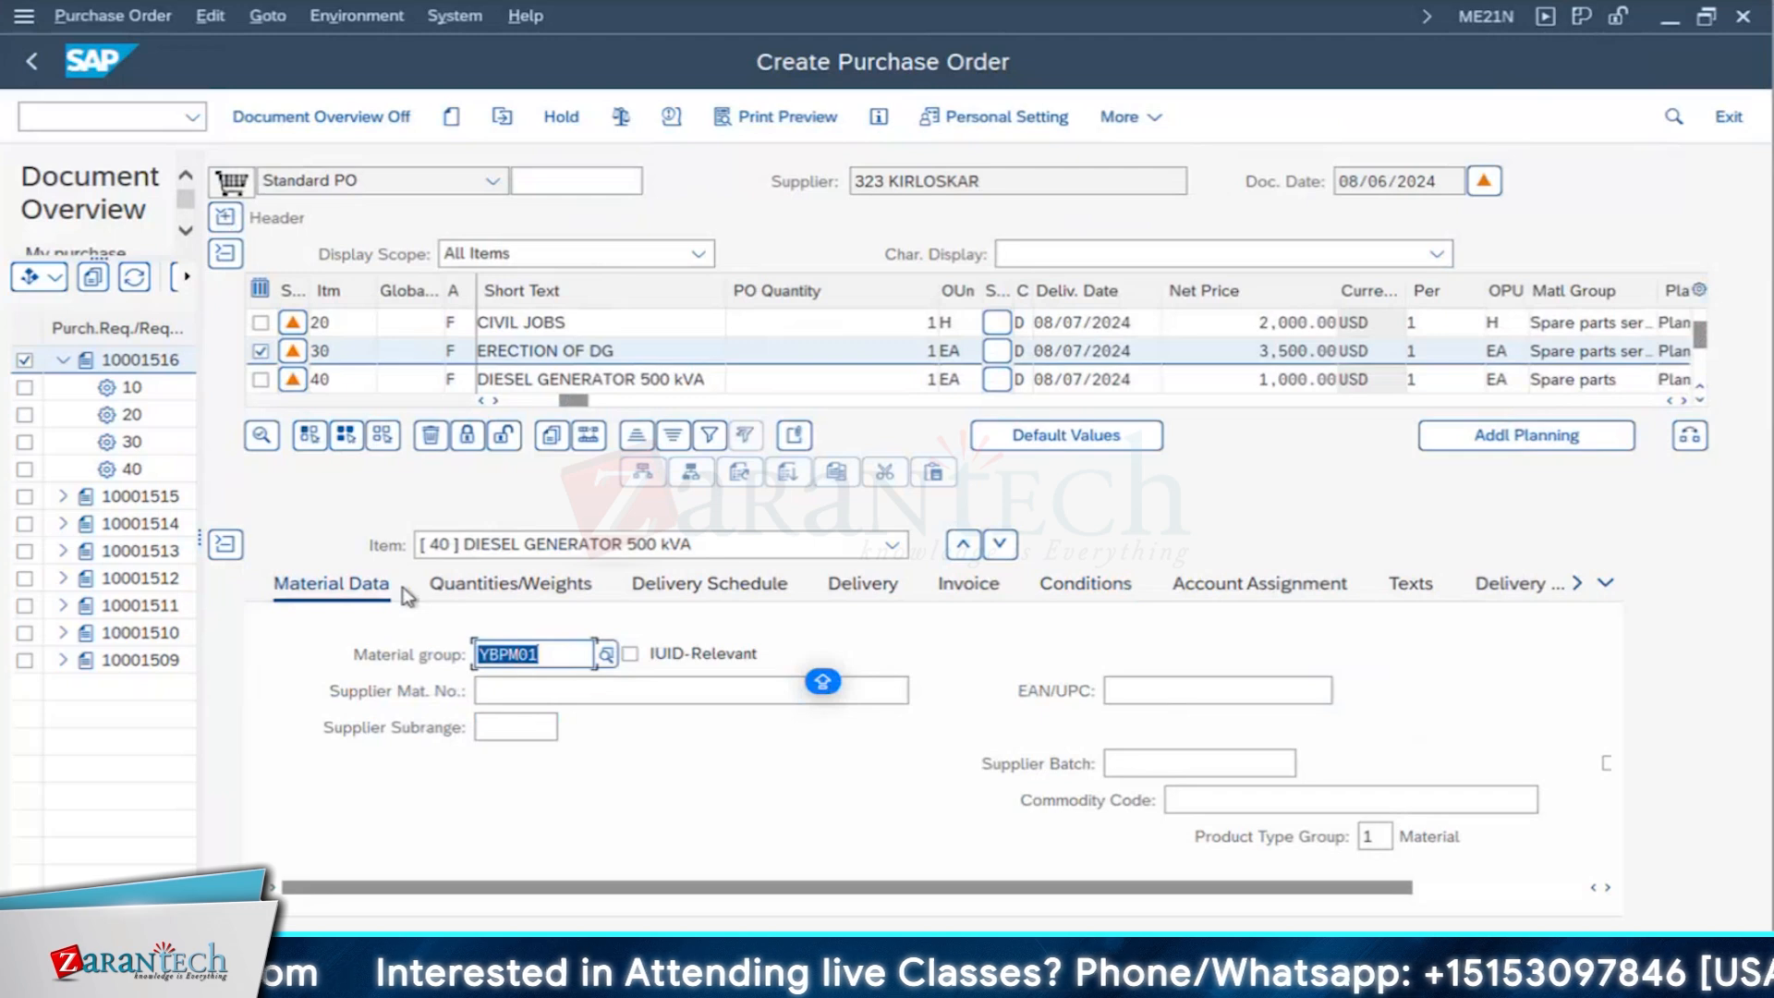
pyautogui.click(647, 588)
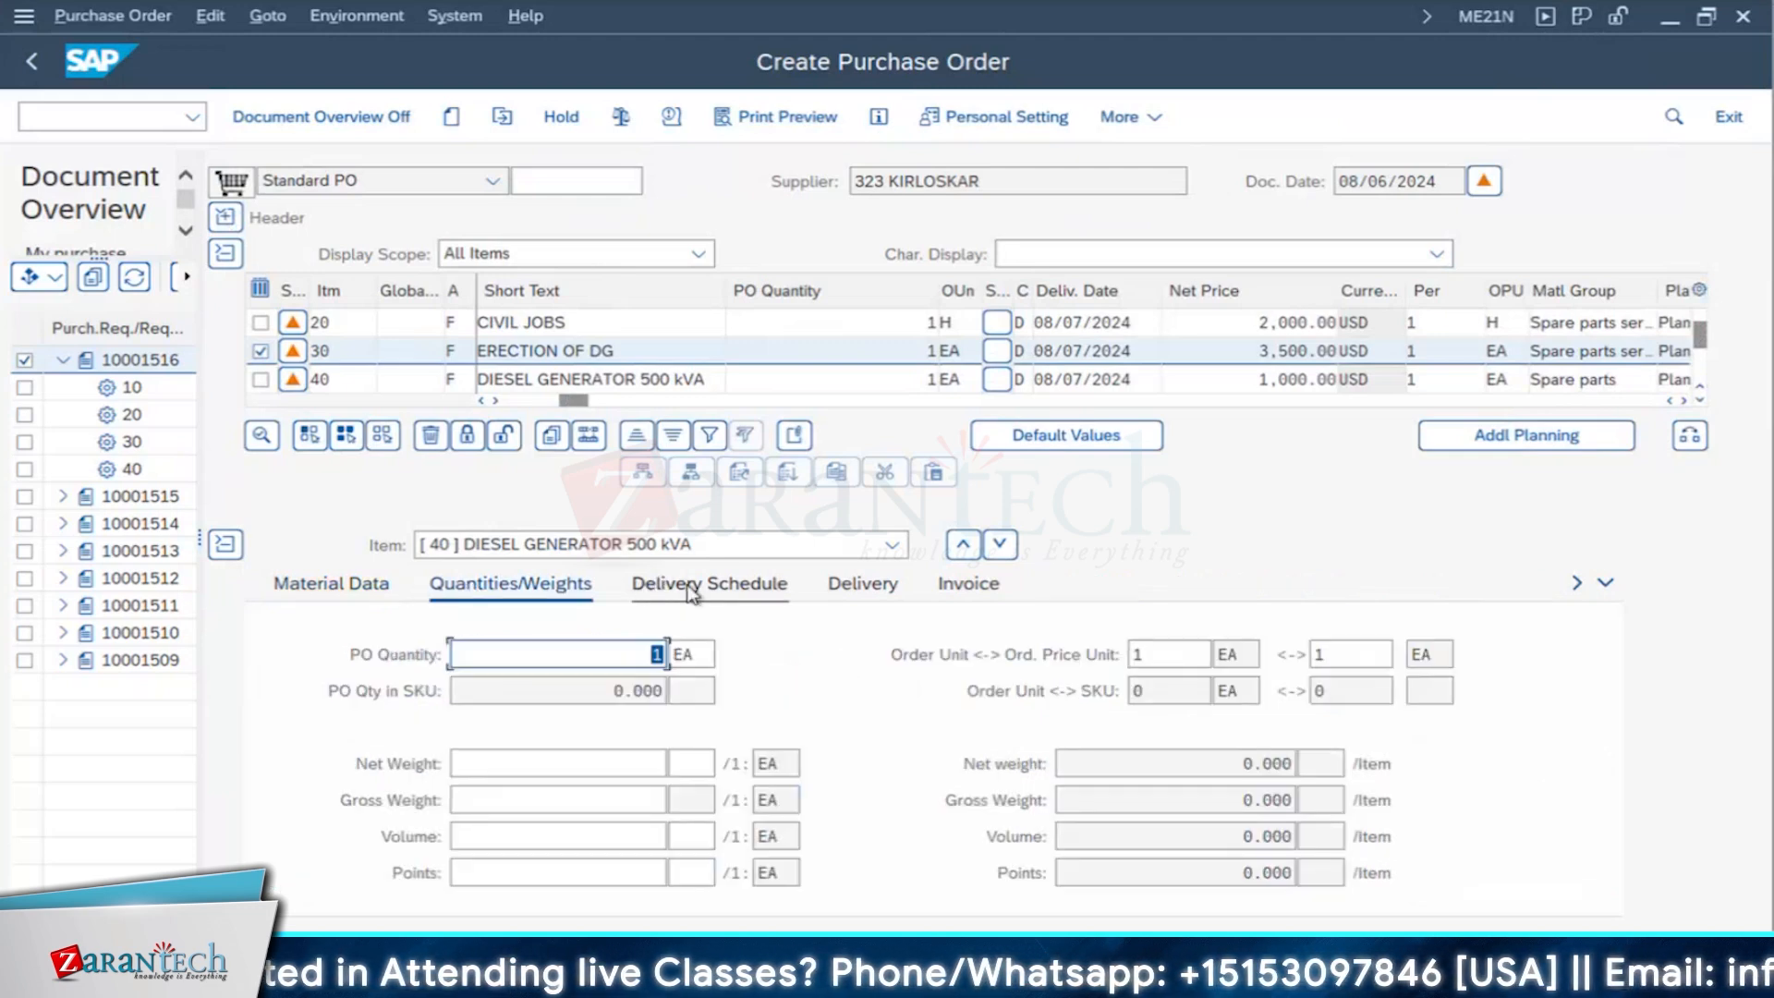
pyautogui.click(689, 587)
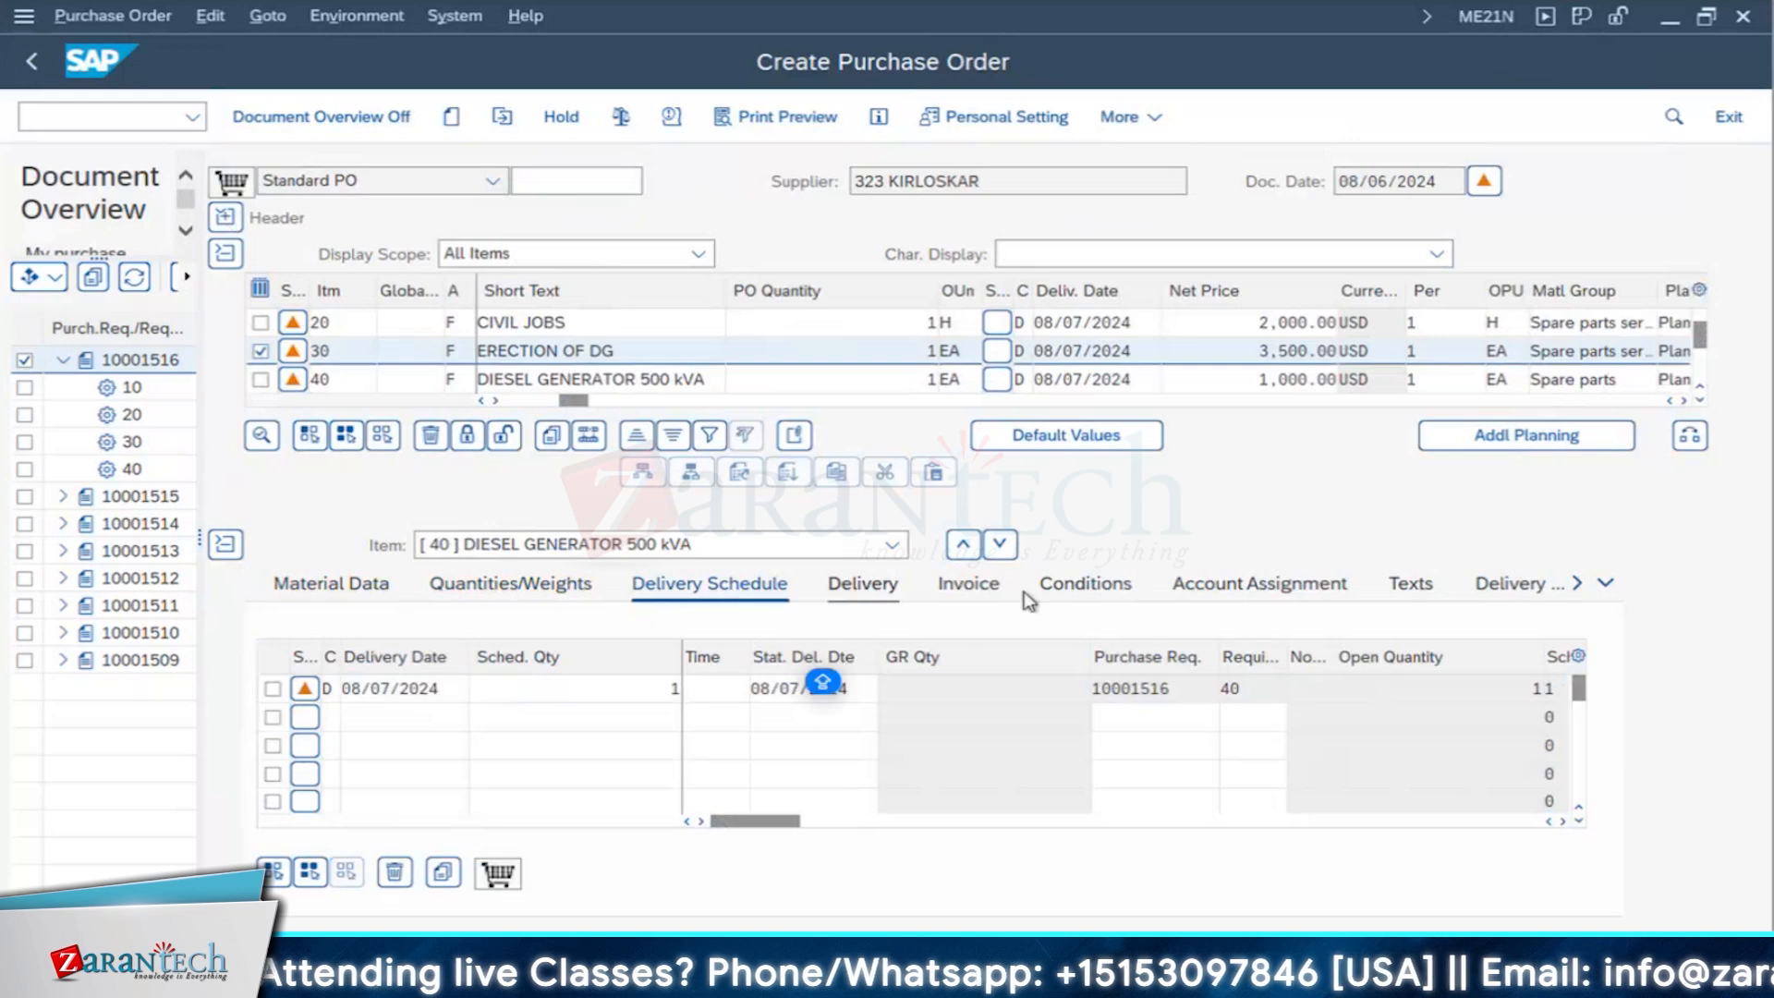
pyautogui.click(862, 583)
pyautogui.click(952, 554)
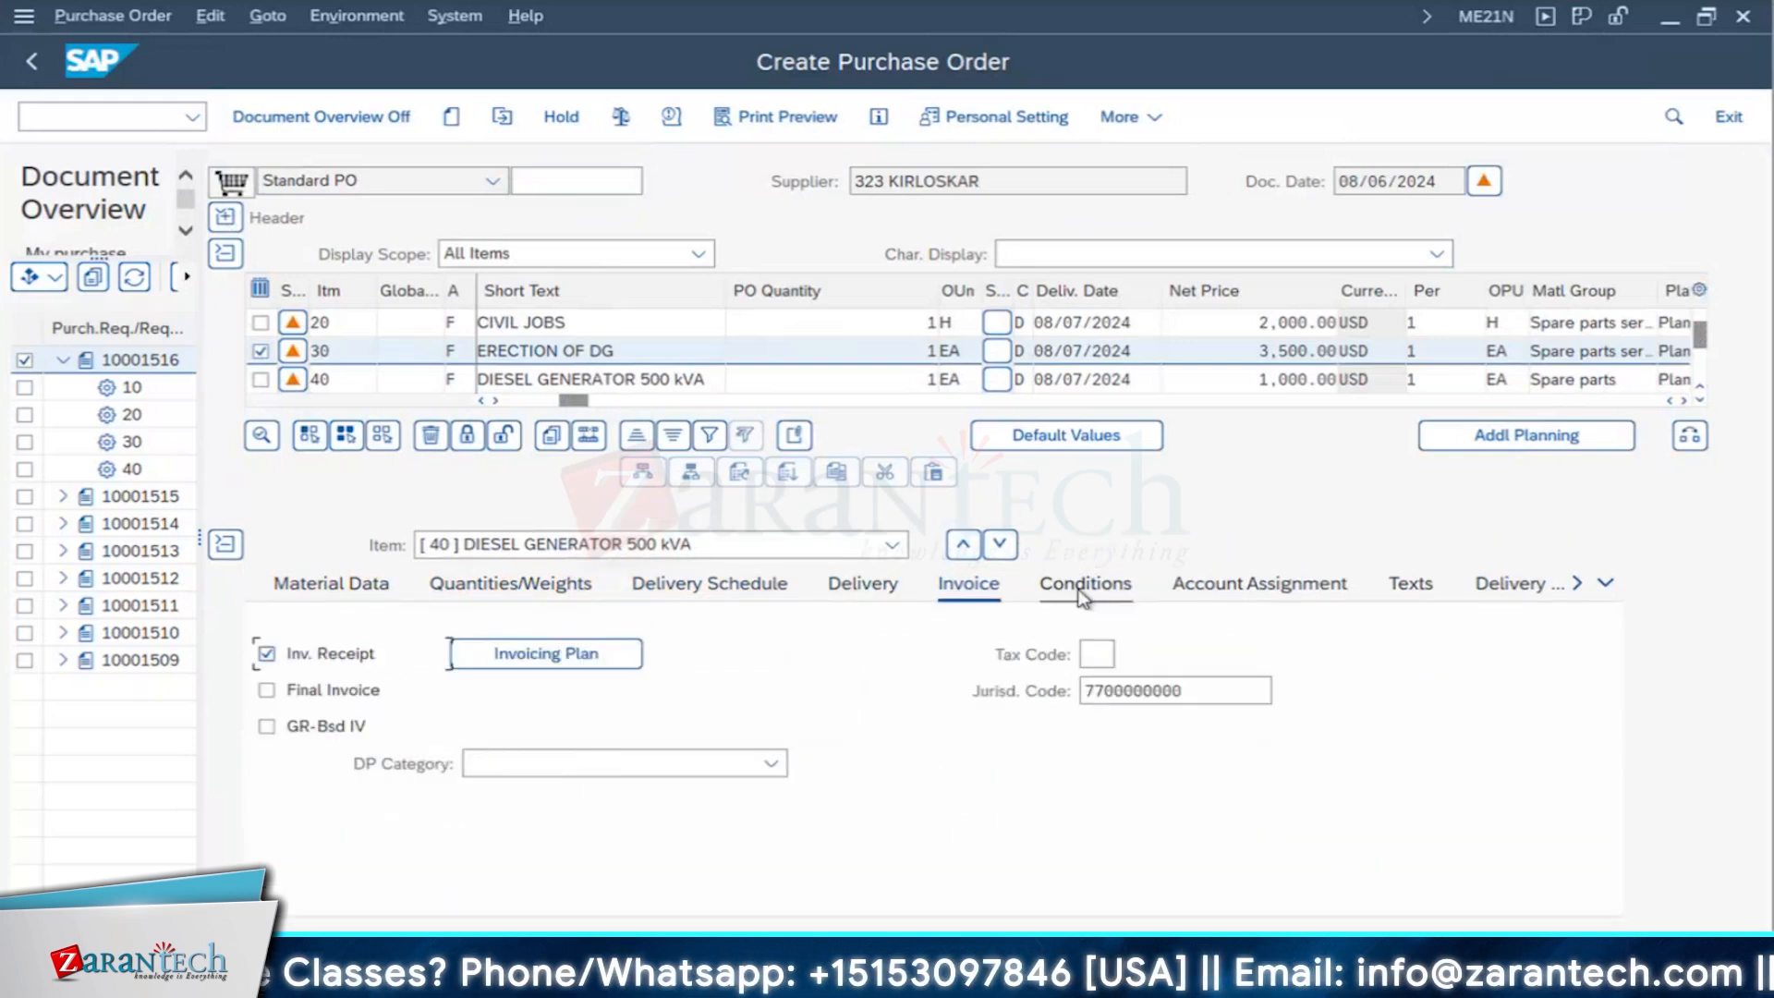
pyautogui.click(1144, 563)
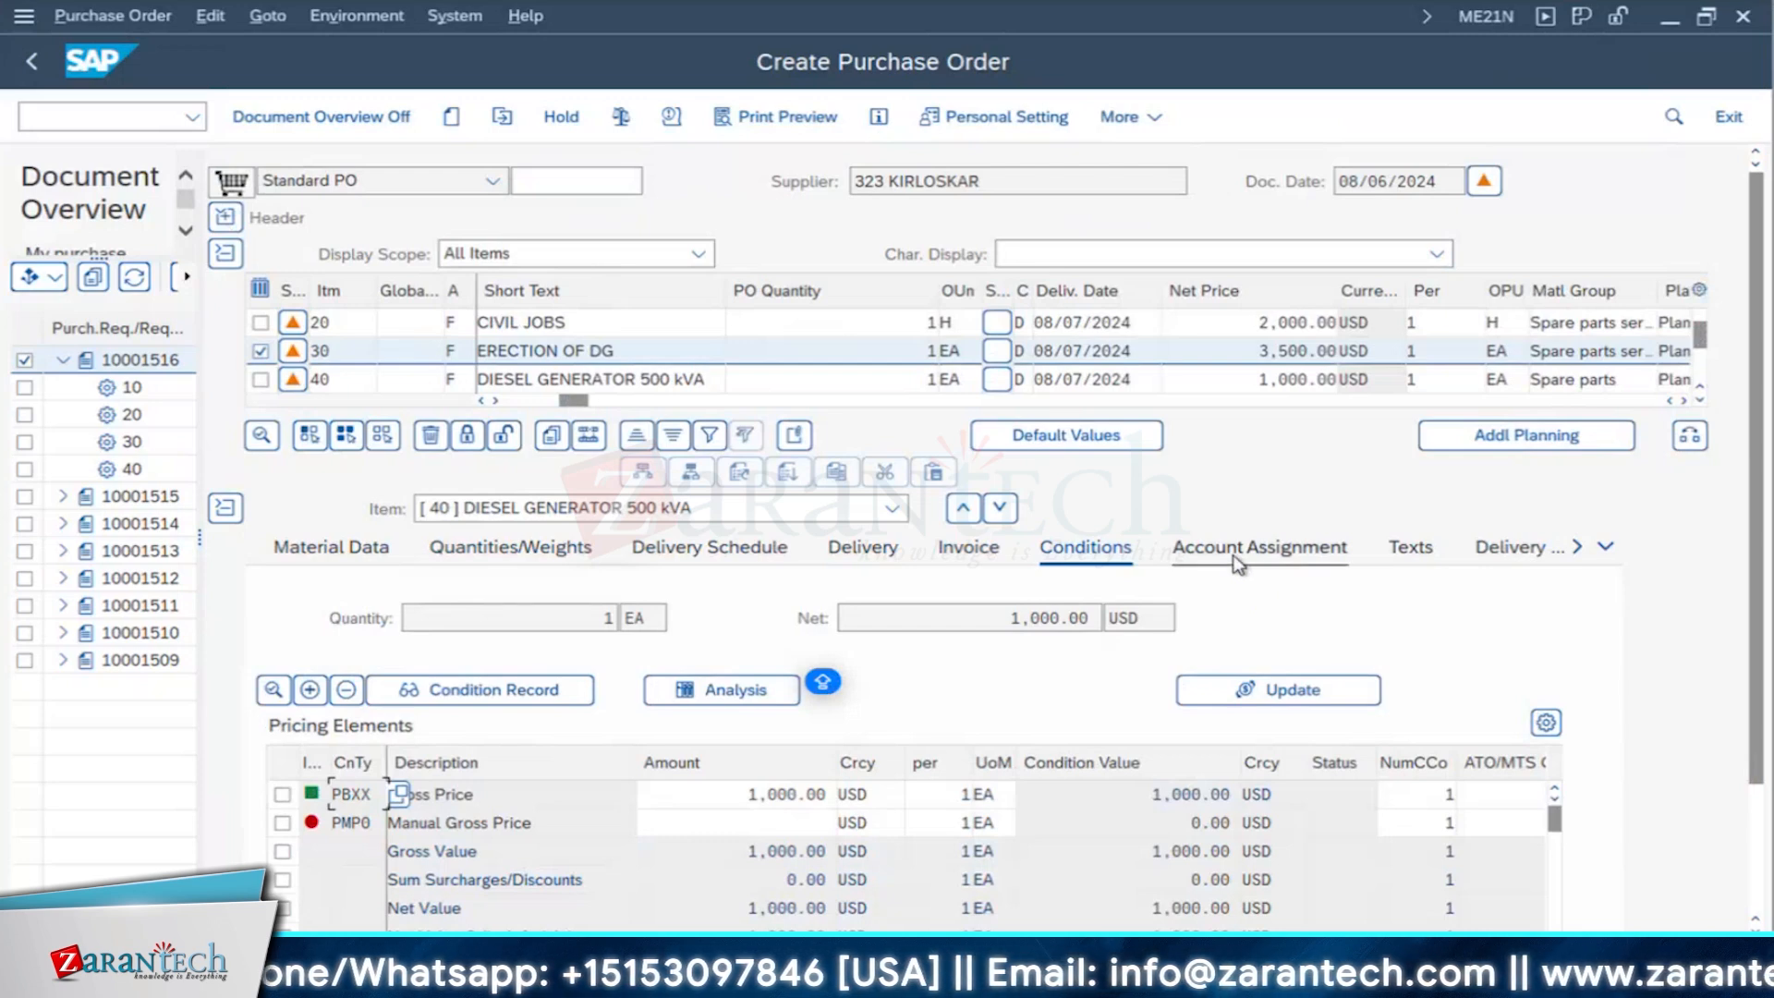
pyautogui.click(1238, 555)
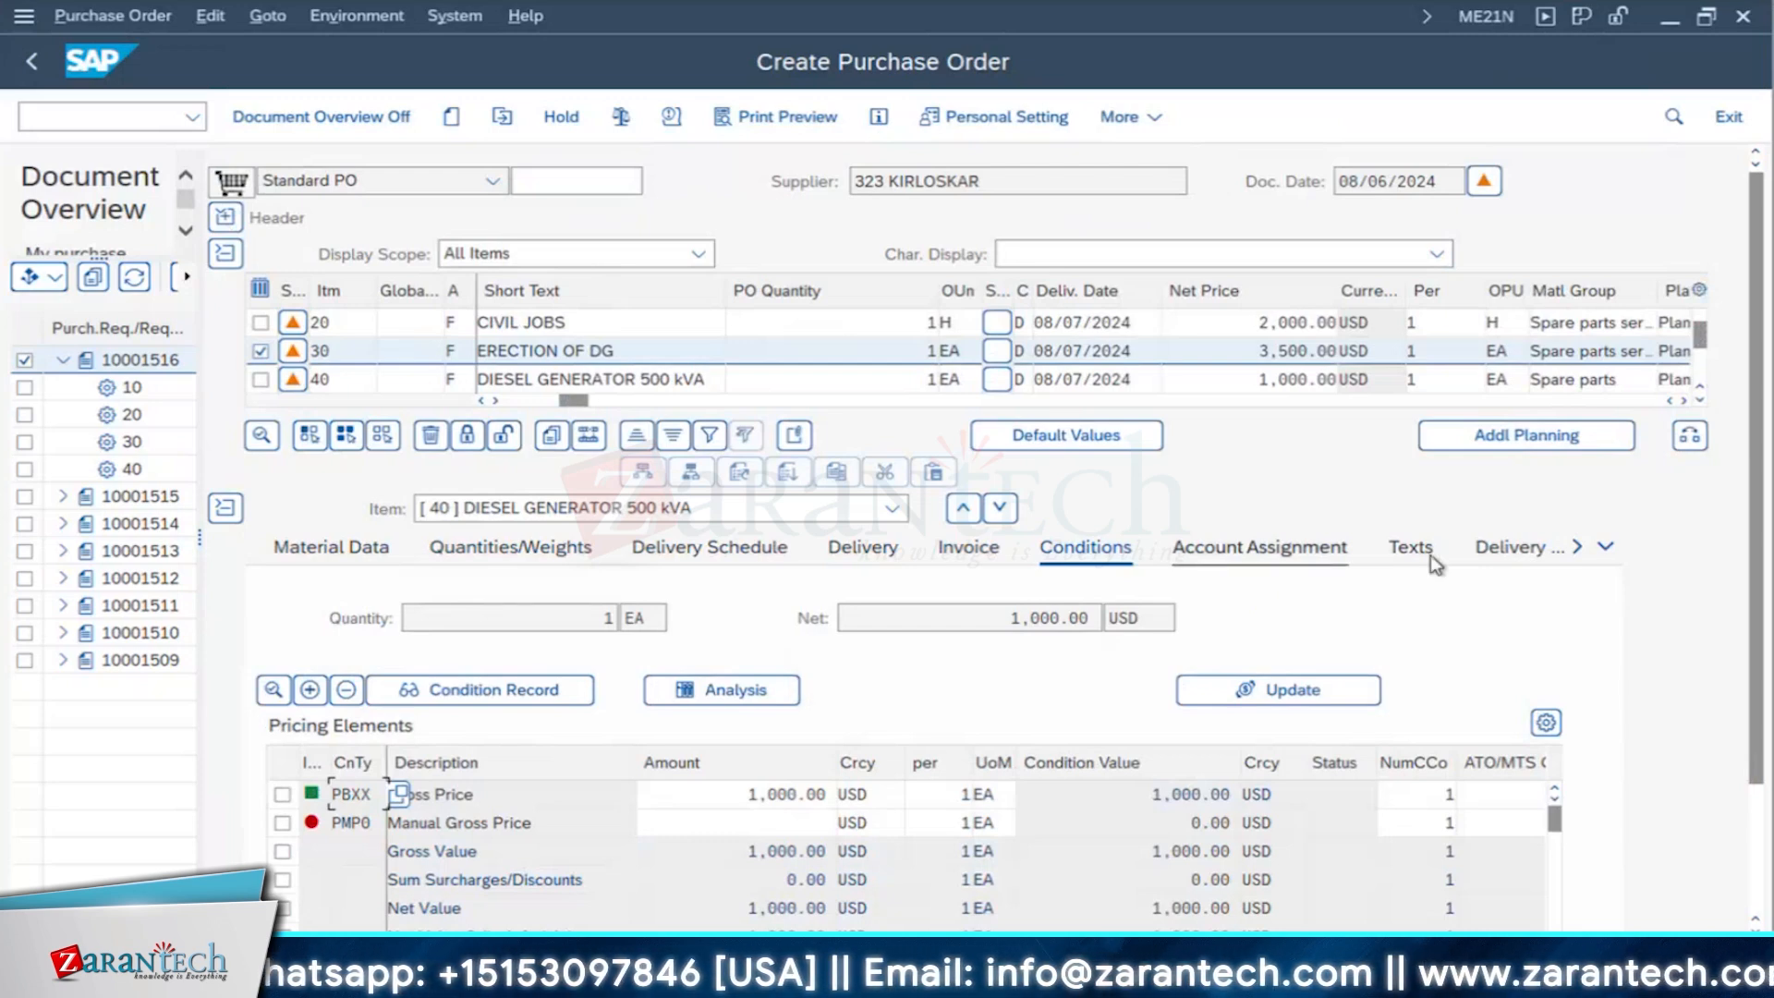
# - Review the texts, confirmations, condition control, retail and product compliance details of item 40, then return to its material data
pyautogui.click(1427, 554)
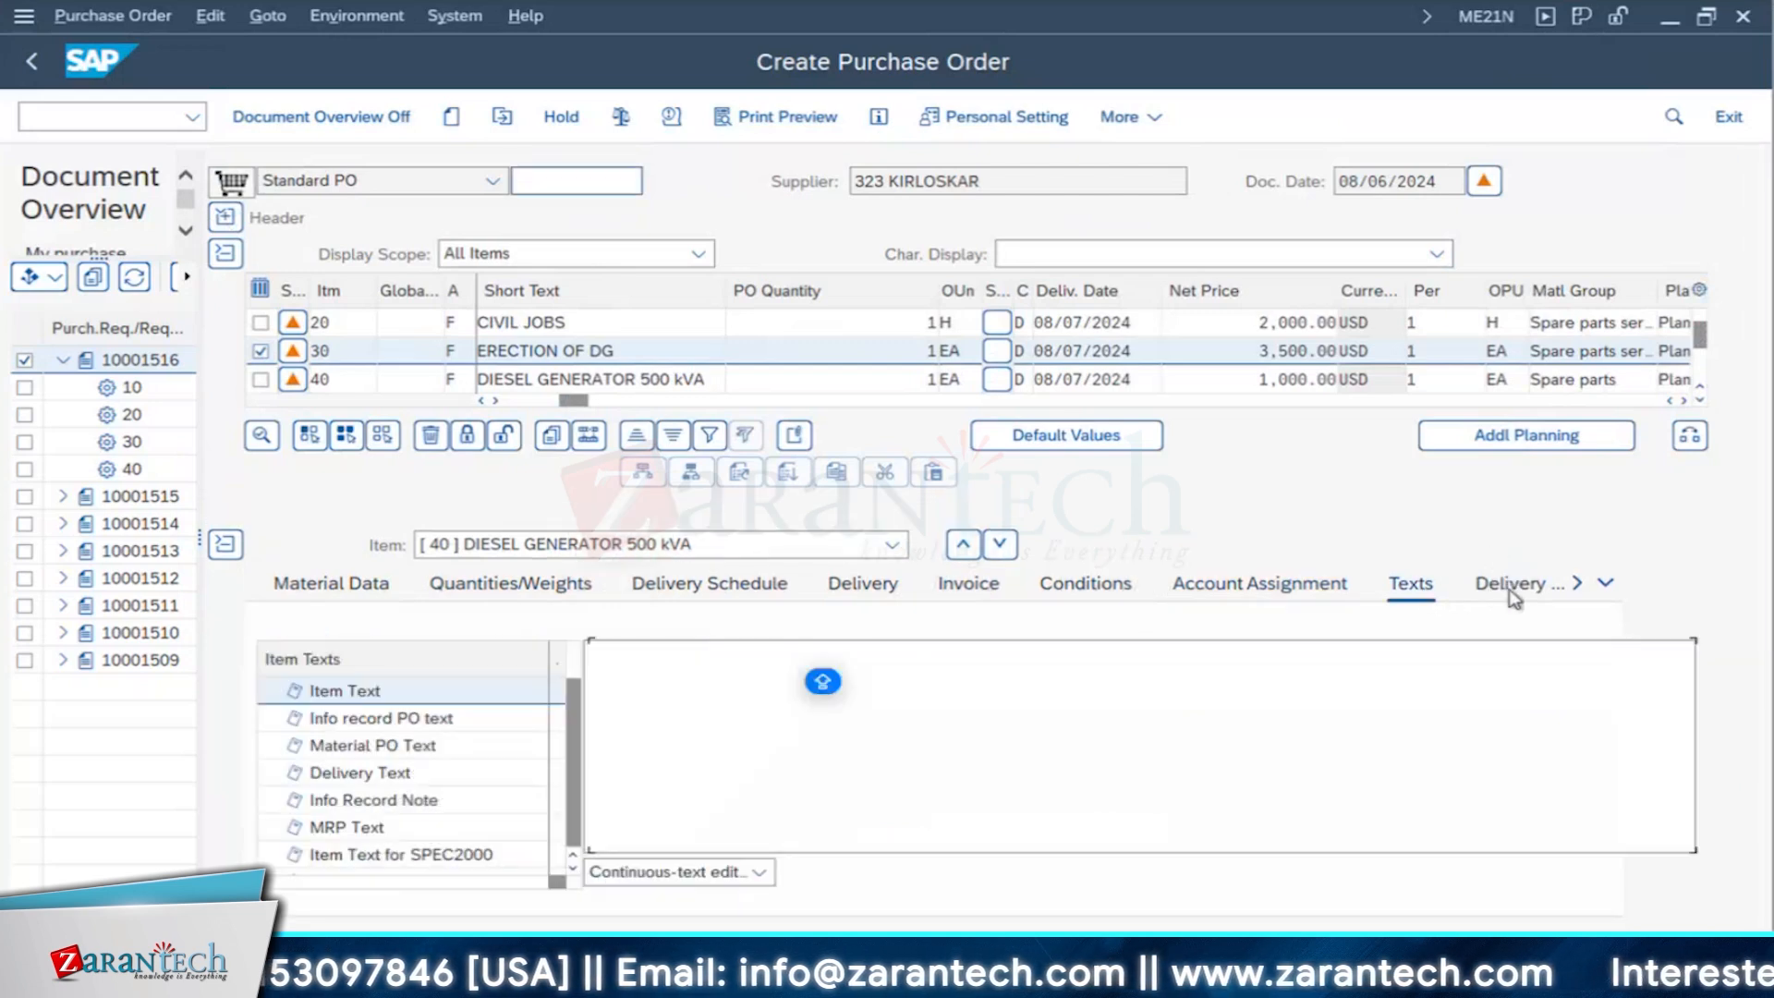
pyautogui.click(1515, 591)
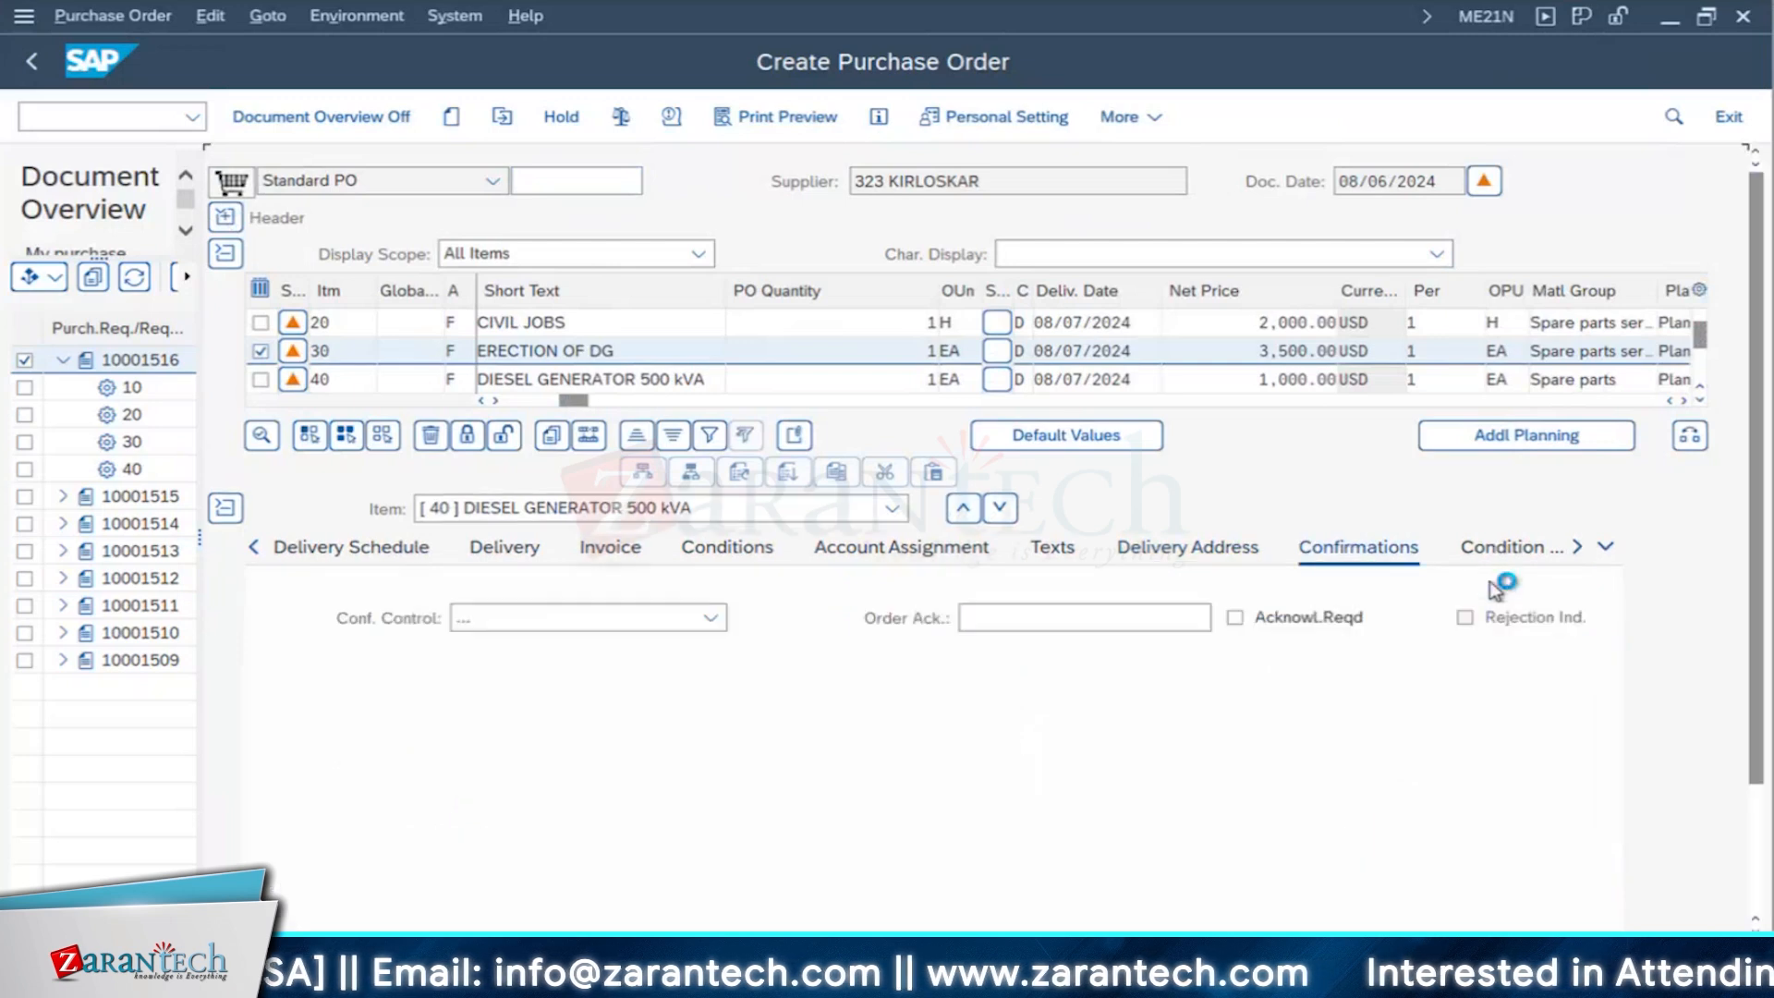
pyautogui.click(1497, 559)
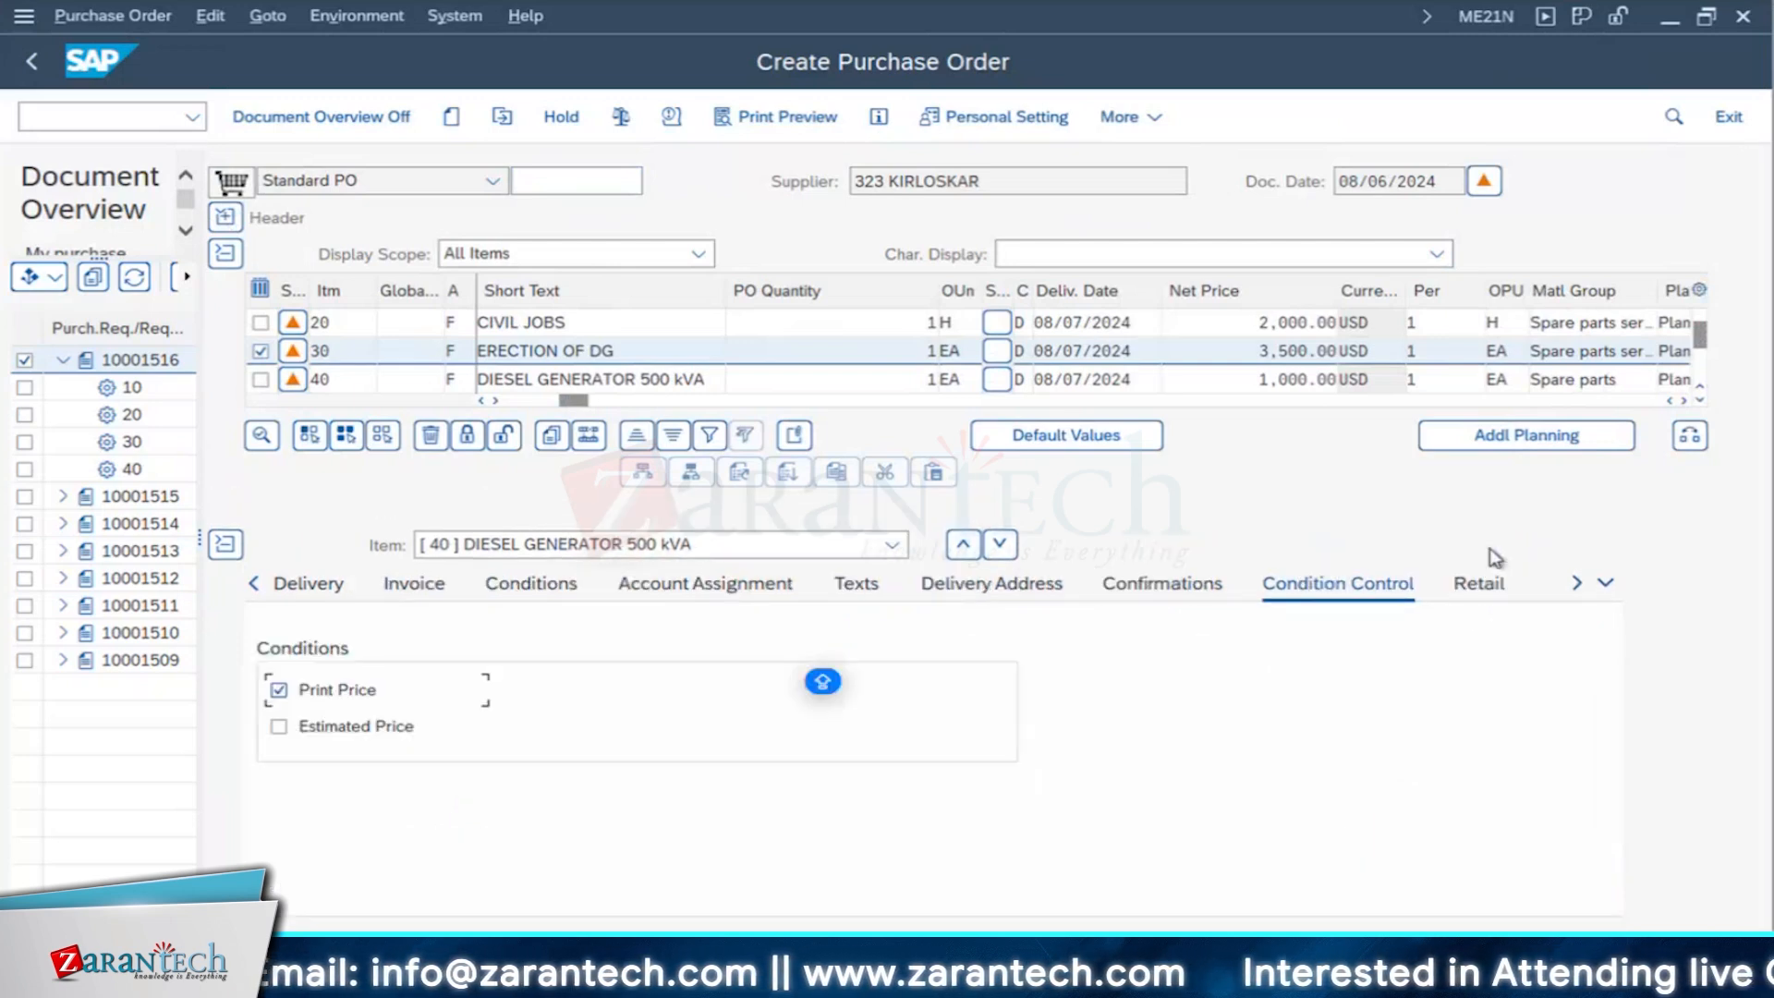
pyautogui.click(1482, 585)
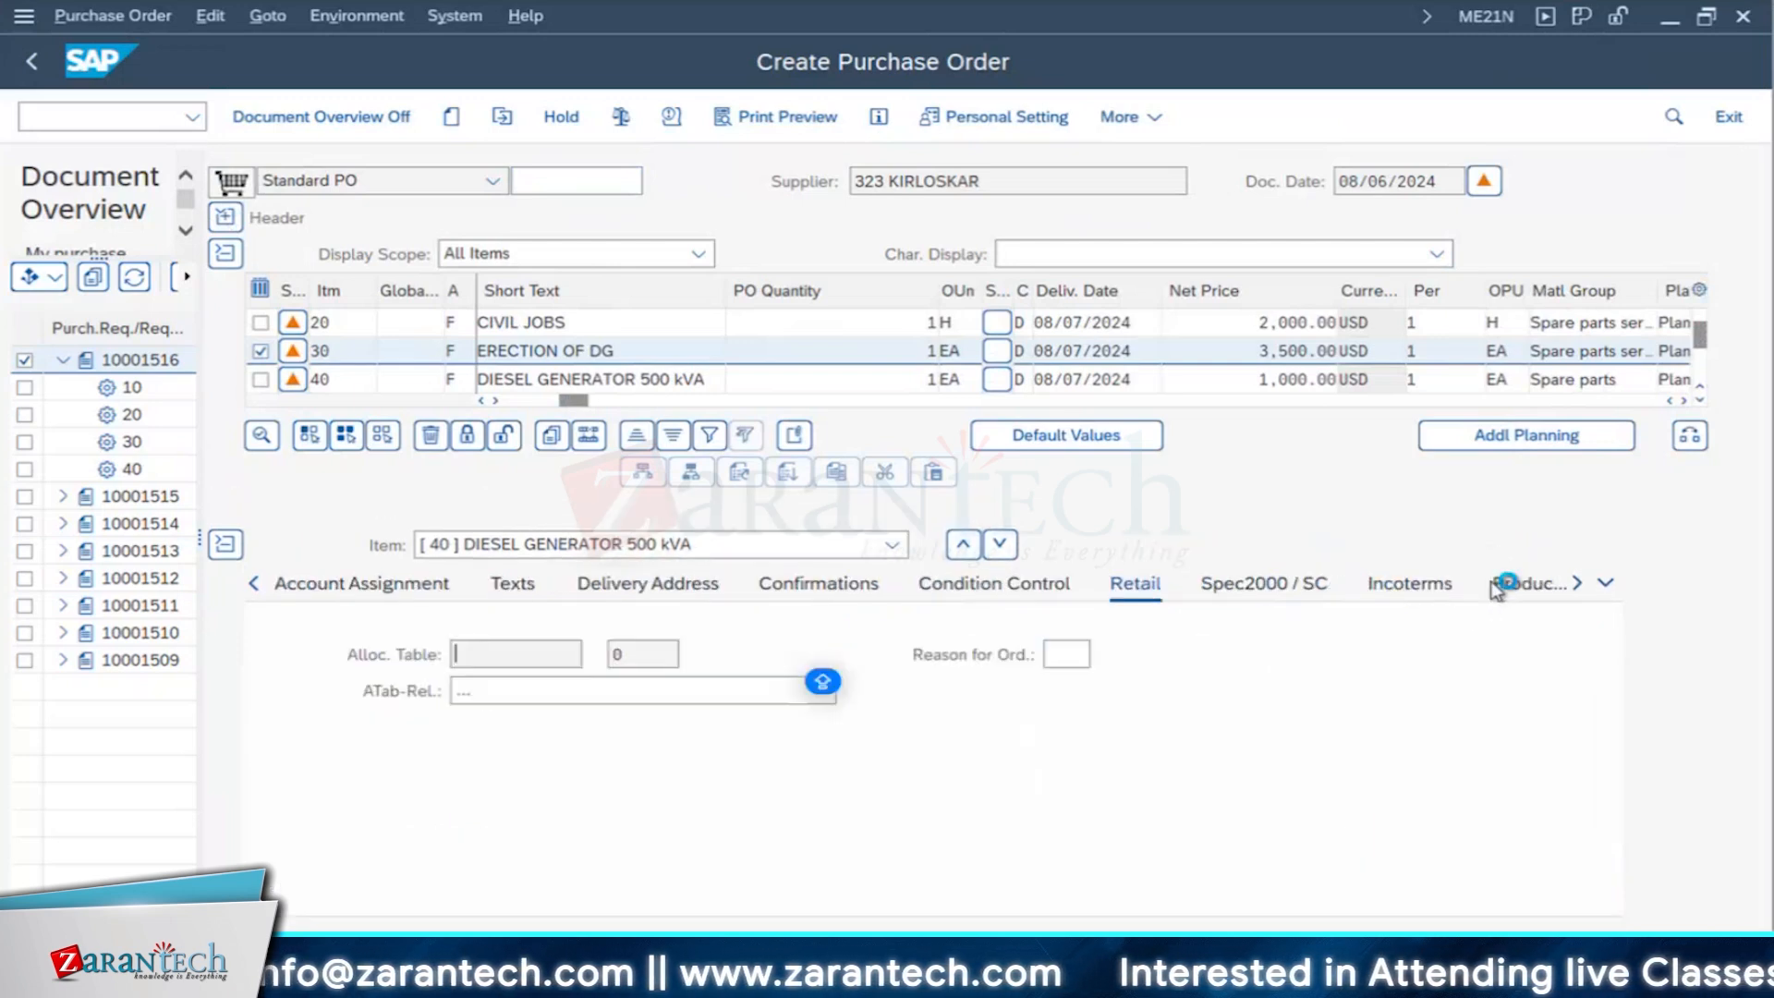
pyautogui.click(1519, 585)
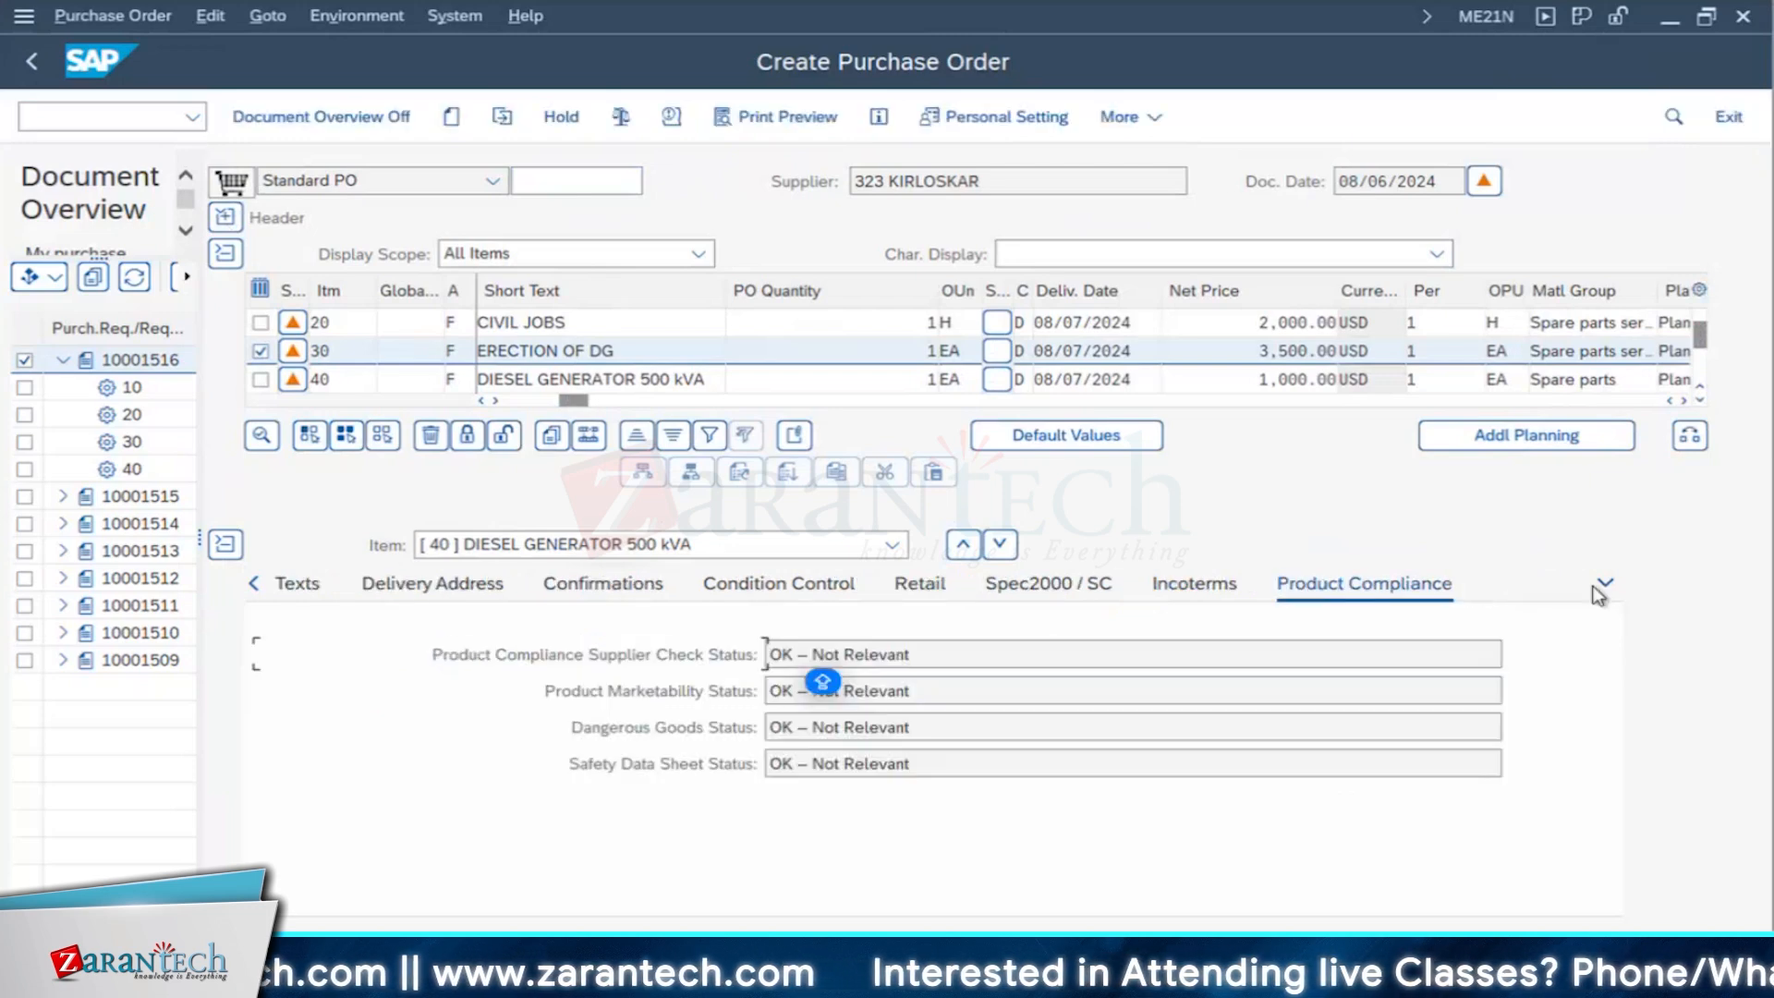
pyautogui.click(1601, 589)
pyautogui.click(1589, 68)
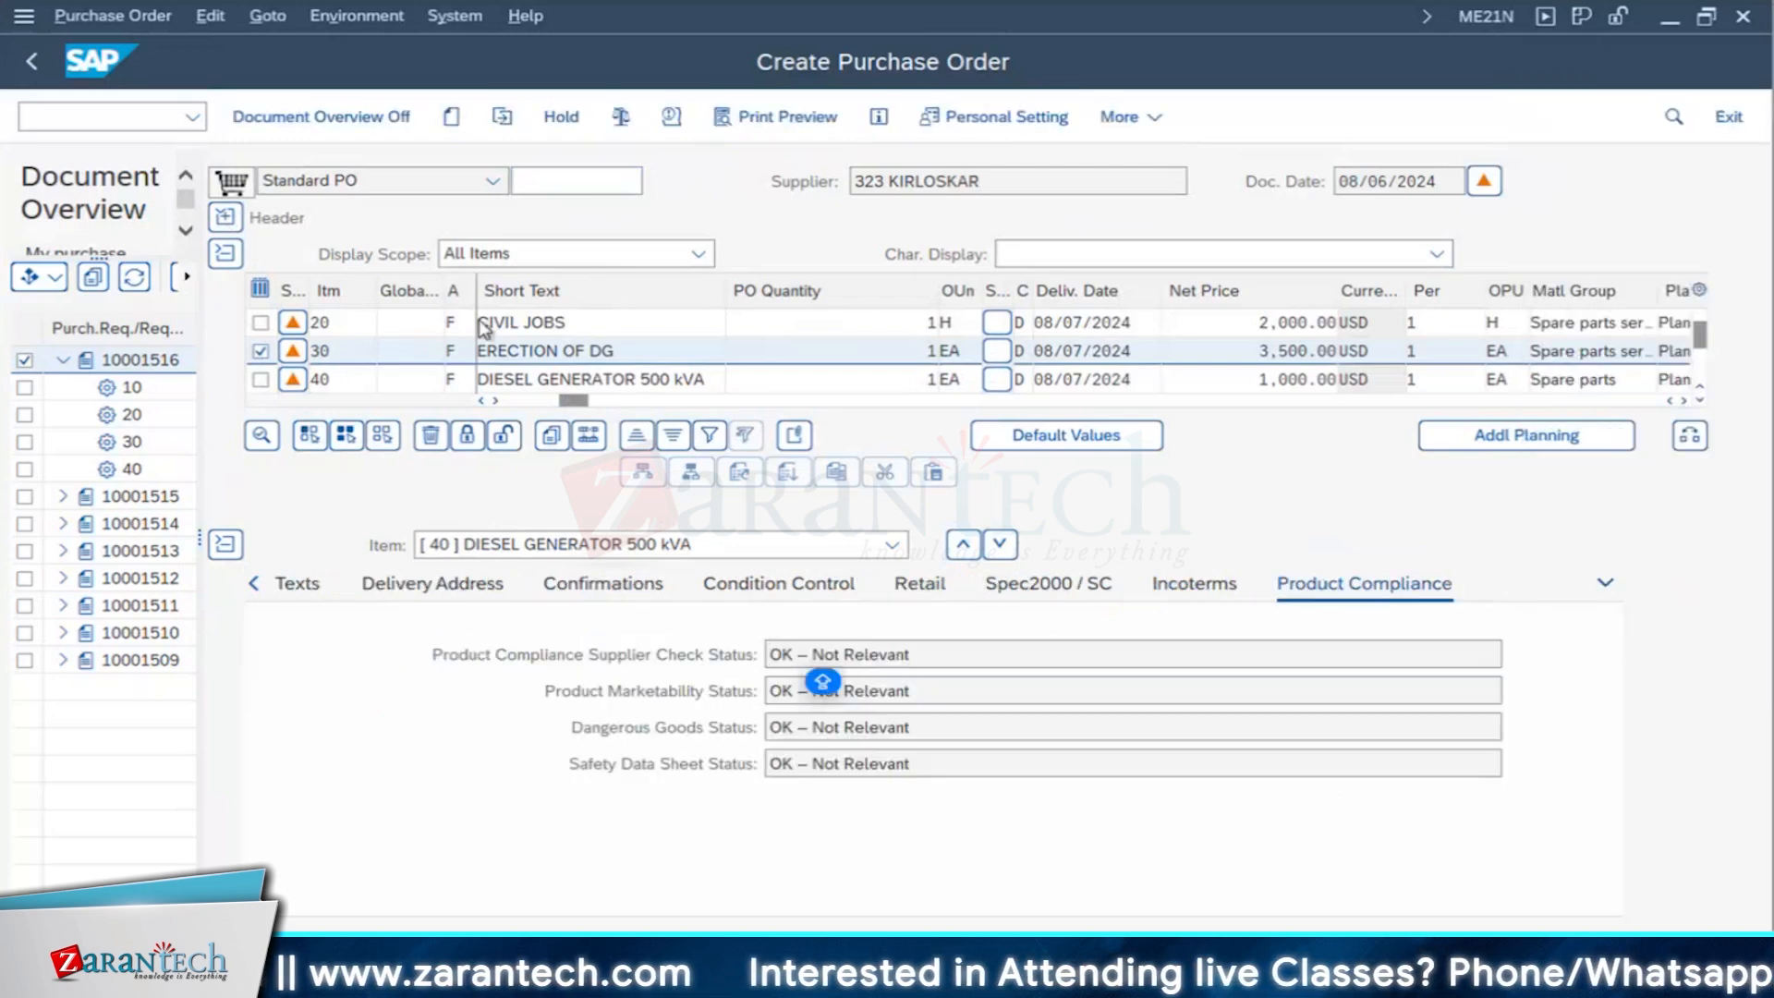
# - Deselect item 30, ERECTION OF DG, display its service lines, and narrow the Short Text column to check quantities and gross prices
pyautogui.click(261, 350)
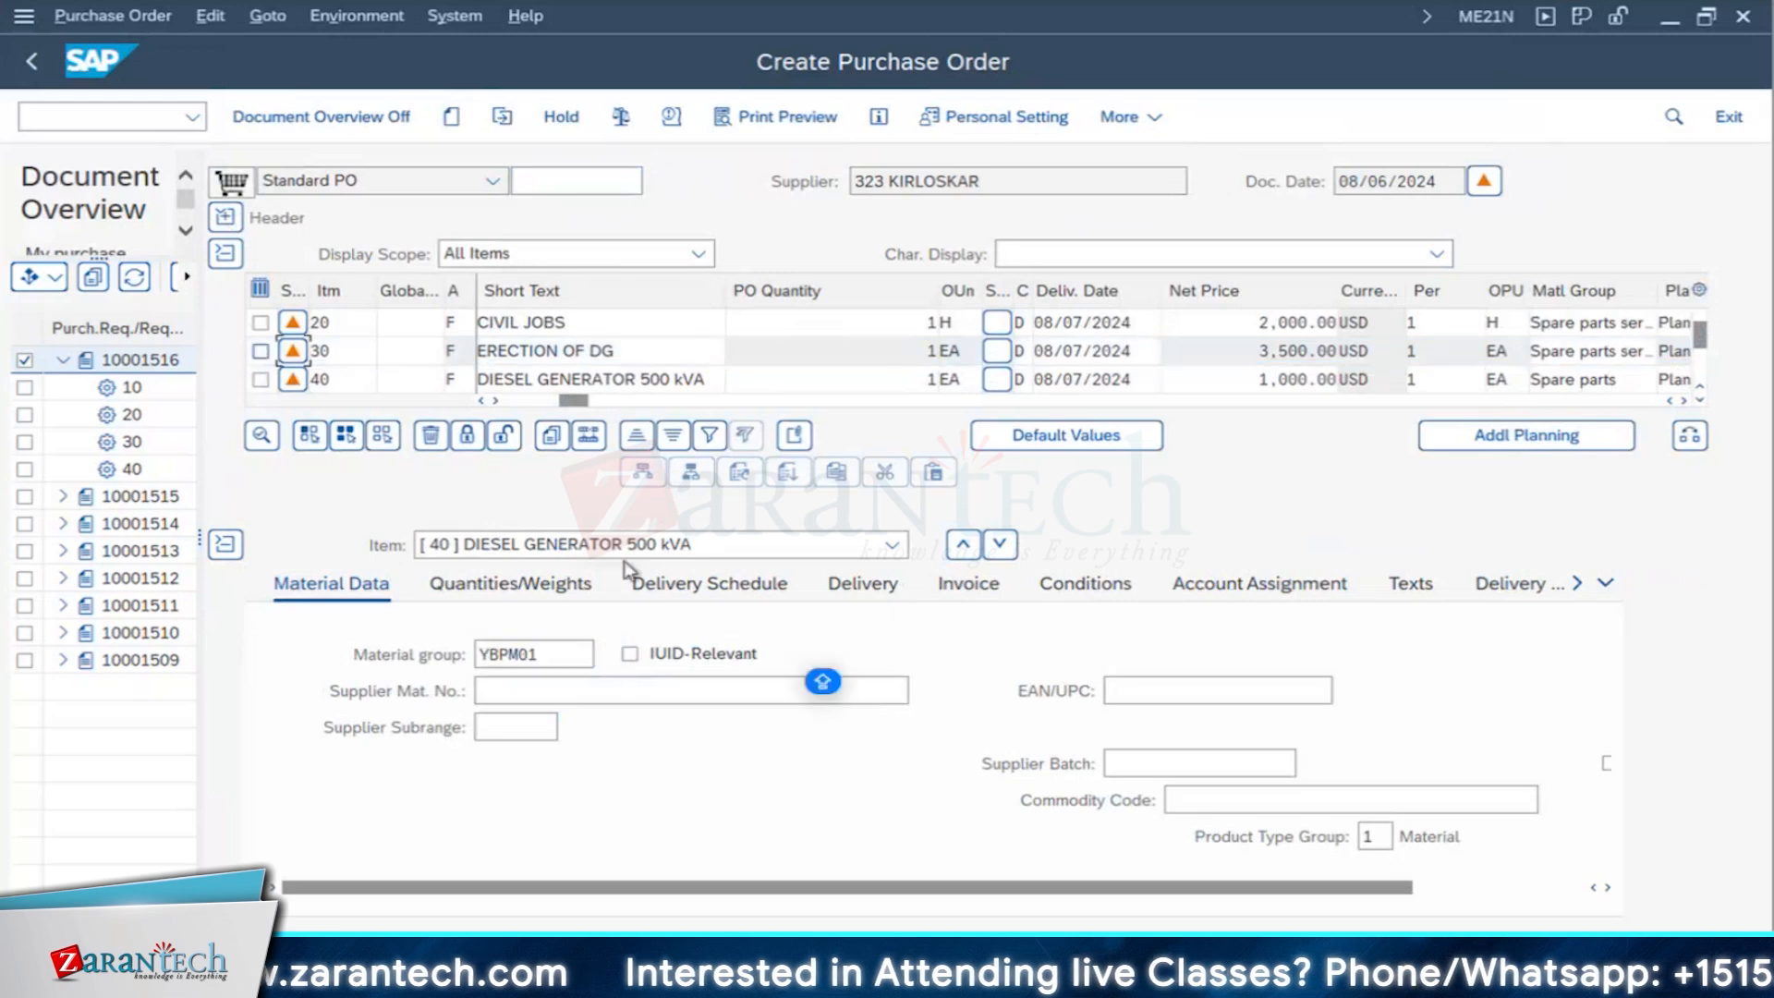
pyautogui.click(894, 546)
pyautogui.click(533, 649)
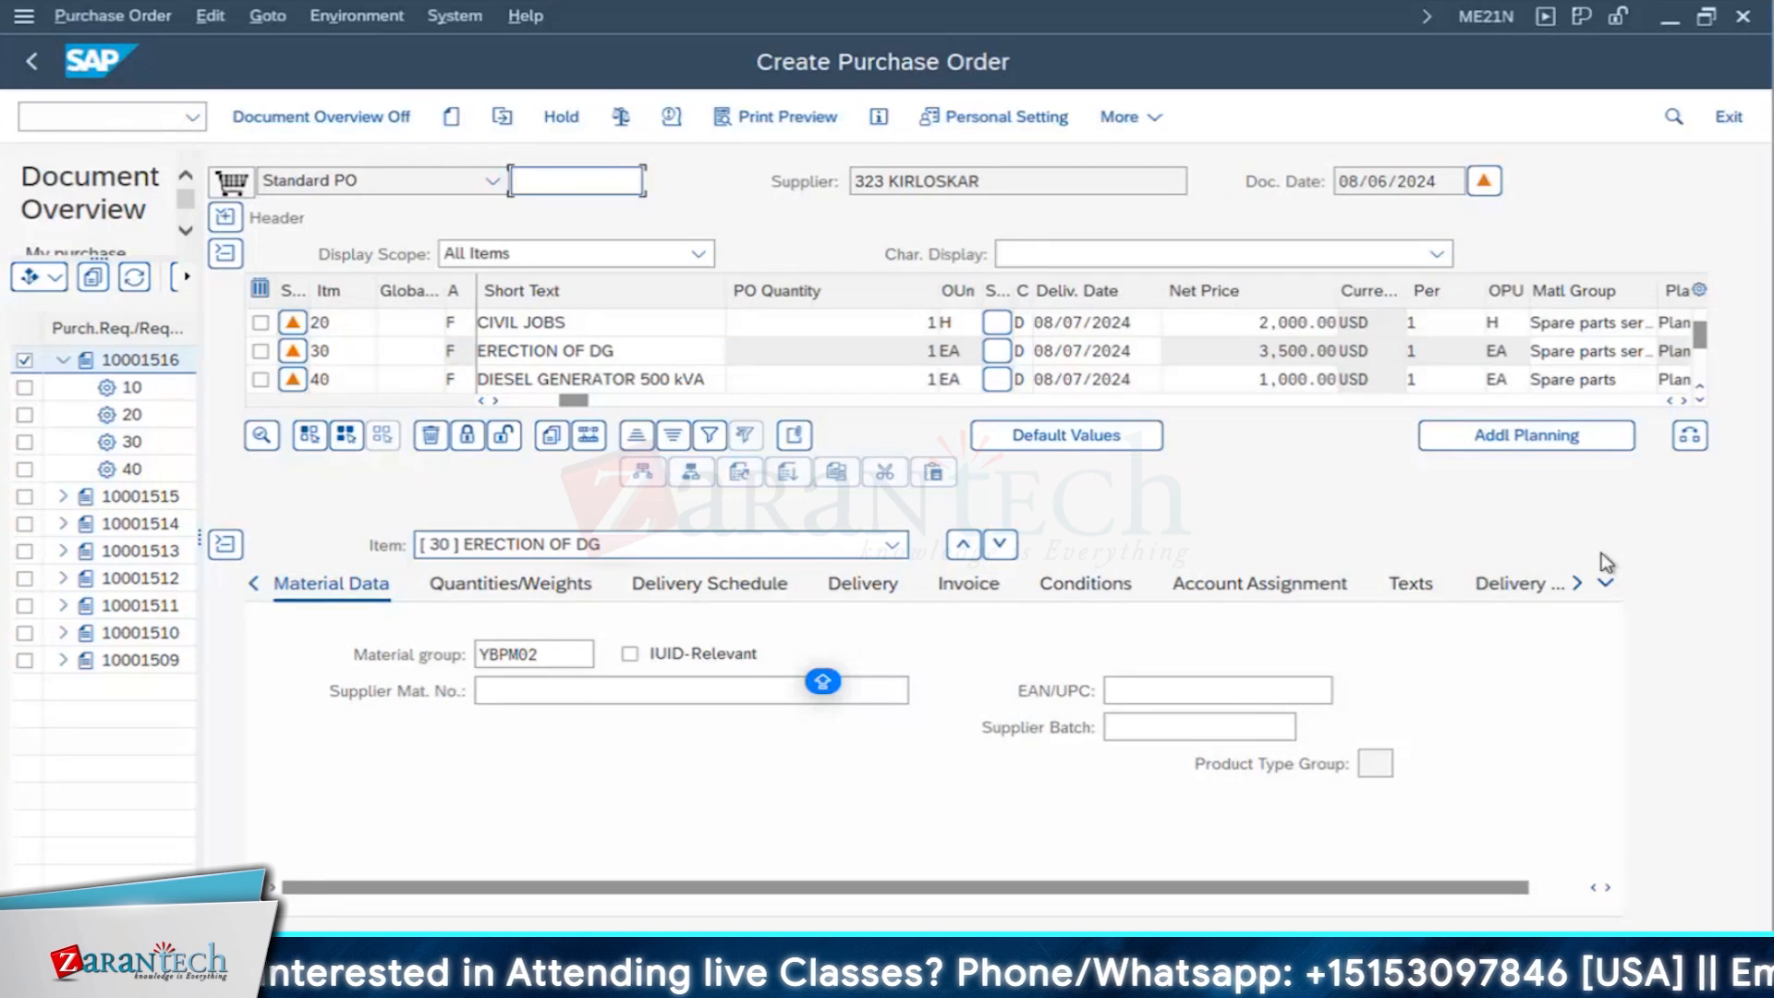
pyautogui.click(1606, 582)
pyautogui.click(679, 598)
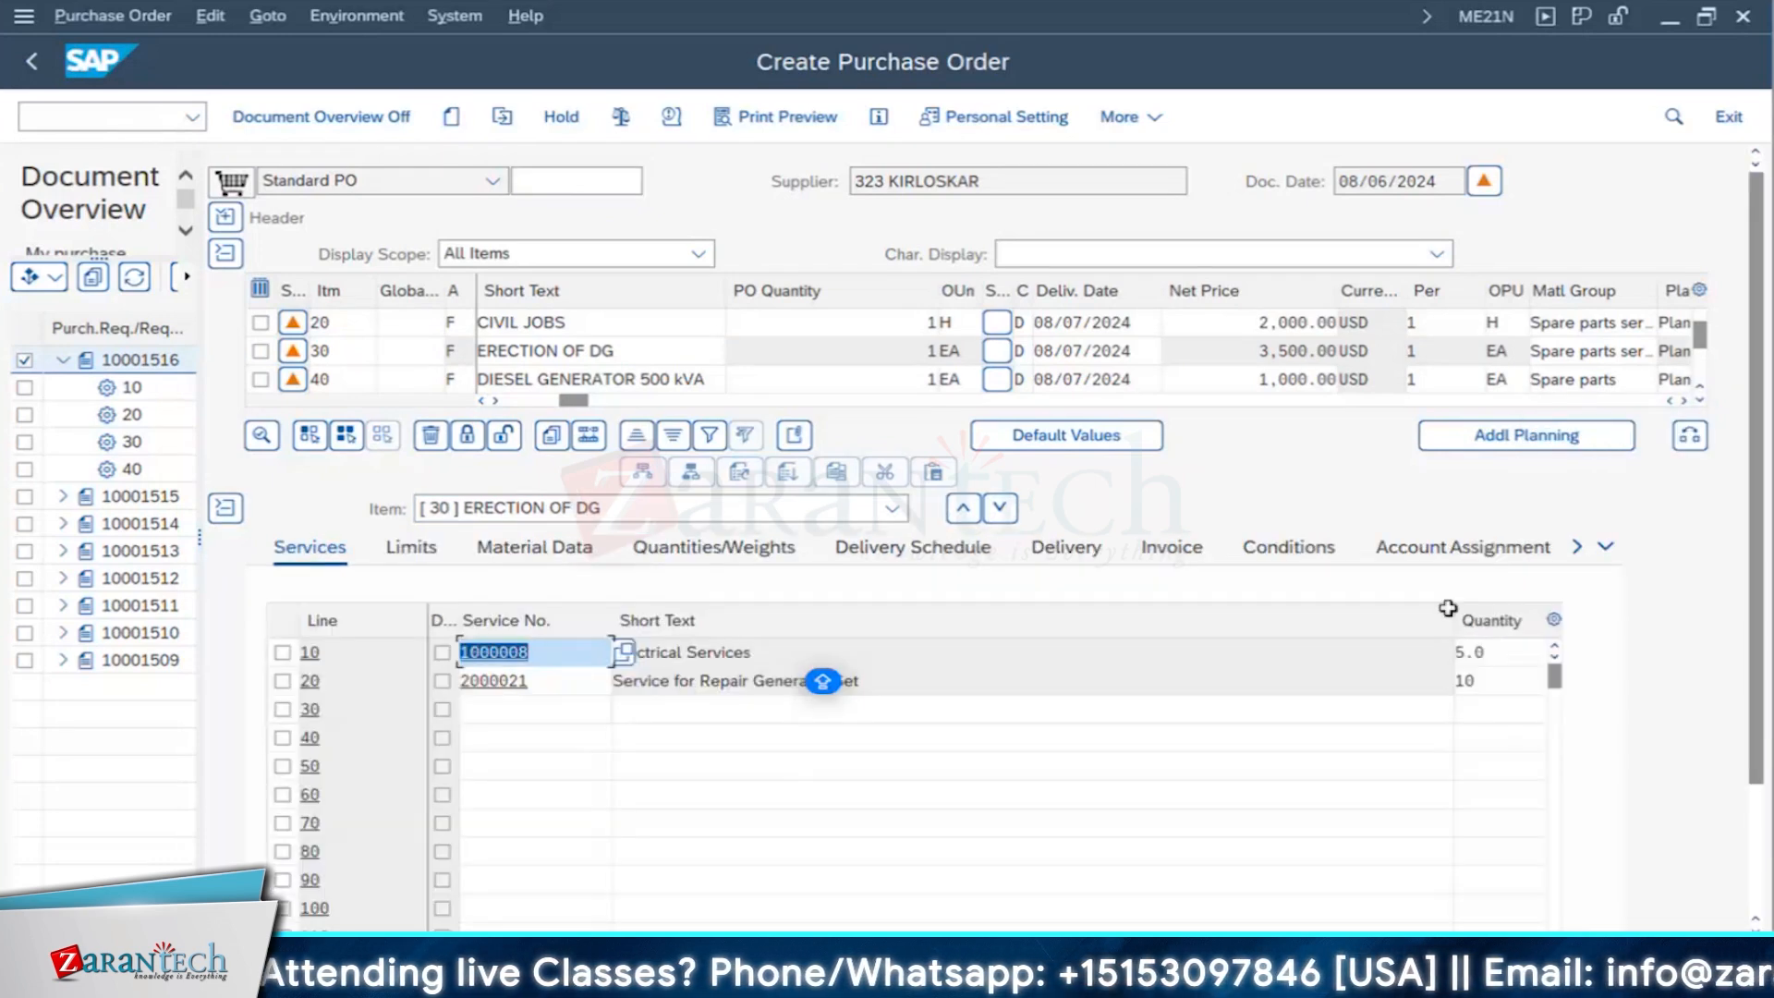
pyautogui.moveTo(1448, 609); pyautogui.dragTo(1129, 613)
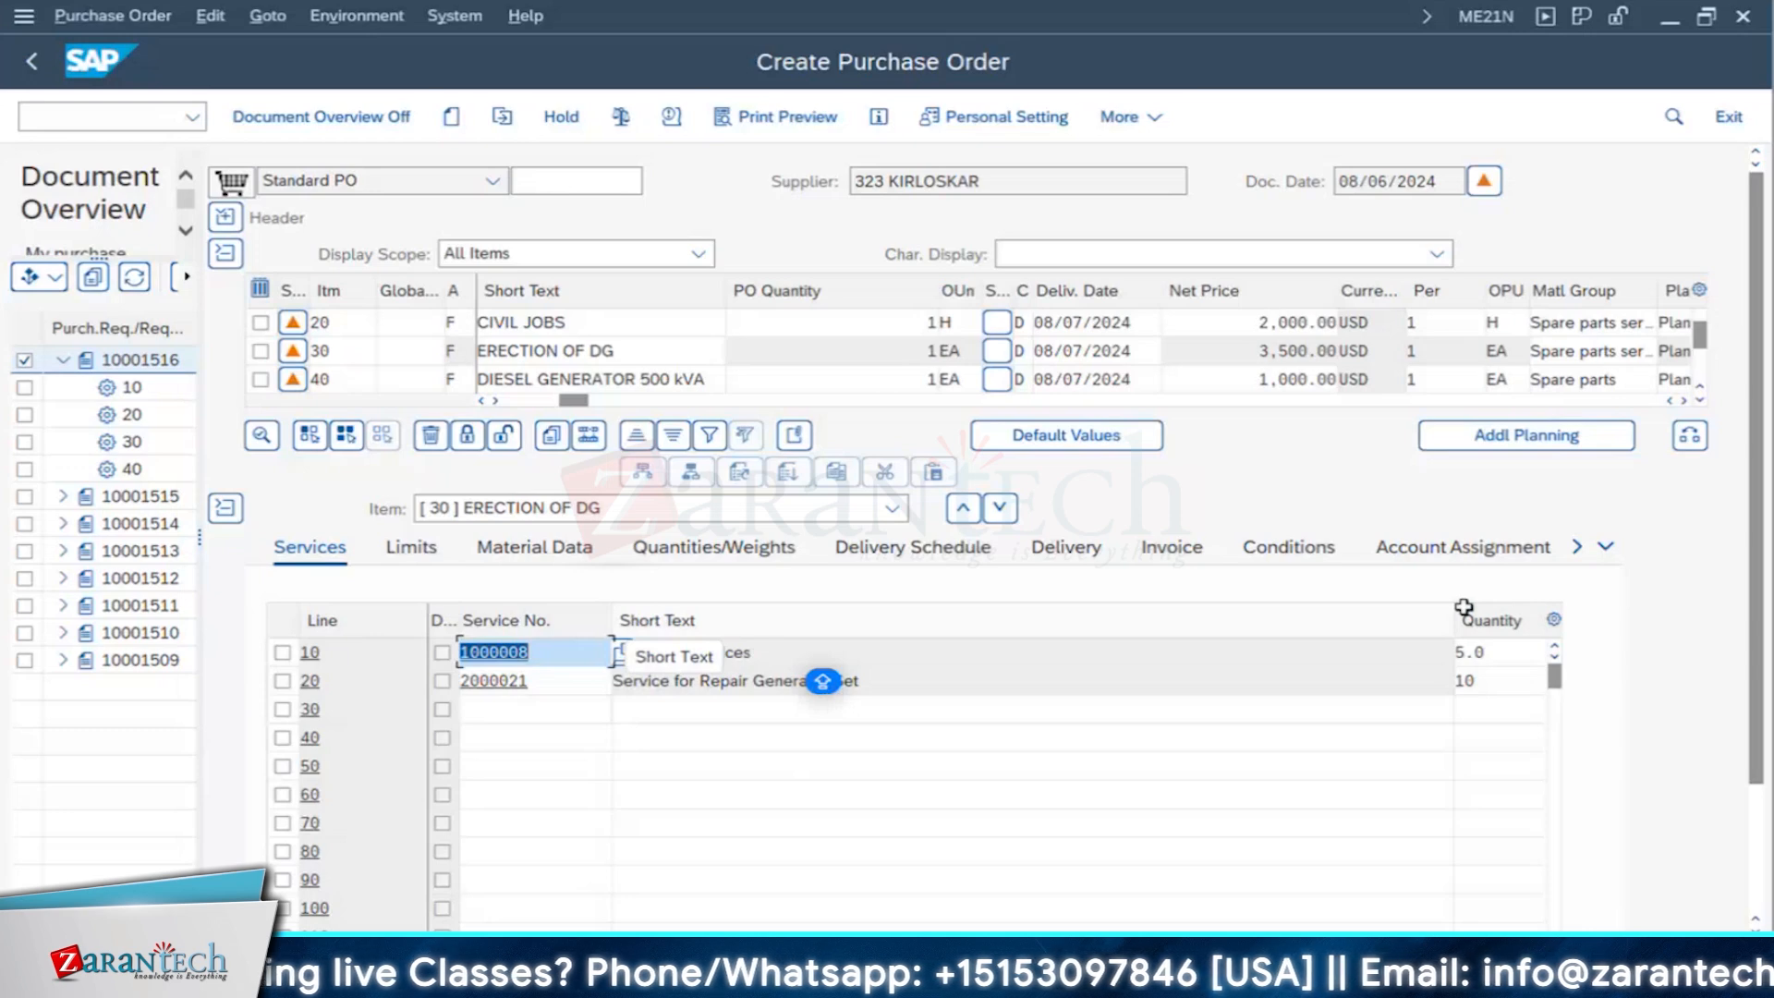
pyautogui.moveTo(1455, 613); pyautogui.dragTo(933, 603)
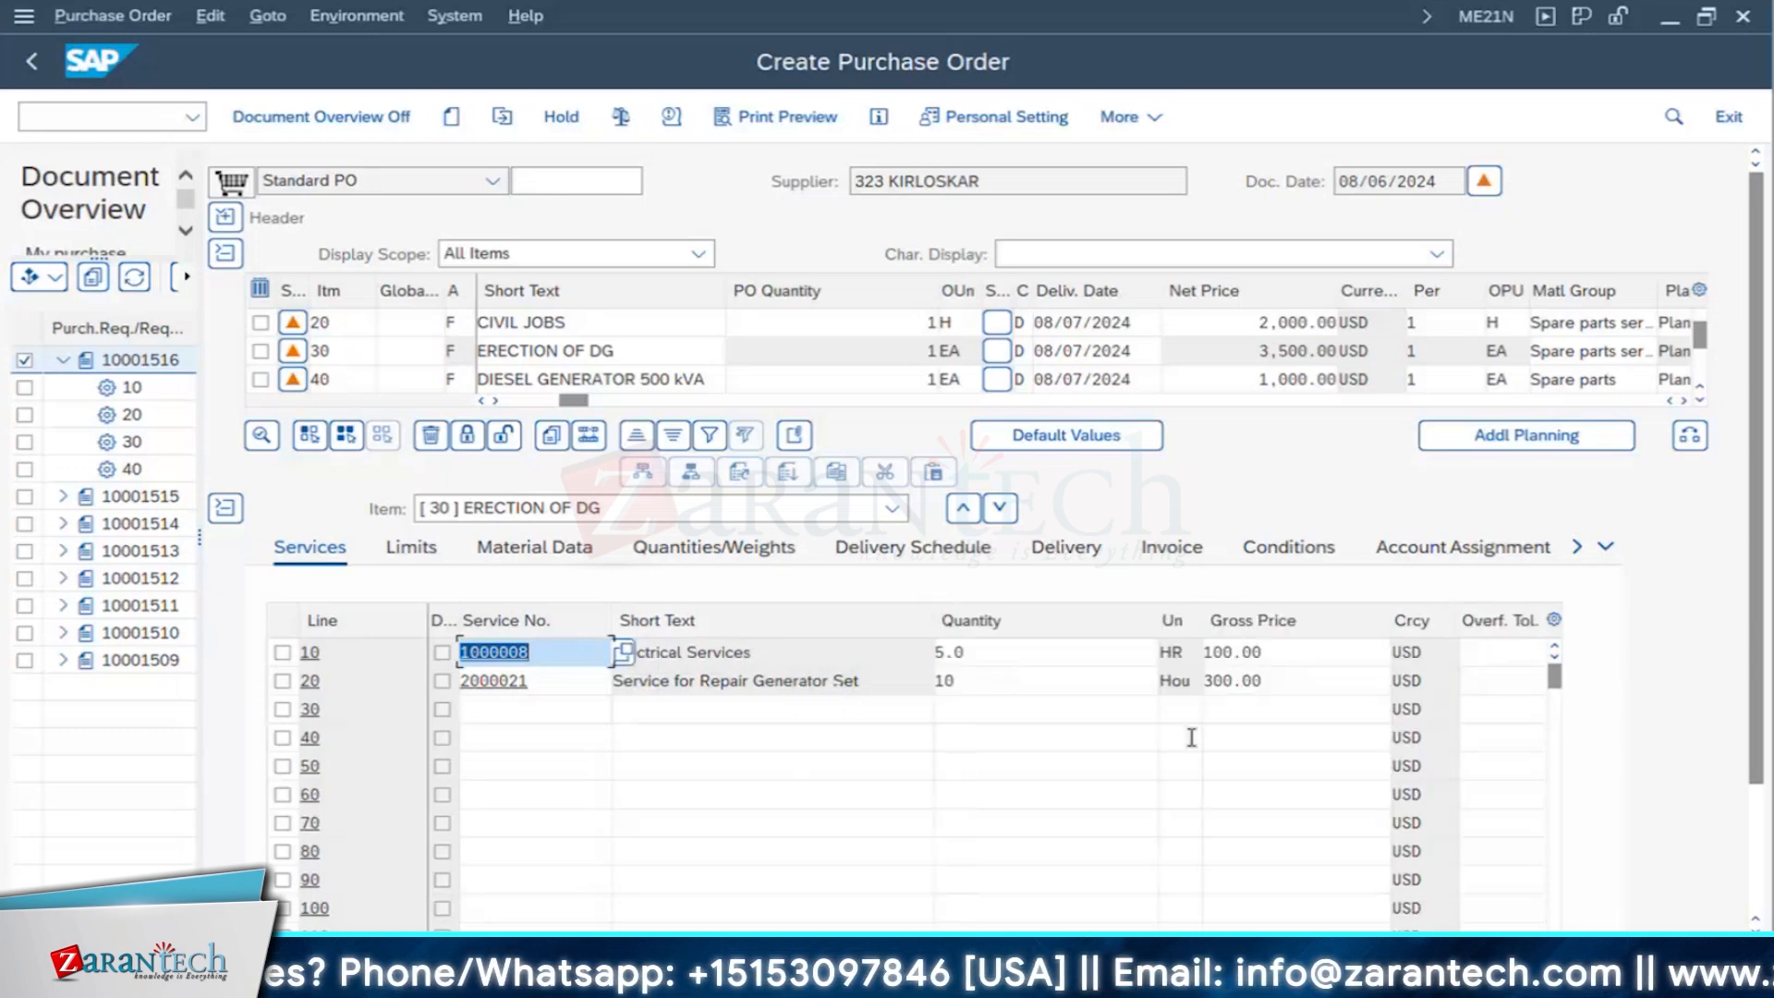
pyautogui.click(1286, 652)
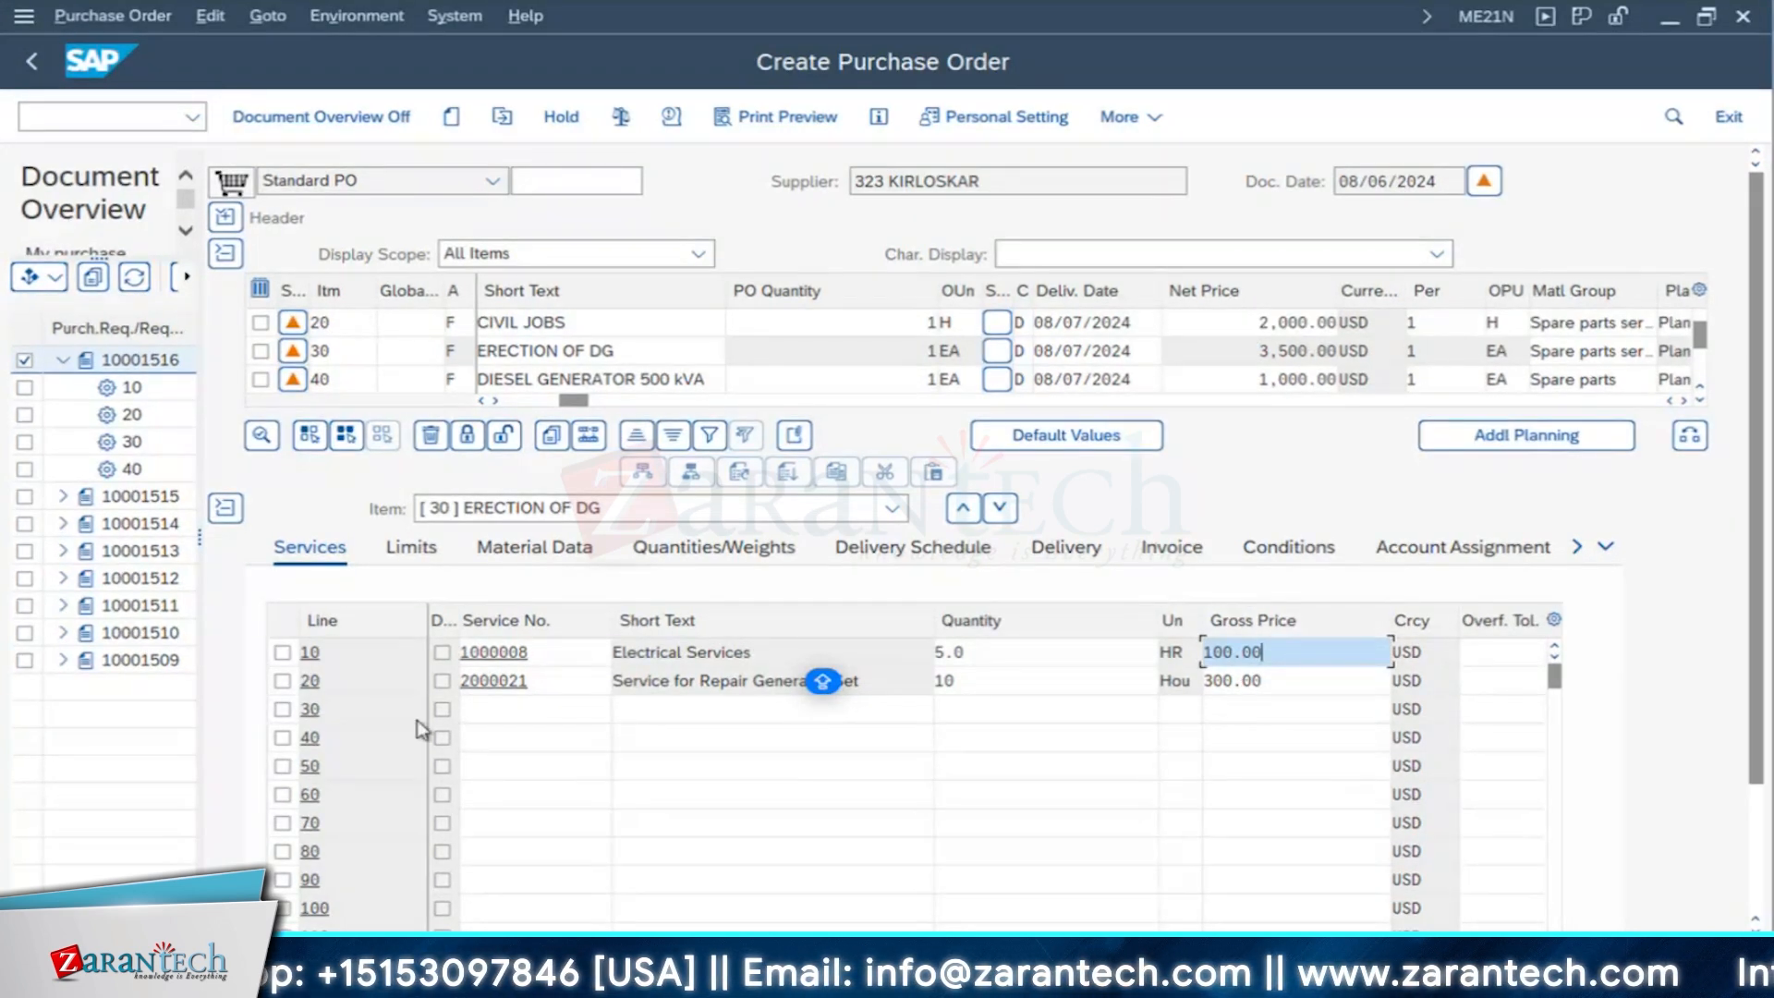
# - Look at the details of item 10, ELECTRICAL JOBS, and return to item 30, ERECTION OF DG
pyautogui.click(449, 511)
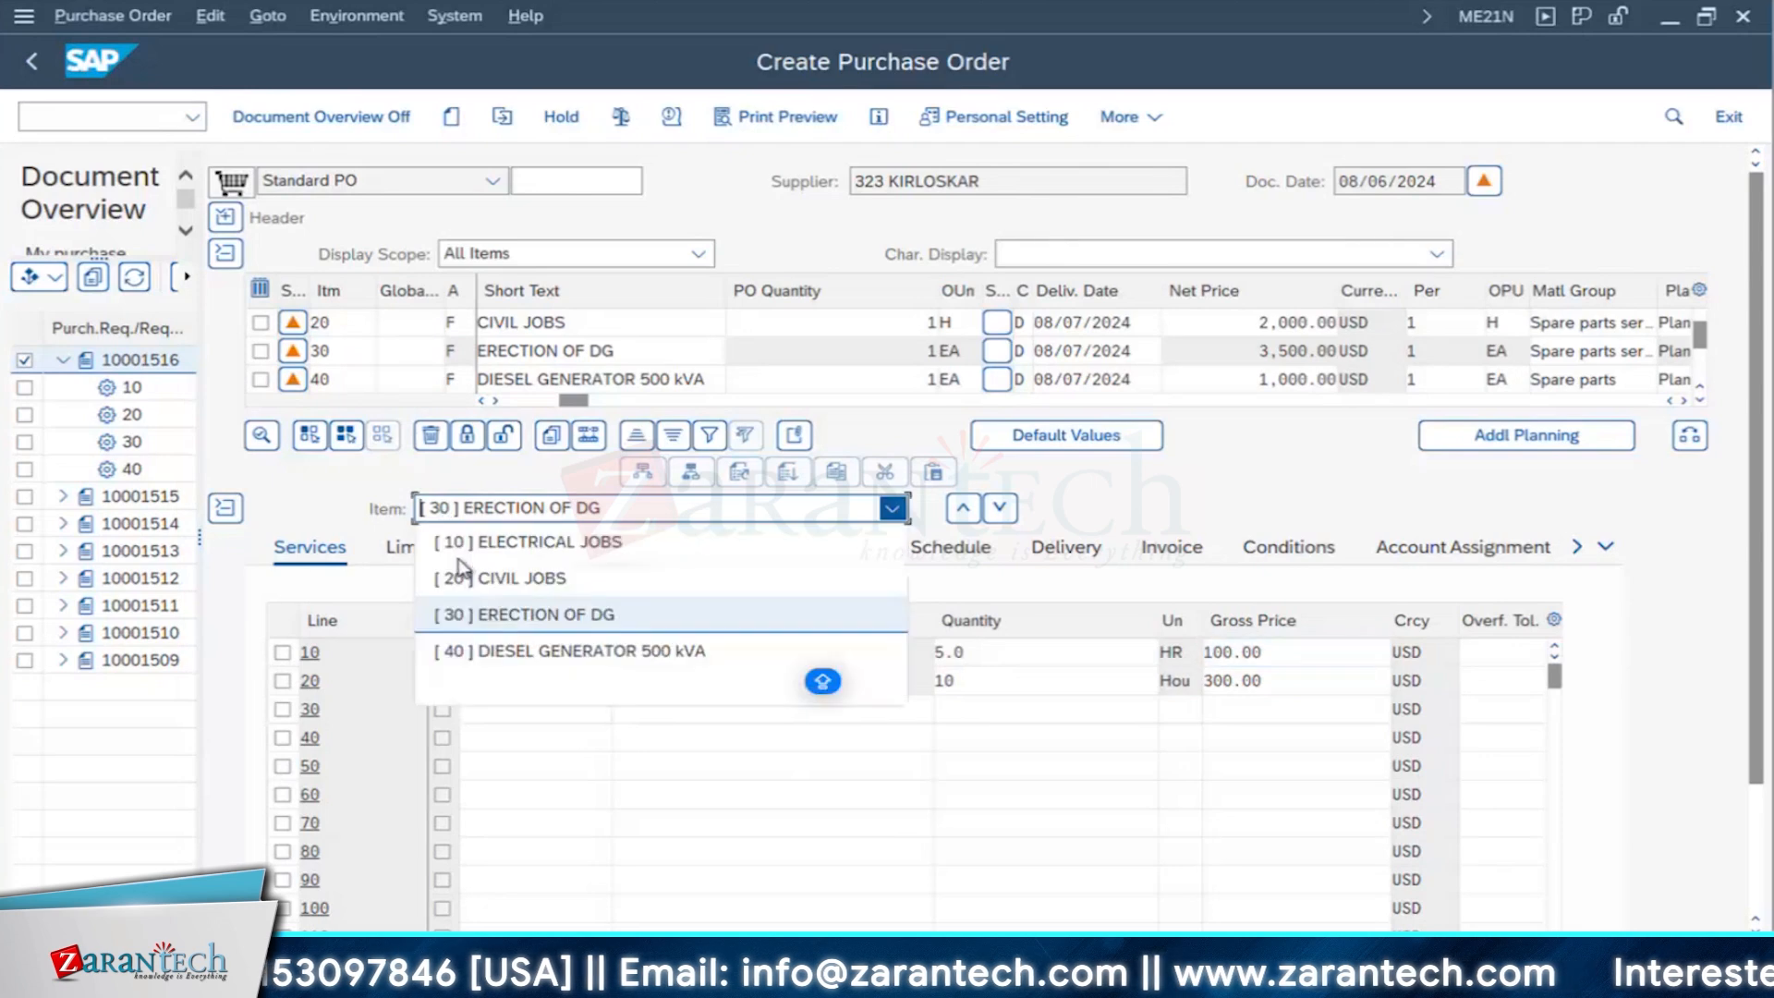
pyautogui.click(475, 542)
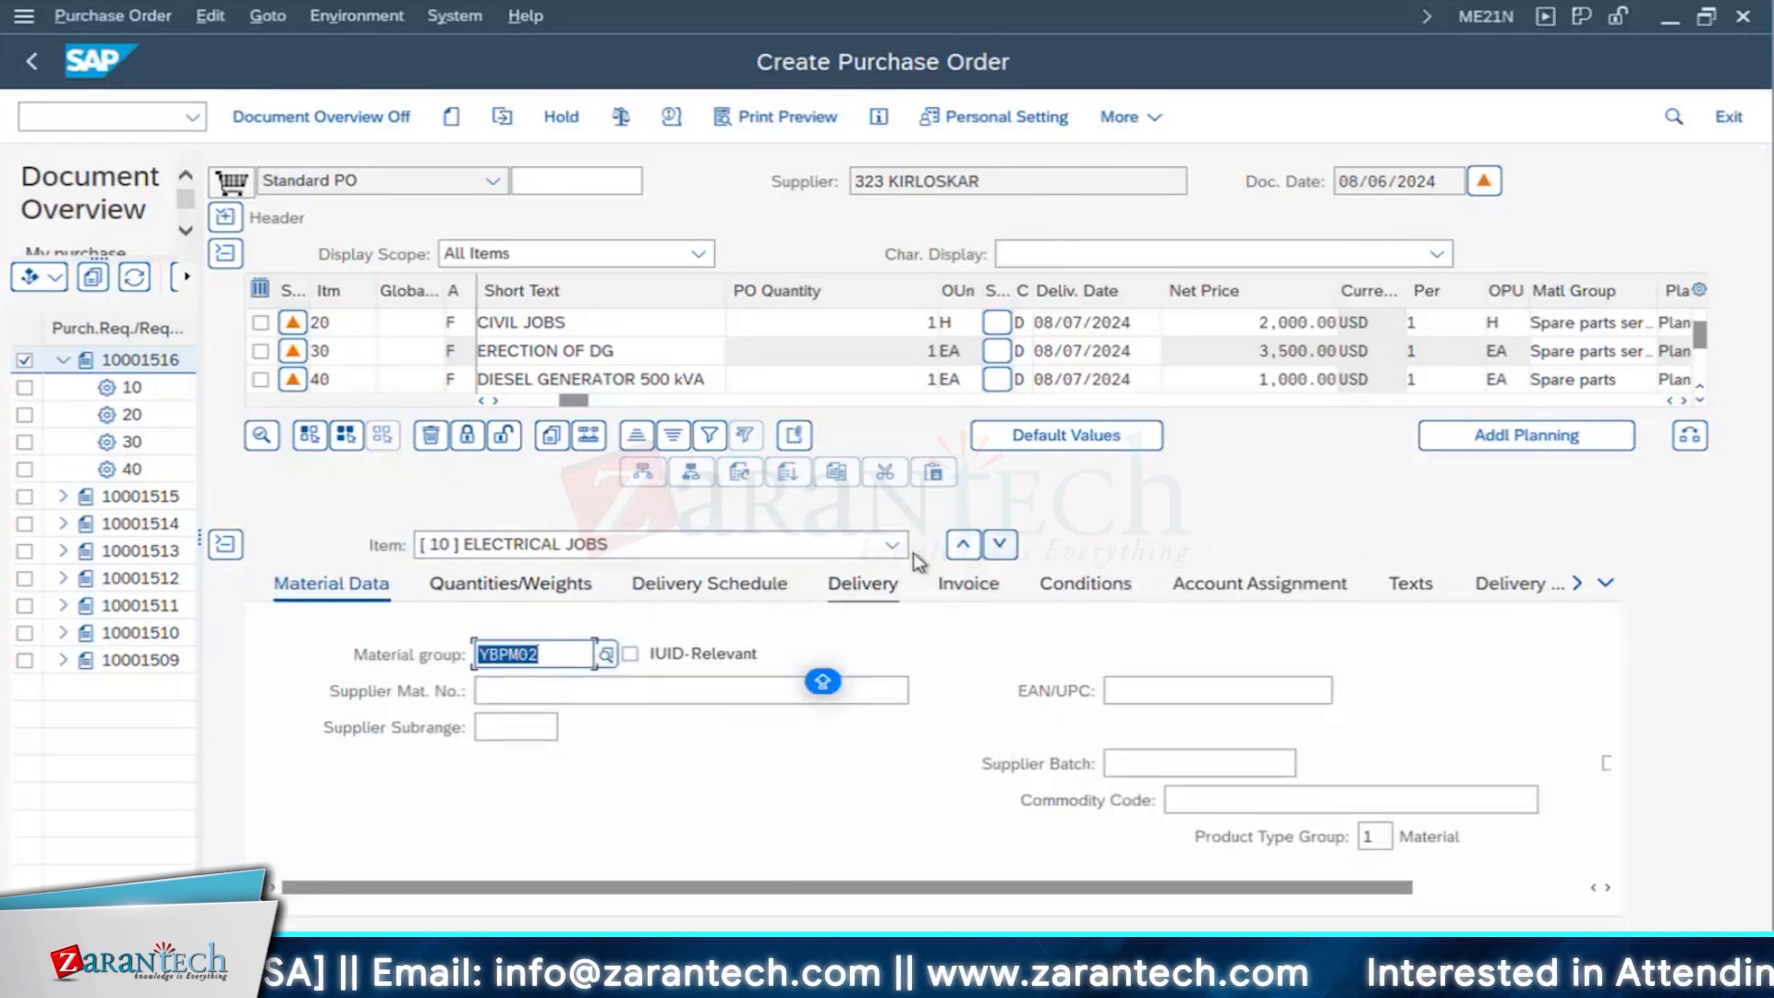
pyautogui.click(893, 545)
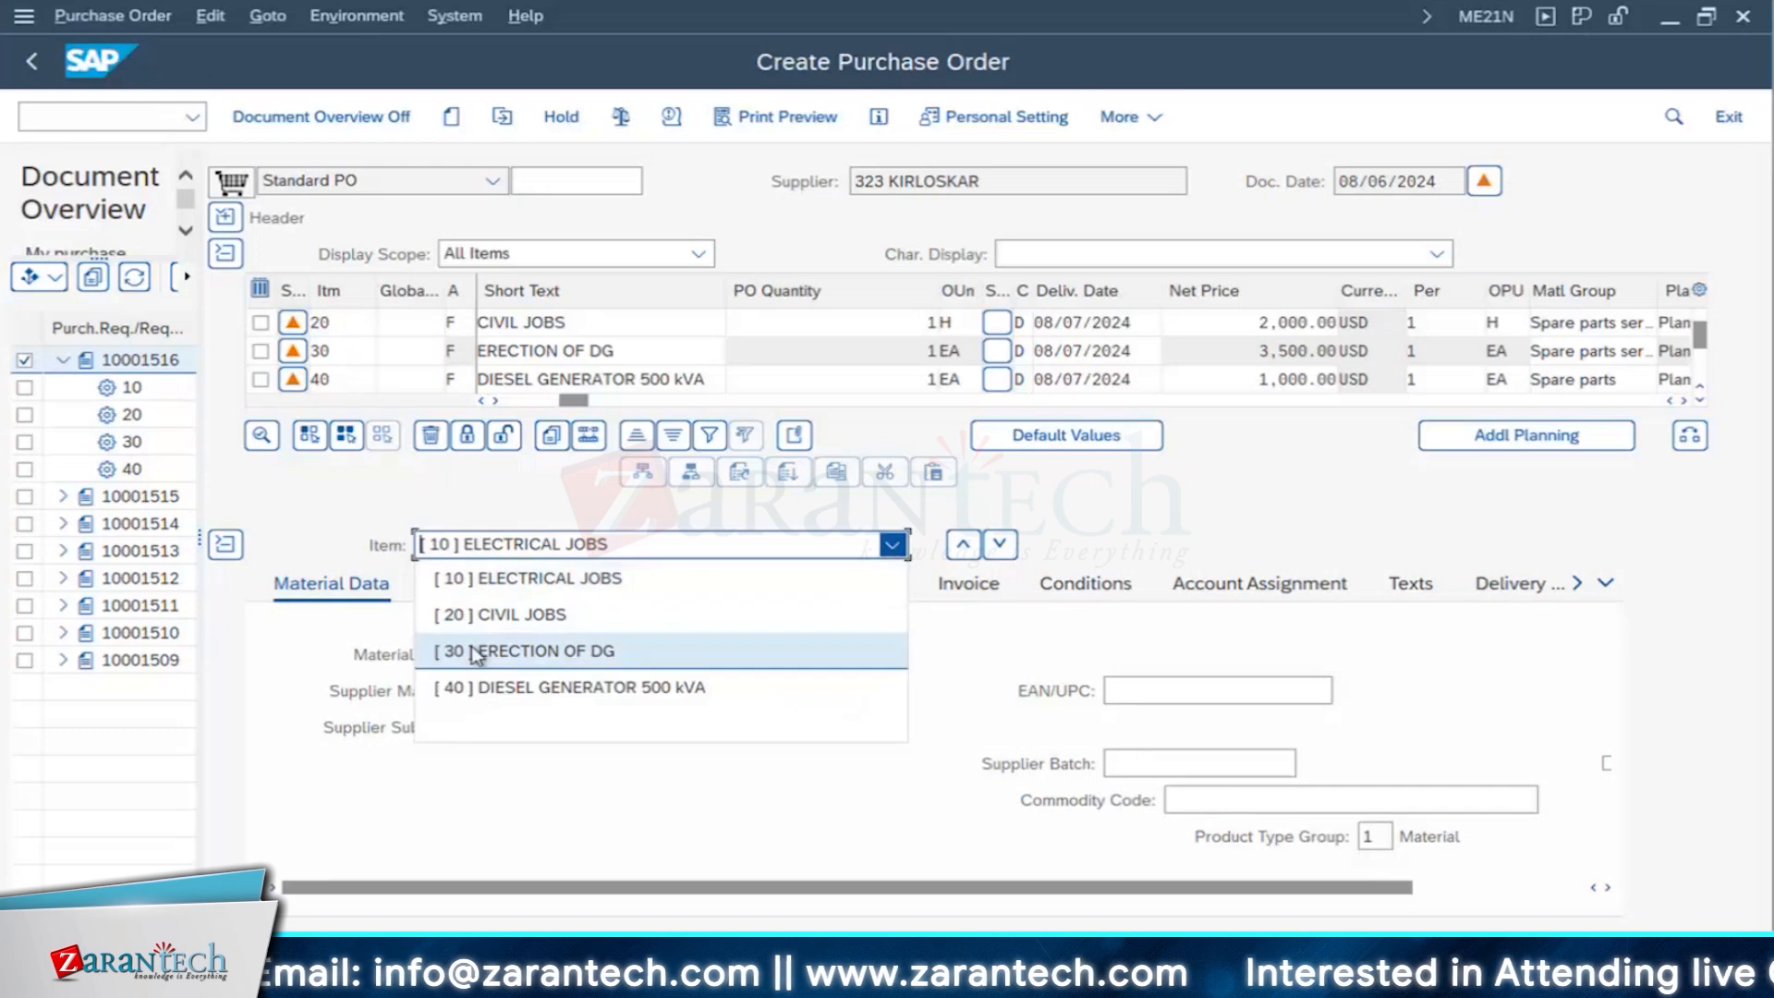
pyautogui.click(621, 642)
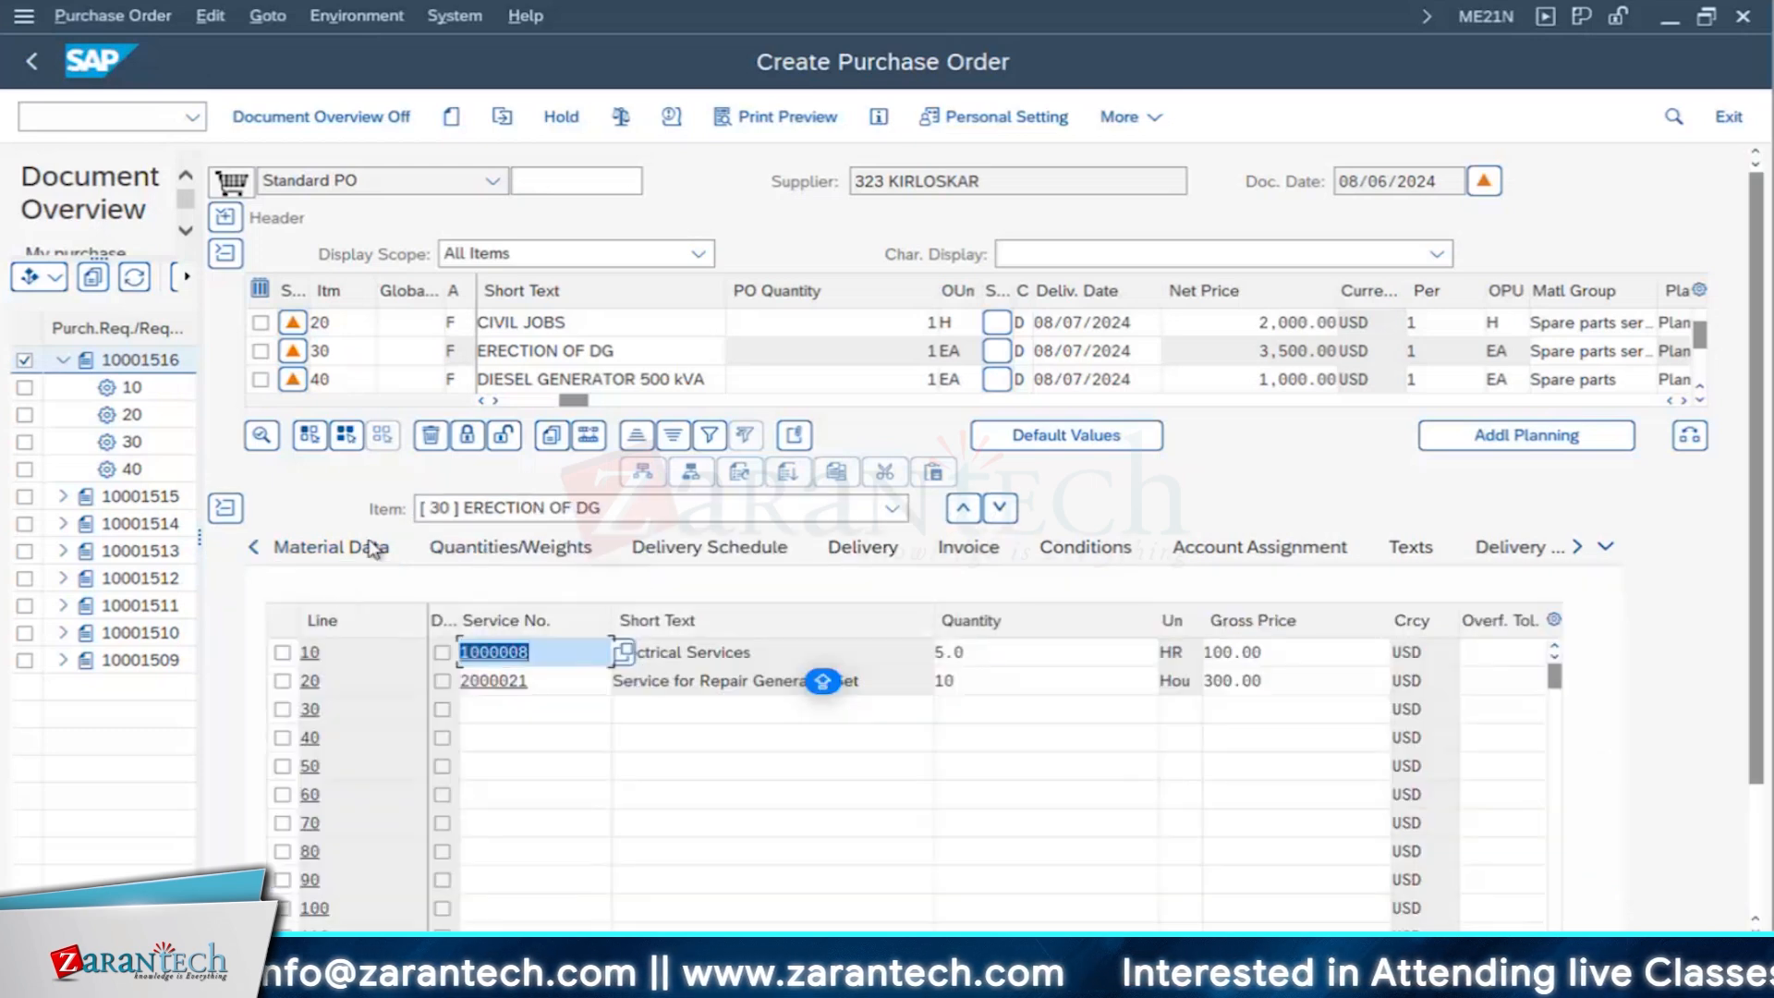
# - Check item 30's delivery settings and service lines, and save the purchase order
pyautogui.click(1603, 546)
pyautogui.click(1628, 568)
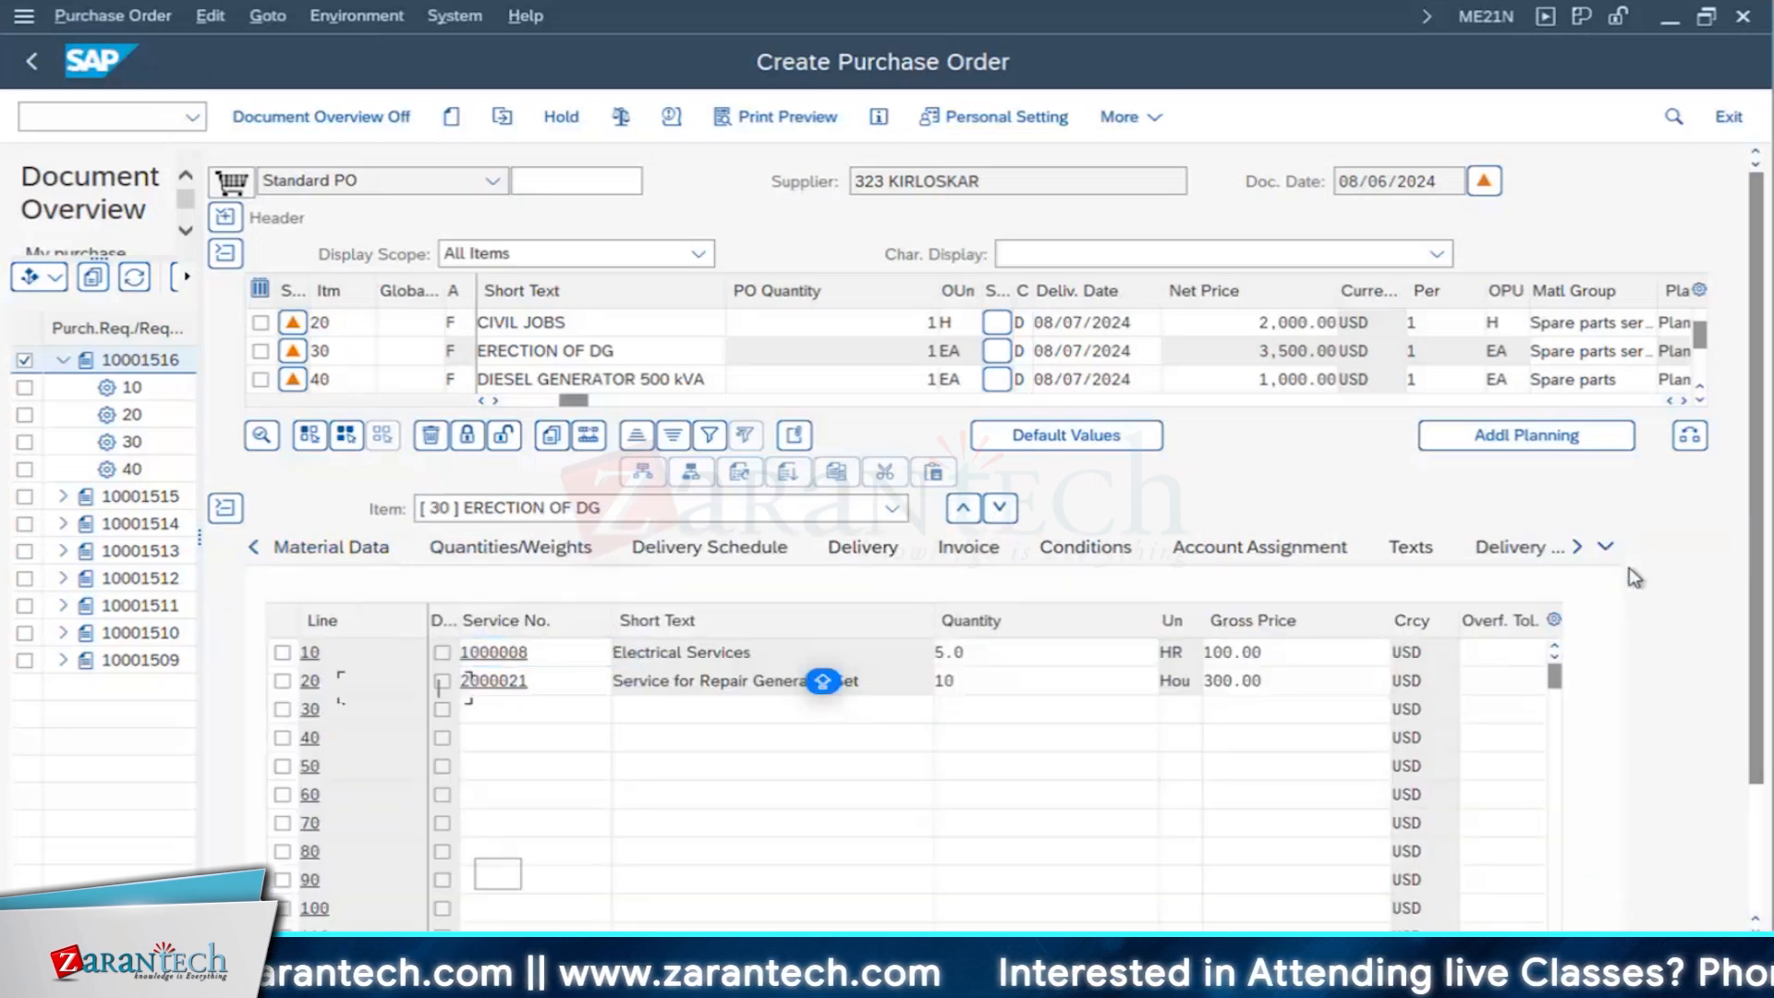
pyautogui.click(1611, 586)
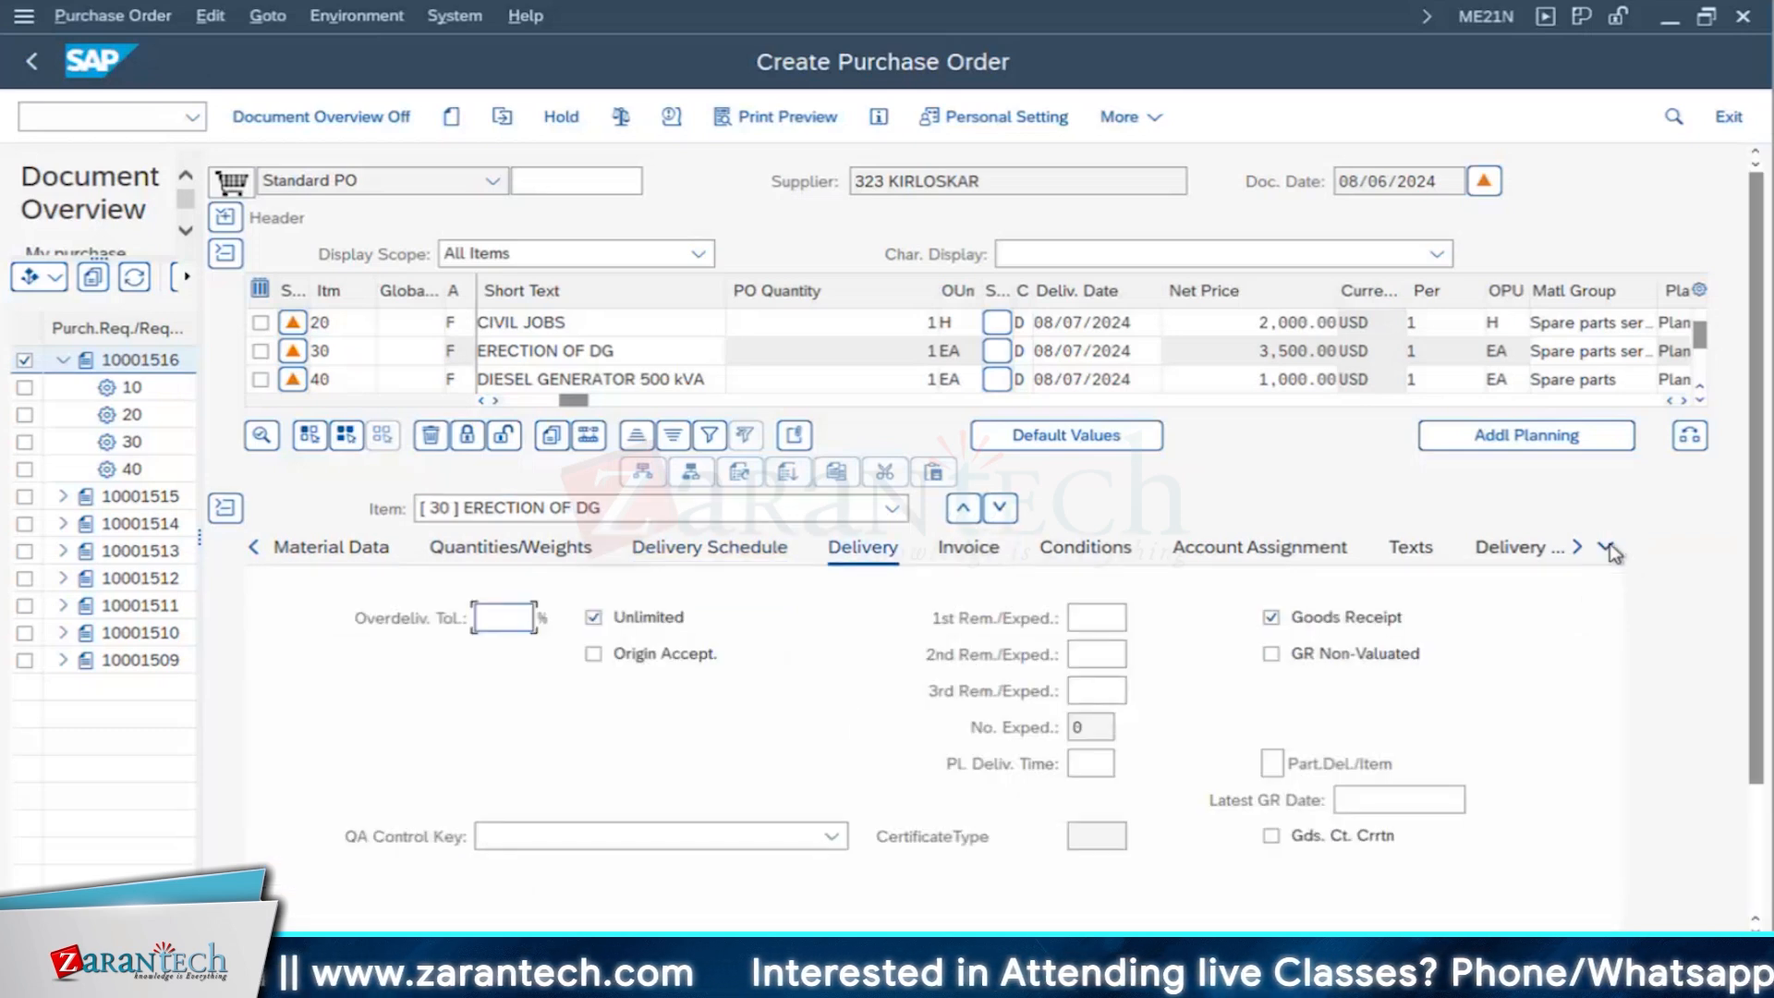
pyautogui.click(1606, 547)
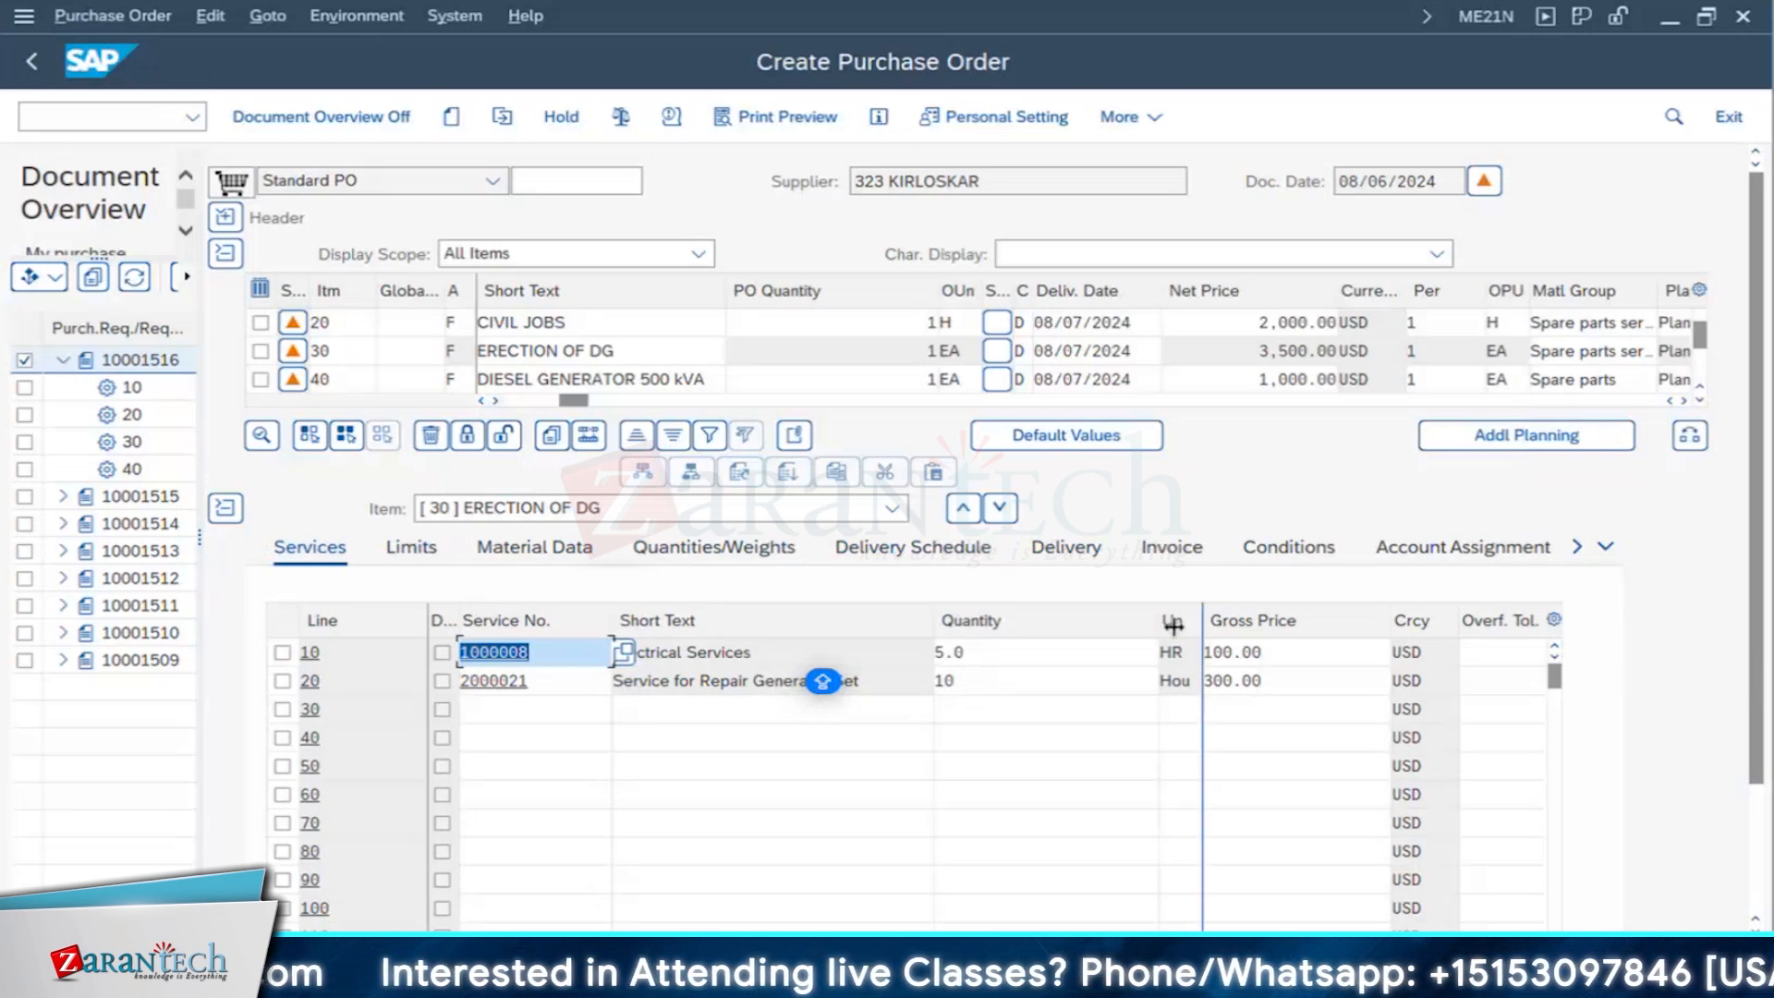
pyautogui.scroll(1, 1358, 379)
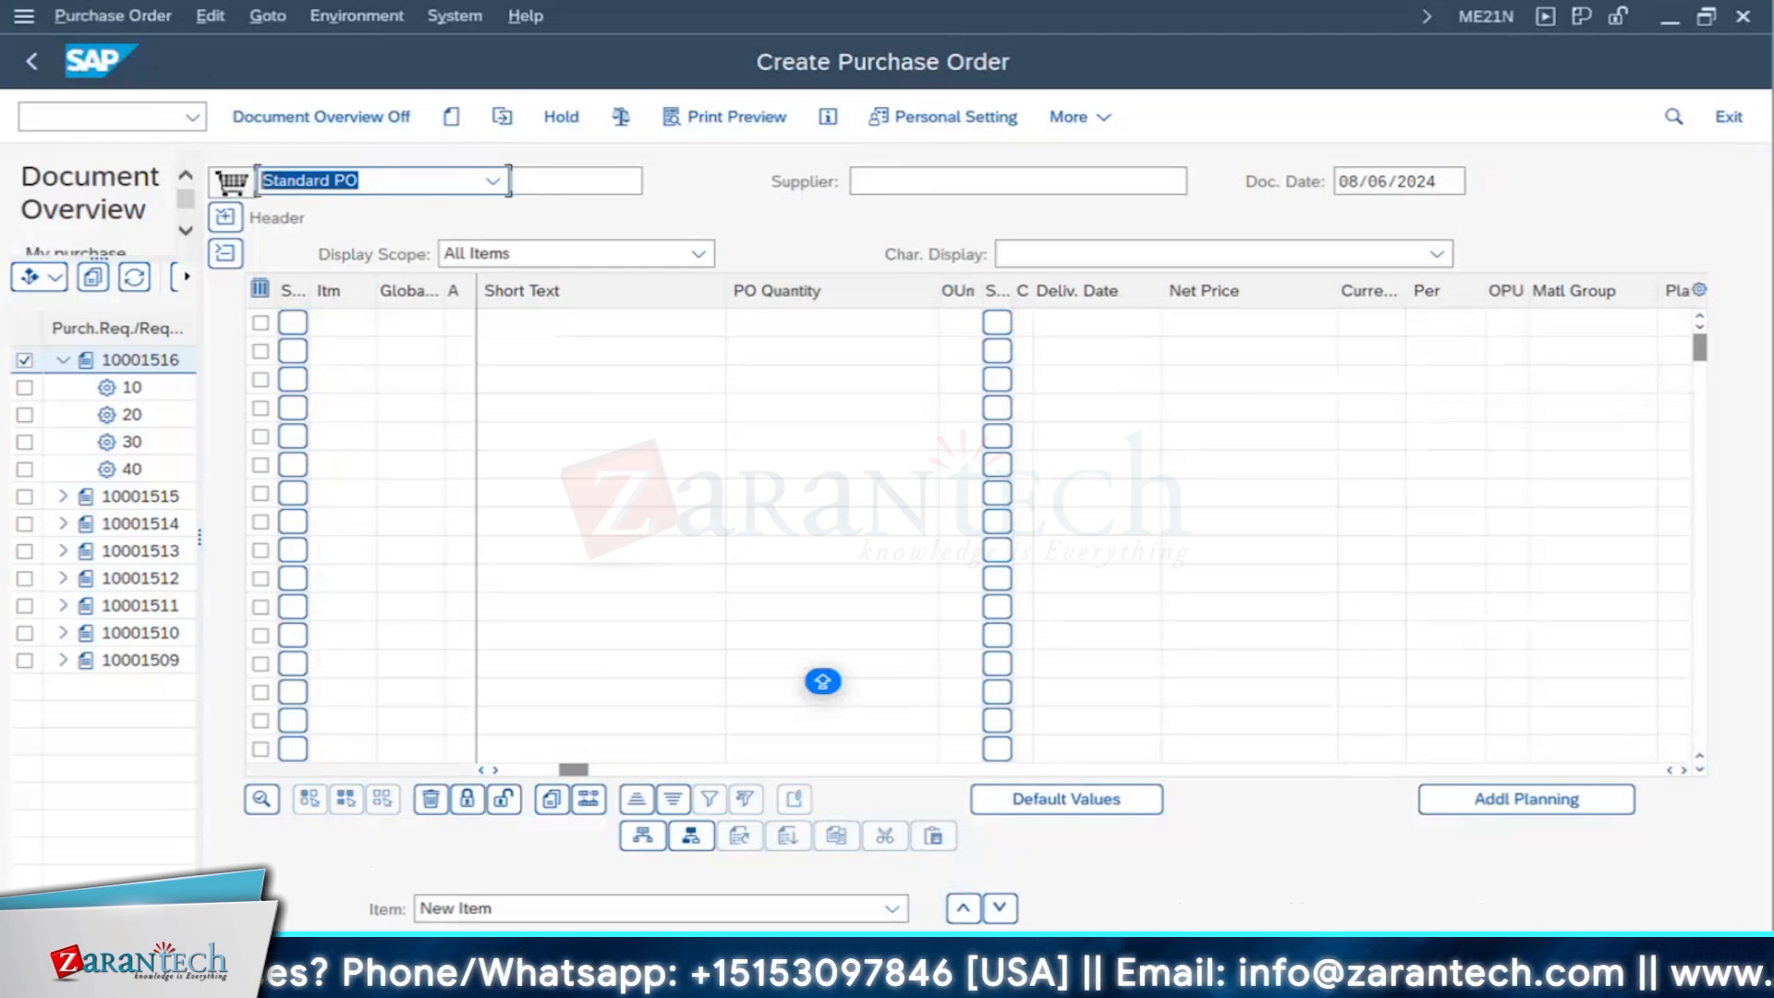
# - Leave purchase order creation and start the goods receipt transaction MIGO
pyautogui.moveTo(862, 975)
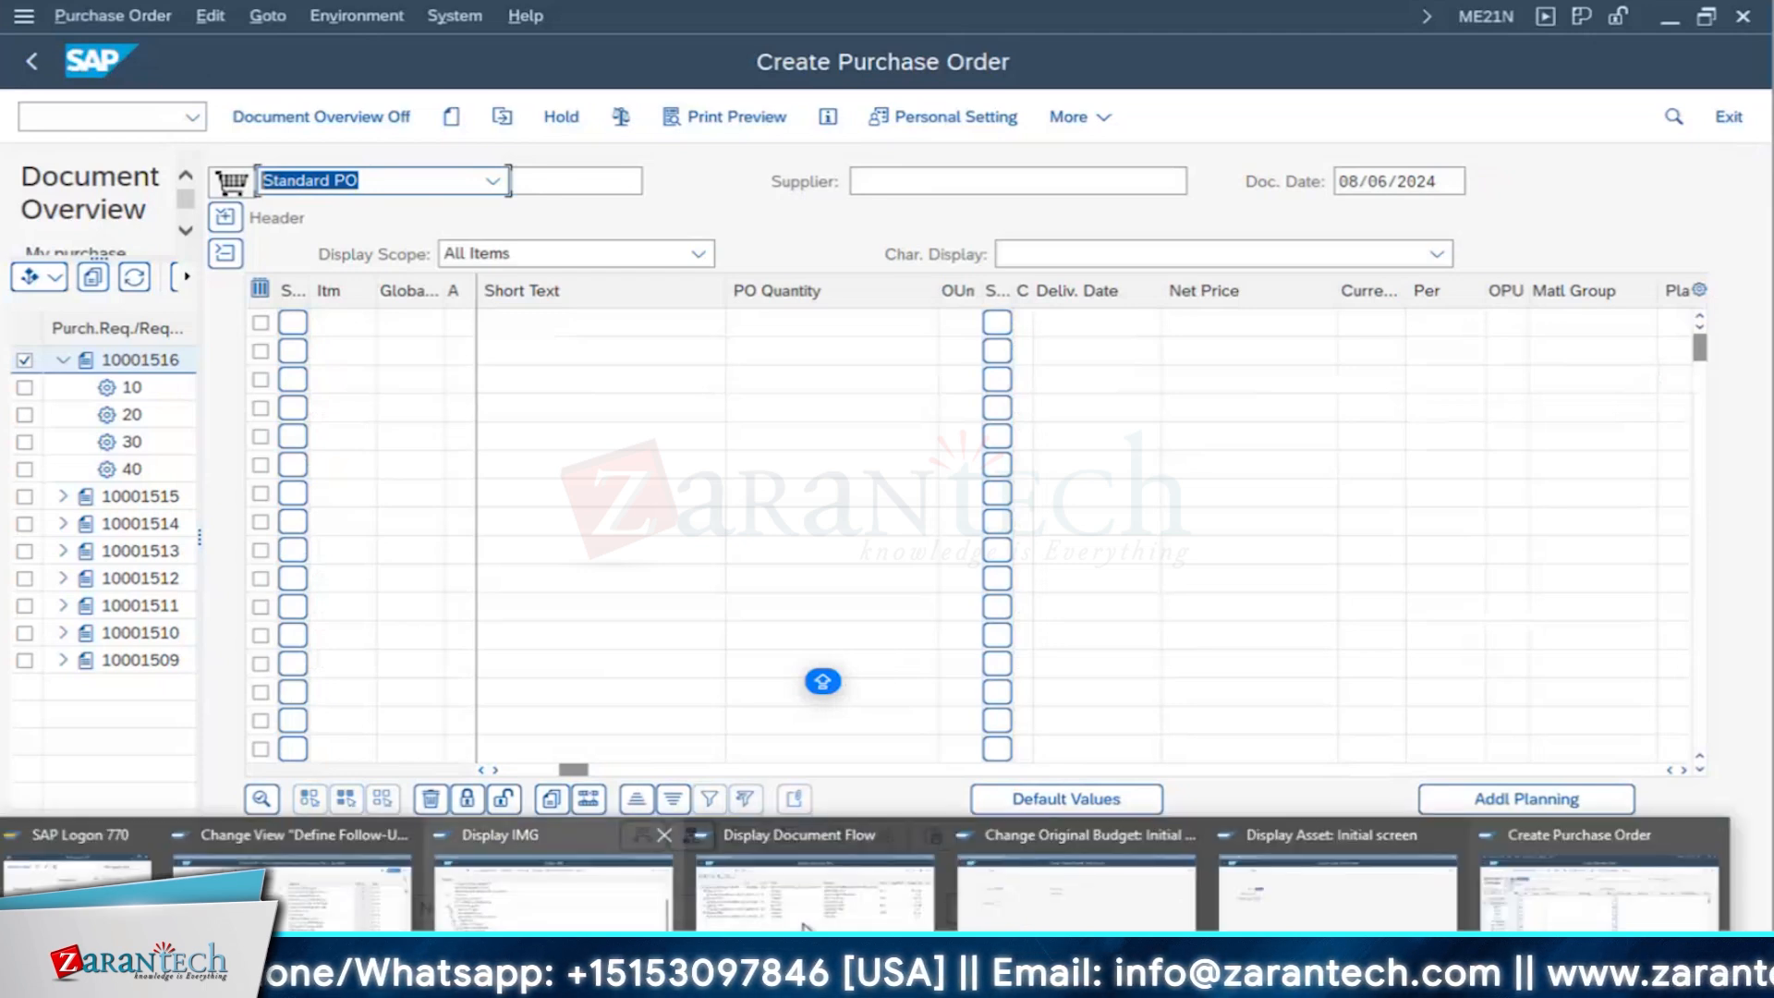
pyautogui.click(1547, 903)
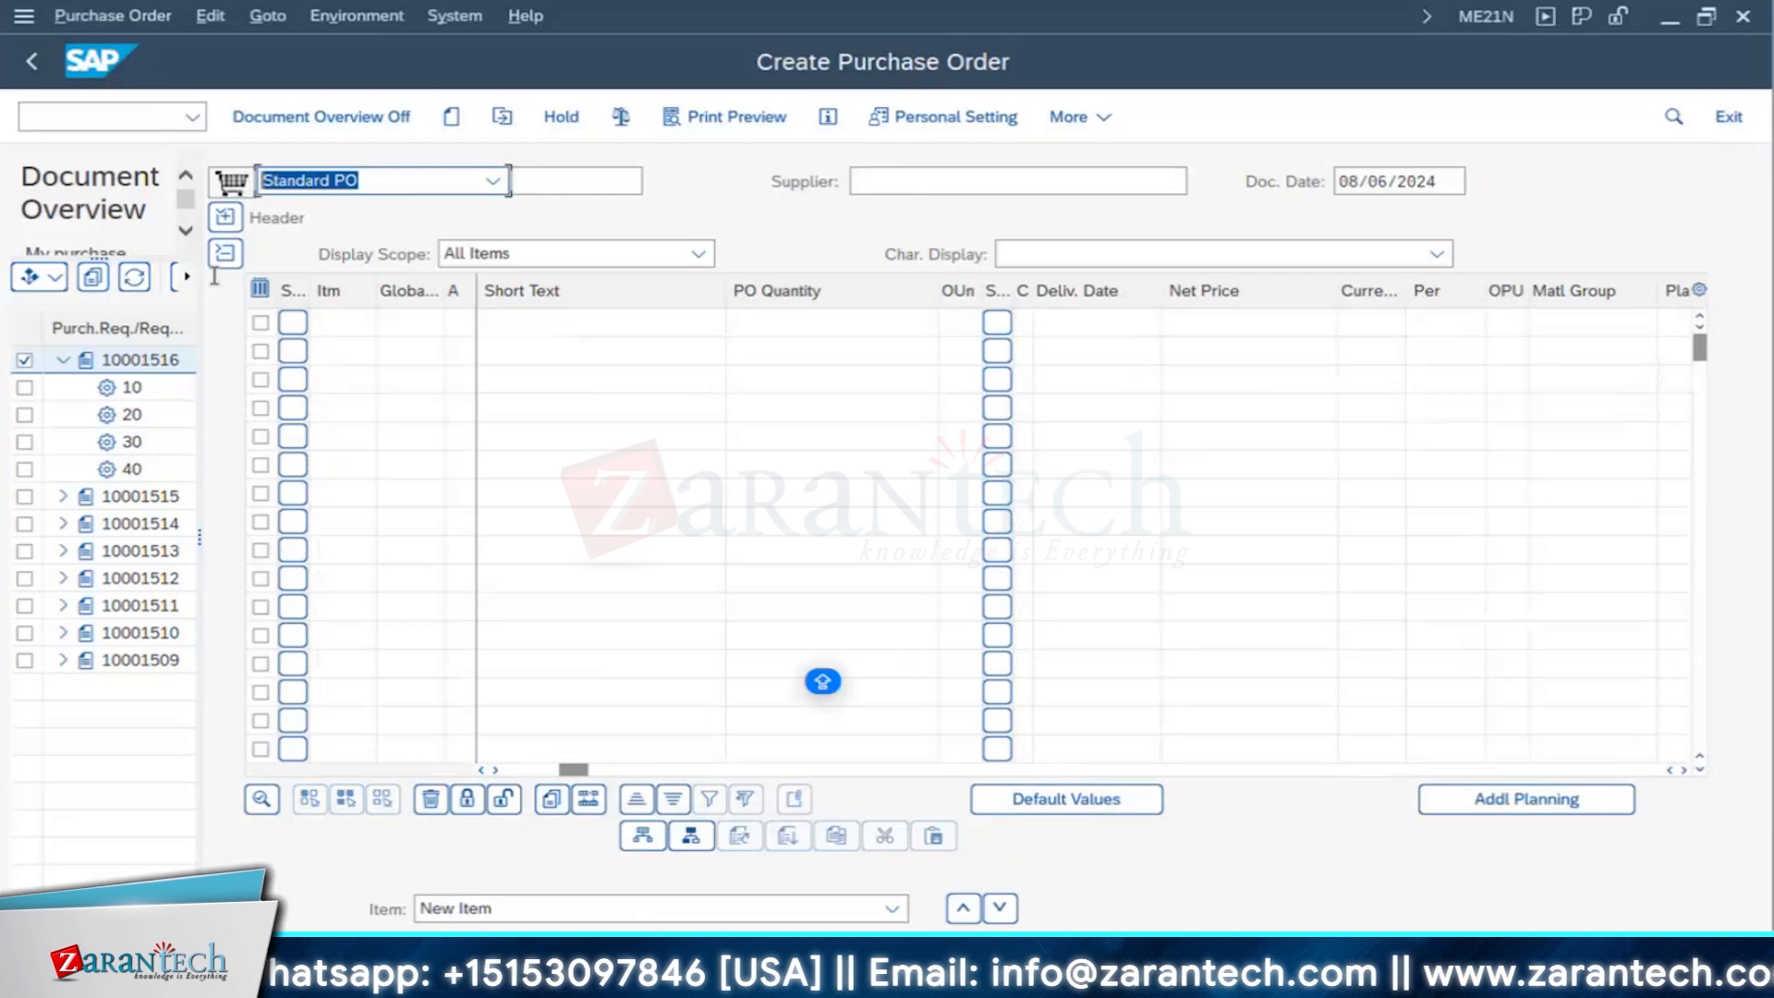
pyautogui.click(31, 61)
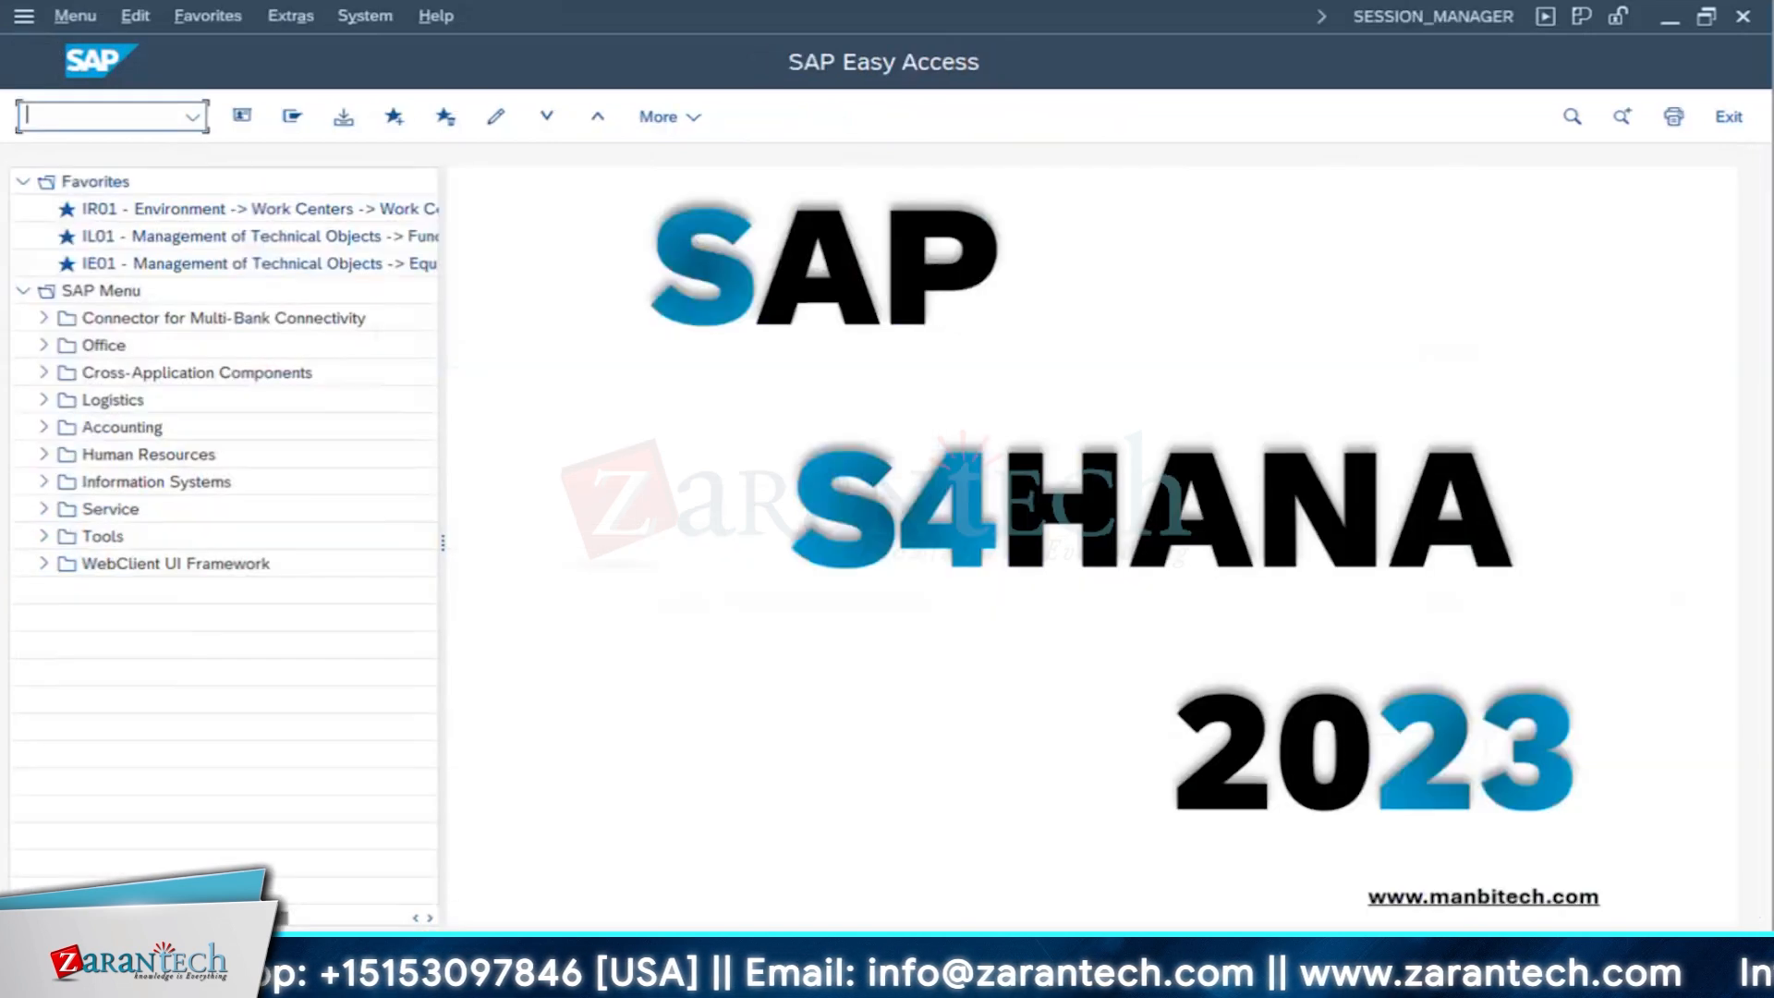
pyautogui.moveTo(885, 918)
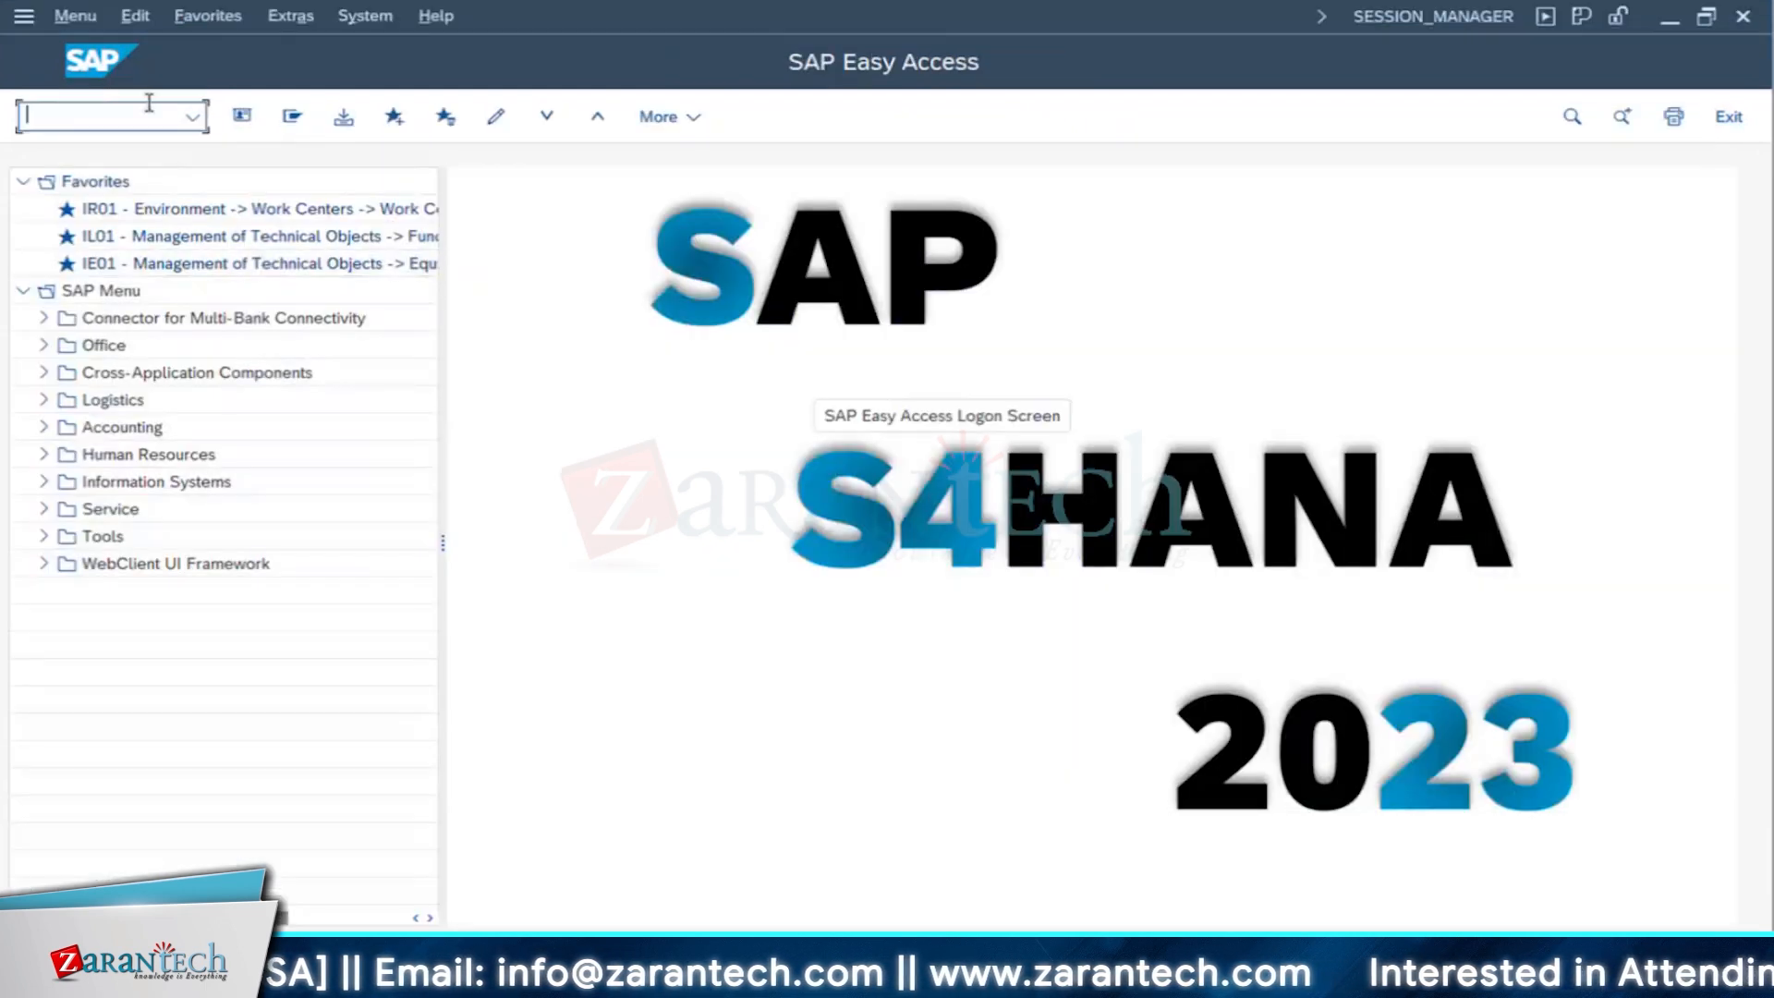
pyautogui.write('MIGO')
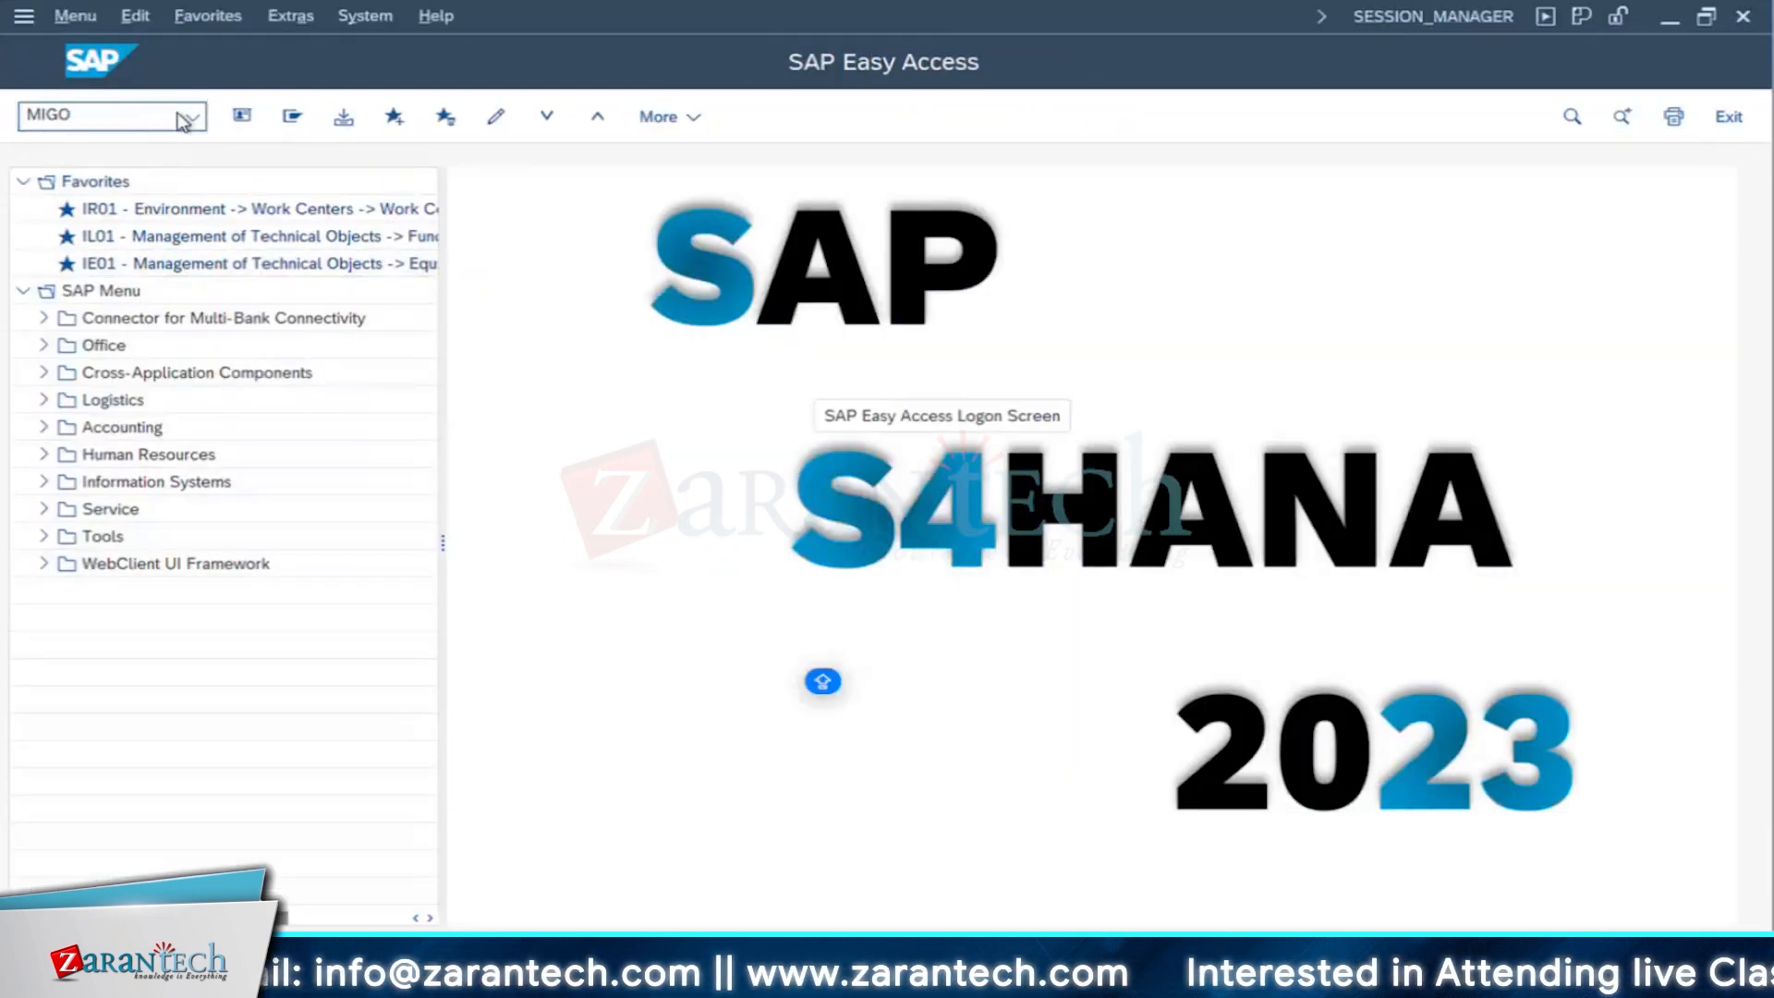
pyautogui.press('Return')
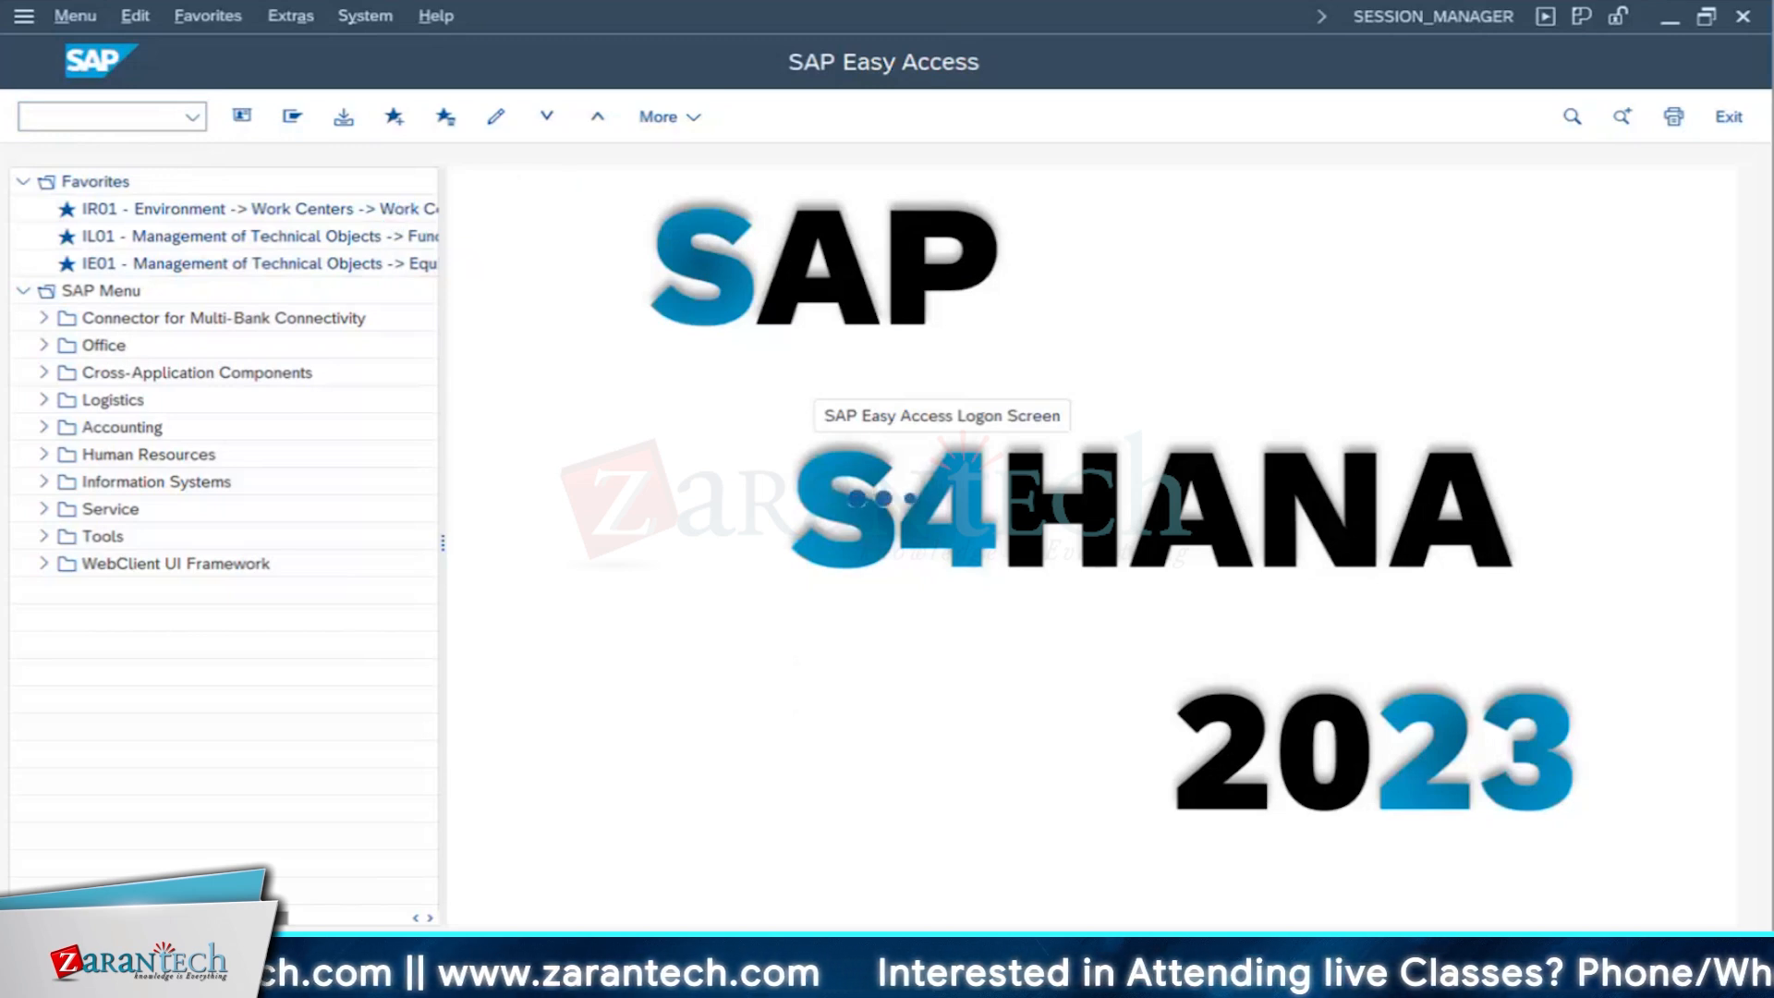
# - Switch to the investment order's document flow session and refresh it to check the linked purchase order items
pyautogui.moveTo(822, 979)
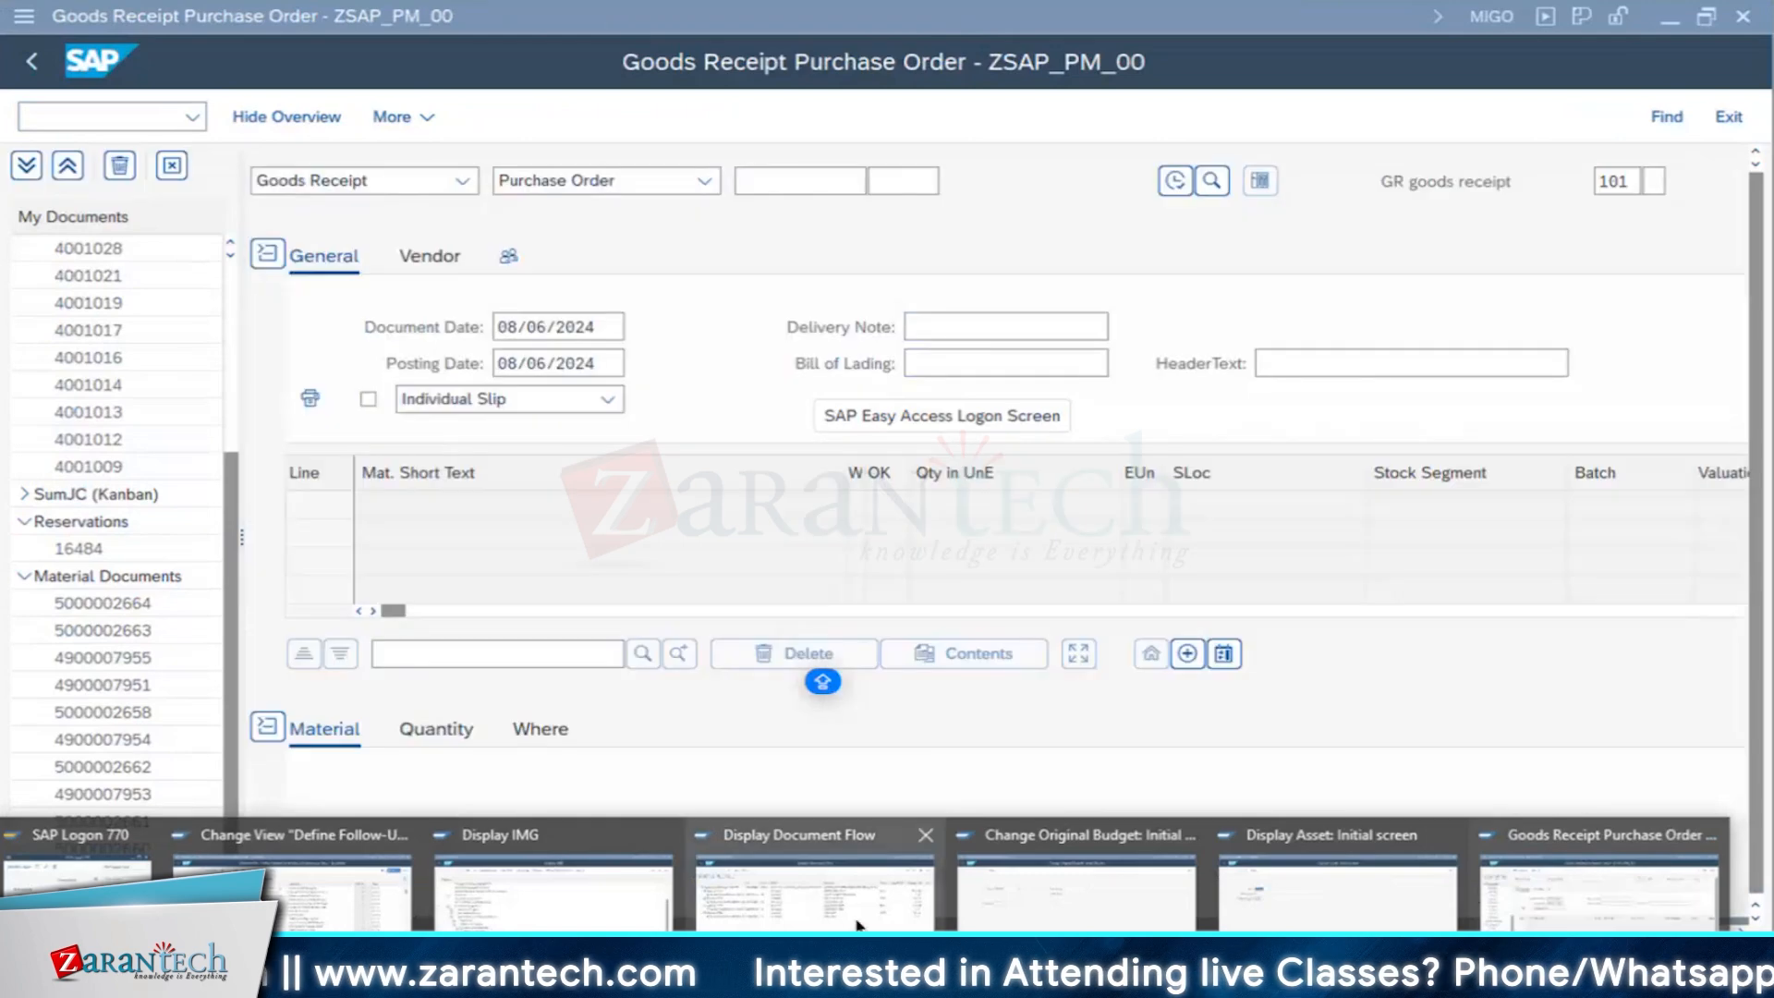
pyautogui.click(860, 920)
pyautogui.click(243, 120)
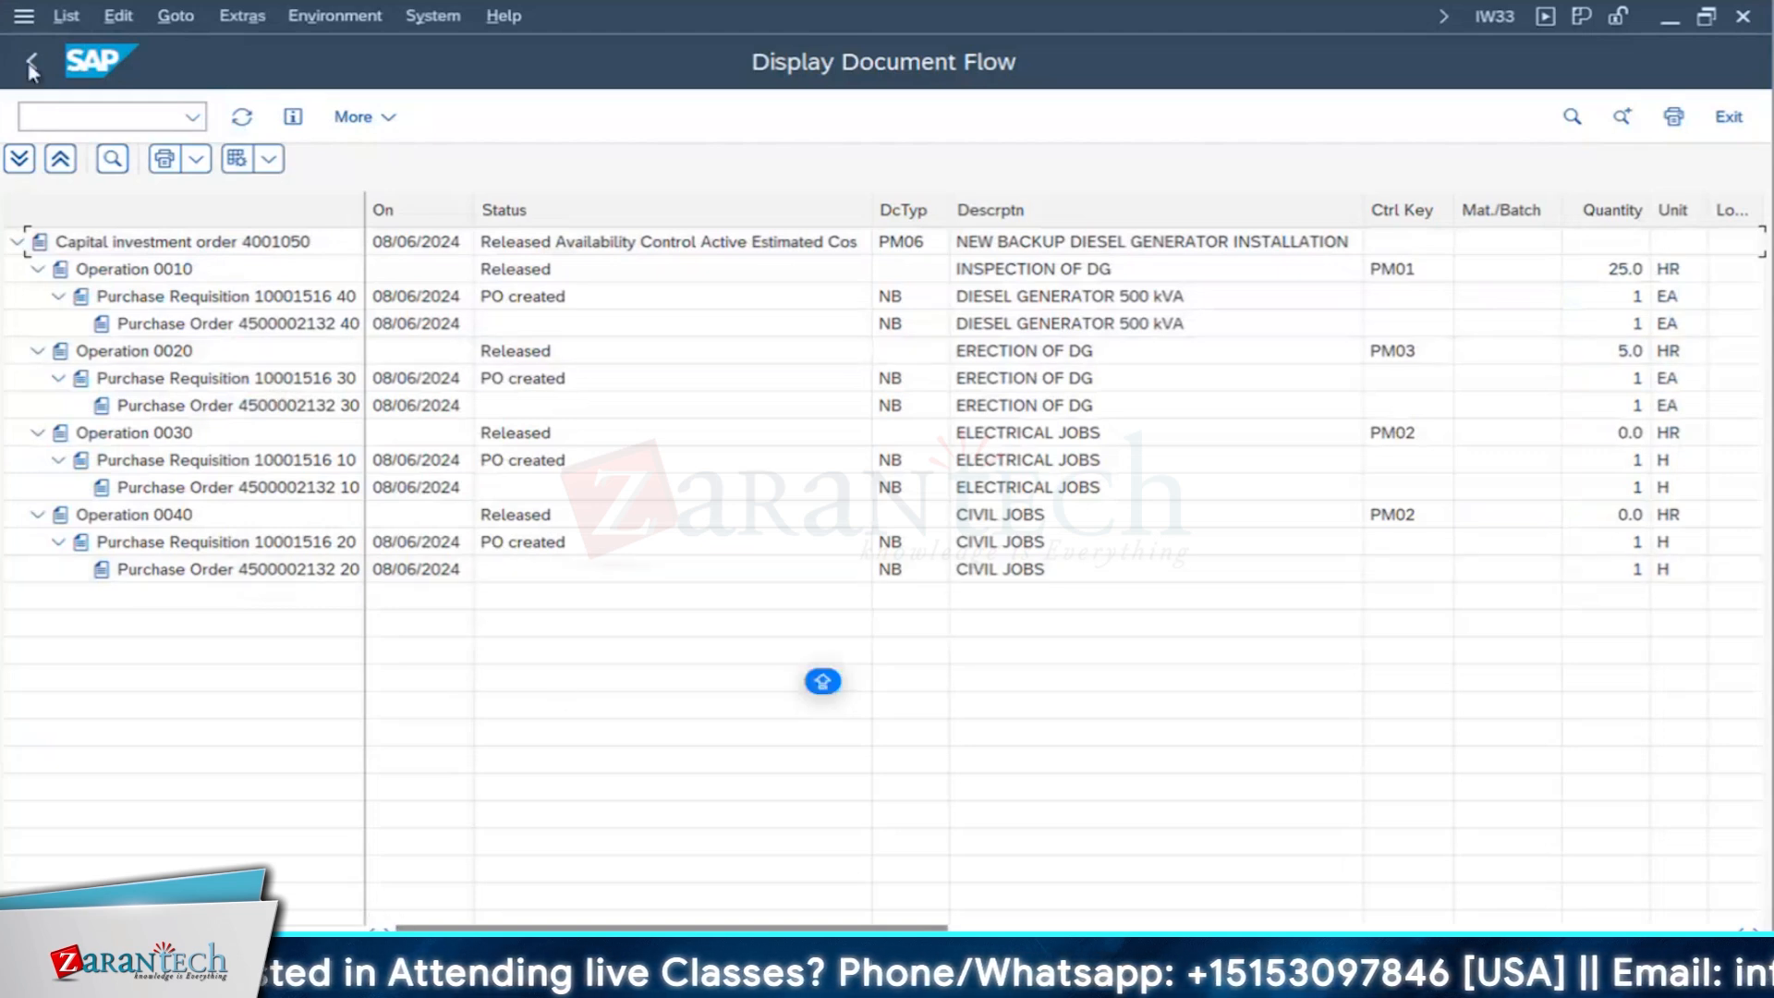
# - Leave the document flow for the investment order's header and switch to the MIGO session
pyautogui.press('F3')
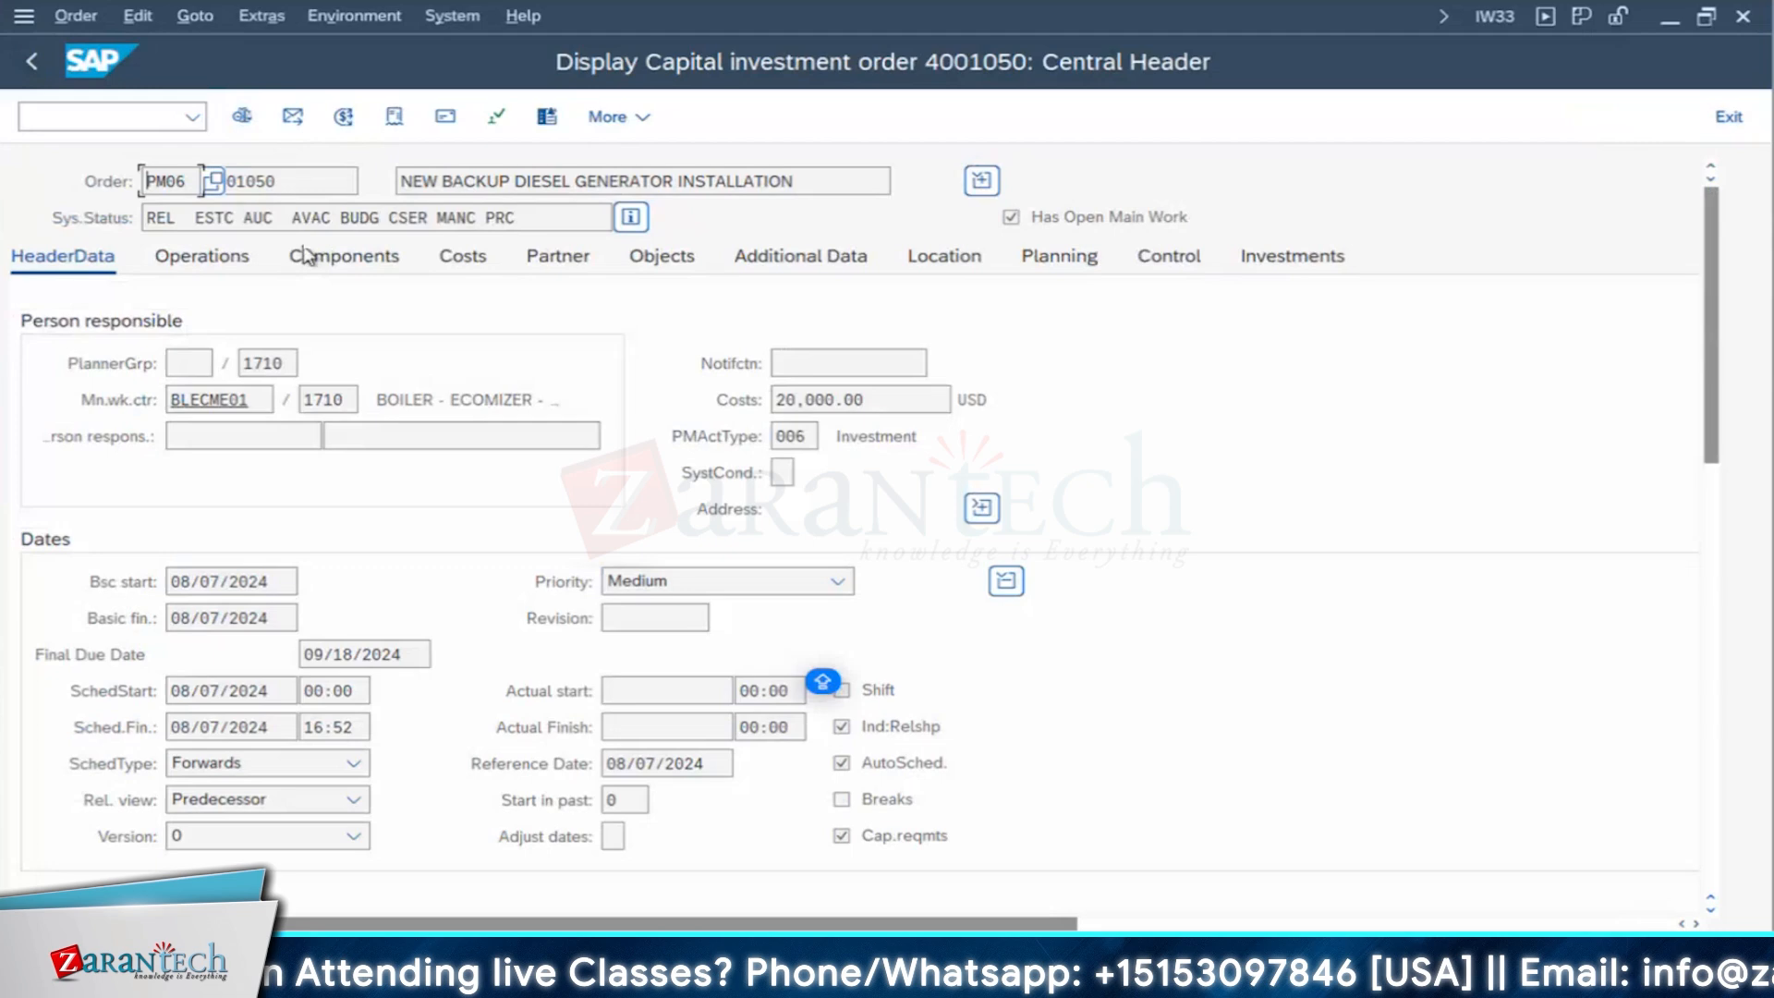
pyautogui.click(285, 183)
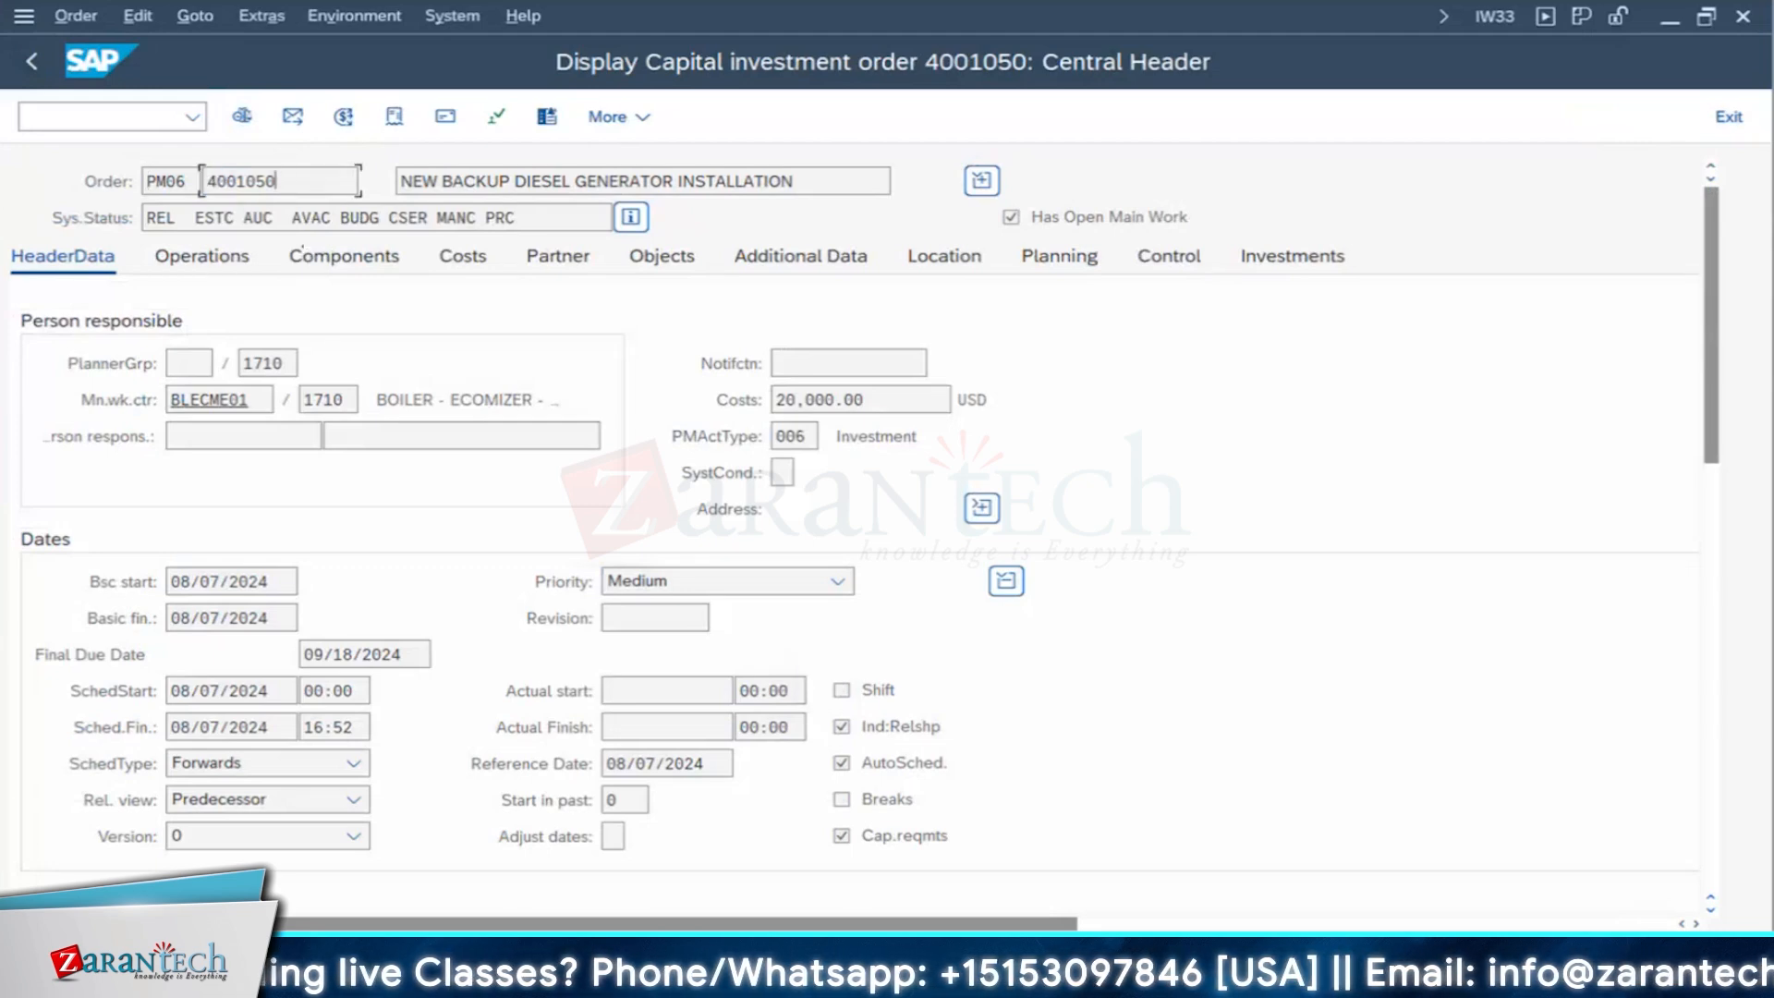
pyautogui.moveTo(662, 978)
pyautogui.click(1554, 908)
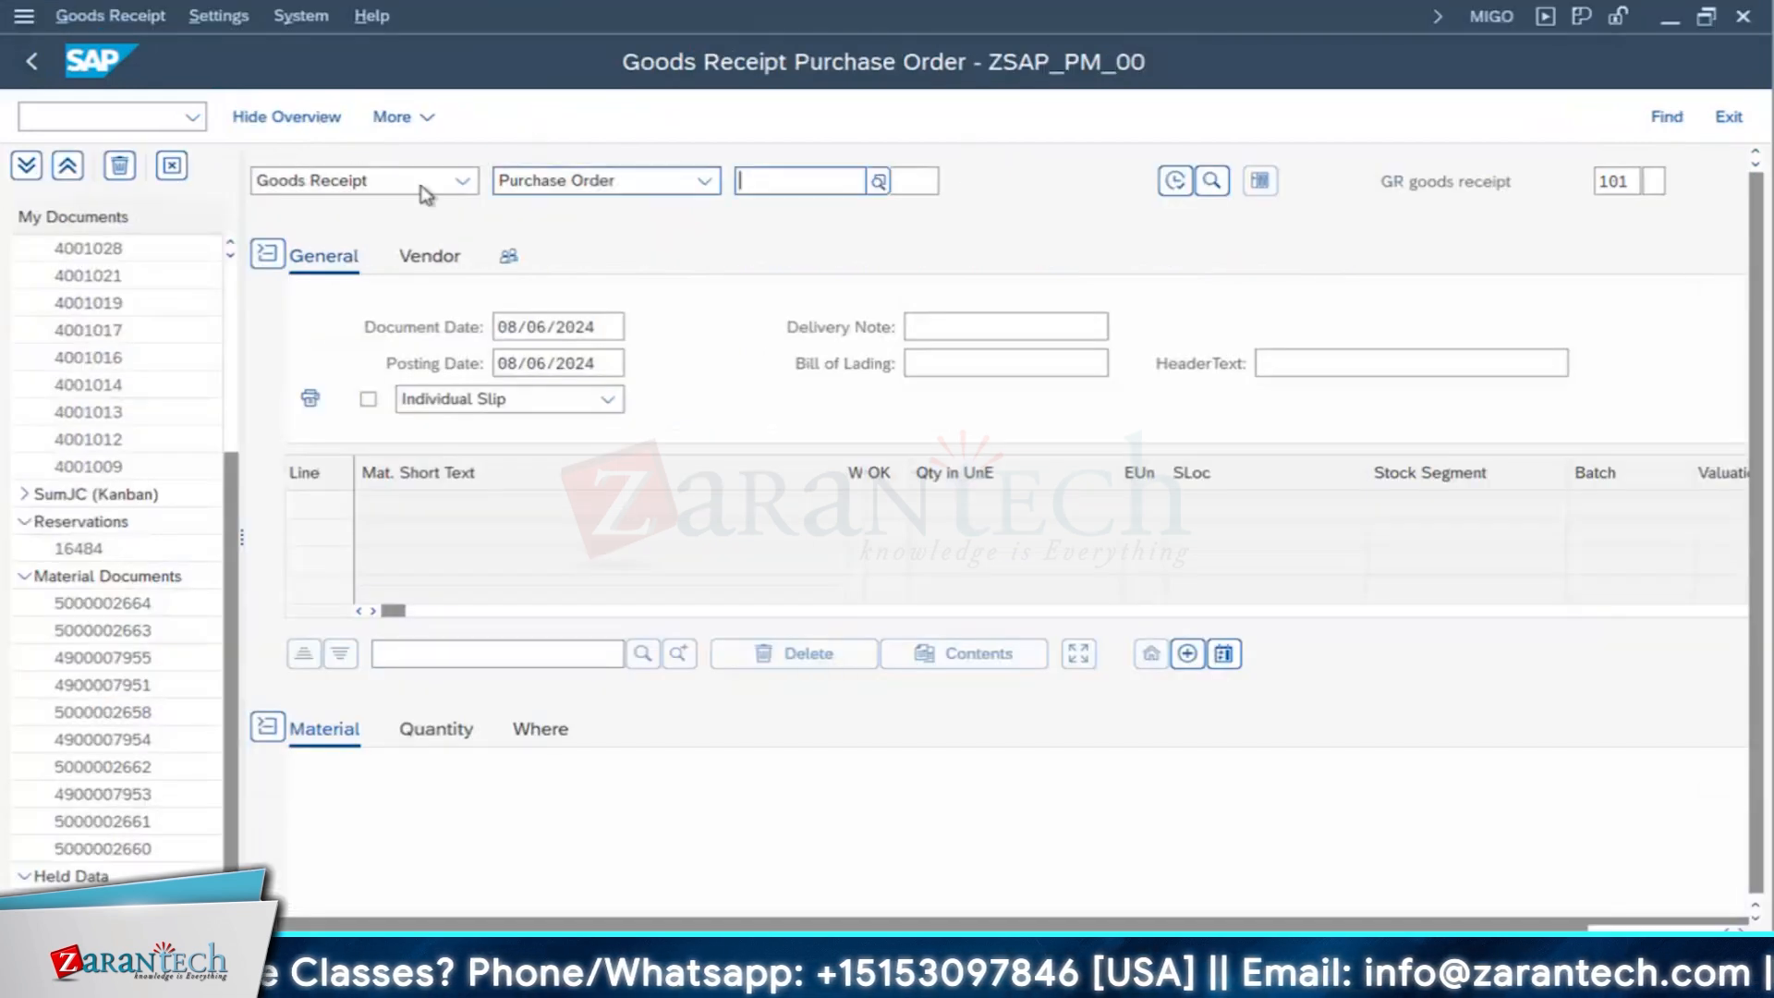
# - Set MIGO to Goods Issue with reference to Order and load the investment order's reserved components by its order number
pyautogui.click(425, 189)
pyautogui.click(310, 246)
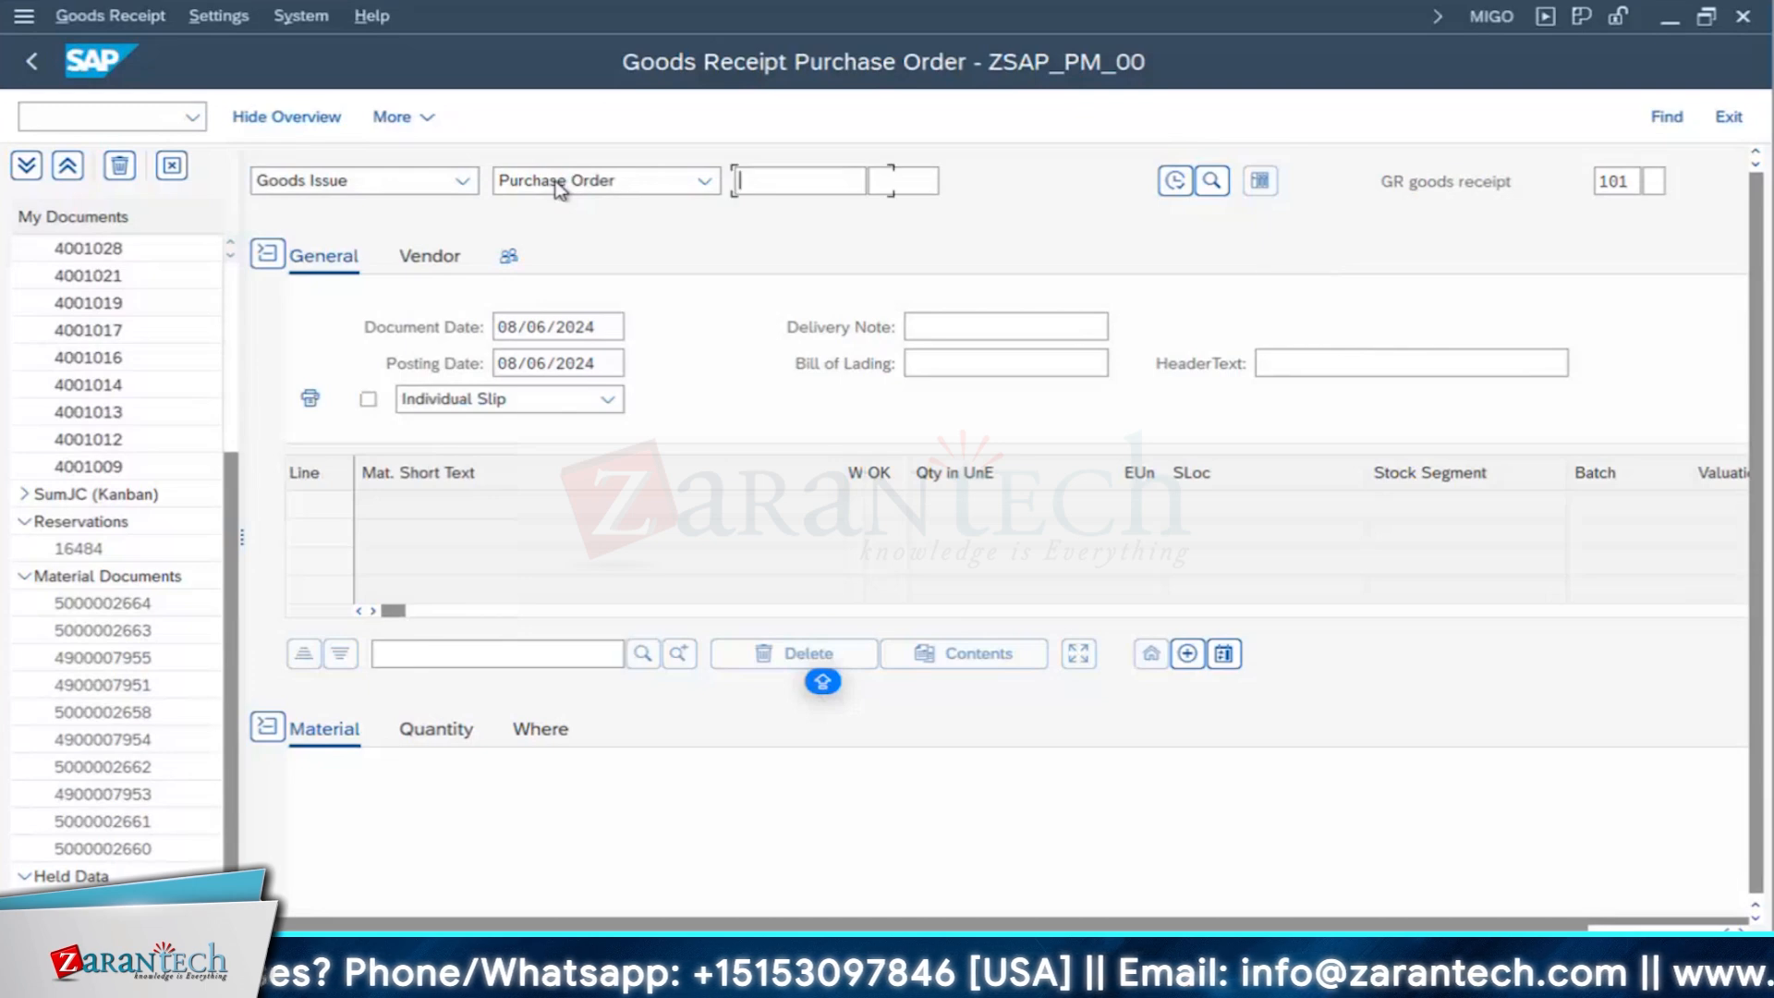
pyautogui.click(785, 182)
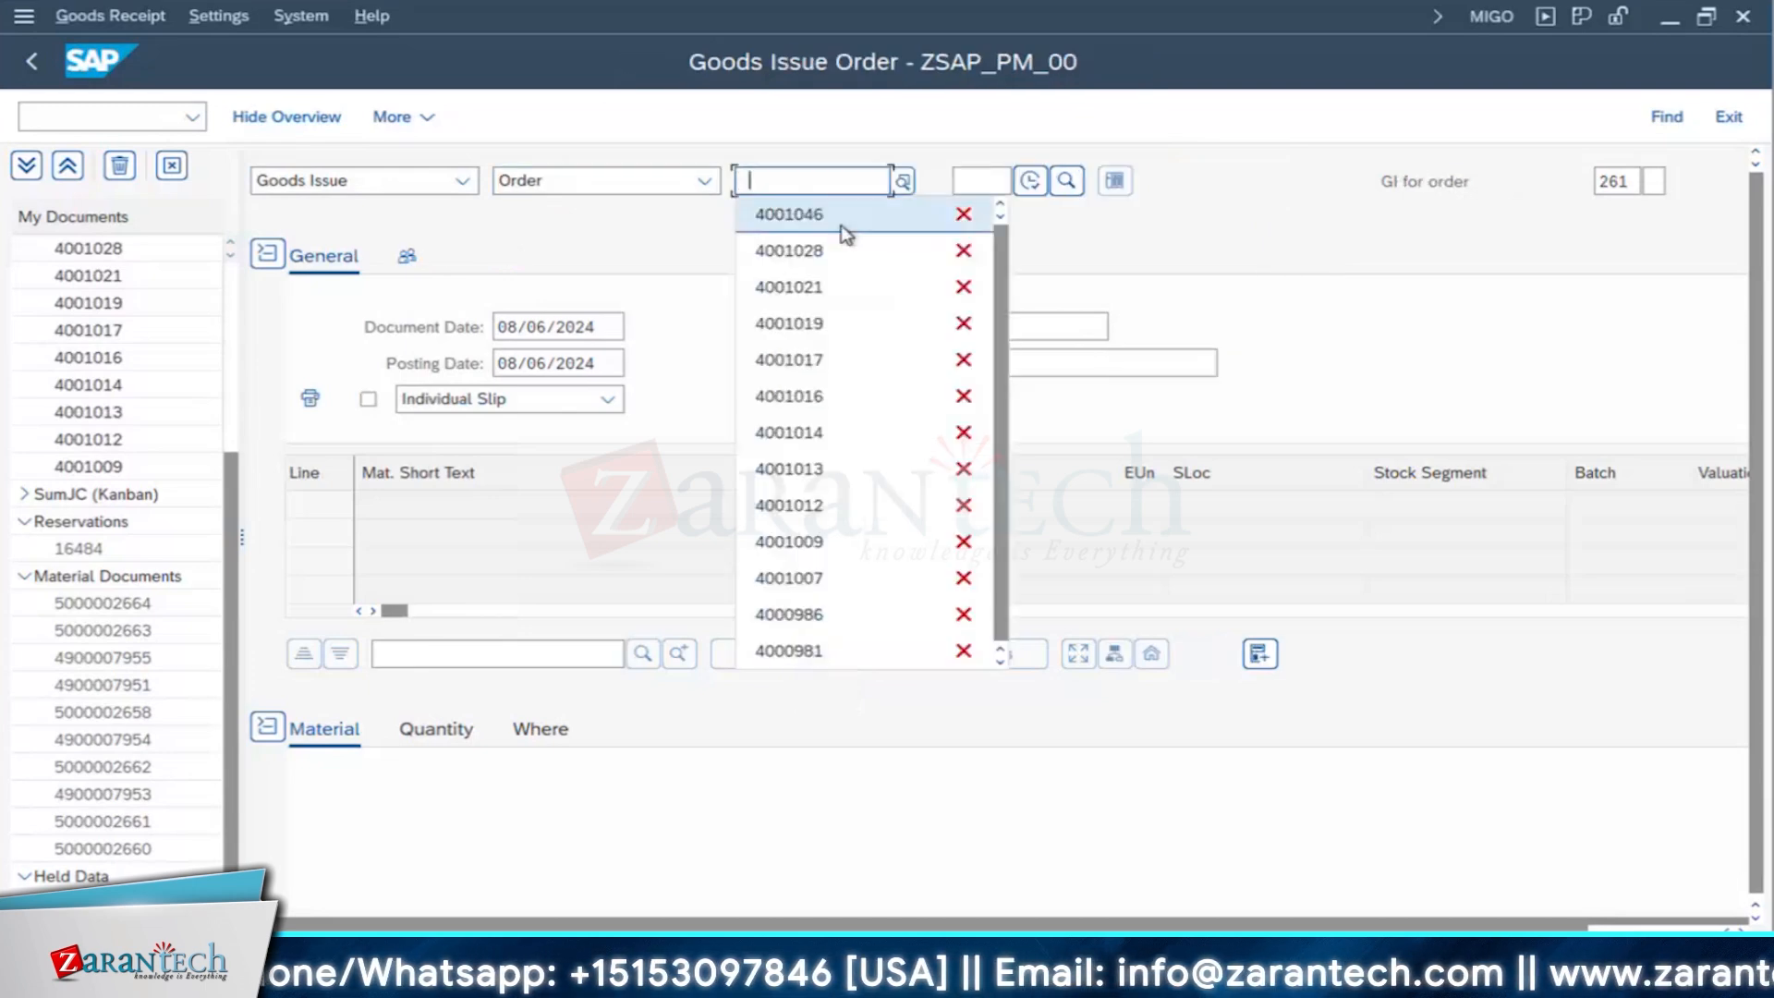
pyautogui.click(841, 226)
pyautogui.press('BackSpace')
pyautogui.press('BackSpace')
pyautogui.write('50')
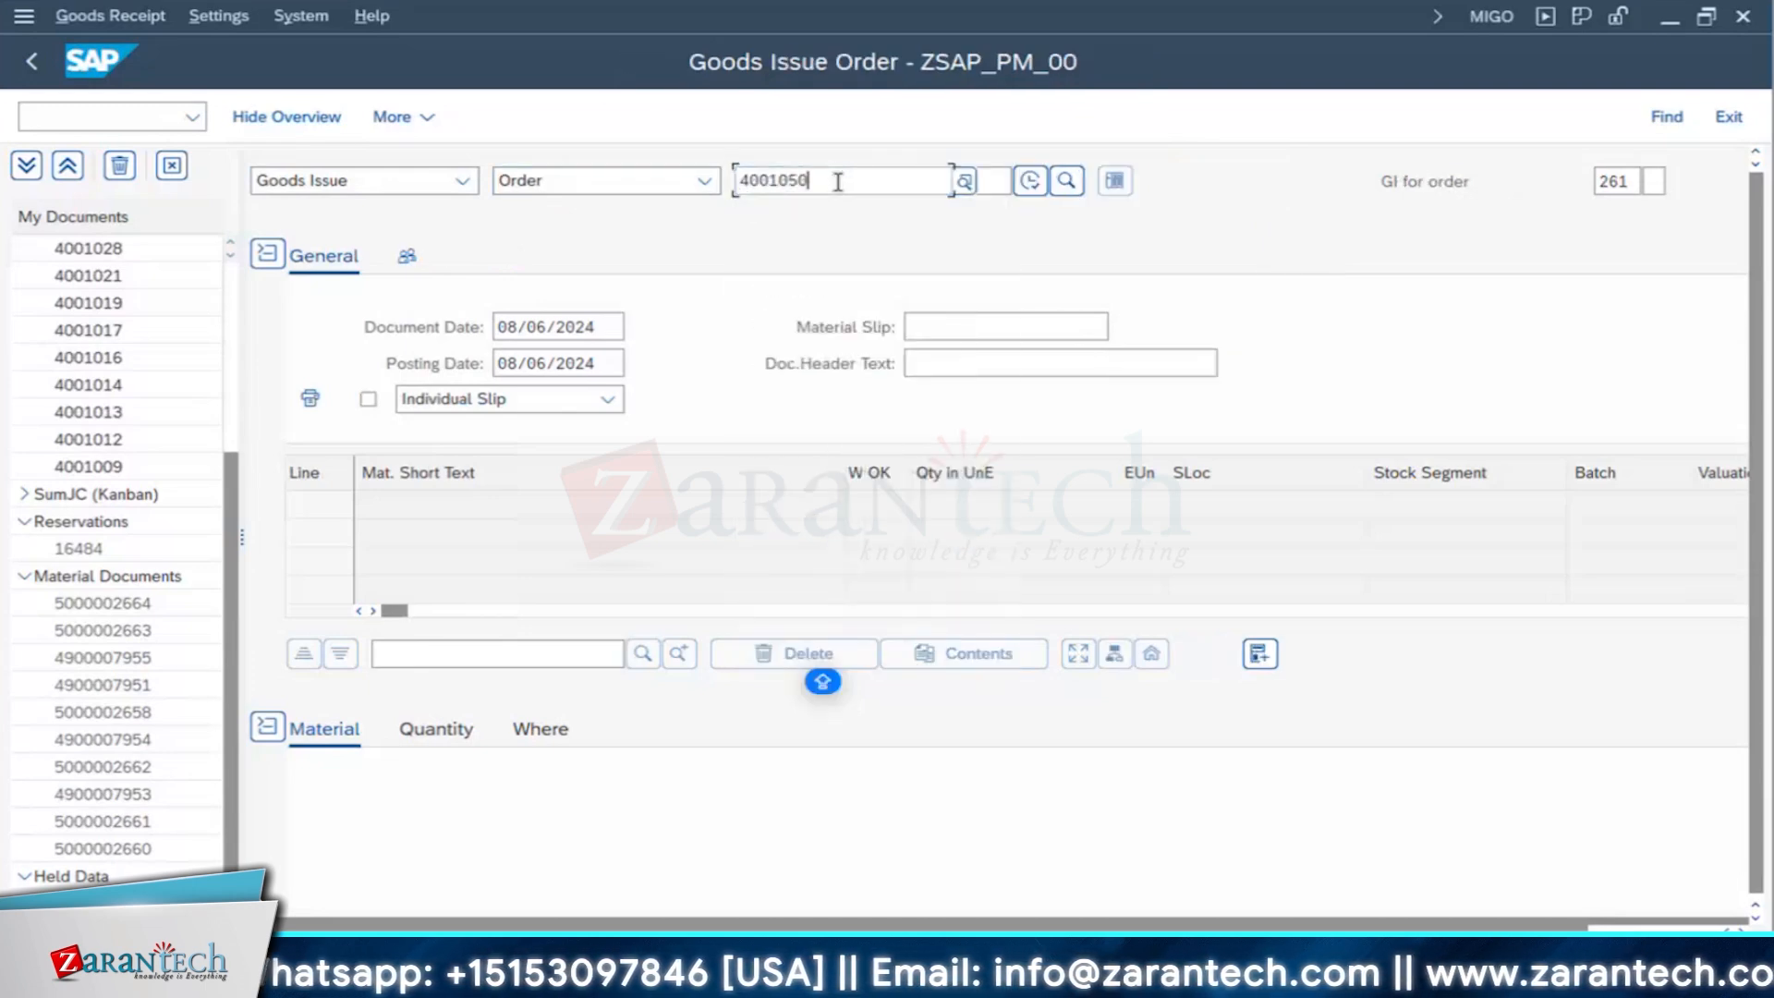
pyautogui.click(1030, 181)
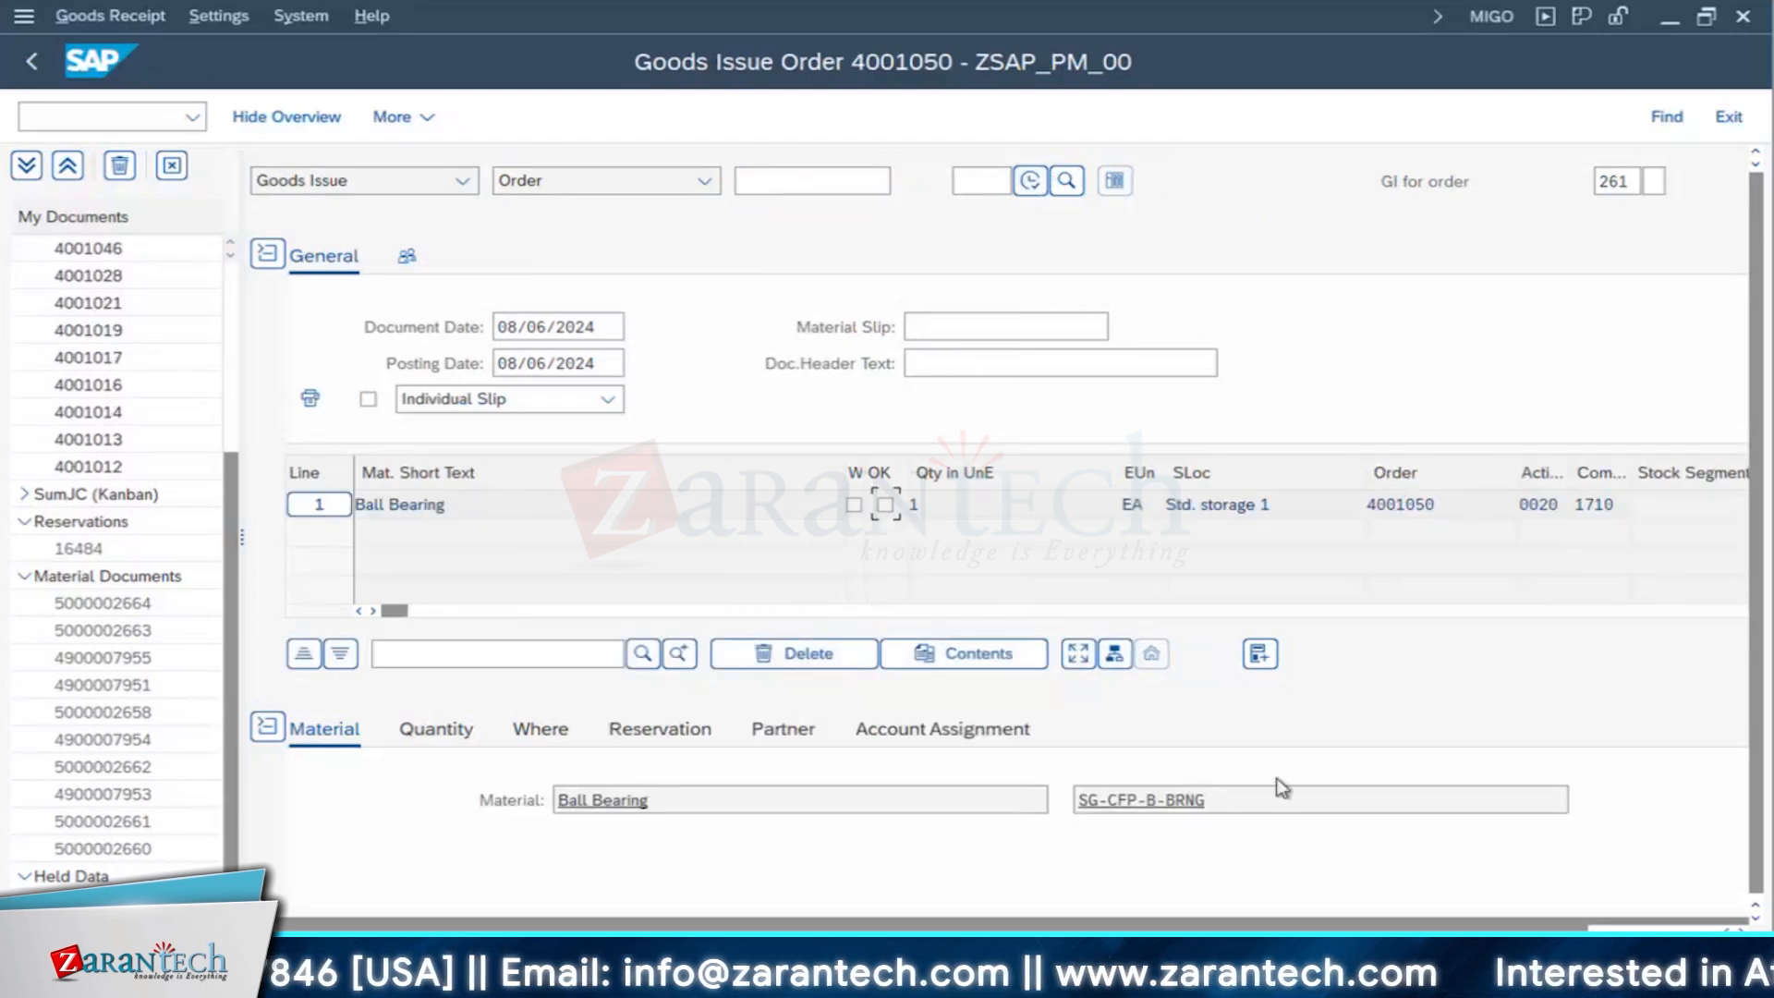
# - Mark the Ball Bearing item as OK and post the goods issue
pyautogui.scroll(-3, 827, 760)
pyautogui.click(418, 868)
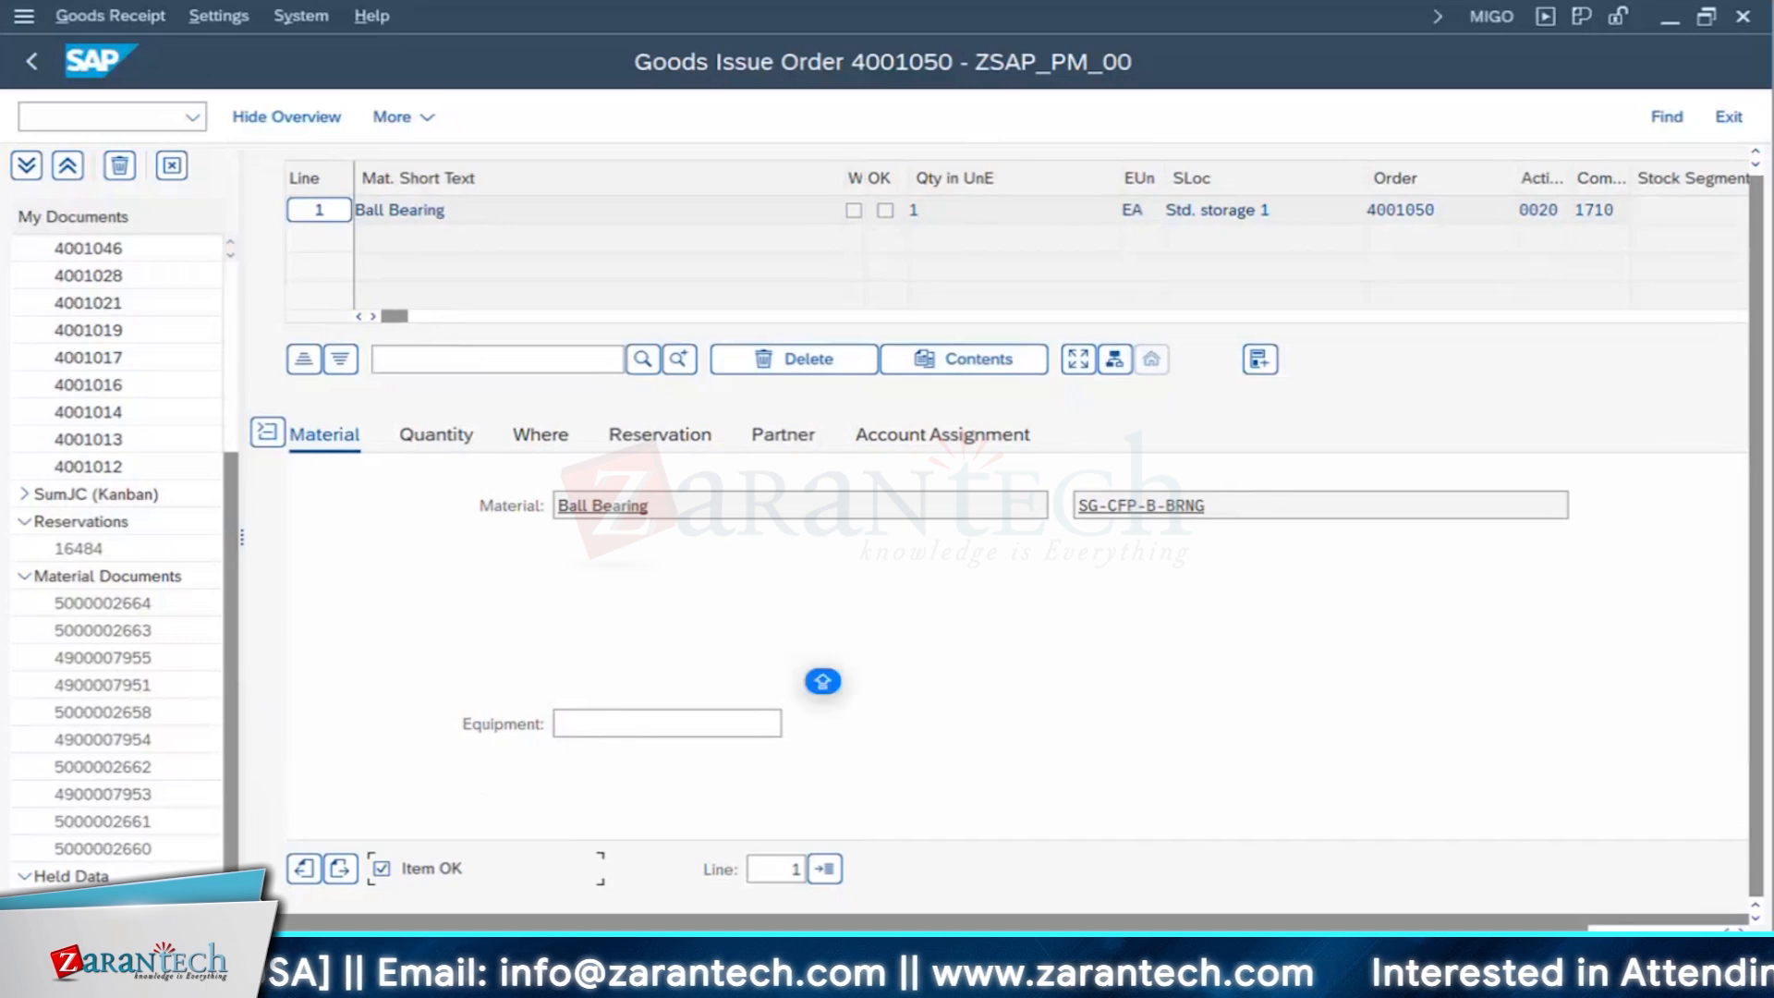
pyautogui.click(1636, 960)
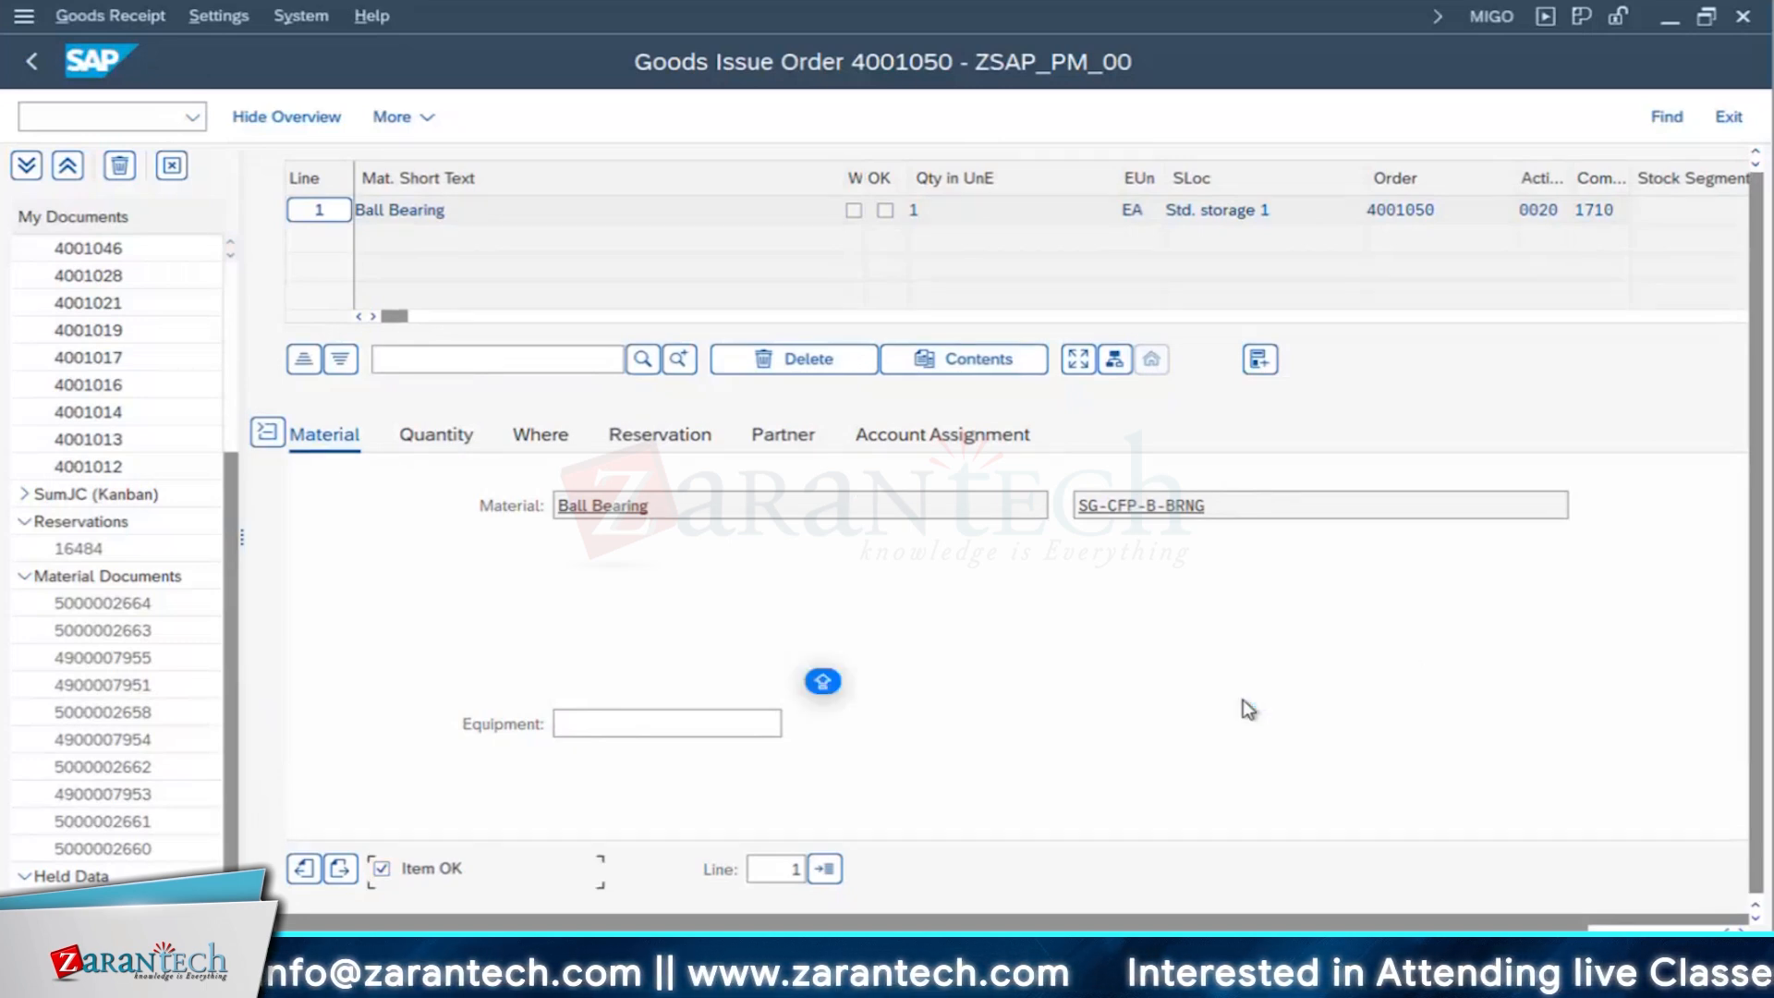
pyautogui.click(1700, 961)
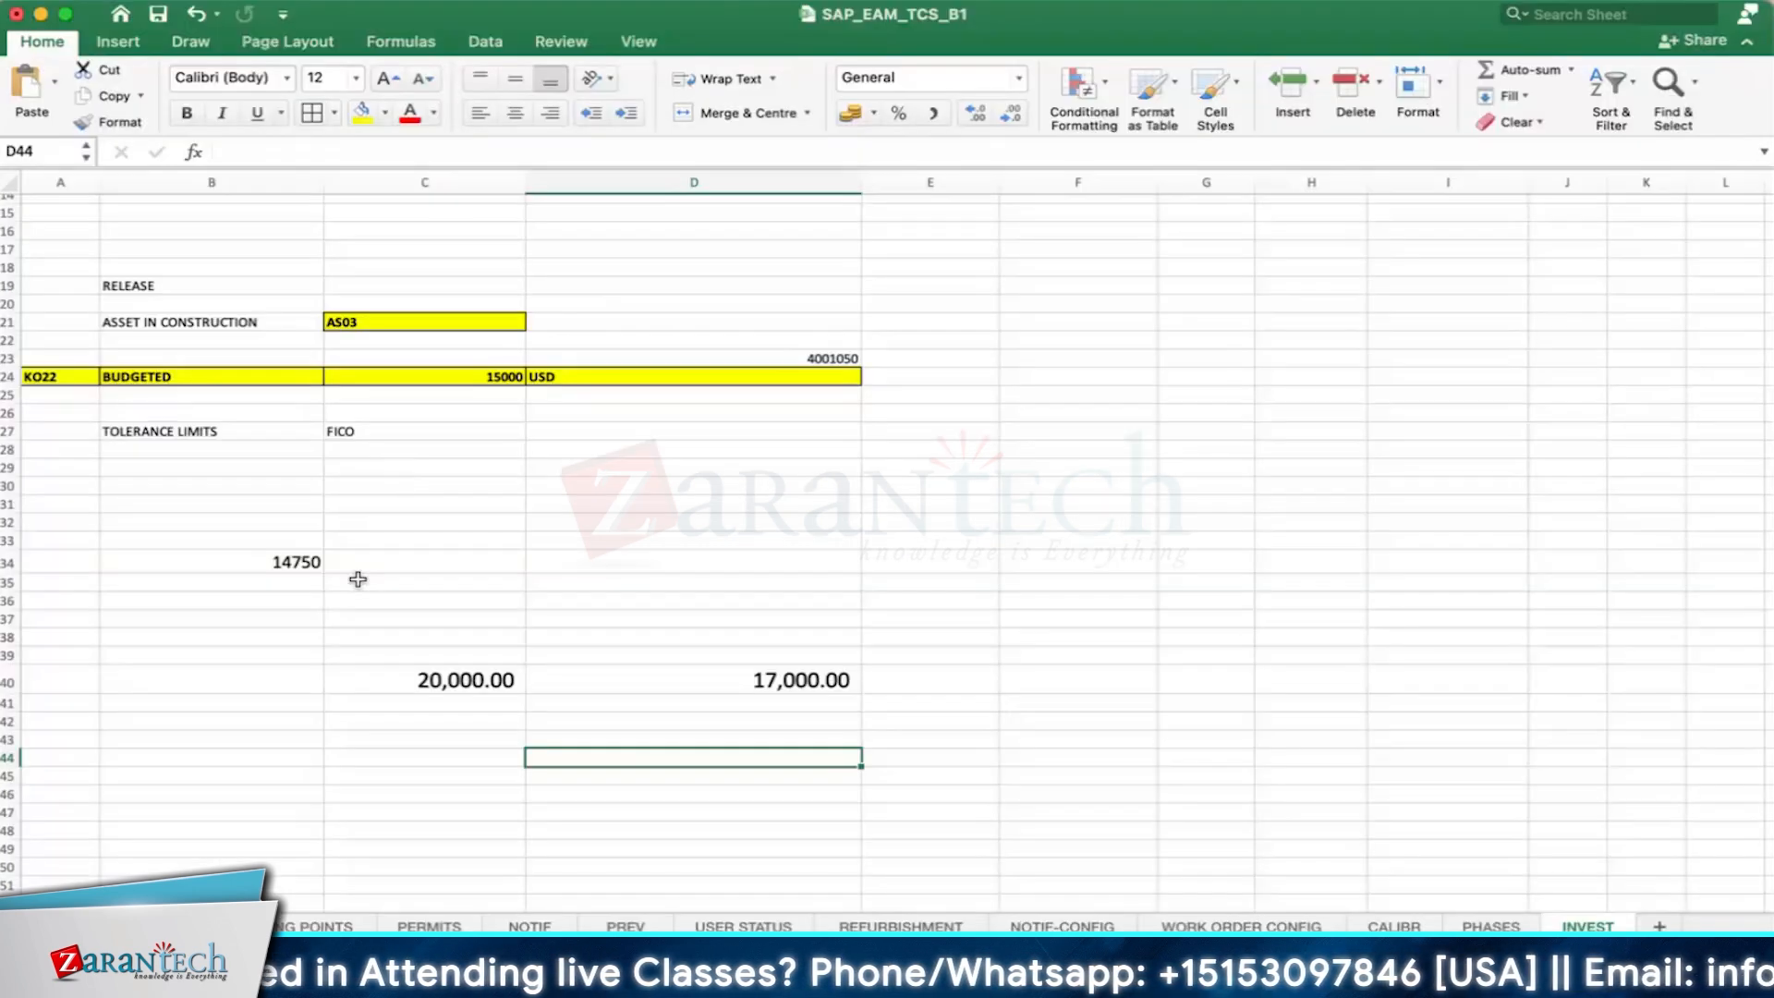
# - Switch to the SAP_EAM_TCS_B1 workbook and examine the NOTIF sheet's actual cost entries for stock components, non-stock components and external labour
pyautogui.click(316, 567)
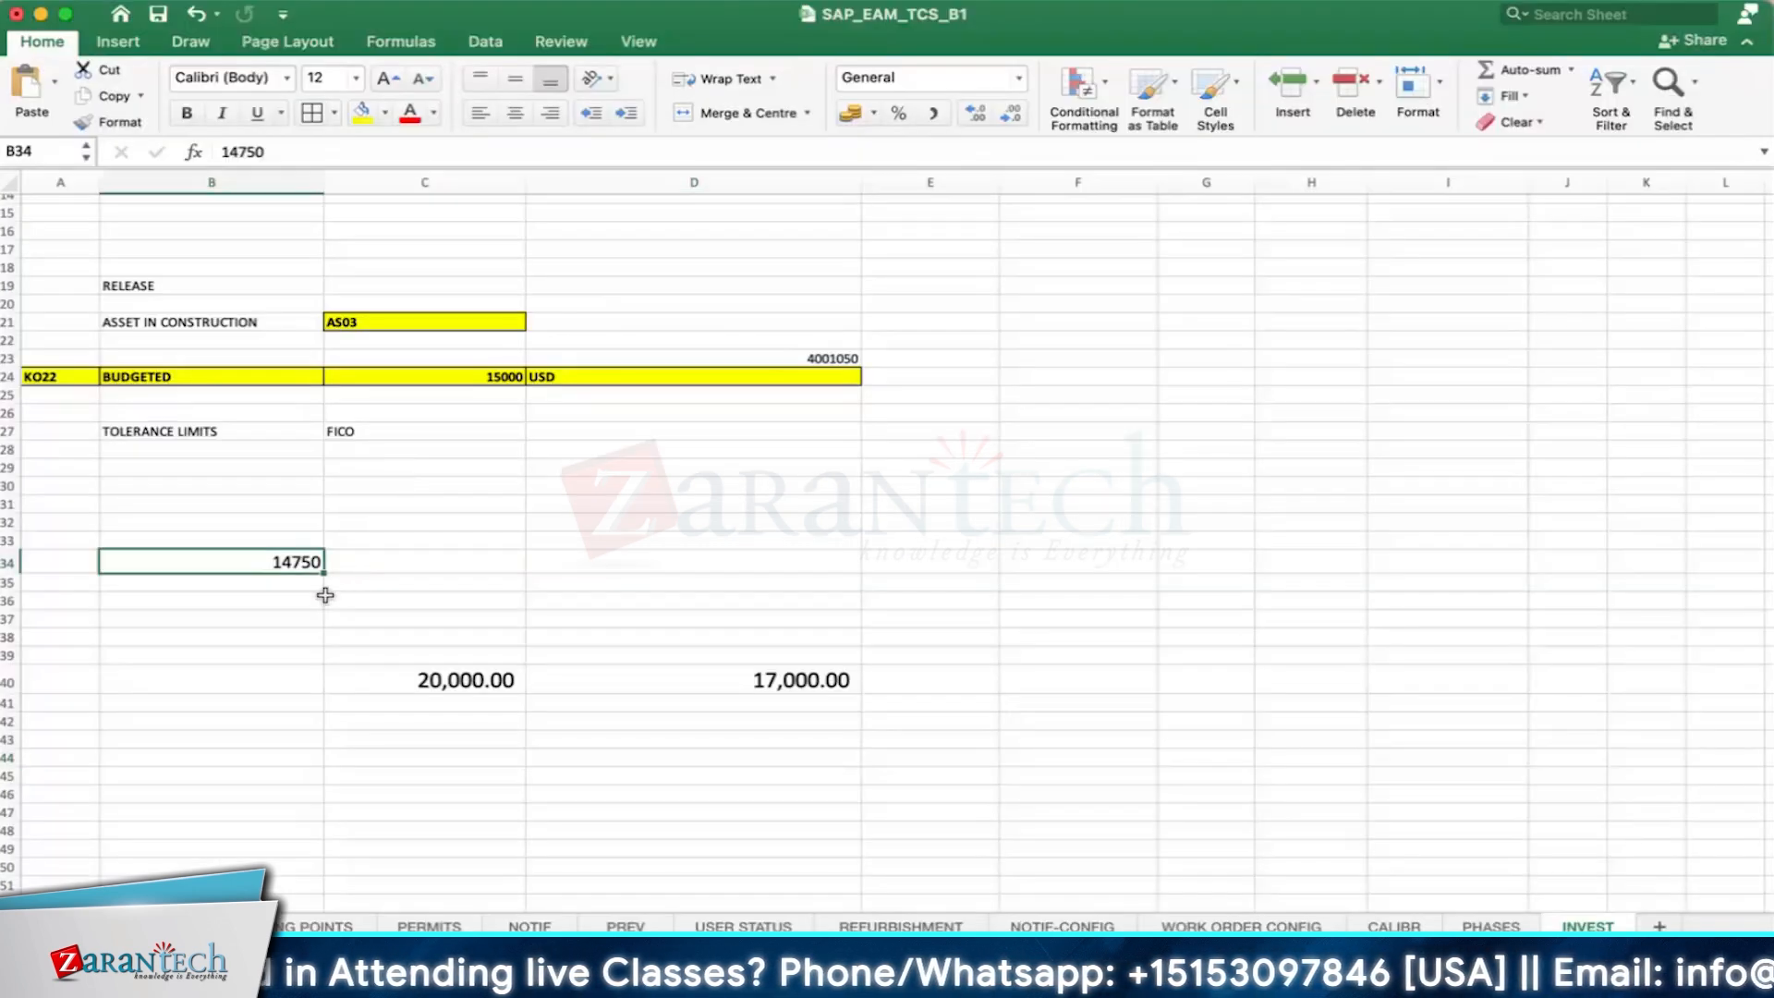
pyautogui.click(835, 694)
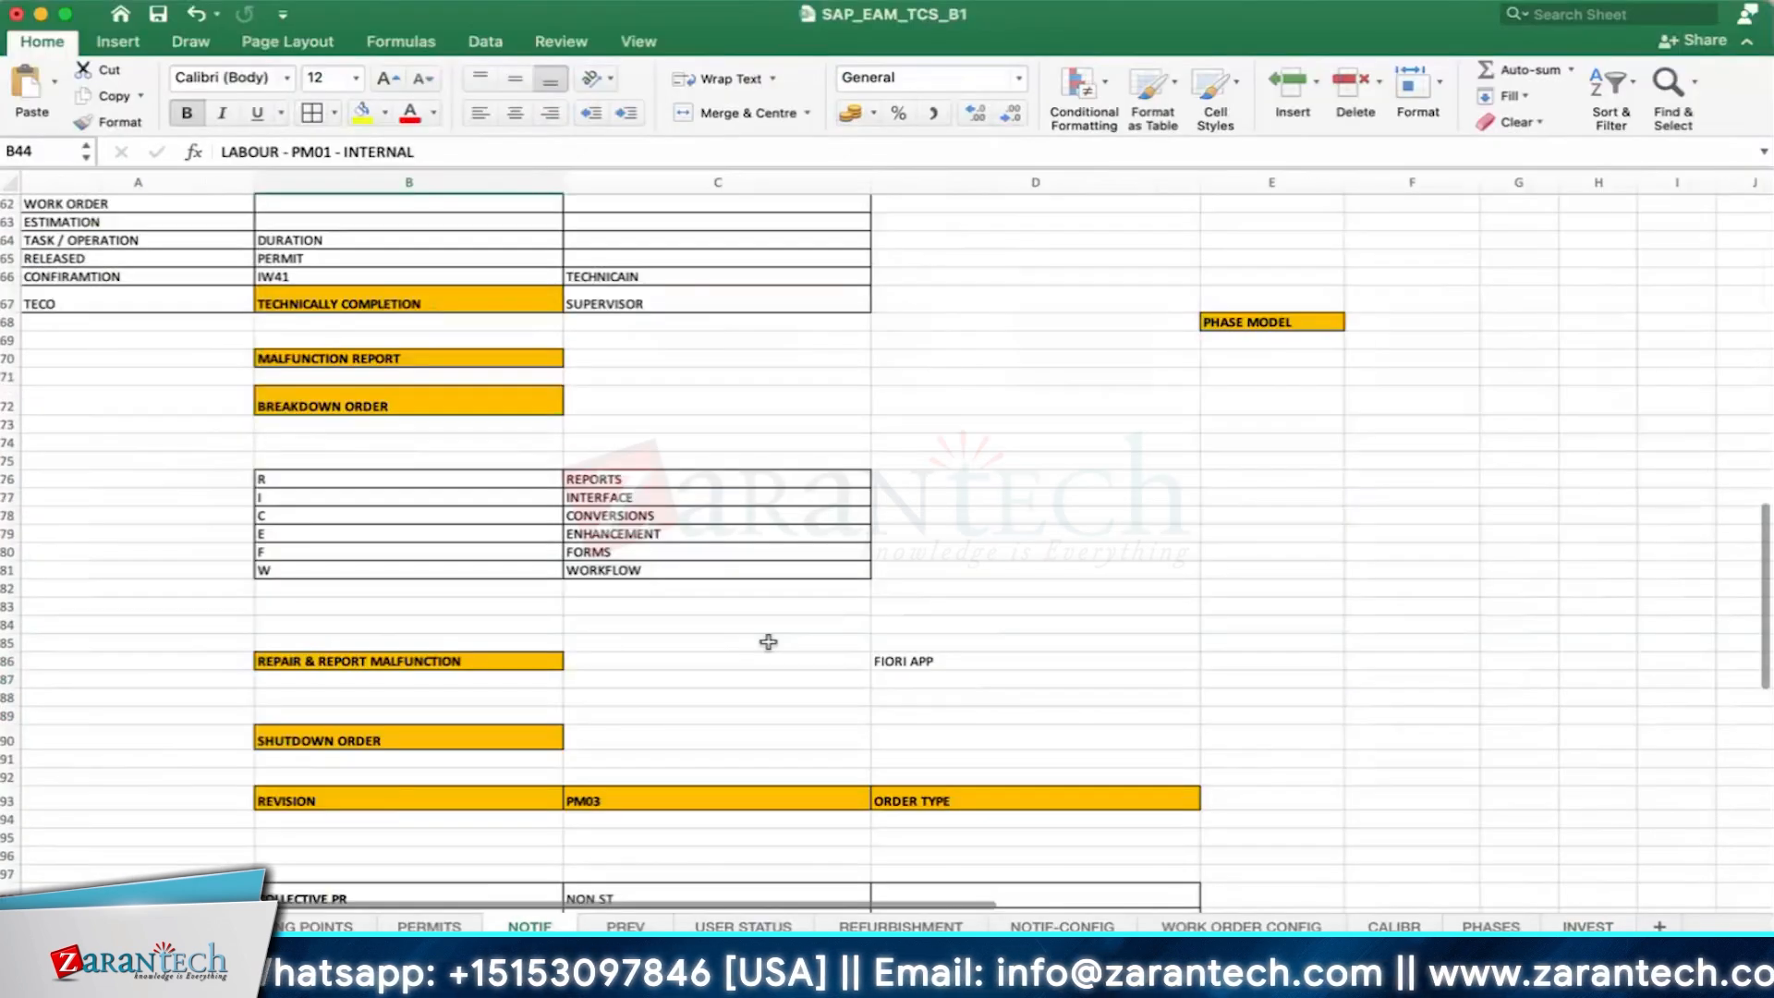
pyautogui.scroll(12, 768, 641)
pyautogui.scroll(-2, 951, 584)
pyautogui.click(1049, 527)
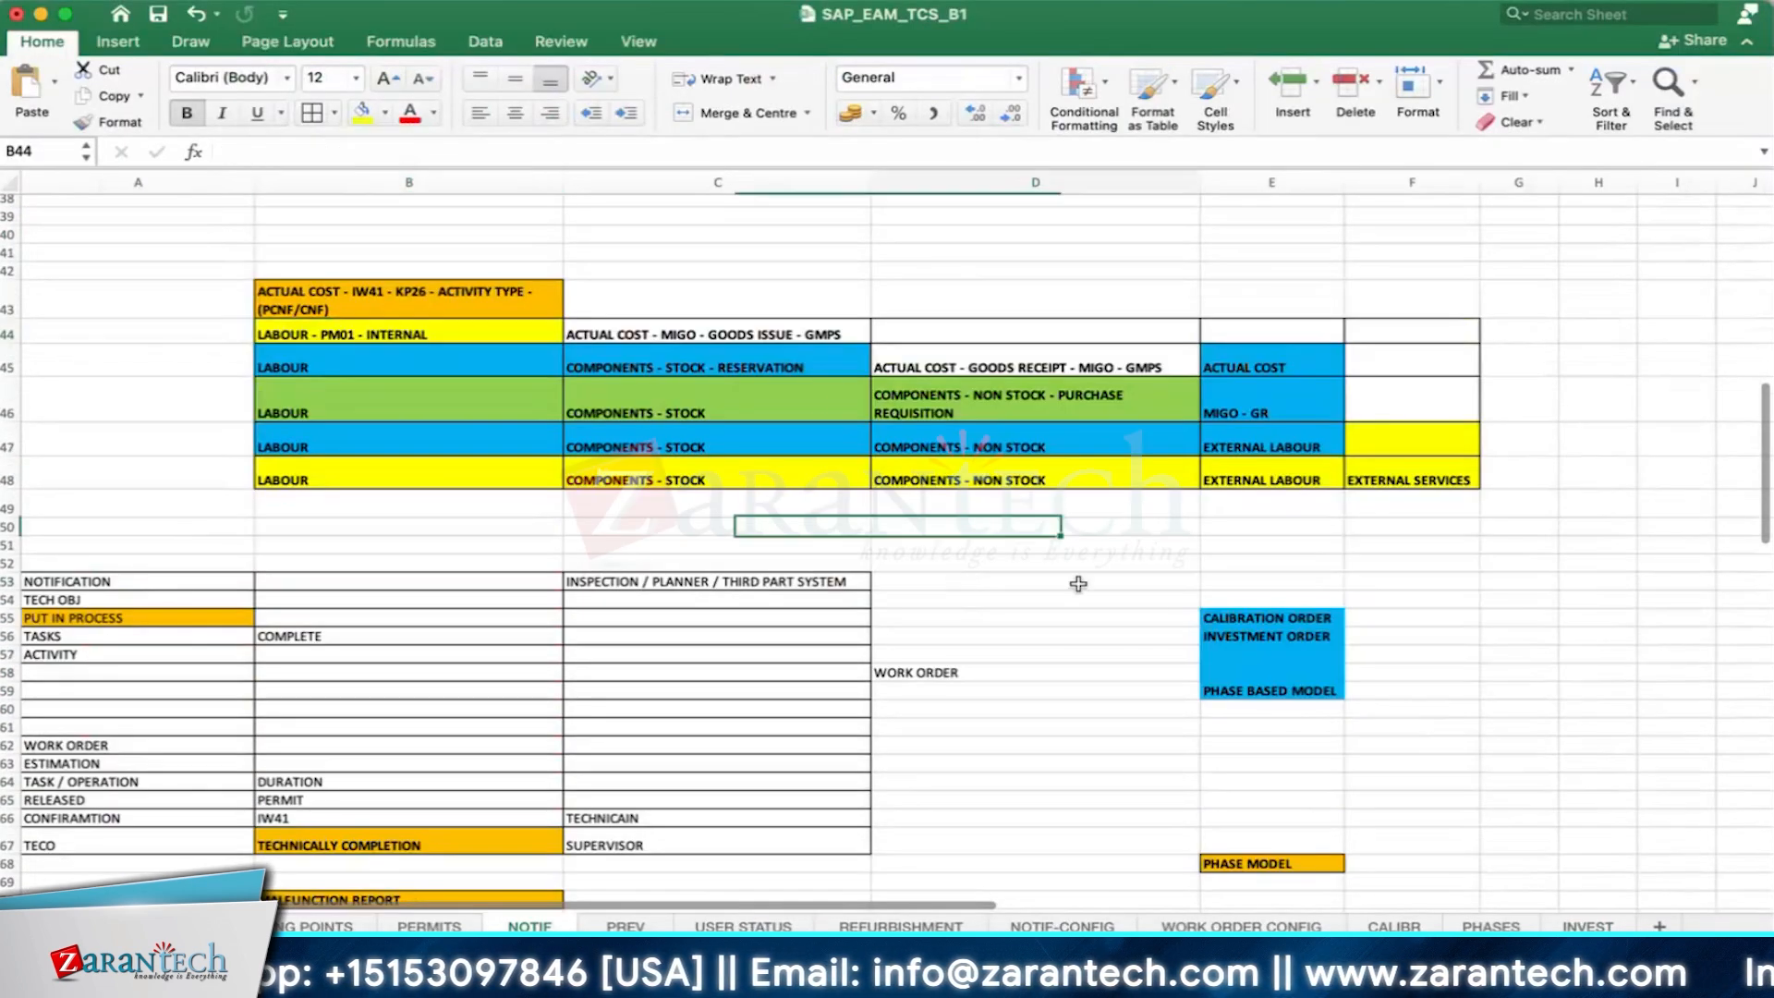
pyautogui.click(648, 397)
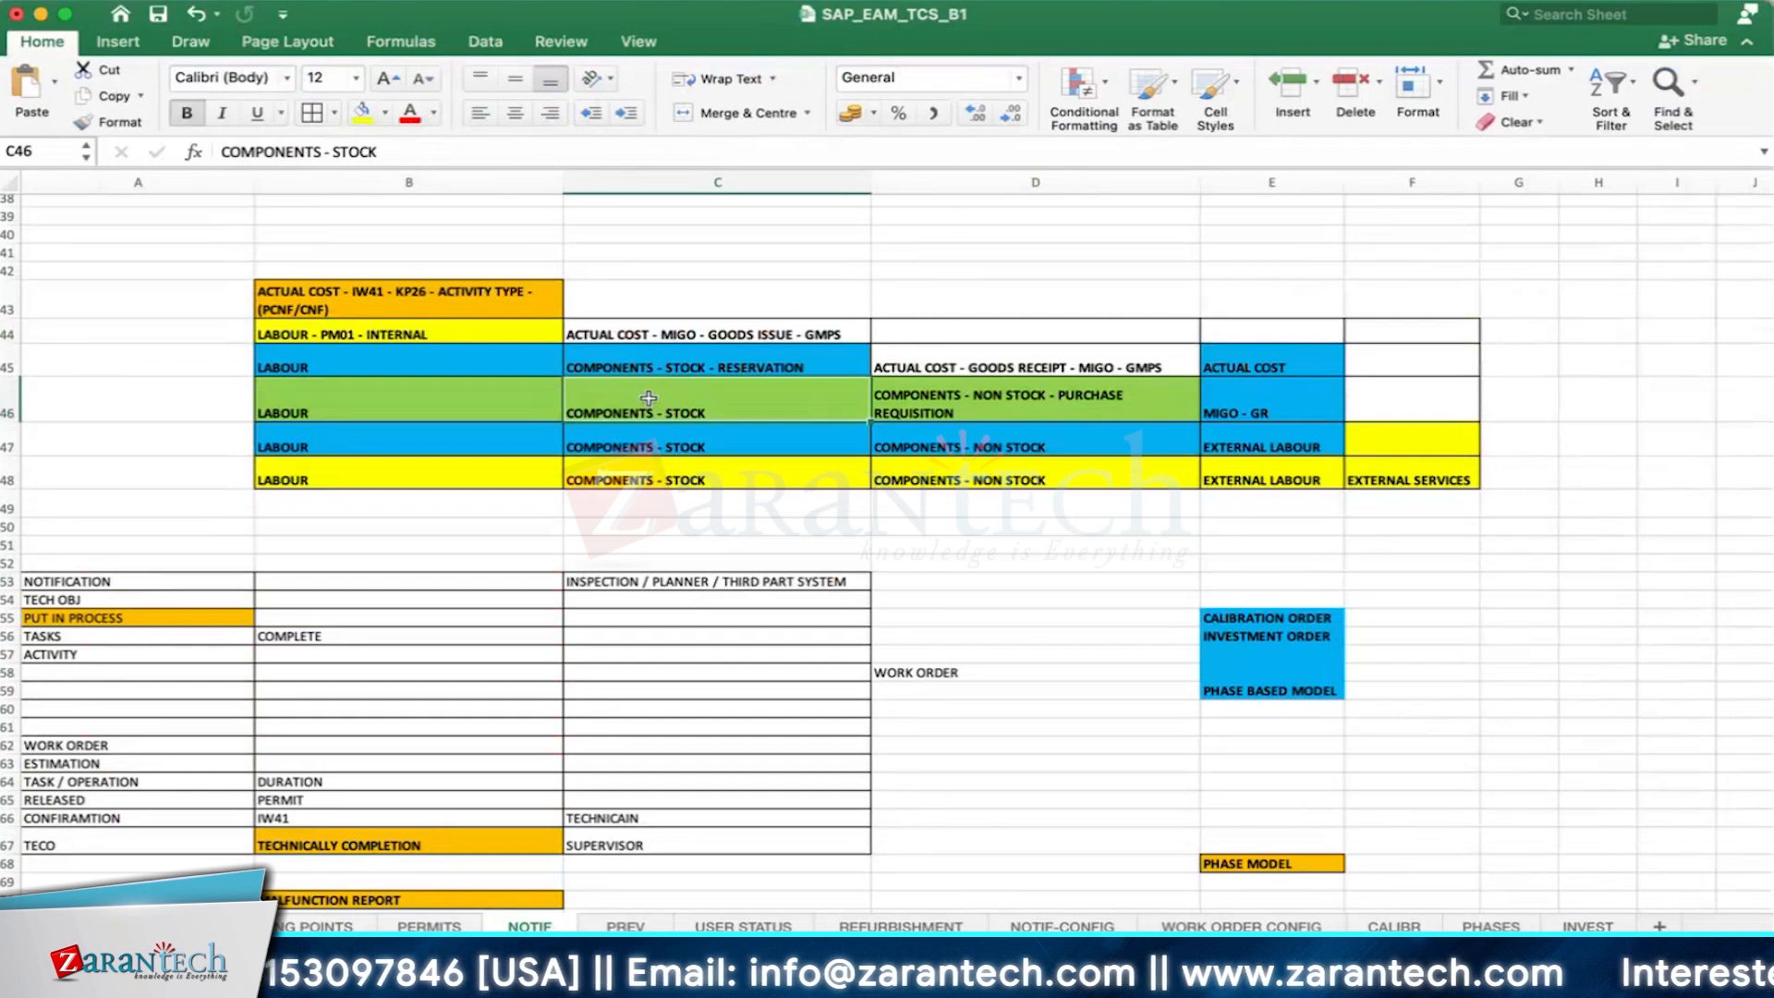
pyautogui.click(660, 340)
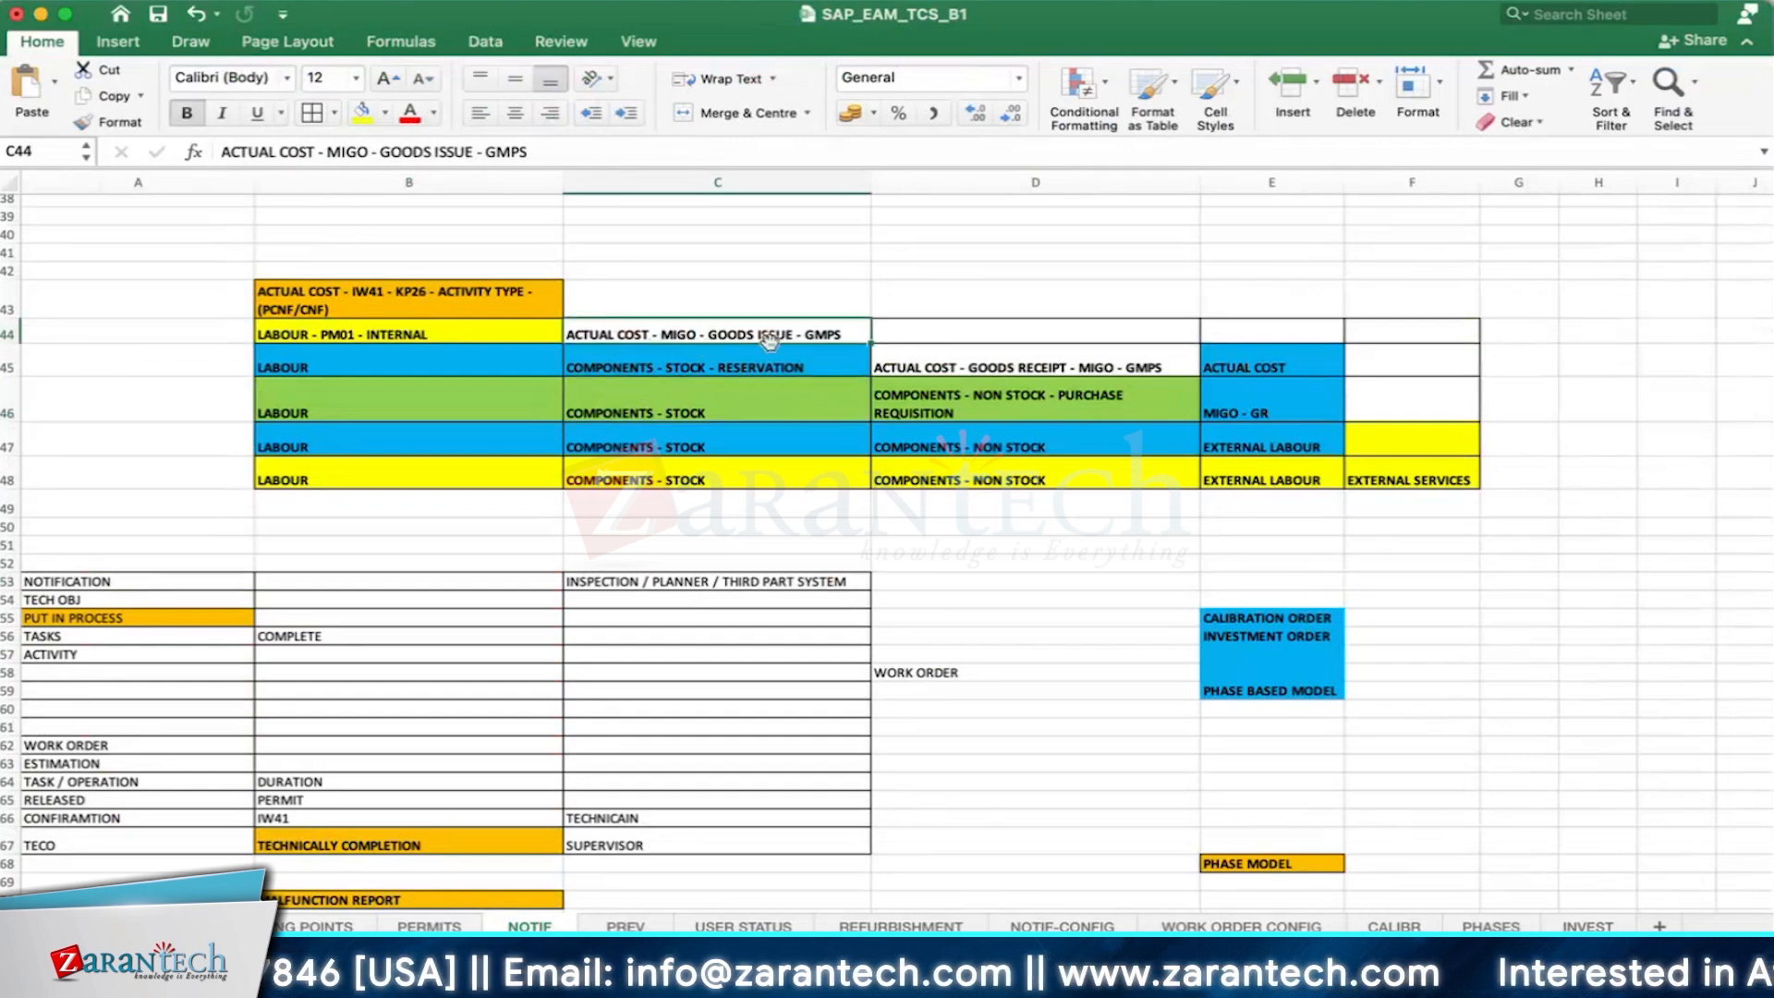
pyautogui.click(1000, 446)
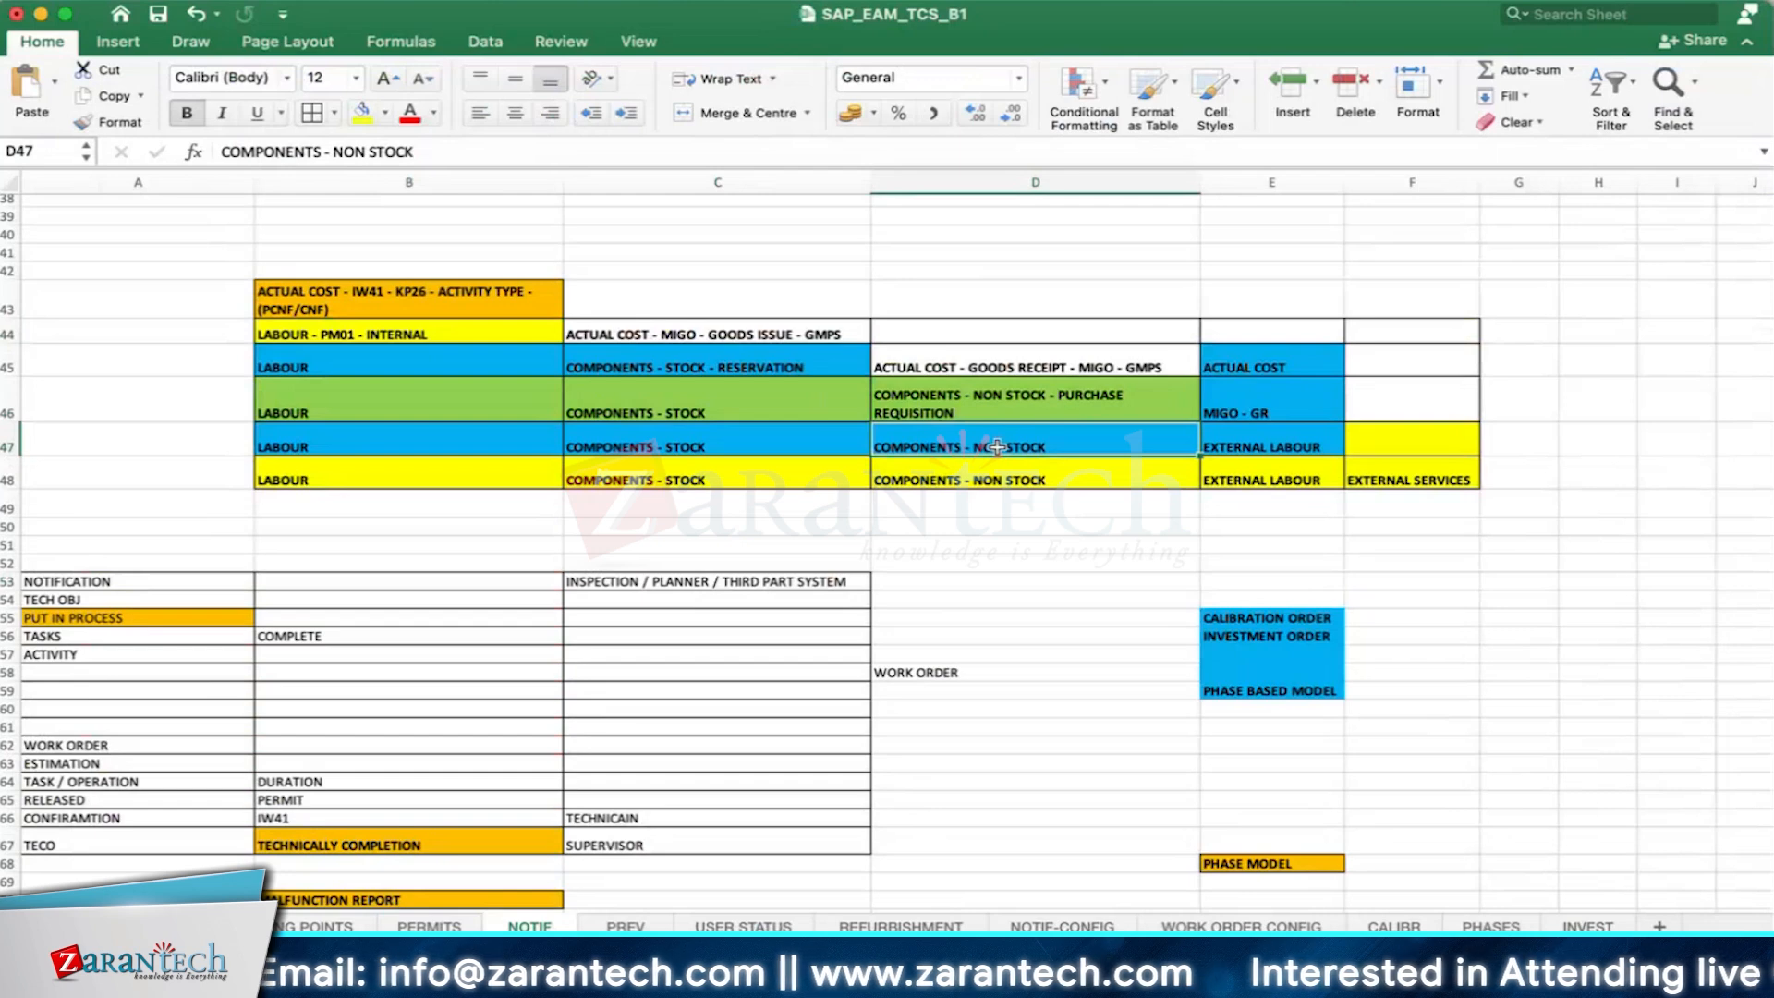
pyautogui.click(1275, 407)
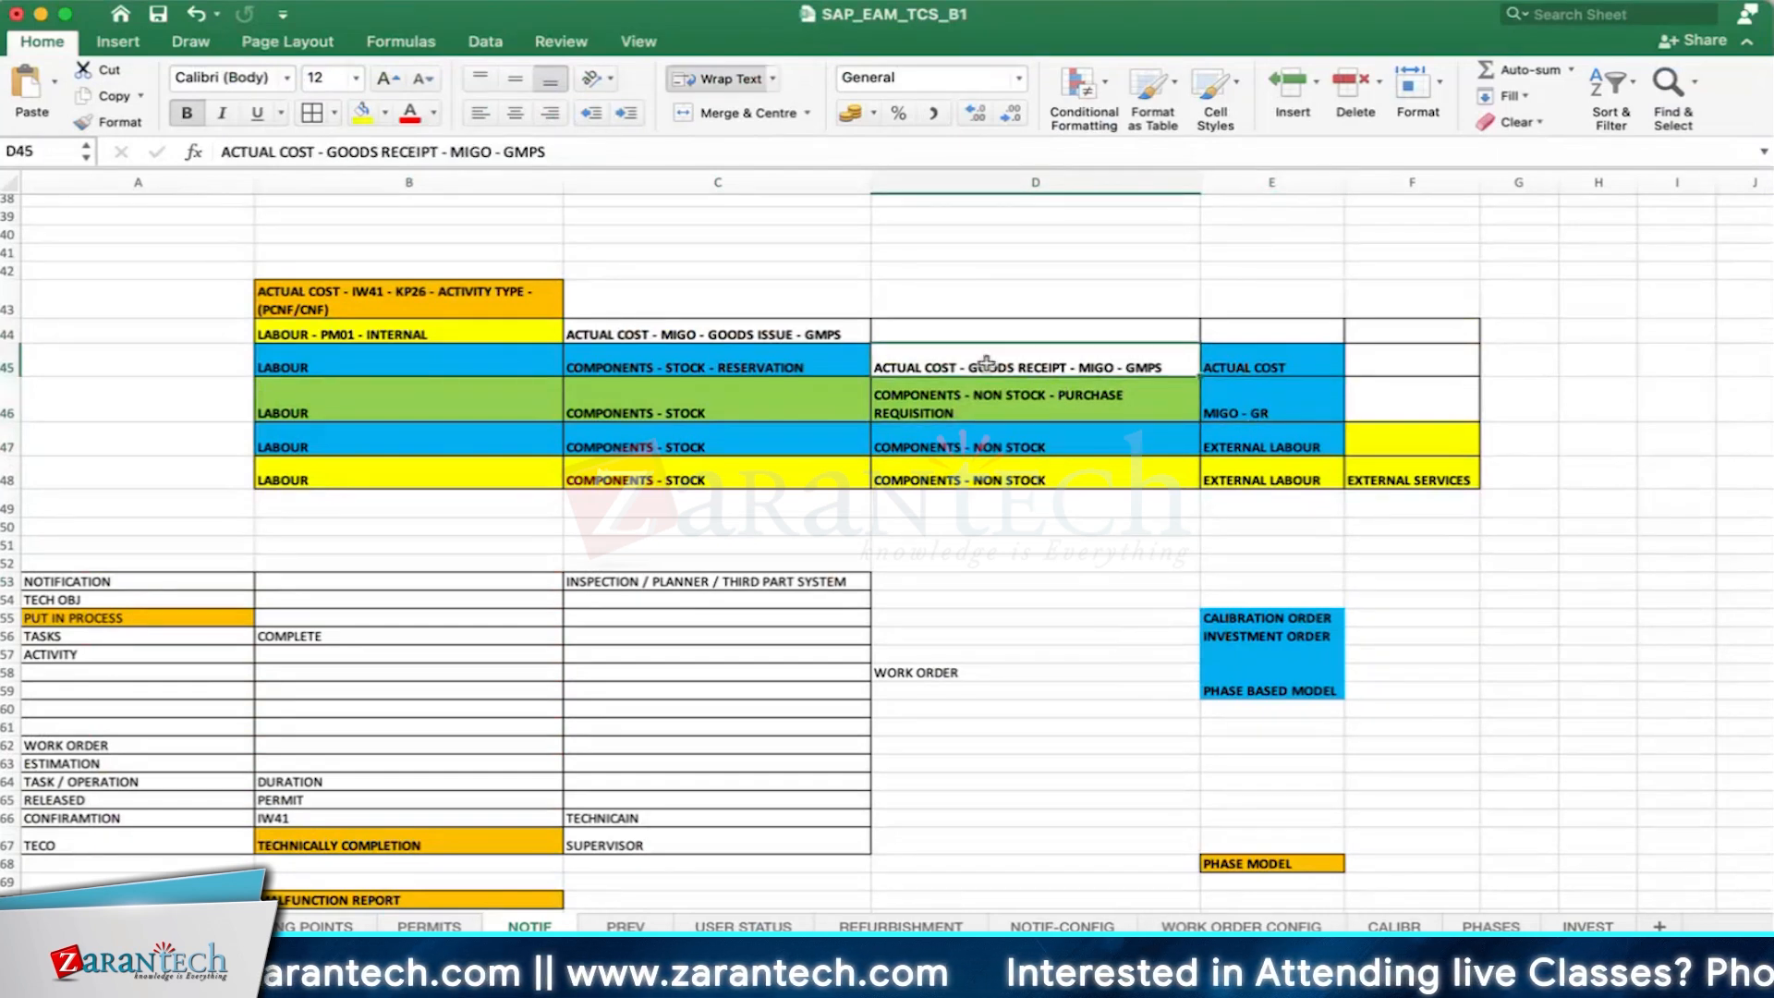
pyautogui.press('Down')
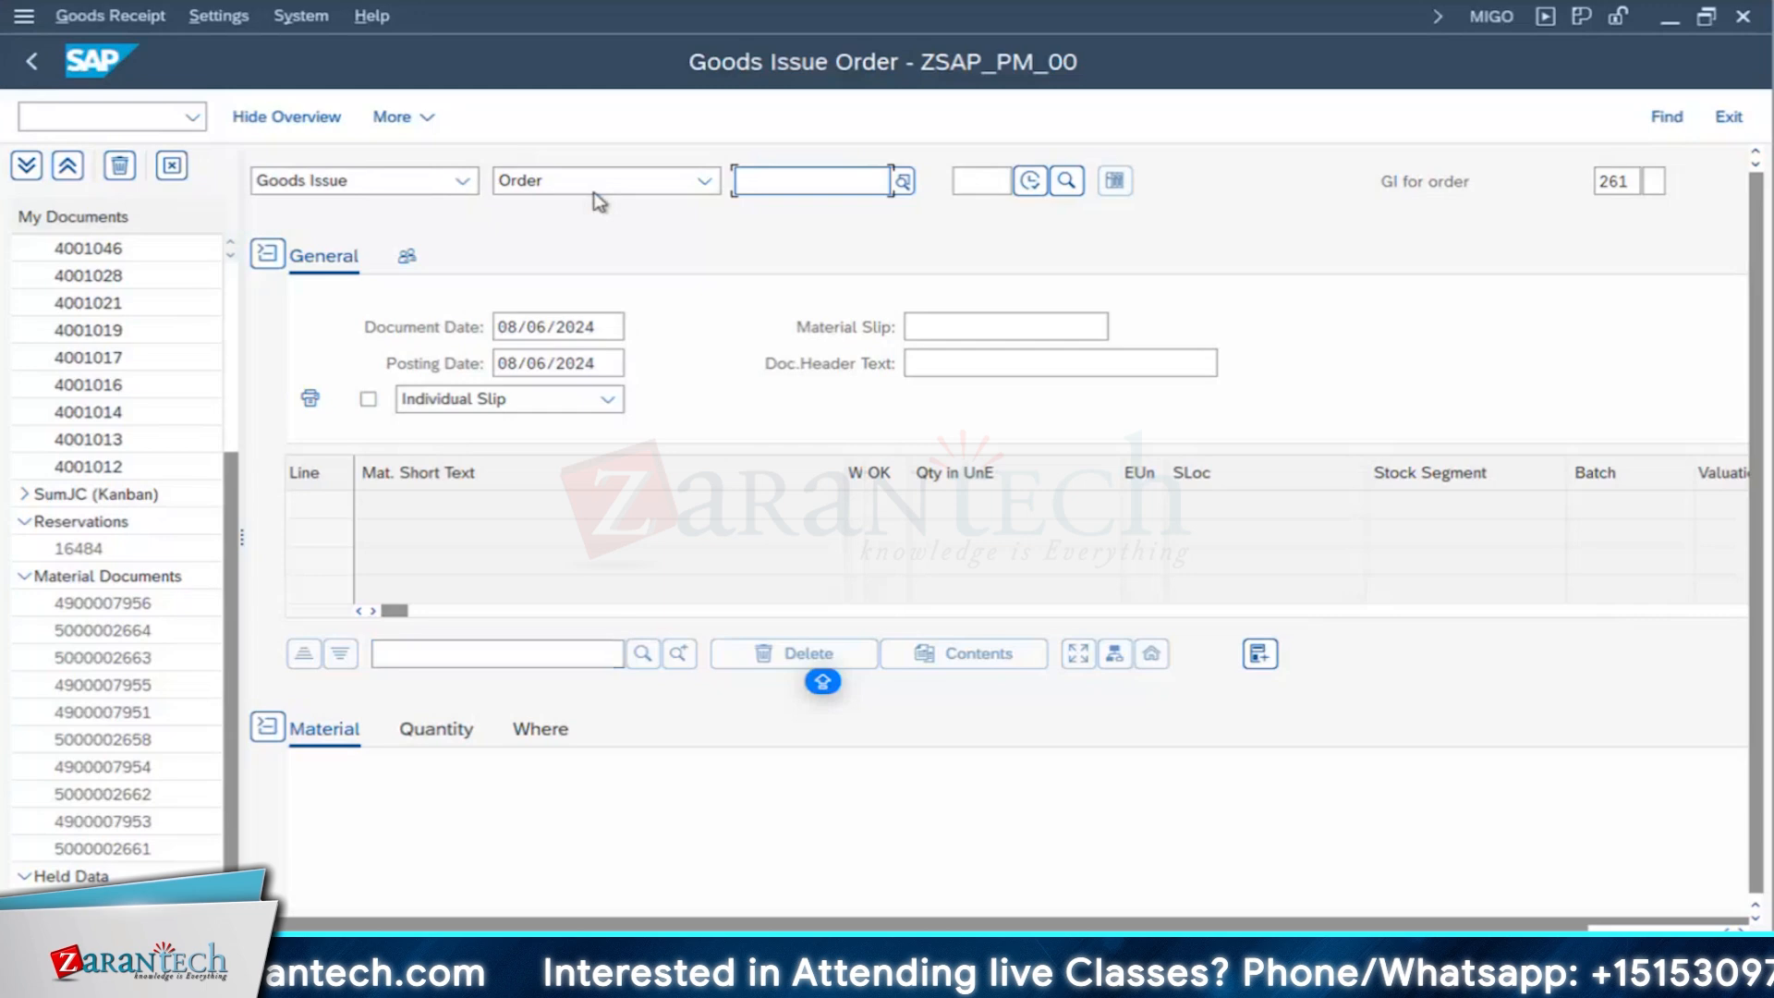
# - Return to MIGO, load the diesel generator purchase order by its number as a Goods Receipt, and highlight the DIESEL GENERATOR 500 kVA item text
pyautogui.click(596, 185)
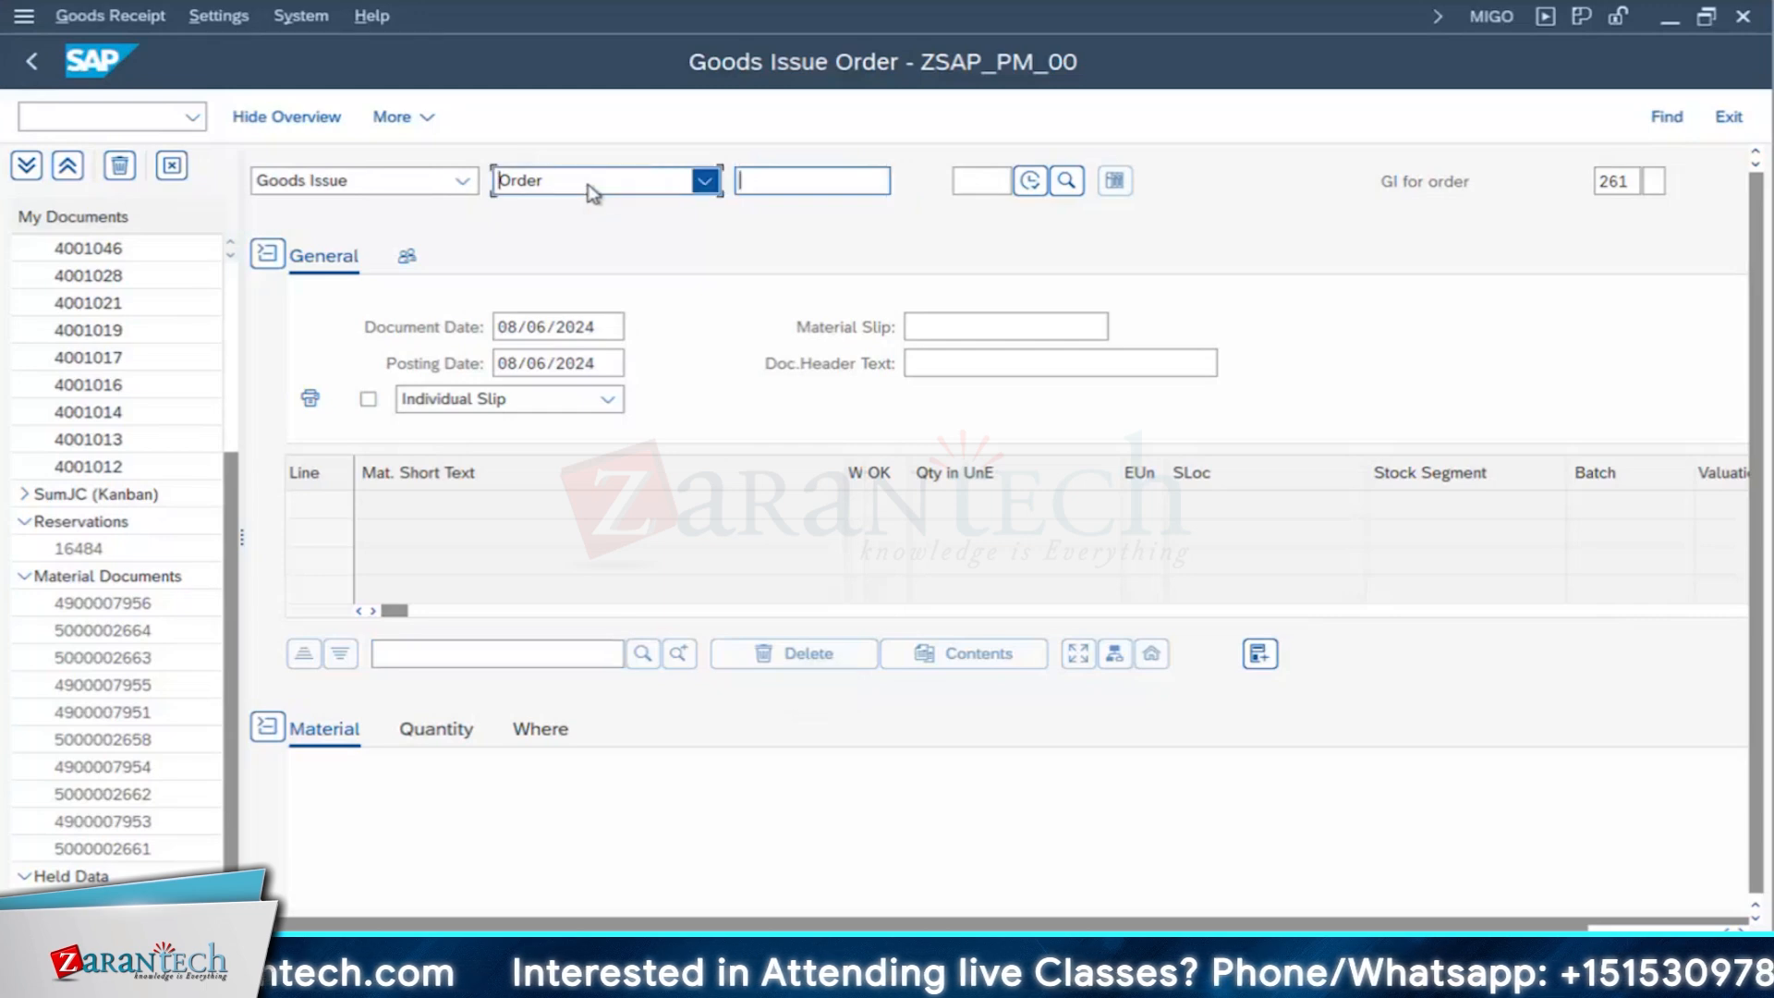
pyautogui.click(596, 325)
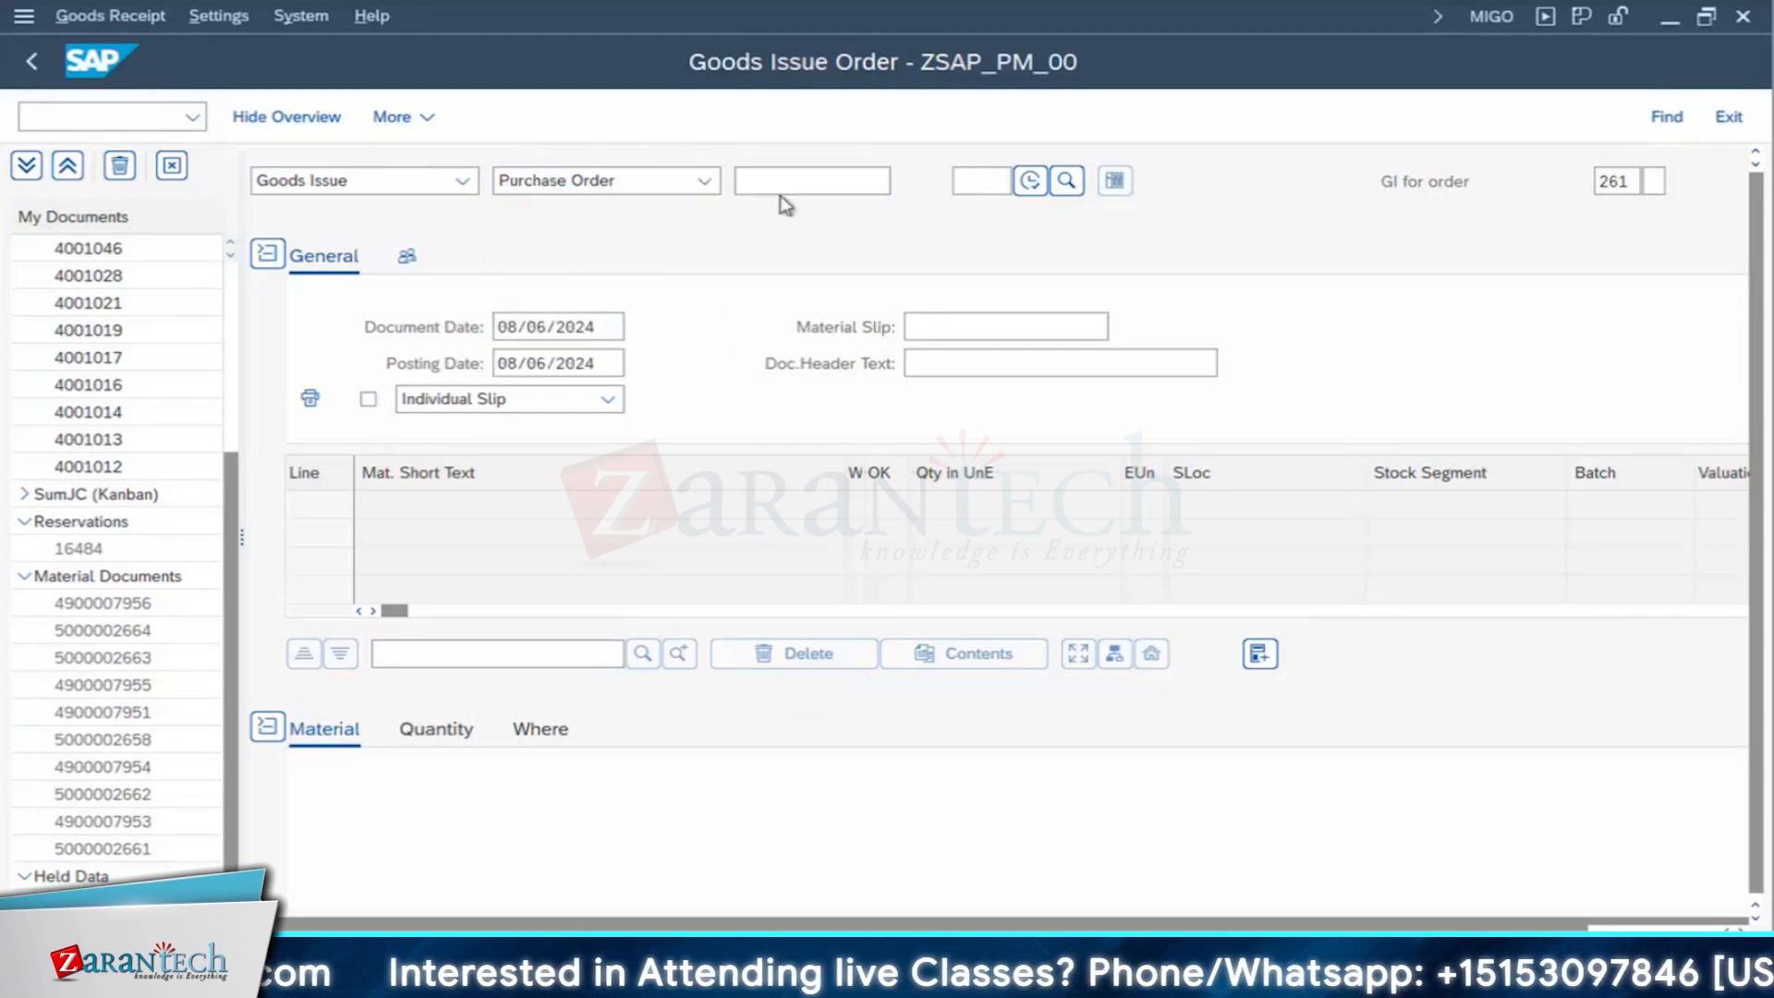
pyautogui.click(819, 185)
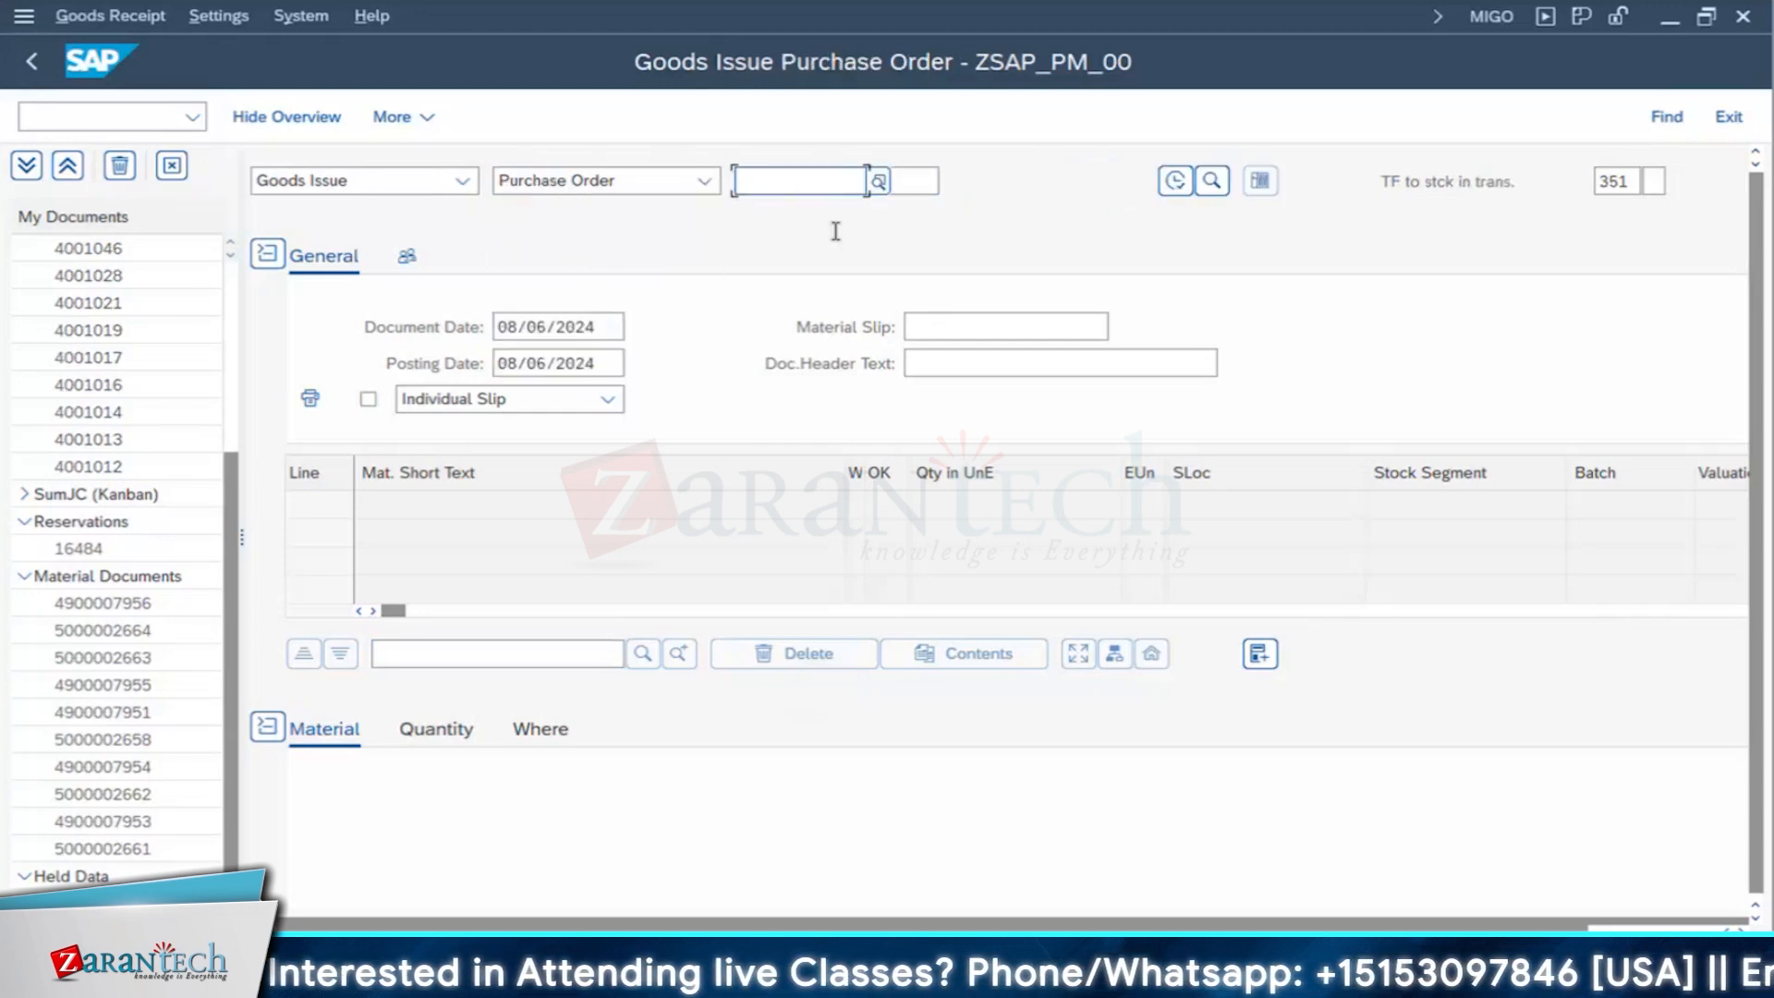
pyautogui.click(836, 217)
pyautogui.press('BackSpace')
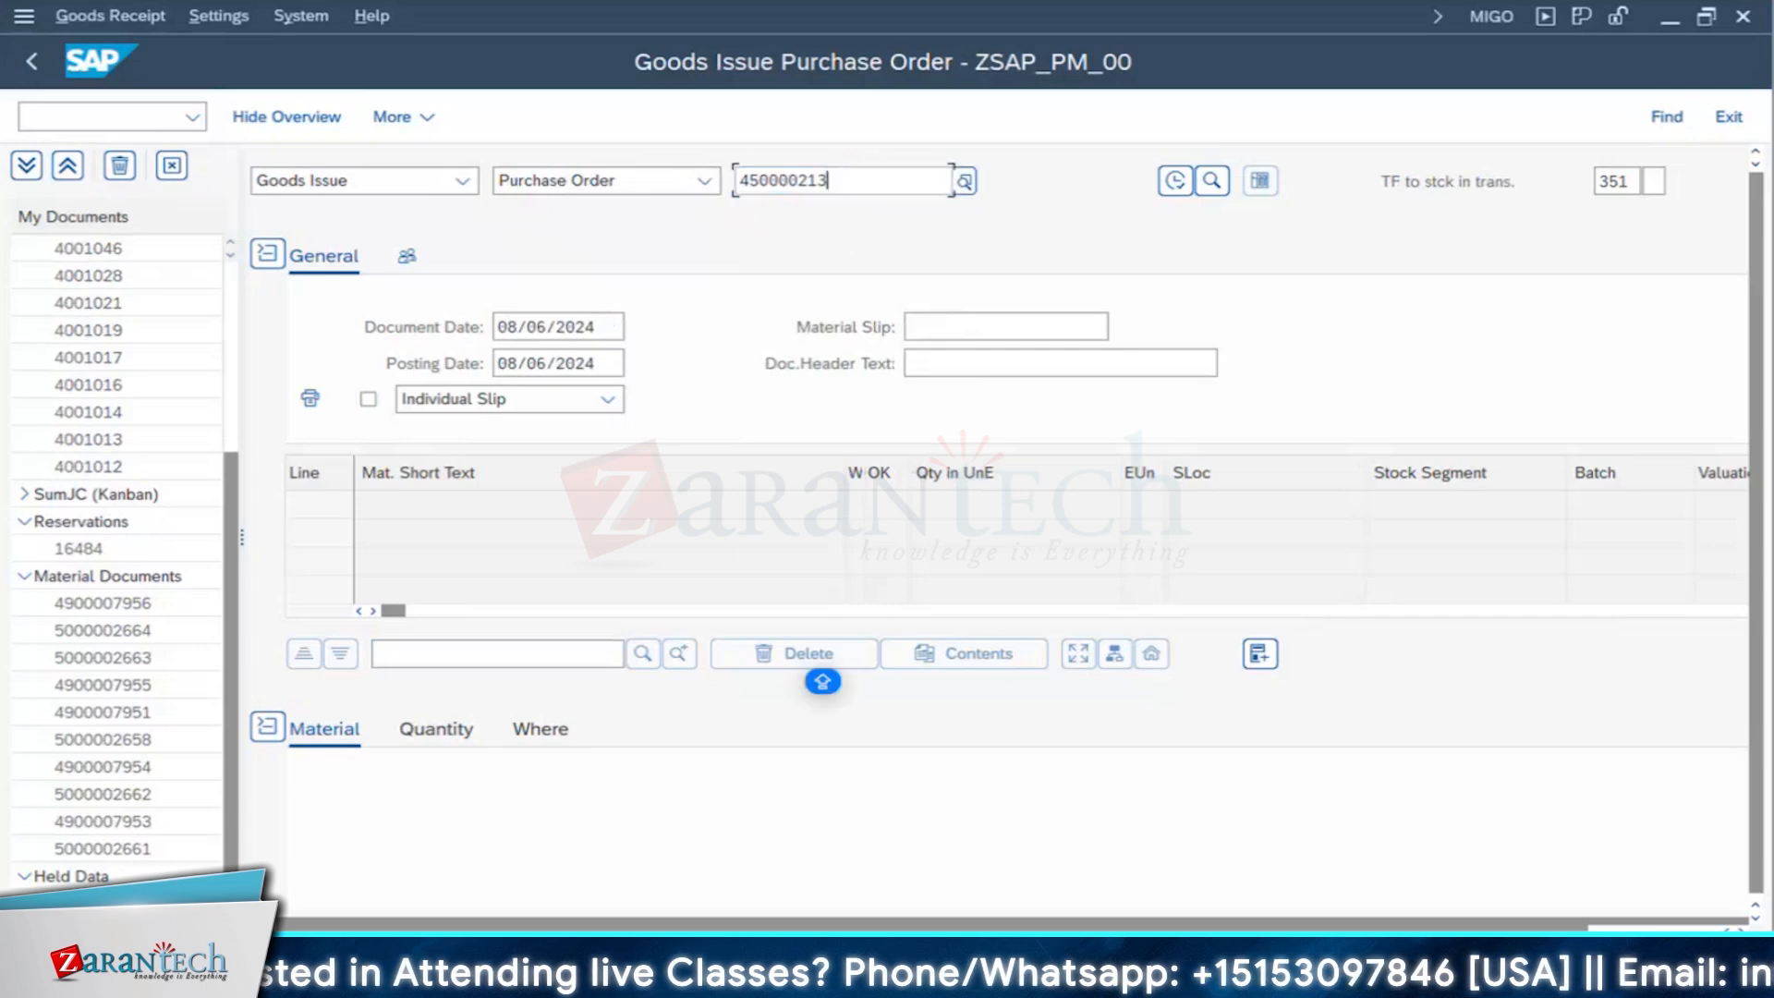
pyautogui.write('2')
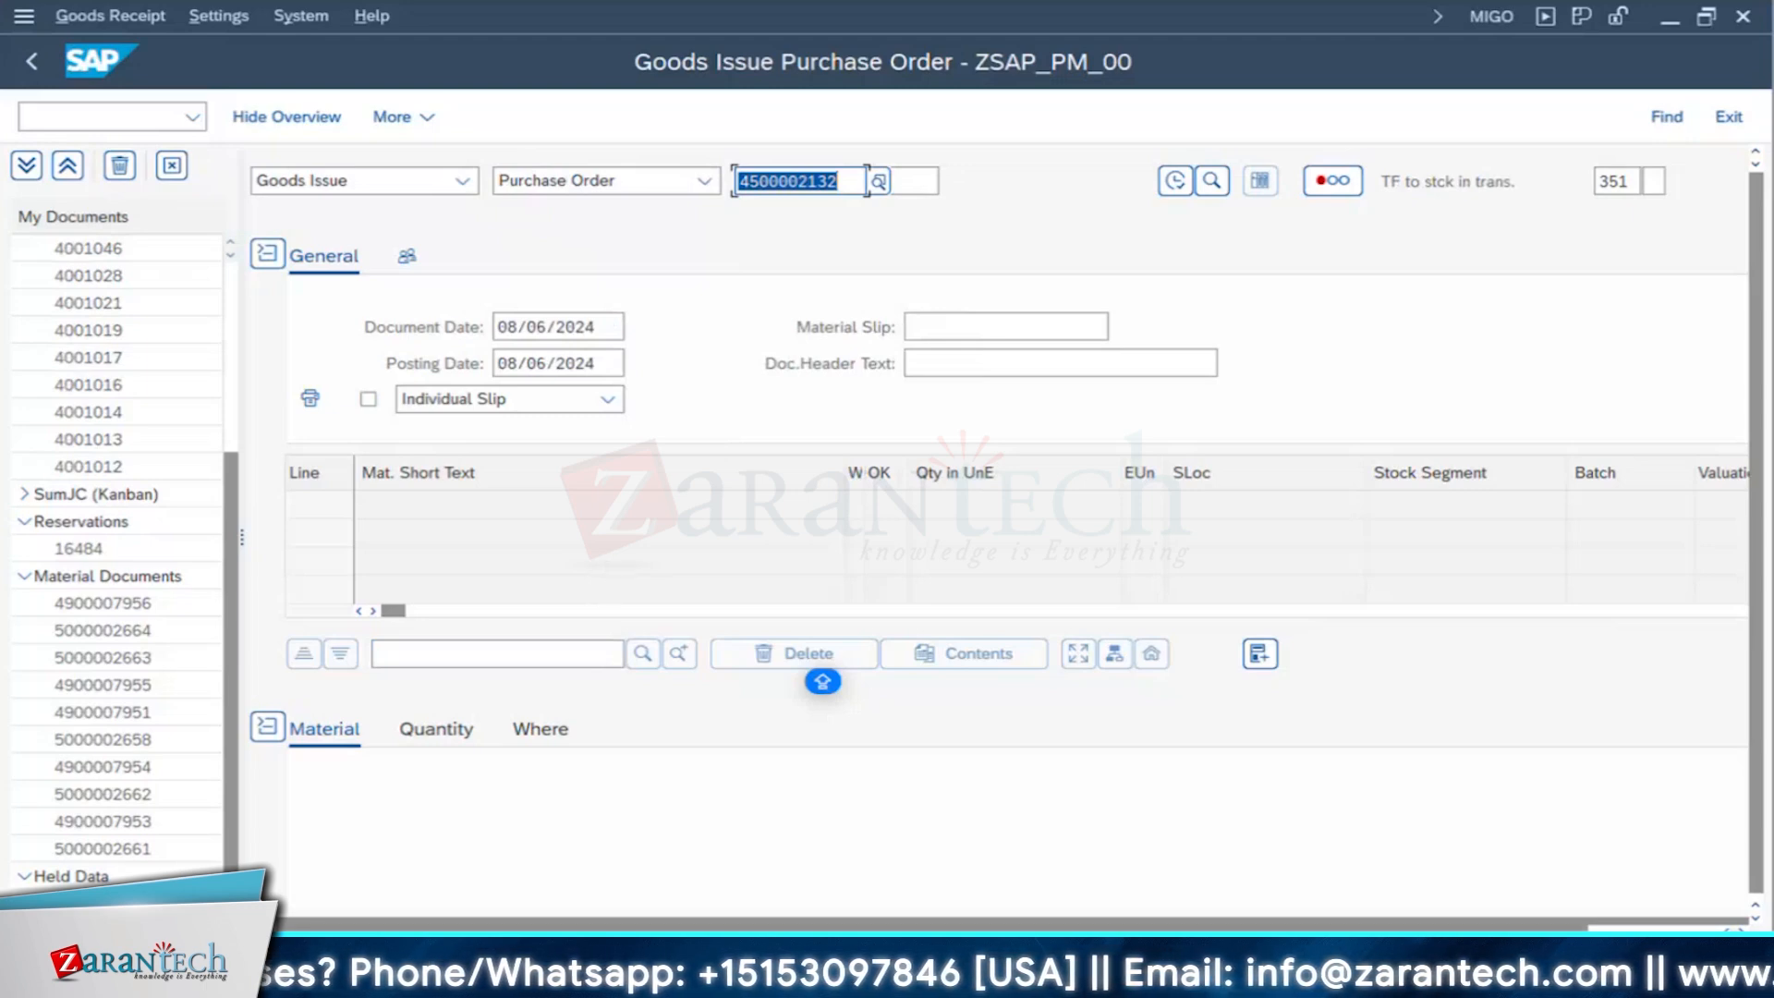
pyautogui.click(339, 180)
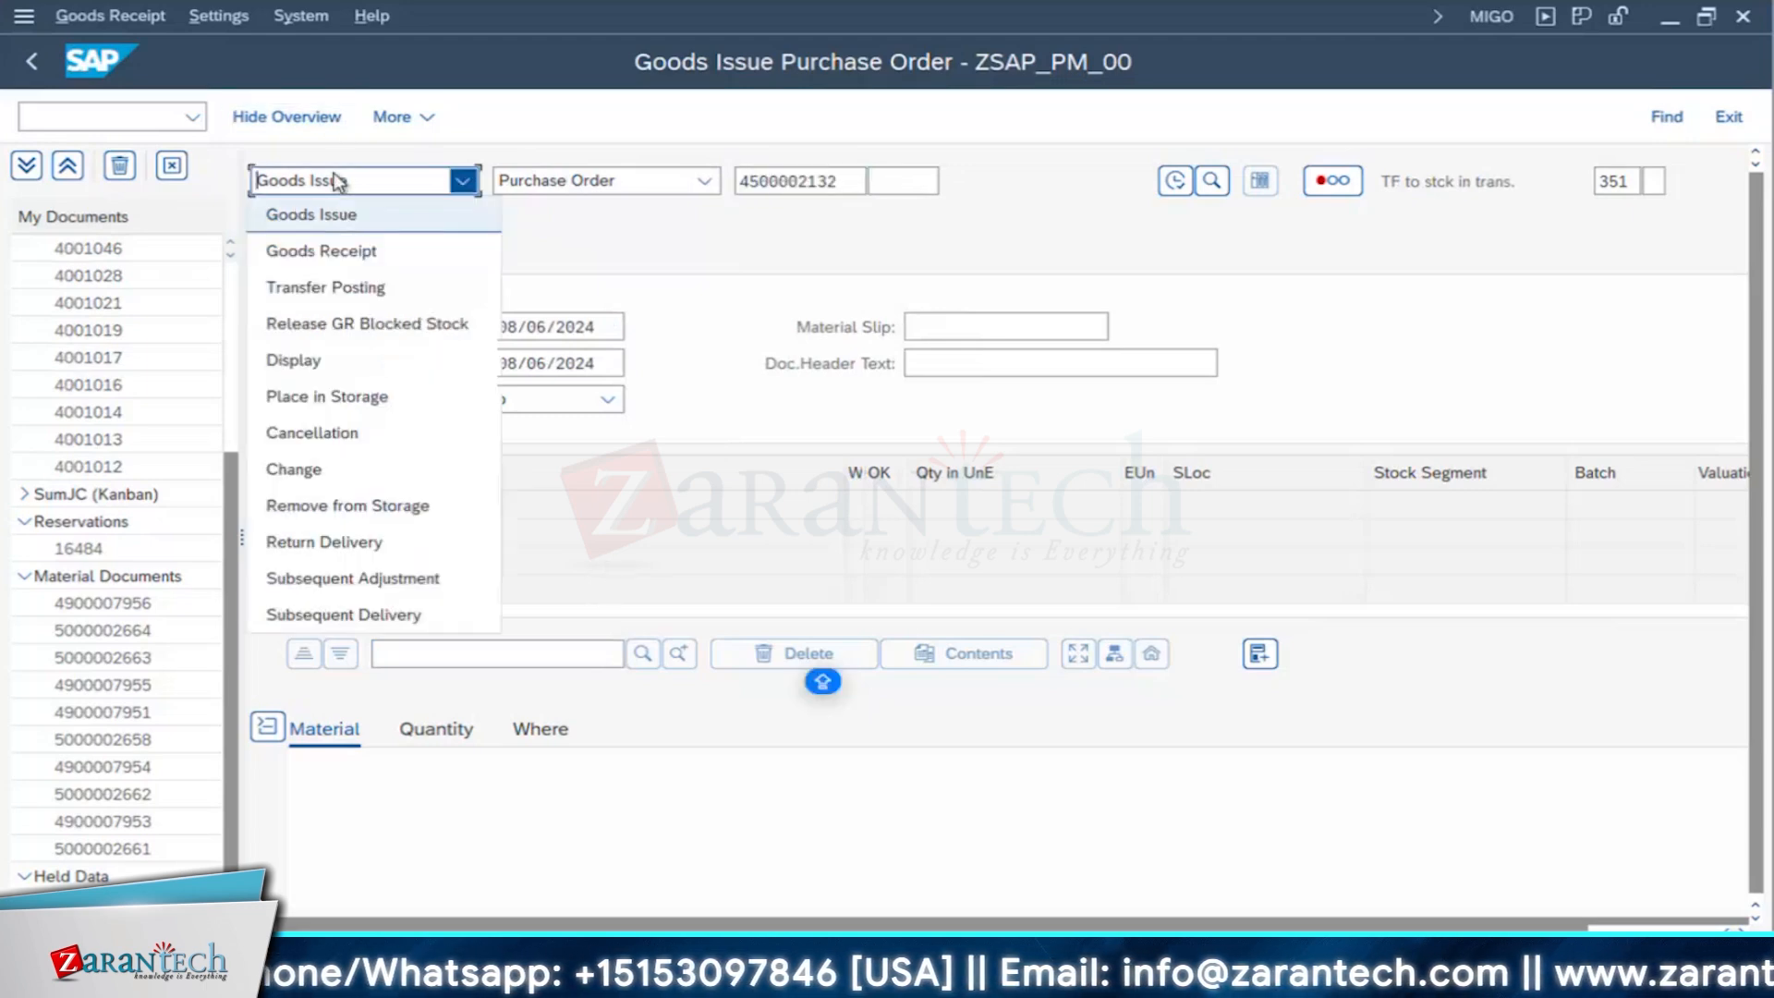
pyautogui.click(334, 250)
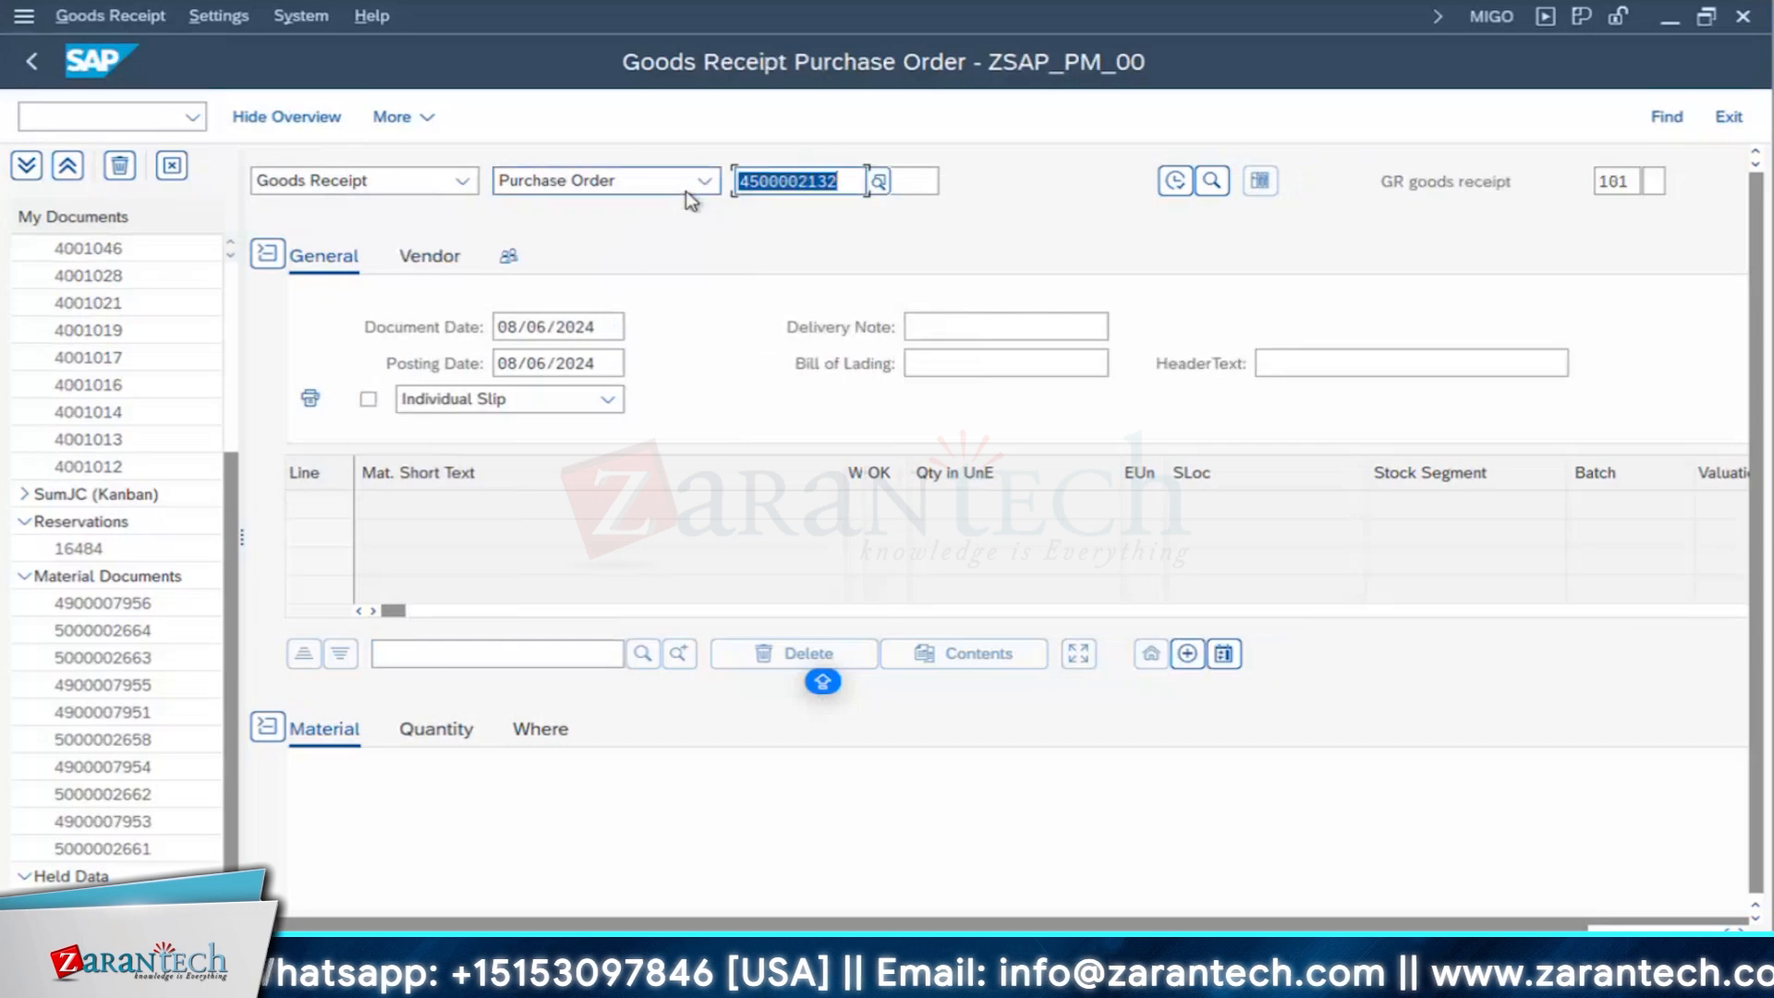
pyautogui.click(1173, 180)
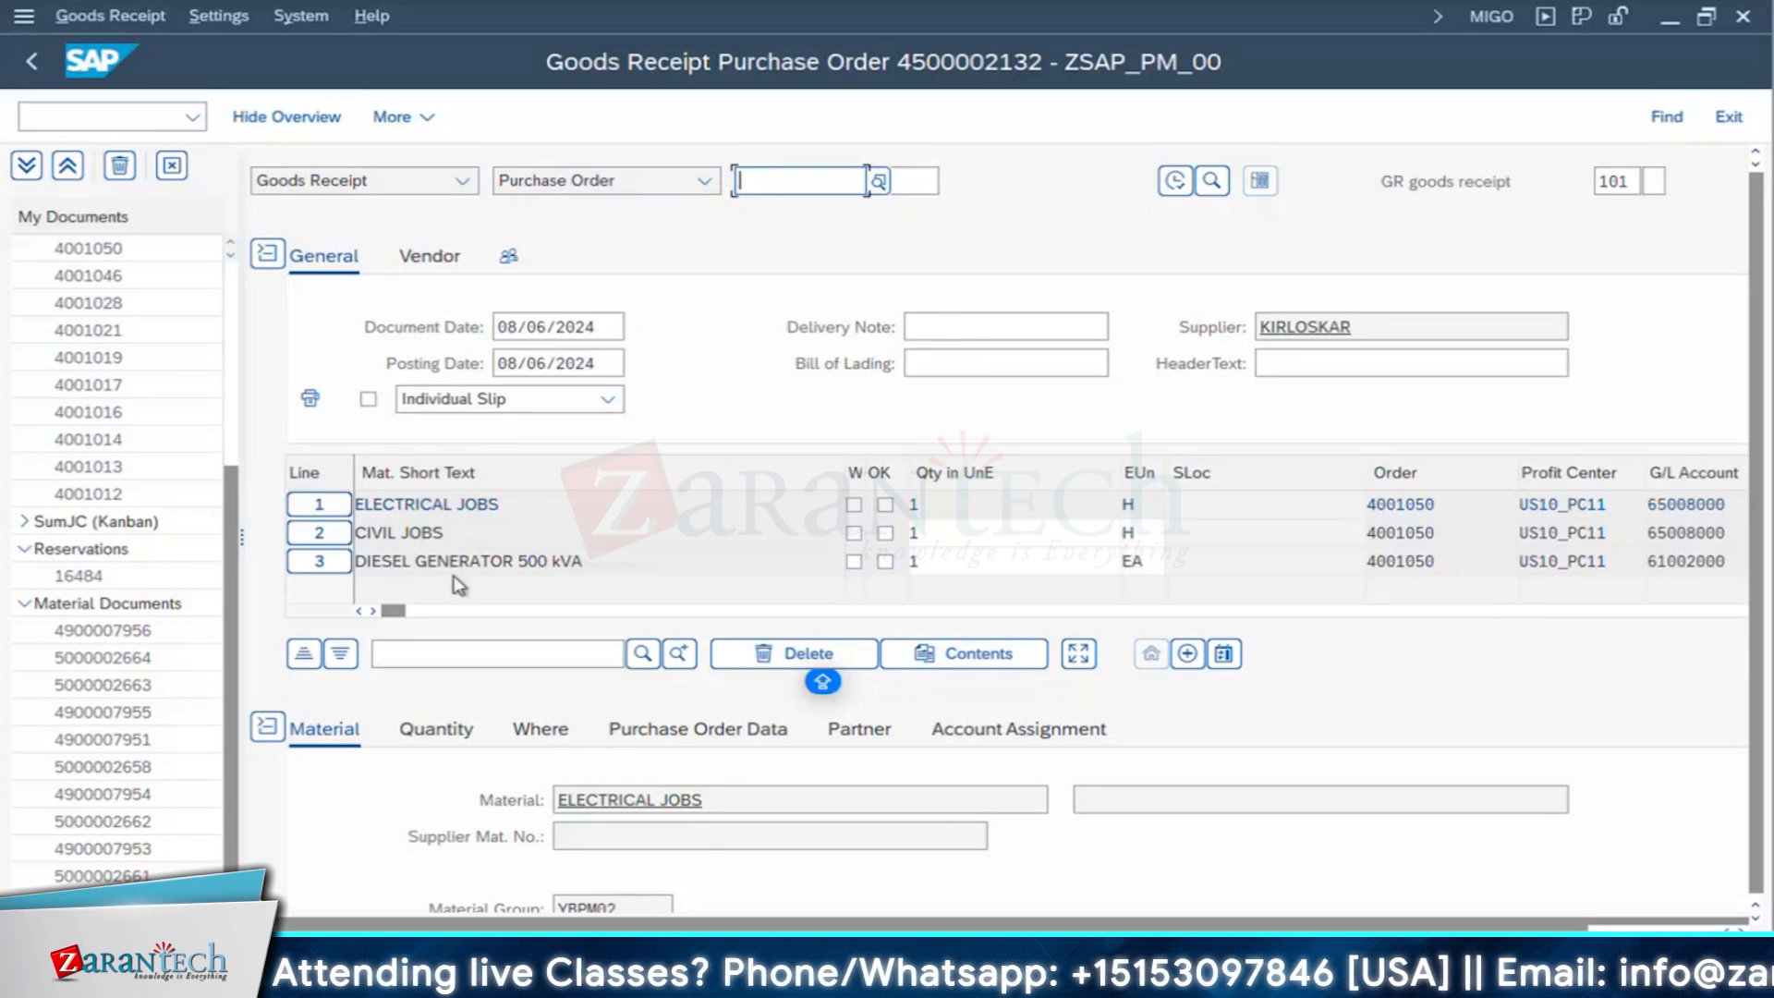
pyautogui.click(615, 563)
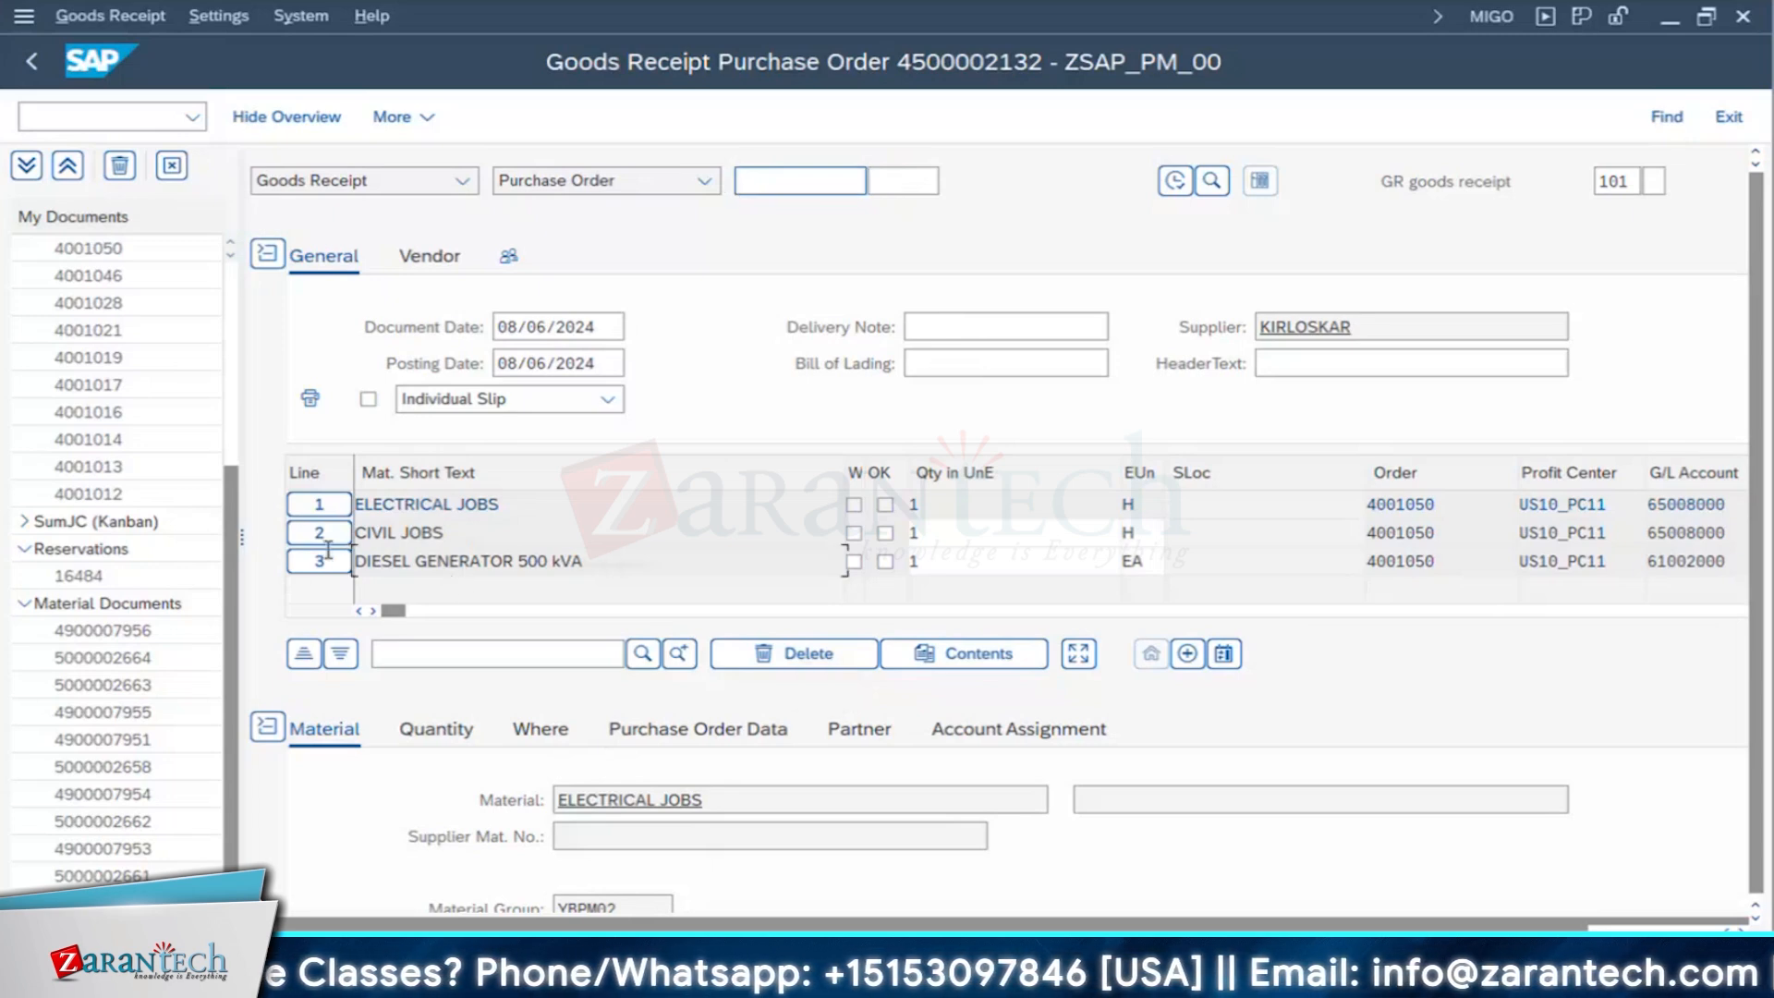
pyautogui.hotkey('shift', 'Home')
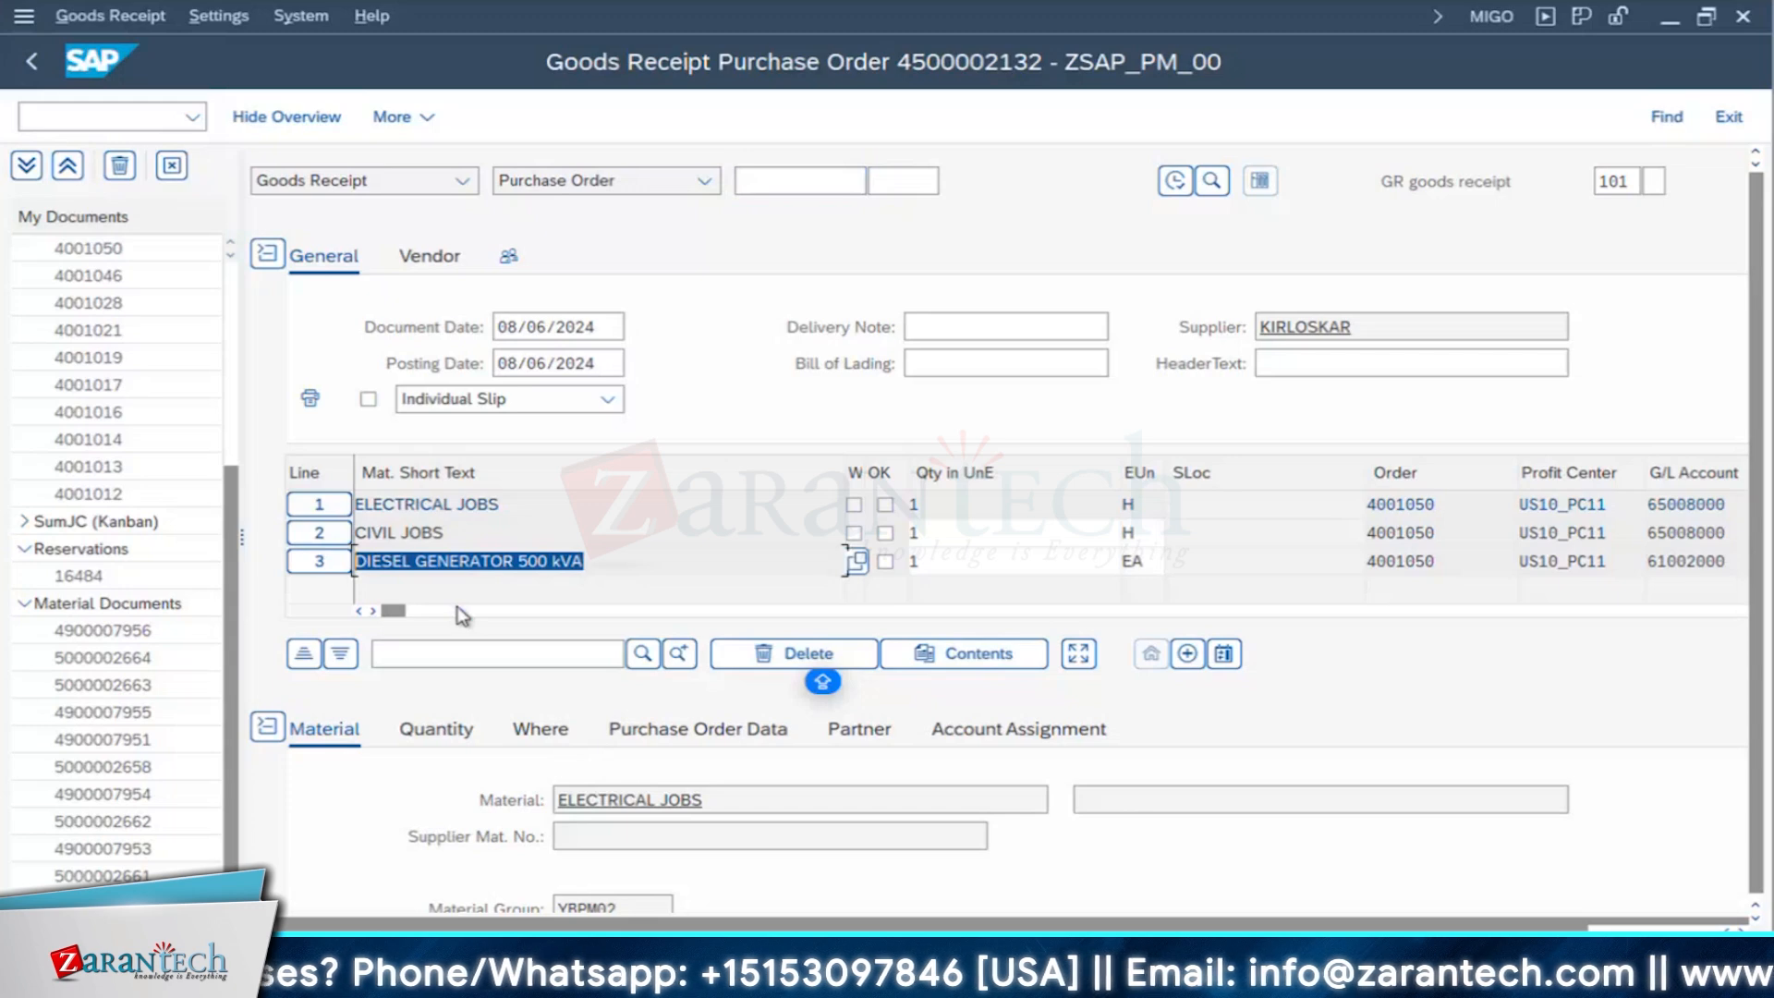
# - Switch to the investment order display and check the control keys of the ERECTION OF DG, ELECTRICAL JOBS and CIVIL JOBS operations
pyautogui.press('super')
pyautogui.moveTo(814, 977)
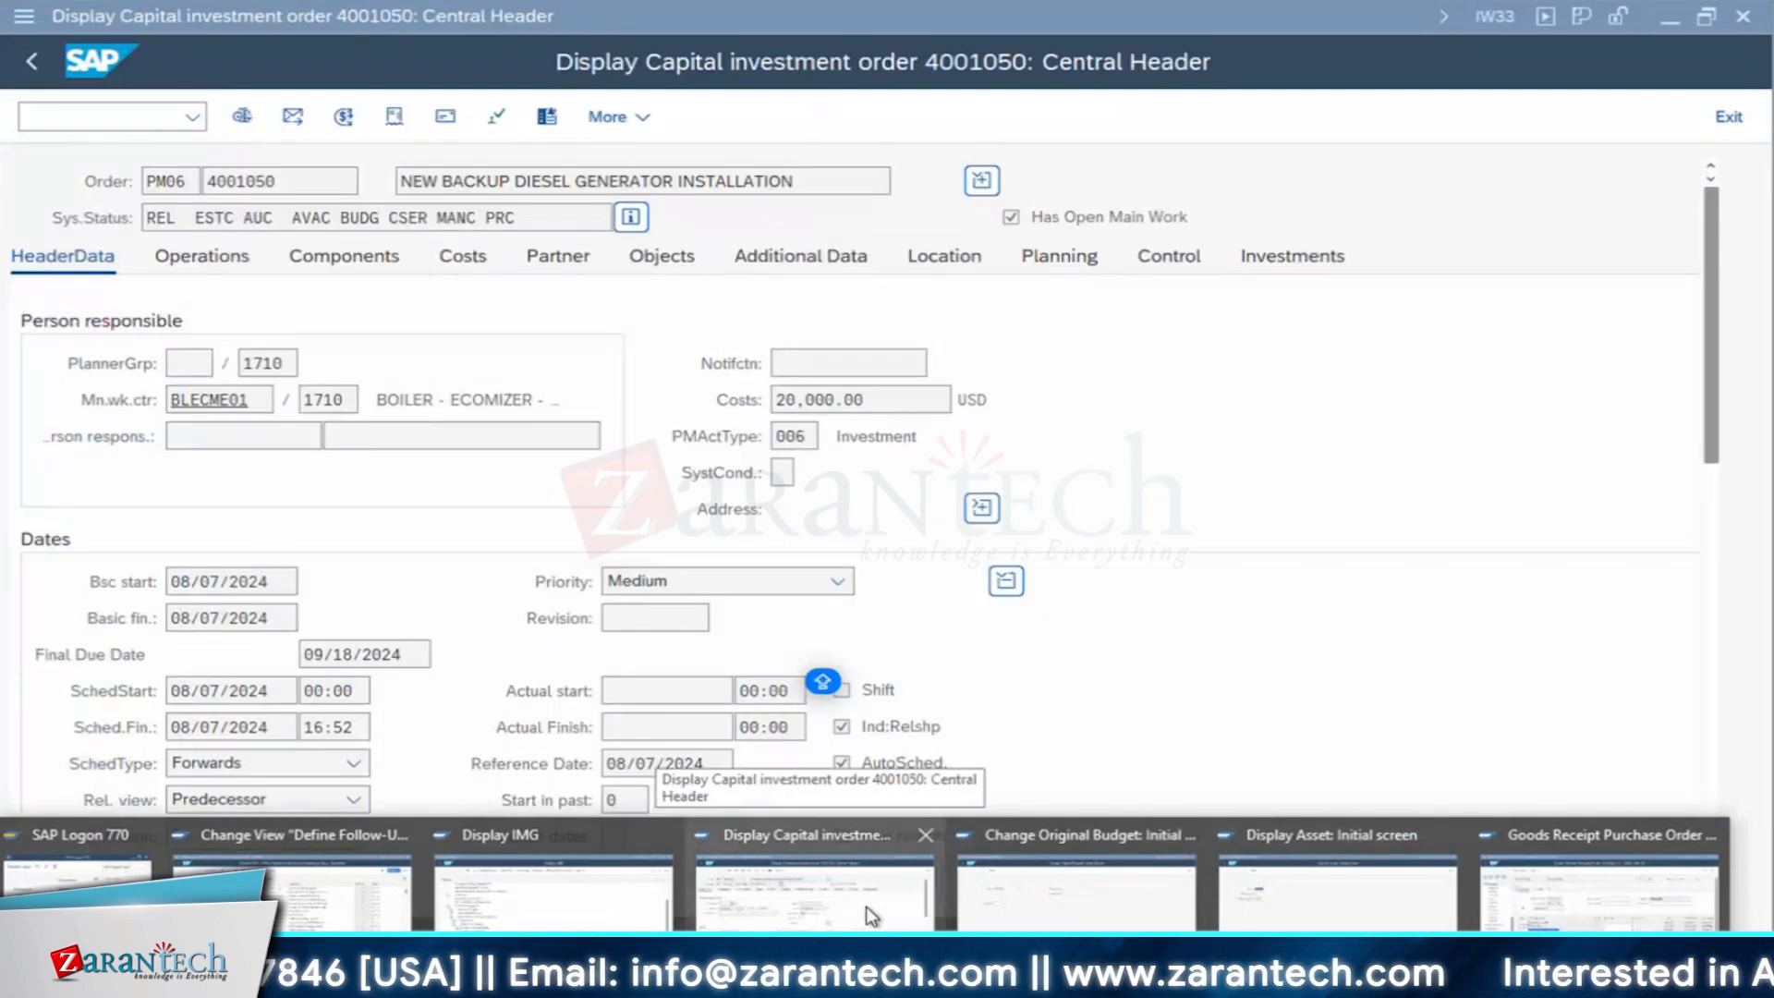
pyautogui.click(867, 908)
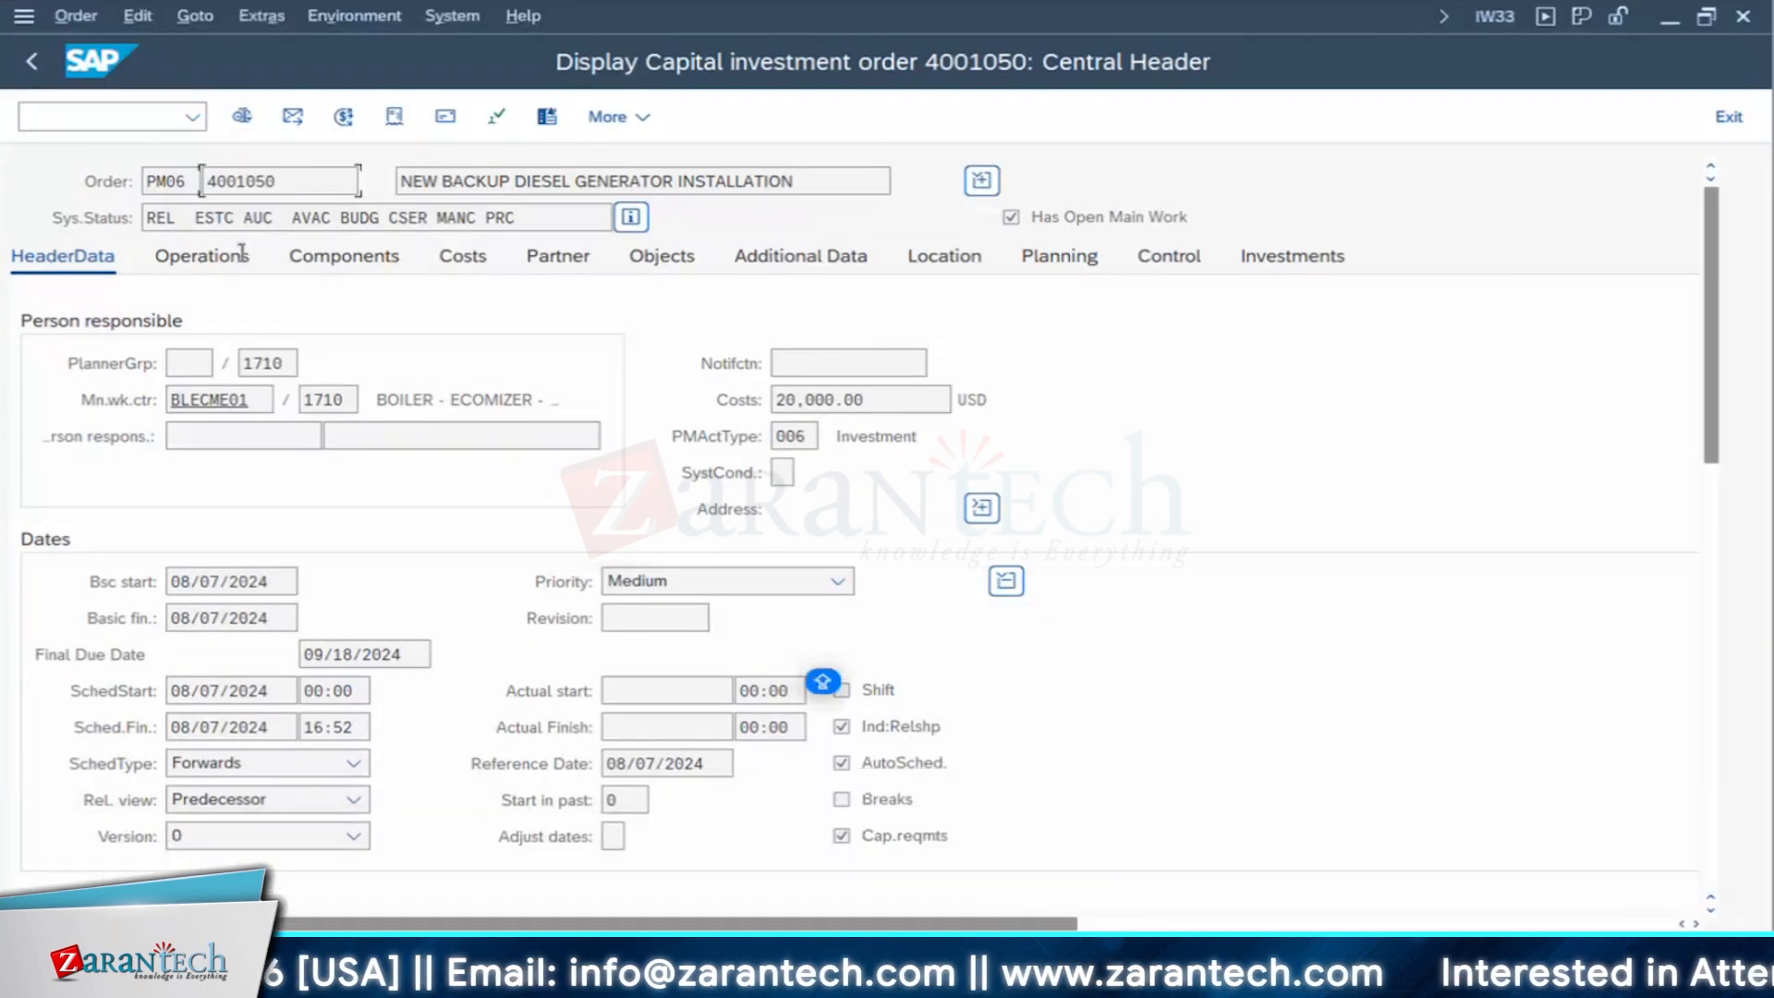
pyautogui.click(189, 259)
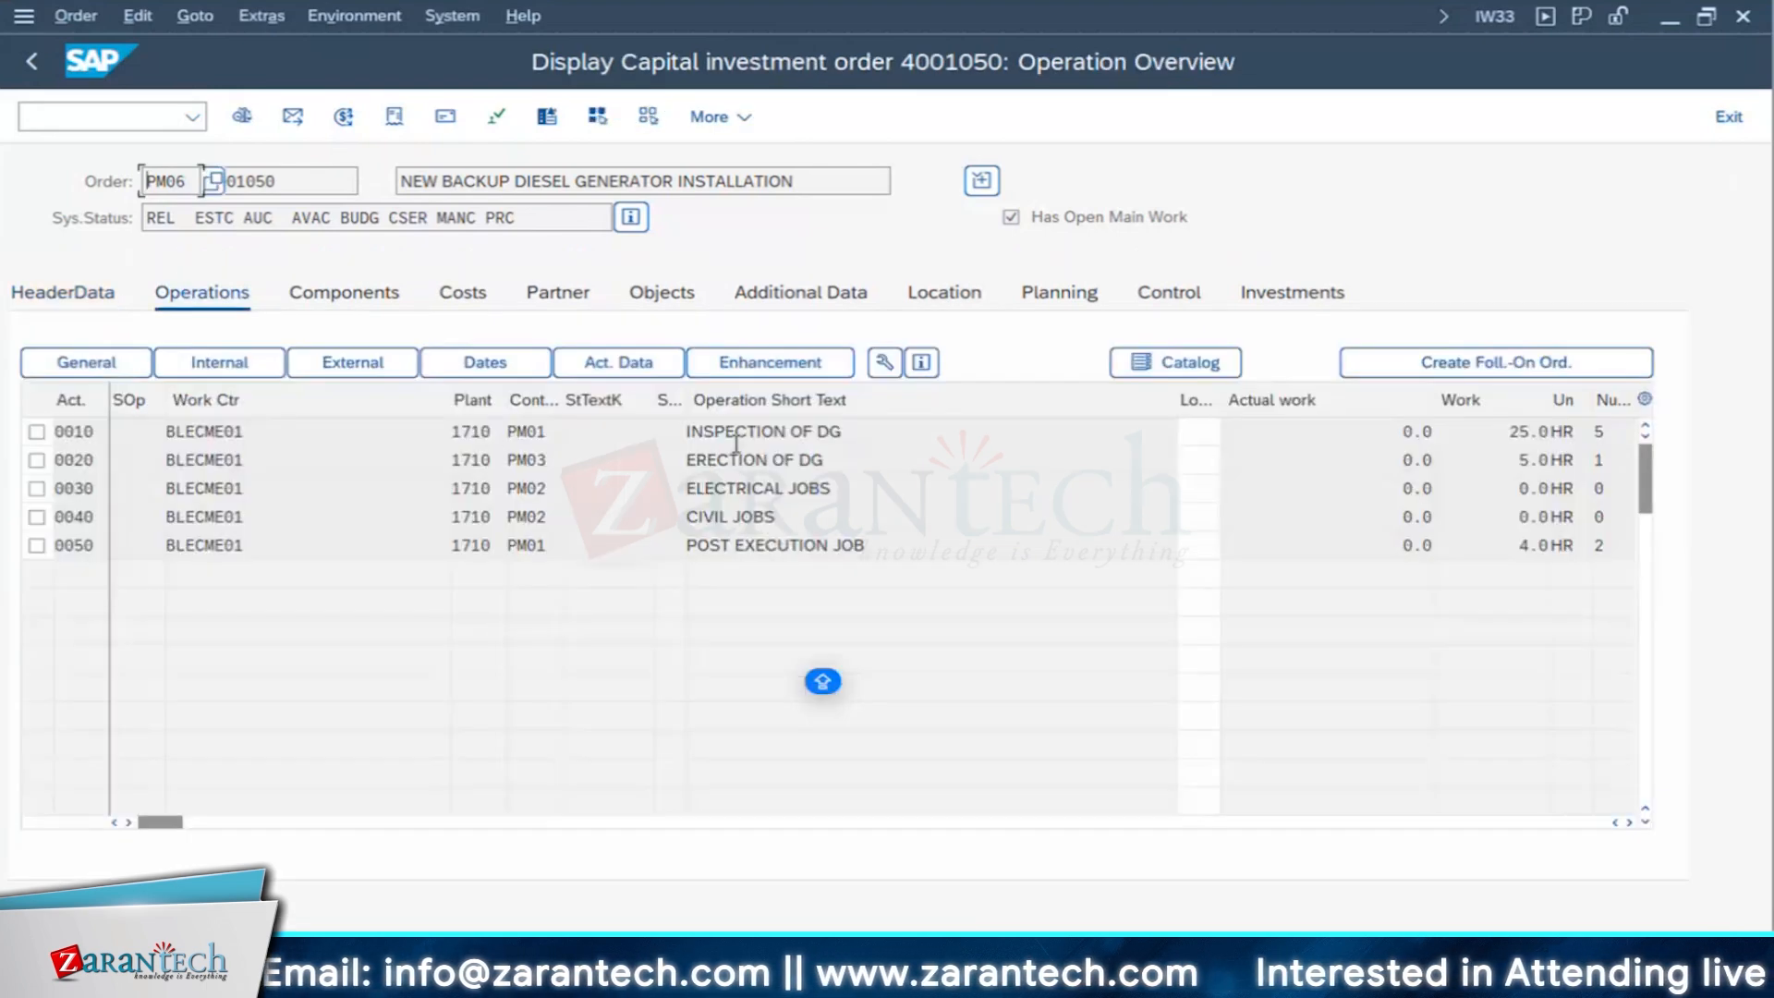
pyautogui.moveTo(545, 460); pyautogui.dragTo(461, 488)
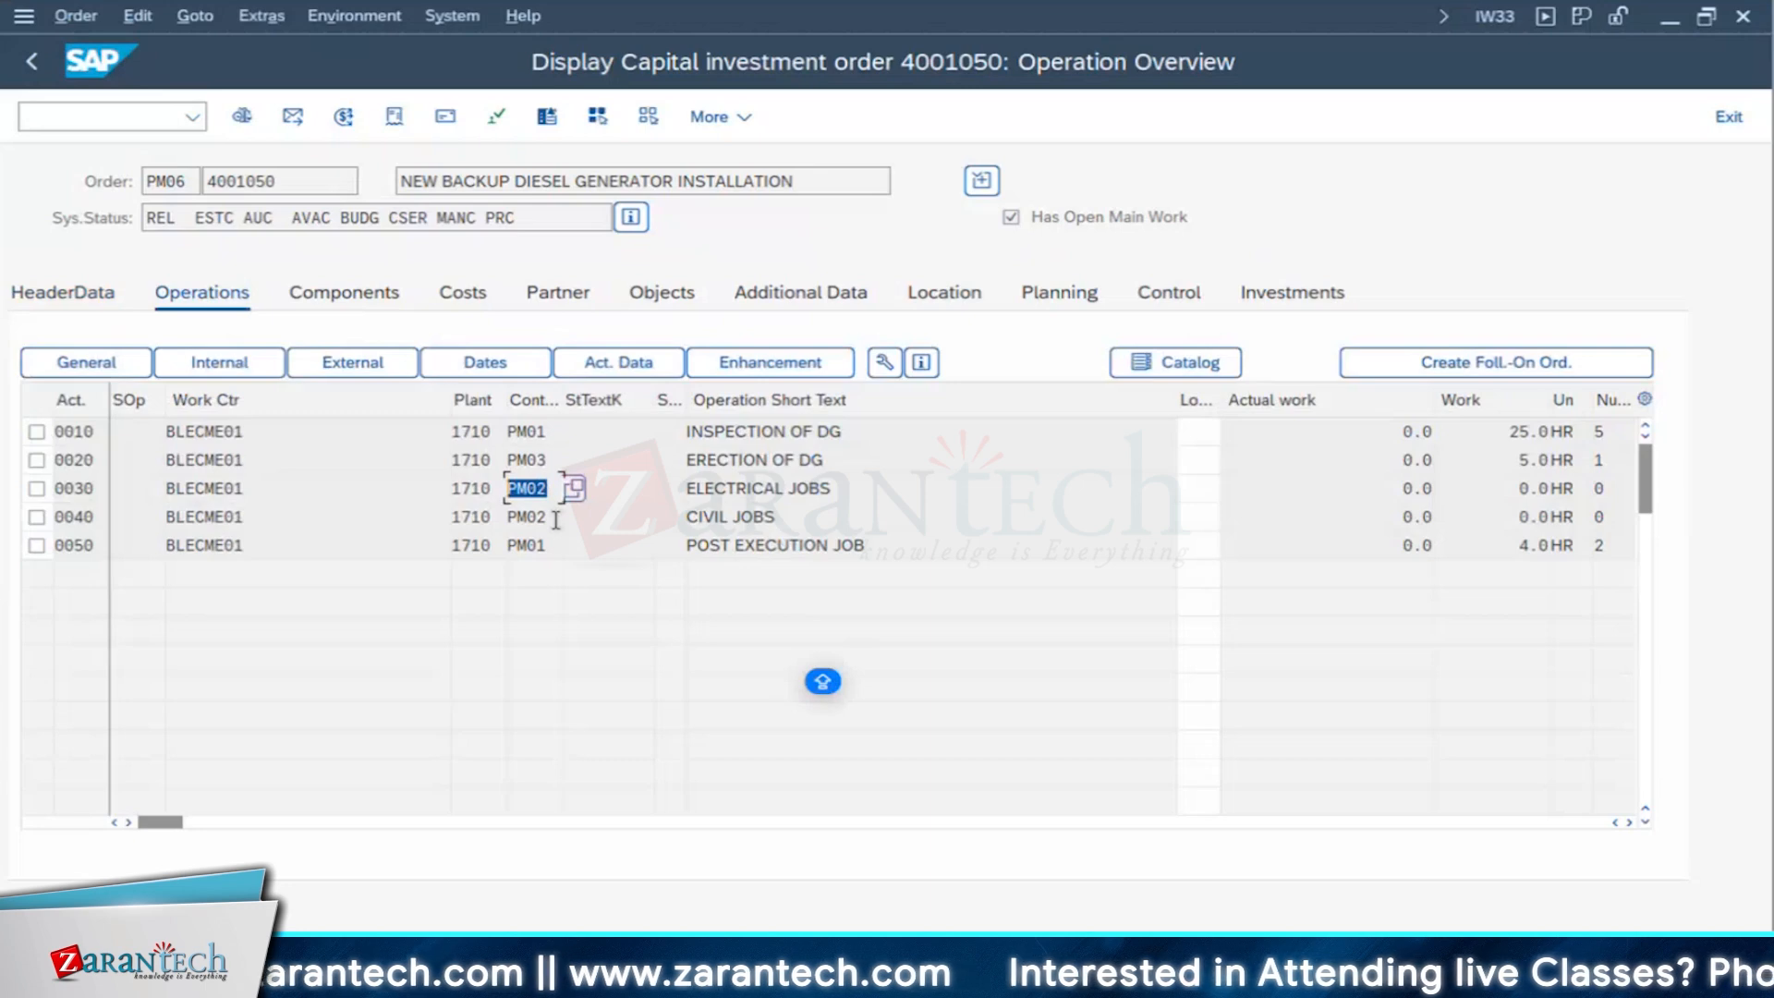
pyautogui.moveTo(556, 520); pyautogui.dragTo(443, 515)
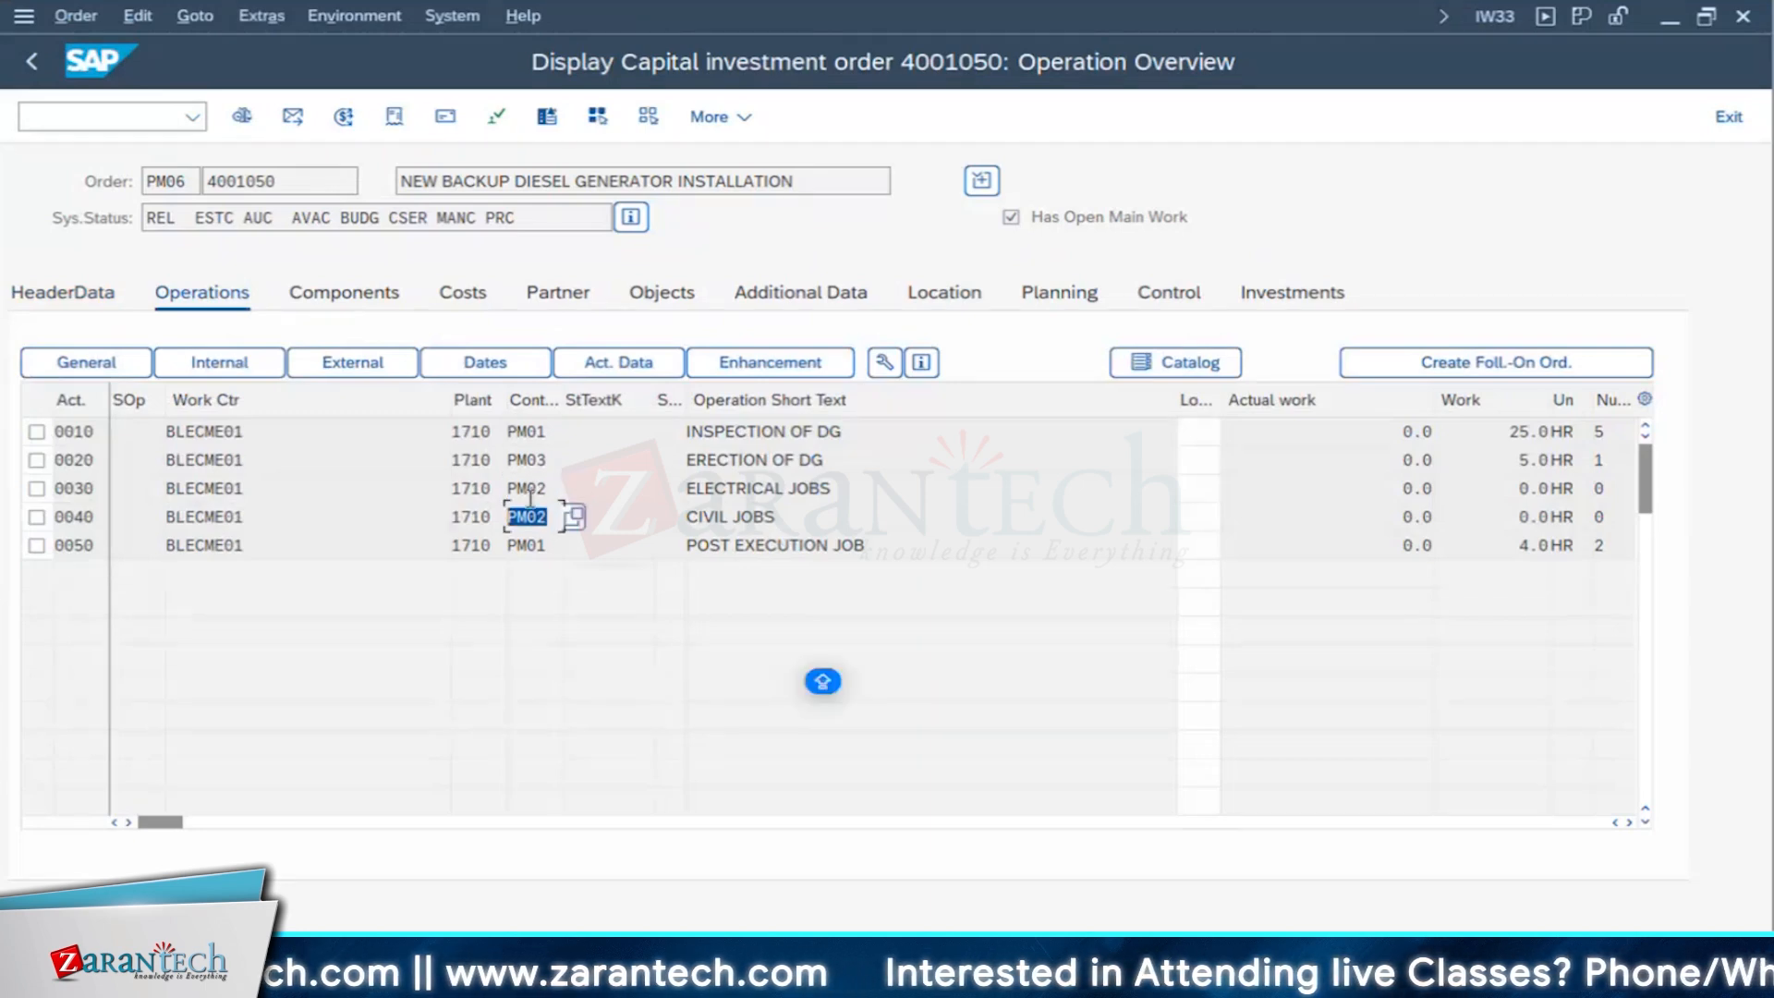
pyautogui.click(350, 300)
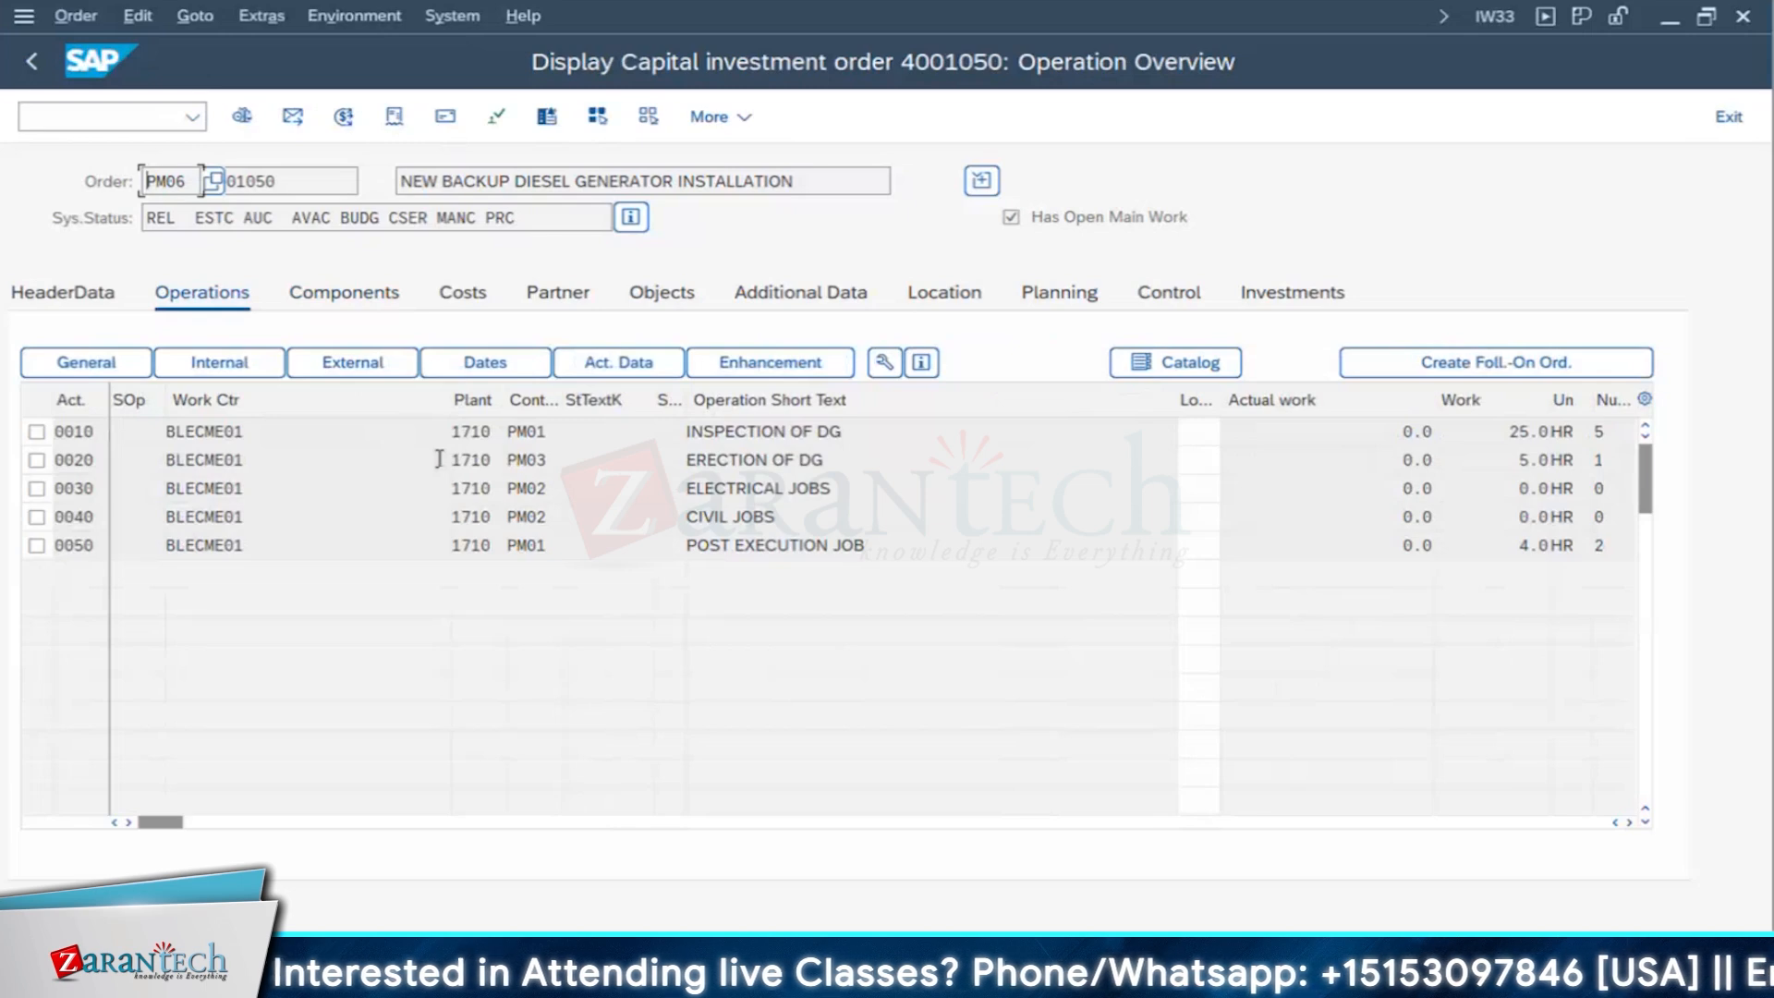
pyautogui.moveTo(547, 459); pyautogui.dragTo(435, 459)
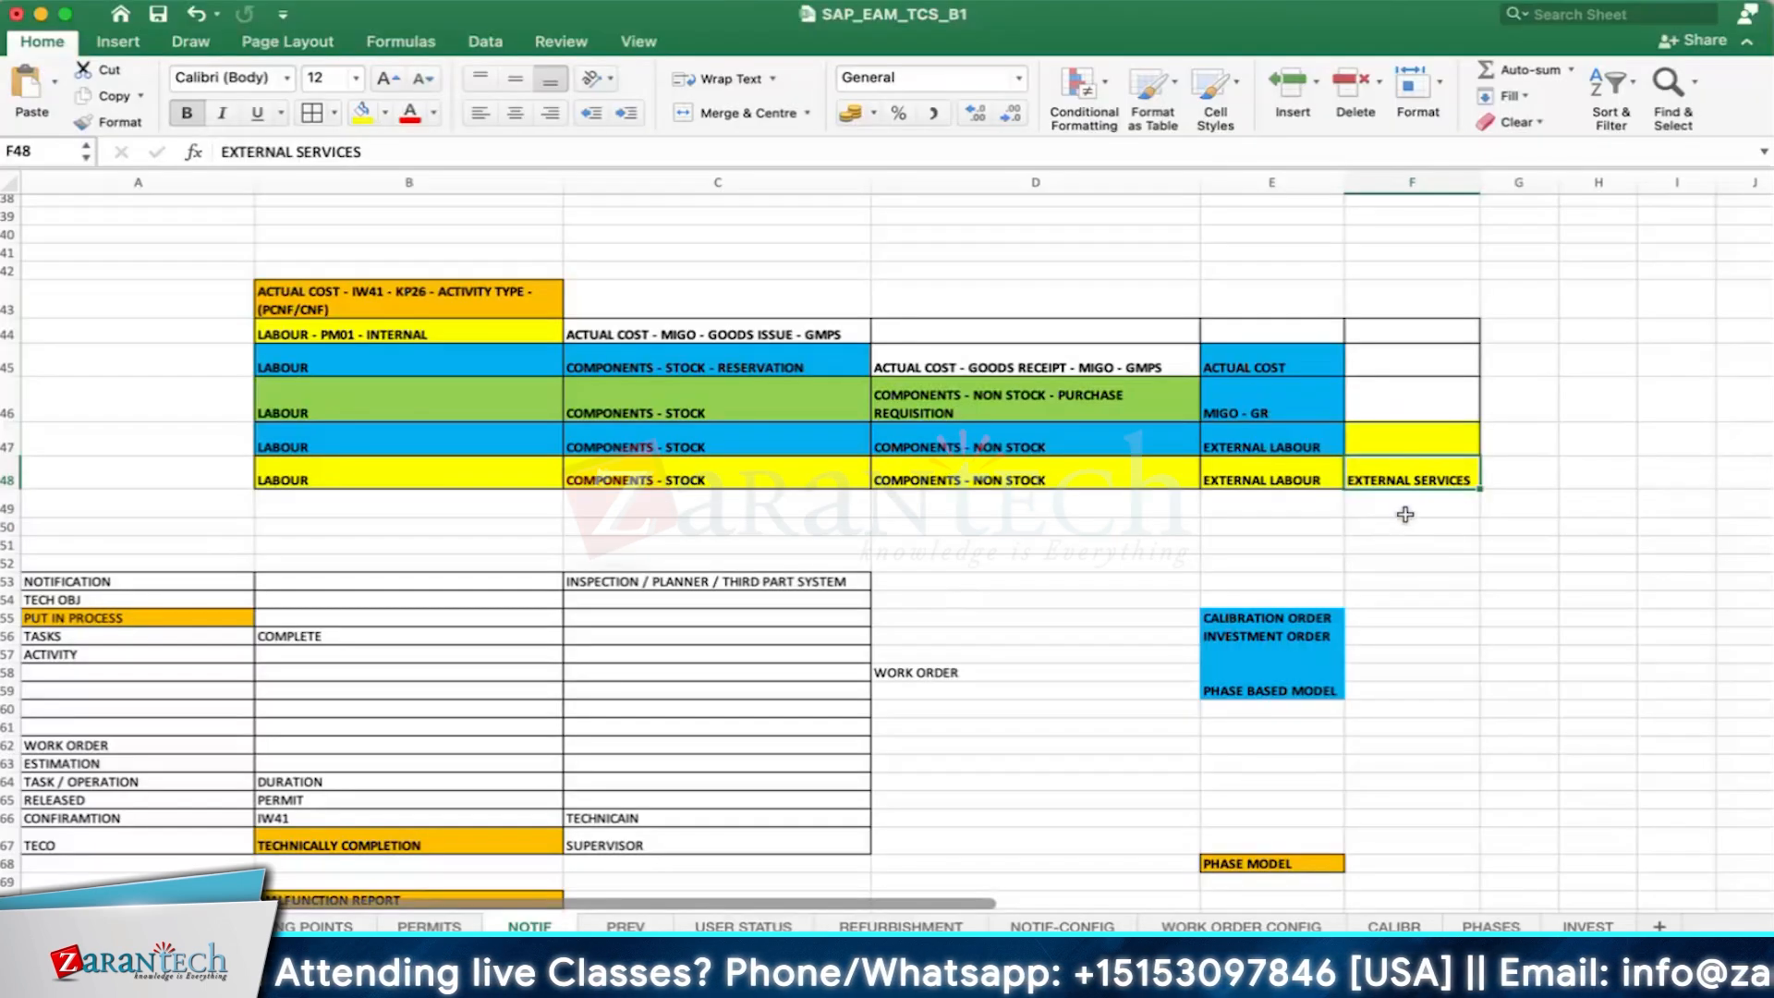
# - Enter "ACTUAL COST - ML81N - SERVICE ENTRY SHEET" in cell F47, above EXTERNAL SERVICES on the NOTIF sheet
pyautogui.click(1395, 451)
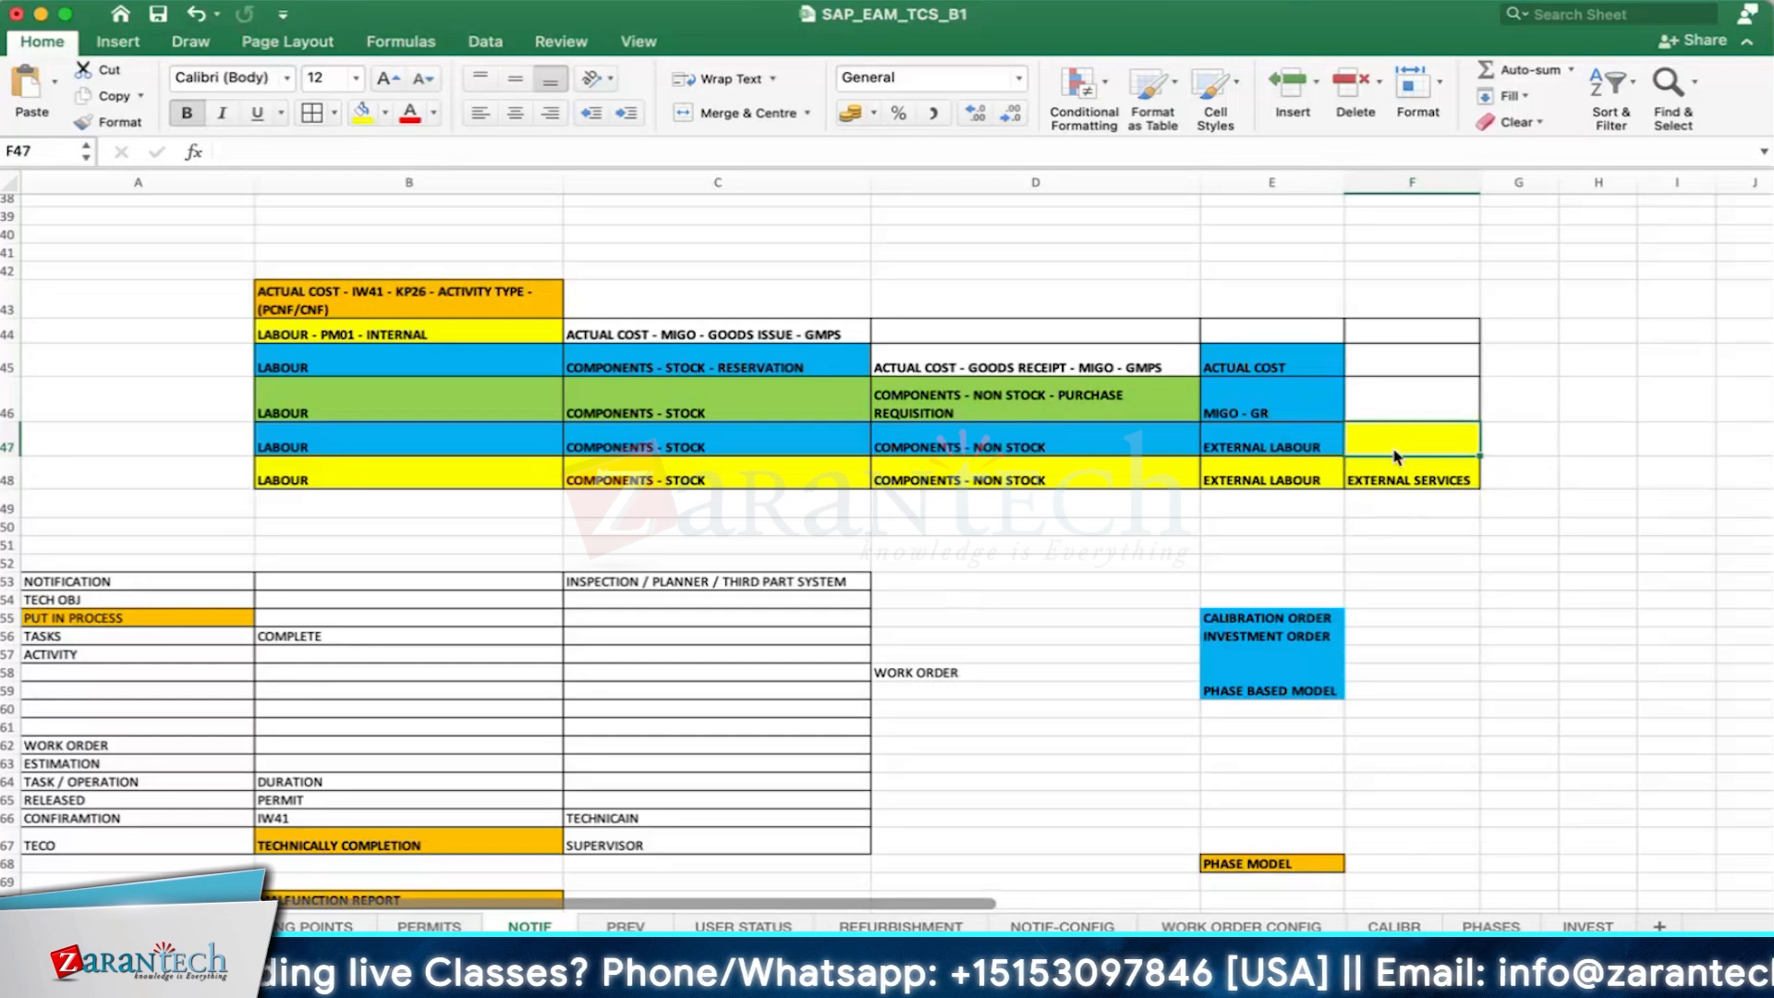
pyautogui.write('ACTUAL CO')
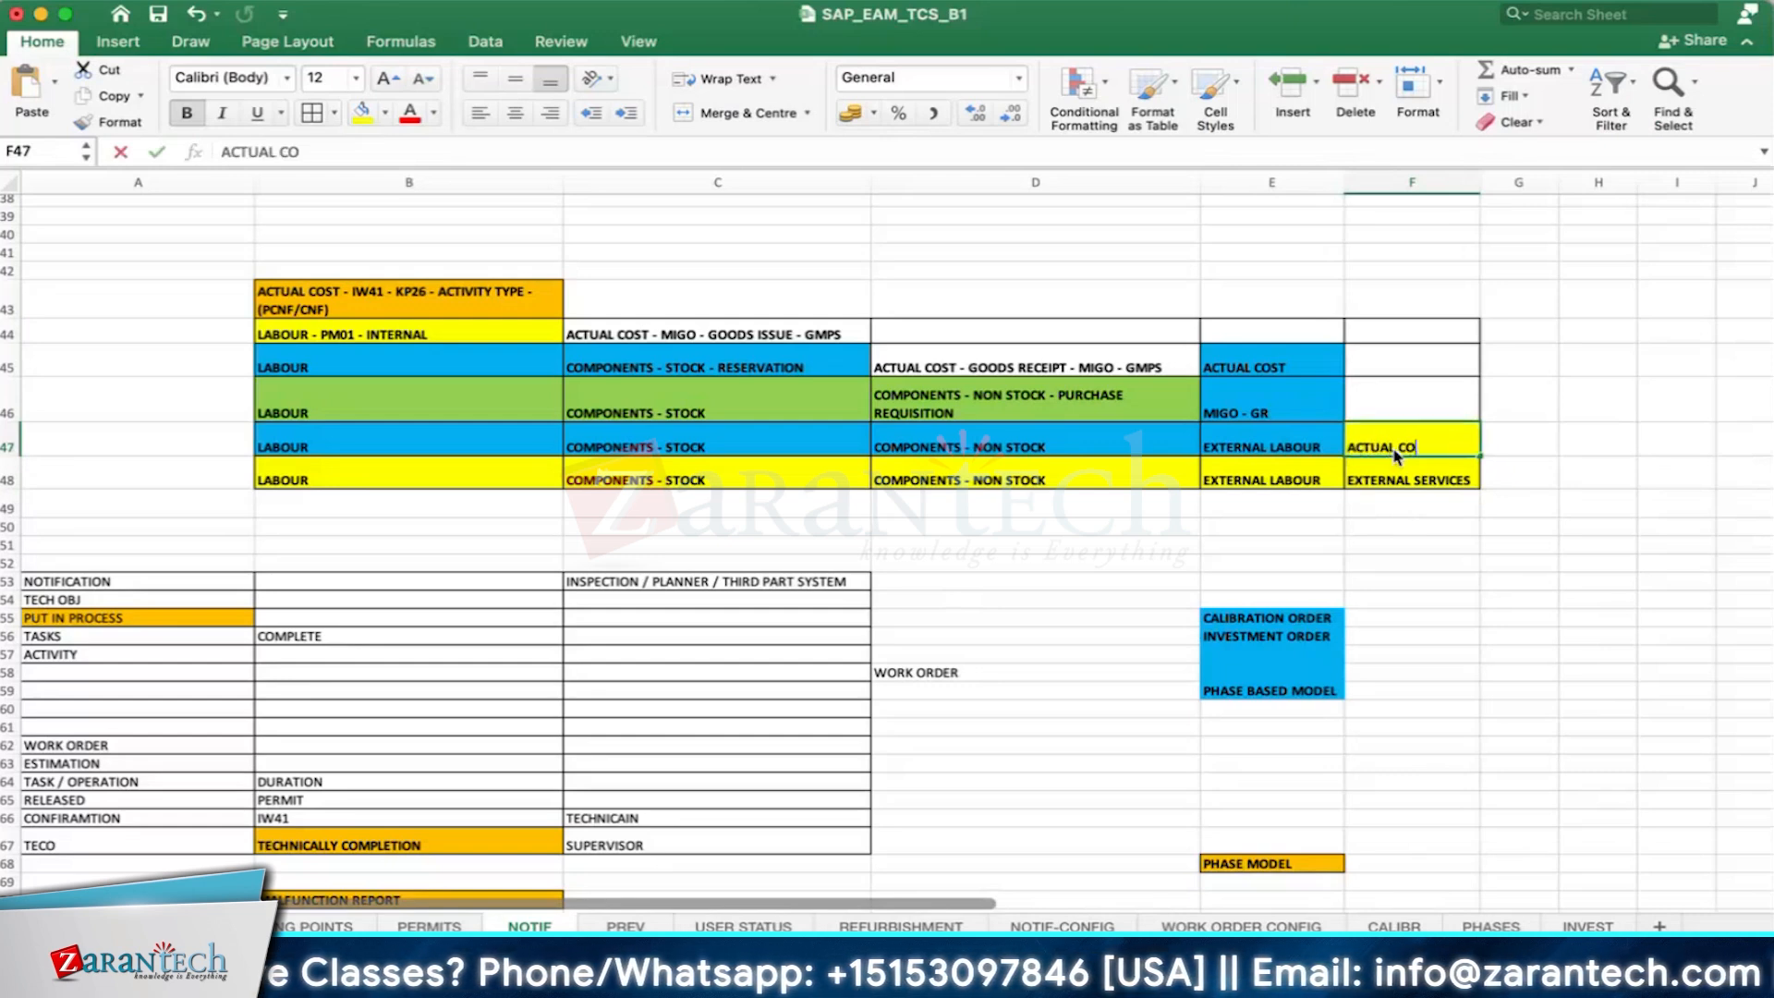
pyautogui.write('ST - ')
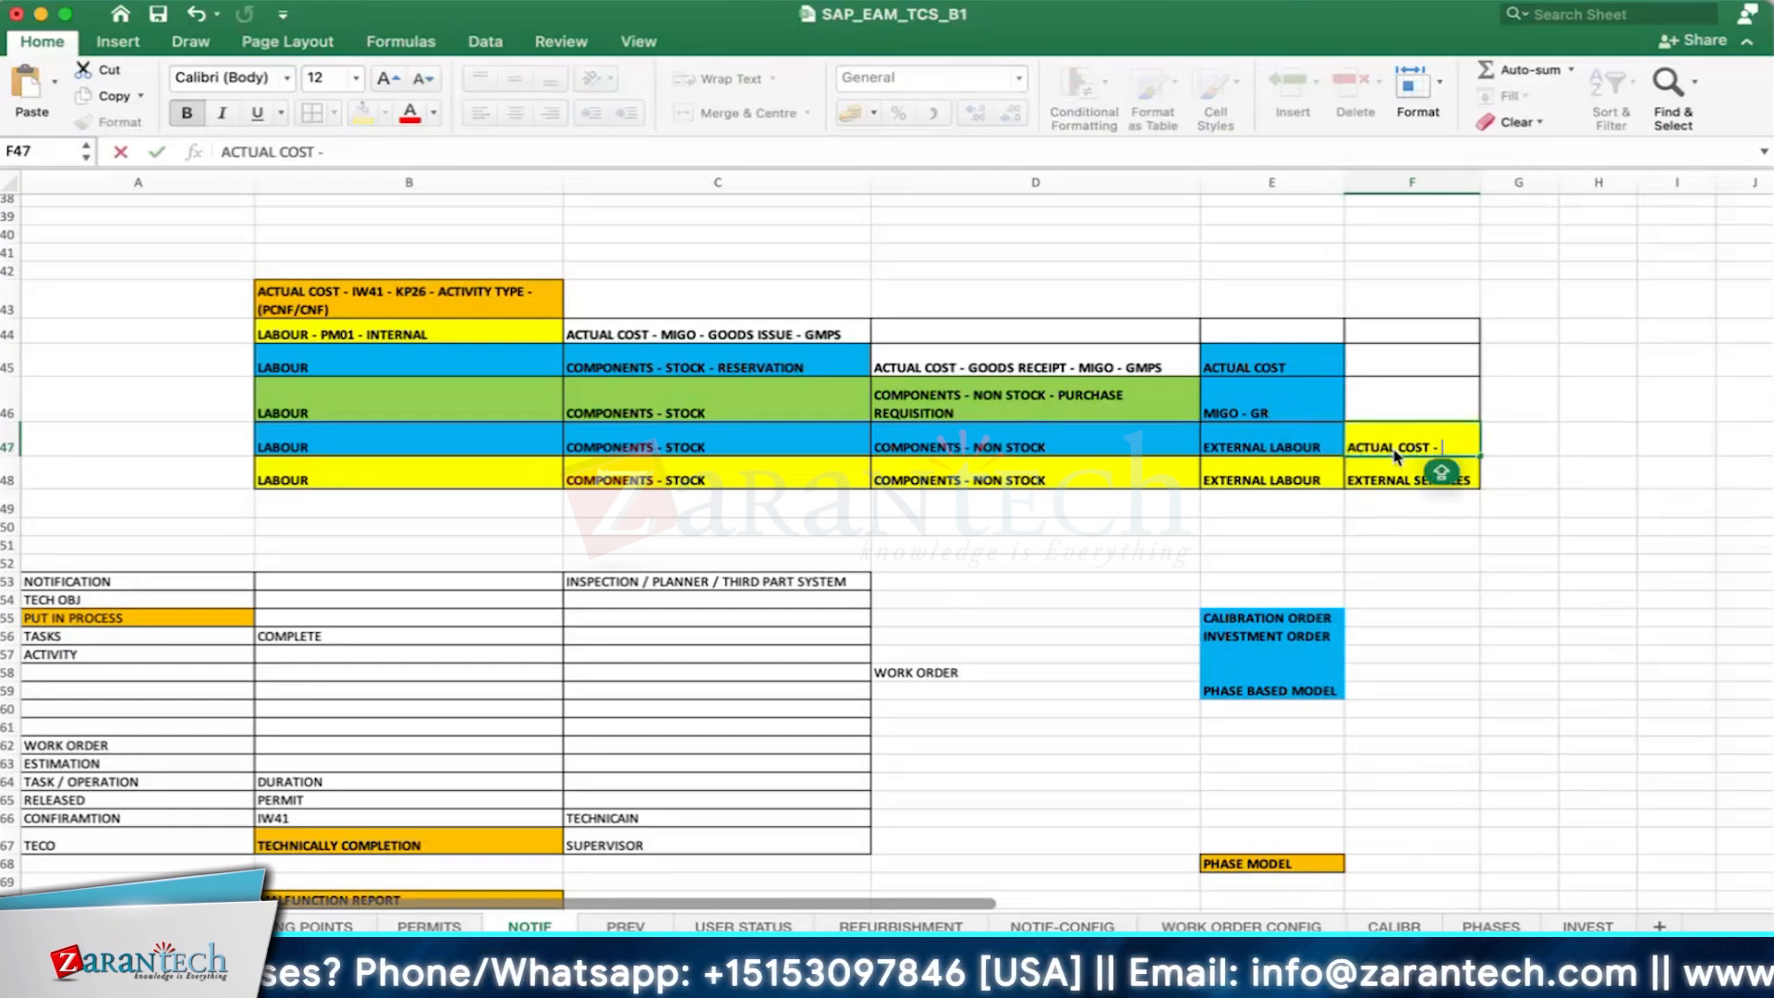
pyautogui.write('ML')
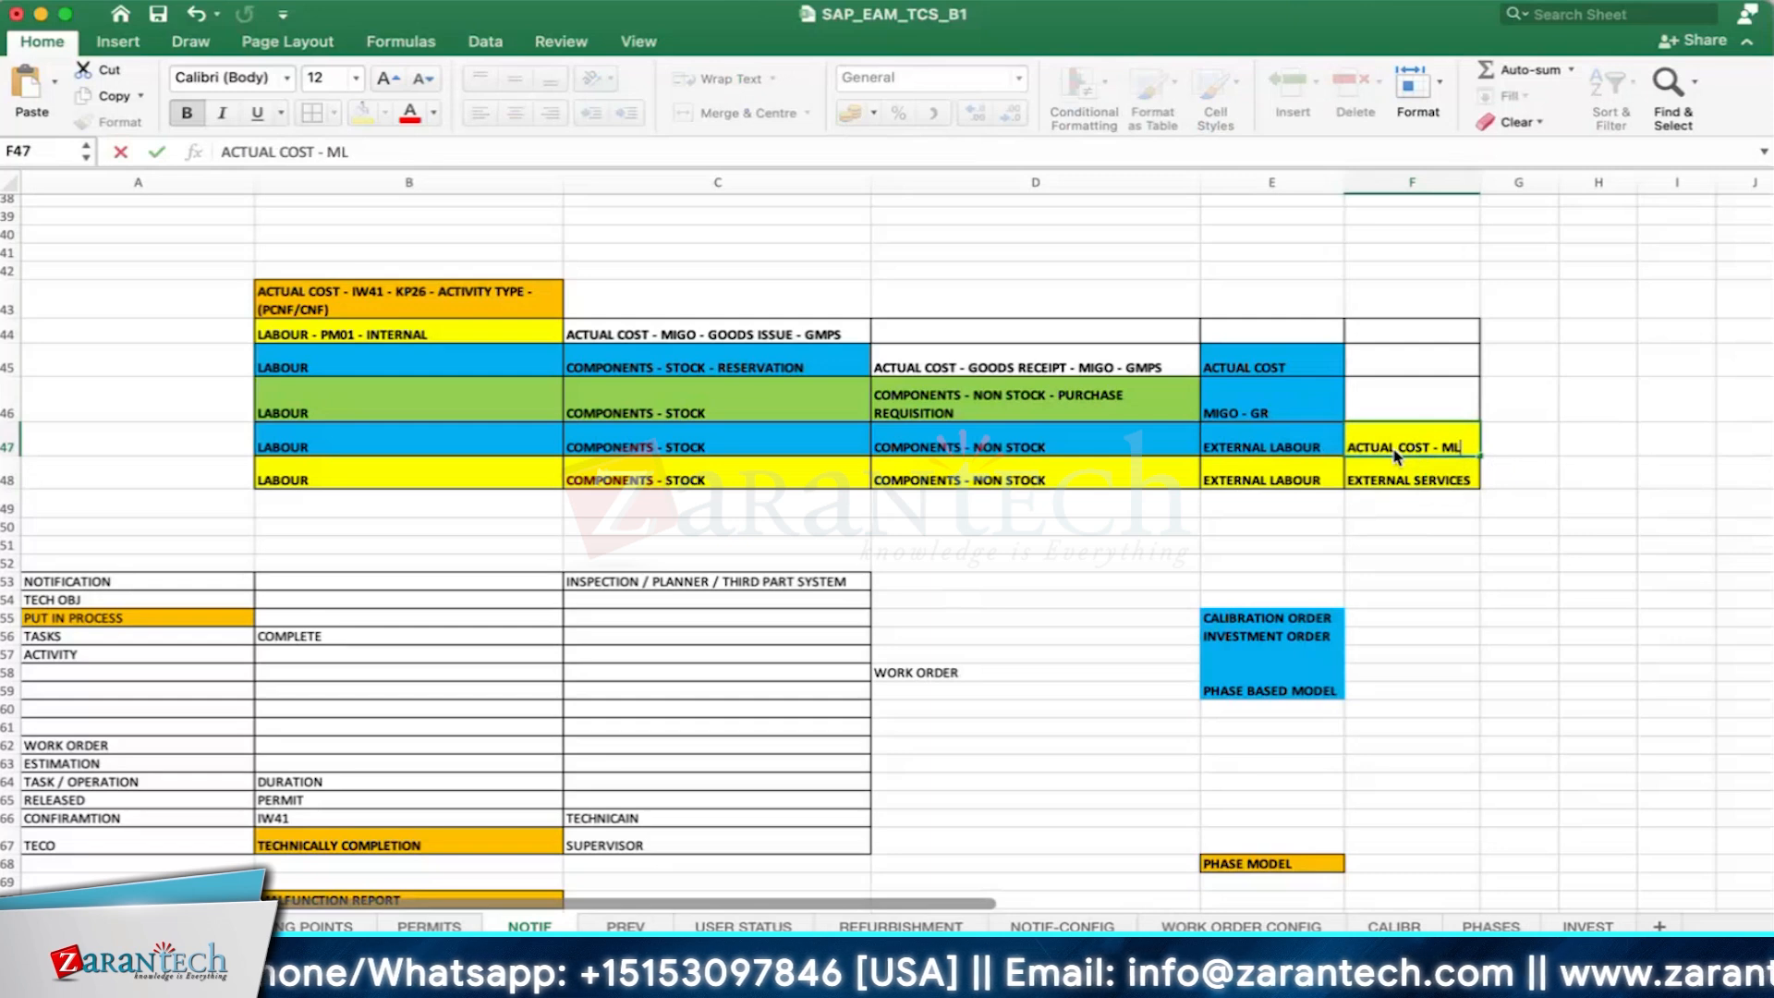
pyautogui.write('81N - SER')
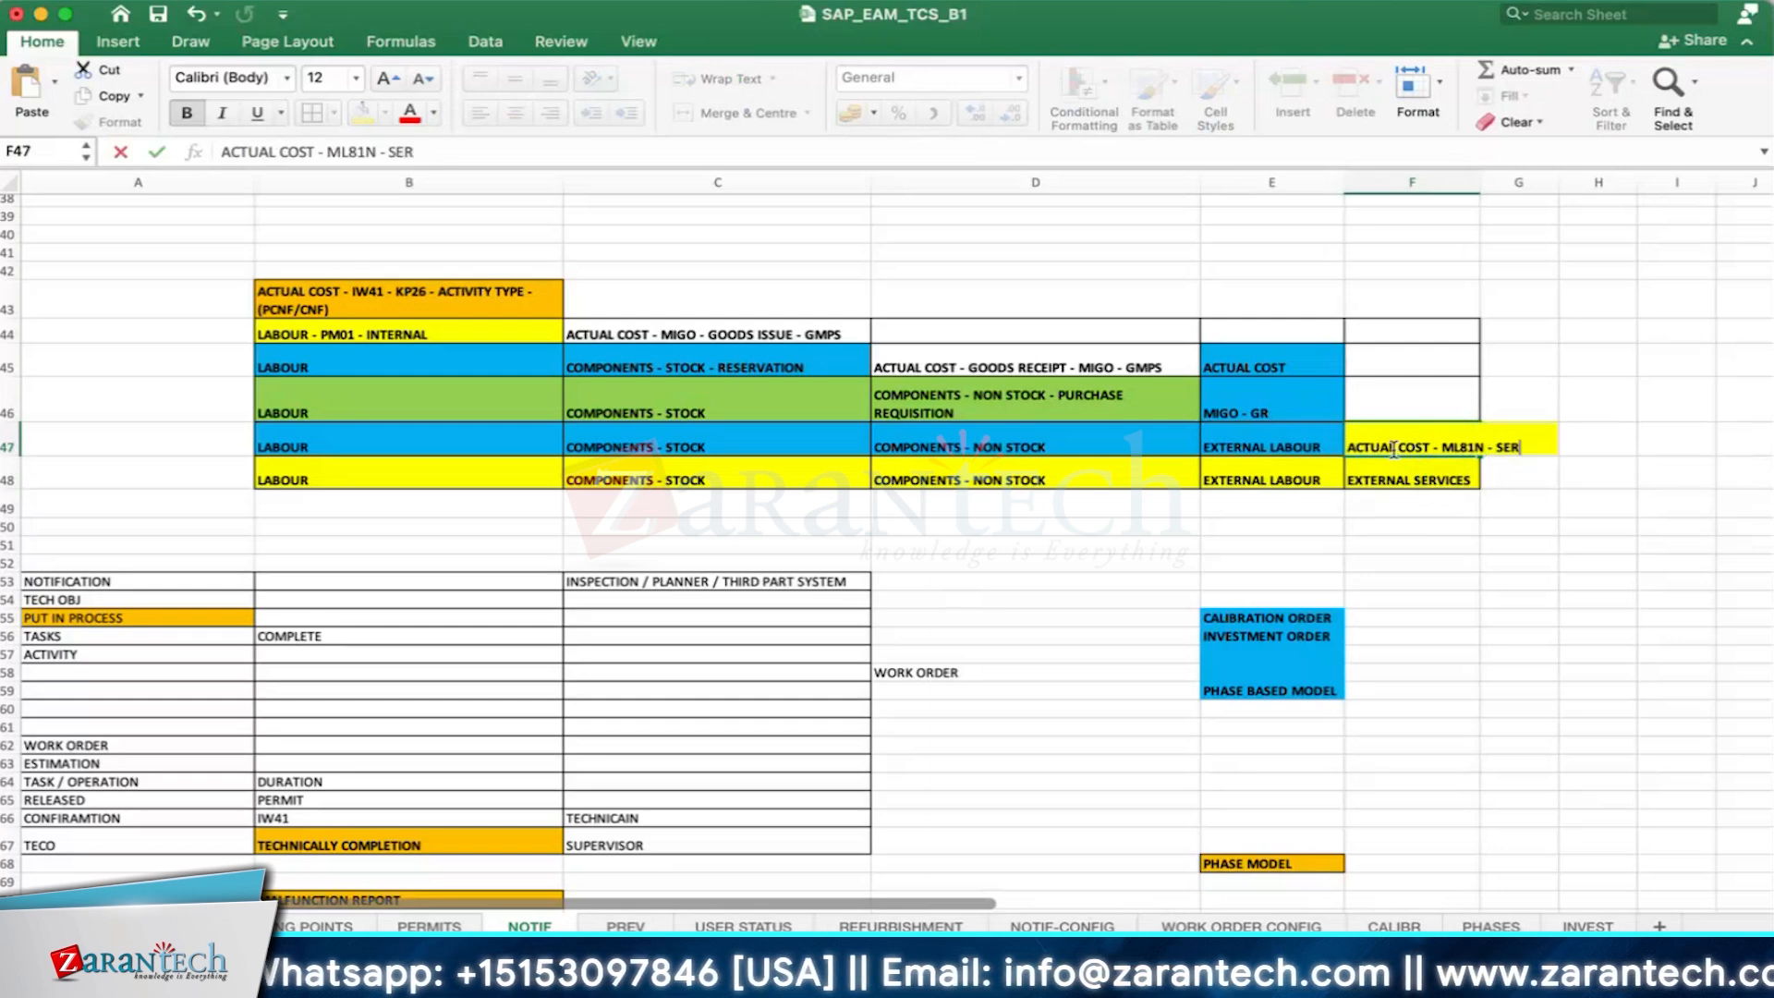
pyautogui.write('VICE ENTRY SHEET')
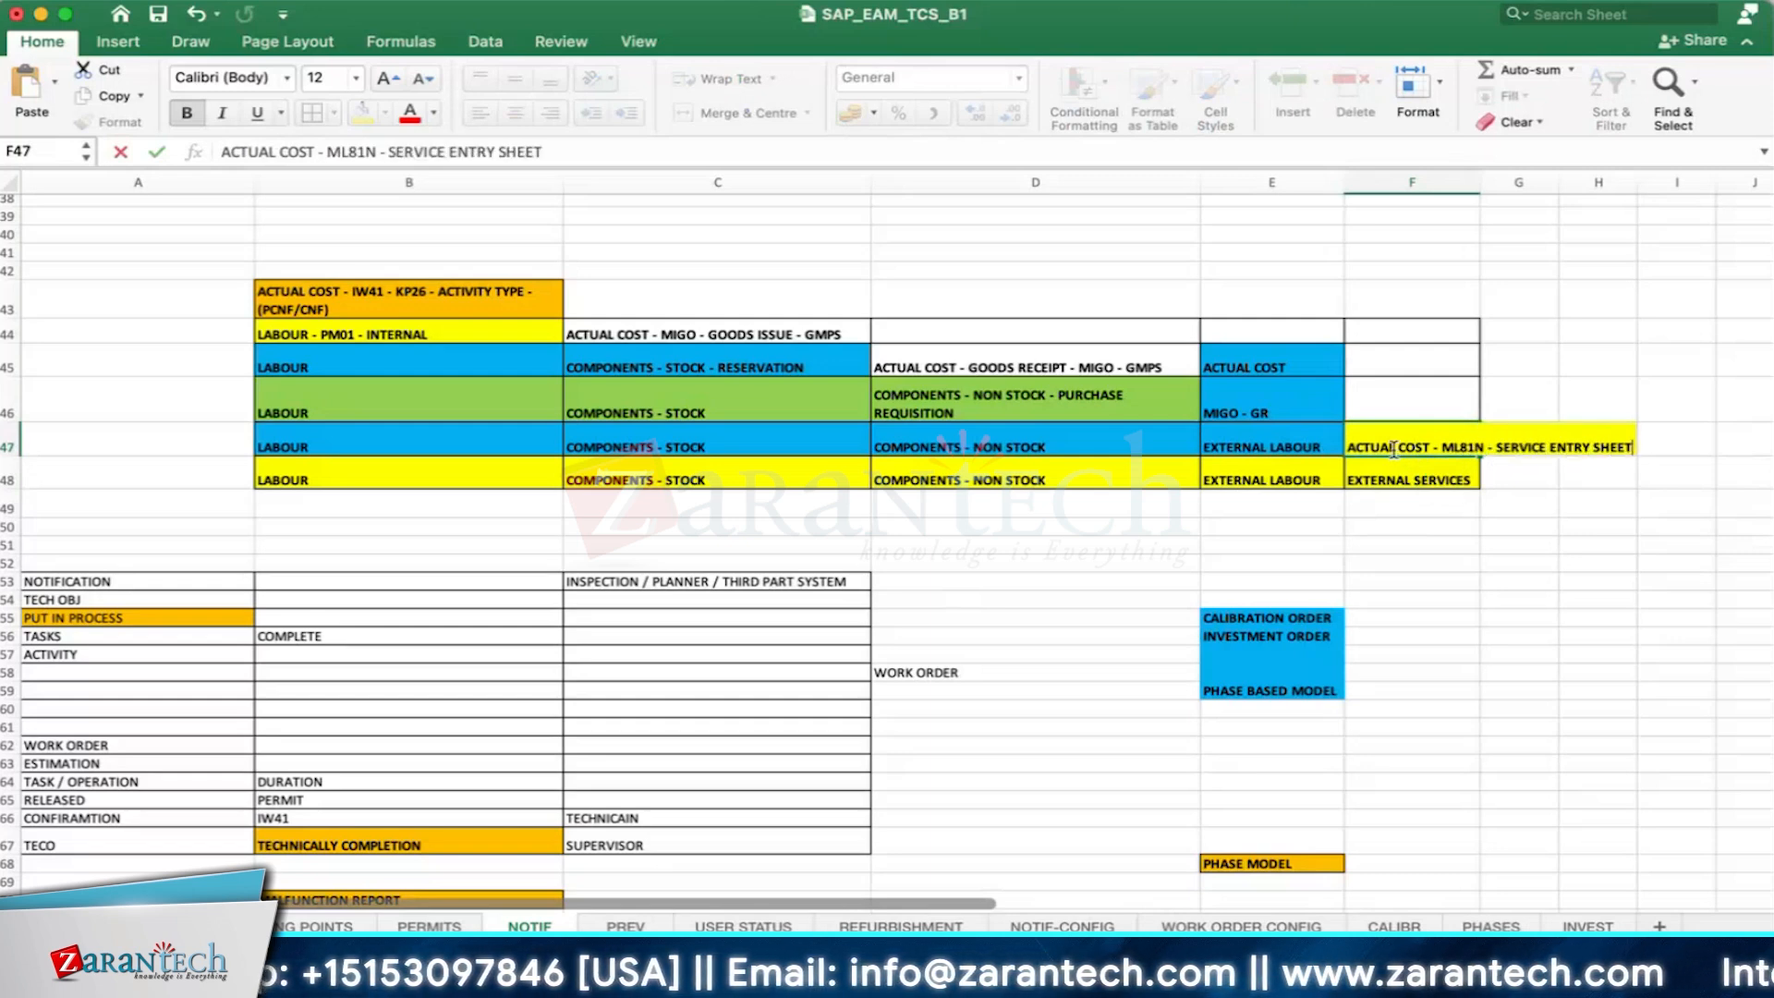
pyautogui.press('Return')
# - Wrap the text in cell F47 and widen column F so the service entry sheet note fits on two lines
pyautogui.click(1394, 450)
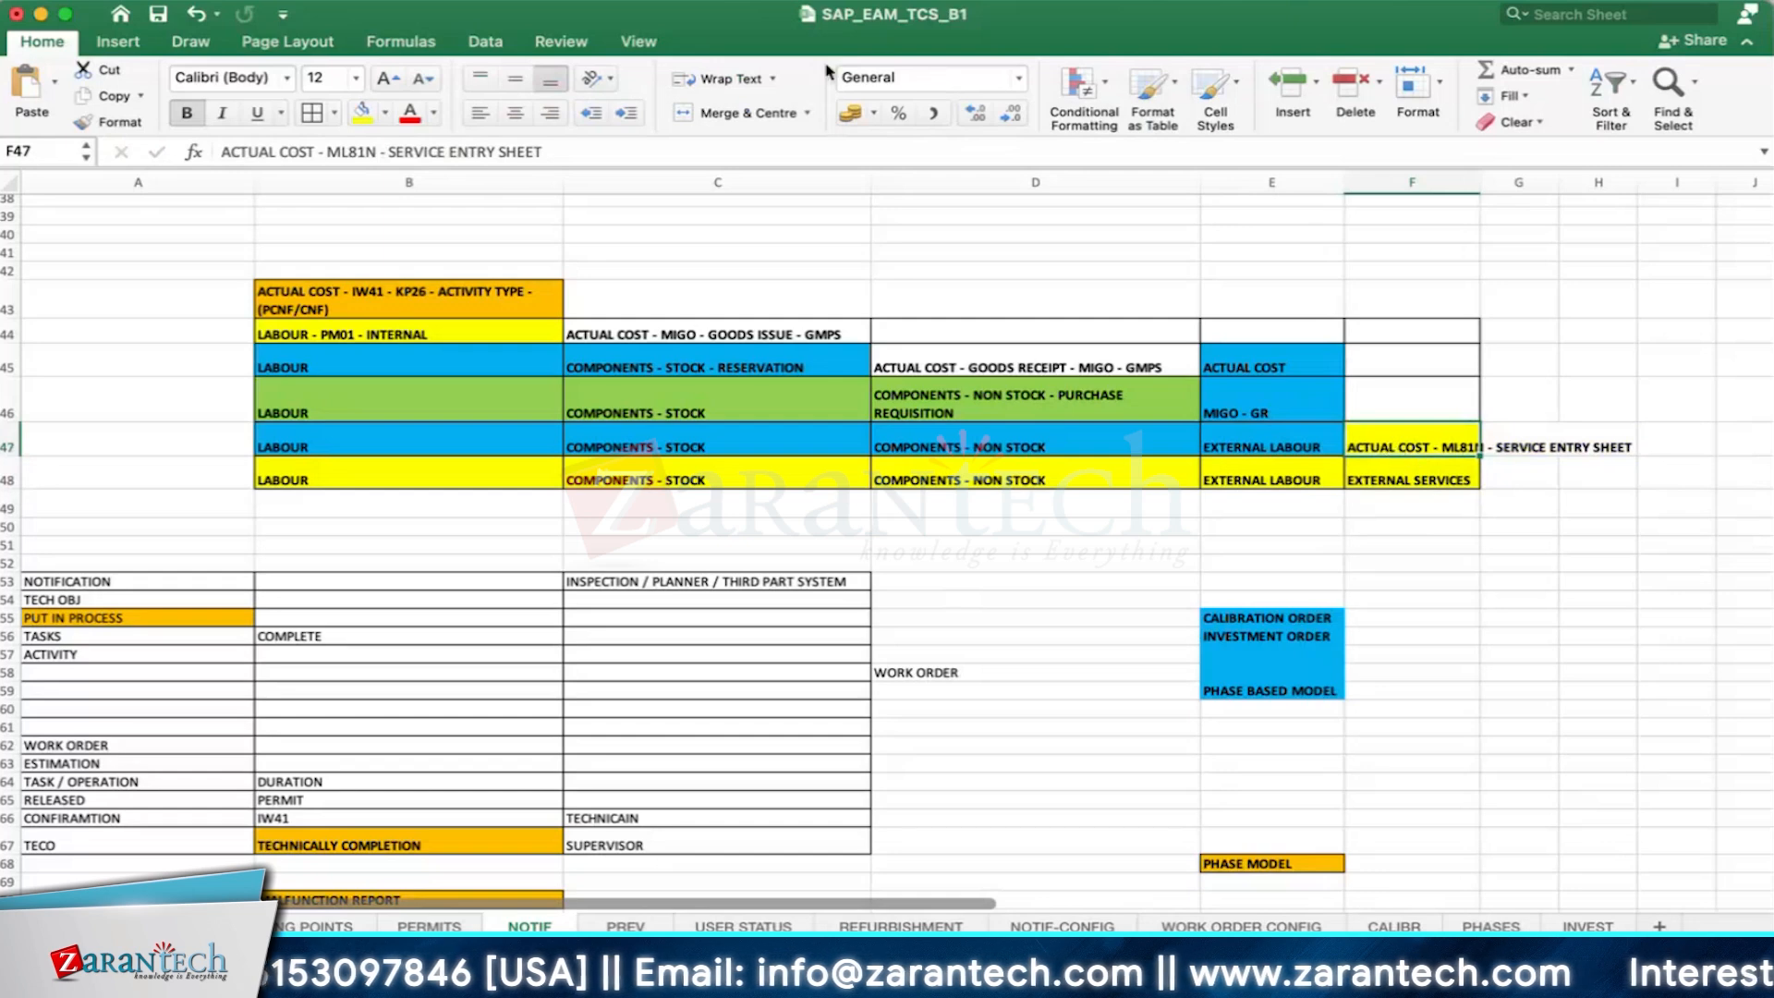
pyautogui.click(725, 78)
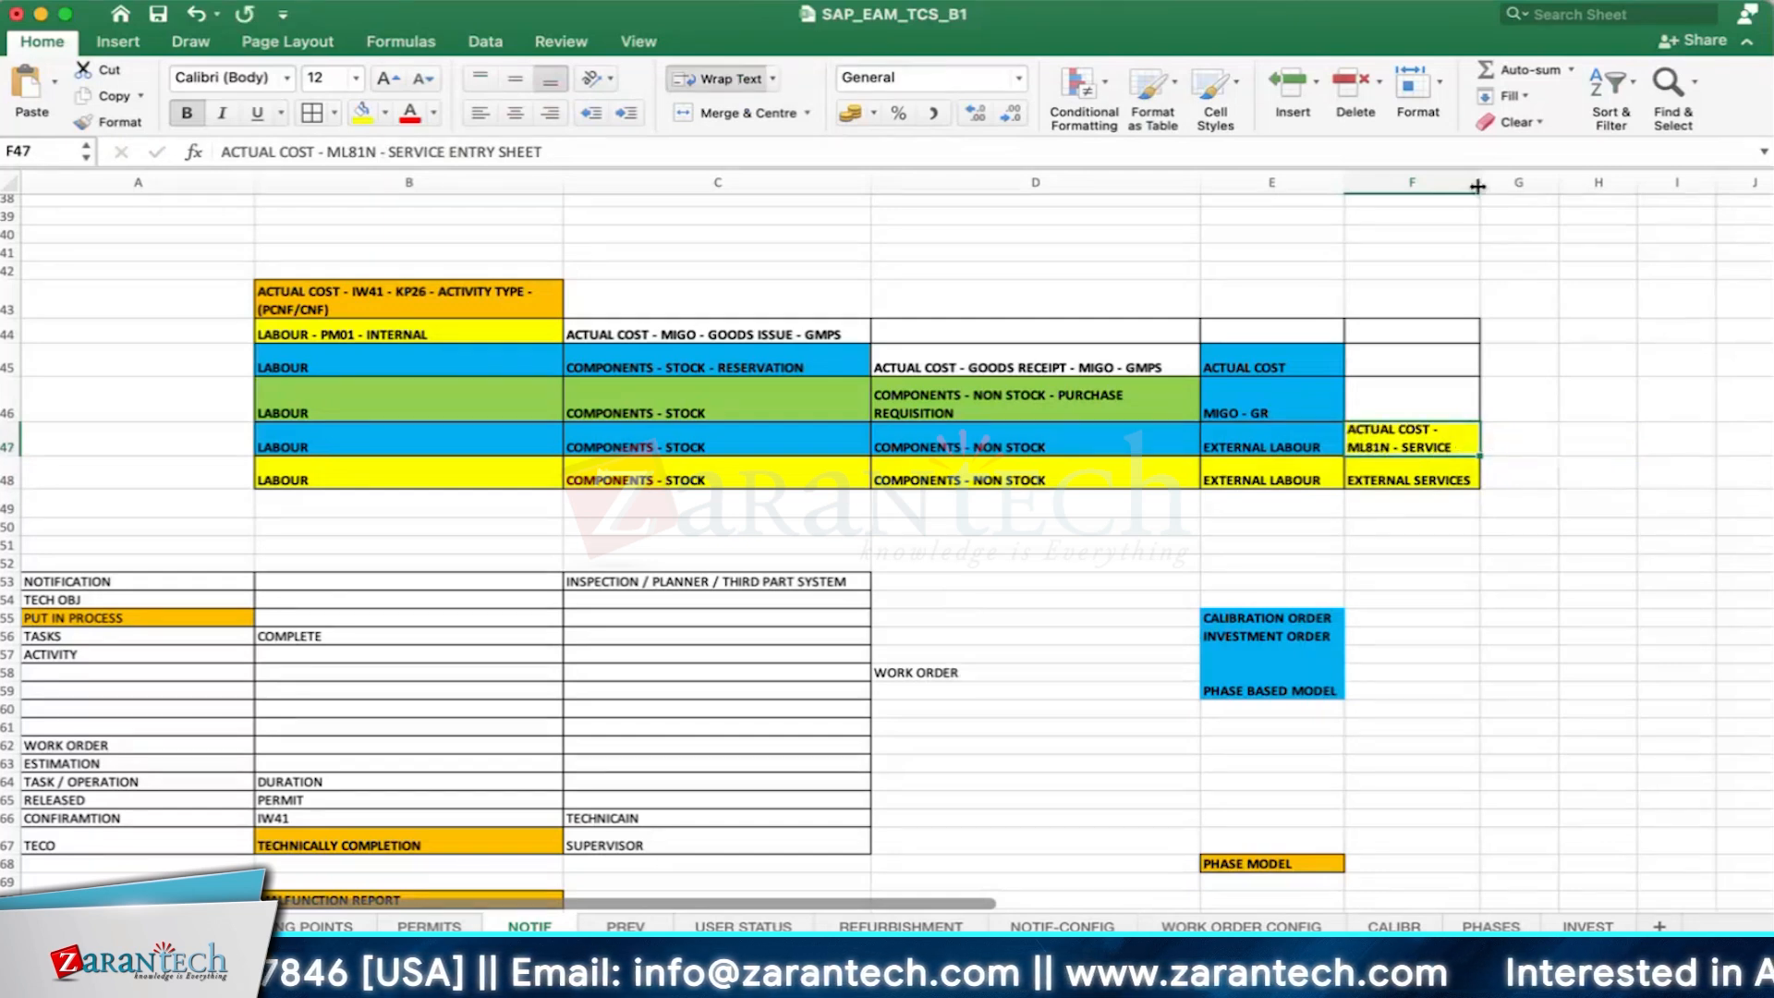
pyautogui.moveTo(1479, 183); pyautogui.dragTo(1581, 189)
pyautogui.click(1417, 471)
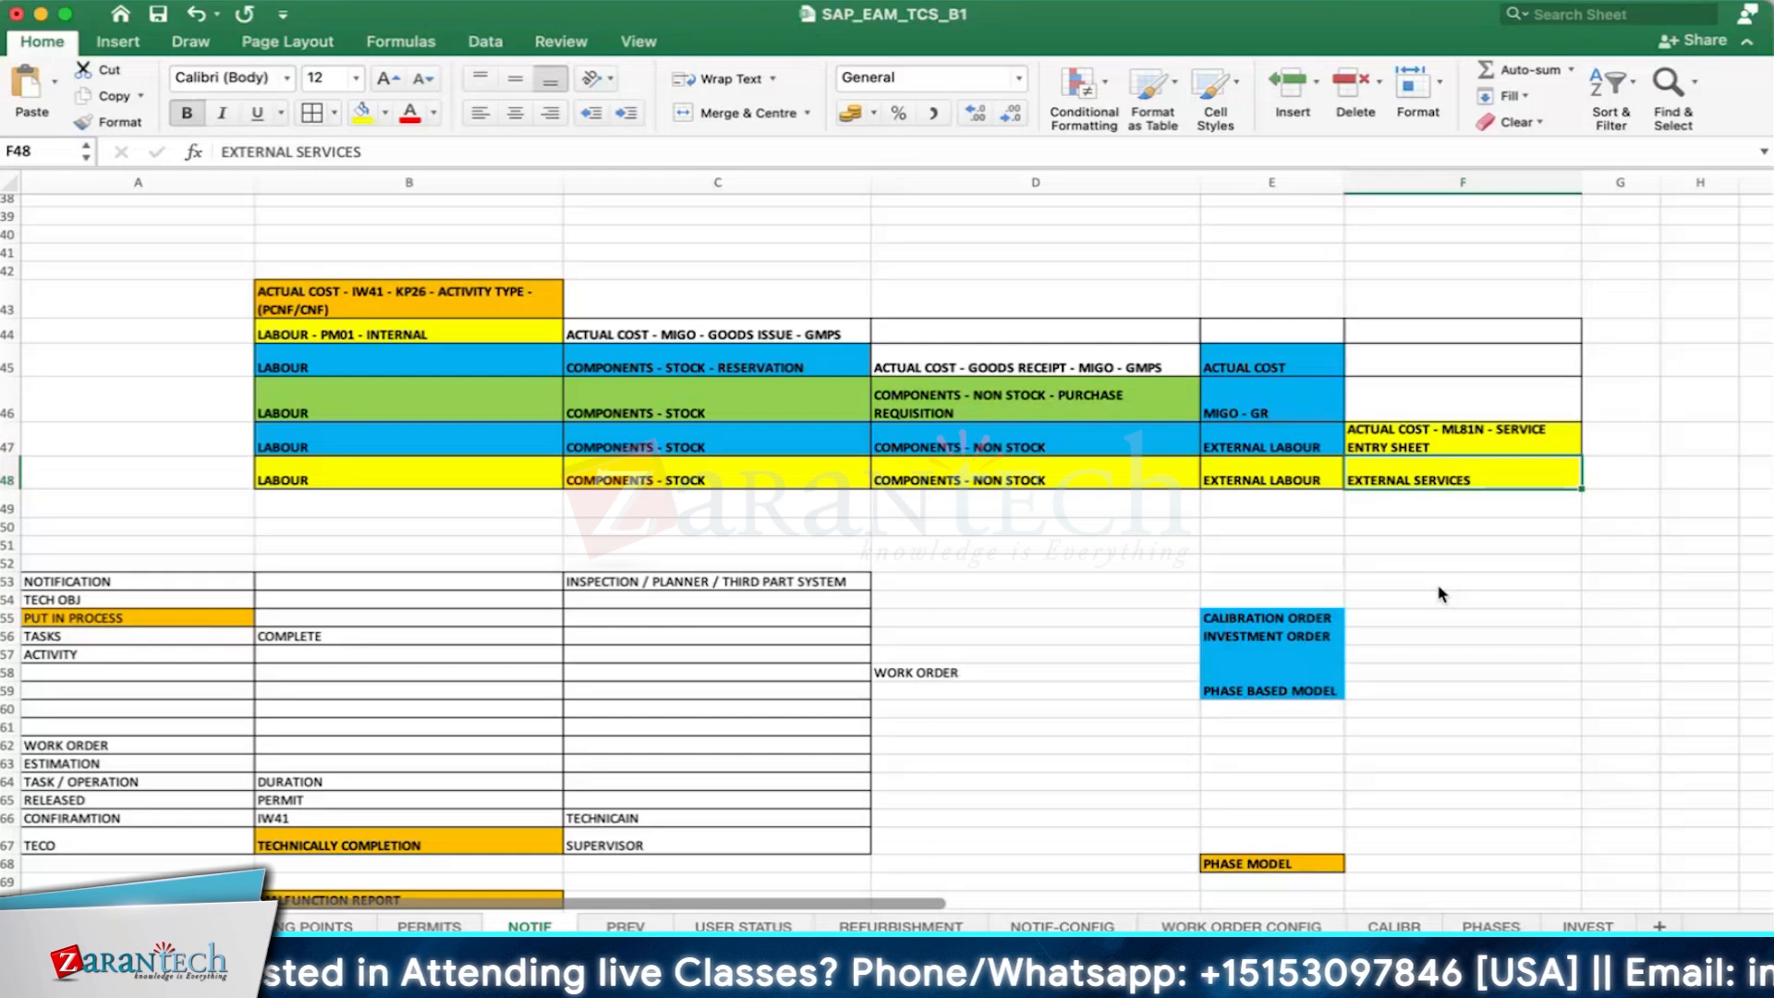
pyautogui.click(1486, 435)
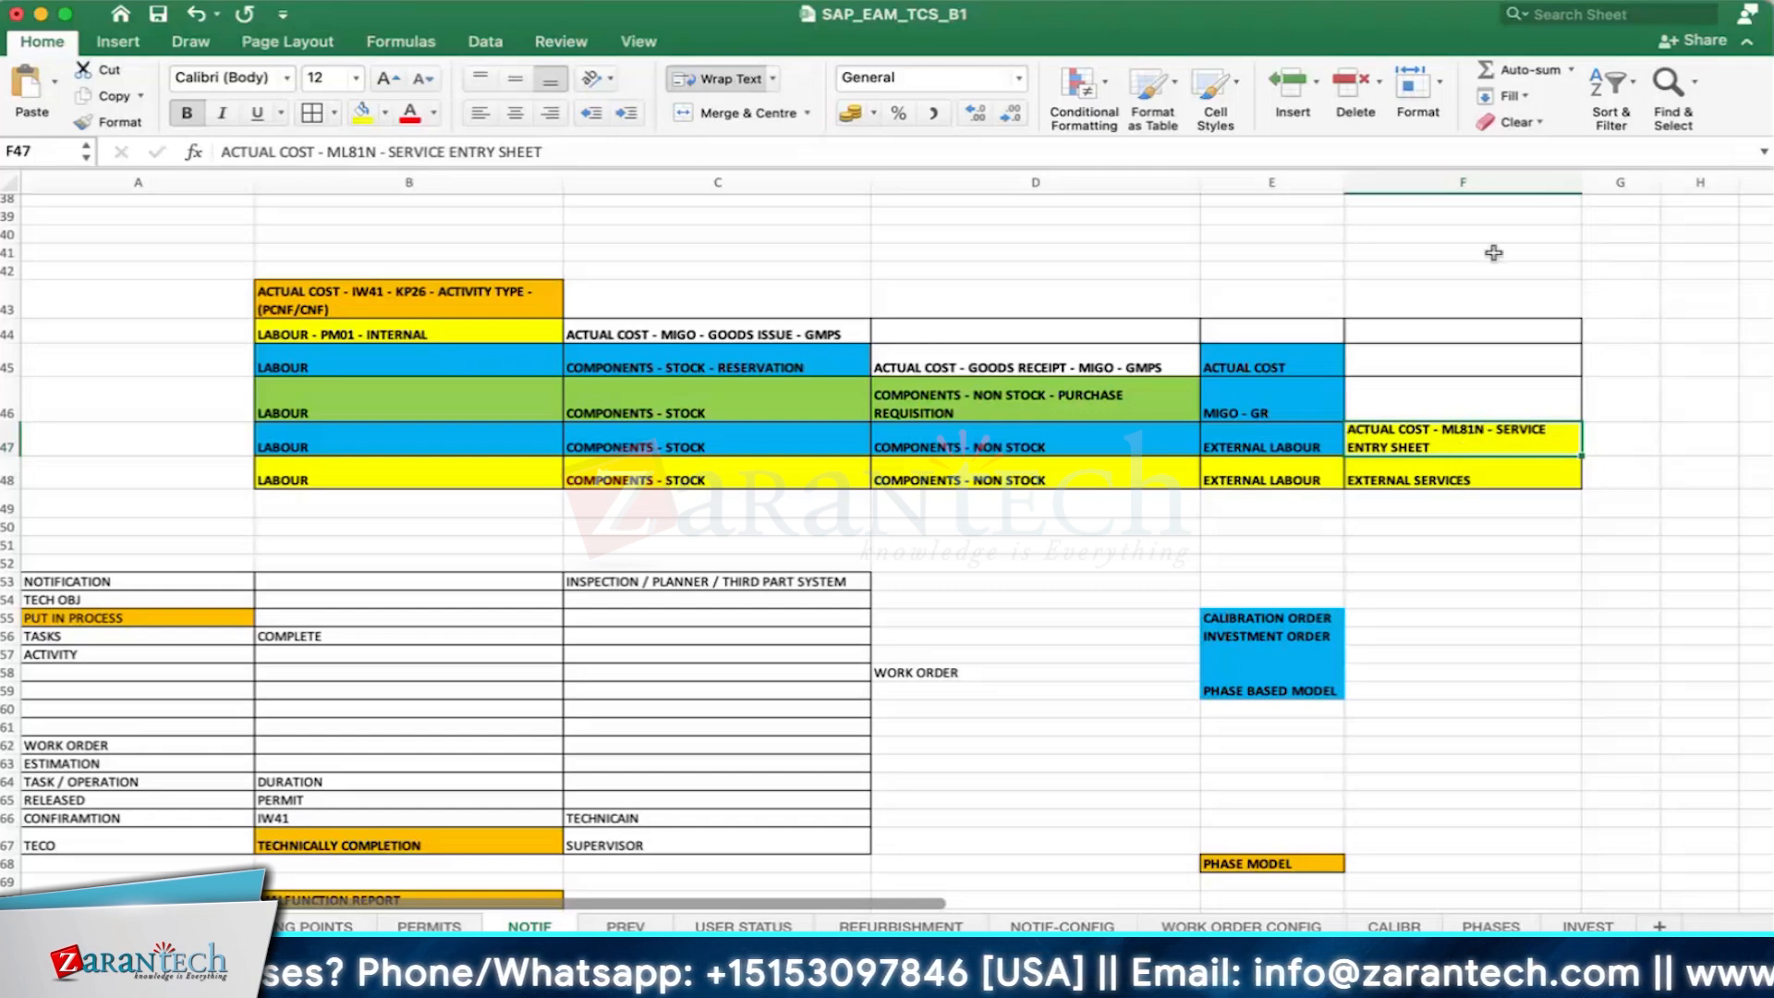
pyautogui.click(1483, 529)
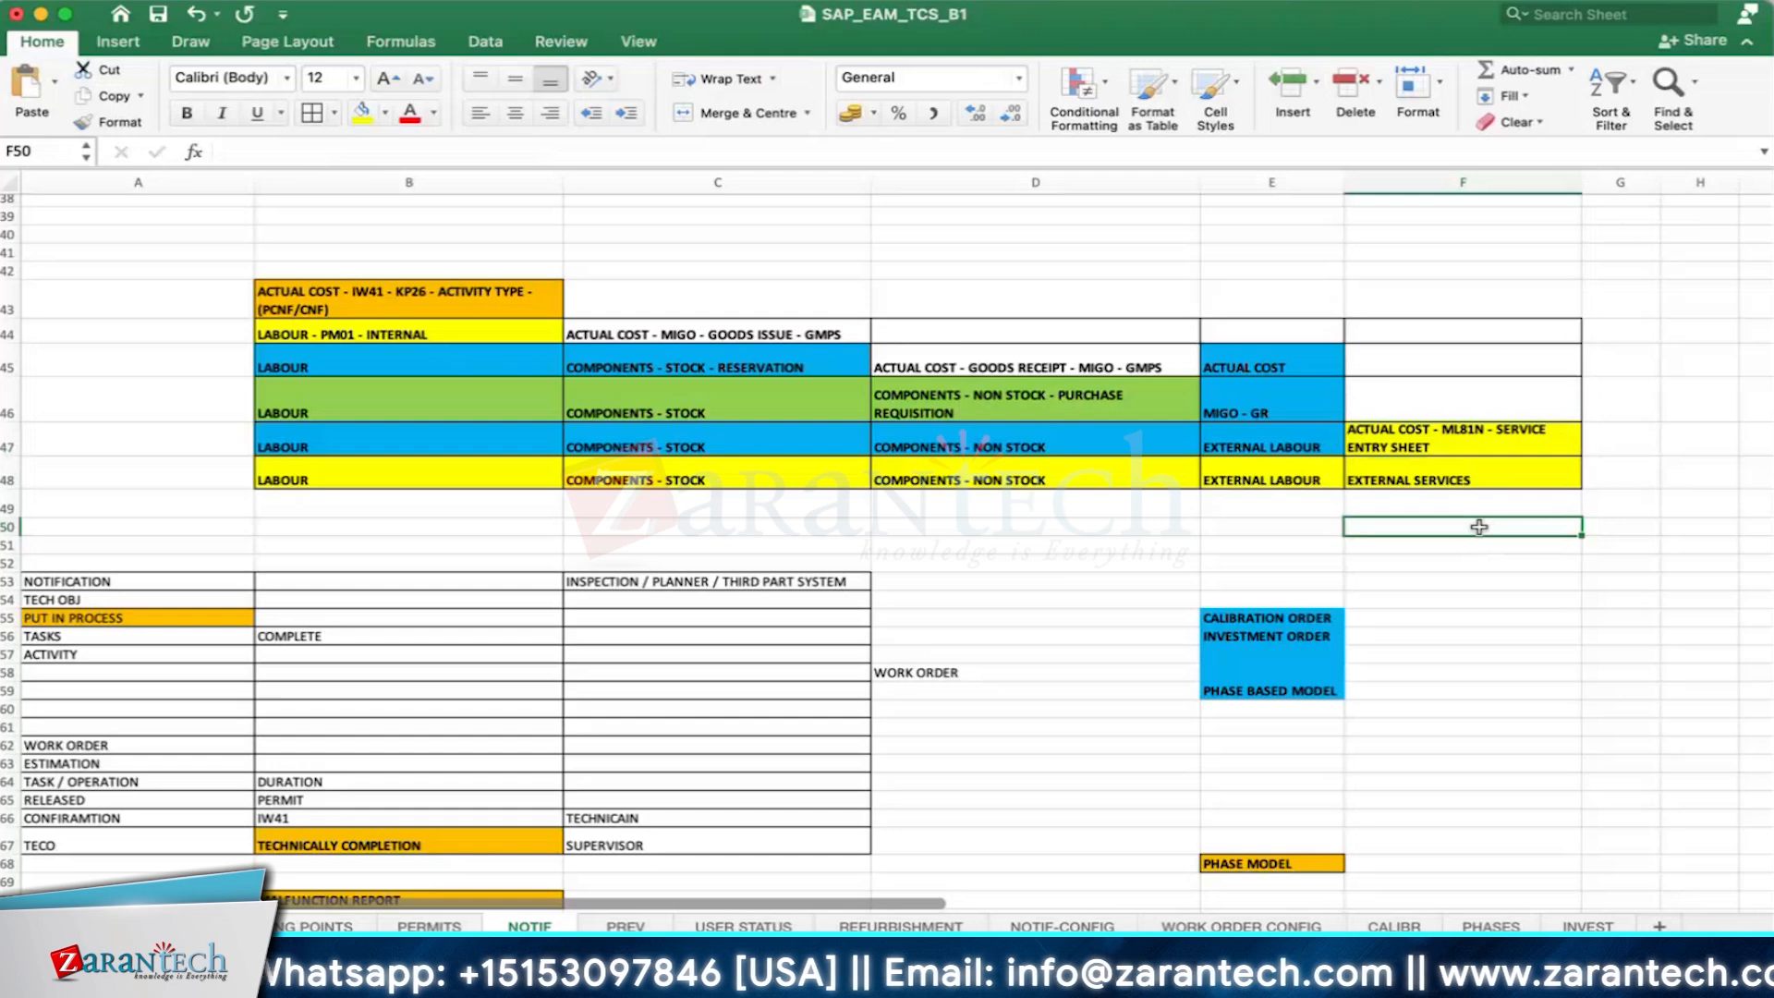
pyautogui.click(1457, 467)
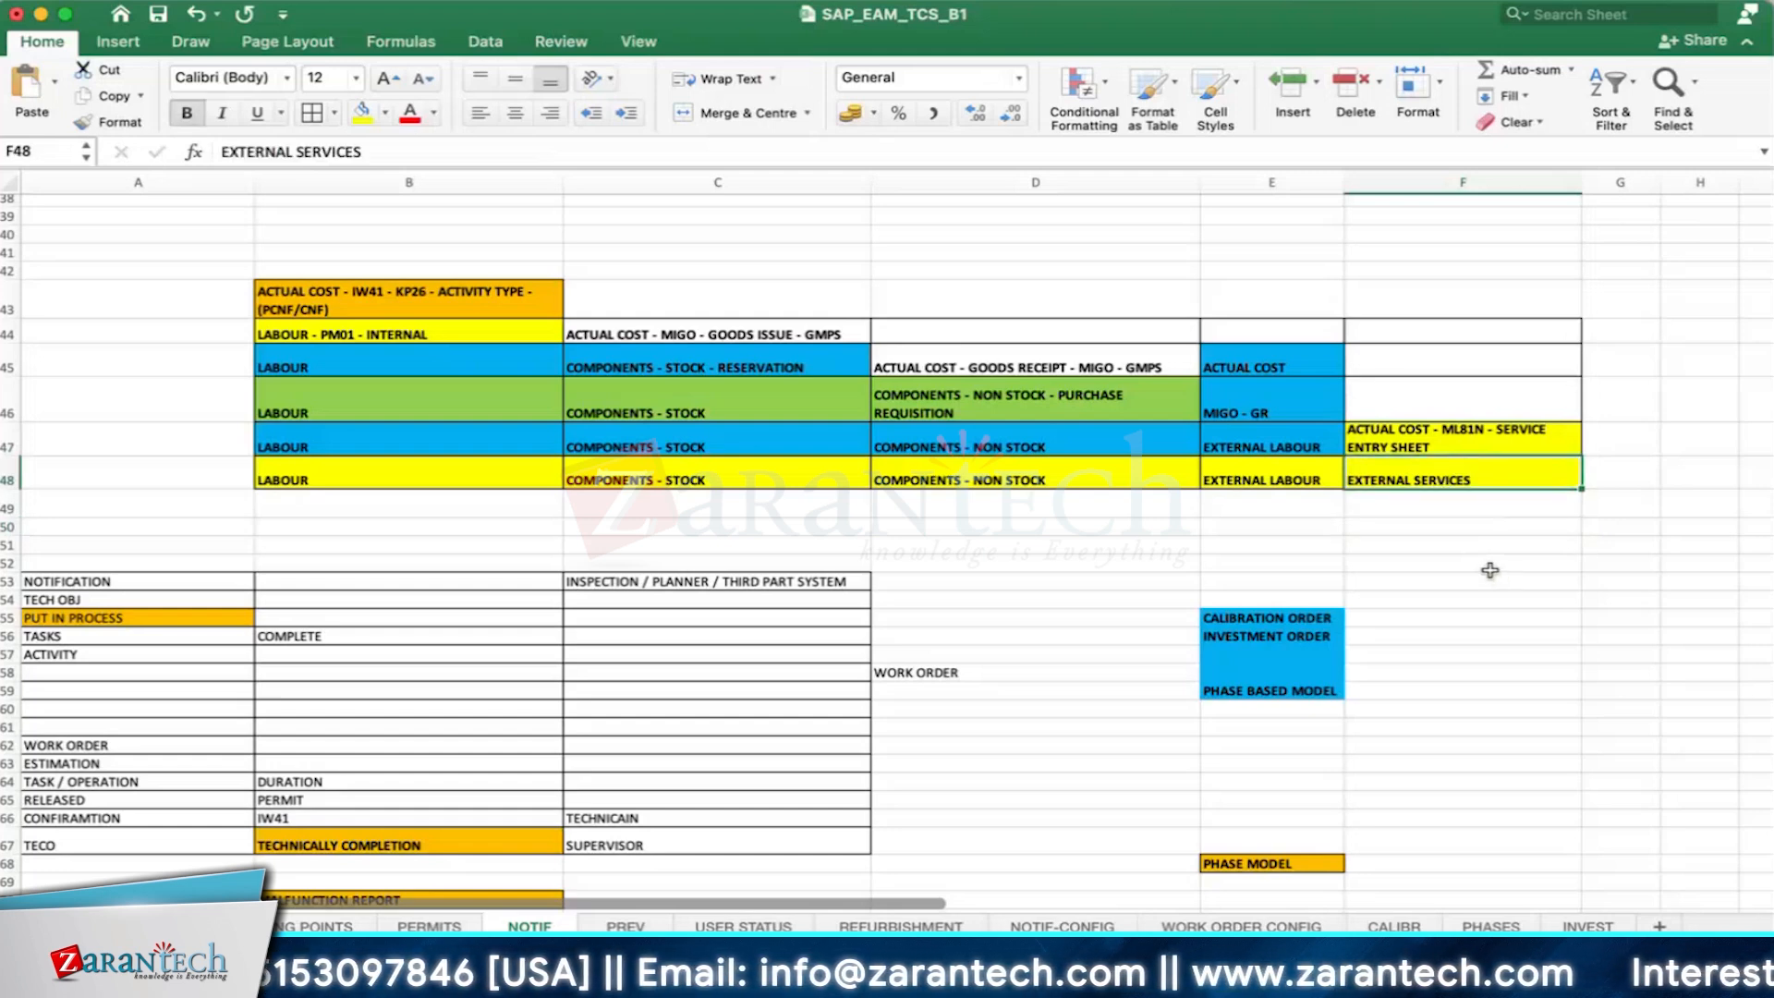
pyautogui.click(1472, 533)
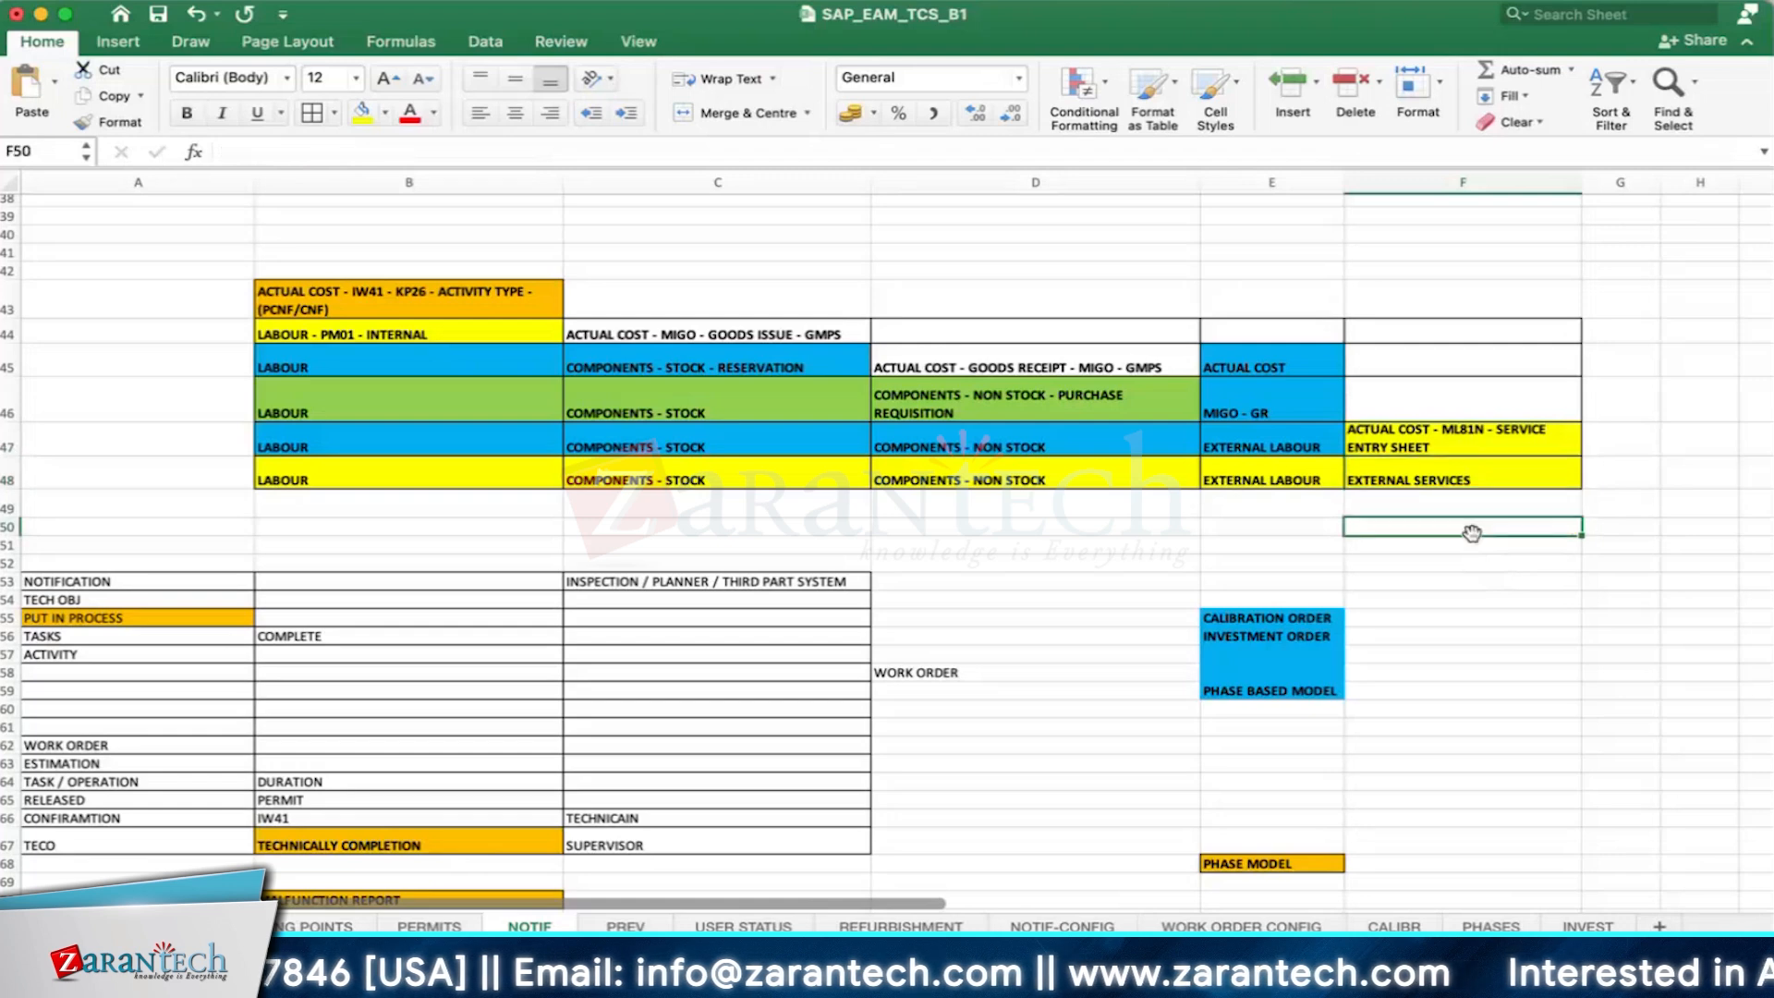
pyautogui.click(1425, 476)
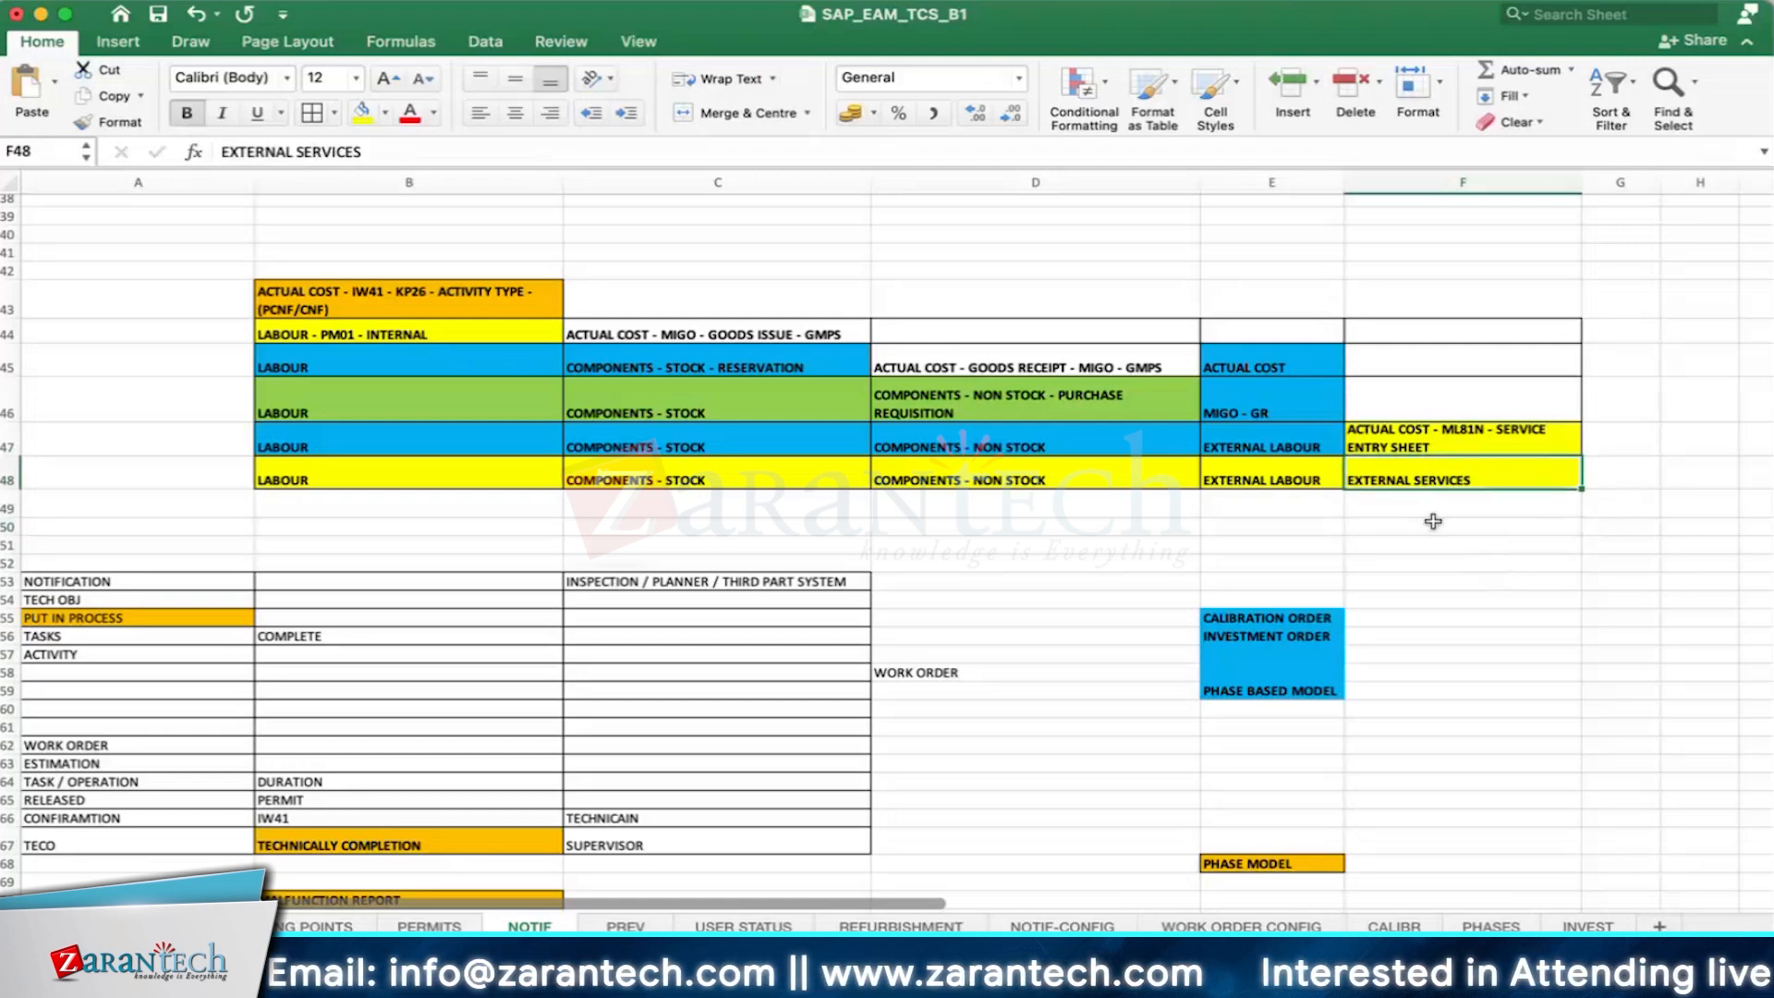
pyautogui.click(1429, 524)
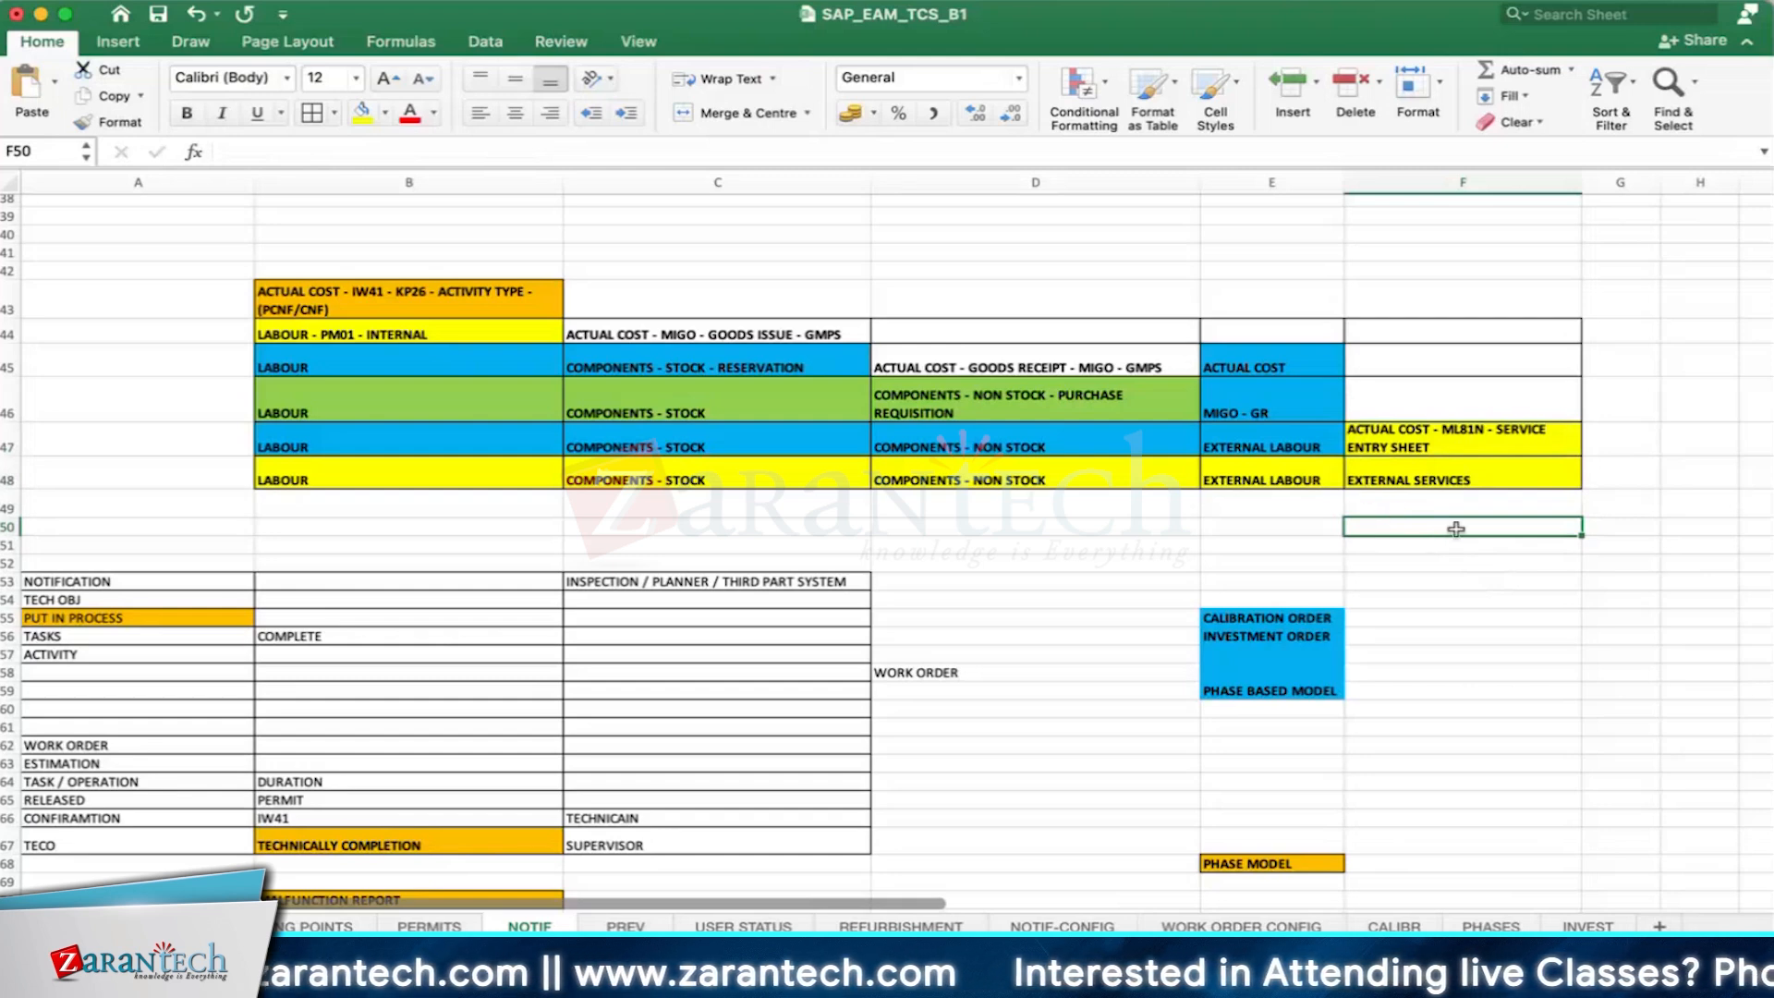
# - Append "- SRN" to the service entry sheet note in cell F47
pyautogui.click(1447, 442)
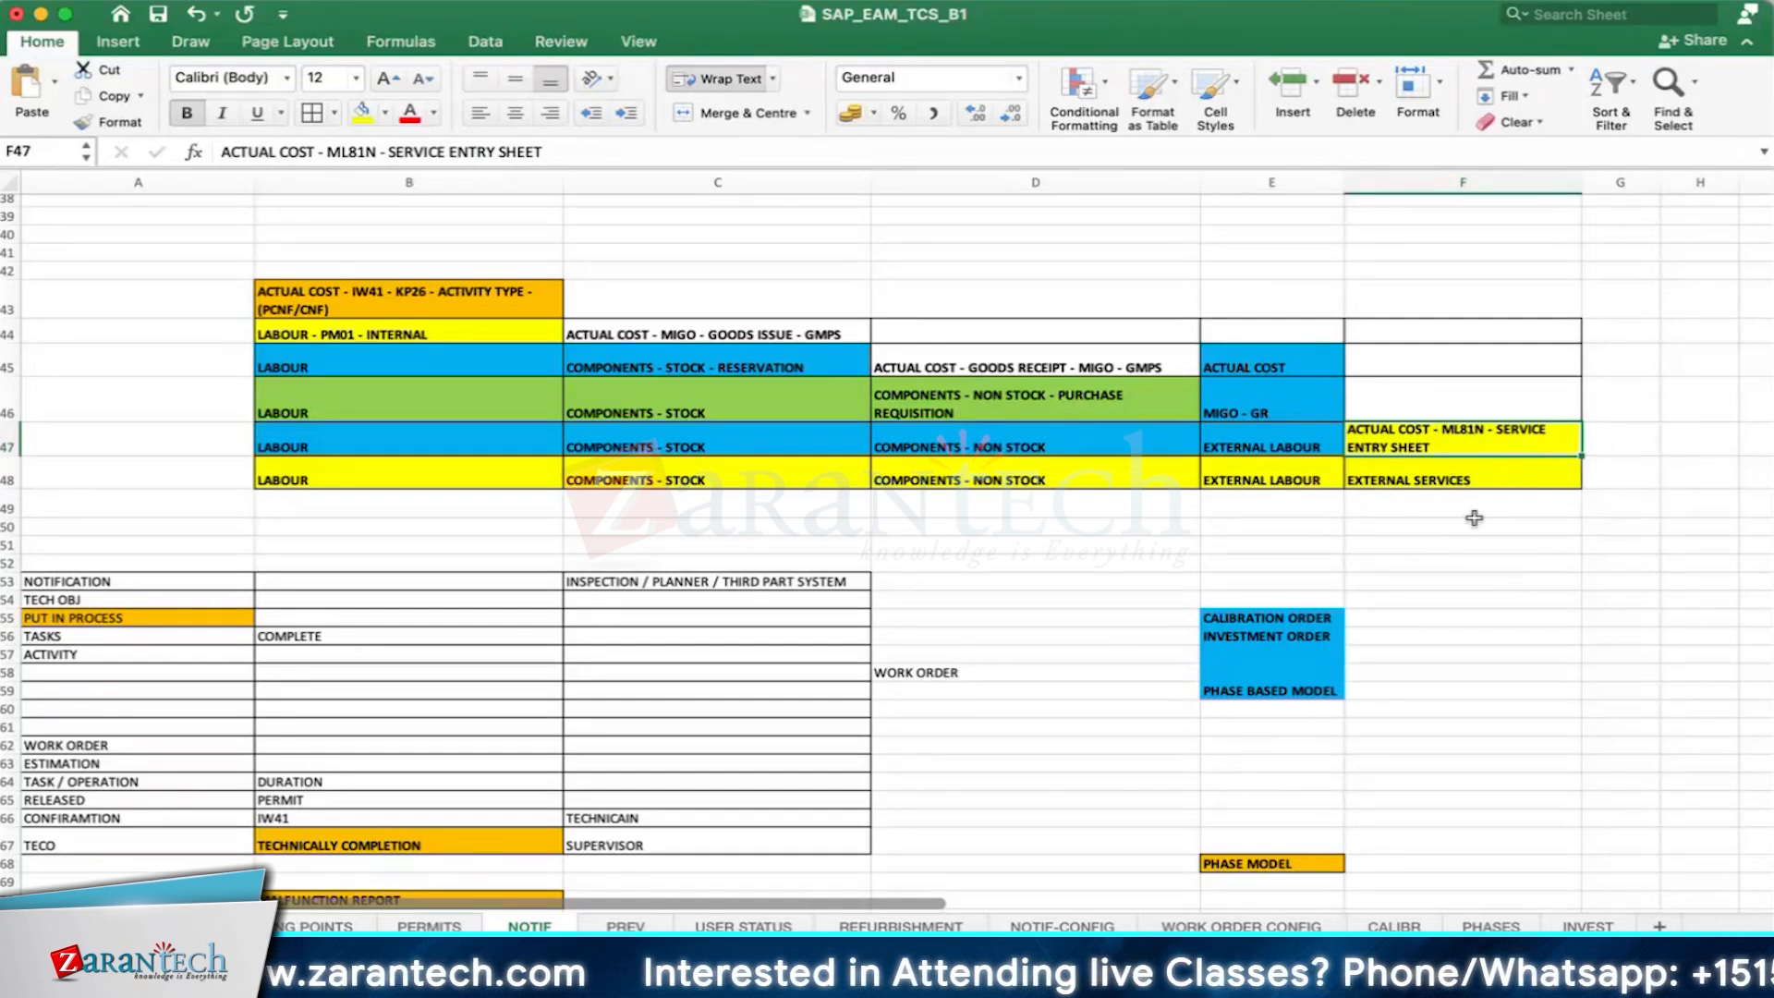
pyautogui.doubleClick(1505, 445)
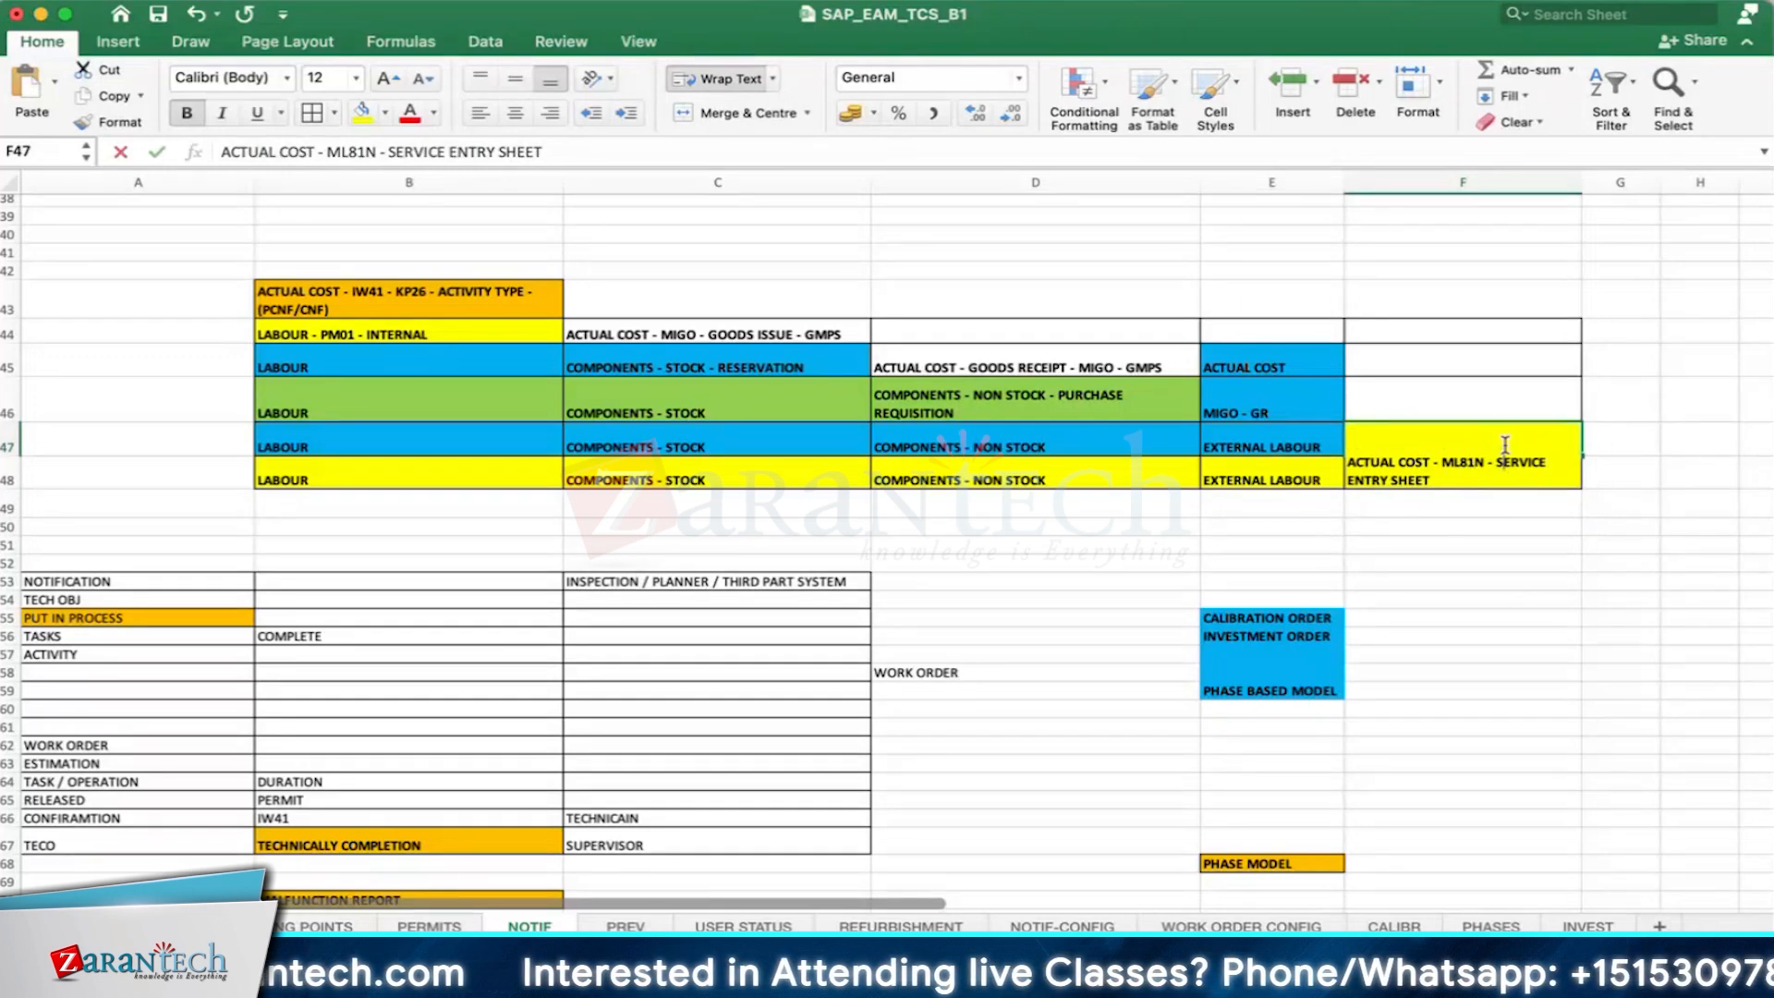
pyautogui.write('- SRN')
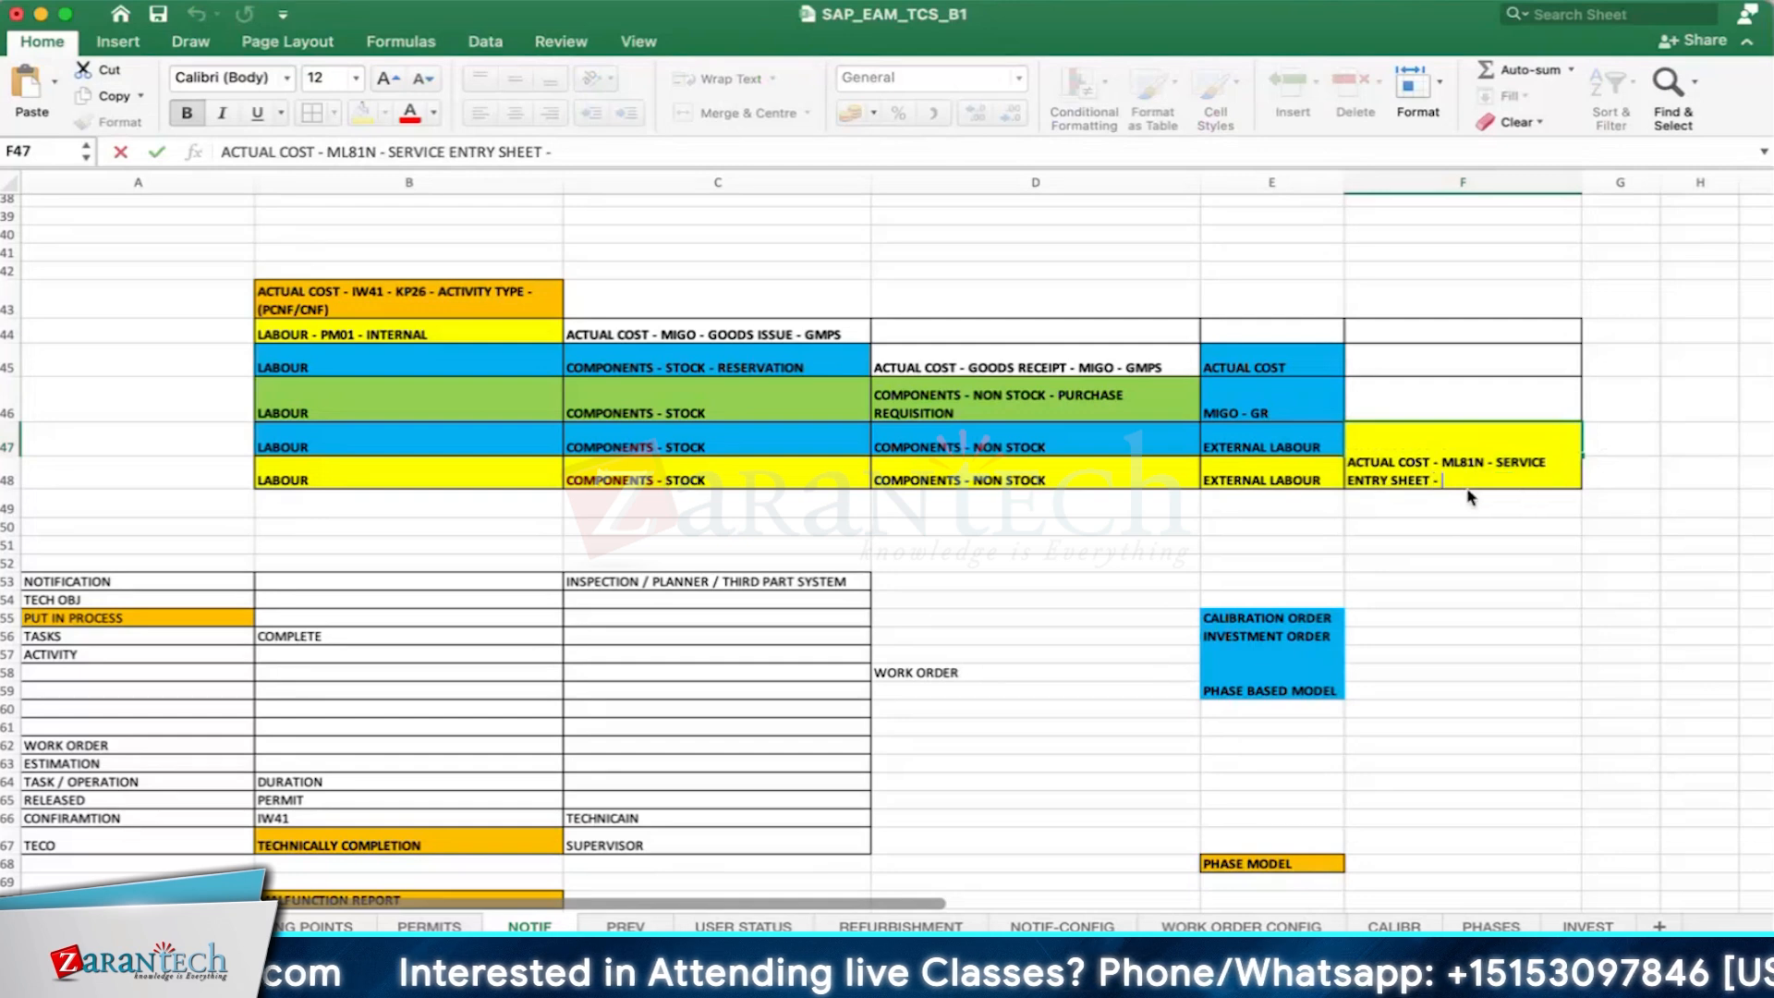
pyautogui.press('Return')
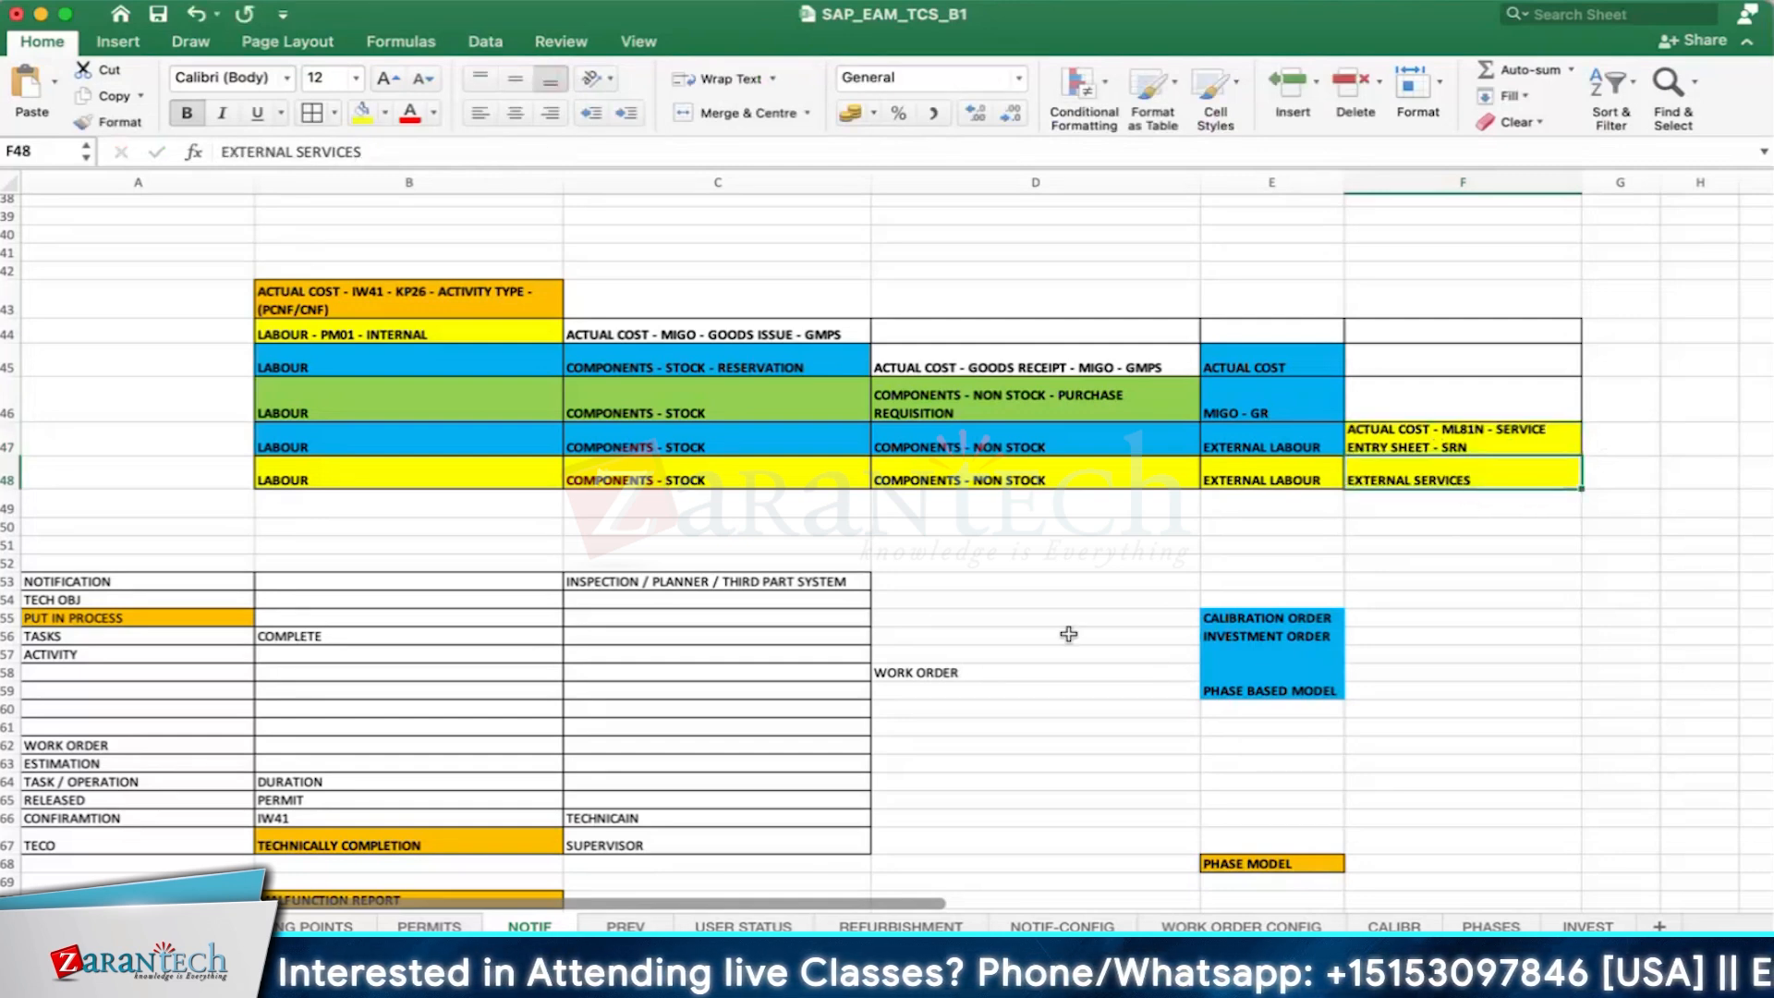
pyautogui.click(1440, 533)
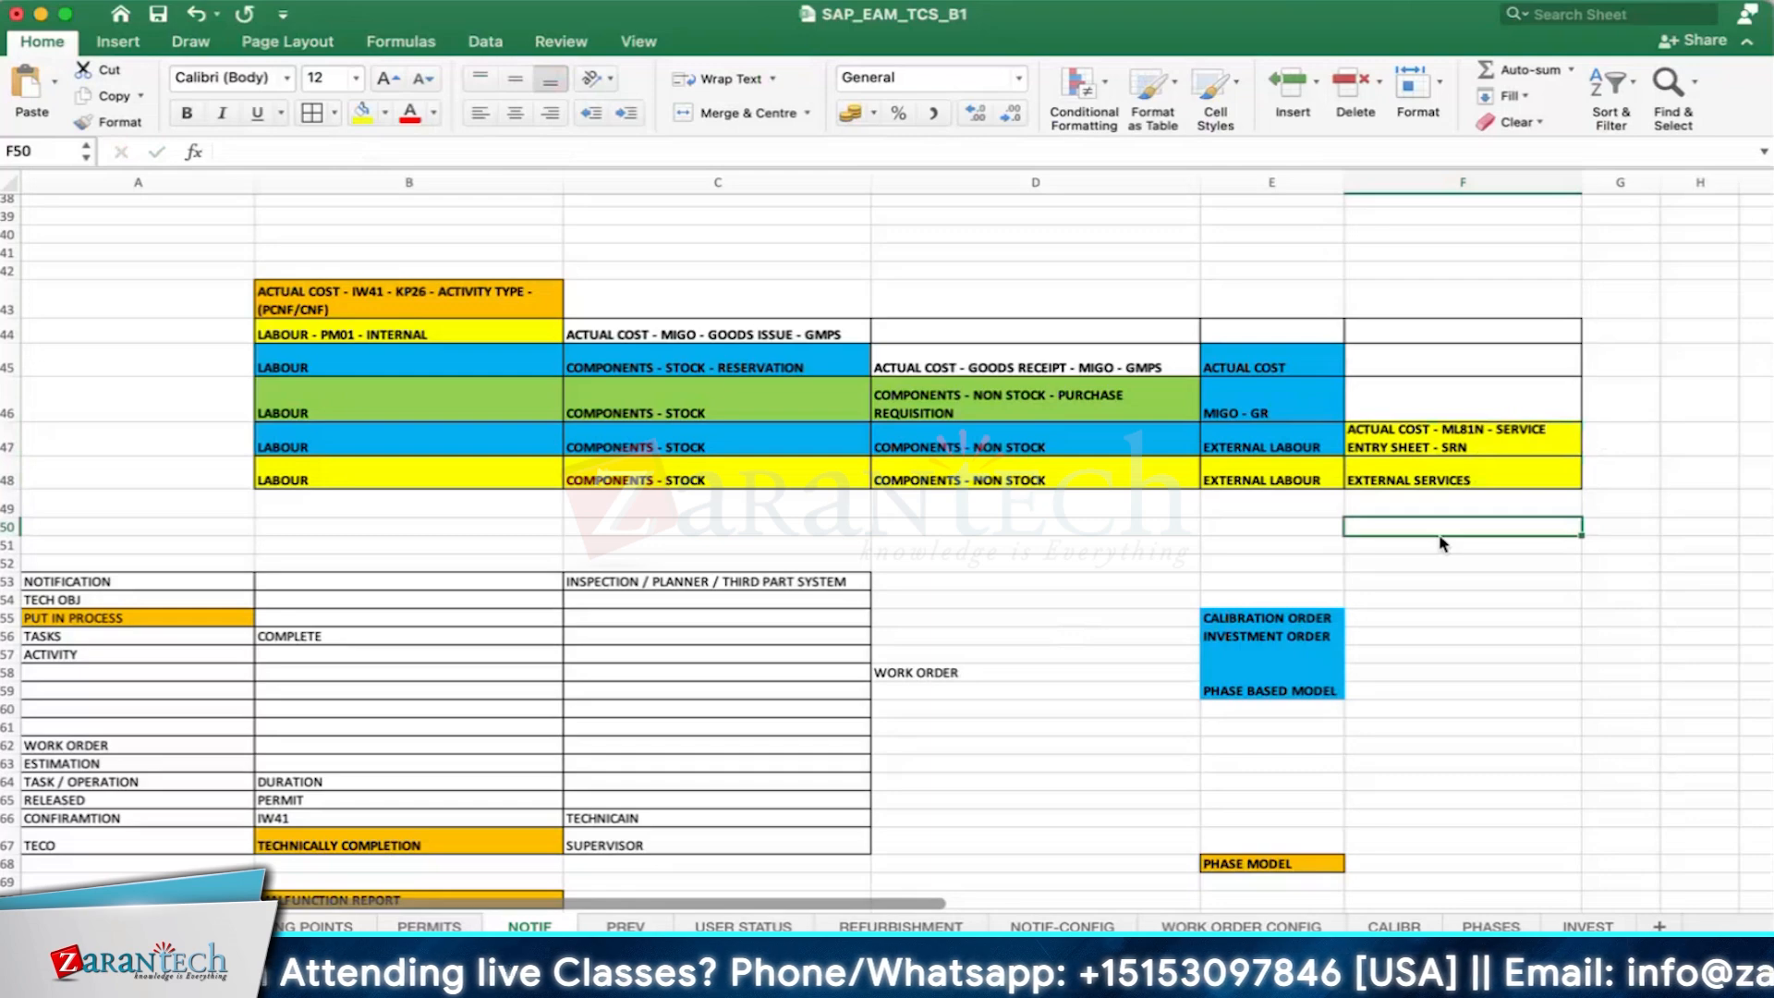
# - Switch from the workbook to SAP and bring the MIGO goods receipt session to the front
pyautogui.press('super+Tab')
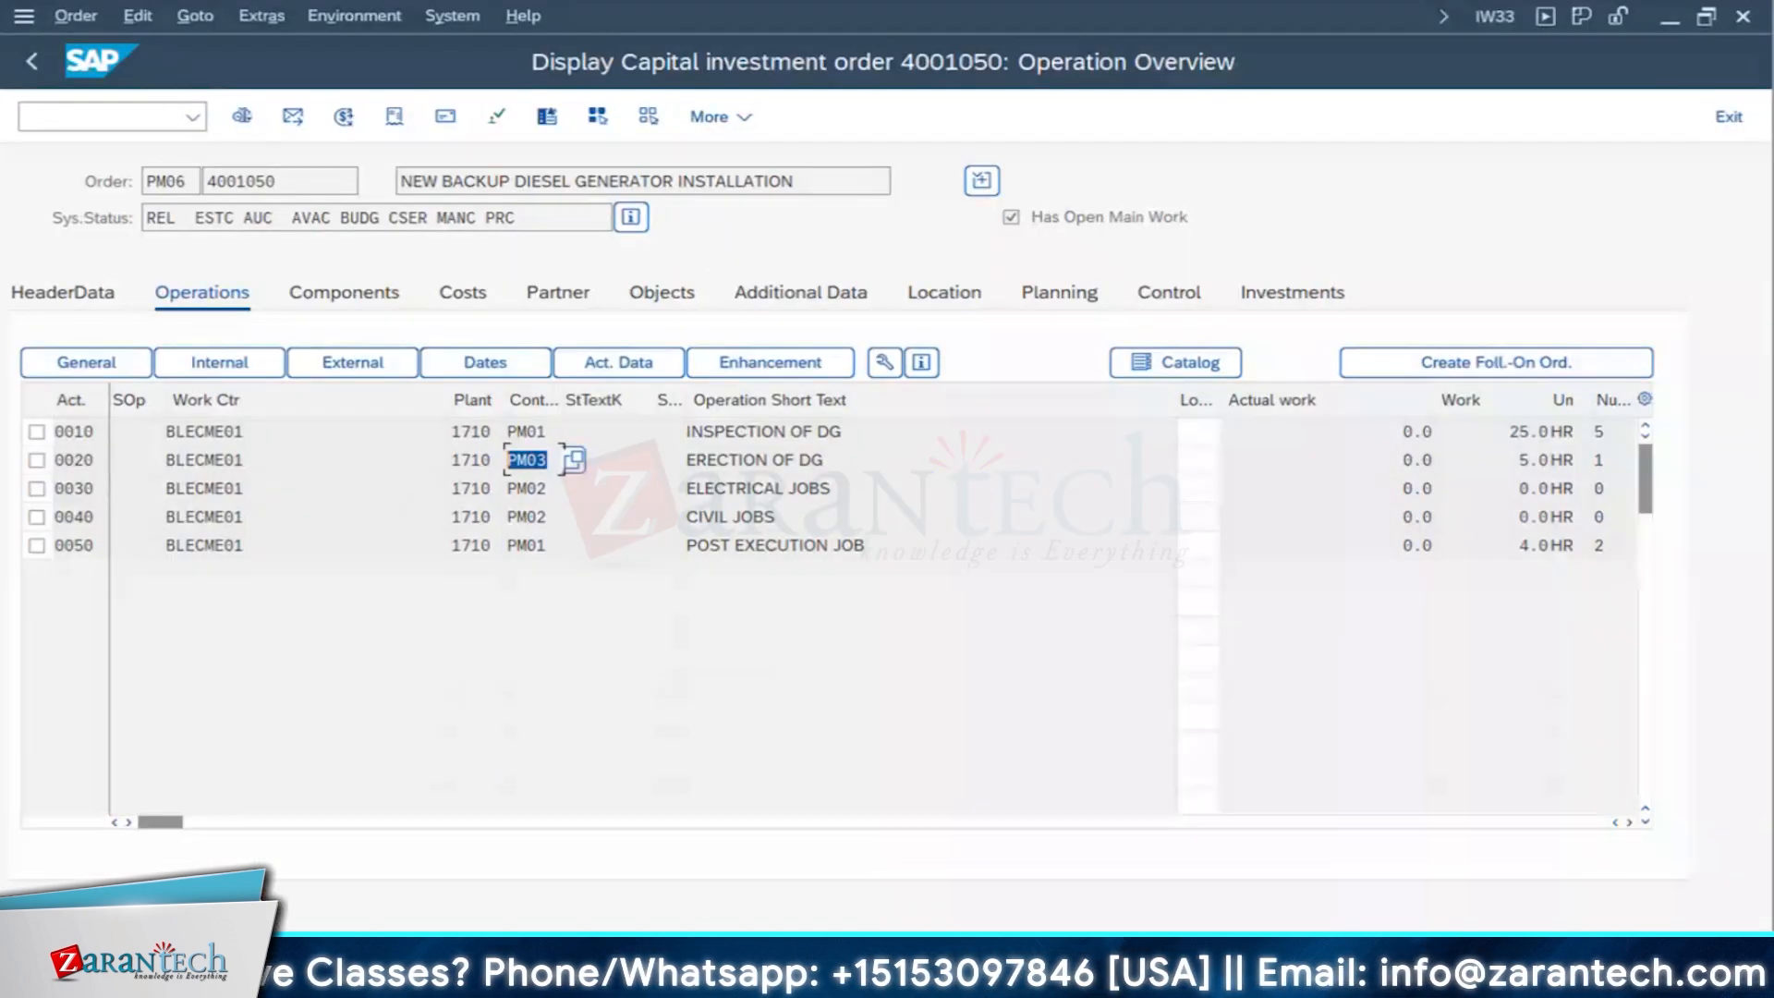
pyautogui.hotkey('alt', 'Tab')
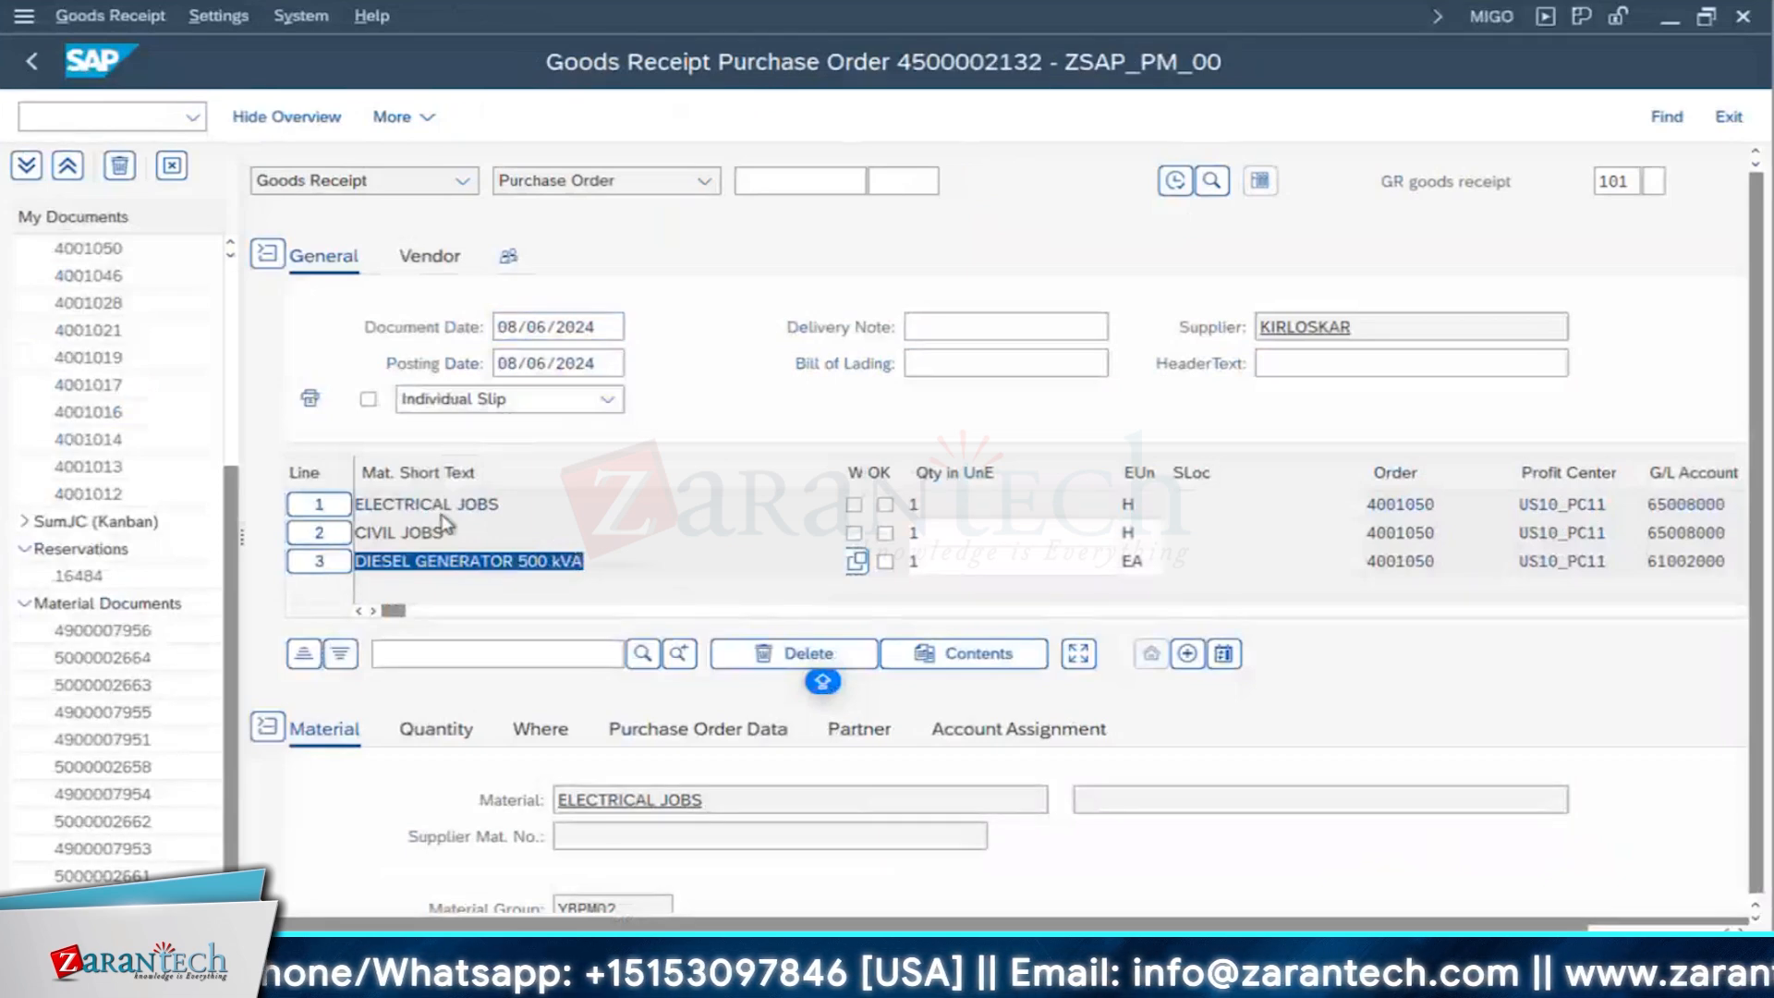
# - Try to delete the ELECTRICAL JOBS item from the goods receipt
pyautogui.click(340, 503)
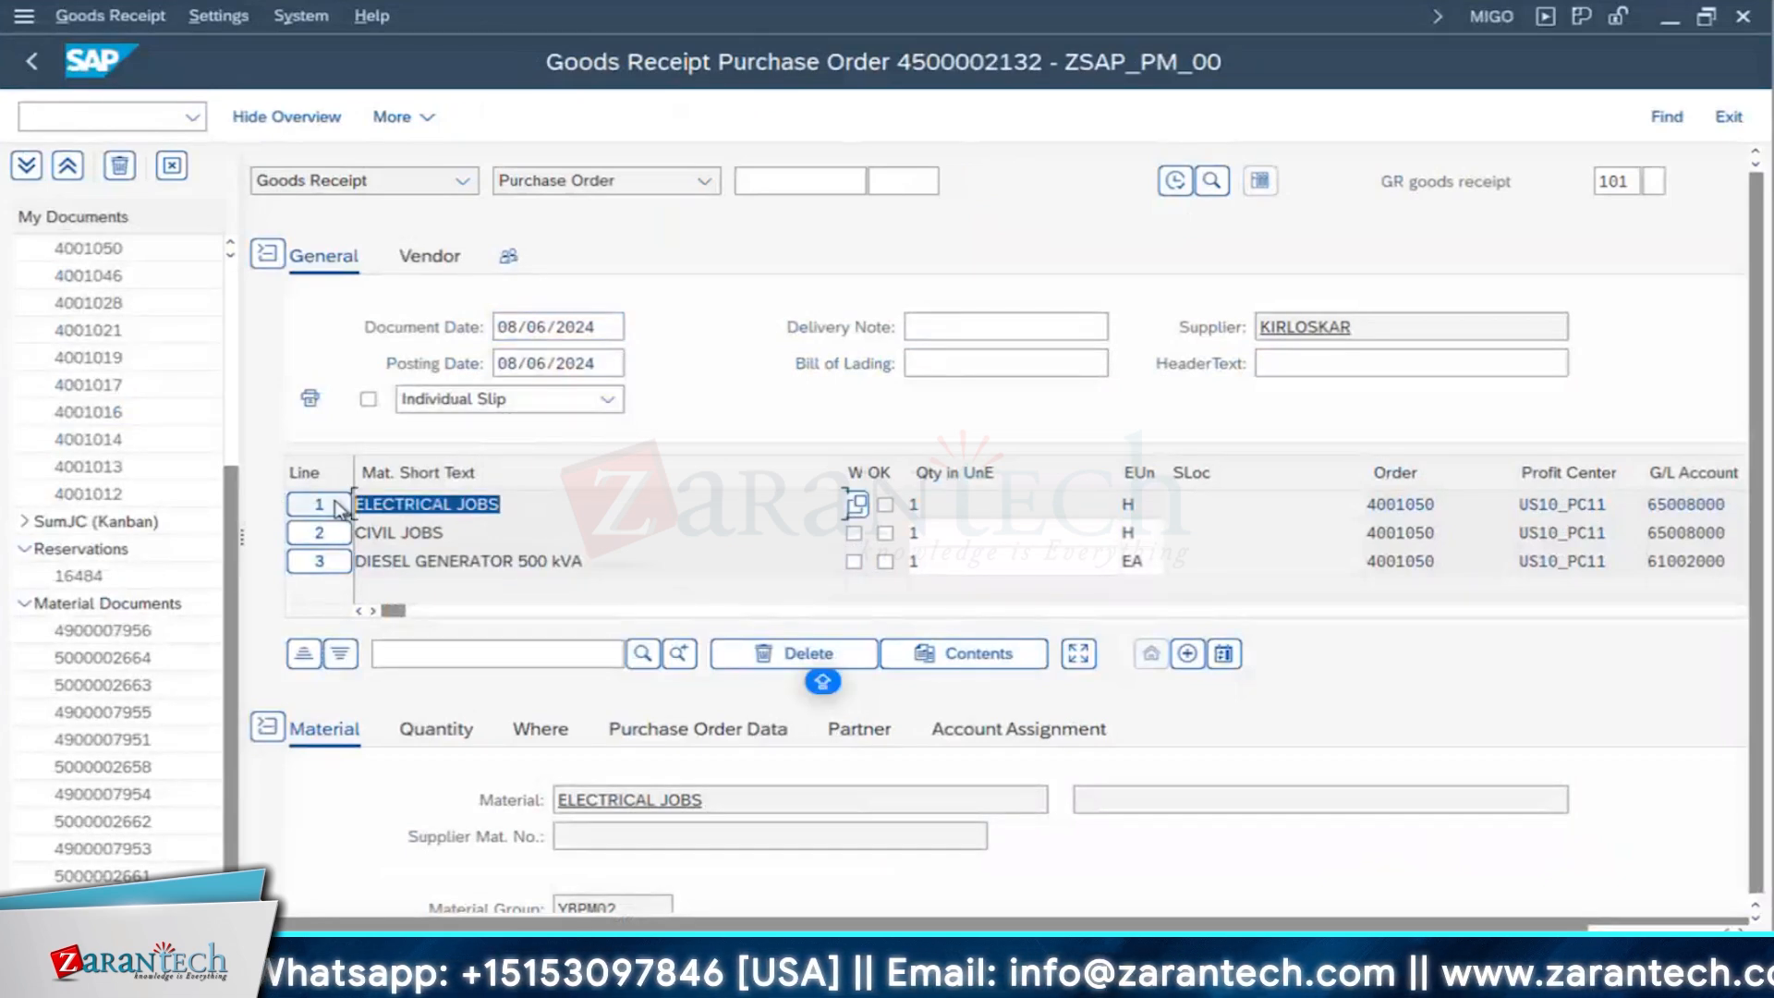
pyautogui.click(335, 504)
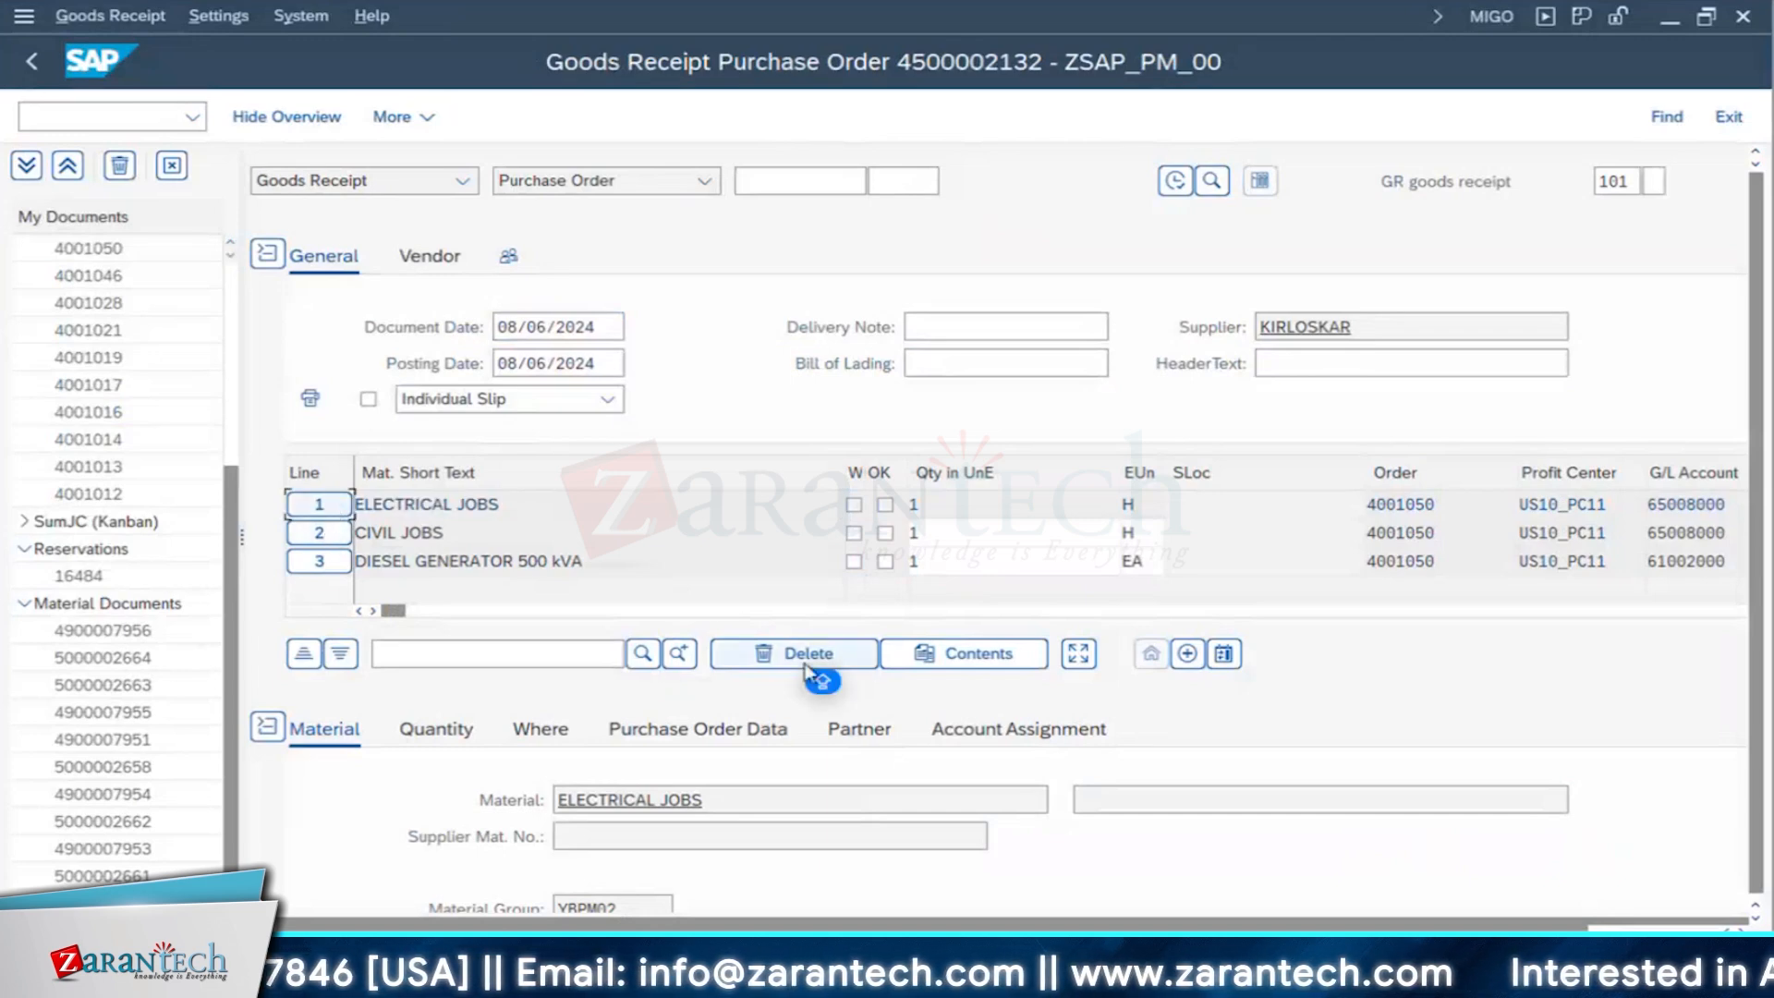
pyautogui.click(544, 589)
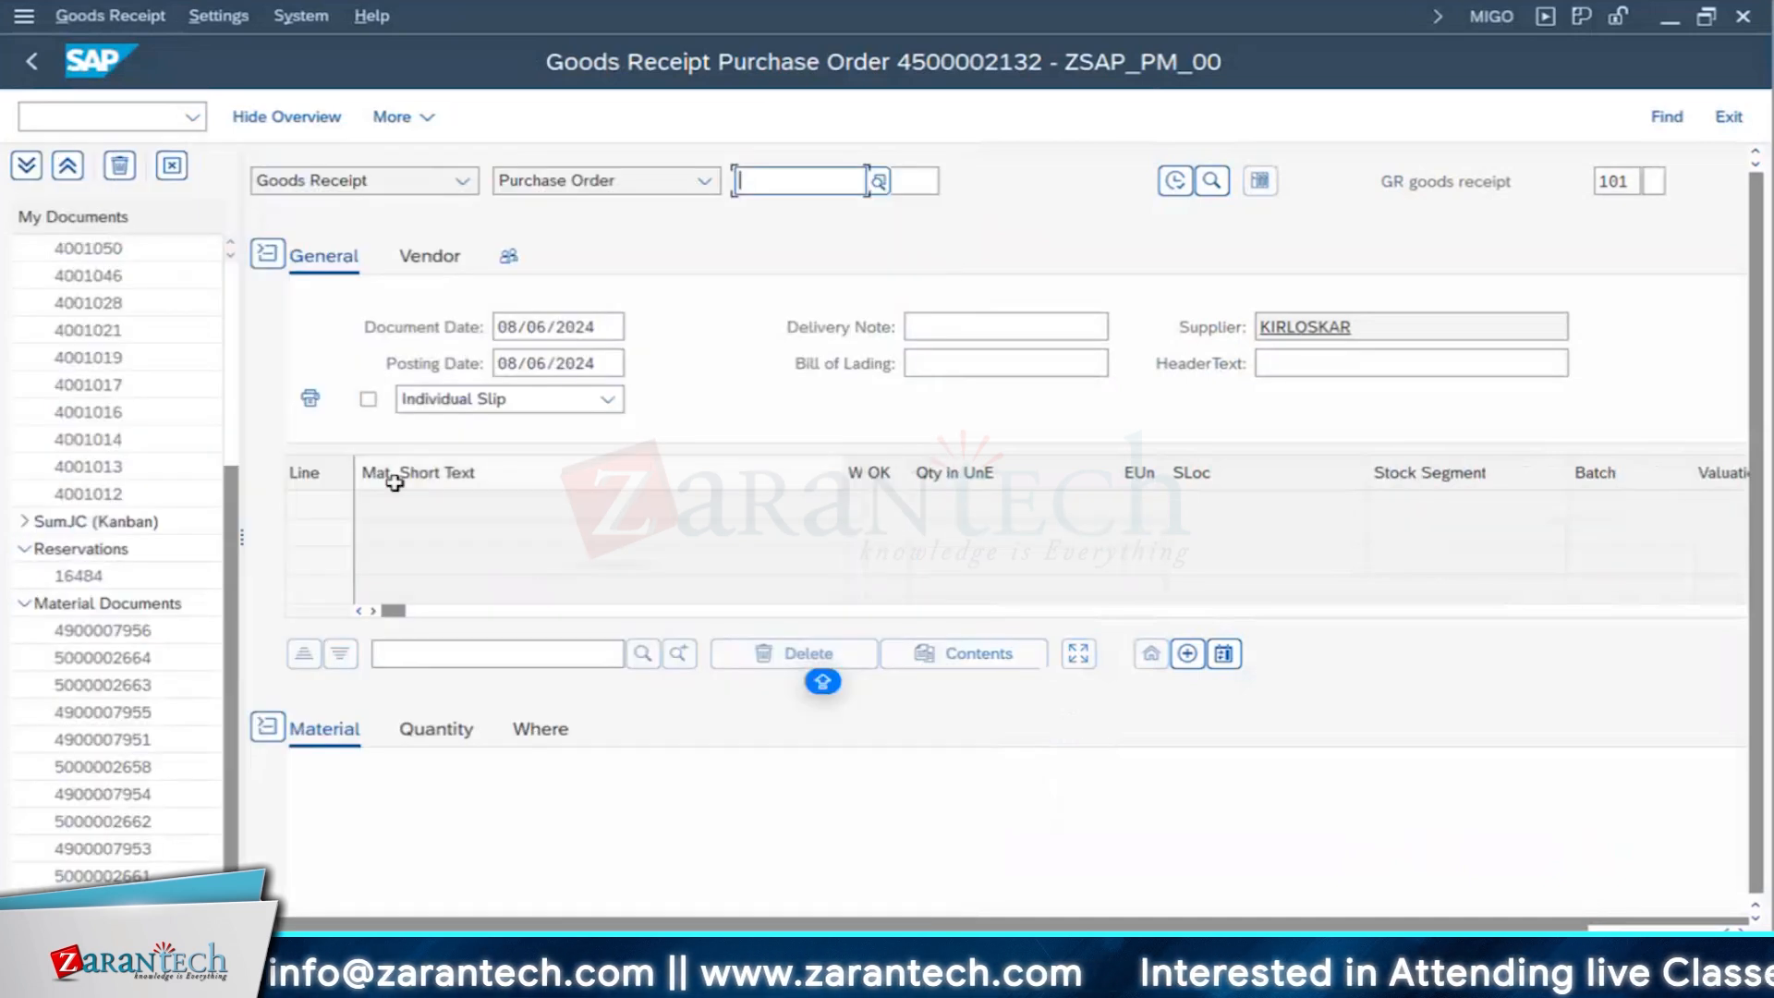
# - Load the diesel generator purchase order into the goods receipt again, retry deleting the ELECTRICAL JOBS line, and dismiss the Delete lines tip
pyautogui.scroll(-1, 564, 545)
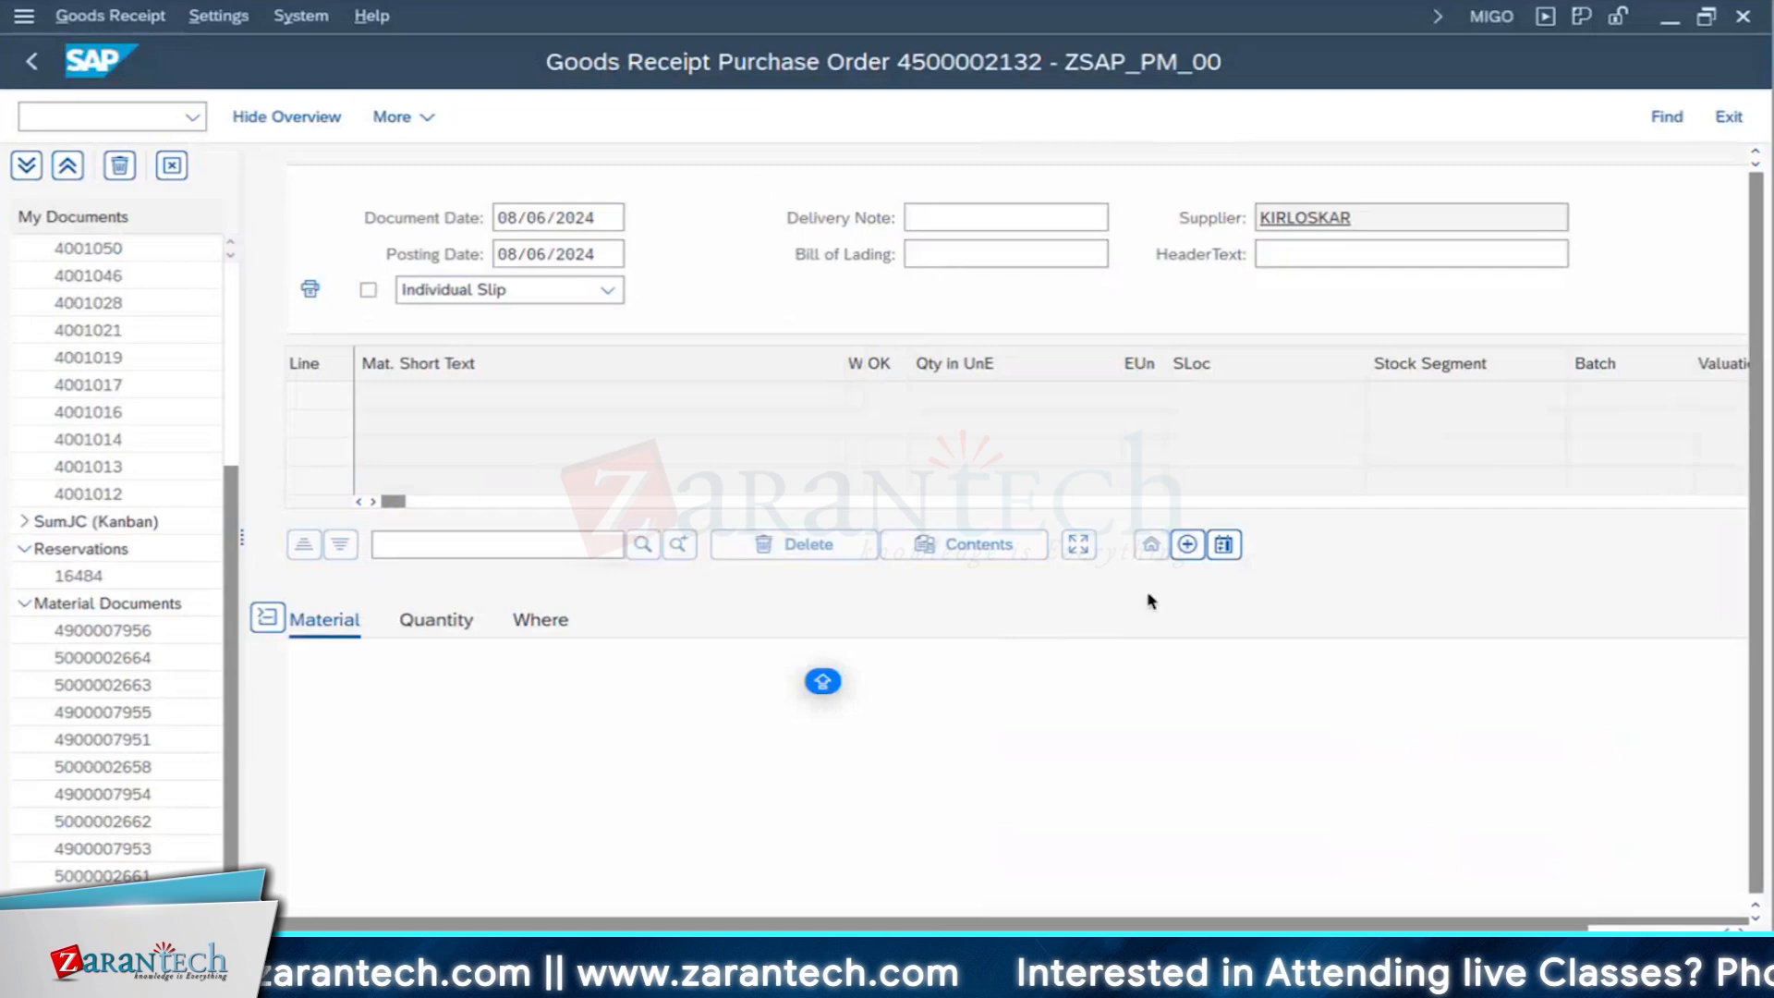
pyautogui.scroll(-2, 1340, 573)
pyautogui.scroll(3, 1385, 458)
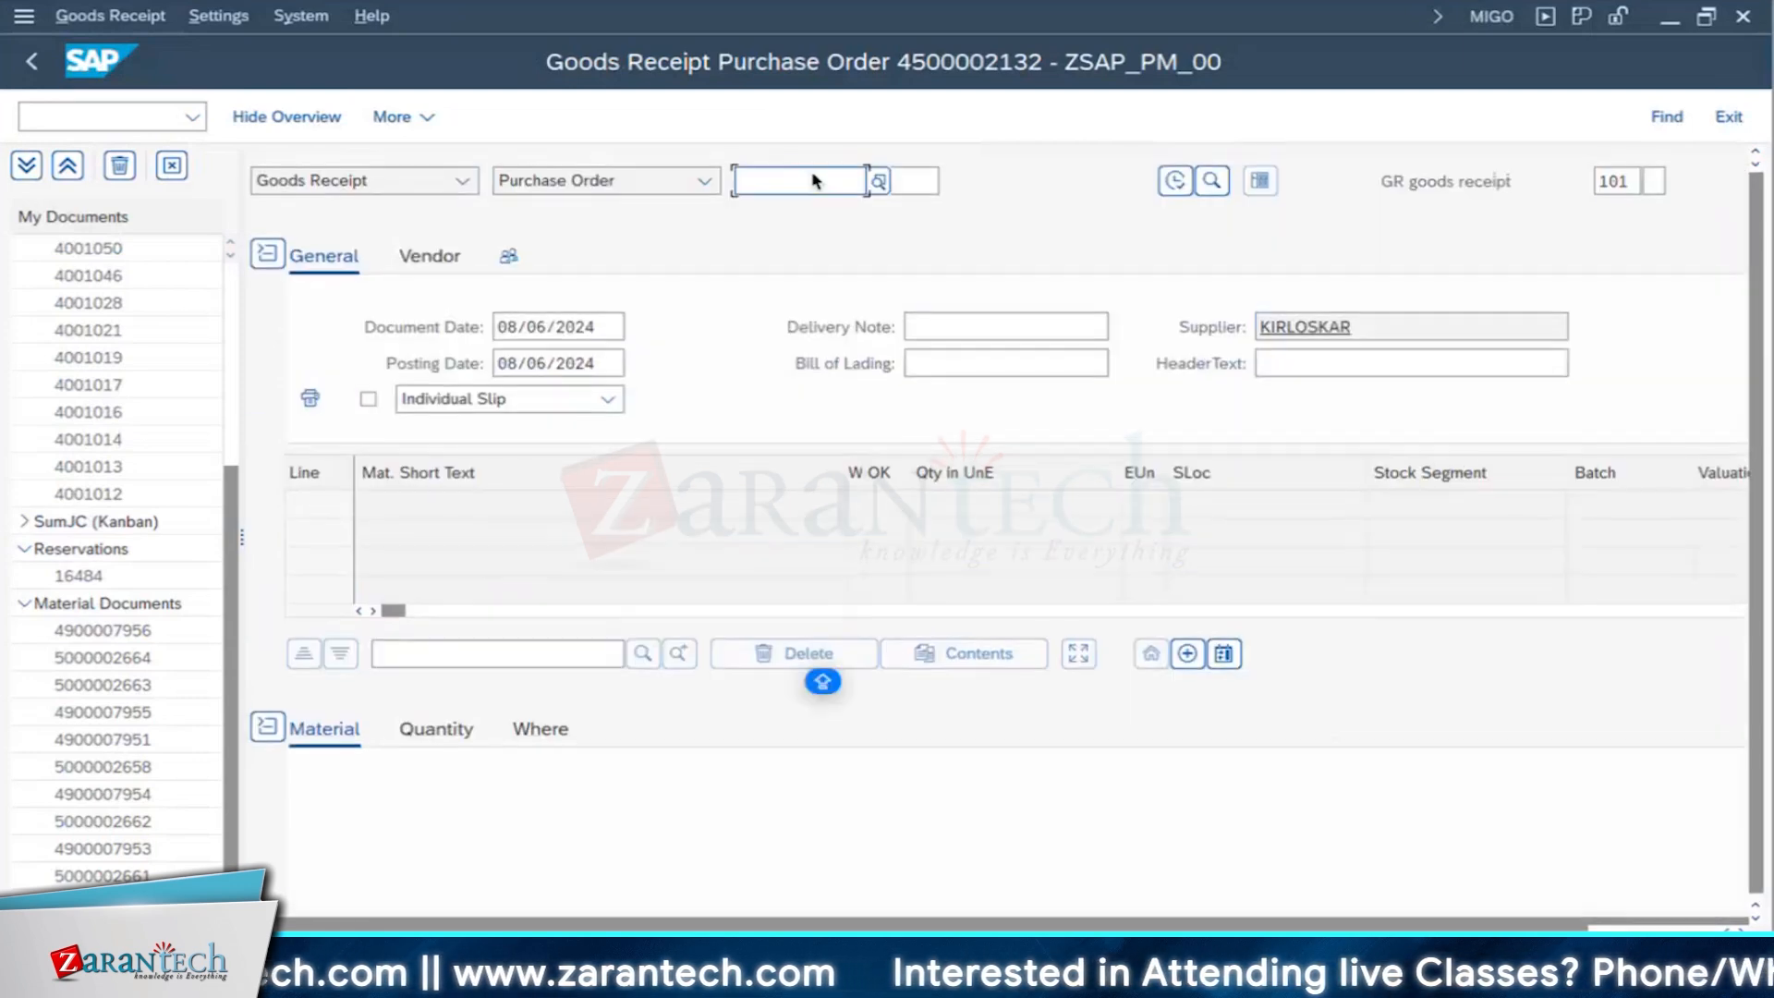
pyautogui.click(816, 180)
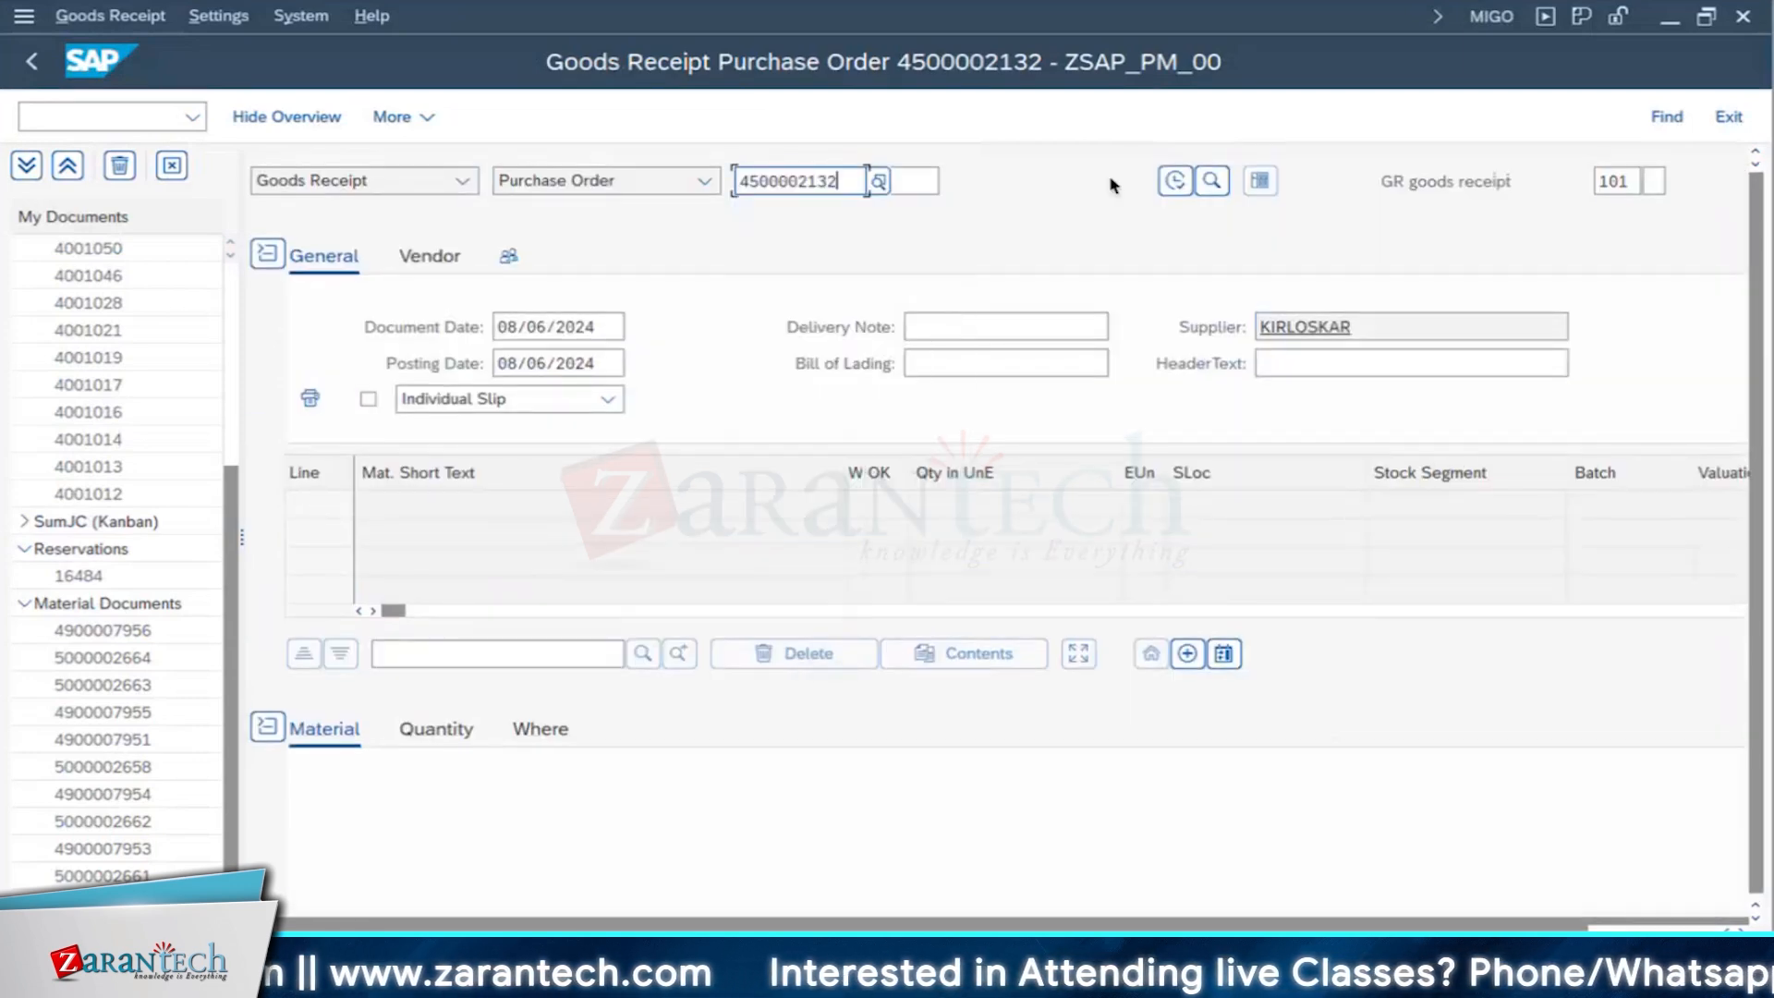
pyautogui.click(1176, 183)
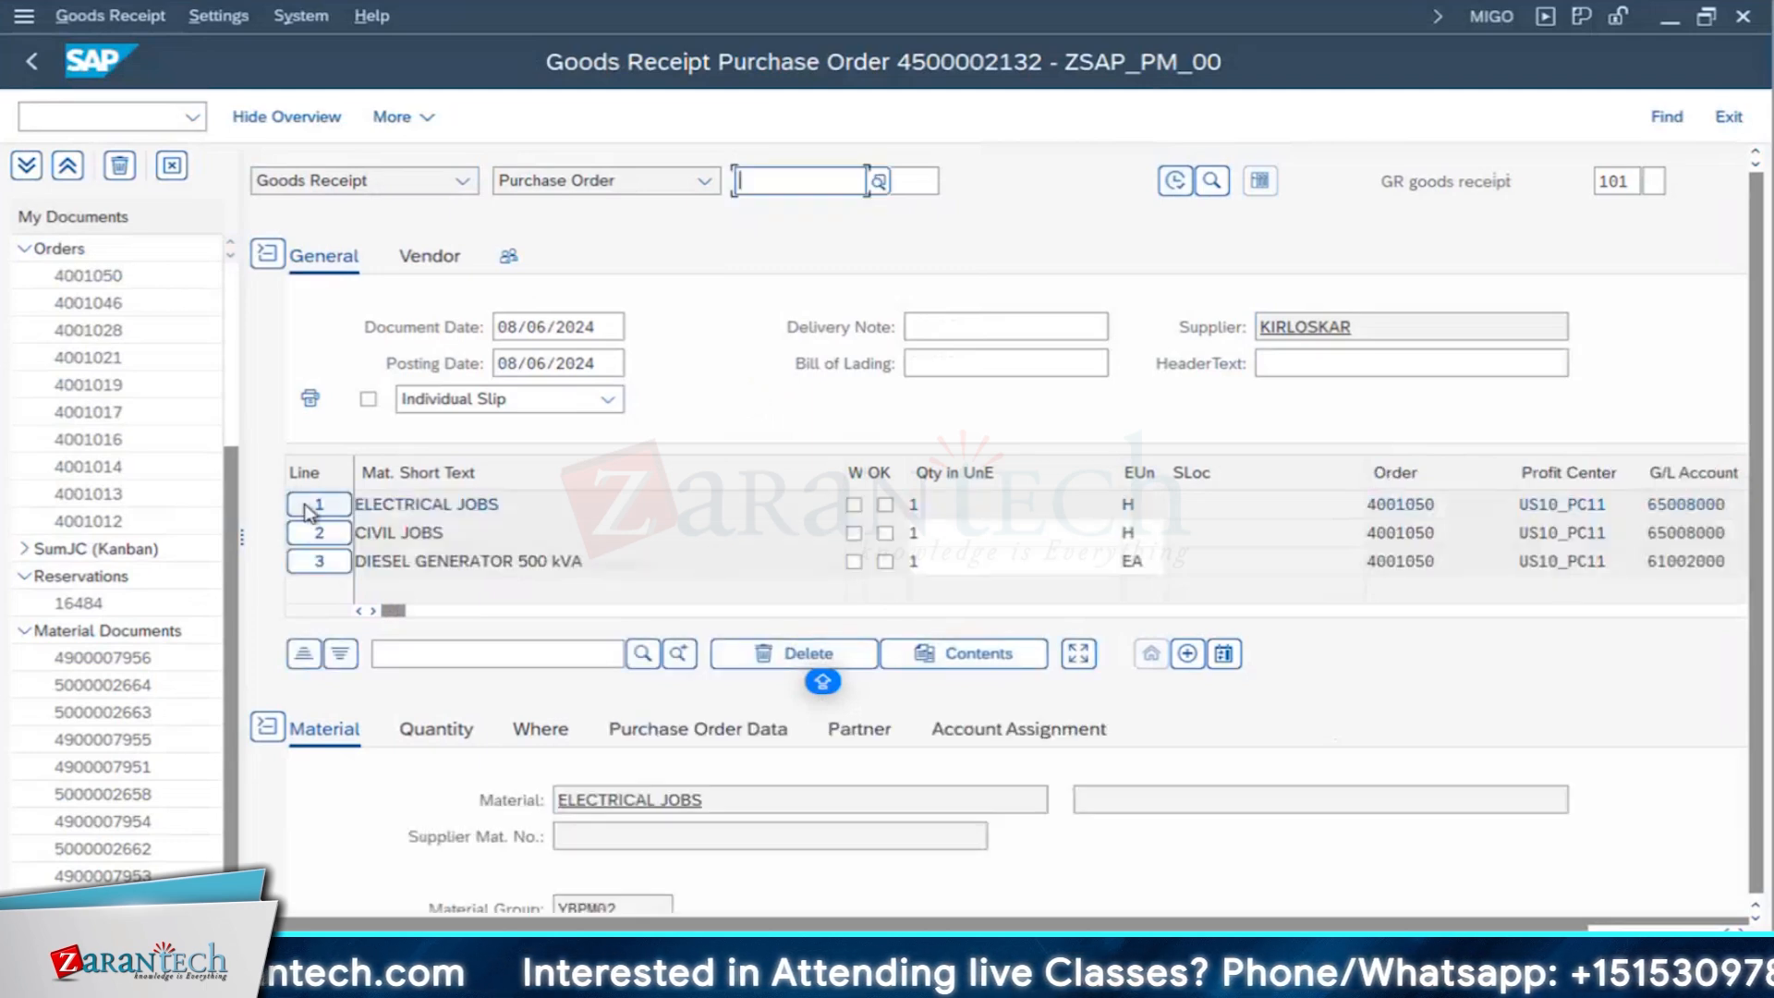
pyautogui.click(309, 511)
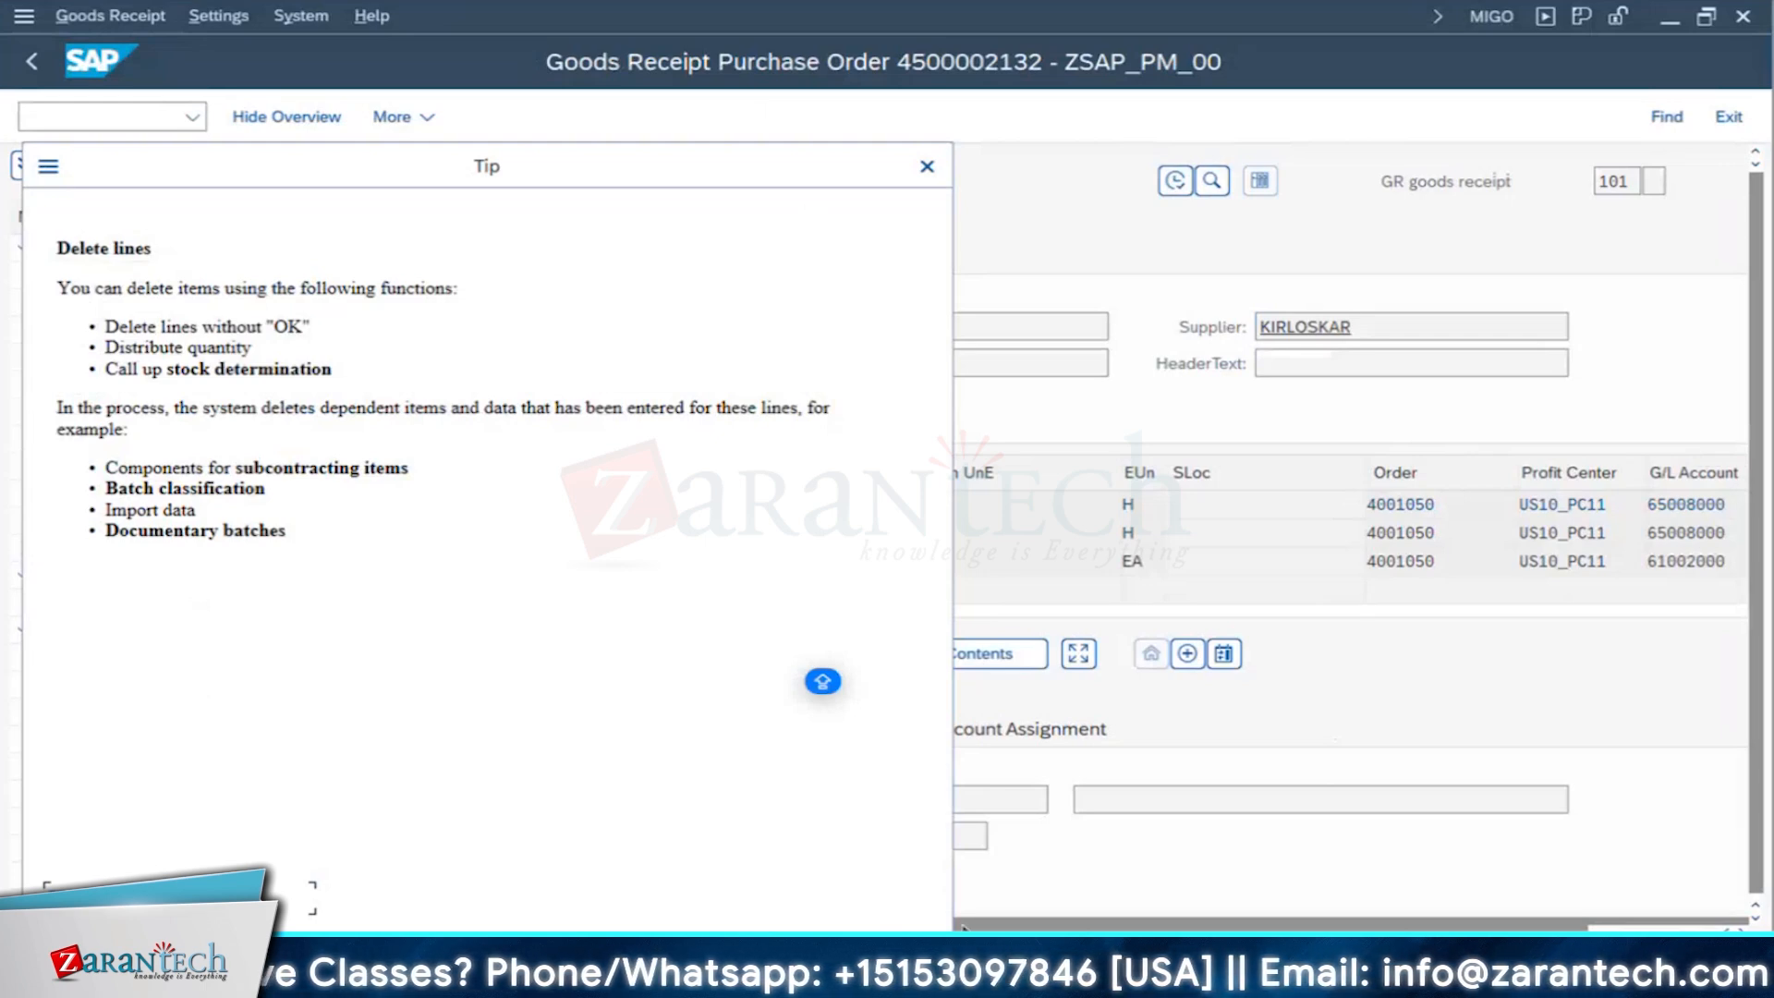
pyautogui.click(927, 166)
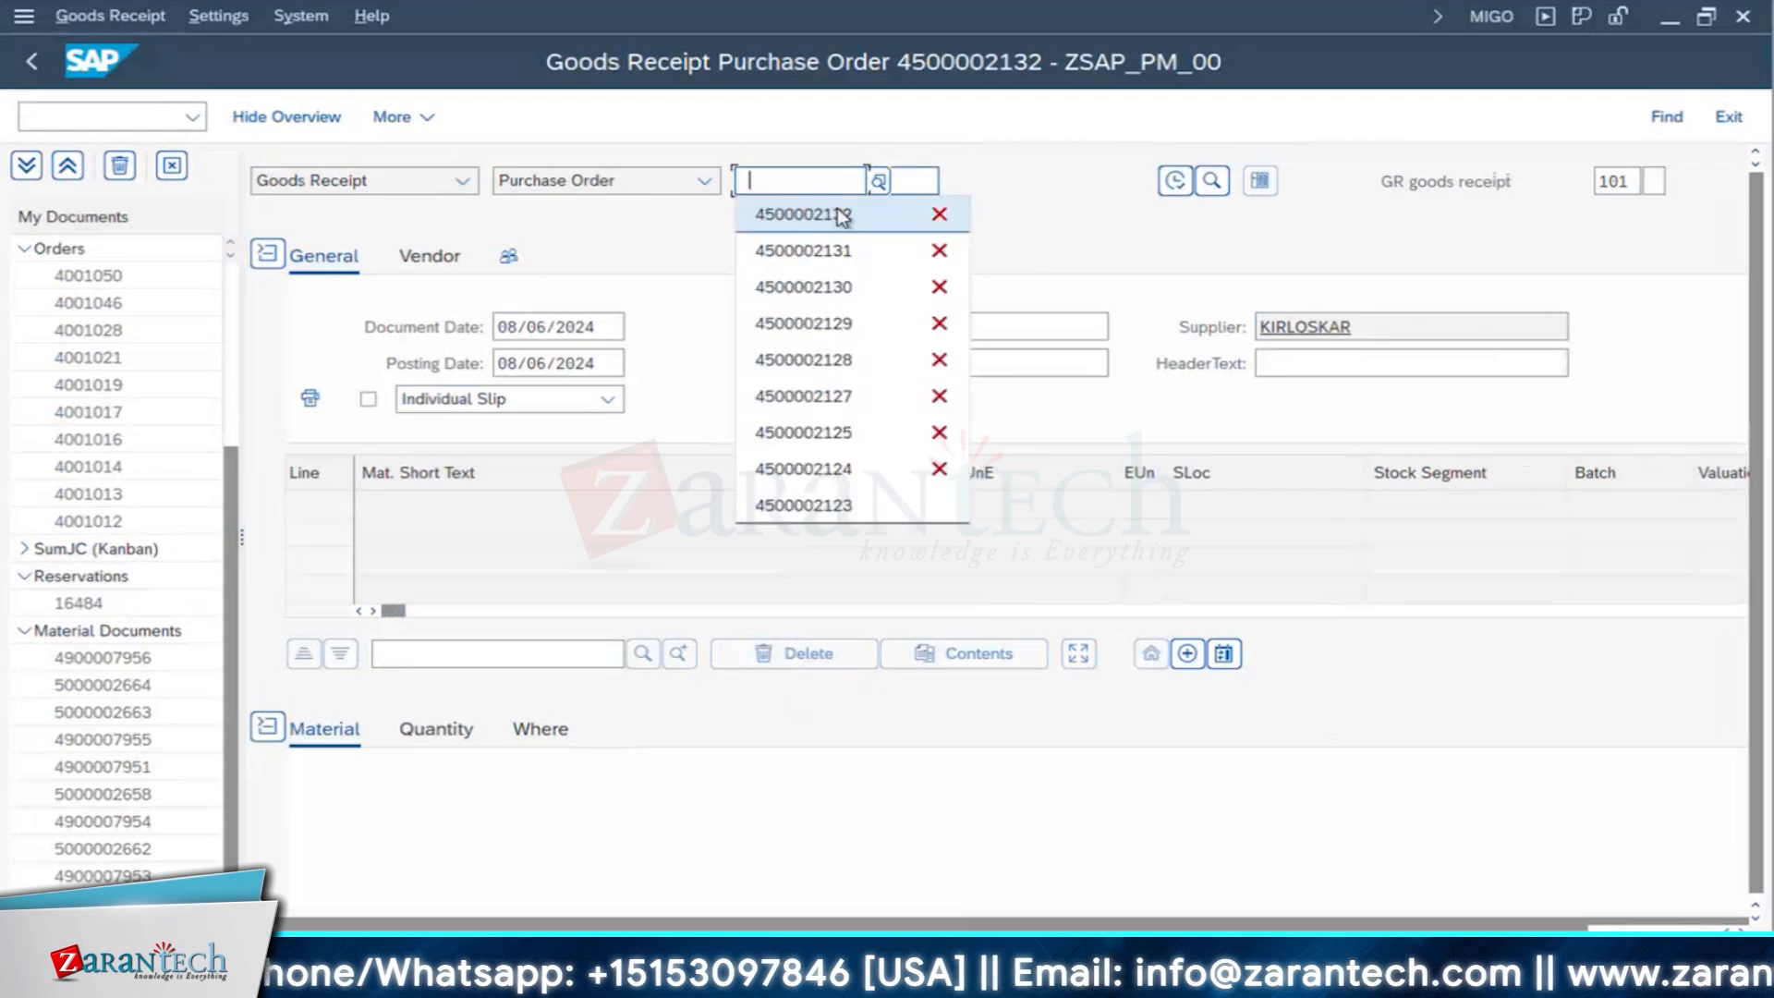
# - Reload the purchase order from the recent entries, select the ELECTRICAL JOBS item text and attempt its deletion once more
pyautogui.click(951, 210)
pyautogui.click(1175, 180)
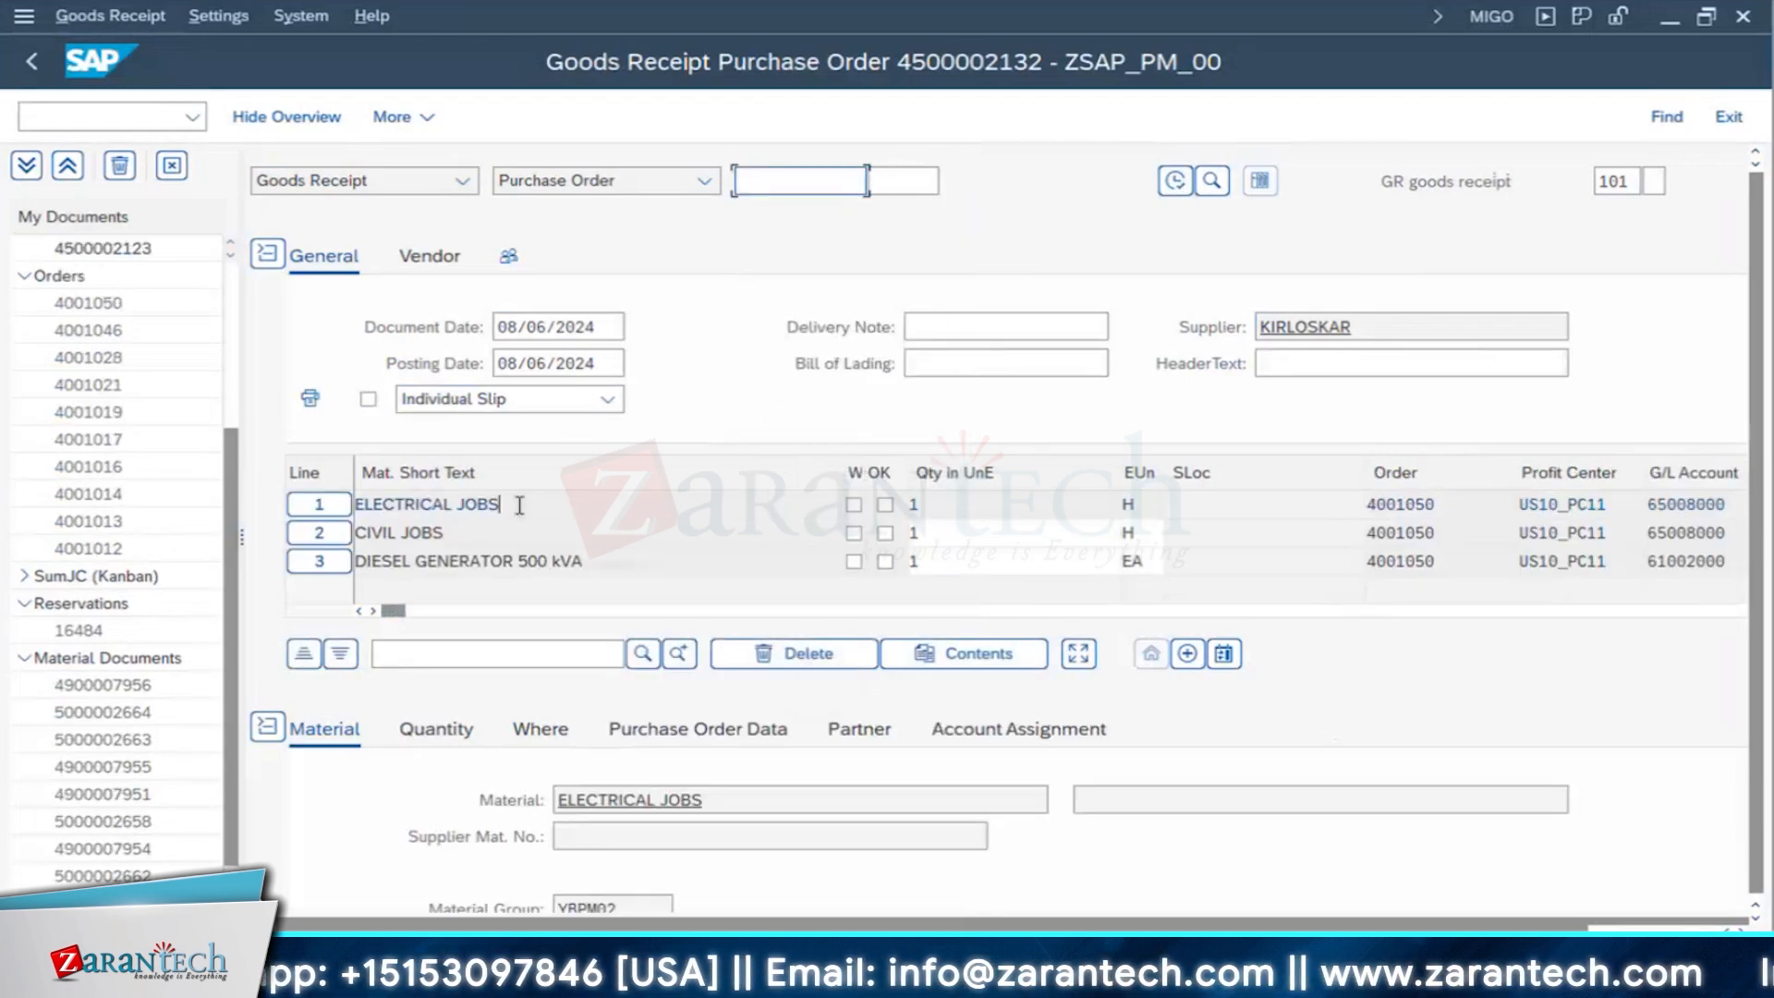
pyautogui.click(519, 506)
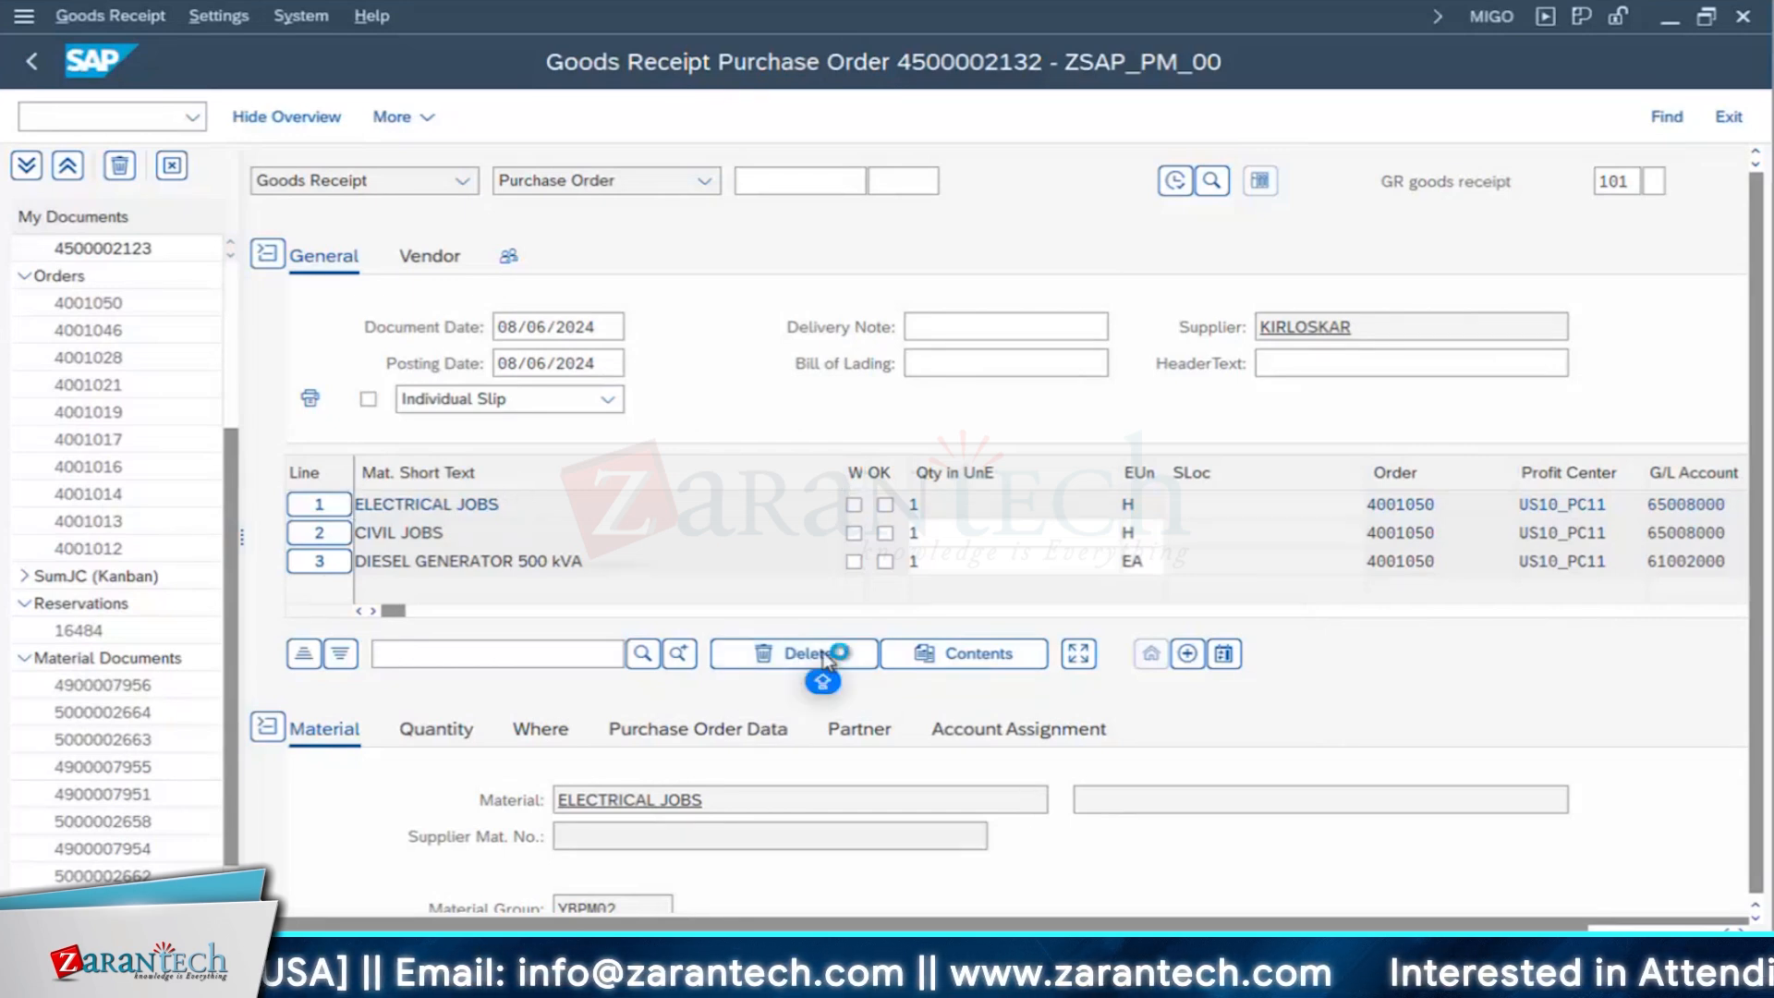
pyautogui.click(796, 653)
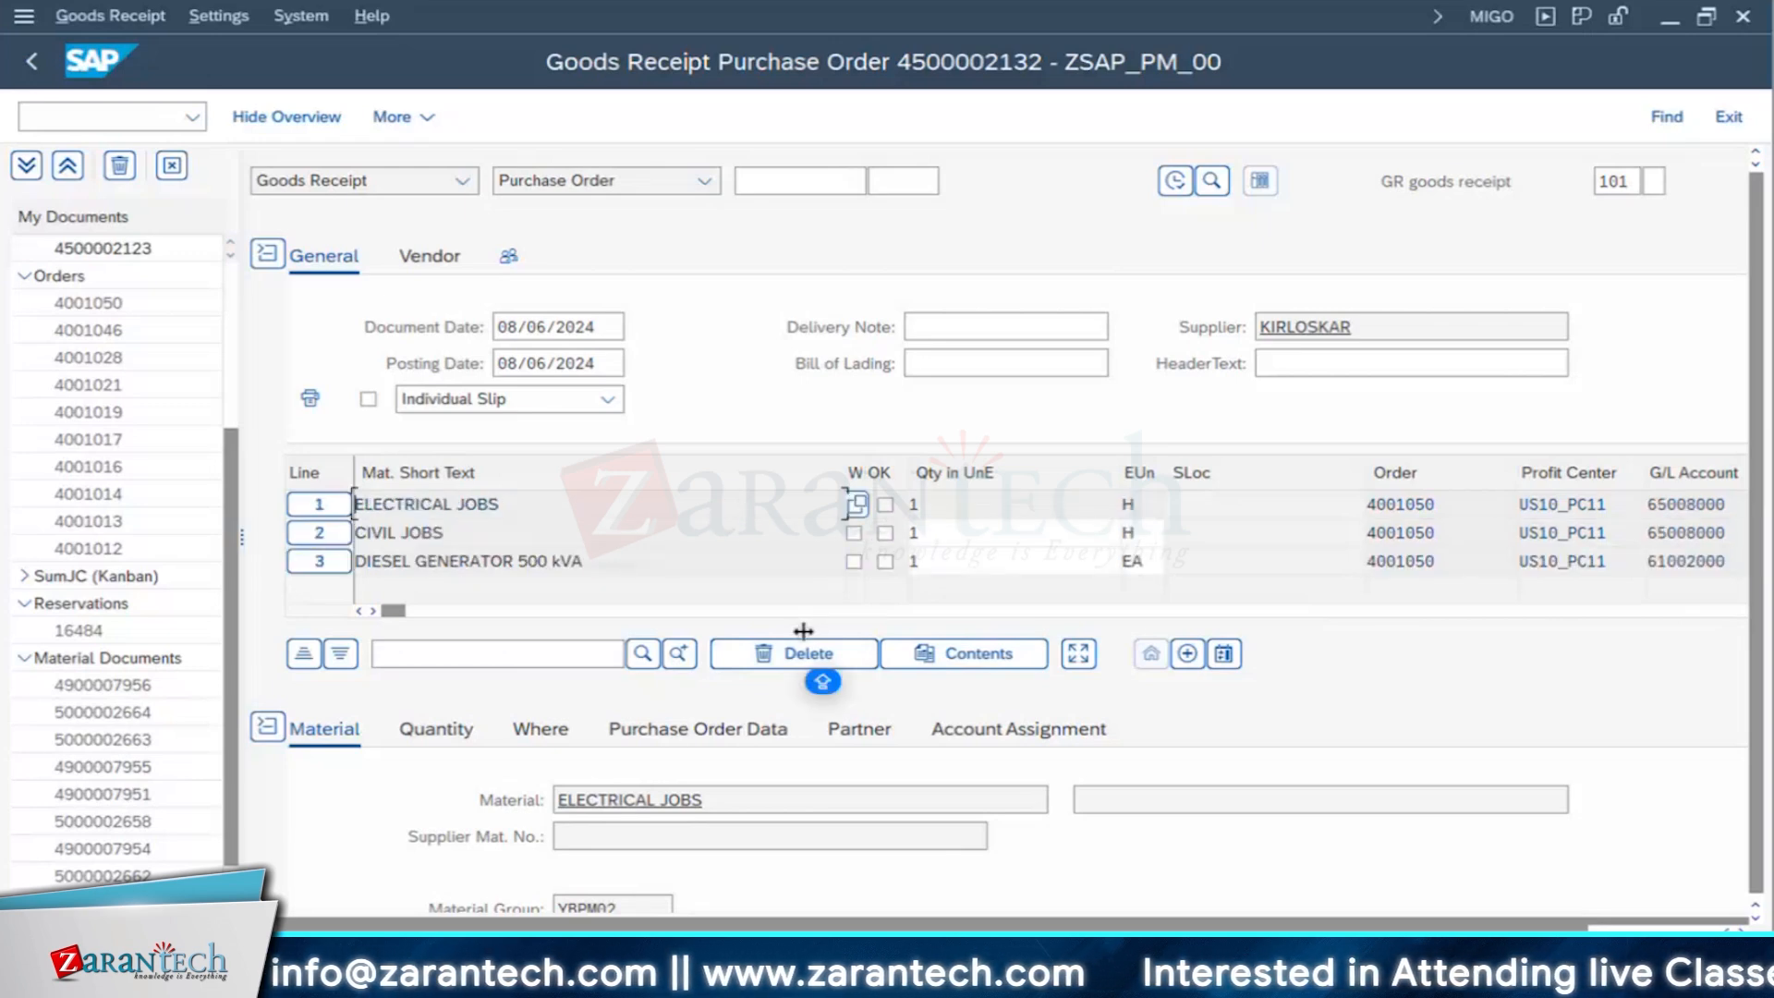
pyautogui.click(800, 657)
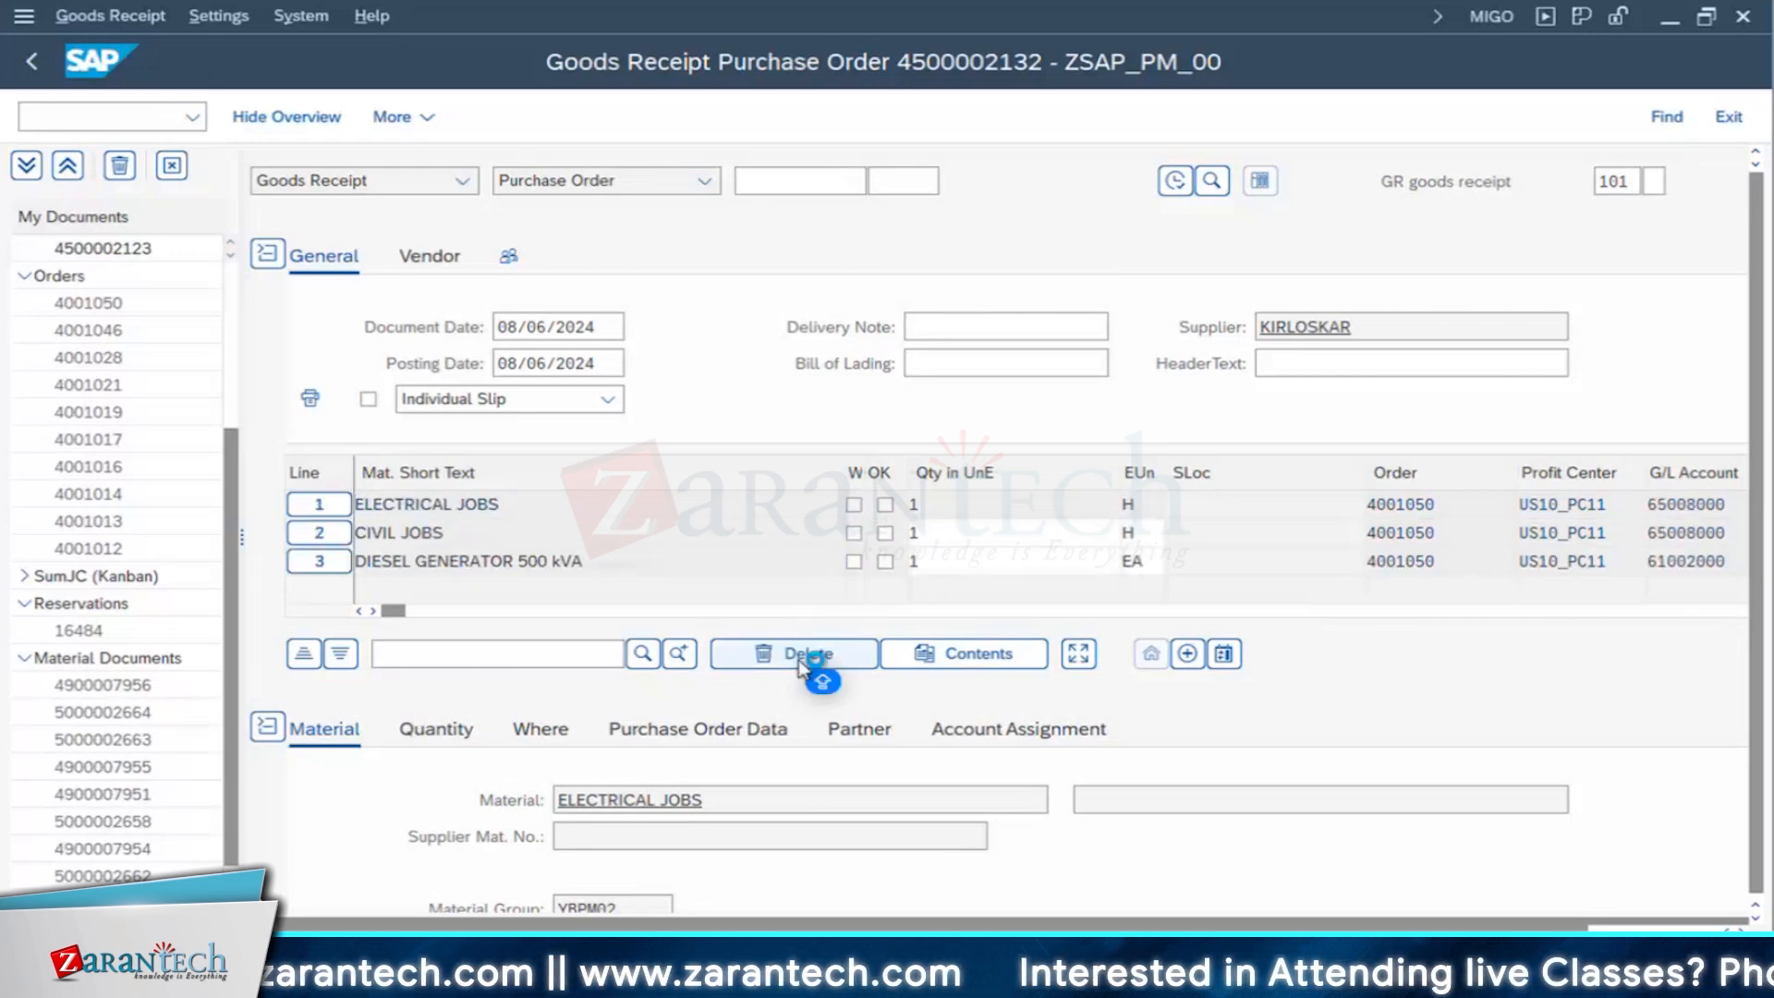
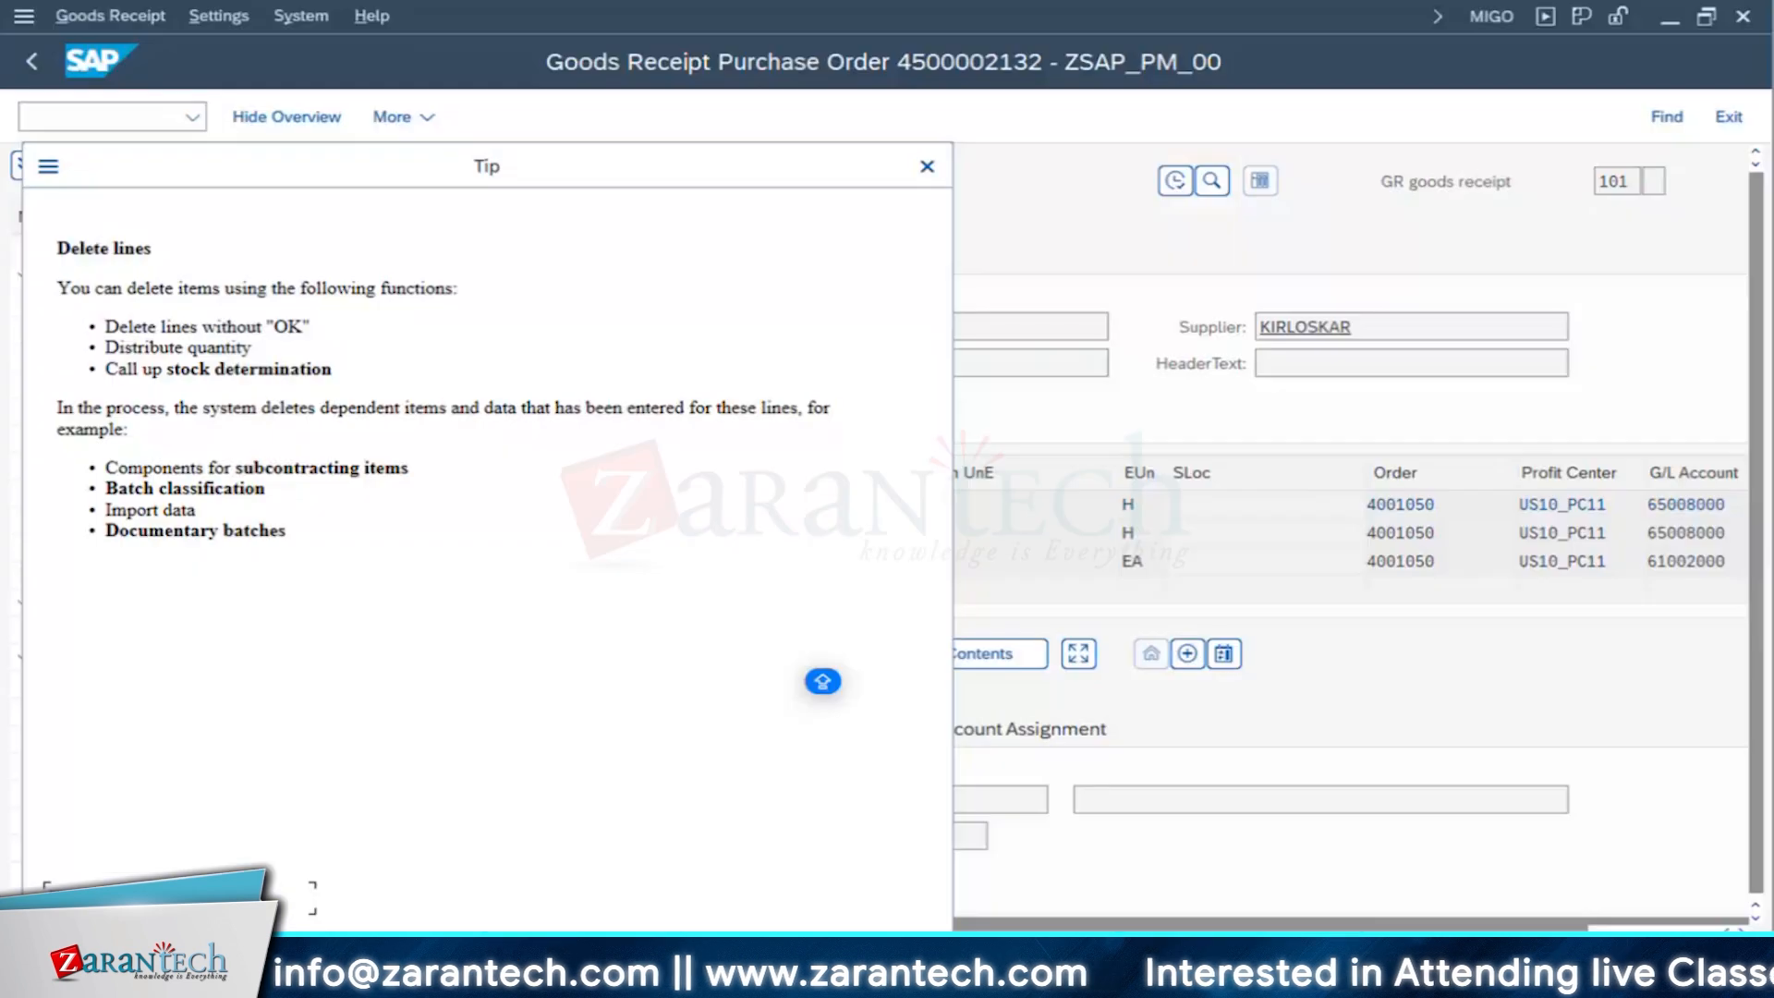
# - Close the Delete lines tip after highlighting its function list, and reload the diesel generator purchase order into the goods receipt
pyautogui.tripleClick(291, 325)
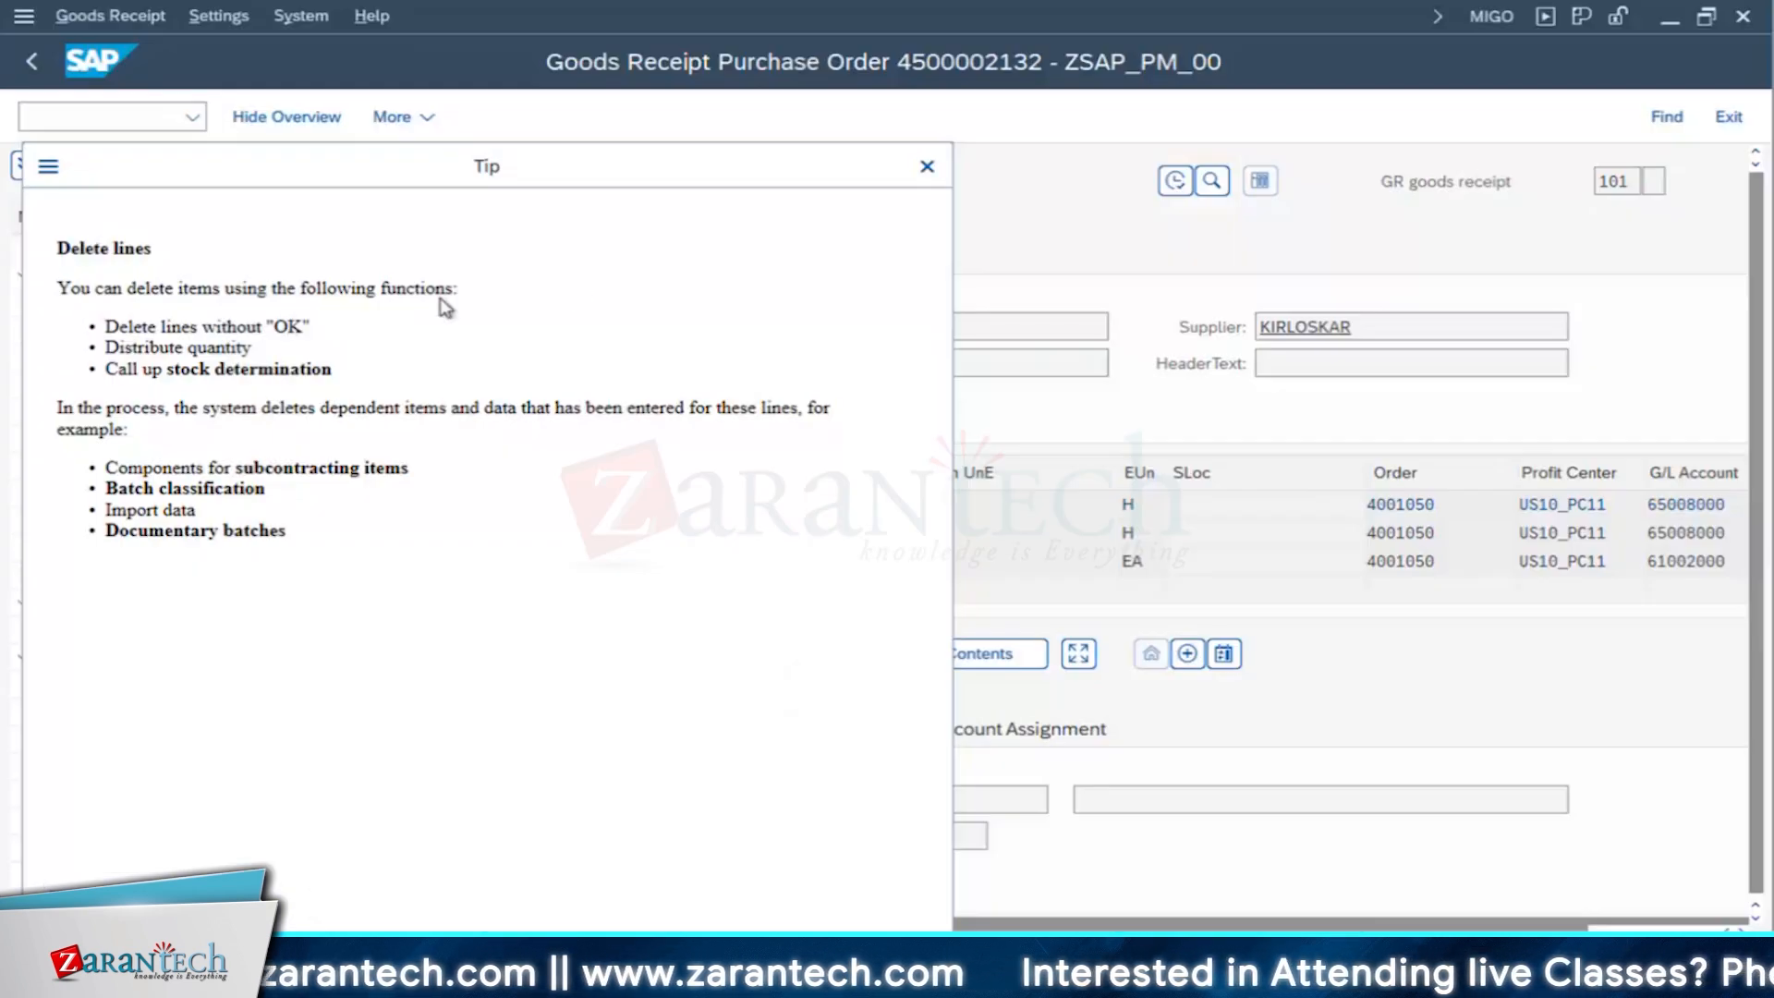
pyautogui.click(926, 166)
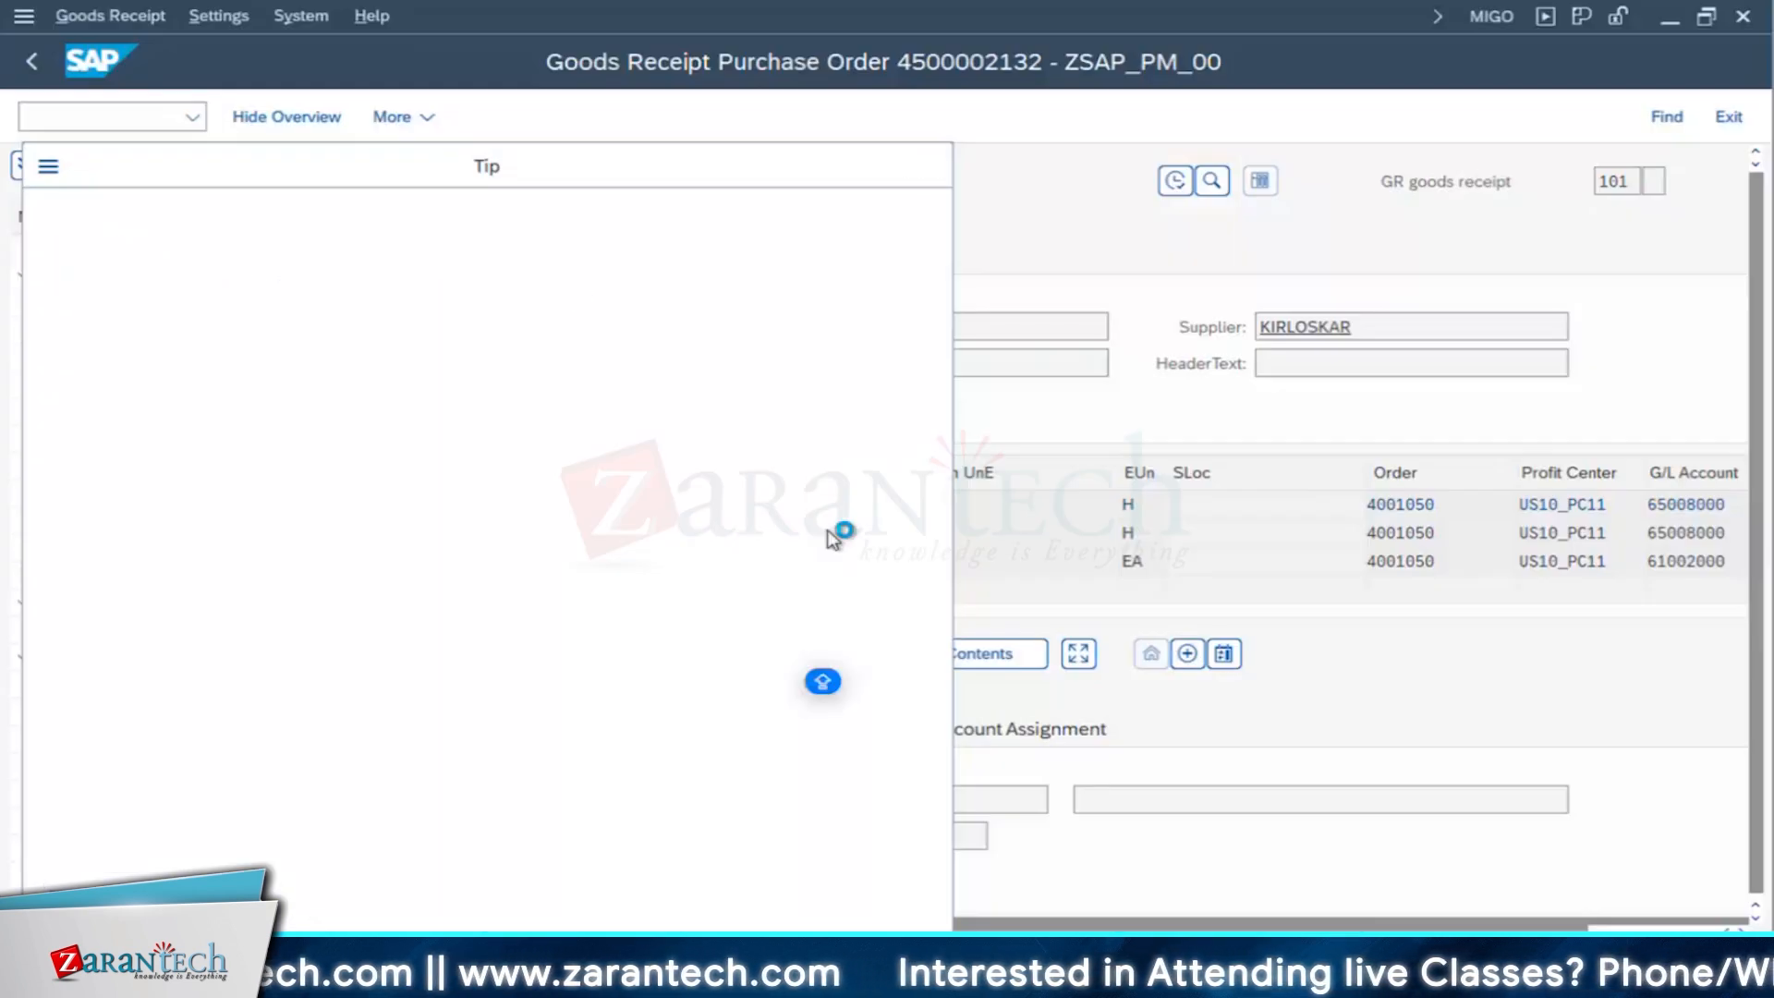
pyautogui.click(781, 181)
pyautogui.click(800, 215)
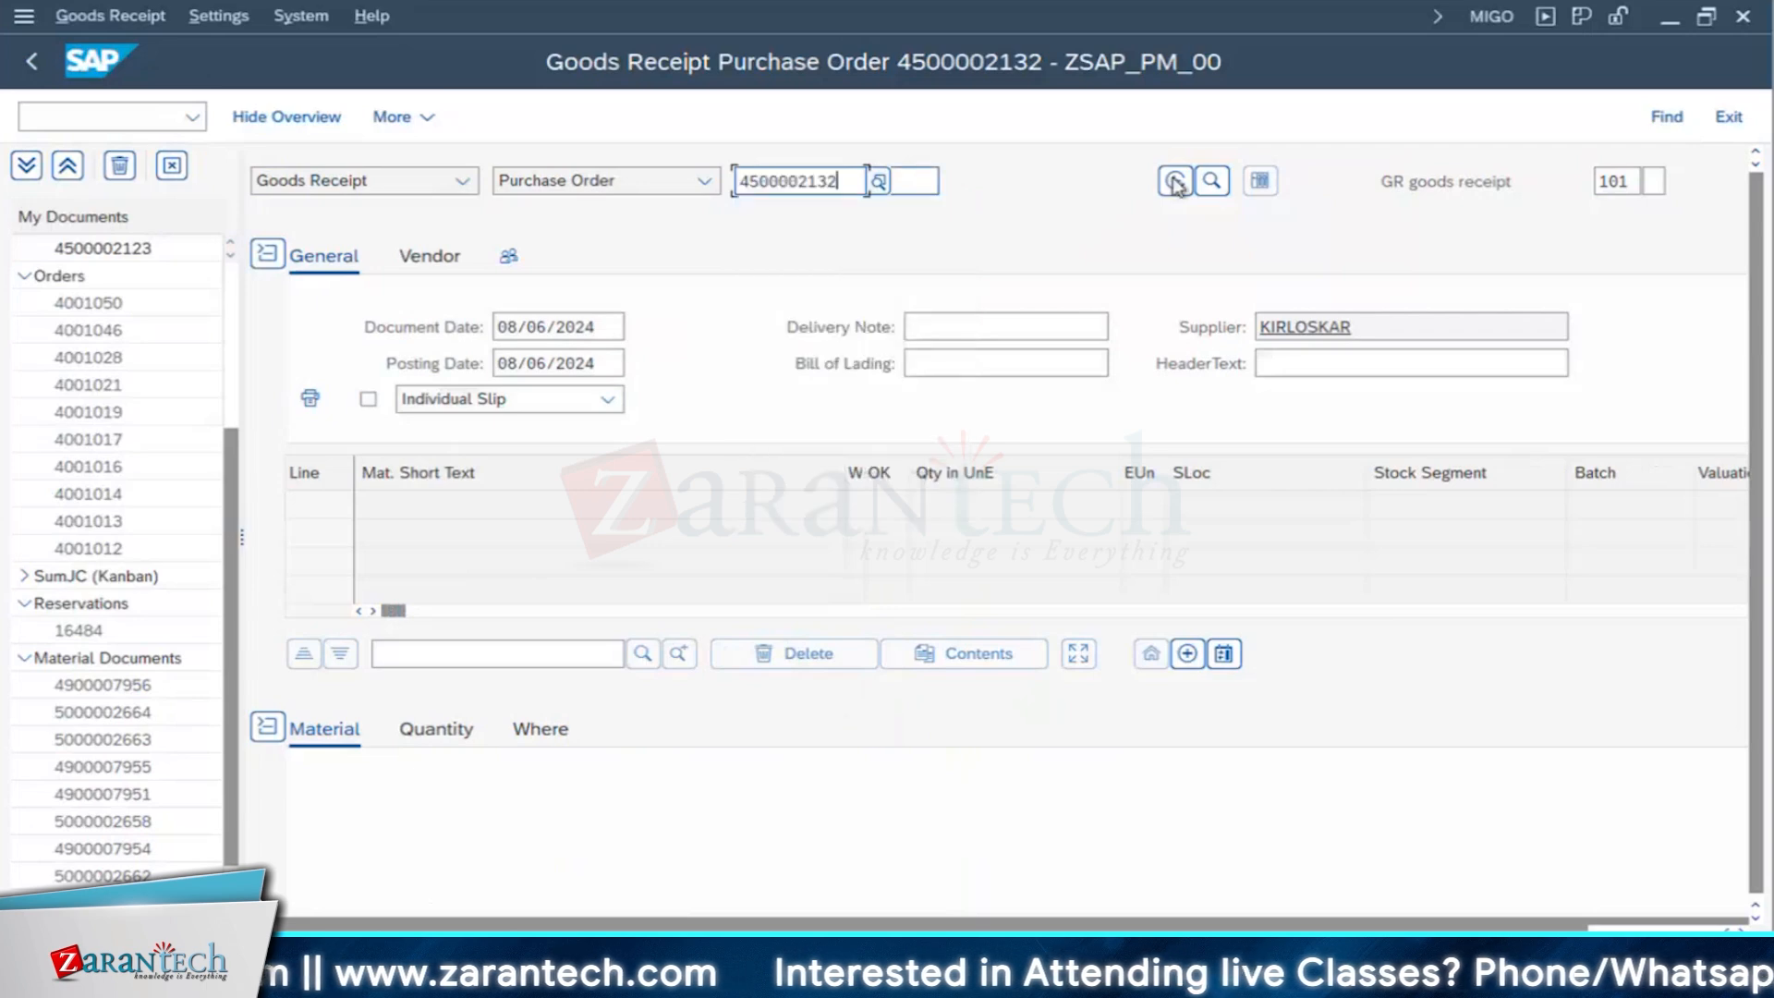
pyautogui.press('Return')
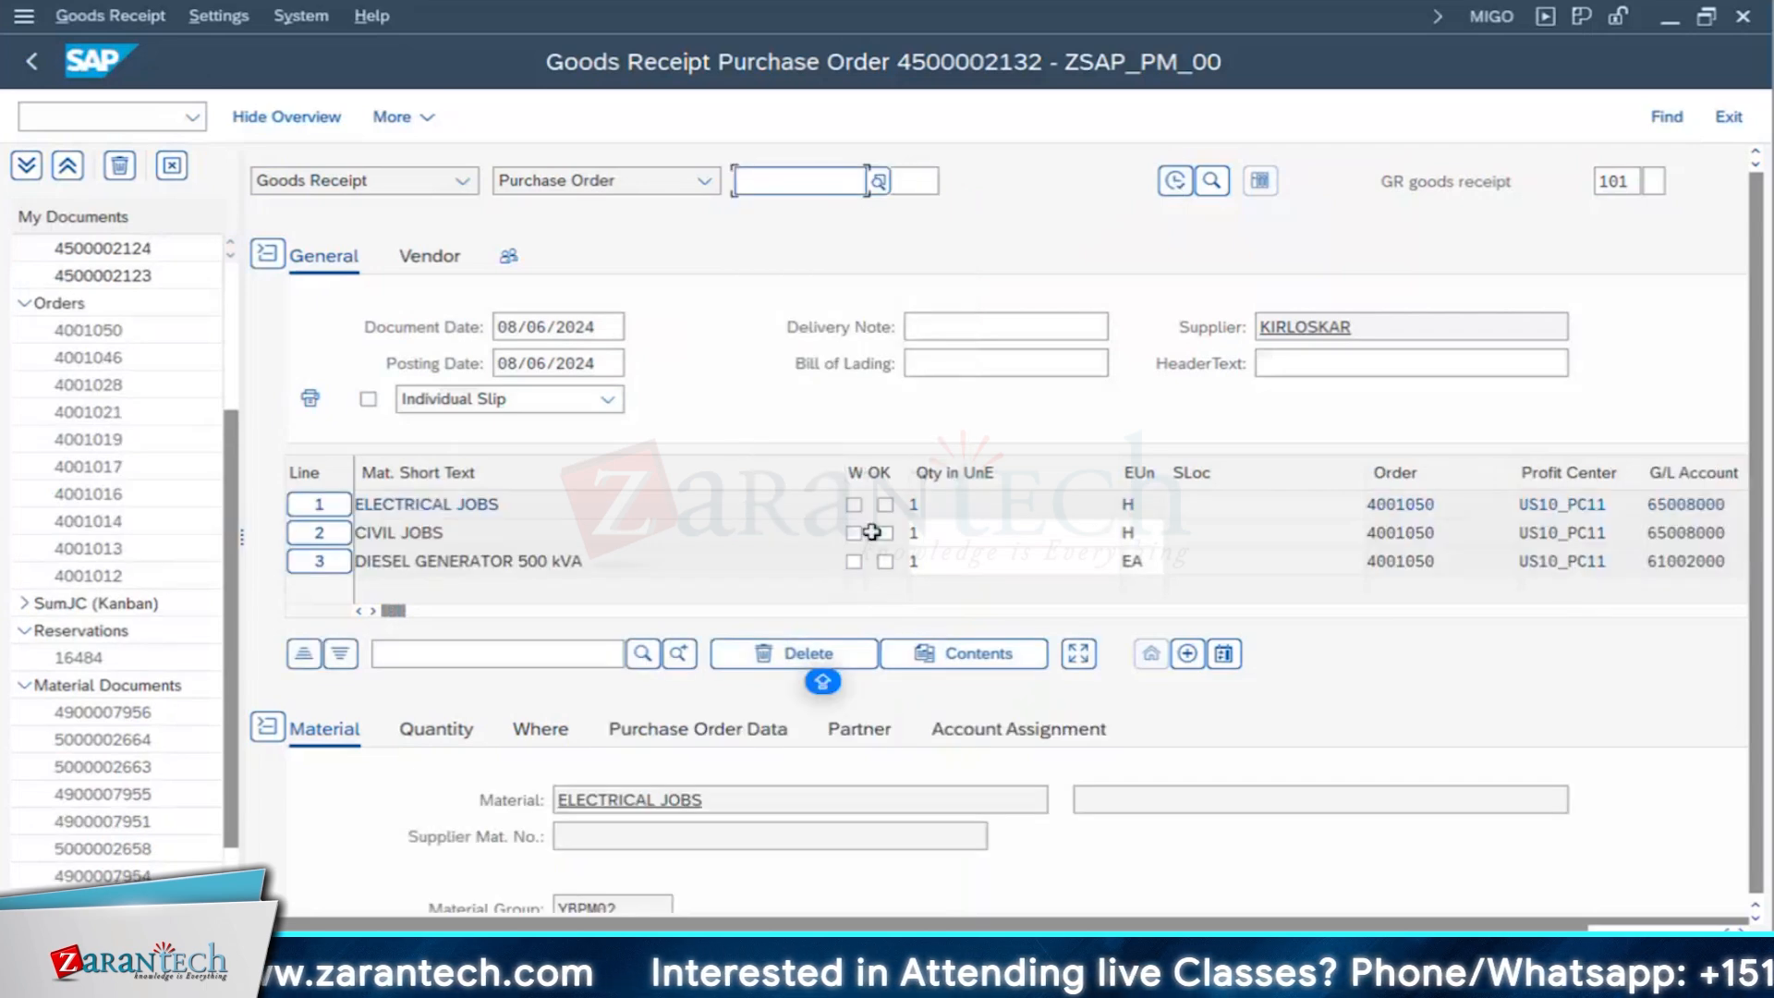
# - Mark the DIESEL GENERATOR 500 kVA item on line 3 as Item OK and post its goods receipt
pyautogui.scroll(-4, 868, 789)
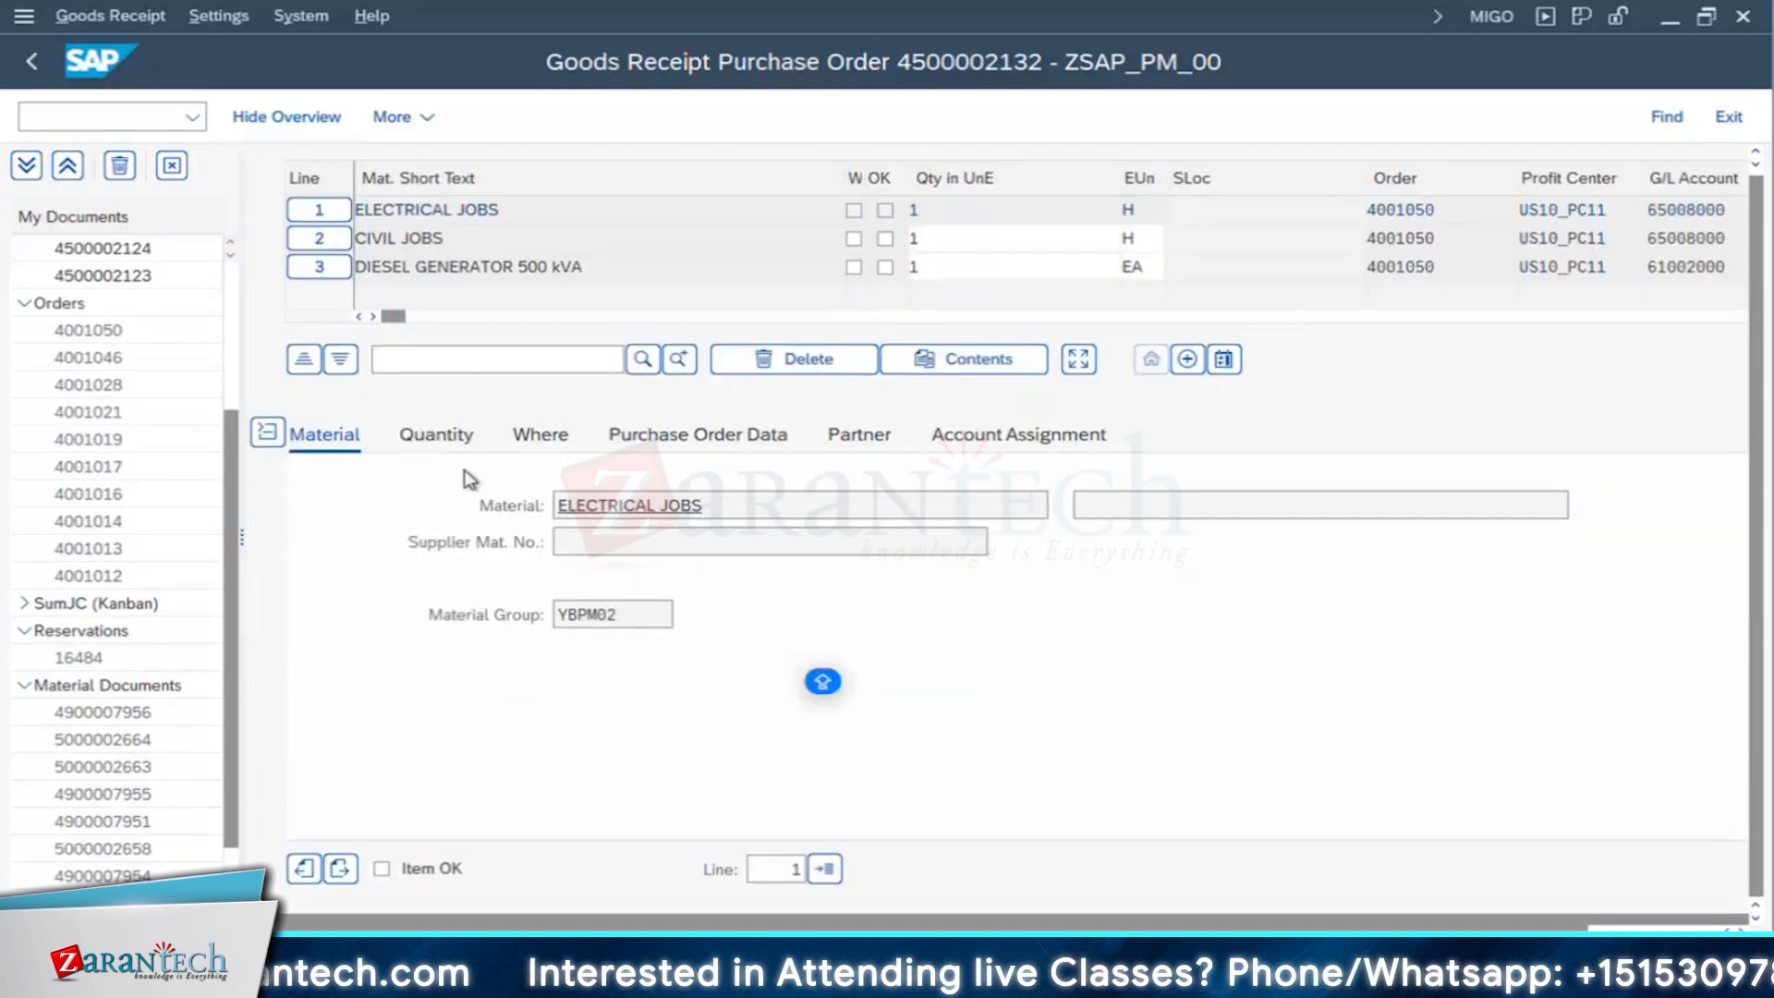
pyautogui.click(344, 870)
pyautogui.scroll(-3, 324, 804)
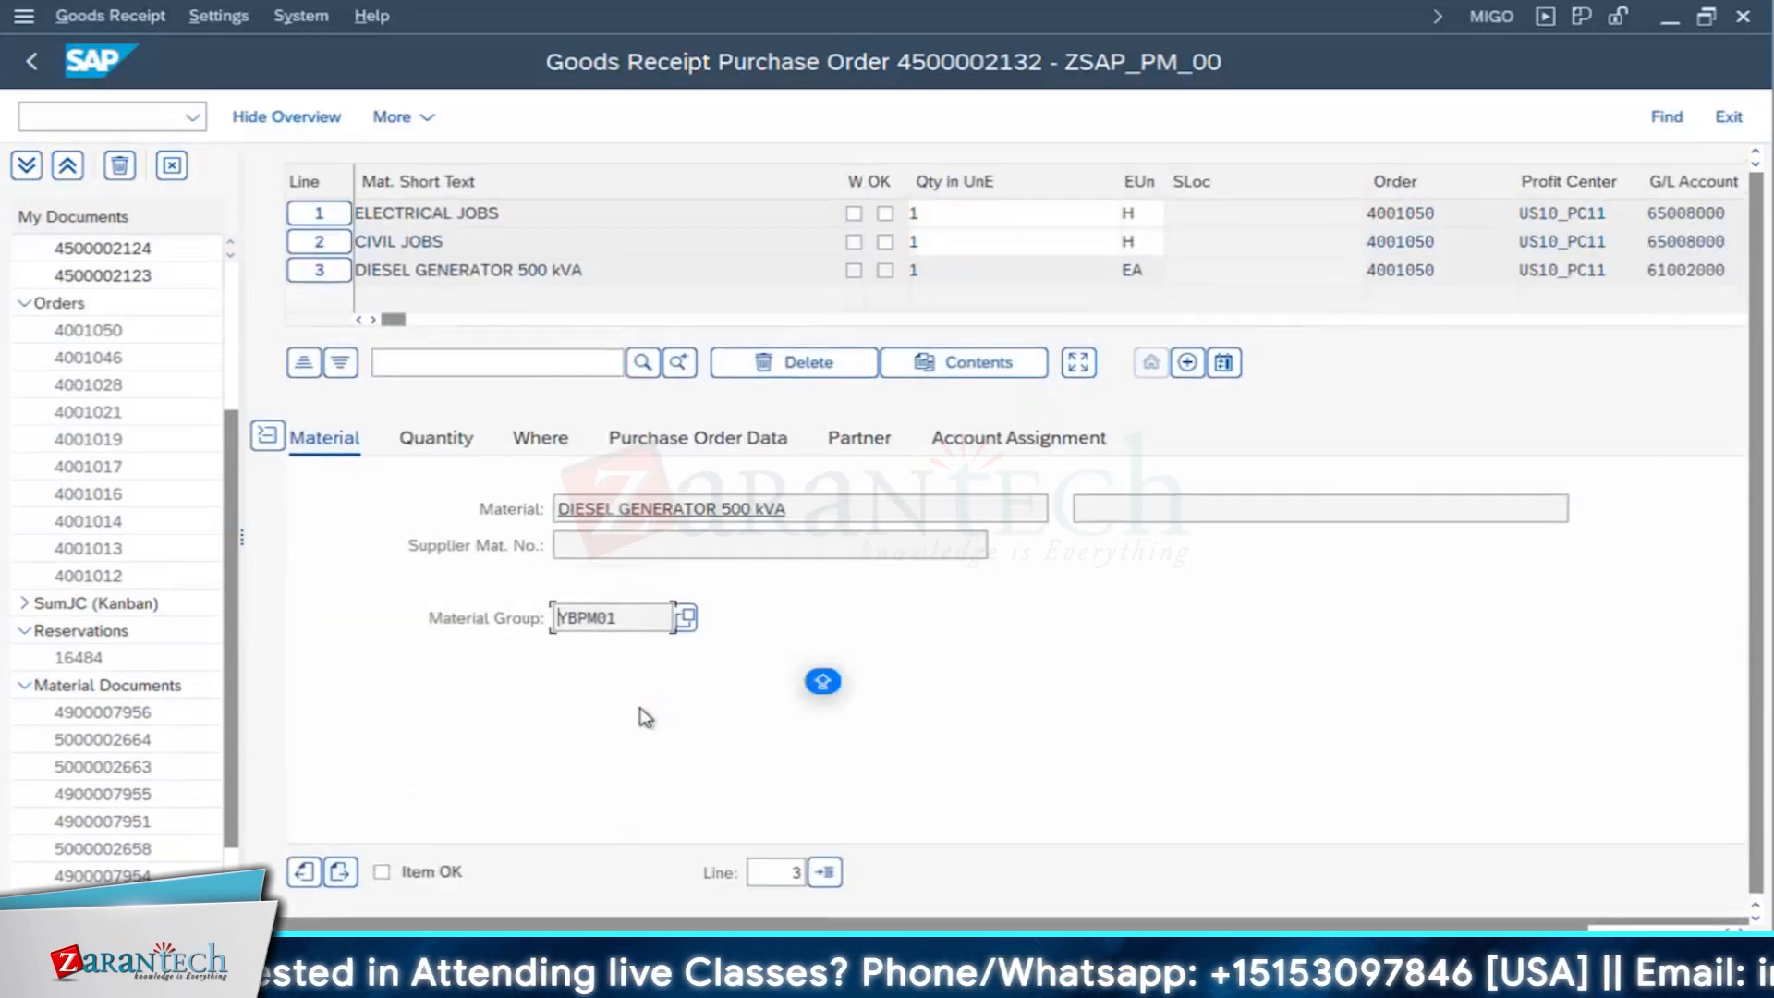
pyautogui.click(415, 872)
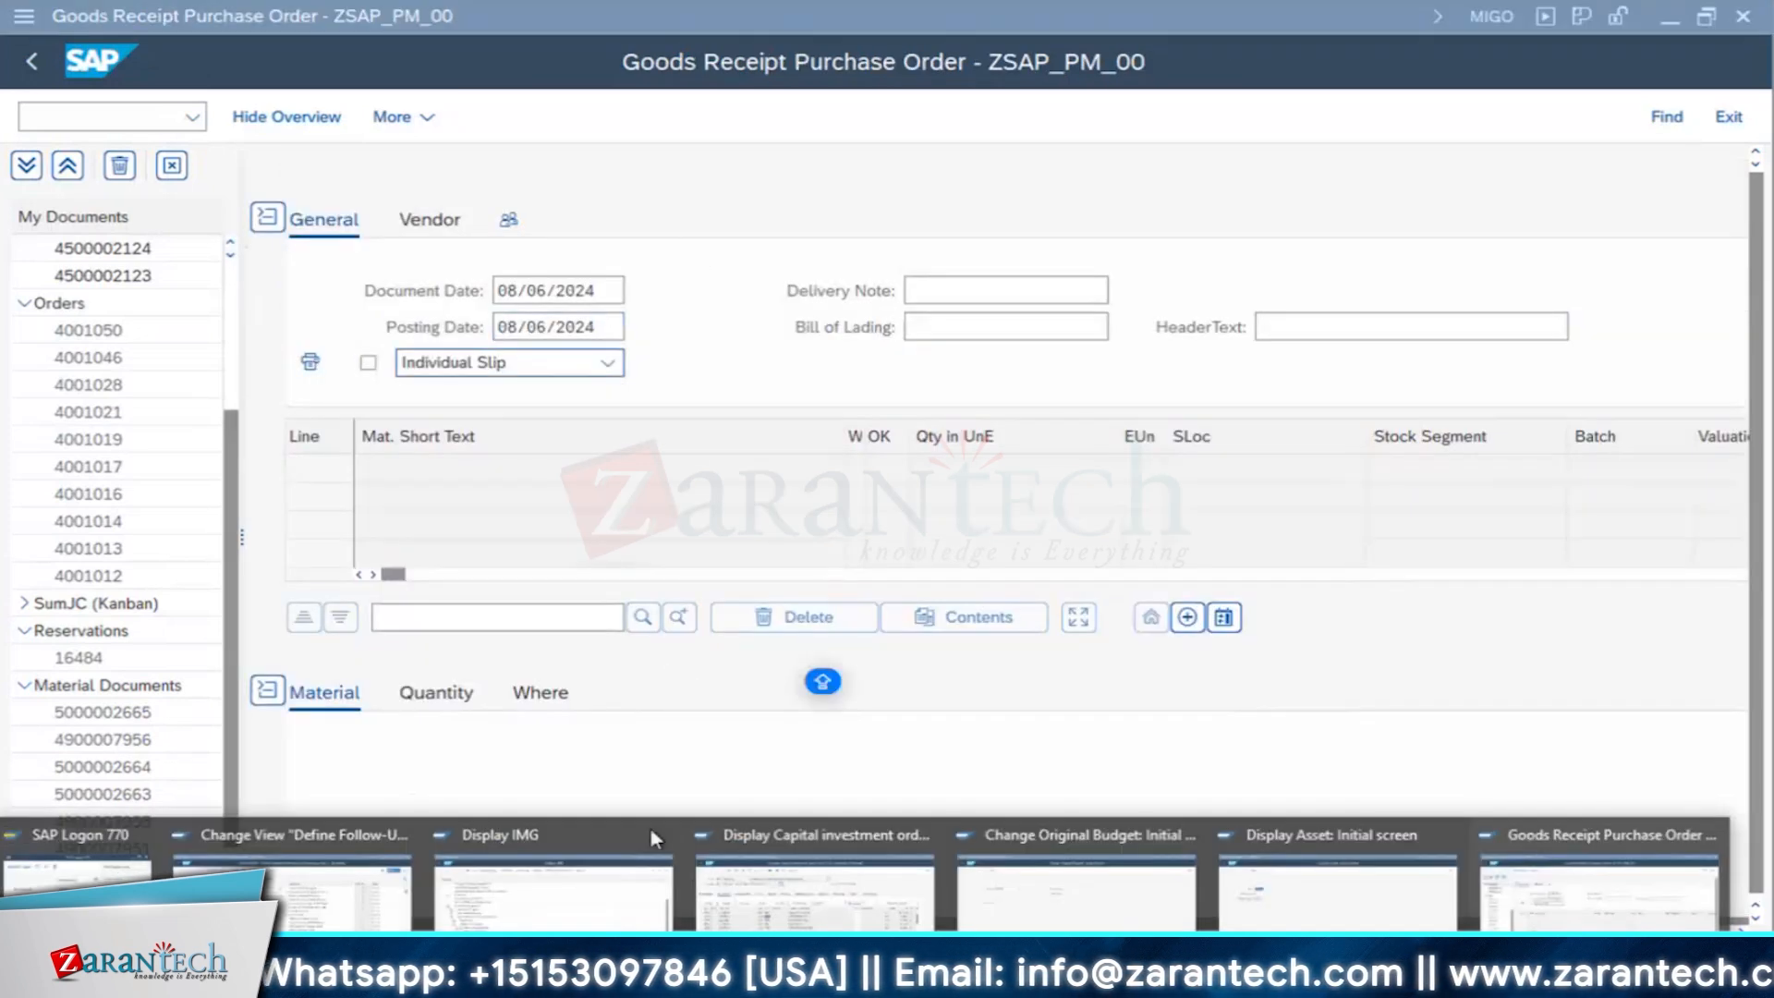
# - Switch to the IW33 session and reload the capital investment order for the new backup diesel generator installation
pyautogui.click(1056, 905)
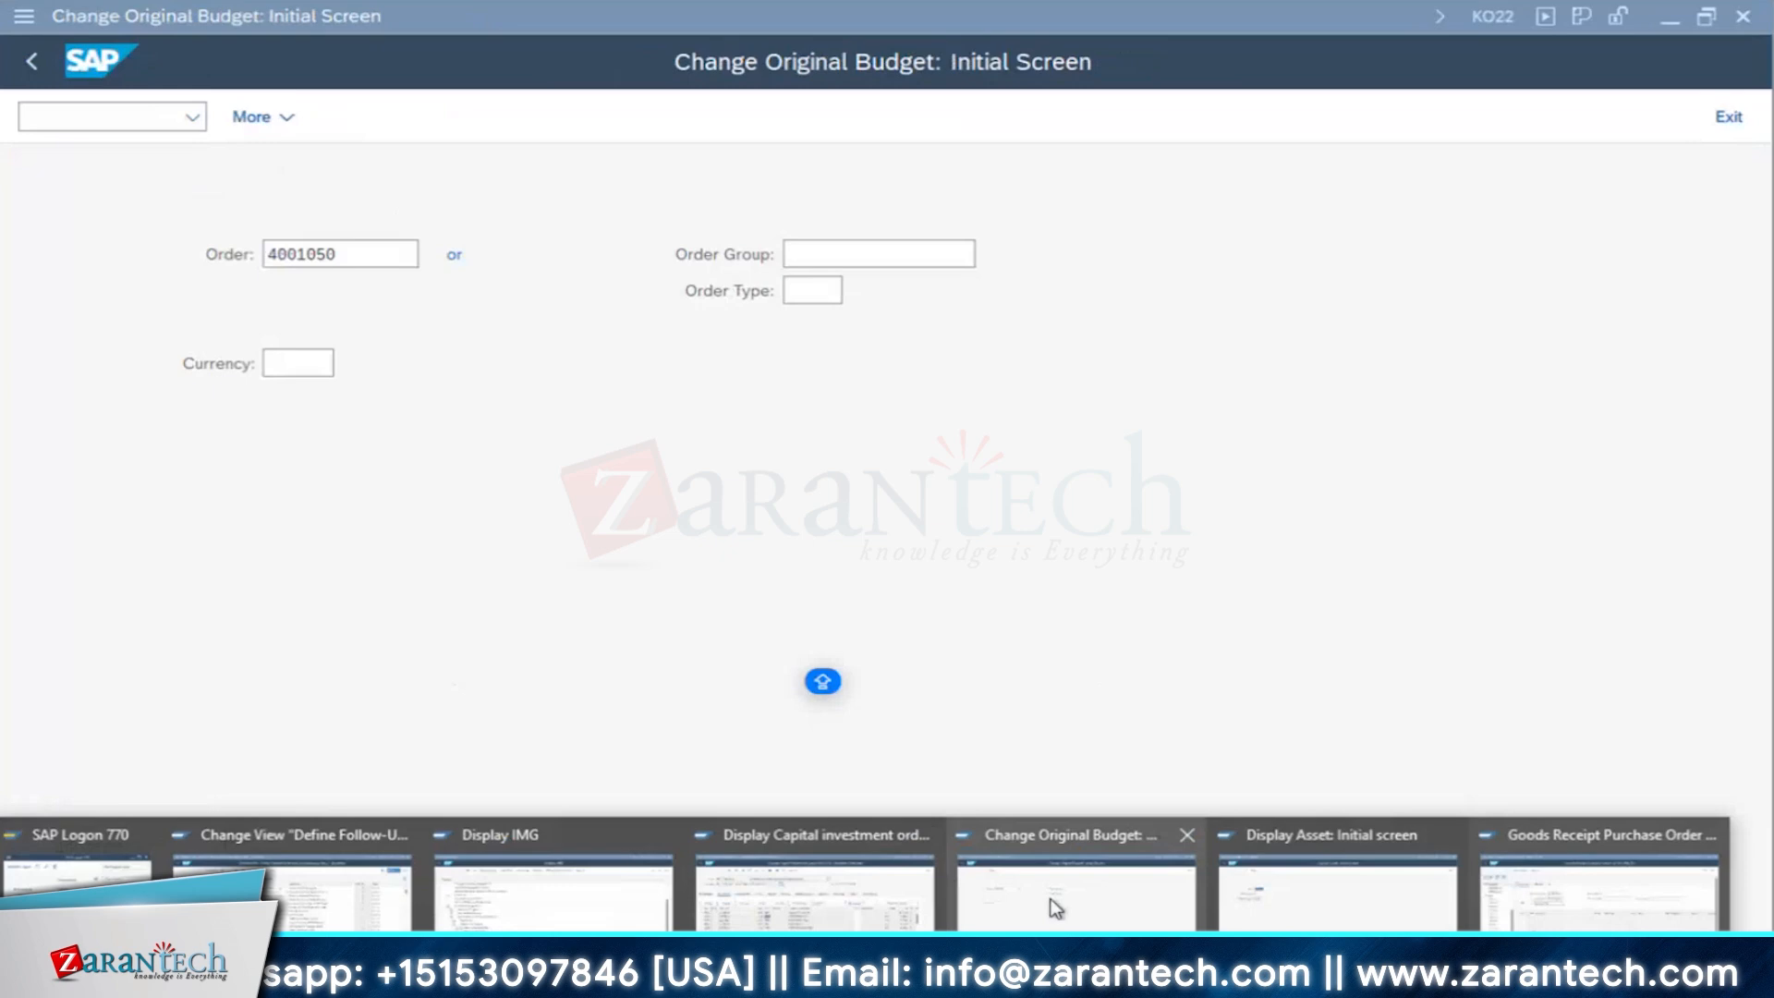
pyautogui.click(1335, 917)
pyautogui.click(813, 891)
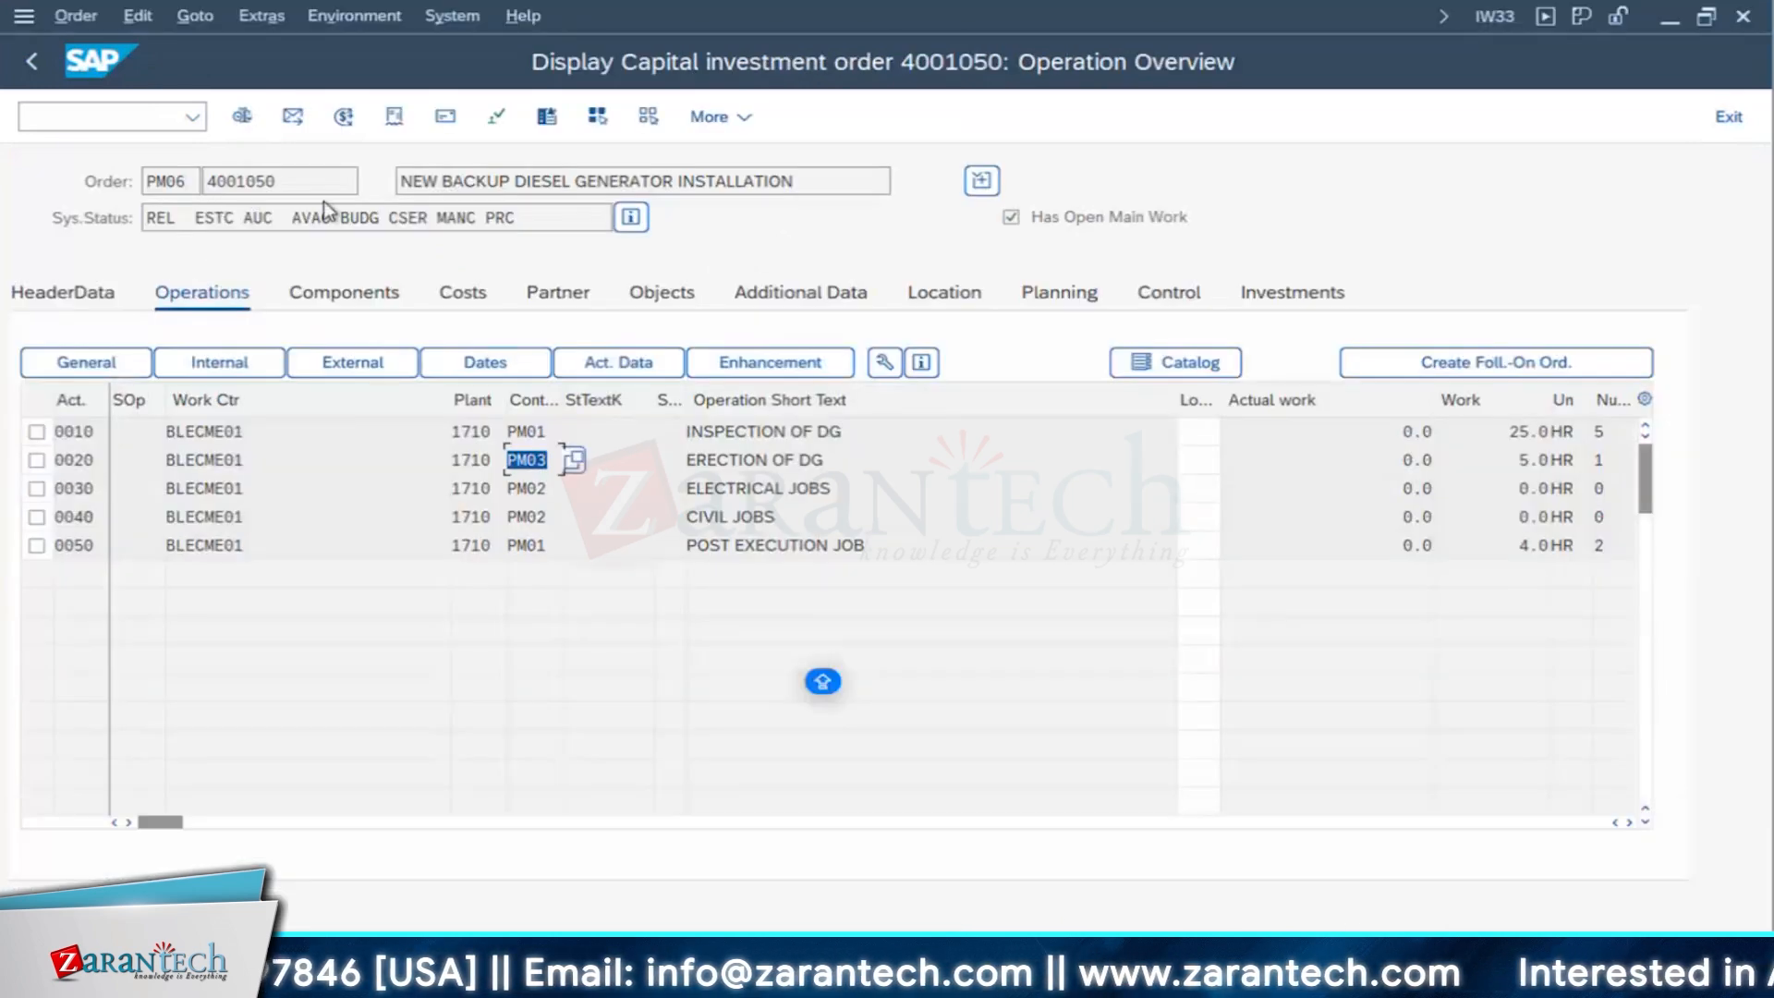
pyautogui.click(31, 61)
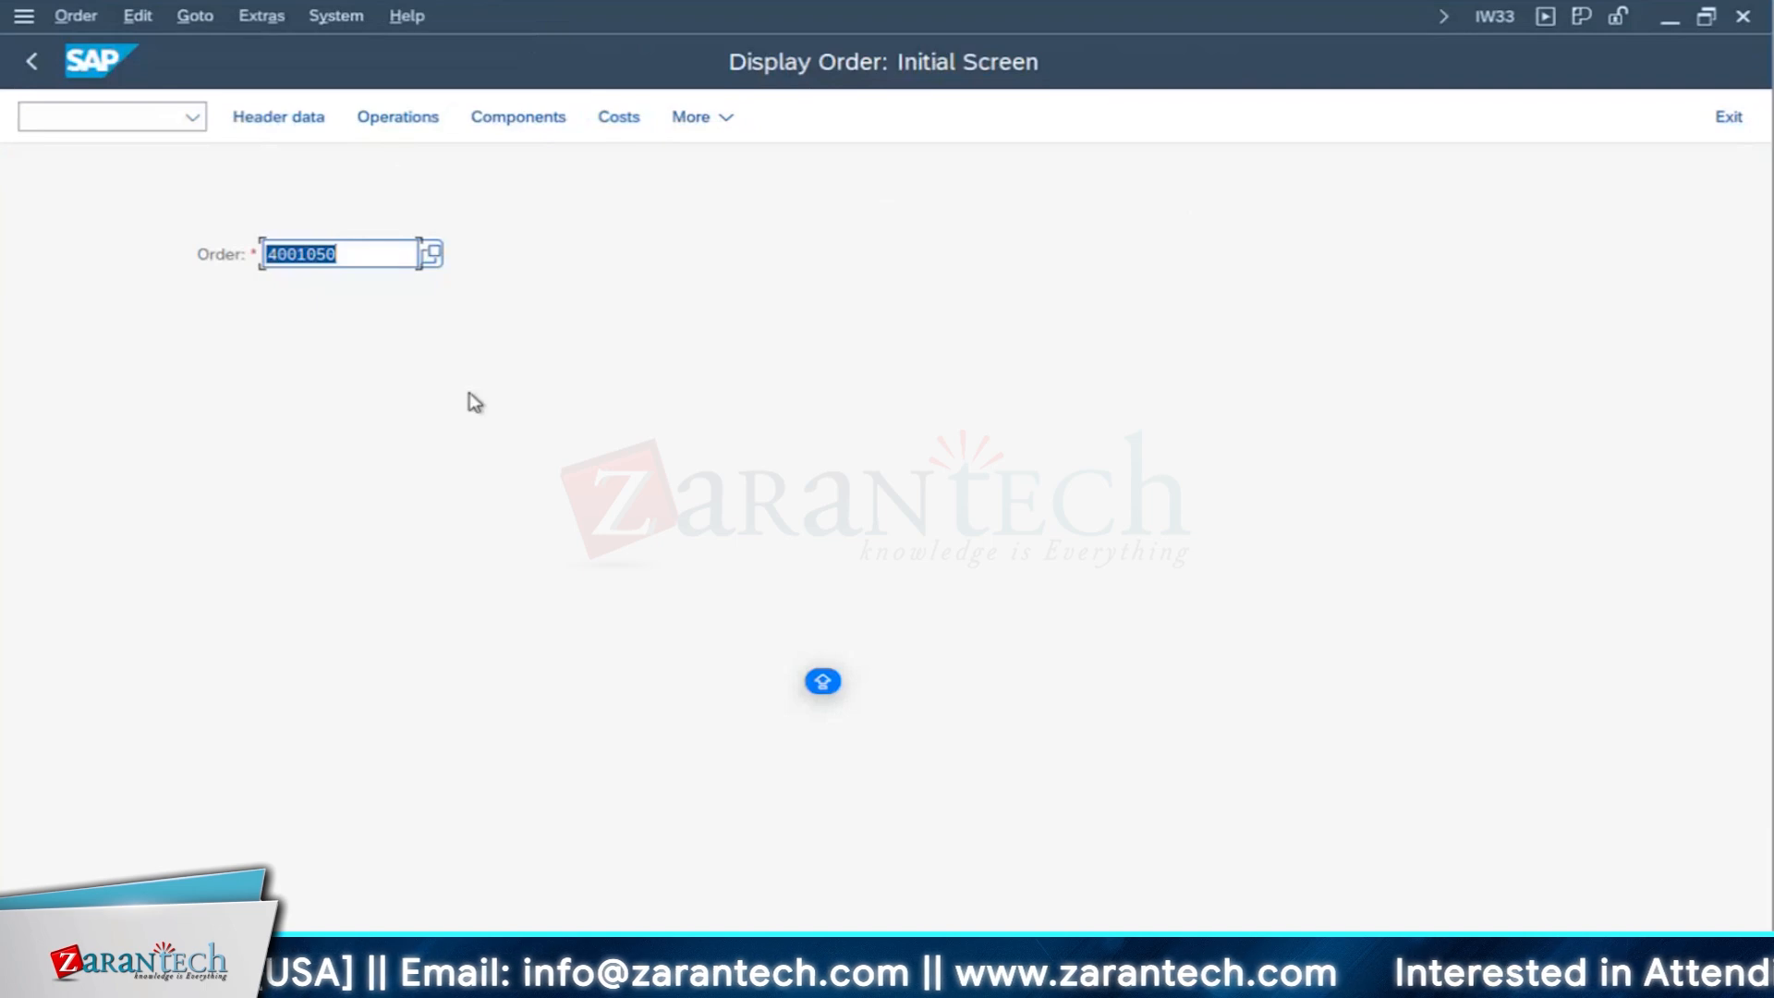
pyautogui.press('Return')
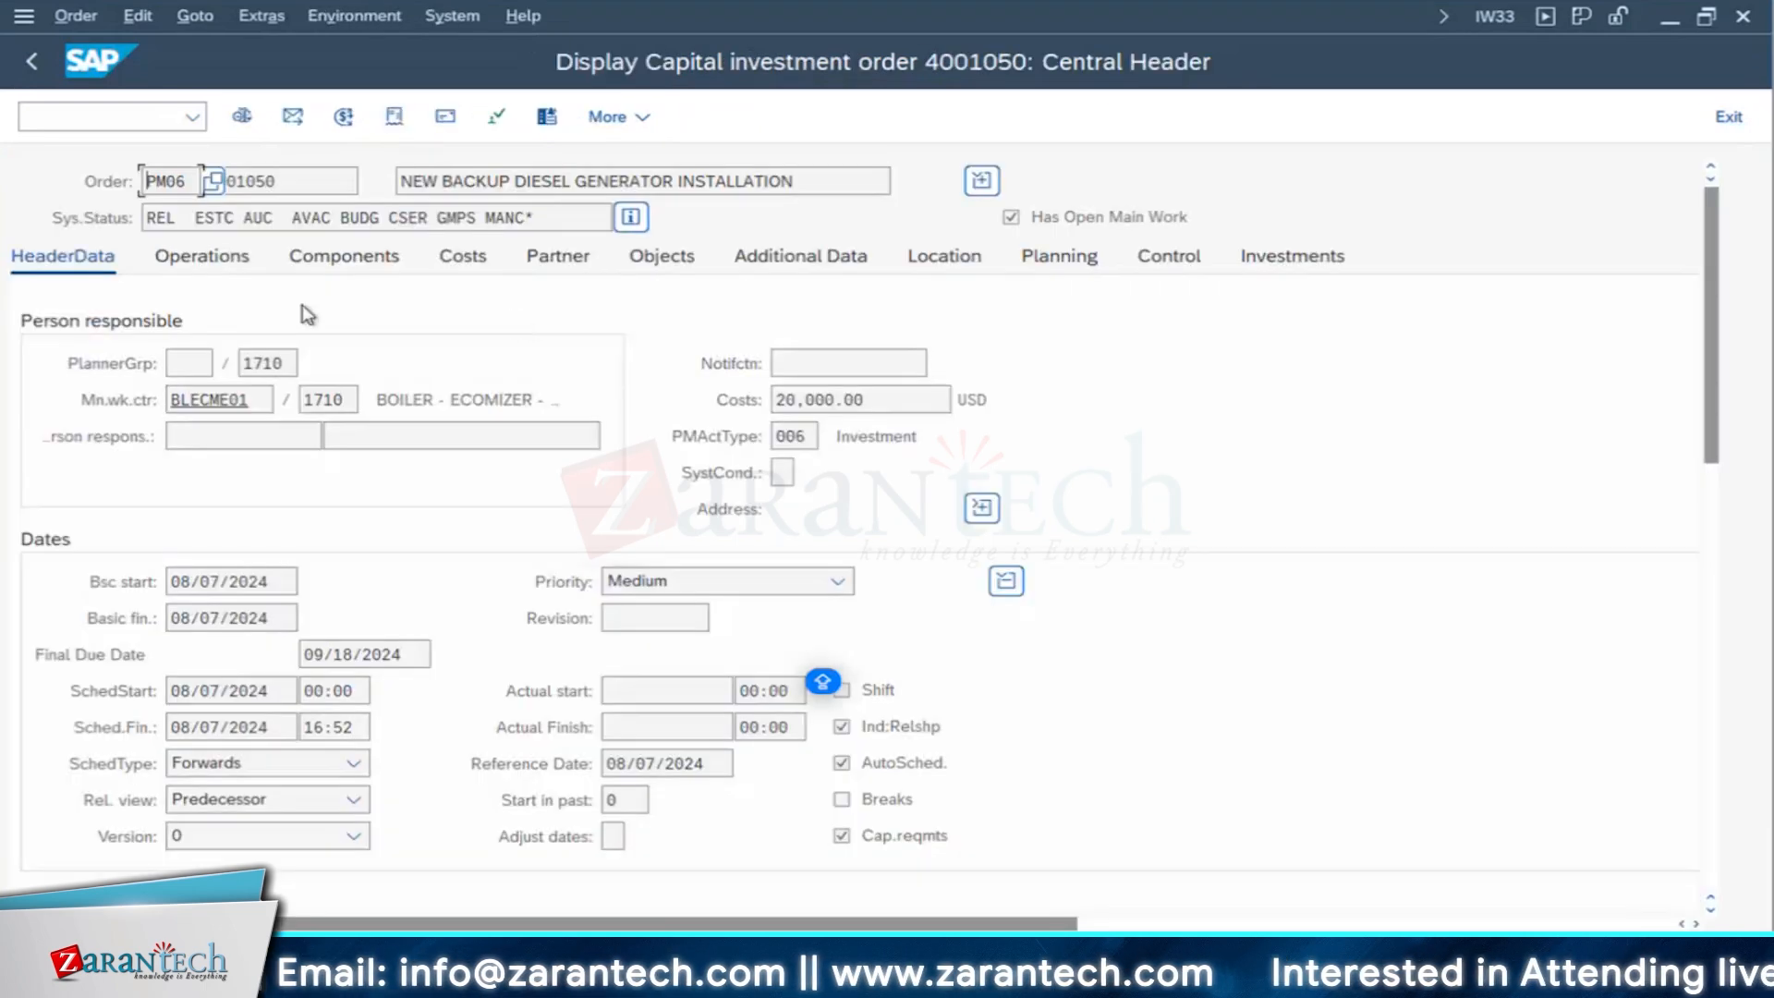
# - Check the investment order's components, DIESEL GENERATOR 500 kVA and Ball Bearing, and its operations, and leave the order display
pyautogui.click(357, 261)
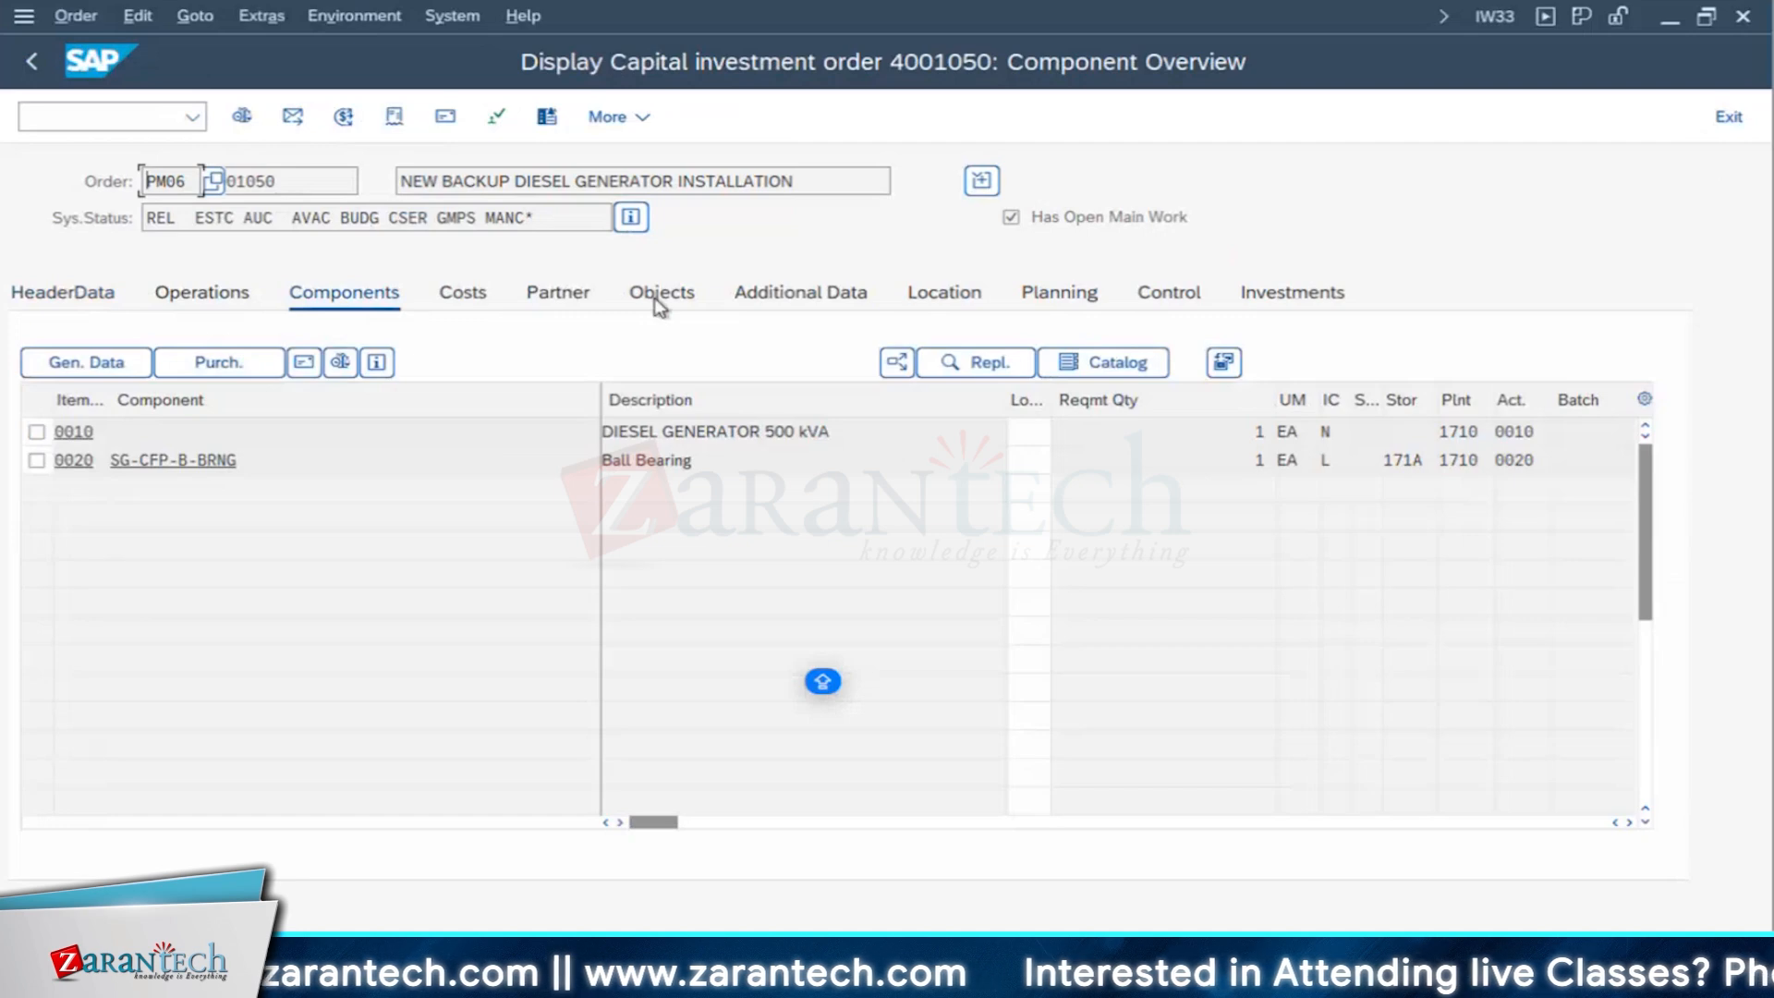
pyautogui.moveTo(867, 442); pyautogui.dragTo(483, 435)
pyautogui.moveTo(706, 471); pyautogui.dragTo(412, 443)
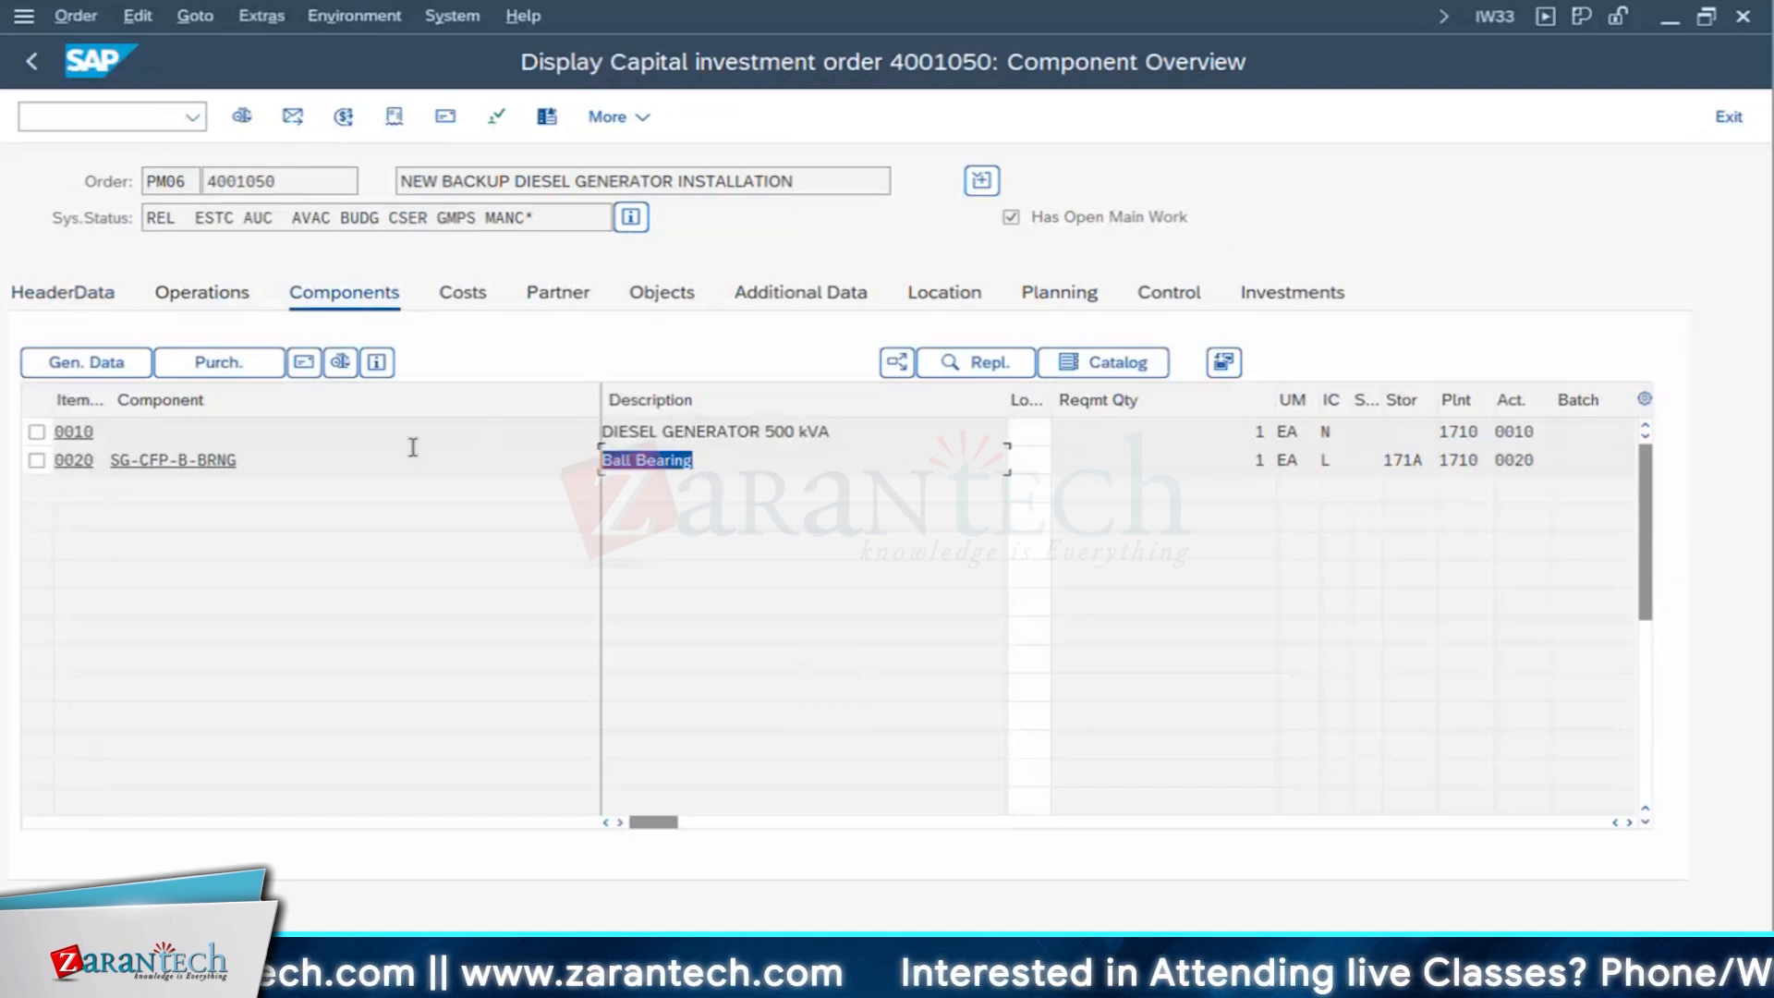
pyautogui.click(224, 297)
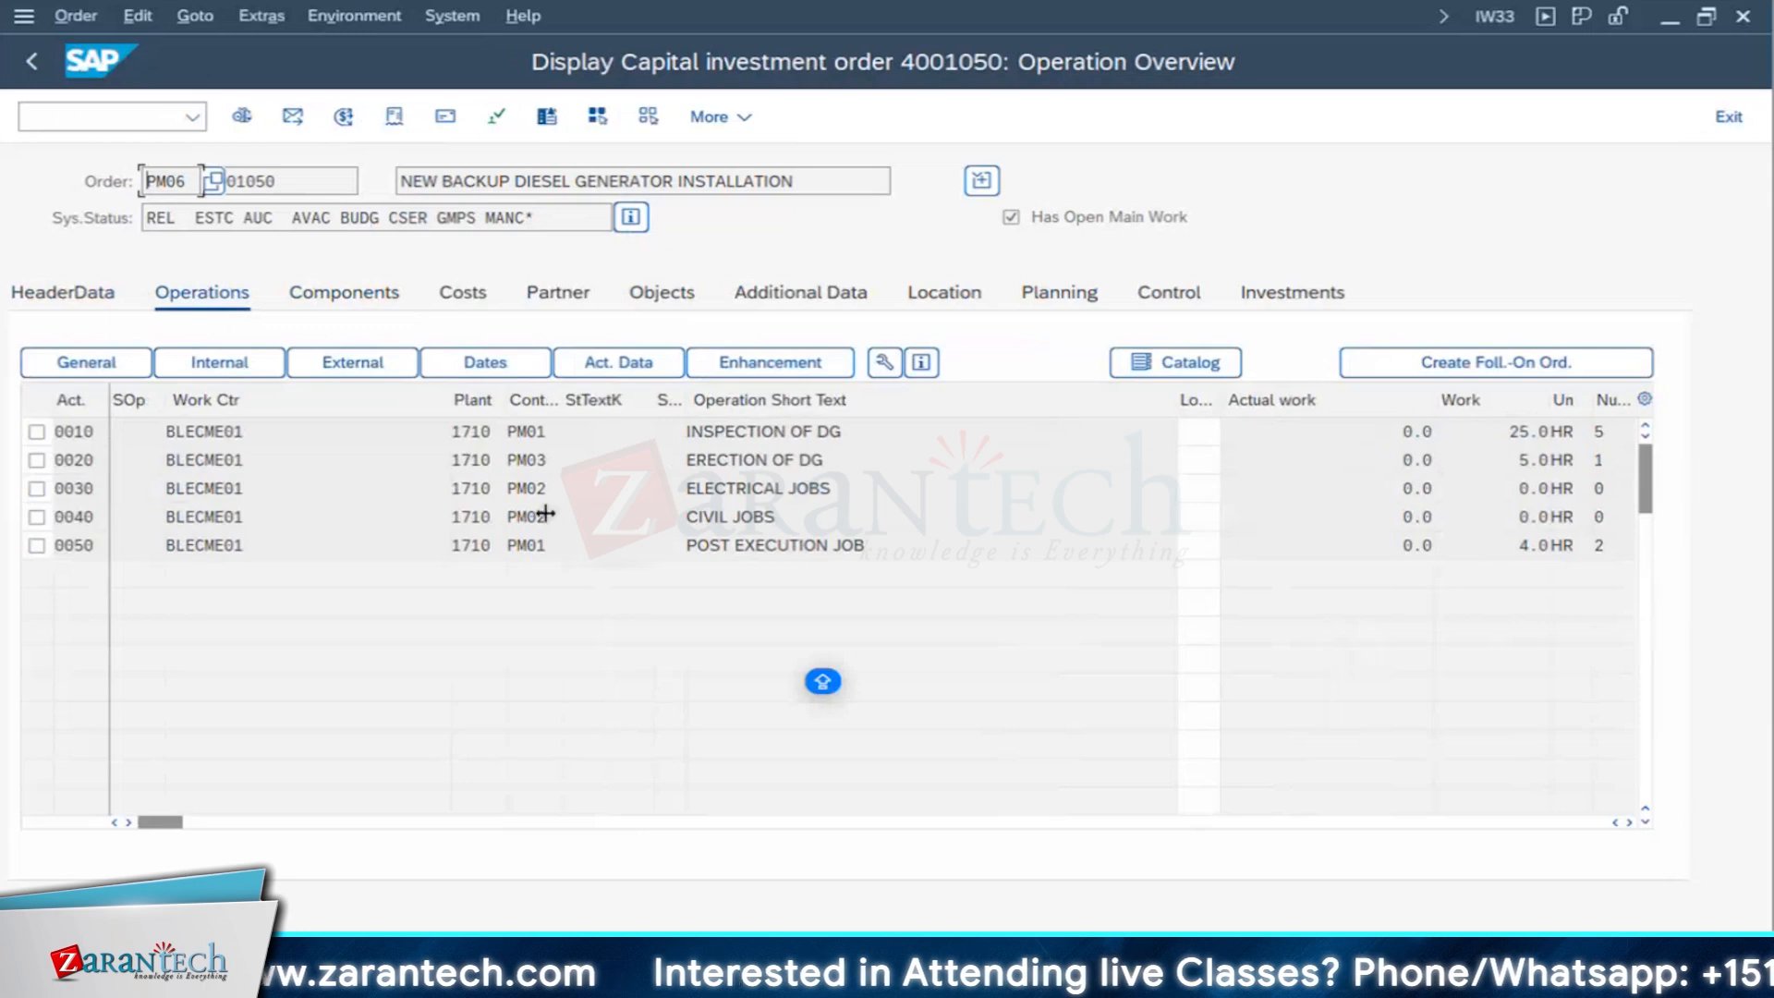
pyautogui.click(35, 65)
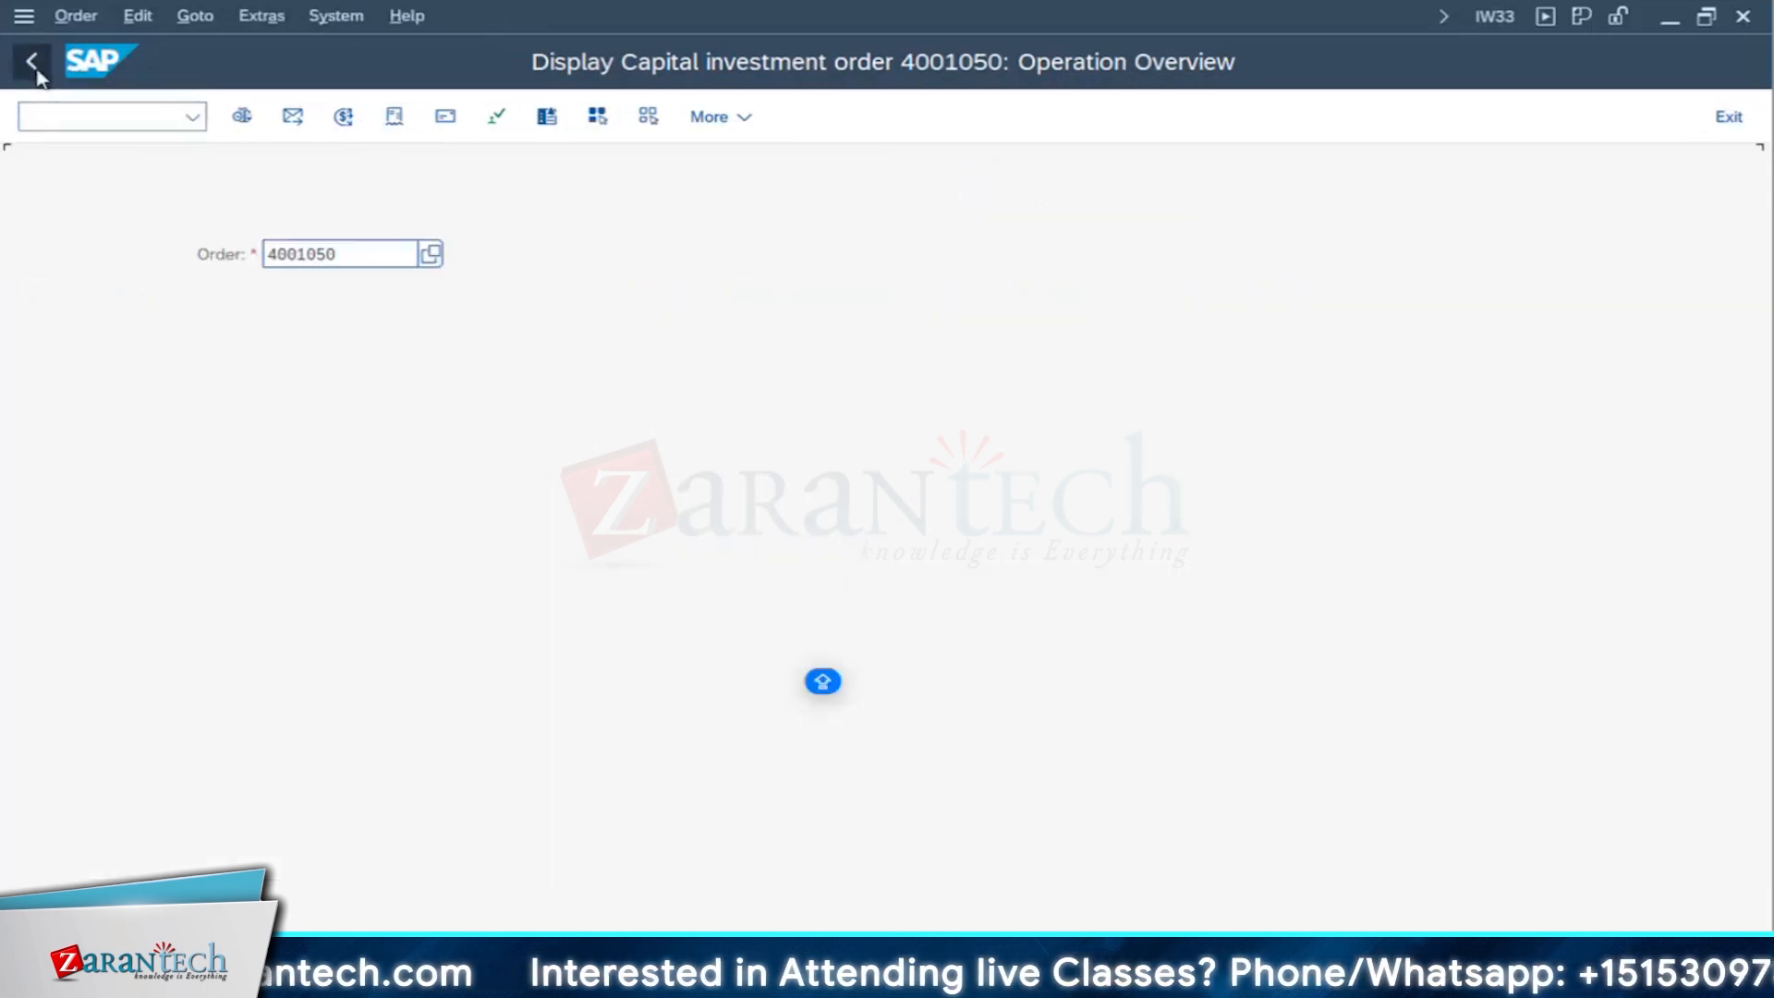
# - Start transaction IW41 in a new session and load the investment order's operations for confirmation
pyautogui.moveTo(850, 979)
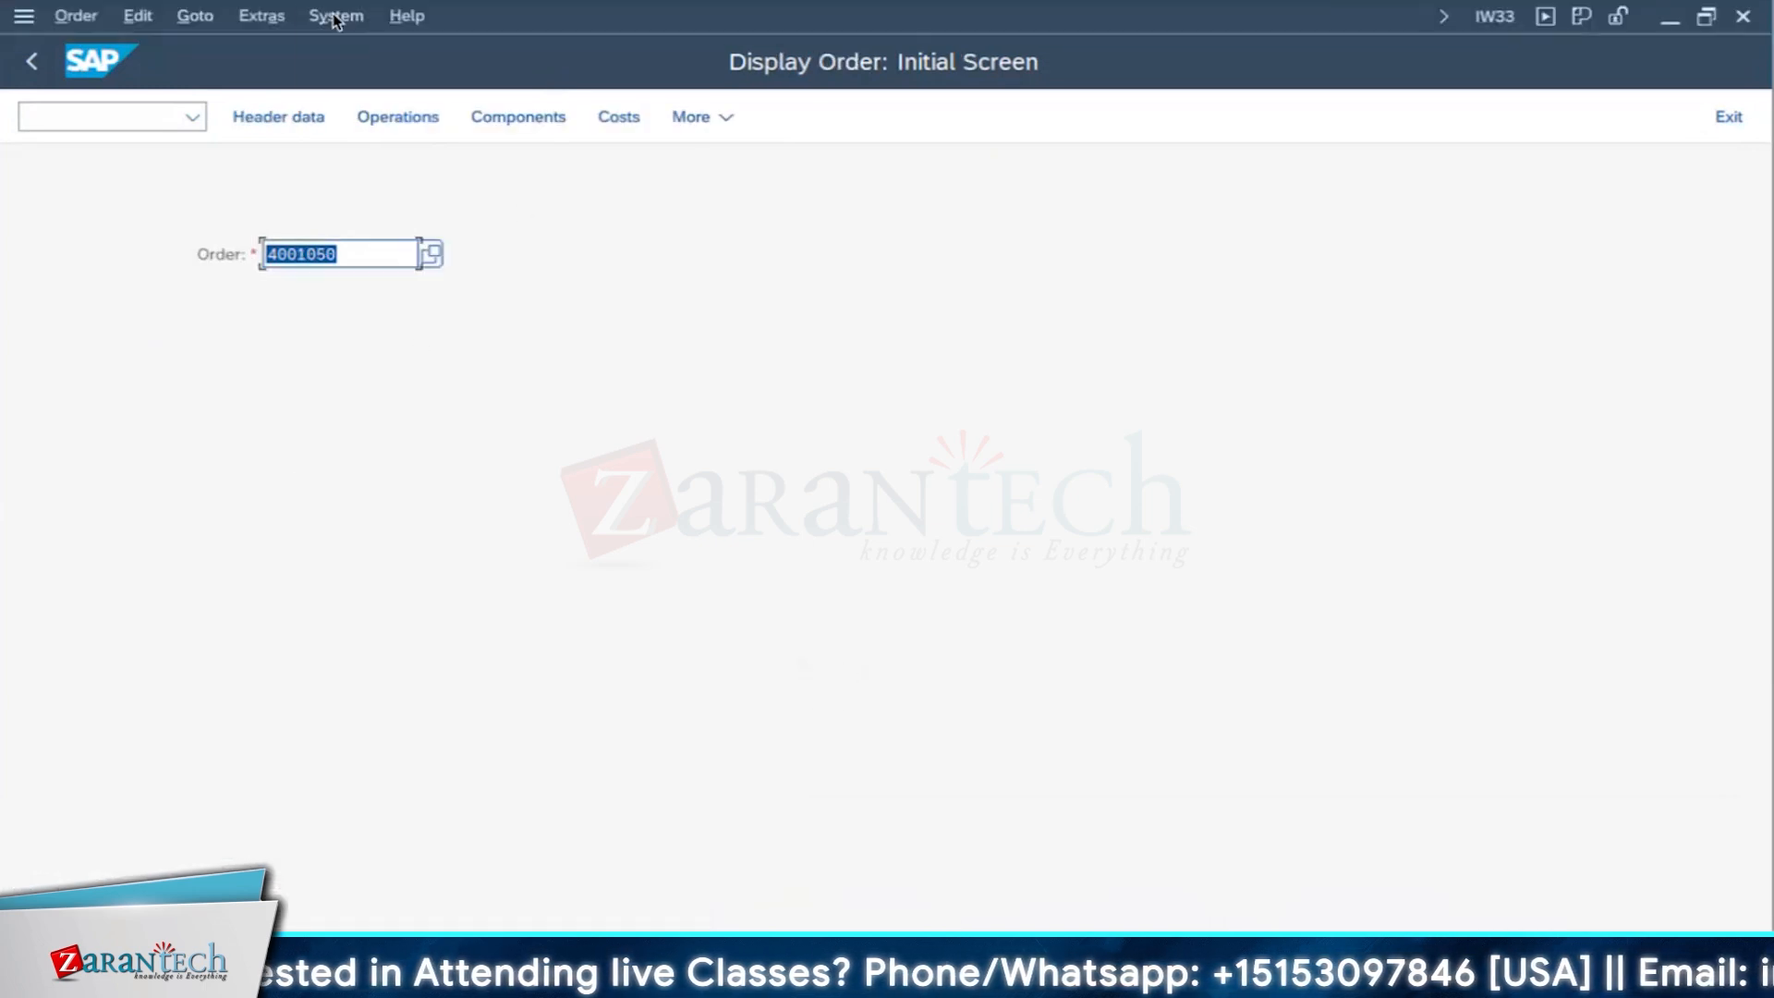
pyautogui.click(337, 16)
pyautogui.click(402, 49)
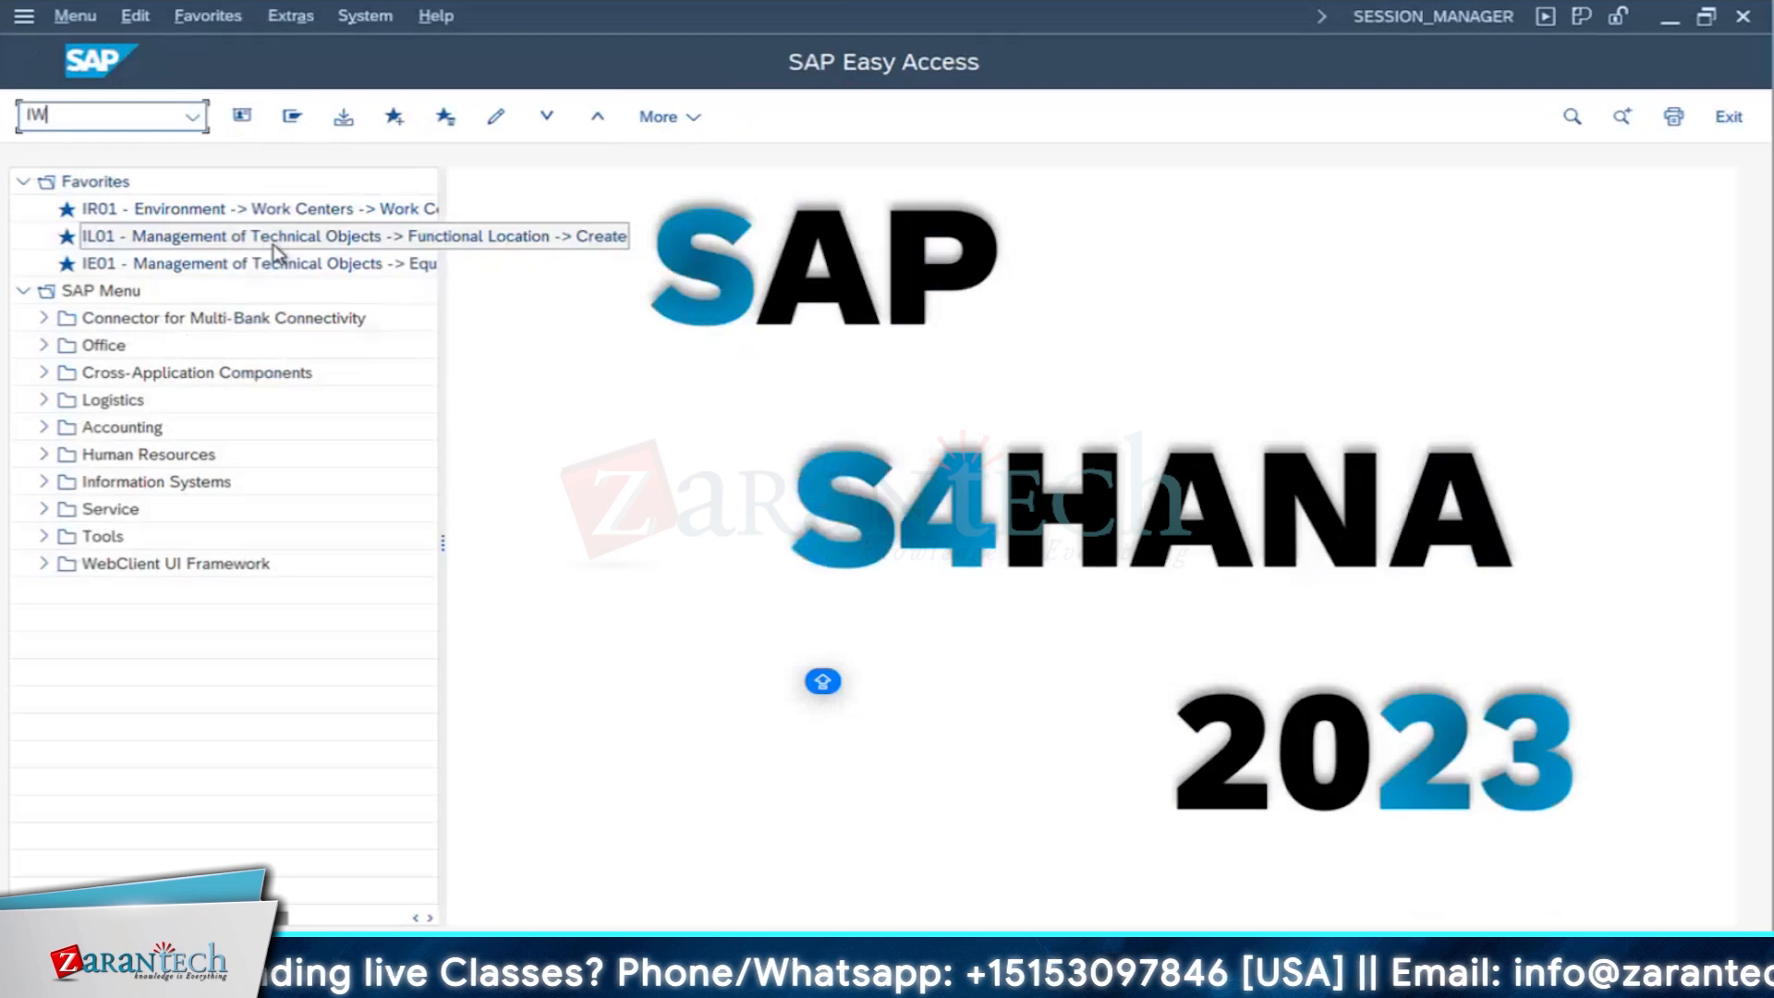
pyautogui.press('Return')
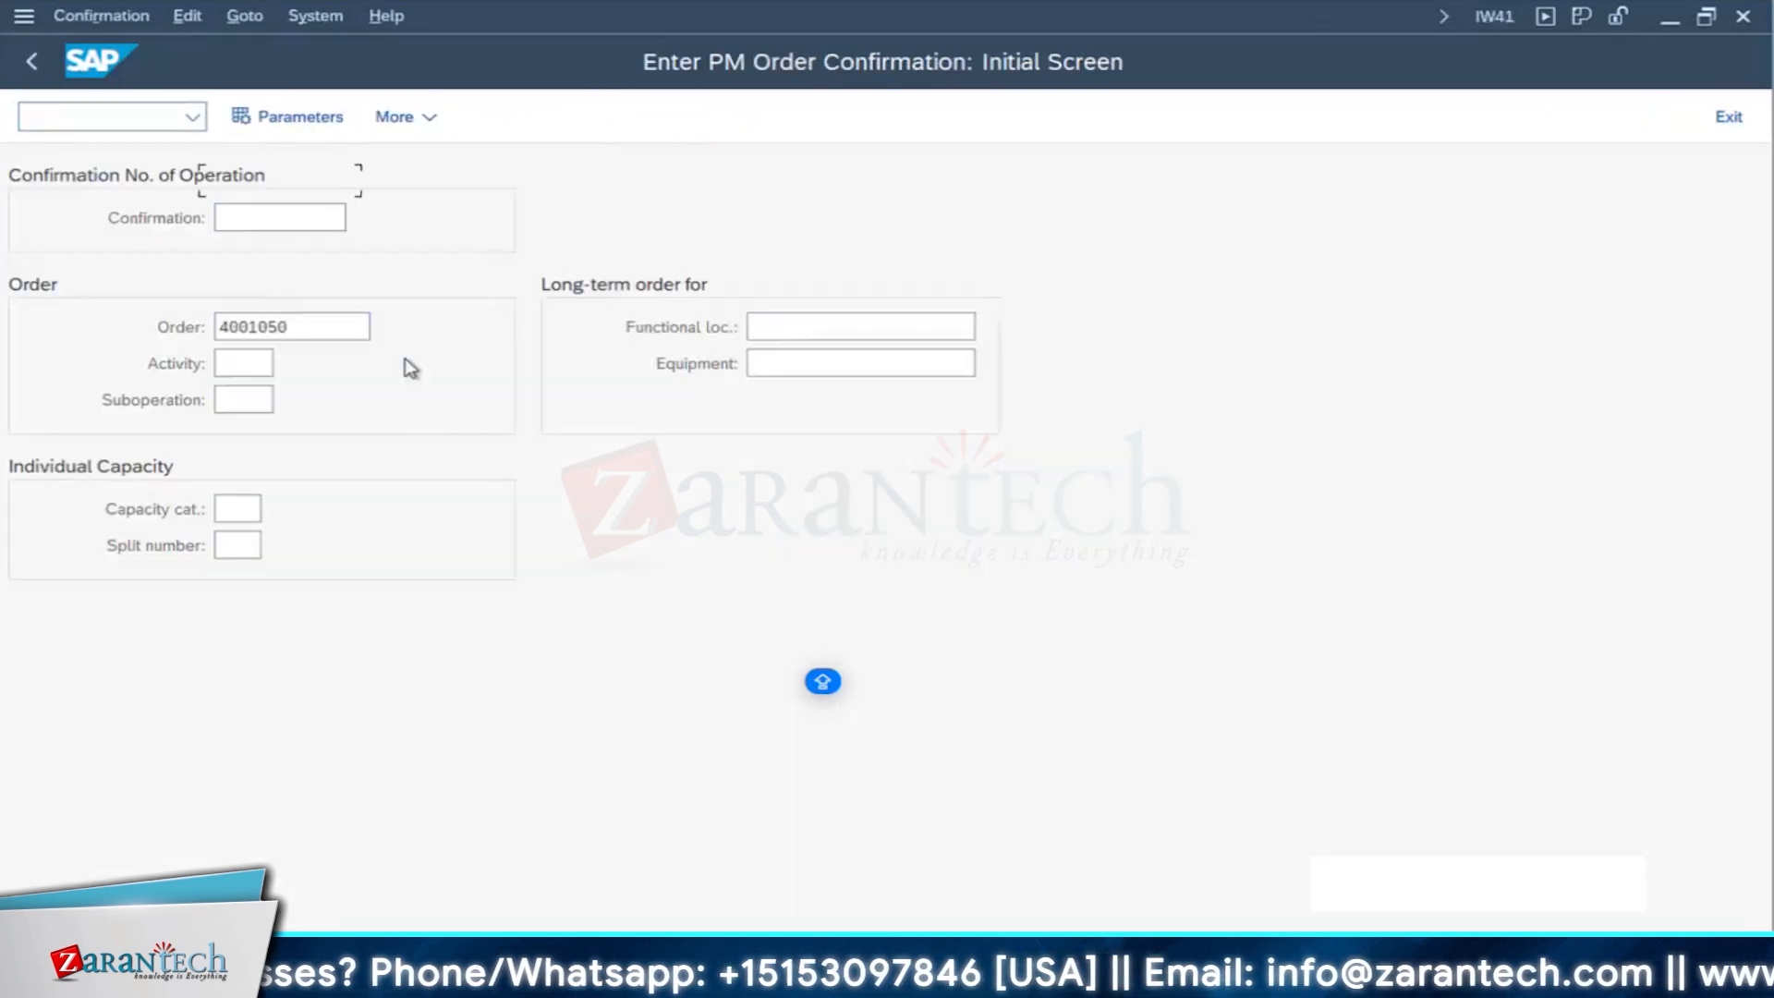
pyautogui.press('Return')
# - Select operations 0010 and 0050, open their actual data, and save the confirmation for INSPECTION OF DG
pyautogui.click(34, 322)
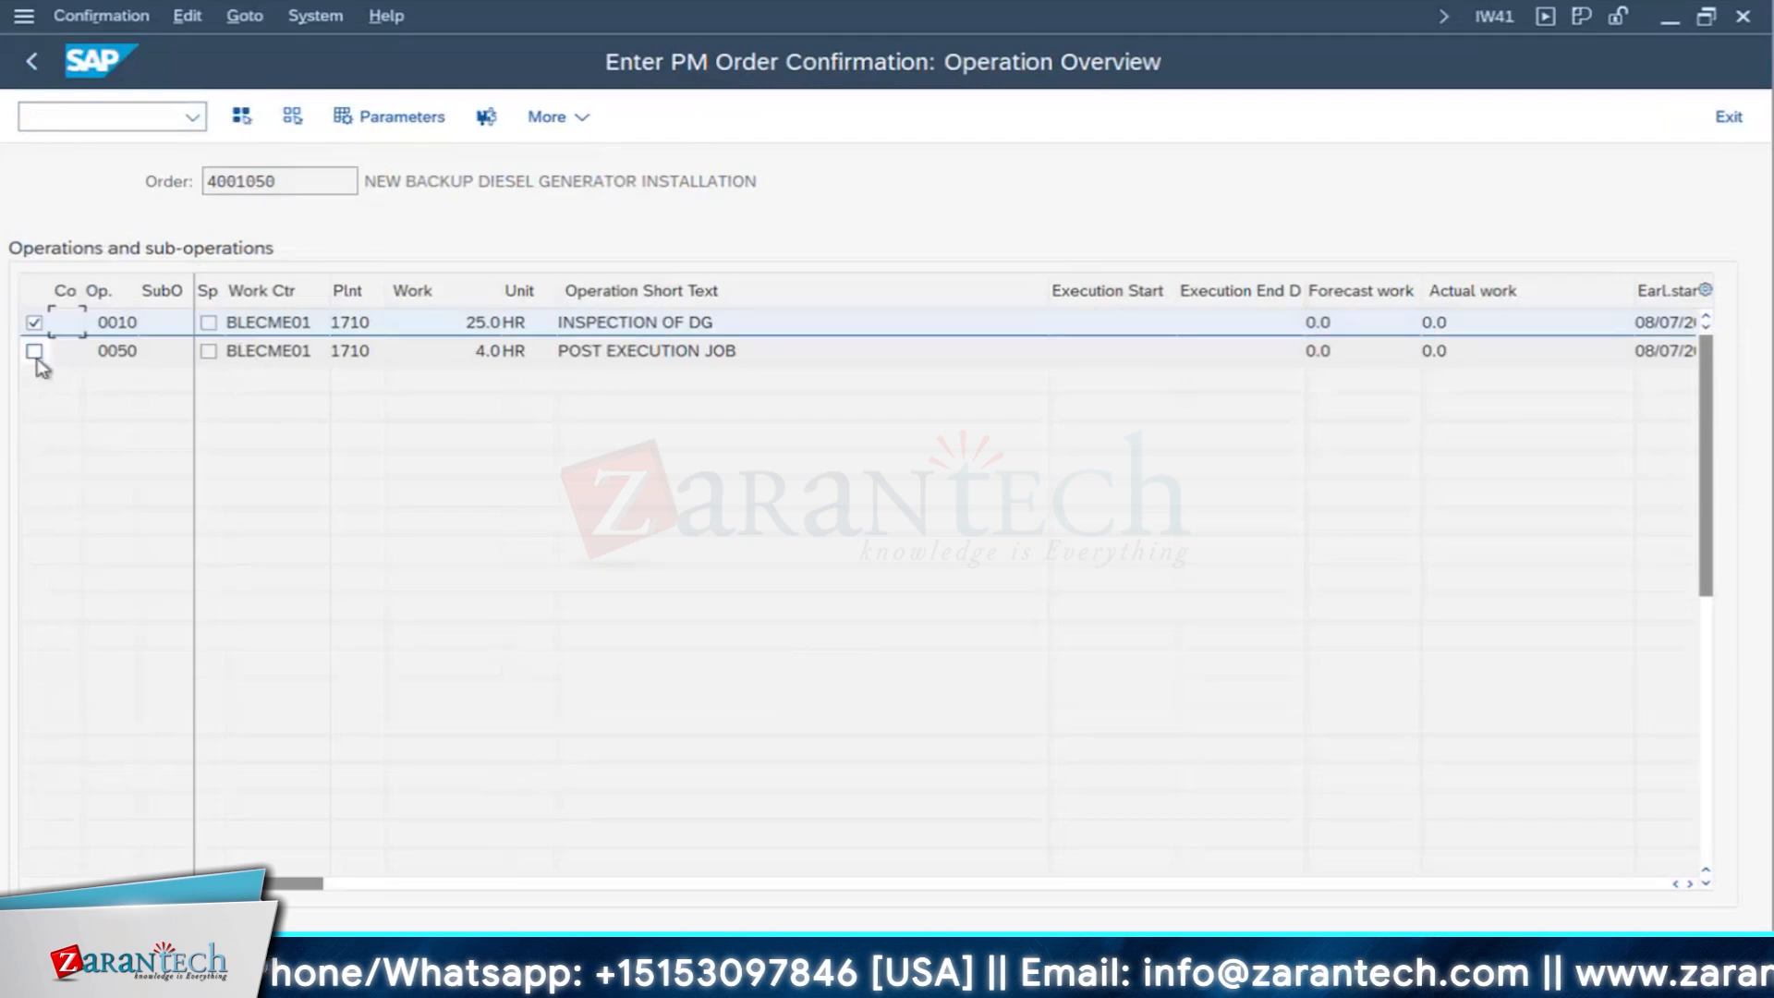
pyautogui.click(34, 351)
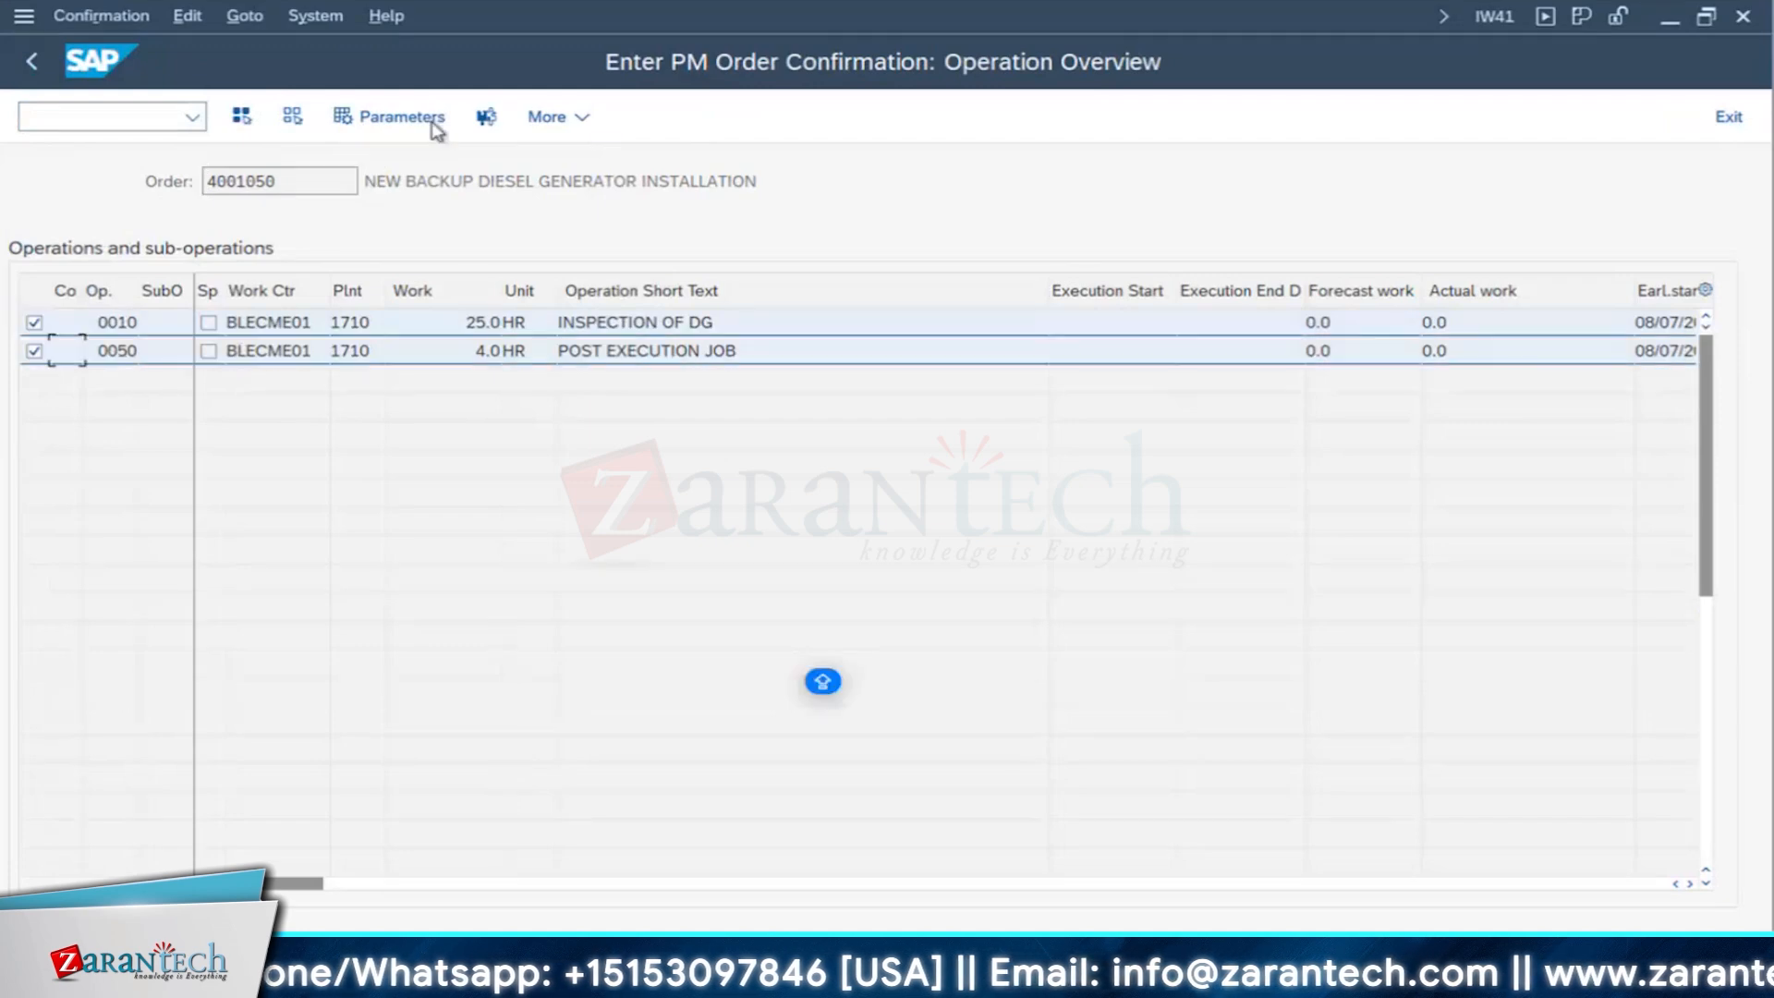
pyautogui.click(486, 118)
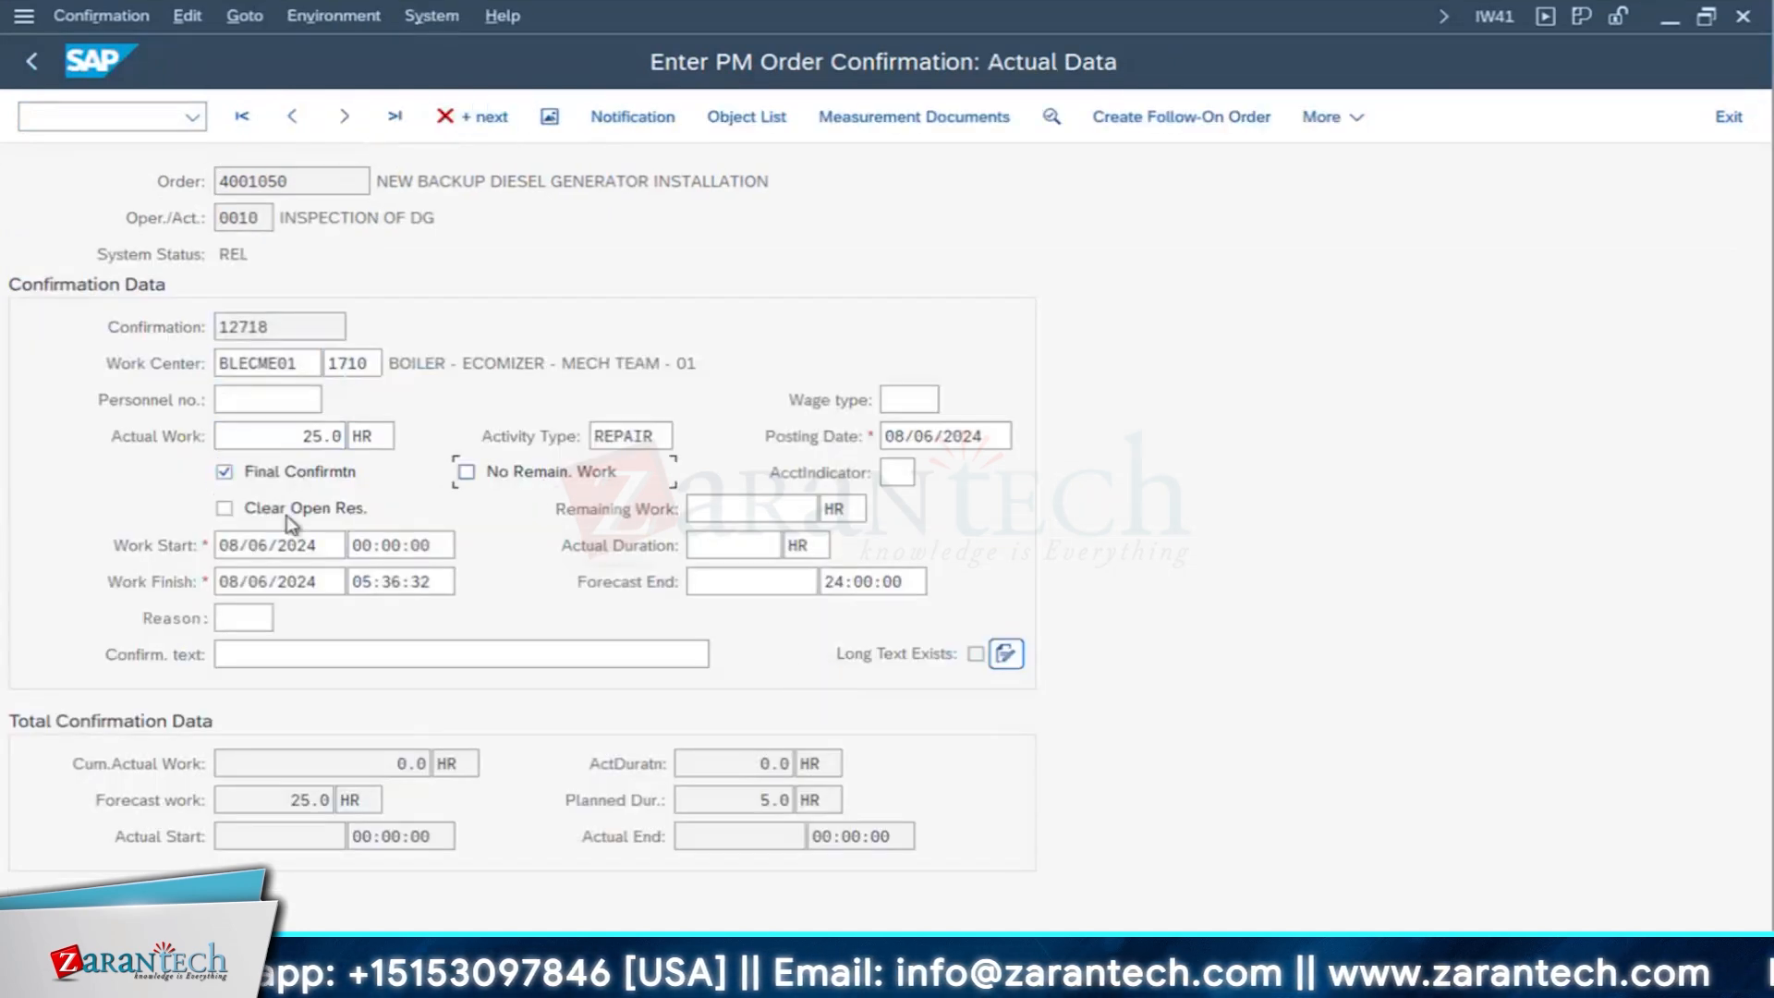
pyautogui.click(467, 471)
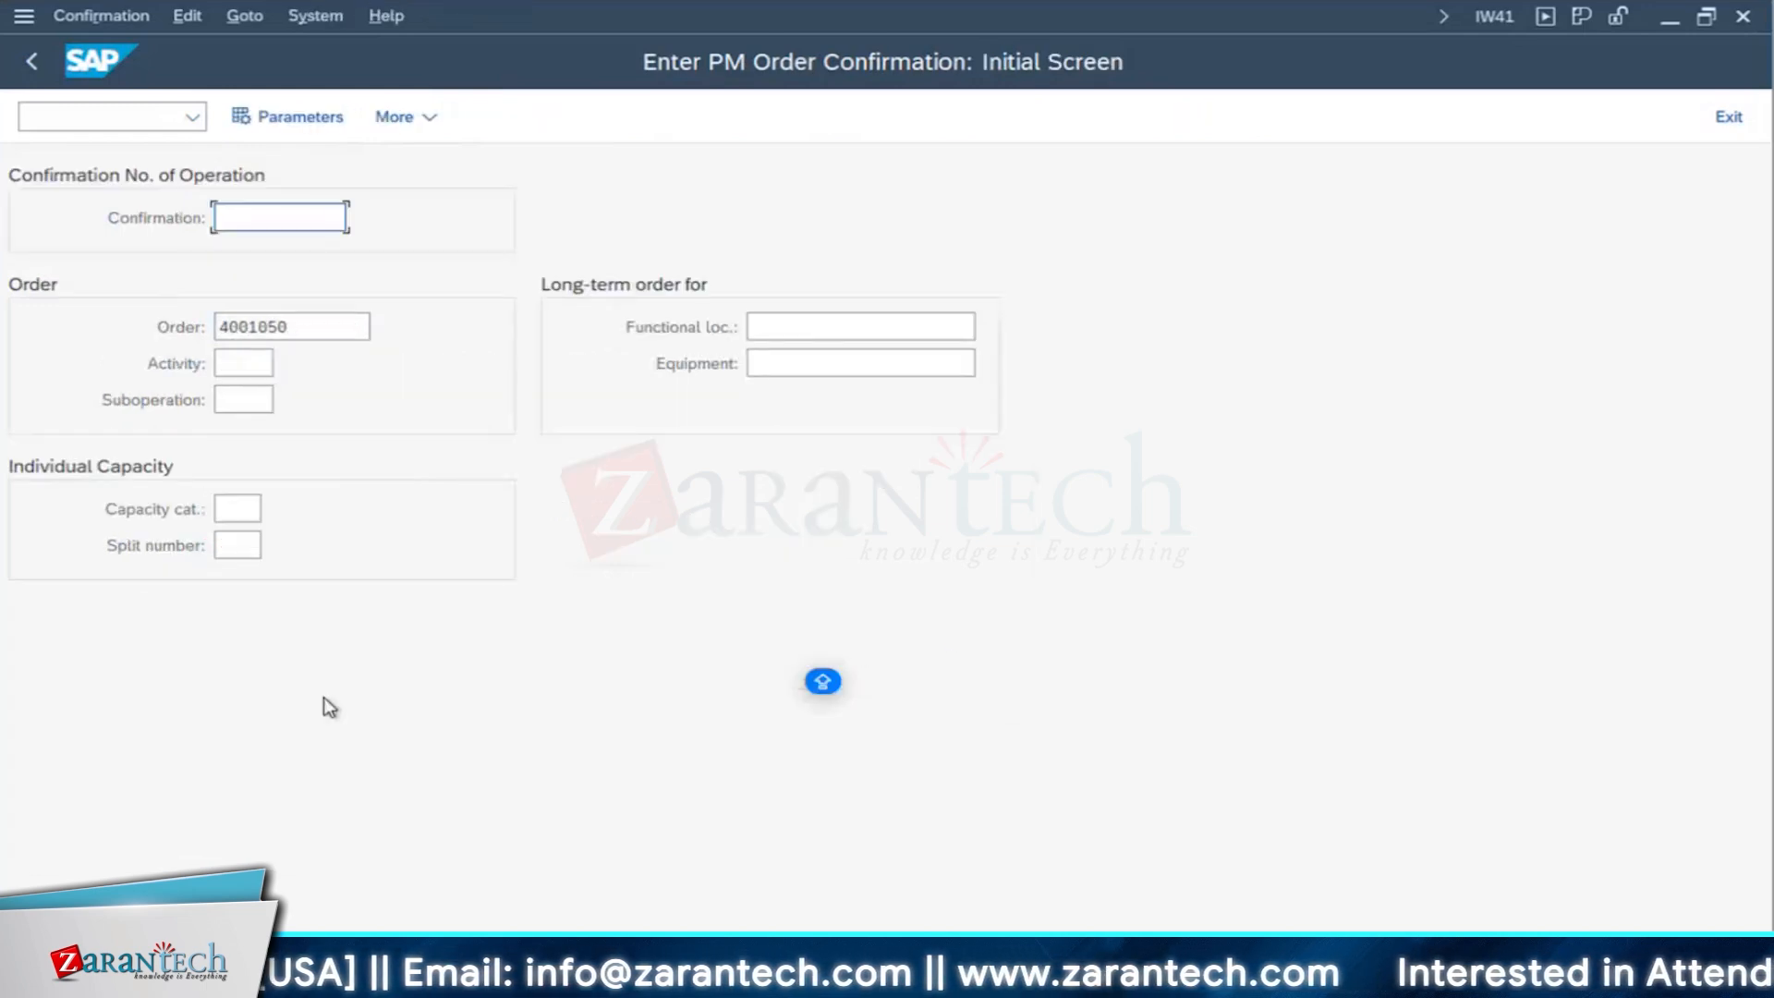
# - Save the confirmation for operation 0050 POST EXECUTION JOB with No Remain. Work and Clear Open Res. set, and exit IW41
pyautogui.press('Return')
pyautogui.press('Return')
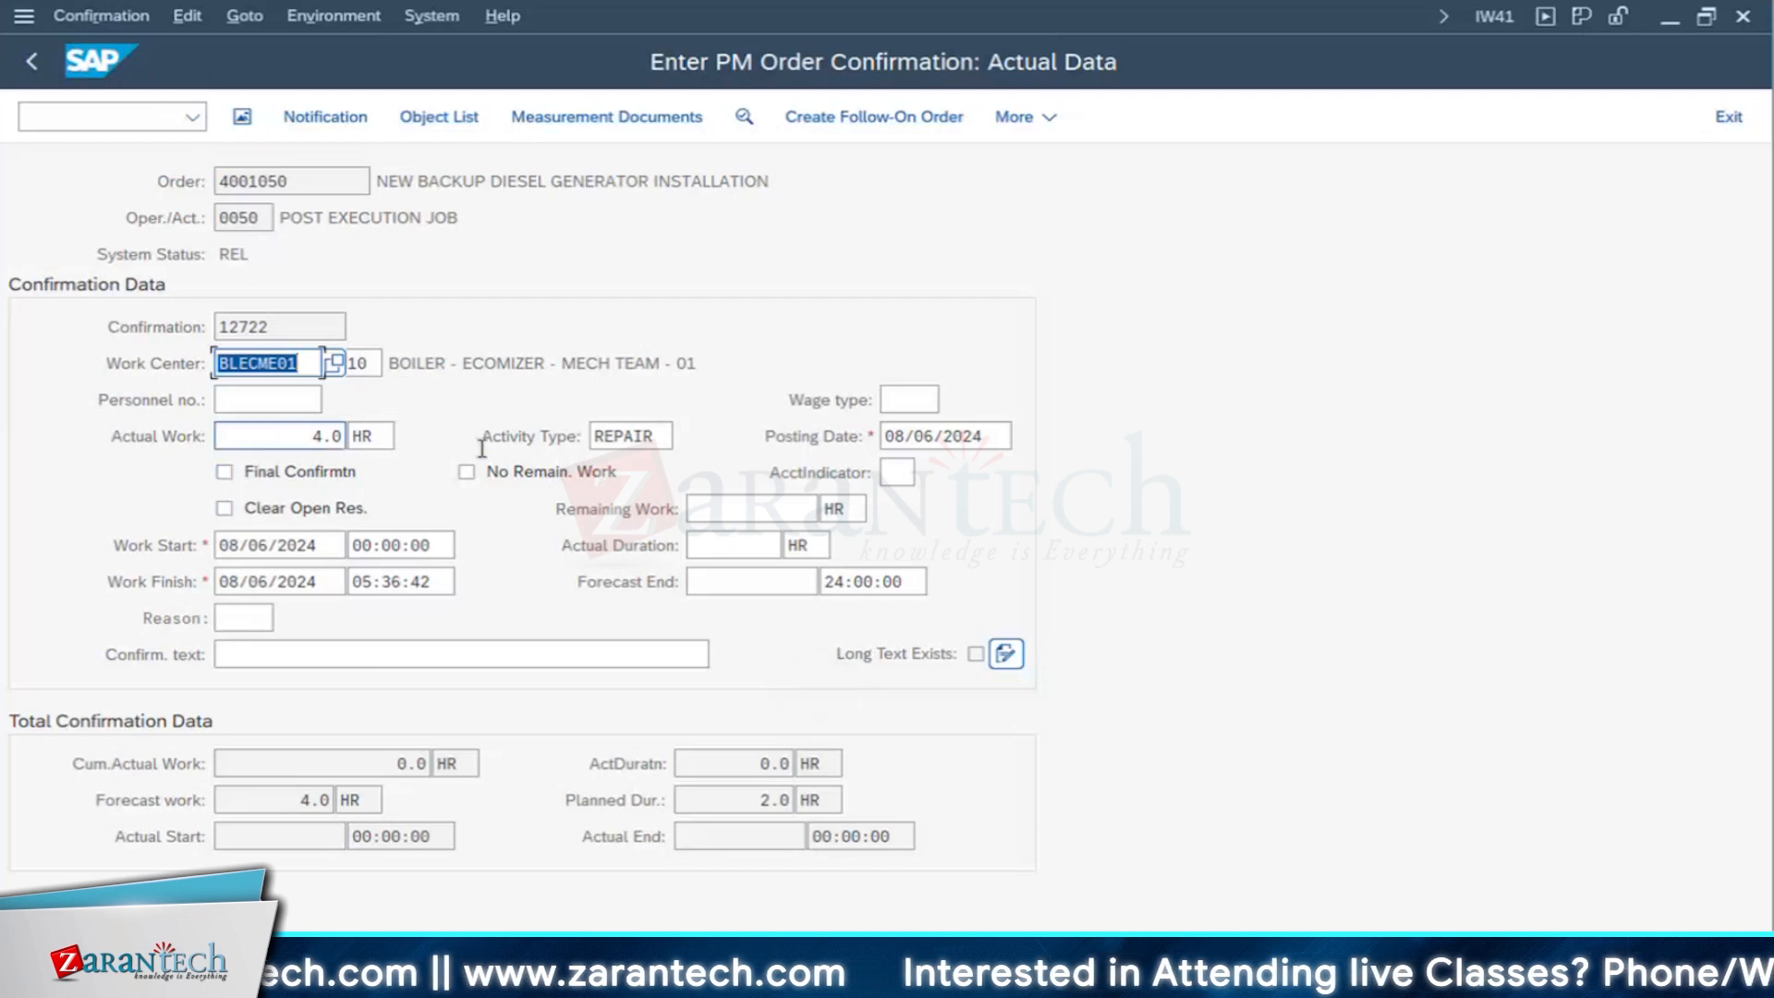
pyautogui.press('Return')
pyautogui.click(467, 473)
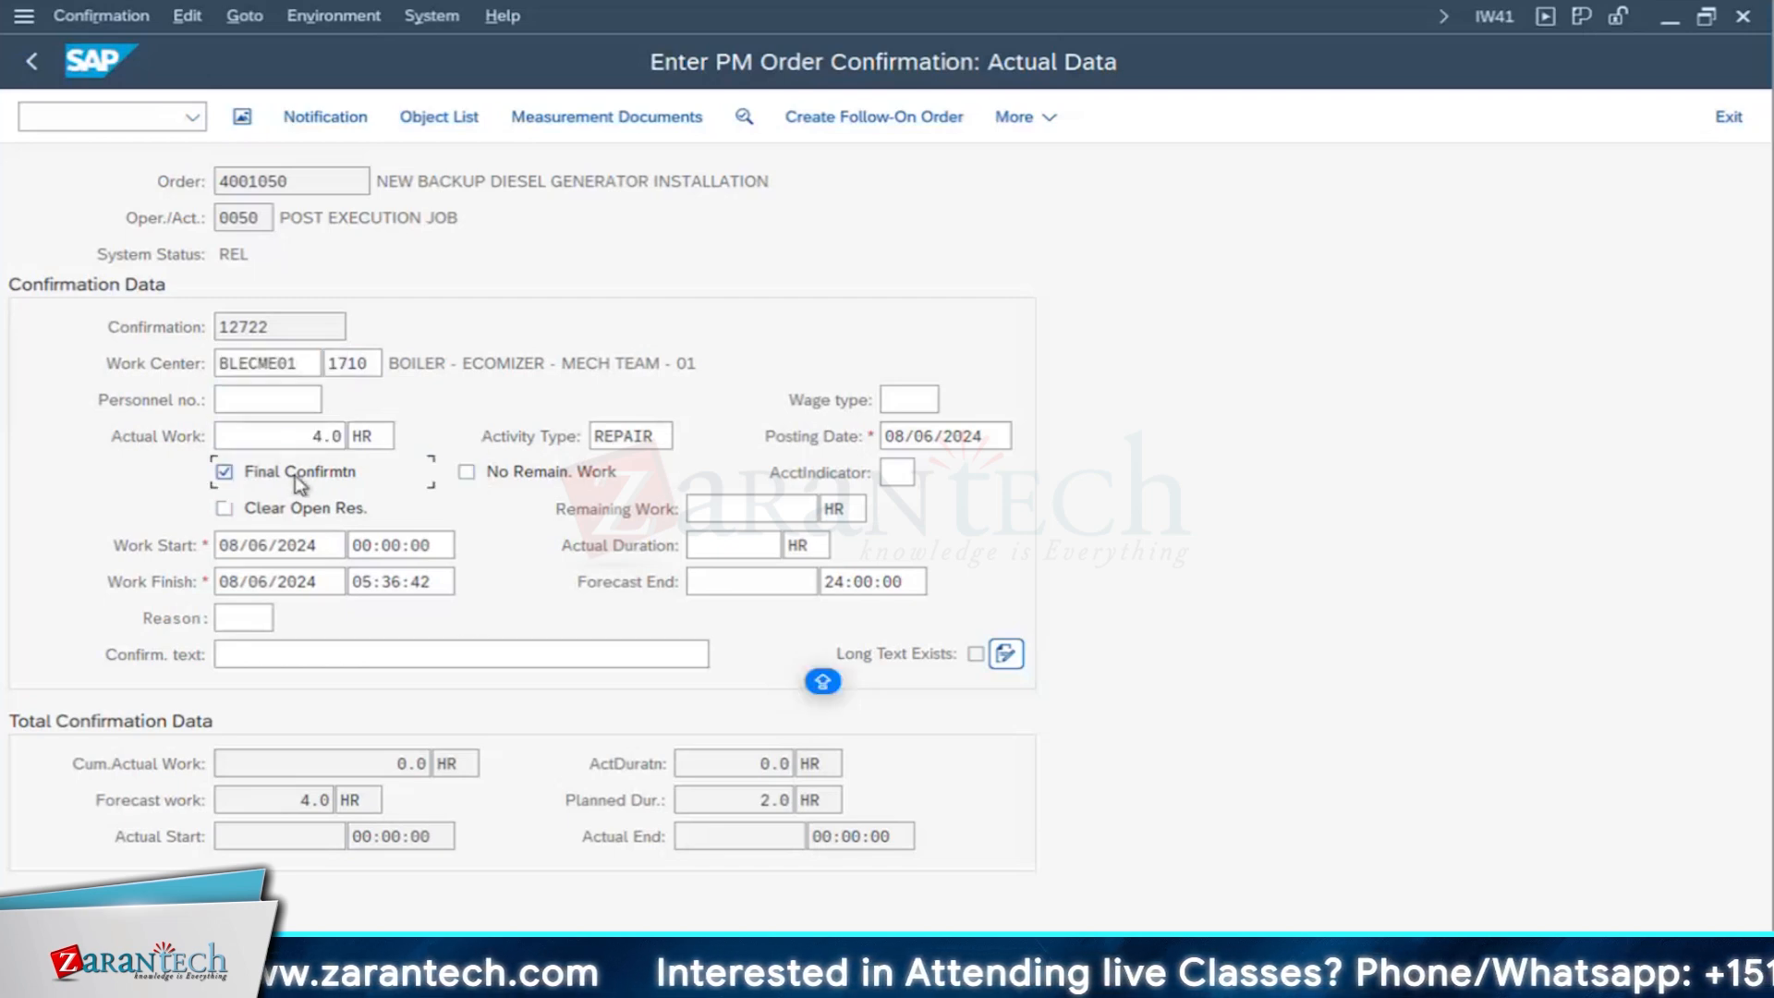
pyautogui.click(486, 477)
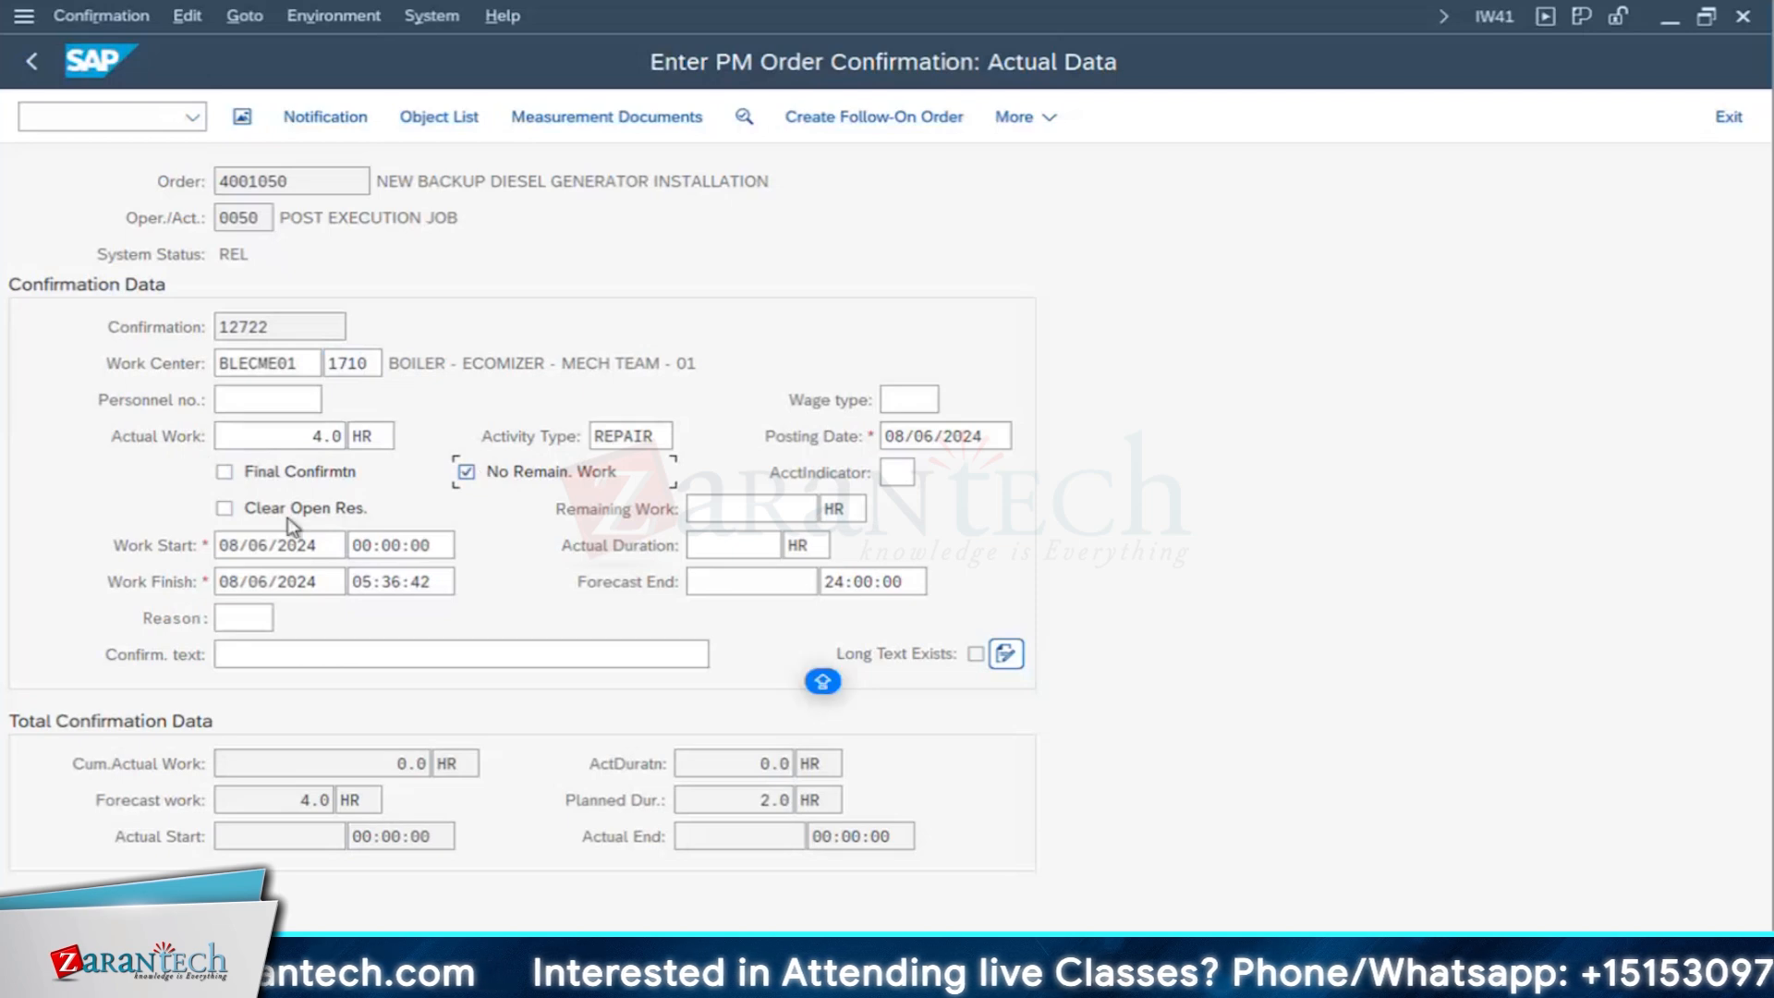
pyautogui.click(323, 510)
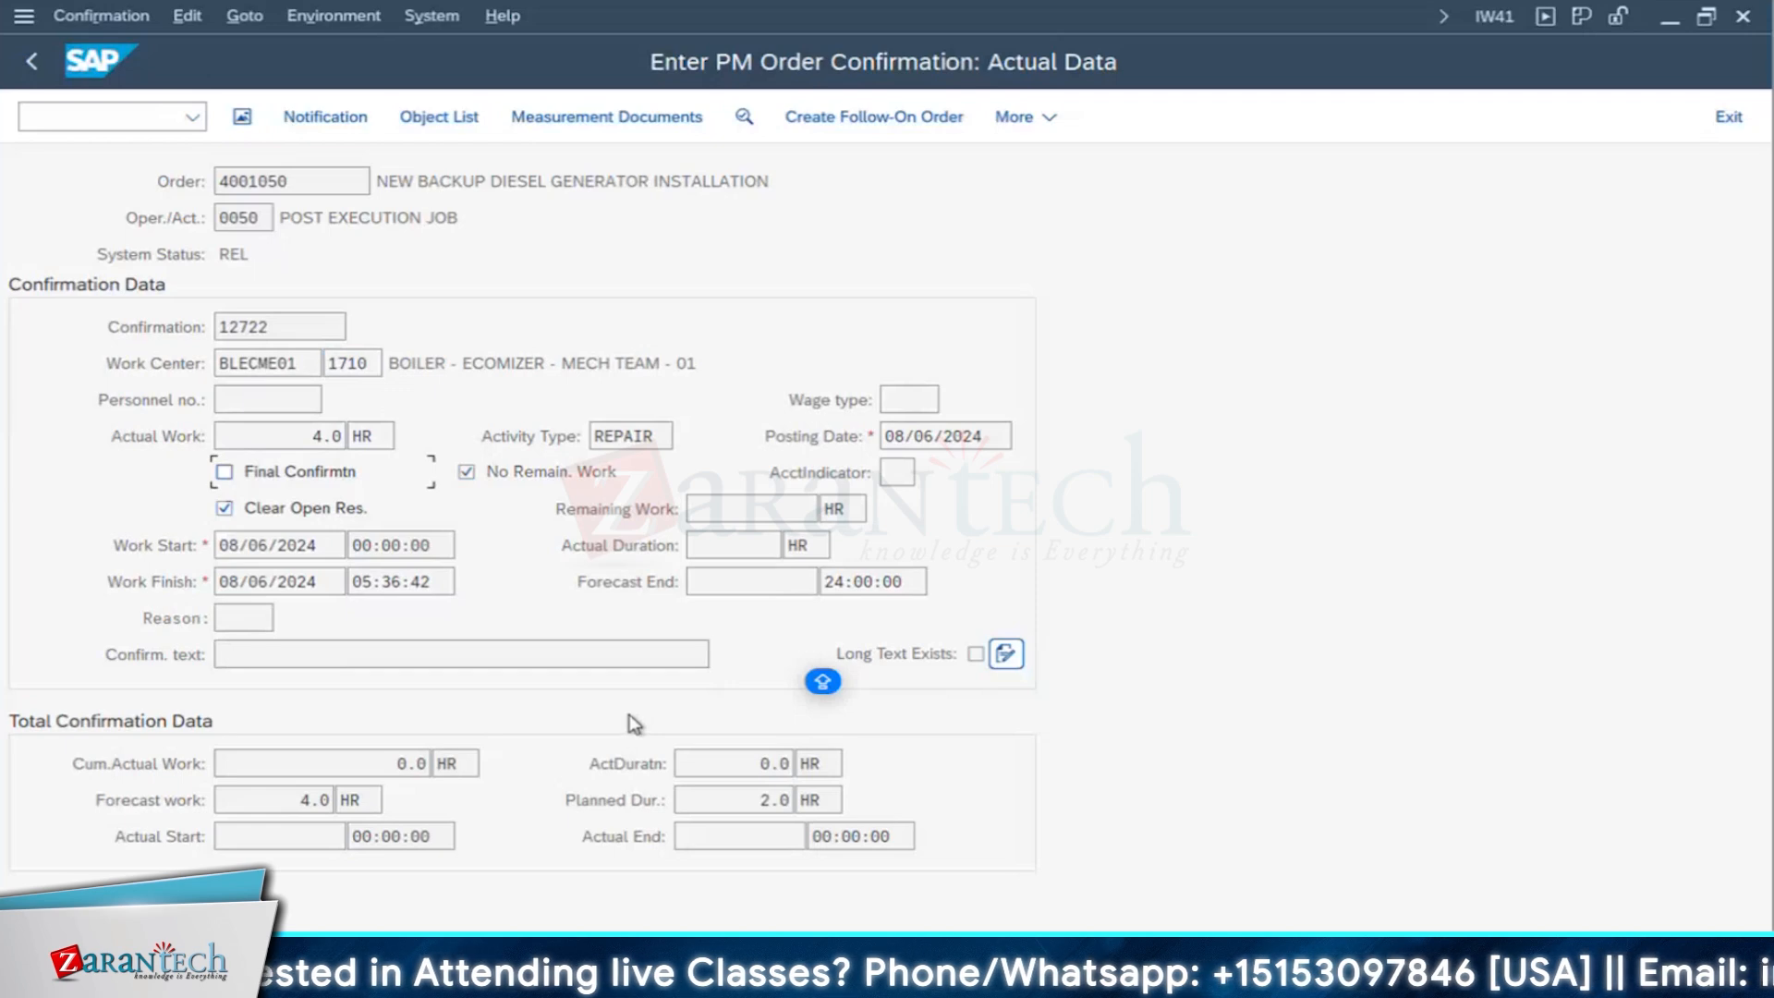
pyautogui.click(246, 472)
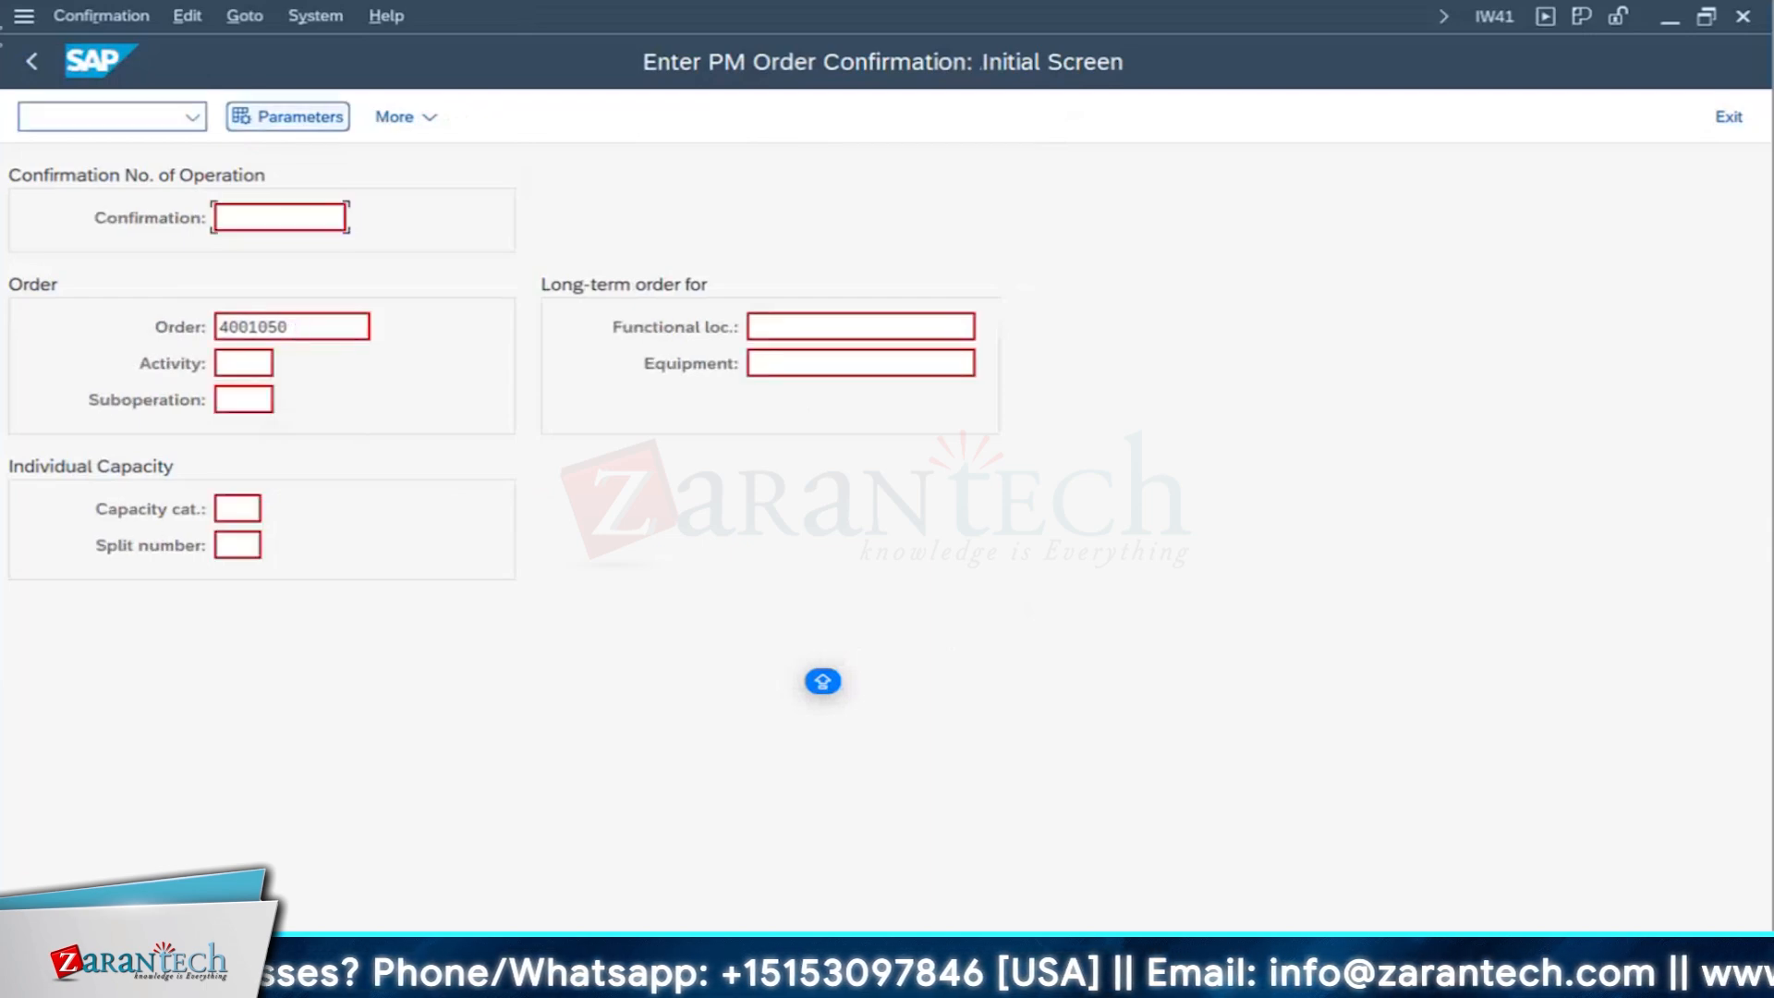
pyautogui.click(31, 61)
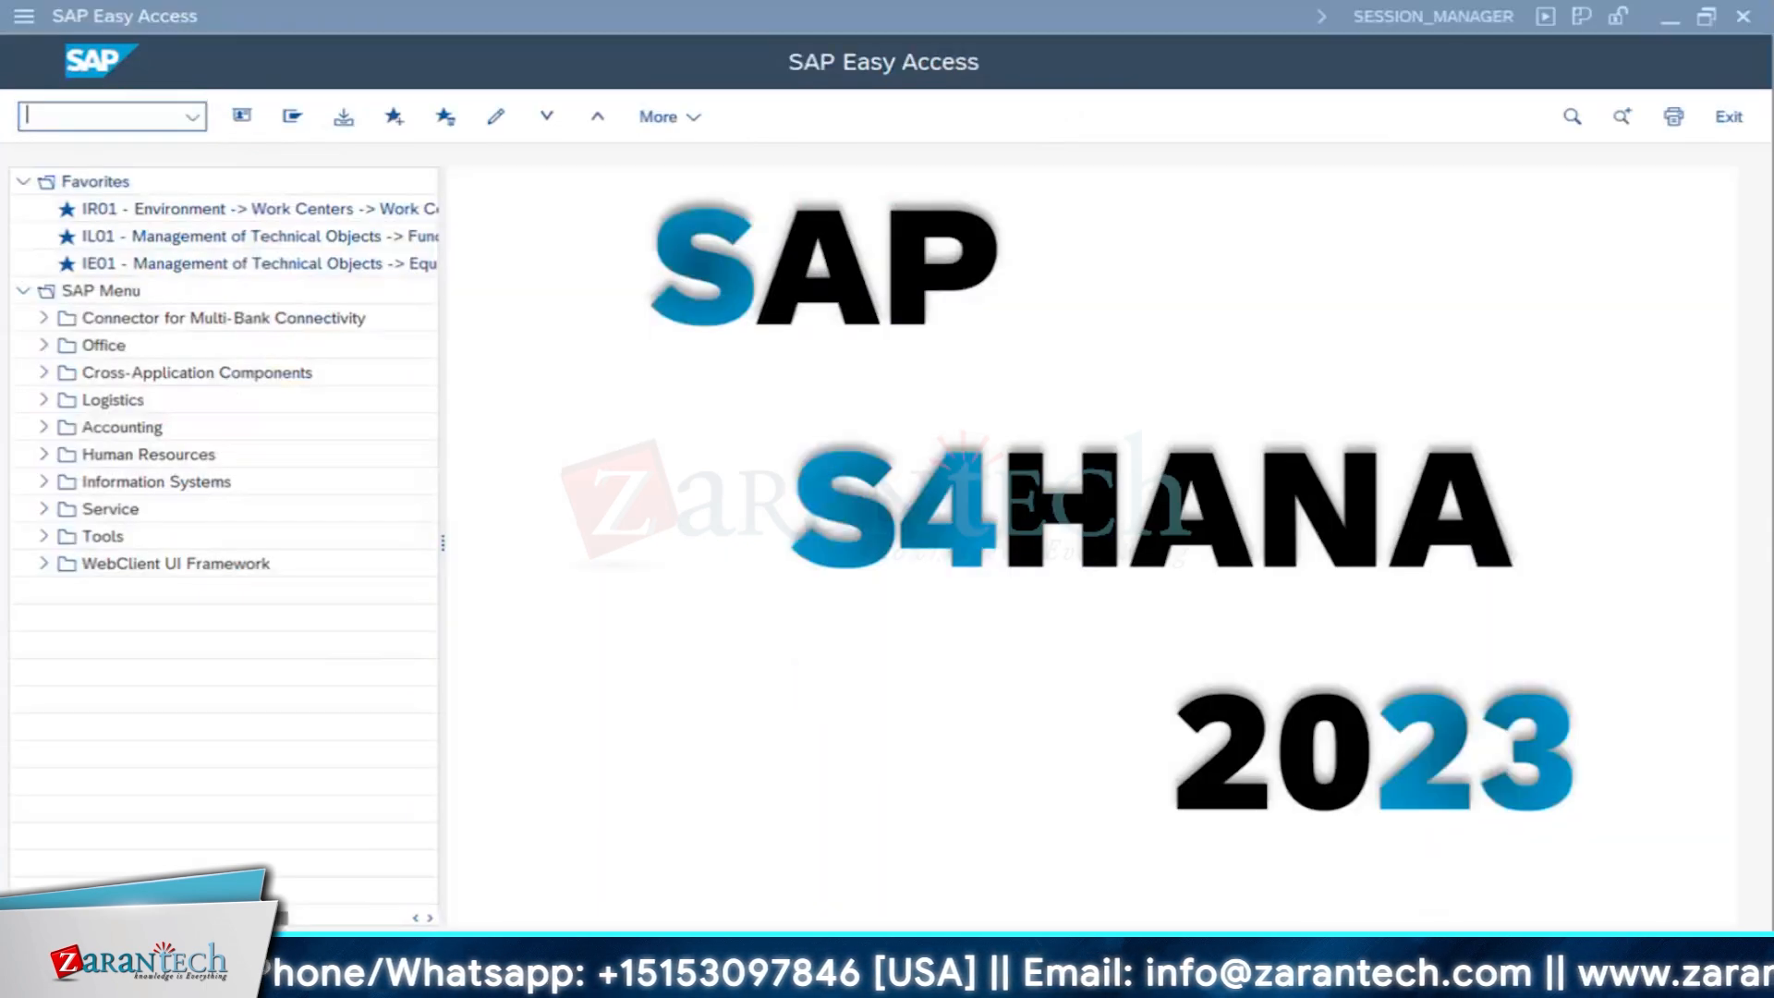
# - Return to the SAP Easy Access session and start MIGO from the recent transactions
pyautogui.click(1143, 920)
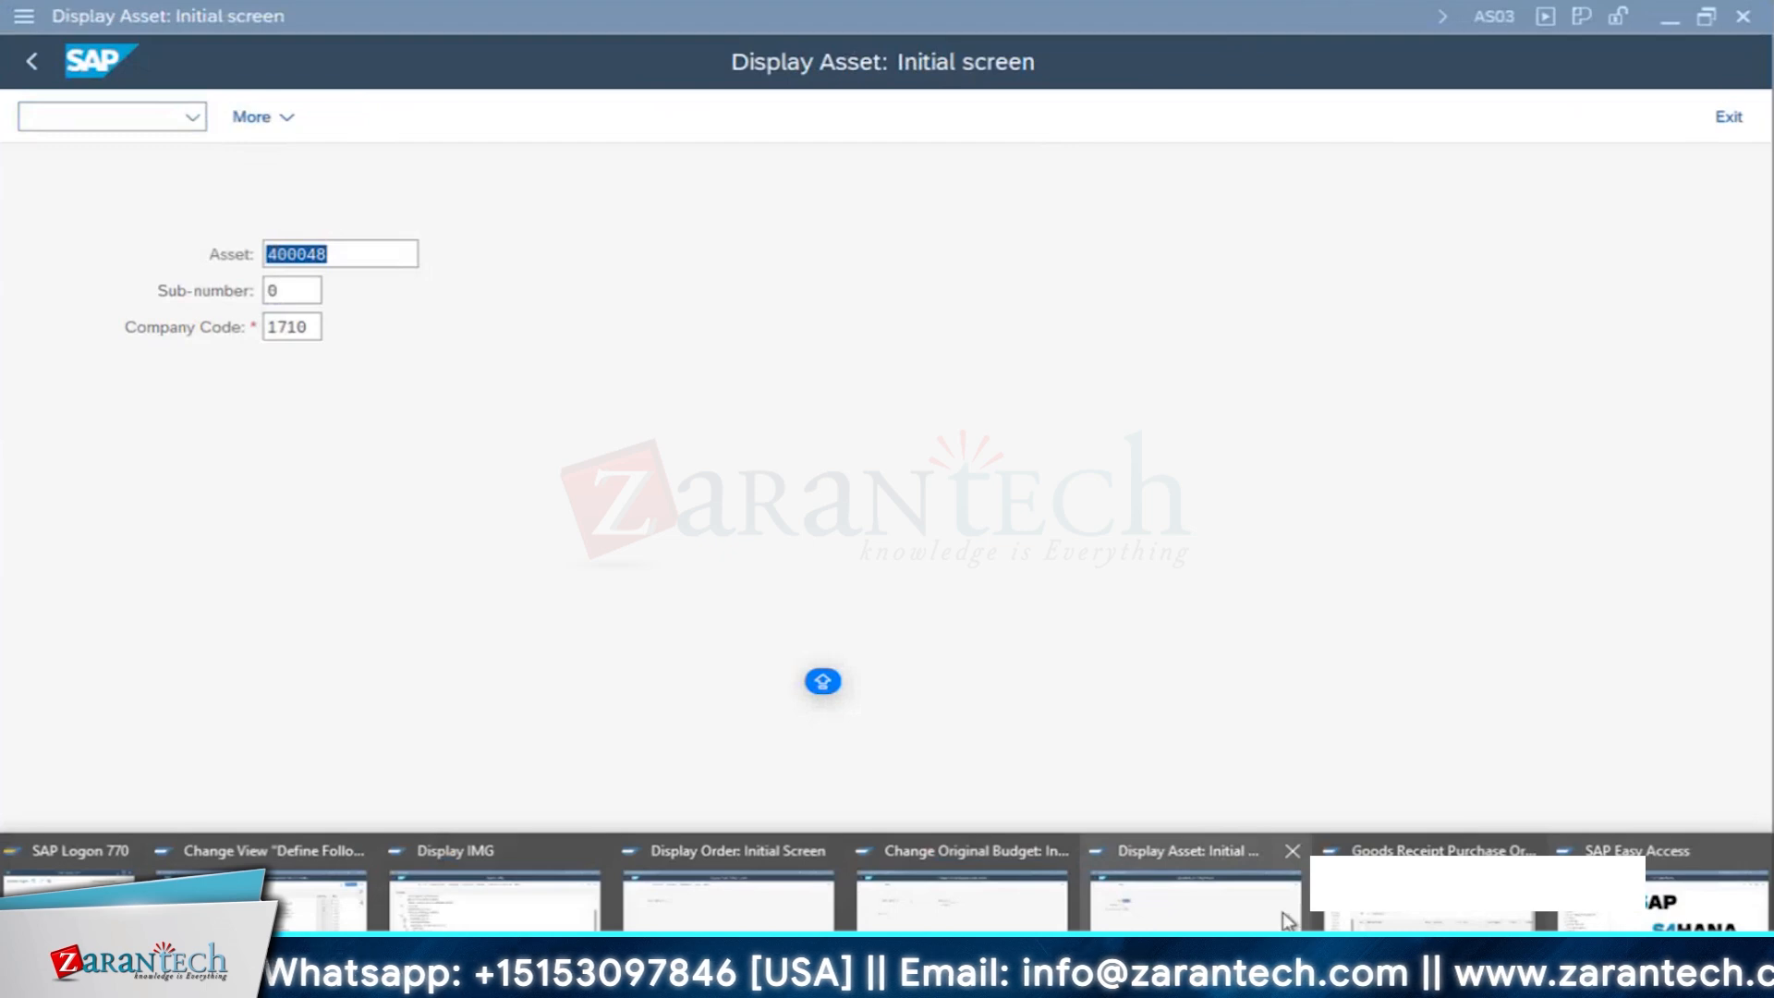
pyautogui.click(1427, 919)
pyautogui.click(1615, 918)
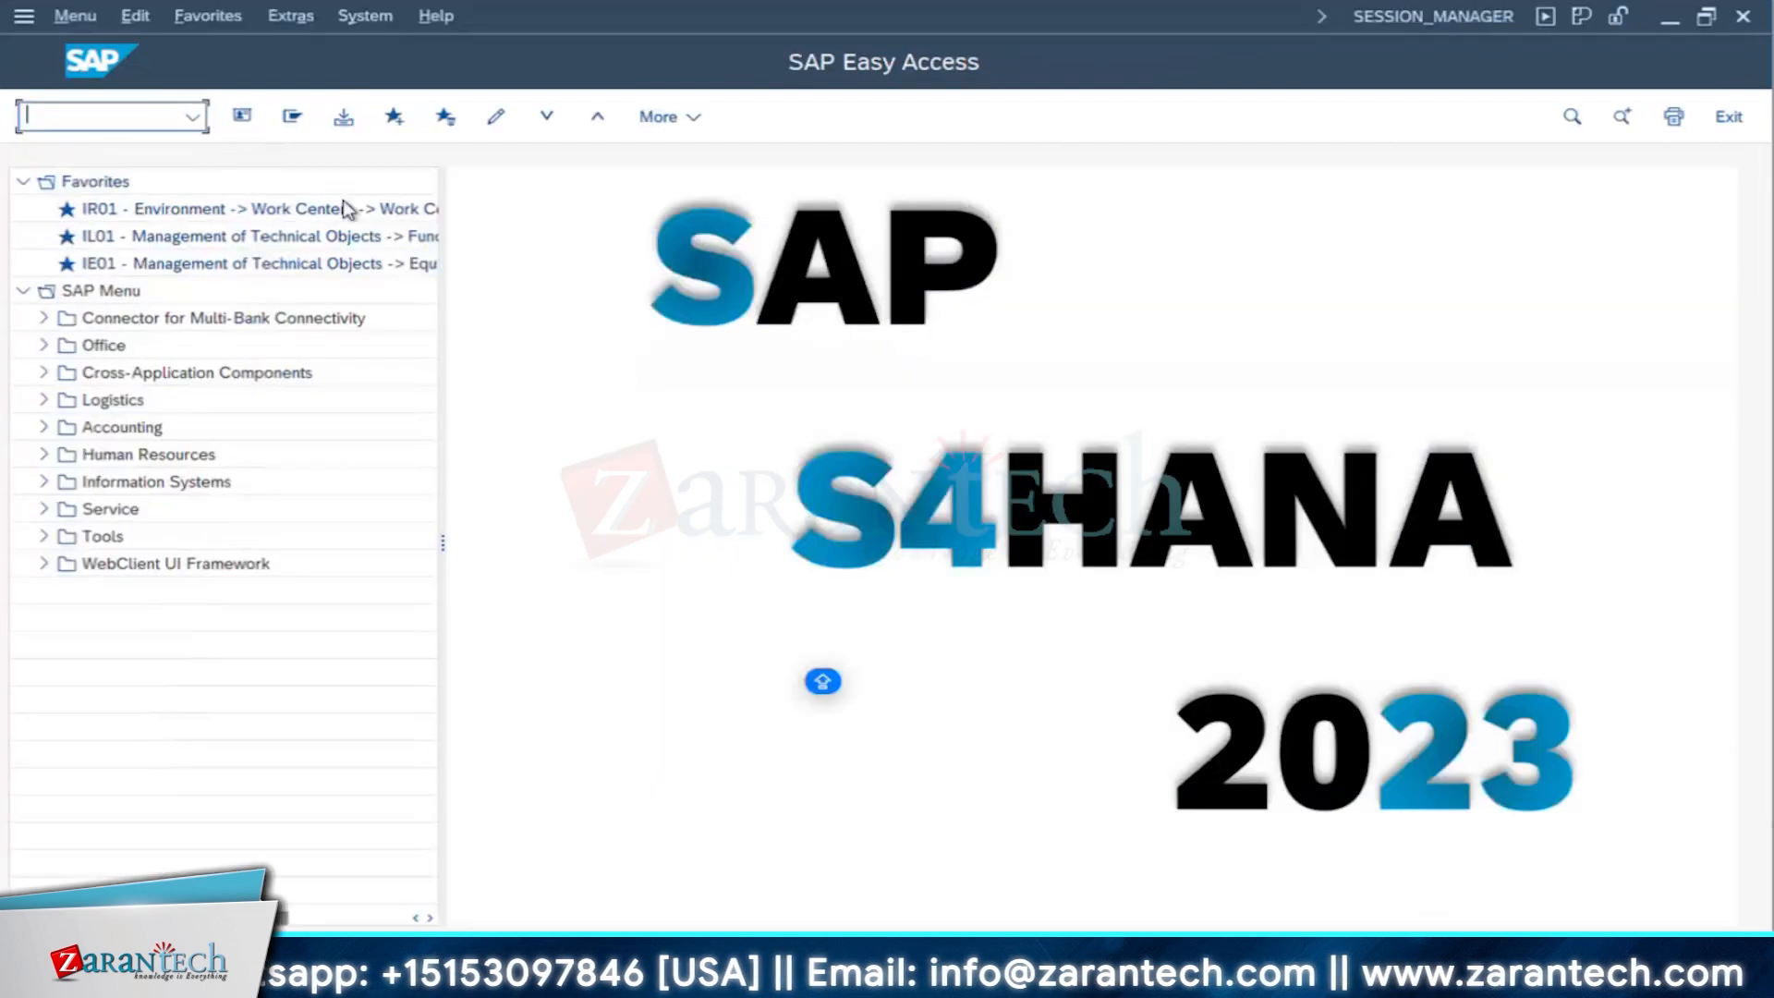
pyautogui.click(200, 120)
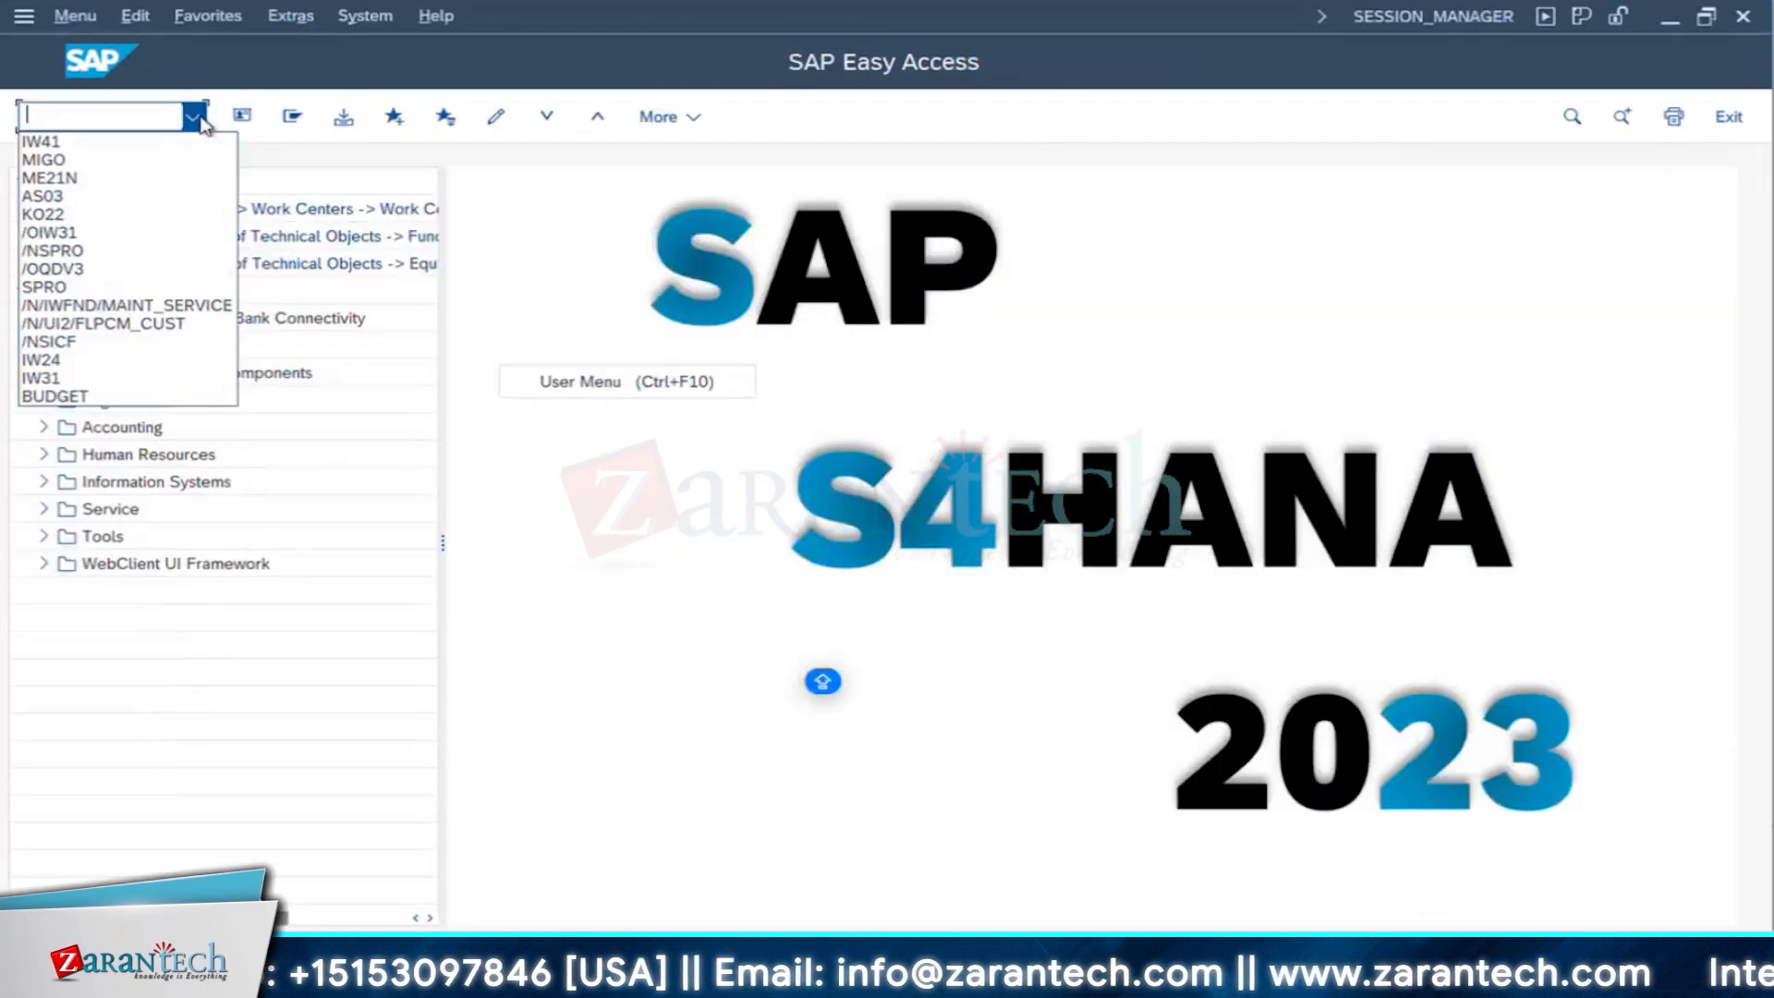
pyautogui.click(70, 162)
pyautogui.press('Return')
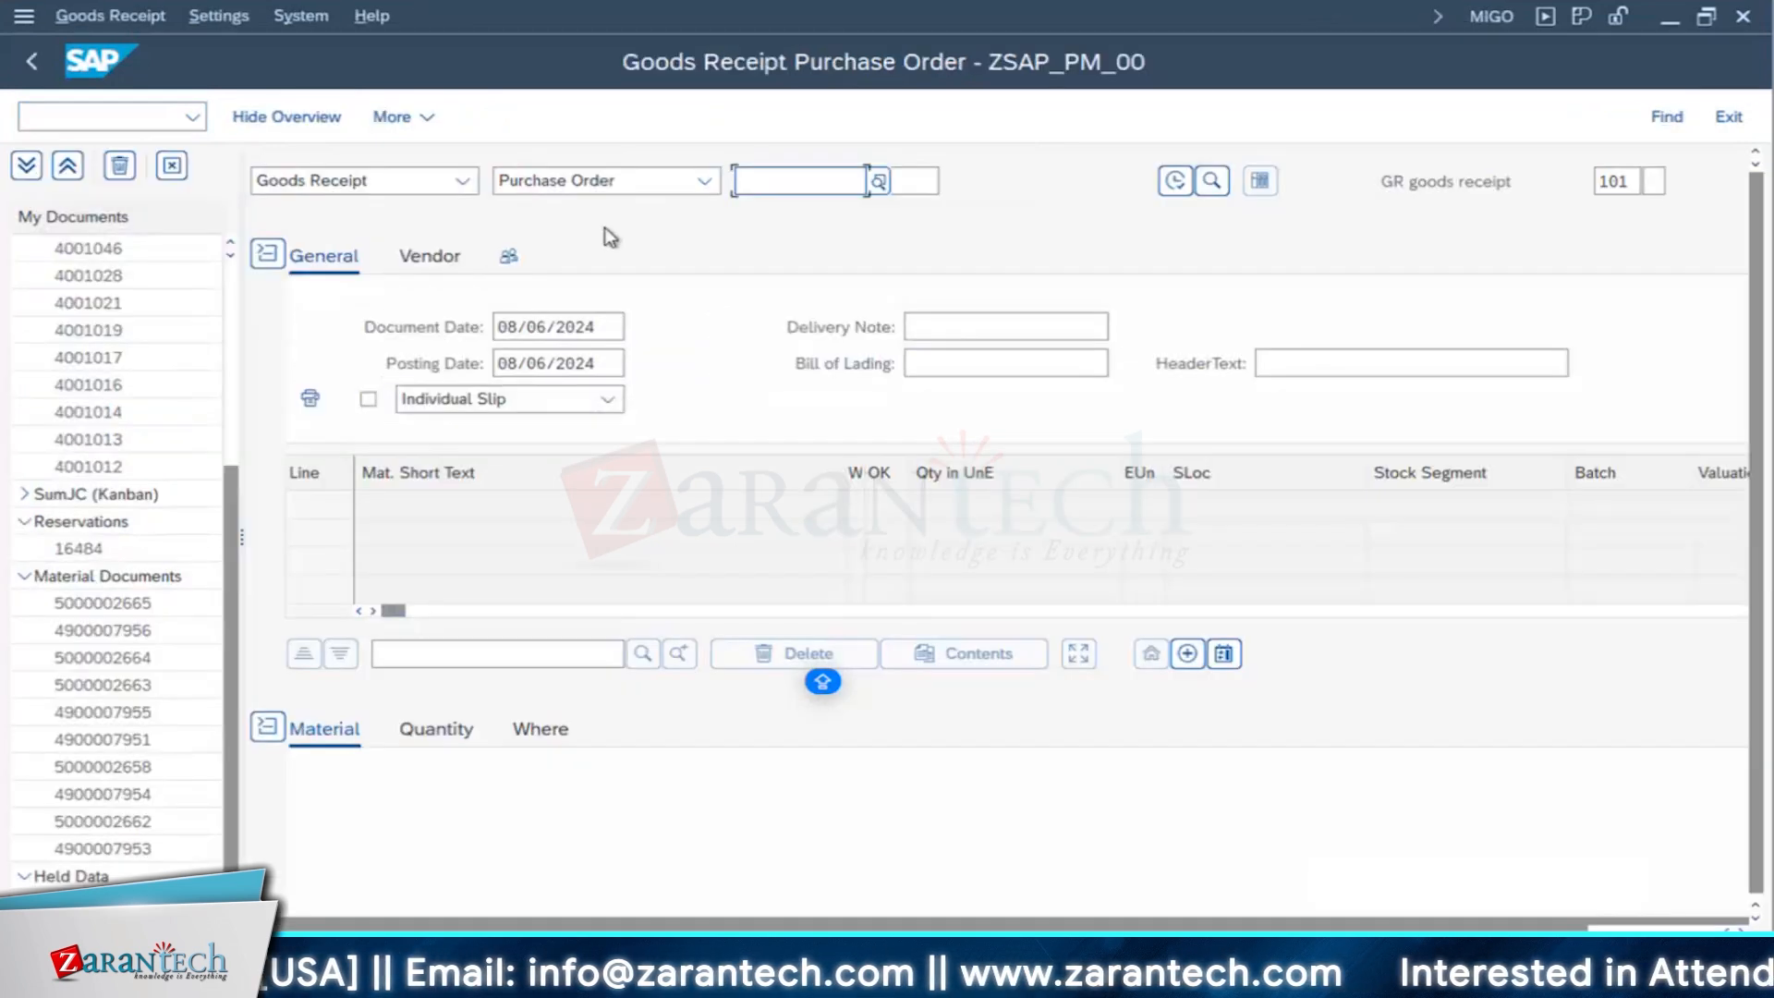
# - Load the purchase order with the ELECTRICAL JOBS and CIVIL JOBS items into the goods receipt
pyautogui.click(827, 196)
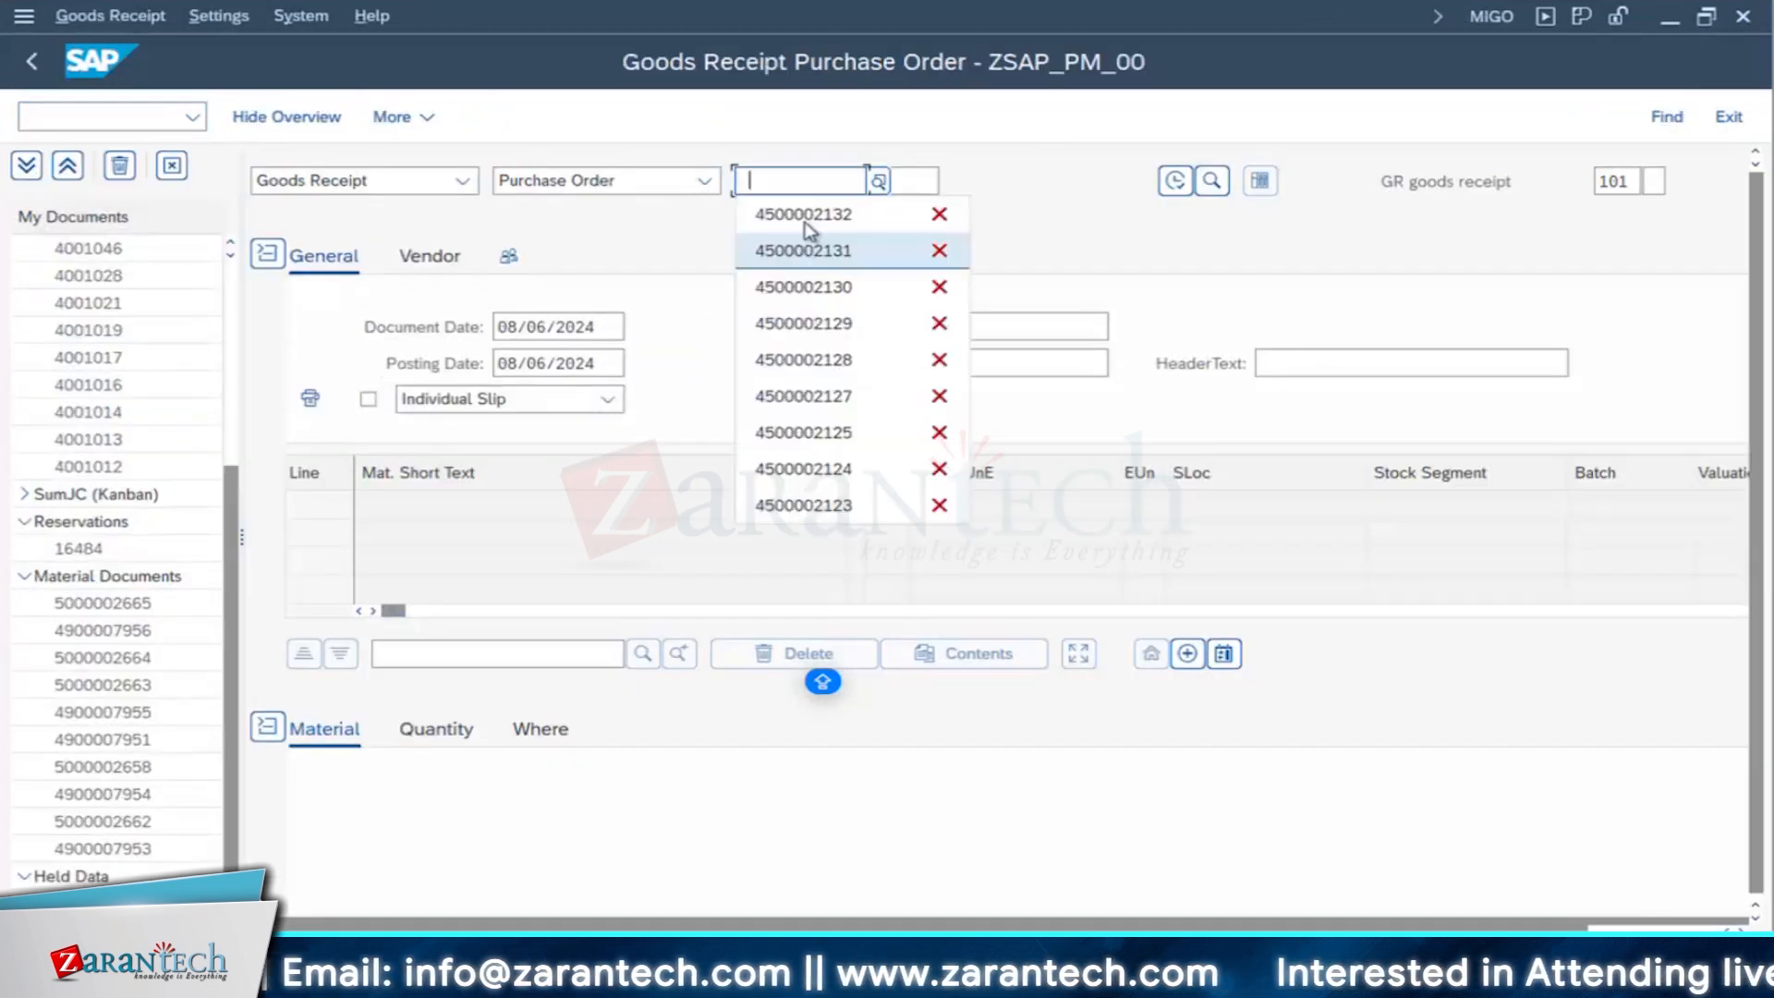
pyautogui.click(800, 213)
pyautogui.click(1174, 182)
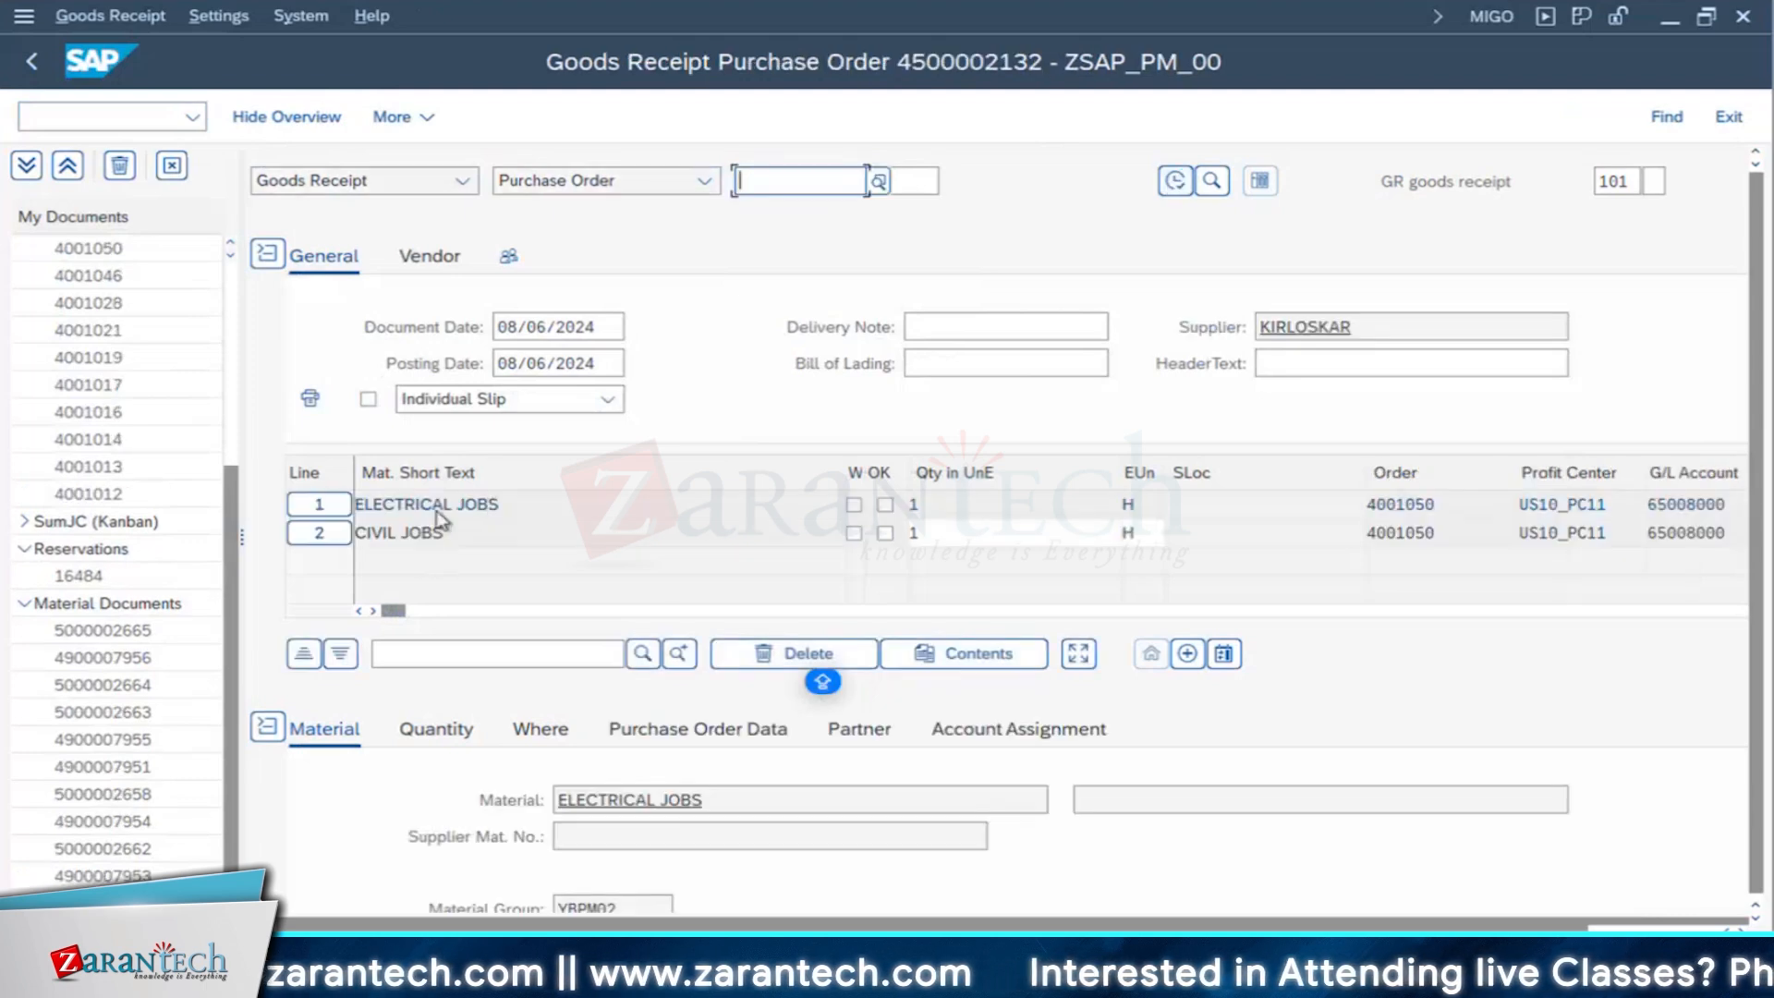
pyautogui.scroll(-5, 1201, 781)
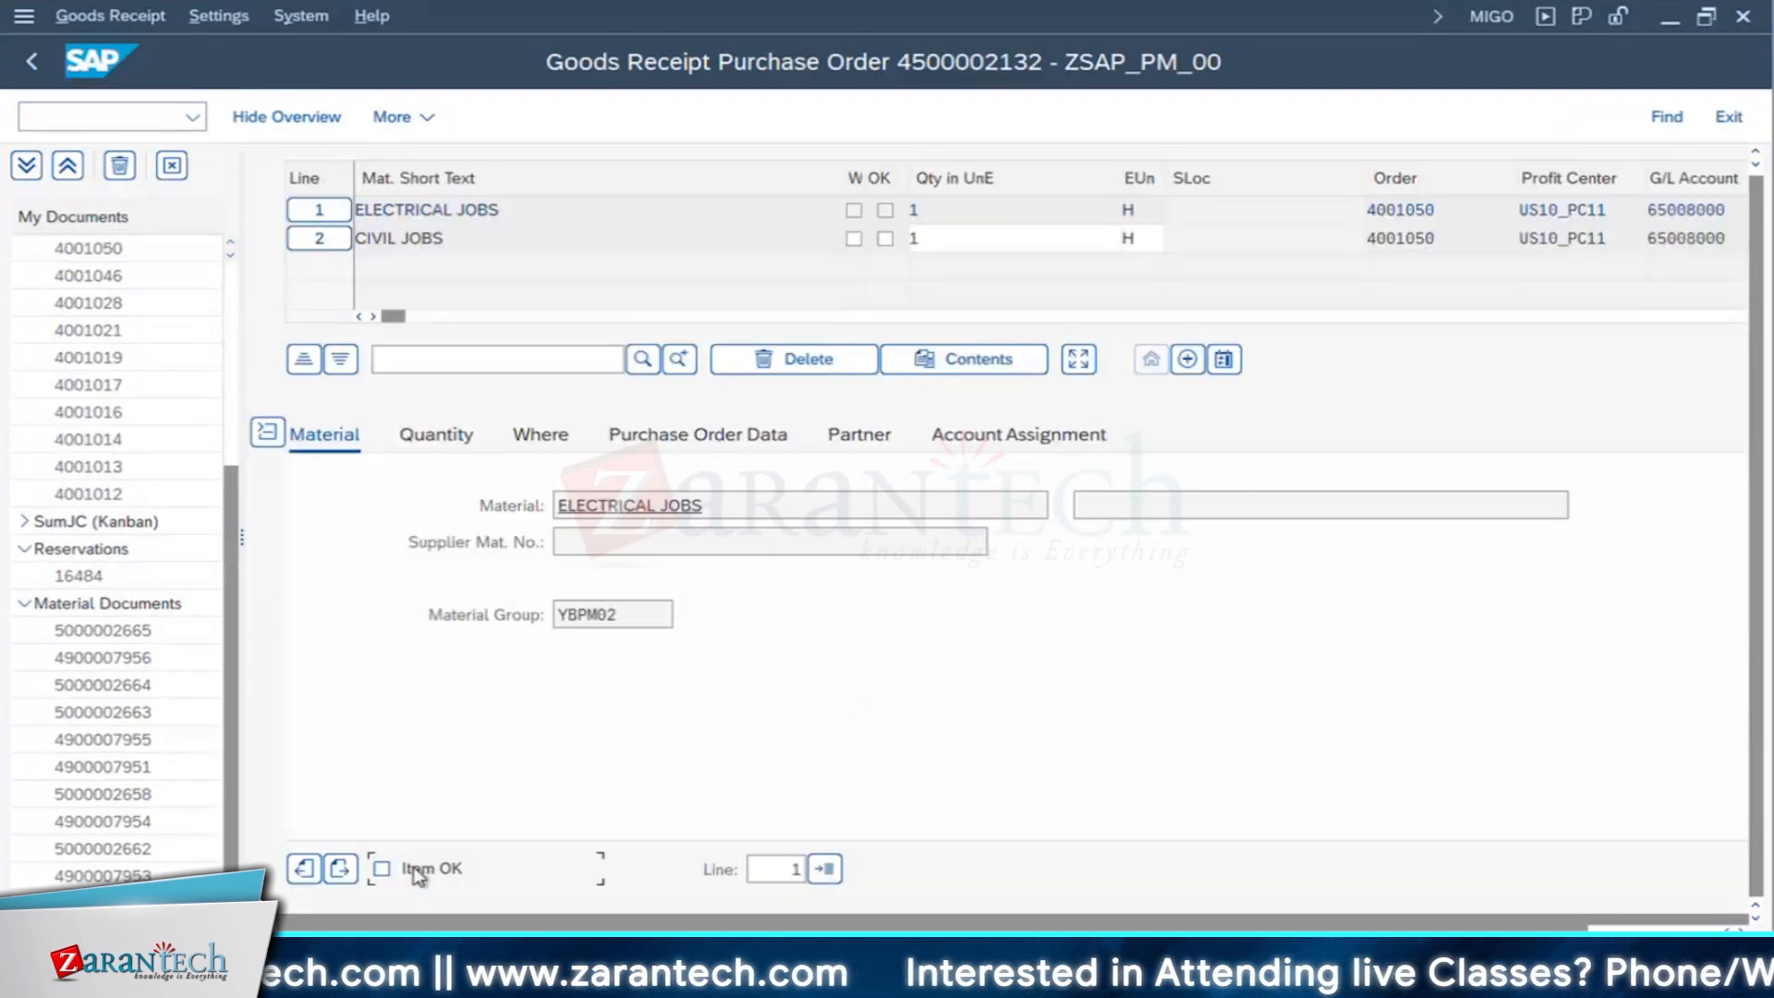
# - Mark the ELECTRICAL JOBS and CIVIL JOBS items as OK, post the goods receipt, and leave MIGO
pyautogui.click(341, 869)
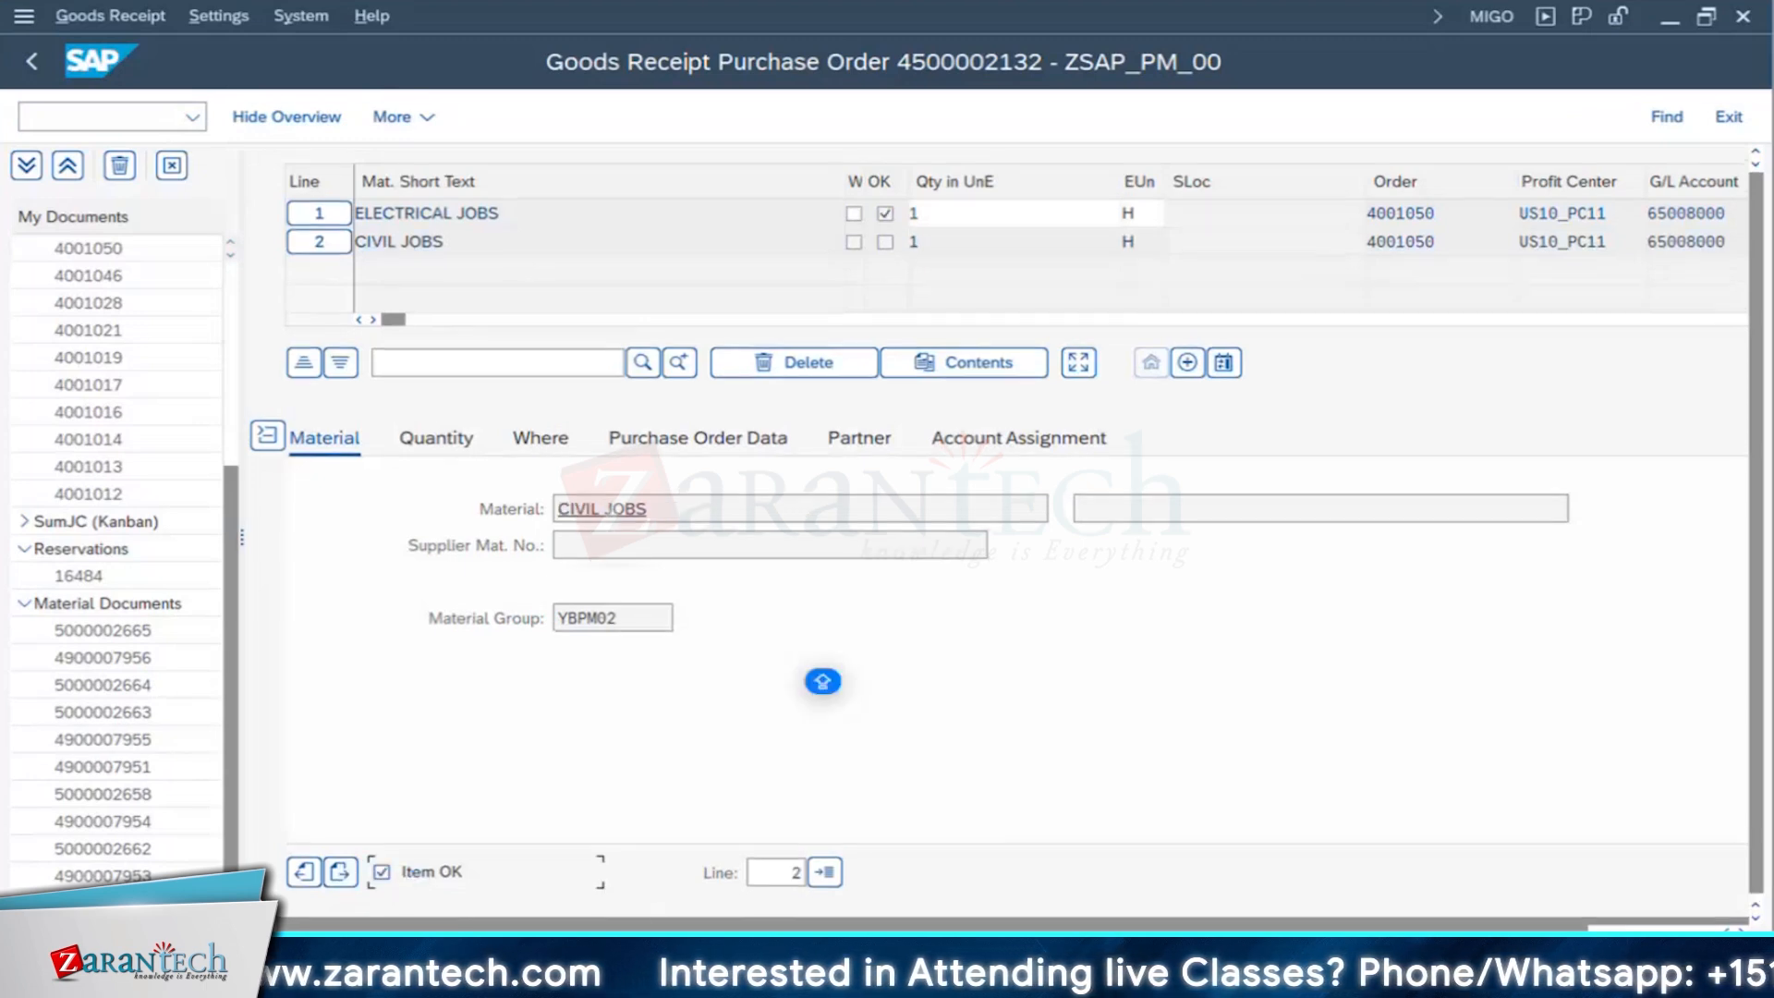
pyautogui.press('Return')
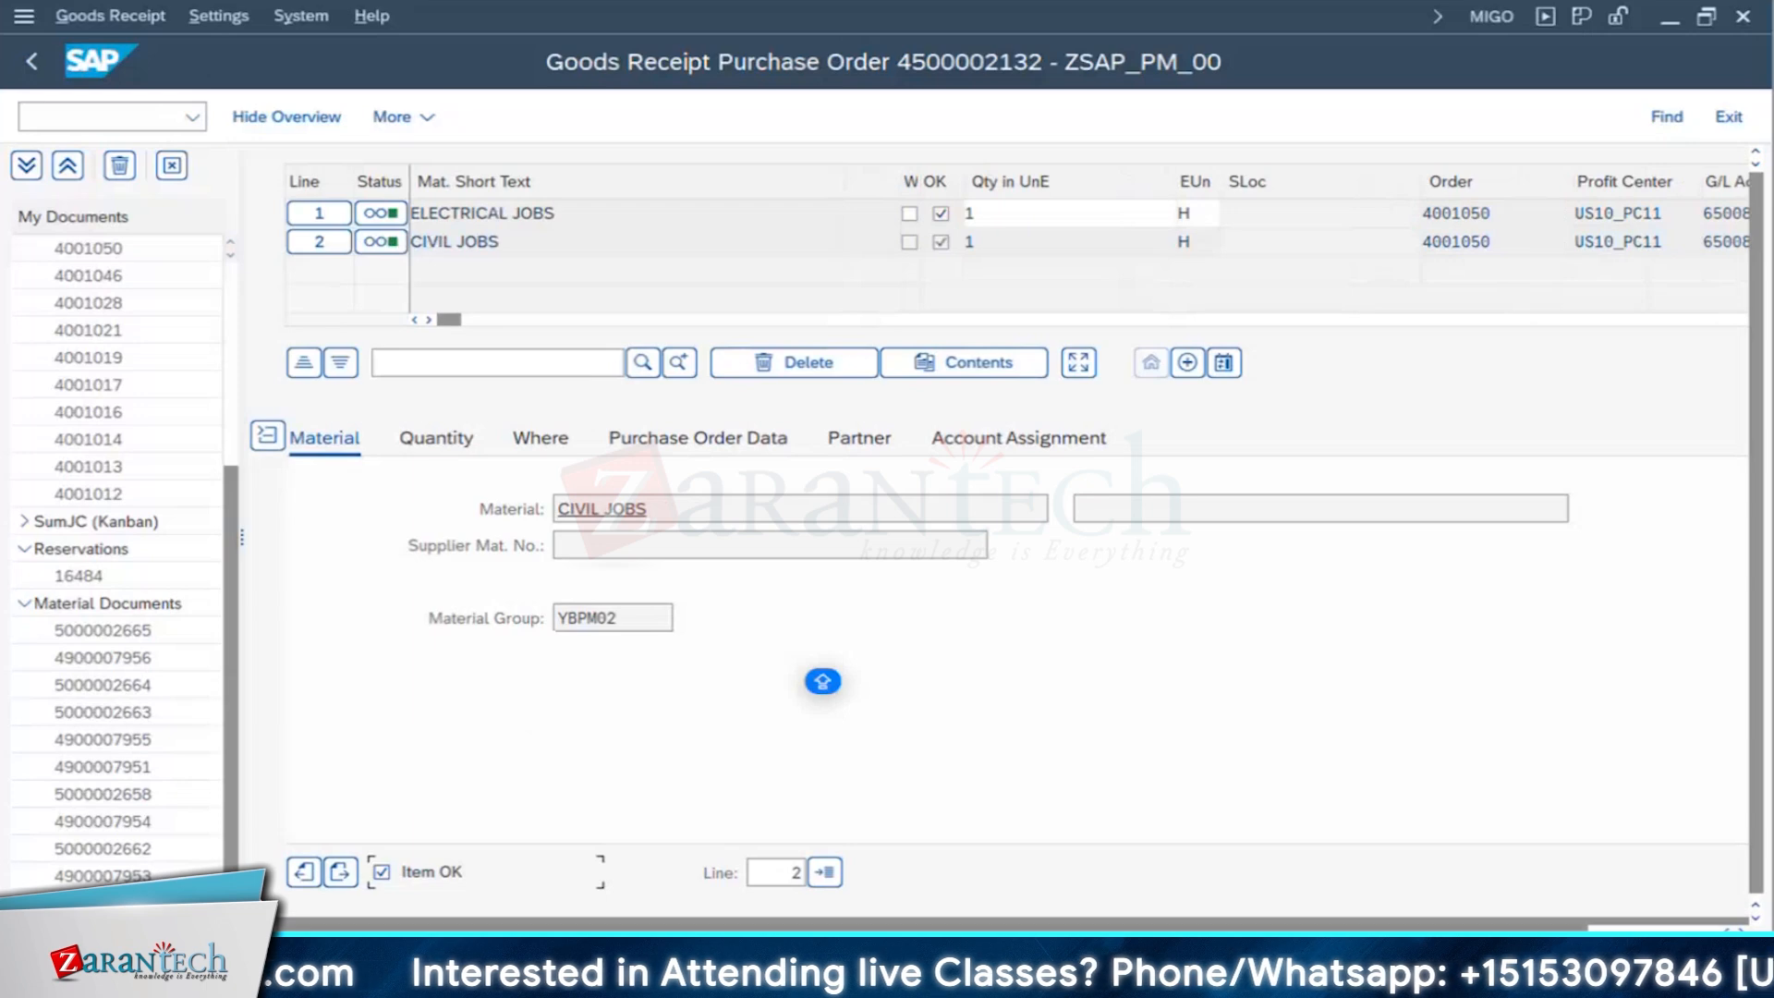
pyautogui.click(921, 602)
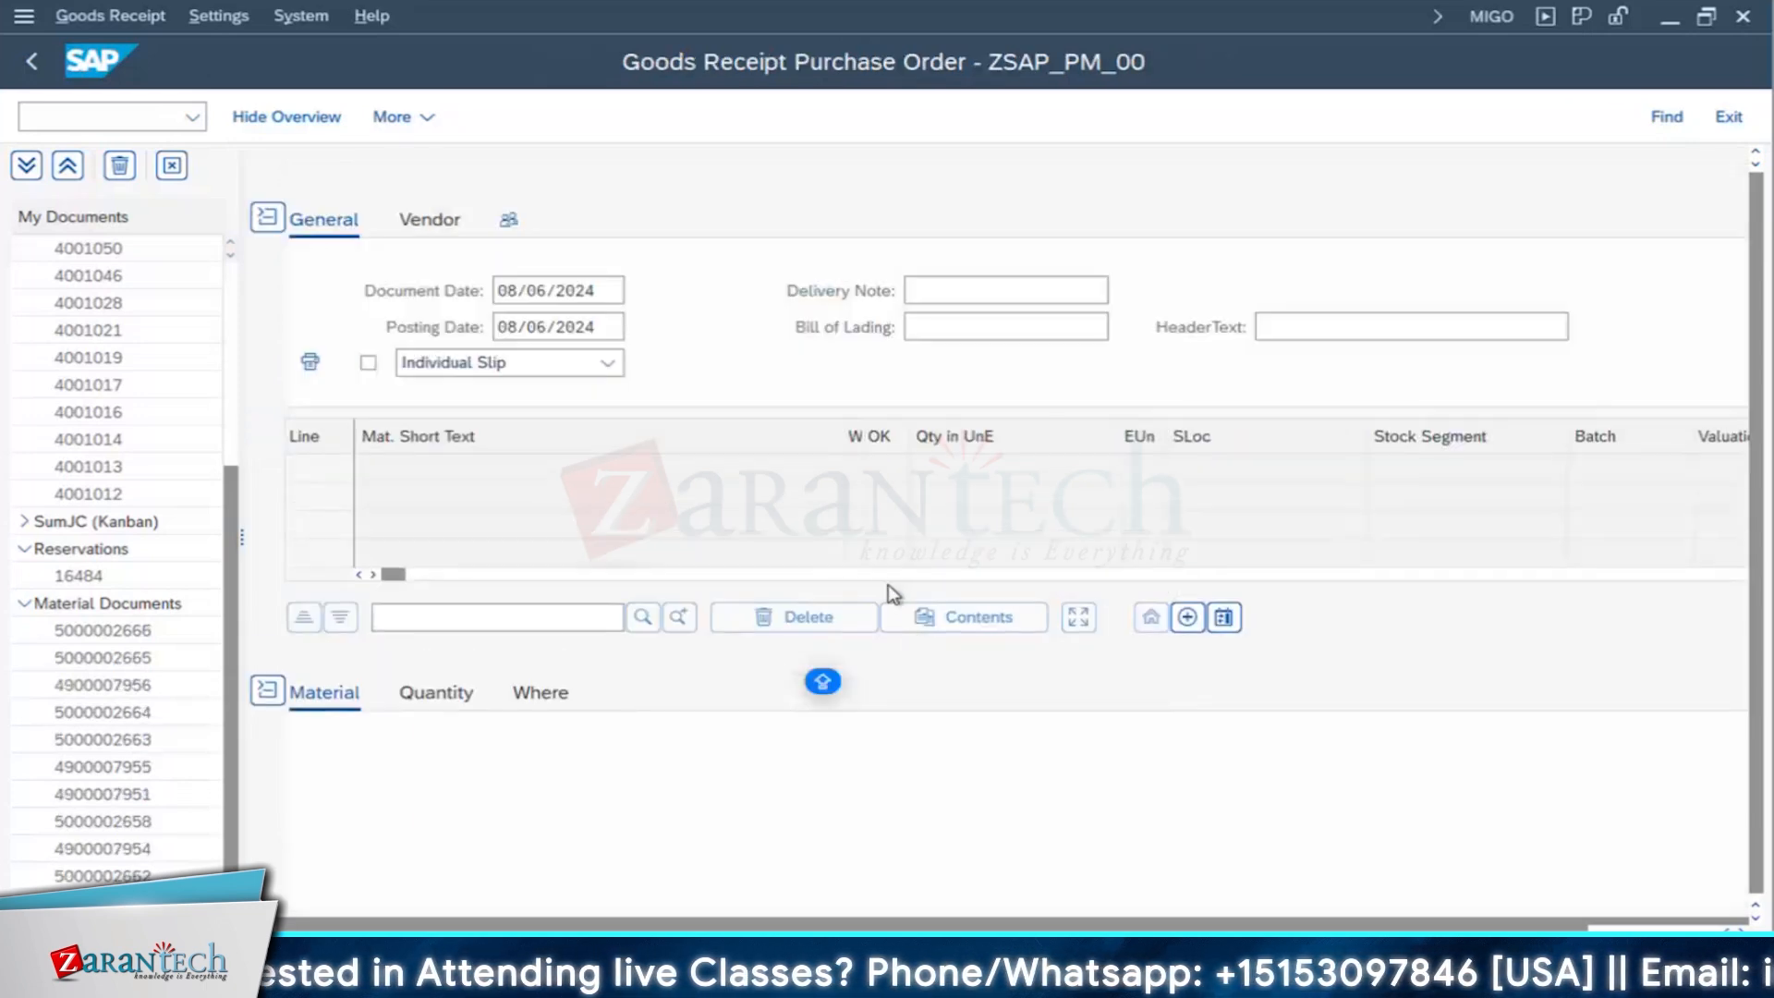
pyautogui.click(48, 75)
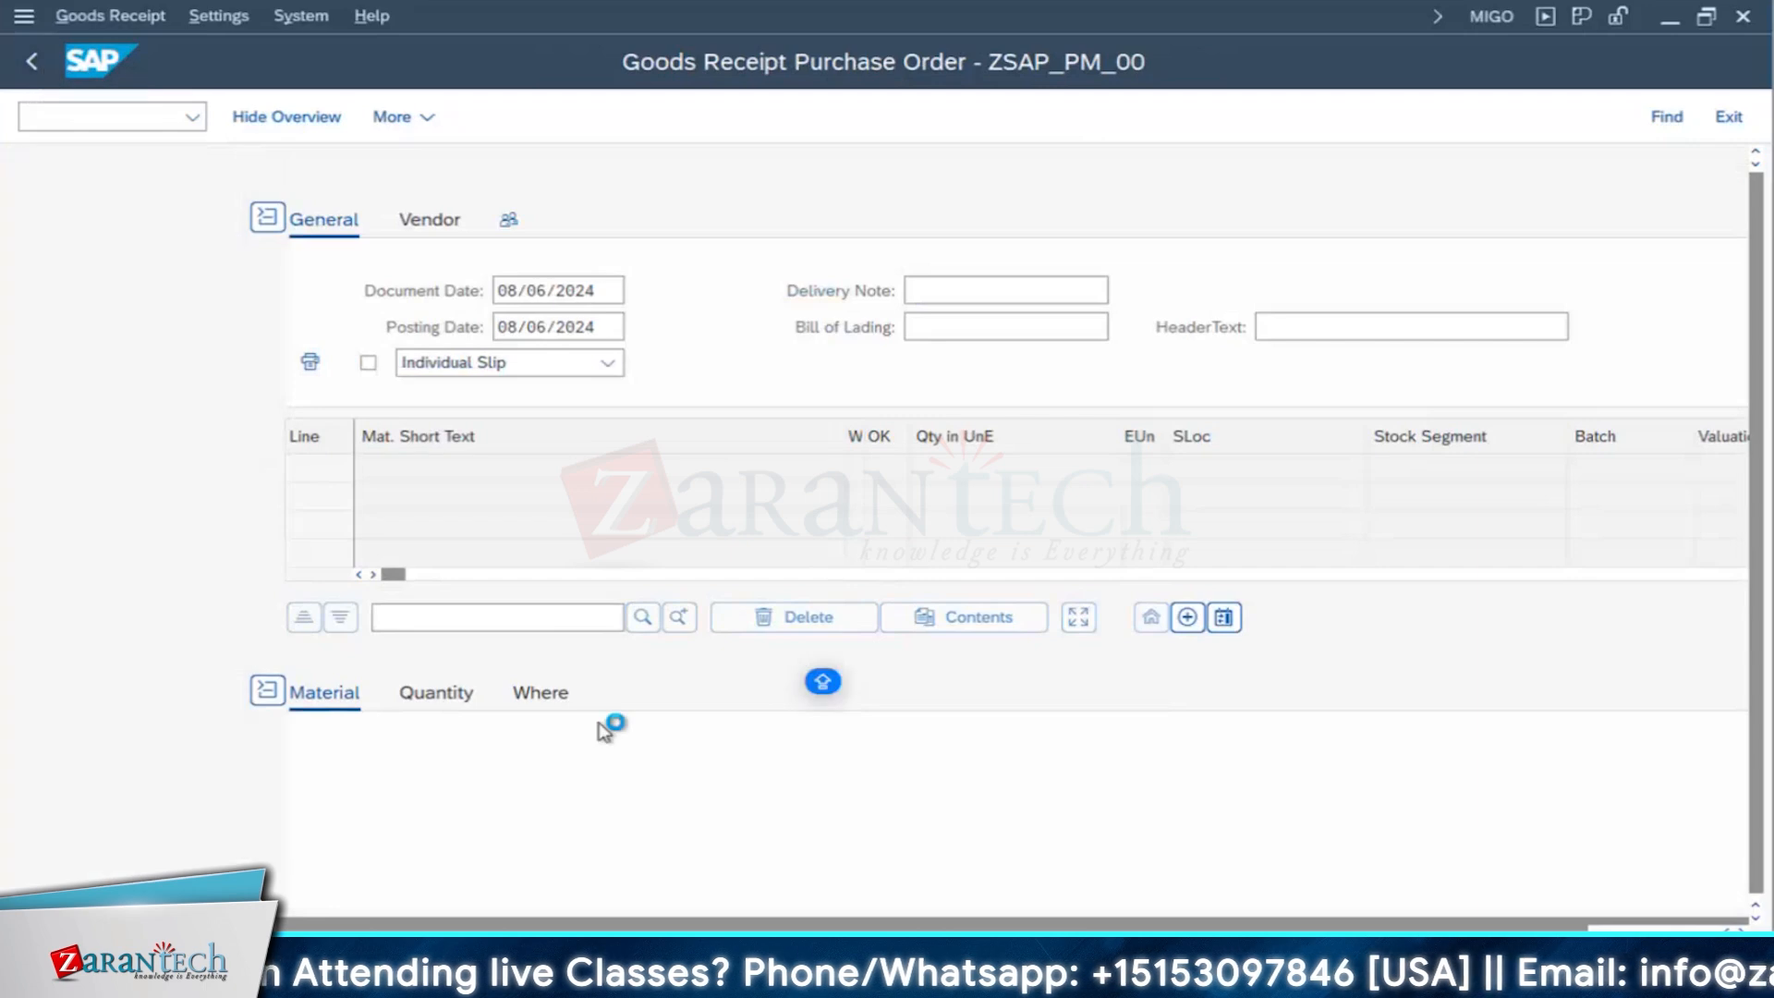
# - Switch to the IW33 session and open the plan/actual cost report of the backup diesel generator order
pyautogui.moveTo(825, 901)
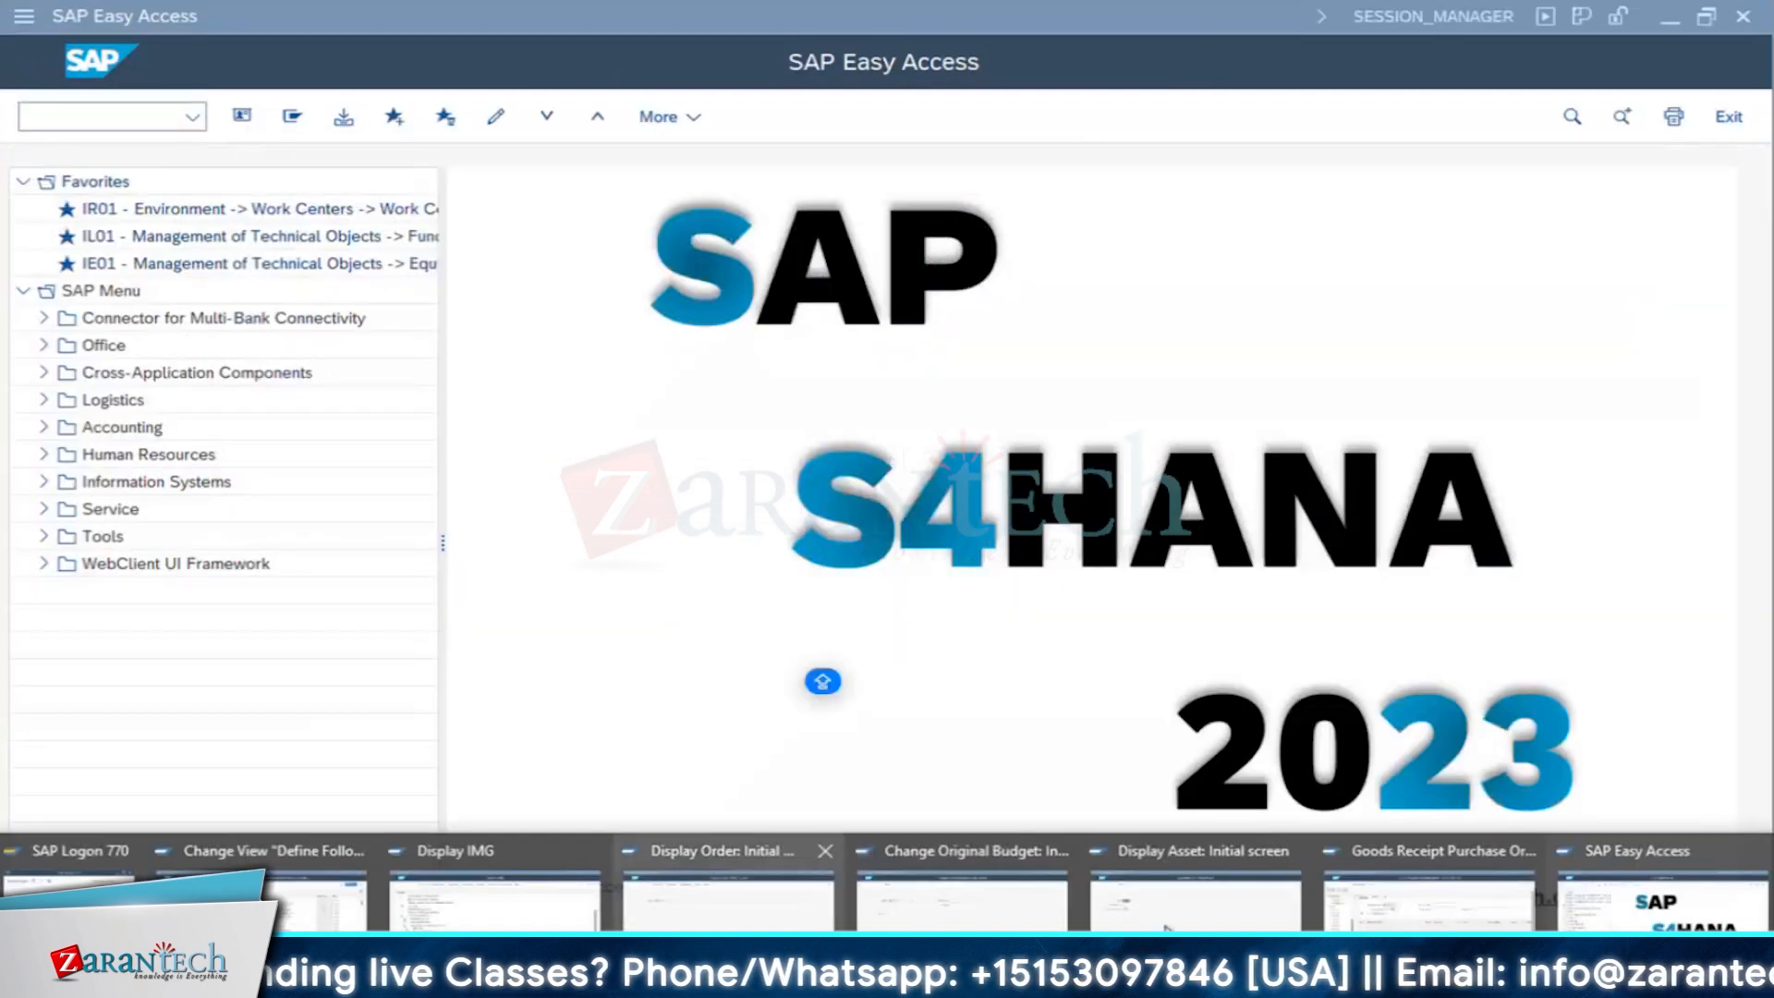
pyautogui.click(1198, 910)
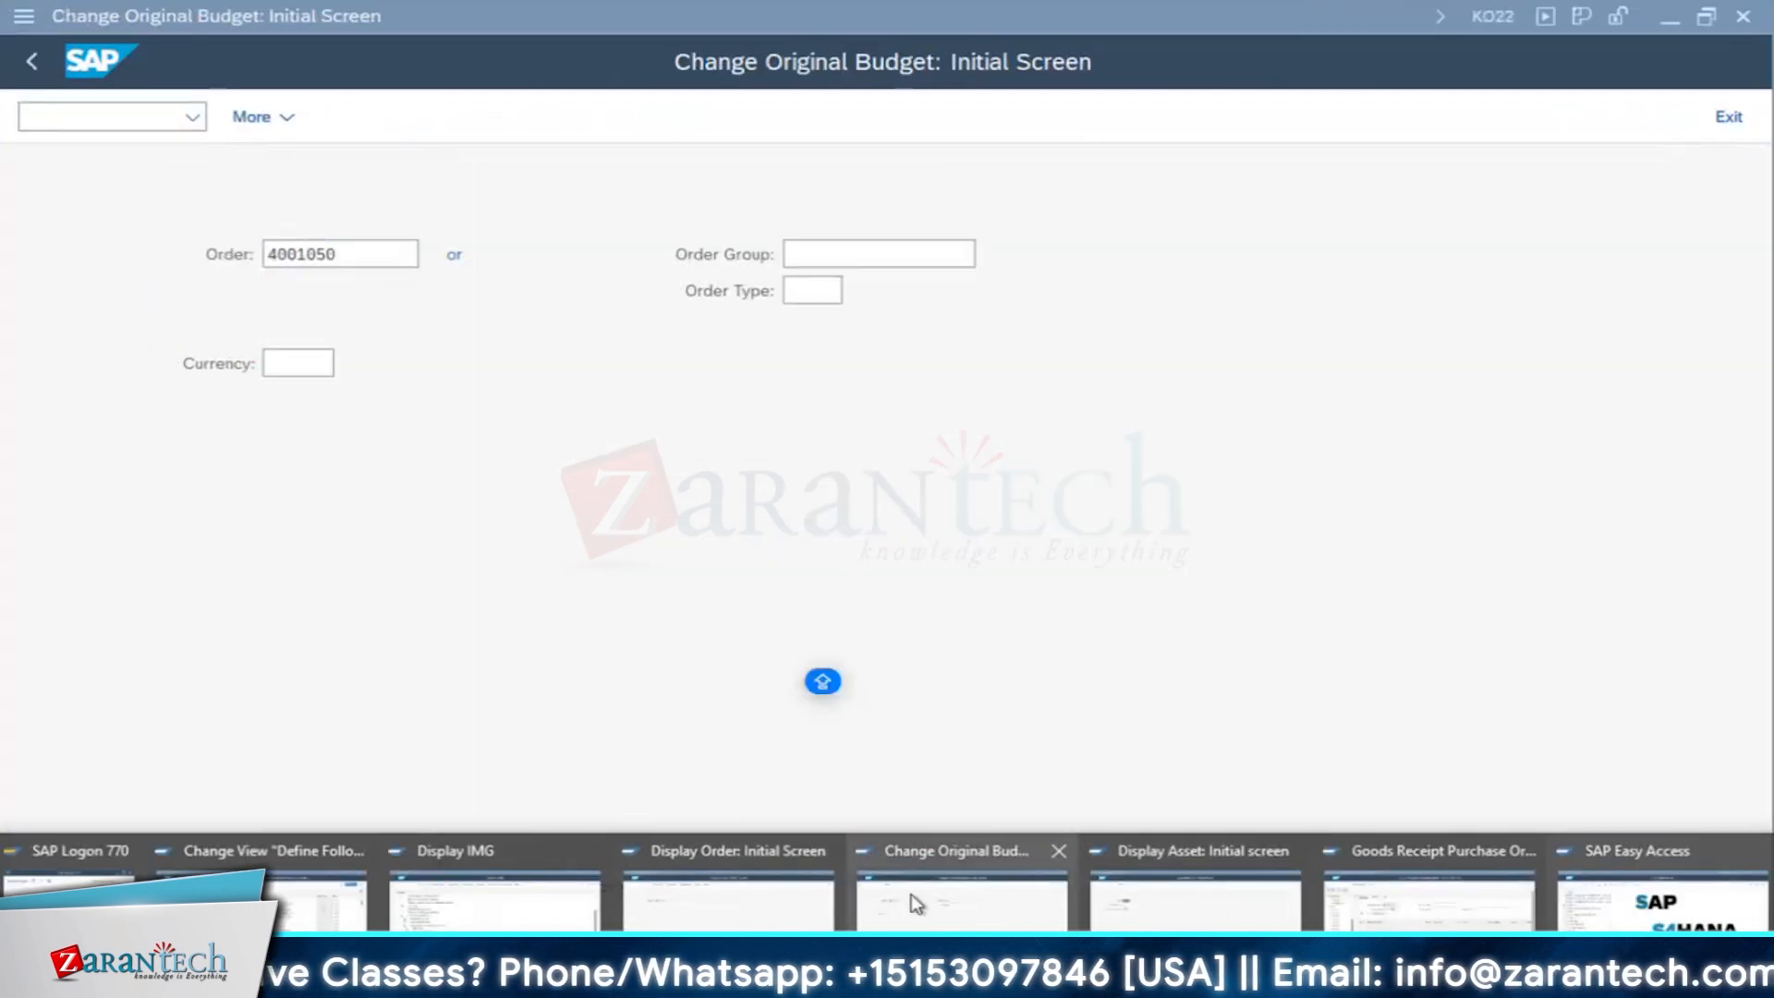
pyautogui.click(728, 904)
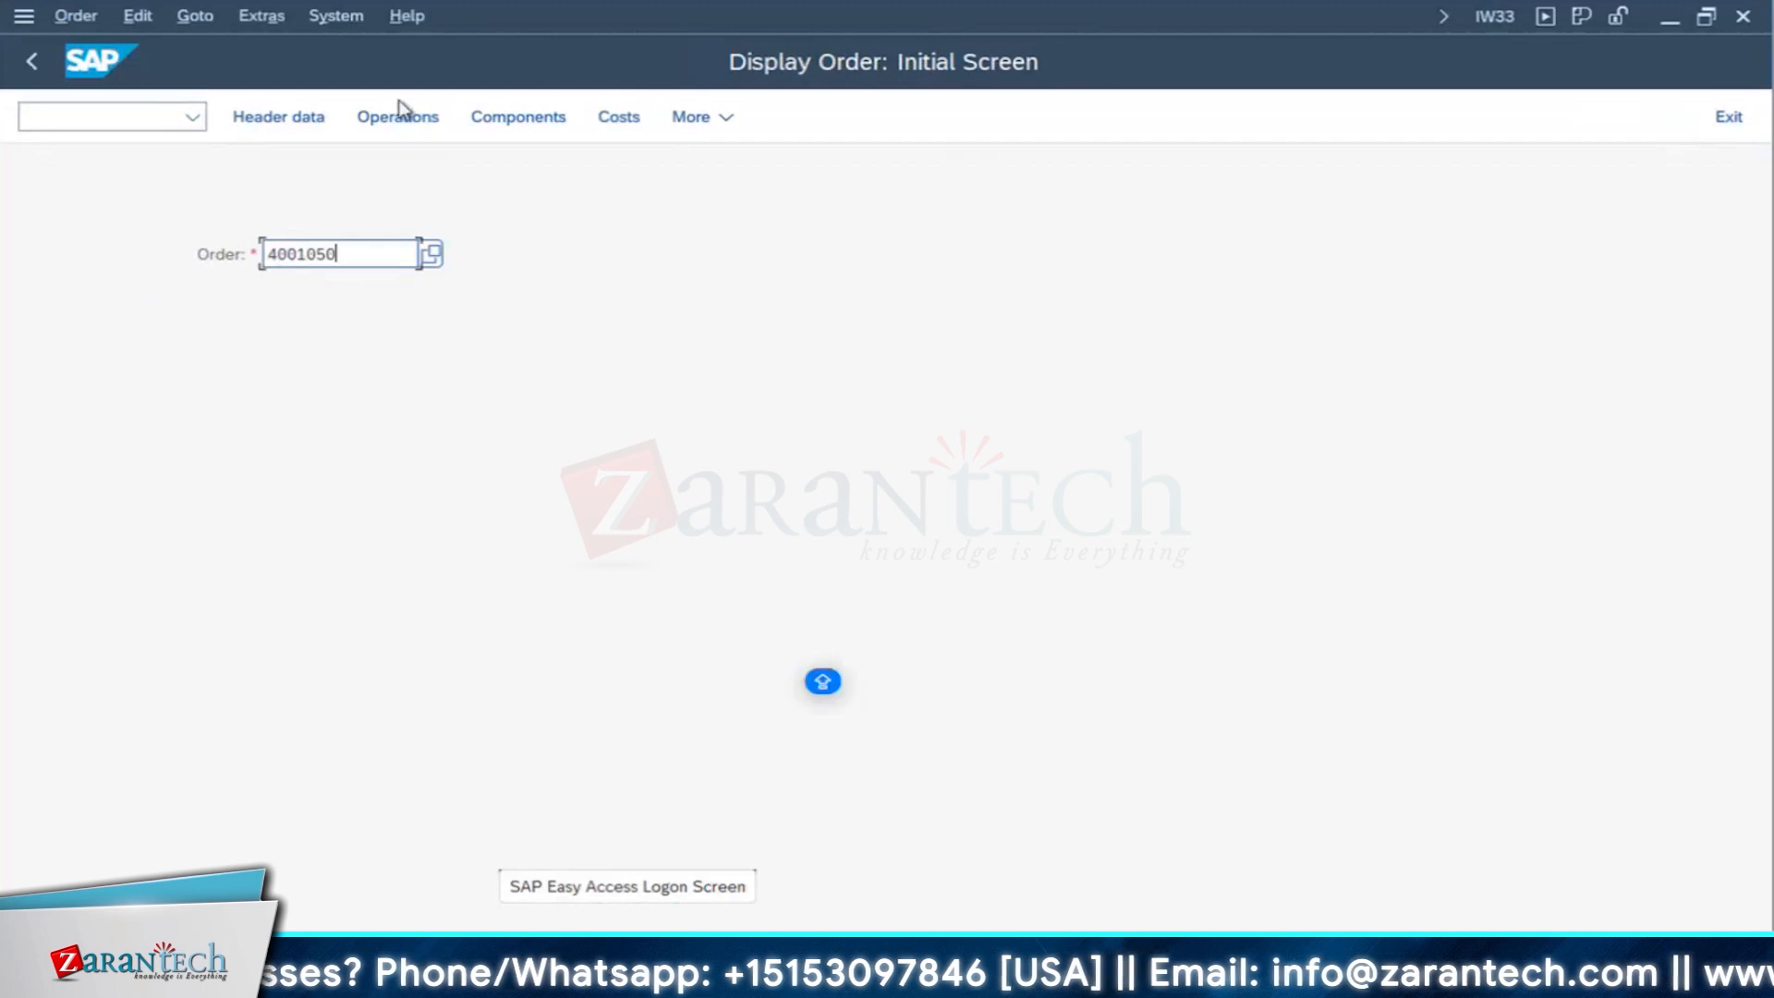
pyautogui.click(618, 118)
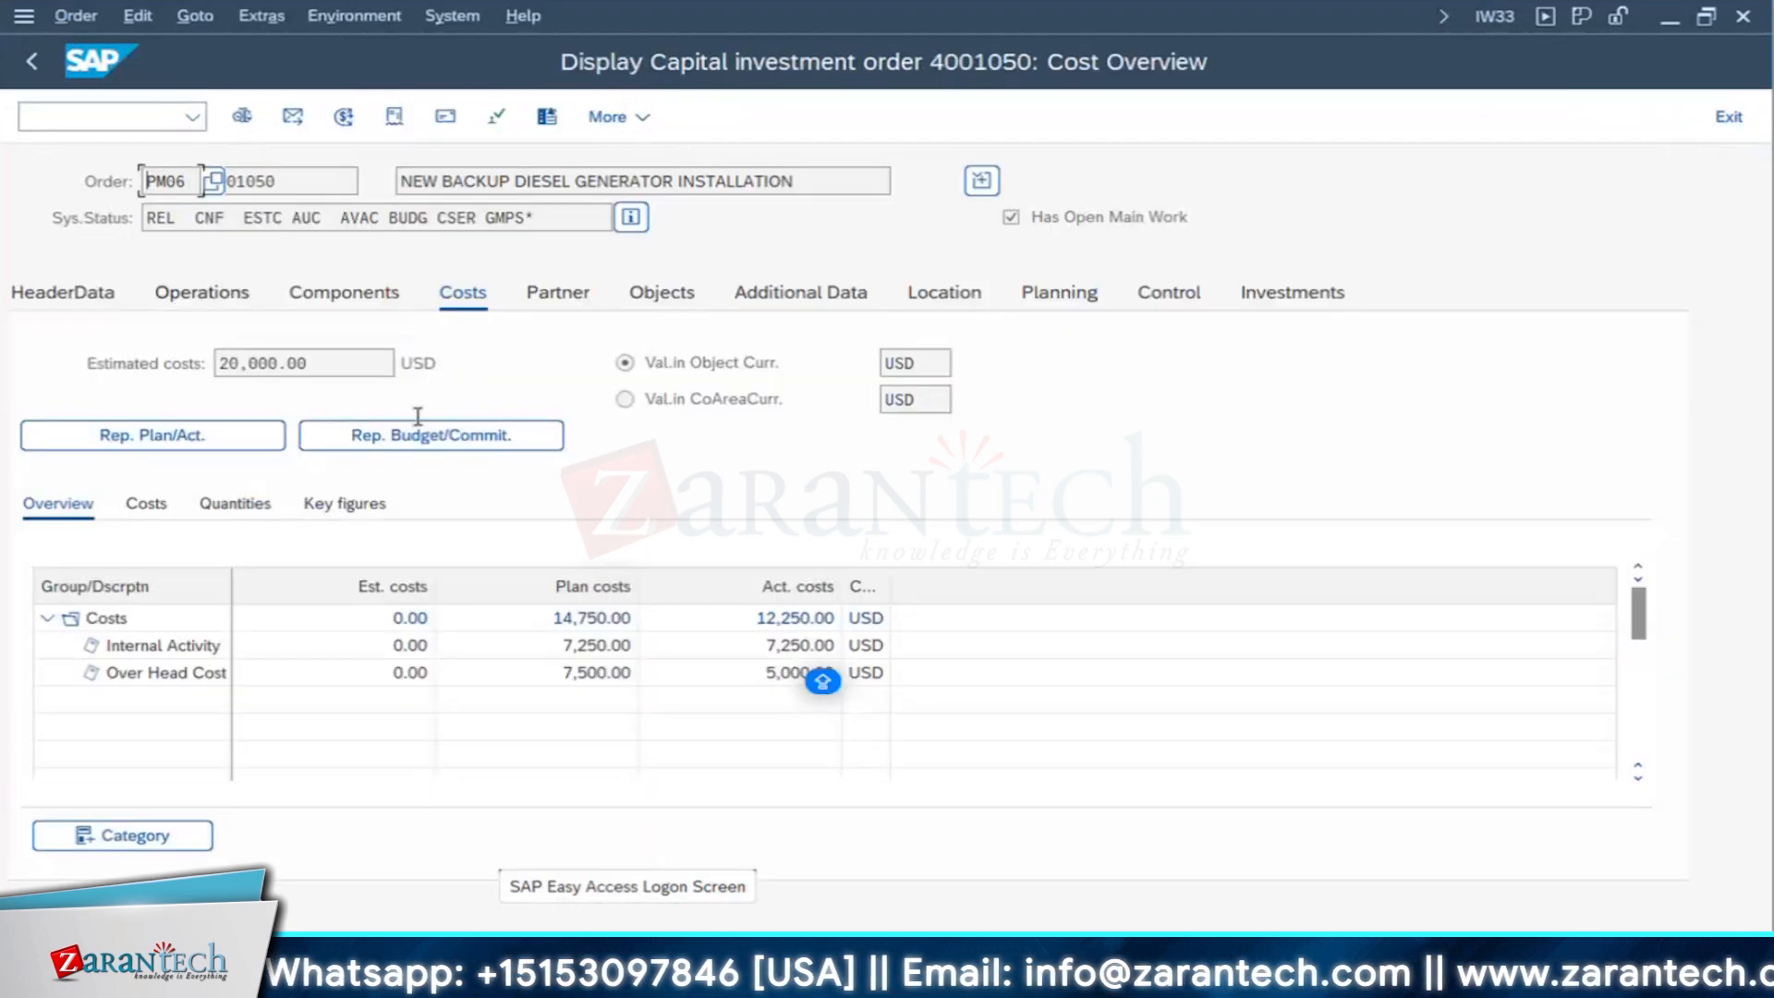
pyautogui.click(196, 449)
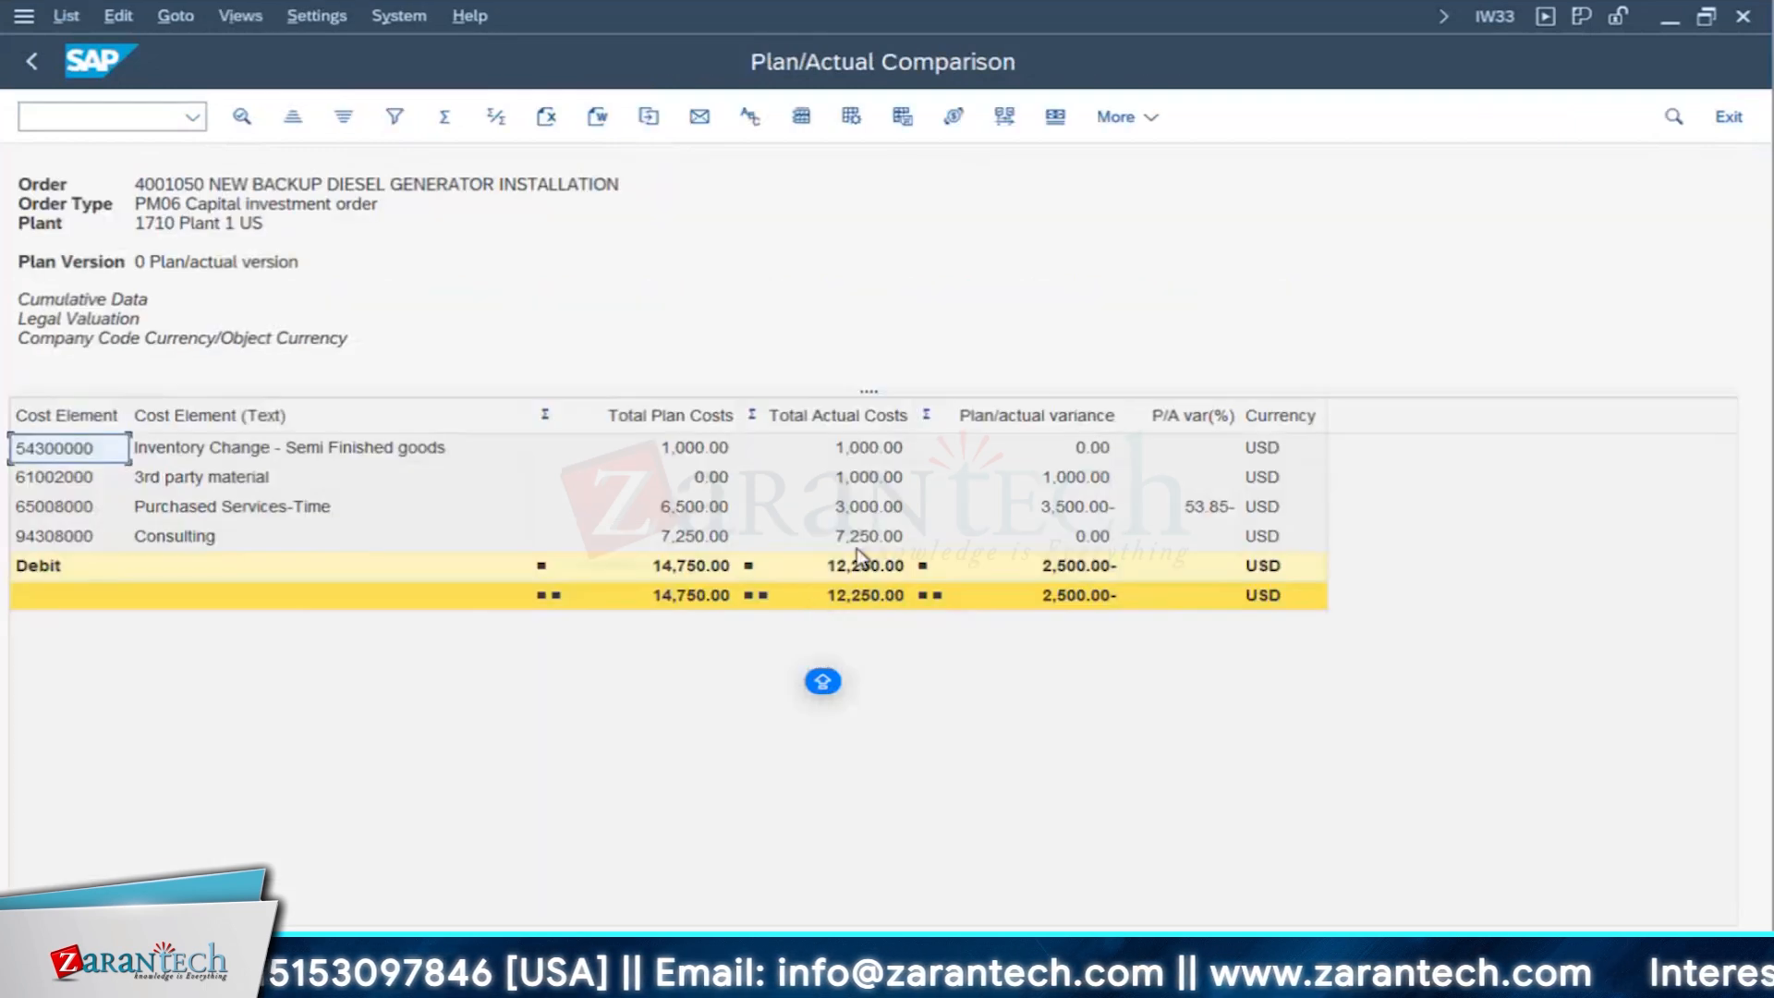
# - Compare planned and actual costs for 3rd party material, Purchased Services-Time, Consulting and the totals, and return to the cost overview
pyautogui.click(850, 574)
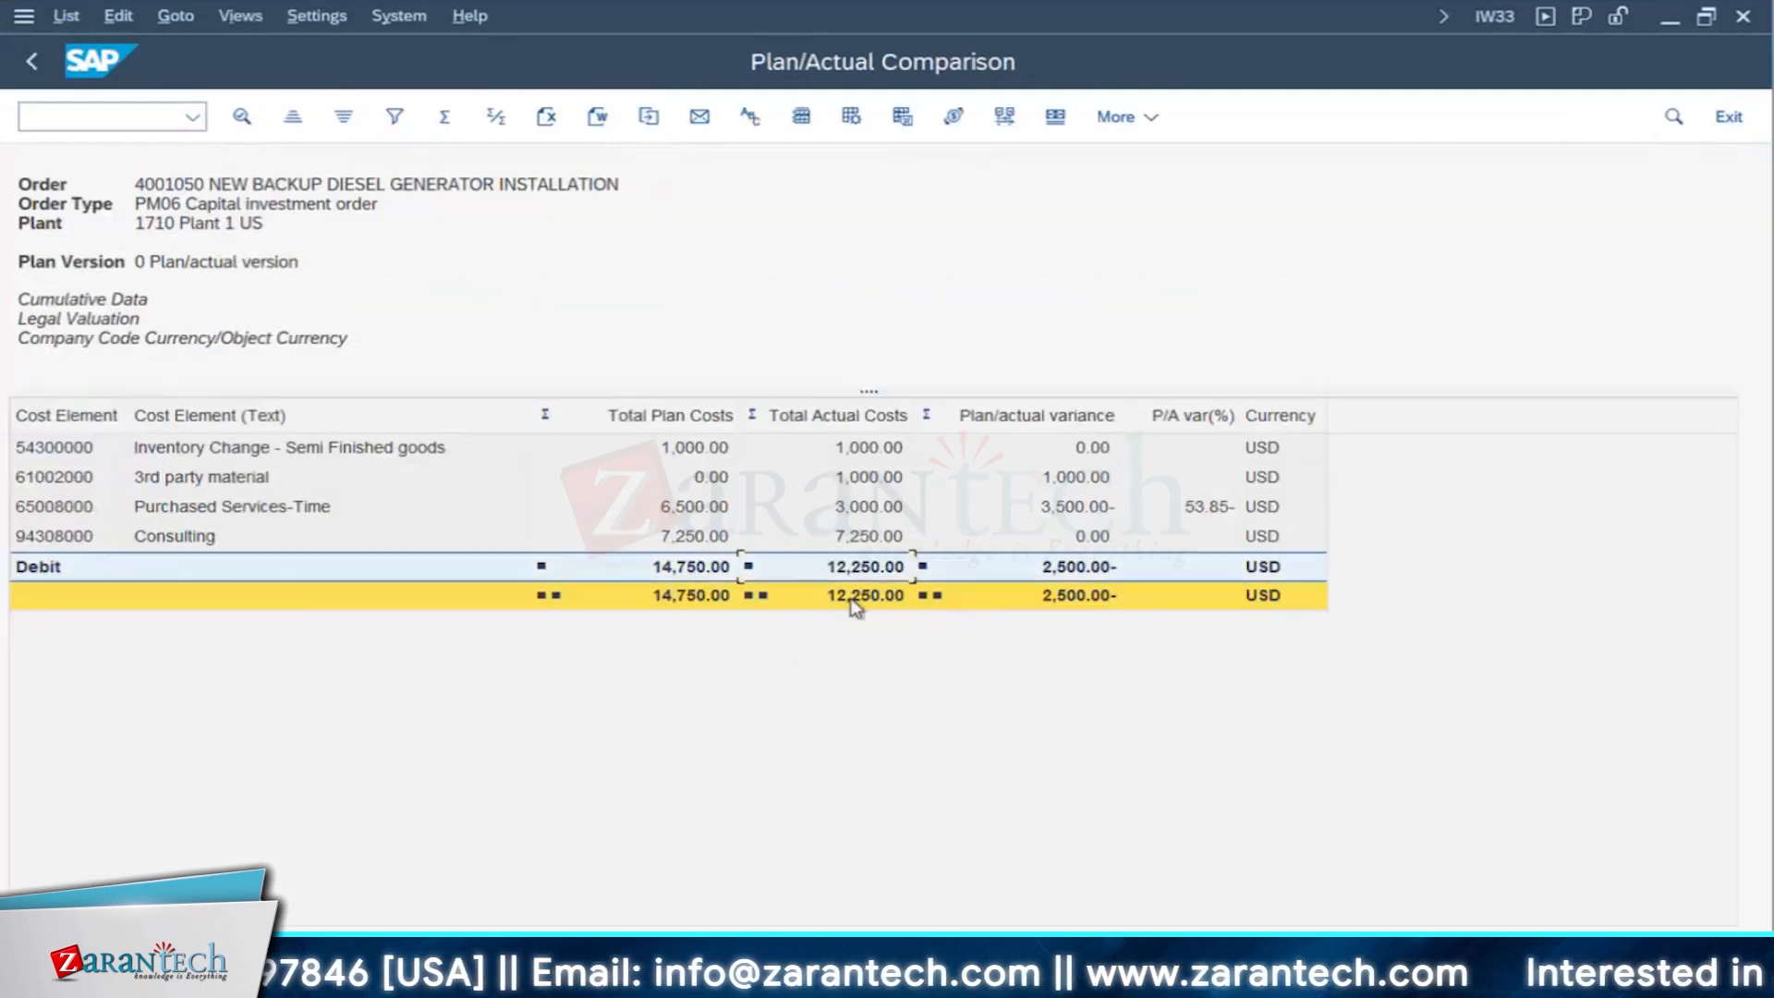
pyautogui.click(854, 596)
pyautogui.click(868, 476)
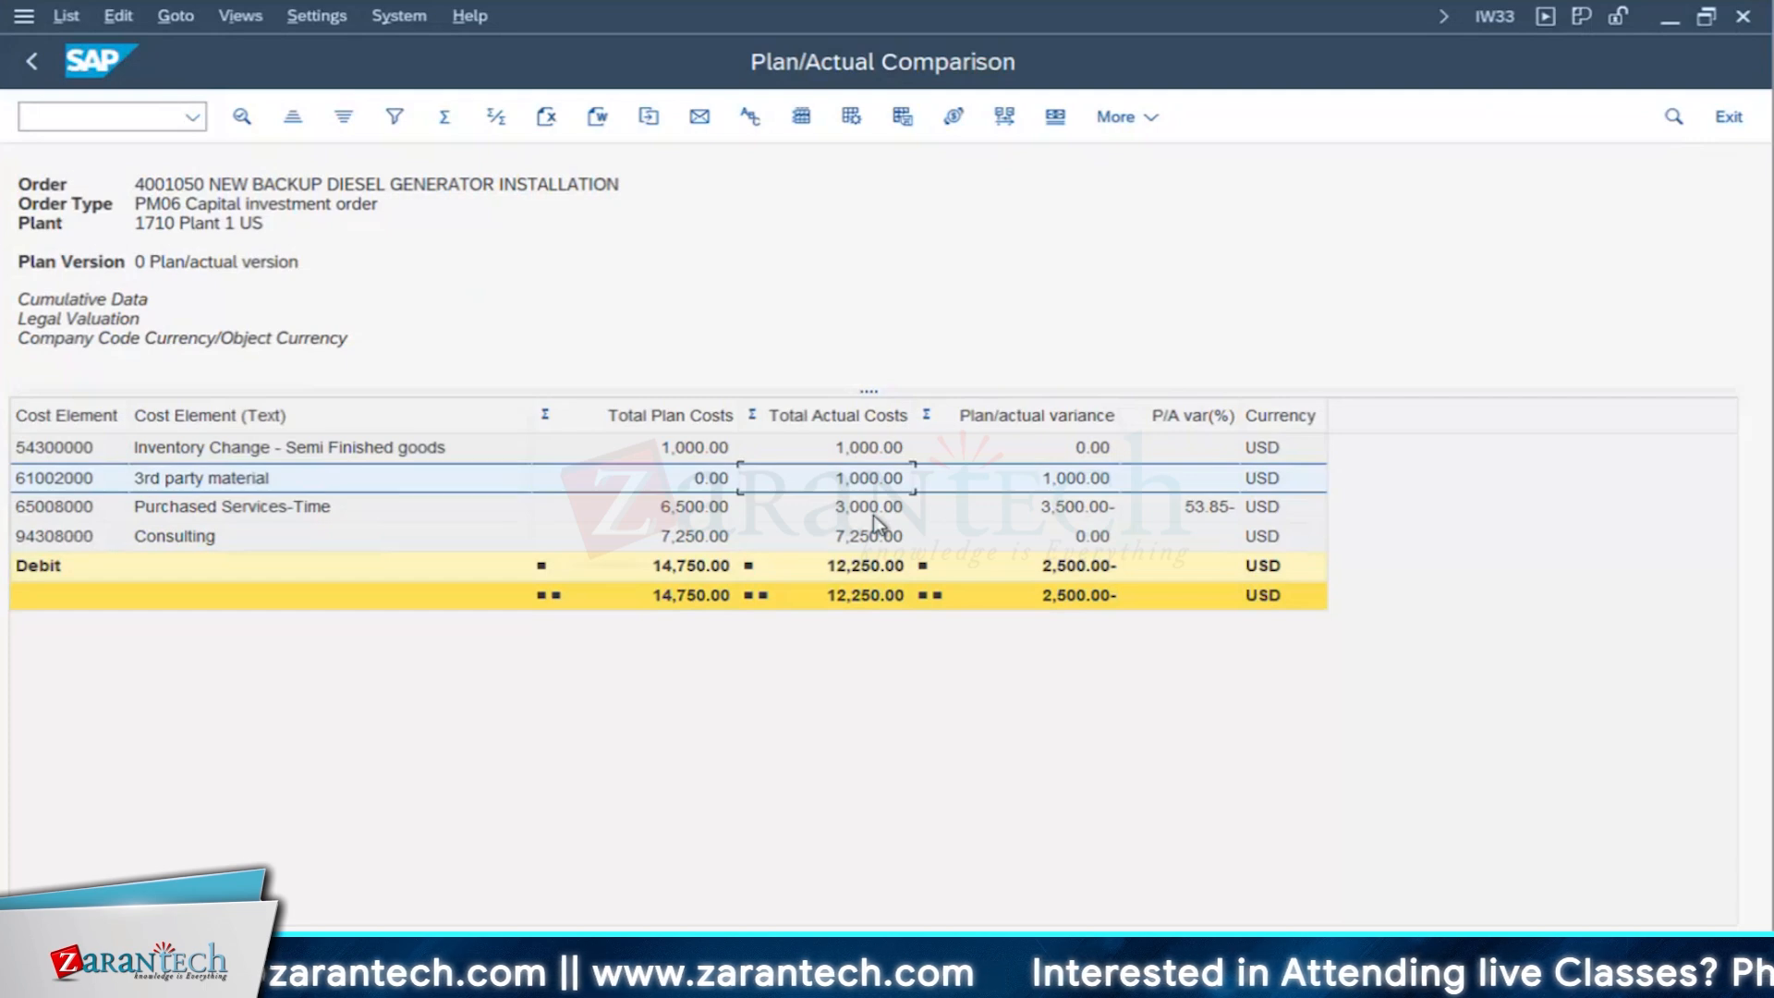
pyautogui.click(873, 514)
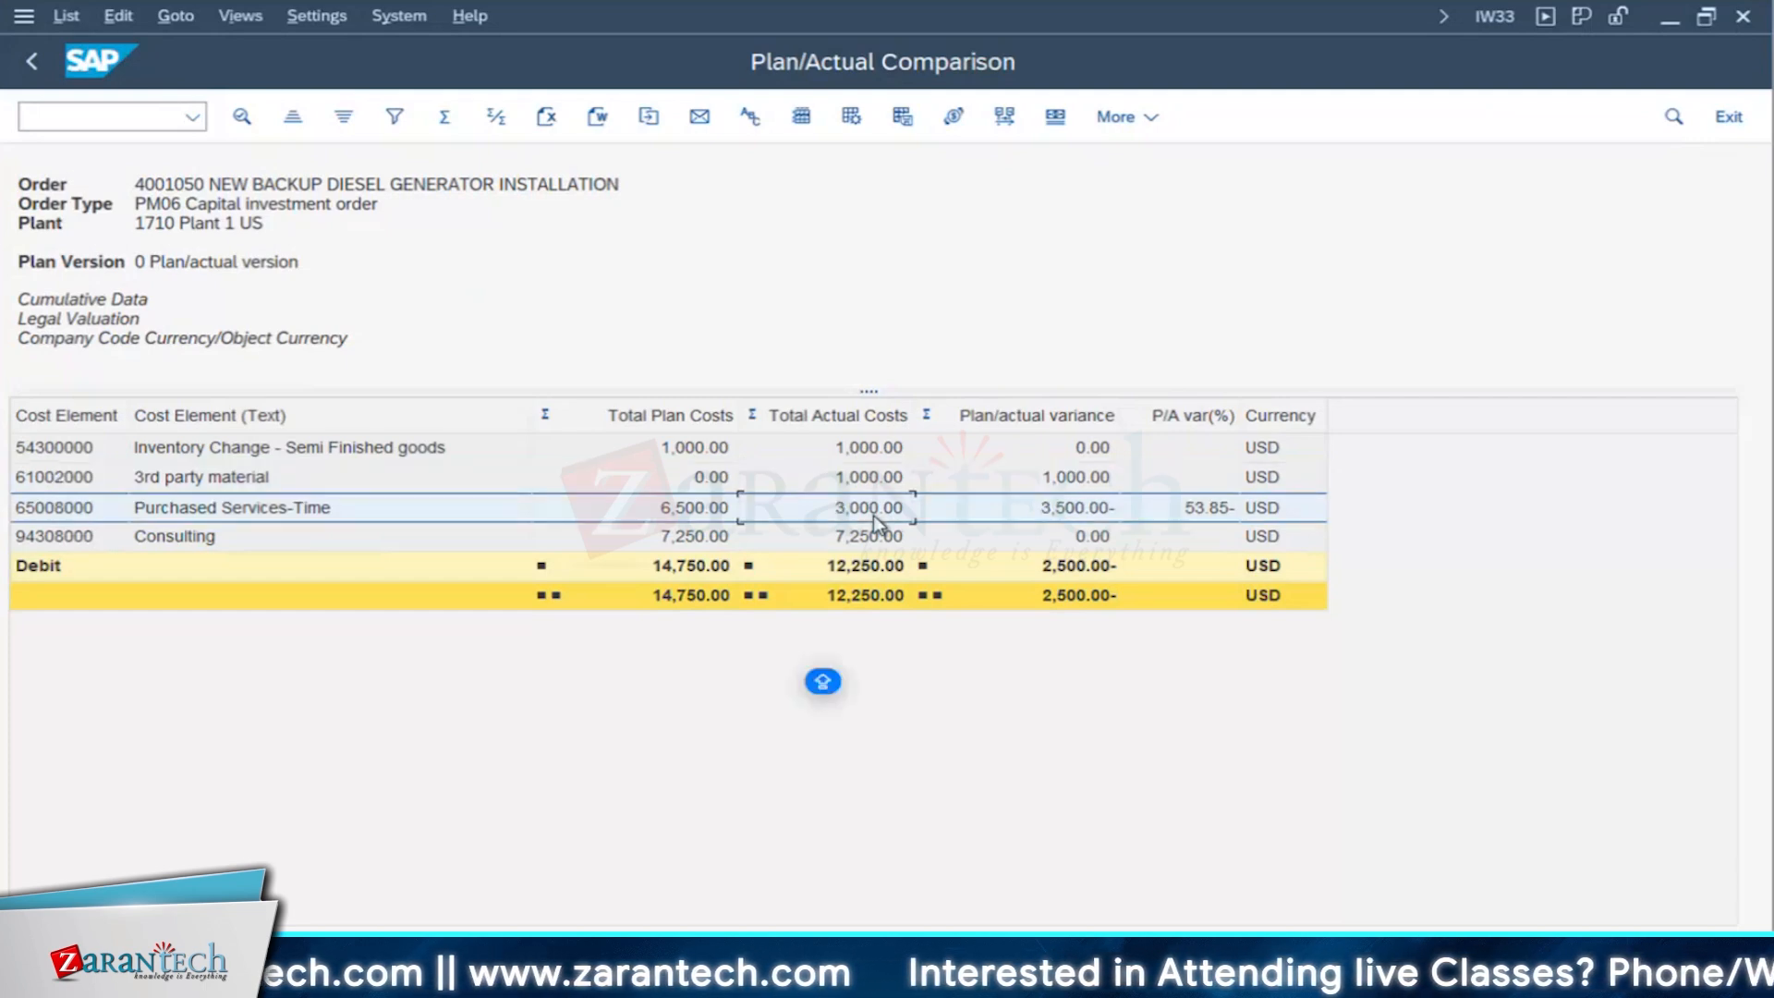
pyautogui.click(1079, 508)
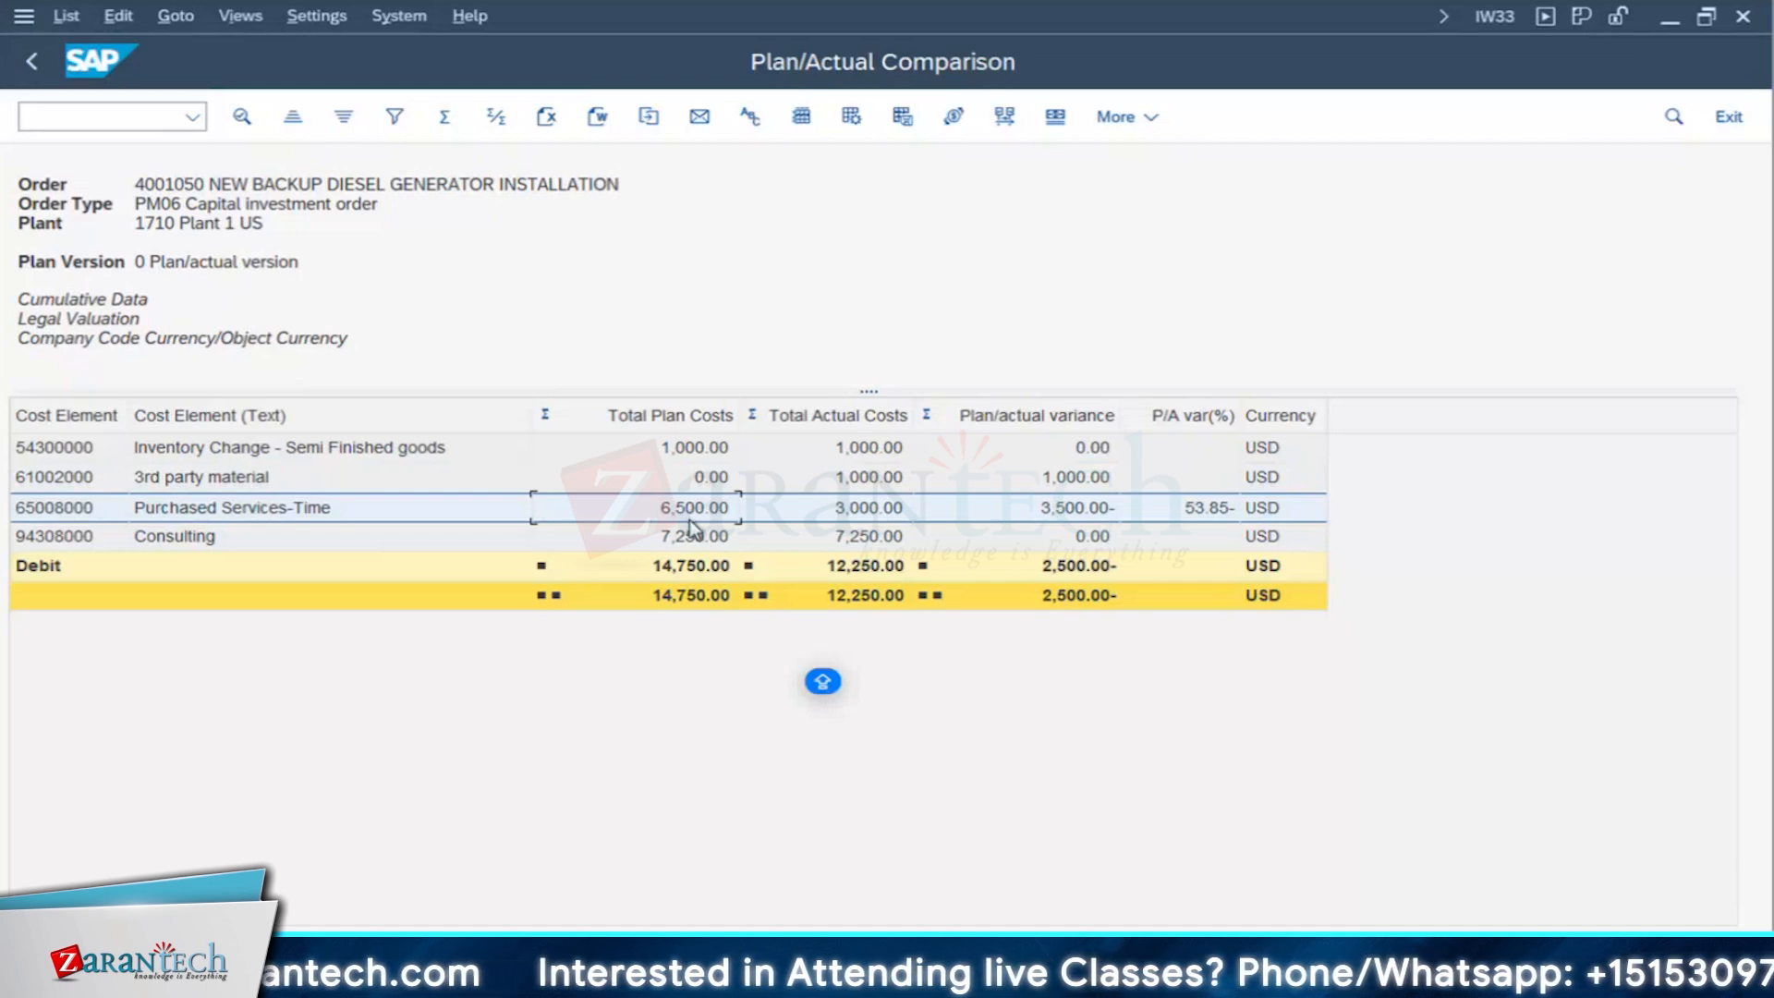
pyautogui.click(861, 539)
pyautogui.click(861, 567)
pyautogui.click(861, 604)
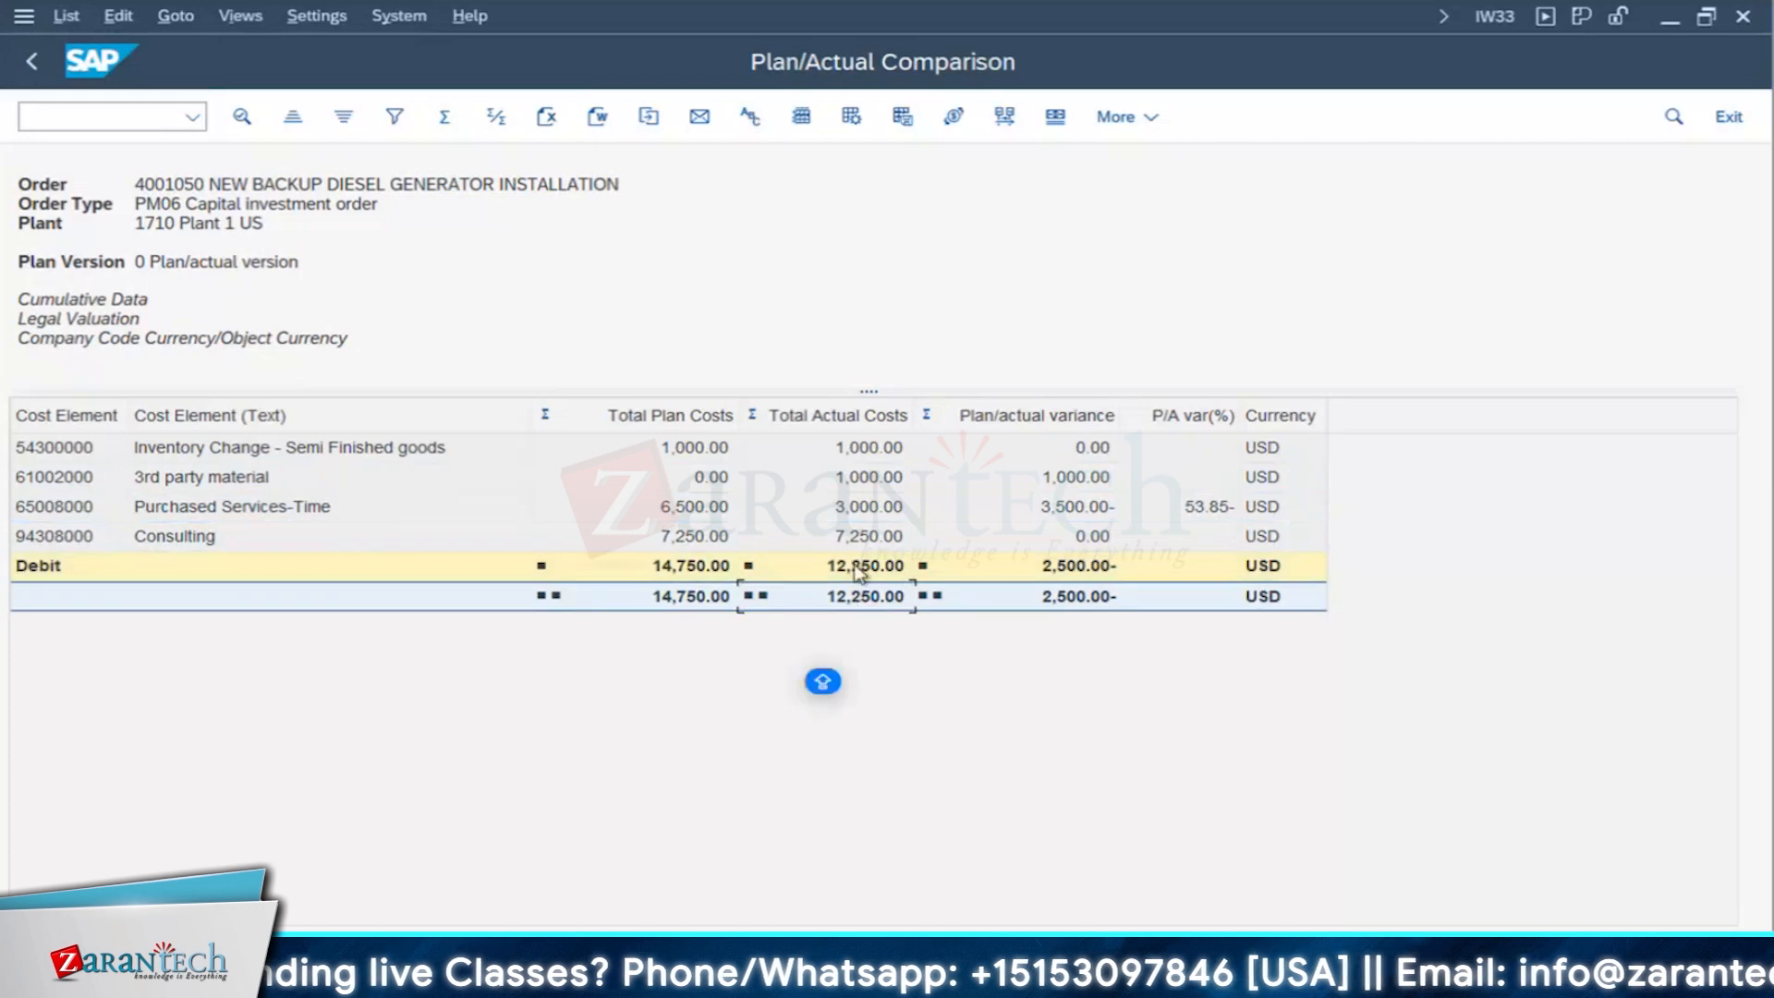
pyautogui.click(859, 540)
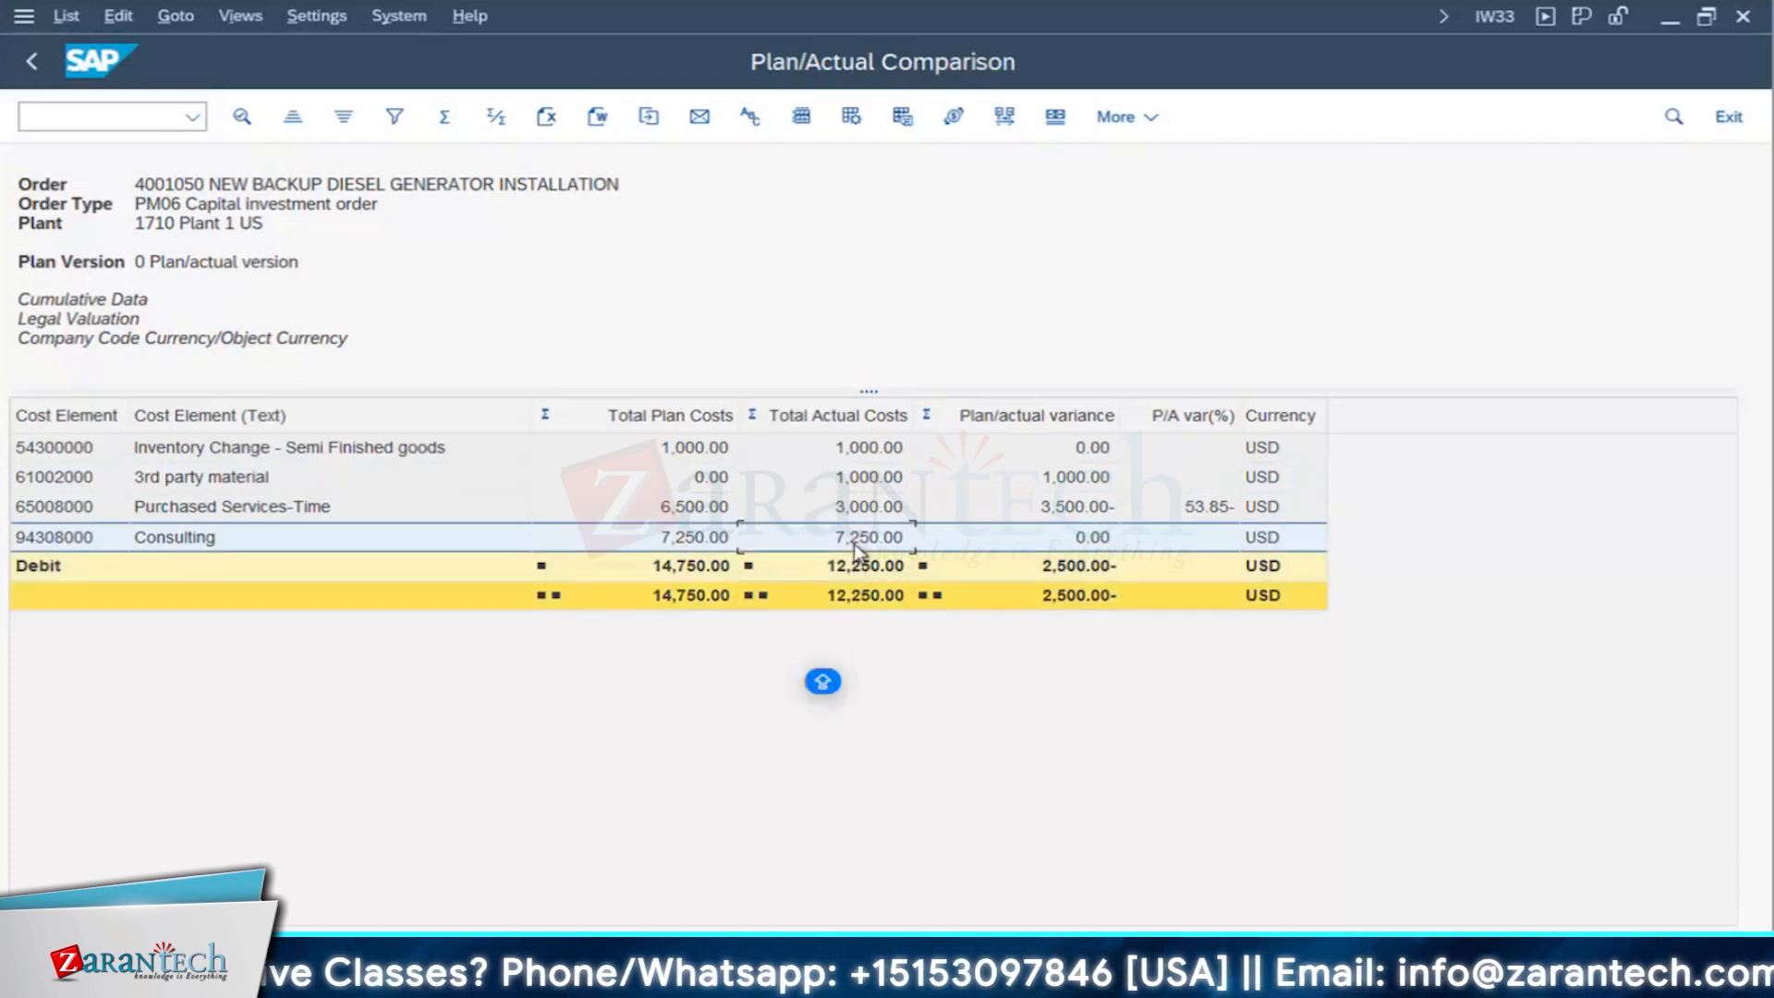
pyautogui.click(868, 510)
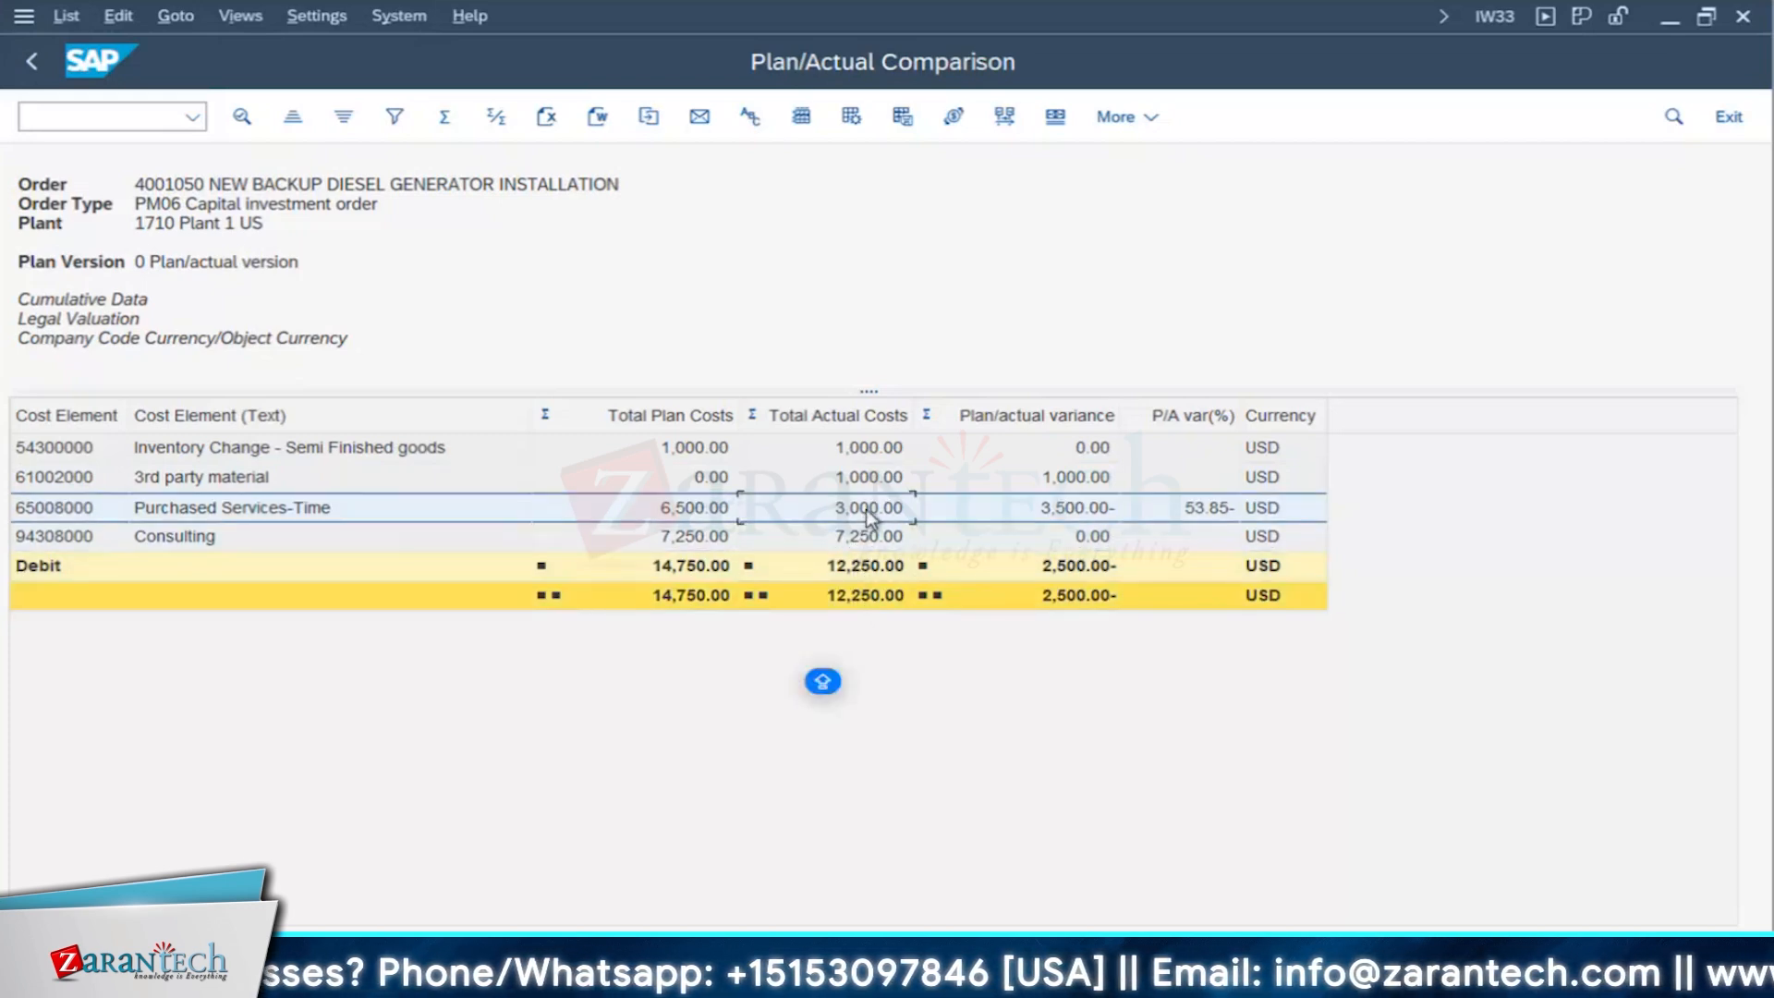
pyautogui.click(875, 482)
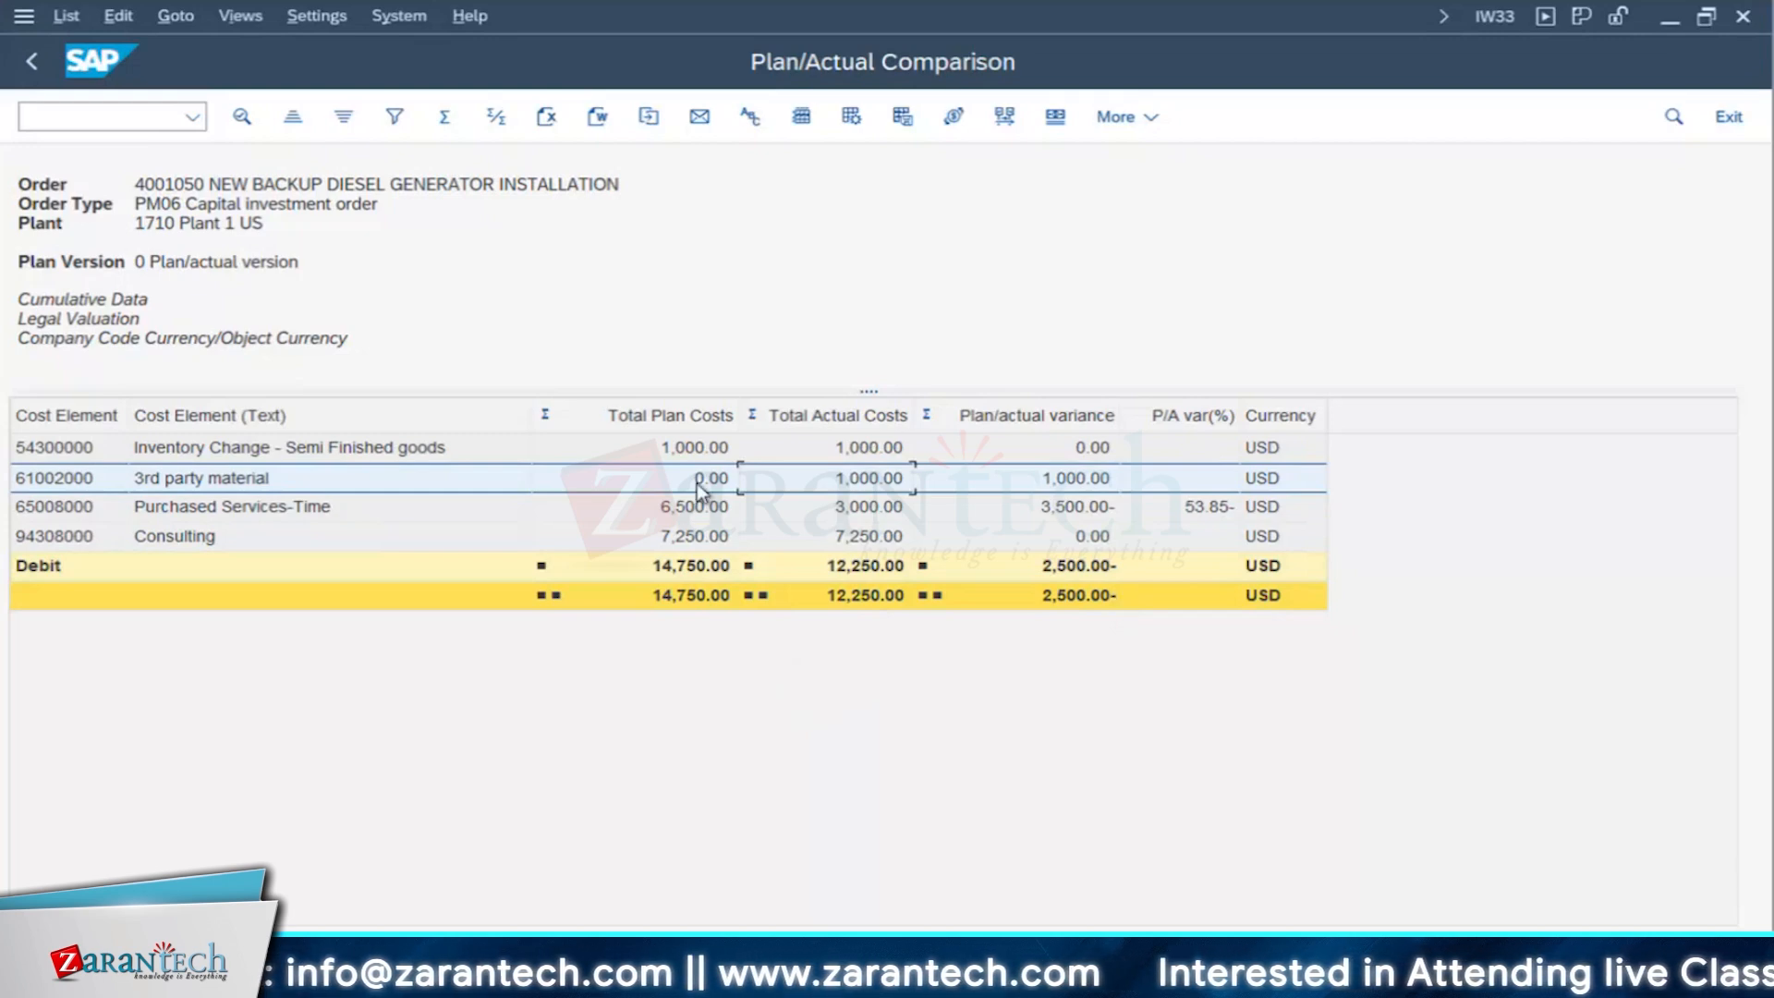
pyautogui.click(259, 484)
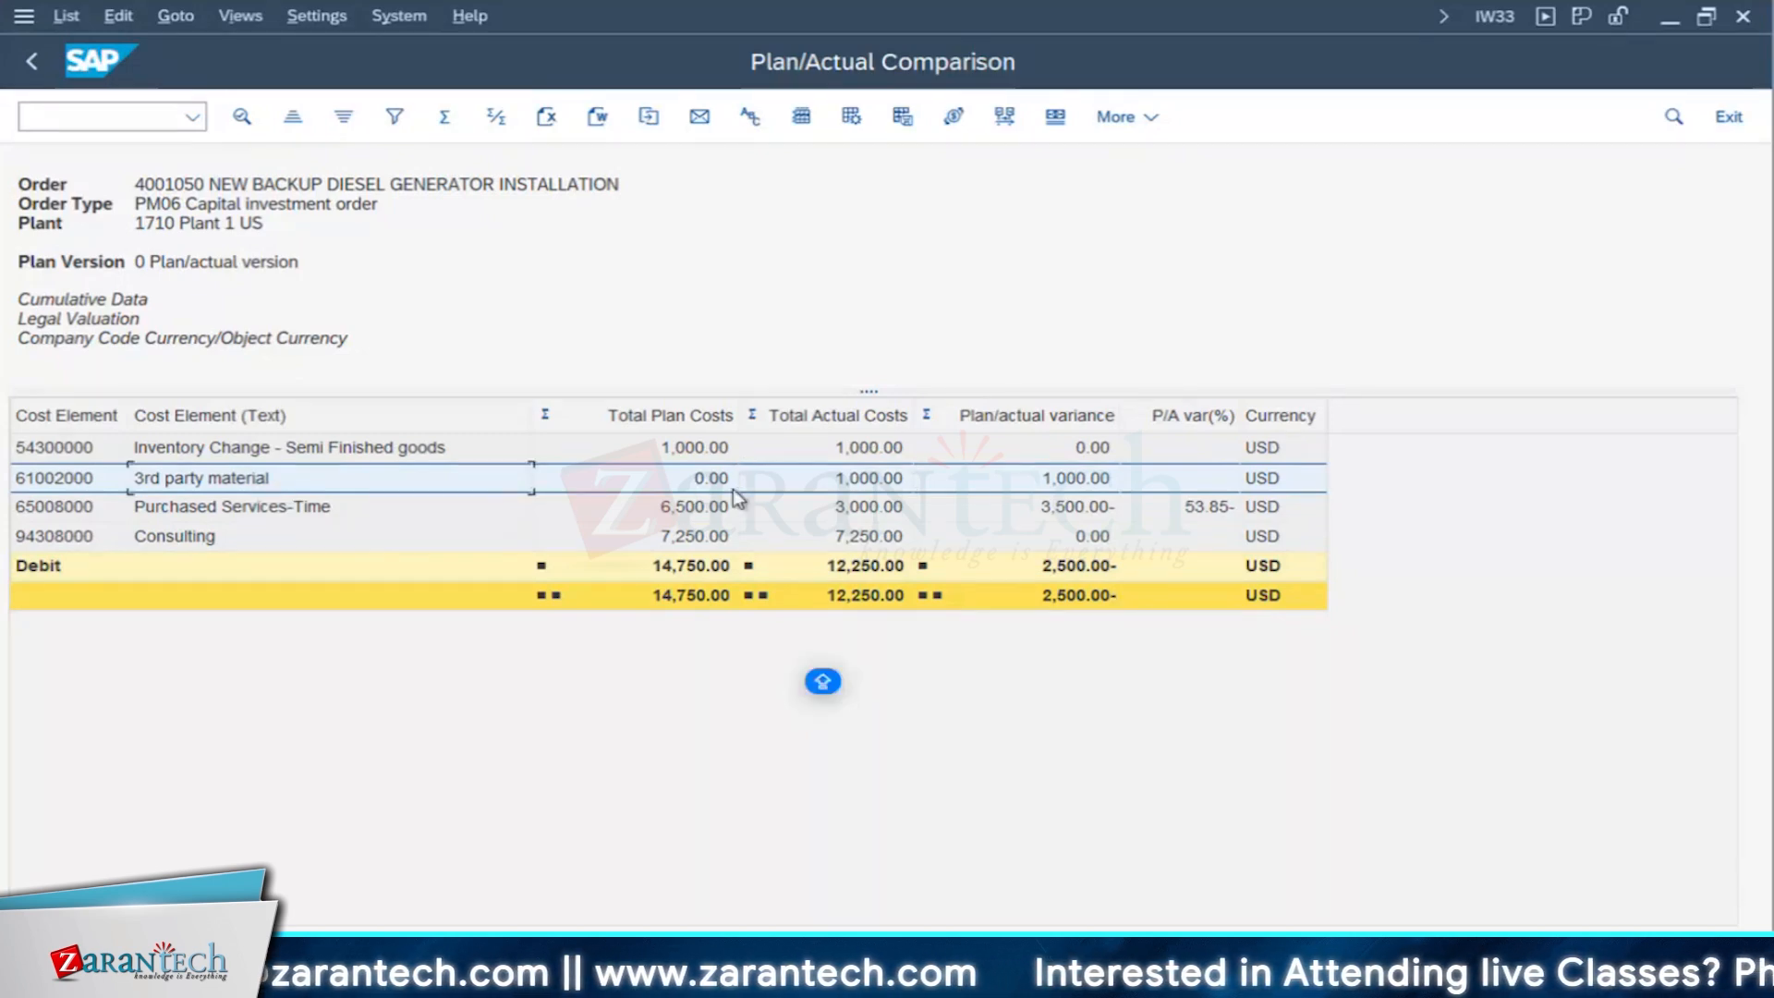
pyautogui.click(681, 494)
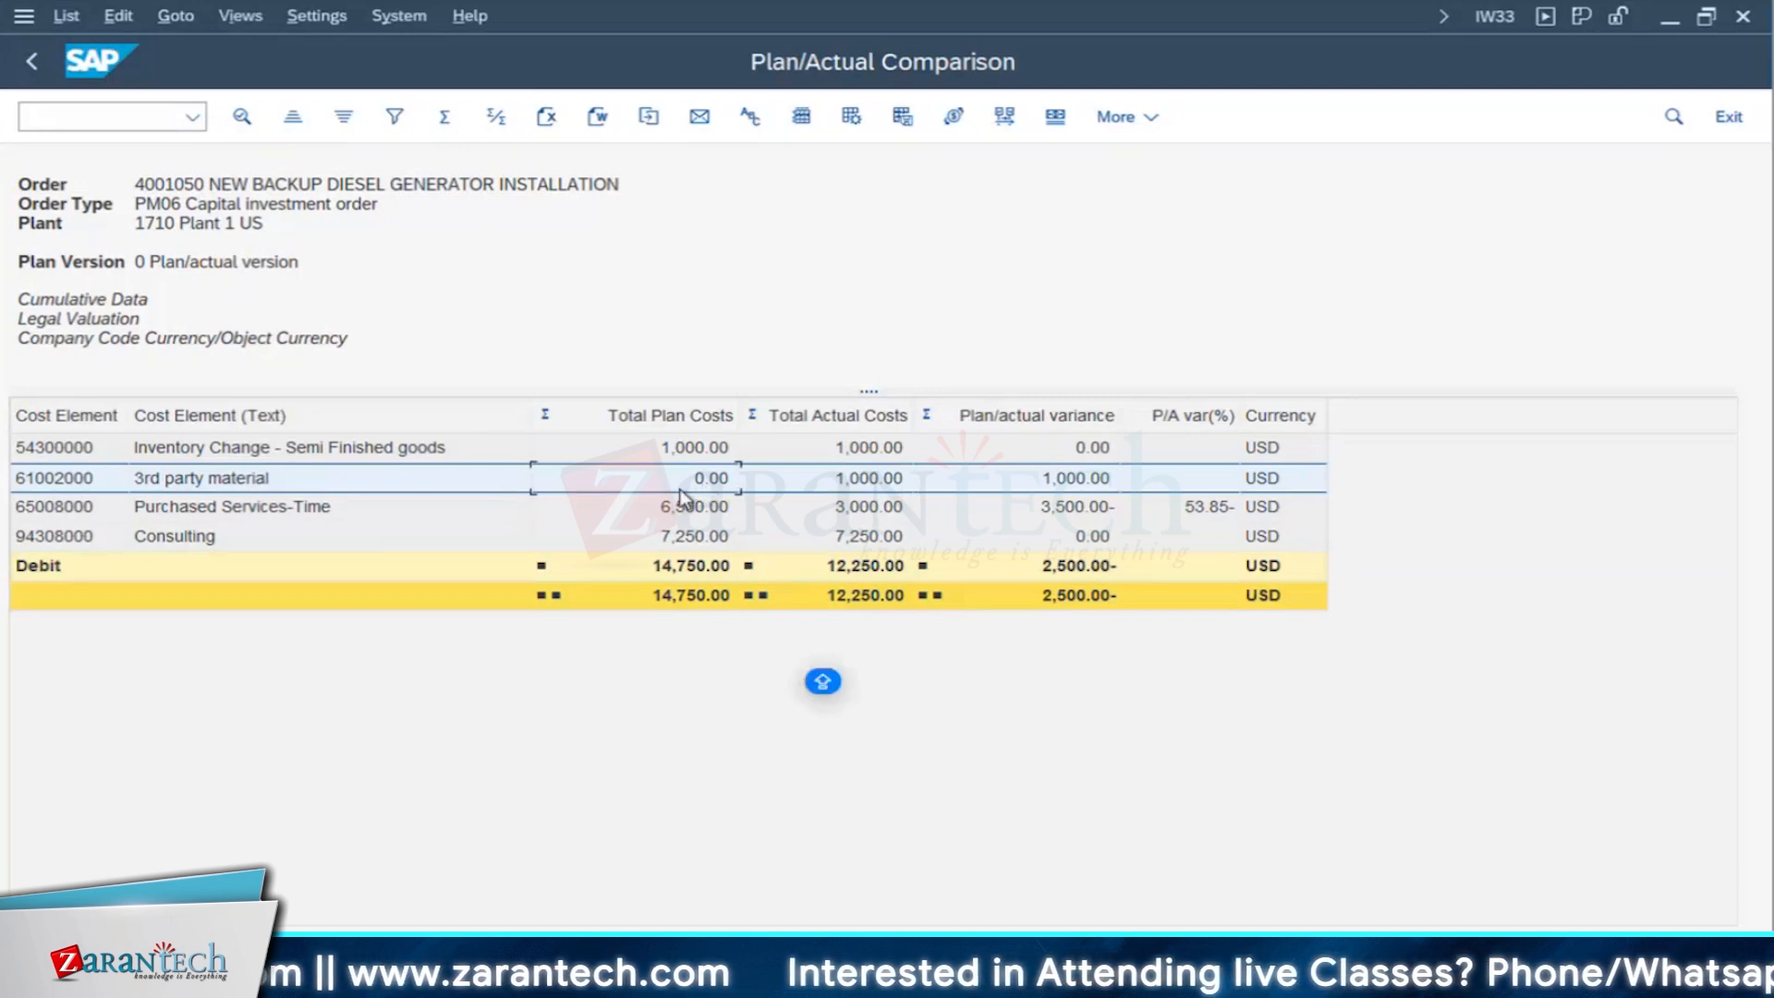
pyautogui.click(30, 61)
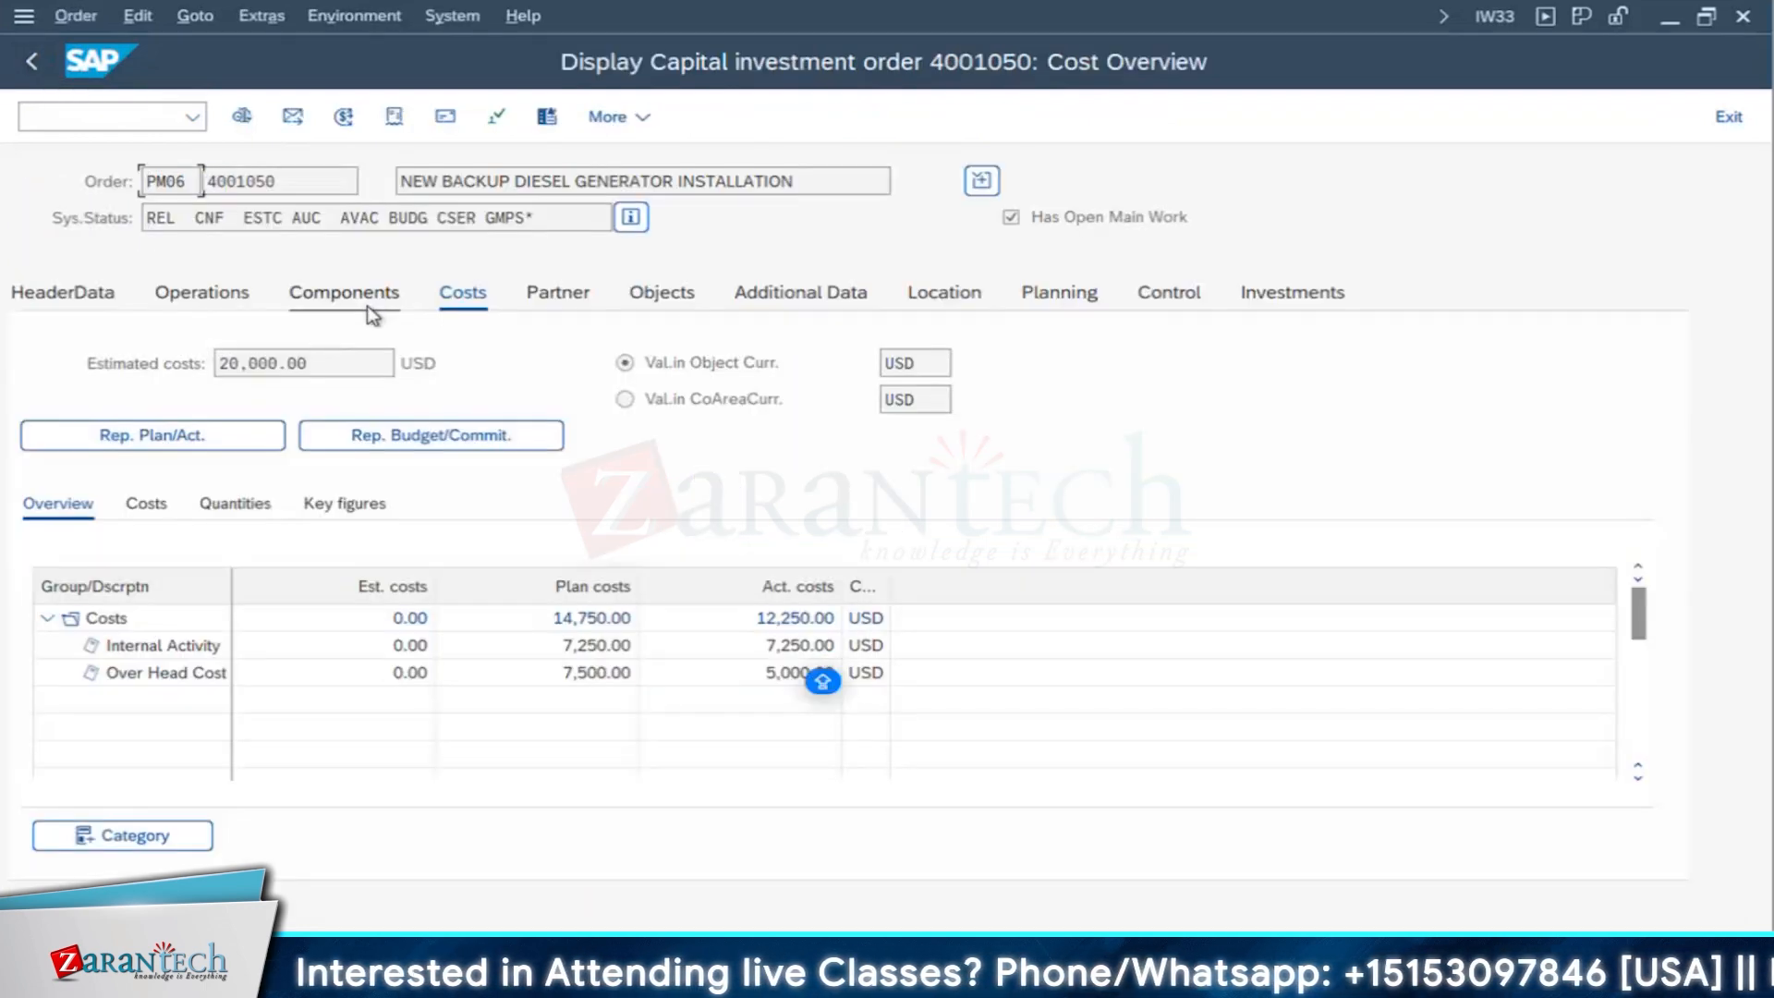
# - Display the order's component overview, narrow the Component column, and bring the procurement category and recipient columns into view
pyautogui.click(368, 308)
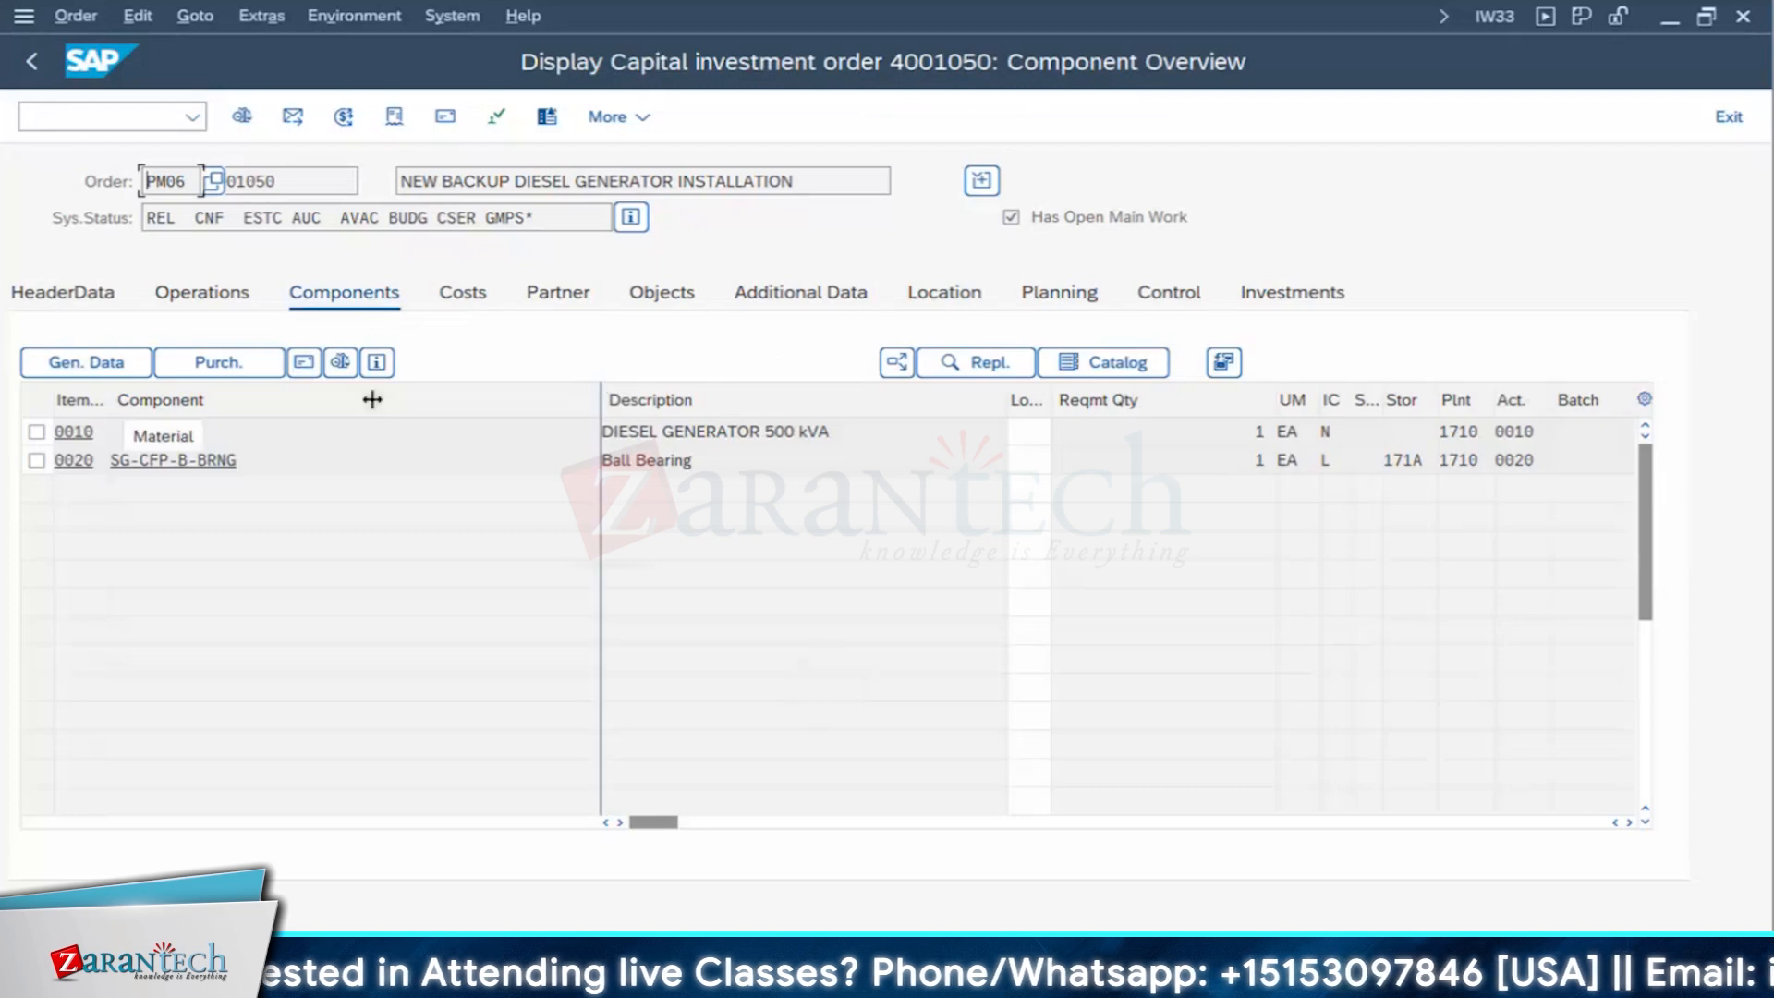
pyautogui.moveTo(372, 399); pyautogui.dragTo(288, 412)
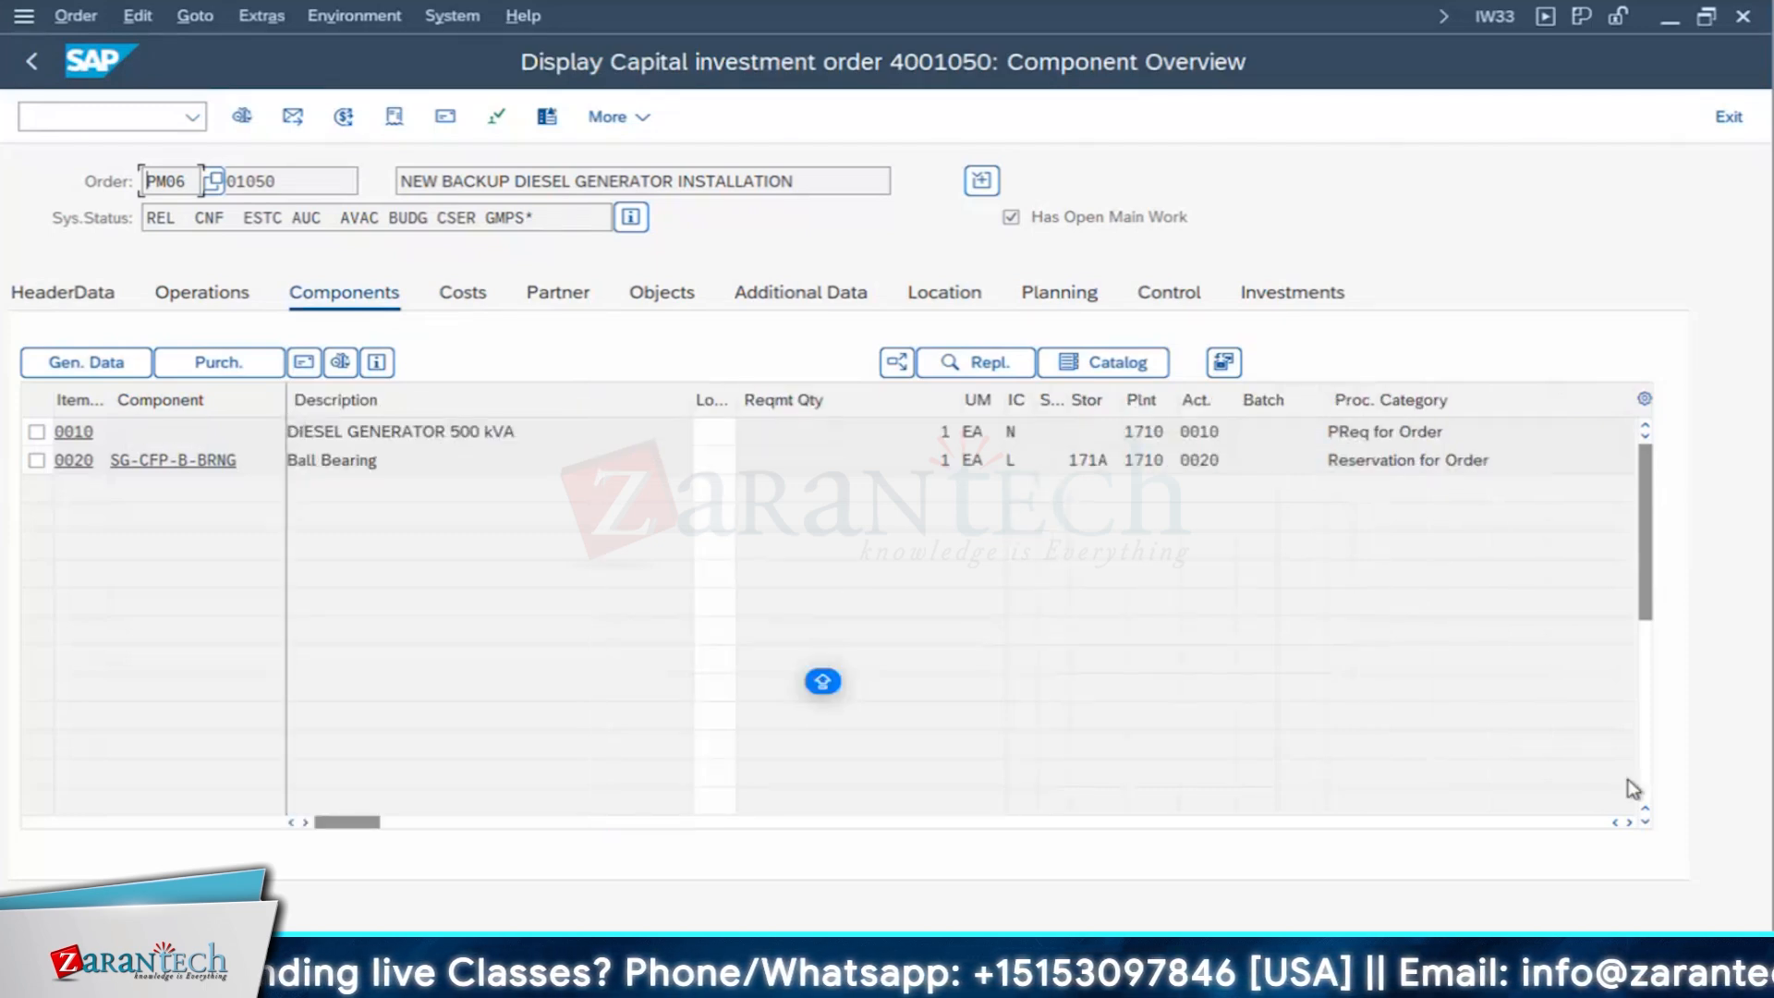
pyautogui.click(1630, 822)
pyautogui.click(1630, 822)
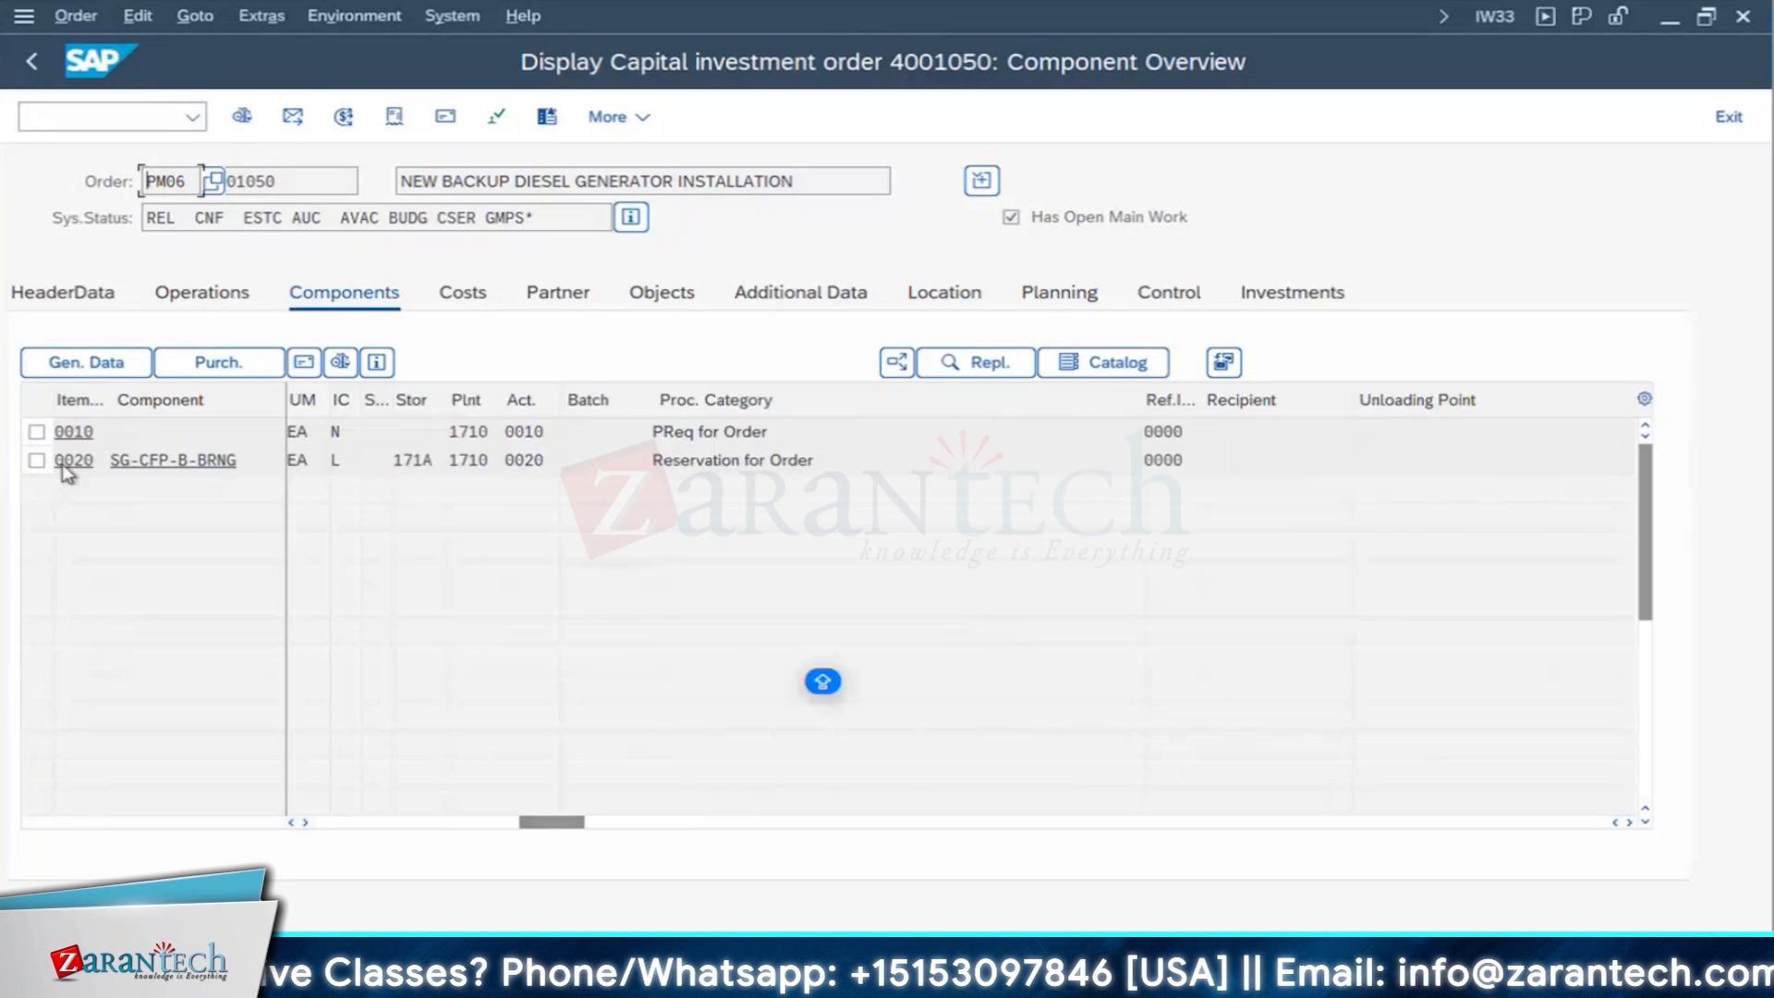
# - Select components 0010 and 0020, review the general data of both, and return to the component overview
pyautogui.click(34, 434)
pyautogui.click(36, 458)
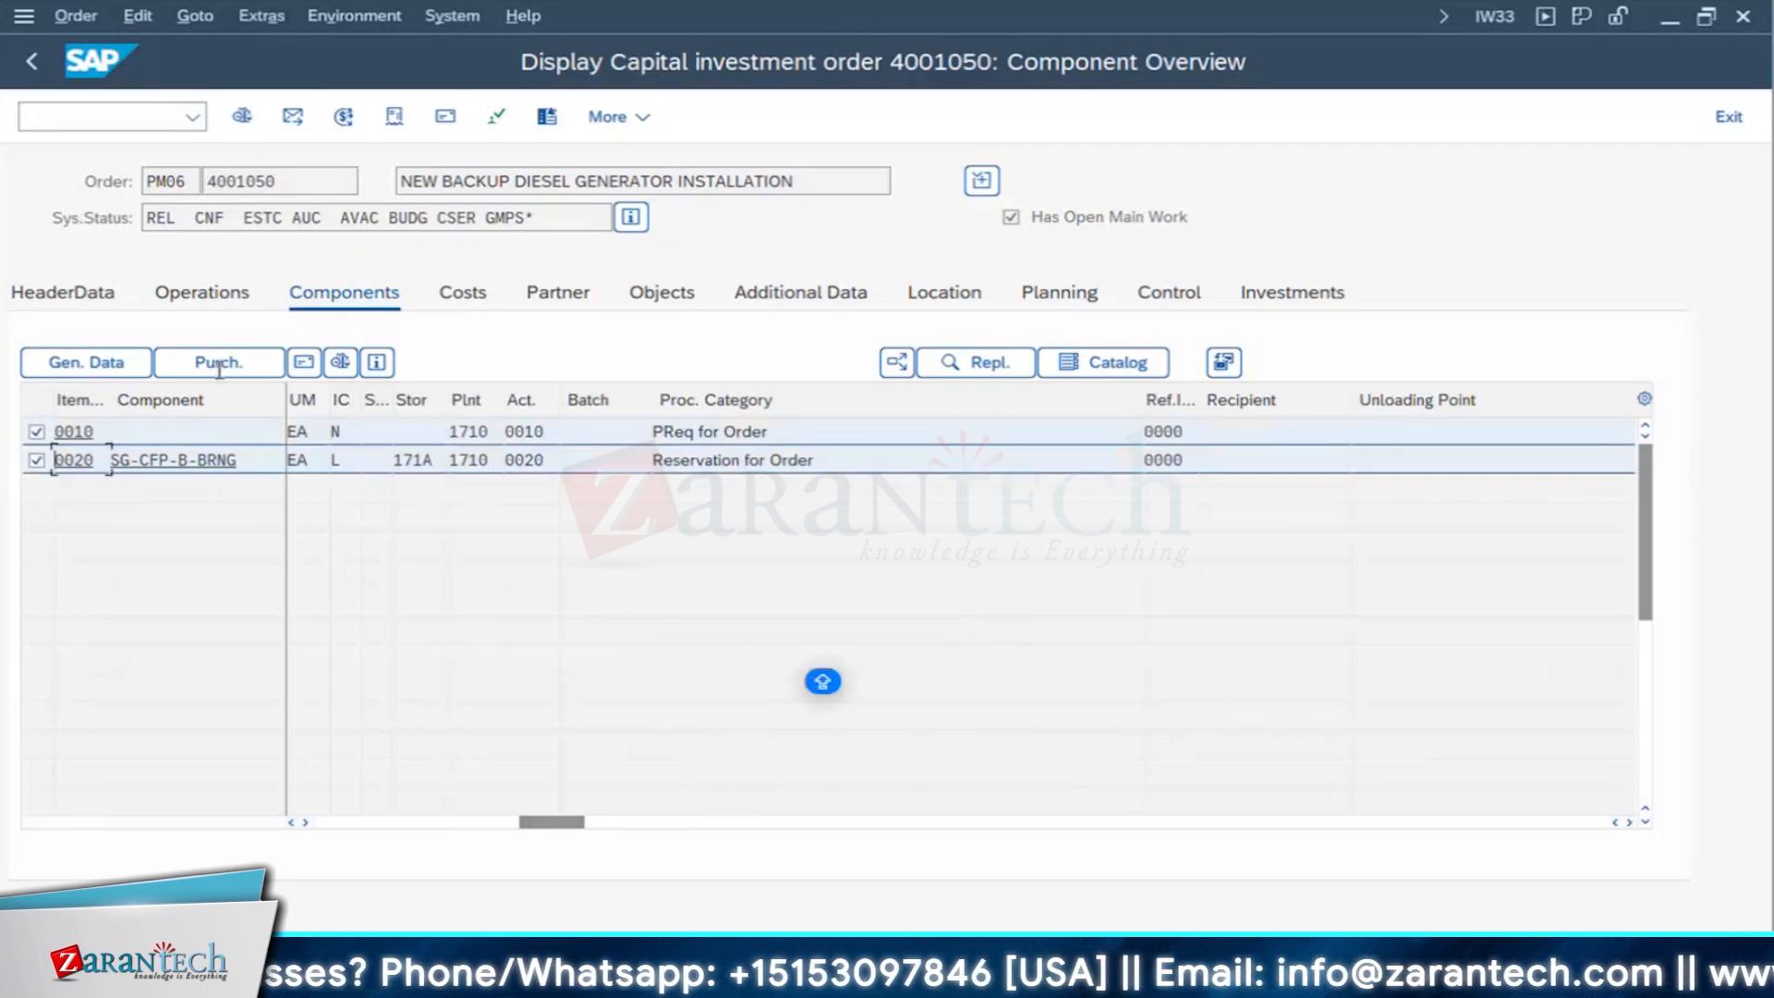
pyautogui.click(101, 365)
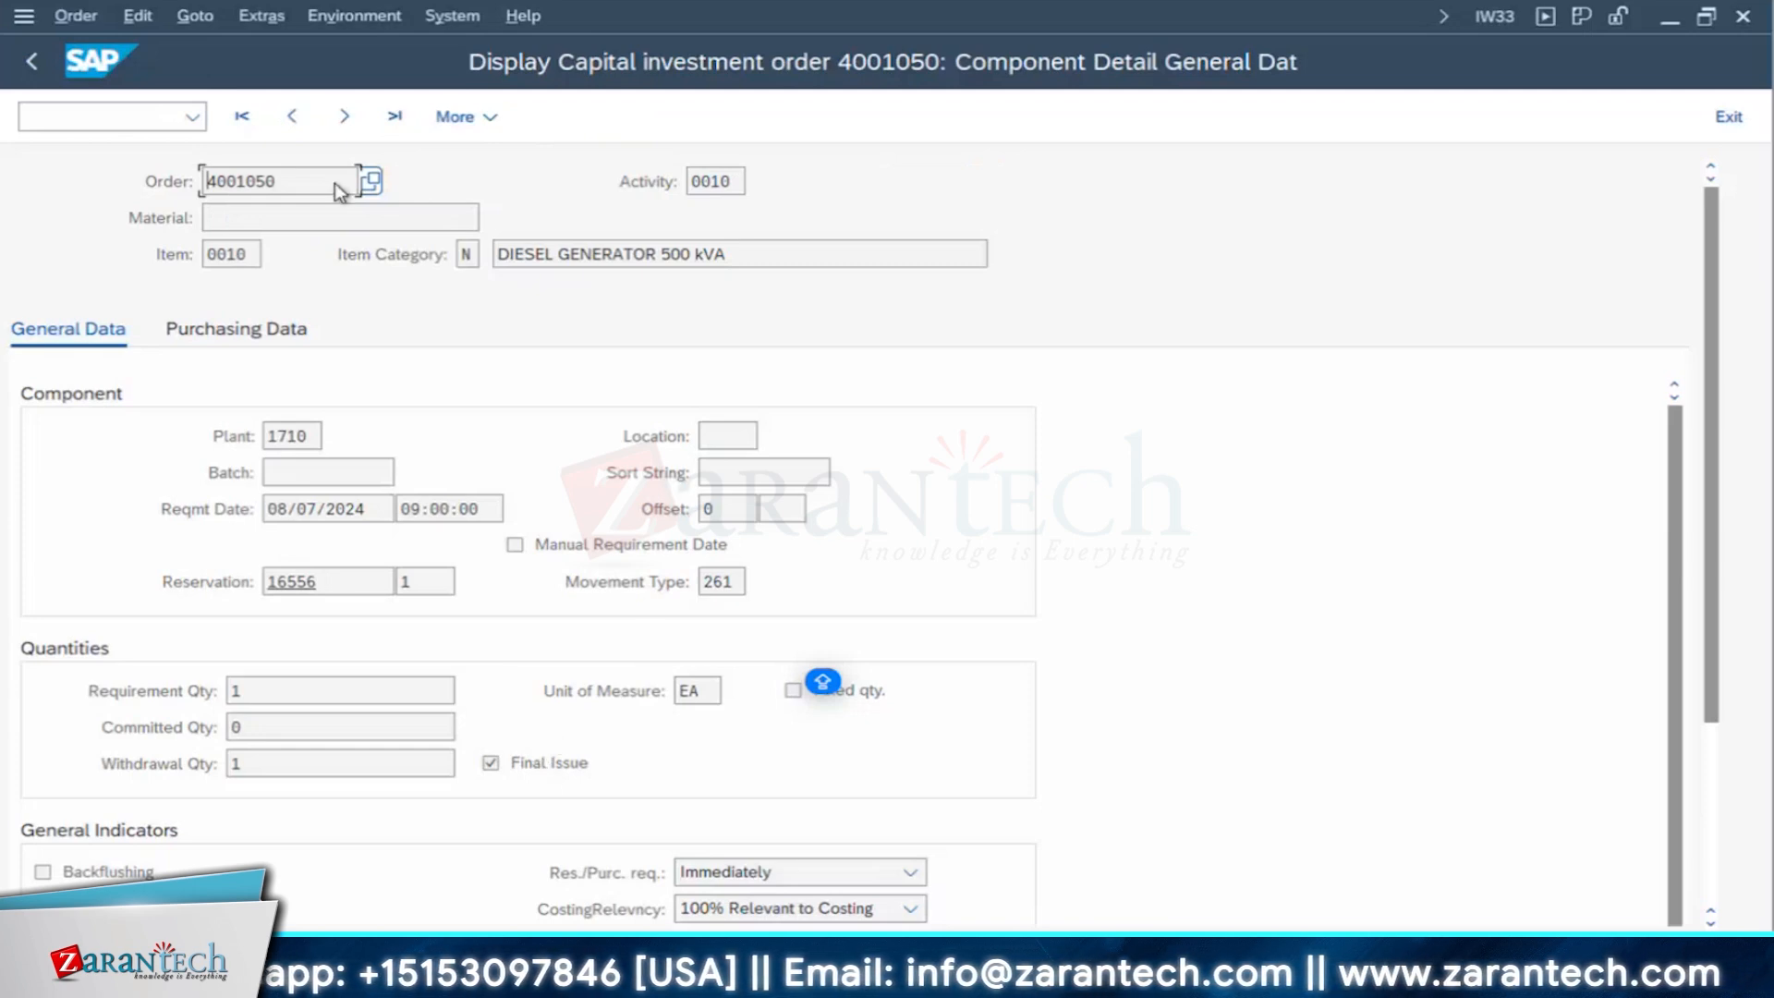
pyautogui.click(343, 116)
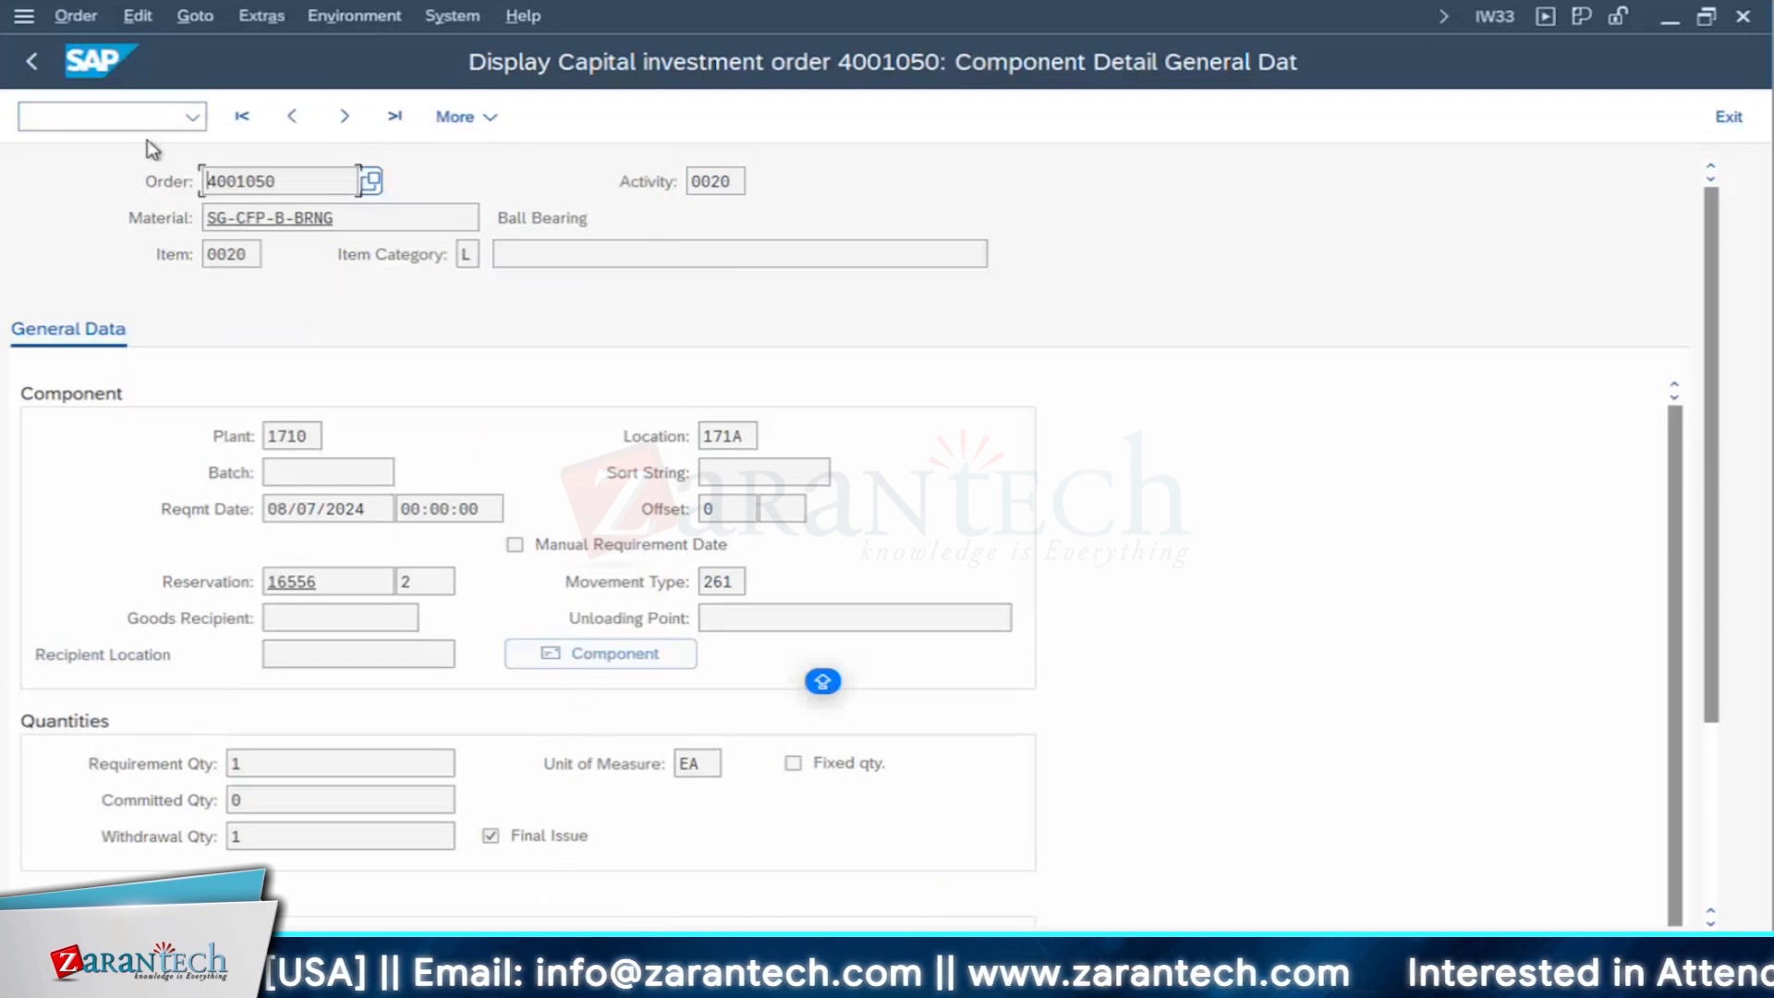
pyautogui.click(31, 61)
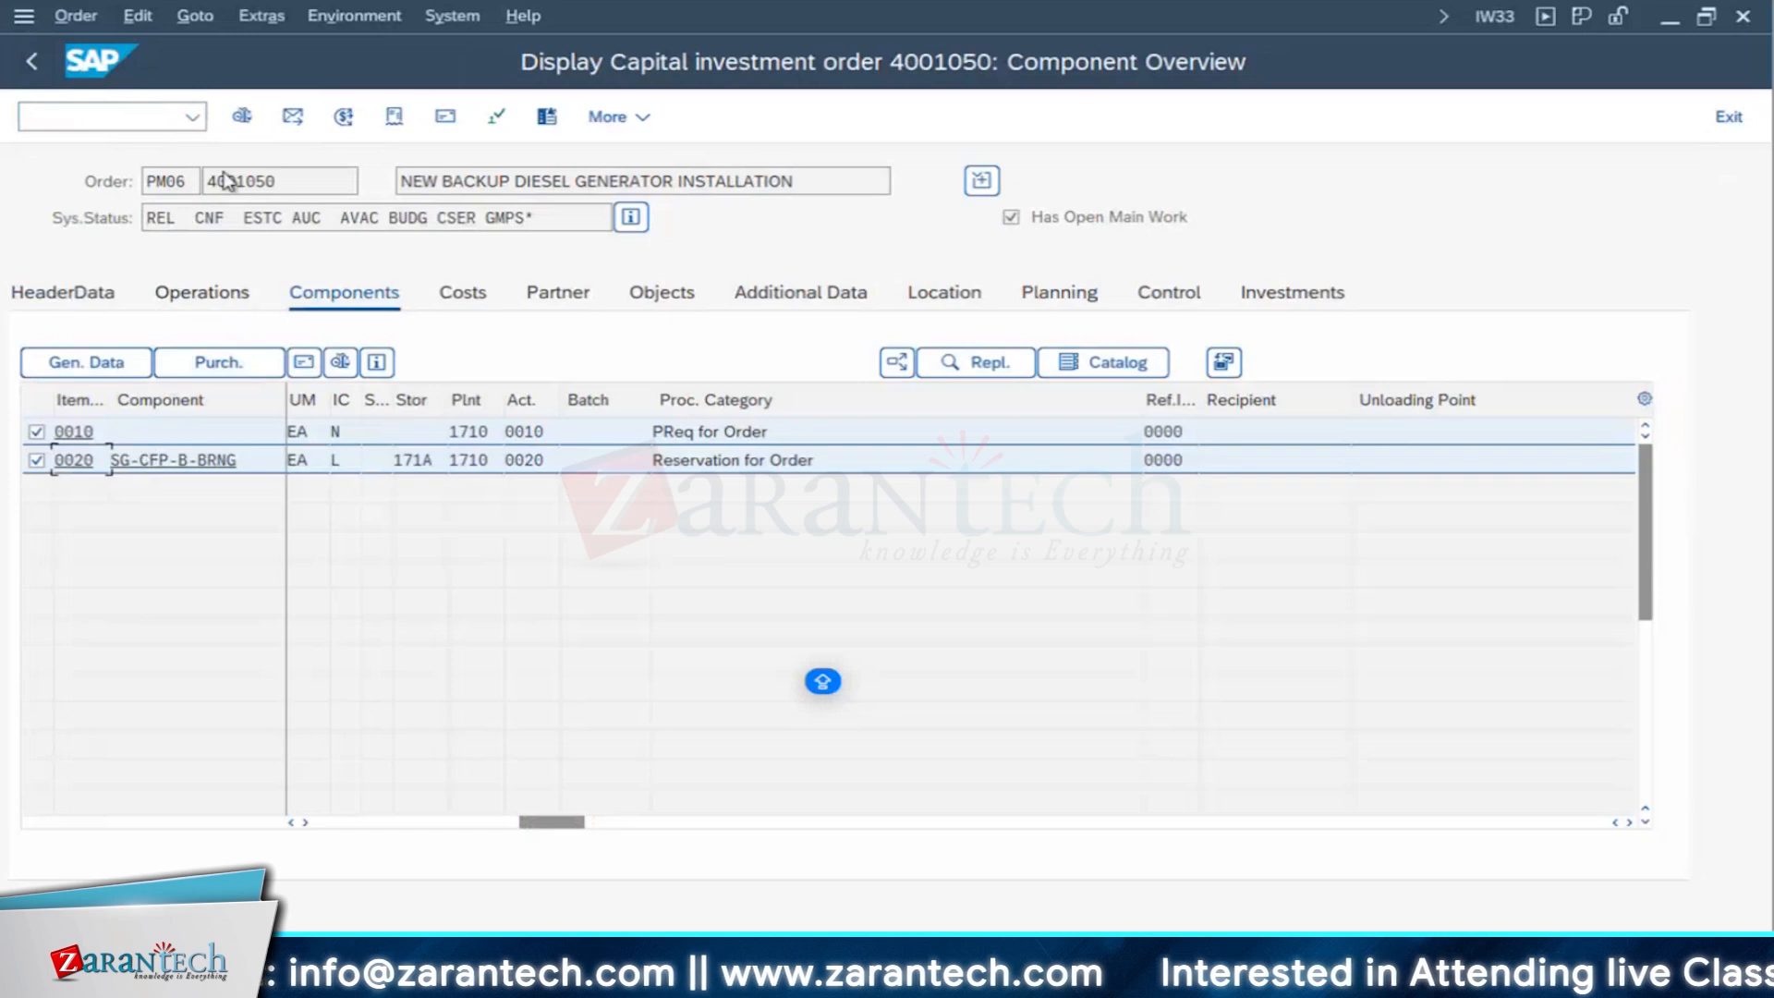
# - Display the order's document flow, check the confirmations of operations 0010 and 0050, and return to the order
pyautogui.click(394, 118)
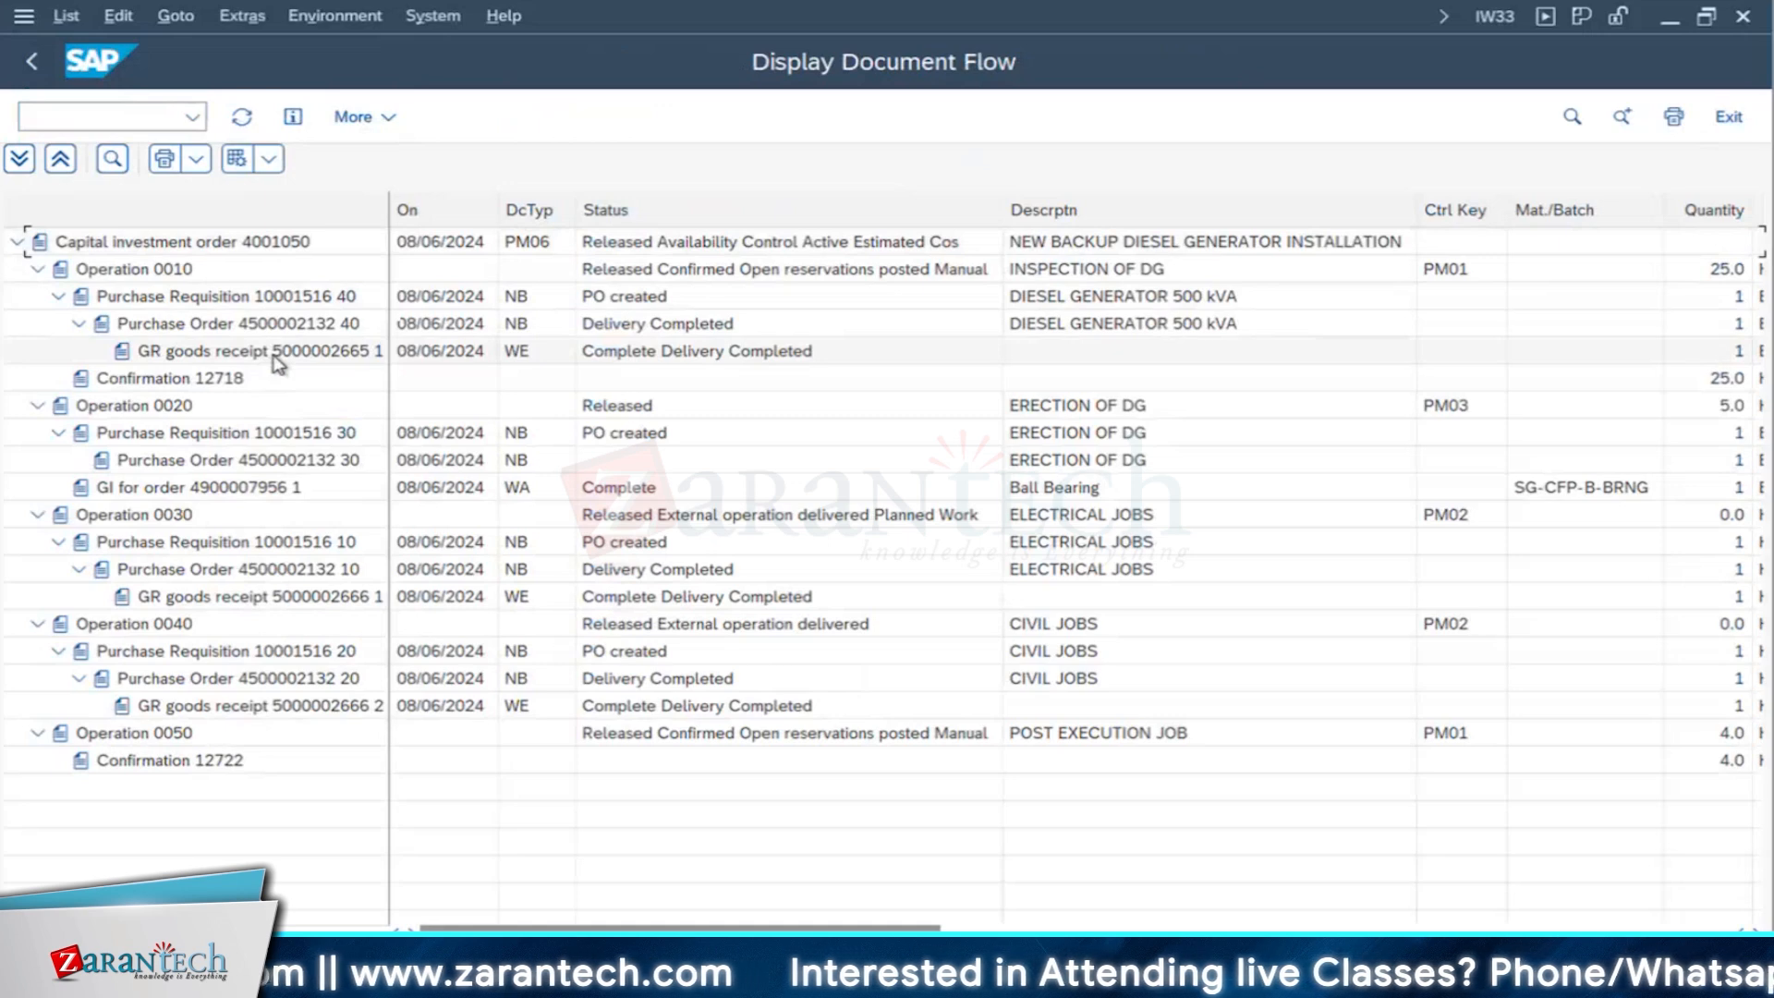
pyautogui.click(224, 386)
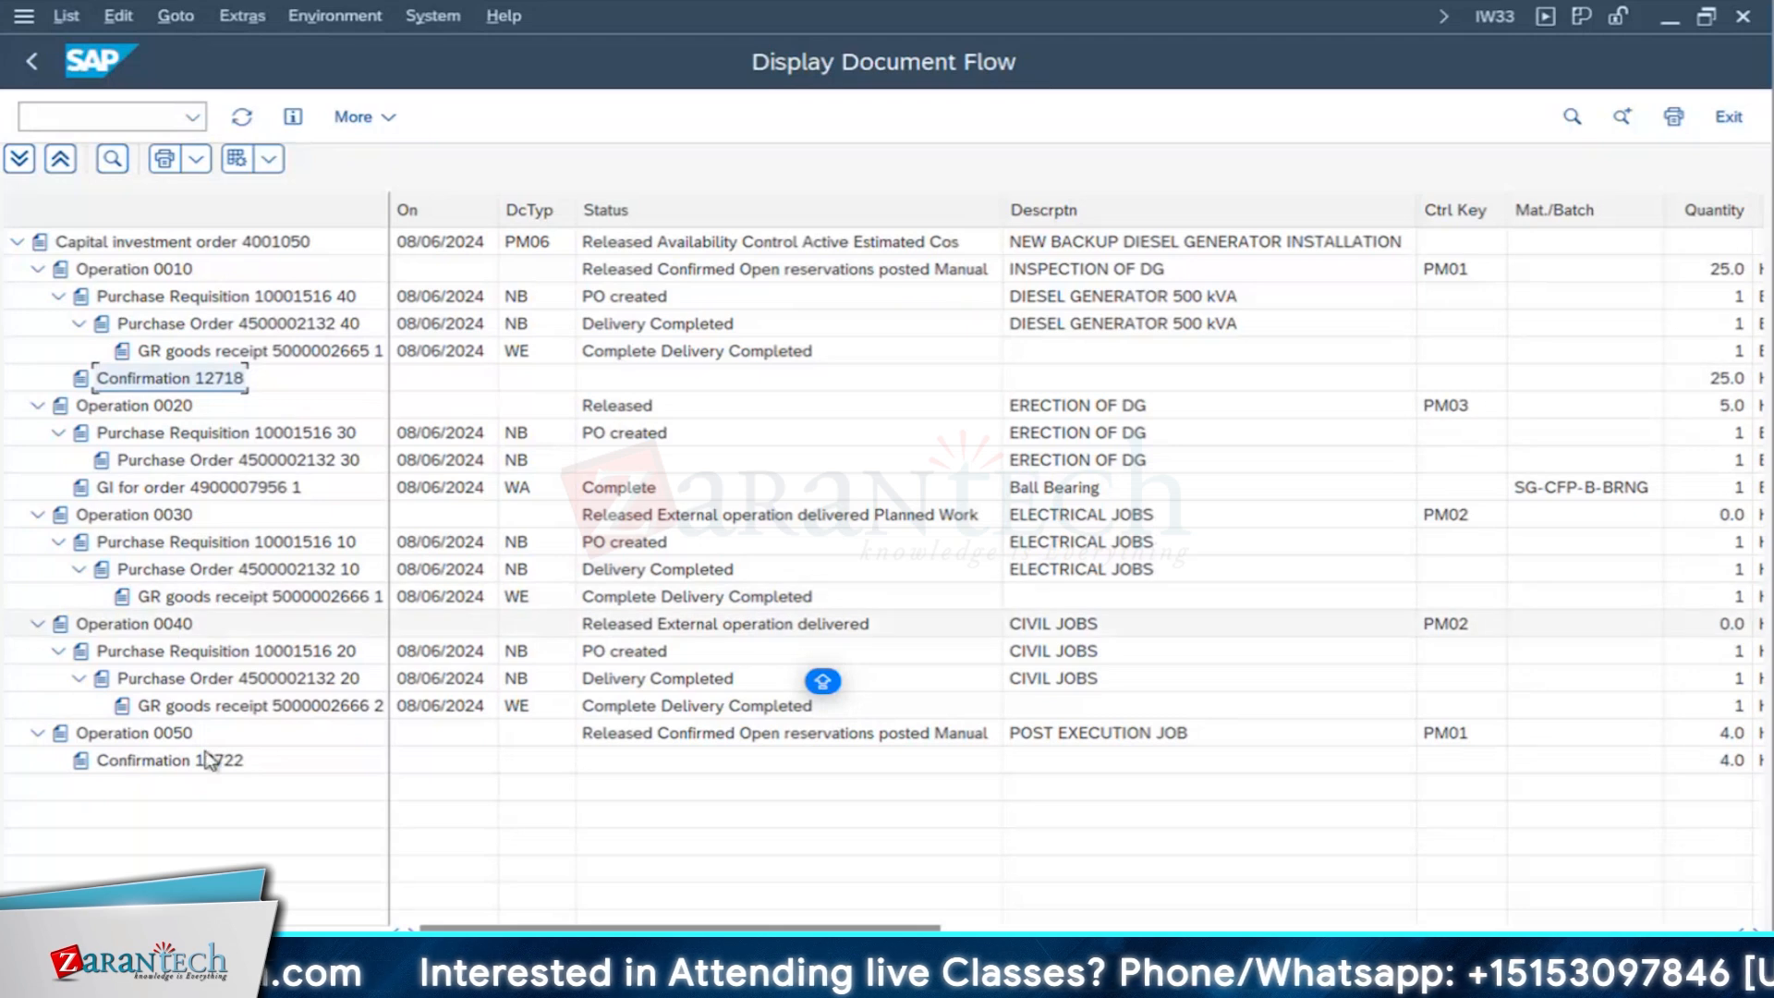
pyautogui.click(147, 629)
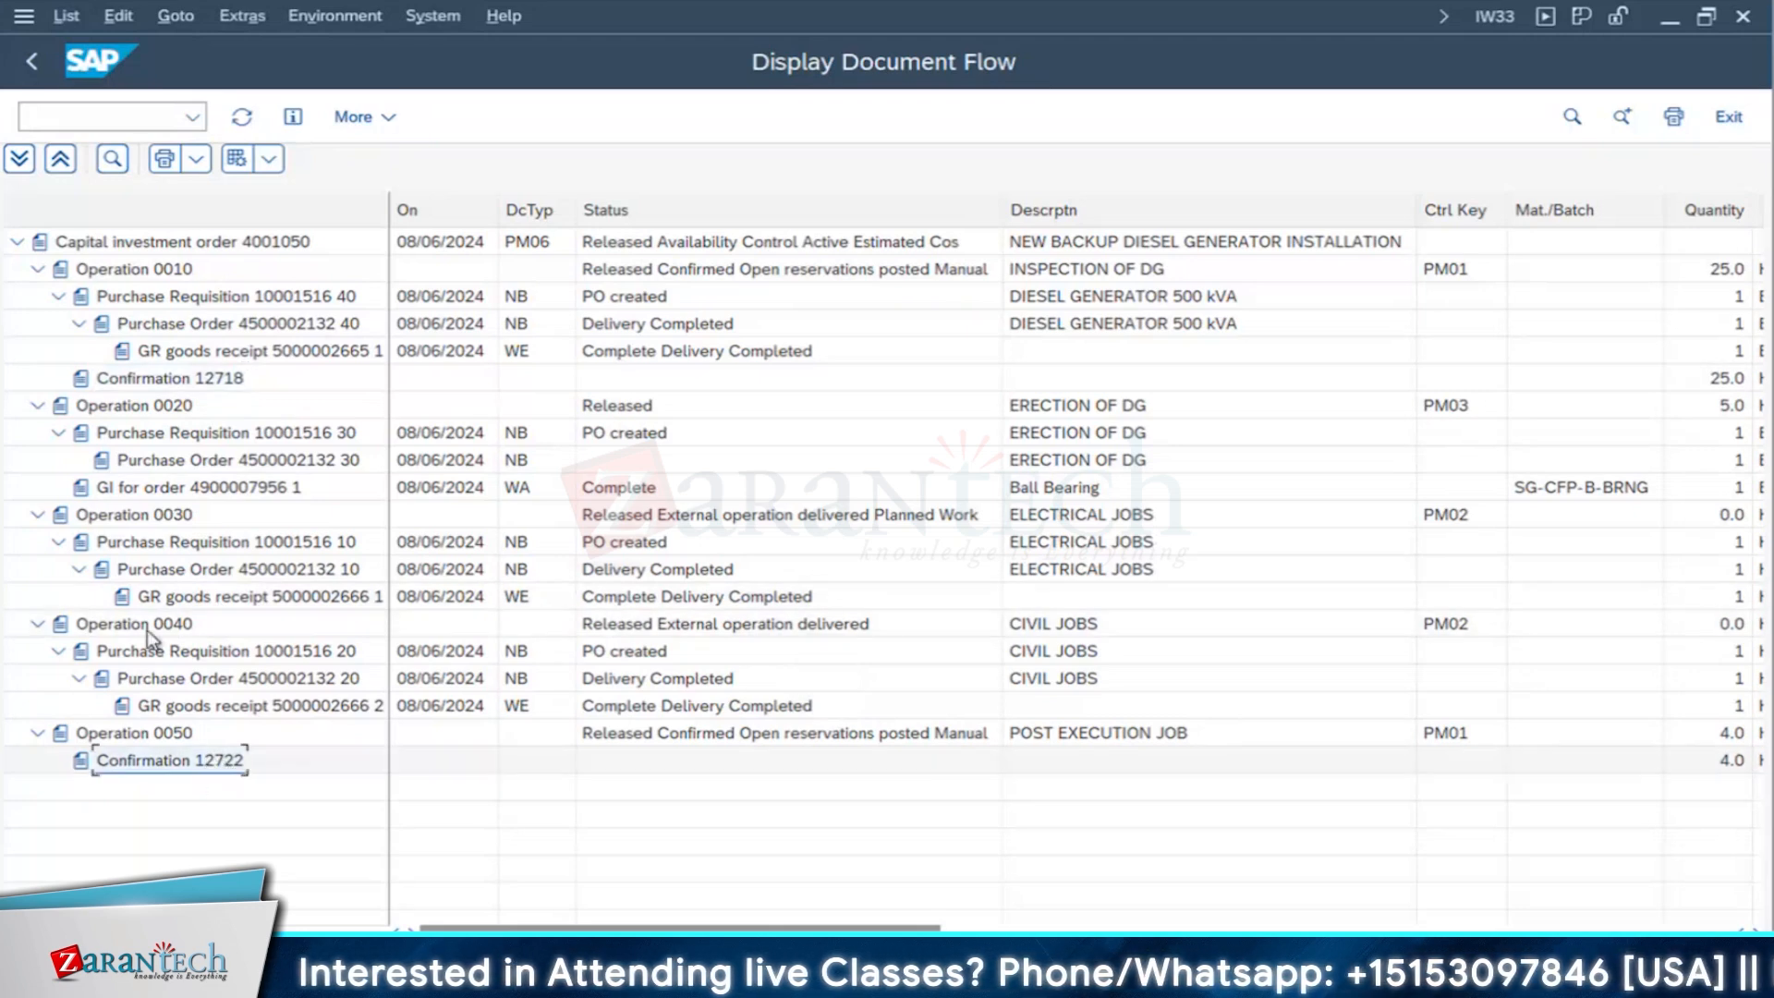
pyautogui.click(32, 64)
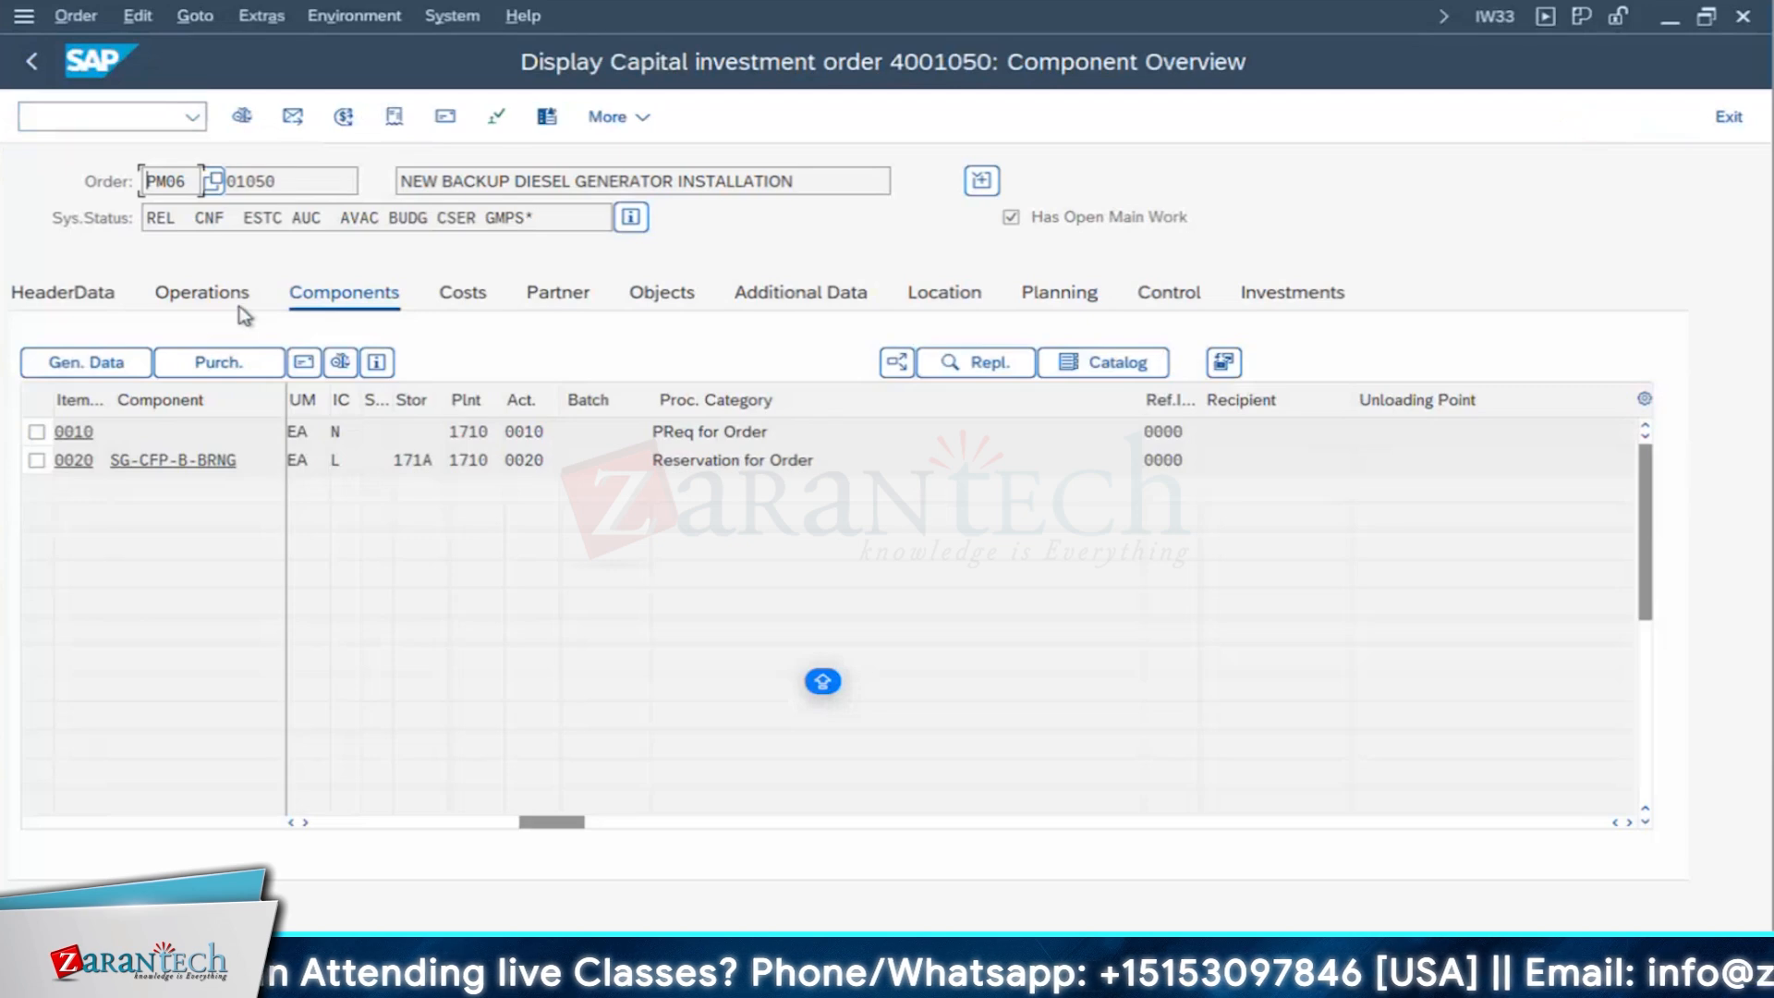
# - In the operation overview, check the actual work of operations 0010 and 0050 and the ERECTION OF DG and ELECTRICAL JOBS operations
pyautogui.click(222, 296)
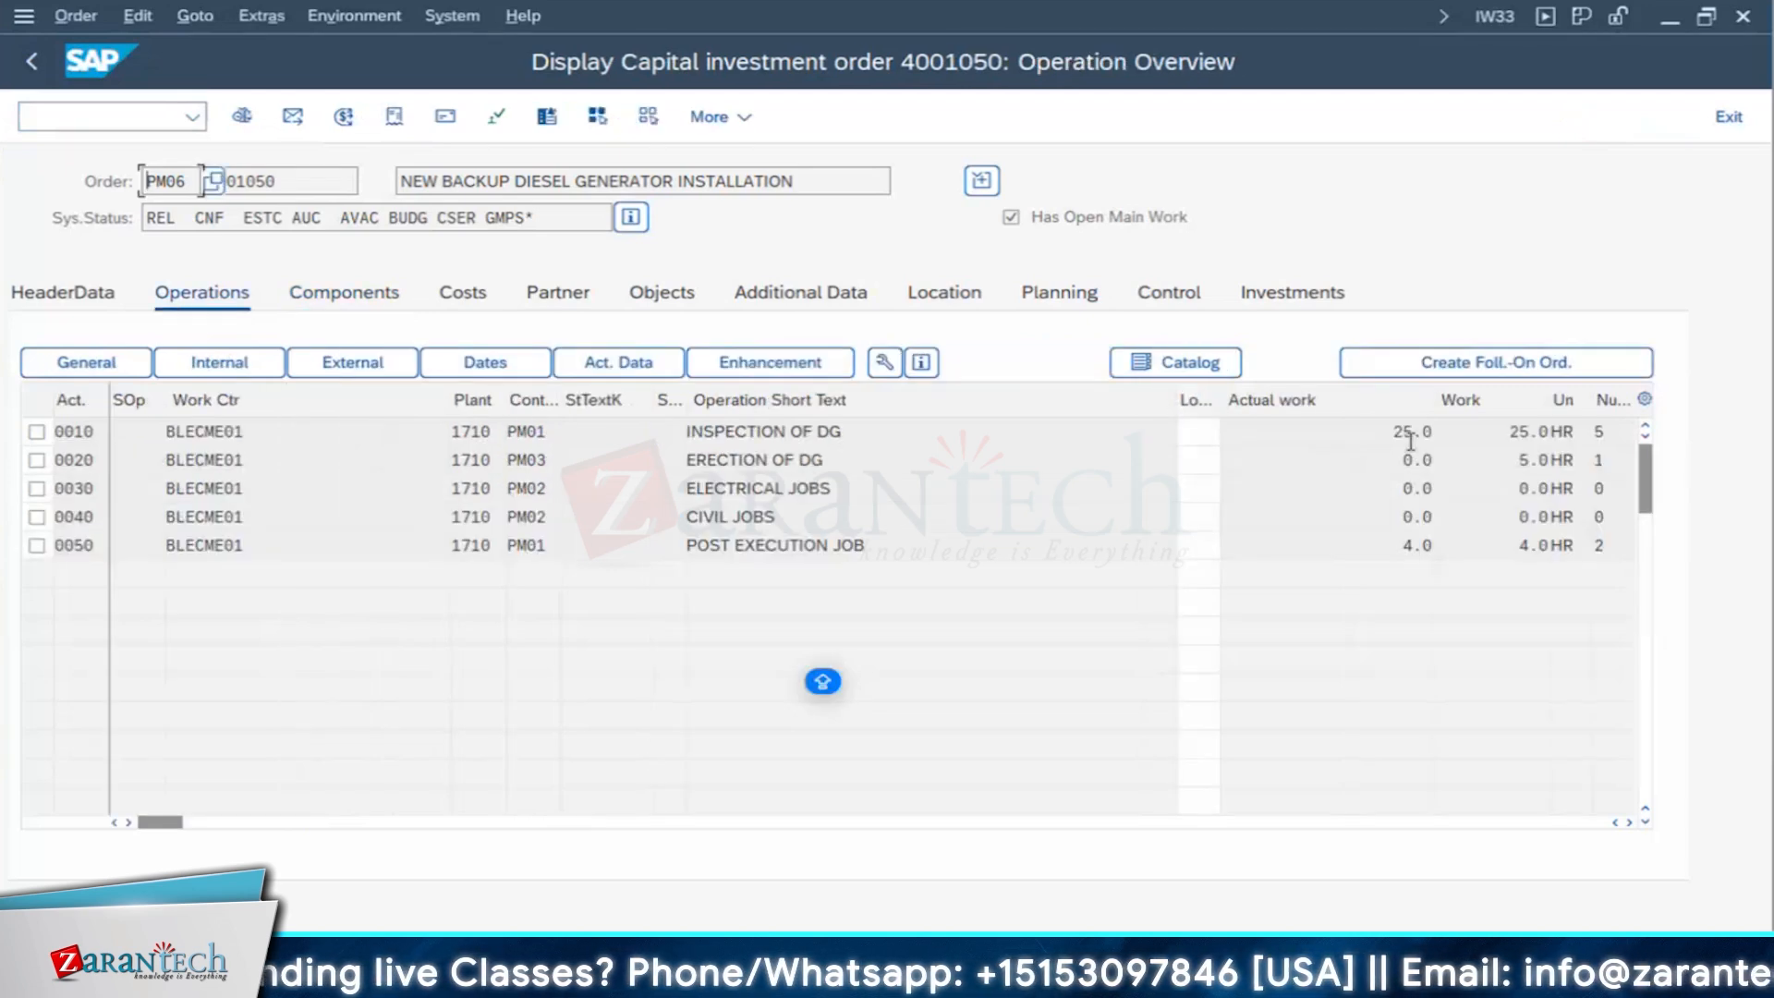
pyautogui.click(1413, 431)
pyautogui.click(1418, 546)
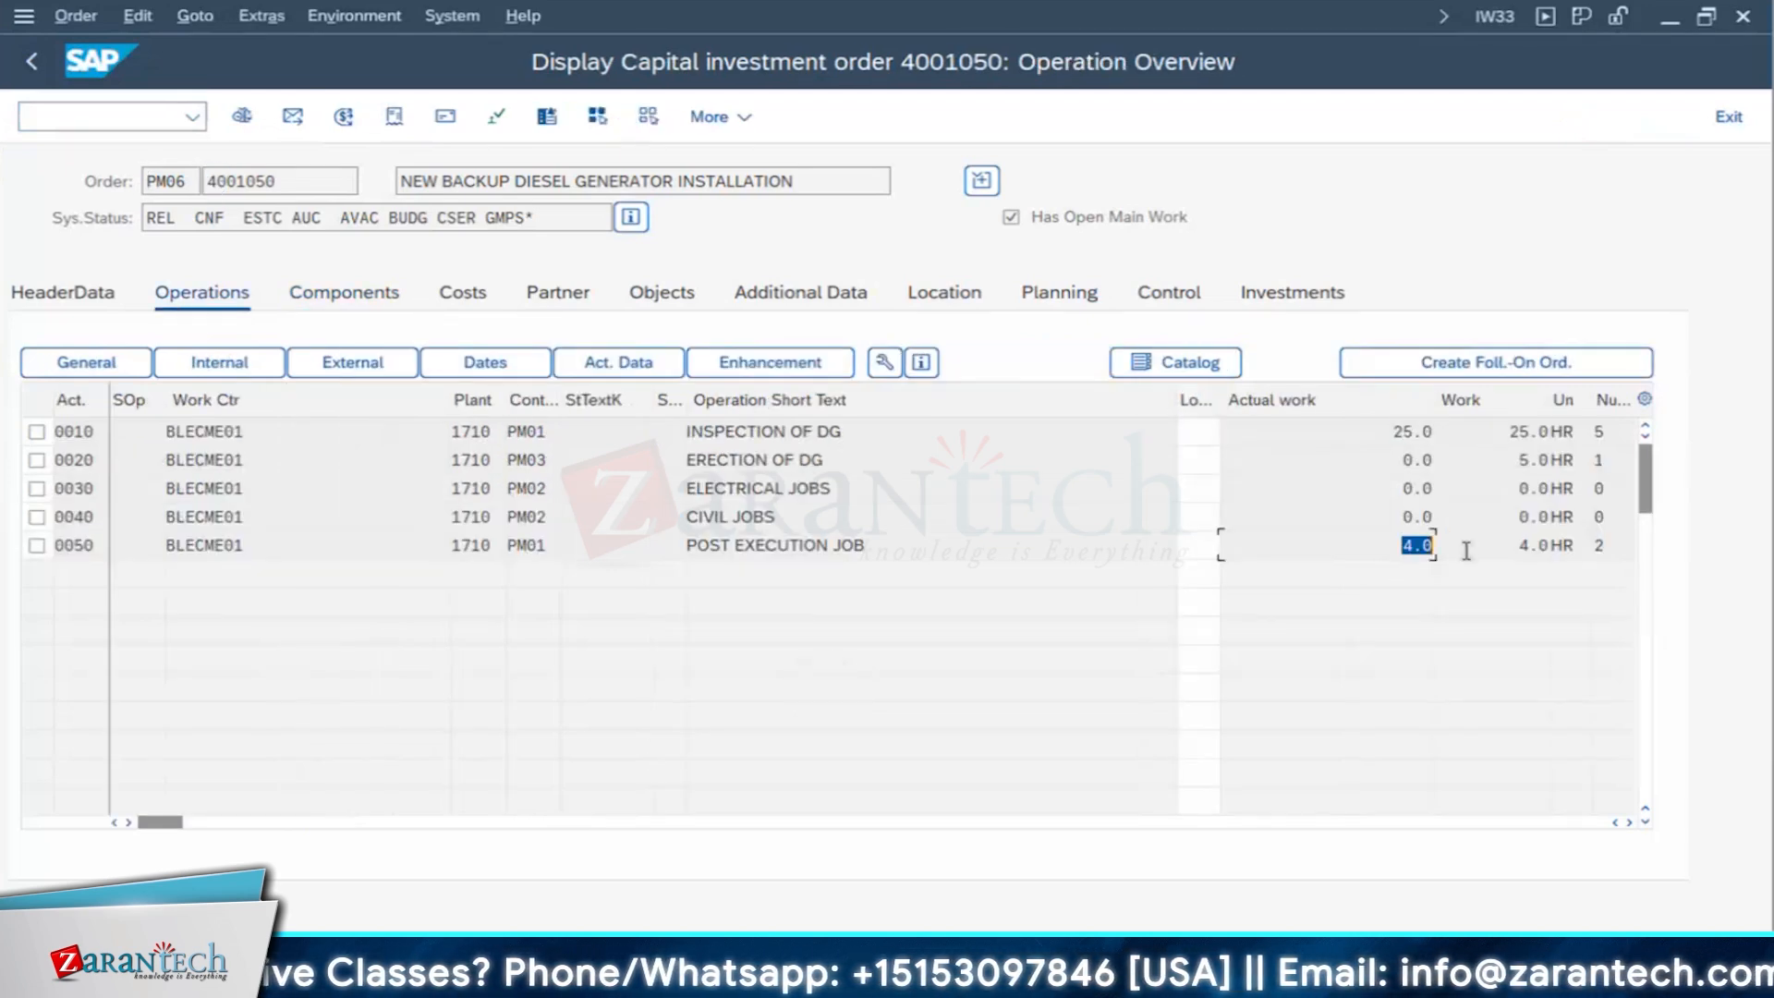
pyautogui.moveTo(836, 453); pyautogui.dragTo(642, 451)
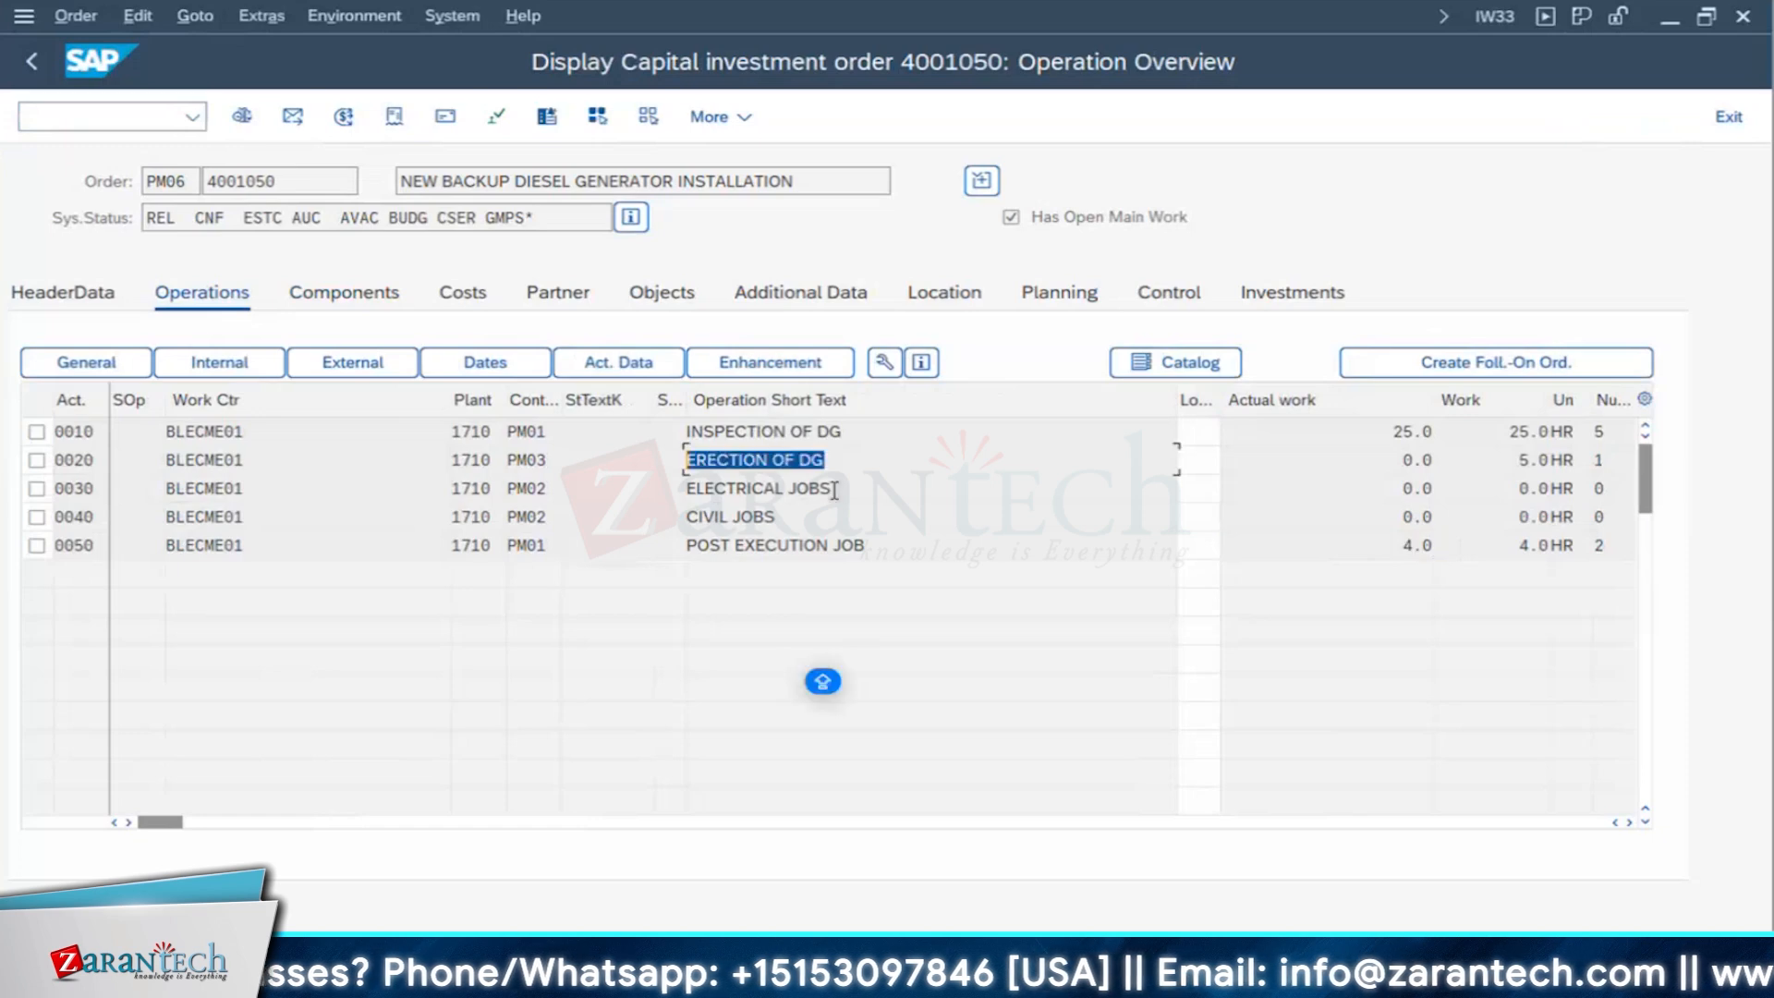
pyautogui.moveTo(833, 487); pyautogui.dragTo(636, 482)
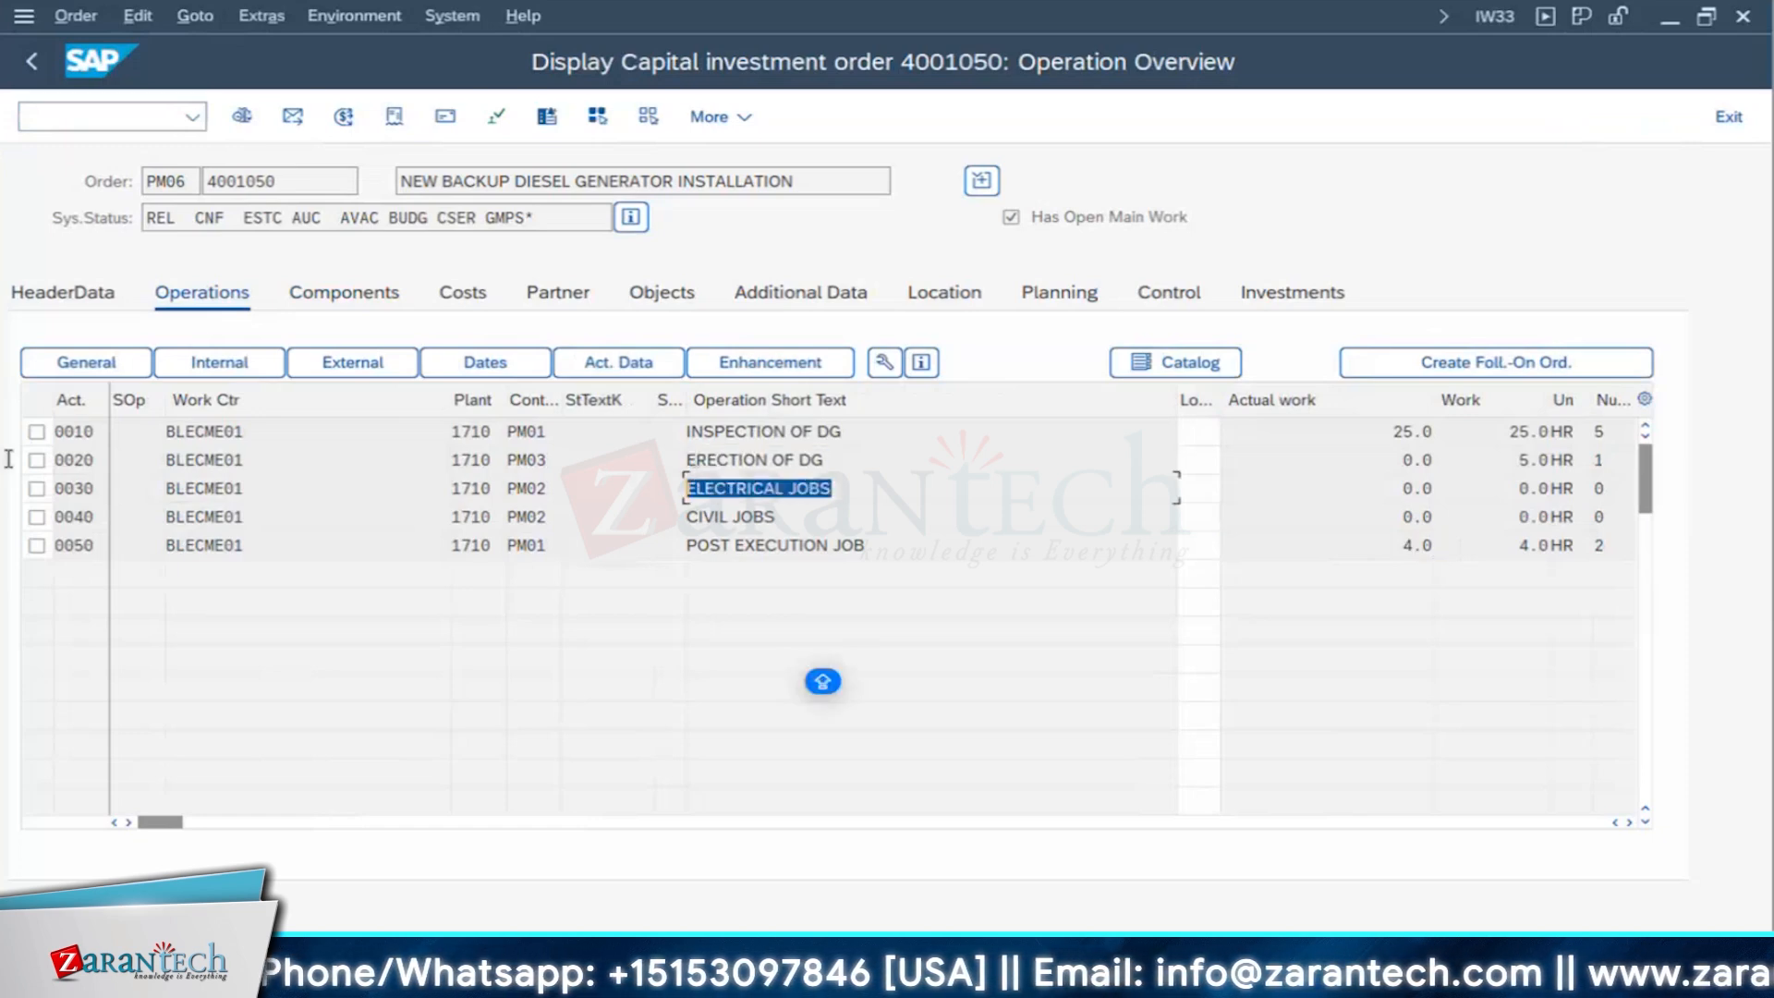
# - Select only operation 0020, check the price and short text in its external processing data, and return to the operation overview
pyautogui.click(37, 460)
pyautogui.click(37, 490)
pyautogui.click(36, 461)
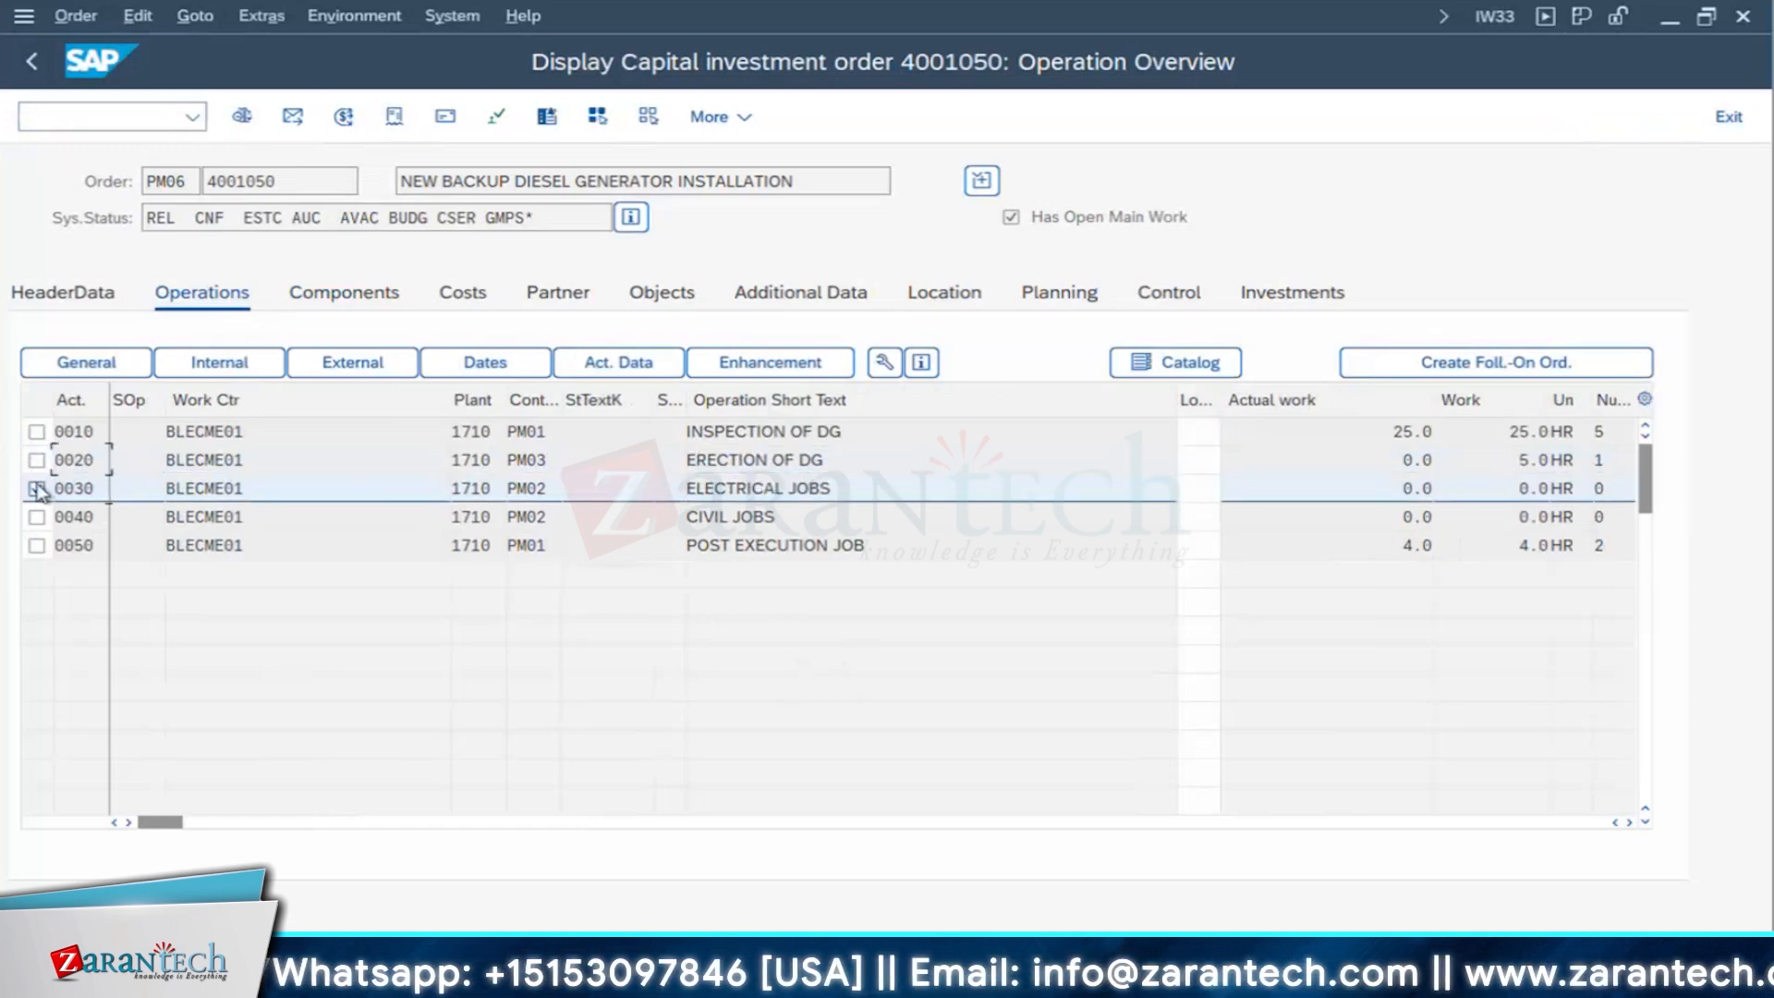
pyautogui.click(37, 489)
pyautogui.click(37, 460)
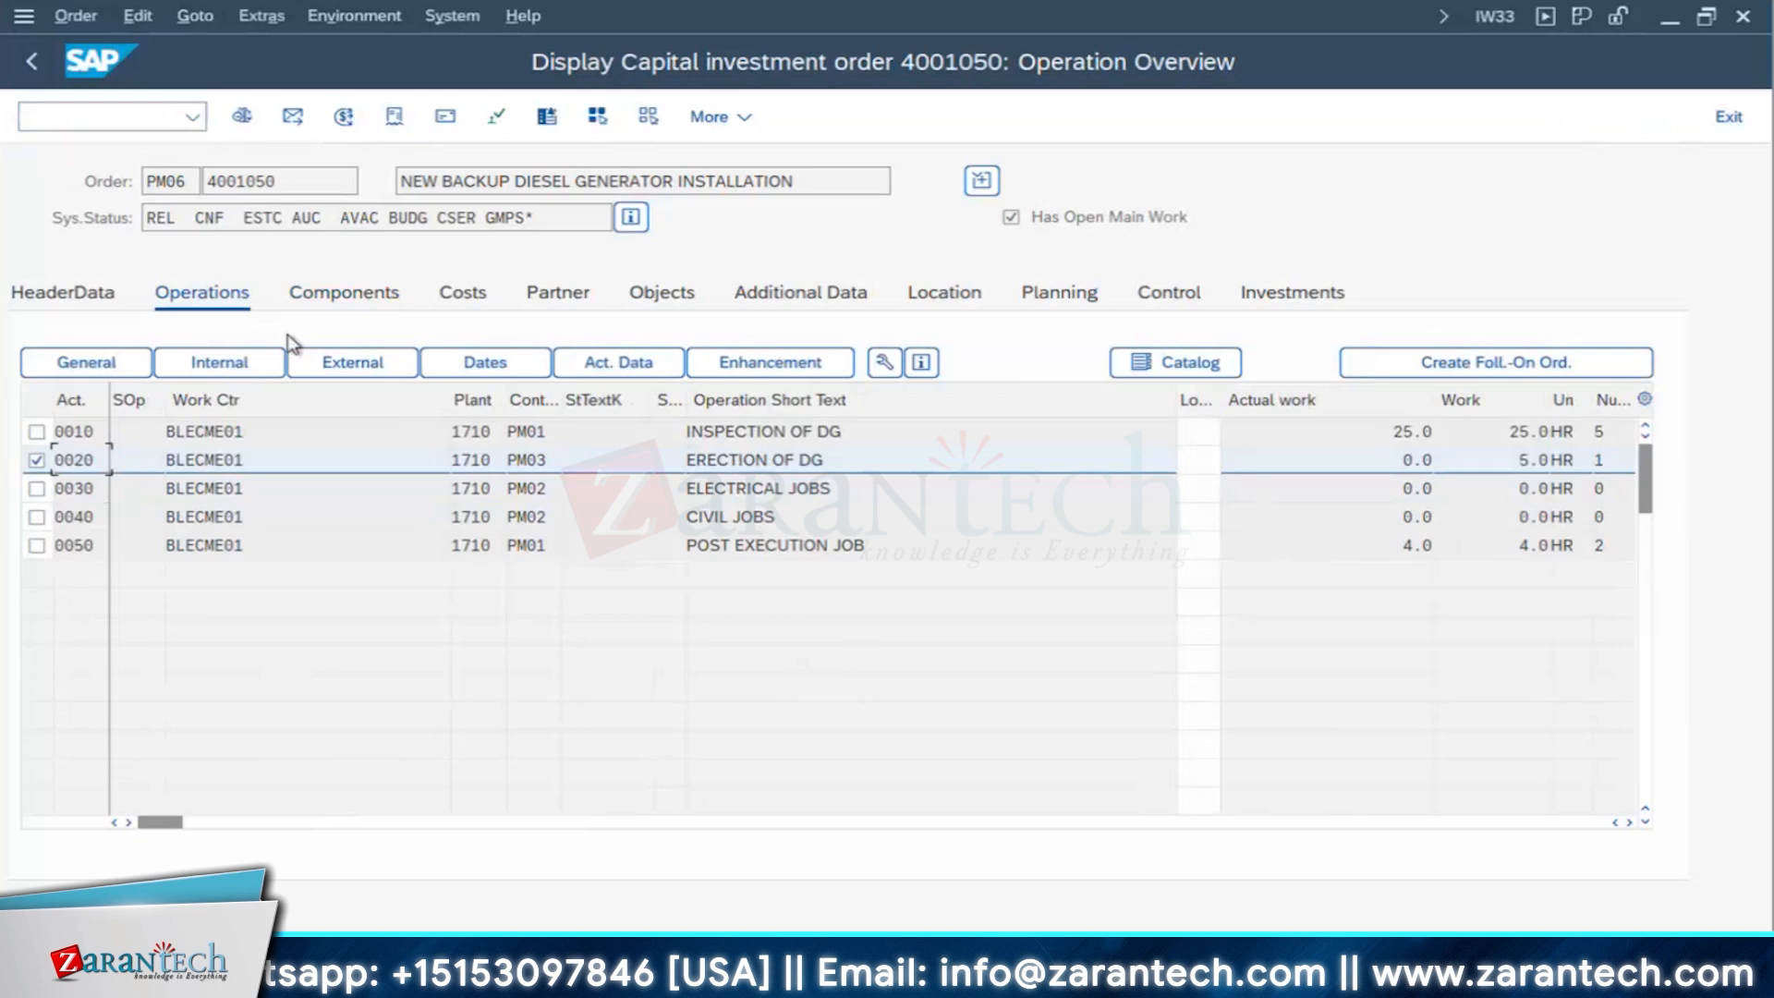
pyautogui.click(405, 370)
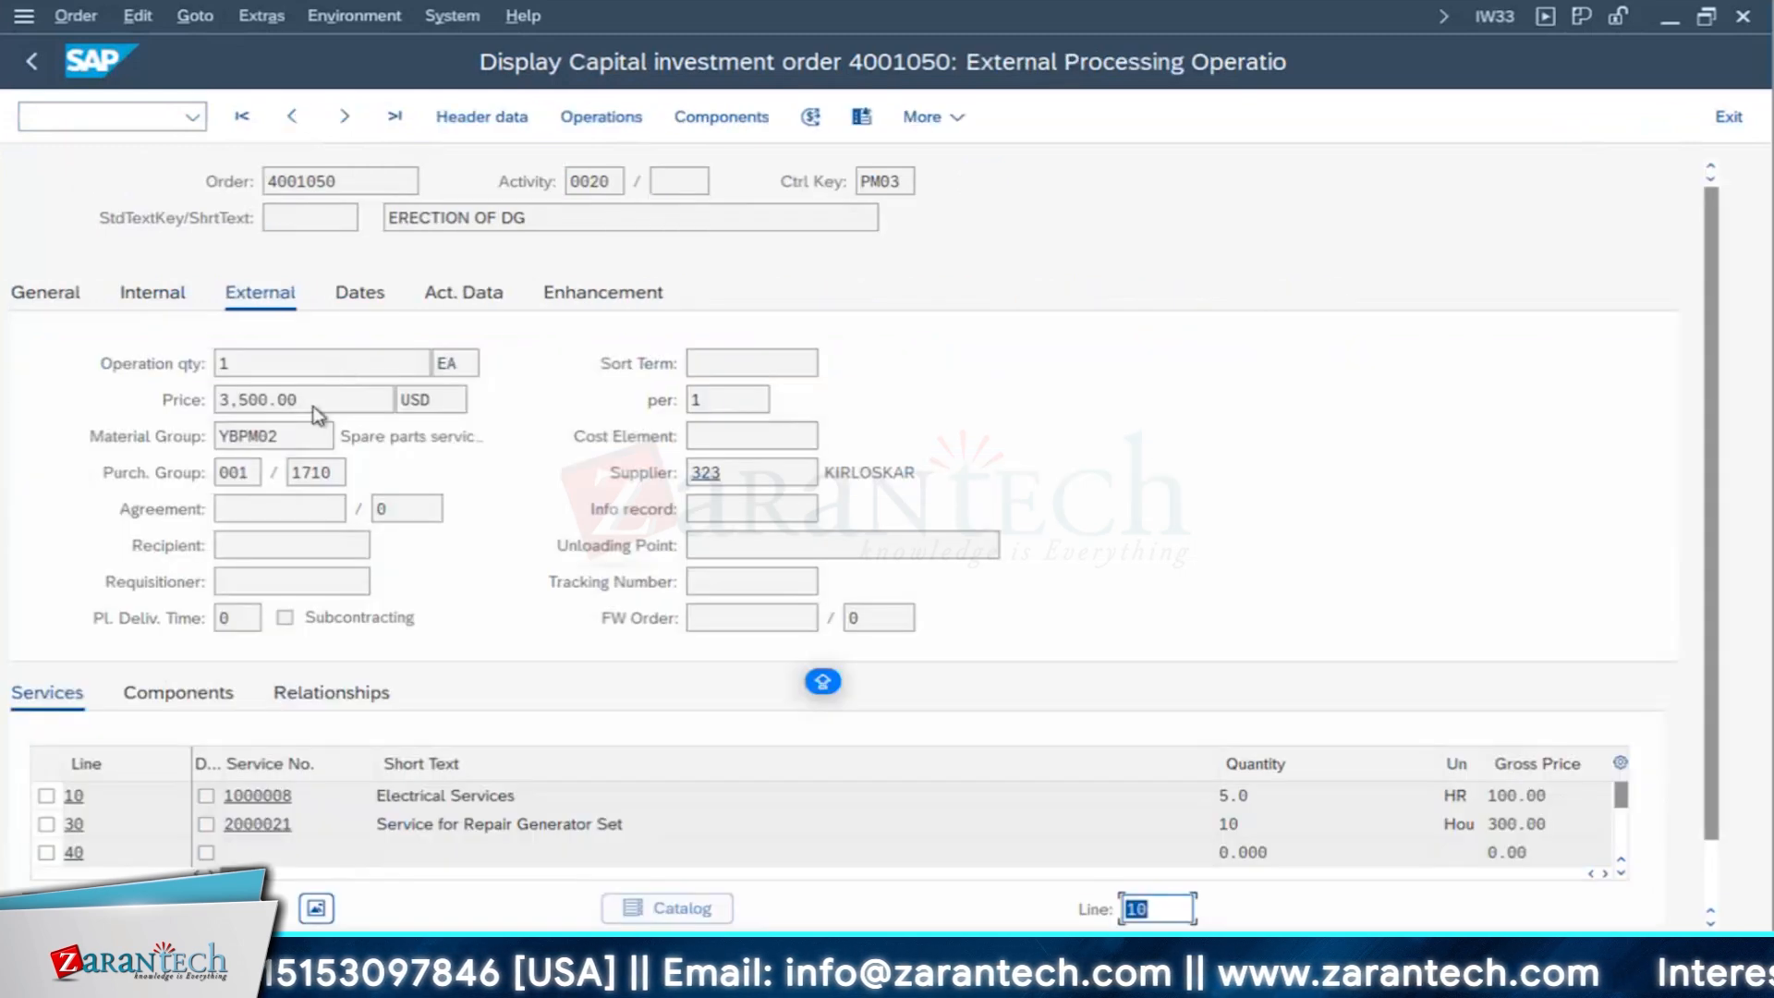
pyautogui.click(315, 404)
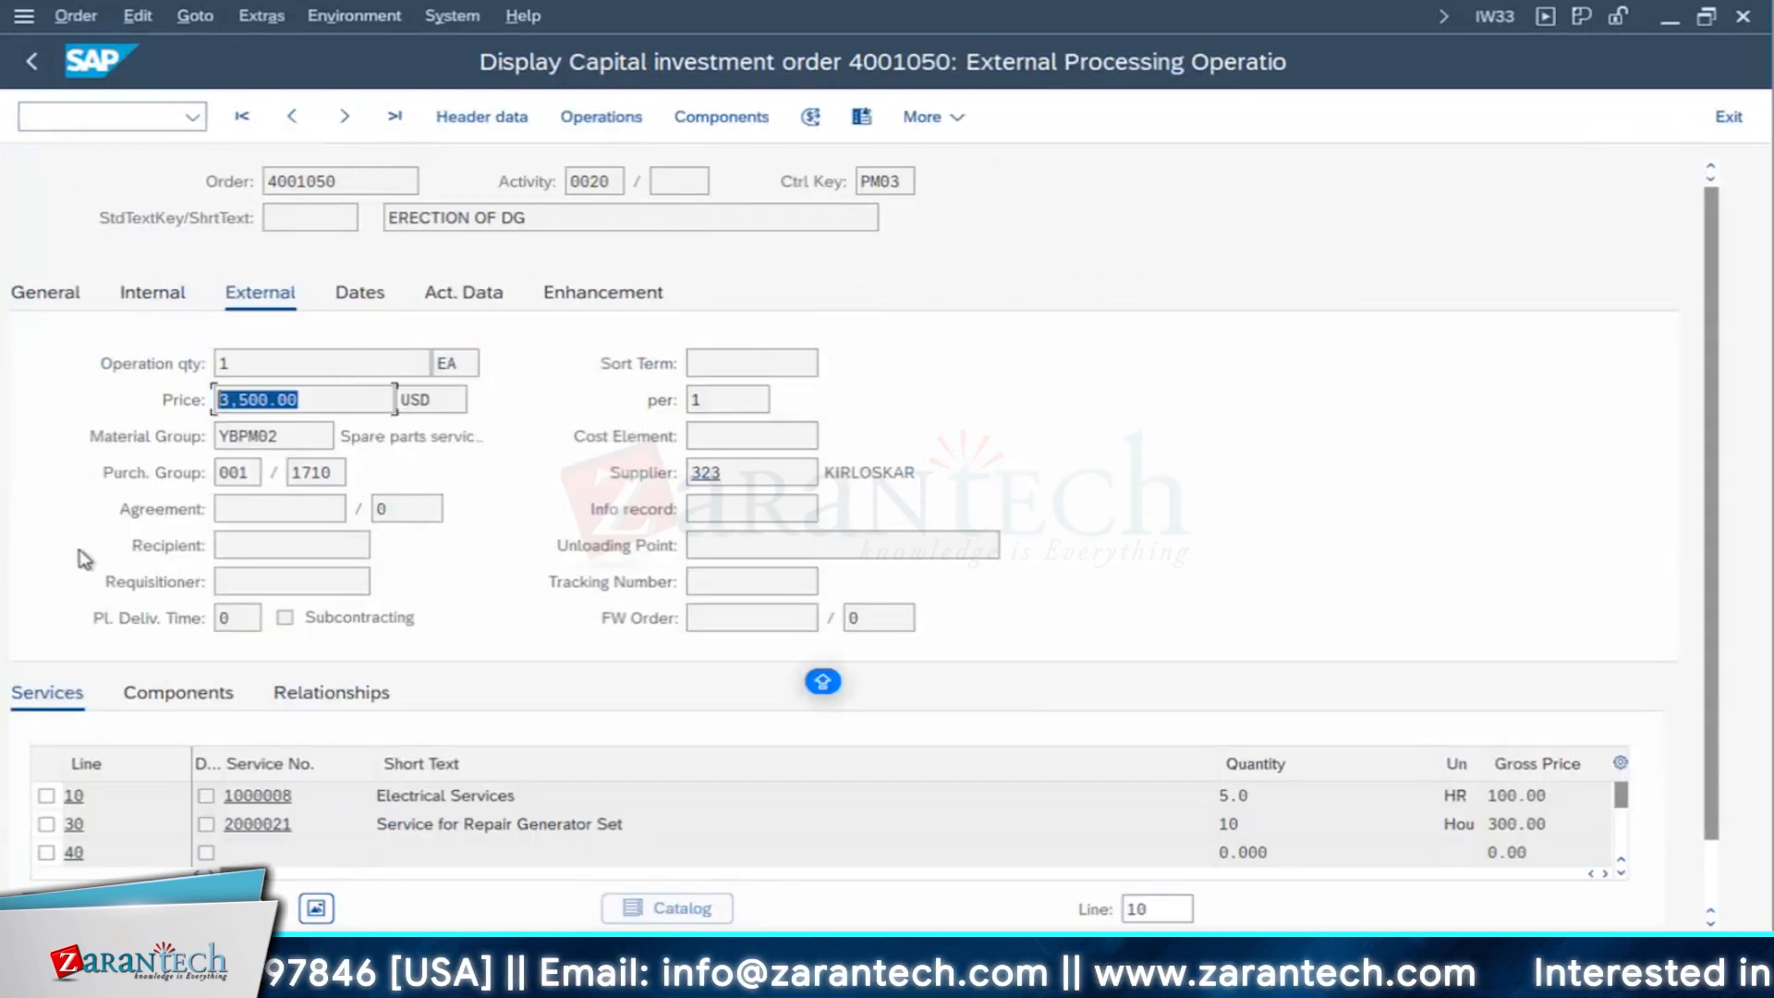
pyautogui.moveTo(529, 223); pyautogui.dragTo(364, 225)
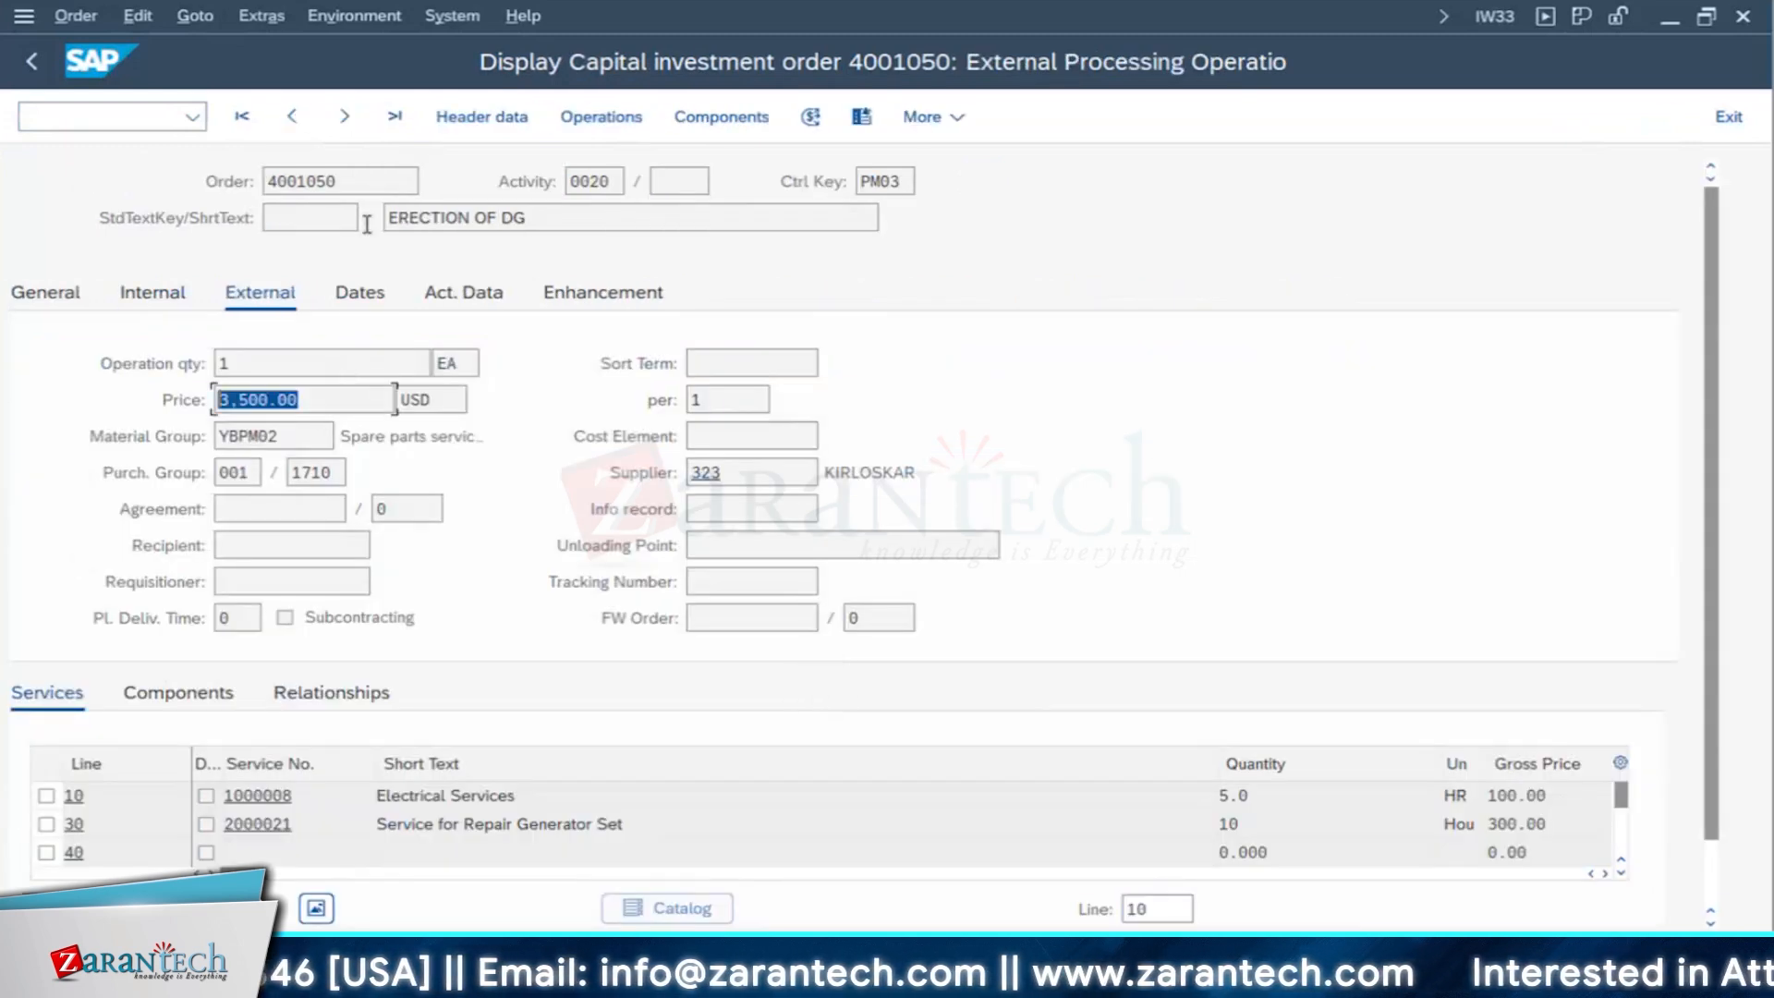
pyautogui.click(31, 63)
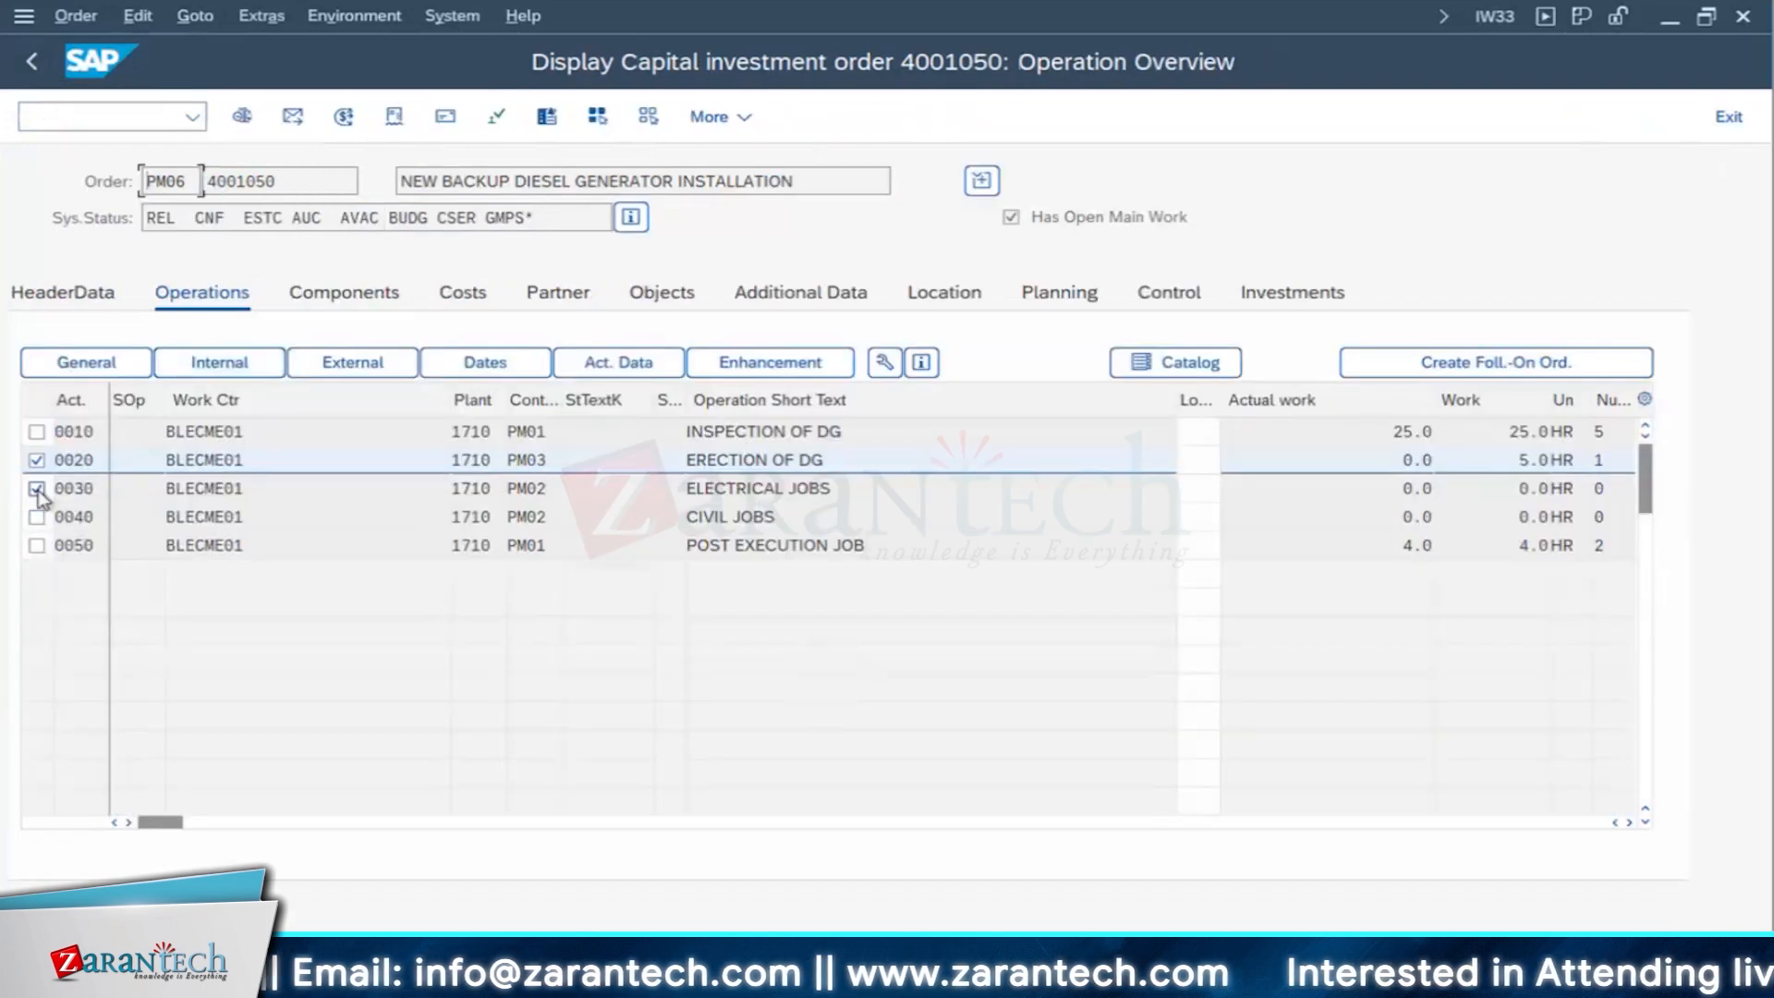
# - Select operation 0030 instead of 0020, check the price in its external processing data, and return to the operation overview
pyautogui.click(37, 488)
pyautogui.click(37, 460)
pyautogui.click(361, 361)
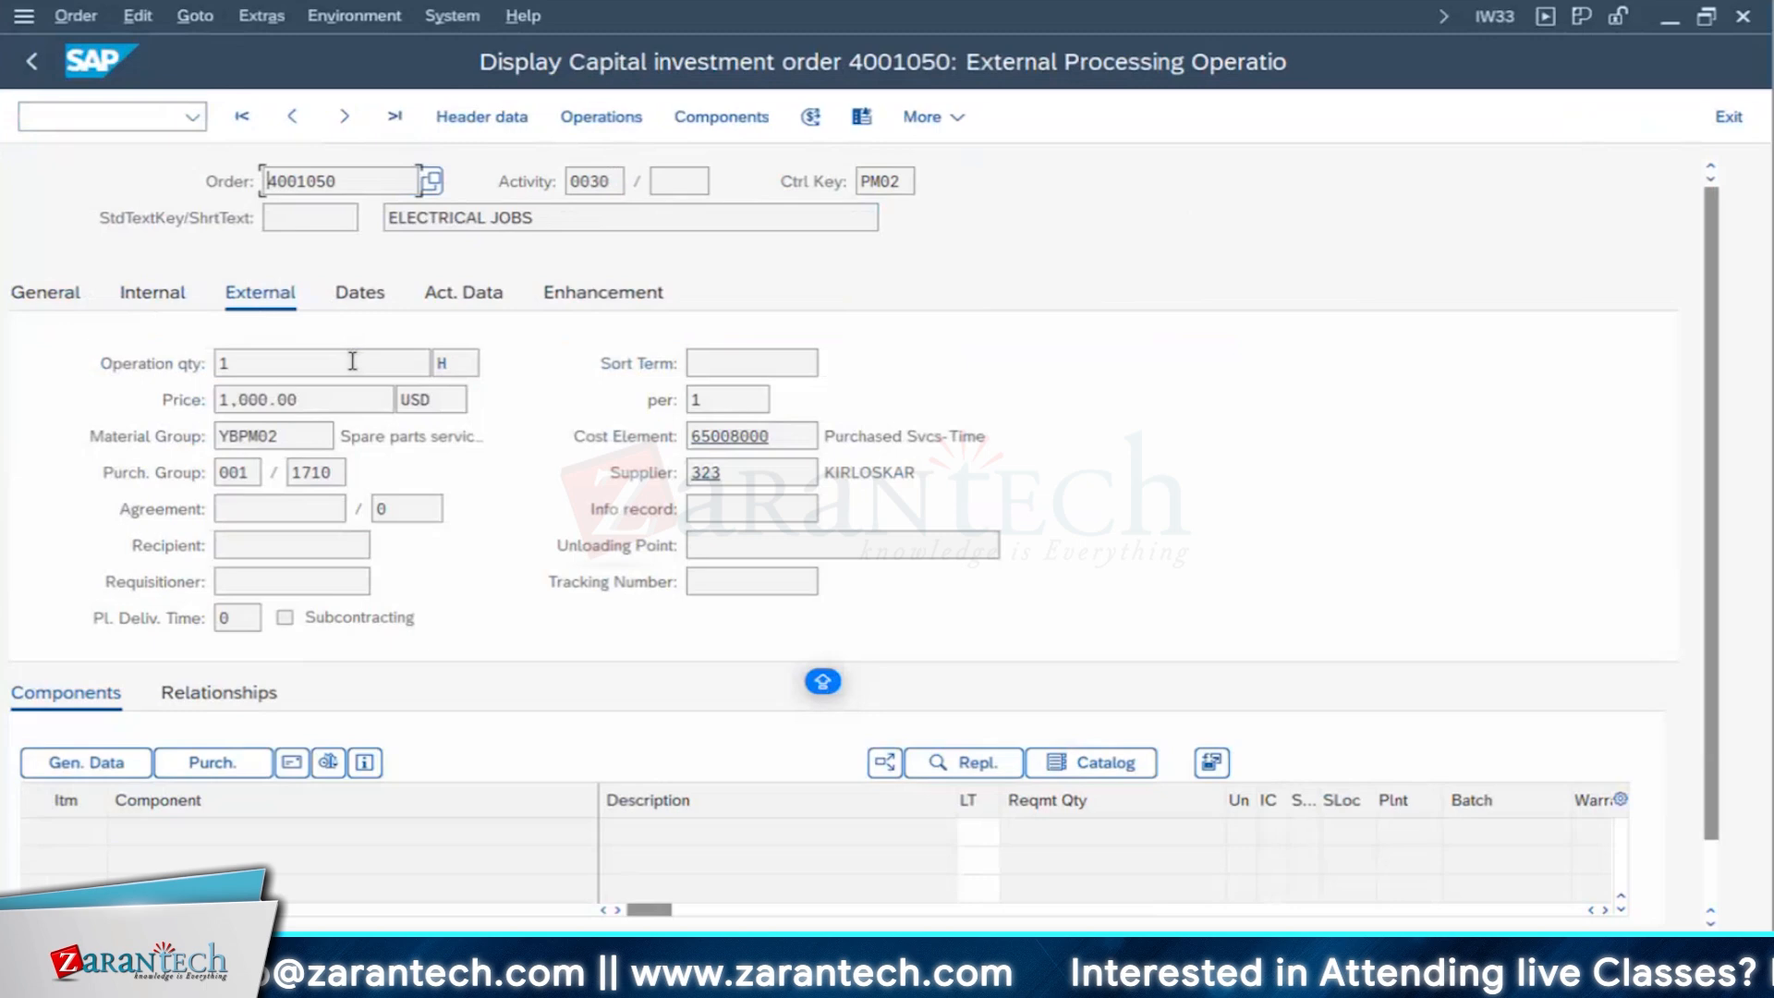
pyautogui.moveTo(318, 400); pyautogui.dragTo(174, 408)
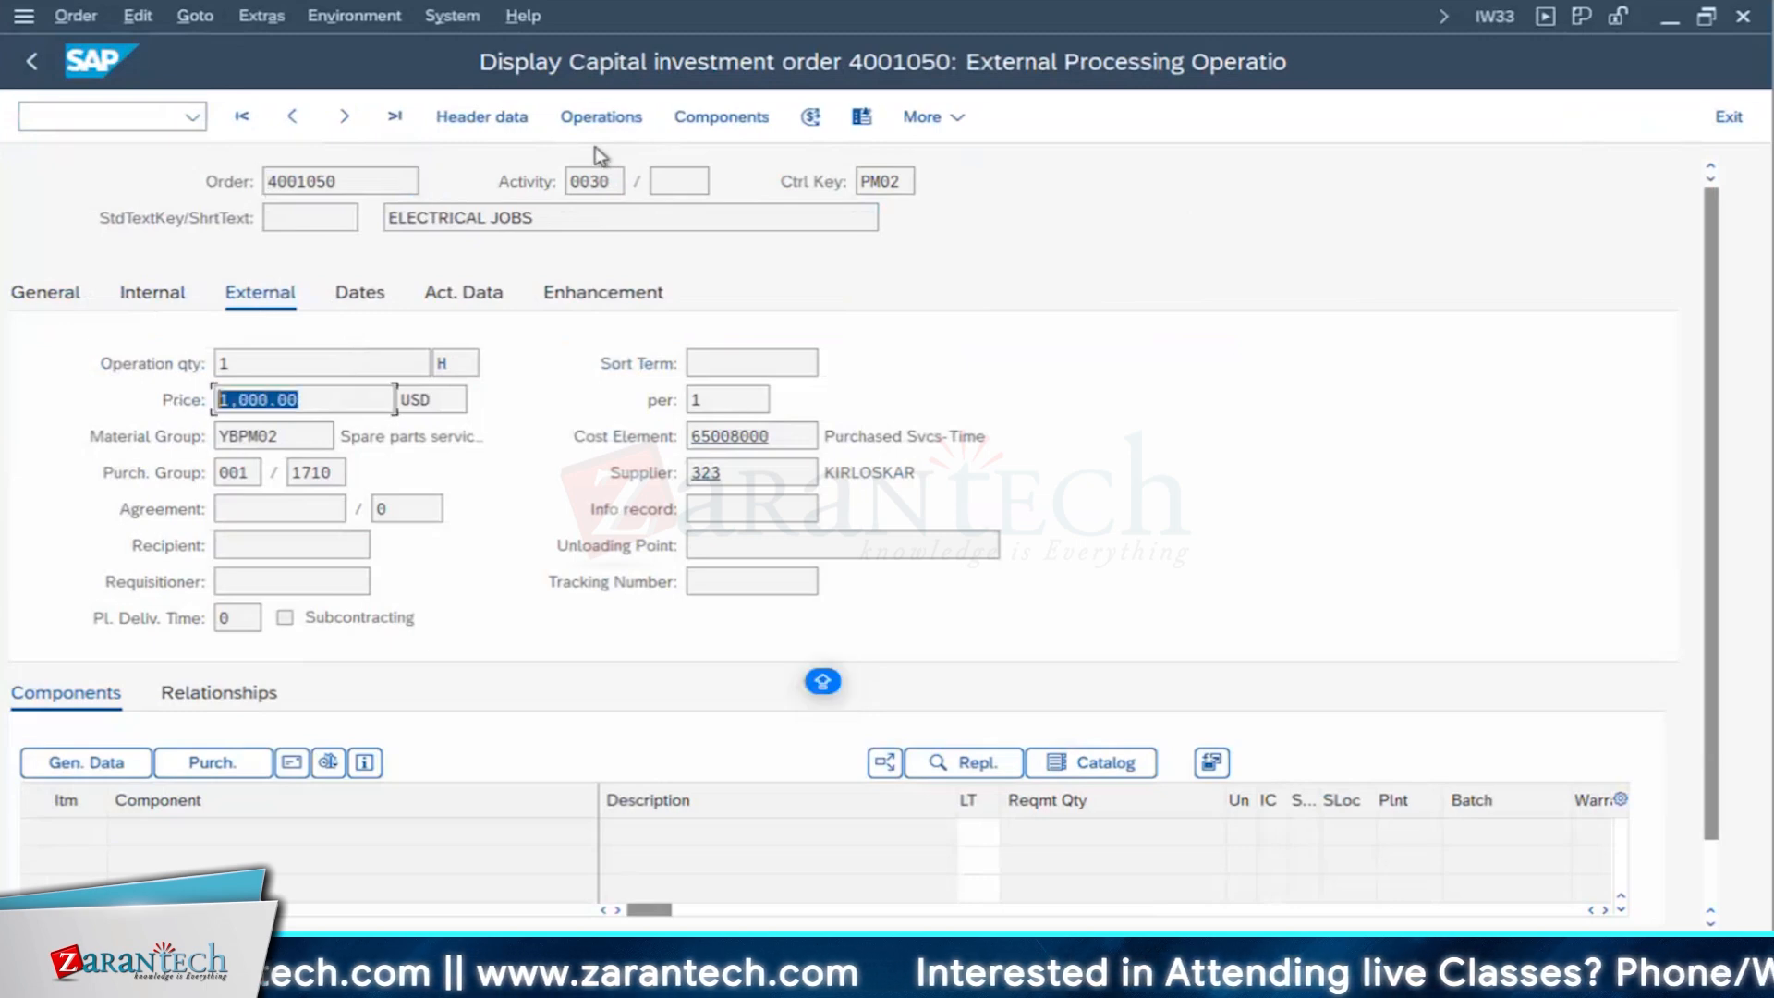
pyautogui.click(605, 120)
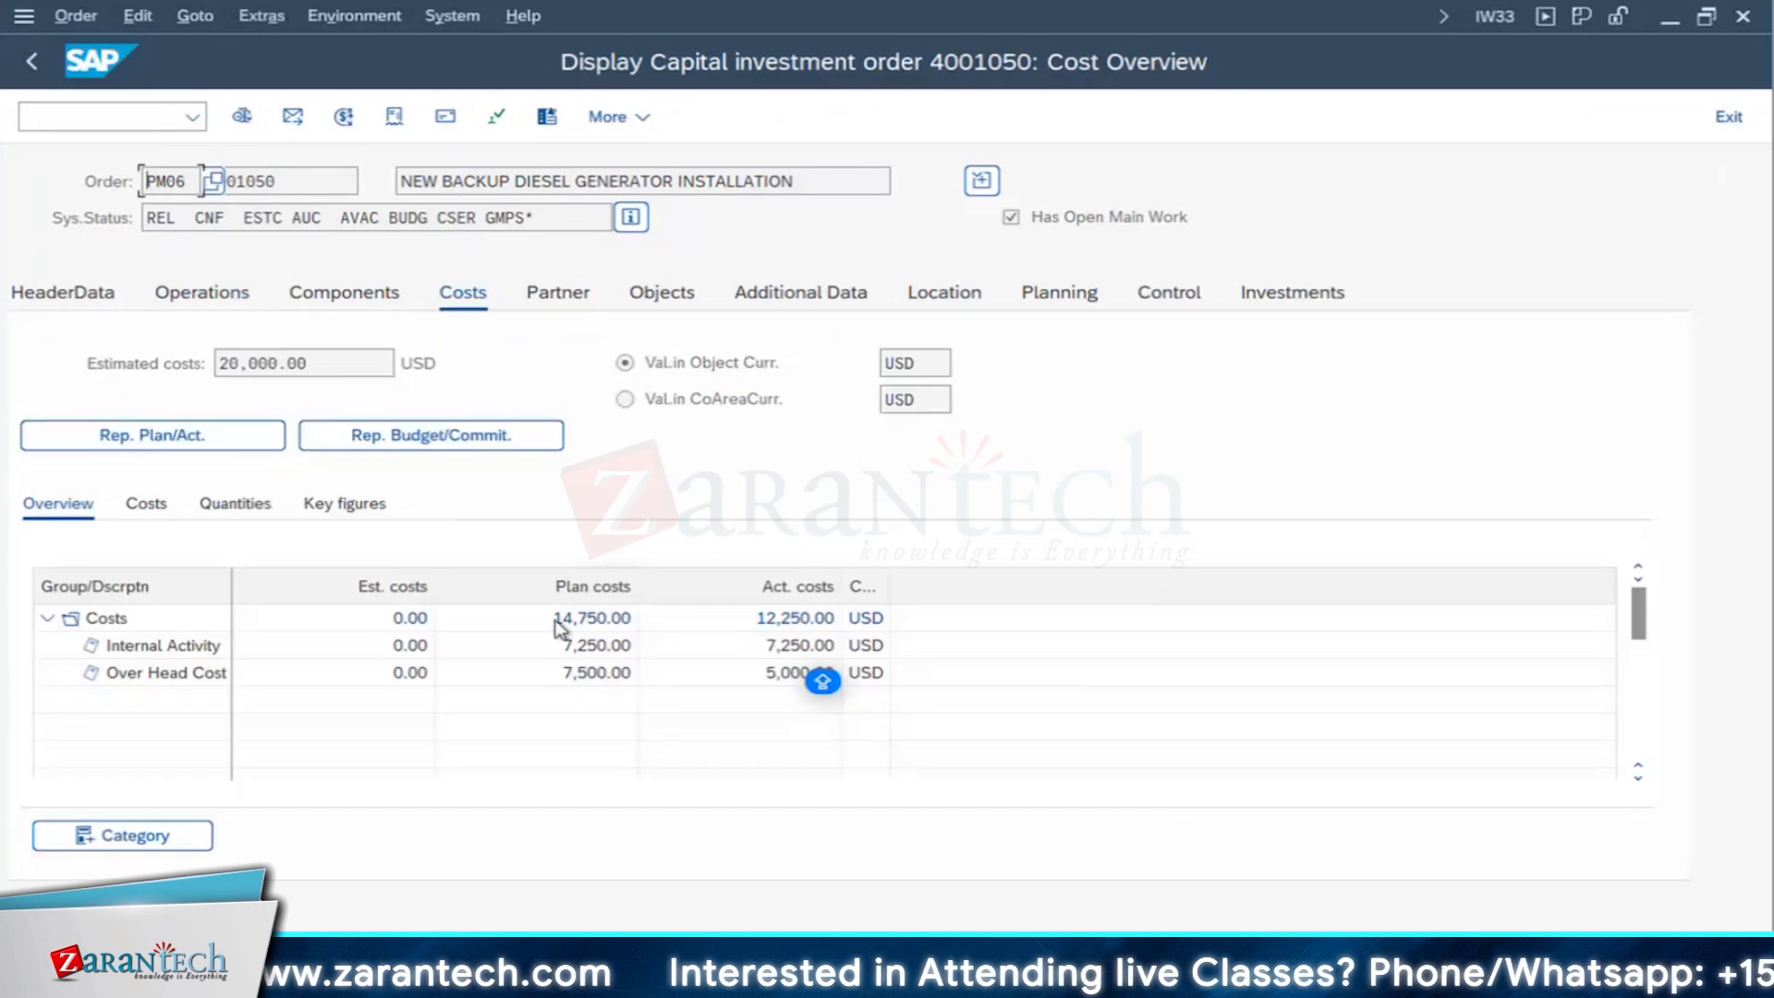
# - Display the order's plan/actual cost report, check the actual costs of Purchased Services-Time and 3rd party material, and return to the cost overview
pyautogui.click(179, 435)
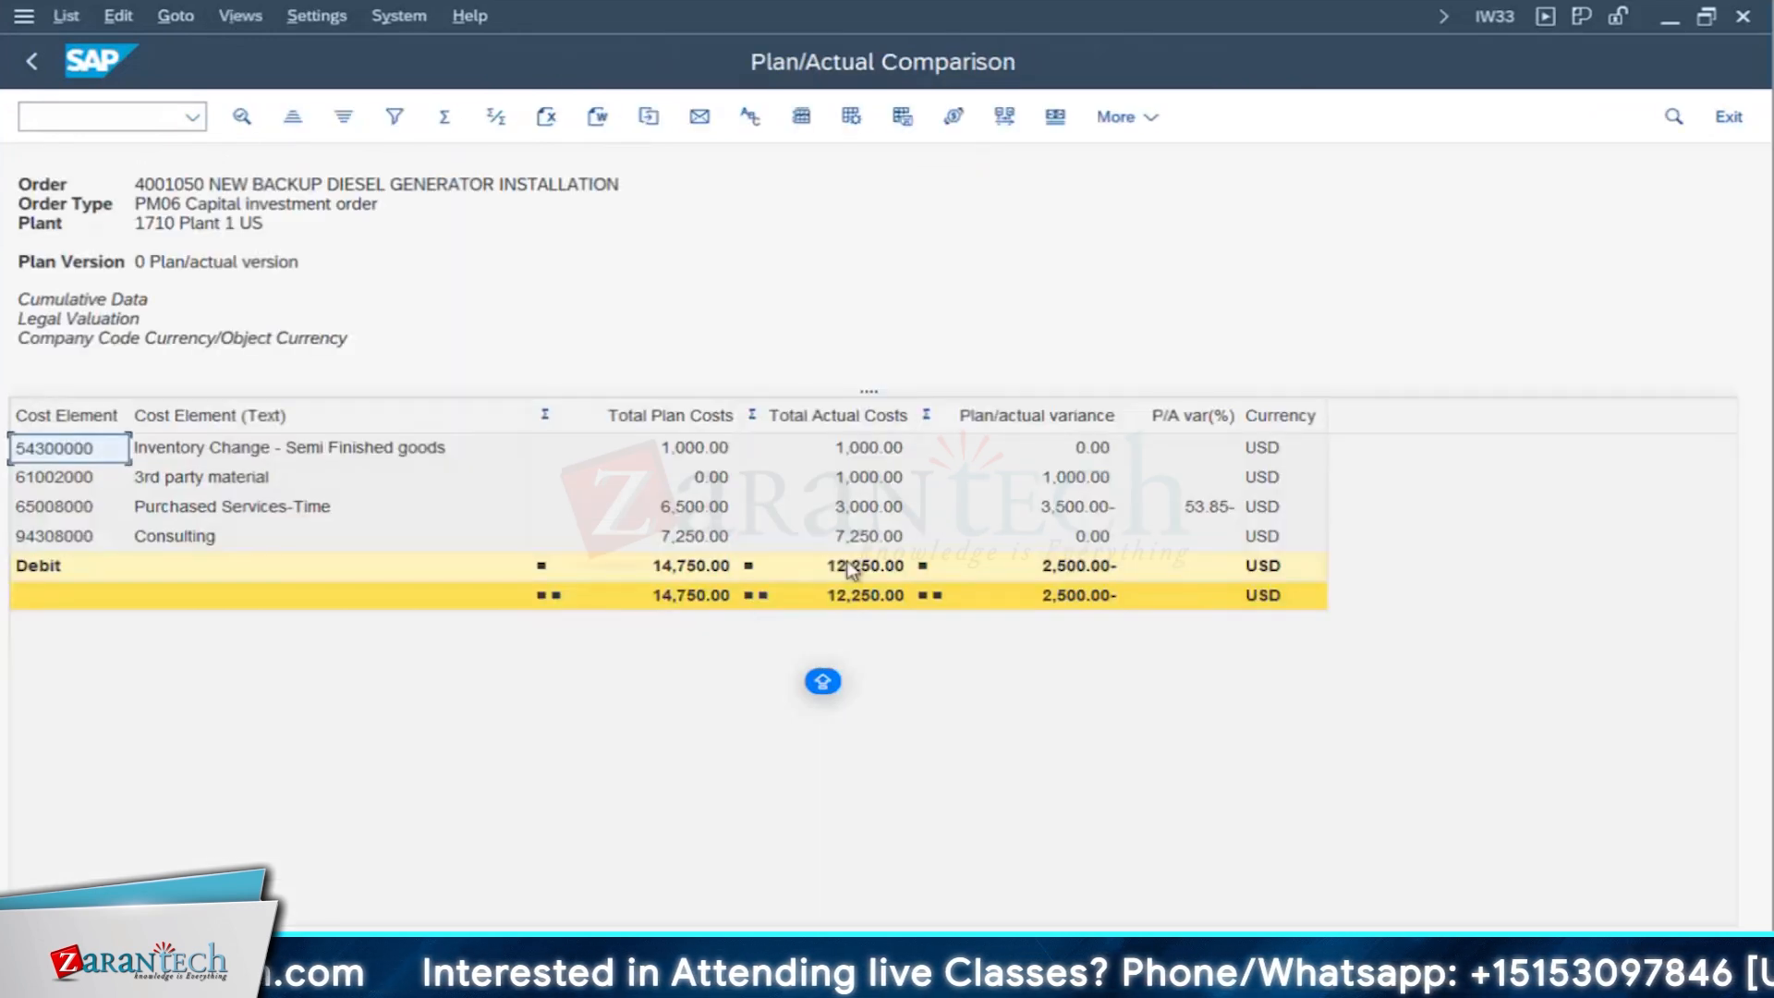
pyautogui.click(882, 512)
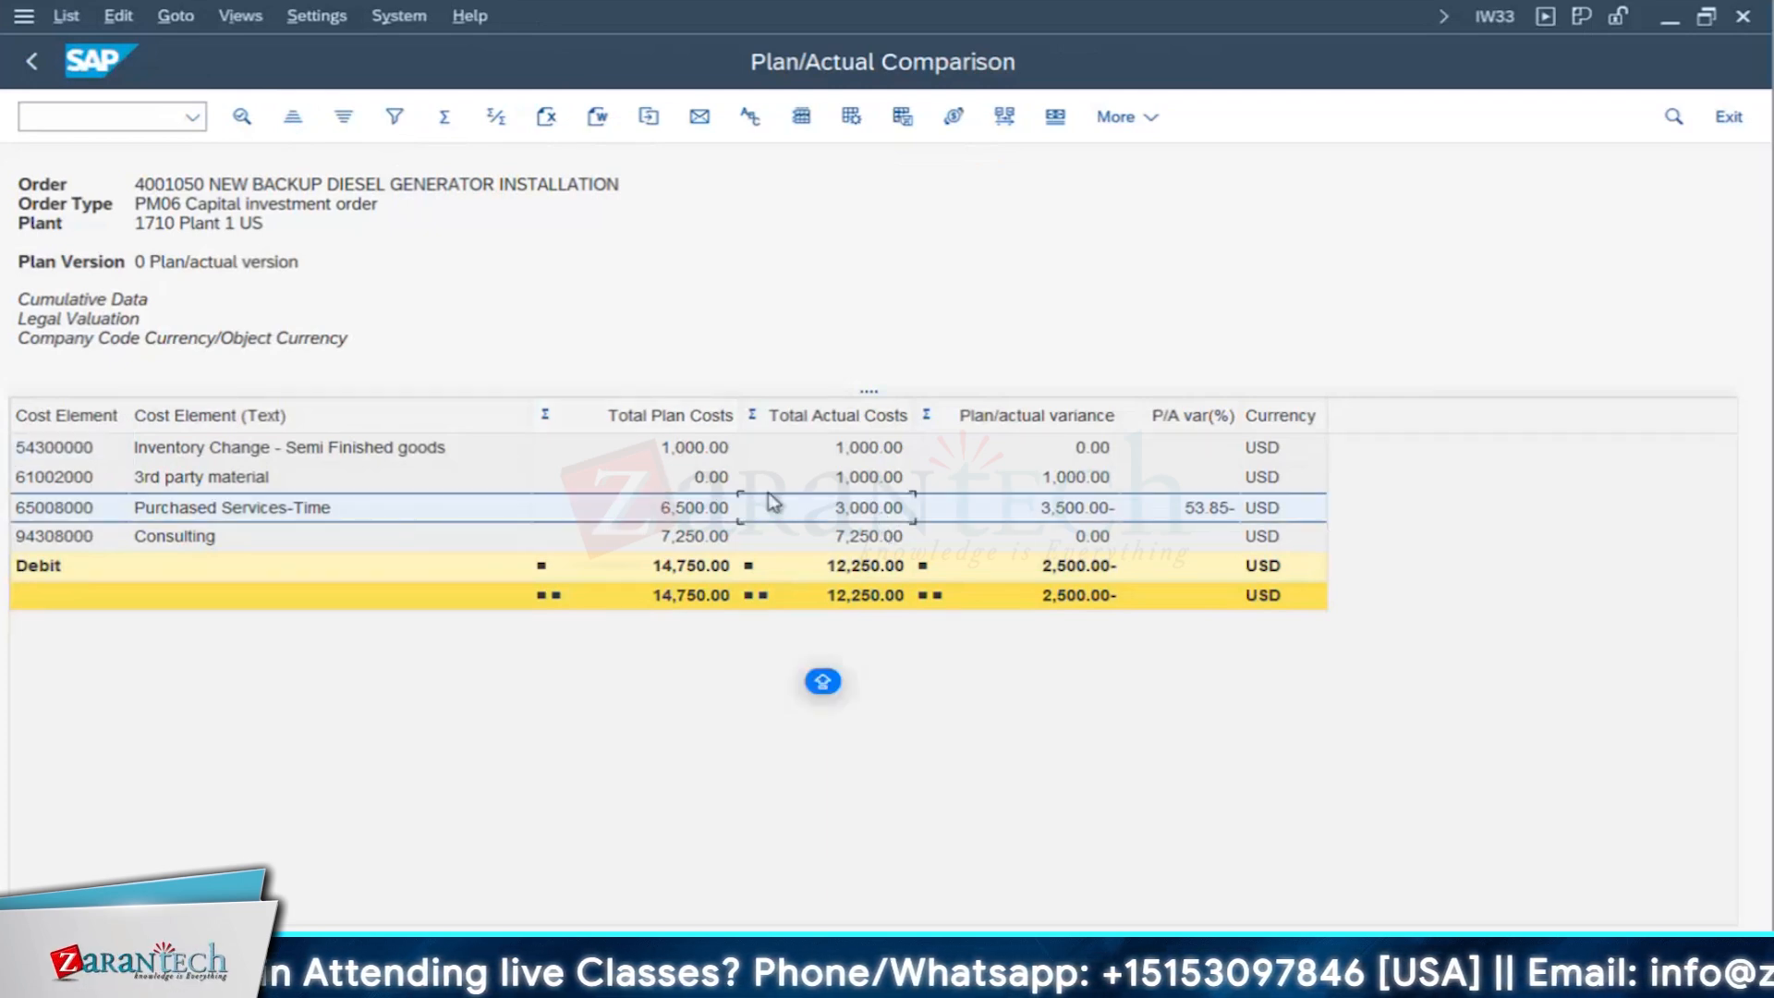
pyautogui.click(887, 478)
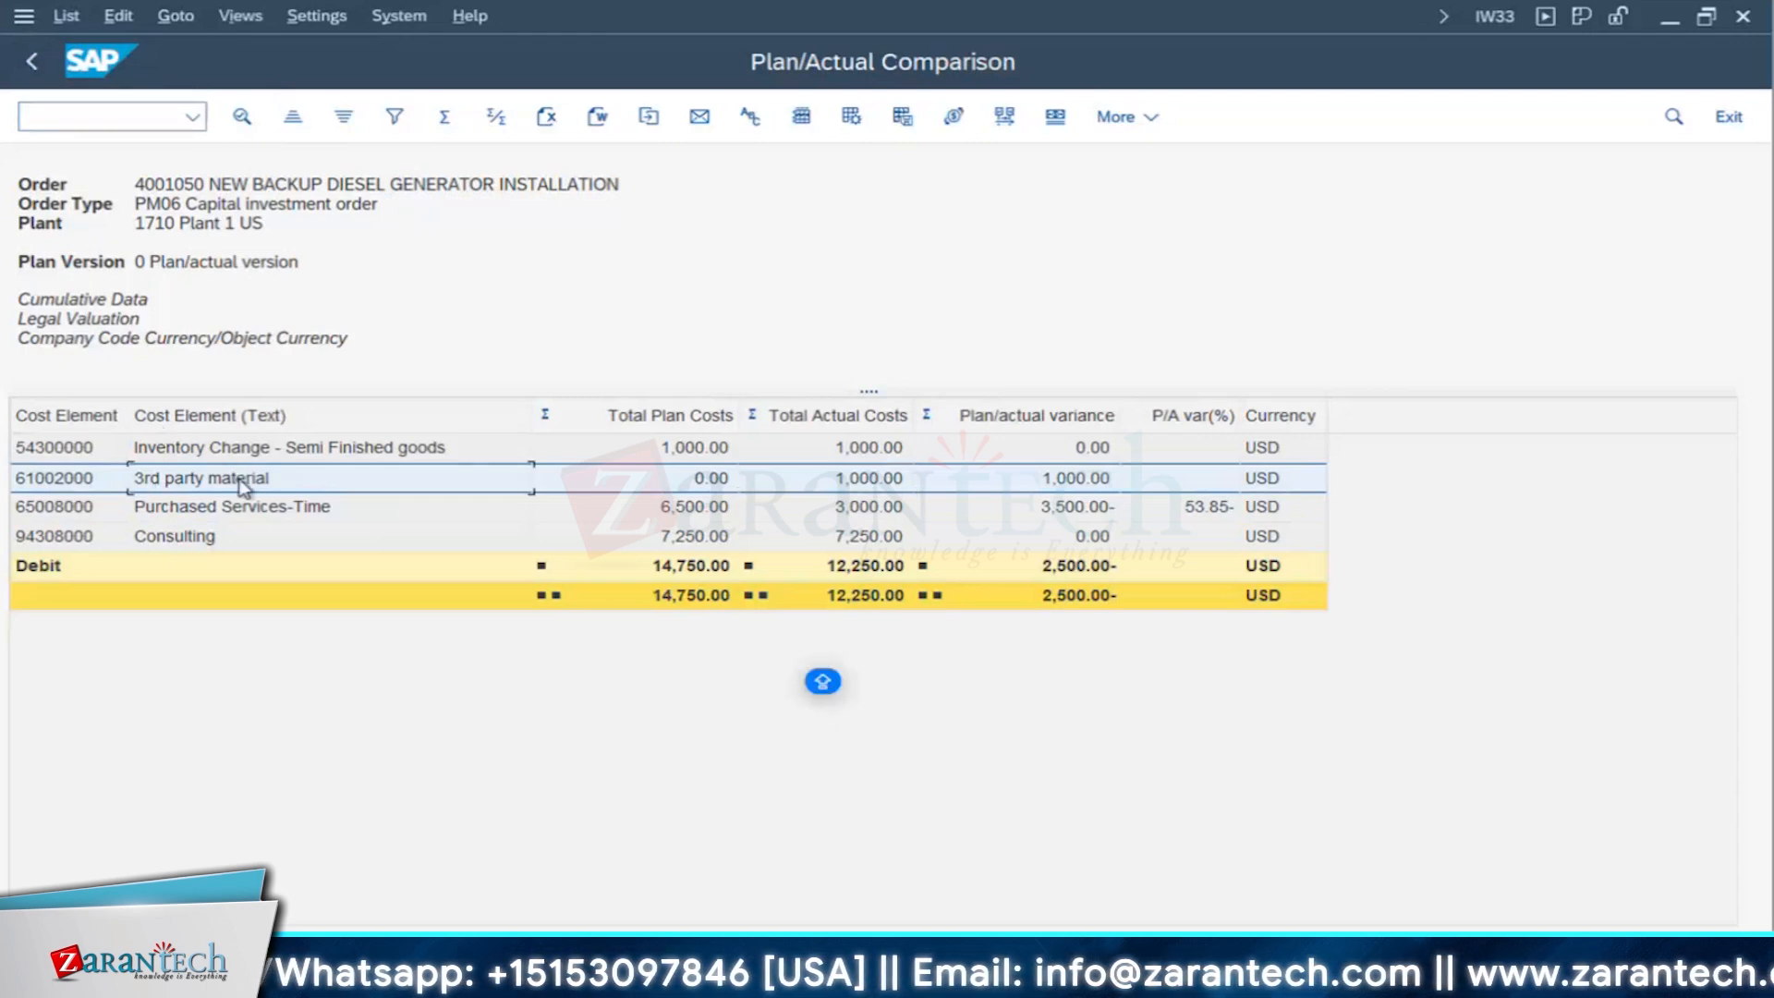
pyautogui.click(848, 482)
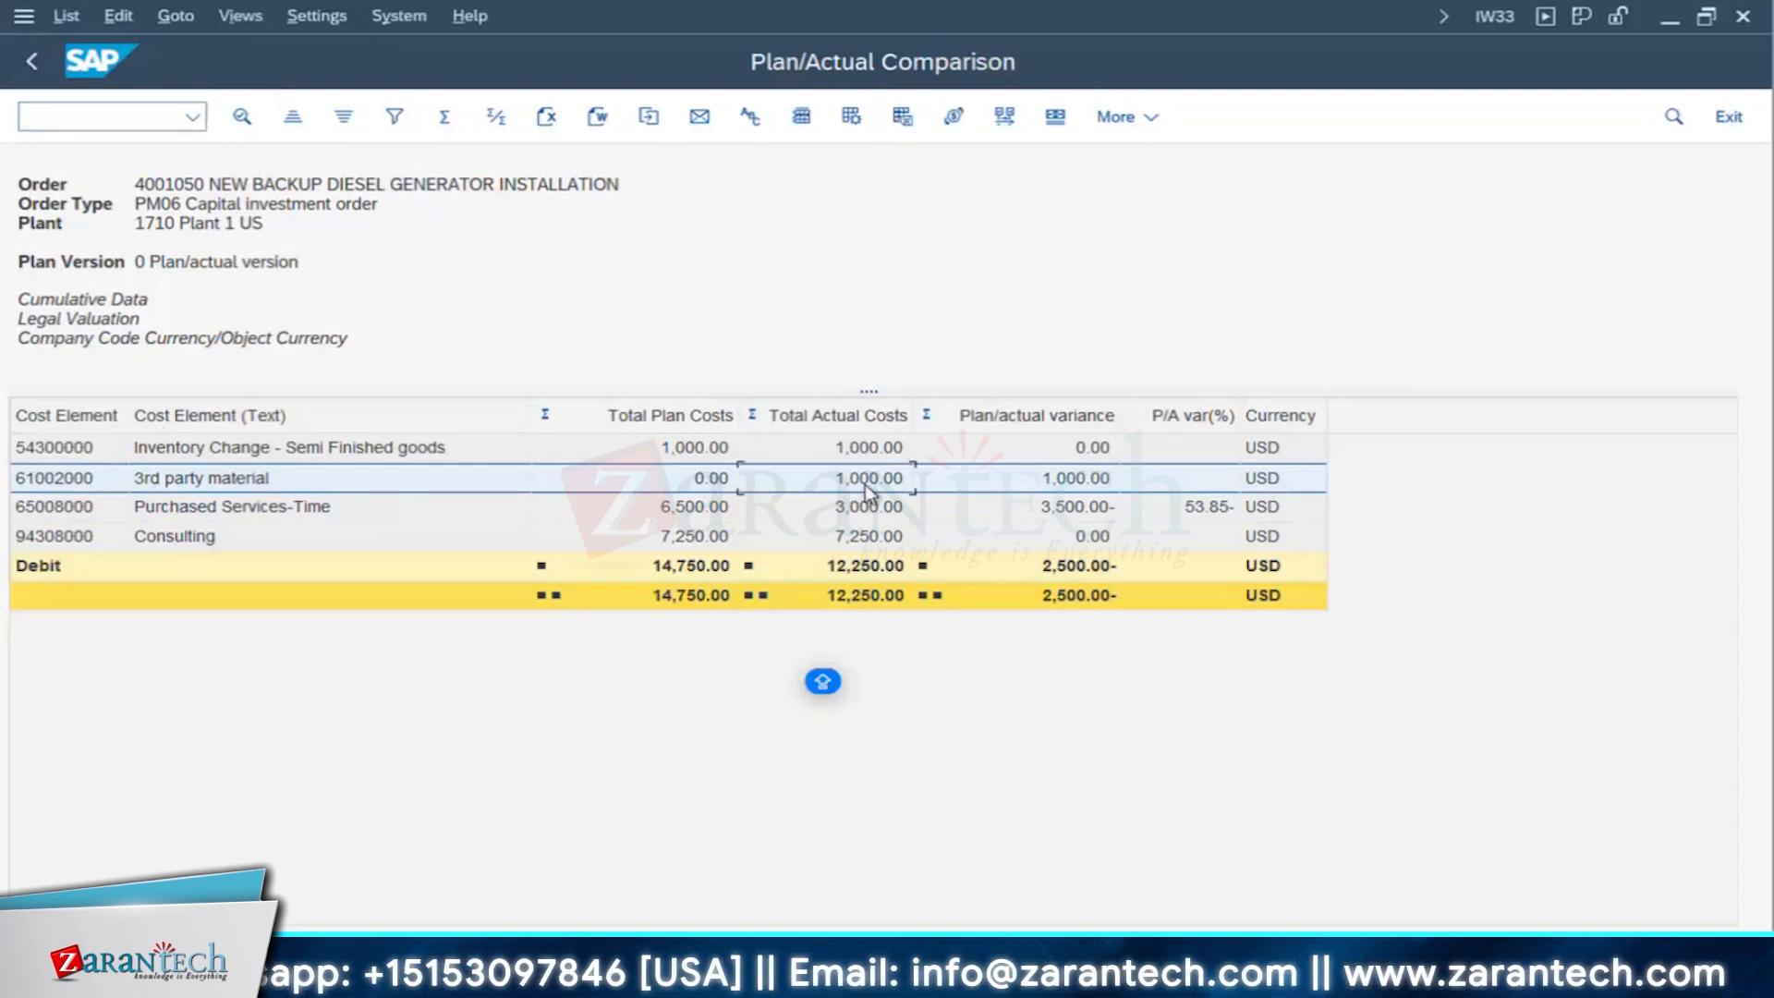
pyautogui.click(33, 62)
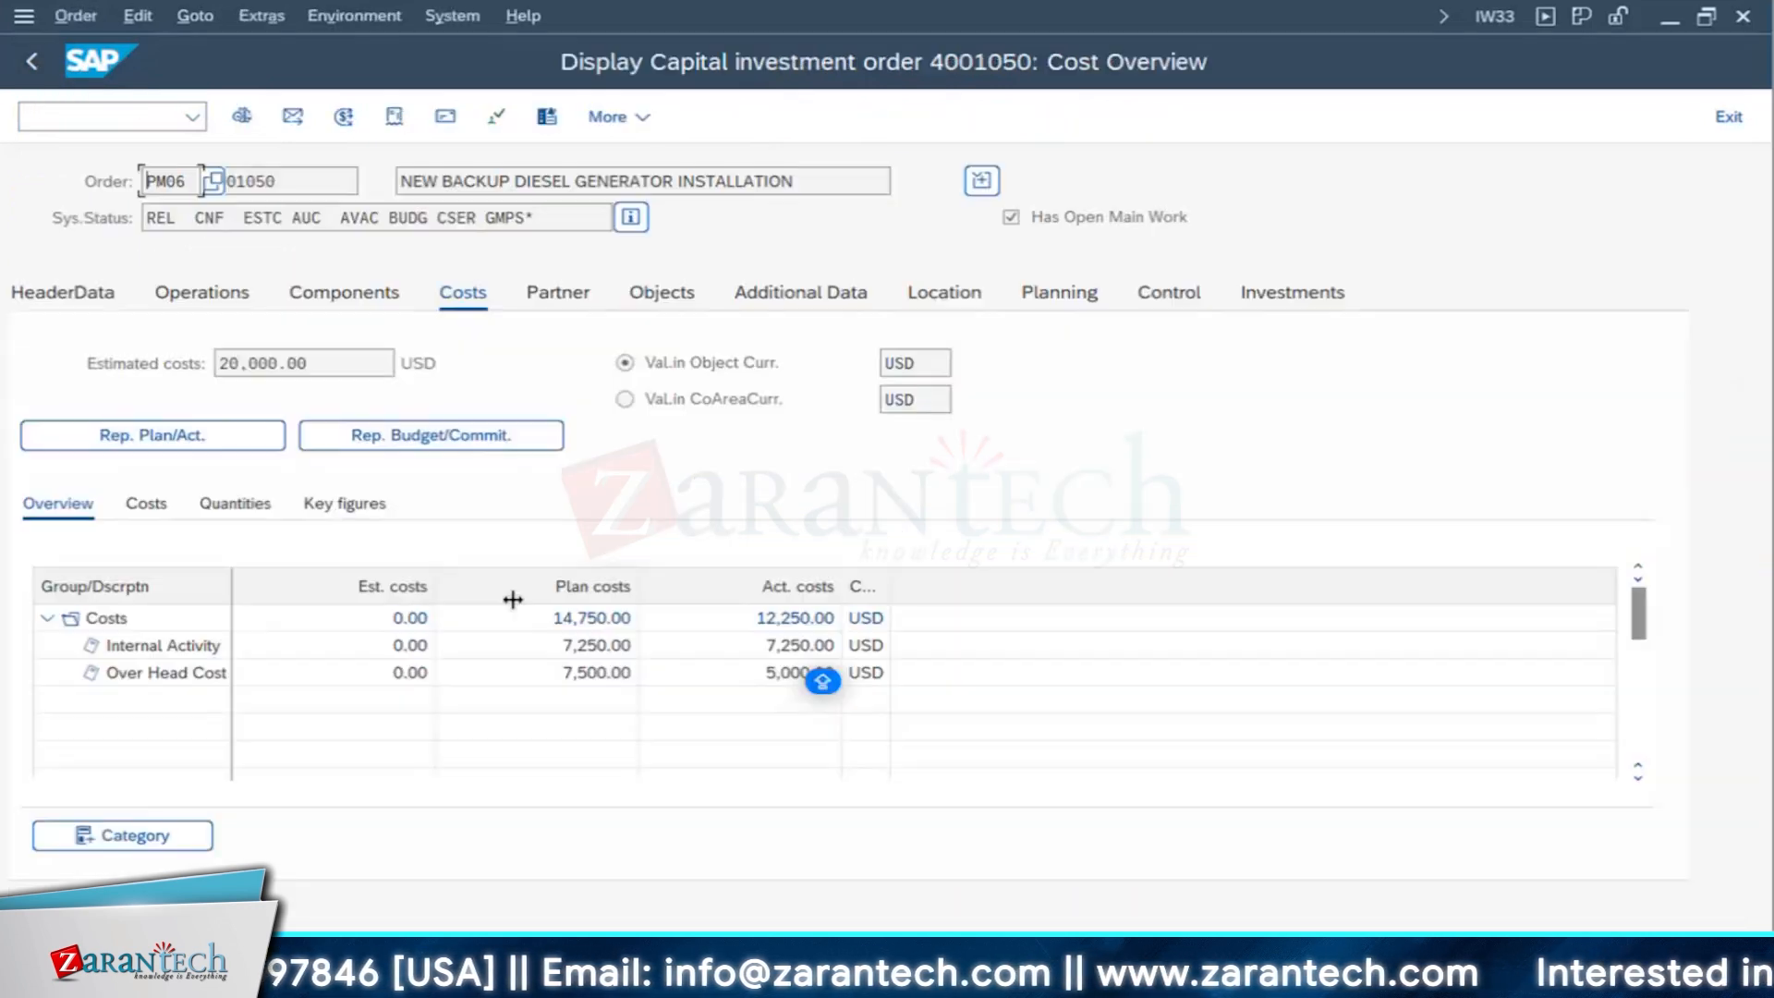
# - Display the external processing data of operation 0020 and check its Service for Repair Generator Set service line
pyautogui.click(222, 303)
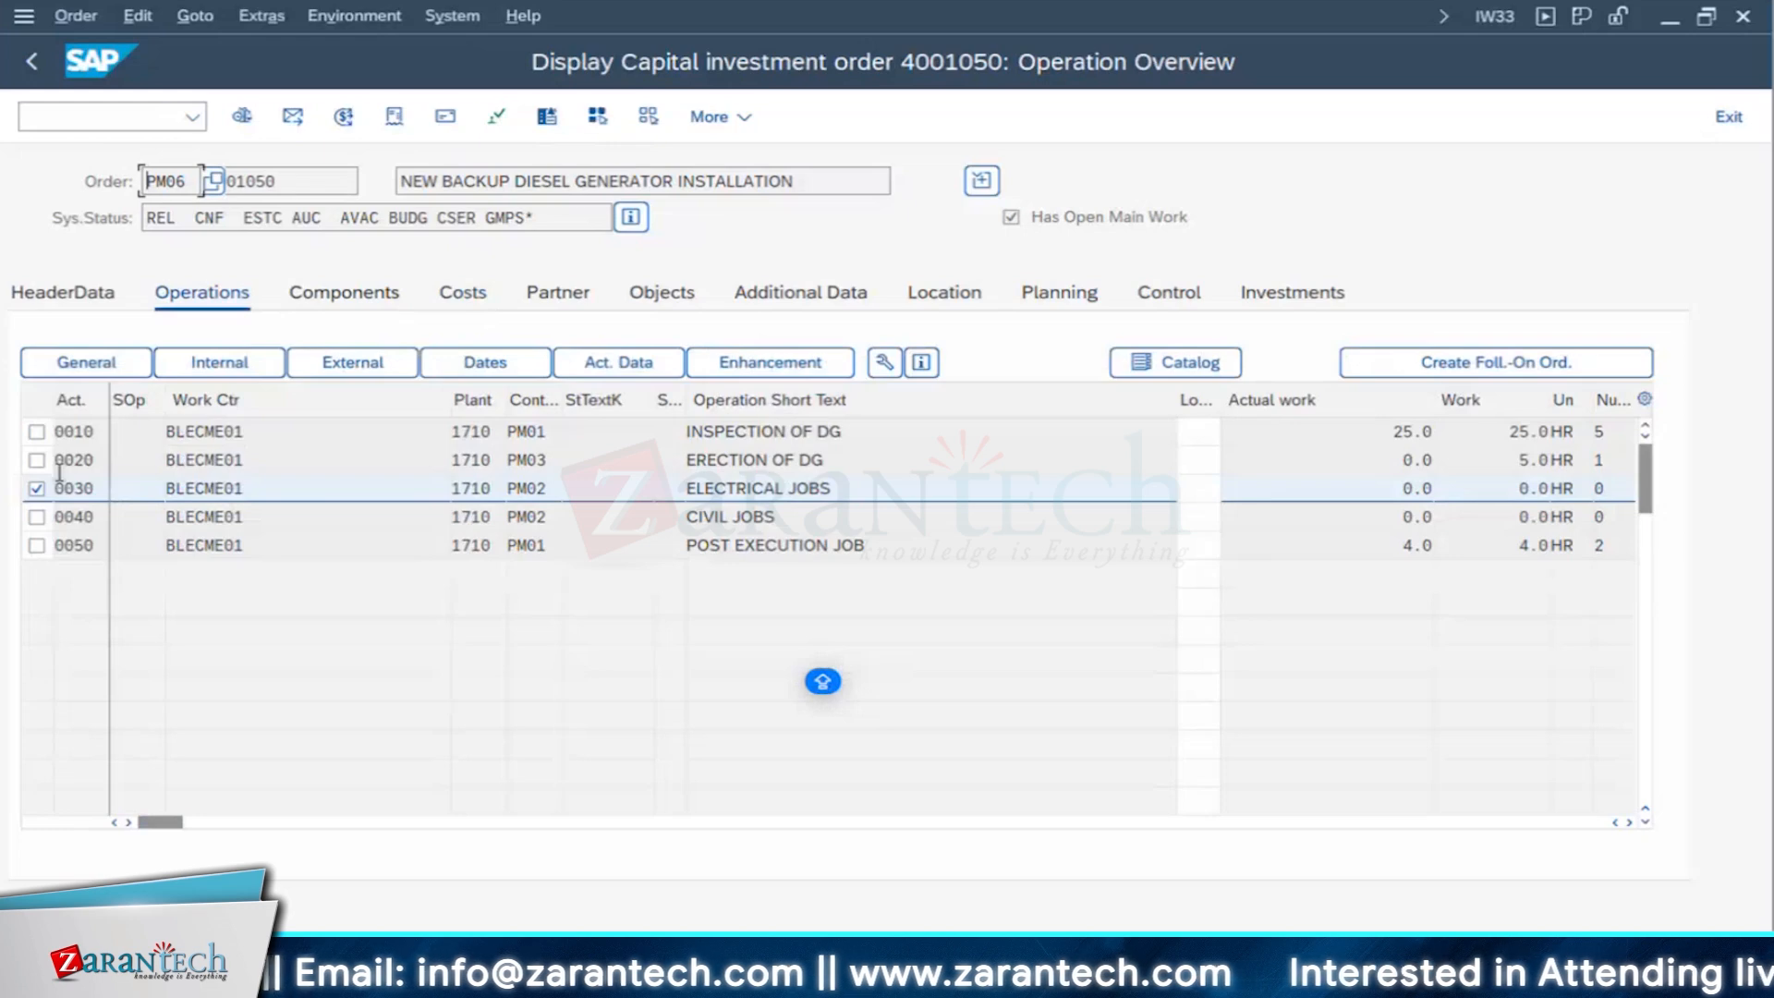
pyautogui.click(37, 490)
pyautogui.click(37, 489)
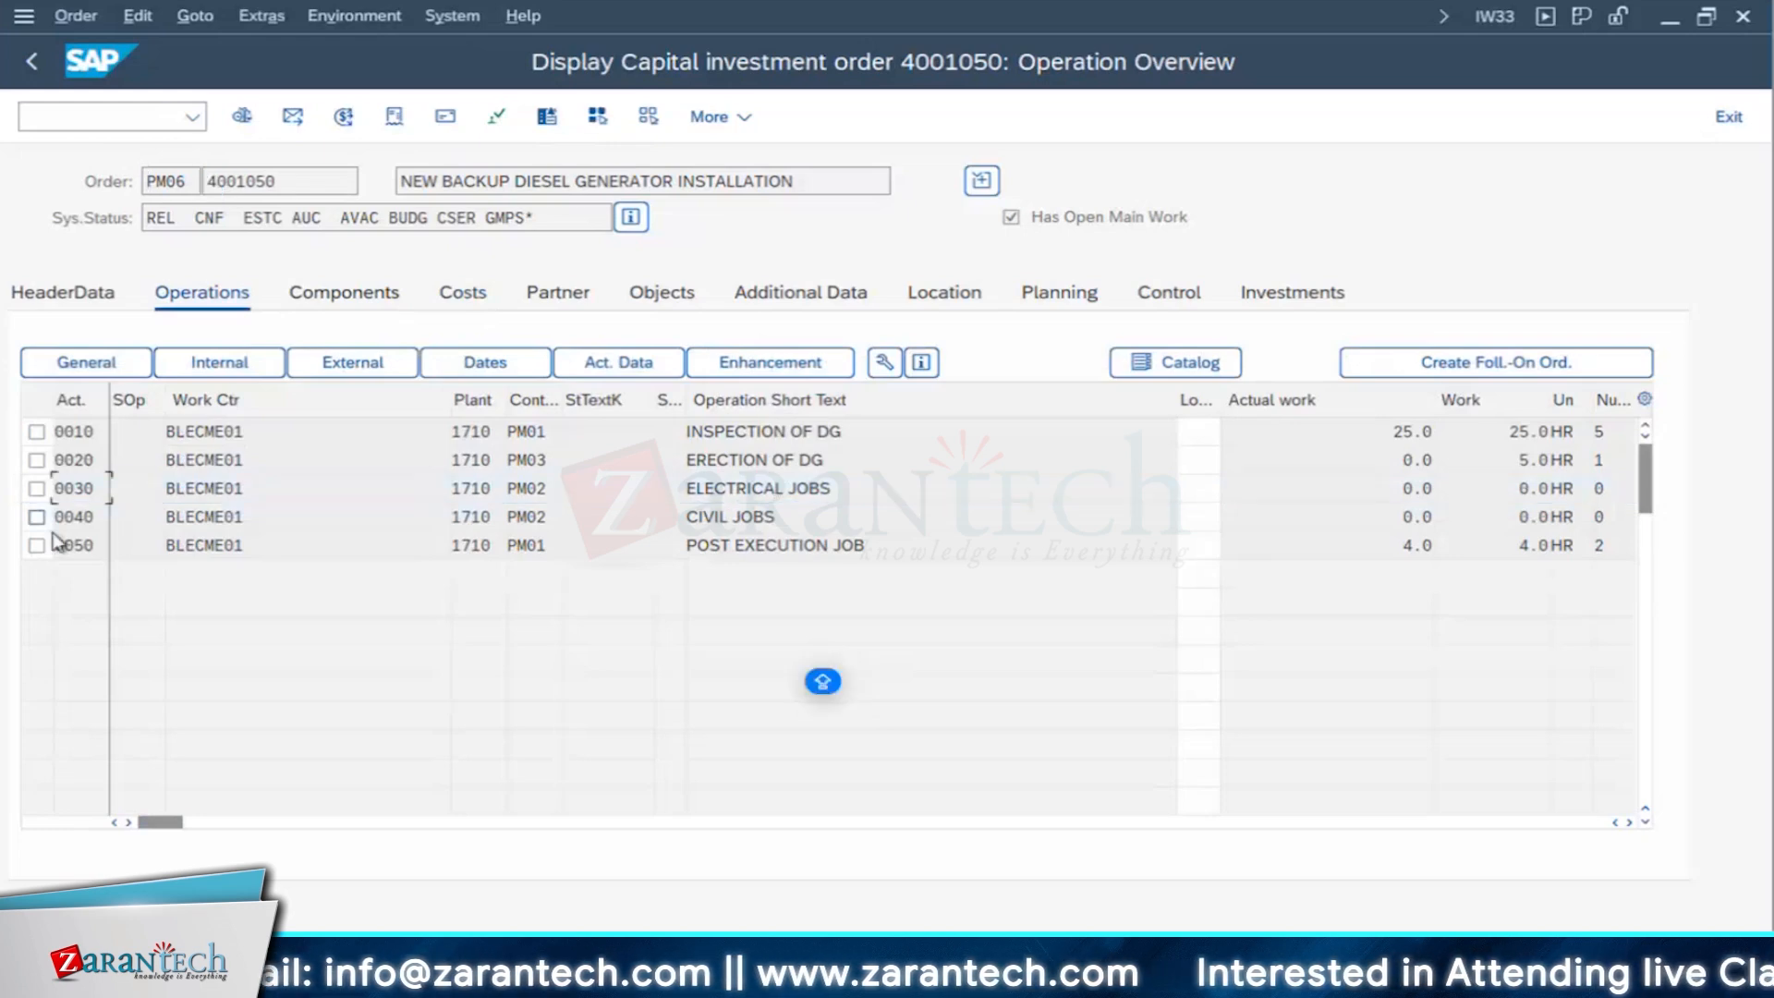
pyautogui.click(37, 461)
pyautogui.click(353, 364)
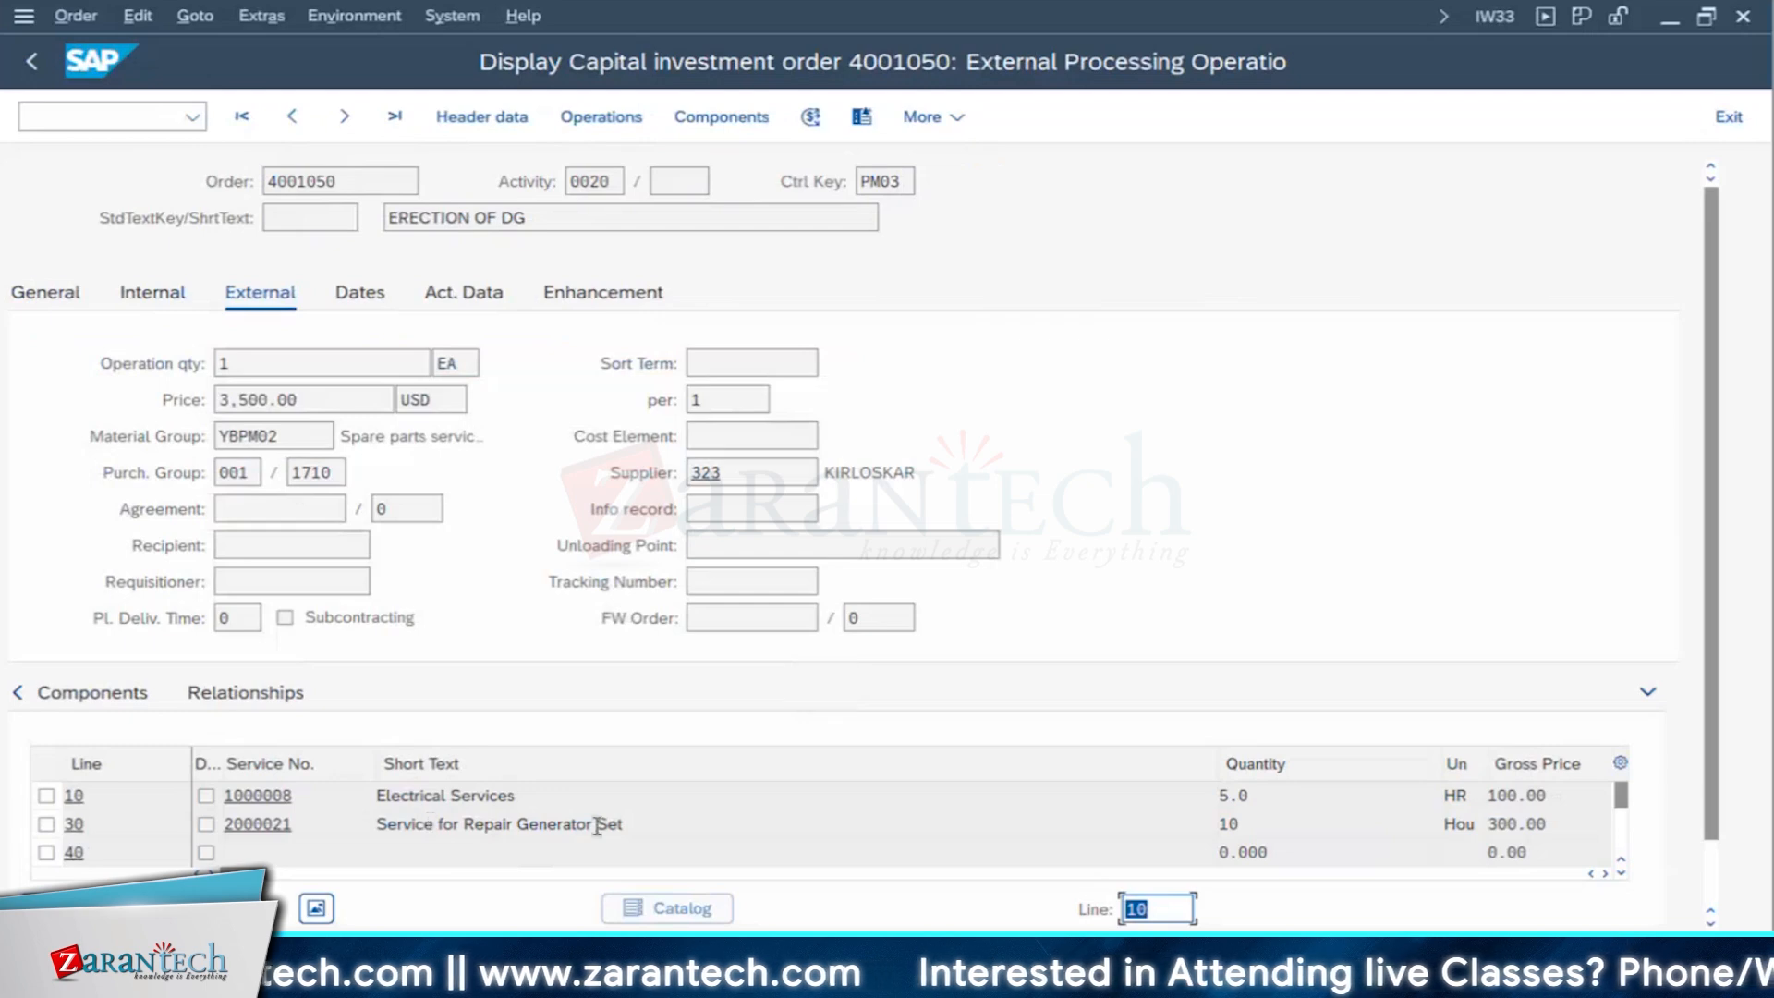
pyautogui.click(653, 825)
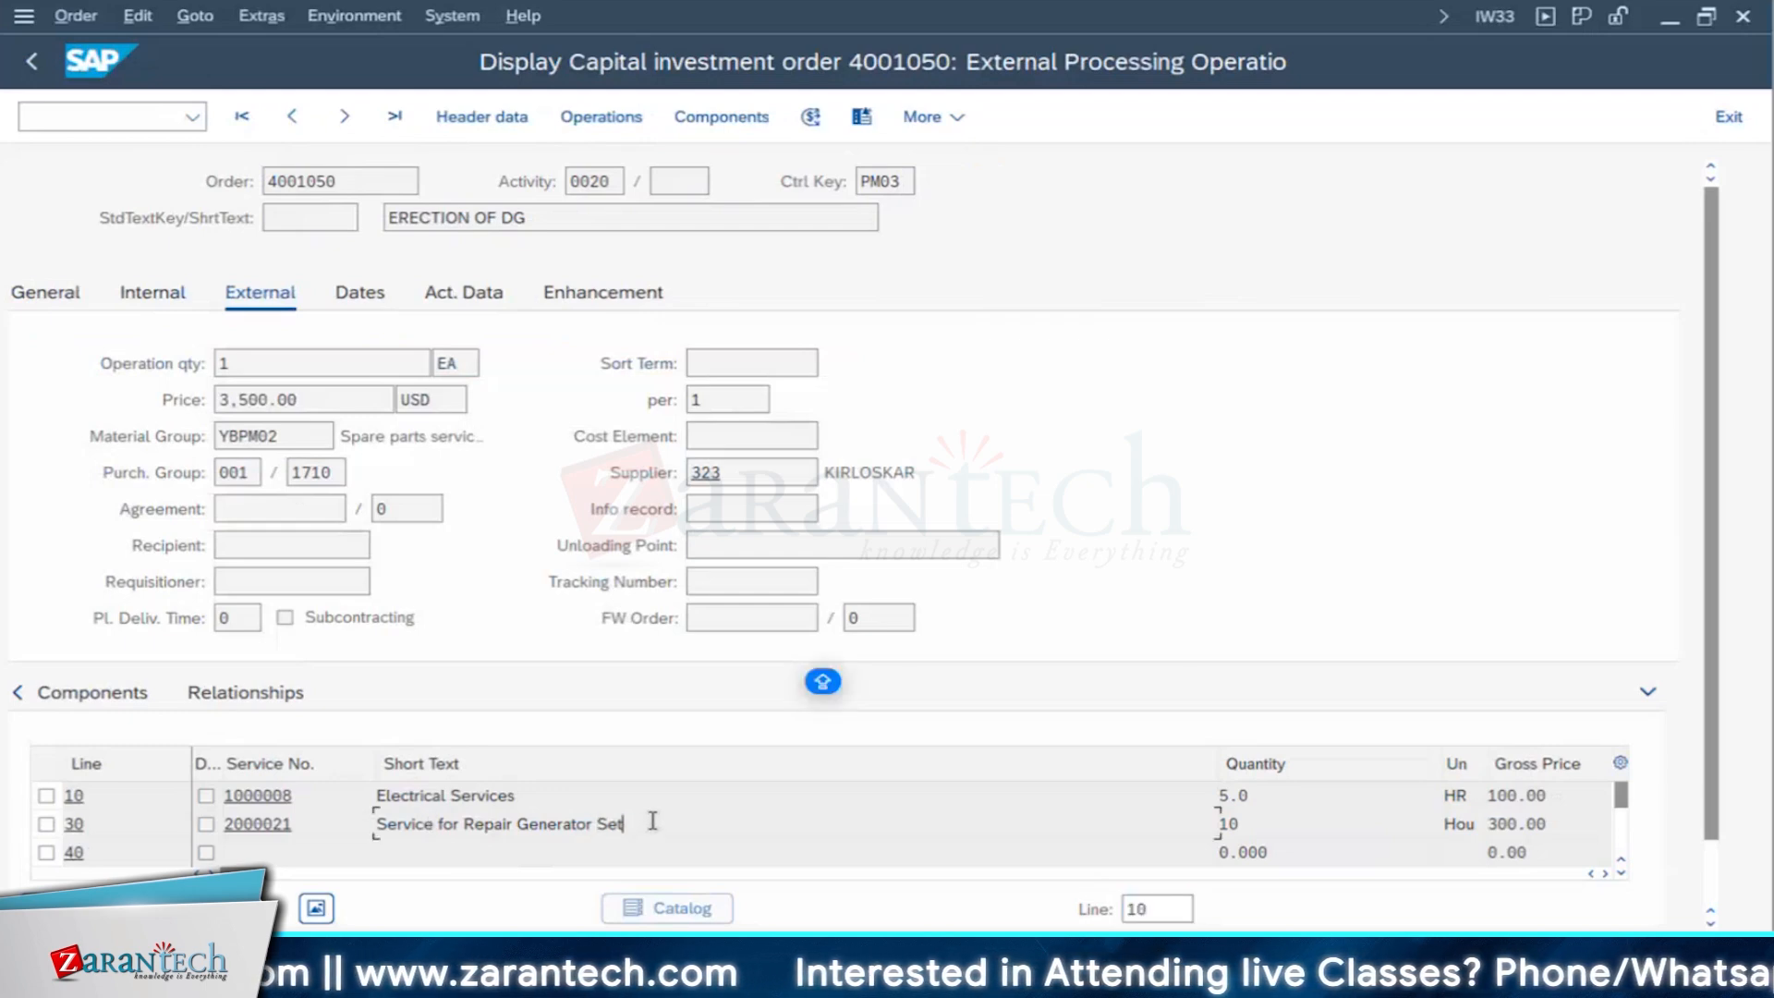
pyautogui.moveTo(614, 823); pyautogui.dragTo(160, 825)
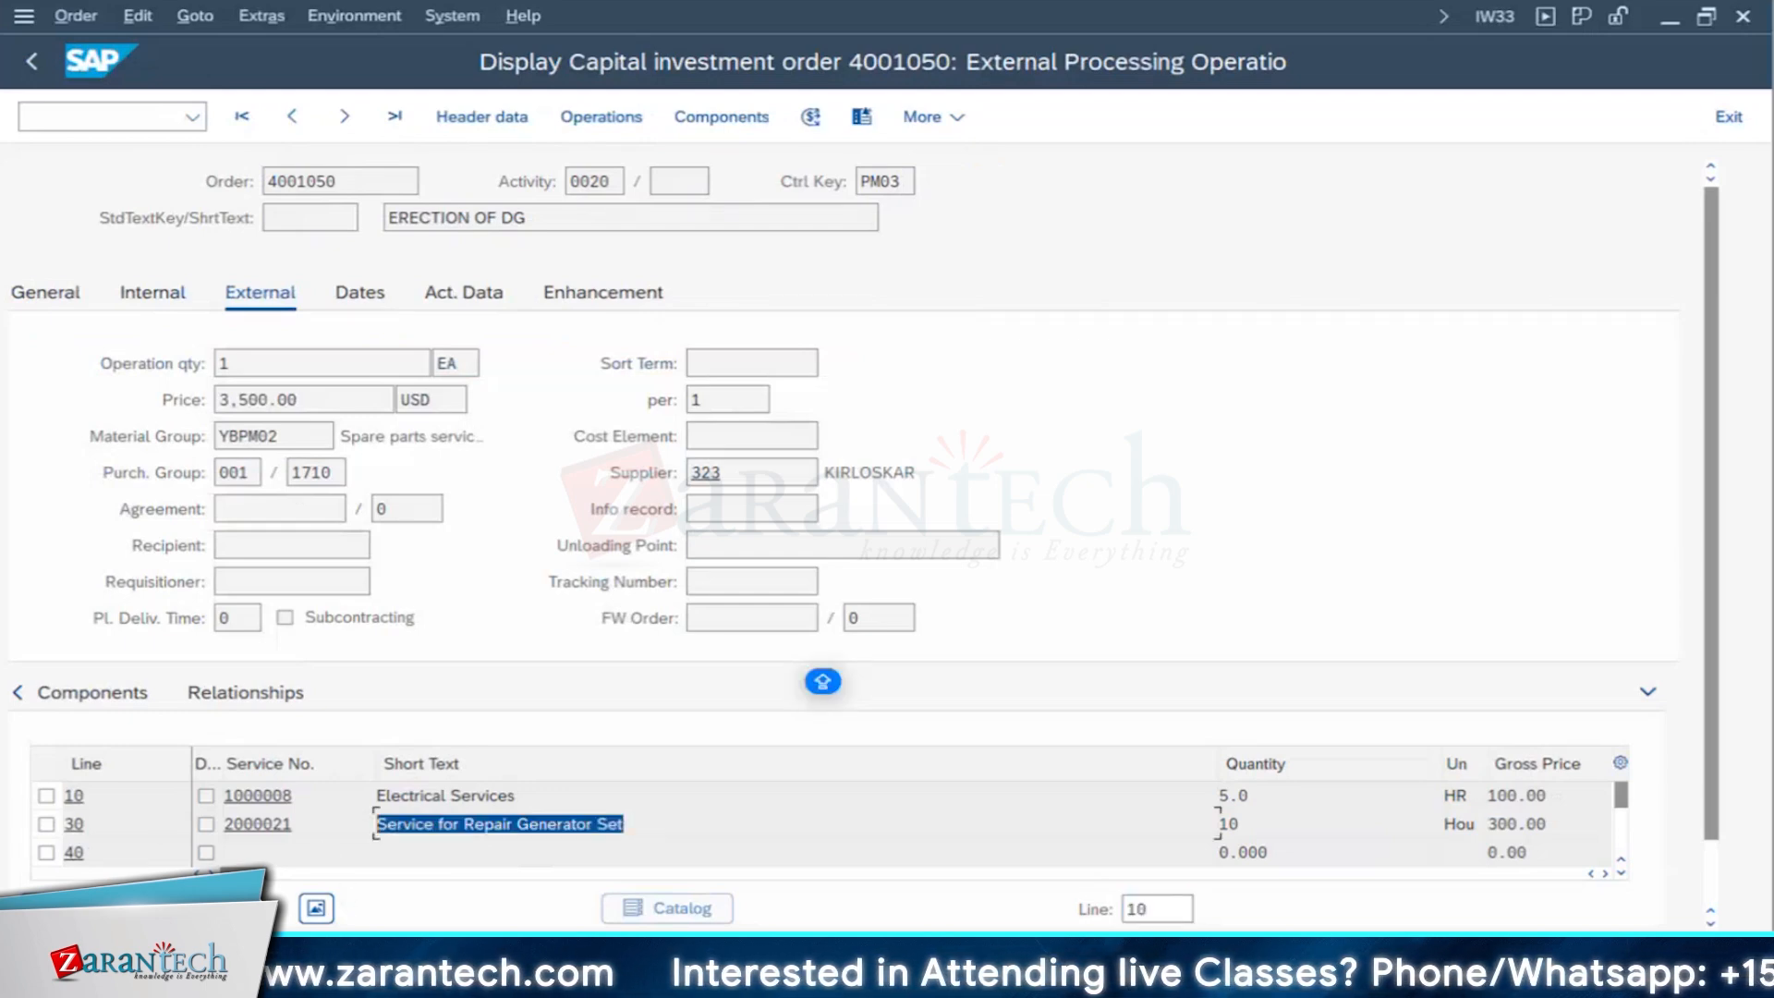
# - Display the master record of service 2000021, review its basic and purchasing data sections, and return to the external processing data
pyautogui.click(264, 825)
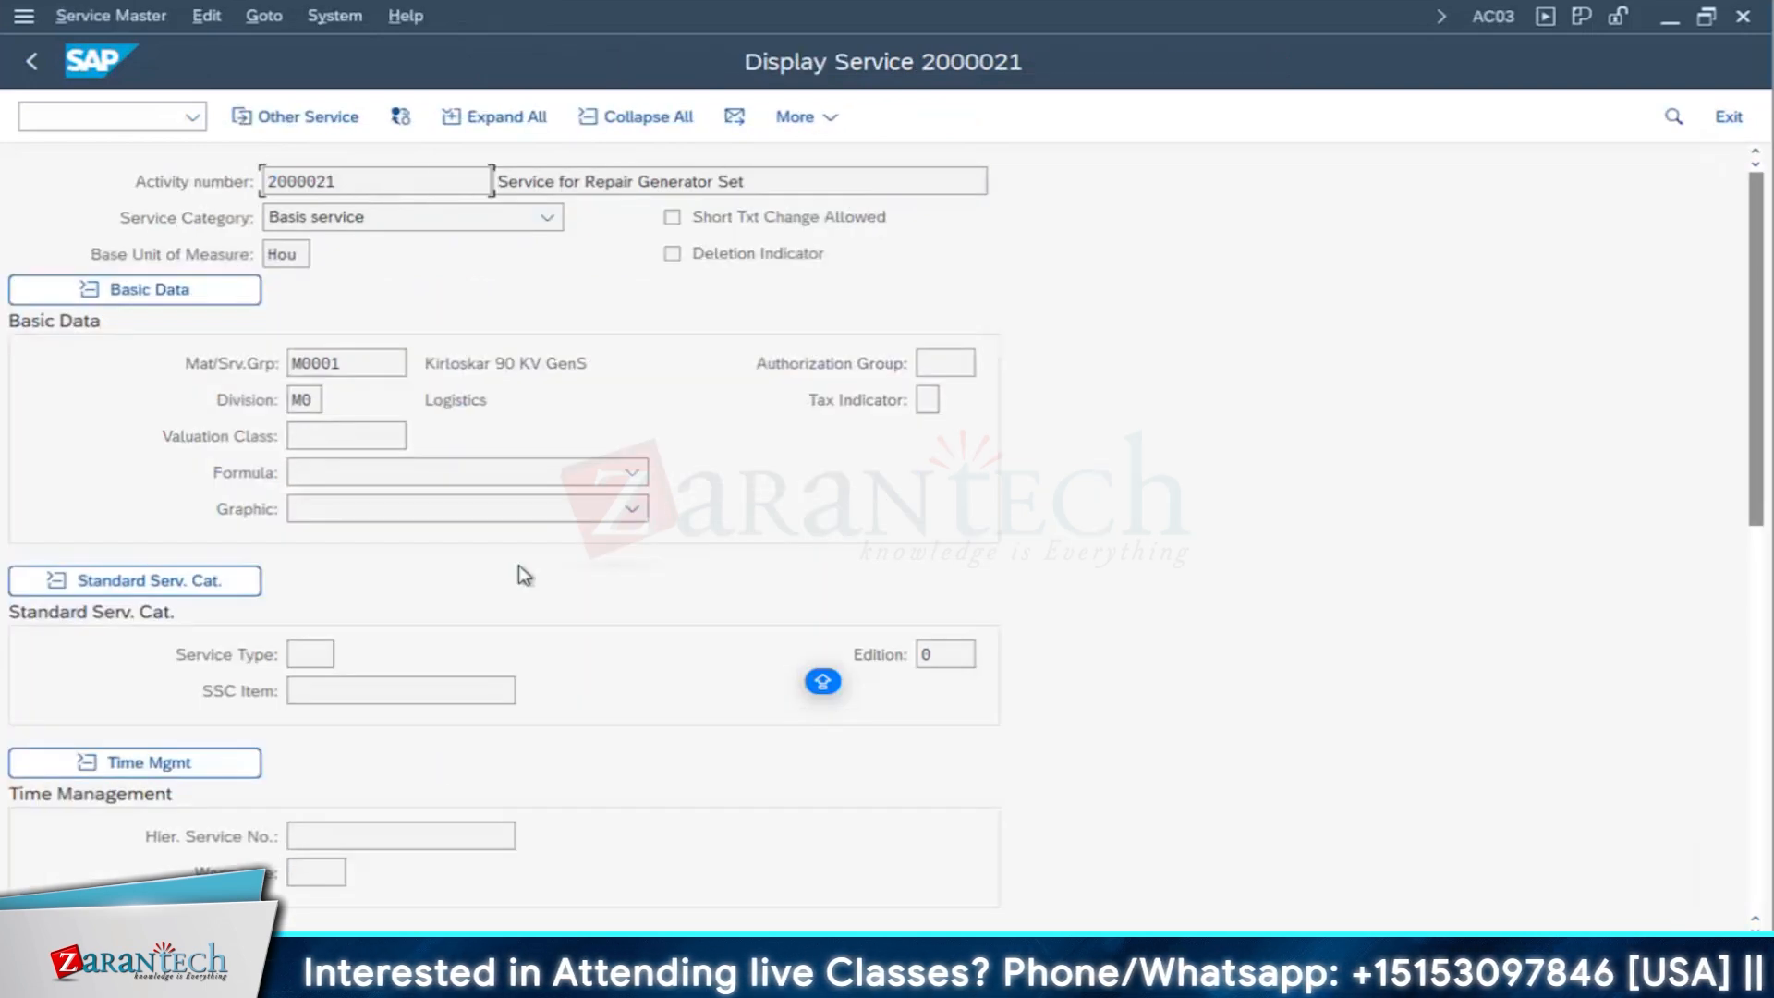
pyautogui.scroll(-2, 590, 677)
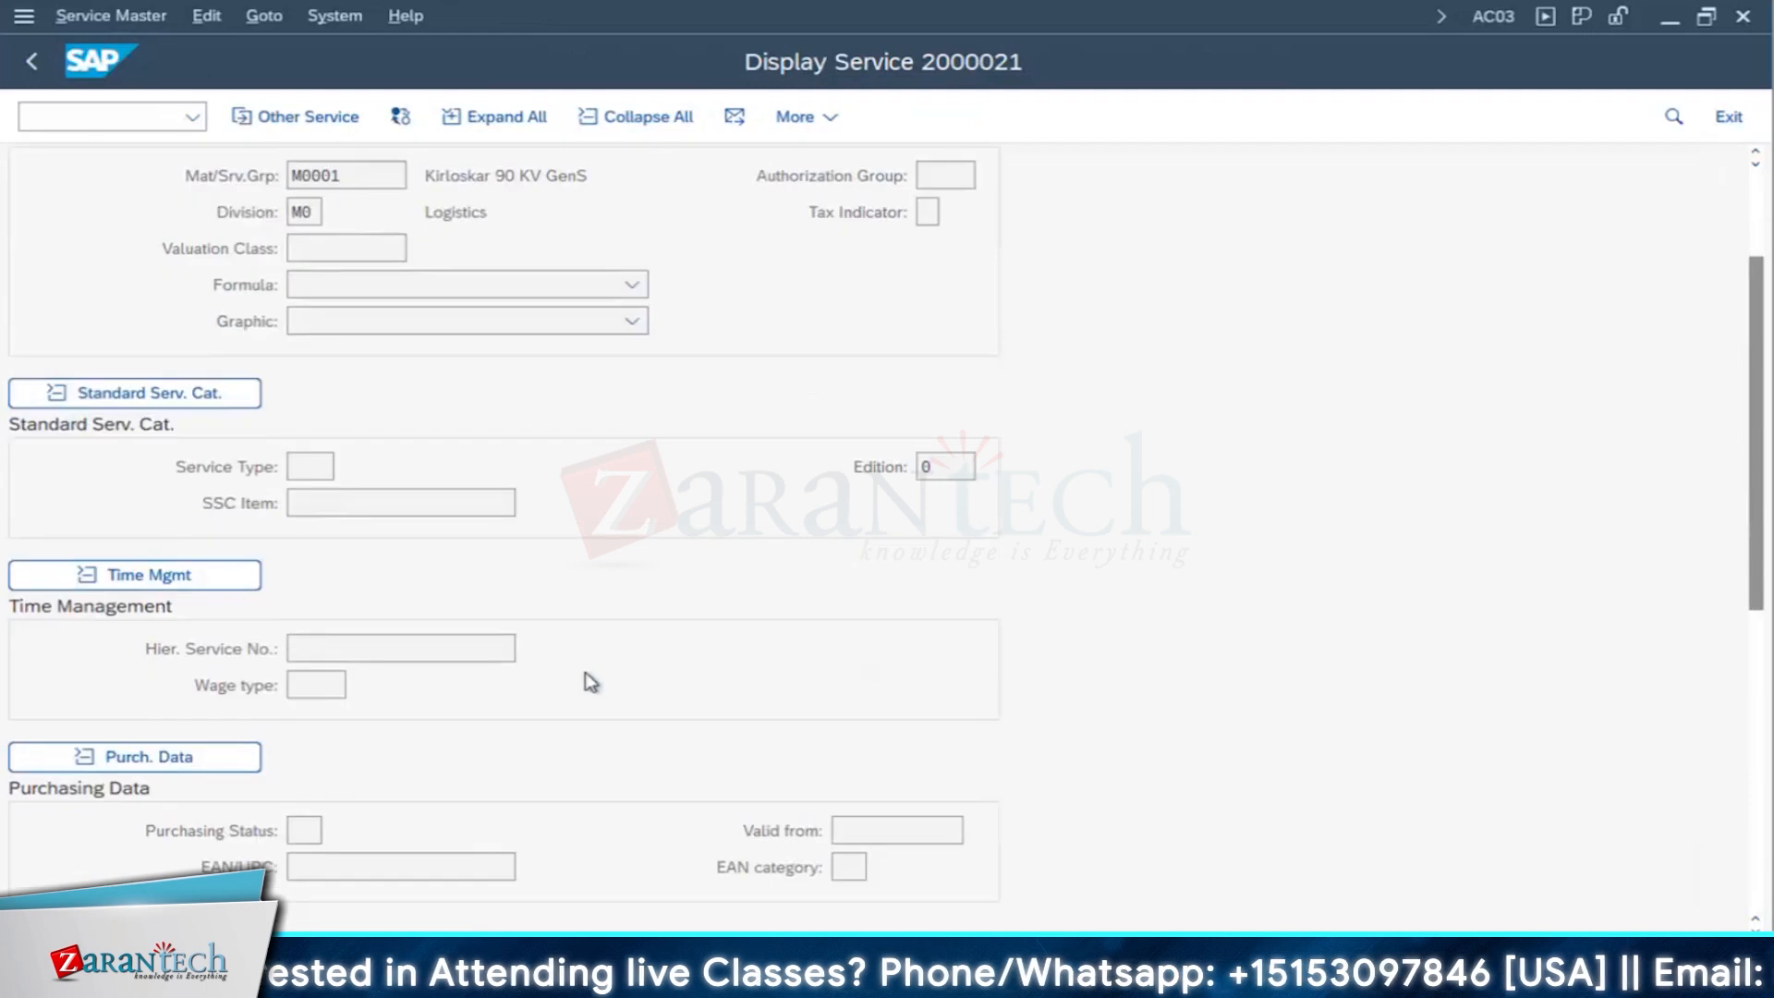
pyautogui.scroll(1, 336, 226)
pyautogui.scroll(-1, 336, 226)
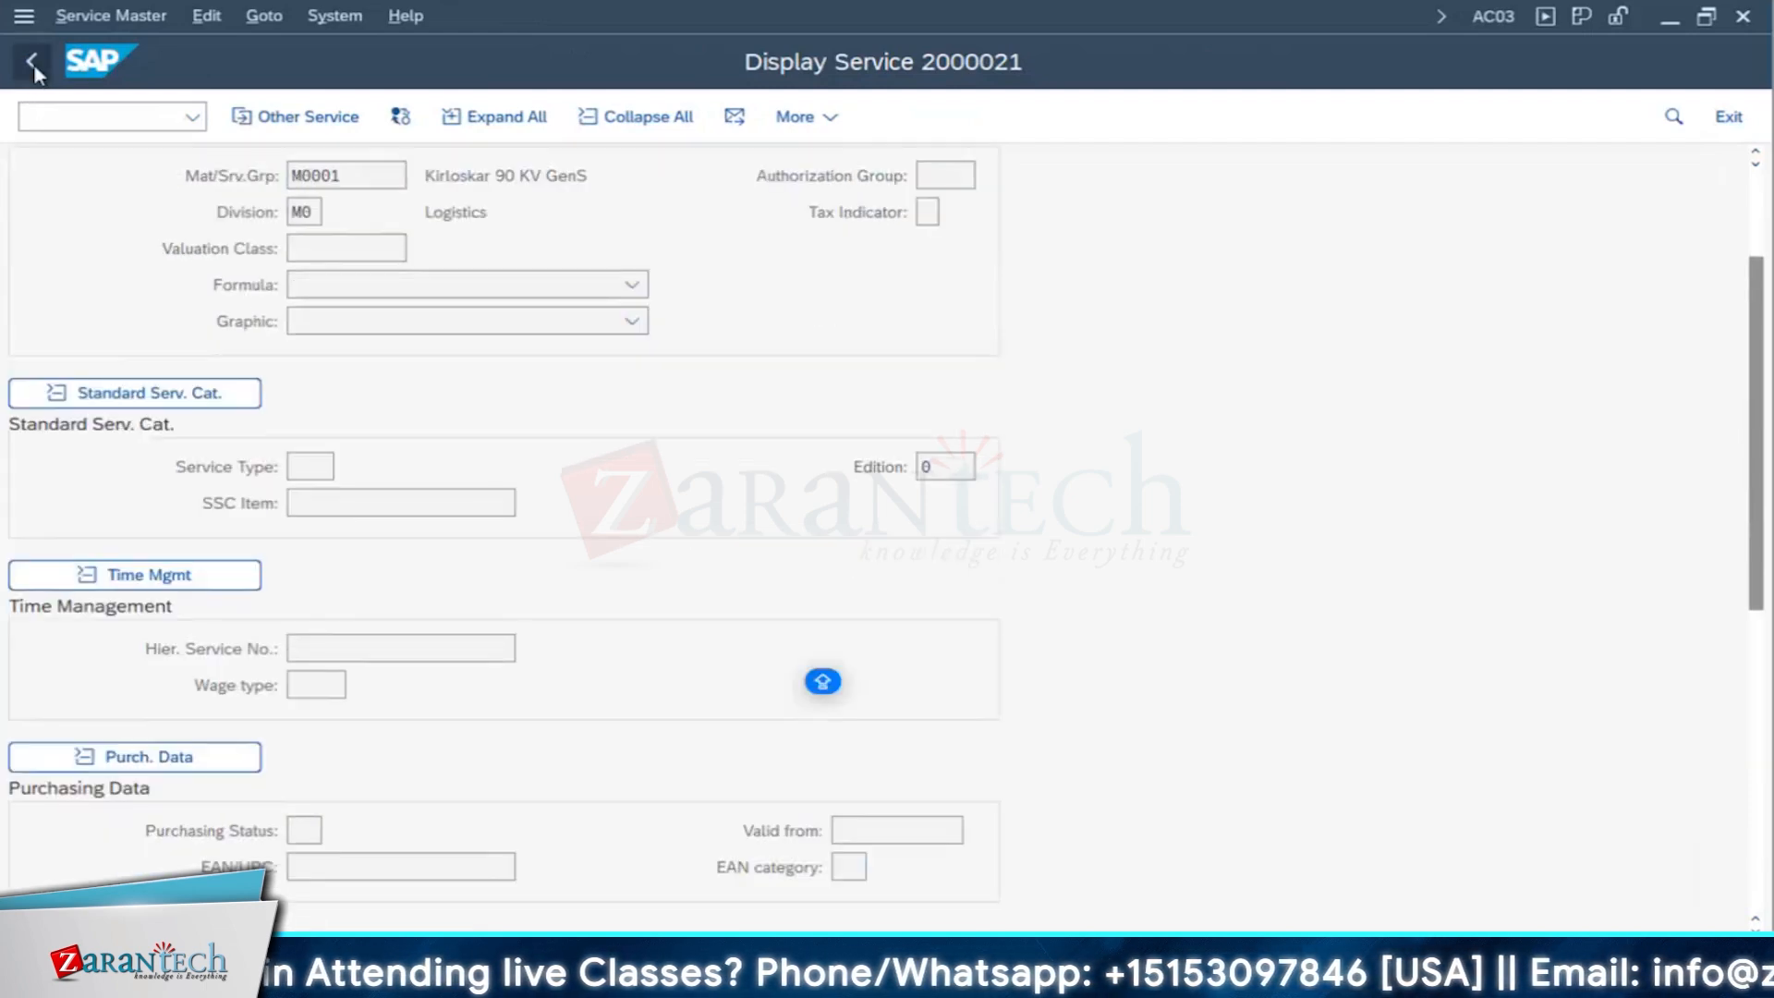
pyautogui.click(36, 68)
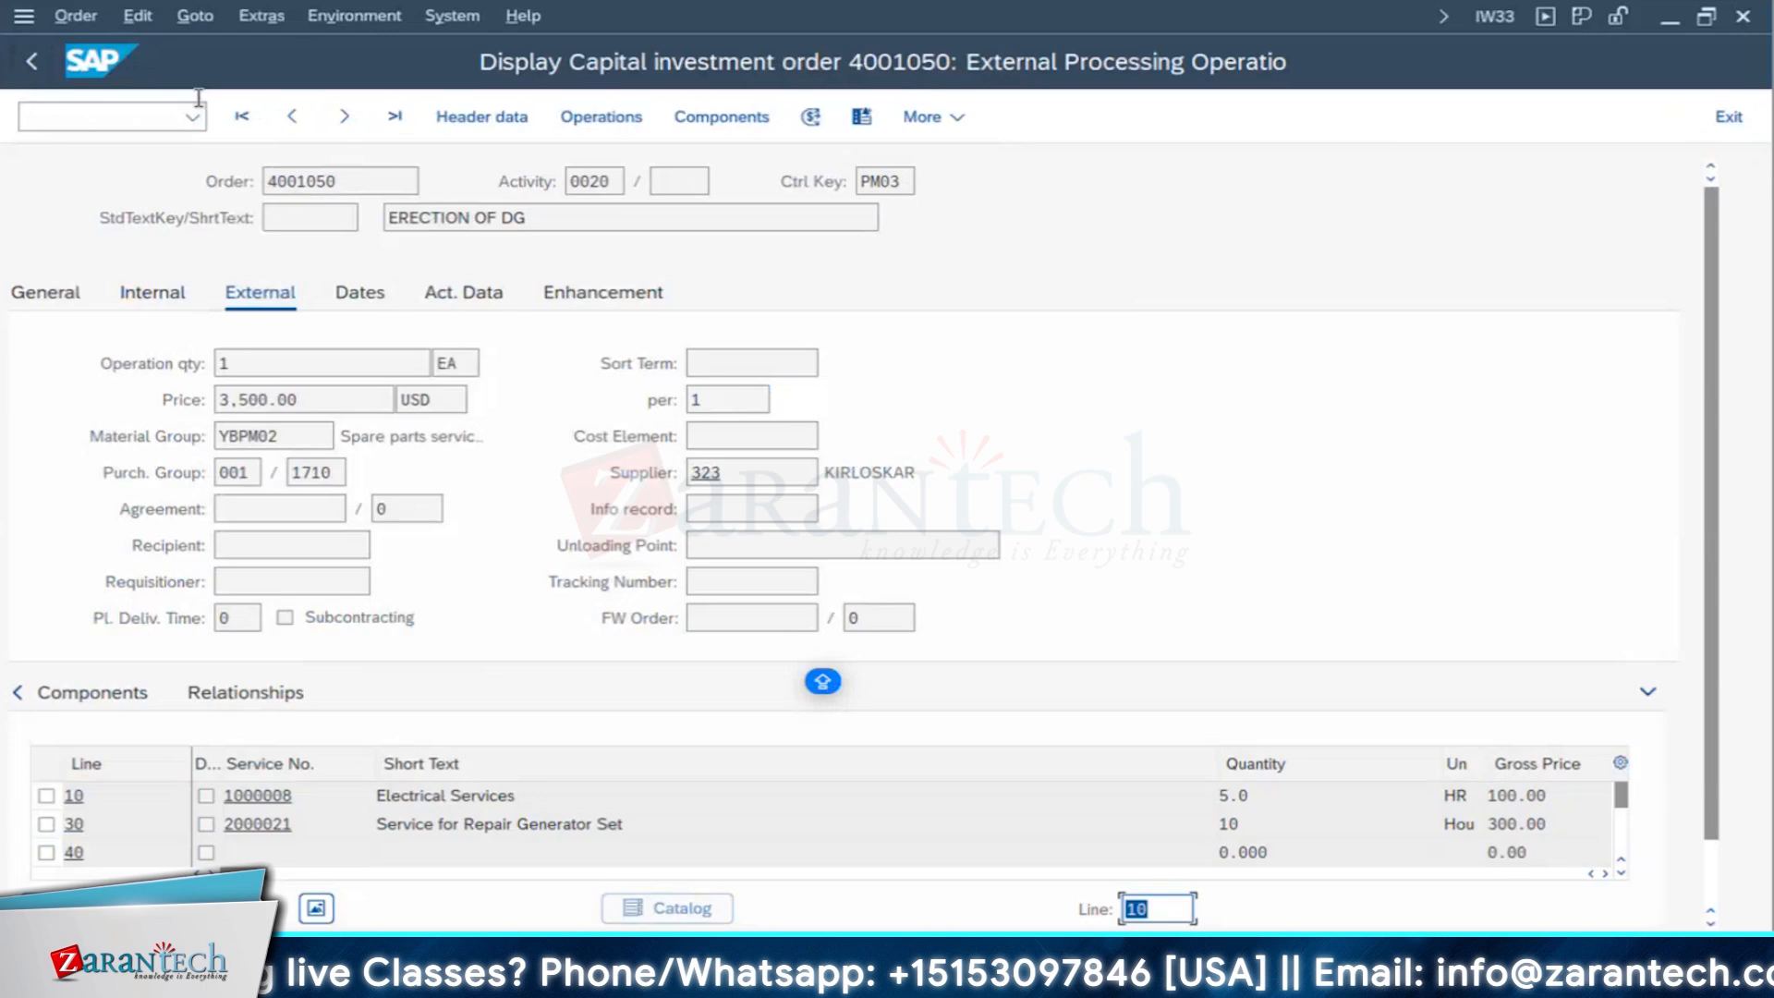
# - Leave the external processing data and the operation overview to return to the initial order display screen
pyautogui.click(35, 66)
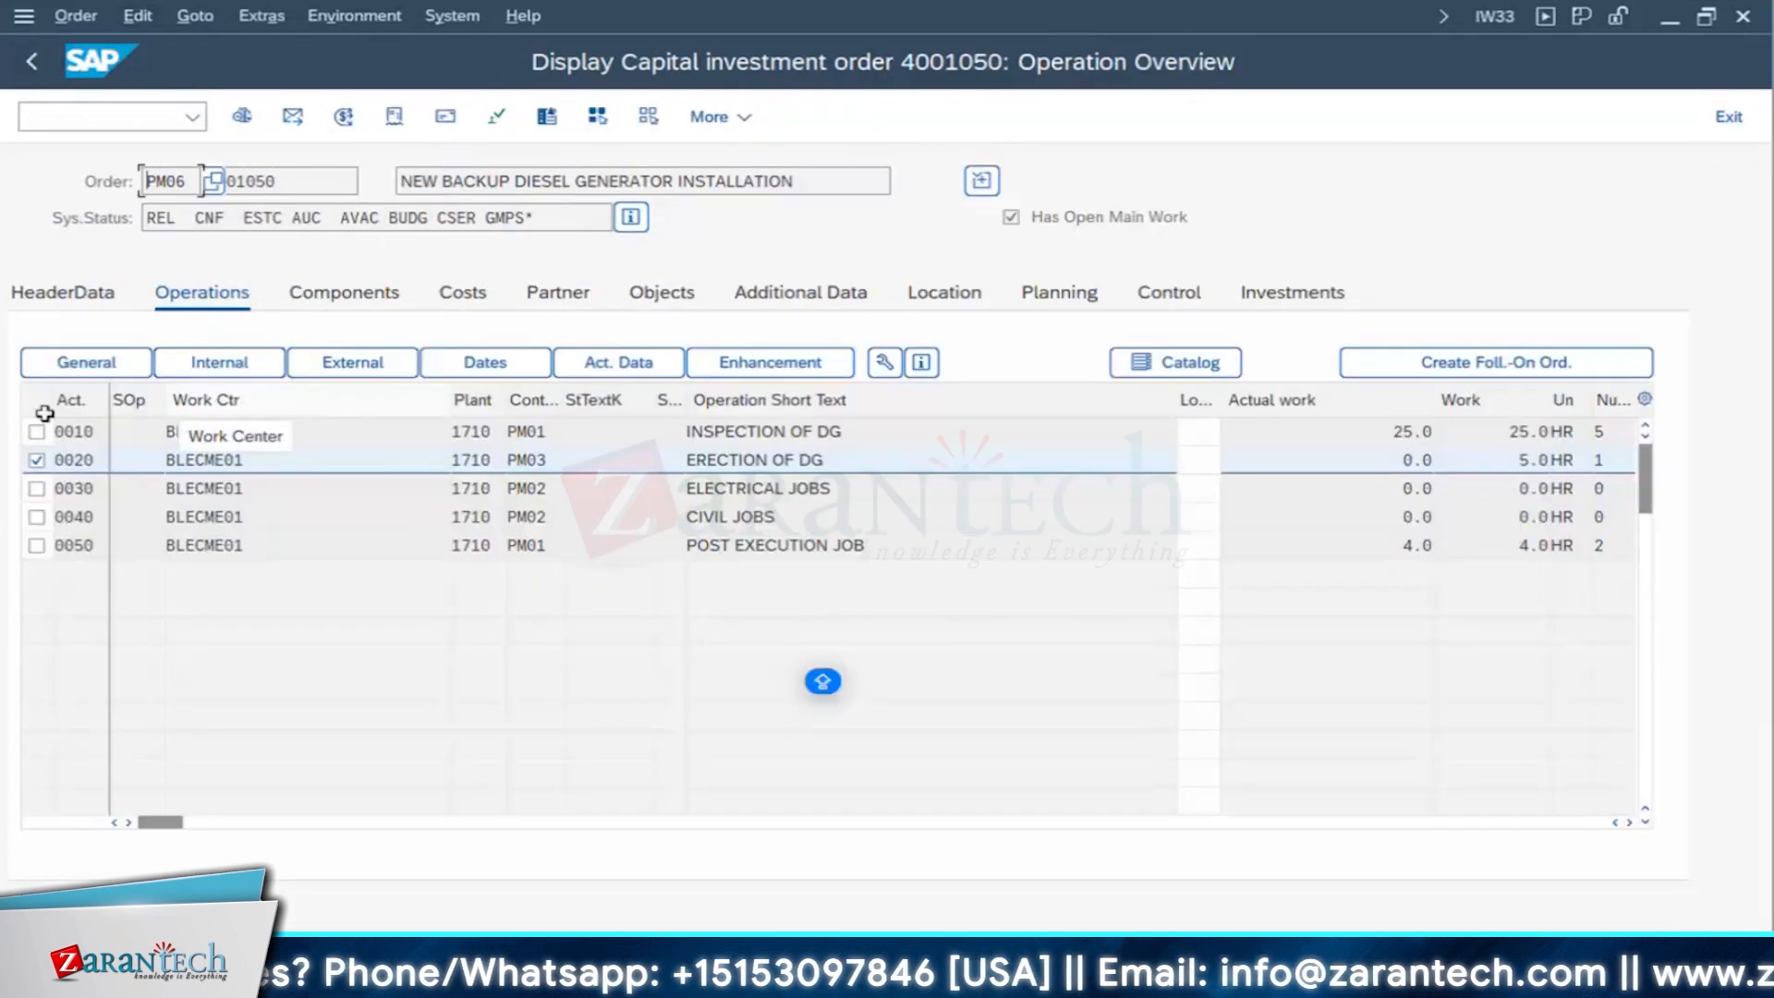
pyautogui.click(36, 460)
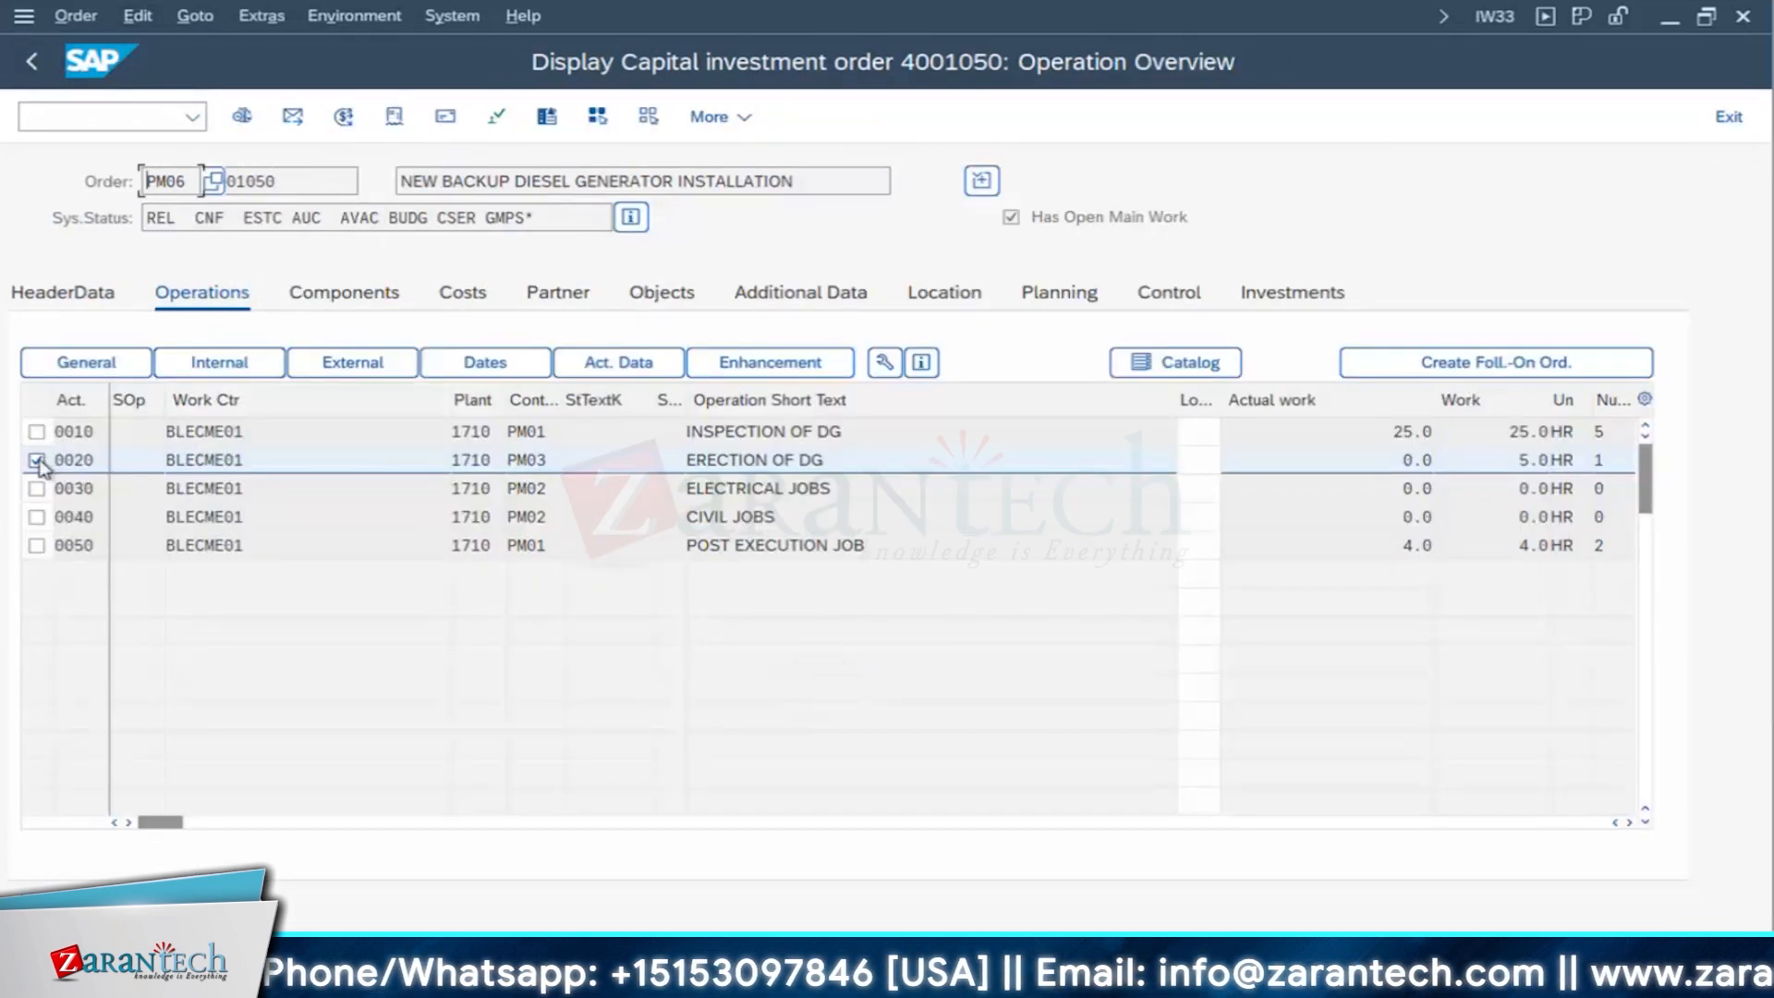
pyautogui.click(35, 64)
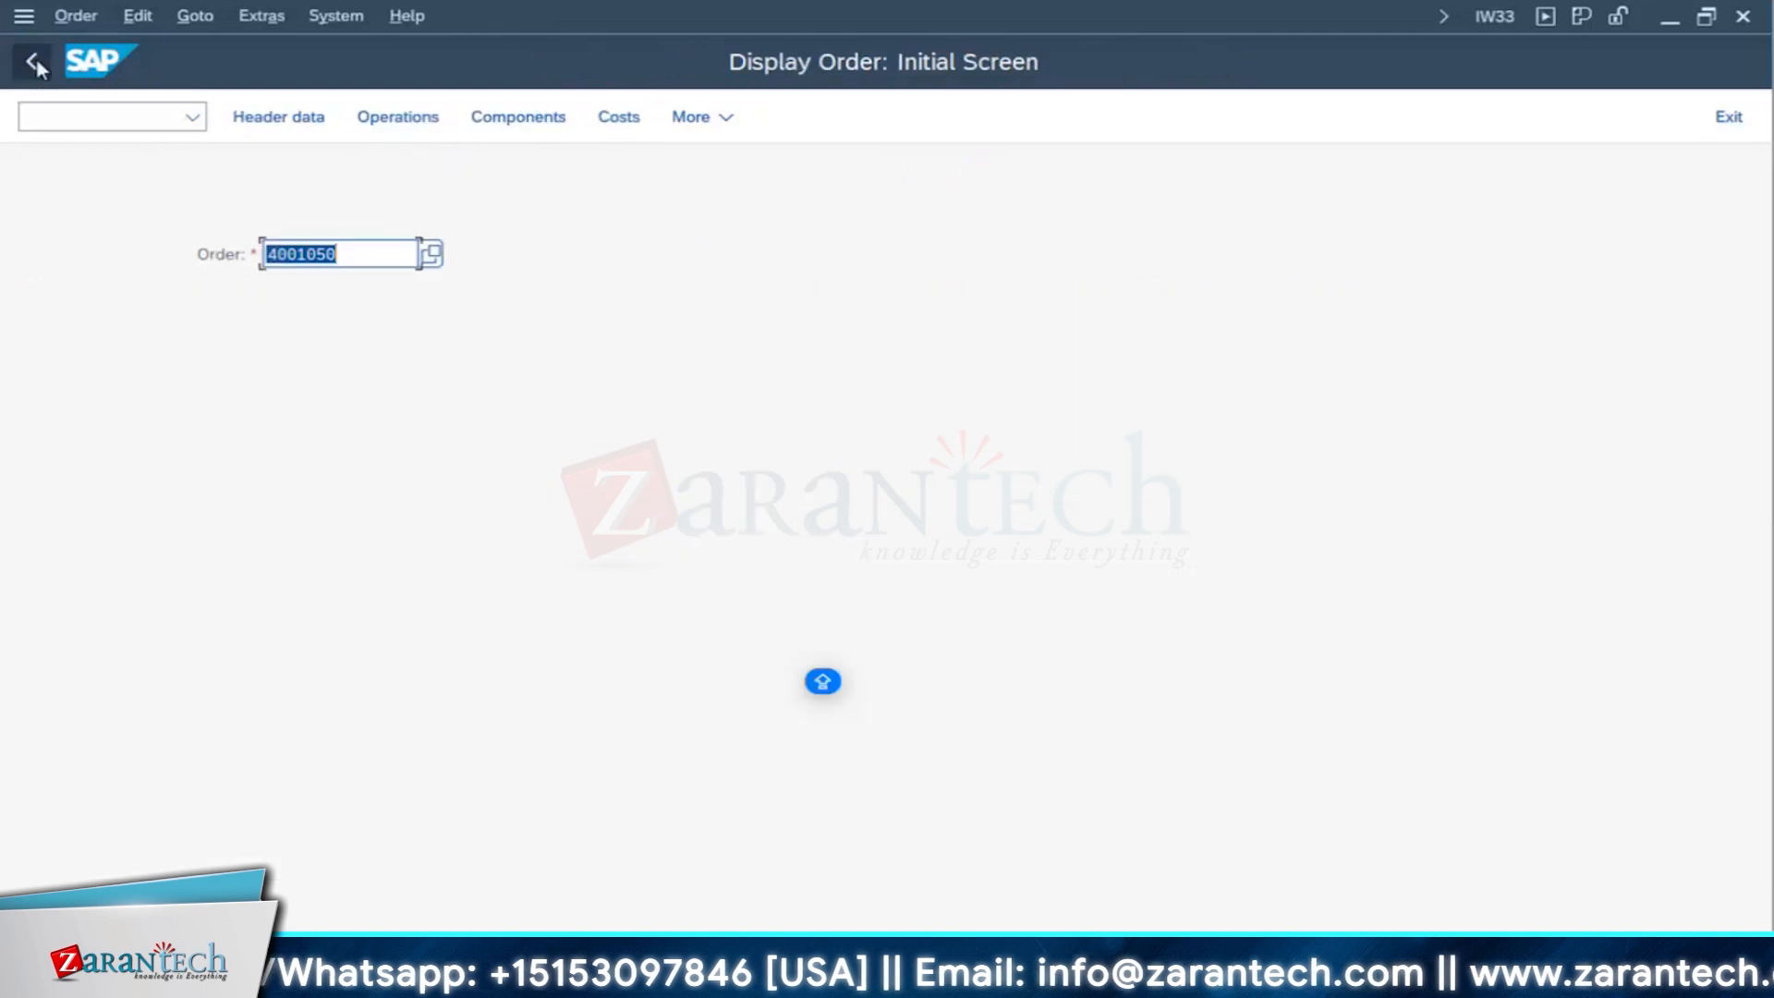
# - Switch to the SAP_EAM_TCS_B1 Excel workbook and examine the actual cost notes for labour, stock and non-stock components, external labour, and external services
pyautogui.click(739, 981)
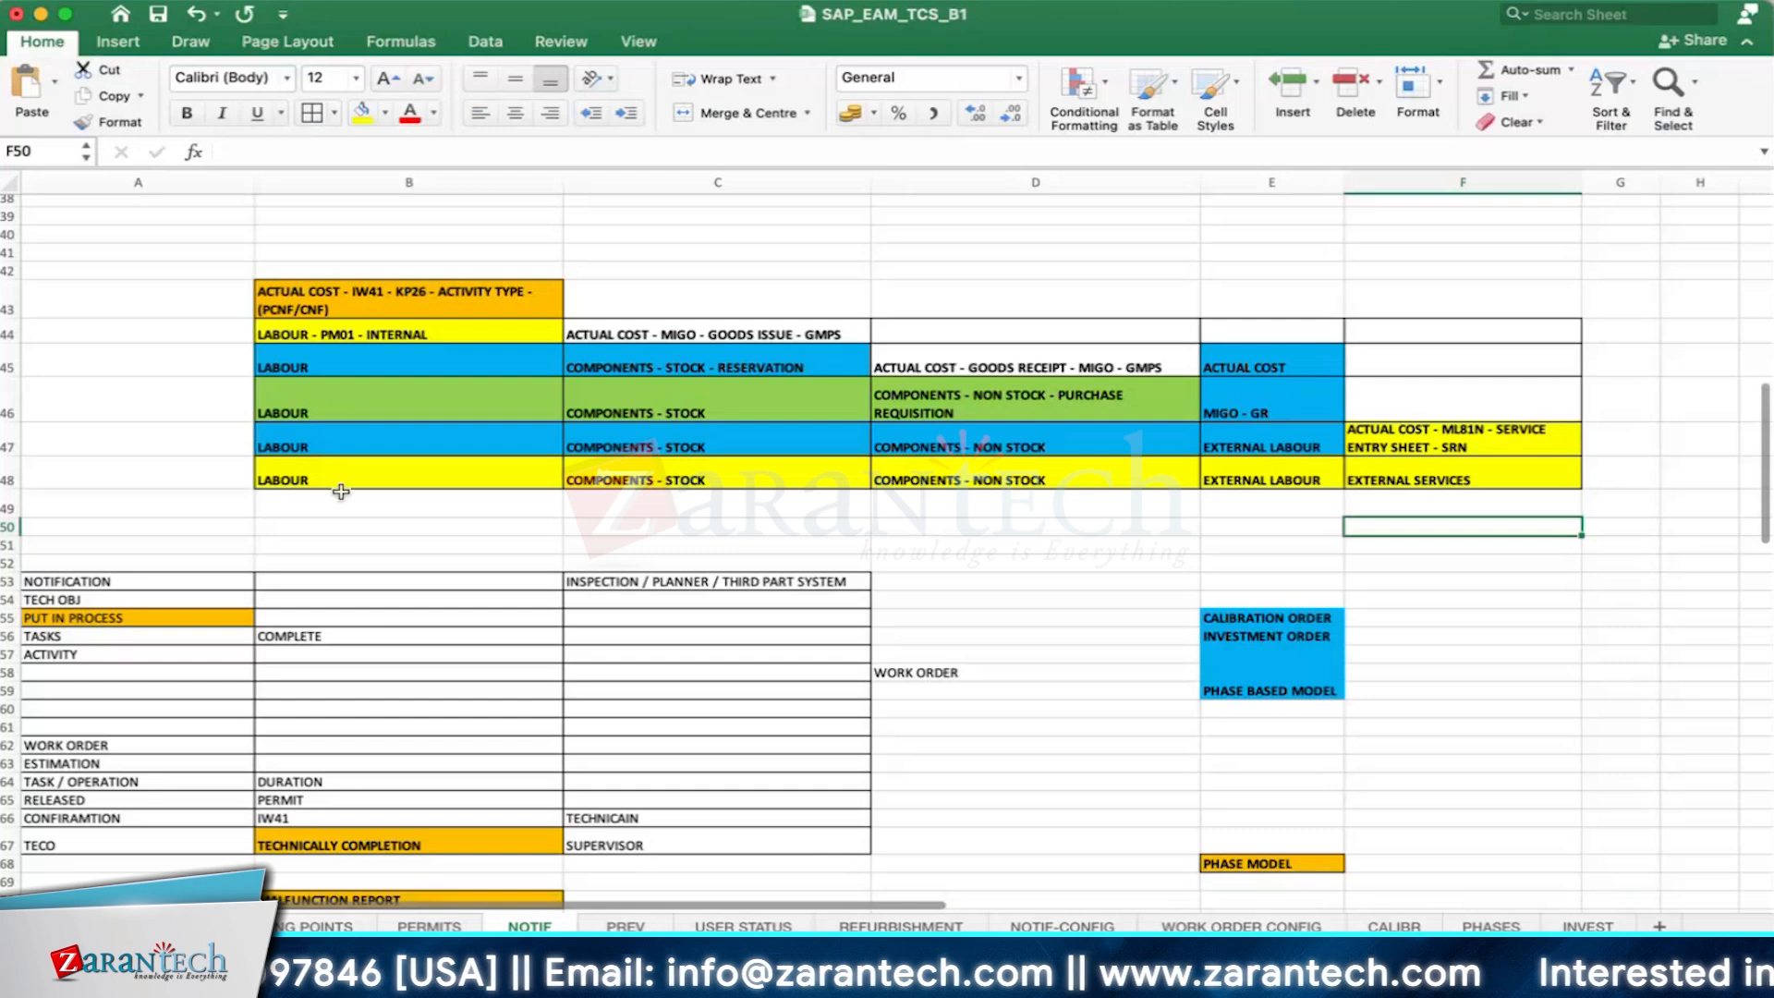
pyautogui.click(407, 473)
pyautogui.click(443, 295)
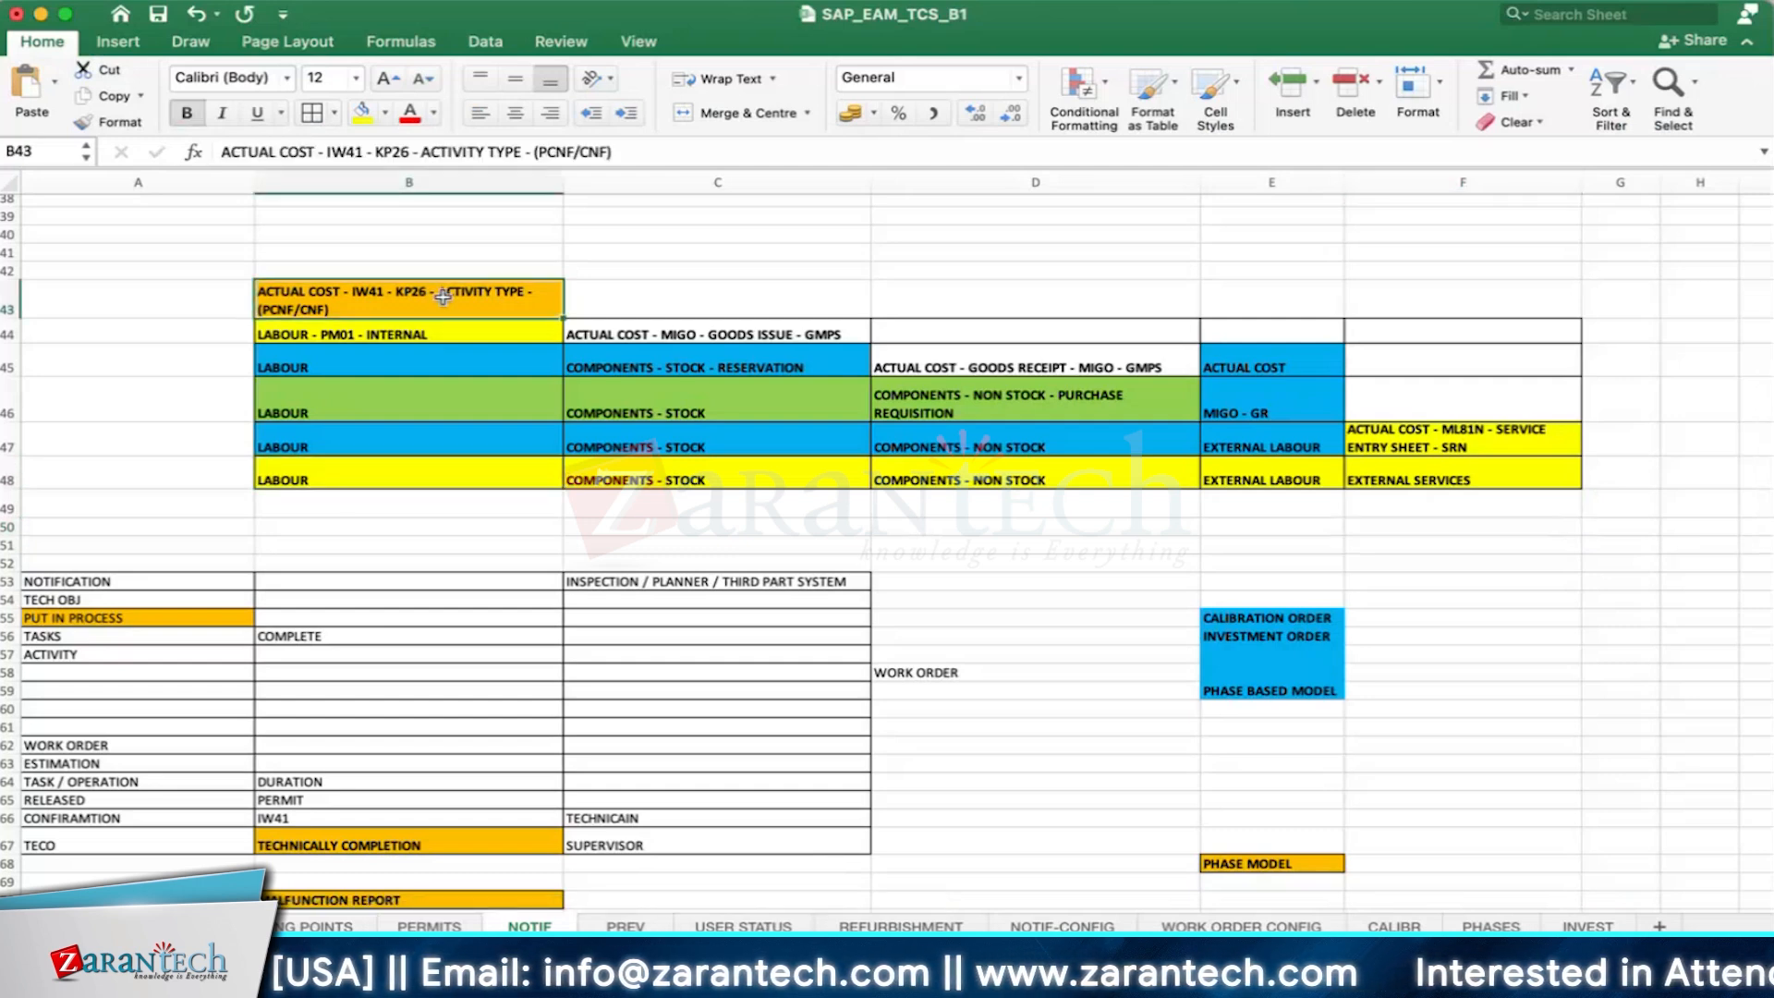
pyautogui.click(711, 488)
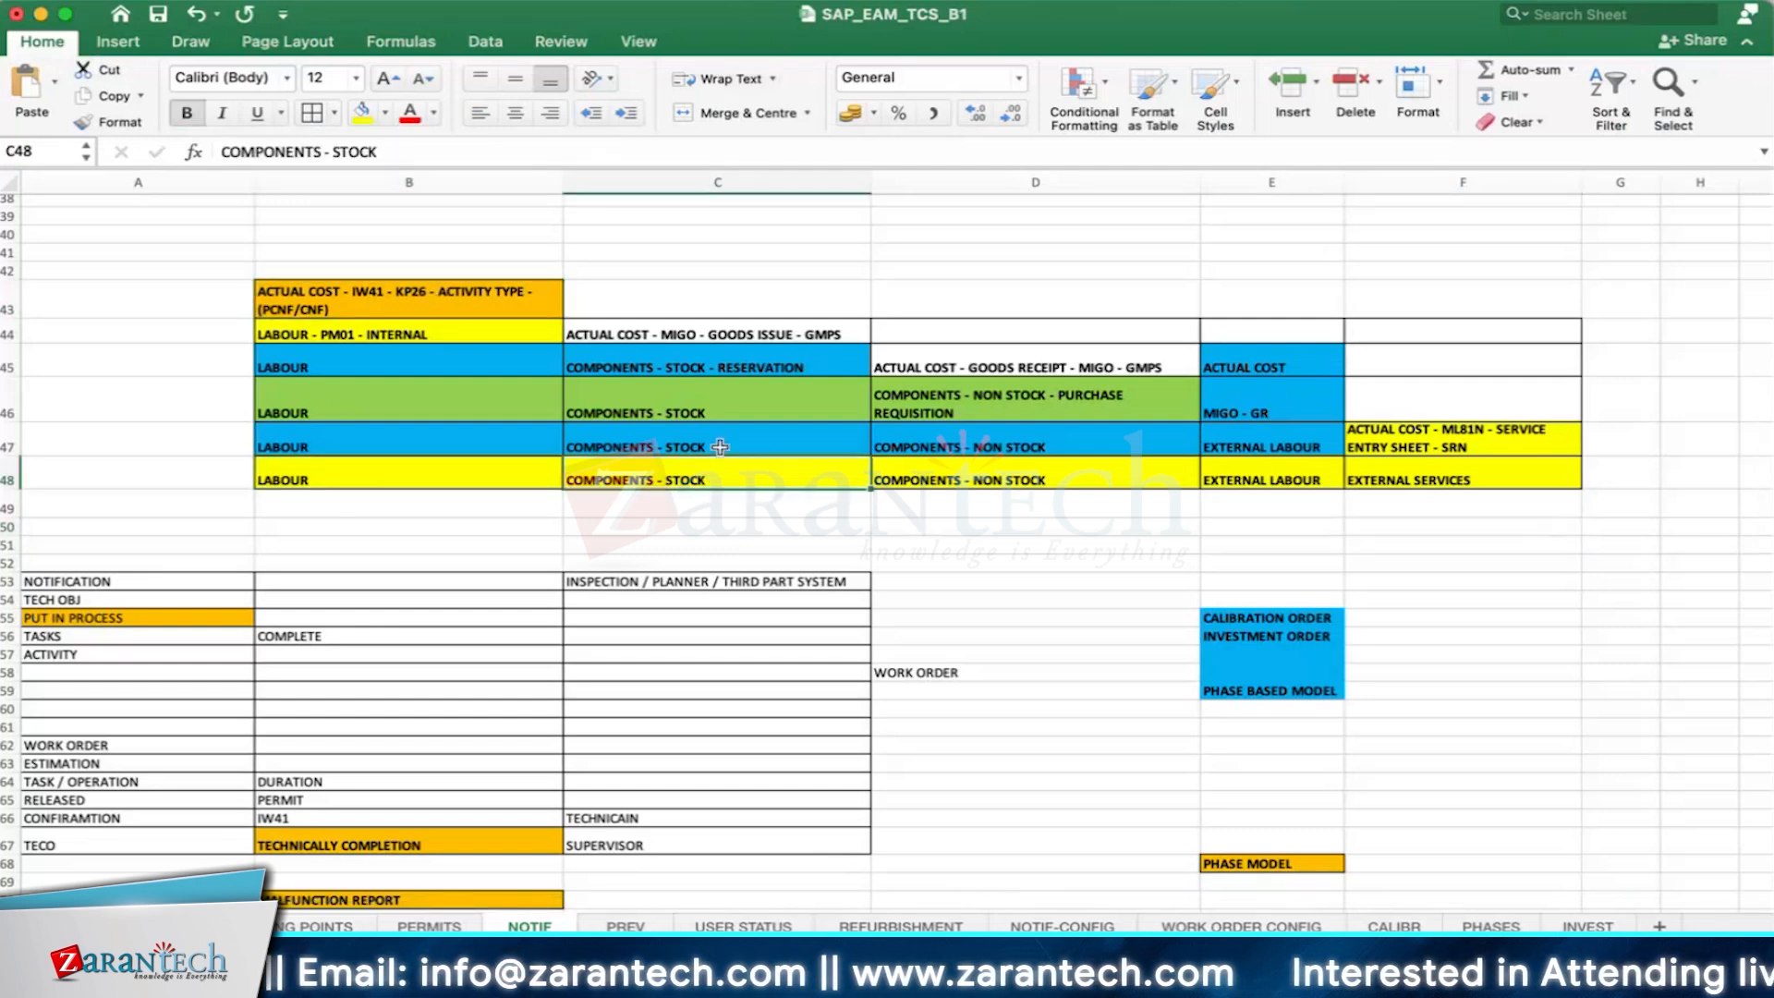
pyautogui.click(686, 331)
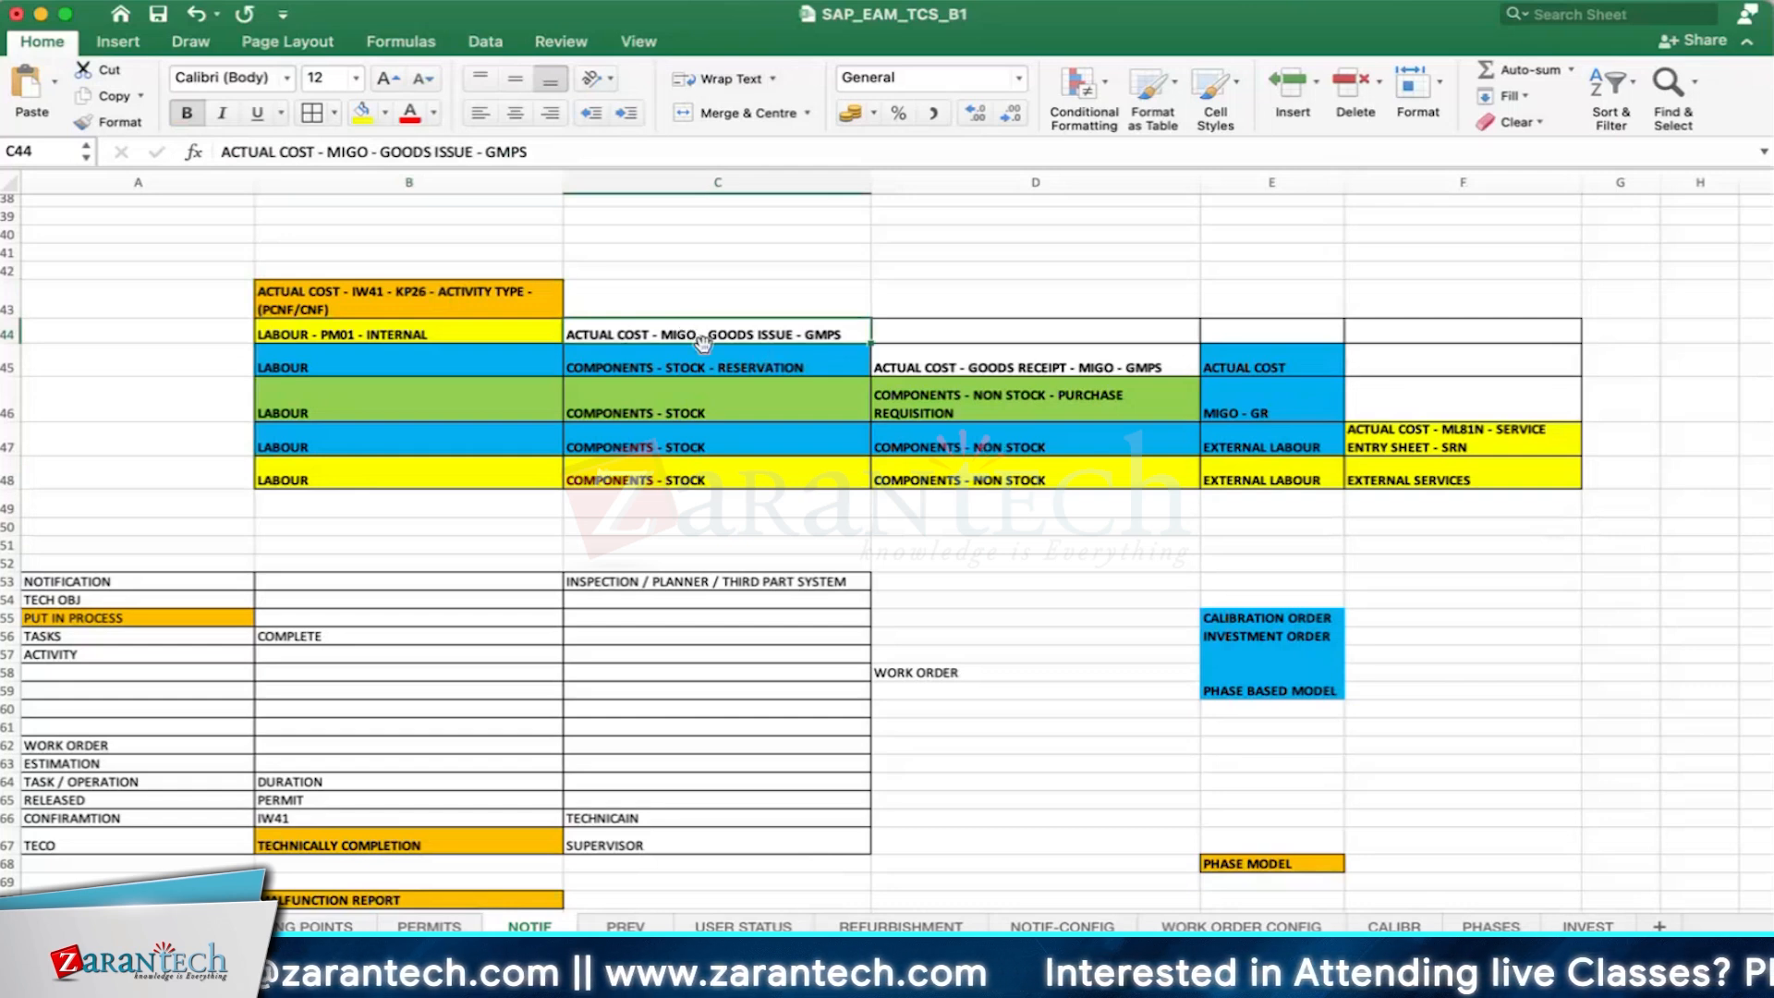
pyautogui.click(944, 487)
pyautogui.click(1017, 367)
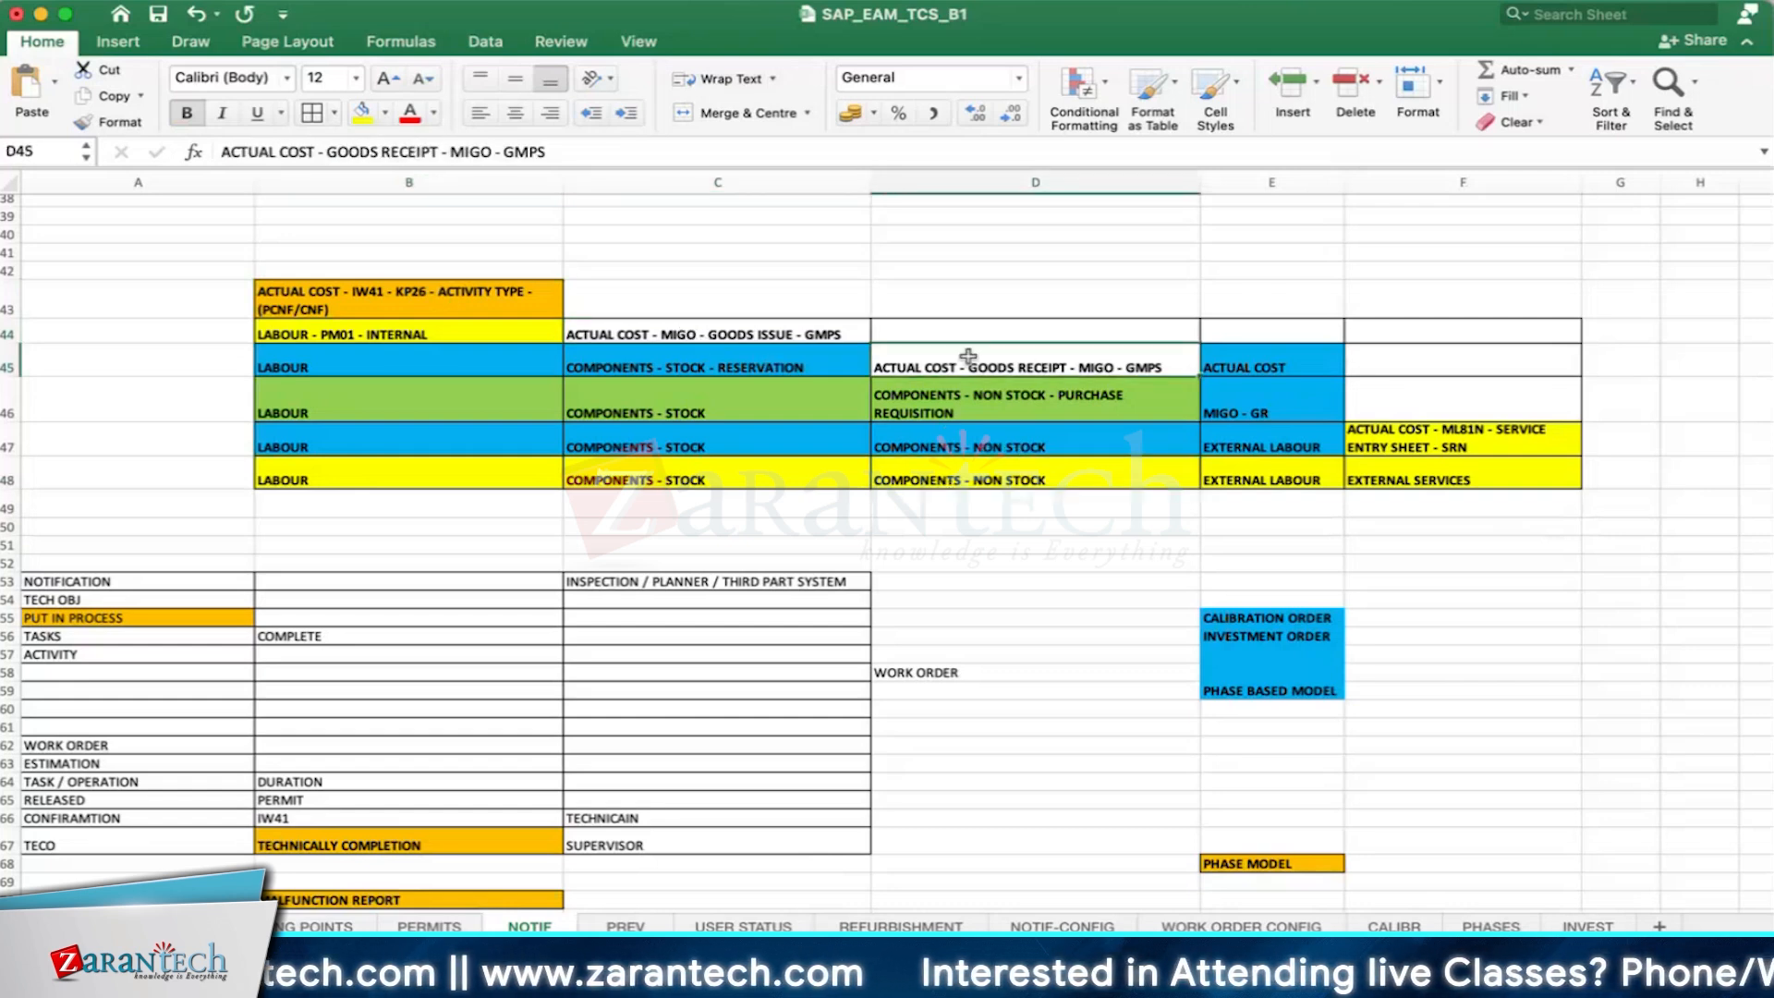
pyautogui.click(1289, 476)
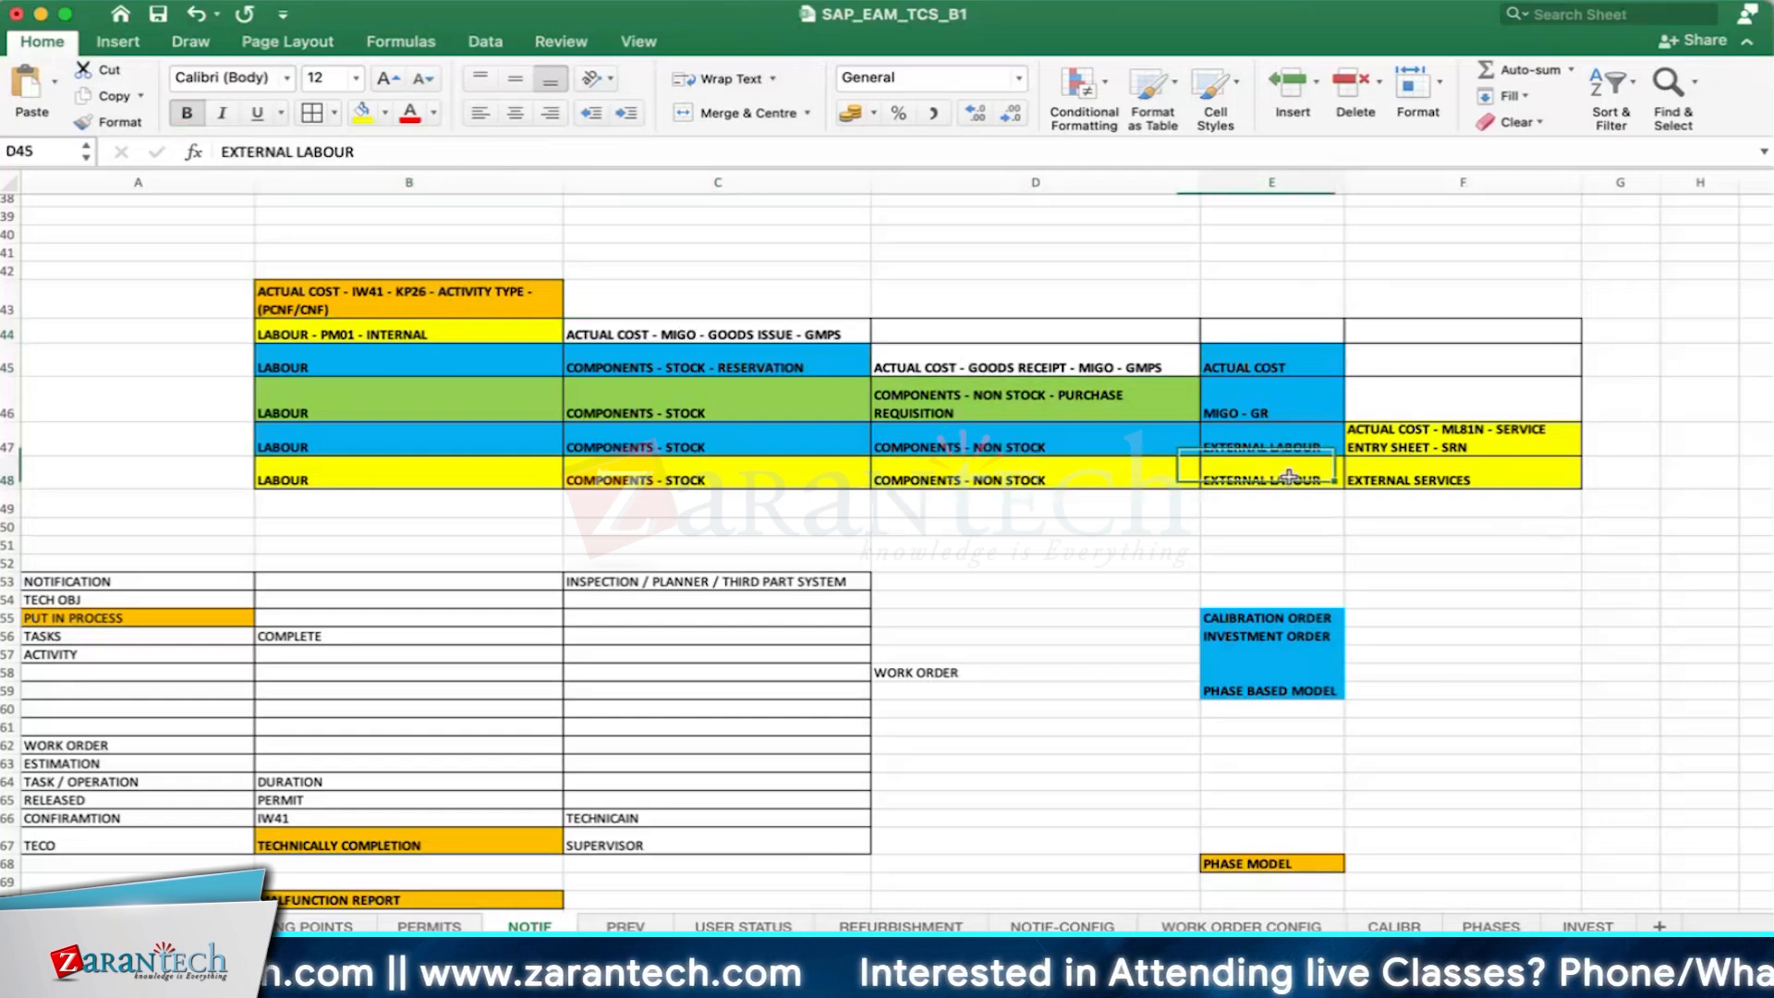
pyautogui.click(1255, 368)
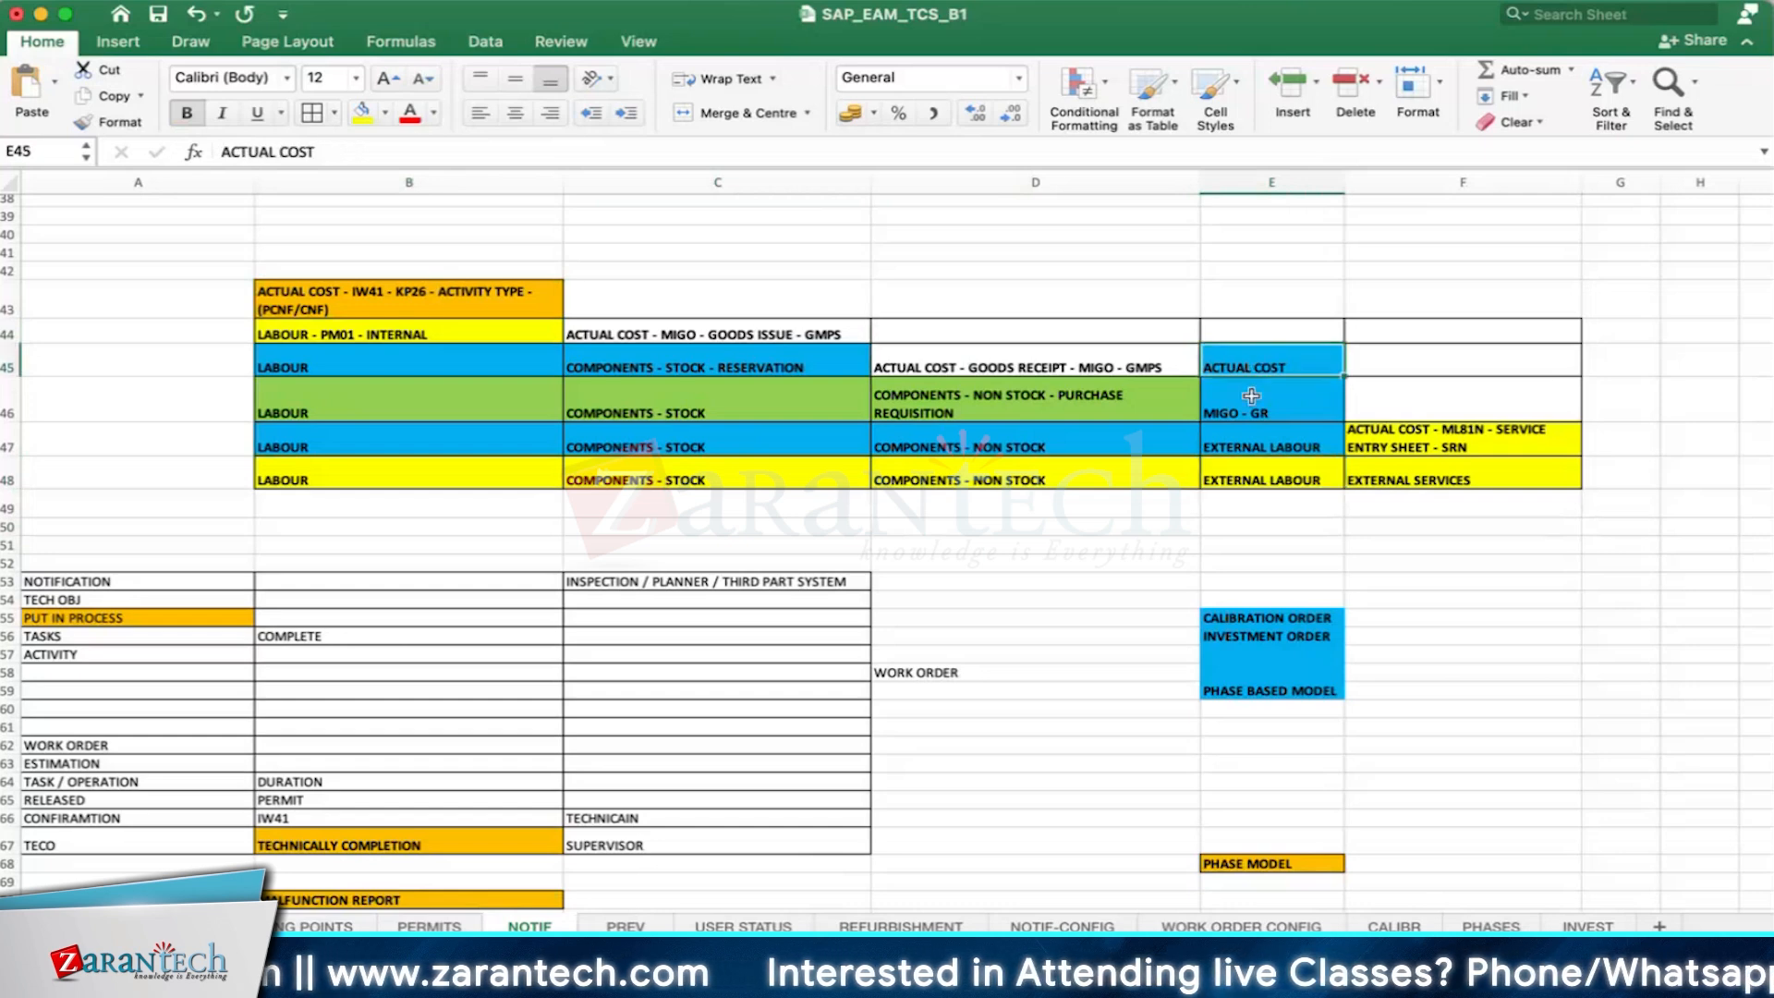
pyautogui.click(1416, 479)
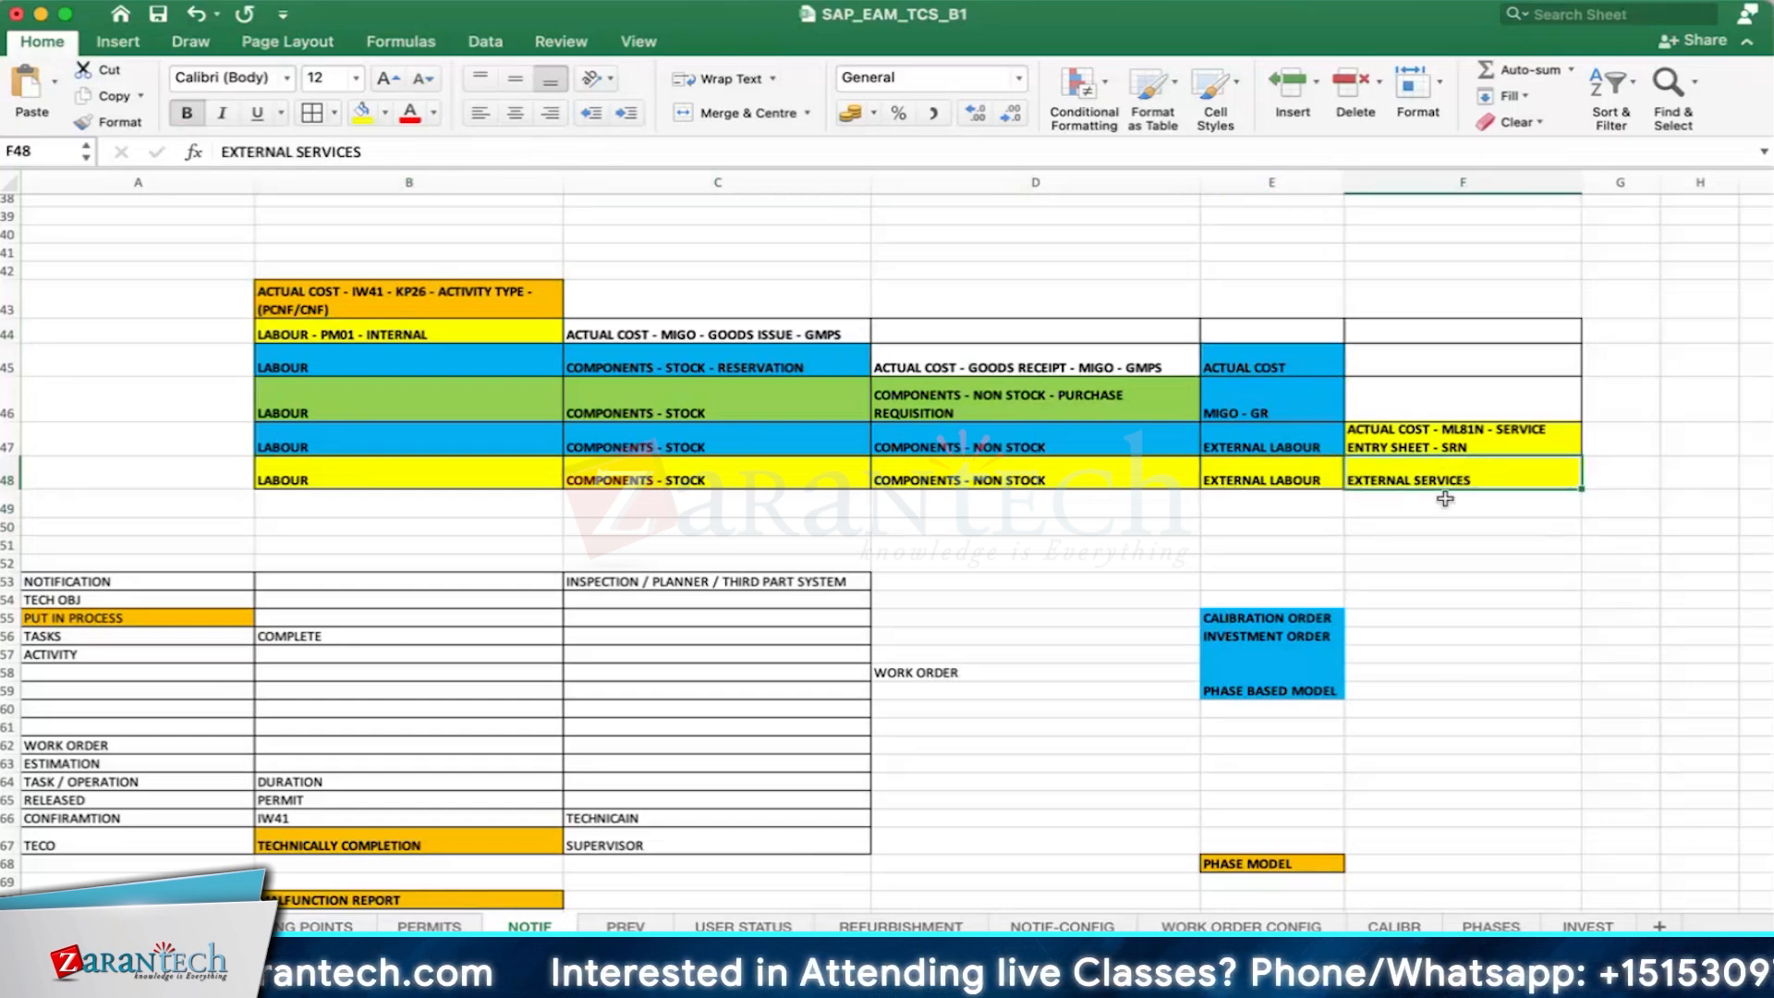
pyautogui.click(1446, 502)
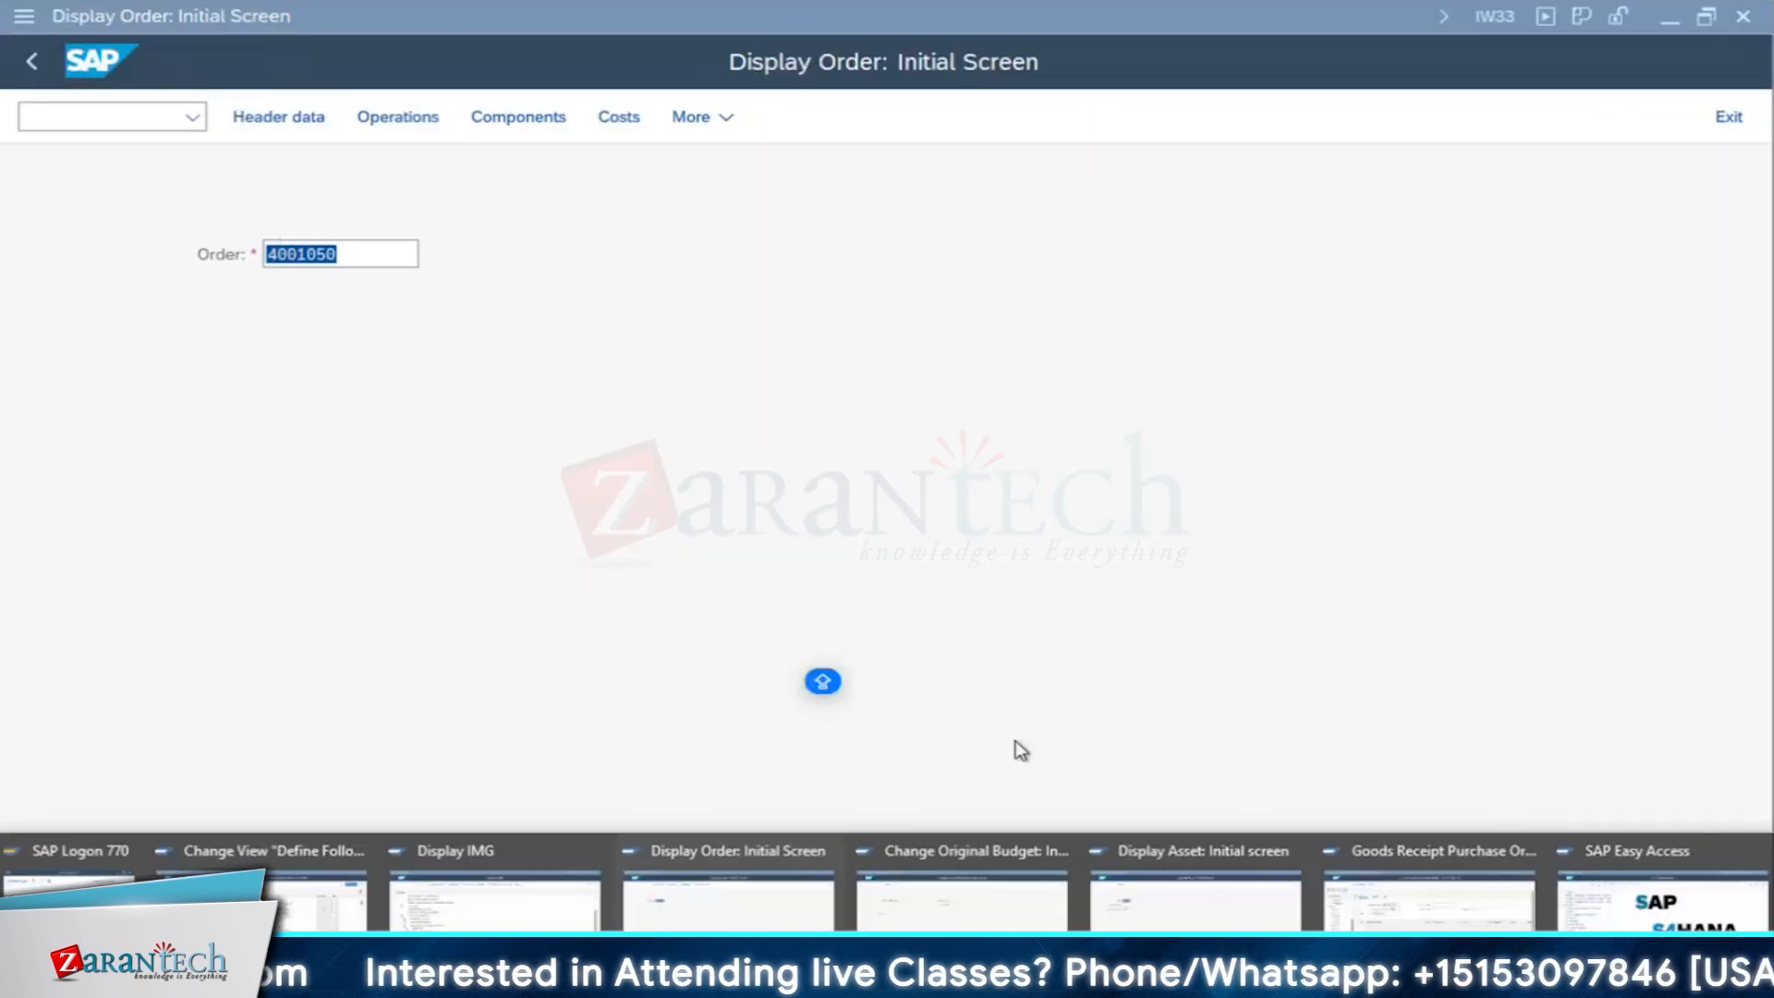
# - Switch to the Display Asset session and start the service entry sheet transaction ML81N there
pyautogui.click(1274, 894)
pyautogui.click(158, 120)
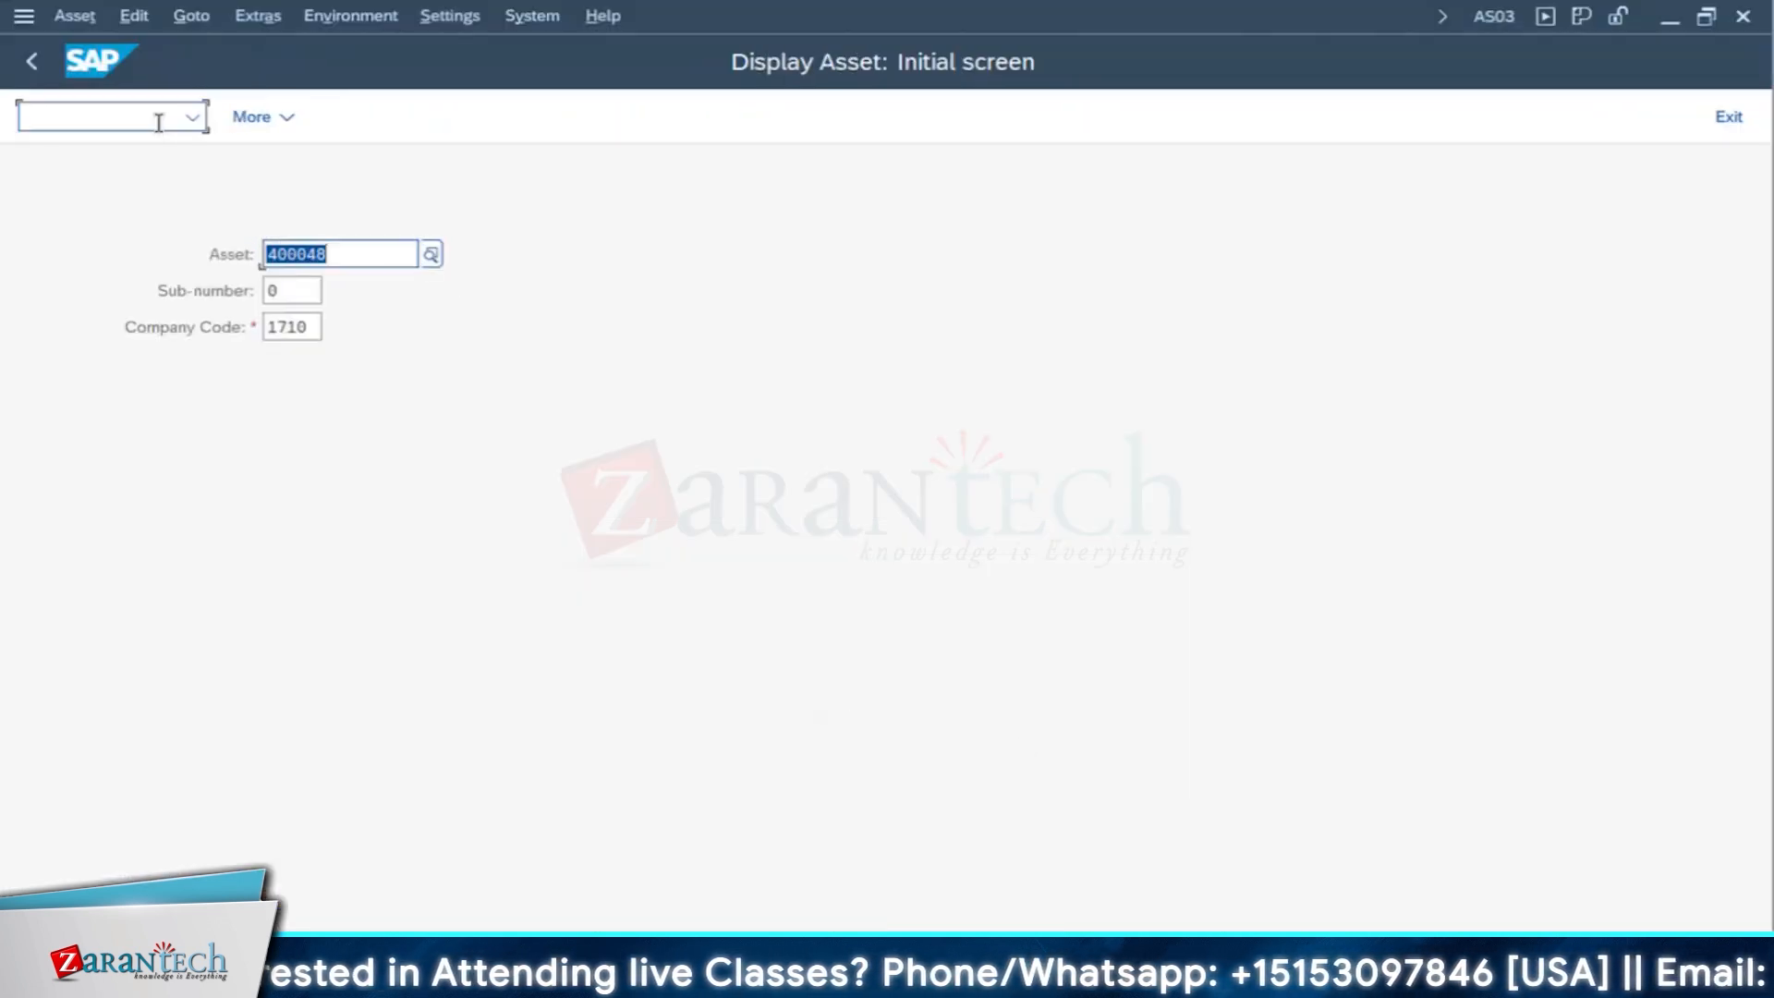
pyautogui.write('/NM')
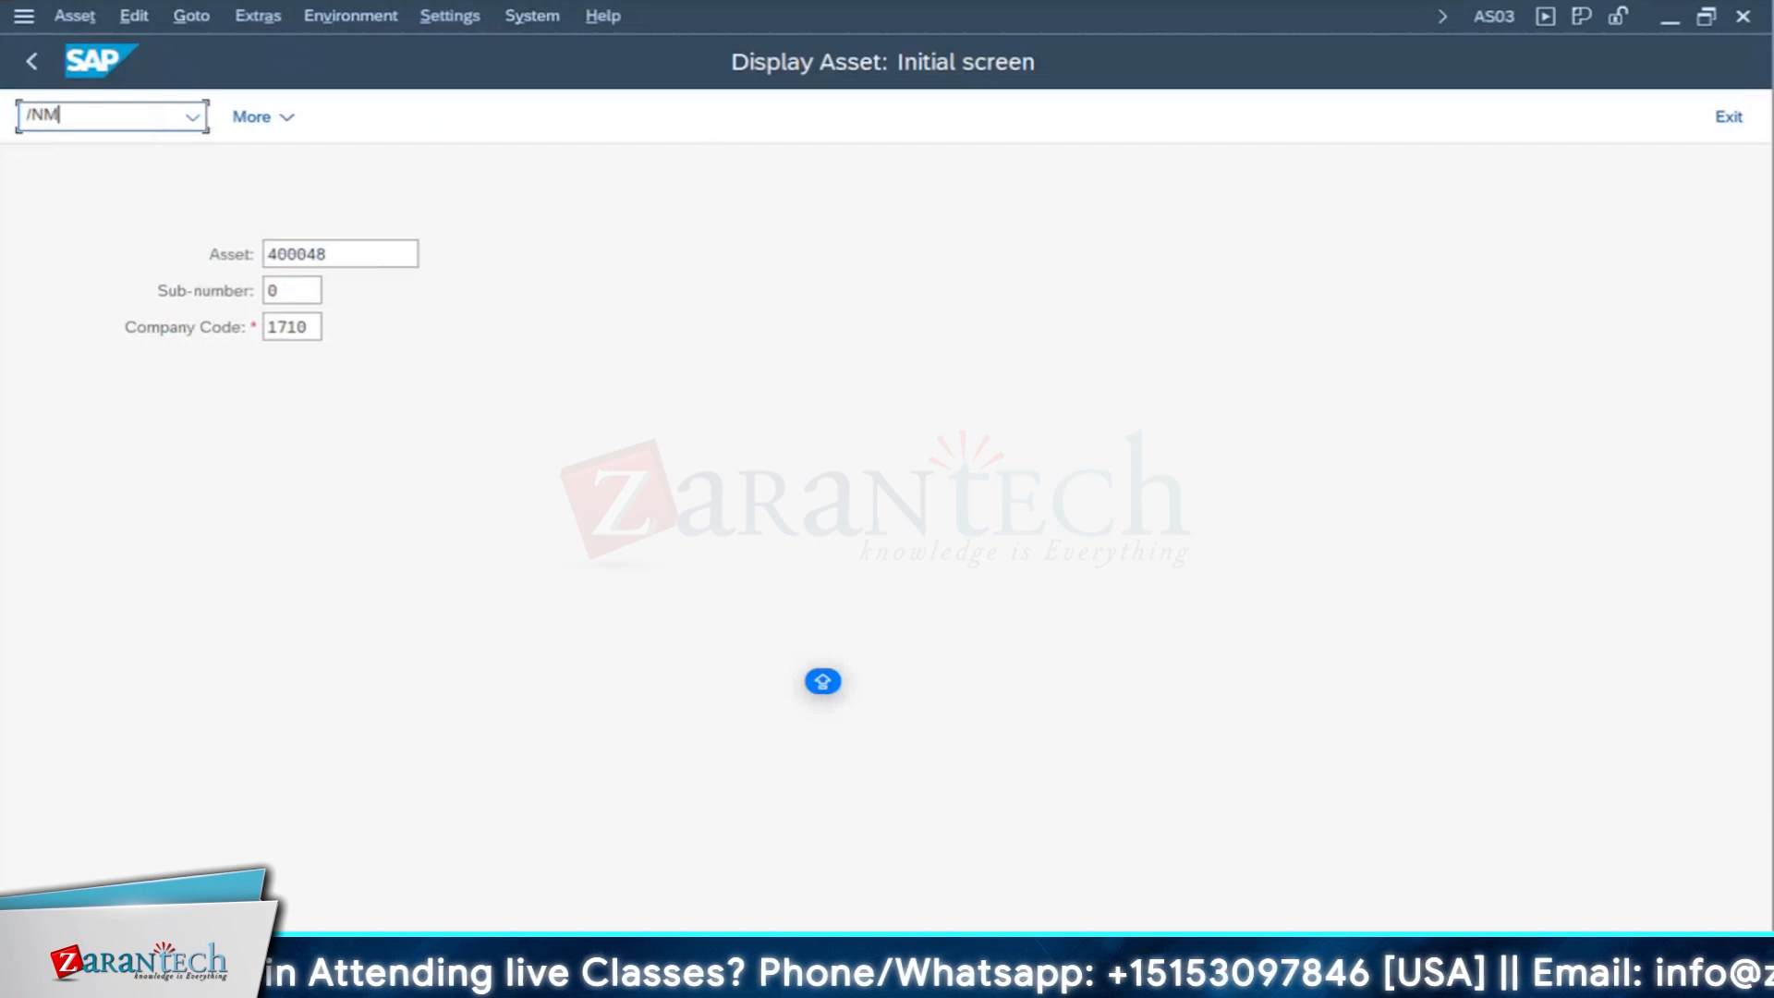
pyautogui.write('L81')
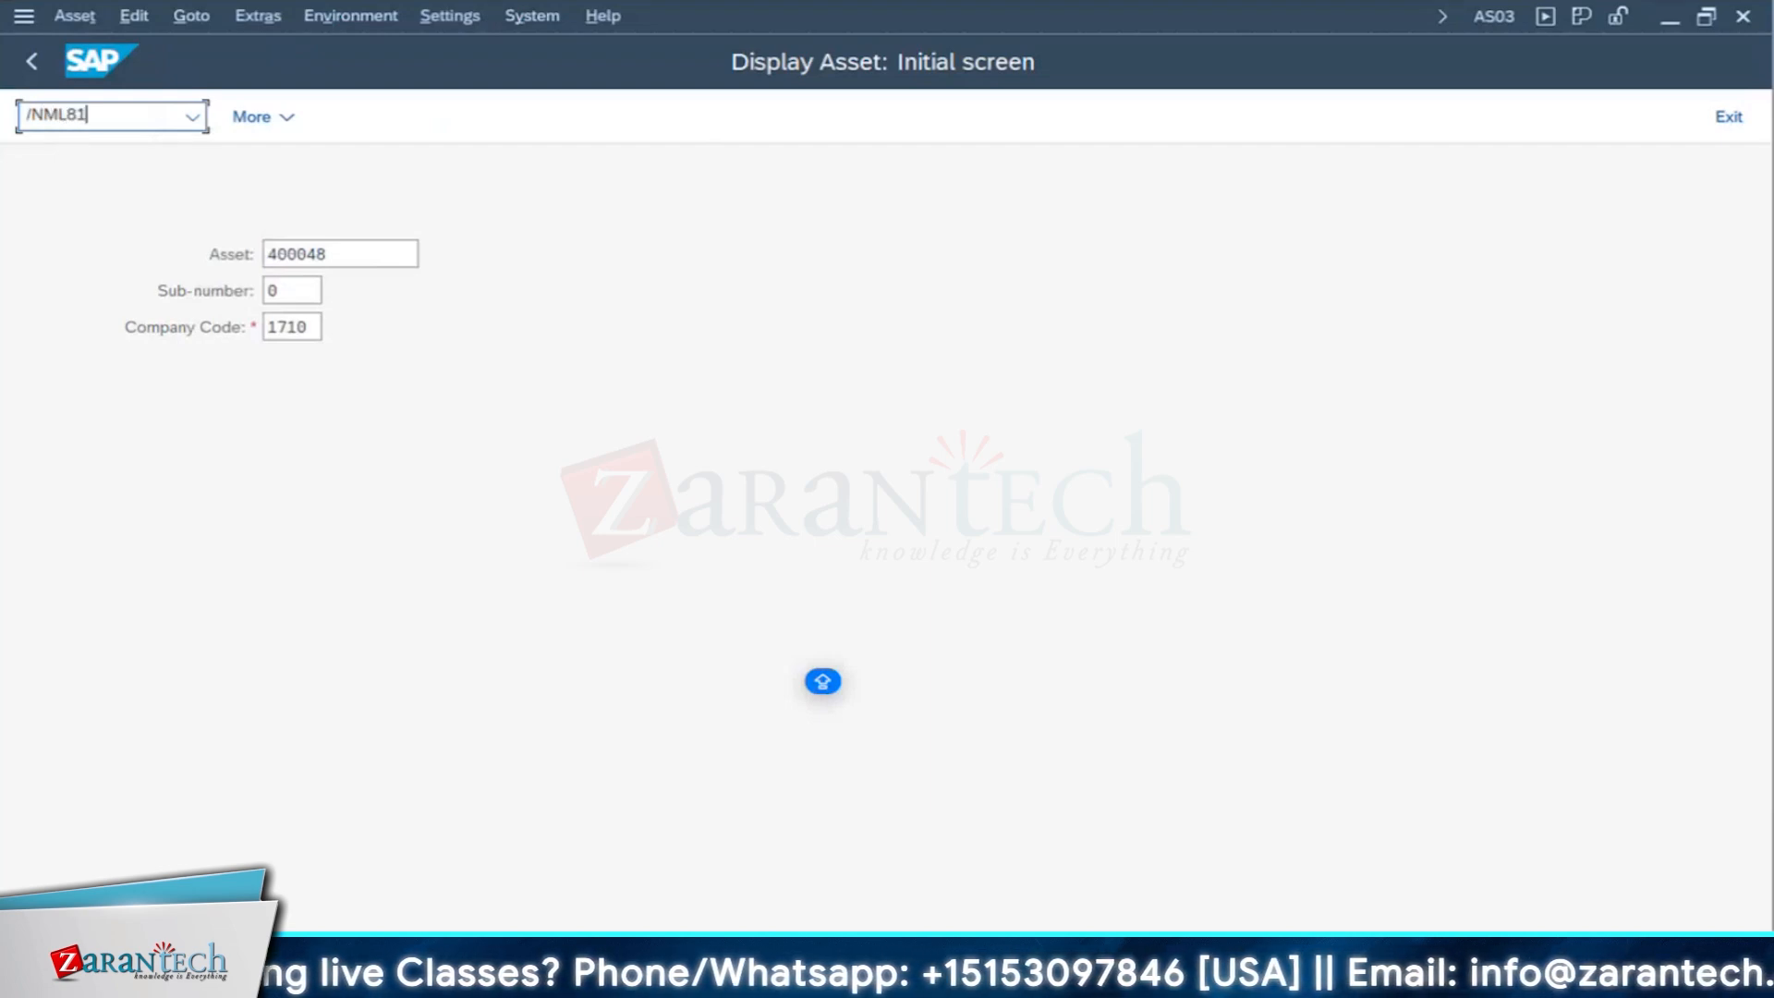
pyautogui.press('Return')
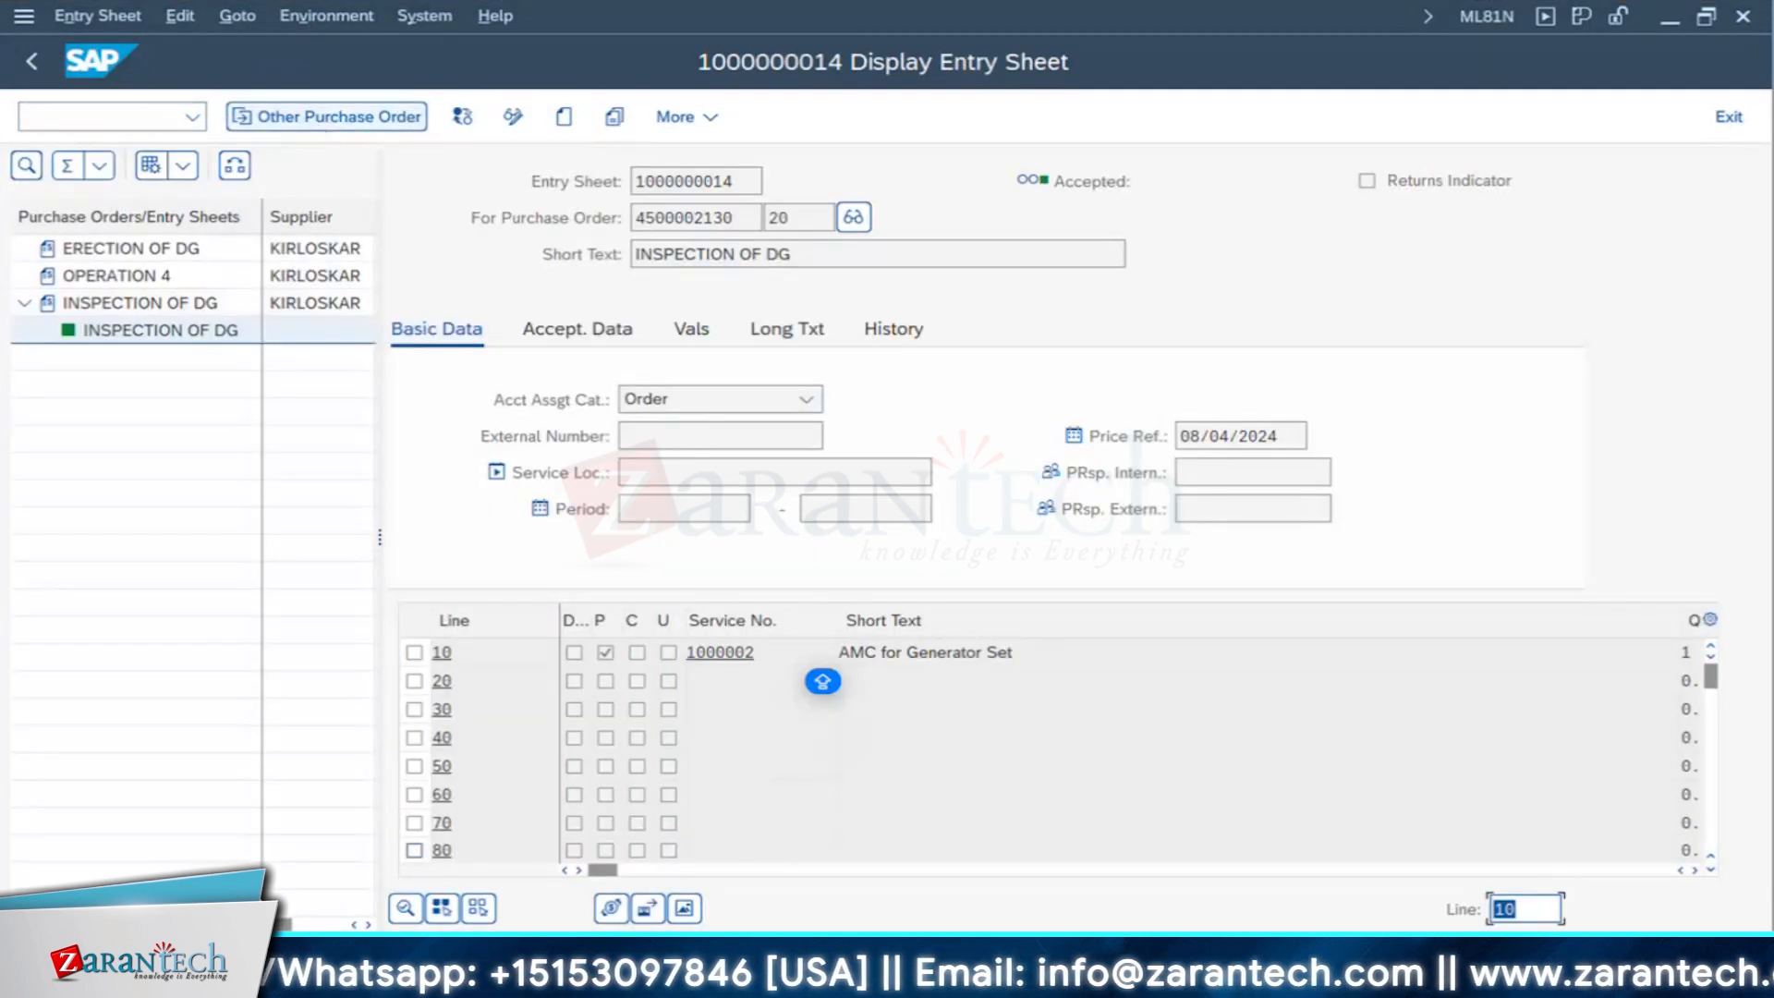
# - Switch to the goods receipt session, pick and copy the newest purchase order number from the entry history, and leave the transaction
pyautogui.click(730, 978)
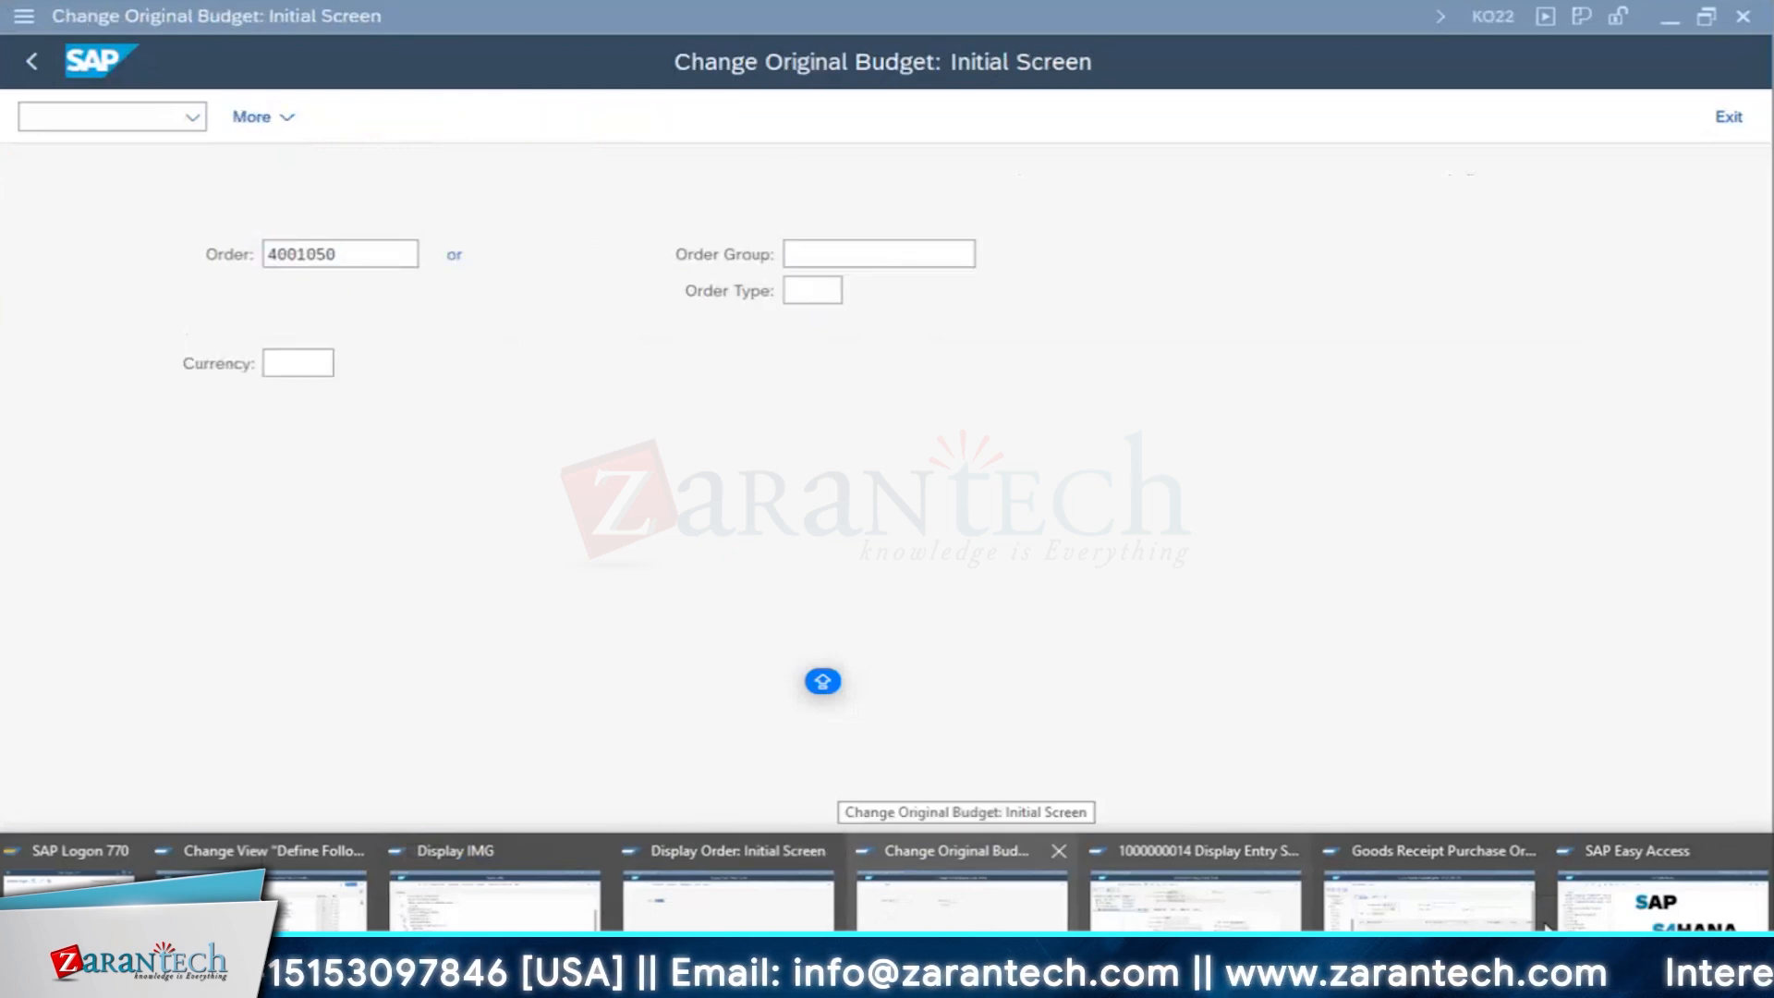
pyautogui.click(1479, 901)
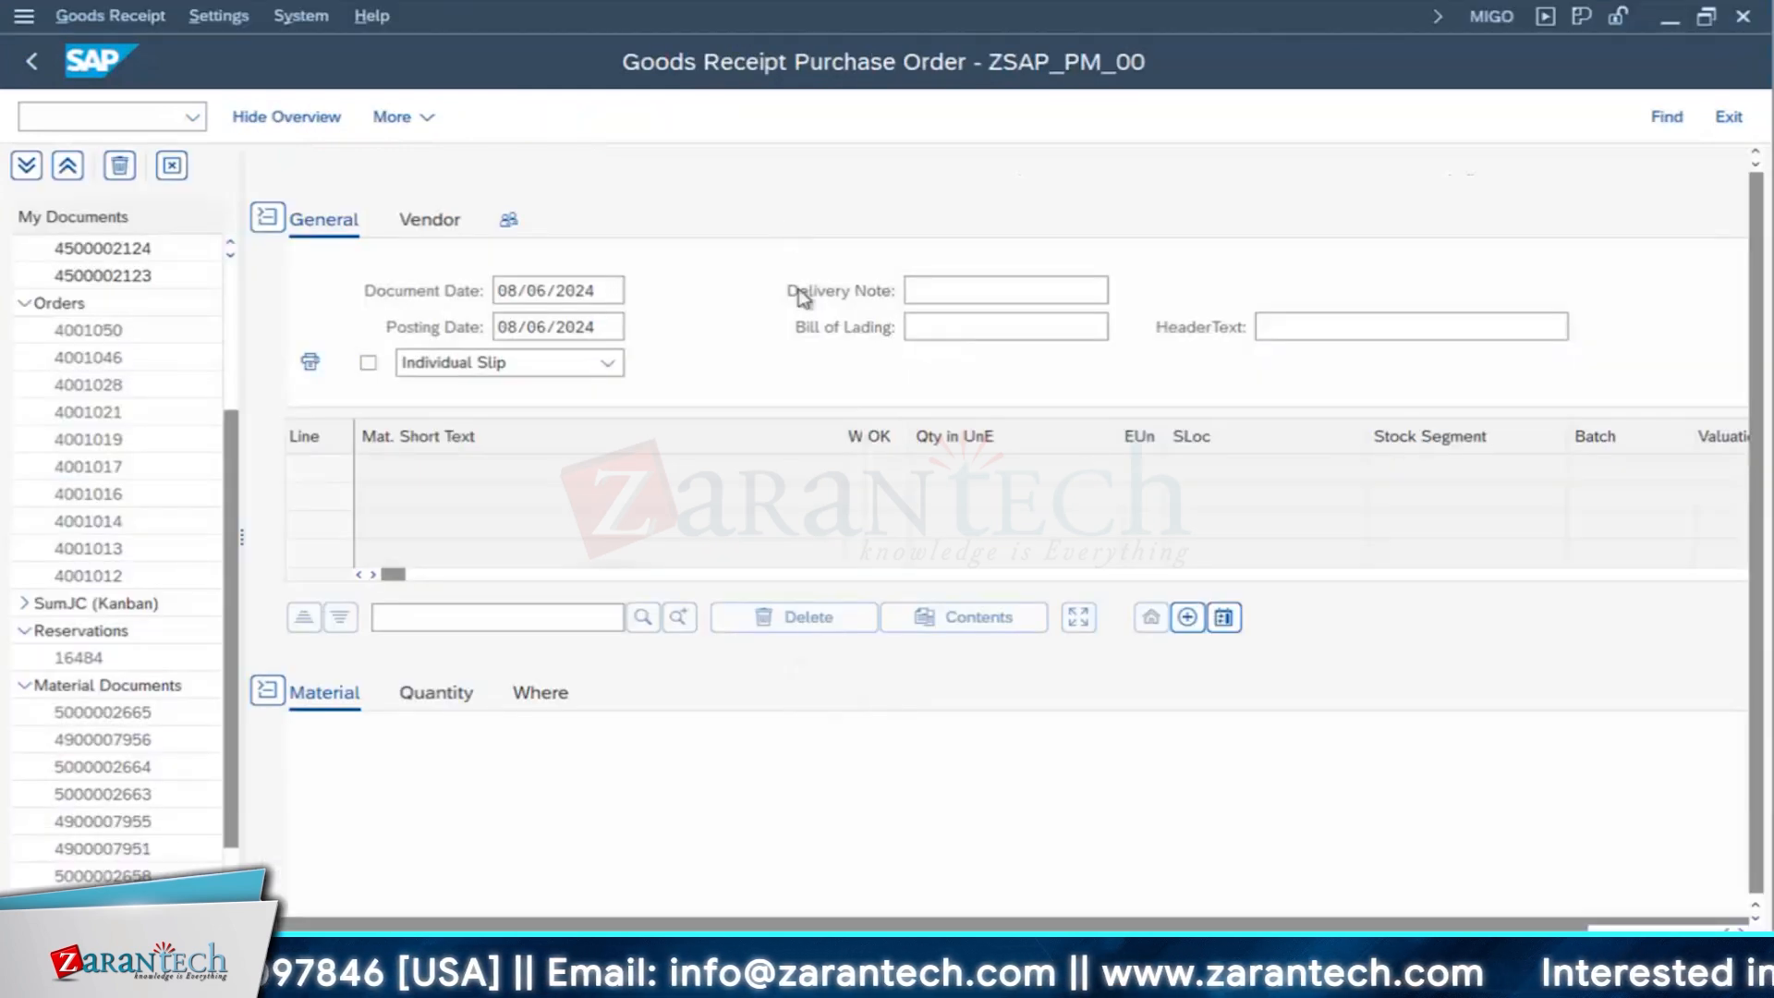
pyautogui.scroll(-5, 873, 340)
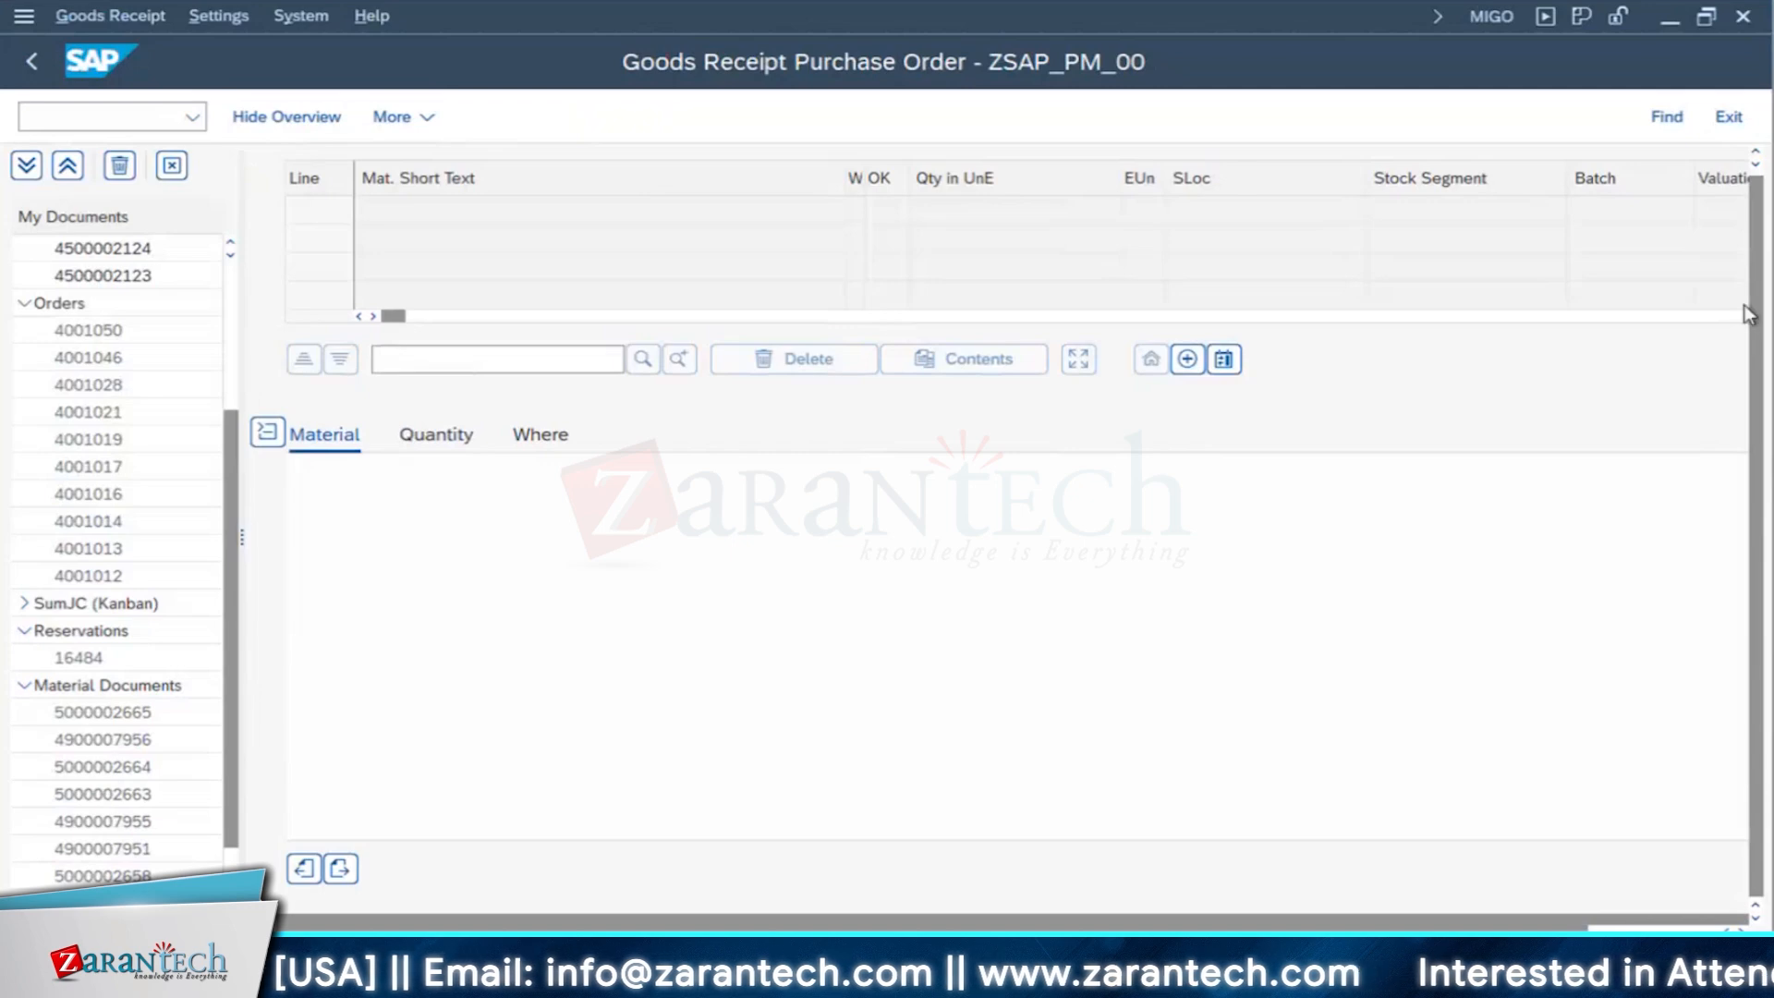
pyautogui.scroll(5, 1749, 315)
pyautogui.click(816, 176)
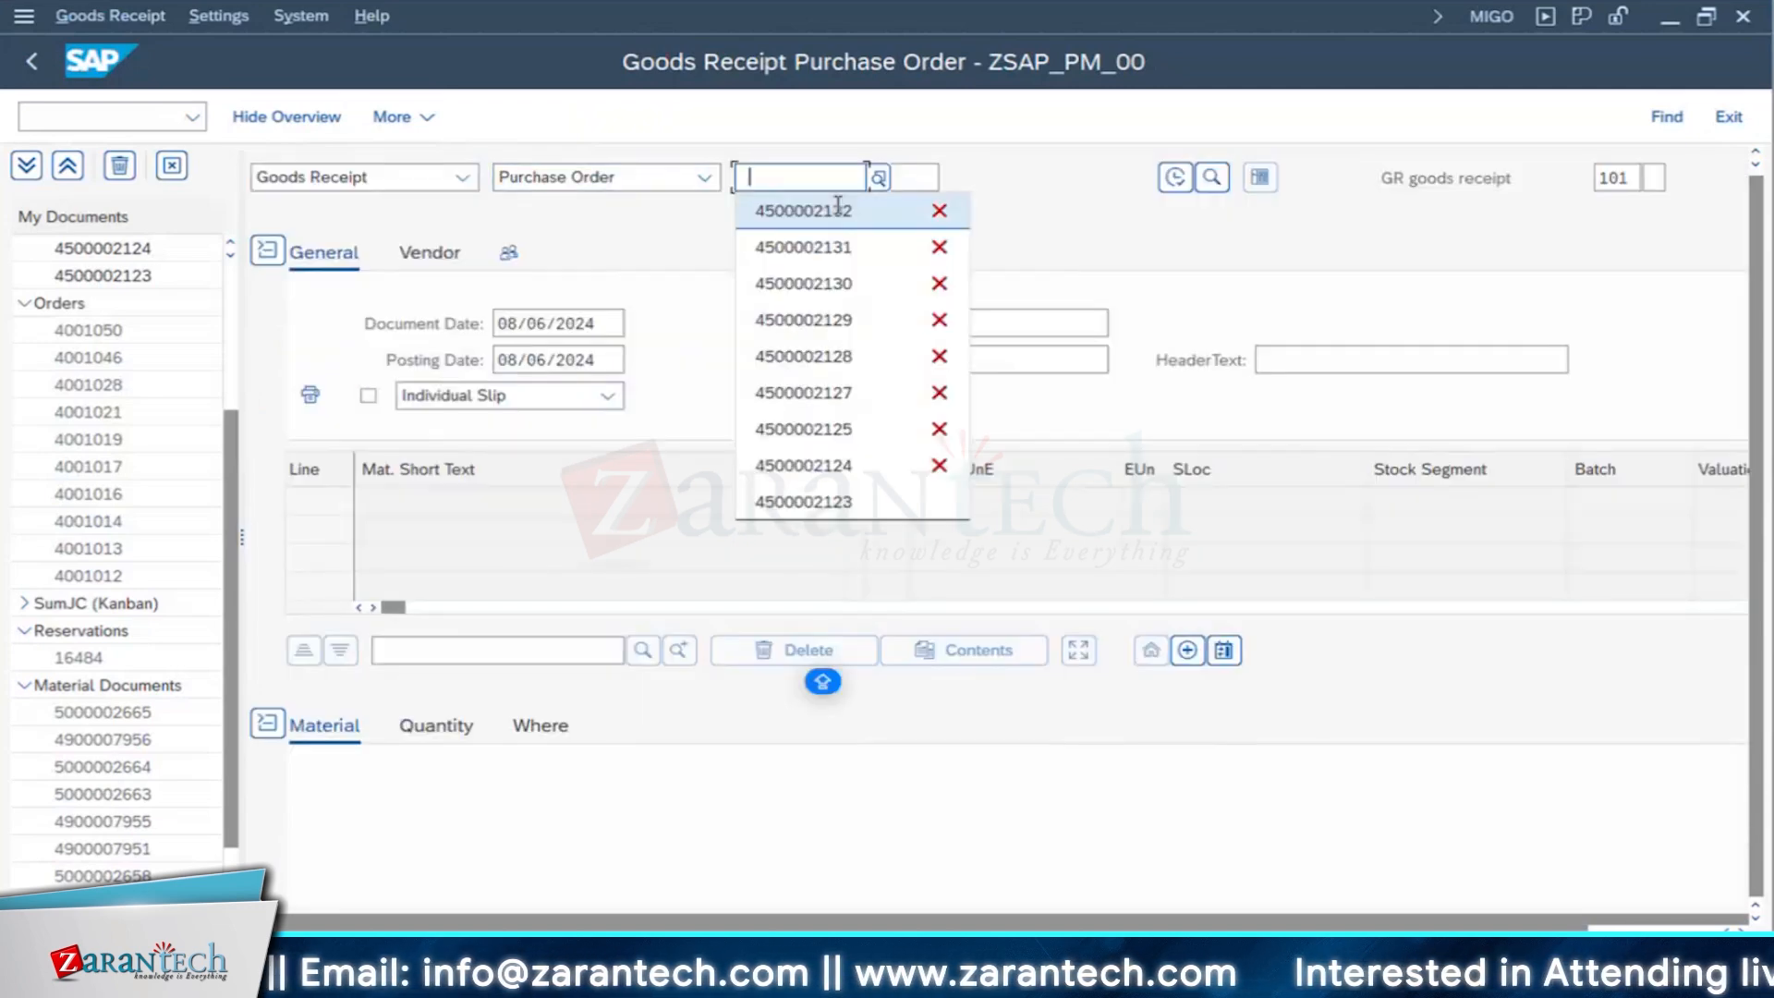
pyautogui.click(838, 208)
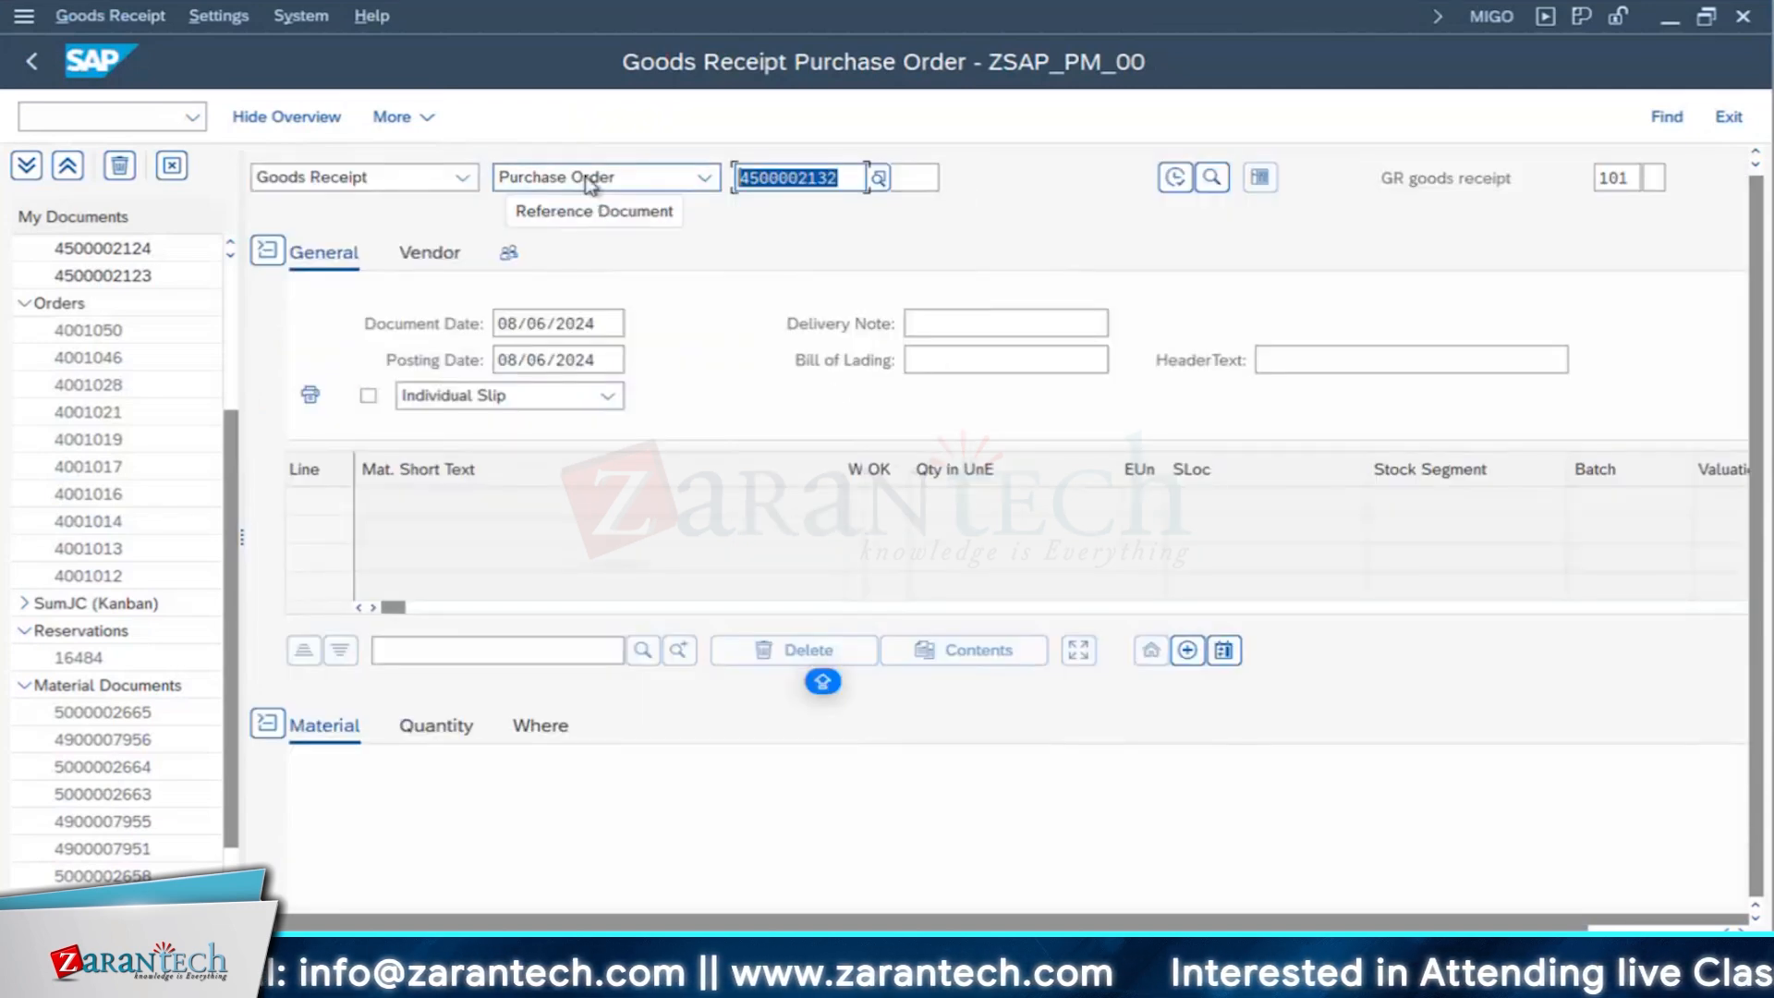
pyautogui.click(30, 63)
# - Return to the service entry sheet session and load the copied purchase order in it
pyautogui.click(1243, 980)
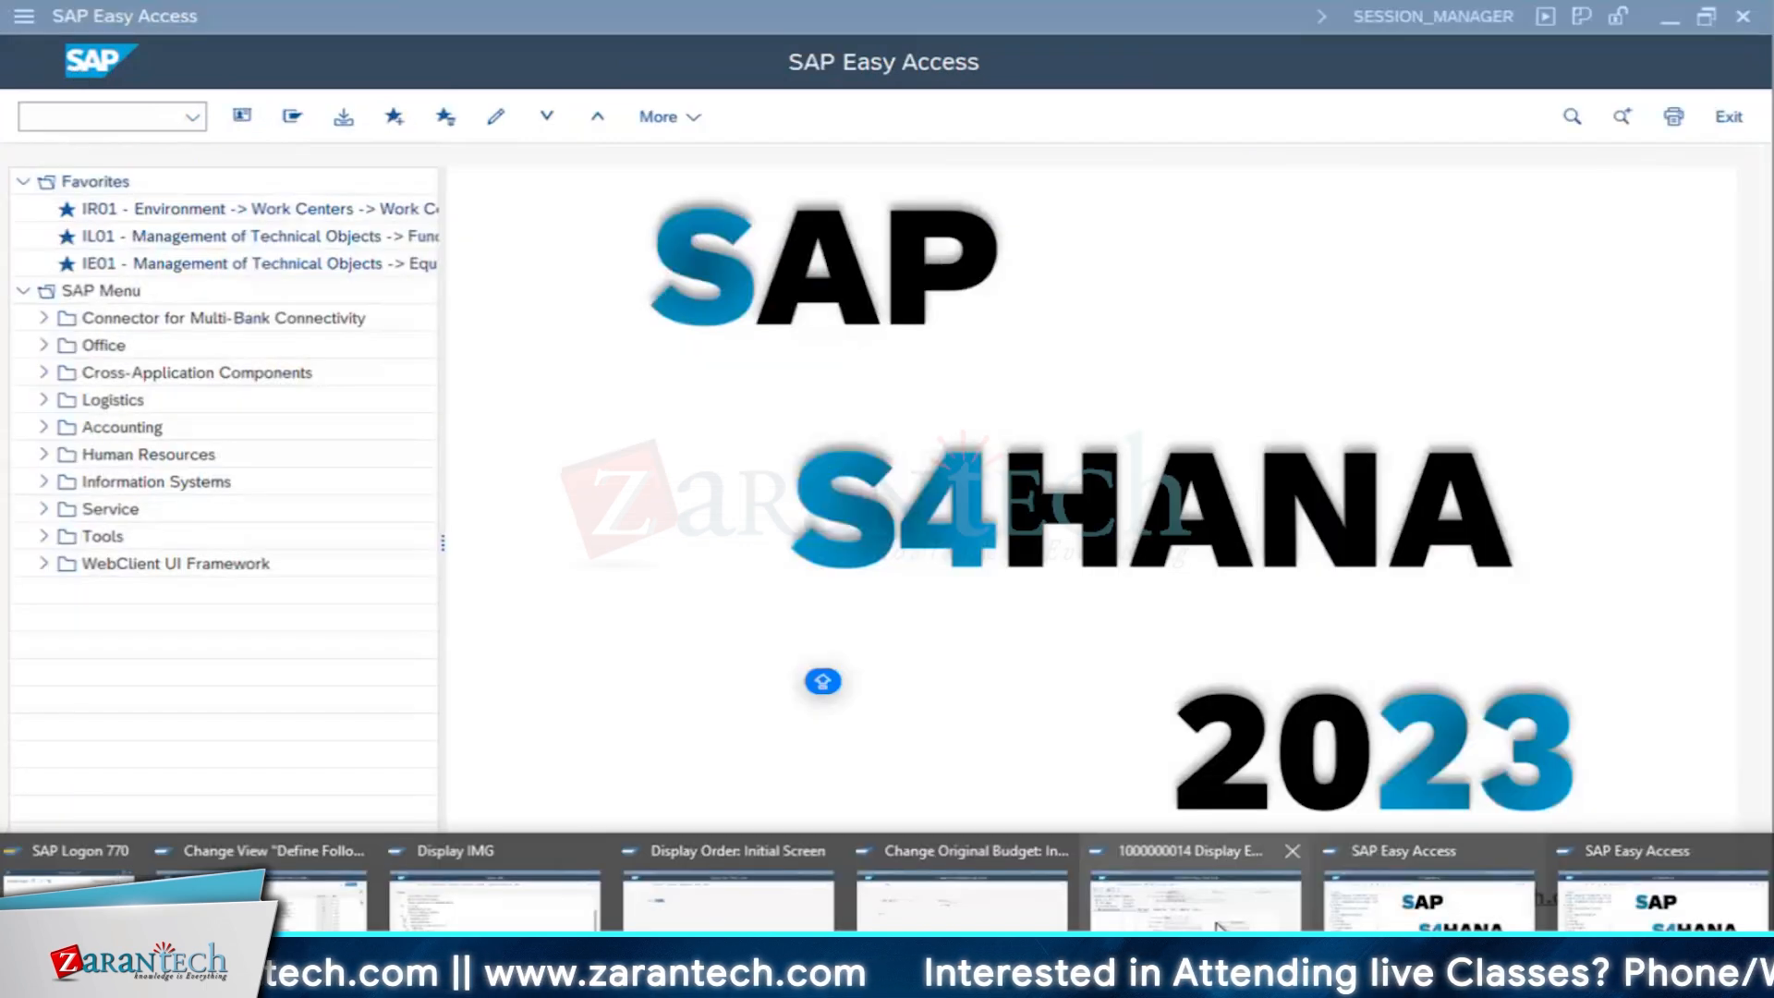
pyautogui.click(1219, 927)
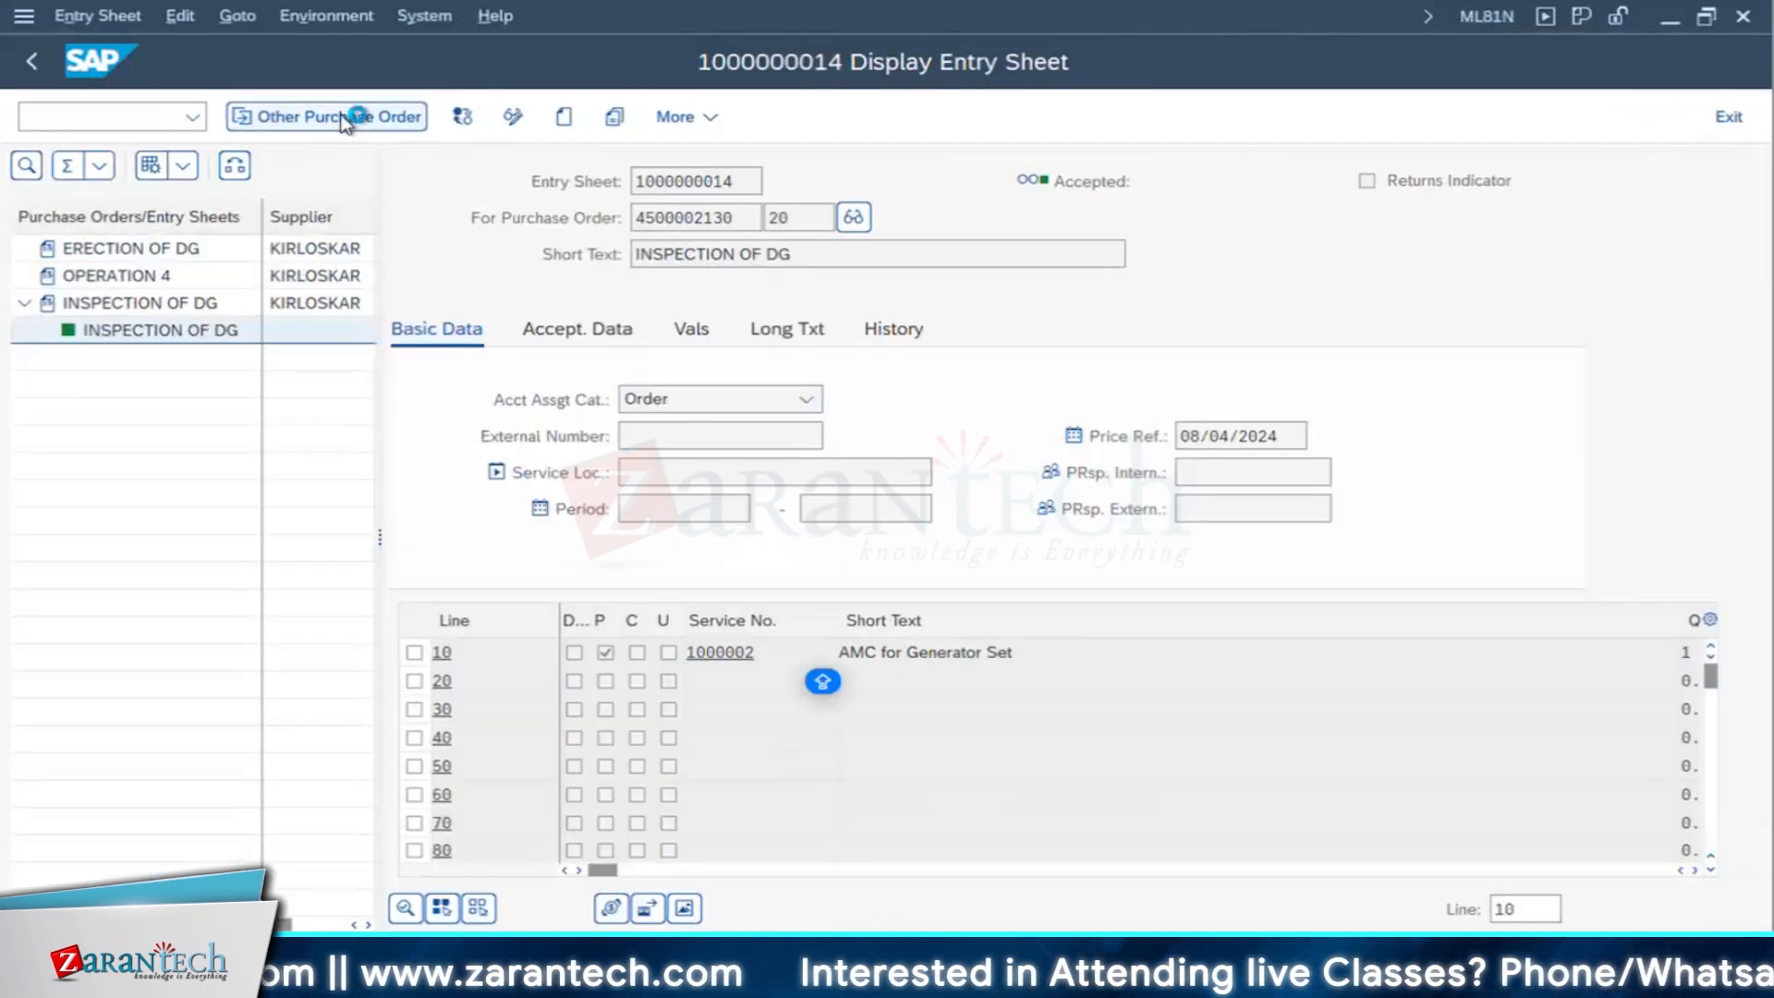
pyautogui.click(355, 116)
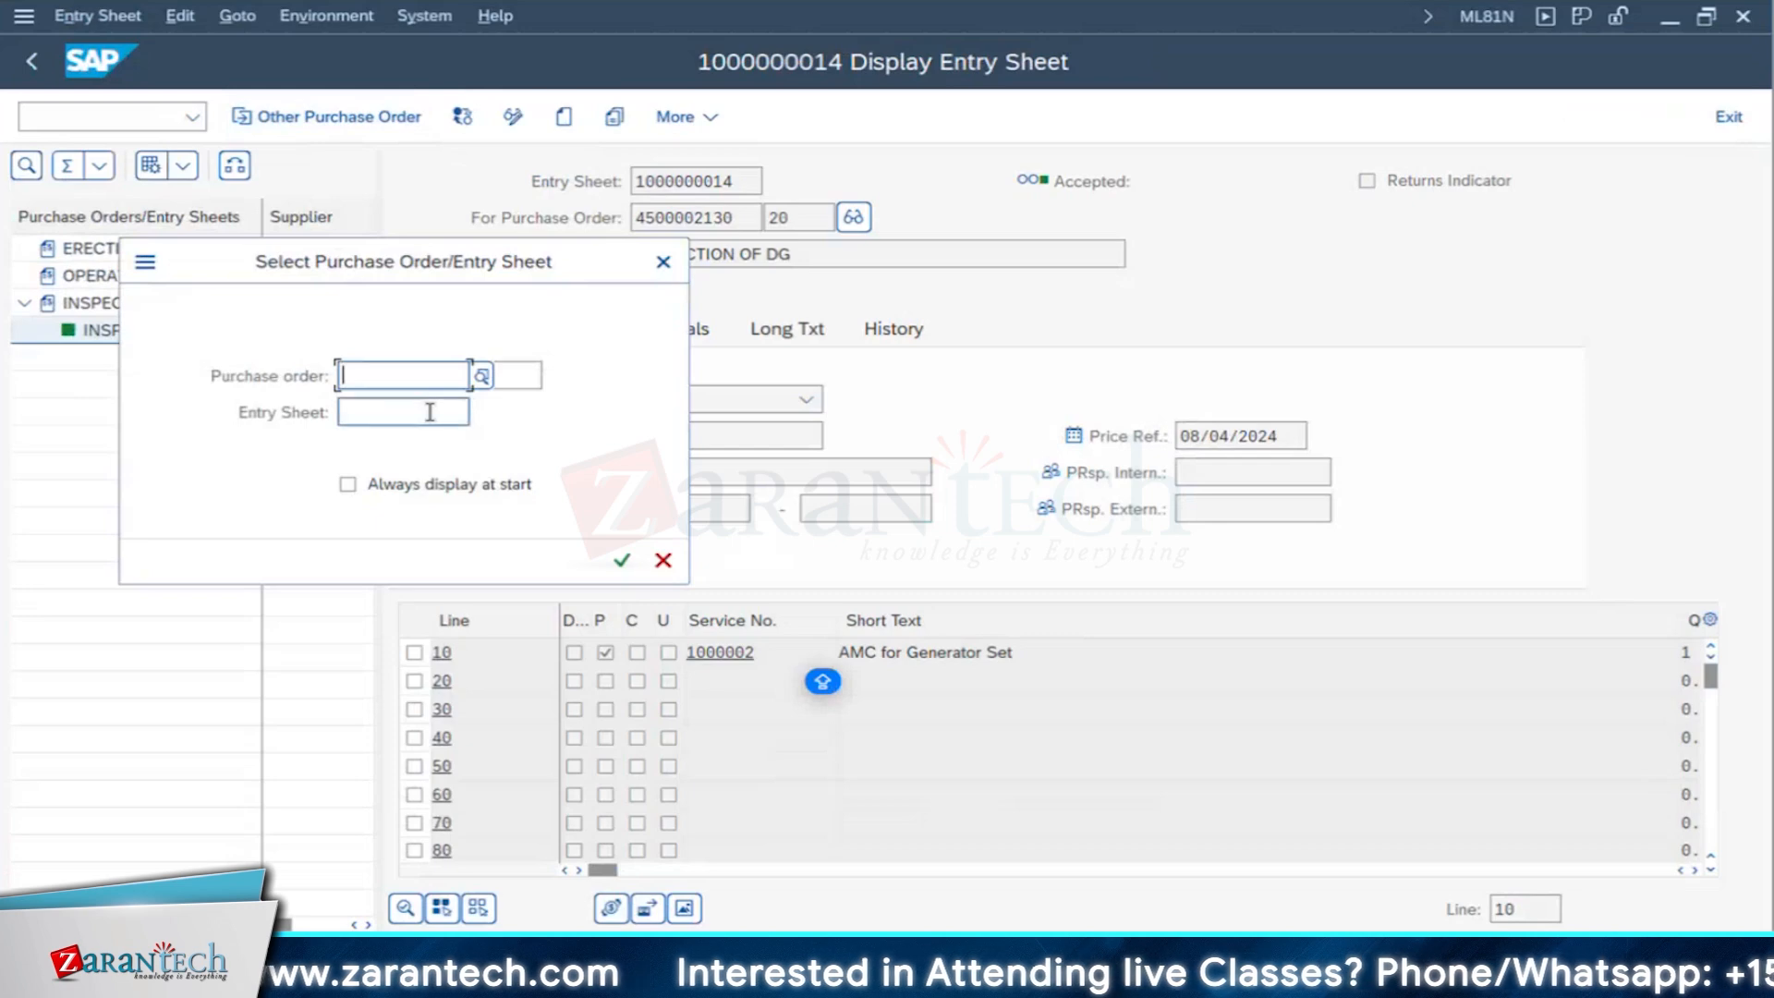
pyautogui.hotkey('ctrl', 'v')
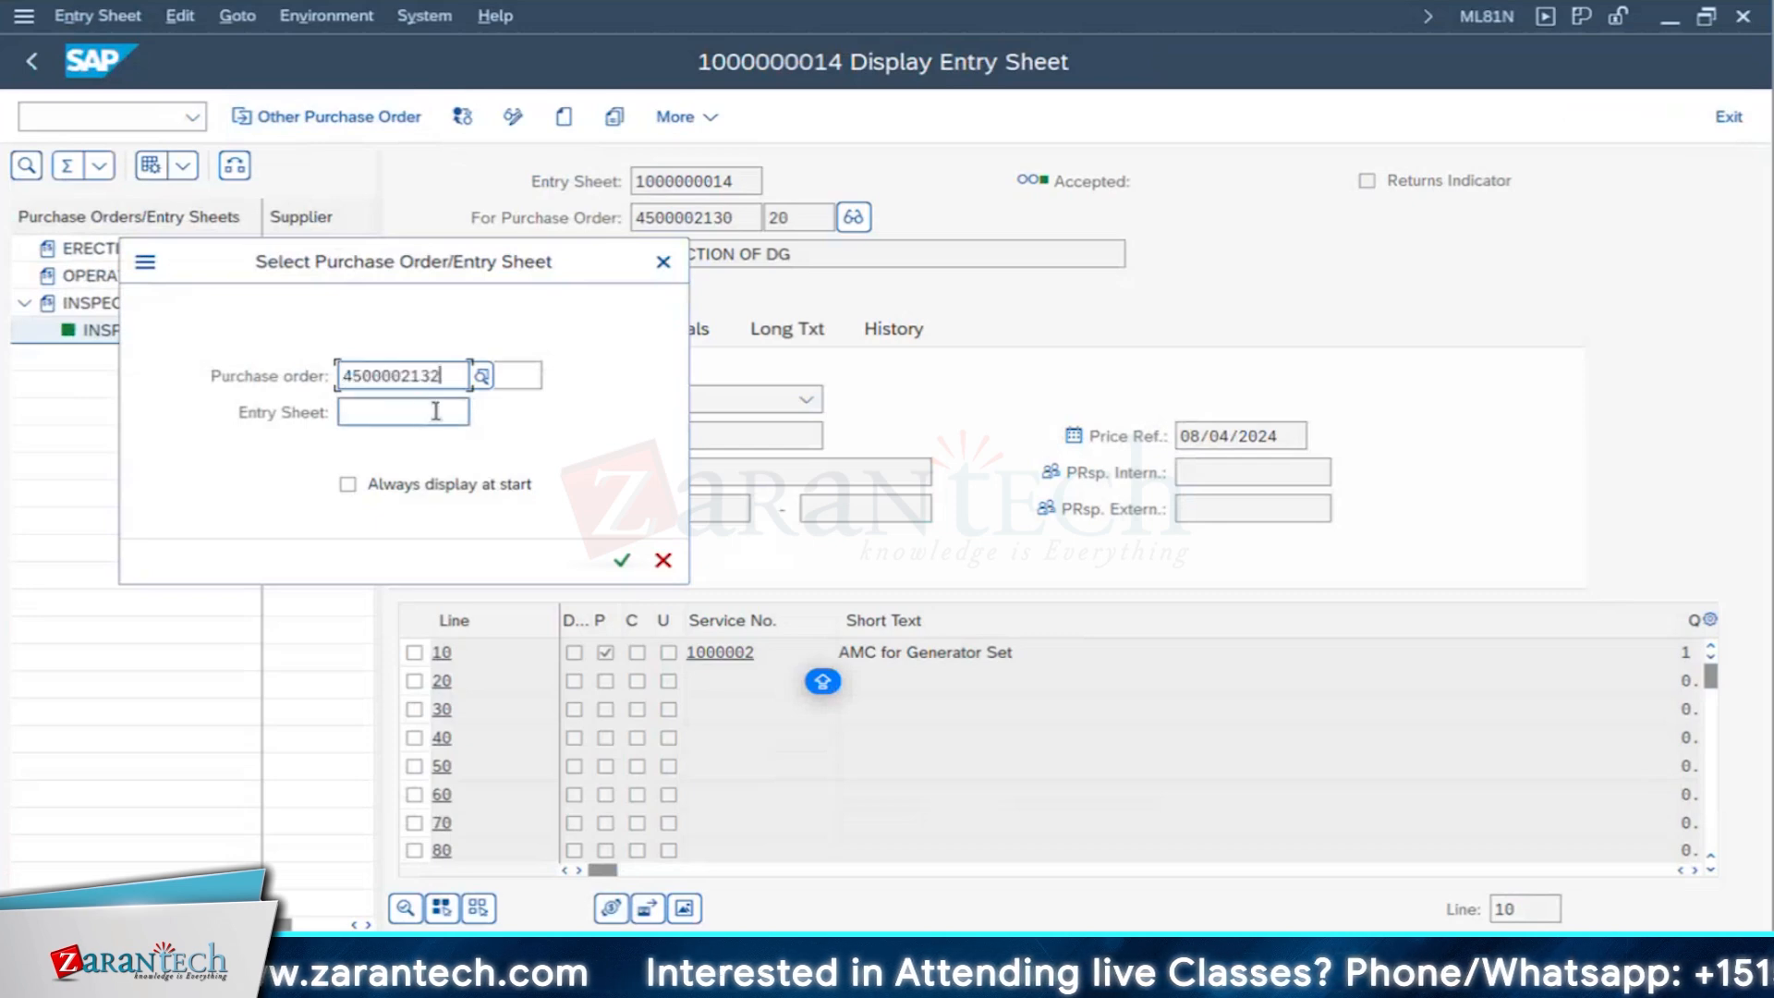
pyautogui.click(622, 560)
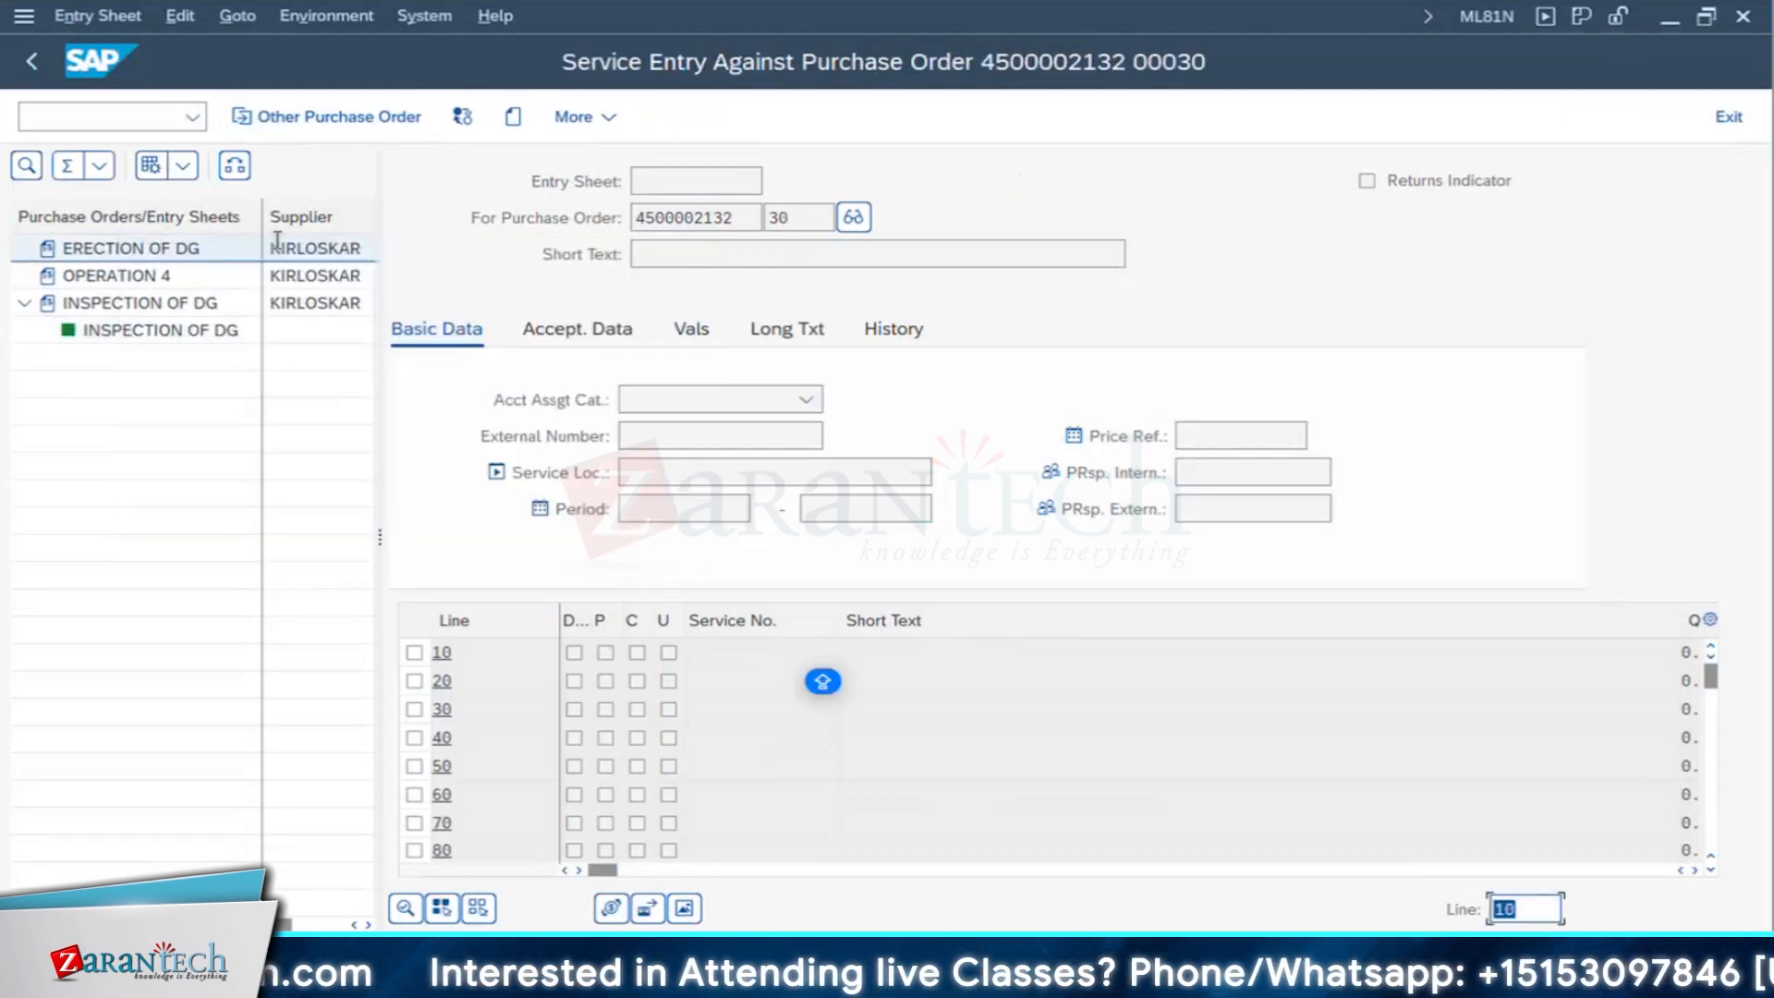
# - Create an entry sheet for the ERECTION OF DG item and call up the services of purchase order item 30 for selection
pyautogui.click(132, 251)
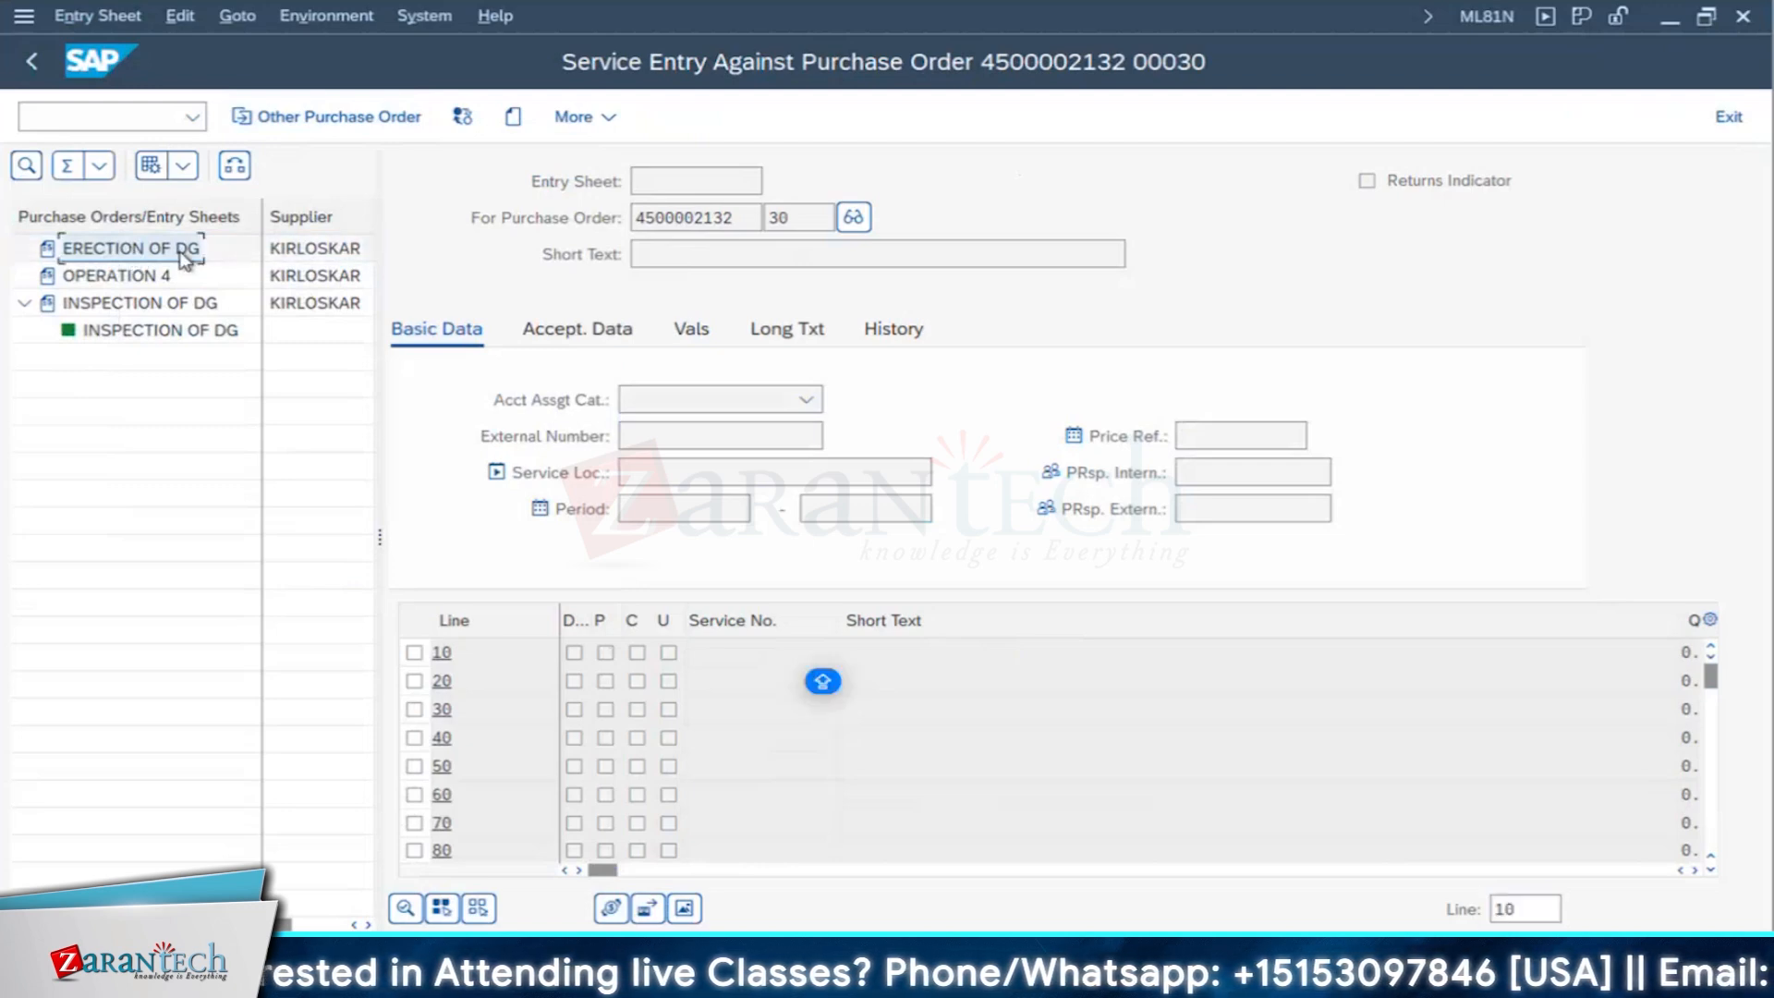
pyautogui.click(514, 118)
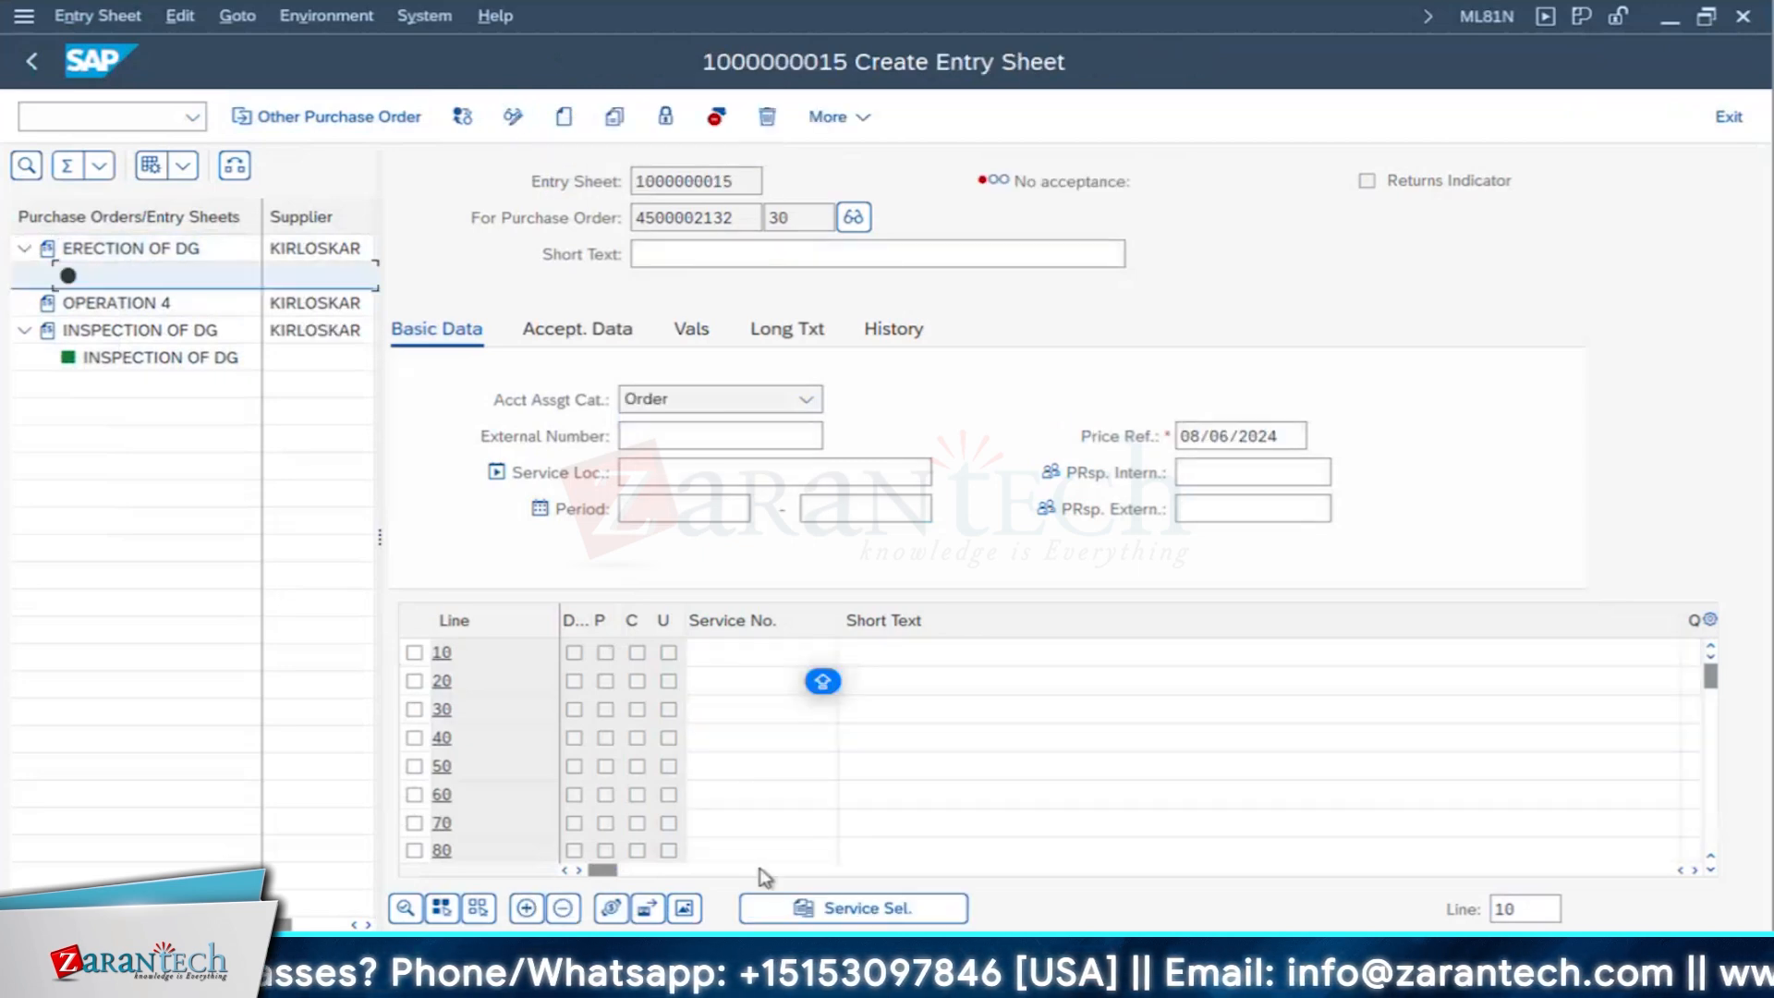
pyautogui.click(843, 910)
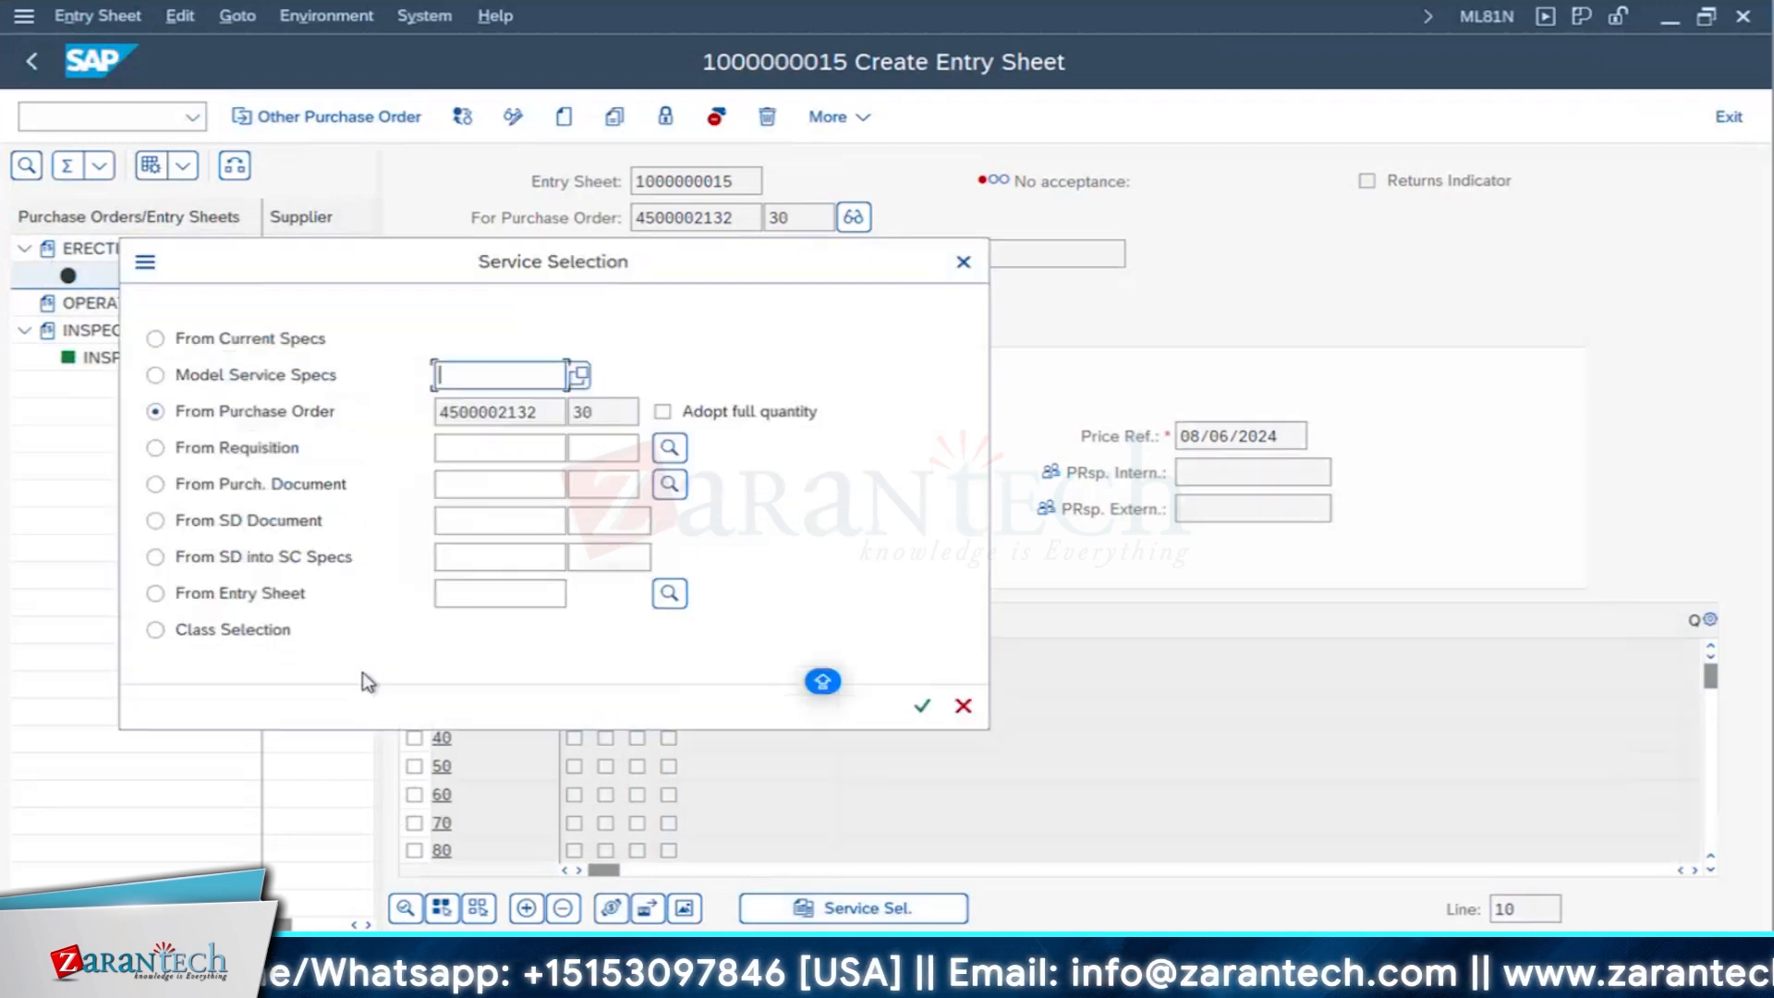
pyautogui.doubleClick(590, 414)
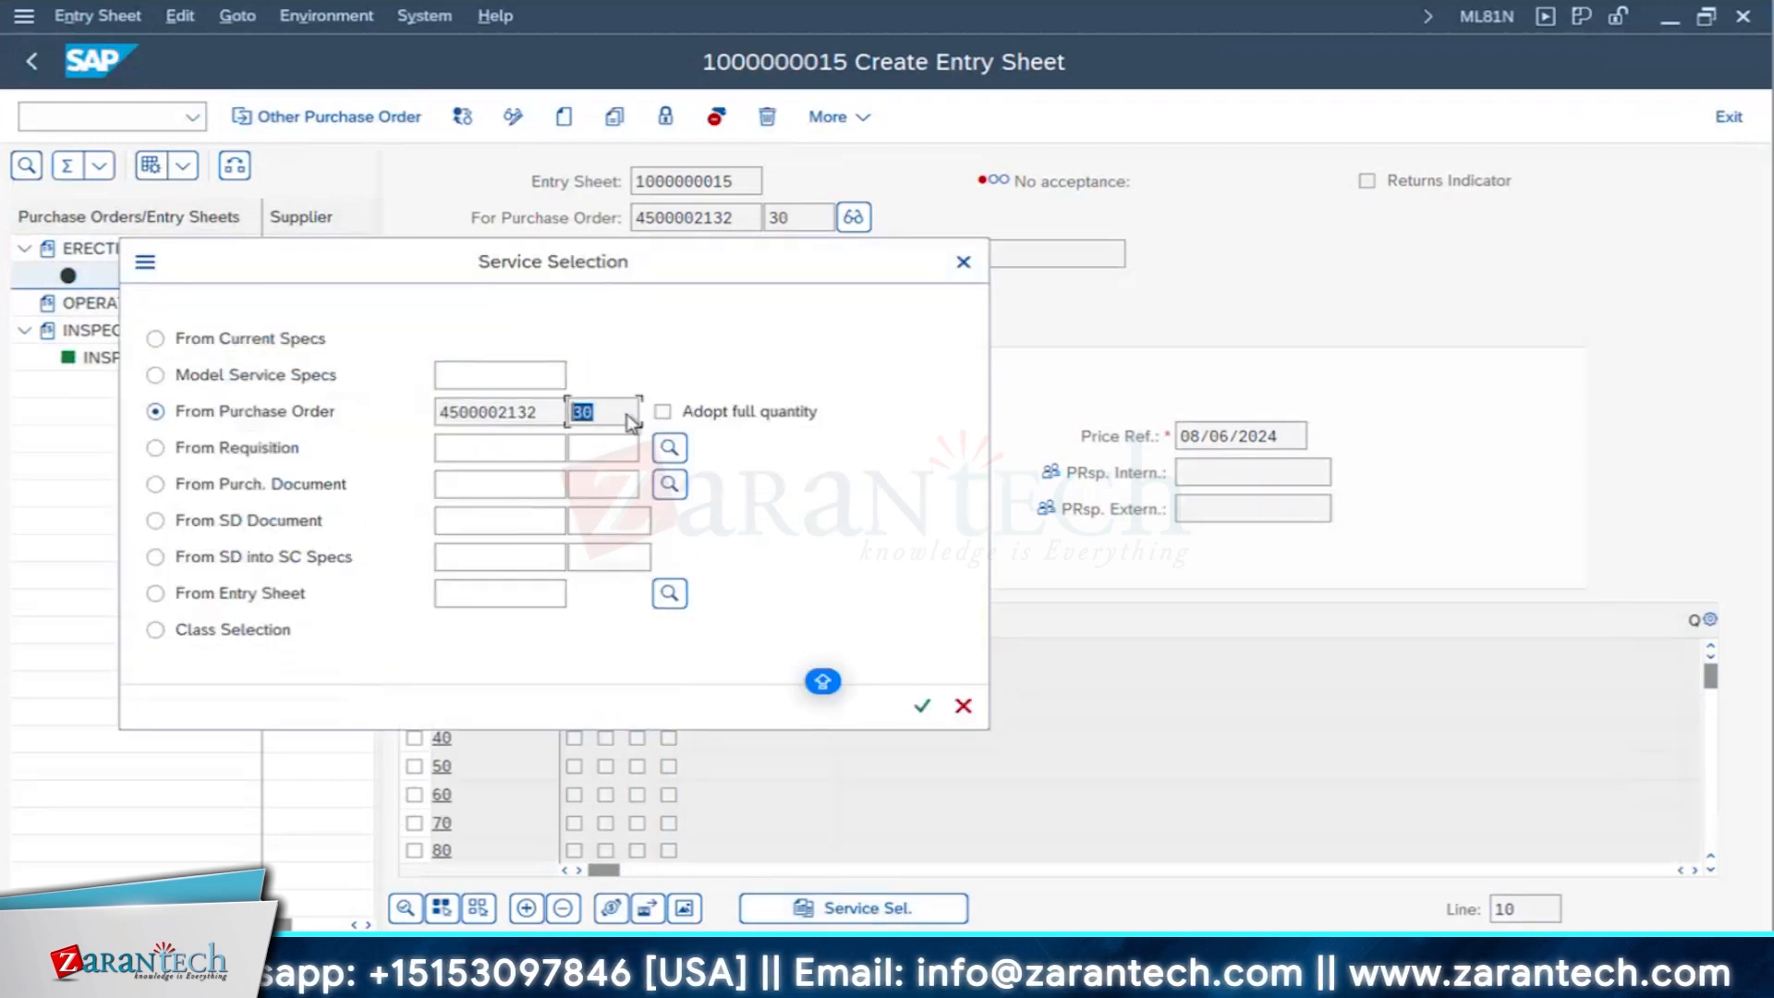
pyautogui.click(664, 412)
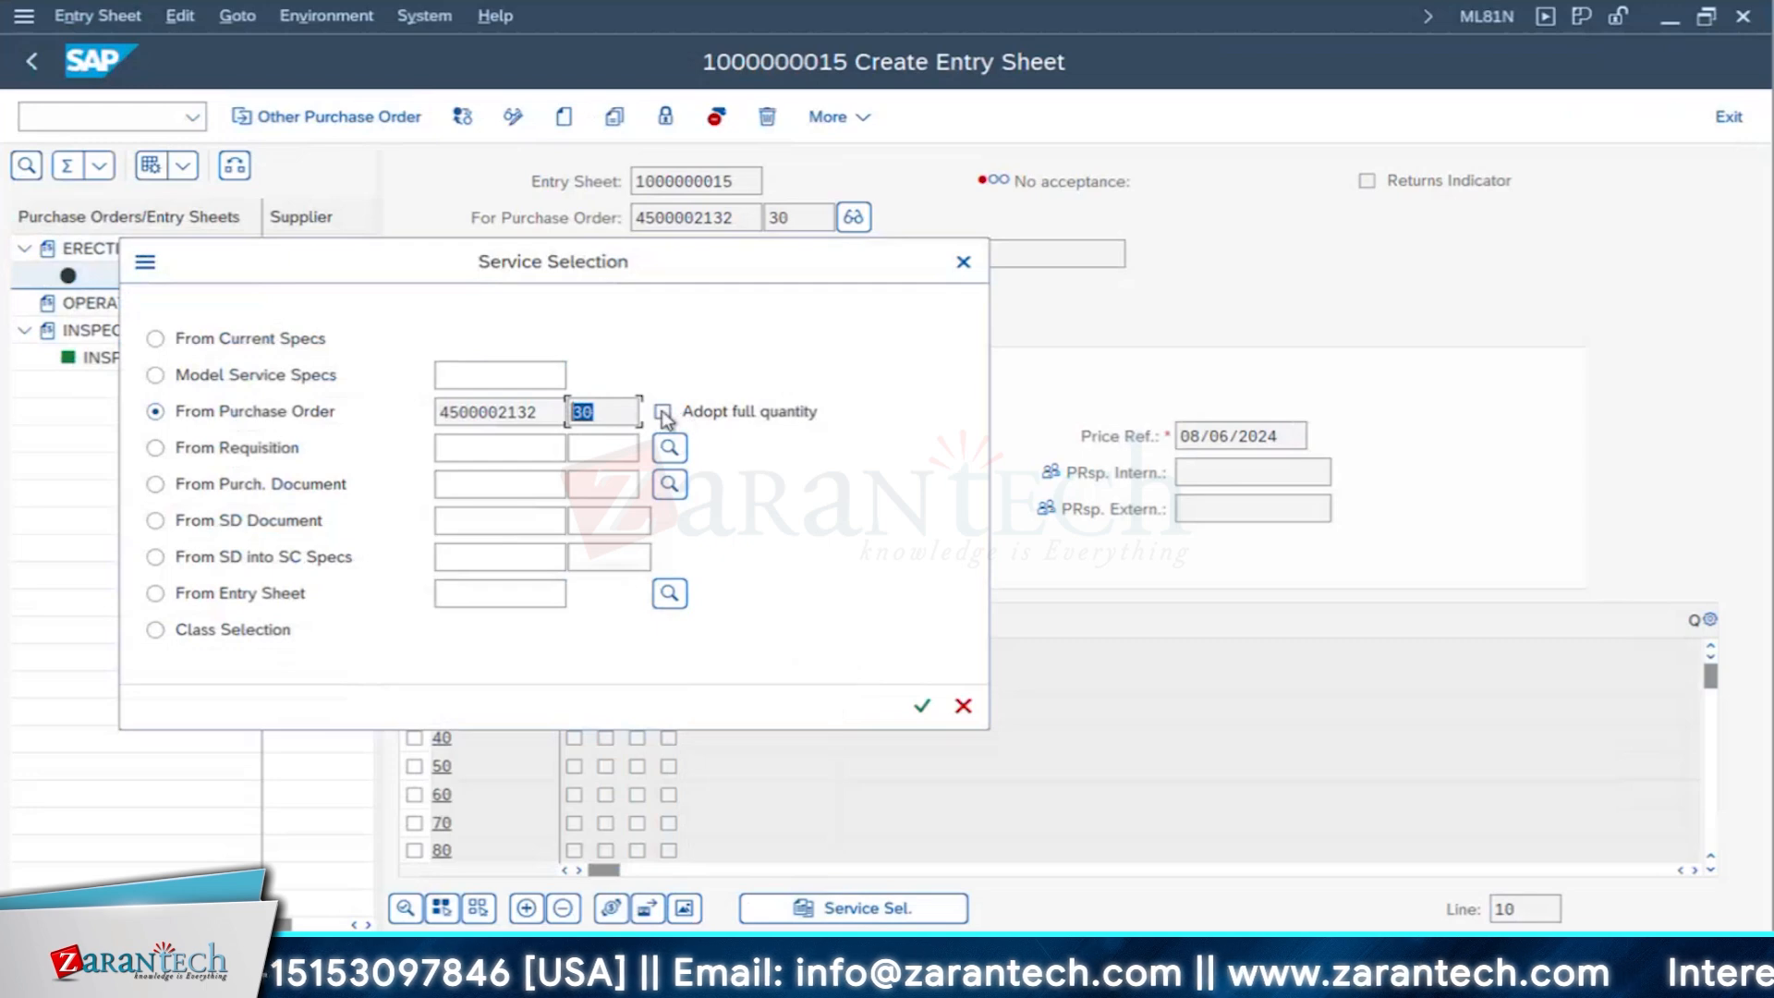
pyautogui.click(921, 709)
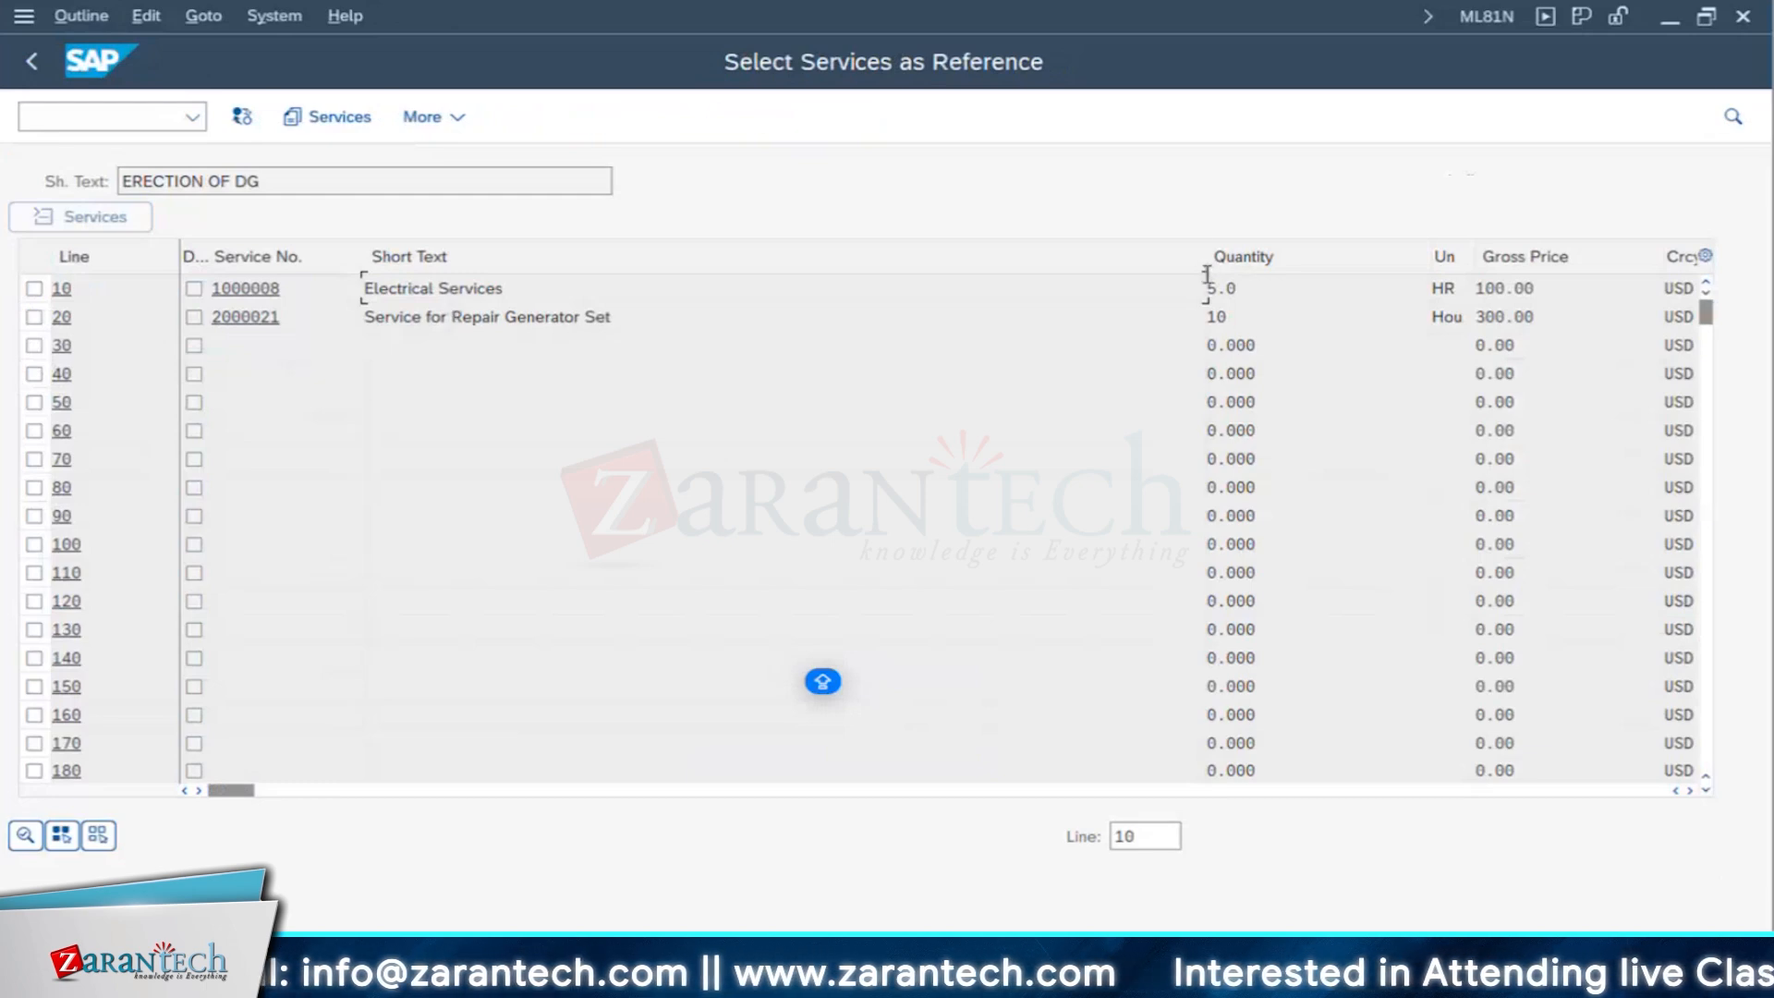
# - Check the quantities and prices of Electrical Services and Service for Repair Generator Set, and adopt both service lines into the entry sheet
pyautogui.moveTo(1205, 257); pyautogui.dragTo(661, 255)
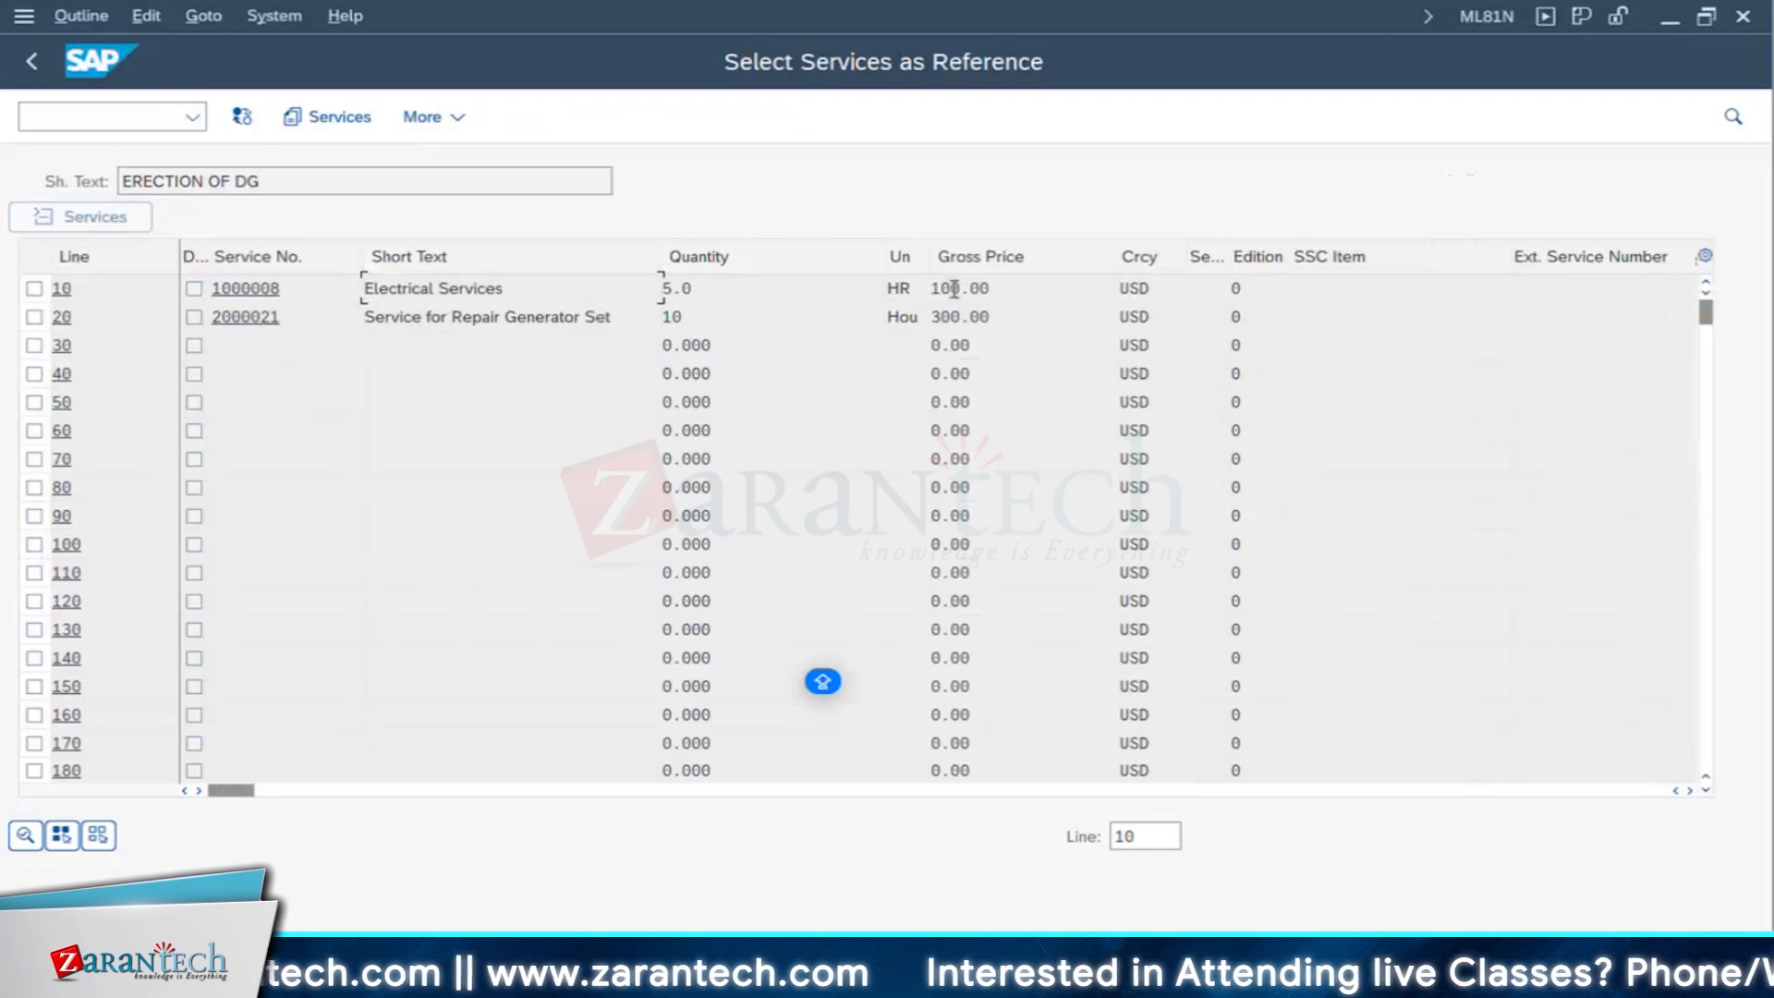
pyautogui.moveTo(990, 288); pyautogui.dragTo(929, 288)
pyautogui.moveTo(692, 288); pyautogui.dragTo(542, 288)
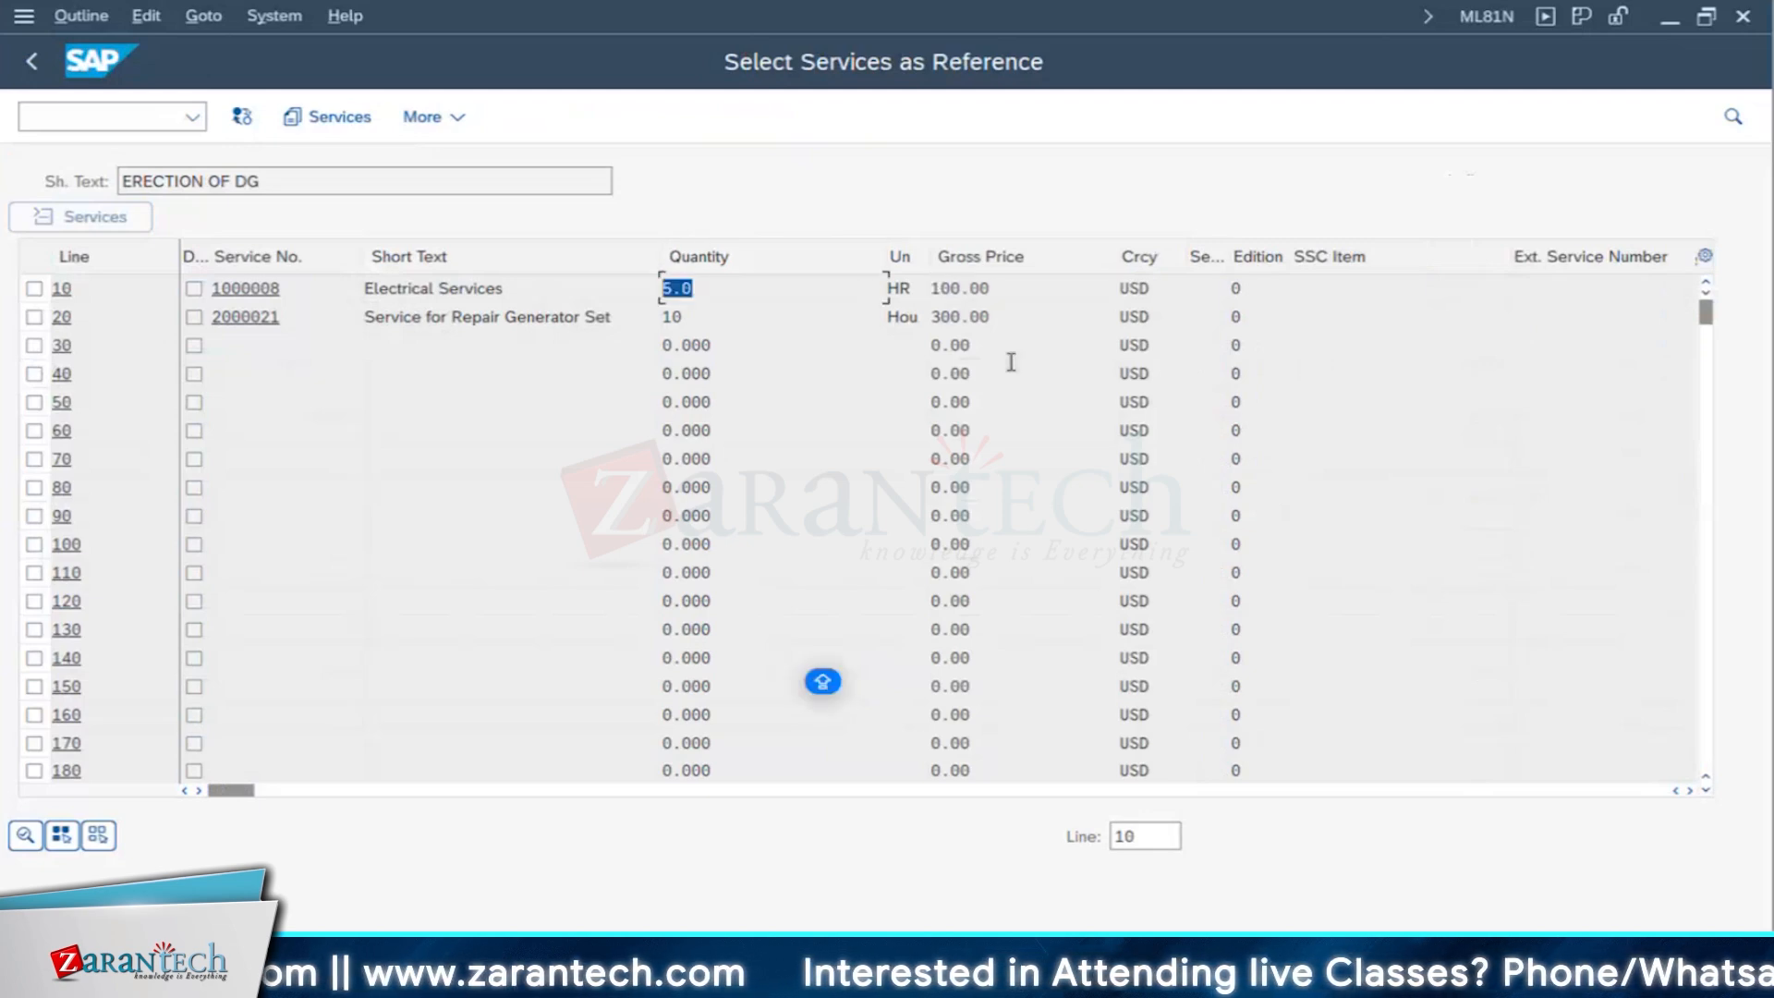
pyautogui.moveTo(1001, 315); pyautogui.dragTo(928, 316)
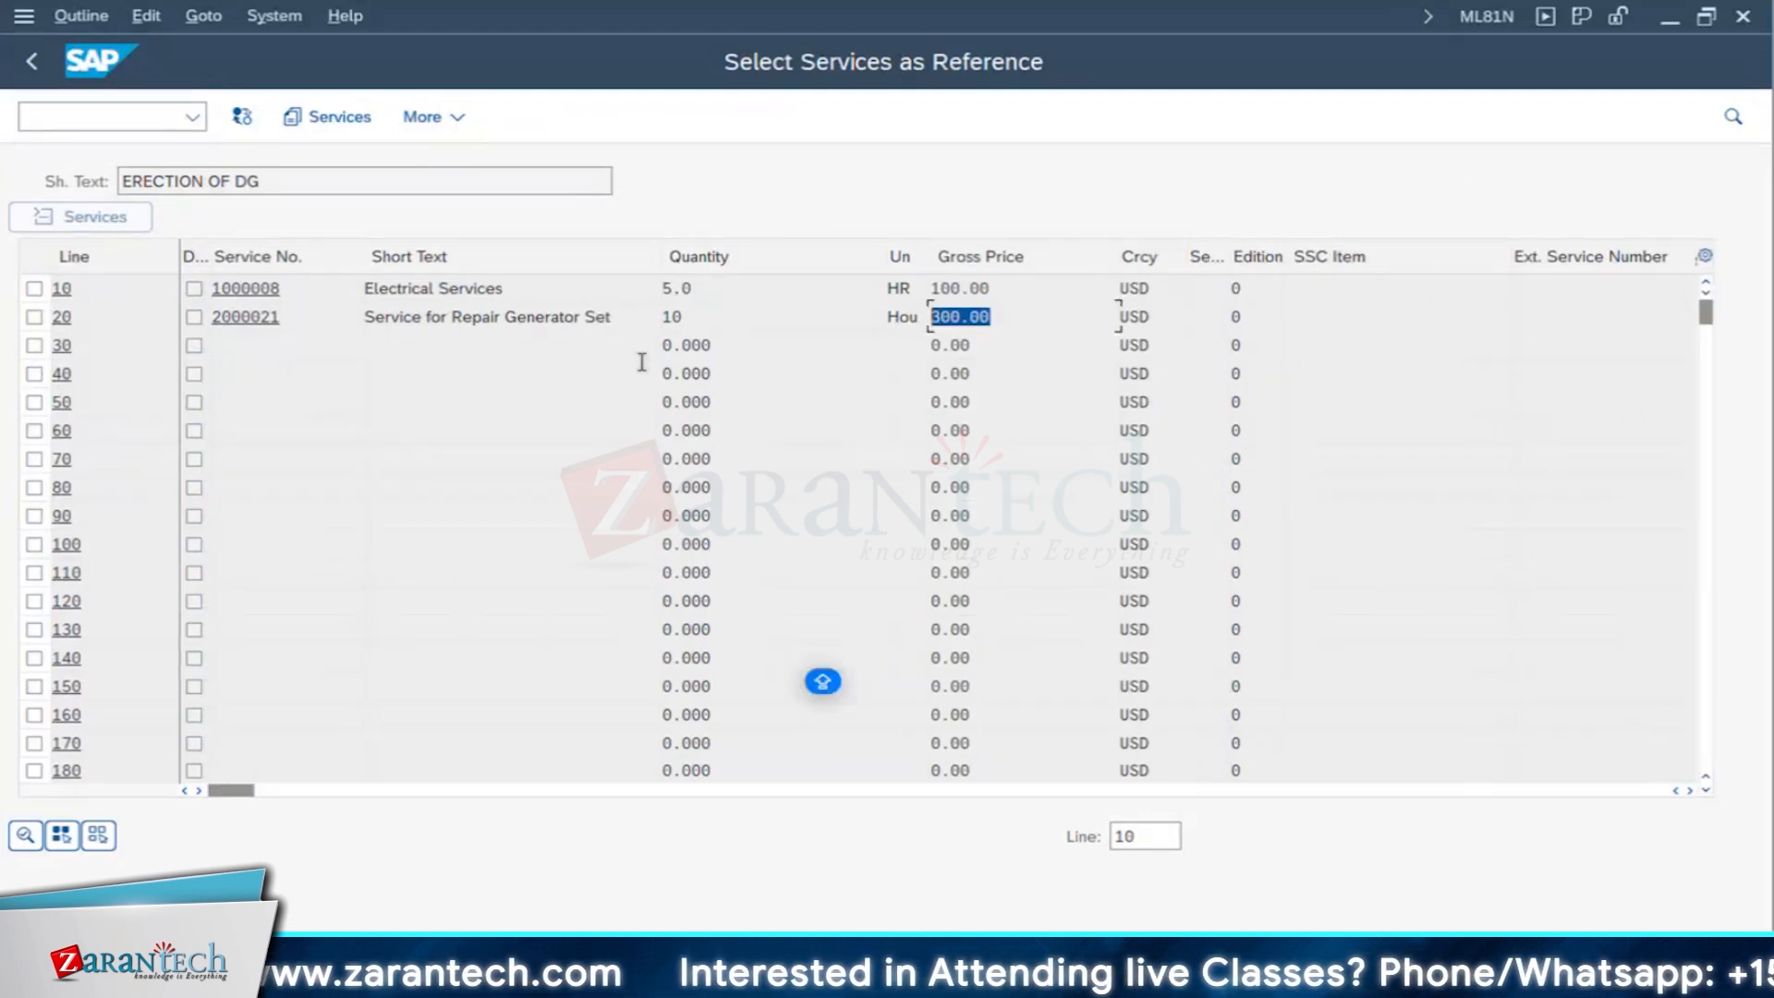
pyautogui.click(191, 292)
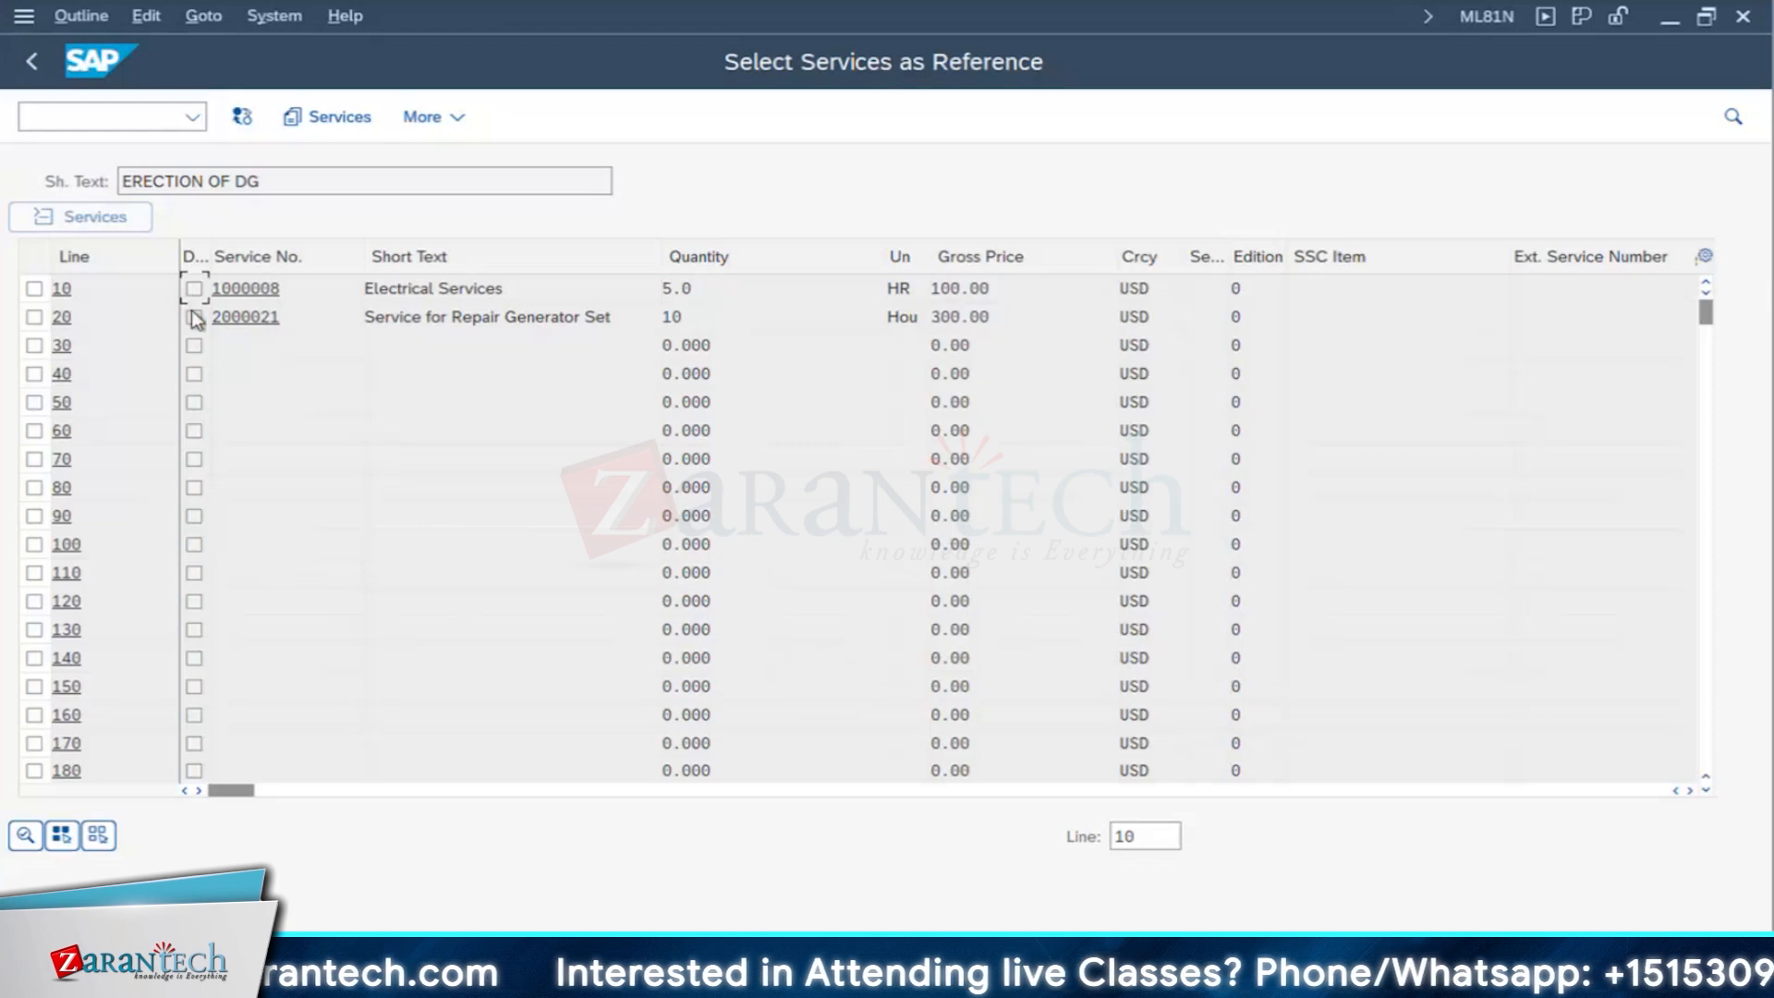
pyautogui.click(34, 289)
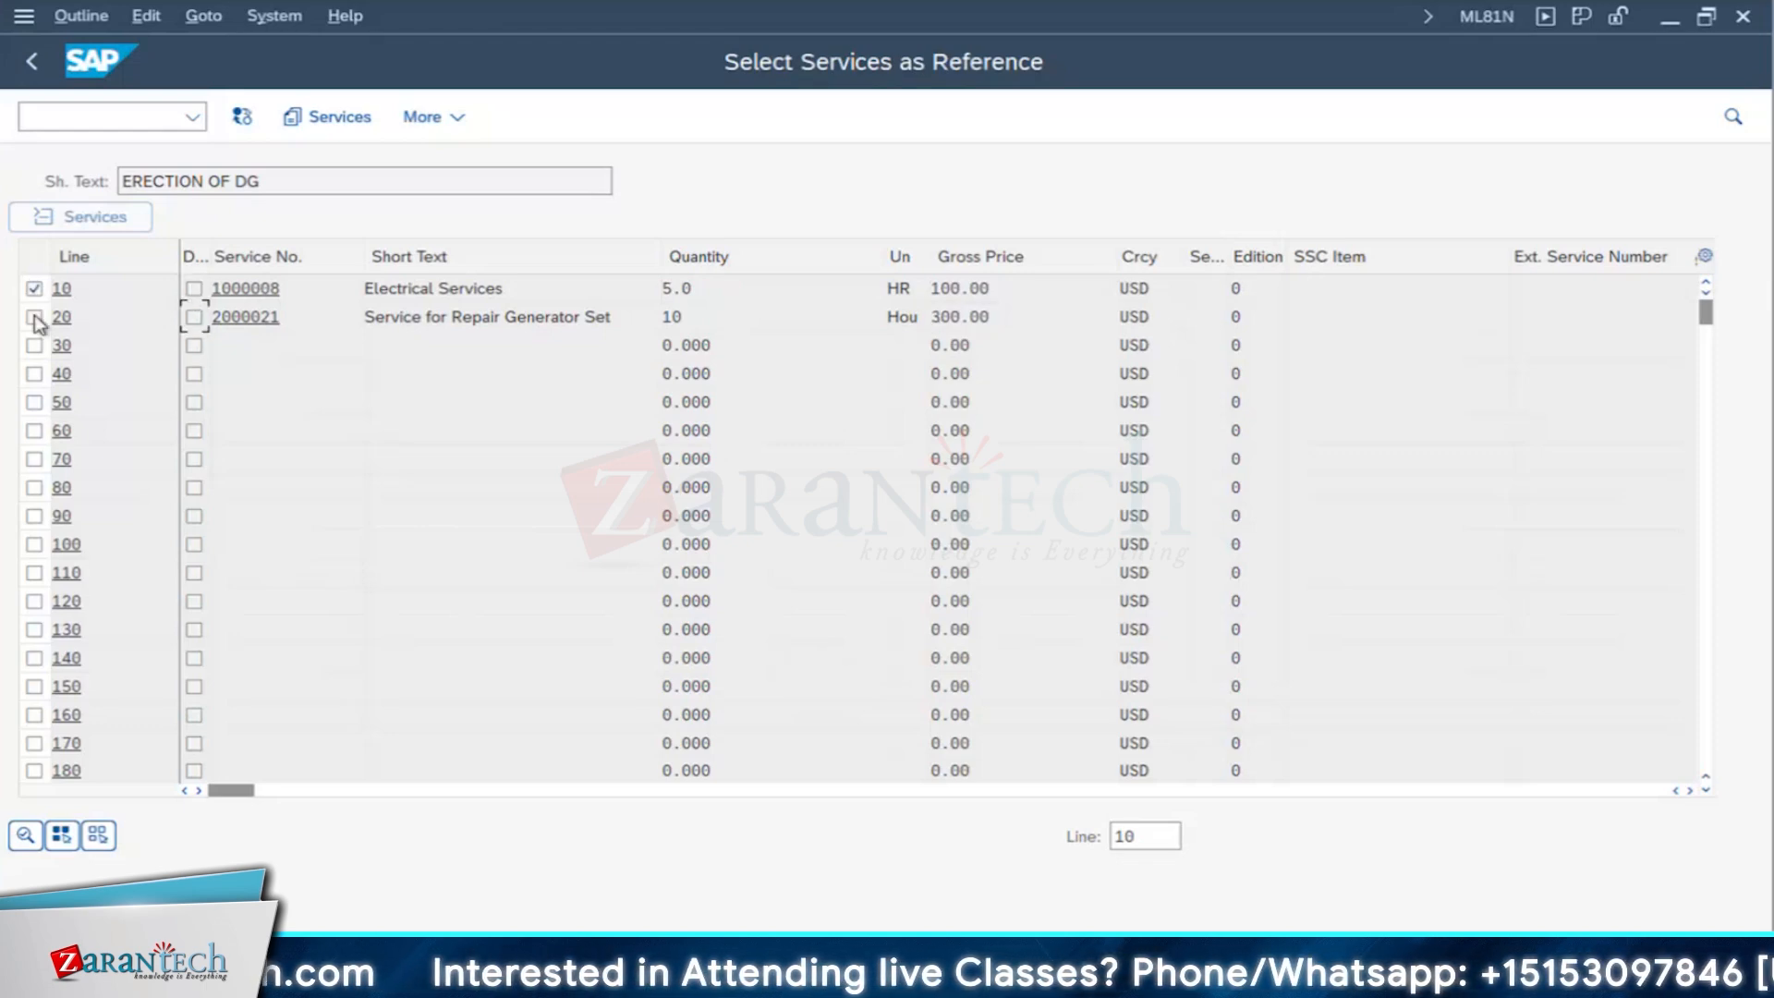
pyautogui.click(35, 317)
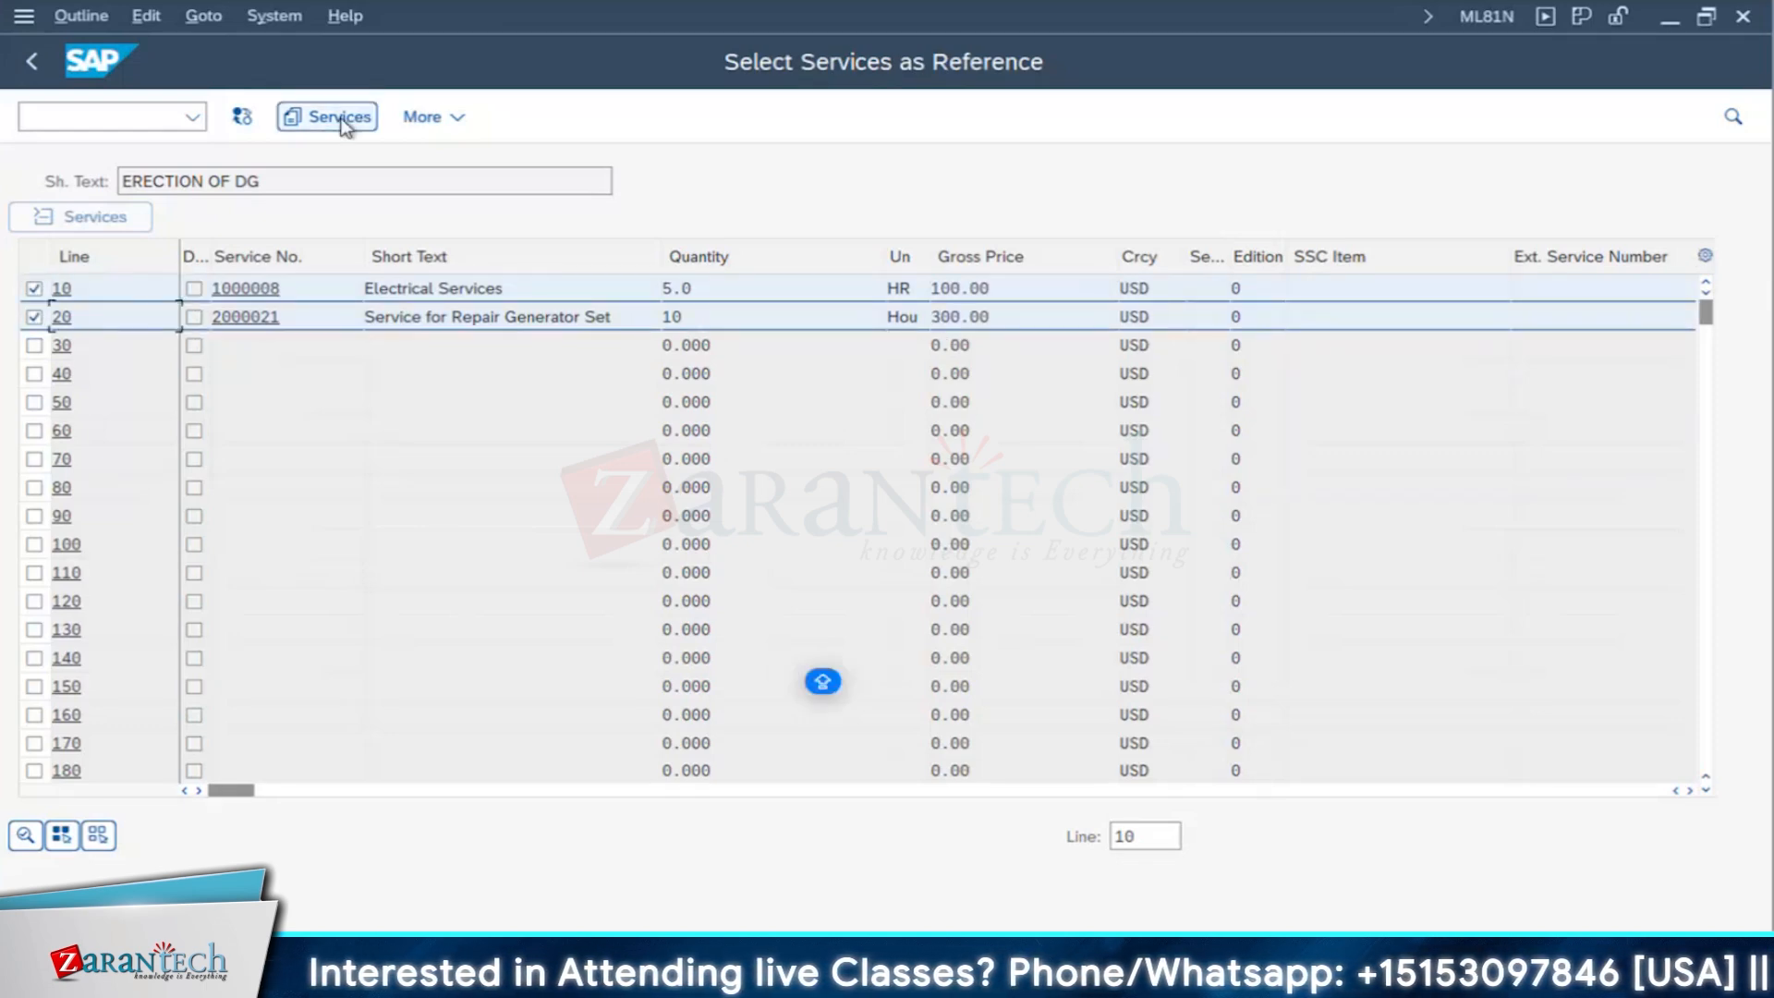
pyautogui.click(344, 120)
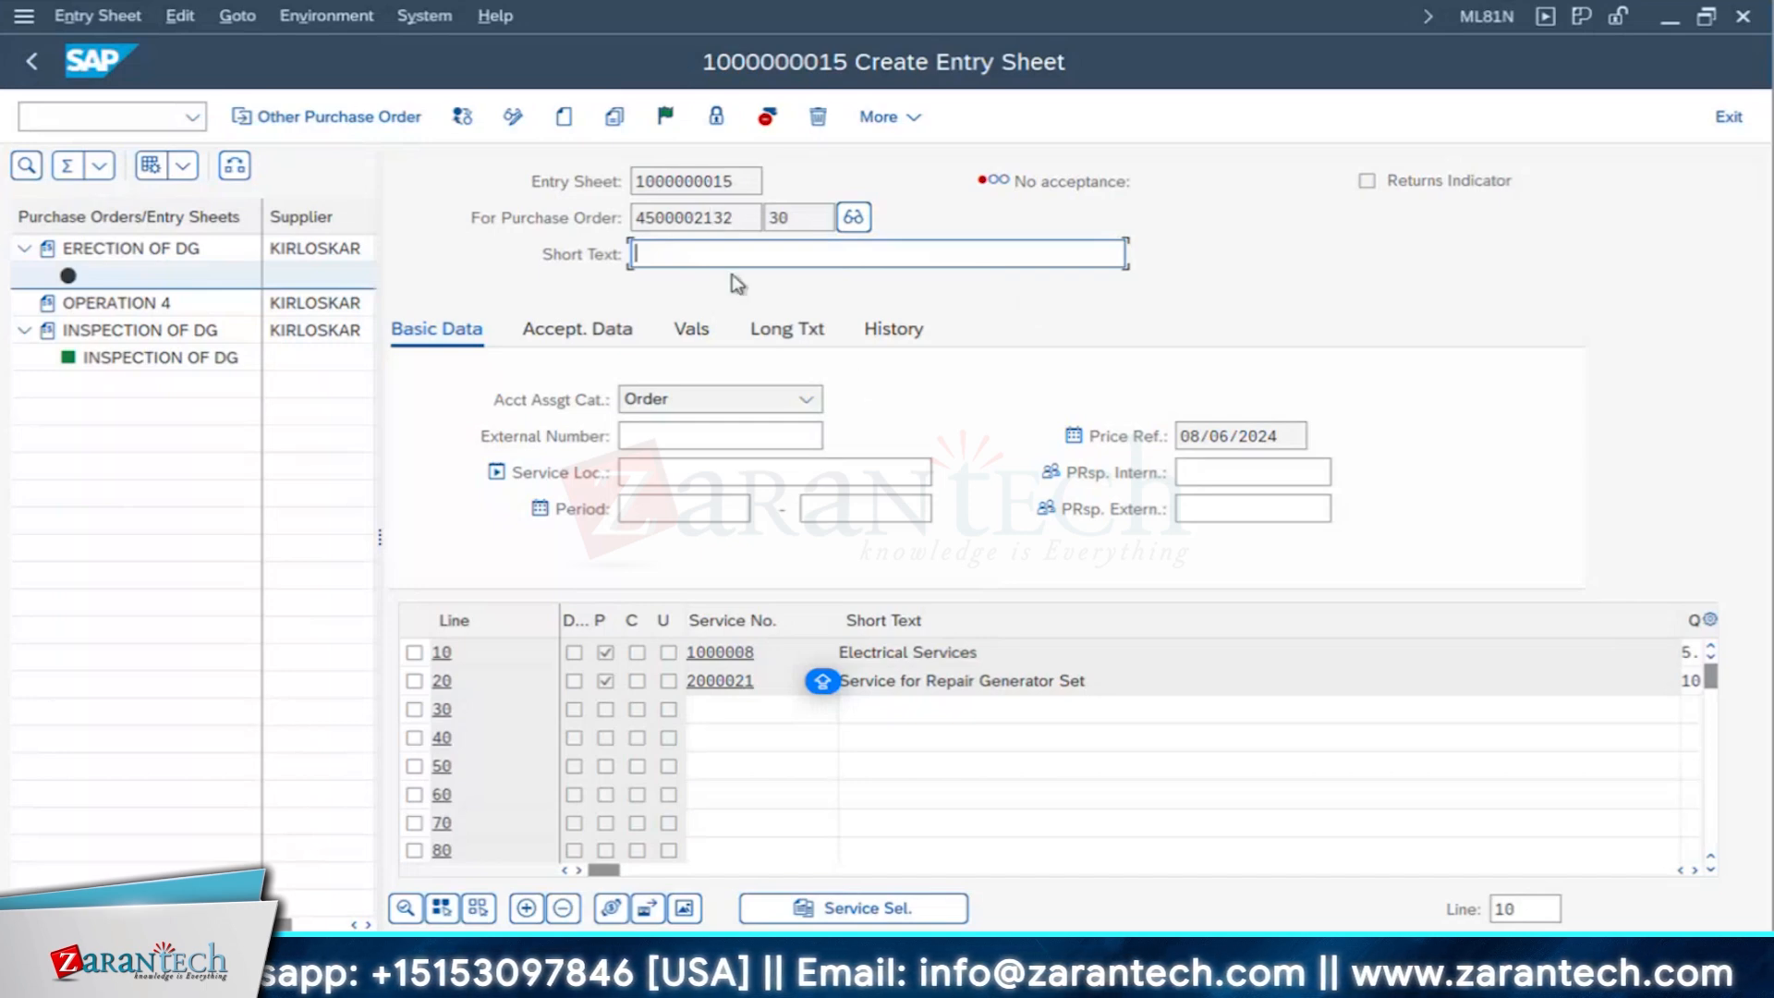
# - Enter ERECTION OF DG FOR CAPEX PROJECT as the short text of the new entry sheet
pyautogui.write('ER')
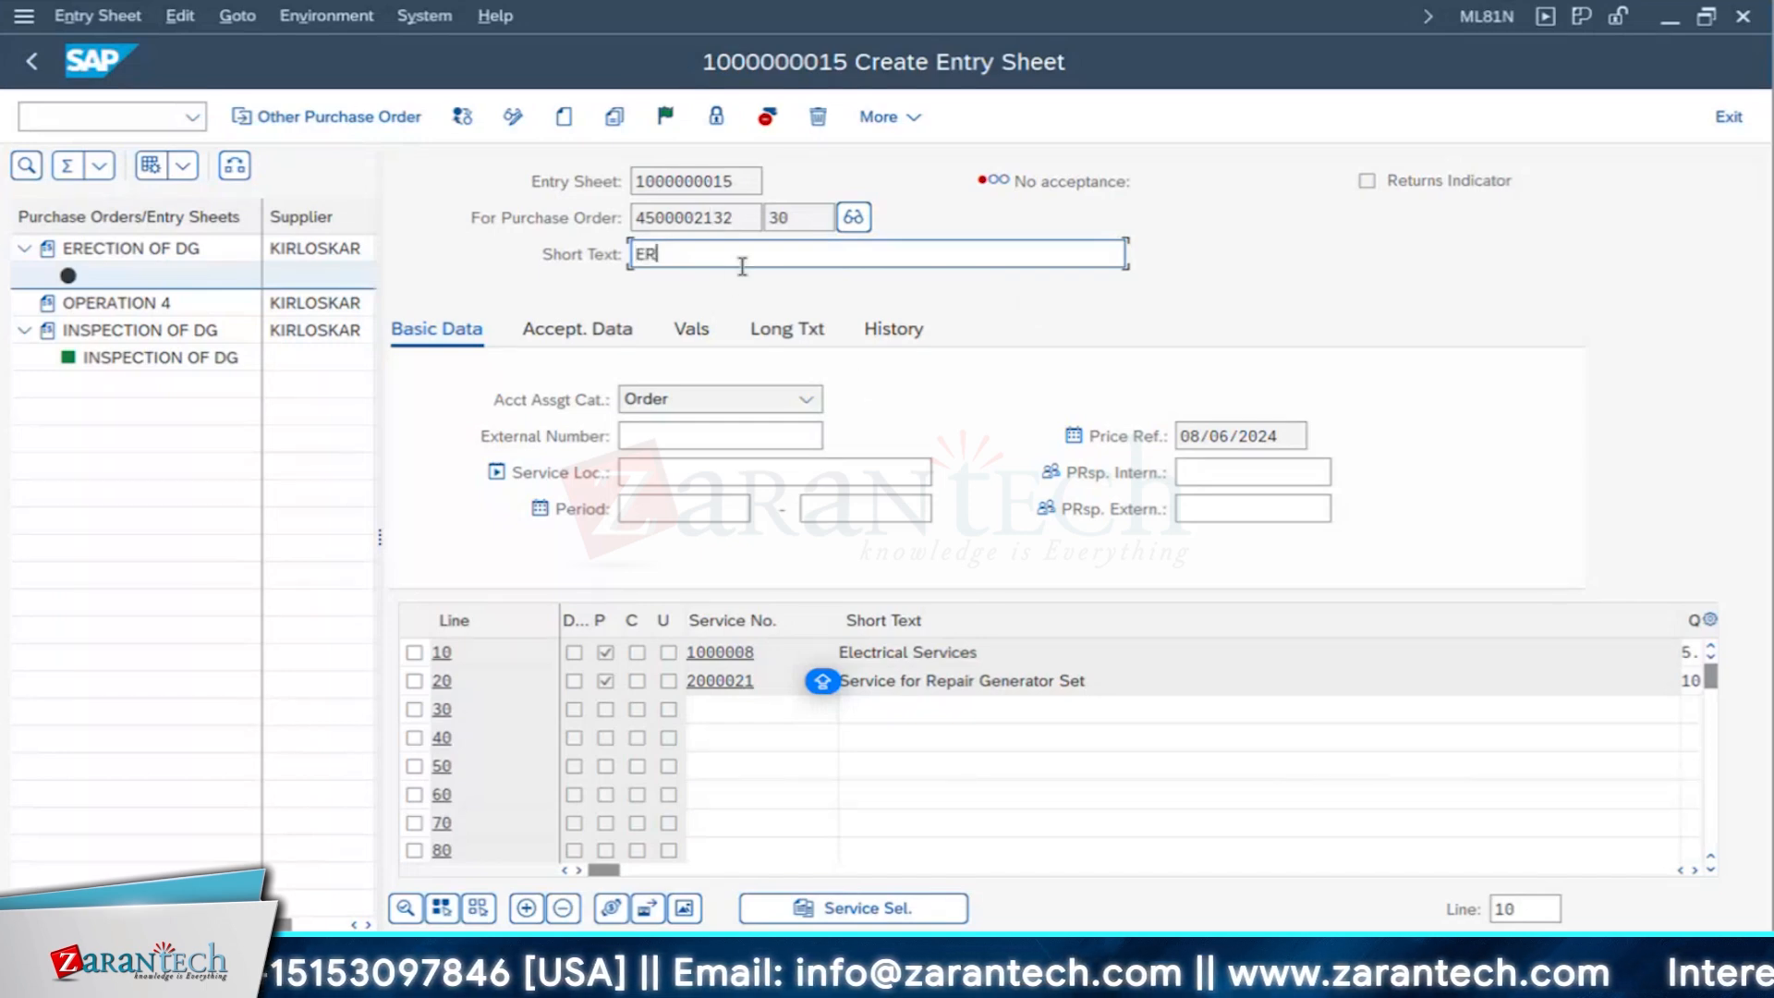
pyautogui.write('ECTION OF DG FOR ')
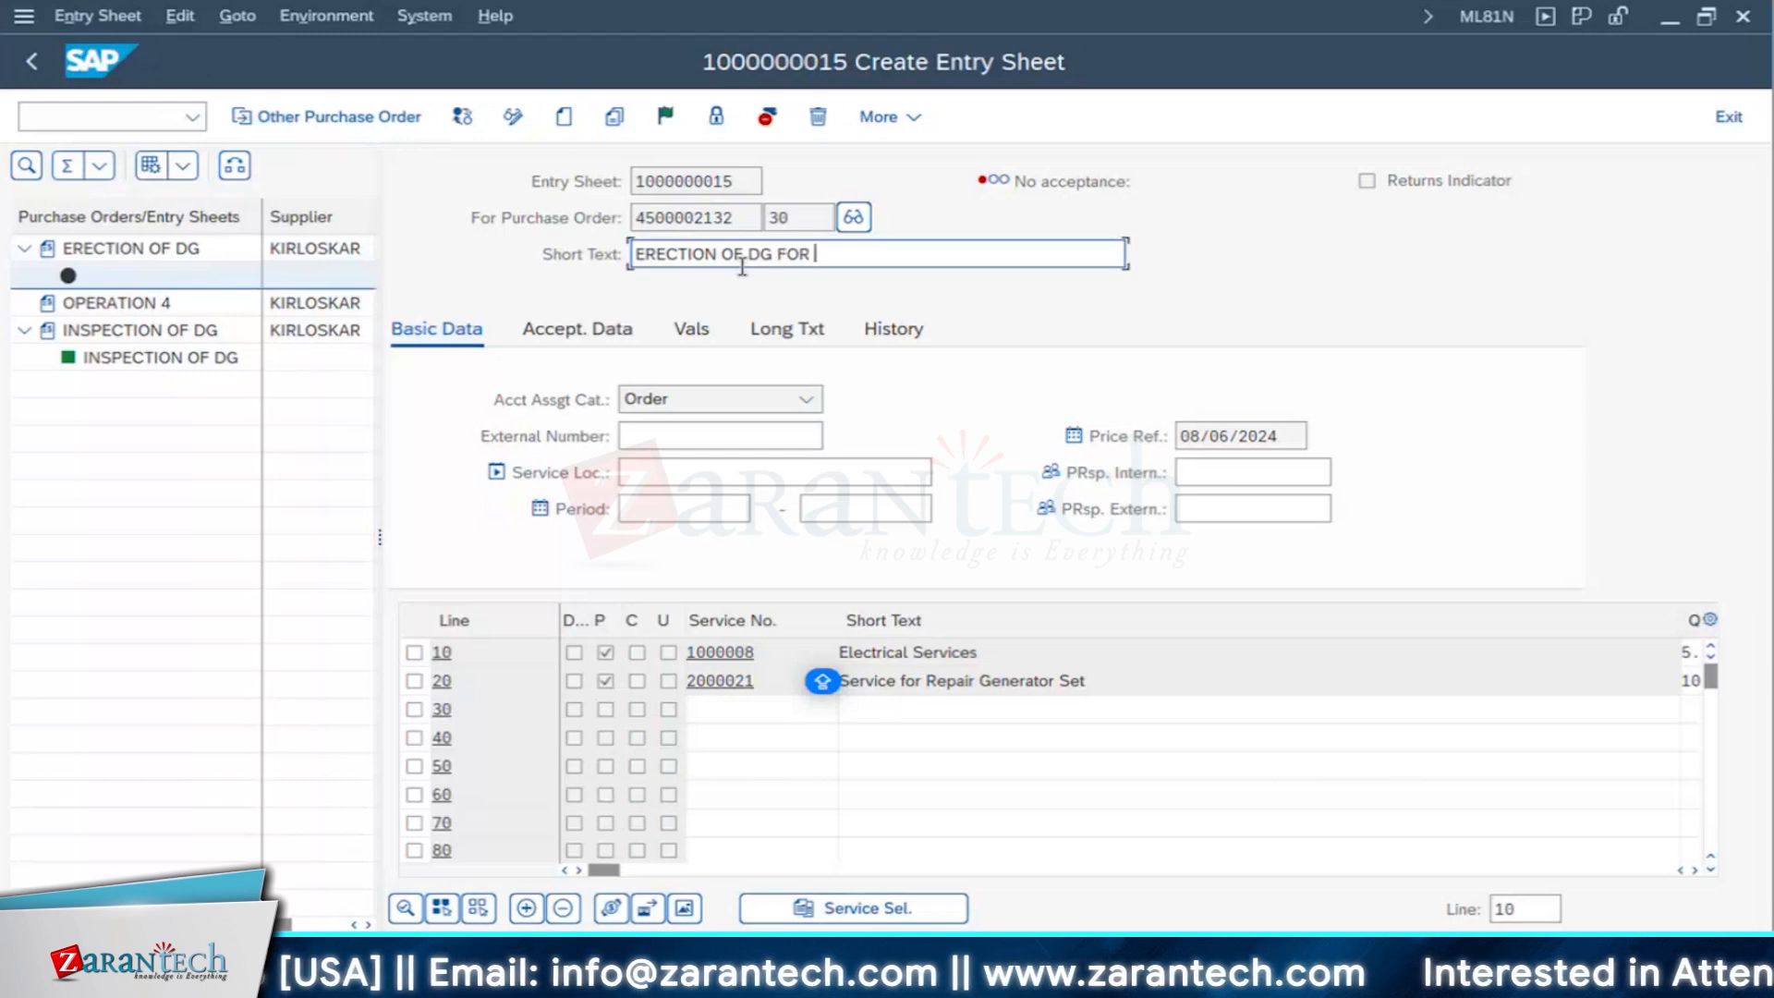
pyautogui.write('CAPEX')
pyautogui.press('BackSpace')
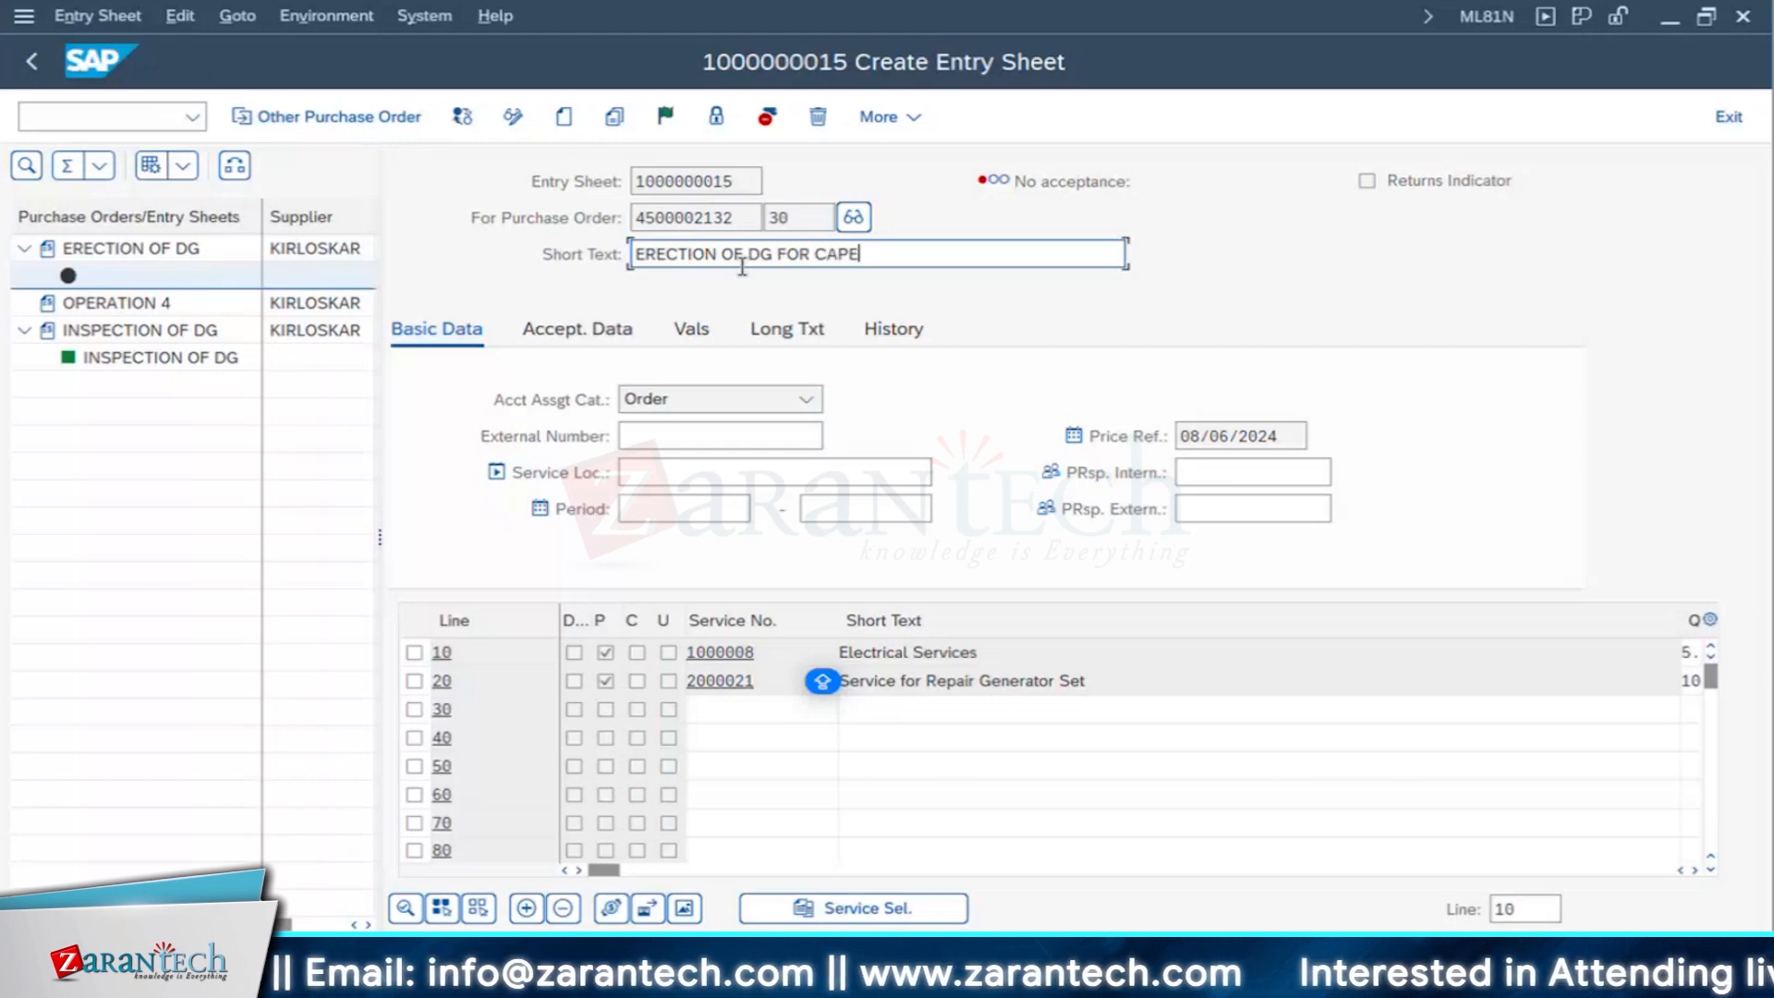
pyautogui.write('X PROJECT')
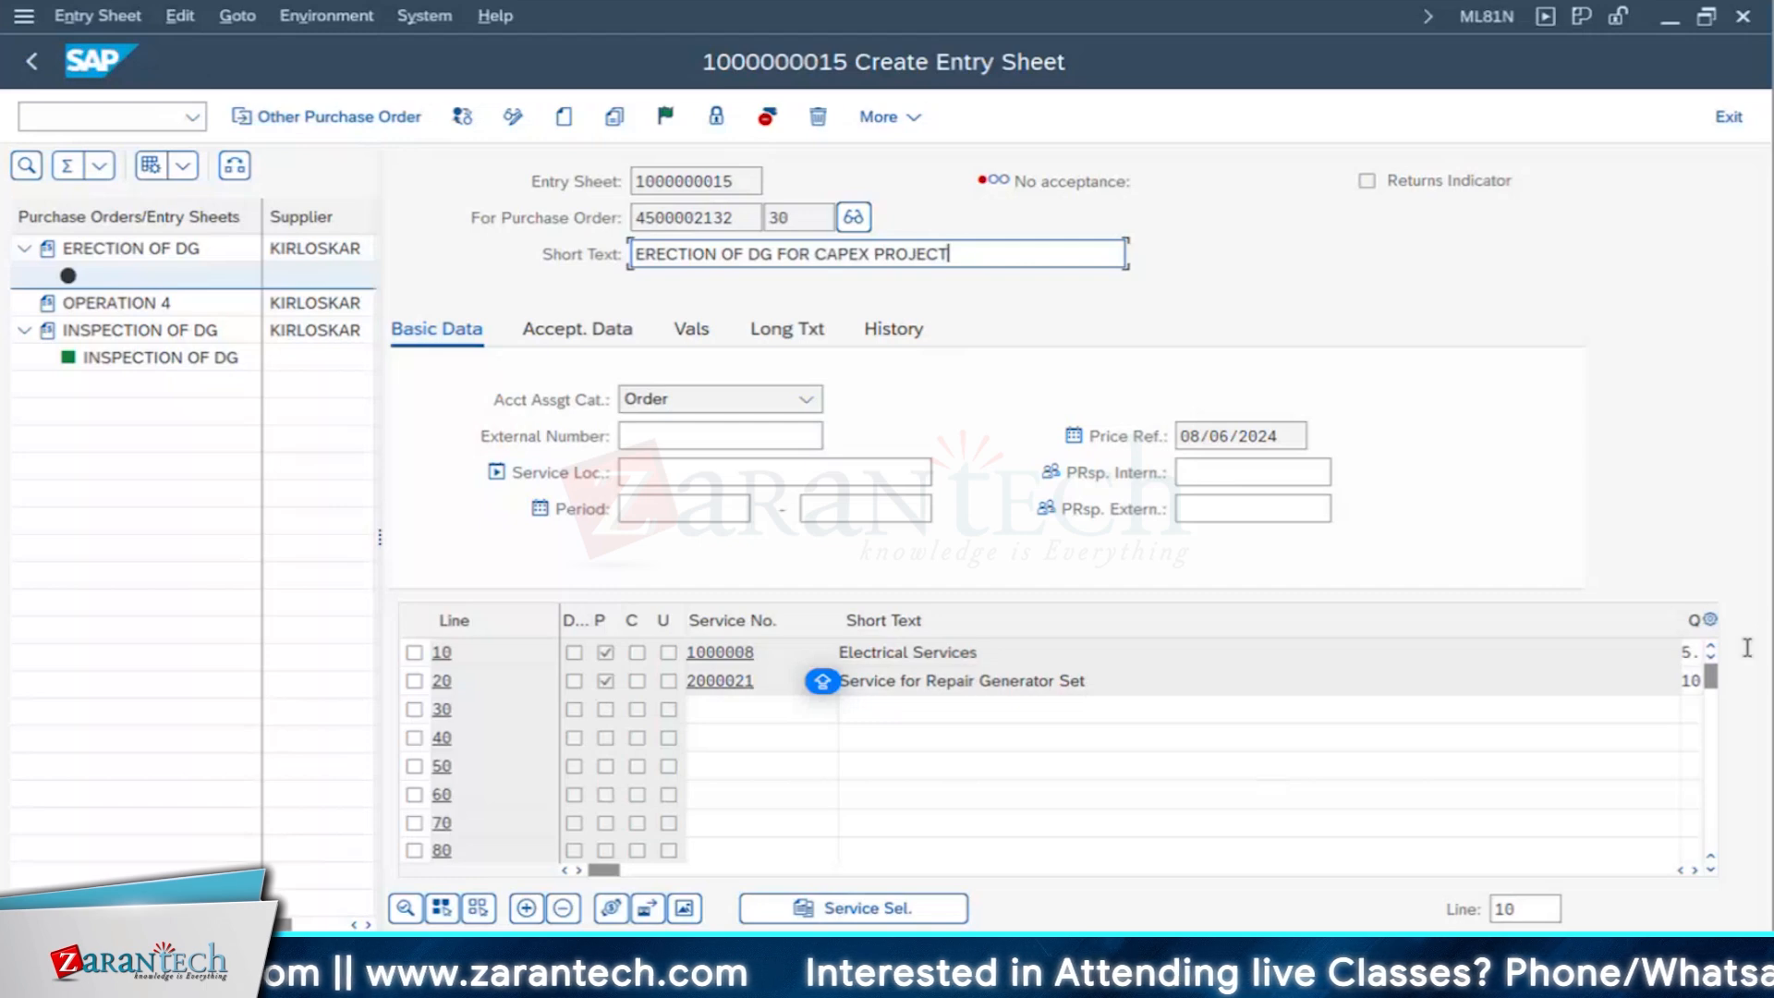
# - Narrow the short text and quantity columns to check both service lines, and set the entry sheet to accepted
pyautogui.moveTo(1680, 613); pyautogui.dragTo(1113, 621)
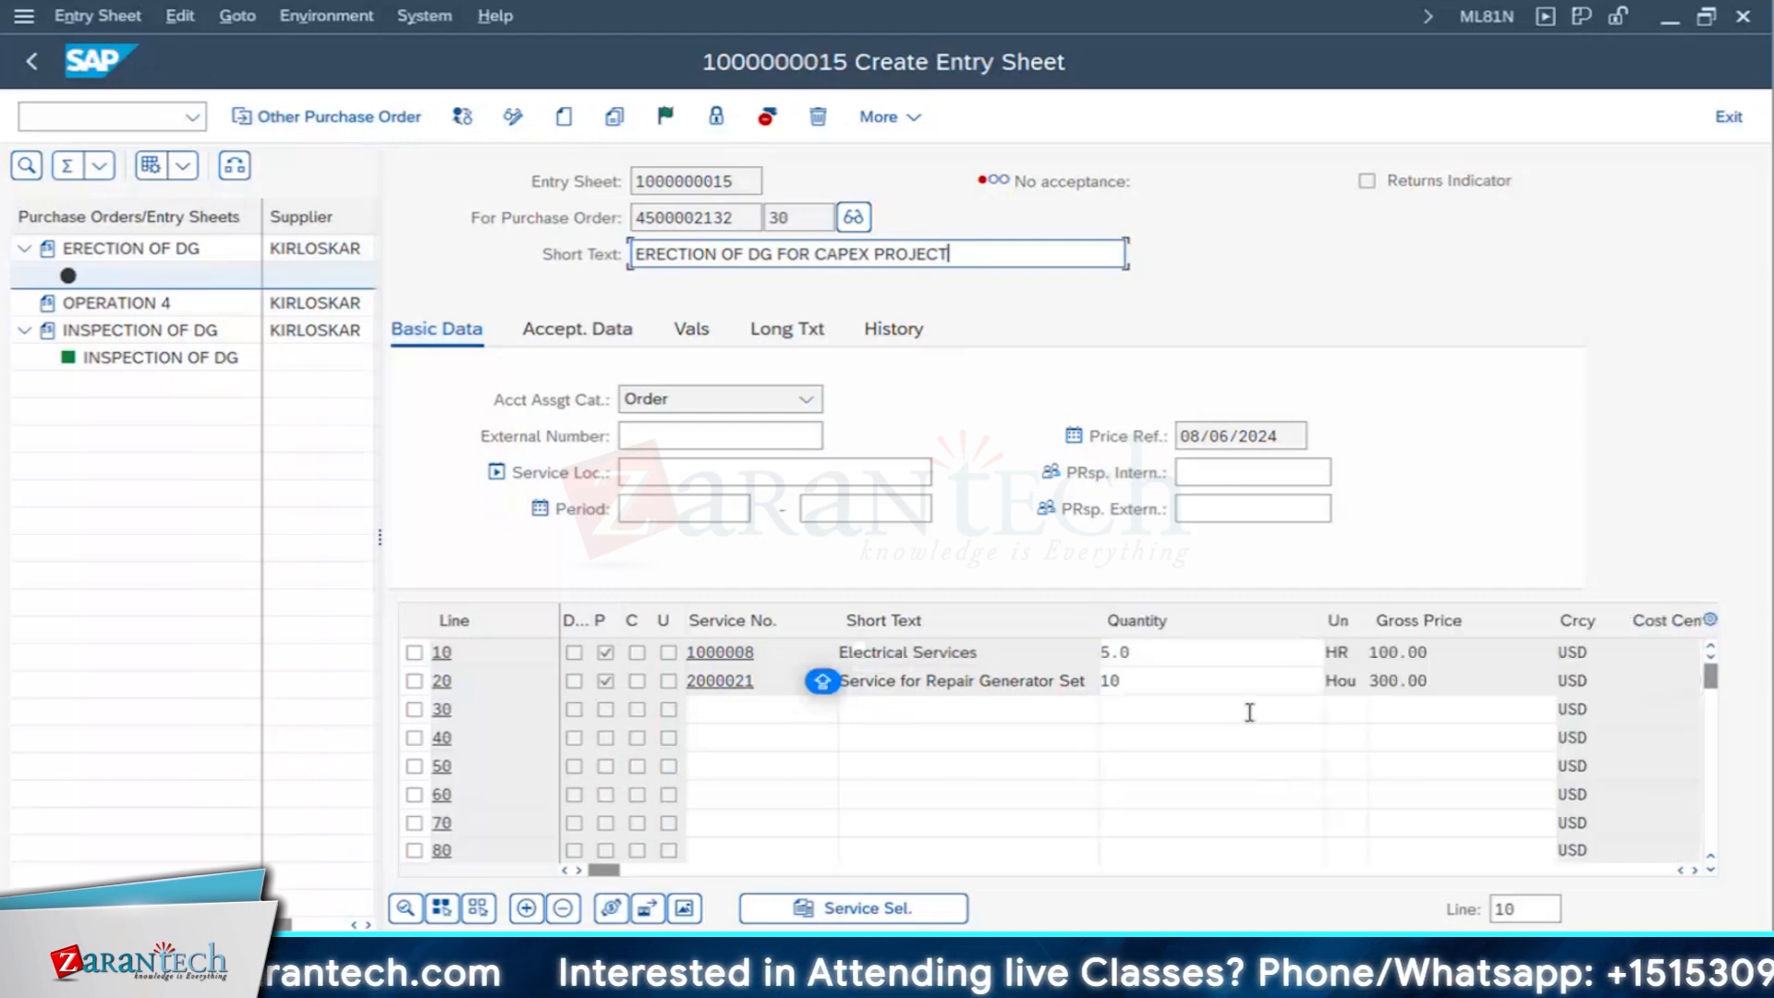
pyautogui.click(1151, 654)
pyautogui.click(1148, 681)
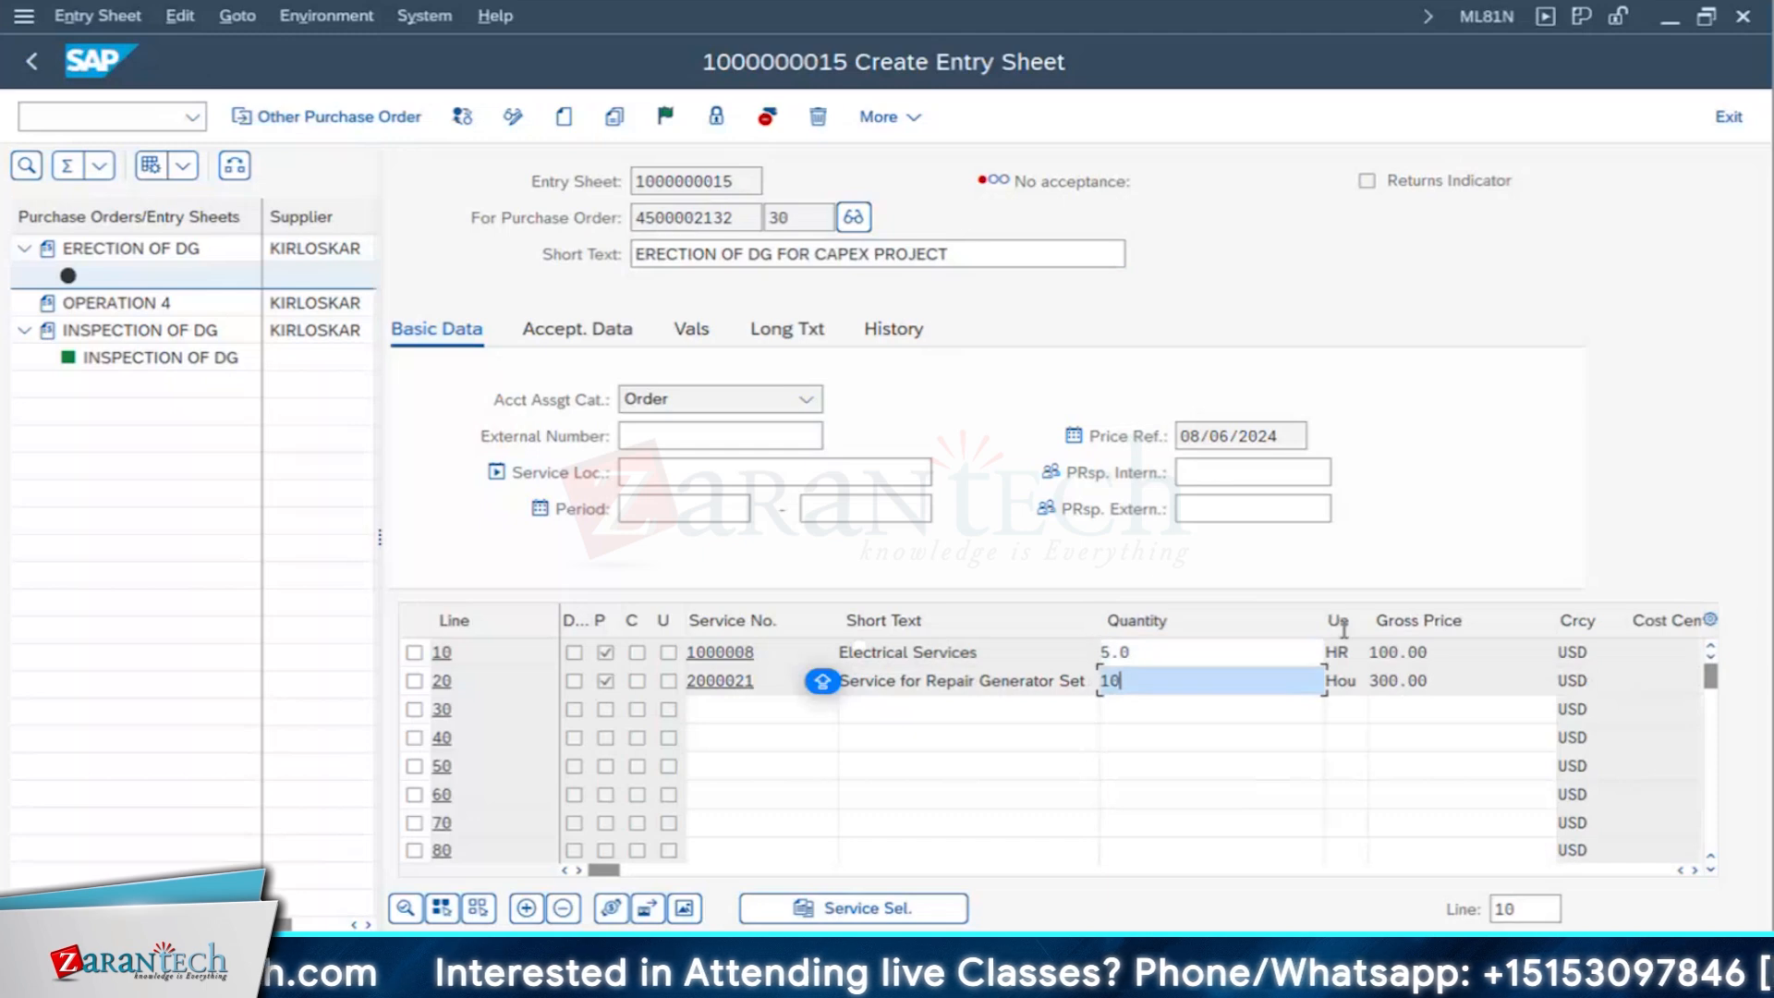
pyautogui.moveTo(1321, 614); pyautogui.dragTo(1194, 612)
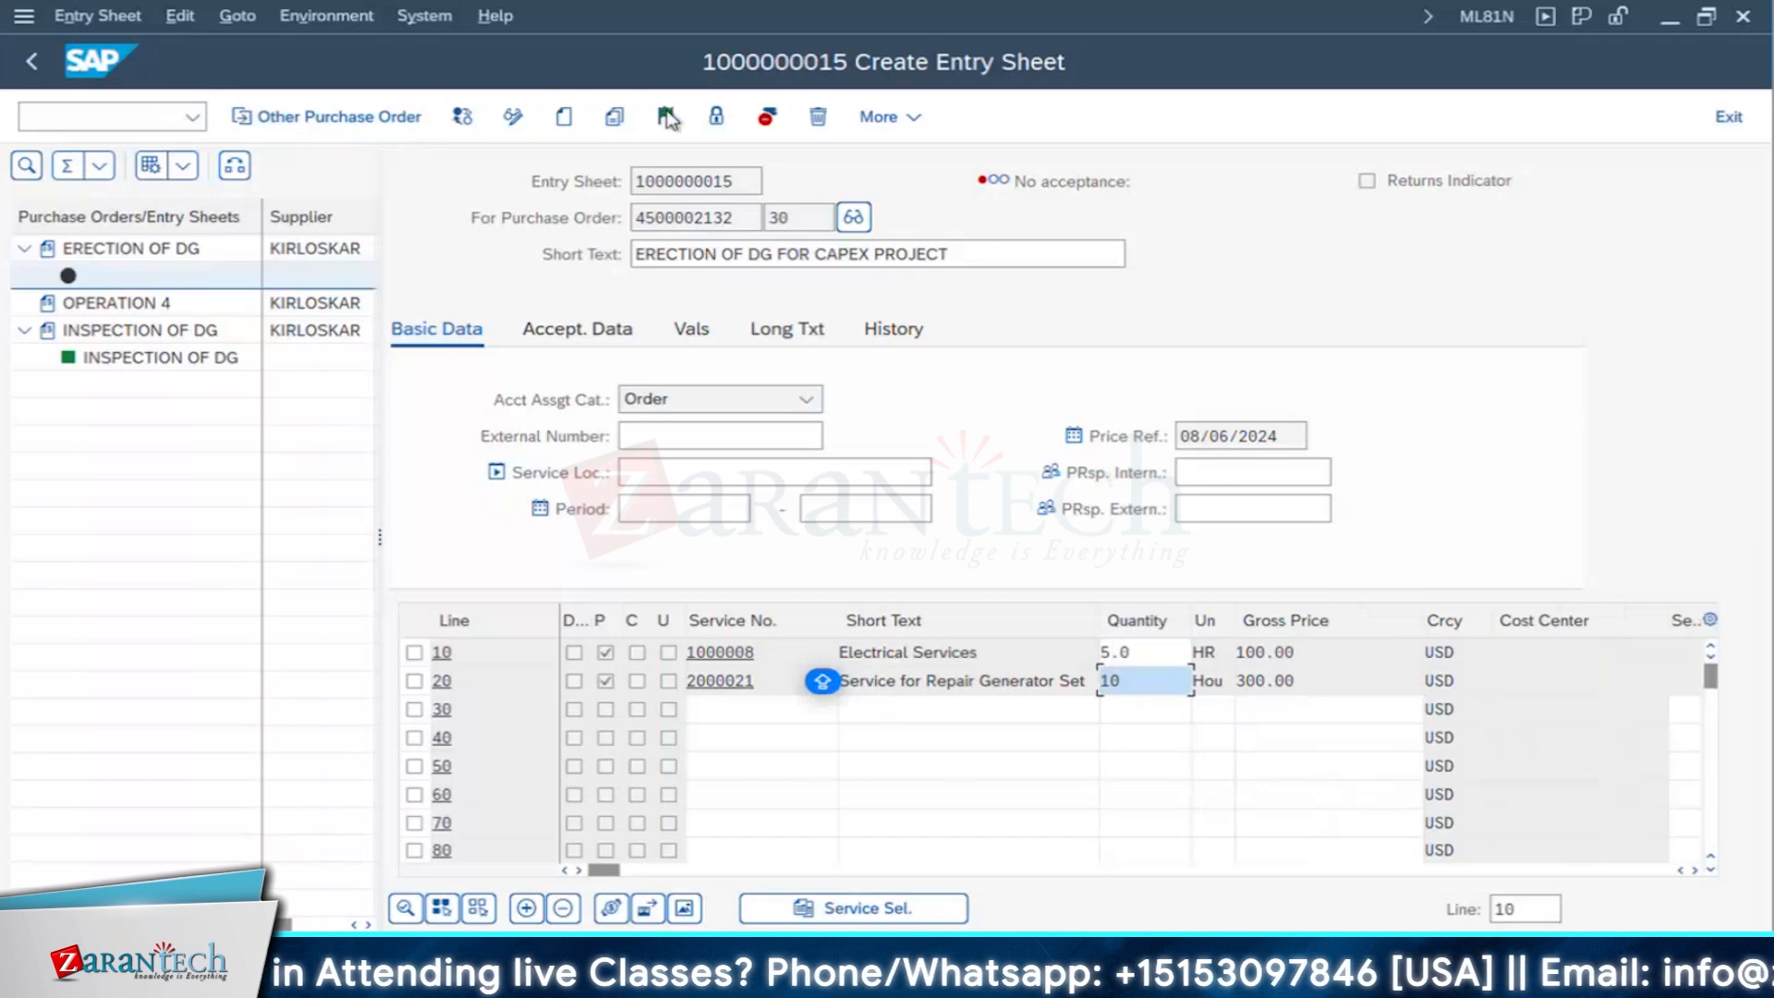
pyautogui.click(665, 116)
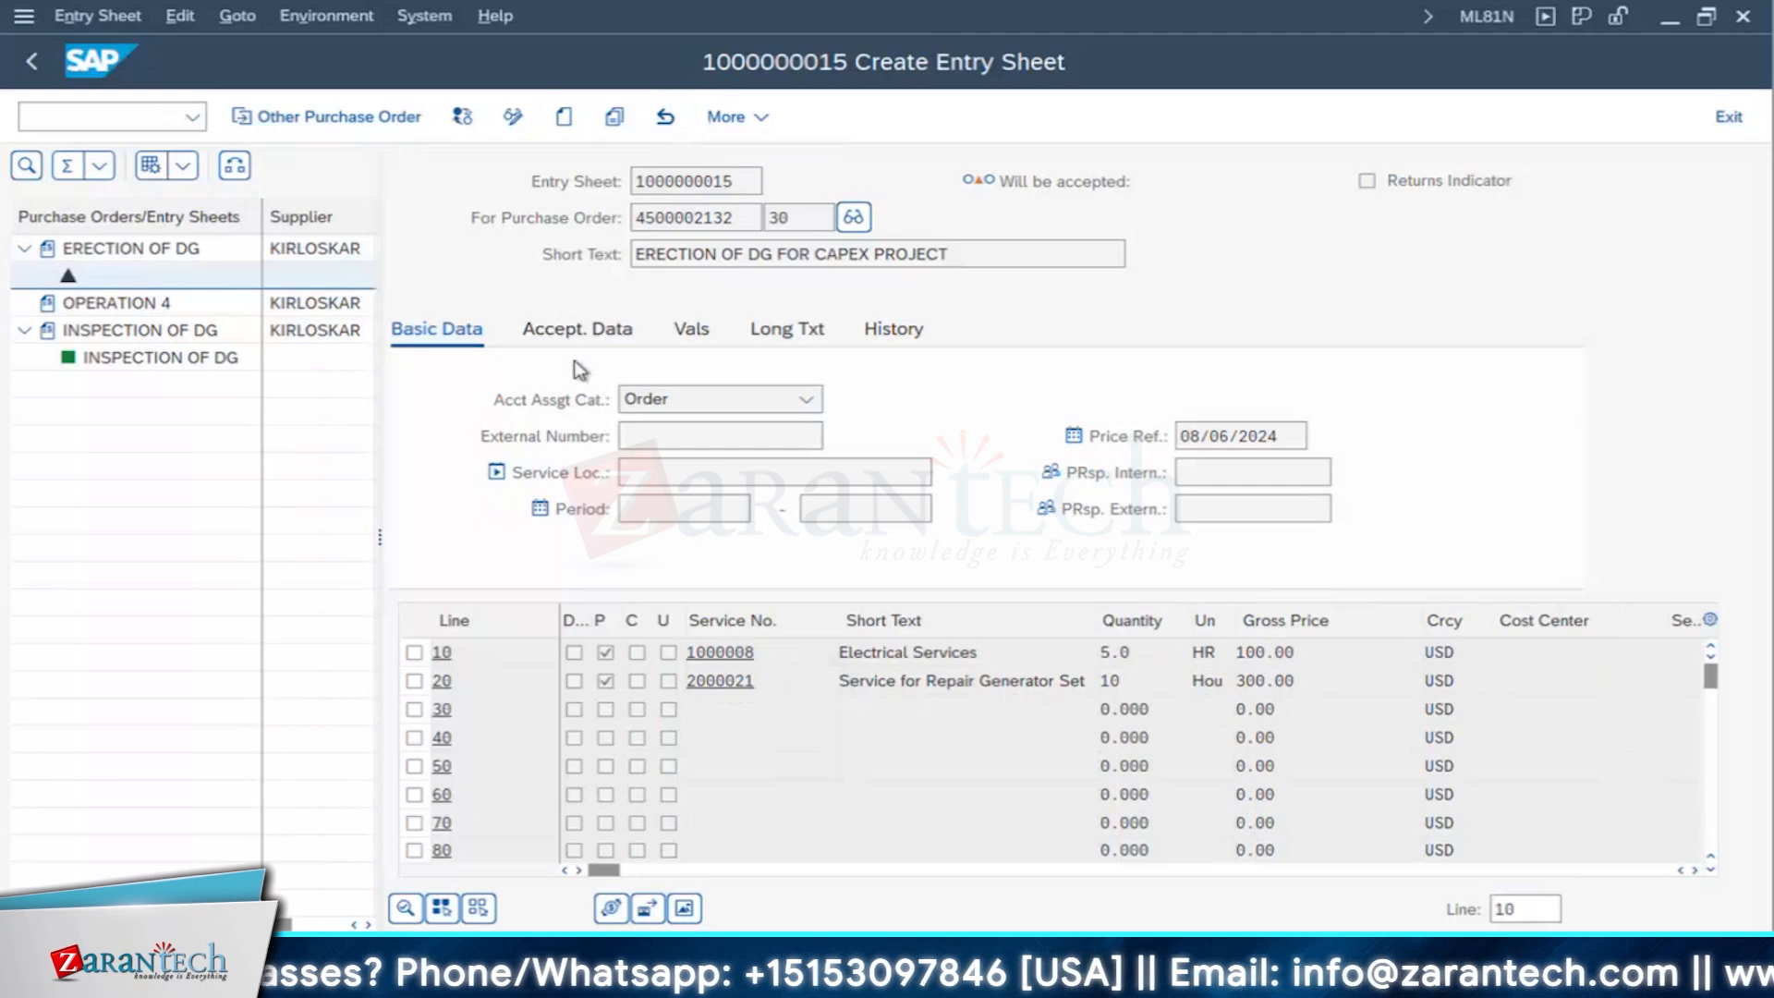
# - Save the accepted ERECTION OF DG FOR CAPEX PROJECT entry sheet and confirm the posting
pyautogui.click(439, 344)
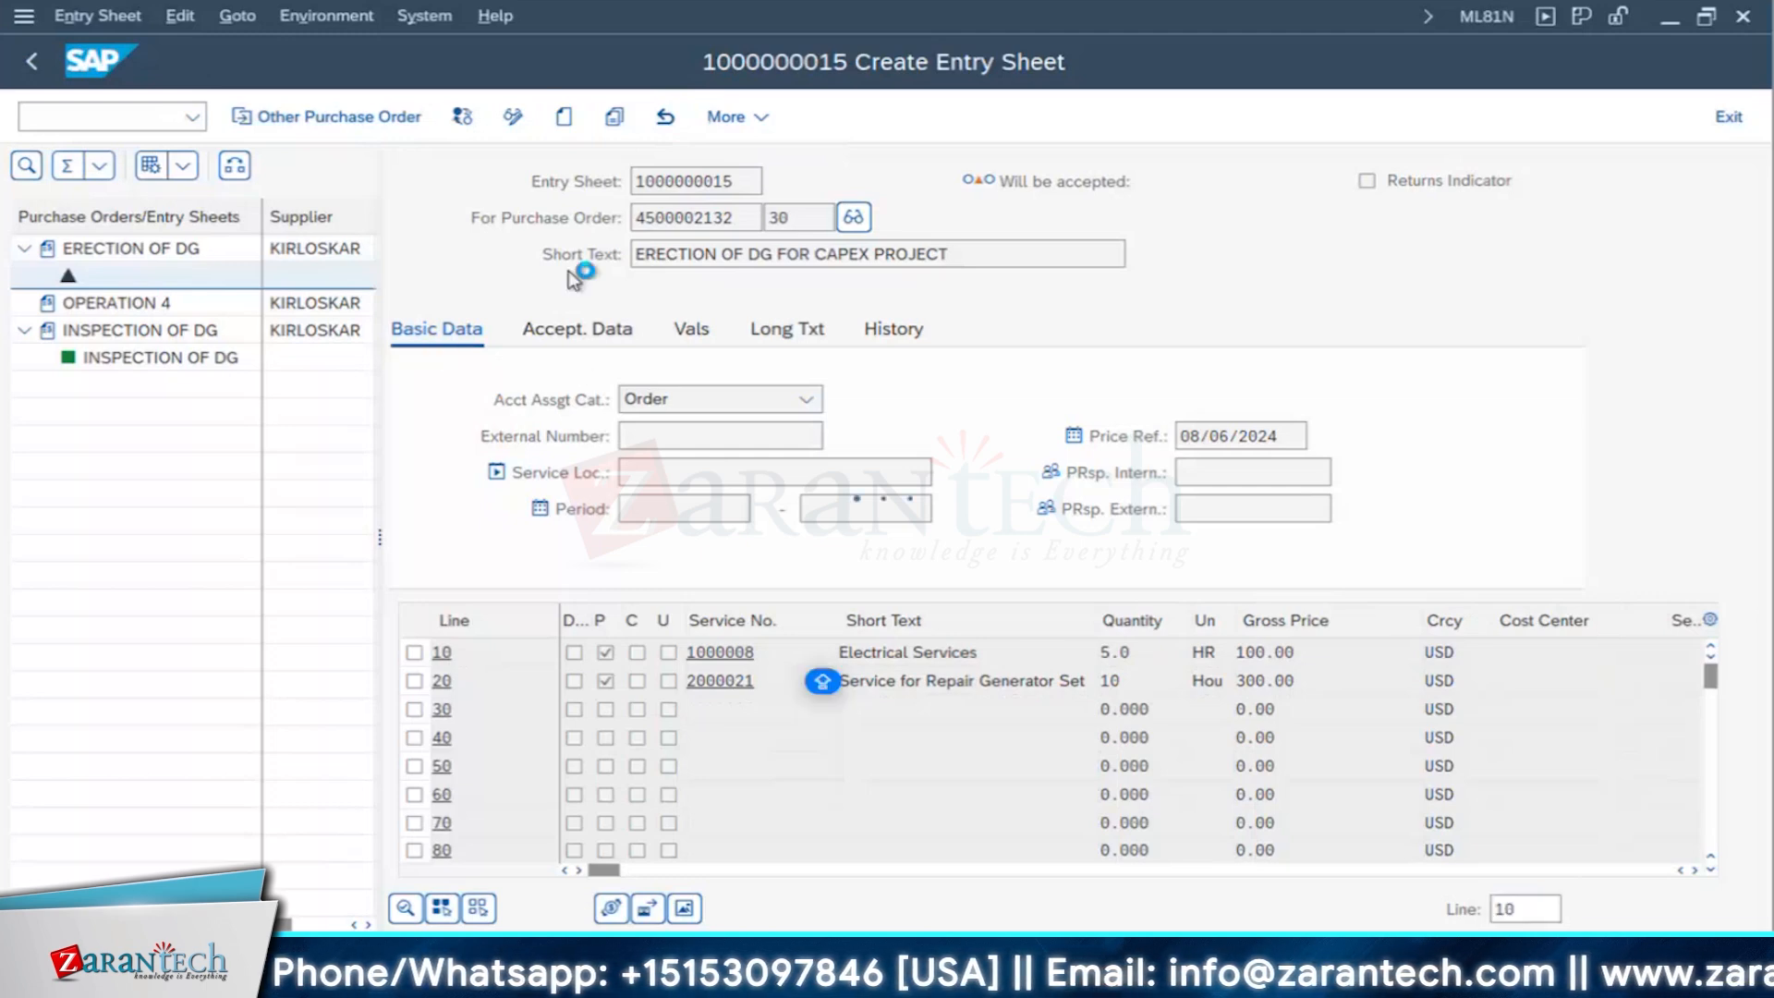
pyautogui.click(791, 218)
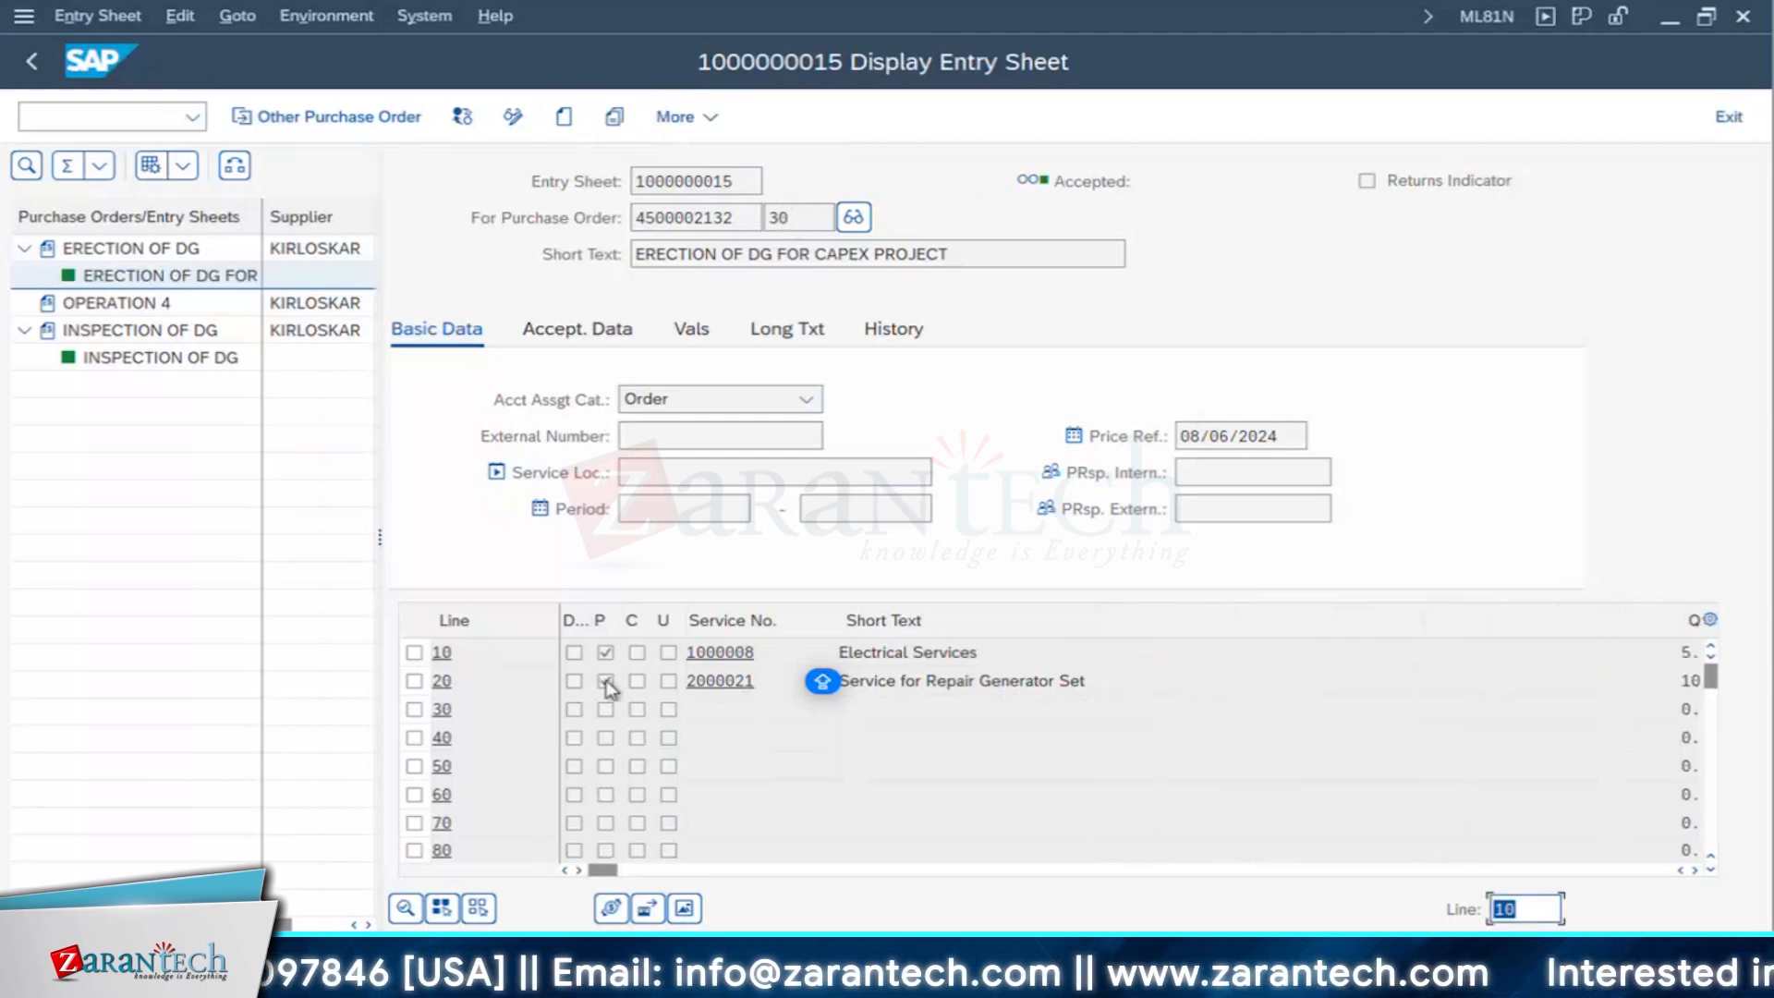
# - Switch to the order display session, display the backup diesel generator order and open its document flow
pyautogui.moveTo(808, 927)
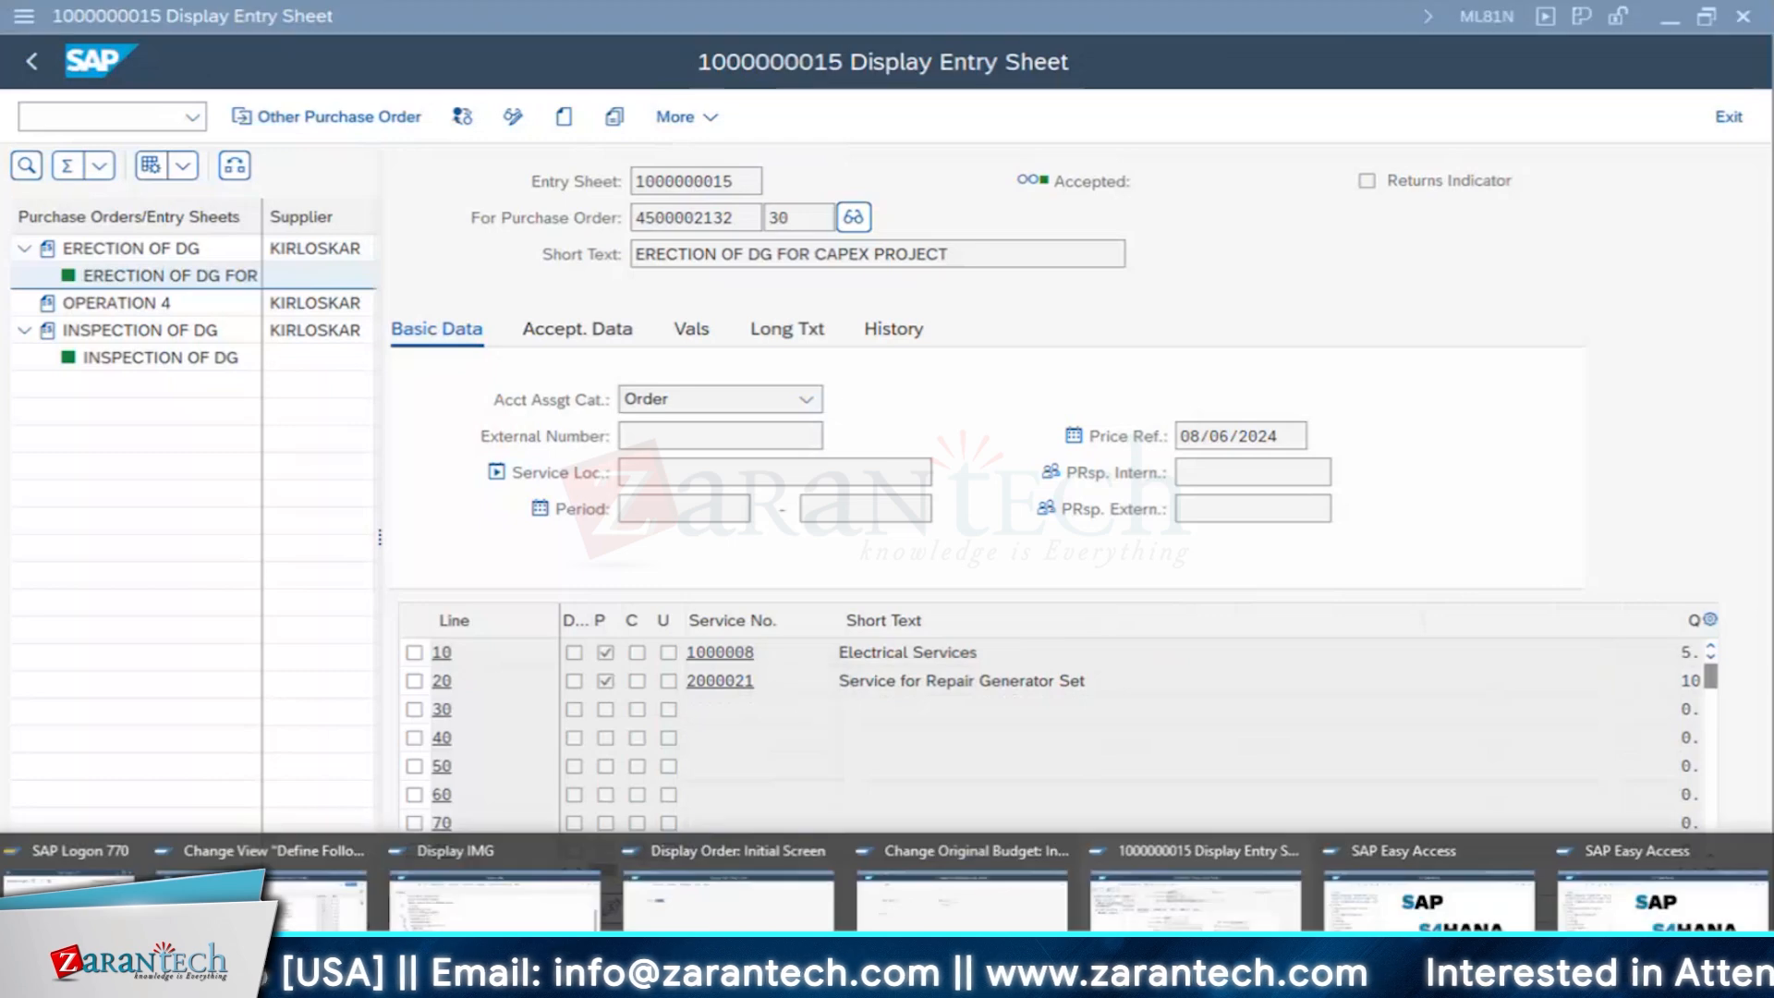
pyautogui.click(810, 926)
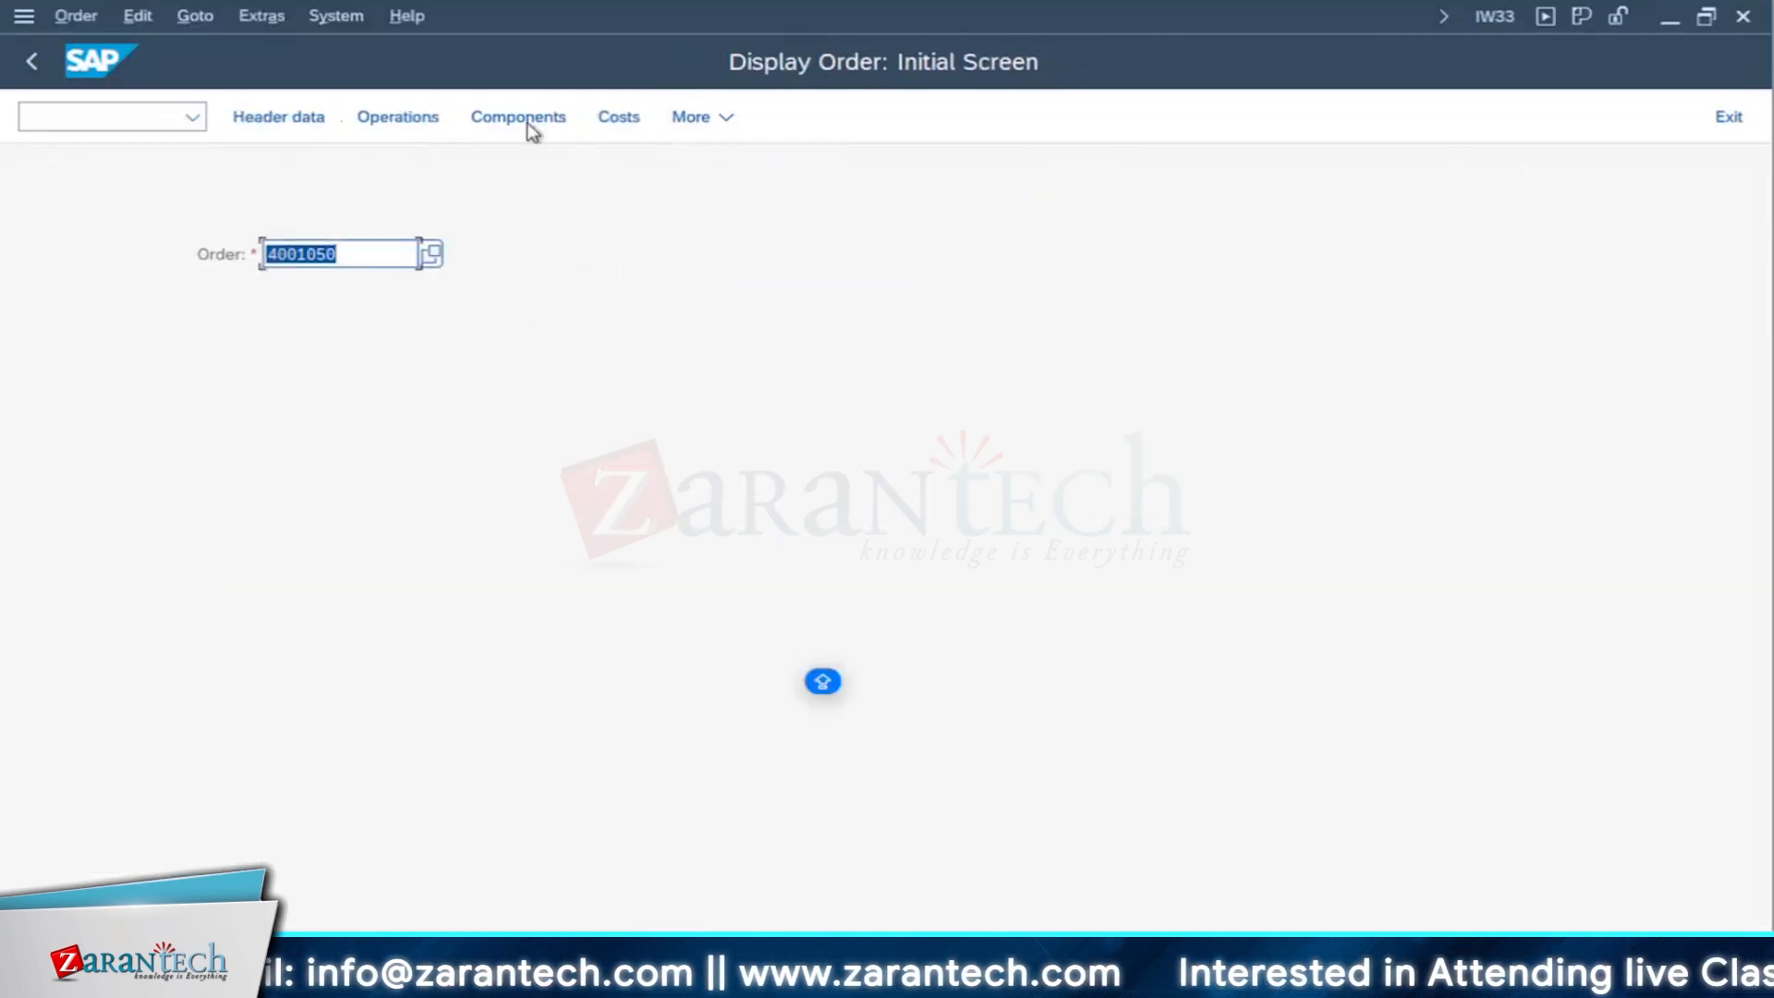
pyautogui.click(268, 120)
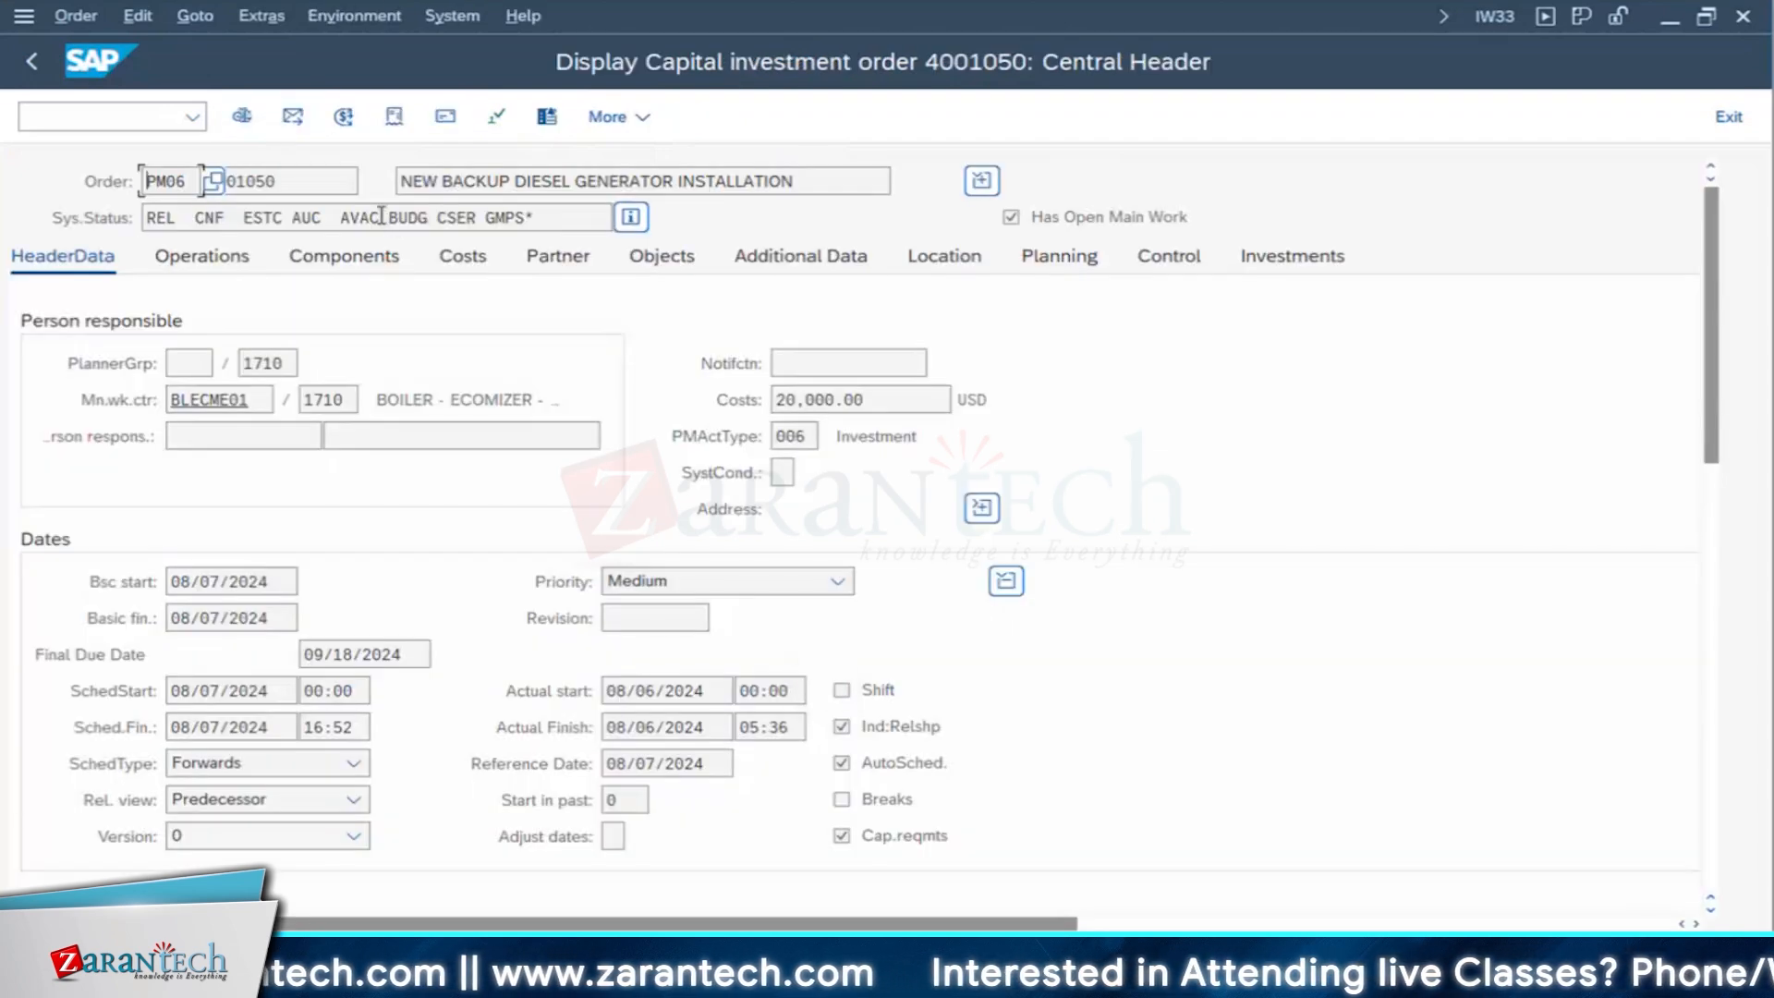
pyautogui.click(381, 215)
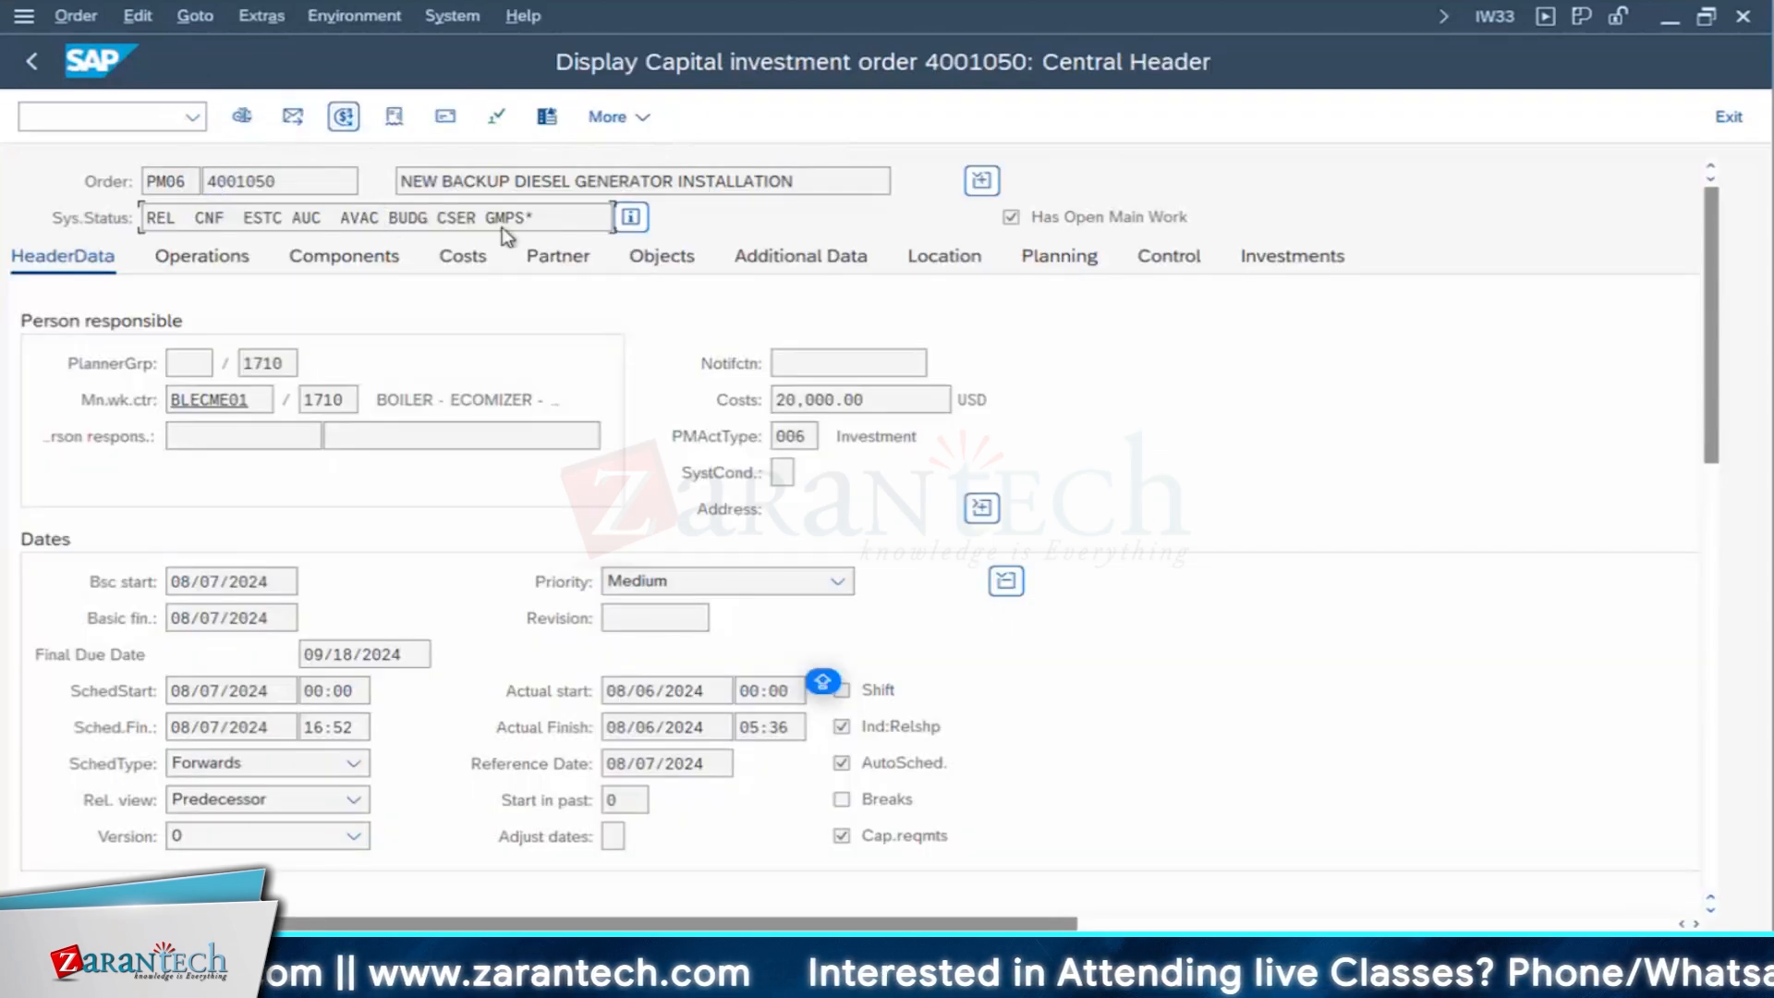
pyautogui.click(393, 118)
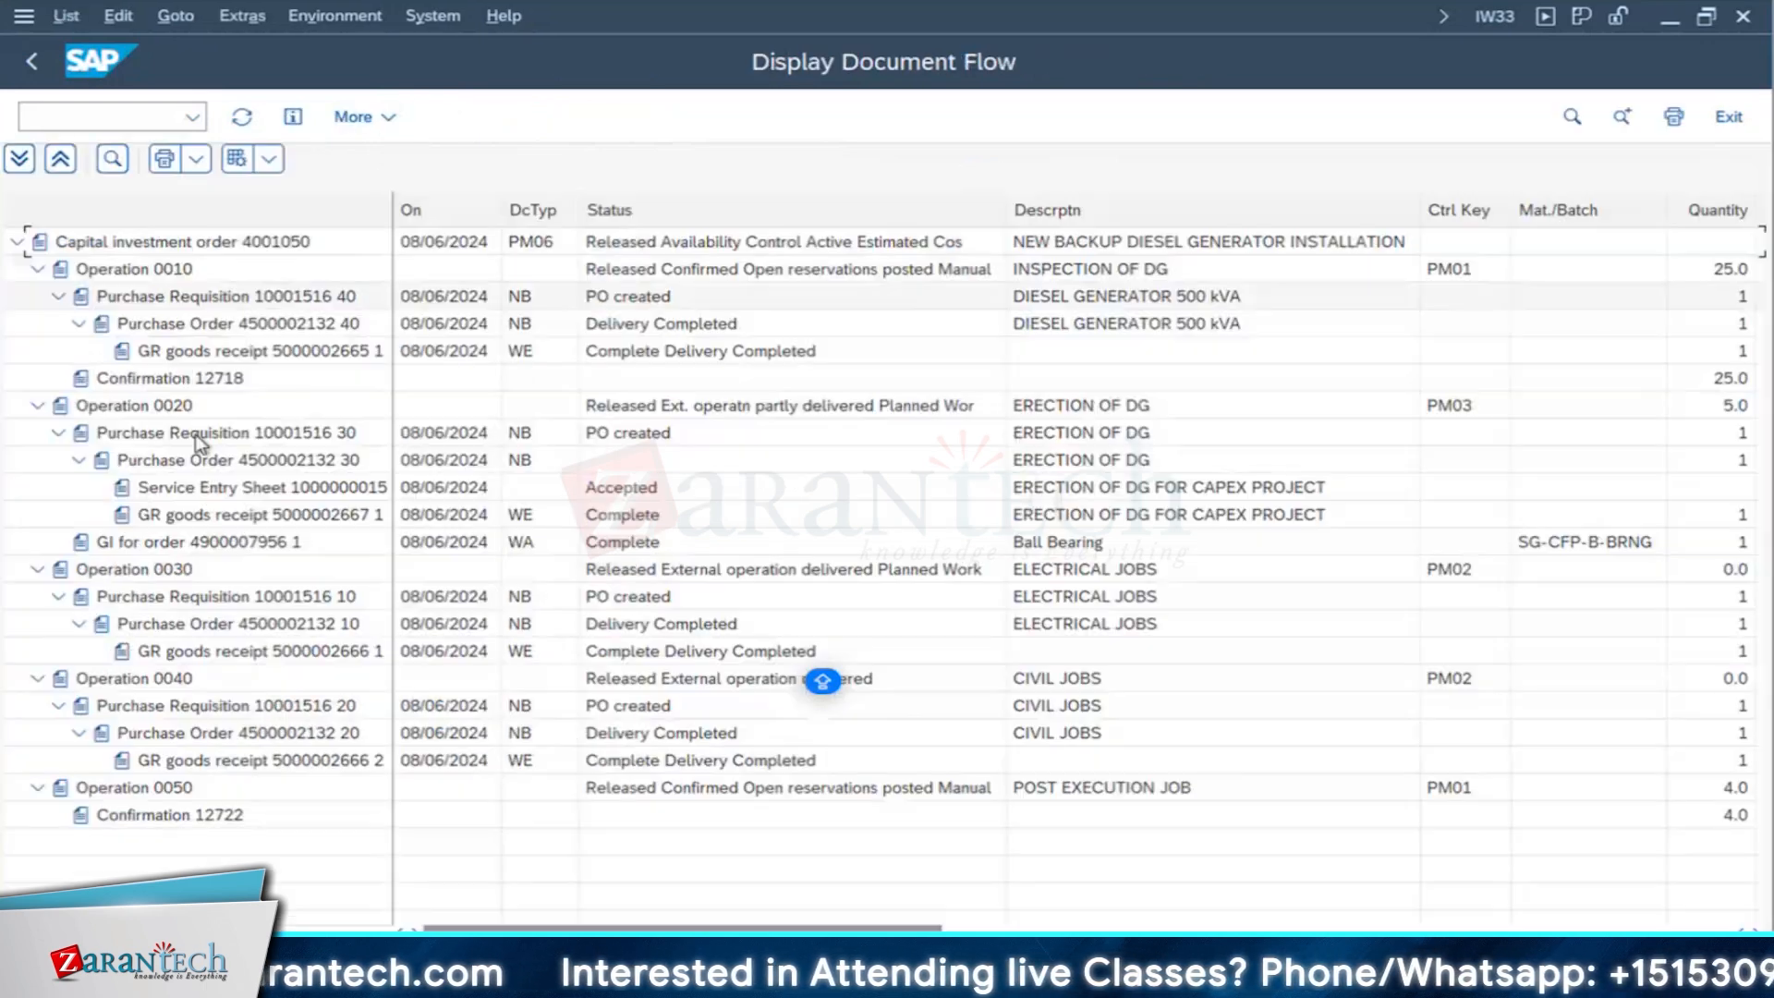
# - Inspect the goods receipt document for the ELECTRICAL JOBS of operation 0030, and return to the document flow
pyautogui.click(172, 569)
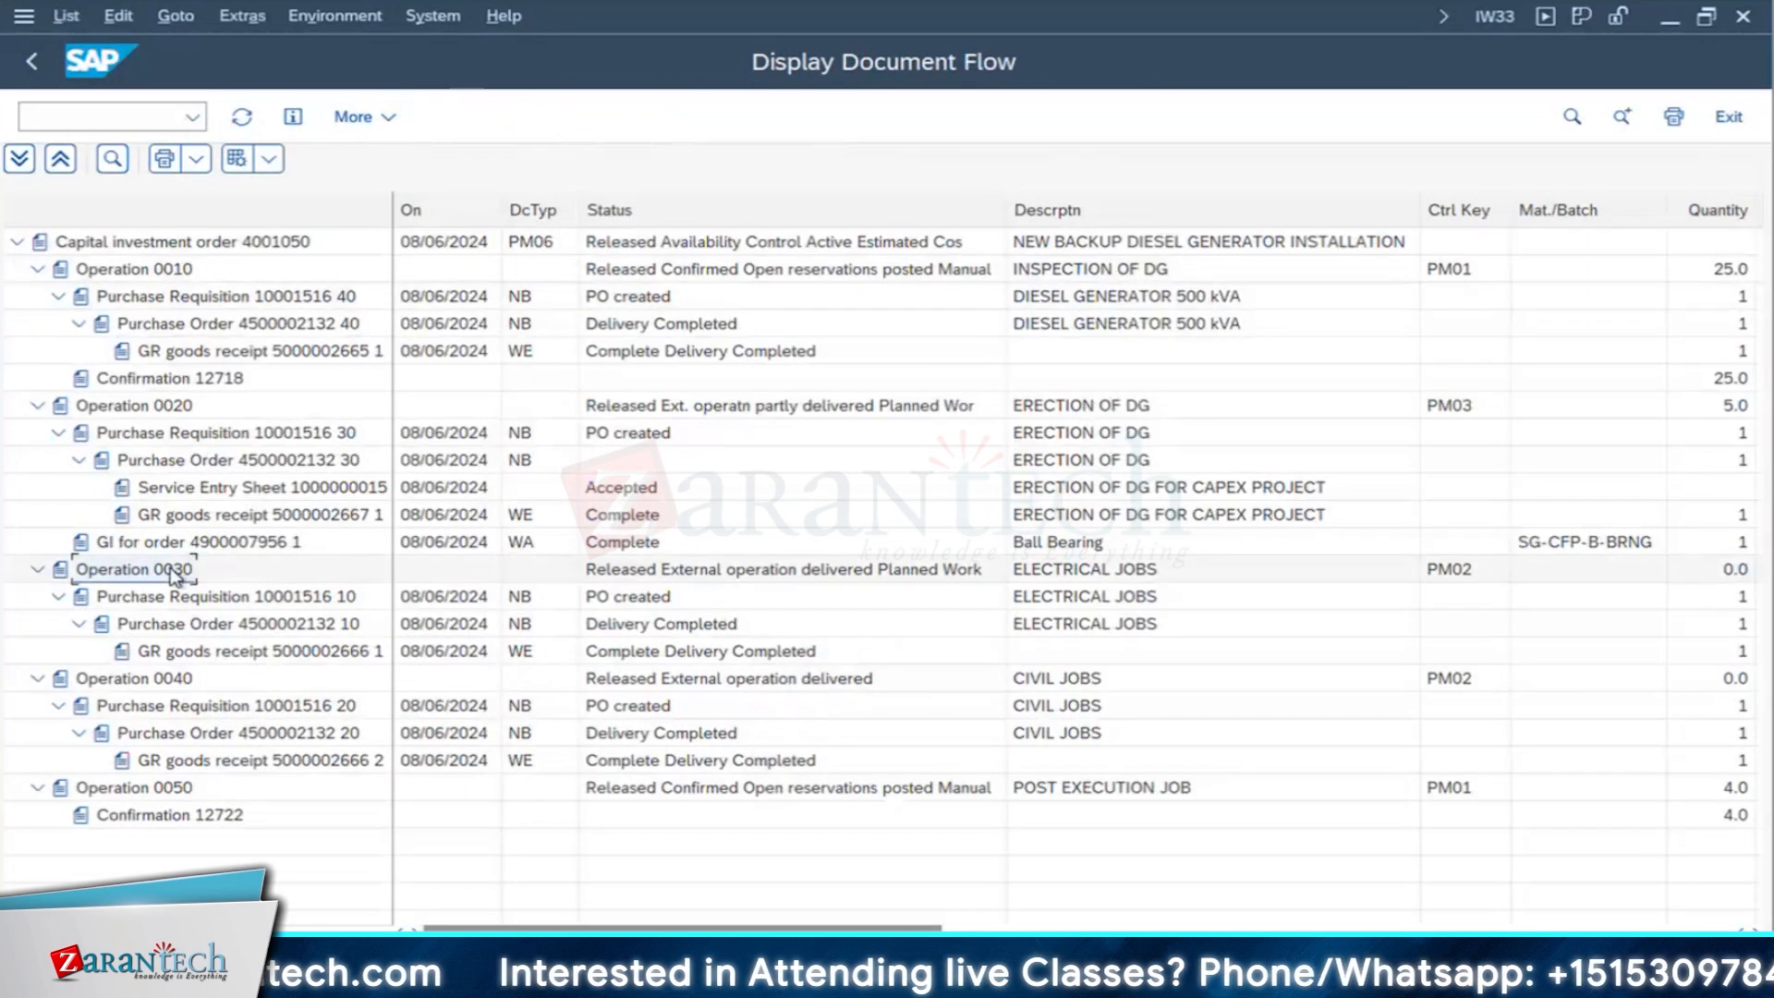
pyautogui.click(239, 652)
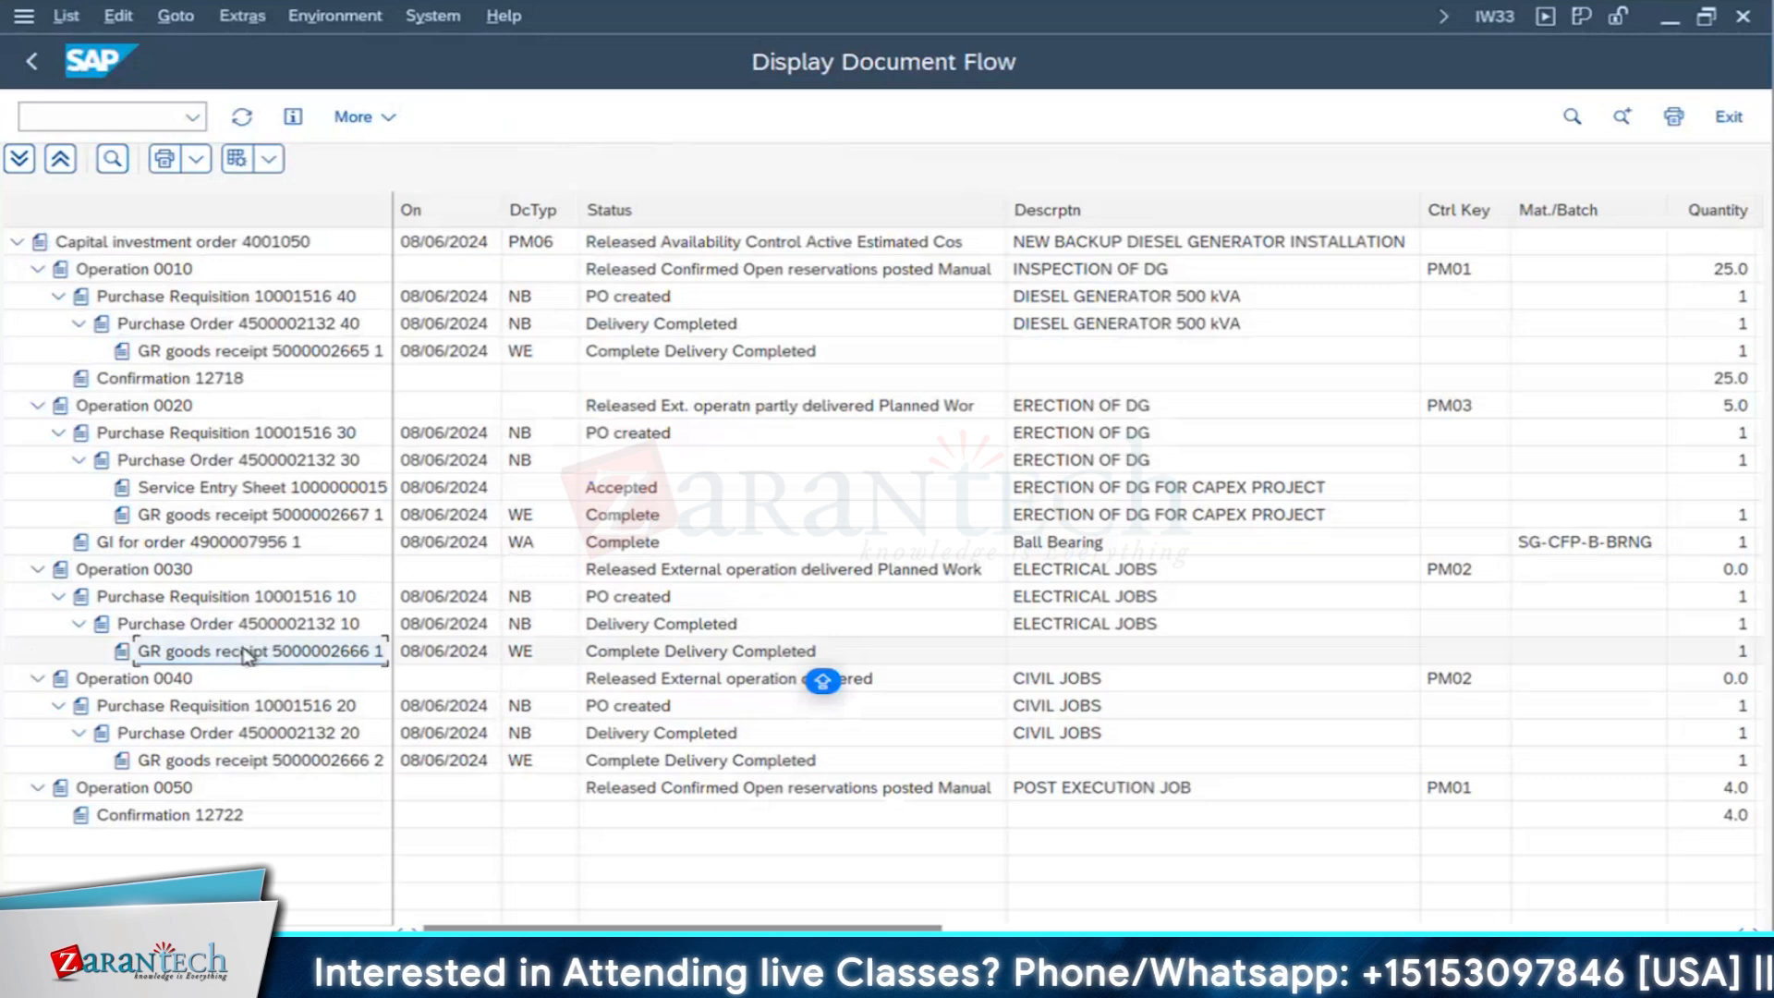
pyautogui.doubleClick(244, 654)
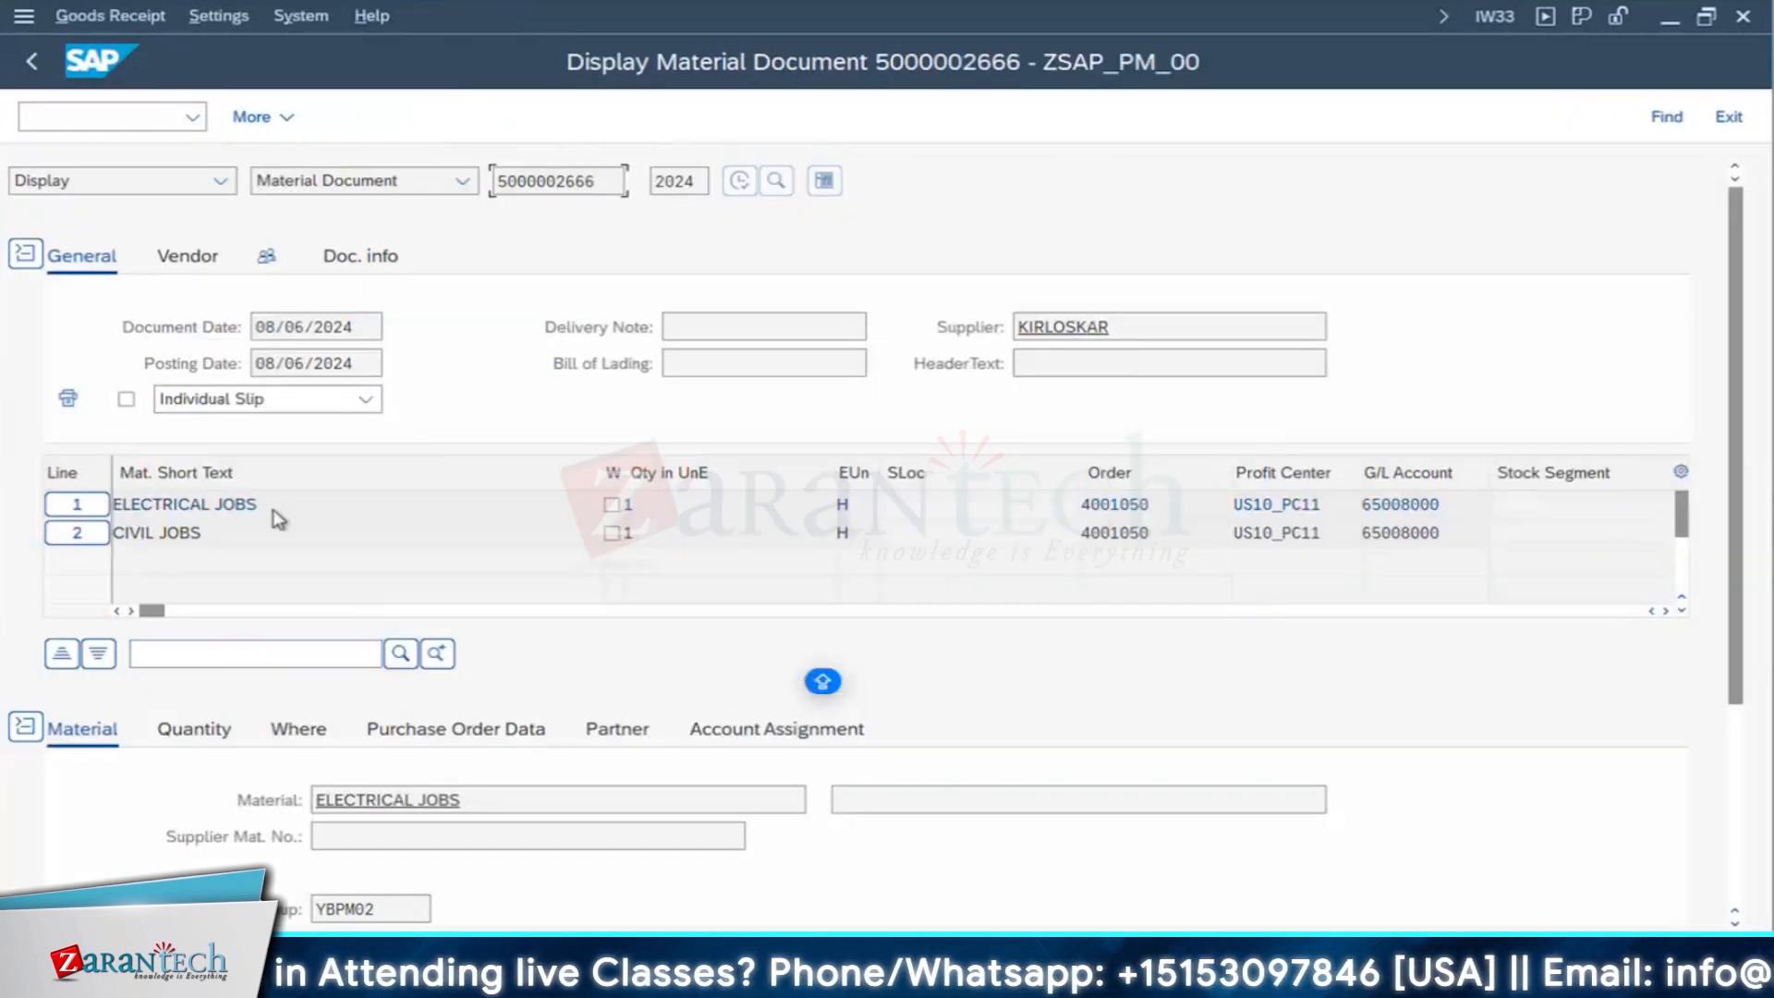
pyautogui.click(34, 65)
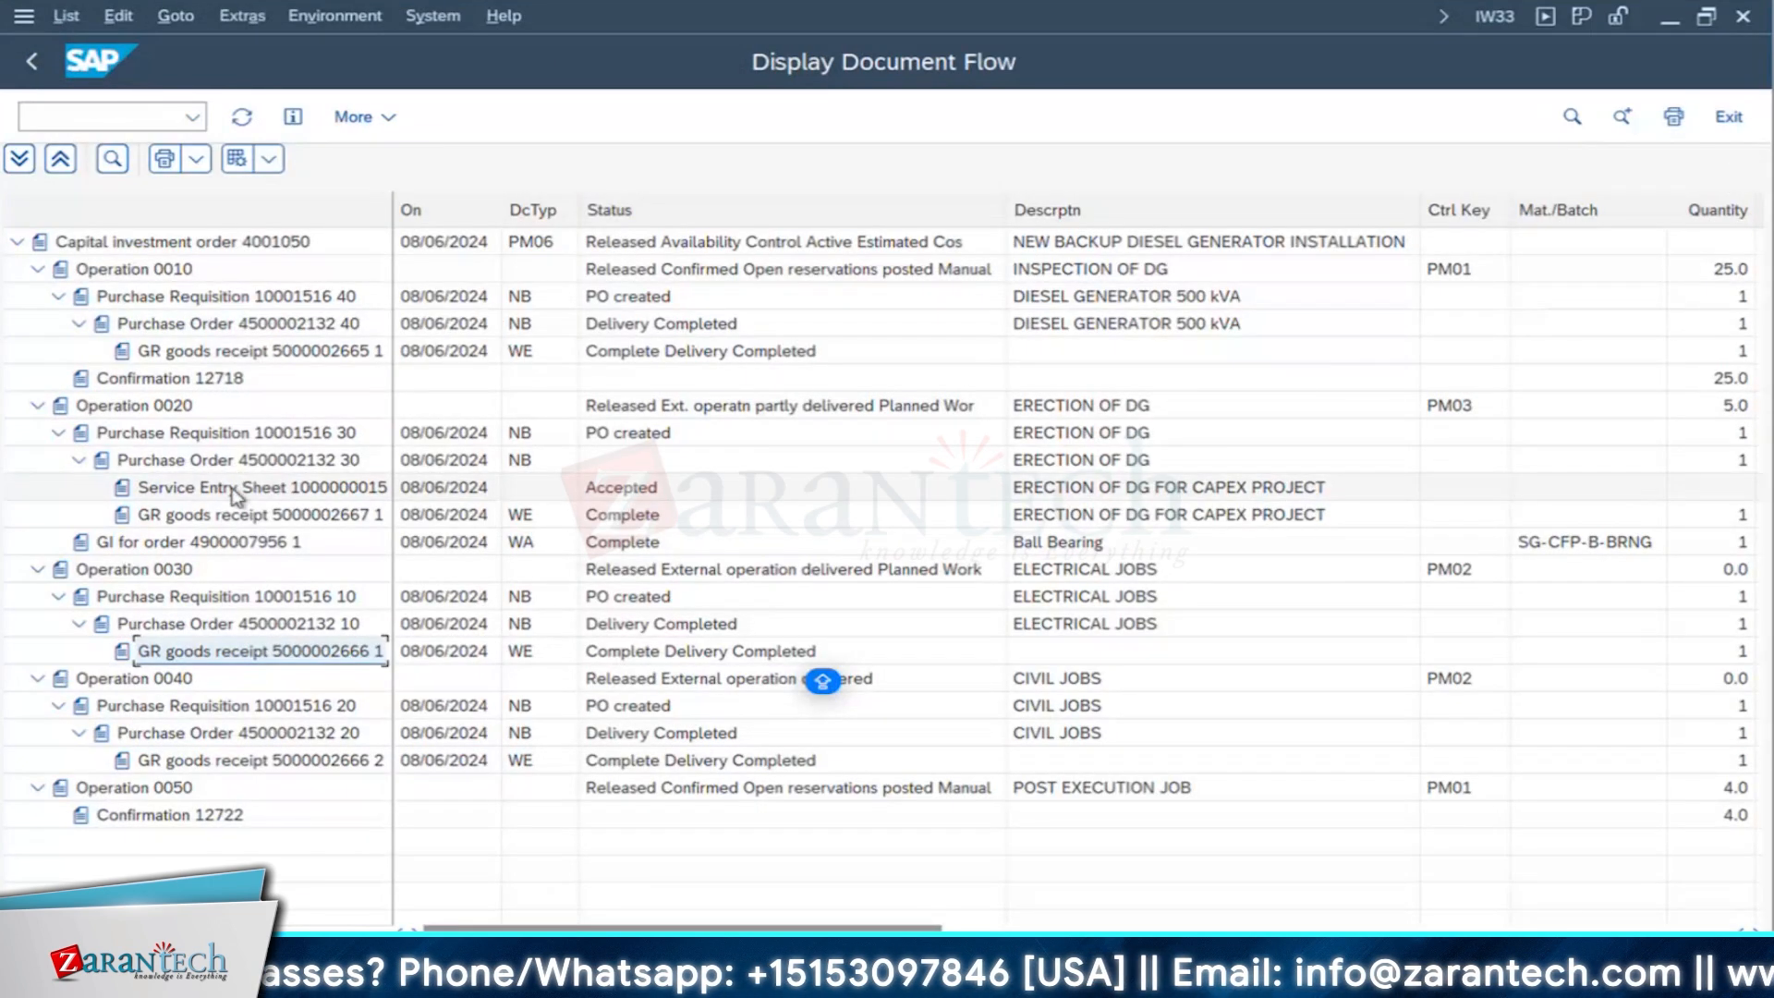
# - Widen the document column, check the service entry sheet and goods receipt under operation 0020, and return to the order
pyautogui.click(238, 491)
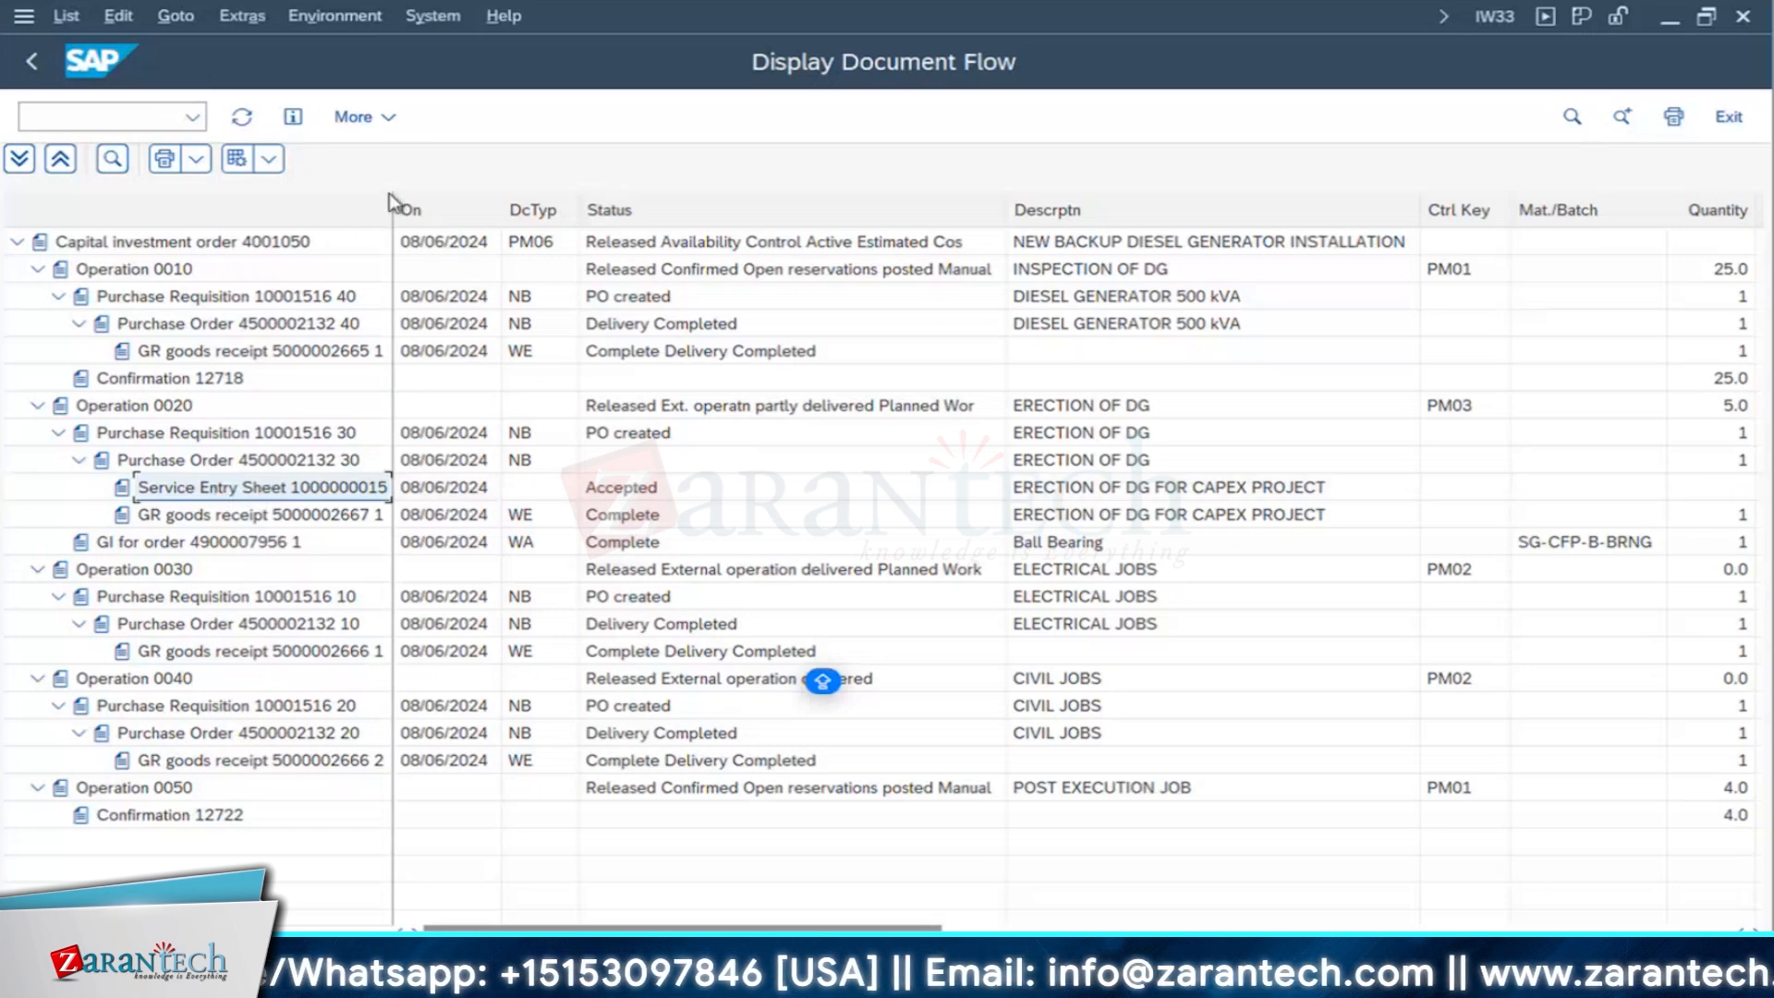
pyautogui.moveTo(392, 222); pyautogui.dragTo(498, 222)
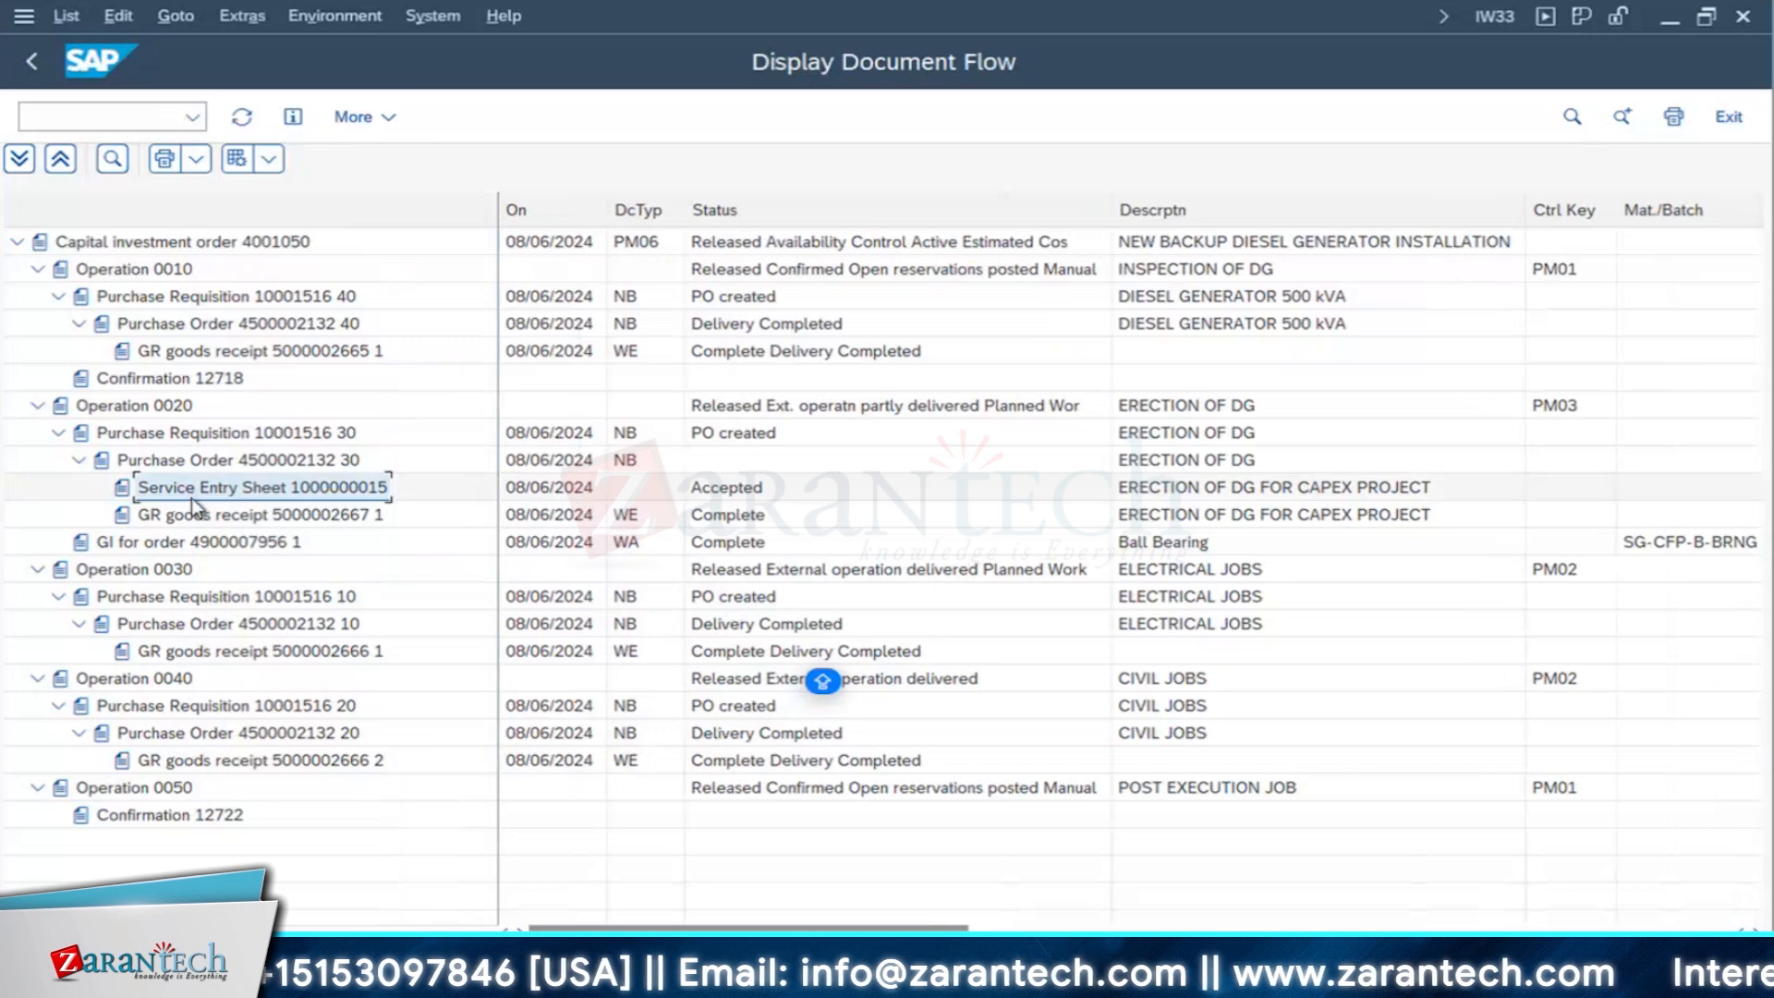
pyautogui.click(196, 523)
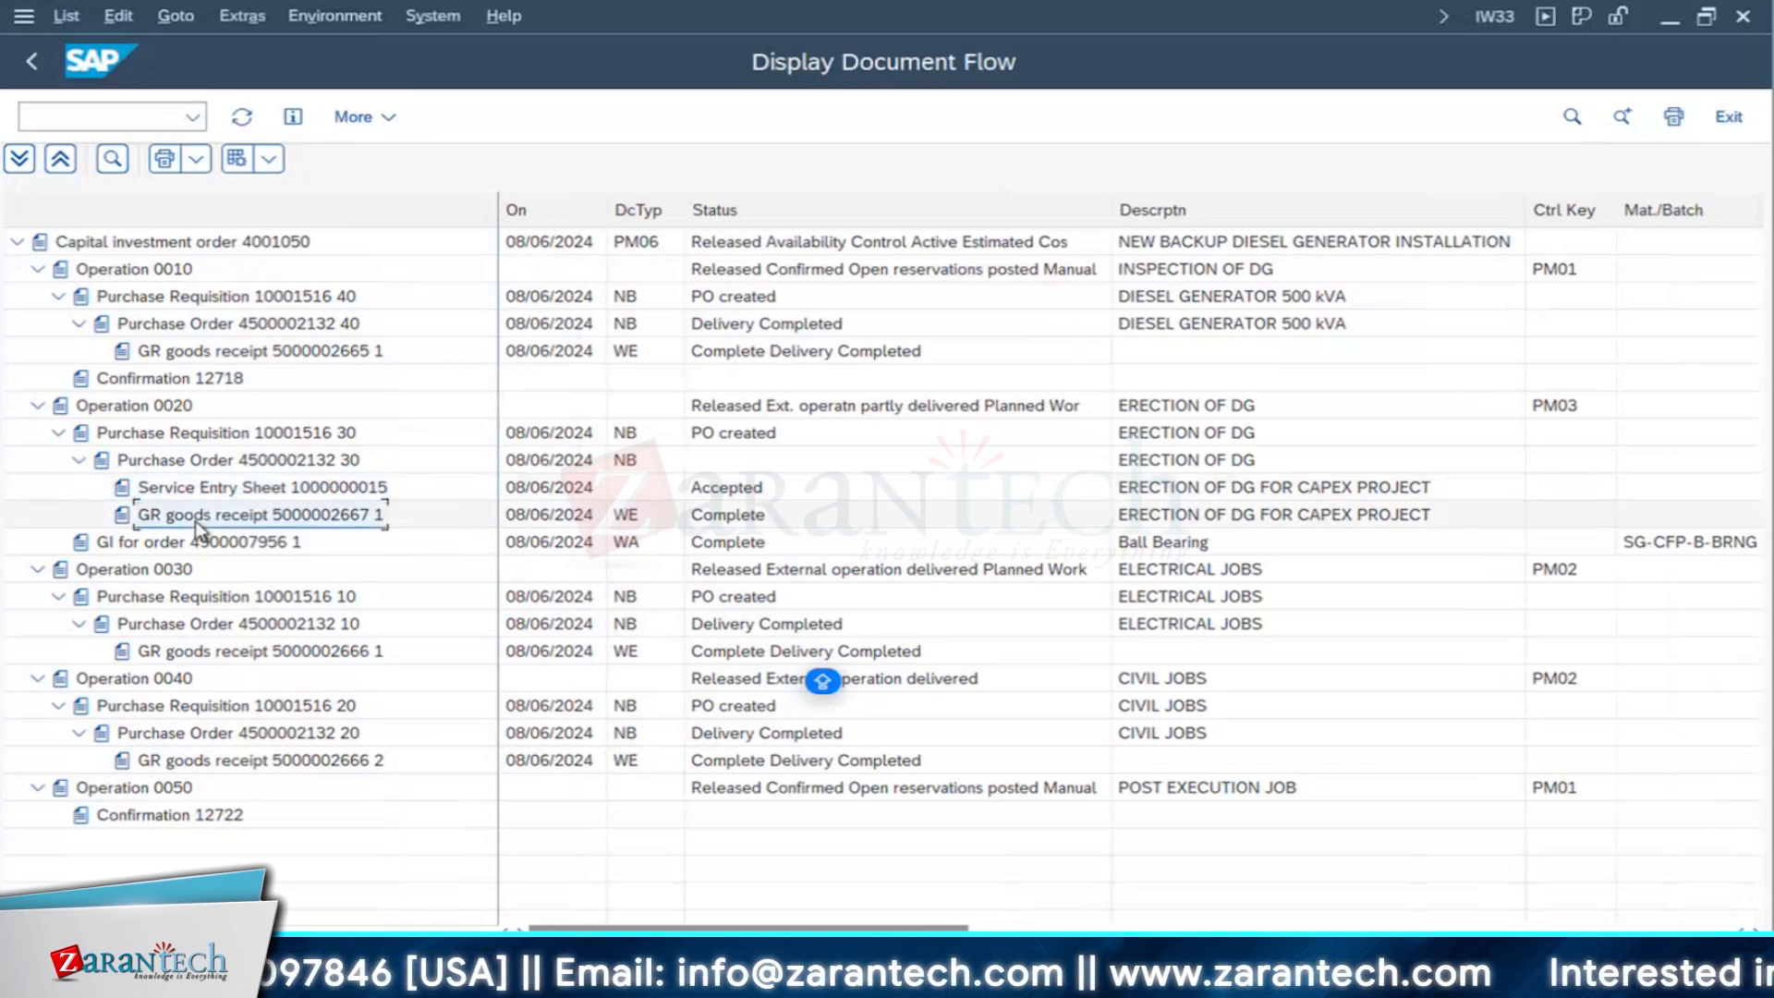
pyautogui.click(297, 487)
pyautogui.doubleClick(297, 487)
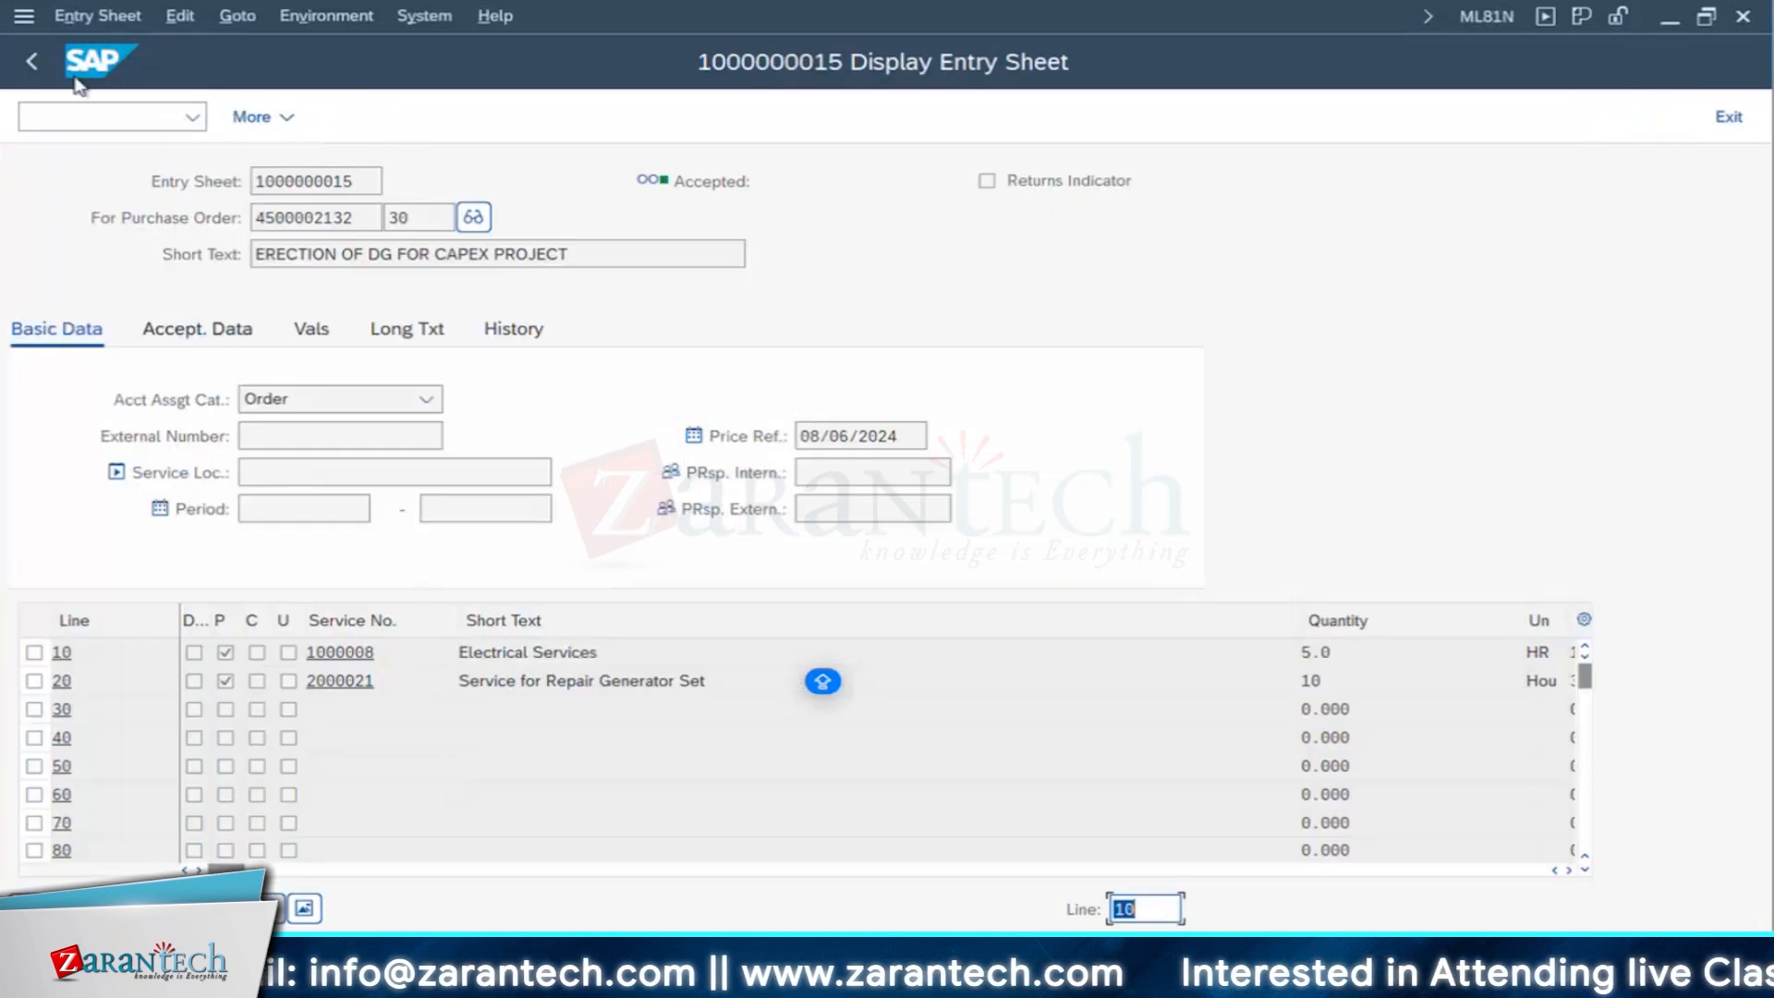
pyautogui.click(37, 62)
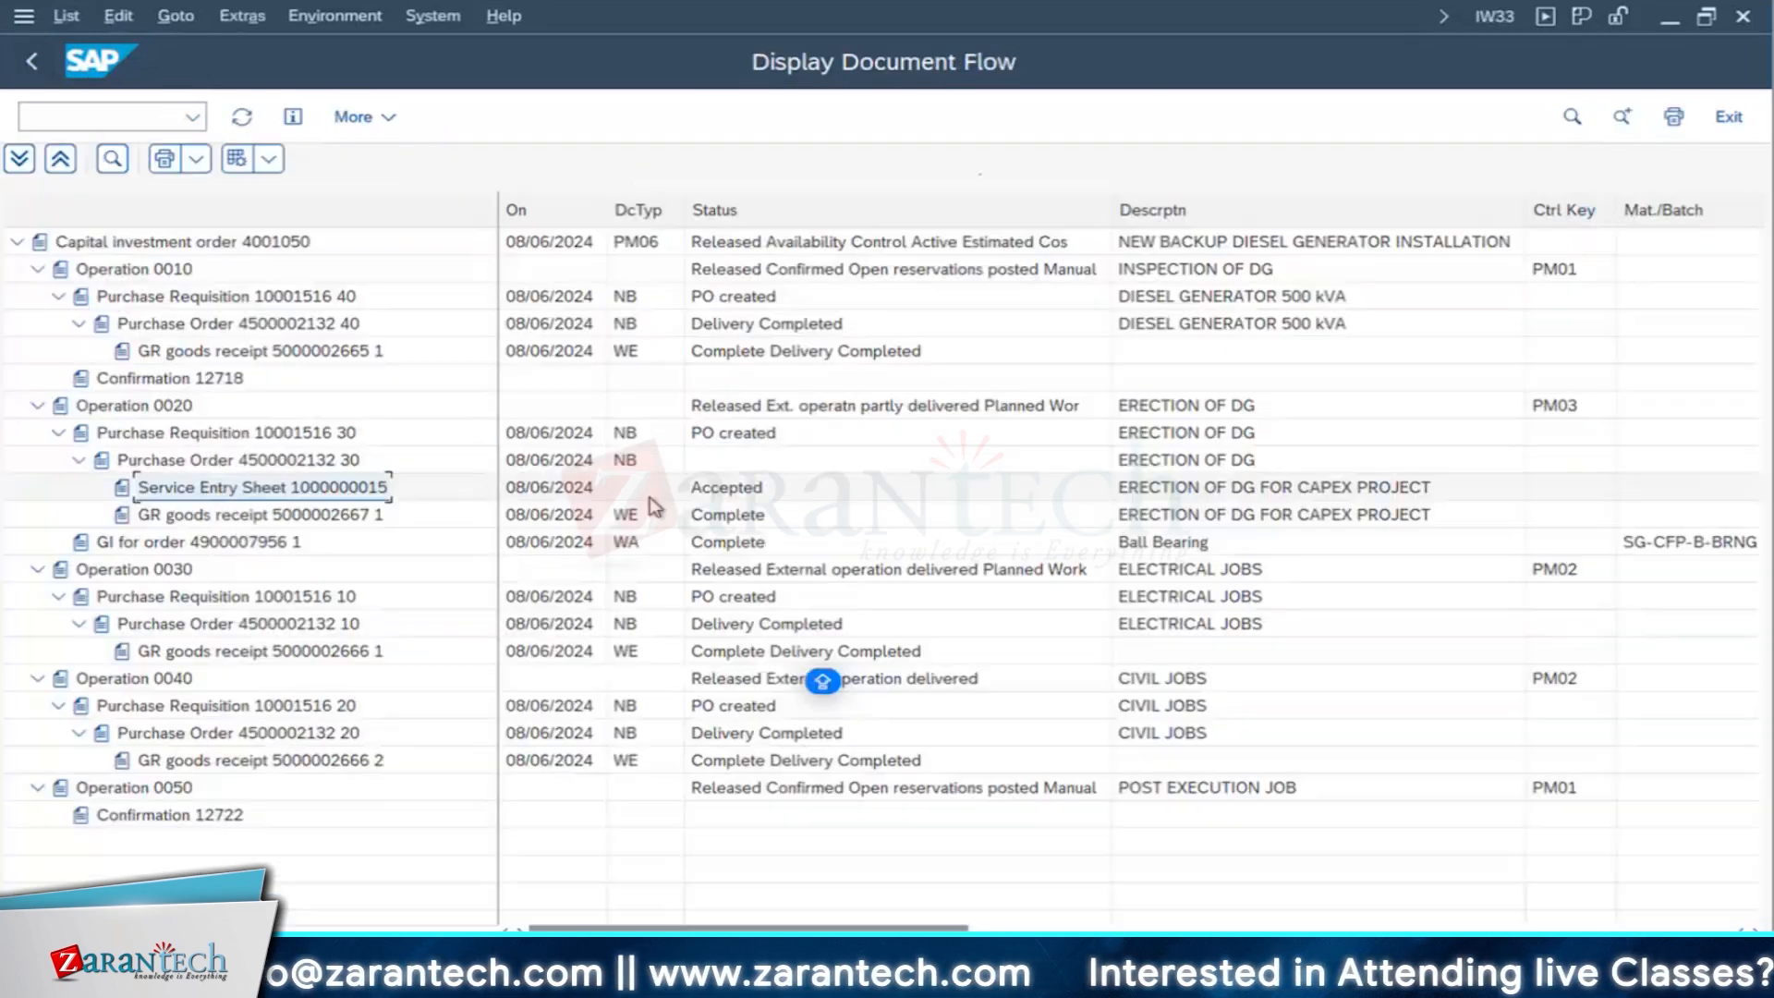
pyautogui.click(740, 497)
pyautogui.click(37, 63)
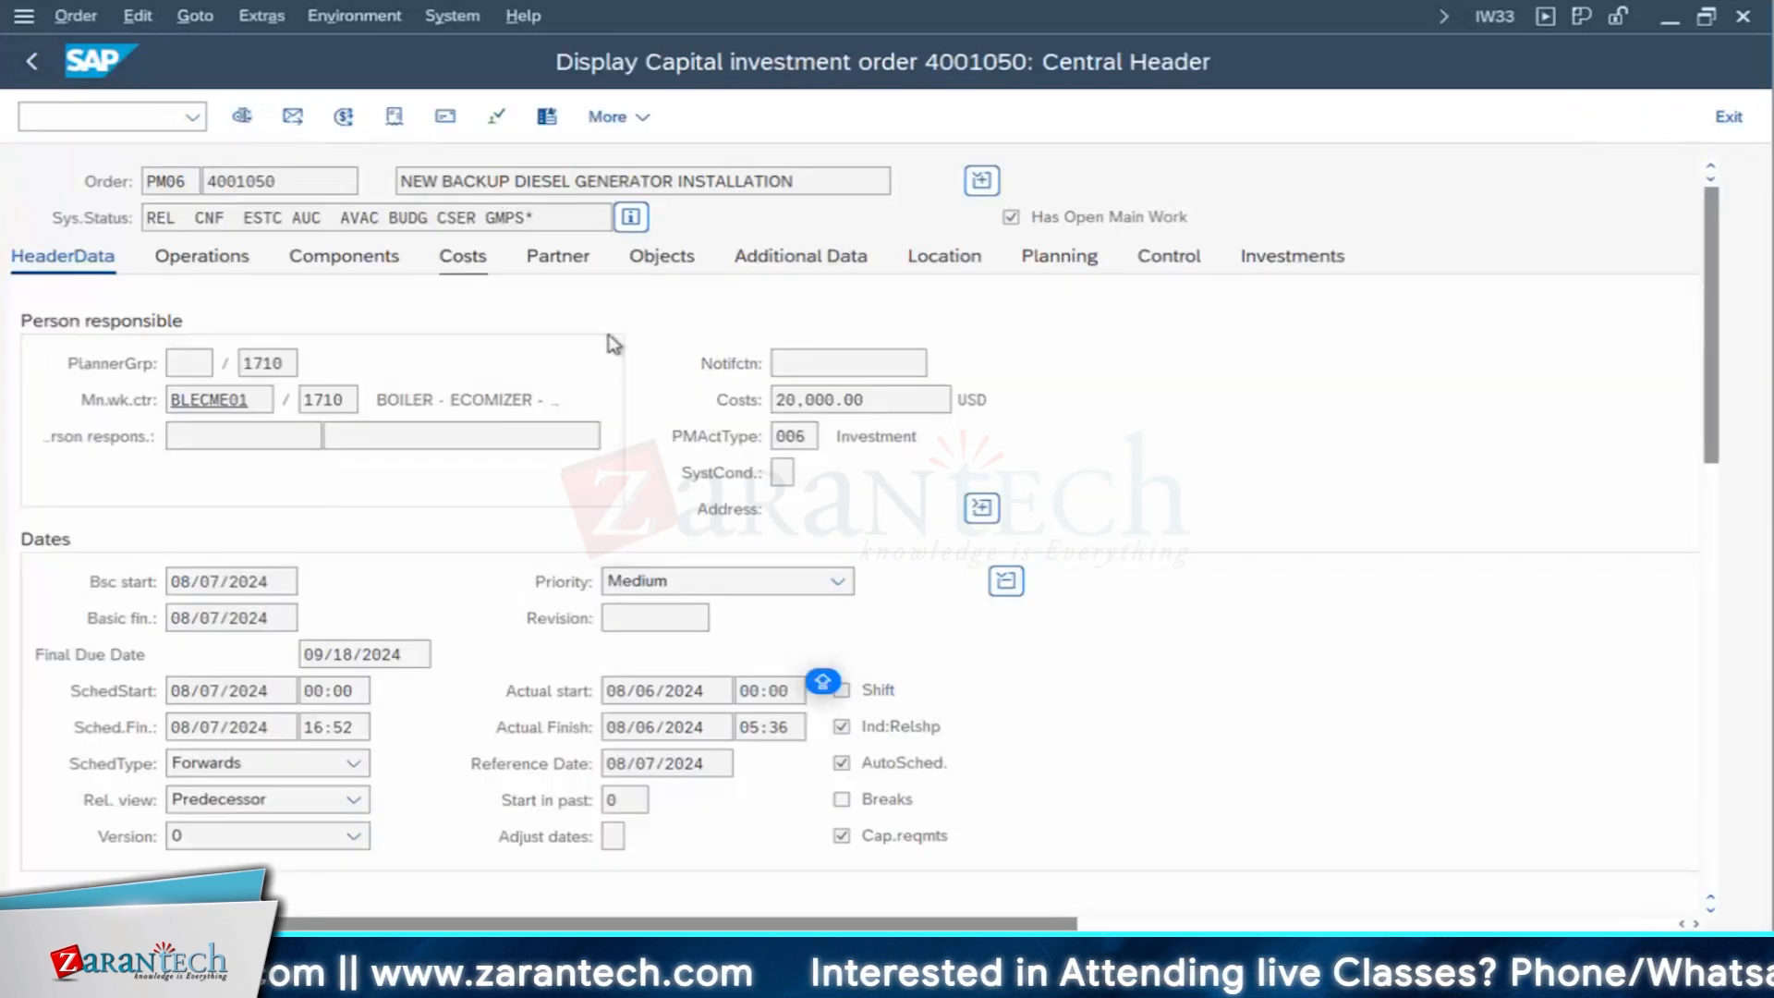
# - Examine the plan and actual costs and the variance of the 3rd party material line in the order's plan/actual comparison
pyautogui.click(178, 432)
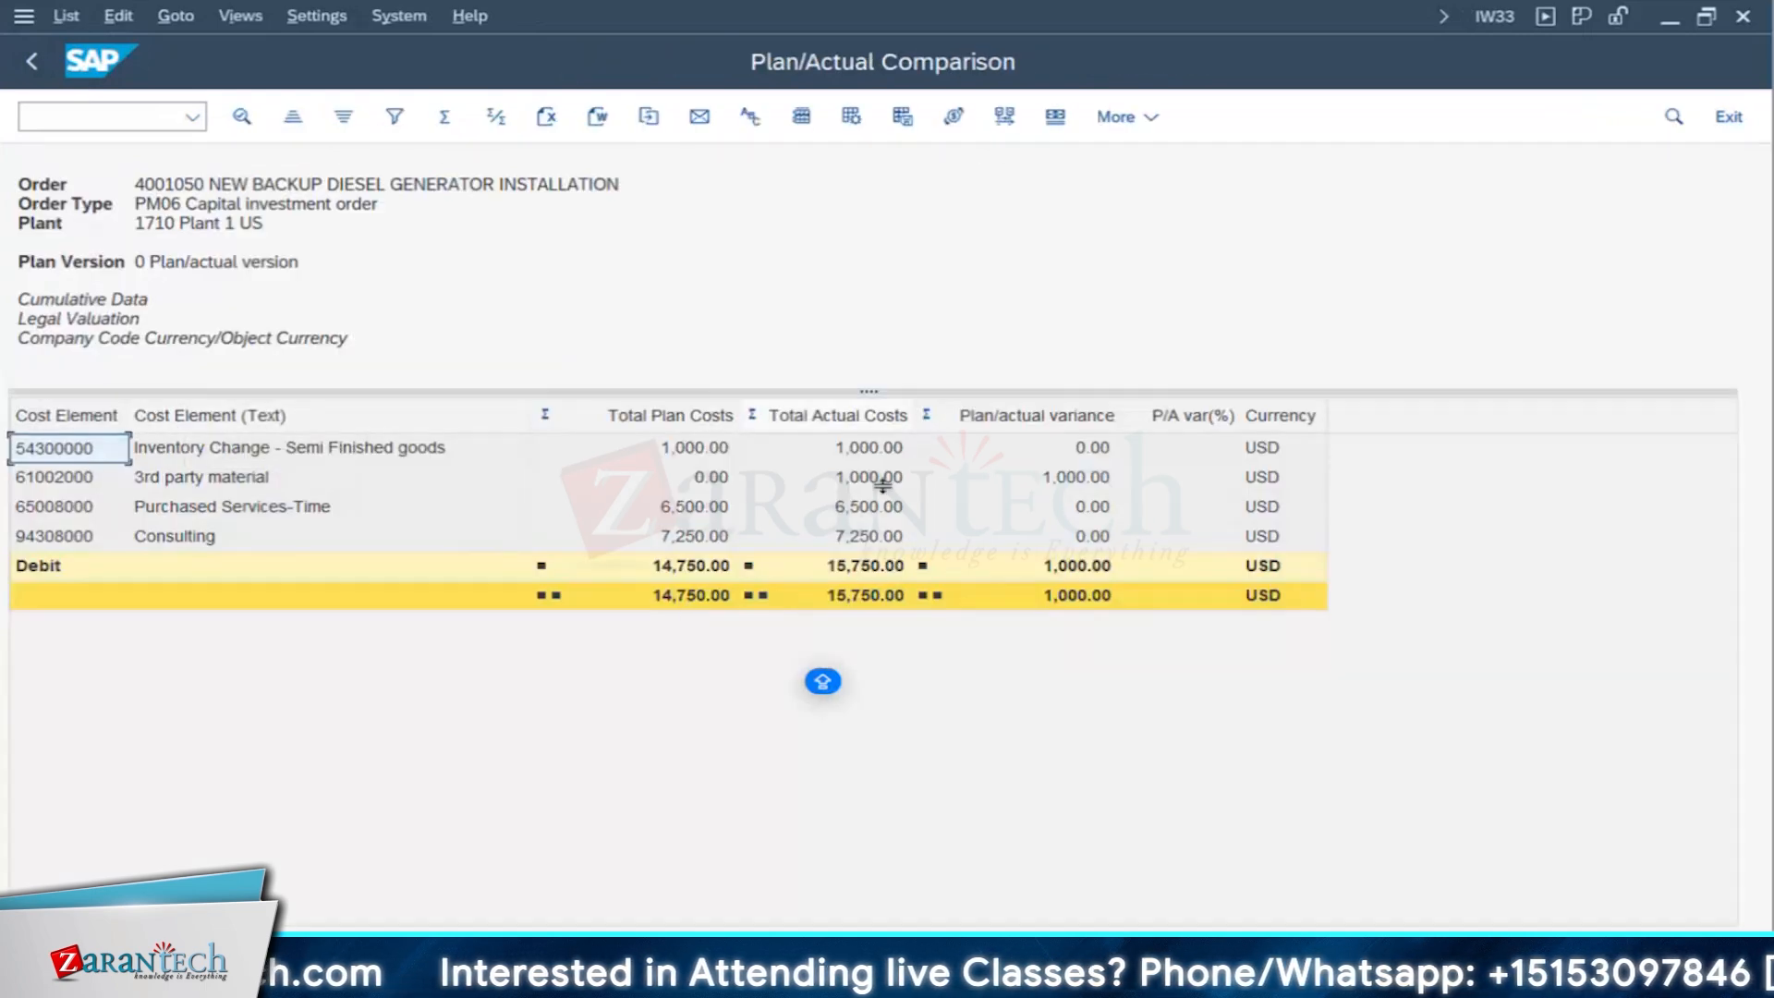
pyautogui.click(1068, 568)
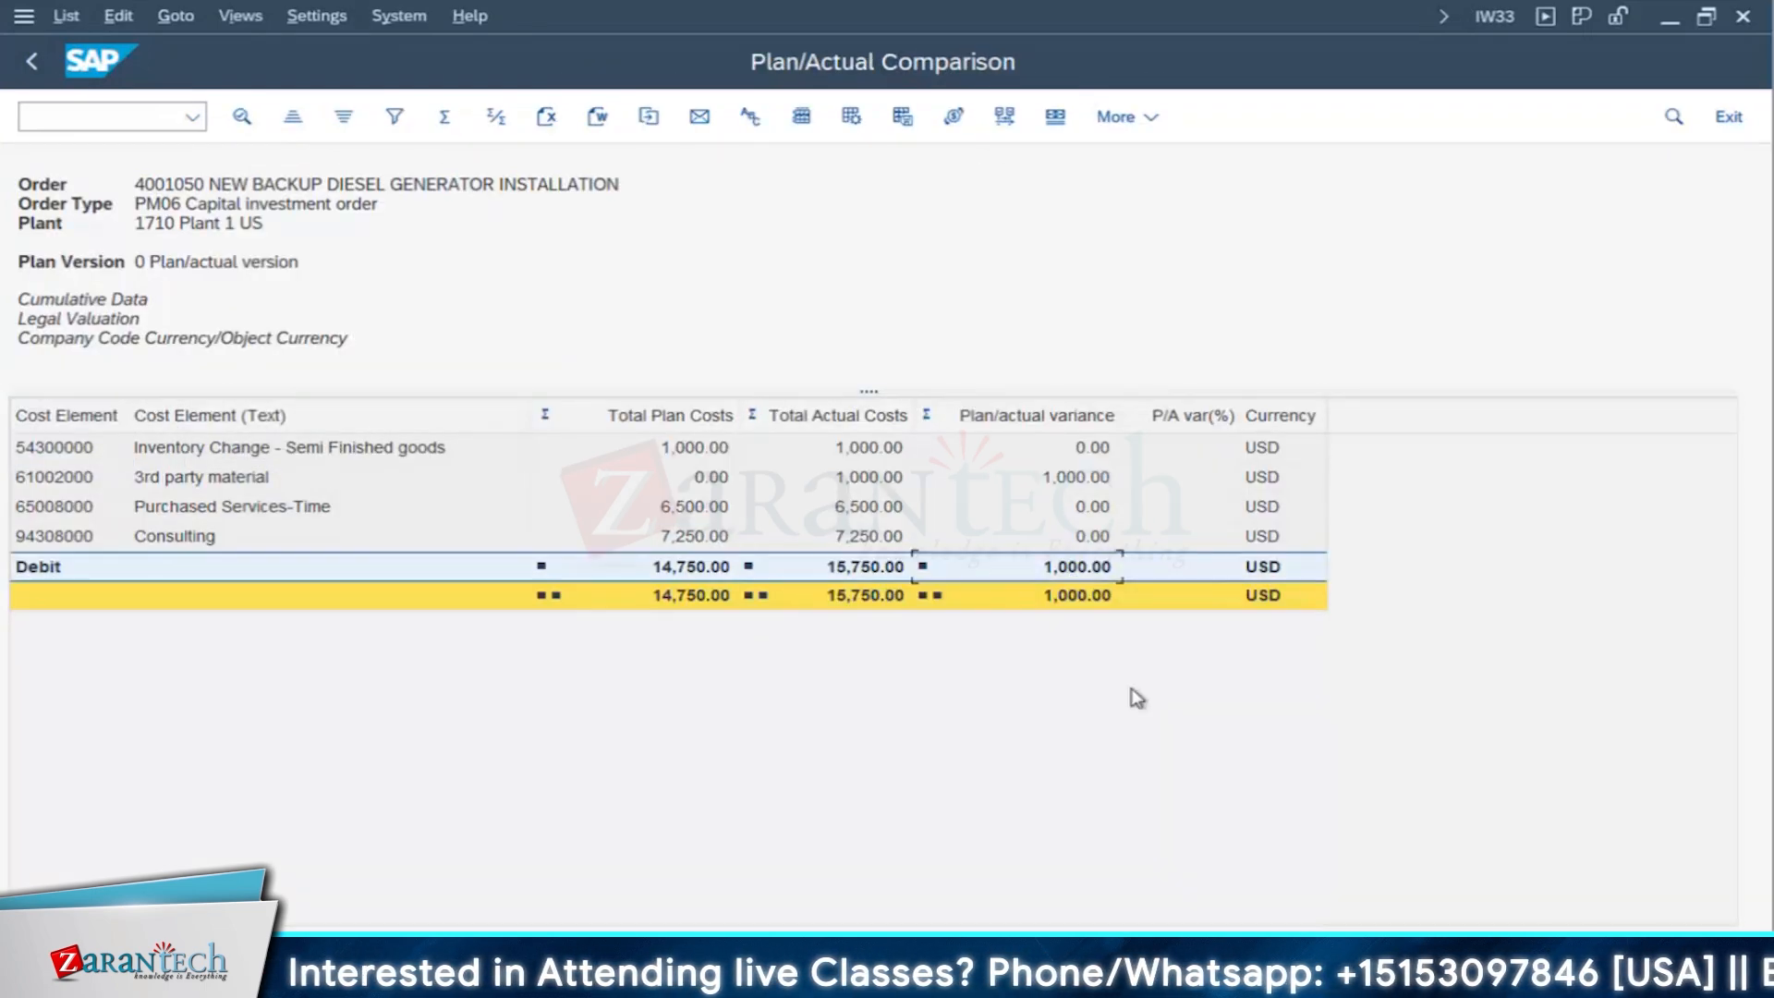
pyautogui.click(704, 479)
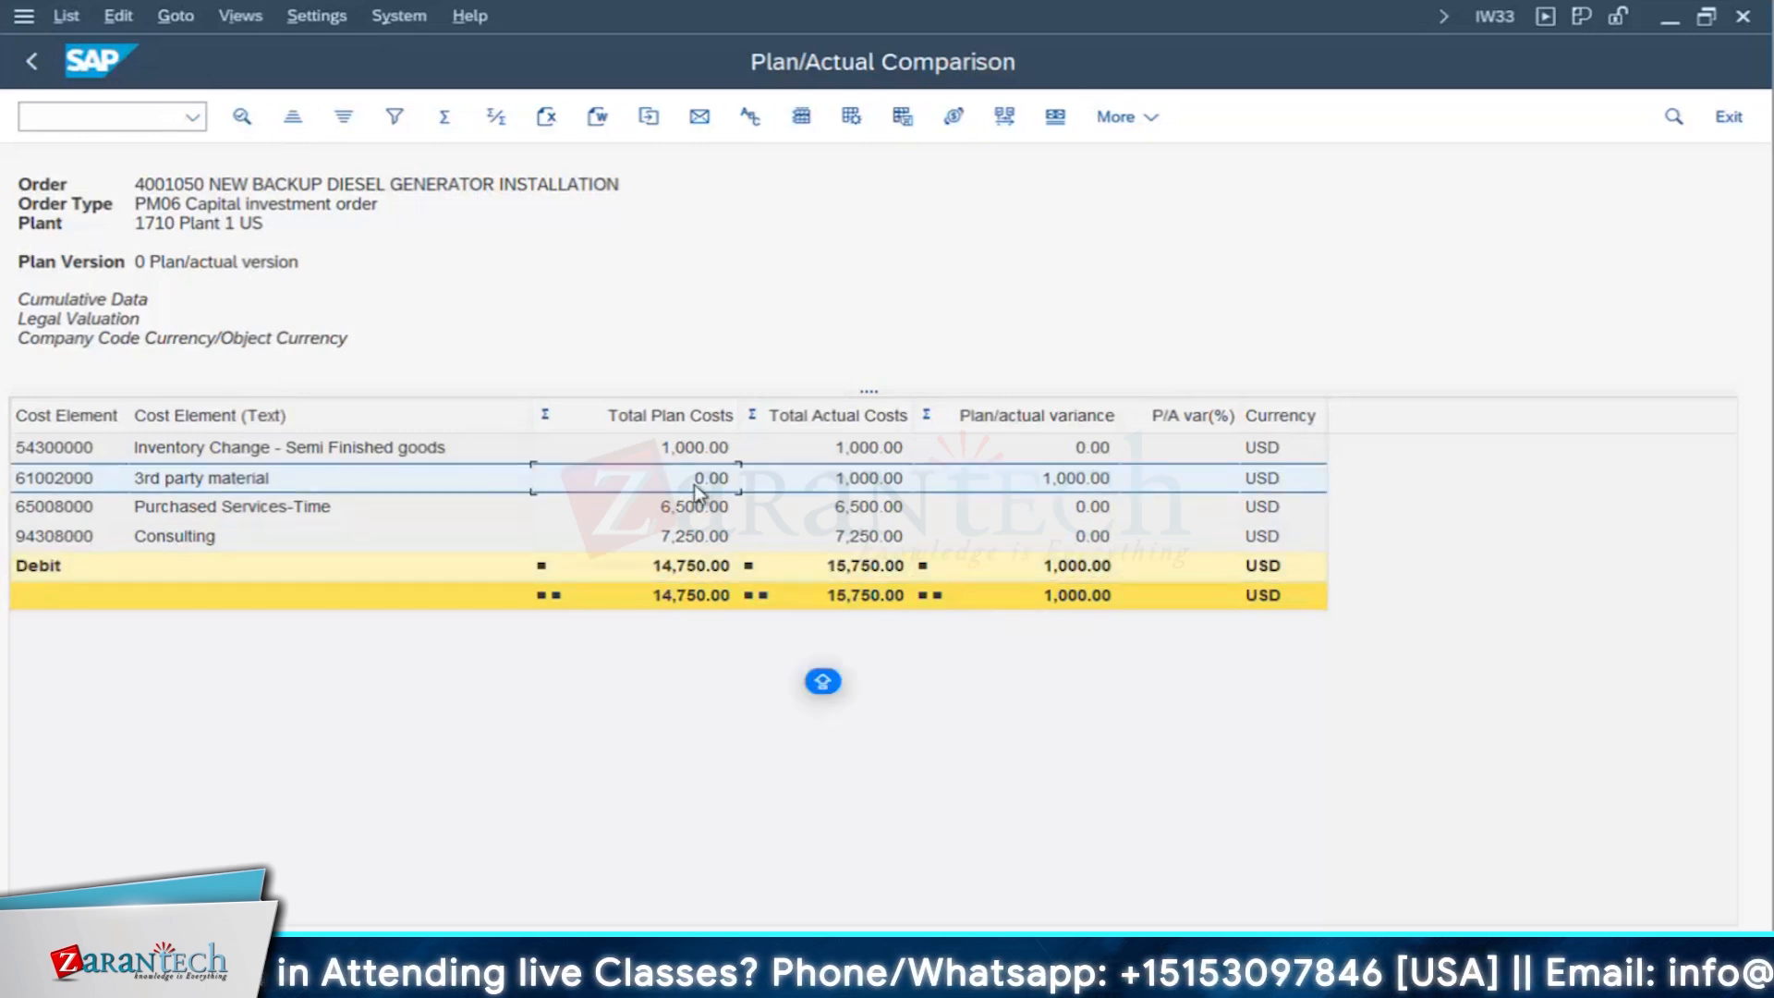
pyautogui.click(1067, 479)
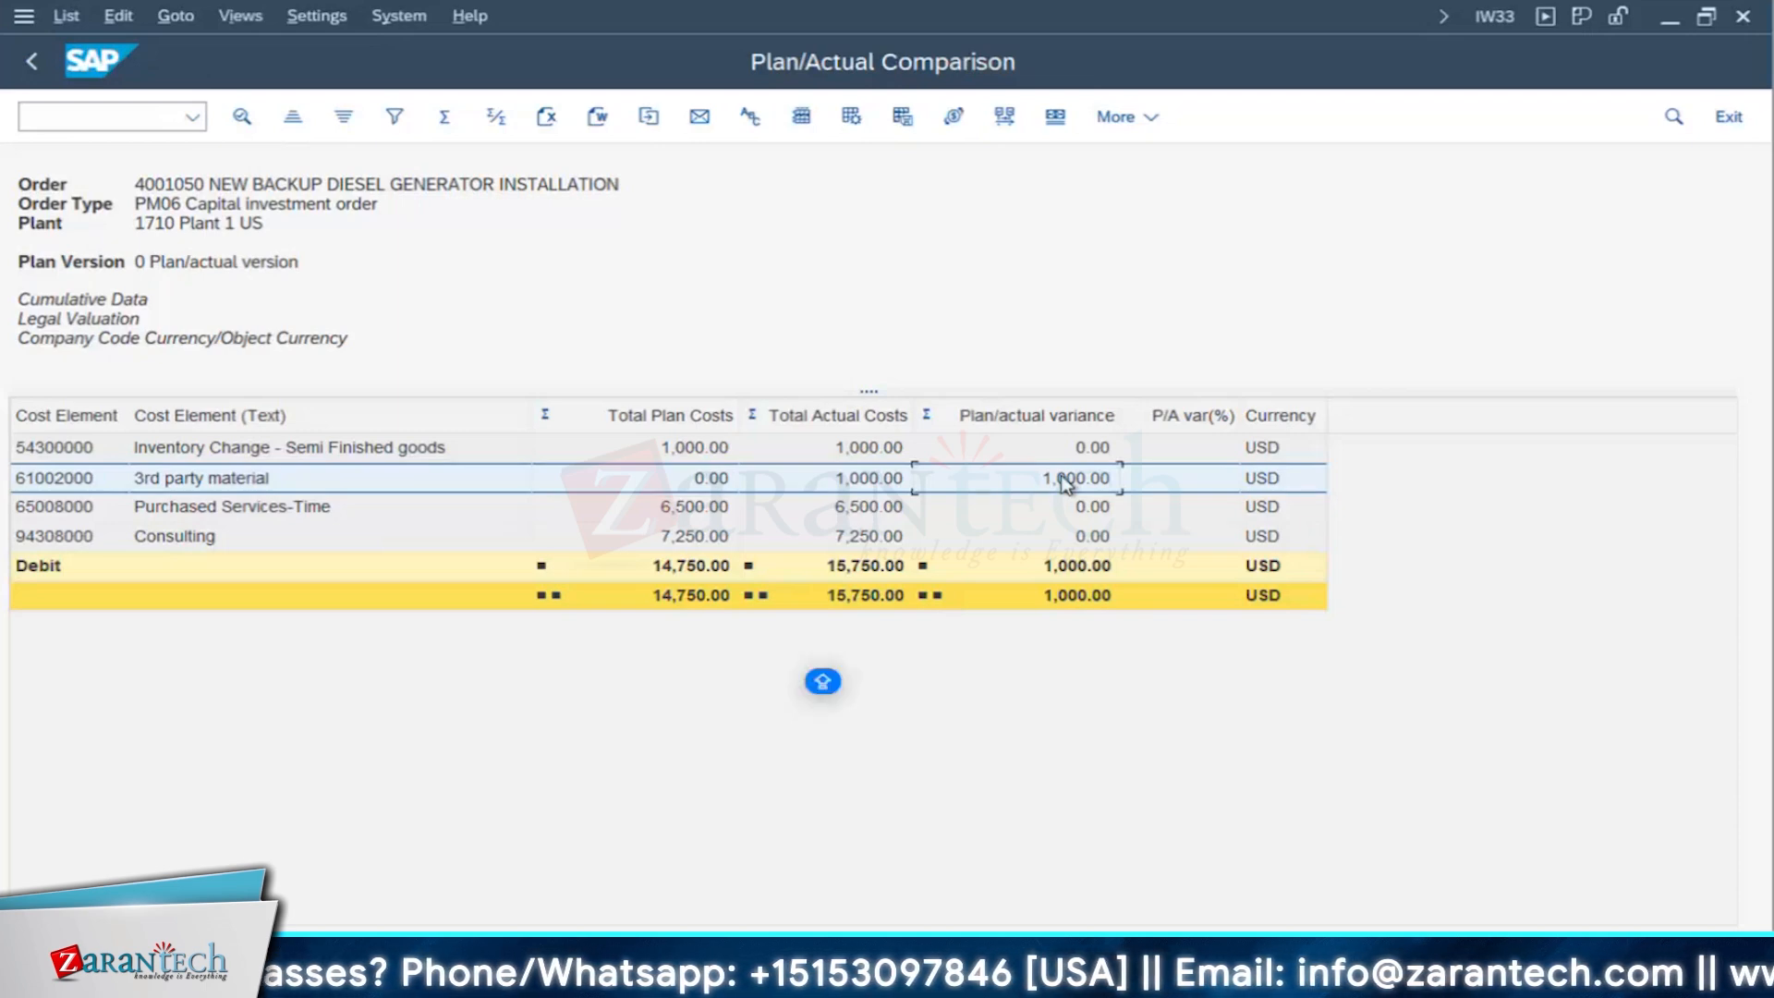
pyautogui.click(845, 488)
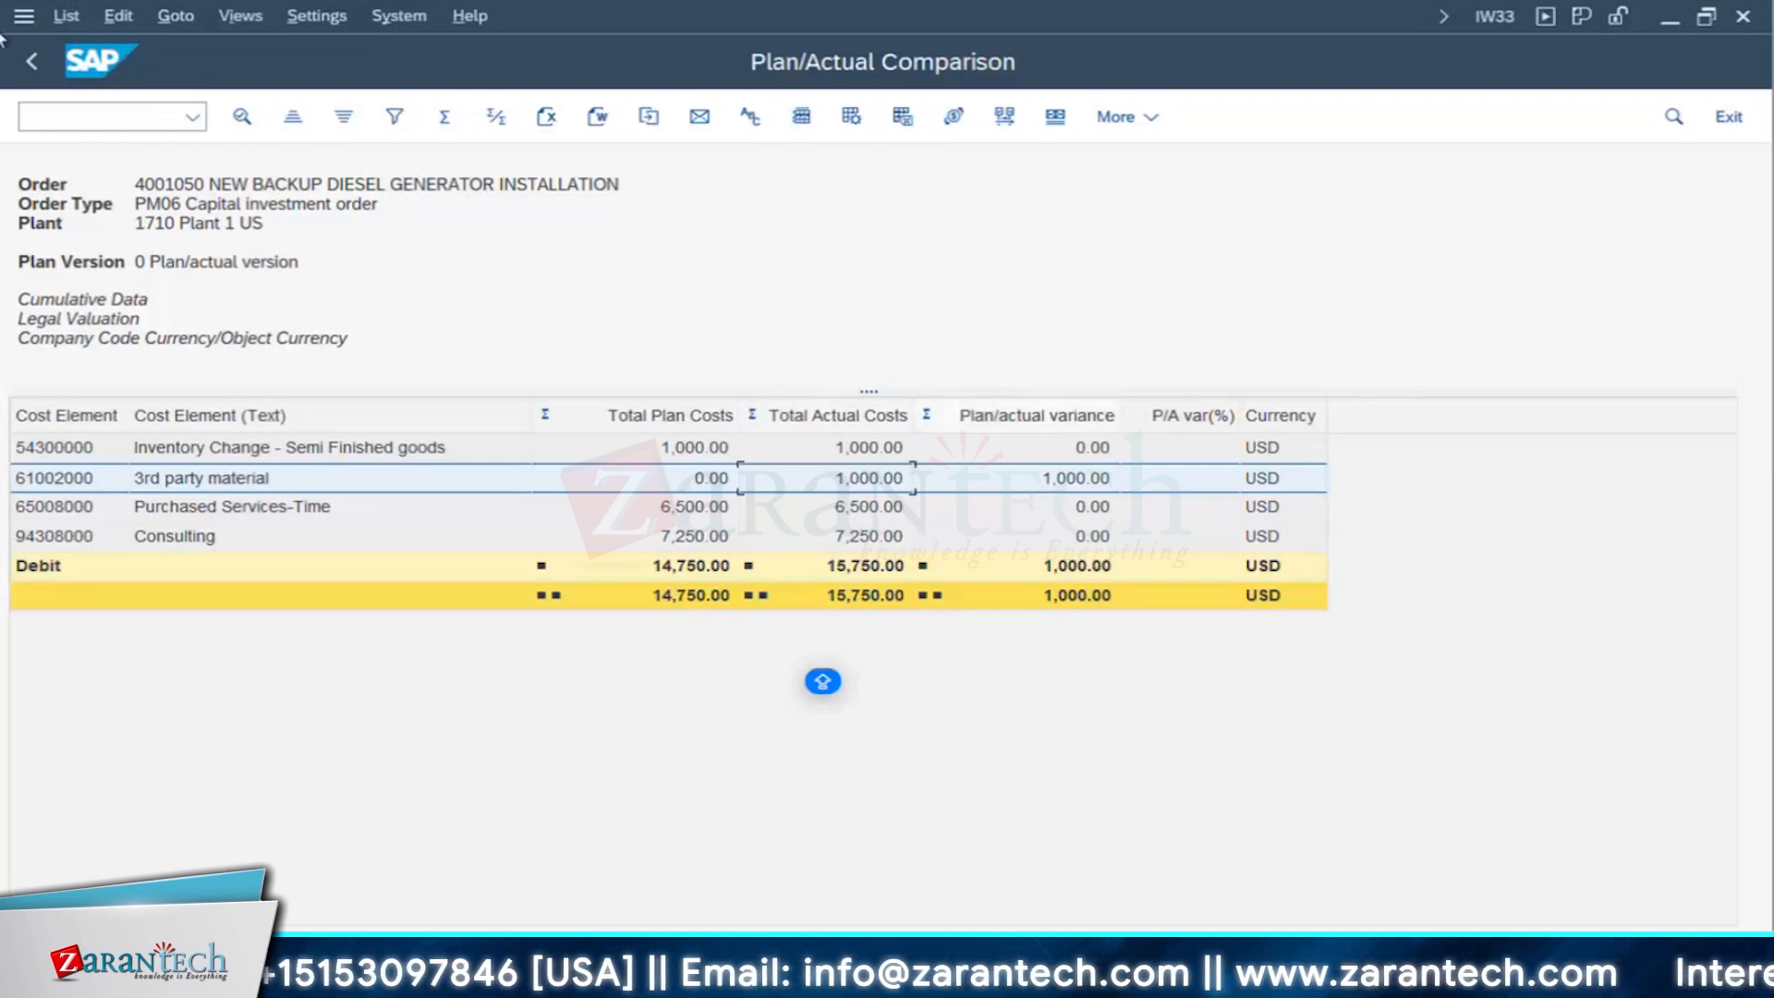
pyautogui.click(32, 61)
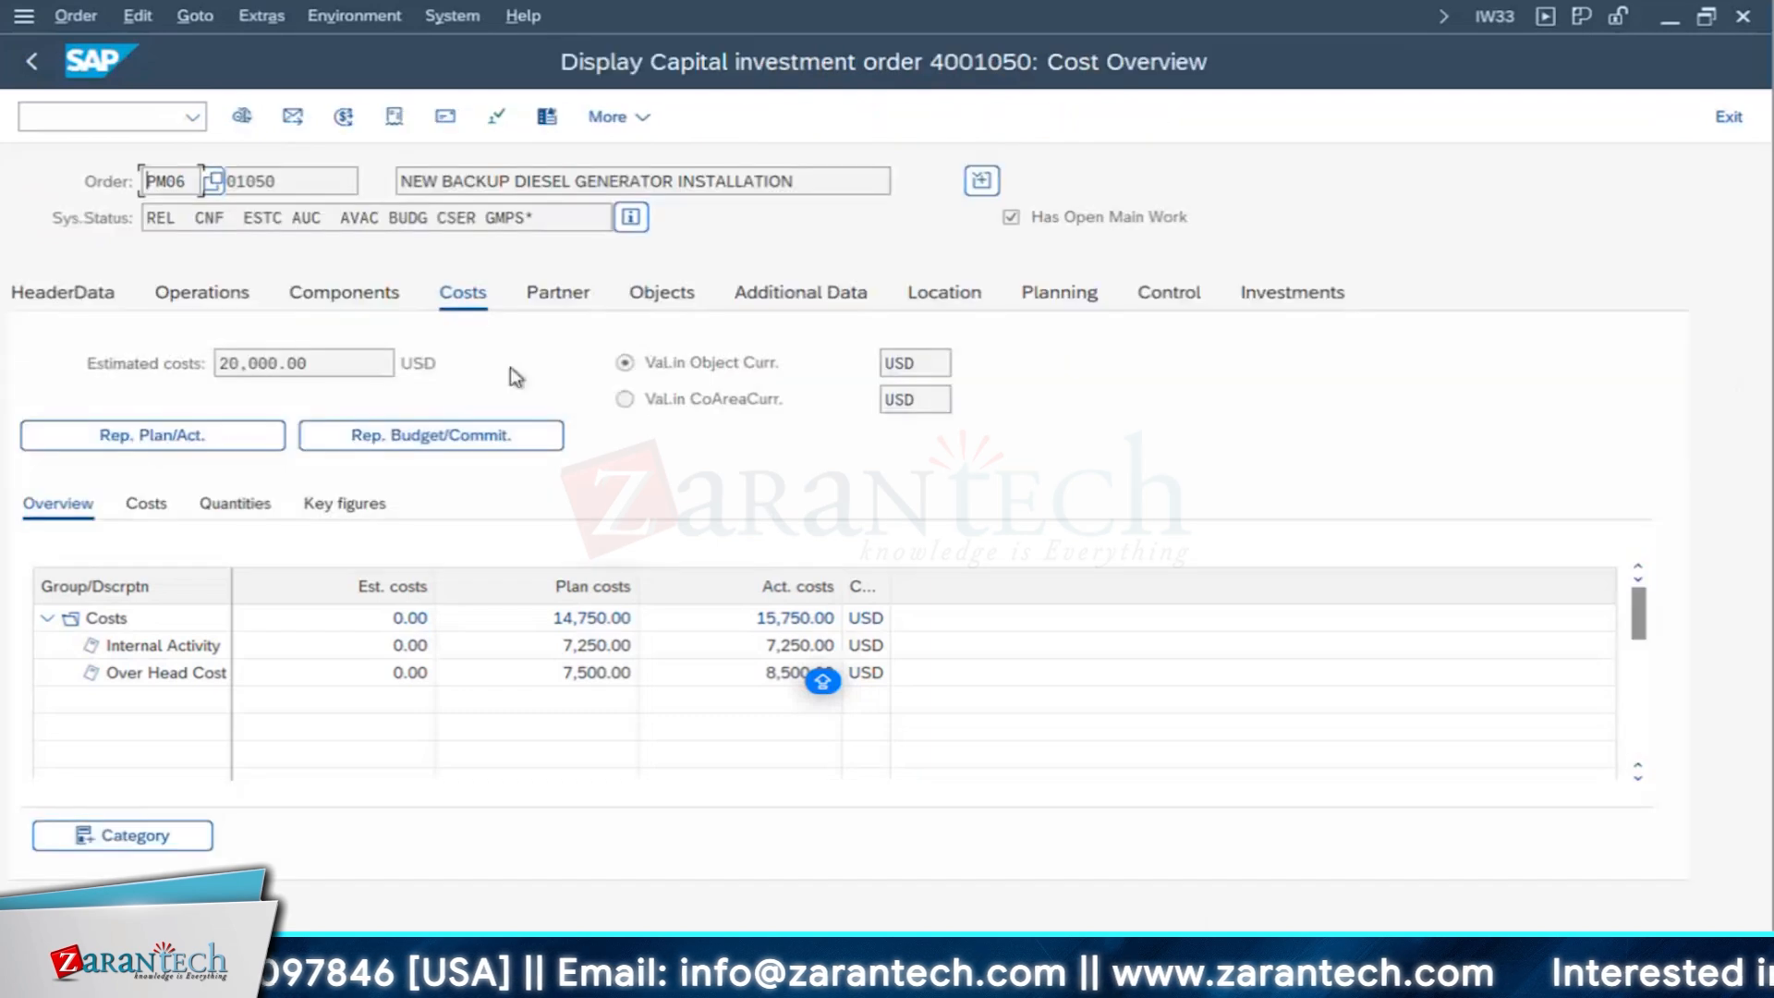
# - Check the planned price in the purchasing data of the DIESEL GENERATOR 500 kVA component
pyautogui.click(347, 294)
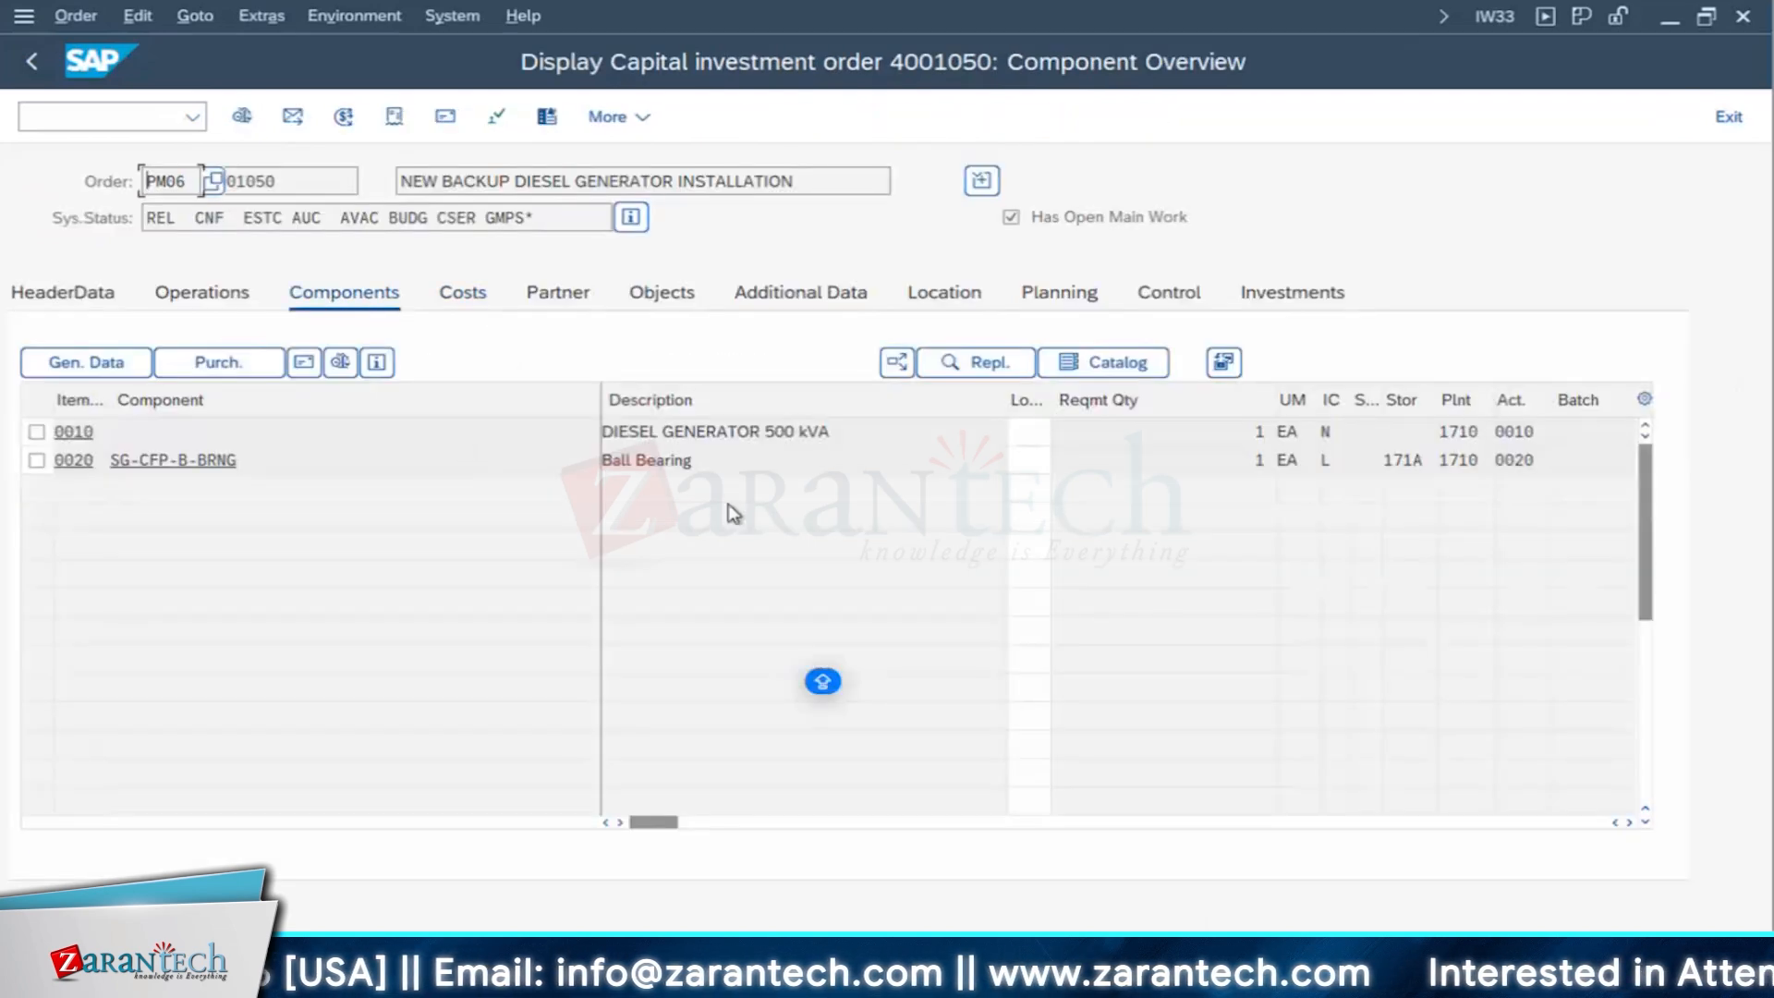
pyautogui.click(891, 440)
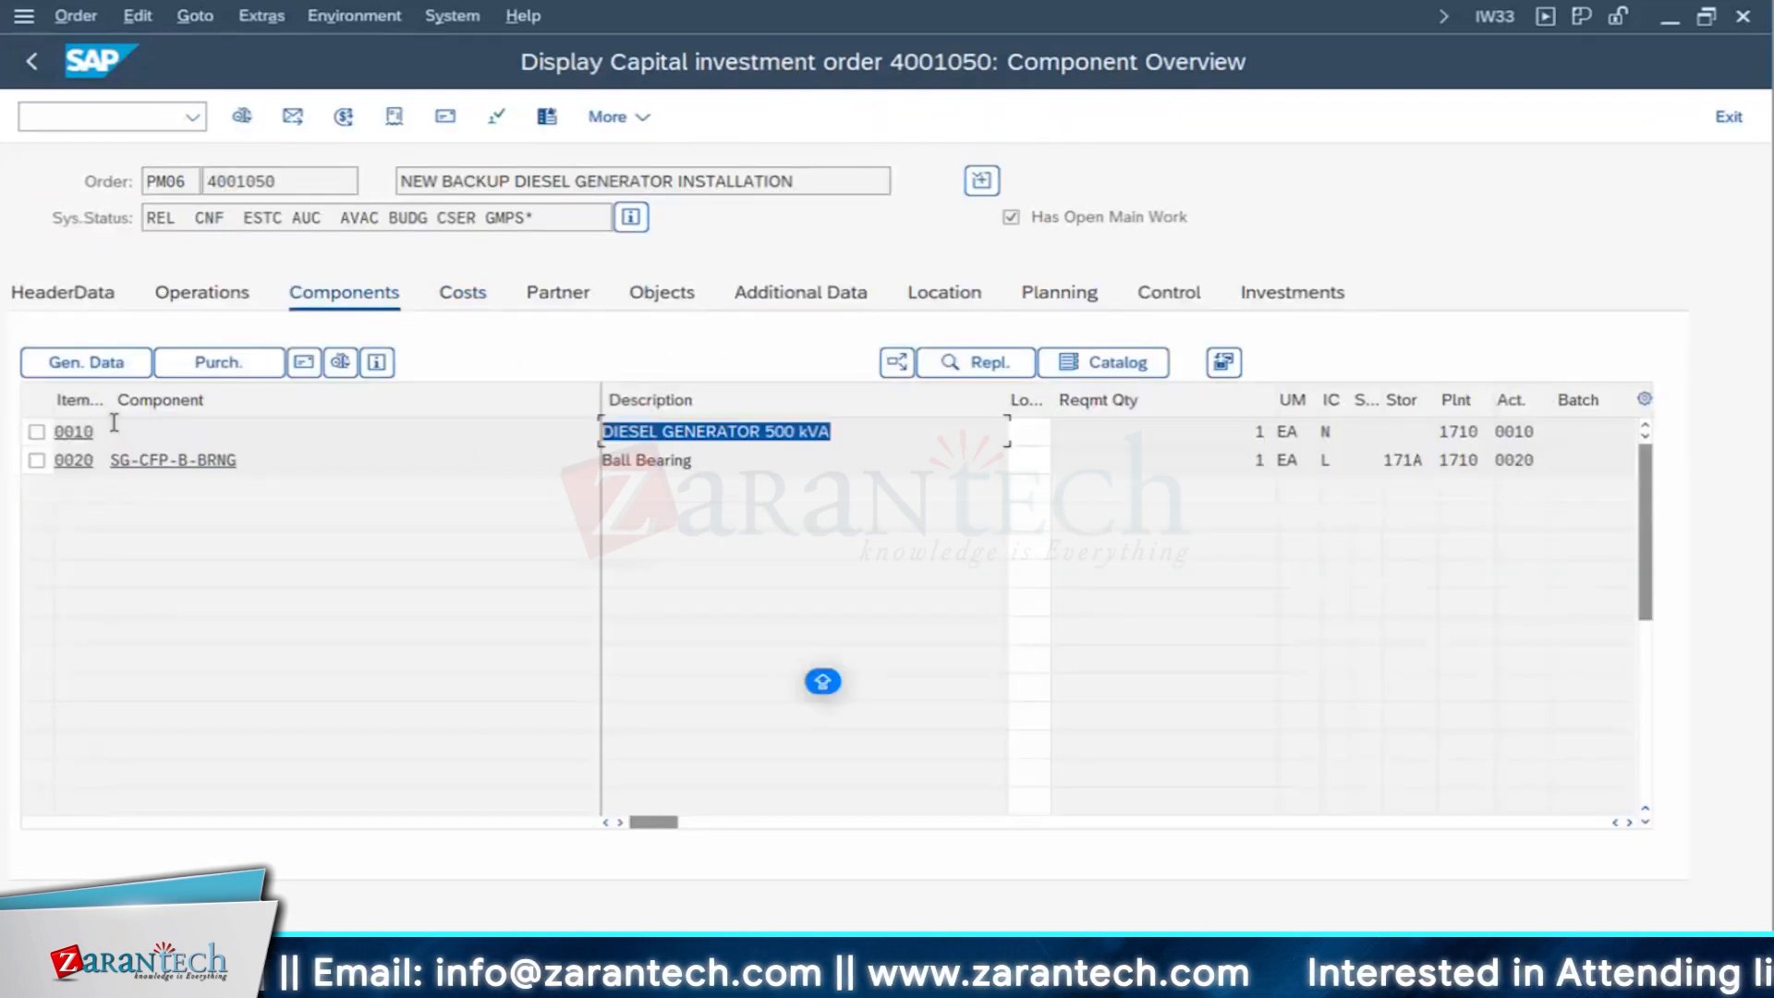
pyautogui.click(36, 431)
pyautogui.click(217, 362)
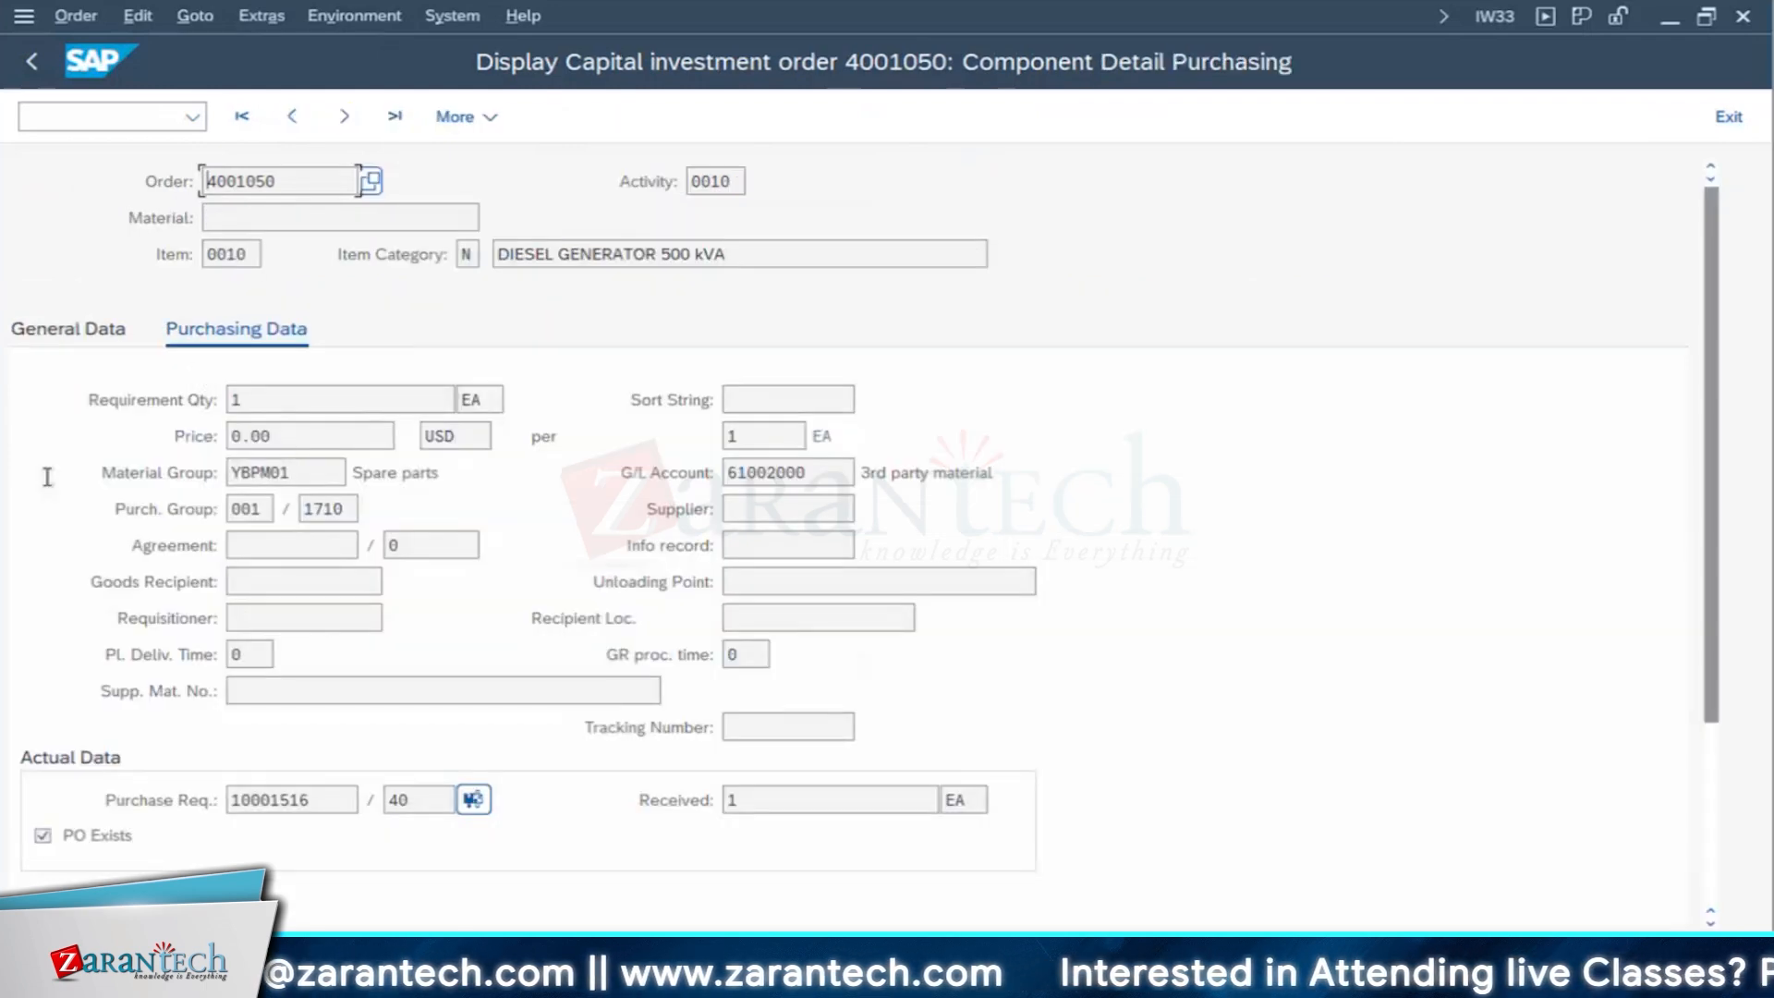
pyautogui.click(224, 439)
pyautogui.click(33, 65)
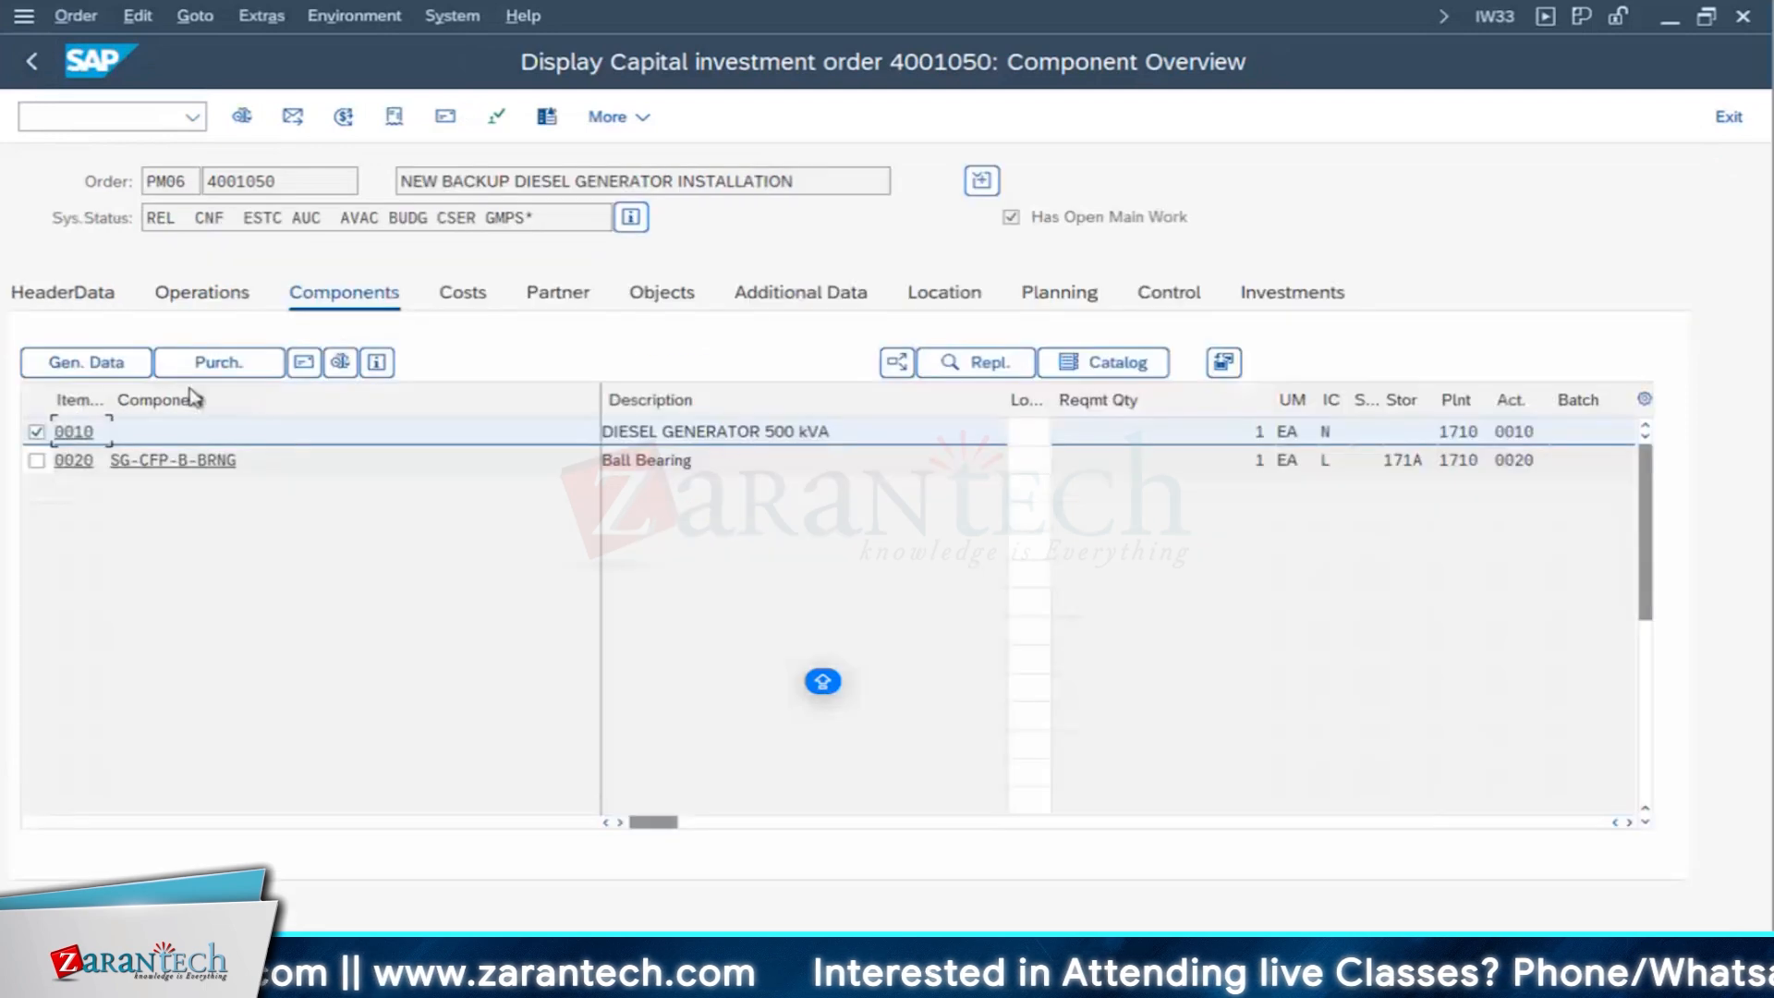
pyautogui.click(215, 371)
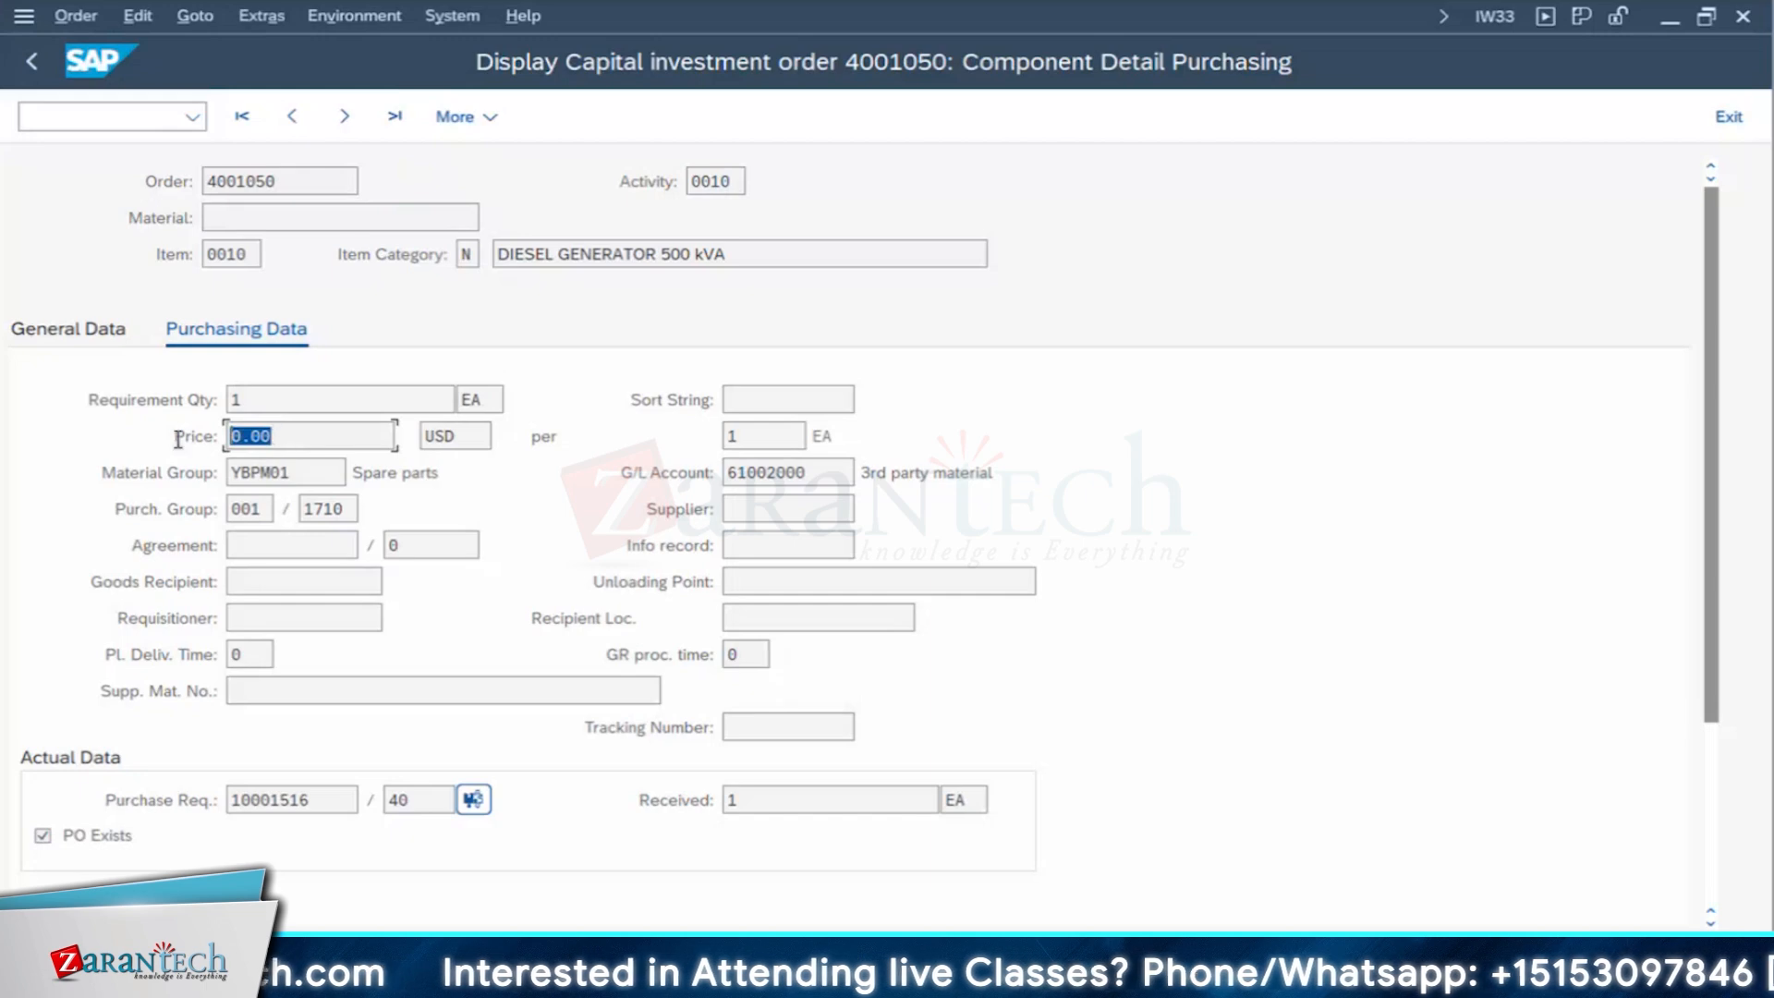
pyautogui.press('F3')
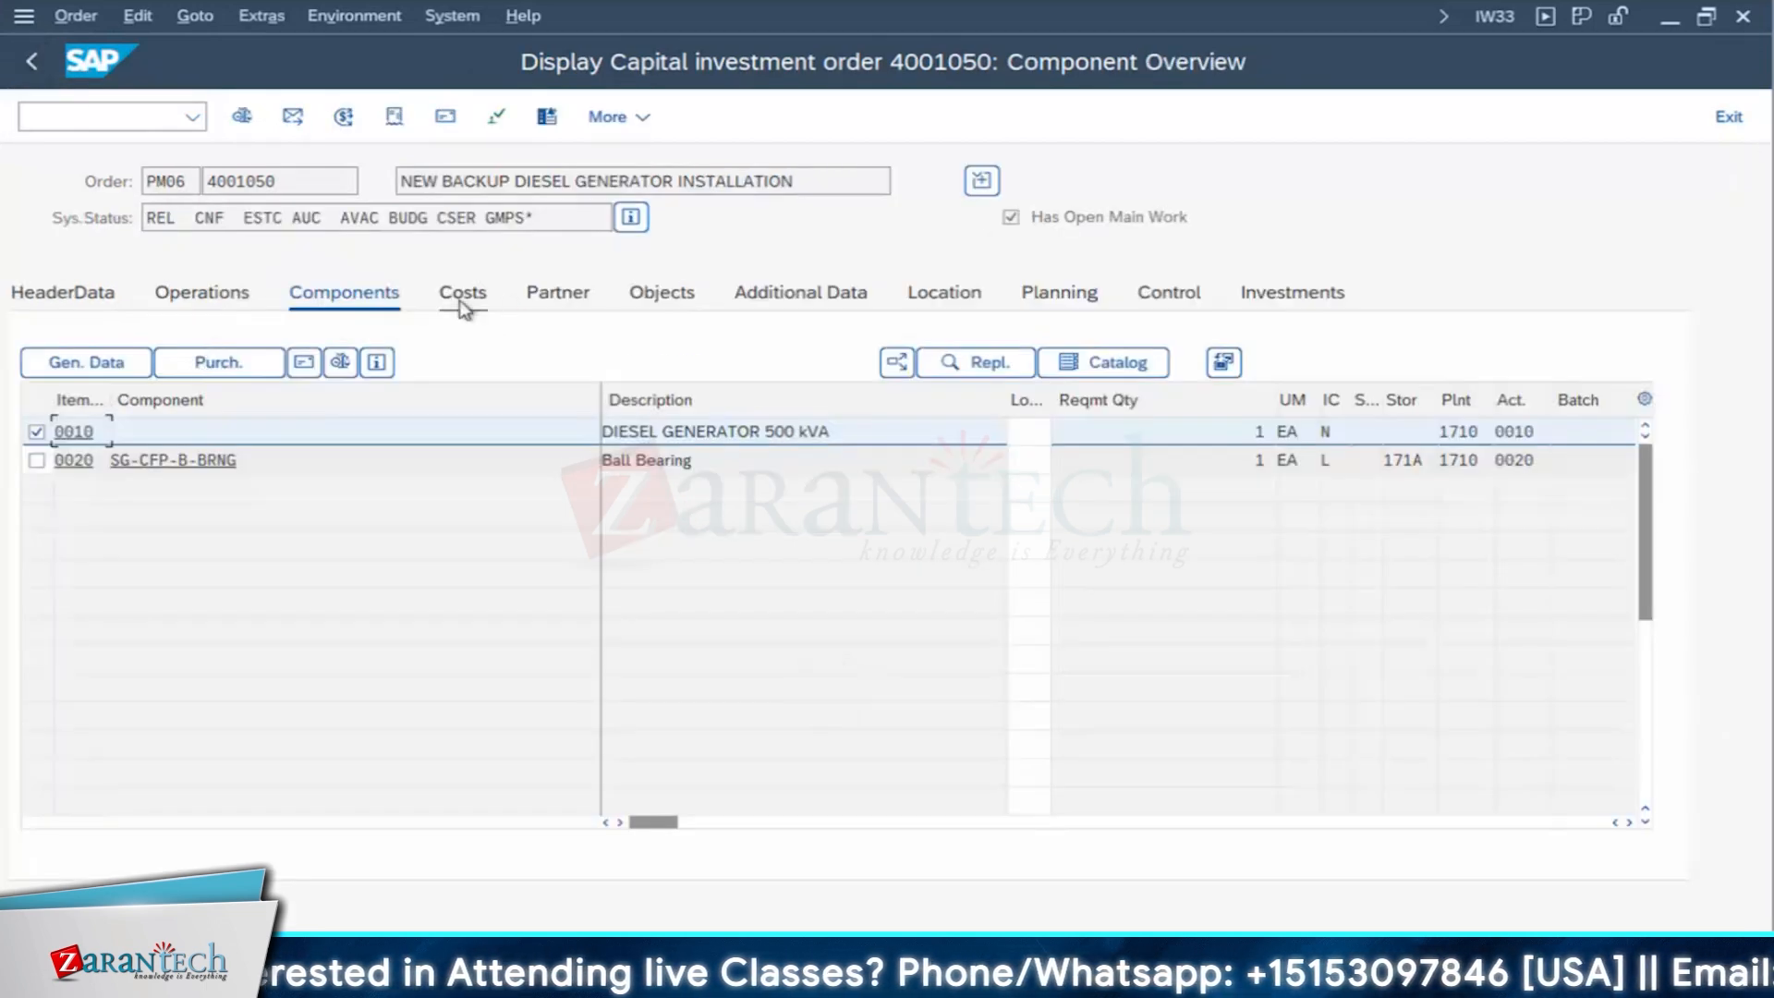
# - Reopen the plan/actual comparison and check the total plan and actual costs against the budget figures in the INVEST sheet in Excel
pyautogui.click(464, 301)
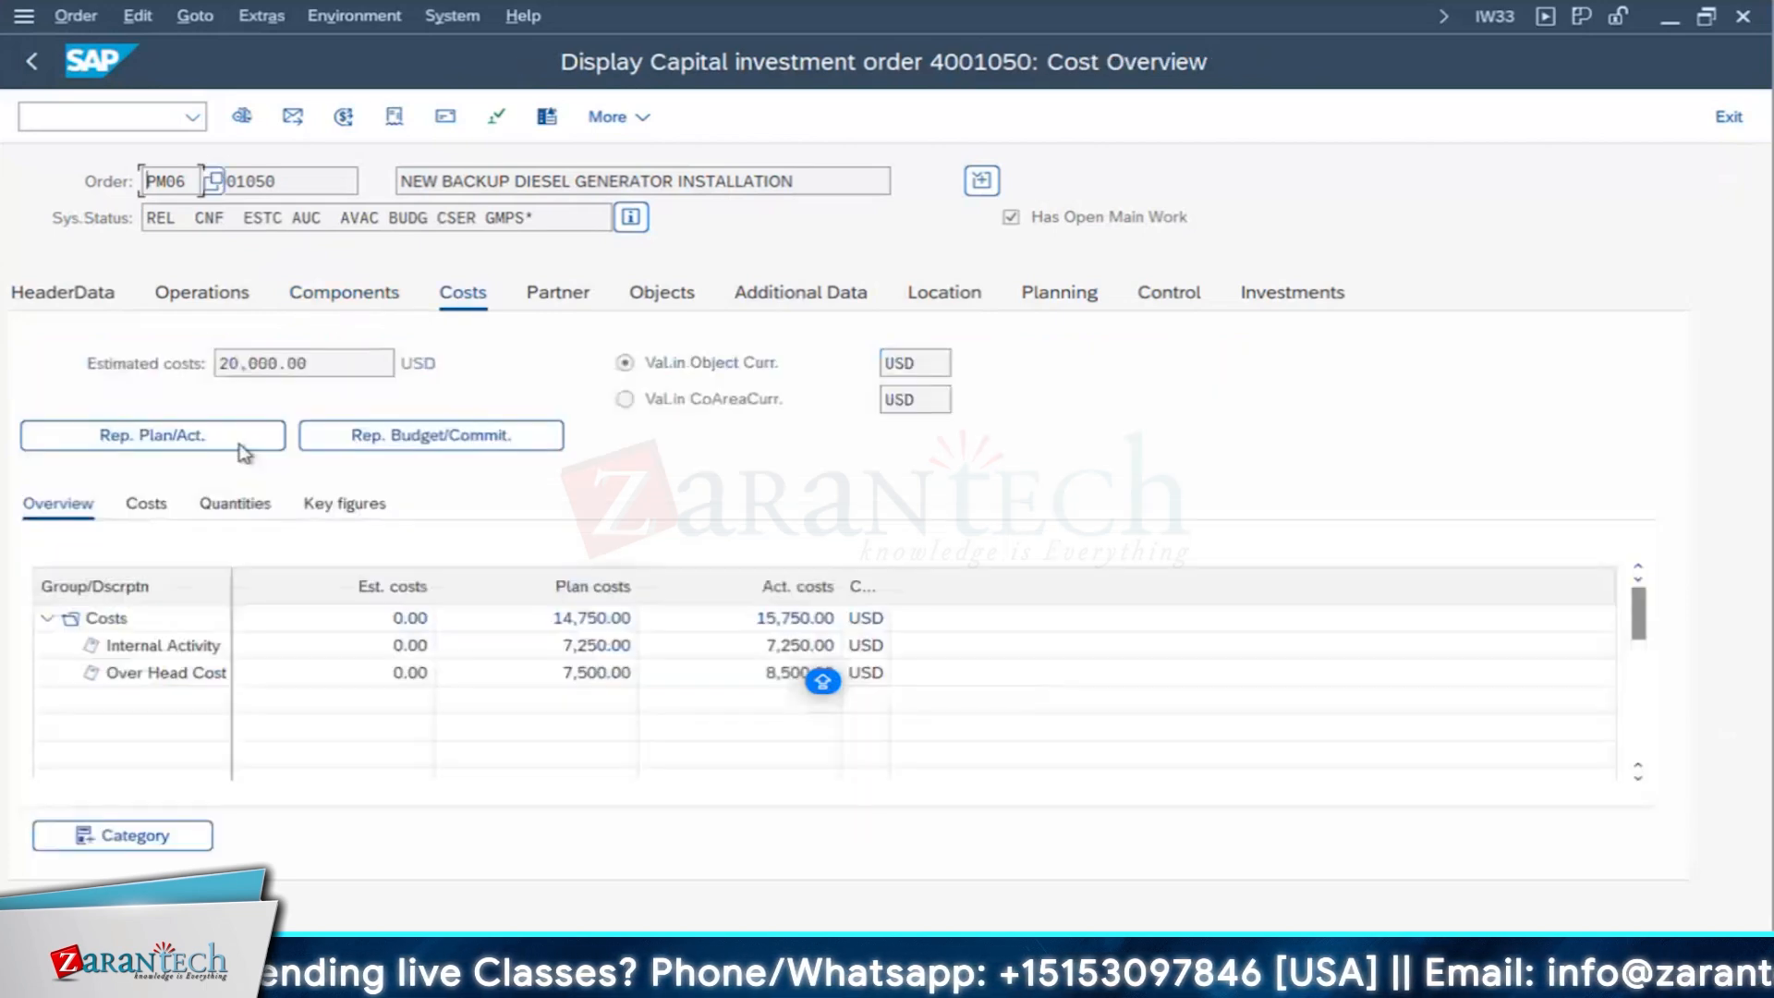
pyautogui.click(240, 446)
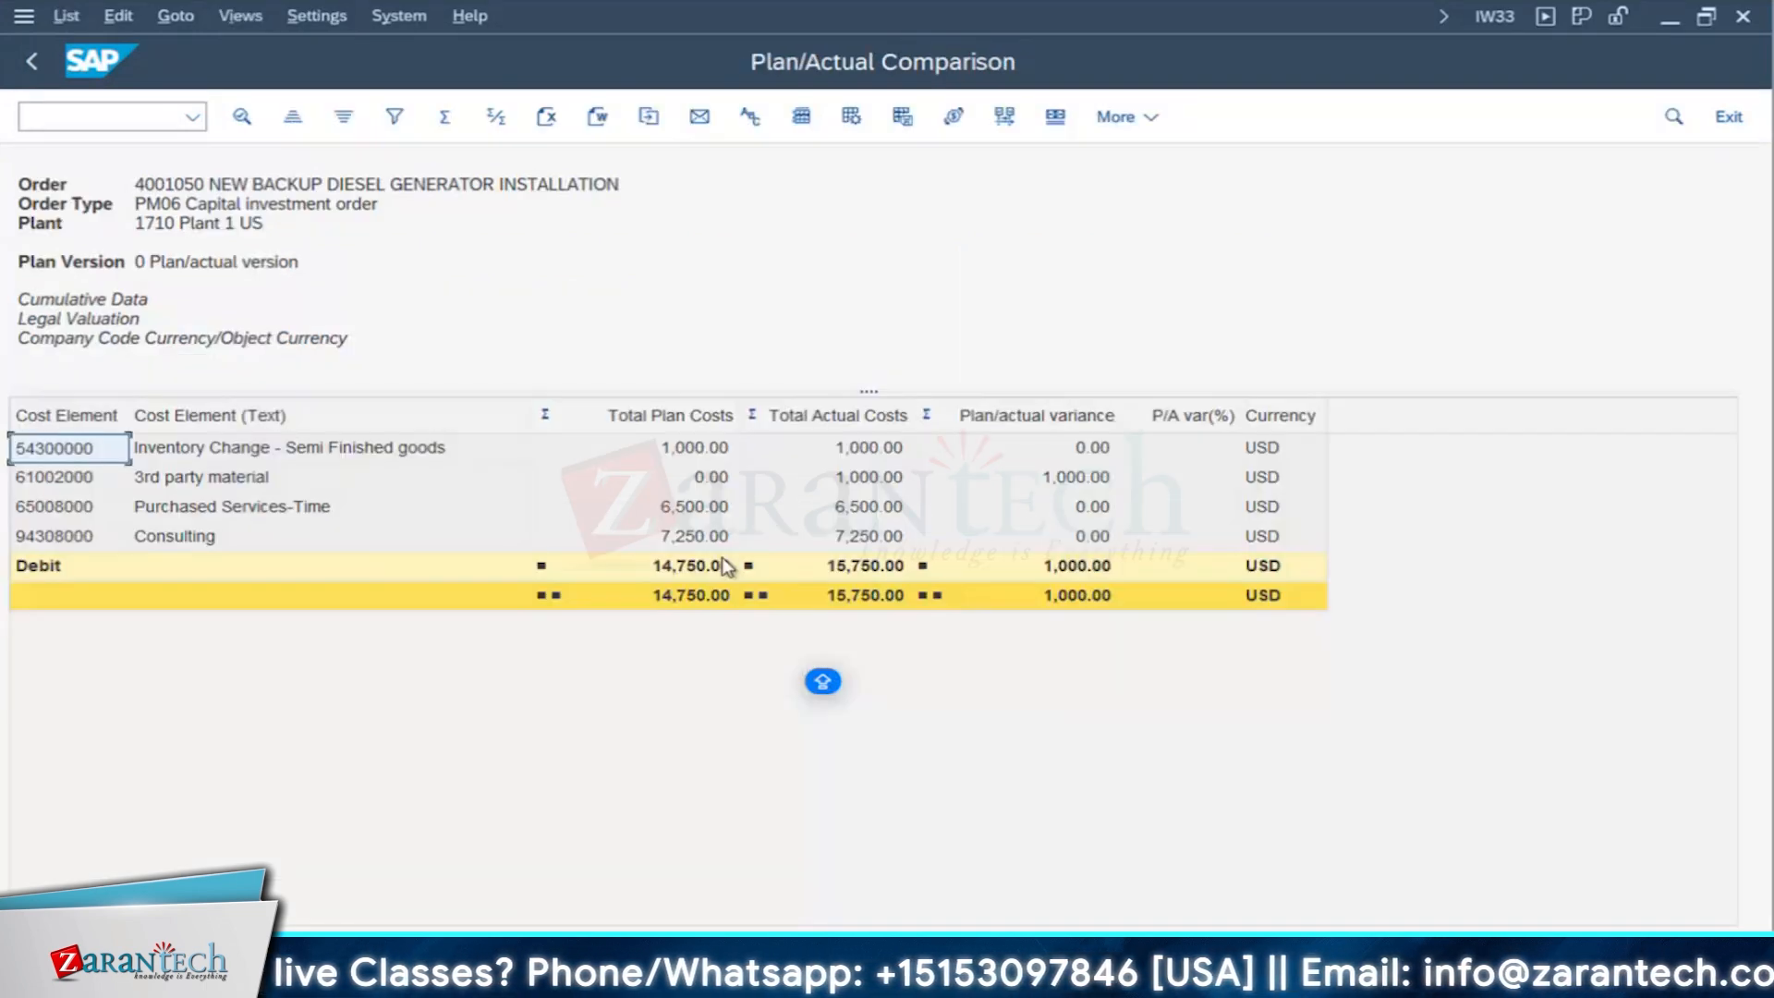
pyautogui.click(874, 591)
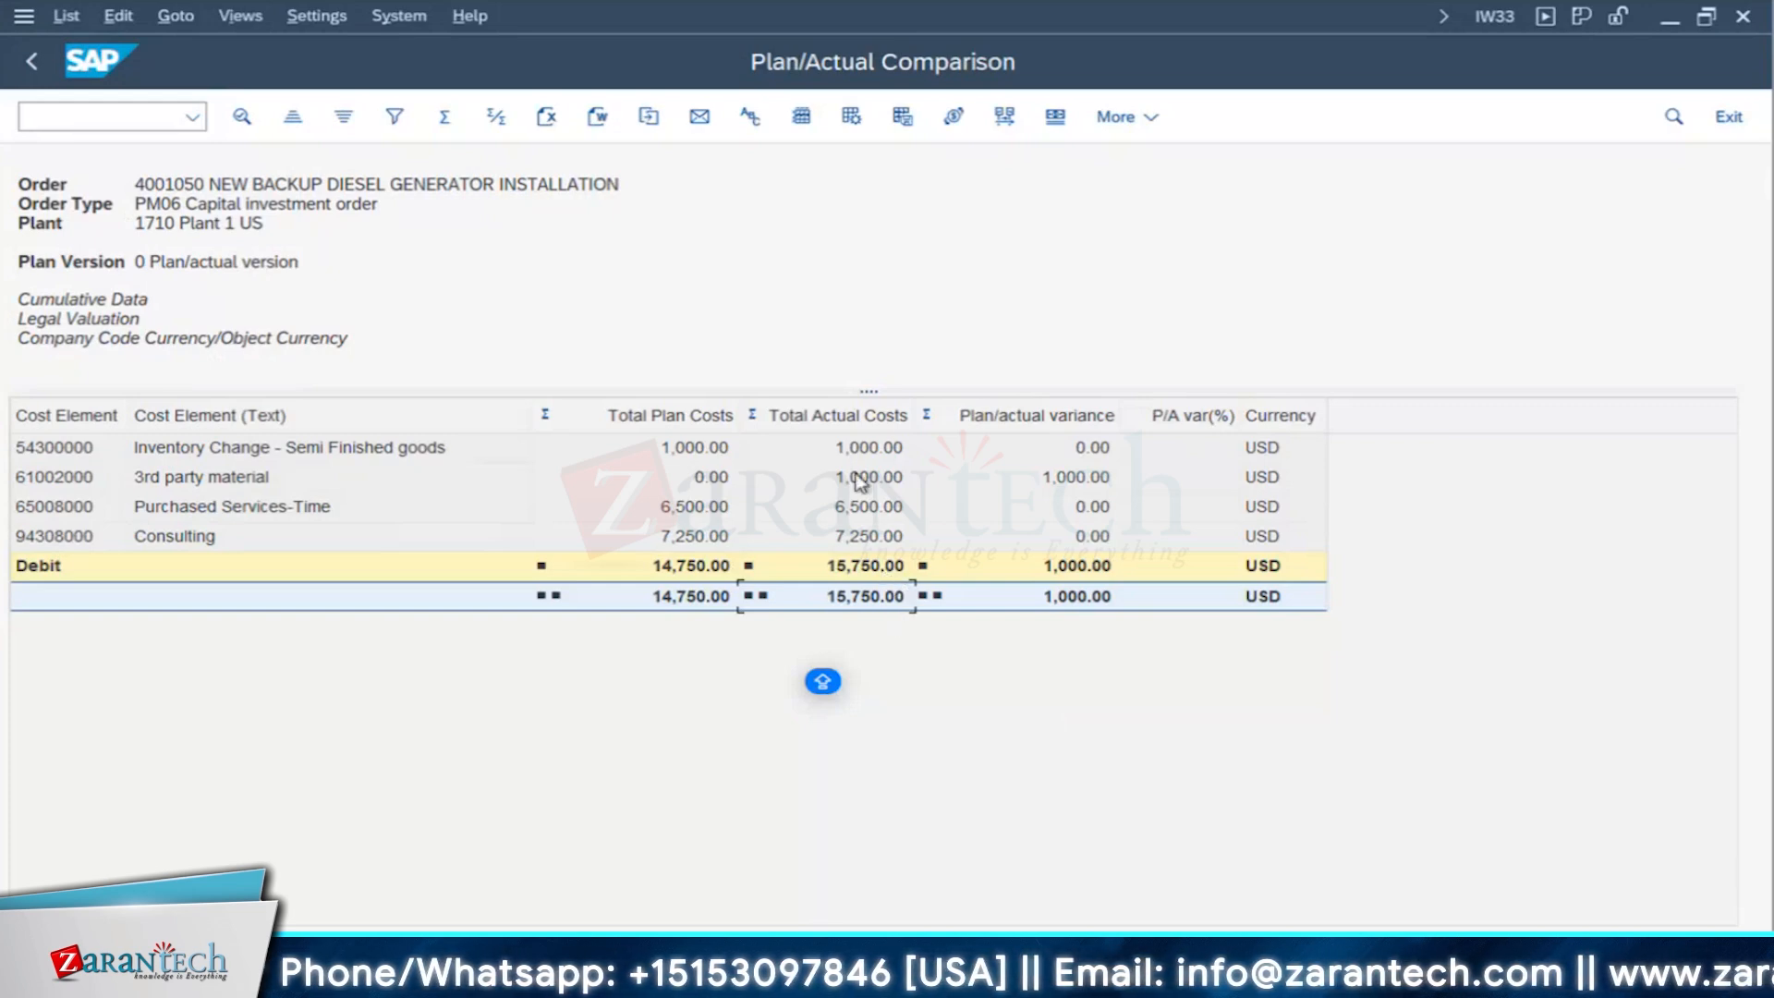
pyautogui.click(675, 539)
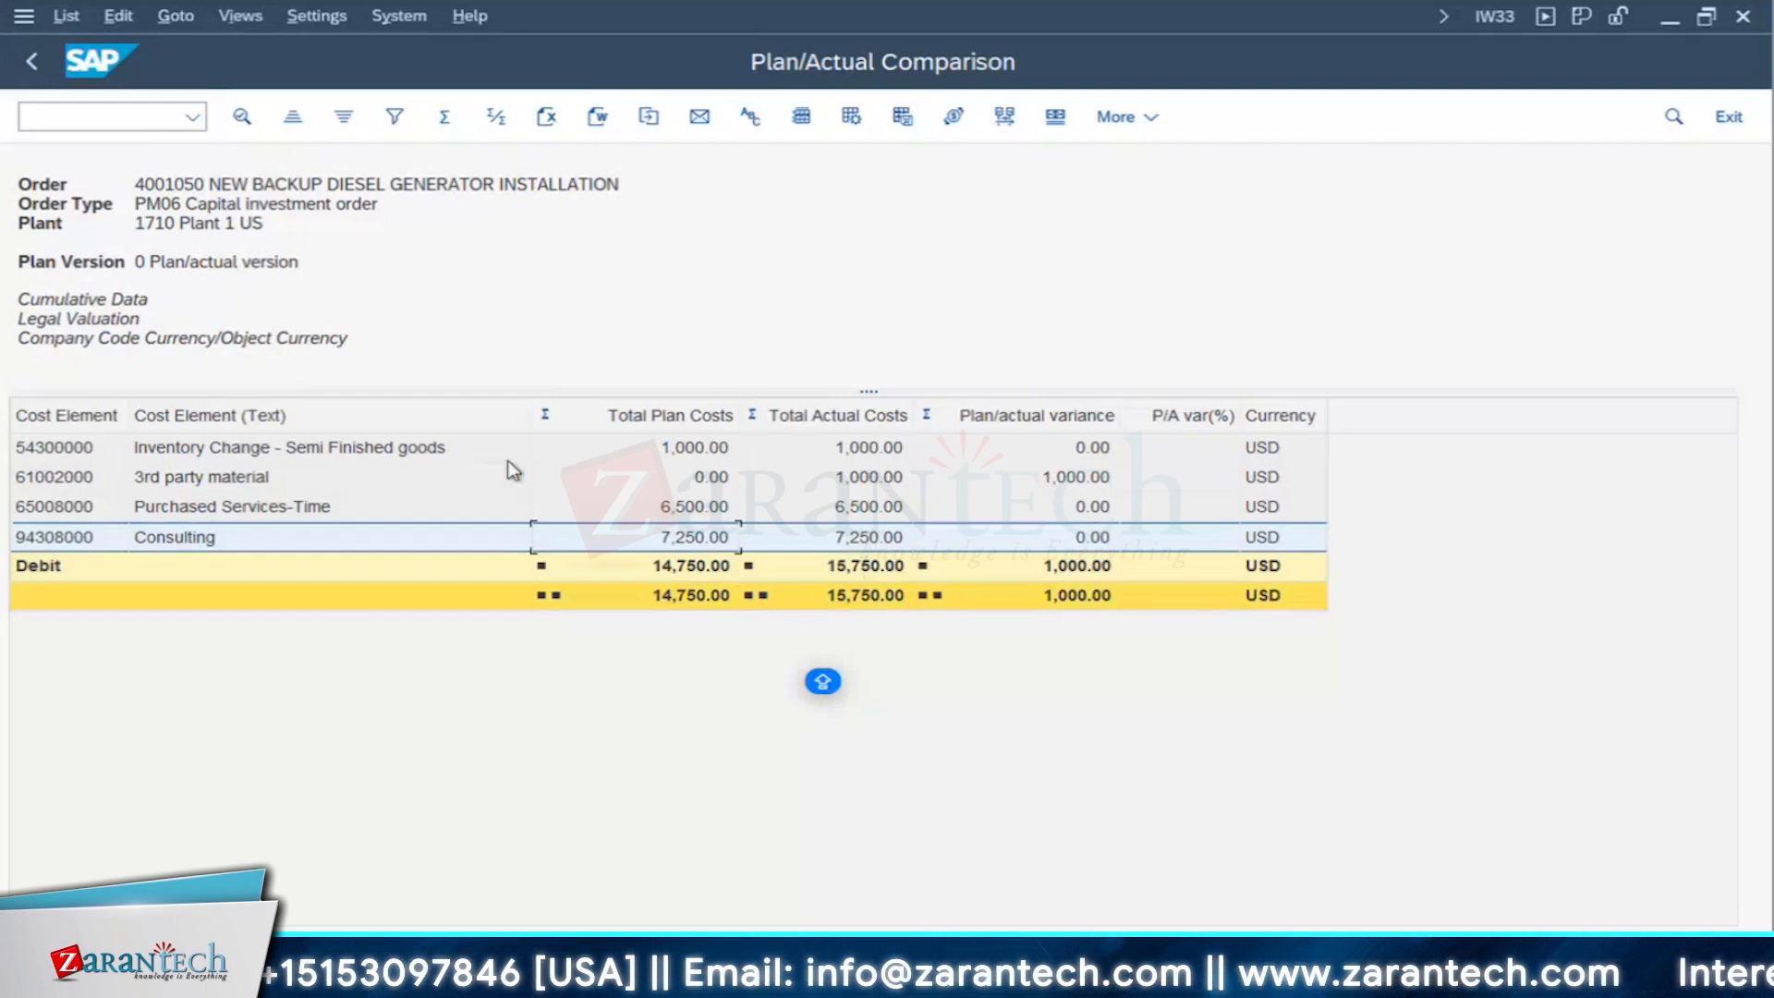
pyautogui.click(856, 602)
pyautogui.press('super+Tab')
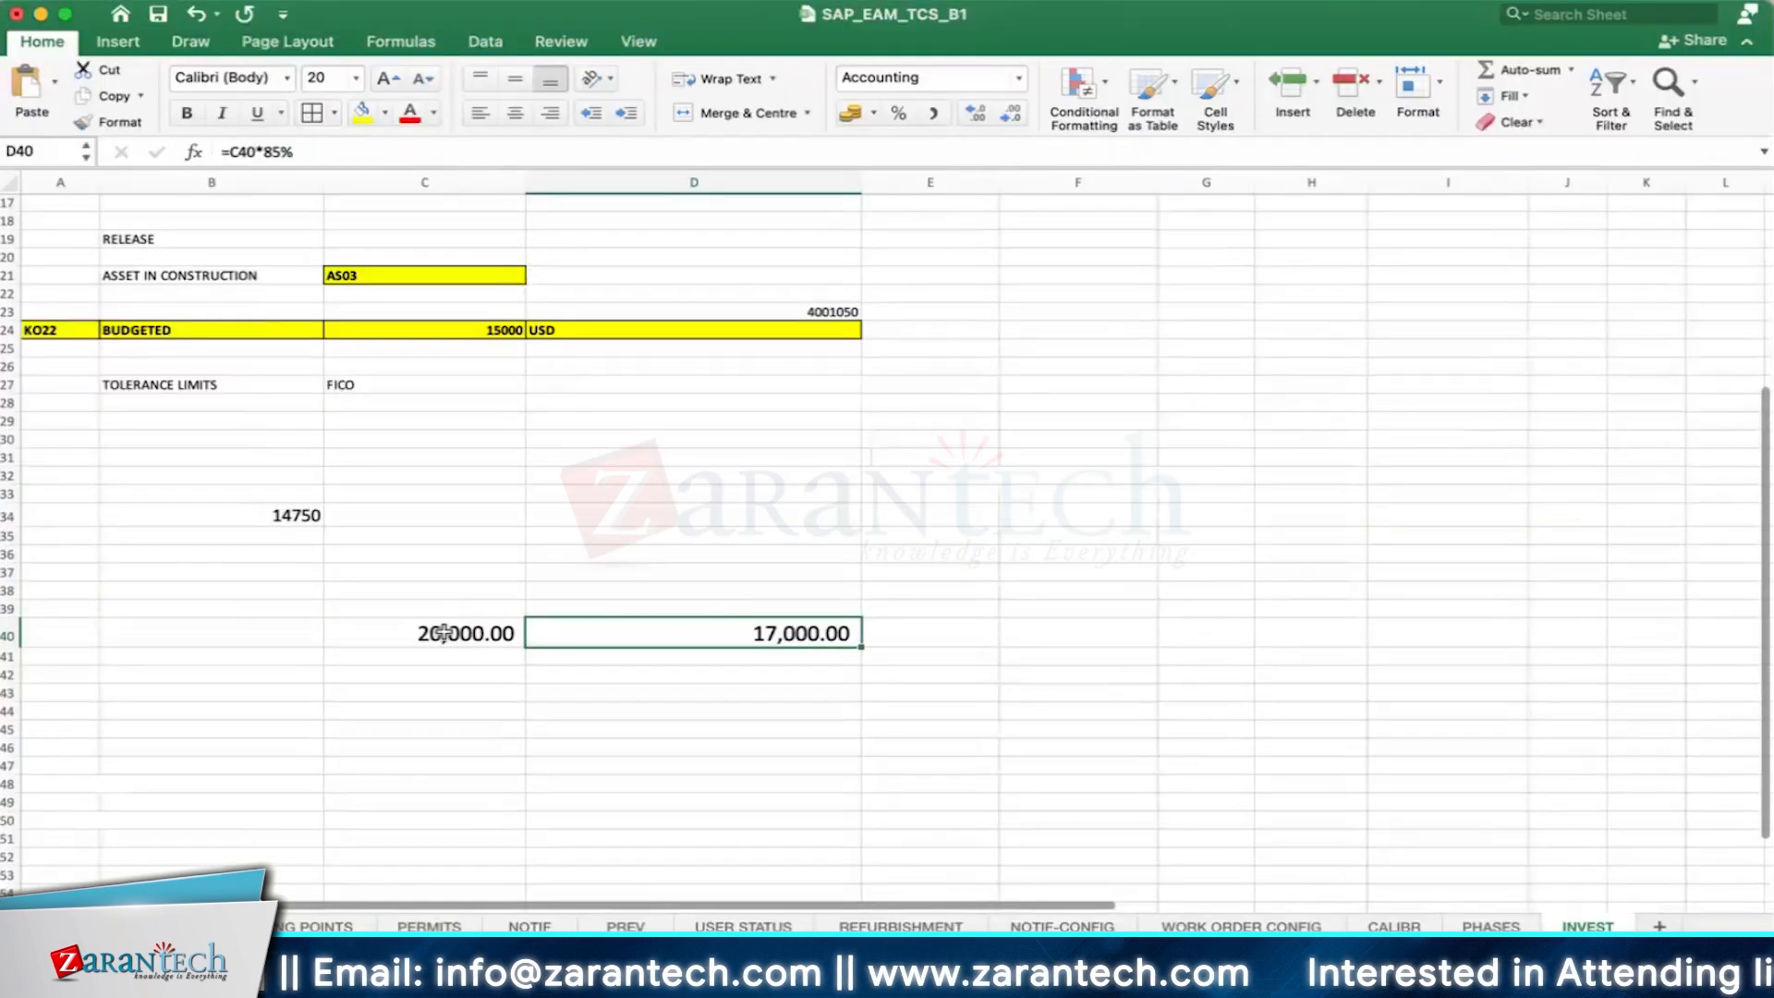
pyautogui.press('super+Tab')
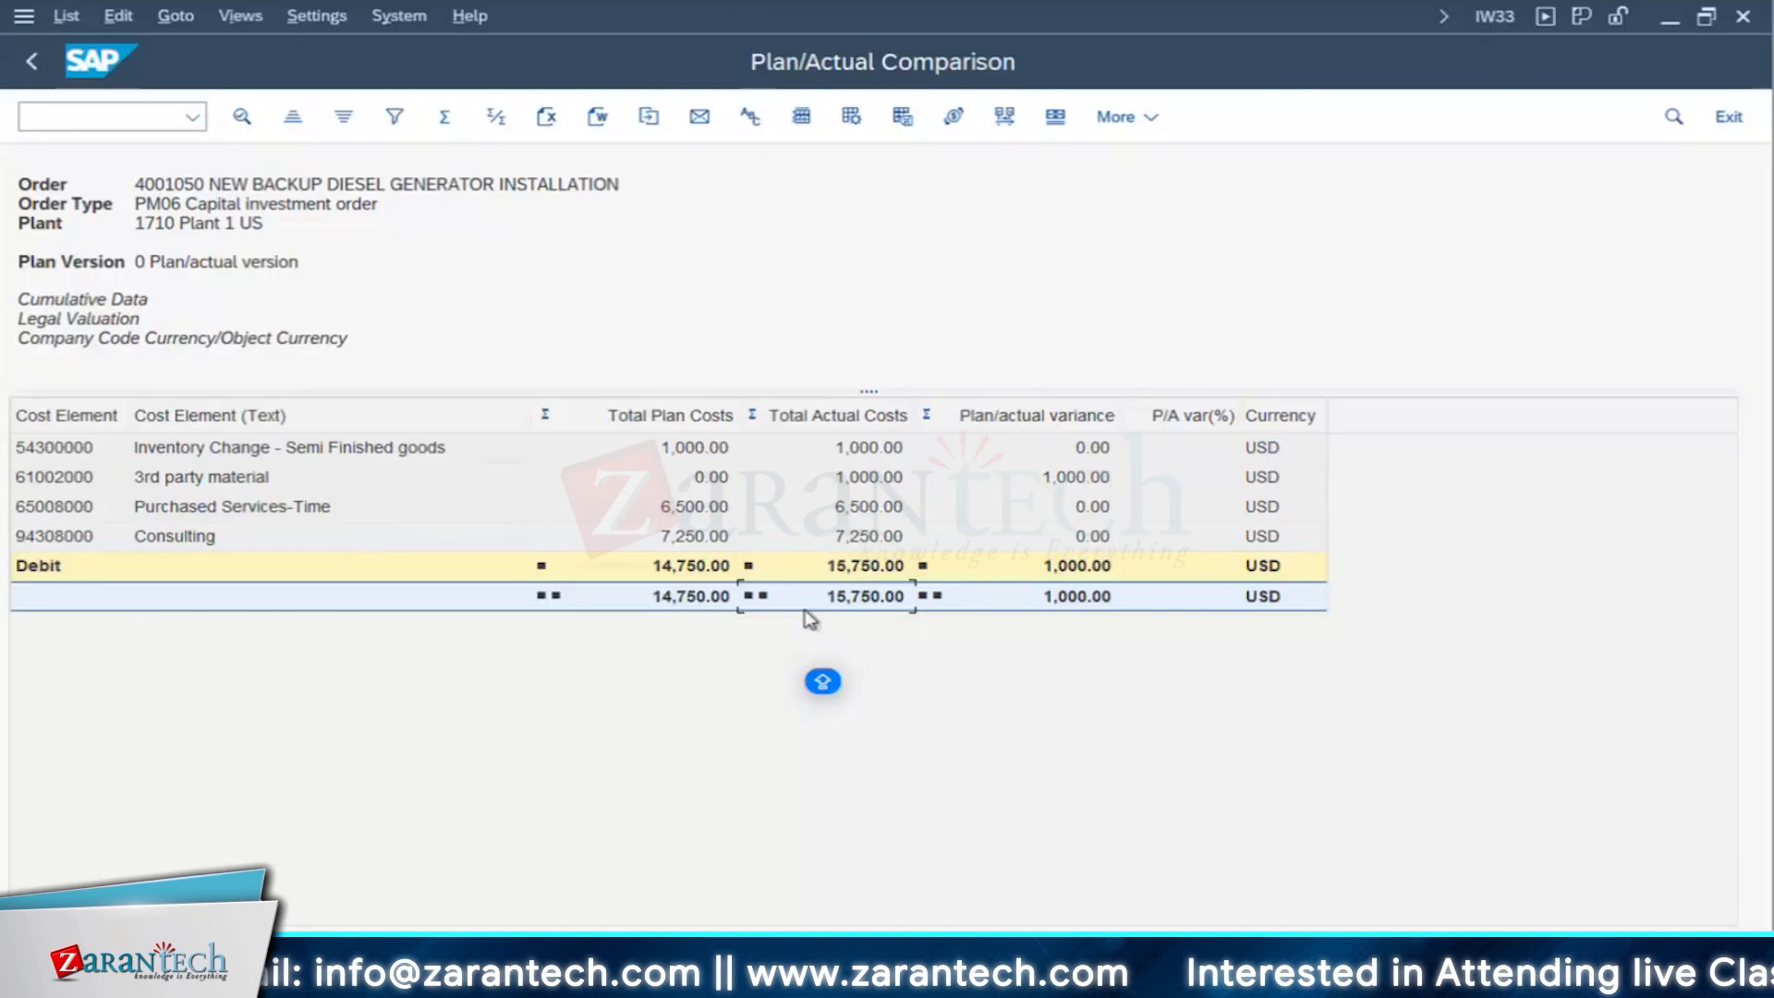
# - Switch to Excel and enter the actual cost 15750 in cell D37 of the INVEST sheet
pyautogui.press('super+Tab')
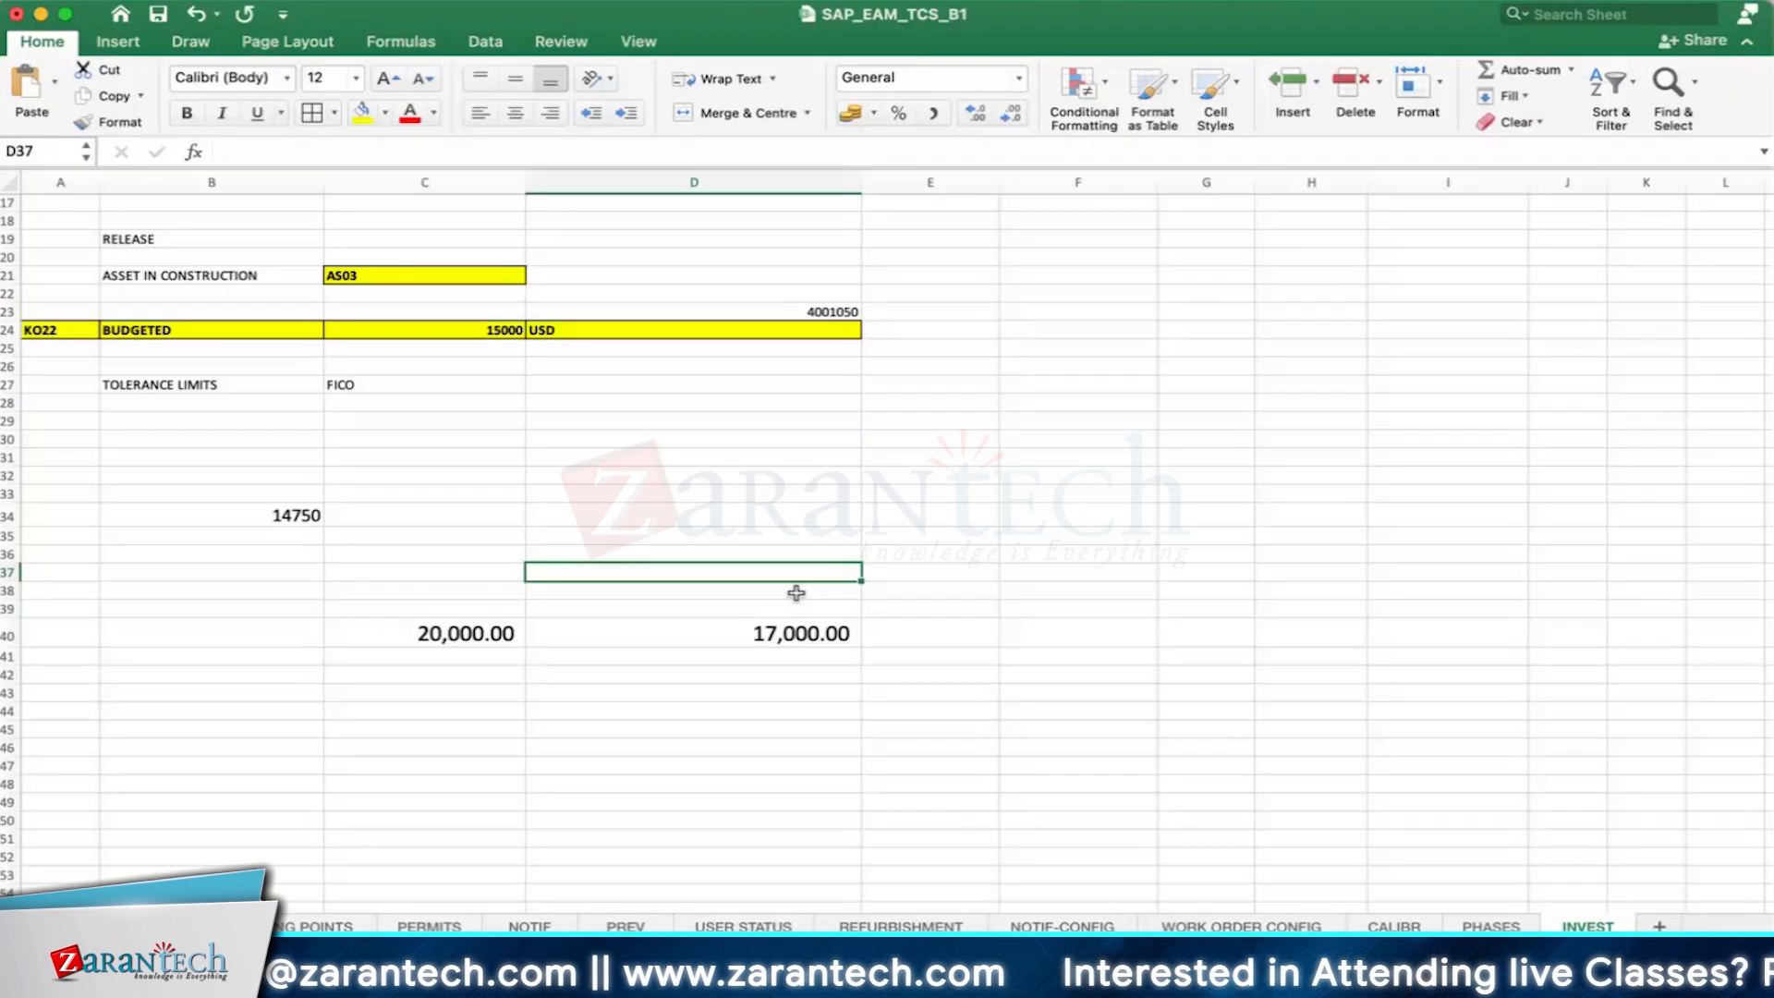
pyautogui.write('157')
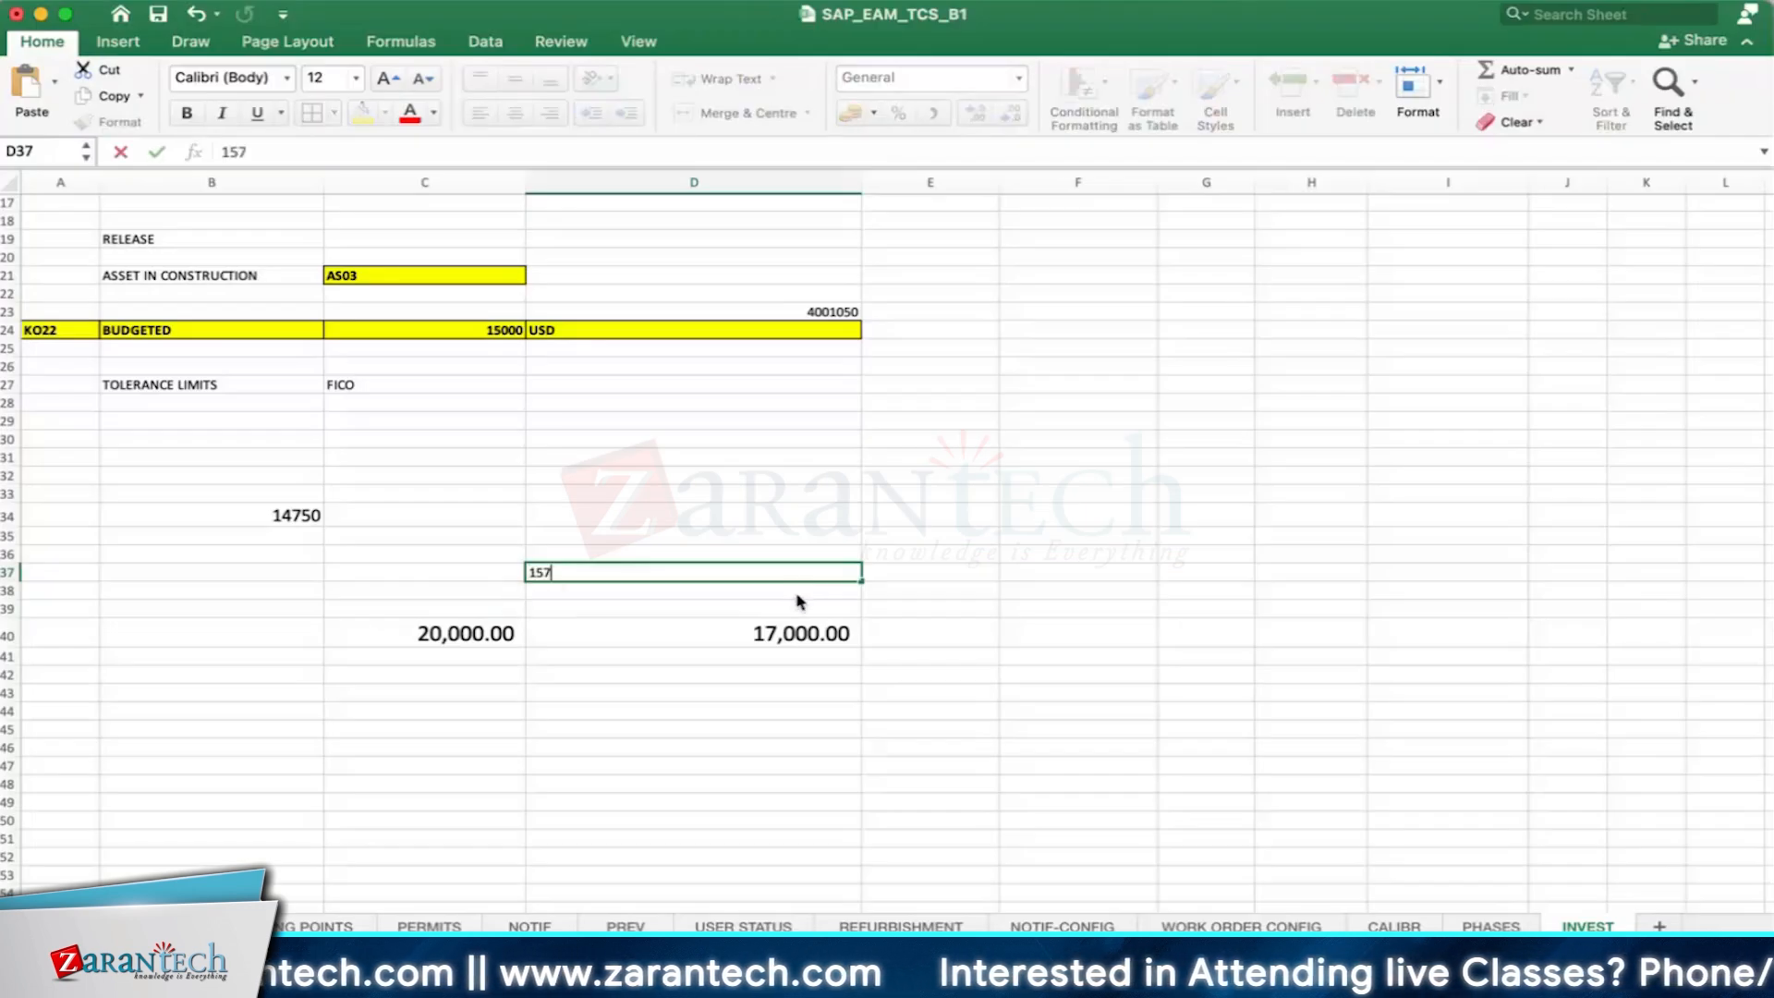
pyautogui.write('50')
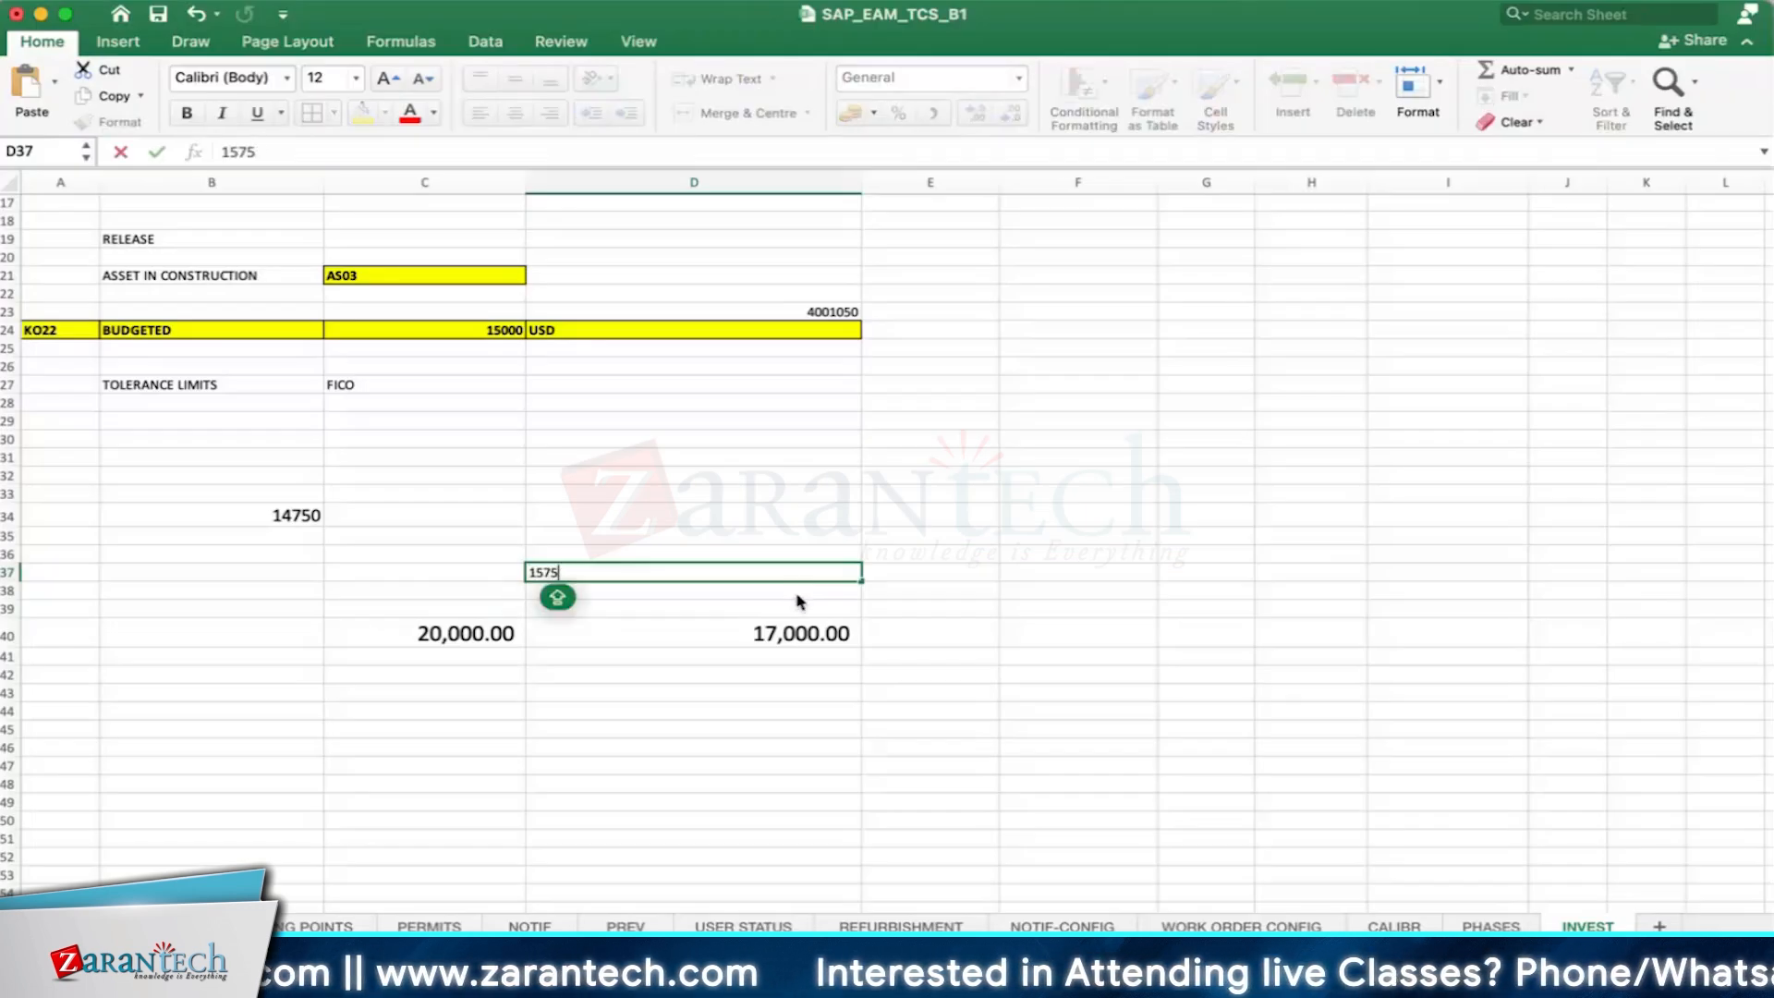
pyautogui.press('Return')
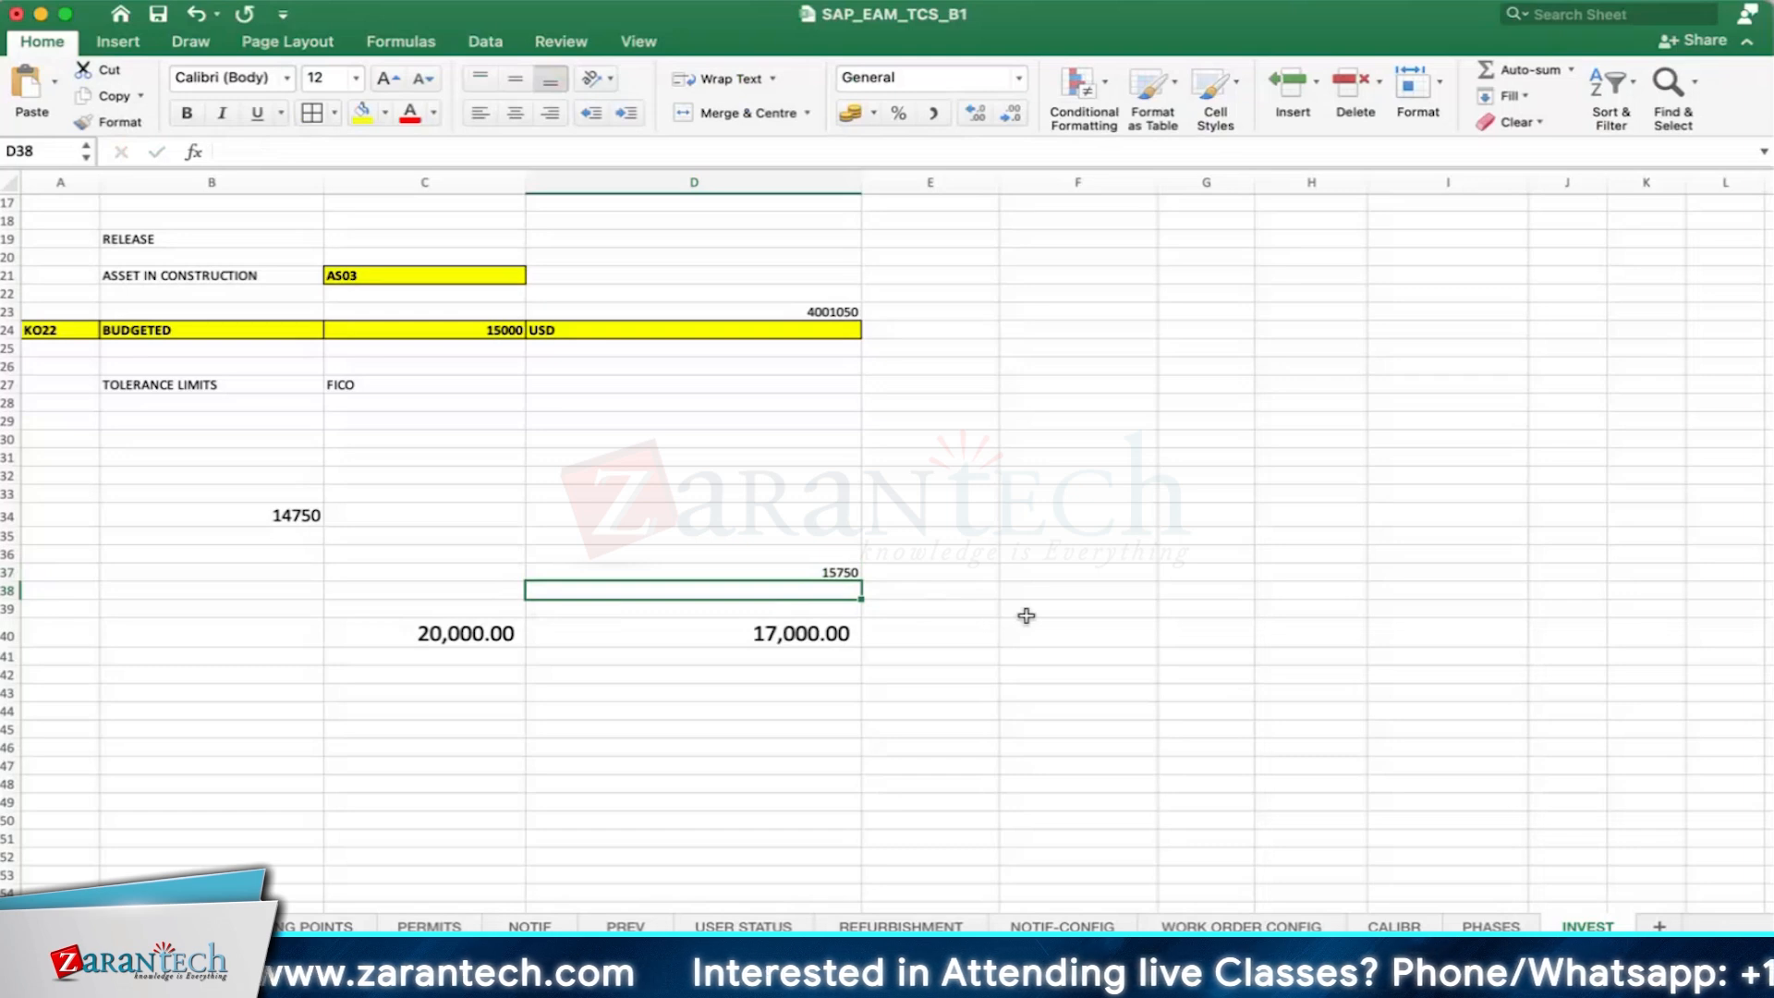
# - Calculate the remaining budget in cell F39 with the formula =D40-D37
pyautogui.click(1026, 615)
pyautogui.write('=')
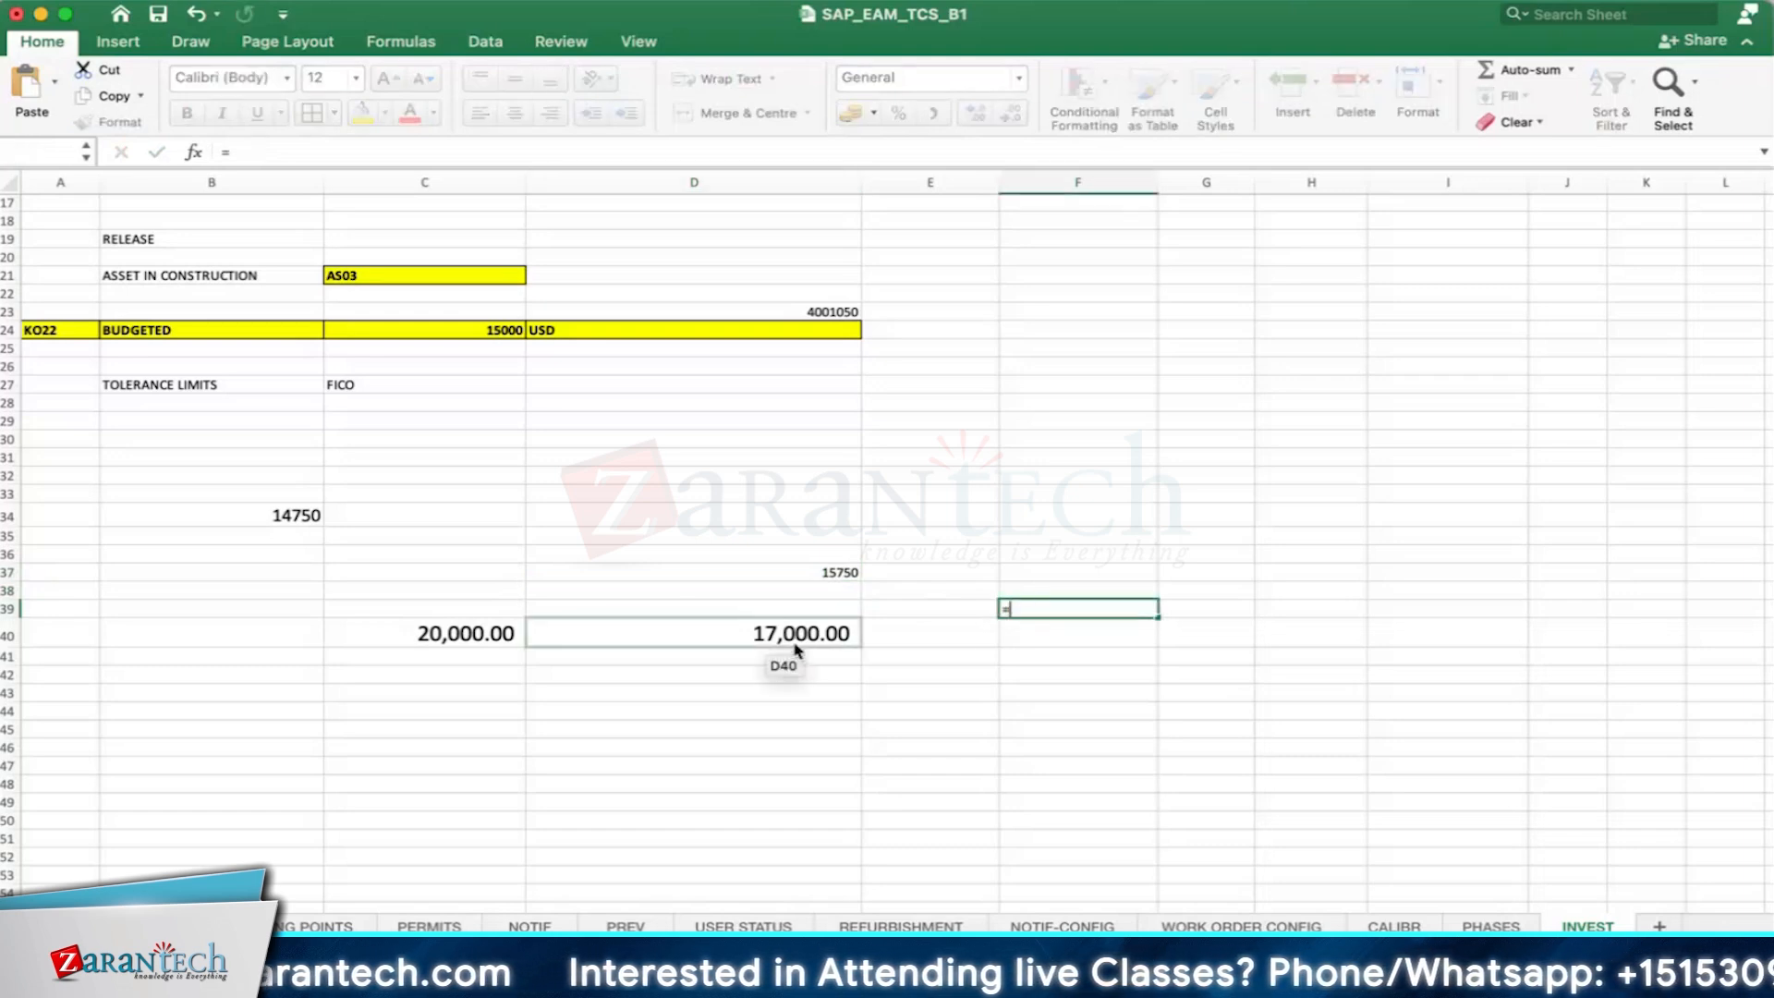
pyautogui.click(797, 647)
pyautogui.write('-')
pyautogui.click(790, 572)
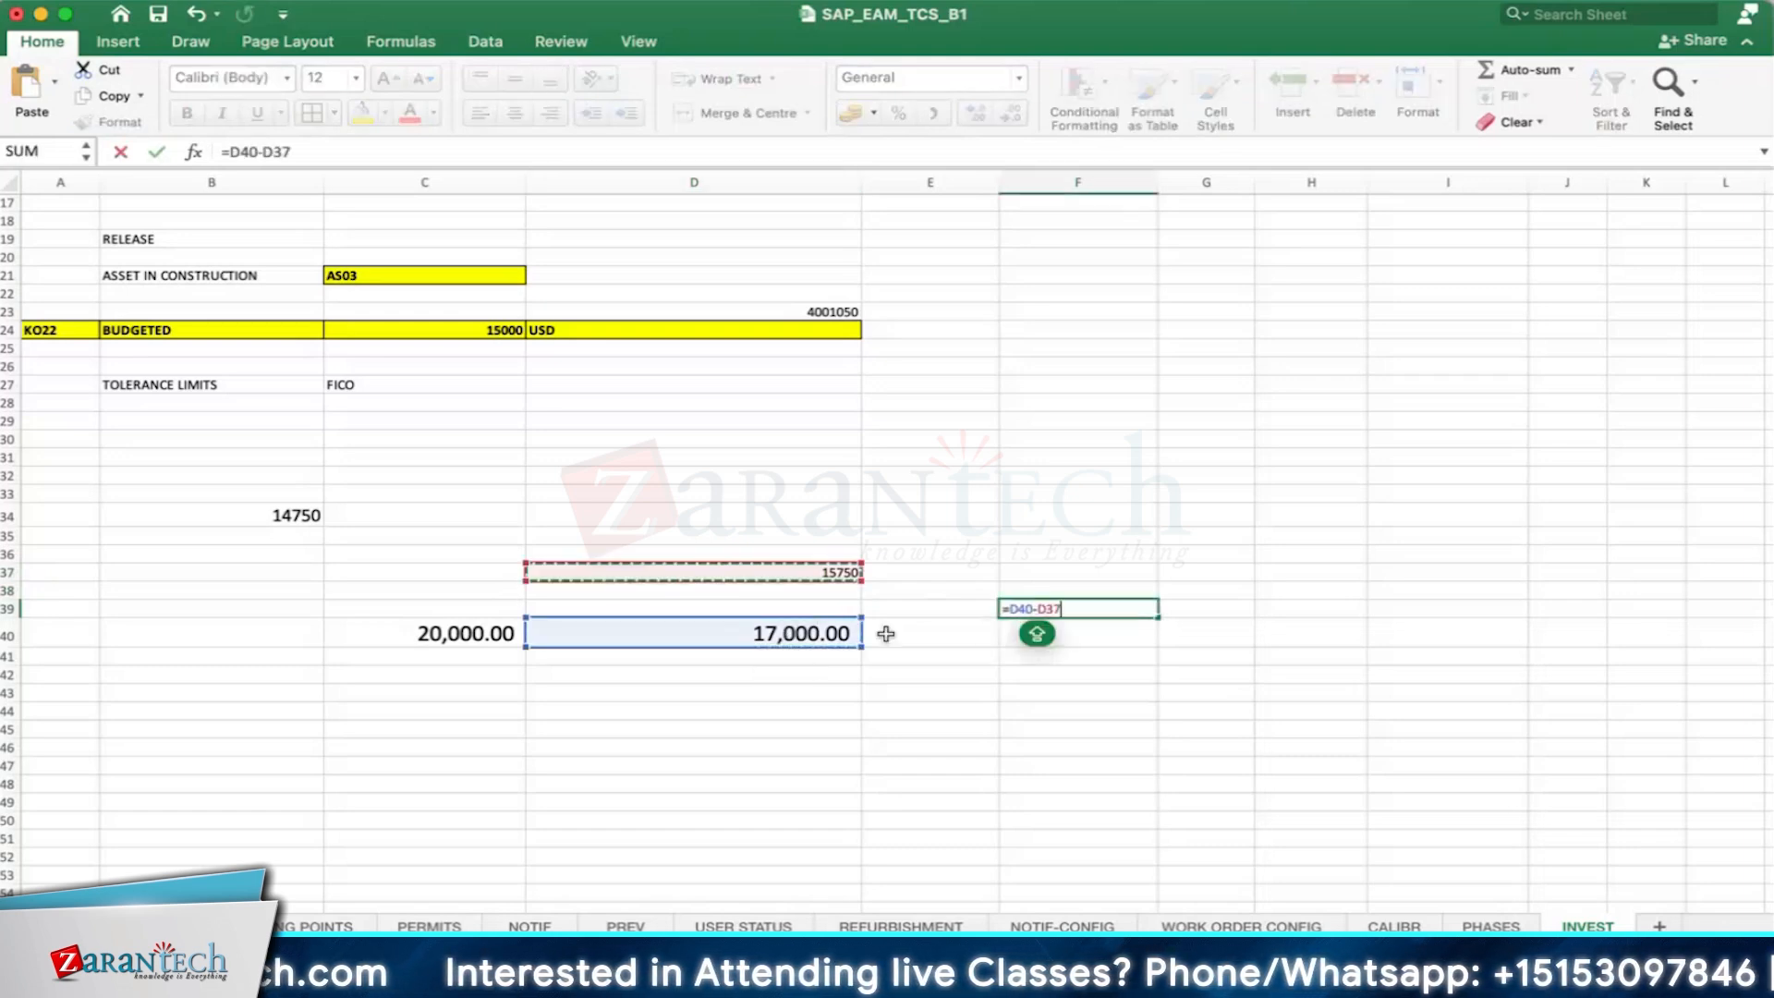
pyautogui.press('Return')
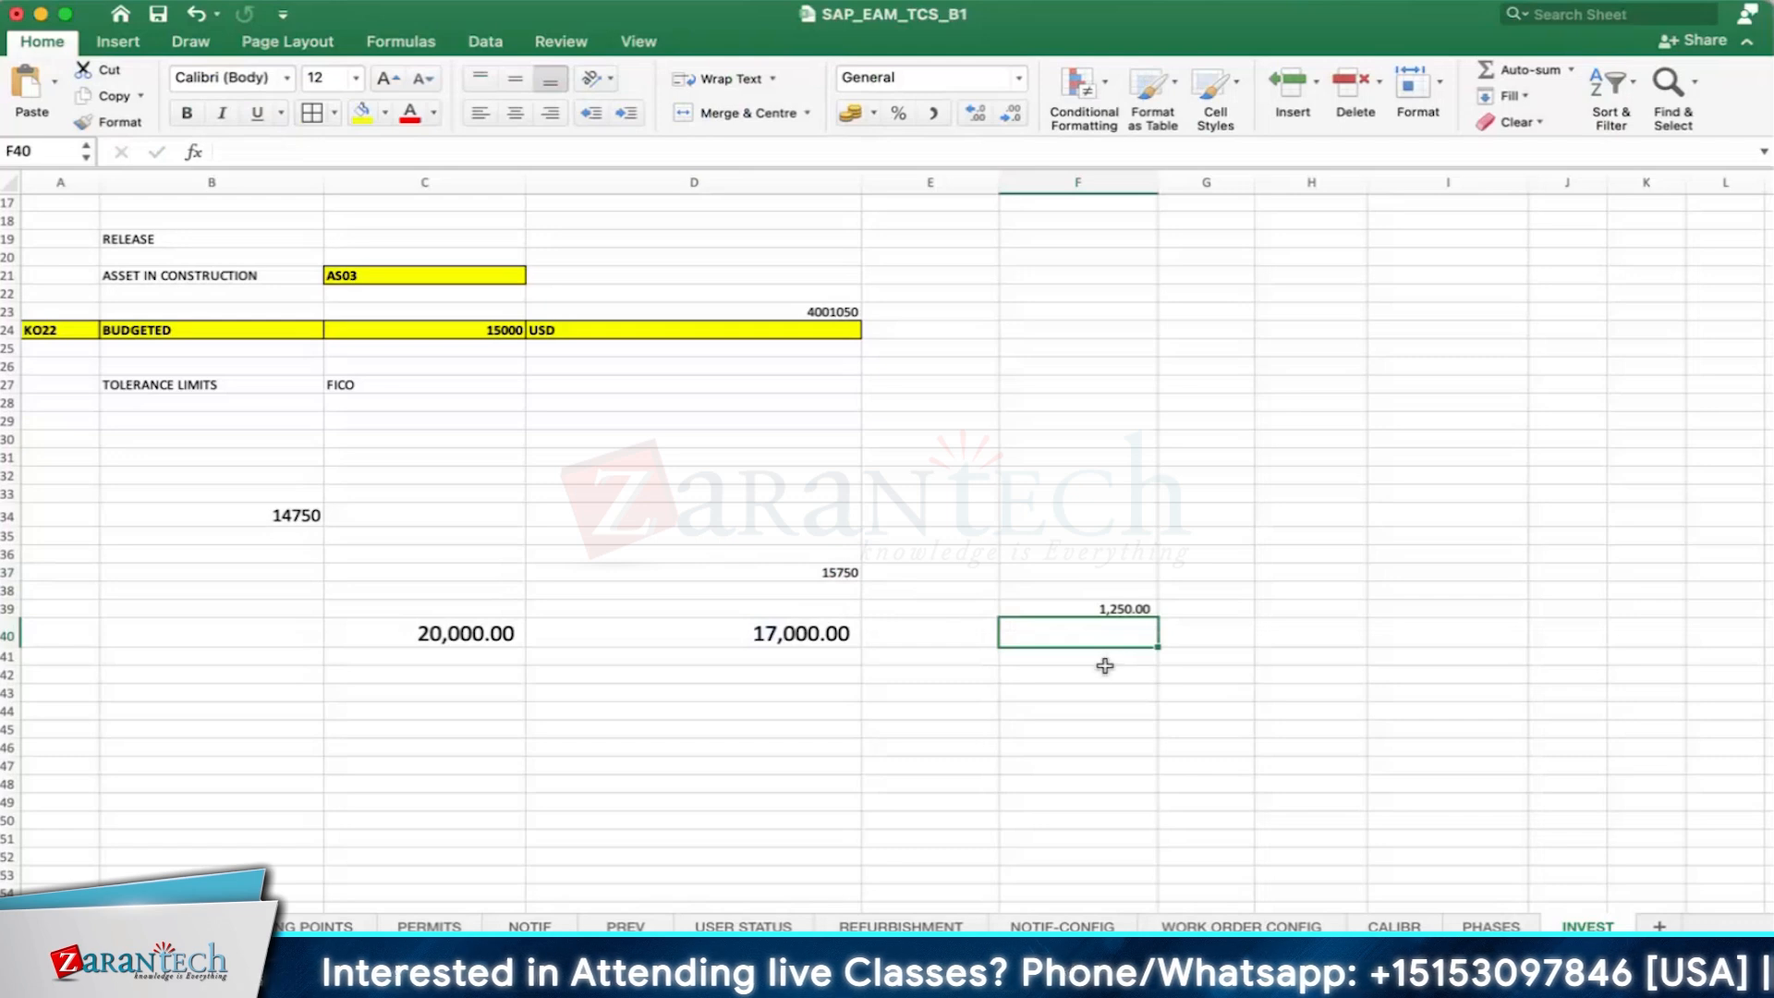
pyautogui.click(1105, 672)
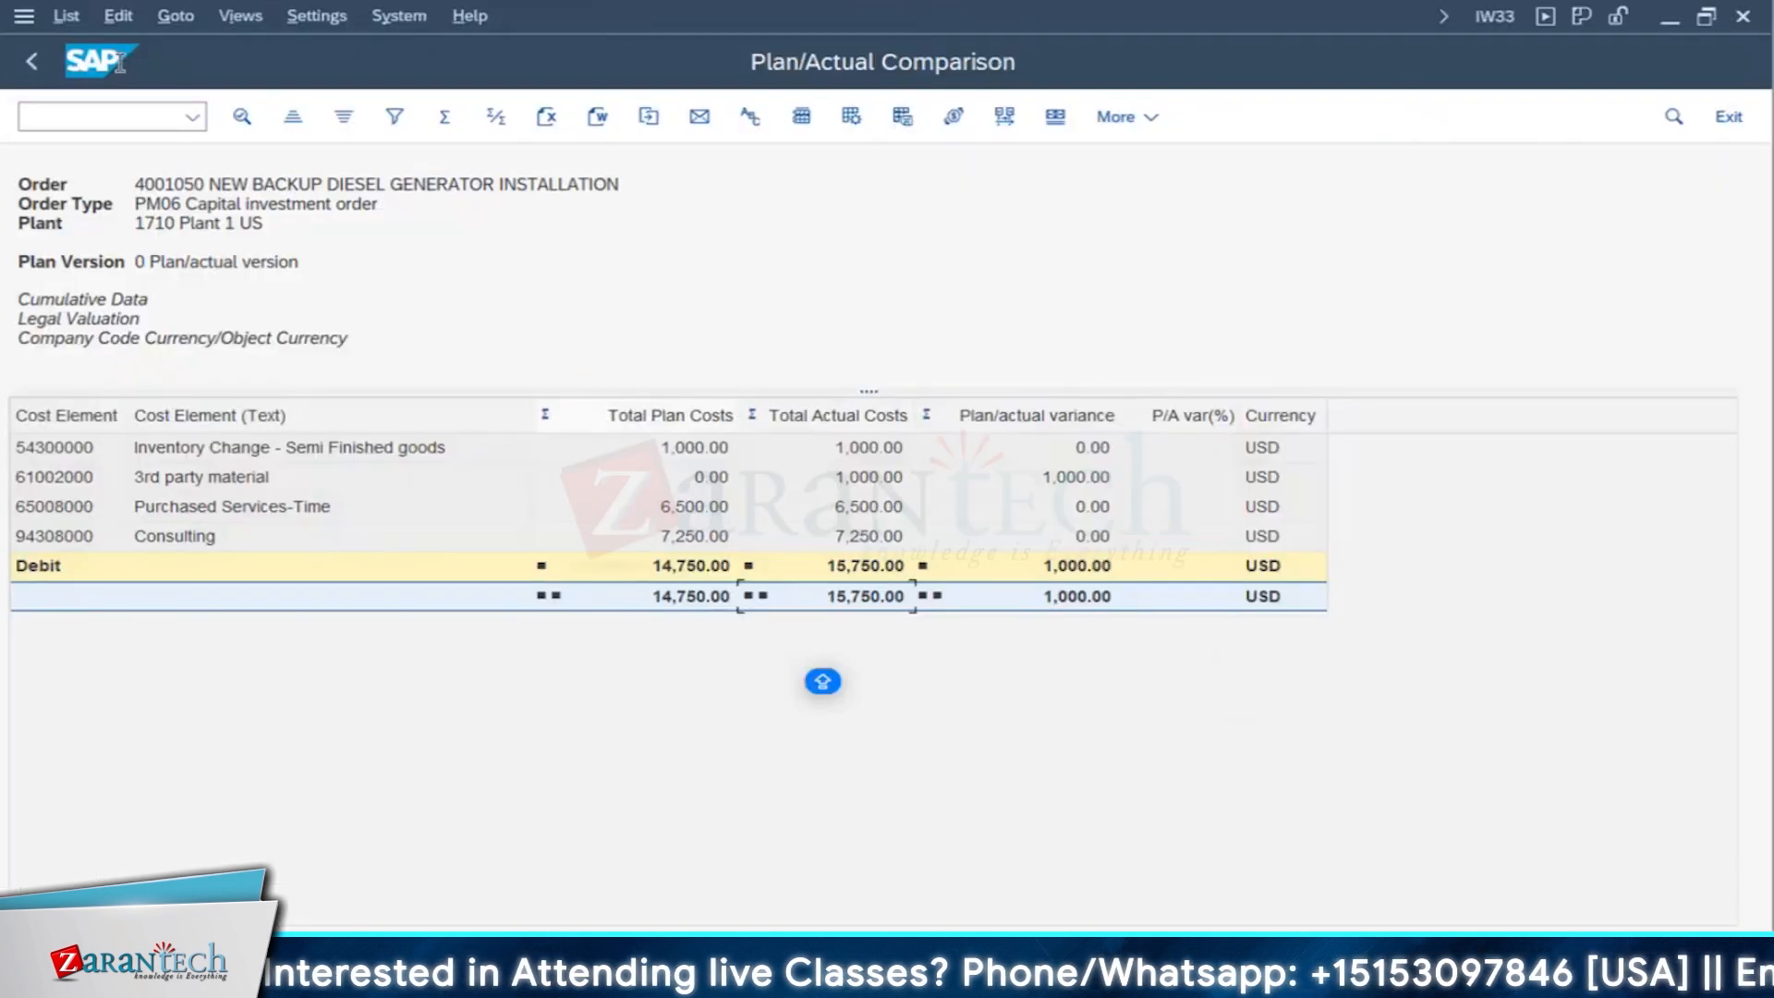
# - Return to the generator order in SAP and switch it from display to change mode at its operation overview
pyautogui.click(31, 61)
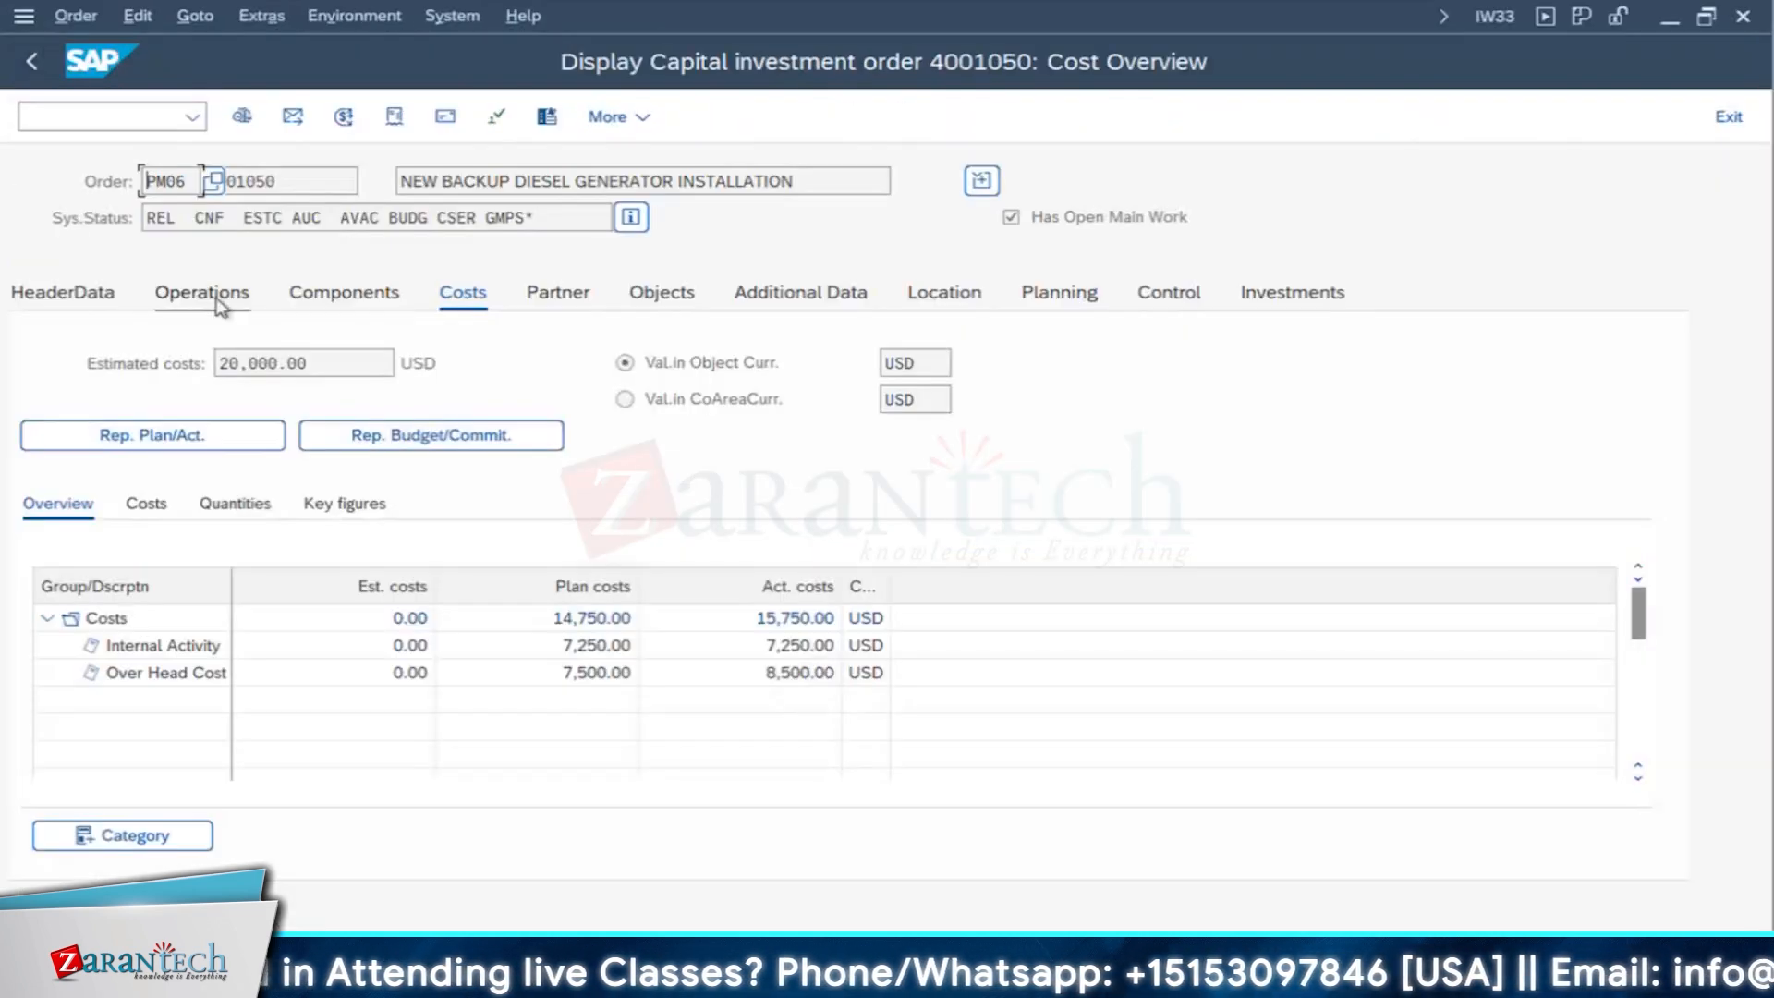
pyautogui.click(223, 298)
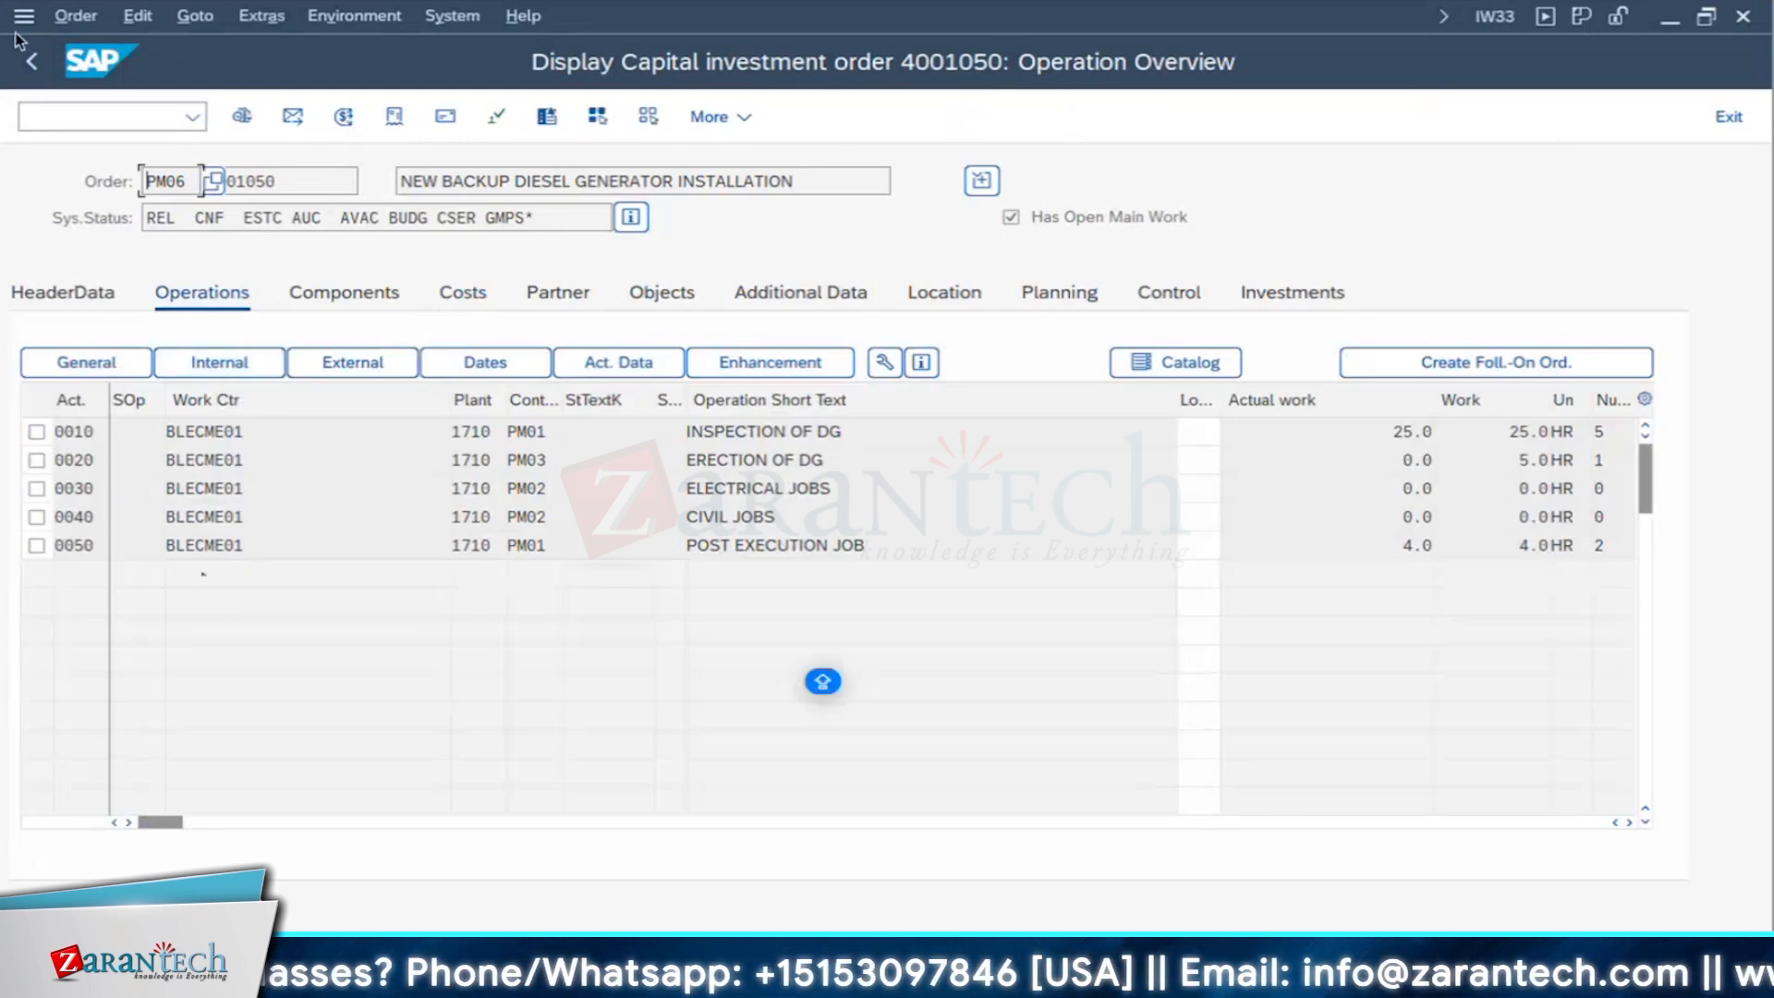
pyautogui.click(73, 18)
pyautogui.click(116, 157)
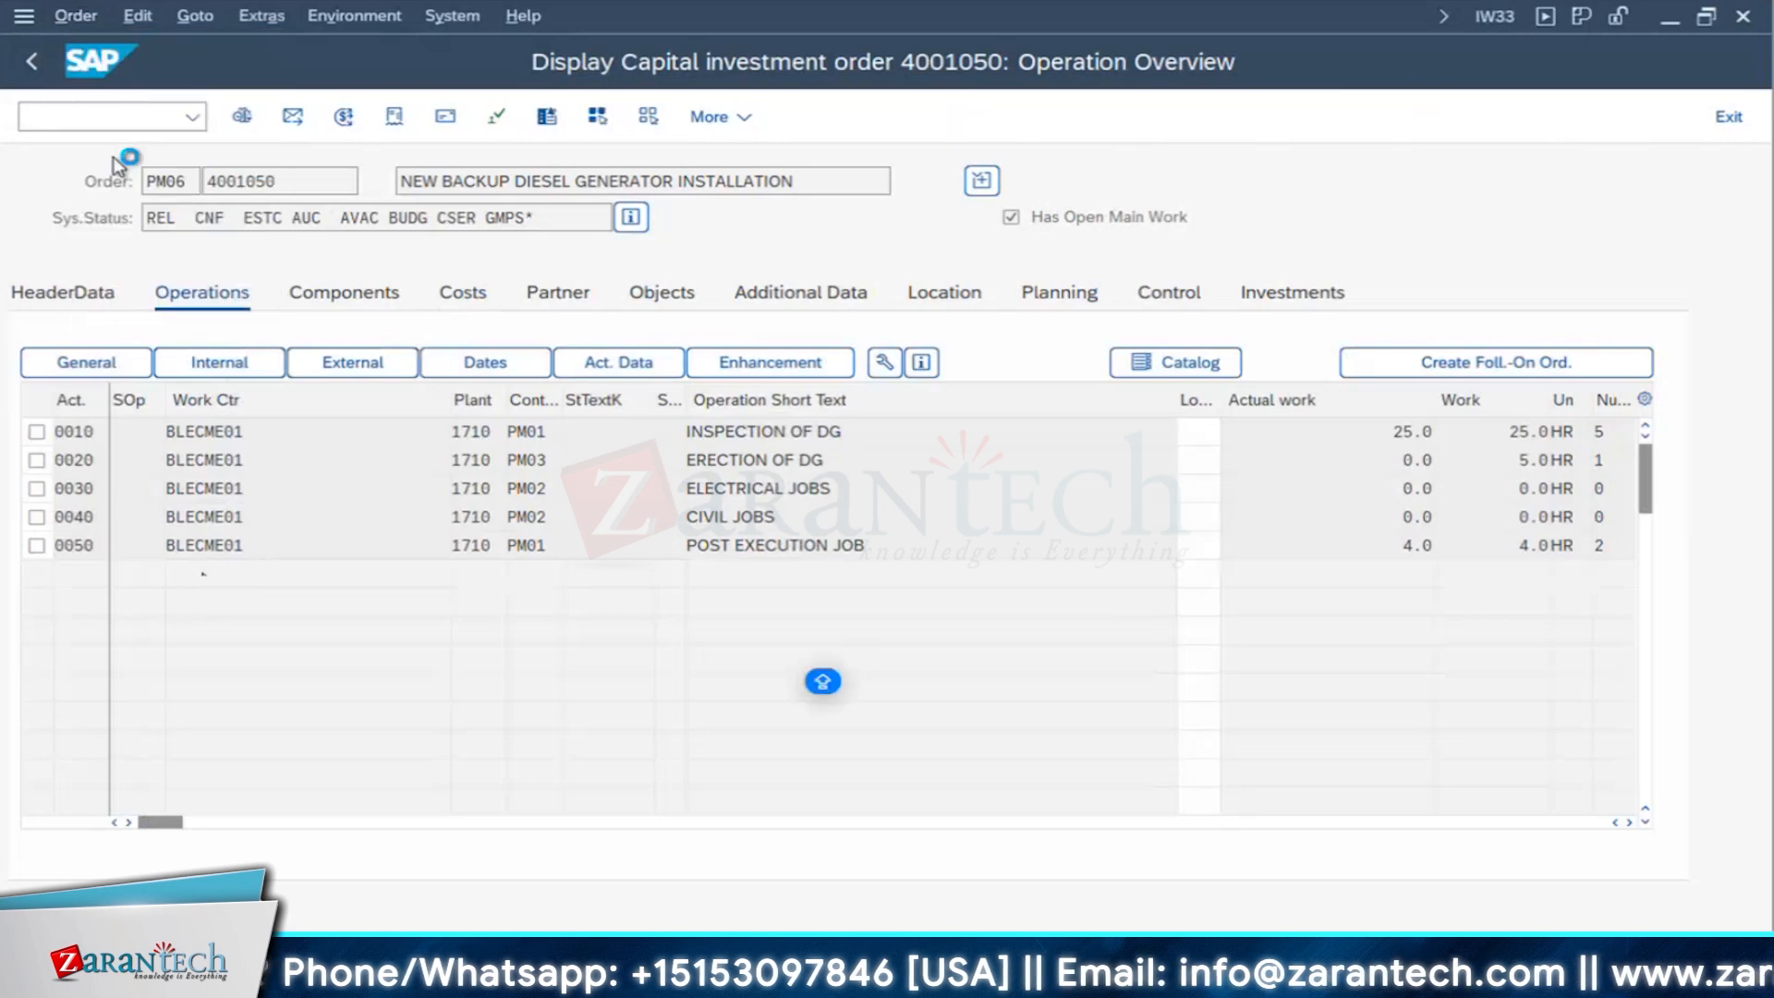
pyautogui.press('Return')
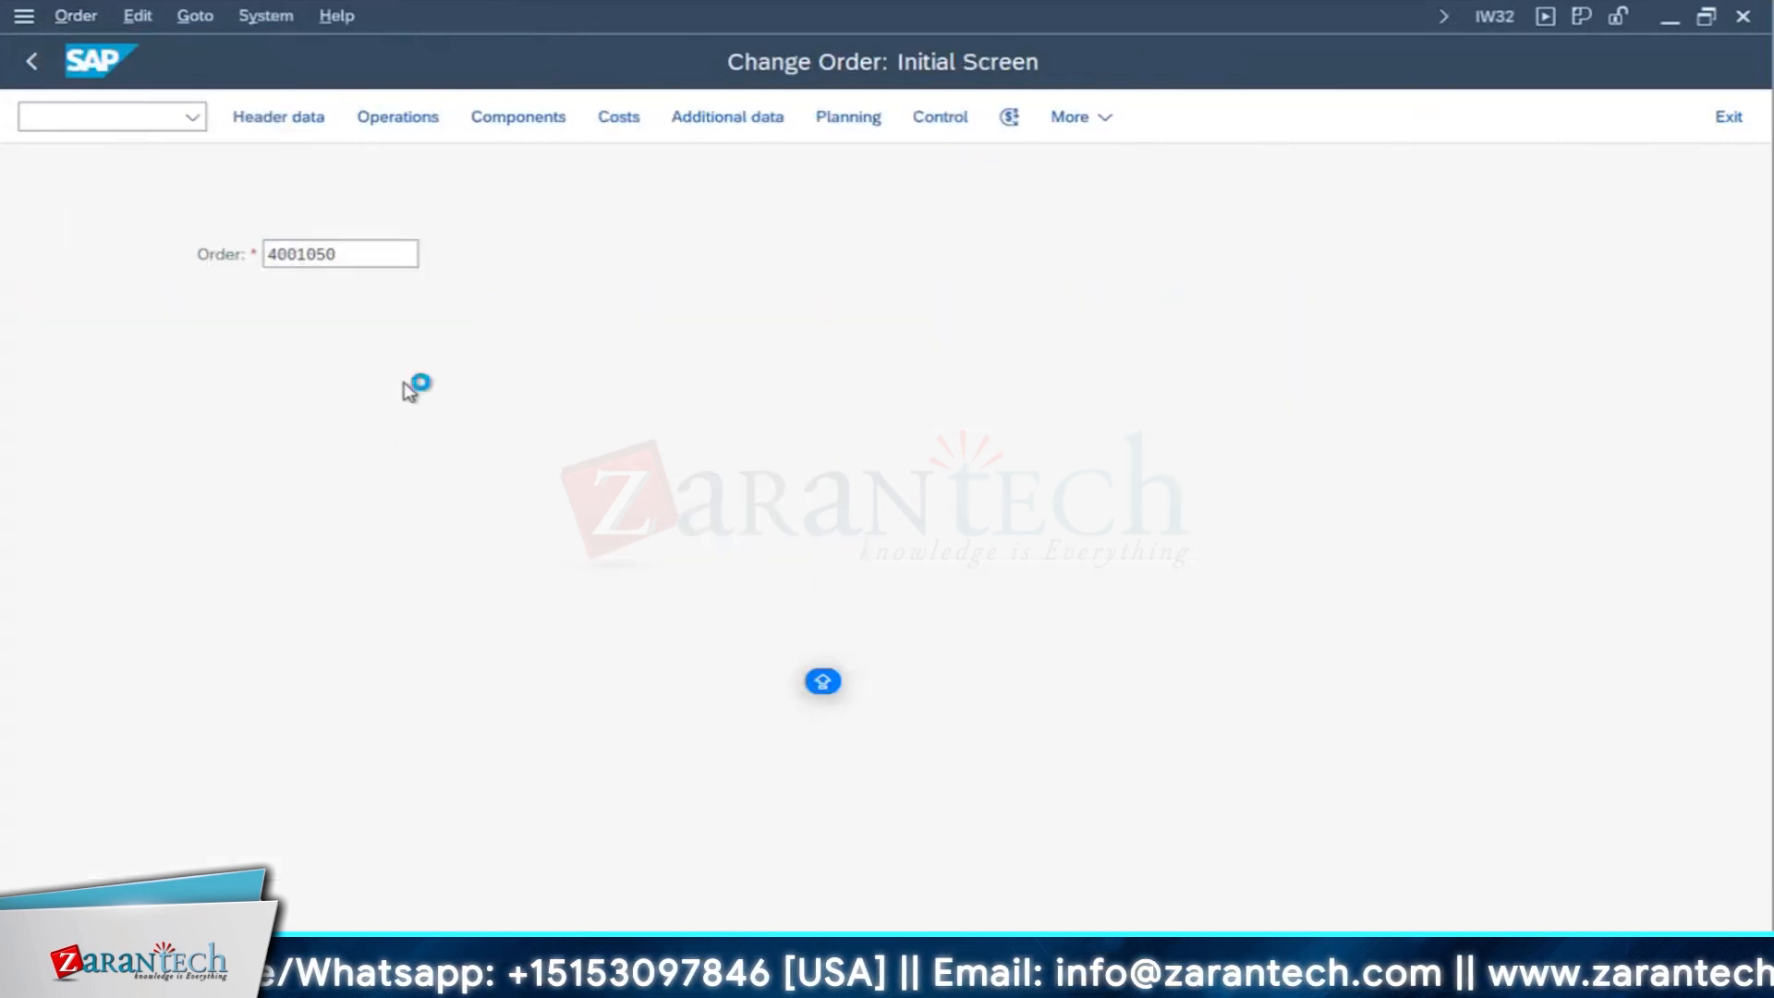
pyautogui.click(224, 258)
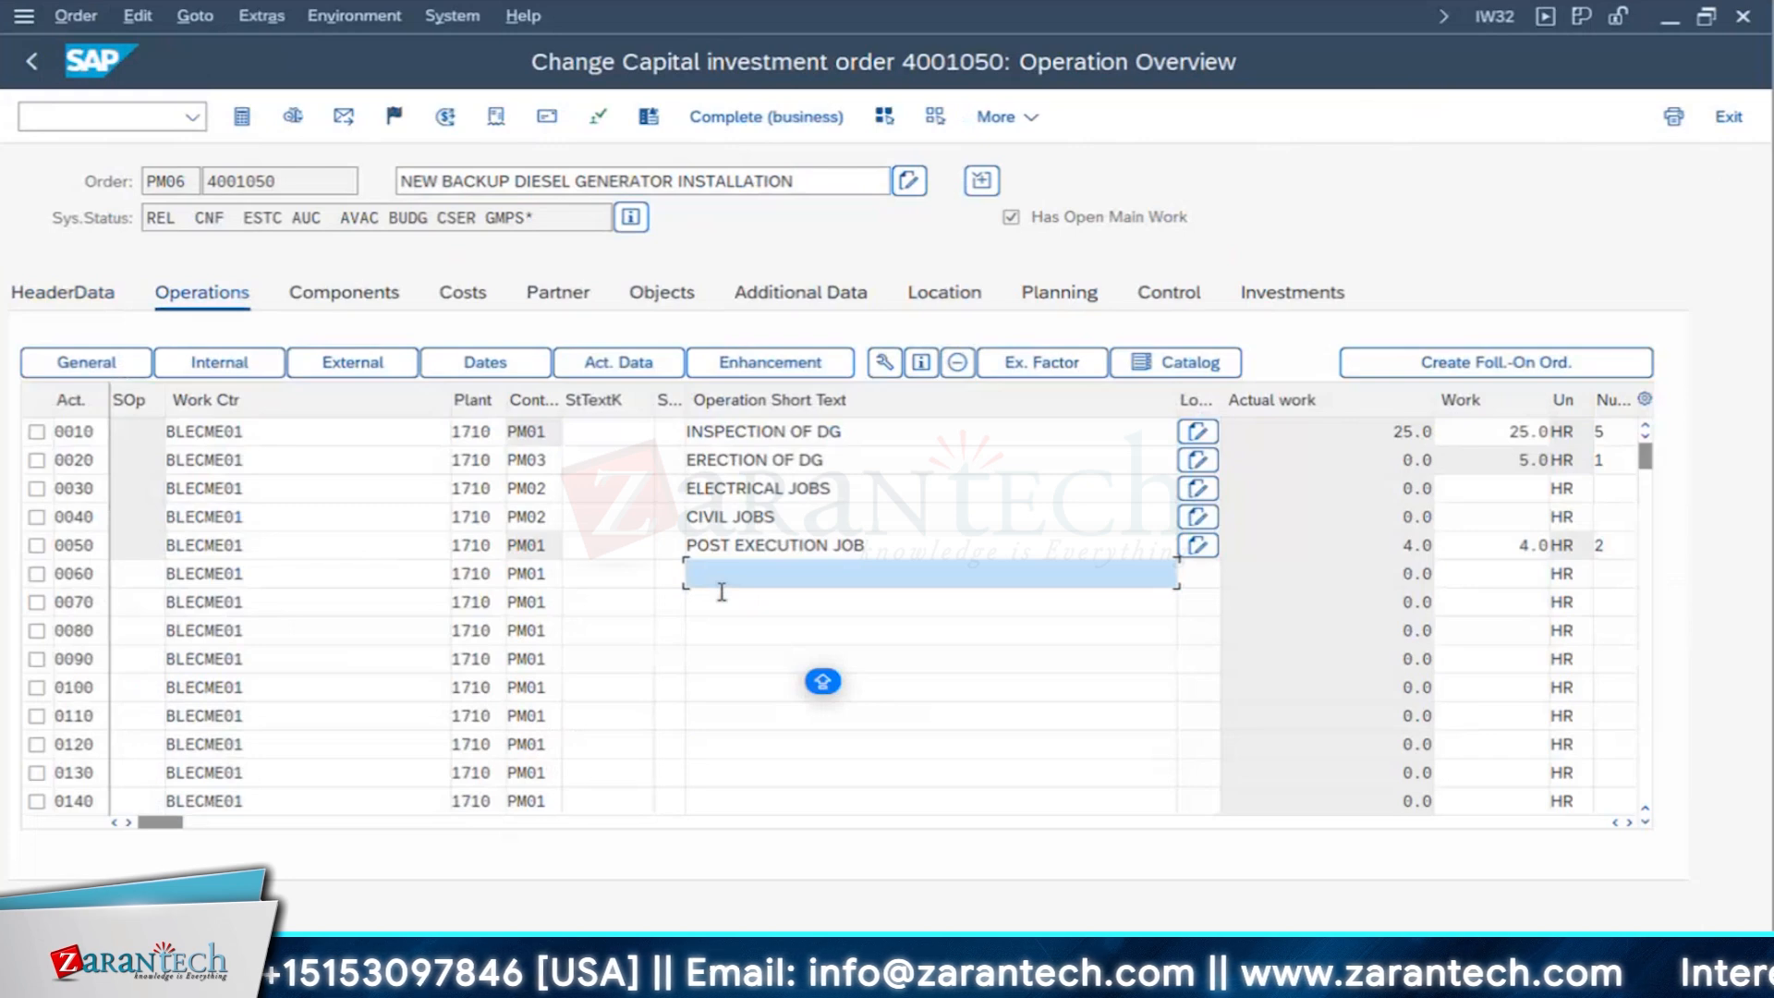
# - Add operation 0060 to the order with the short text TEST FOR BUDGET
pyautogui.write('TEST')
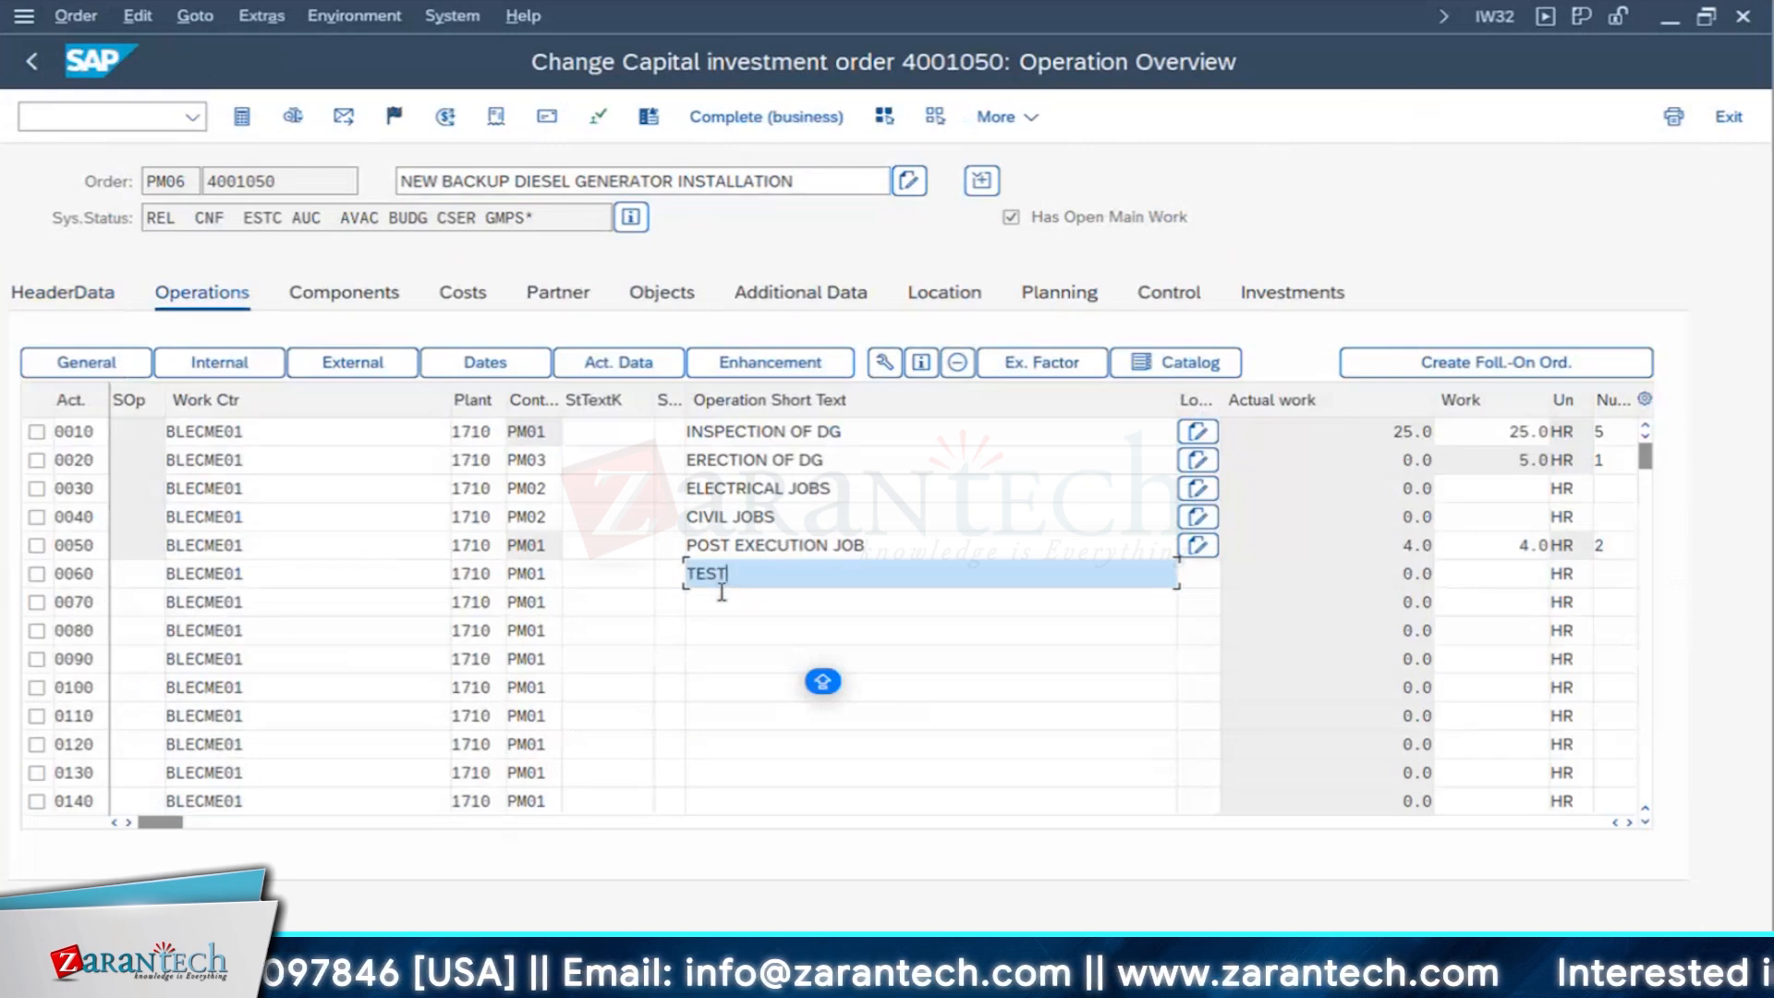
pyautogui.write(' FOR BUDGET')
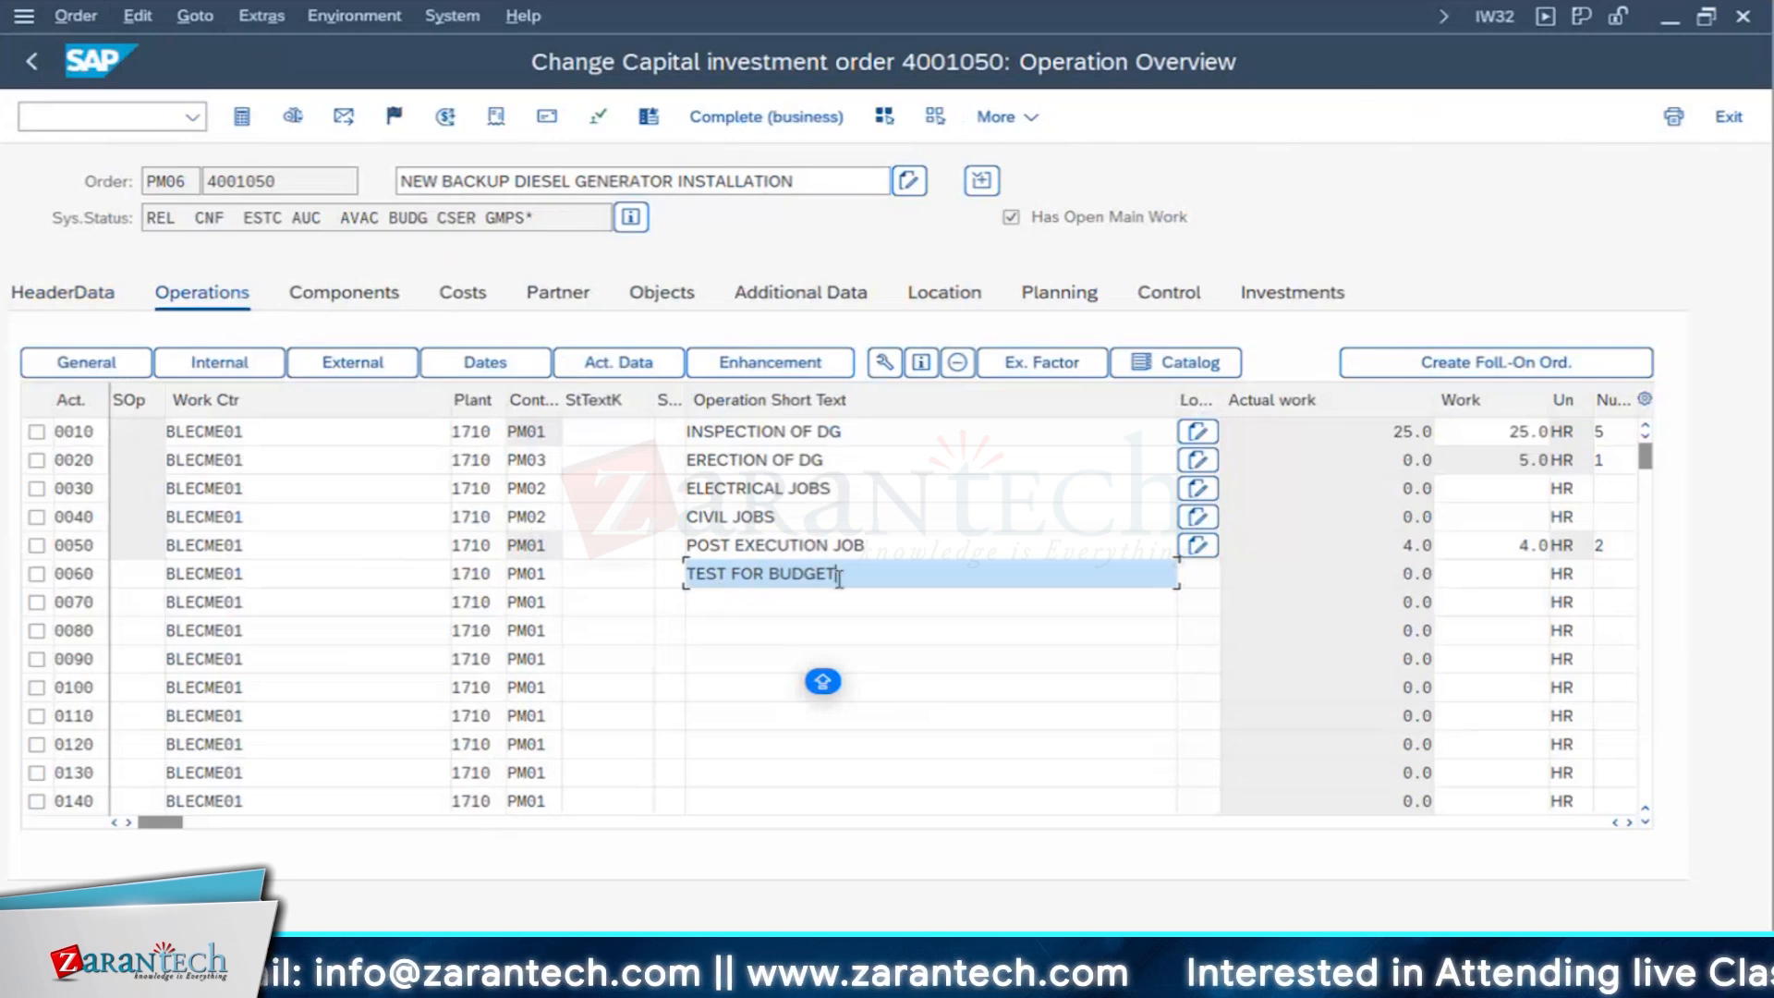
pyautogui.press('Up')
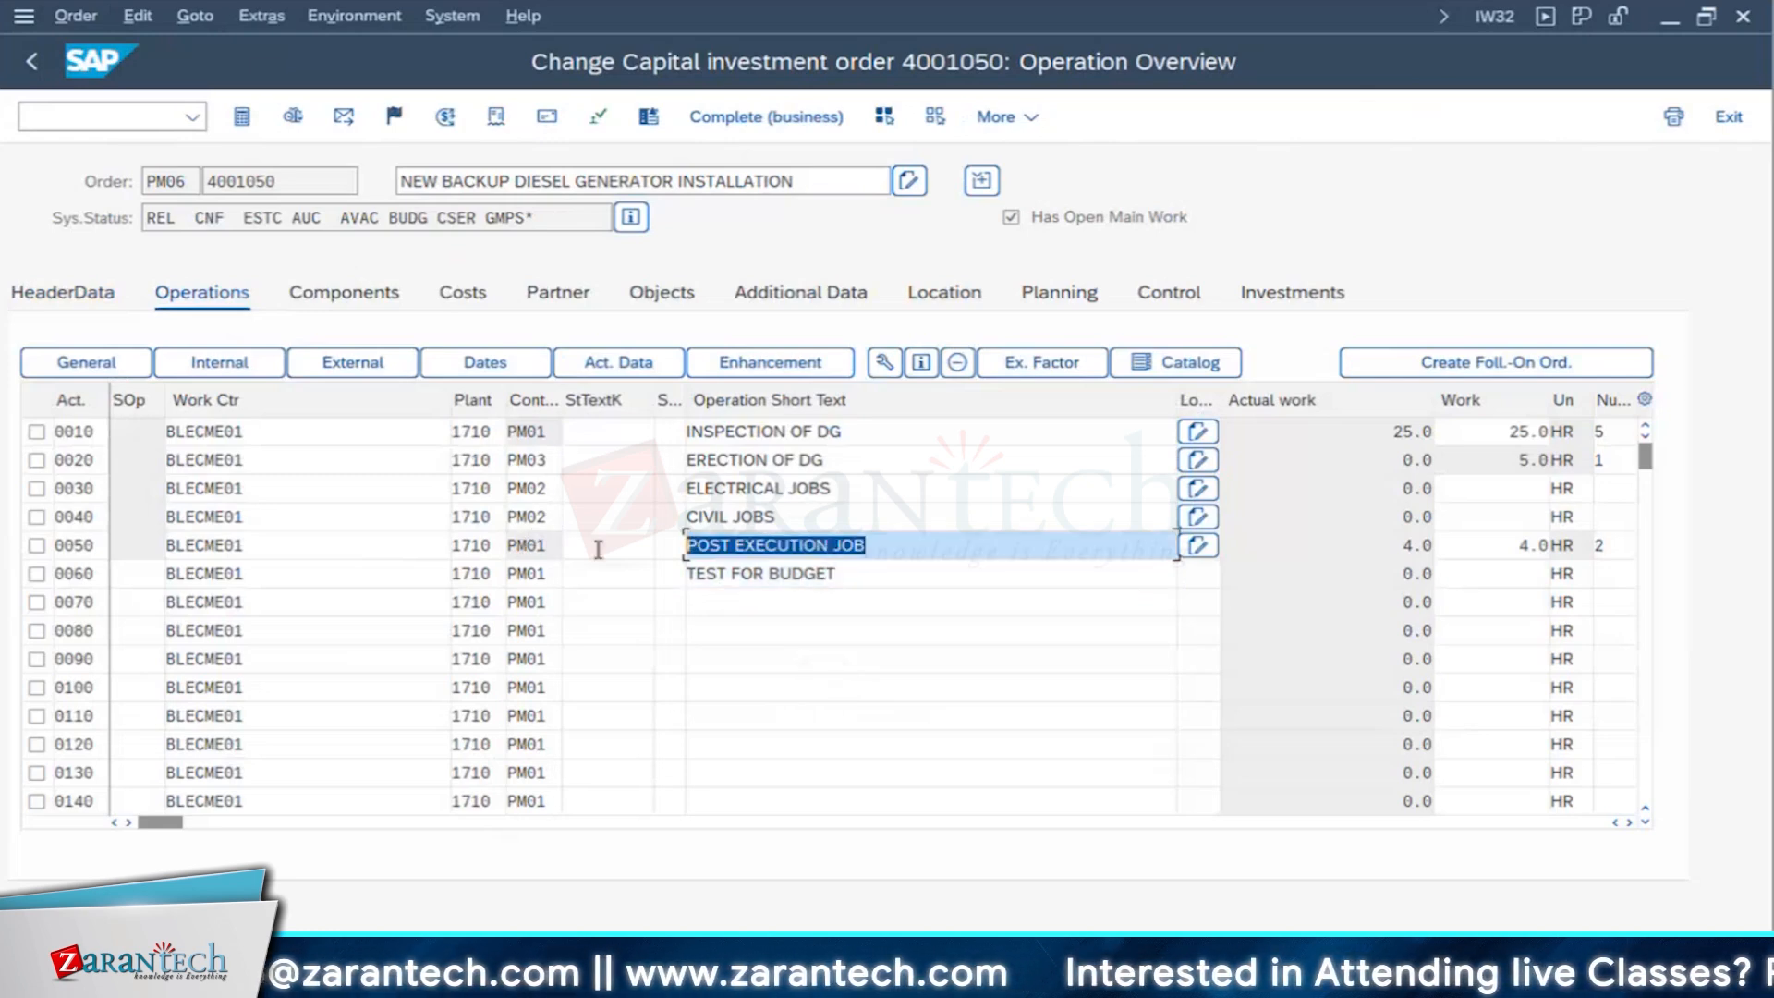
pyautogui.press('Down')
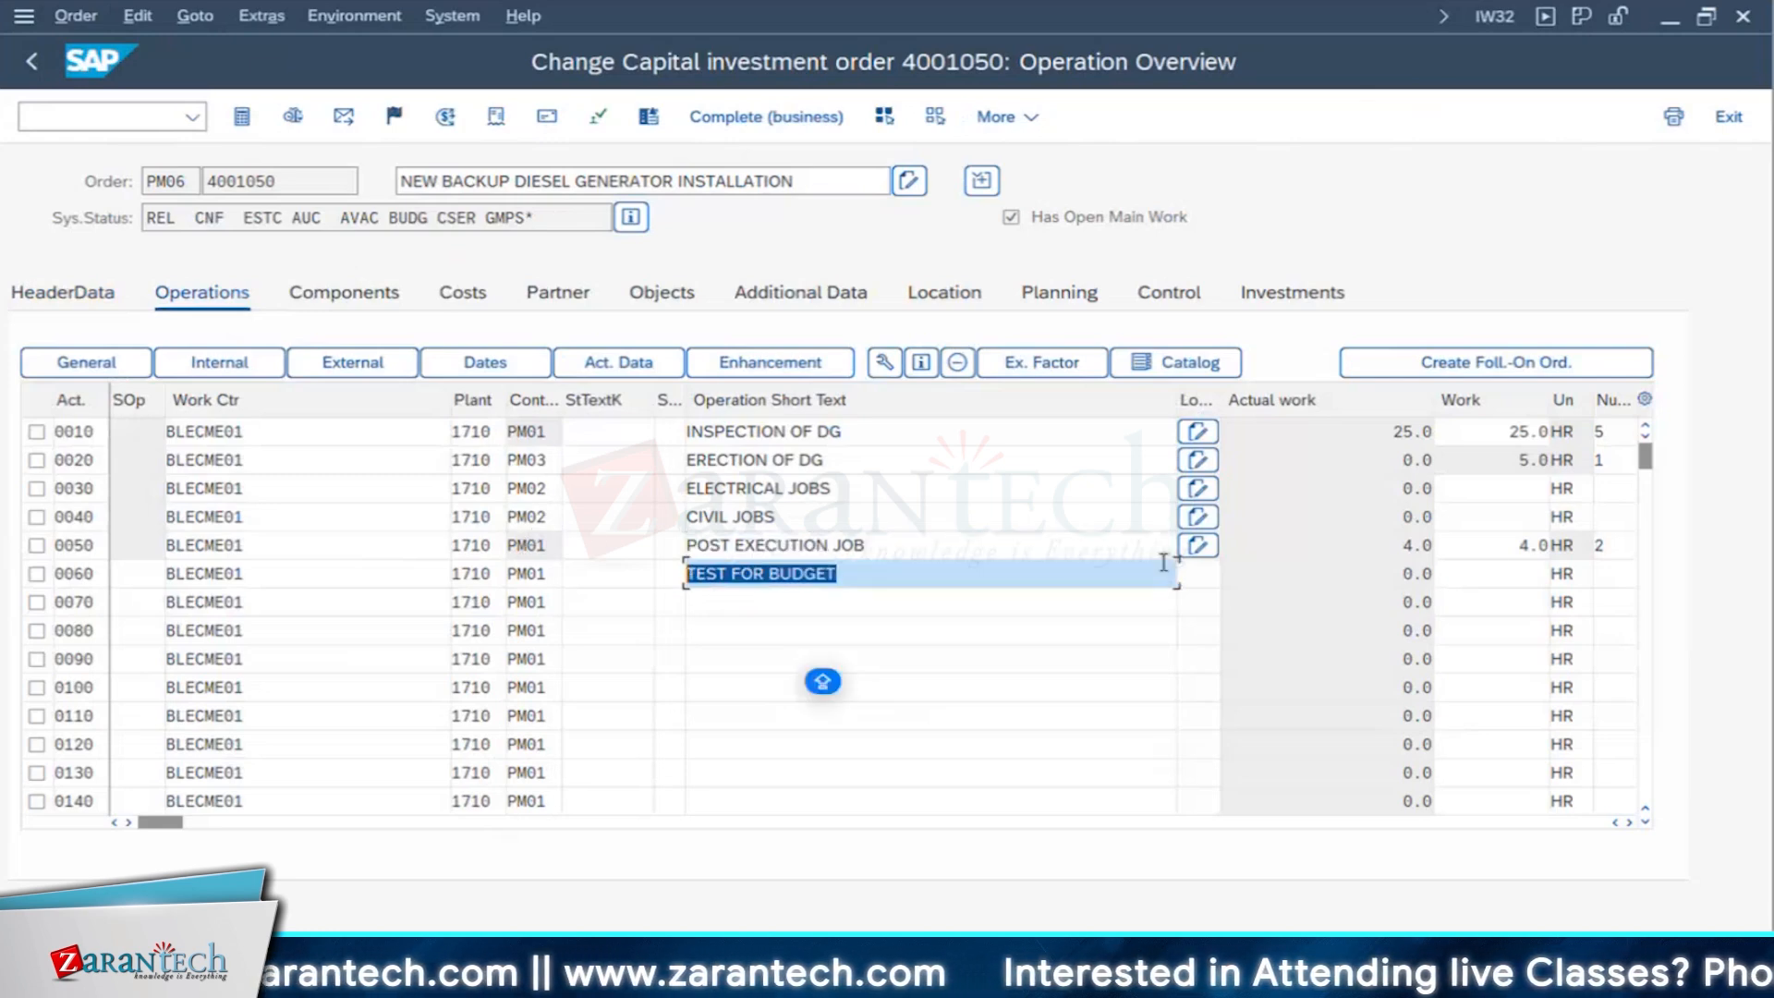
# - Plan operation 0060 with 2 persons and a duration of 4 hours, using the calculation key Calculate work
pyautogui.click(1612, 574)
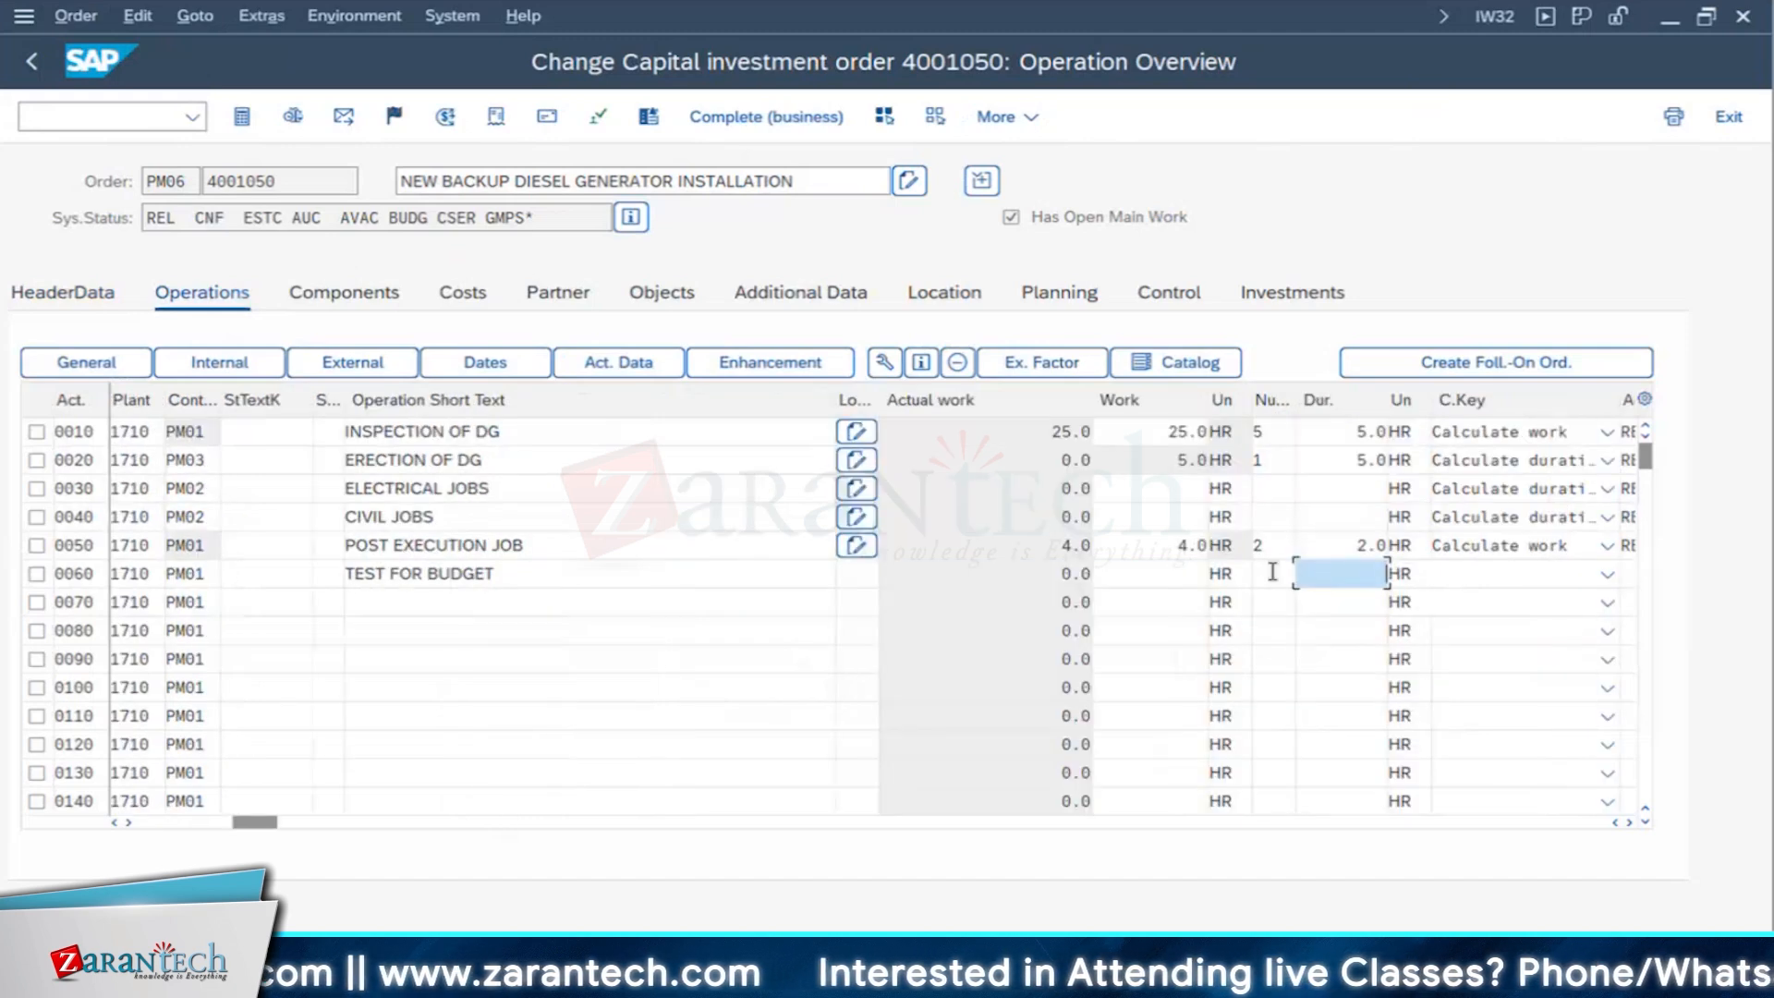
pyautogui.write('2')
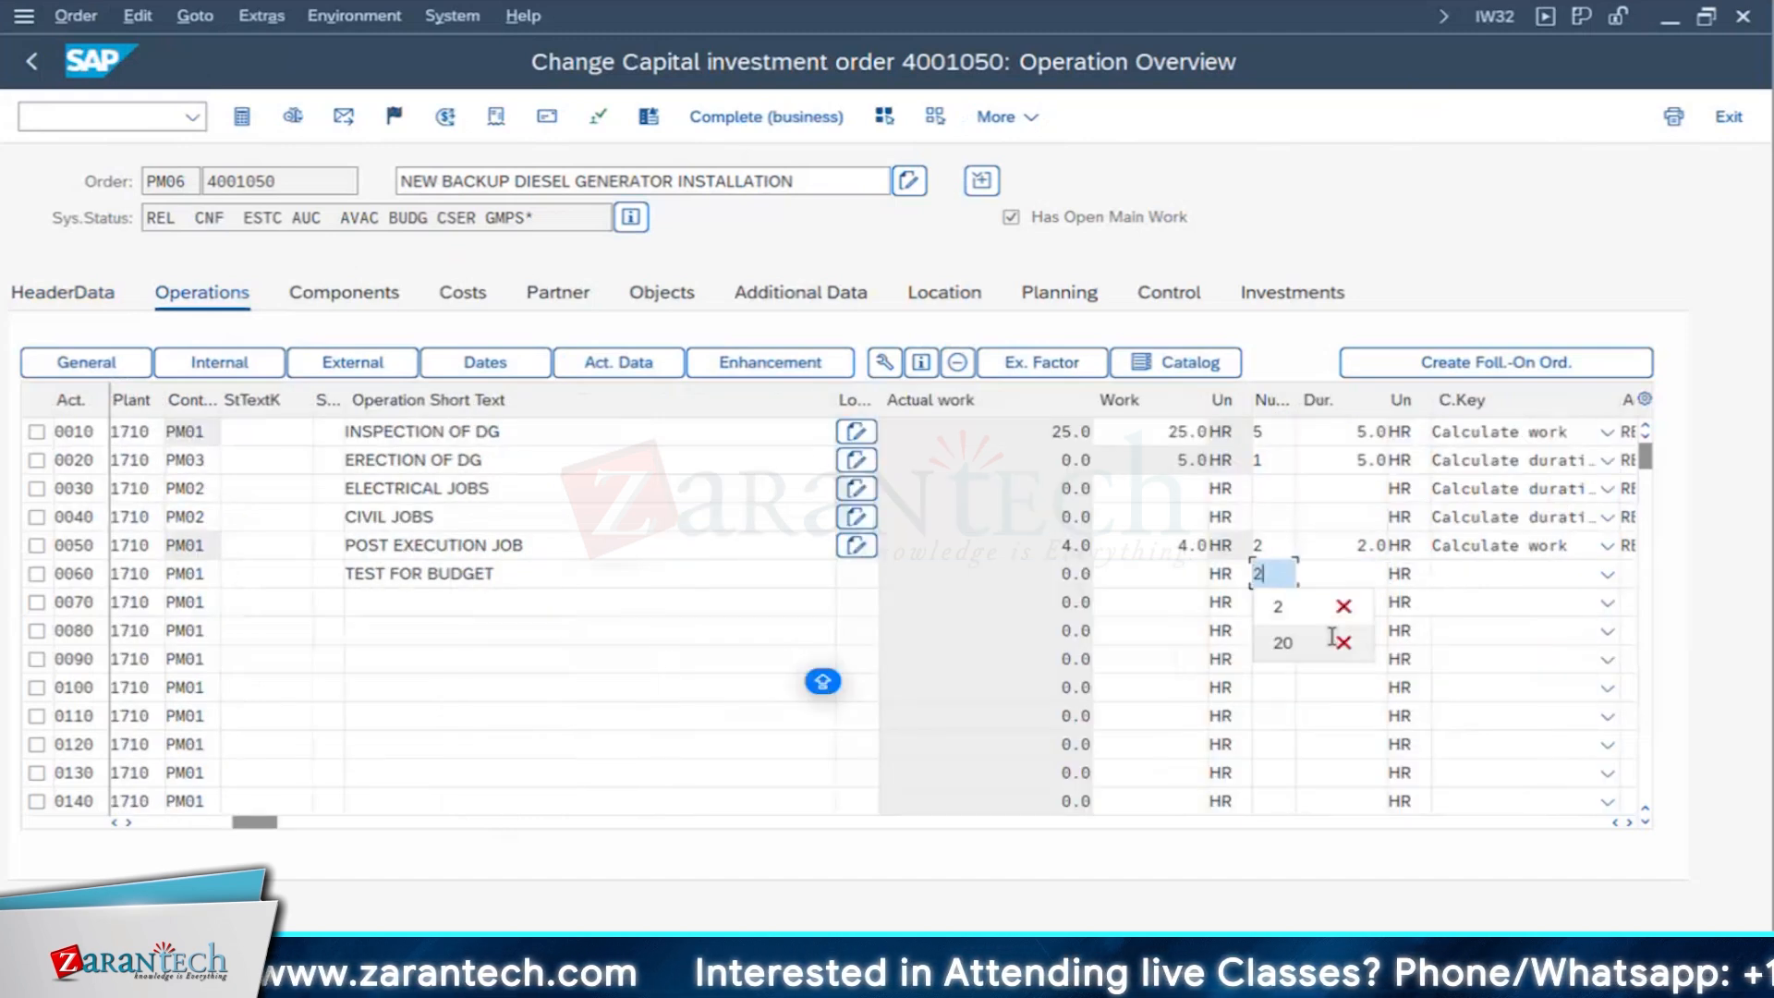
pyautogui.press('Tab')
pyautogui.write('4')
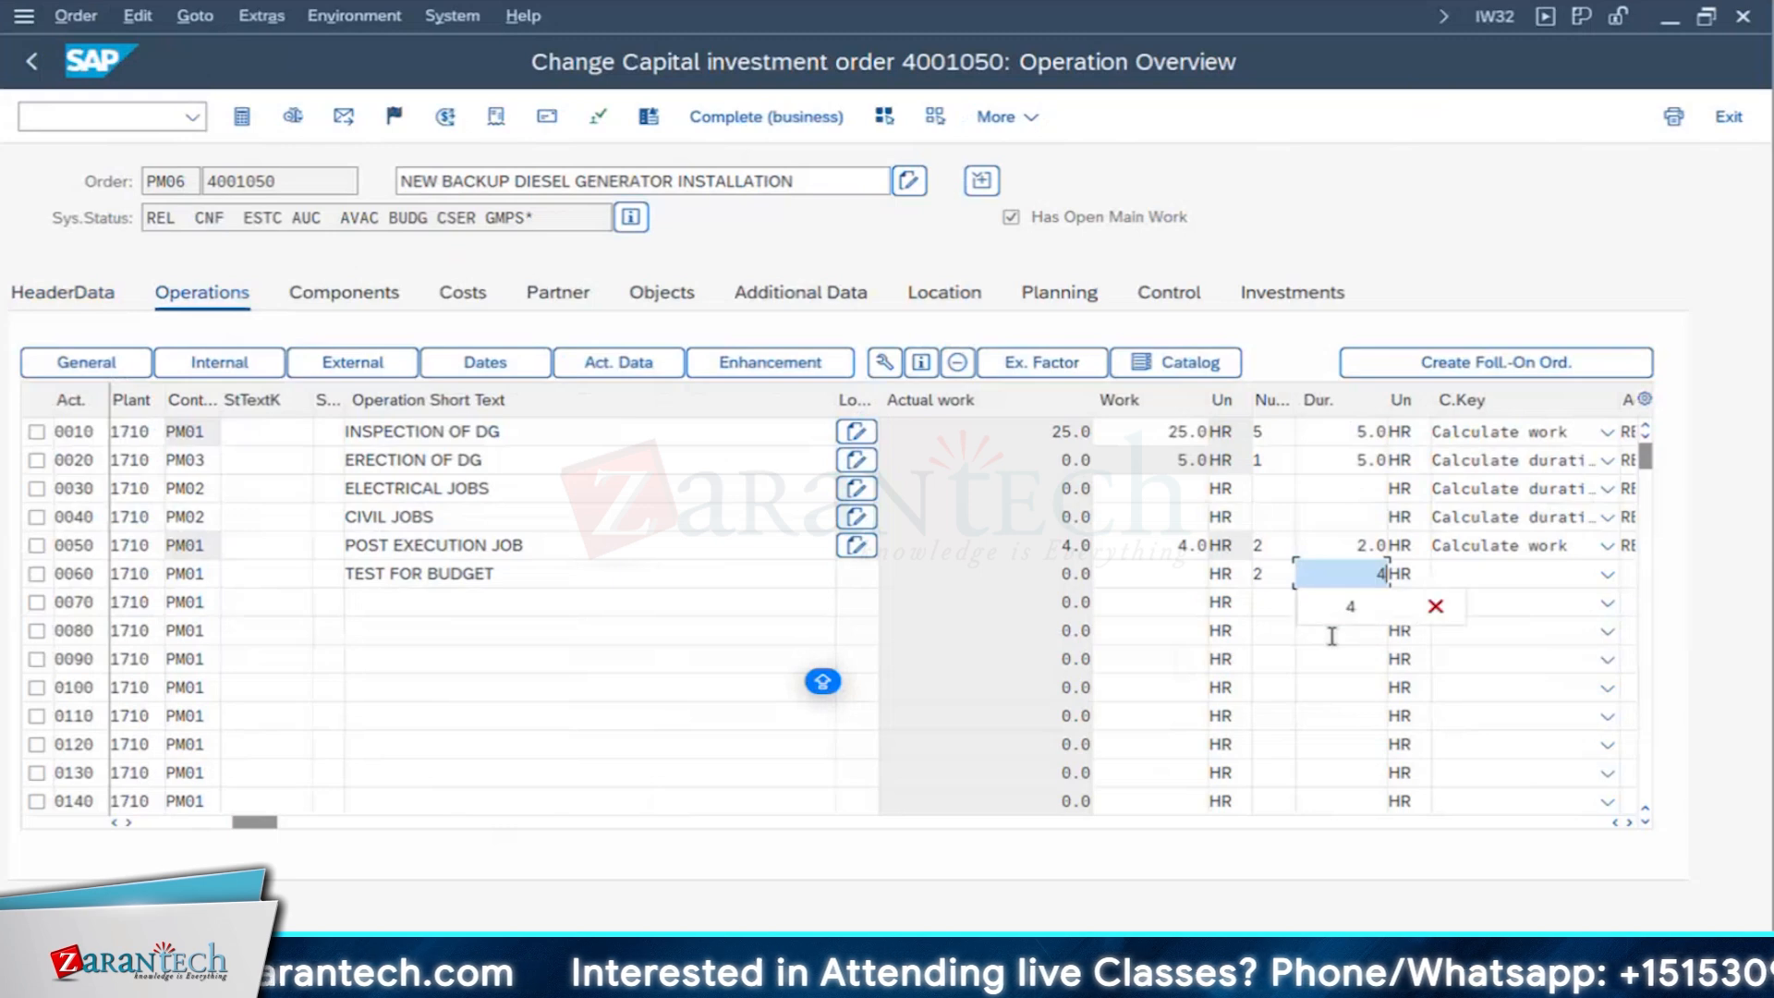
pyautogui.press('Return')
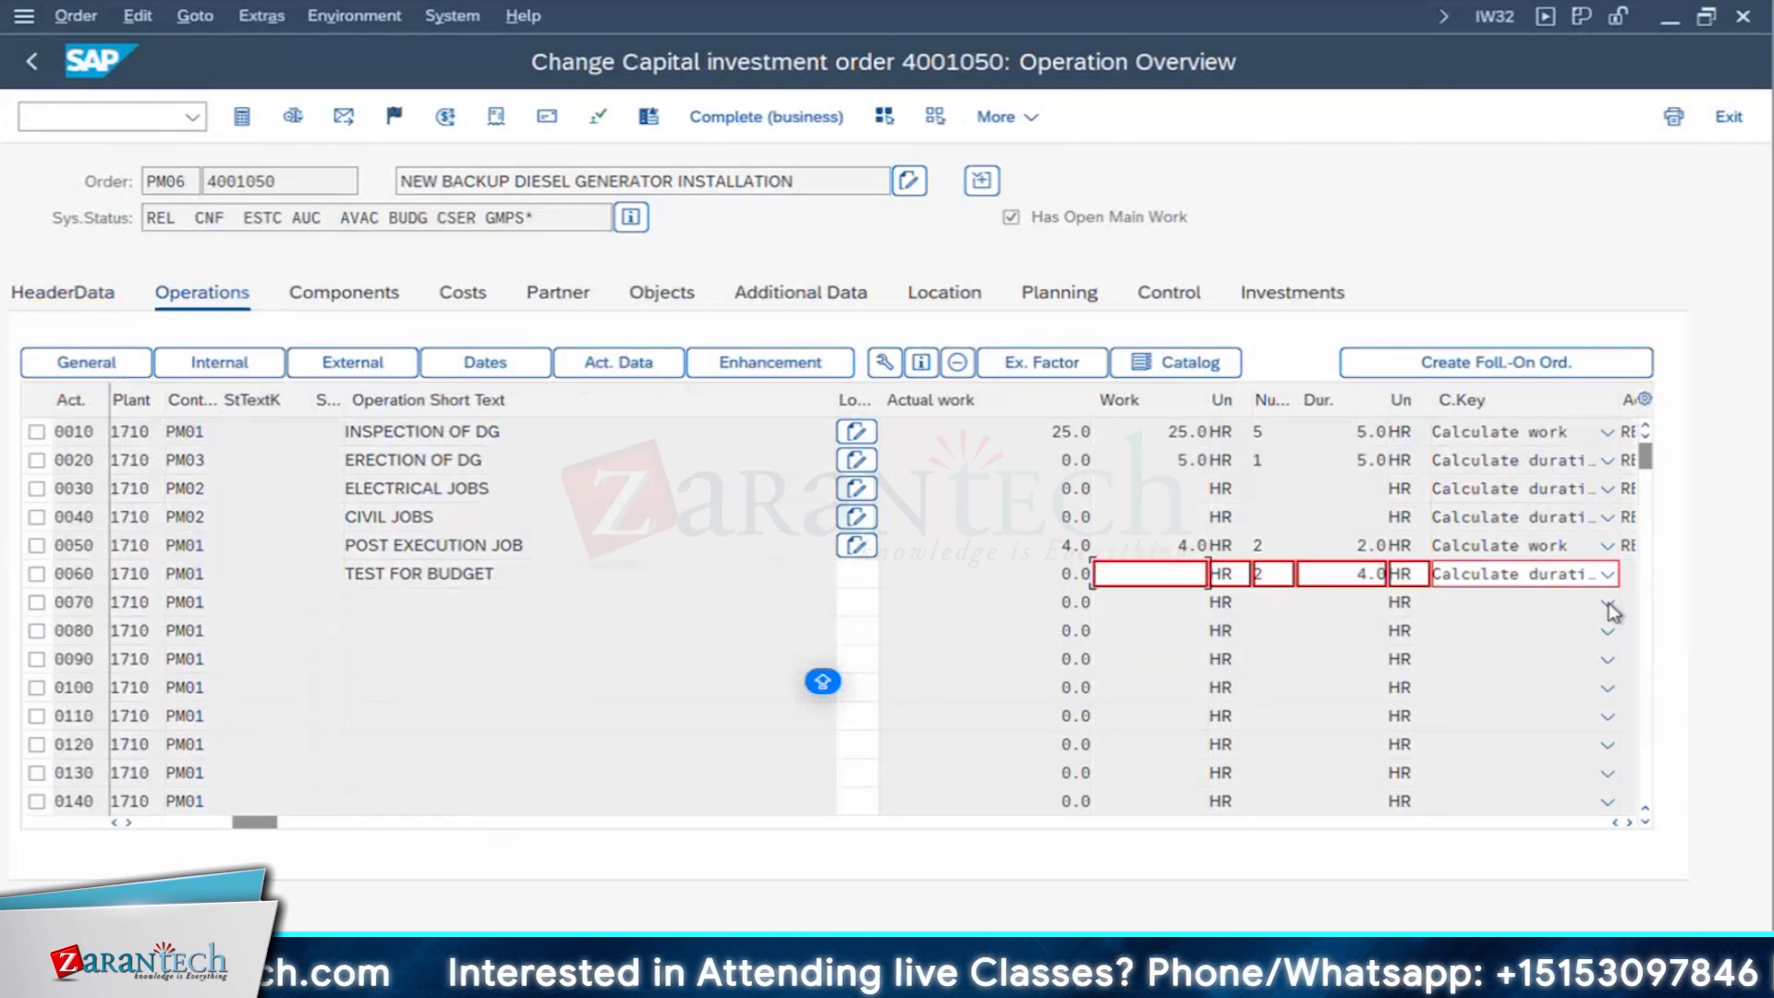
pyautogui.click(1571, 574)
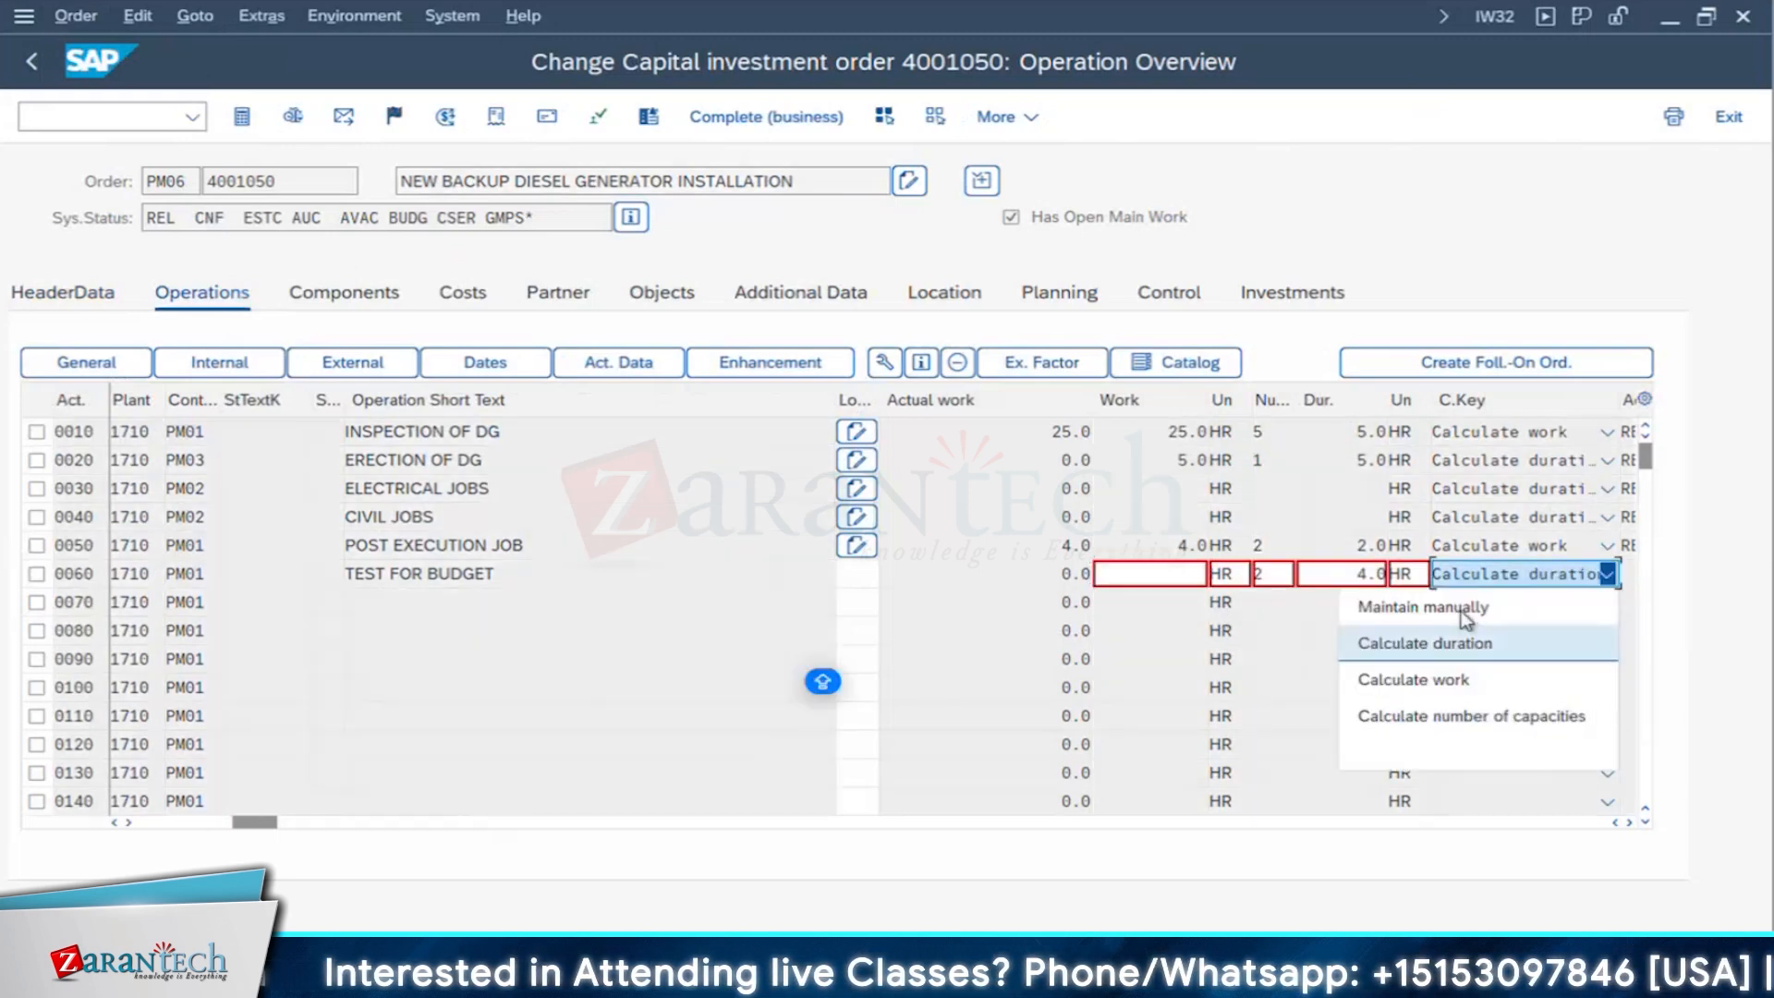
pyautogui.click(1454, 678)
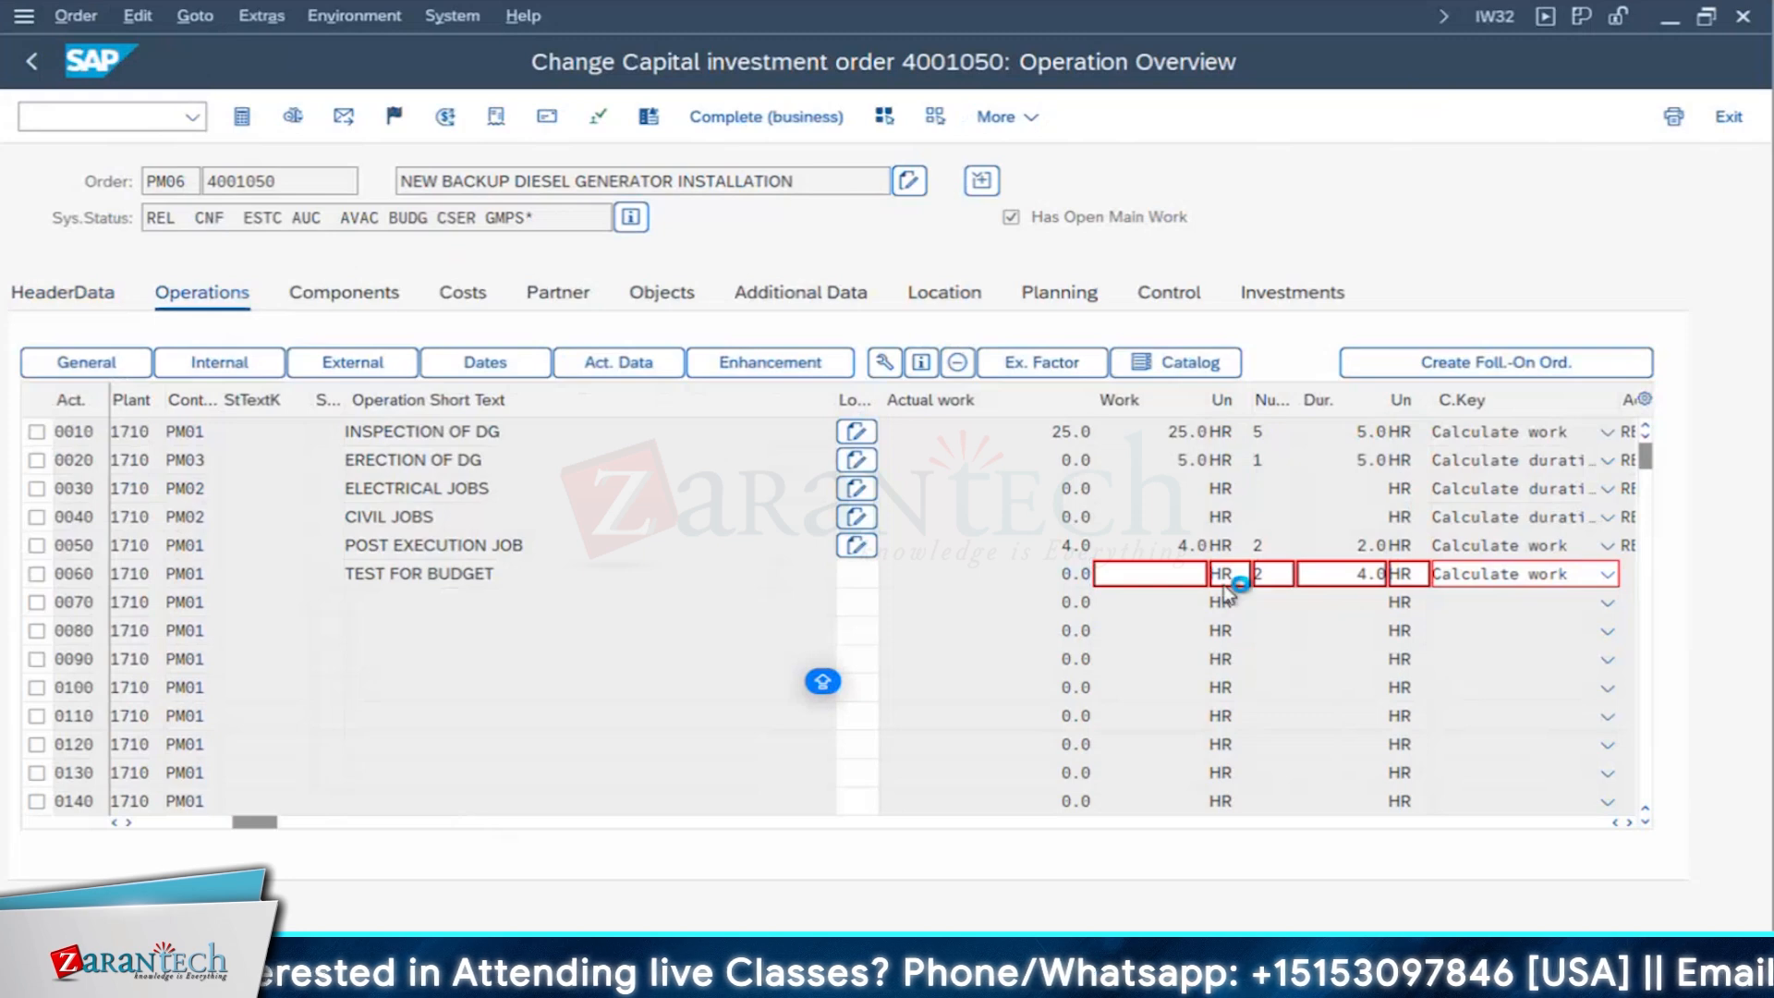
pyautogui.press('Return')
# - Switch to Excel, calculate the new operation's cost in cell D44 as =8*250 and compare it with the remaining budget in F39
pyautogui.press('super+Tab')
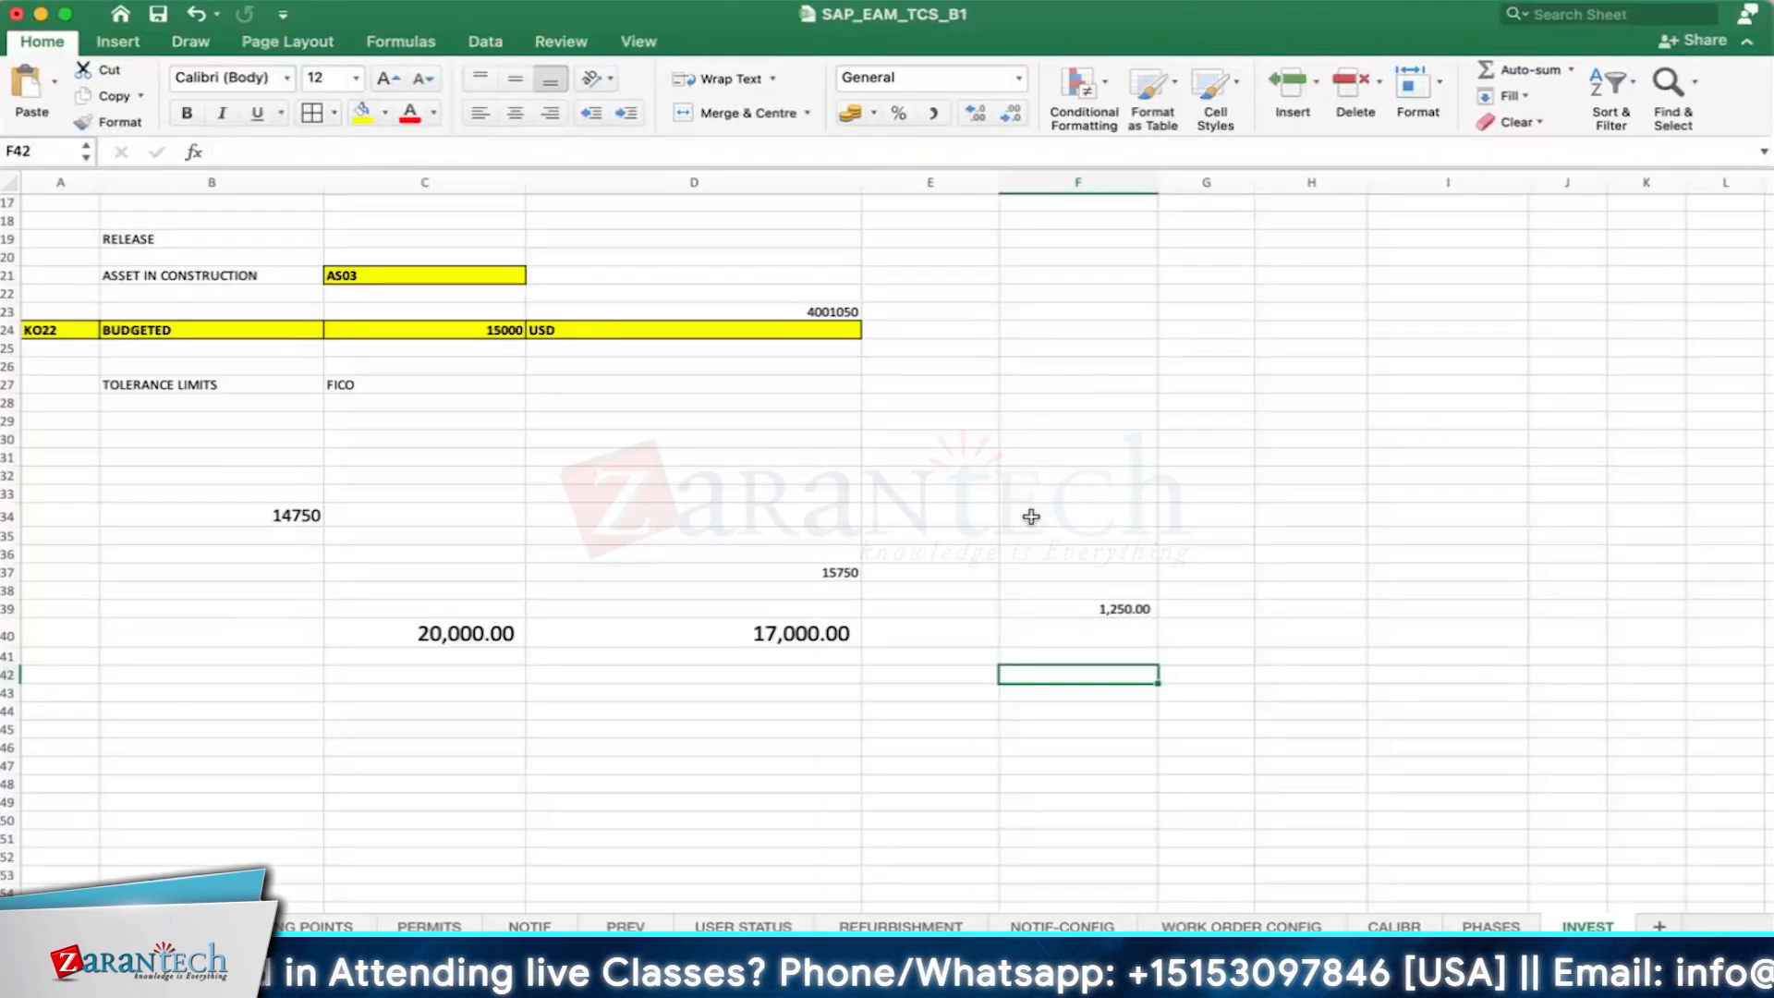
pyautogui.click(851, 712)
pyautogui.write('=')
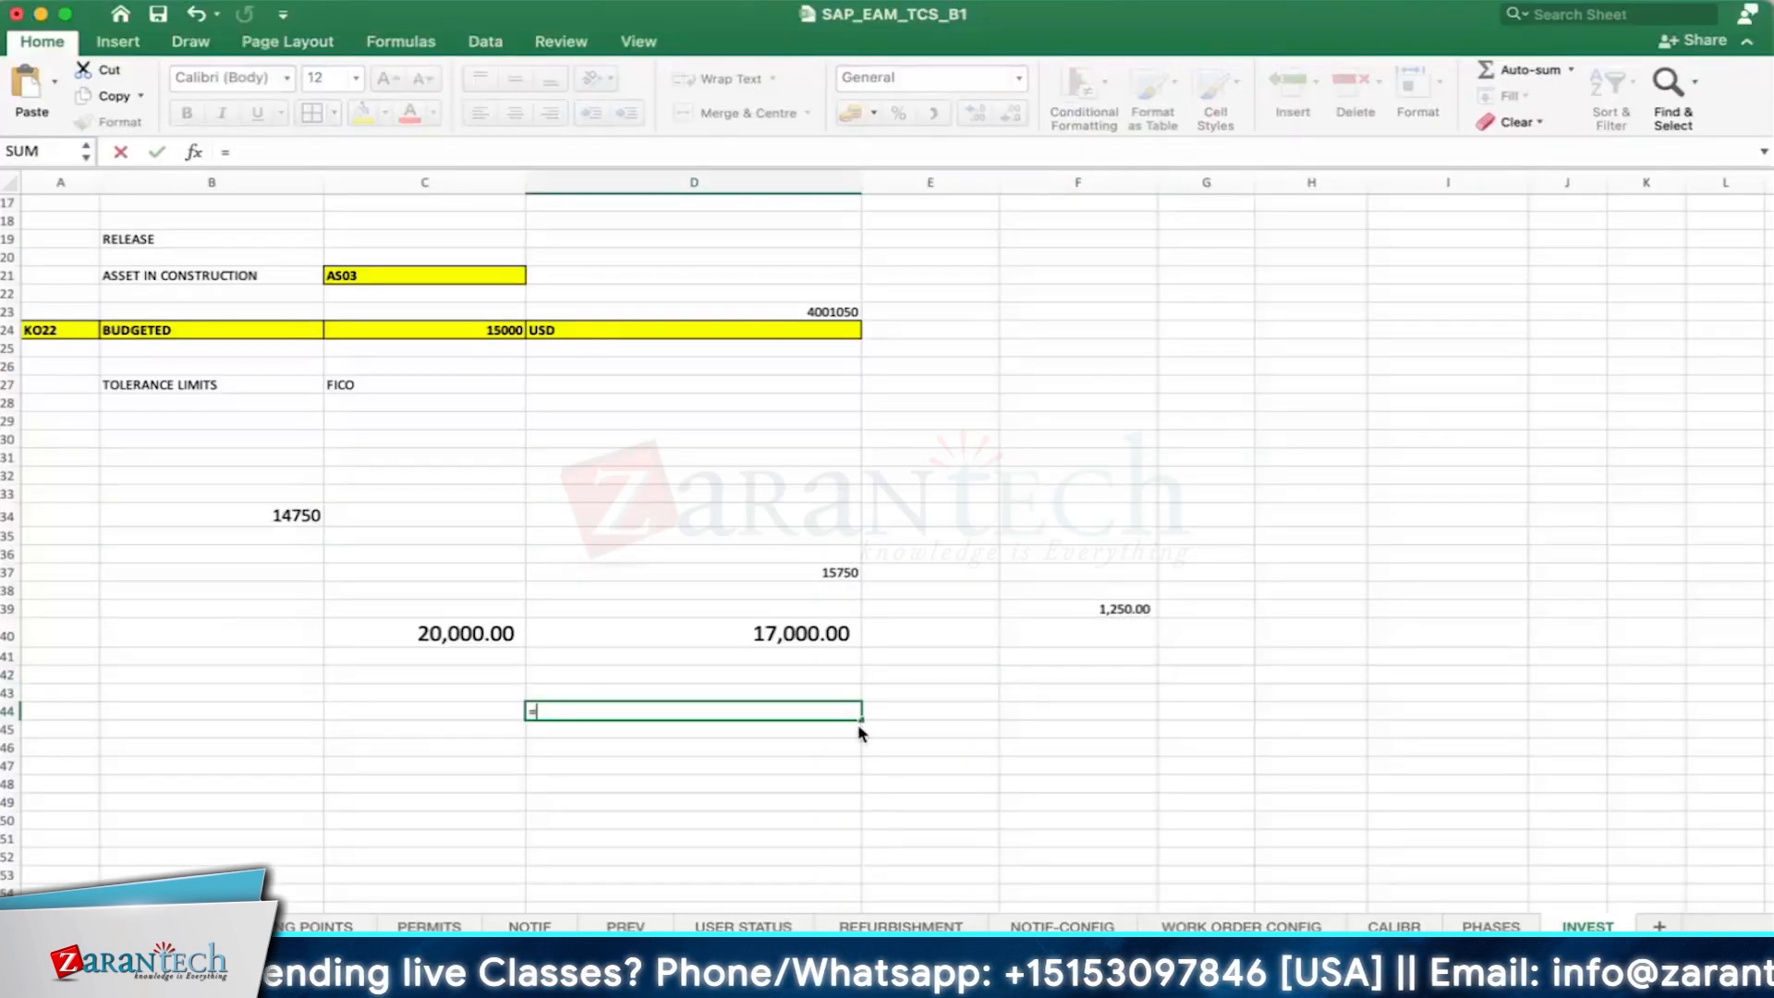
pyautogui.write('8*250')
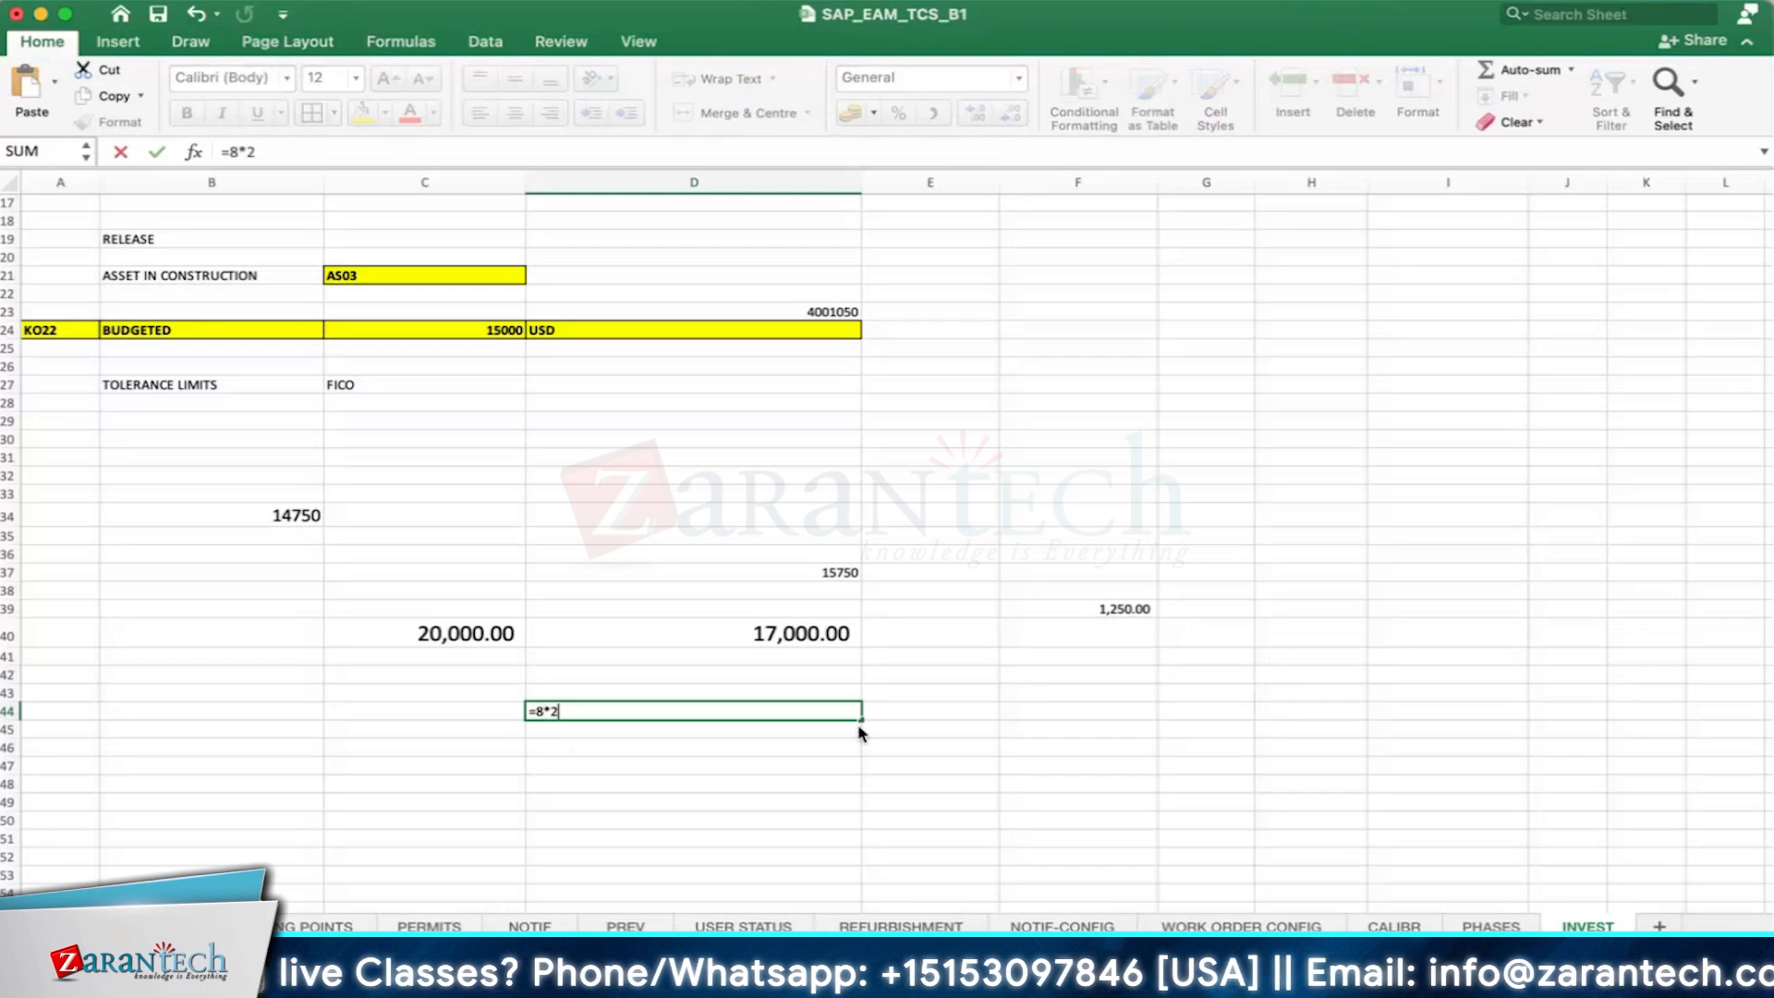
pyautogui.press('Return')
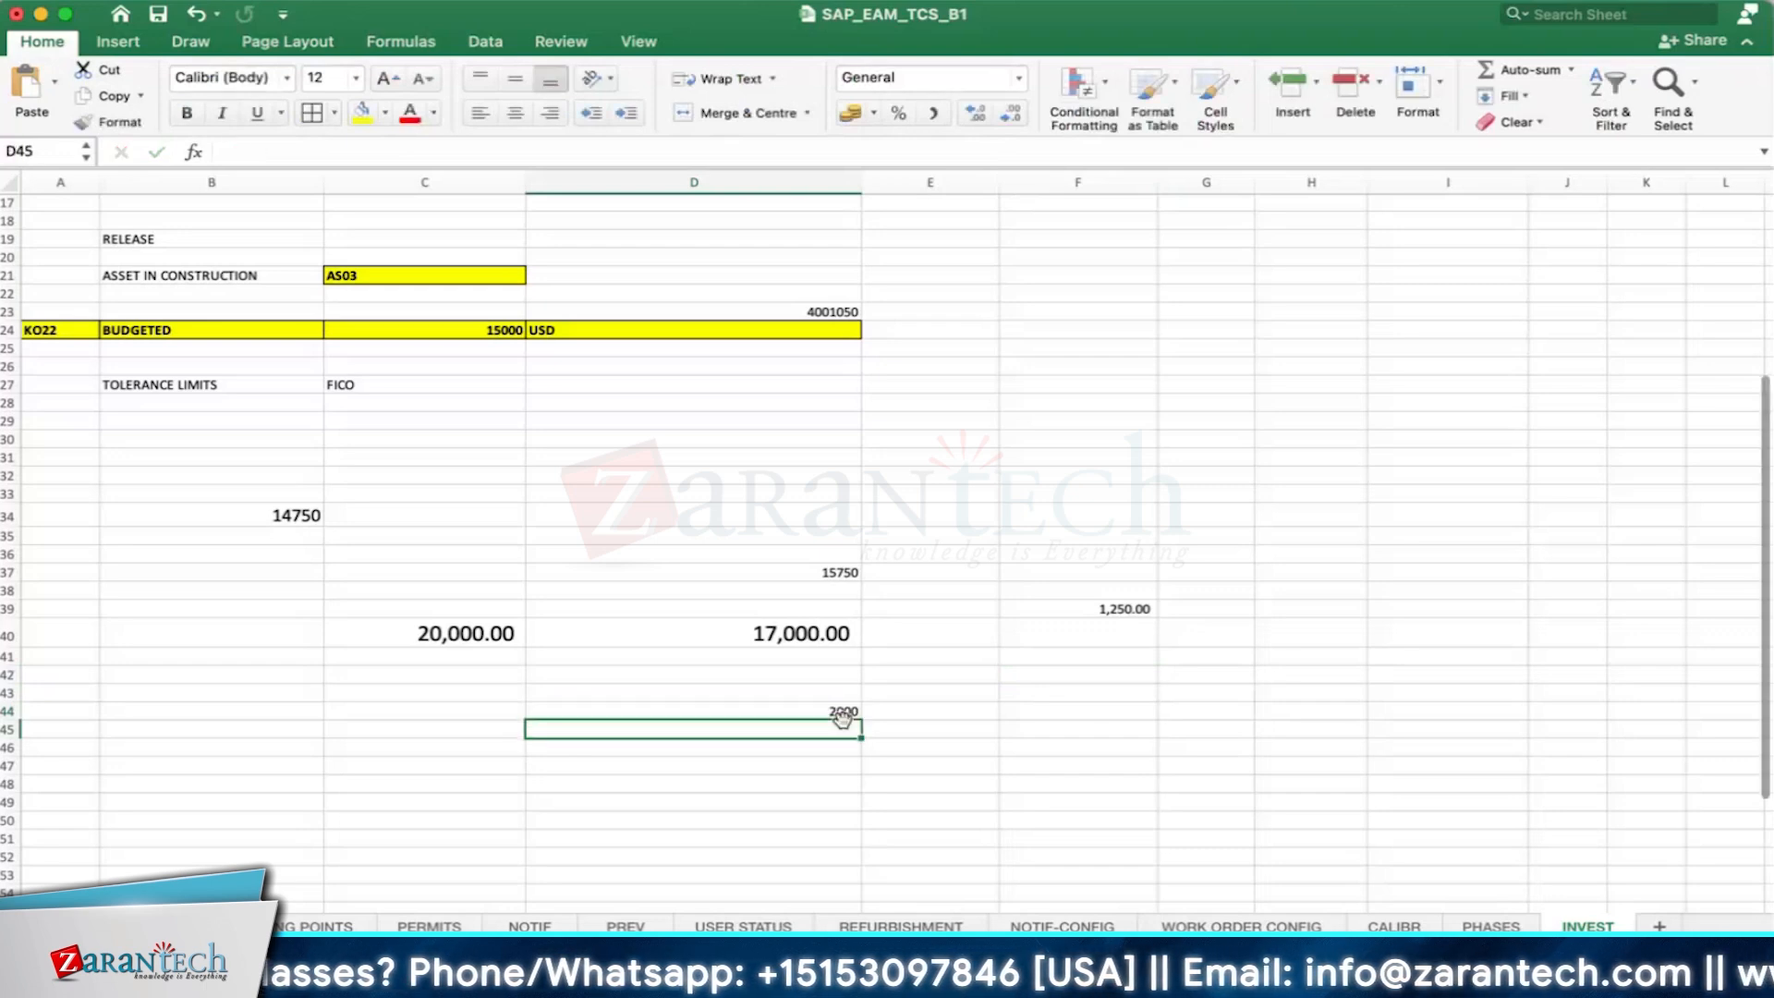
pyautogui.click(1105, 609)
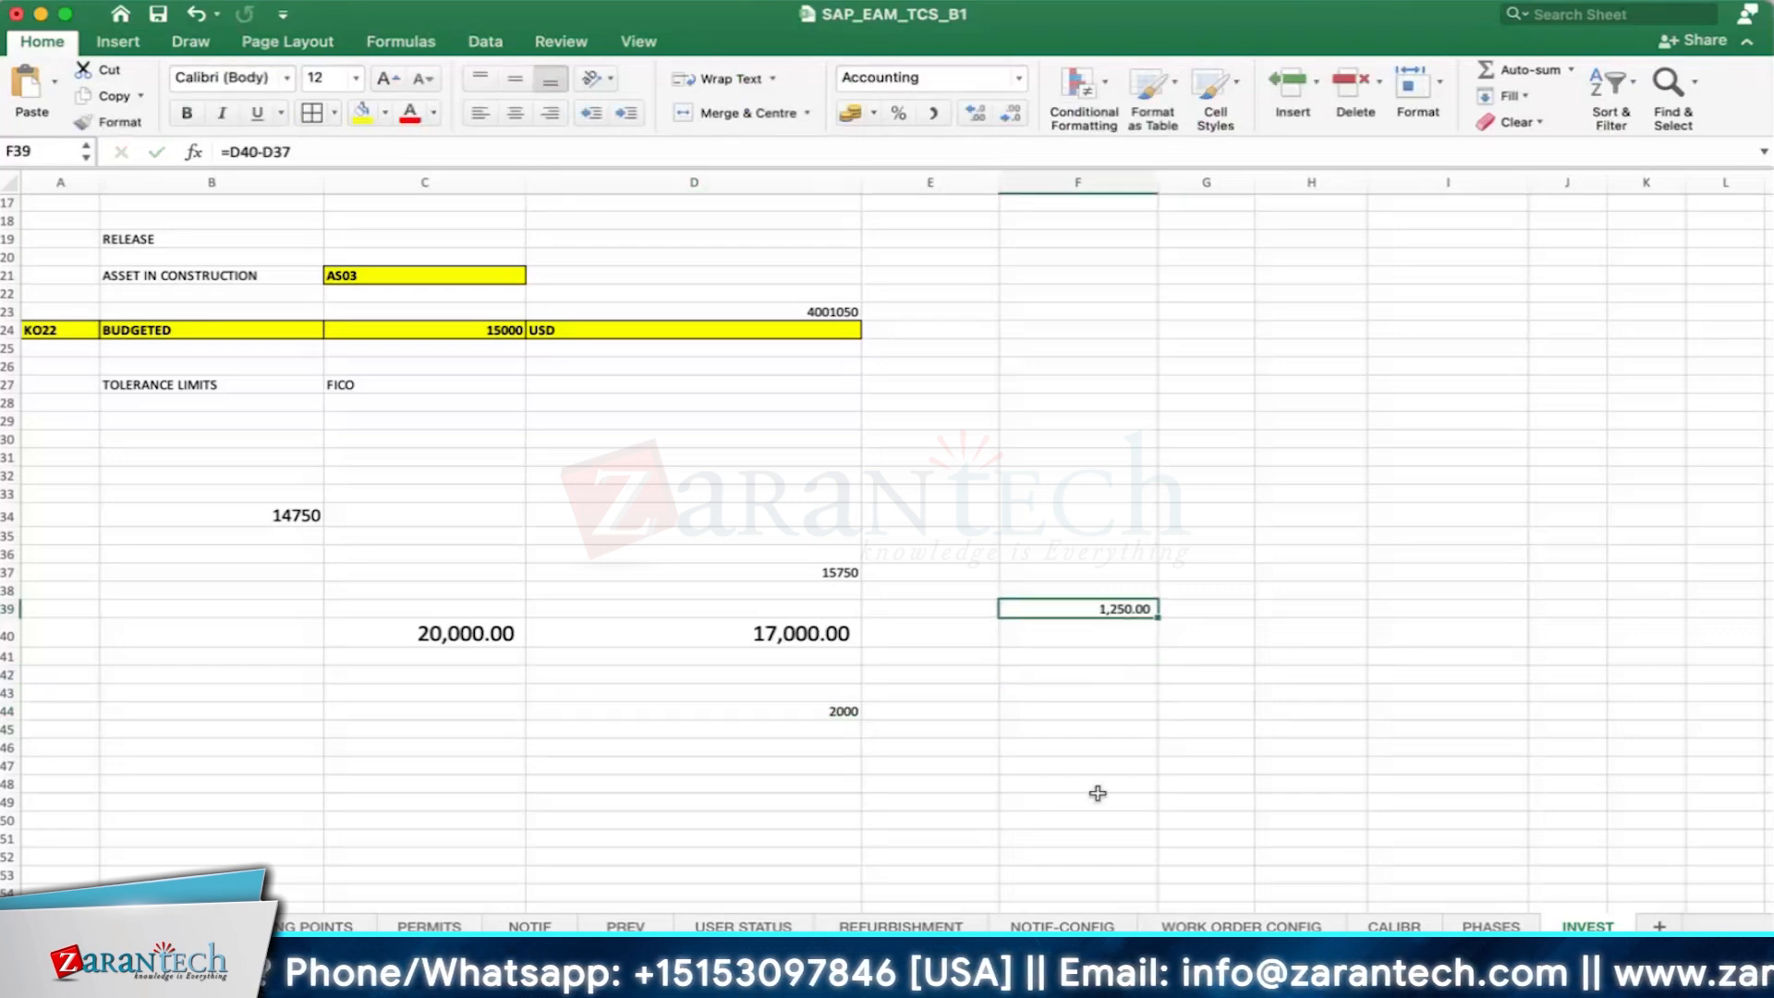
# - Switch back to SAP, open the order's costs and save the order with the new operation
pyautogui.press('super+Tab')
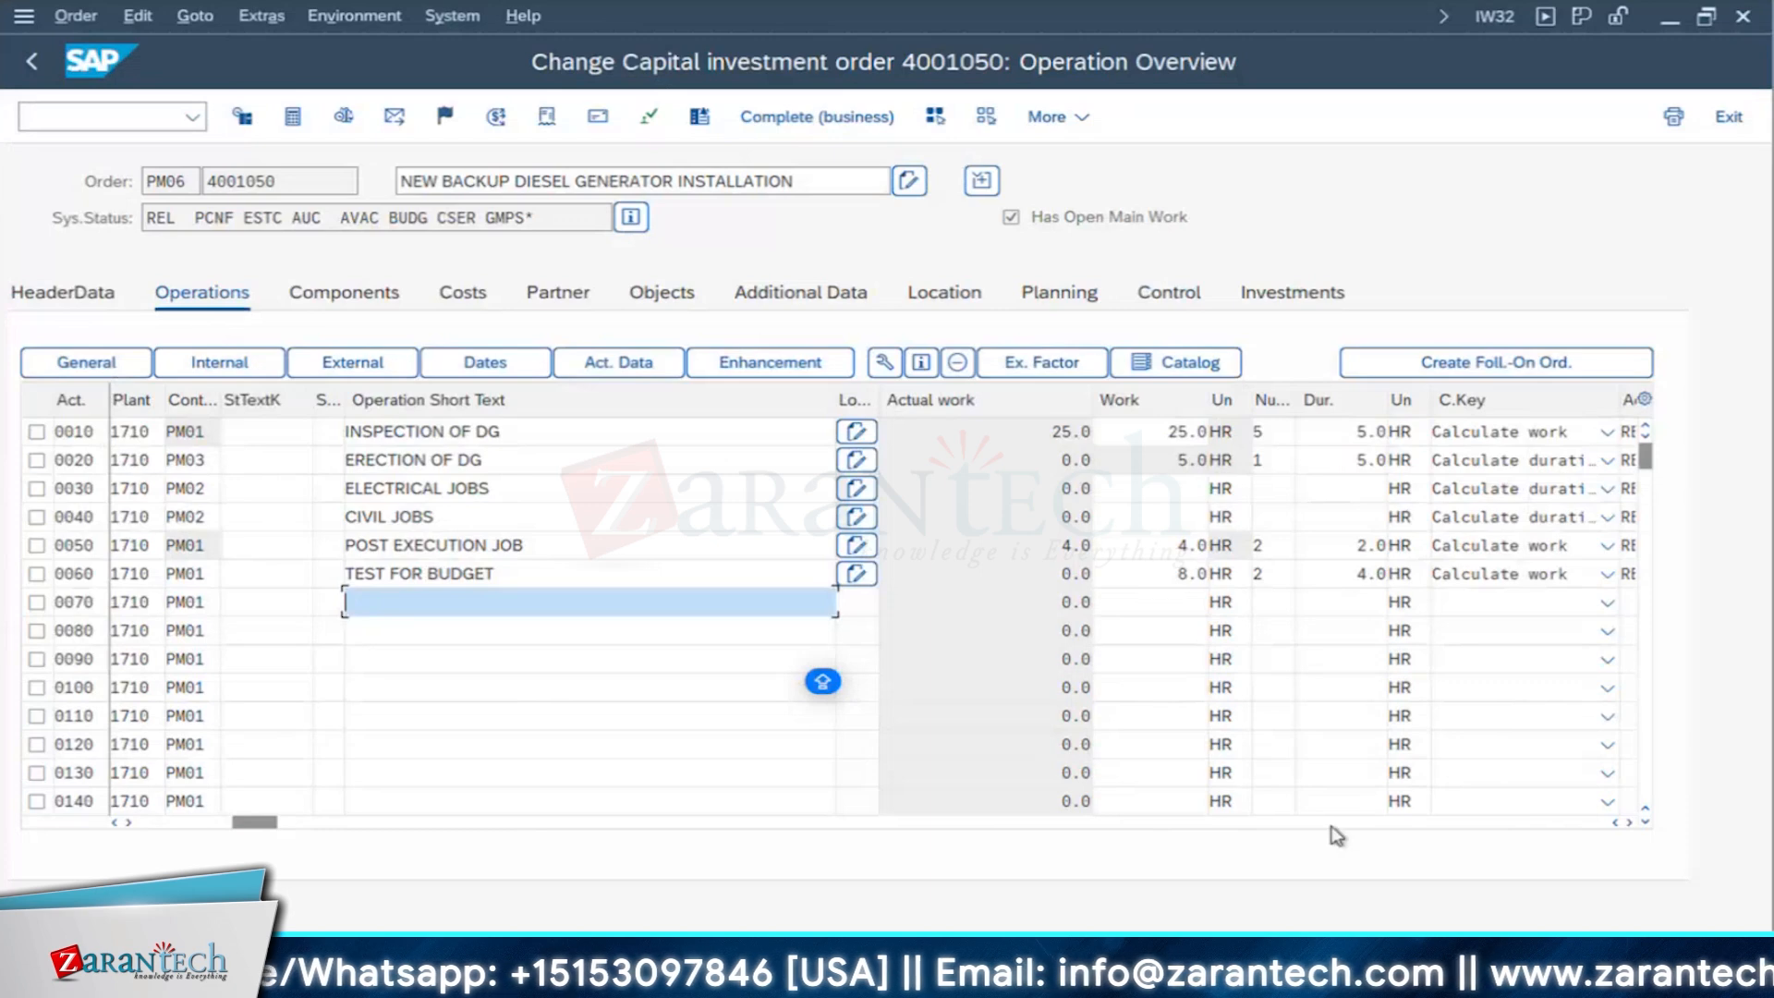
pyautogui.click(462, 294)
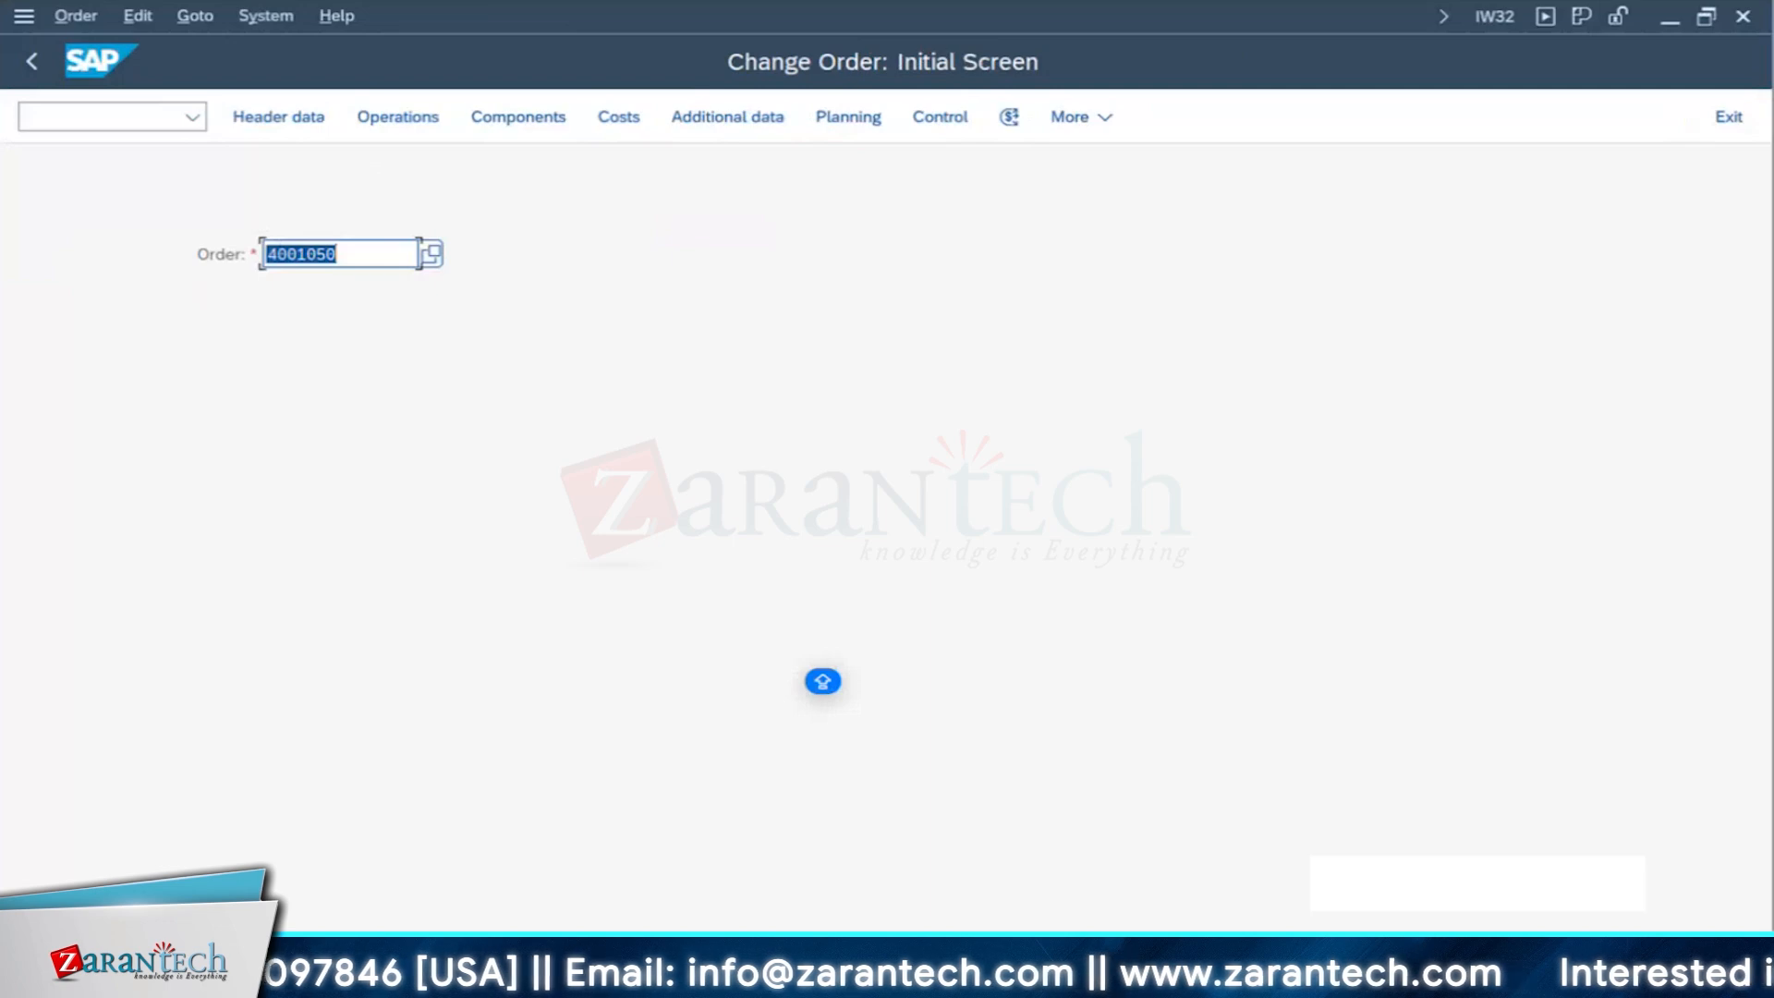
# - Start transaction IW41 in another SAP session and open the confirmation of the generator order's TEST FOR BUDGET operation
pyautogui.click(499, 980)
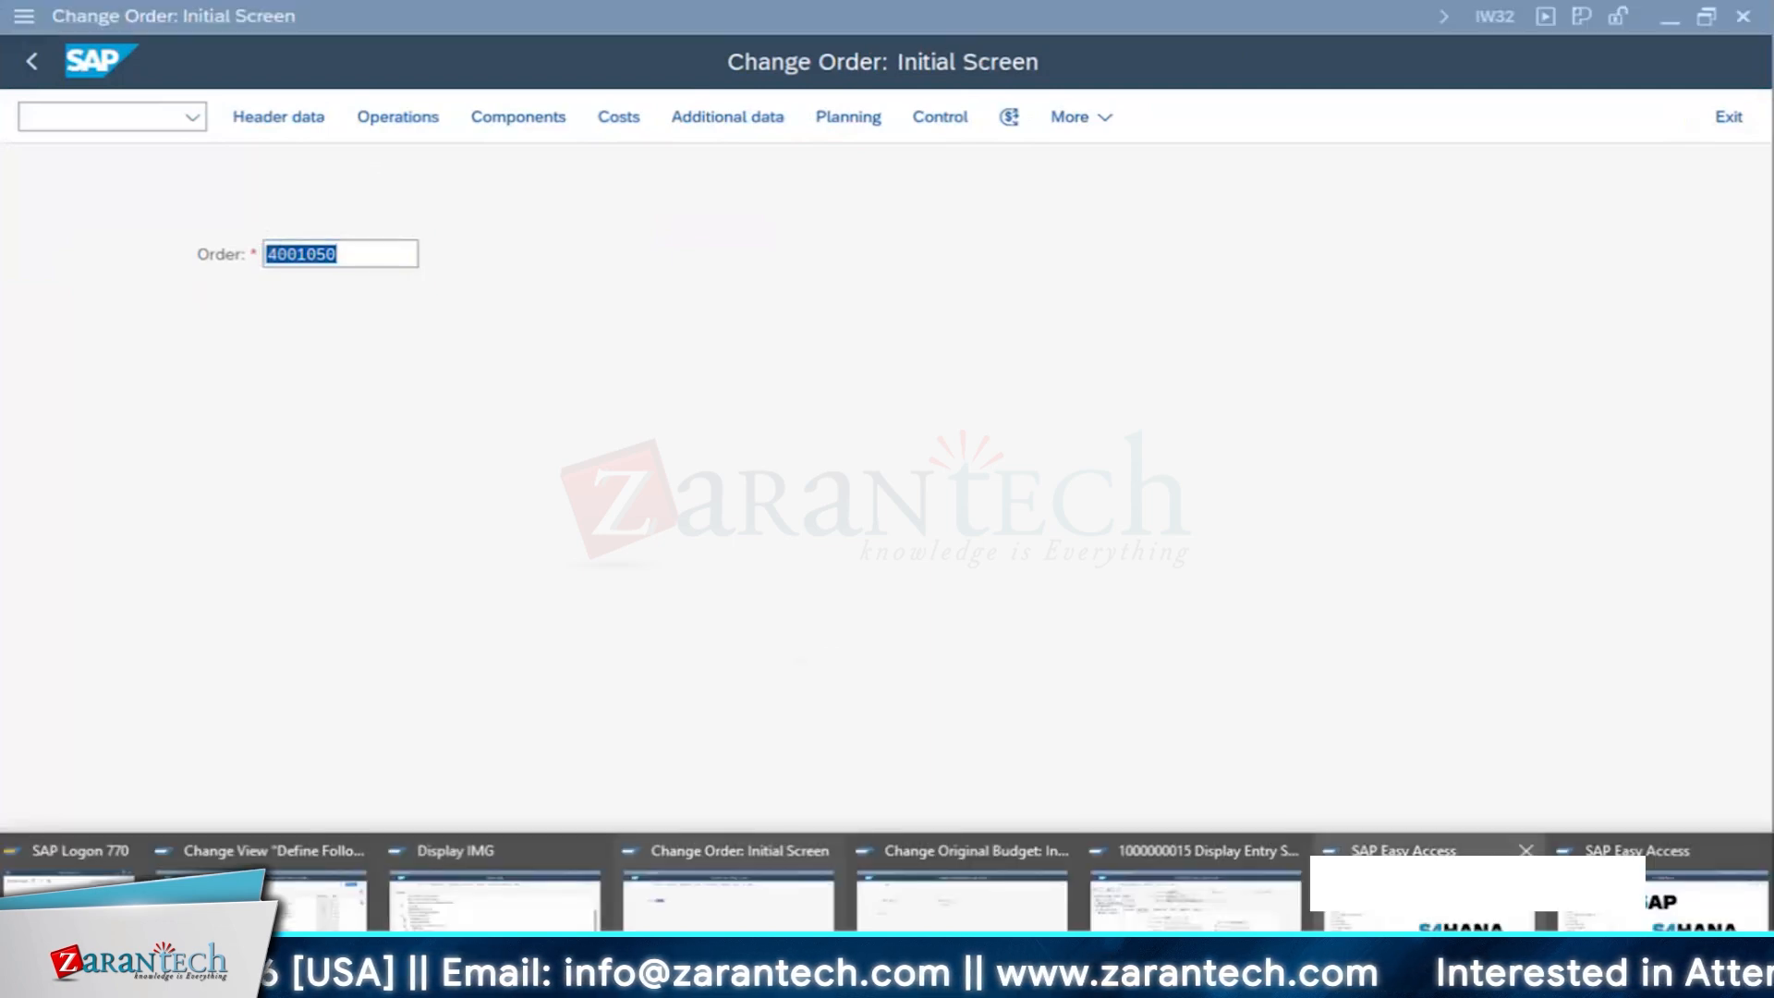
pyautogui.click(1413, 887)
pyautogui.write('IW4')
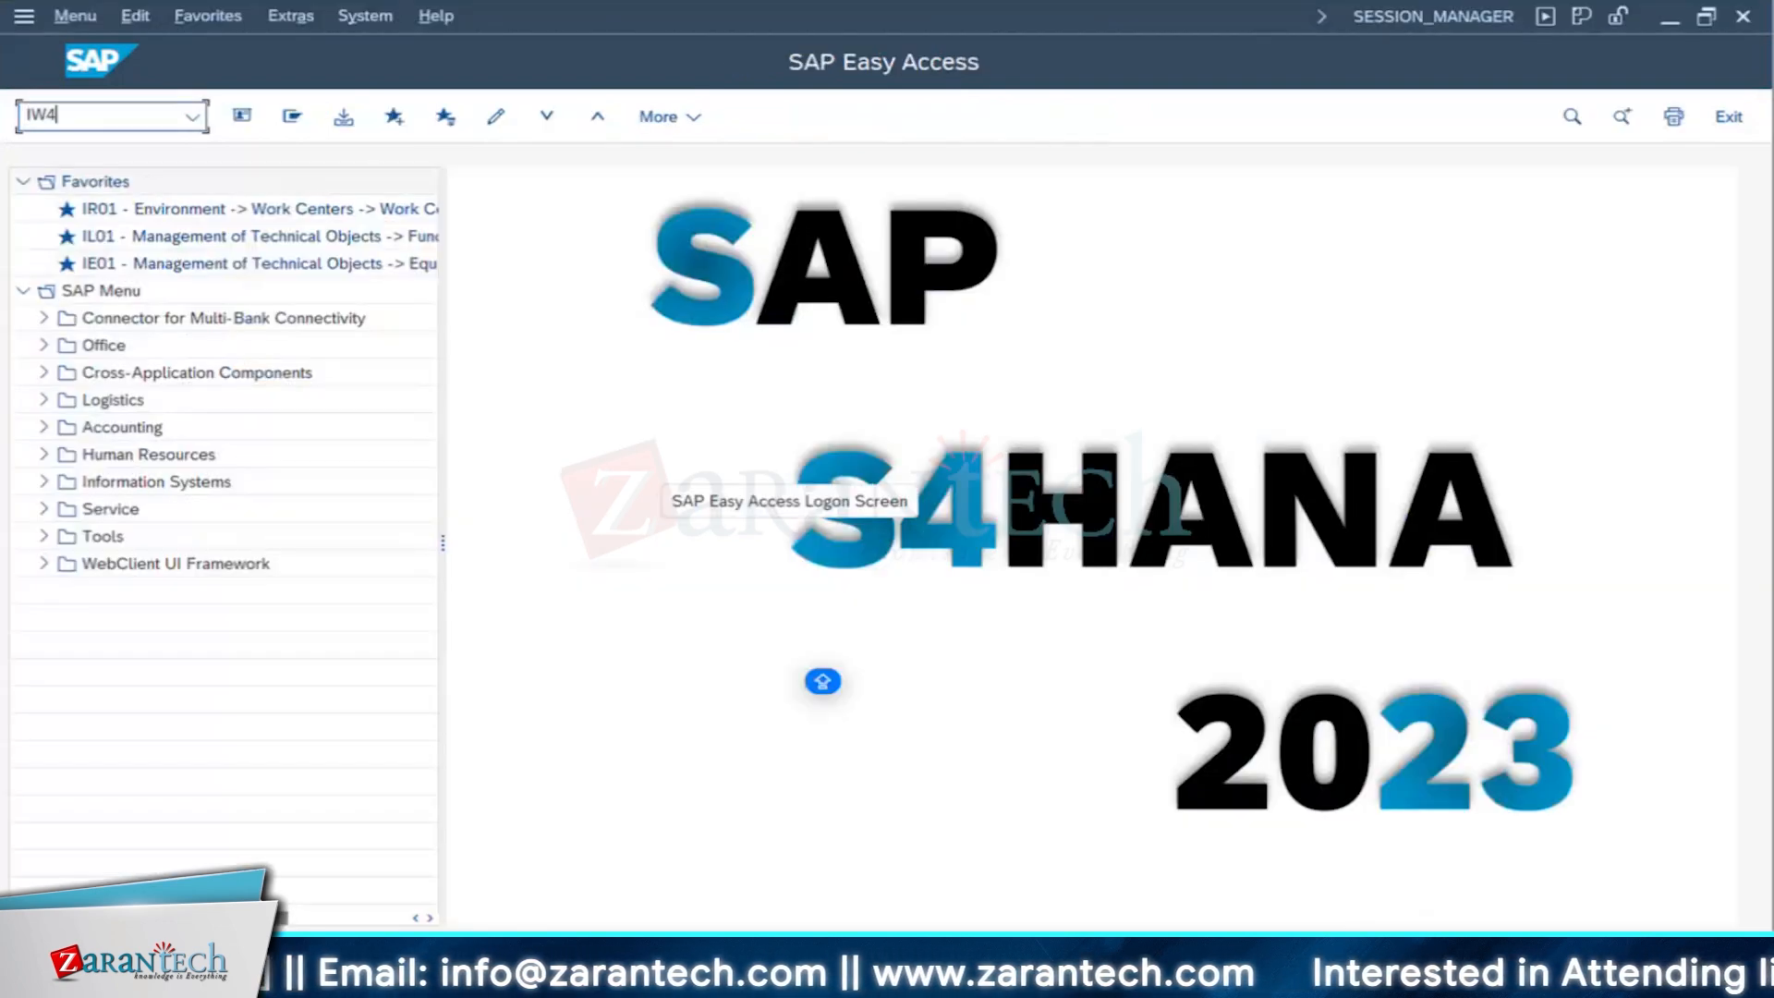
pyautogui.write('1')
pyautogui.press('Return')
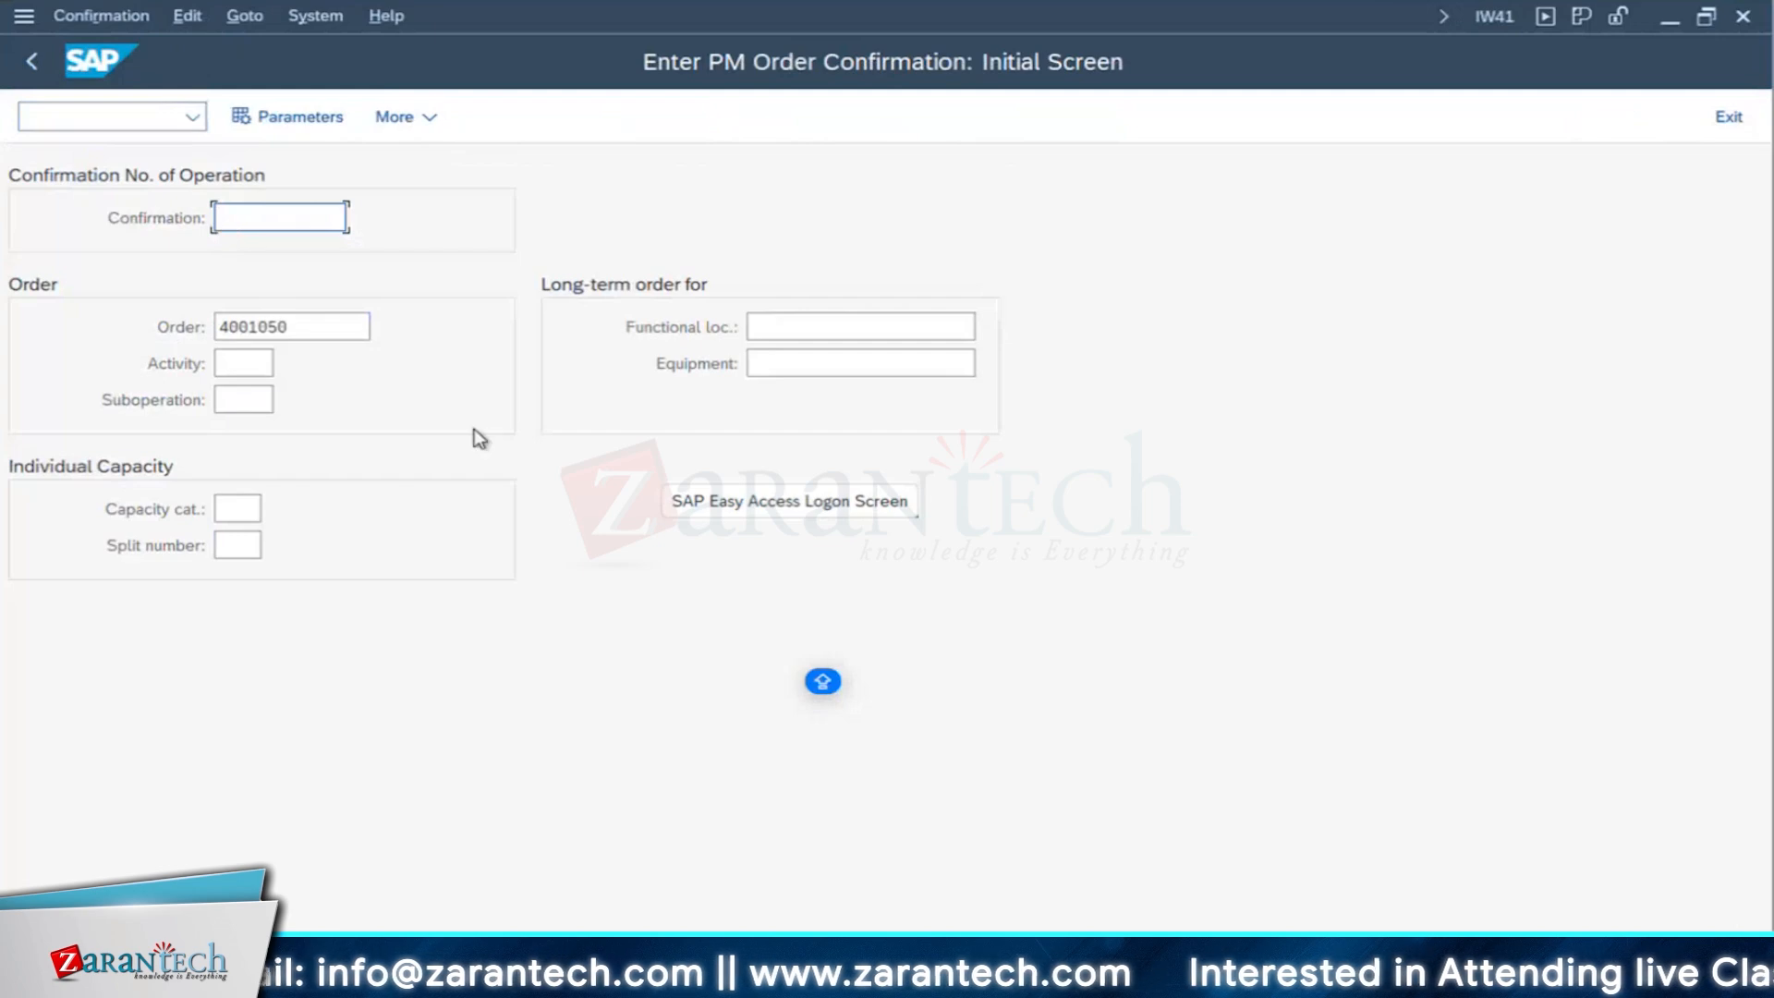
pyautogui.press('Return')
# - Mark the confirmation of operation 0060 as final, with no remaining work and open reservations cleared
pyautogui.click(314, 471)
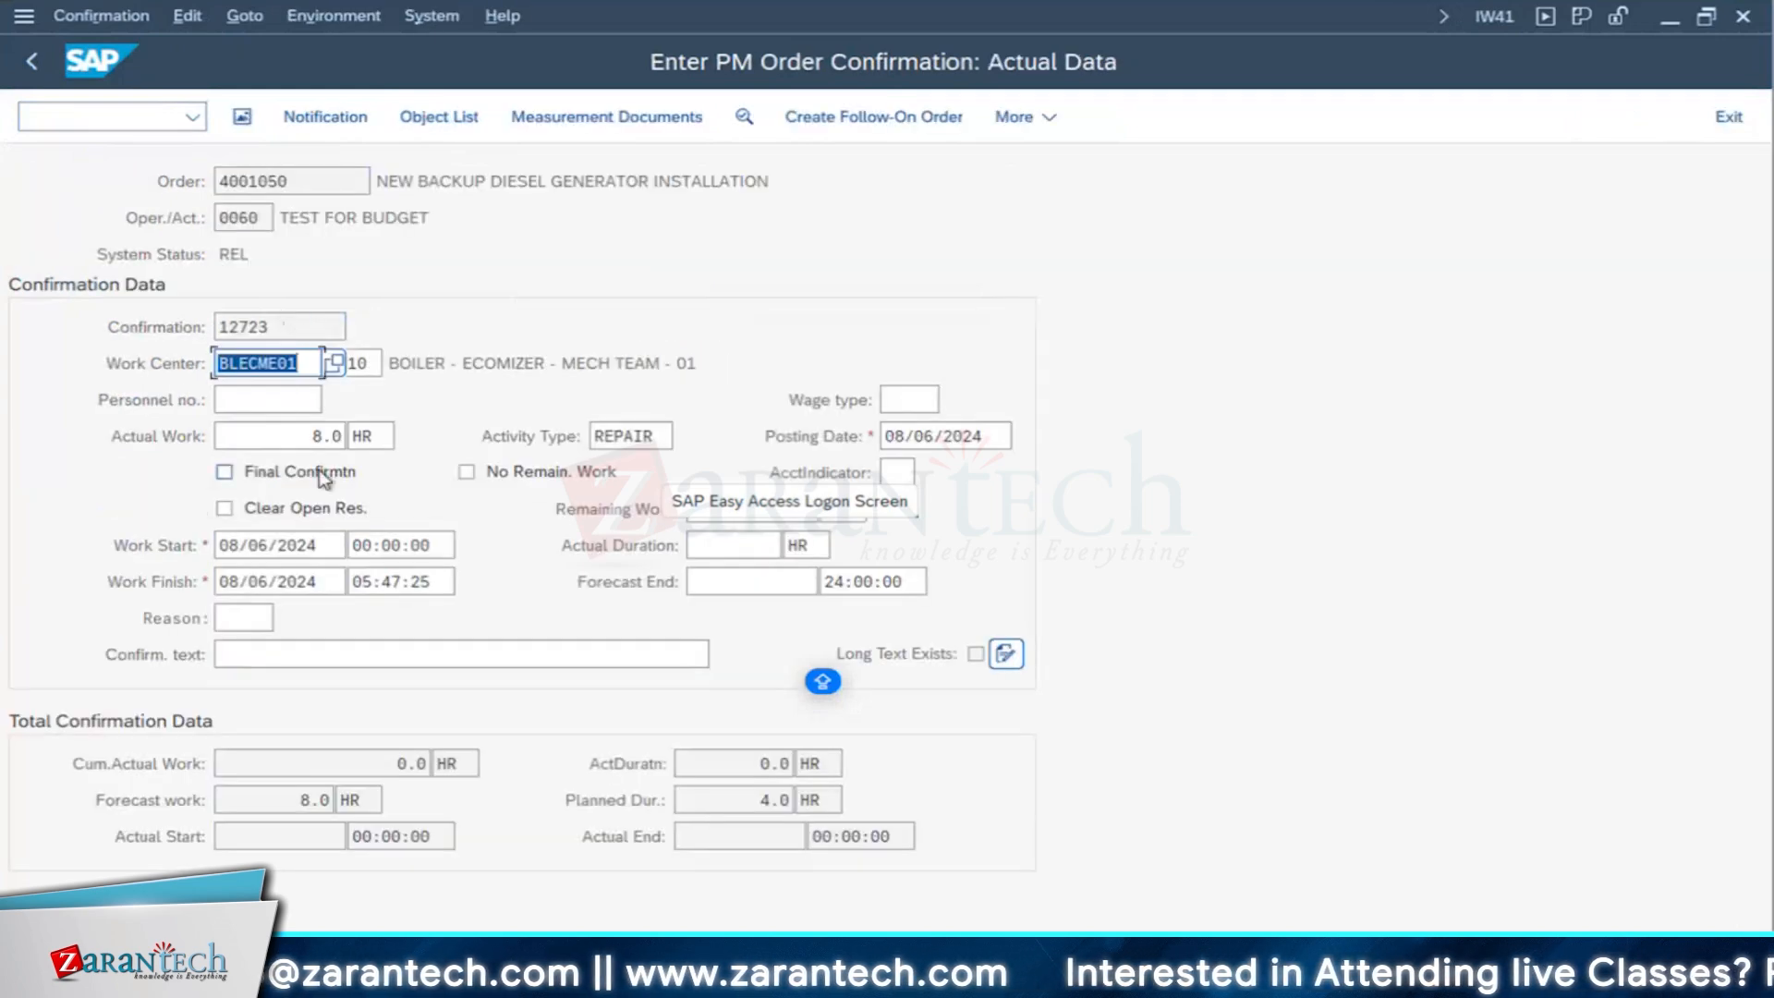
pyautogui.click(467, 471)
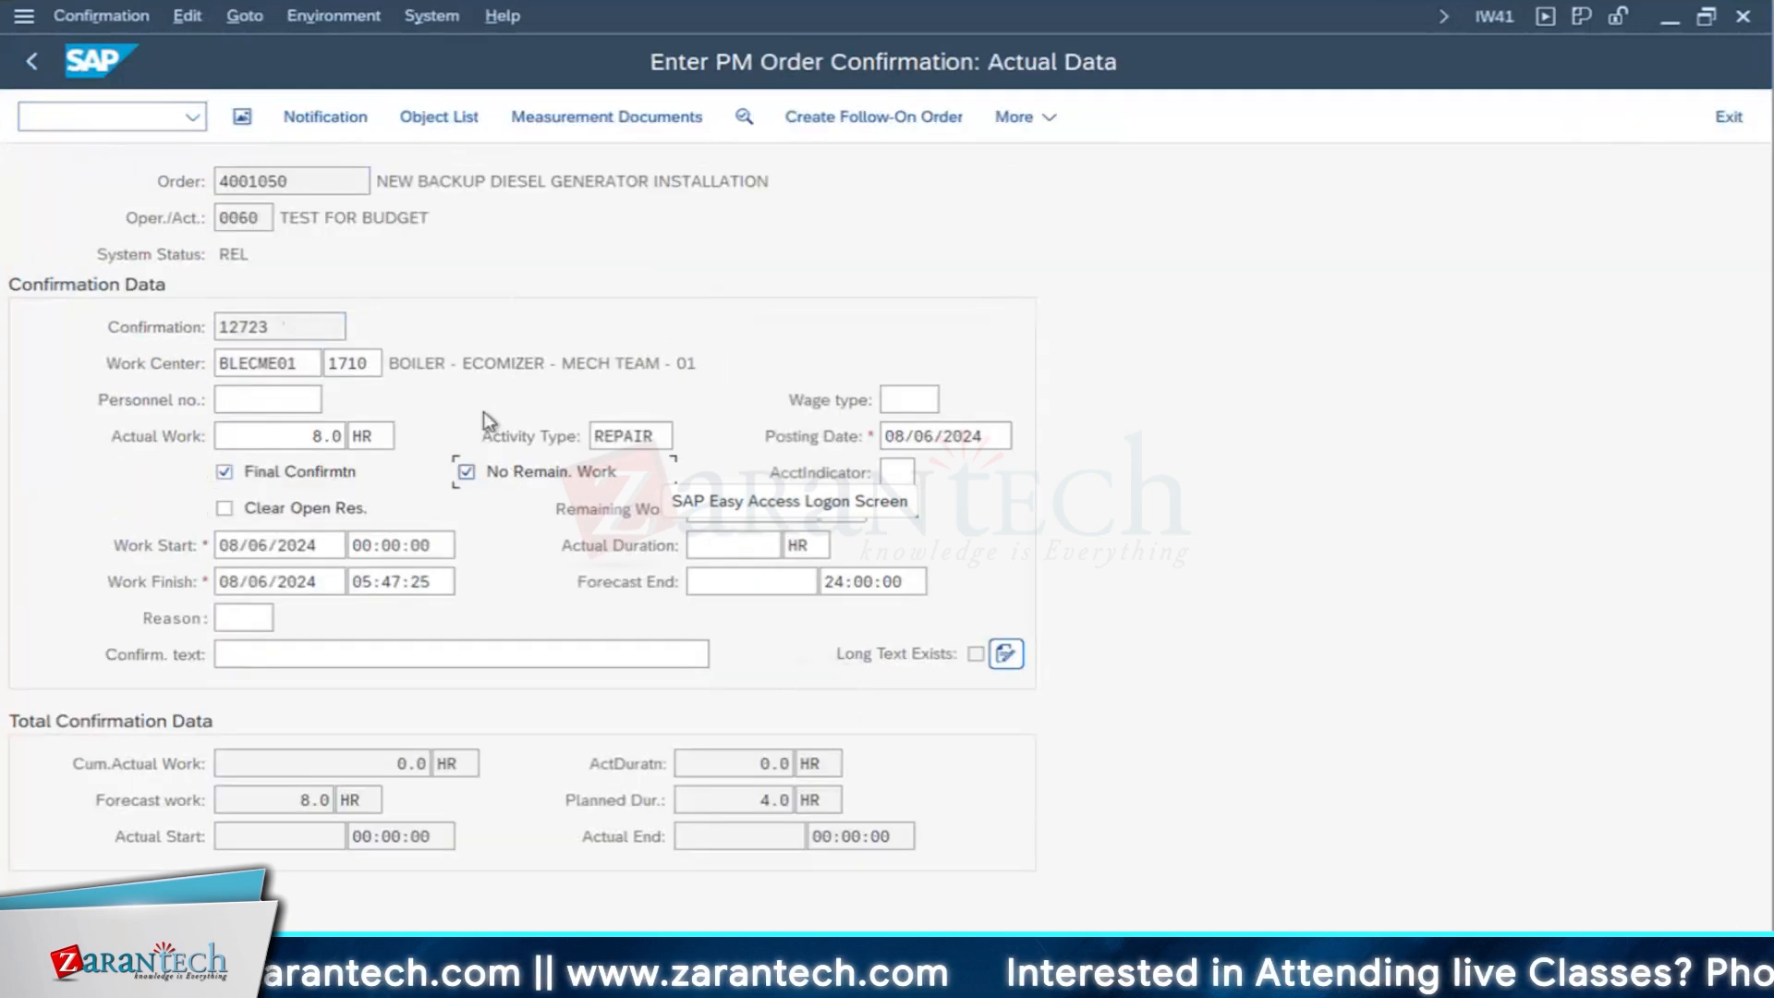
pyautogui.click(291, 507)
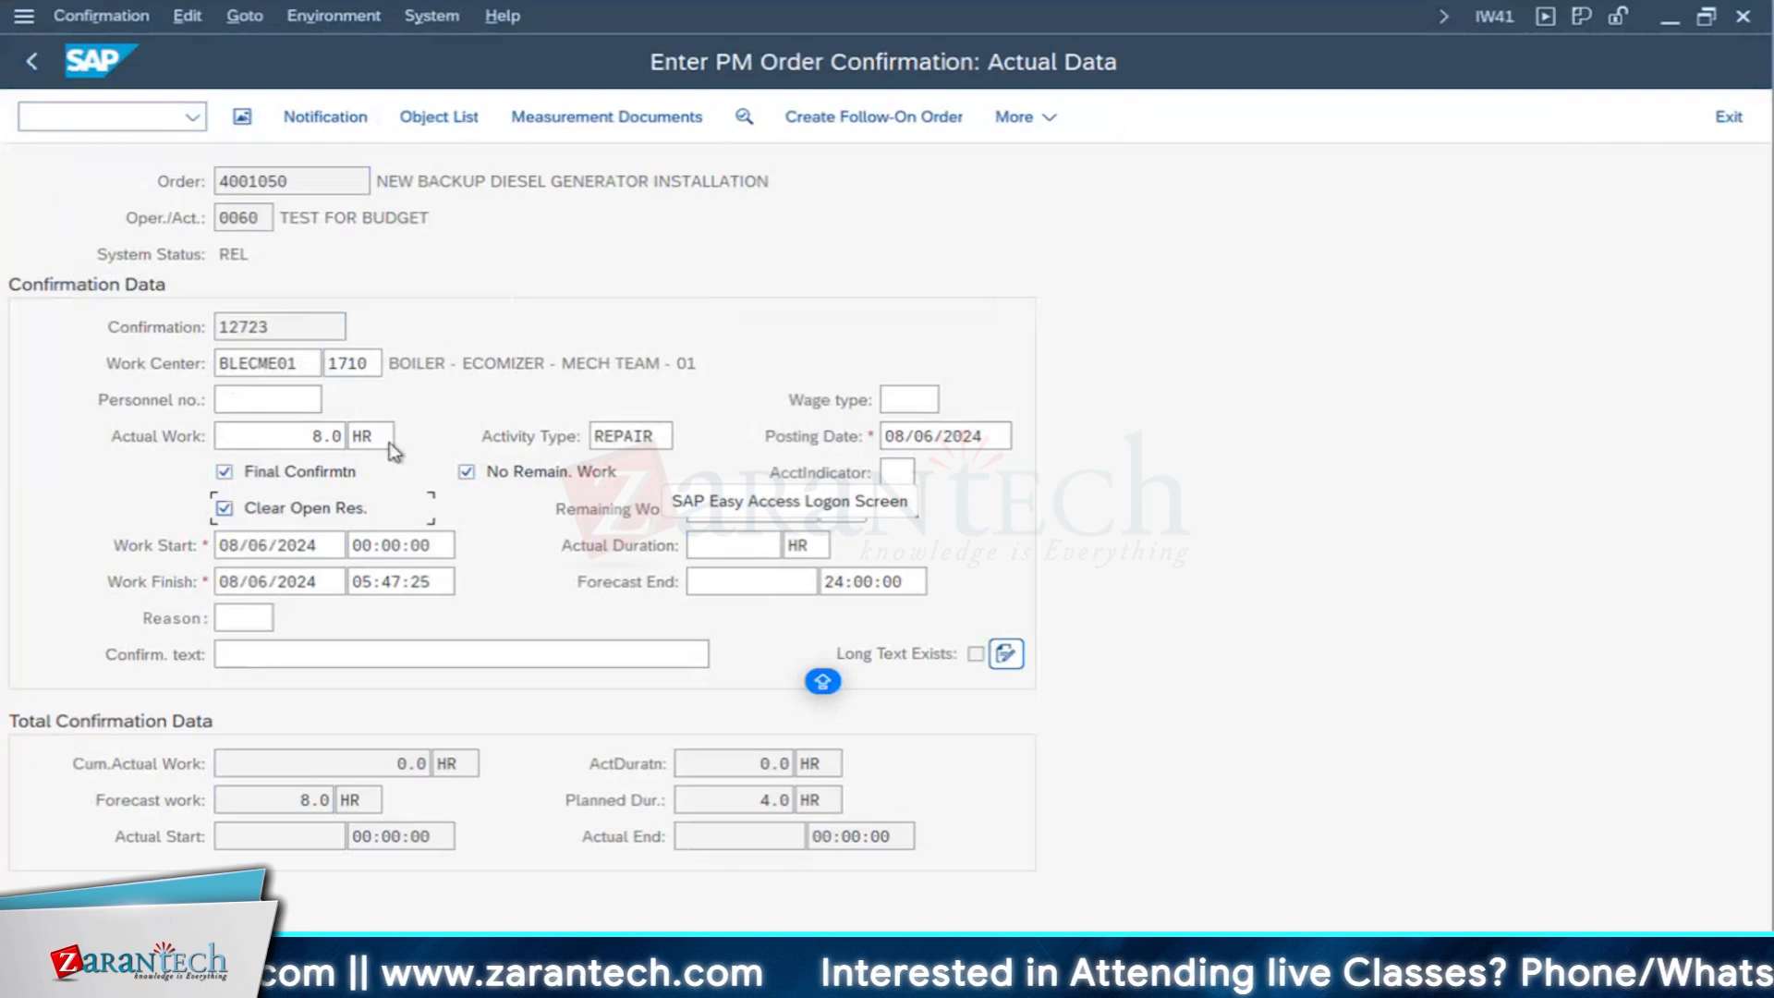
# - Try to save the final confirmation of operation 0060 and display the error log of its actual cost calculation
pyautogui.click(331, 436)
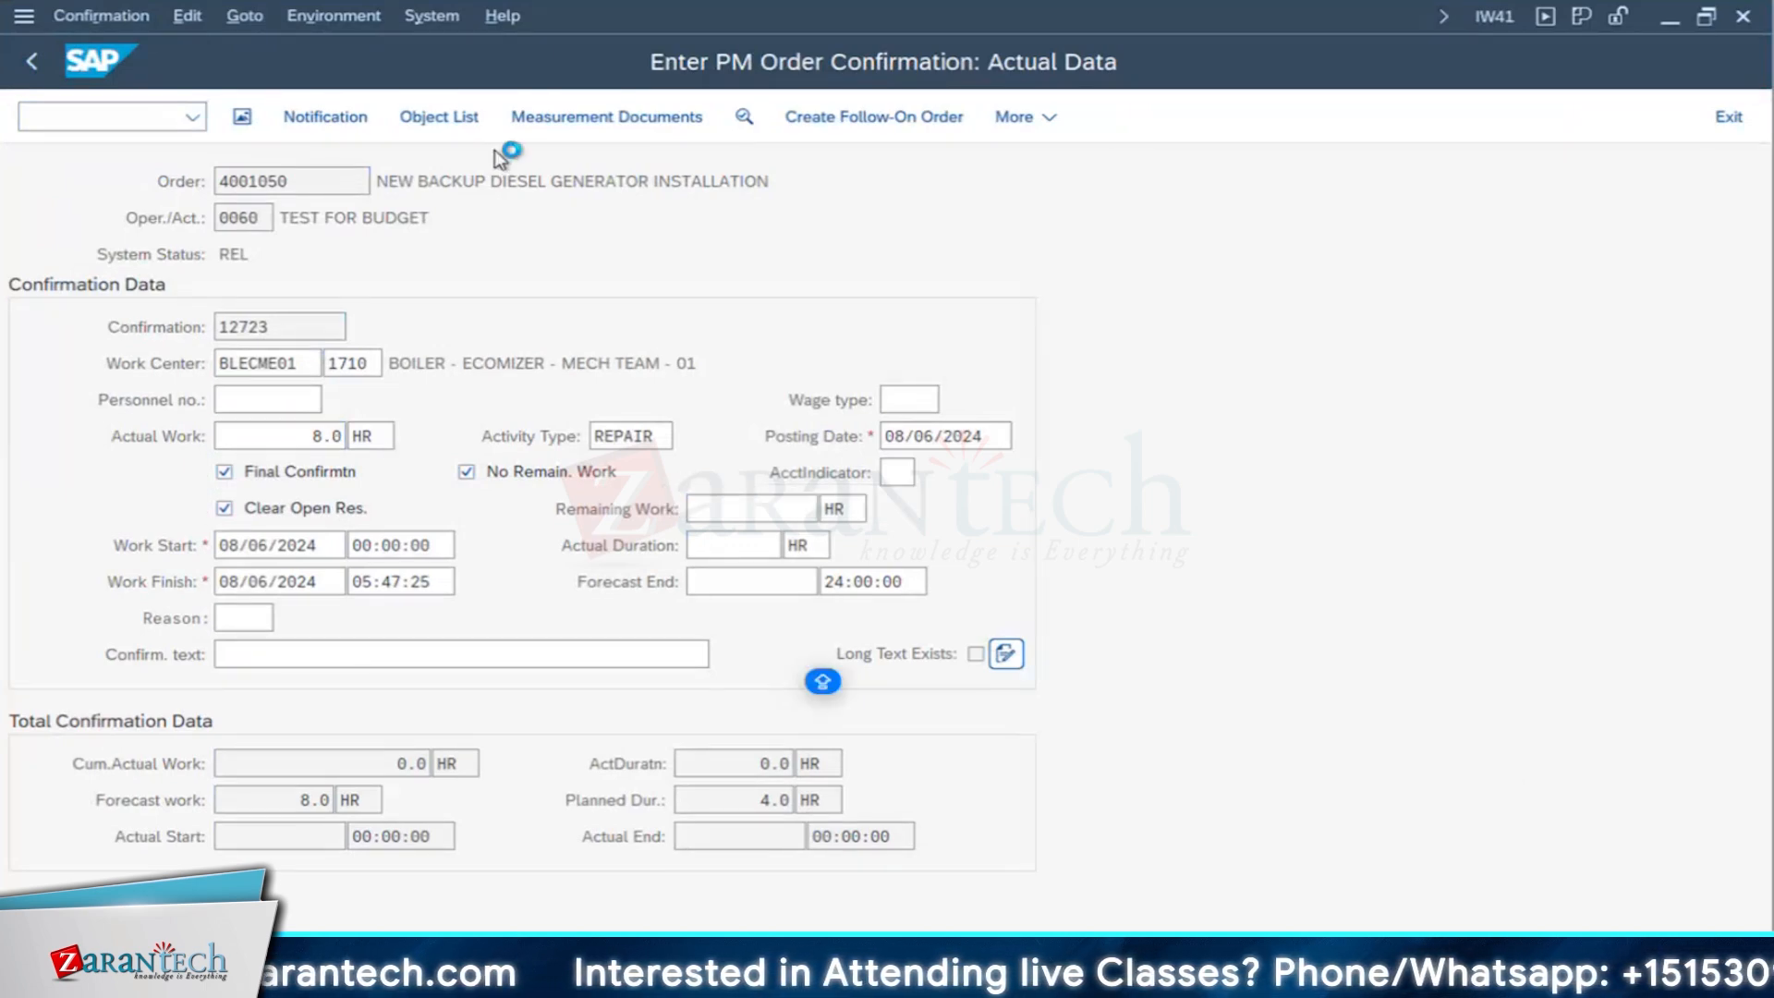
pyautogui.hotkey('ctrl', 's')
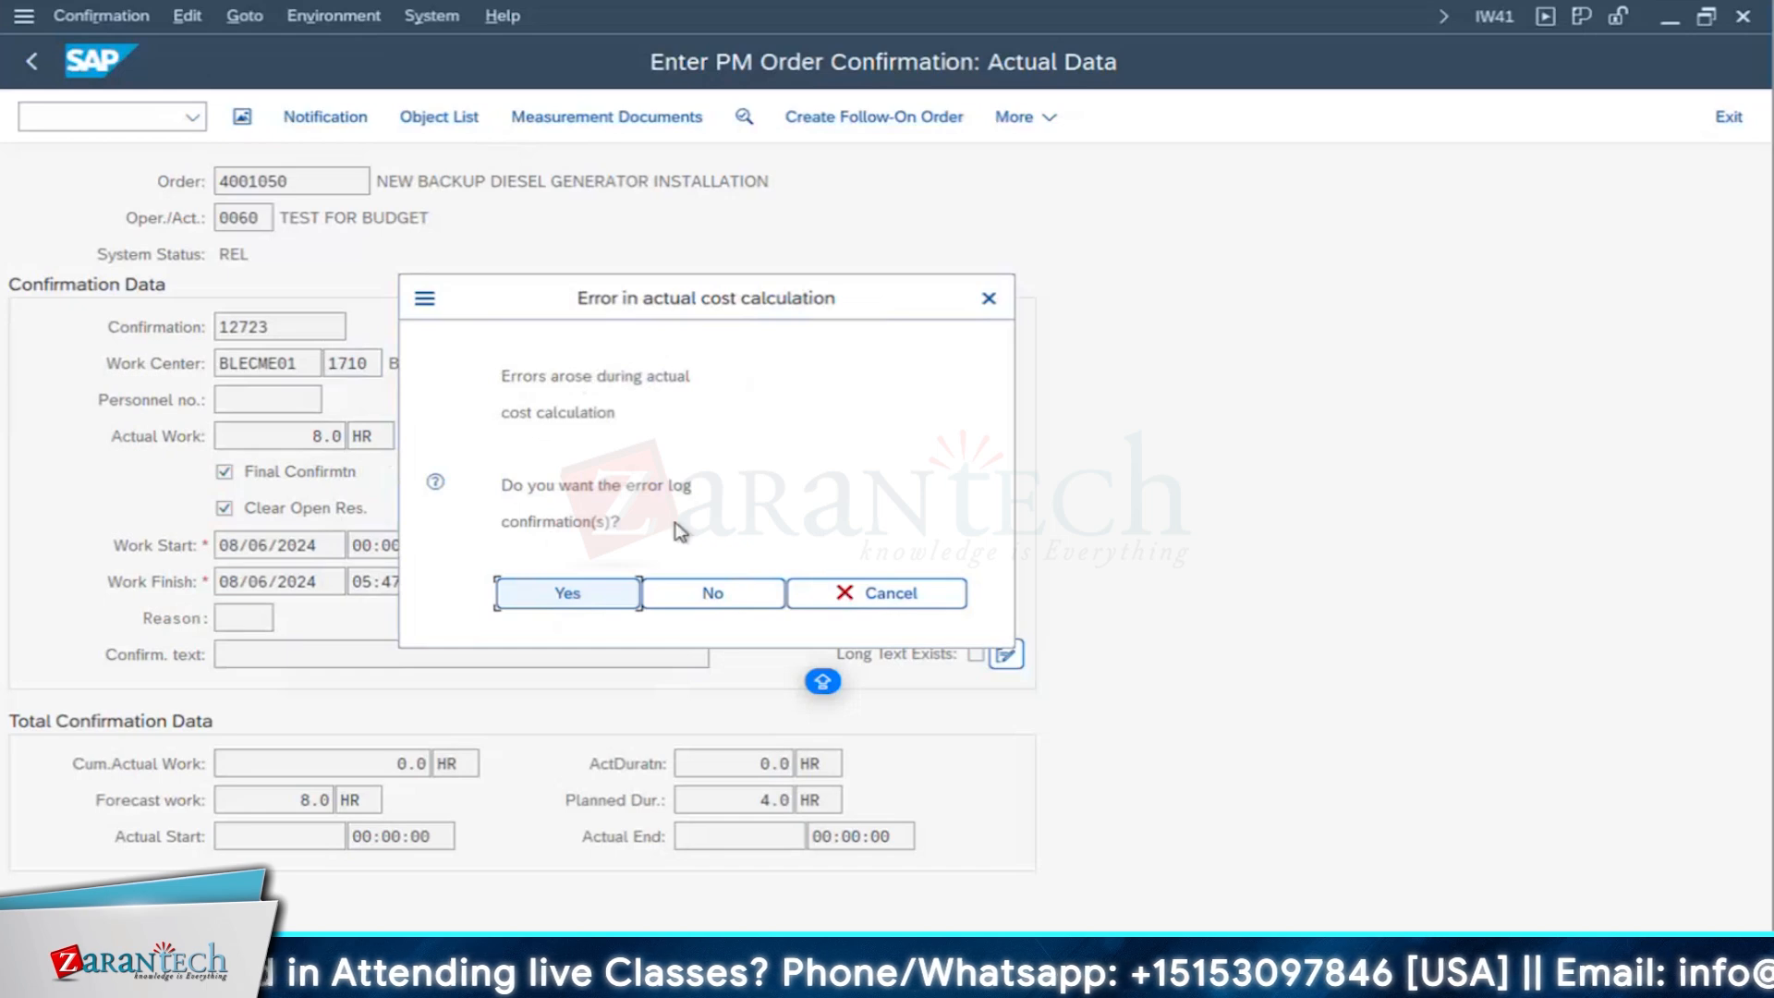
pyautogui.click(570, 603)
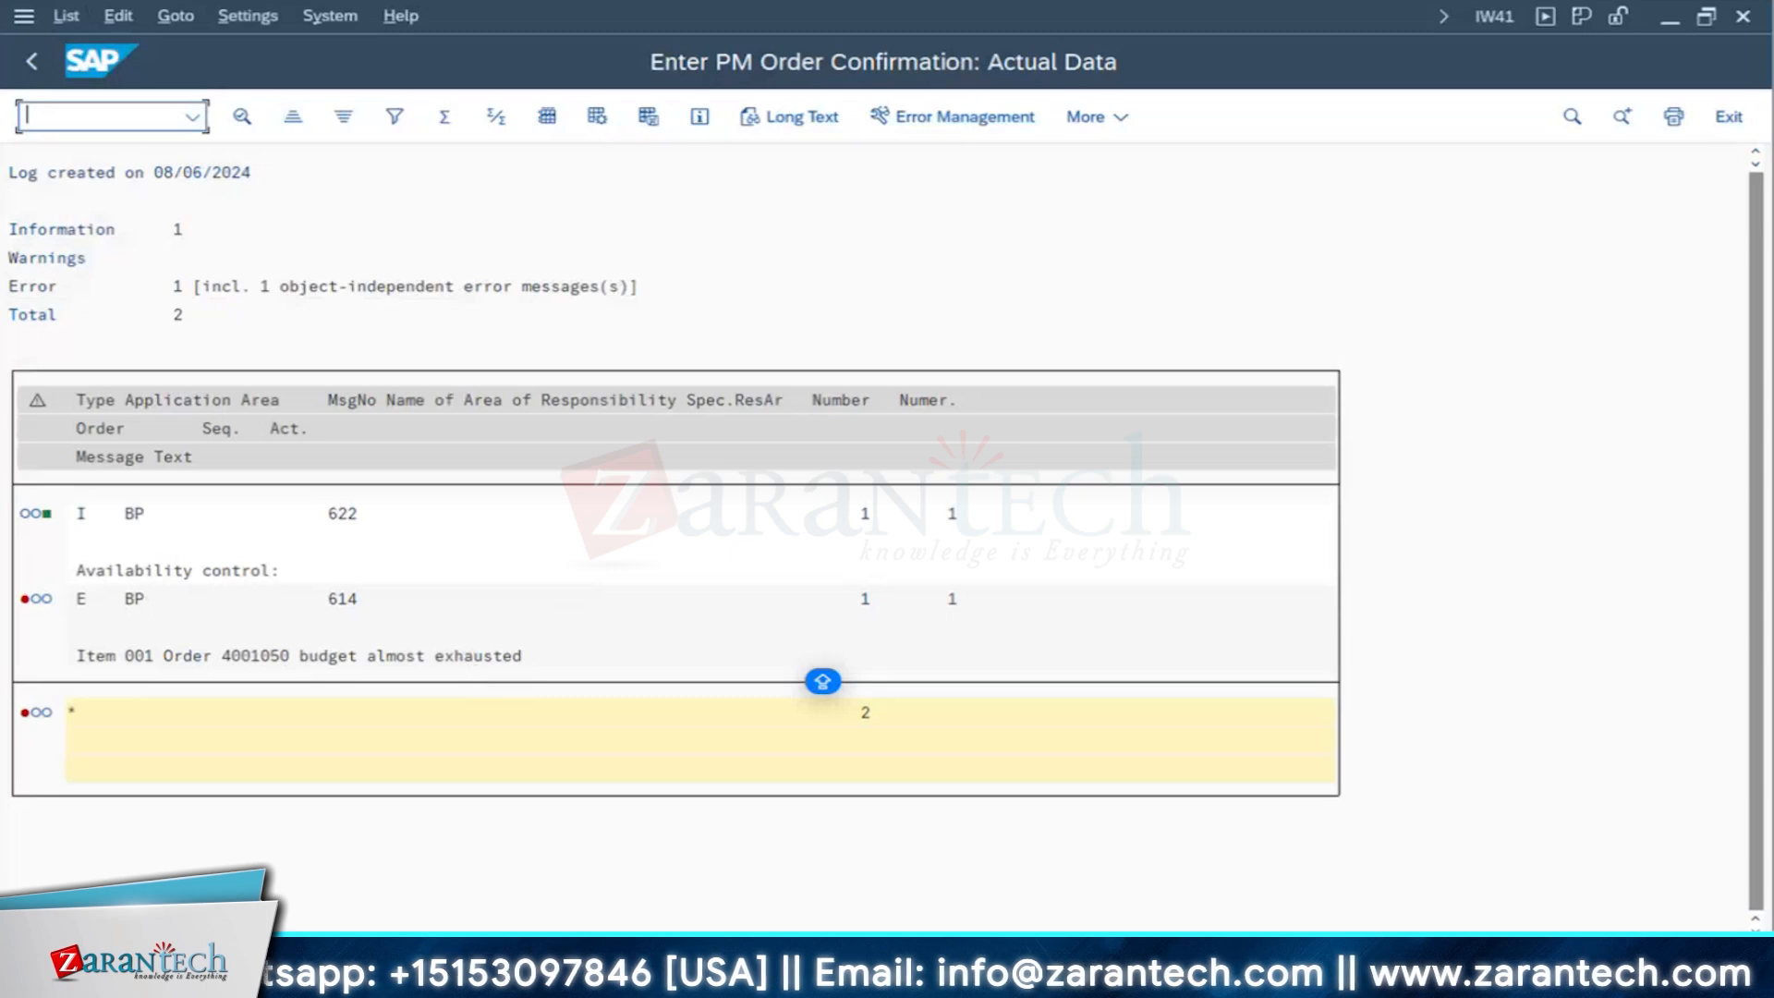
# - Start transaction KO22 in another SAP session and try to open the generator order's original budget
pyautogui.click(573, 977)
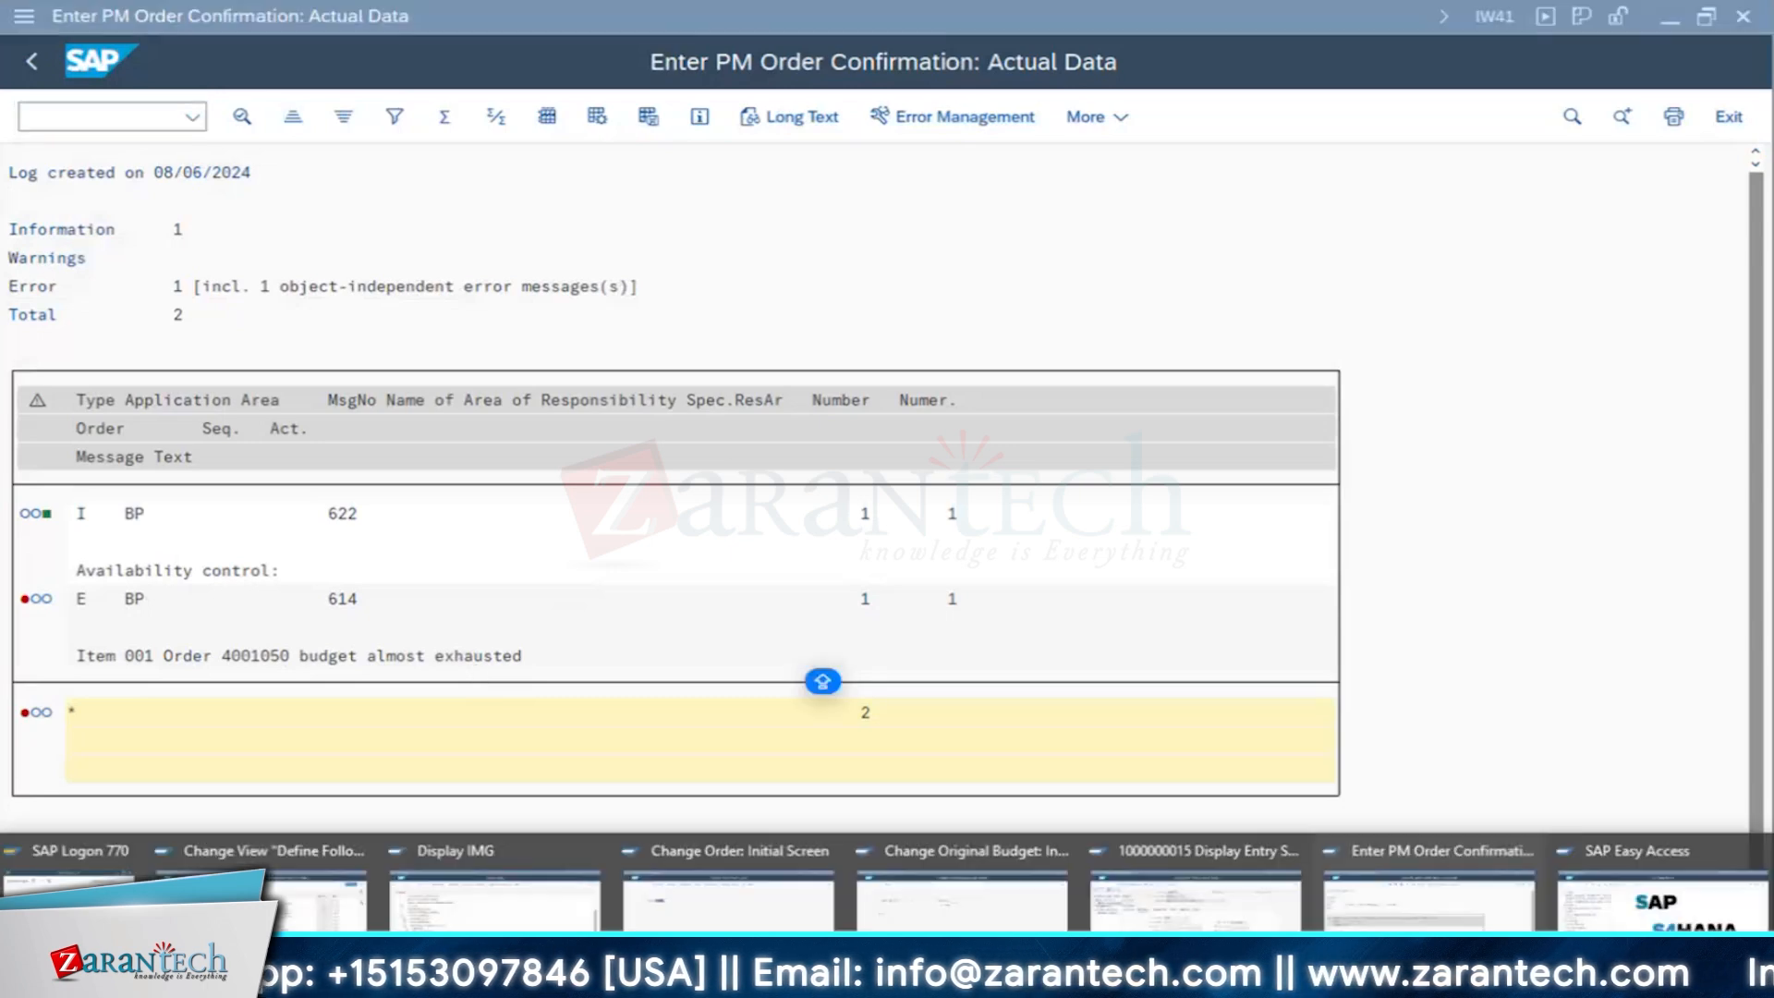
pyautogui.click(1628, 926)
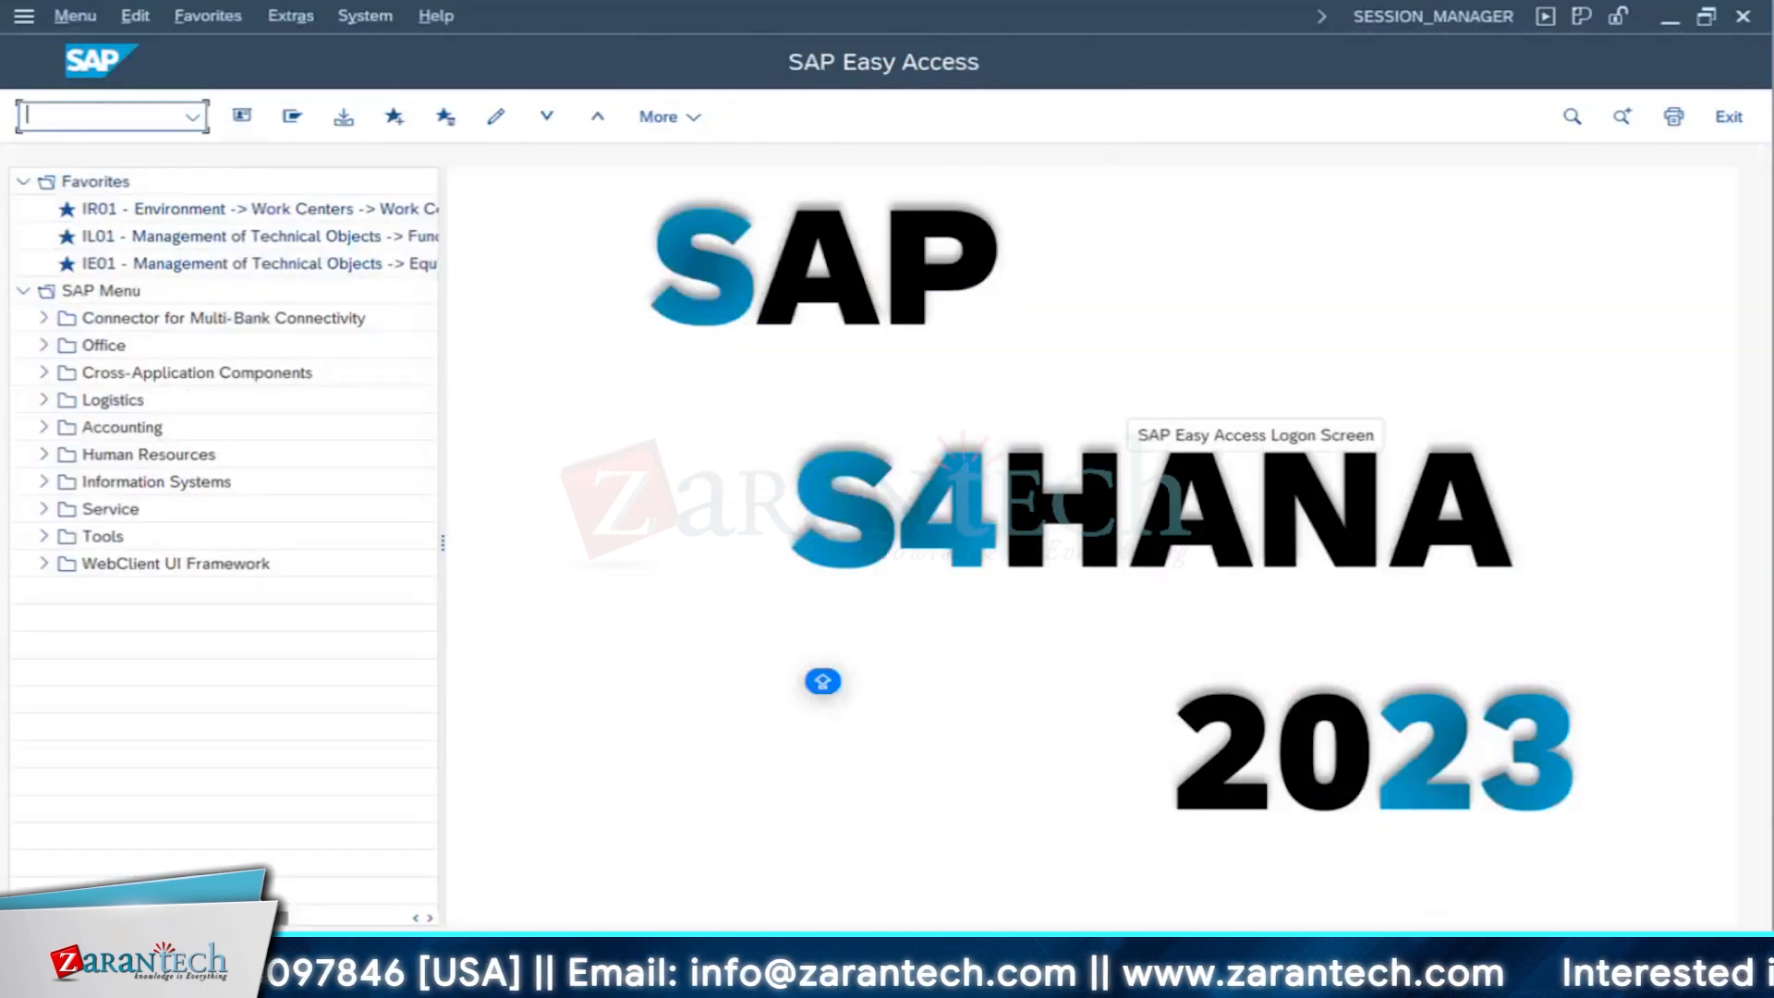
pyautogui.write('KO22')
pyautogui.press('Return')
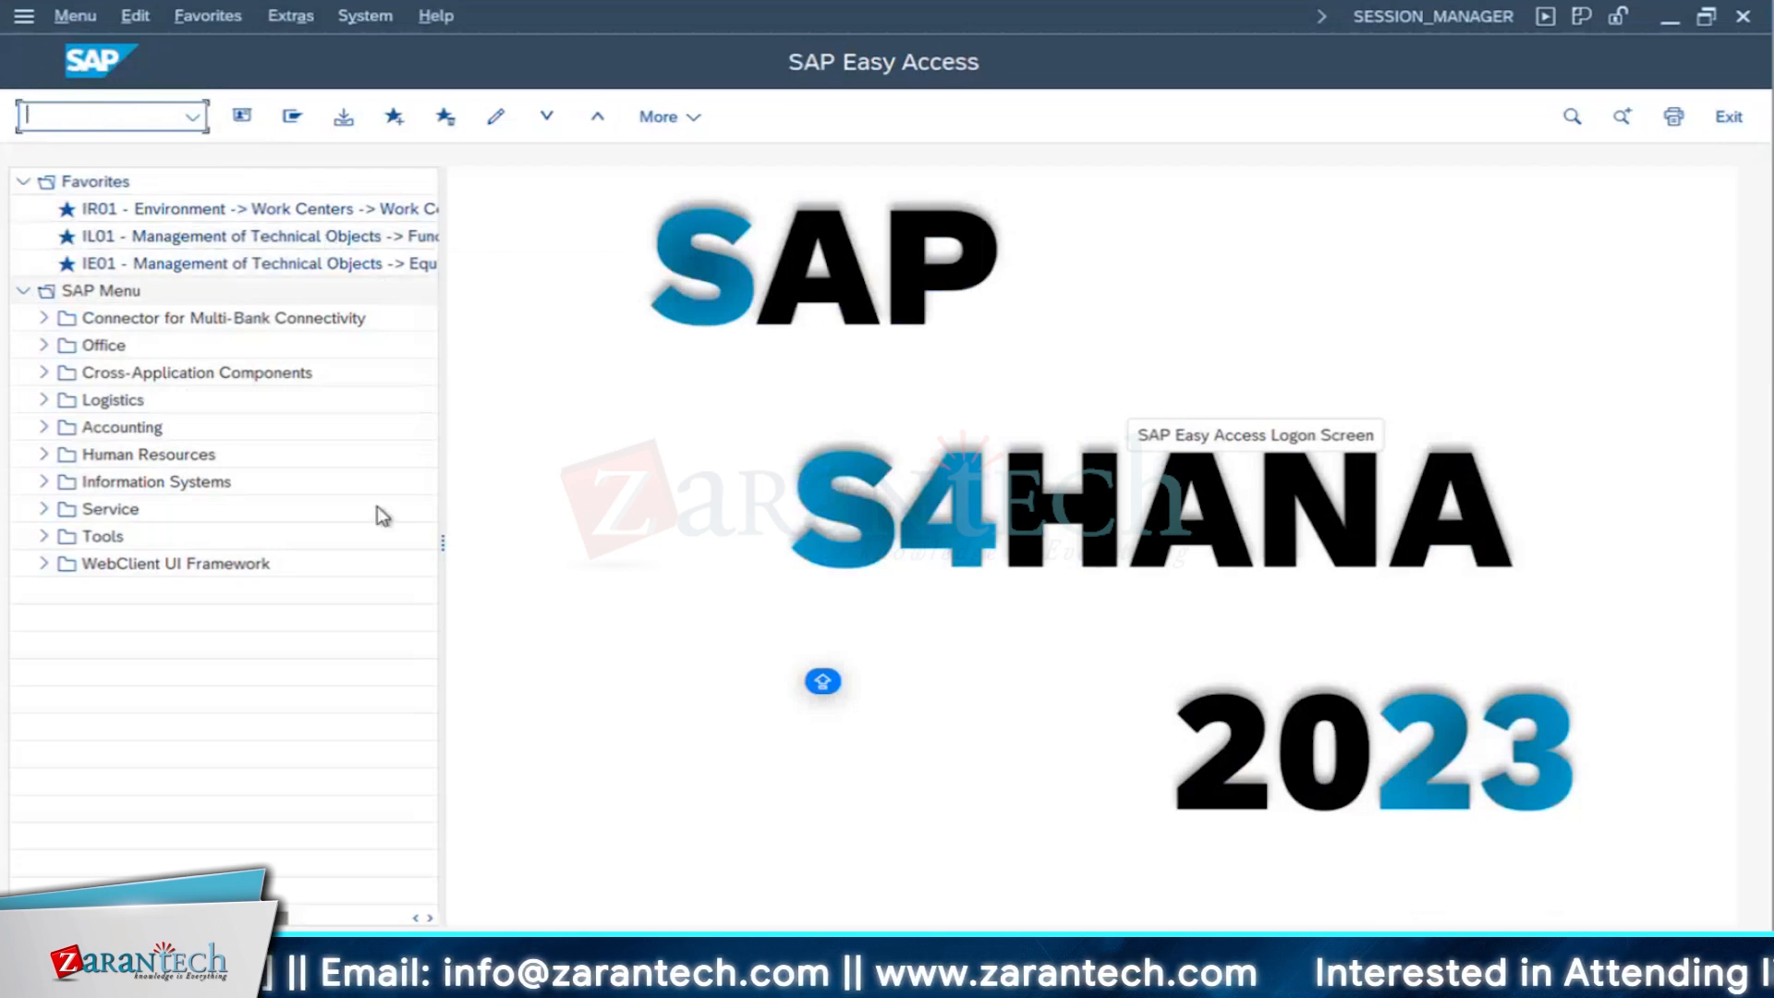
pyautogui.write('KO')
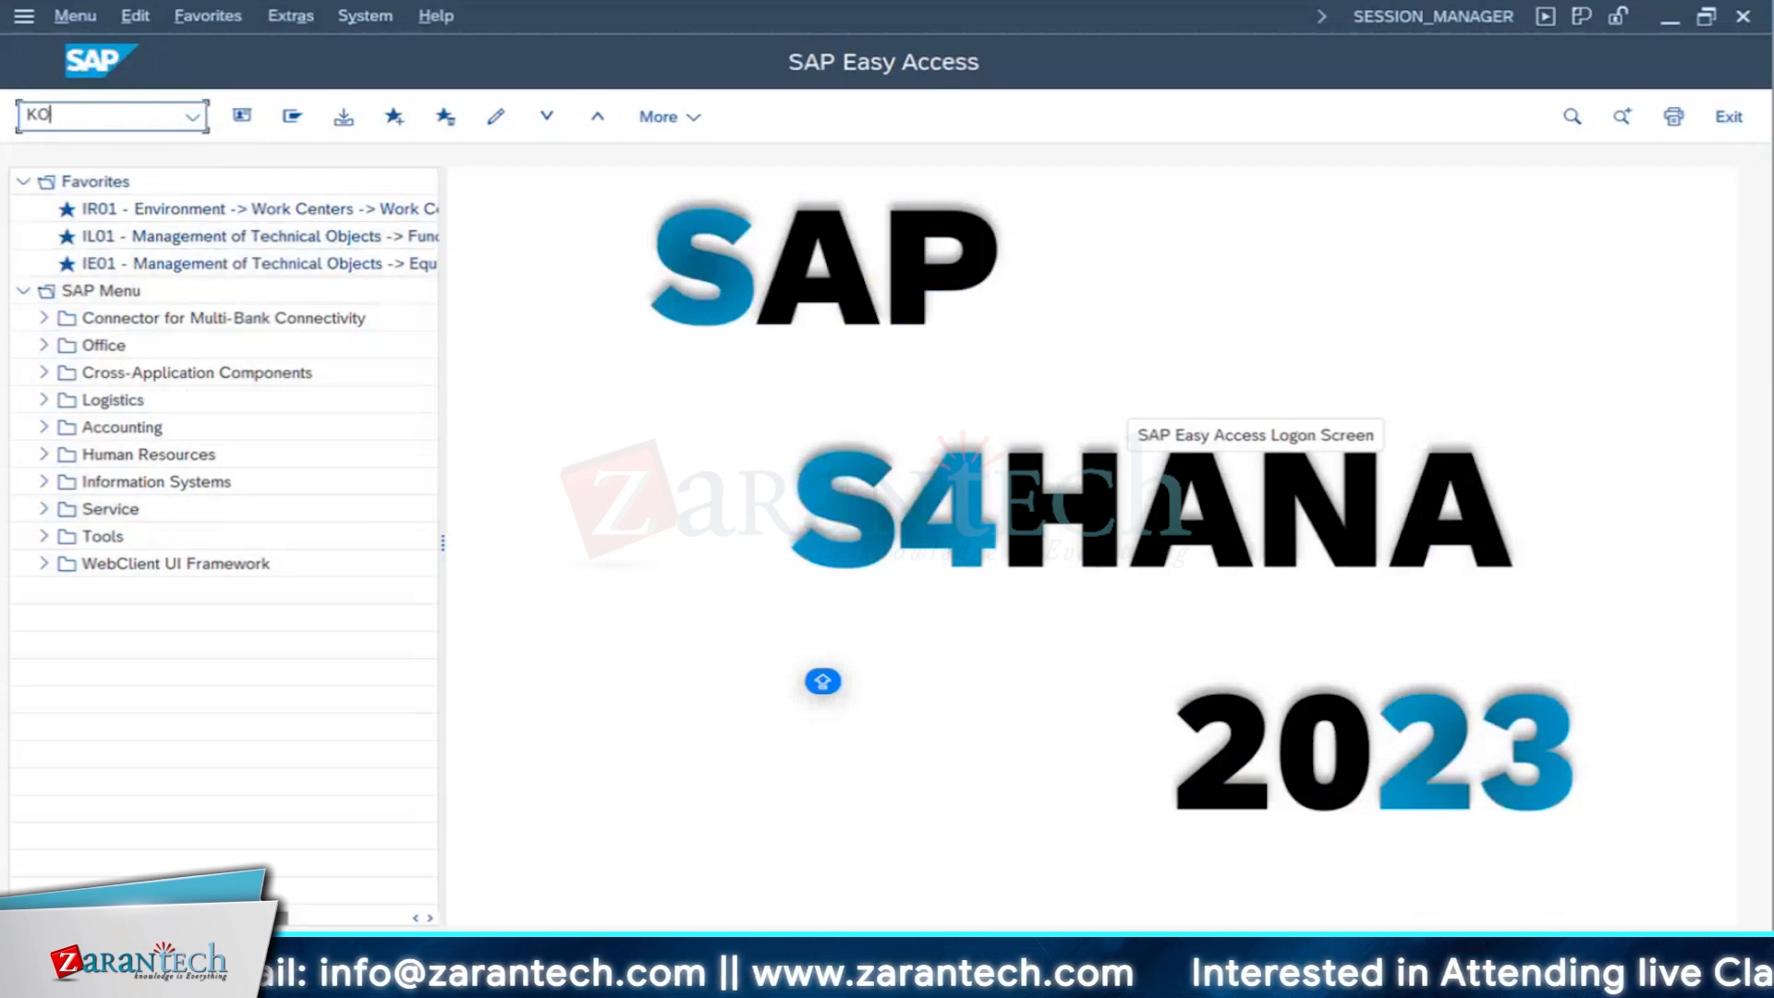
pyautogui.write('22')
pyautogui.press('Return')
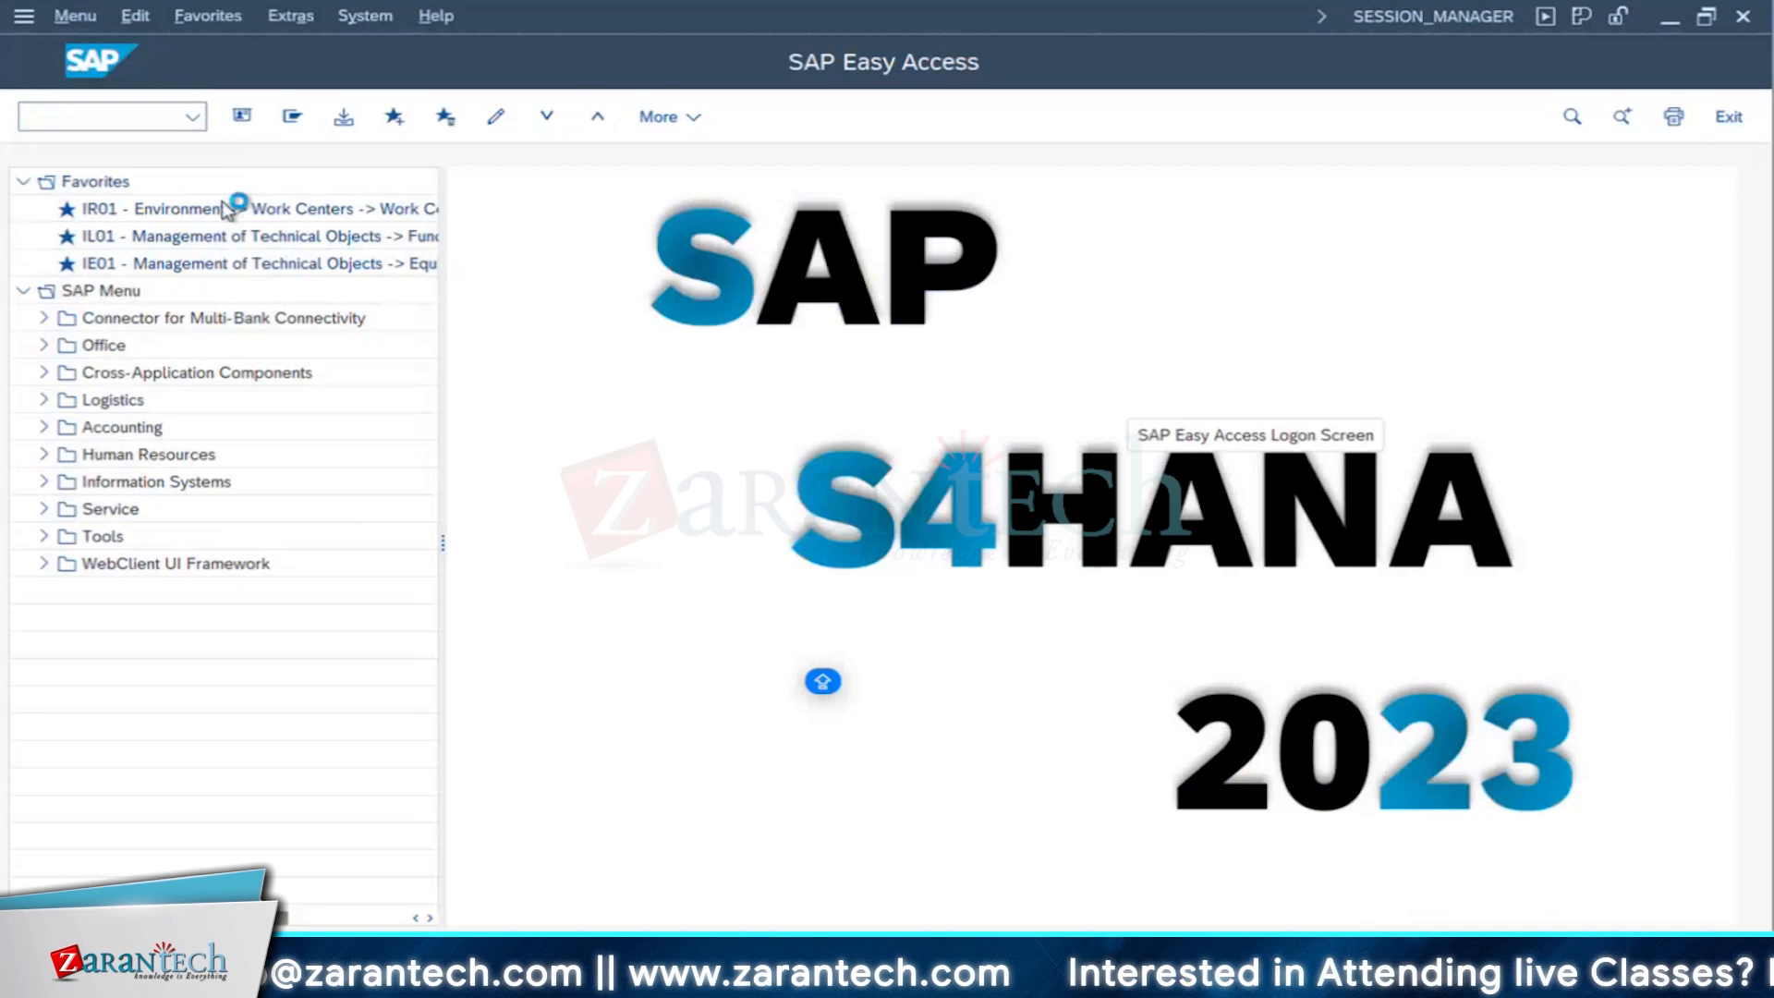
pyautogui.press('Return')
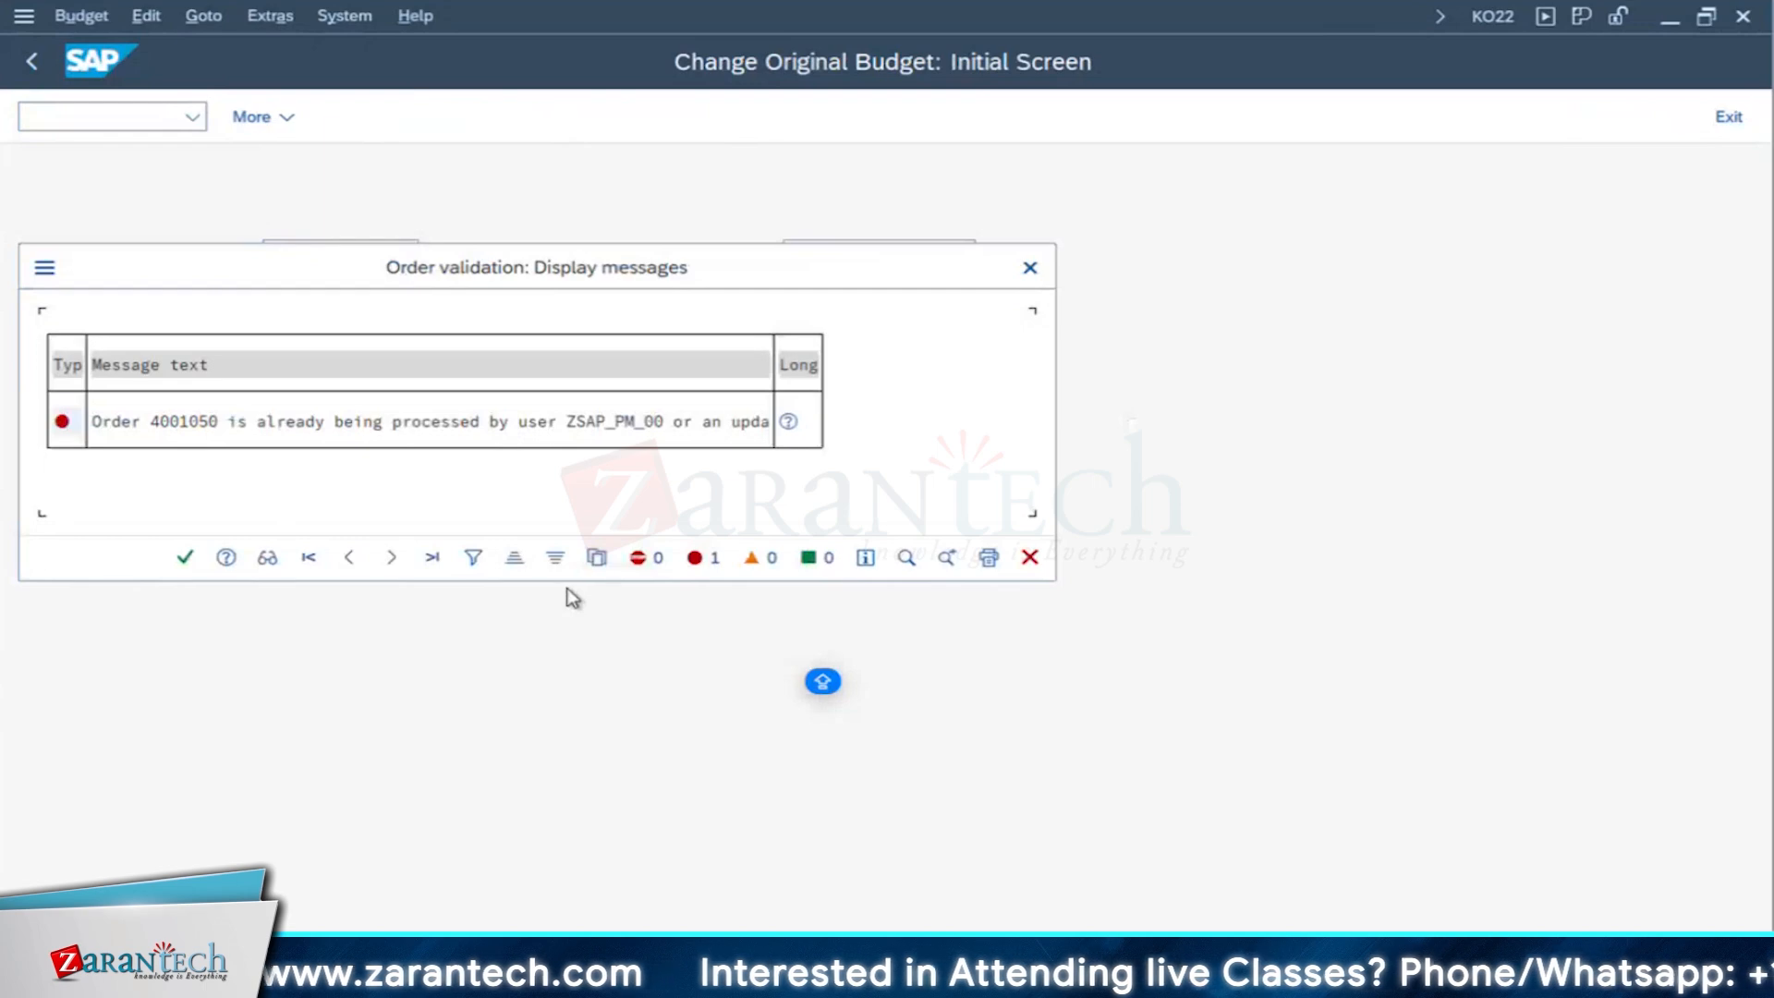
# - Return to the IW41 session, leave the error log and discard the confirmation without saving it
pyautogui.hotkey('alt', 'Tab')
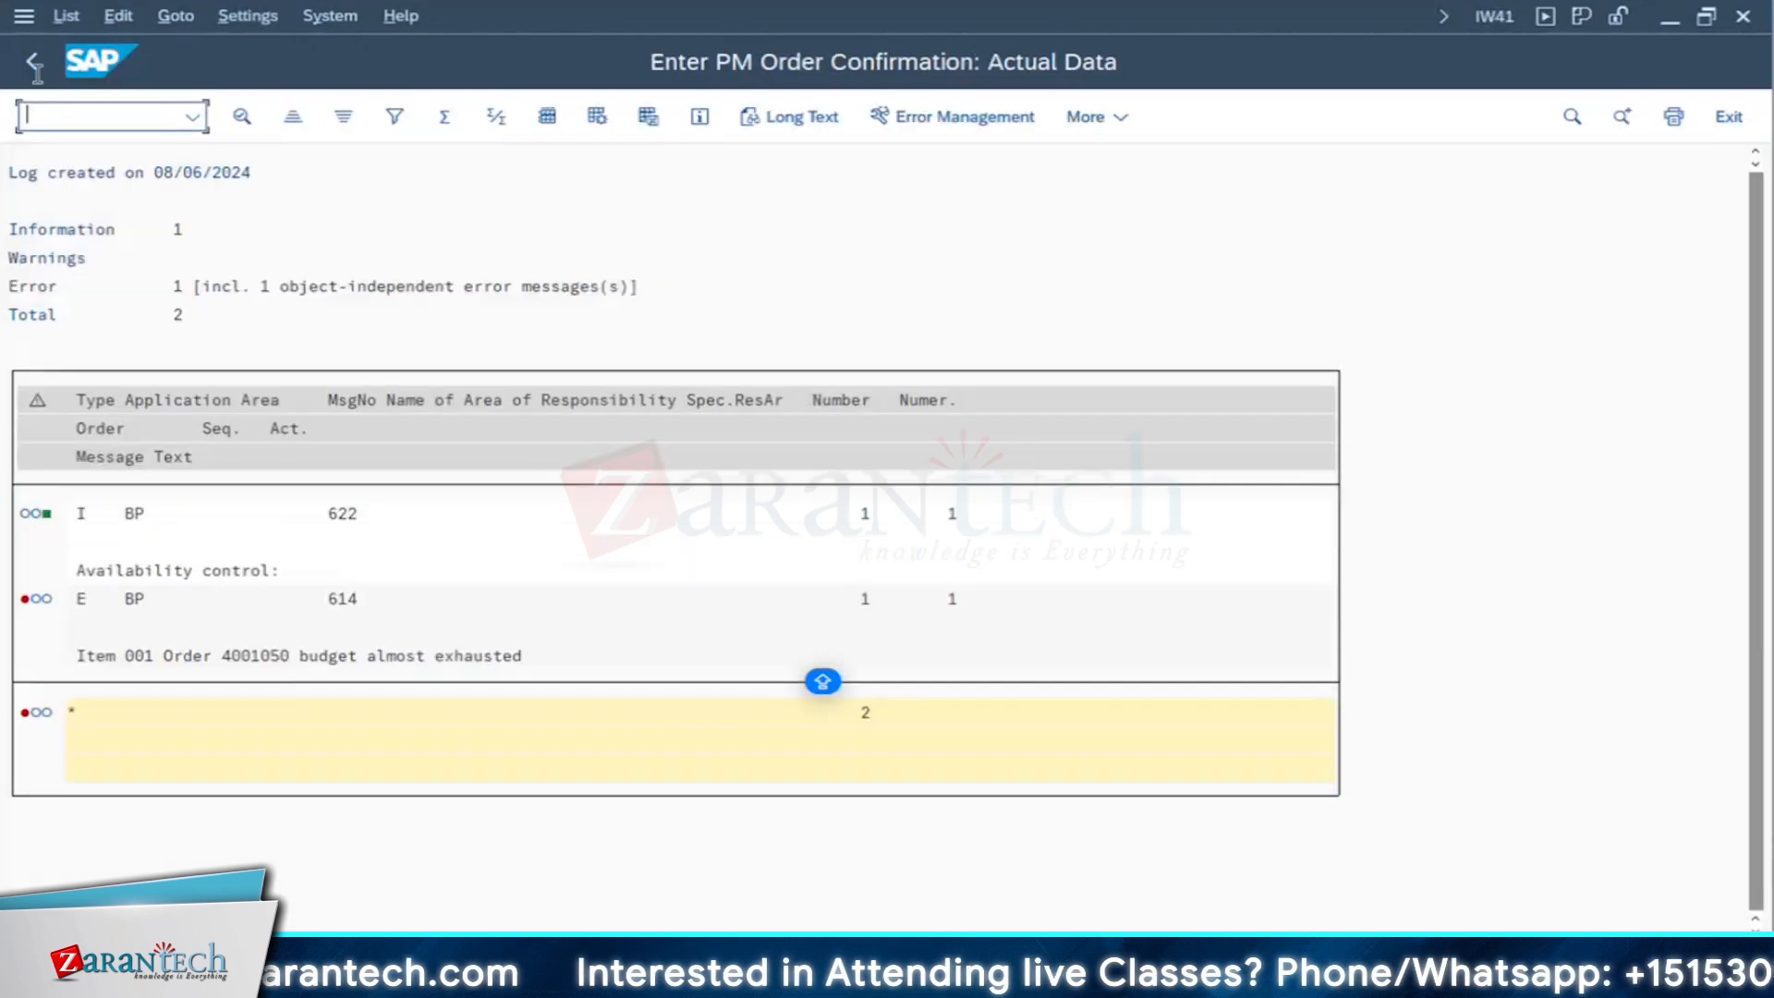
pyautogui.click(33, 63)
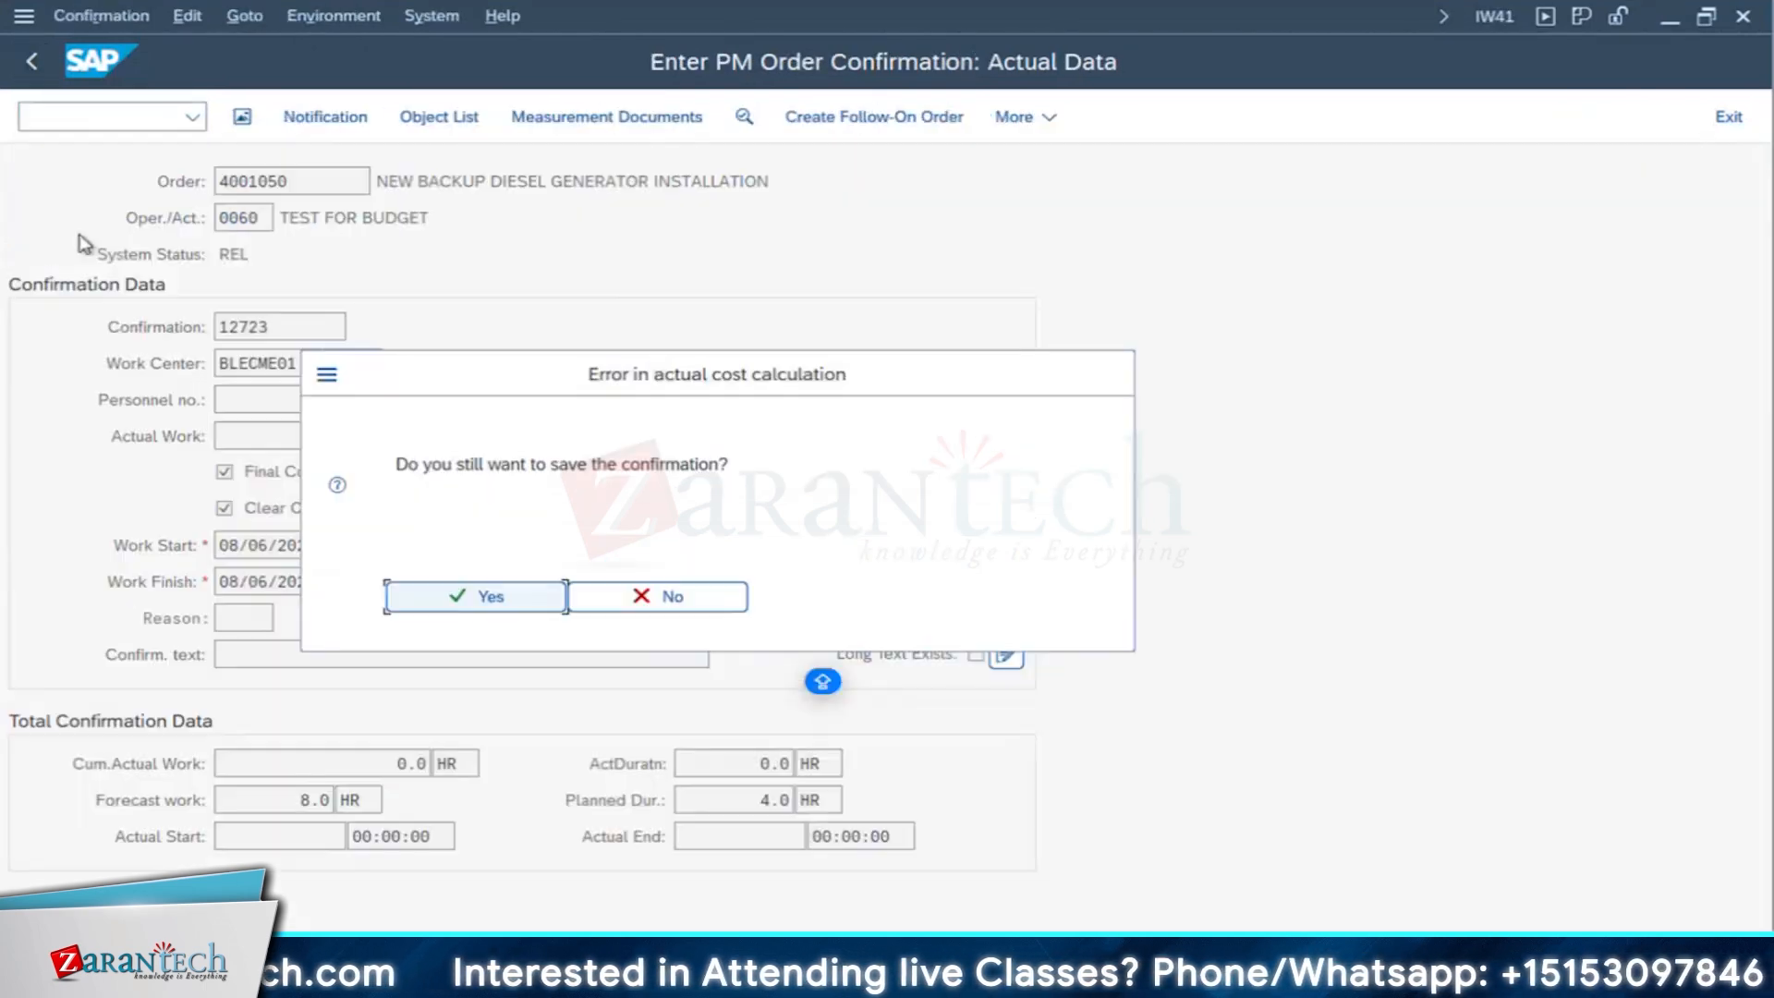
pyautogui.click(669, 598)
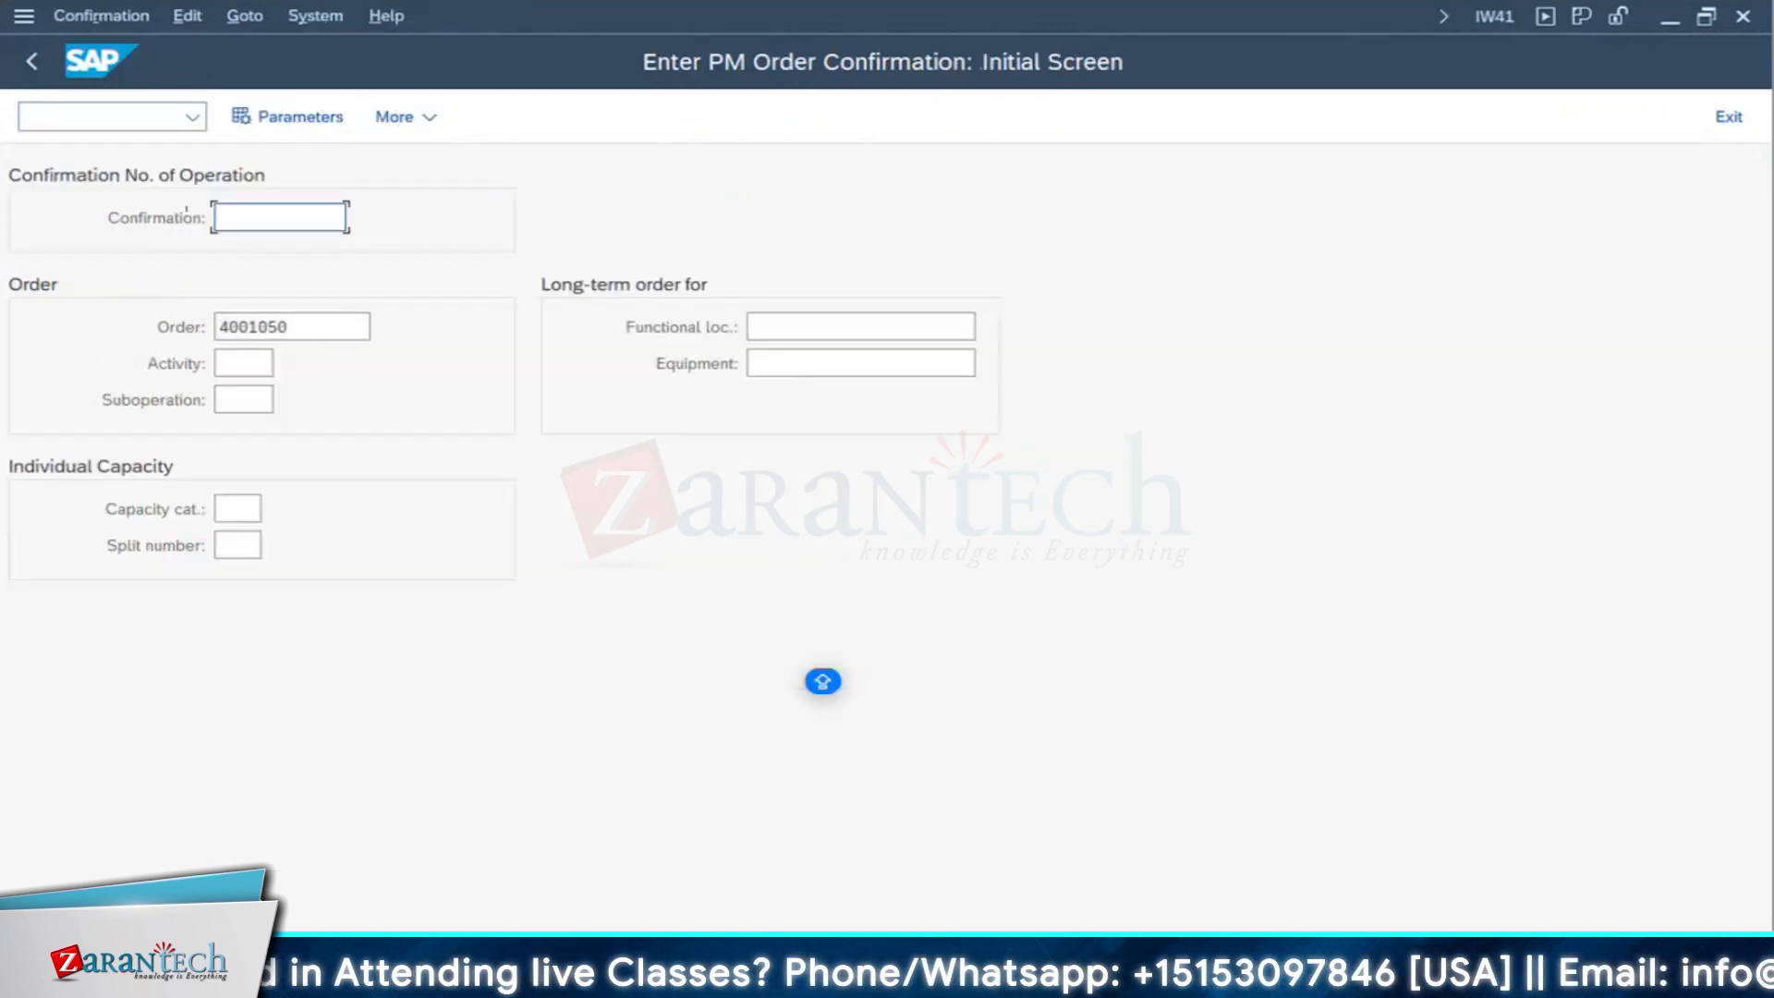
# - Switch to the KO22 session, dismiss the validation messages, open the generator order's annual budget and set the overall budget to 23,000 USD
pyautogui.click(974, 877)
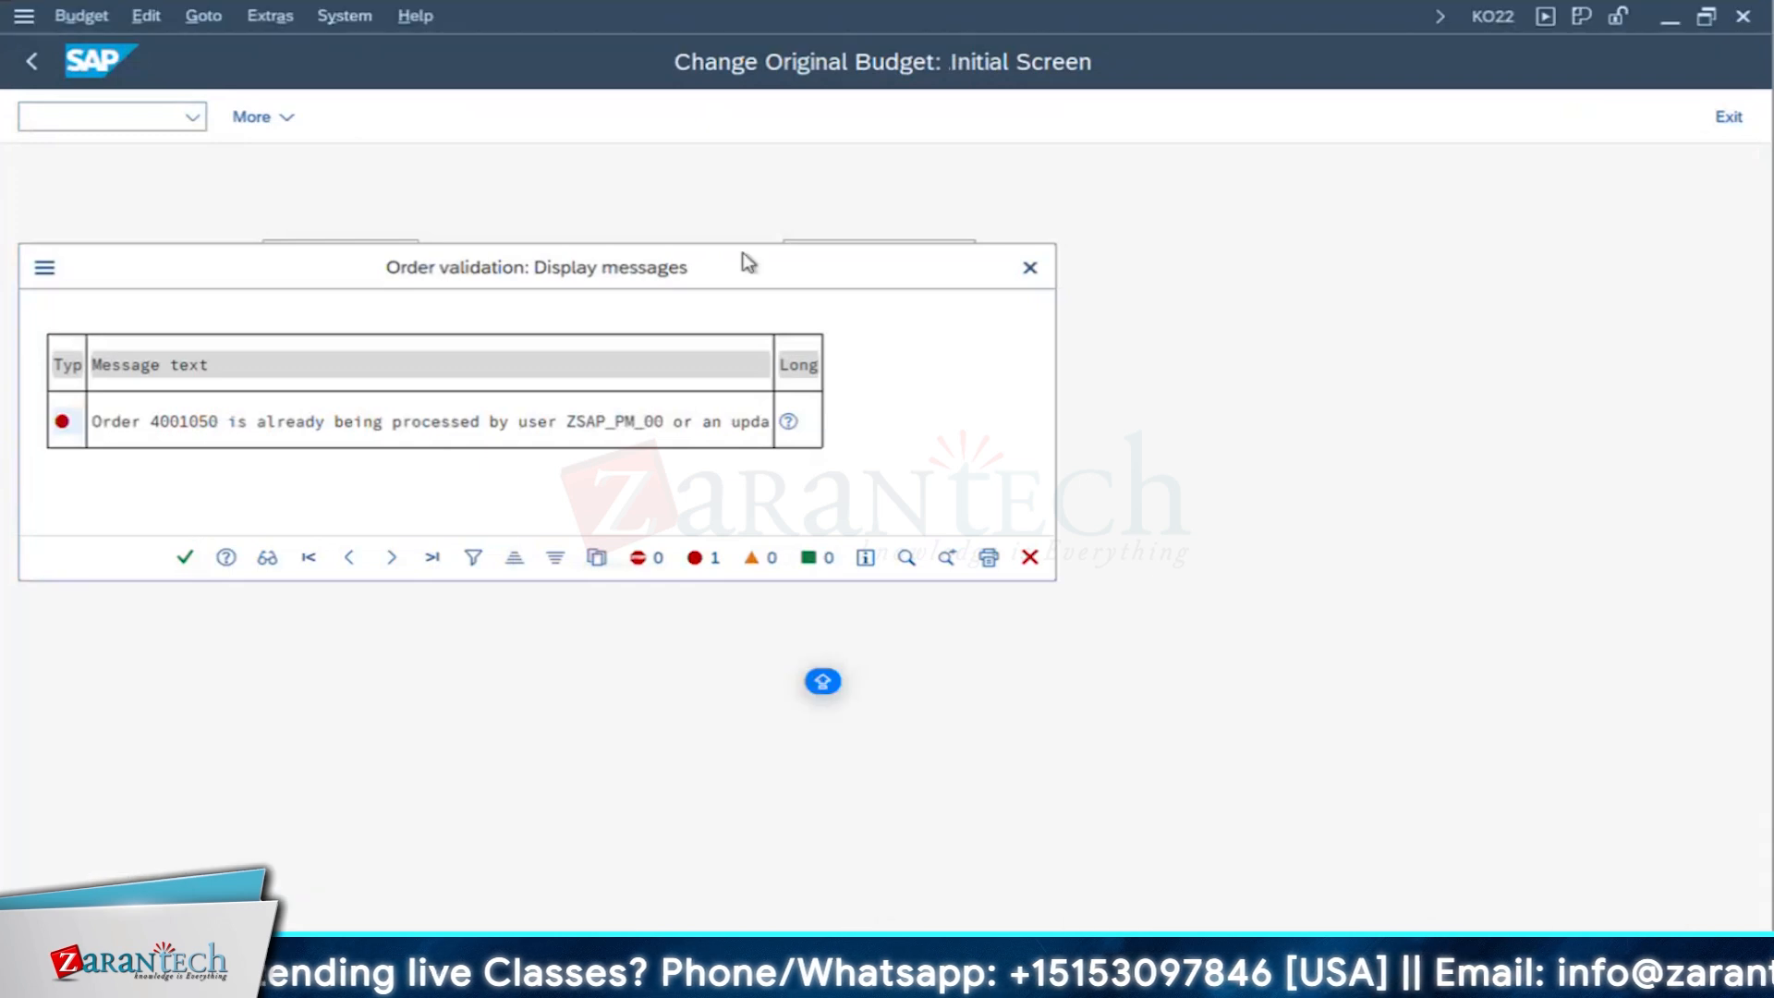
pyautogui.click(1029, 267)
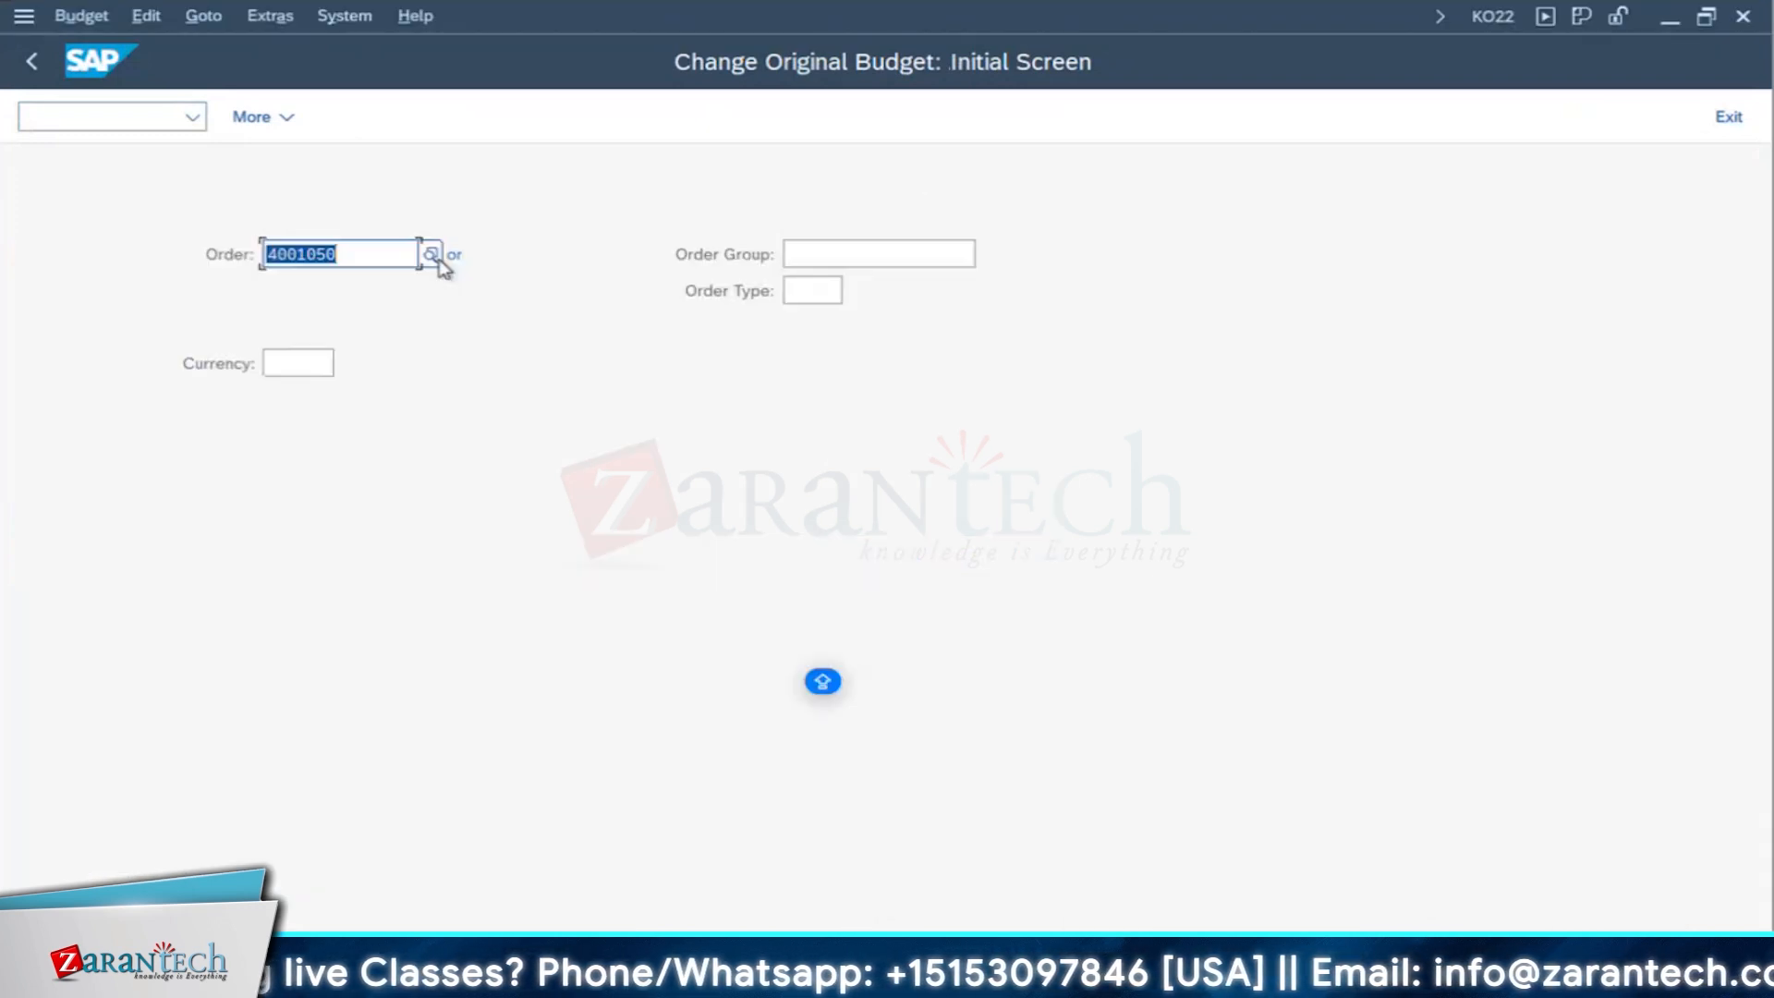
pyautogui.press('Return')
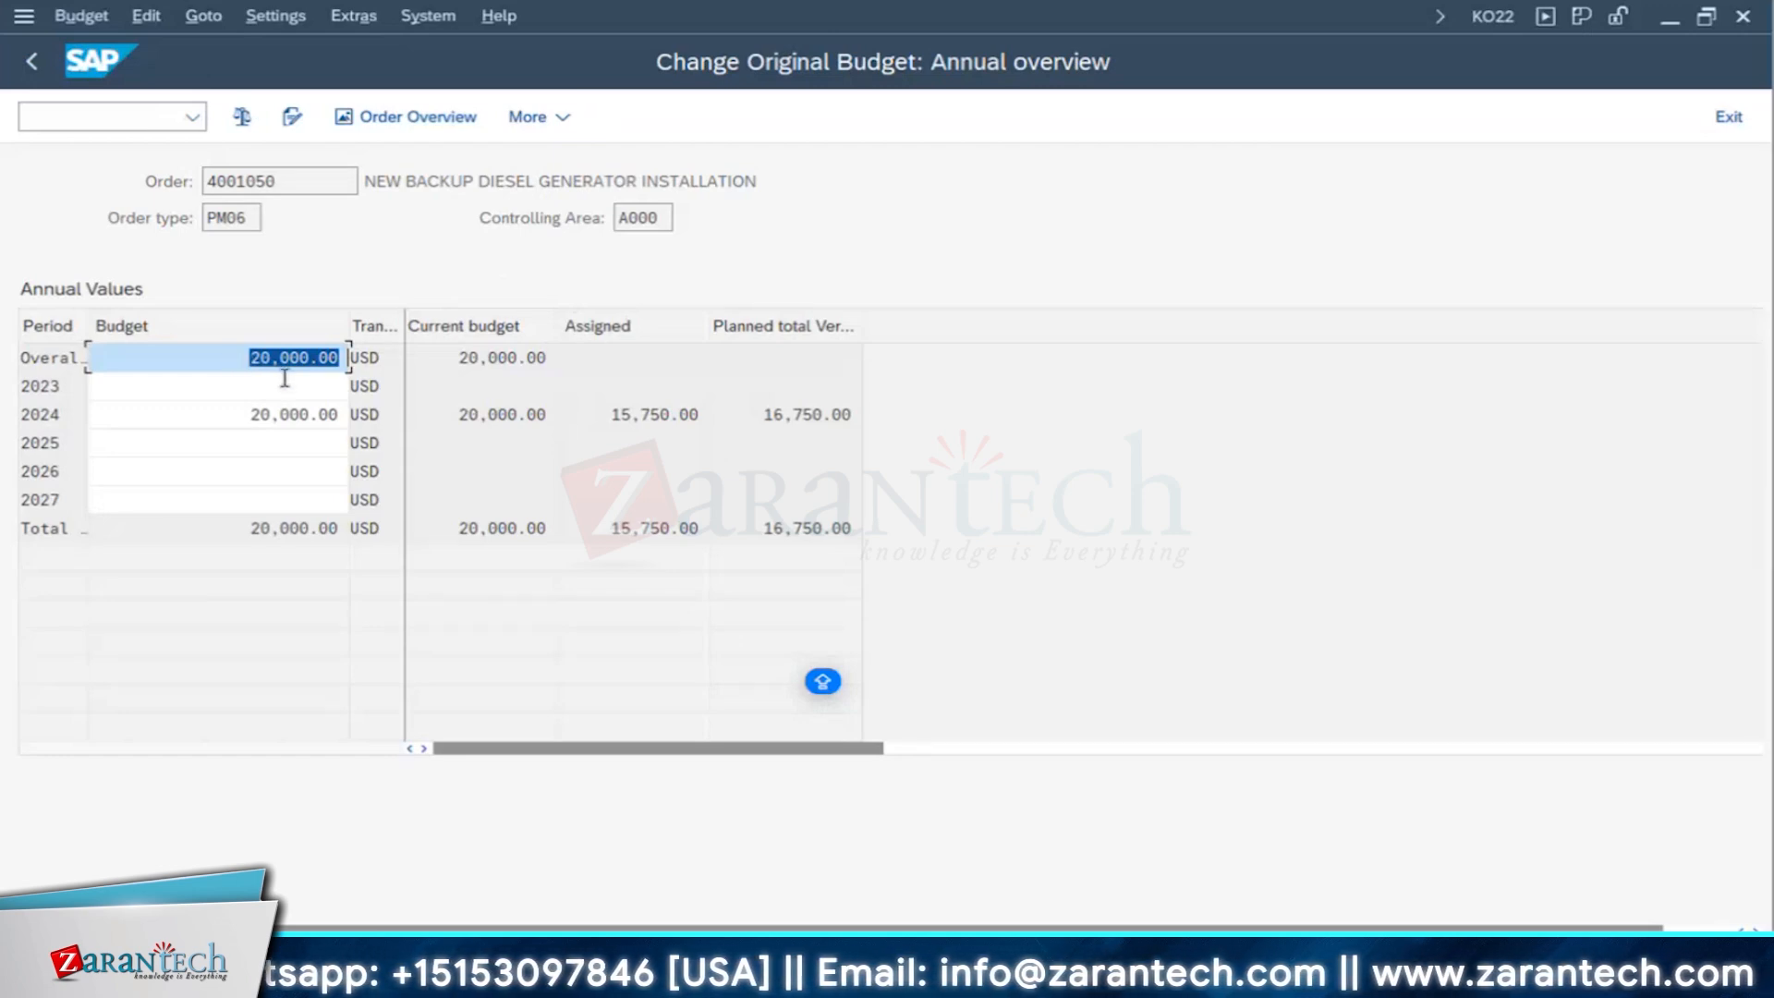
pyautogui.write('23')
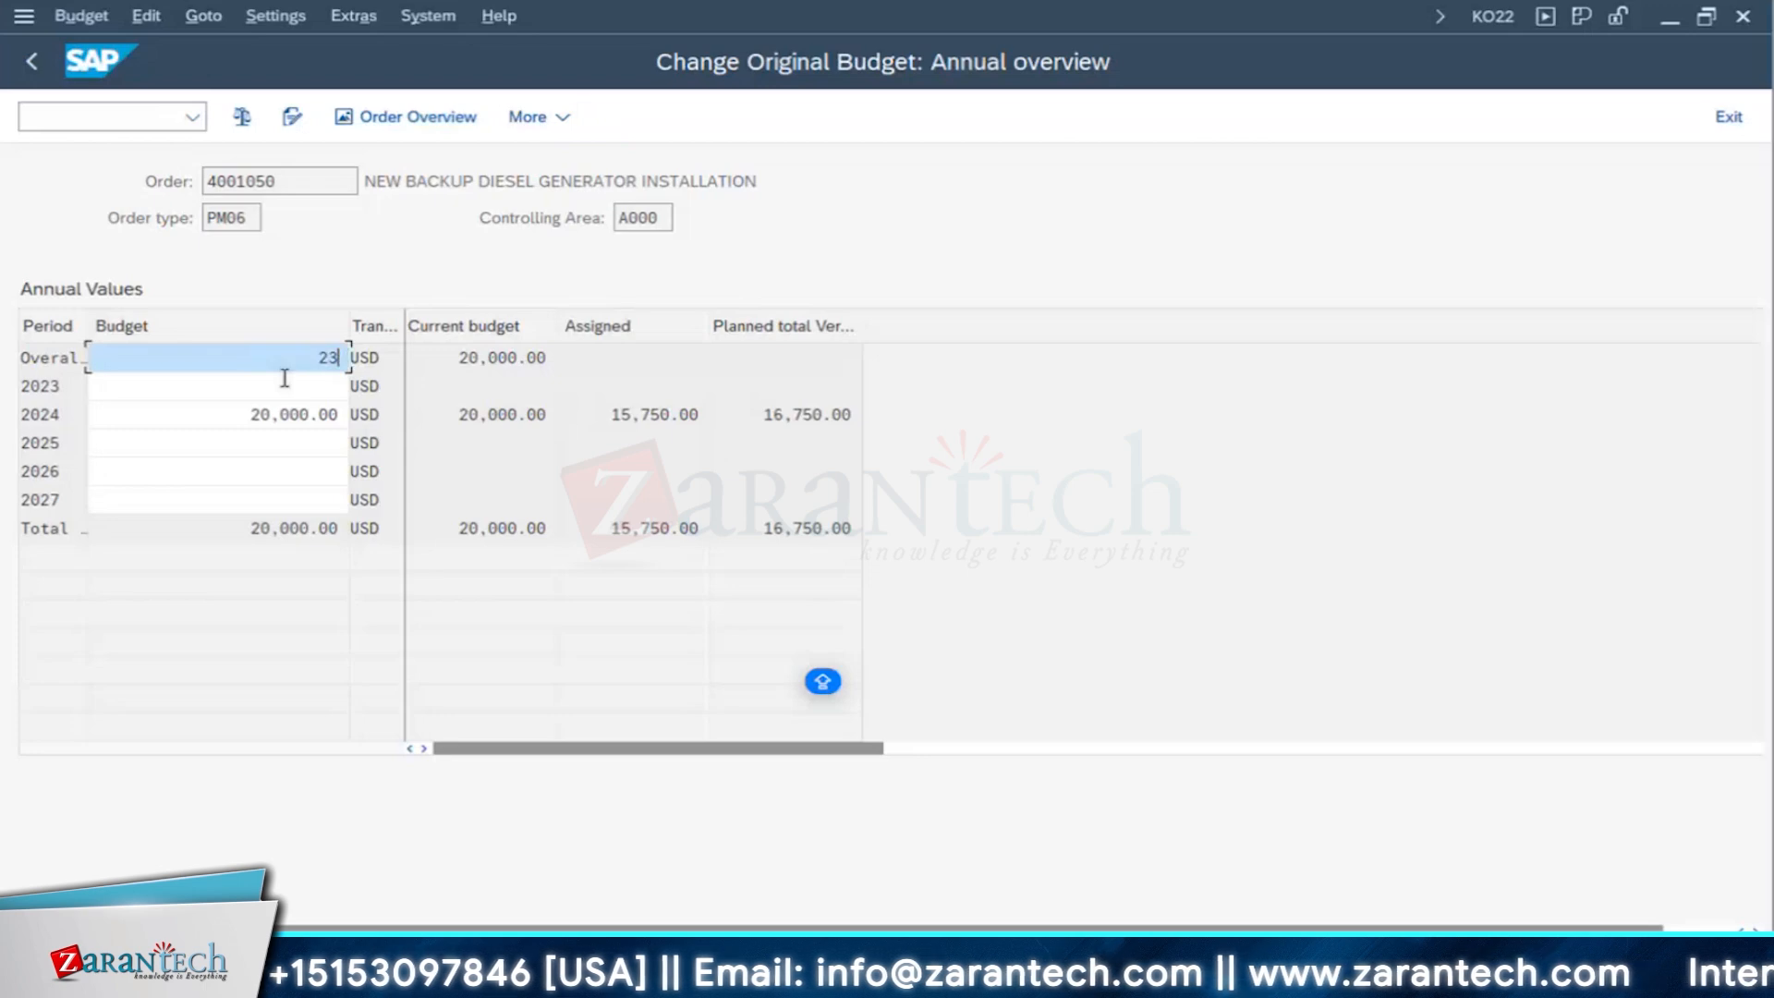
pyautogui.write('000')
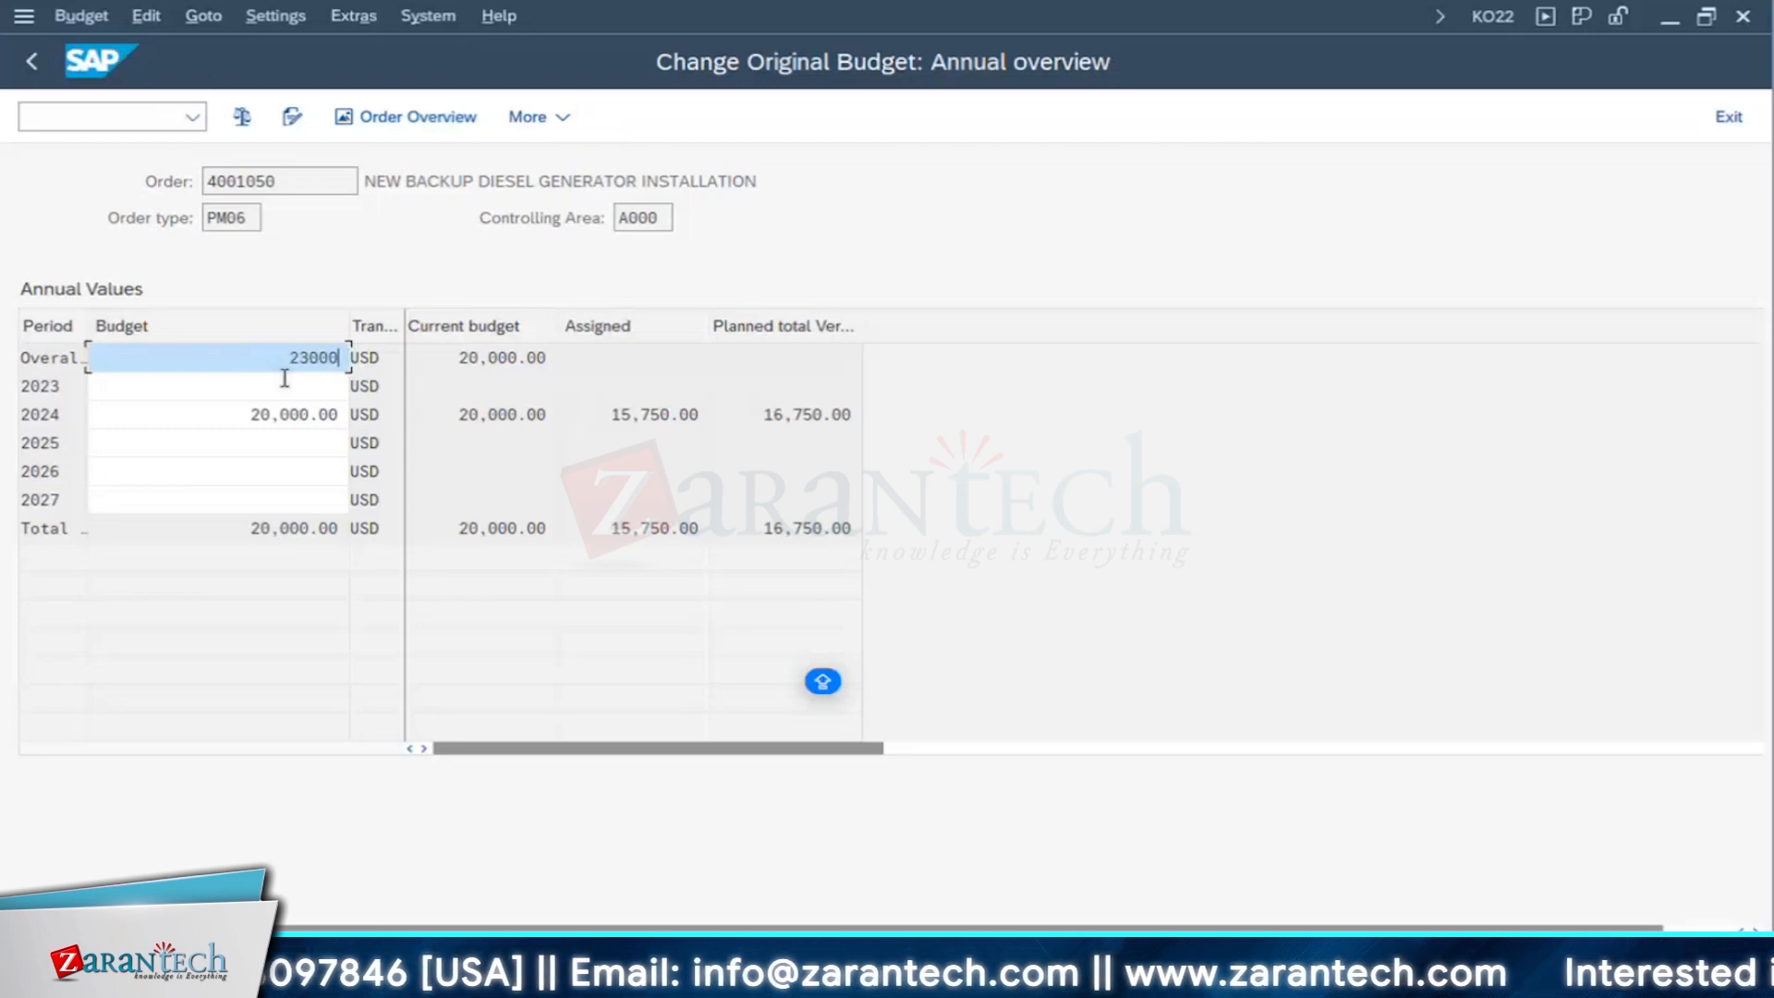
pyautogui.press('Return')
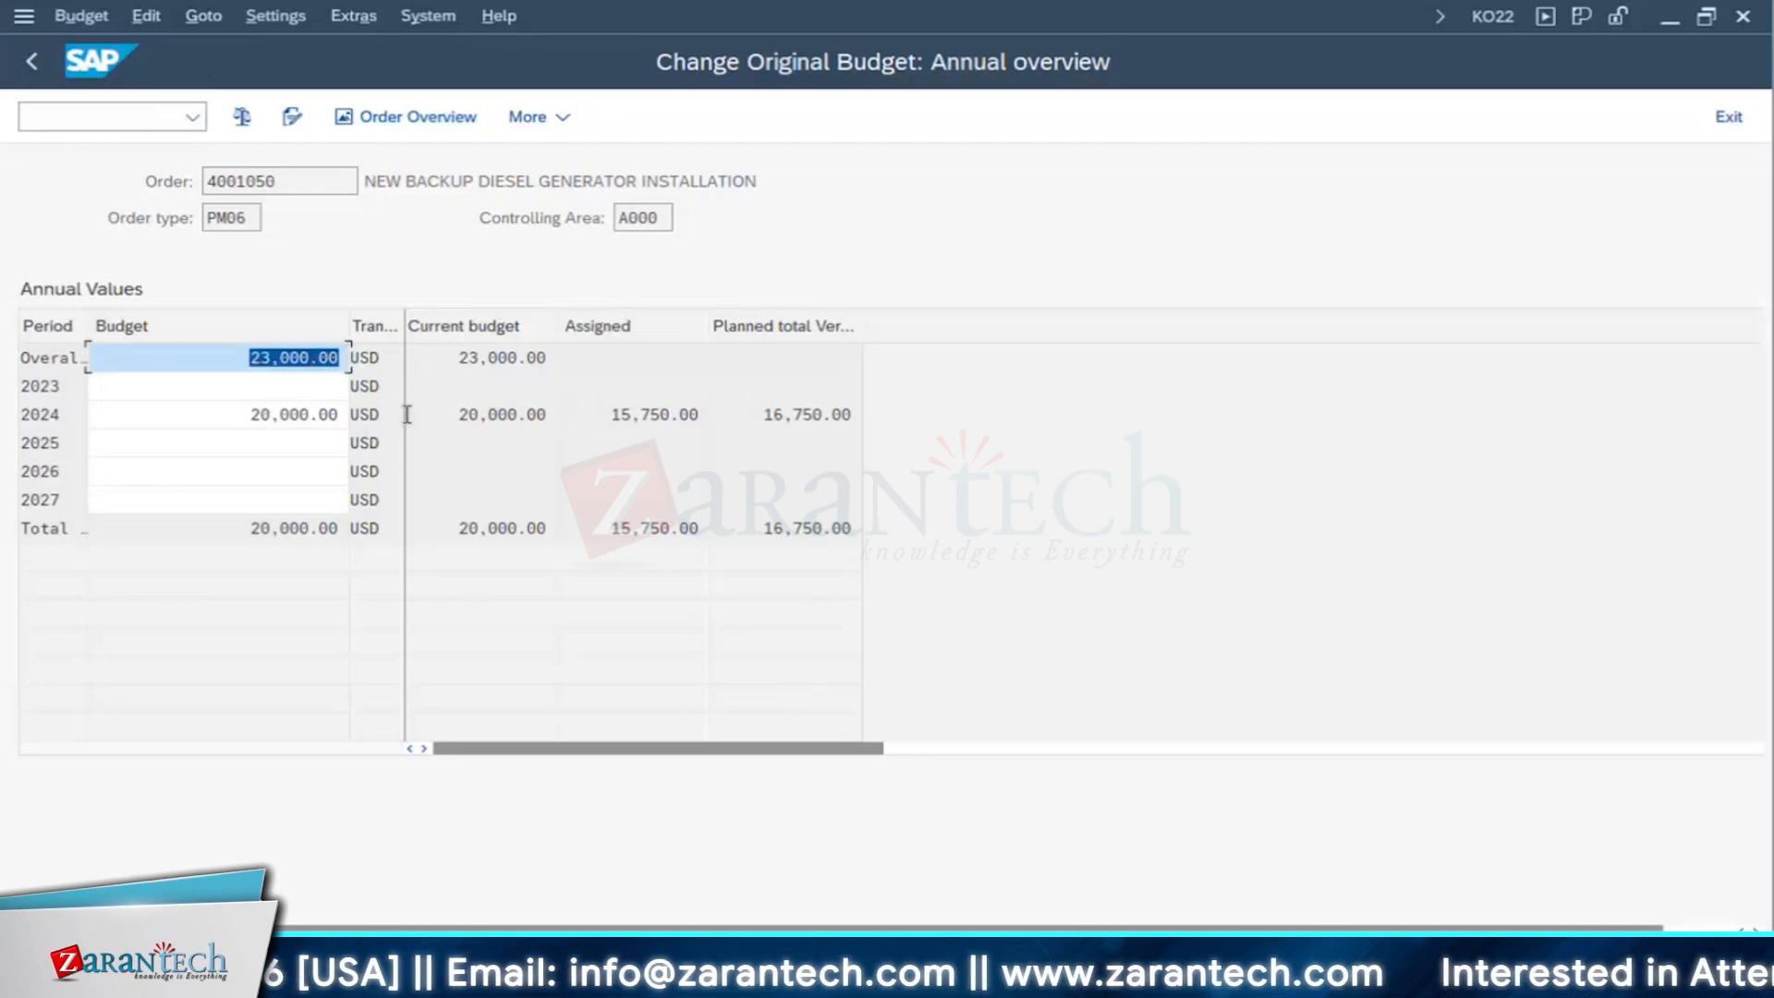
# - Set the order's 2024 budget to 23,000 USD and save the budget
pyautogui.press('Down')
pyautogui.write('23,00')
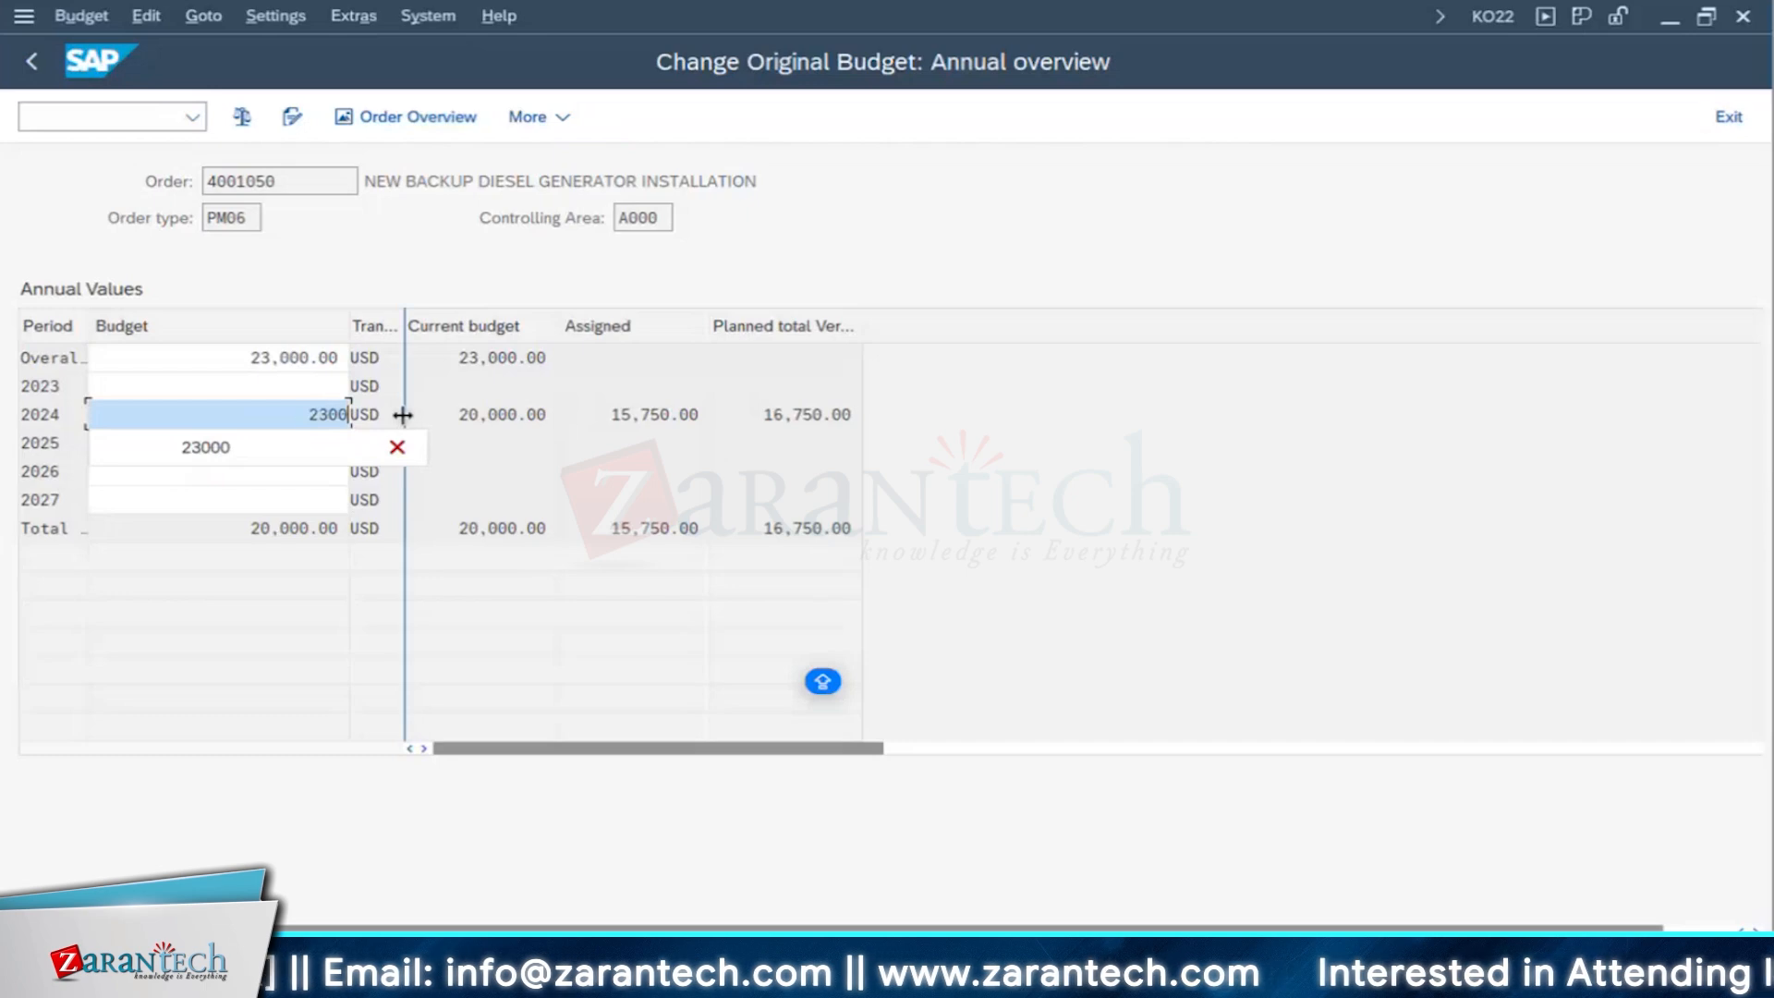
pyautogui.write('0')
pyautogui.press('Return')
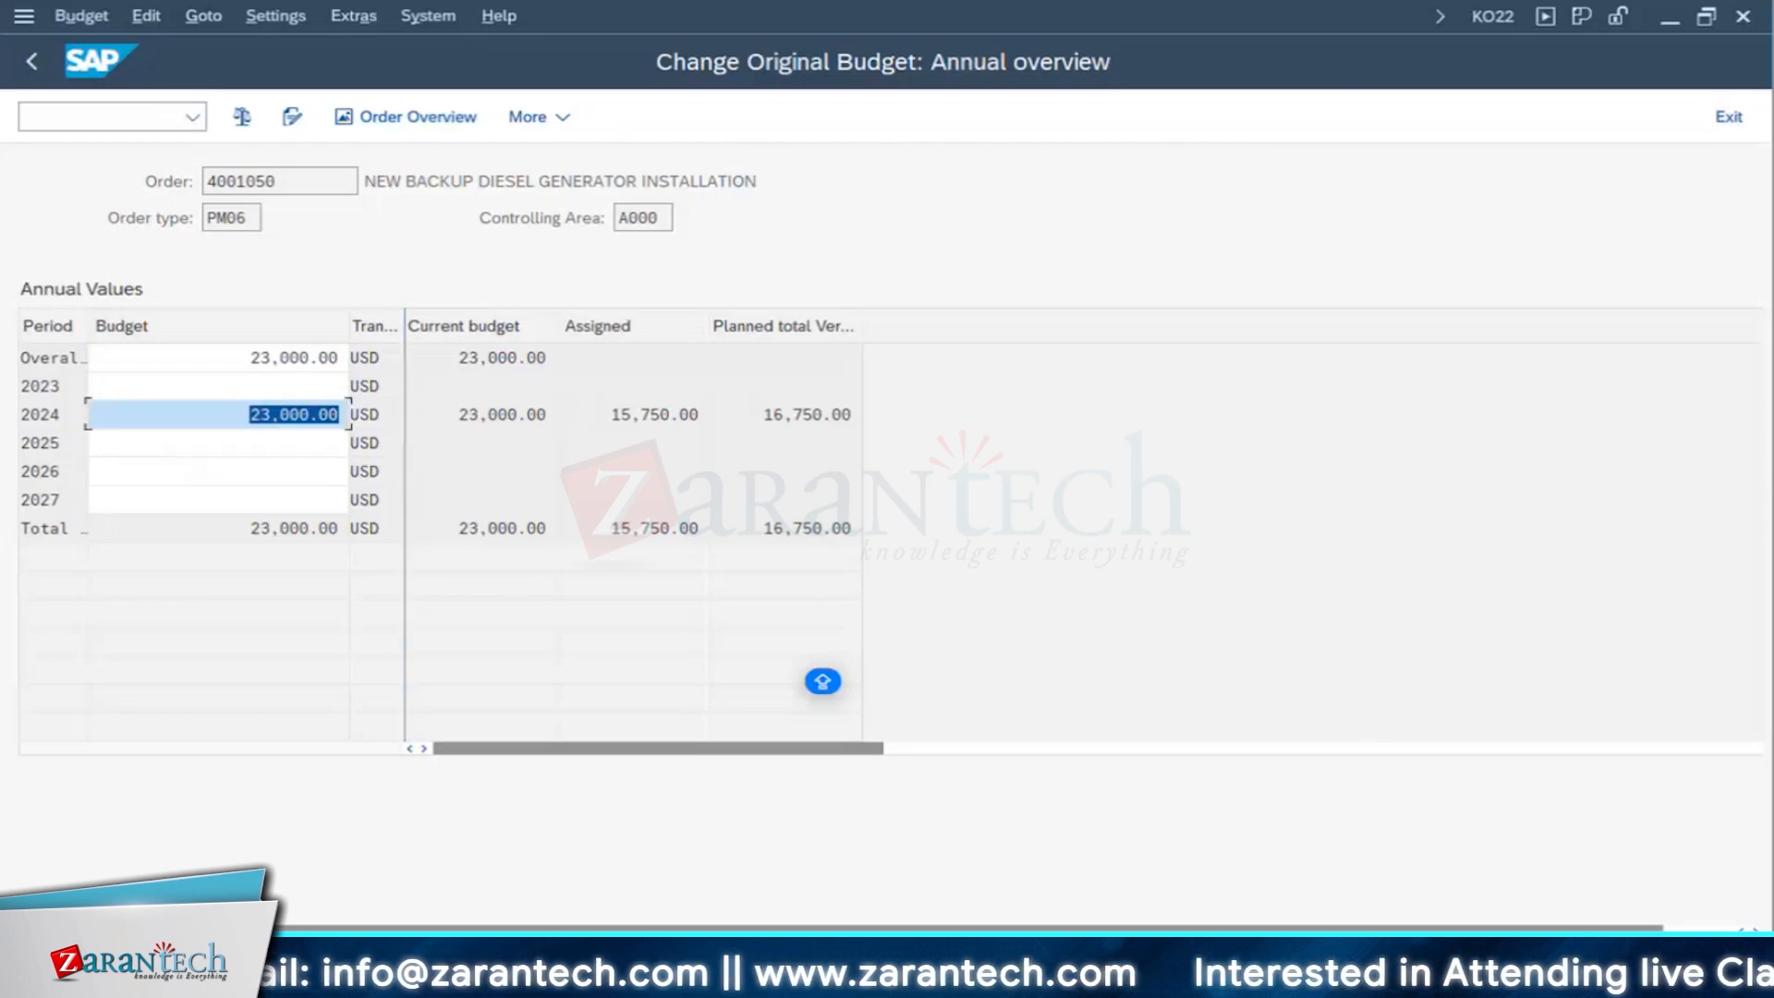
pyautogui.click(151, 362)
pyautogui.hotkey('ctrl', 's')
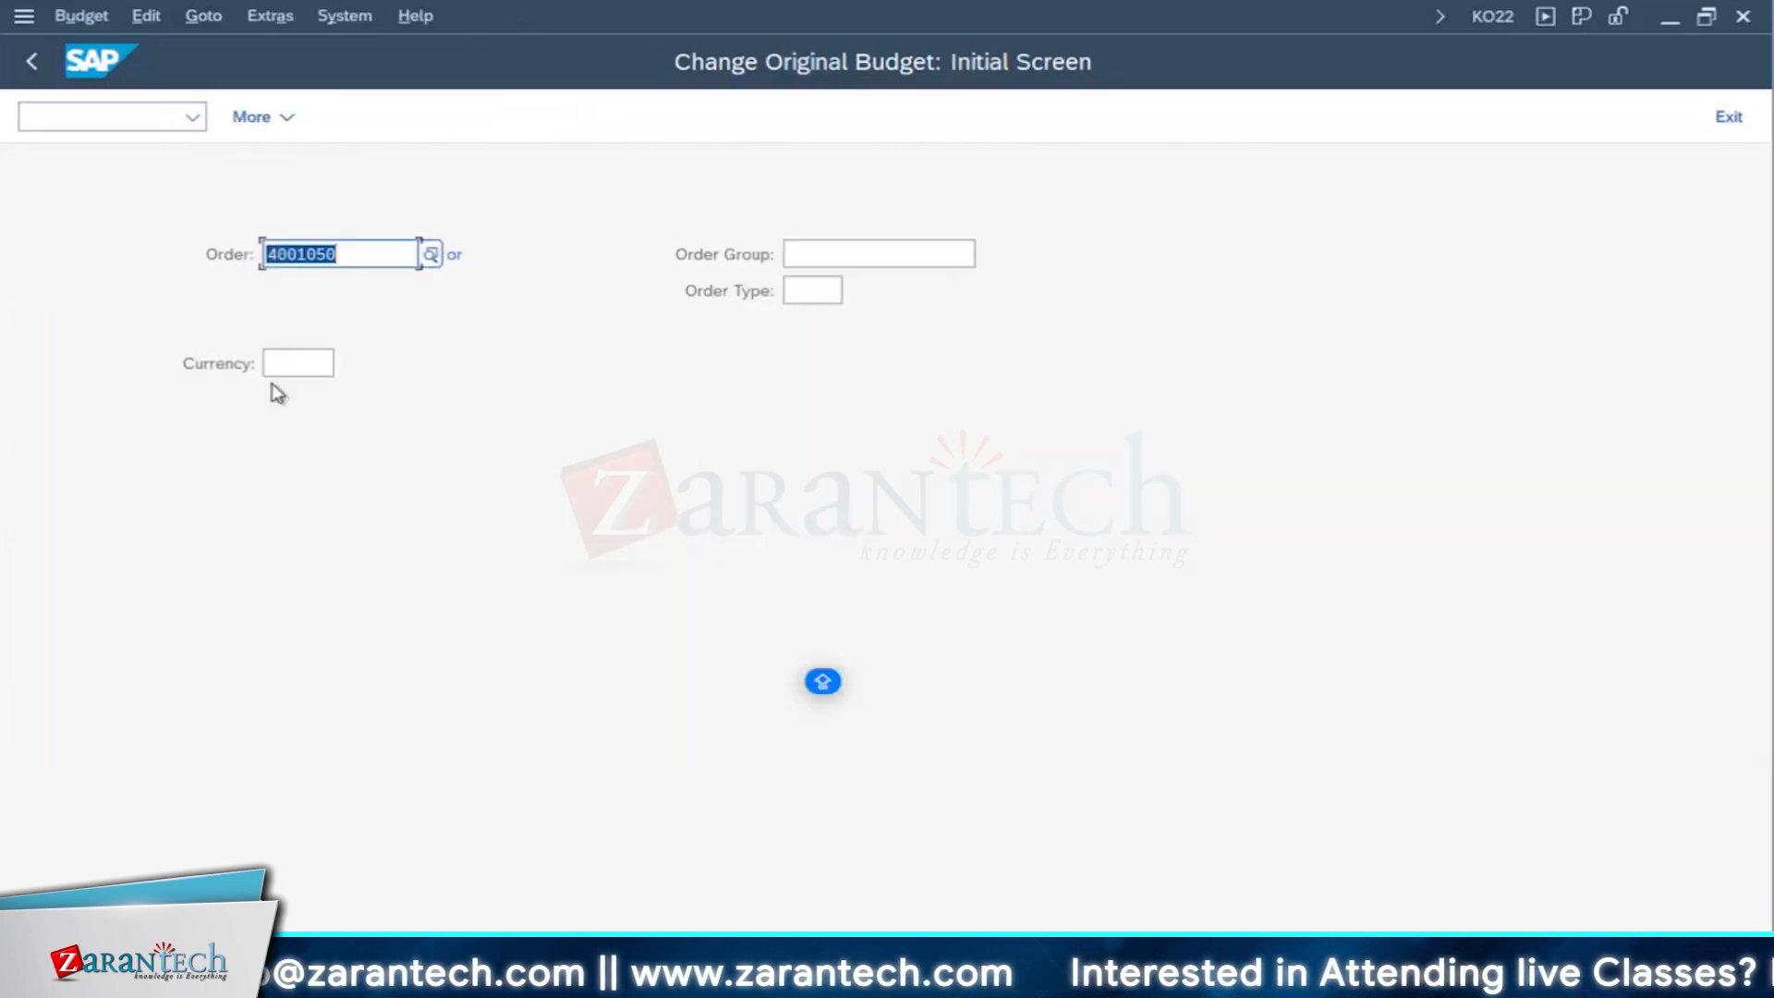
# - Reopen operation 0060 in the IW41 session, mark it finally confirmed with no remaining work and open reservations cleared, and save the confirmation
pyautogui.click(1136, 978)
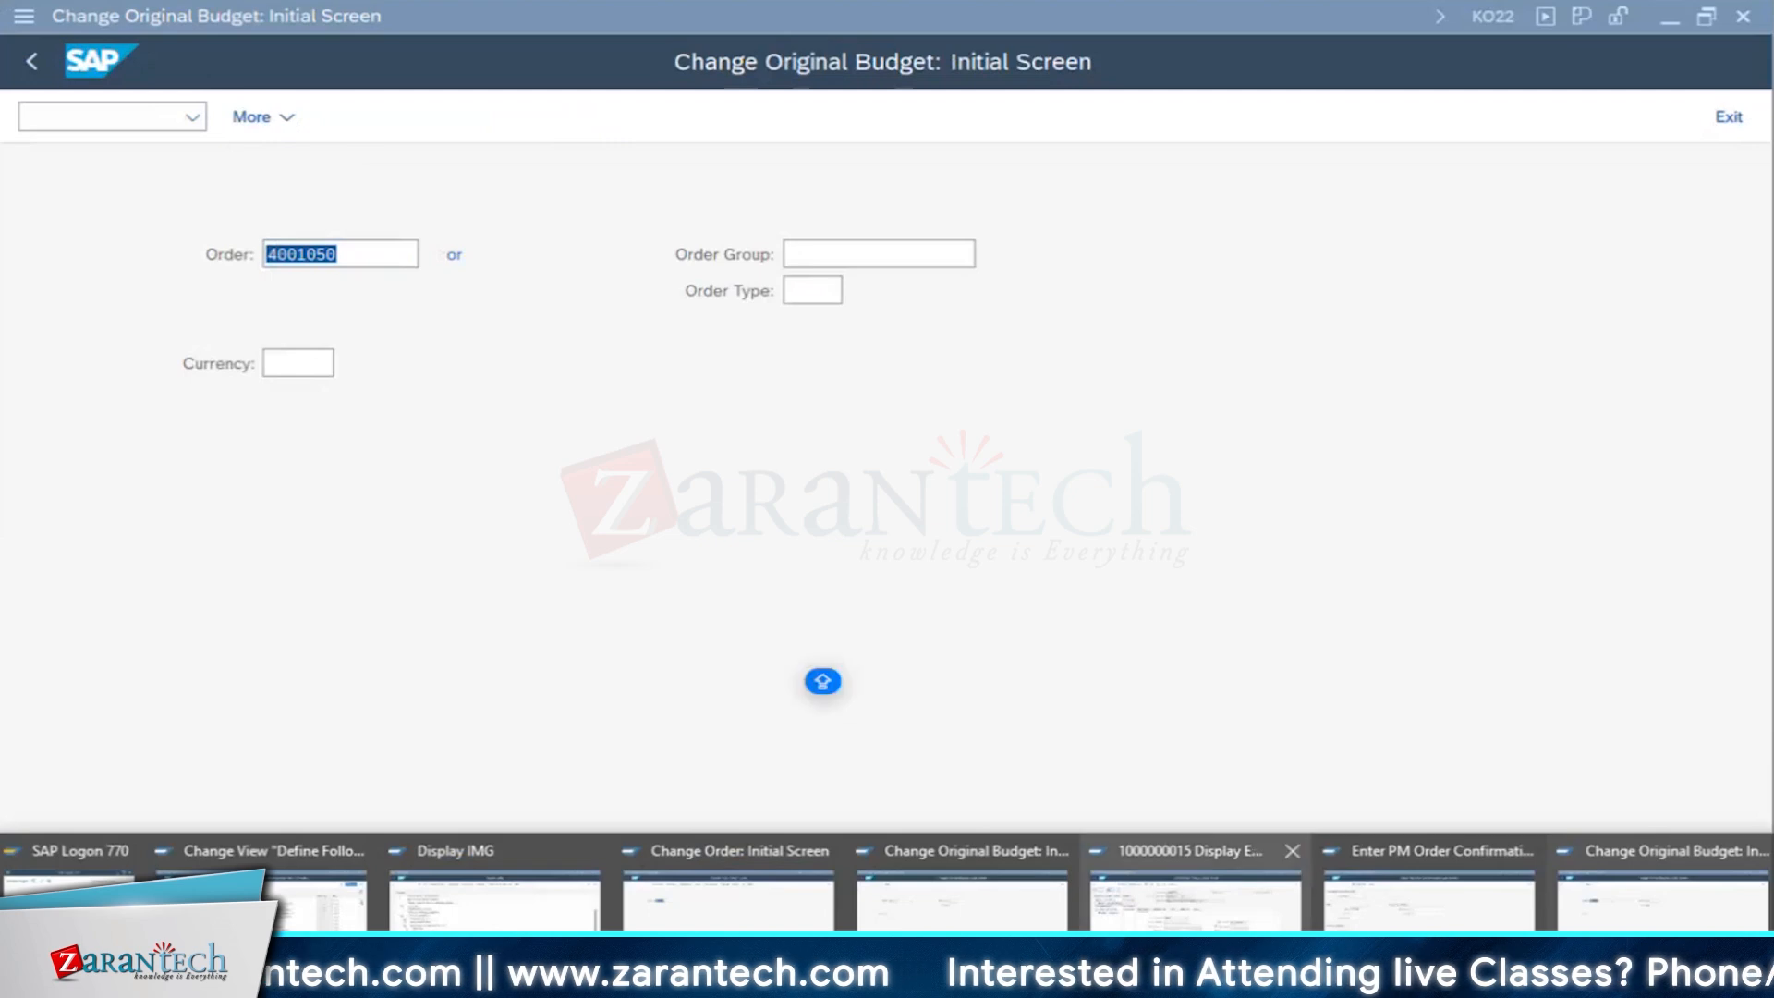
pyautogui.click(1373, 907)
pyautogui.press('Return')
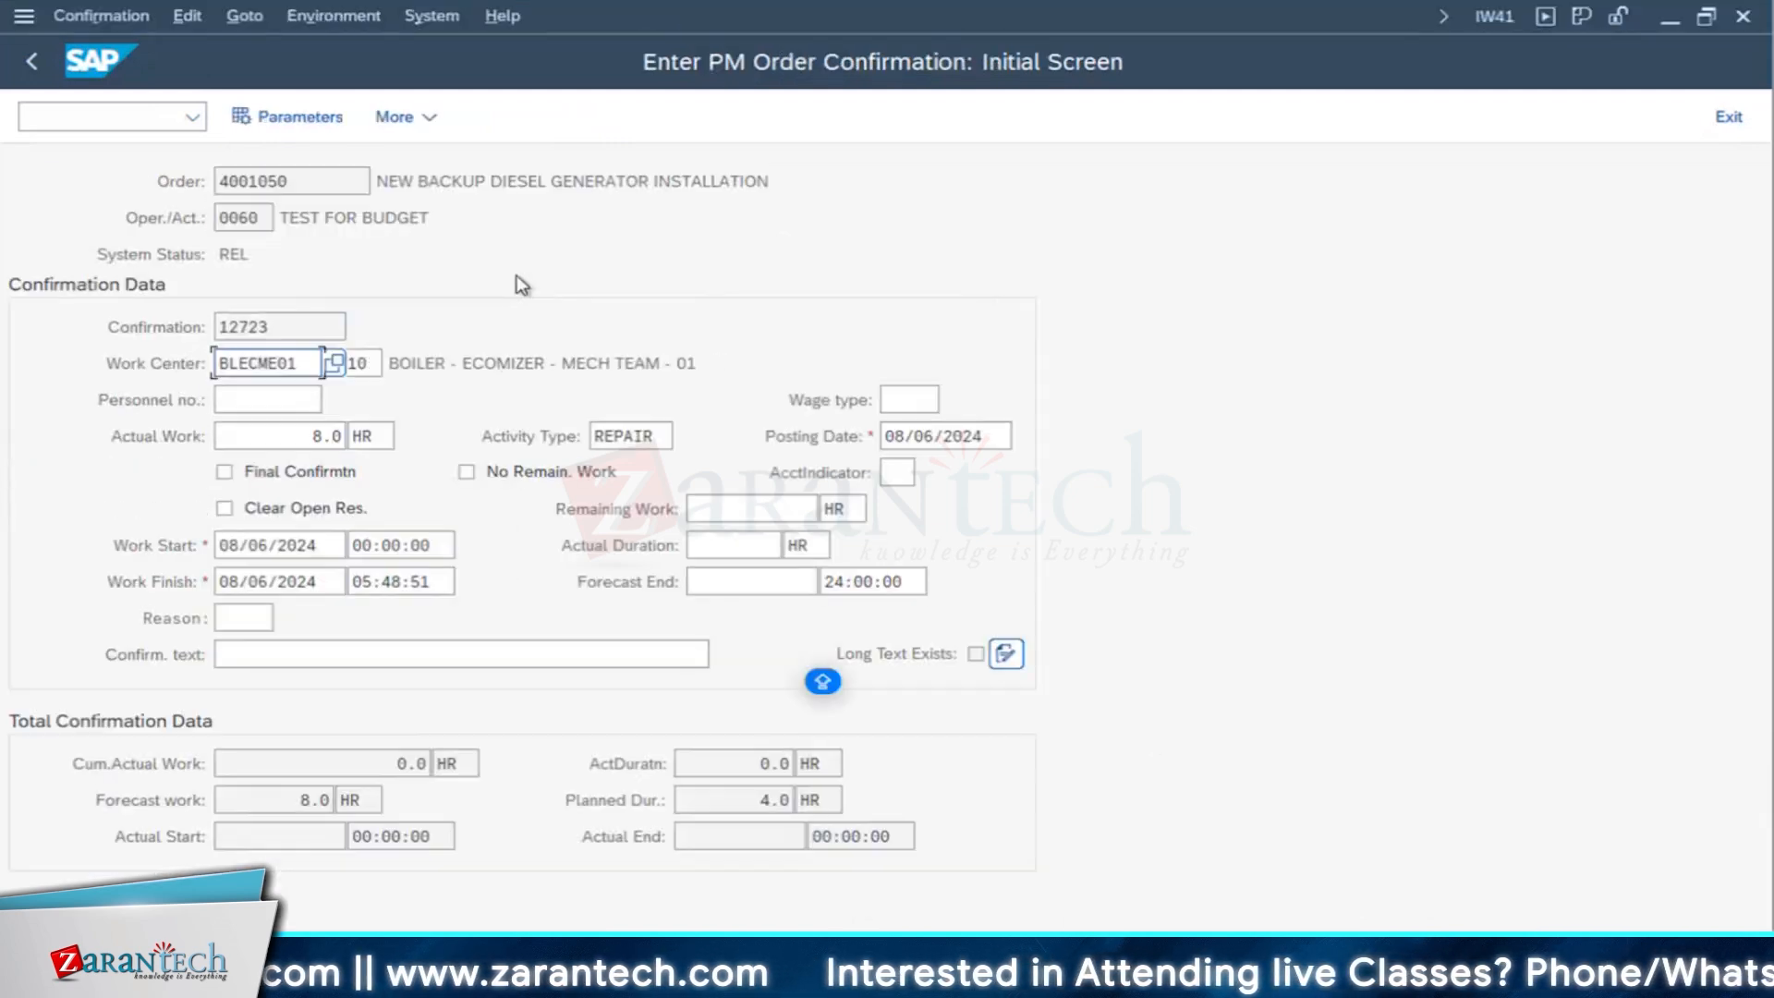
pyautogui.click(275, 474)
pyautogui.click(468, 472)
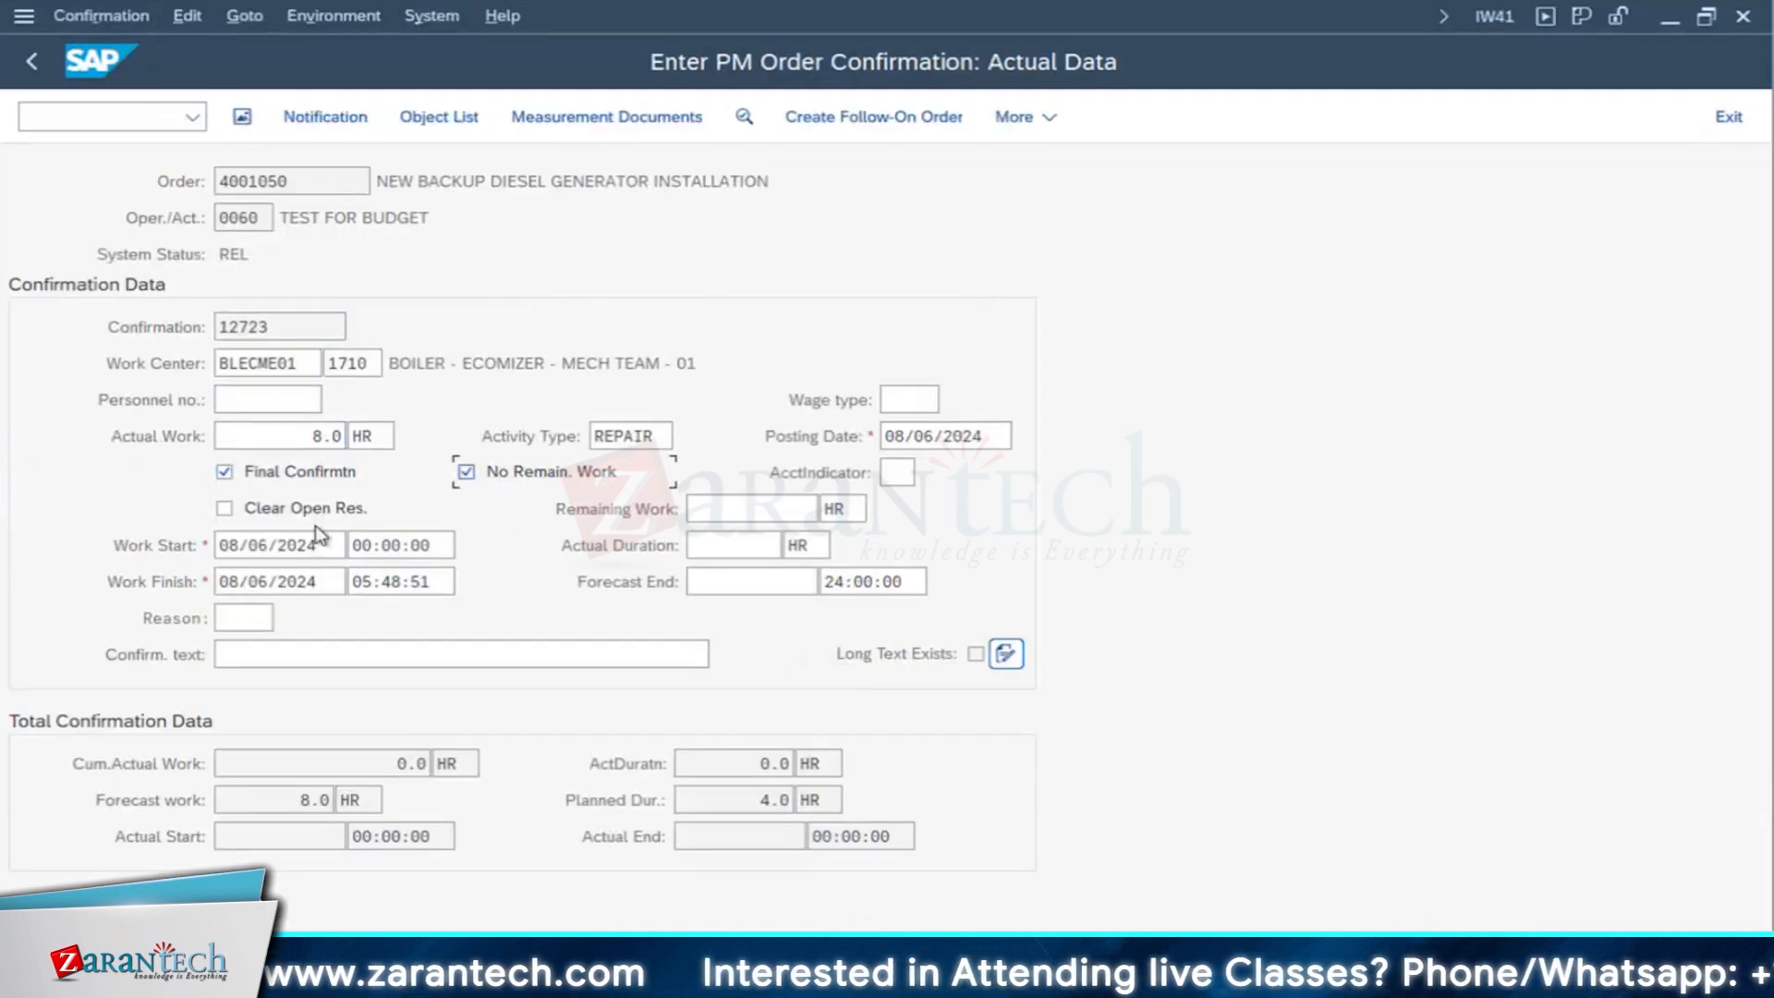
pyautogui.click(308, 511)
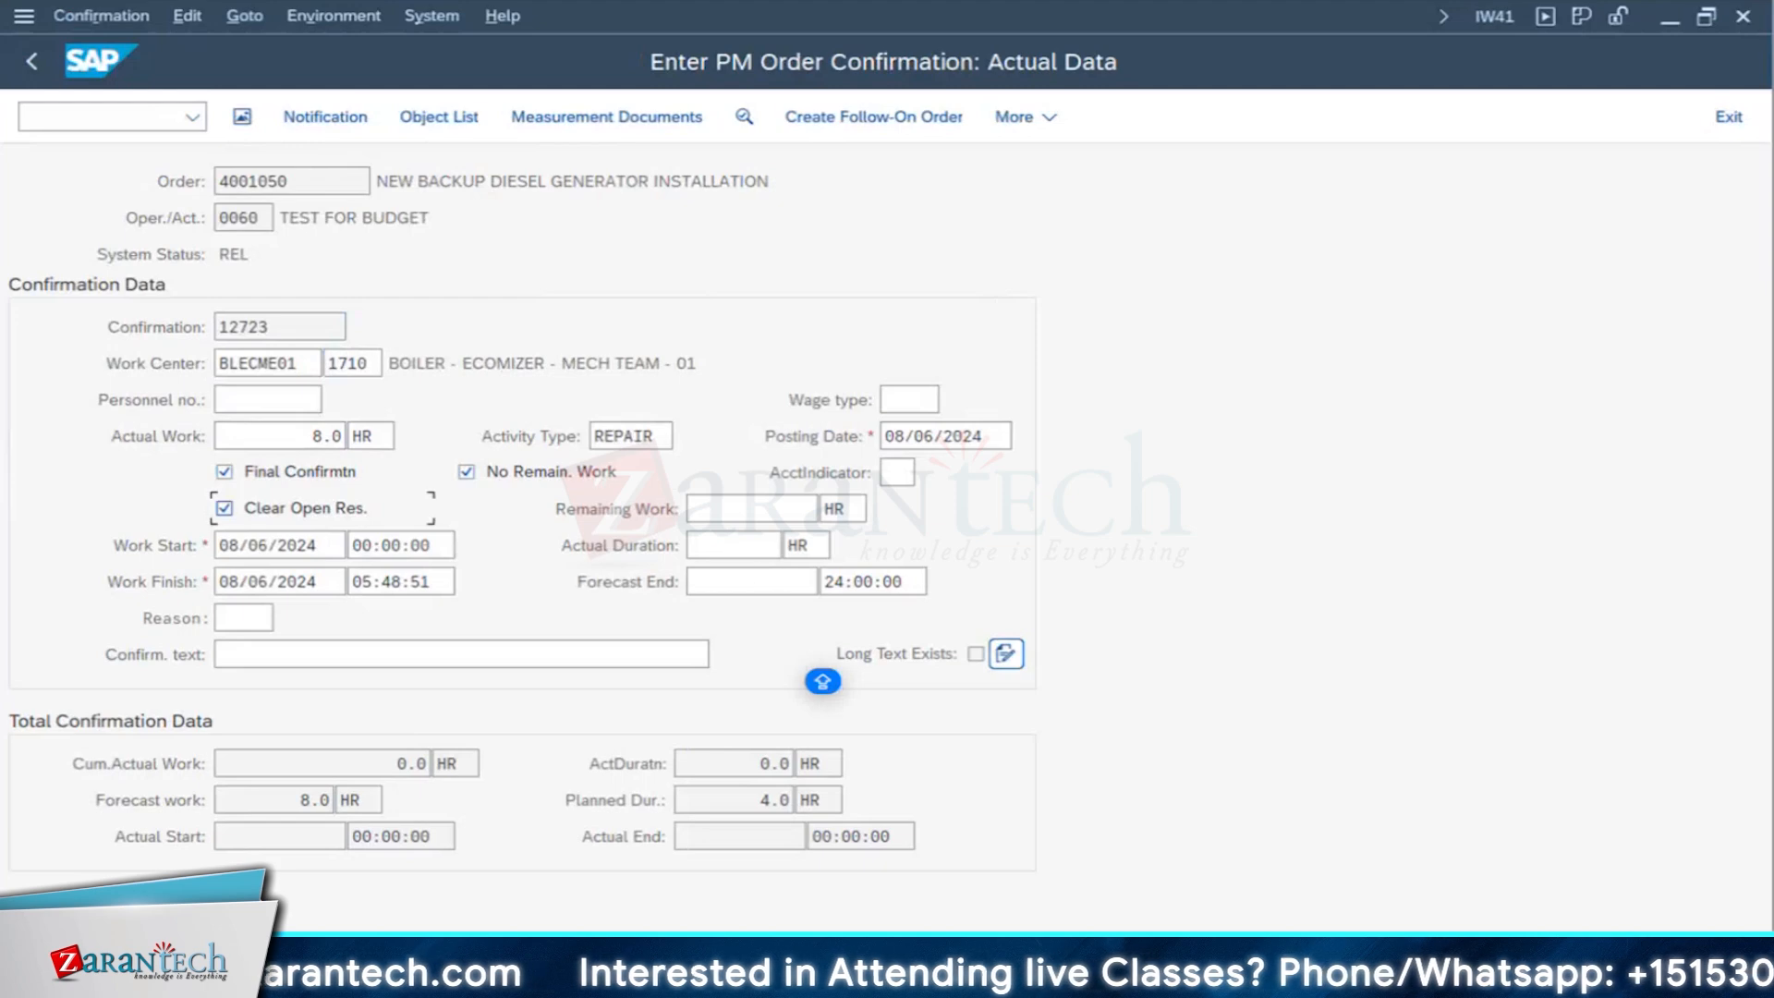
pyautogui.click(743, 572)
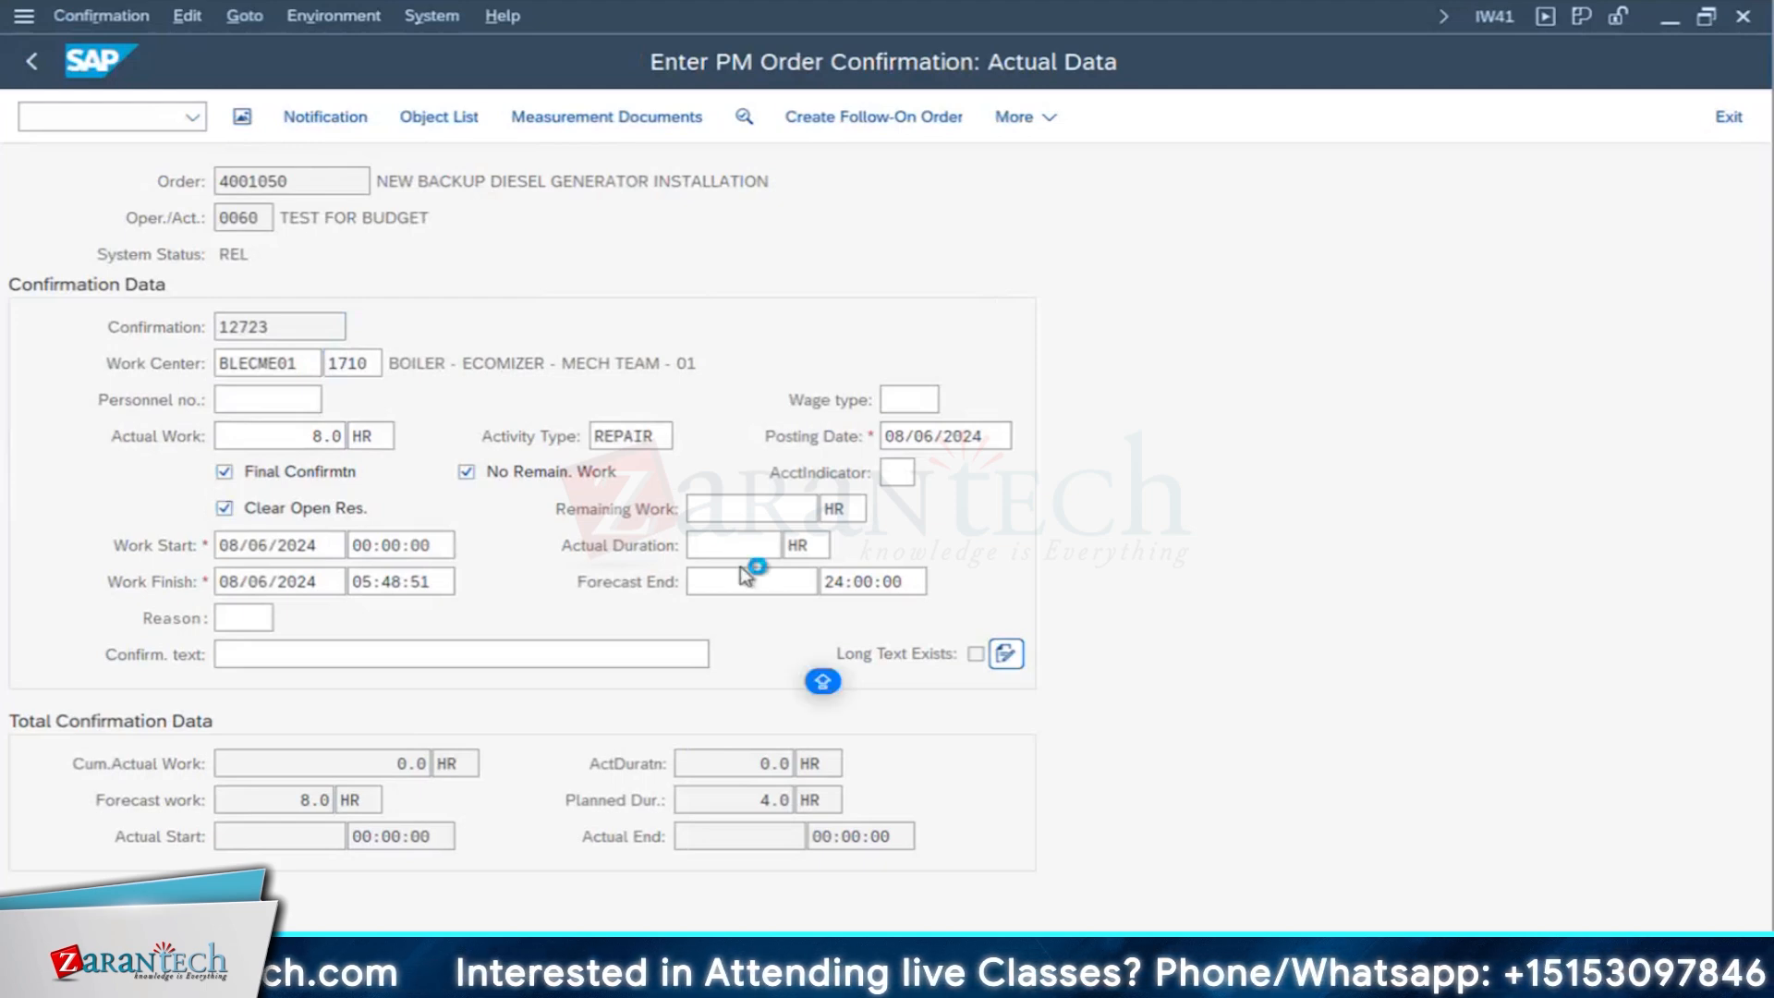
pyautogui.hotkey('ctrl', 's')
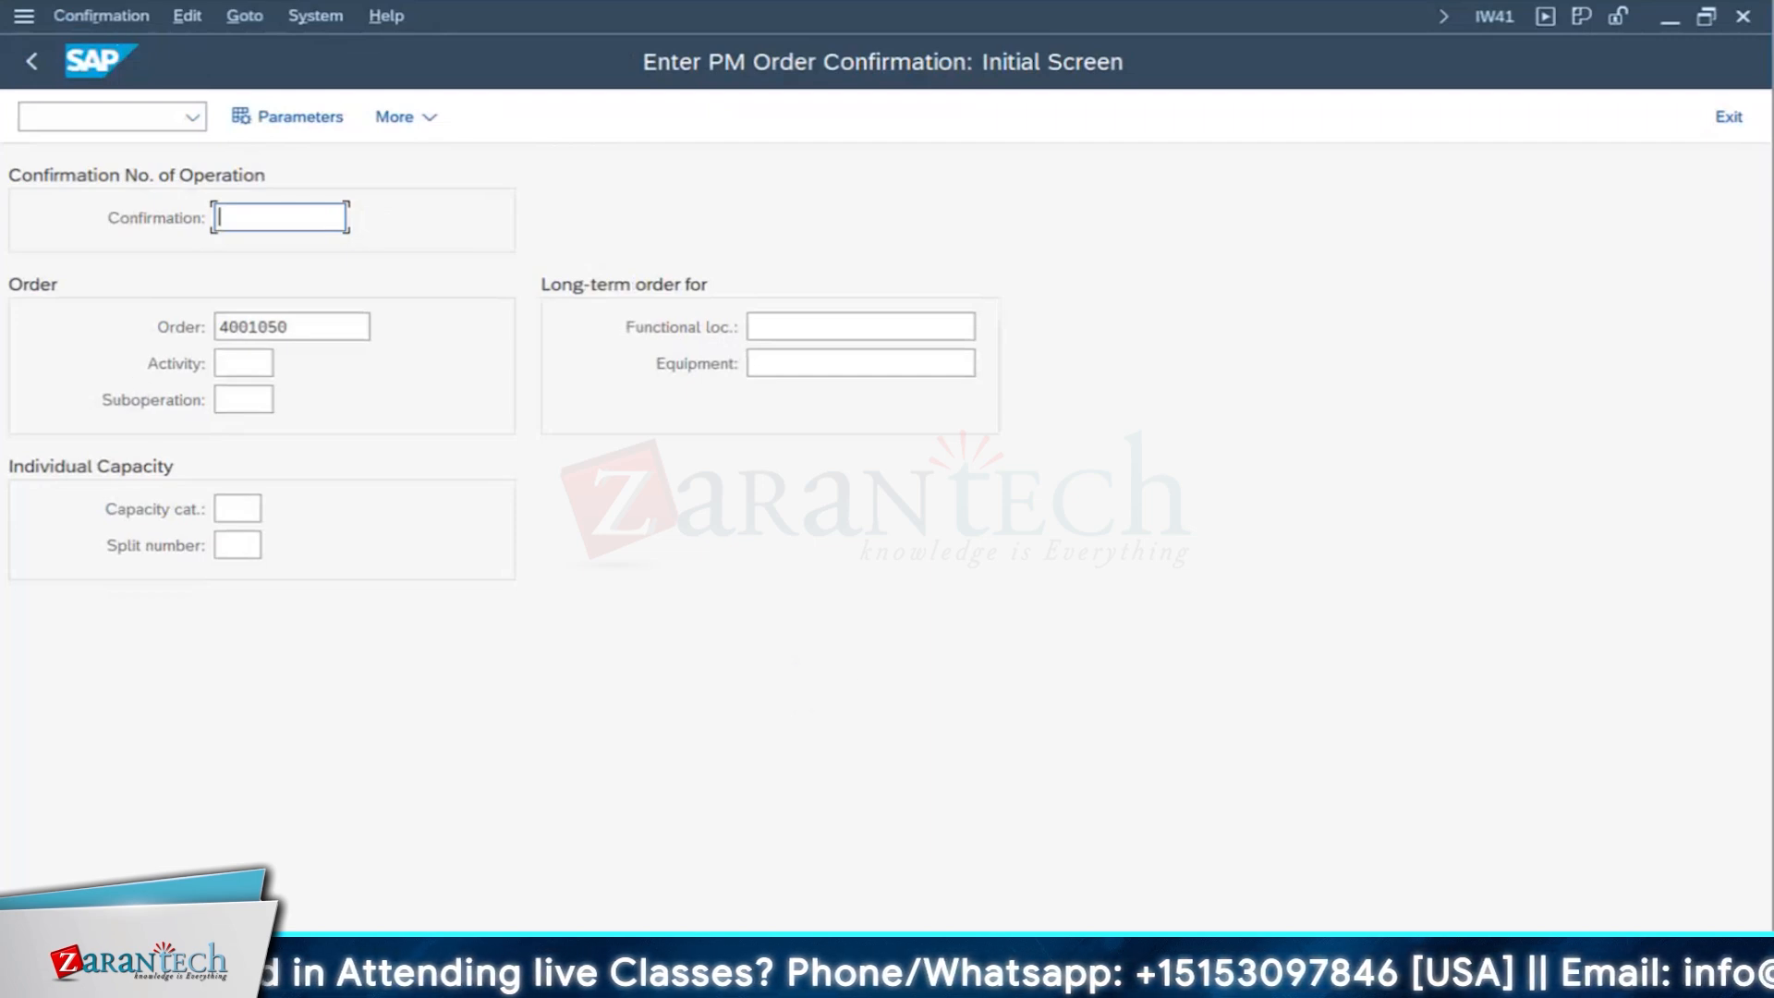
# - Switch to the IW32 session, open the generator order for changing and display its components
pyautogui.click(277, 980)
pyautogui.click(728, 887)
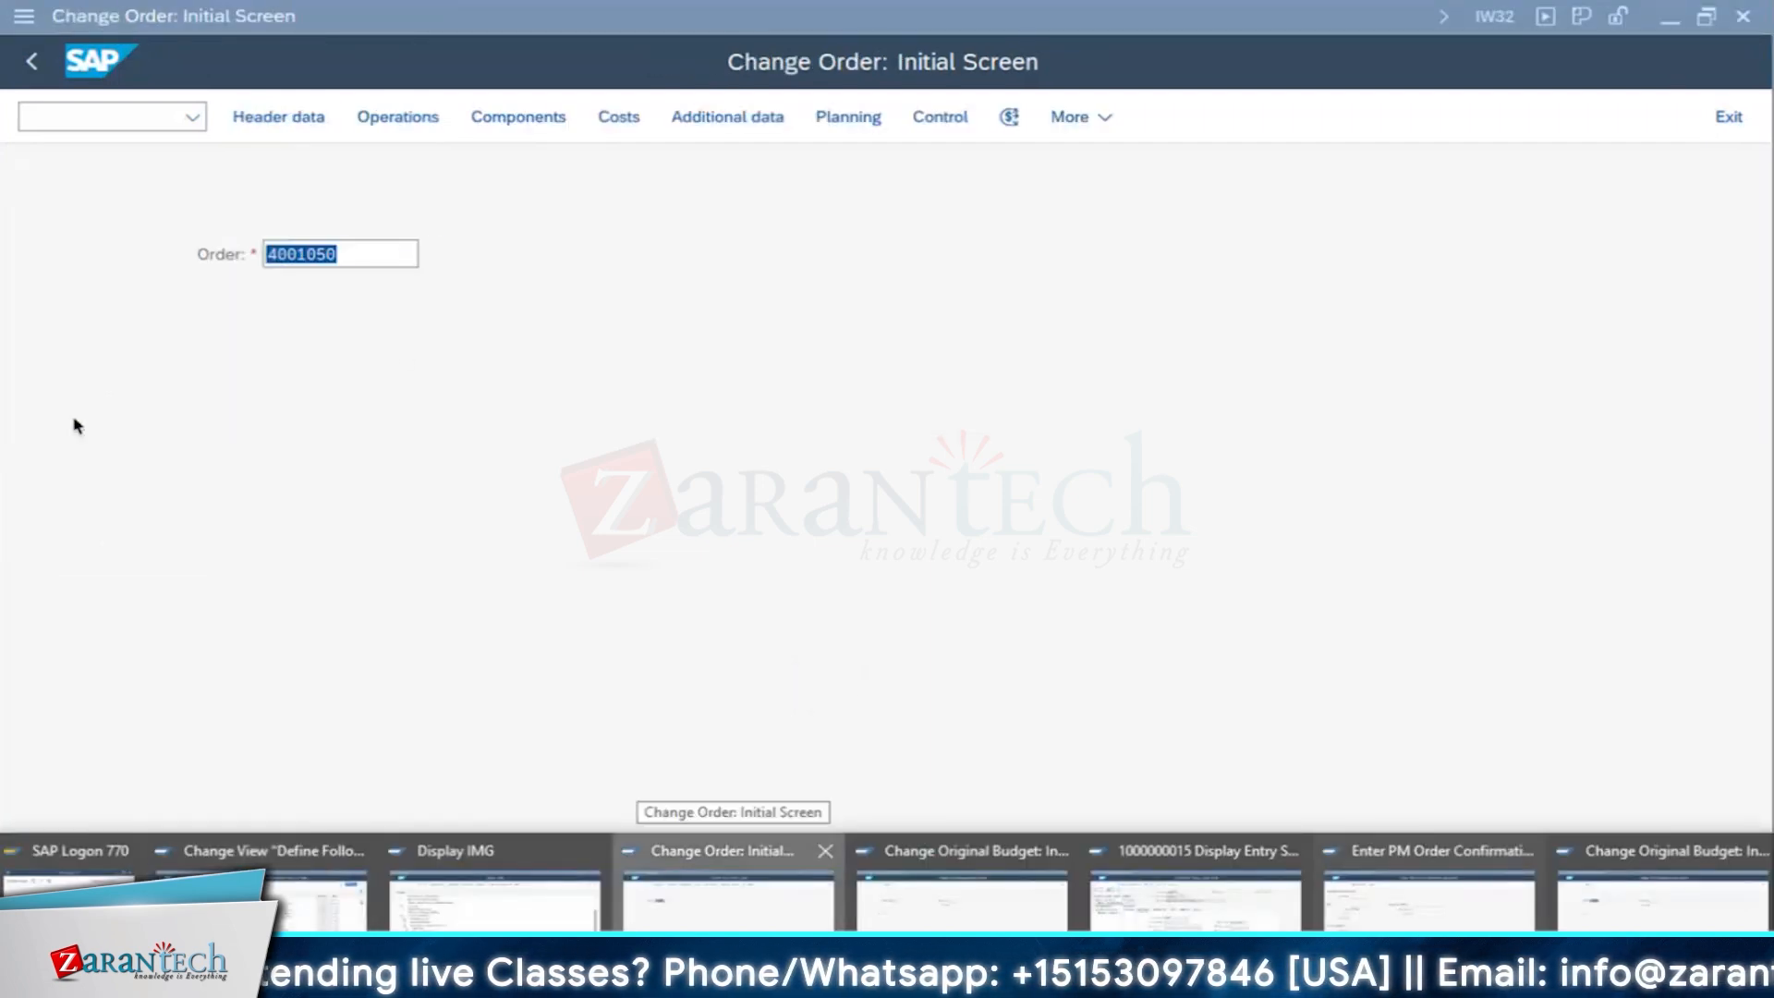
pyautogui.click(728, 887)
pyautogui.press('Return')
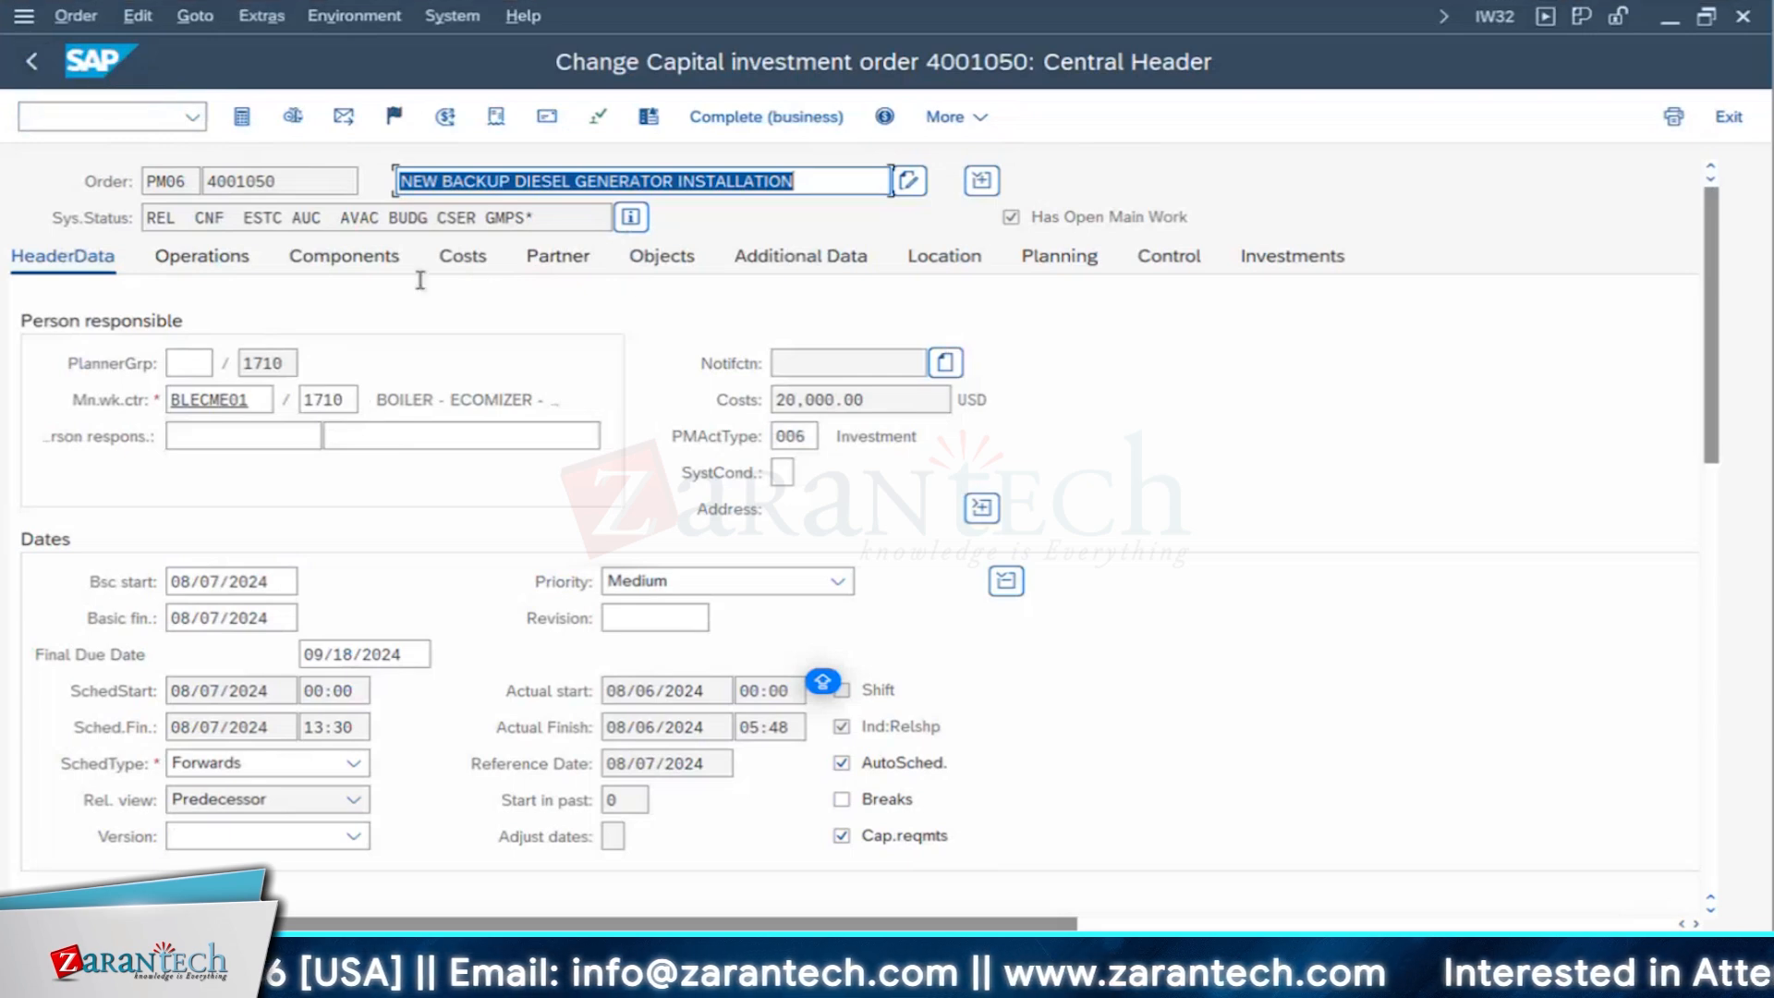
pyautogui.click(335, 267)
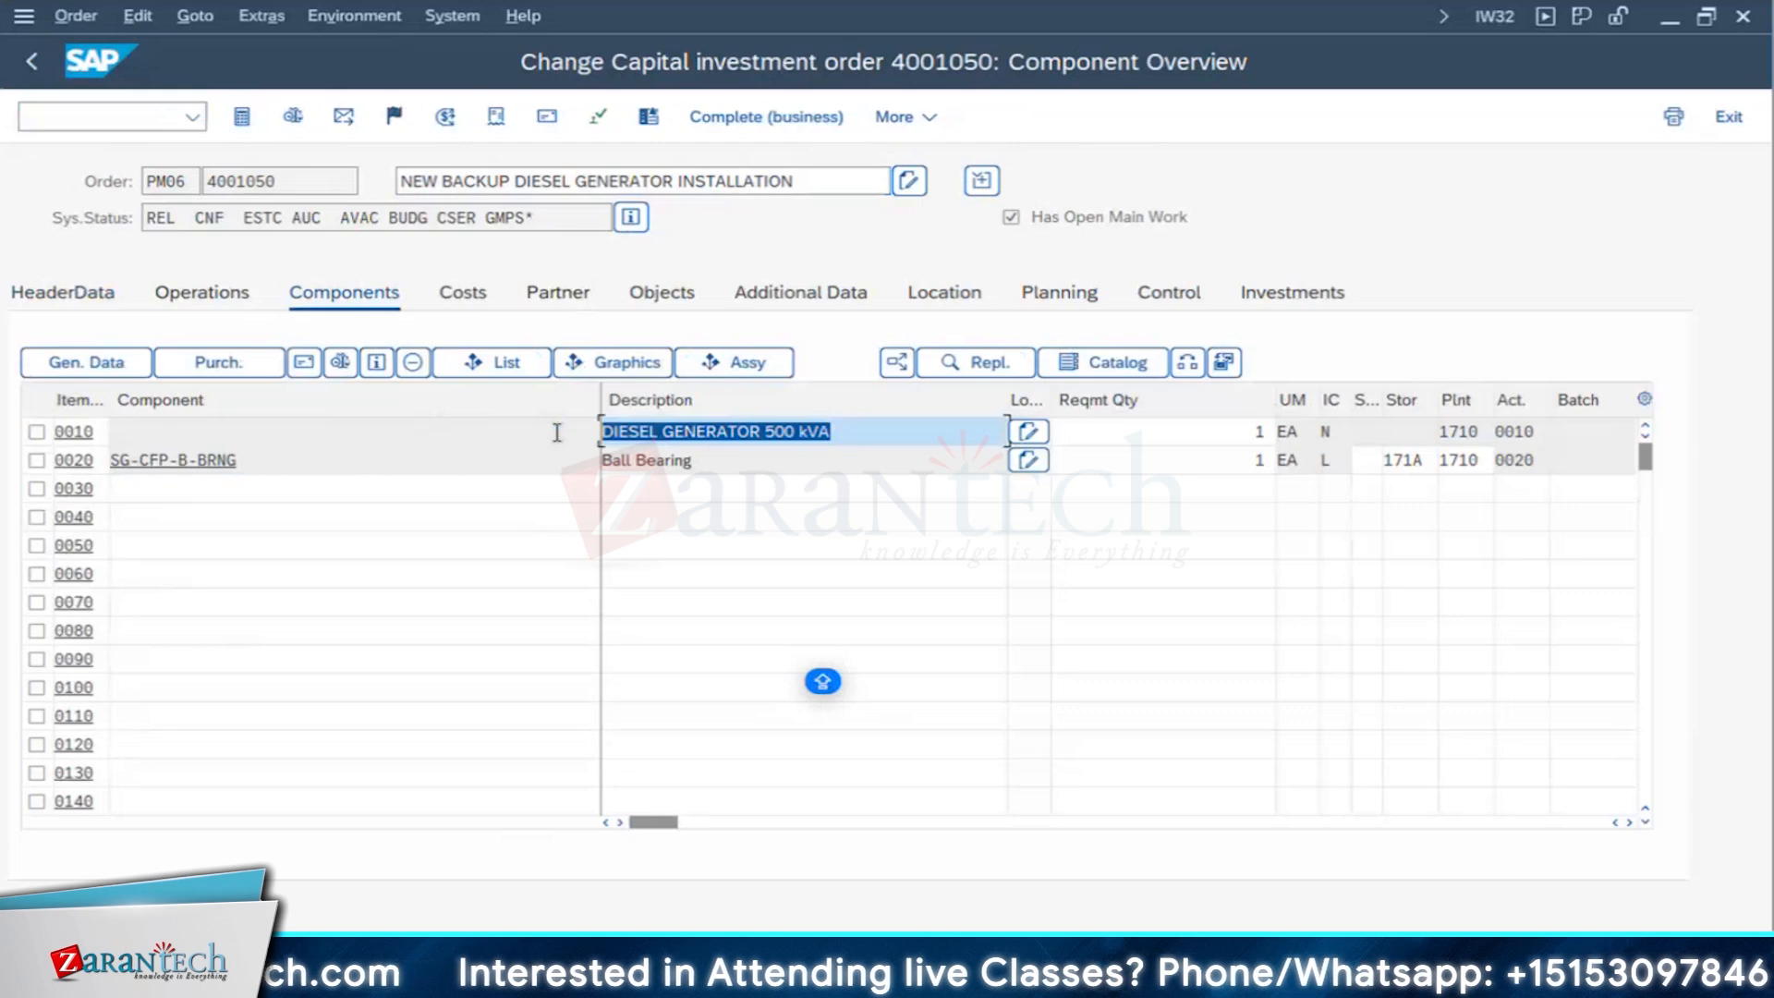
# - Switch to Excel and enter EQUIPMENT in bold in cell B45 of the INVEST sheet
pyautogui.write('EQUIPMENT')
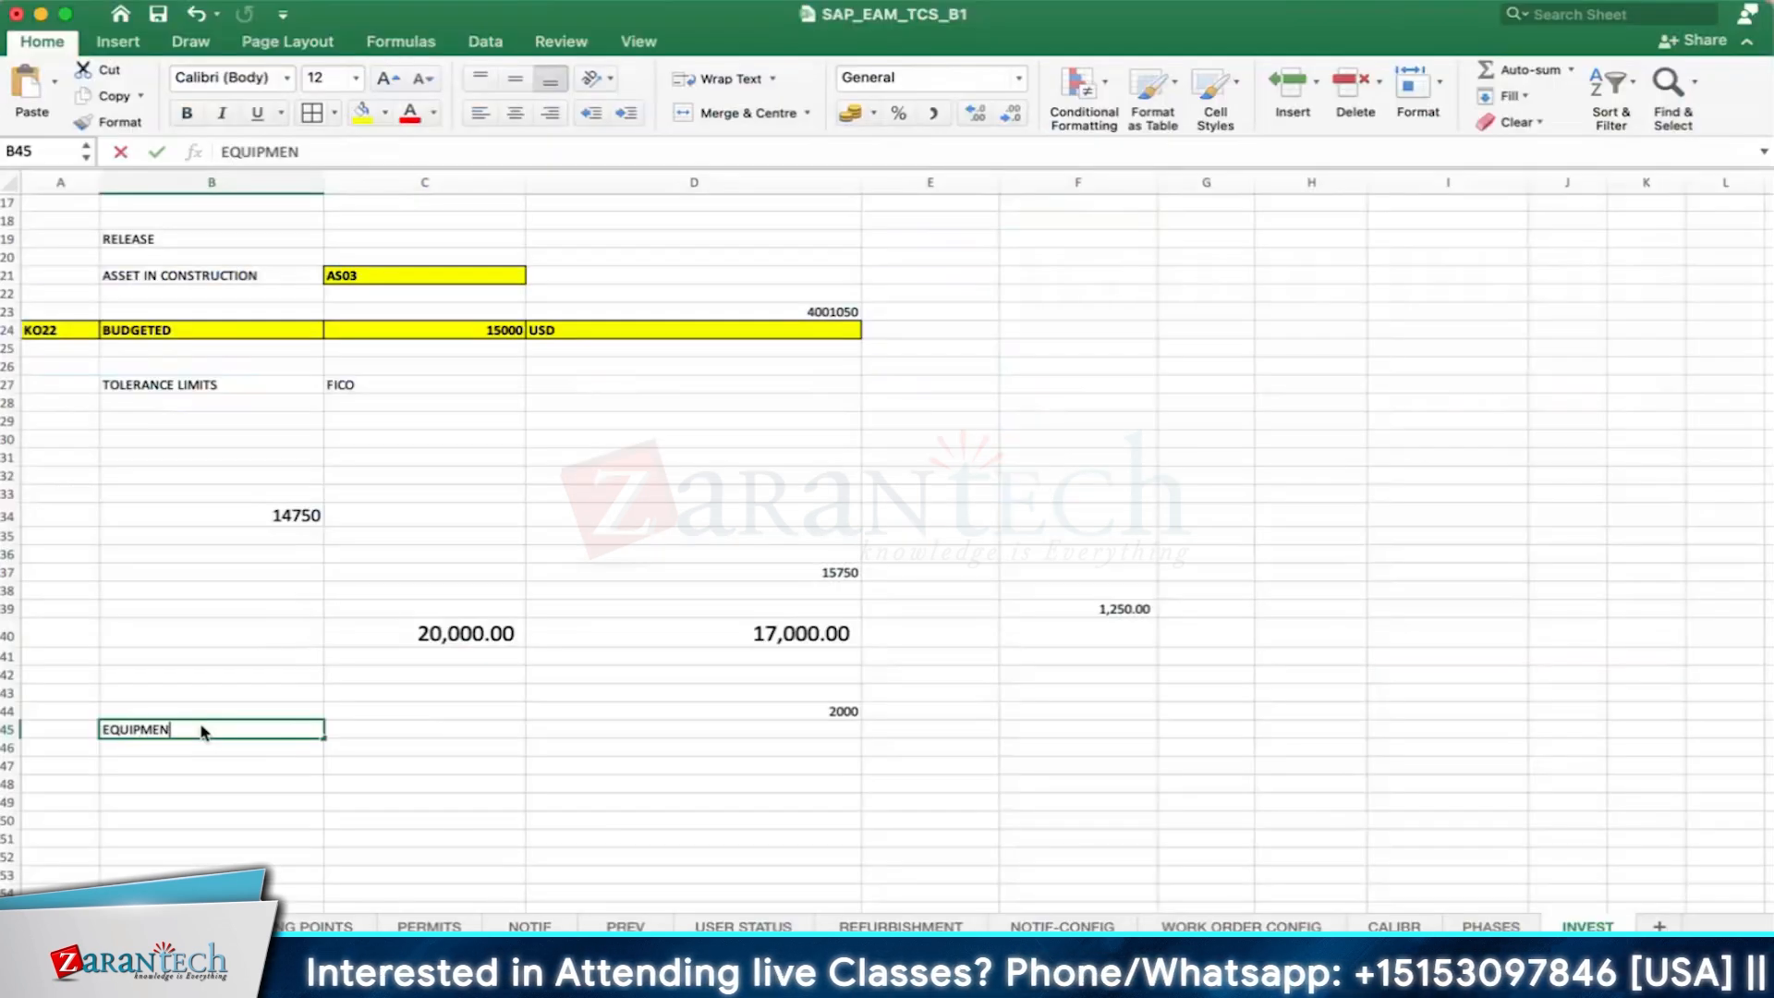
pyautogui.press('Return')
pyautogui.click(203, 732)
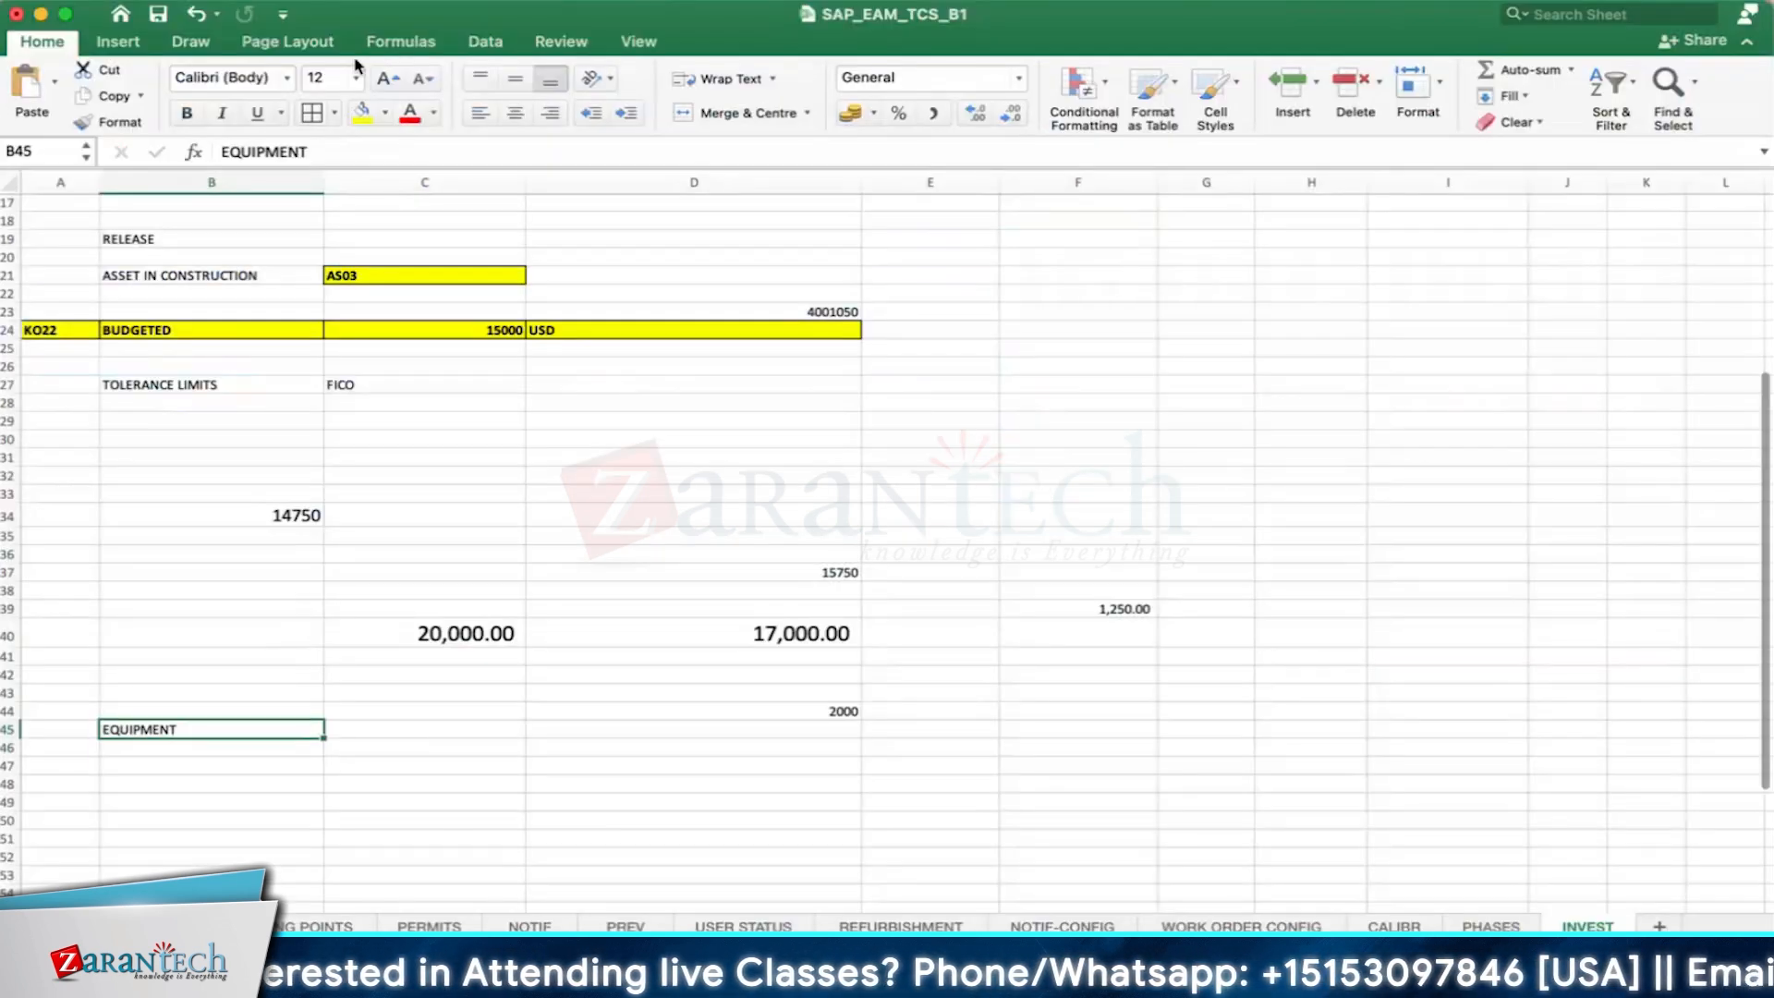
pyautogui.press('super+b')
# - Enter the transaction code IE01 in cell C45 next to the EQUIPMENT label
pyautogui.scroll(-3, 470, 666)
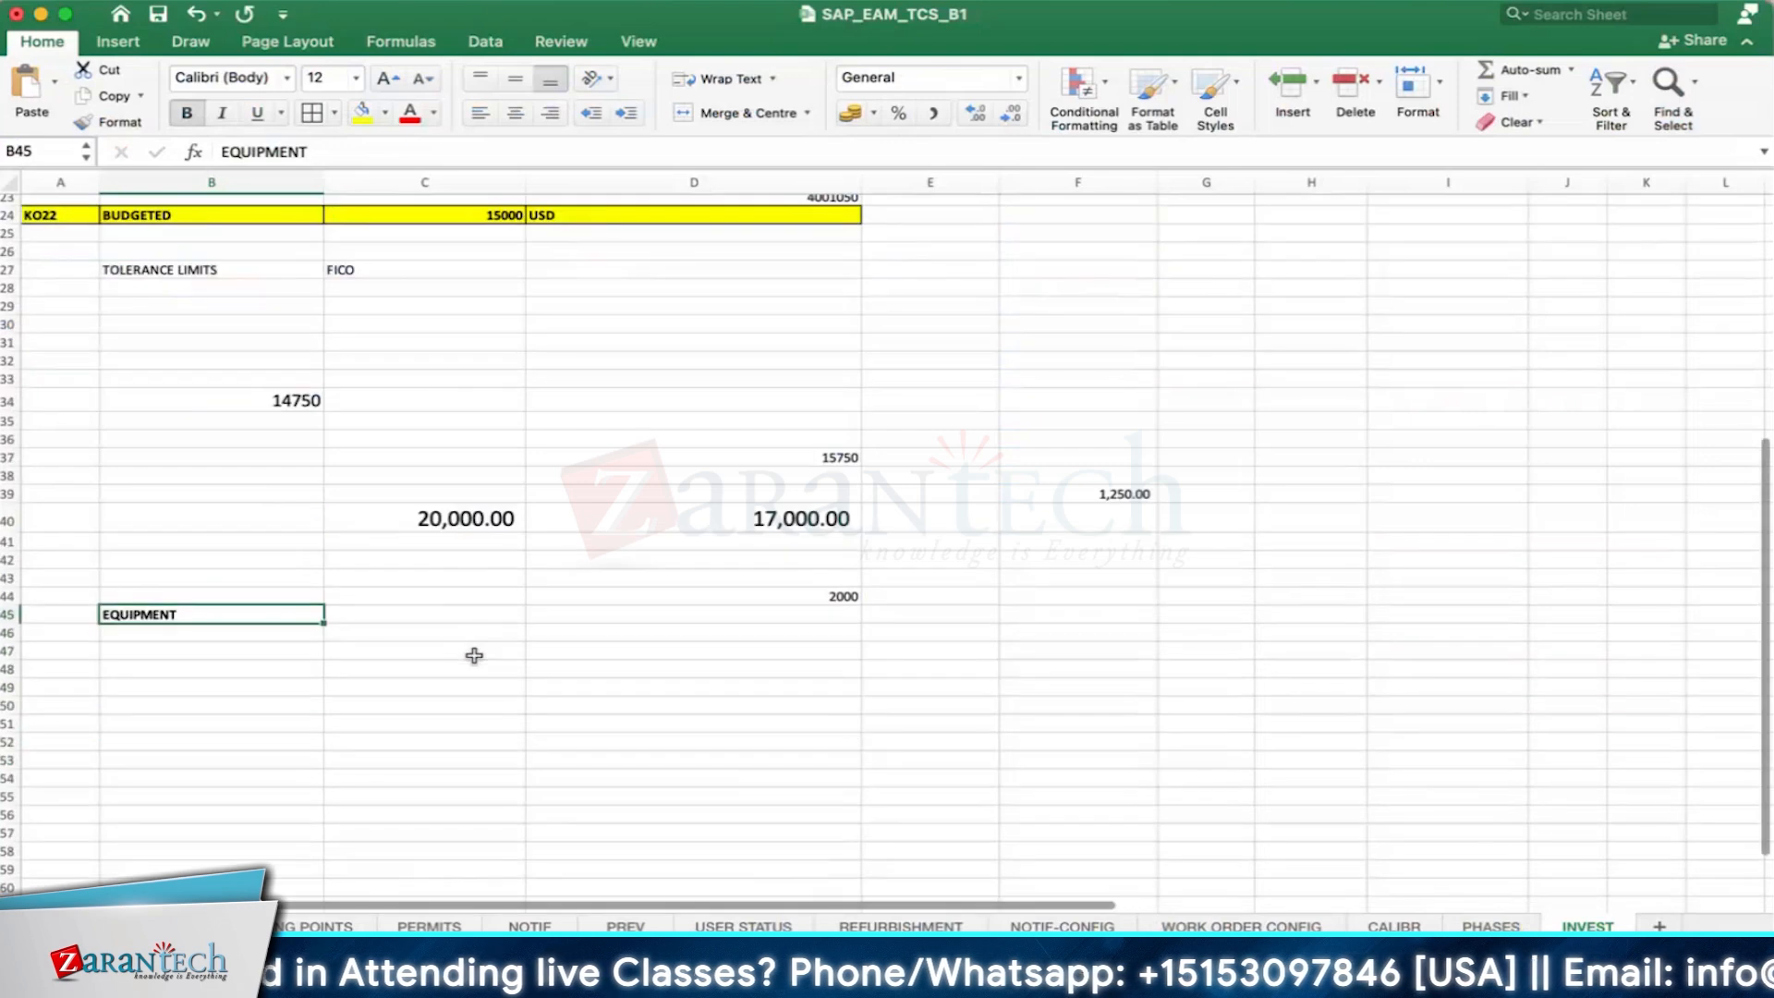
pyautogui.click(471, 622)
pyautogui.doubleClick(475, 618)
pyautogui.write('IE01')
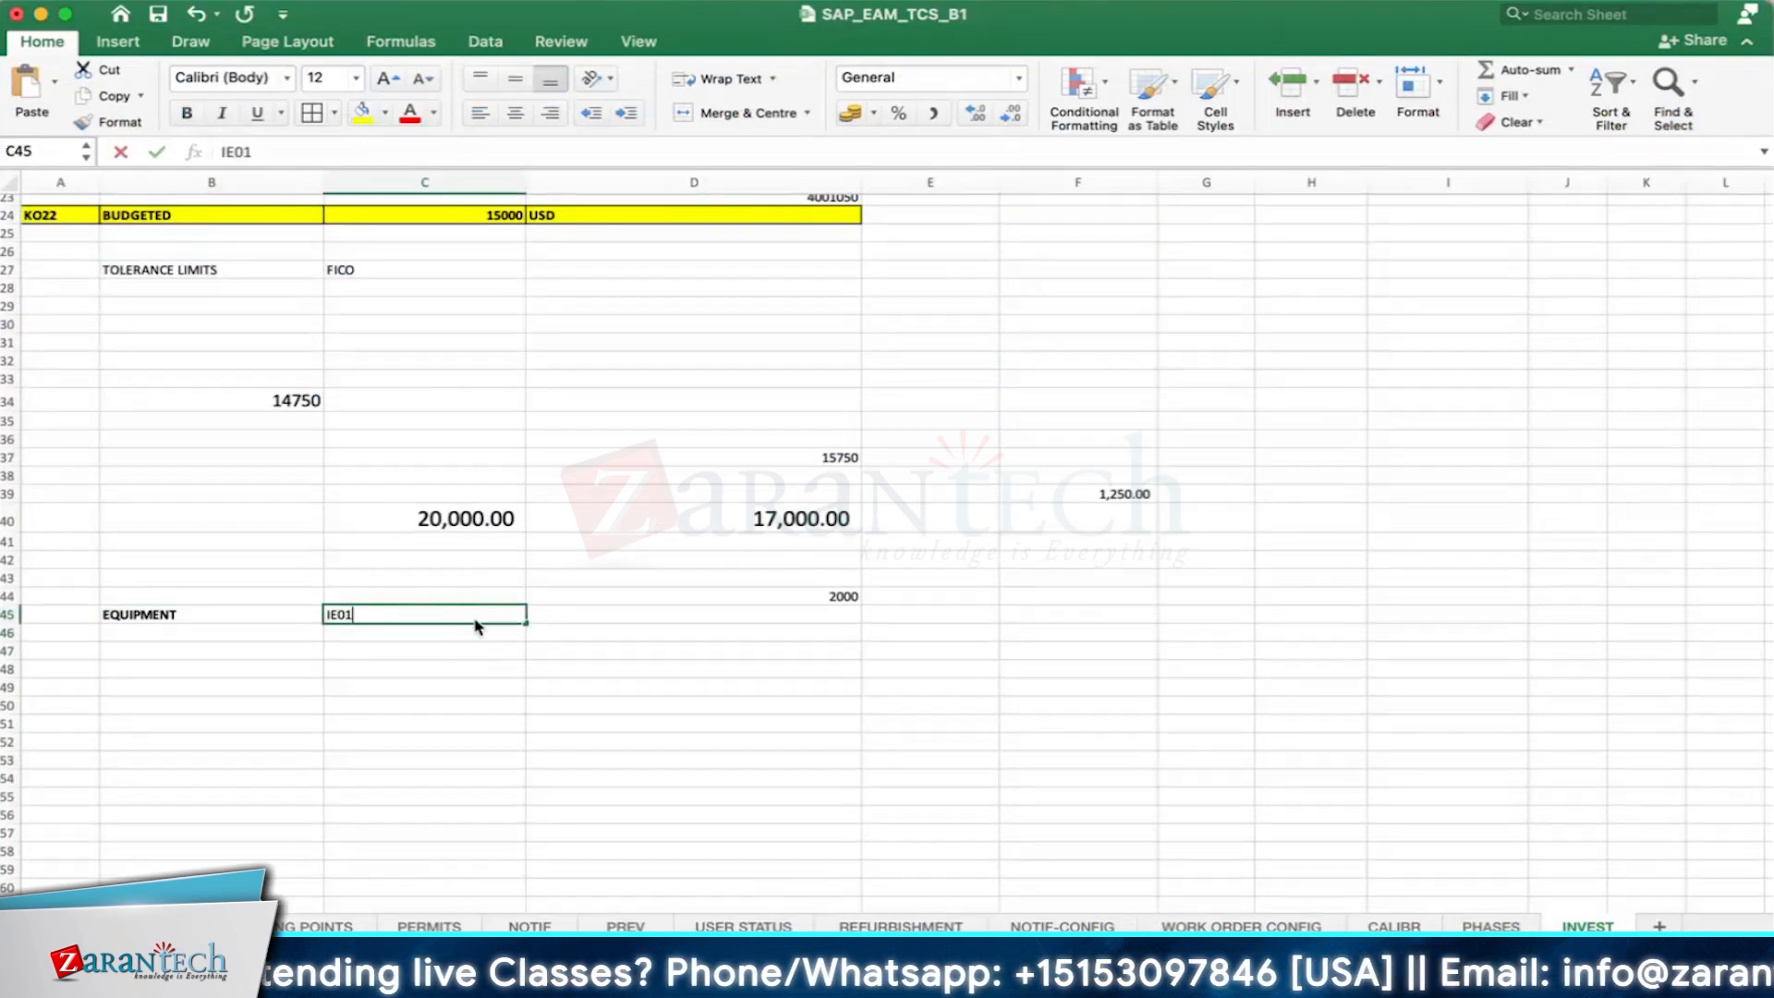
pyautogui.click(174, 652)
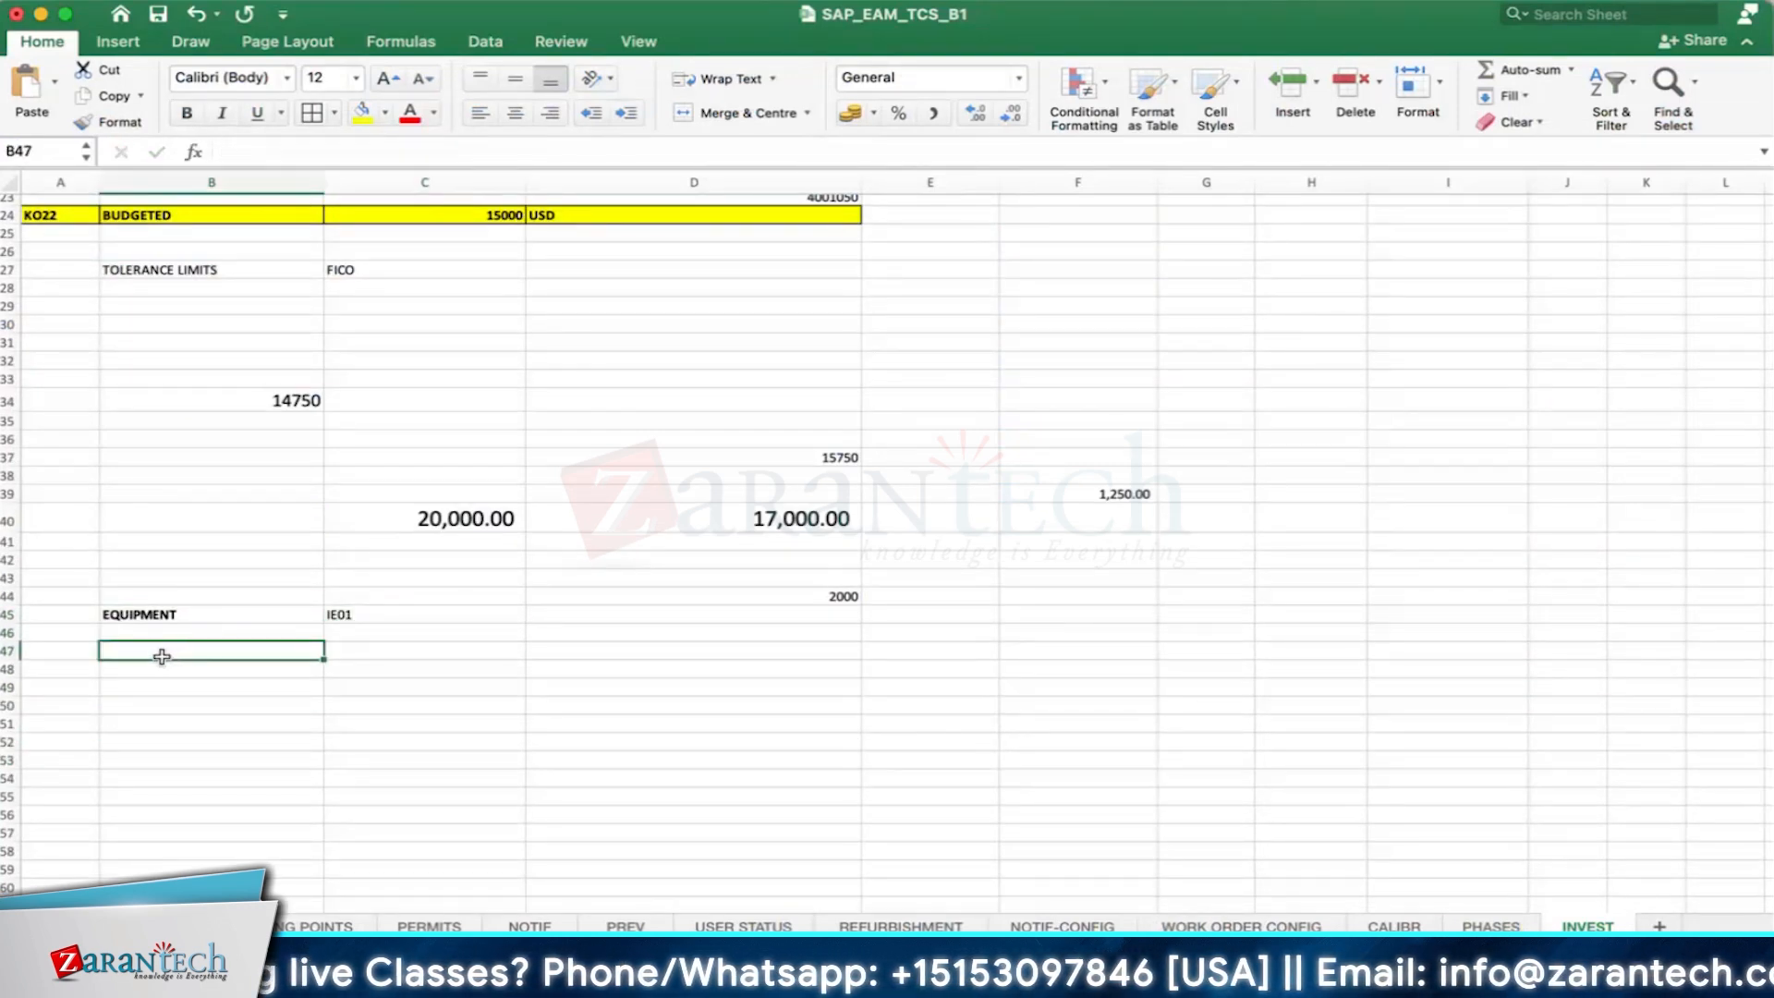
# - Enter FI in cell B47 and PM - AUC in cell B49 below the EQUIPMENT label
pyautogui.write('FI')
pyautogui.press('Return')
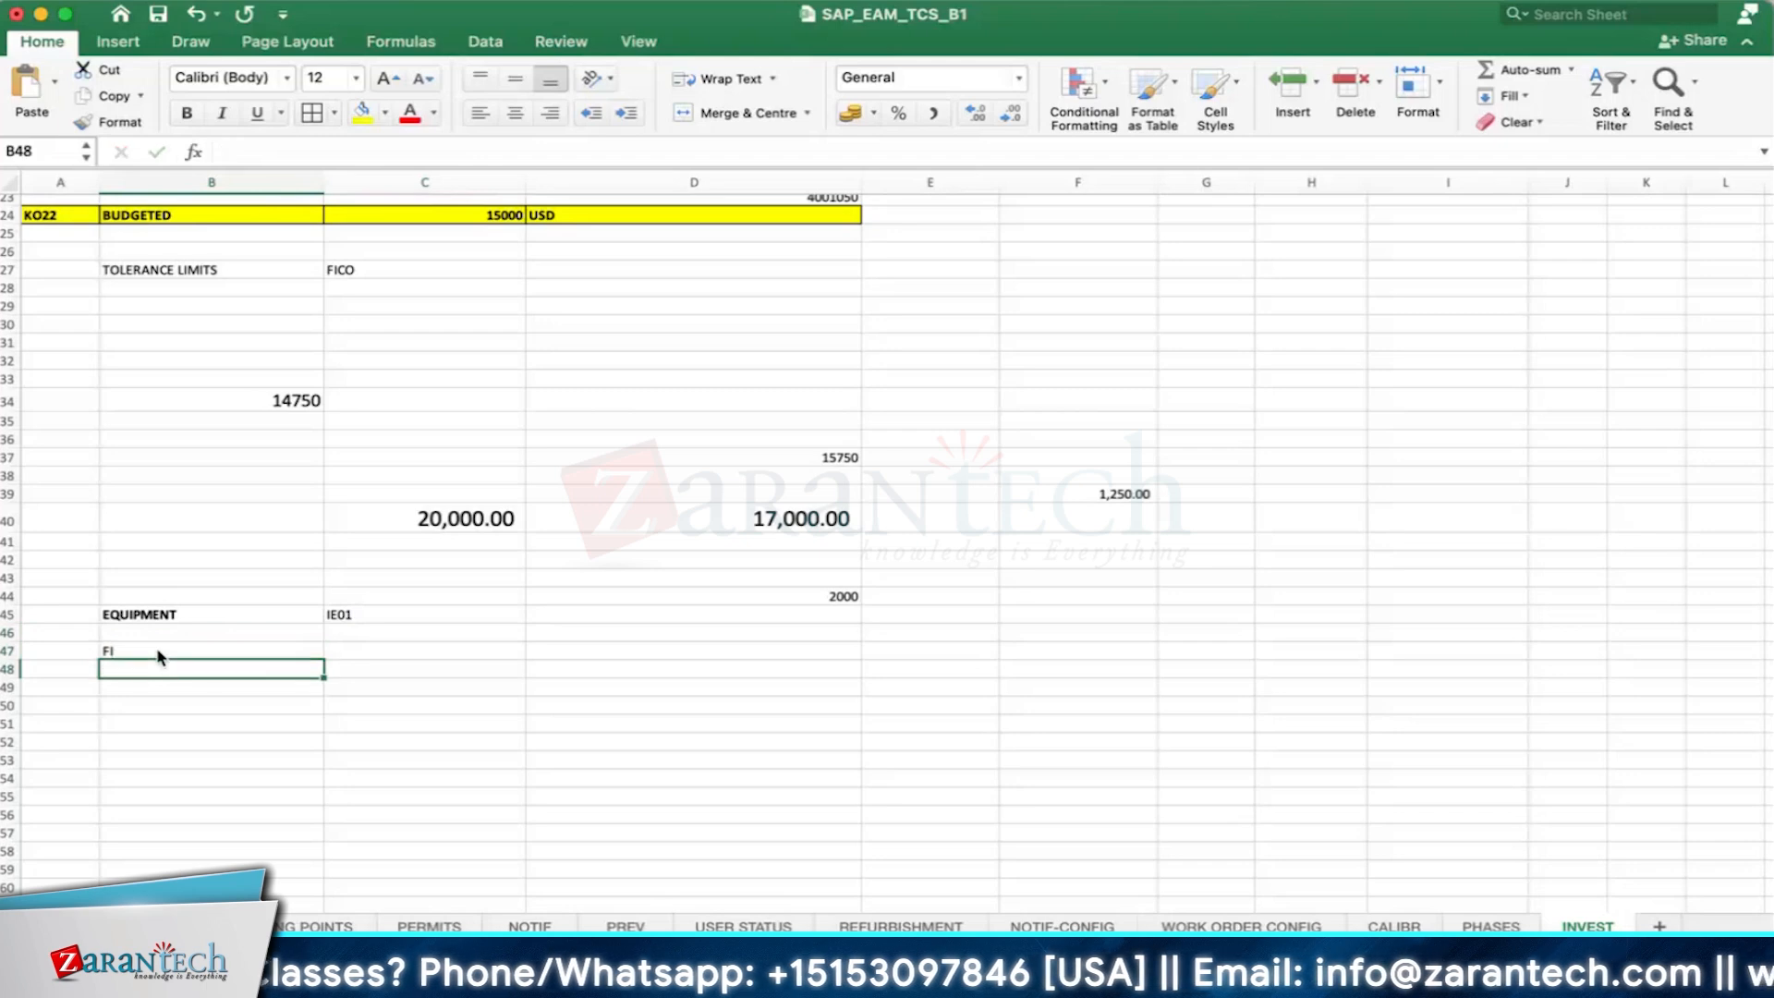
pyautogui.click(159, 691)
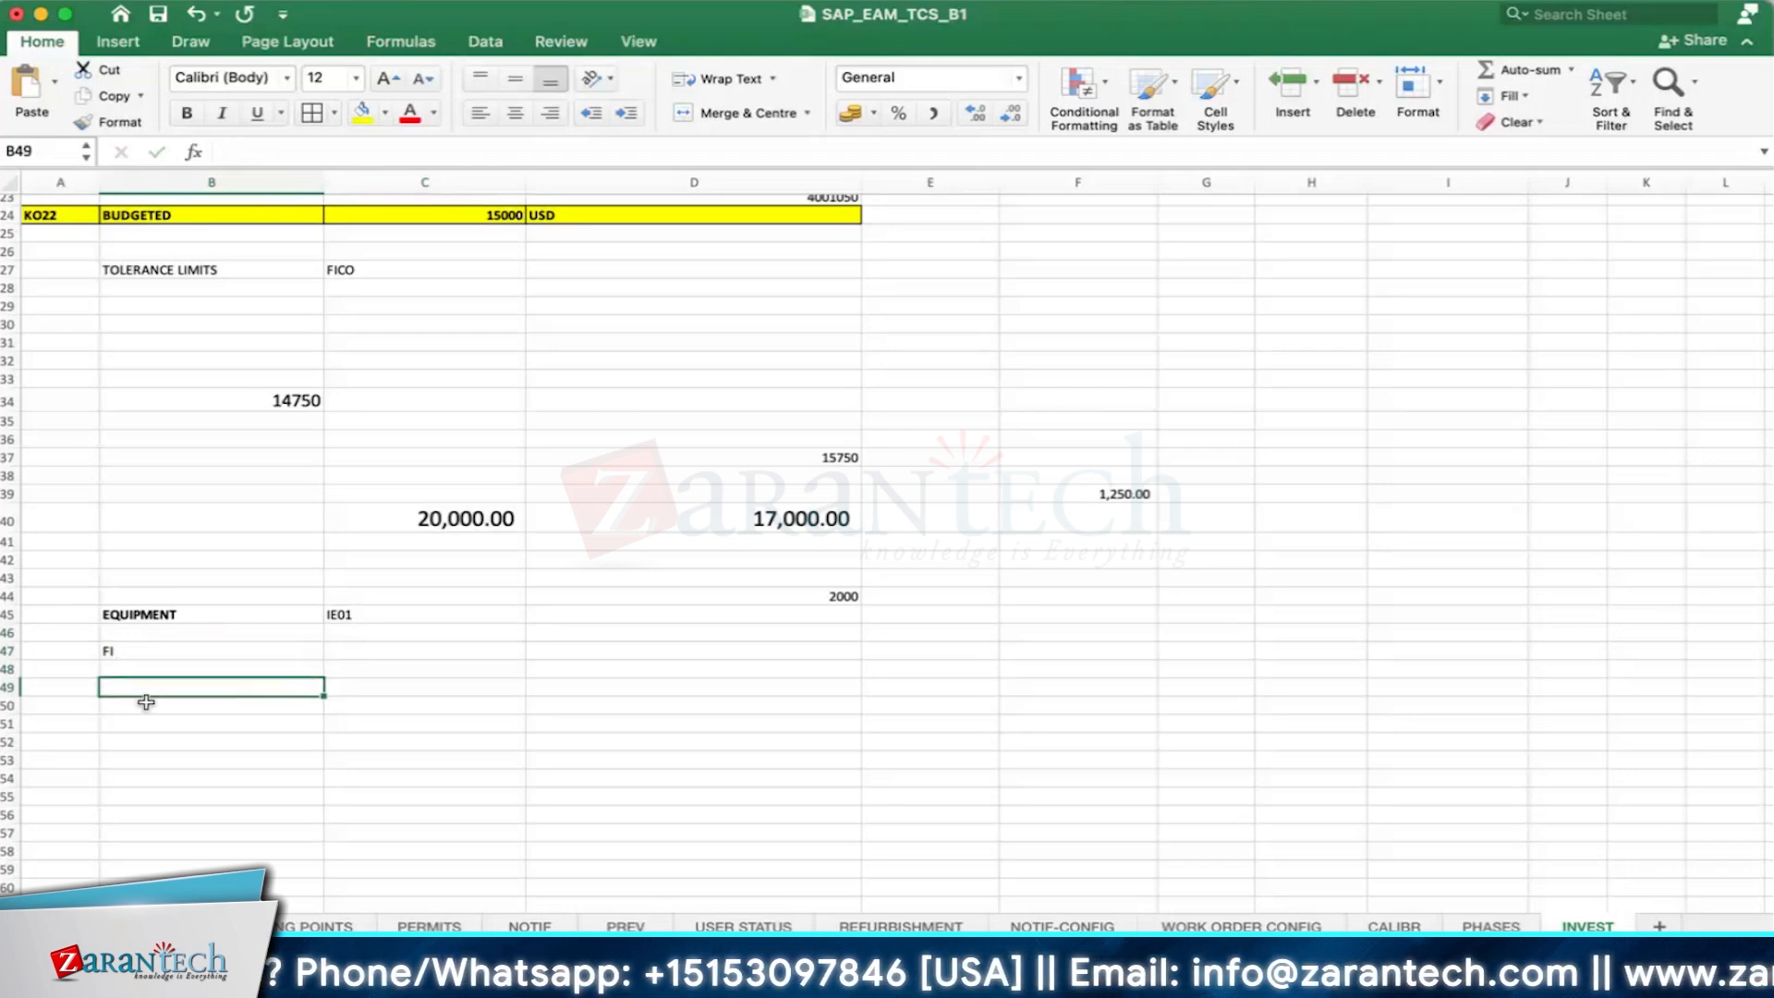
pyautogui.write('PM - AUC')
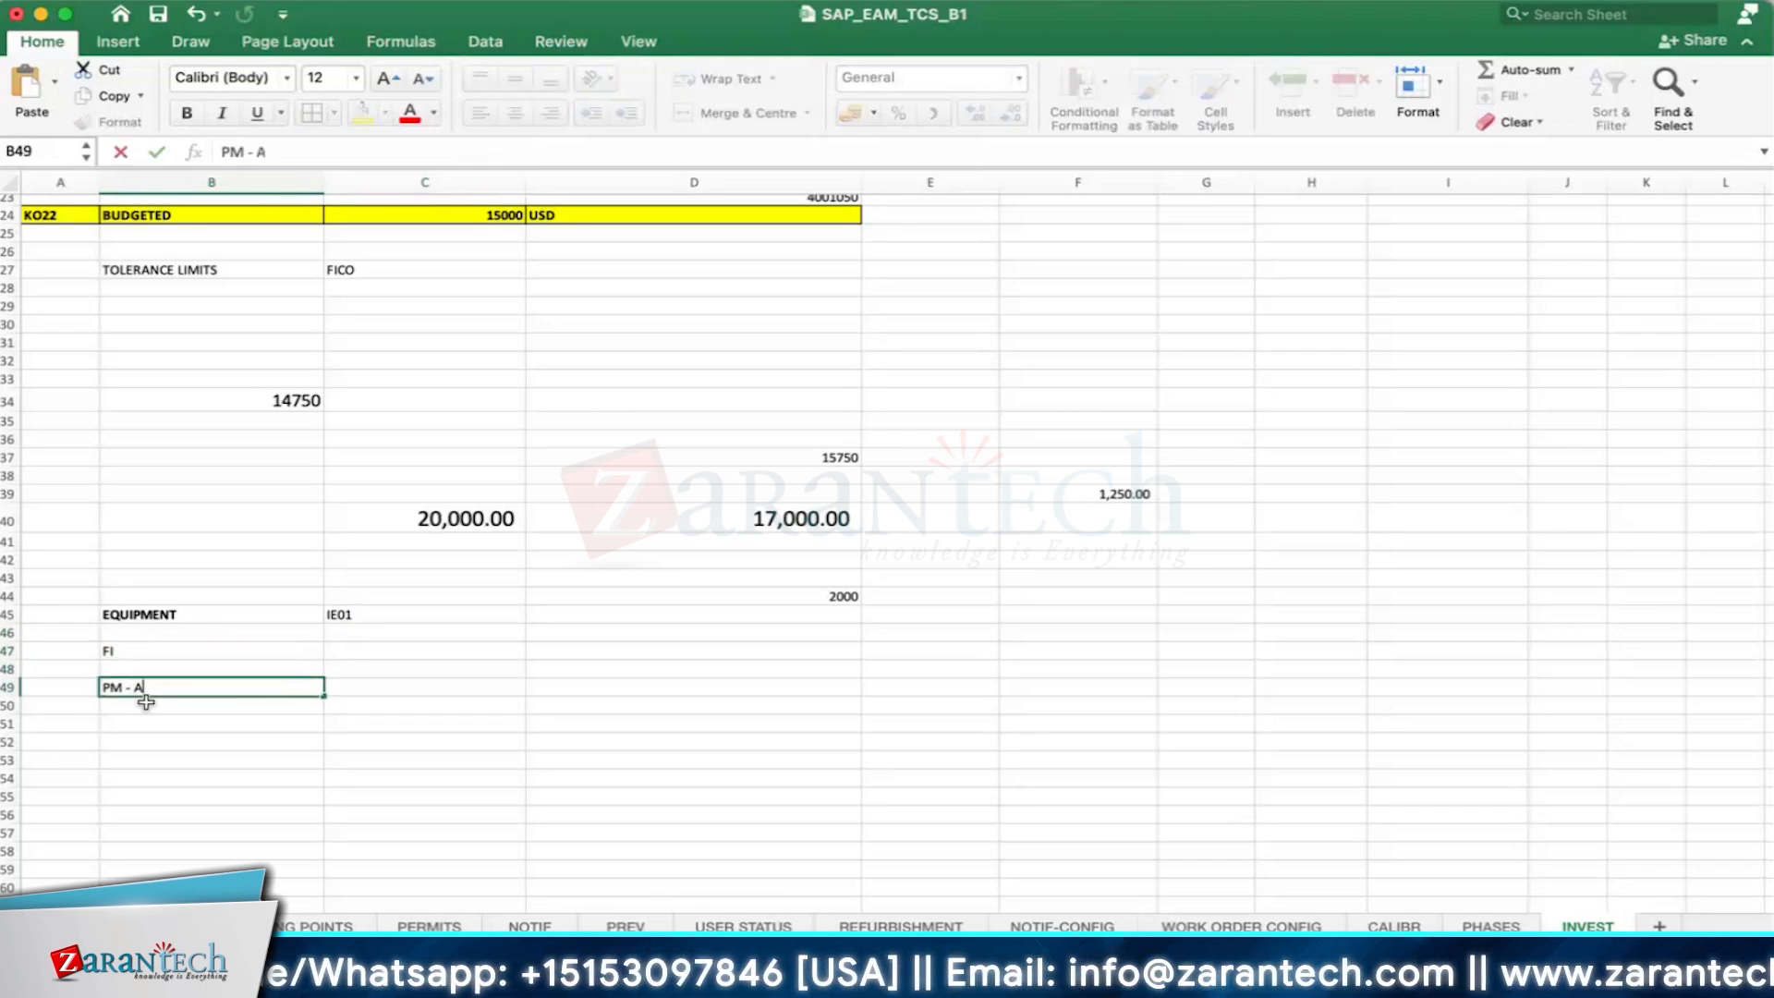
pyautogui.press('Return')
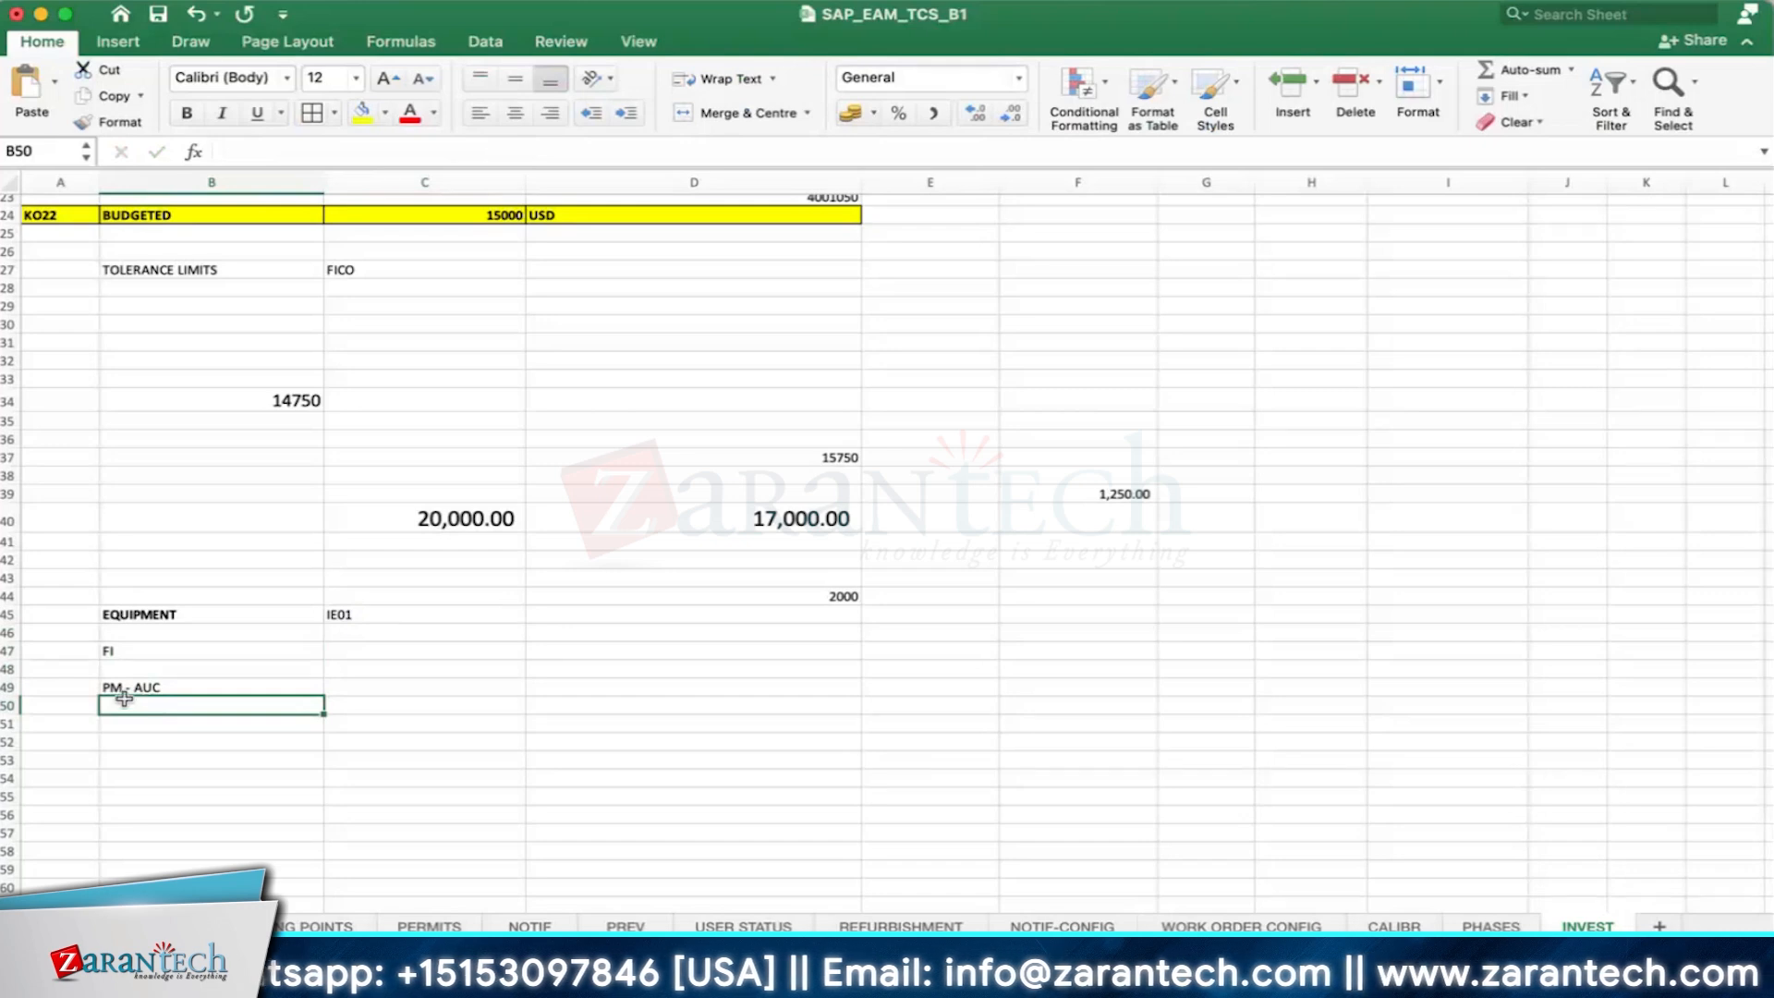
# - Enter FI - EQUIP in cell B50, directly under the PM - AUC entry
pyautogui.write('FO')
pyautogui.press('BackSpace')
pyautogui.write('I -')
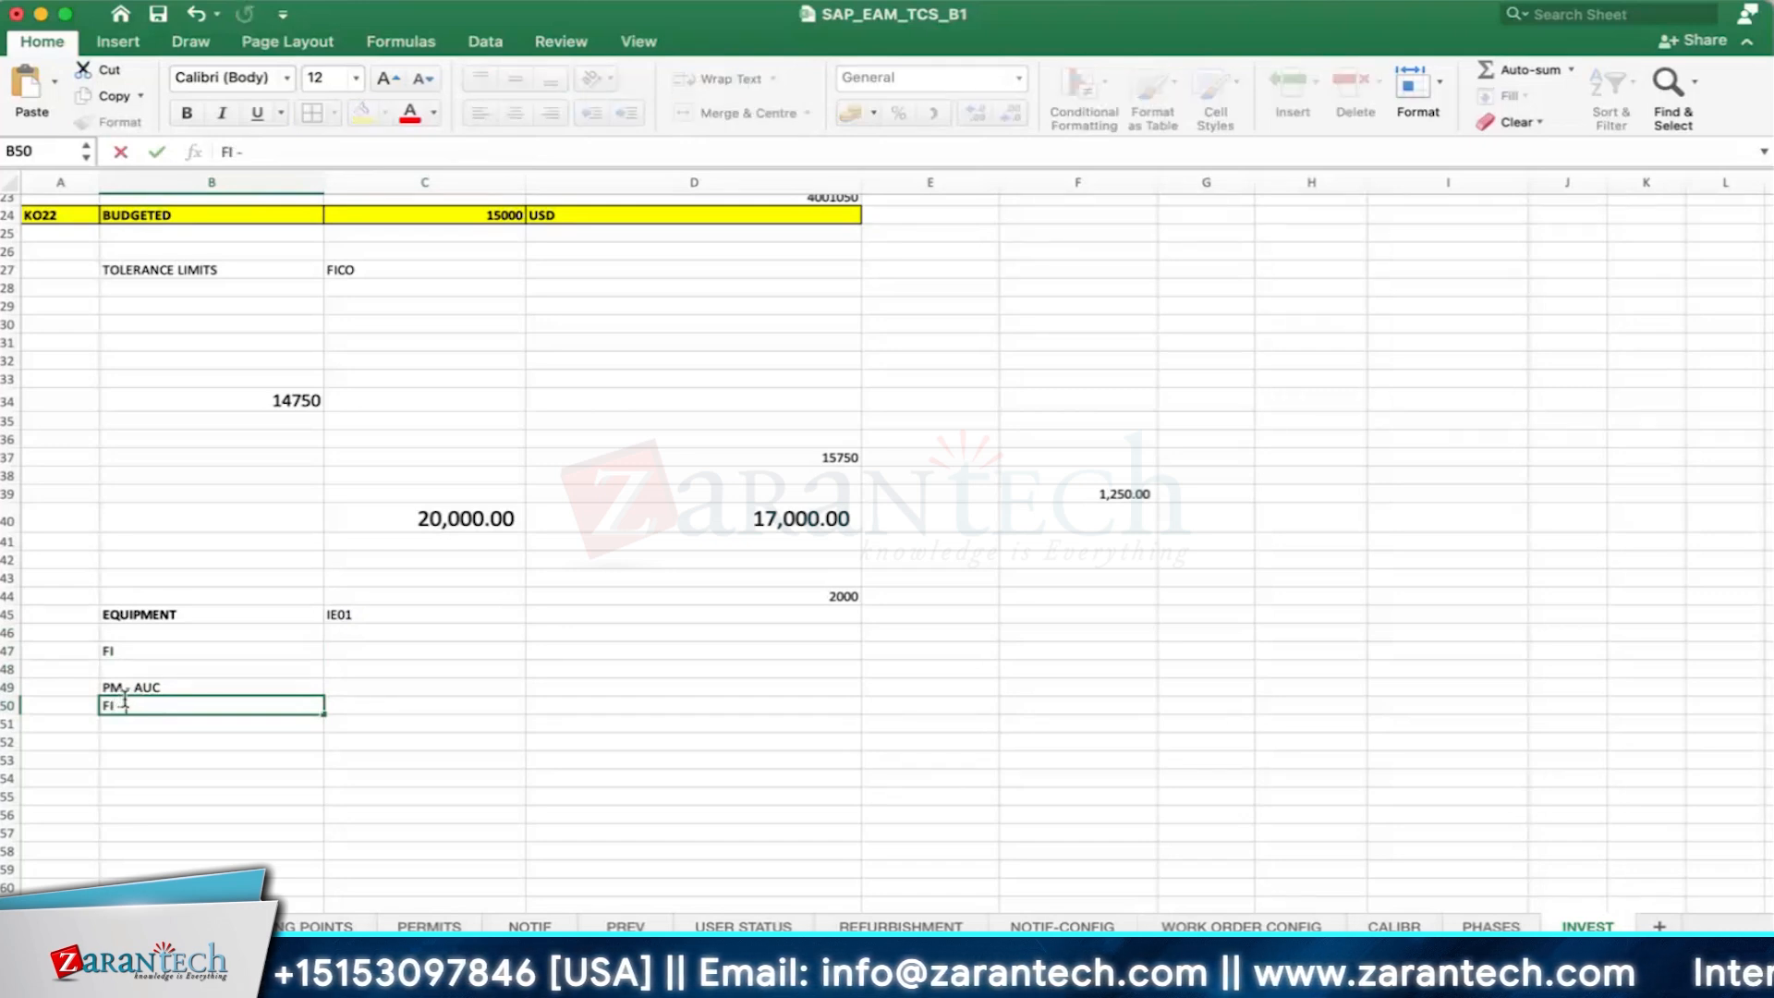
pyautogui.write(' EQUIP')
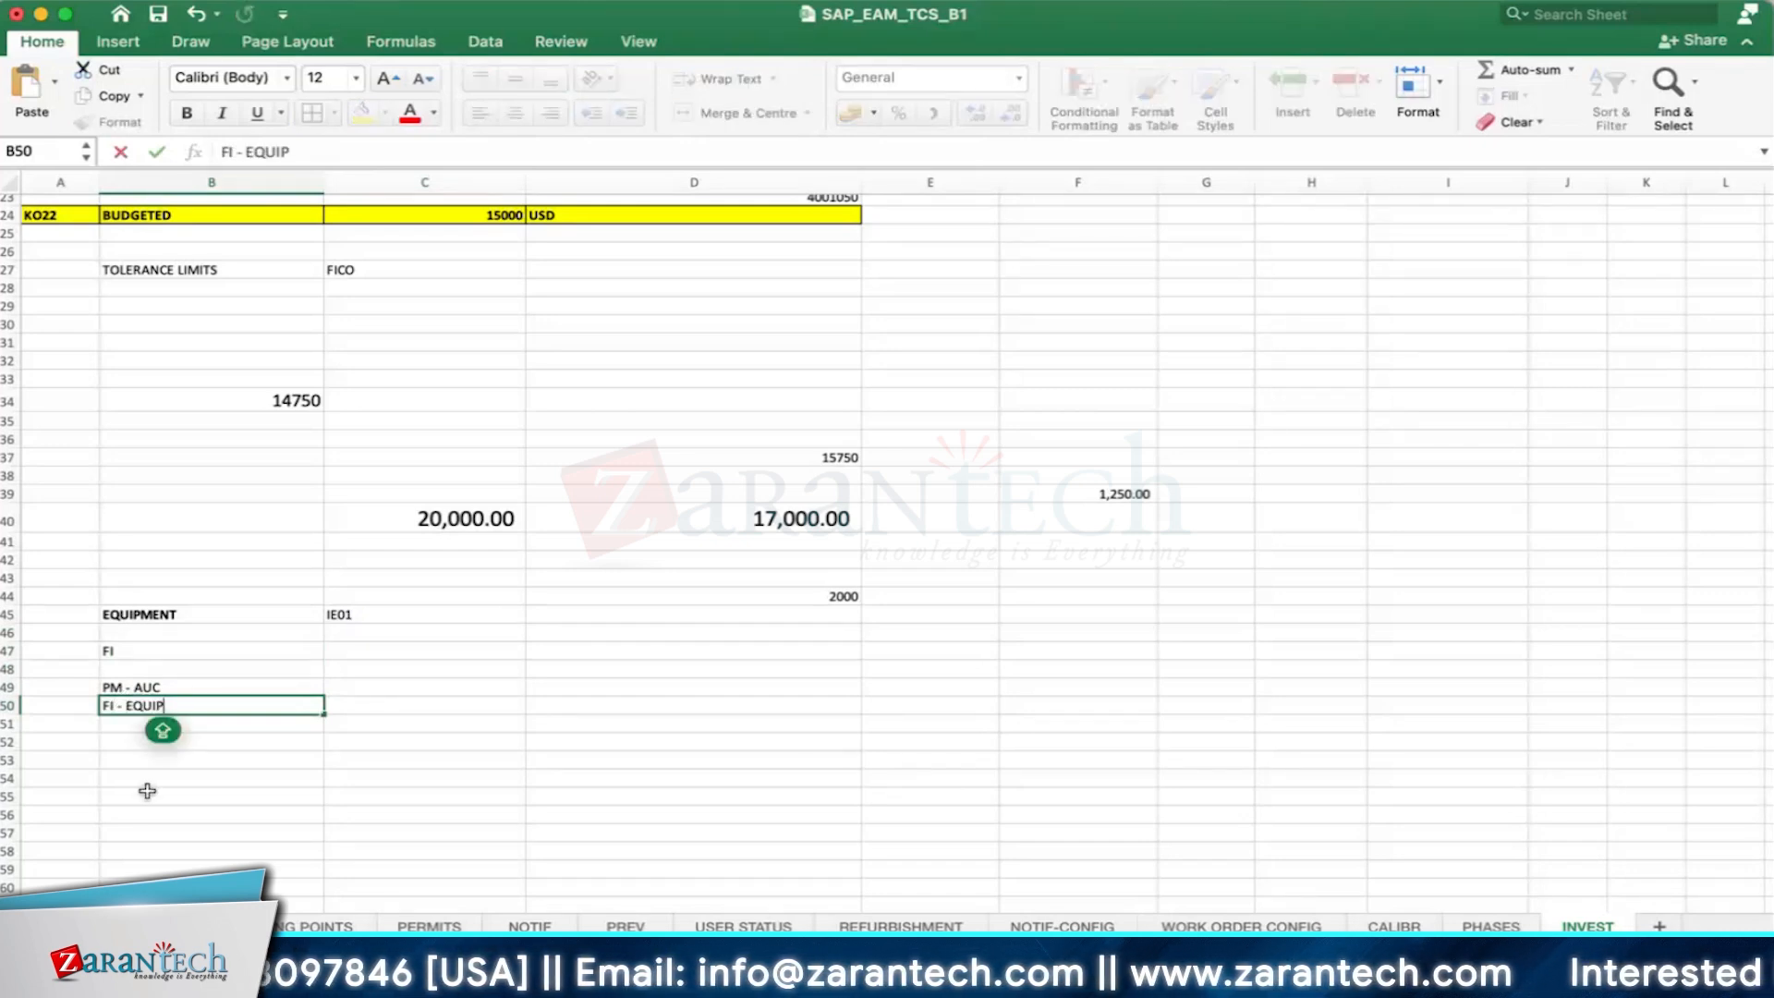
pyautogui.click(147, 791)
pyautogui.click(104, 705)
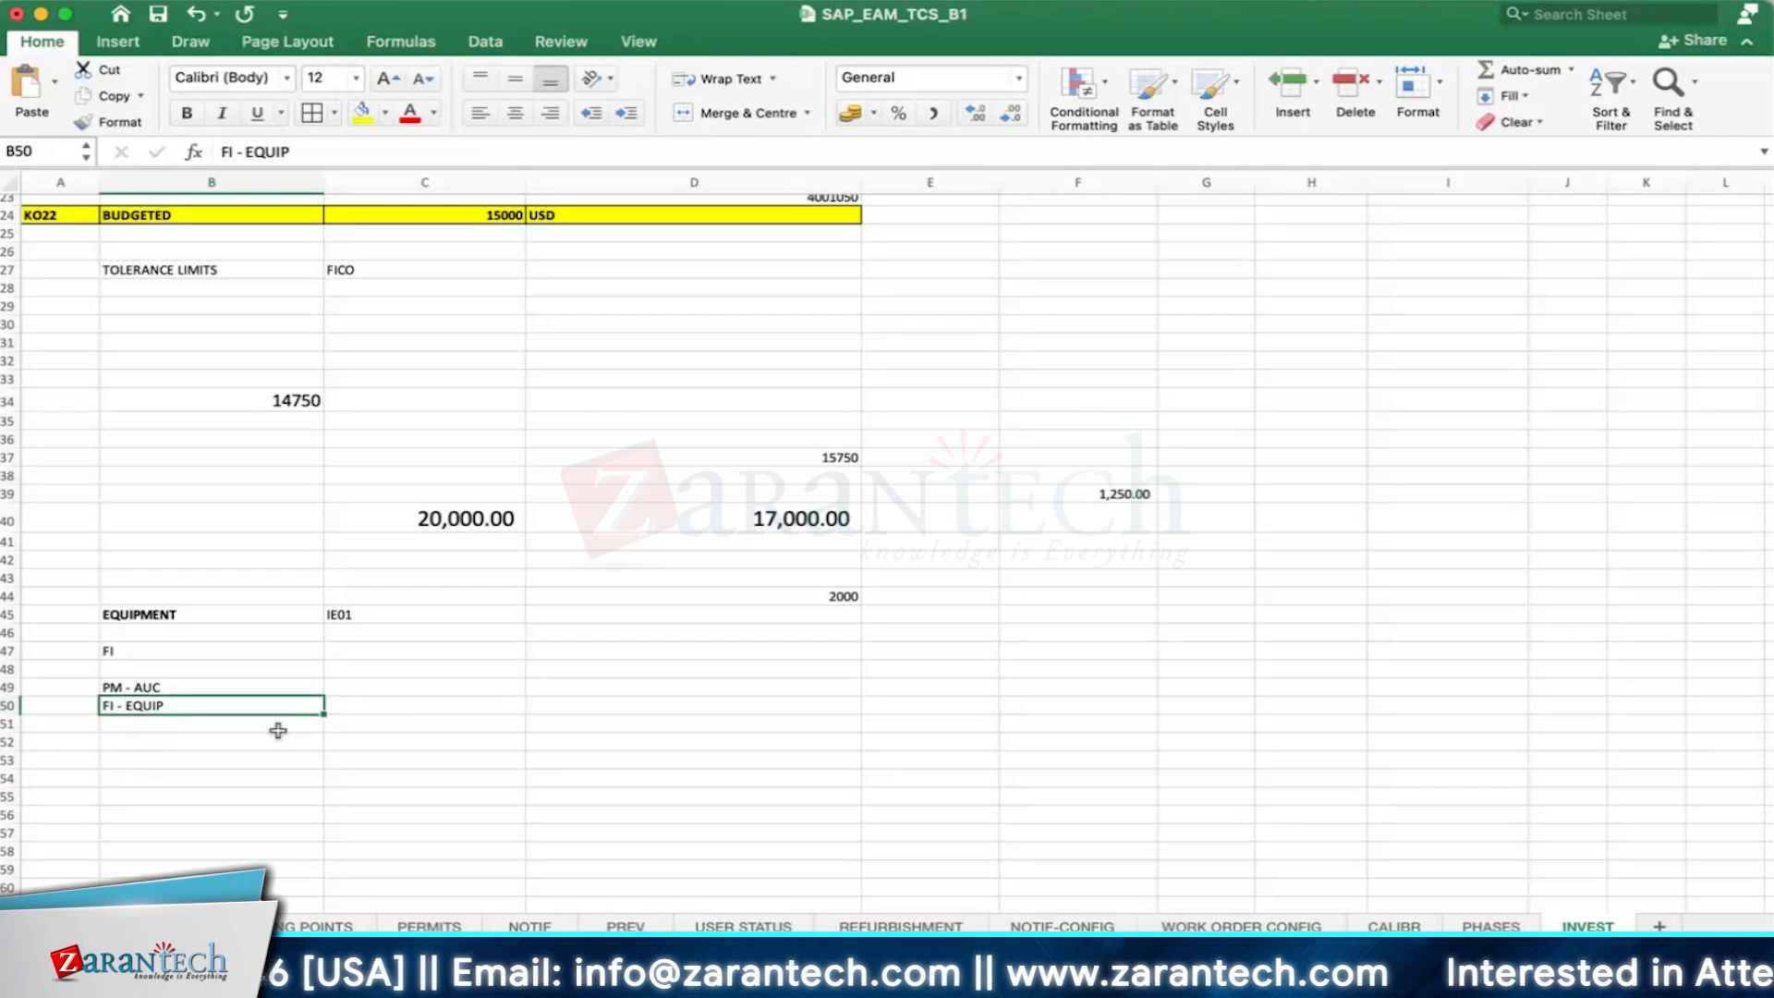
pyautogui.click(165, 739)
# - Switch to SAP, leave the generator order's component overview, and bring up the last open KO22 Change Original Budget session
pyautogui.press('super+Tab')
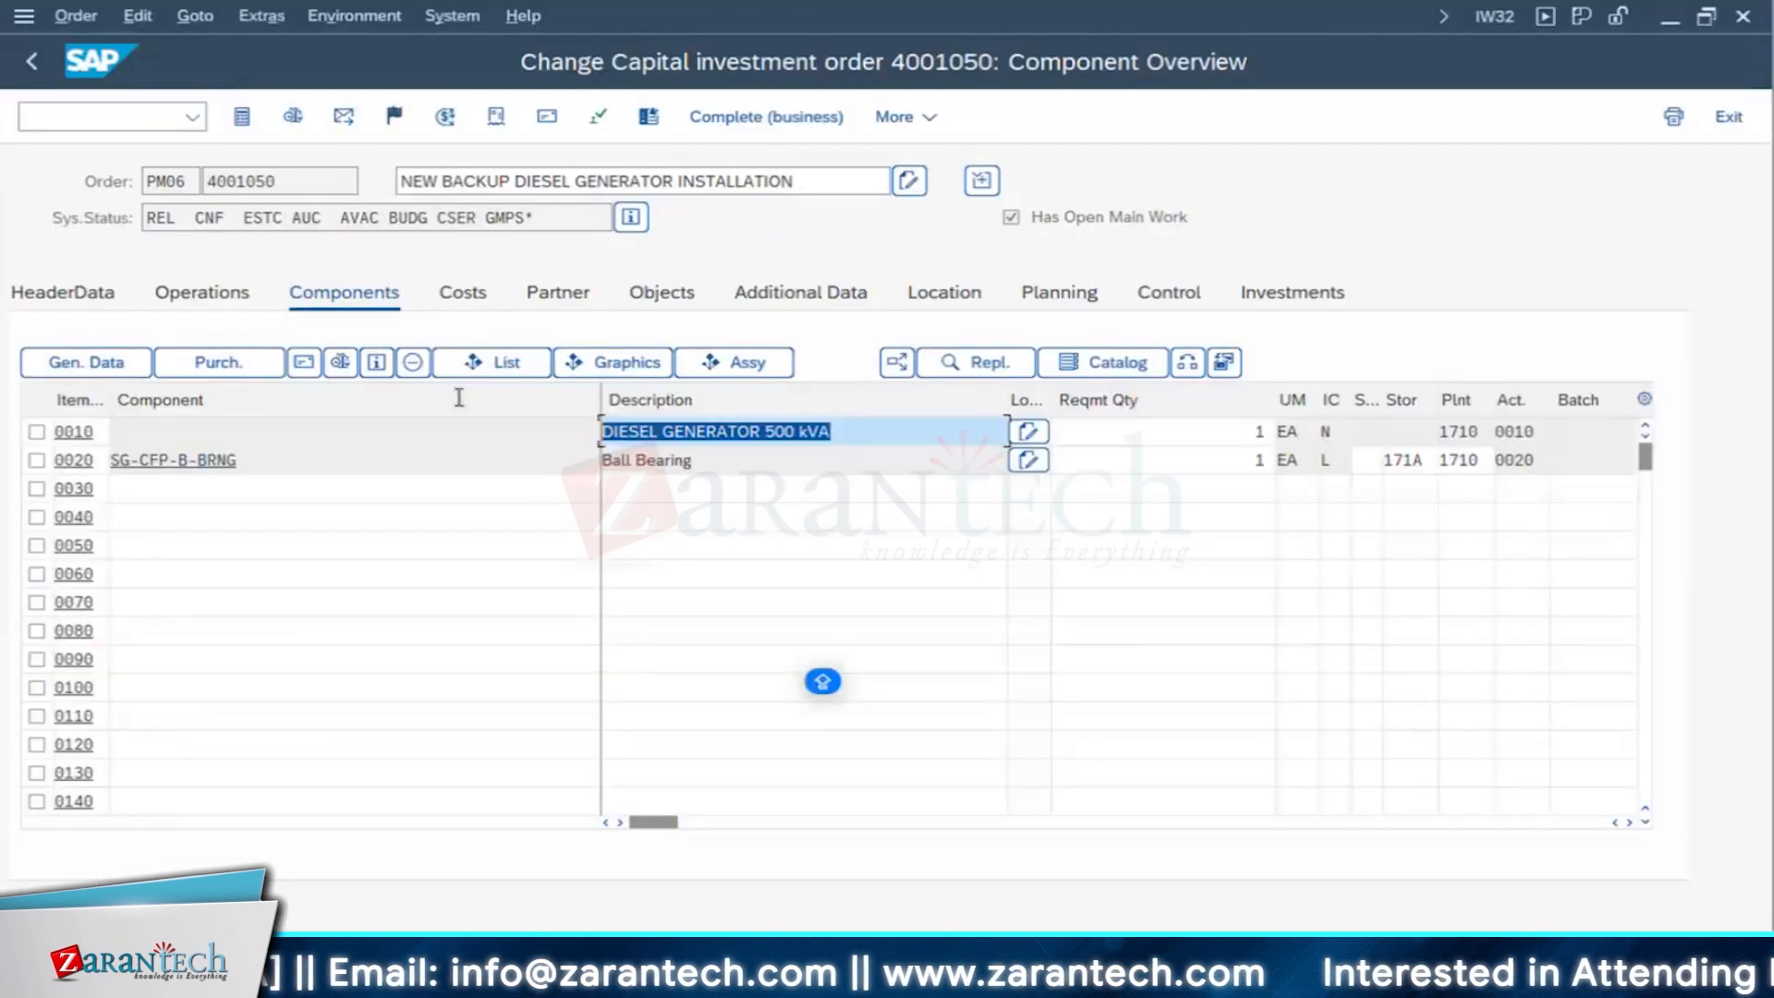
pyautogui.click(25, 62)
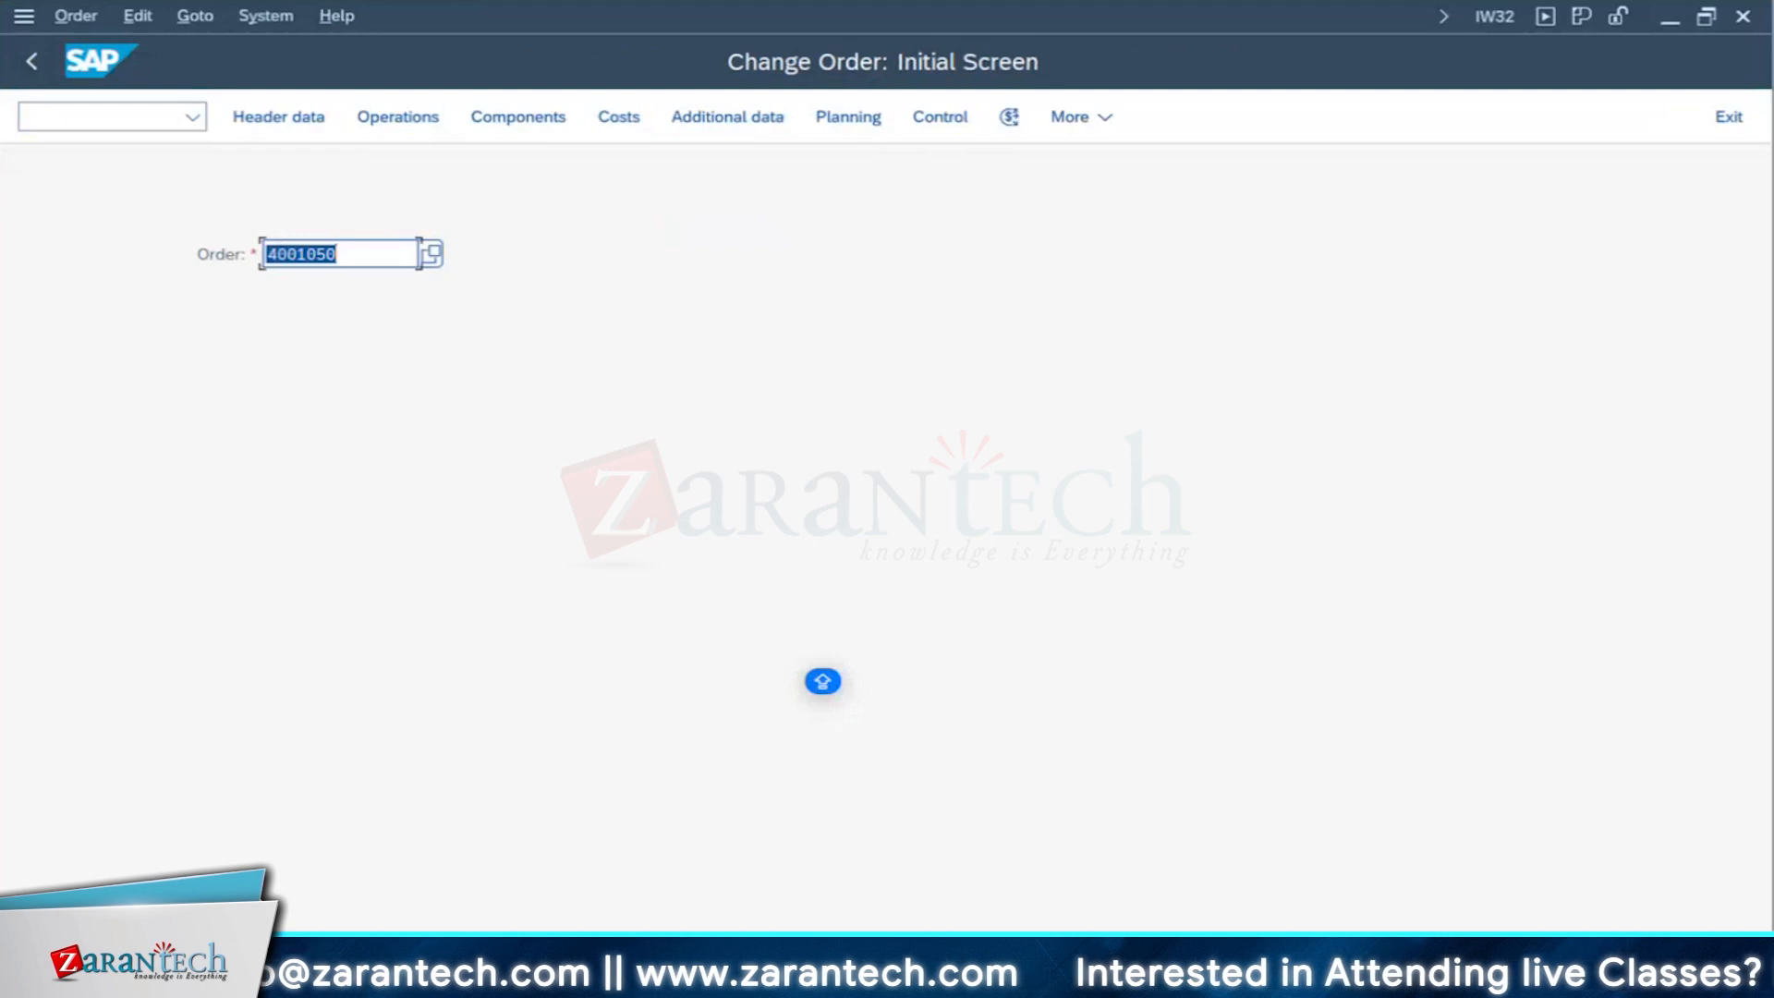
pyautogui.click(427, 976)
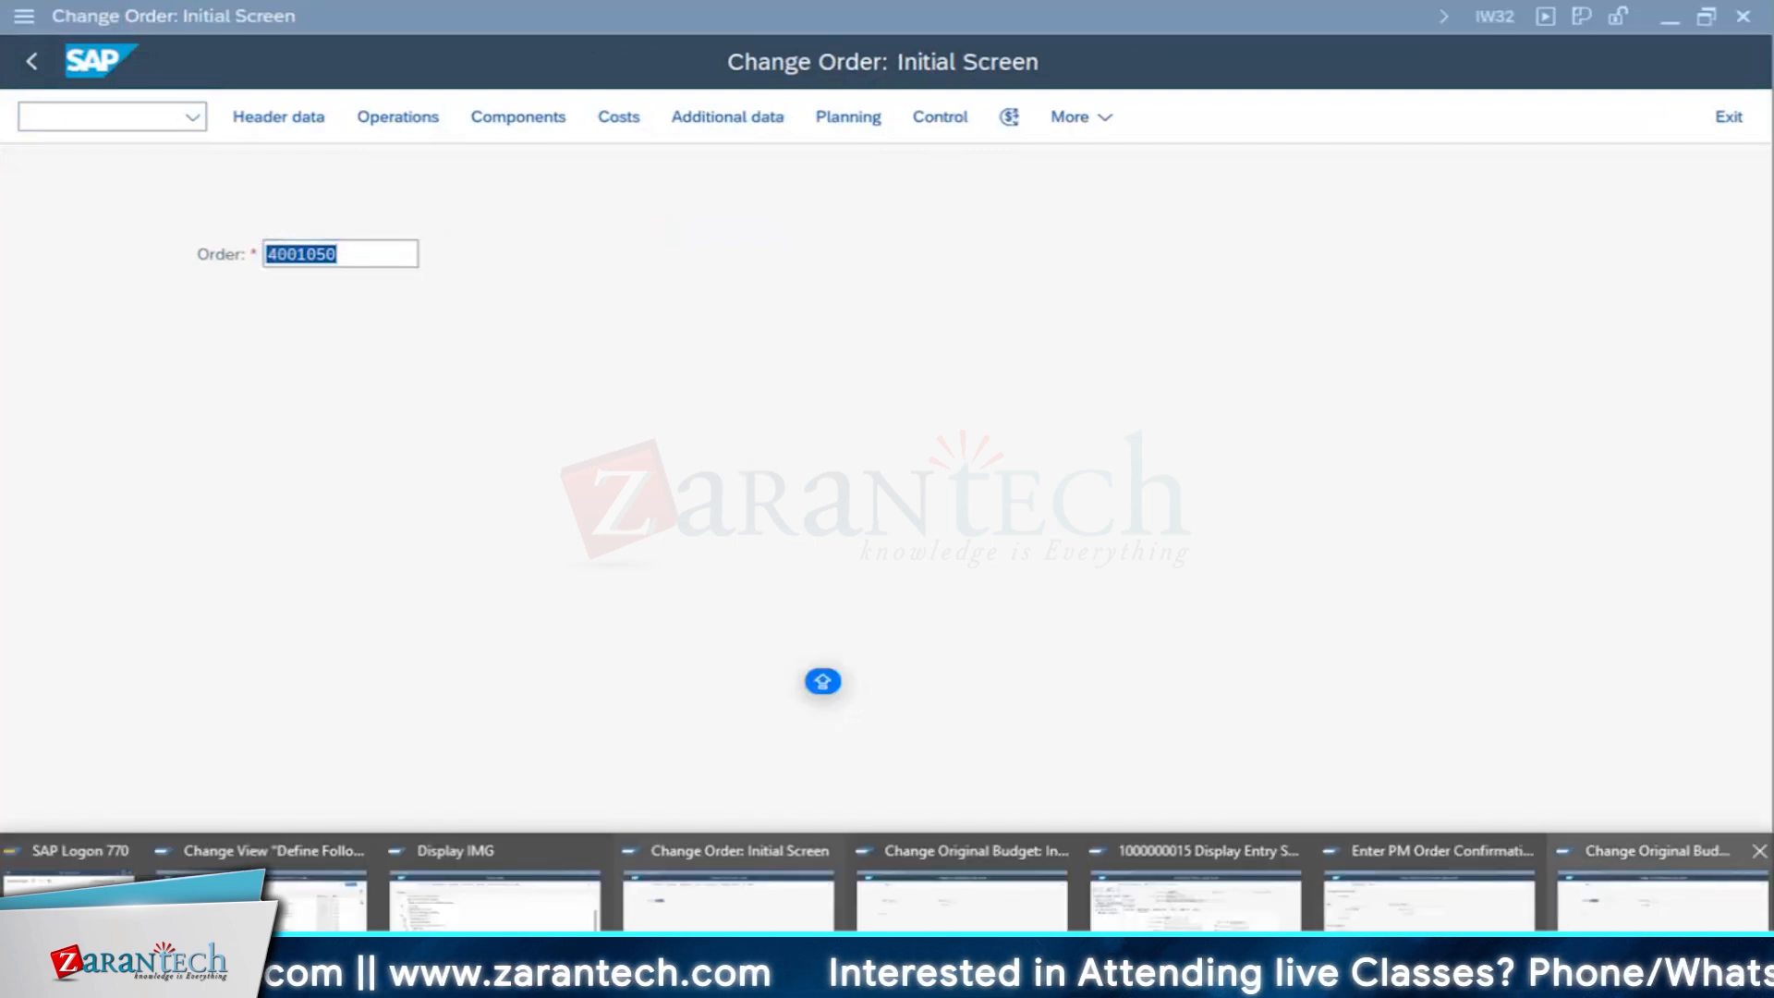
pyautogui.moveTo(1663, 915)
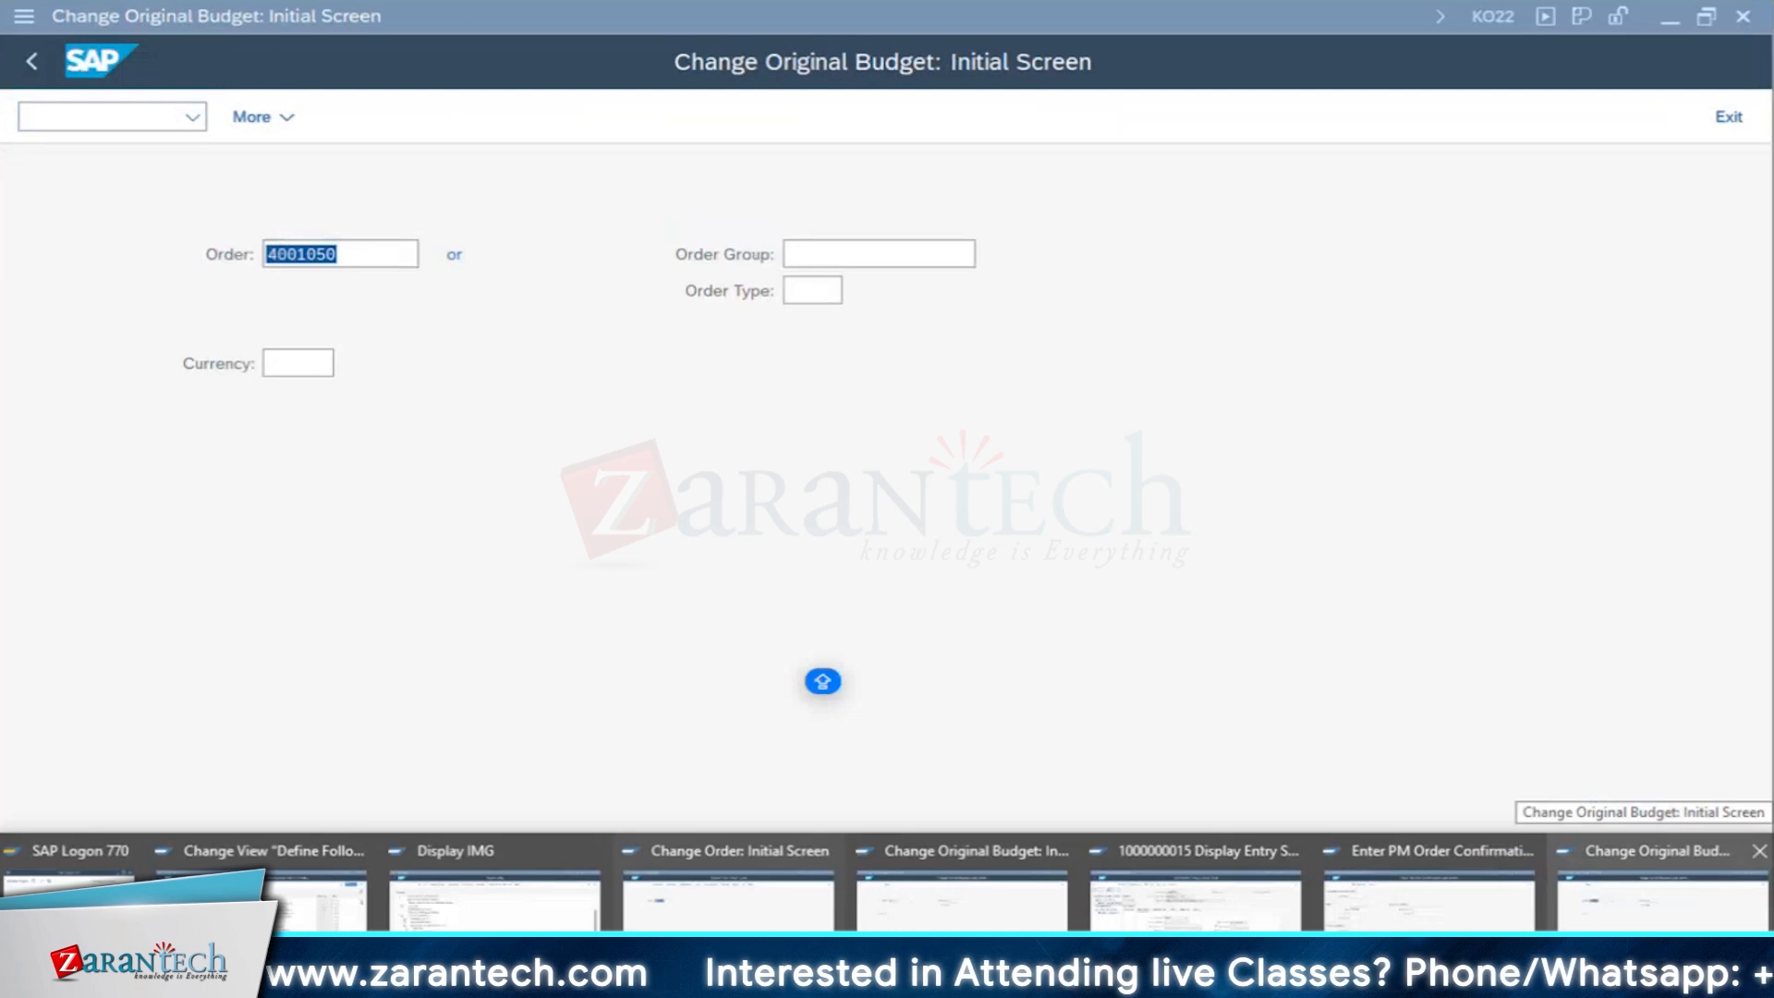
pyautogui.click(1663, 900)
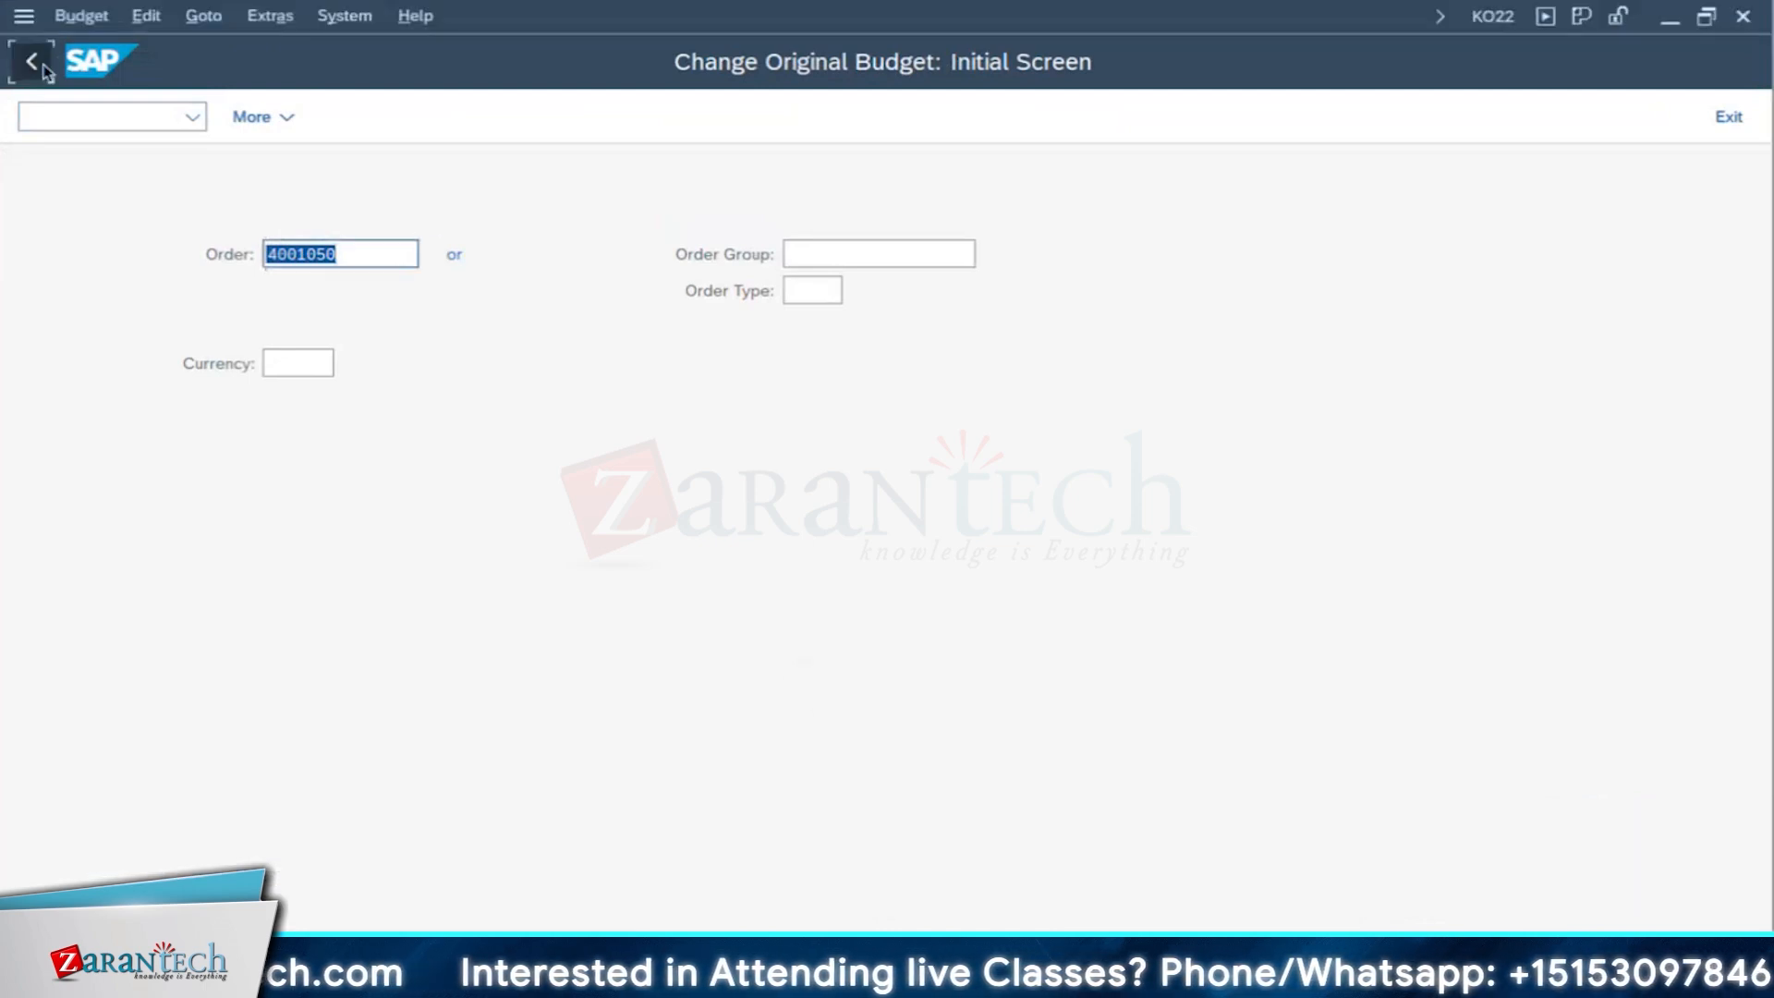
# - Leave the budget transaction and open the master data of generator asset 400048 in company code 1710 with AS02
pyautogui.click(37, 64)
pyautogui.write('AS')
pyautogui.press('Return')
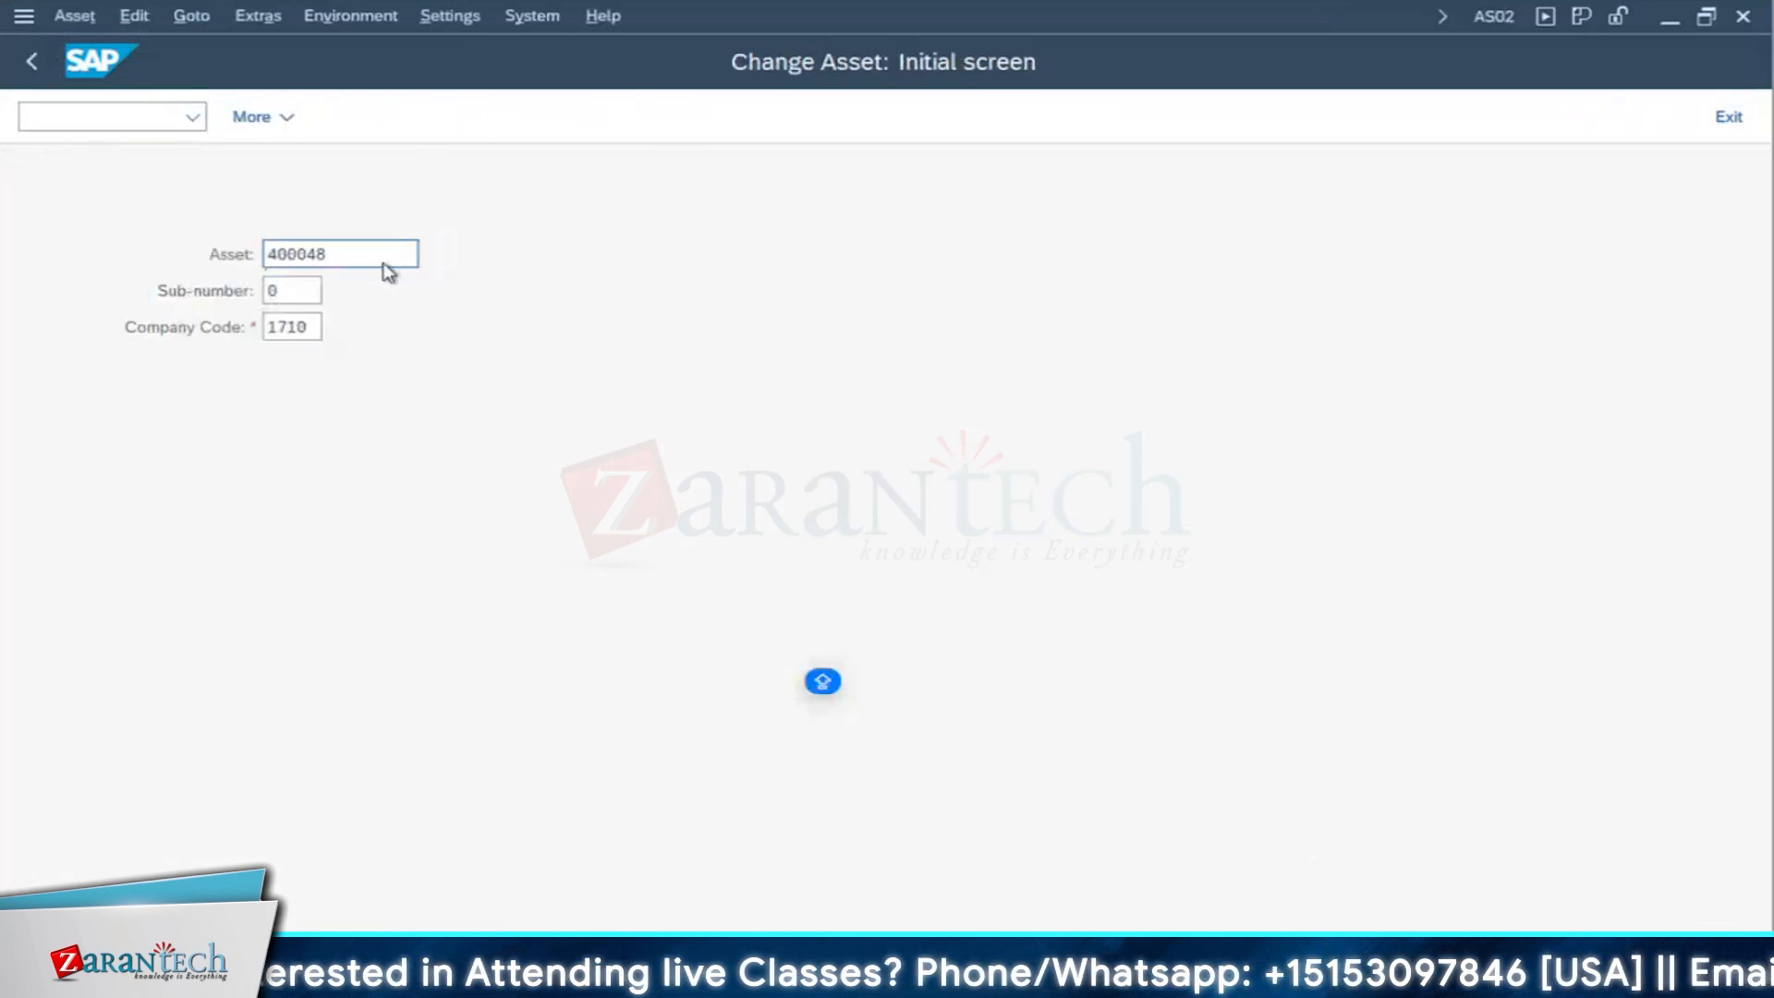
pyautogui.press('Return')
pyautogui.moveTo(705, 399); pyautogui.dragTo(288, 400)
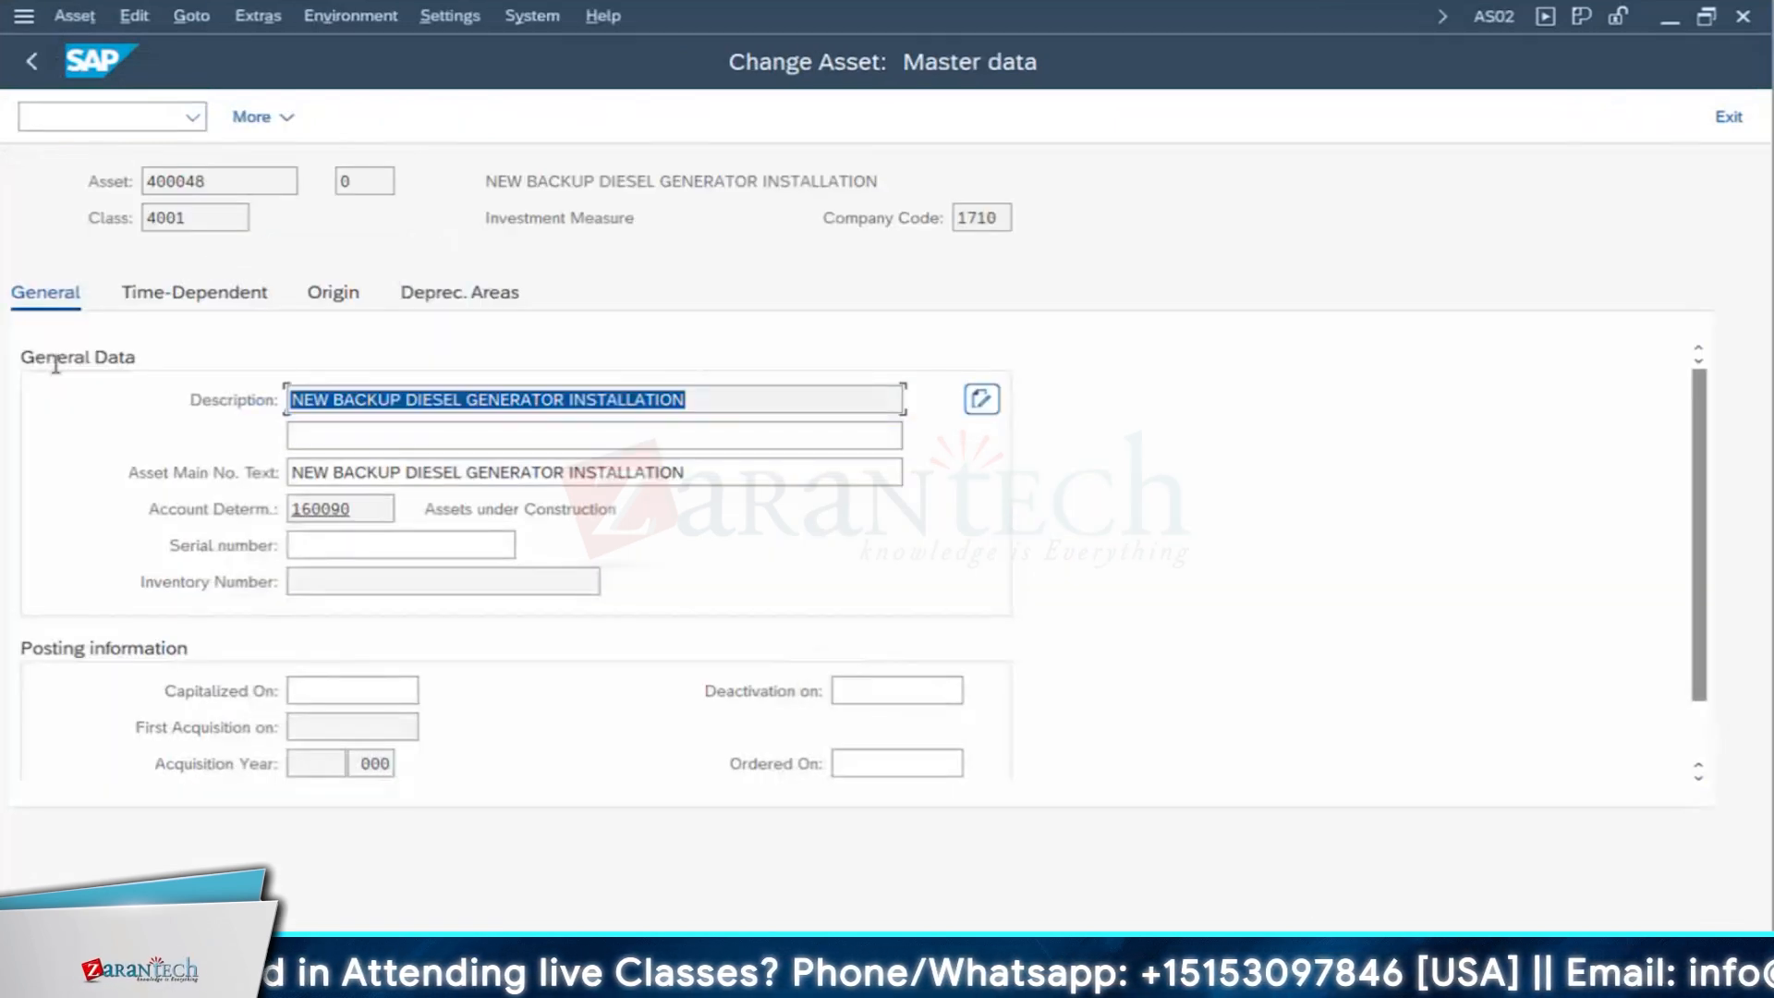
# - Find and call up the equipment linked to the generator asset from its master data
pyautogui.click(253, 17)
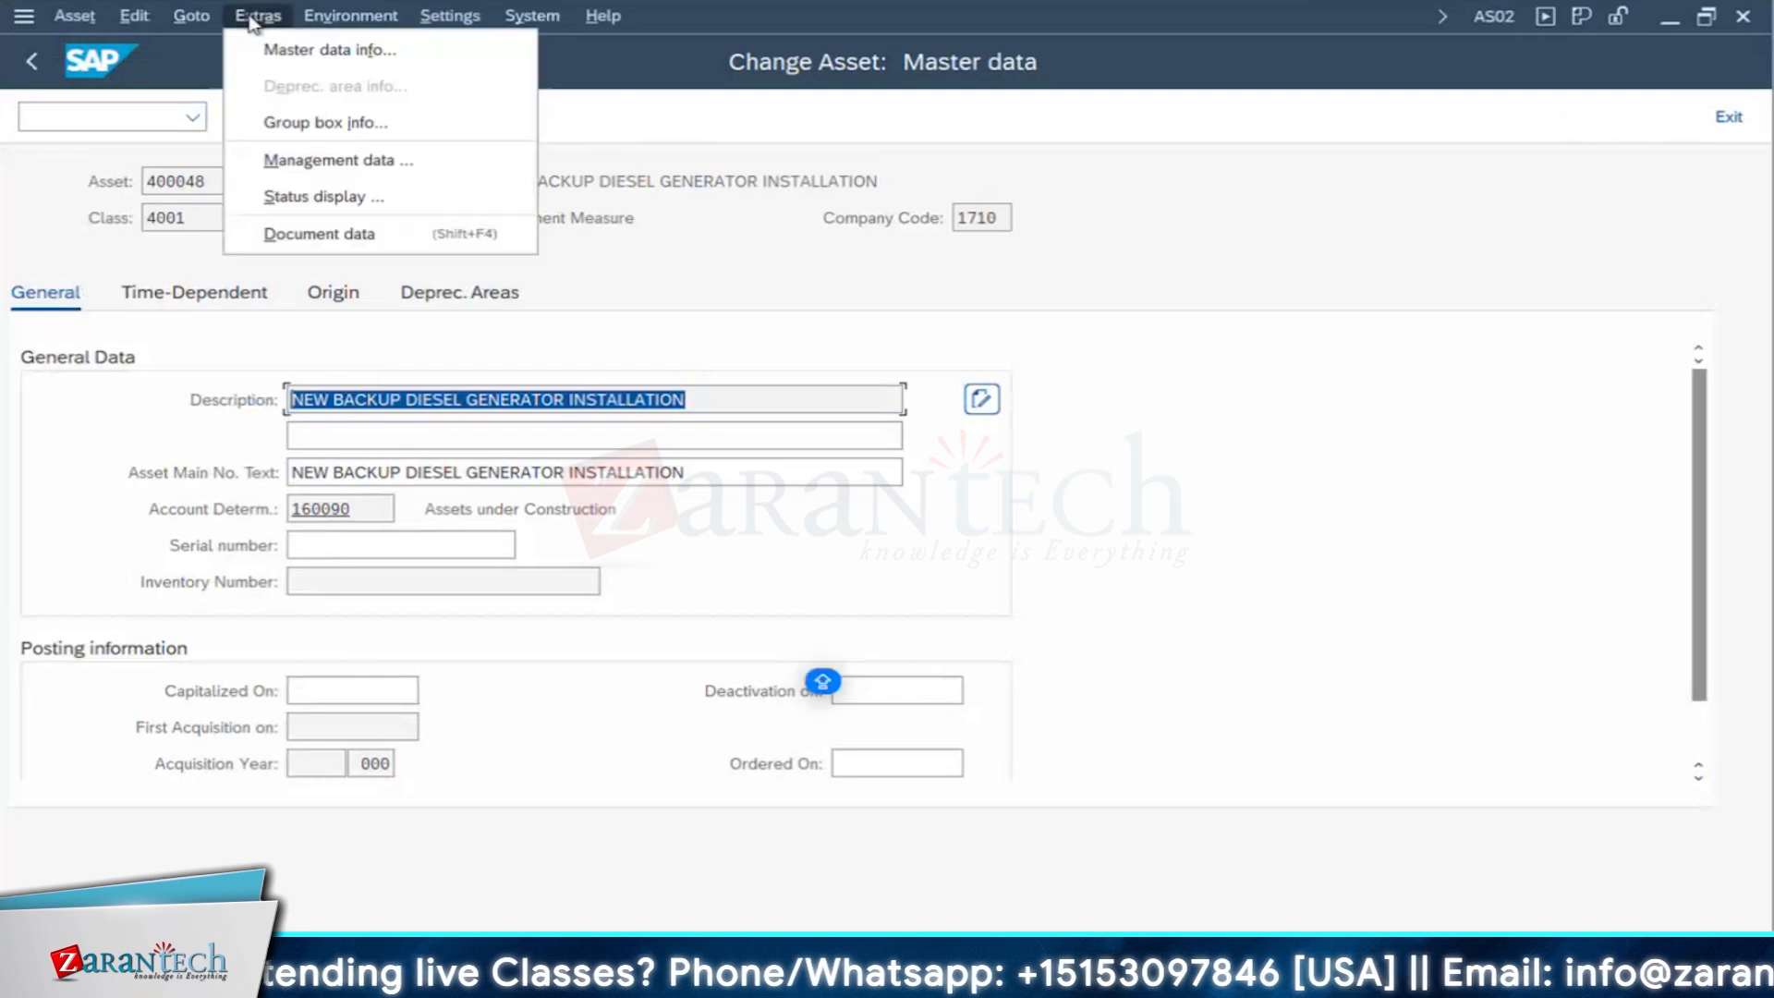
pyautogui.moveTo(138, 20)
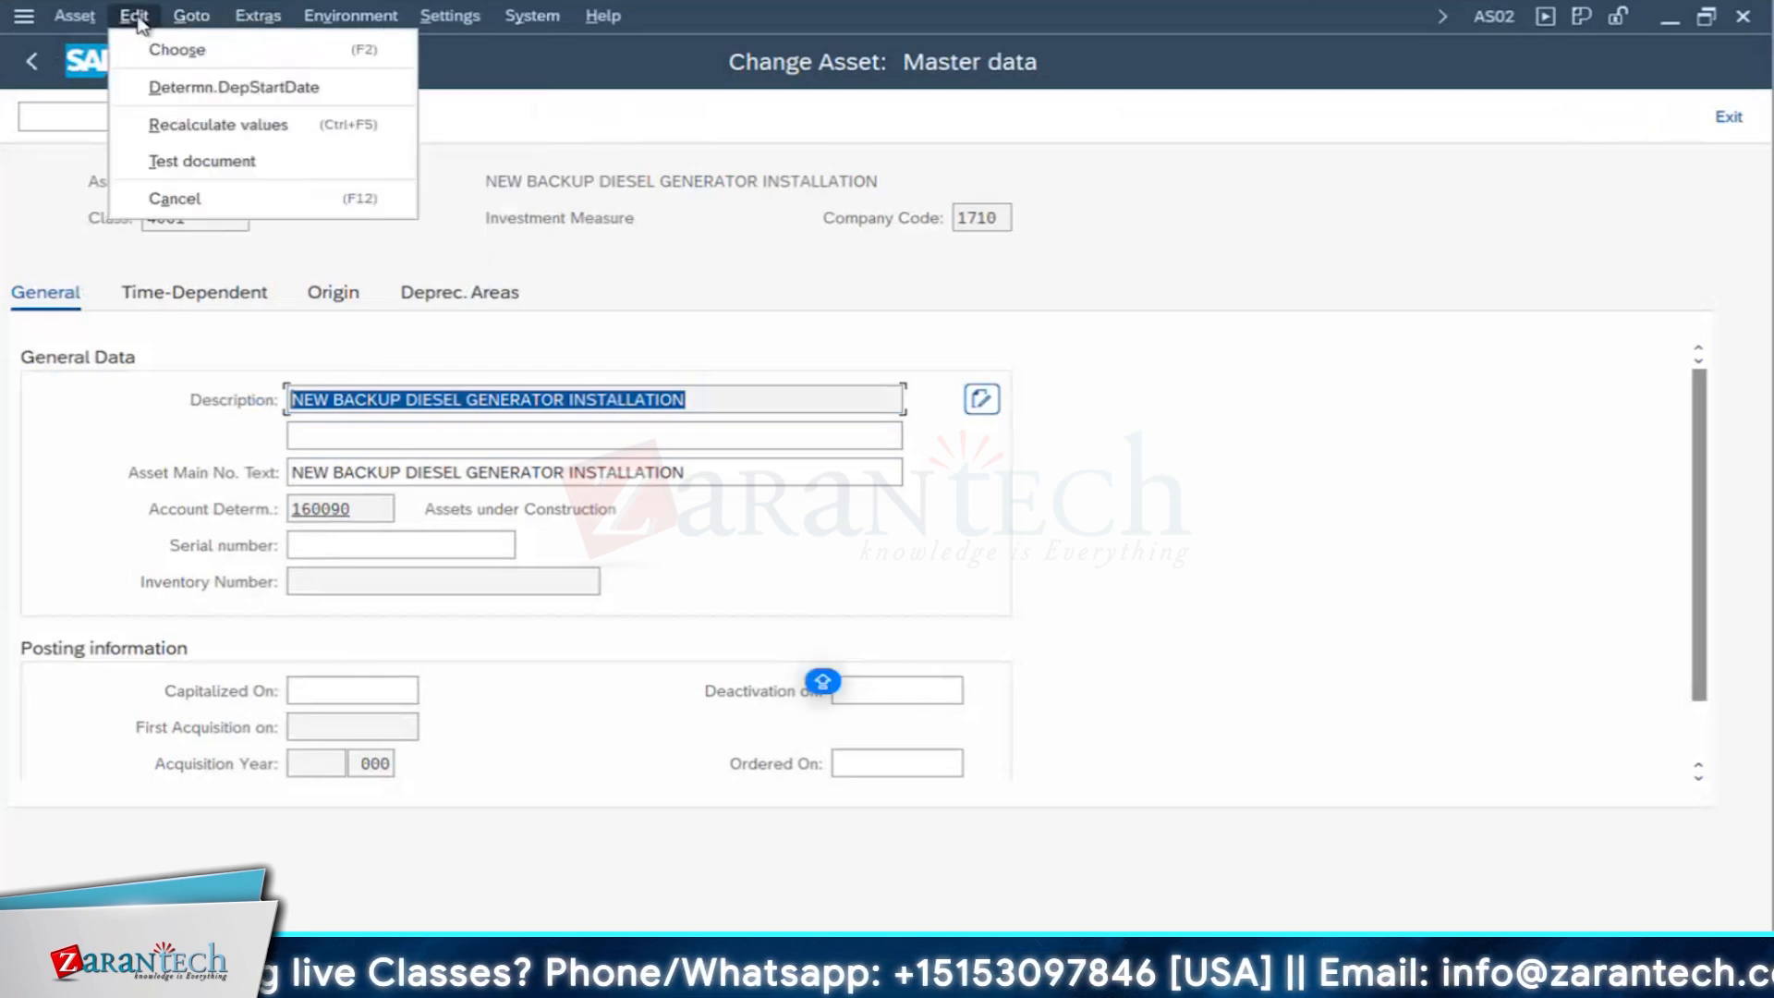
pyautogui.click(248, 17)
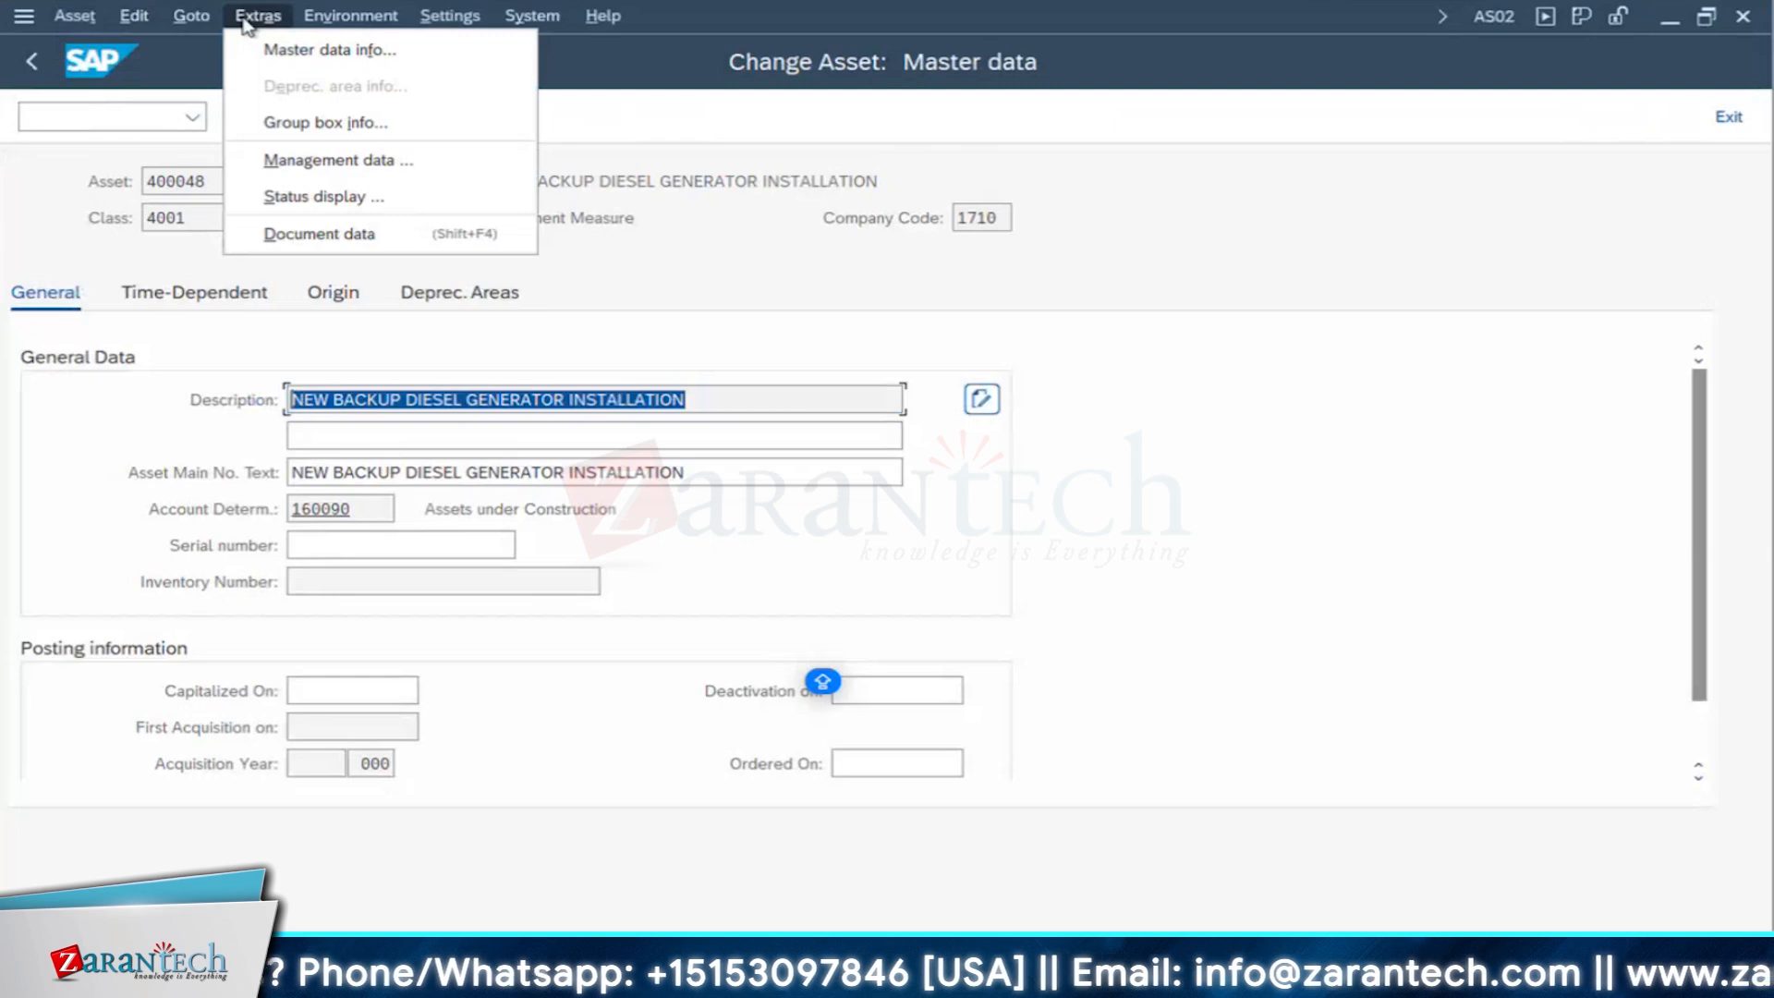
pyautogui.click(88, 26)
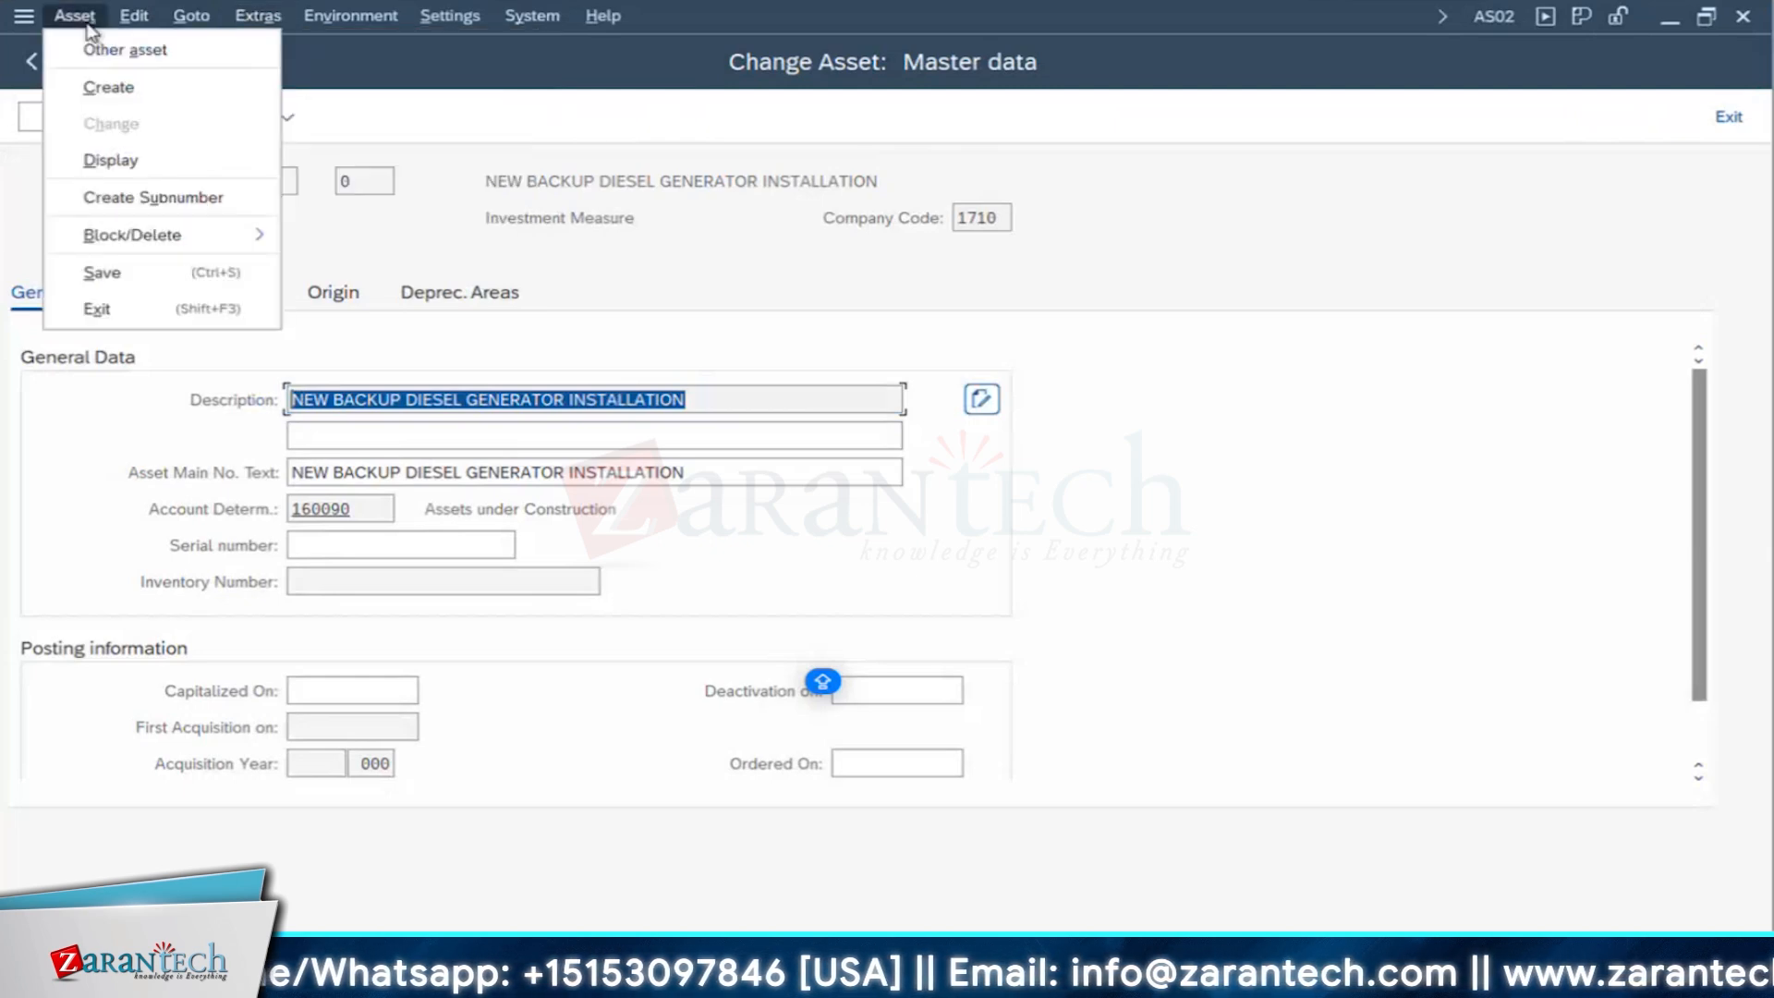
pyautogui.click(377, 19)
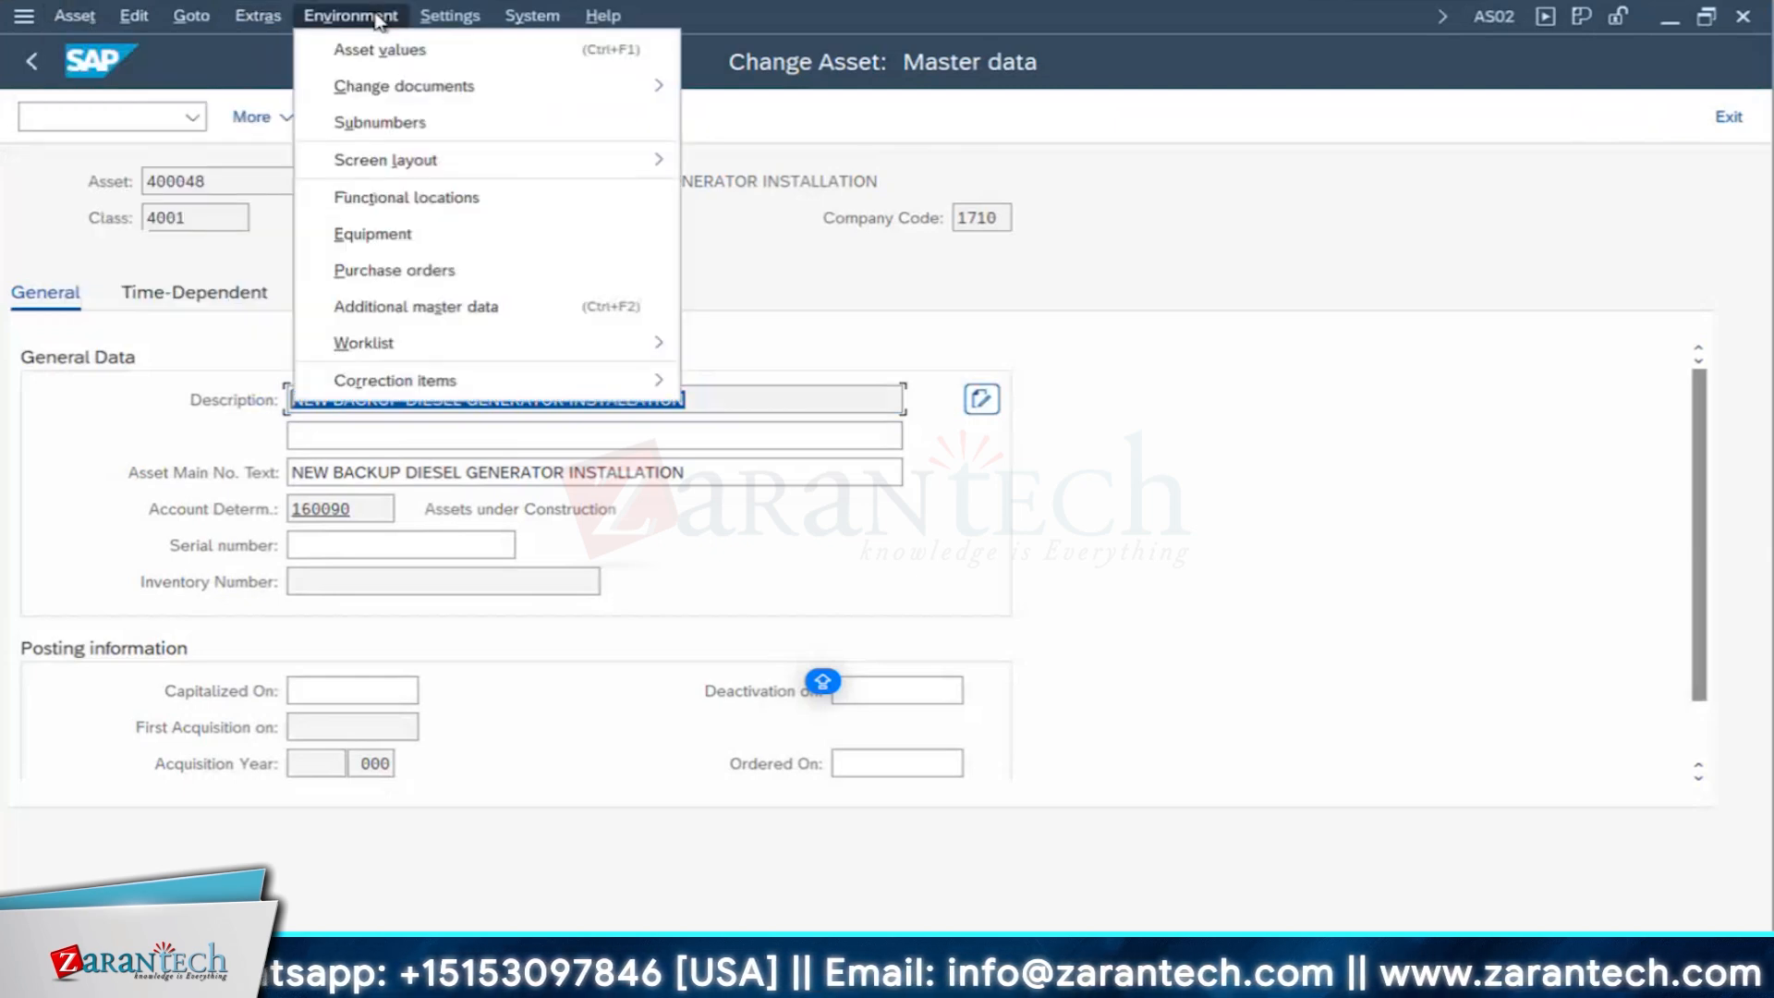
pyautogui.click(385, 236)
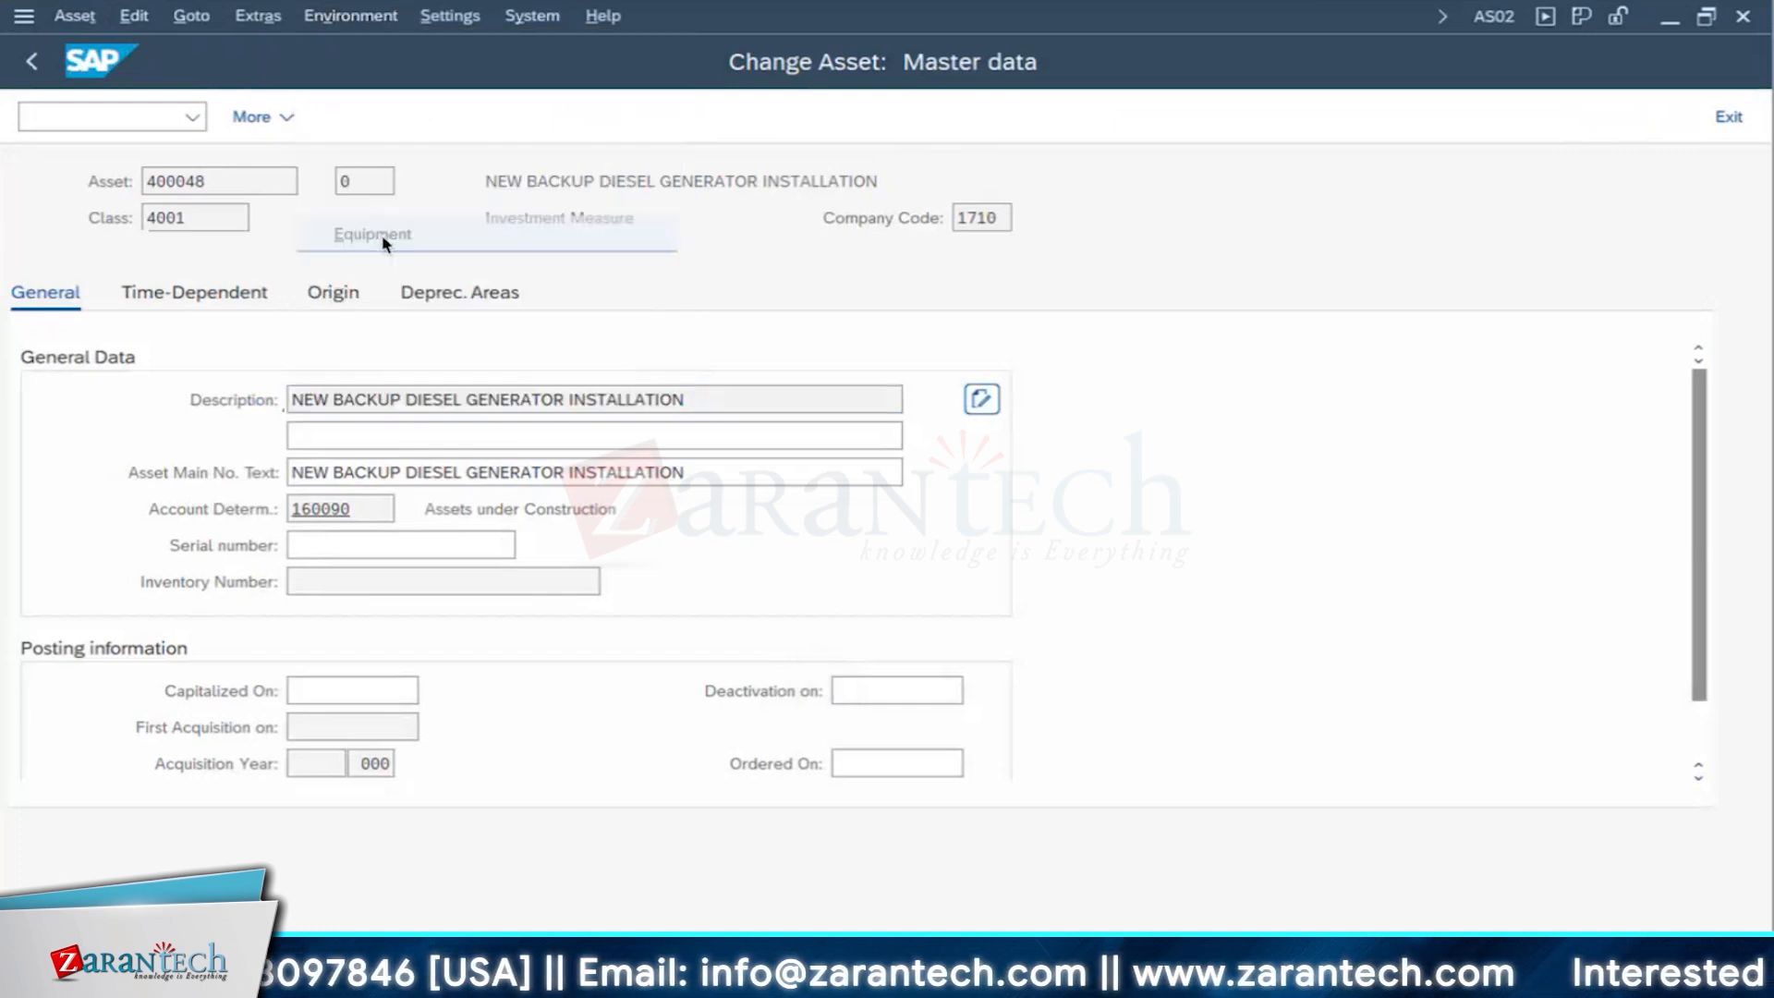
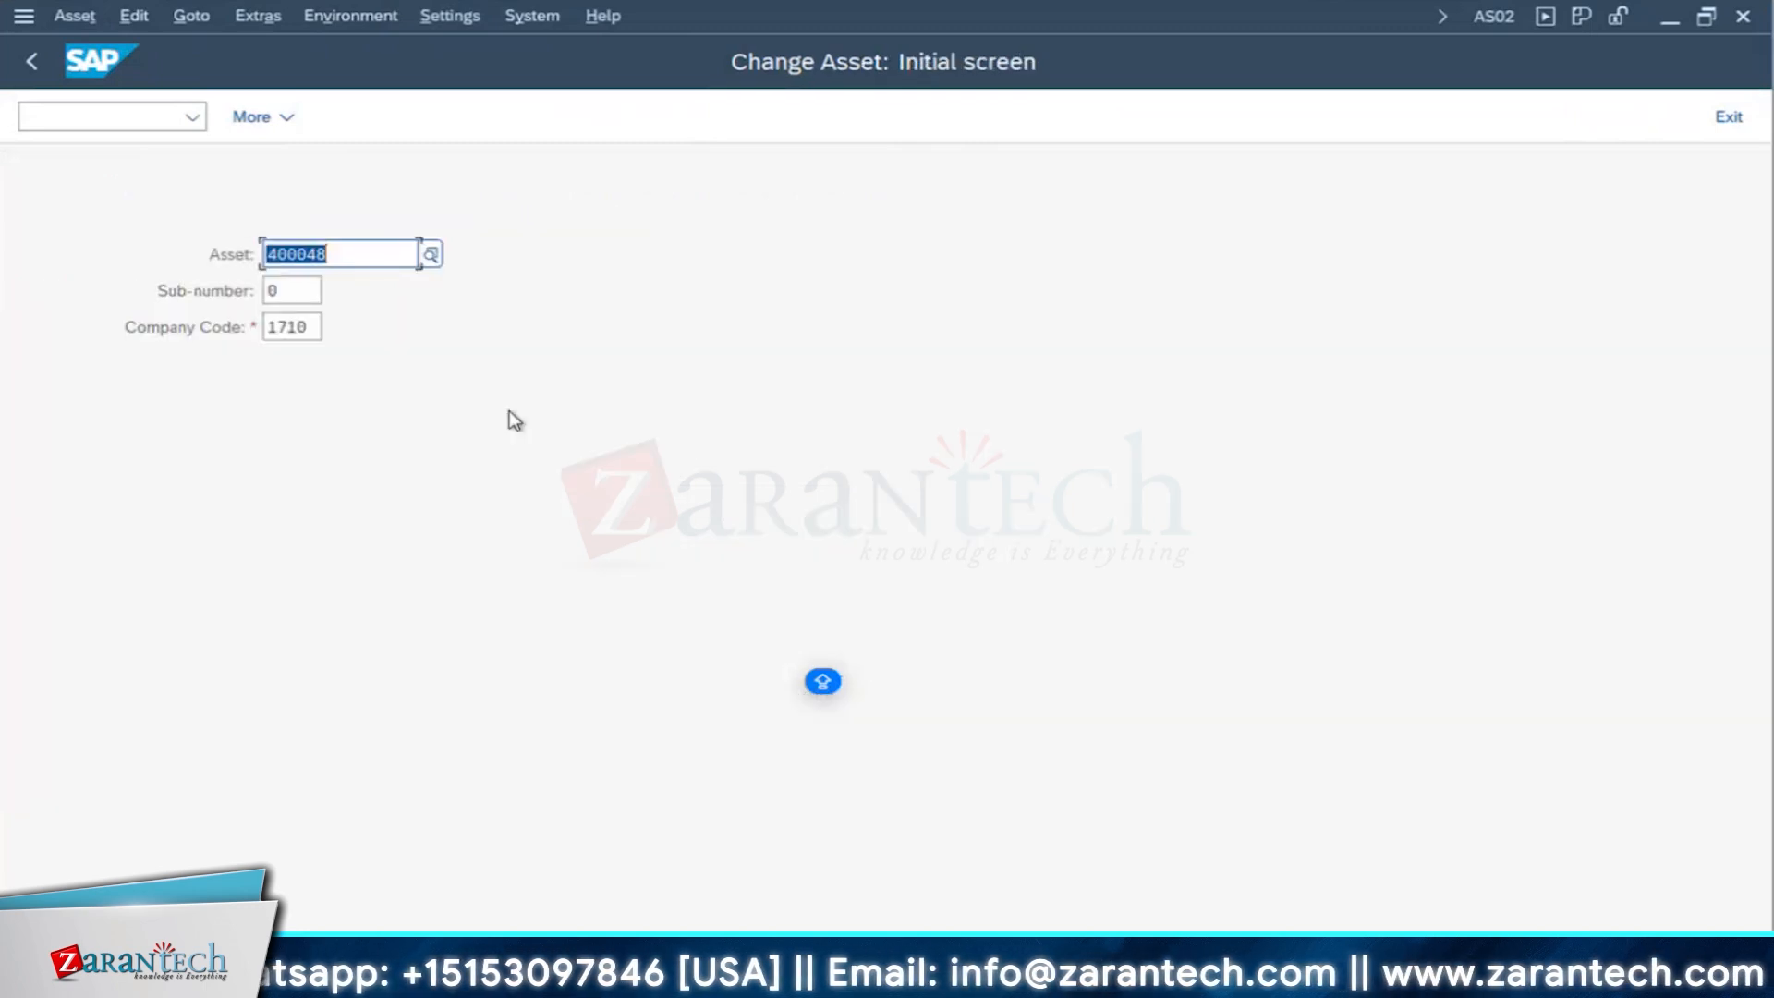
# - Open asset 400048 in company code 1710 and review its time-dependent, origin and depreciation area data
pyautogui.press('Return')
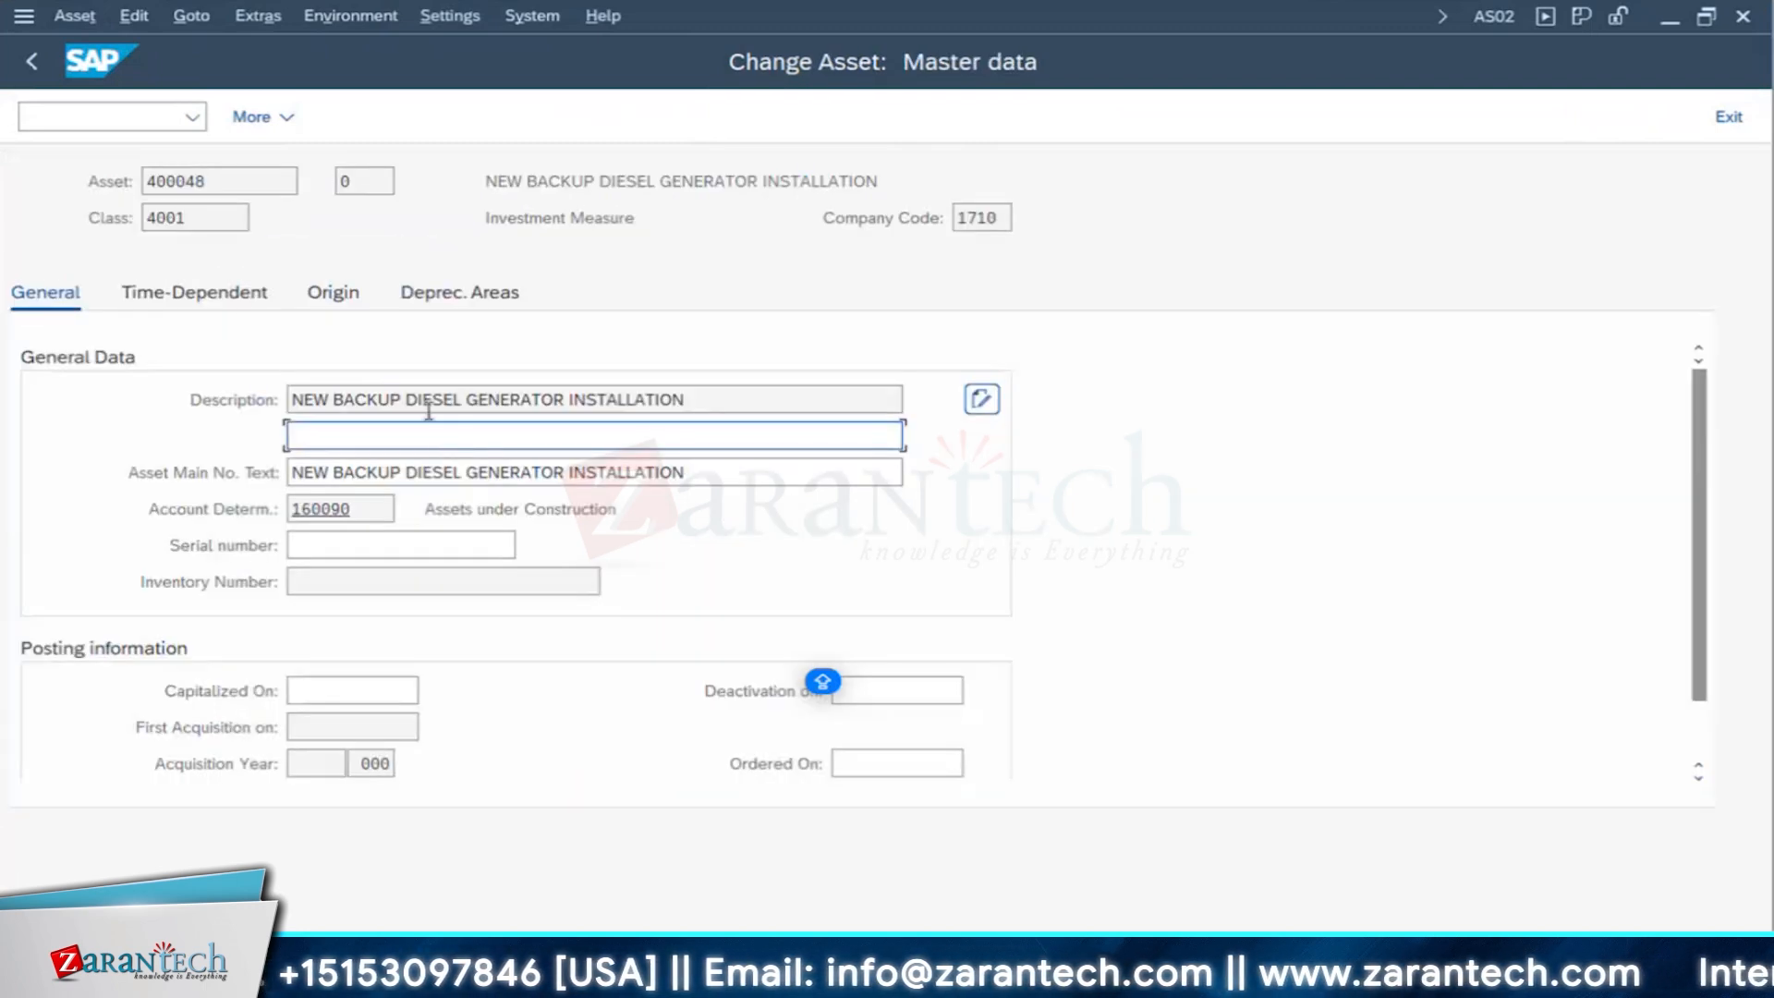
pyautogui.click(237, 296)
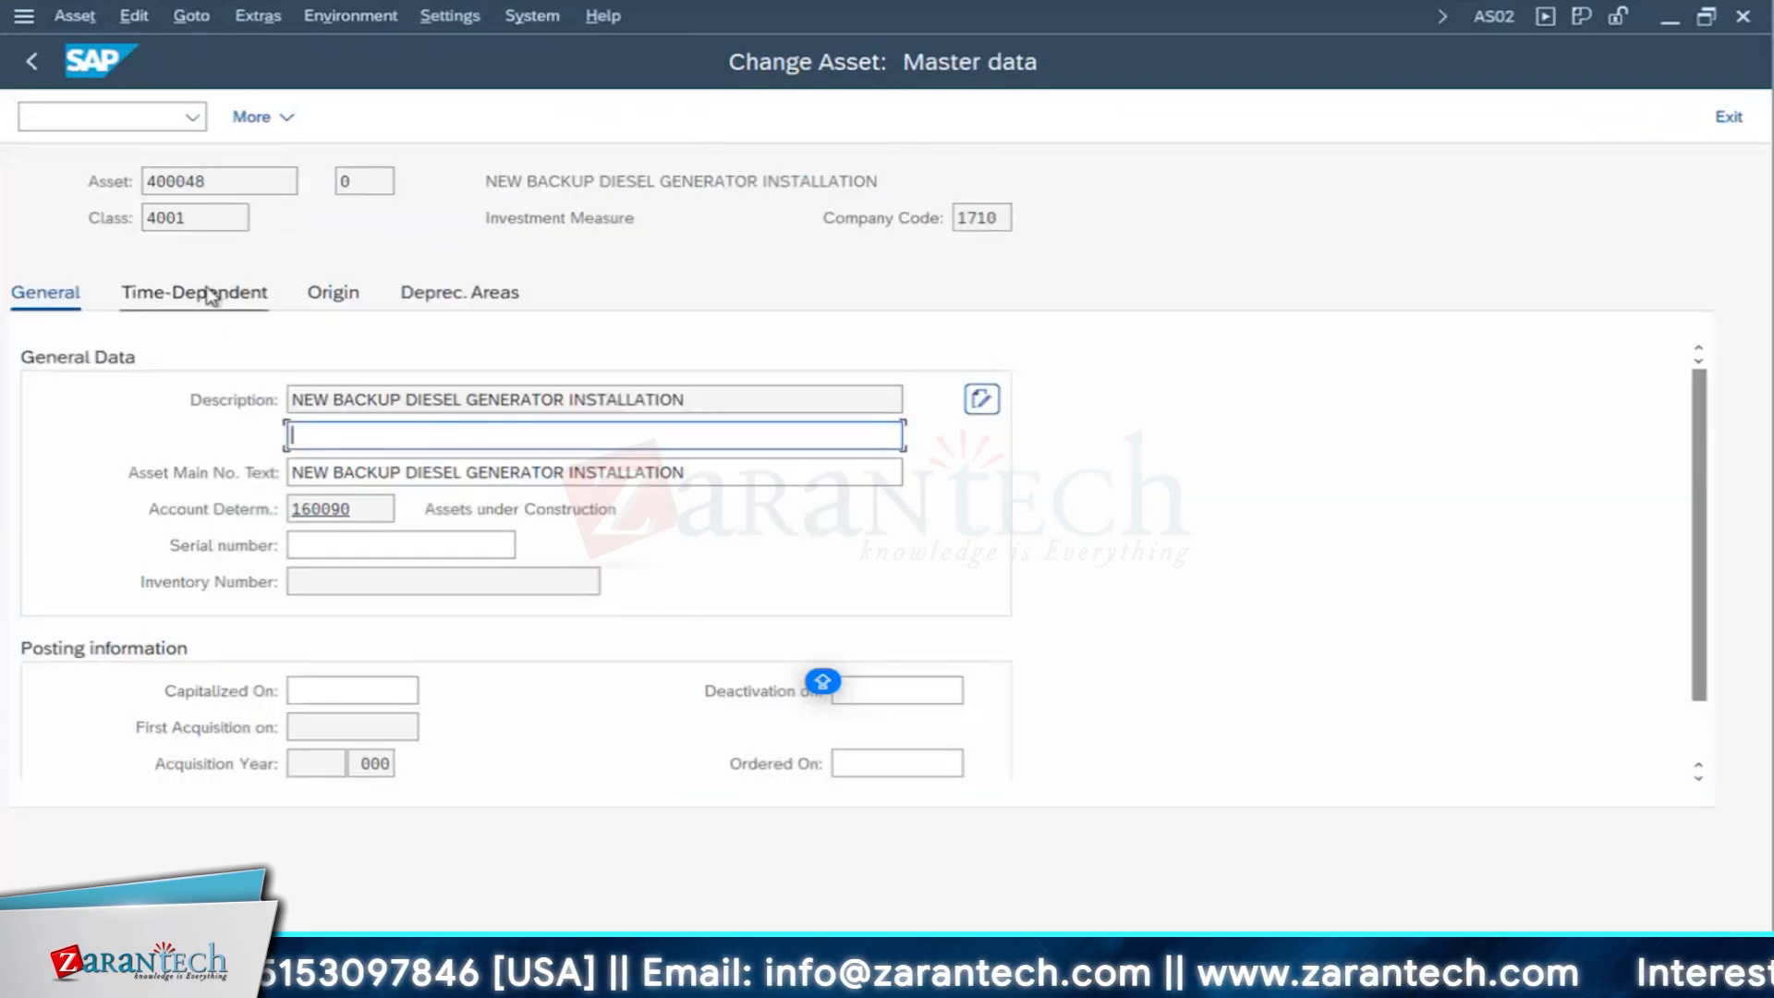
pyautogui.click(334, 303)
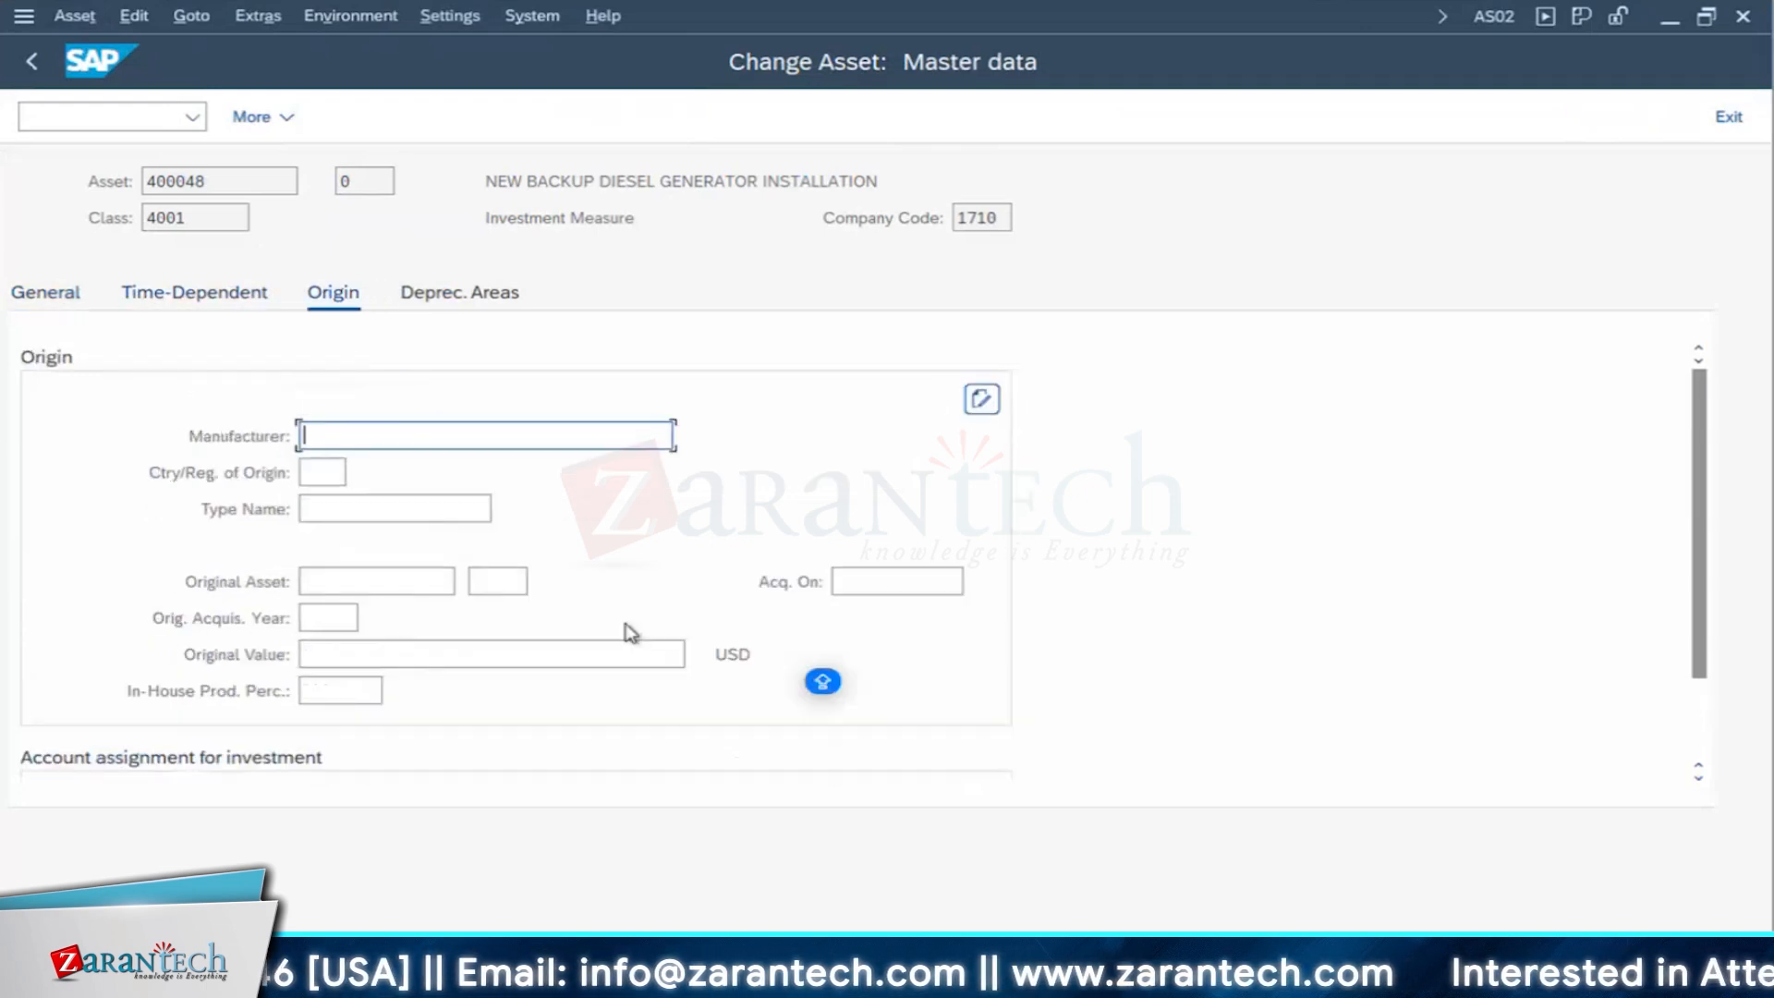
pyautogui.scroll(-2, 628, 629)
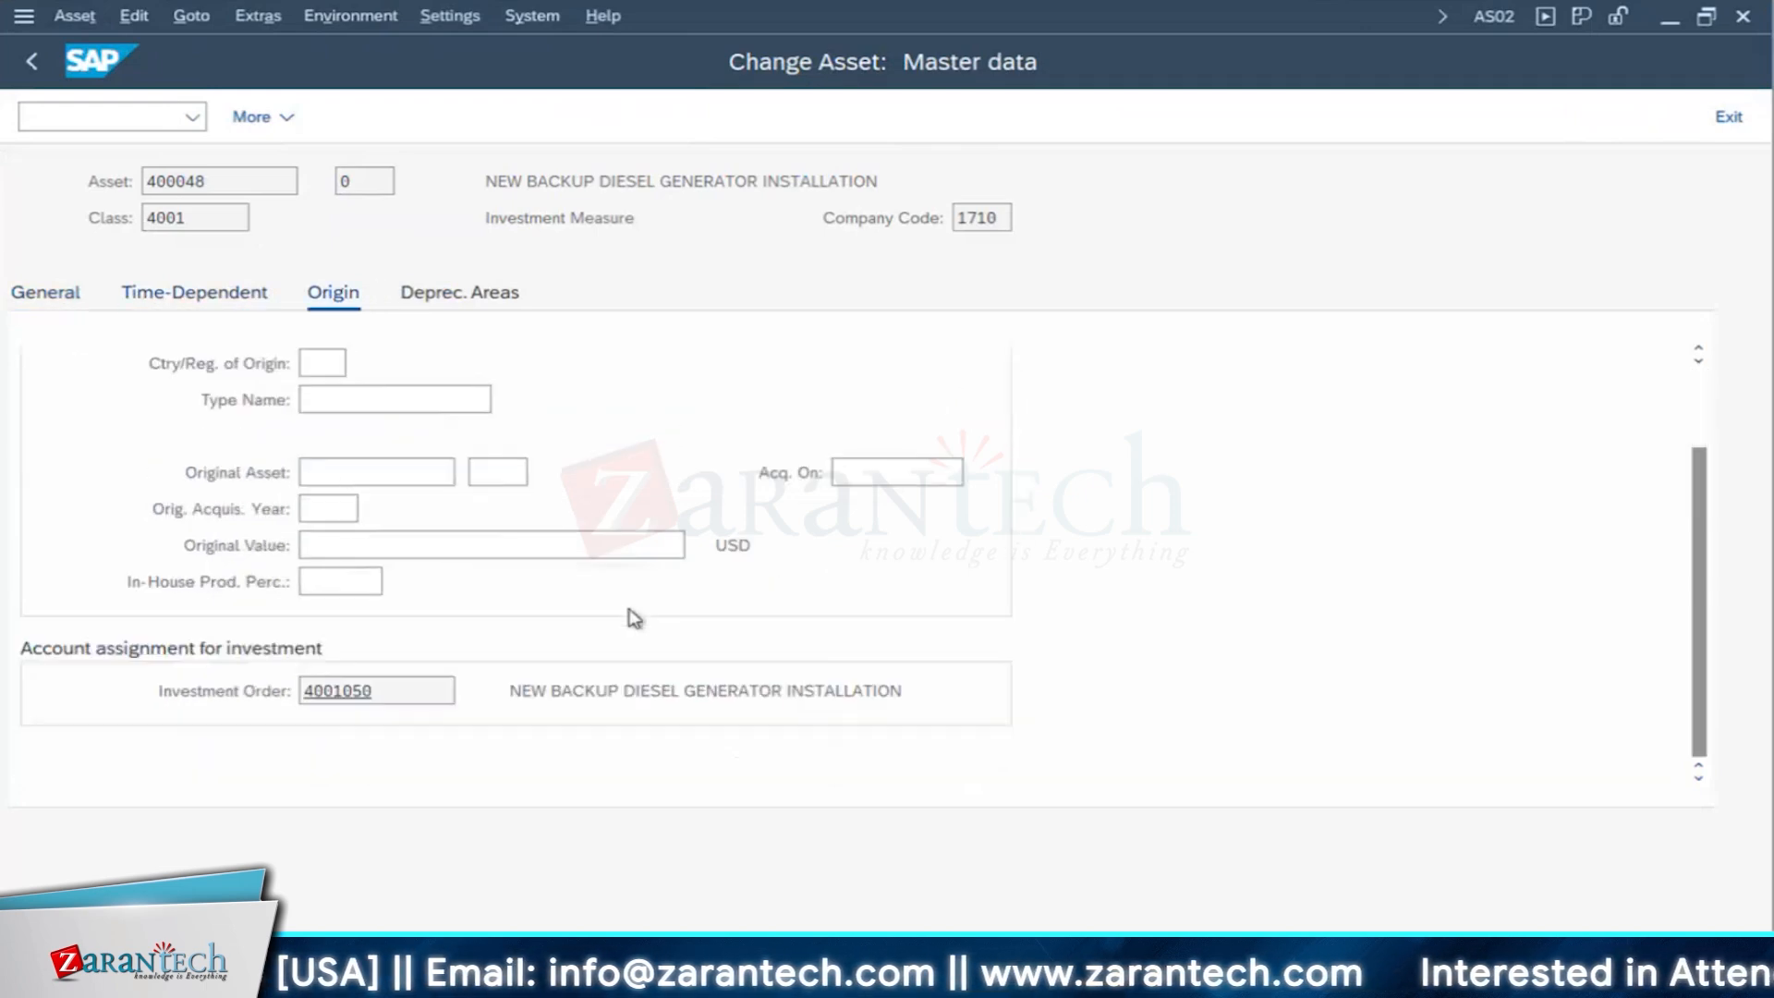
pyautogui.click(464, 314)
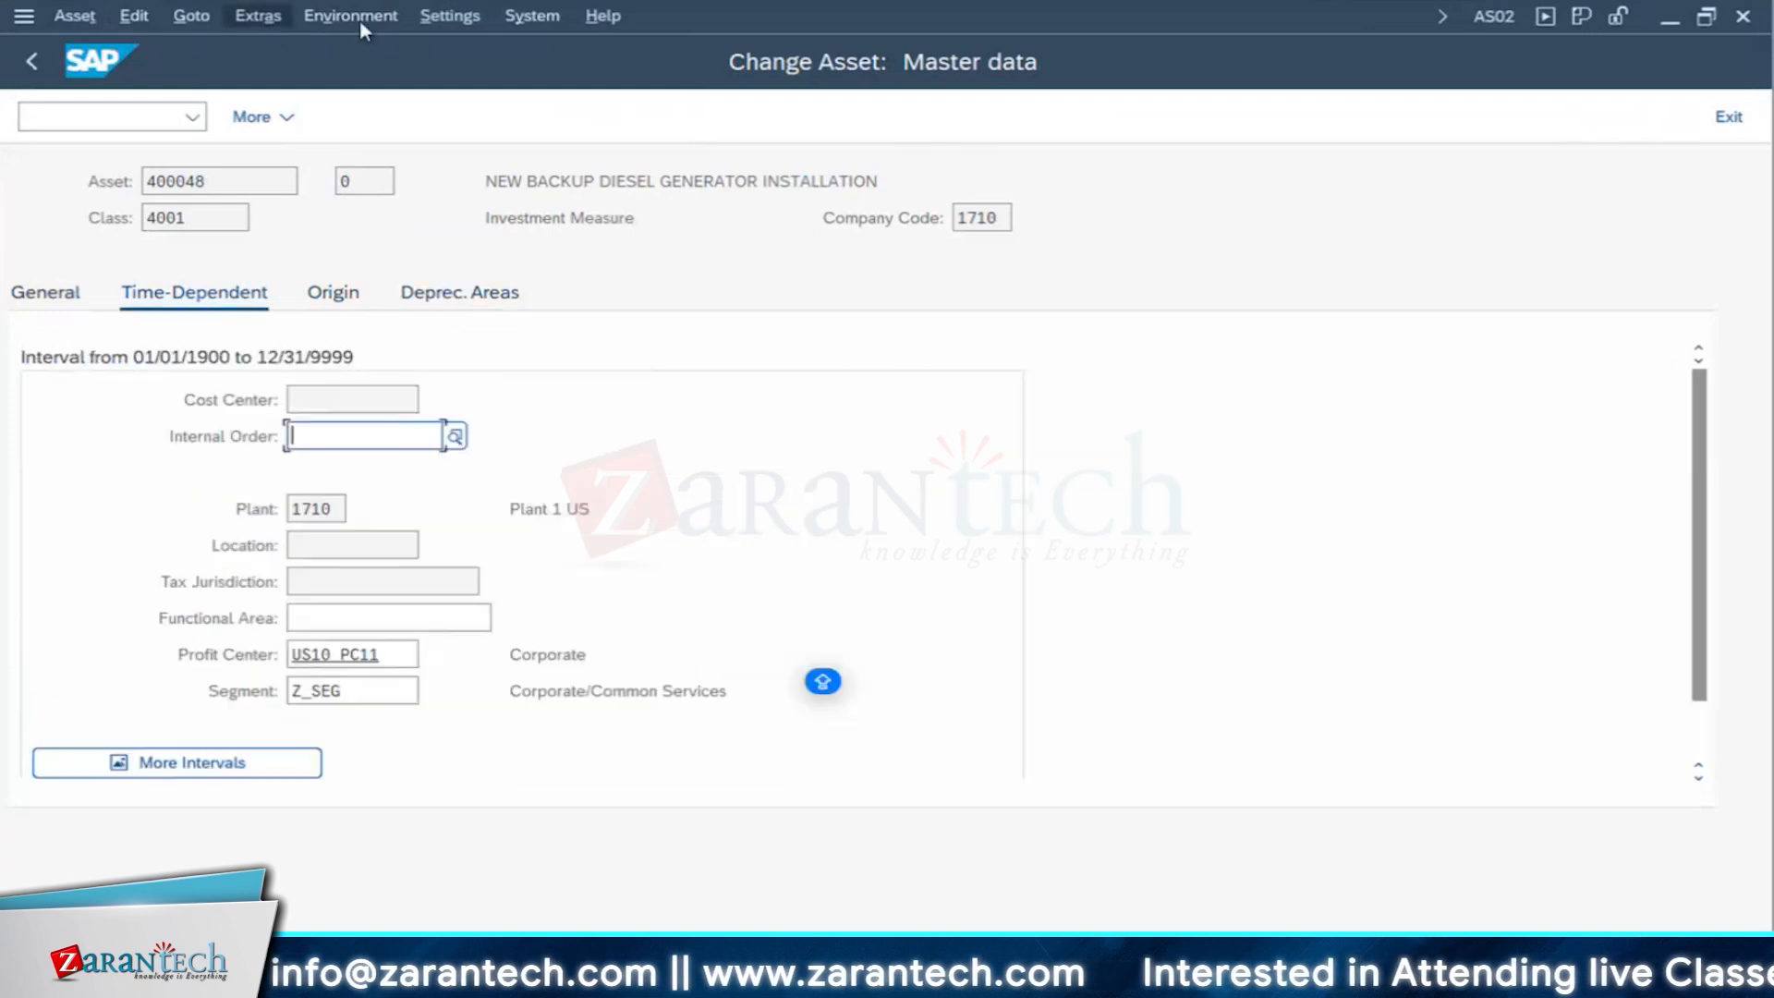
pyautogui.click(362, 19)
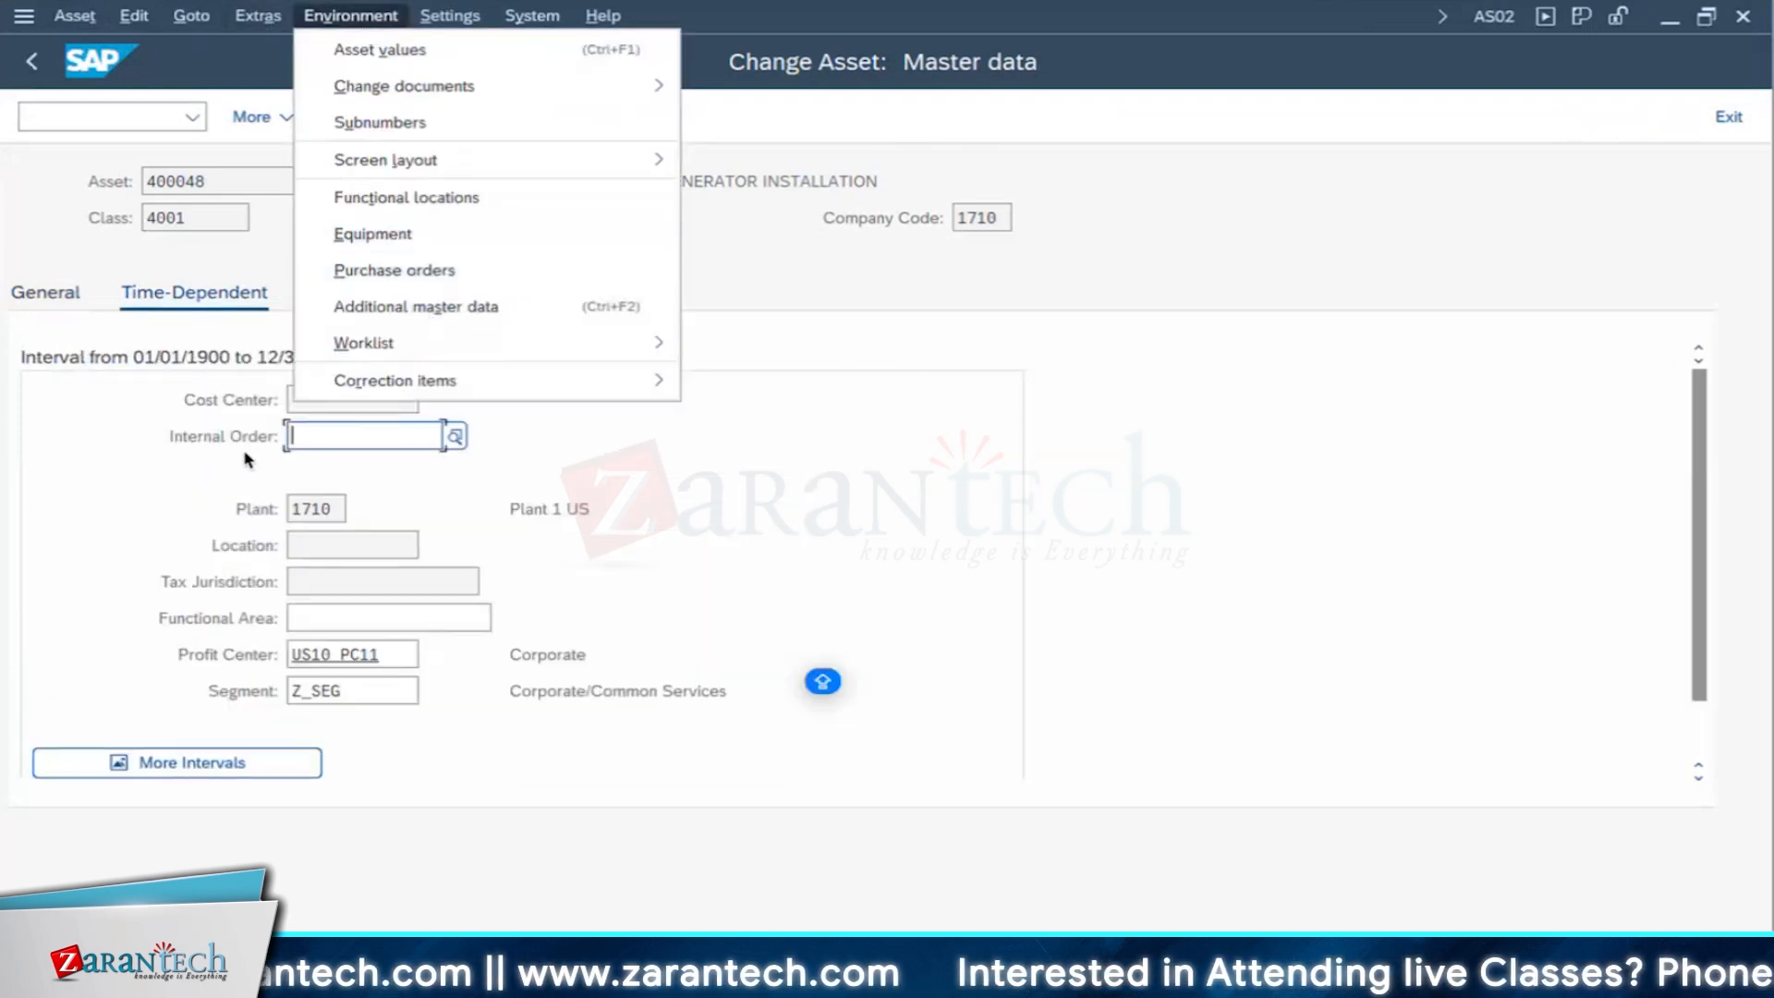
pyautogui.click(130, 413)
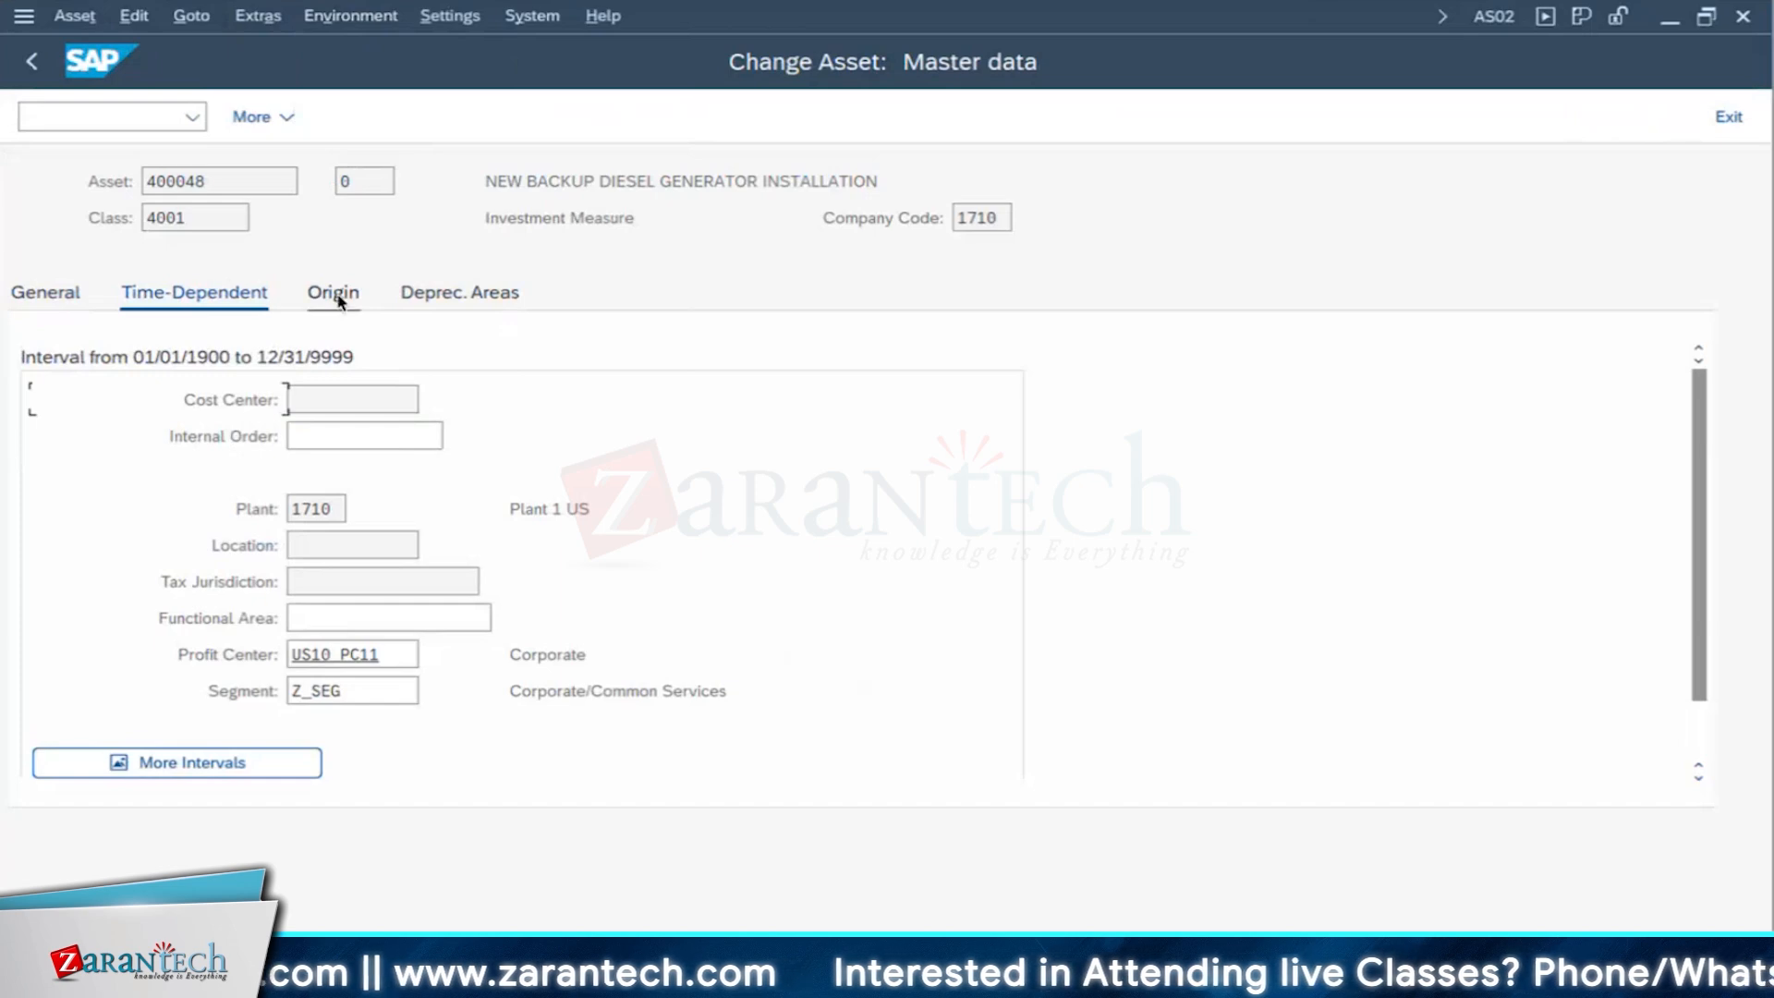
# - Call up the equipment and the functional locations linked to the generator asset from its master data
pyautogui.click(370, 22)
pyautogui.click(355, 16)
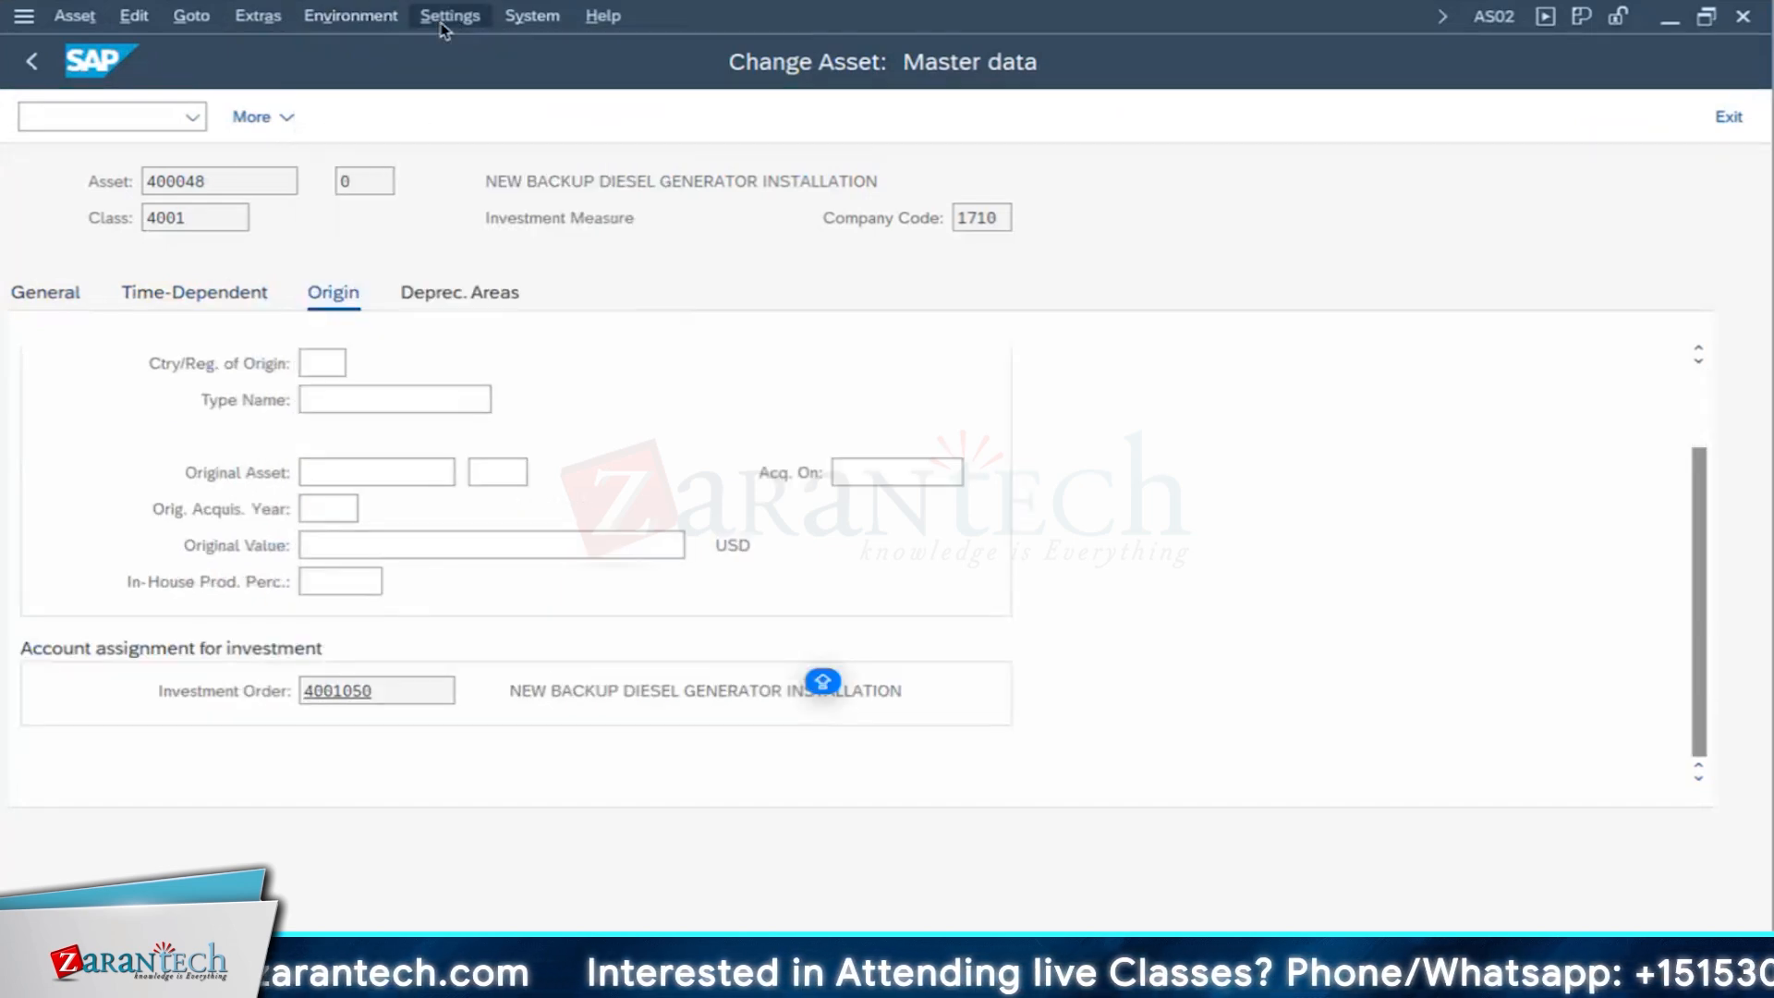
pyautogui.click(362, 23)
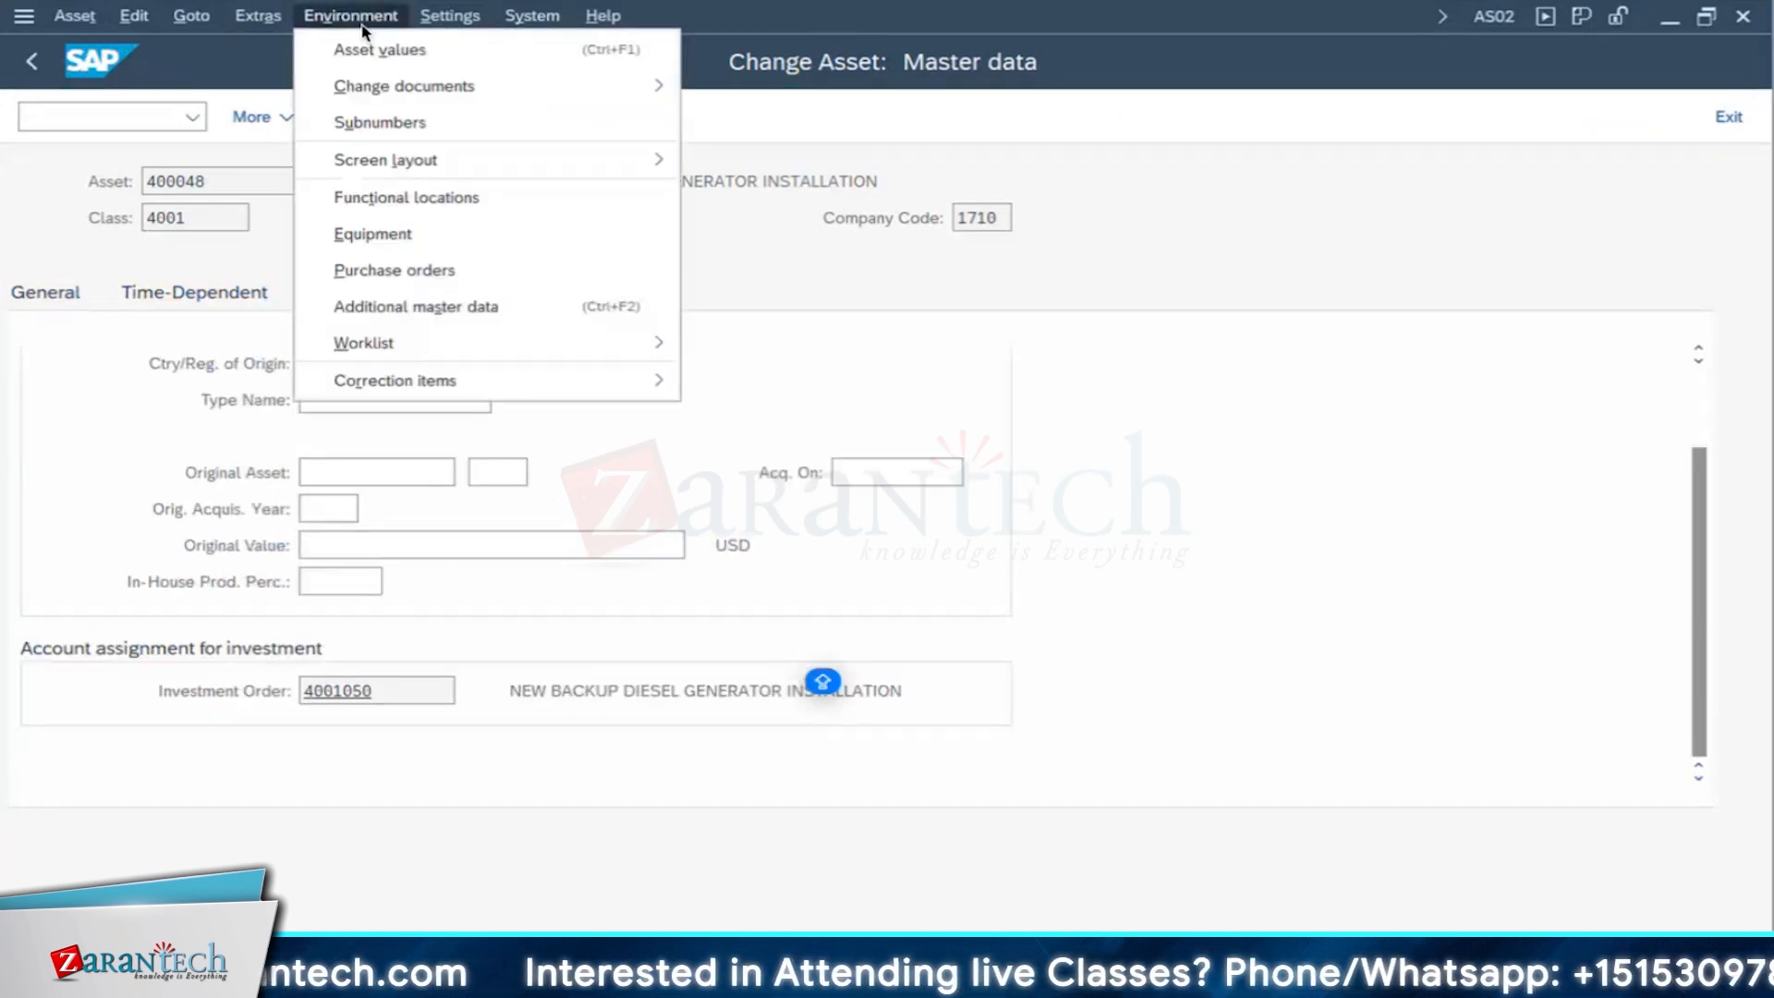
pyautogui.click(392, 243)
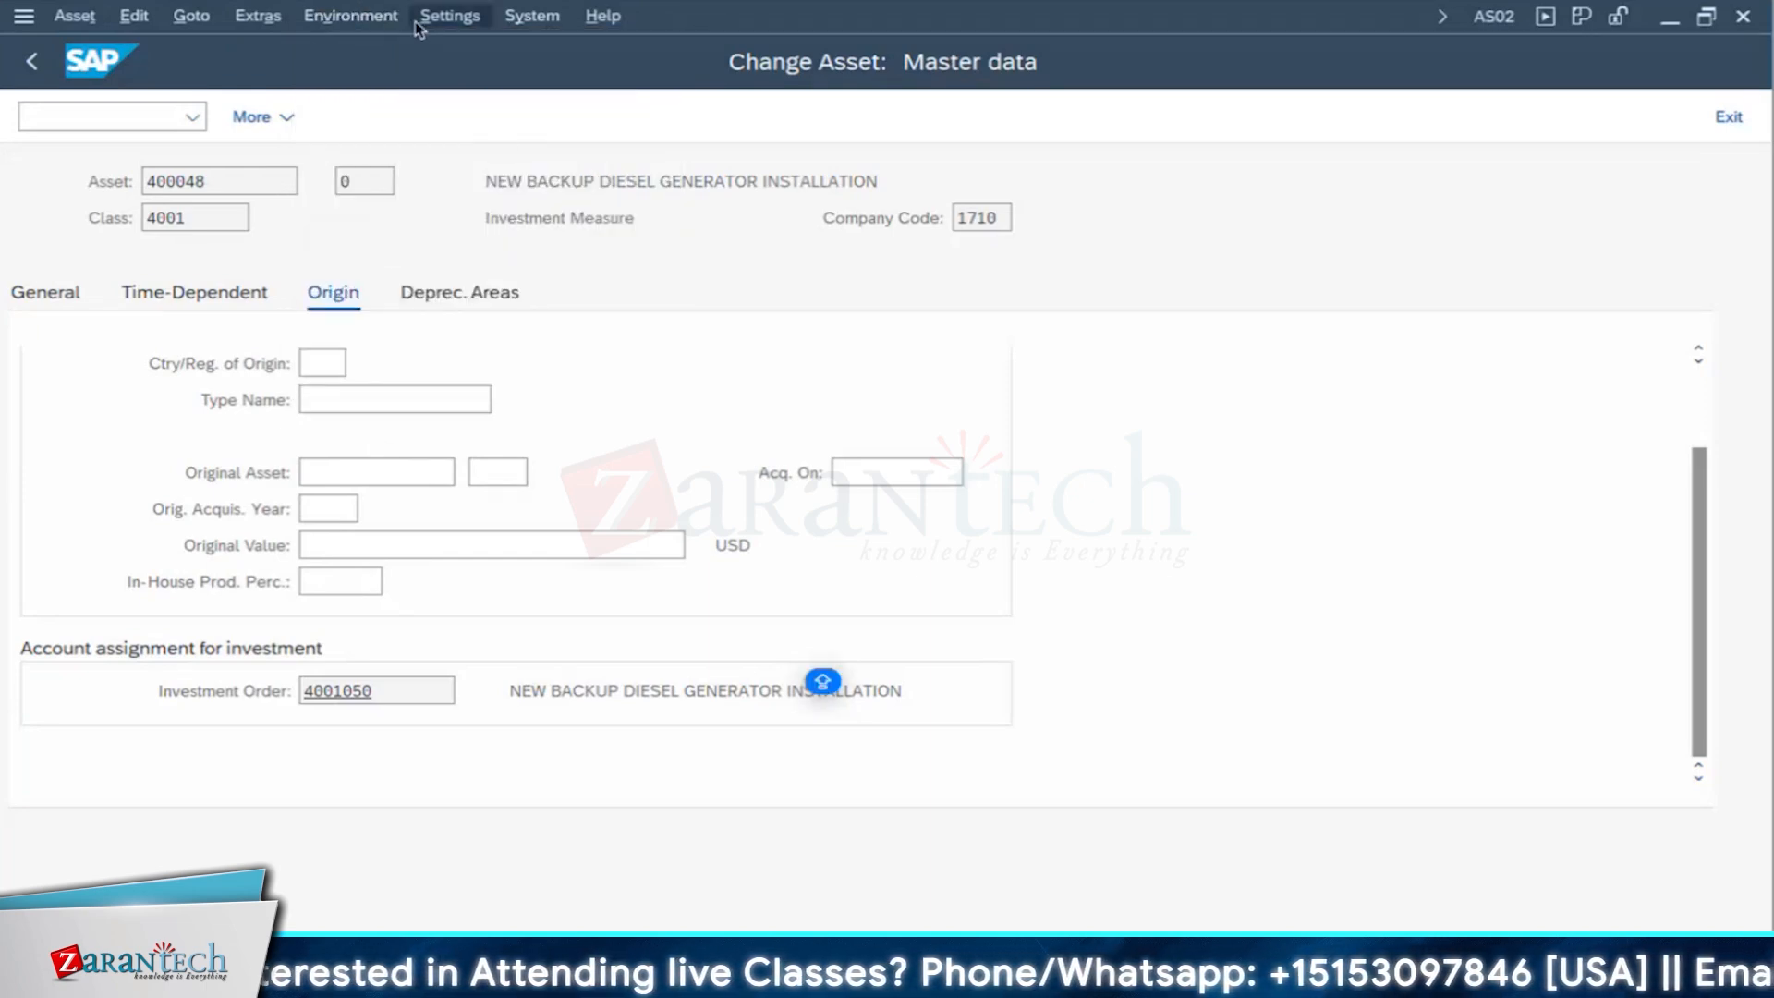
pyautogui.click(344, 21)
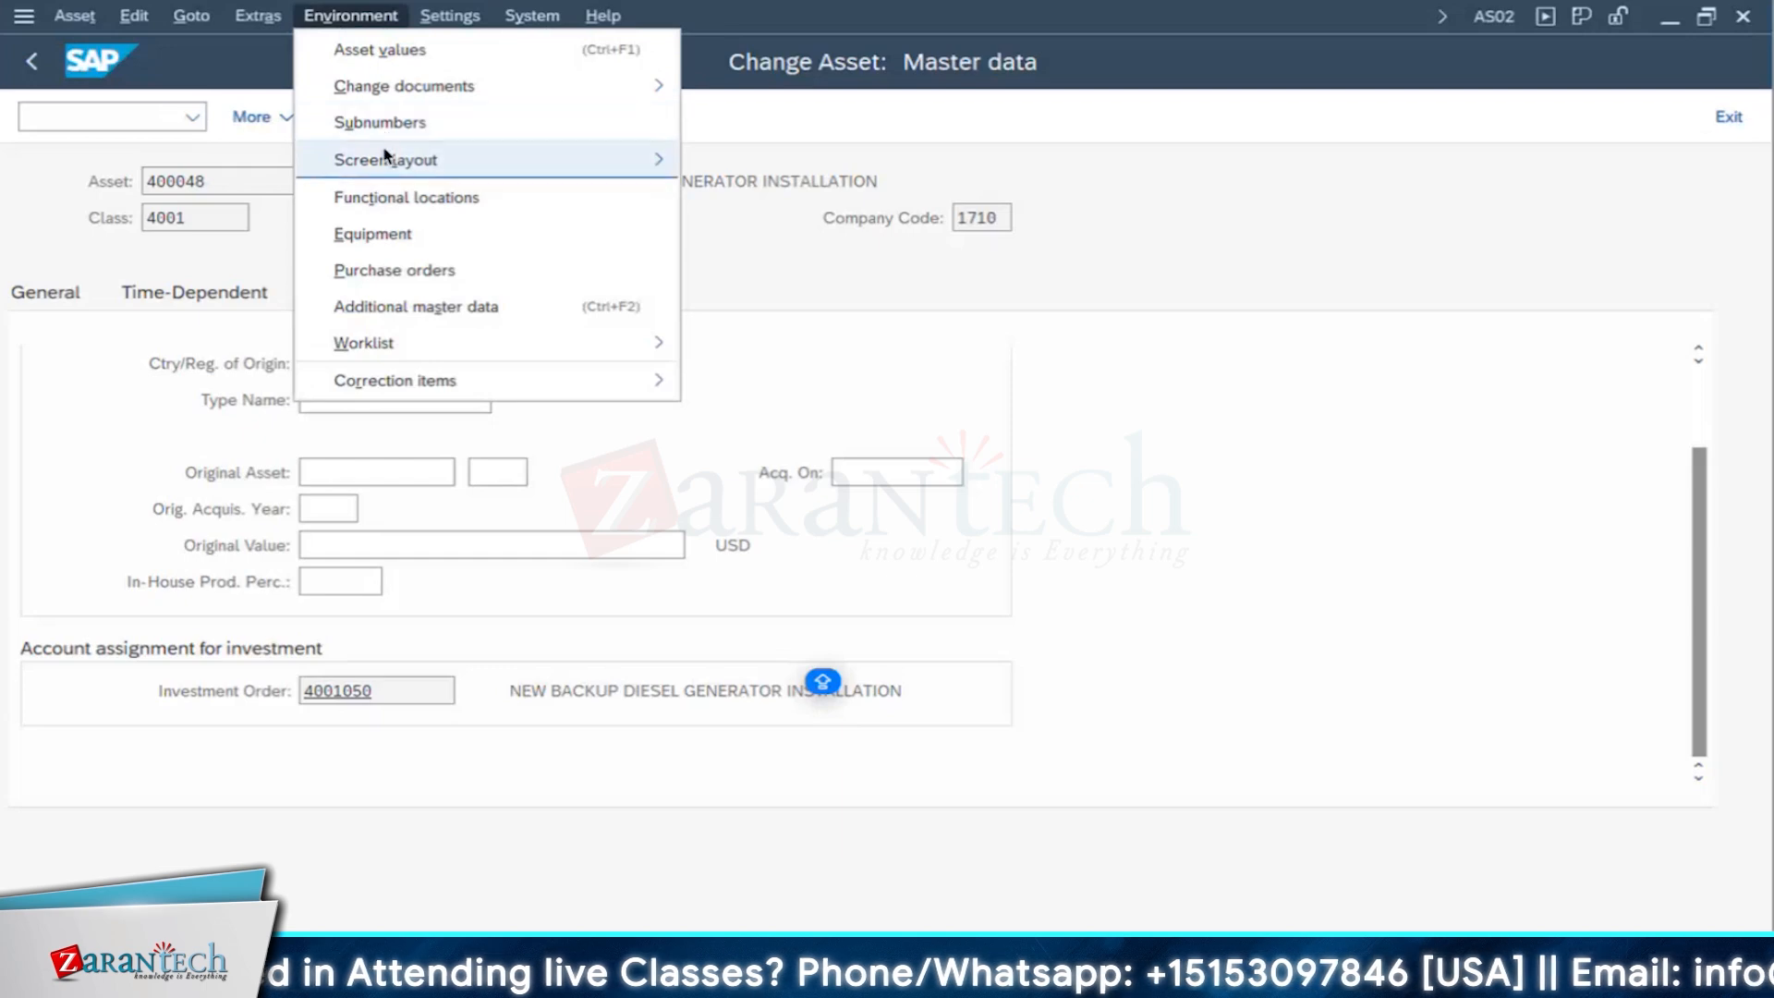
pyautogui.click(395, 207)
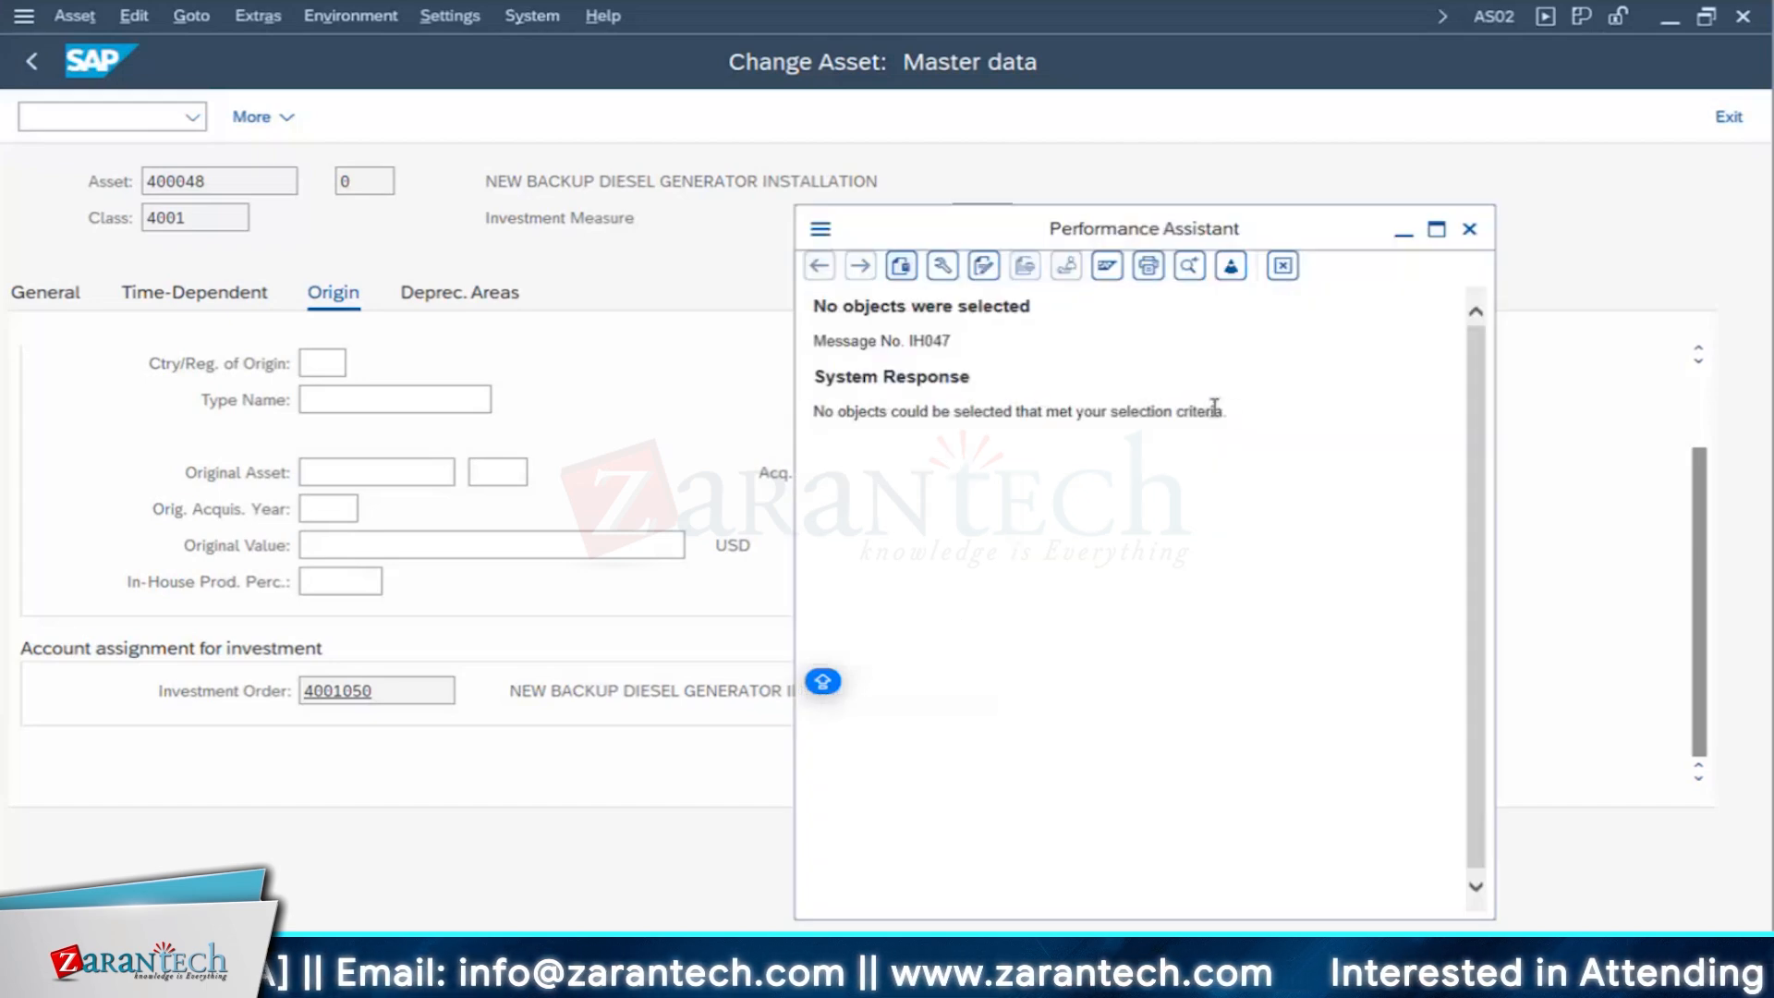
# - Read the long text of the system message, close it, and return to the asset's initial screen
pyautogui.moveTo(1231, 412); pyautogui.dragTo(839, 426)
pyautogui.click(1164, 507)
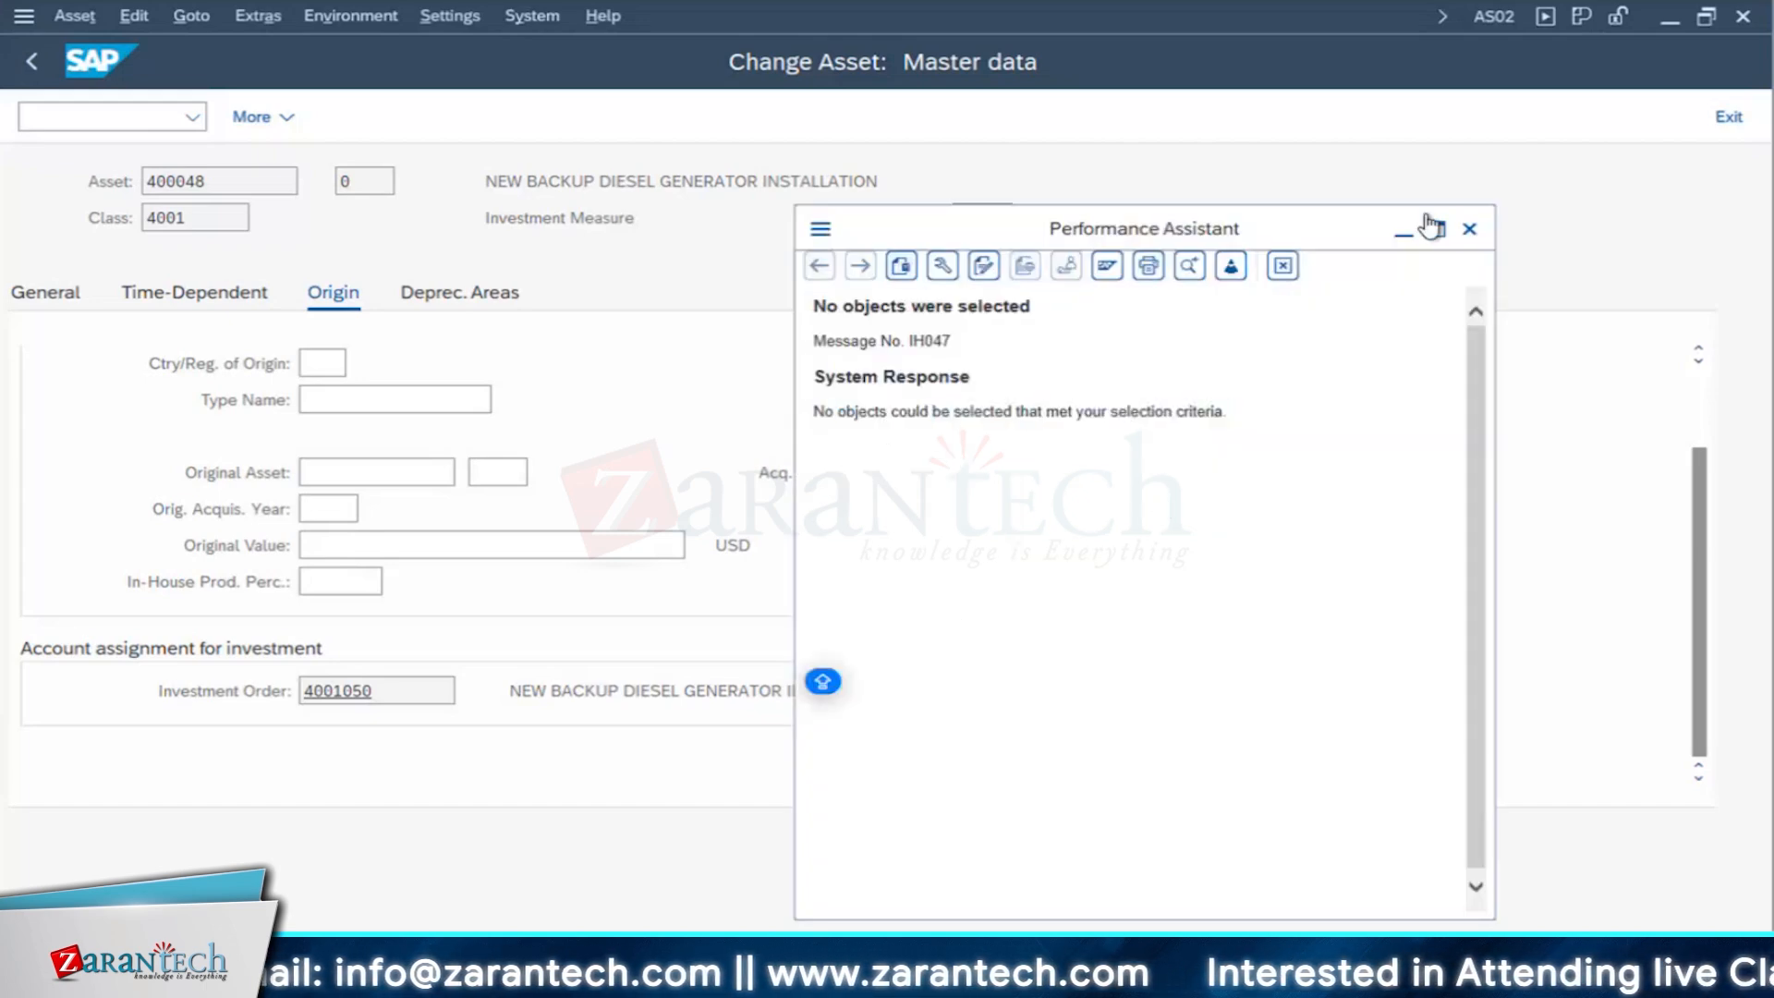
pyautogui.click(1469, 228)
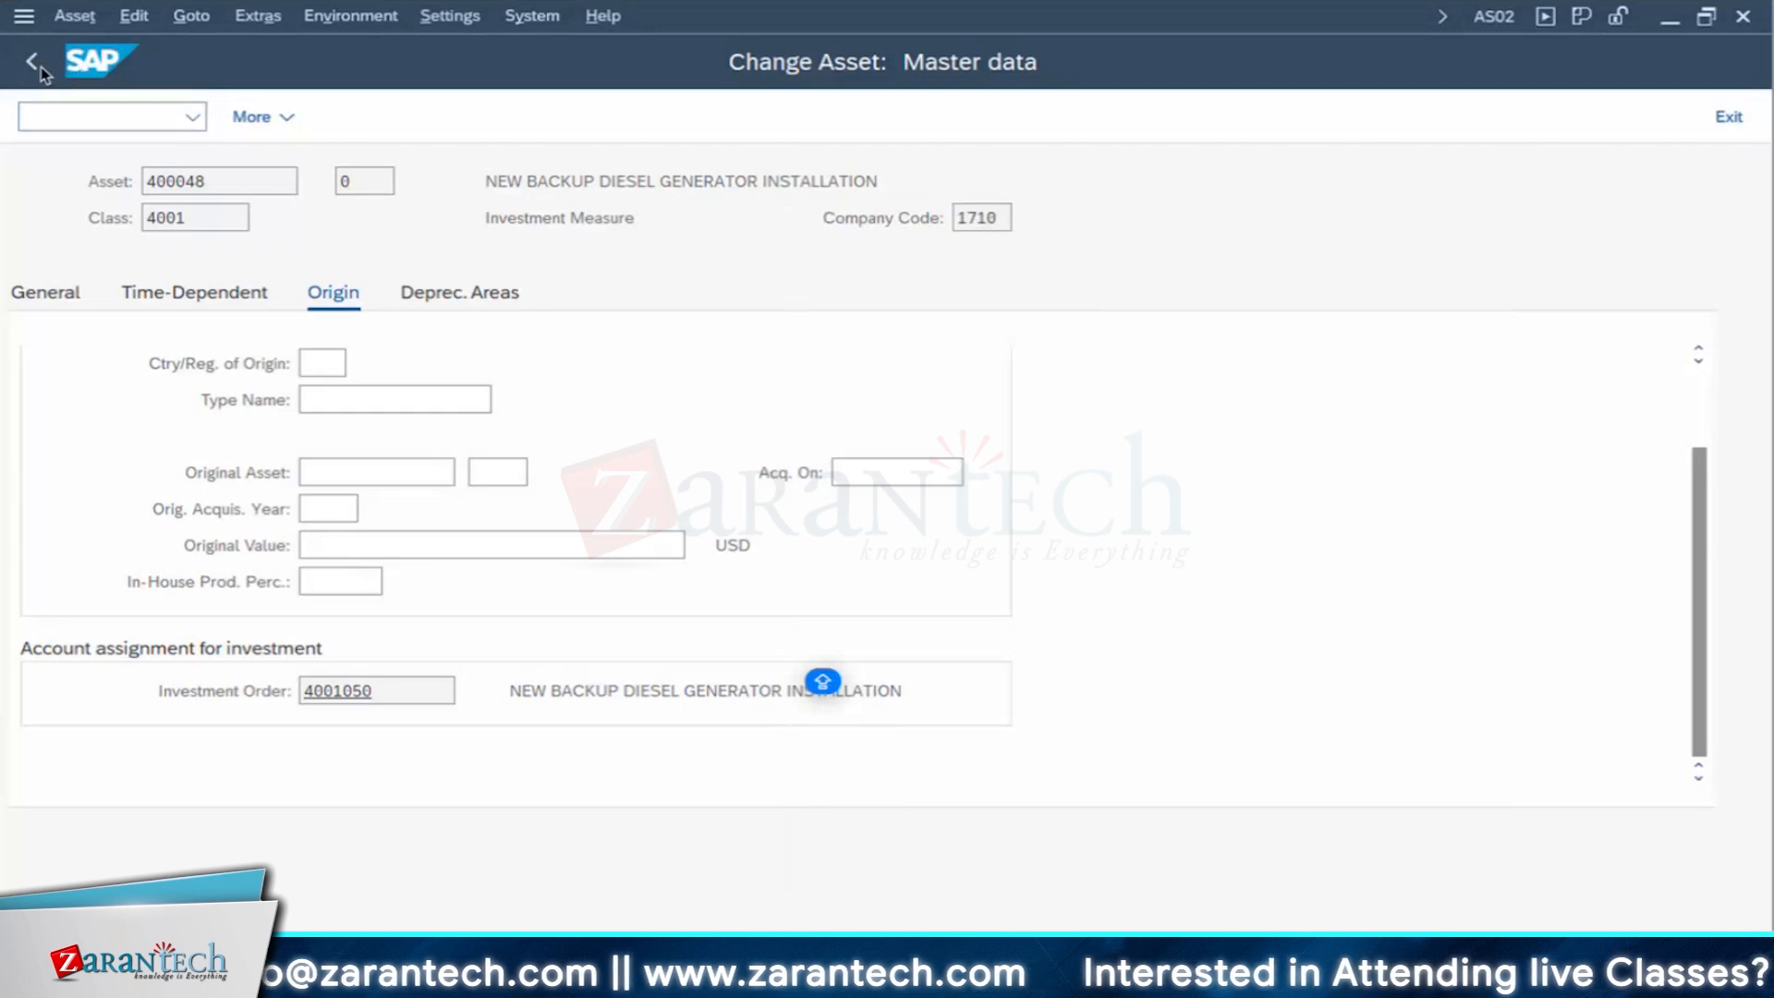
pyautogui.click(38, 65)
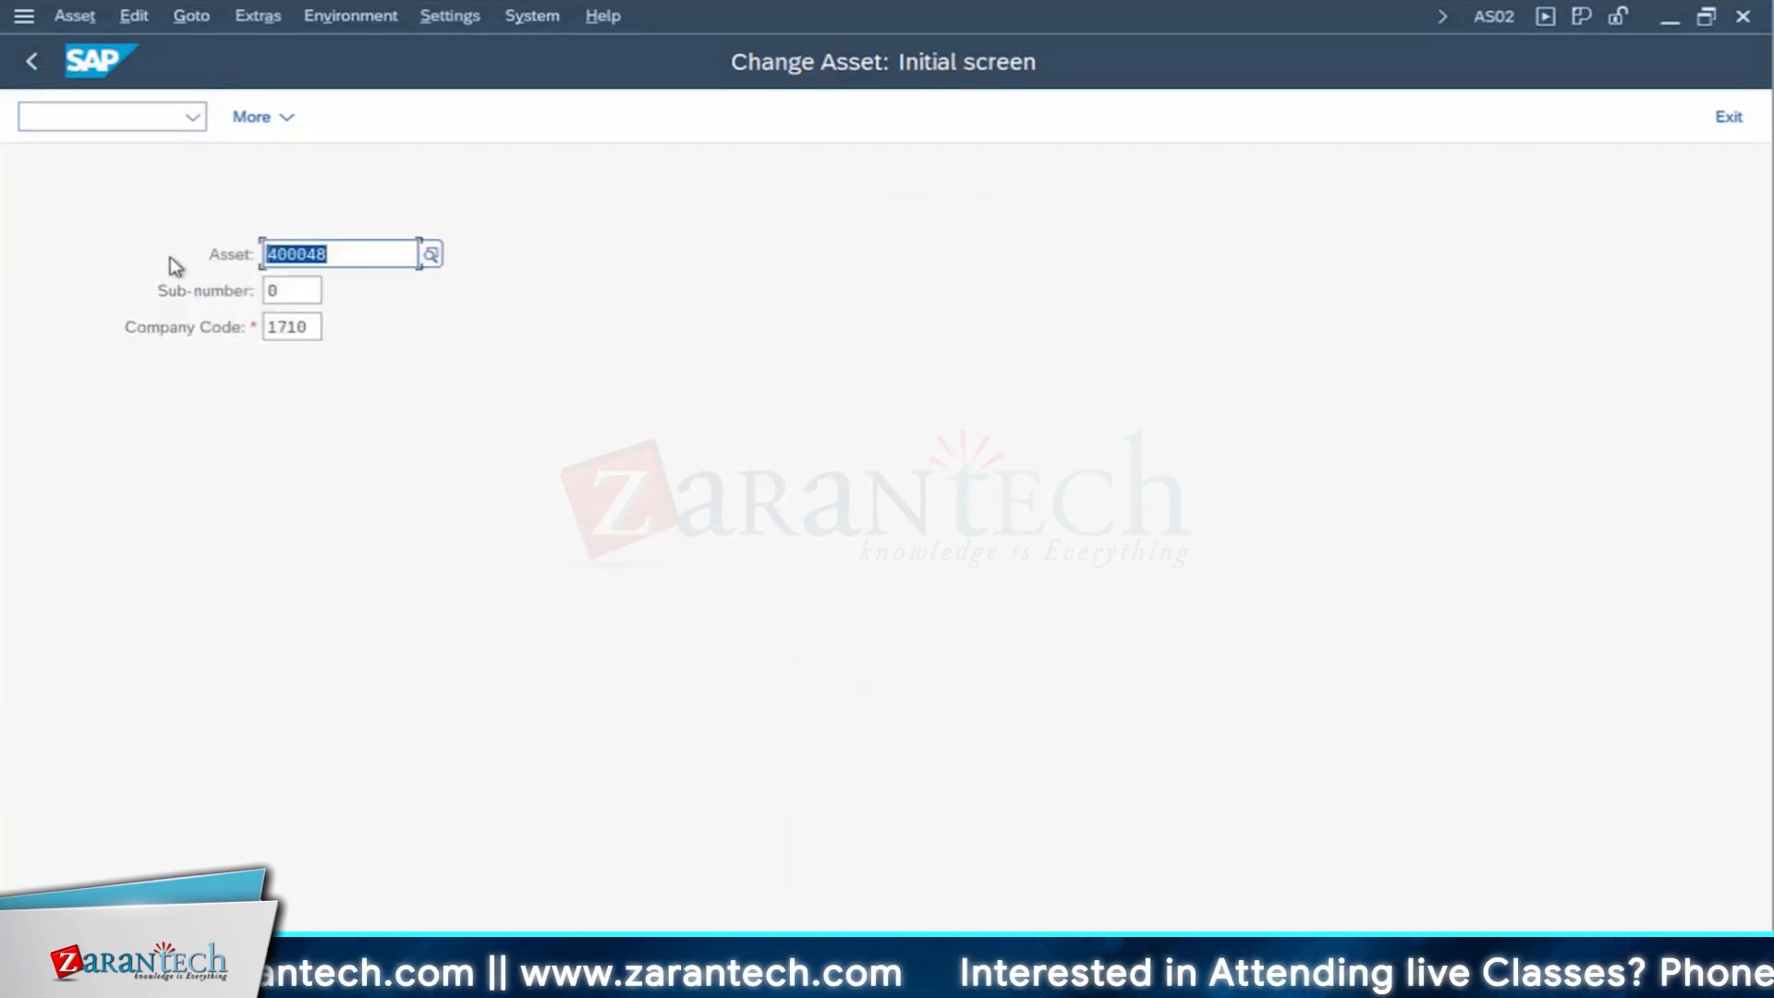
# - Open an additional SAP session and start equipment creation there with transaction IE01
pyautogui.click(545, 31)
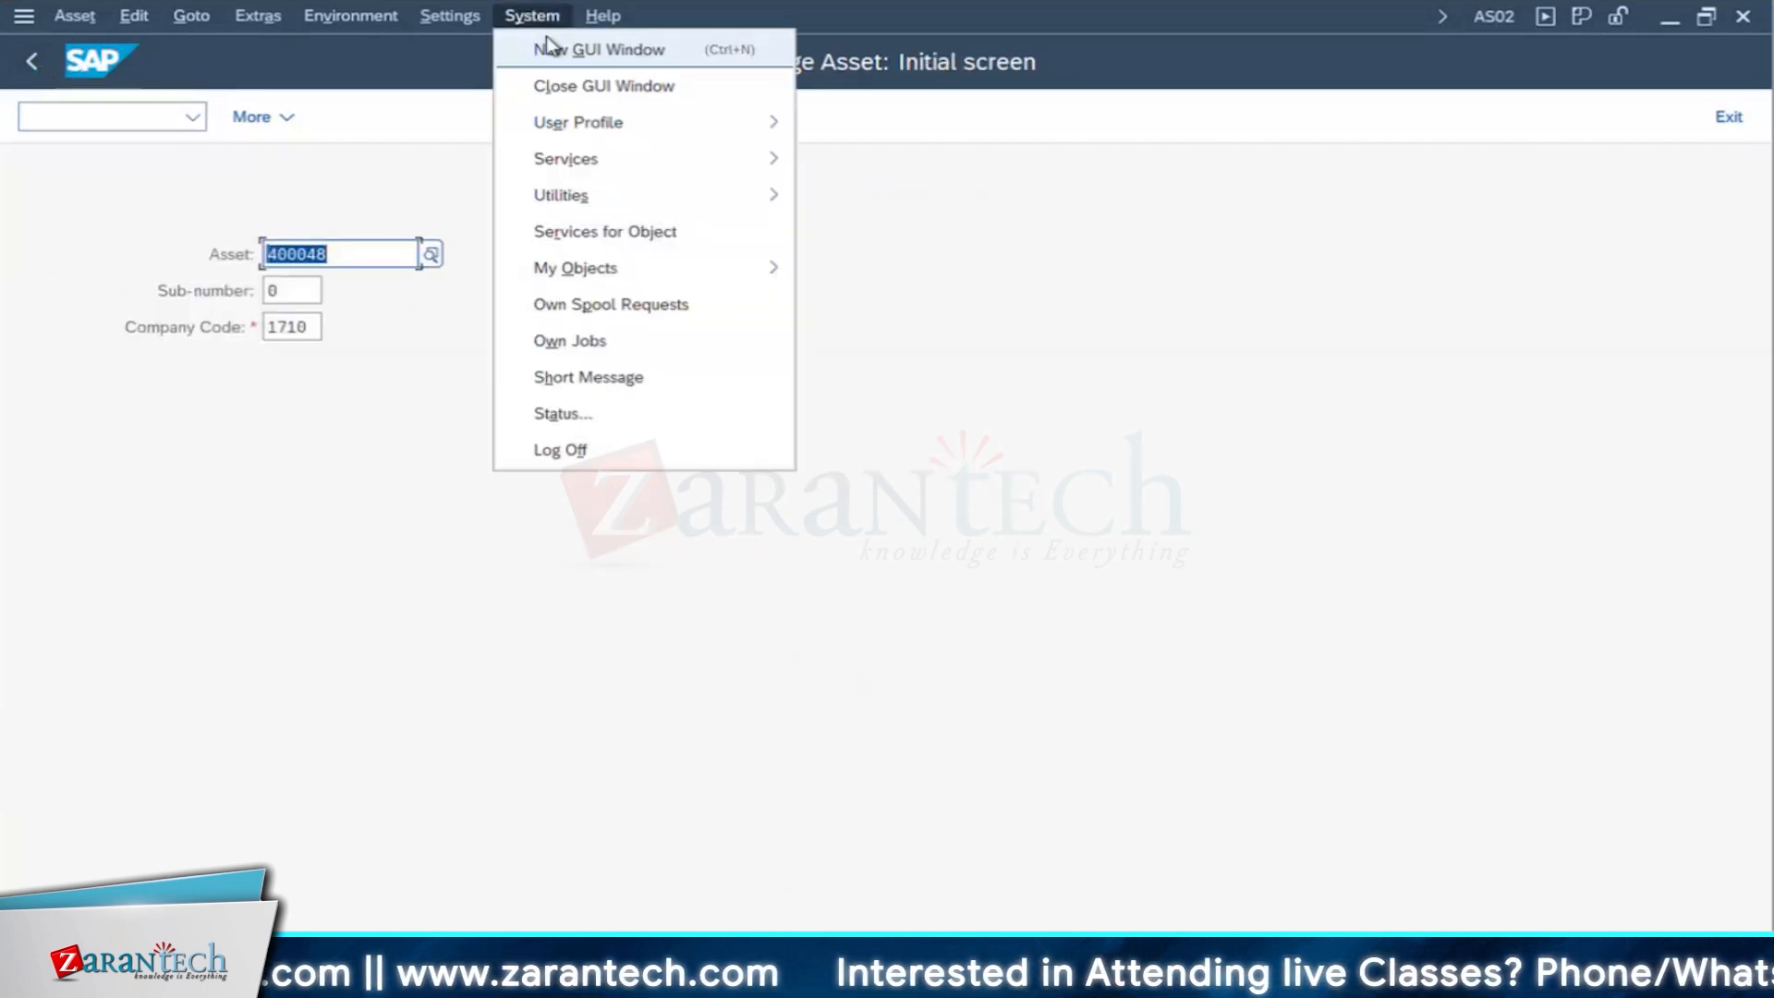
pyautogui.click(549, 46)
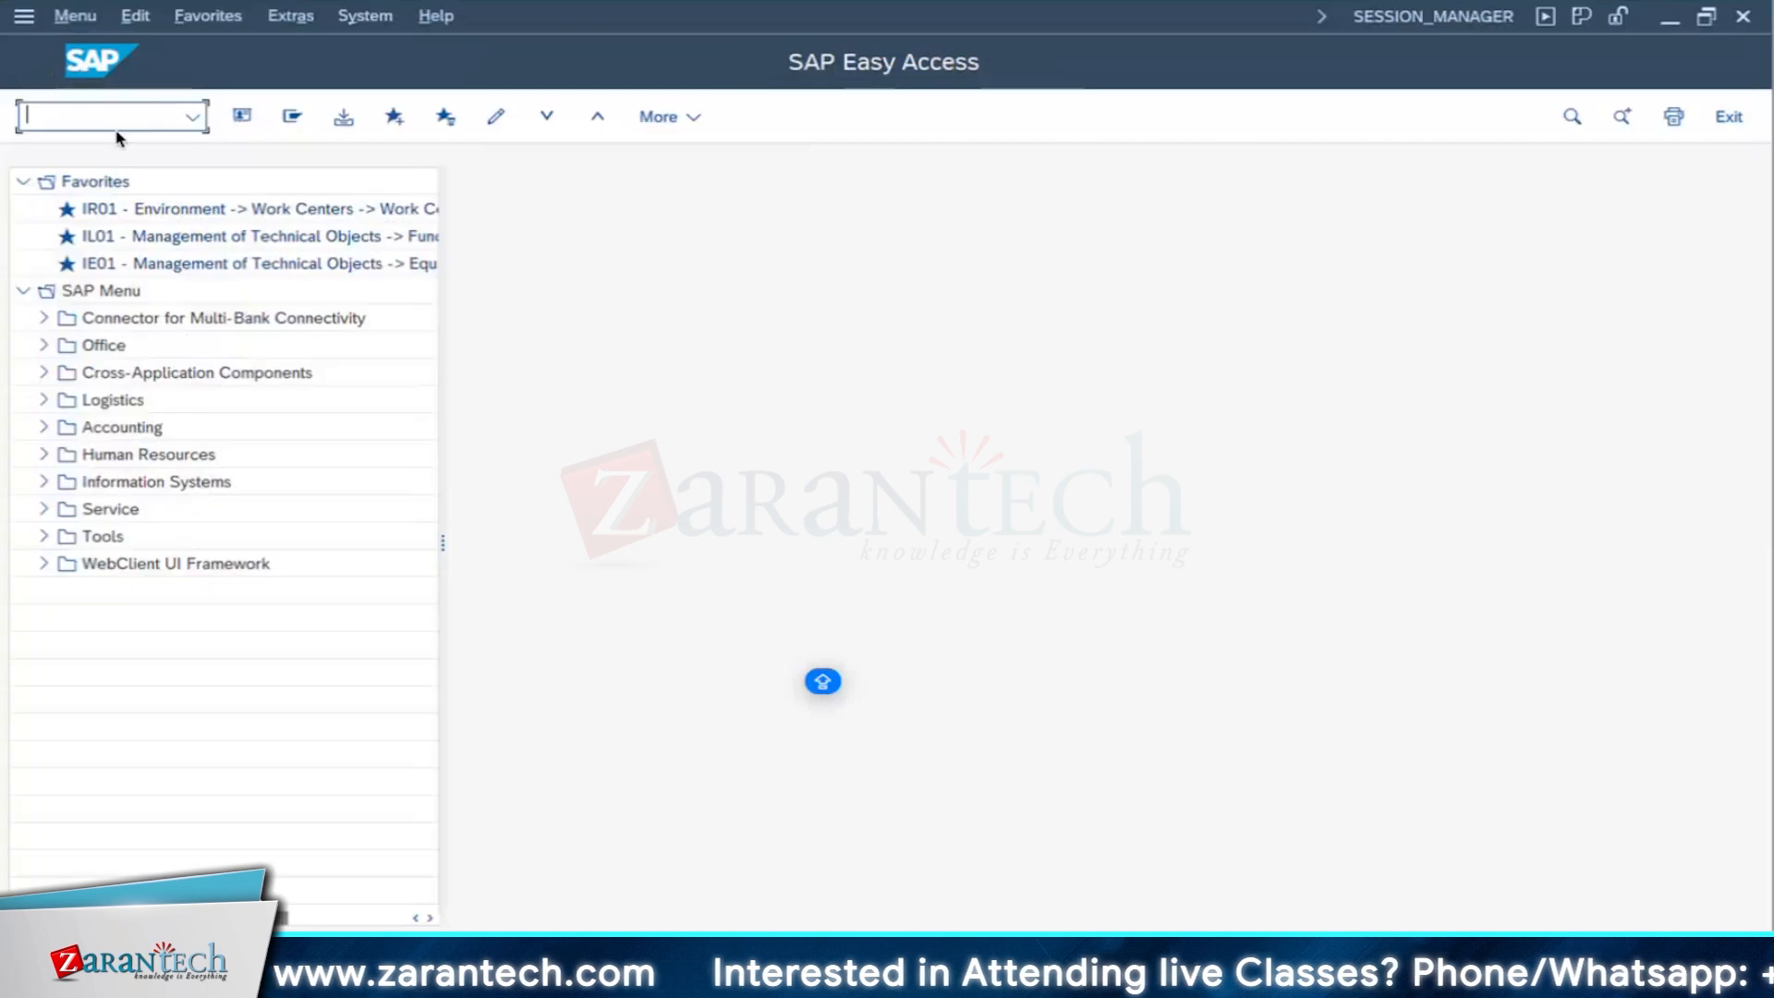
pyautogui.write('IE01')
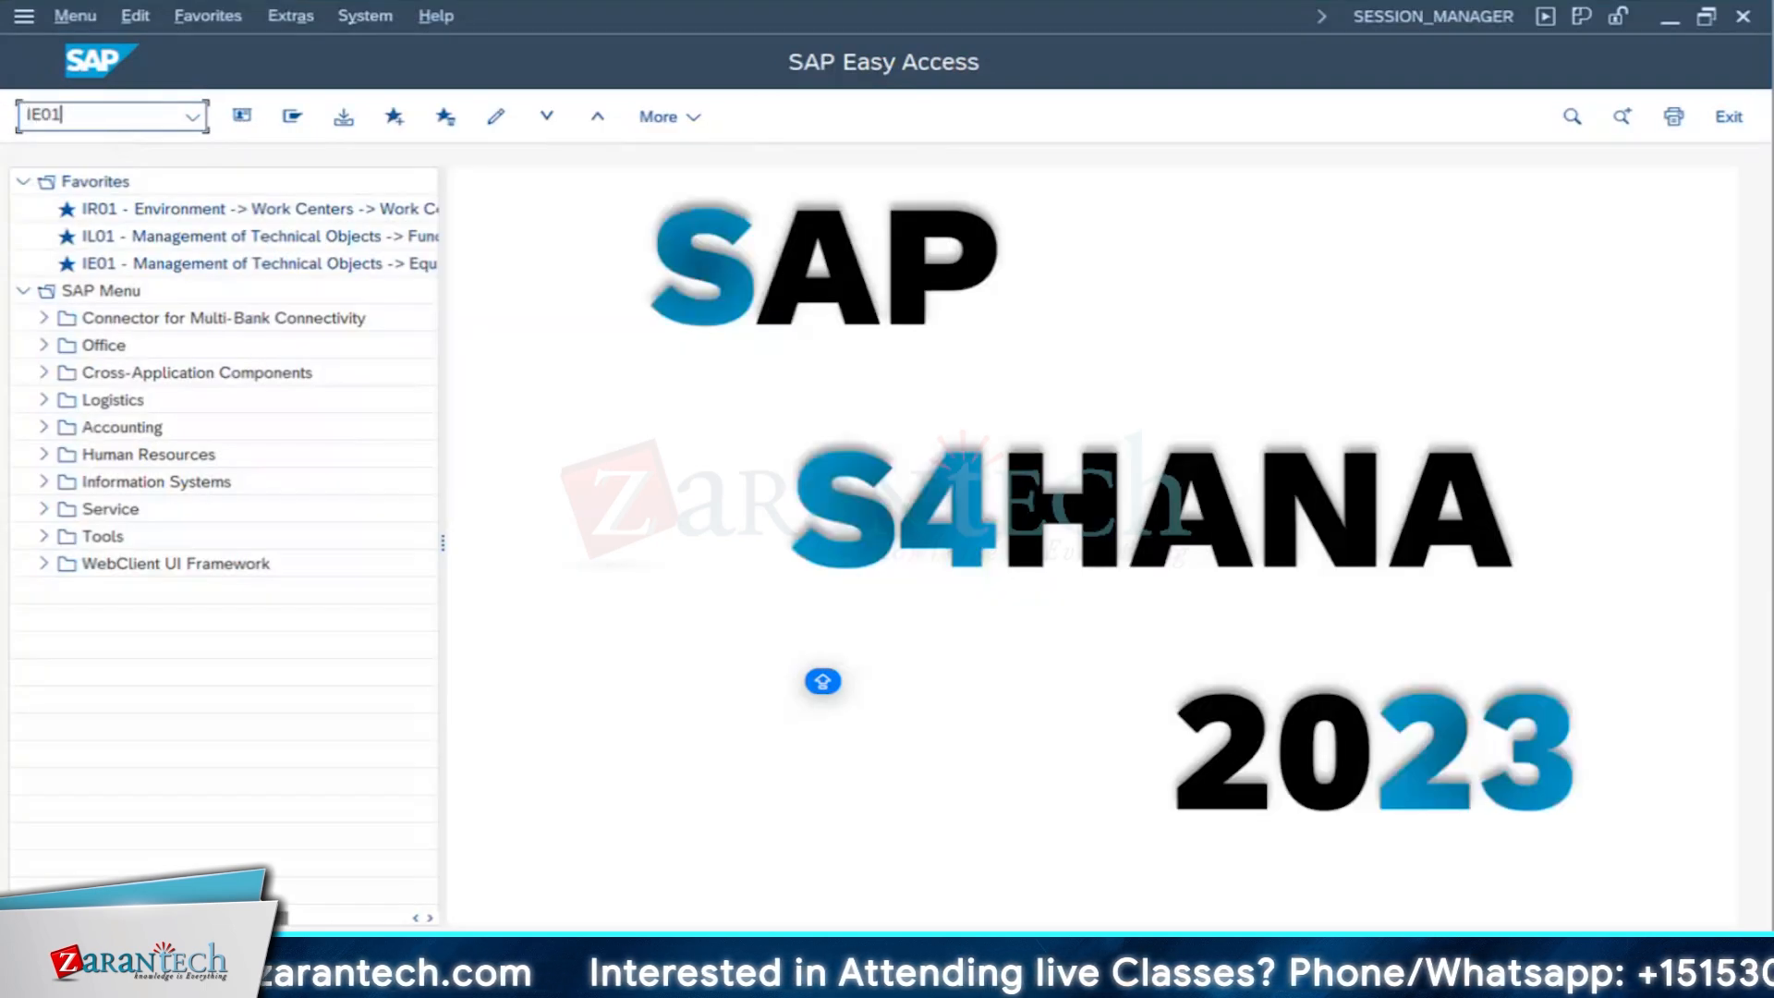
pyautogui.press('Return')
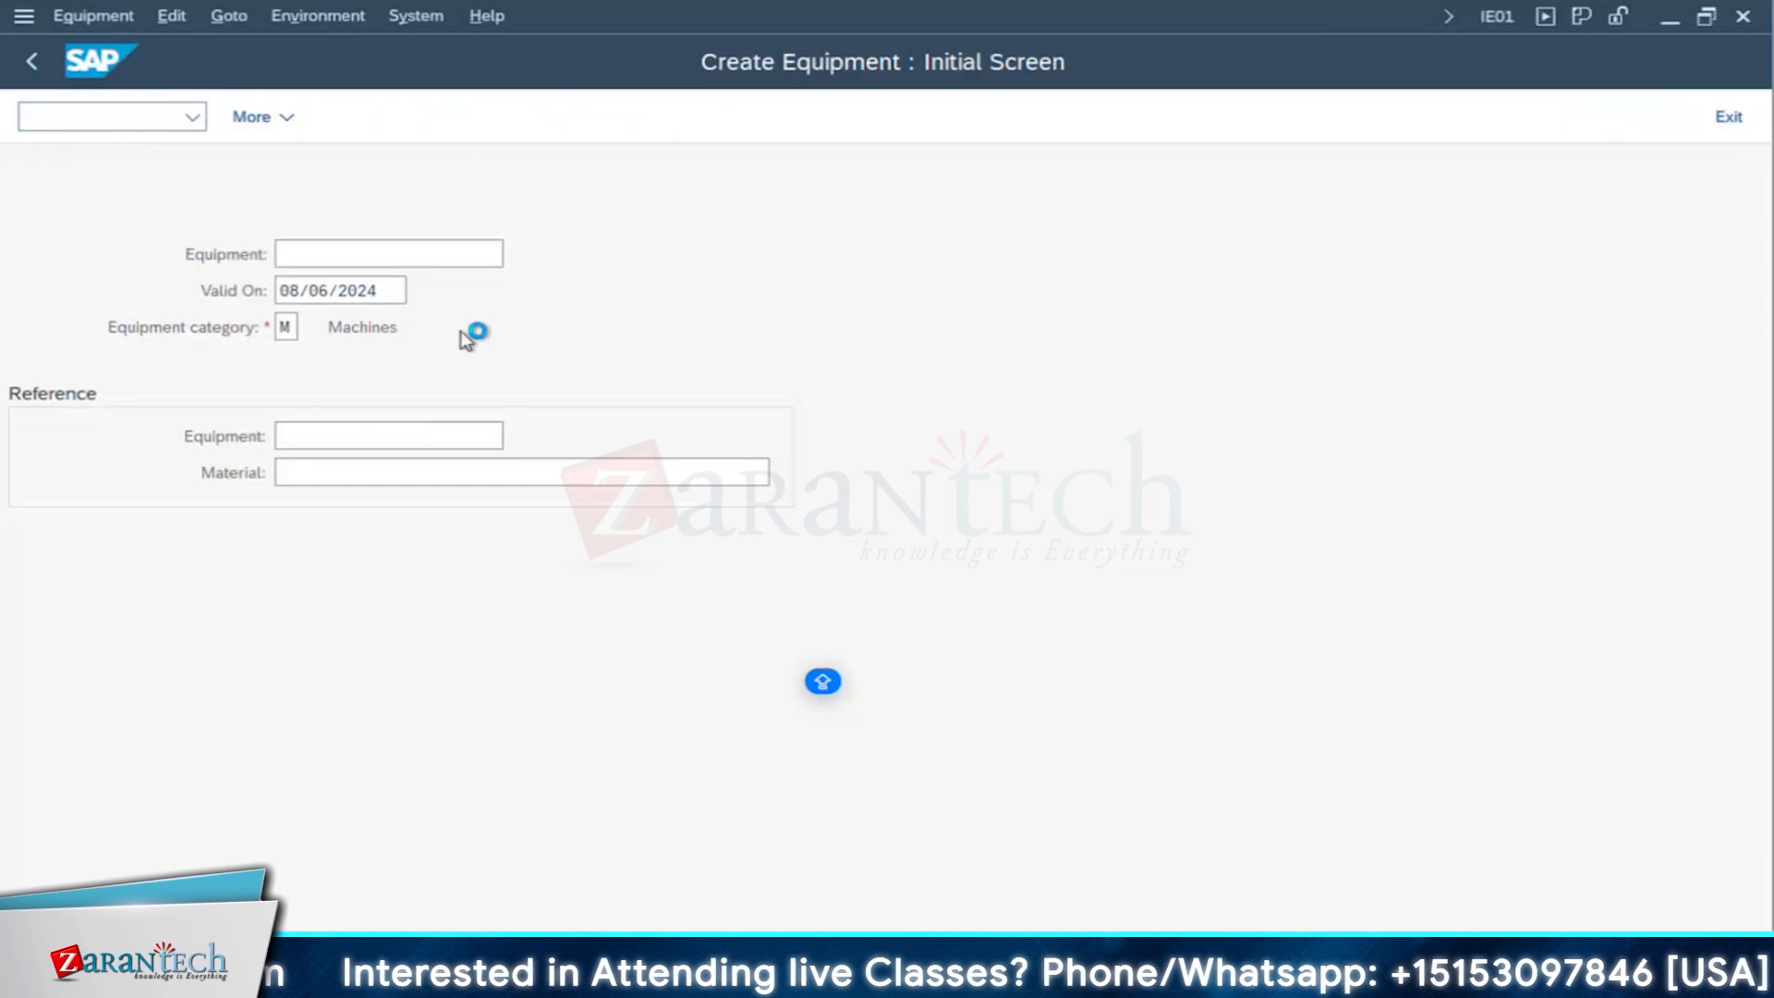
# - Enter the description DIESEL GENERATOR - 001 - NEW for the new category M equipment
pyautogui.write('DIESEL')
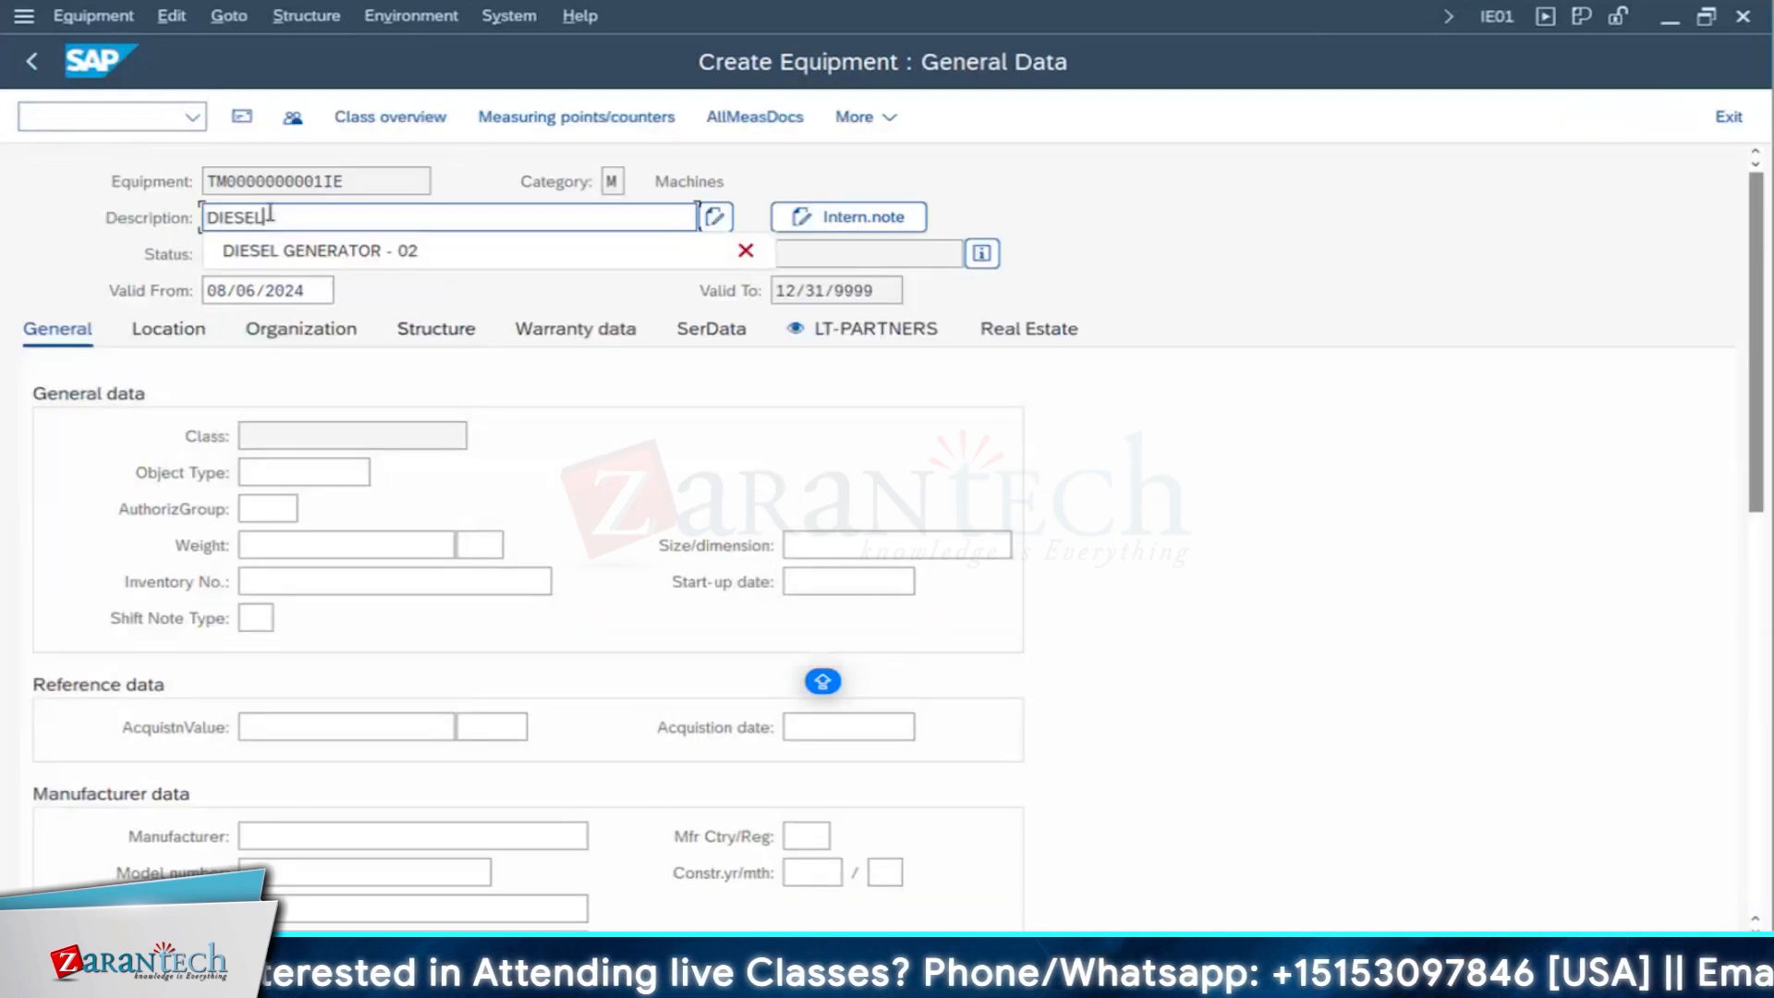
pyautogui.write(' GENERAT')
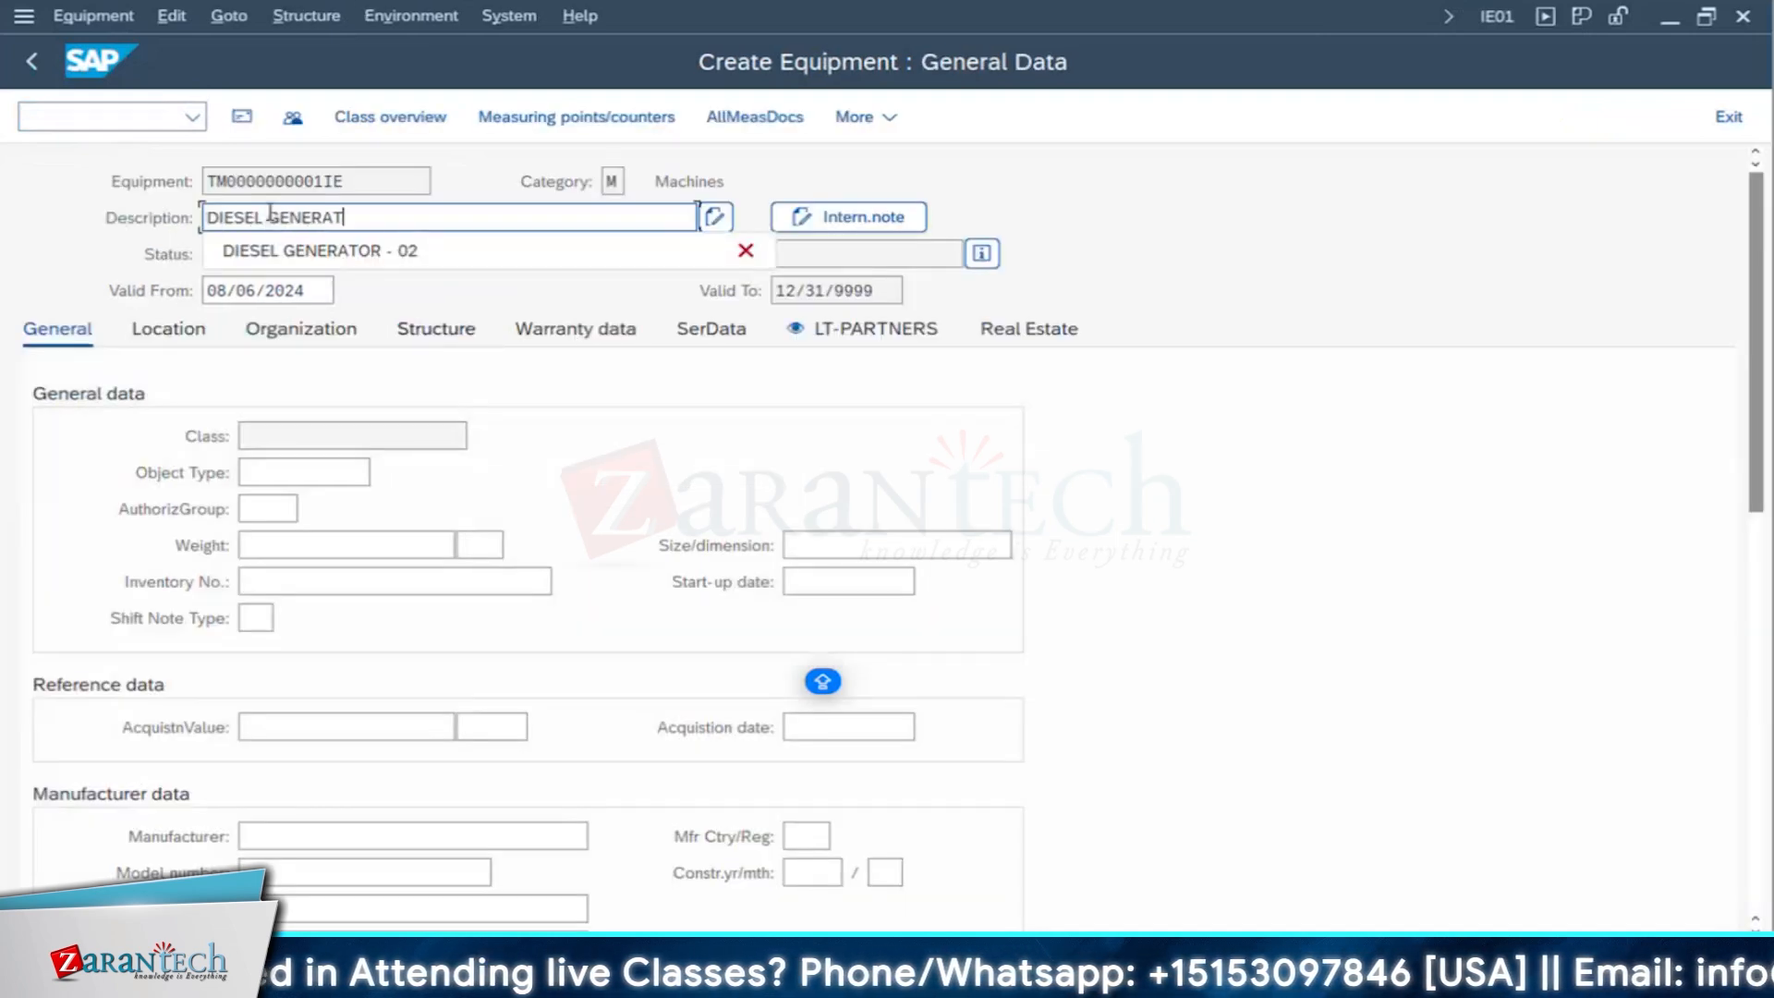
pyautogui.write('OR - ')
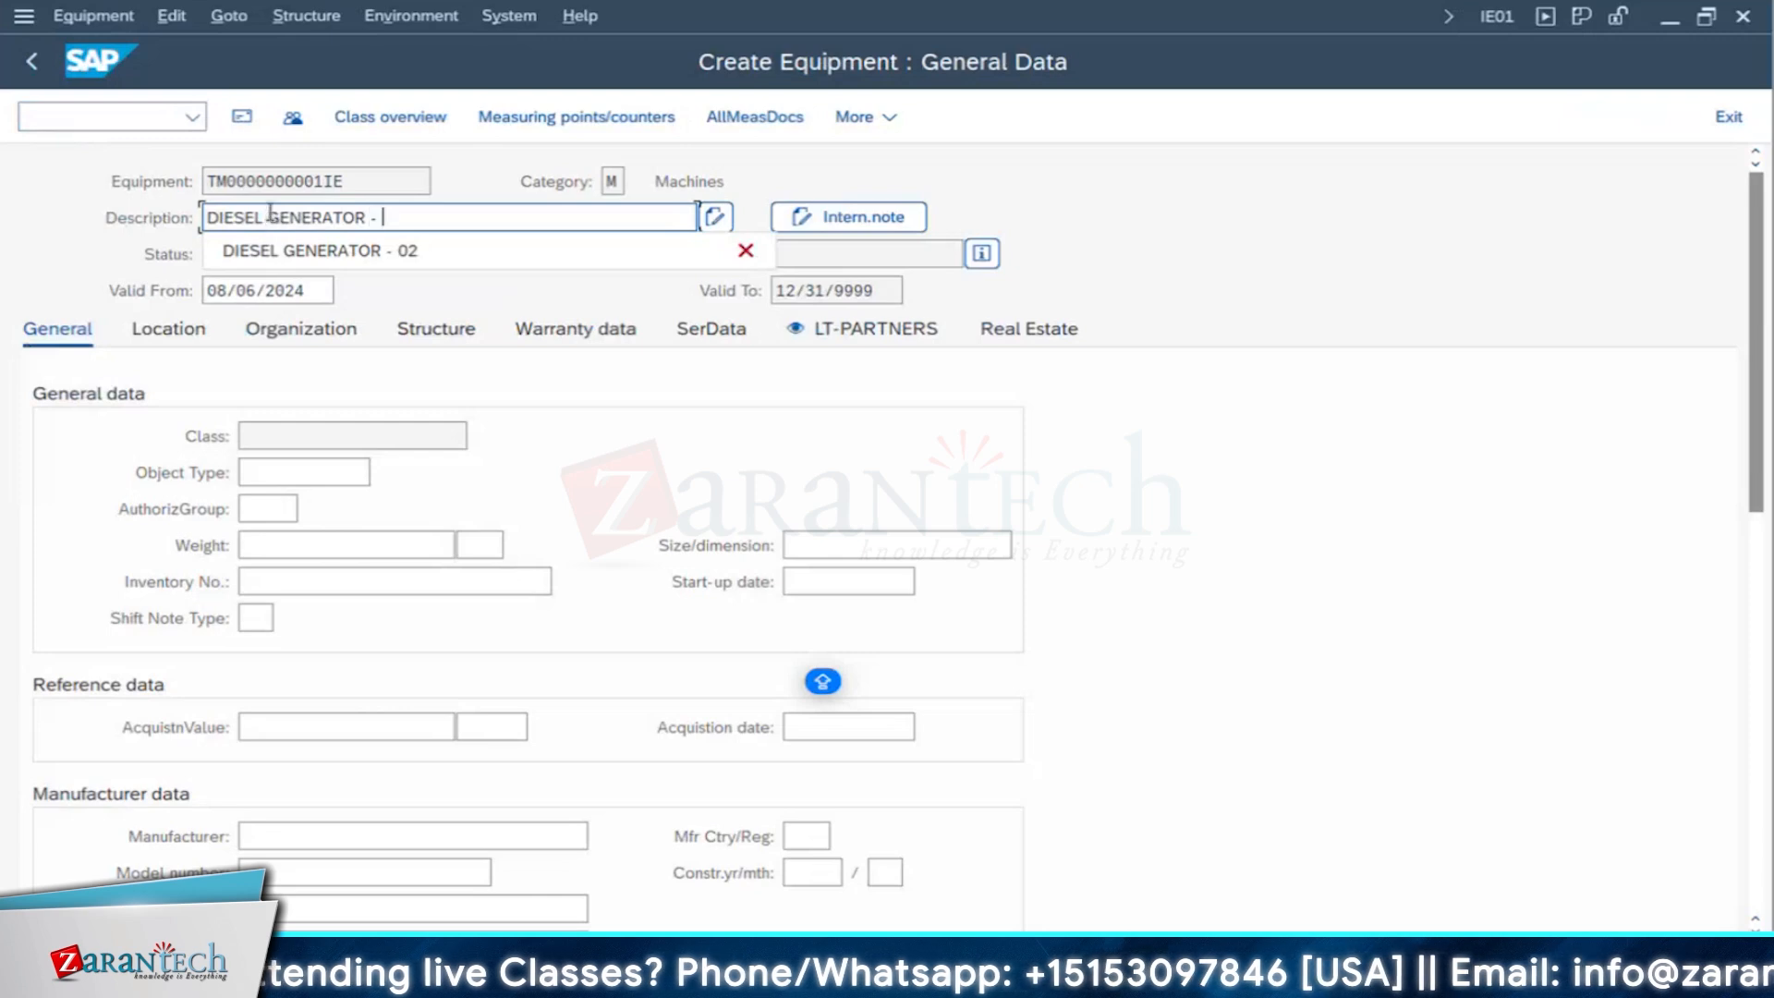
pyautogui.write('001')
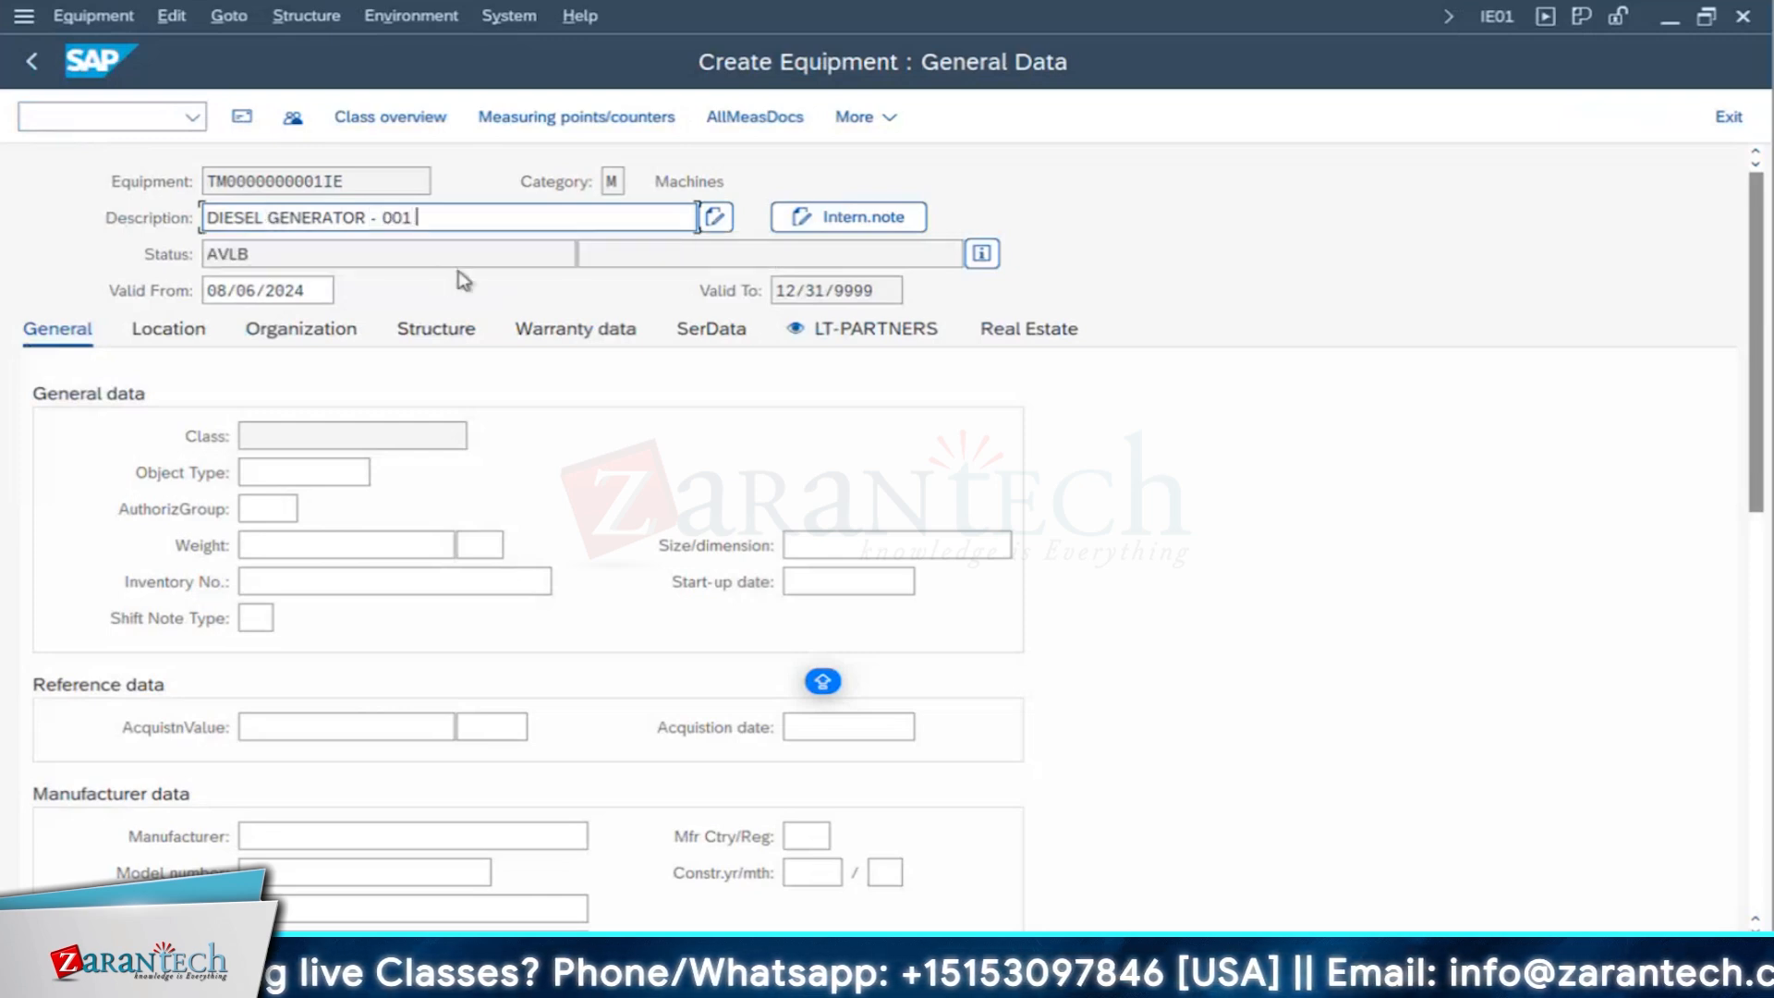
pyautogui.write(' - NEW')
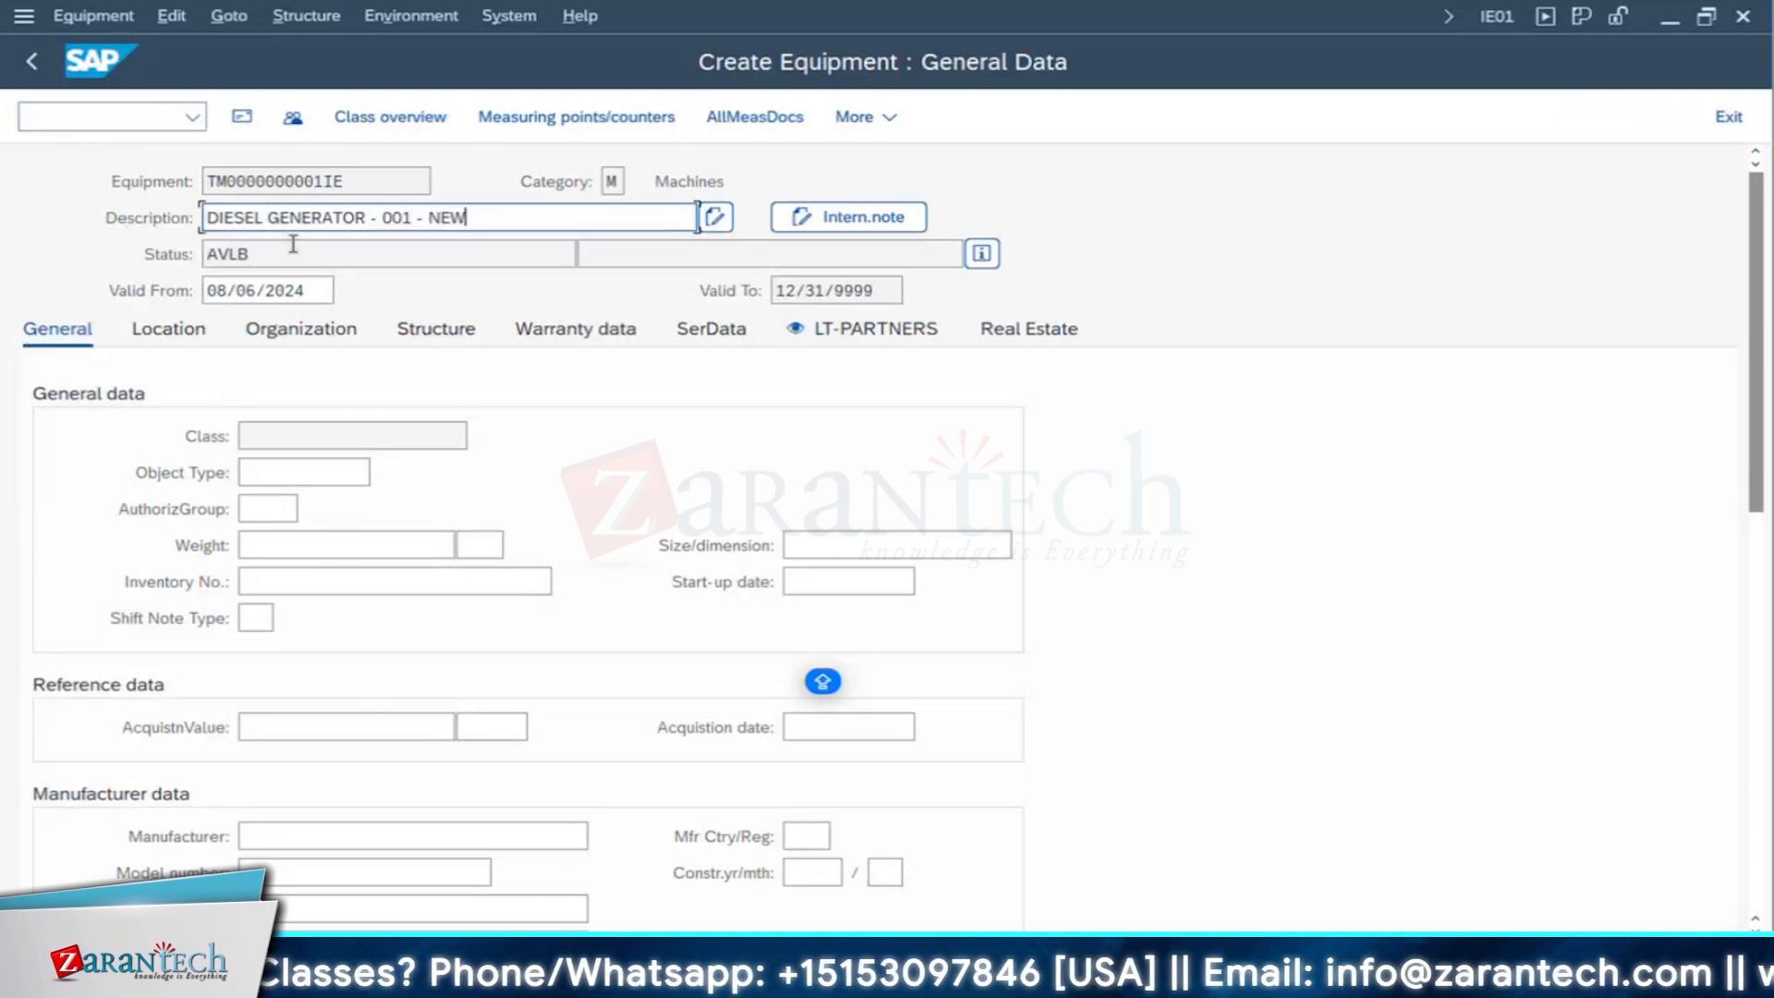
pyautogui.press('Tab')
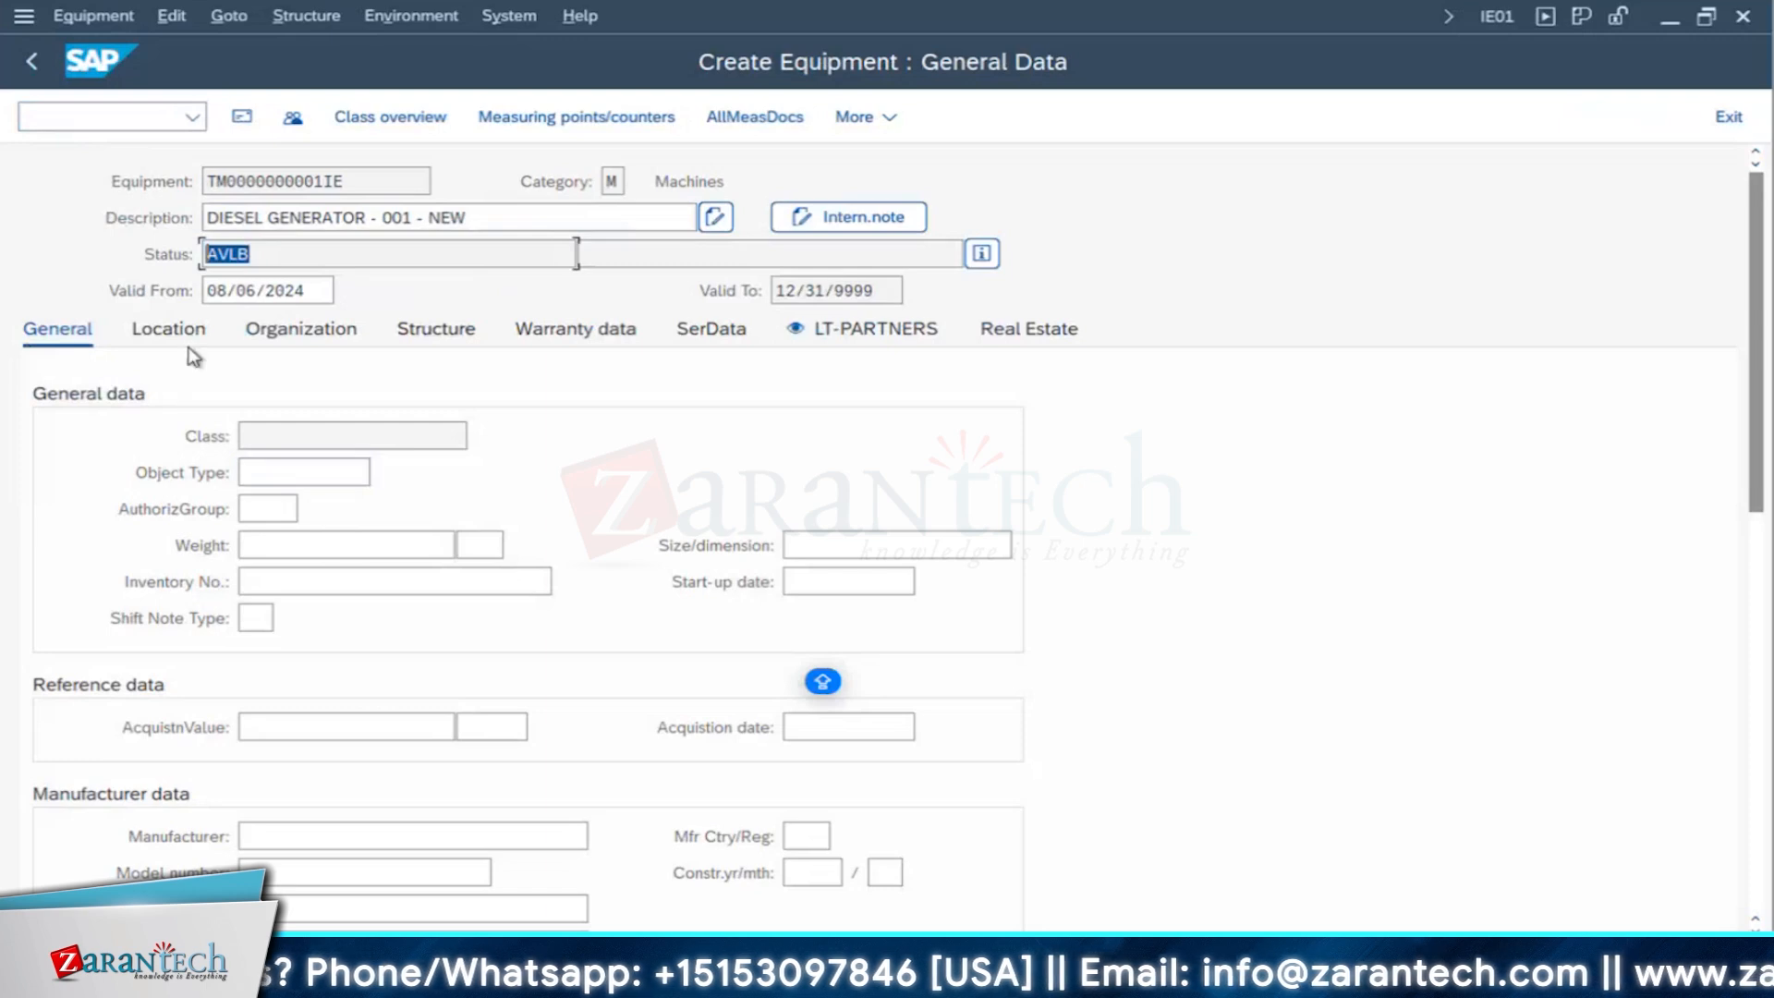
# - In the equipment's location data, set the maintenance plant to 1710 and the plant section to 105
pyautogui.click(172, 333)
pyautogui.click(260, 432)
pyautogui.write('1')
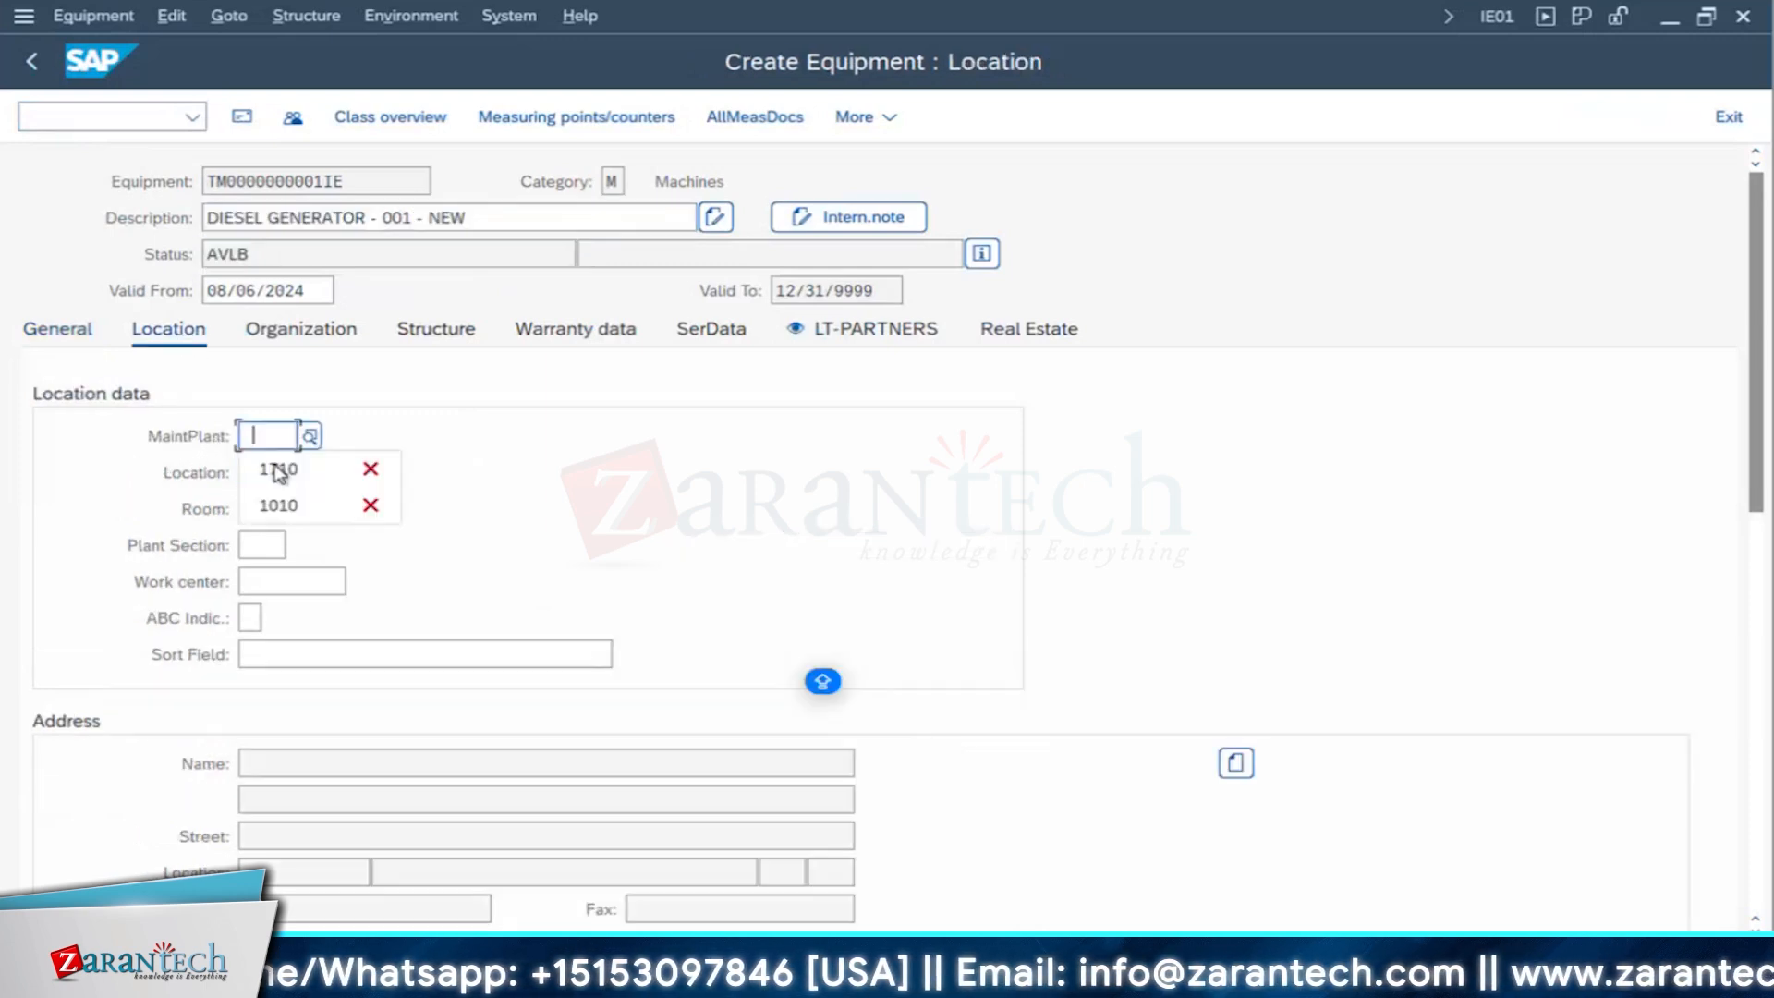
pyautogui.click(279, 465)
pyautogui.click(261, 546)
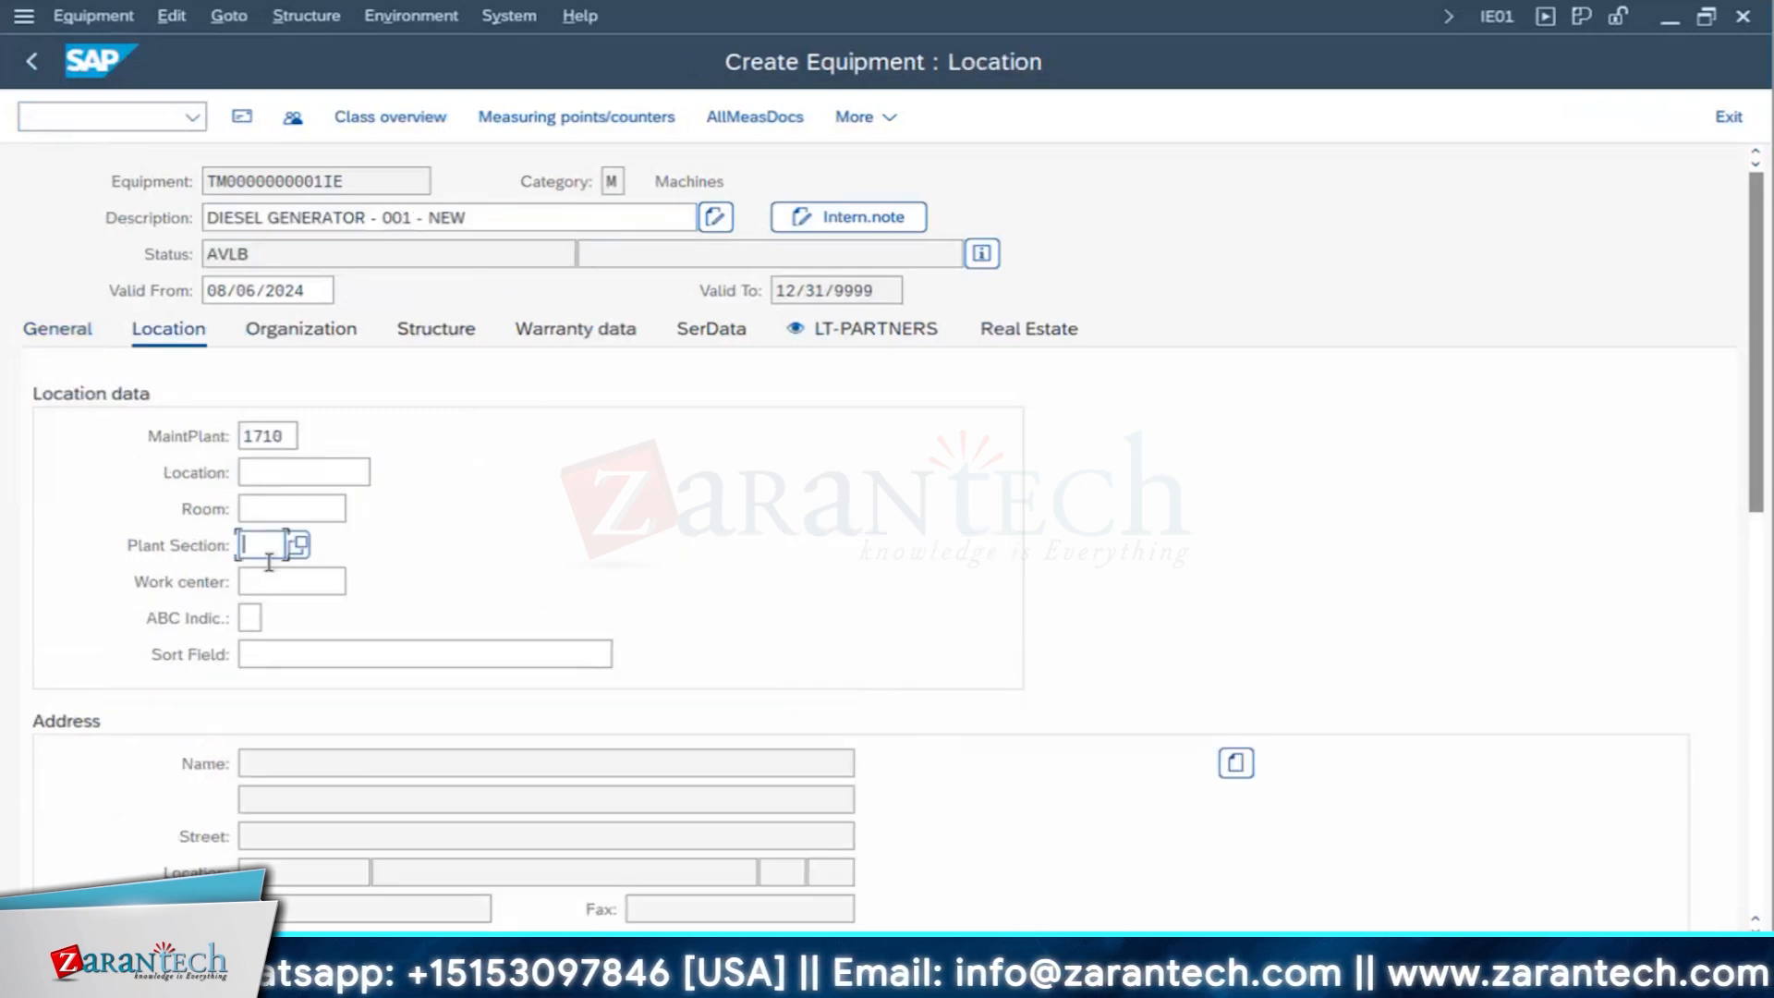
pyautogui.write('1')
pyautogui.click(275, 586)
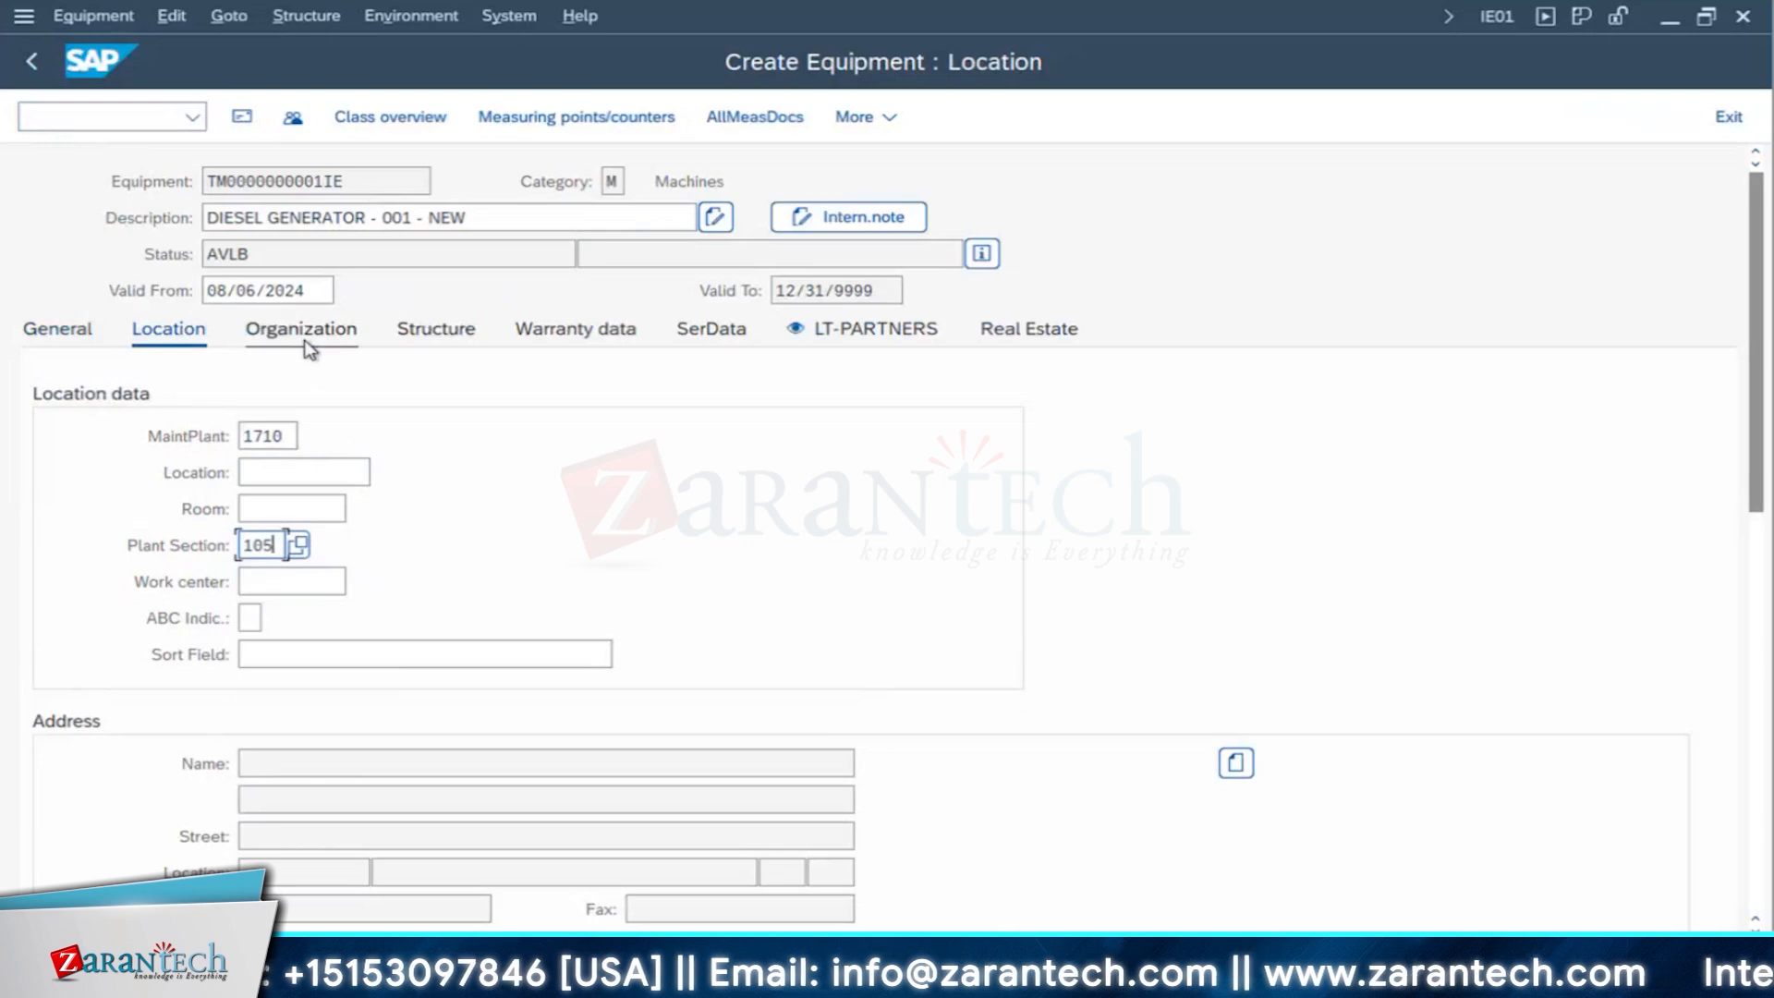
# - In the equipment's structure data, change the installation location and look up the functional location structure of RI01
pyautogui.click(305, 332)
pyautogui.click(437, 334)
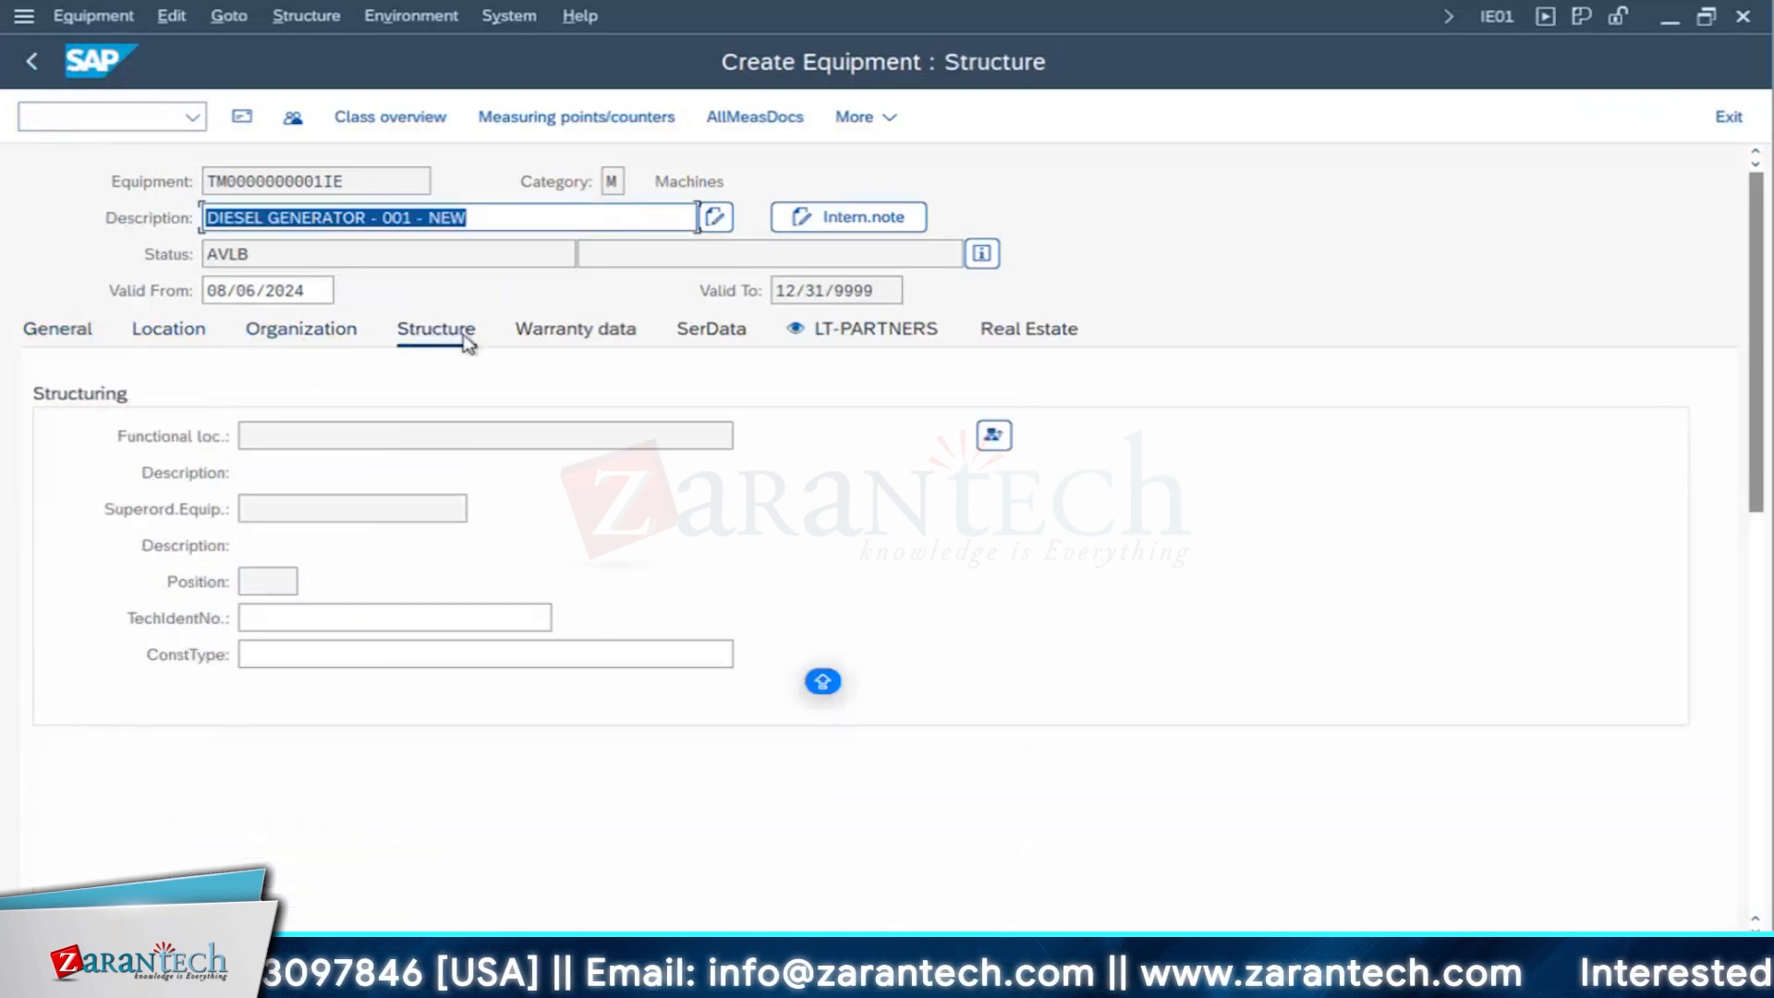
pyautogui.click(993, 434)
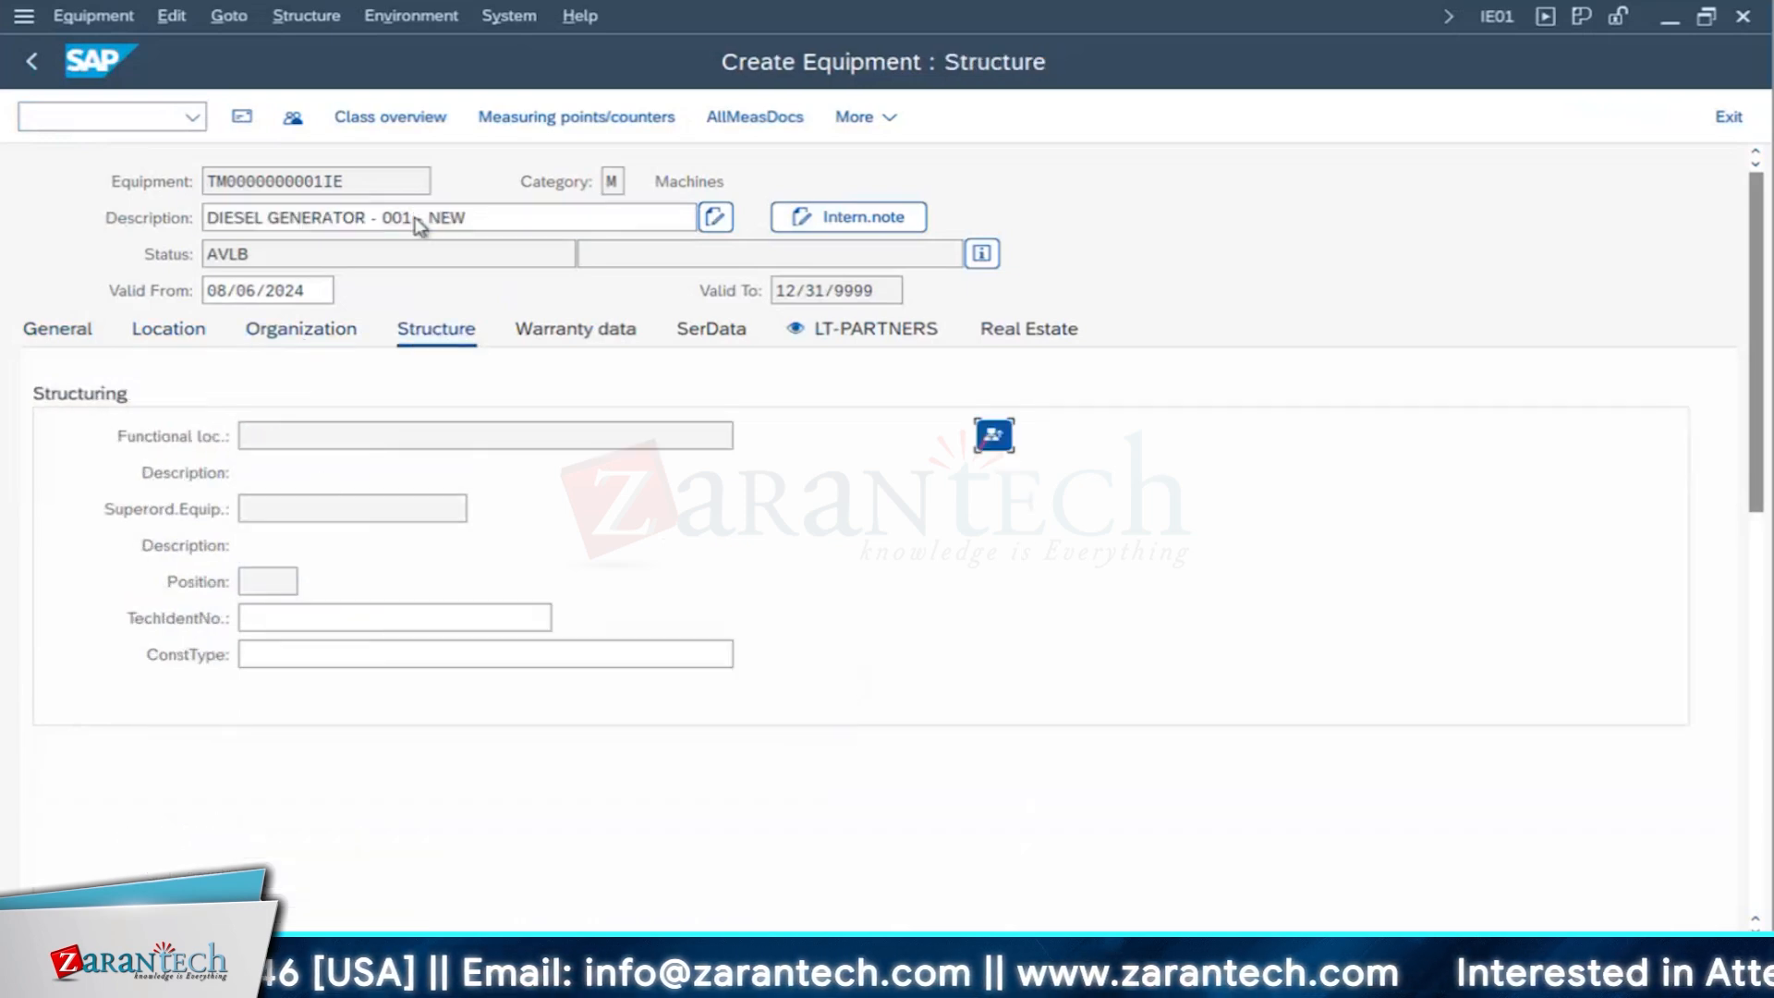
pyautogui.moveTo(443, 536); pyautogui.dragTo(798, 528)
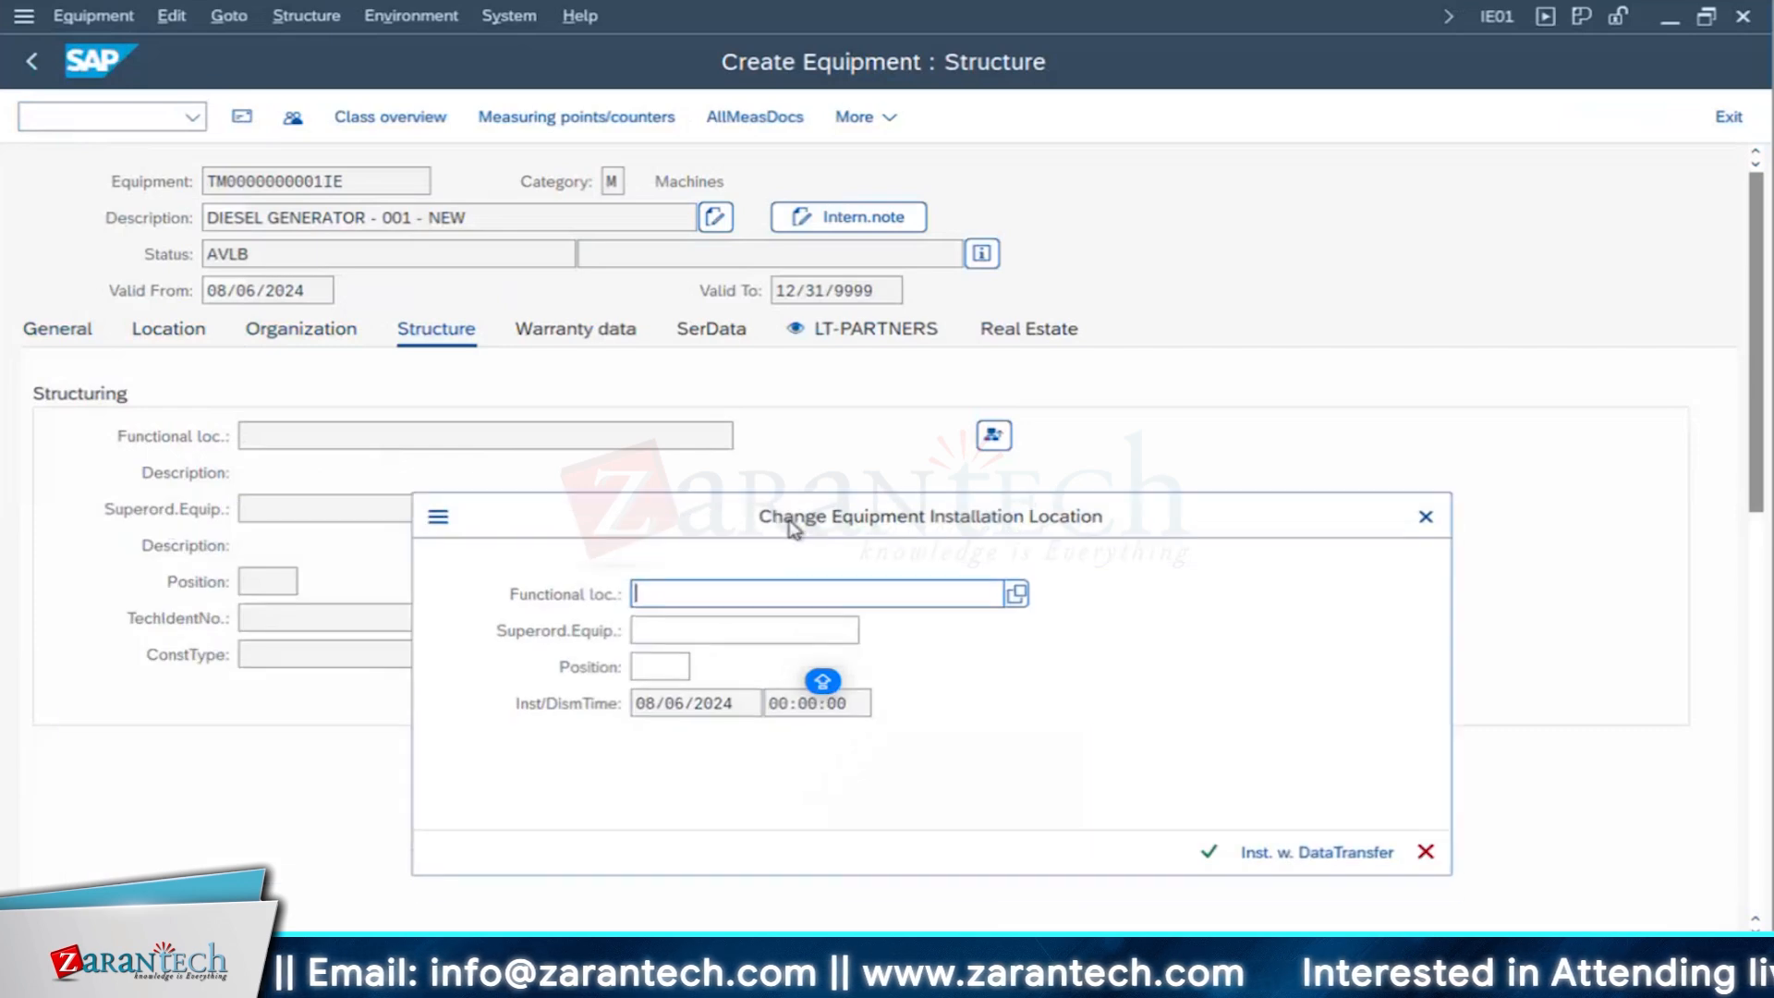
pyautogui.click(1017, 593)
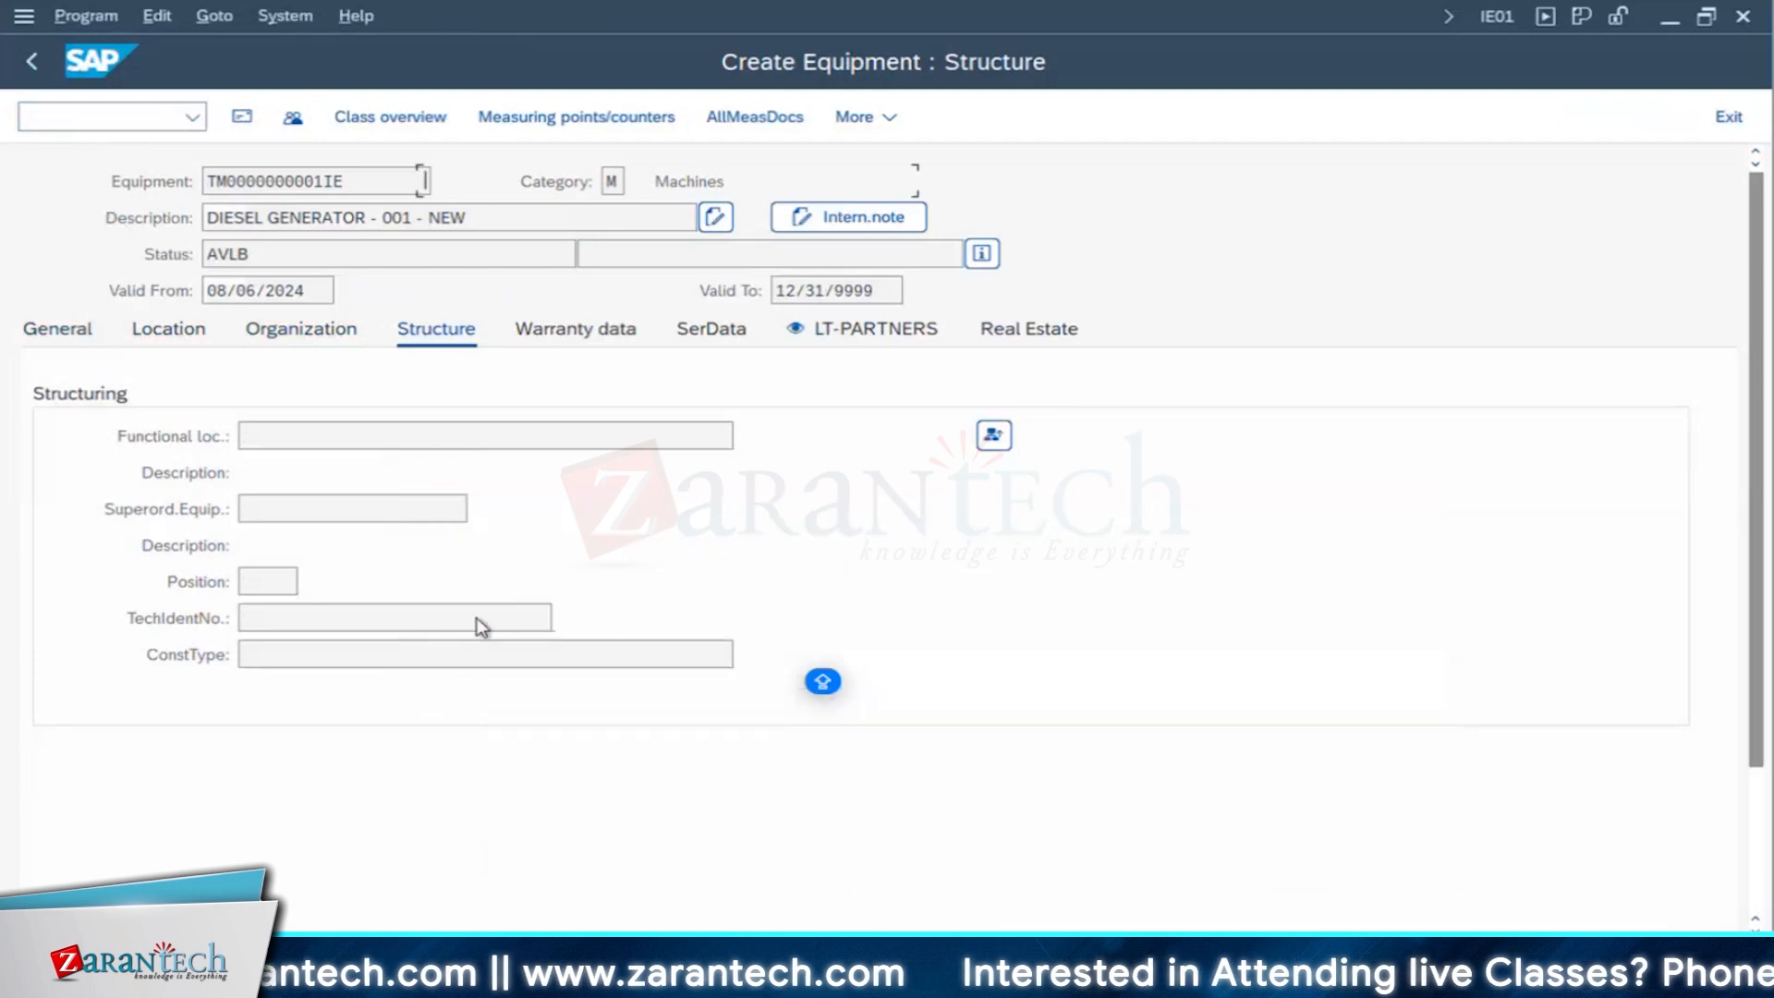
pyautogui.click(511, 205)
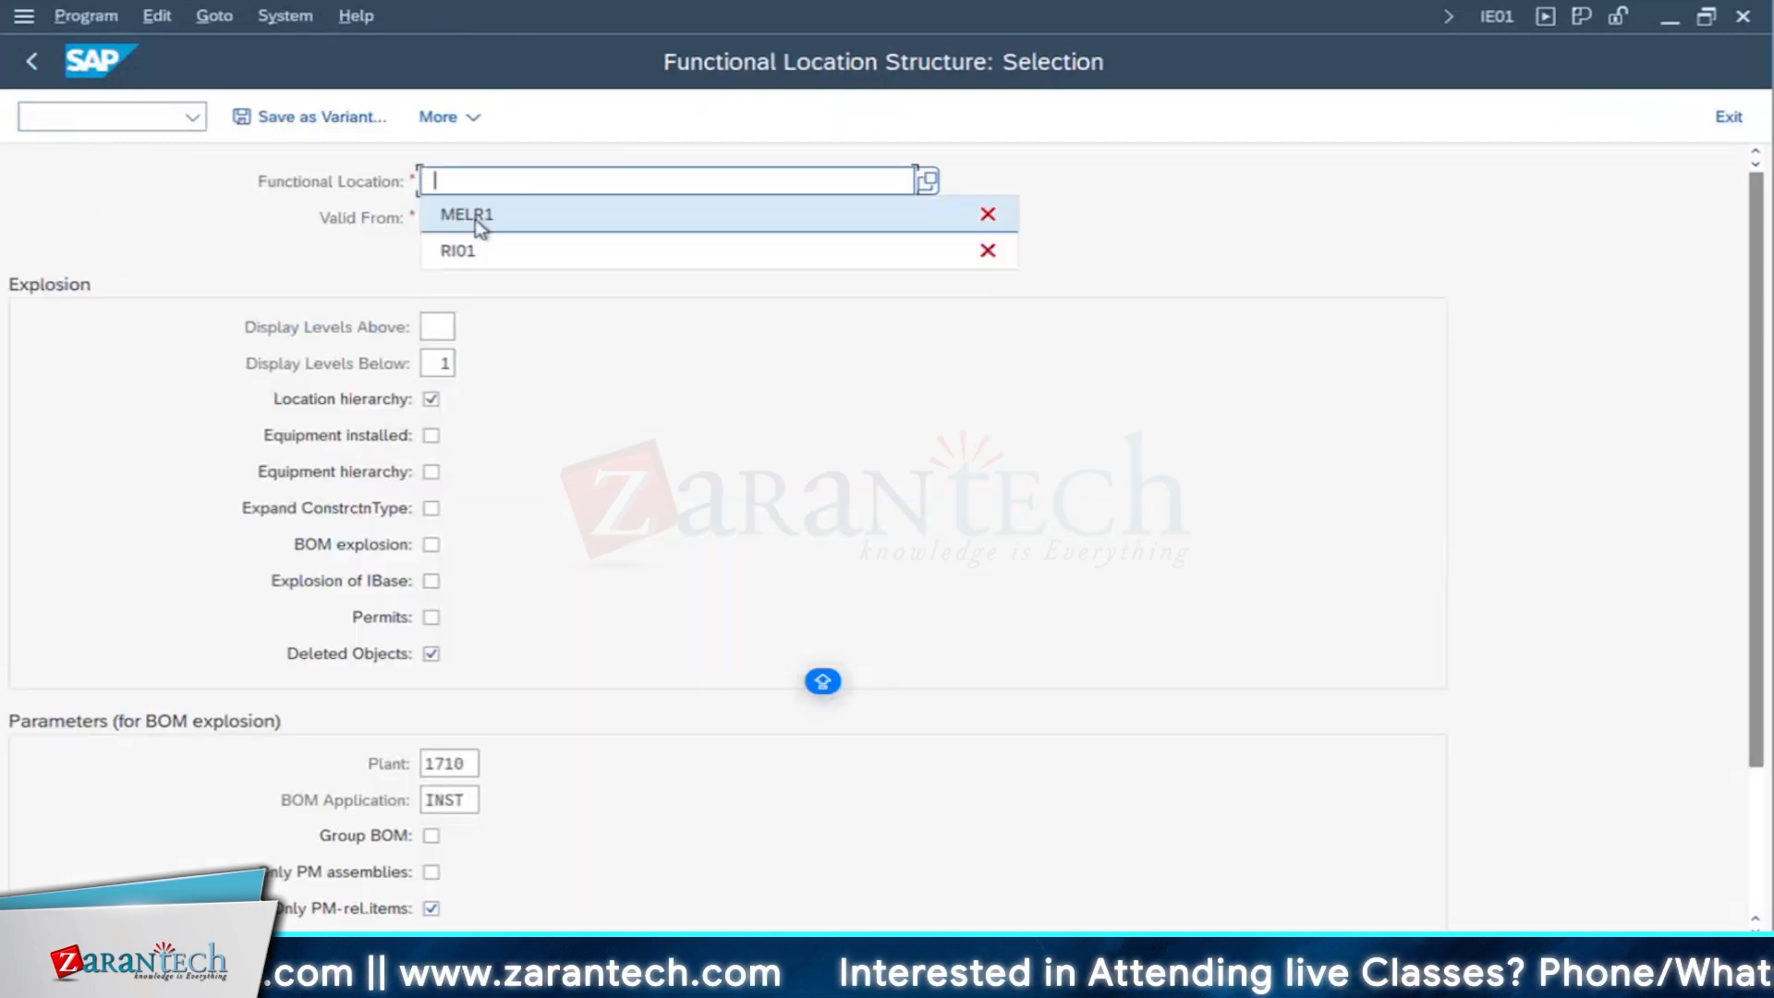
pyautogui.click(458, 250)
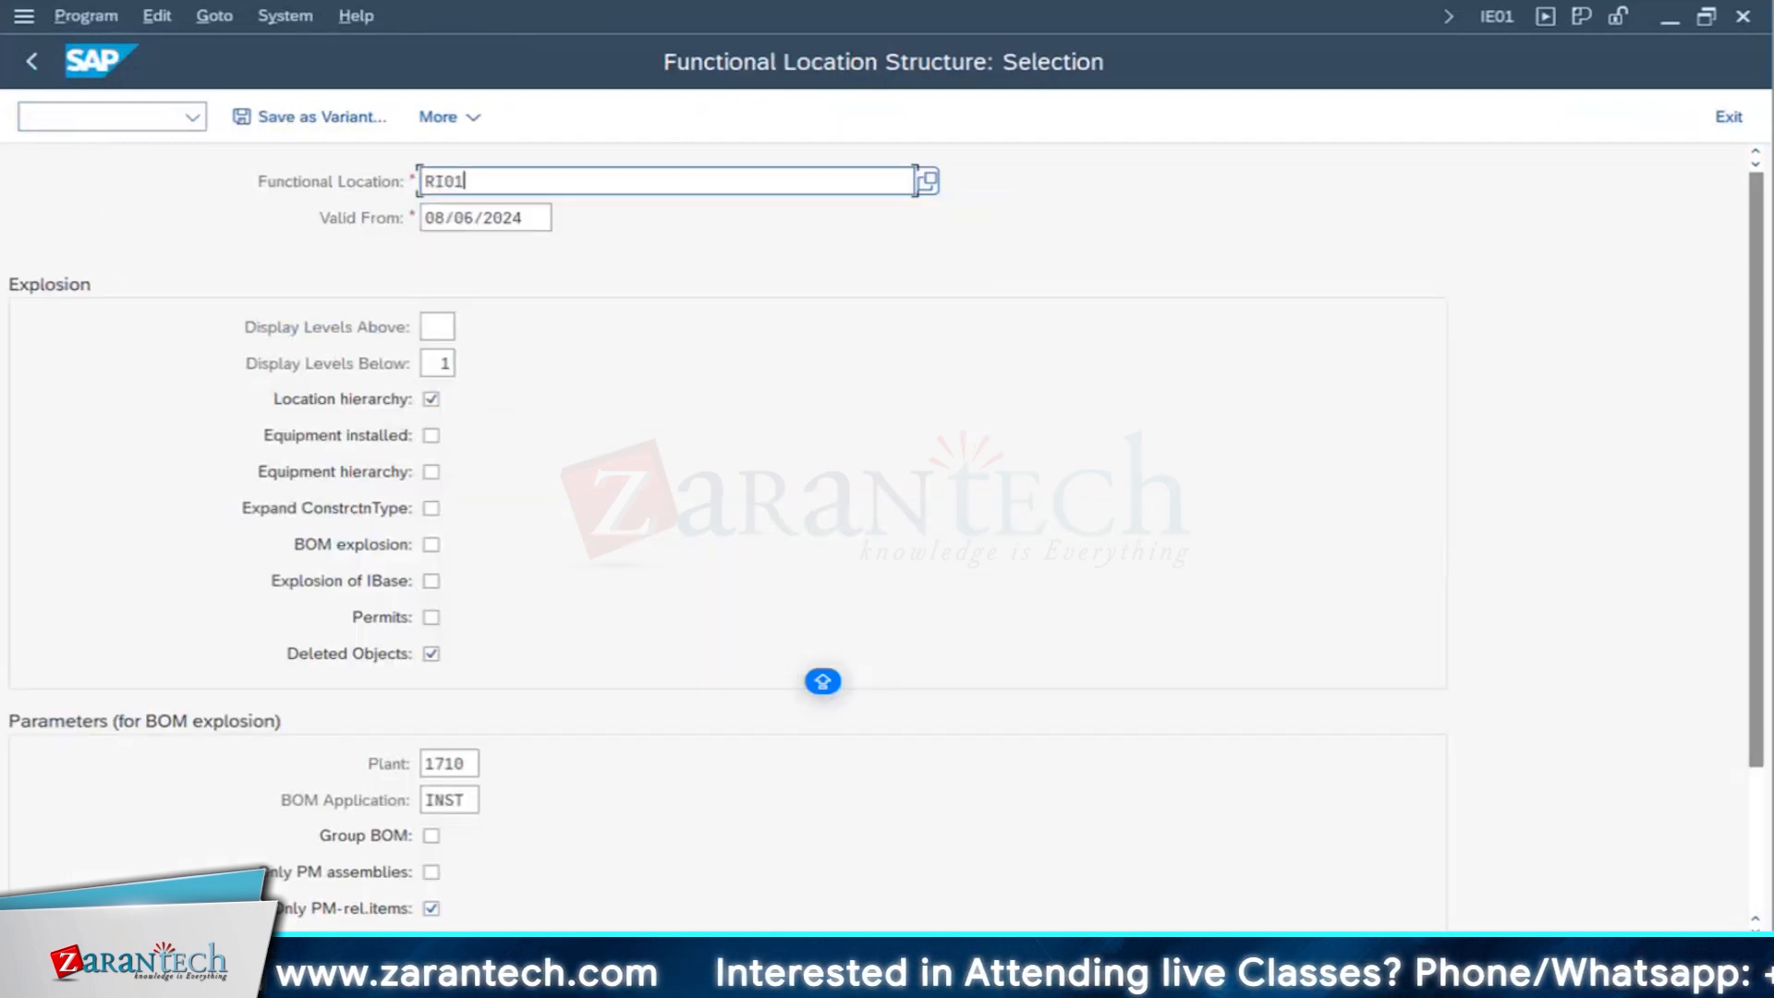
pyautogui.press('F8')
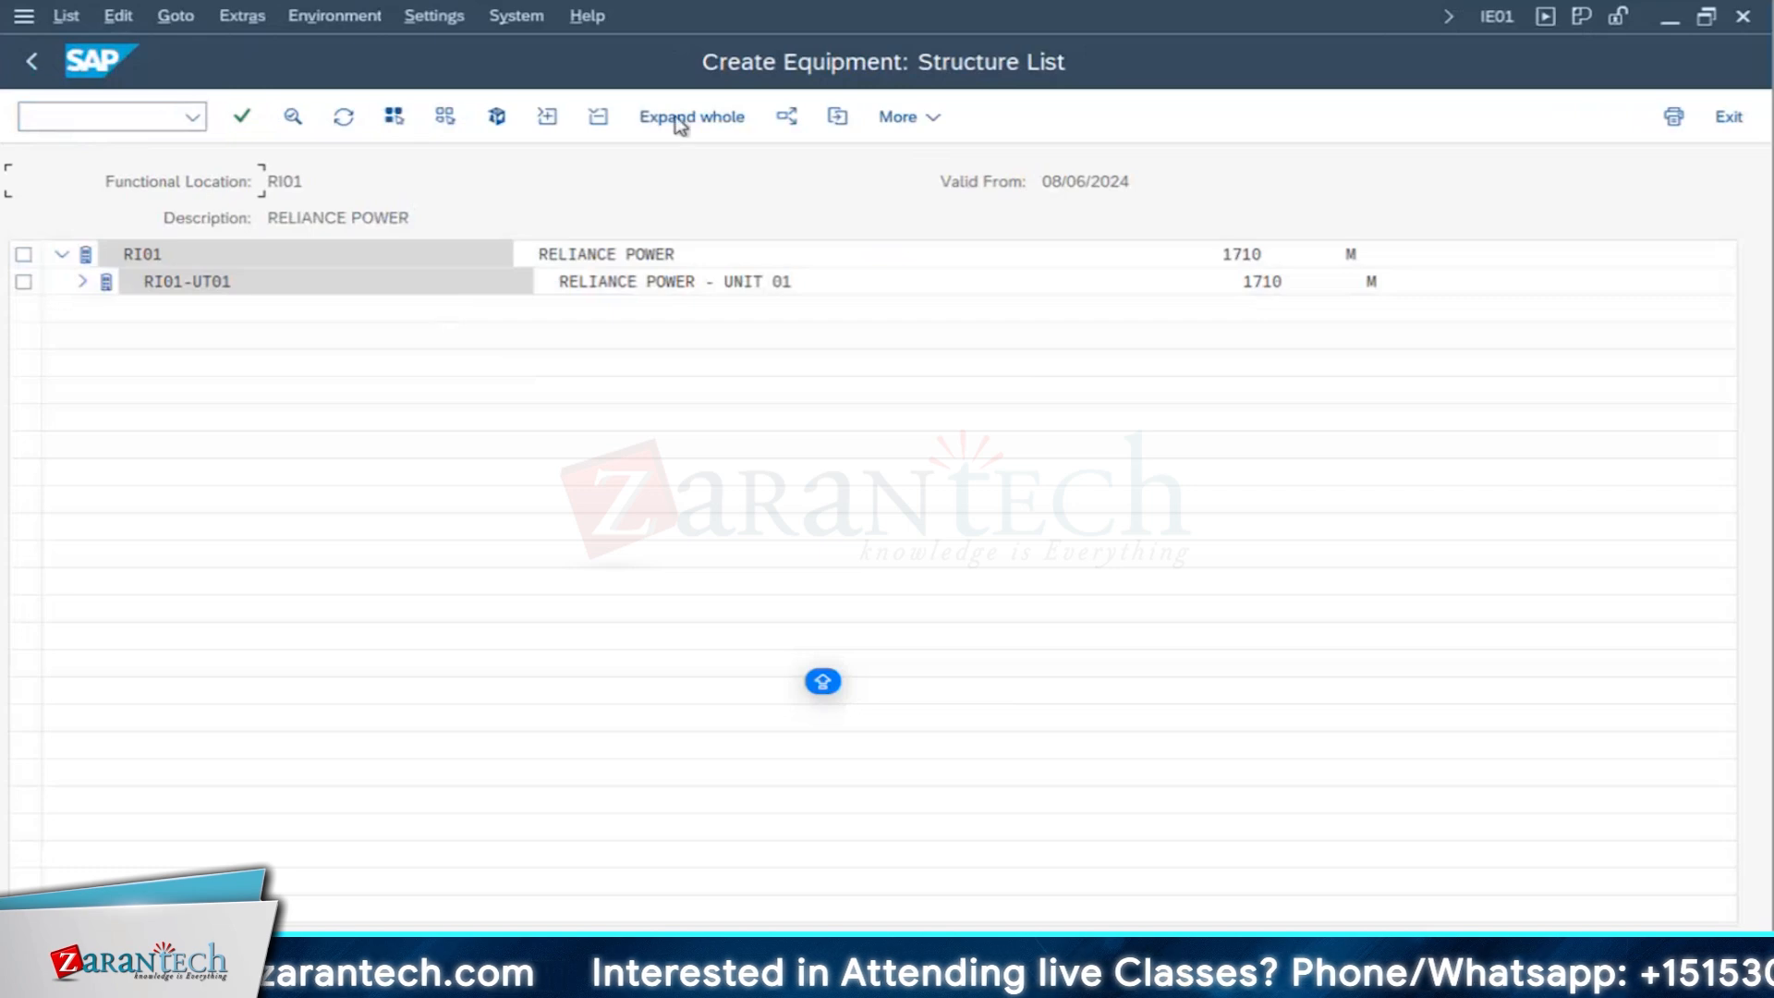
# - Expand the whole RI01 structure and install the equipment at functional location RI01-UT01-100MW-ELV00-UTILITY
pyautogui.click(677, 121)
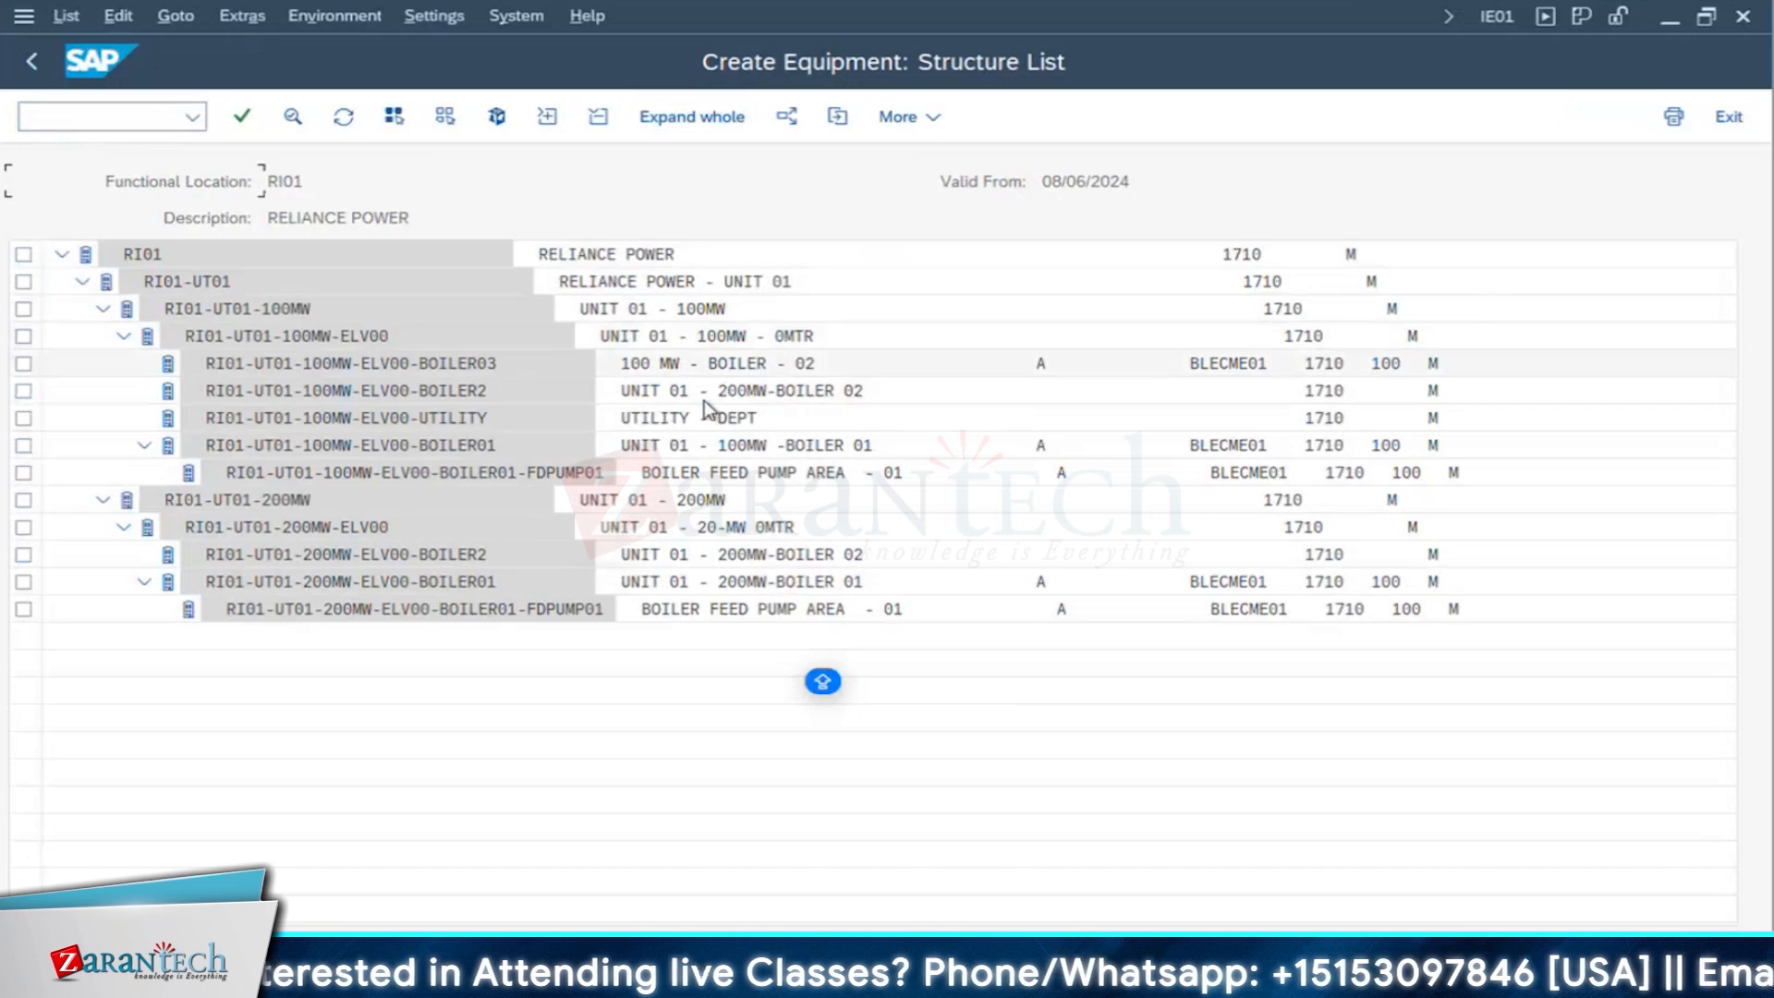
pyautogui.click(719, 422)
pyautogui.doubleClick(391, 424)
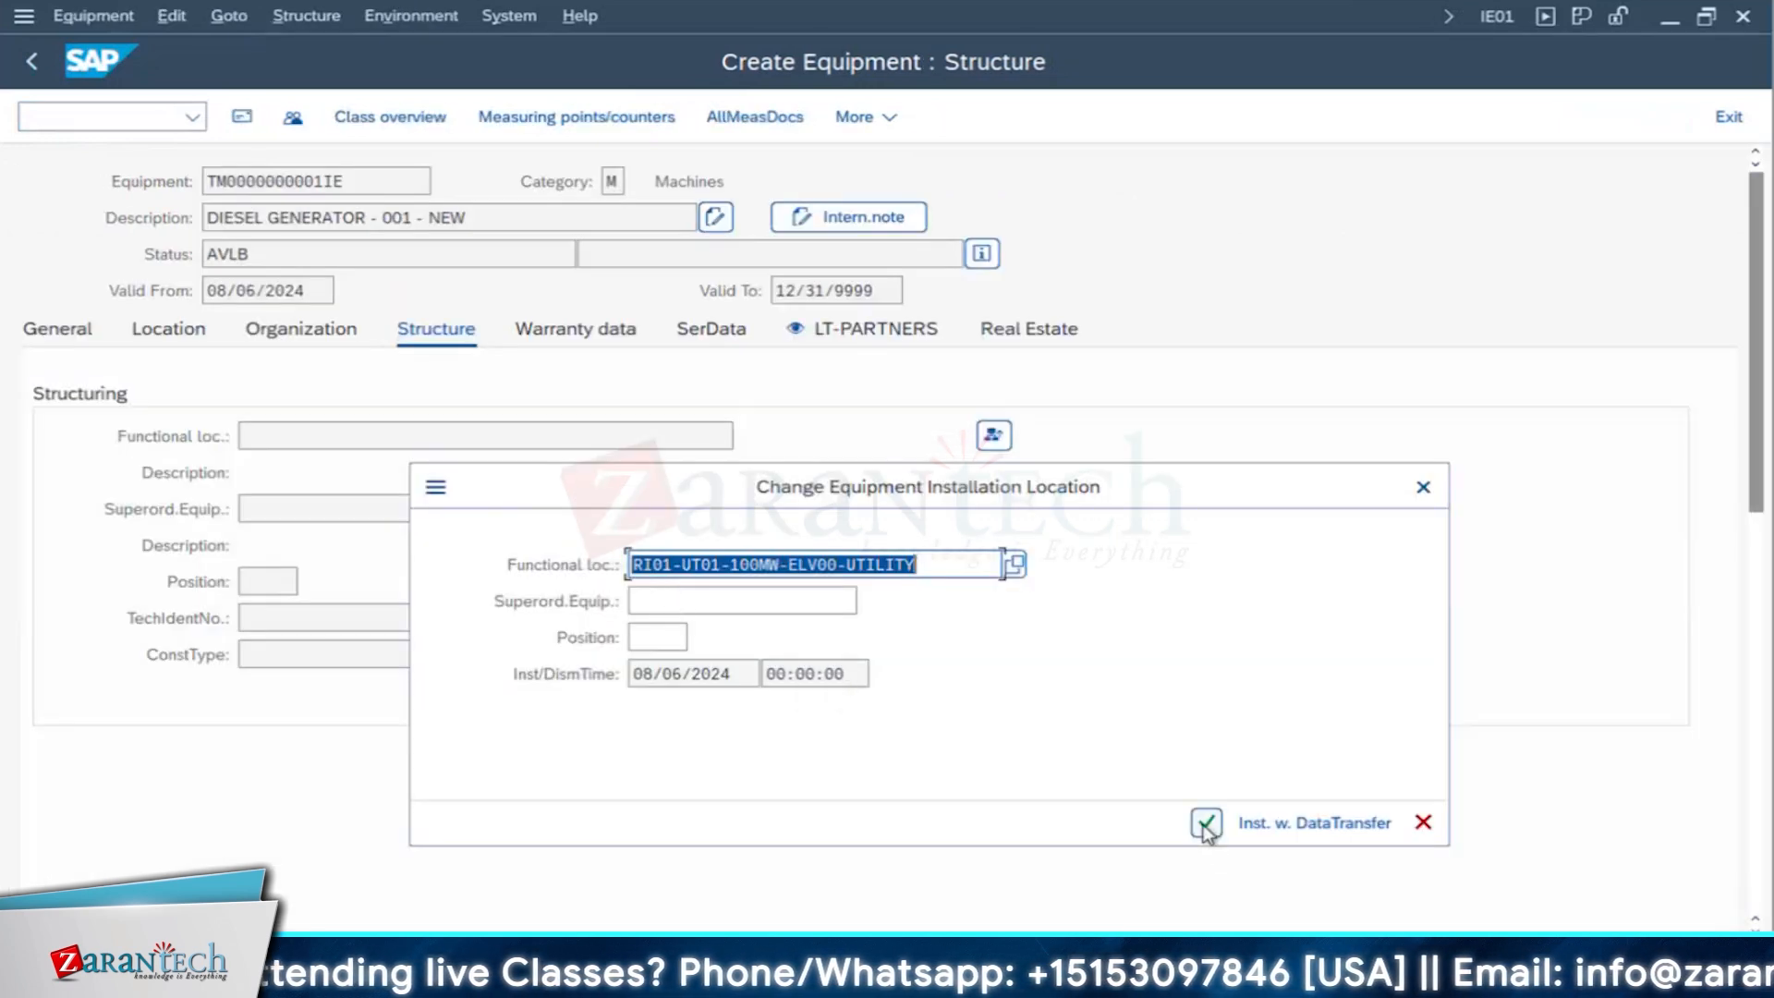
pyautogui.press('Return')
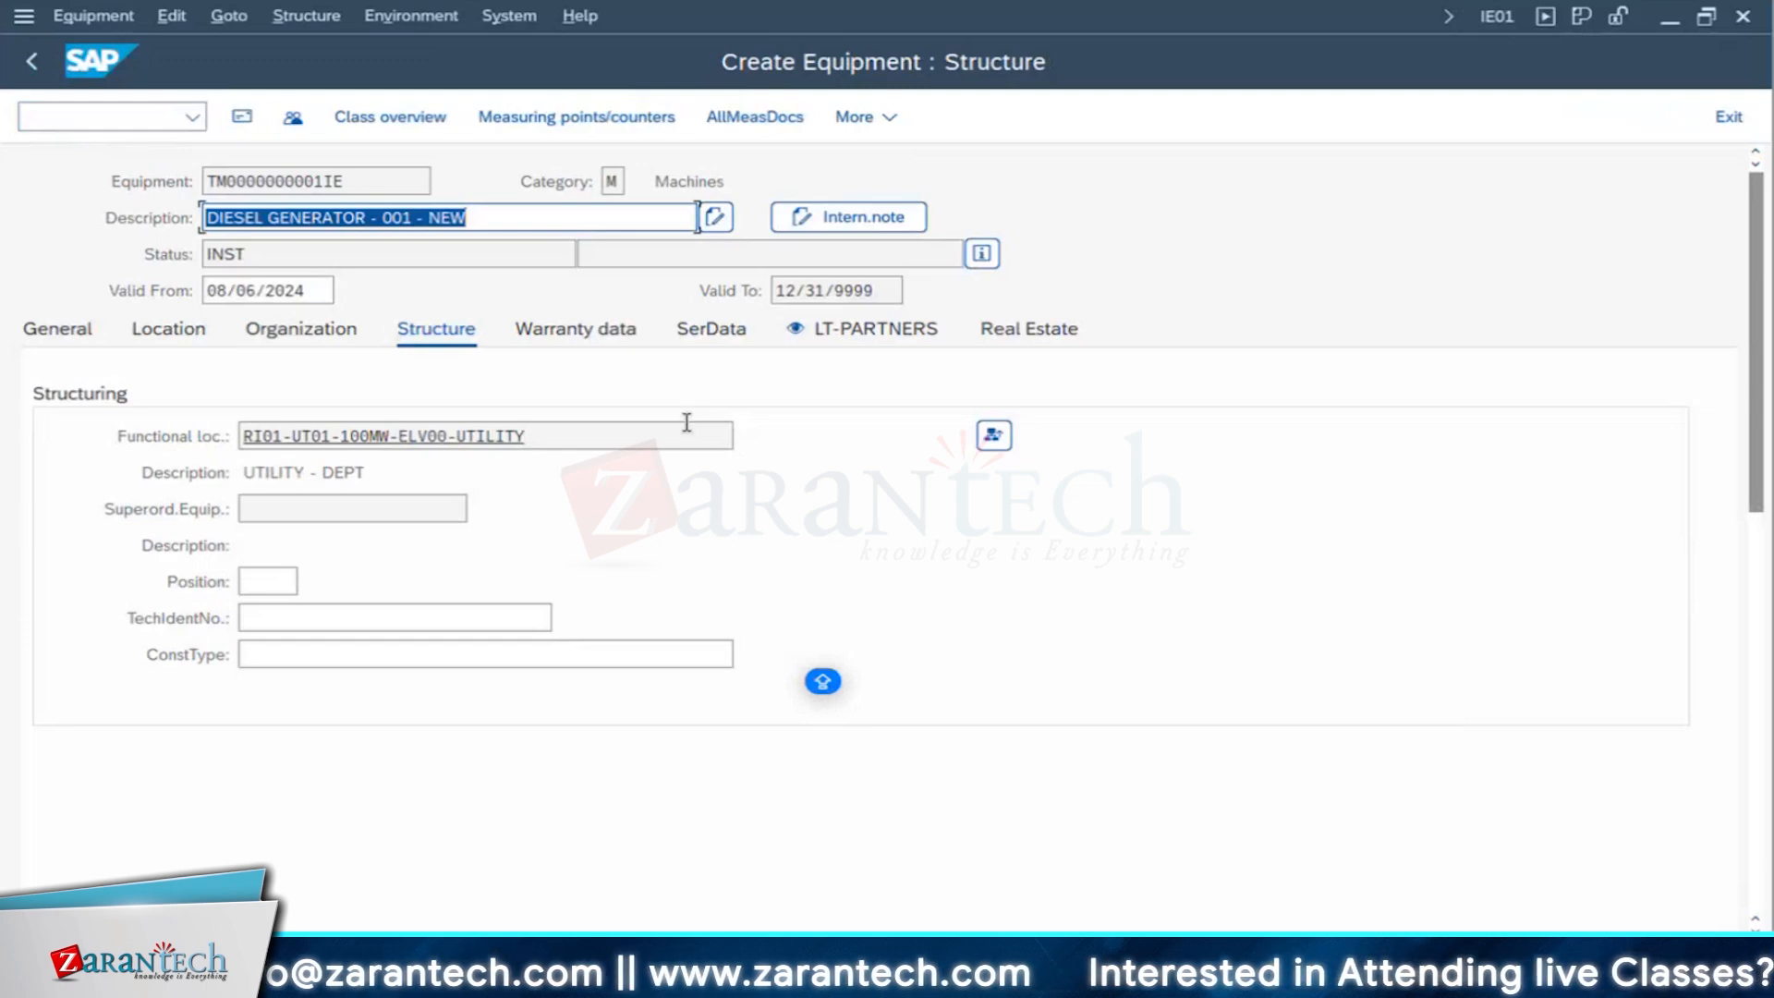
# - In the organization data, assign the new backup diesel generator asset 400048, subnumber 0, and save the equipment
pyautogui.click(272, 335)
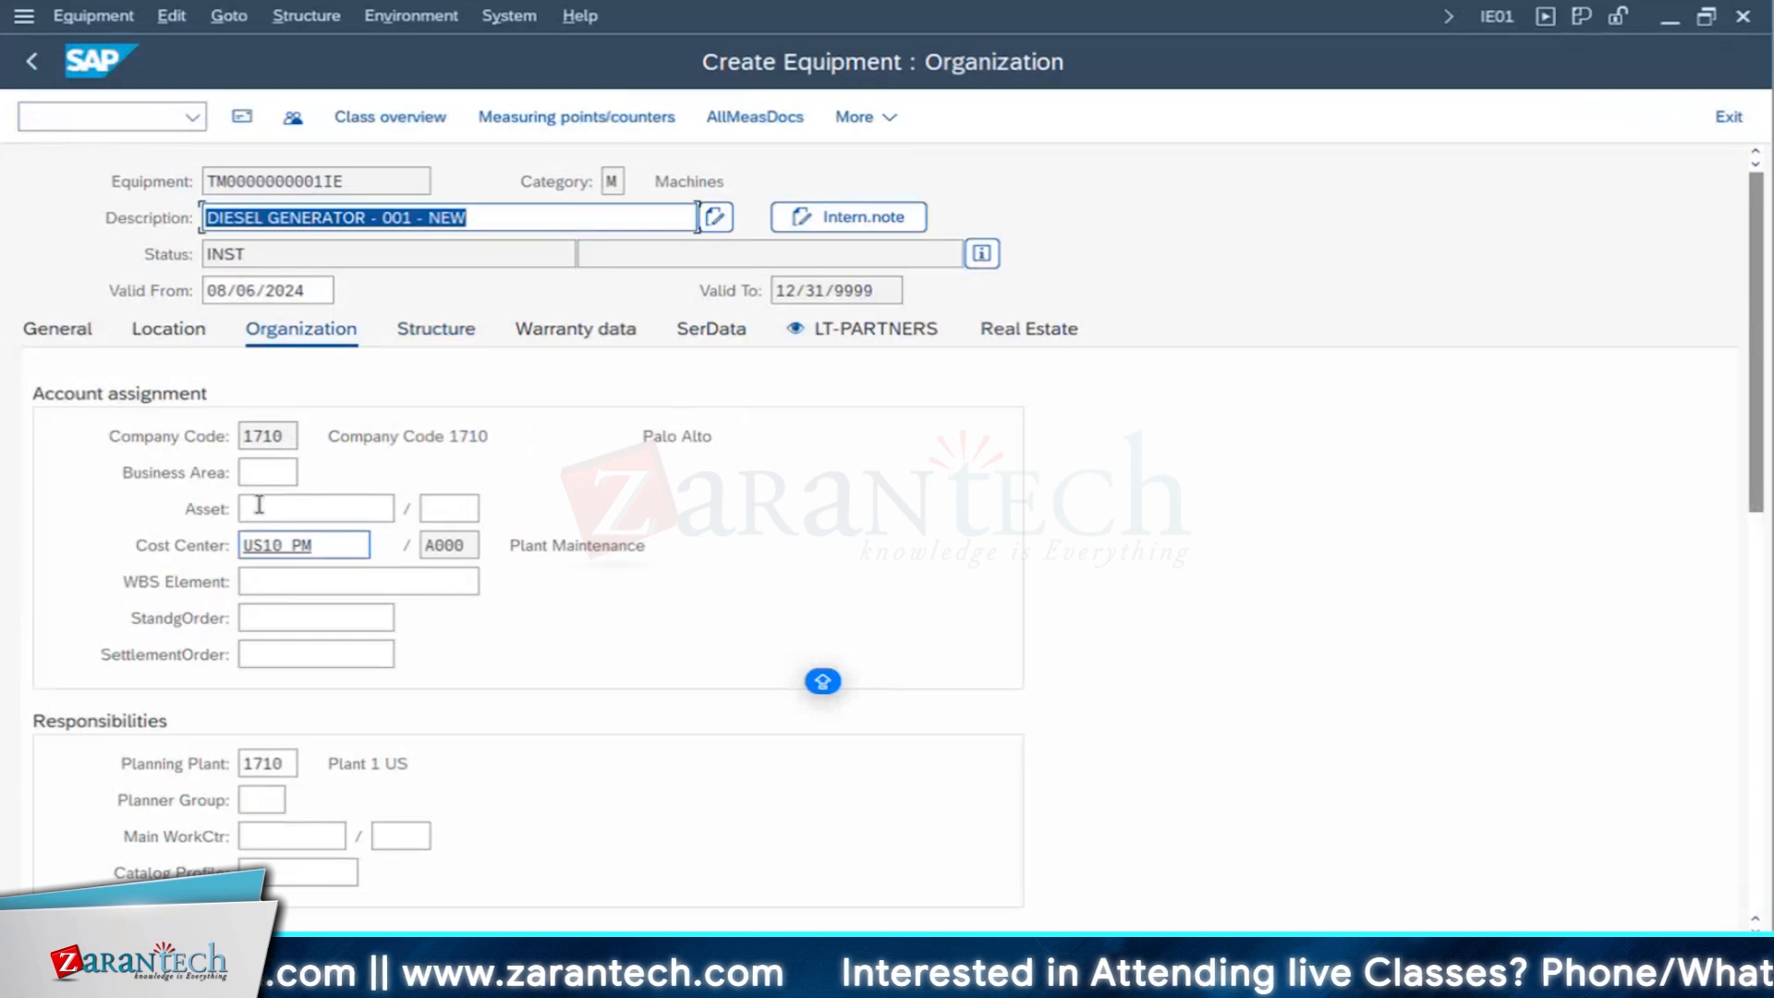
pyautogui.click(263, 508)
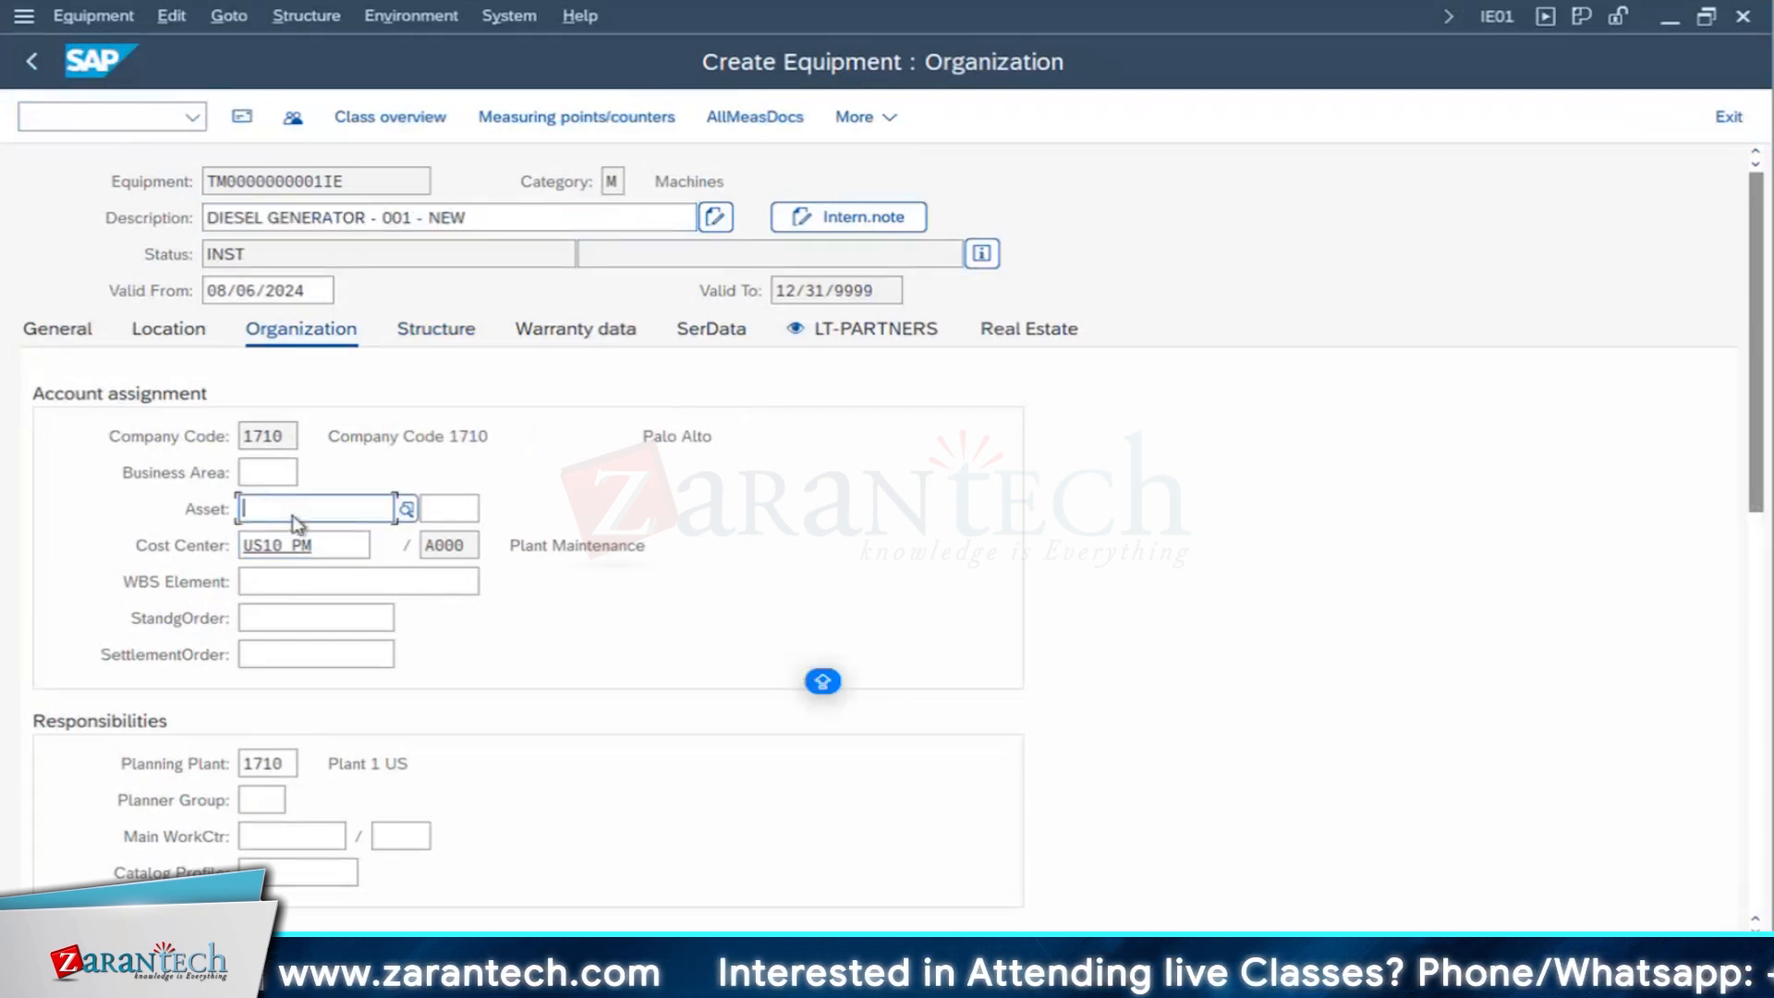
pyautogui.click(267, 472)
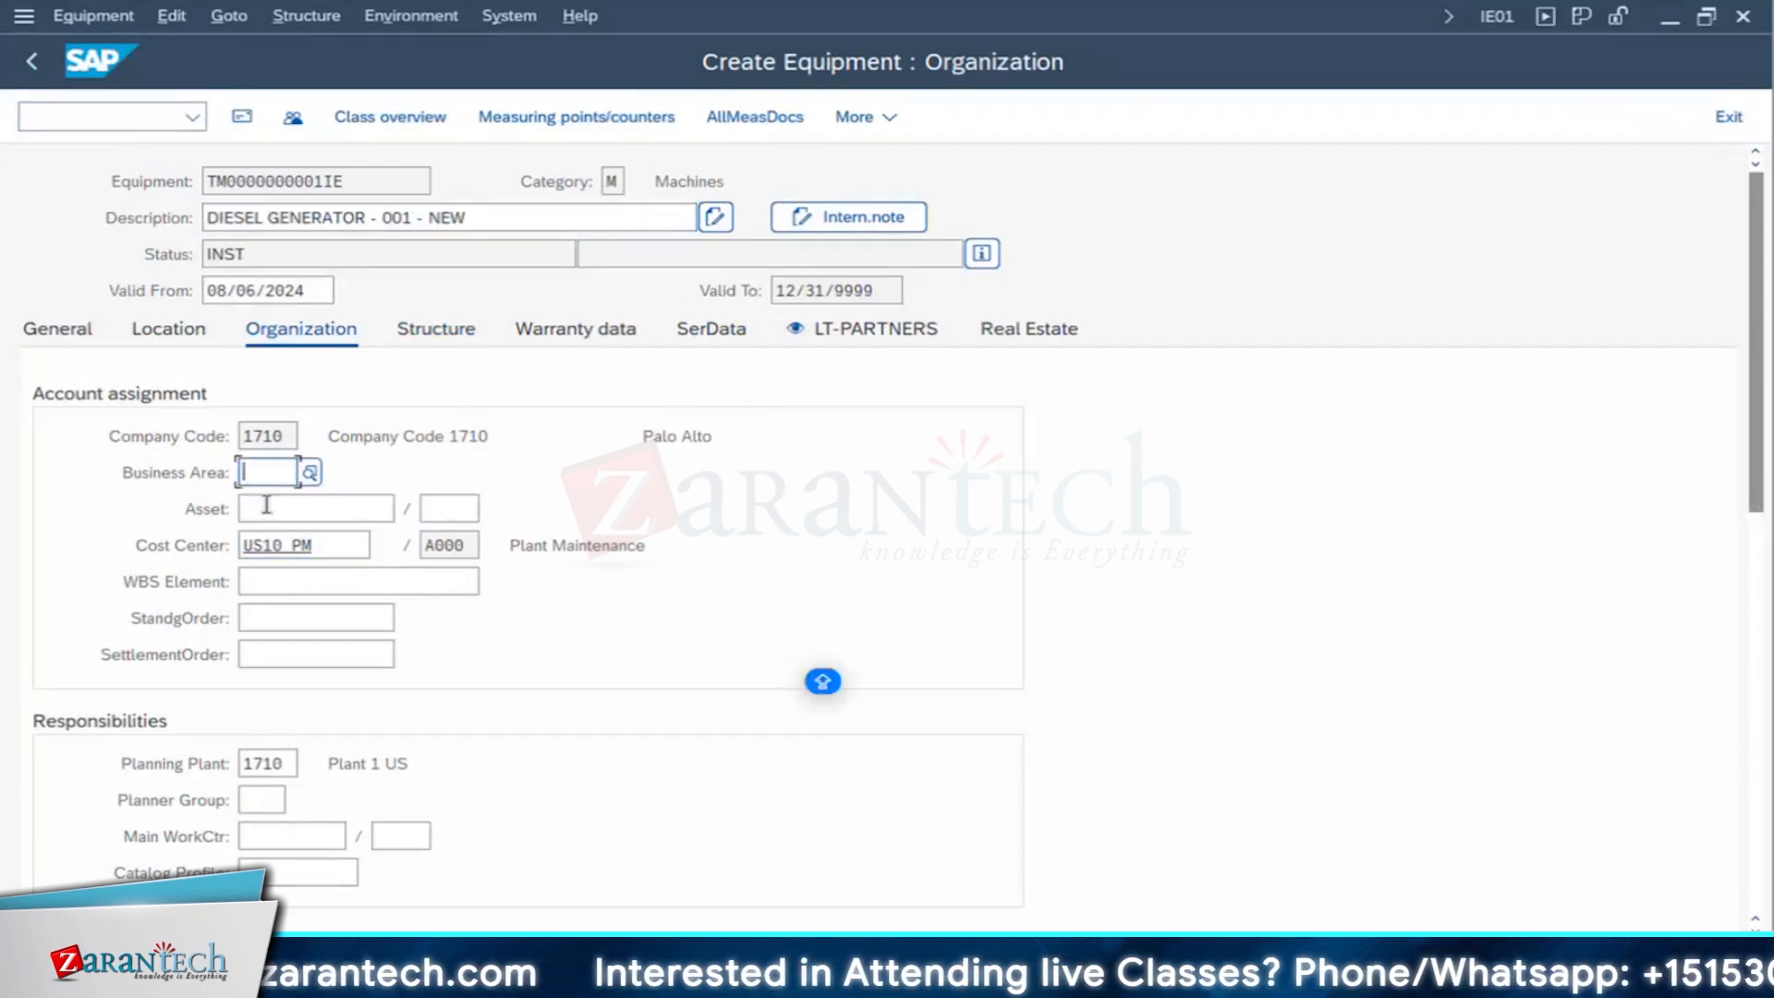
pyautogui.click(277, 582)
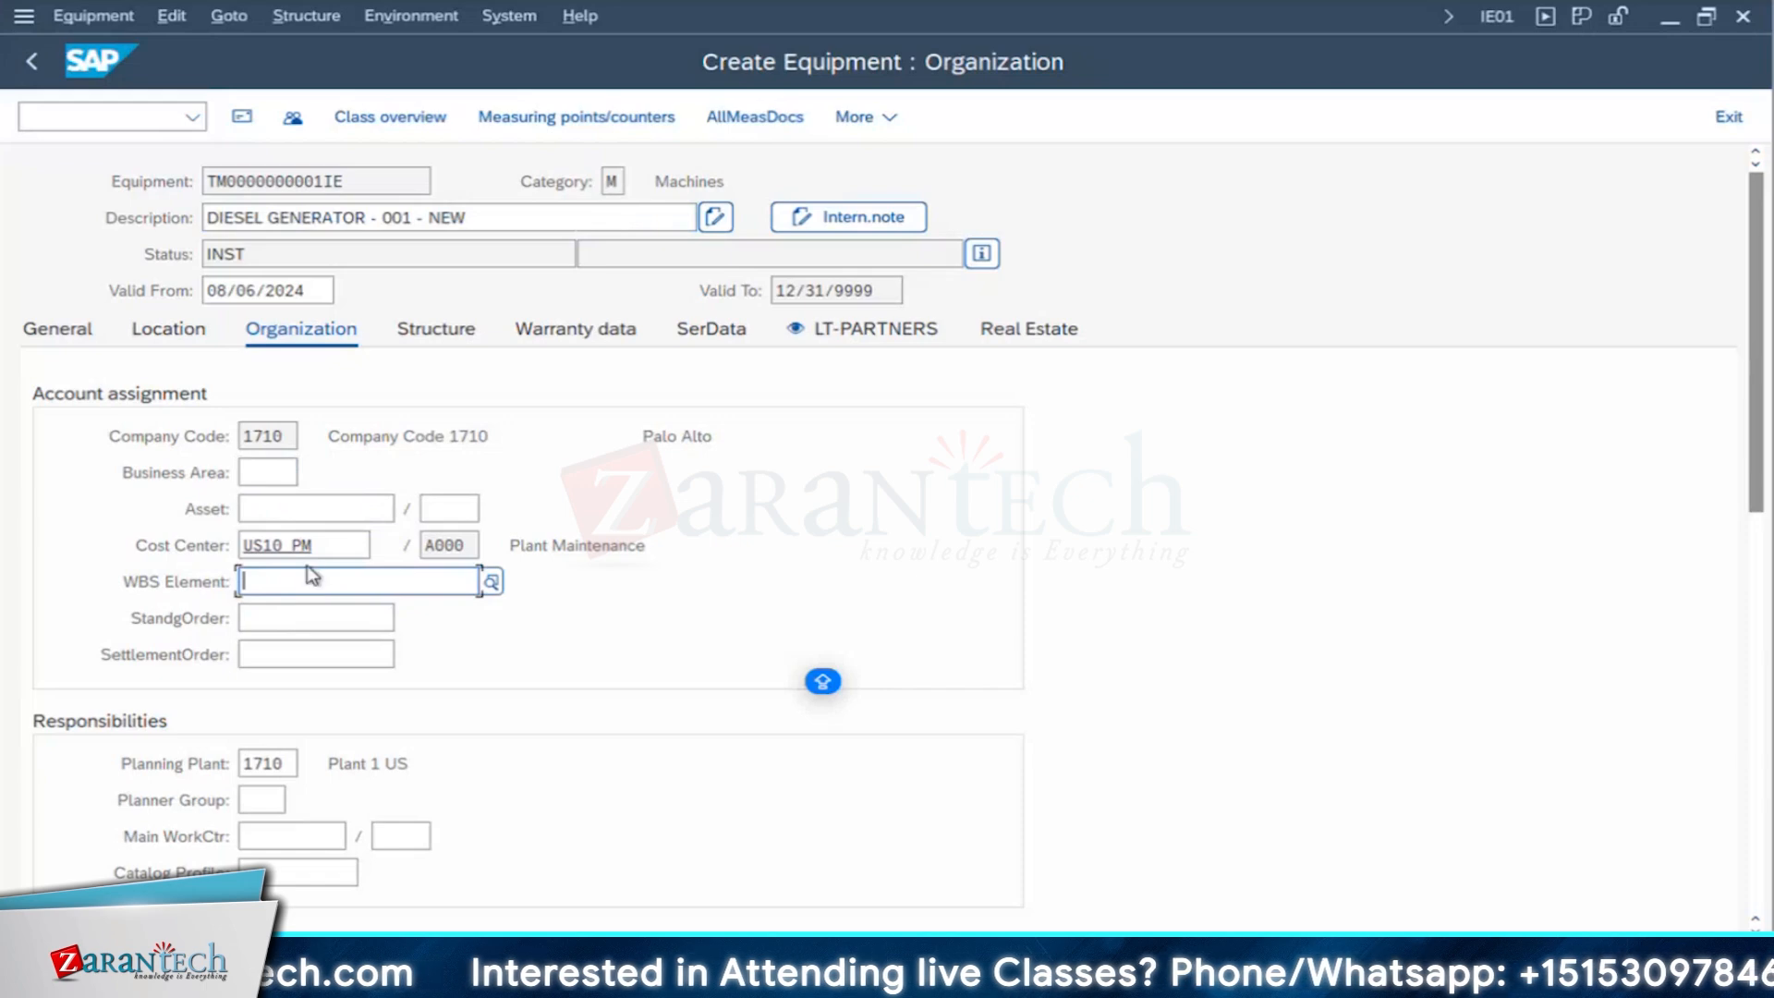
pyautogui.doubleClick(277, 545)
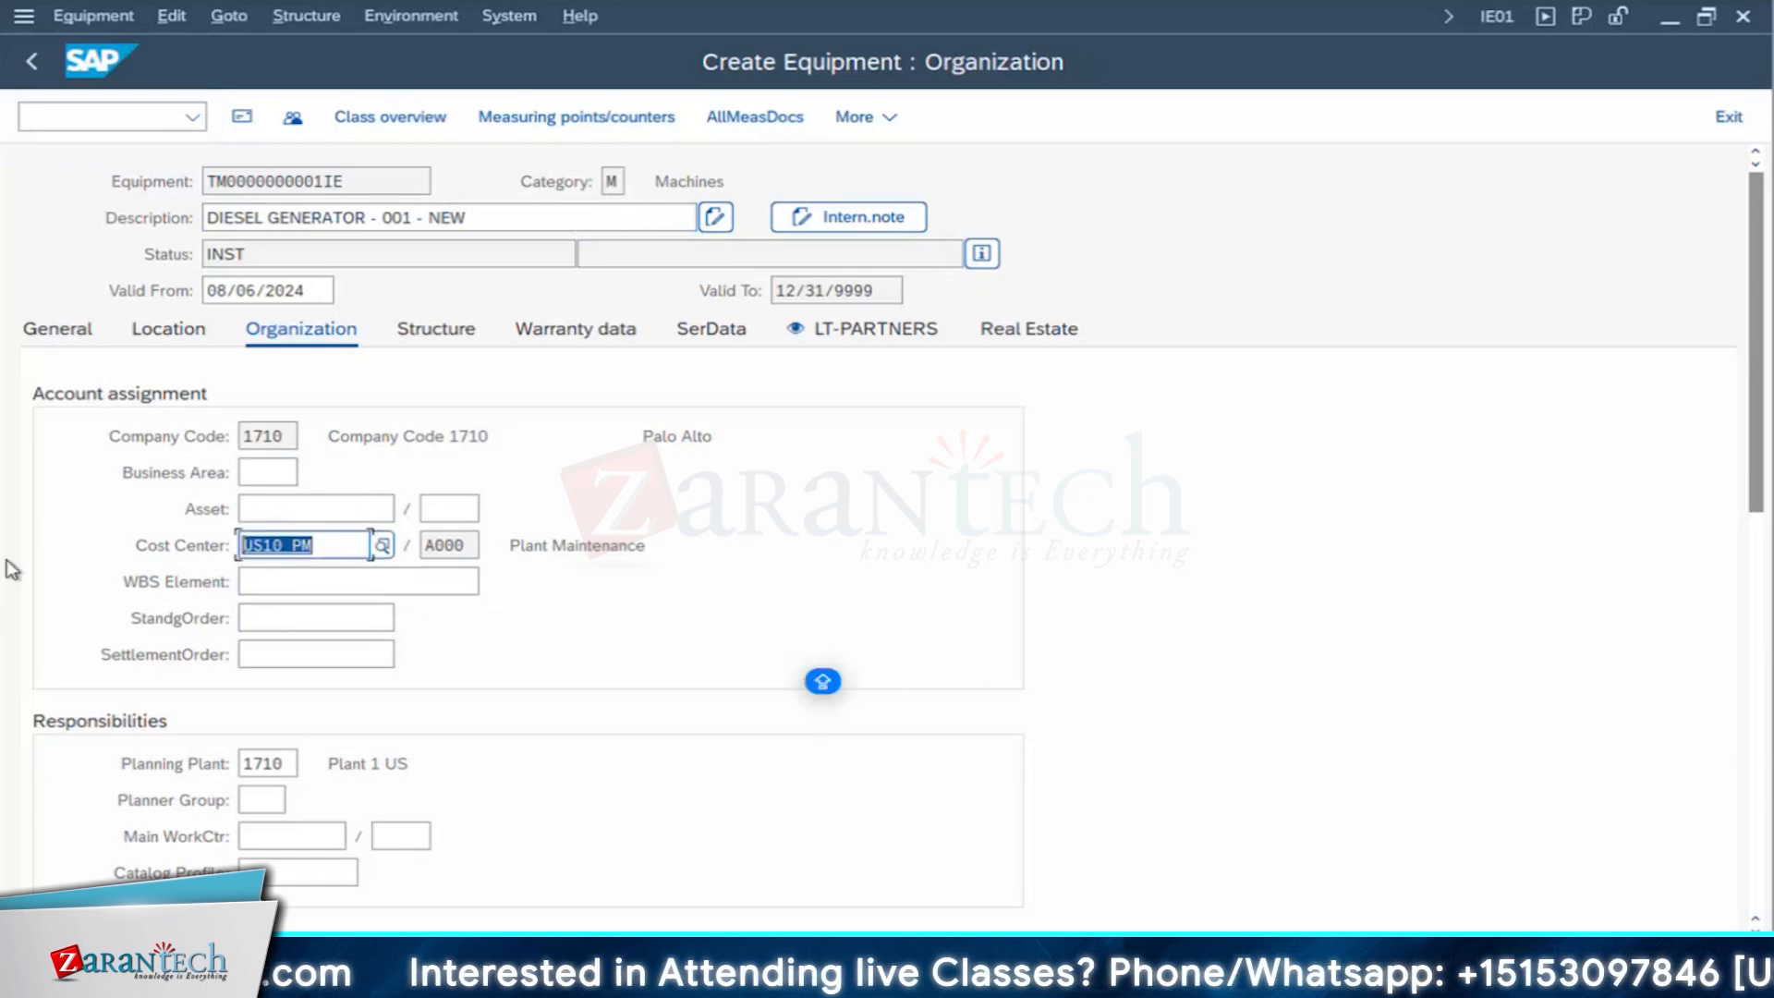
pyautogui.click(349, 508)
pyautogui.click(185, 547)
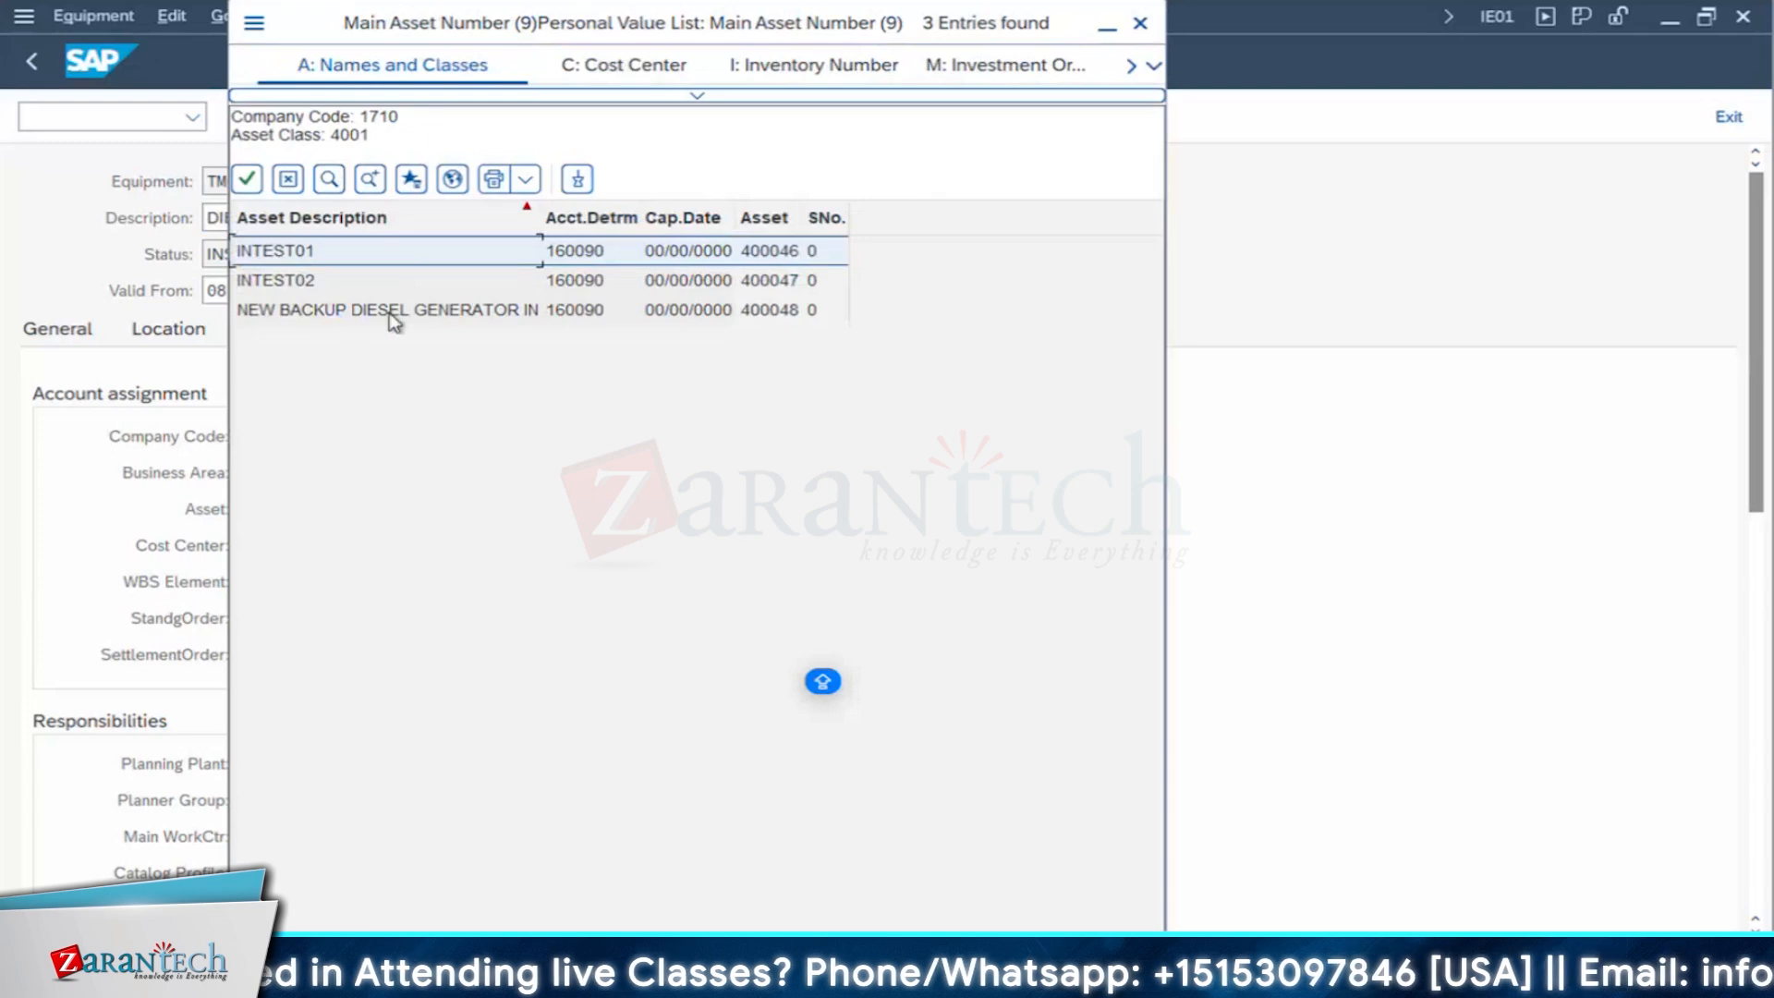
pyautogui.doubleClick(390, 313)
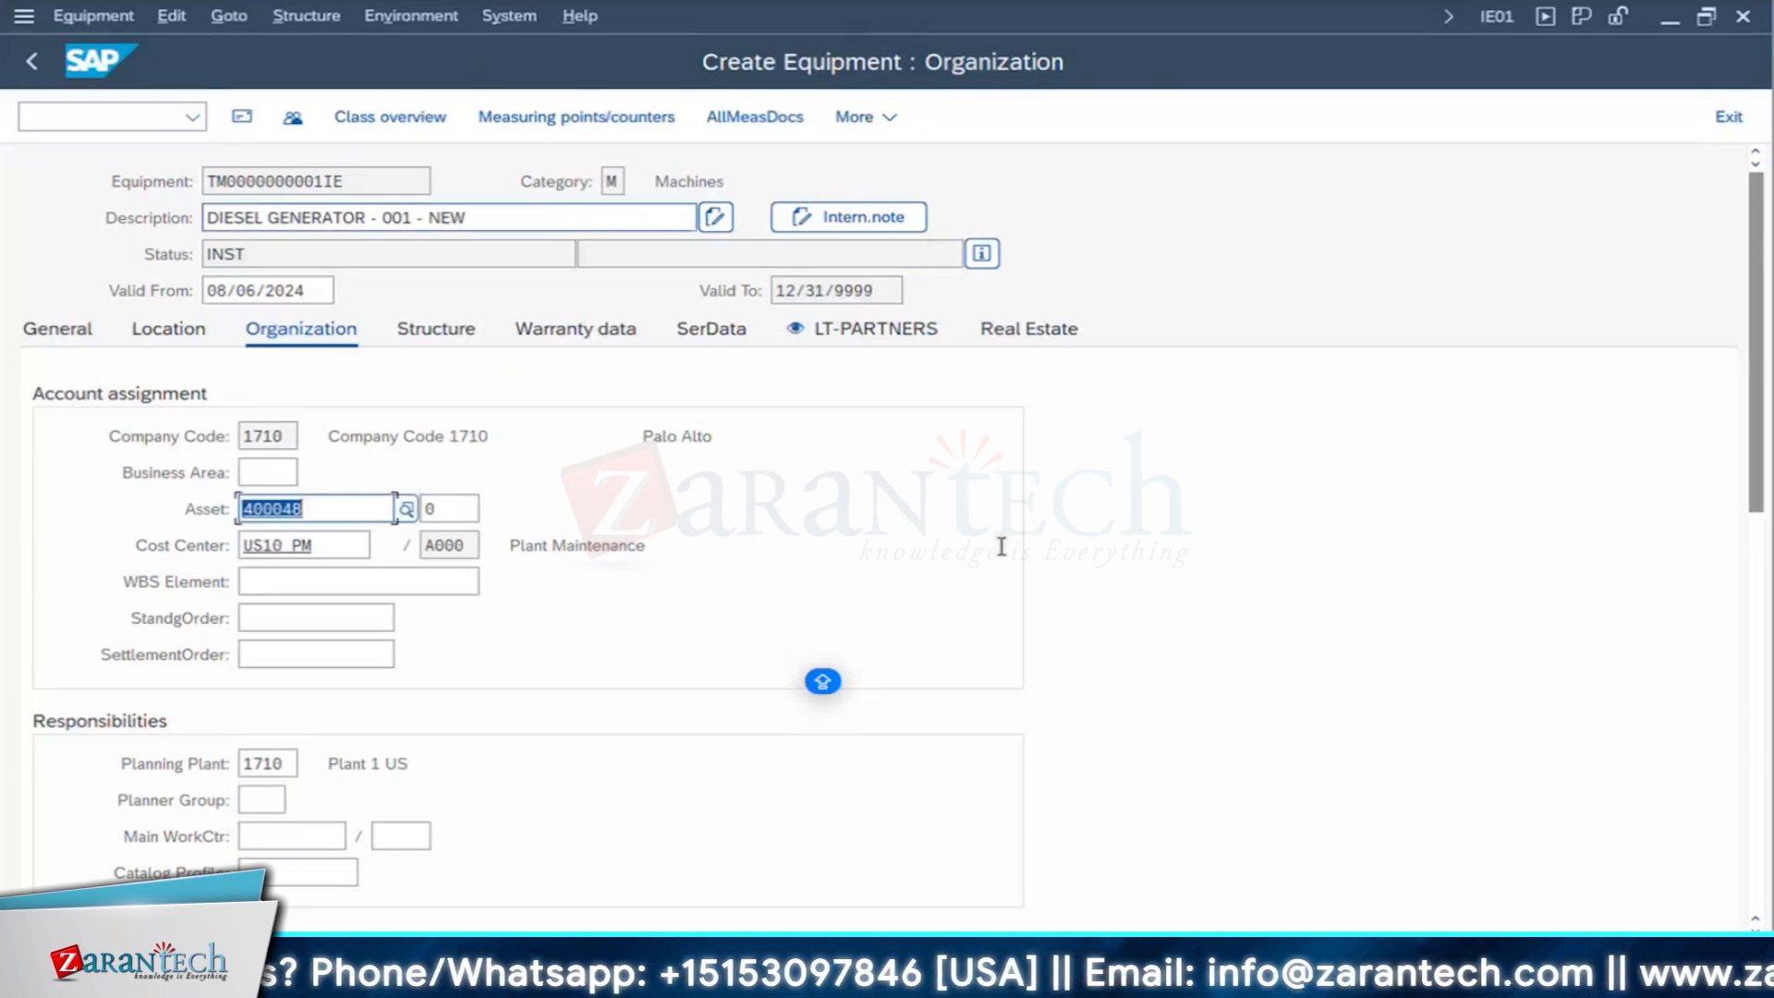
pyautogui.click(1712, 963)
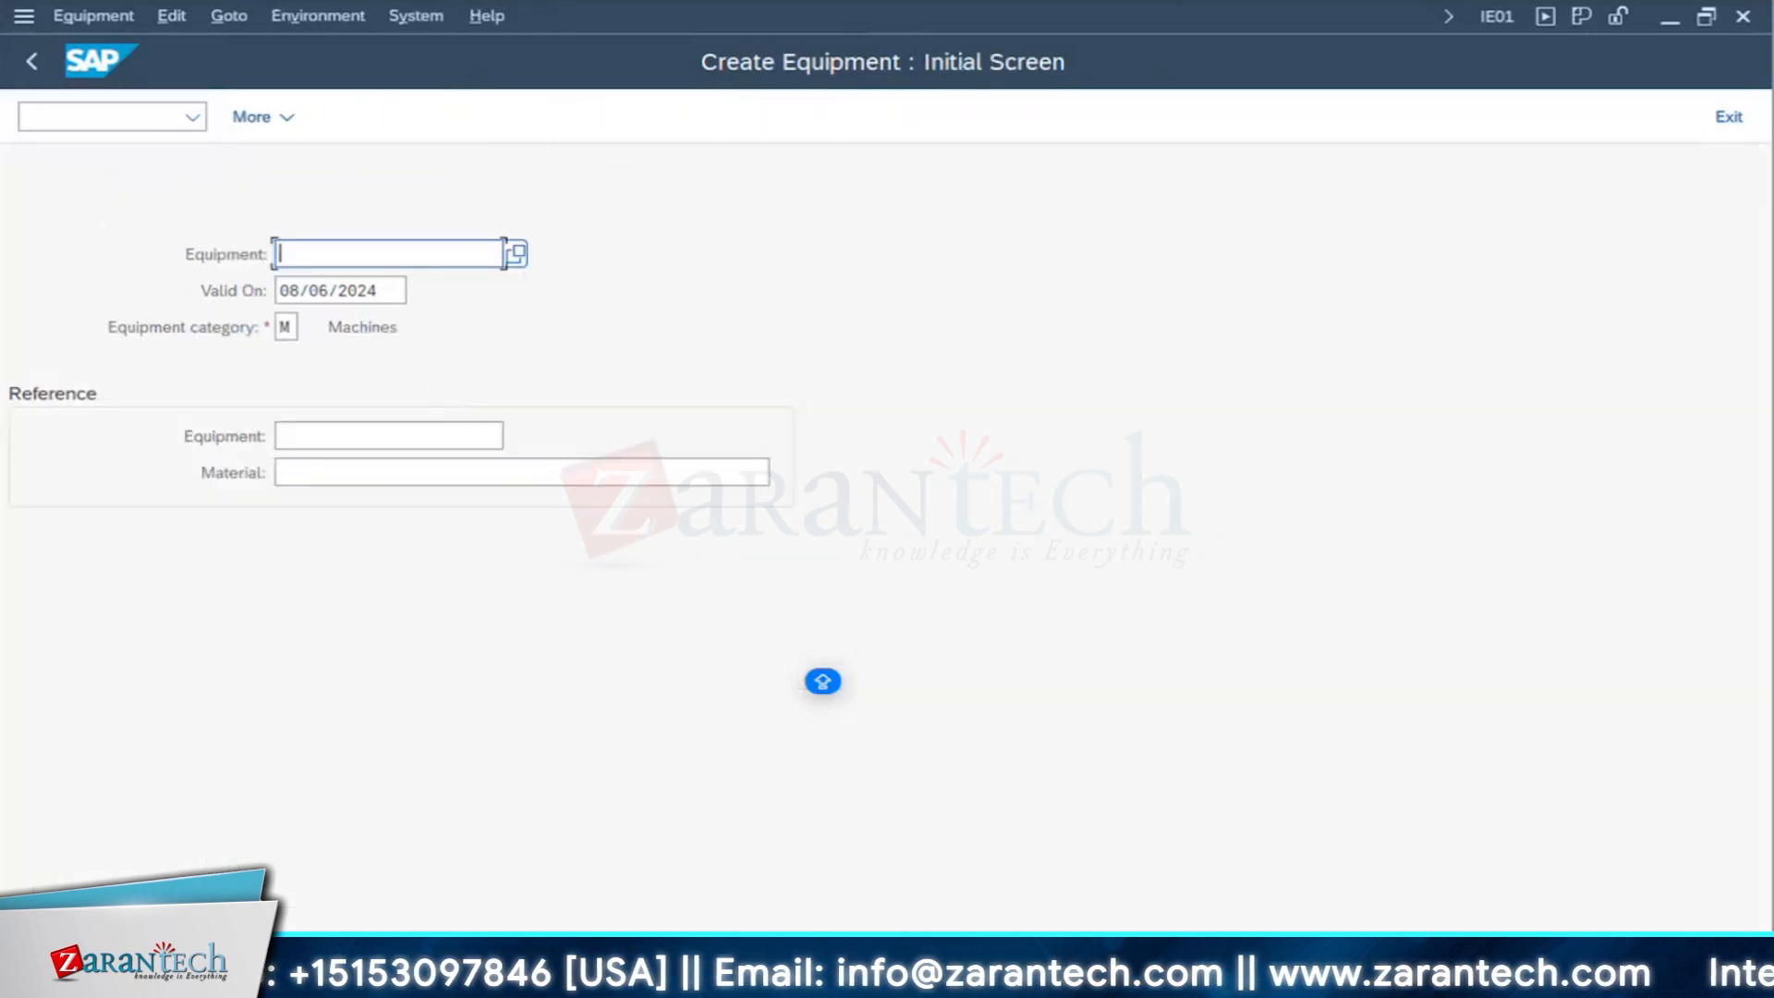
# - Switch to the Change Order session, open the NEW BACKUP DIESEL GENERATOR INSTALLATION order, and view the equipment search for its reference object
pyautogui.click(887, 979)
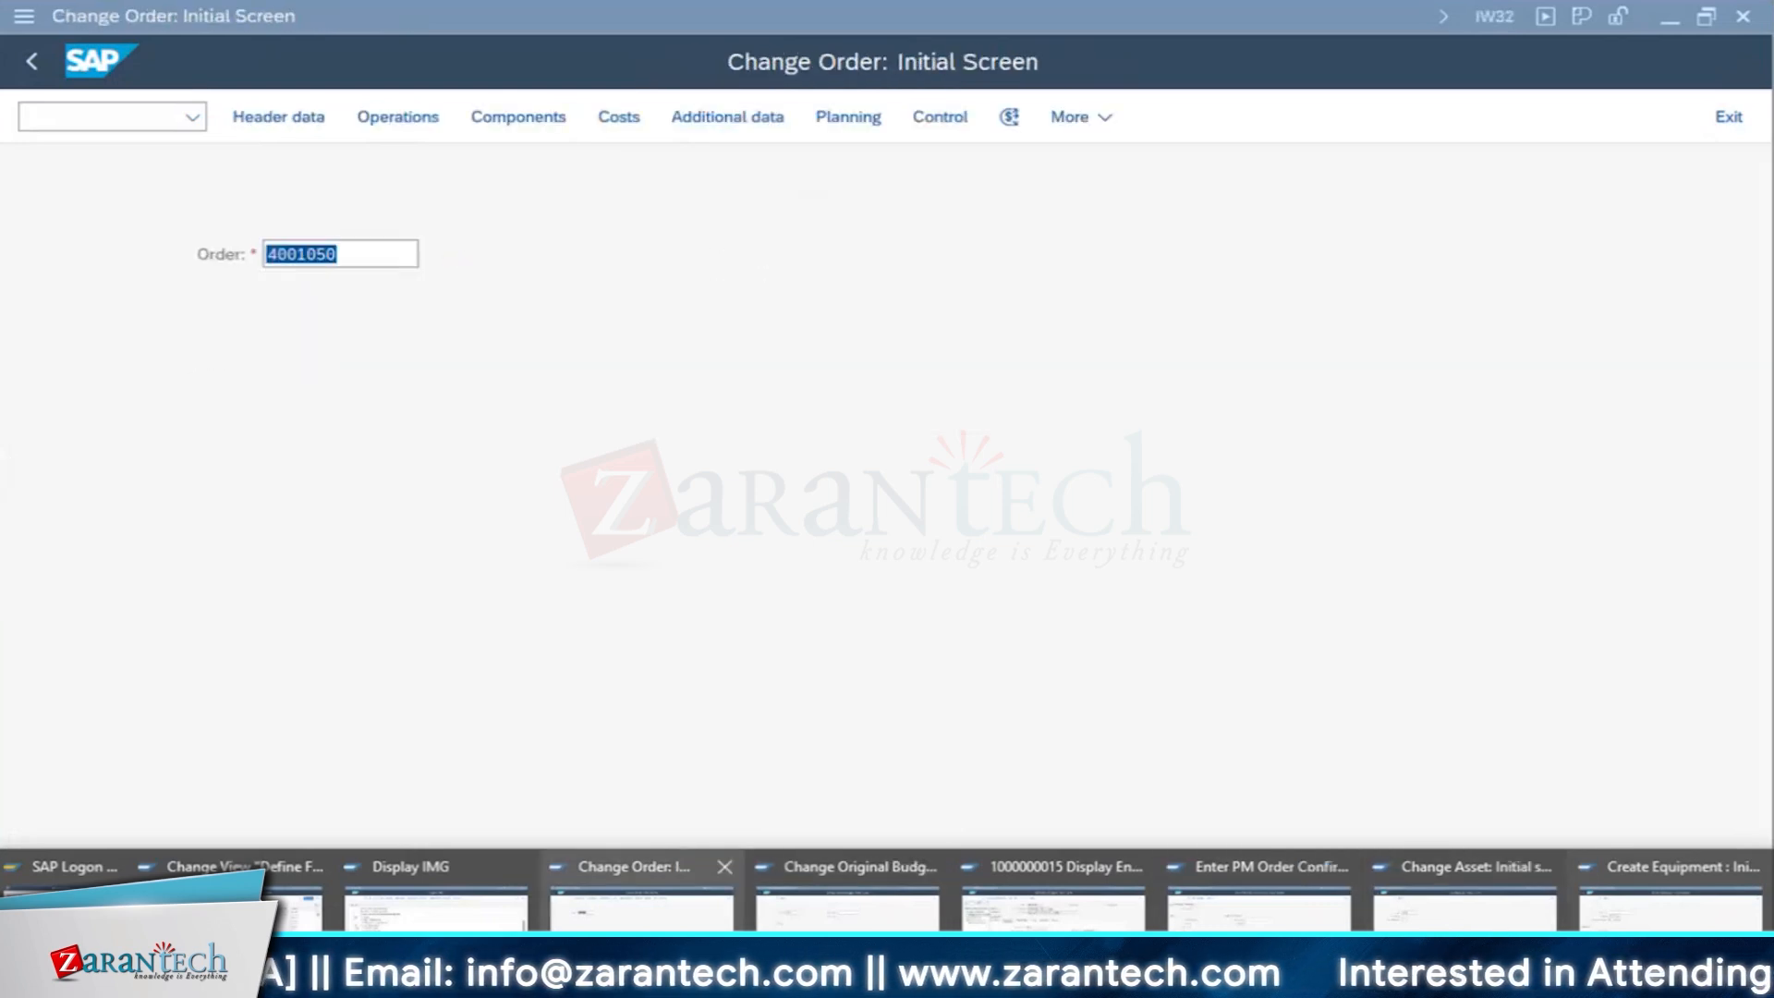
pyautogui.click(641, 901)
pyautogui.press('Return')
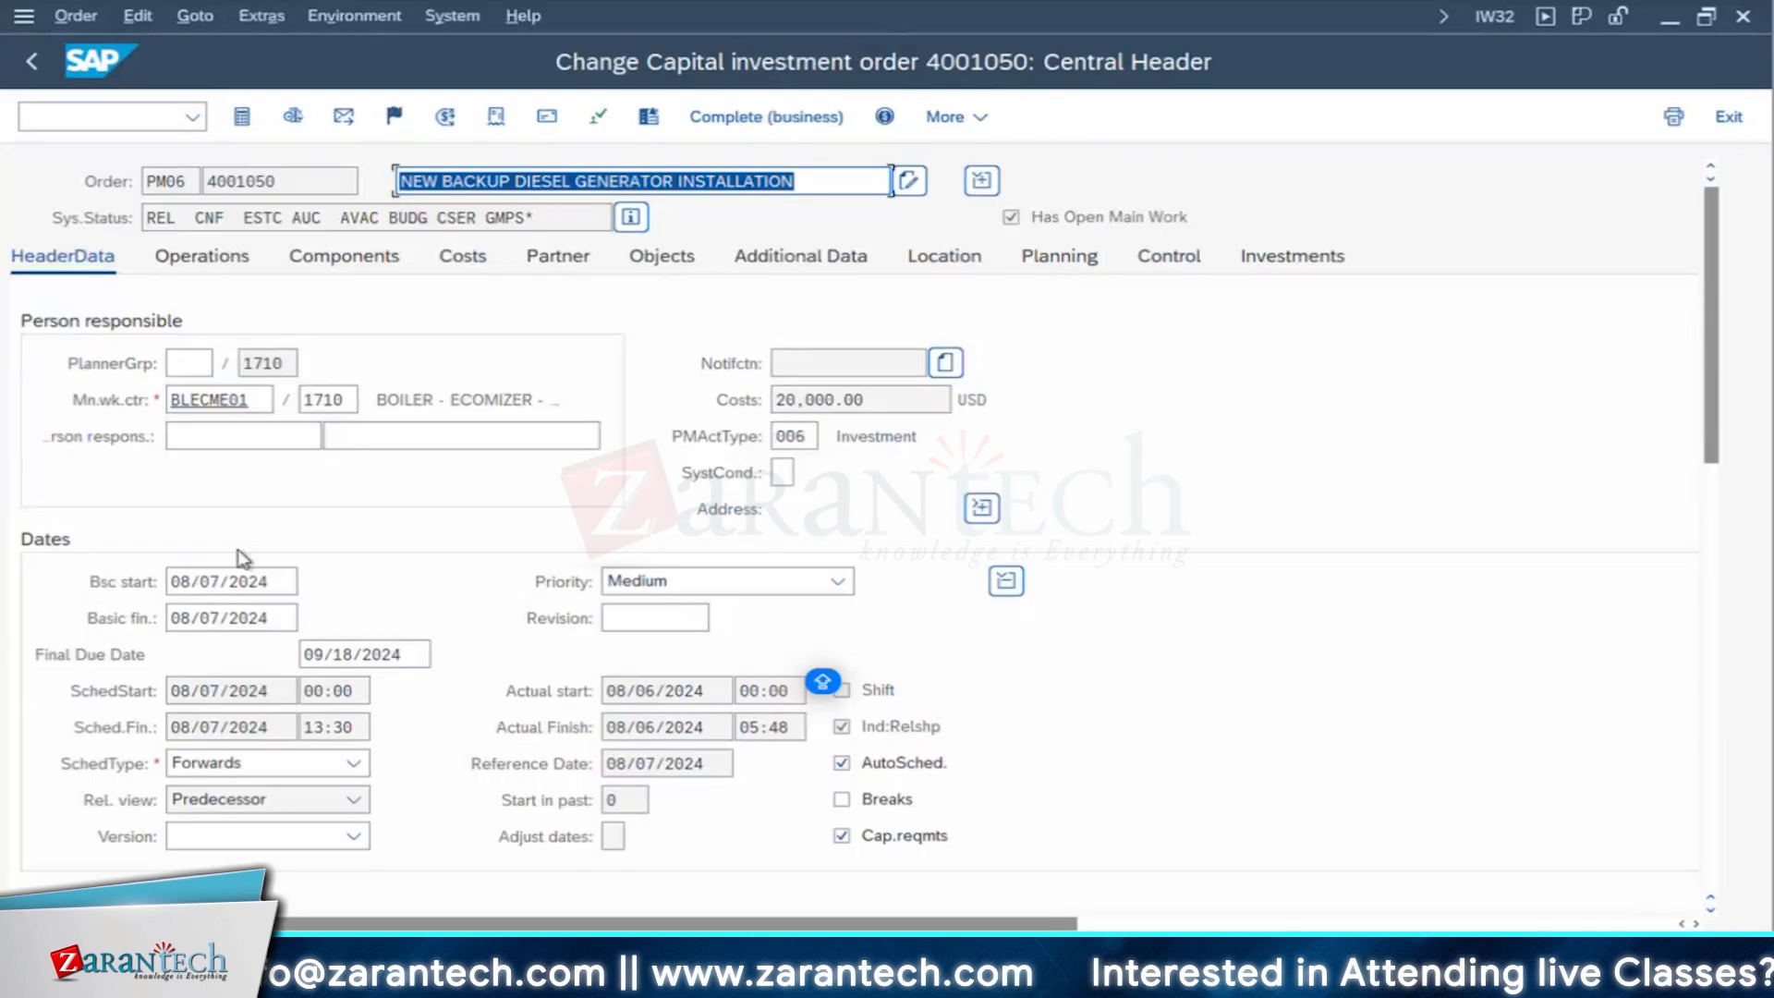
pyautogui.scroll(-5, 439, 519)
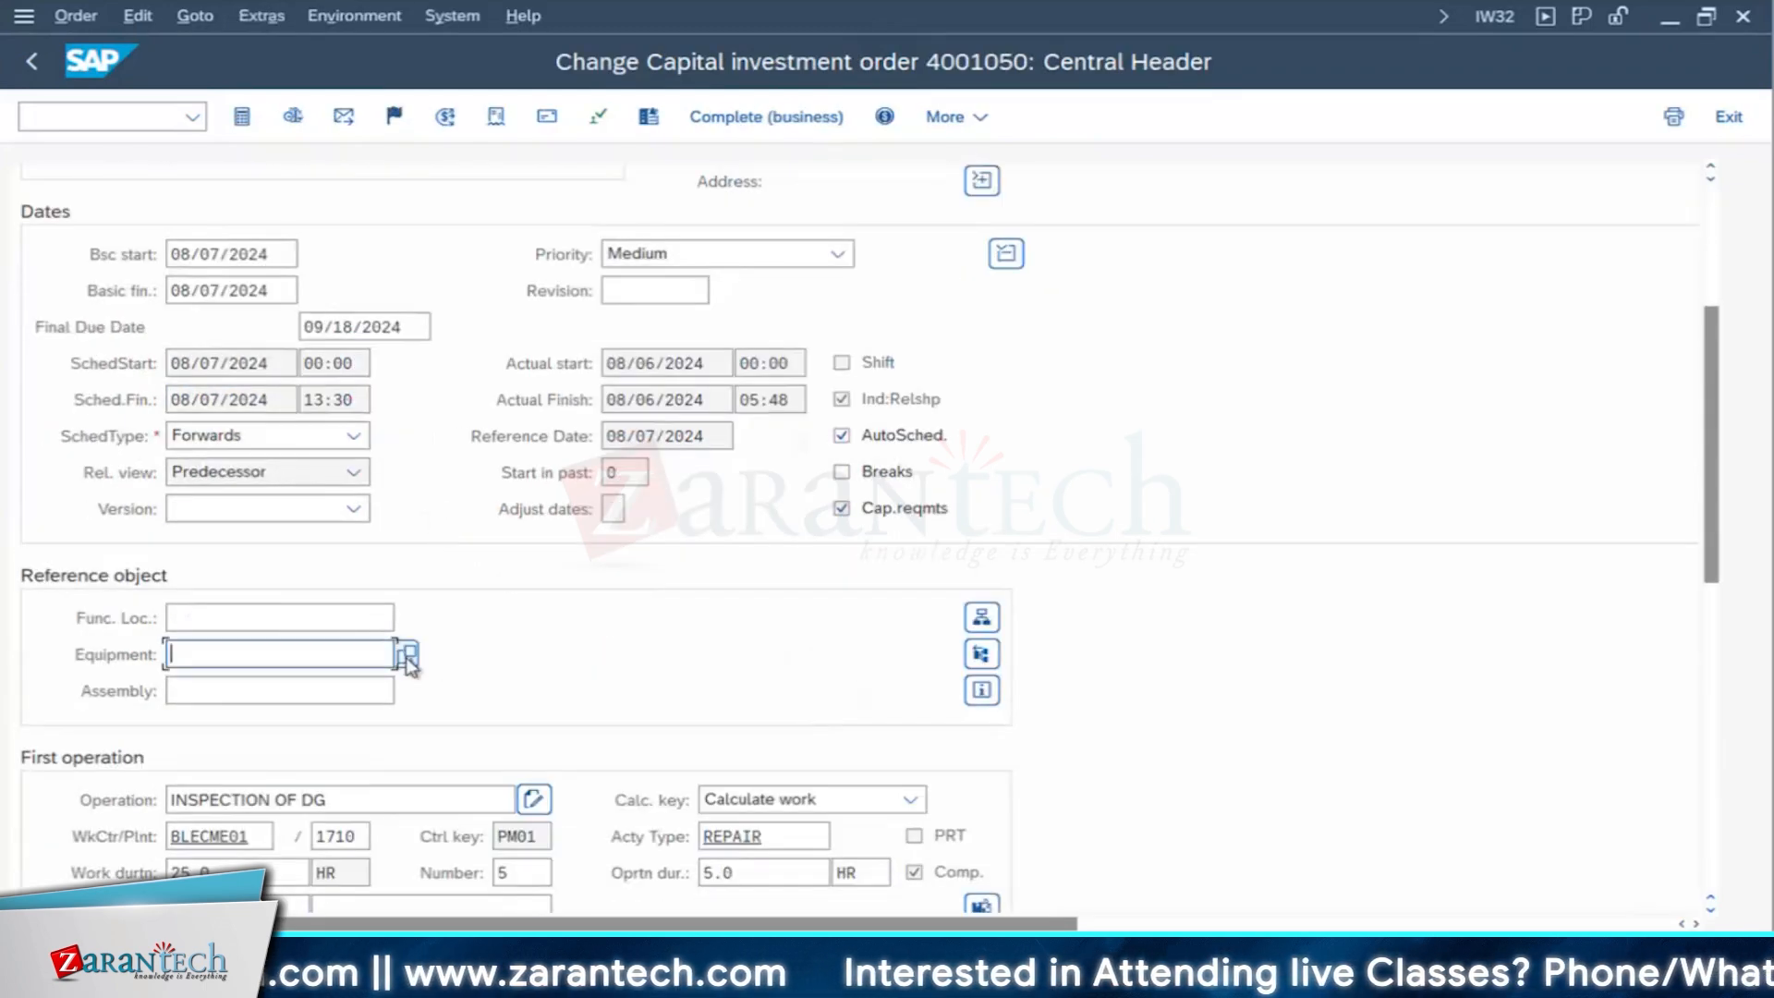
pyautogui.click(408, 654)
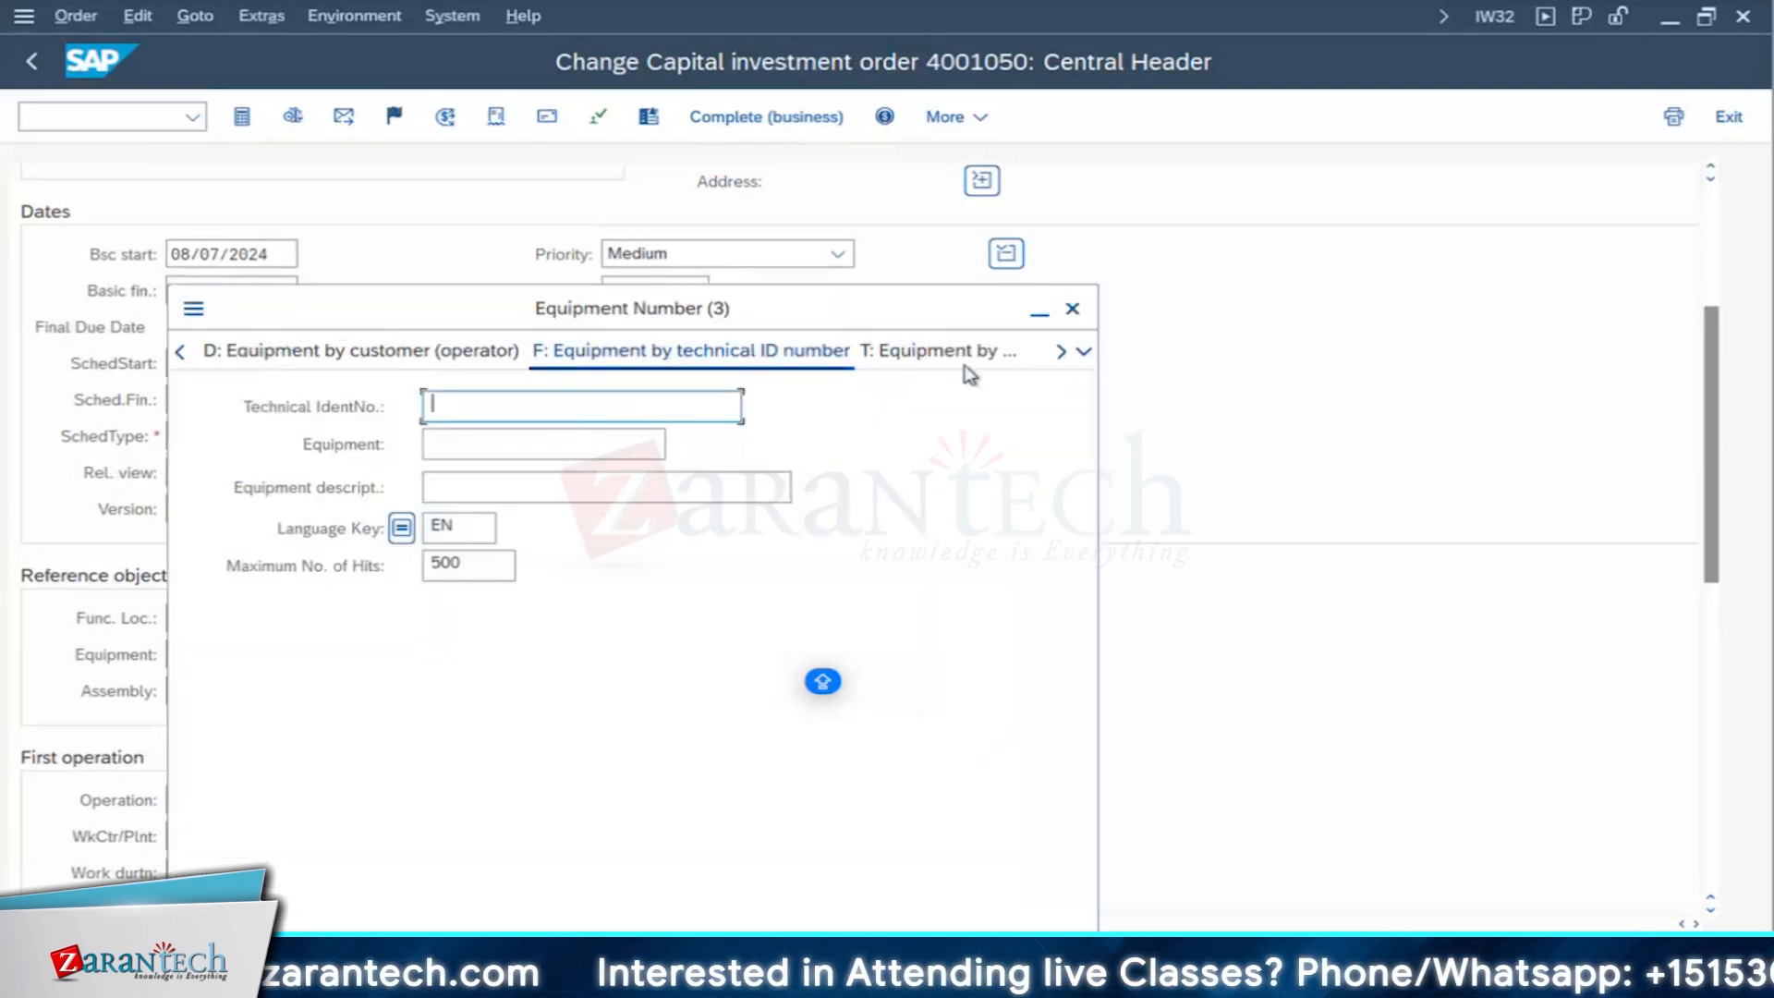
pyautogui.click(1072, 308)
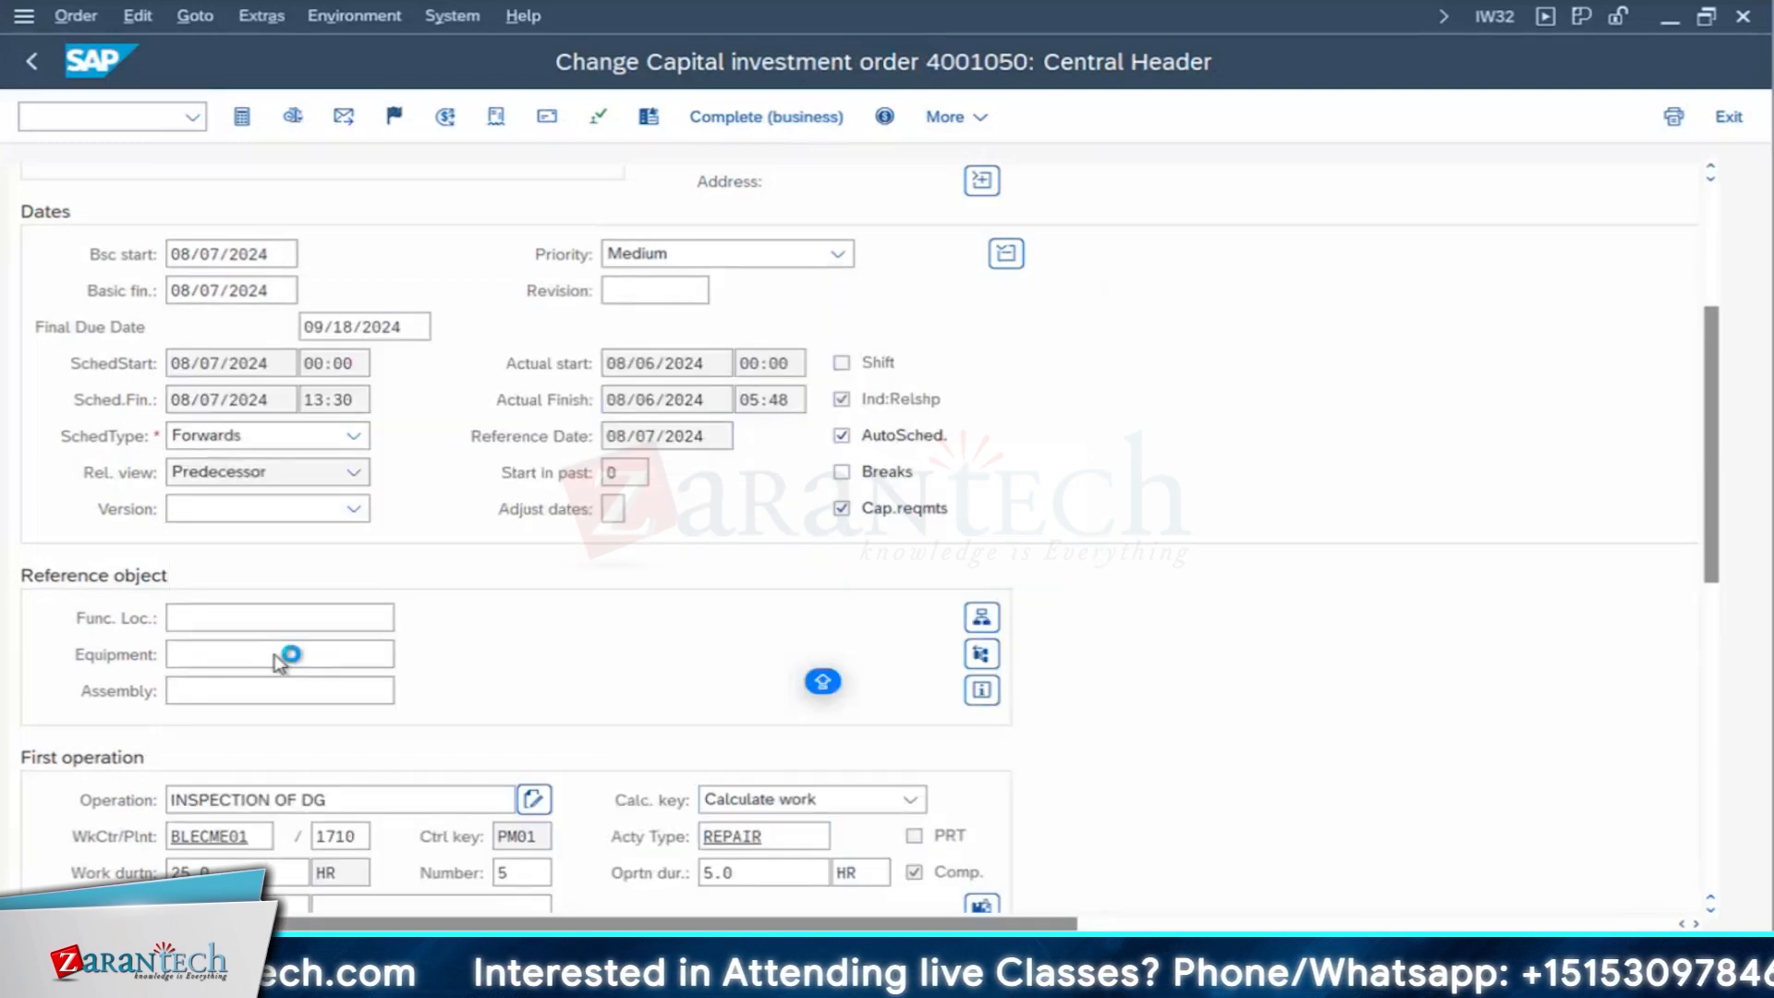
# - Enter equipment 10003084 as the order's reference object and close the object information
pyautogui.click(261, 644)
pyautogui.write('10')
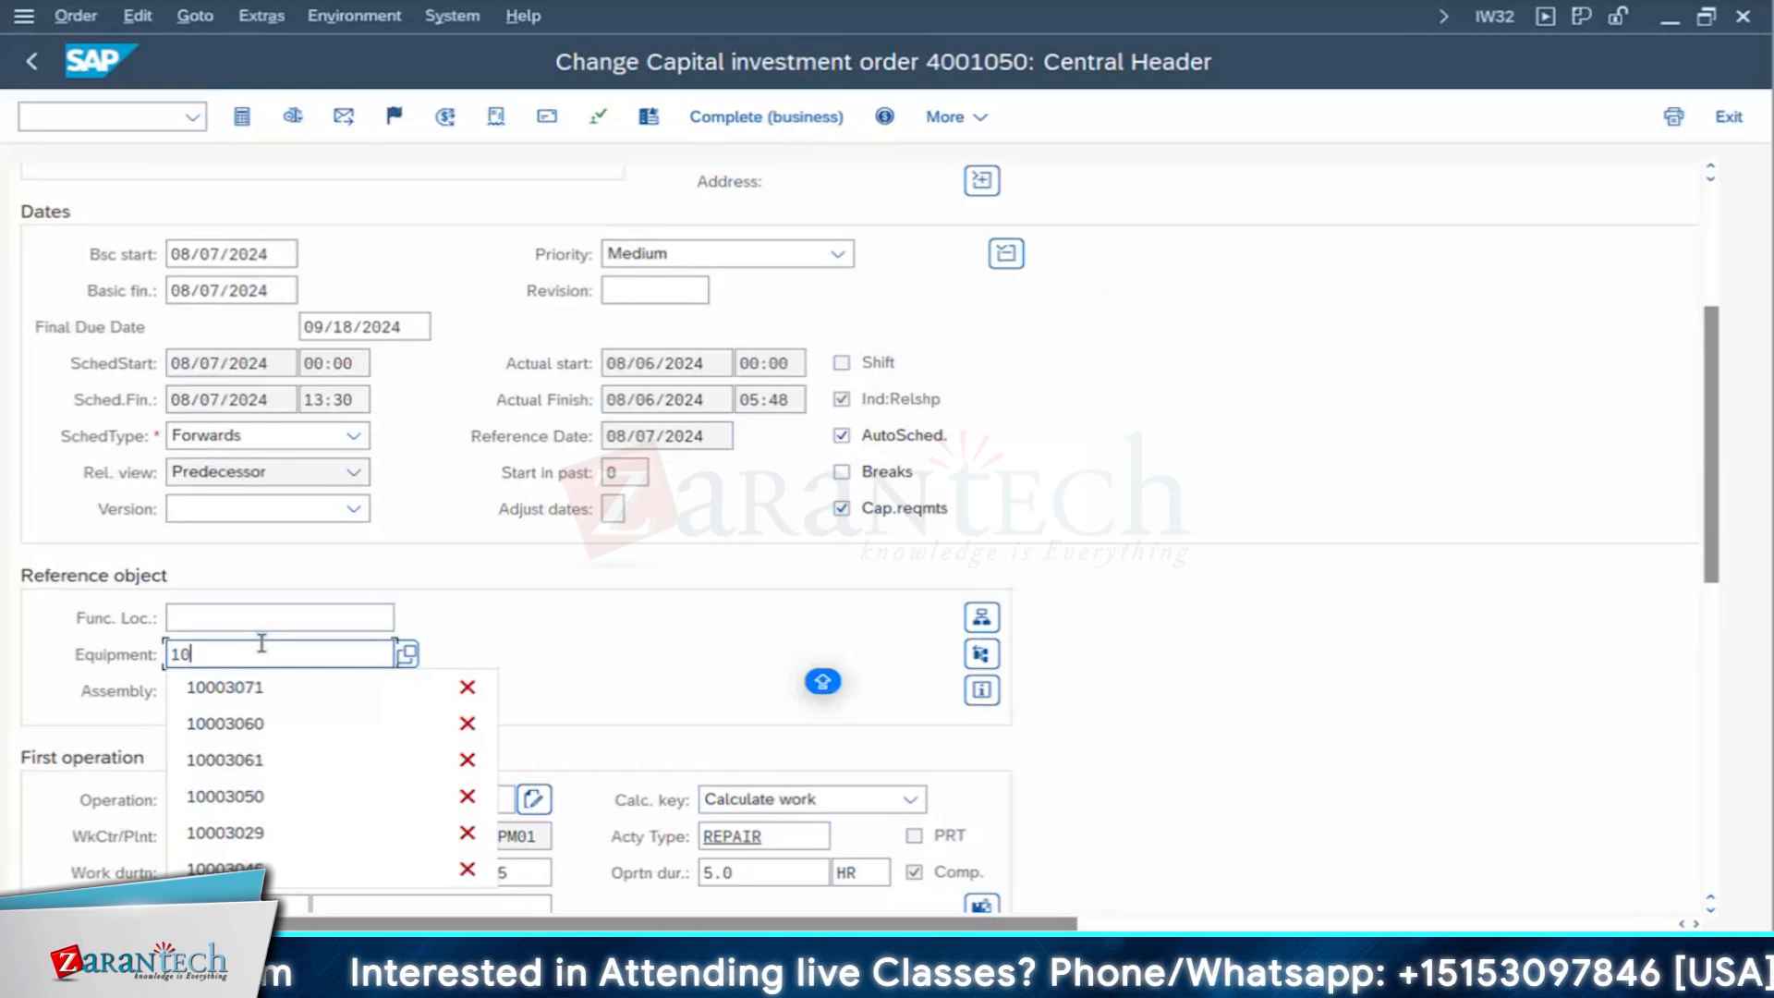
pyautogui.write('00')
pyautogui.write('3084')
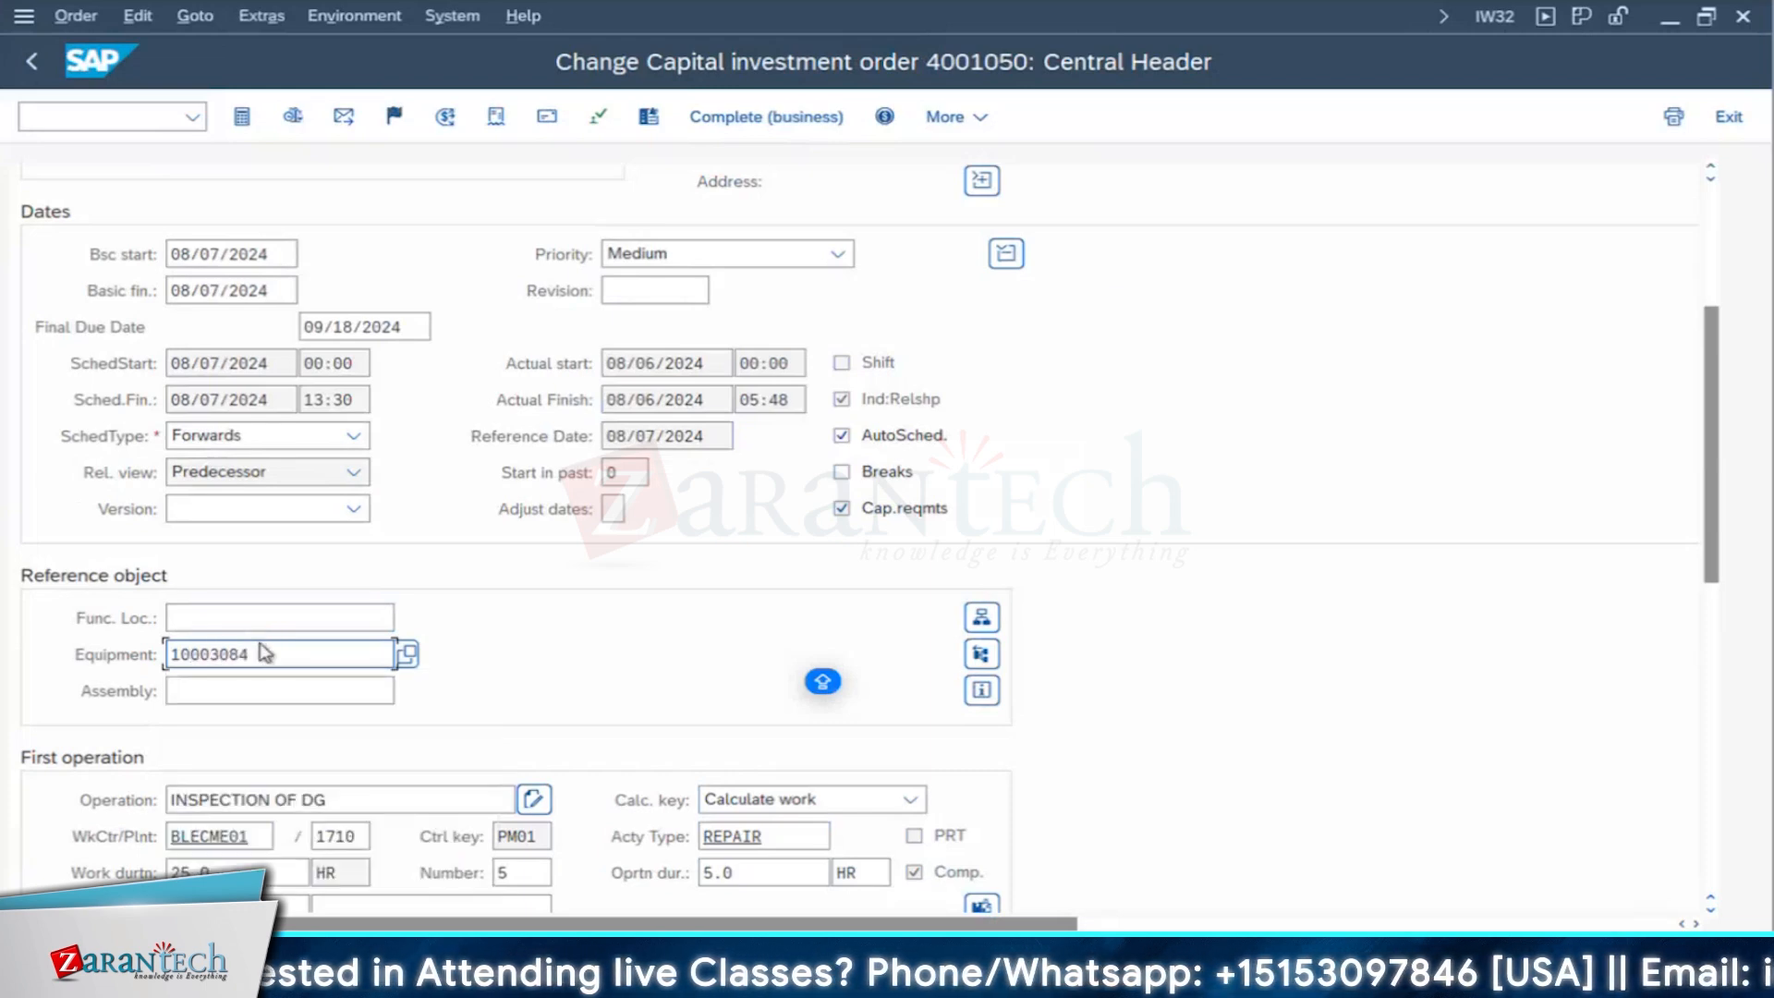
pyautogui.press('Return')
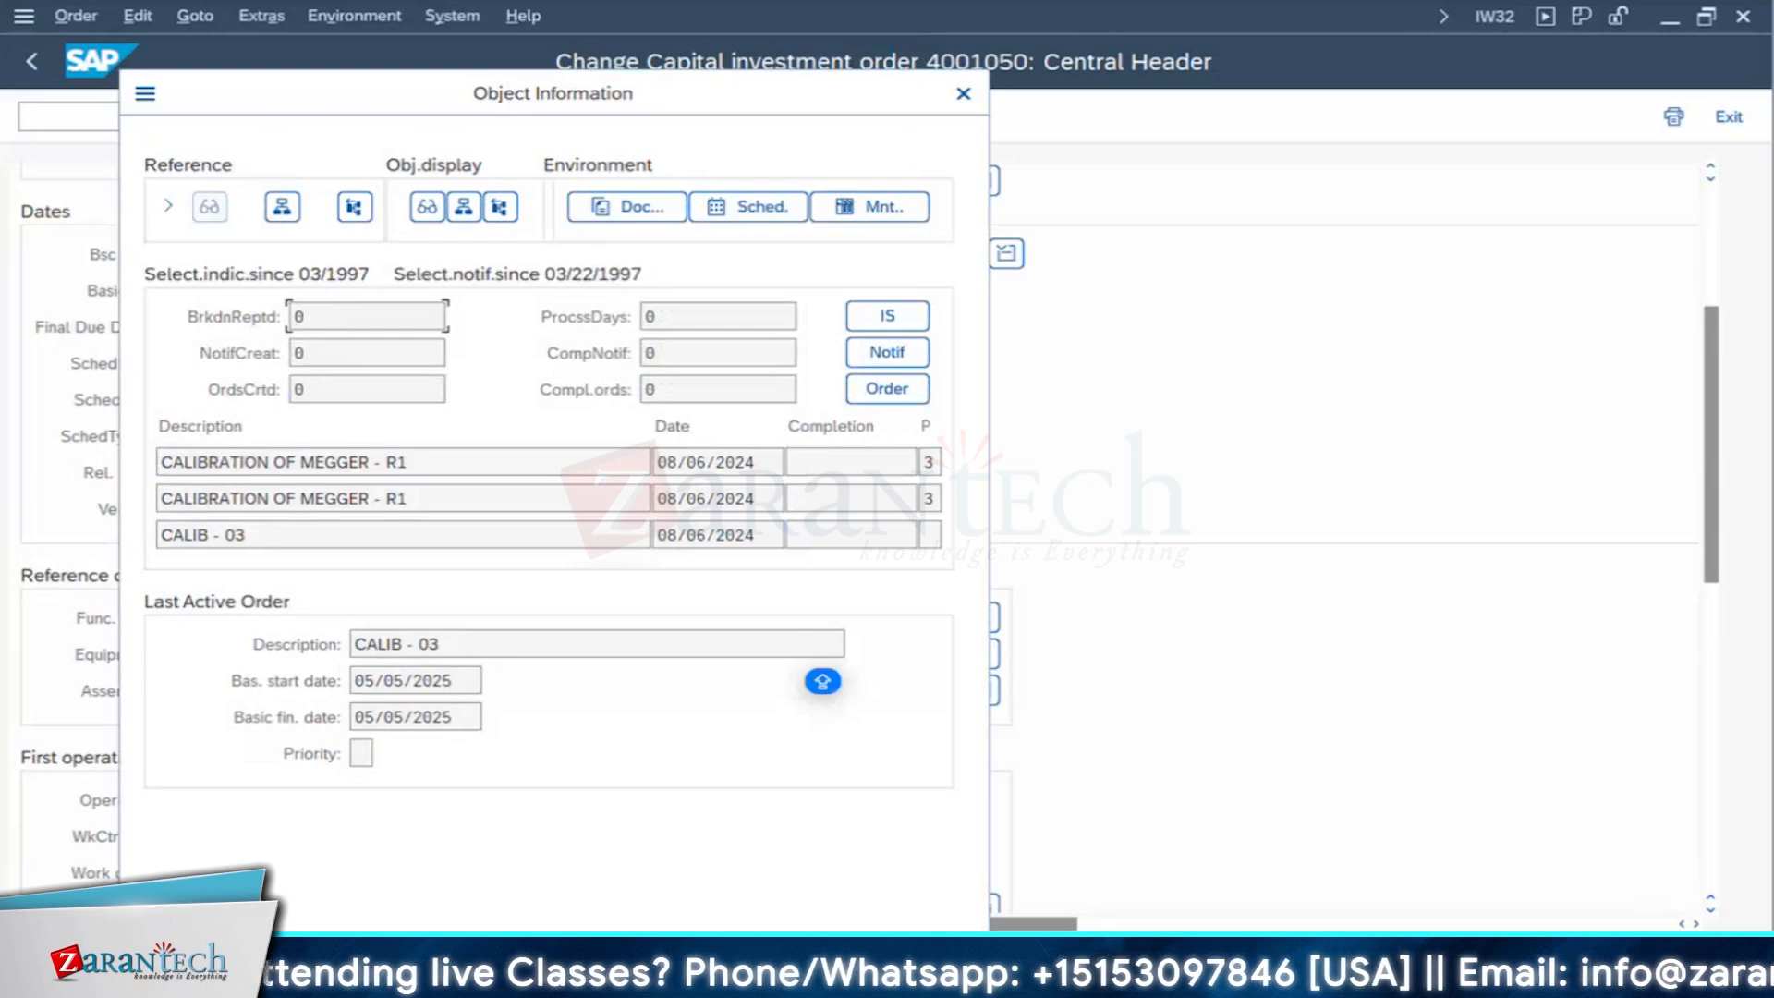
pyautogui.press('Return')
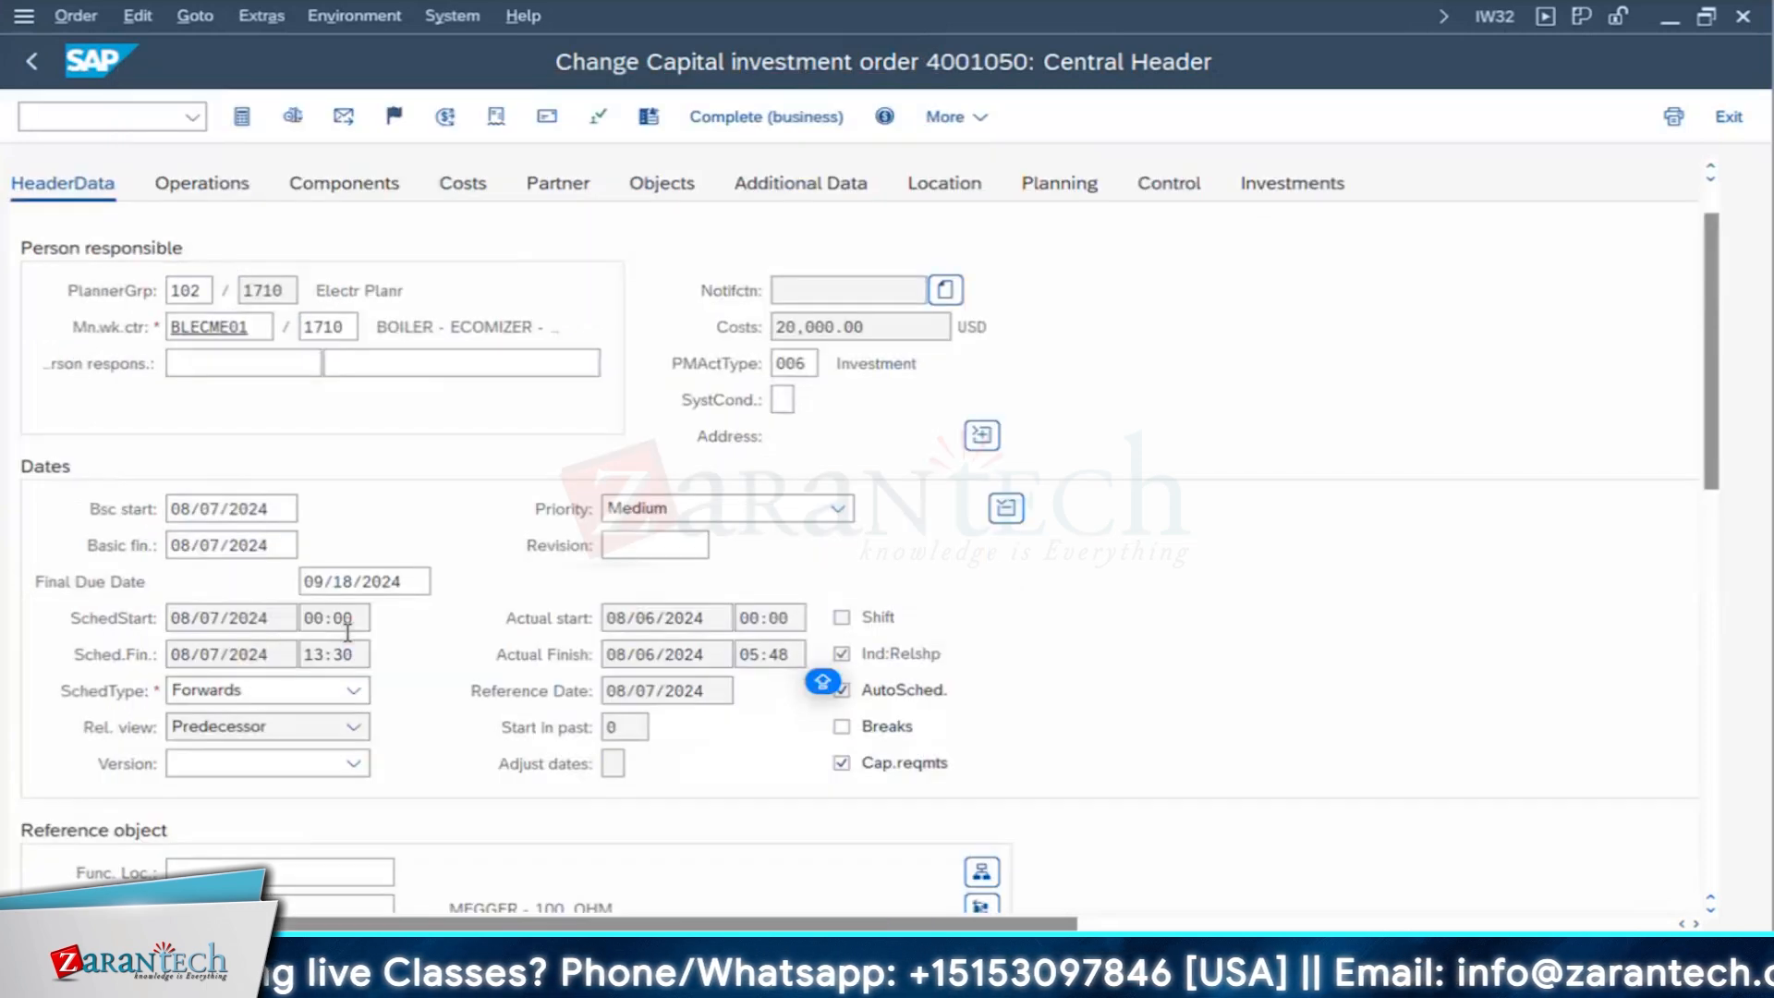
# - Check the description of the equipment entered in the order, and look at the equipment creation session
pyautogui.scroll(-5, 423, 737)
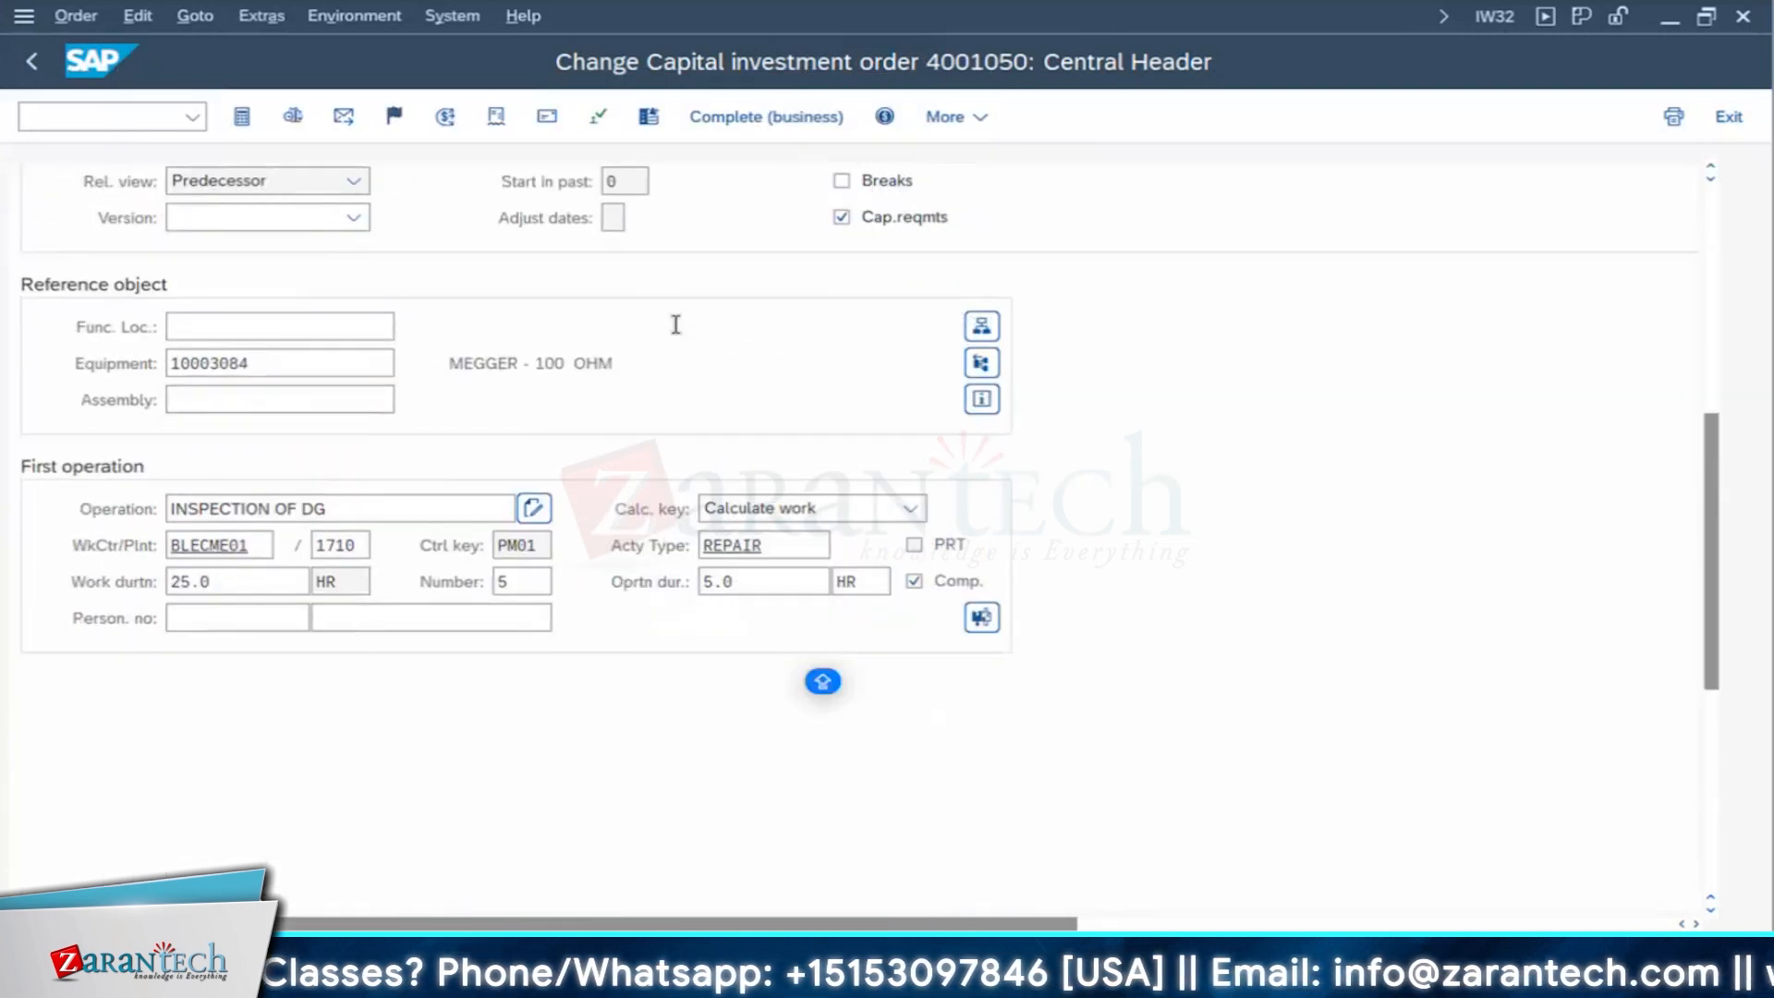
pyautogui.moveTo(638, 363); pyautogui.dragTo(406, 363)
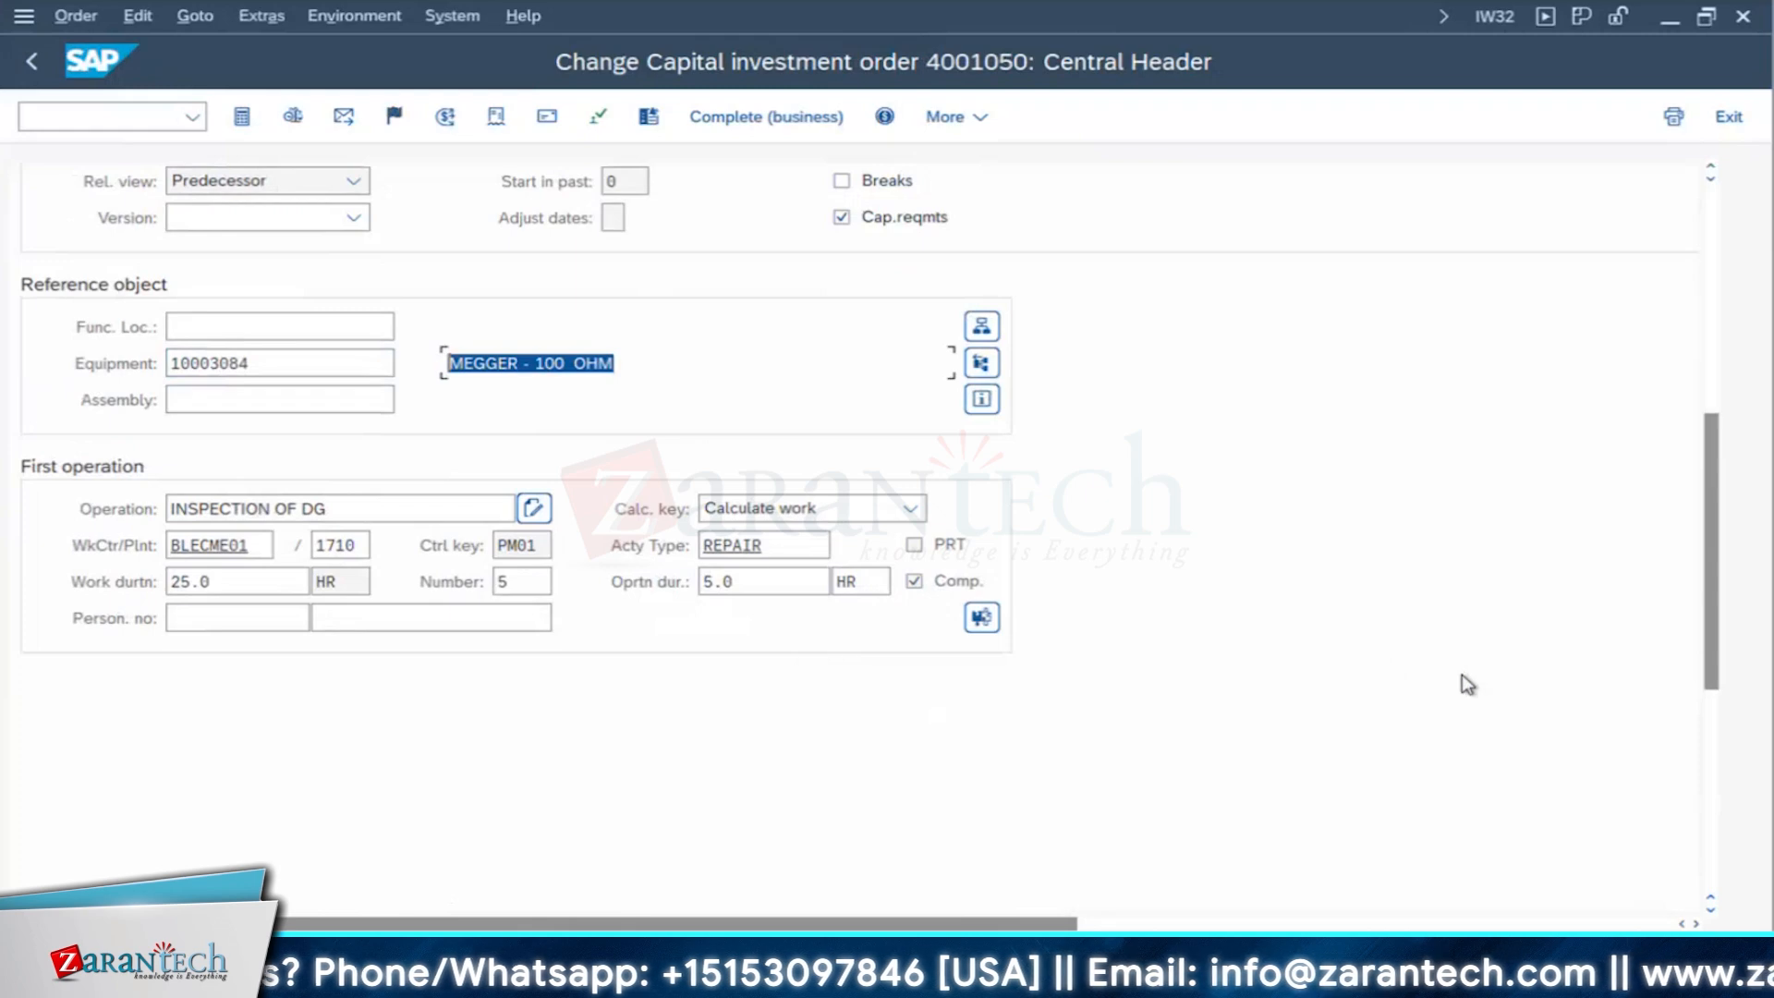
pyautogui.scroll(5, 1247, 614)
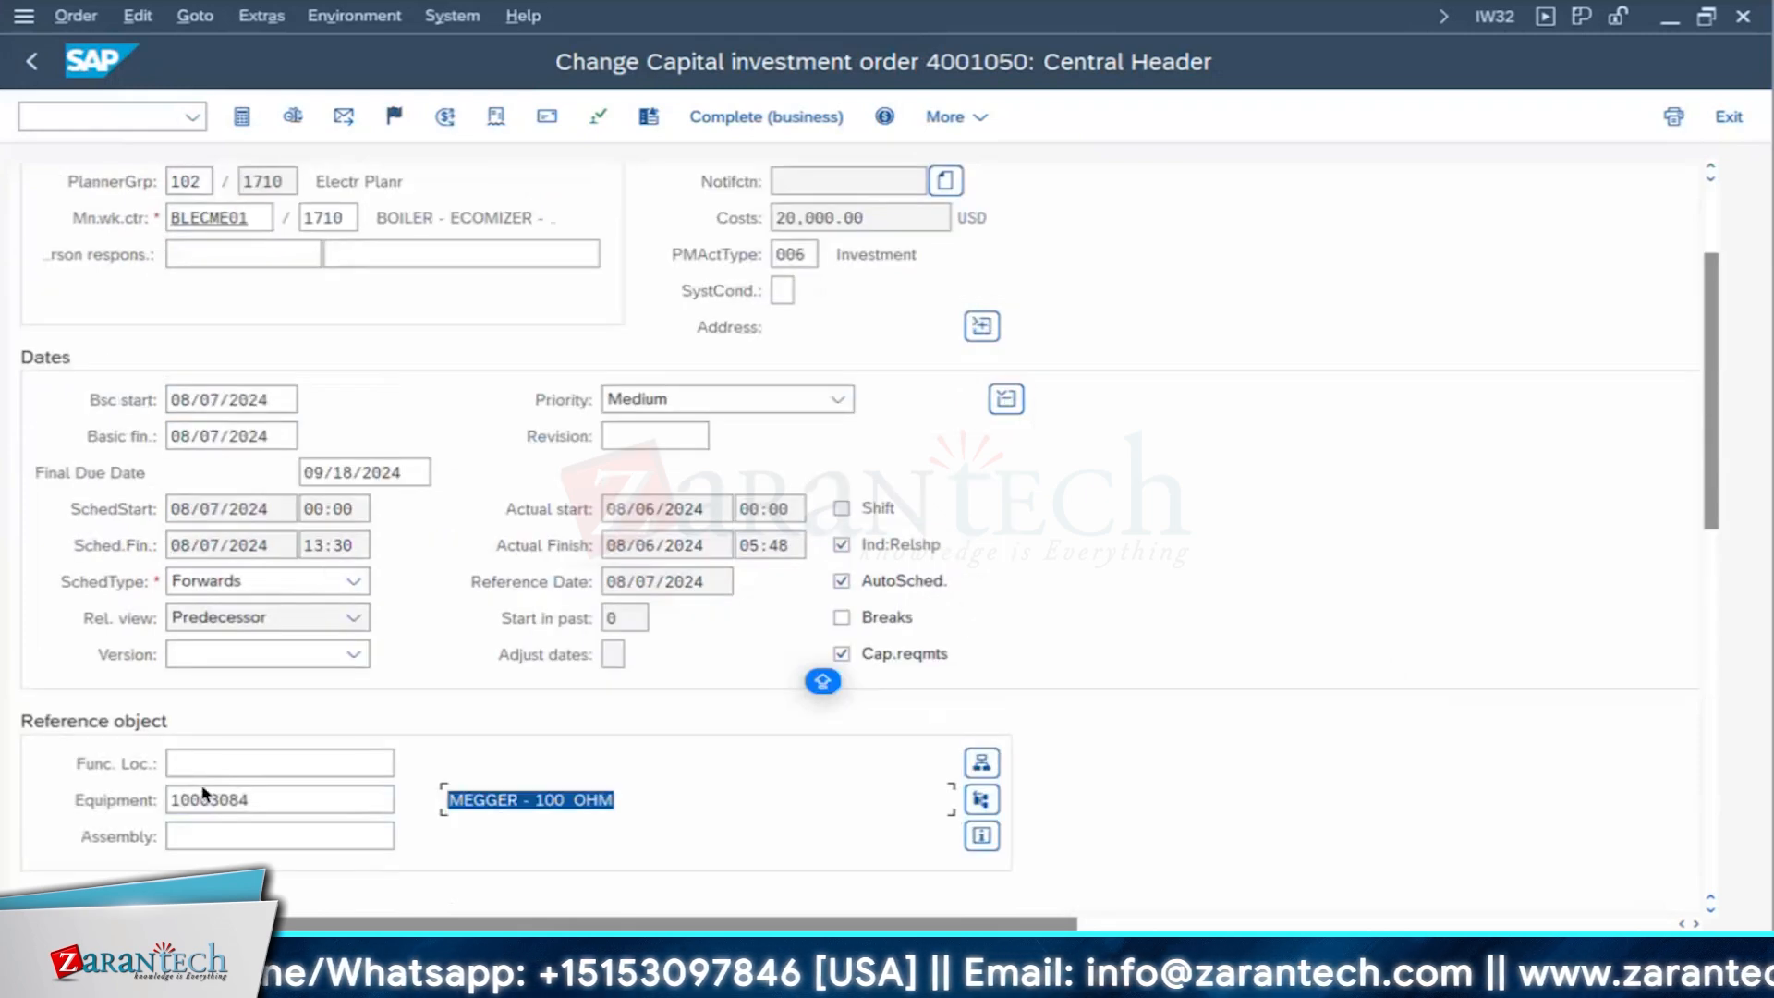
pyautogui.click(554, 980)
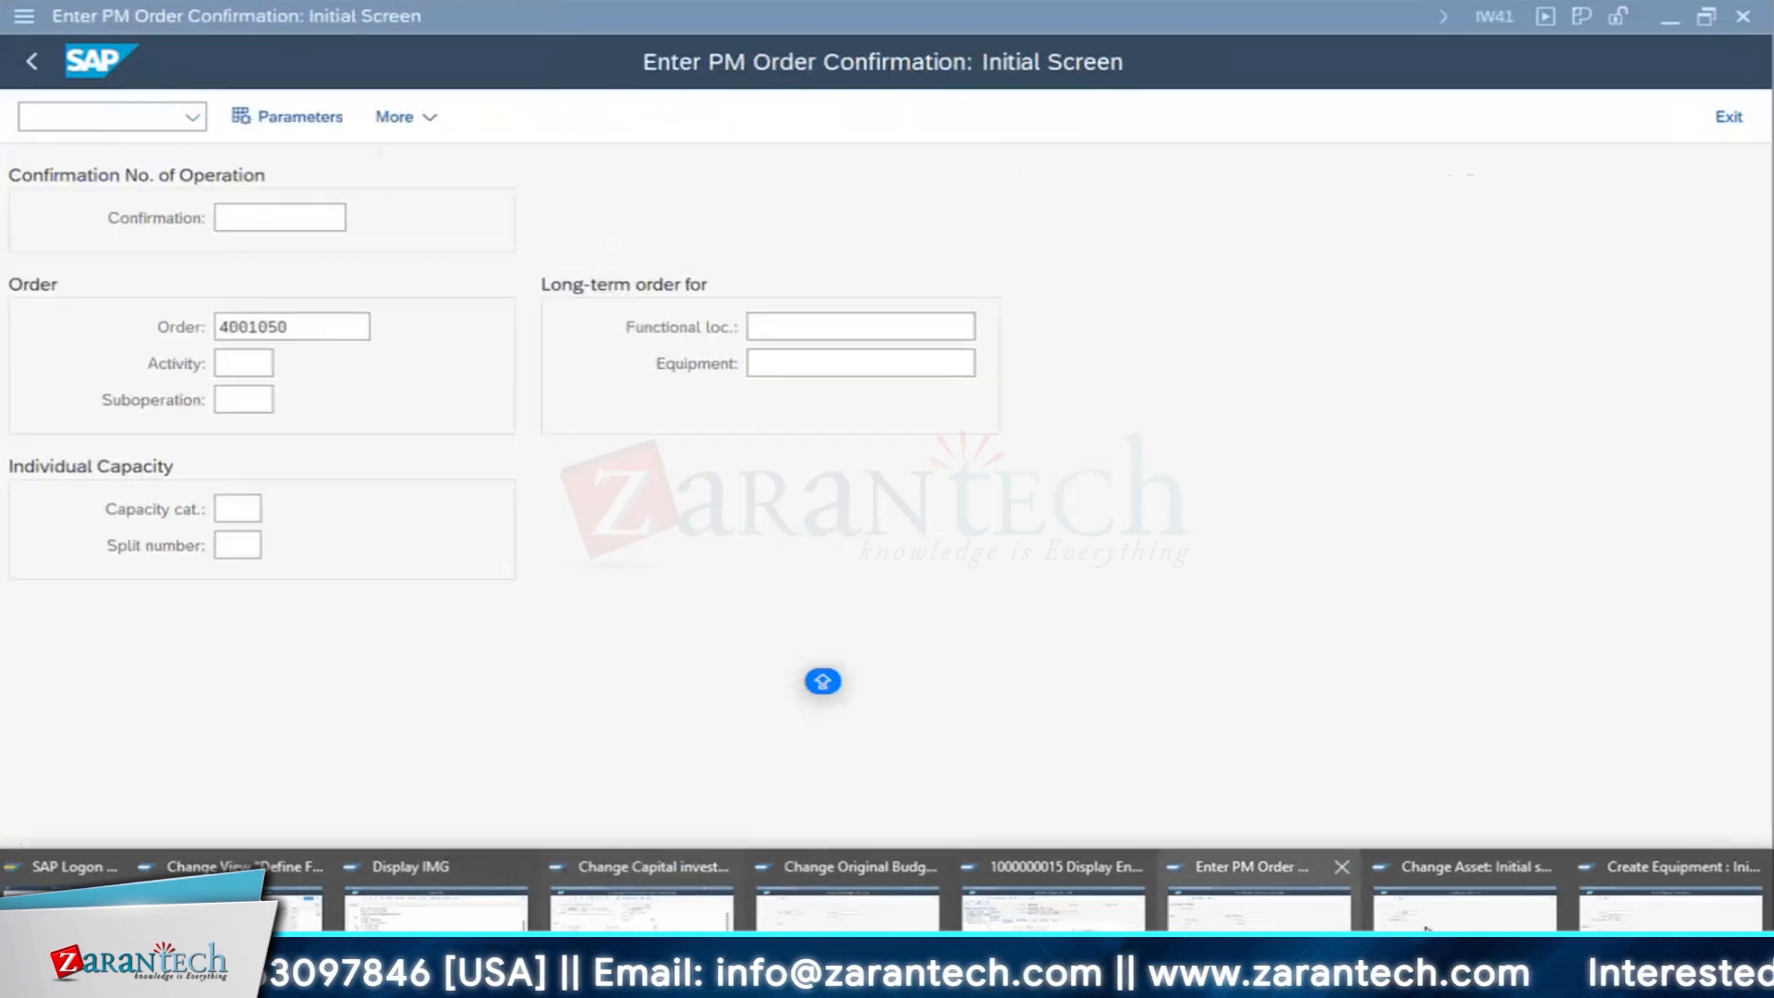
pyautogui.click(1691, 924)
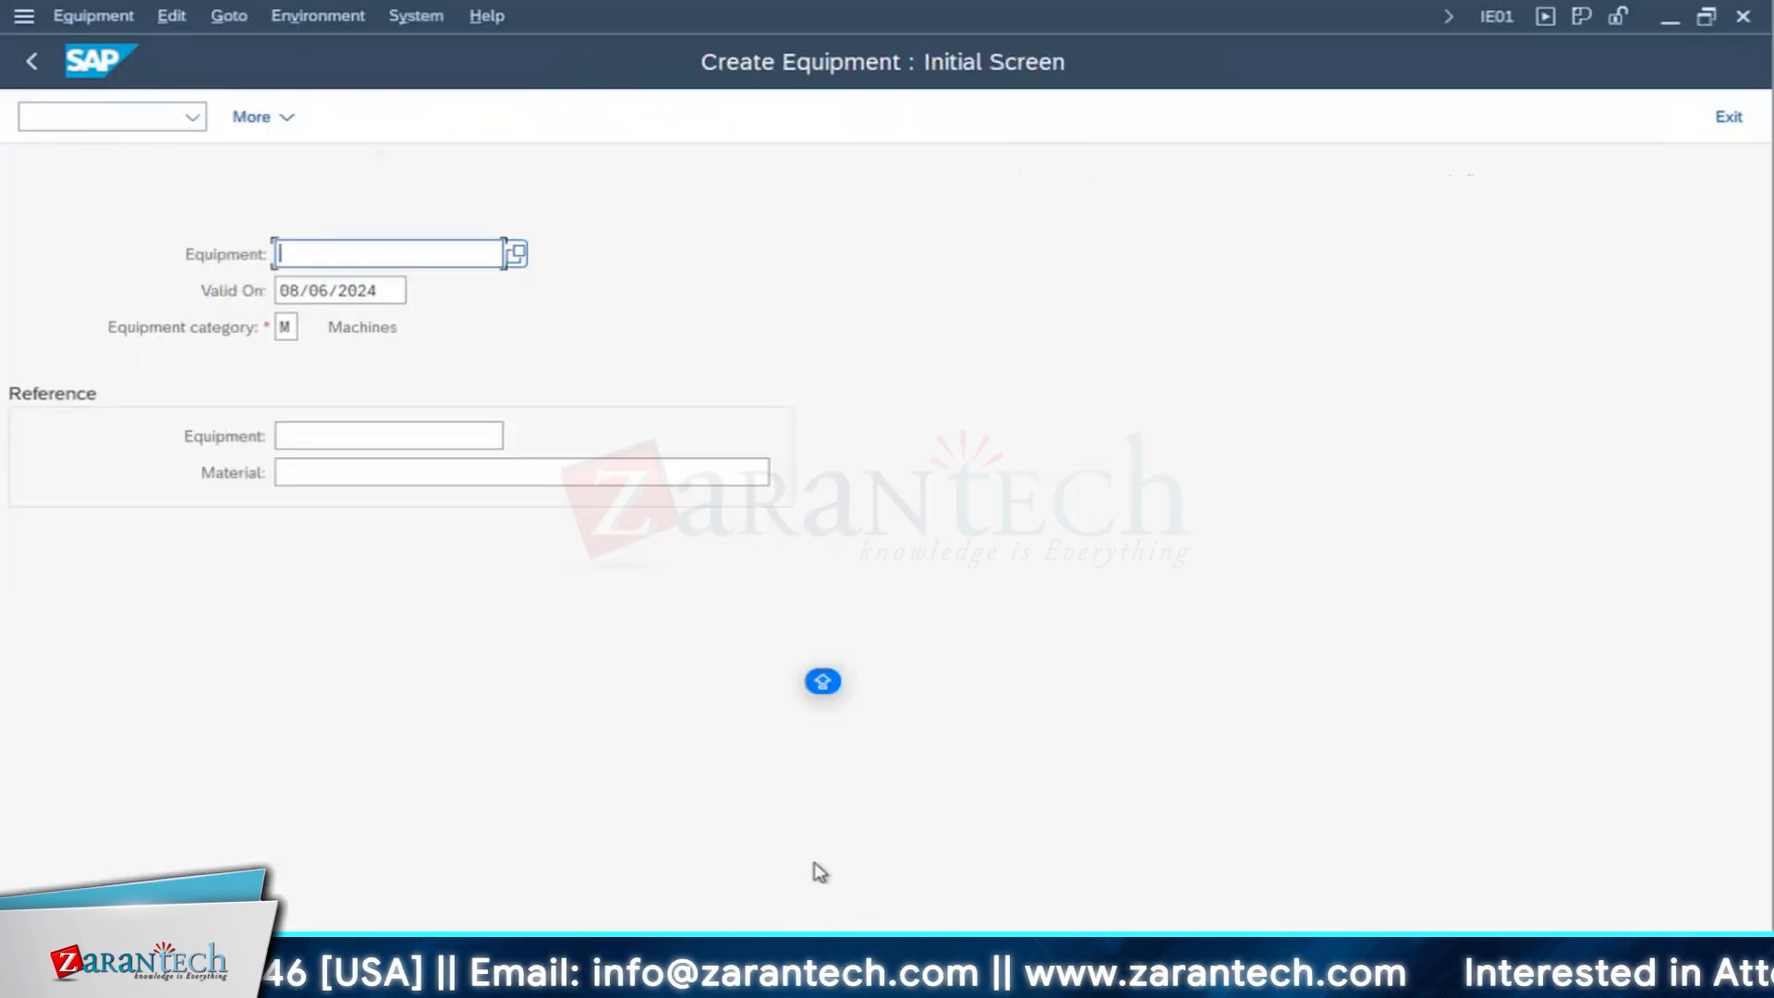
# - Change the order's reference equipment to 10003087, delete the unavailable responsible-department partner function, and check the equipment description
pyautogui.click(517, 980)
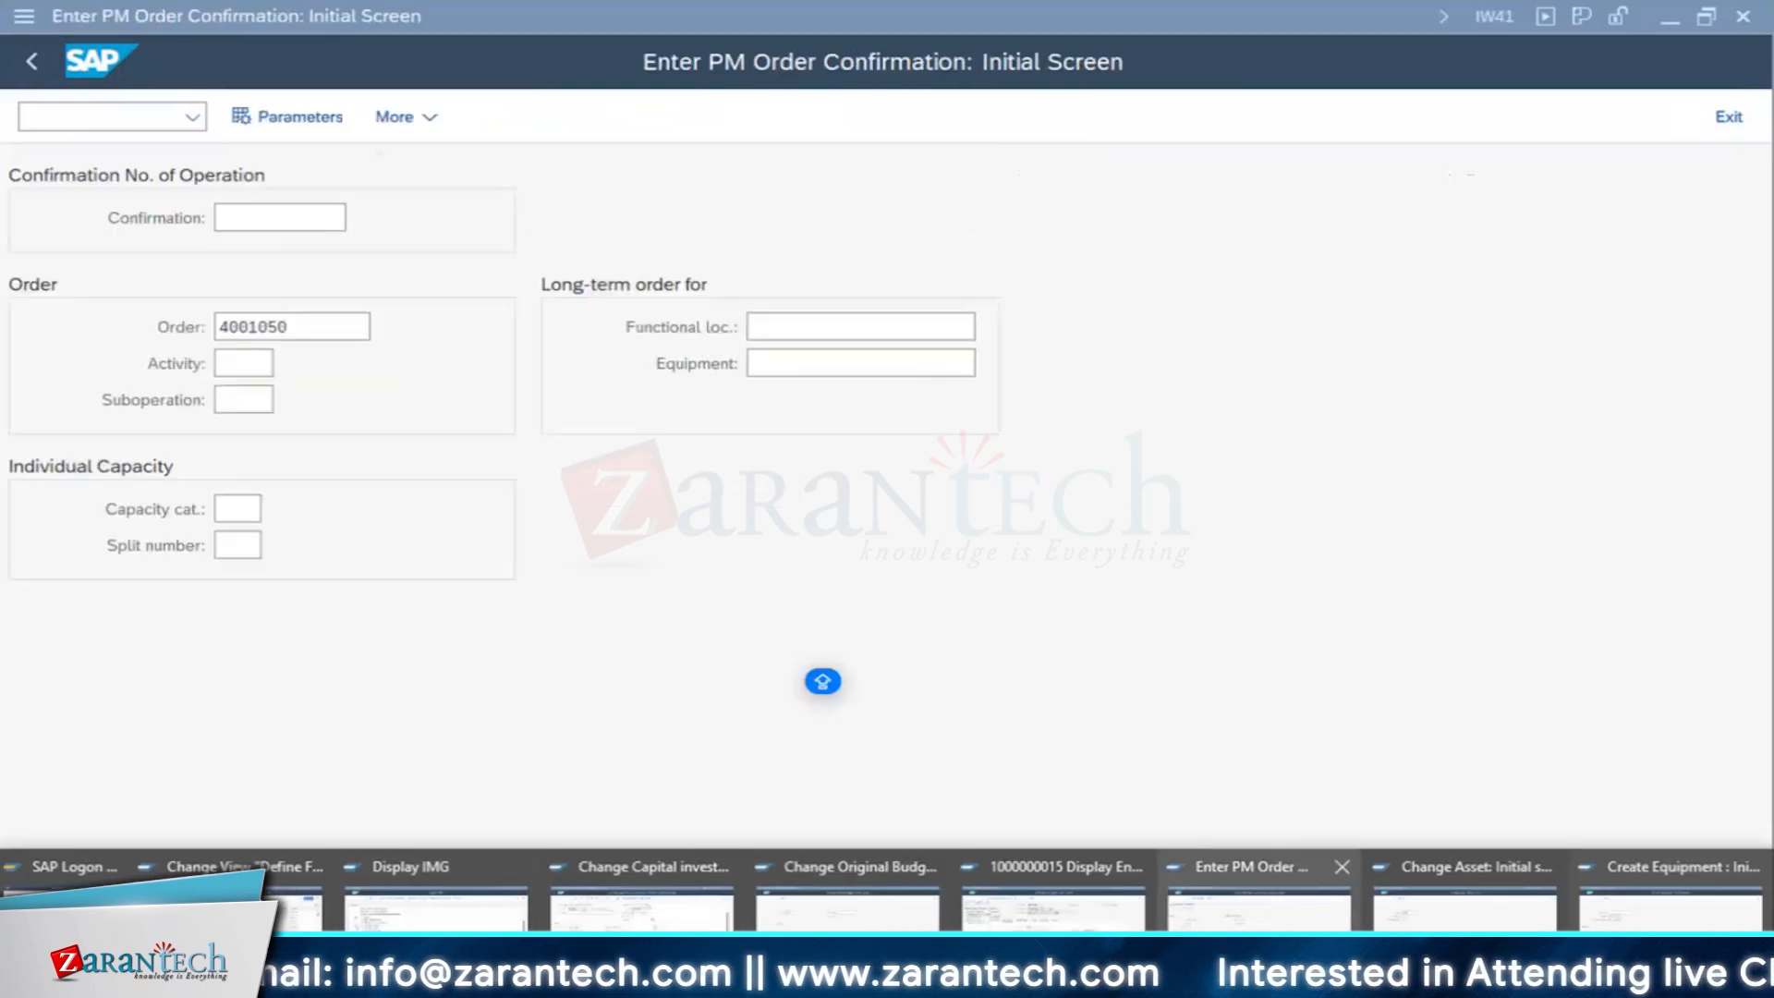
pyautogui.click(671, 924)
pyautogui.click(328, 809)
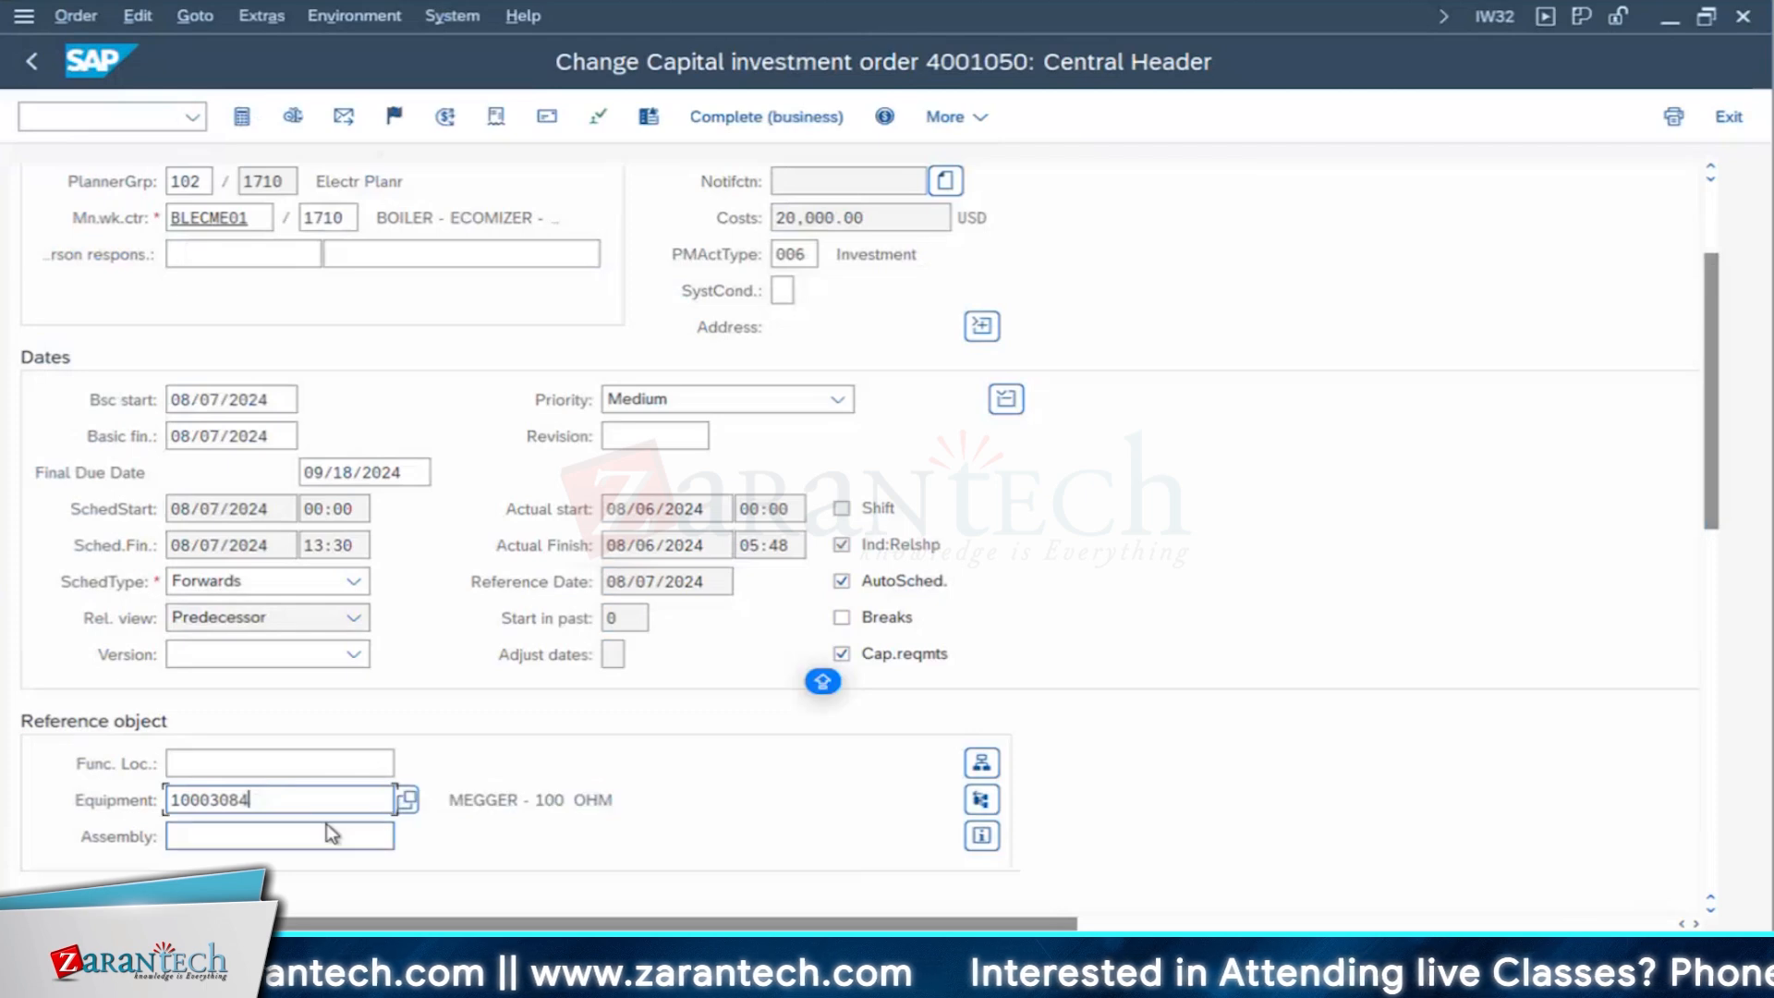
pyautogui.press('BackSpace')
pyautogui.write('7')
pyautogui.press('Return')
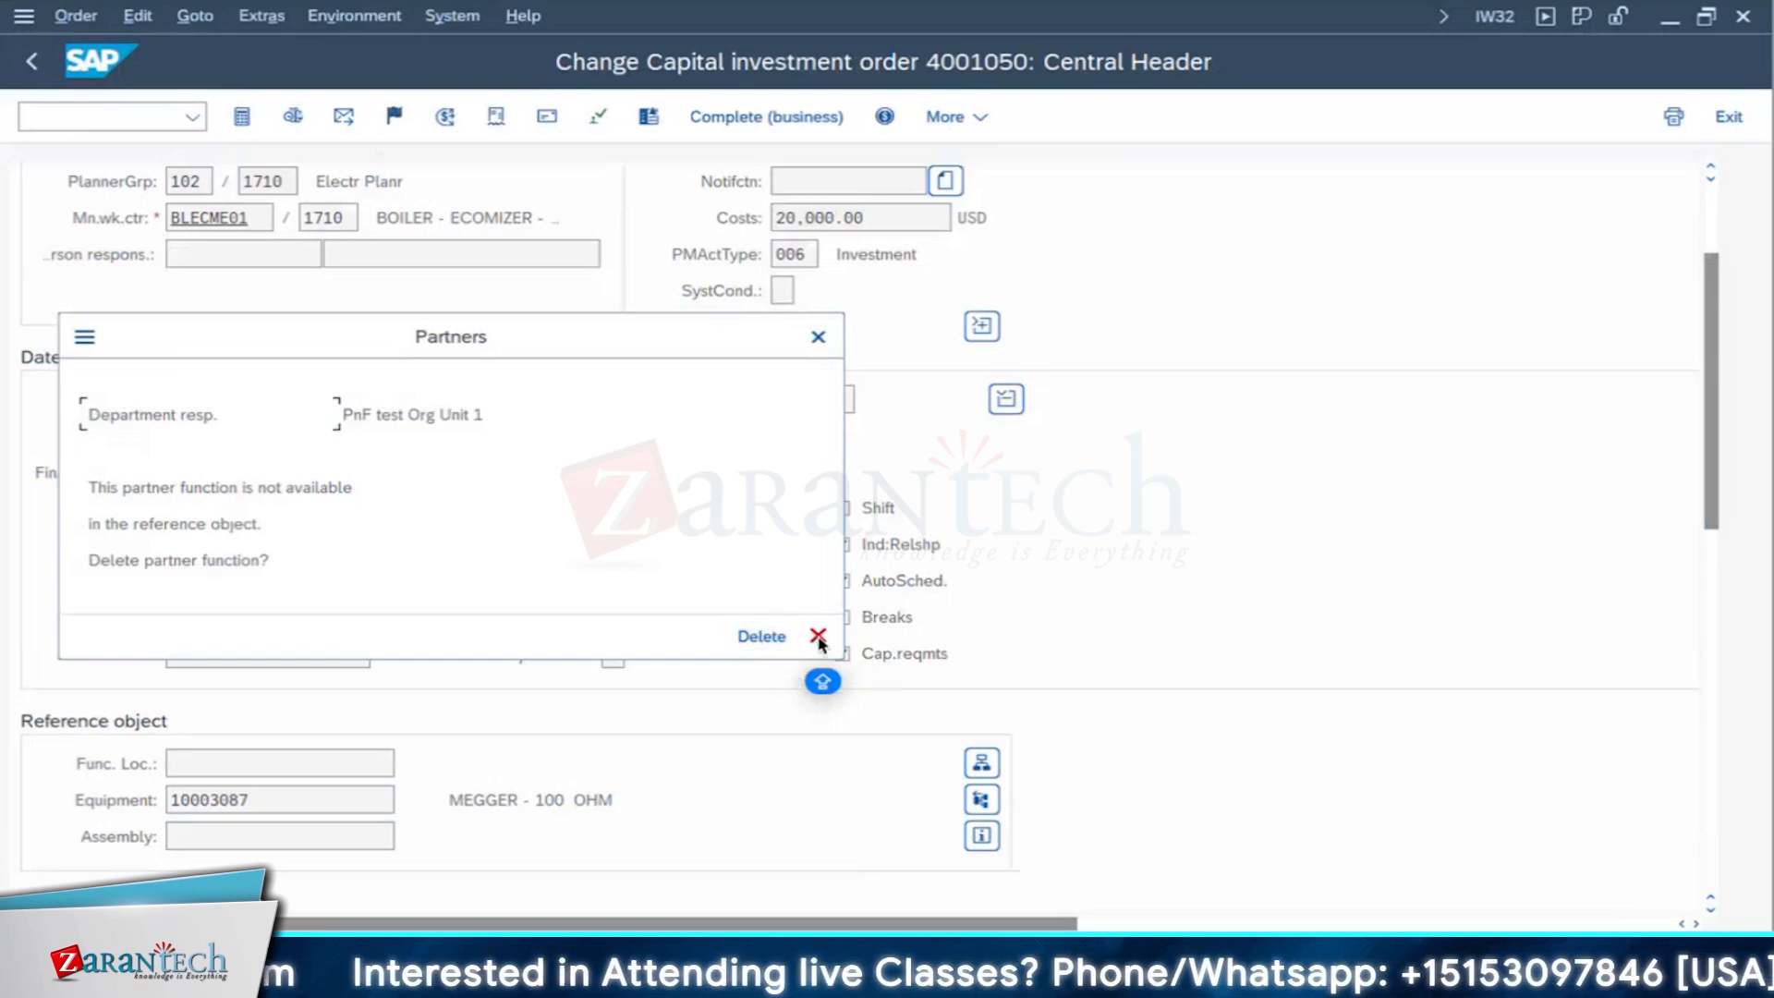
pyautogui.click(761, 636)
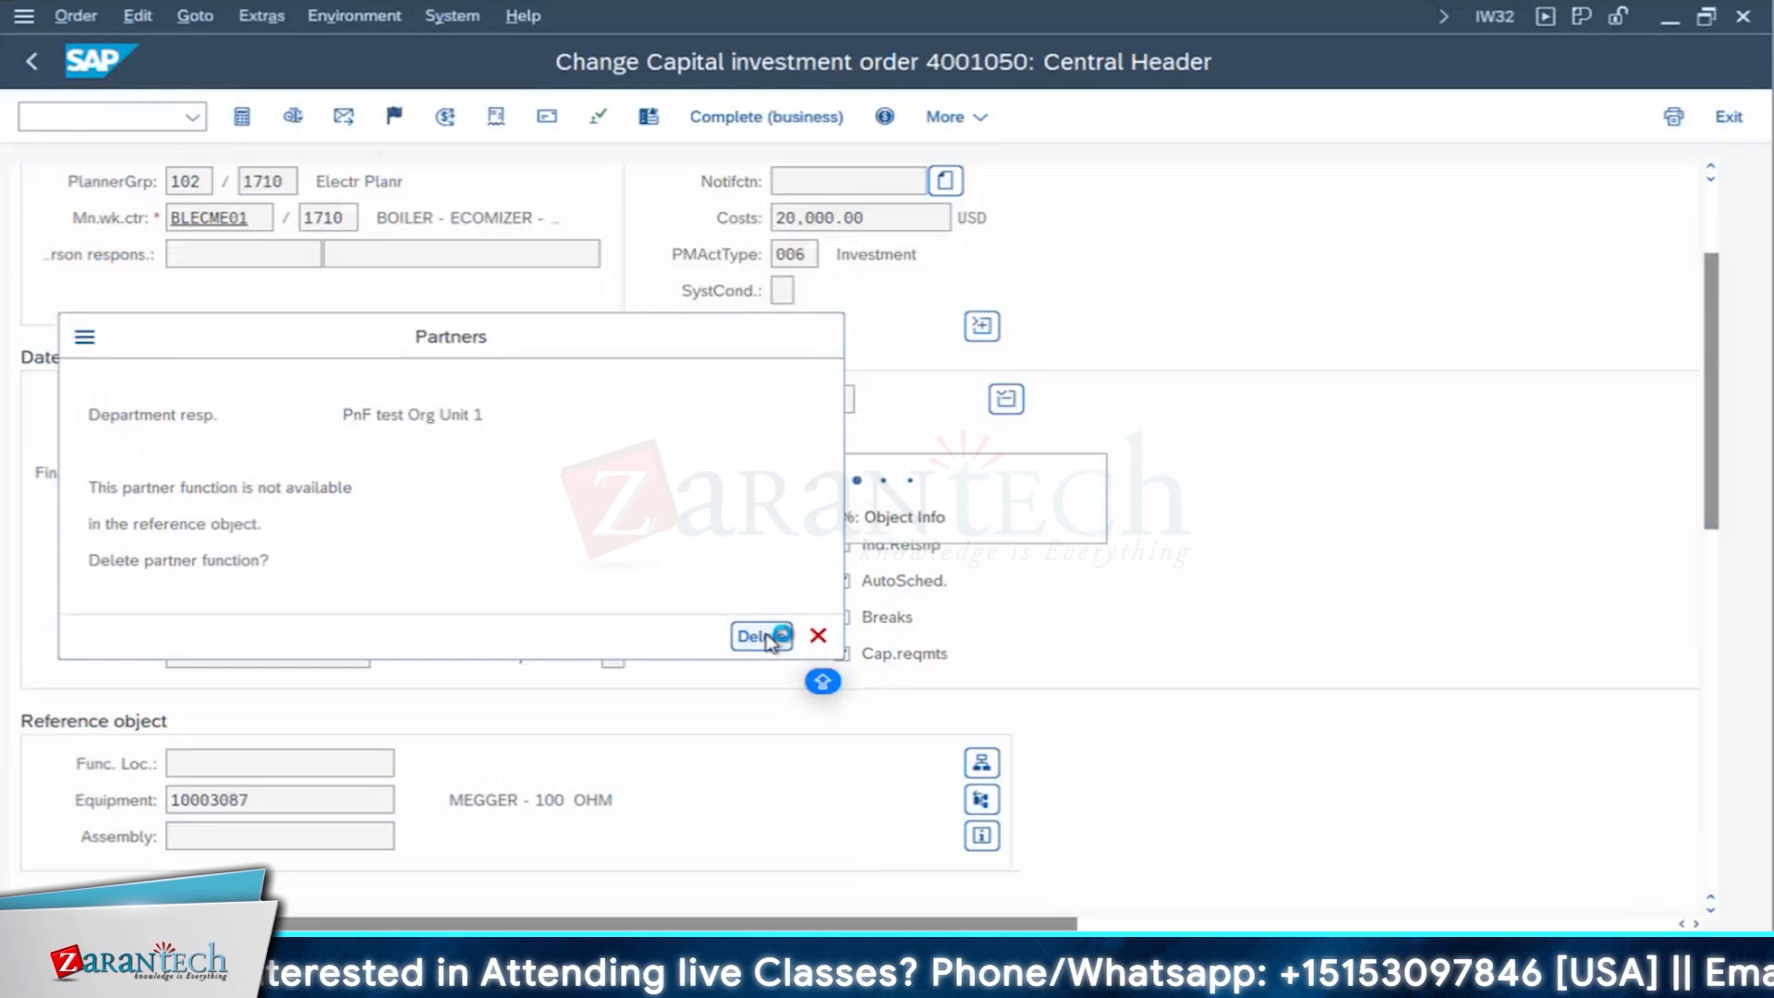
pyautogui.scroll(-5, 430, 708)
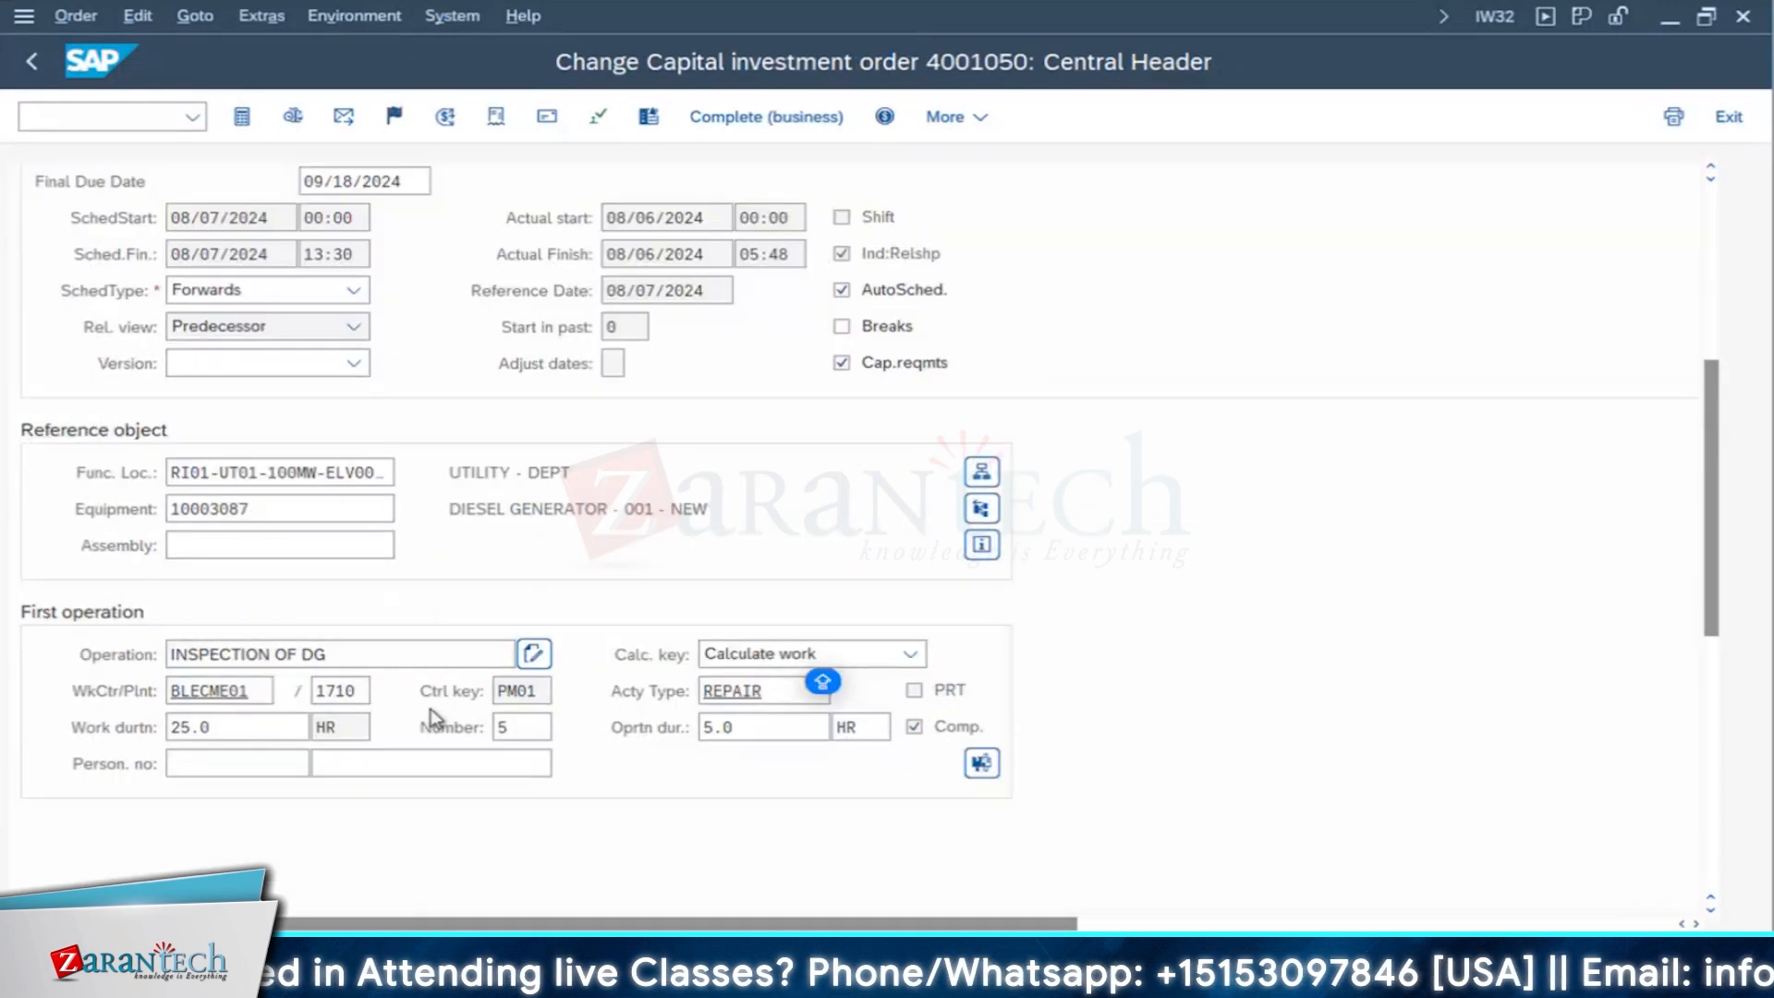
pyautogui.moveTo(765, 516); pyautogui.dragTo(348, 539)
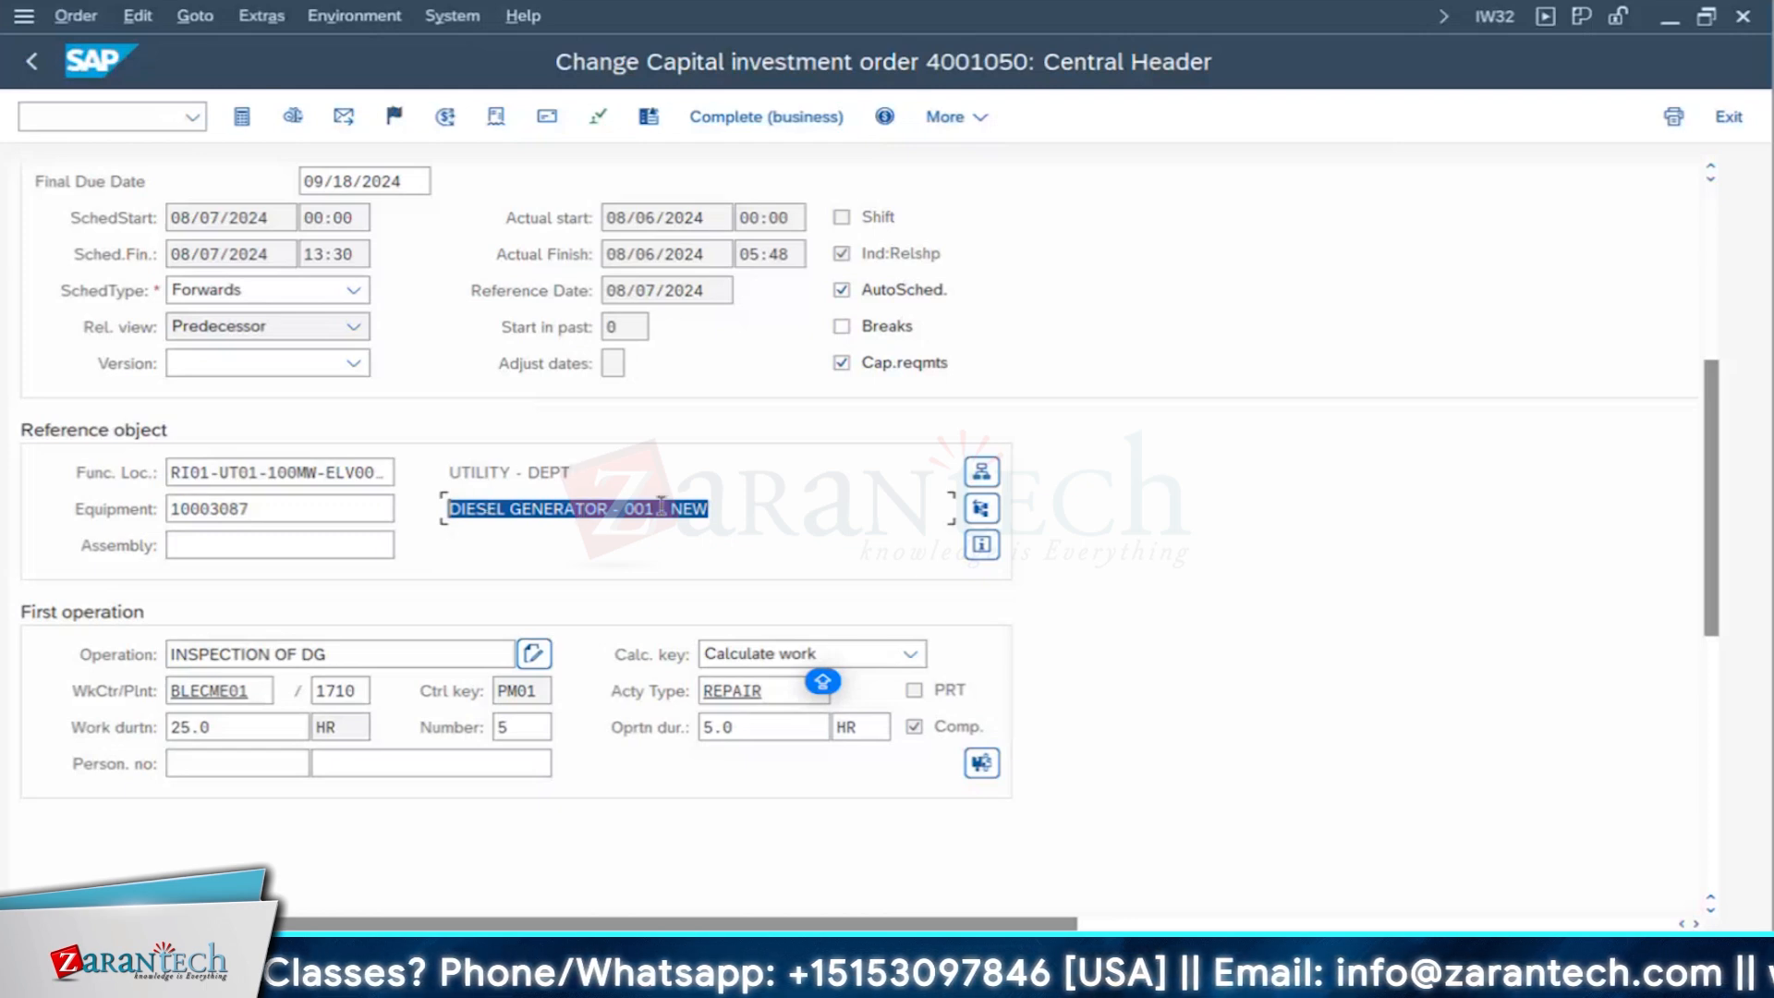
# - Technically complete the order with reference date 08/07/2024, time 24:00:00 and notifications included, and open its settlement rule
pyautogui.scroll(5, 709, 562)
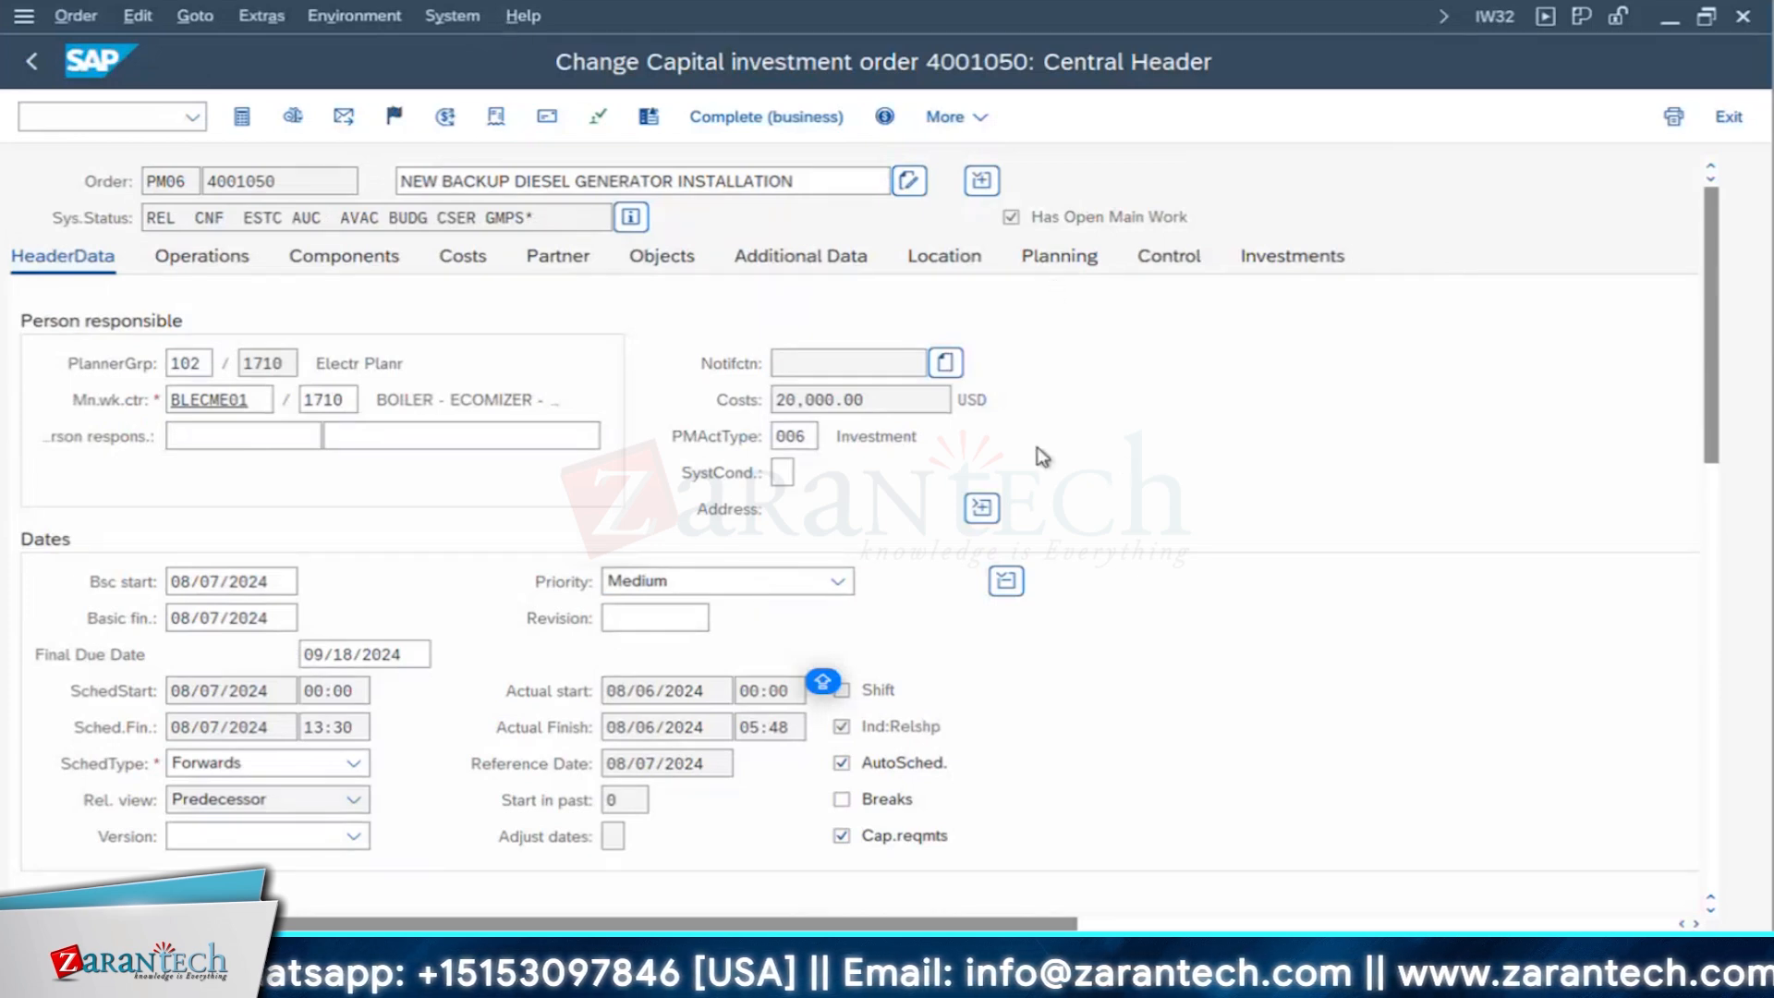
pyautogui.click(395, 120)
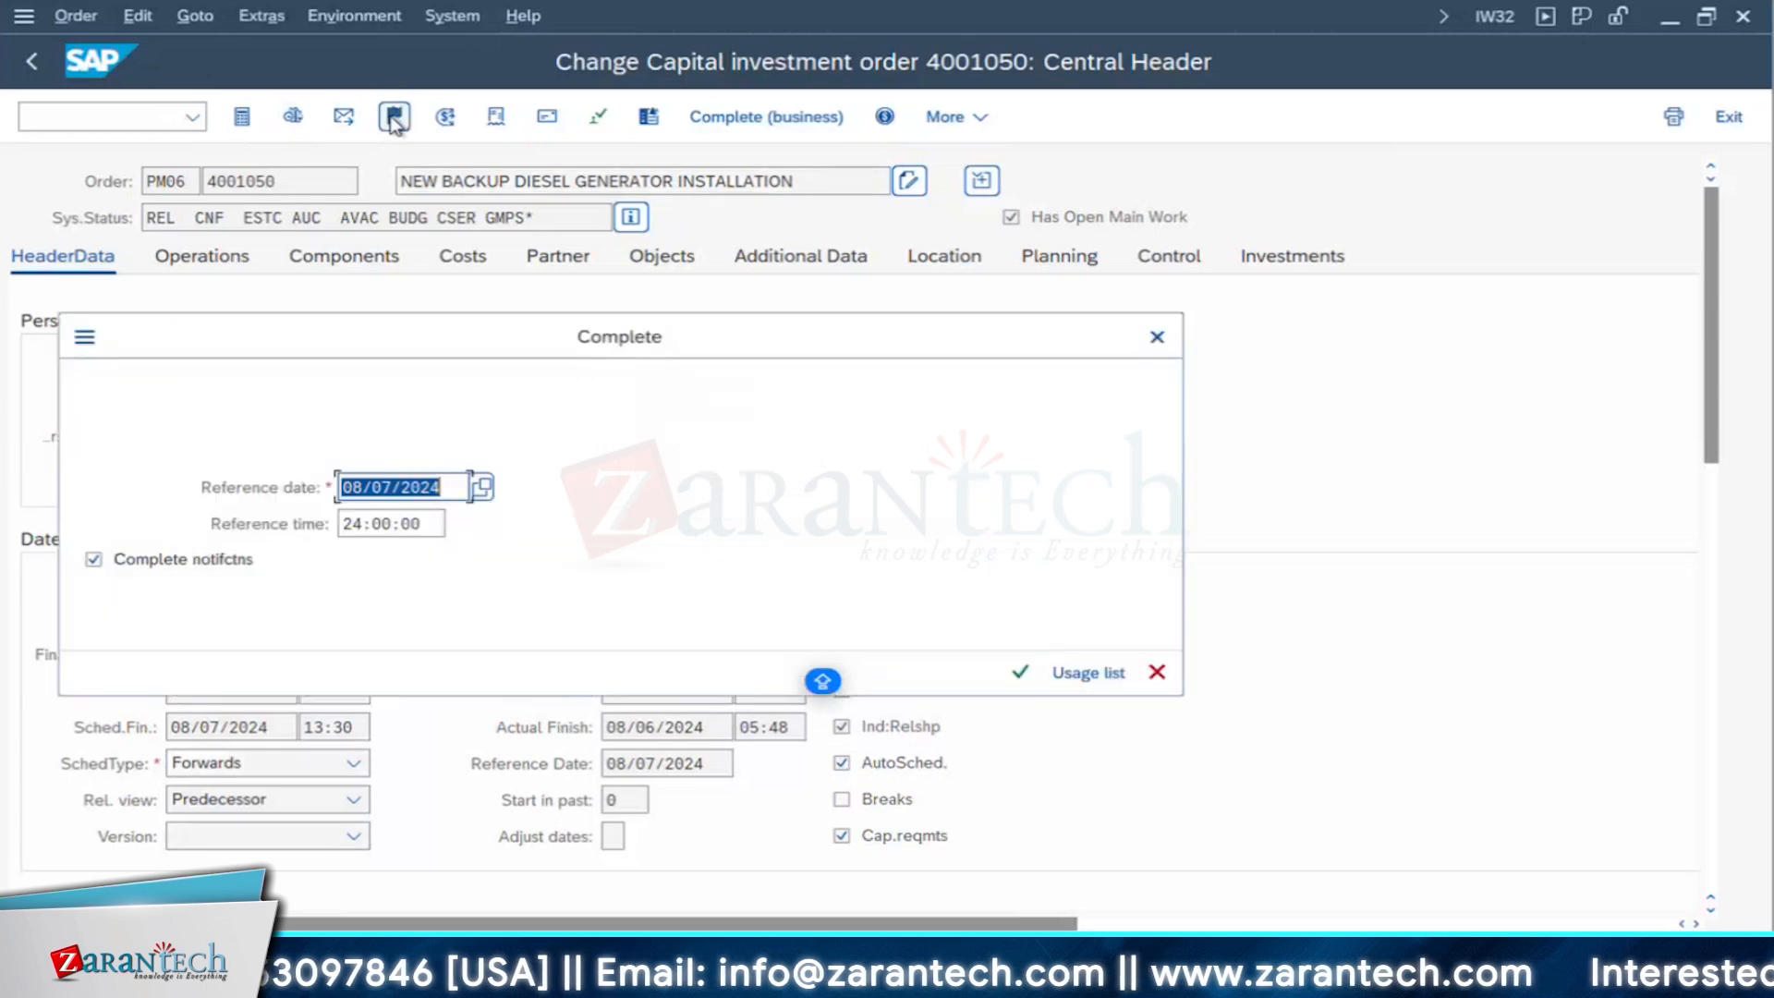
pyautogui.click(1021, 673)
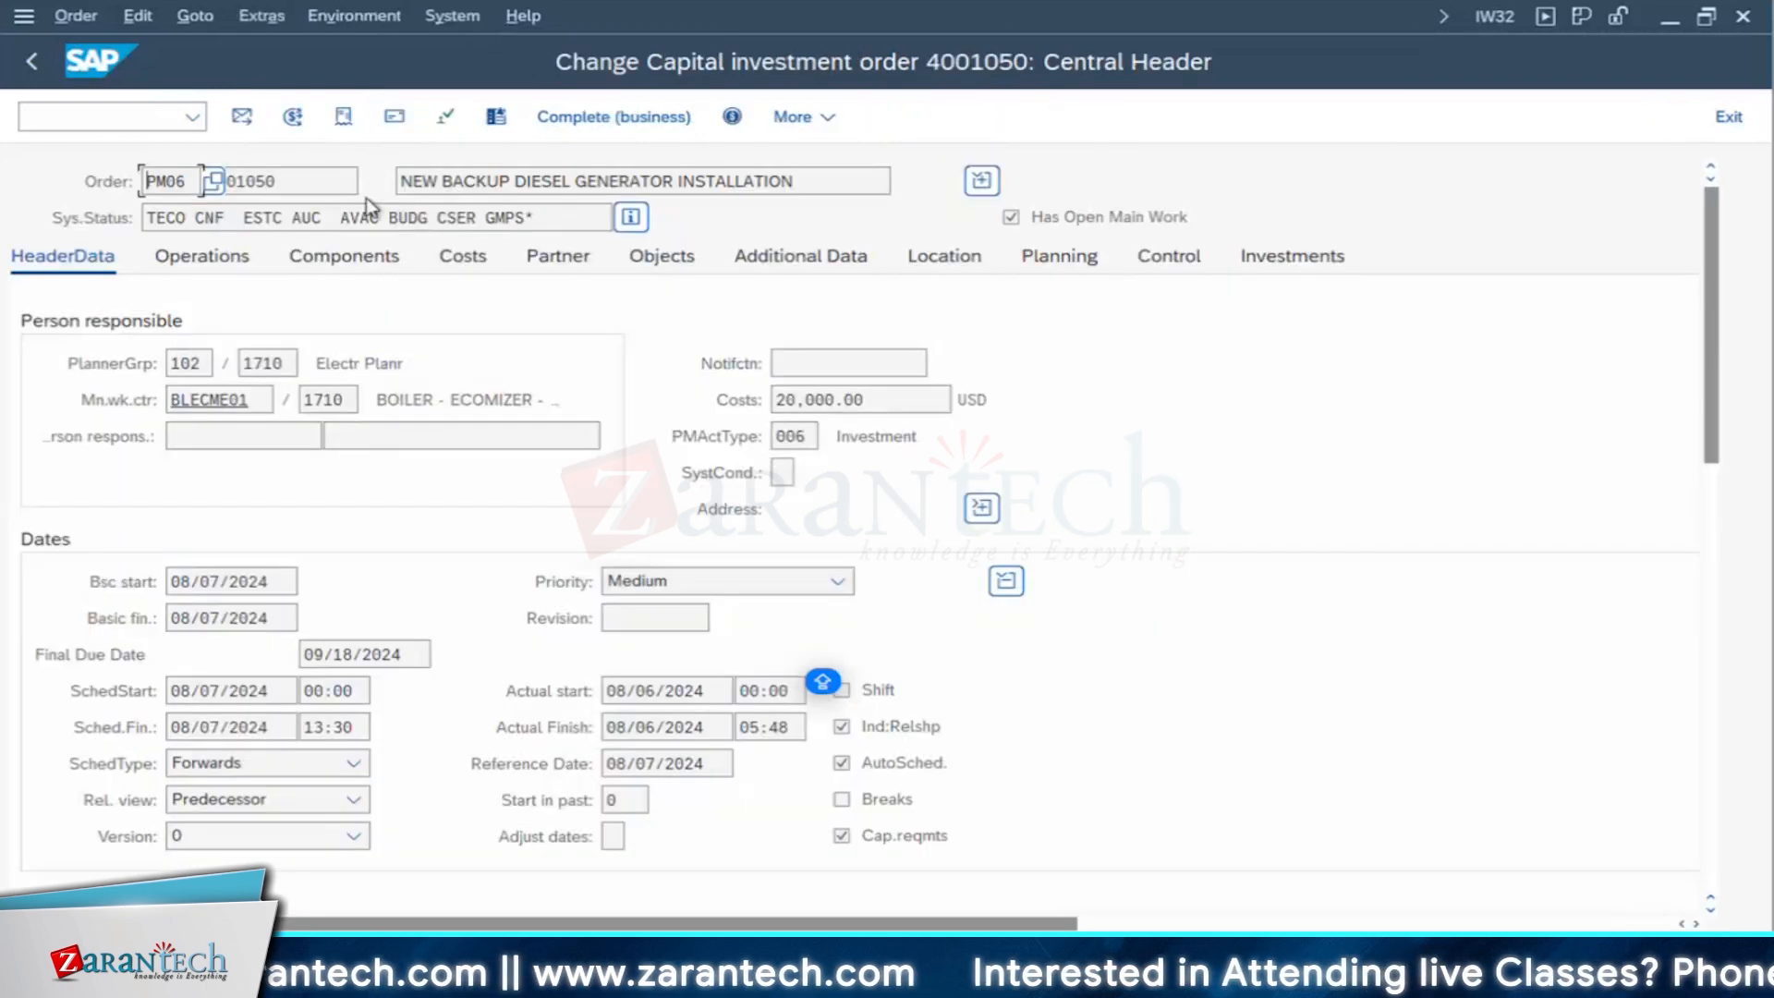
pyautogui.click(292, 116)
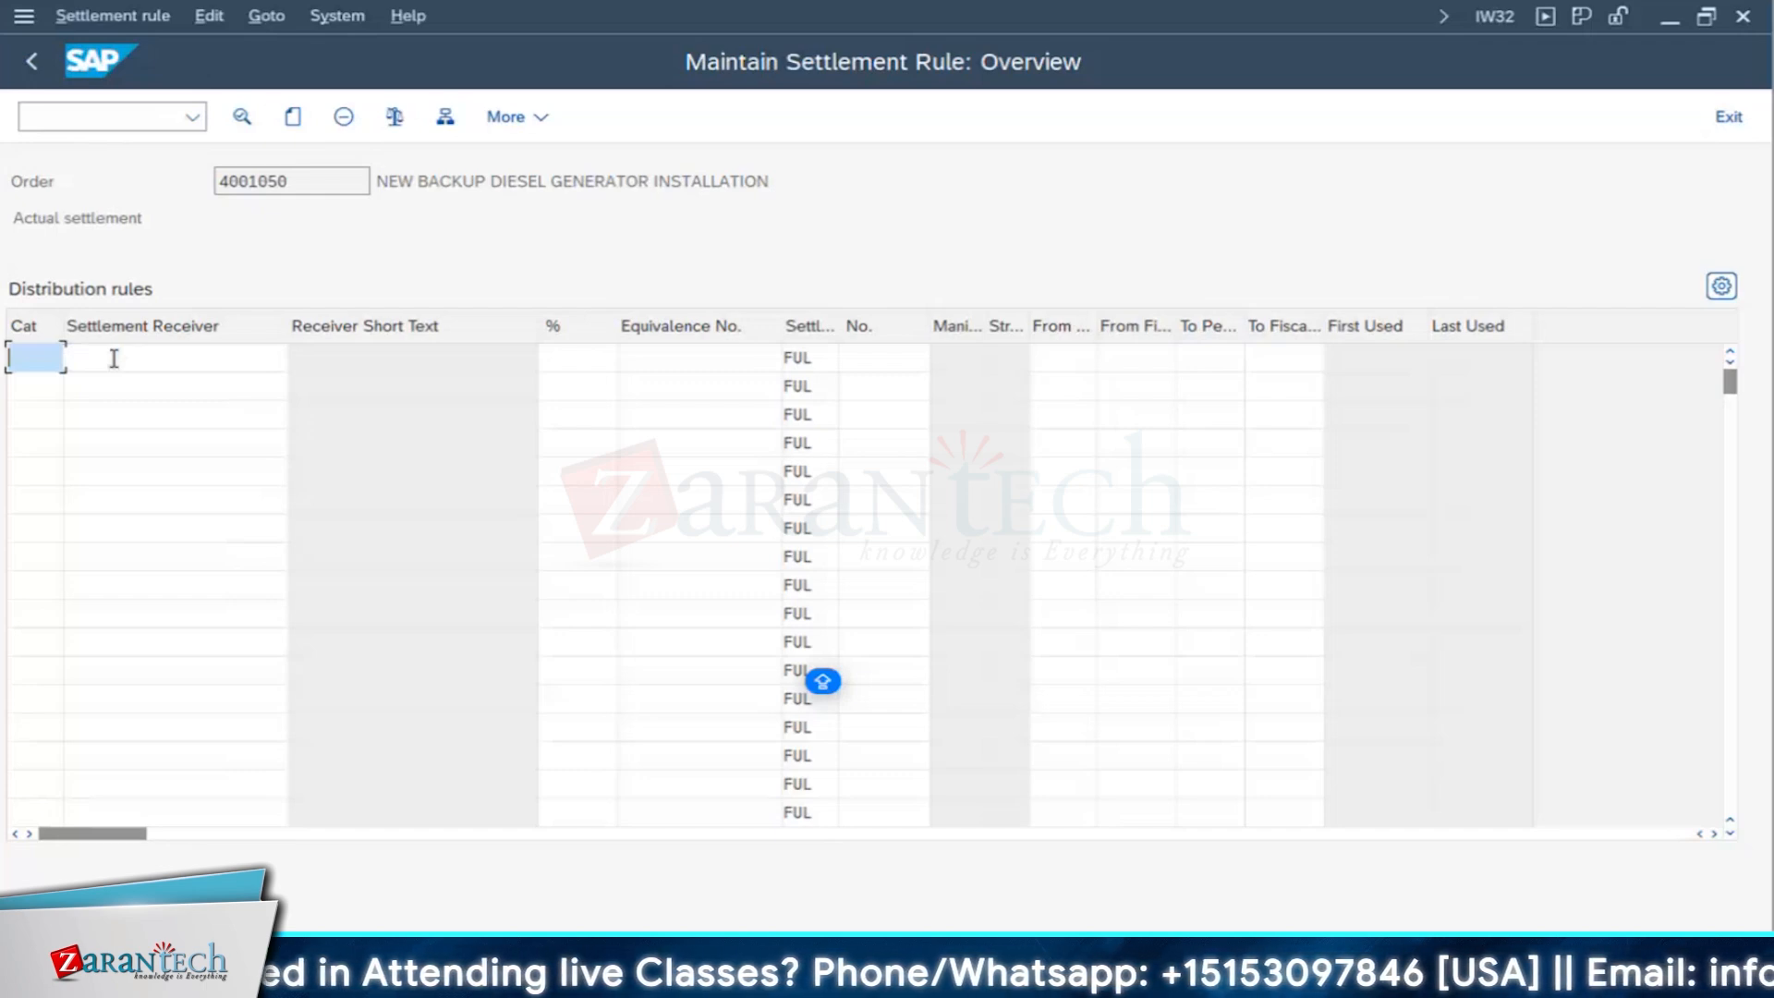
# - Set the account assignment category of the first distribution rule to FXA (Asset)
pyautogui.click(51, 356)
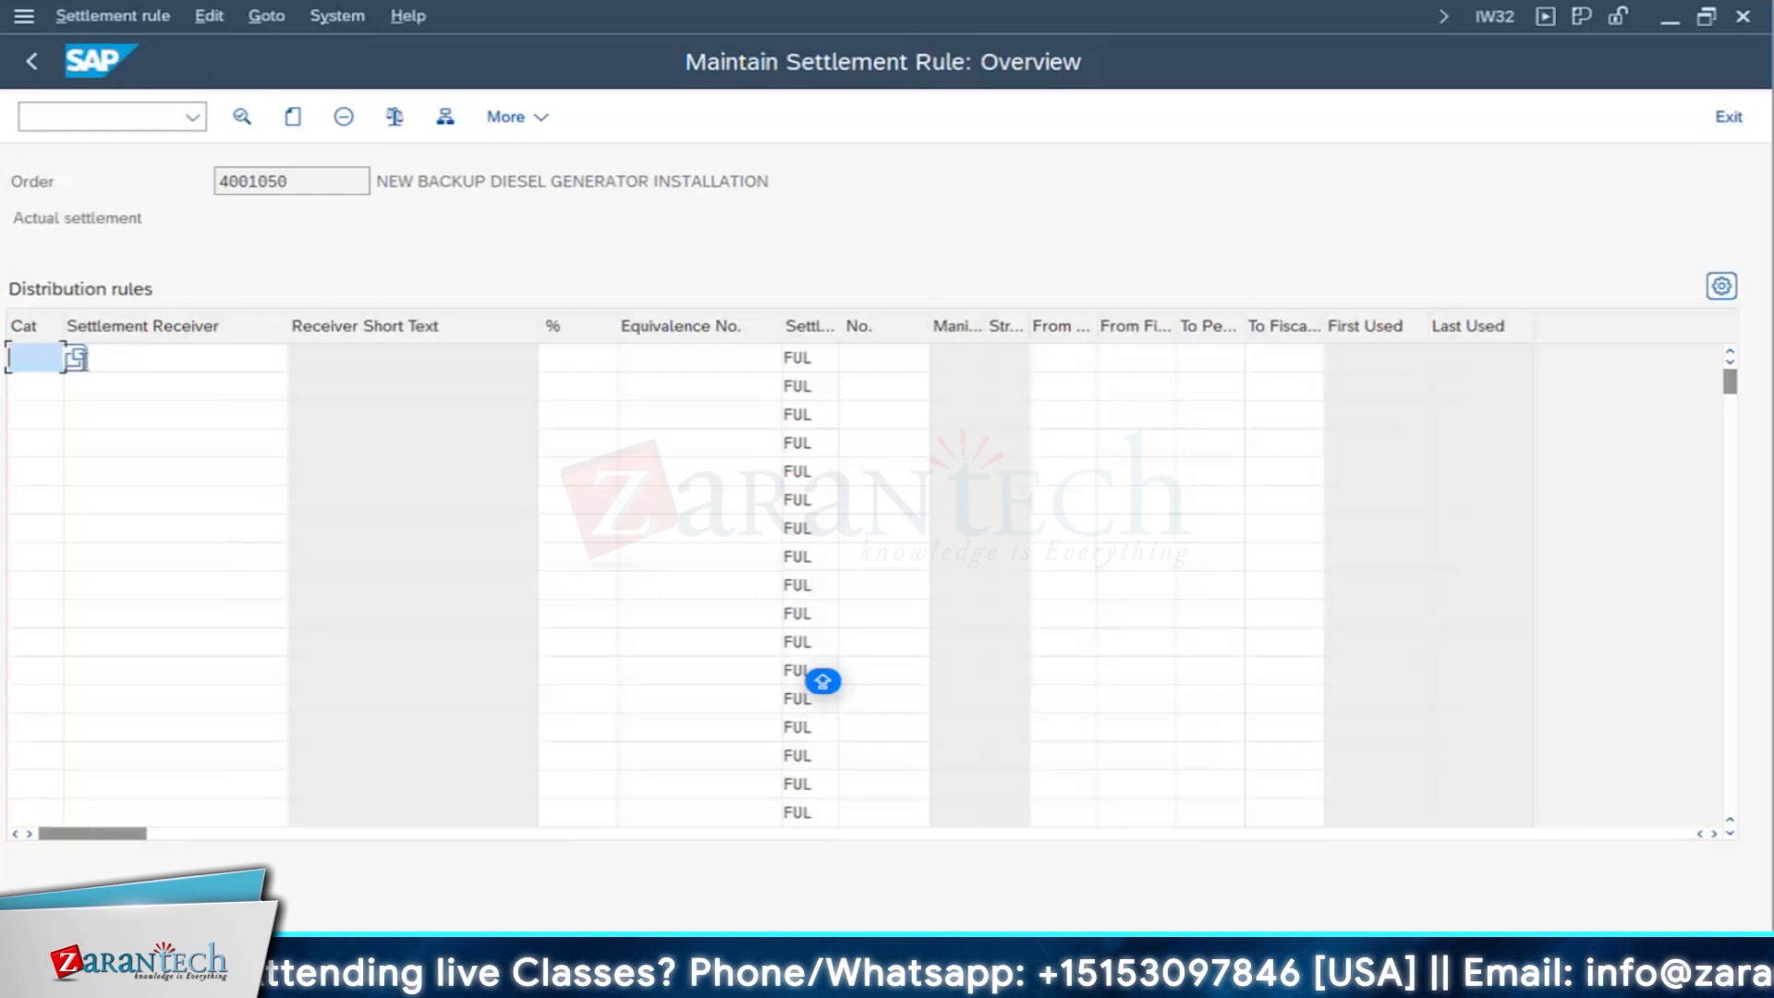
pyautogui.click(76, 358)
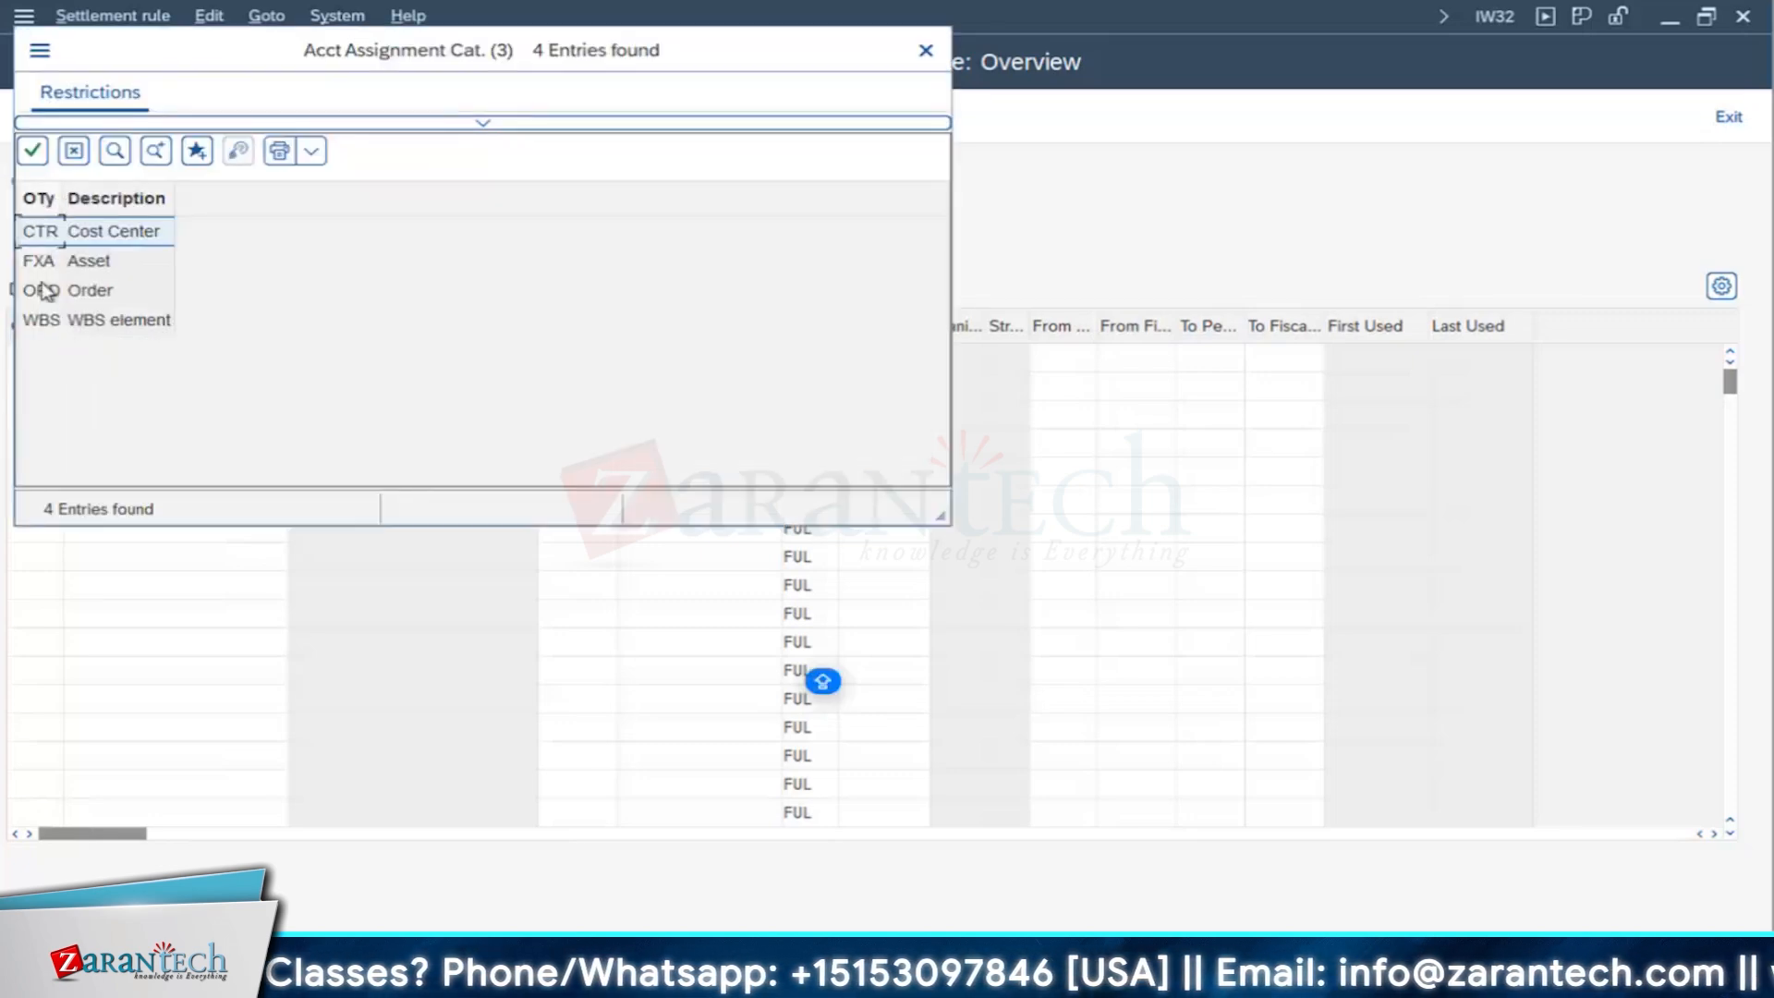
pyautogui.moveTo(64, 197); pyautogui.dragTo(76, 208)
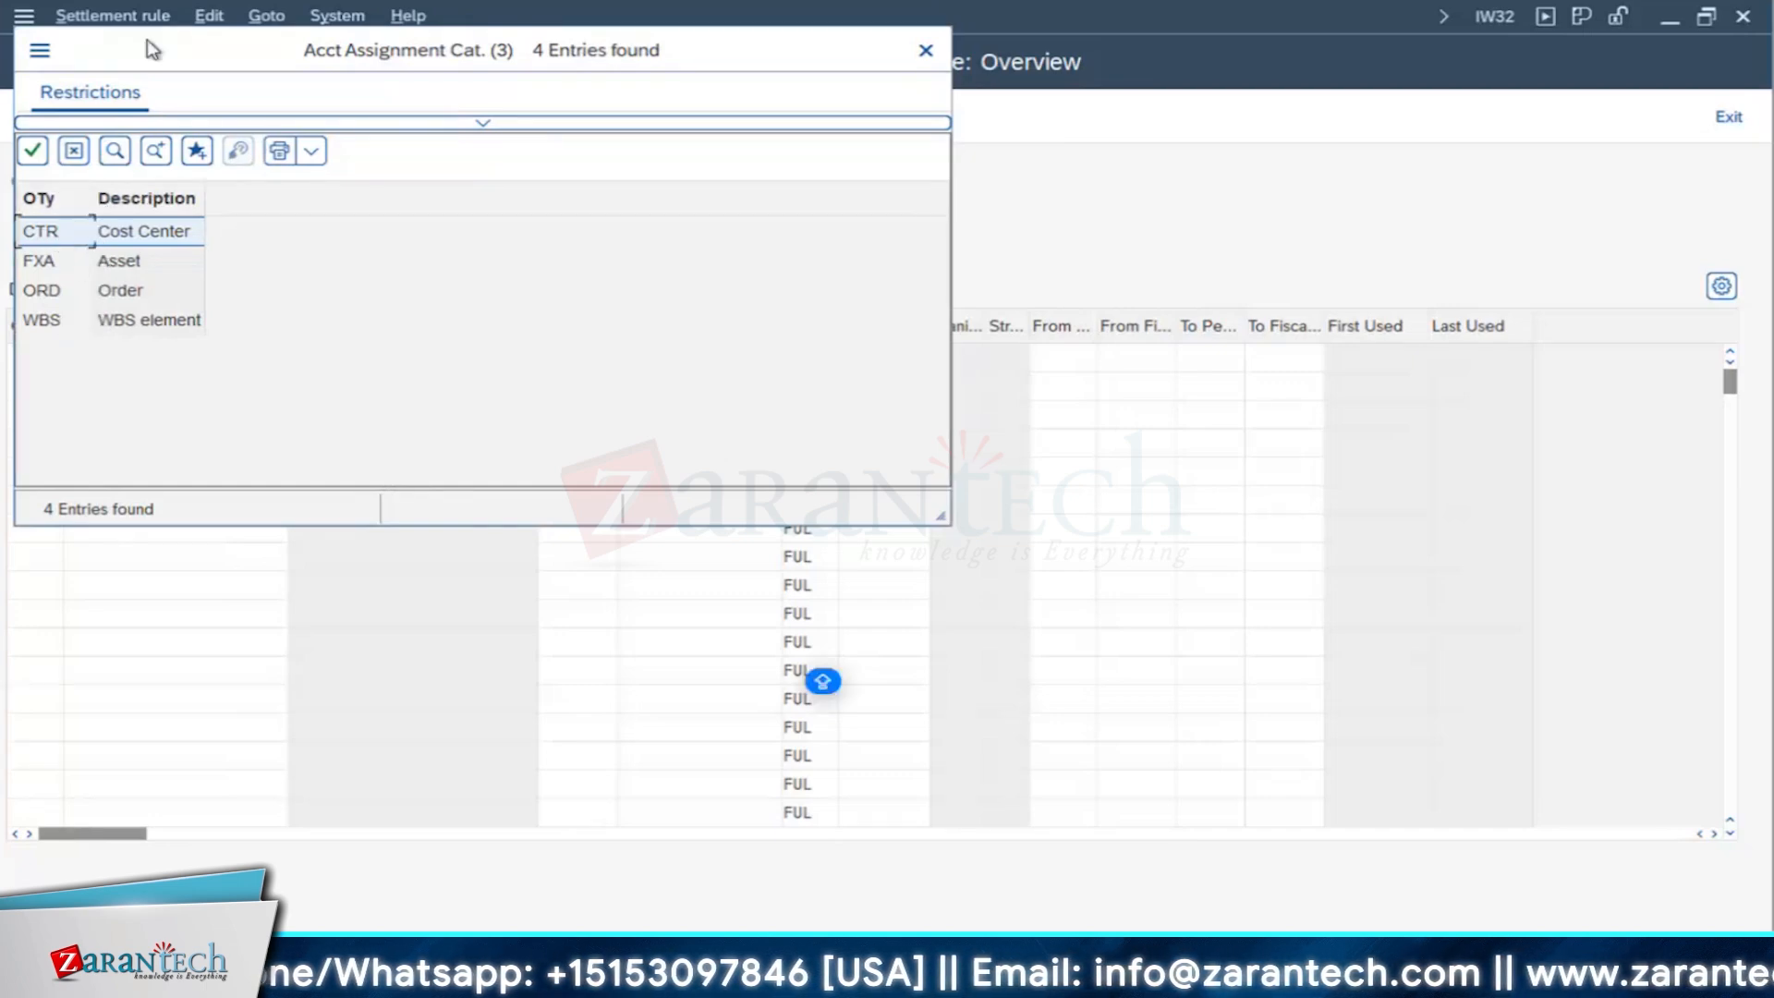
pyautogui.moveTo(155, 50); pyautogui.dragTo(477, 111)
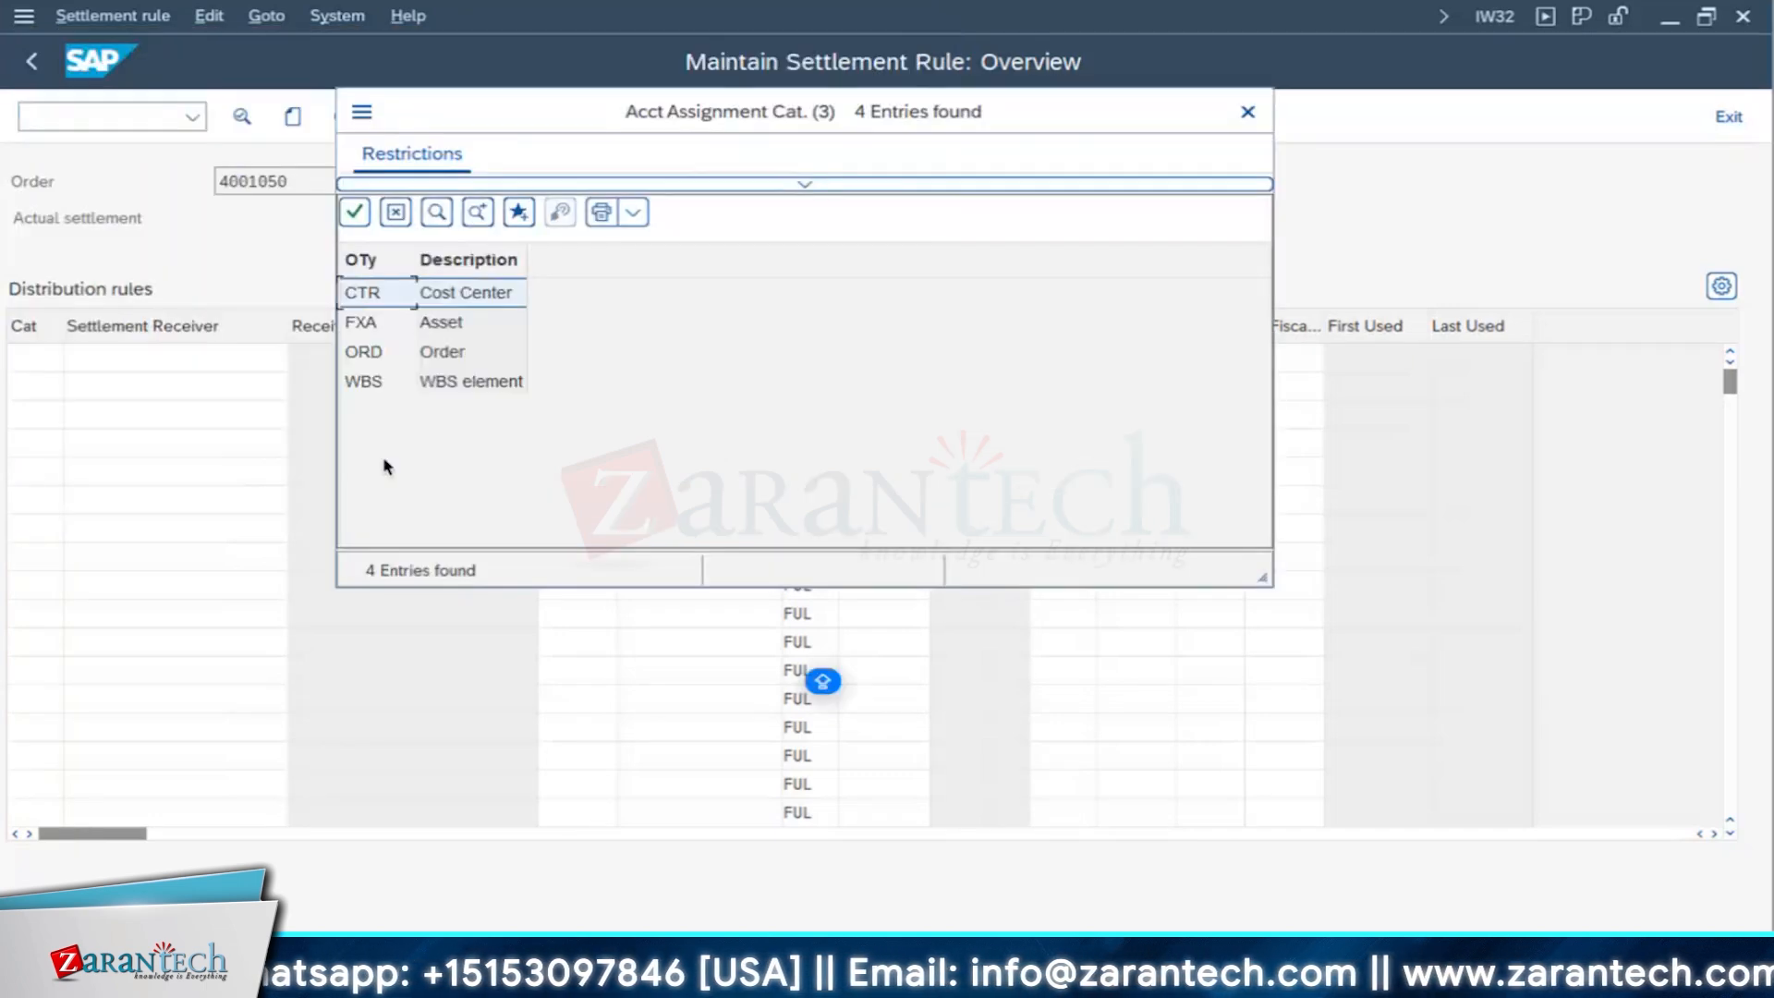
pyautogui.click(367, 331)
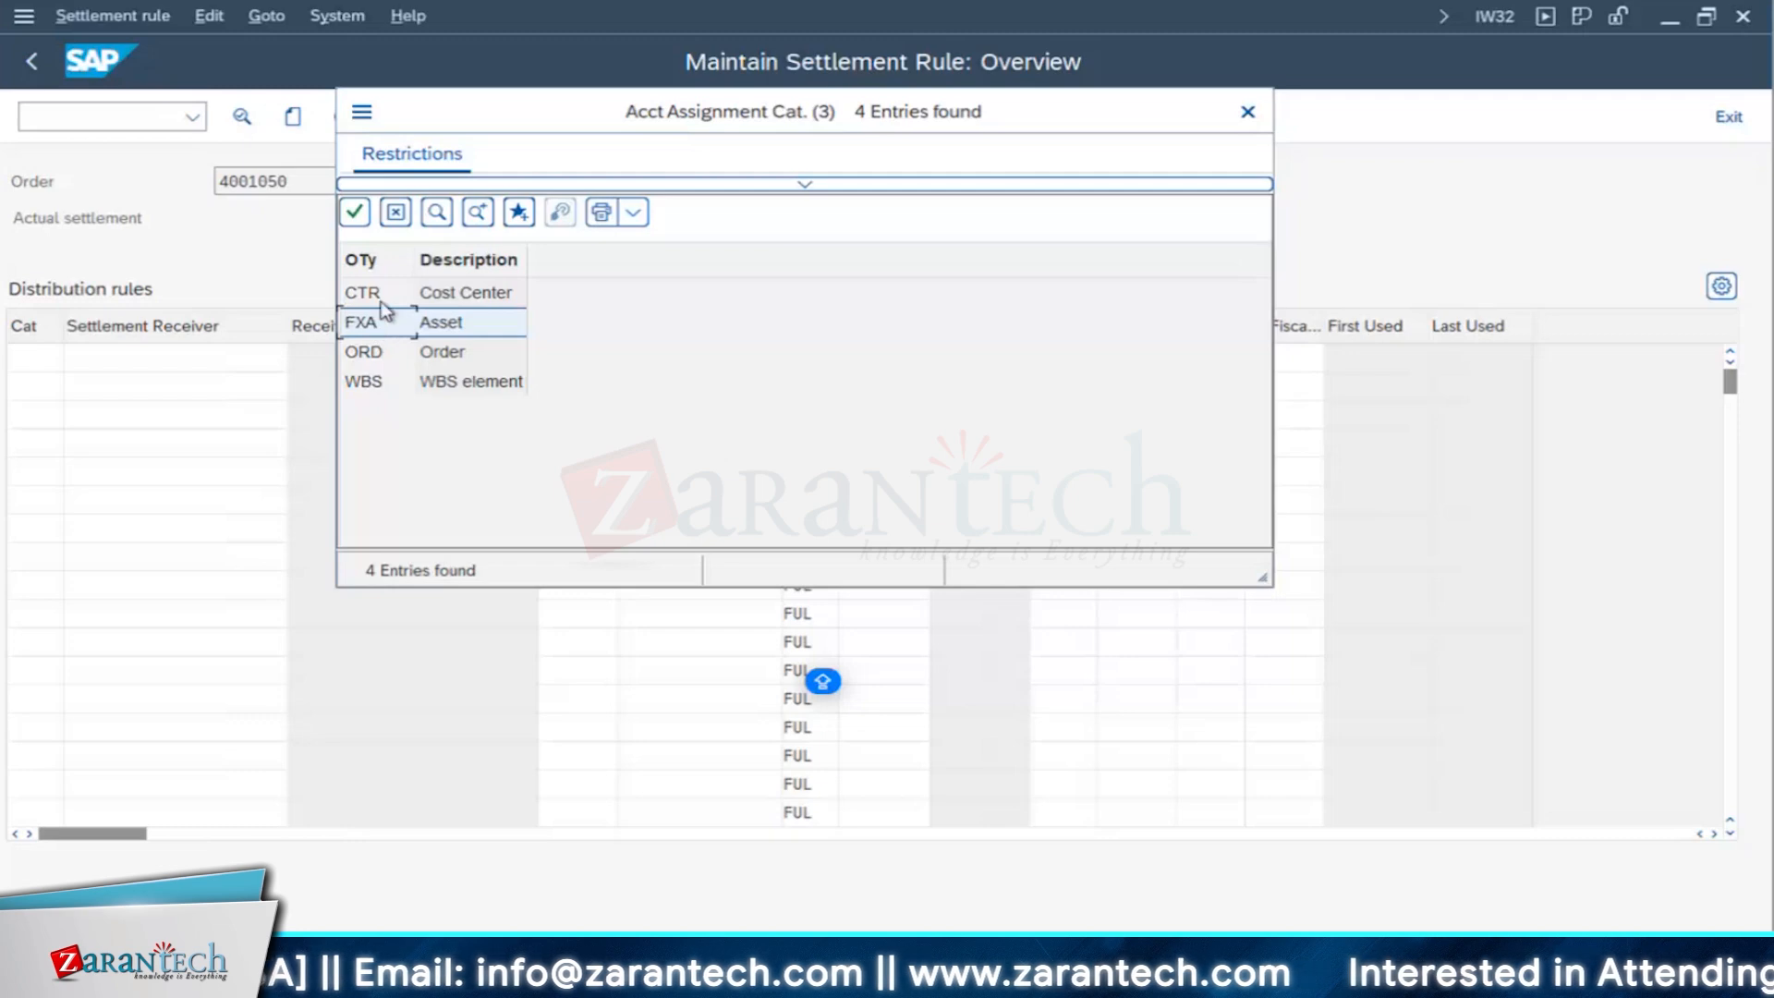
pyautogui.doubleClick(372, 331)
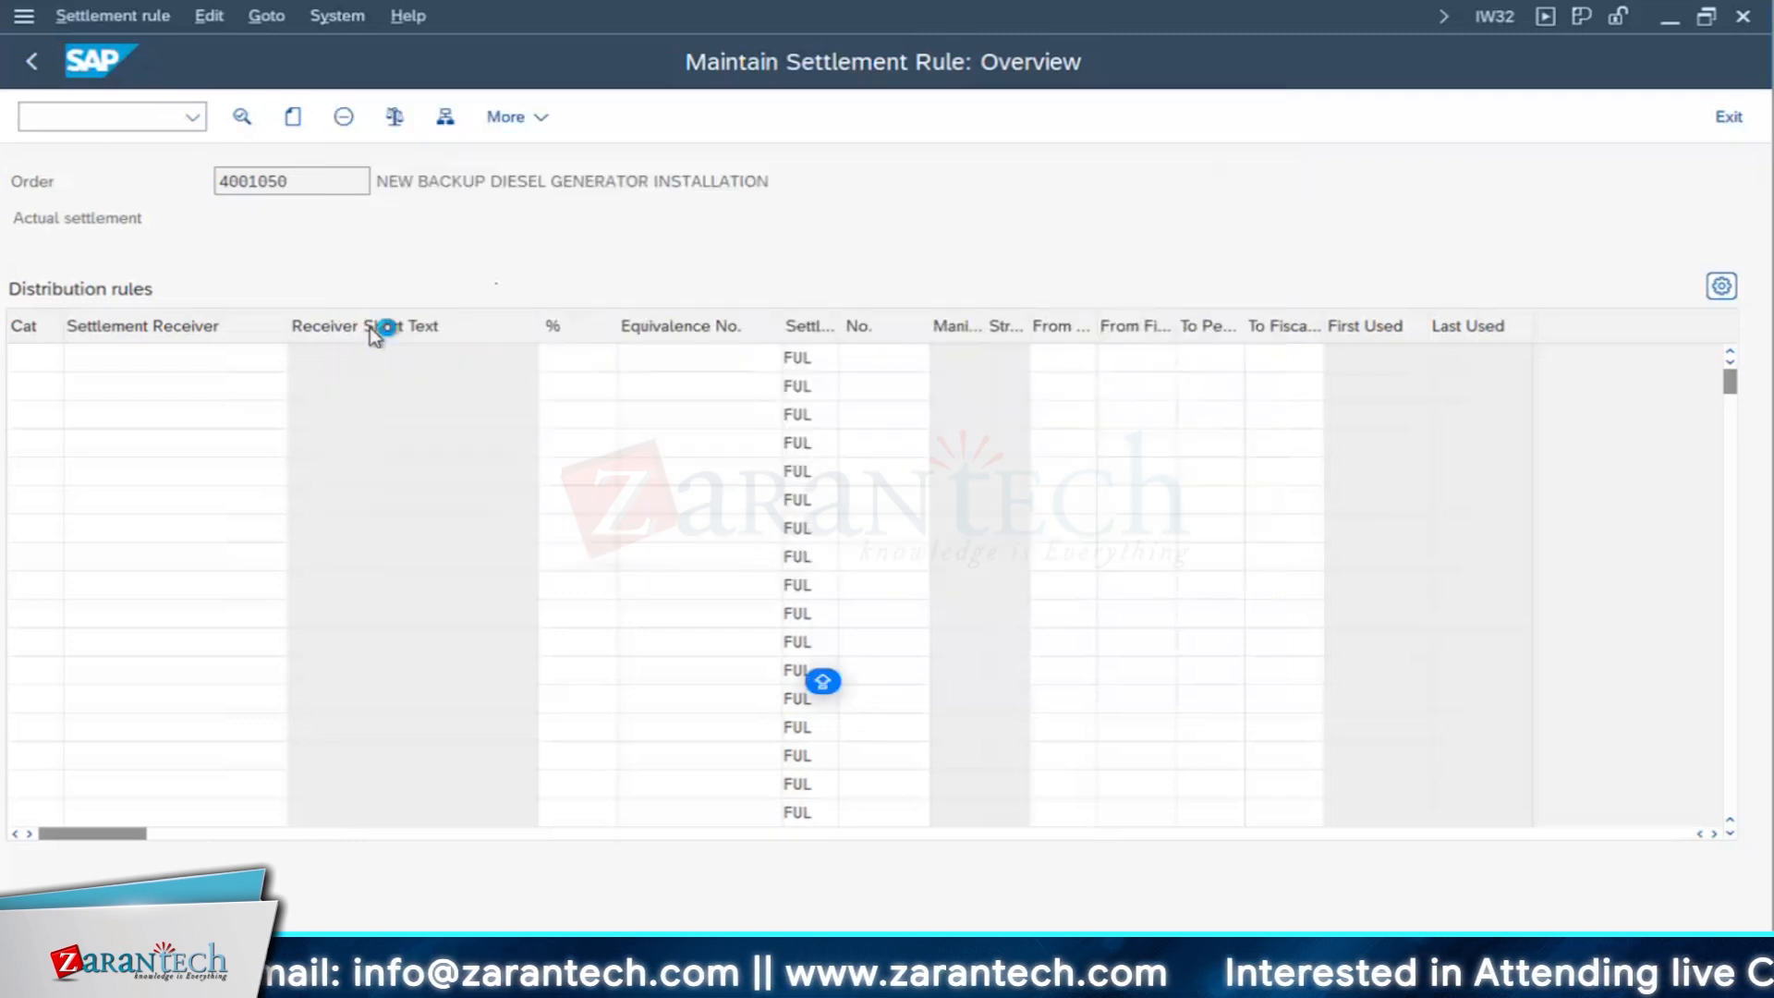
pyautogui.press('Return')
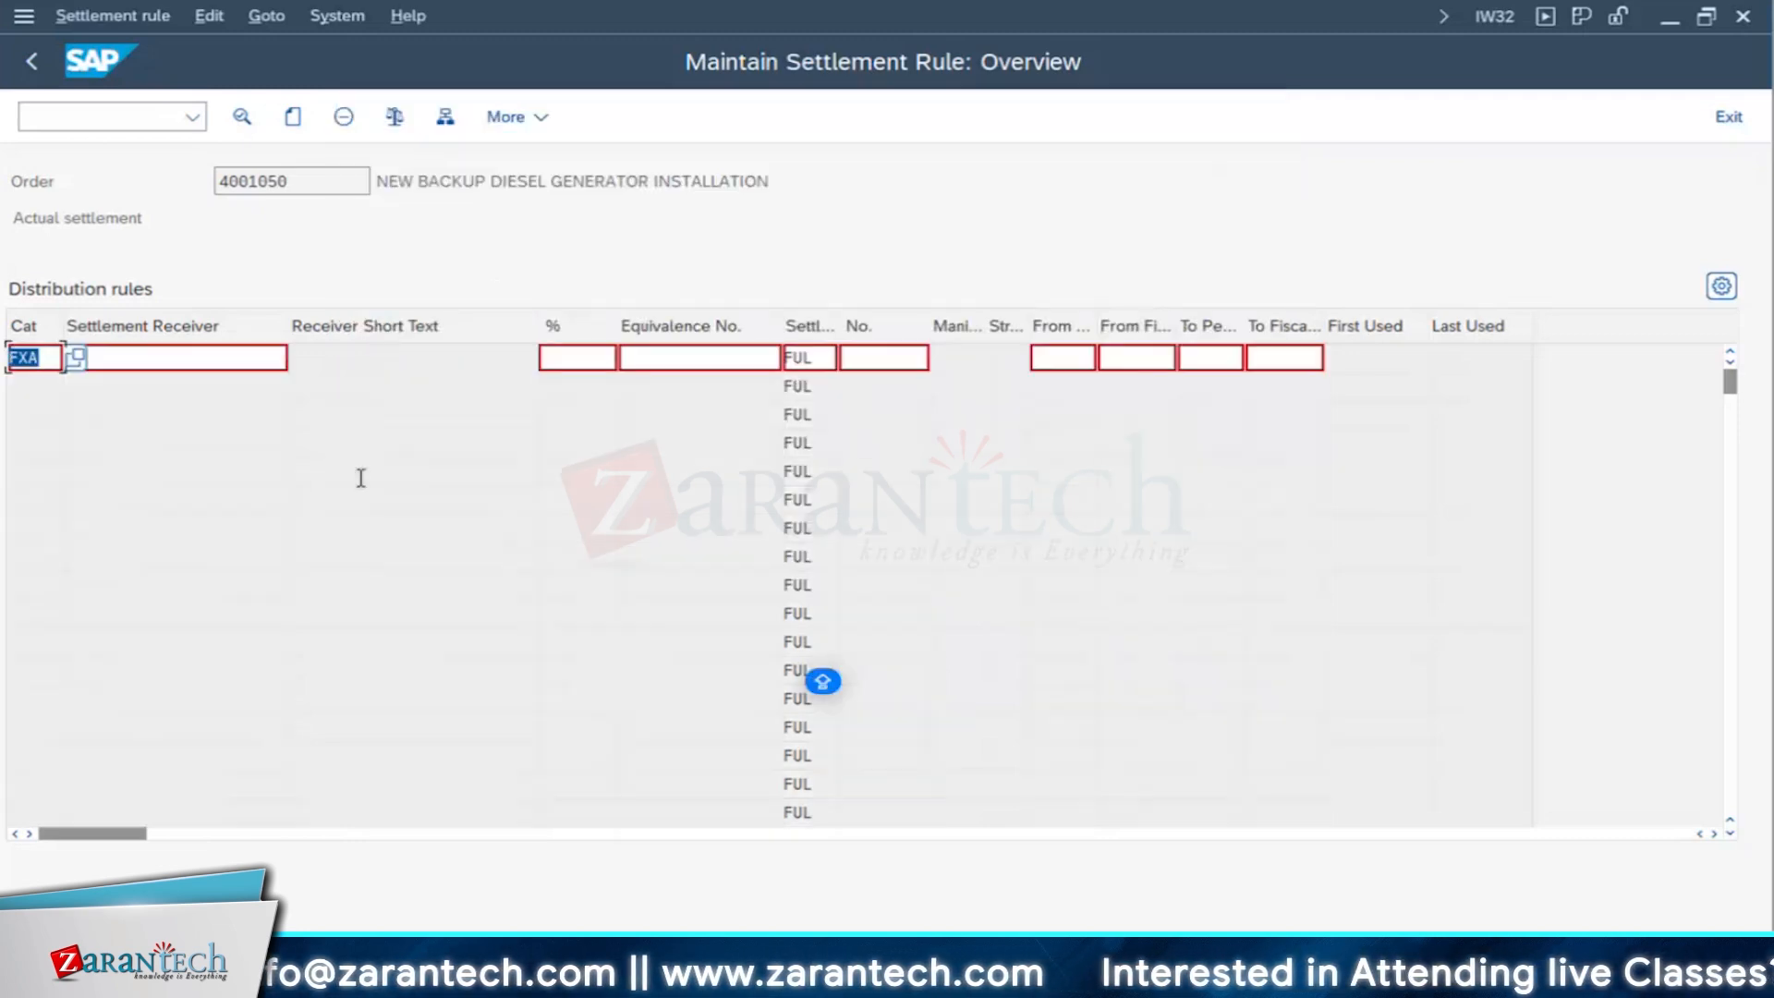
# - Choose the new backup diesel generator asset 400048, subnumber 0, as the rule's settlement receiver
pyautogui.click(167, 360)
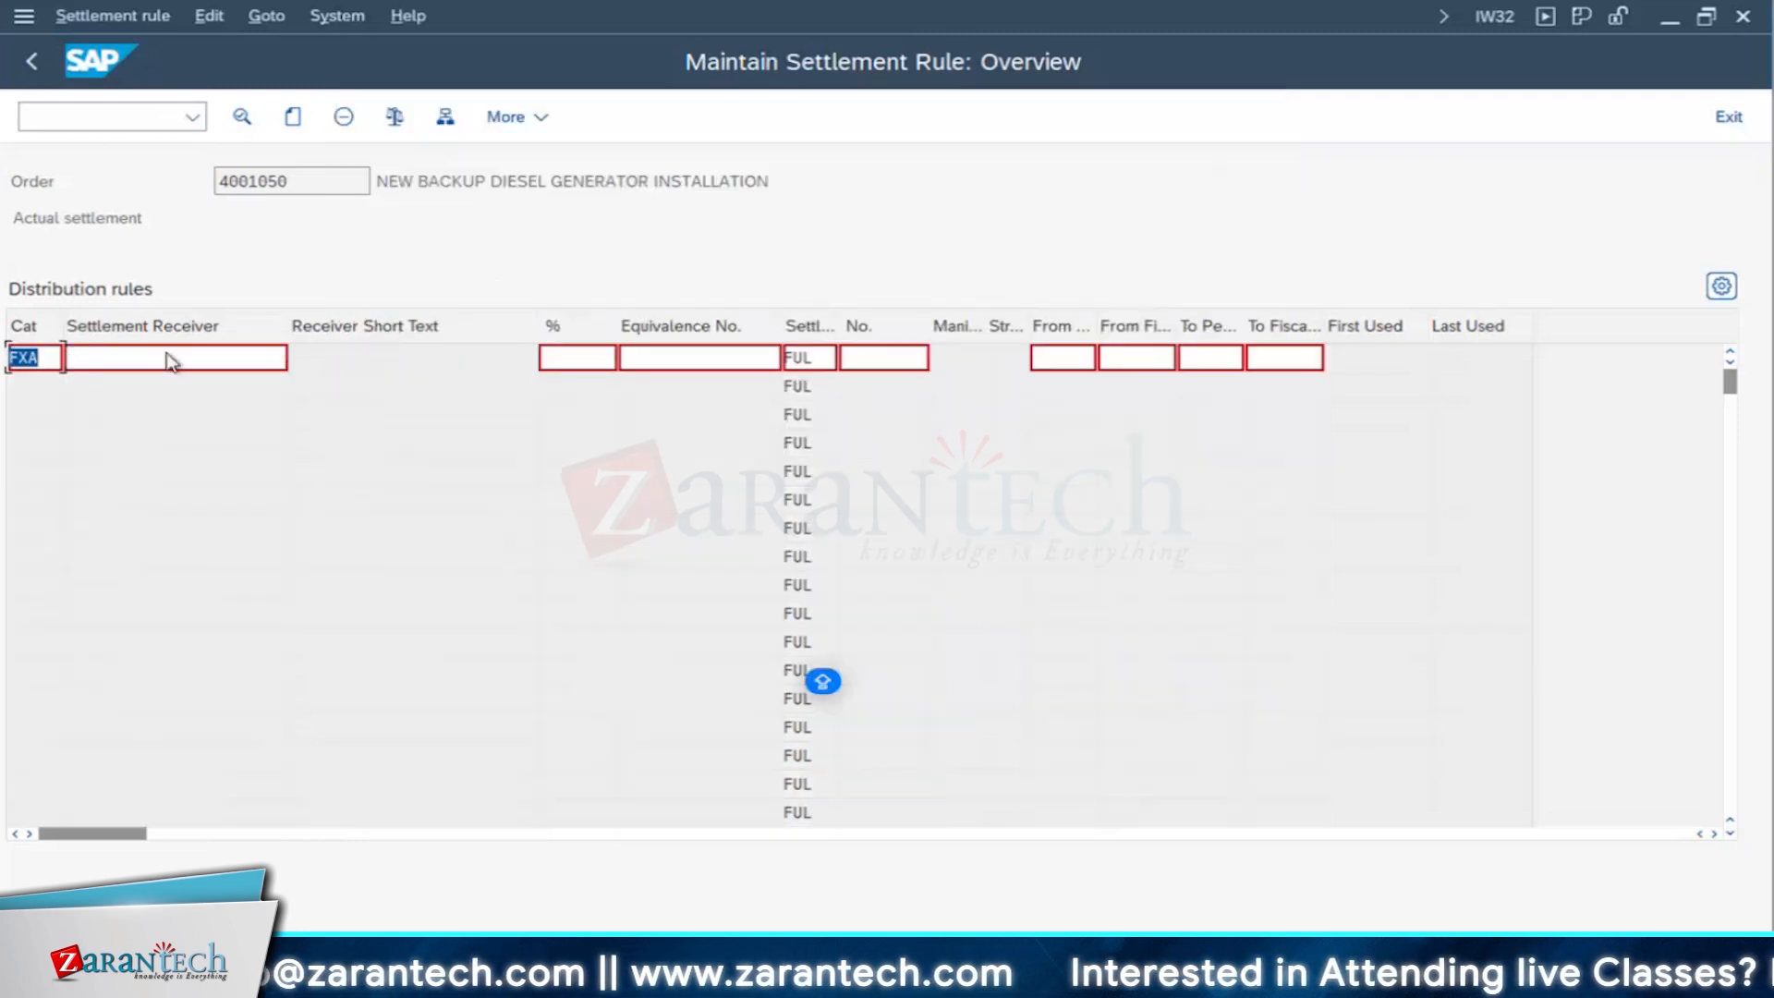
pyautogui.click(282, 357)
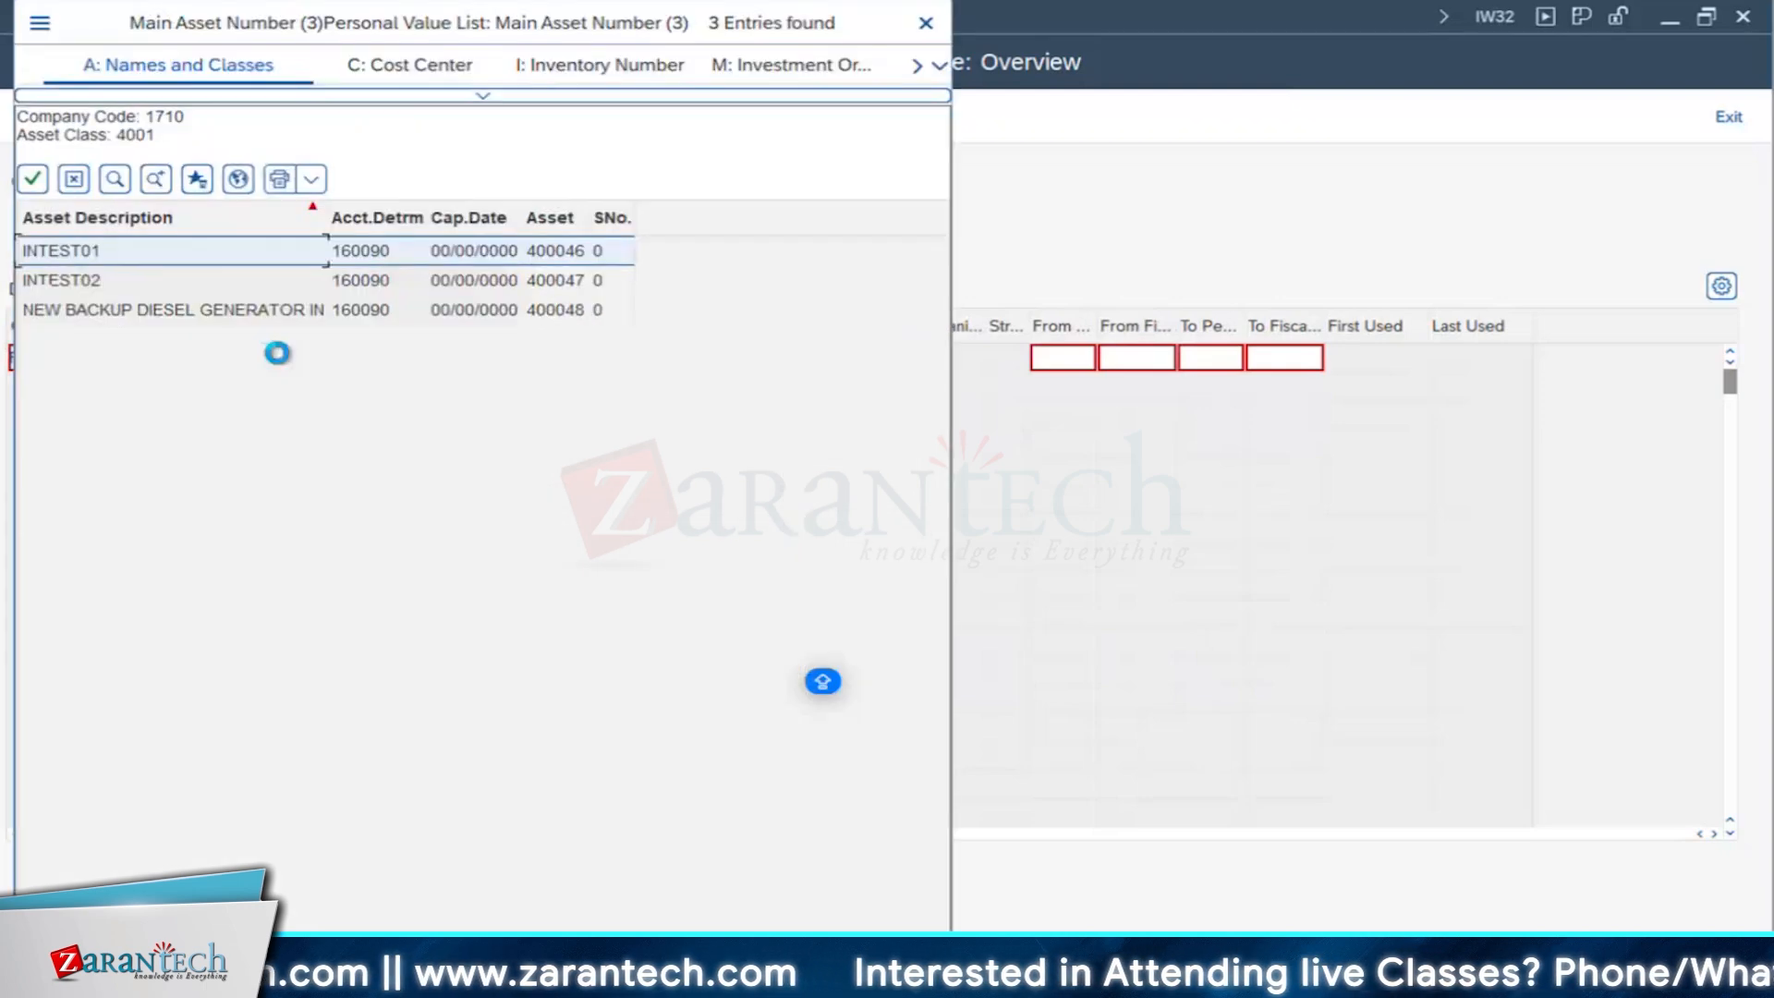
pyautogui.doubleClick(114, 310)
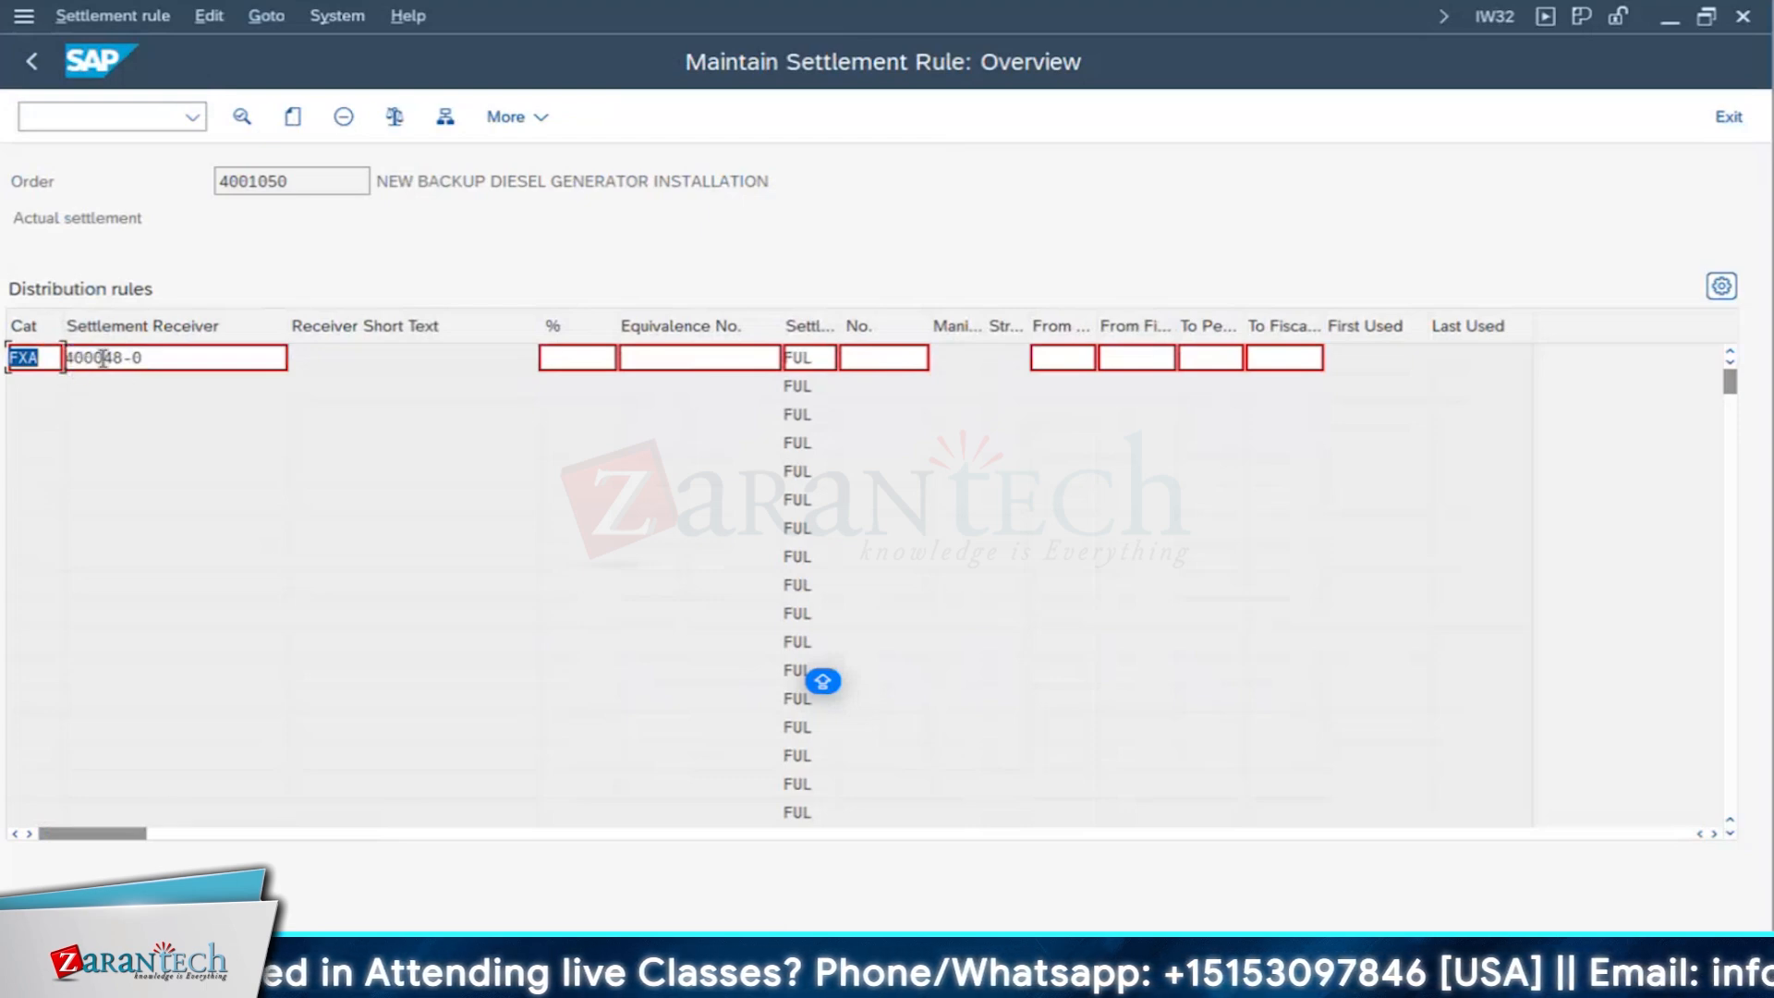
# - Switch to the Change Asset session and review the general, origin and depreciation area data of asset 400048
pyautogui.click(369, 979)
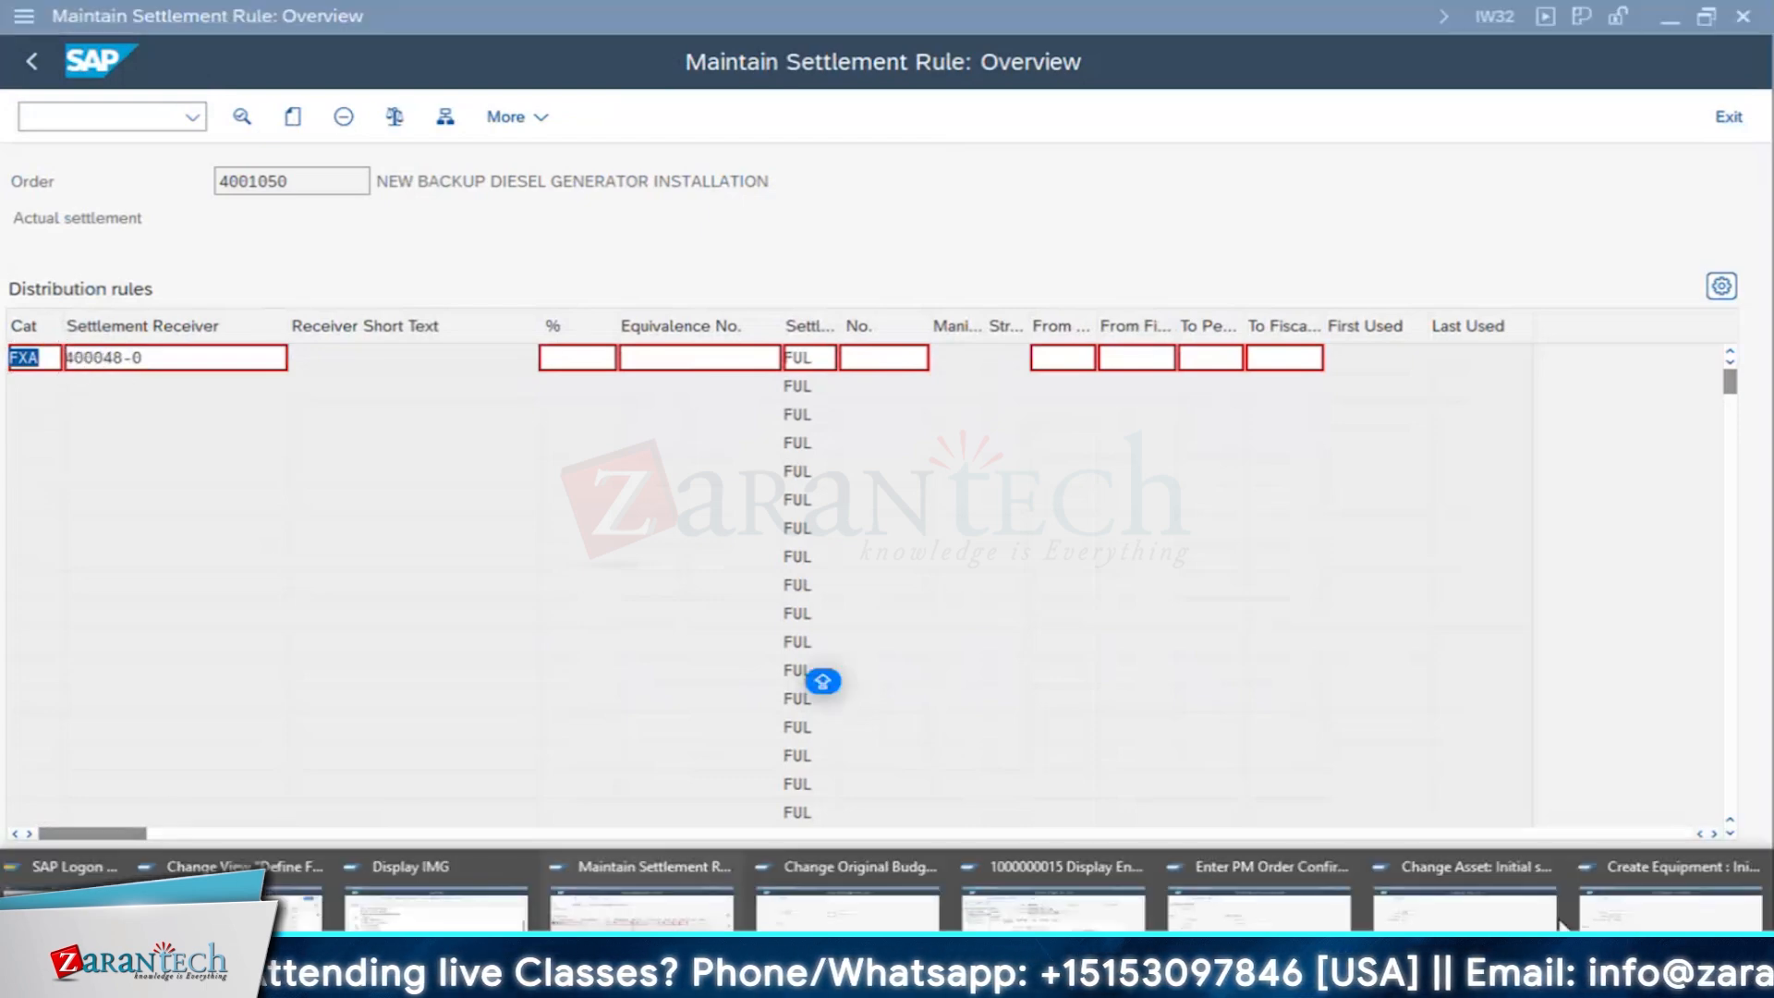
pyautogui.click(1464, 901)
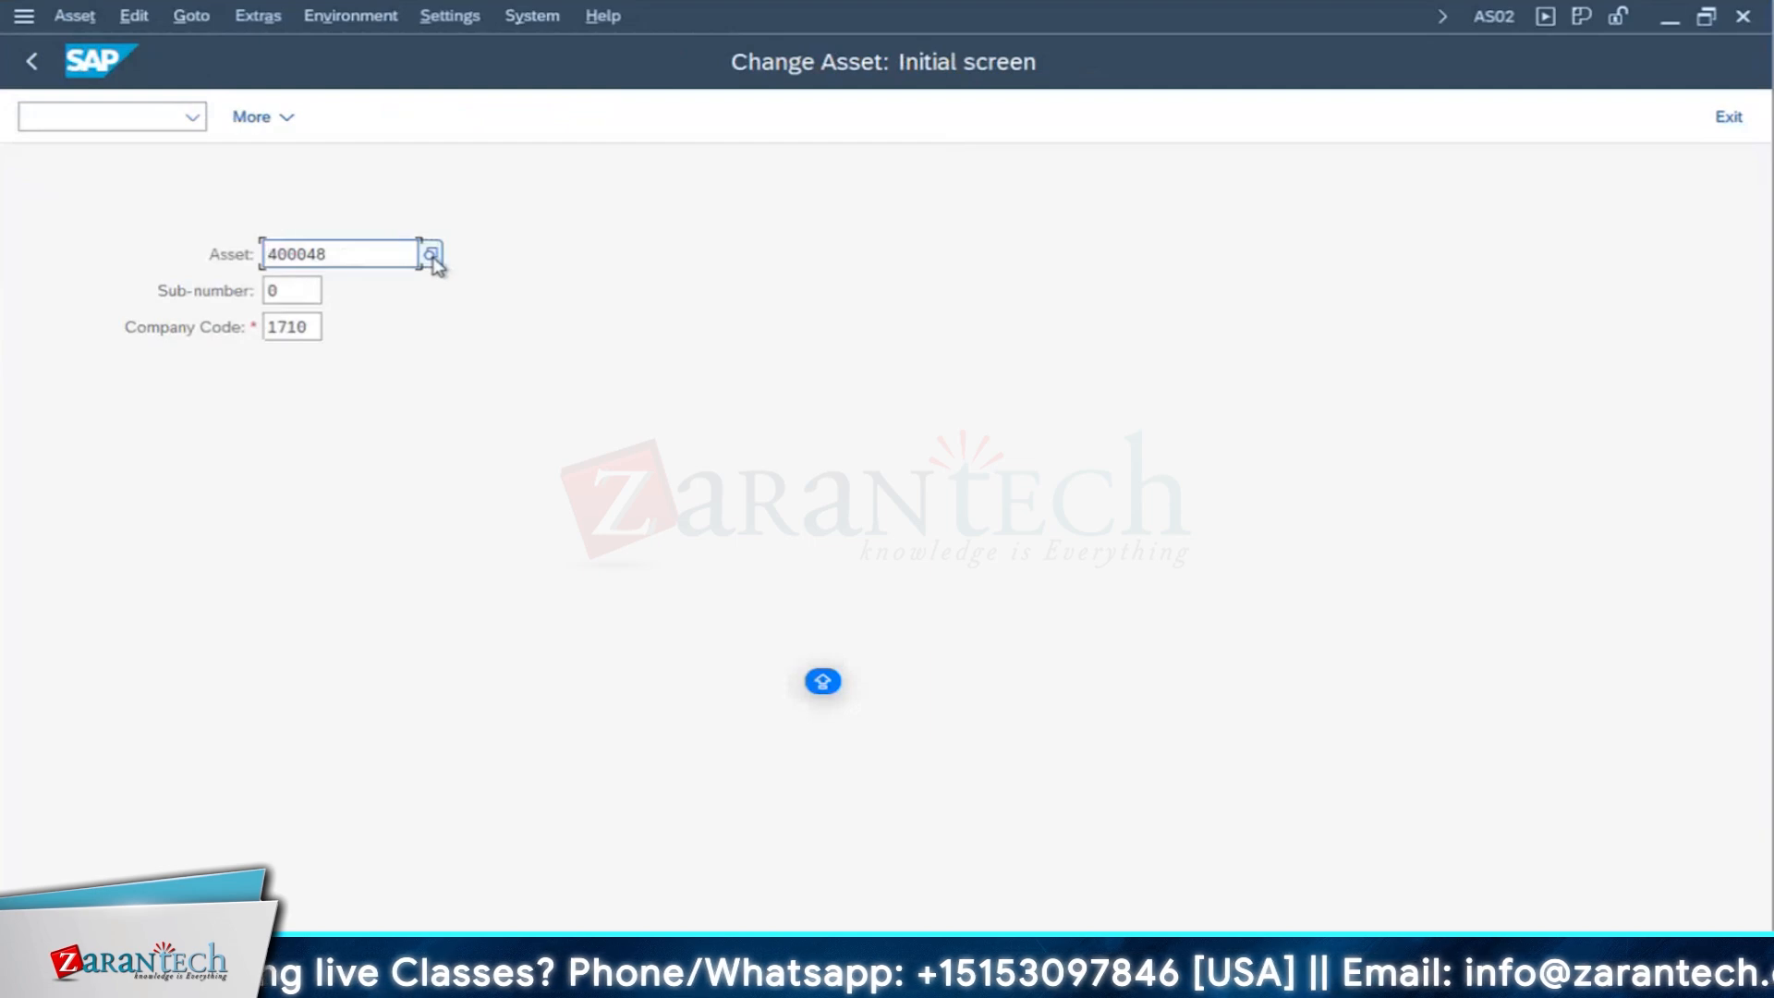
pyautogui.press('Return')
pyautogui.click(226, 298)
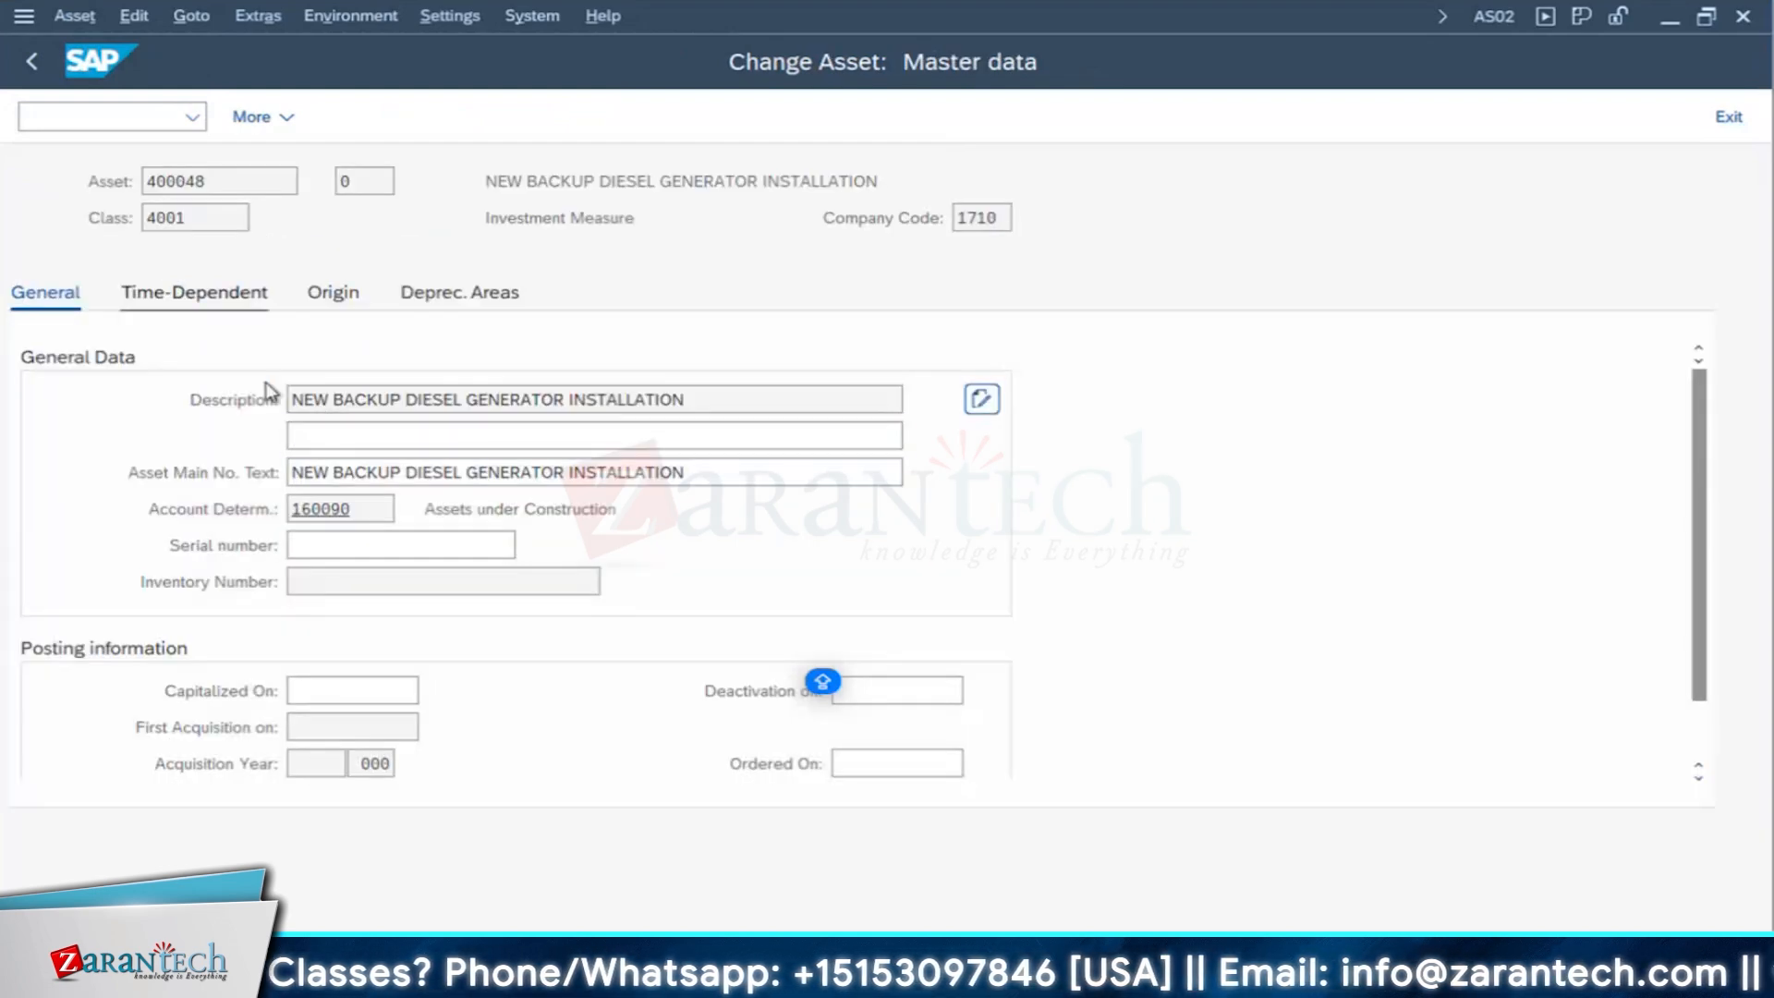
pyautogui.click(344, 294)
pyautogui.click(459, 292)
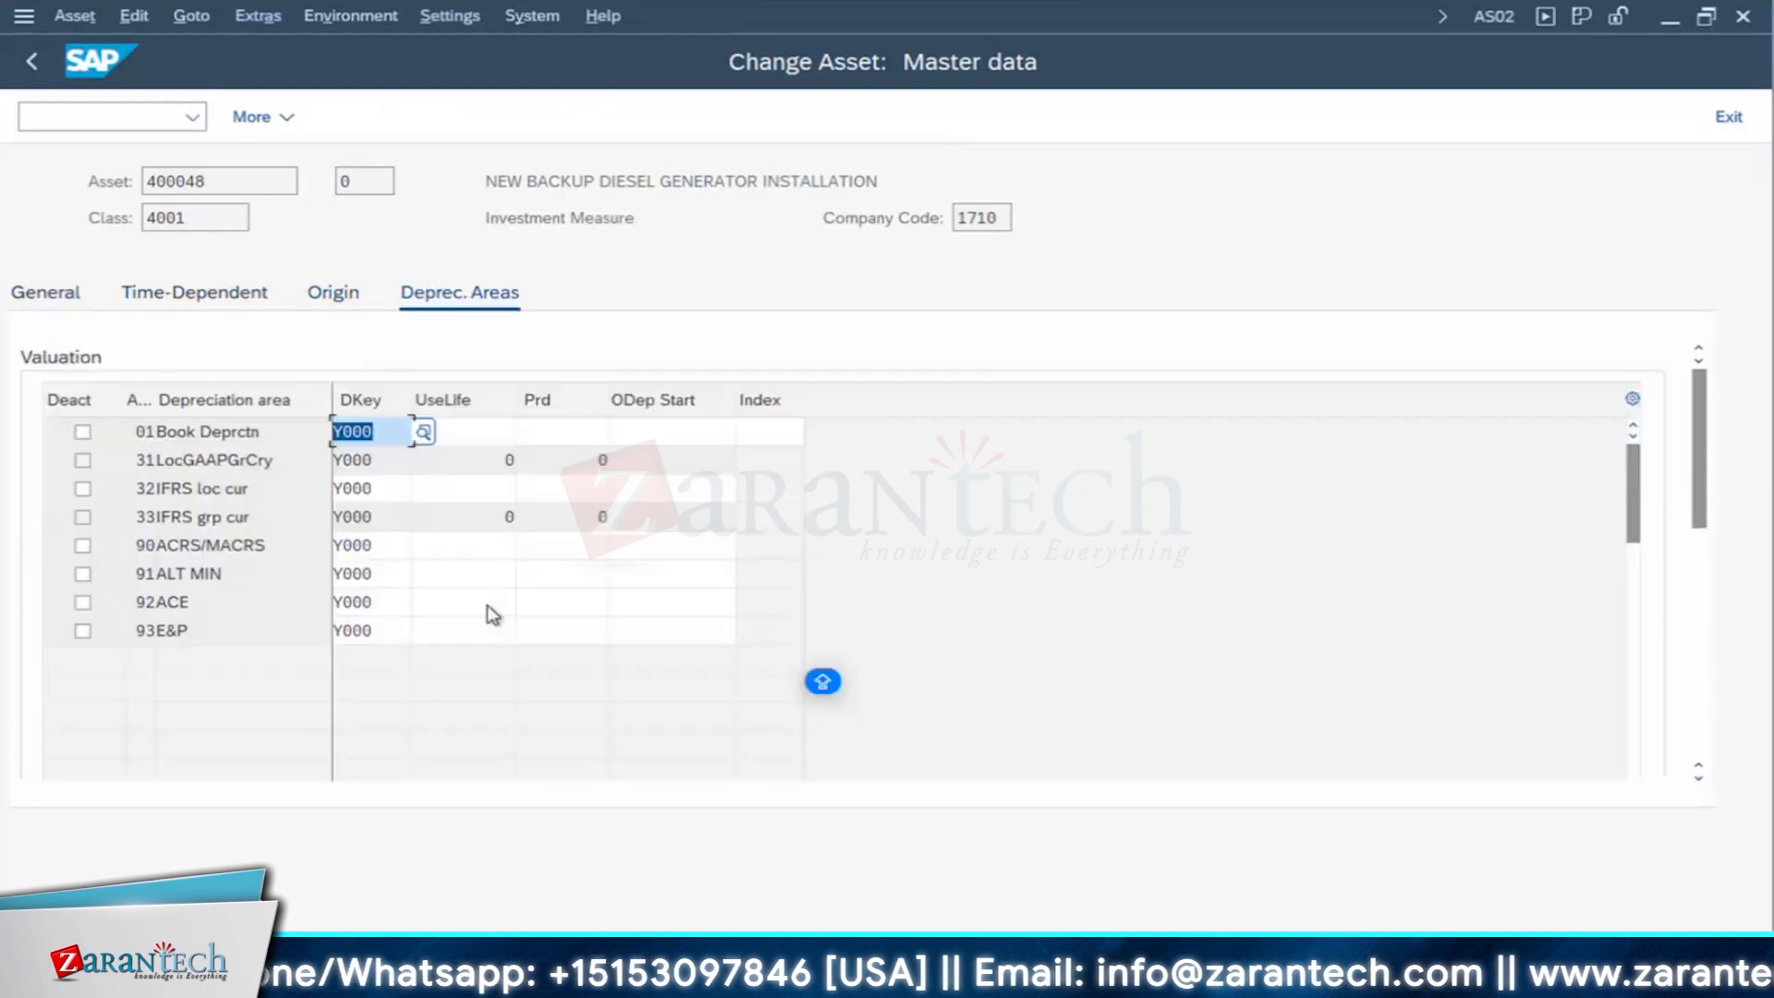
pyautogui.click(34, 62)
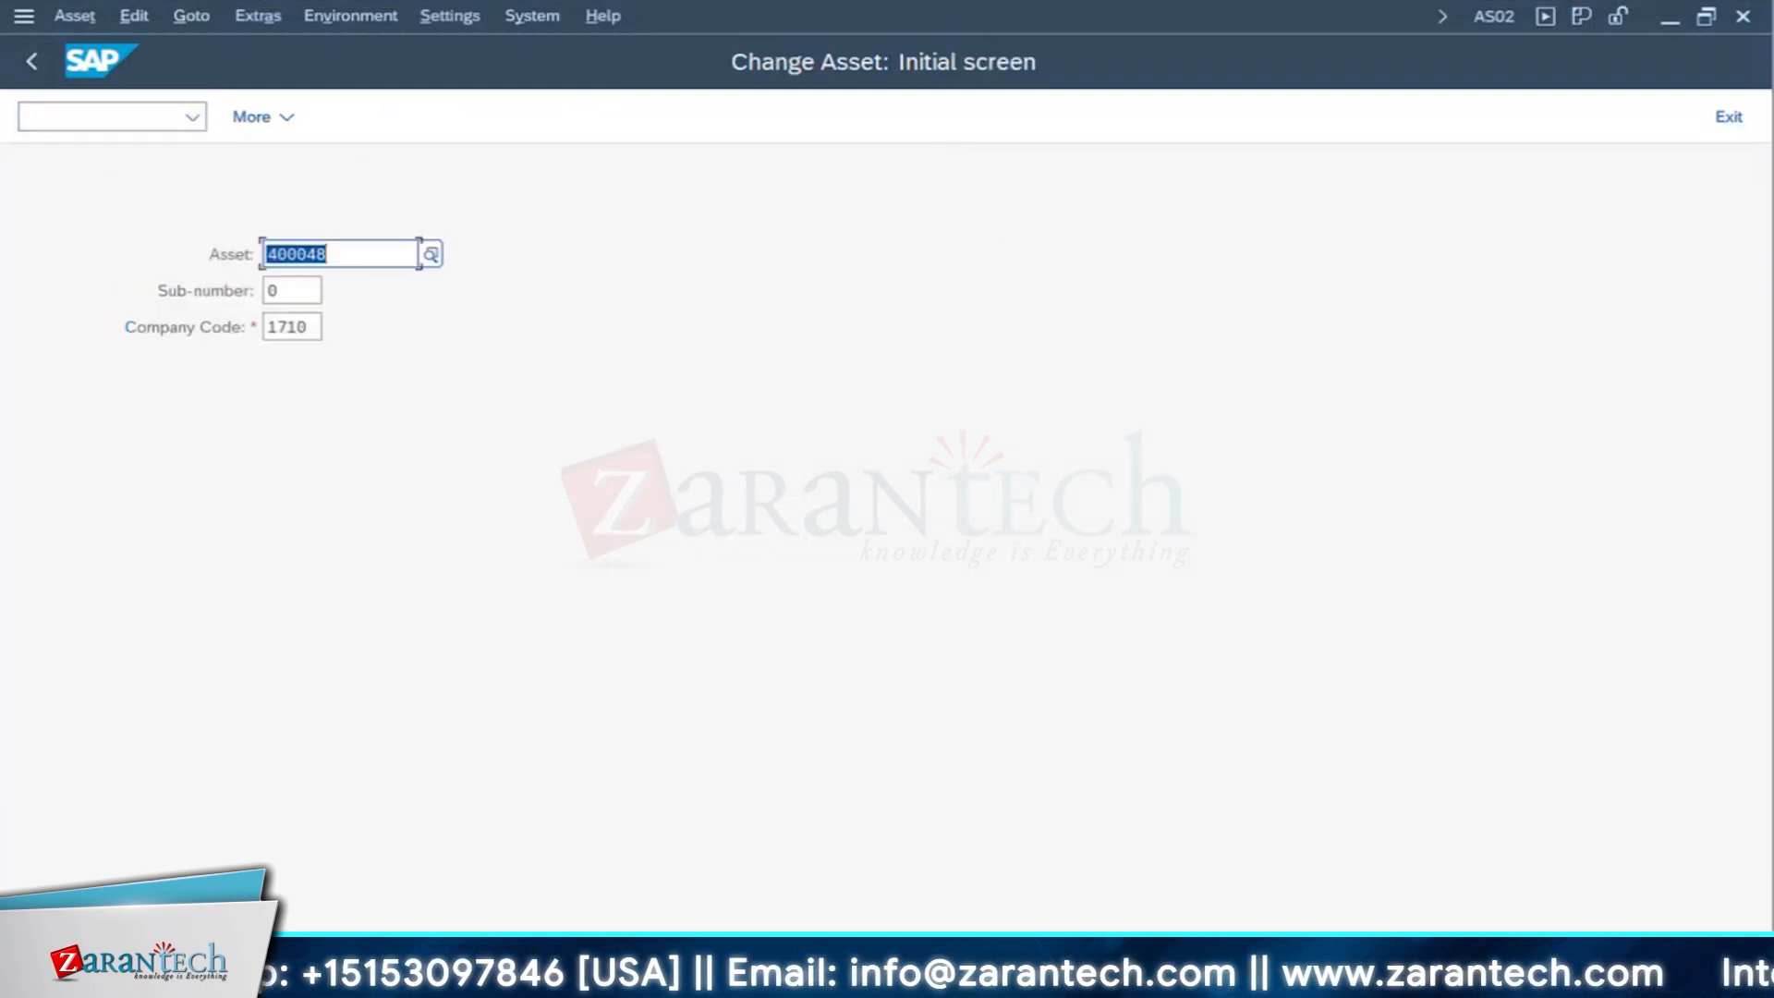
# - Return to the order's settlement rule, change the first distribution rule's category to WBS, and clear its settlement receiver
pyautogui.click(822, 982)
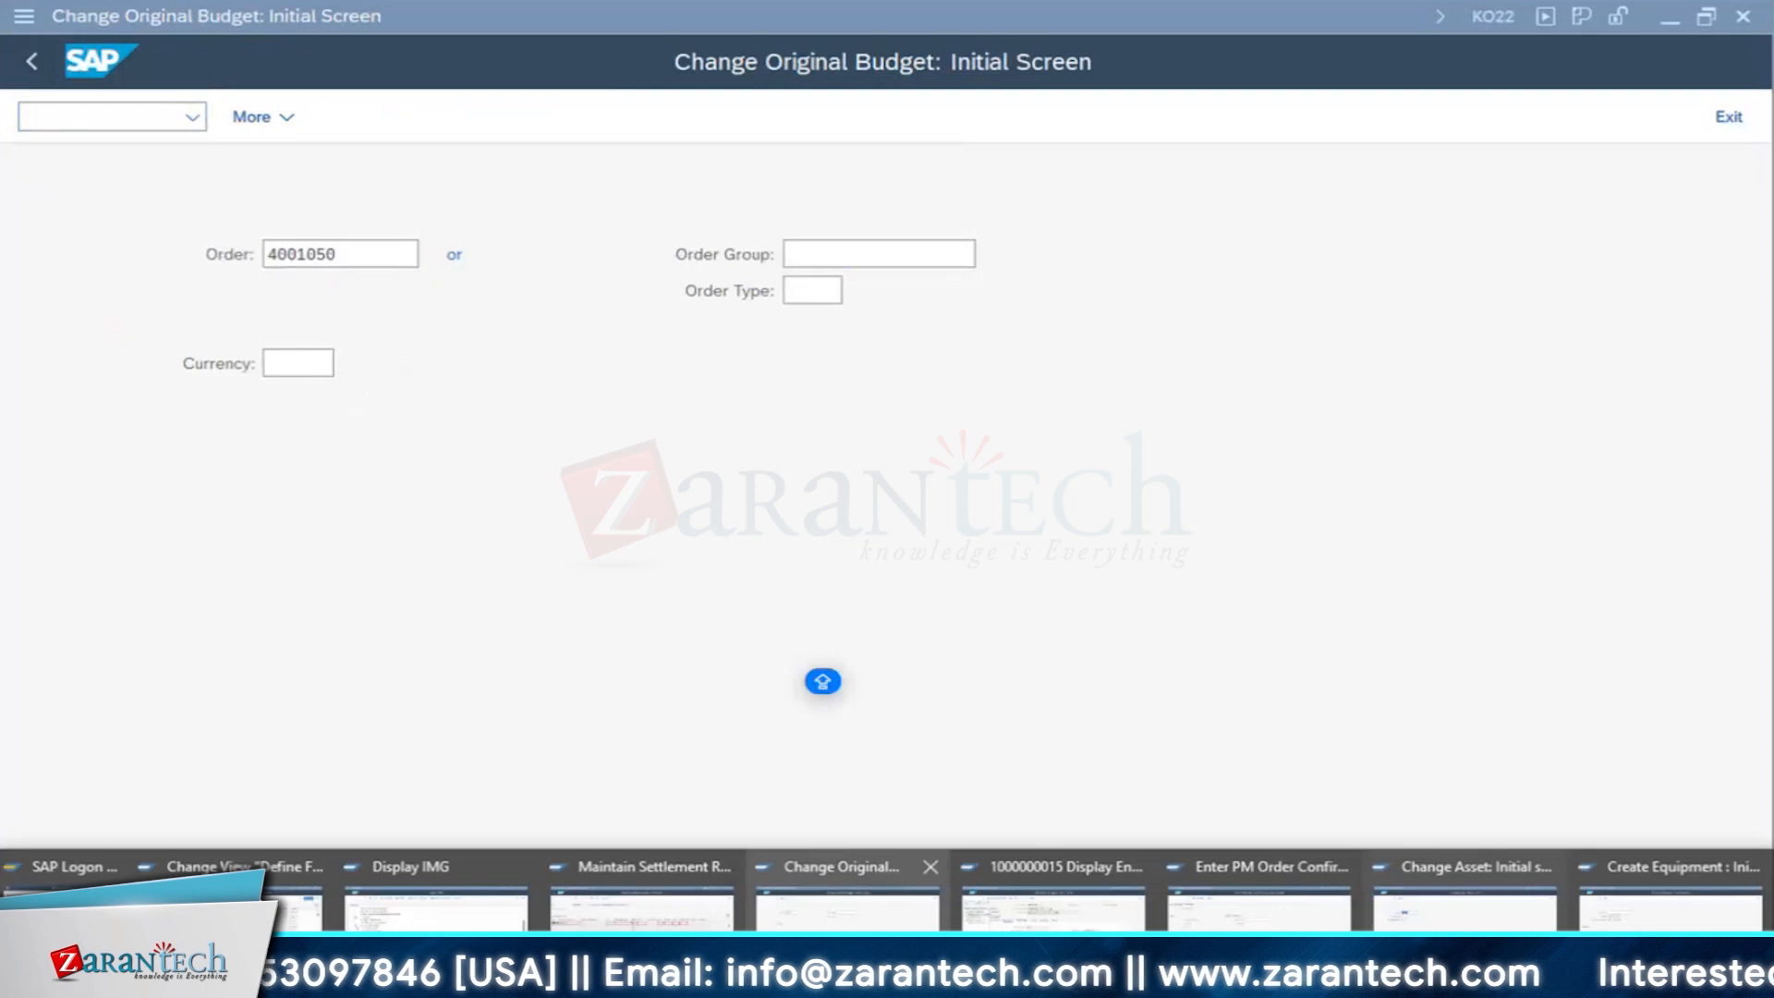
pyautogui.moveTo(1433, 922)
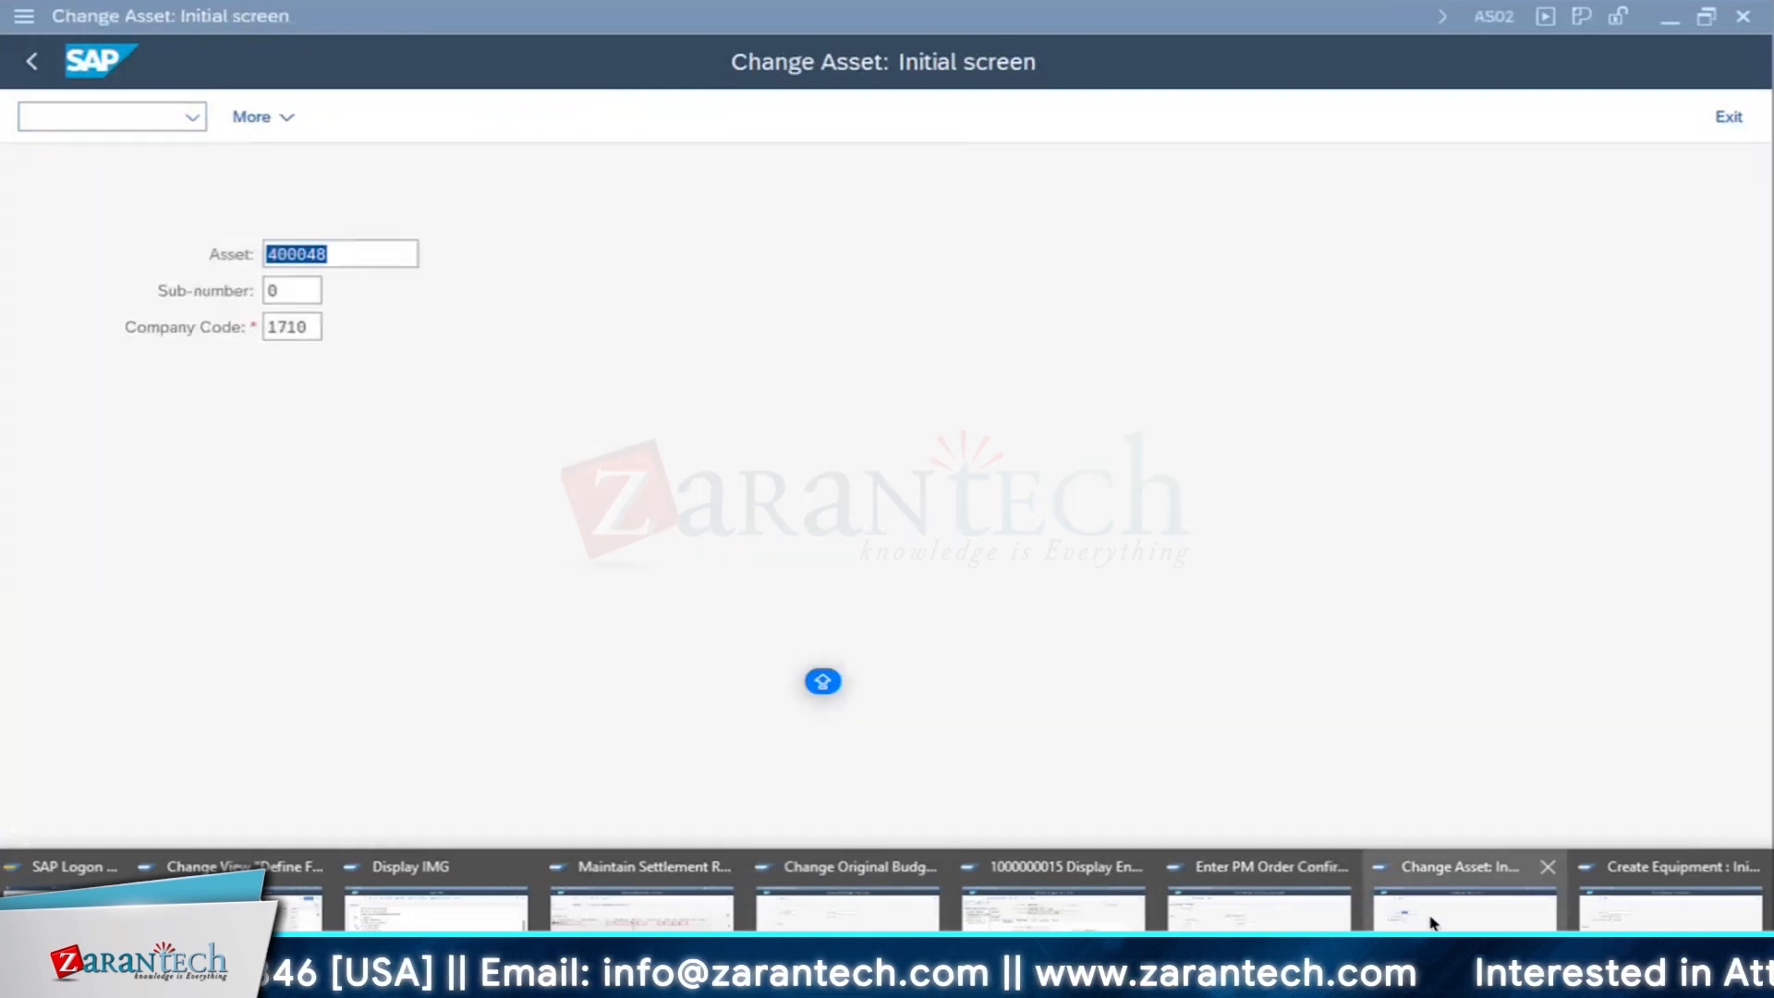
pyautogui.click(720, 924)
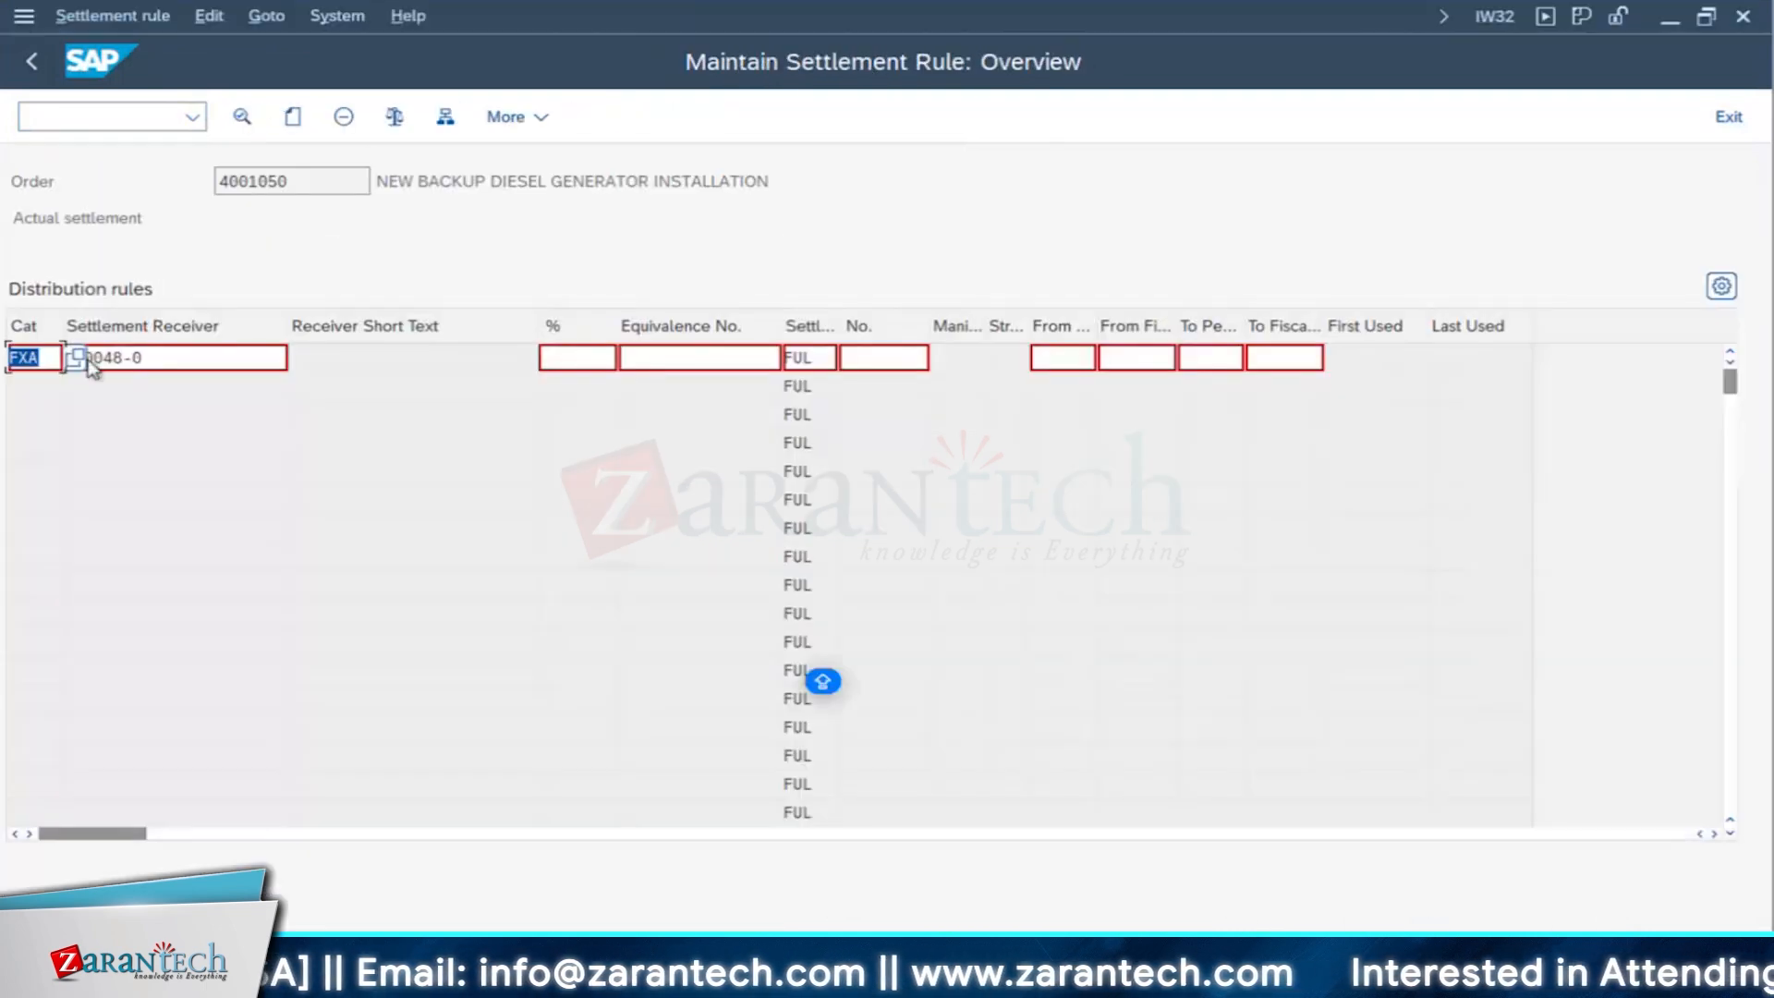
pyautogui.click(75, 360)
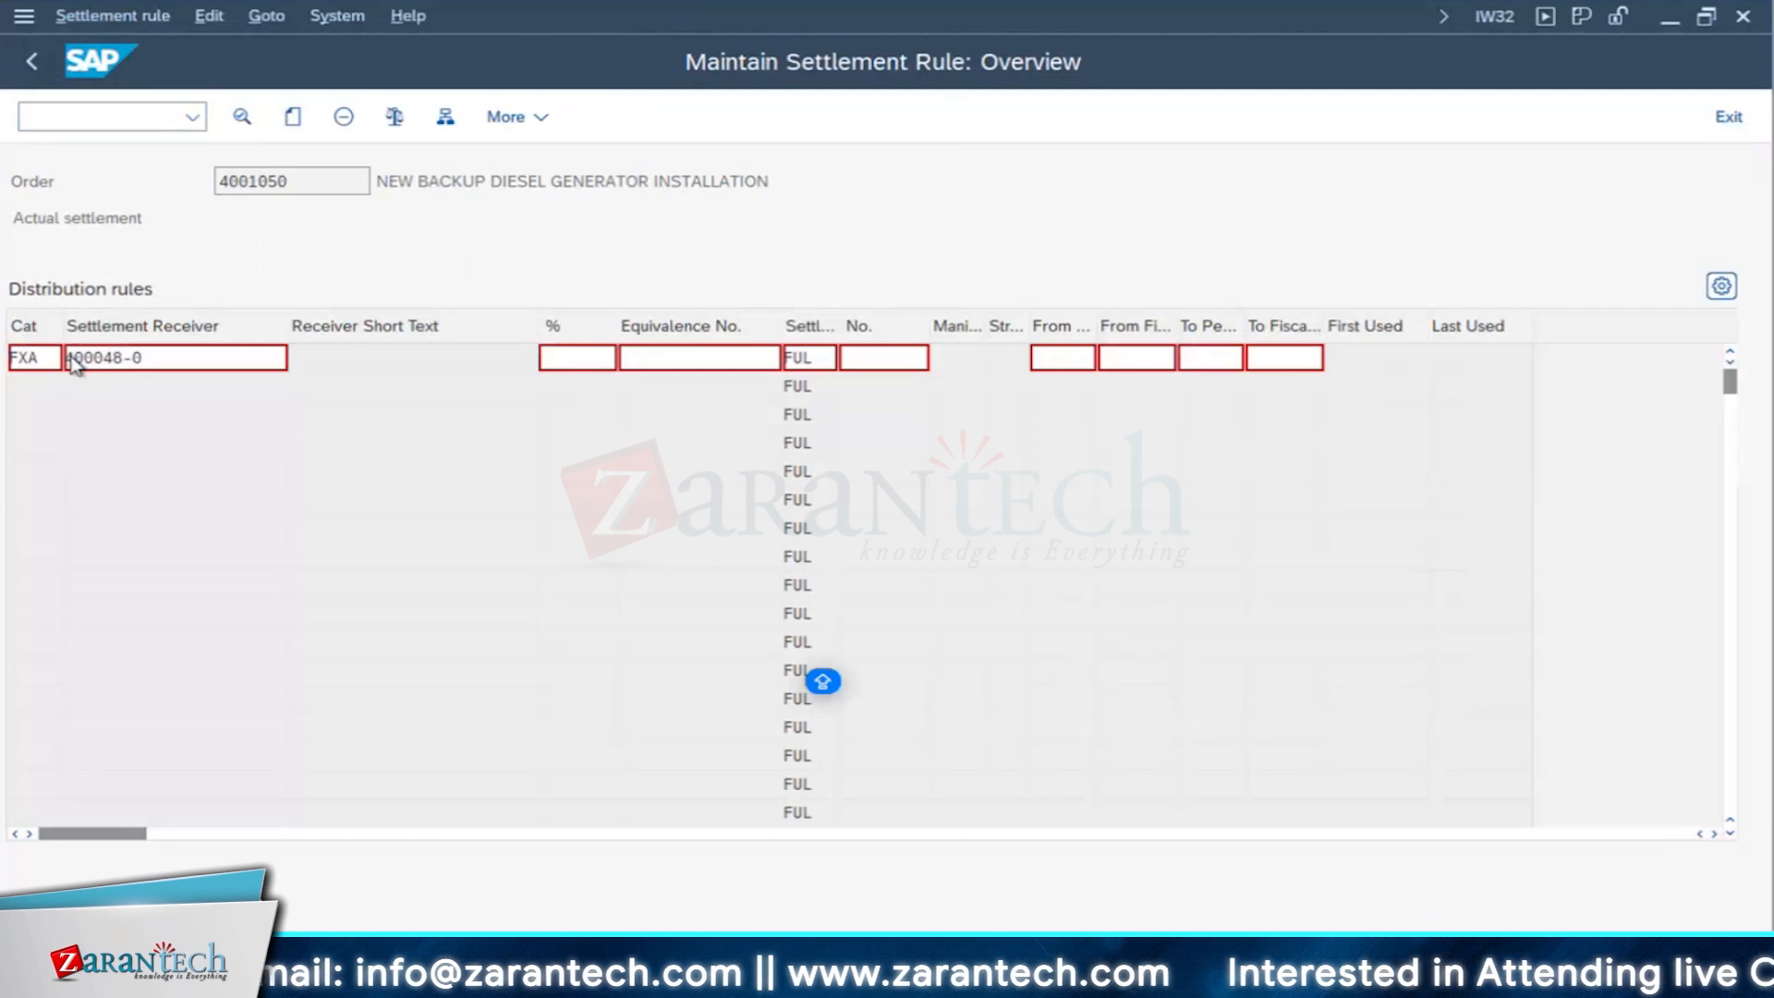
pyautogui.doubleClick(50, 321)
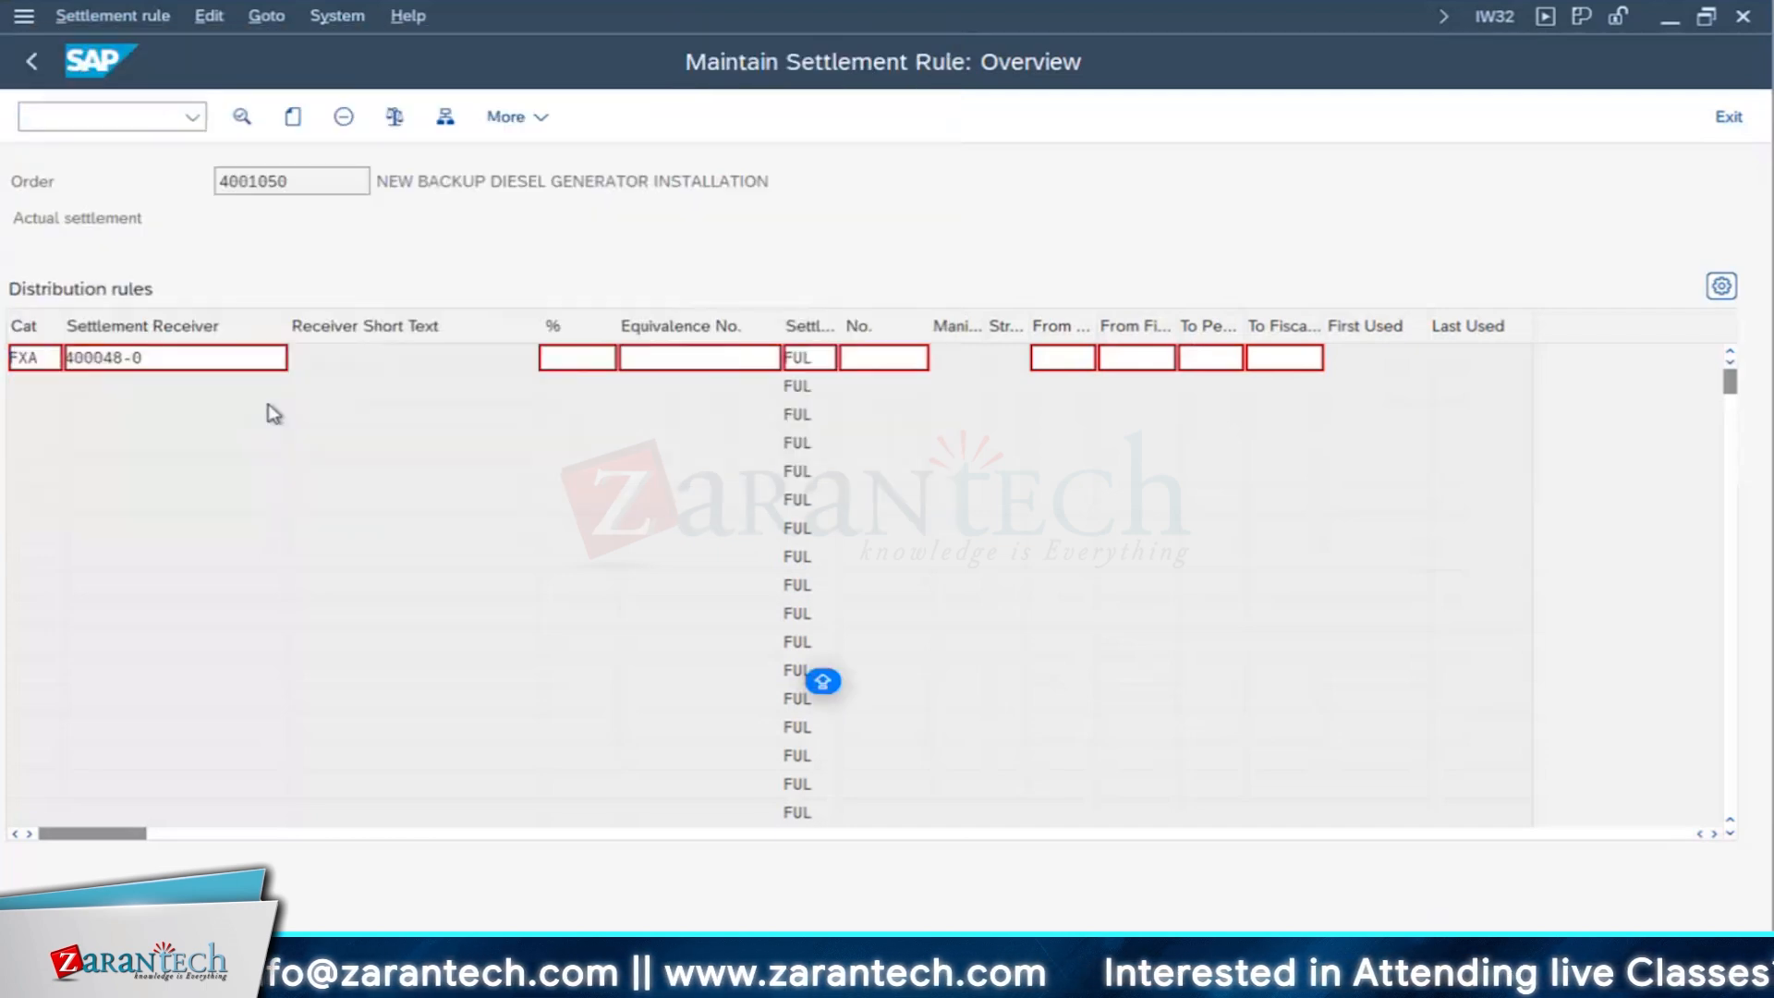
pyautogui.moveTo(162, 359); pyautogui.dragTo(3, 351)
pyautogui.press('BackSpace')
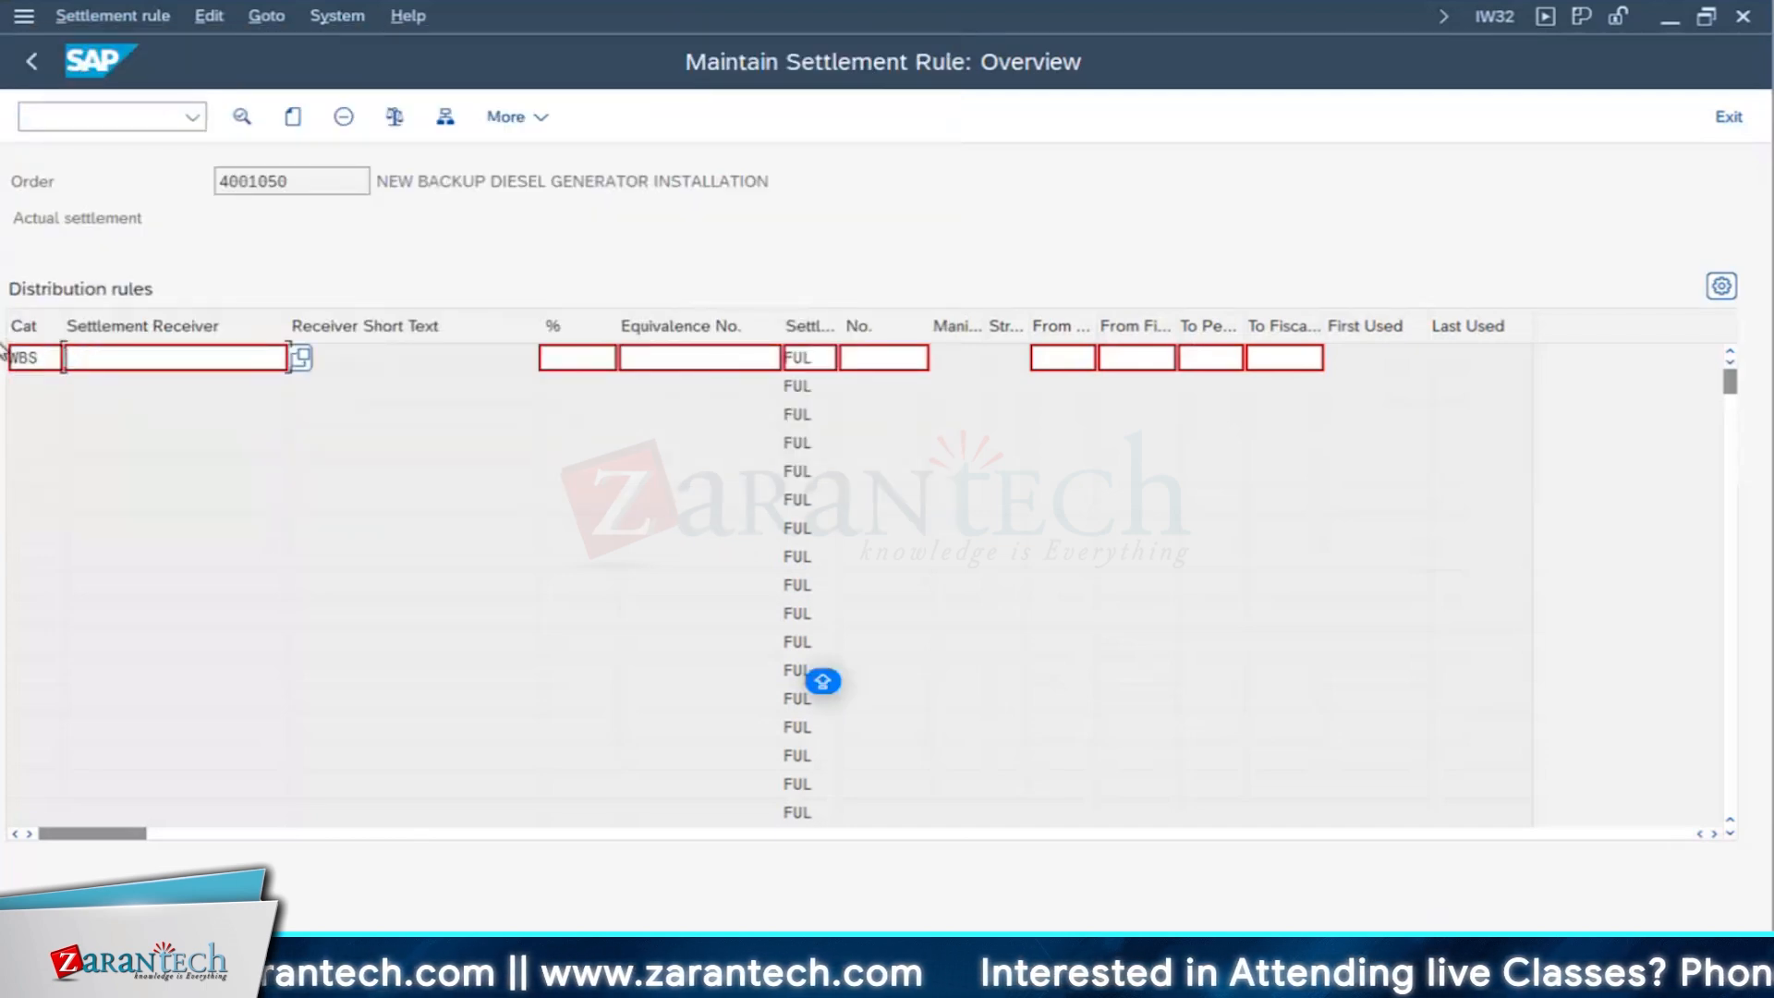
# - Choose the Create Project Plan WBS element of project IT_IN_02 as the first distribution rule's settlement receiver
pyautogui.click(239, 360)
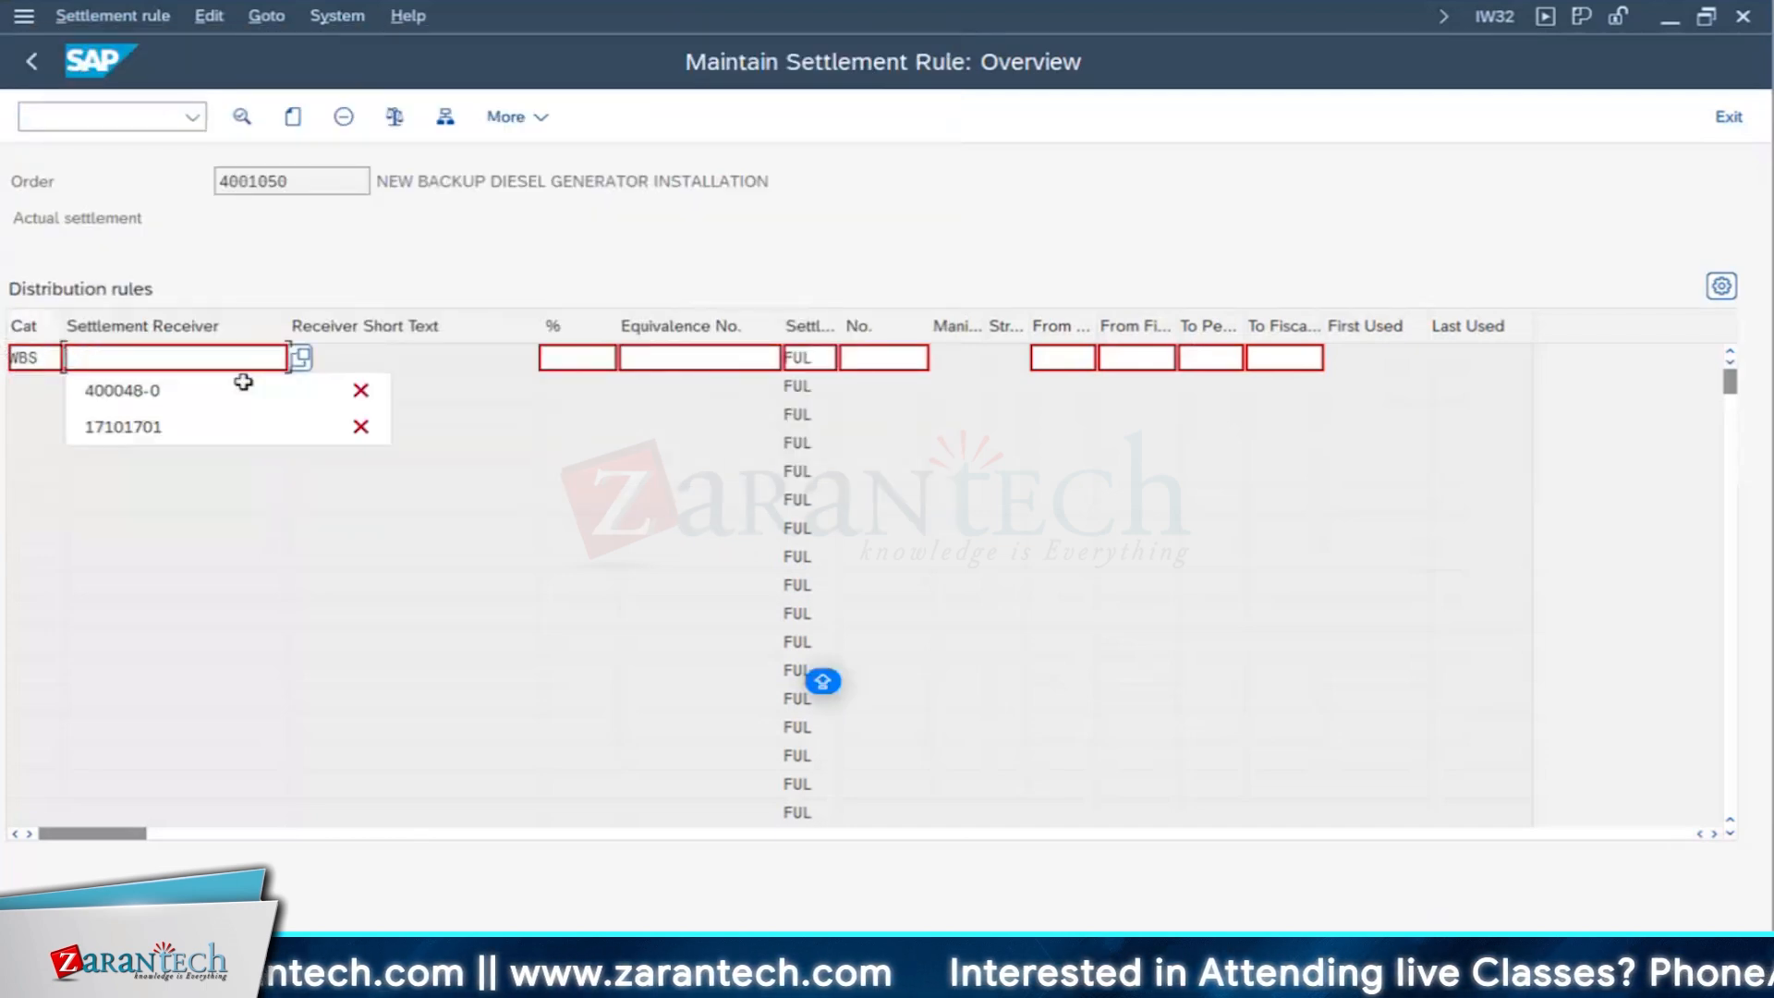
pyautogui.click(299, 357)
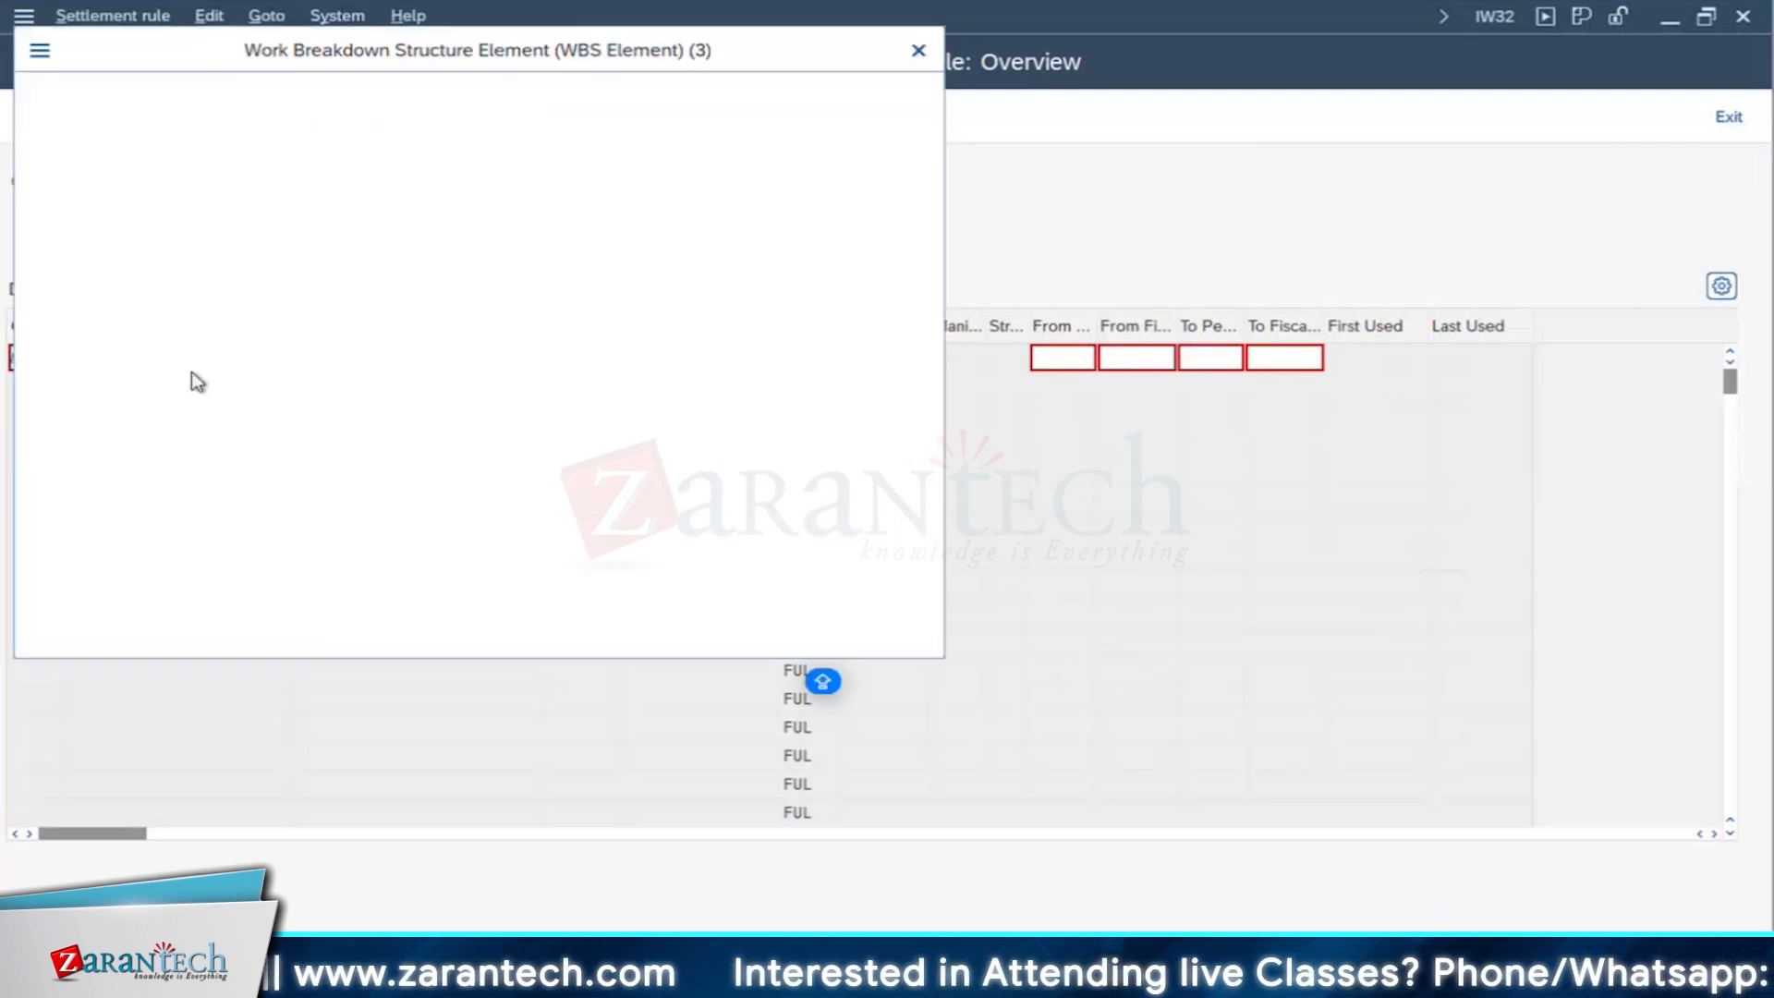
pyautogui.click(576, 636)
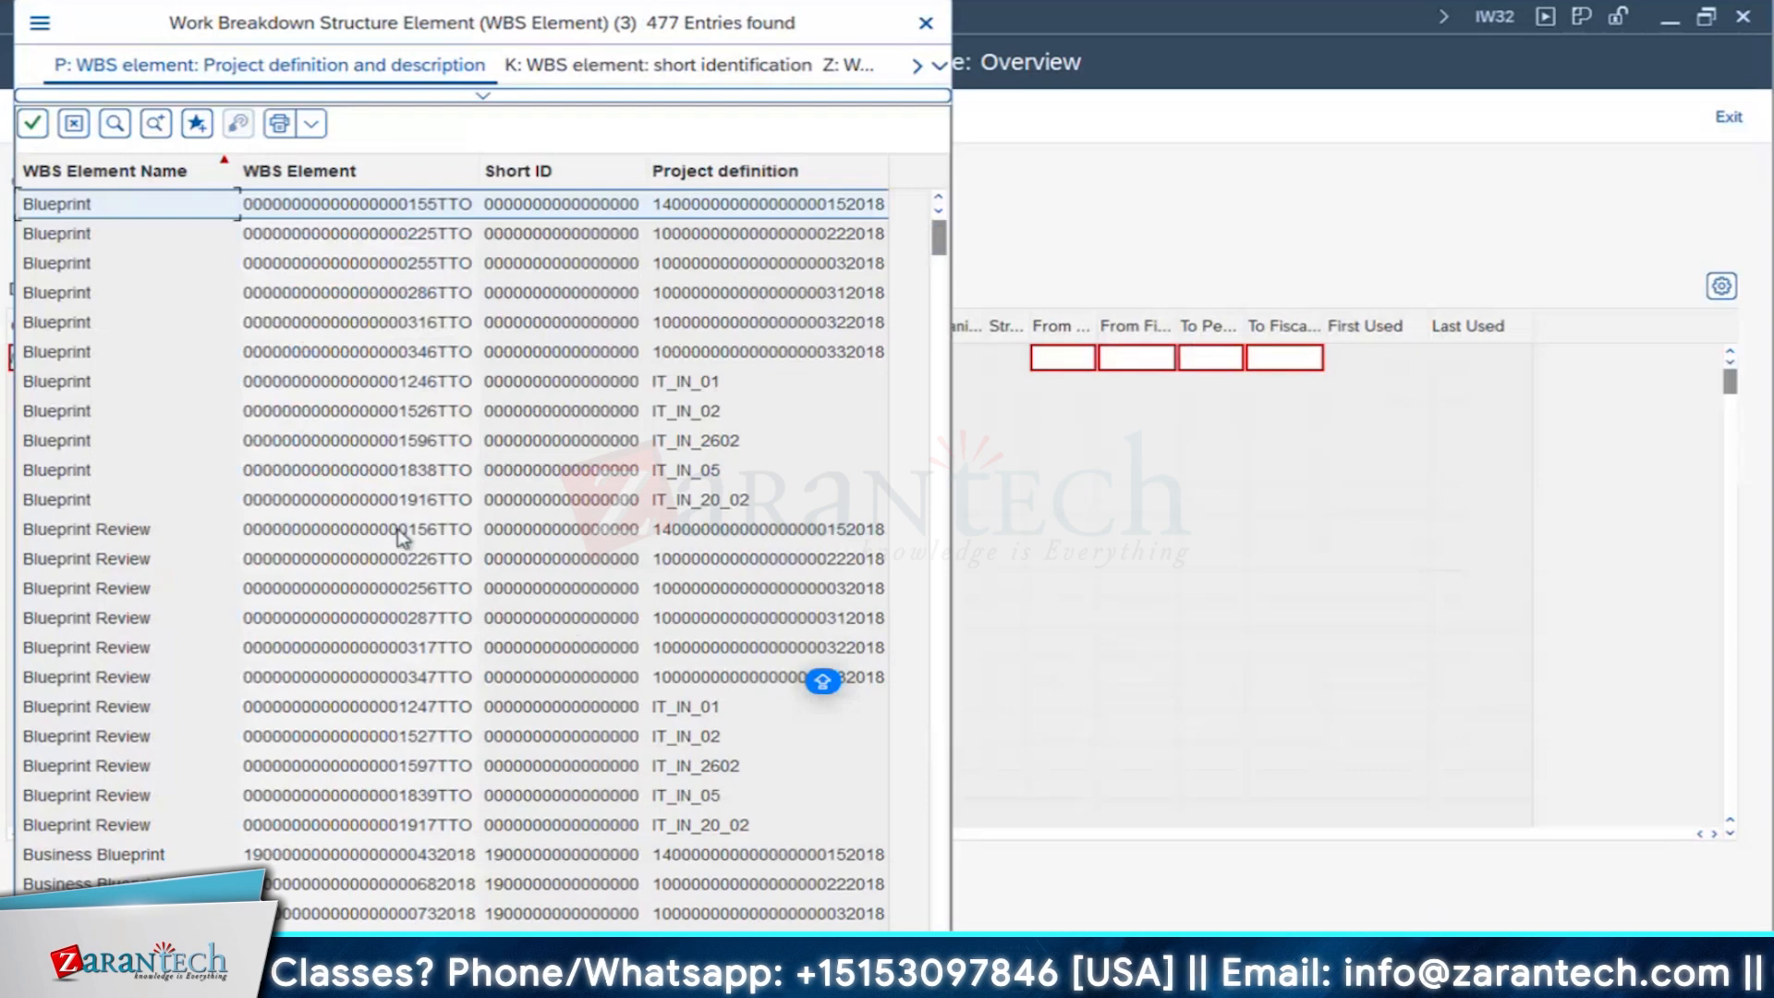
pyautogui.scroll(-2, 402, 534)
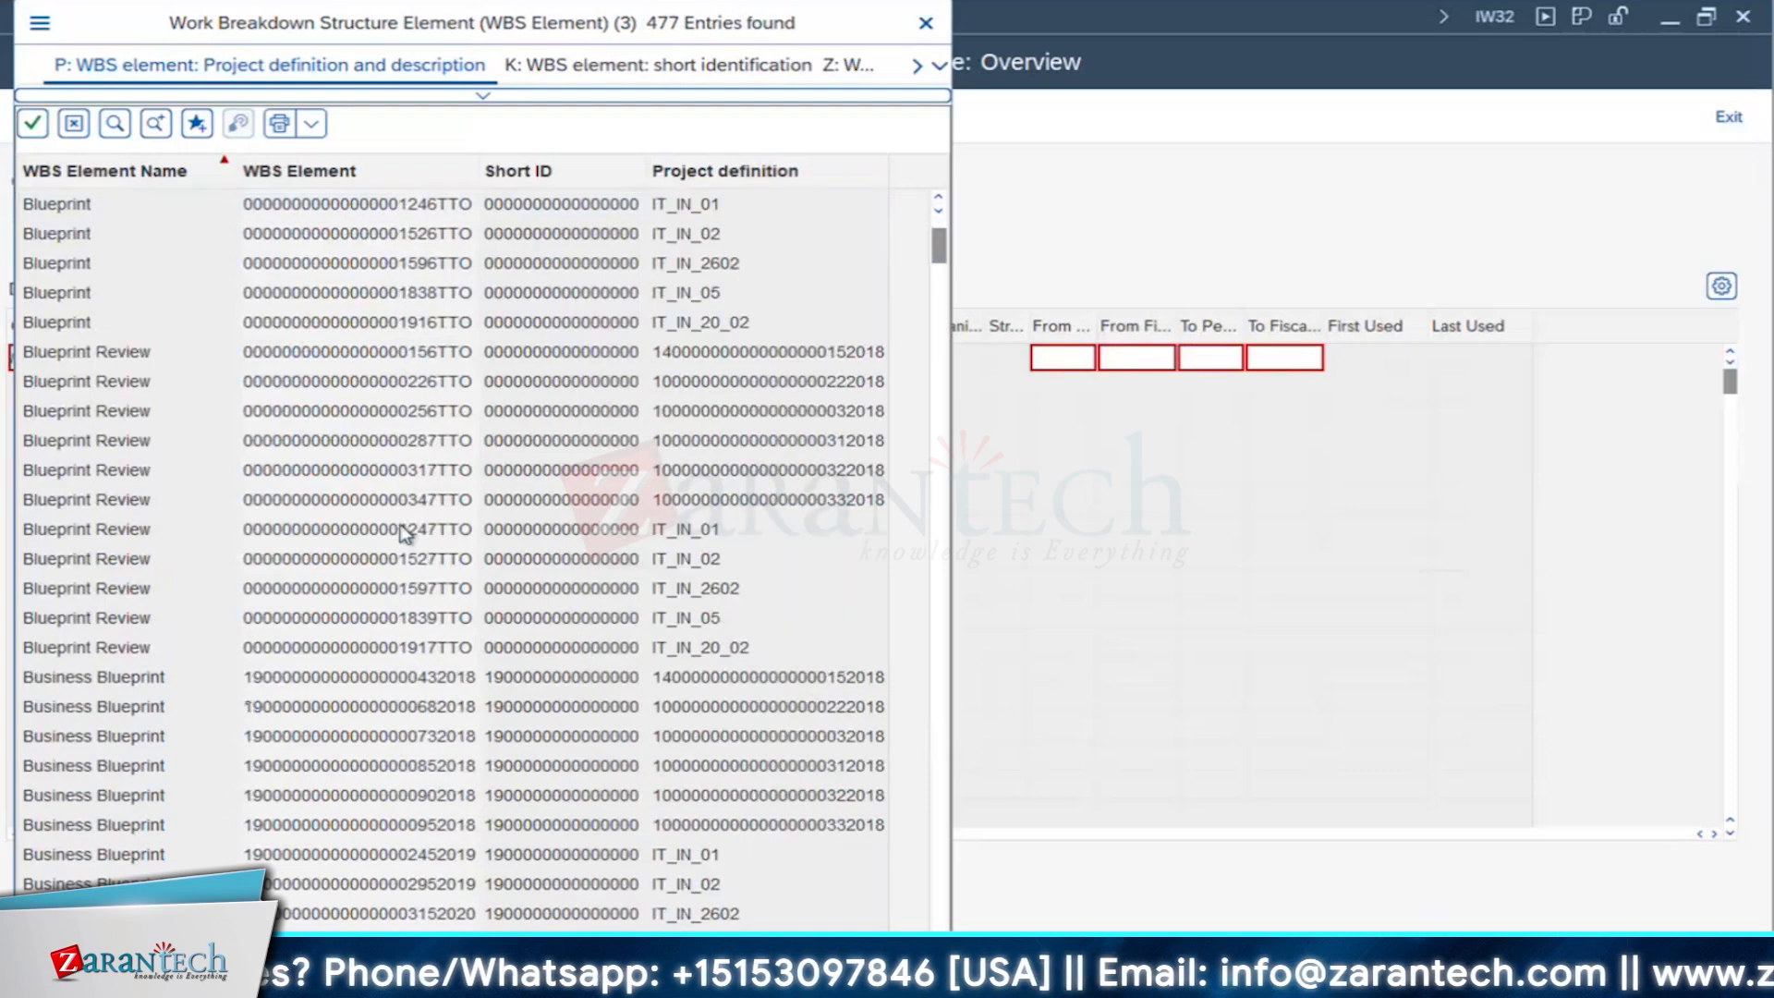
pyautogui.scroll(-15, 402, 534)
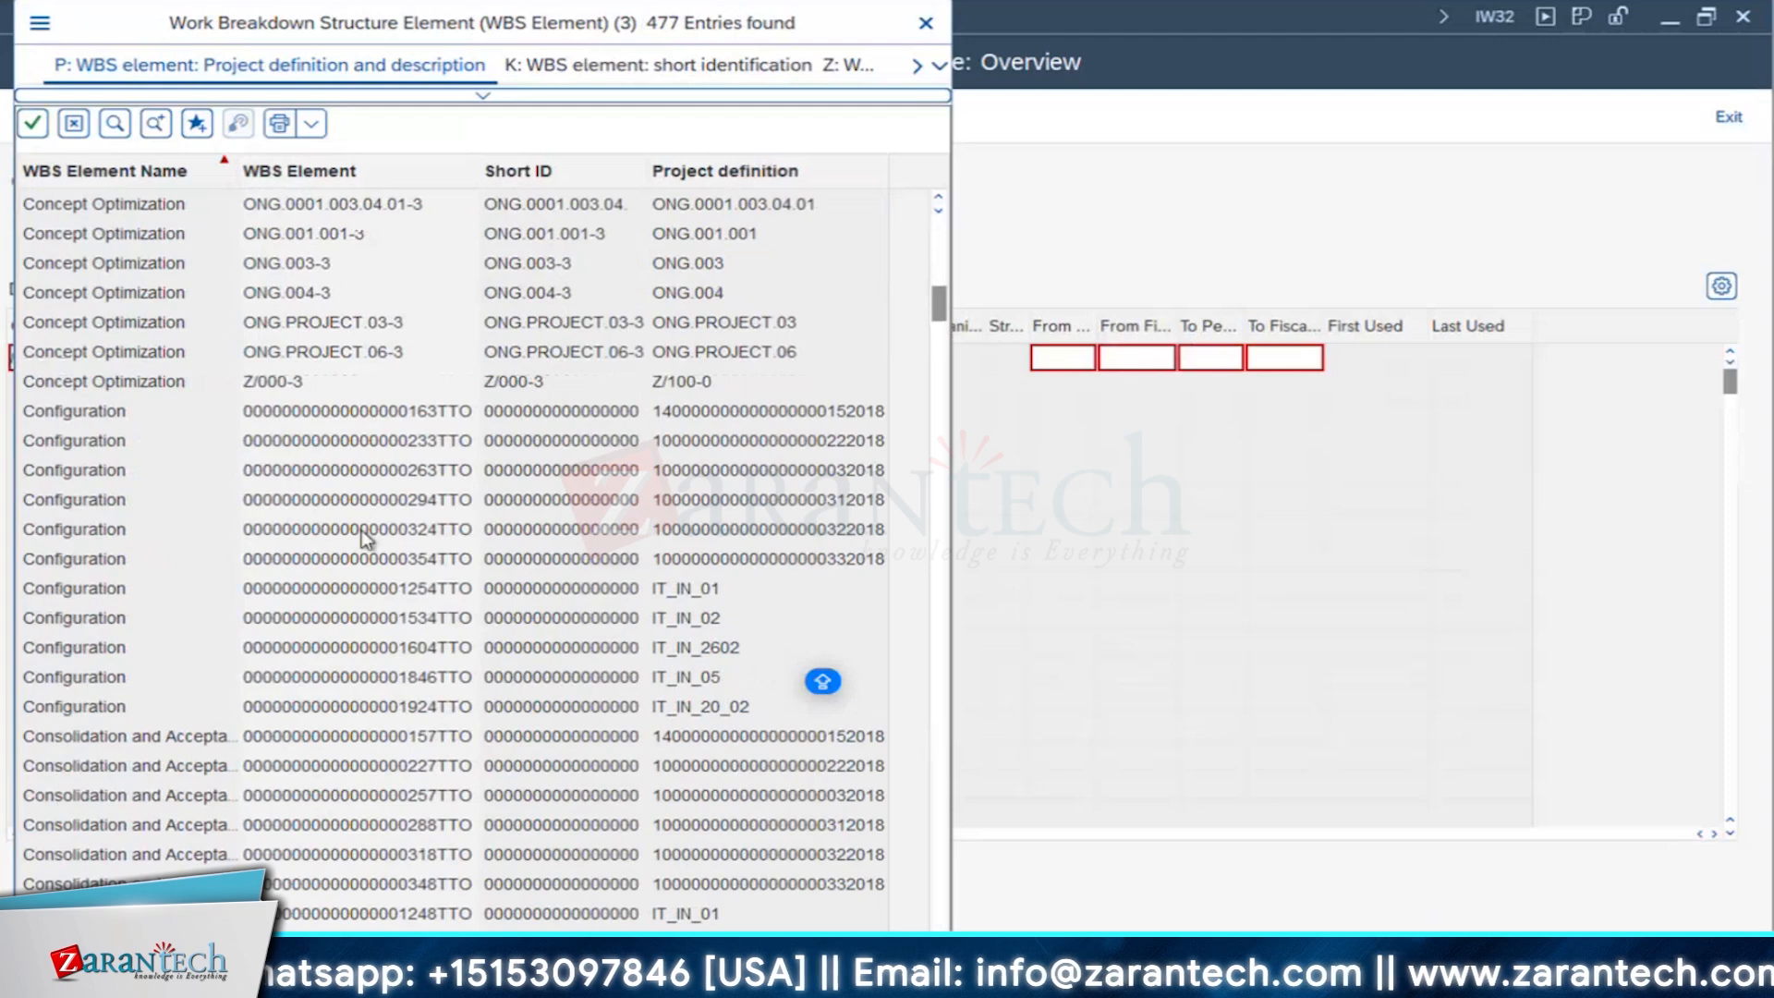
pyautogui.scroll(-4, 428, 622)
pyautogui.scroll(-2, 591, 554)
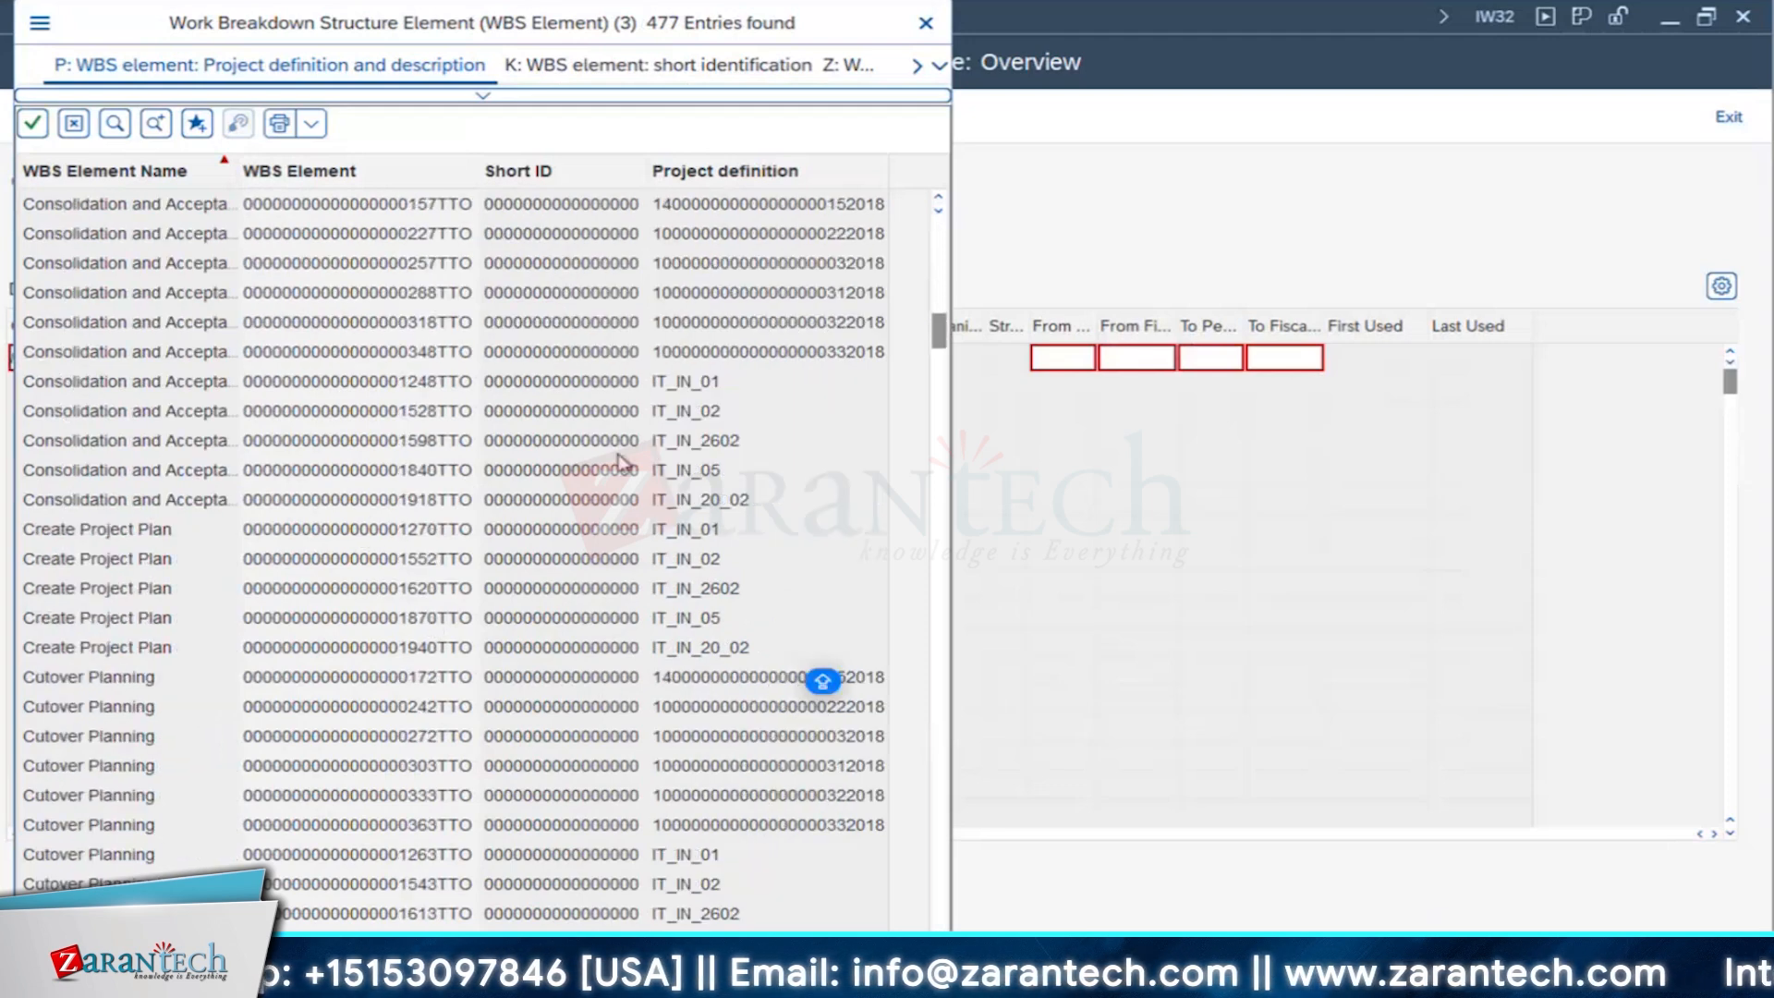
pyautogui.doubleClick(586, 559)
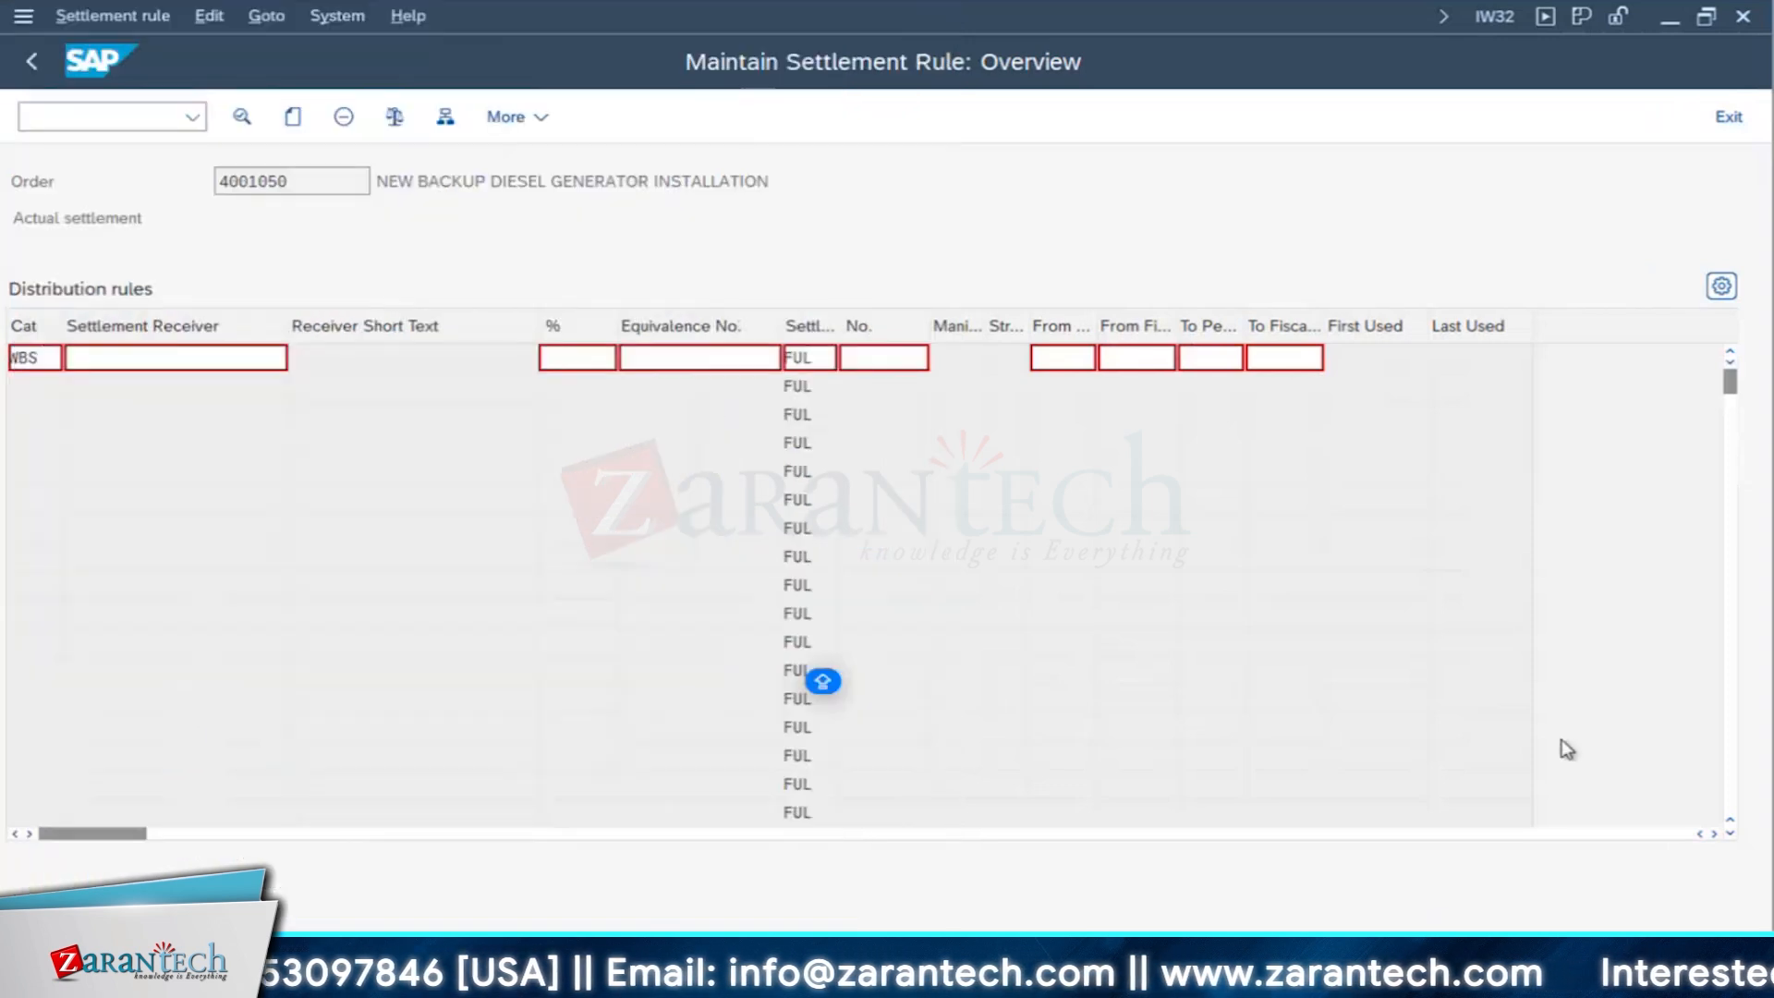
pyautogui.press('Return')
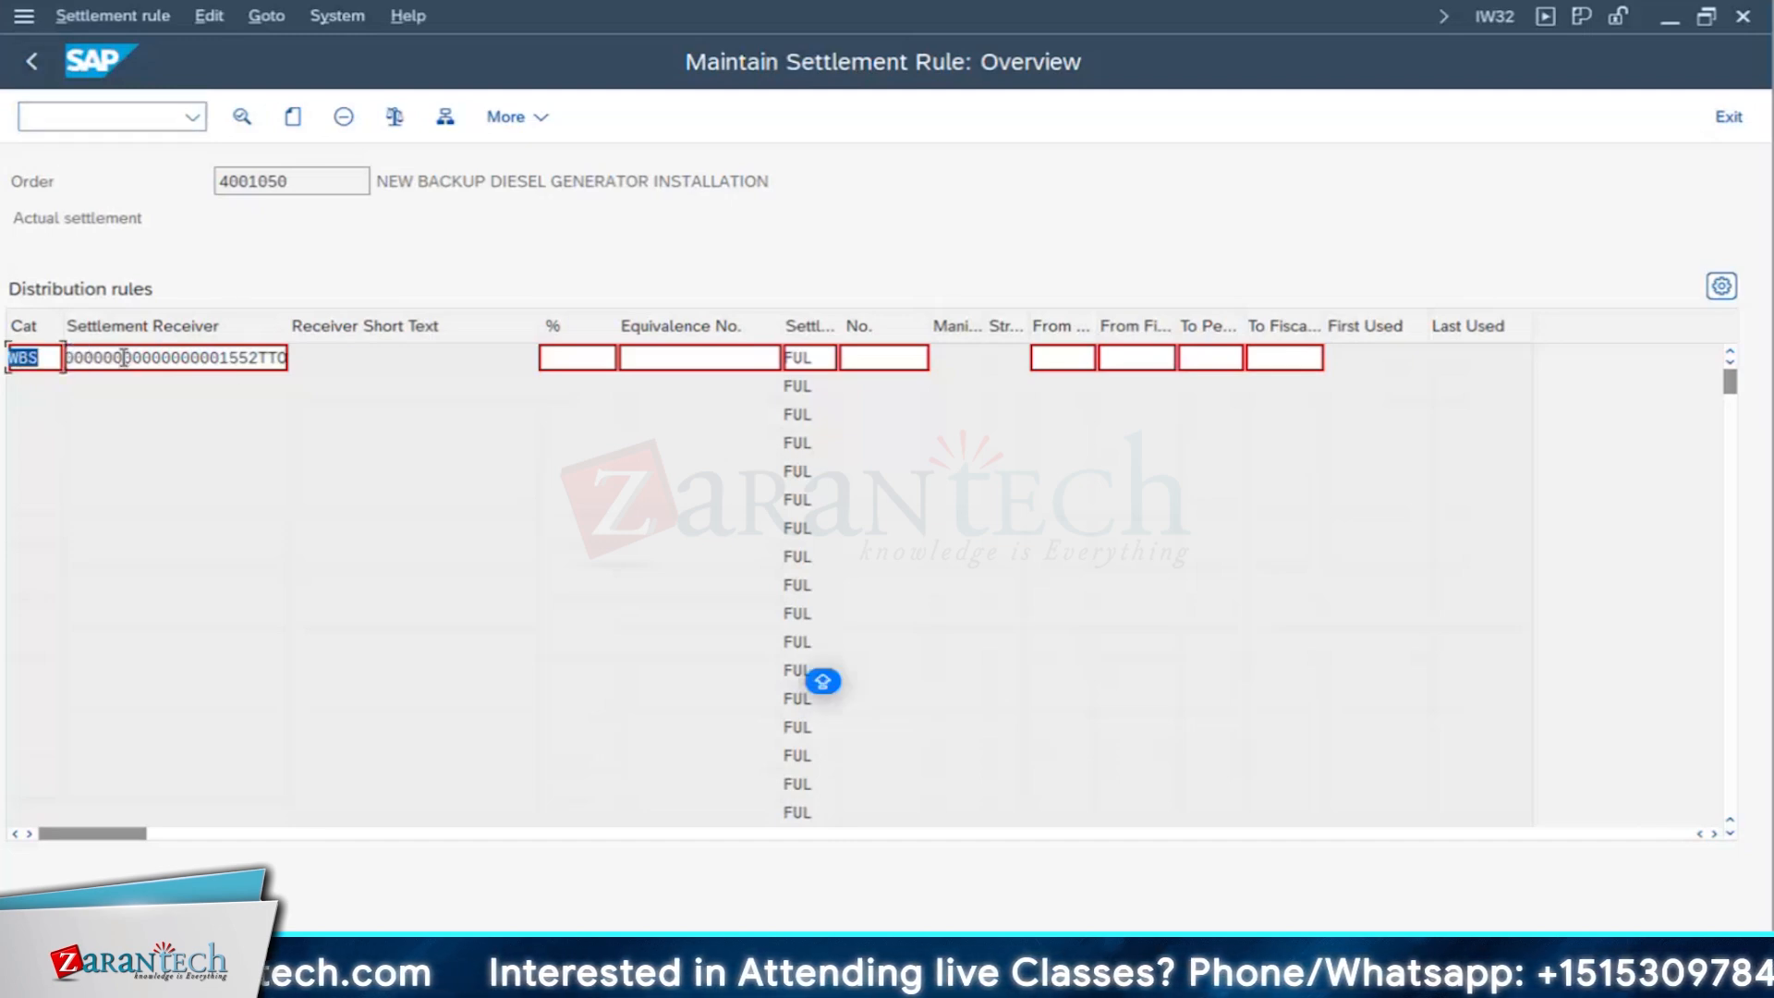
# - Change the first distribution rule's category to CTR with 17101701 as settlement receiver, and return to the order header
pyautogui.press('BackSpace')
pyautogui.write('CTR')
pyautogui.press('Return')
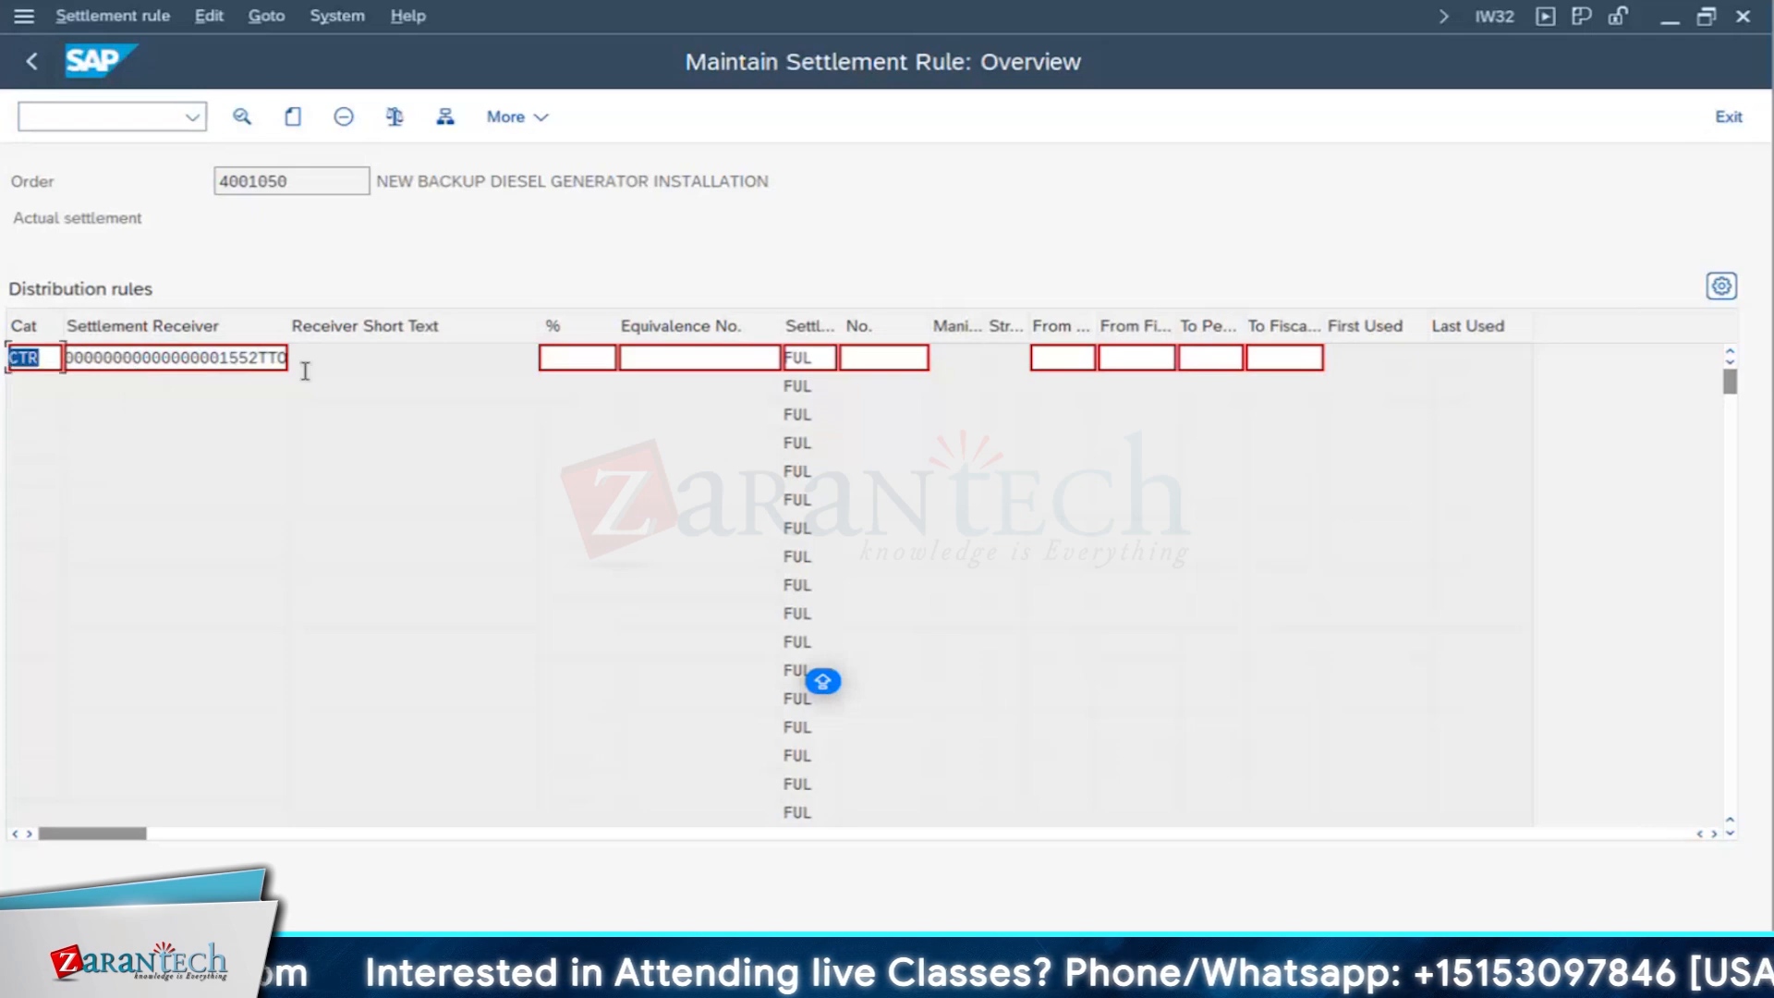
pyautogui.press('Tab')
pyautogui.write('0')
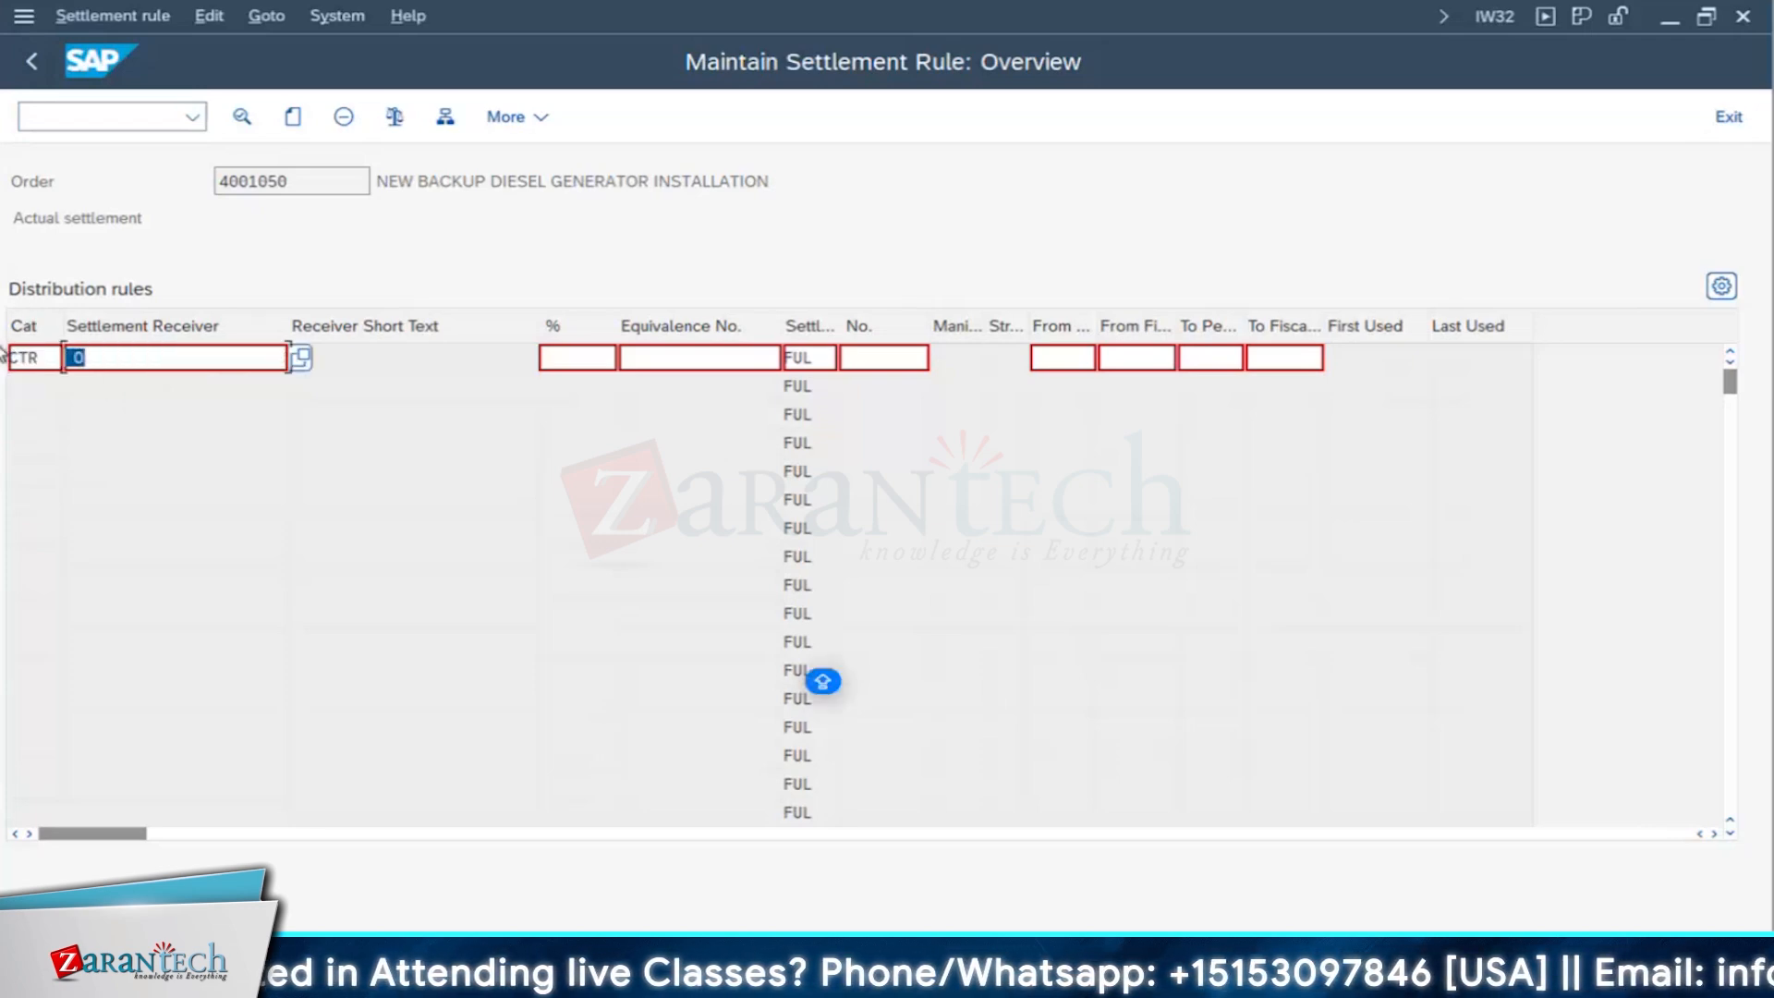
pyautogui.press('BackSpace')
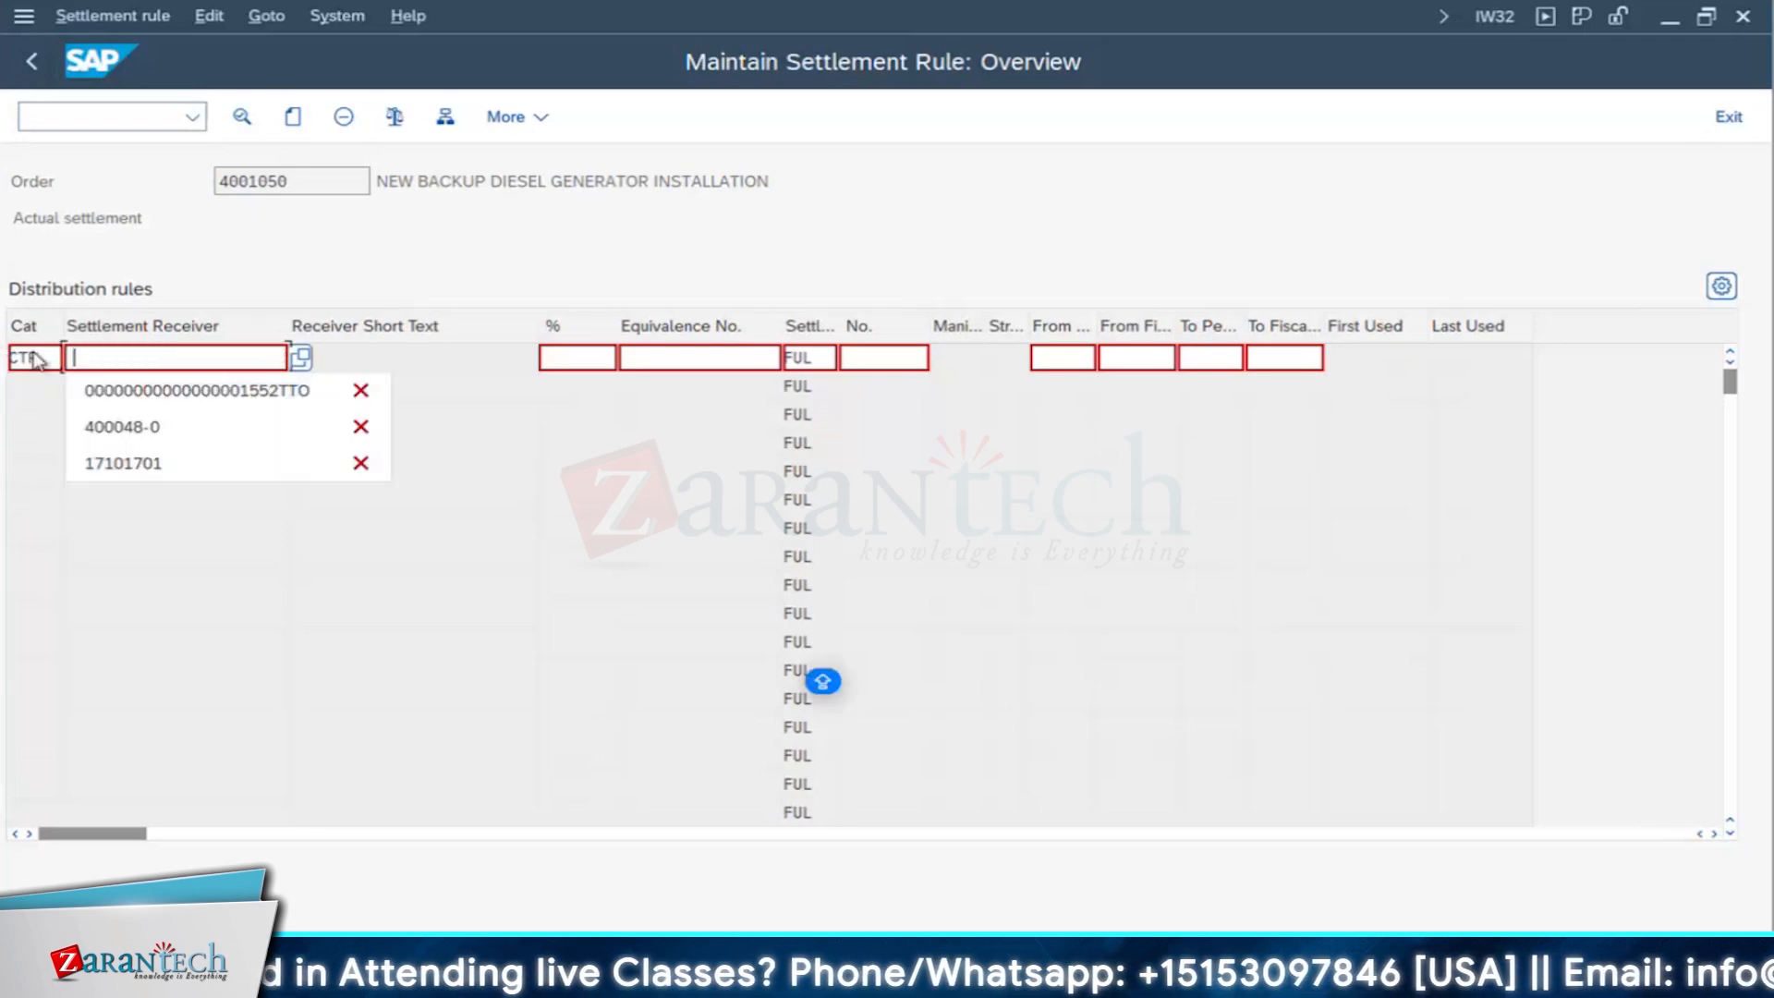
pyautogui.click(131, 463)
pyautogui.press('F3')
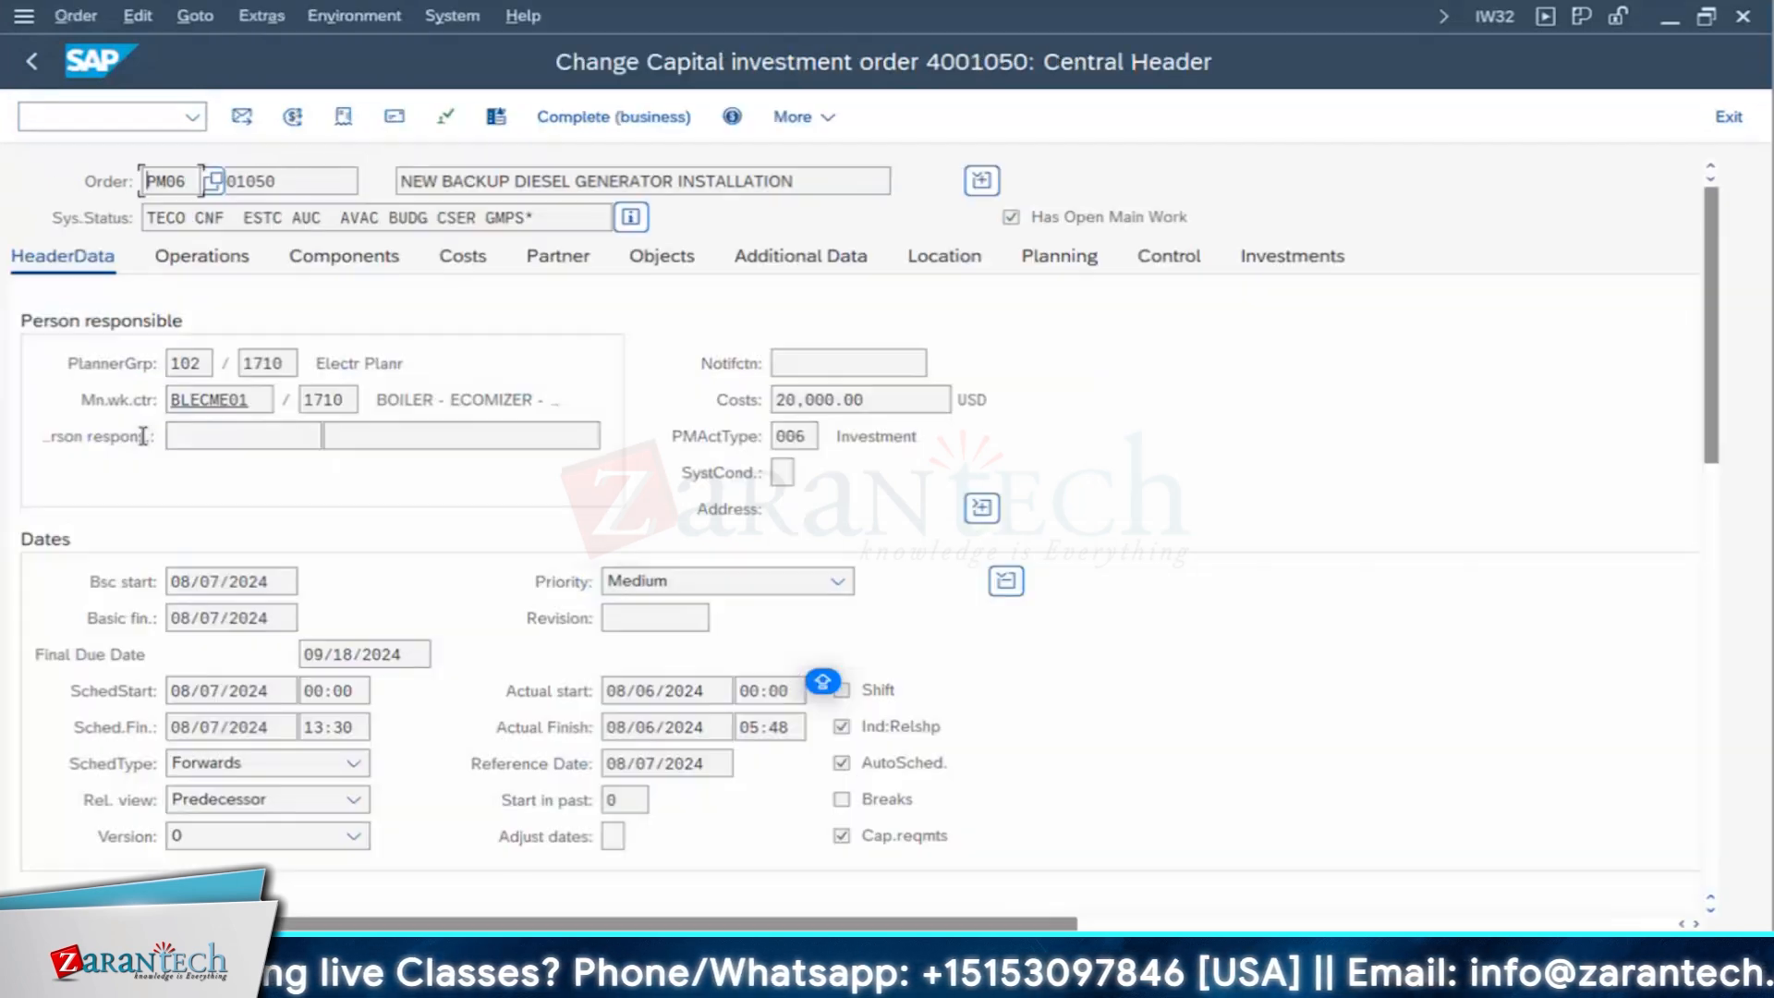
# - Recheck the distribution rule in the backup diesel generator order's settlement rule, and leave the order
pyautogui.click(292, 118)
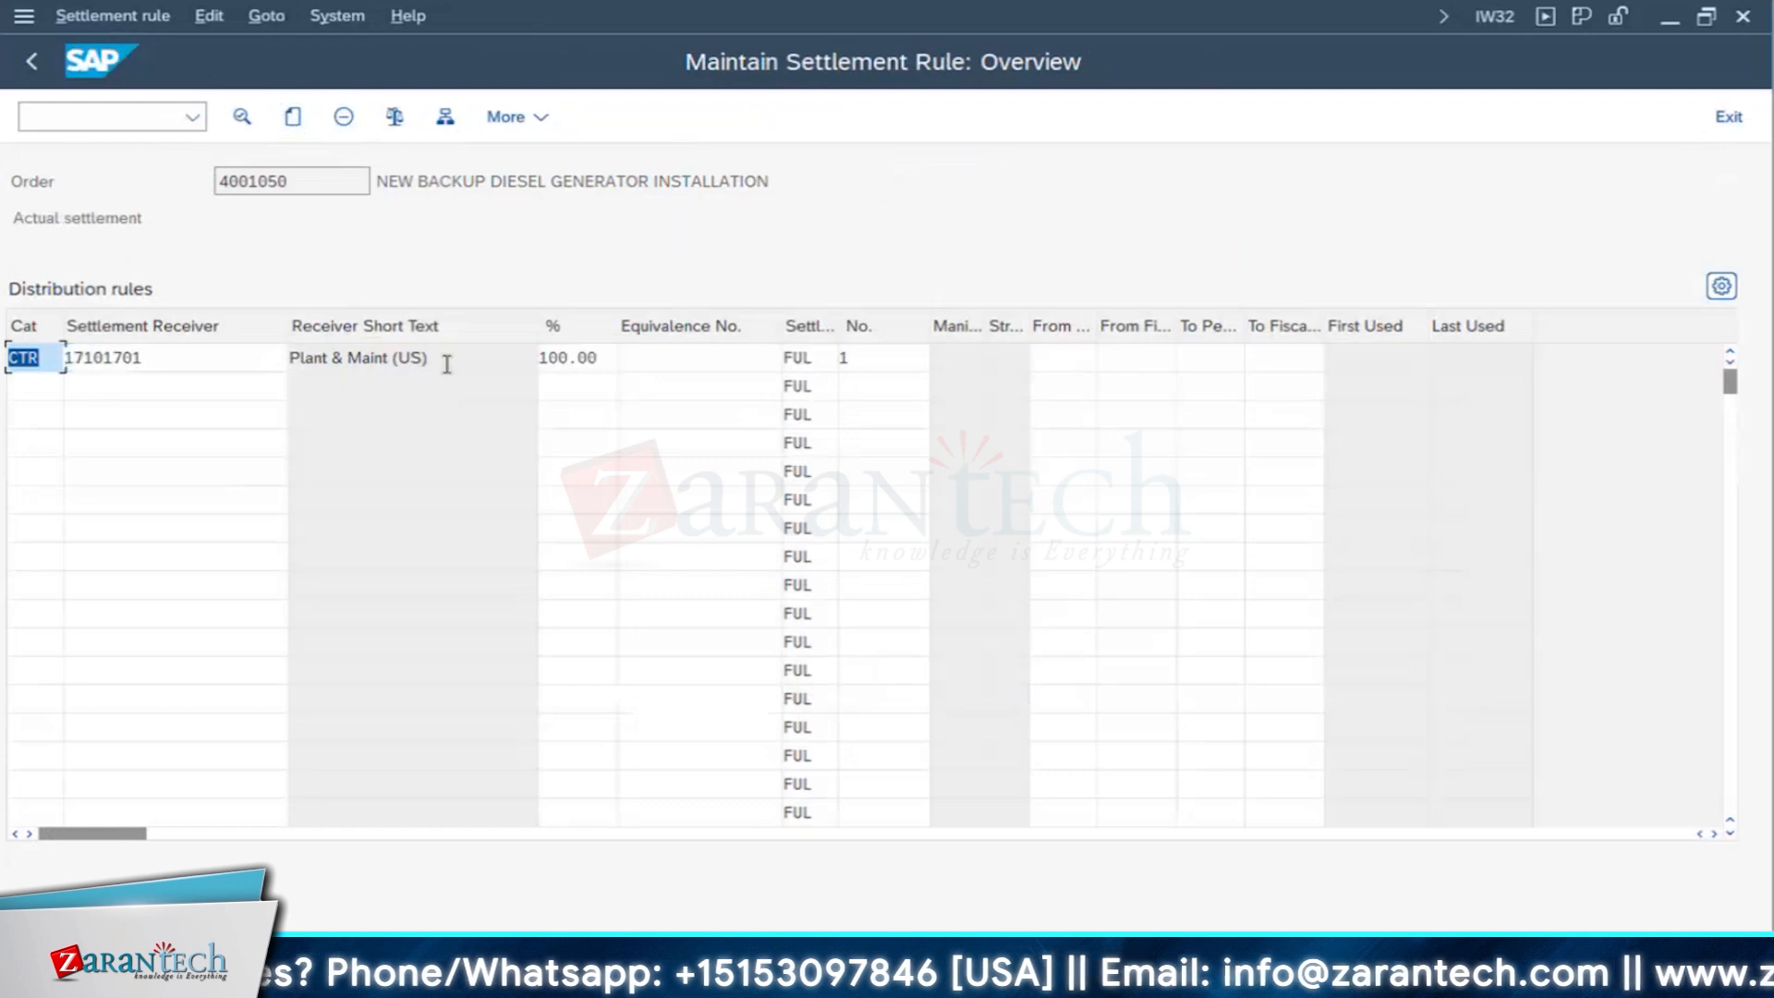
pyautogui.click(443, 364)
pyautogui.click(40, 61)
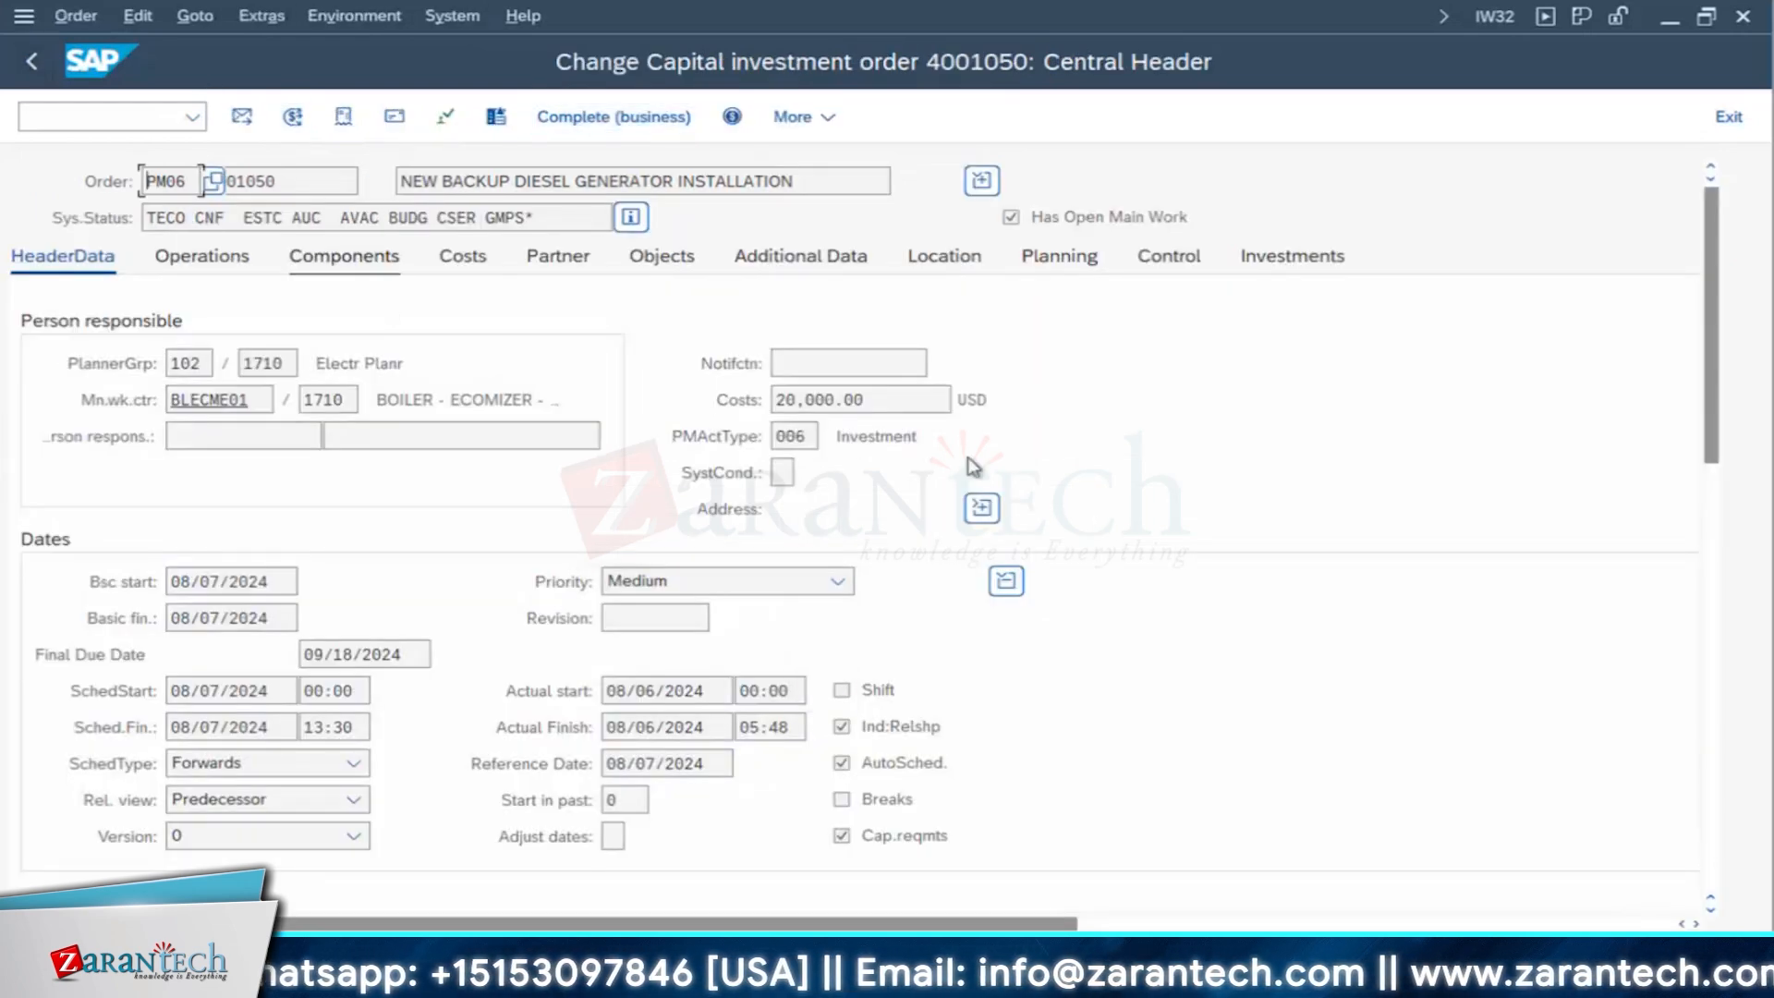
pyautogui.click(34, 61)
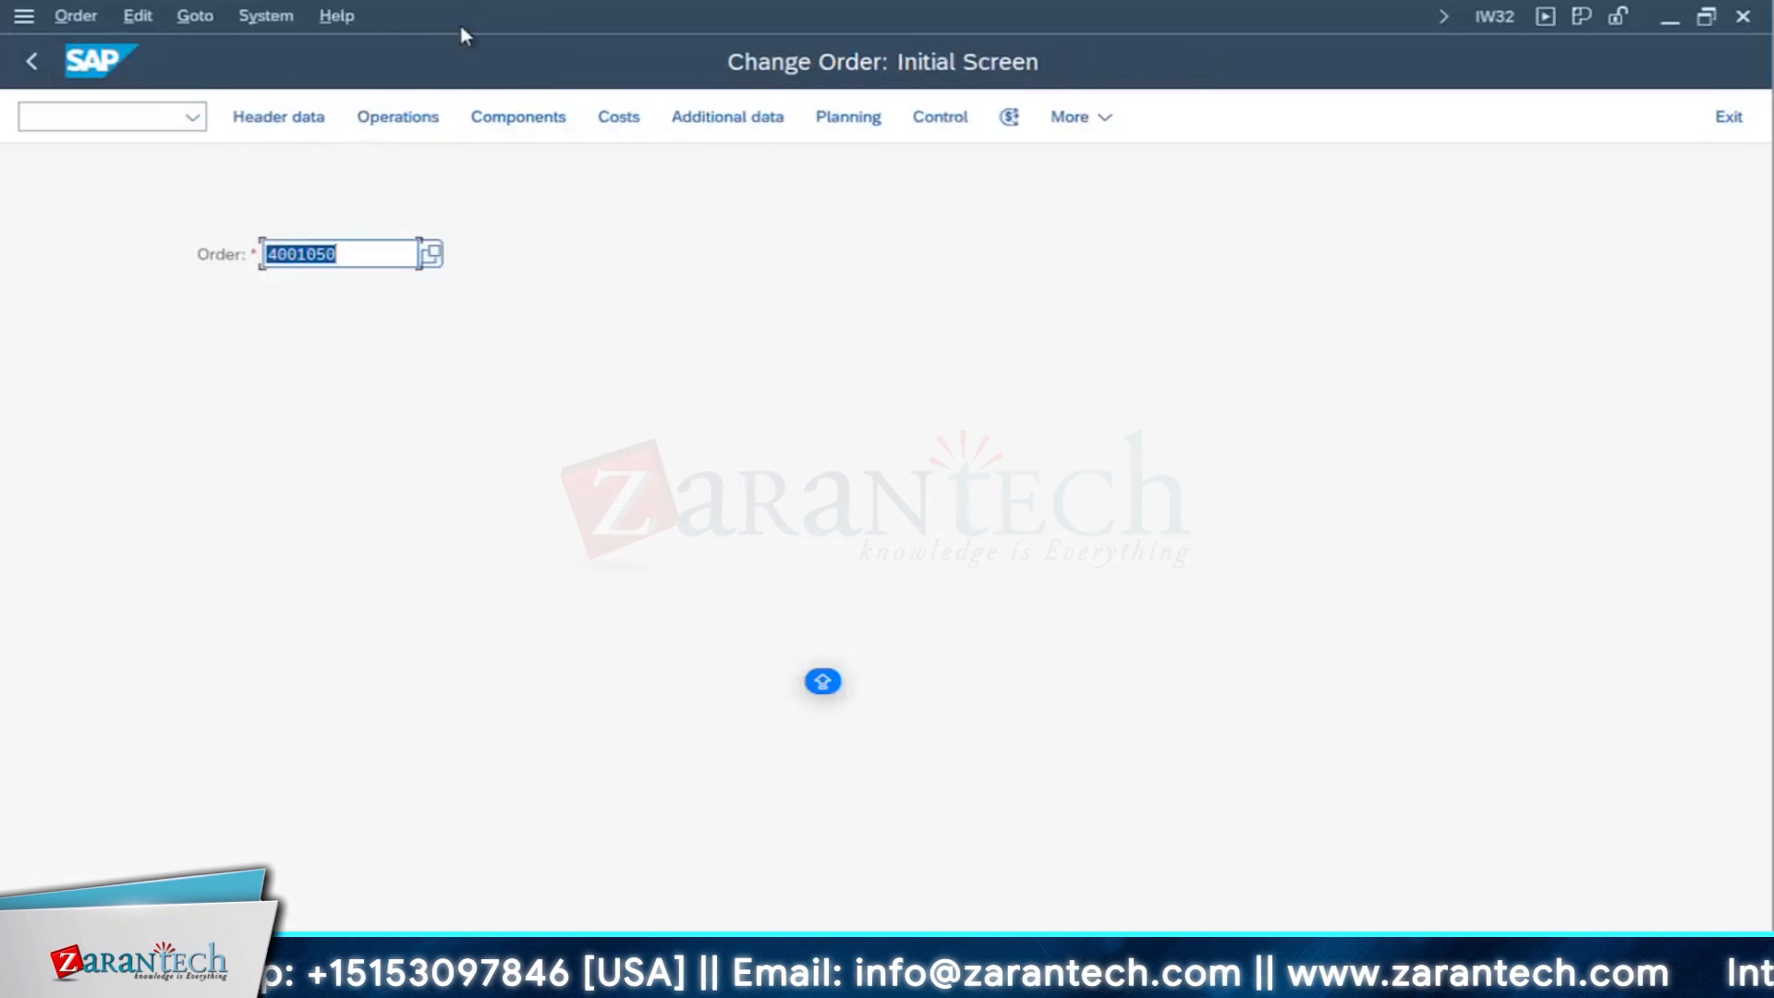
# - Switch to the PM order confirmation session and start the actual order settlement transaction KO88
pyautogui.click(924, 980)
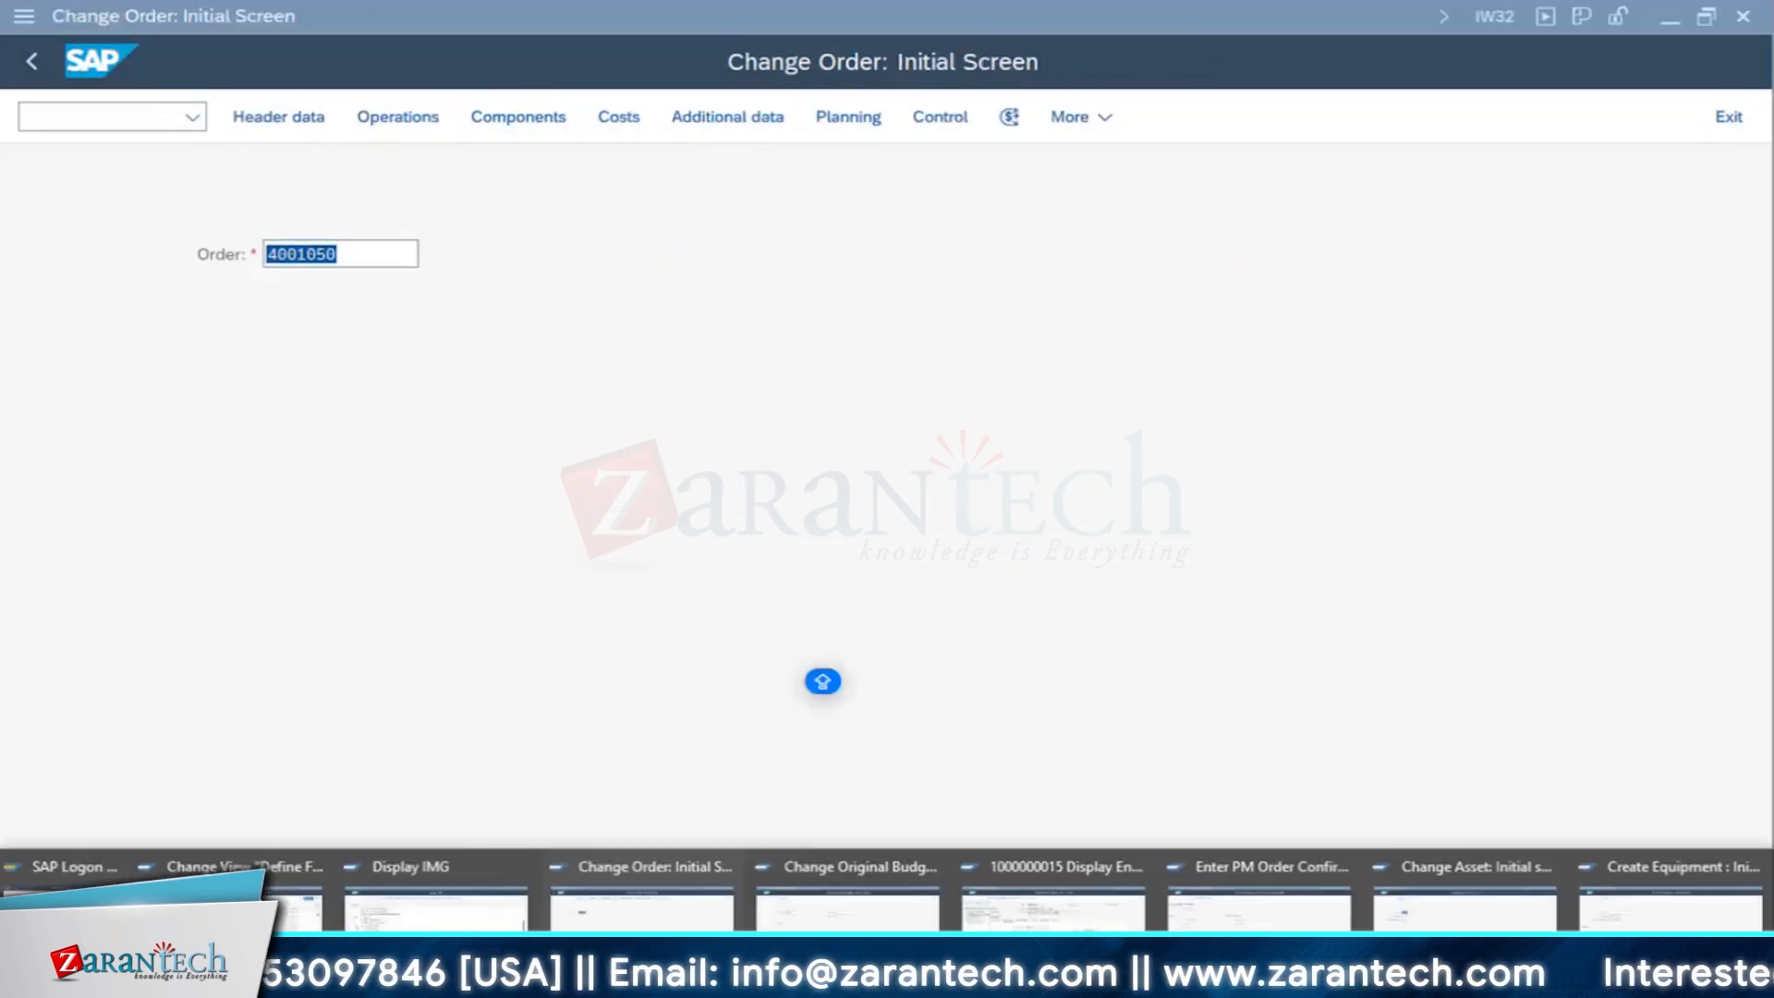
pyautogui.click(1257, 901)
pyautogui.click(74, 112)
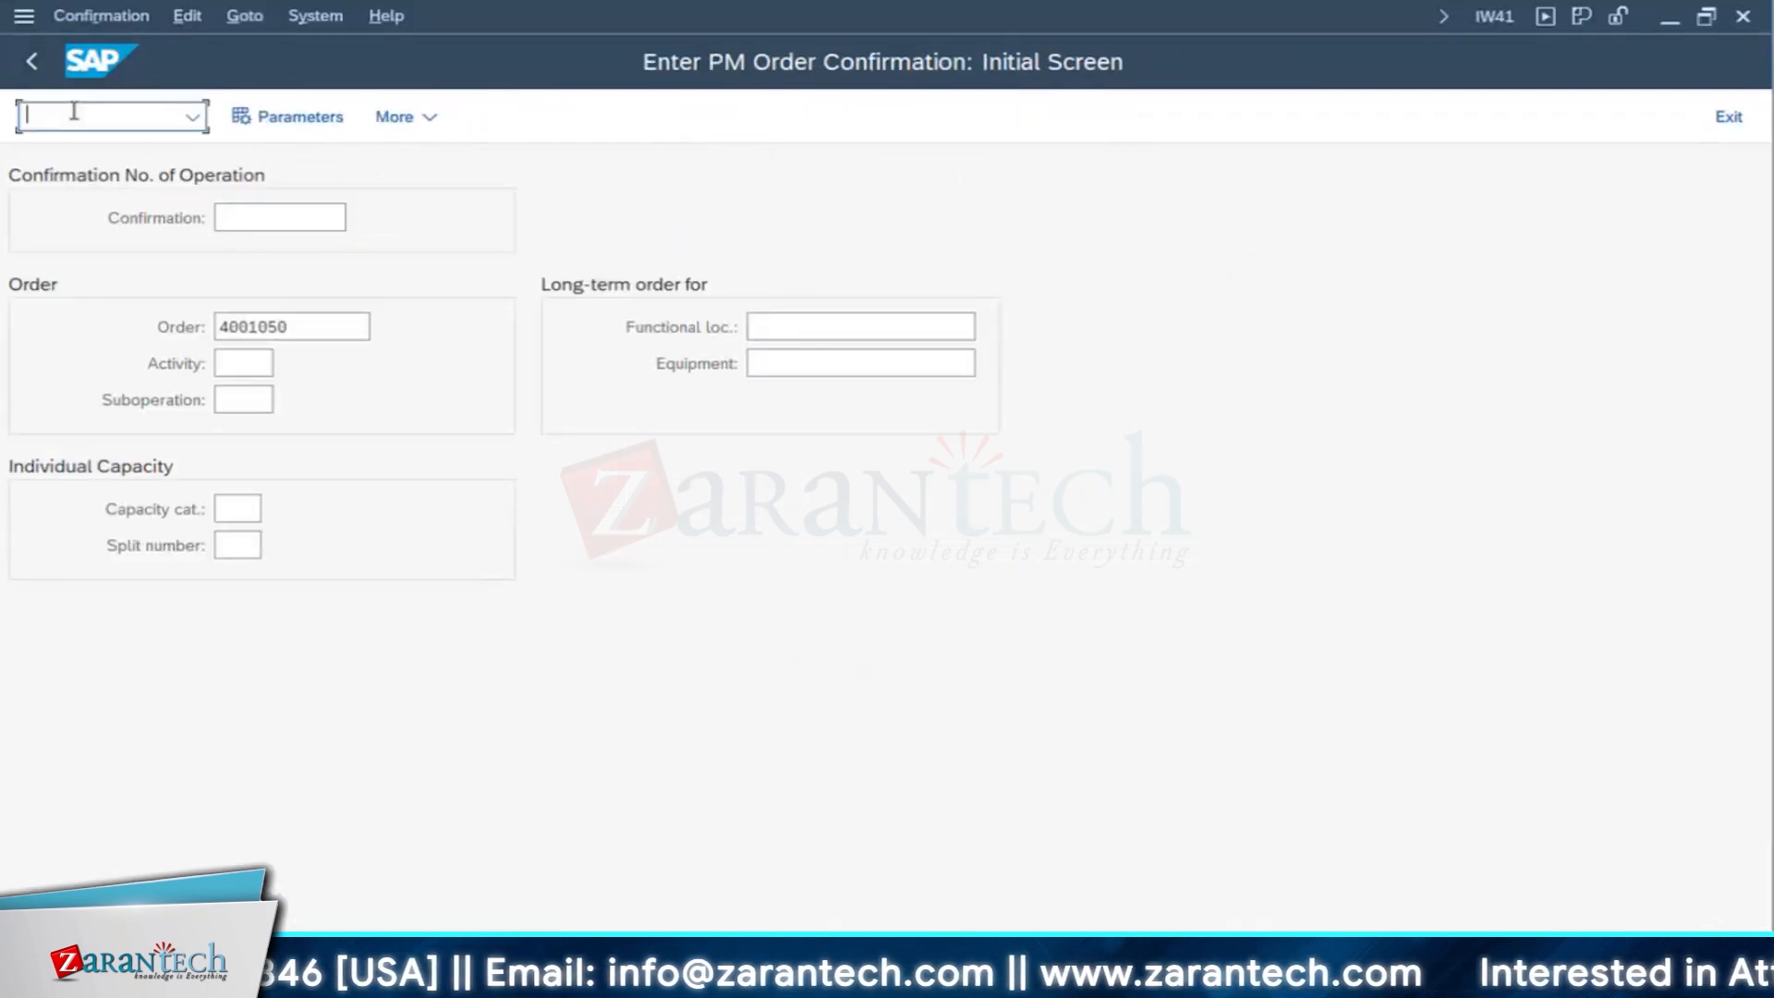
pyautogui.write('/NKO88')
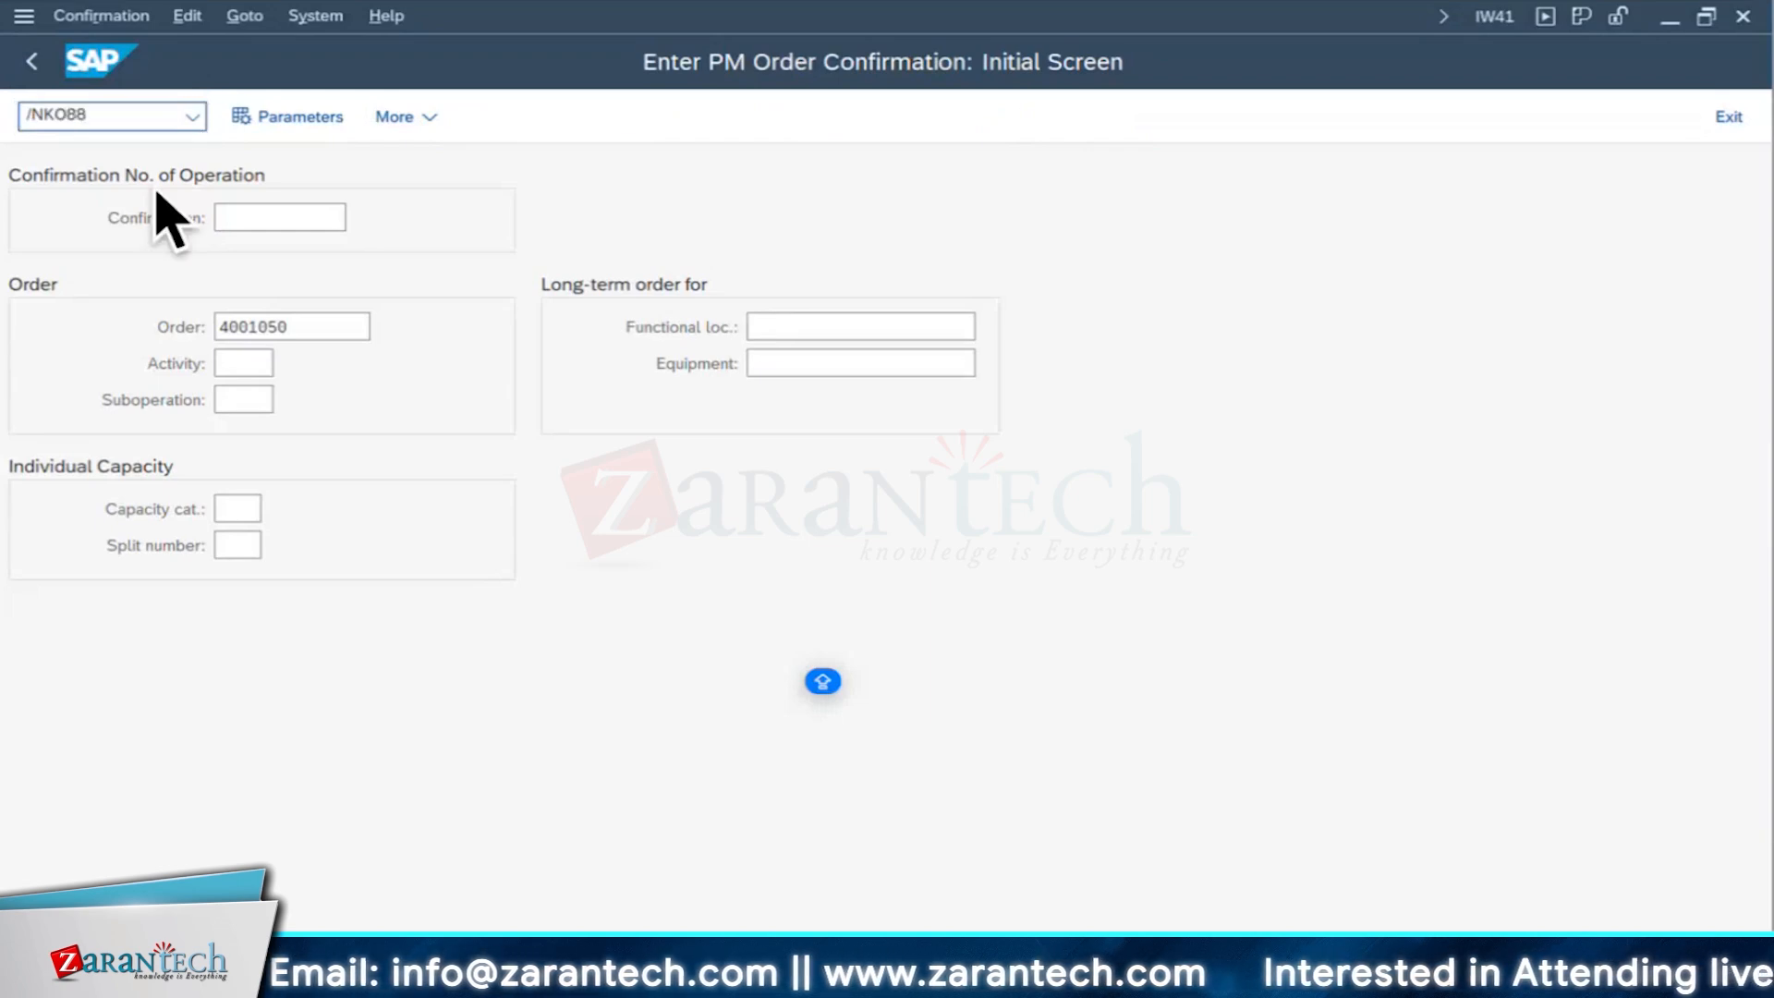
pyautogui.press('Return')
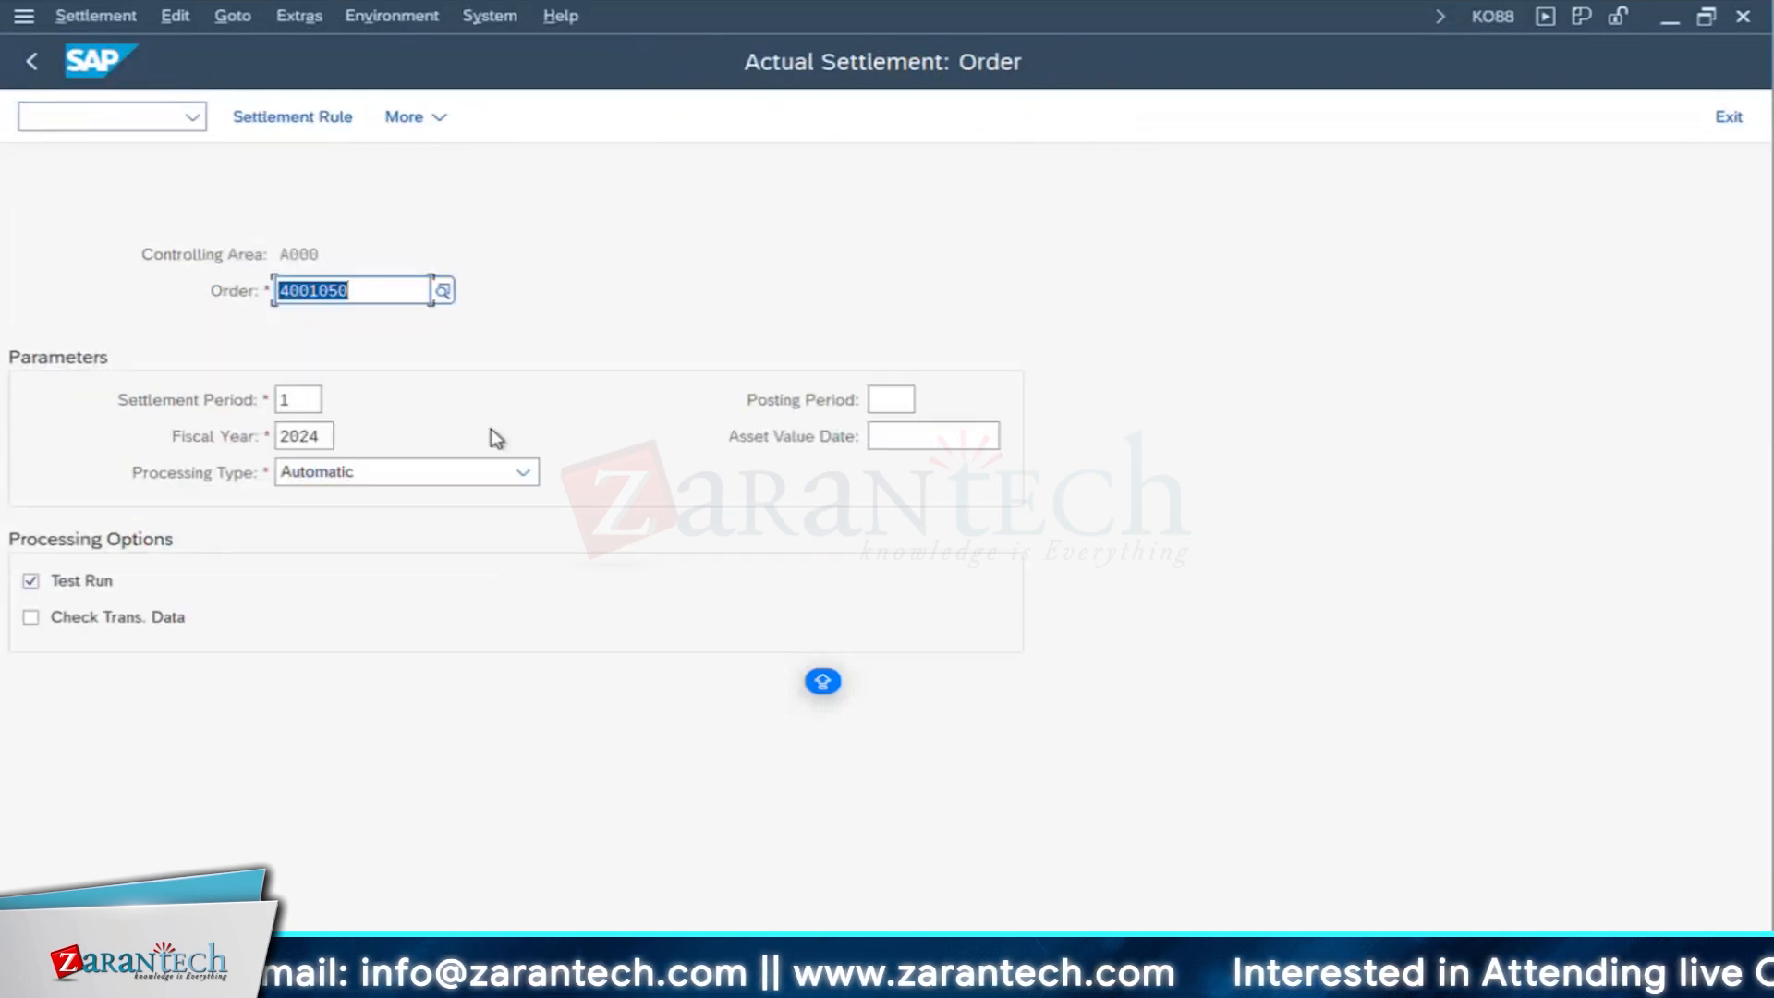
# - Turn off the test run, set the settlement period to 08, and execute the order's actual settlement
pyautogui.click(97, 580)
pyautogui.click(168, 393)
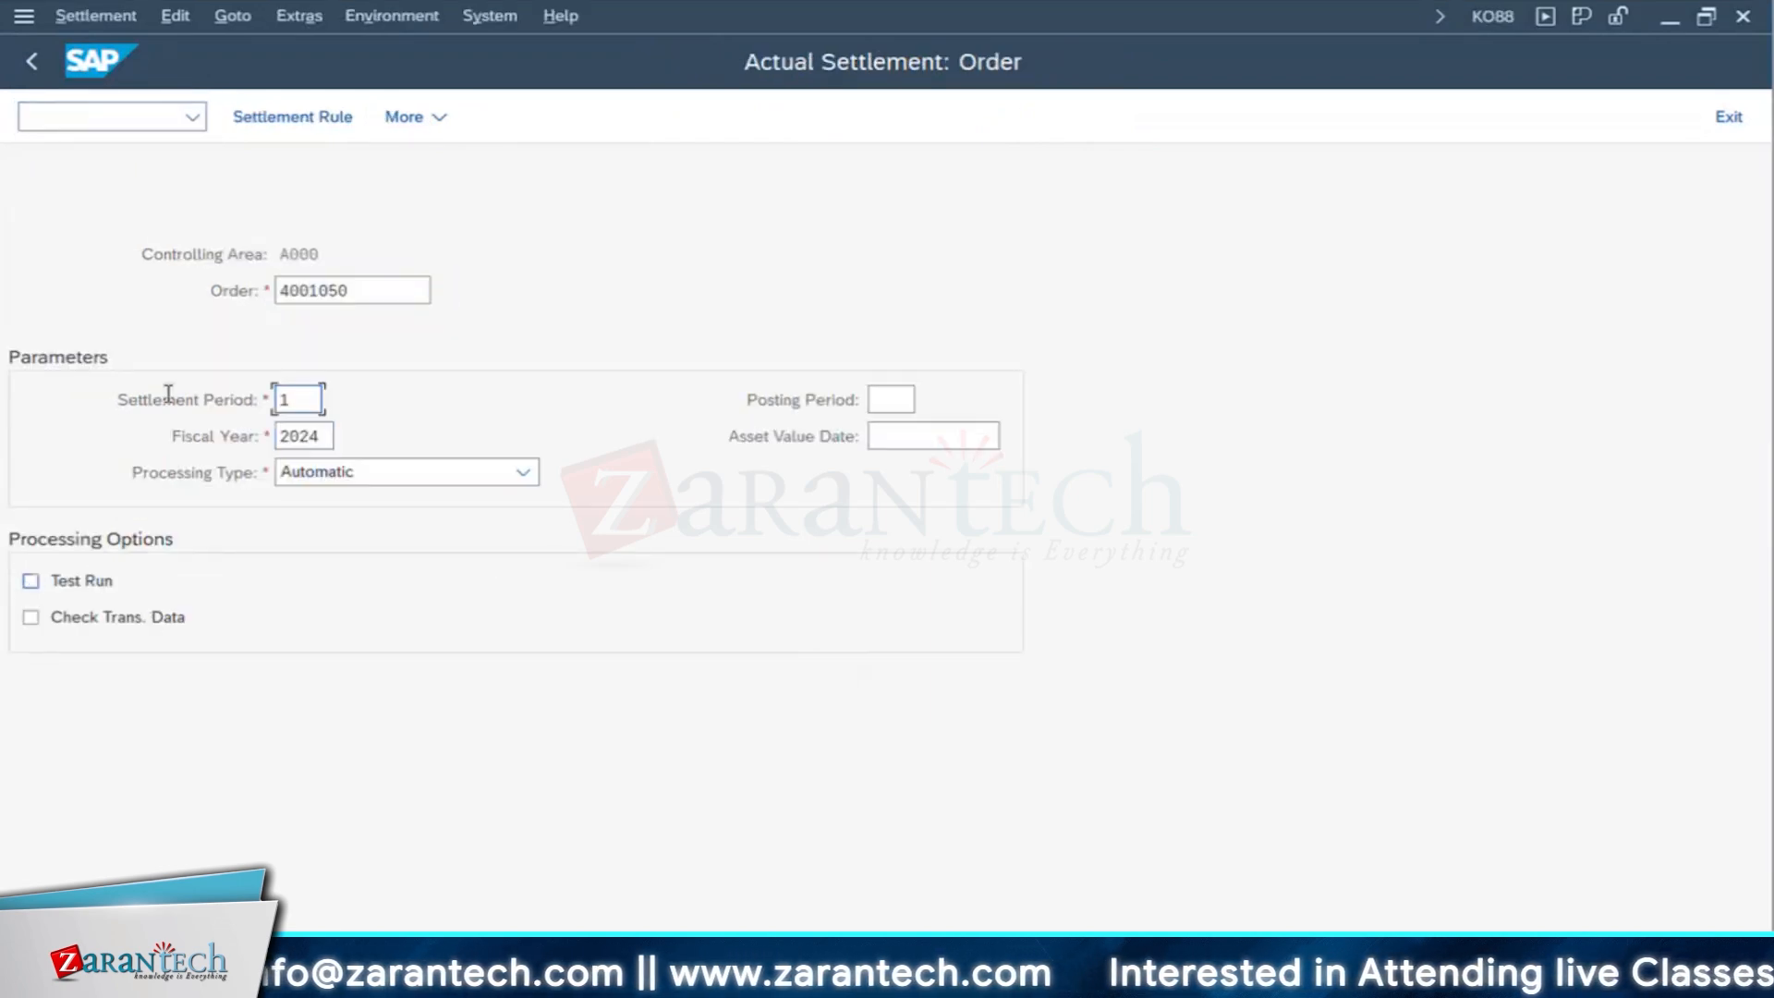
pyautogui.hotkey('shift', 'Home')
pyautogui.write('08')
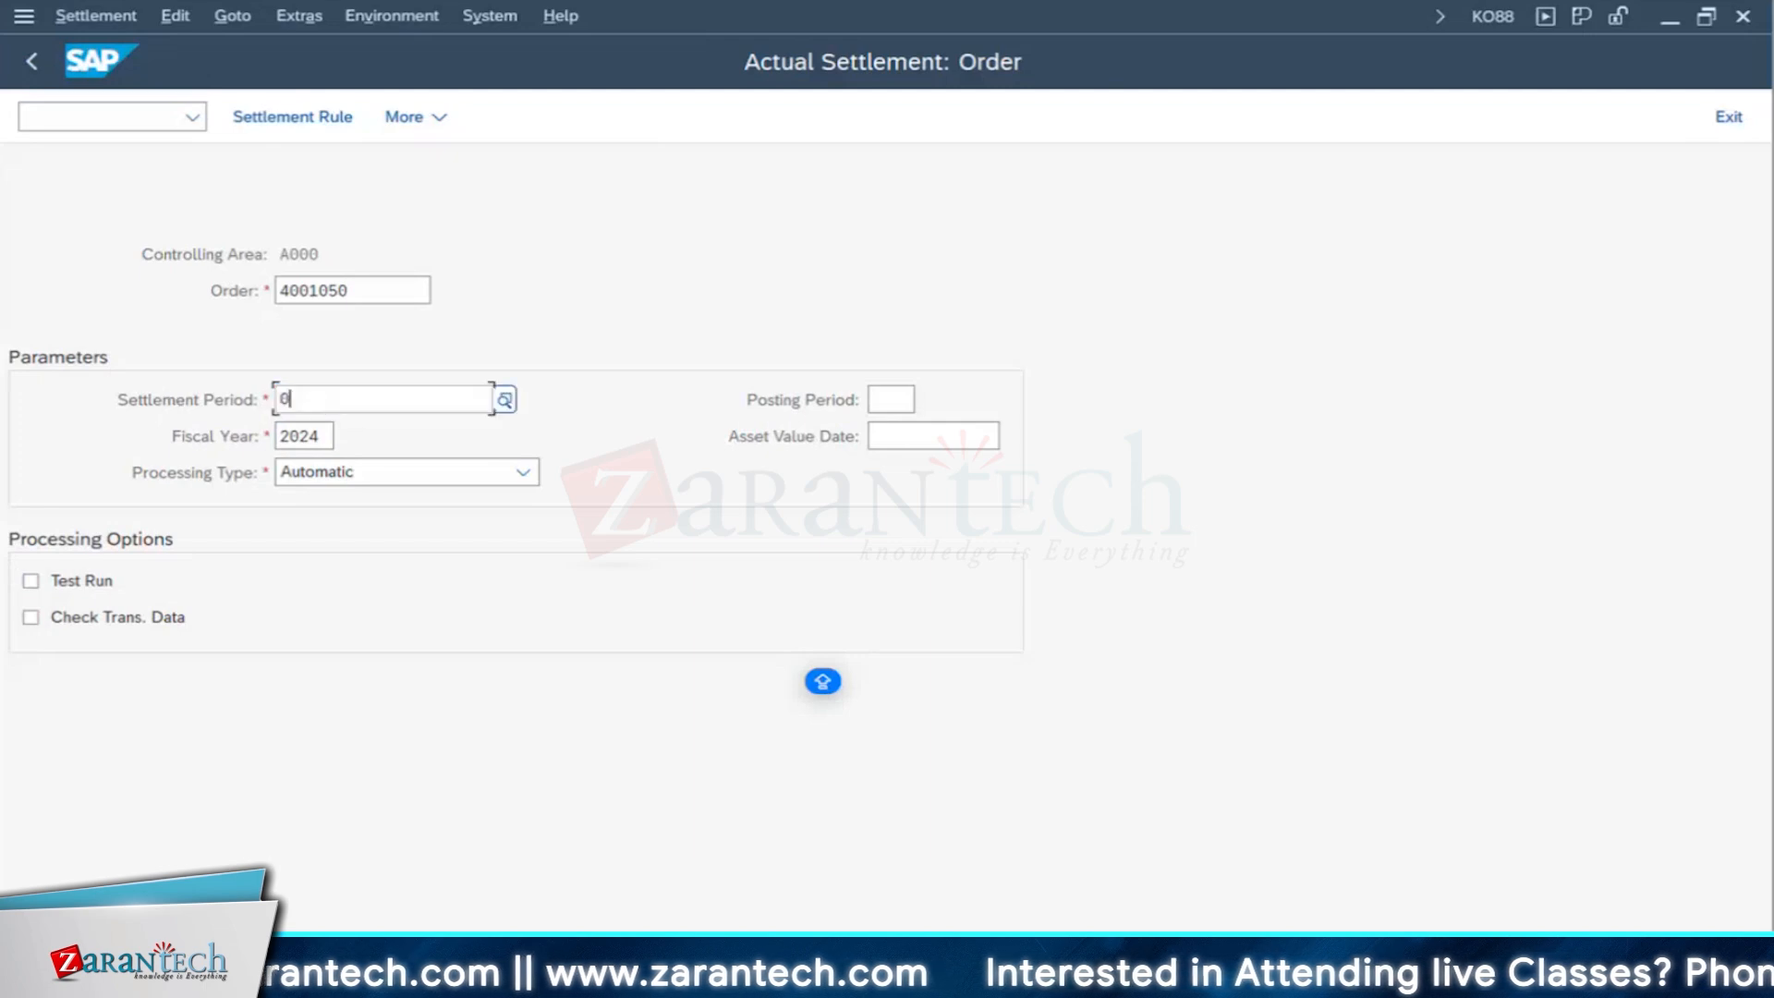
pyautogui.press('Return')
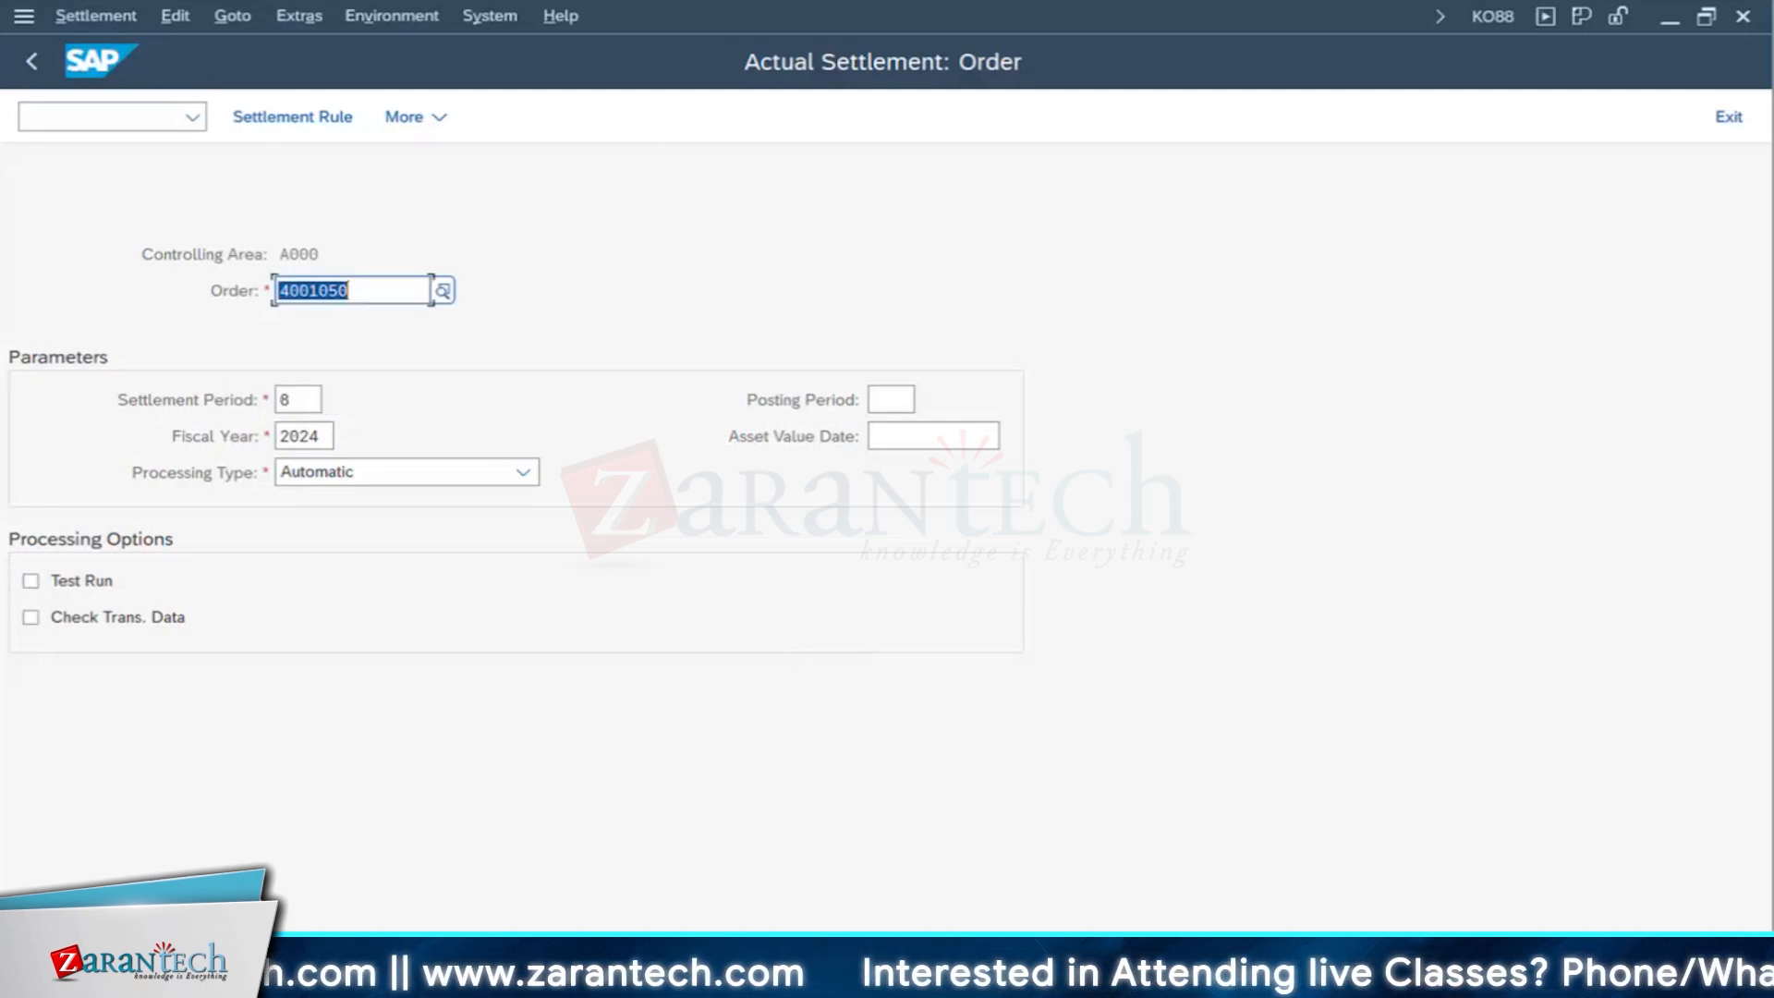
pyautogui.click(1714, 957)
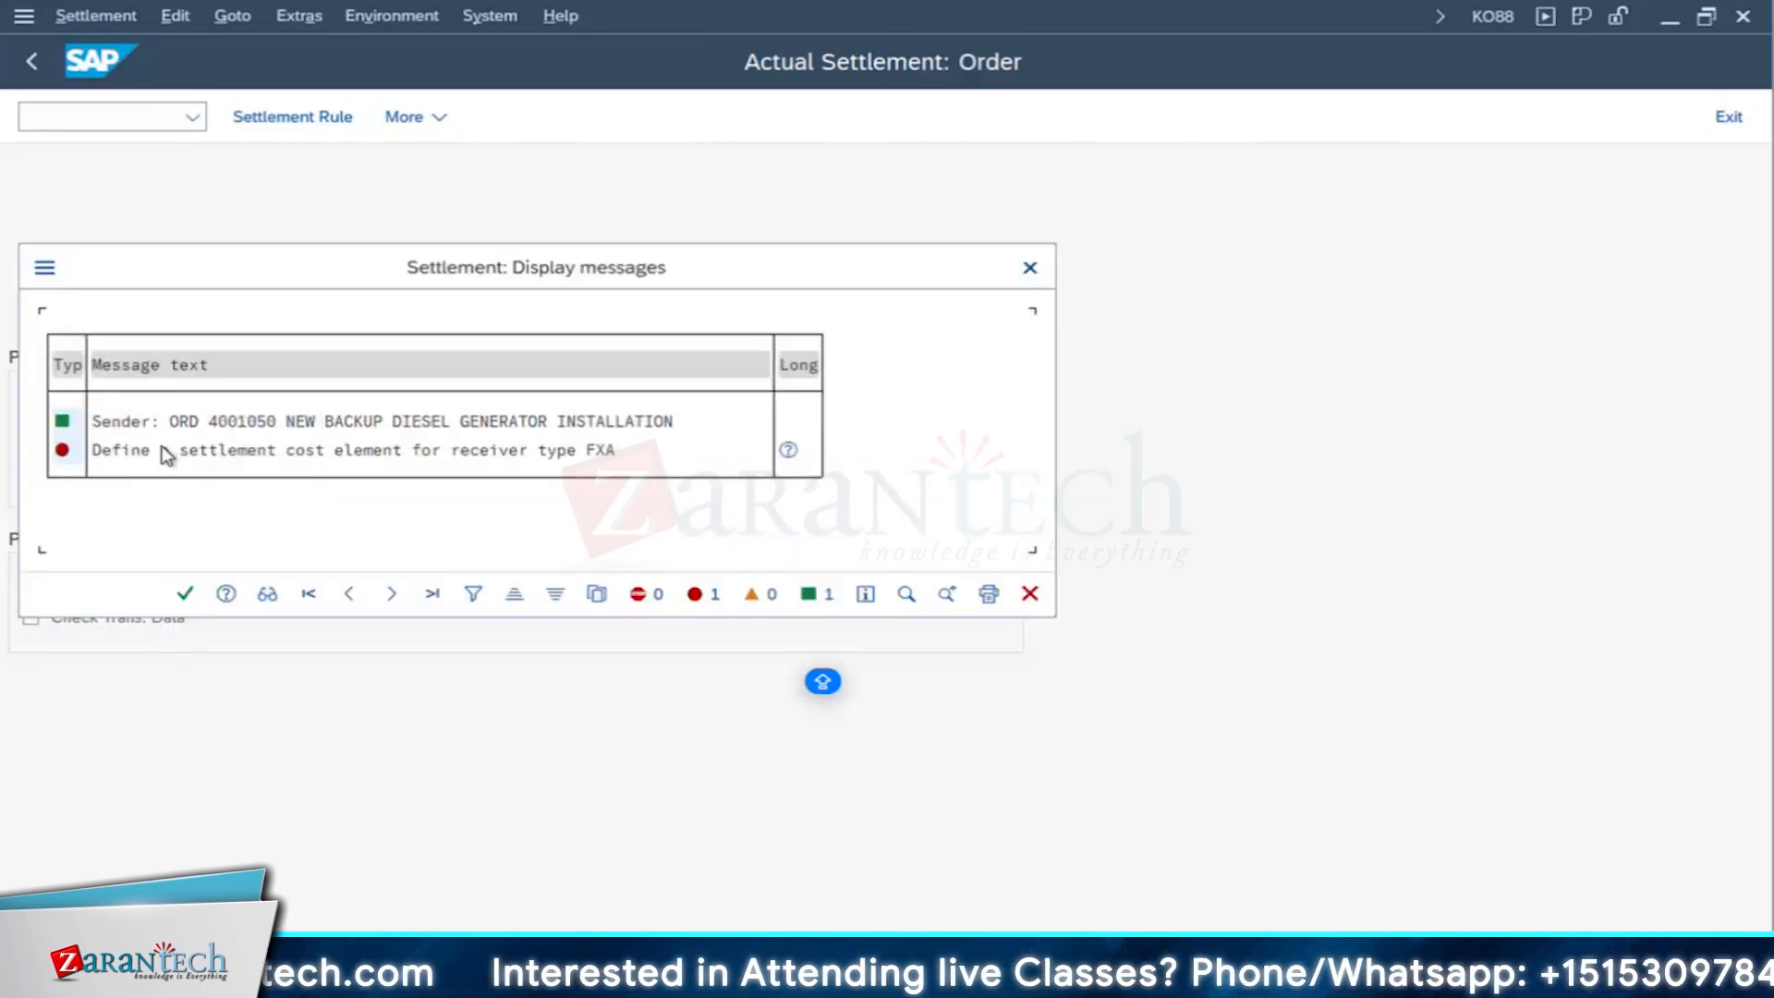
# - Read the long text of the settlement error, close the messages, and exit the actual settlement transaction
pyautogui.click(610, 450)
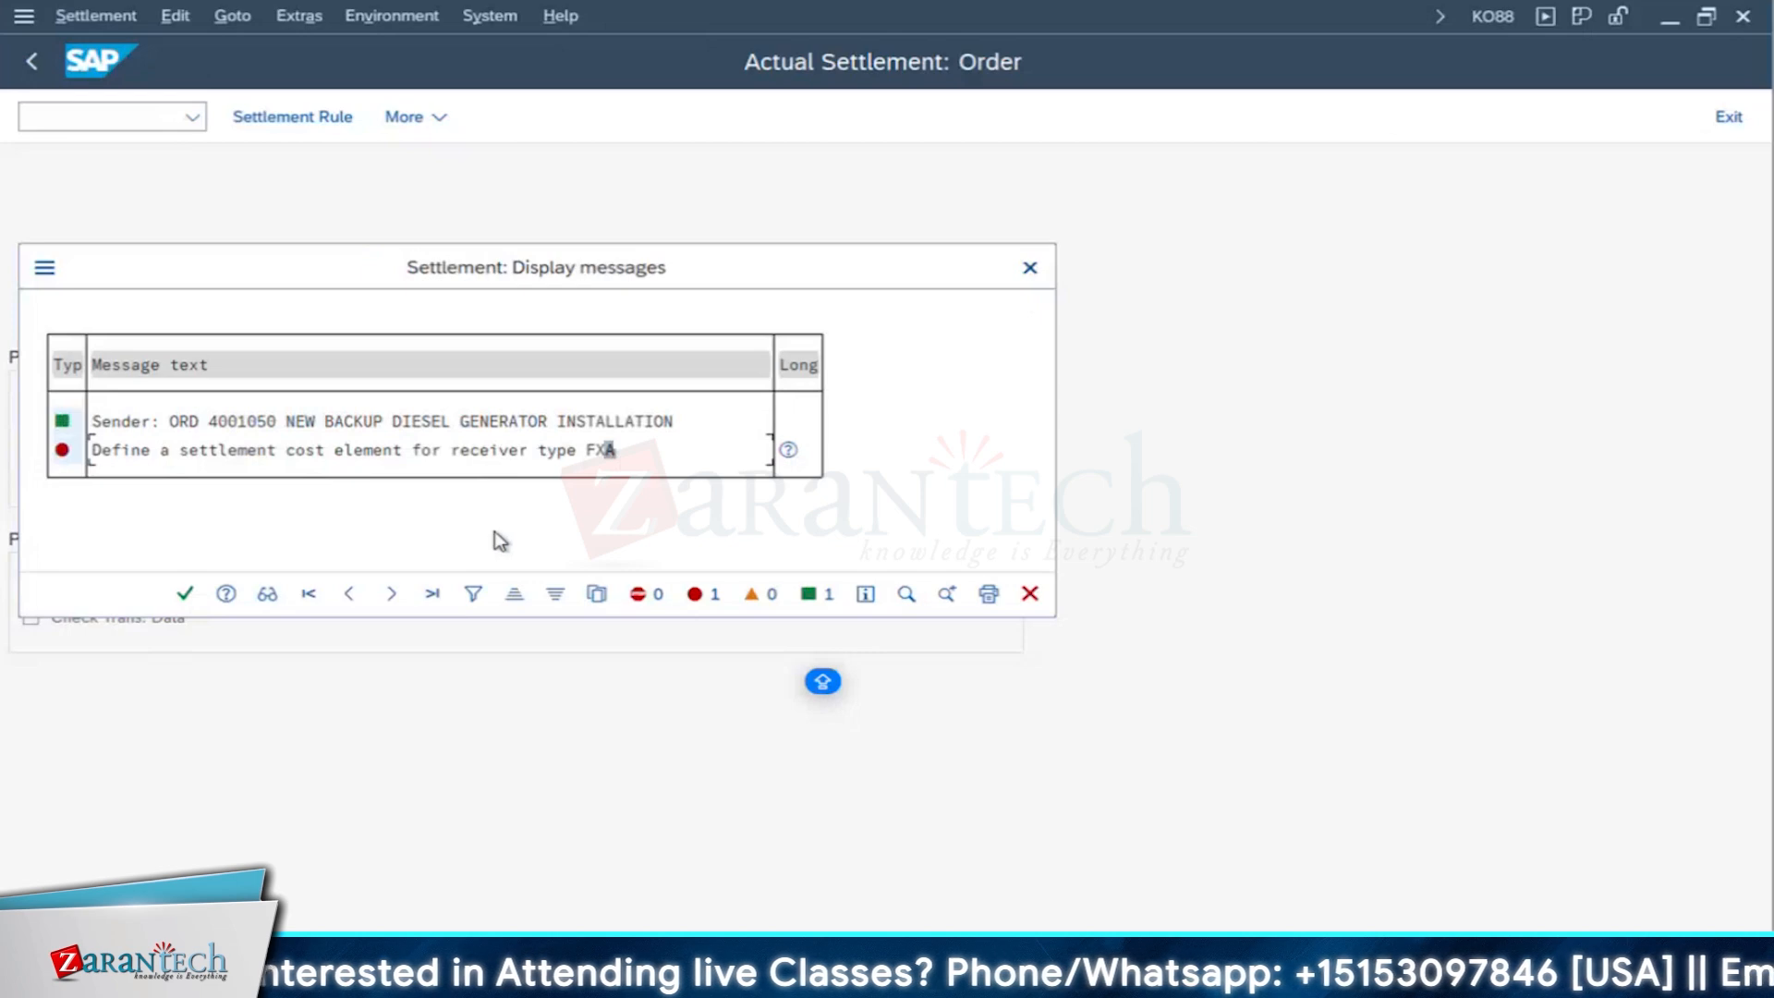
pyautogui.click(788, 451)
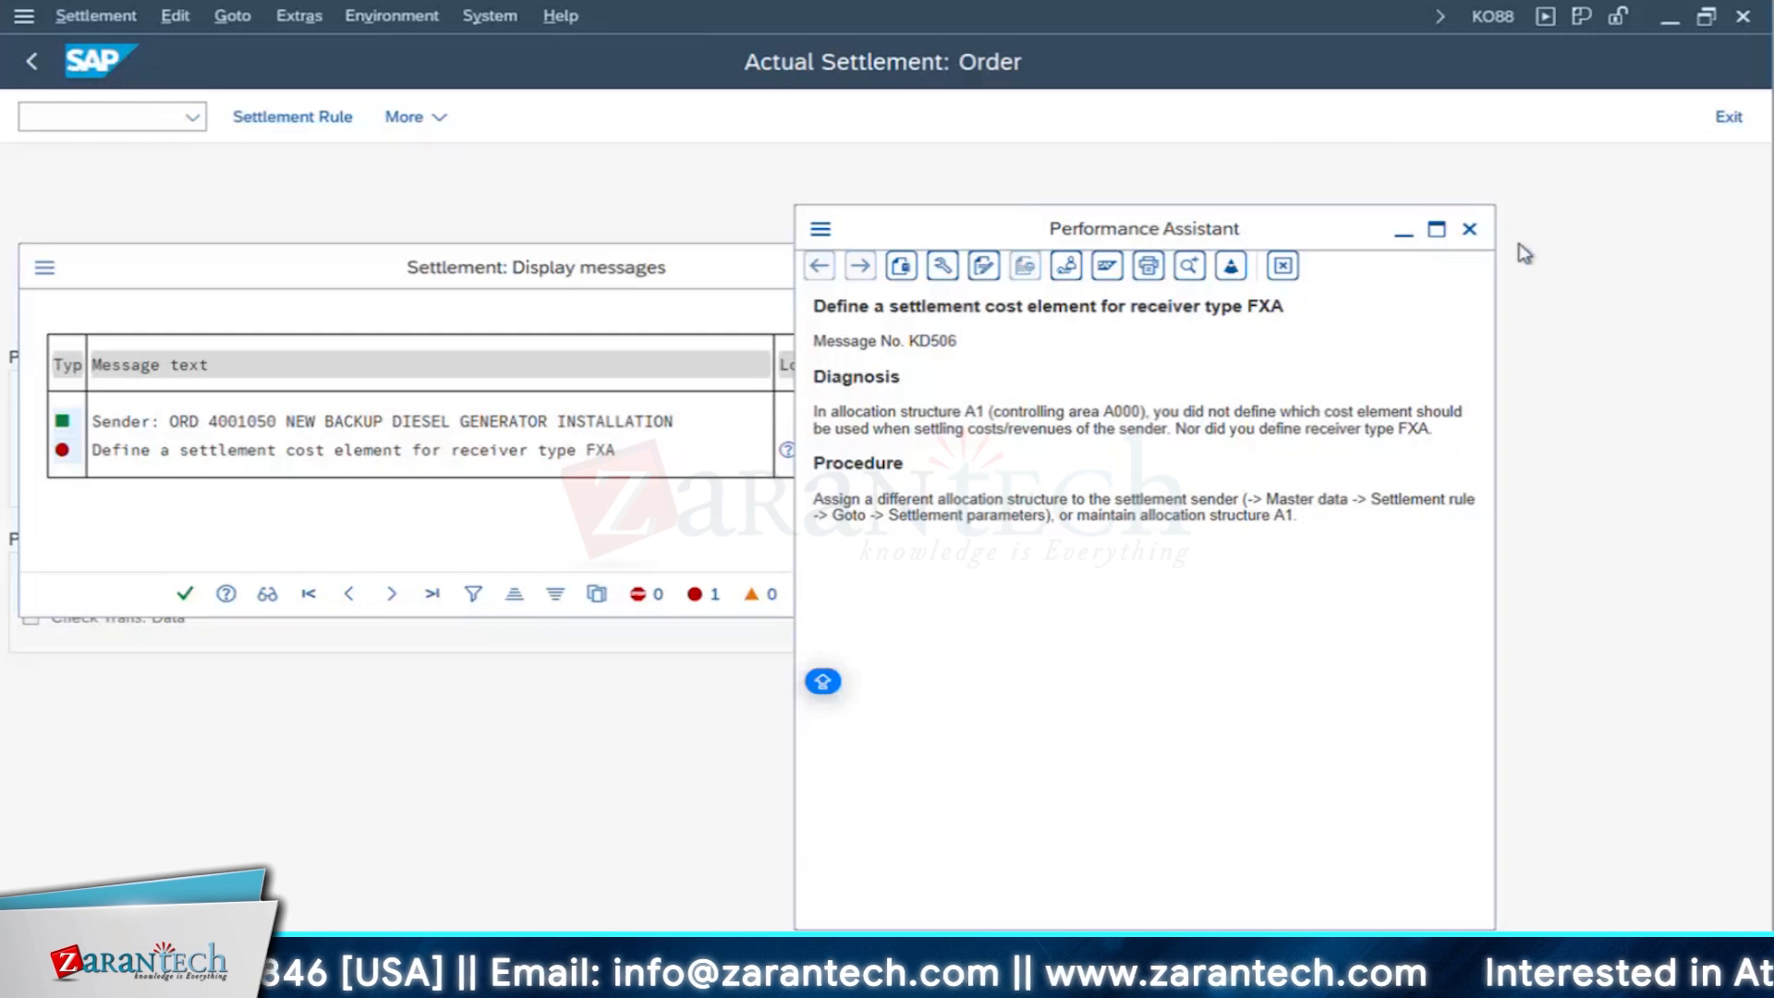
pyautogui.click(1469, 231)
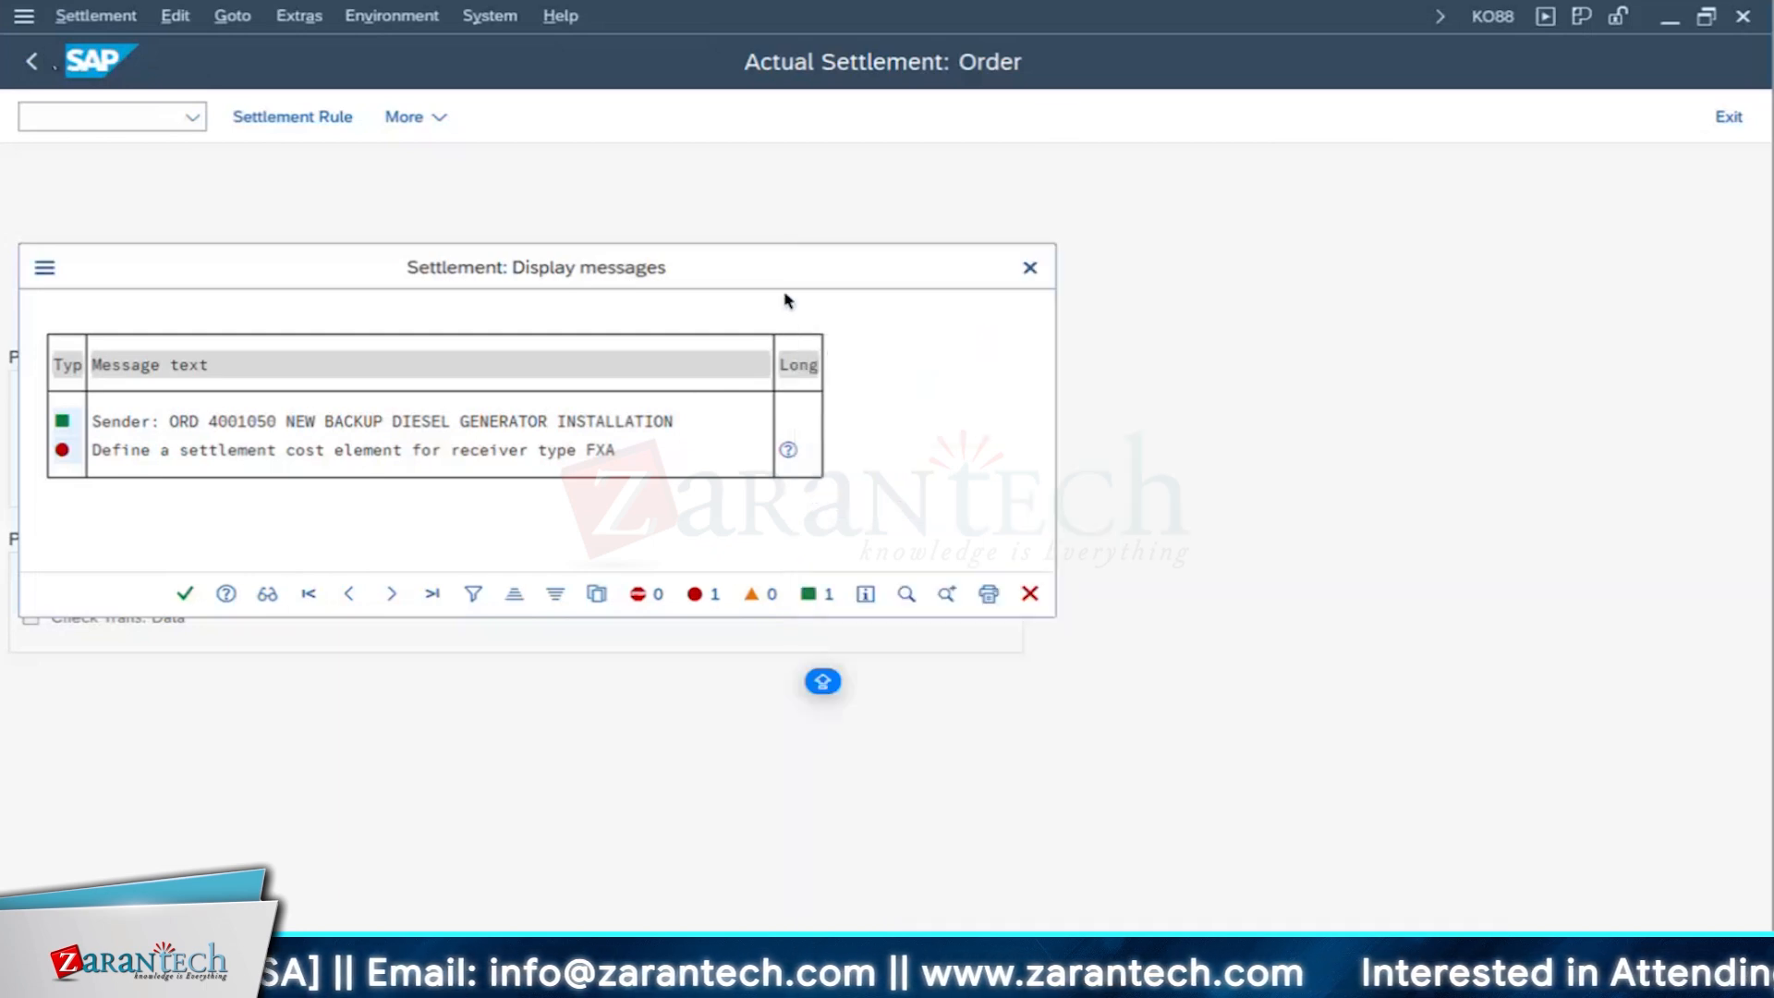
pyautogui.click(1030, 268)
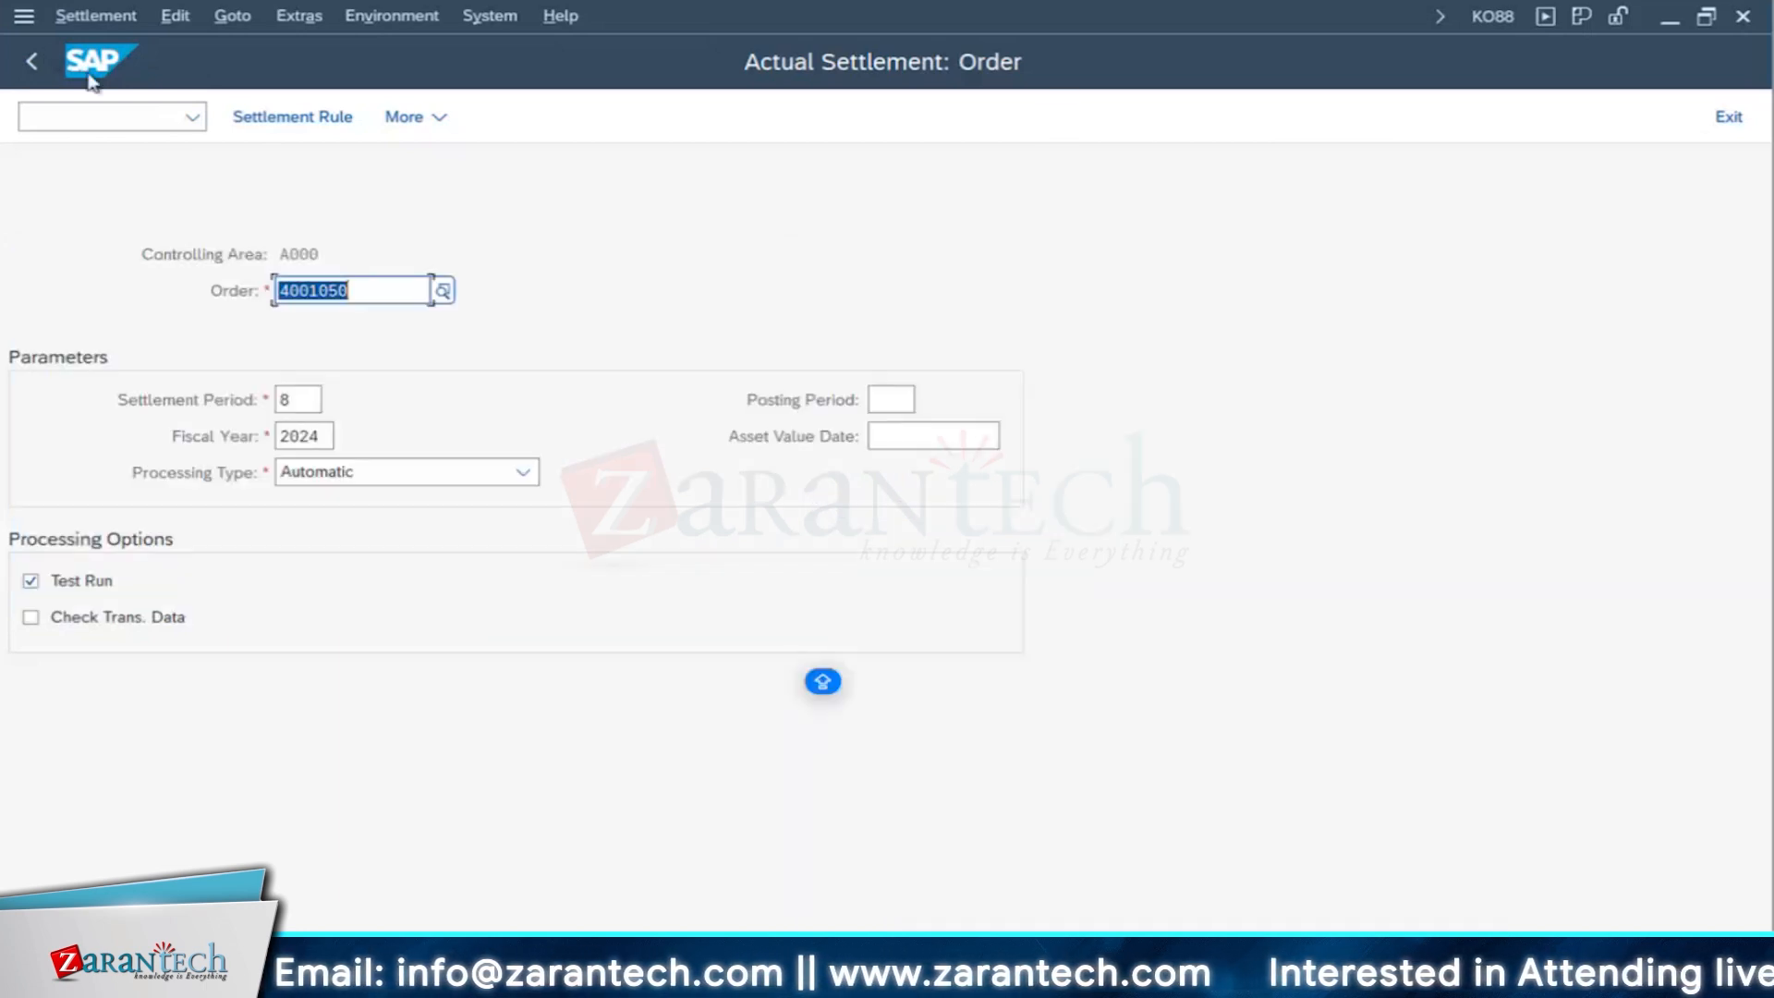
pyautogui.click(37, 61)
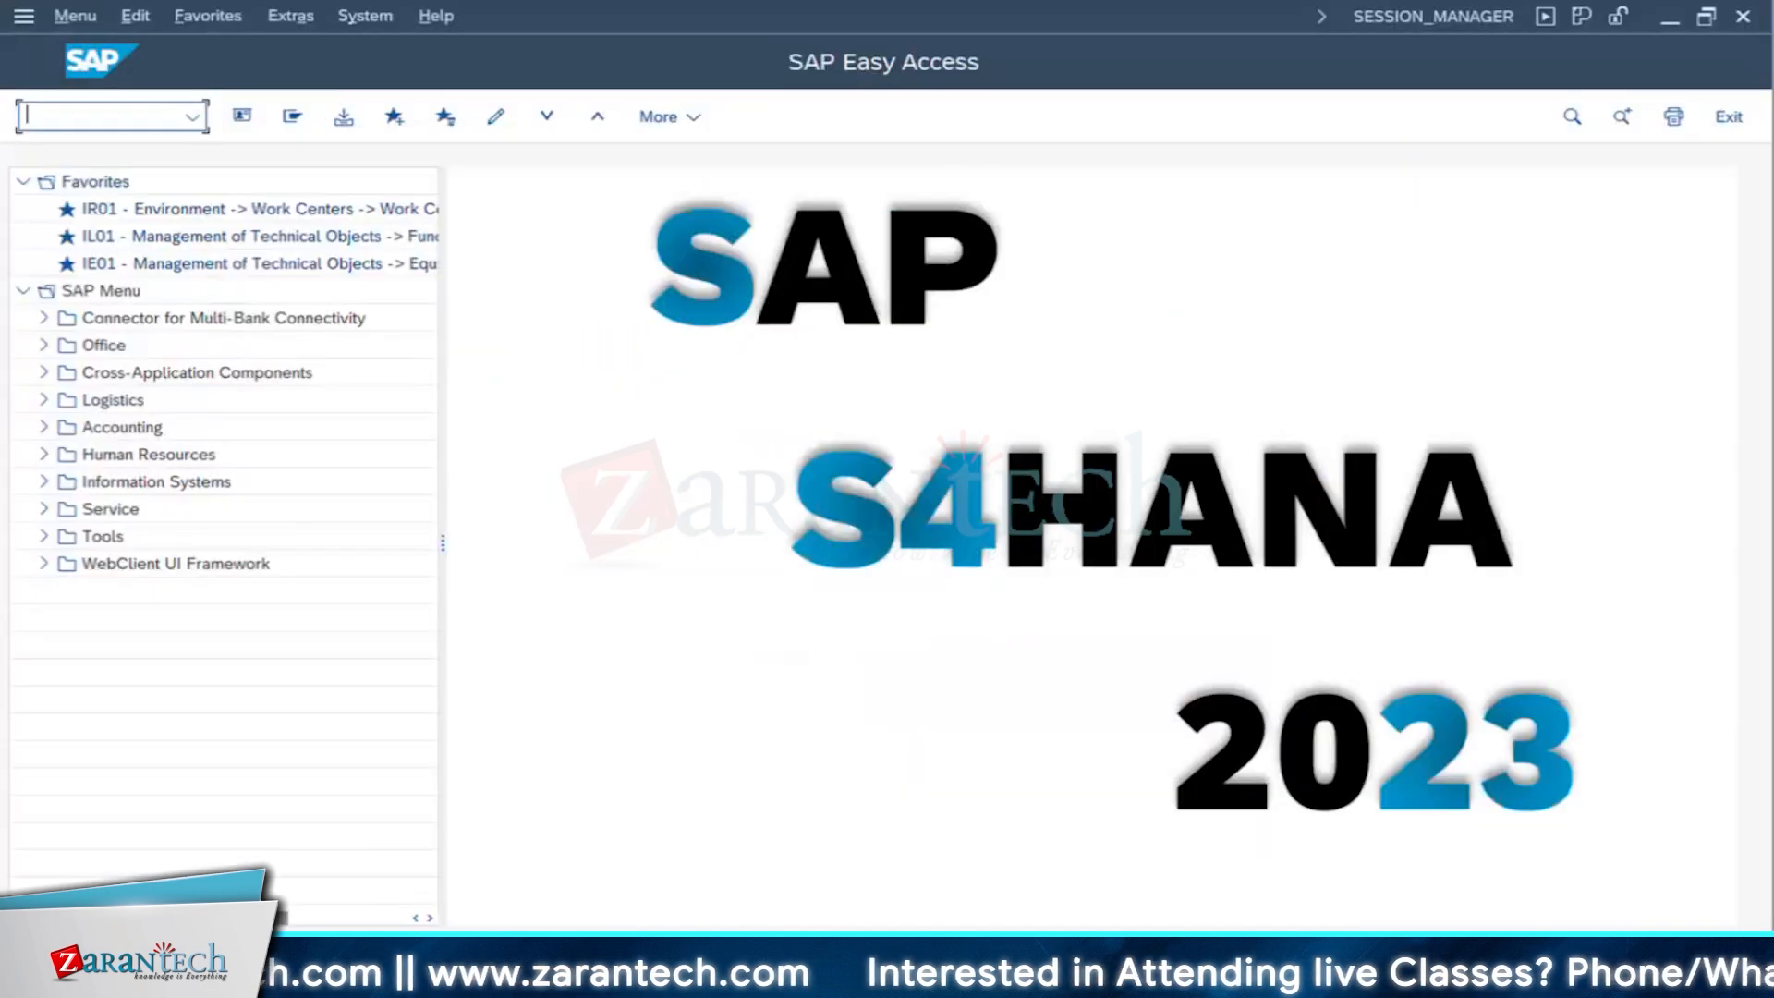
# - Switch to the Create Equipment session and go from there to the Change Equipment transaction
pyautogui.click(1464, 901)
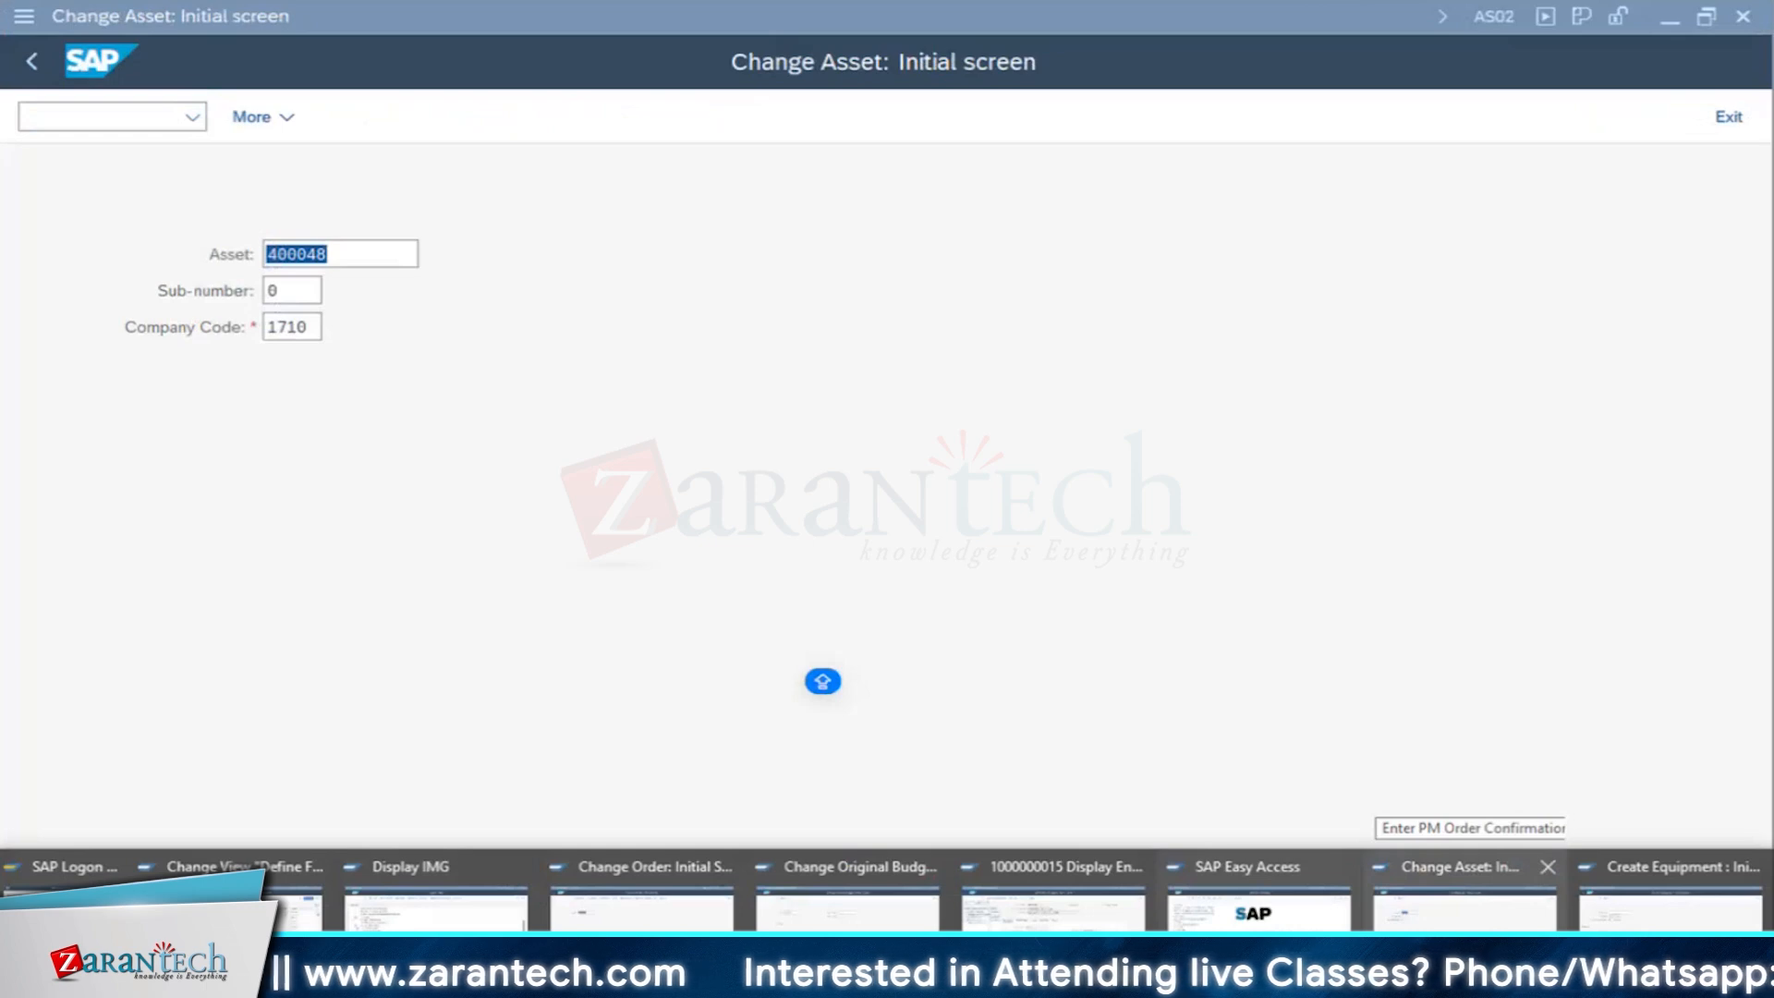
pyautogui.click(1671, 910)
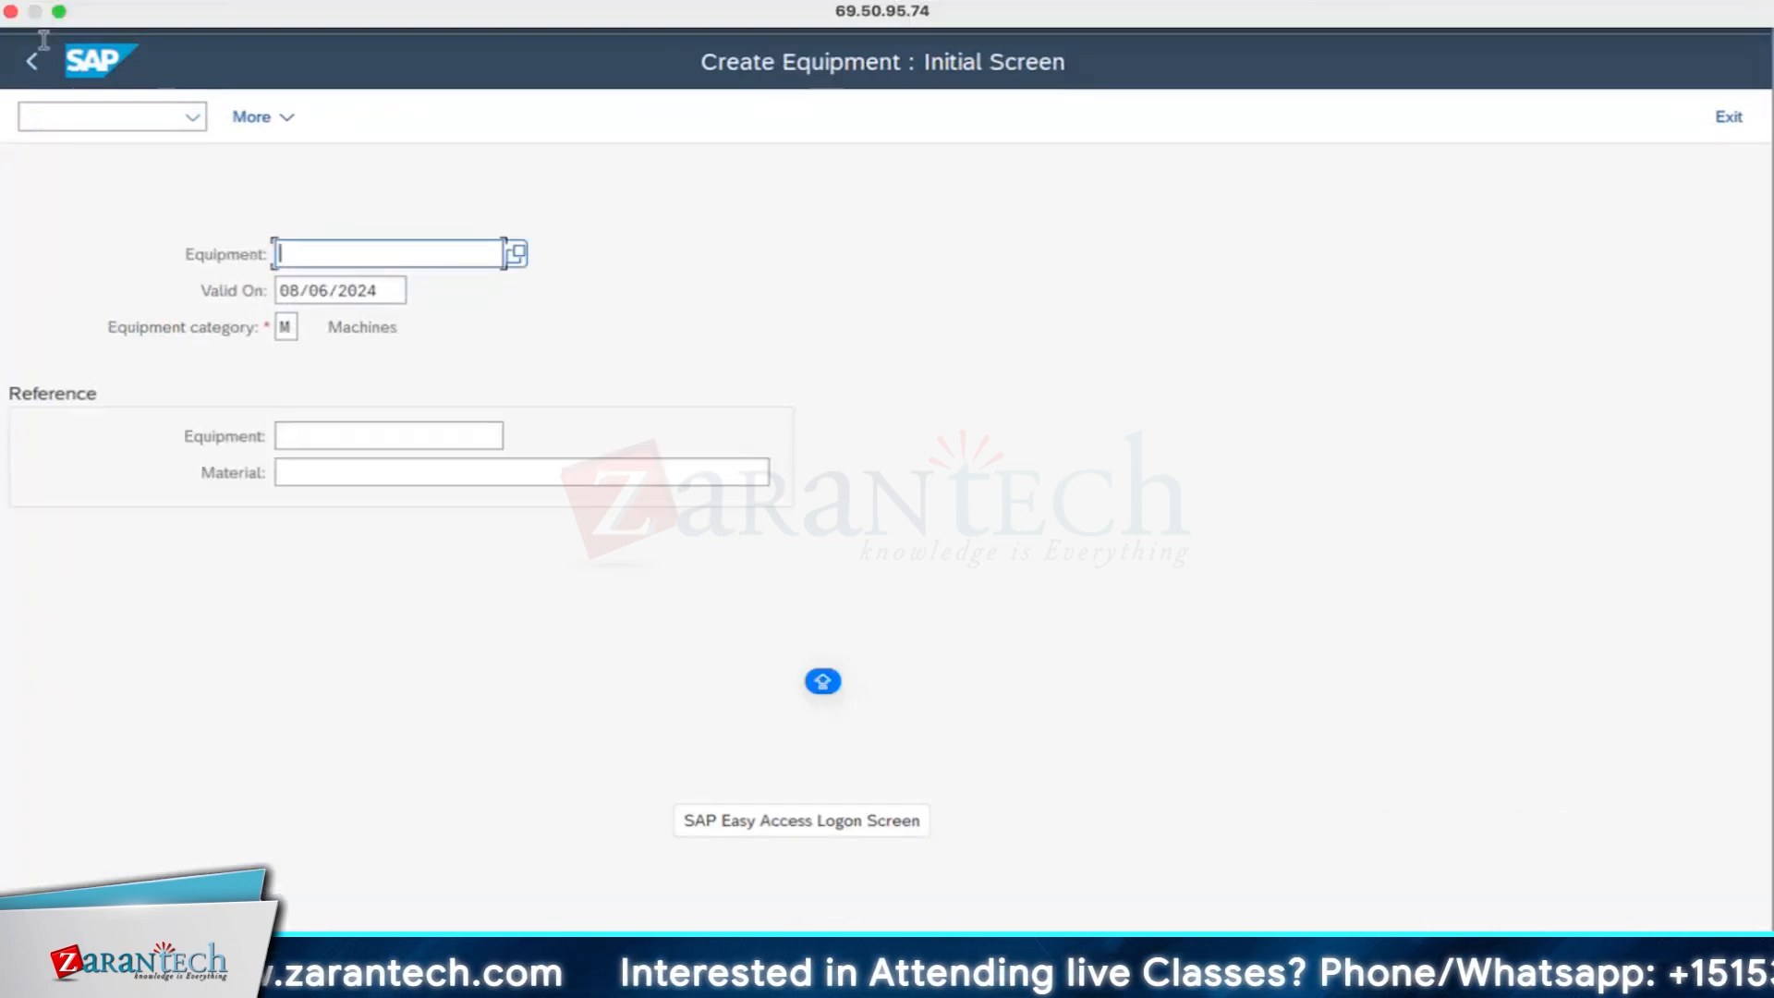
pyautogui.click(83, 16)
pyautogui.click(112, 123)
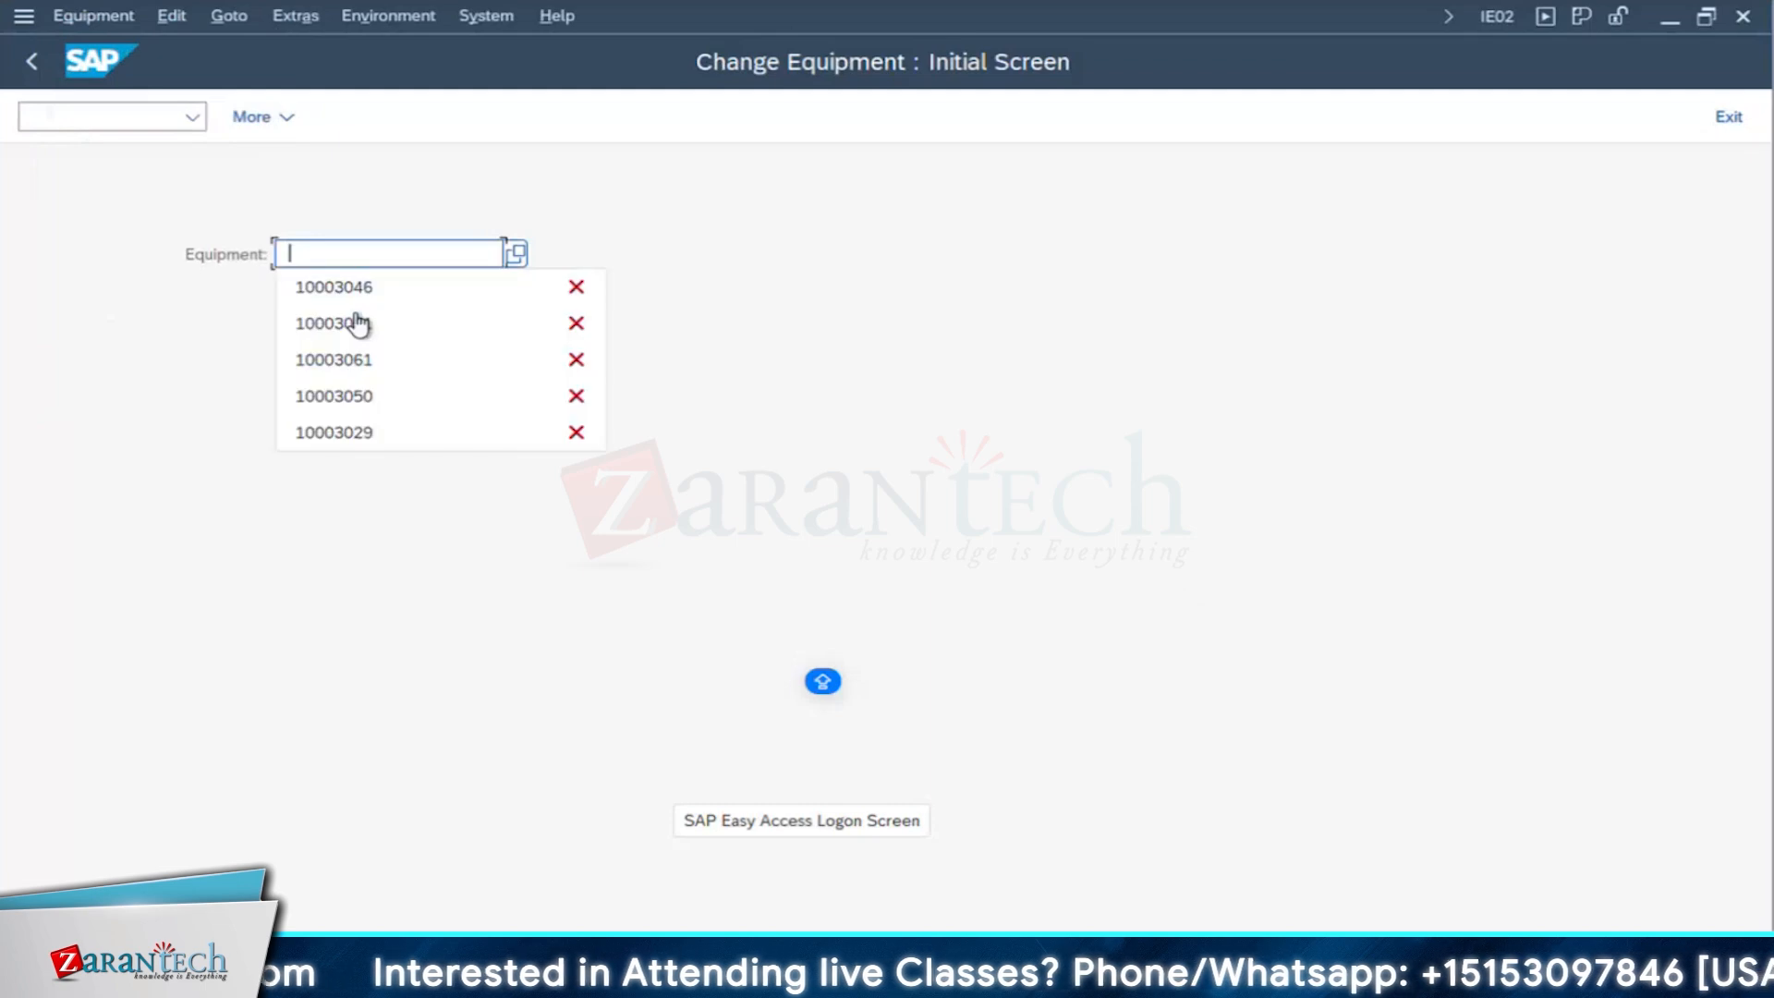
# - Look up the general data of equipment 10003084 and return to the equipment selection
pyautogui.write('10003084')
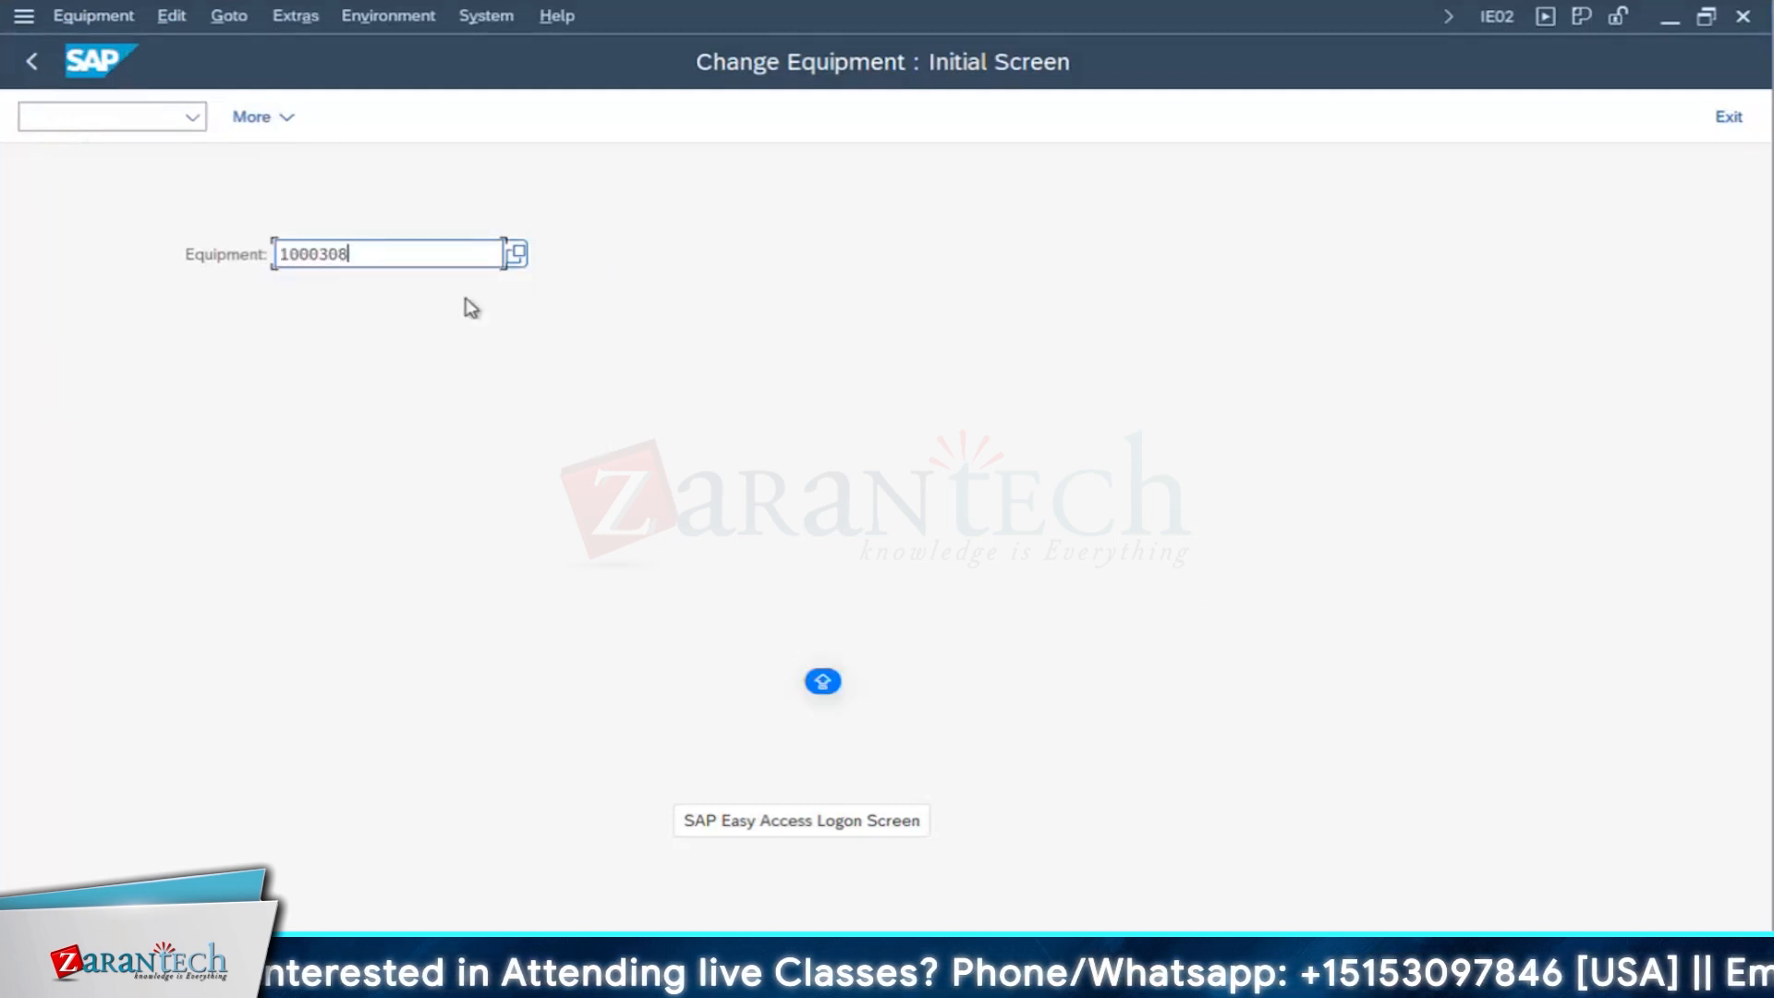
pyautogui.press('Return')
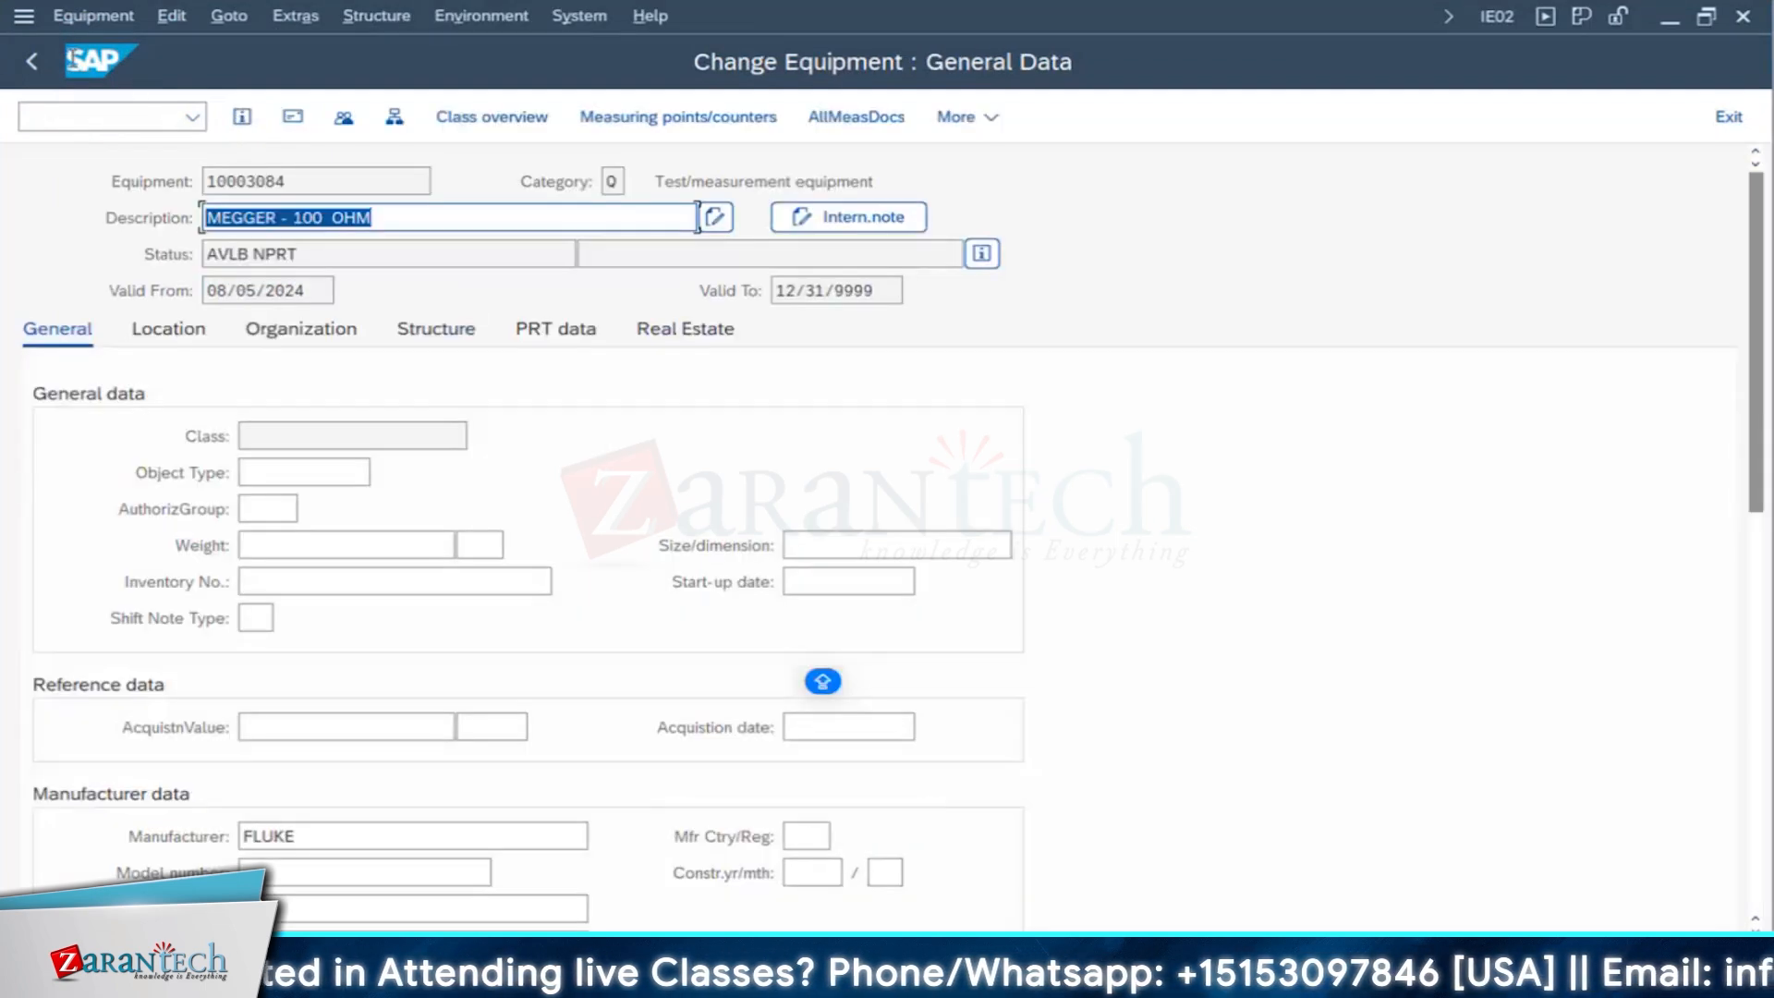
pyautogui.click(322, 218)
pyautogui.press('F3')
# - Open equipment 10003087 for change and show its organization data
pyautogui.click(376, 255)
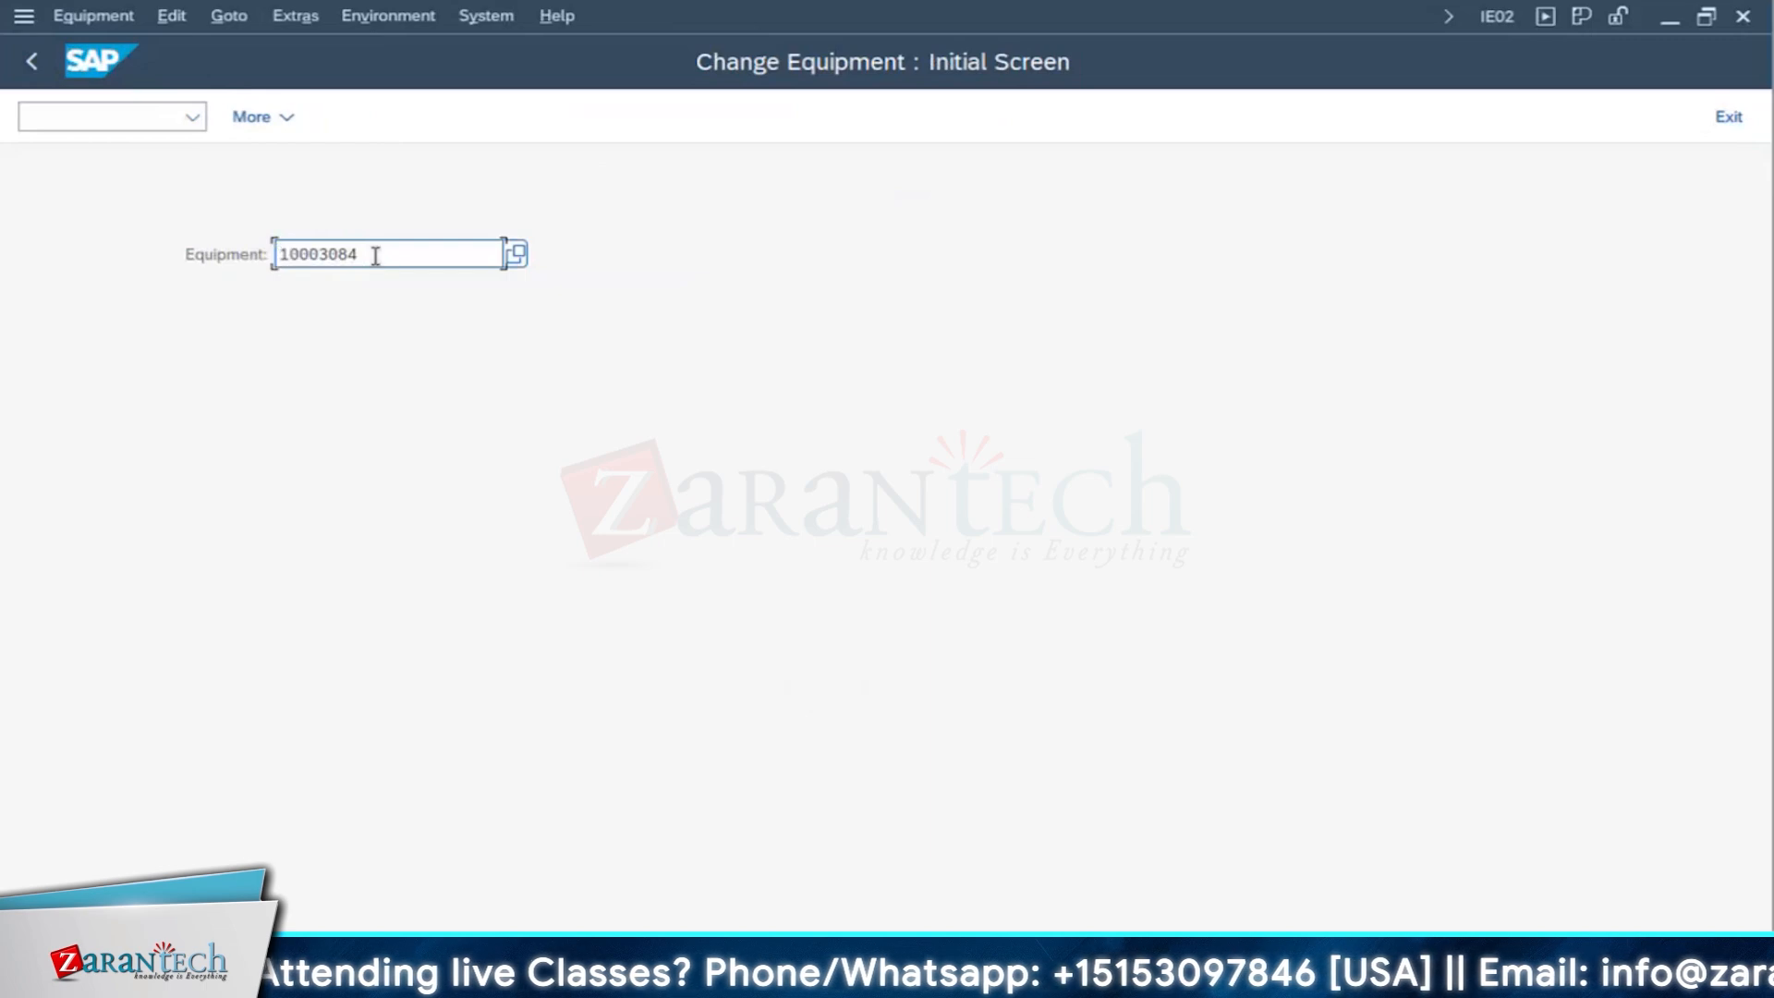
pyautogui.press('BackSpace')
pyautogui.write('7')
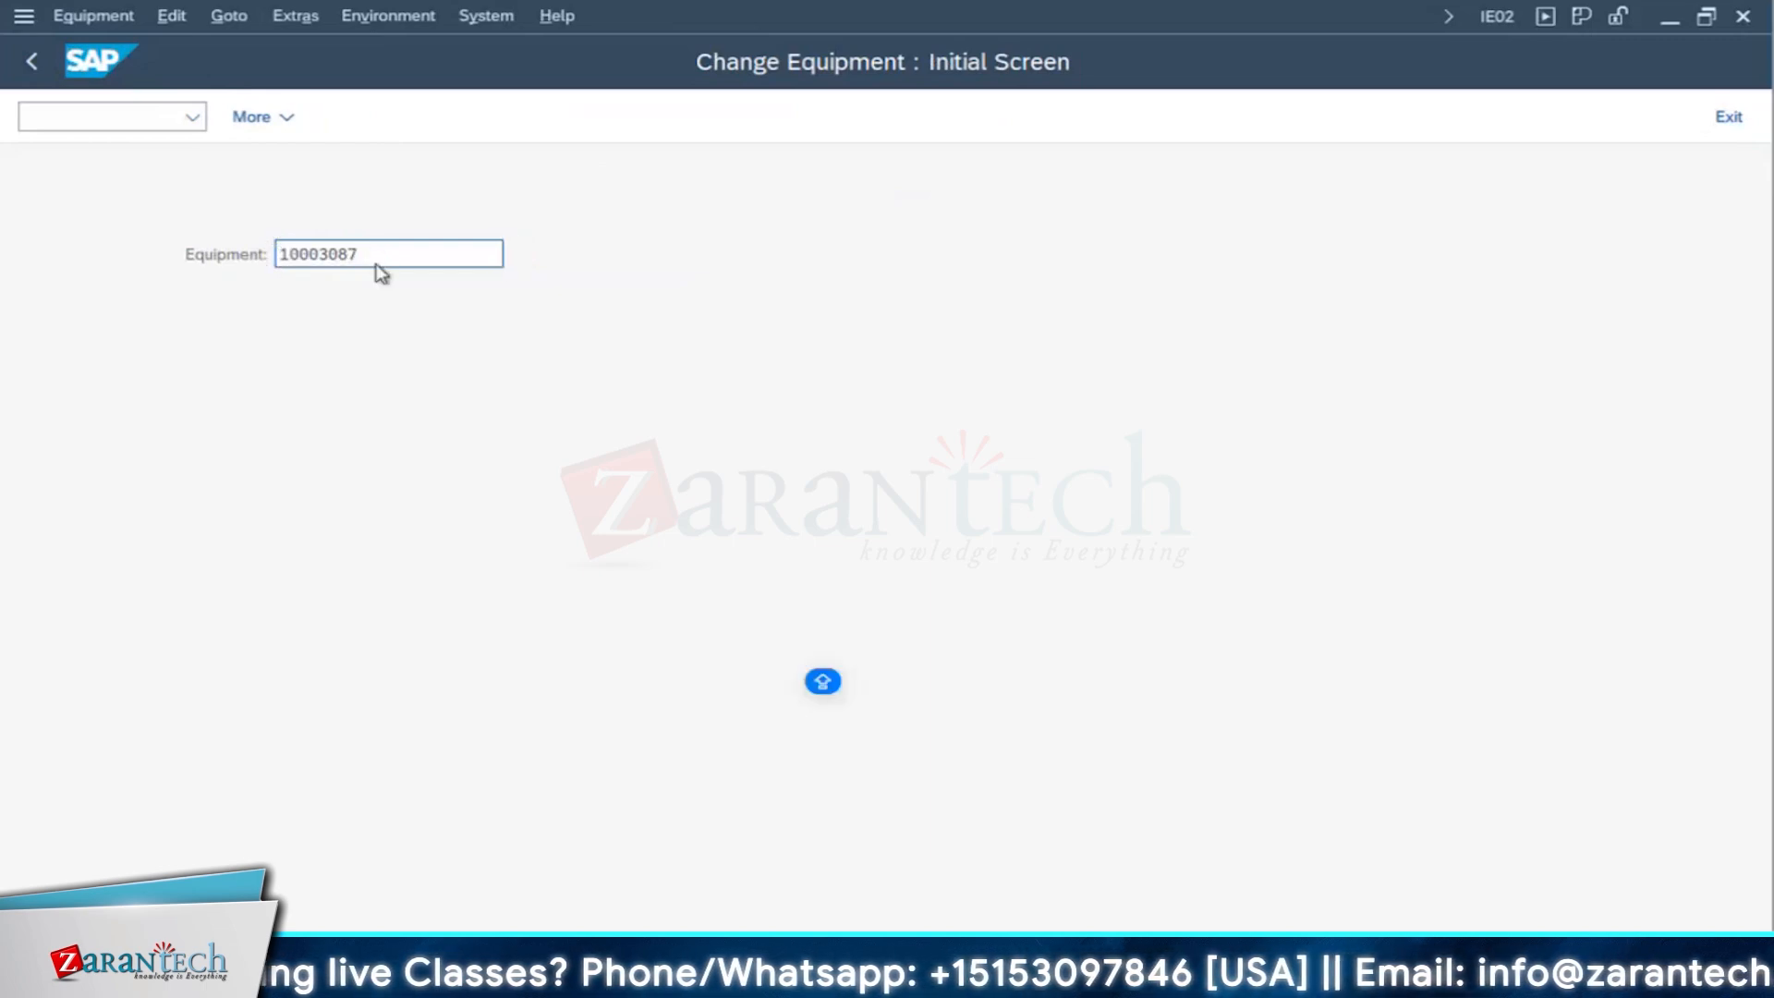
pyautogui.press('Return')
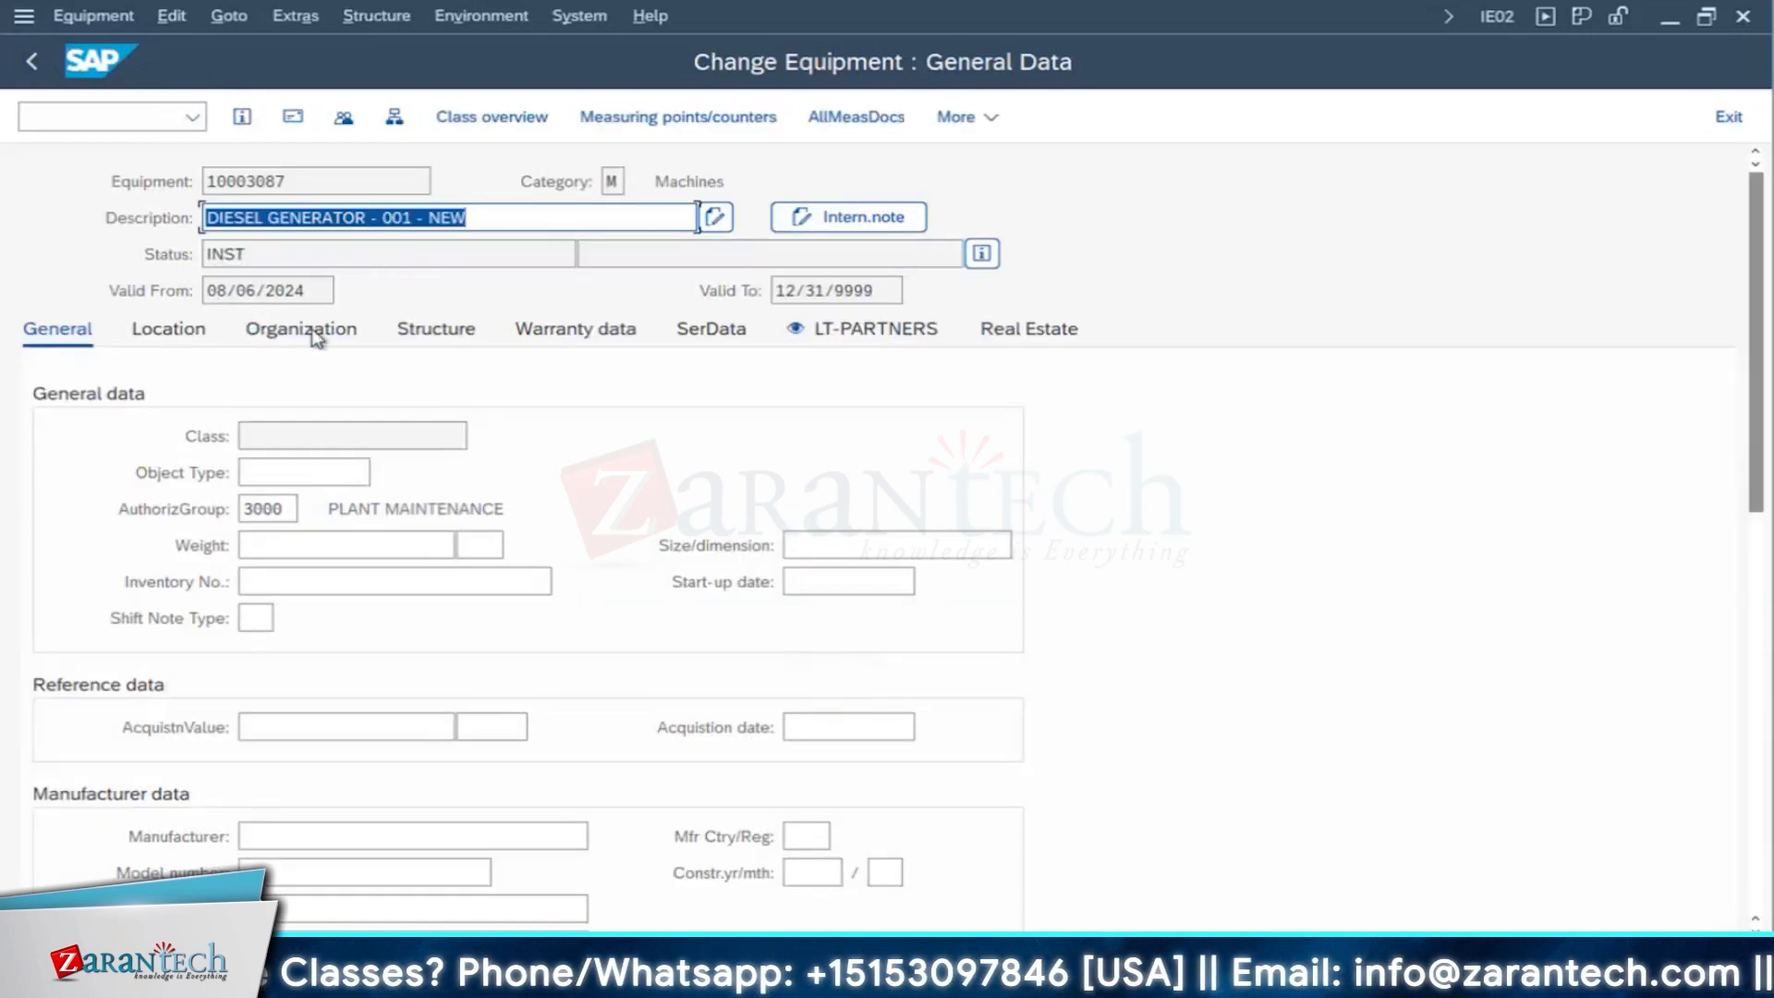
pyautogui.click(314, 332)
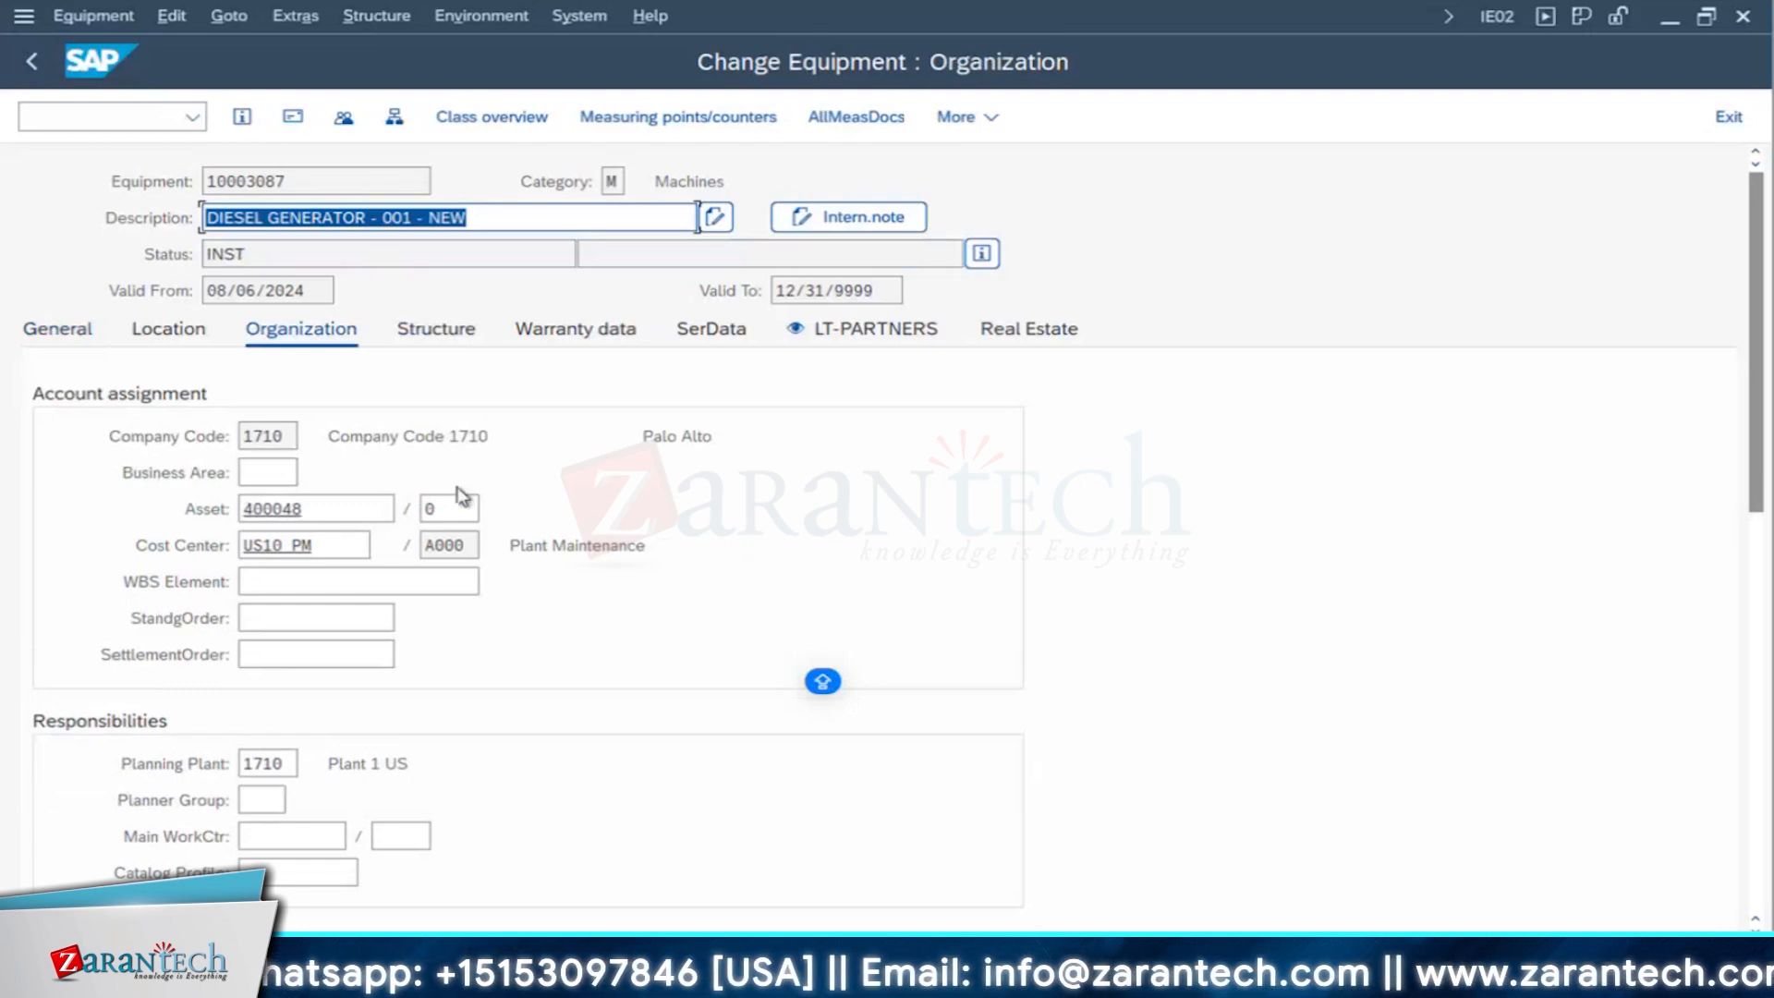
# - Look up the main asset numbers available for the equipment's asset assignment and close the value list
pyautogui.click(418, 510)
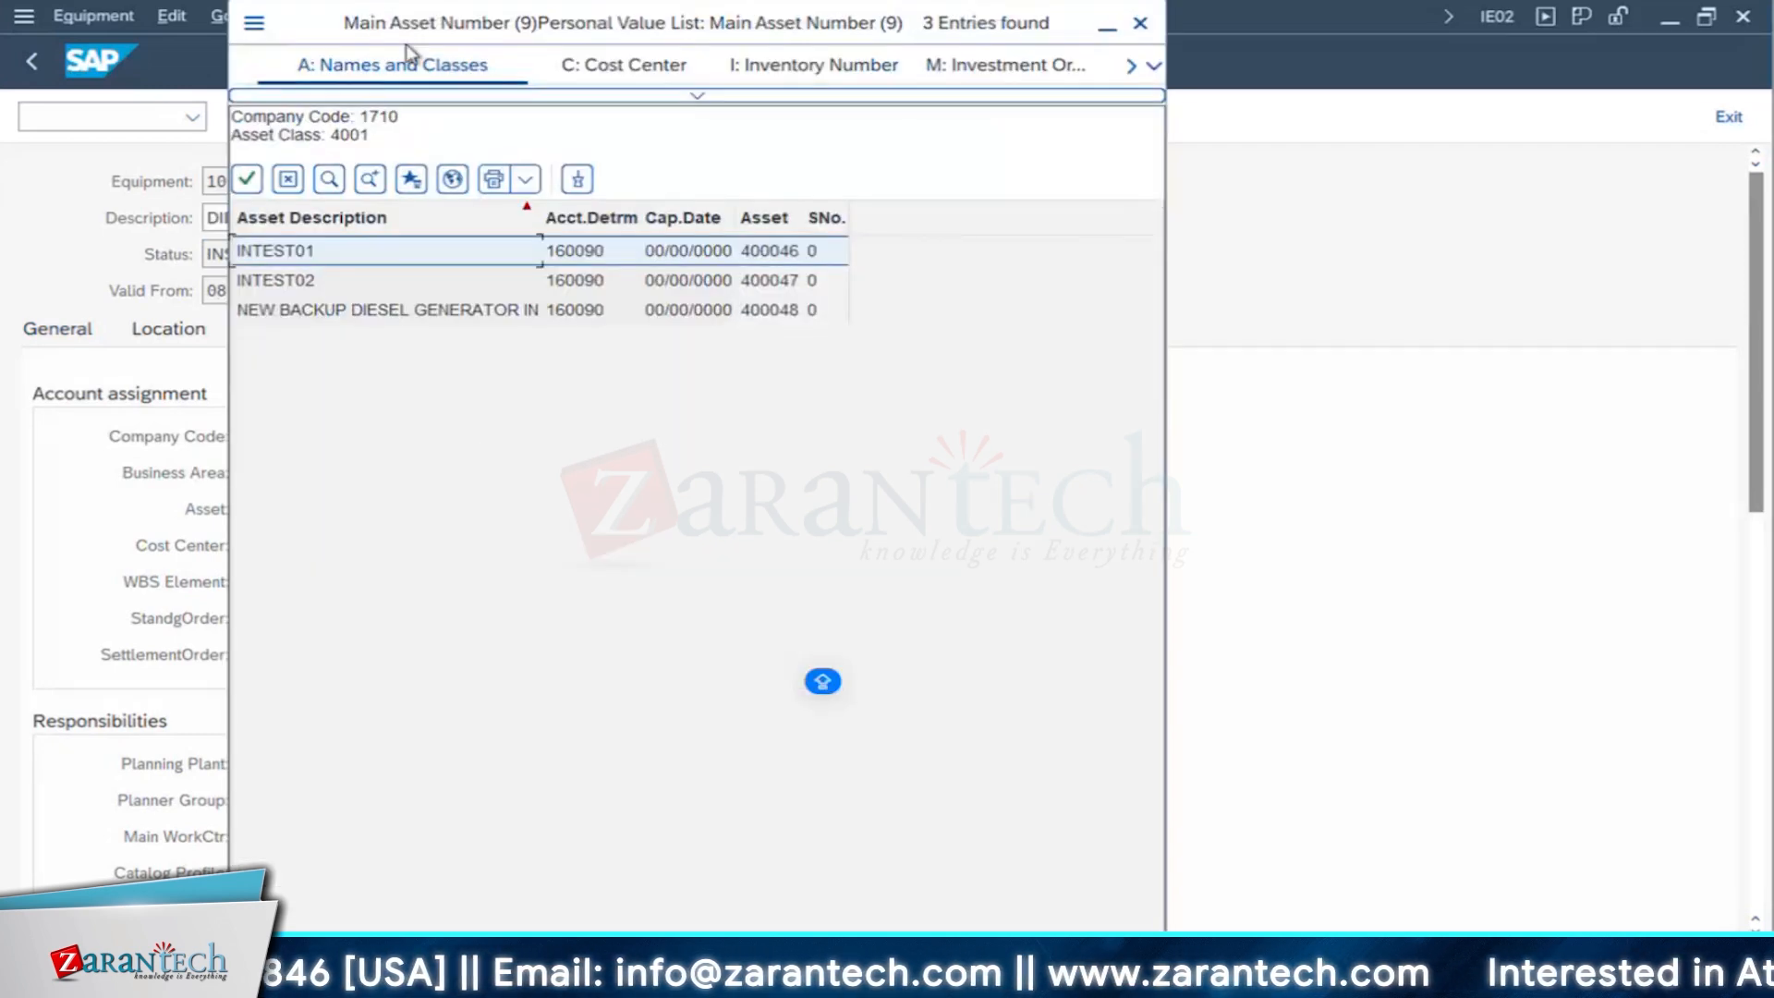
pyautogui.moveTo(415, 43); pyautogui.dragTo(413, 81)
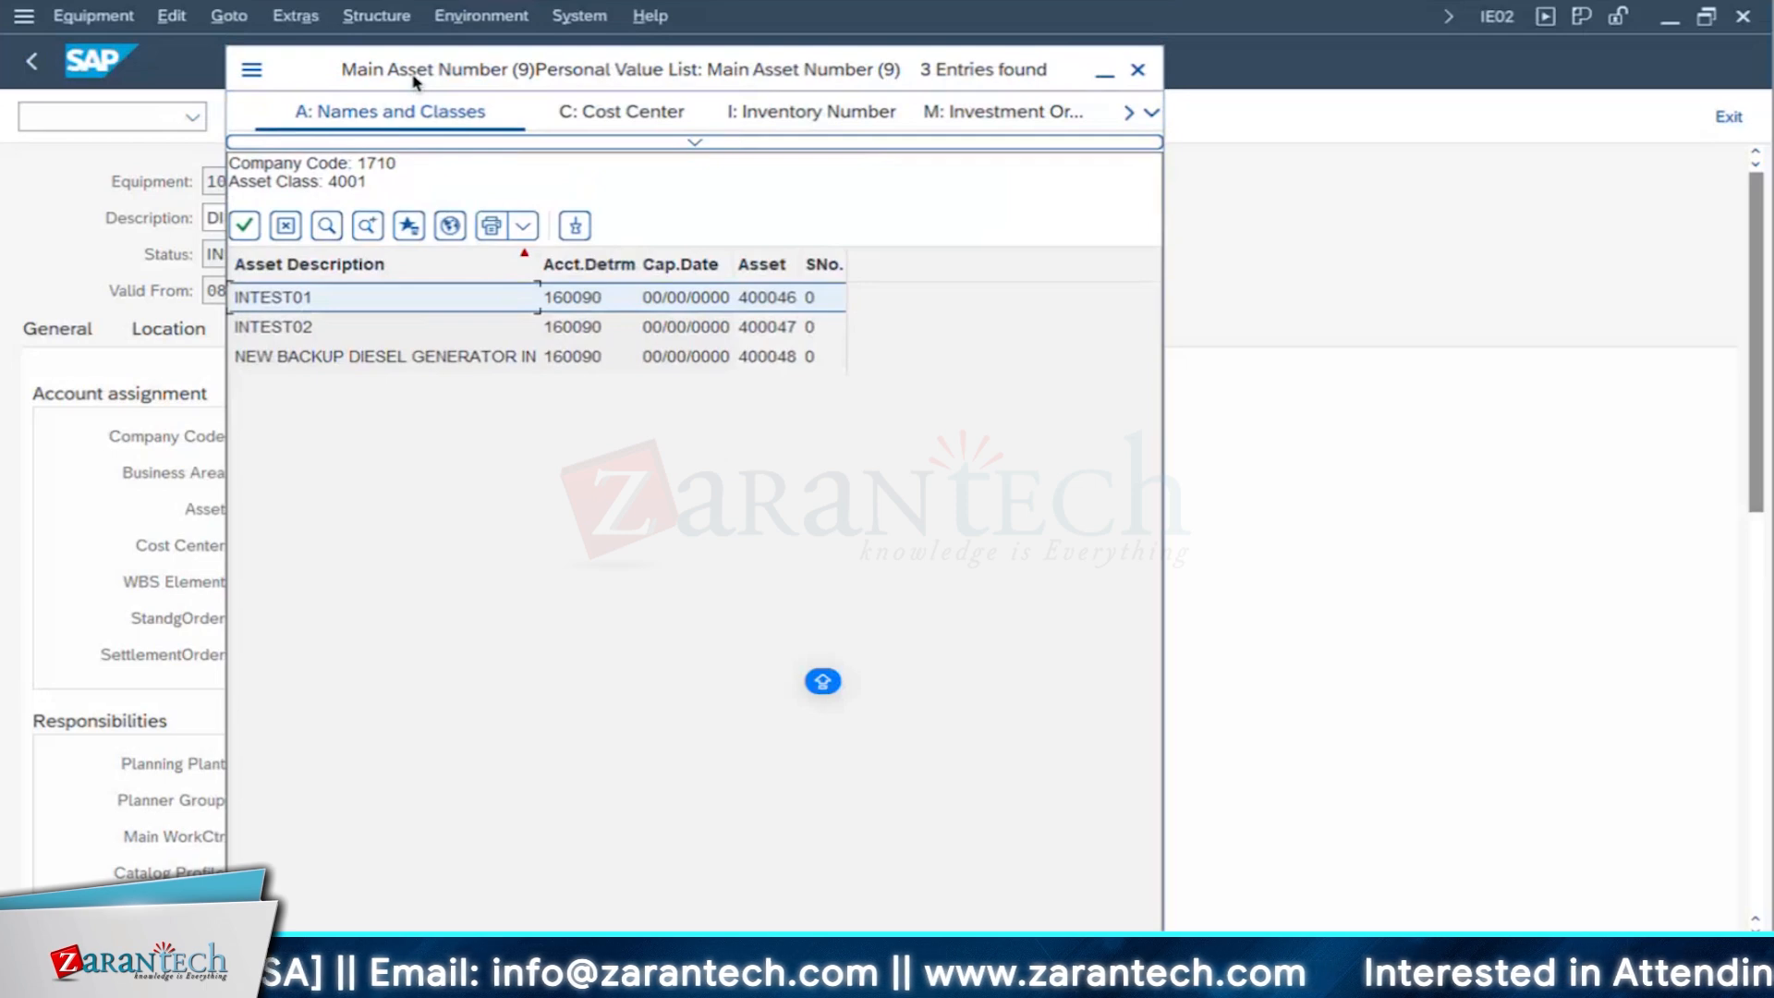
pyautogui.click(1144, 79)
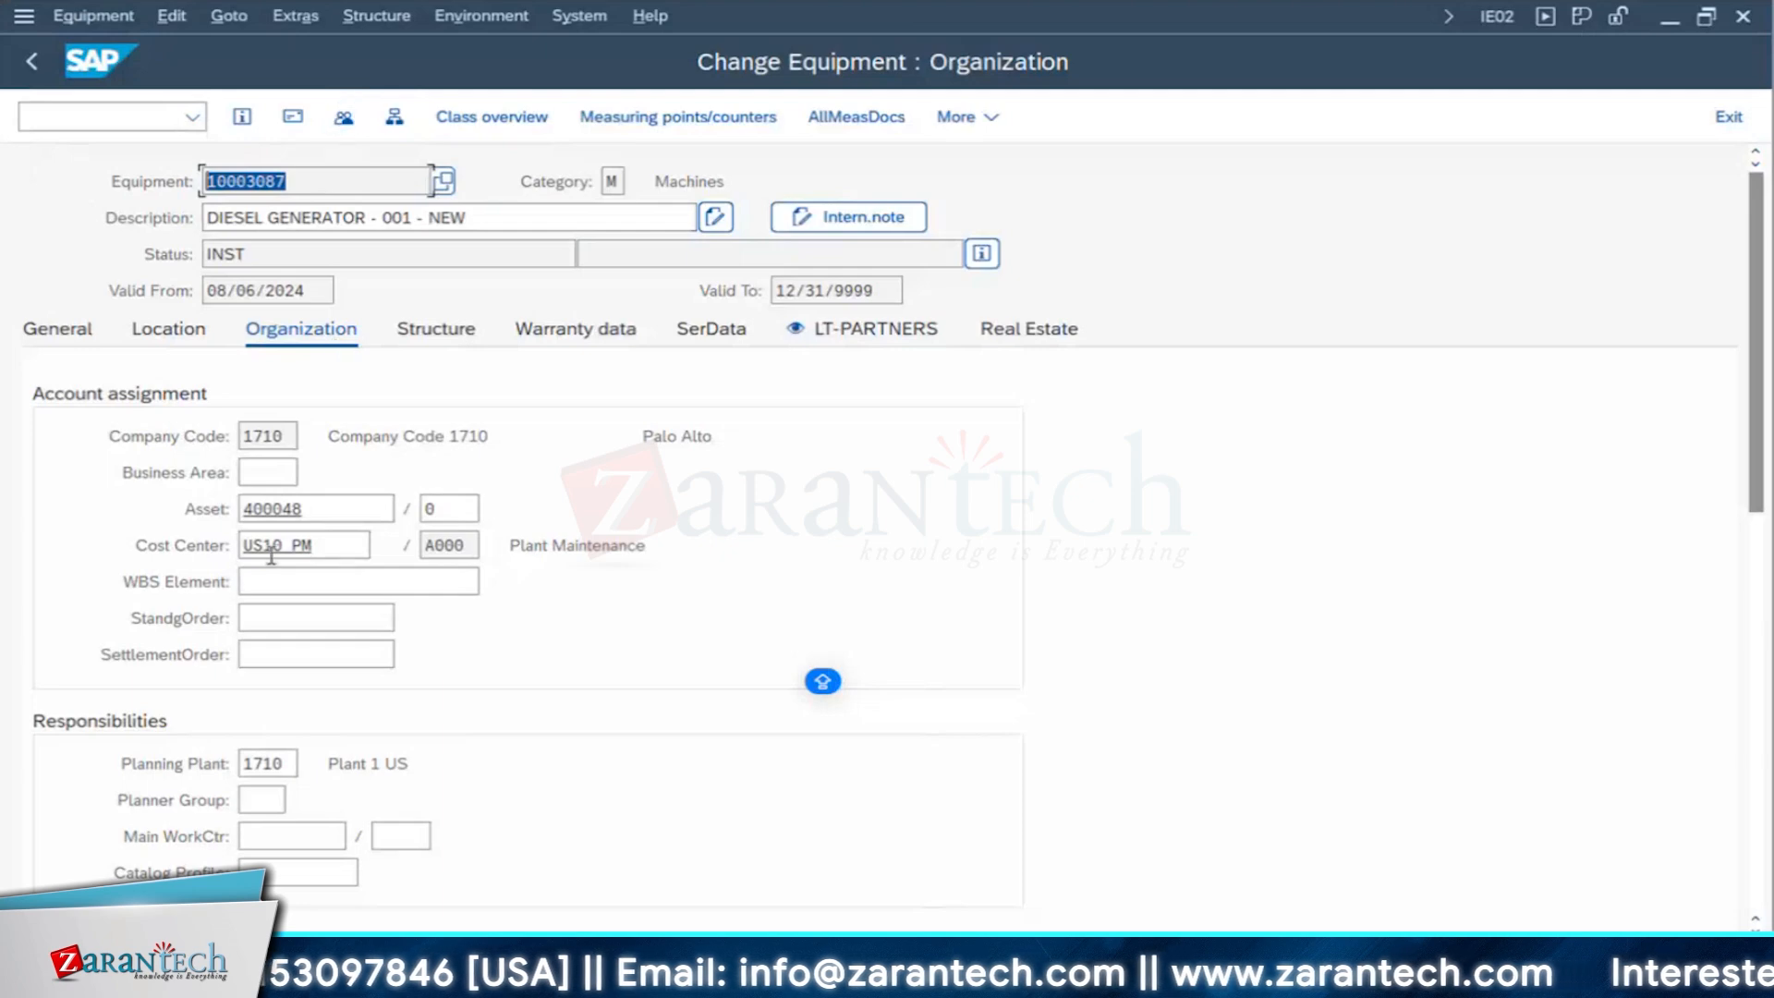
# - Examine the asset number assigned to the diesel generator together with its equipment number
pyautogui.click(278, 514)
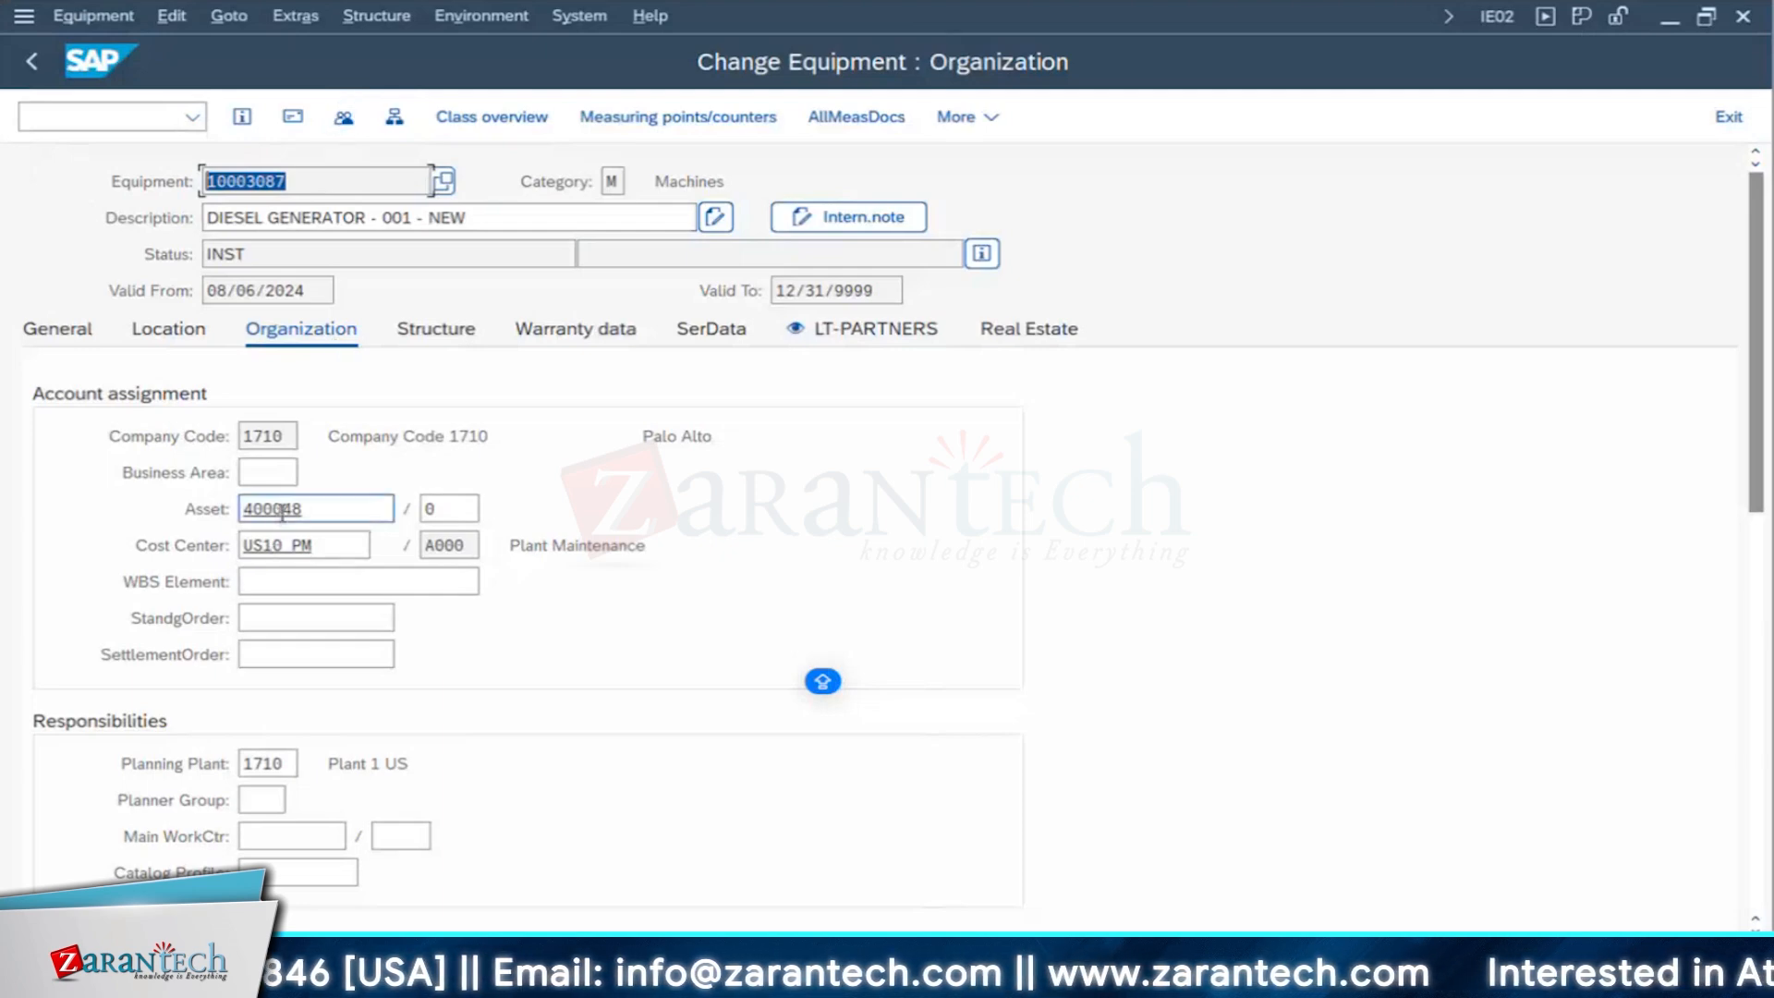
pyautogui.moveTo(207, 505); pyautogui.dragTo(201, 502)
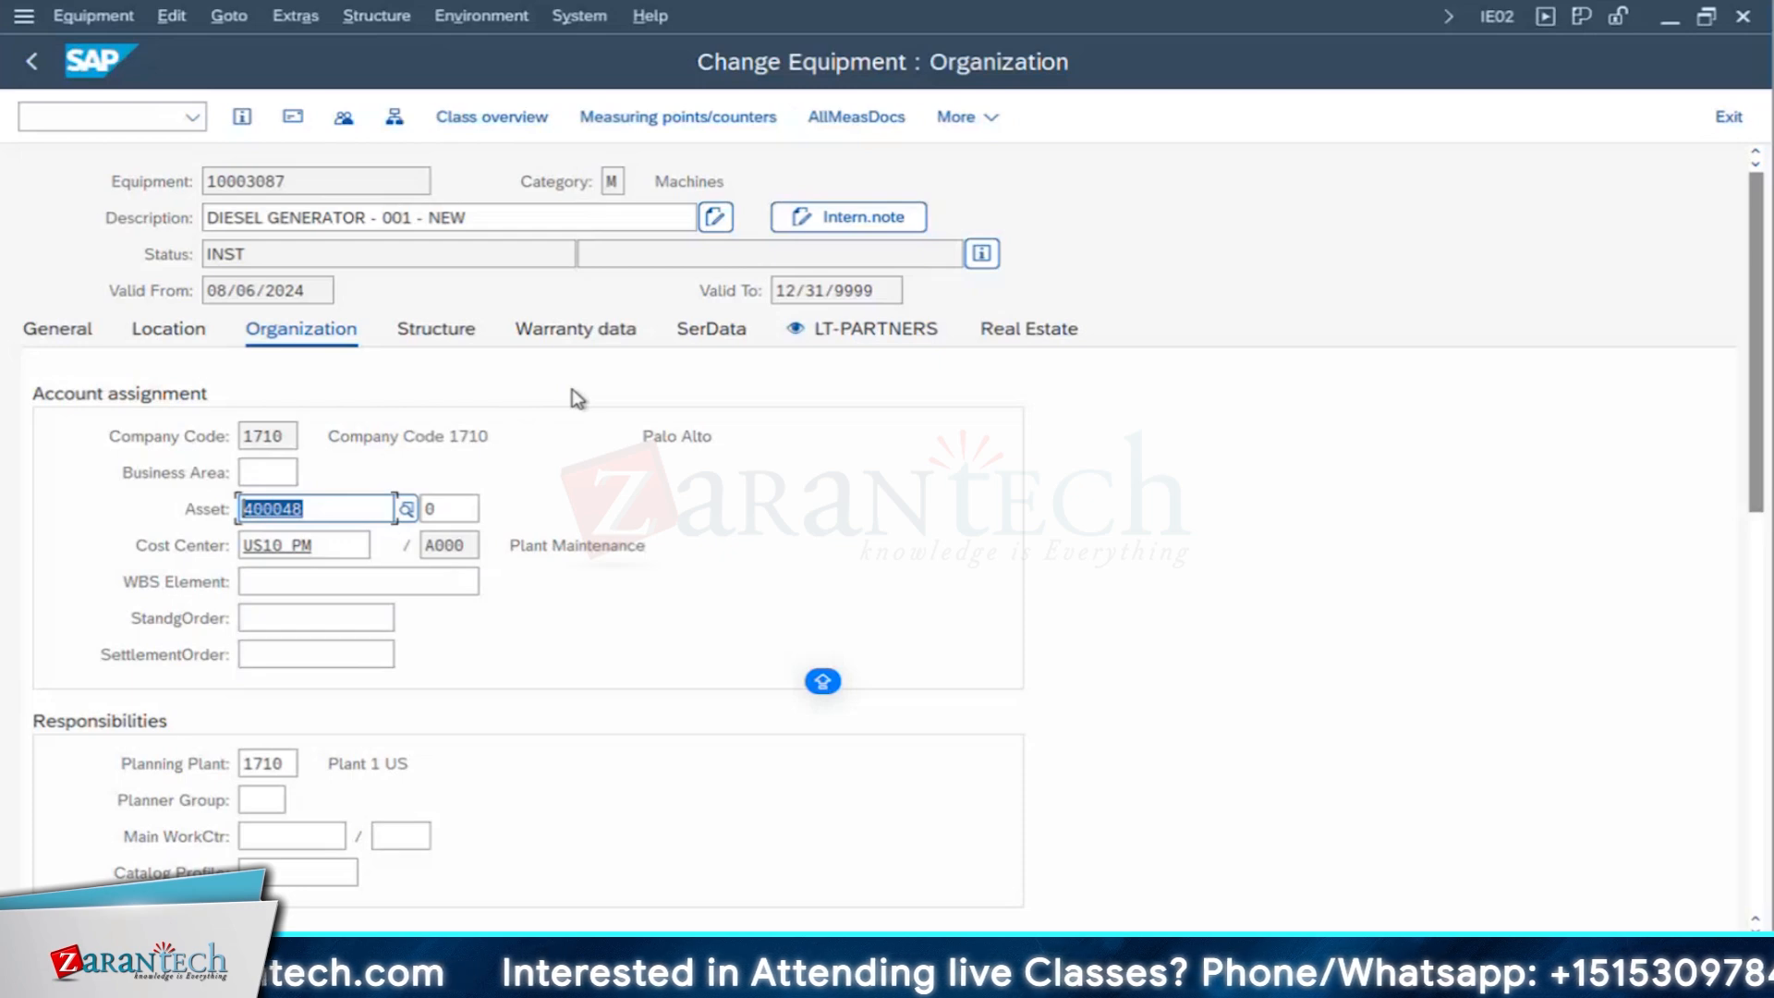
pyautogui.click(289, 500)
pyautogui.moveTo(151, 494); pyautogui.dragTo(151, 496)
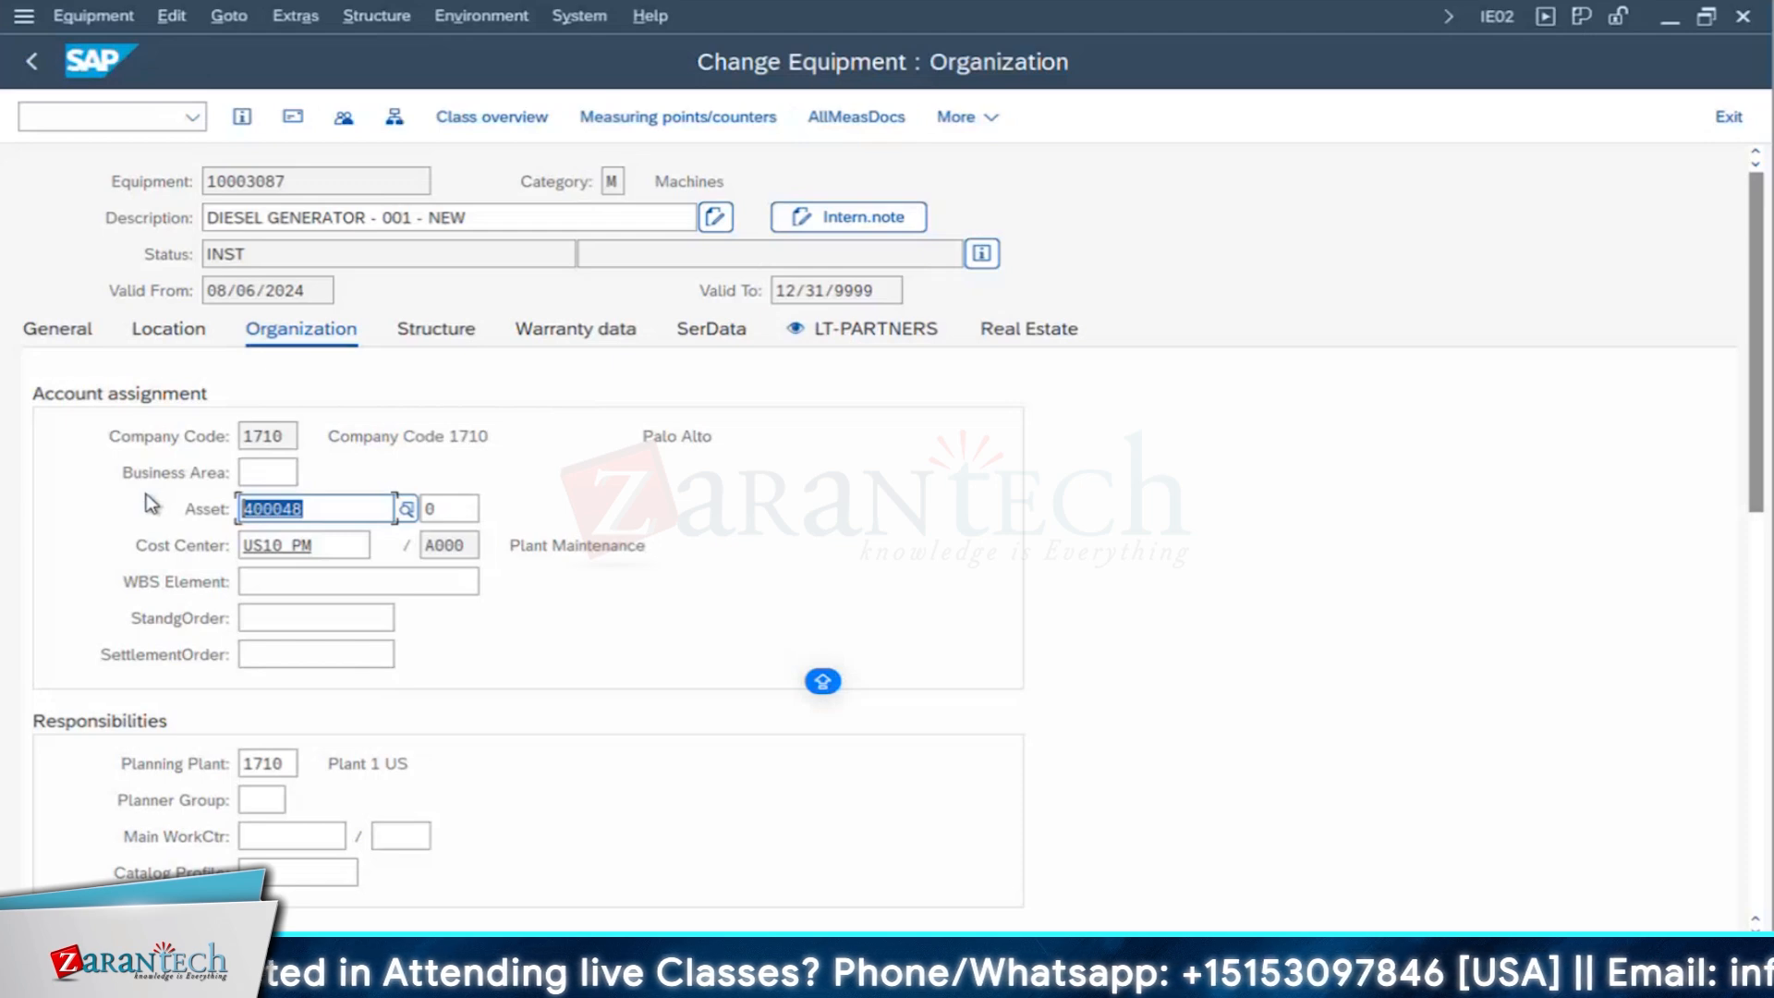
pyautogui.moveTo(296, 181); pyautogui.dragTo(33, 194)
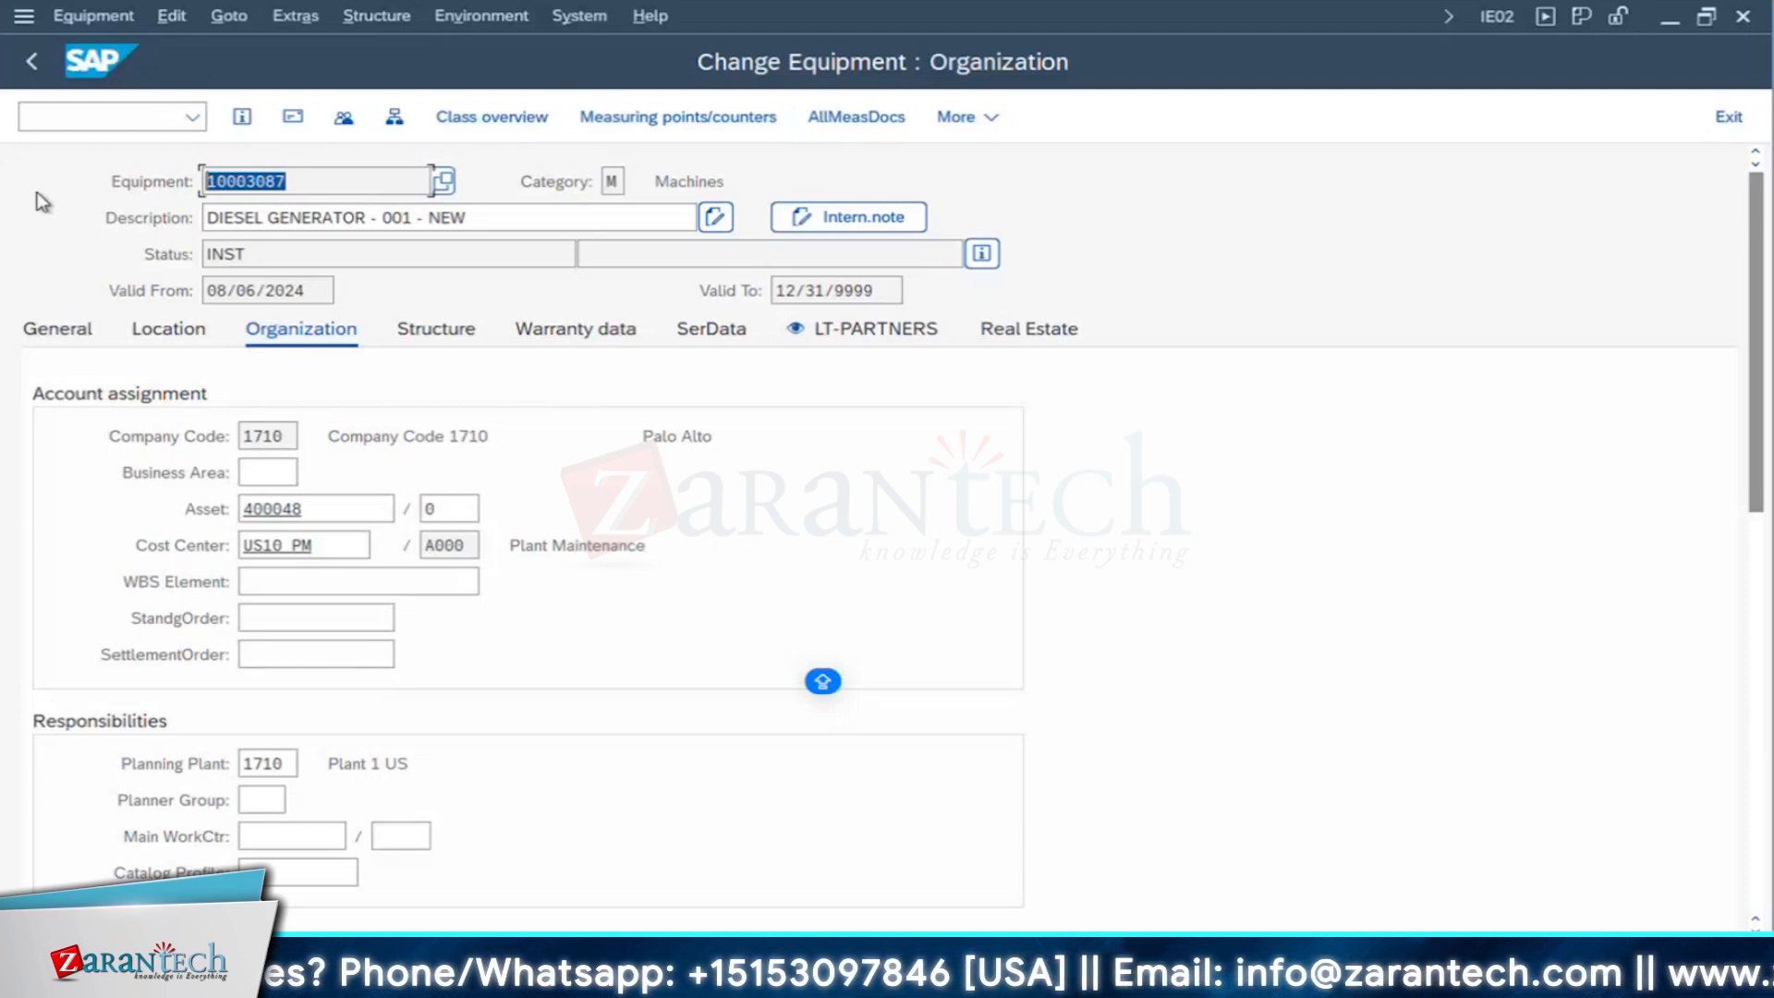
pyautogui.click(277, 181)
pyautogui.moveTo(140, 182); pyautogui.dragTo(113, 149)
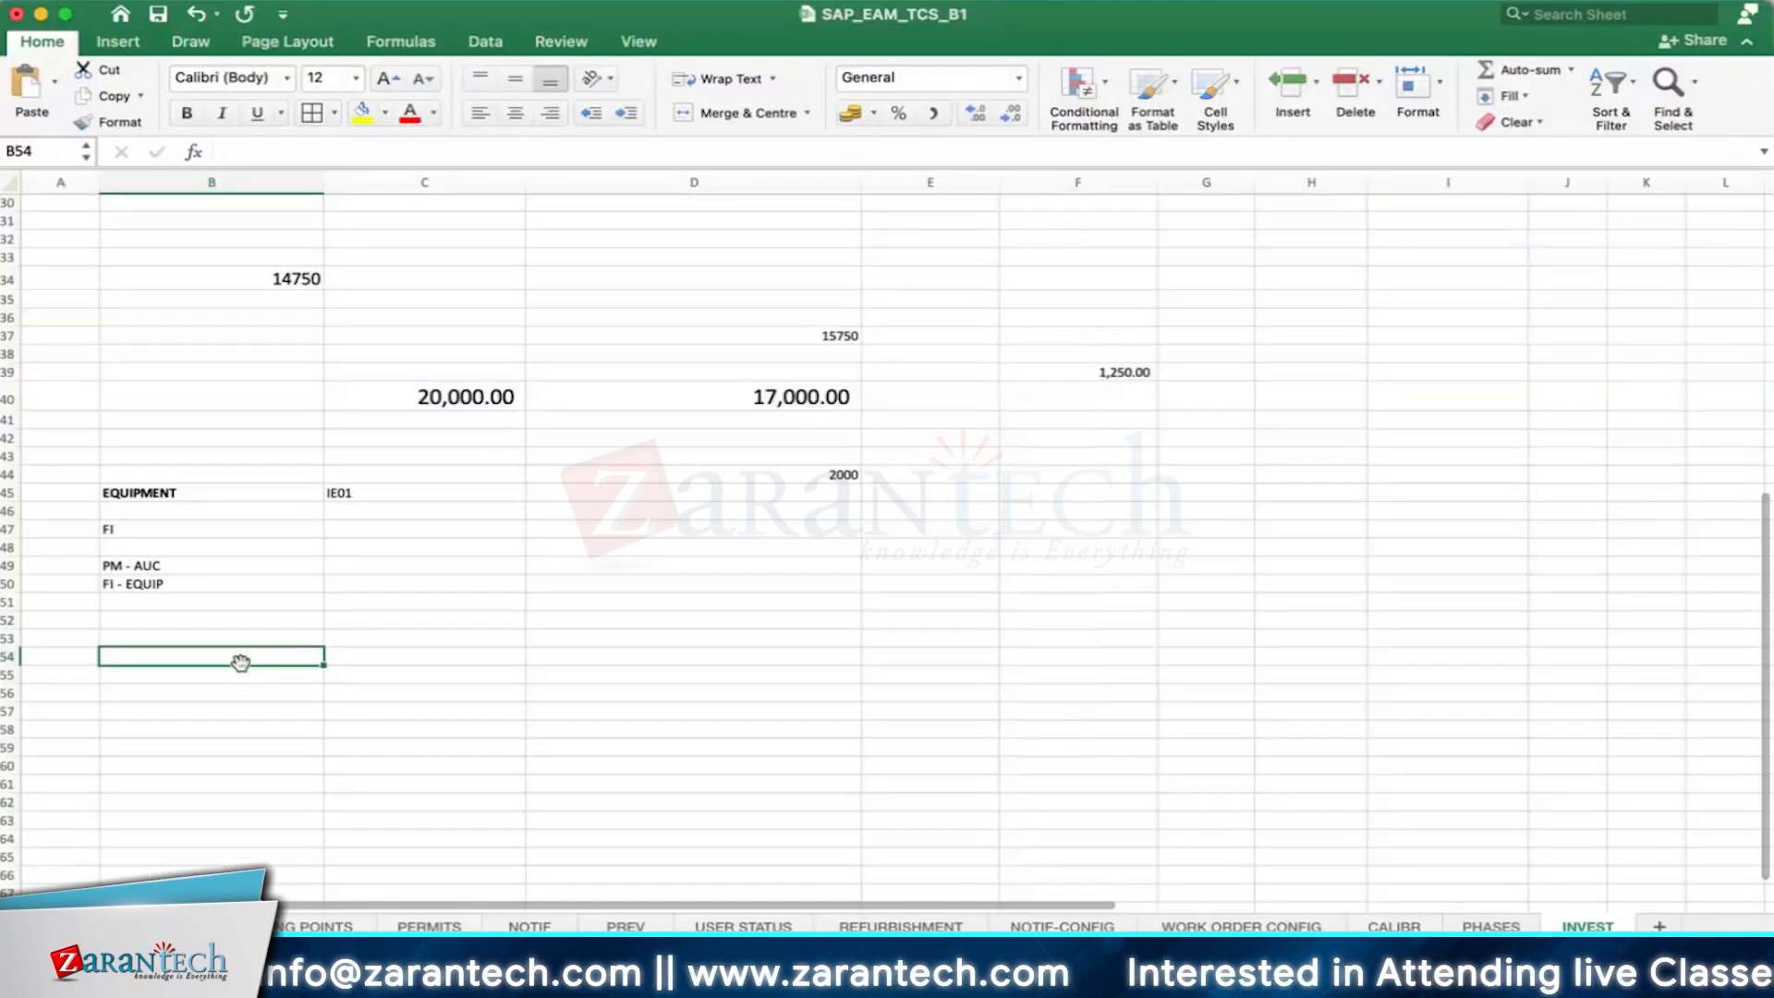
# - Enter the note "INPSECTION ROUNDS" in cell B54 of the INVEST sheet in the Excel workbook SAP_EAM_TCS_B1
pyautogui.write('INPSE')
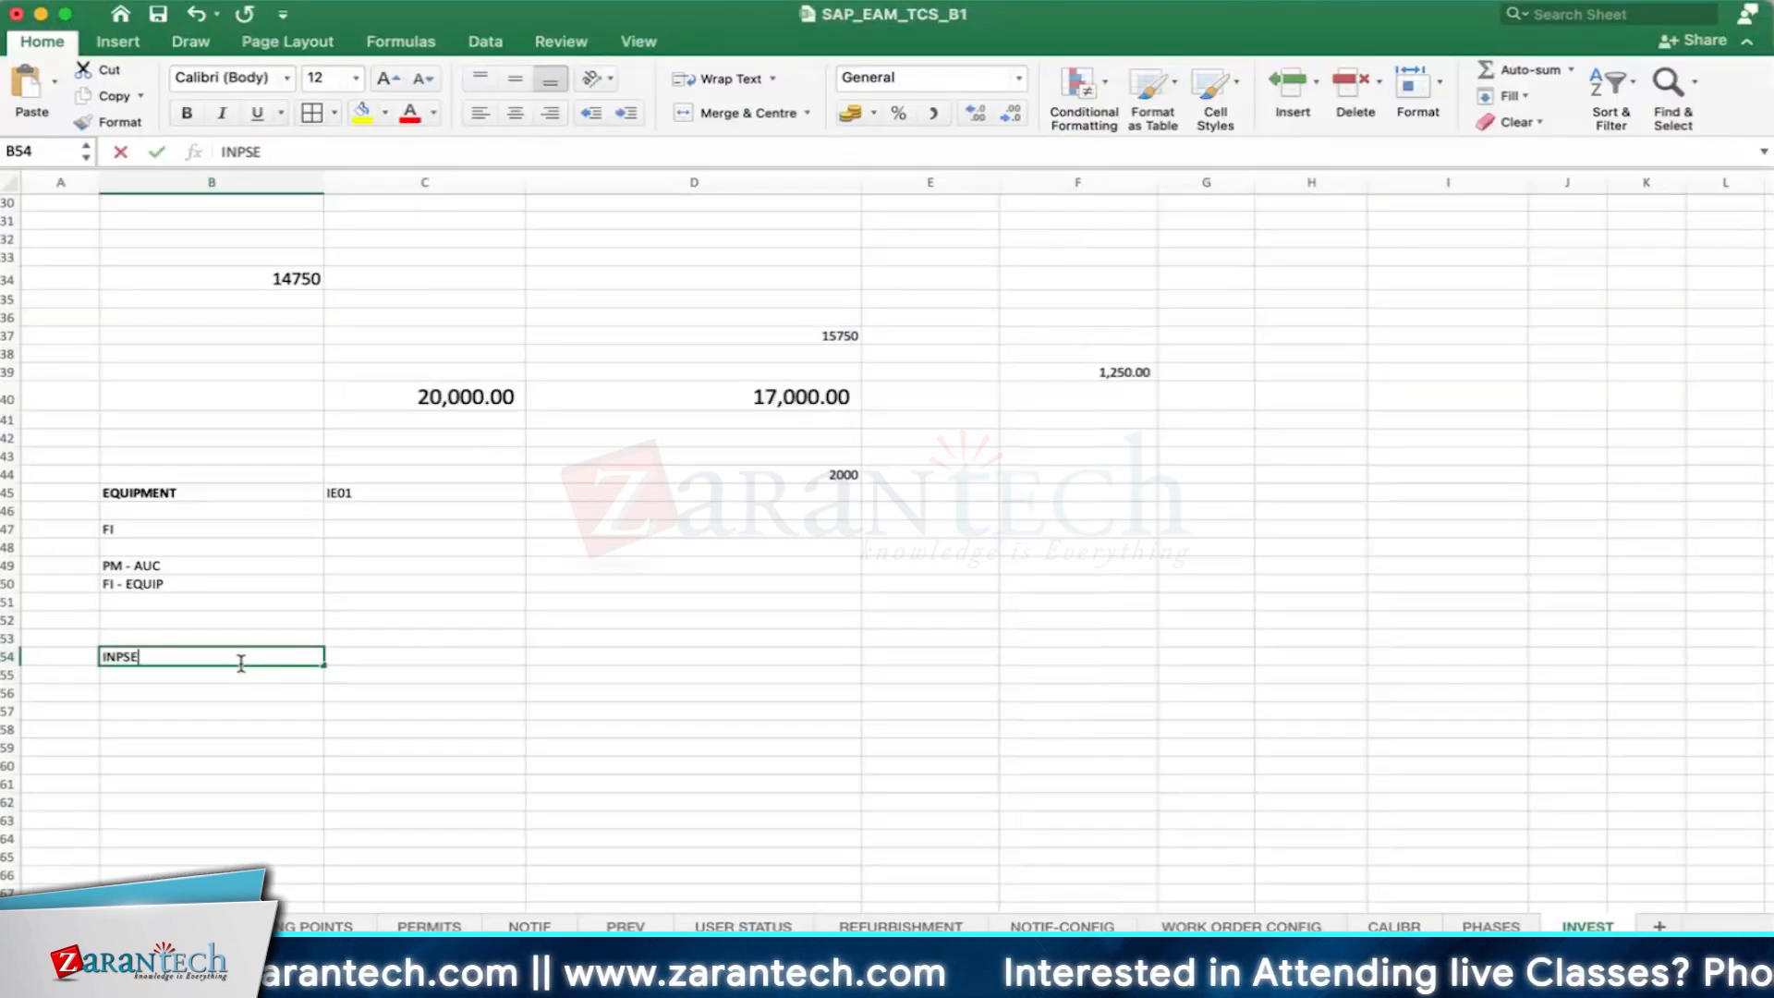
pyautogui.write('CTION ')
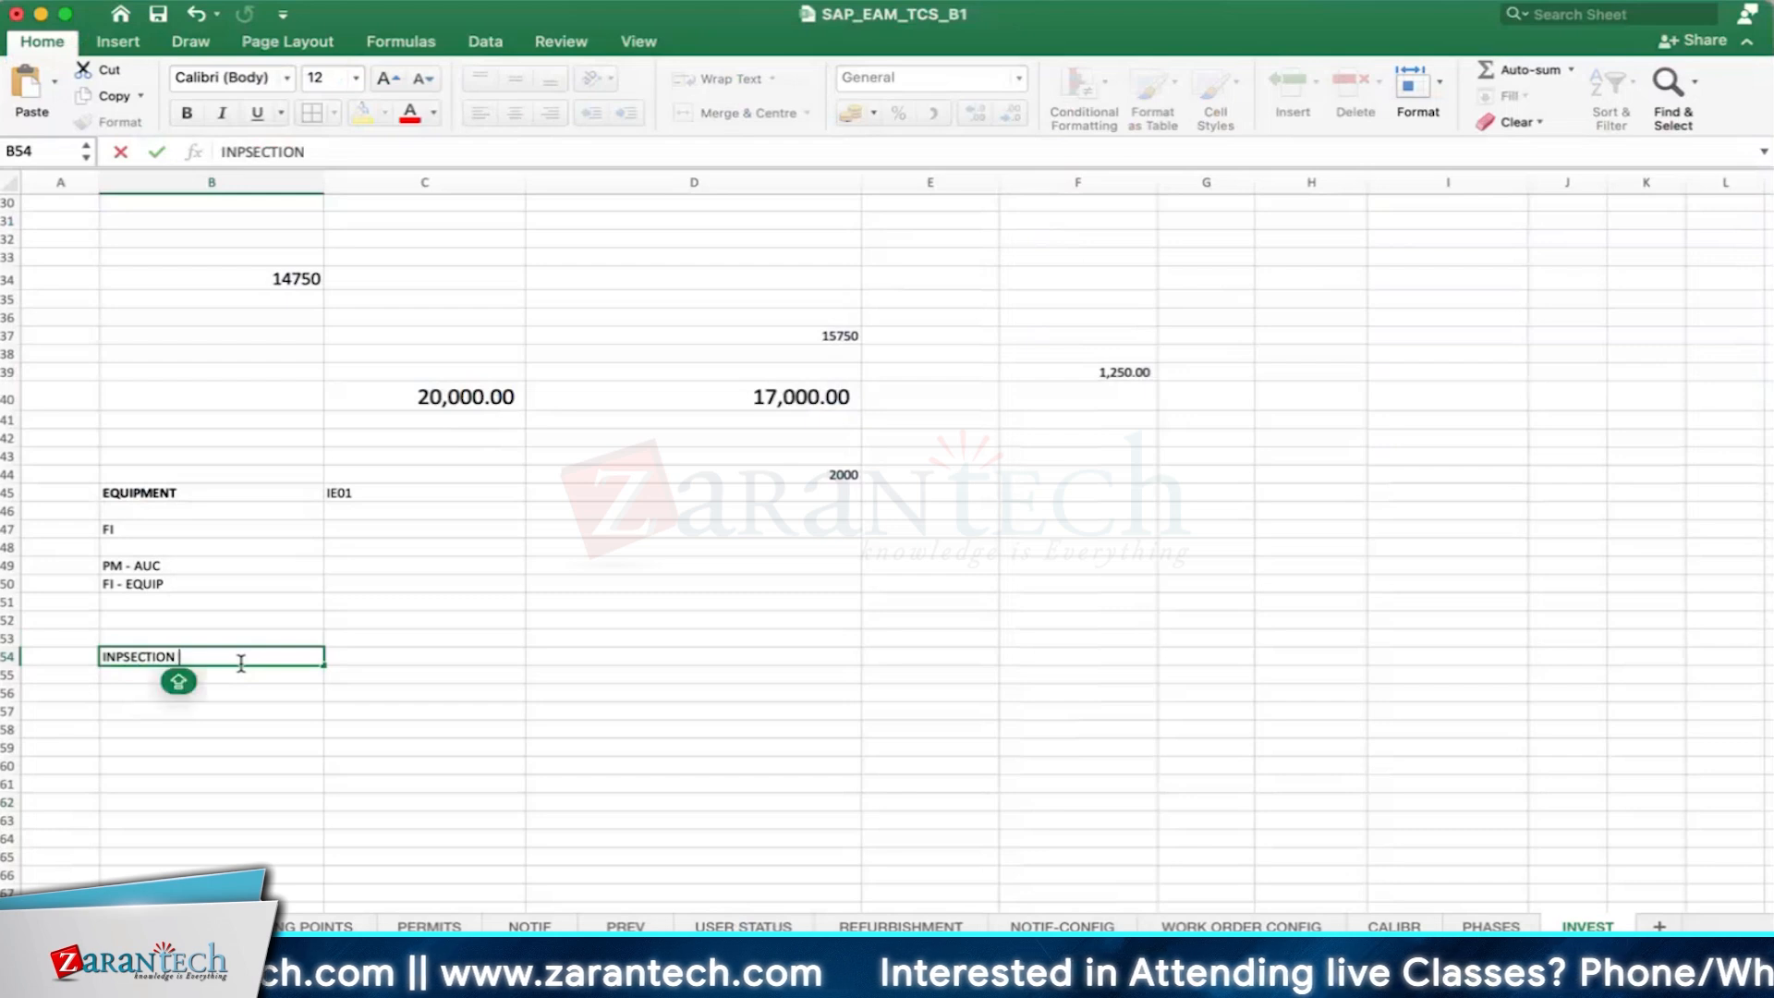
pyautogui.write('ROUNDS')
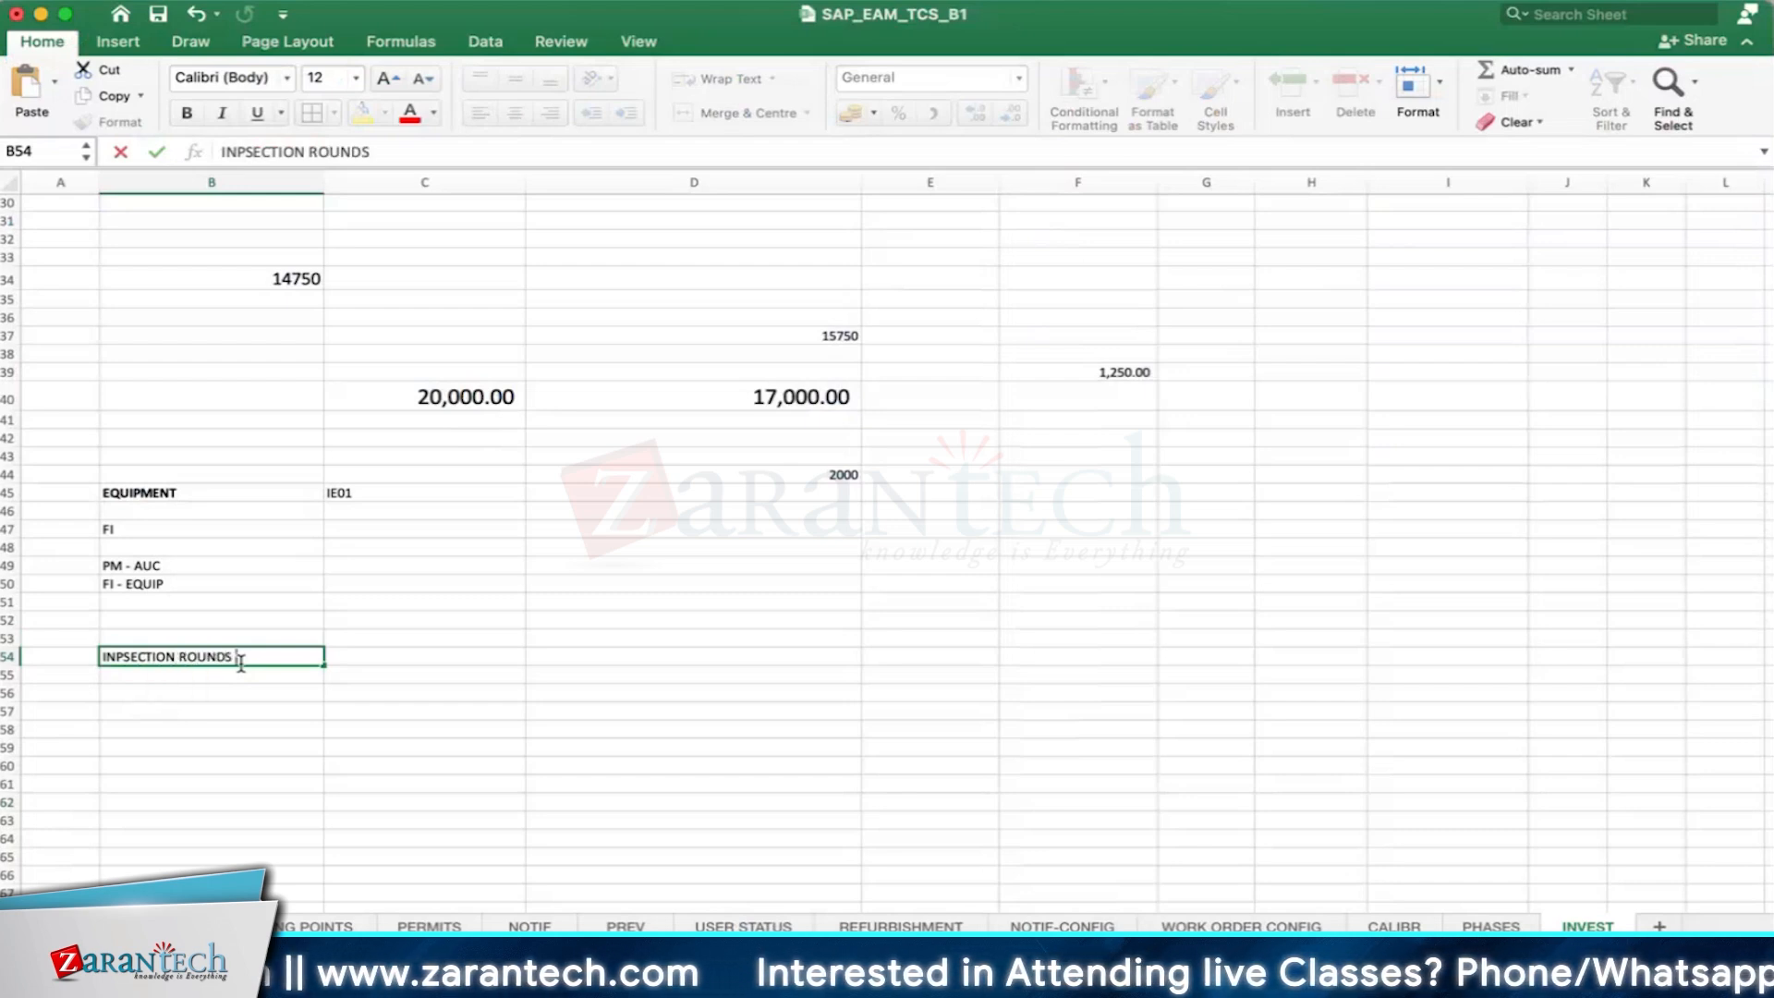
pyautogui.press('Return')
pyautogui.press('Return')
# - Enter "TASK LIST" in cell B56, correcting the mistyped second word
pyautogui.write('TASK ;IST')
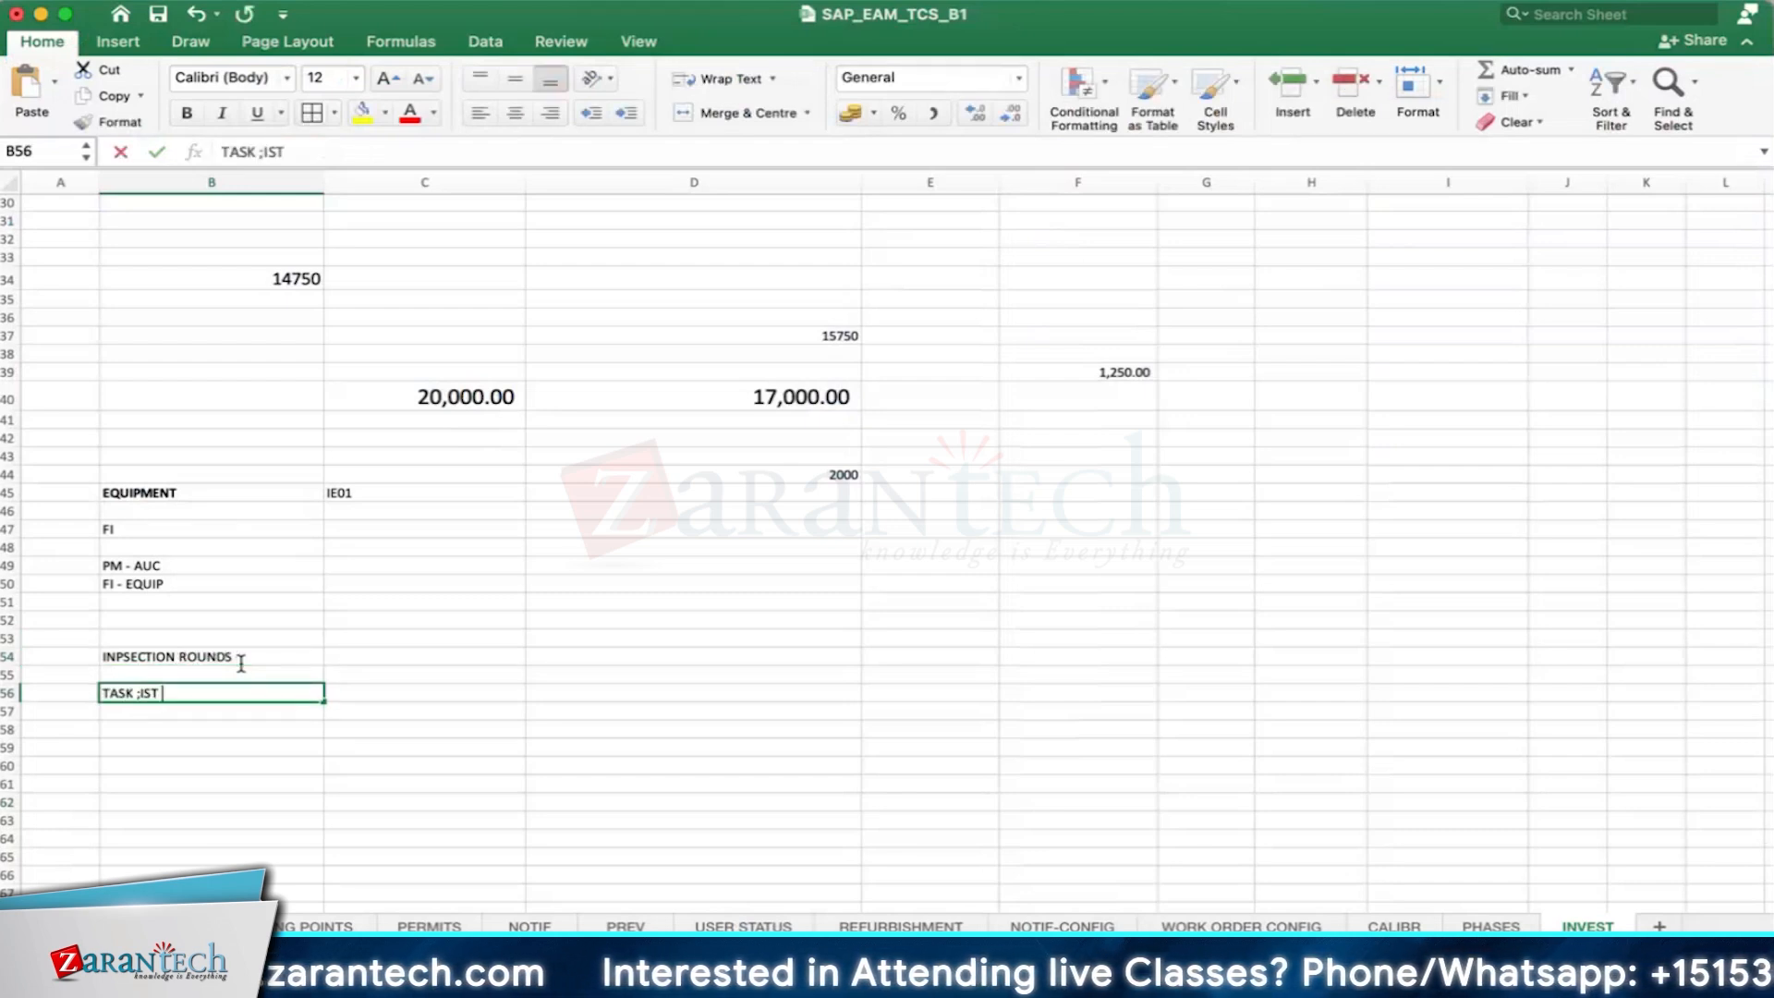
pyautogui.press('Return')
pyautogui.doubleClick(136, 693)
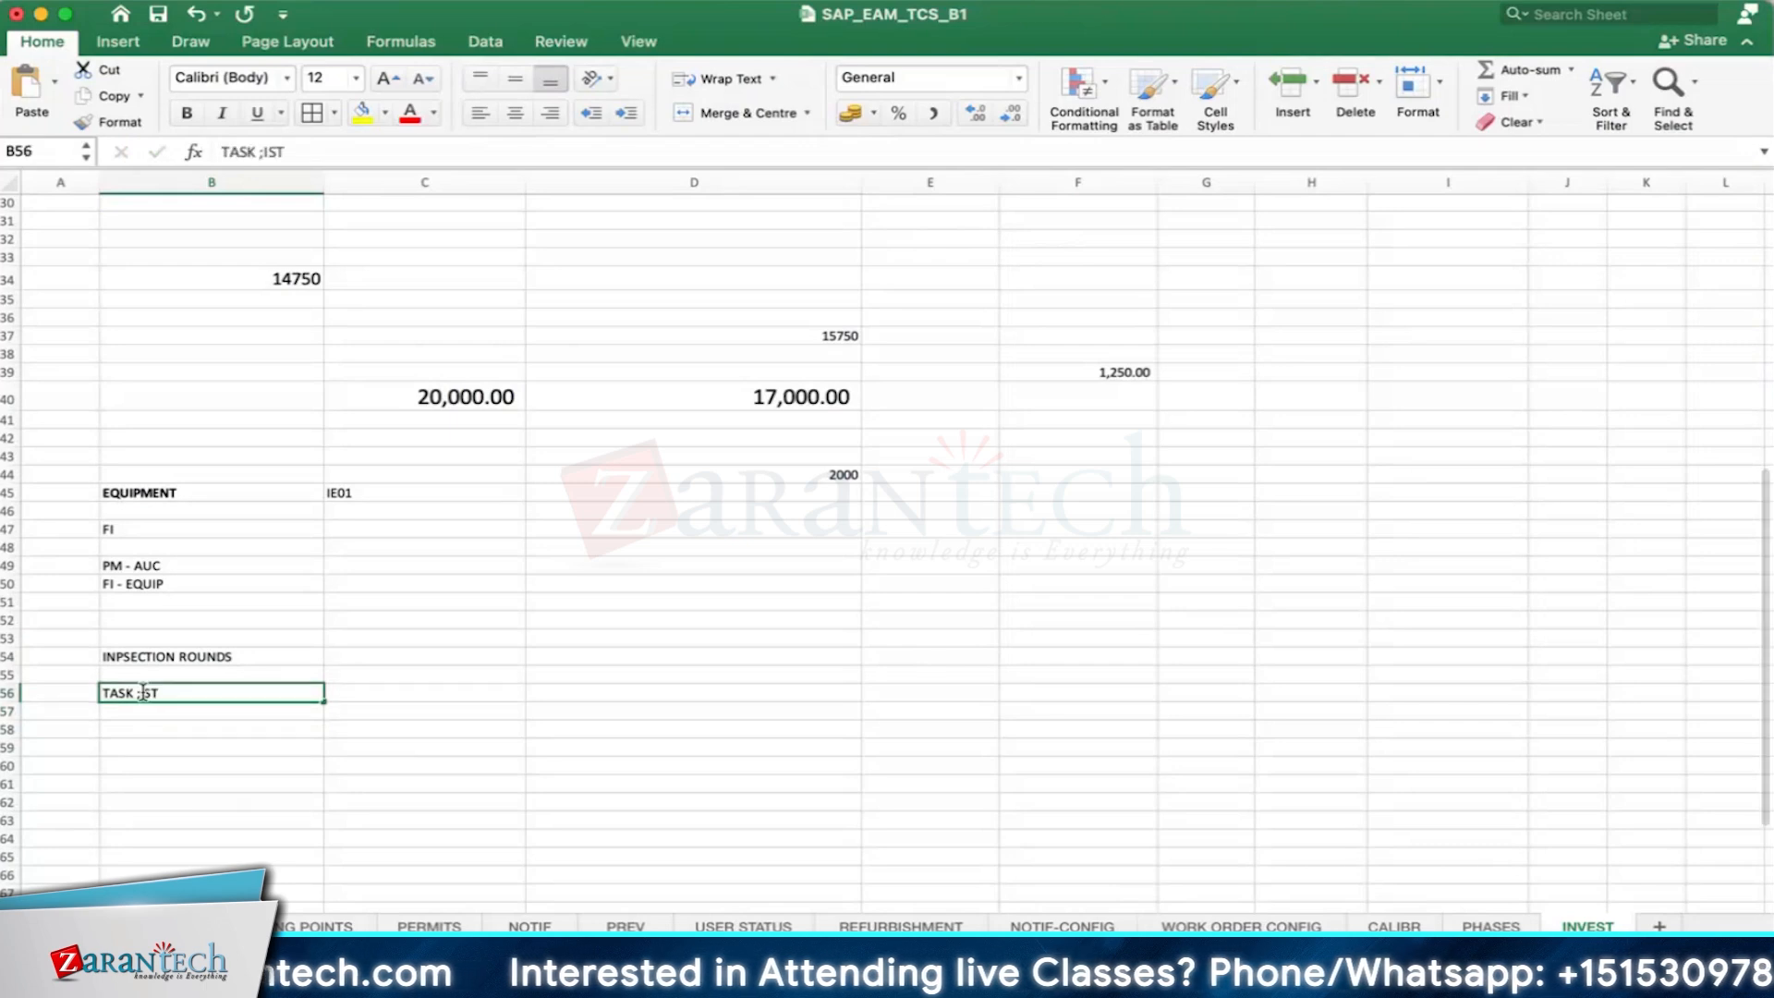
pyautogui.press('BackSpace')
pyautogui.press('BackSpace')
pyautogui.write('L')
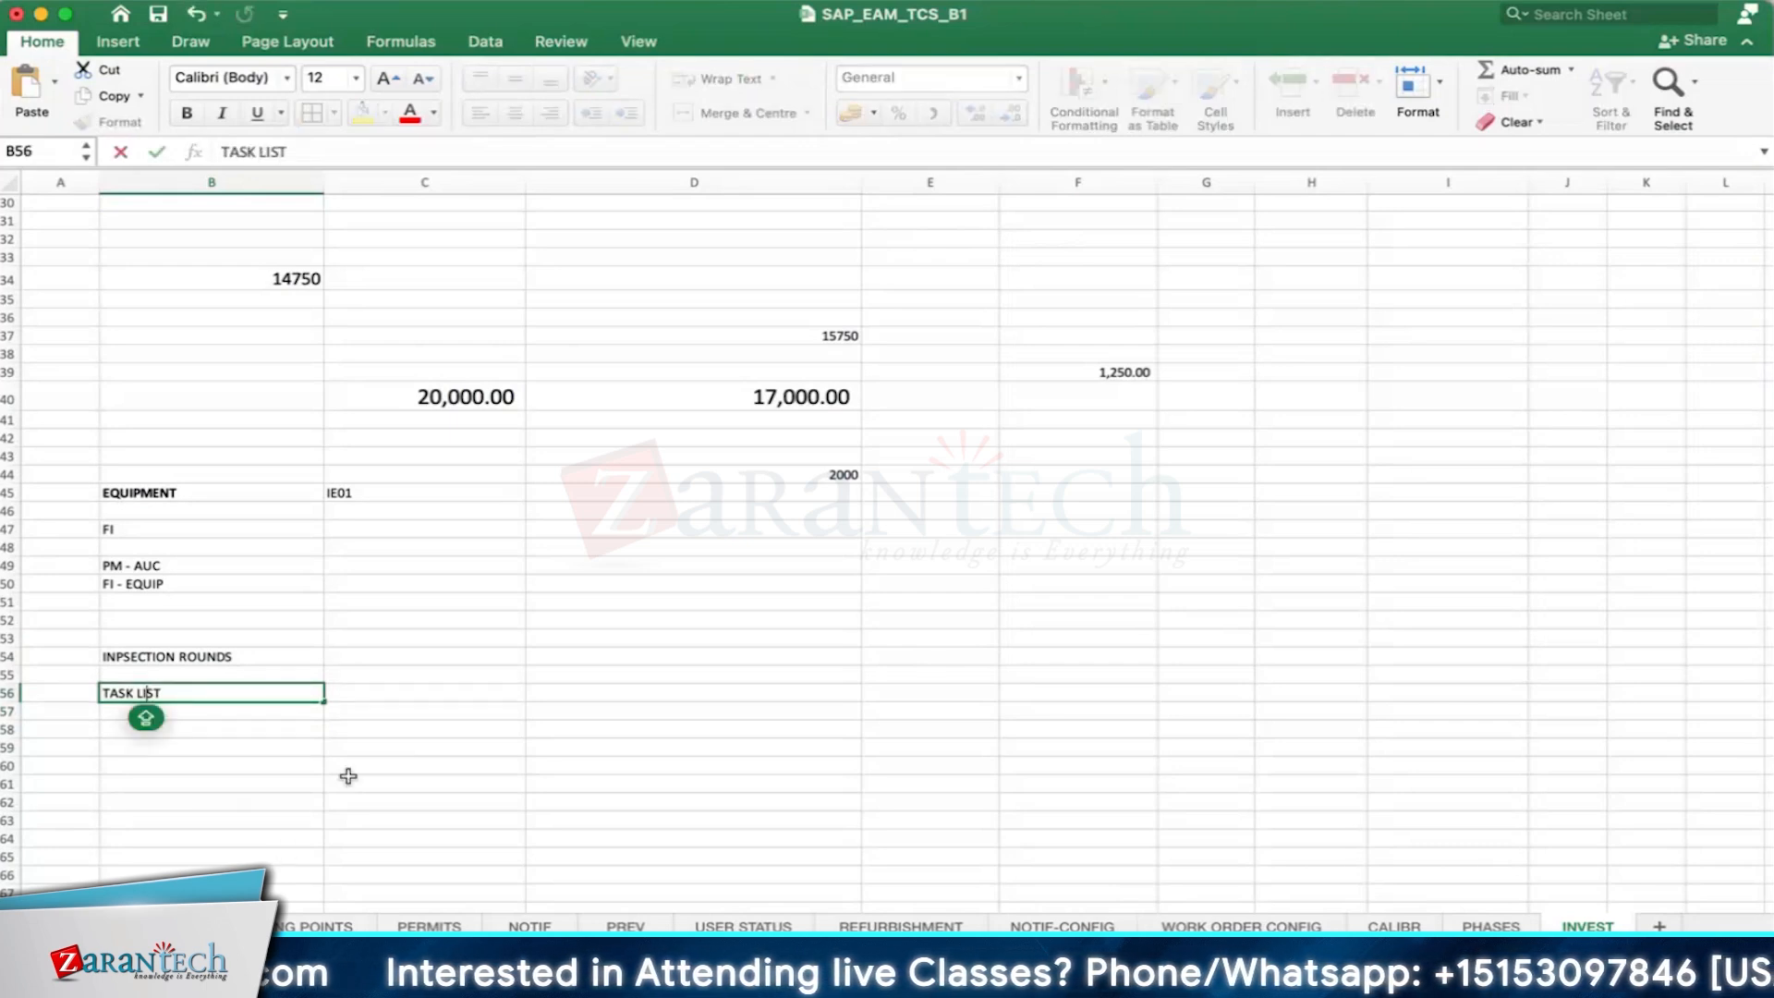
# - Enter "MEASURING POINTS" in cell B60
pyautogui.moveTo(236, 747); pyautogui.dragTo(234, 736)
pyautogui.press('Down')
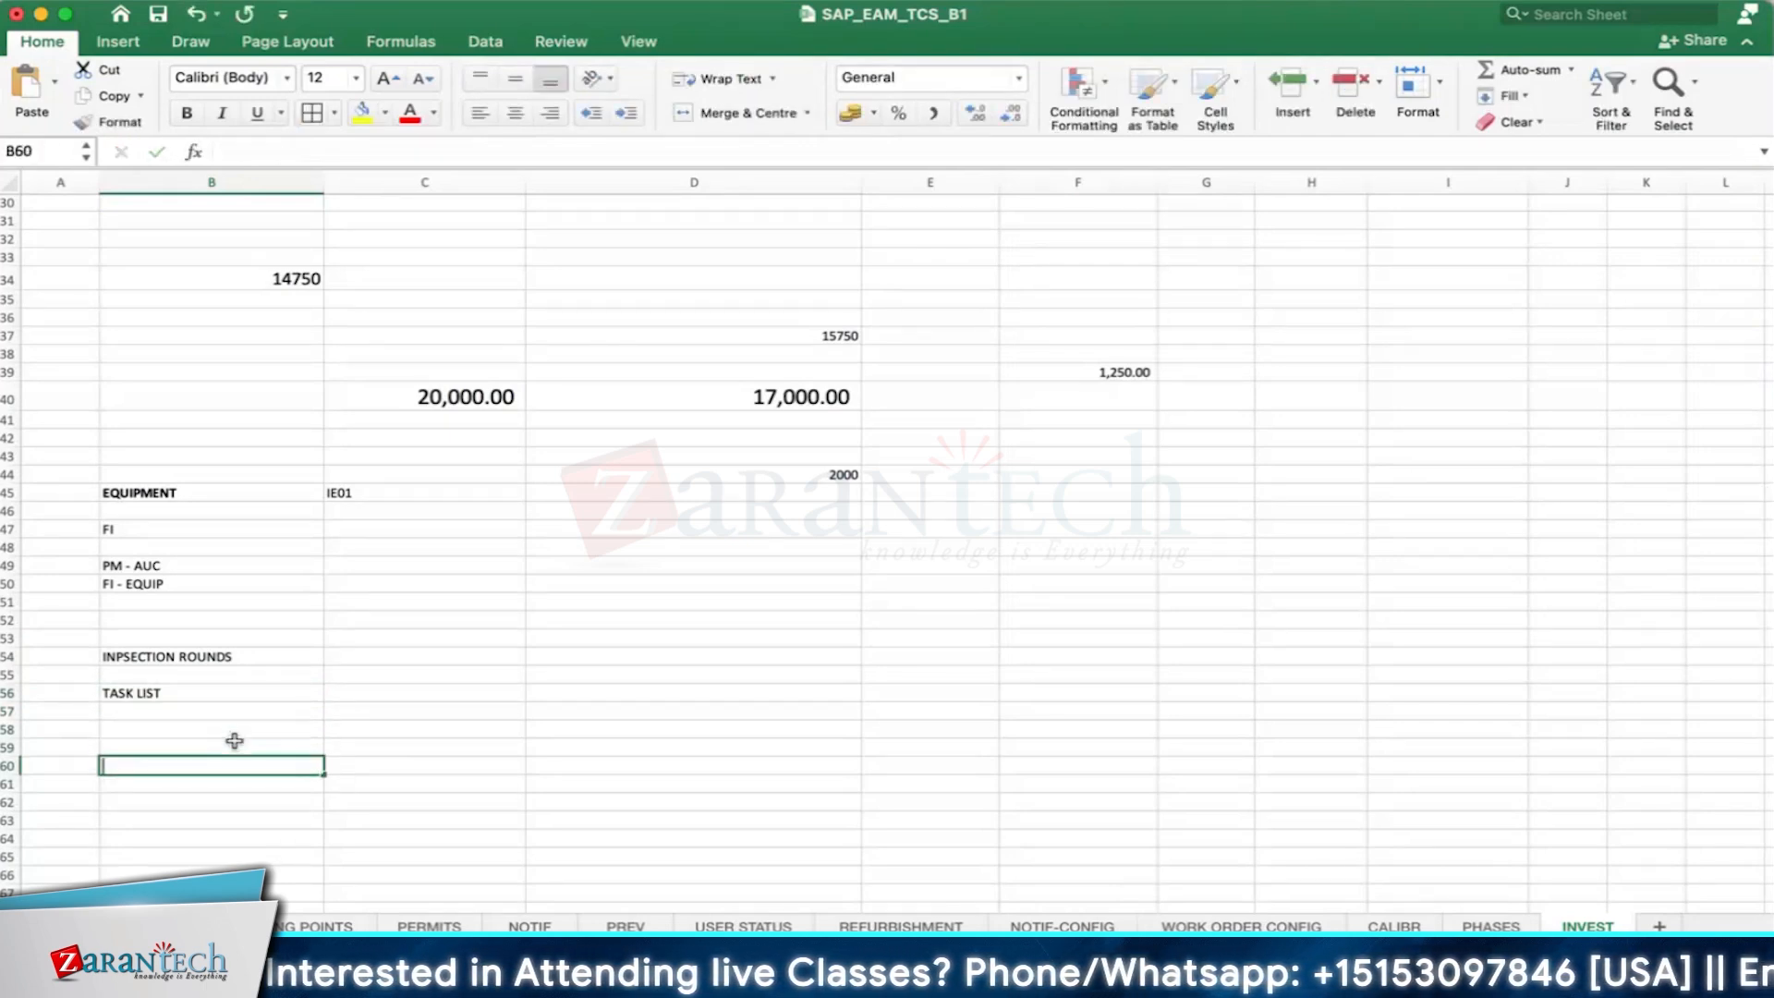
pyautogui.write('MEASURING ')
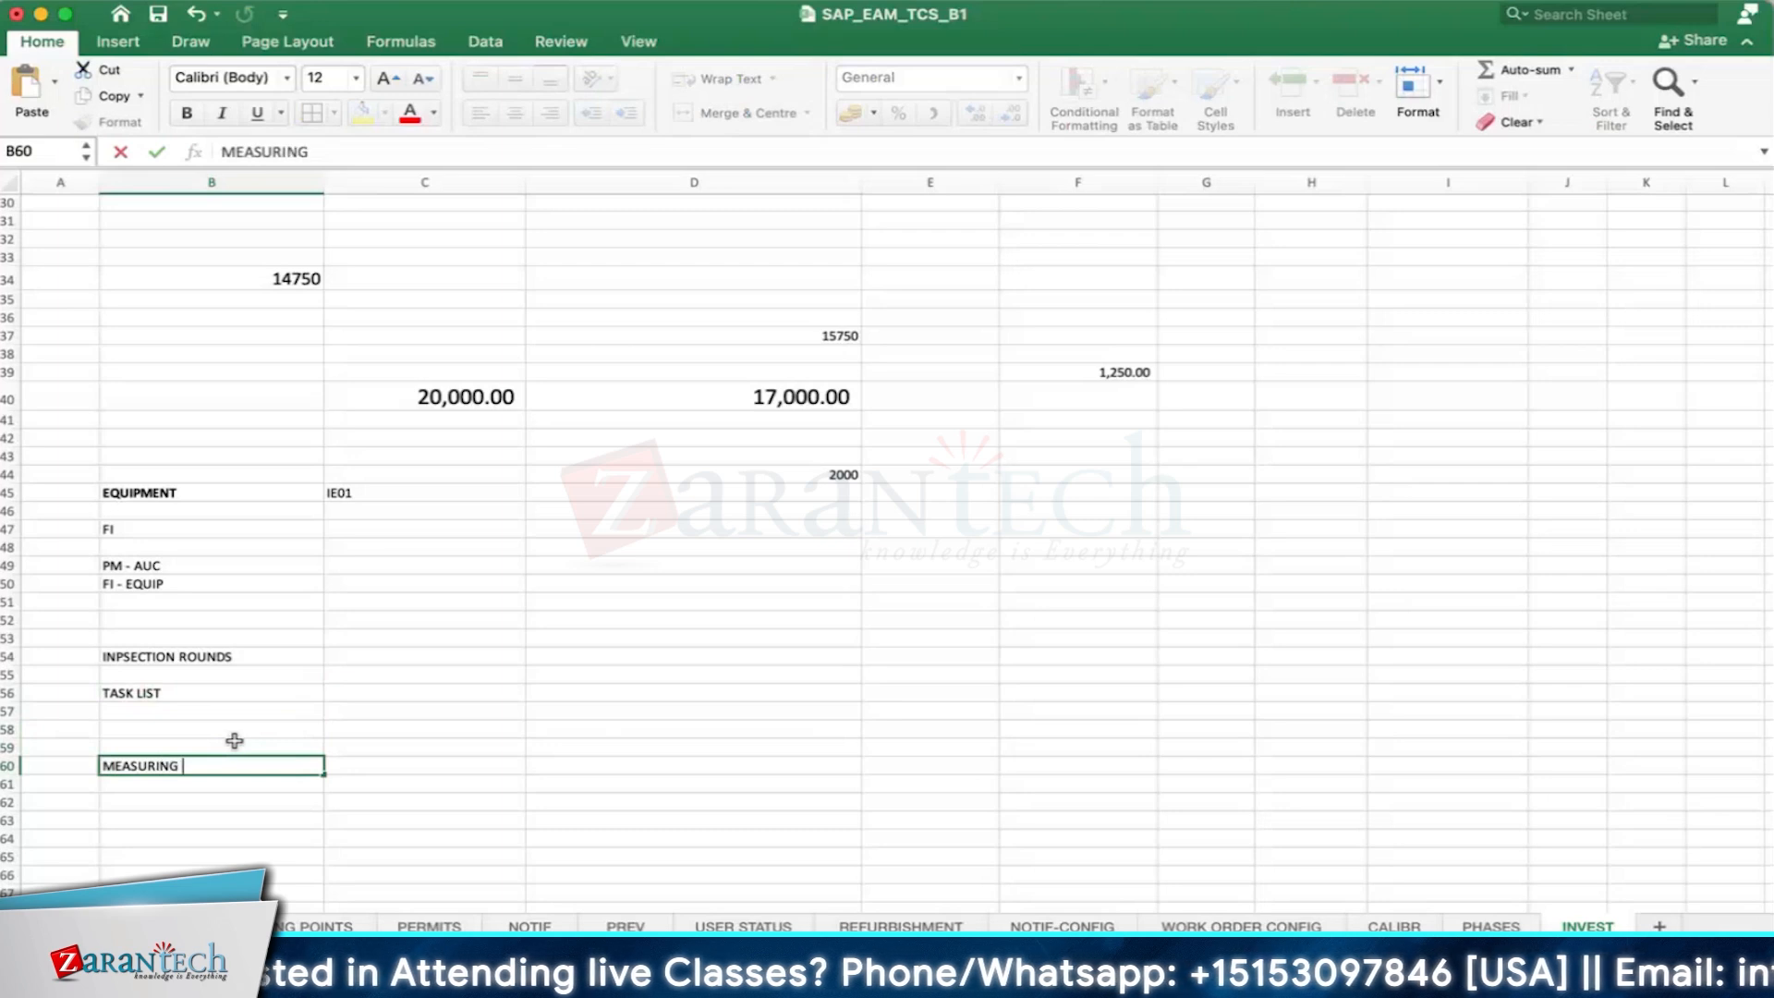
pyautogui.write('POINTS')
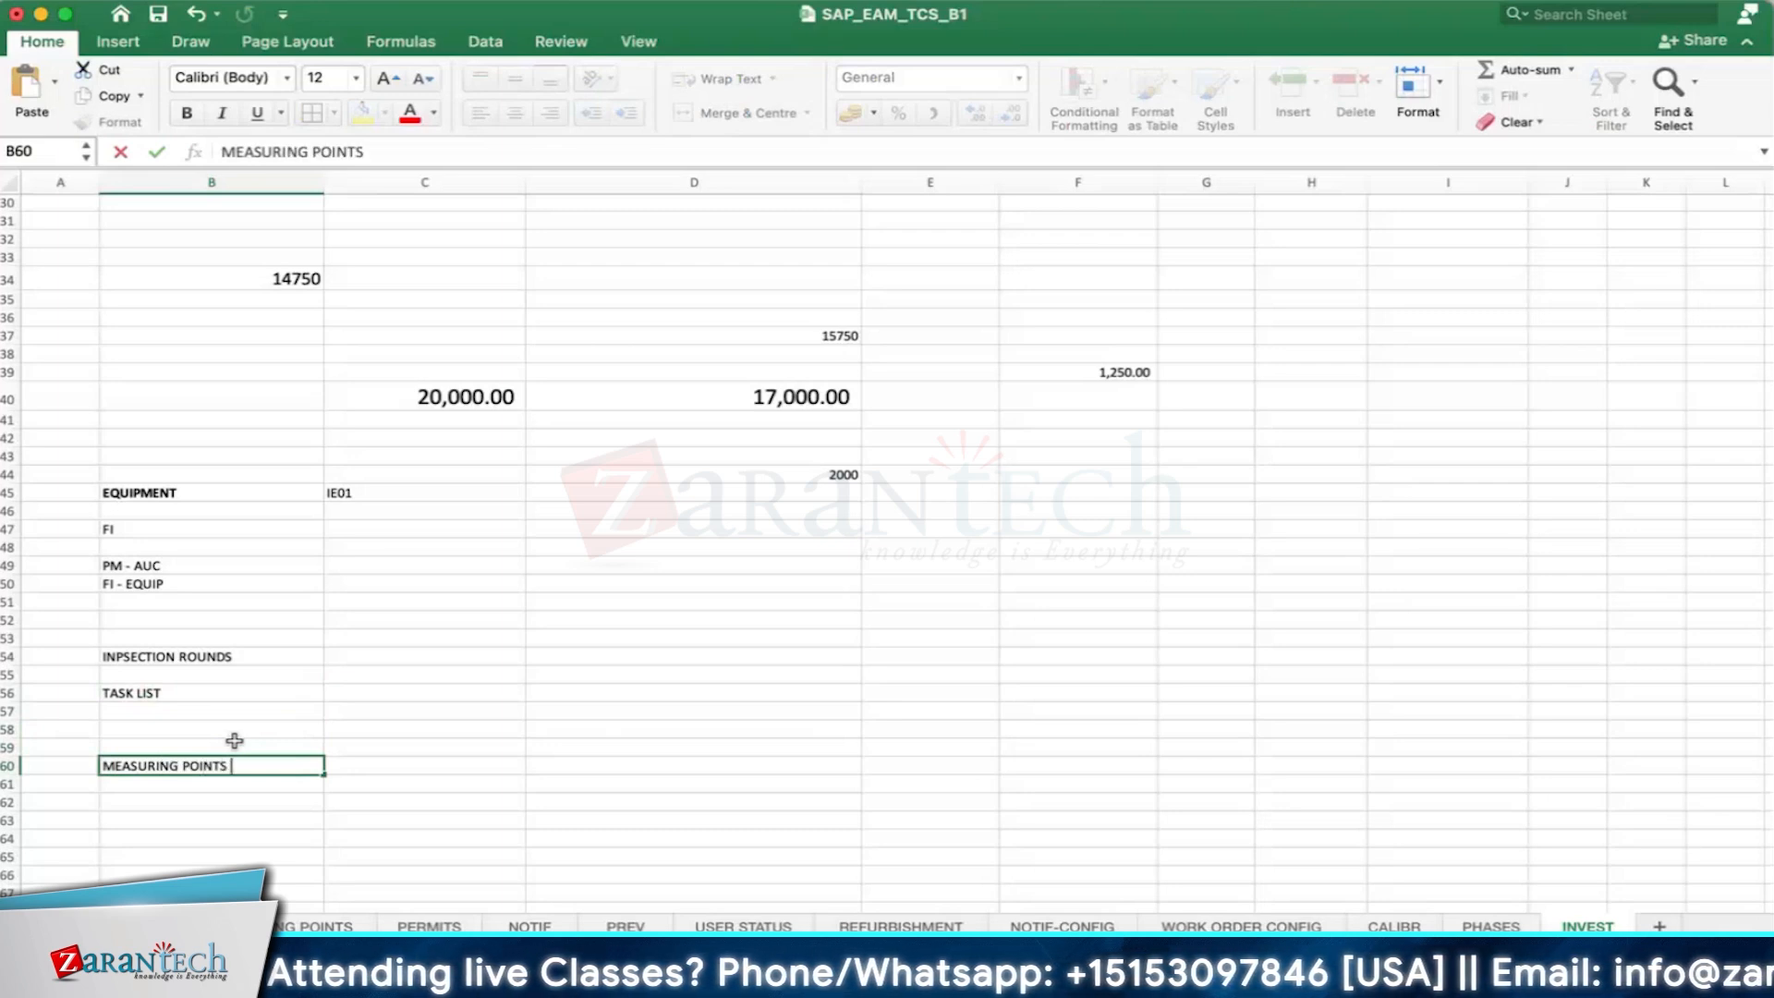
pyautogui.click(230, 788)
pyautogui.click(241, 771)
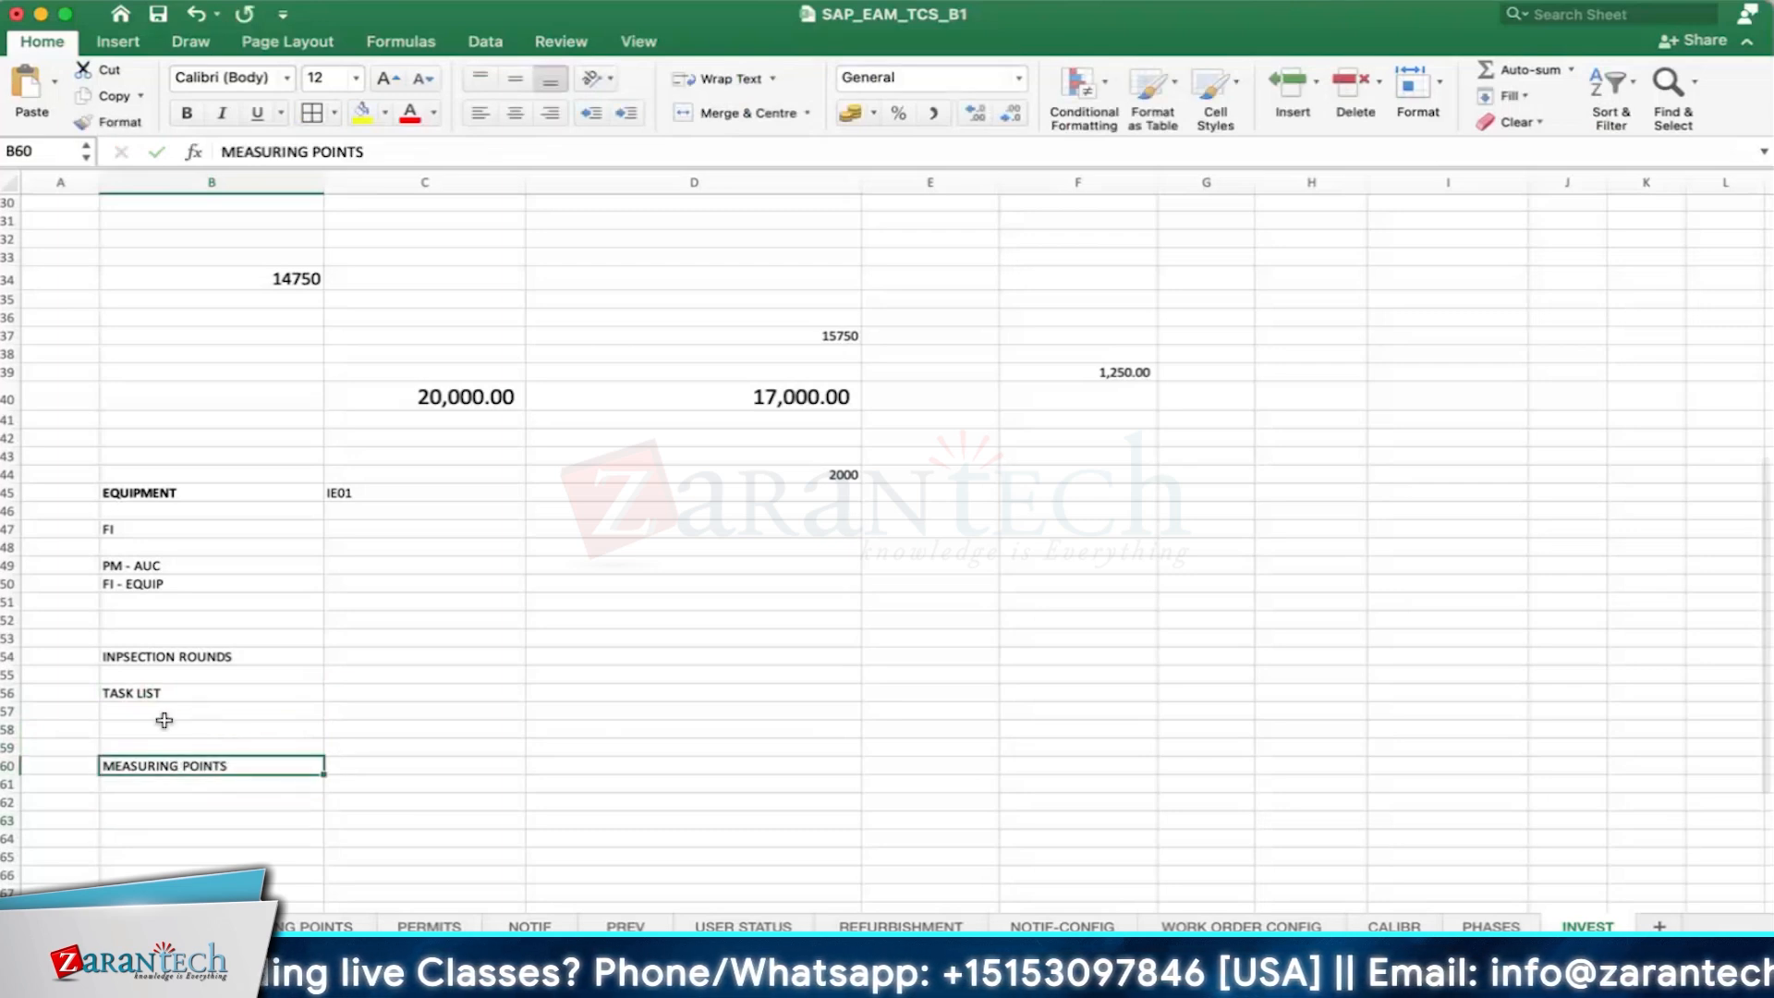
# - Enter "EQUIPMENYT" in cell B62, below the measuring points entry
pyautogui.click(228, 798)
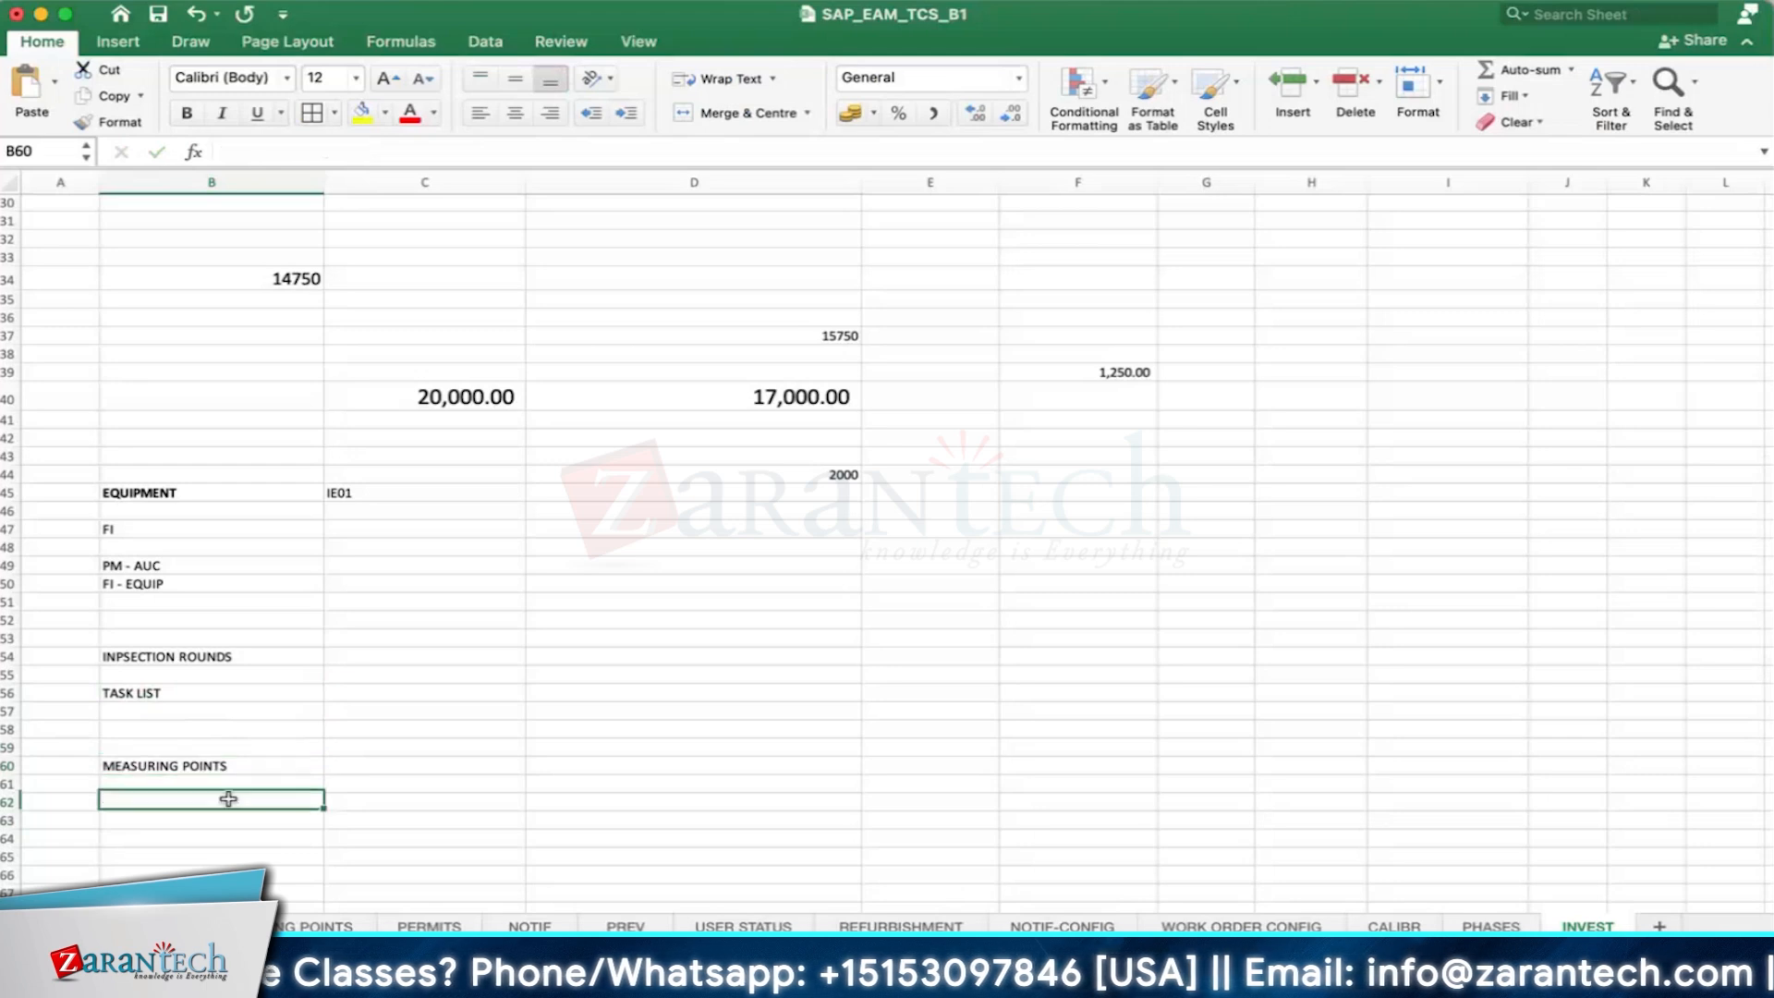
pyautogui.click(211, 768)
pyautogui.click(211, 798)
pyautogui.write('EQU')
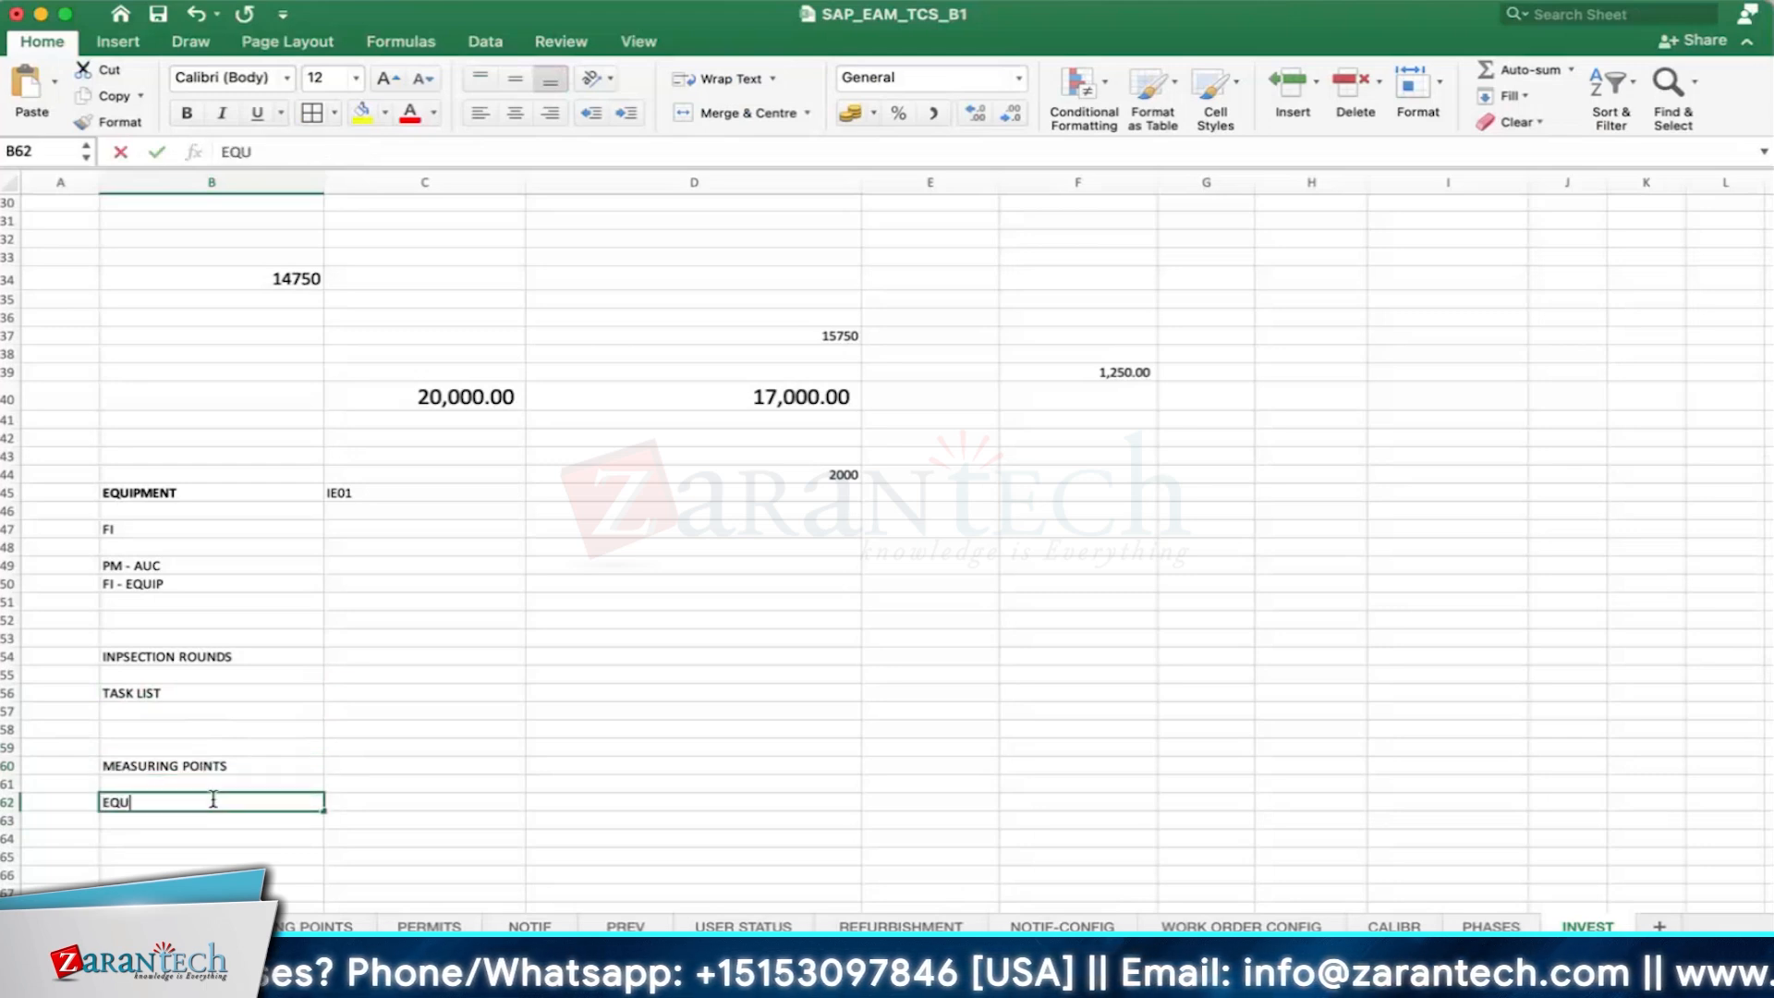
pyautogui.write('IPMENYT')
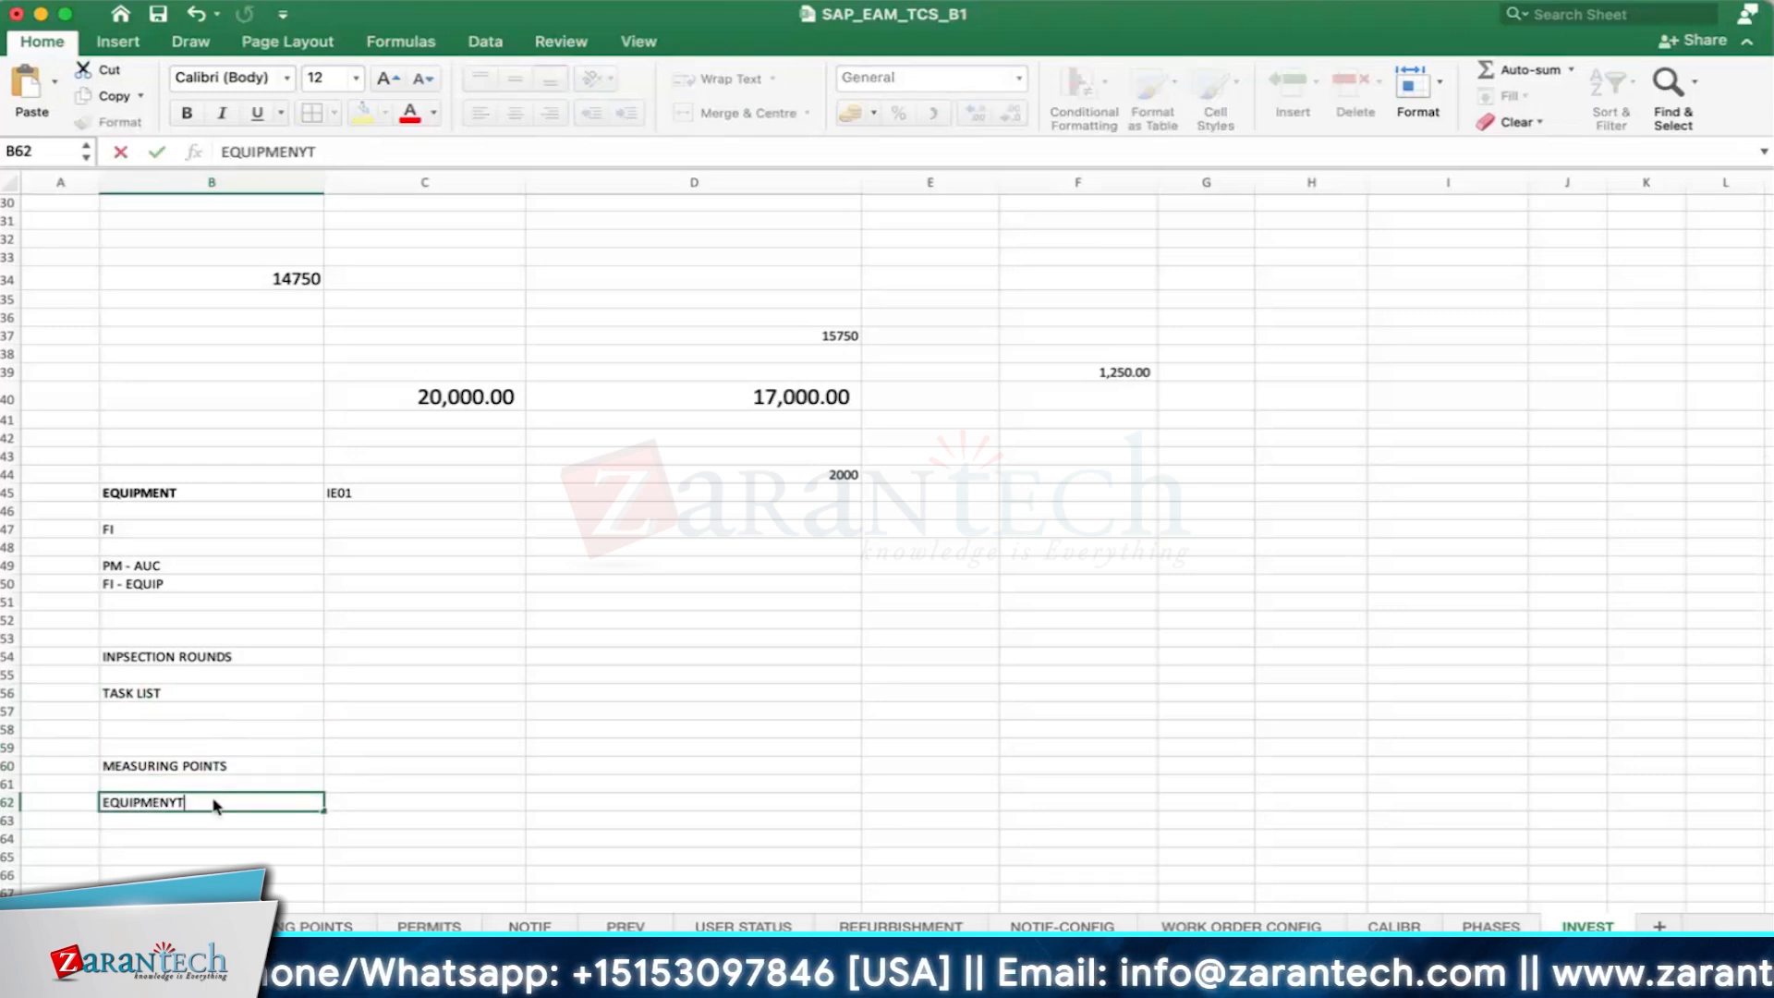
pyautogui.press('Tab')
pyautogui.click(164, 803)
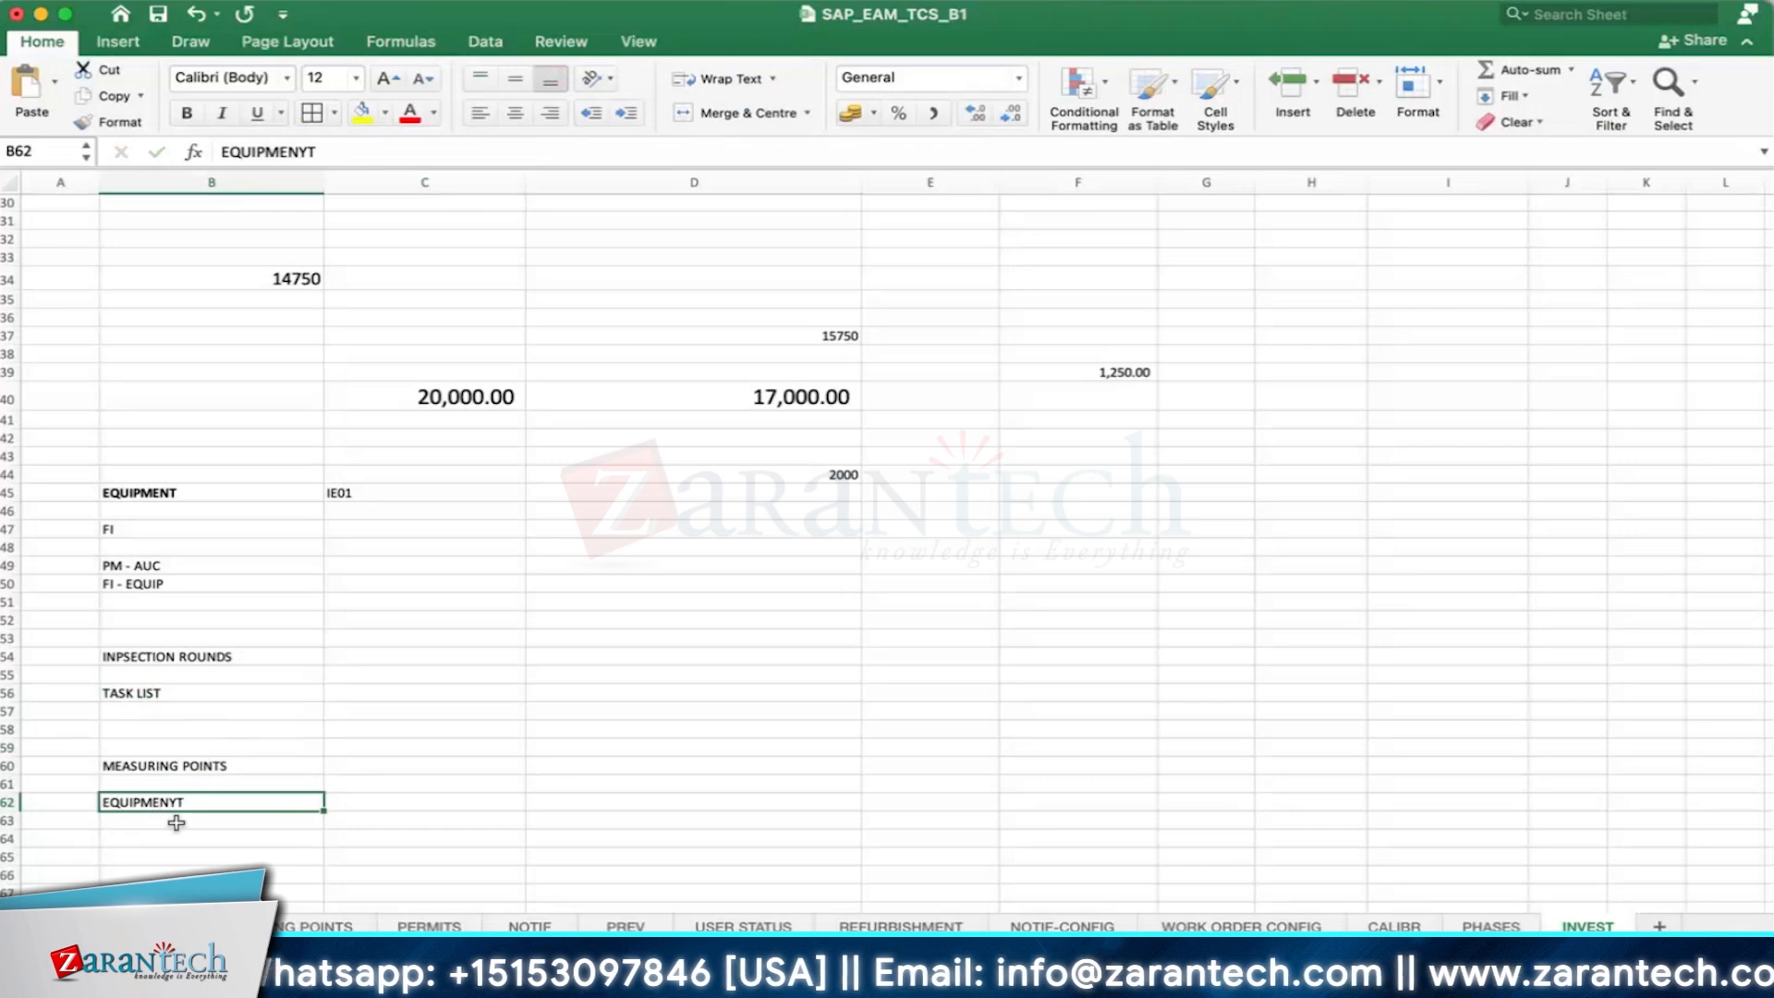
# - Enter "TASK LIST" in cell C62, beside the equipment entry
pyautogui.click(397, 808)
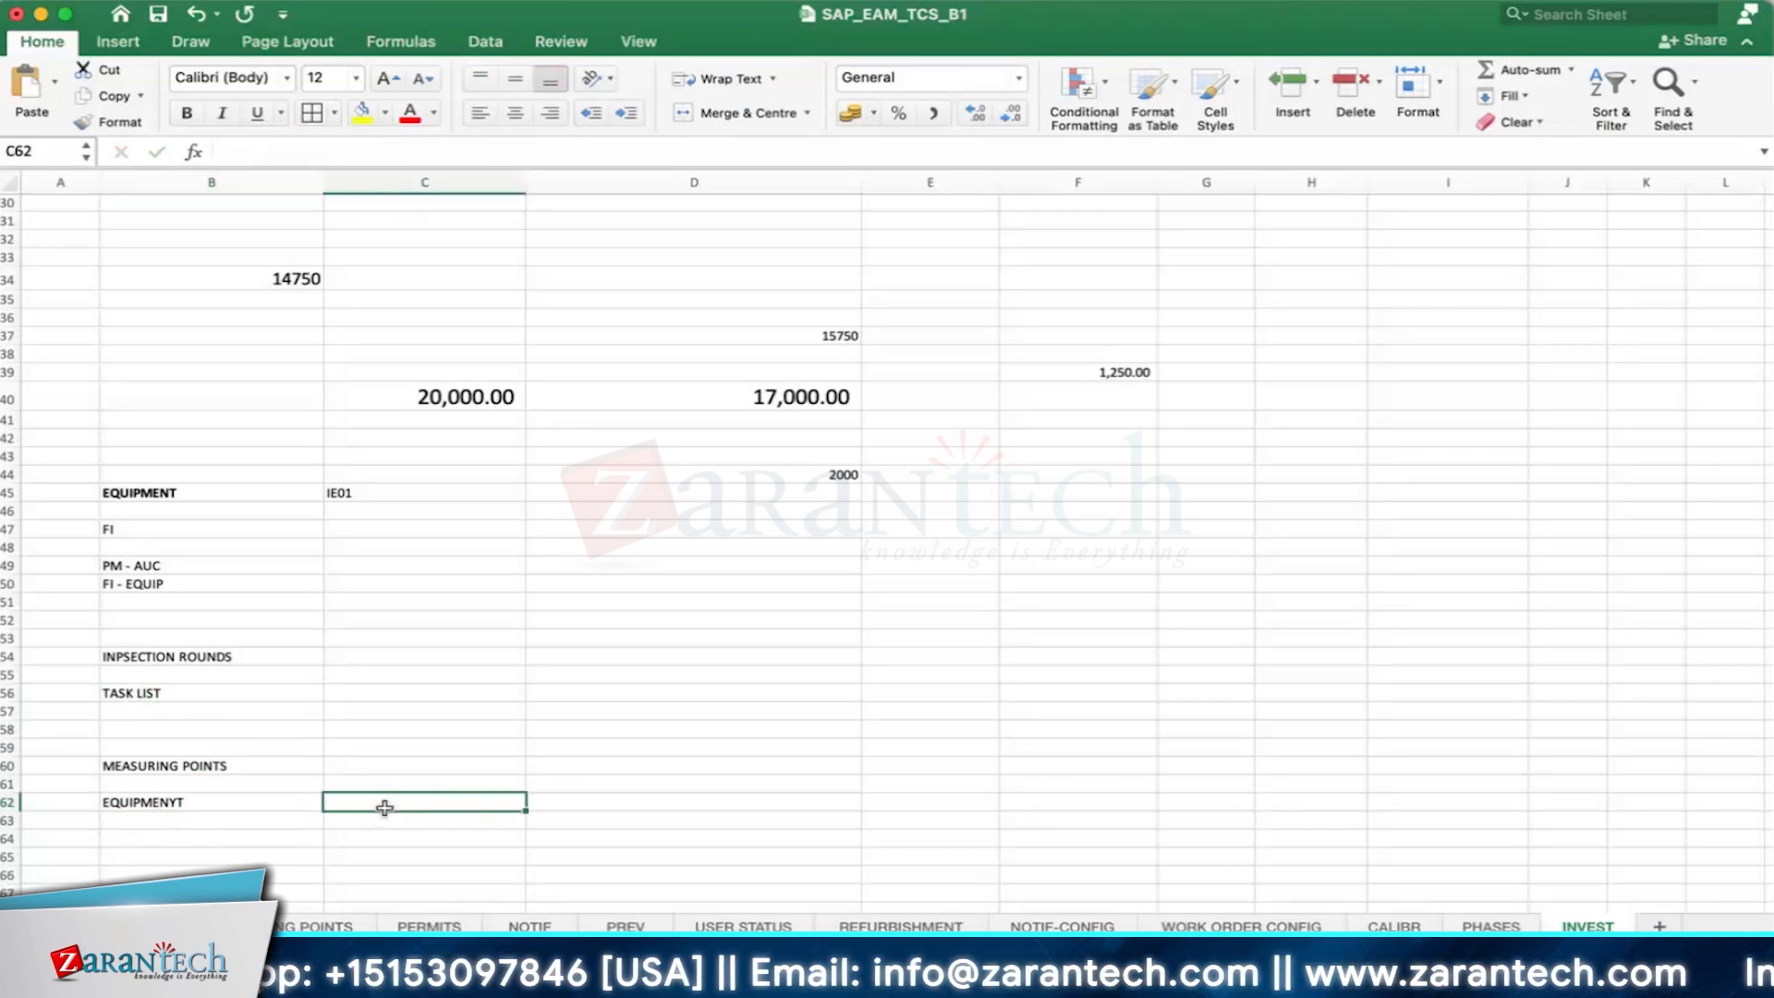
pyautogui.press('Left')
pyautogui.click(401, 808)
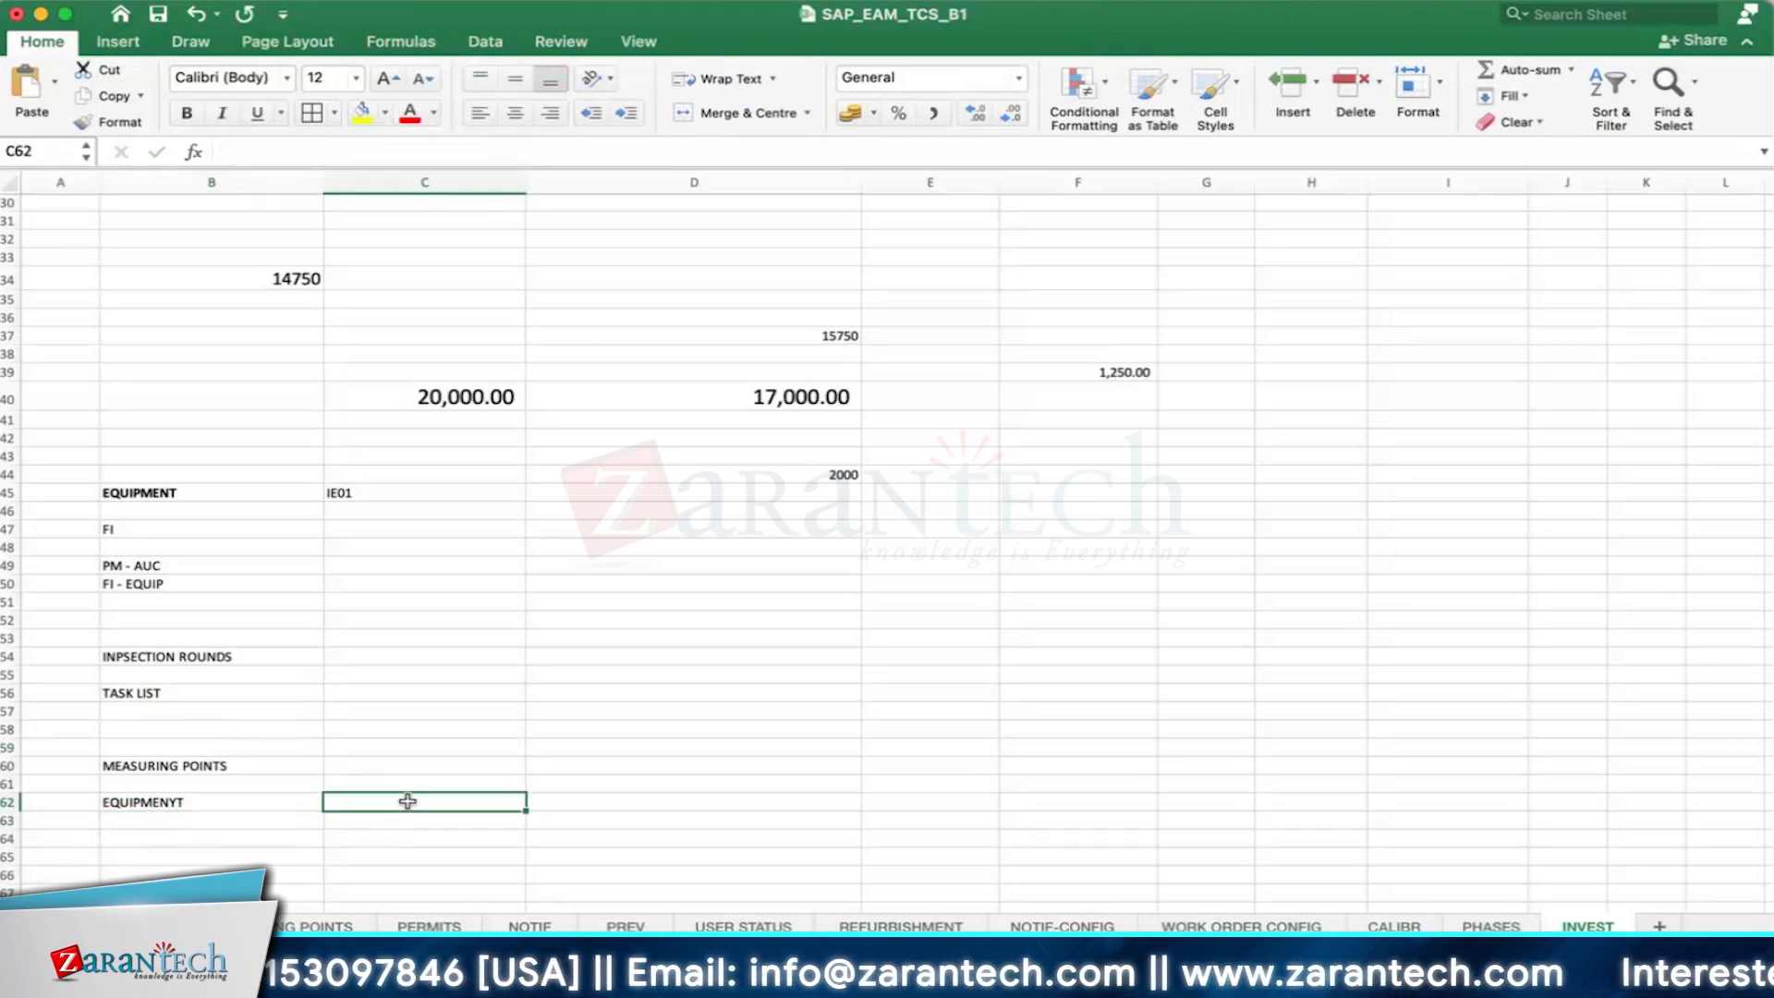
pyautogui.write('TASK LIST')
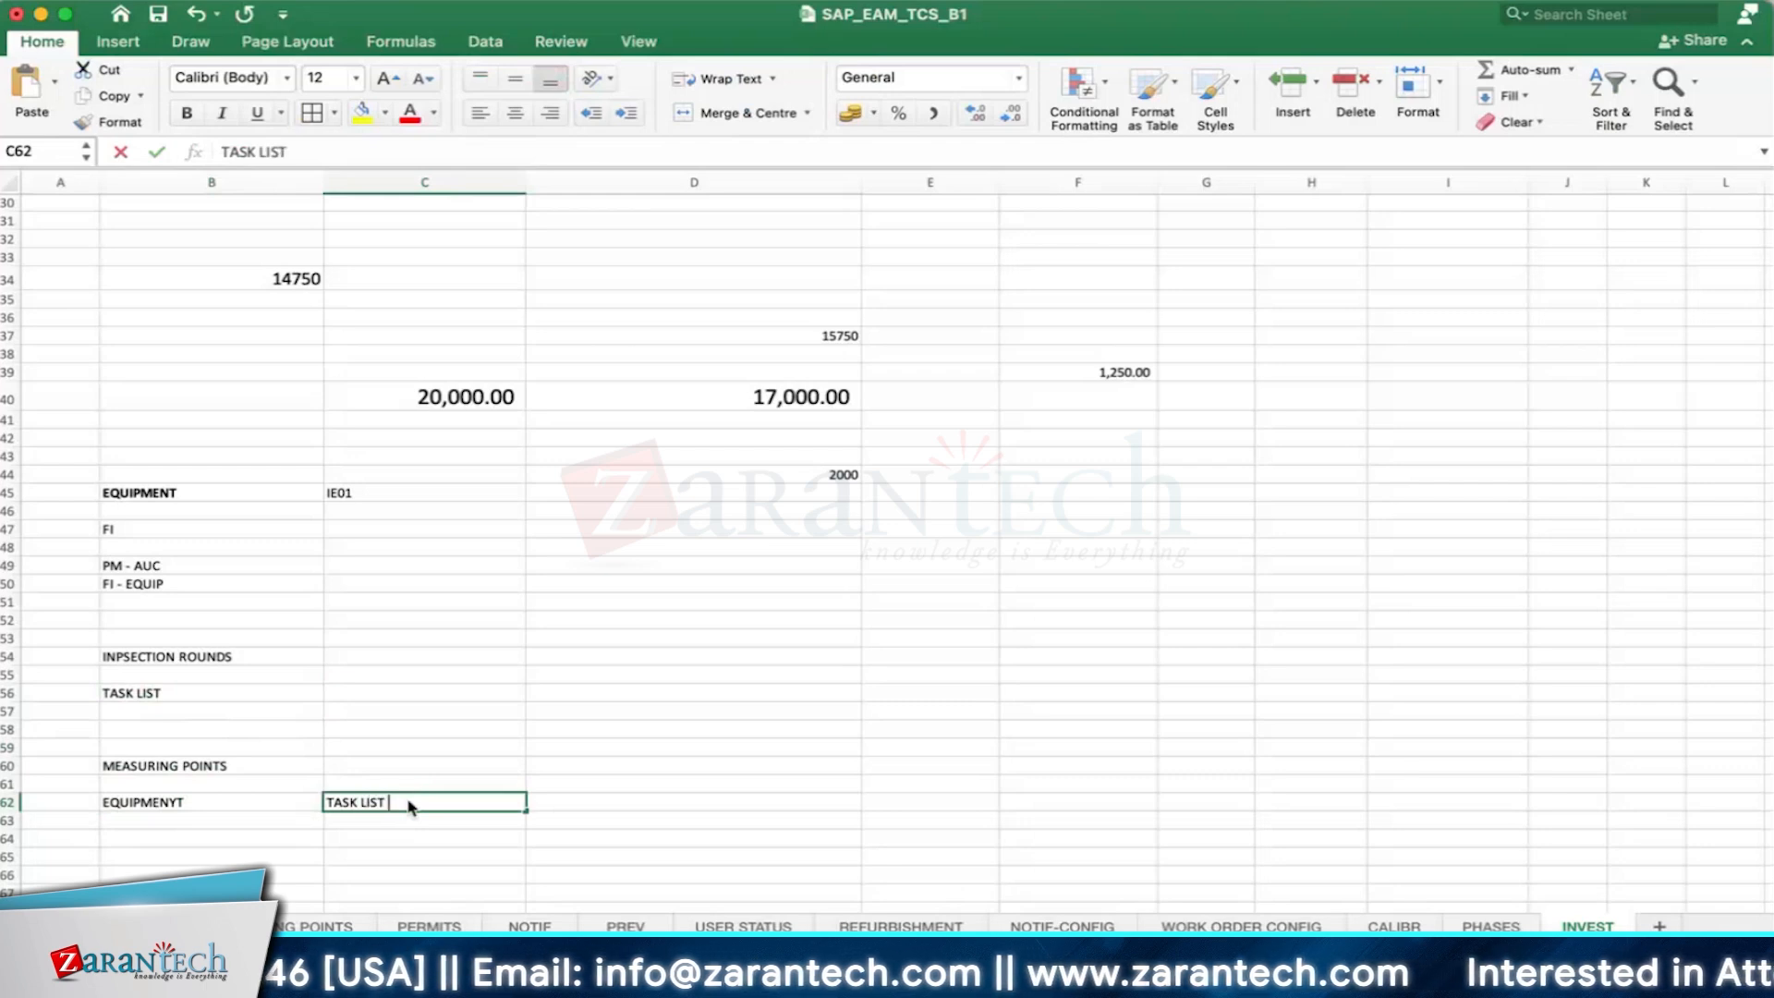
pyautogui.press('Return')
pyautogui.click(198, 800)
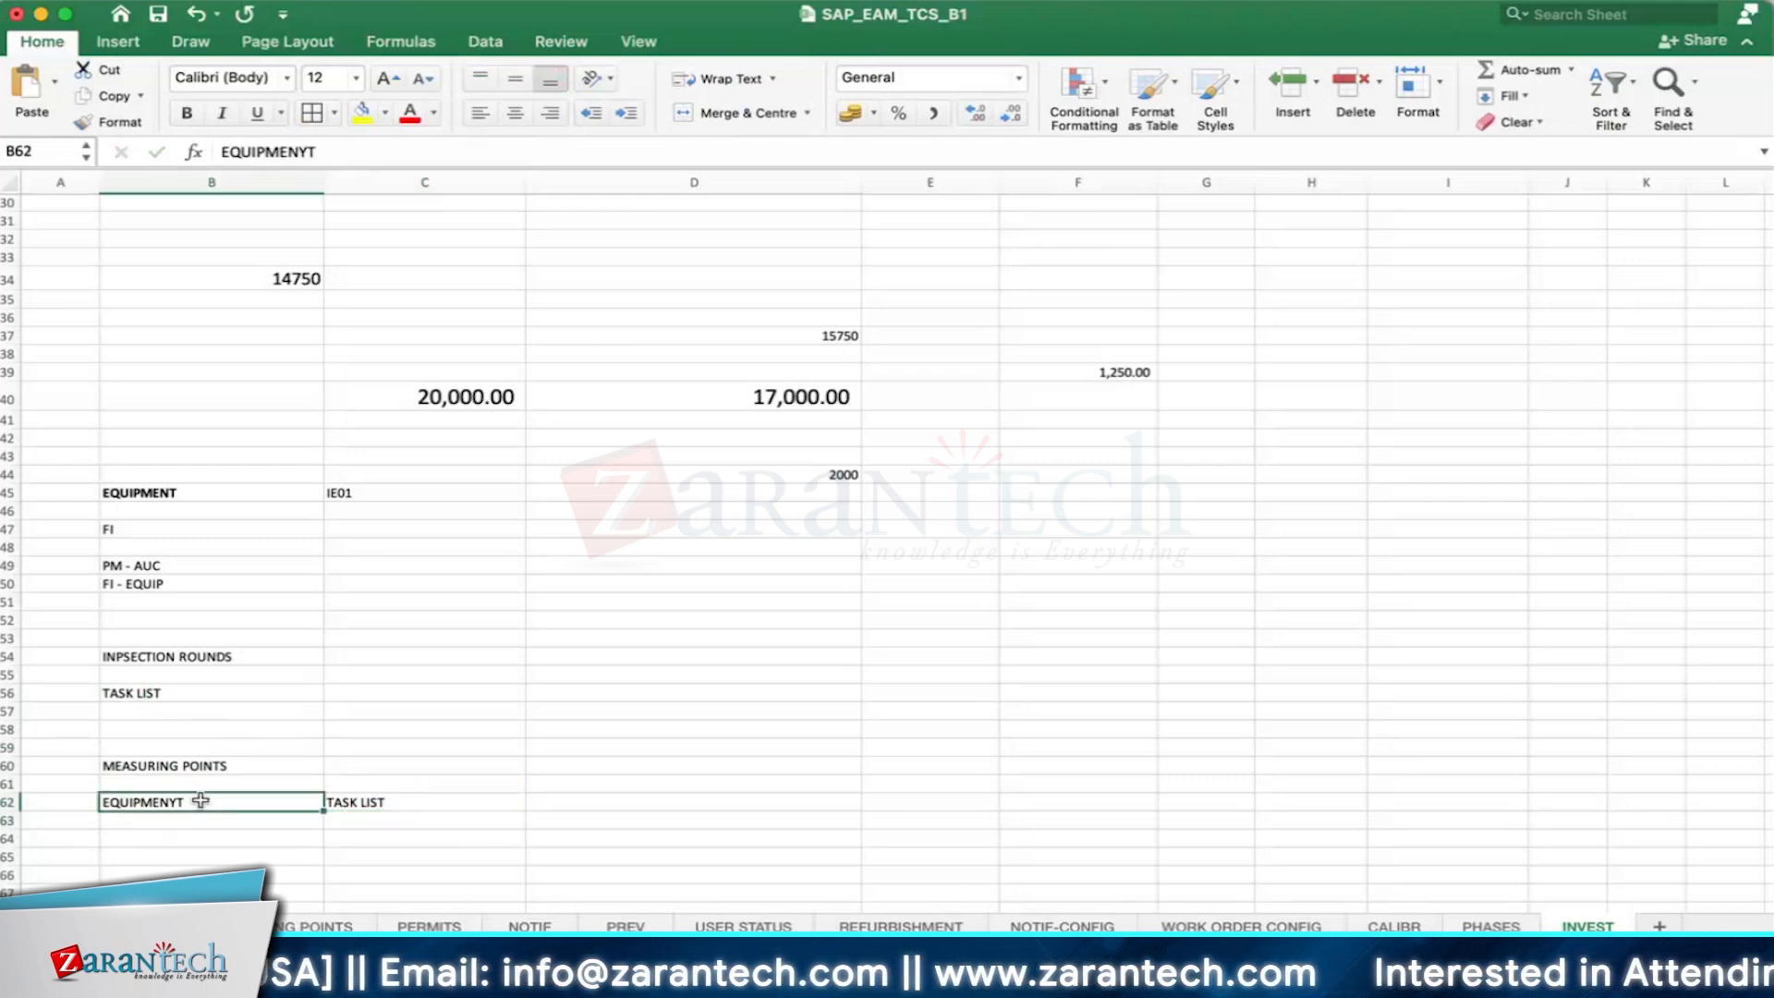
# - Enter "IW41" in cell D60 and apply borders to all cells in B59:D62
pyautogui.click(194, 765)
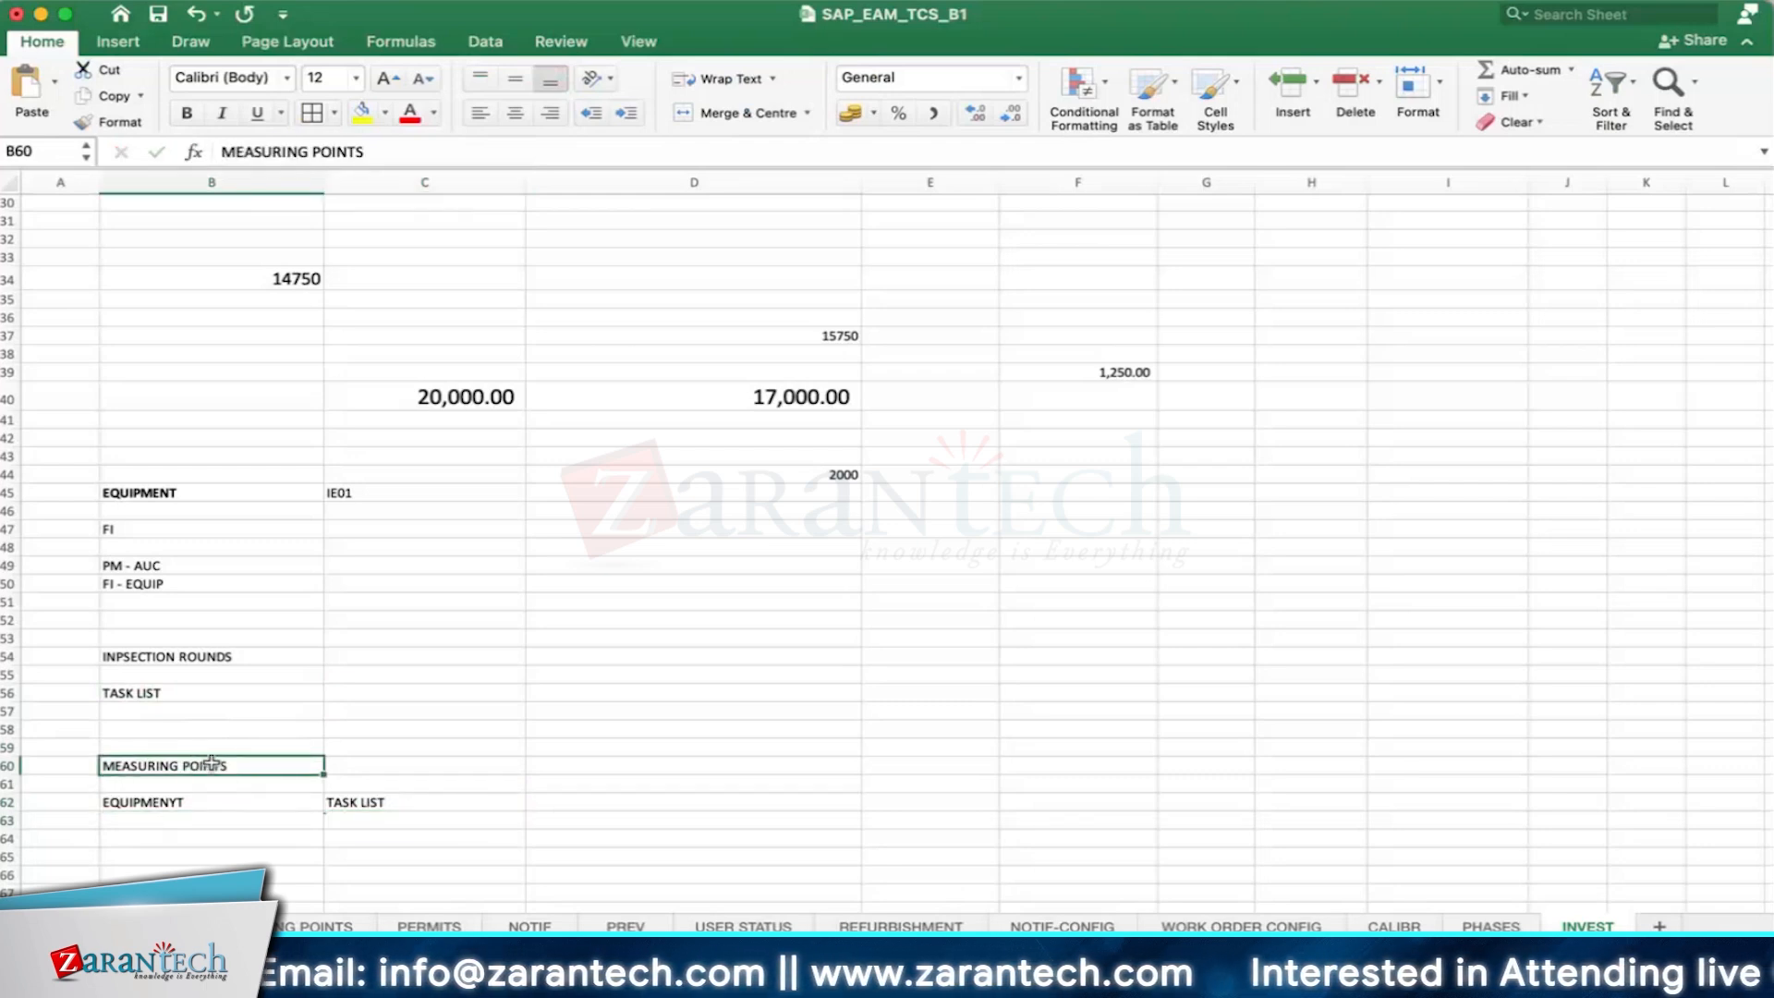
pyautogui.click(591, 765)
pyautogui.write('IW')
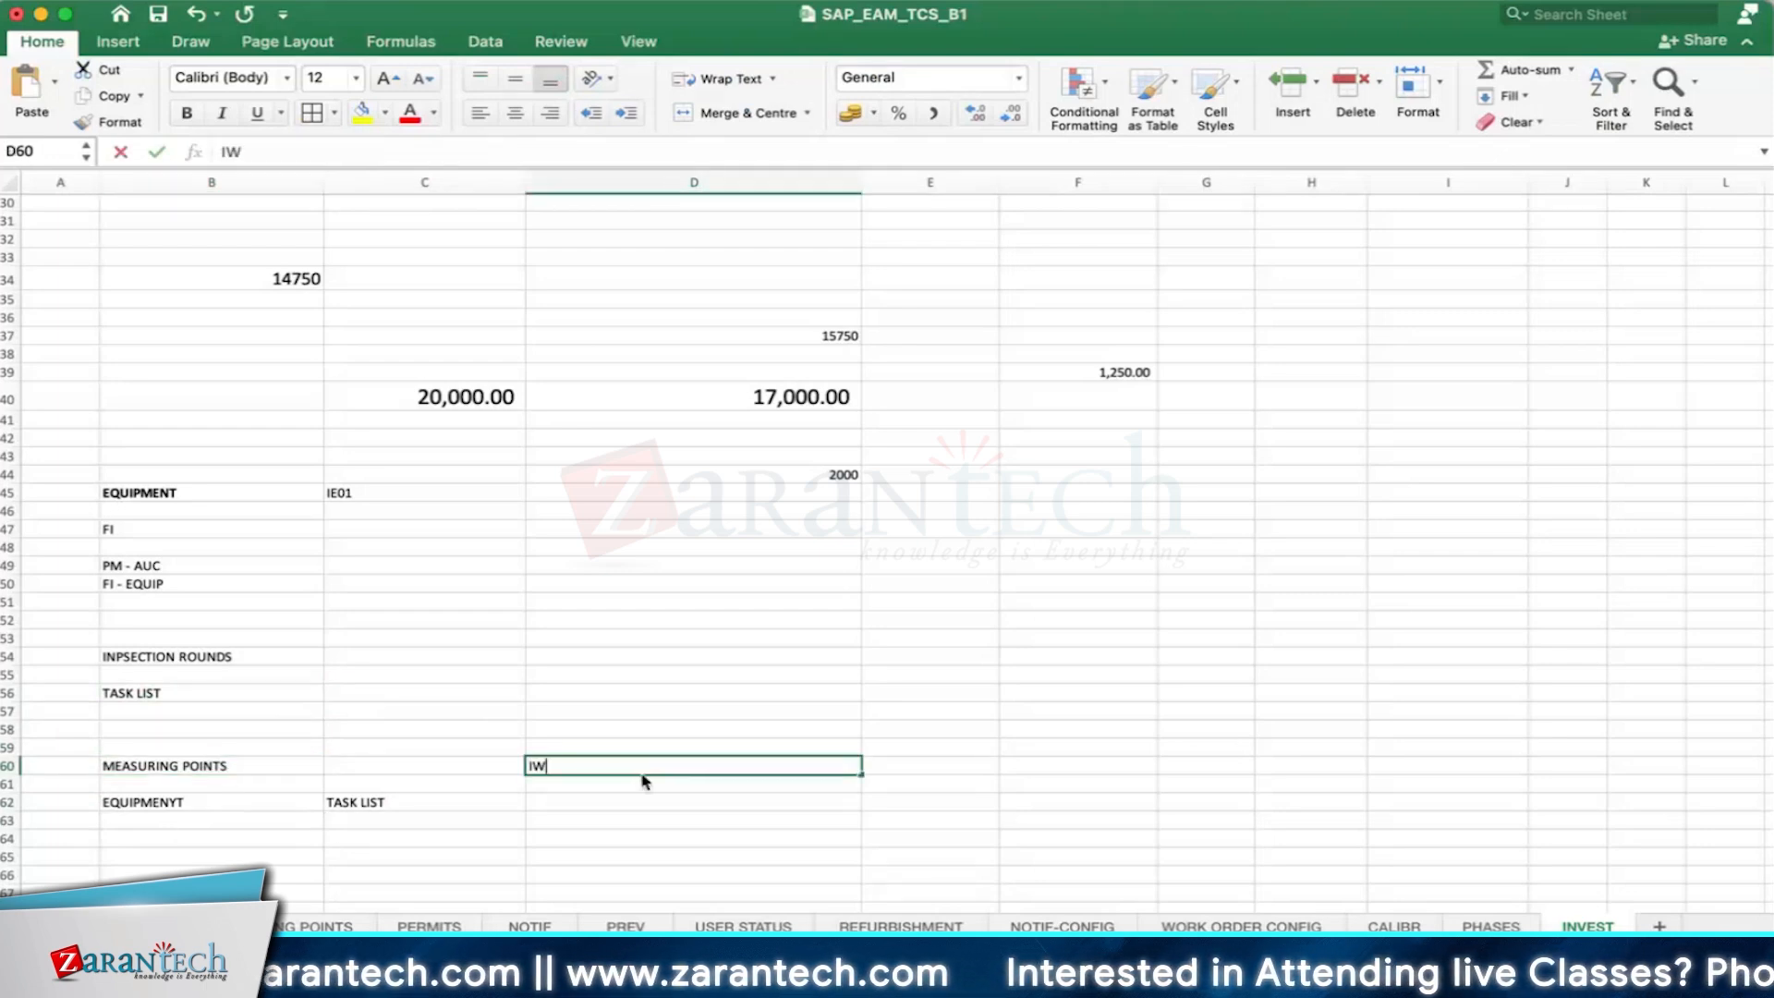
pyautogui.write('41')
pyautogui.press('Return')
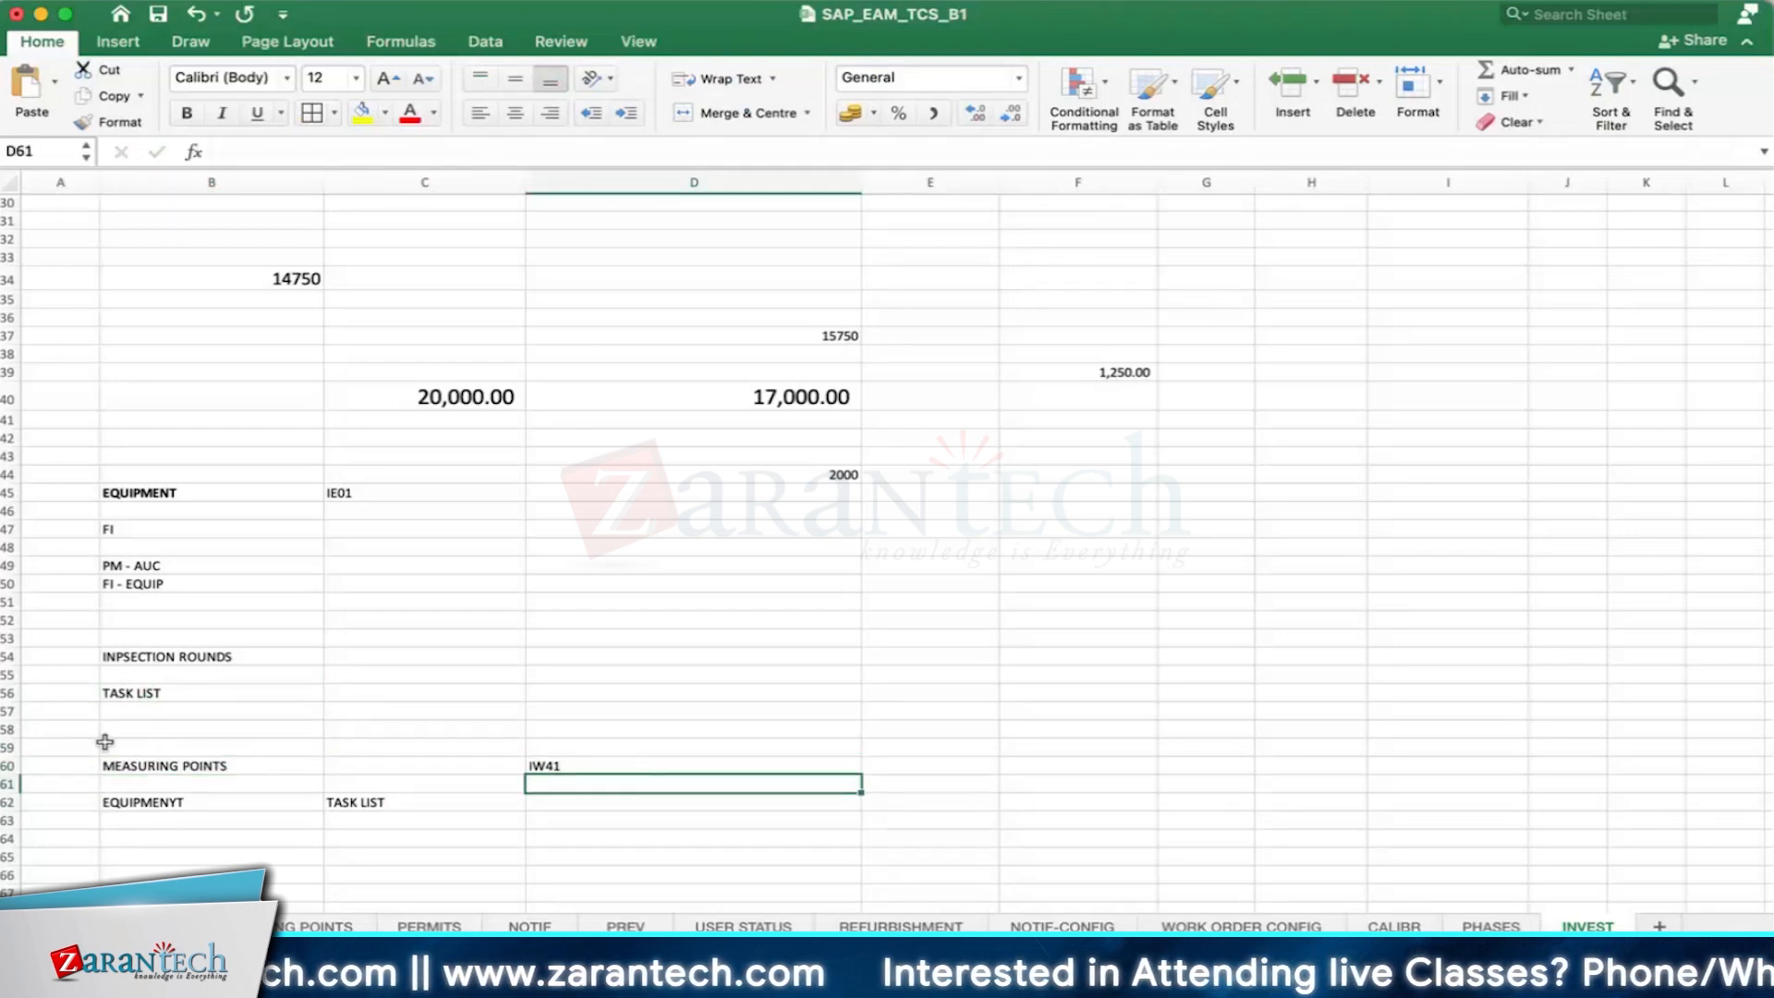
pyautogui.moveTo(103, 740); pyautogui.dragTo(654, 800)
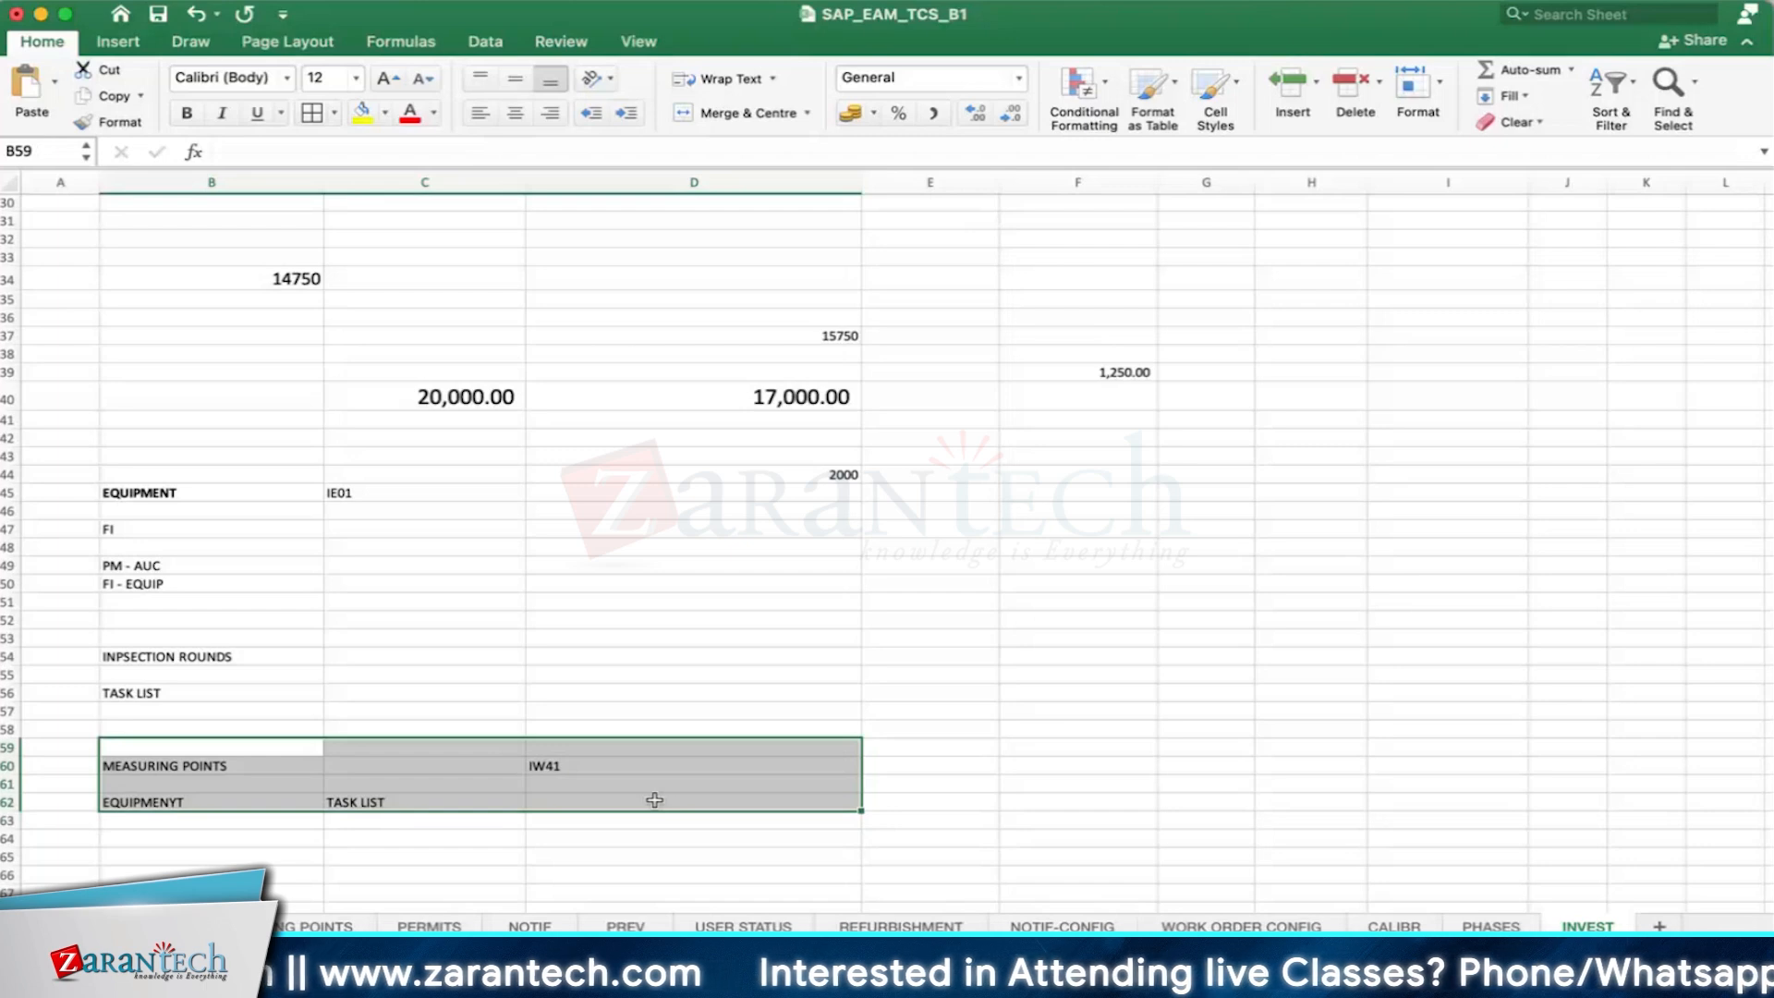
pyautogui.click(312, 113)
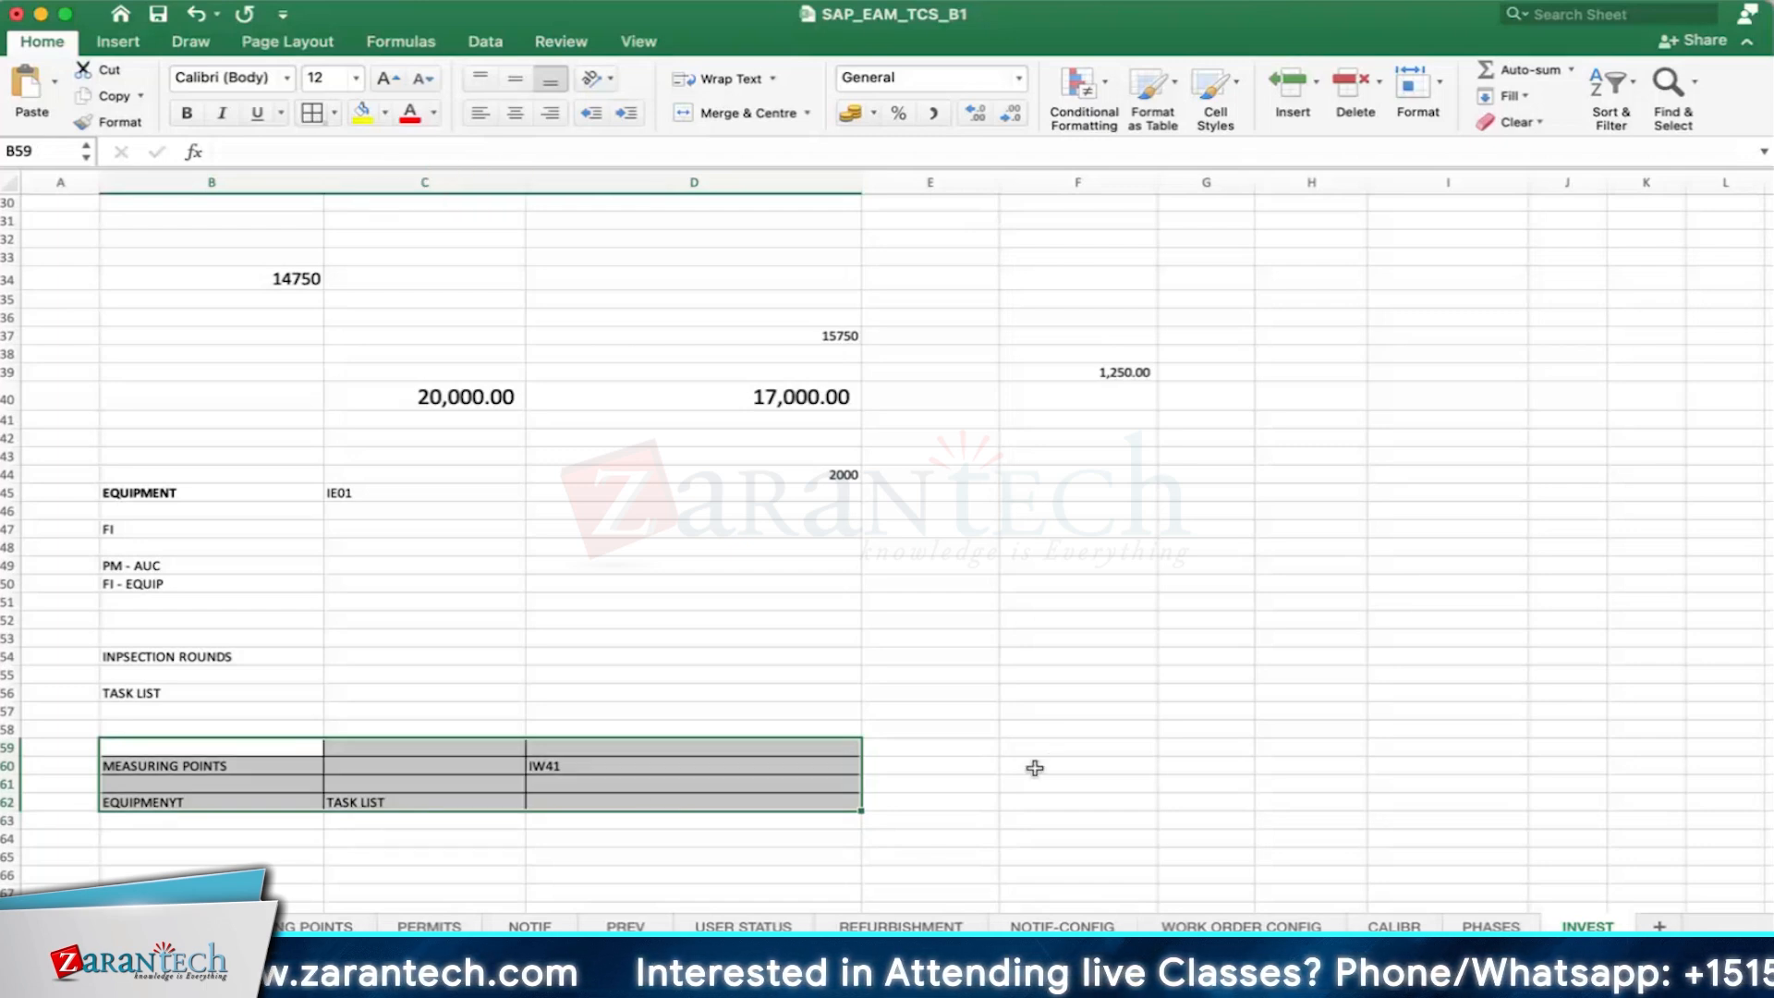
# - Enter "MPLAN" in cell F60, in the same row as the measuring points entry
pyautogui.click(1035, 767)
pyautogui.write('MPLAN')
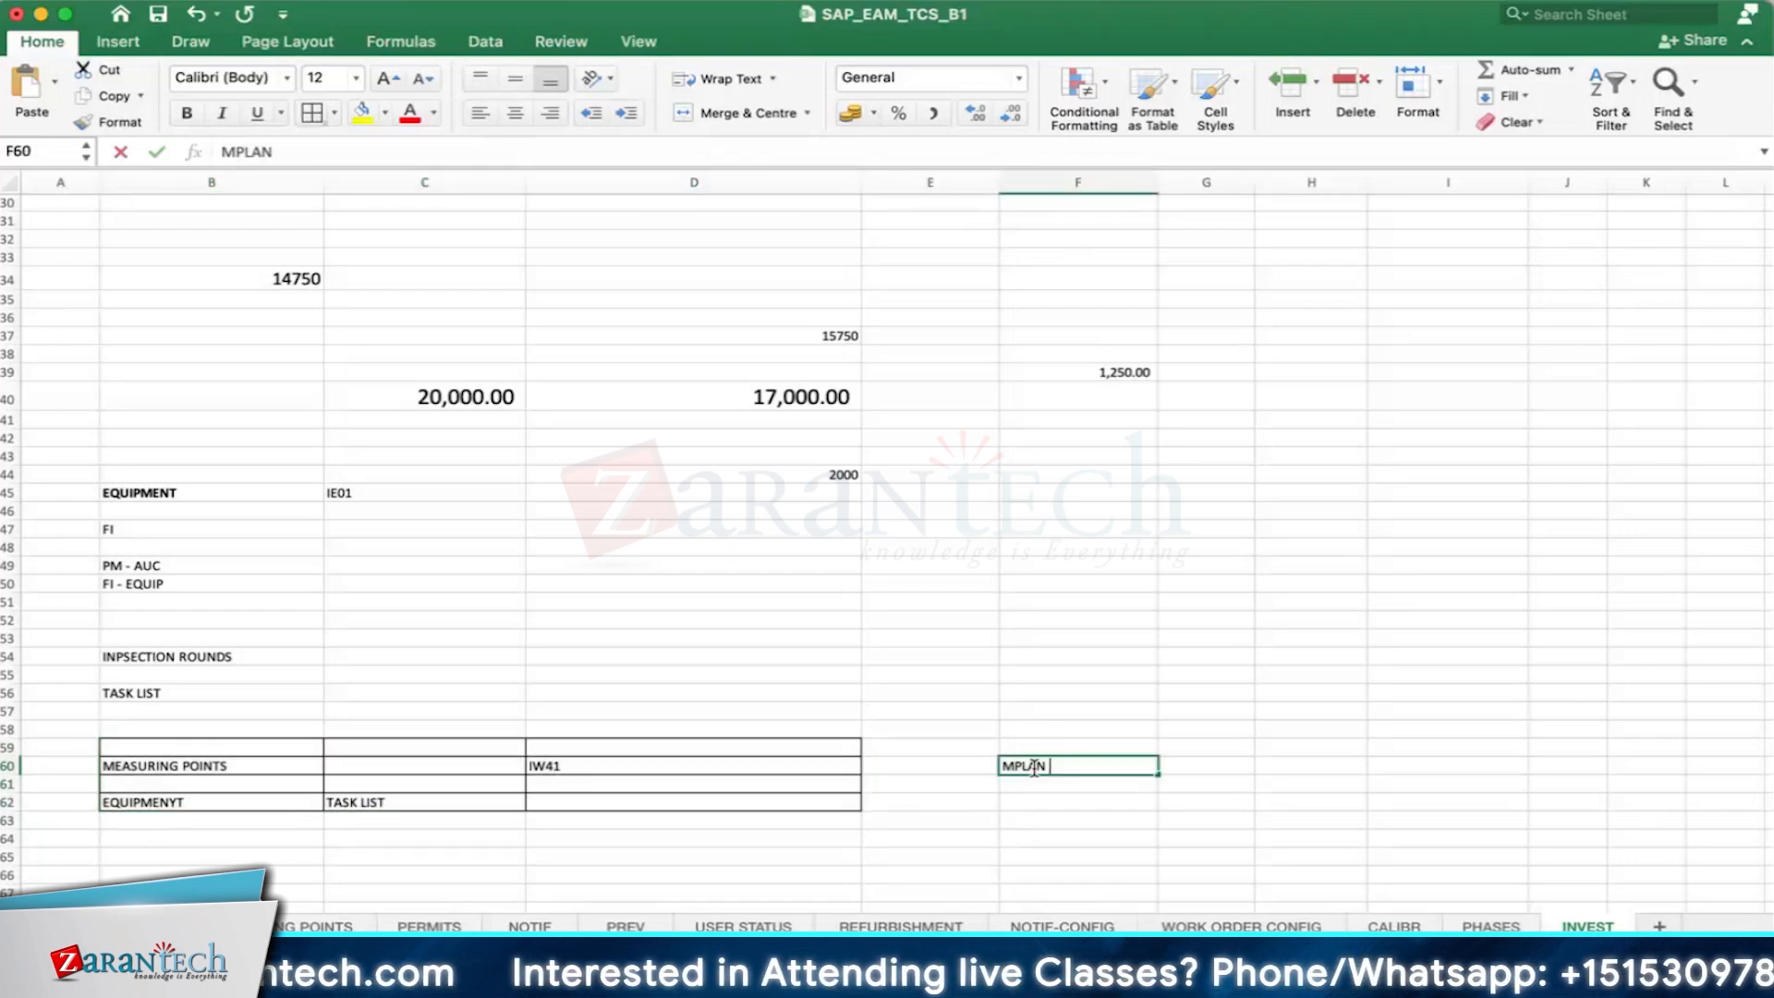
pyautogui.press('Return')
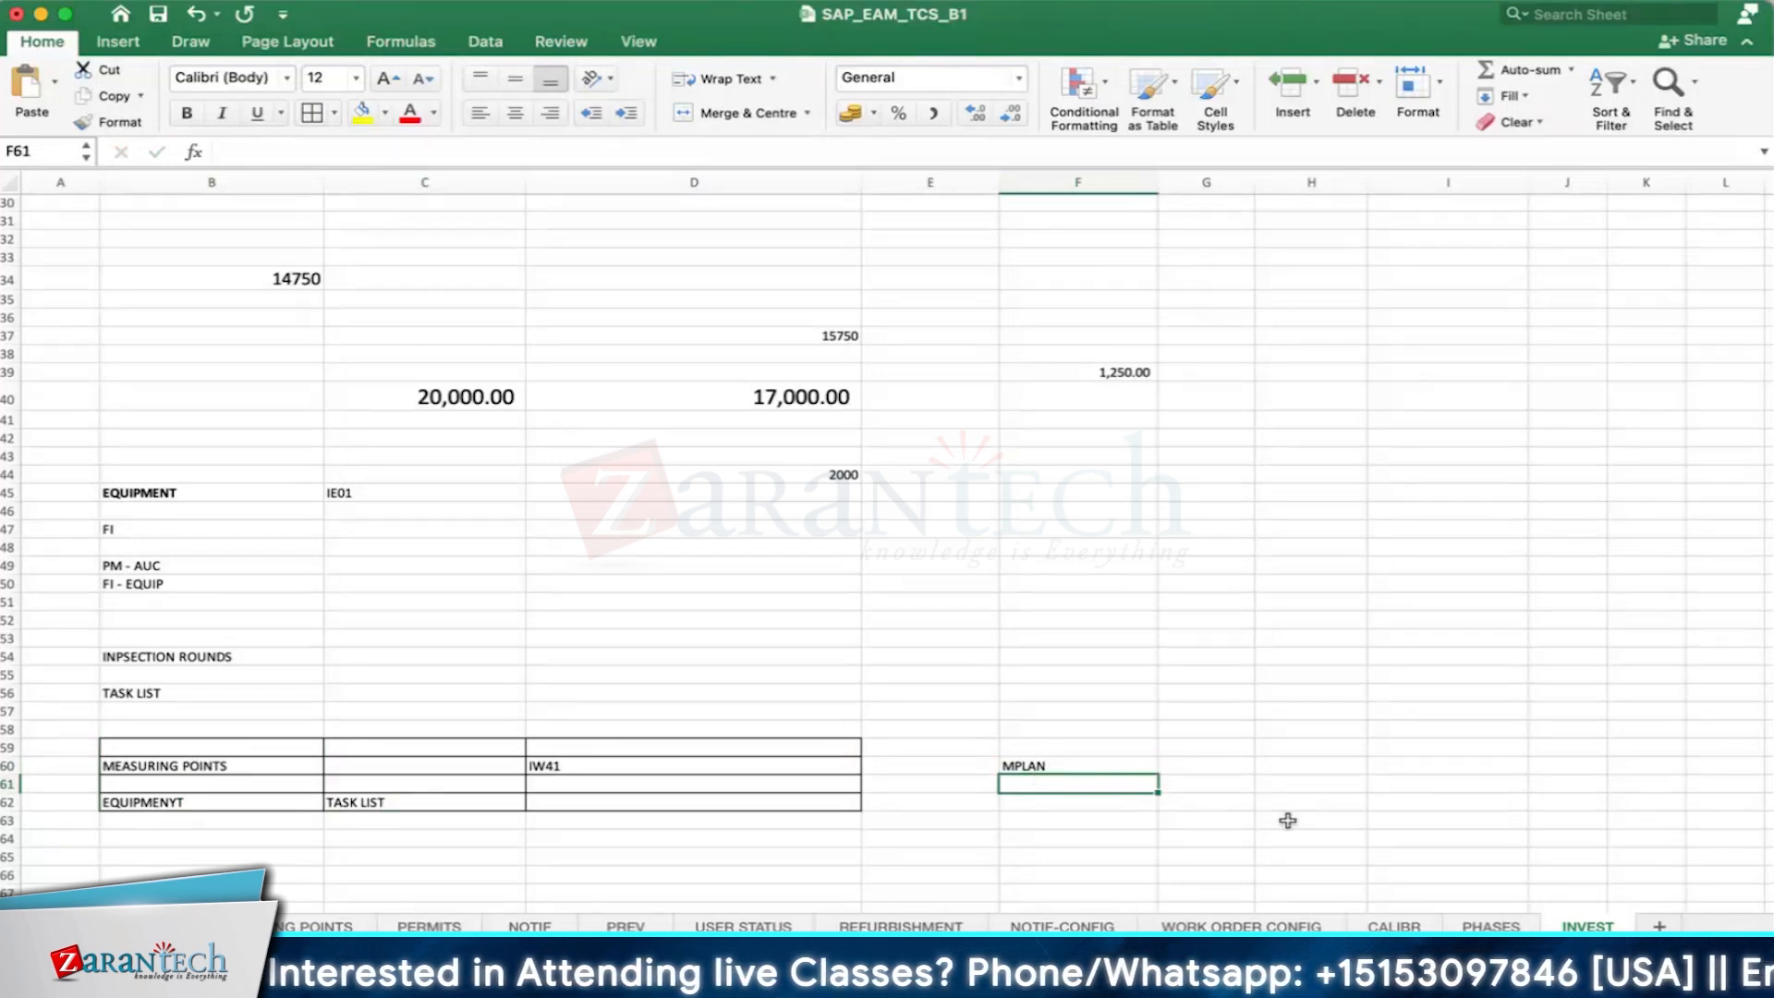
# - Switch to the SAP Fiori Apps Reference Library and list the S/4HANA apps by SAP Best Practices for Asset Management, Corrective Maintenance (BH1)
pyautogui.click(1034, 637)
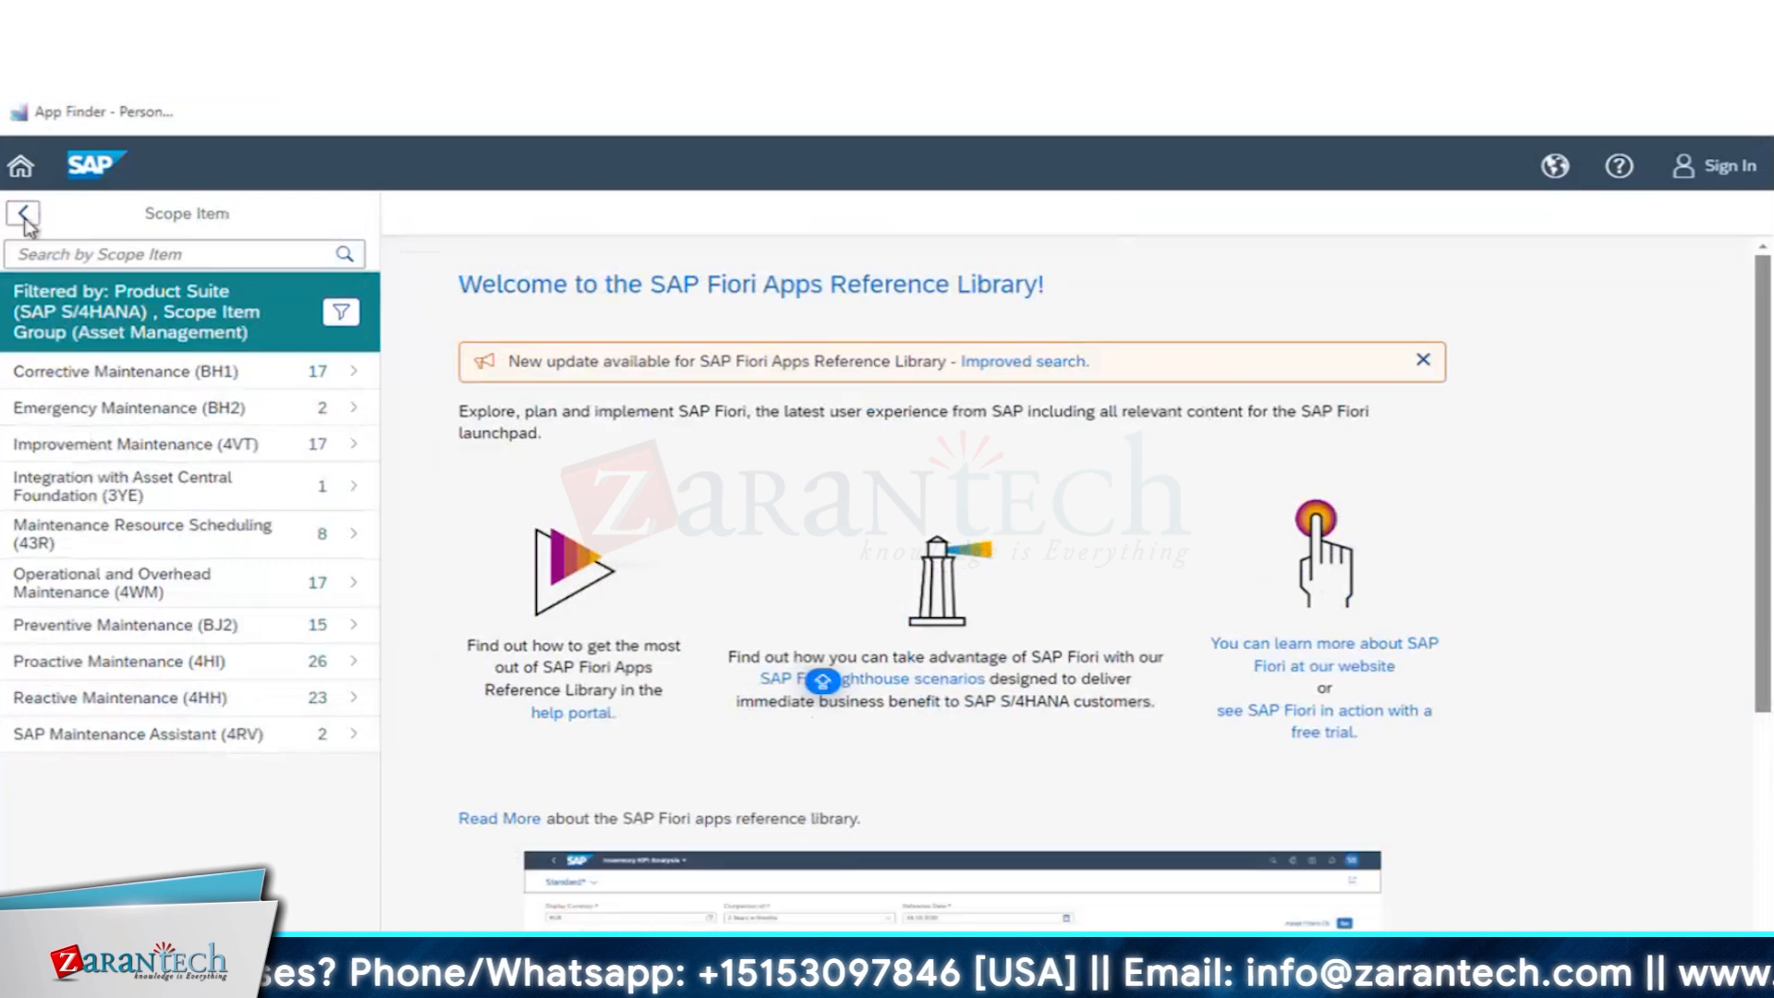
pyautogui.click(21, 212)
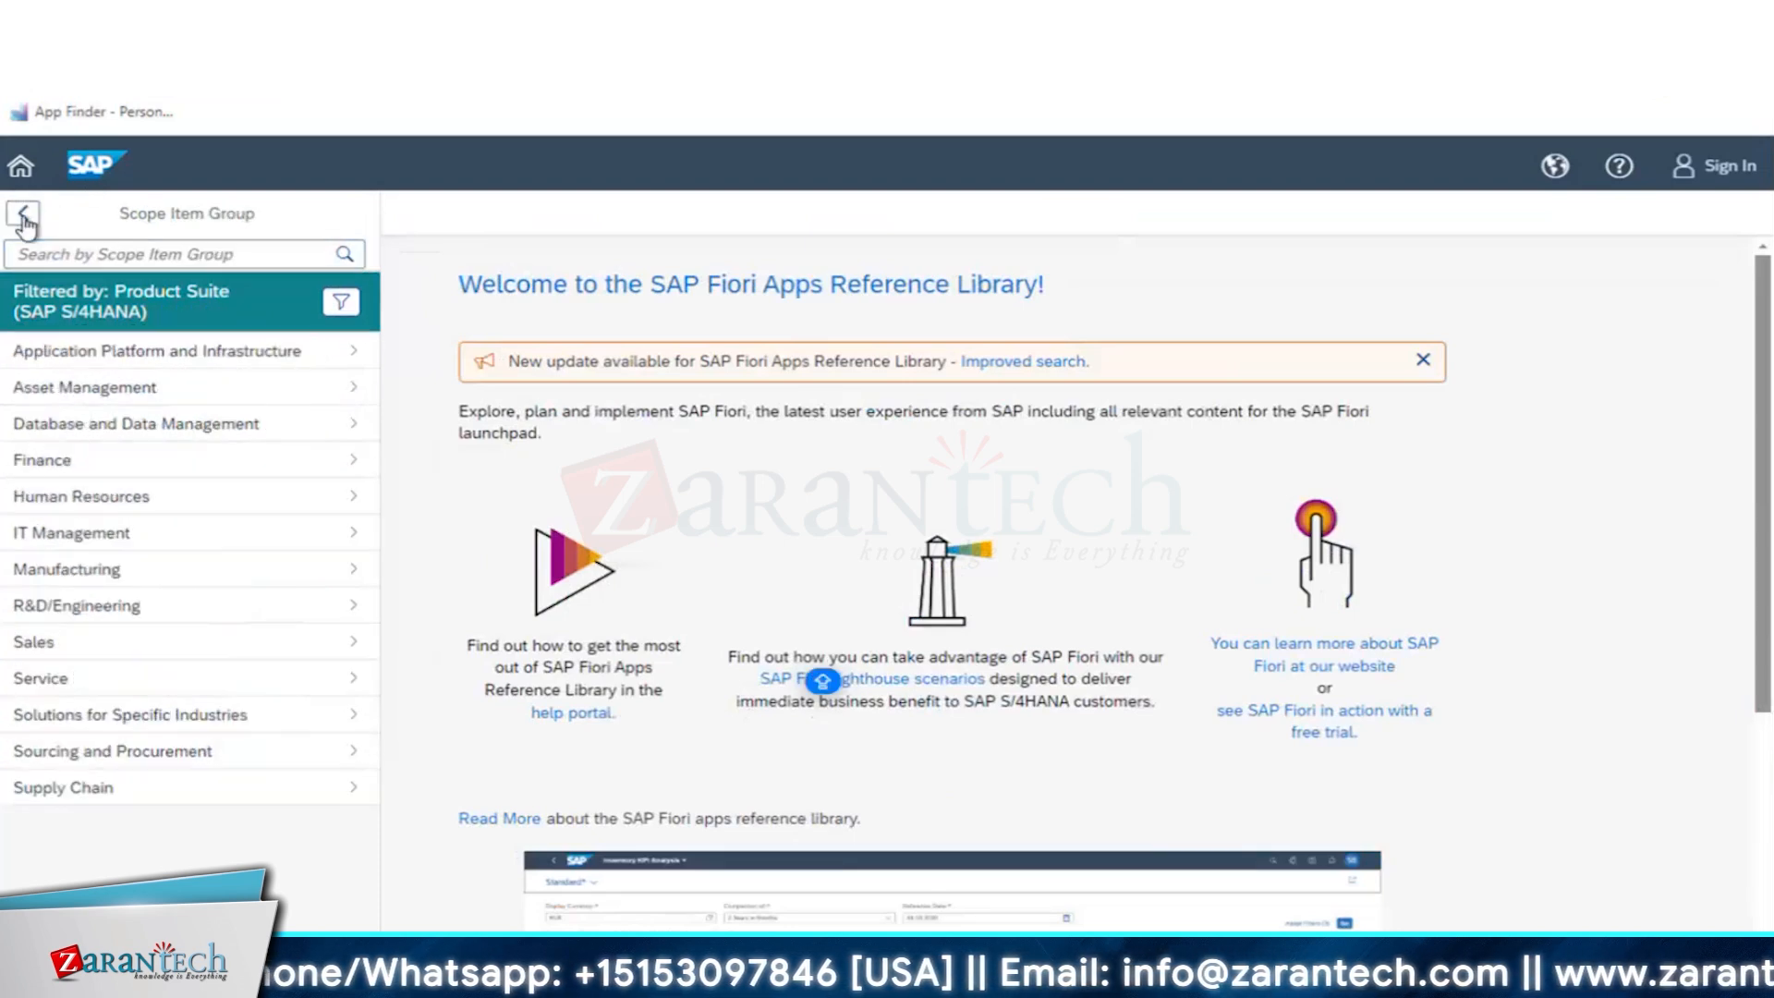
pyautogui.click(20, 213)
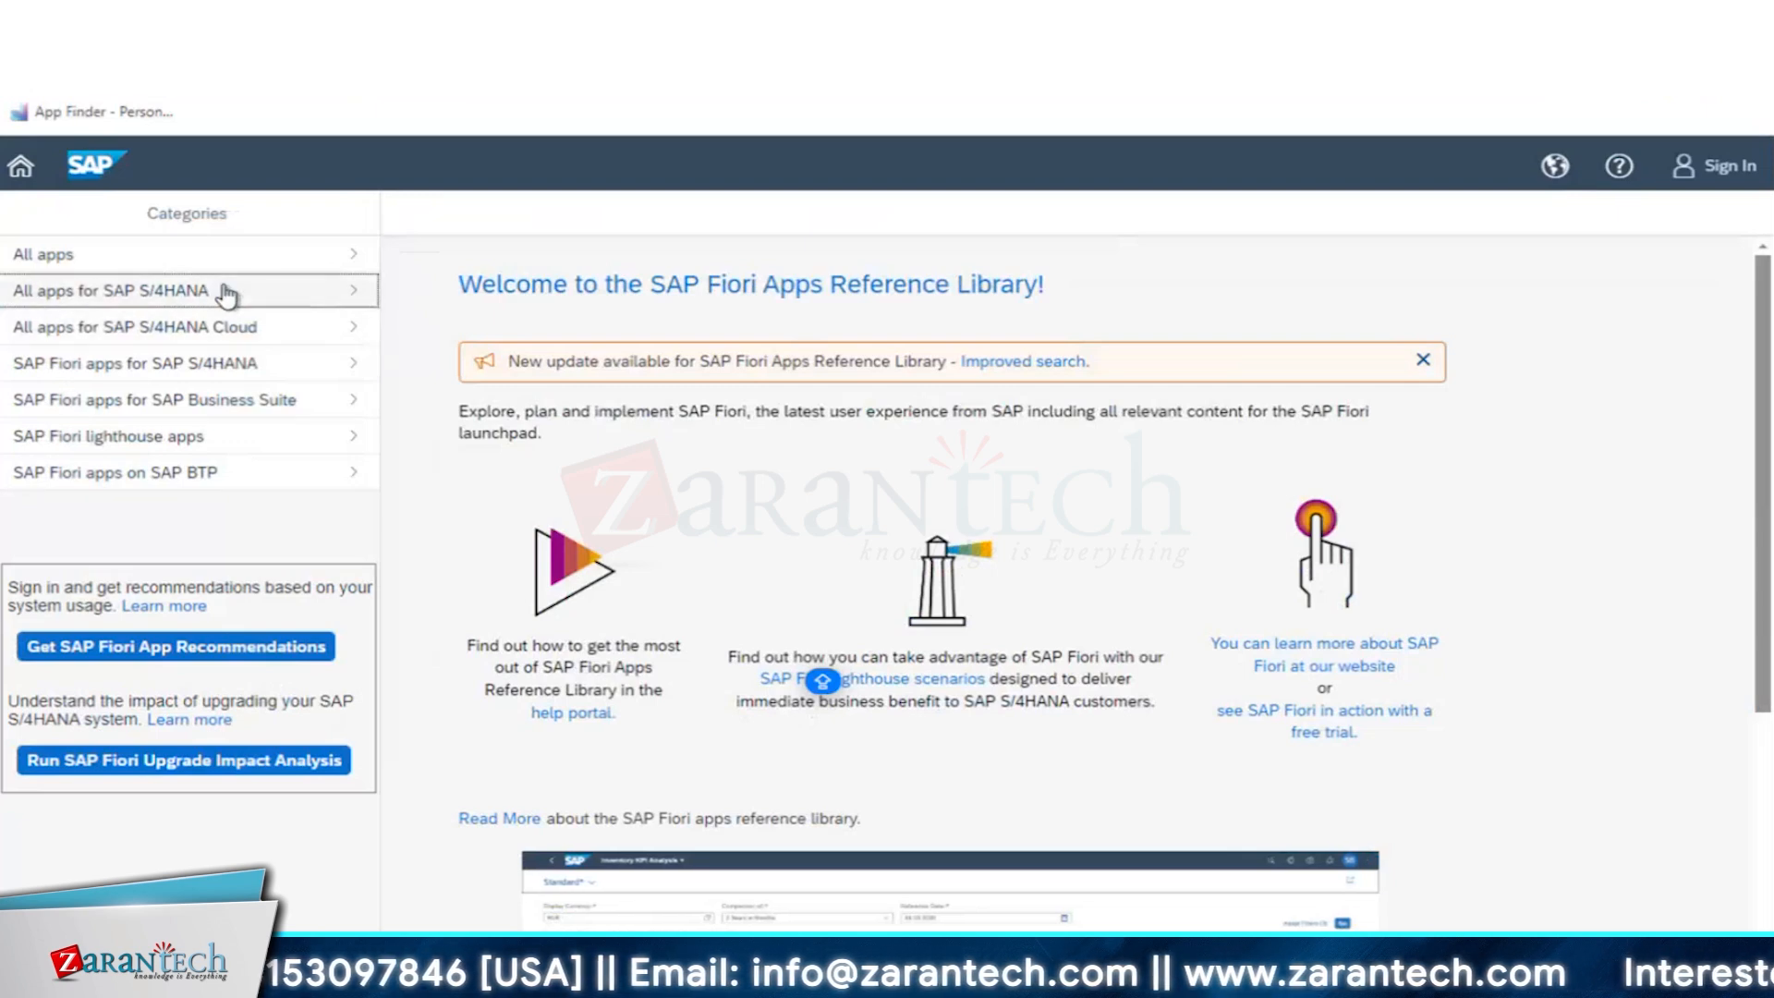
pyautogui.click(145, 294)
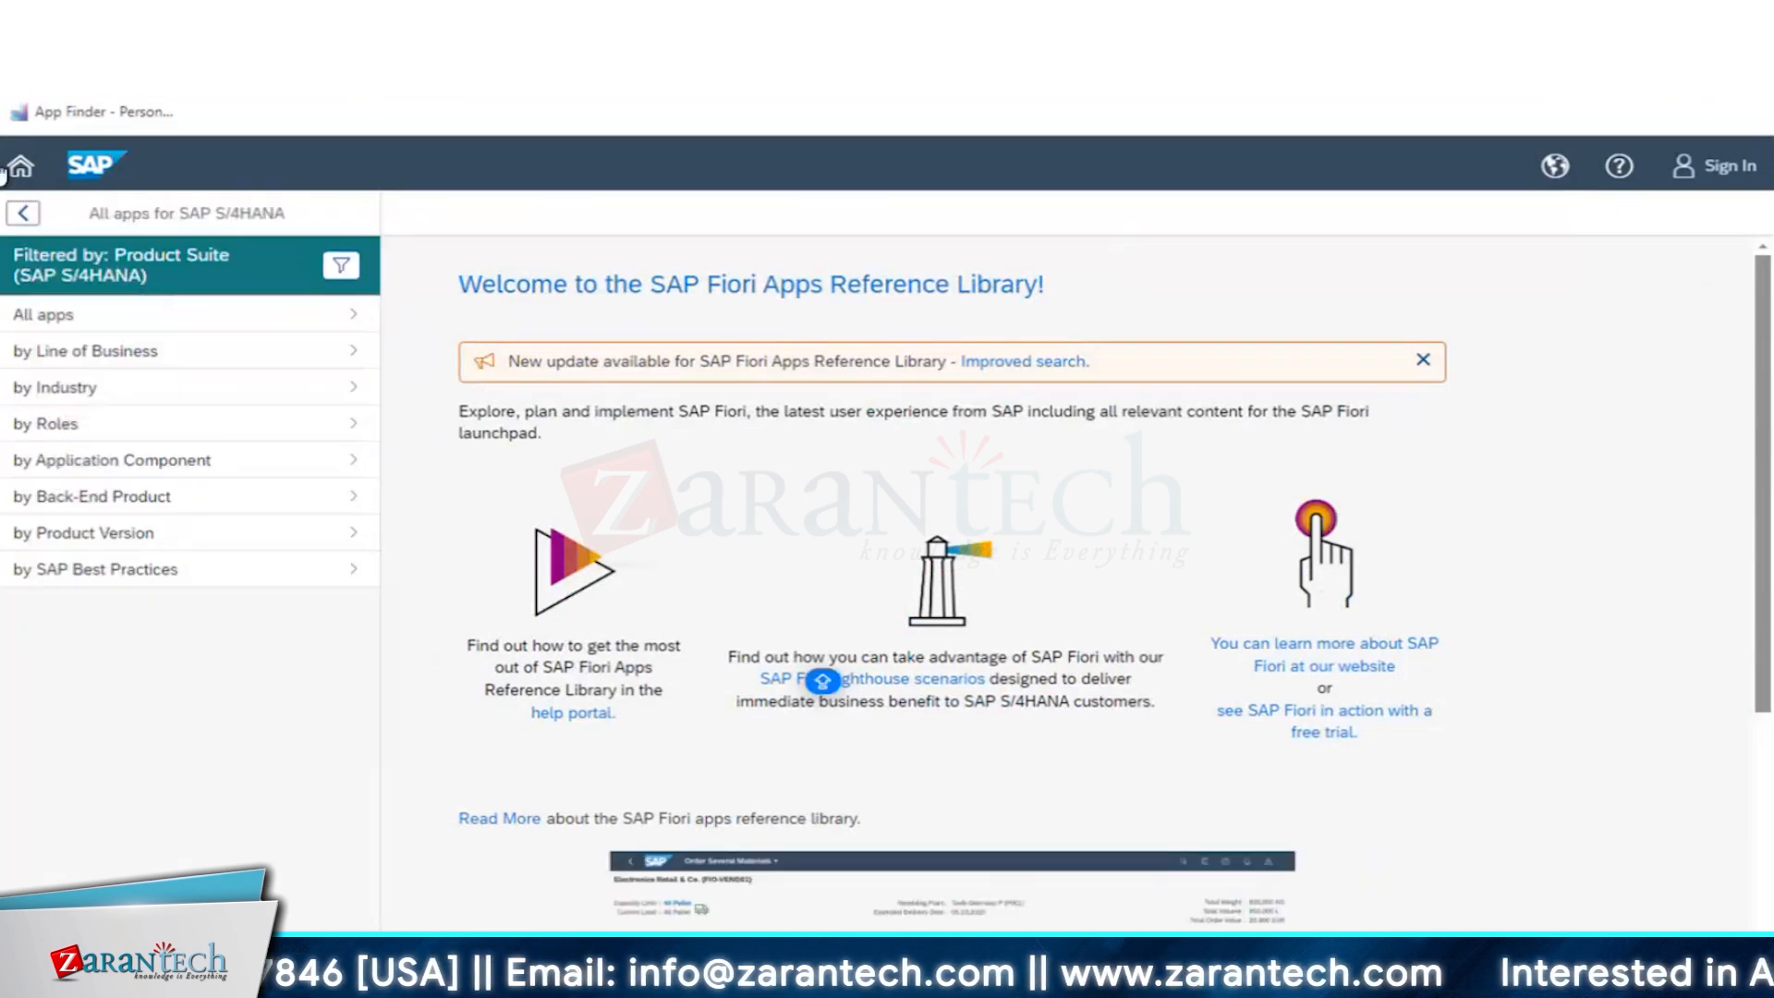
pyautogui.click(123, 573)
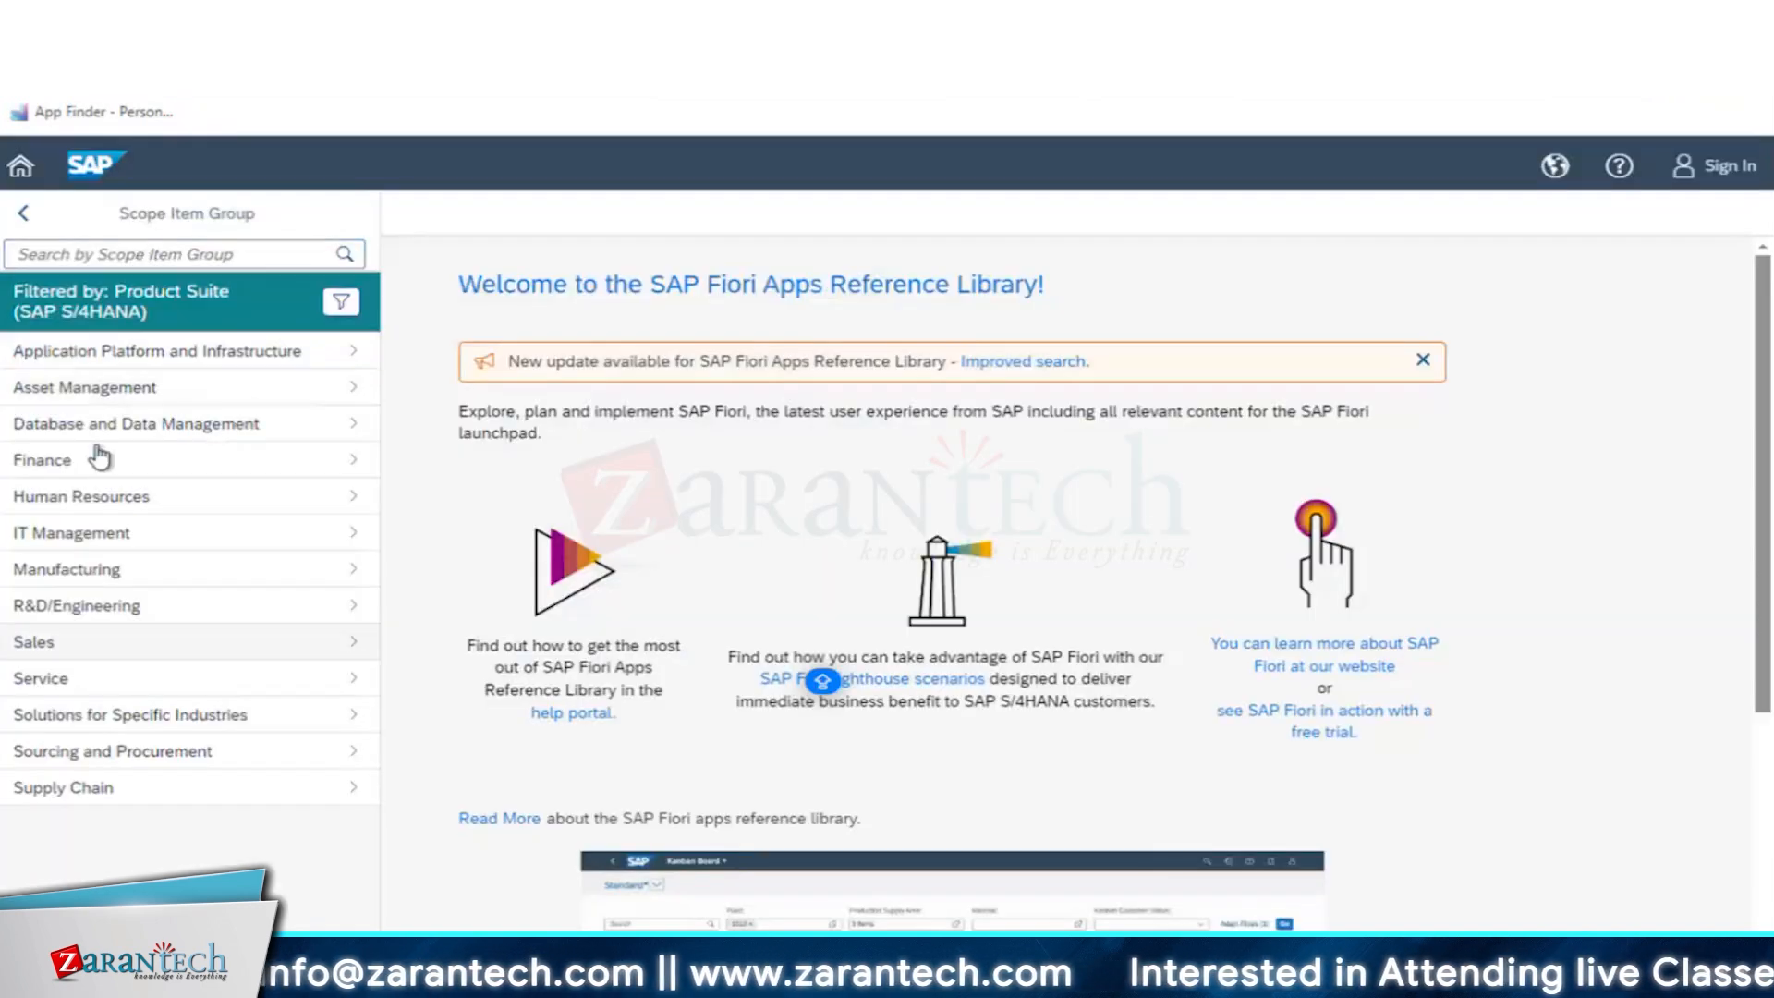
pyautogui.click(75, 387)
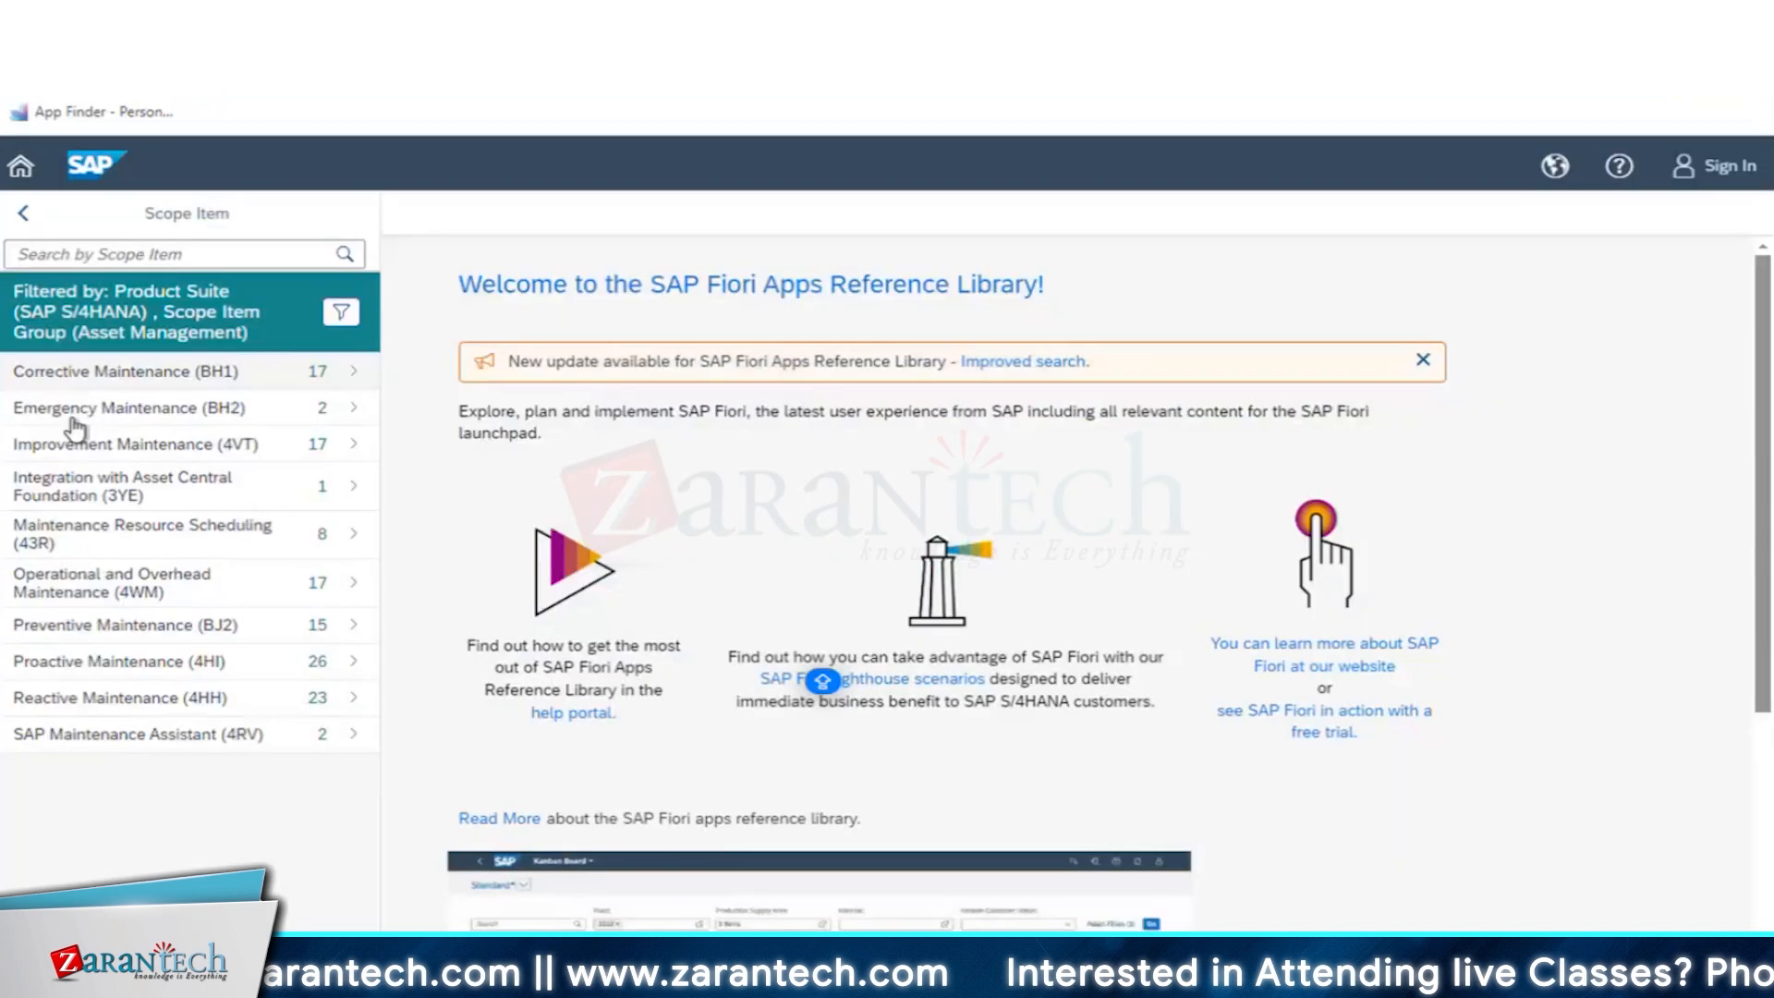
pyautogui.click(112, 373)
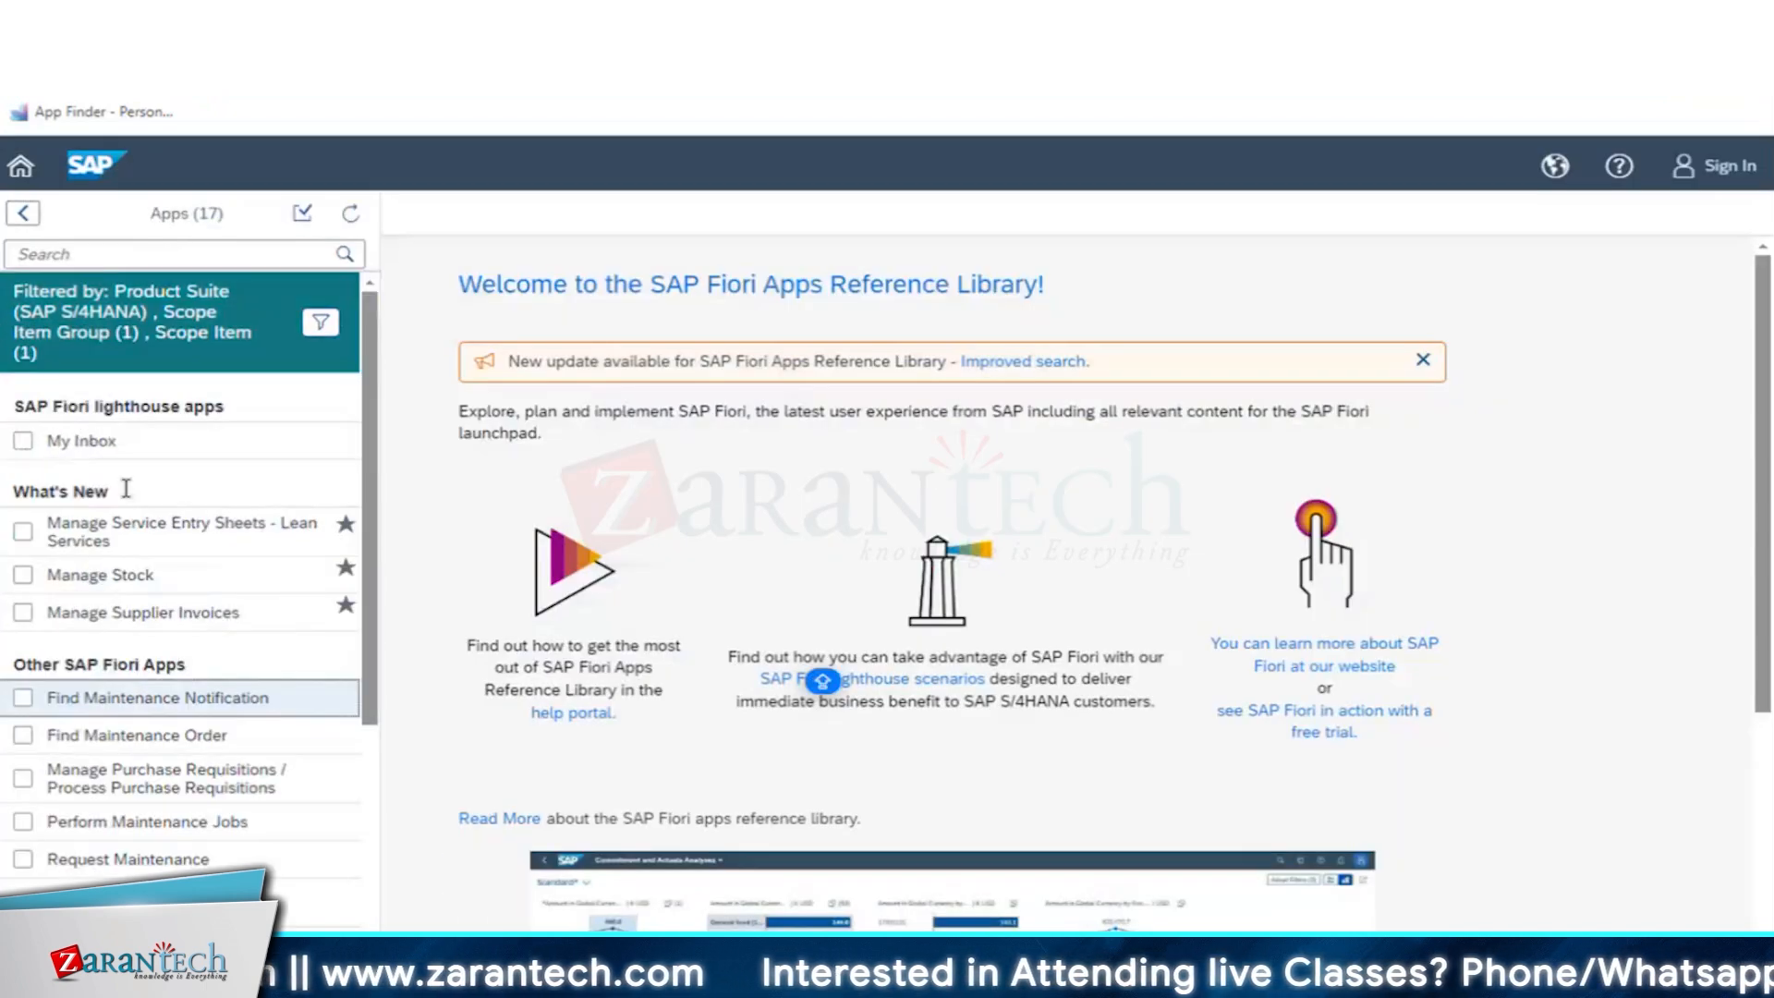
# - Open the details of the Find Maintenance Notification app and look through its installation components
pyautogui.scroll(-3, 174, 642)
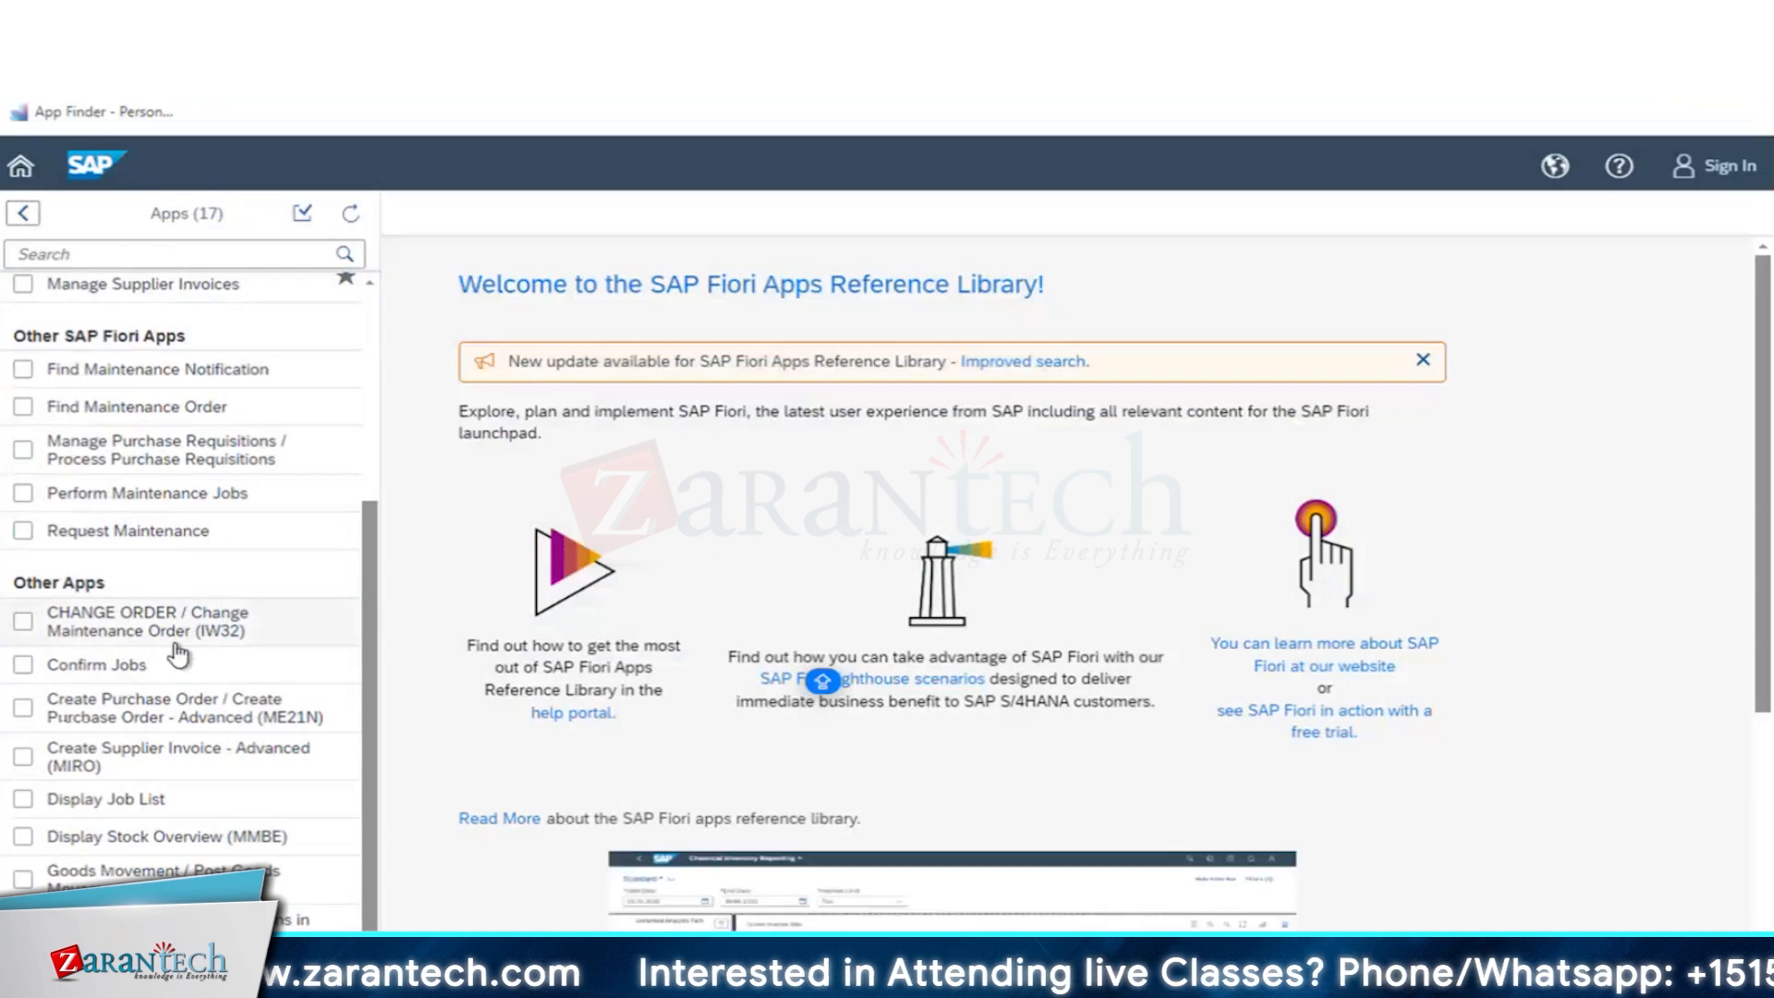
pyautogui.scroll(3, 176, 518)
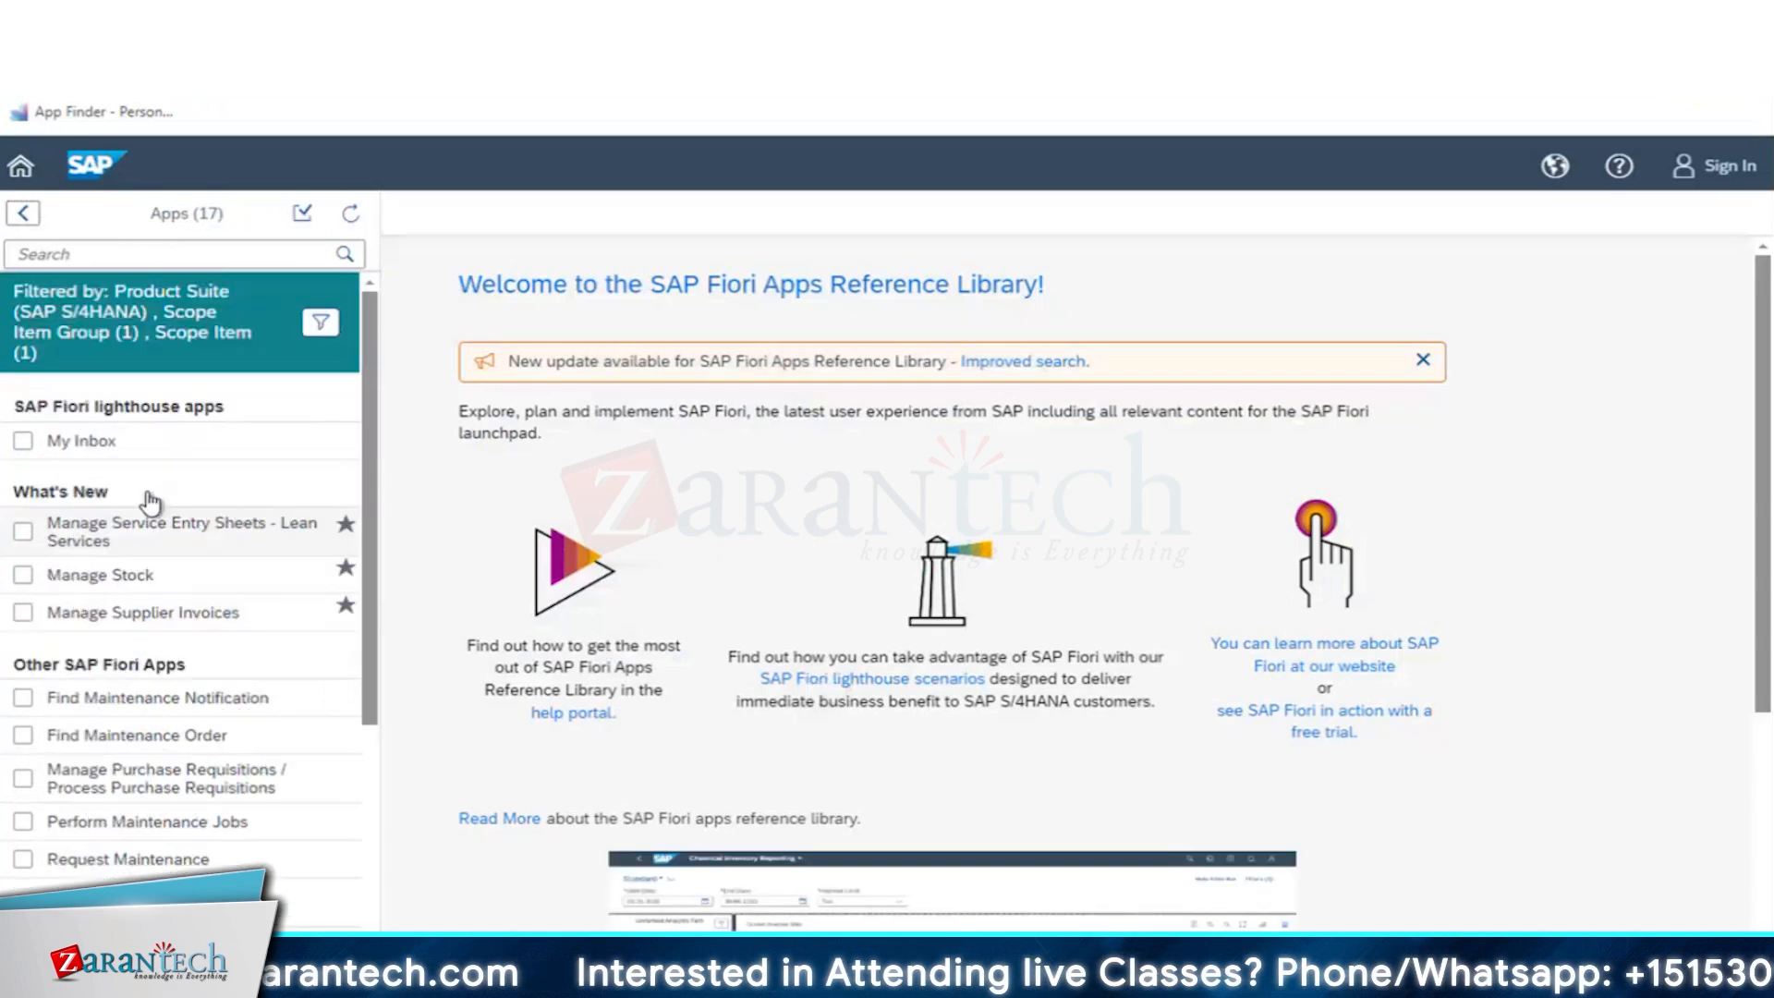
pyautogui.click(109, 702)
pyautogui.scroll(5, 1015, 308)
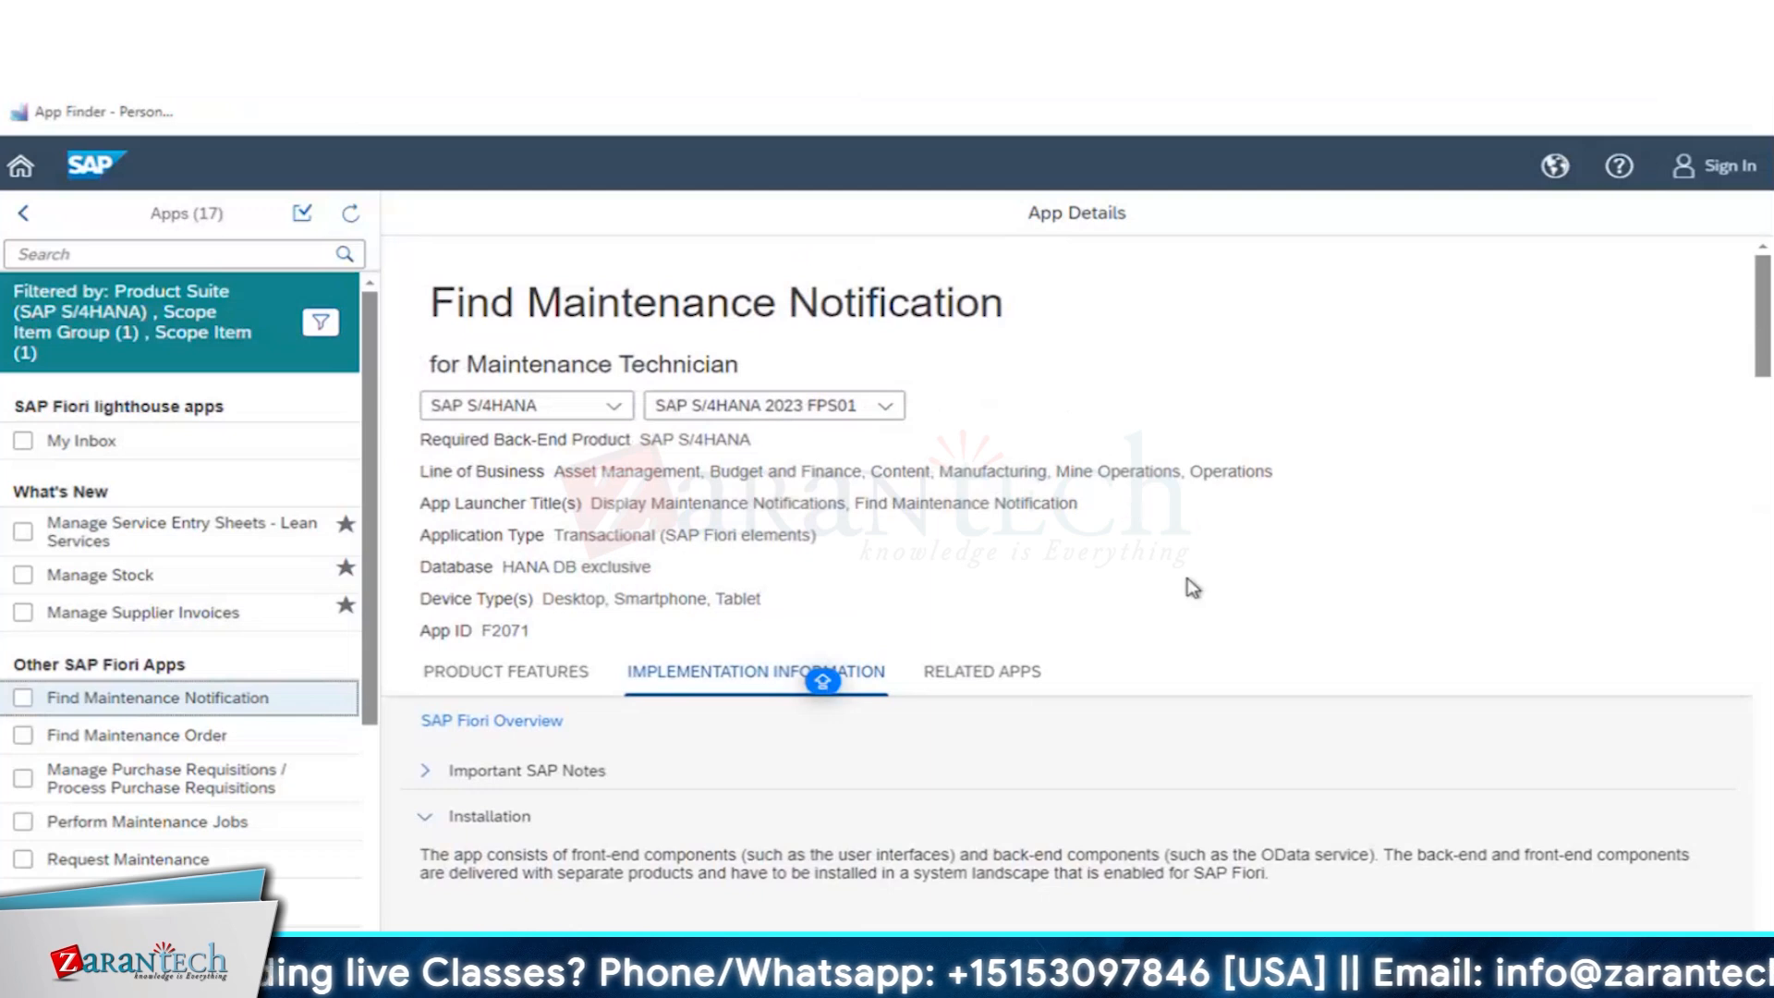
pyautogui.scroll(-3, 1197, 616)
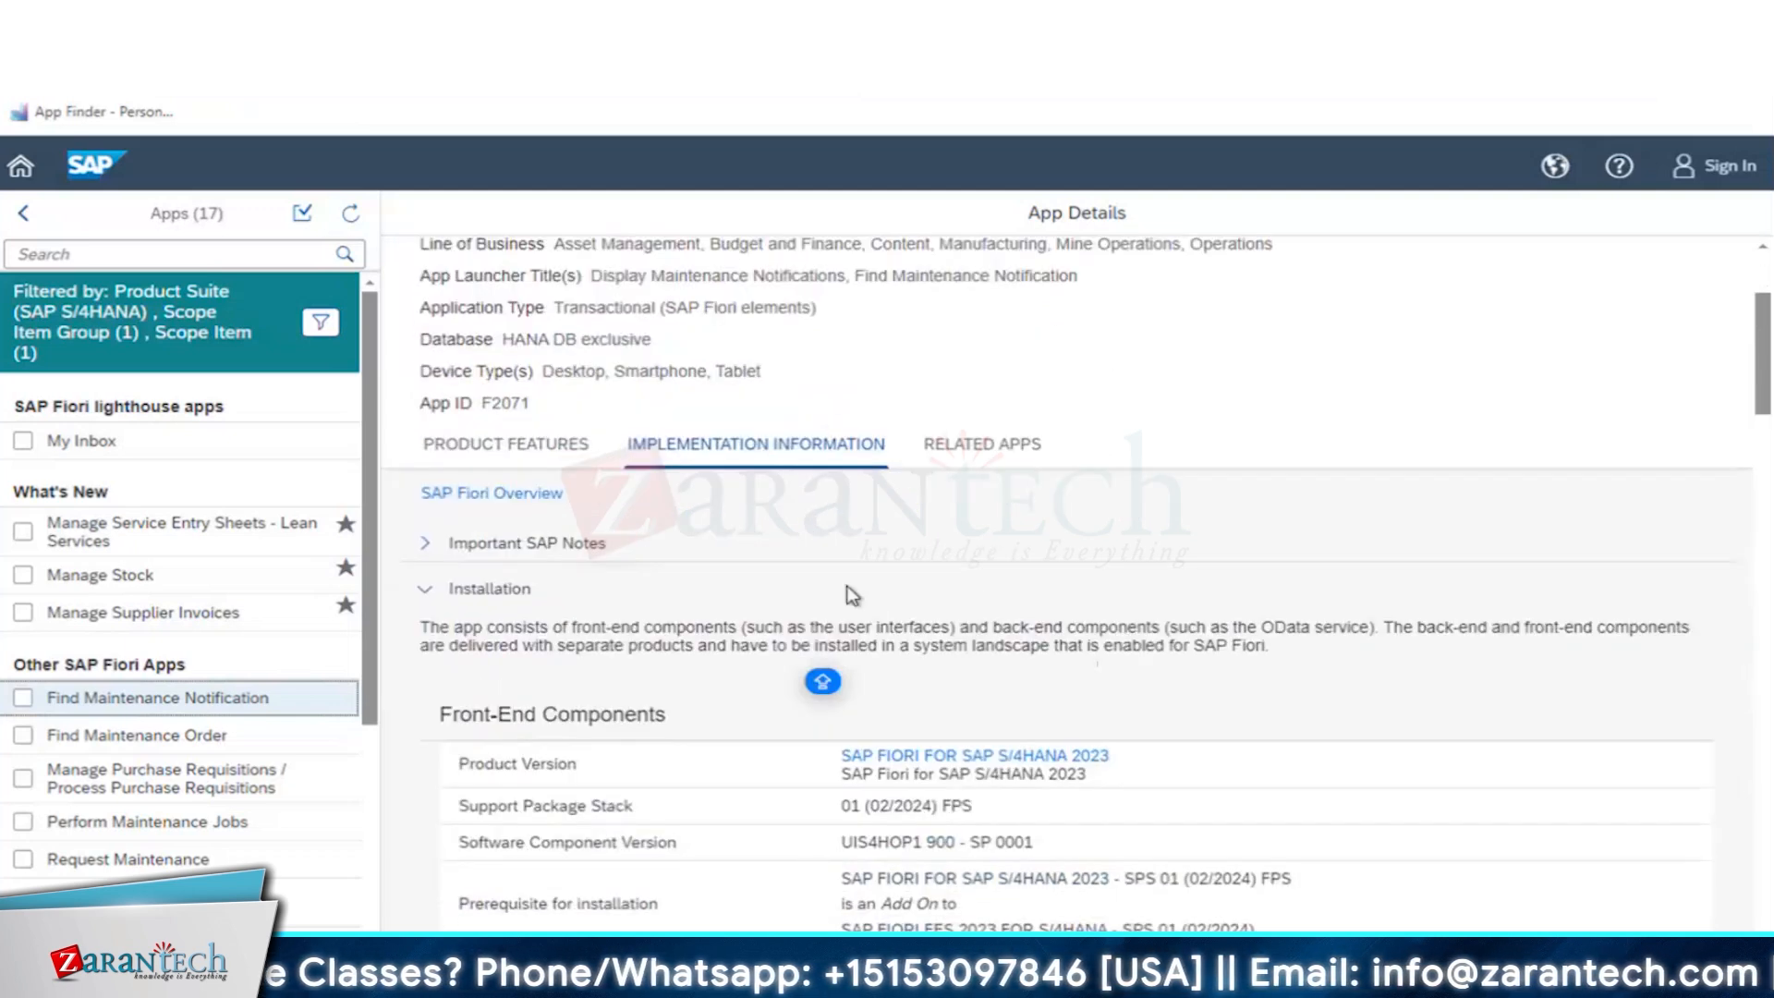
pyautogui.scroll(-3, 843, 590)
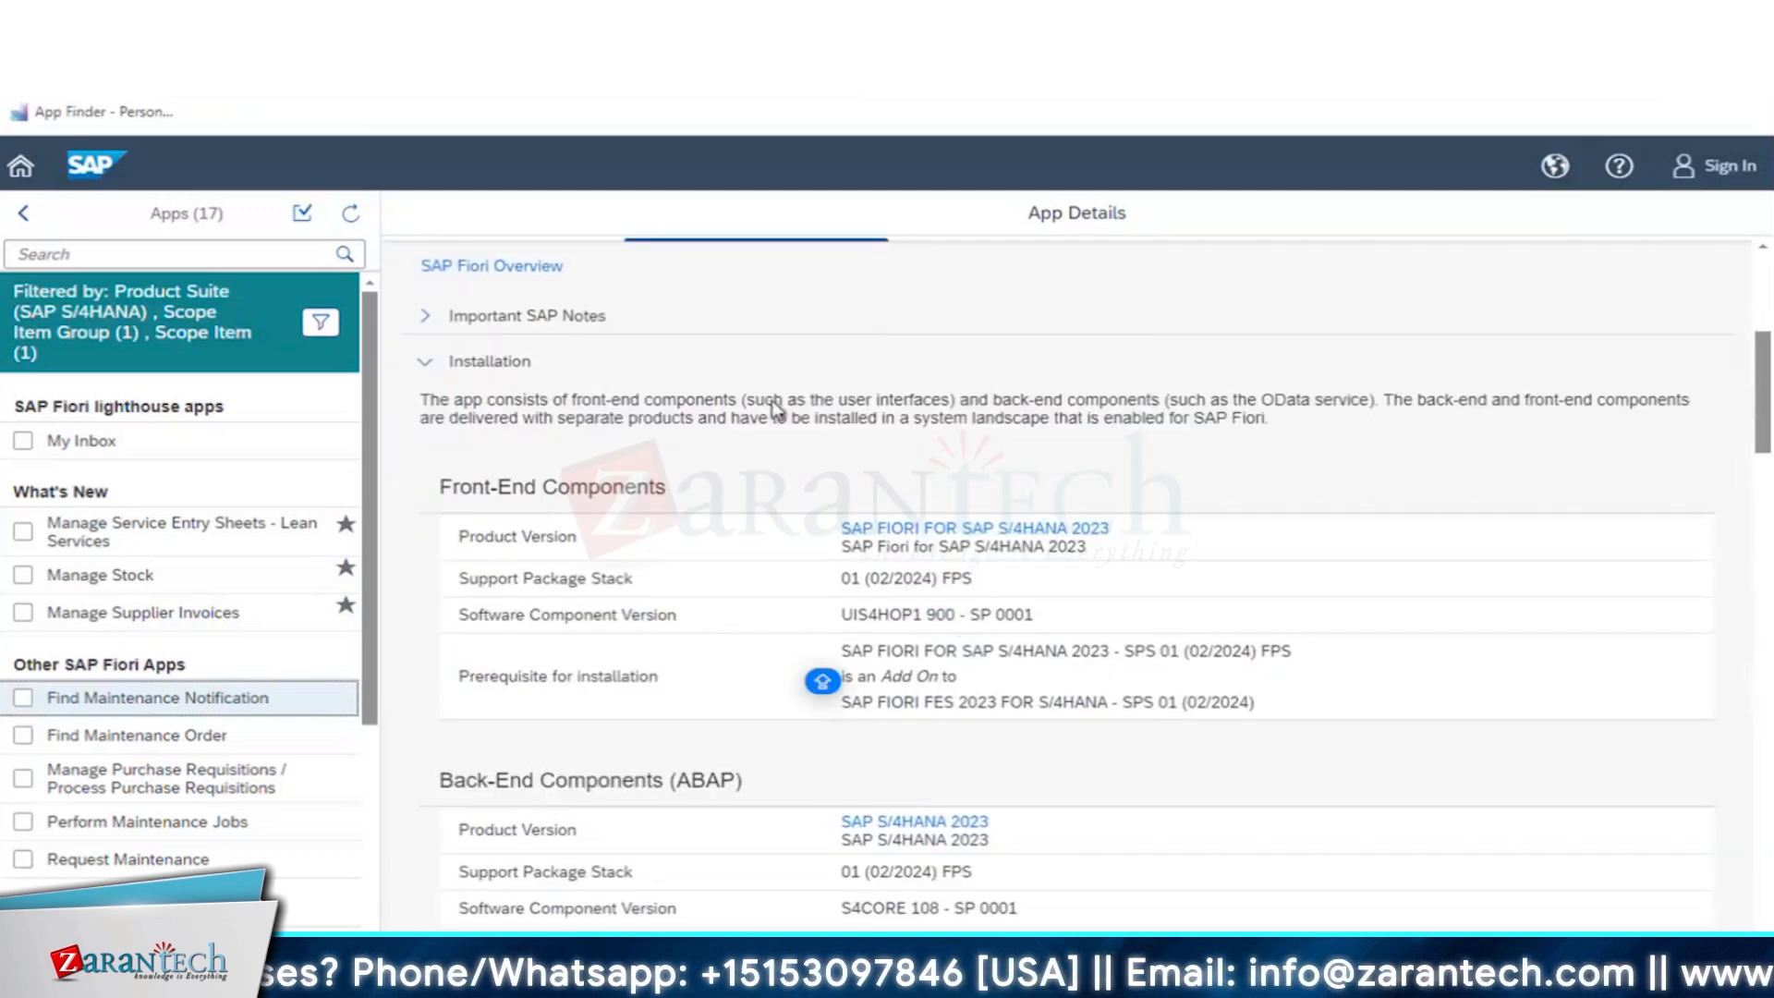
pyautogui.scroll(4, 781, 416)
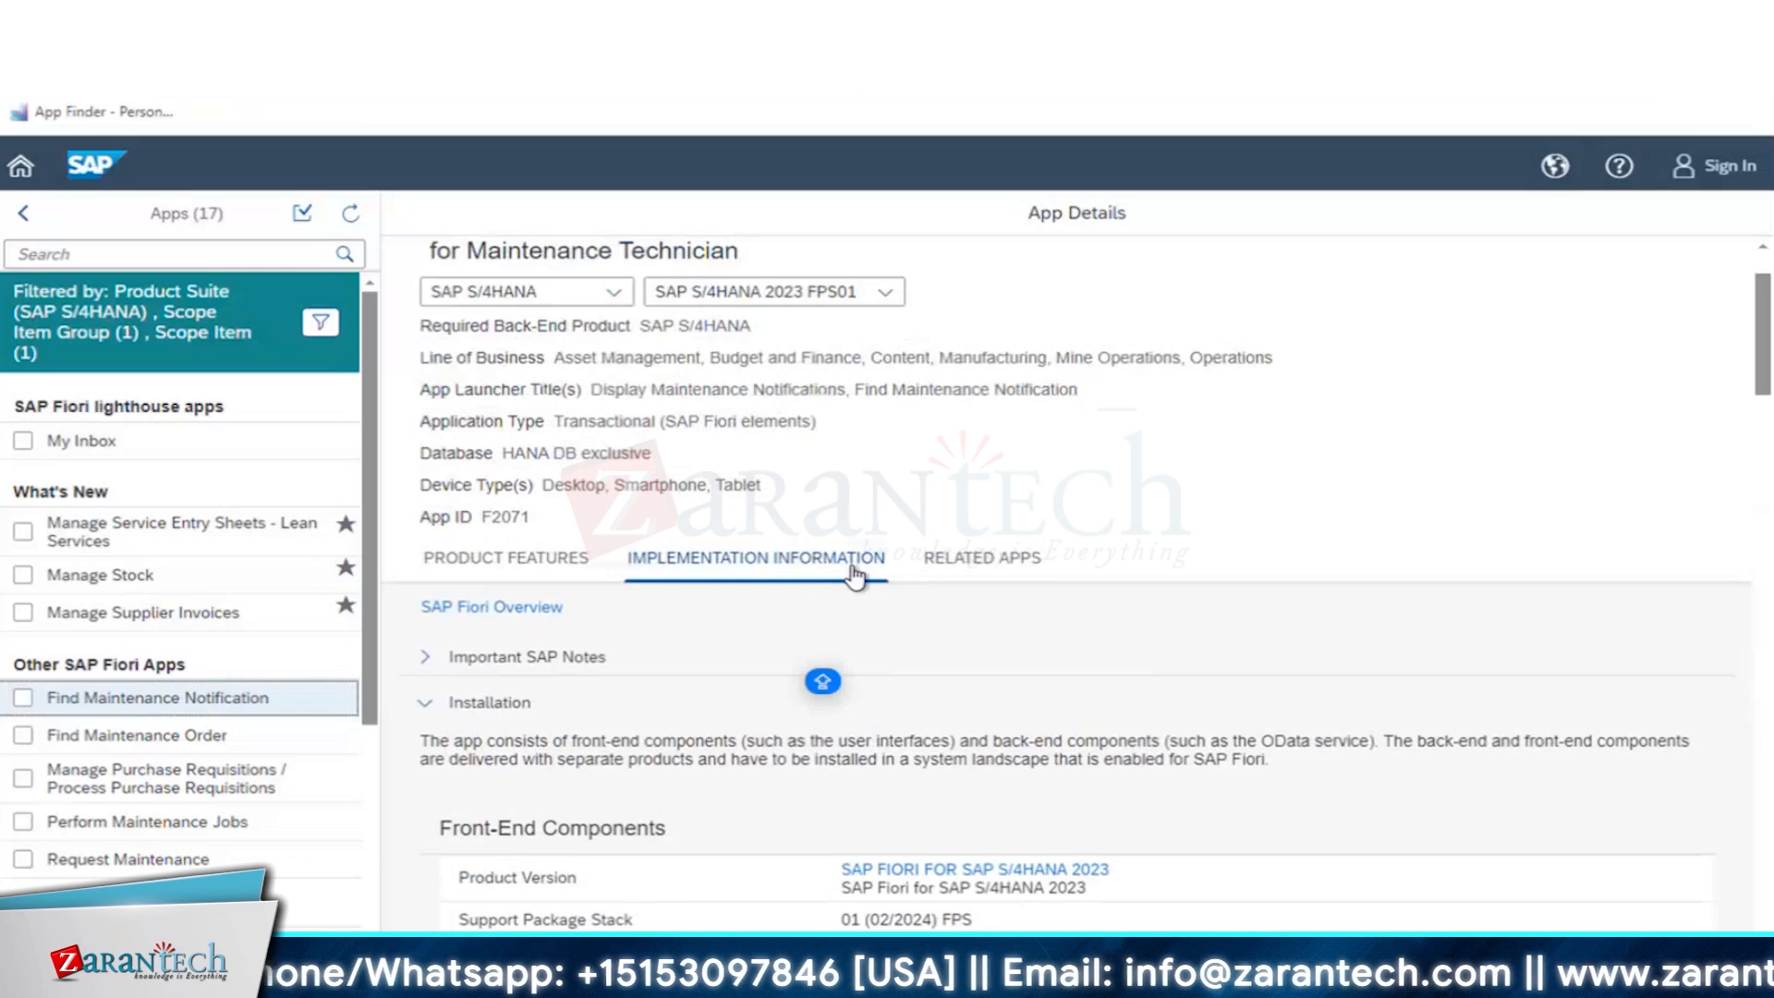
# - Collapse the Installation section and examine the app's configuration data through to its business roles
pyautogui.click(424, 703)
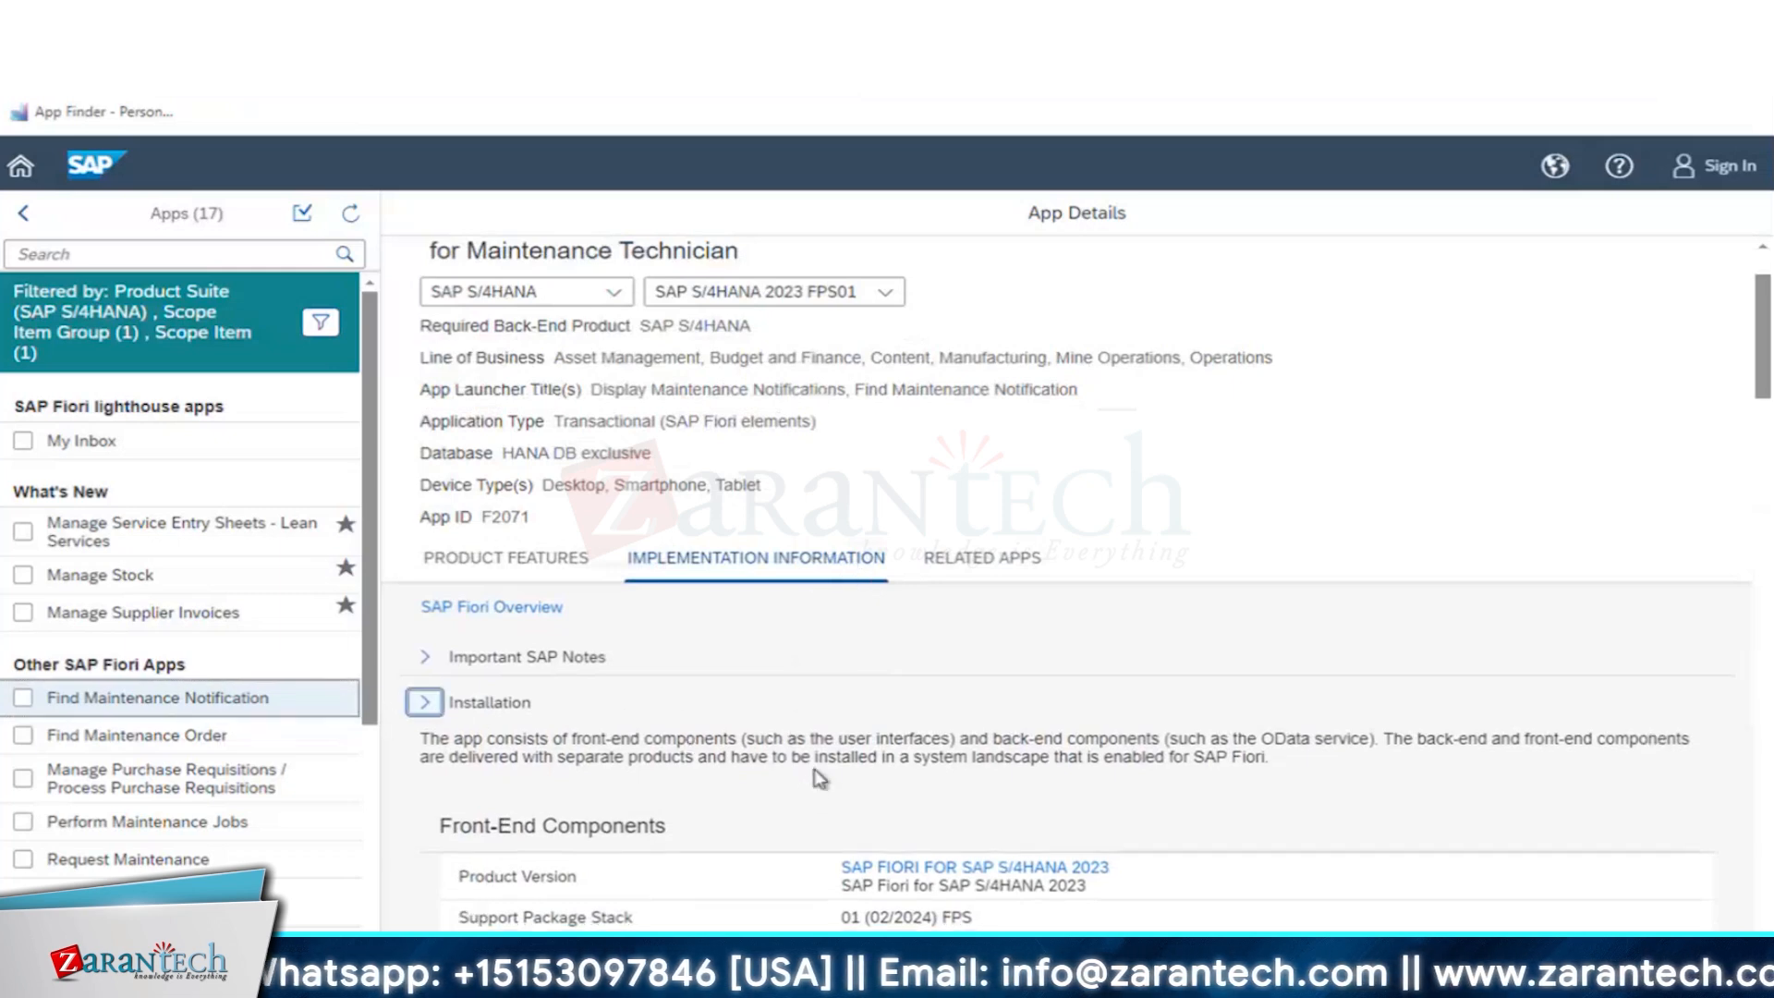
pyautogui.scroll(-5, 819, 779)
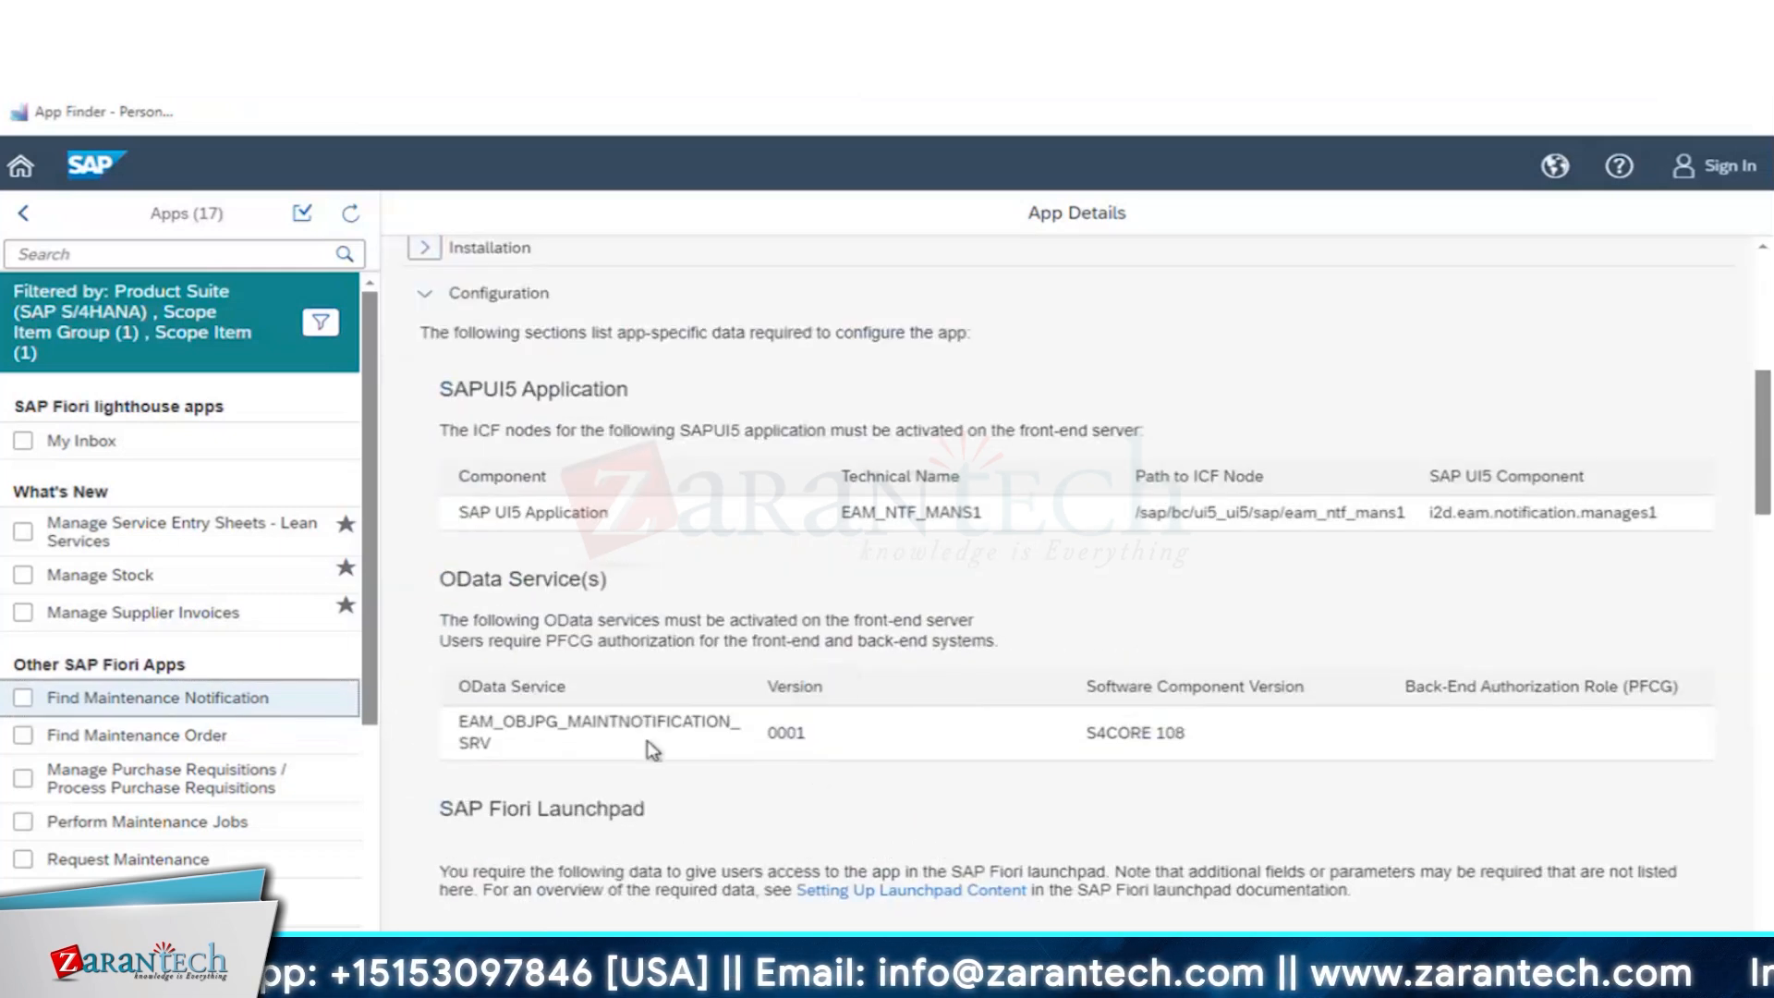
pyautogui.scroll(-15, 648, 741)
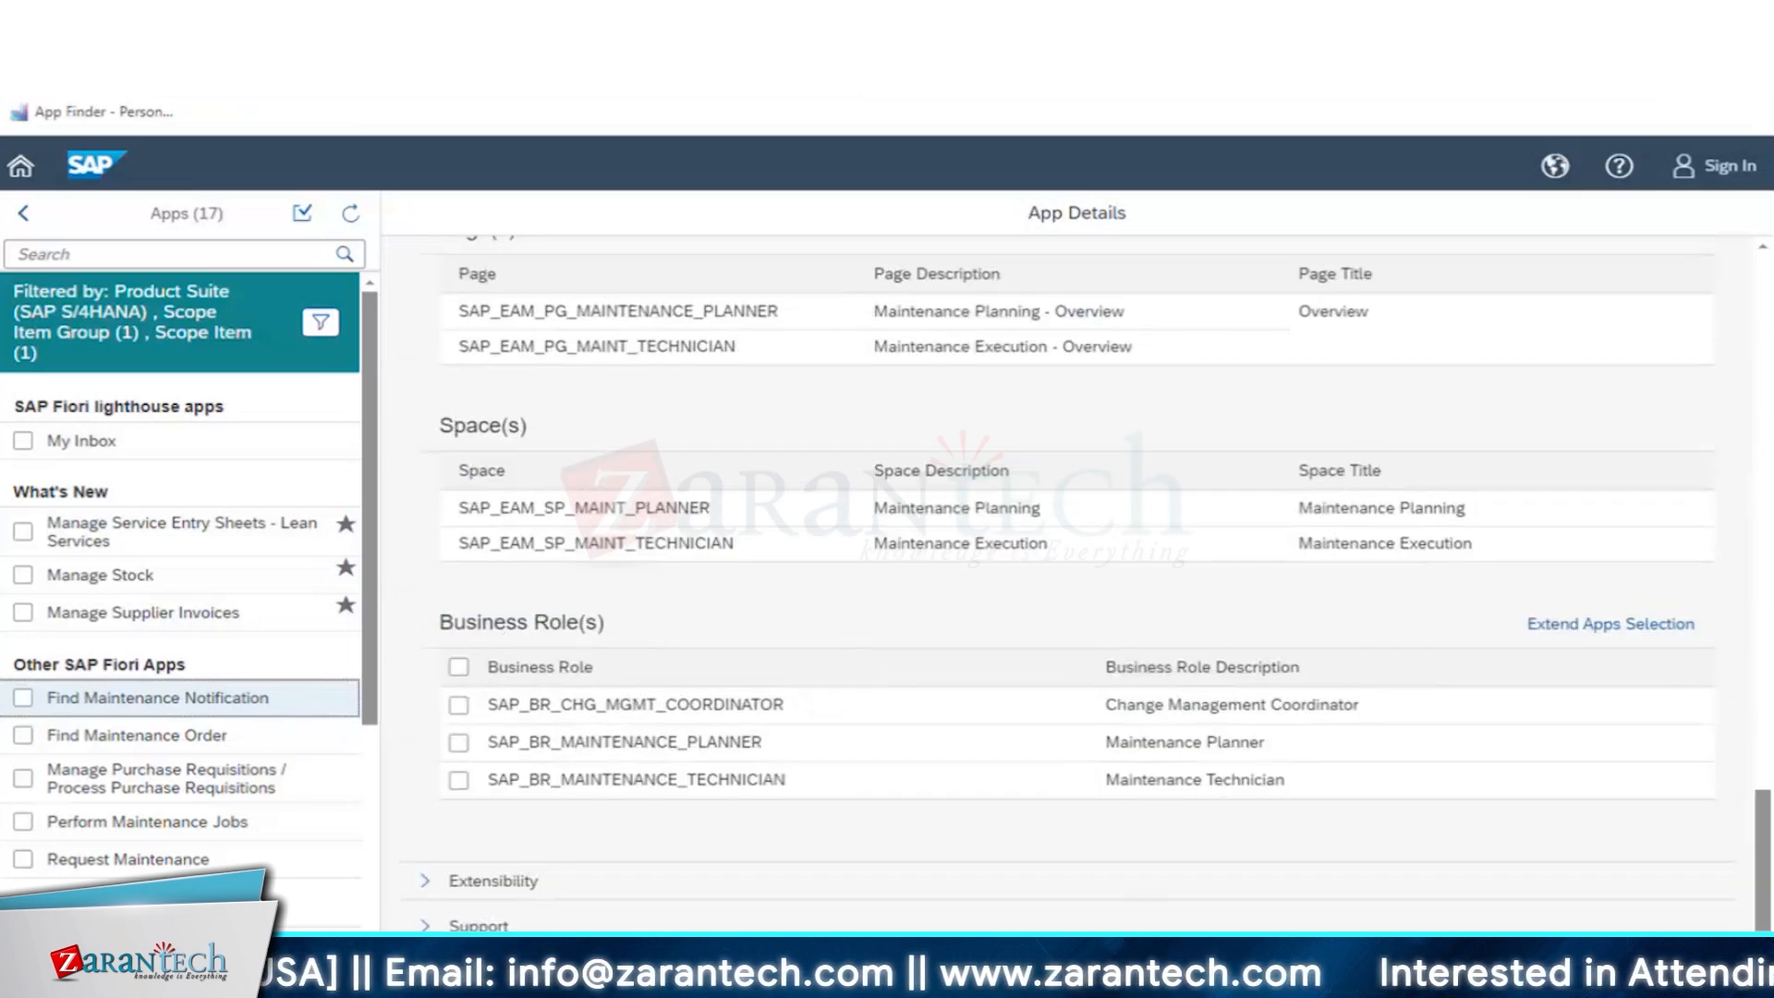
# - Switch to the SAP session for changing the original budget, start transaction SU01 and open the prefilled user for editing
pyautogui.moveTo(647, 982)
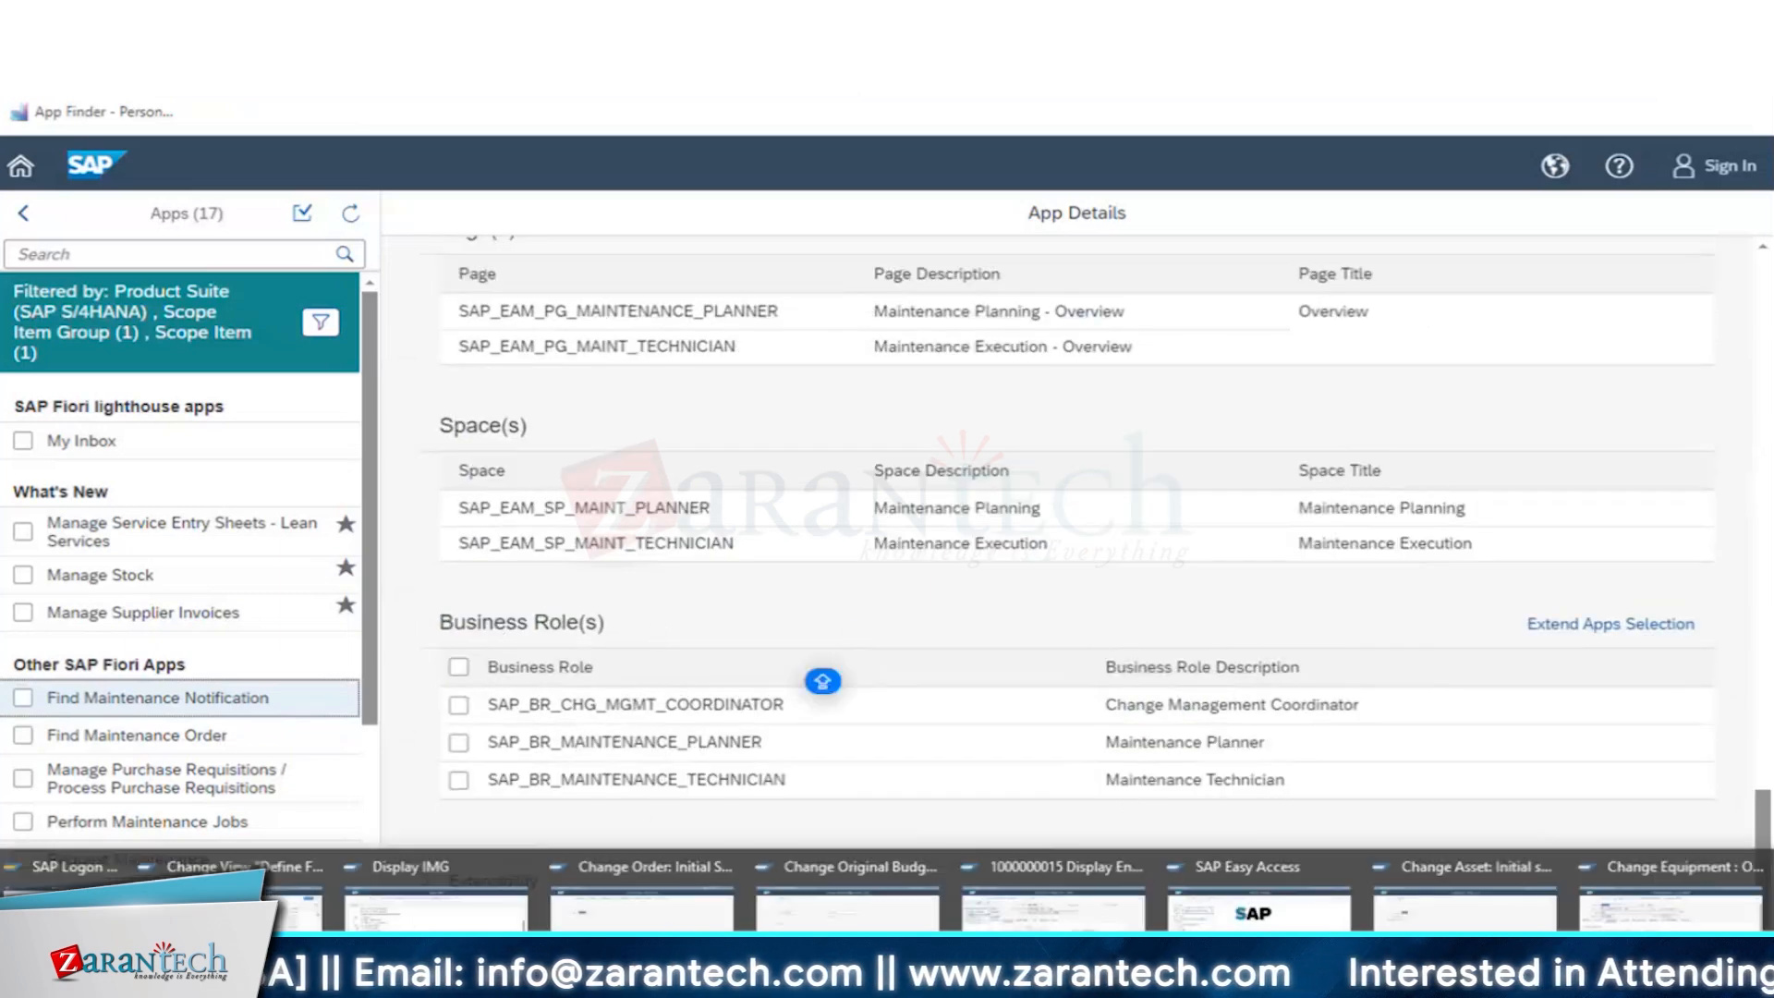
pyautogui.click(866, 923)
pyautogui.click(97, 118)
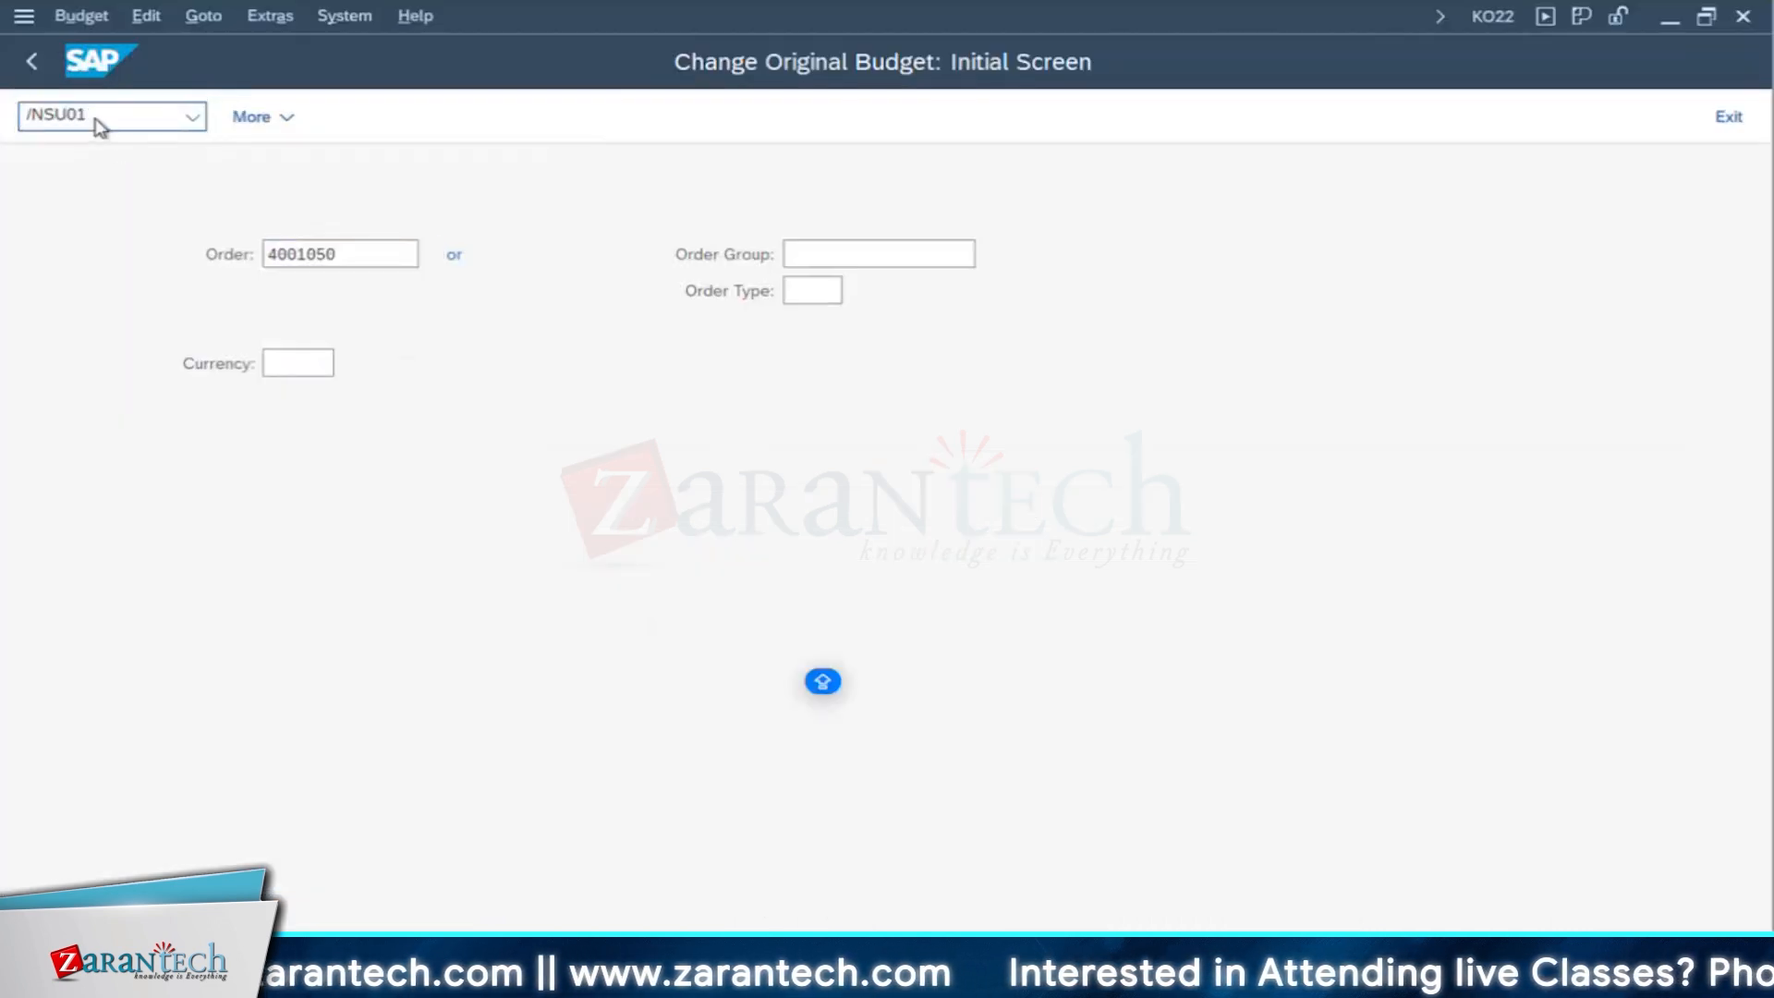
pyautogui.press('Return')
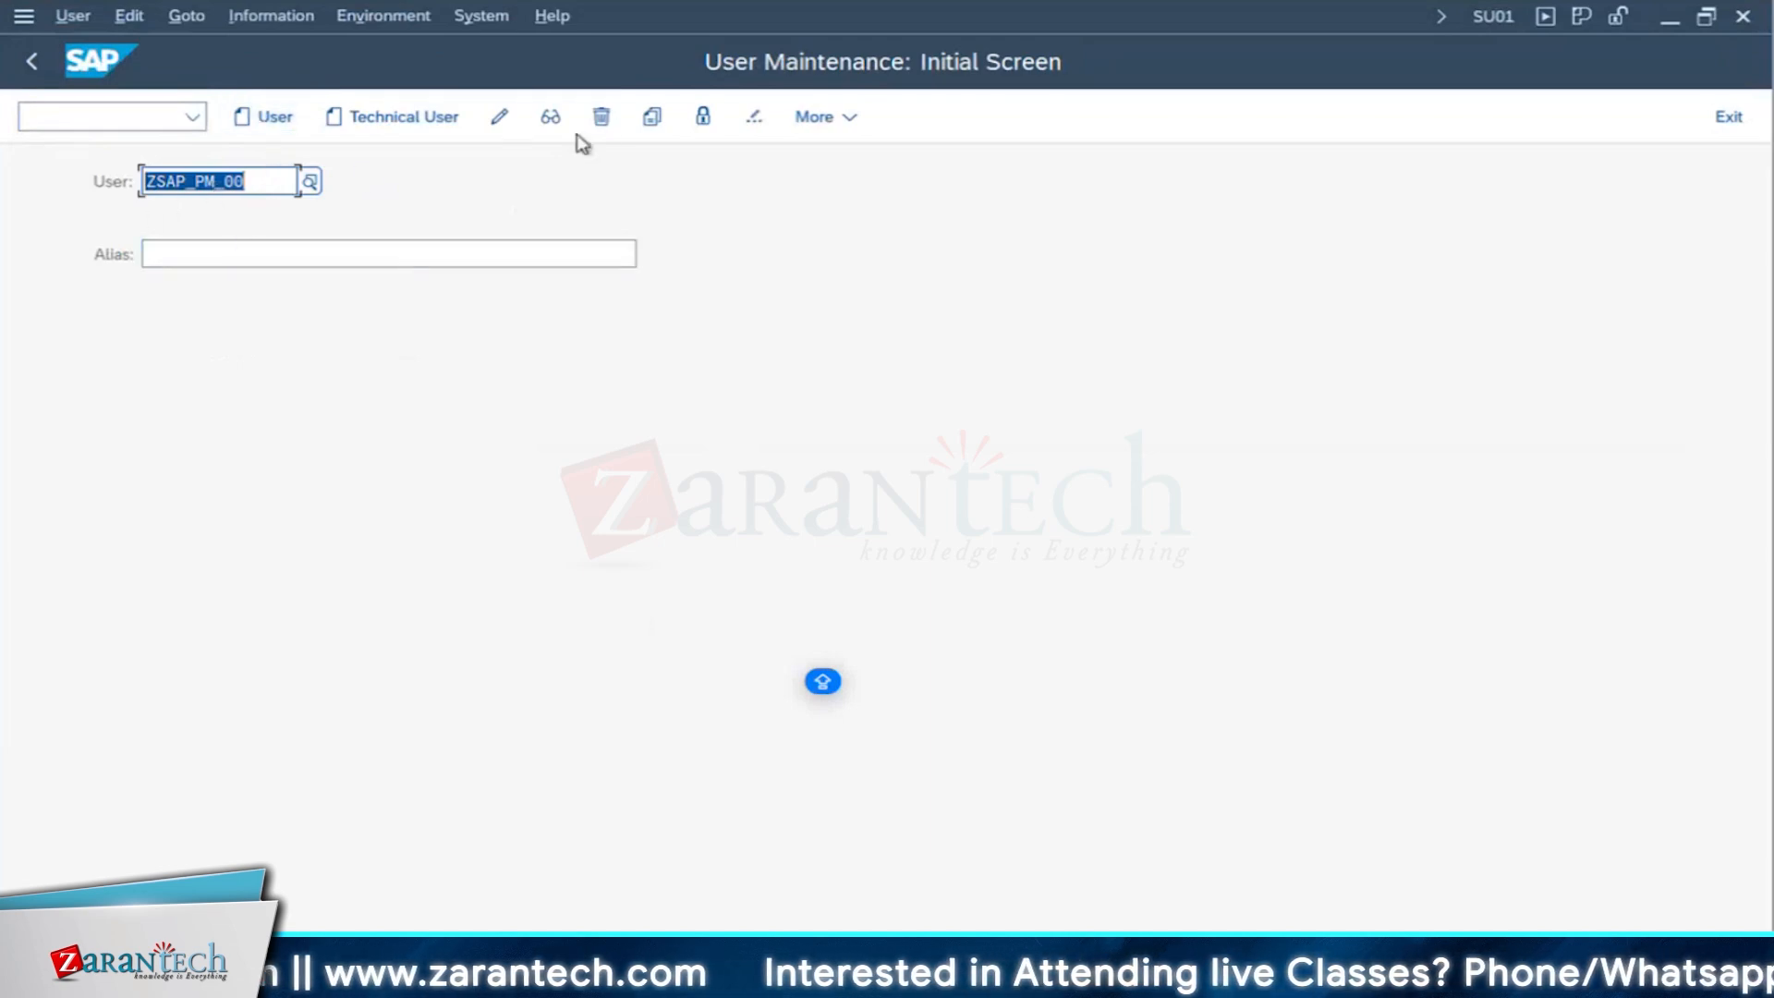
pyautogui.click(499, 117)
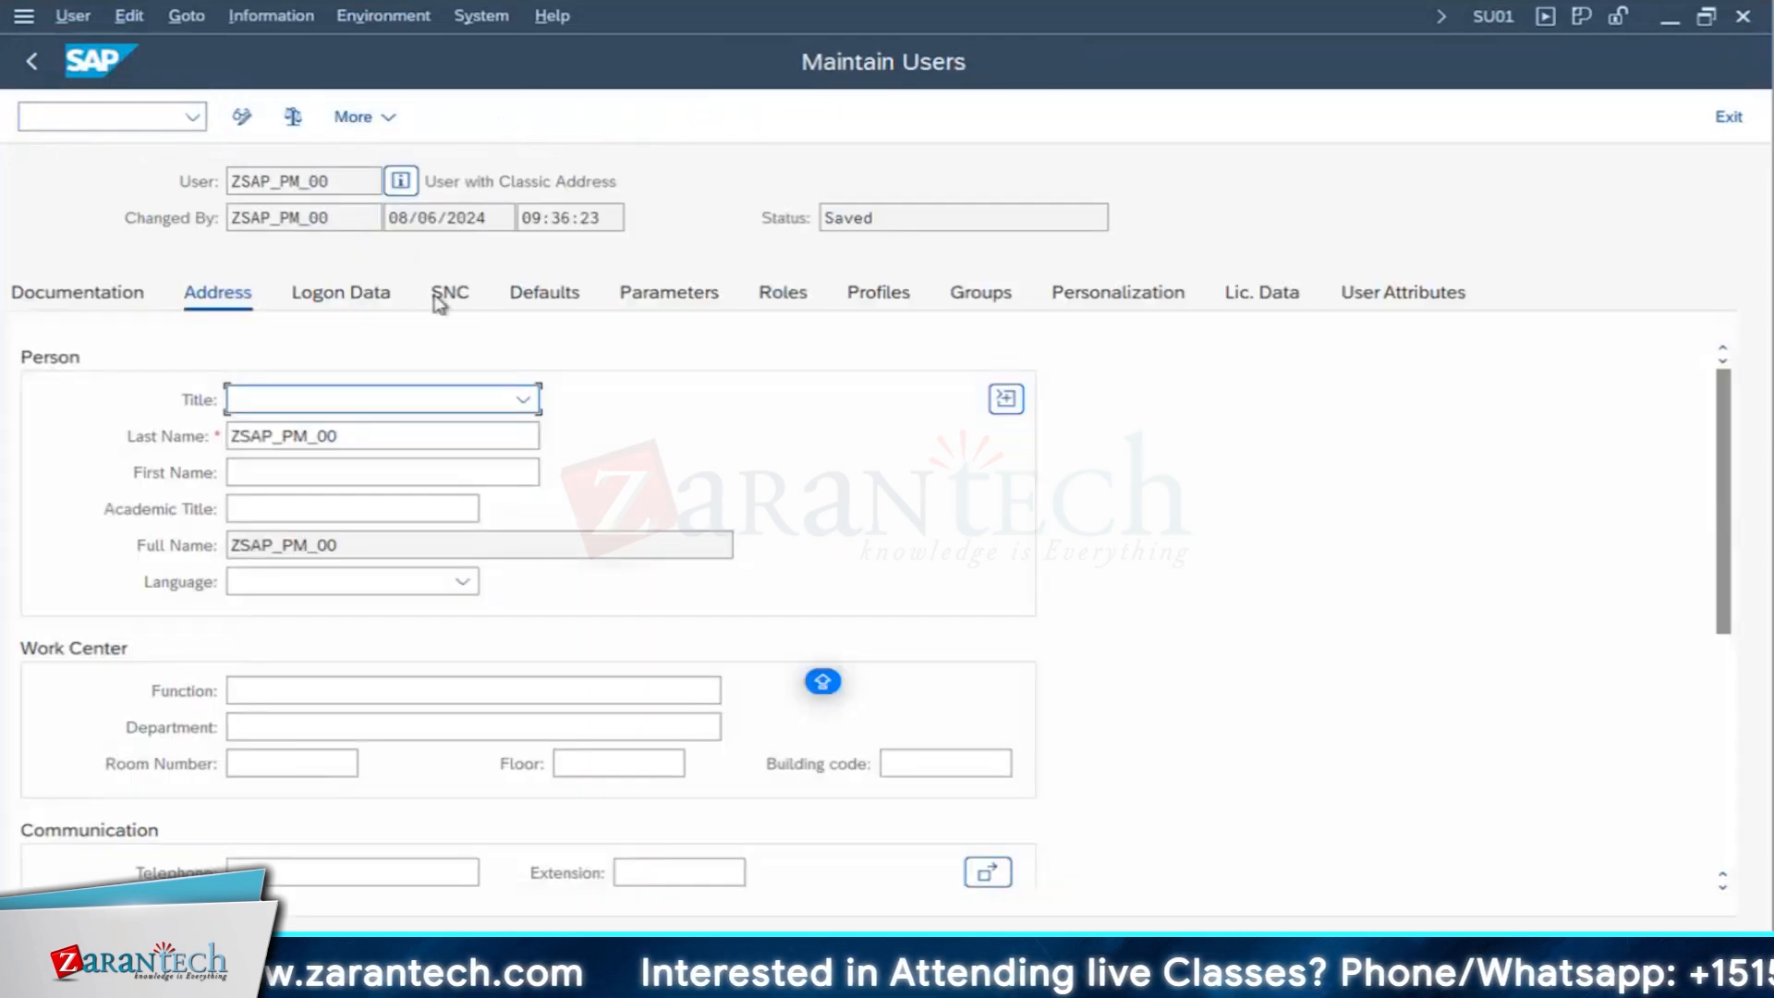
# - Look through the user's role assignments, selecting the SAP_BR_PRODMASTER_SPECIALIST entry
pyautogui.click(788, 297)
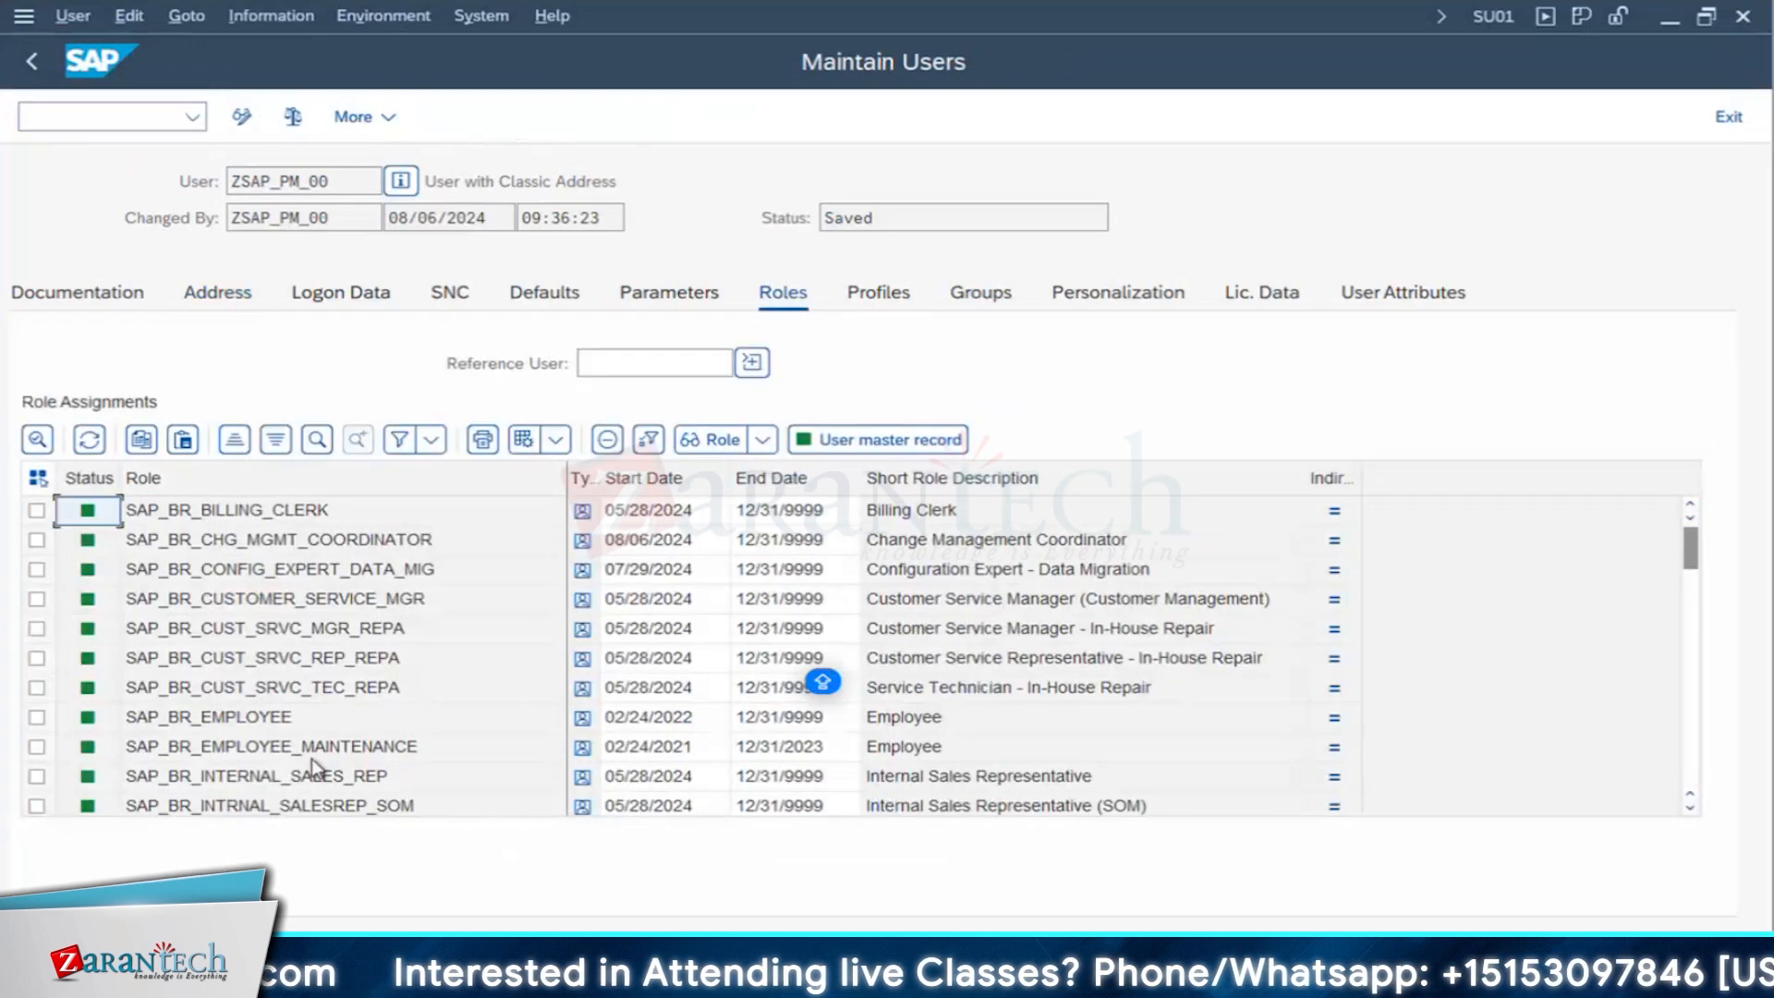
pyautogui.scroll(-6, 305, 758)
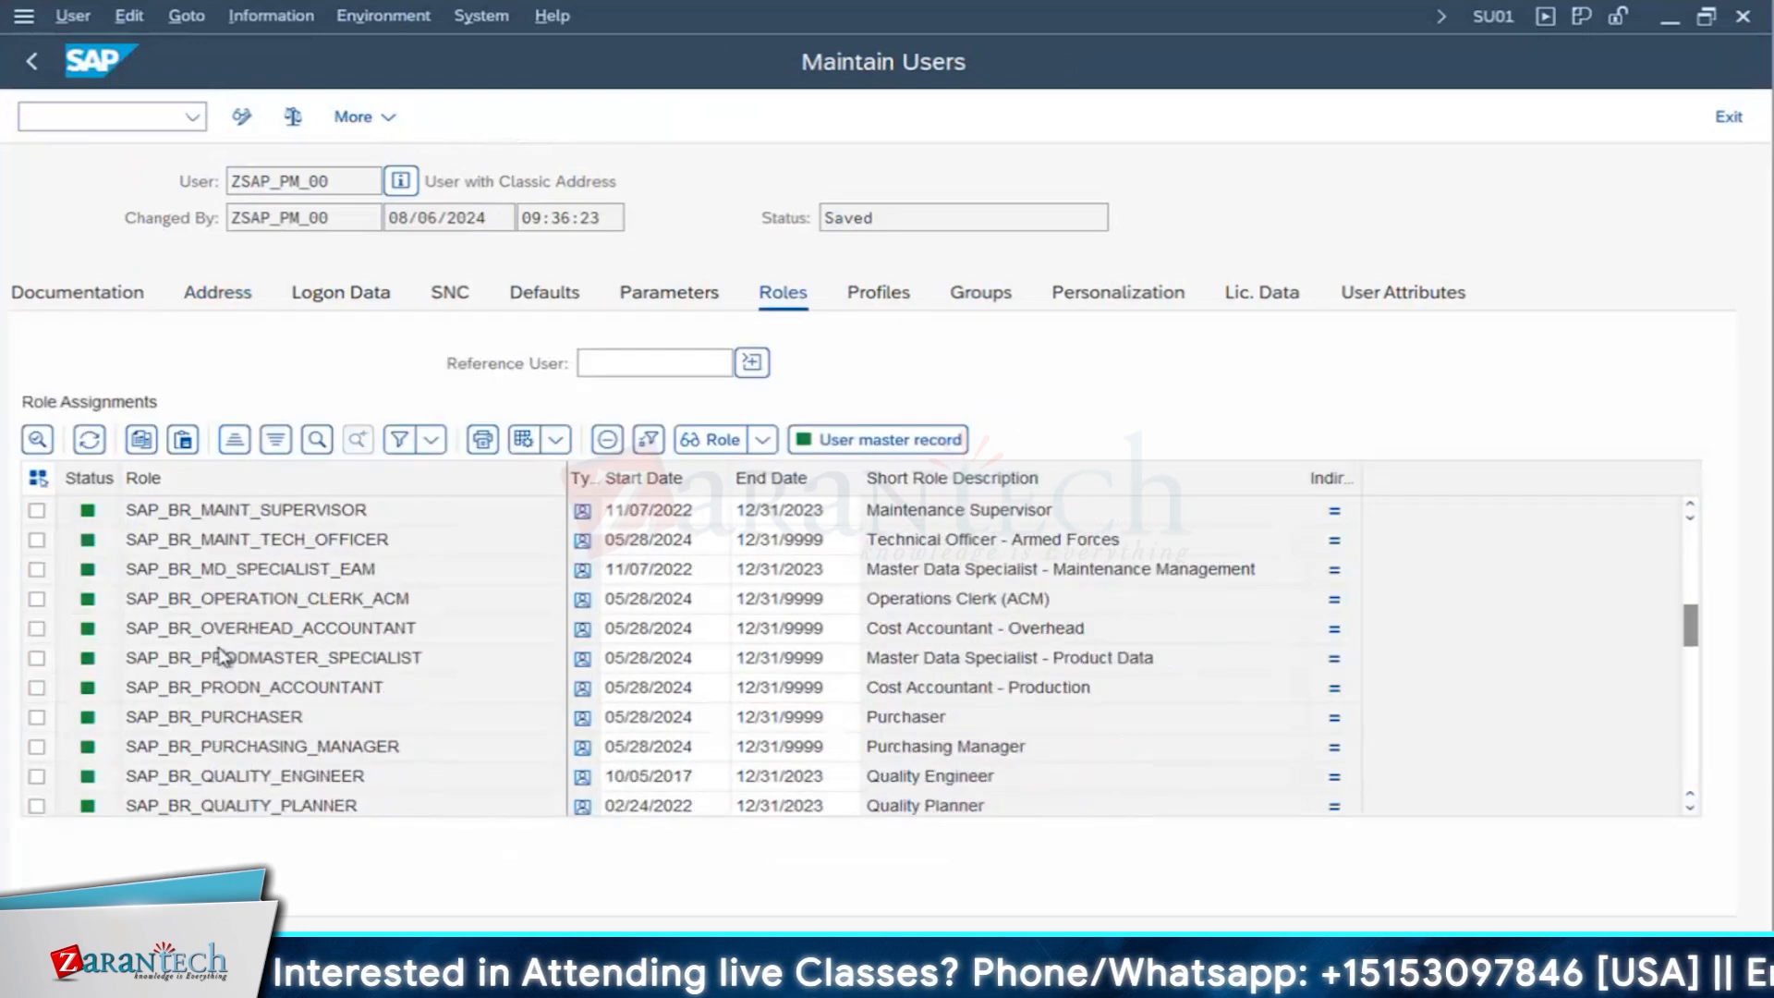
pyautogui.click(128, 659)
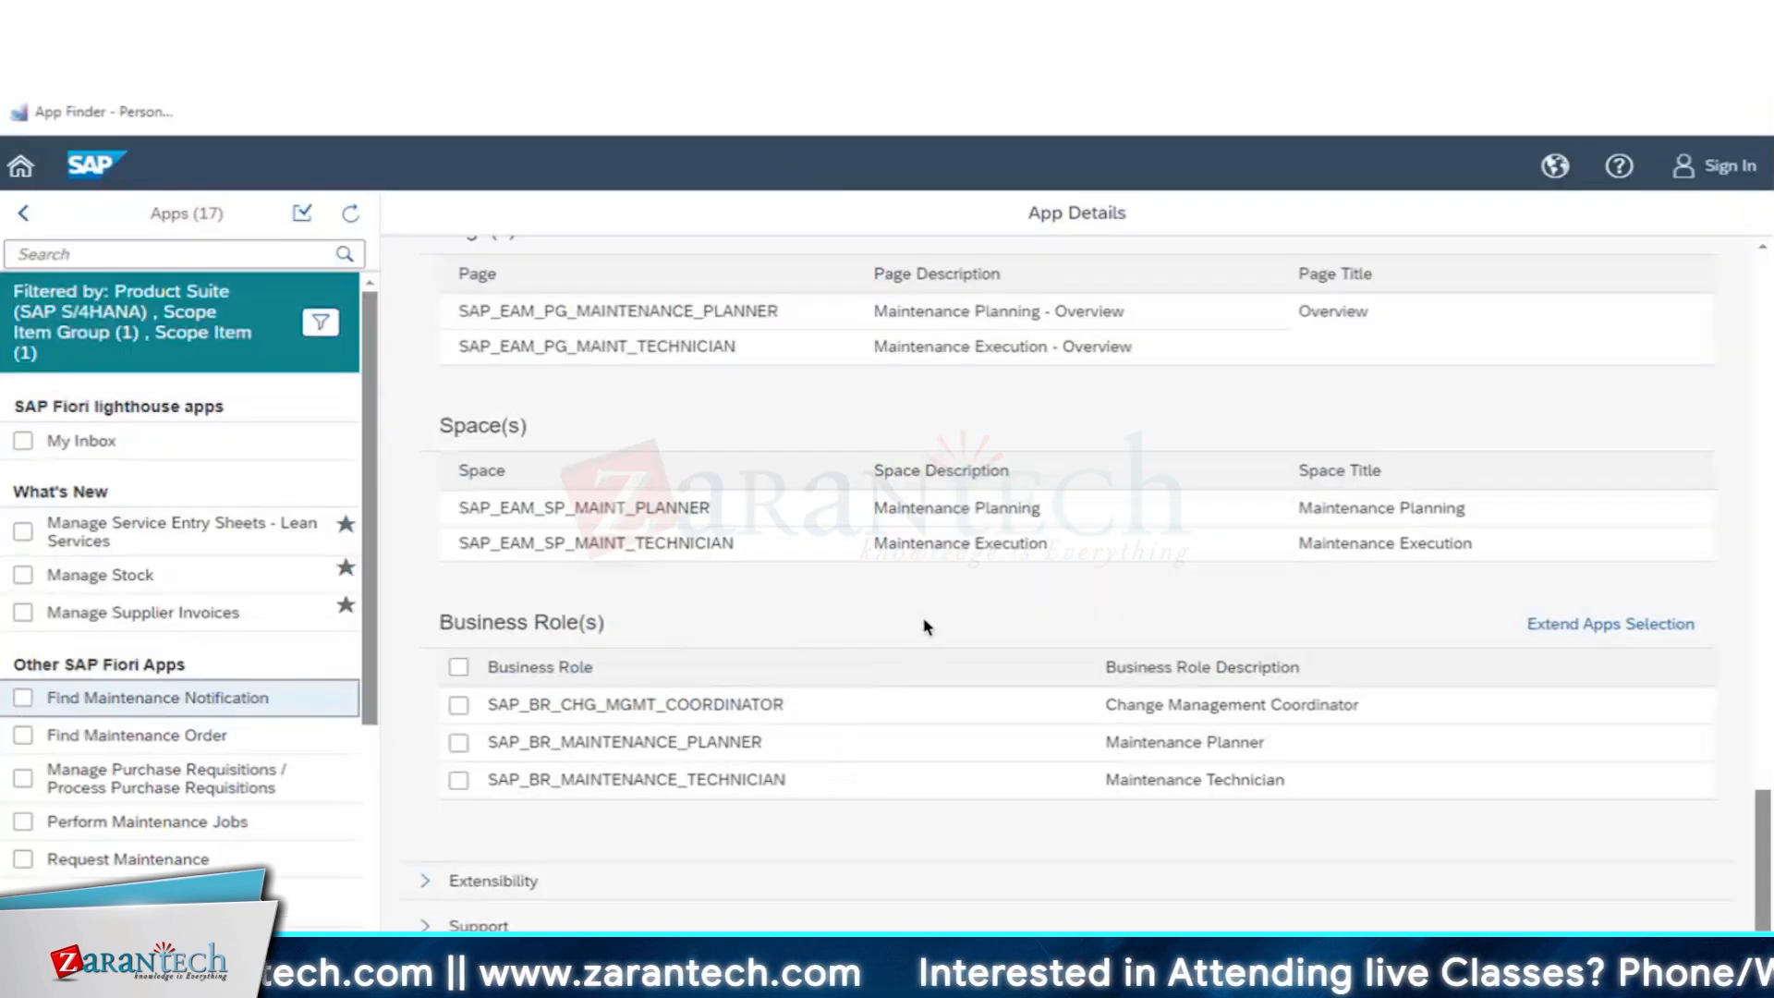
# - Return to the SAP Fiori Apps Reference Library and read through the product features of Find Maintenance Notification
pyautogui.scroll(15, 927, 627)
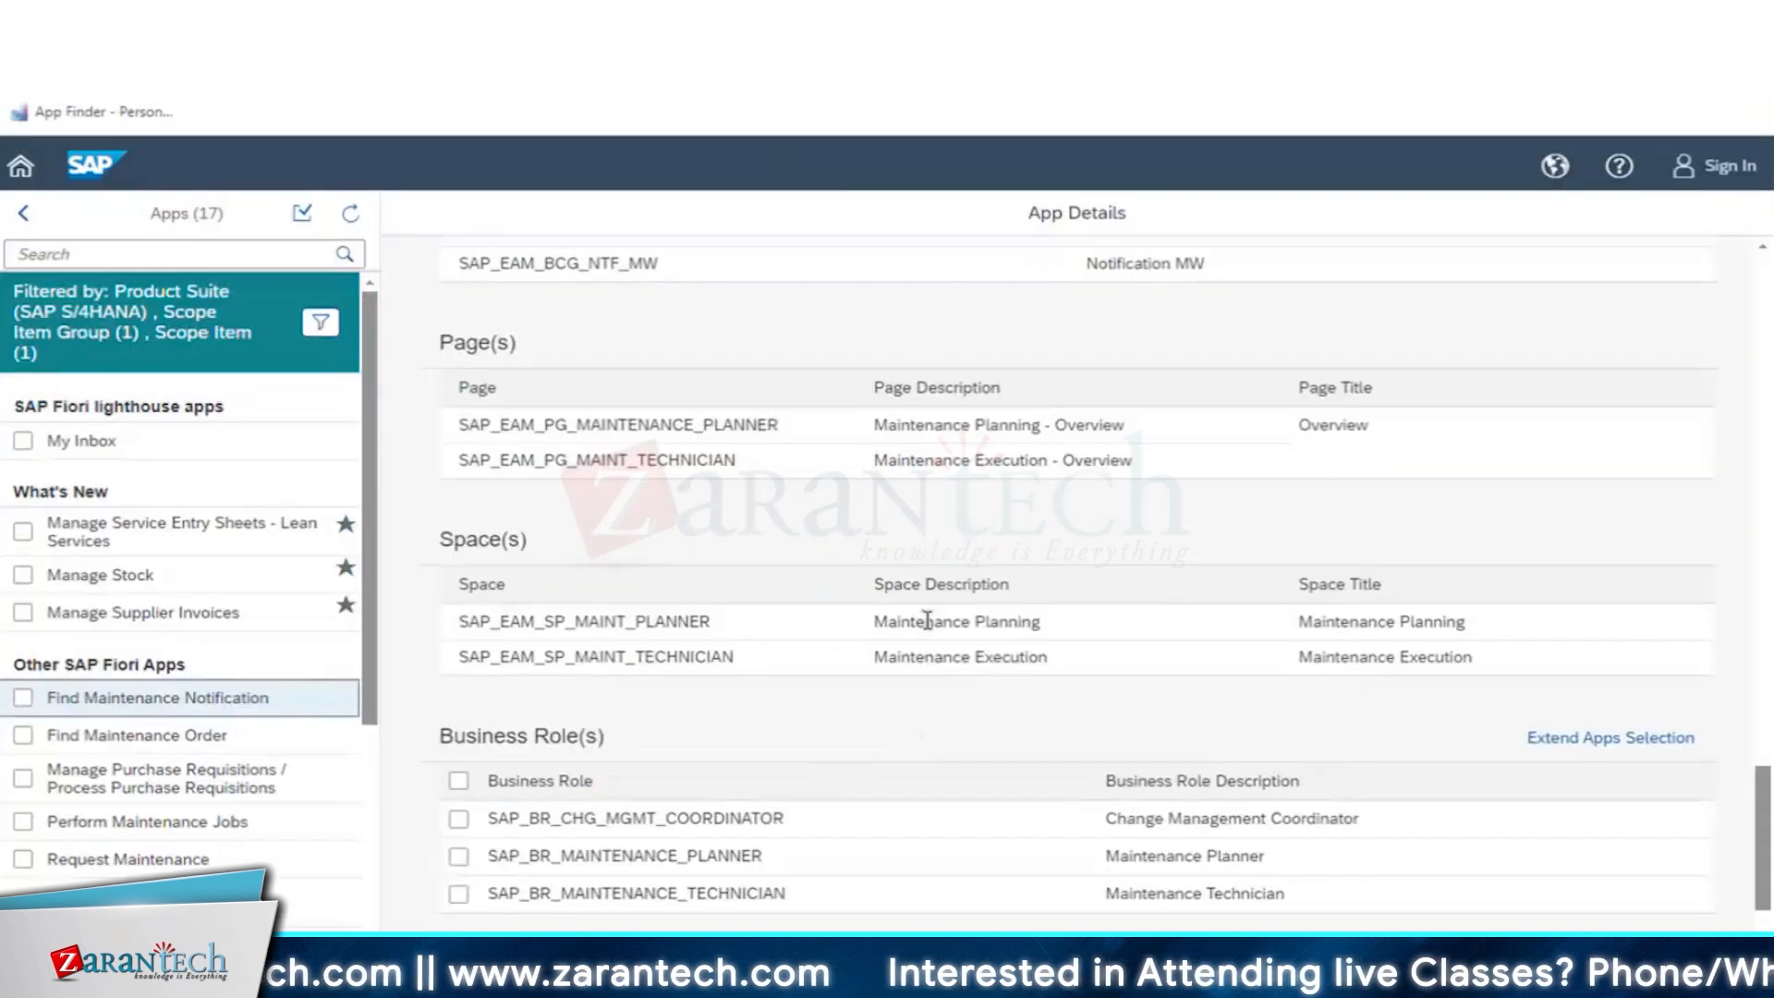
pyautogui.scroll(10, 475, 684)
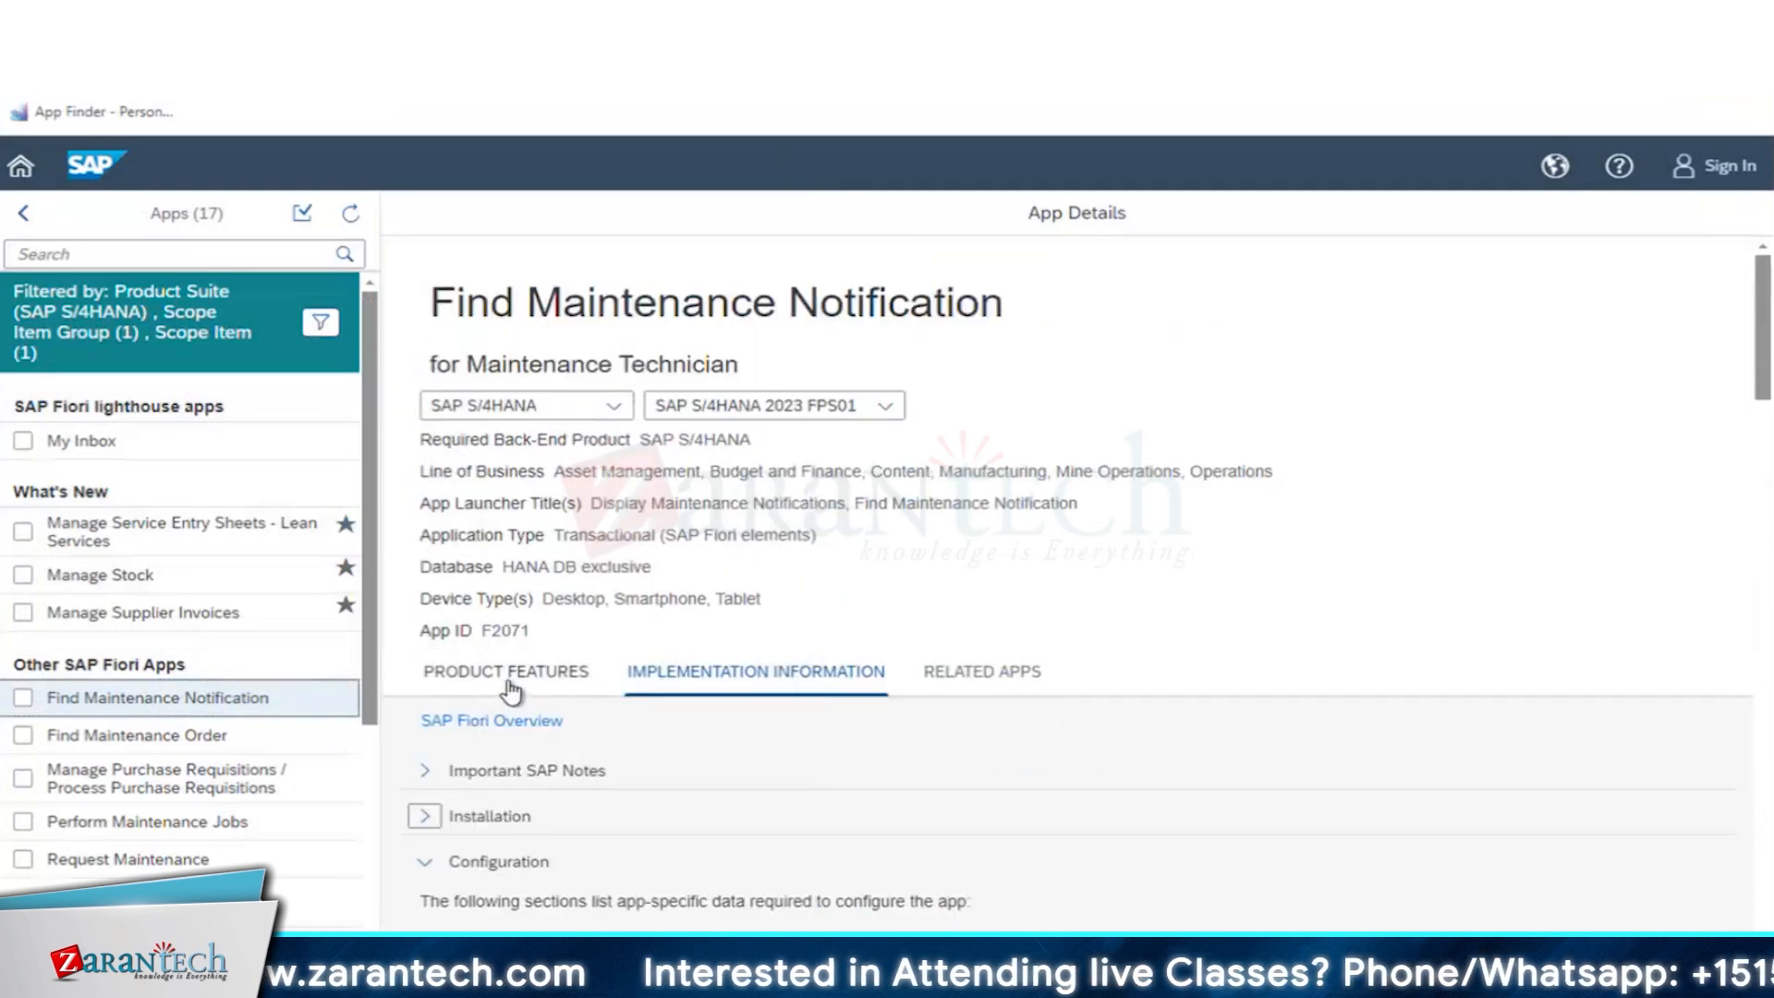
pyautogui.click(506, 684)
pyautogui.scroll(-5, 638, 735)
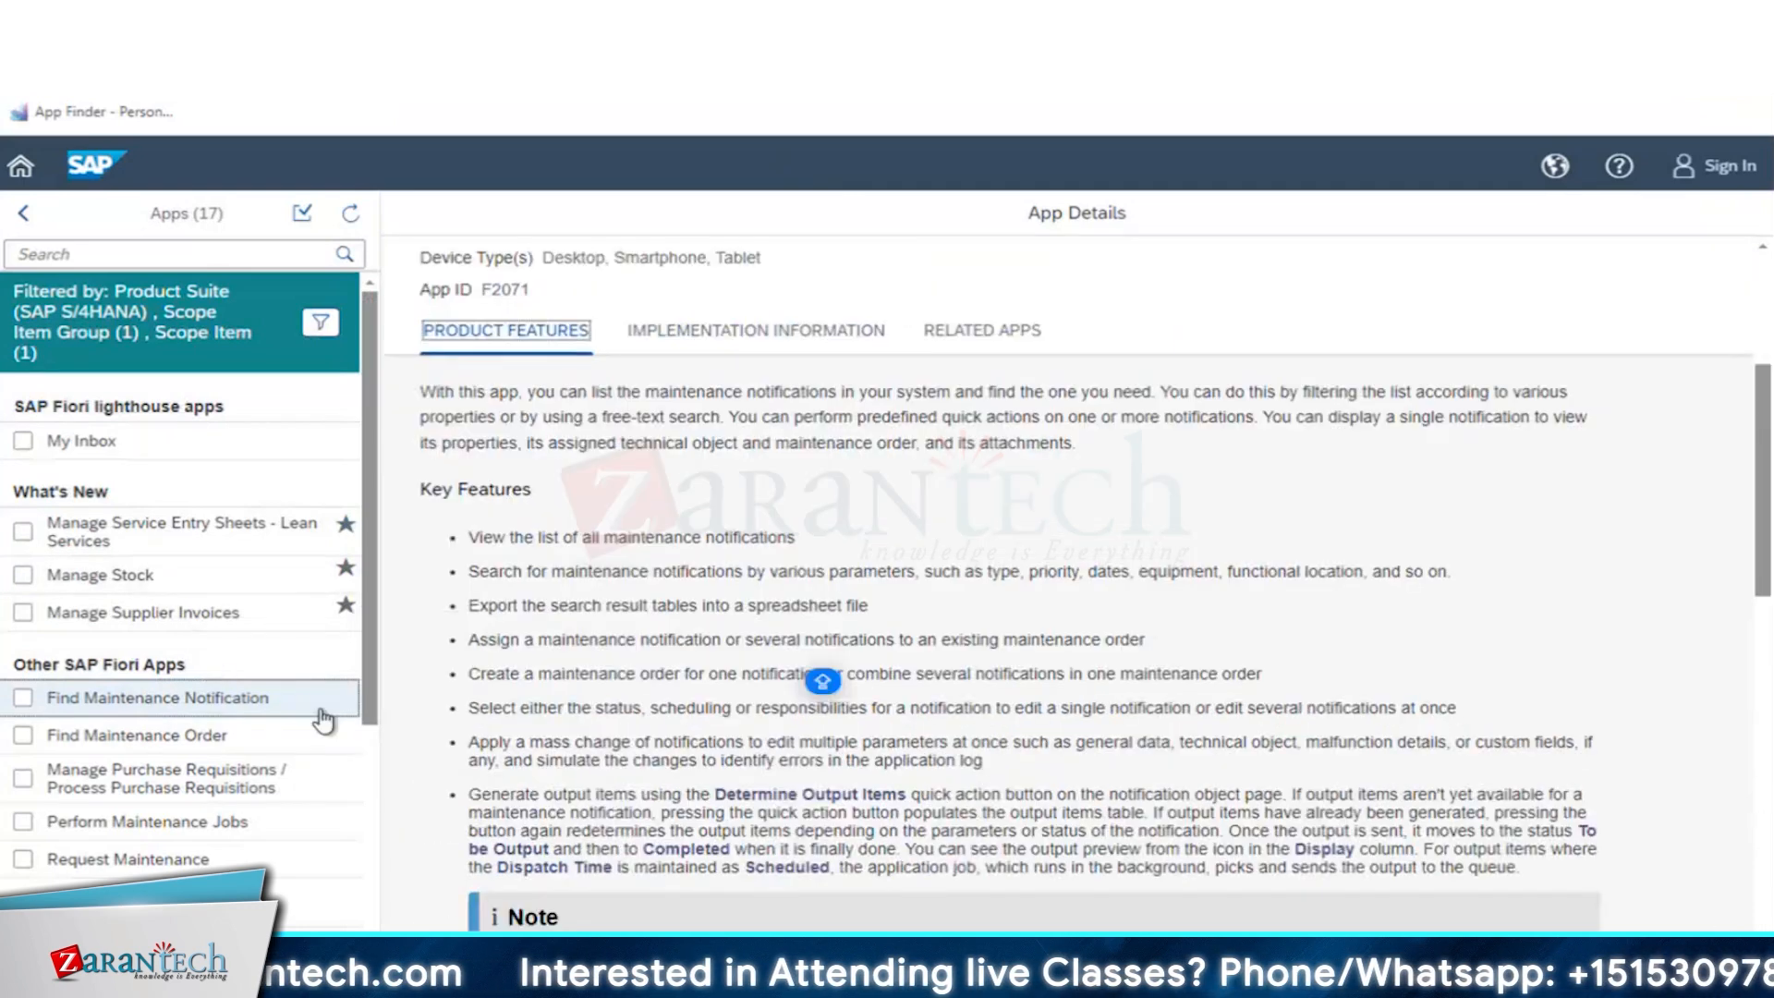
pyautogui.scroll(-2, 924, 665)
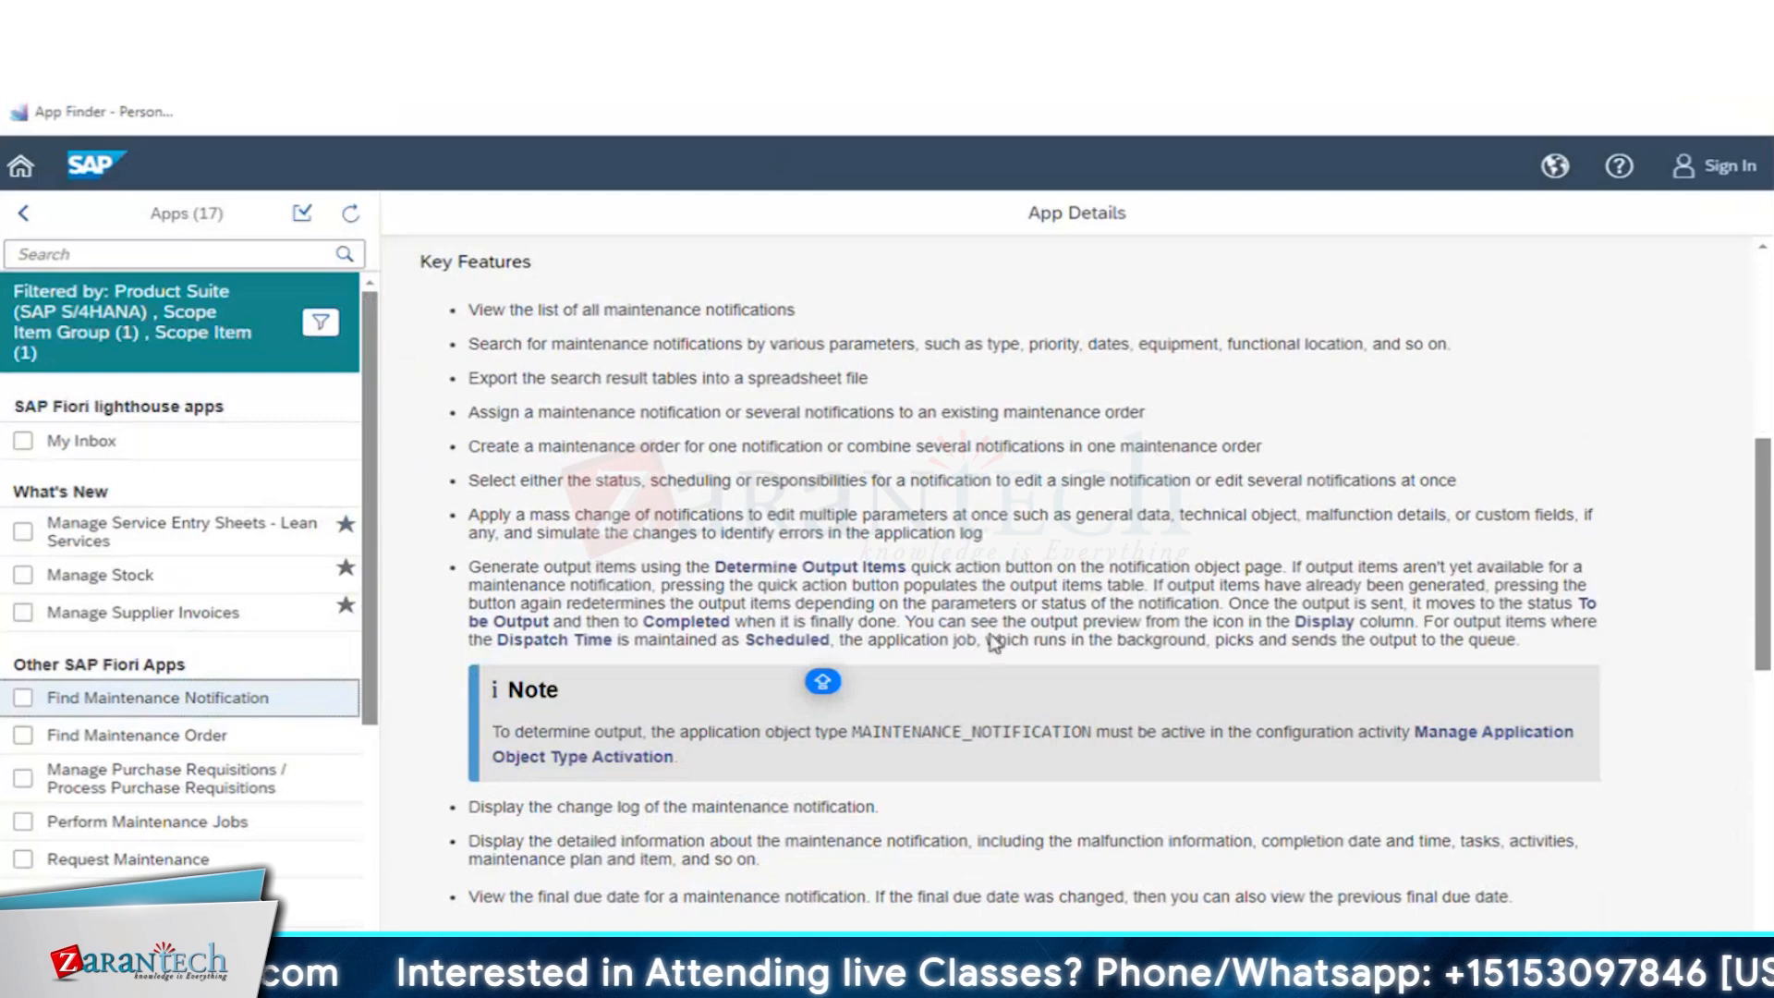
pyautogui.scroll(-3, 1062, 609)
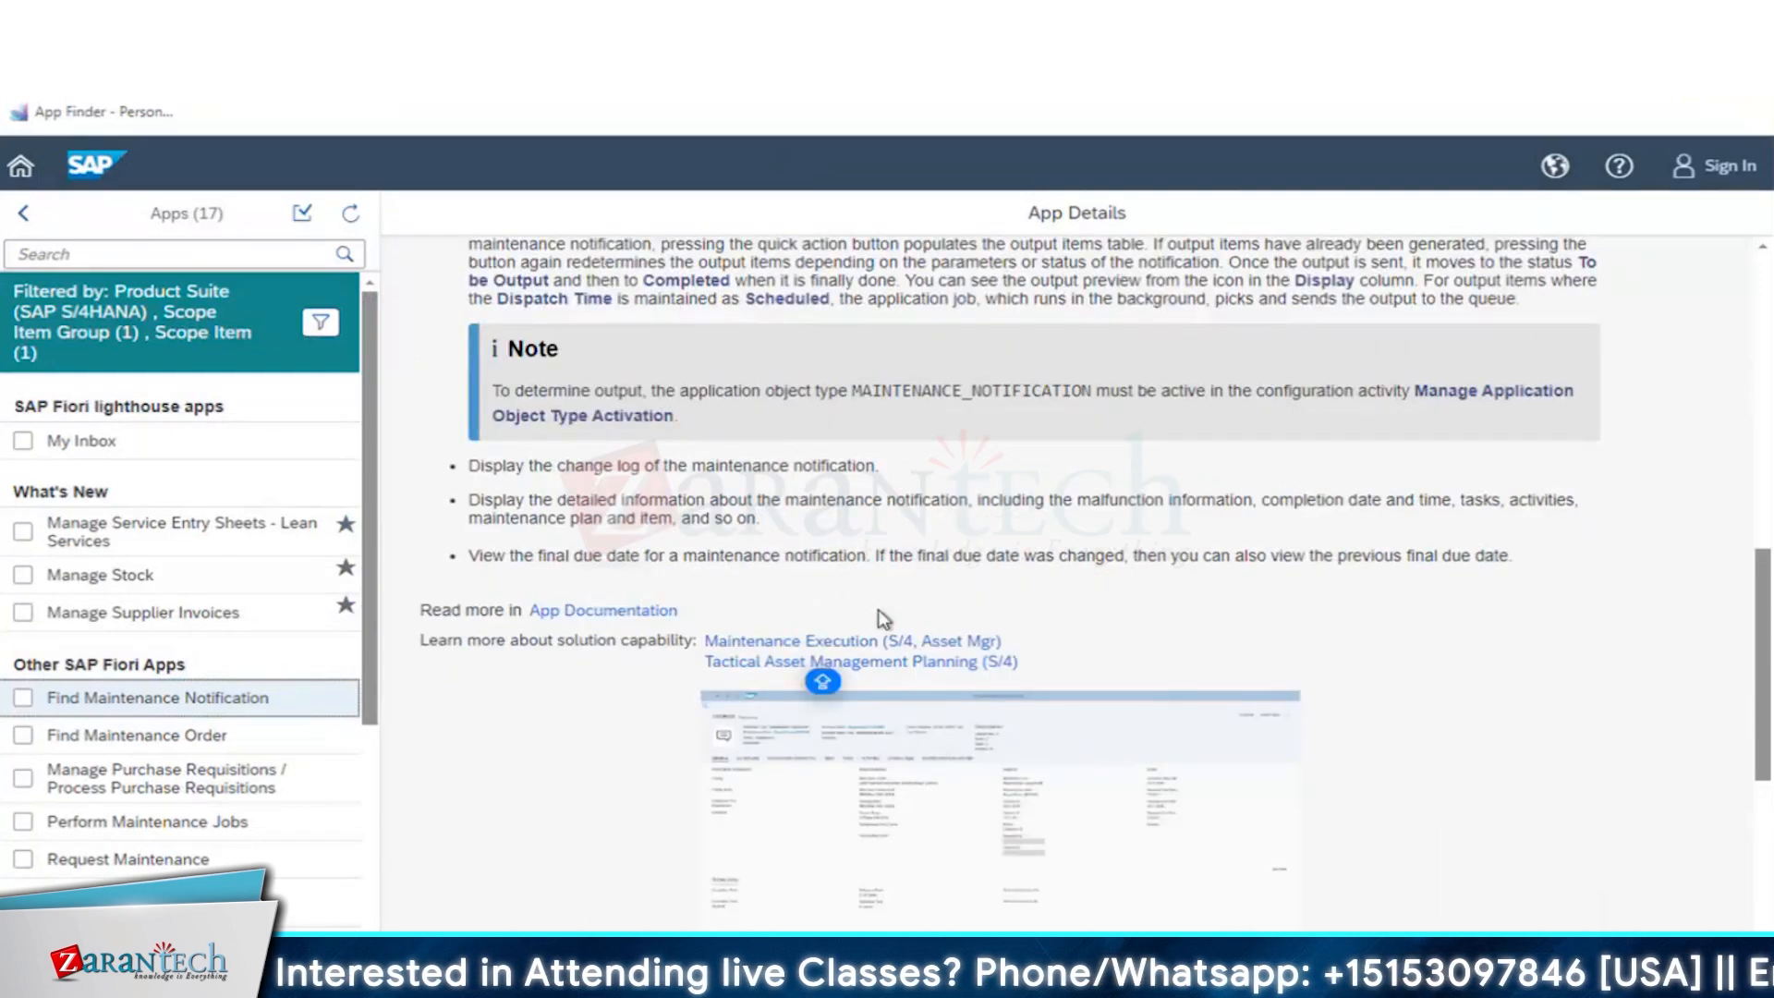
pyautogui.scroll(-4, 889, 595)
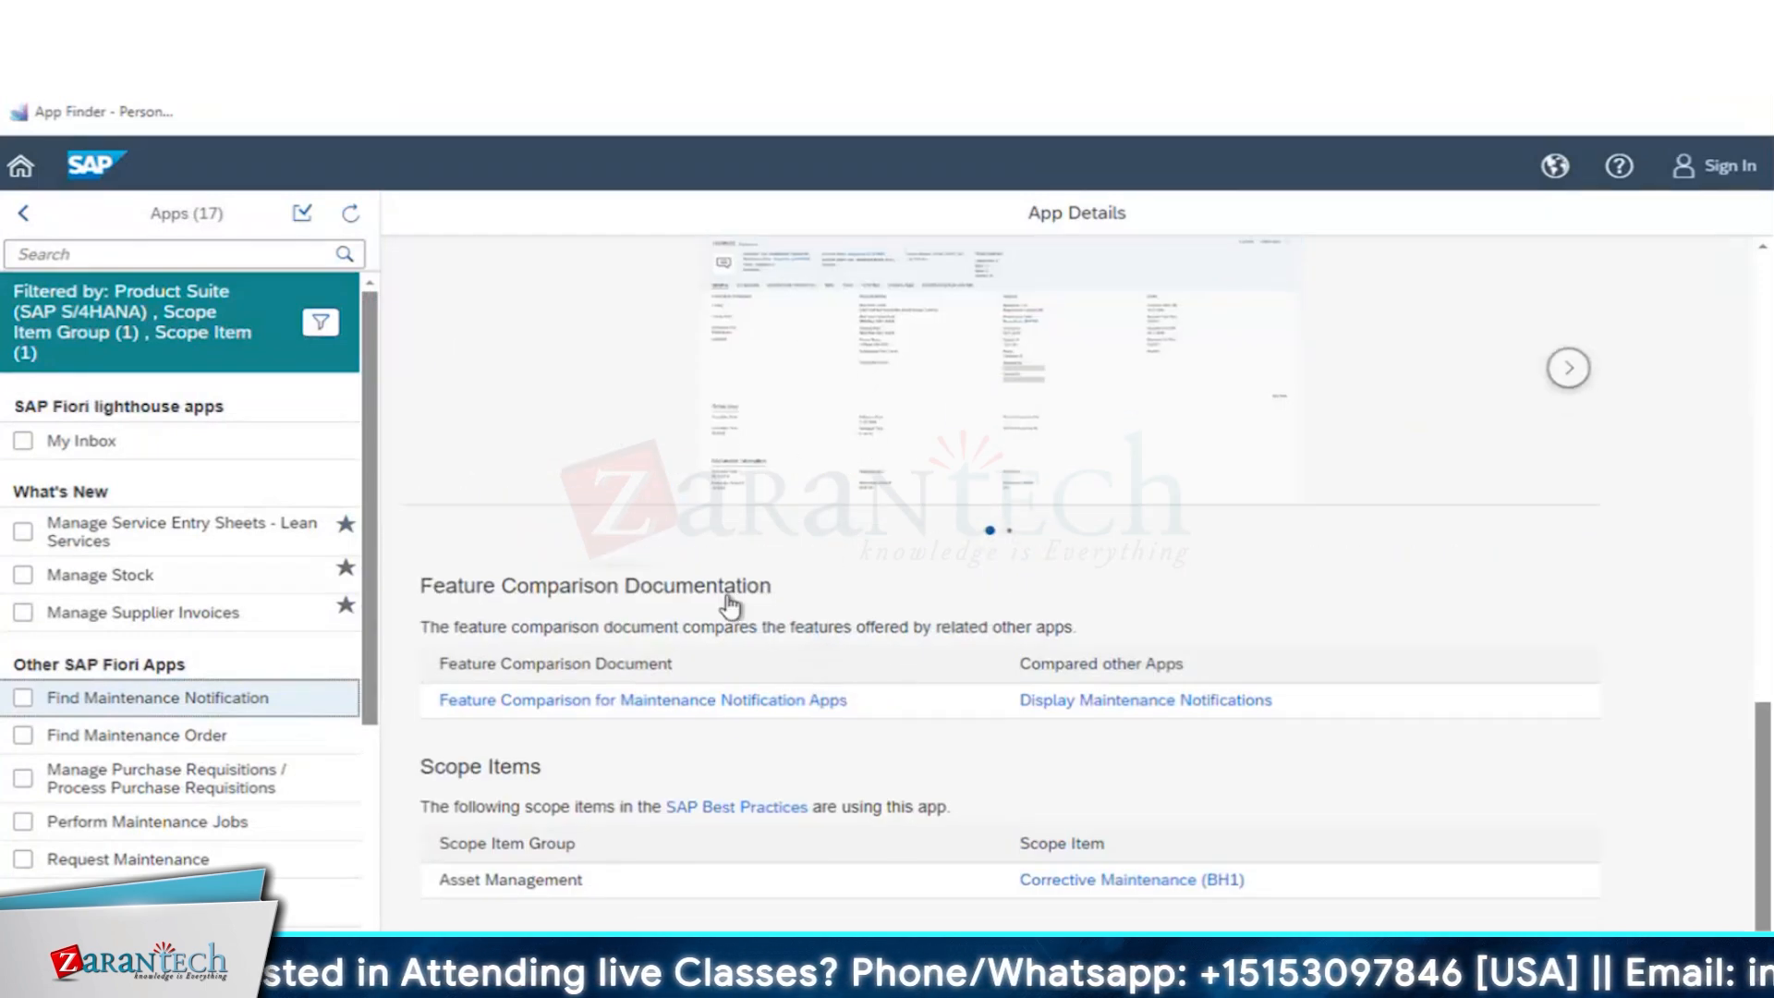
pyautogui.scroll(10, 776, 554)
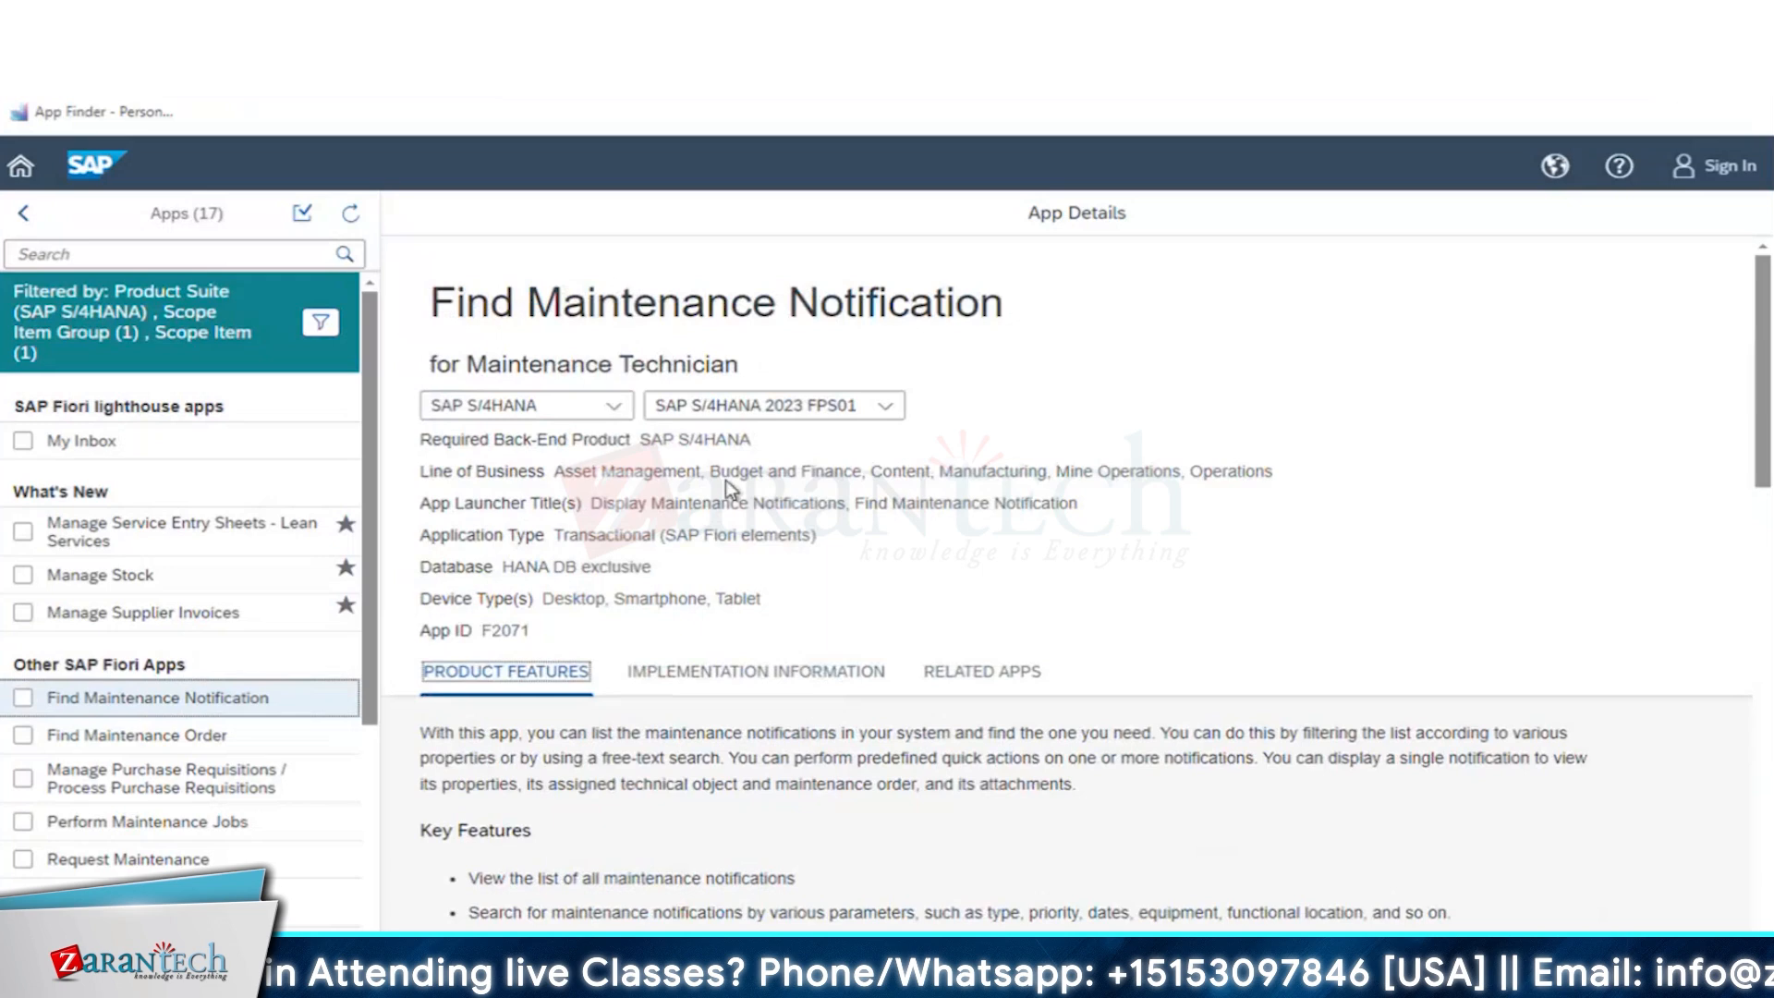
# - Reopen the app's implementation information, expand the Installation section and examine its front-end and back-end components
pyautogui.click(658, 674)
pyautogui.scroll(-3, 1189, 714)
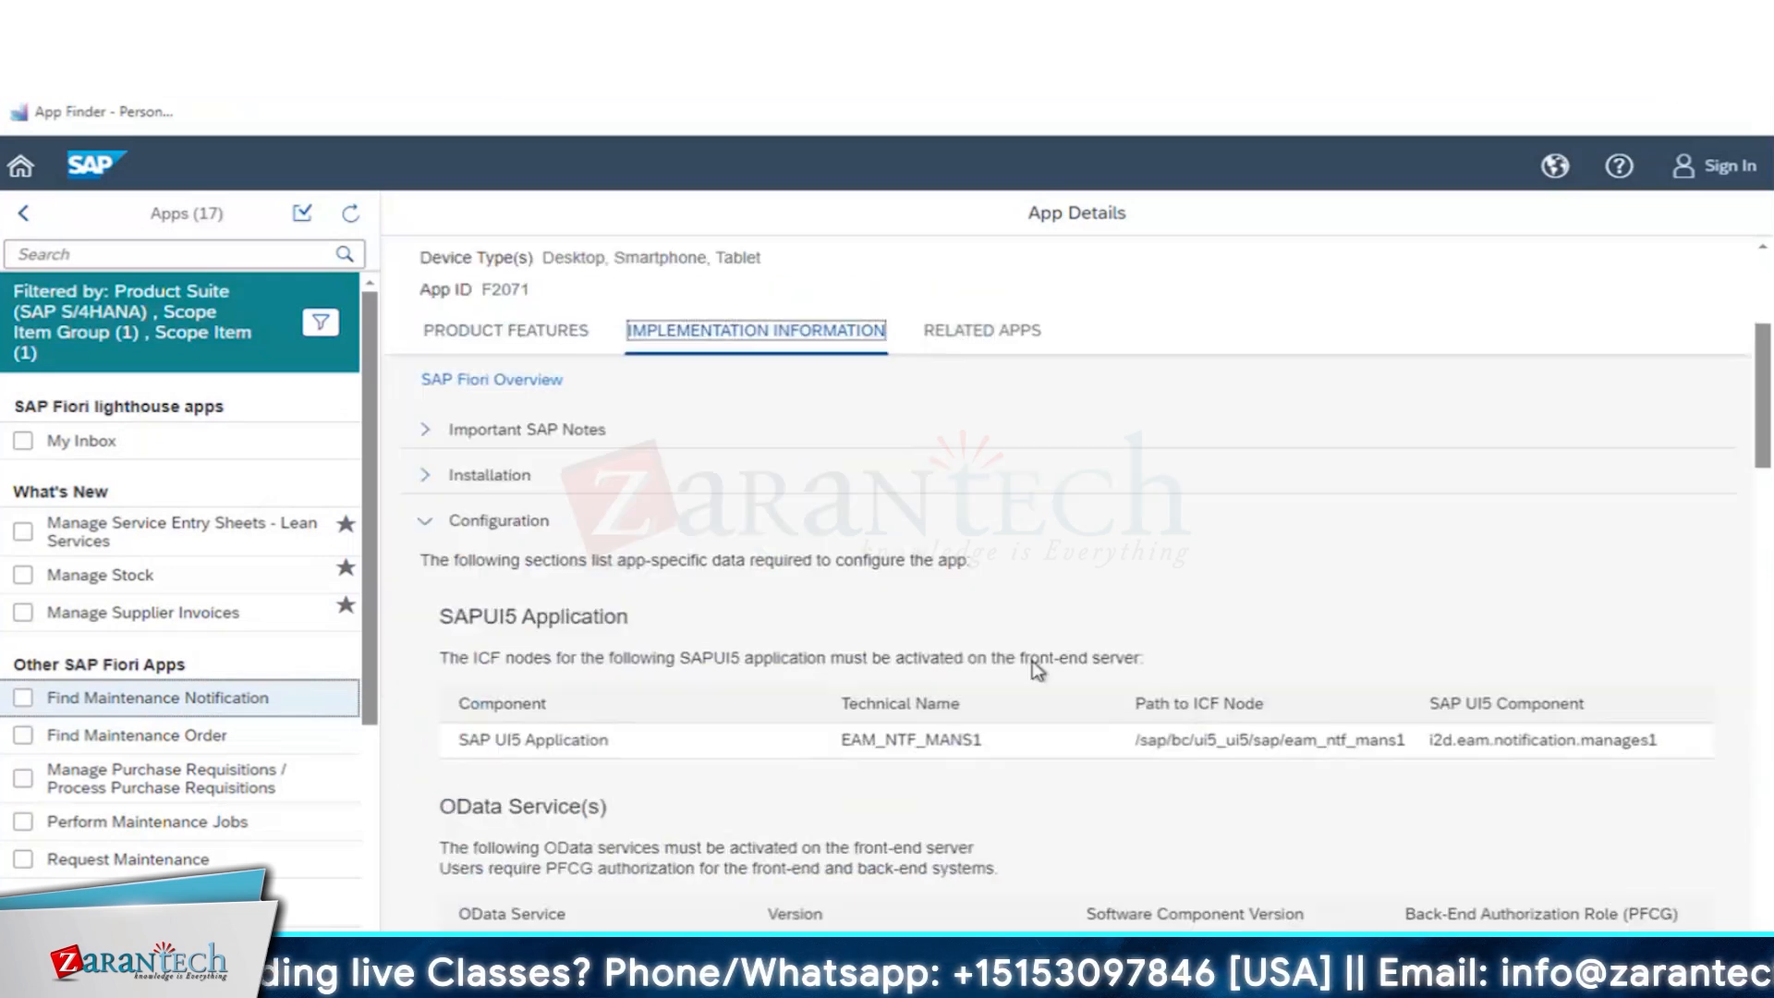
pyautogui.click(426, 475)
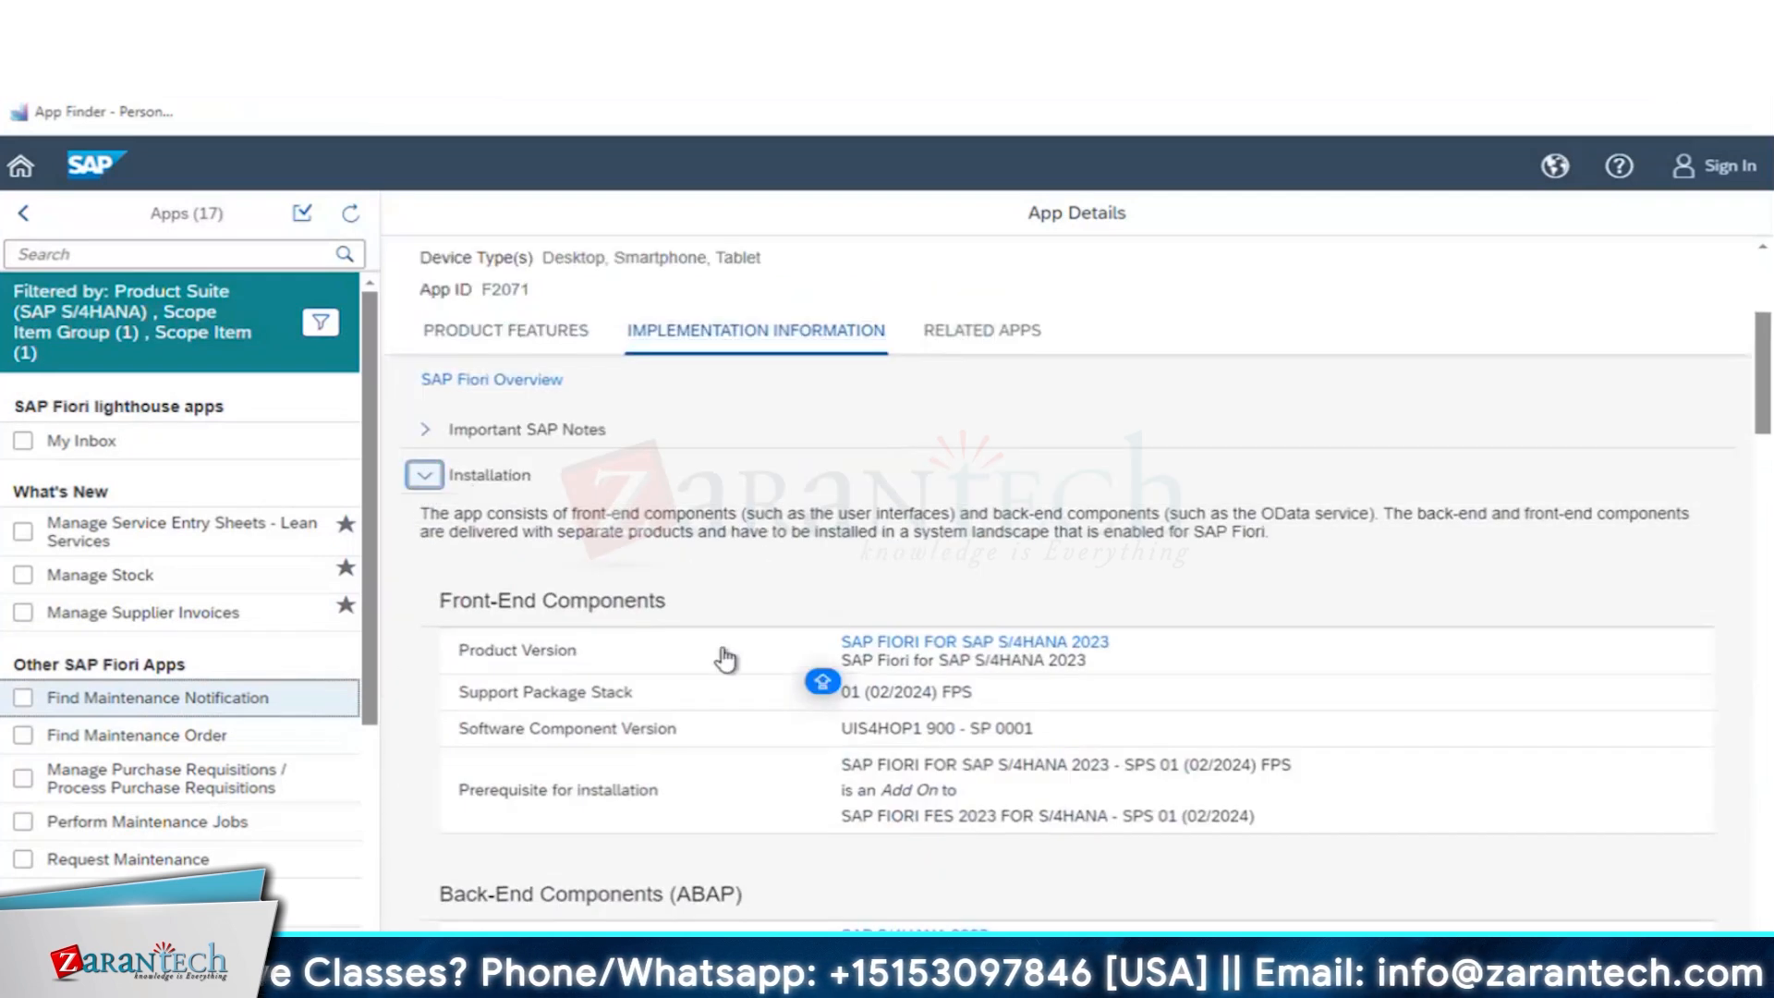
pyautogui.scroll(-2, 1044, 684)
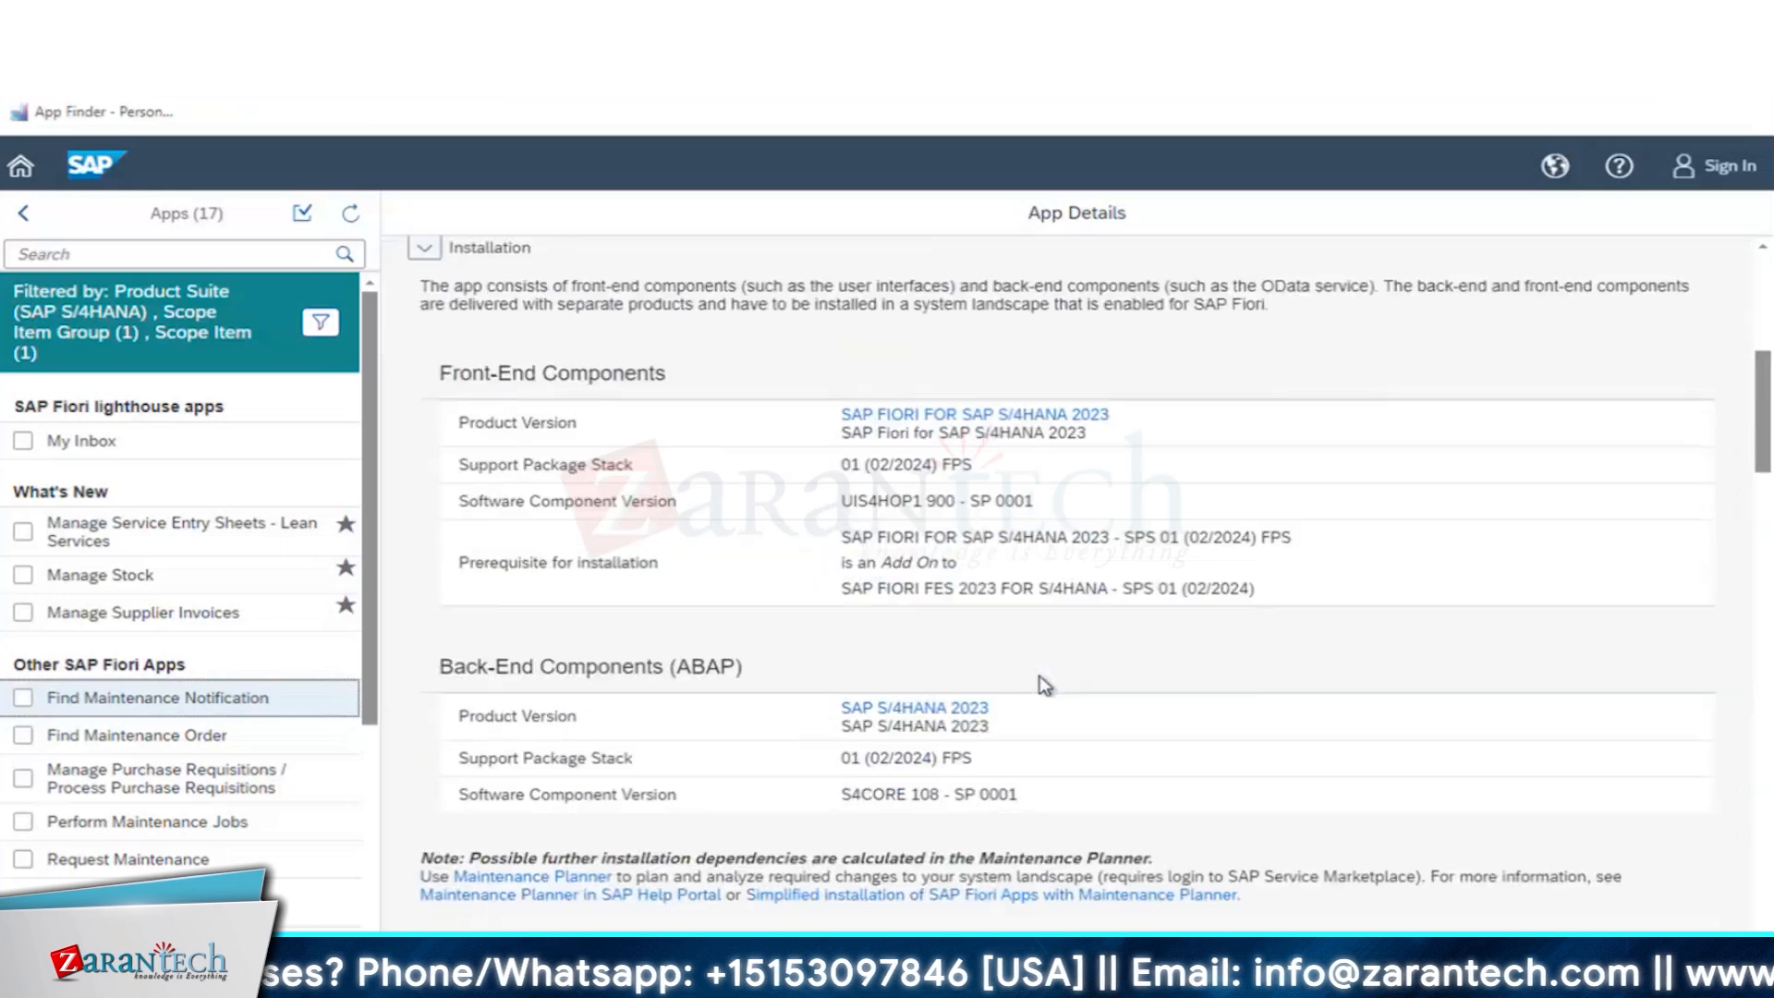
# - Find the SAPUI5 application in the Configuration section and copy its technical name, EAM_NTF_MANS1
pyautogui.scroll(-4, 1044, 688)
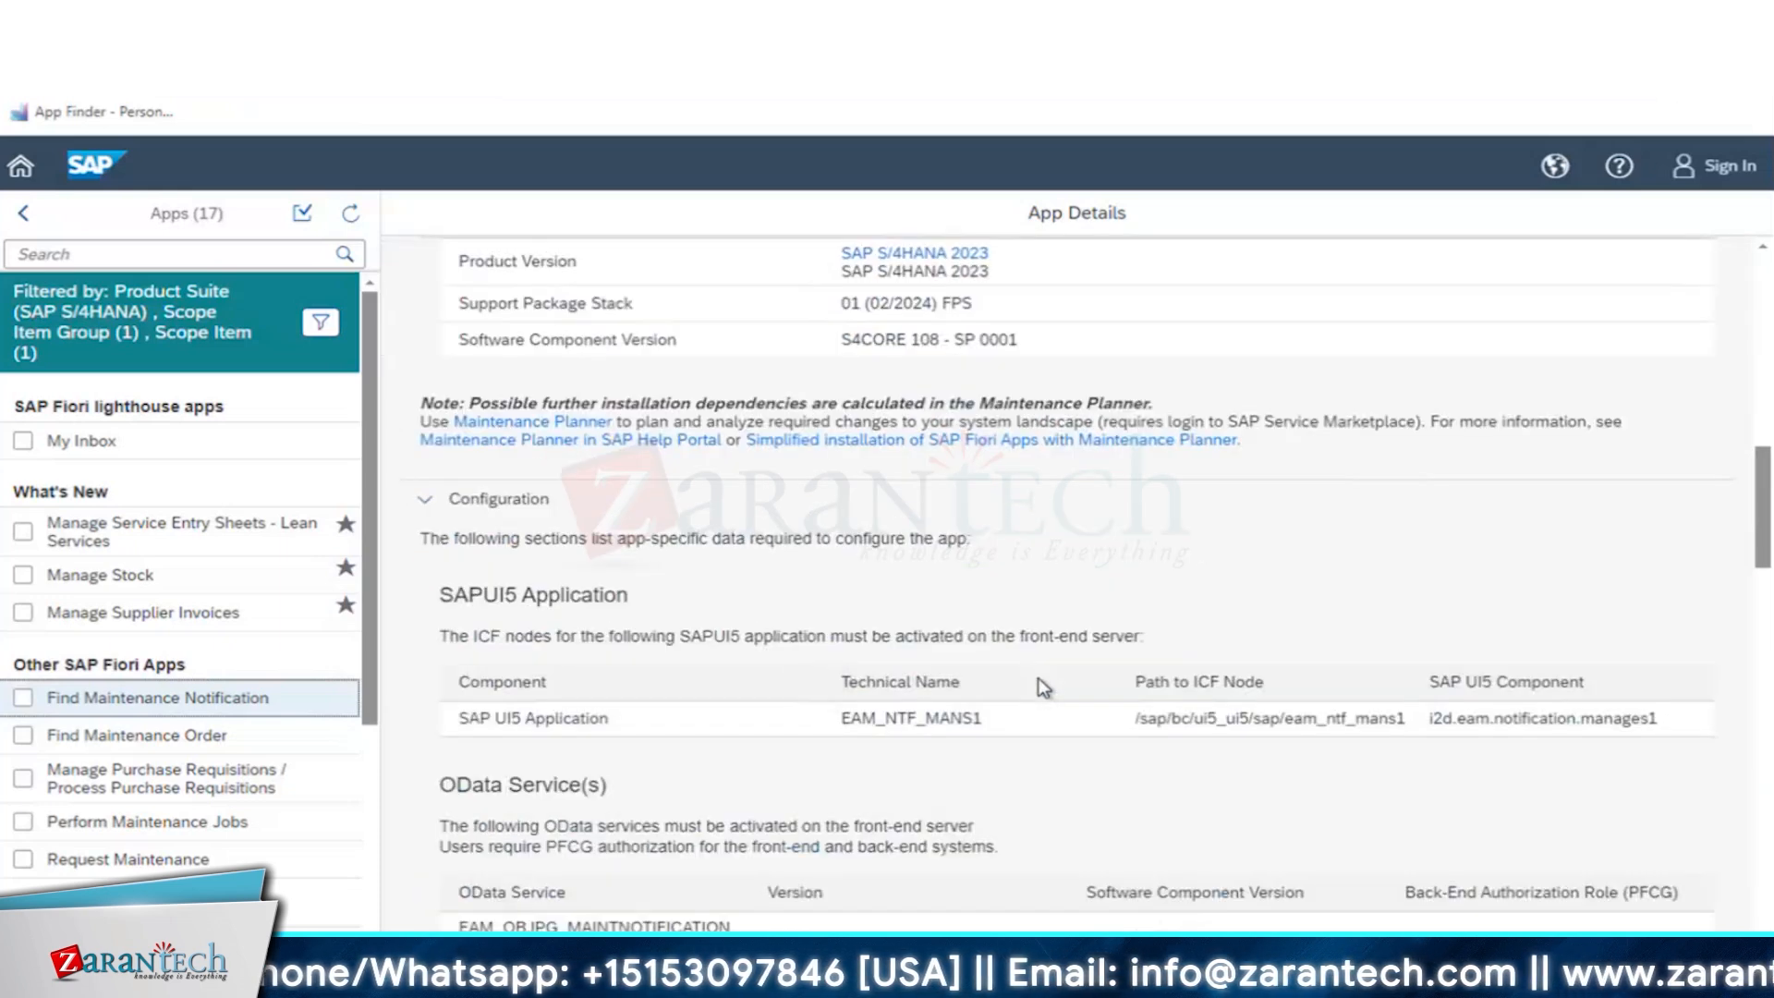
pyautogui.scroll(-2, 1013, 670)
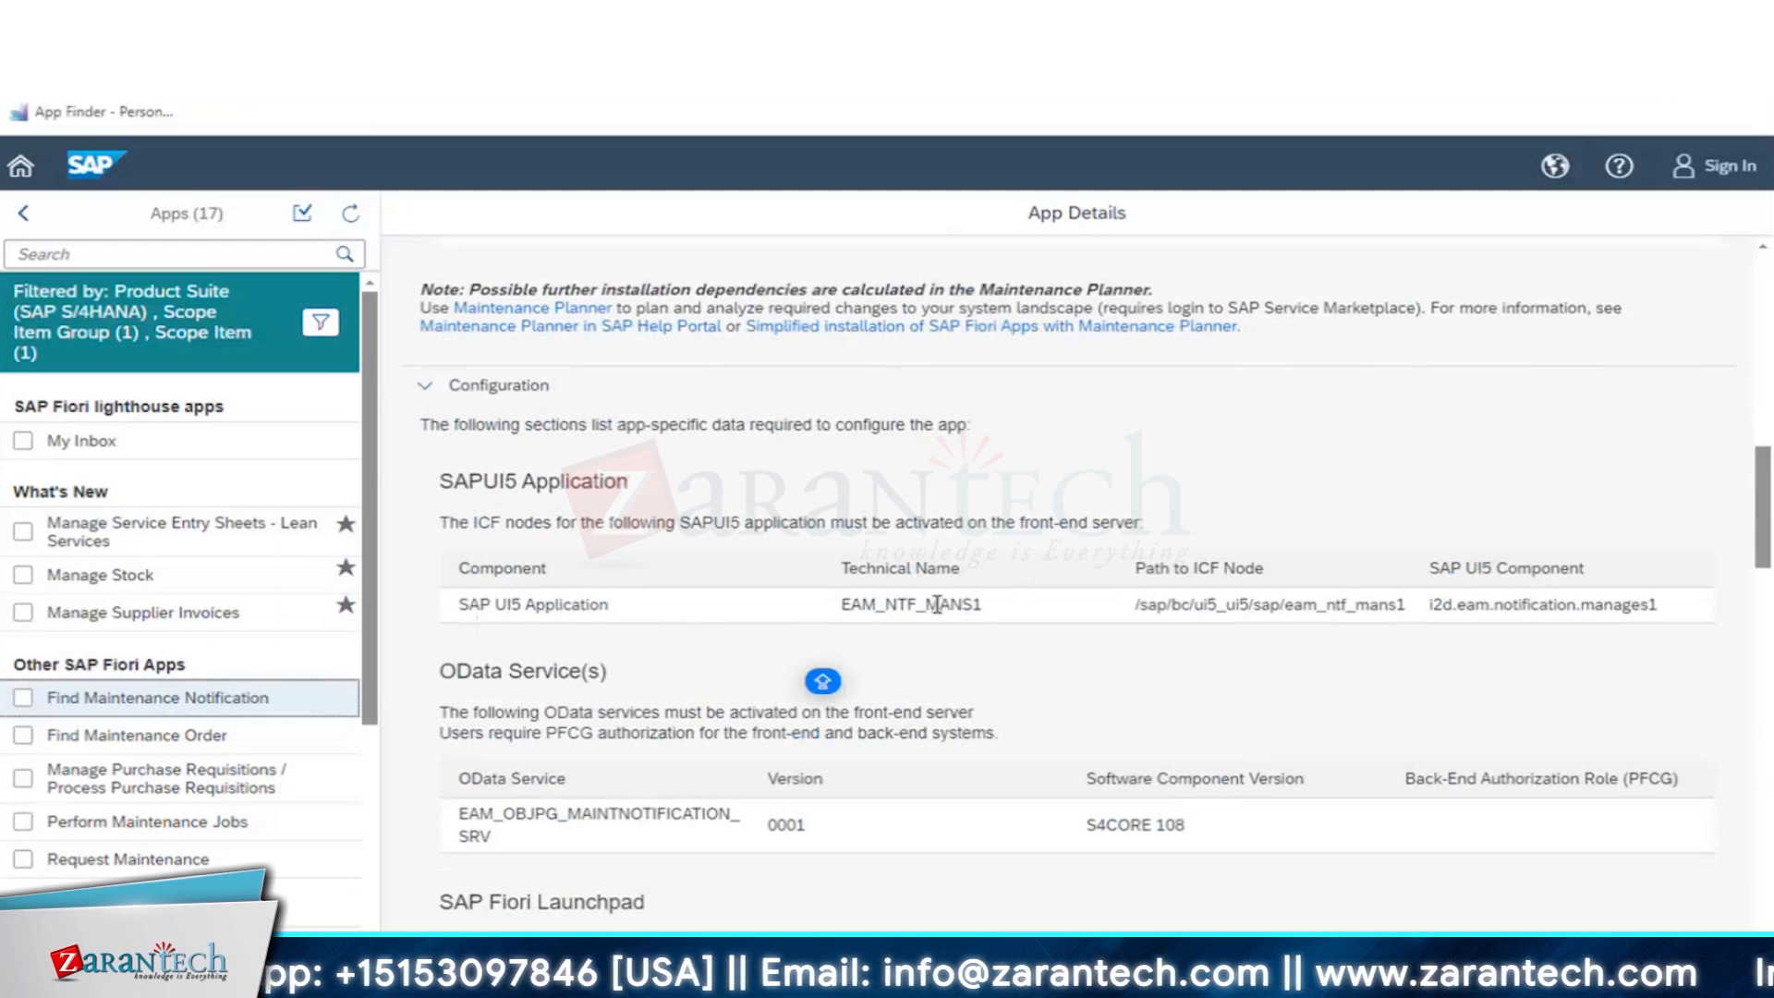
pyautogui.moveTo(982, 602); pyautogui.dragTo(819, 604)
pyautogui.hotkey('ctrl', 'c')
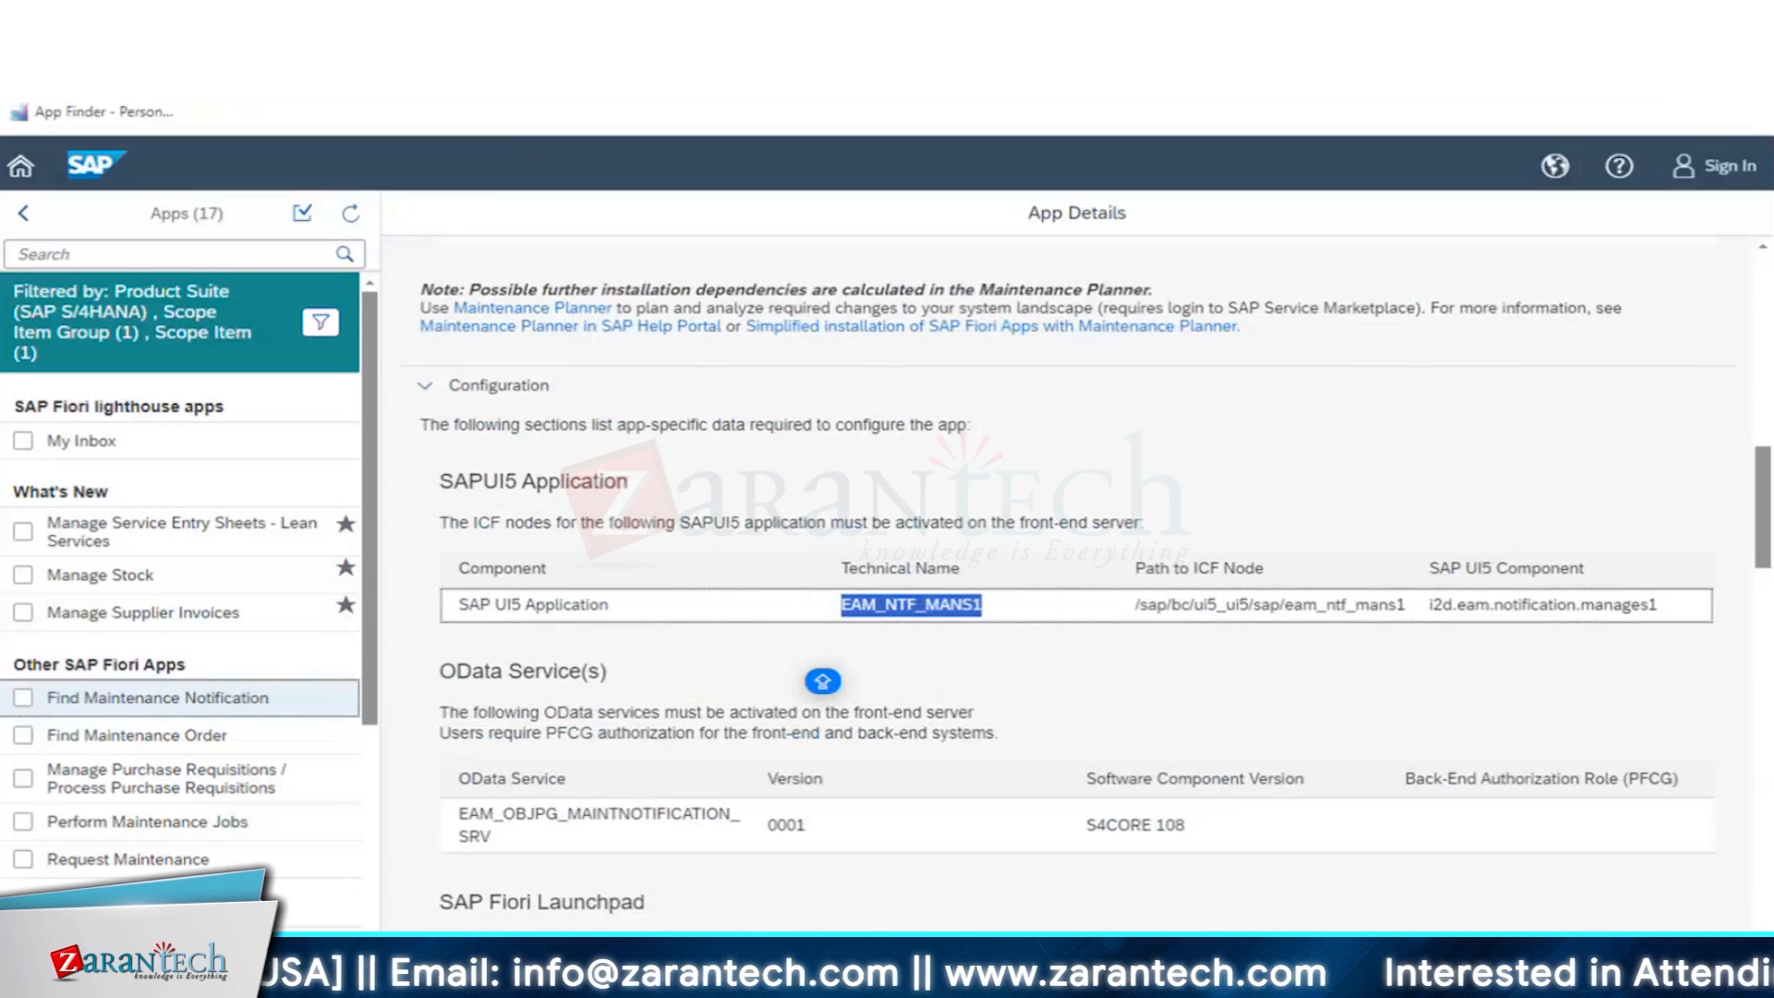
# - Switch to the SAP session for changing an order, leave that transaction and start SICF
pyautogui.click(641, 978)
pyautogui.click(641, 889)
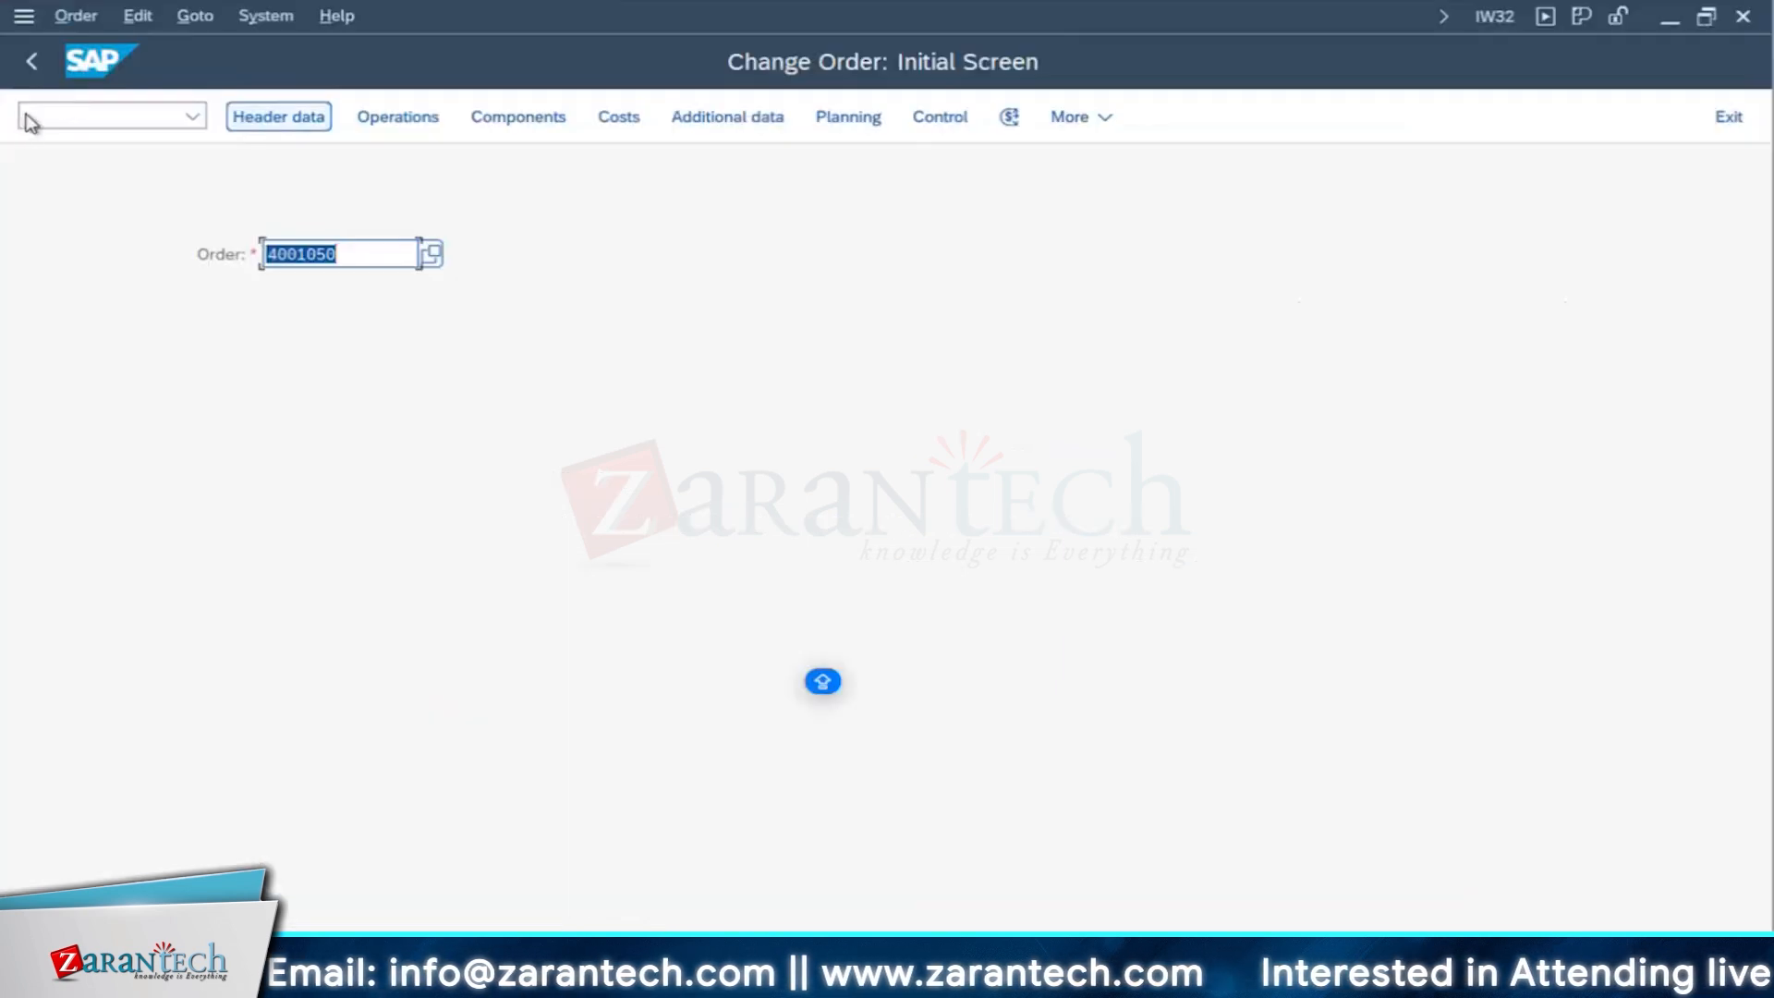
pyautogui.click(27, 117)
pyautogui.click(32, 62)
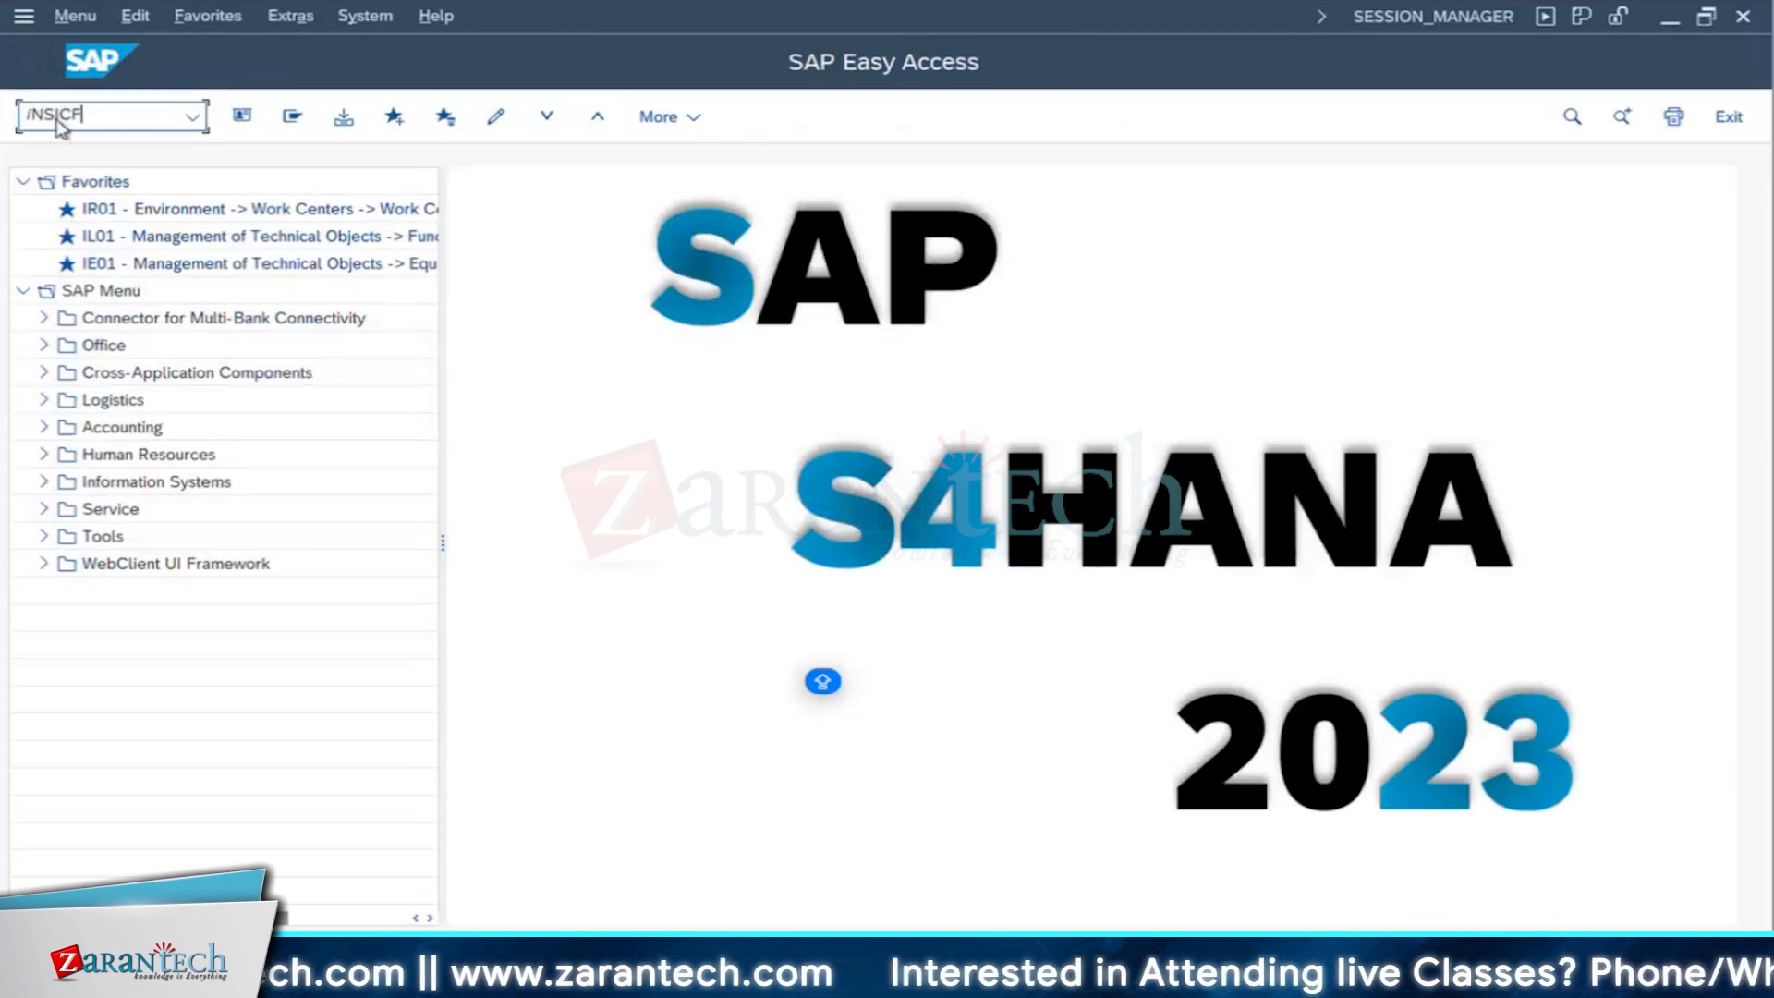
pyautogui.press('Return')
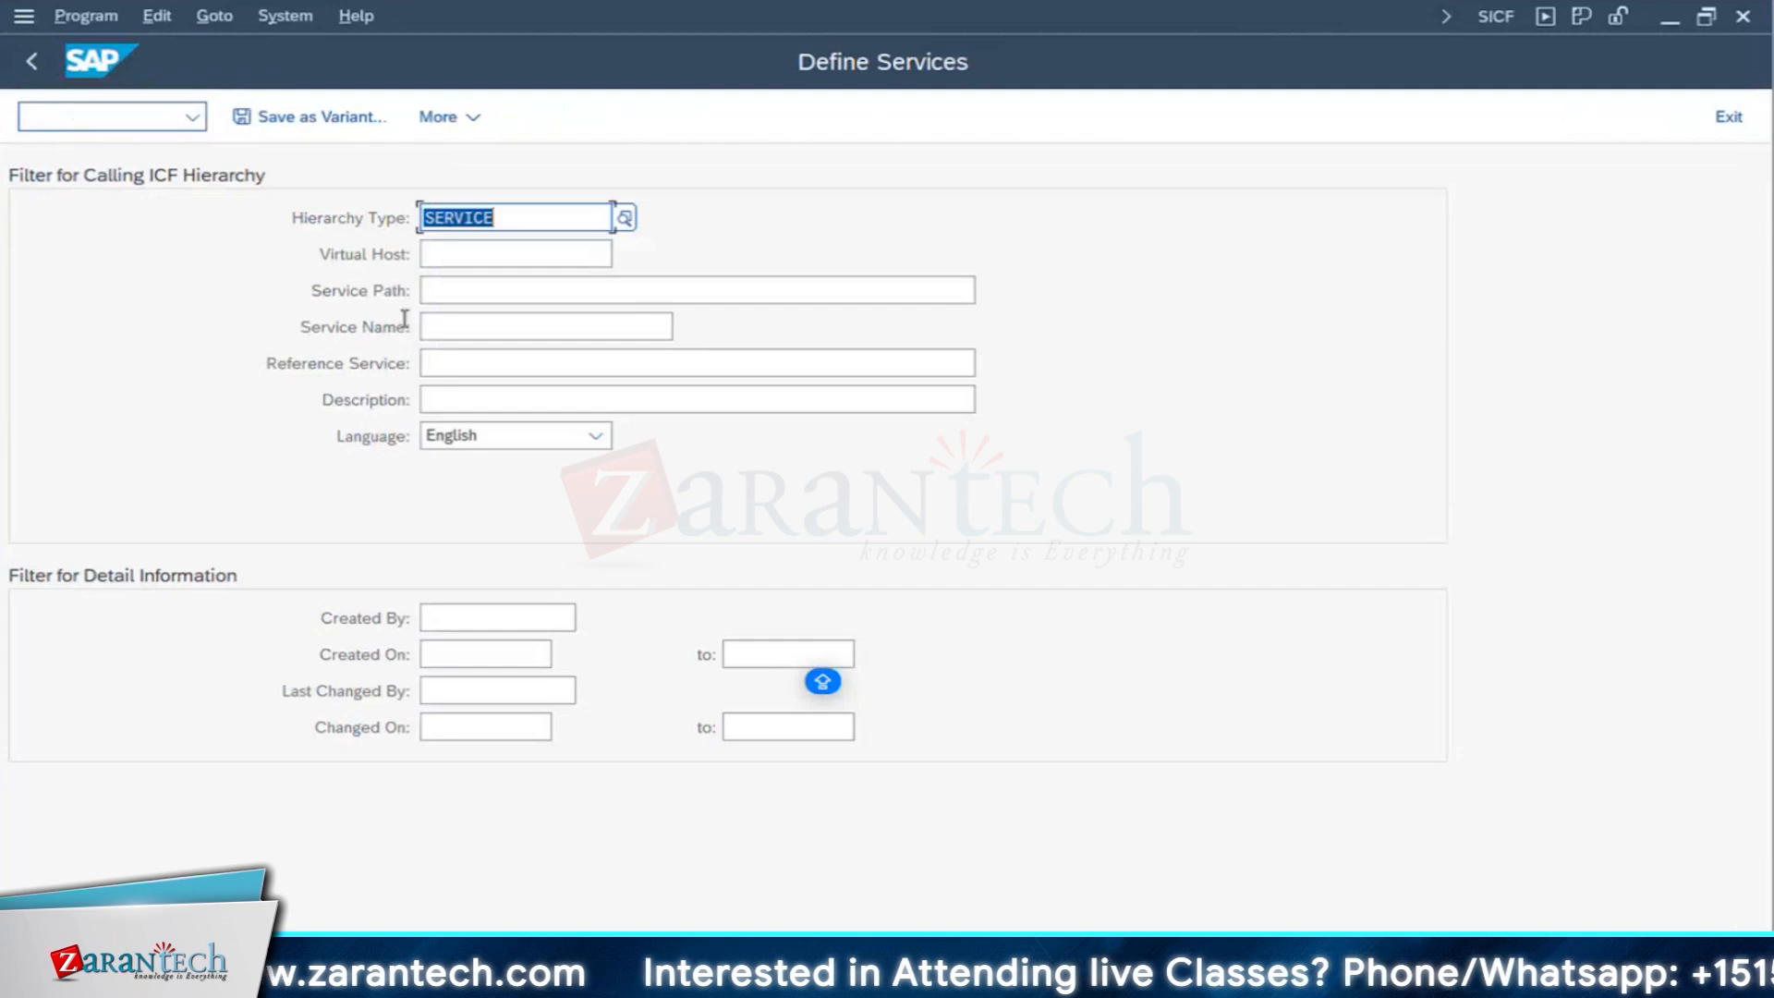
# - Filter the ICF service hierarchy by the copied service name EAM_NTF_MANS1 and display the matching services
pyautogui.click(434, 328)
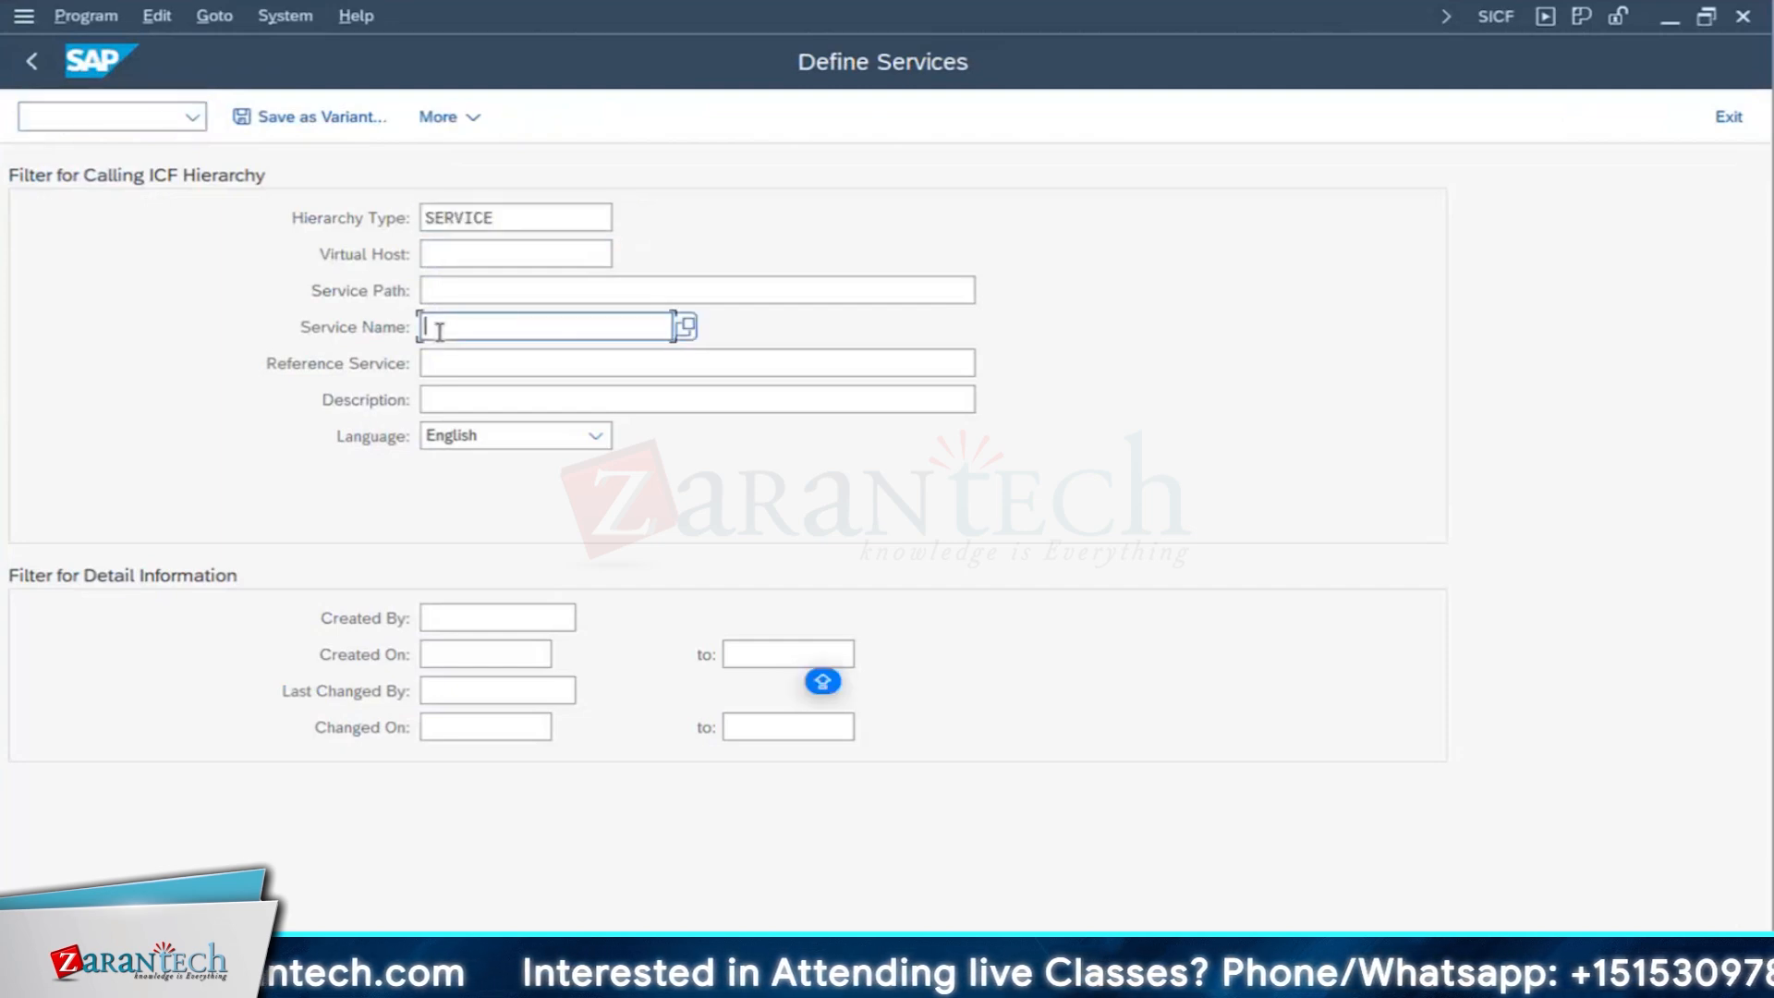
pyautogui.hotkey('ctrl', 'v')
pyautogui.click(438, 332)
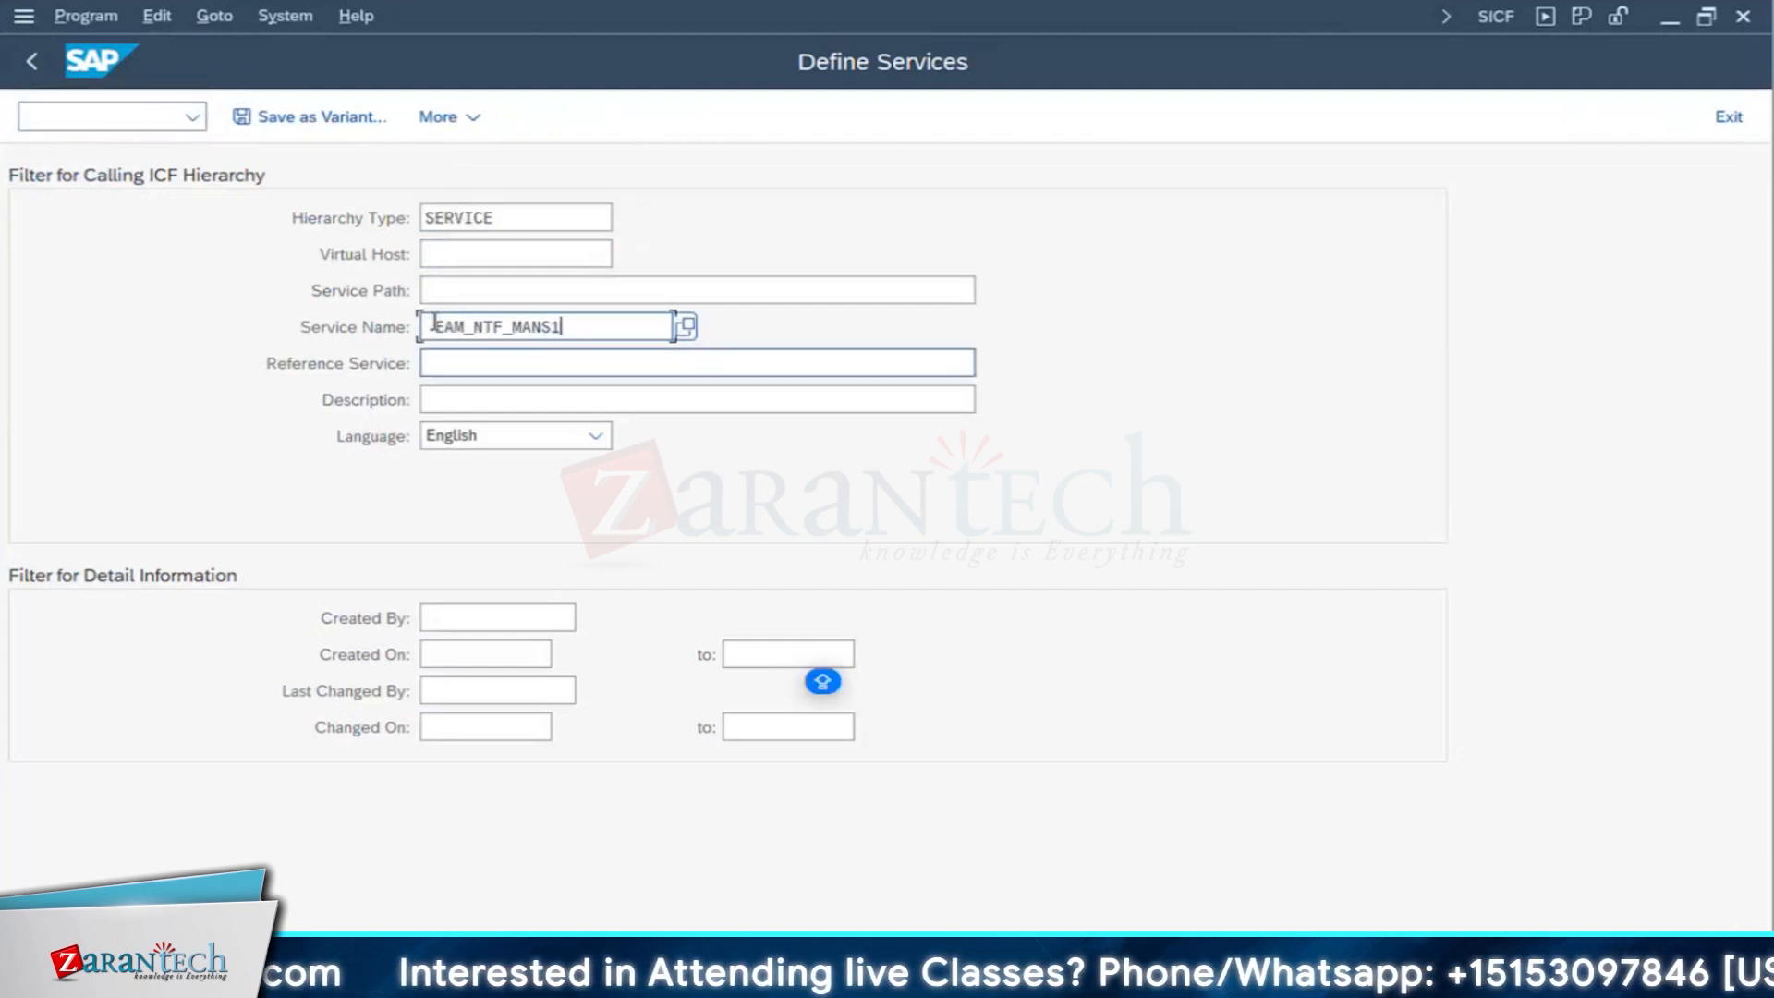
pyautogui.press('BackSpace')
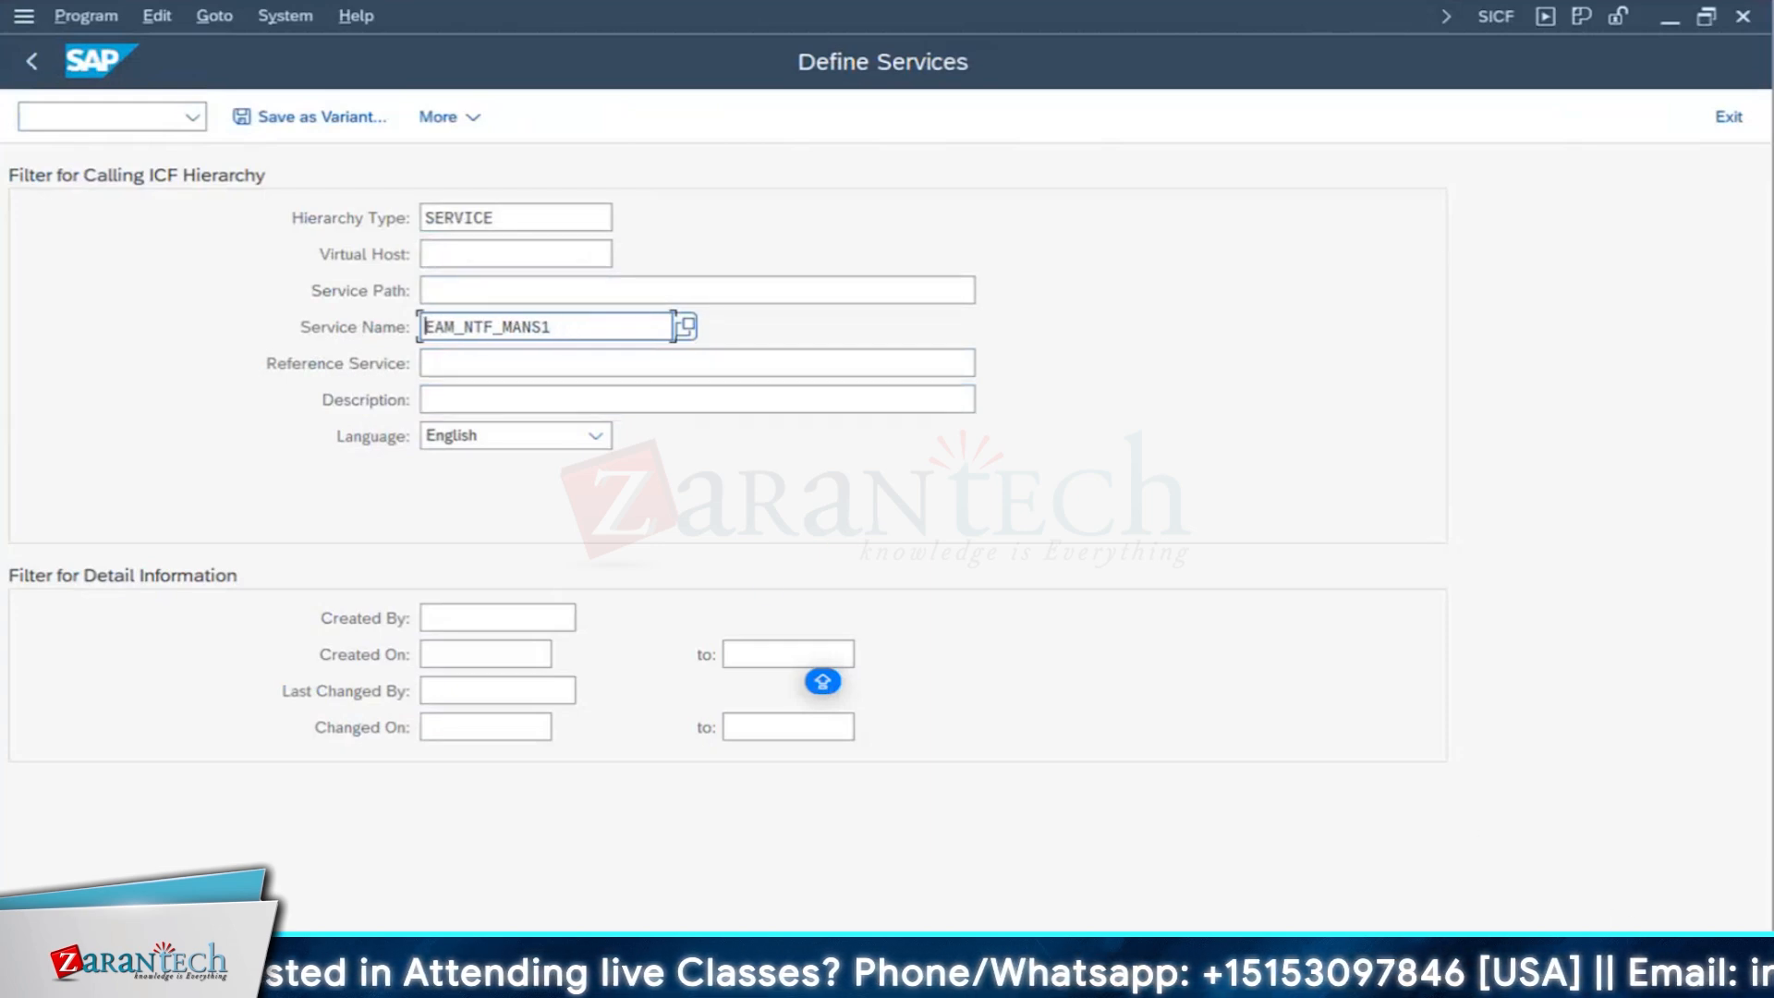
pyautogui.press('F8')
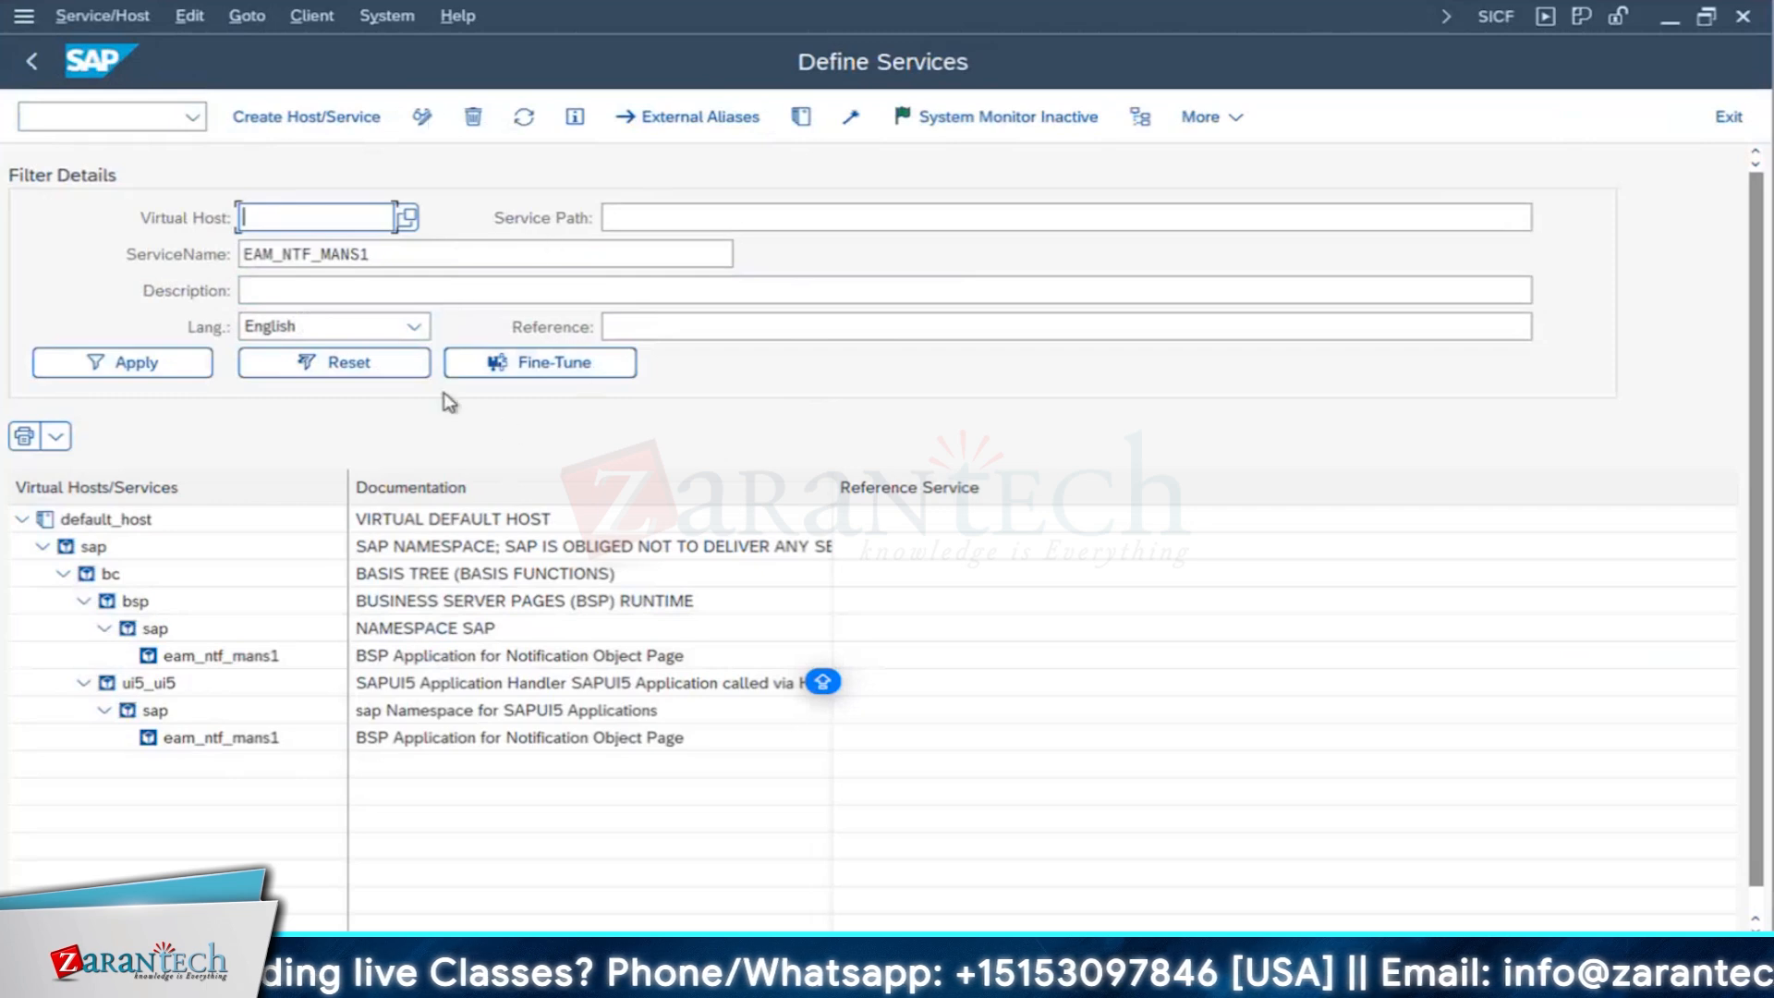
# - View the details of the eam_ntf_mans1 service under ui5_ui5 and return to the service tree
pyautogui.click(222, 739)
pyautogui.doubleClick(212, 741)
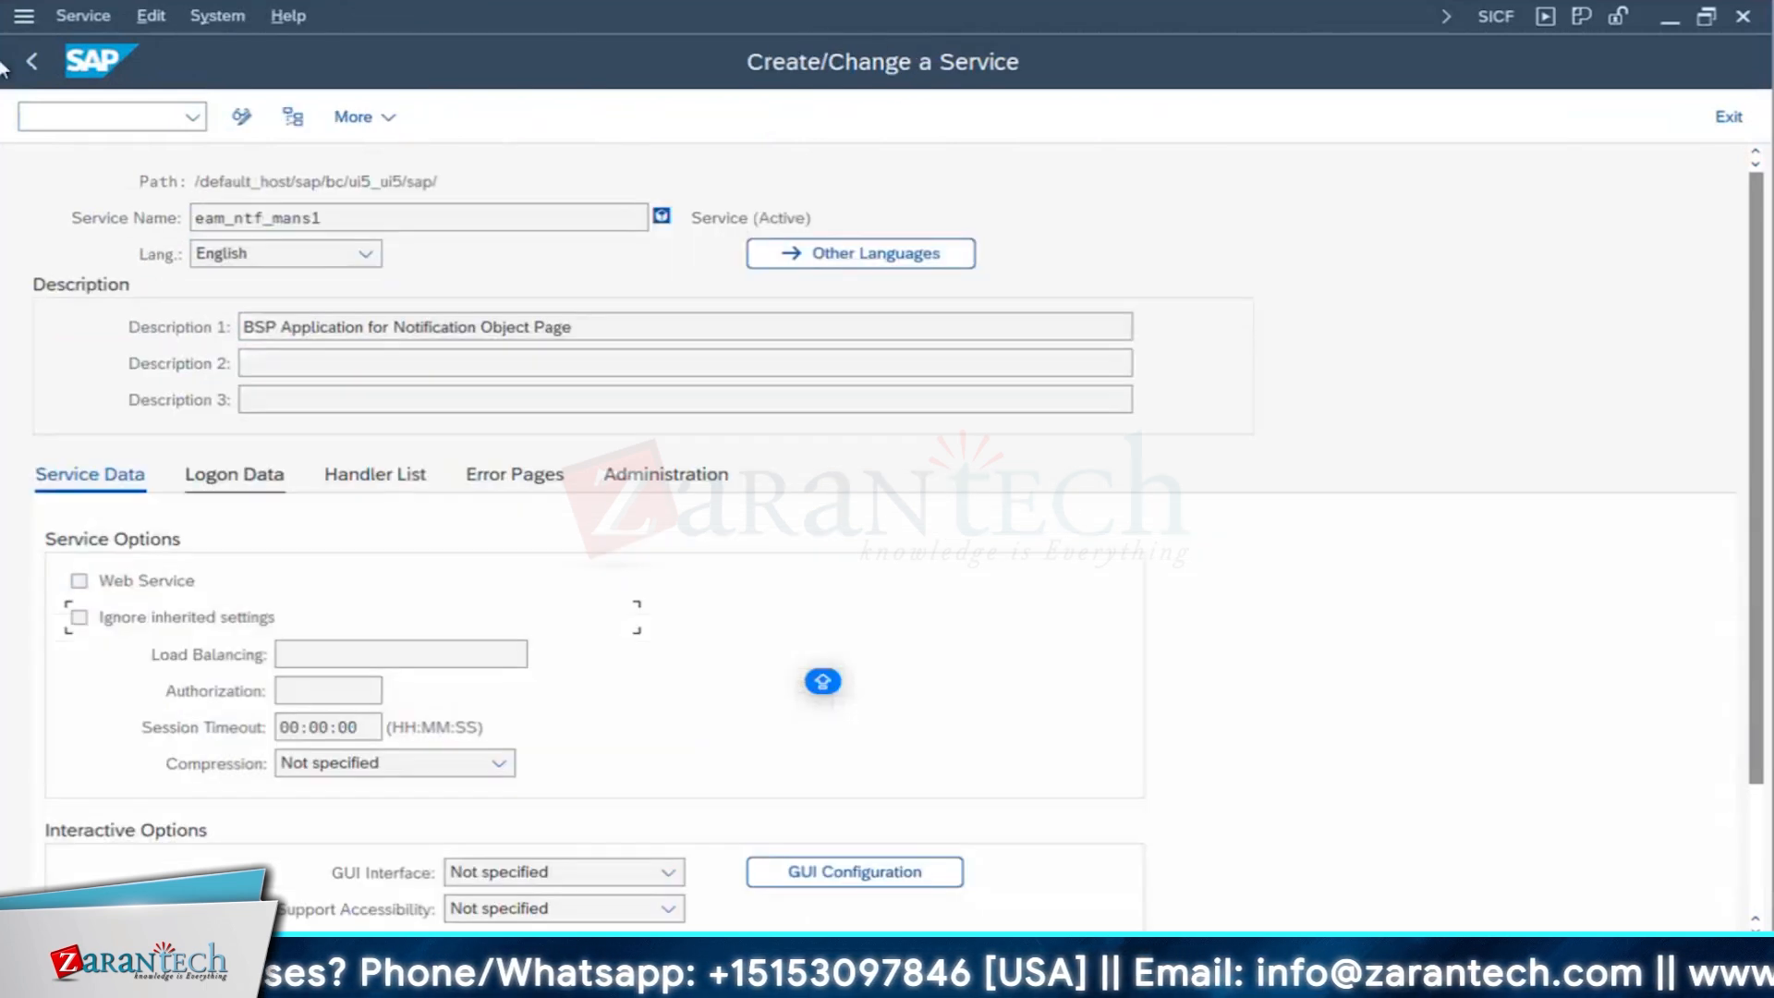
pyautogui.click(33, 65)
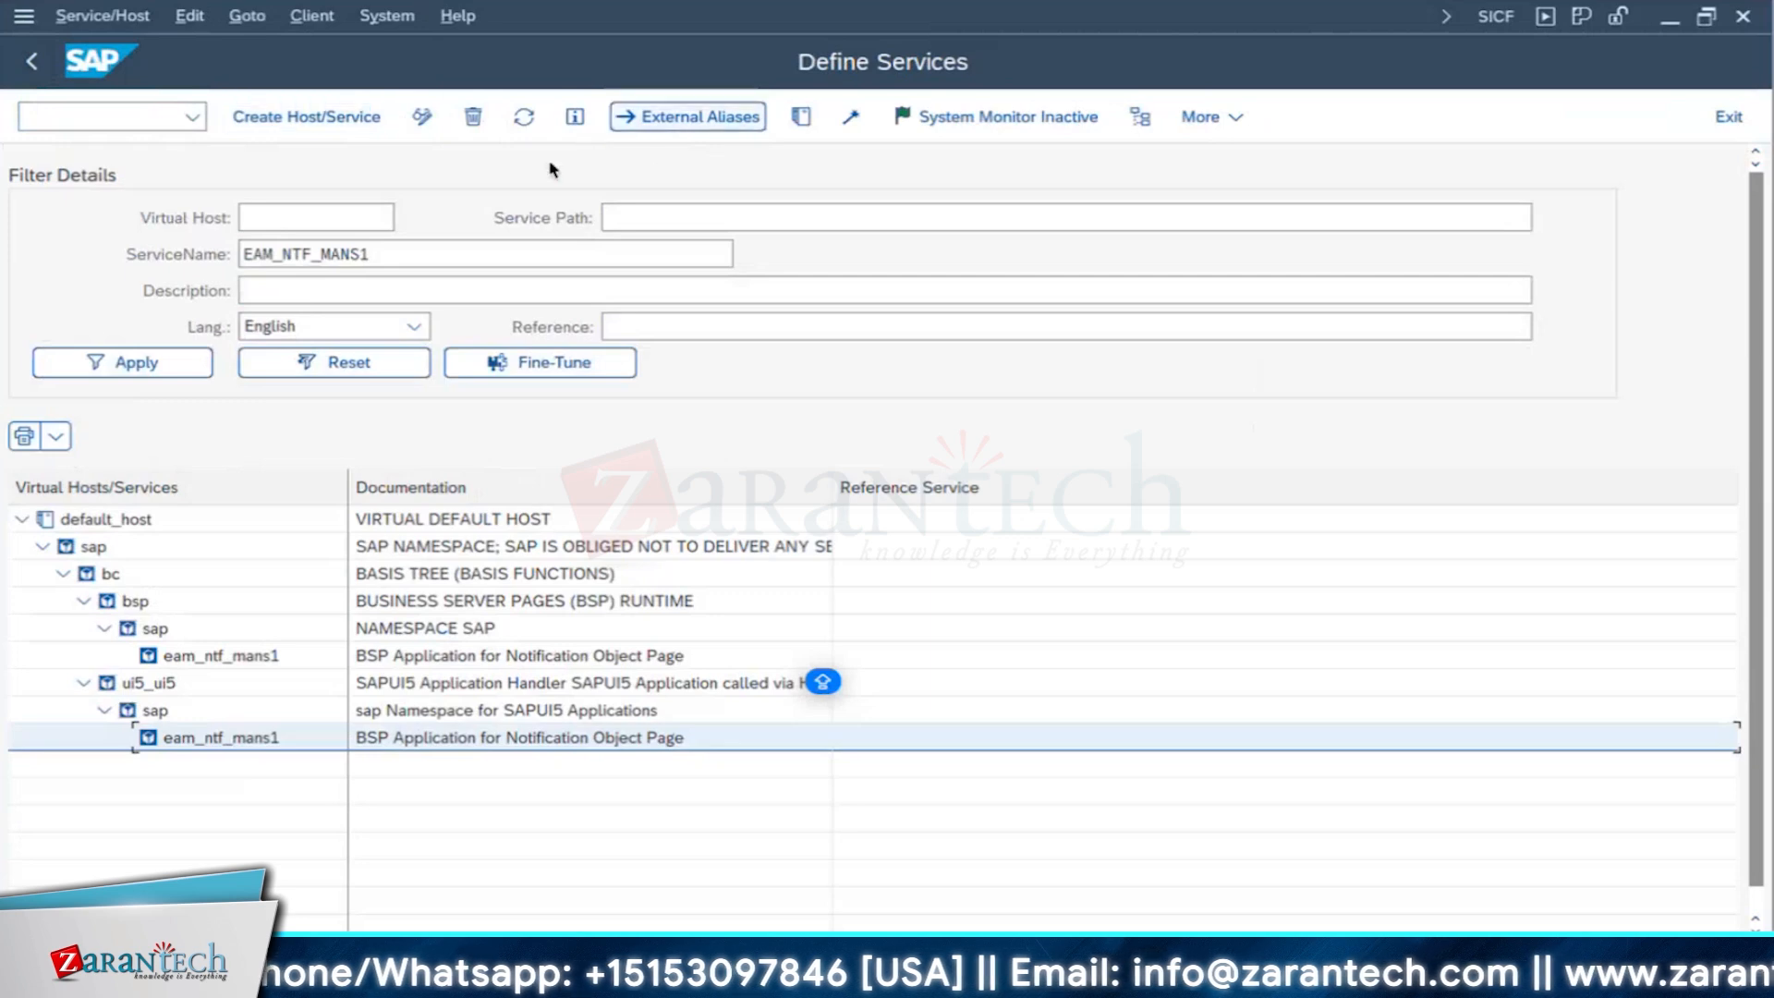
# - Check the activation options available for the eam_ntf_mans1 service under ui5_ui5, and leave SICF for the SAP Easy Access screen
pyautogui.rightClick(222, 739)
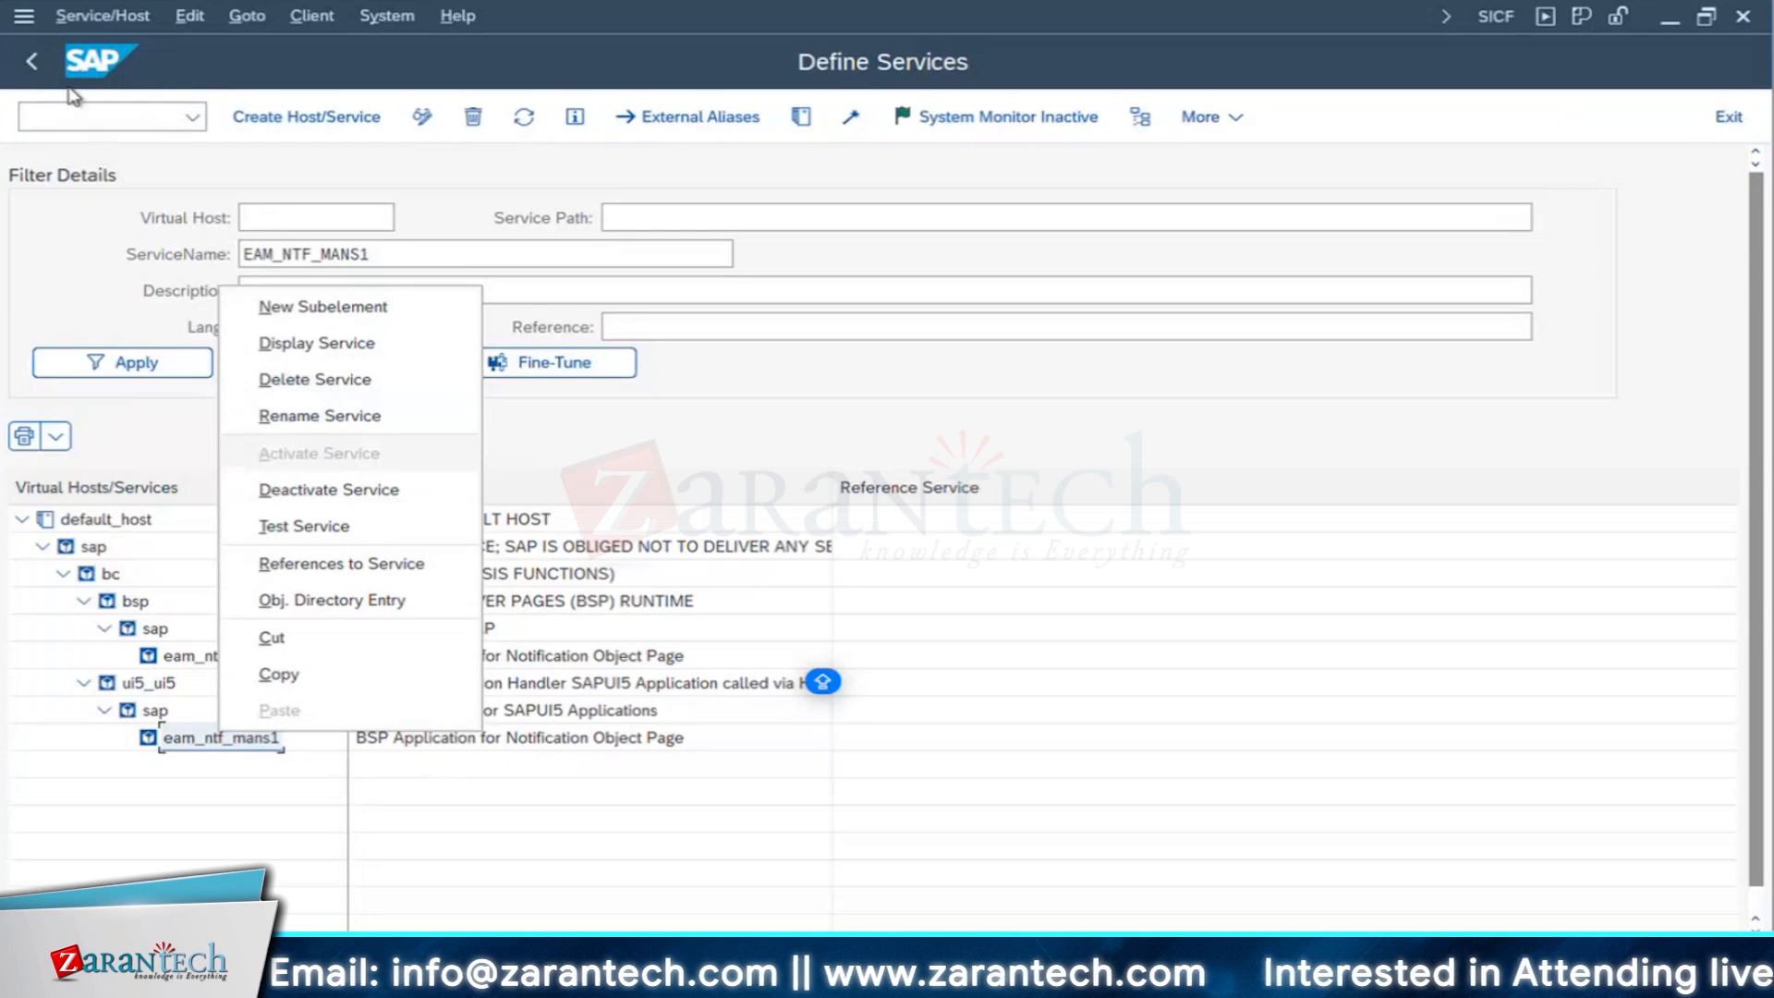
pyautogui.click(34, 62)
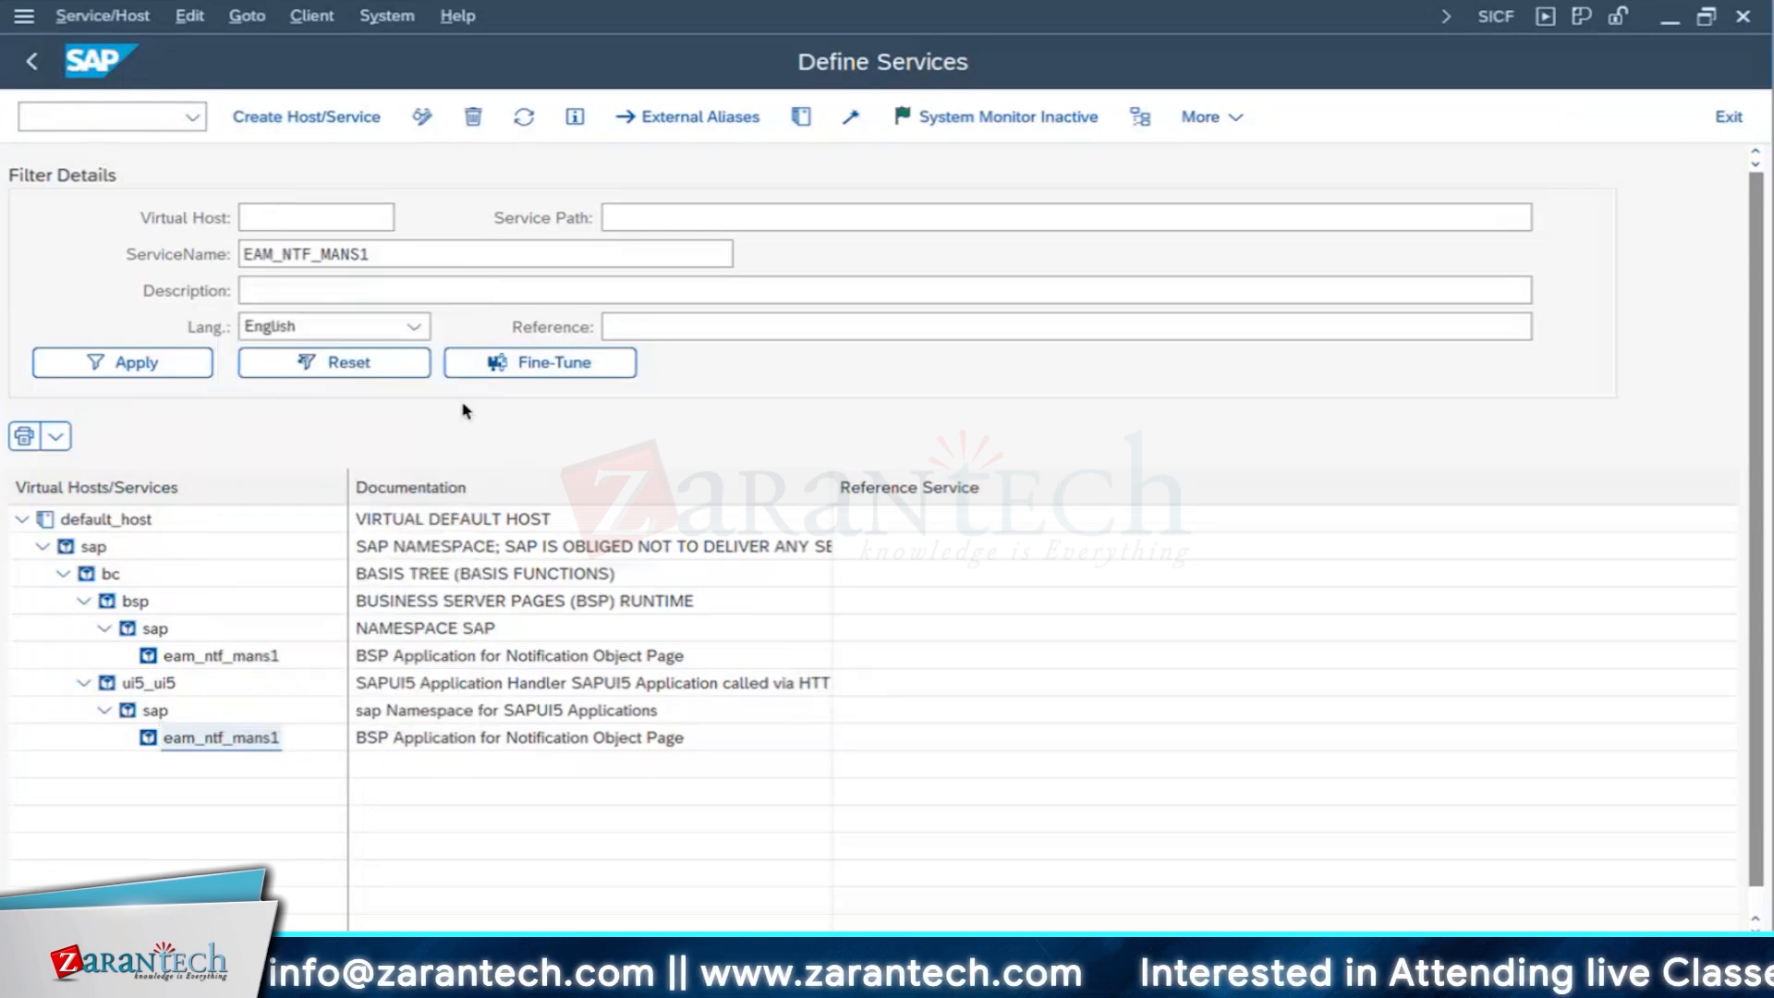
pyautogui.click(34, 62)
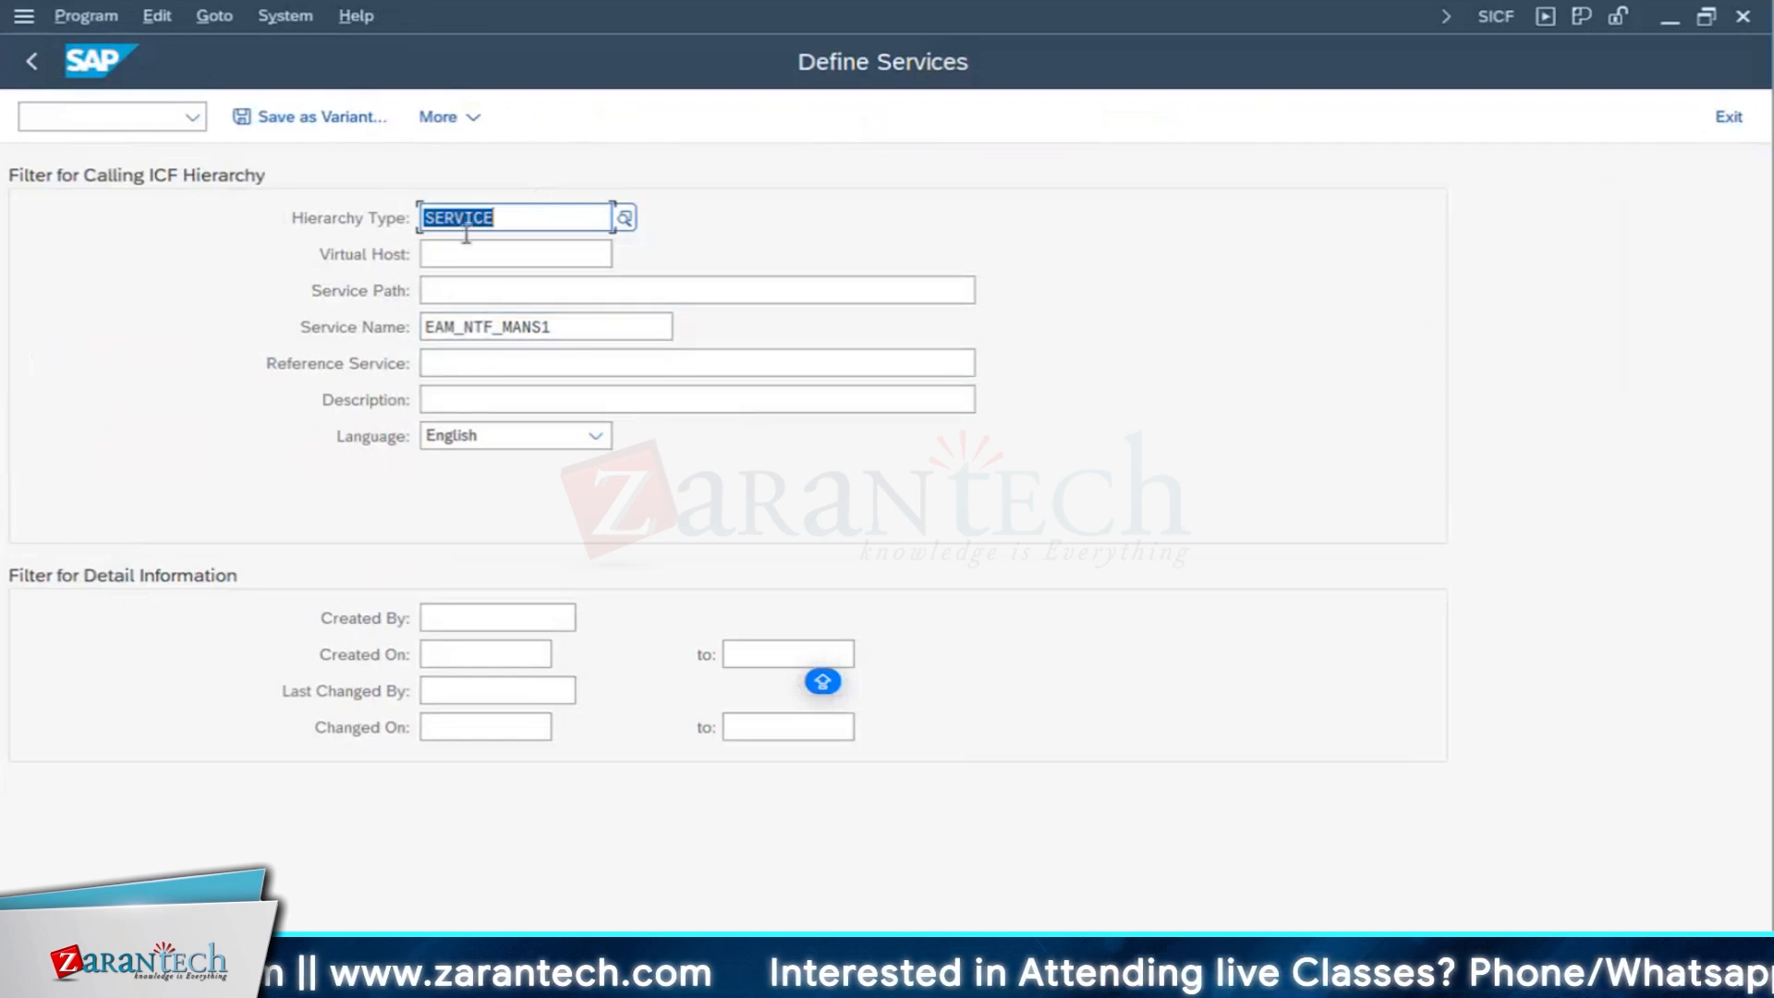
pyautogui.click(35, 65)
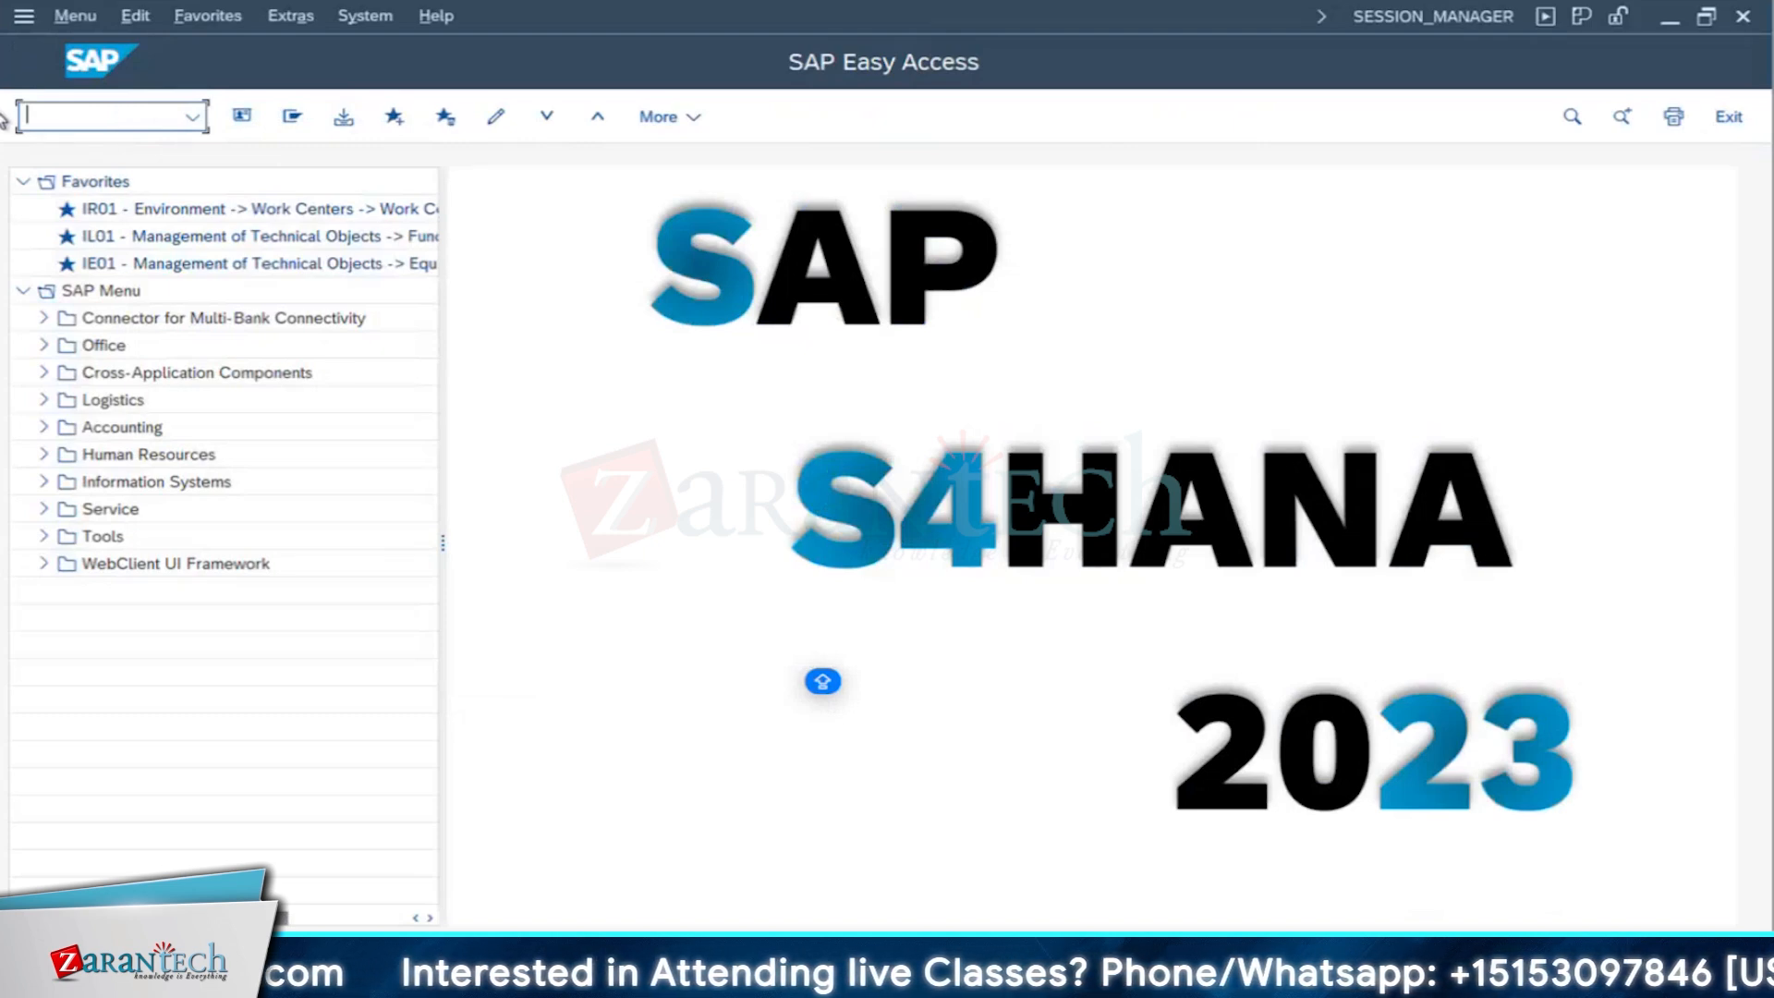
# - Try to start the transaction with the command /N/UI2/FLPM_CUST
pyautogui.write('/N')
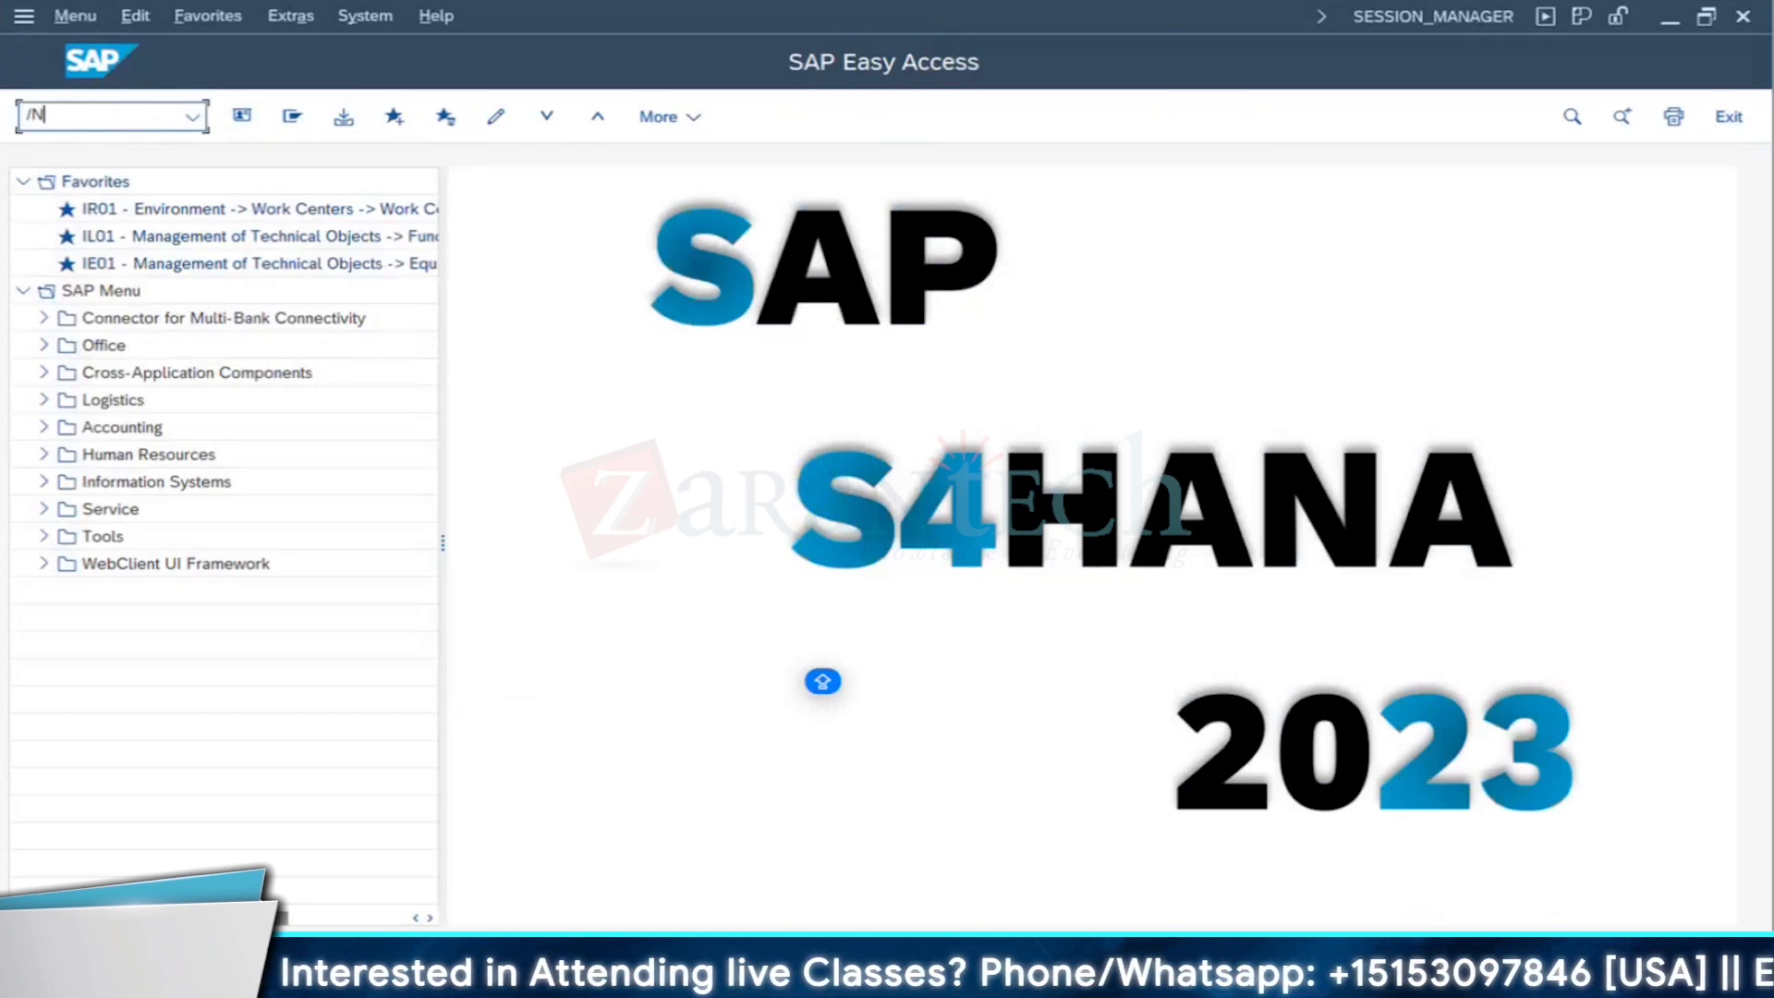
pyautogui.write('/UI2')
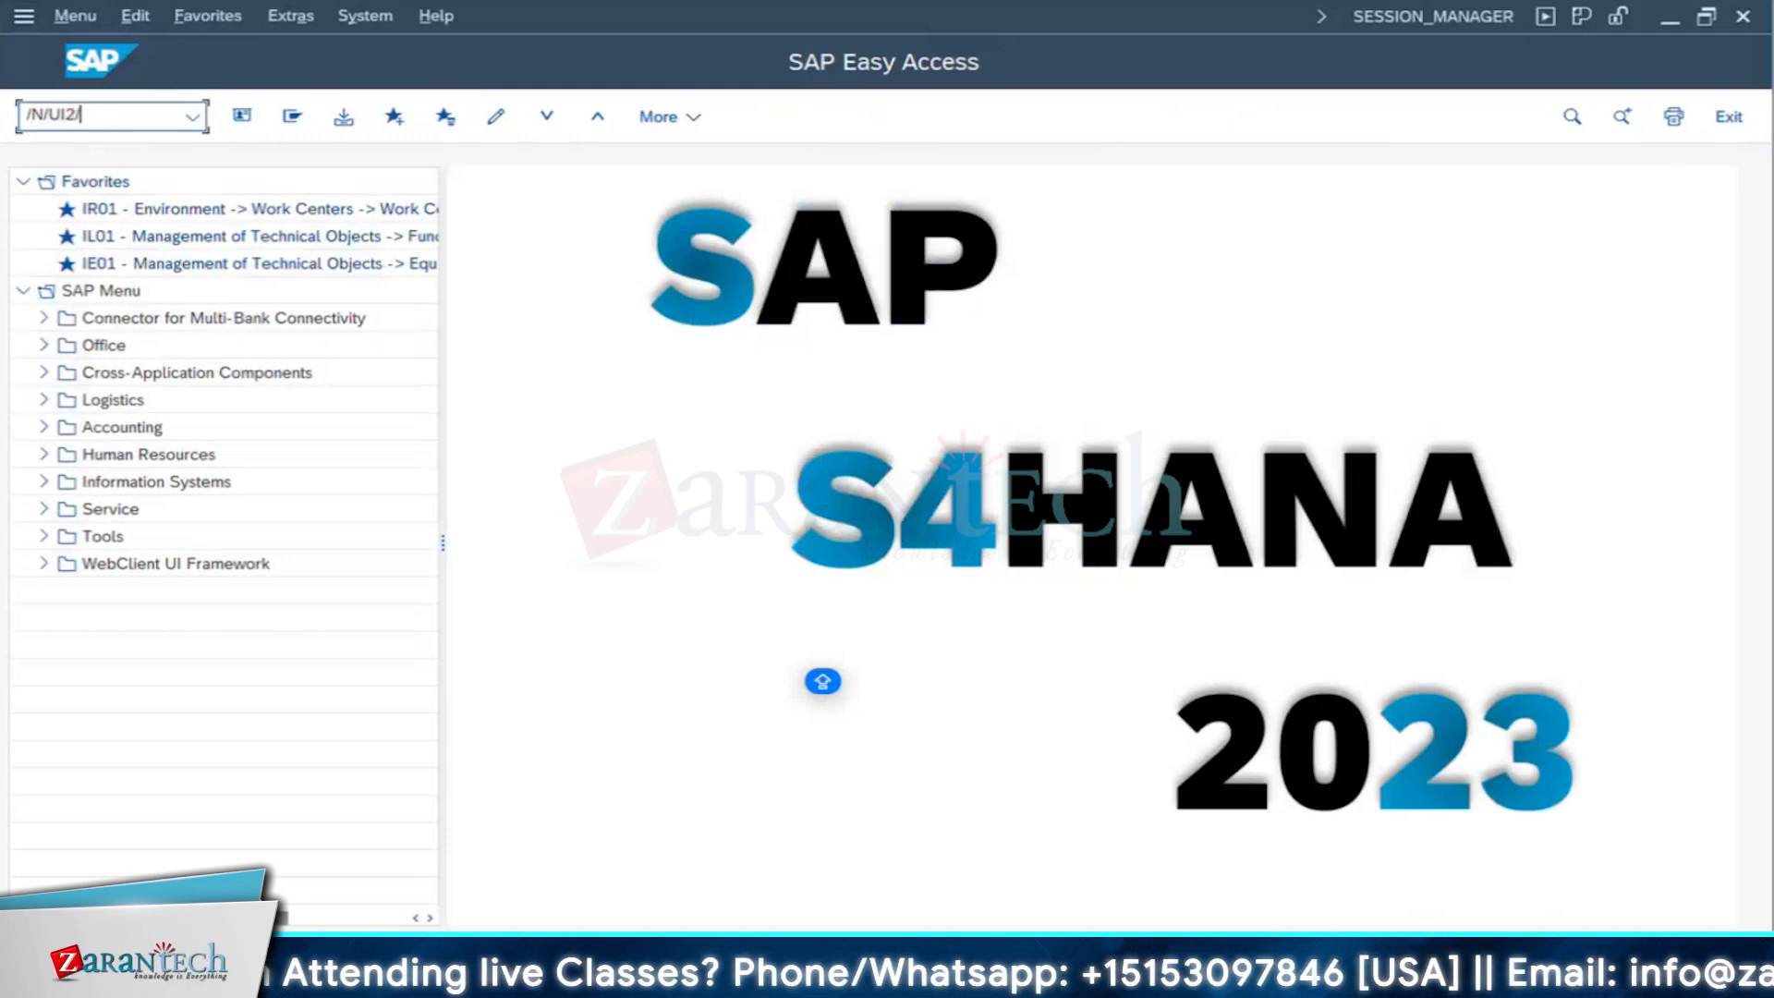
pyautogui.write('/FLPM')
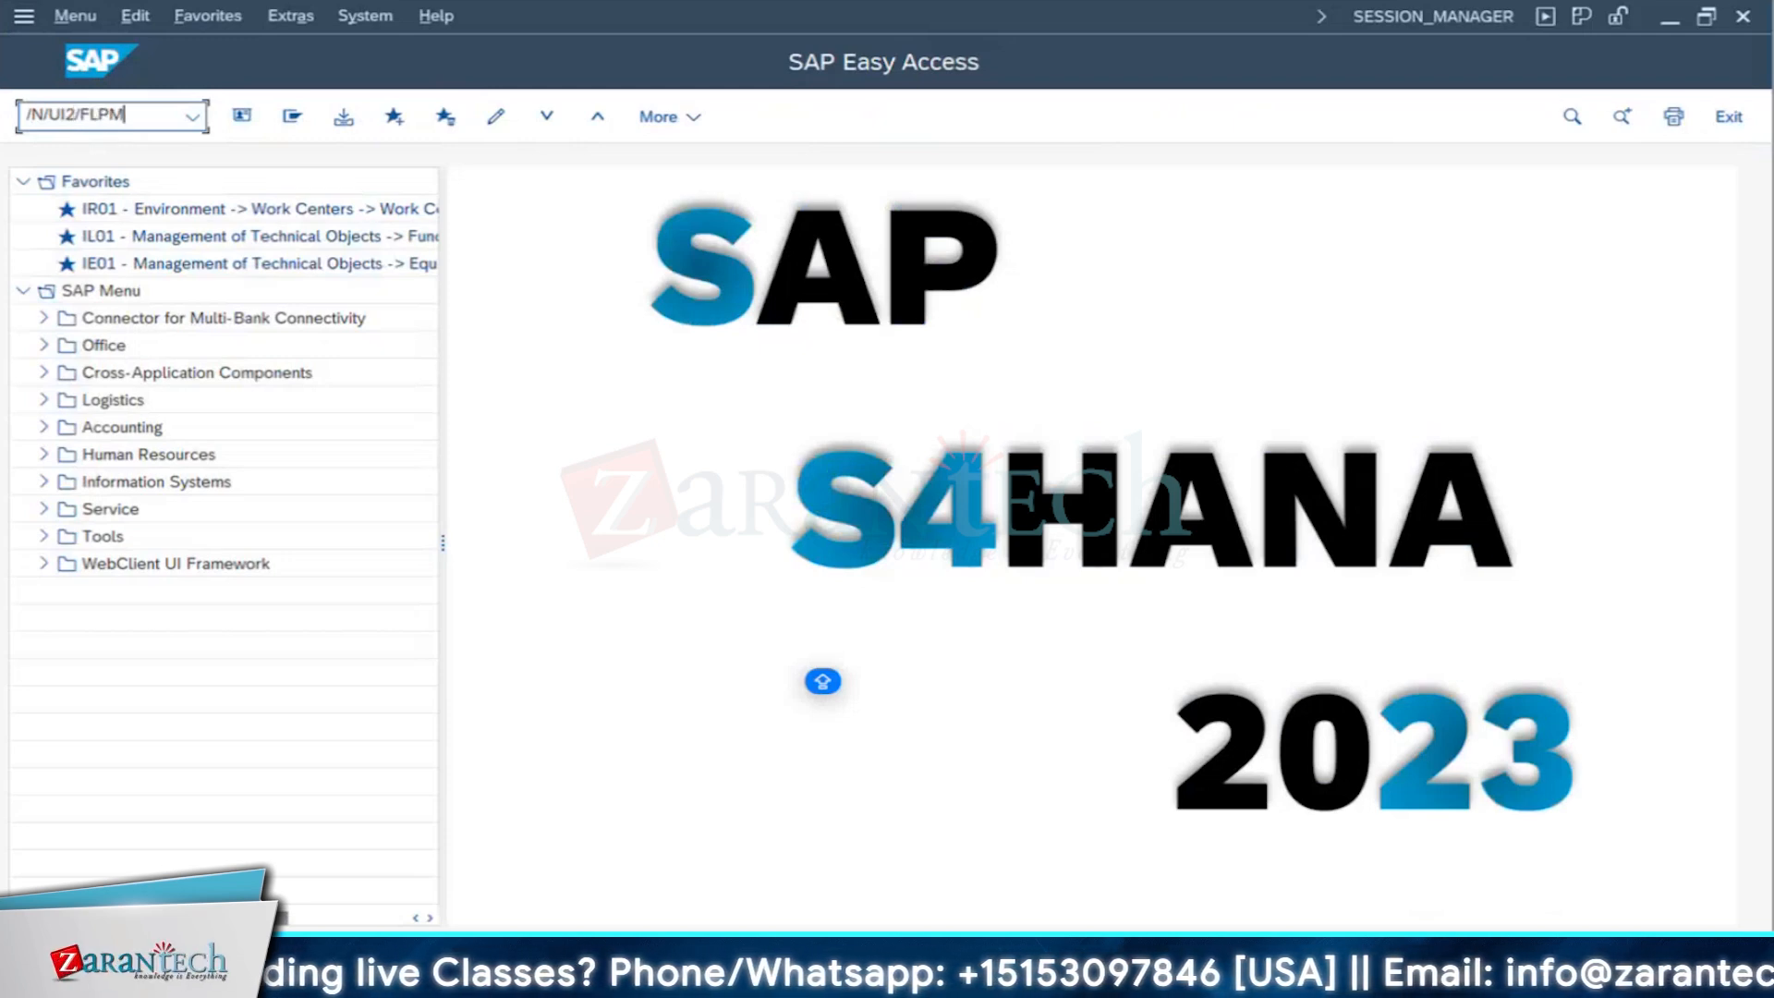
pyautogui.write('_CUST')
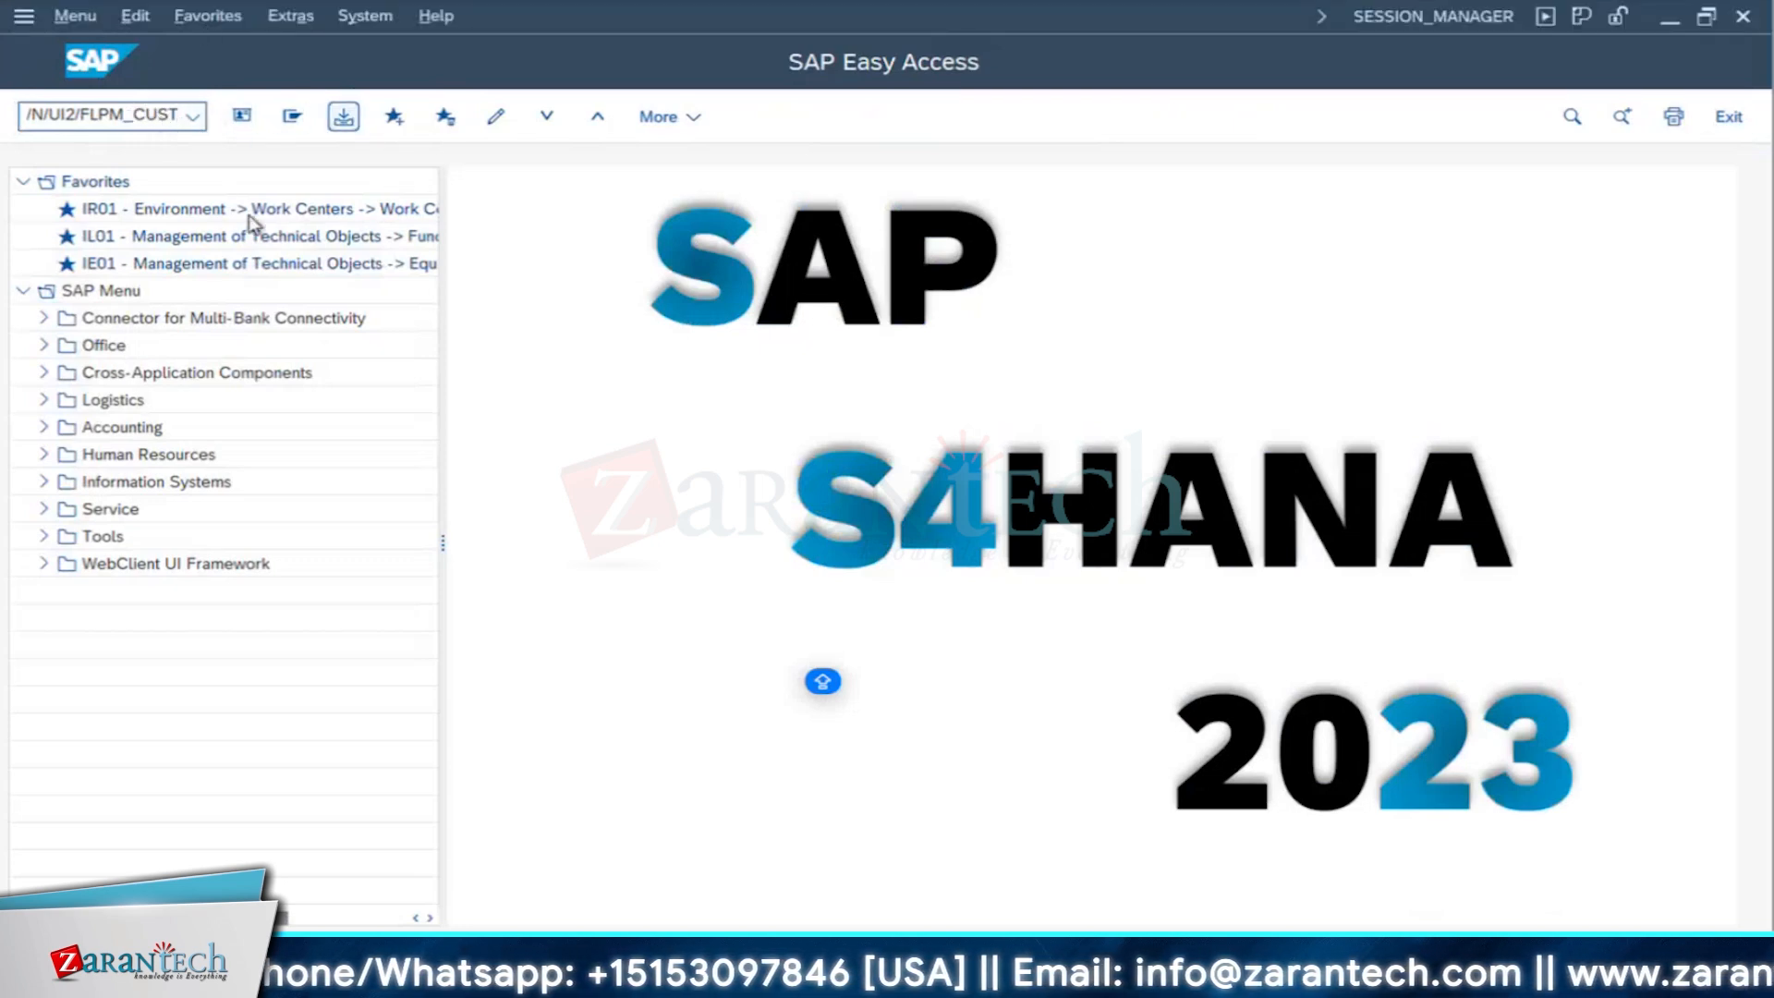
pyautogui.press('Return')
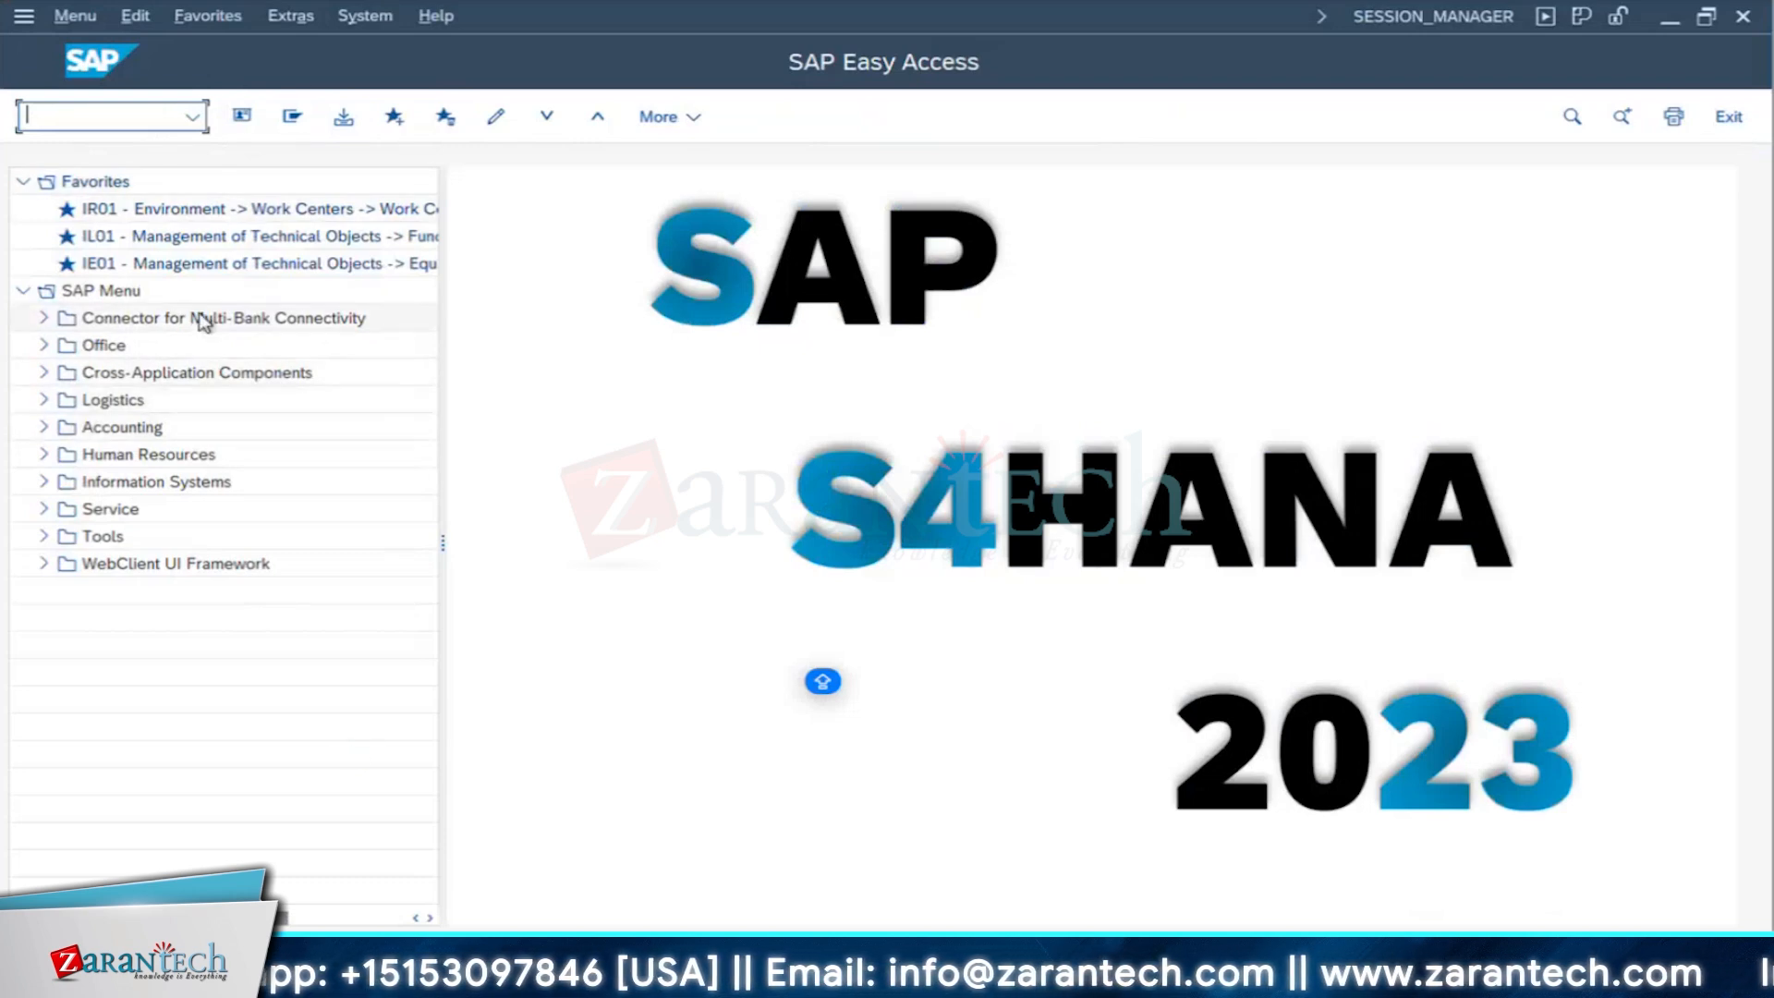
# - Correct the transaction command to /N/UI2/FLPCM_CUST and run it
pyautogui.click(191, 116)
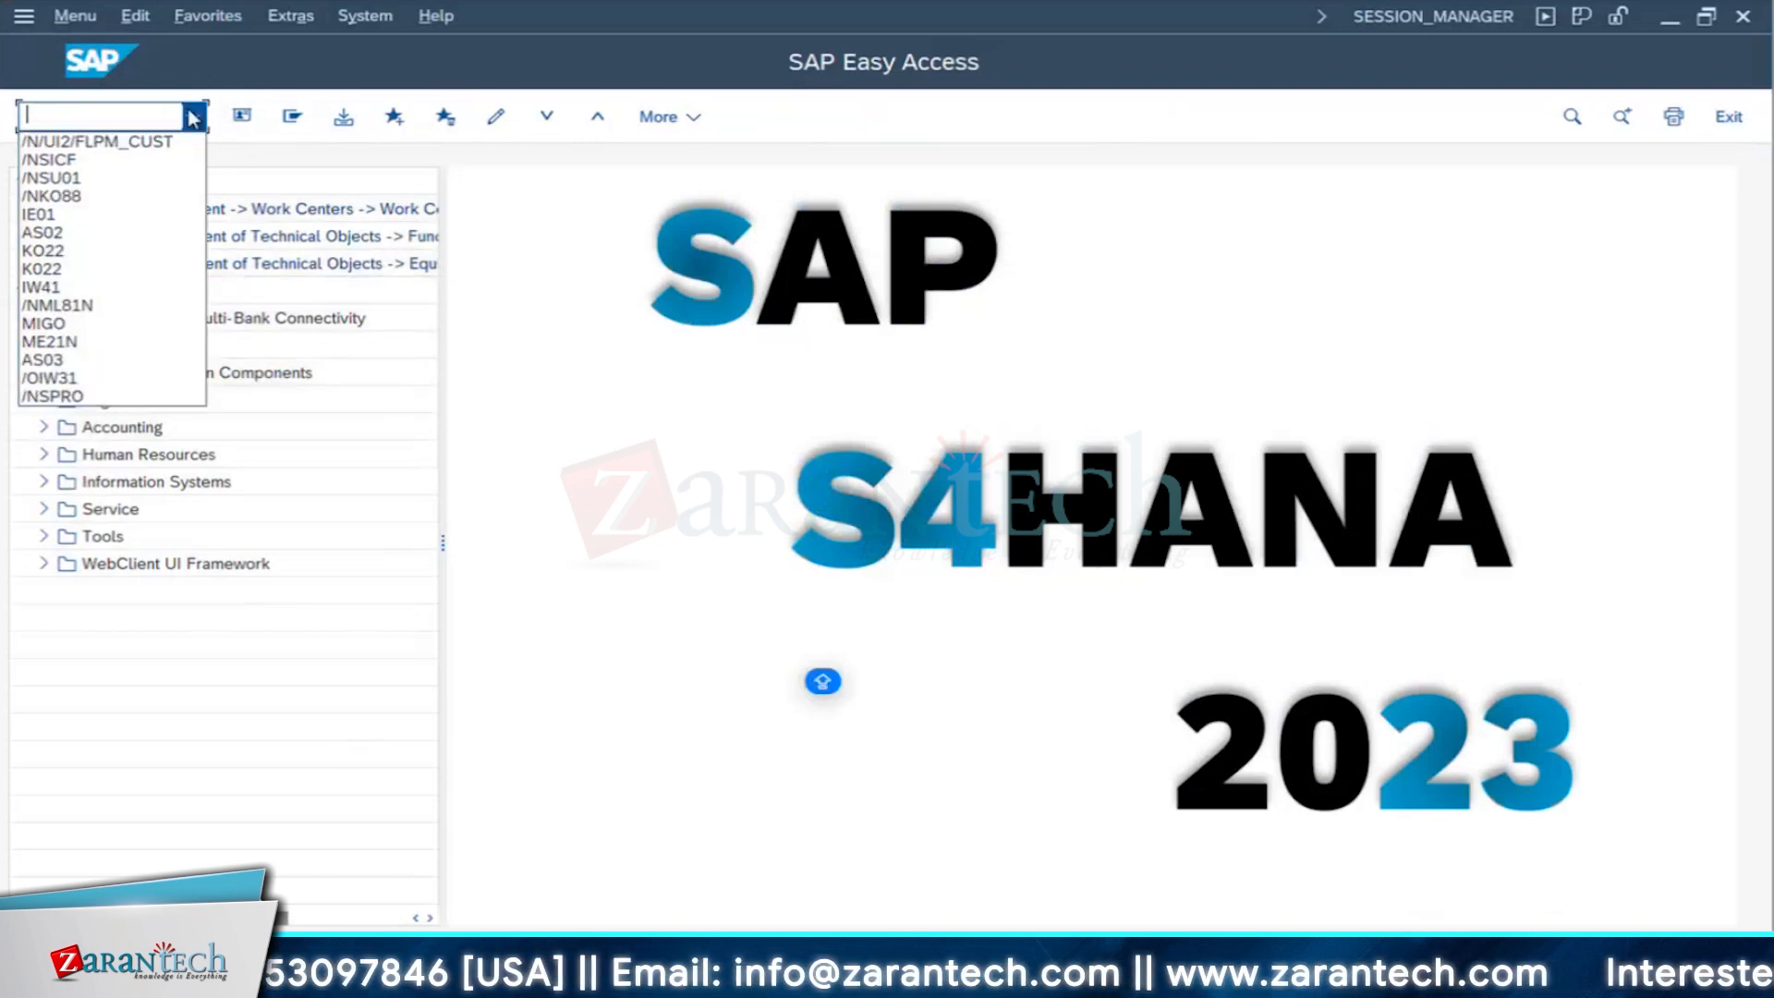
pyautogui.click(111, 140)
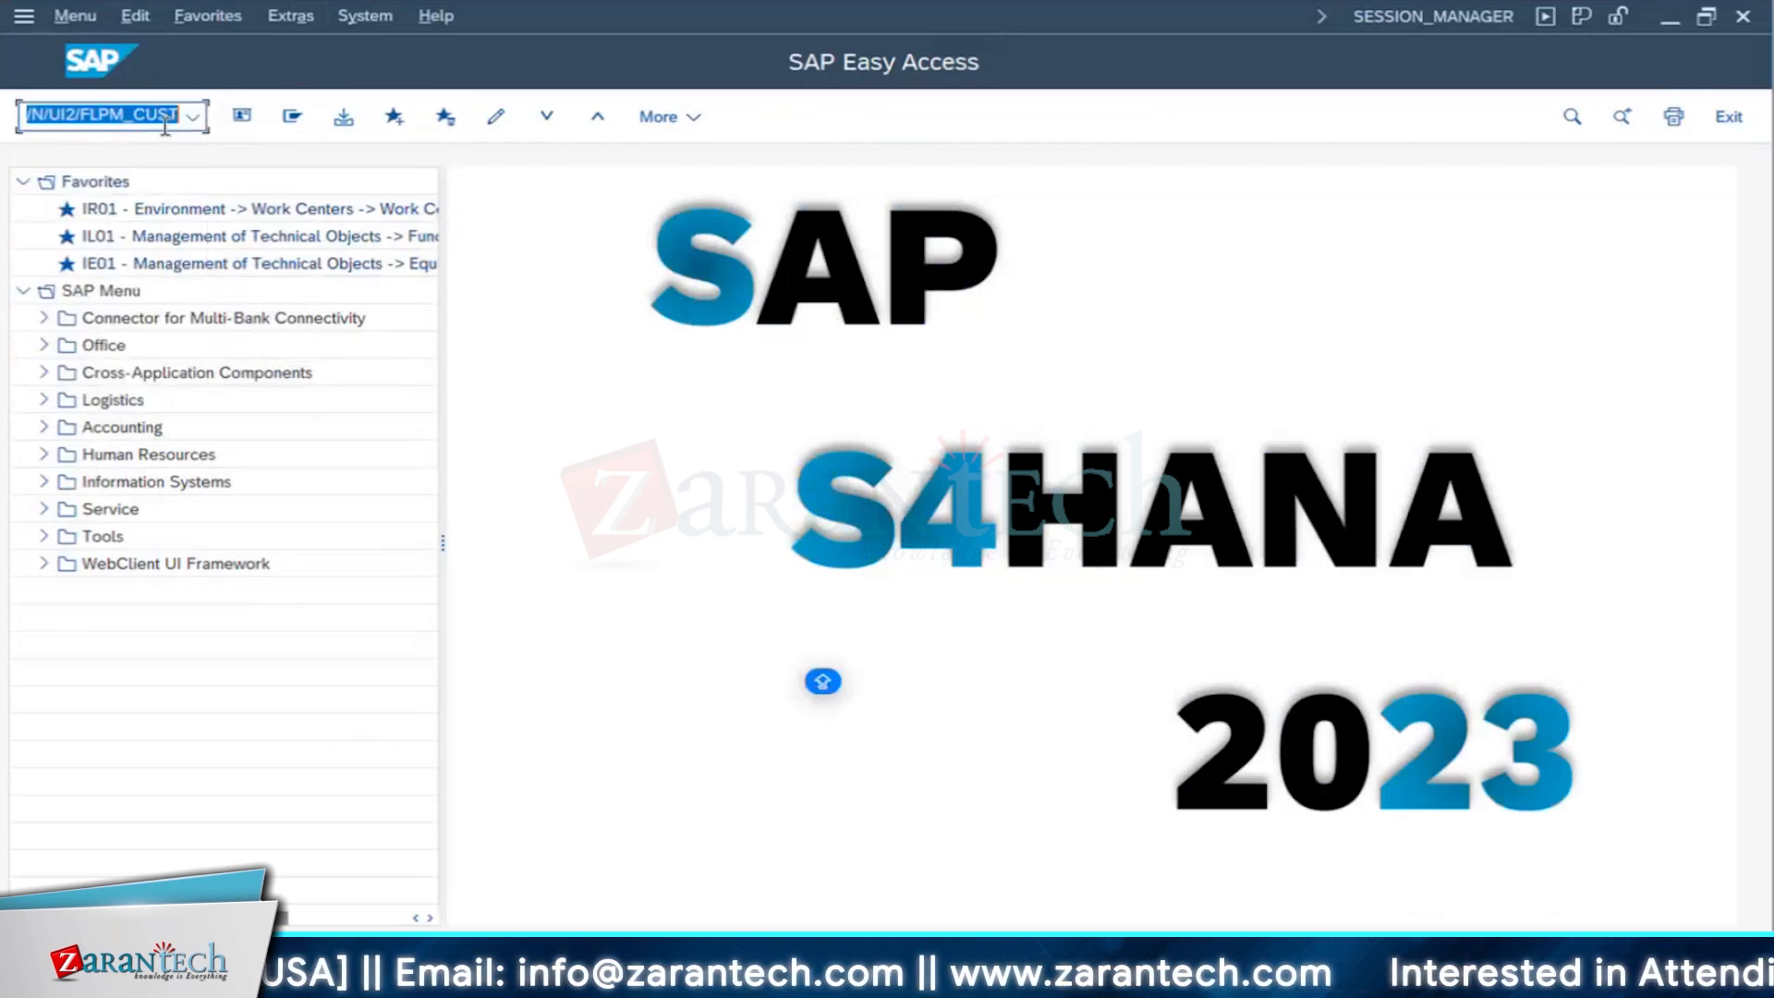
pyautogui.write('/N/UI2/FLPCM_')
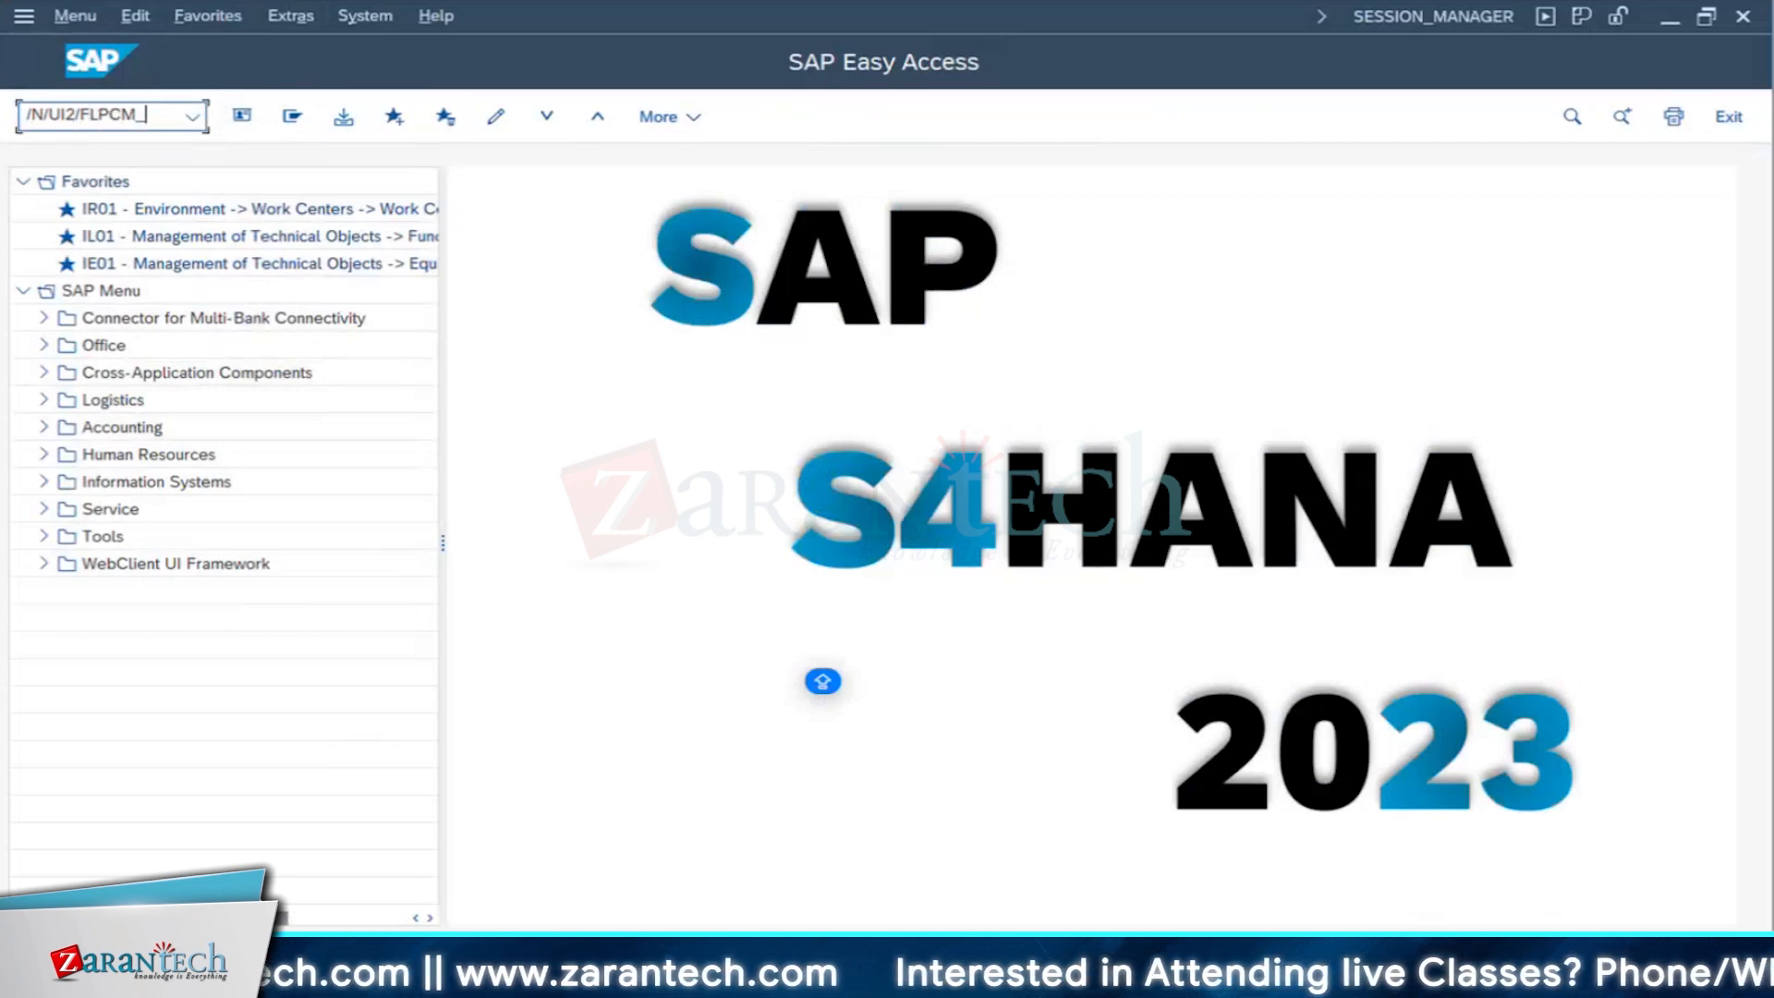
pyautogui.write('CUST')
pyautogui.press('Return')
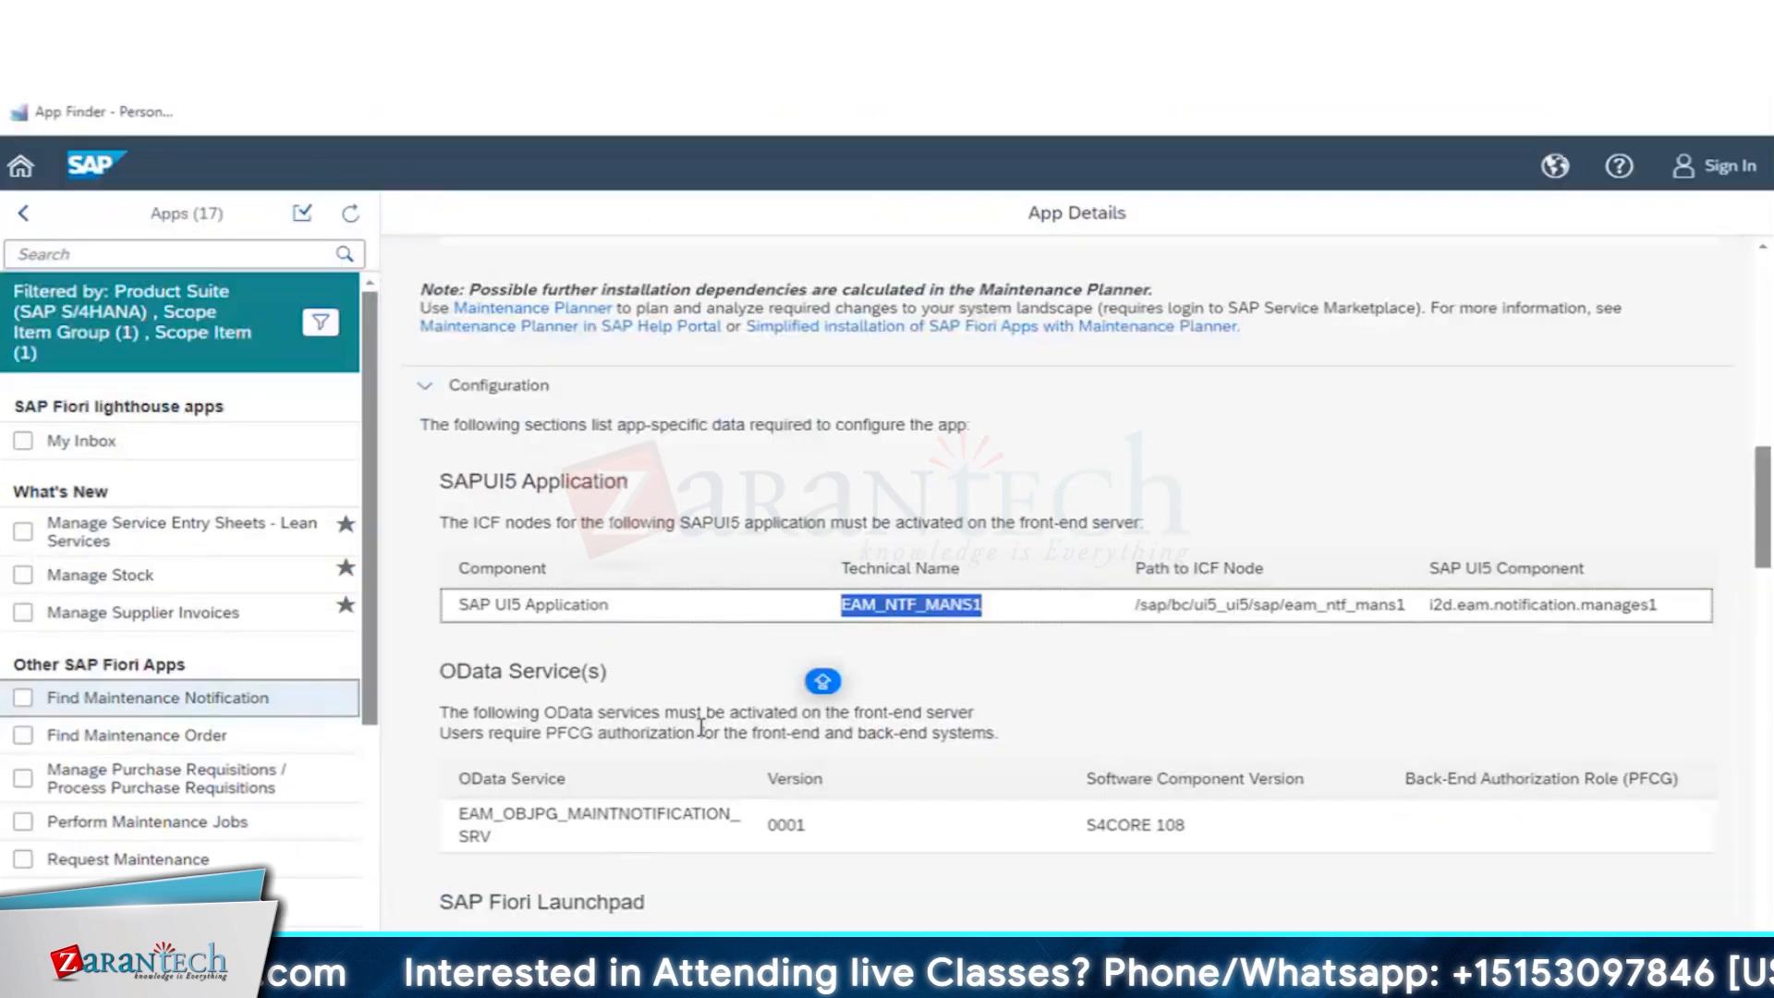
# - In the SAP Fiori Apps Reference Library, examine the app's launchpad configuration through to its business roles, highlighting technical catalog SAP_TC_EAM_COMMON
pyautogui.scroll(-4, 701, 727)
pyautogui.scroll(-3, 701, 727)
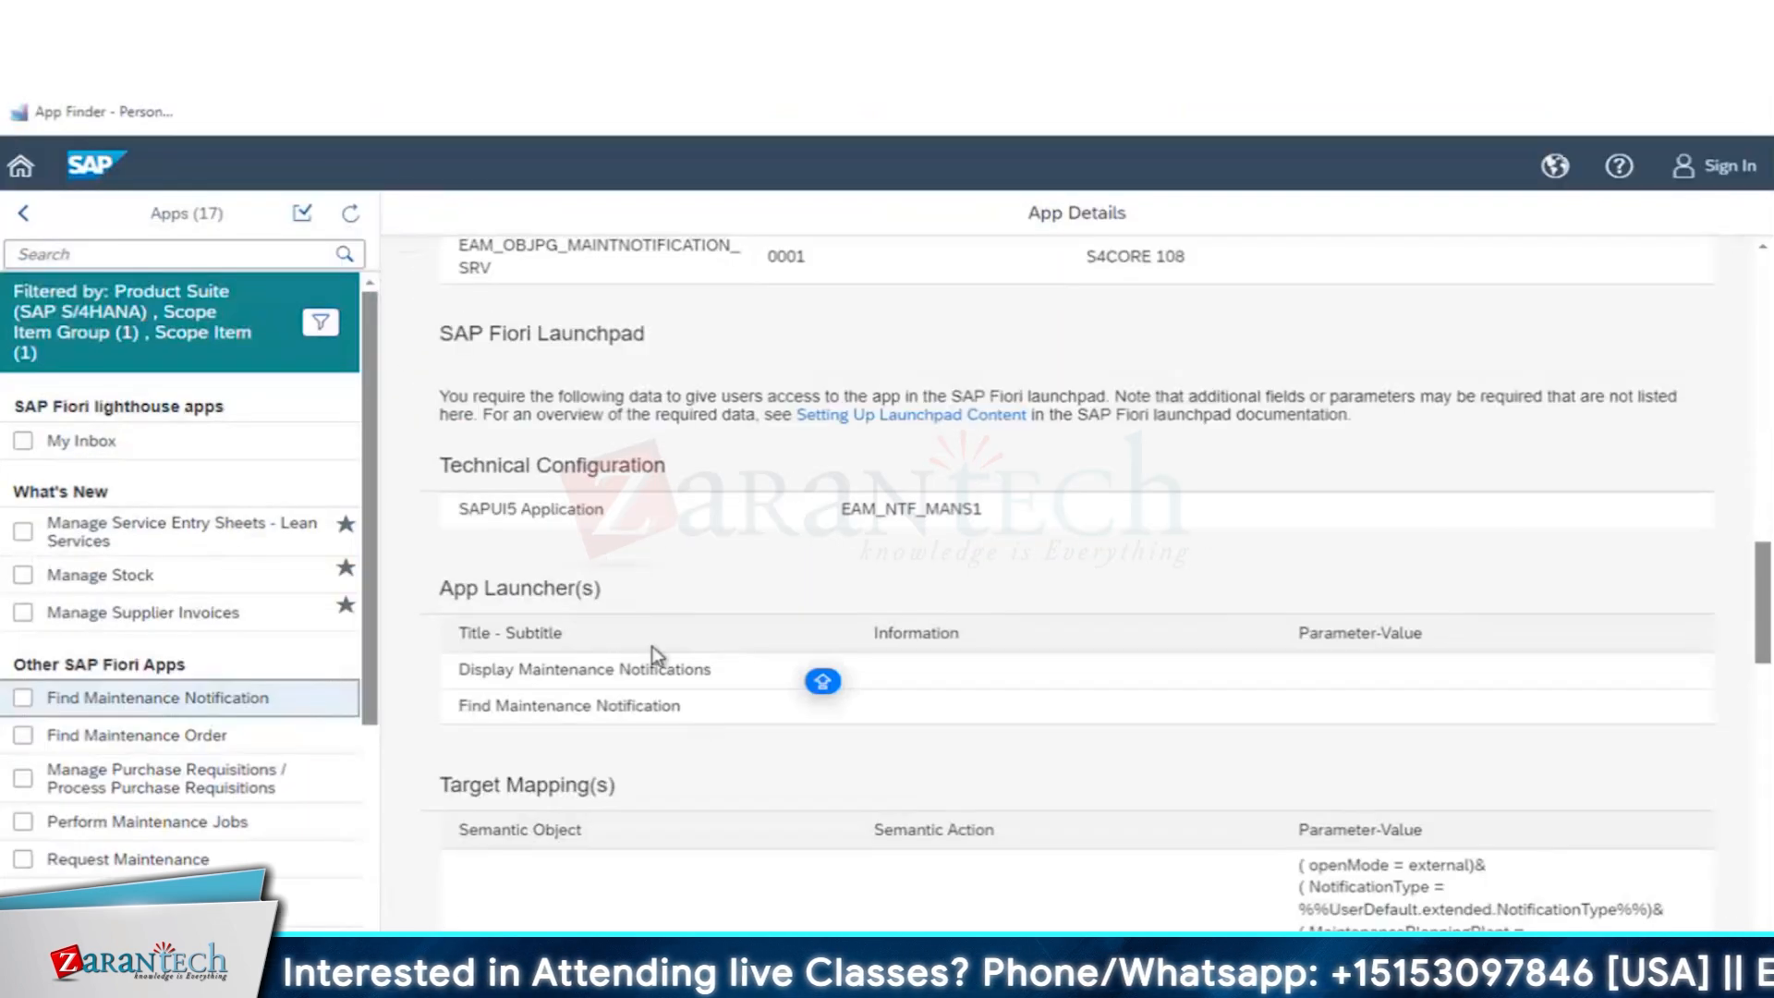
pyautogui.scroll(-4, 658, 653)
pyautogui.scroll(-5, 658, 654)
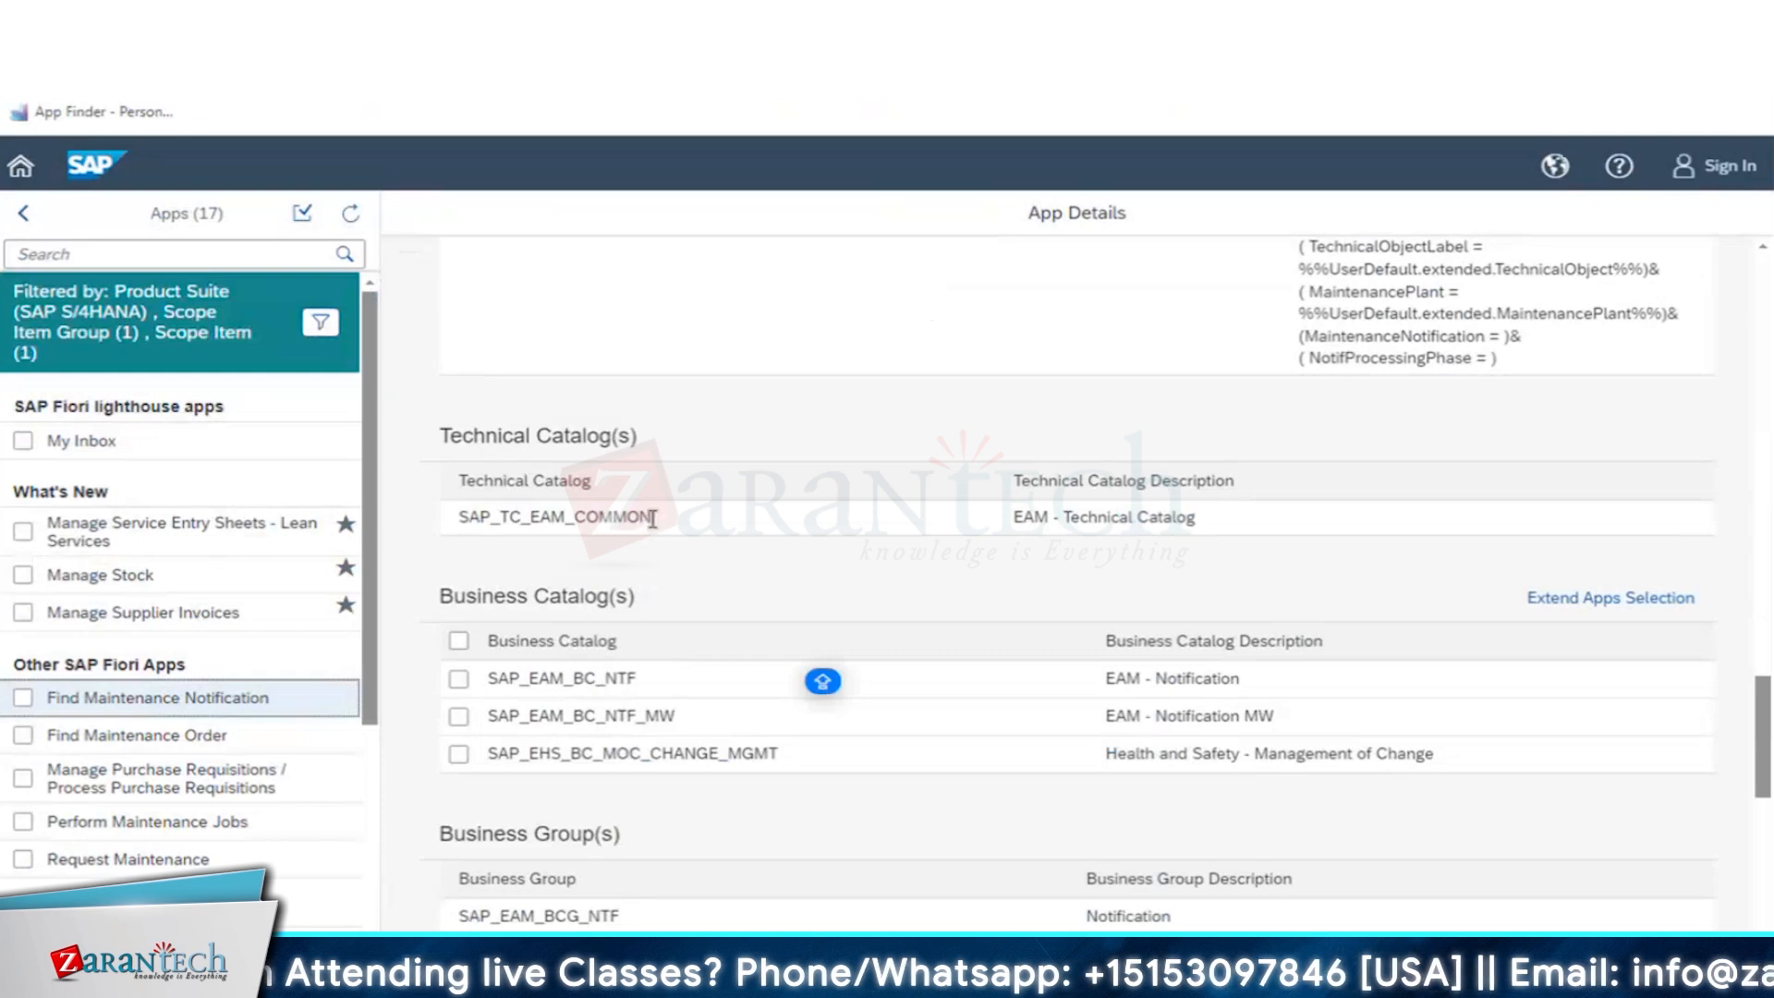
pyautogui.moveTo(652, 517); pyautogui.dragTo(456, 516)
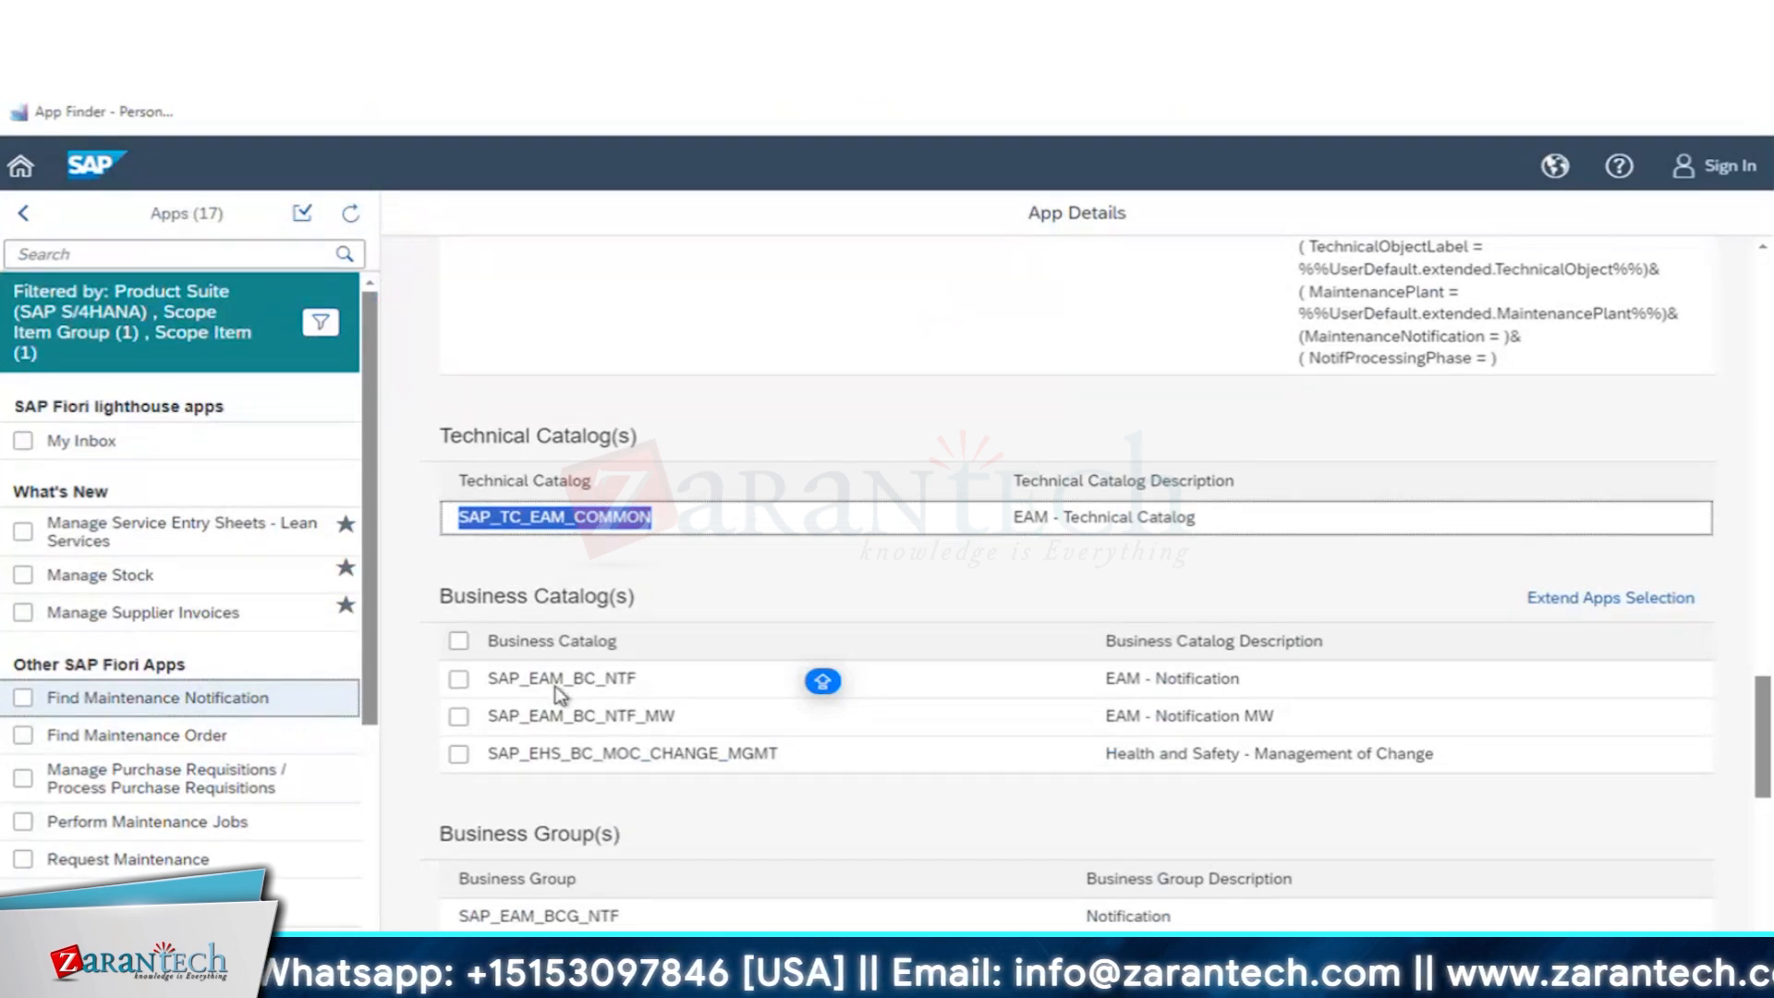
pyautogui.scroll(-3, 752, 826)
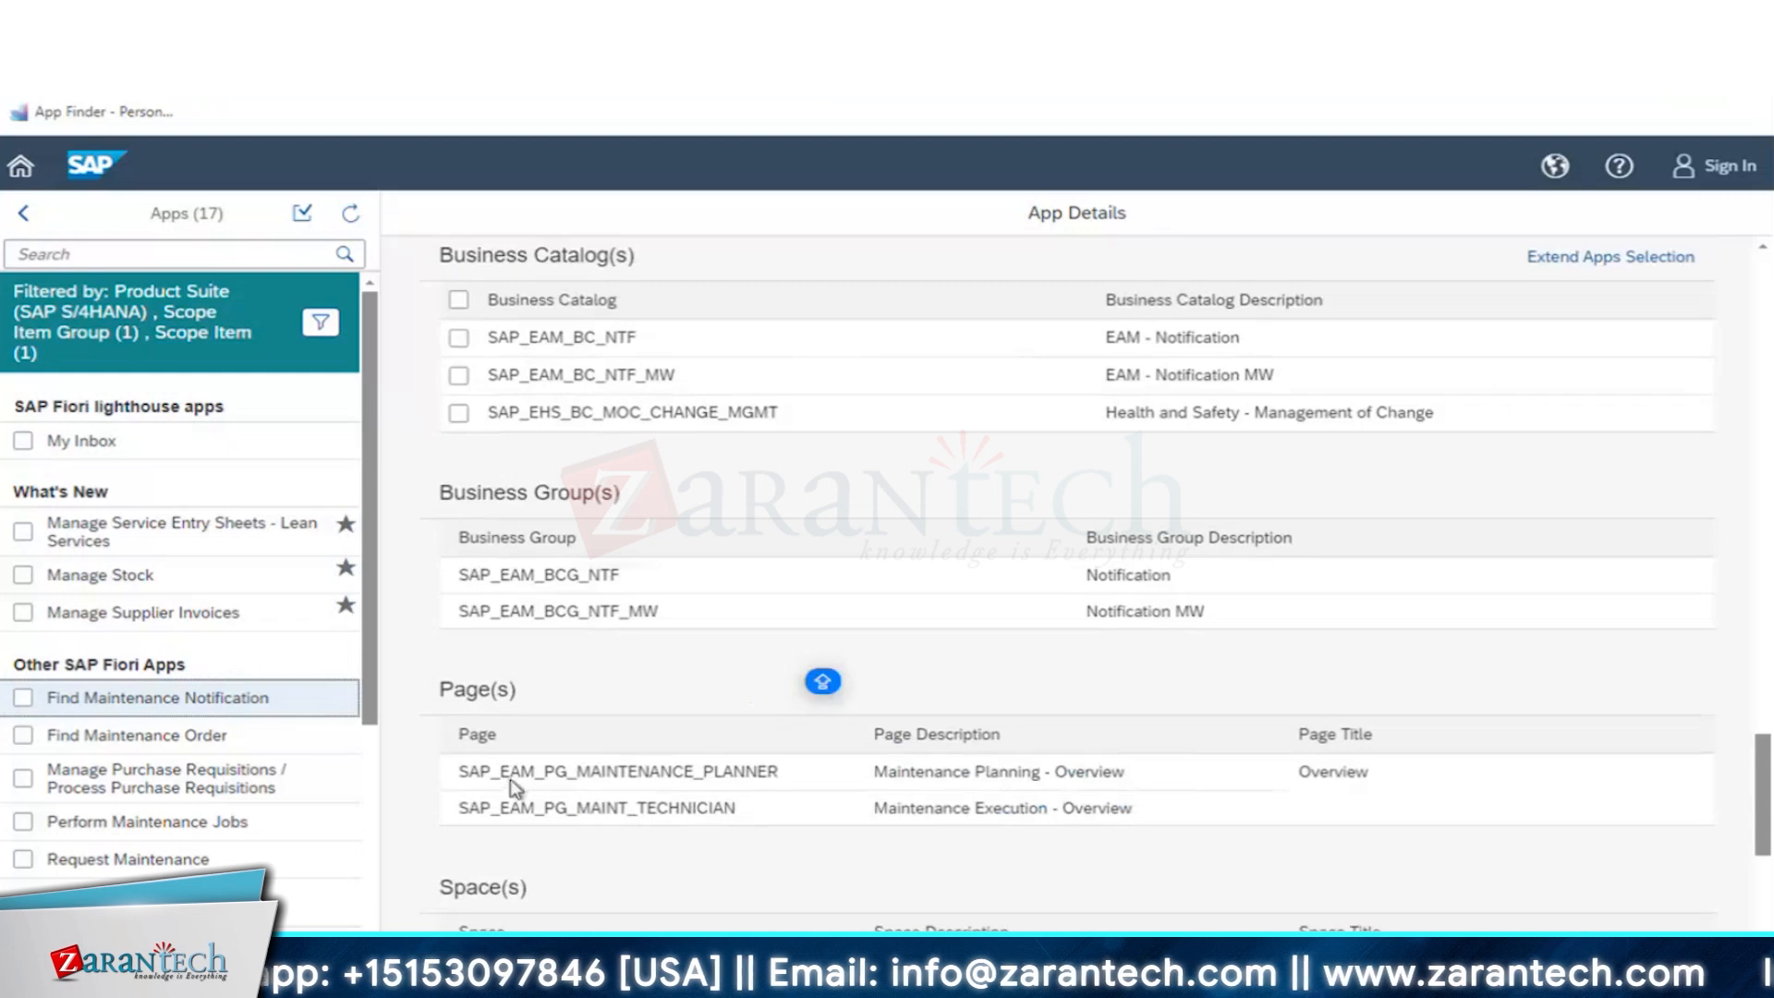
pyautogui.scroll(-4, 739, 818)
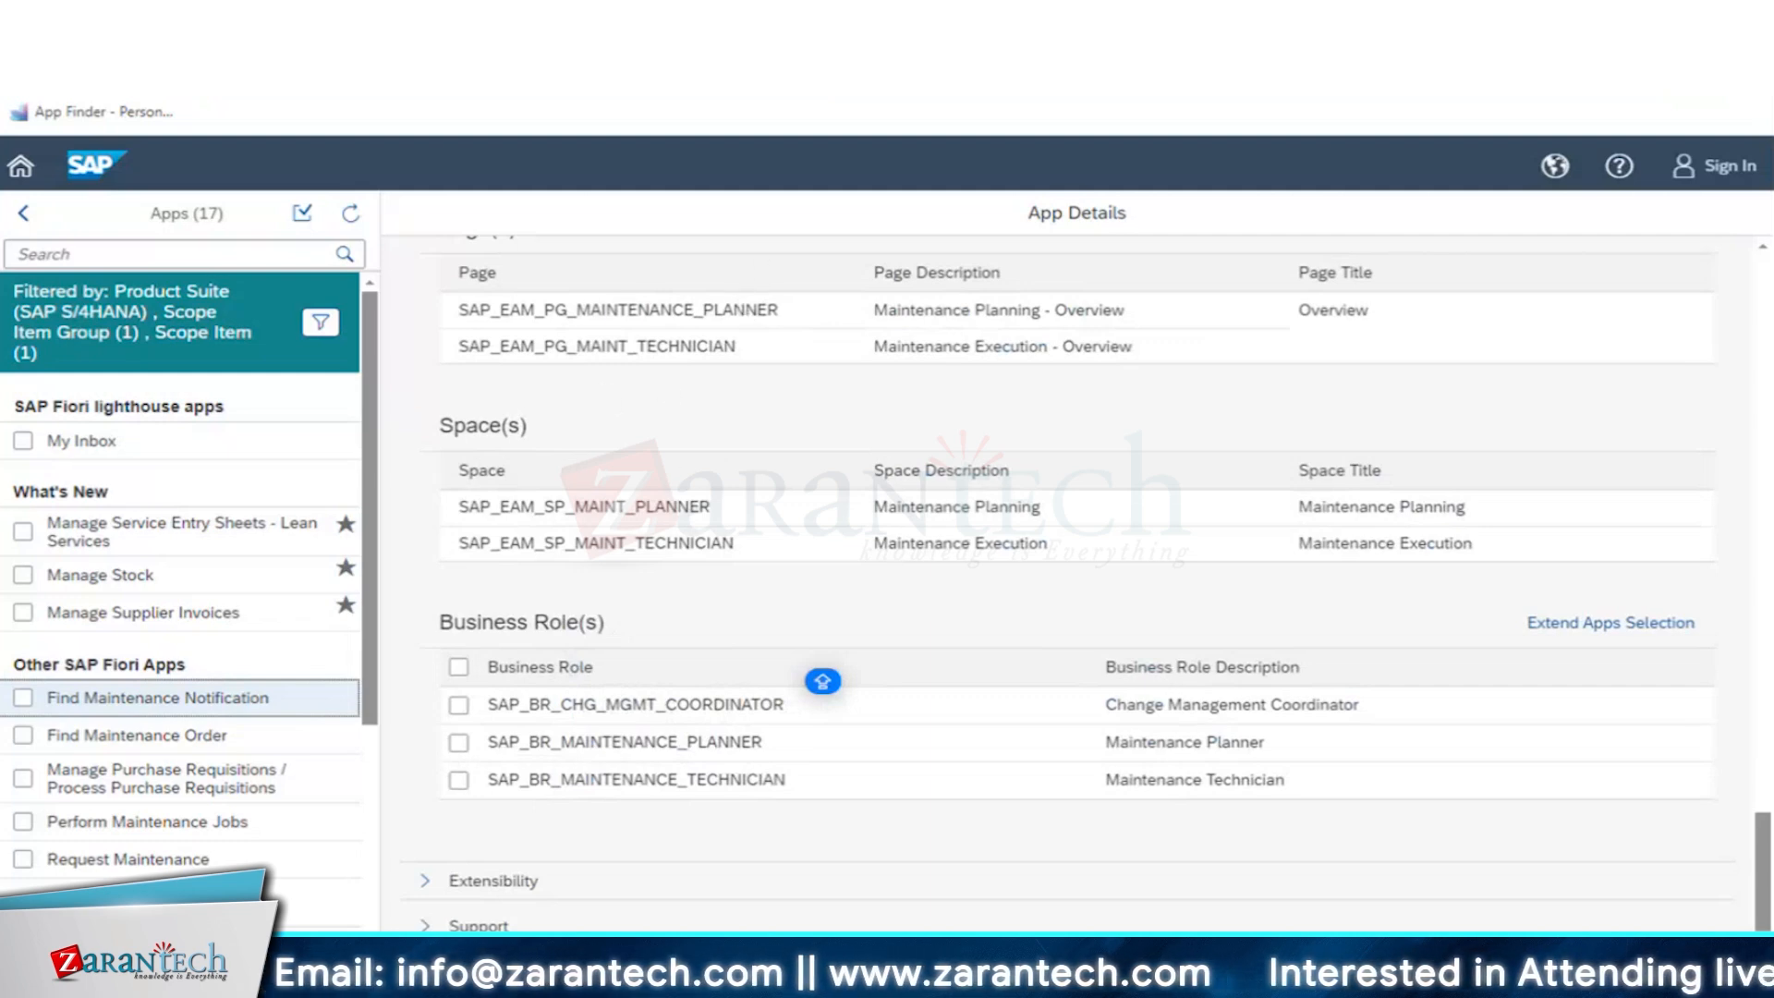
# - Look through the open SAP sessions, including Maintain Users, Display IMG and the inspection follow-up actions view, and return to the SAP Fiori Apps Reference Library
pyautogui.moveTo(831, 987)
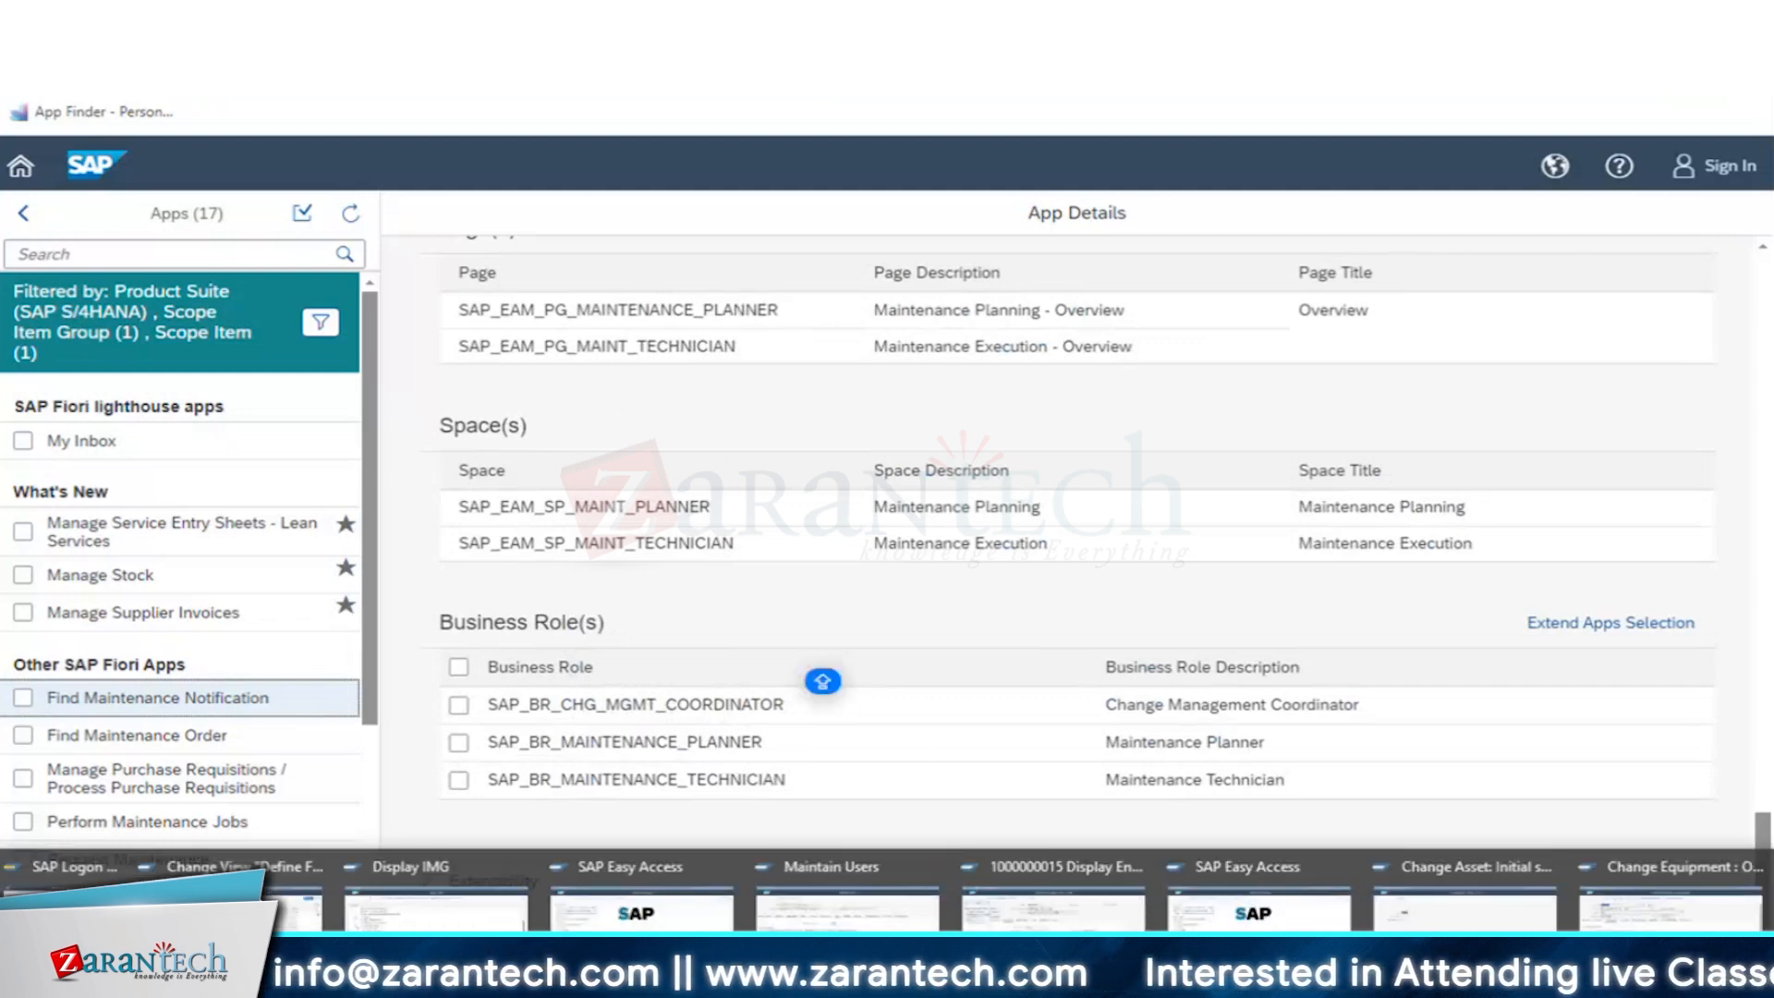
pyautogui.click(847, 905)
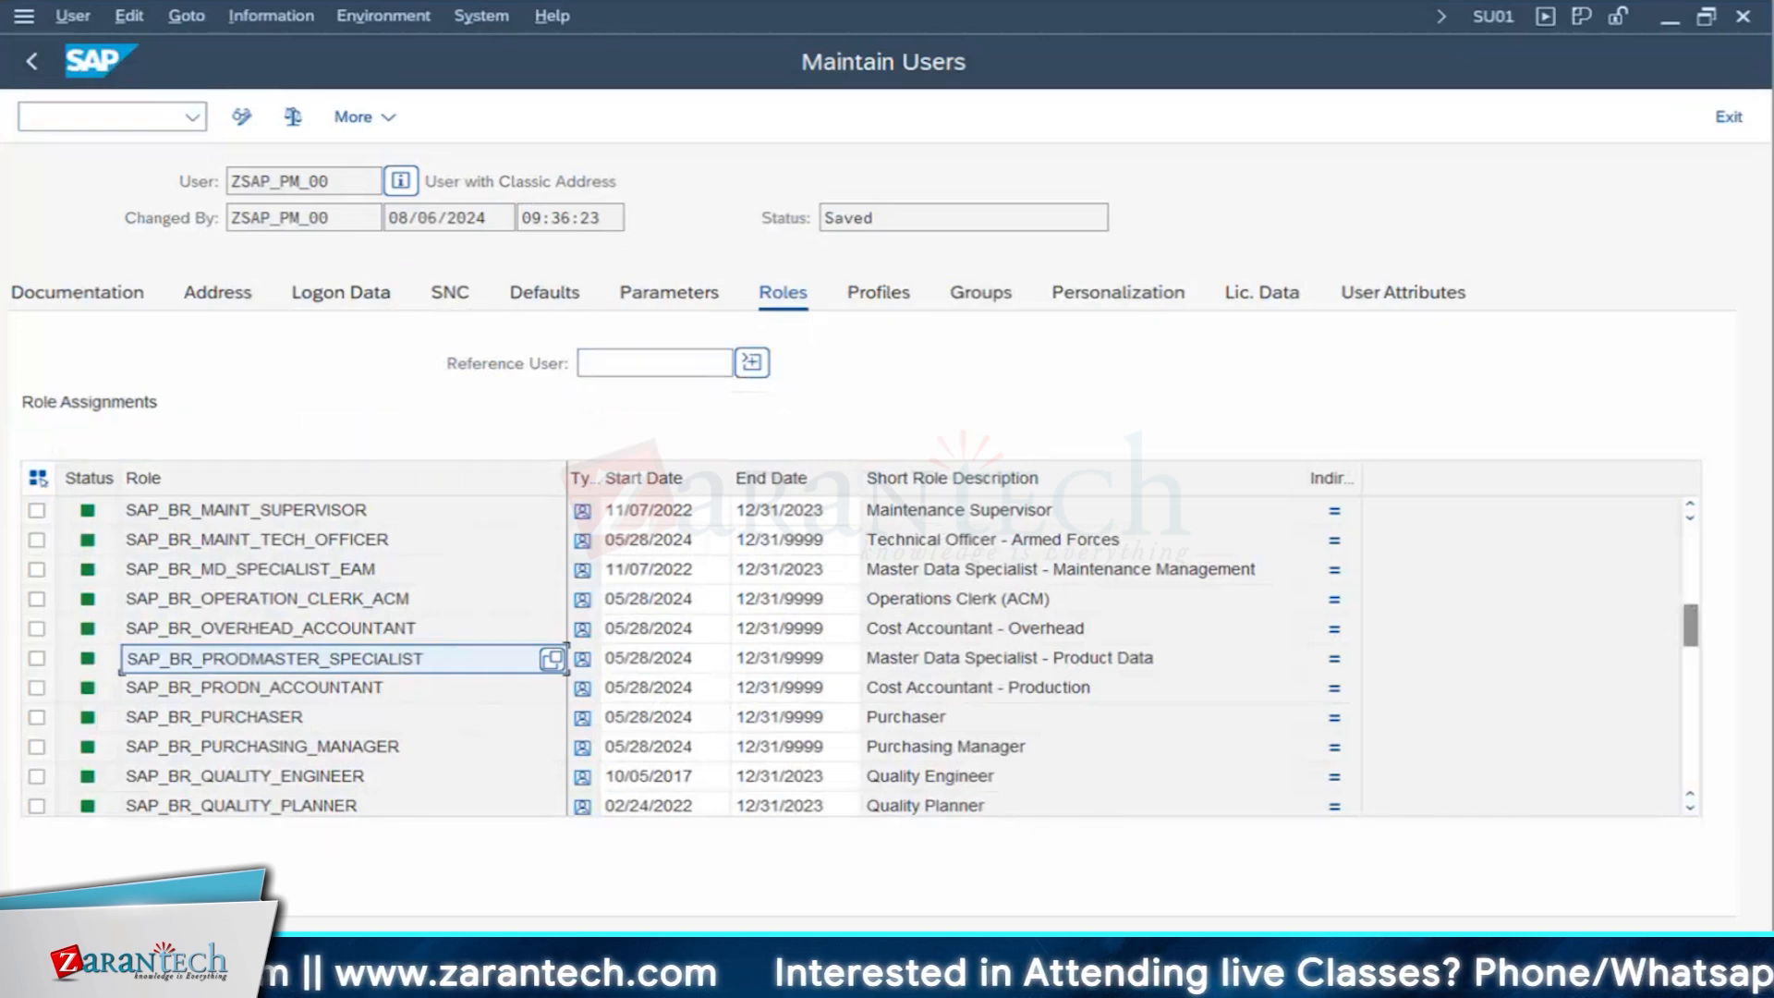
pyautogui.click(398, 978)
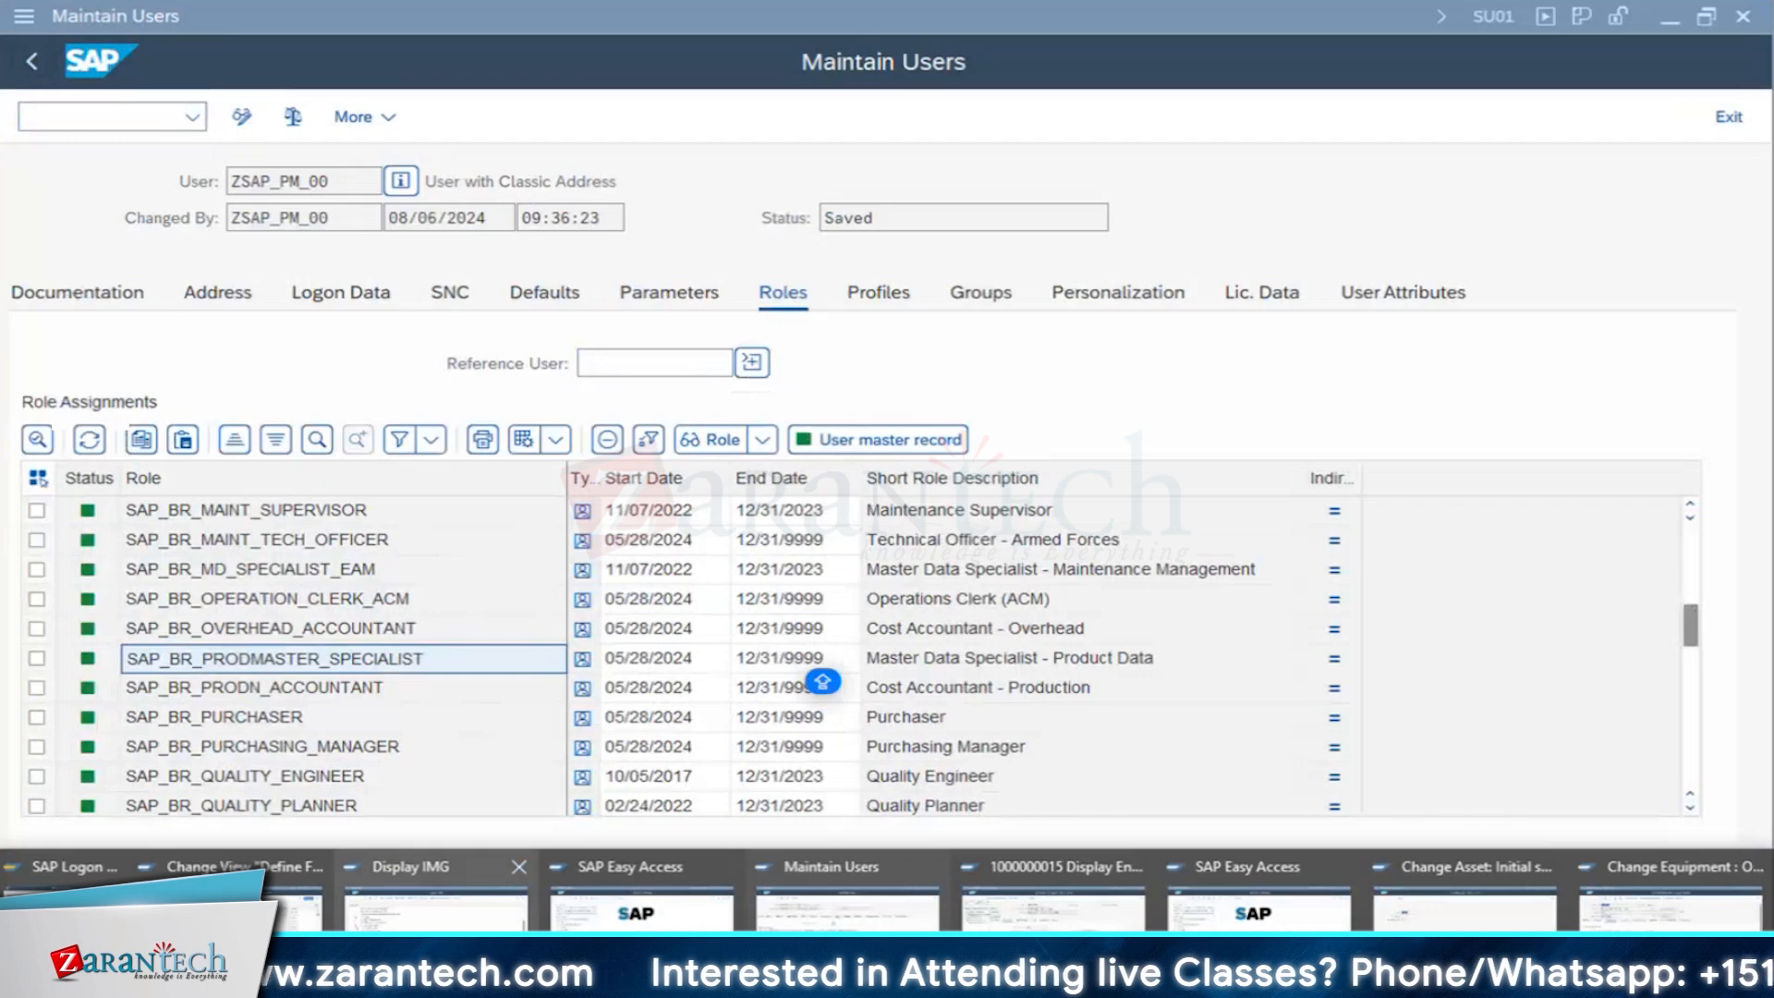
pyautogui.click(436, 905)
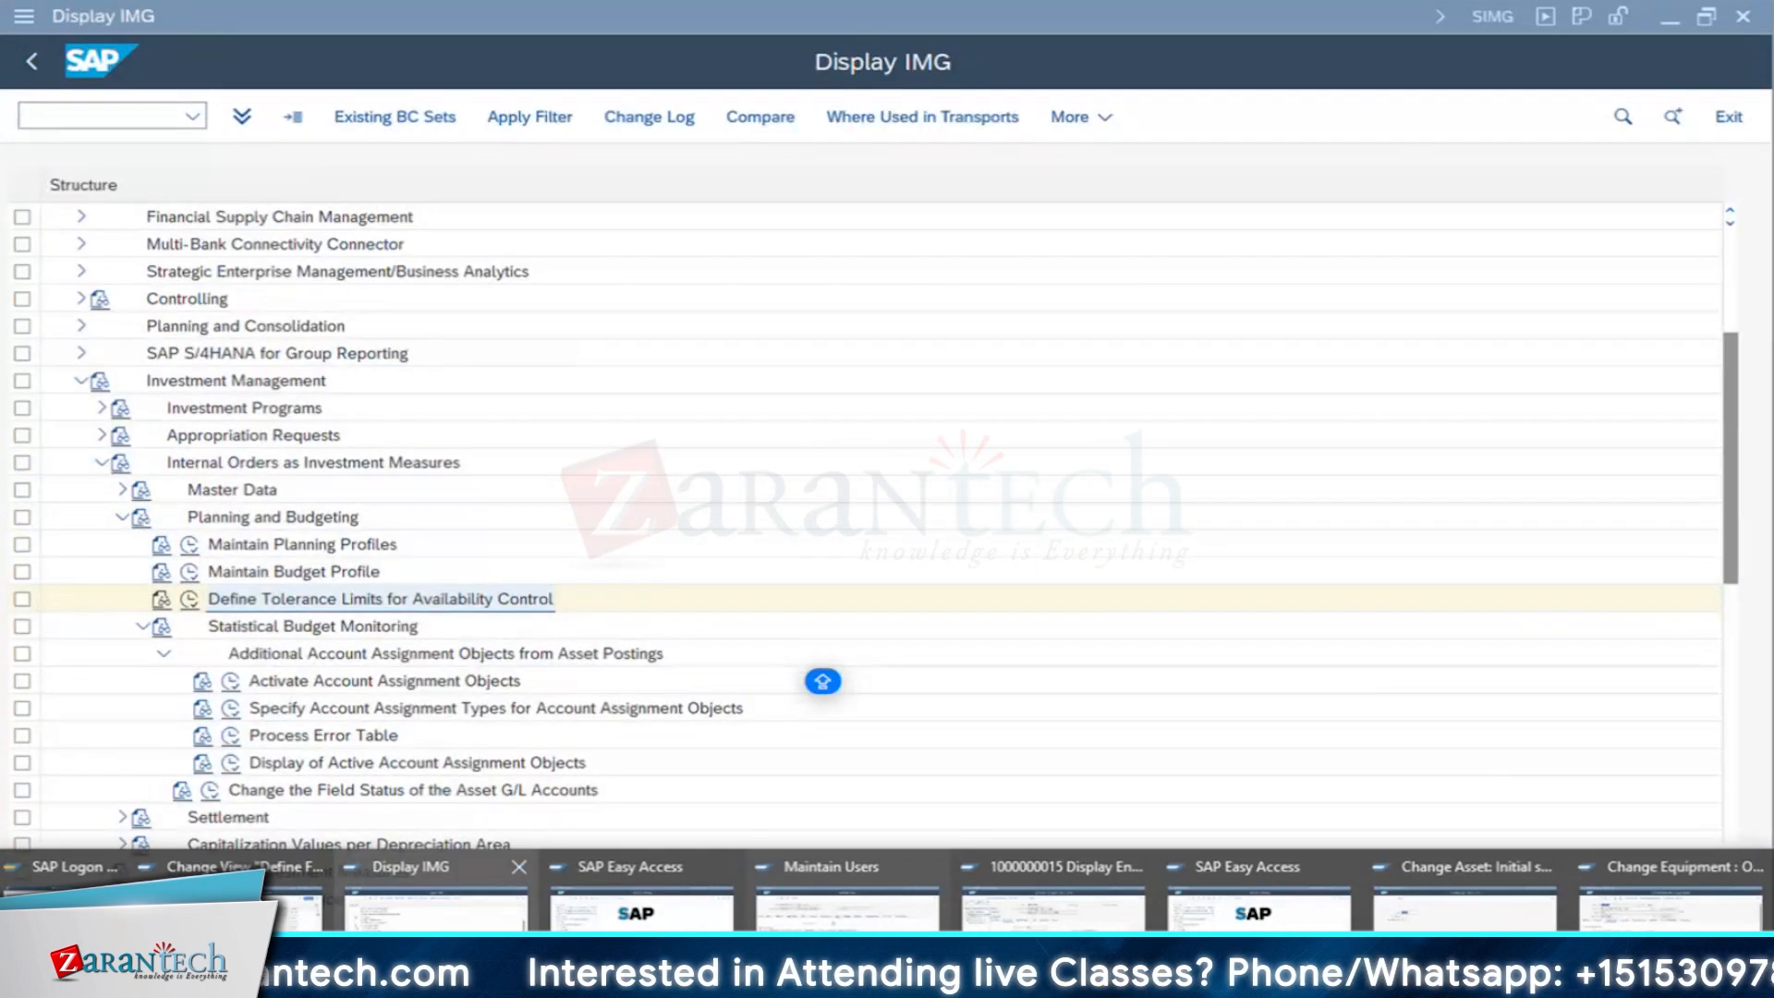
pyautogui.click(1053, 910)
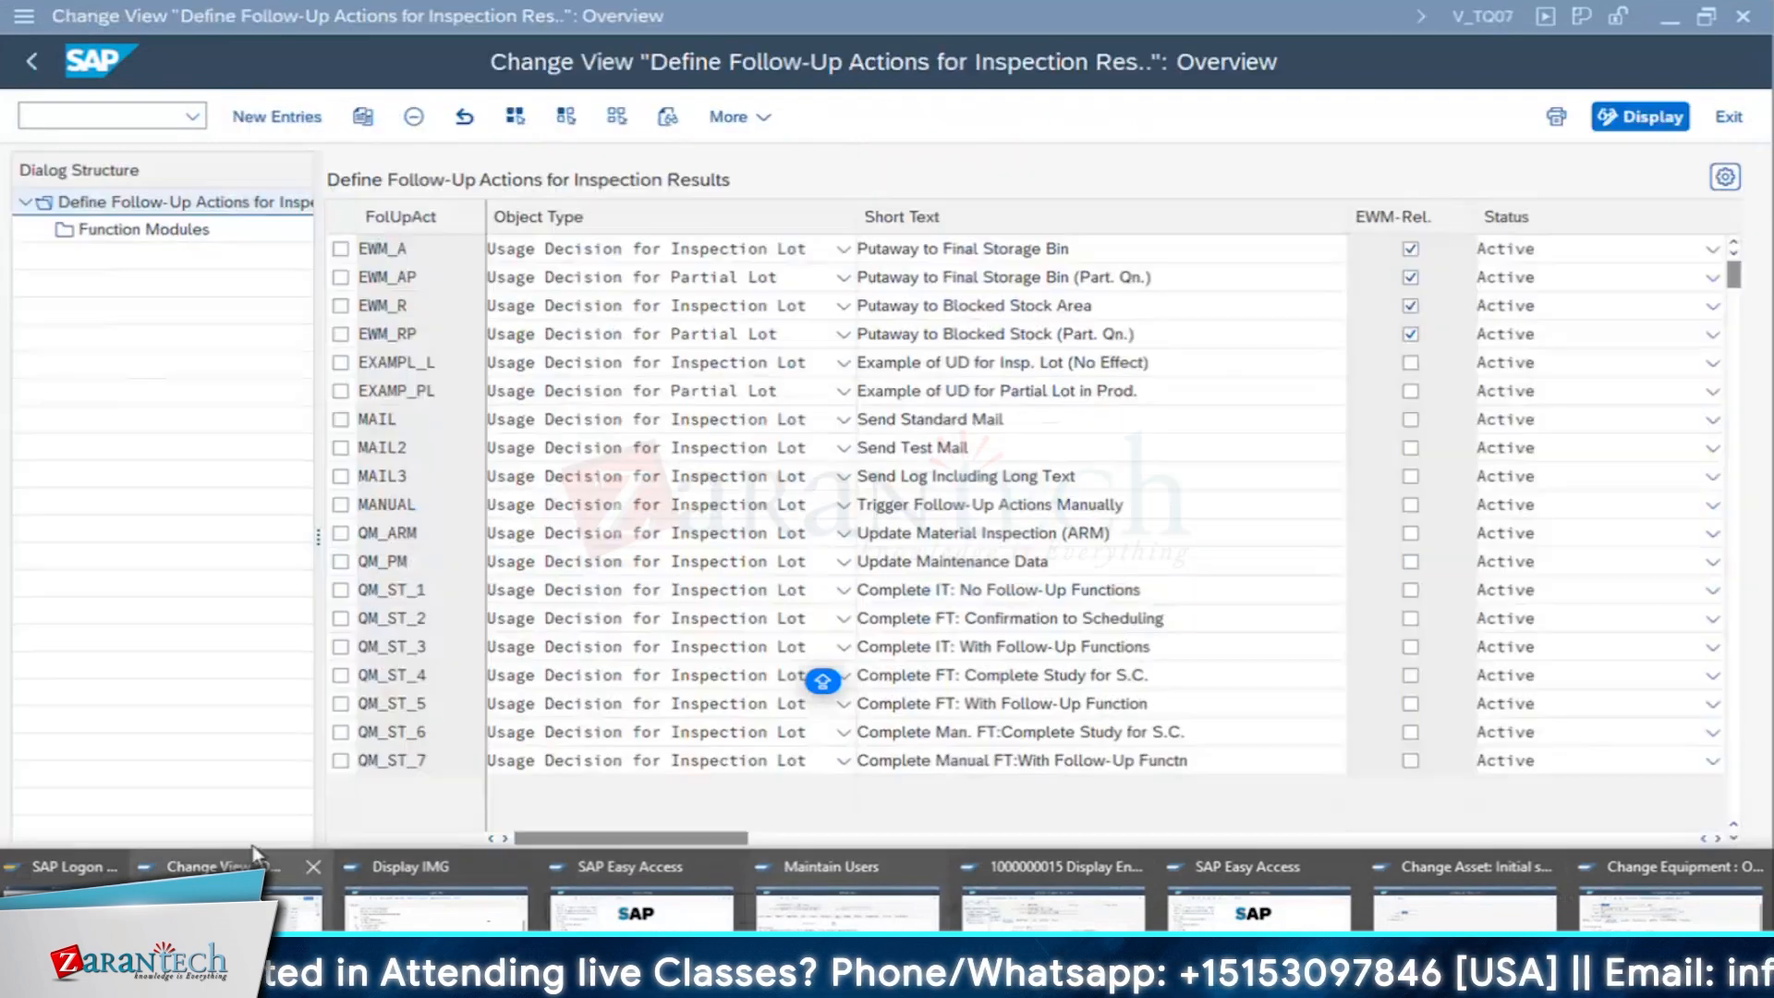
pyautogui.click(248, 892)
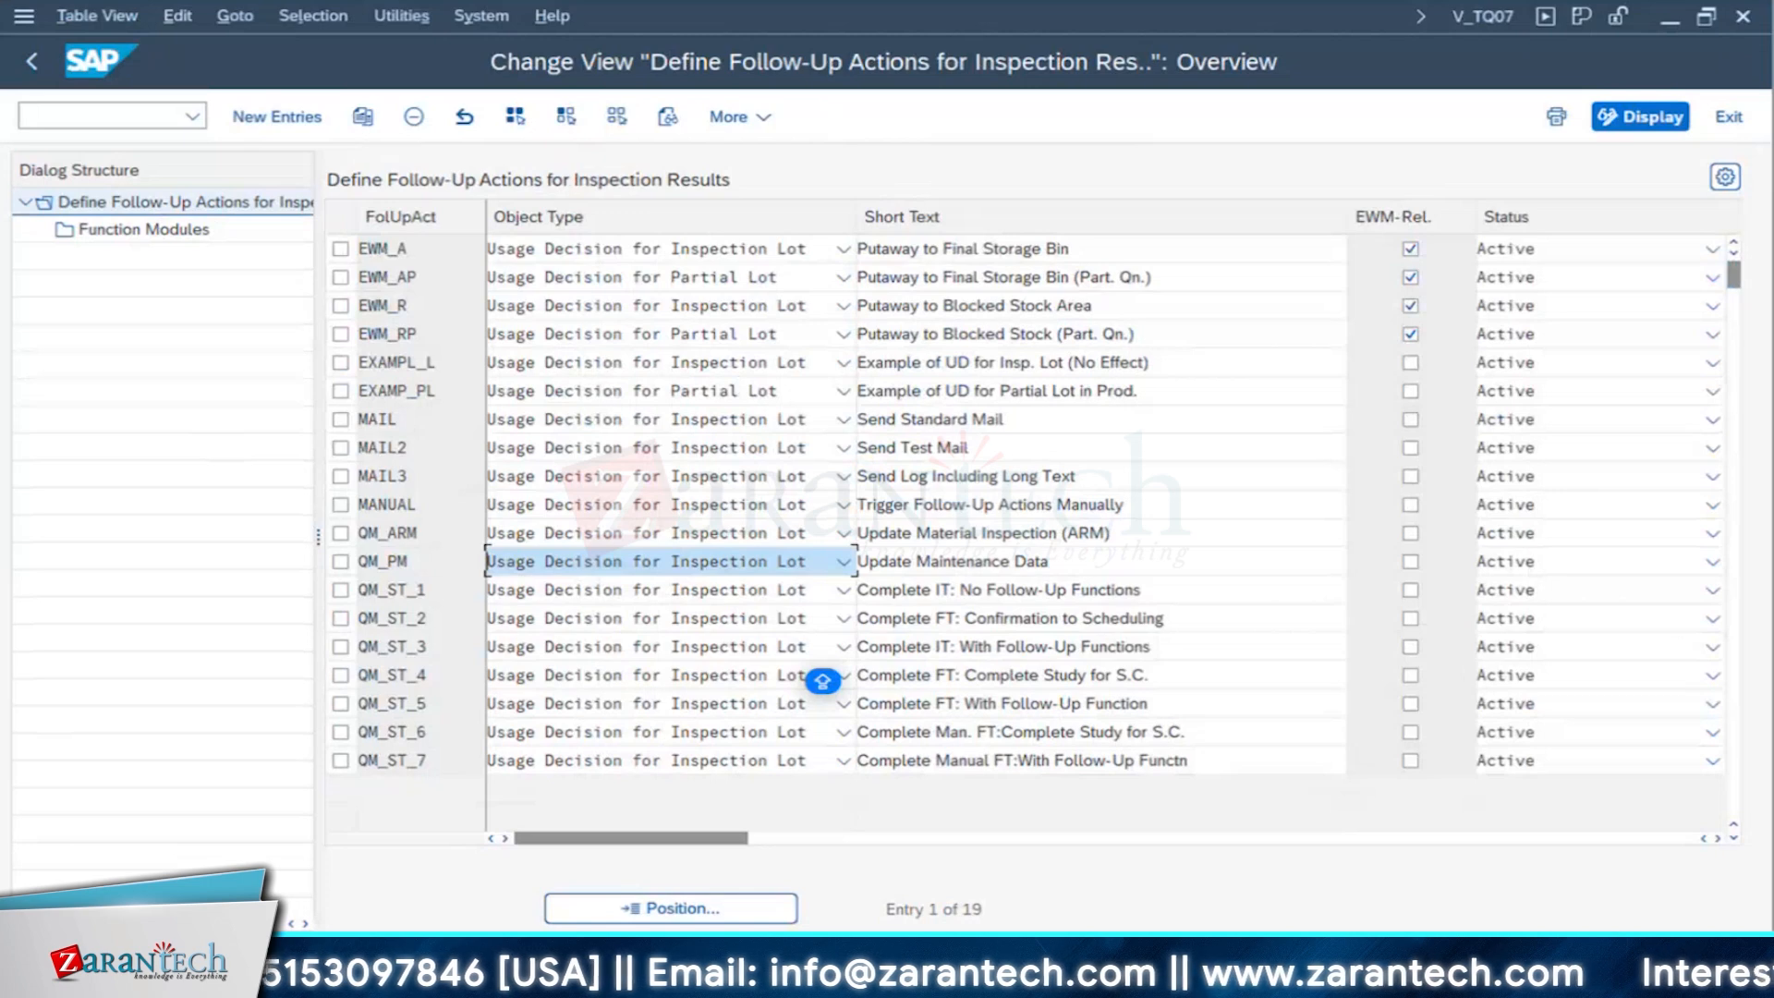
pyautogui.hotkey('alt', 'Tab')
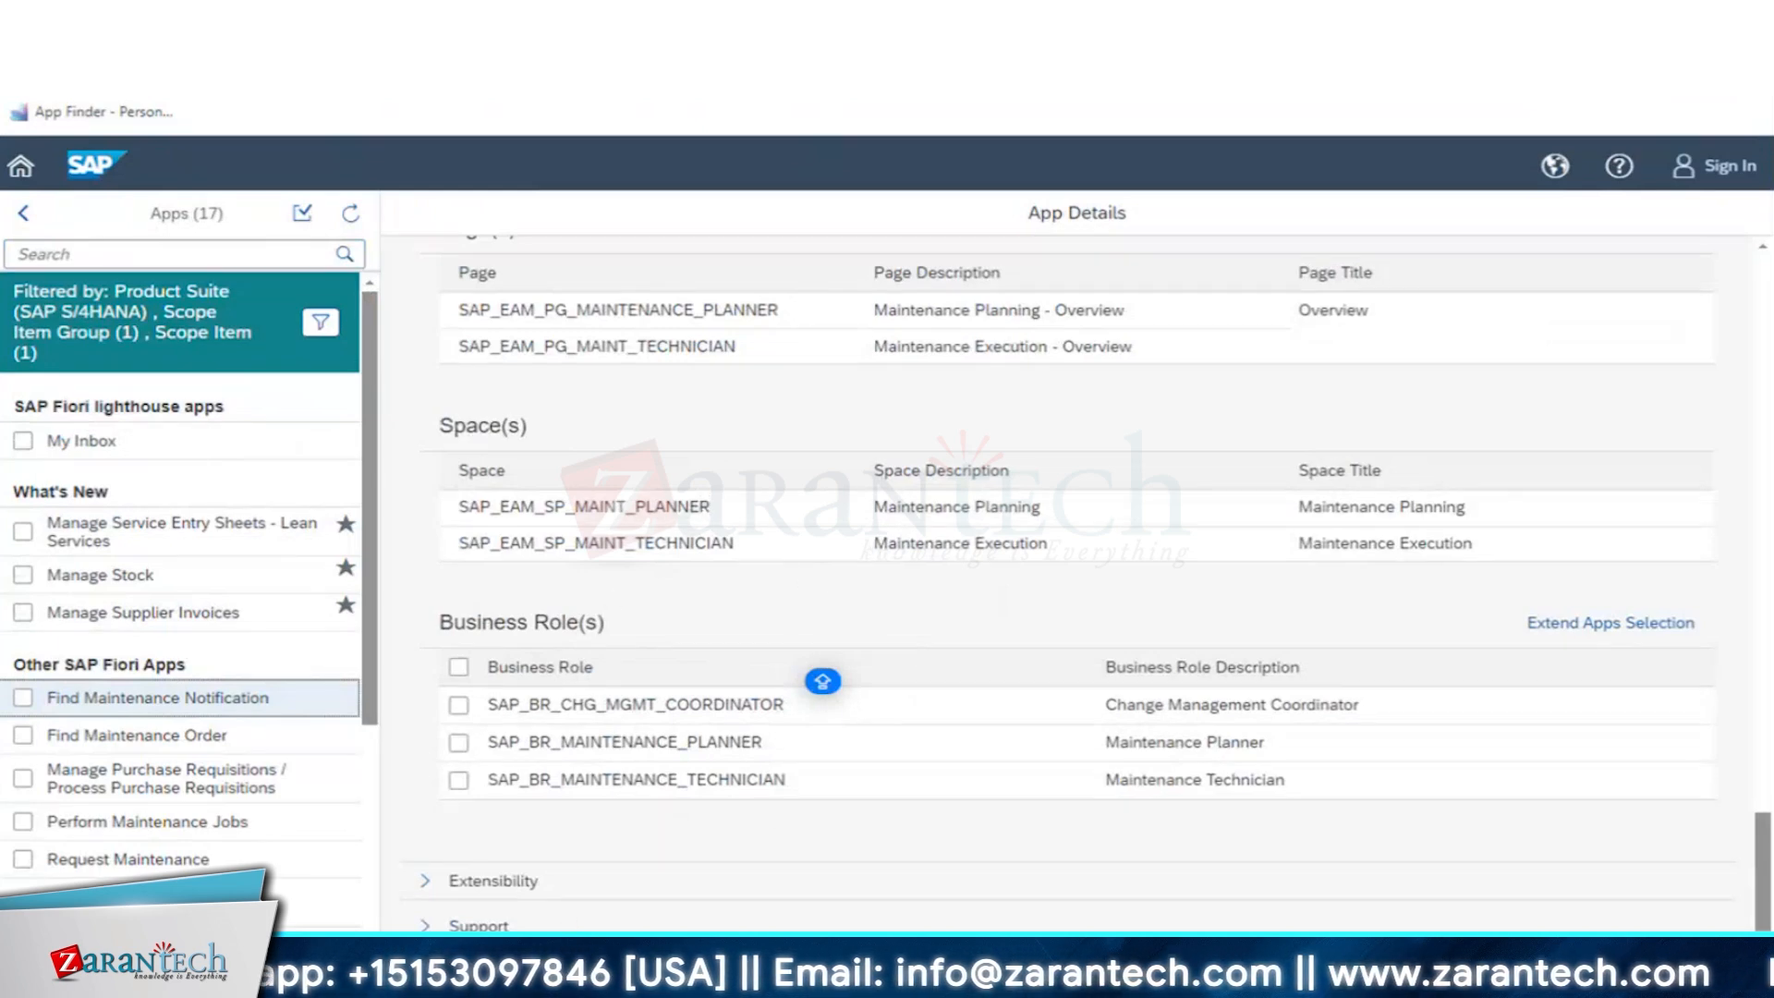
# - In the SAP session defining follow-up actions for inspection results, leave the view and return to Display IMG
pyautogui.moveTo(444, 983)
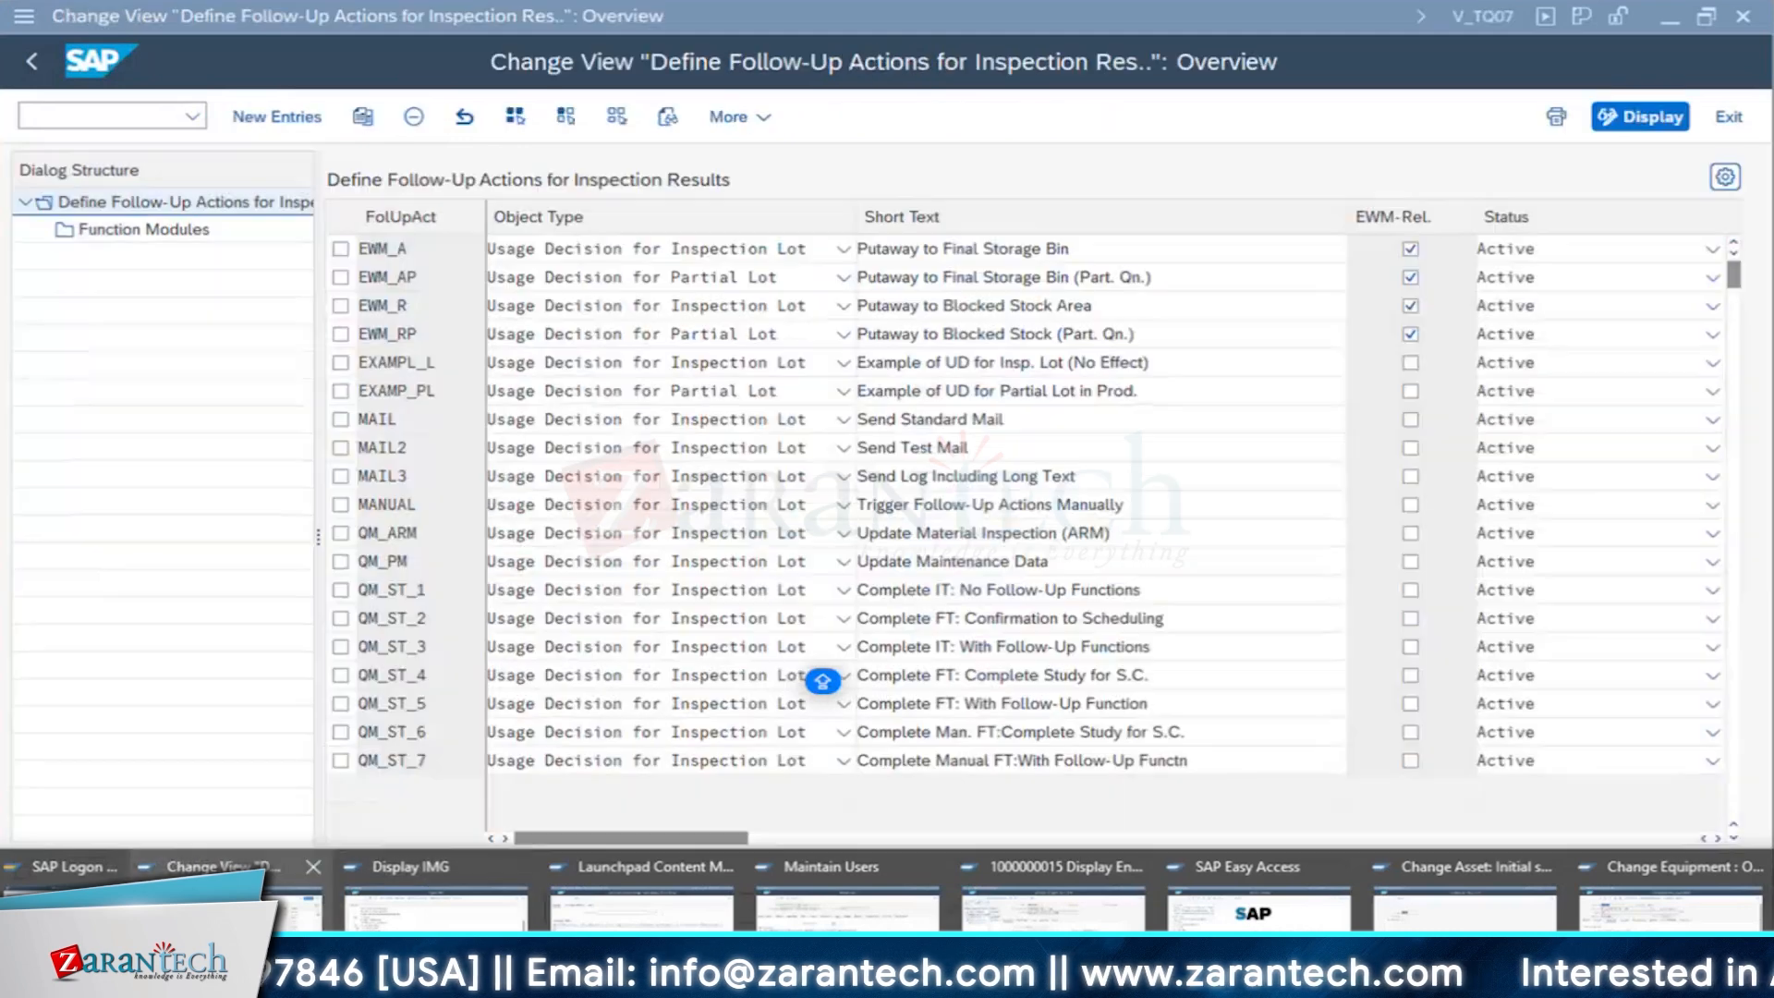
pyautogui.click(236, 935)
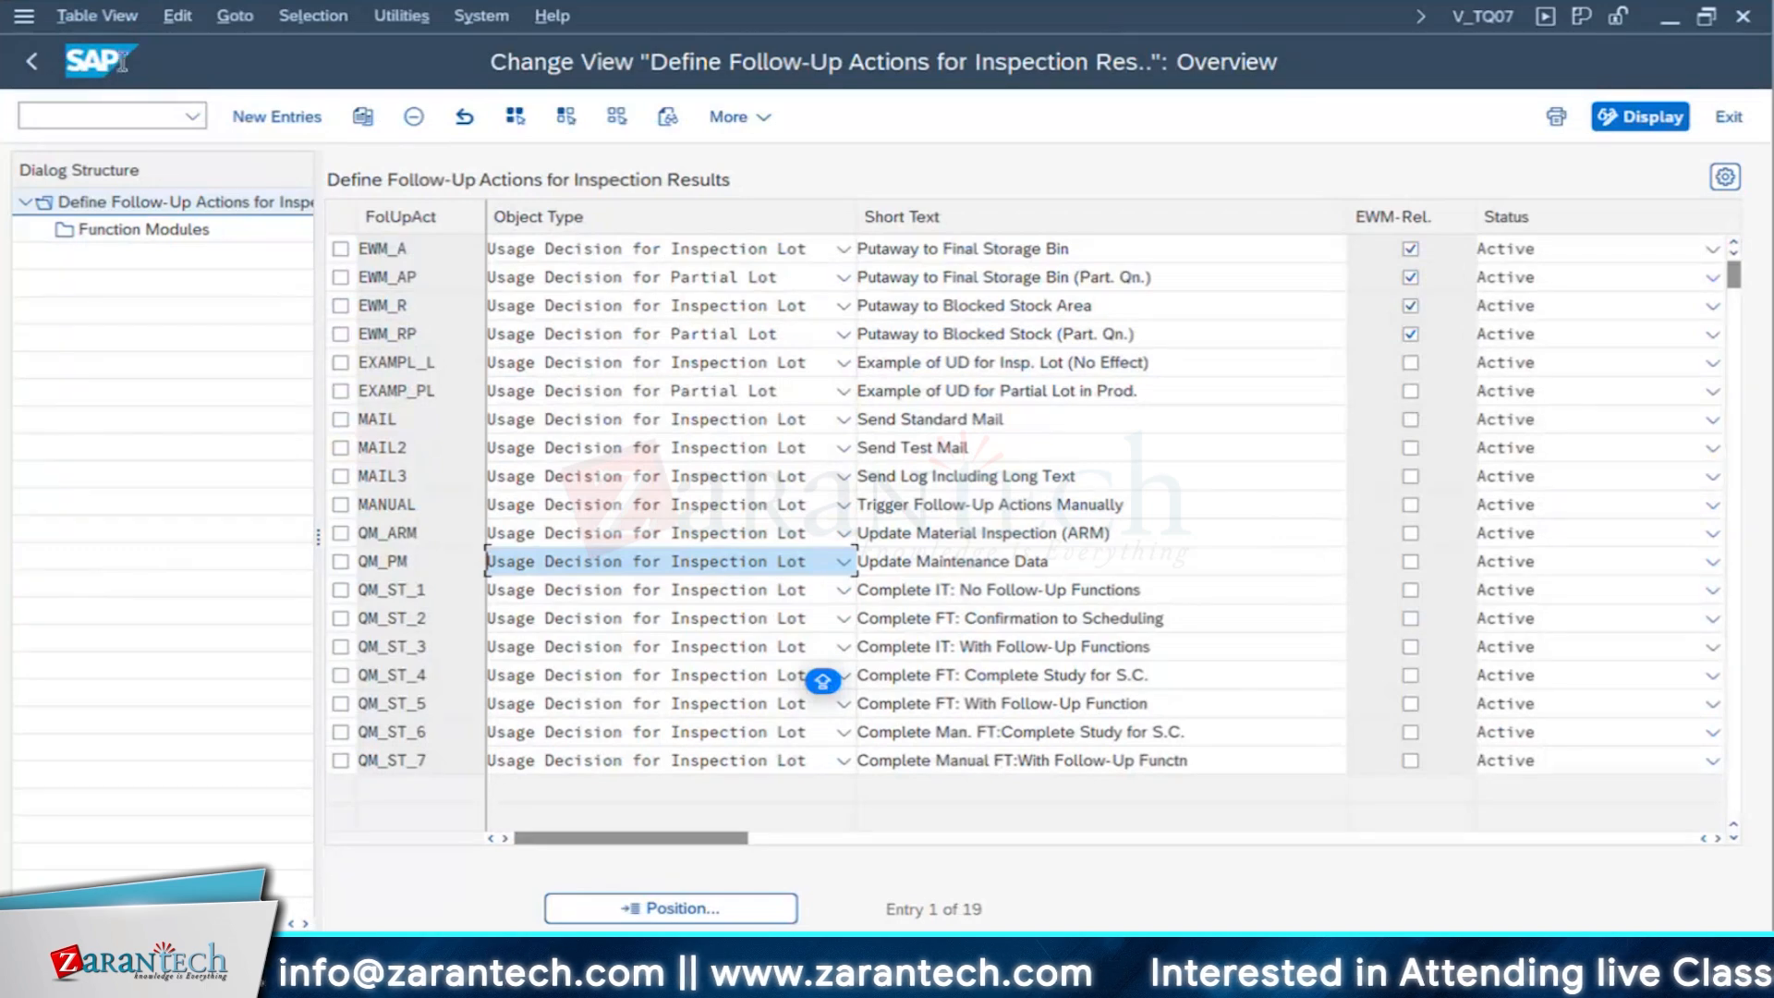
pyautogui.click(34, 66)
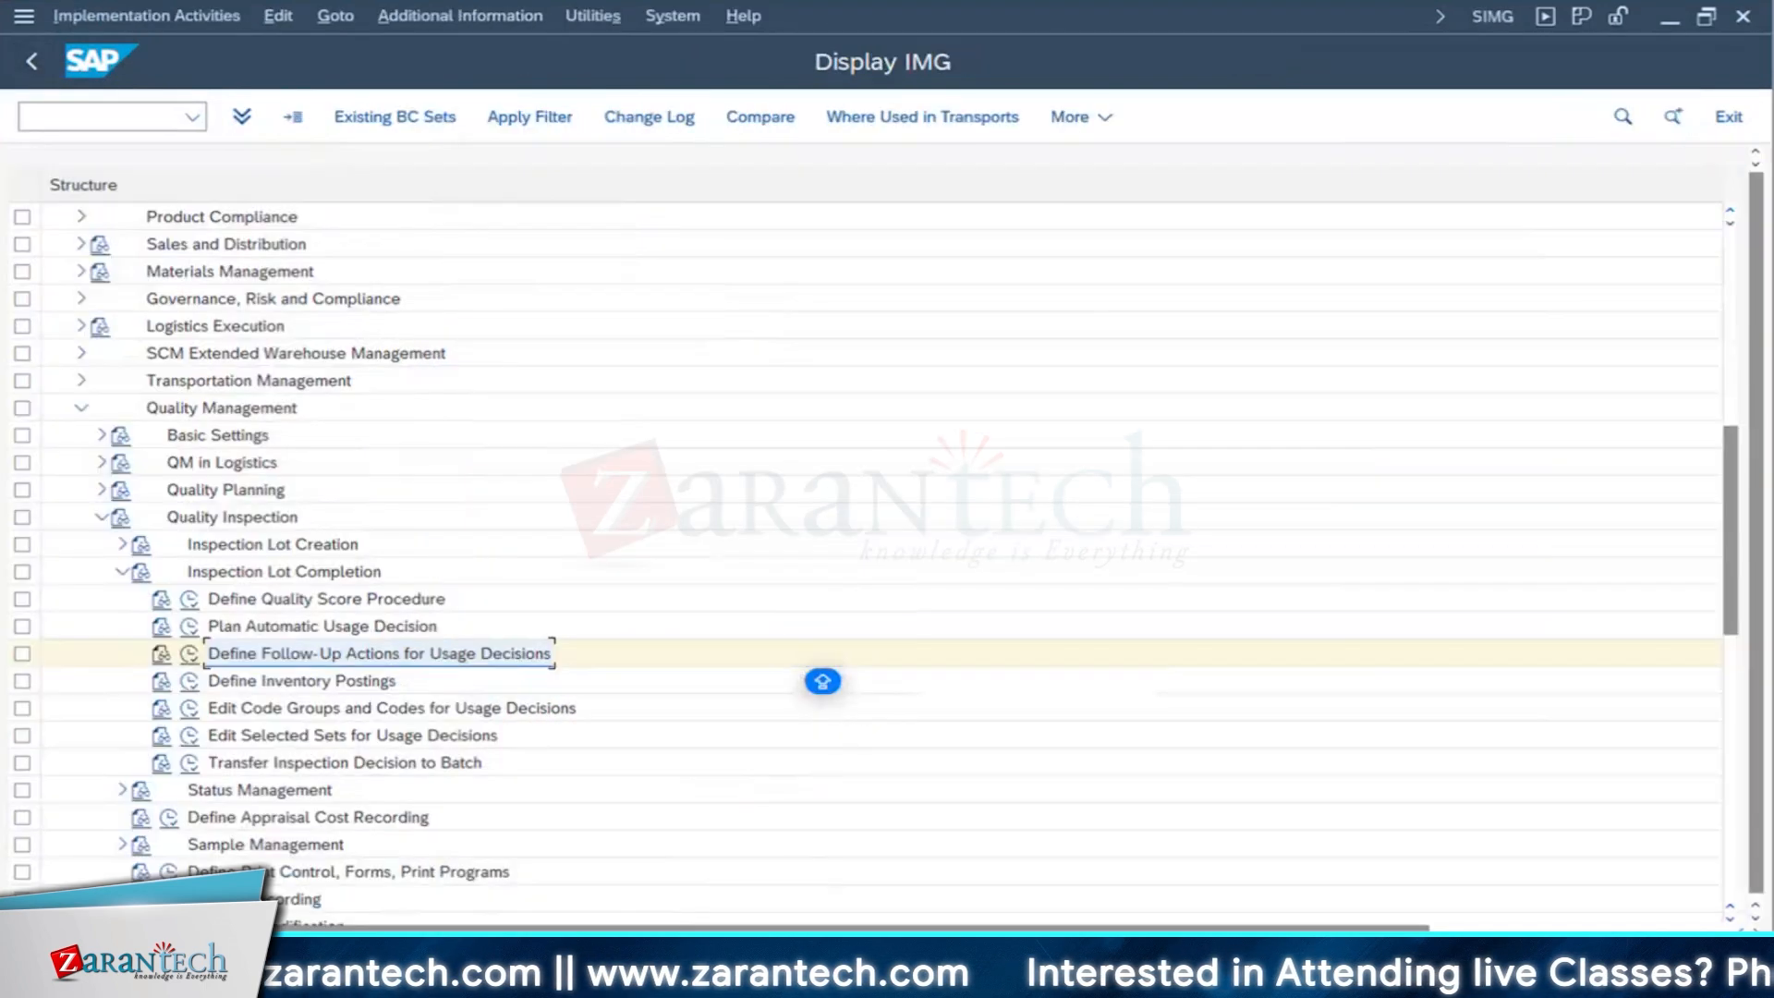
# - In the Launchpad Content Manager session, search the catalogs for SAP_TC_EAM_COMMON
pyautogui.click(638, 979)
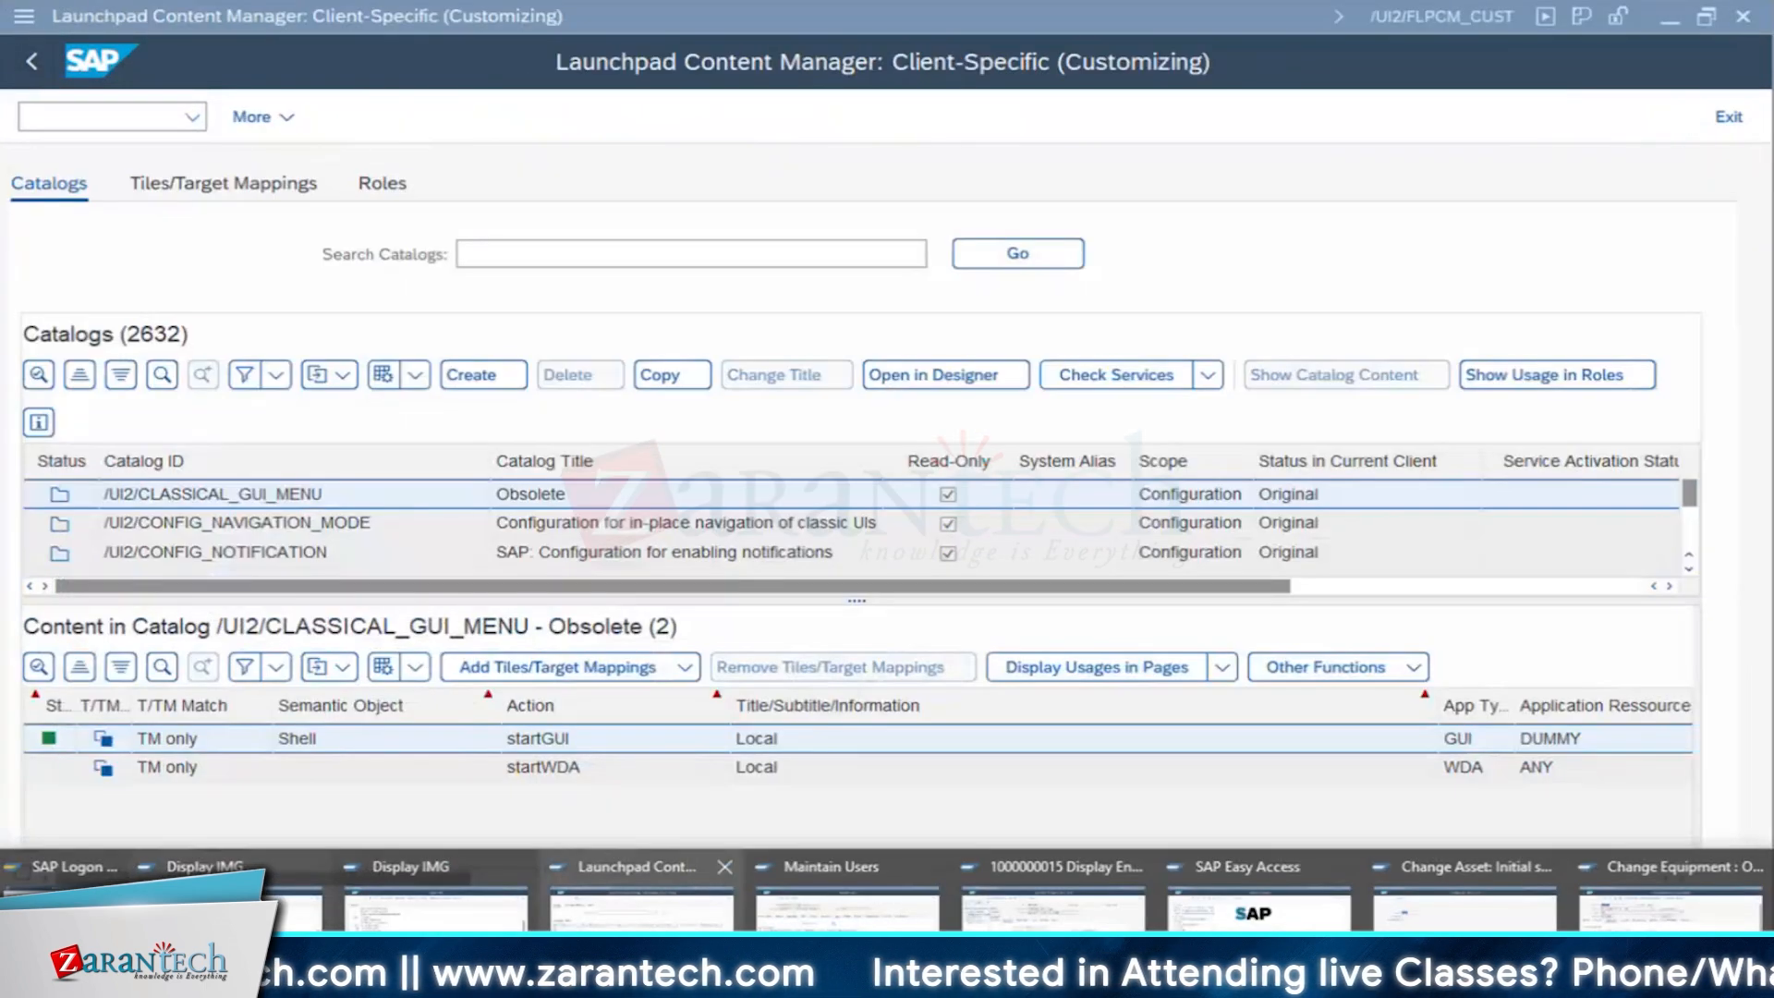
pyautogui.click(642, 901)
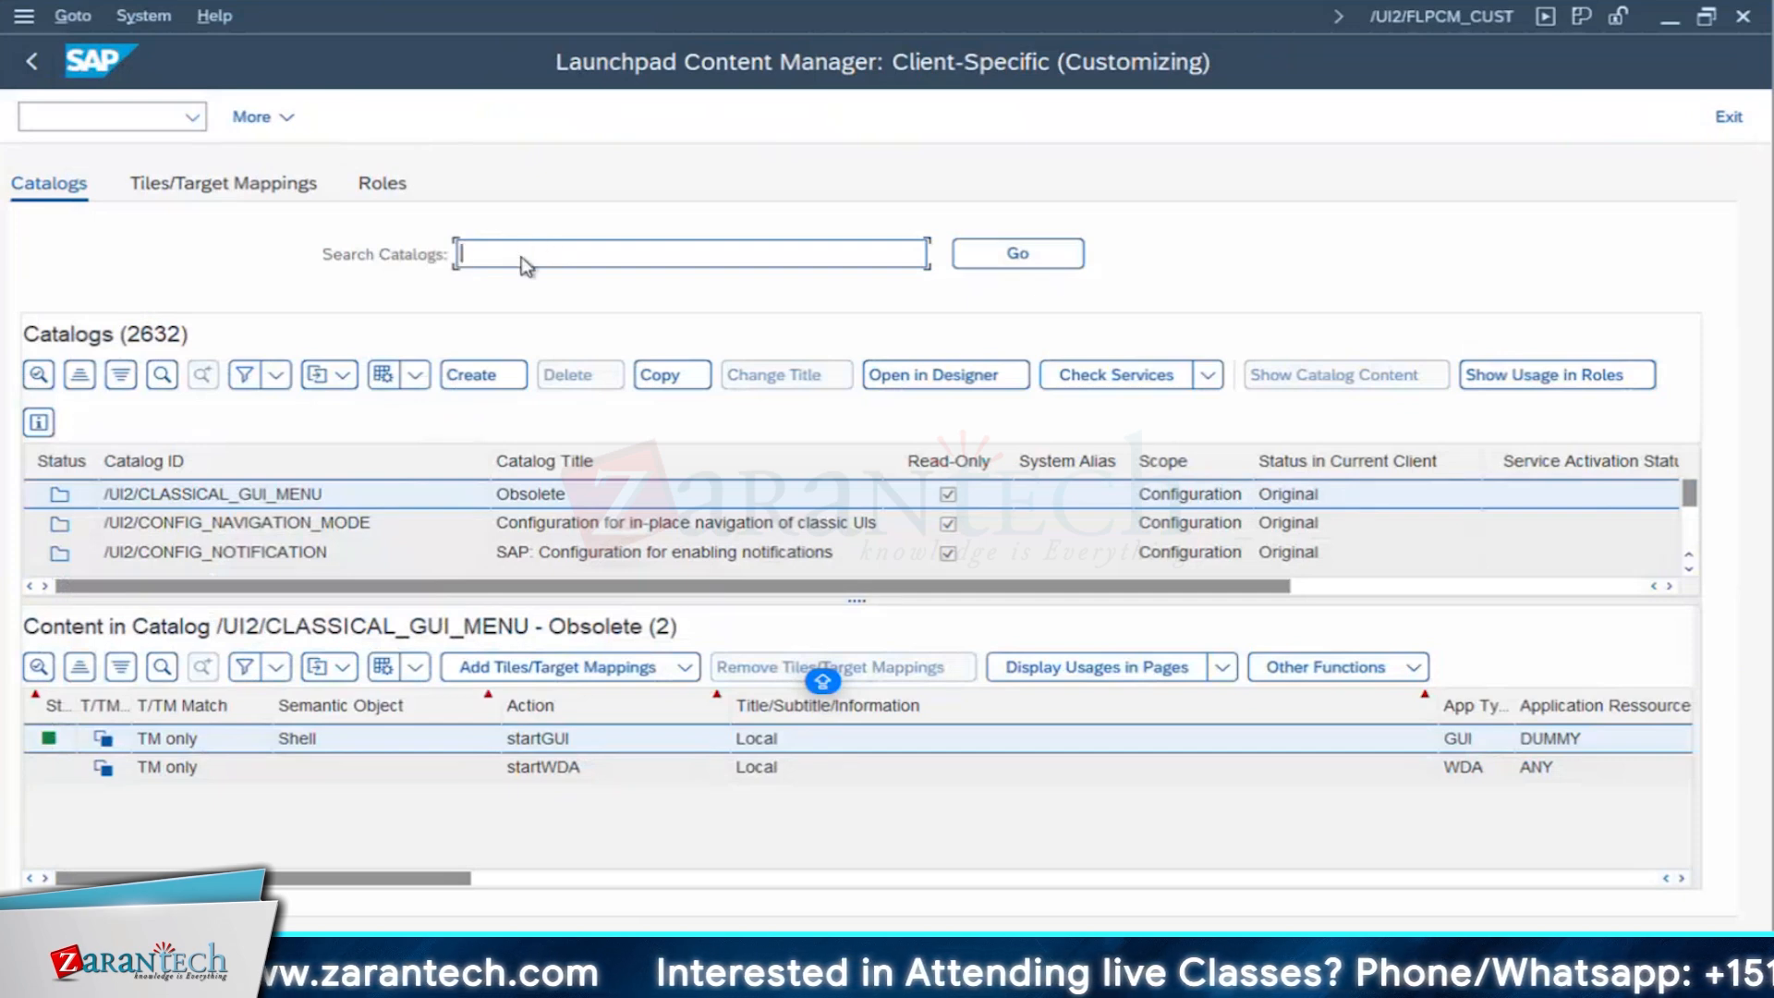
pyautogui.write('SAP_TC_EAM_COMMON')
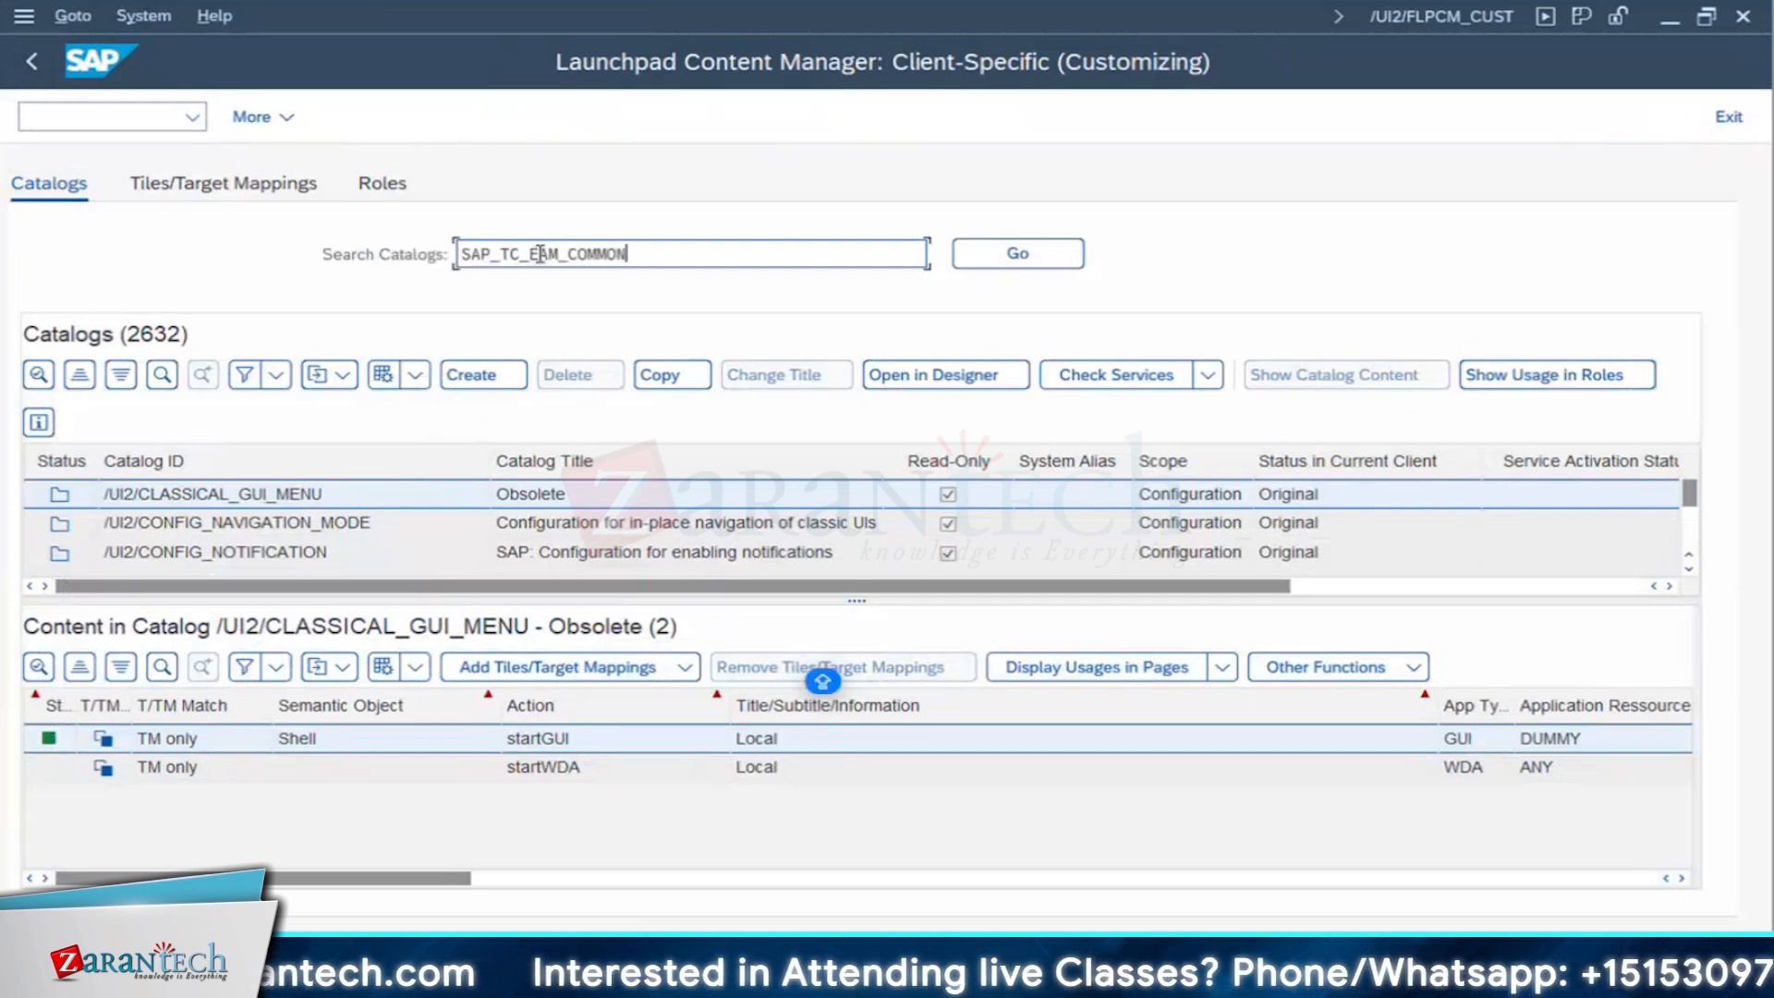
pyautogui.click(1014, 262)
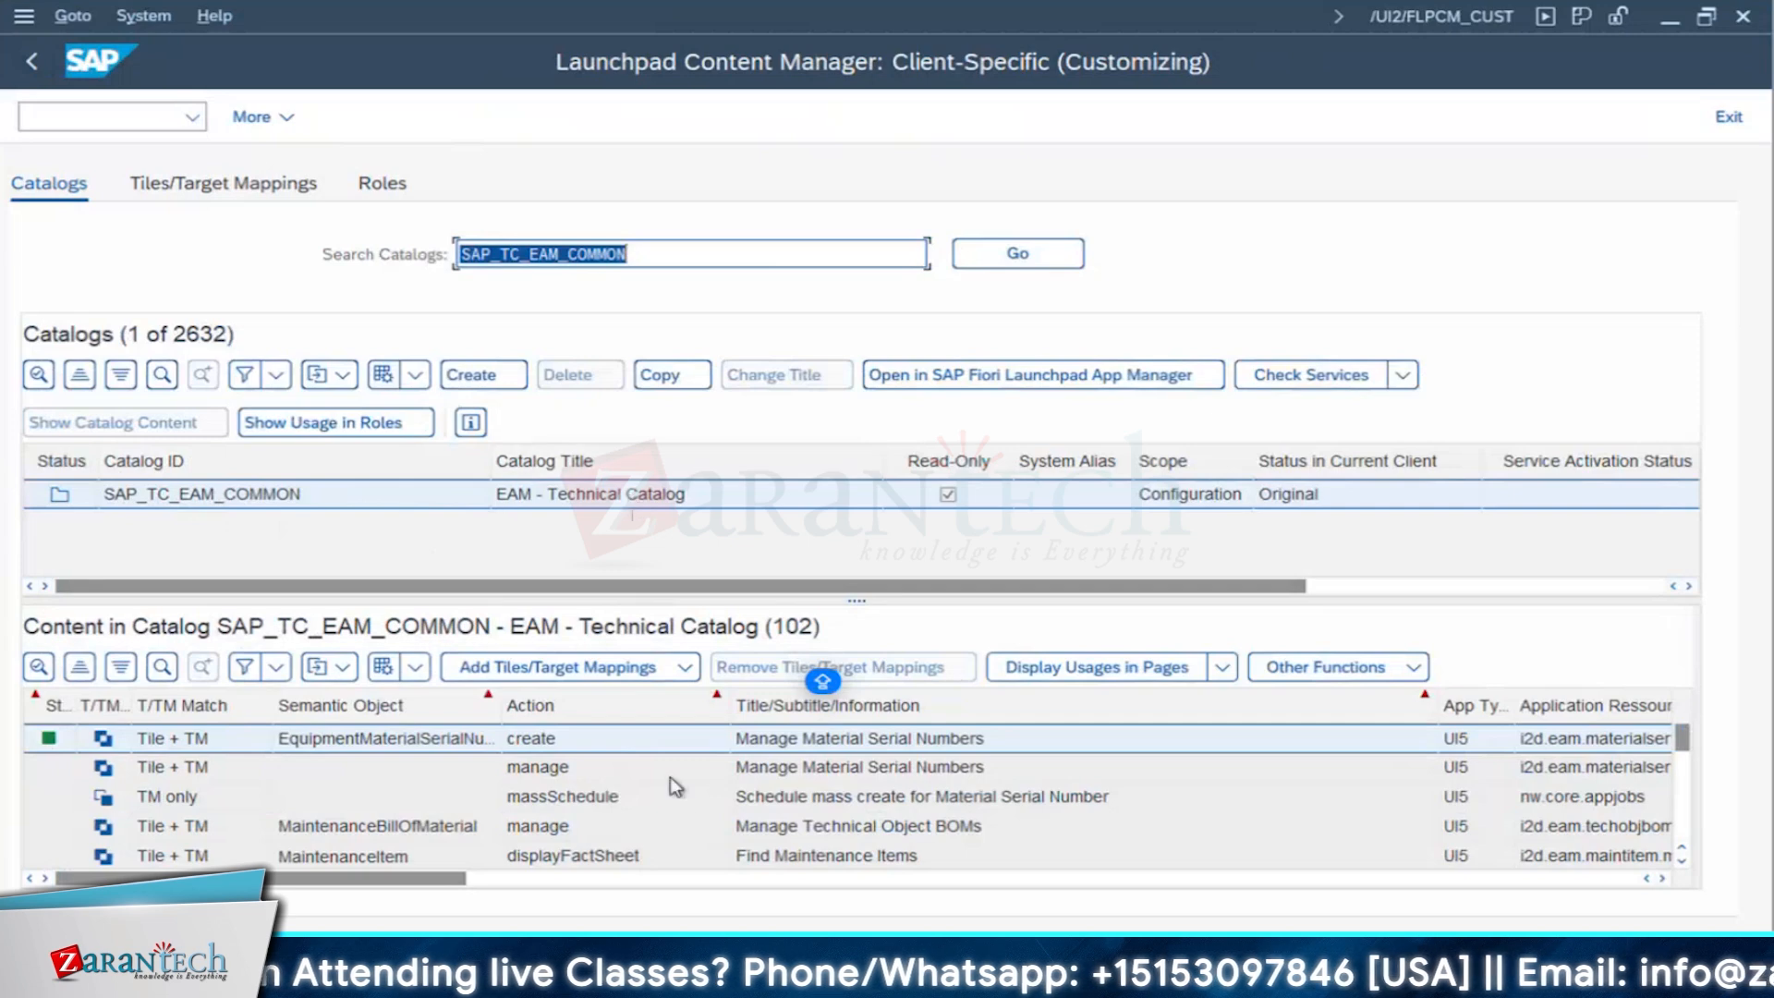
# - Examine the tiles and target mappings in catalog SAP_TC_EAM_COMMON, including the MaintenanceNotification and MaintenanceOrder entries
pyautogui.scroll(-3, 599, 822)
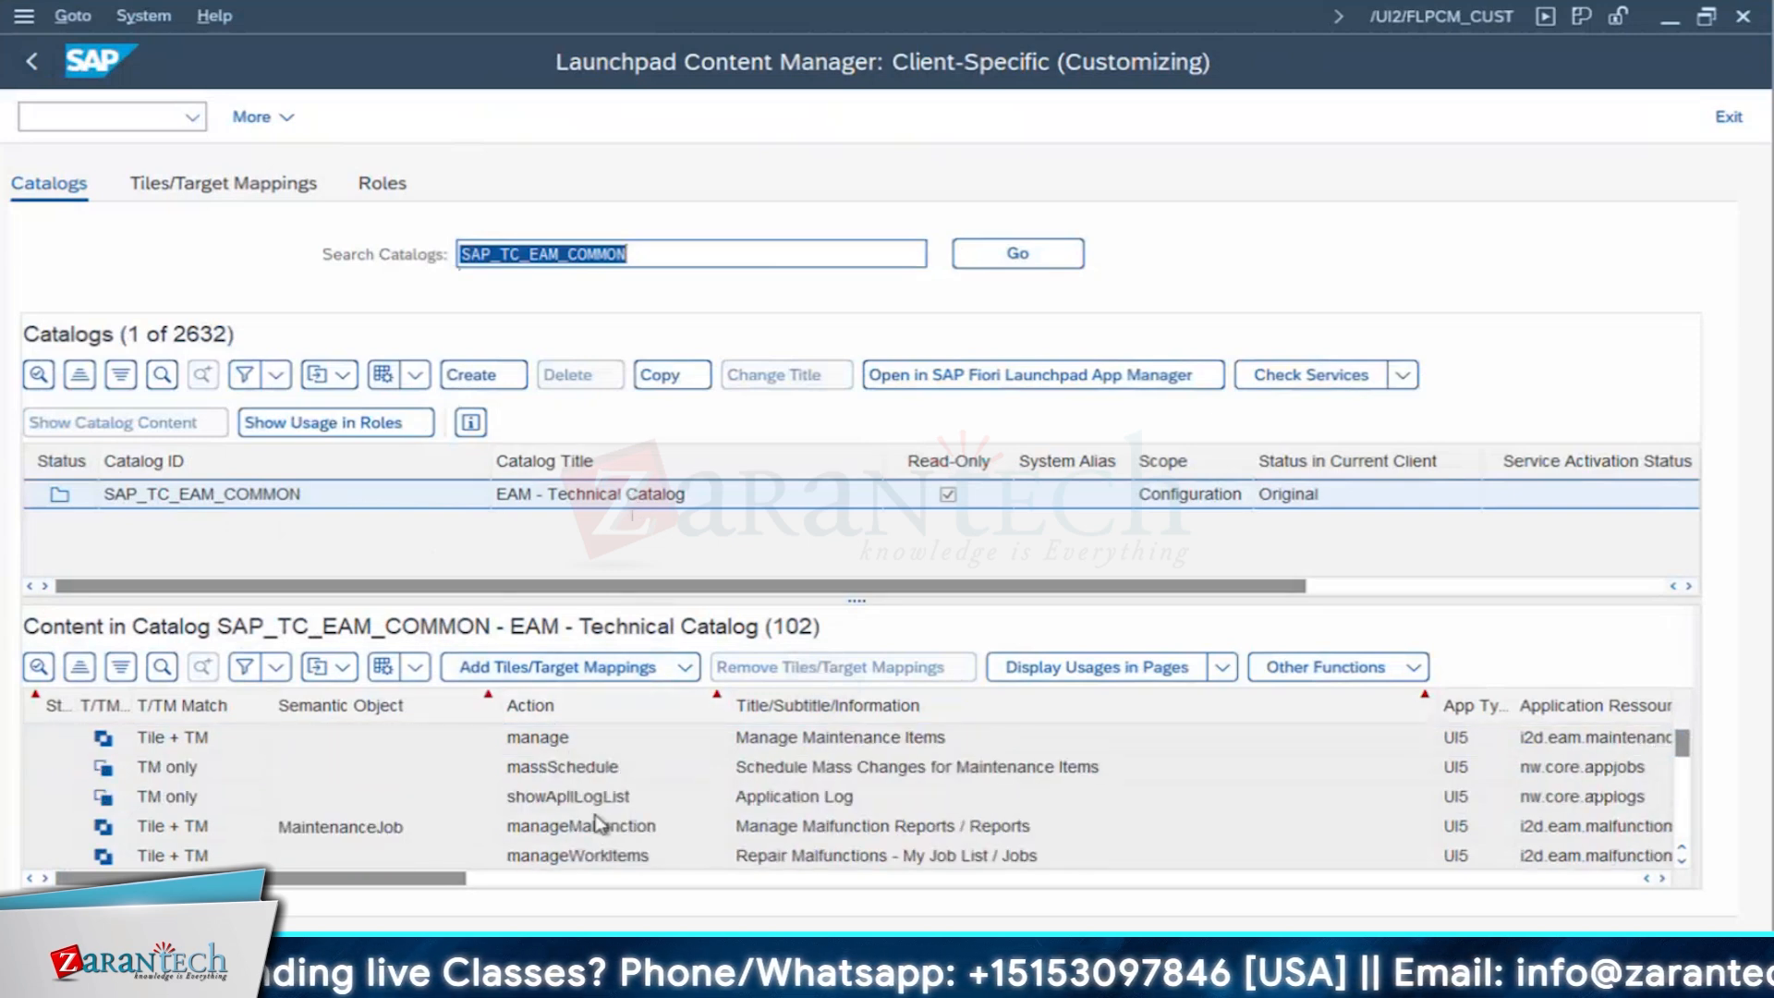
pyautogui.scroll(-3, 598, 822)
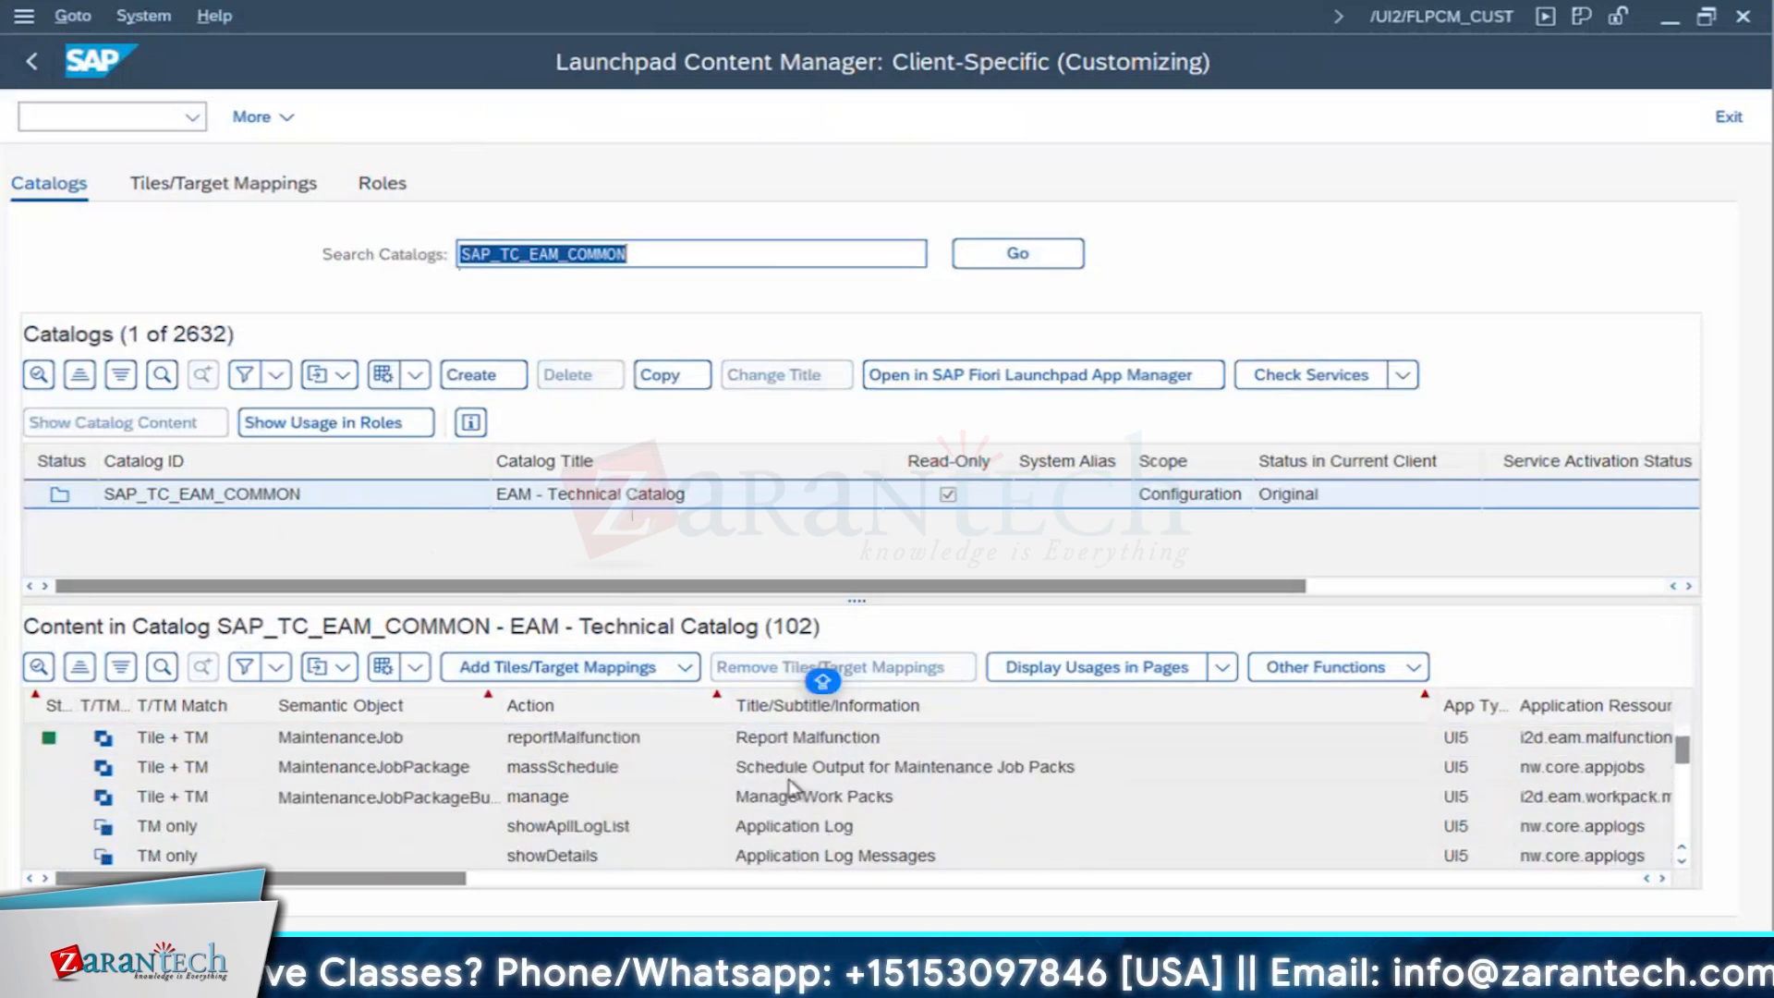
pyautogui.scroll(-3, 845, 813)
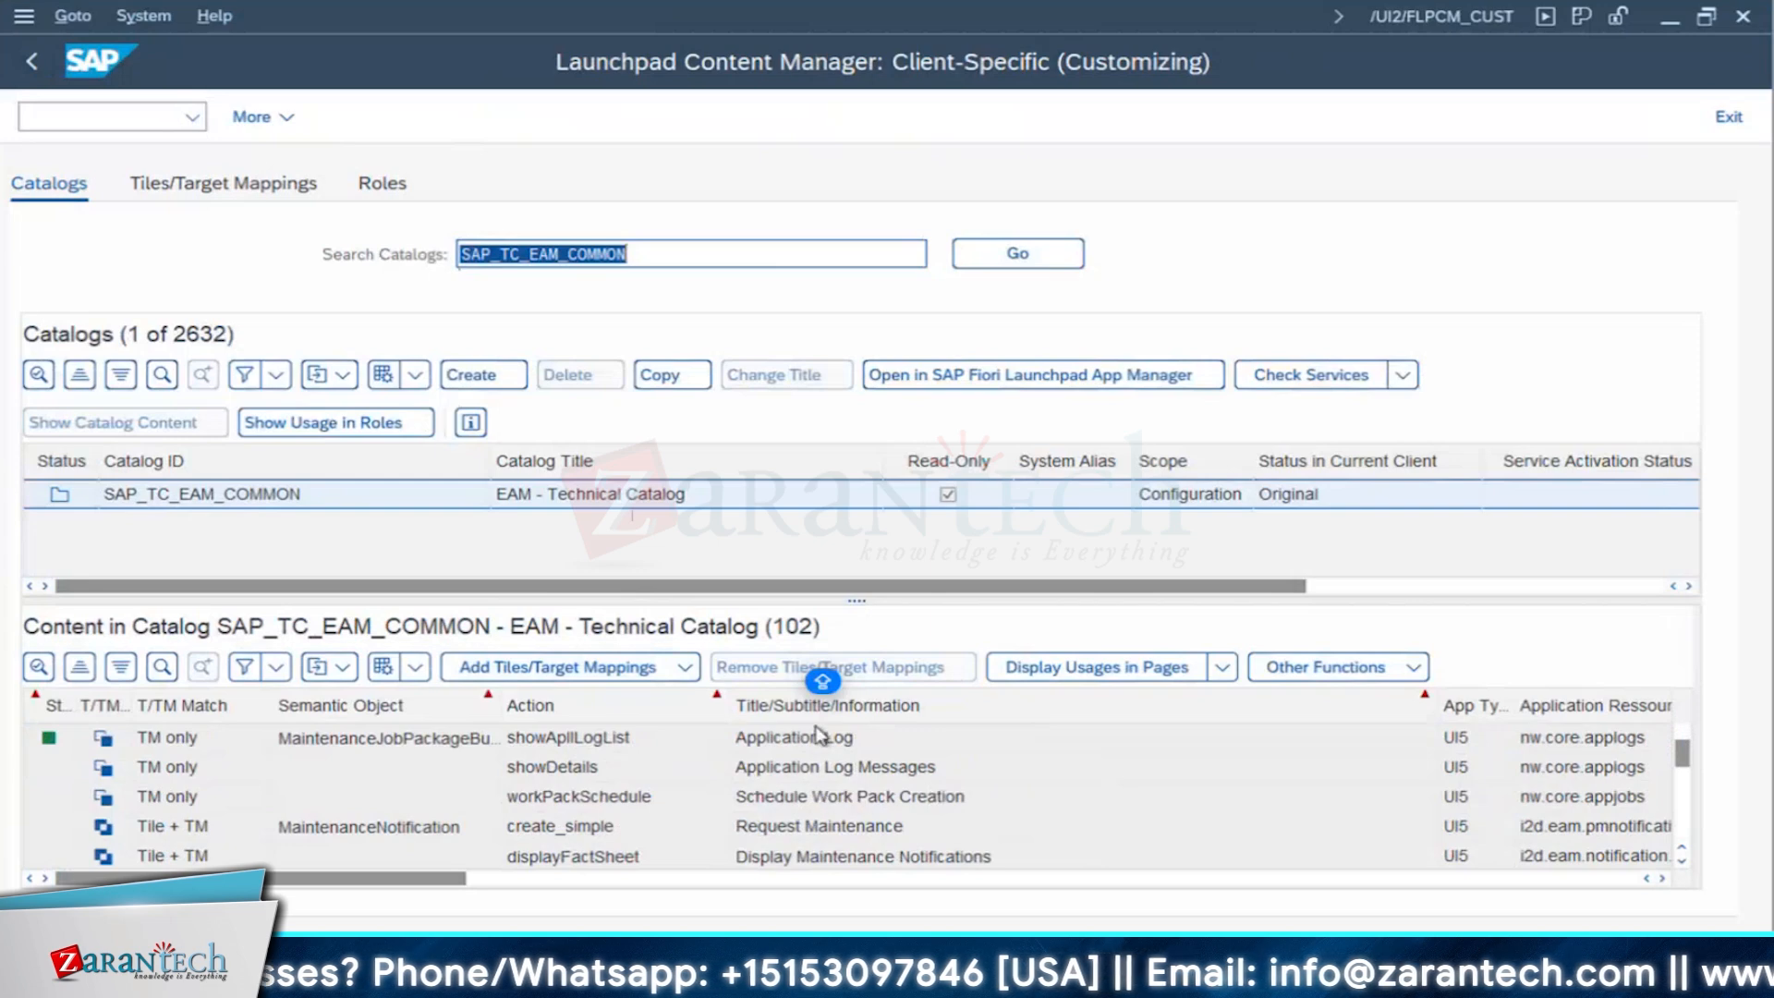
pyautogui.scroll(-3, 818, 758)
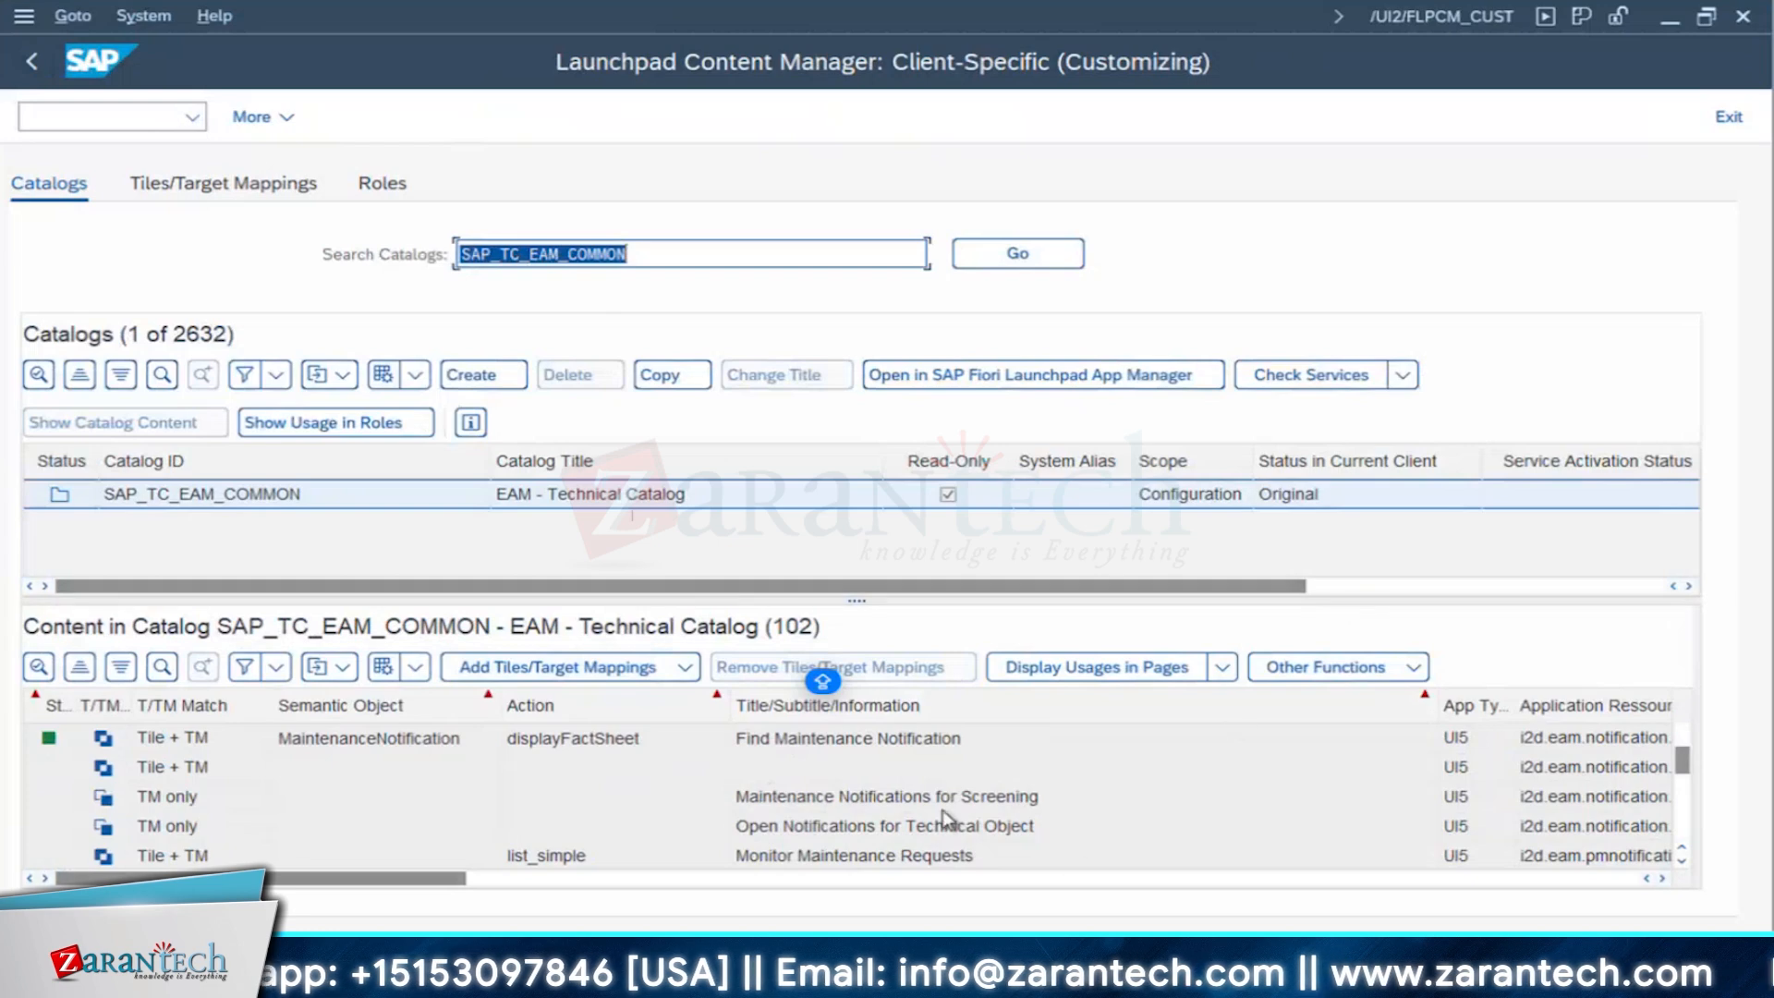
pyautogui.scroll(-1, 877, 794)
pyautogui.scroll(-5, 908, 832)
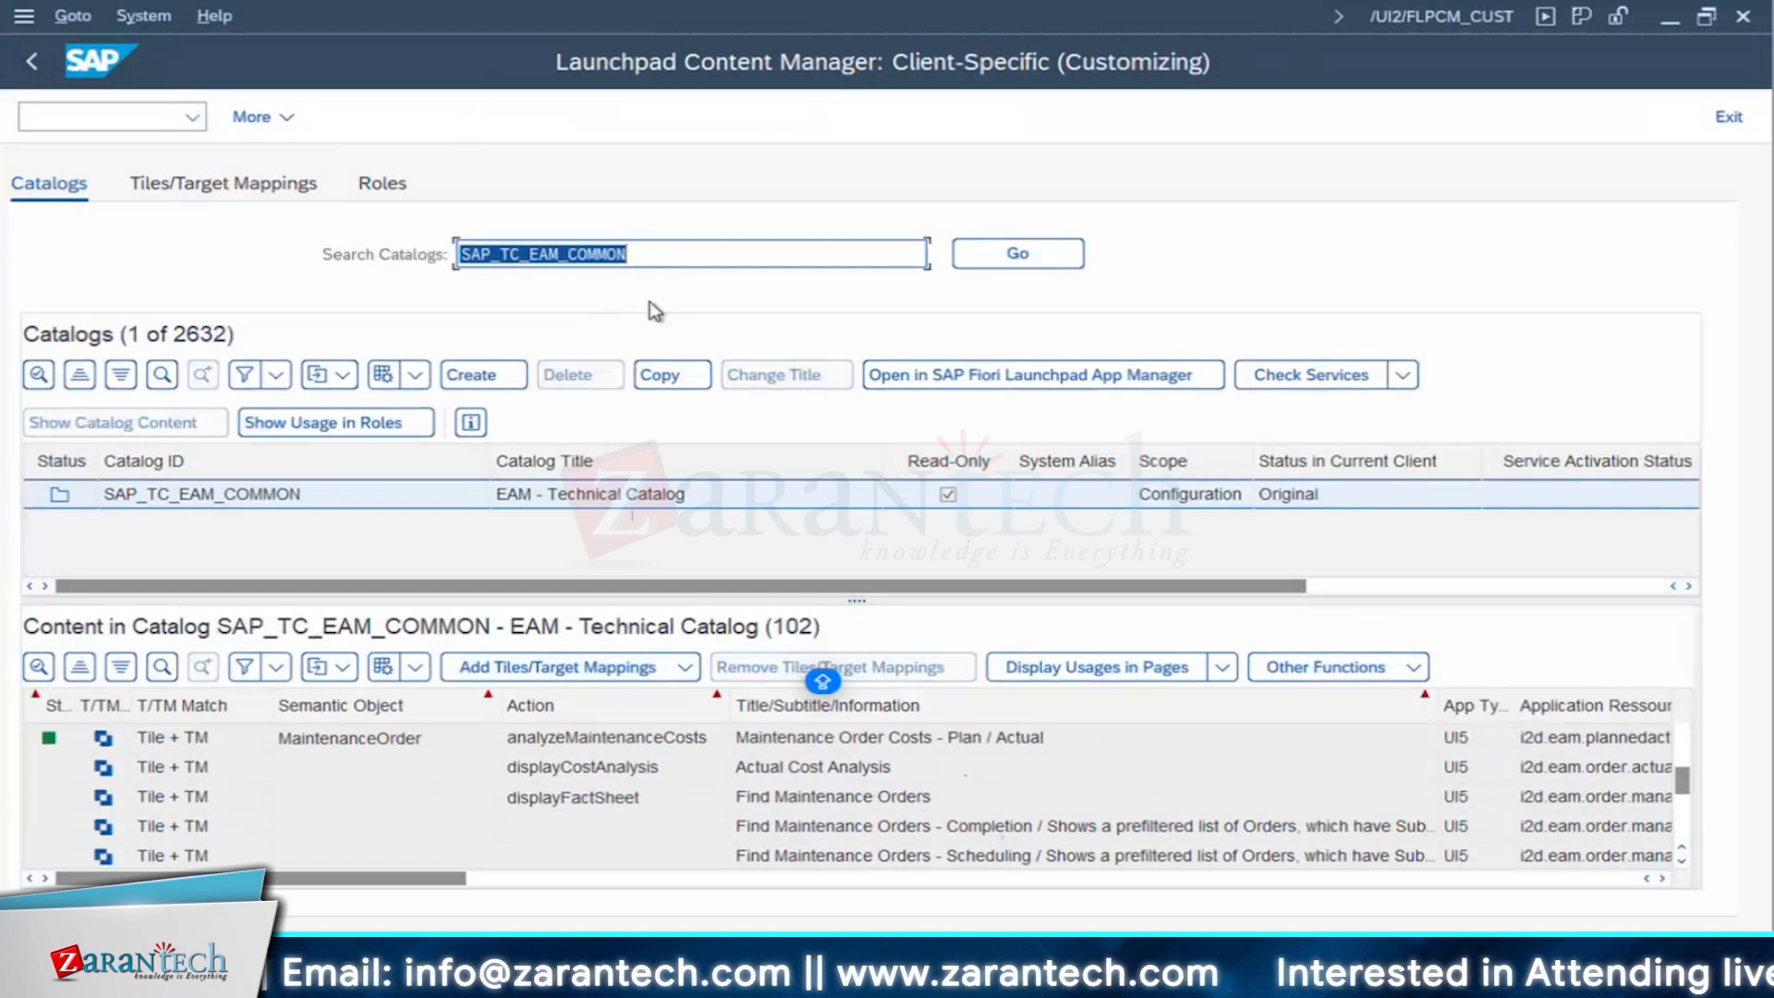
pyautogui.scroll(-6, 933, 767)
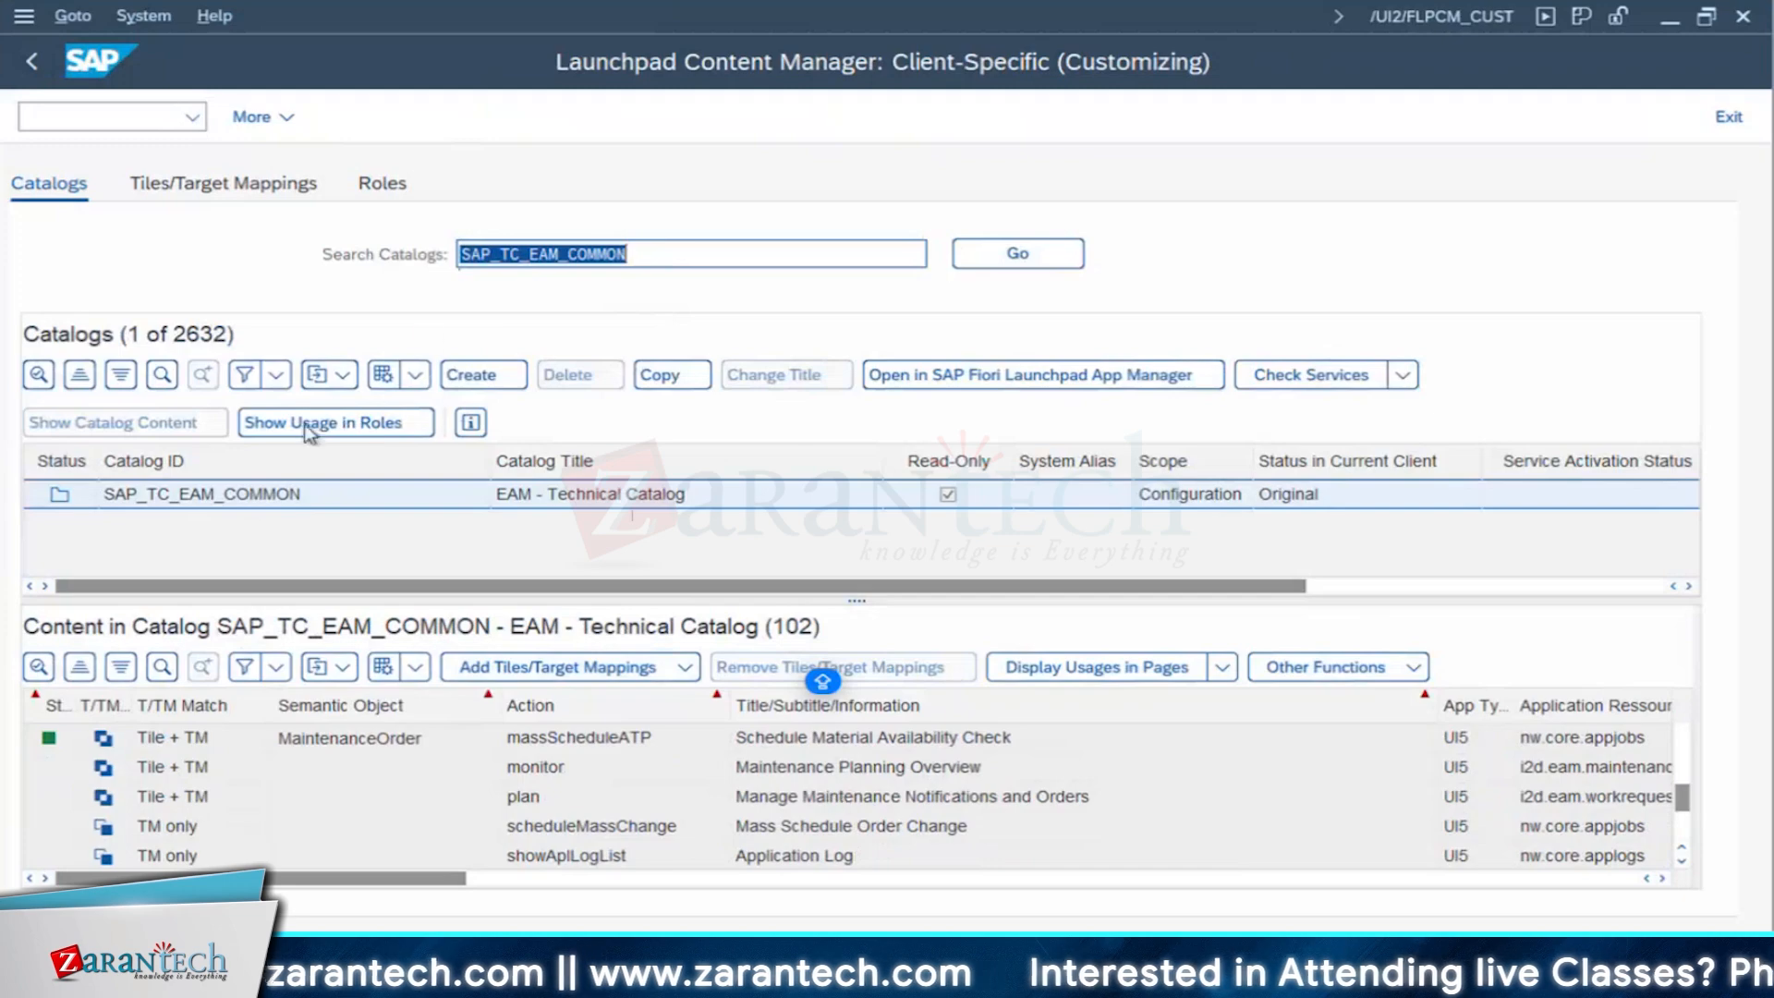
pyautogui.scroll(-5, 861, 800)
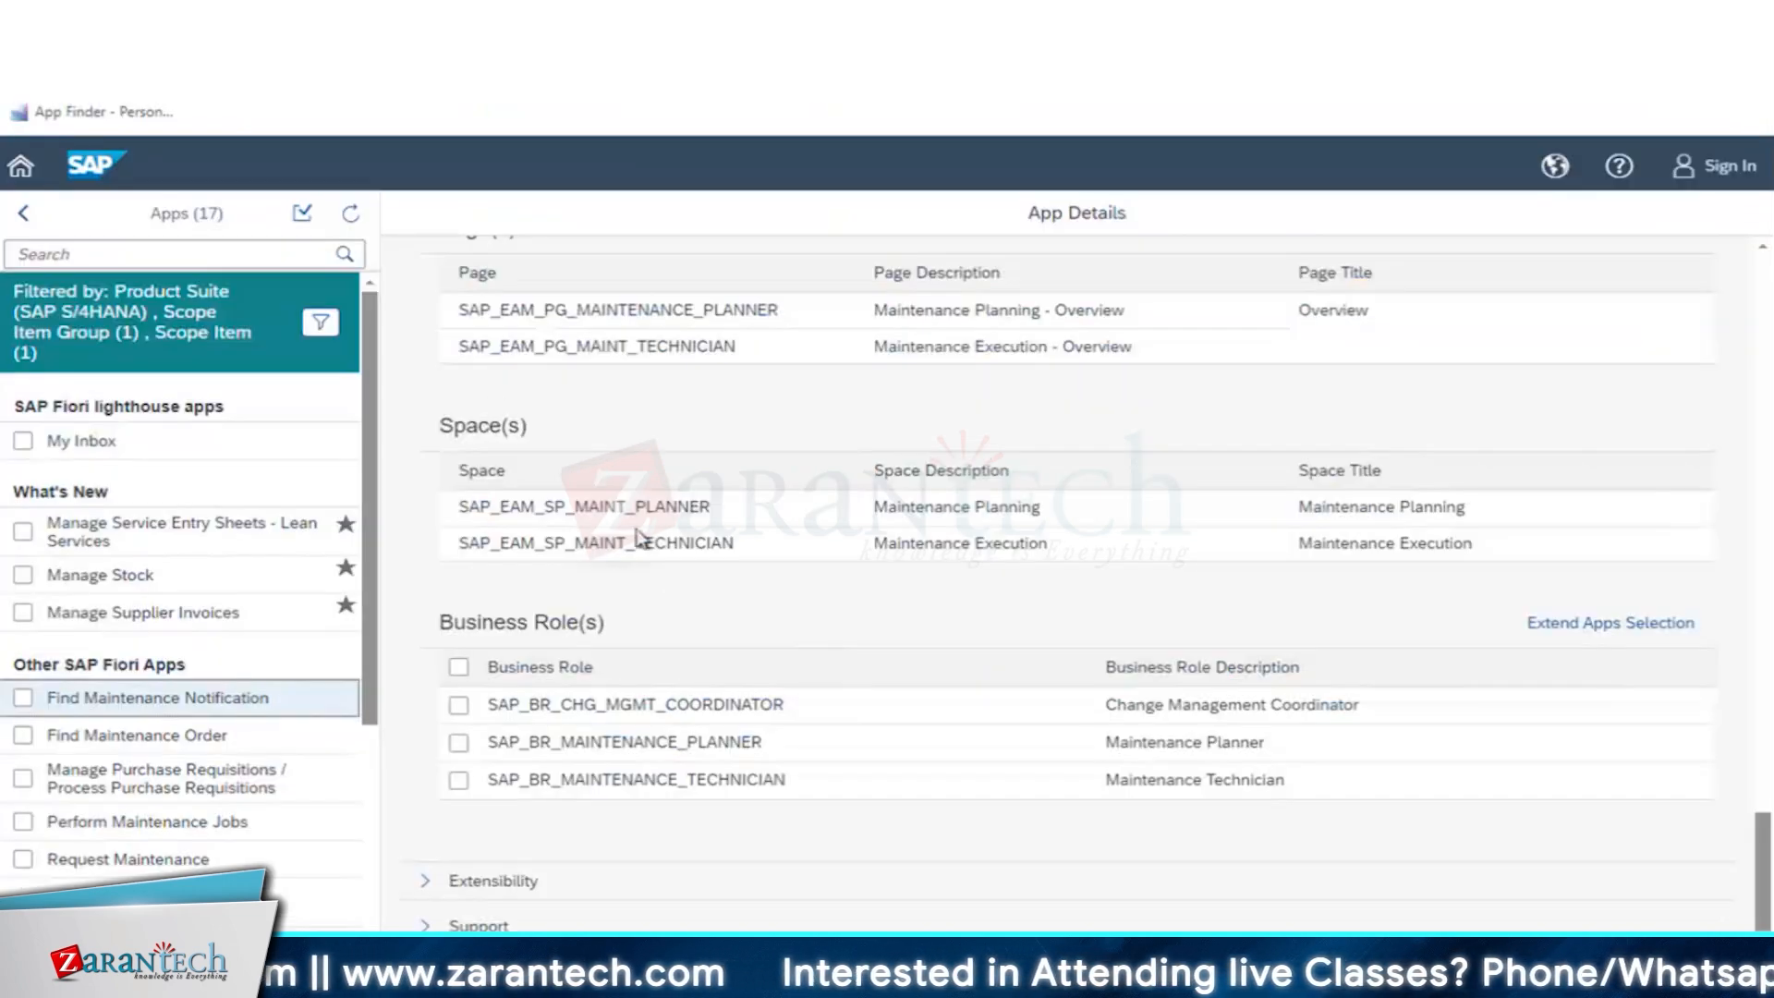
# - In the SAP Fiori Apps Reference Library, review Find Maintenance Notification's catalogs, business roles, target mapping and app launchers
pyautogui.scroll(4, 552, 536)
pyautogui.scroll(4, 546, 529)
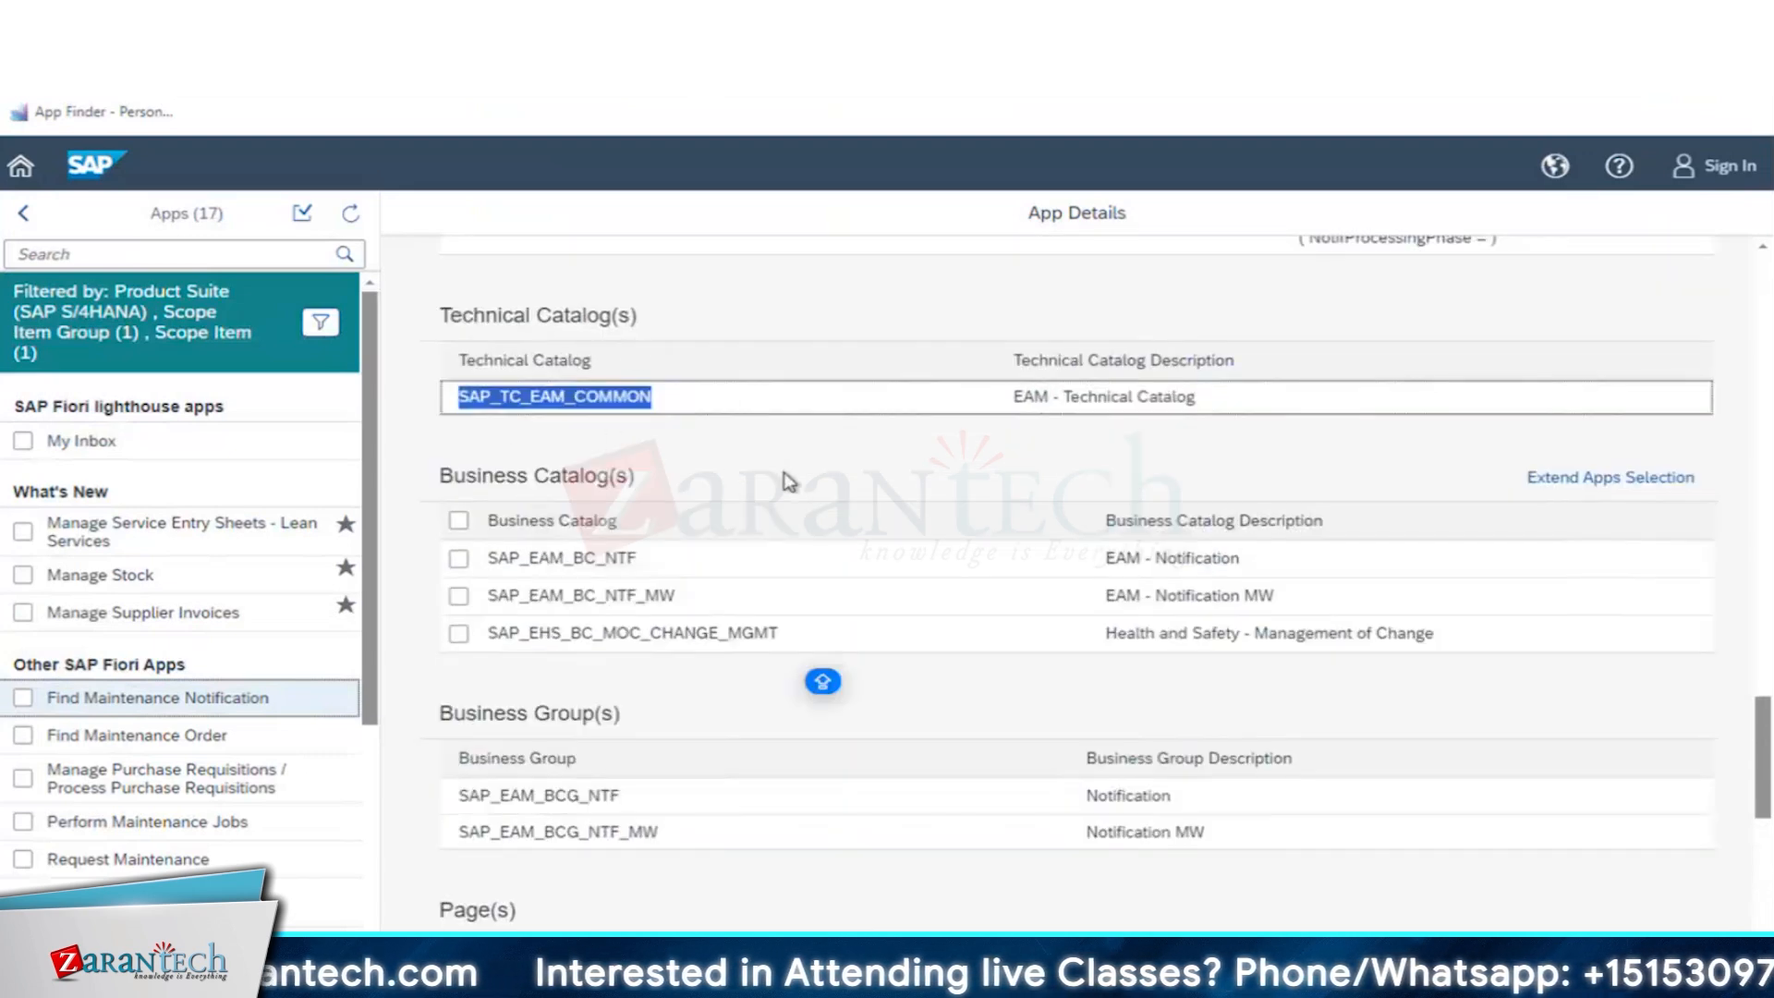
pyautogui.scroll(-8, 695, 795)
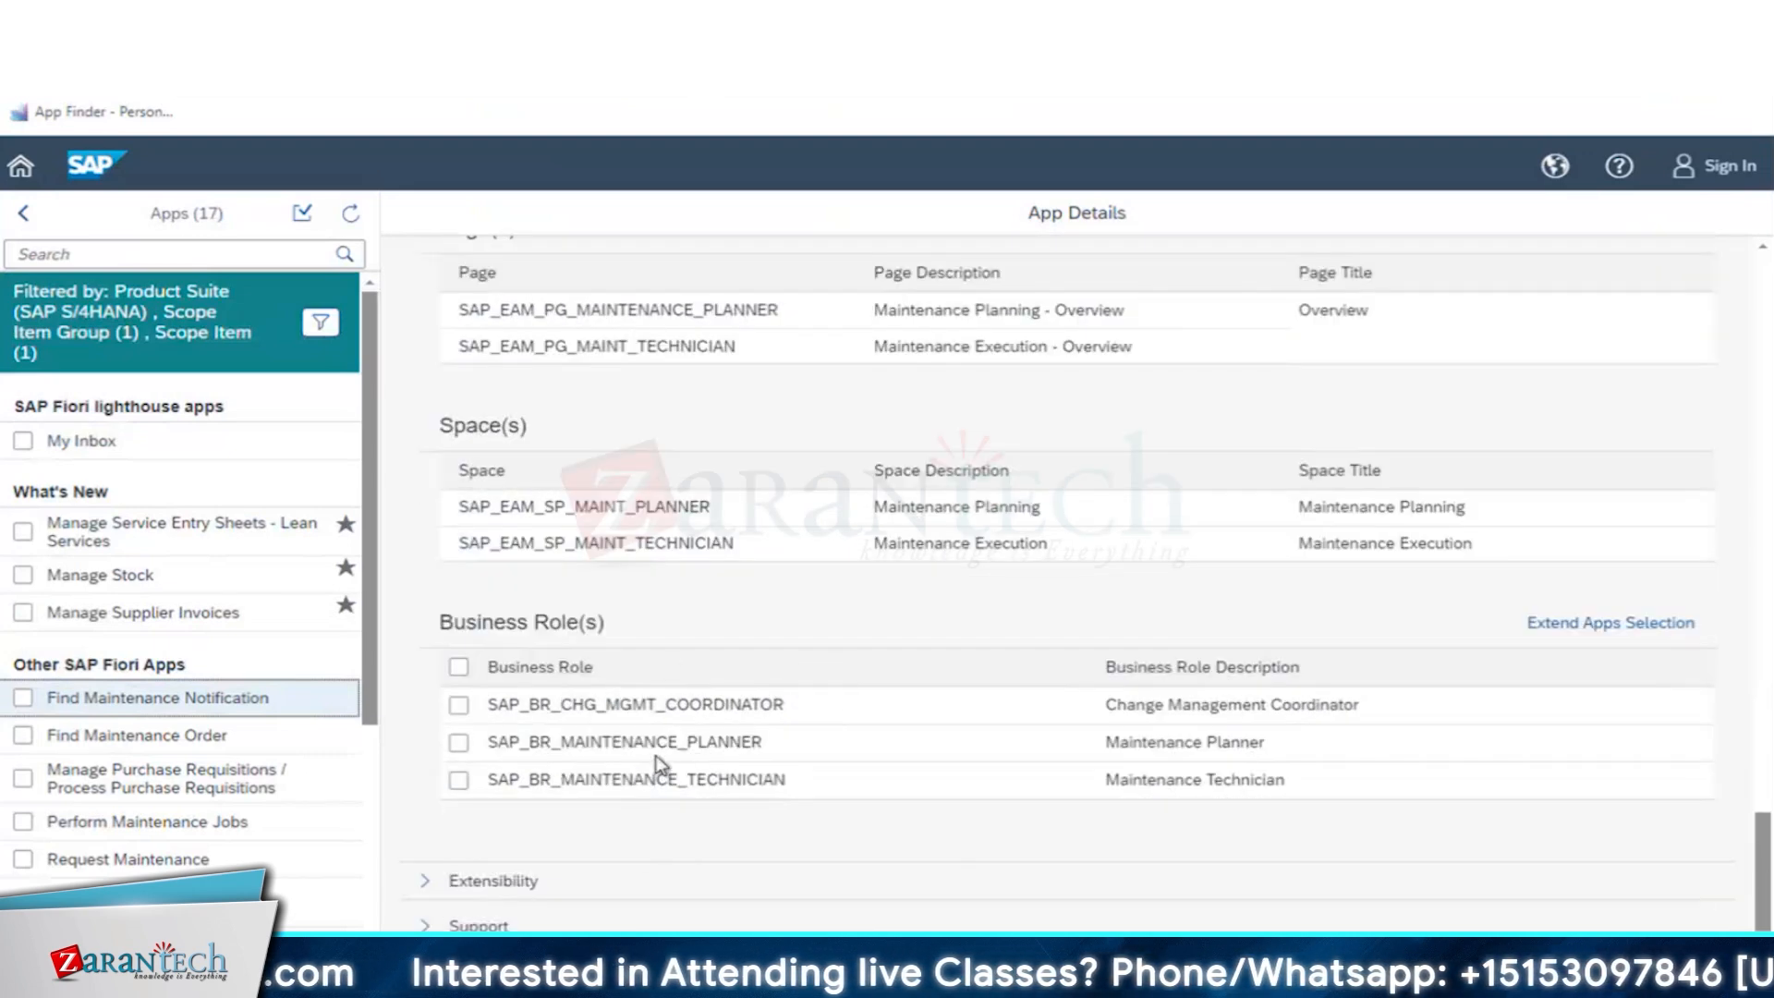
pyautogui.scroll(3, 654, 760)
pyautogui.scroll(6, 683, 832)
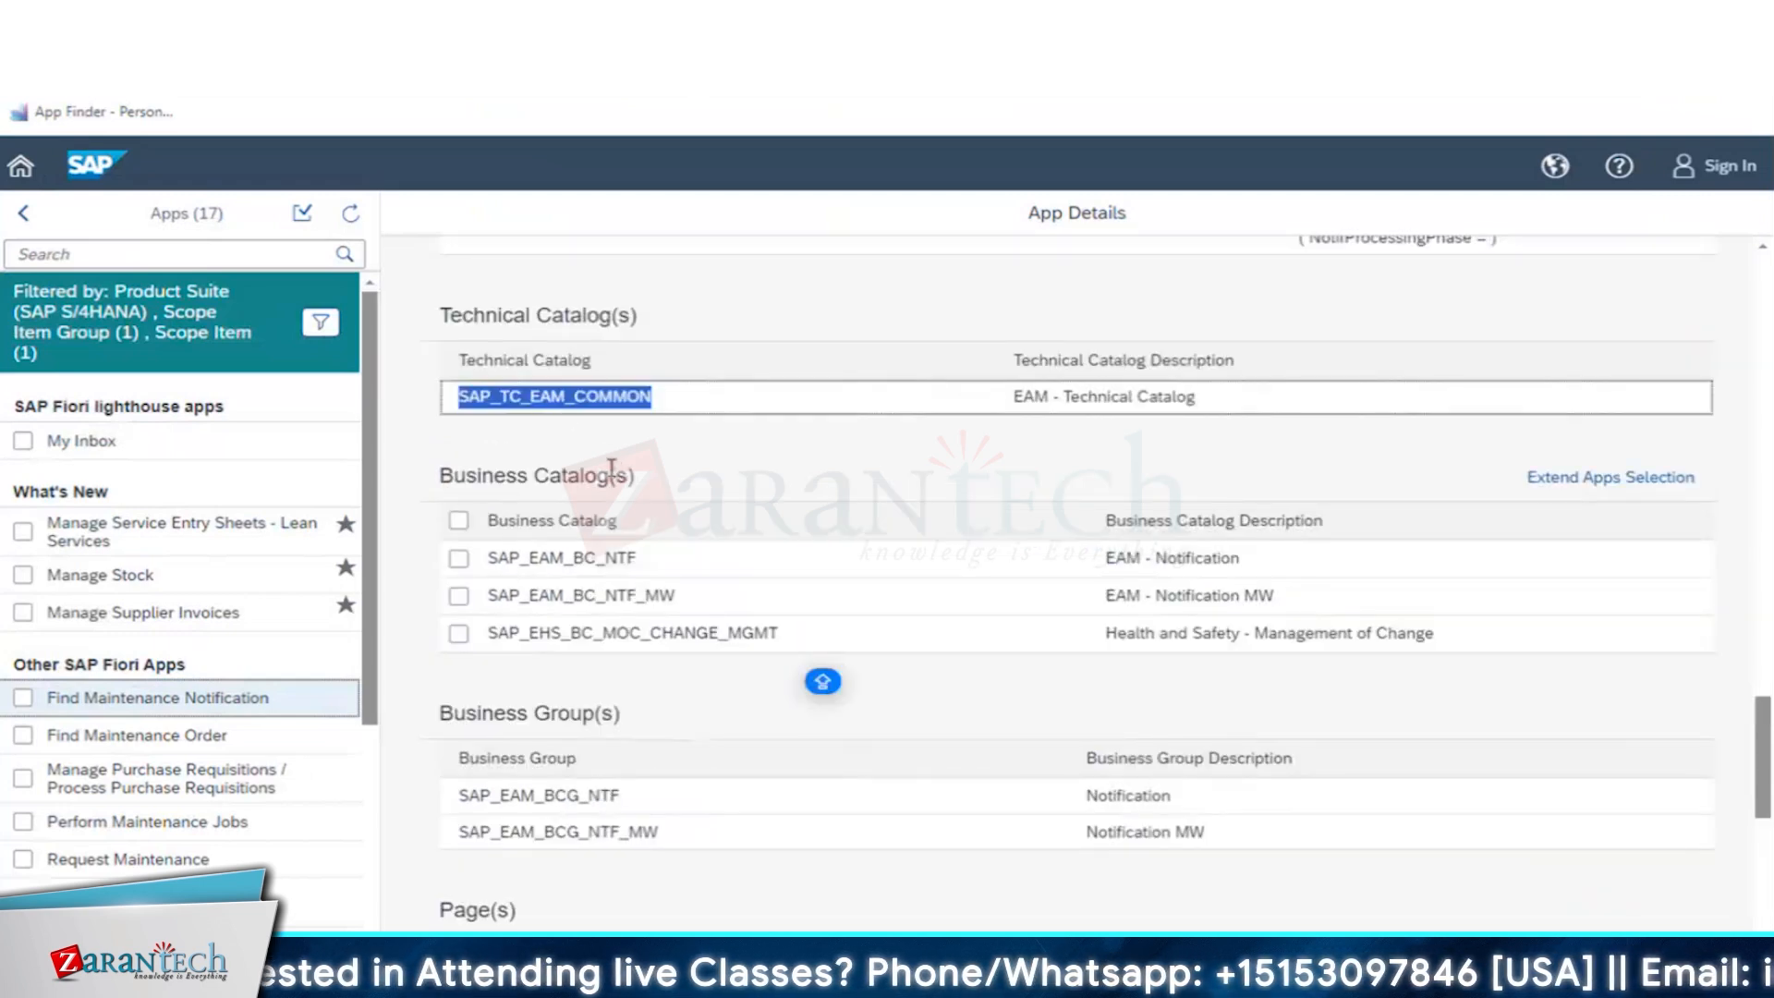
pyautogui.scroll(1, 665, 416)
pyautogui.scroll(2, 878, 506)
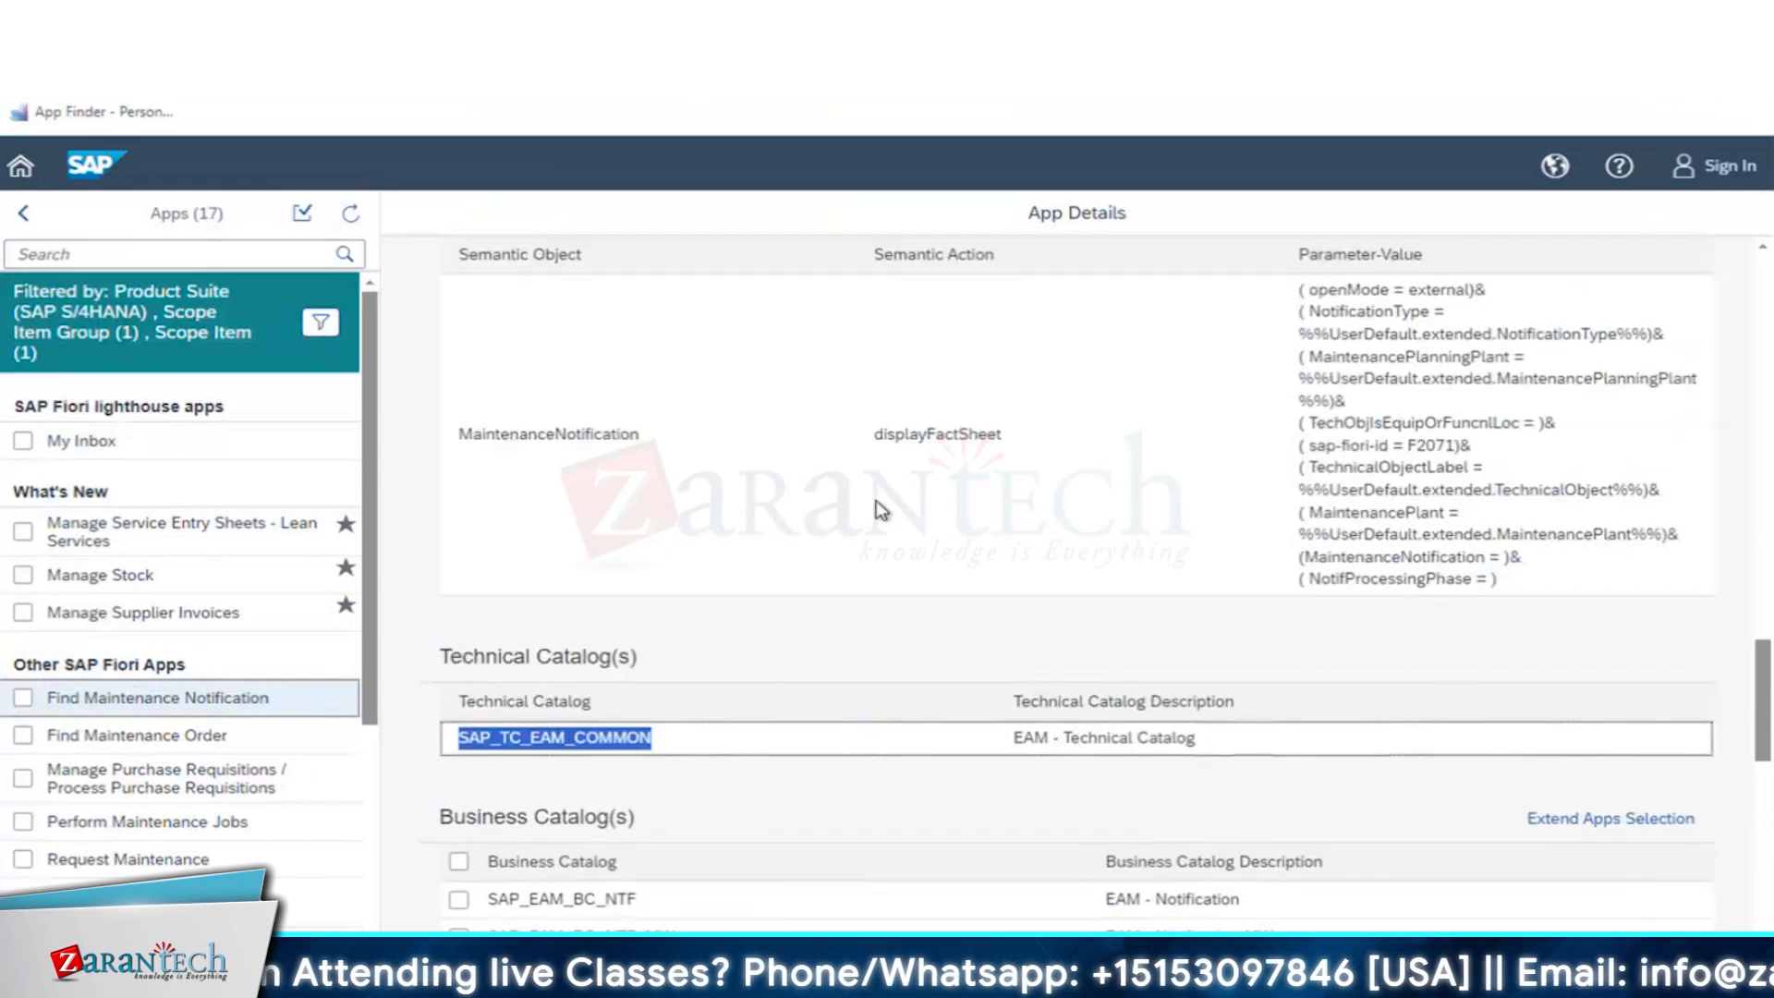
pyautogui.scroll(4, 878, 506)
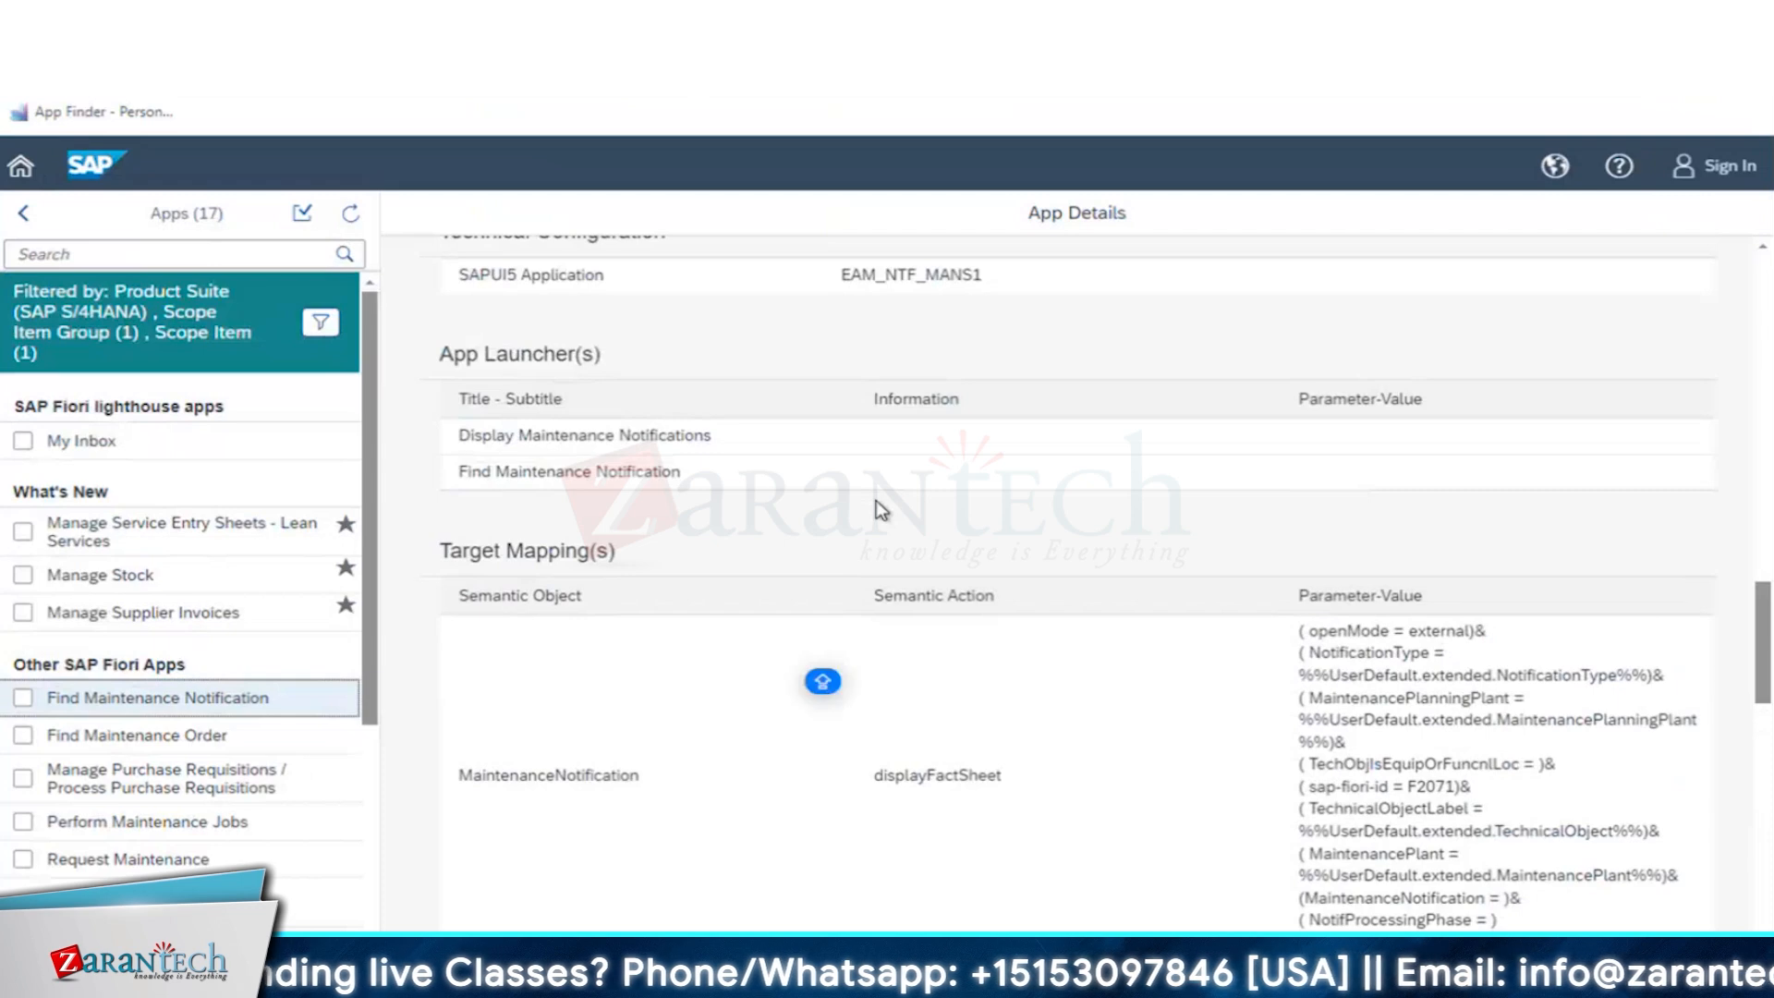
pyautogui.scroll(1, 875, 501)
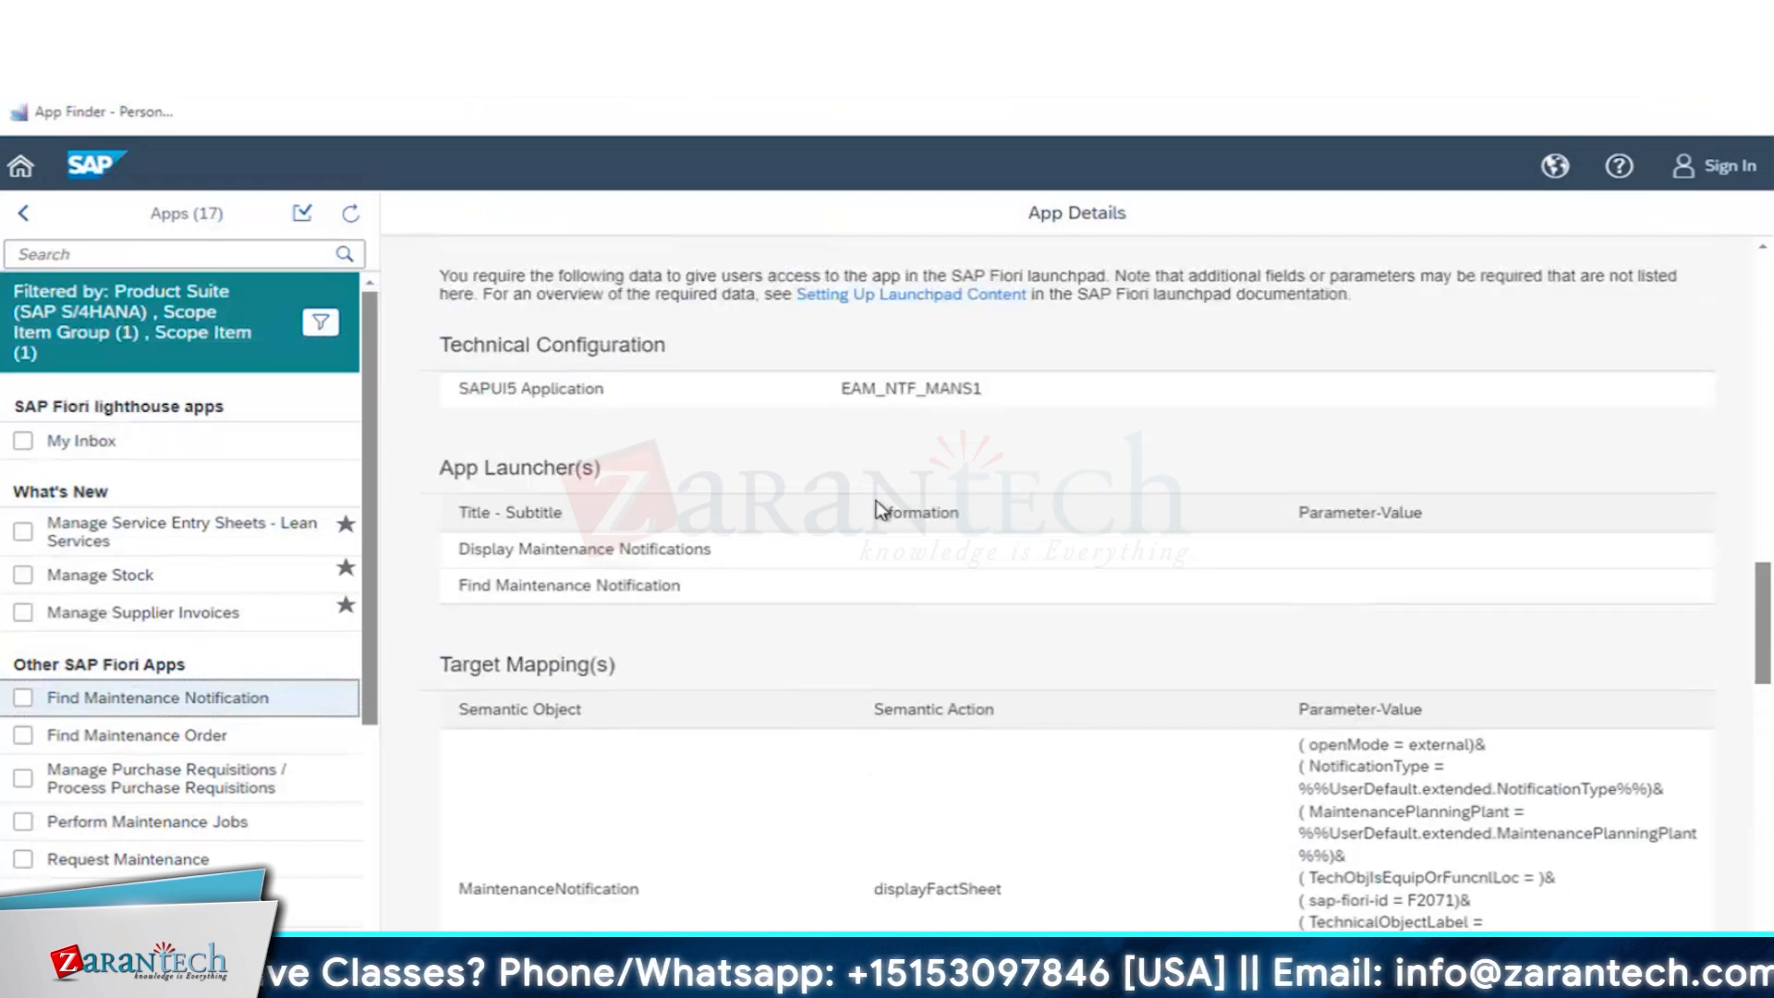
# - In the app's configuration details, select the OData service name EAM_OBJPG_MAINTNOTIFICATION_SRV
pyautogui.scroll(1, 876, 507)
pyautogui.scroll(1, 878, 500)
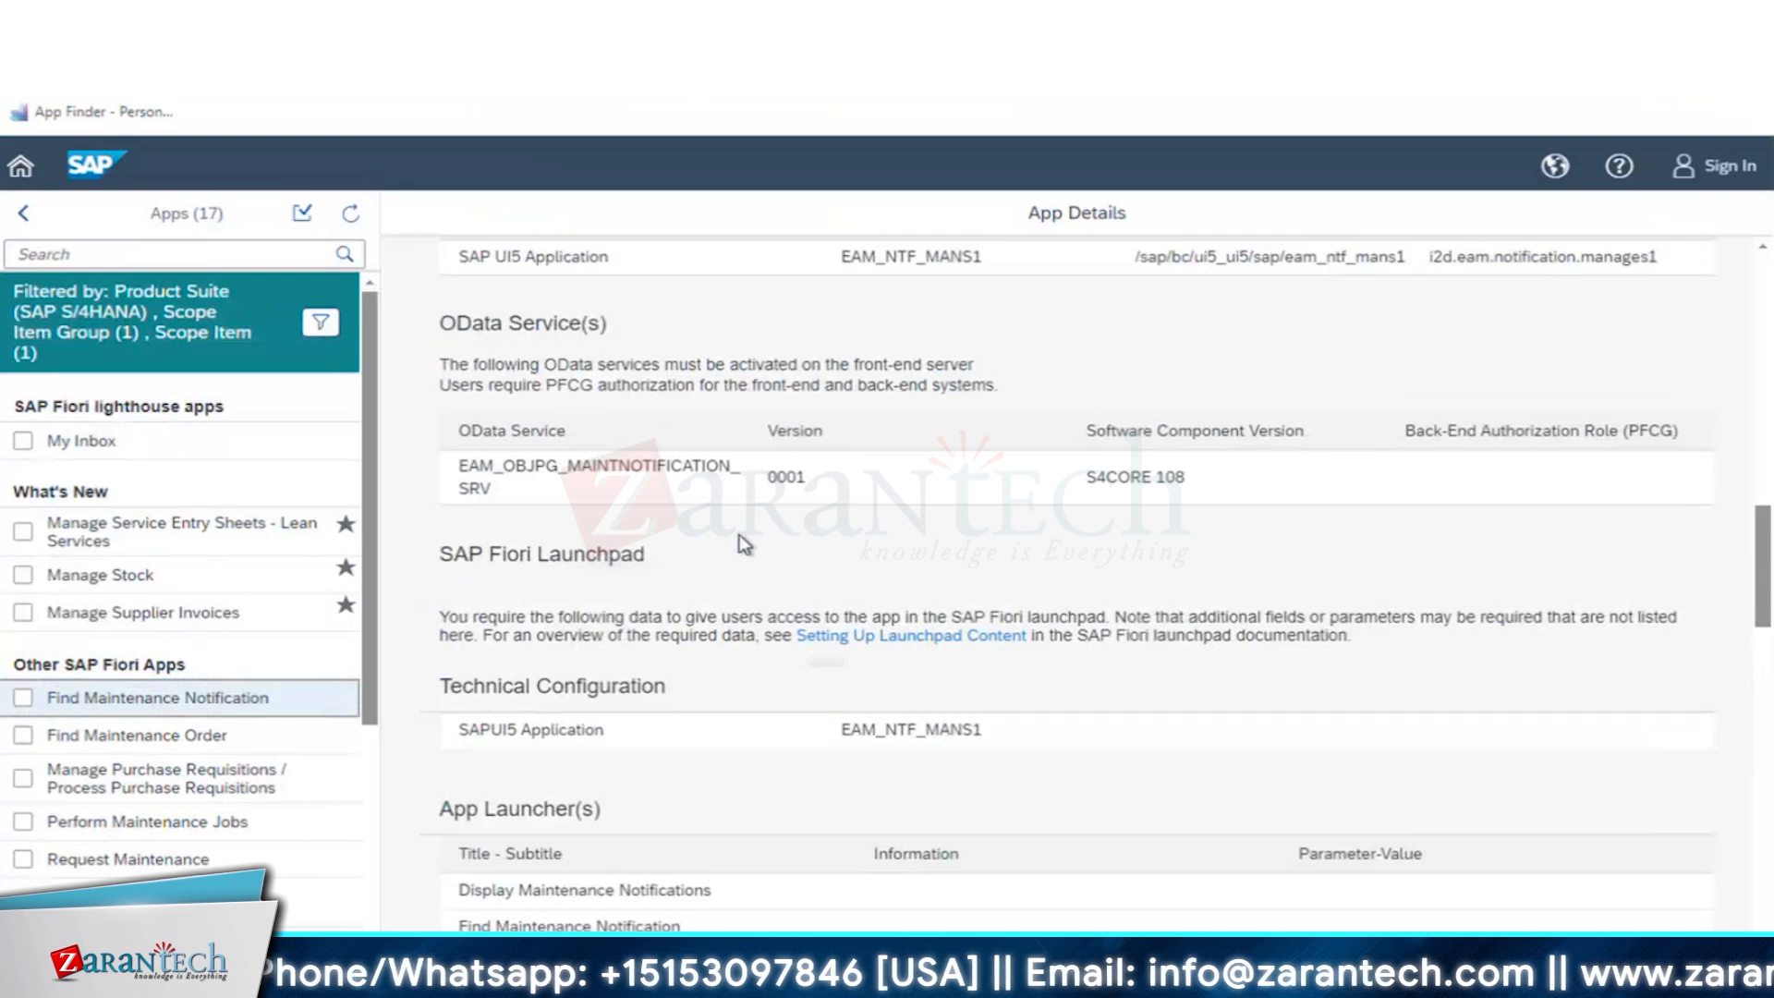
pyautogui.scroll(2, 739, 534)
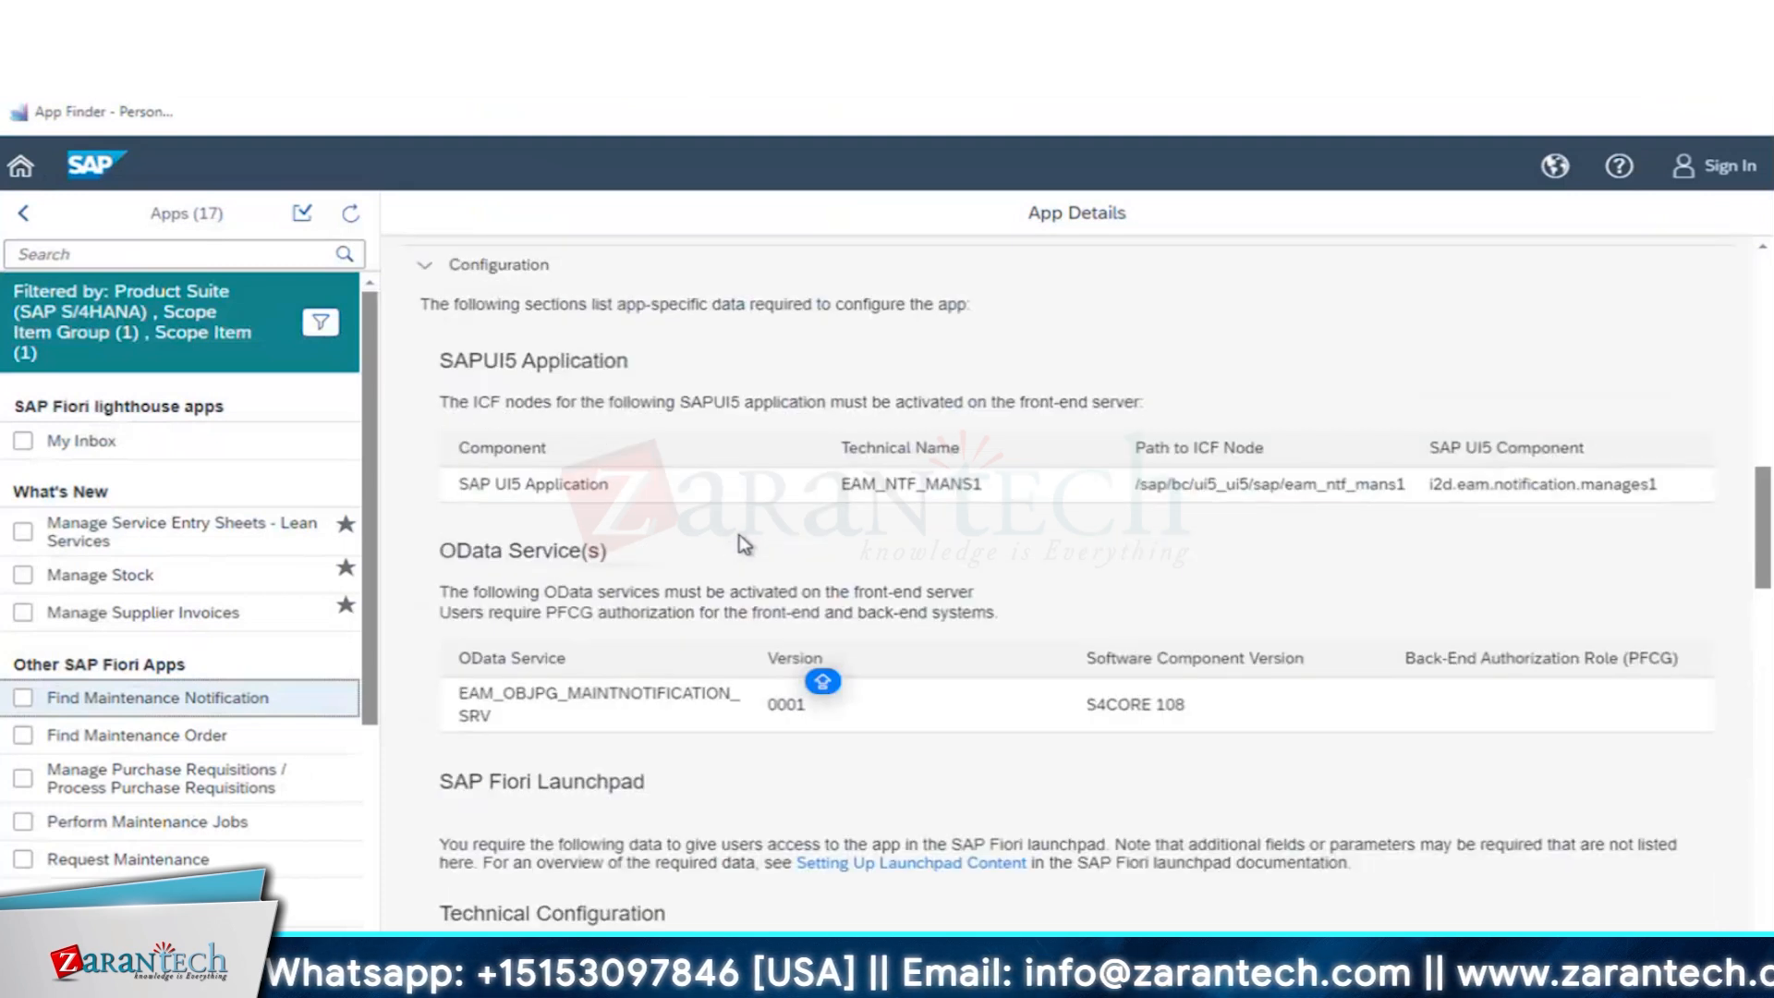
pyautogui.doubleClick(471, 702)
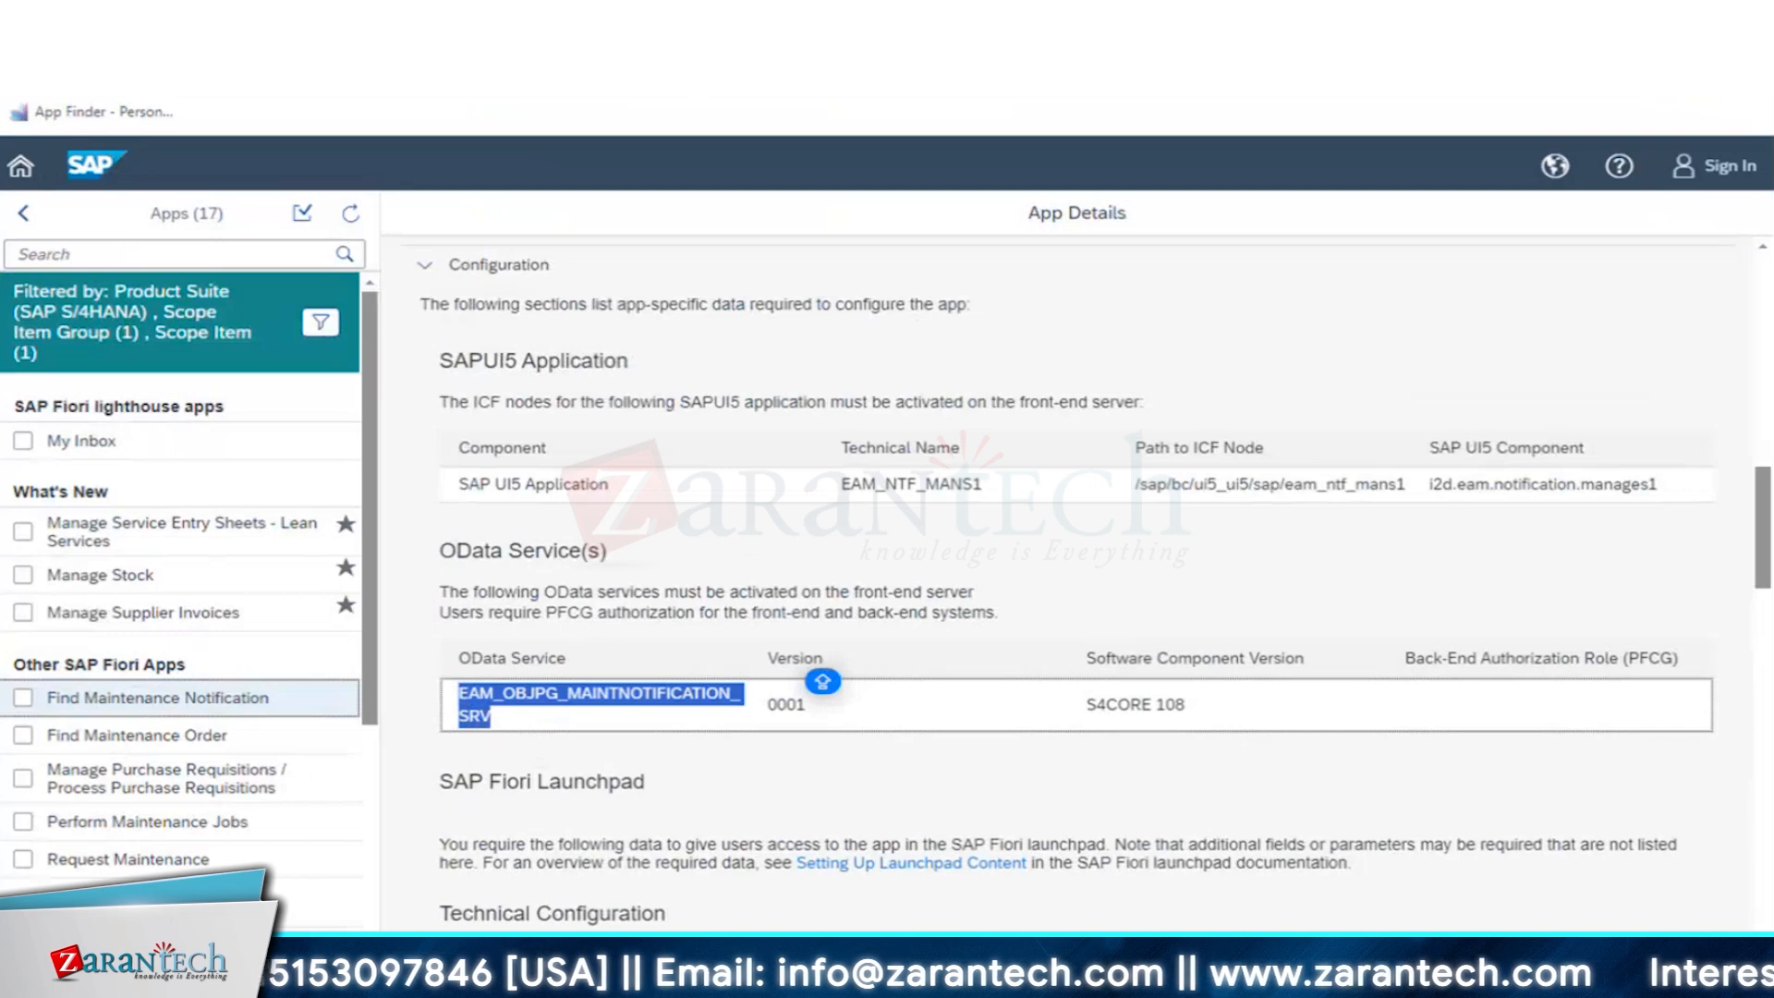
# - Switch to the Display IMG session in SAP, leave it for SAP Easy Access, and try to start a transaction with /NIWFD/MAINT_SERVICE
pyautogui.click(543, 980)
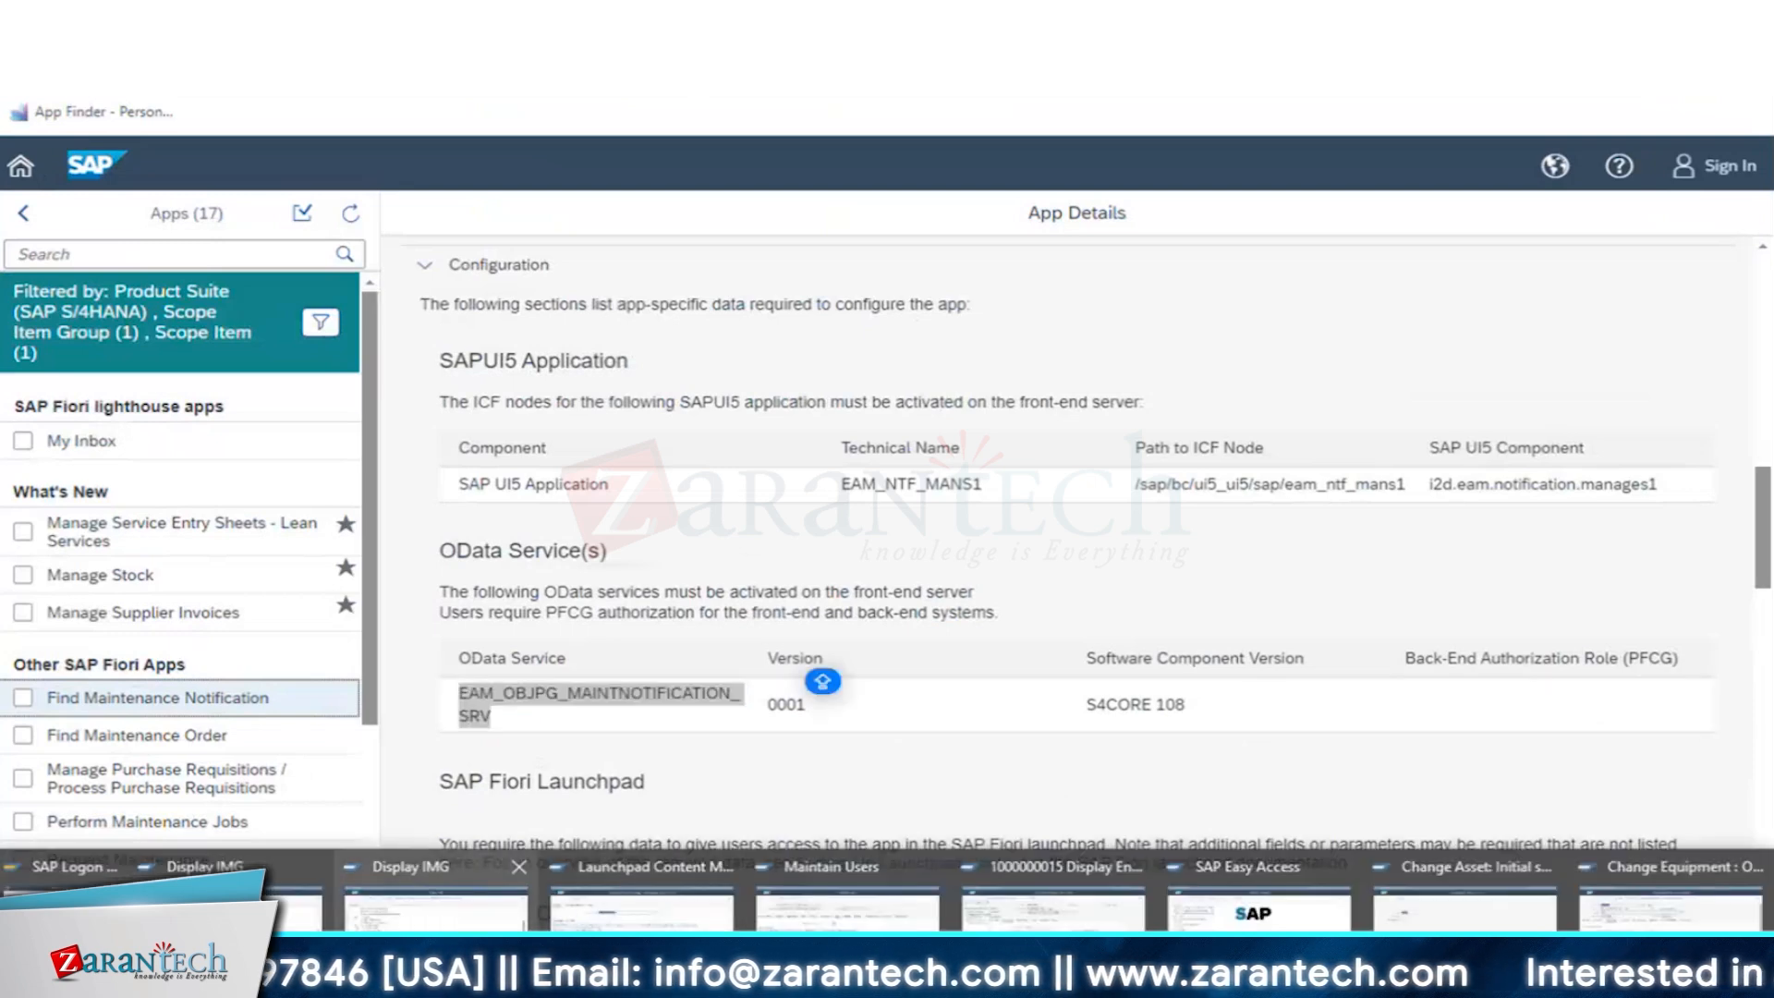
pyautogui.click(434, 887)
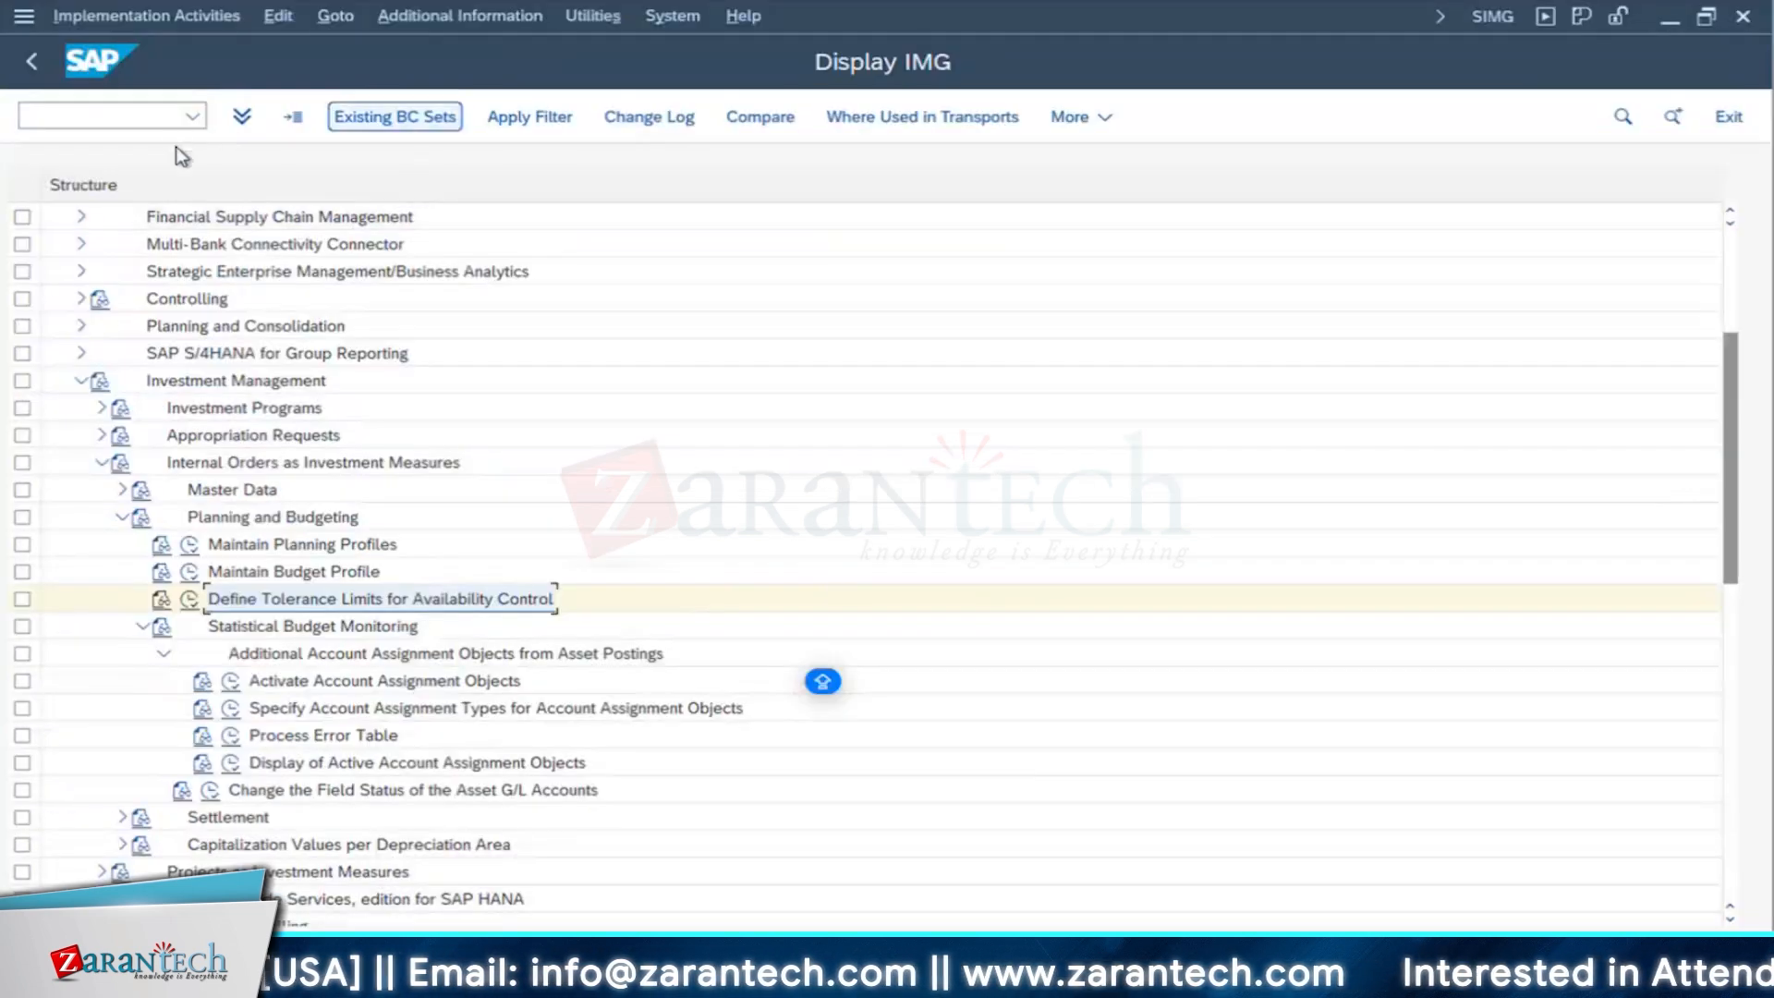
pyautogui.click(31, 61)
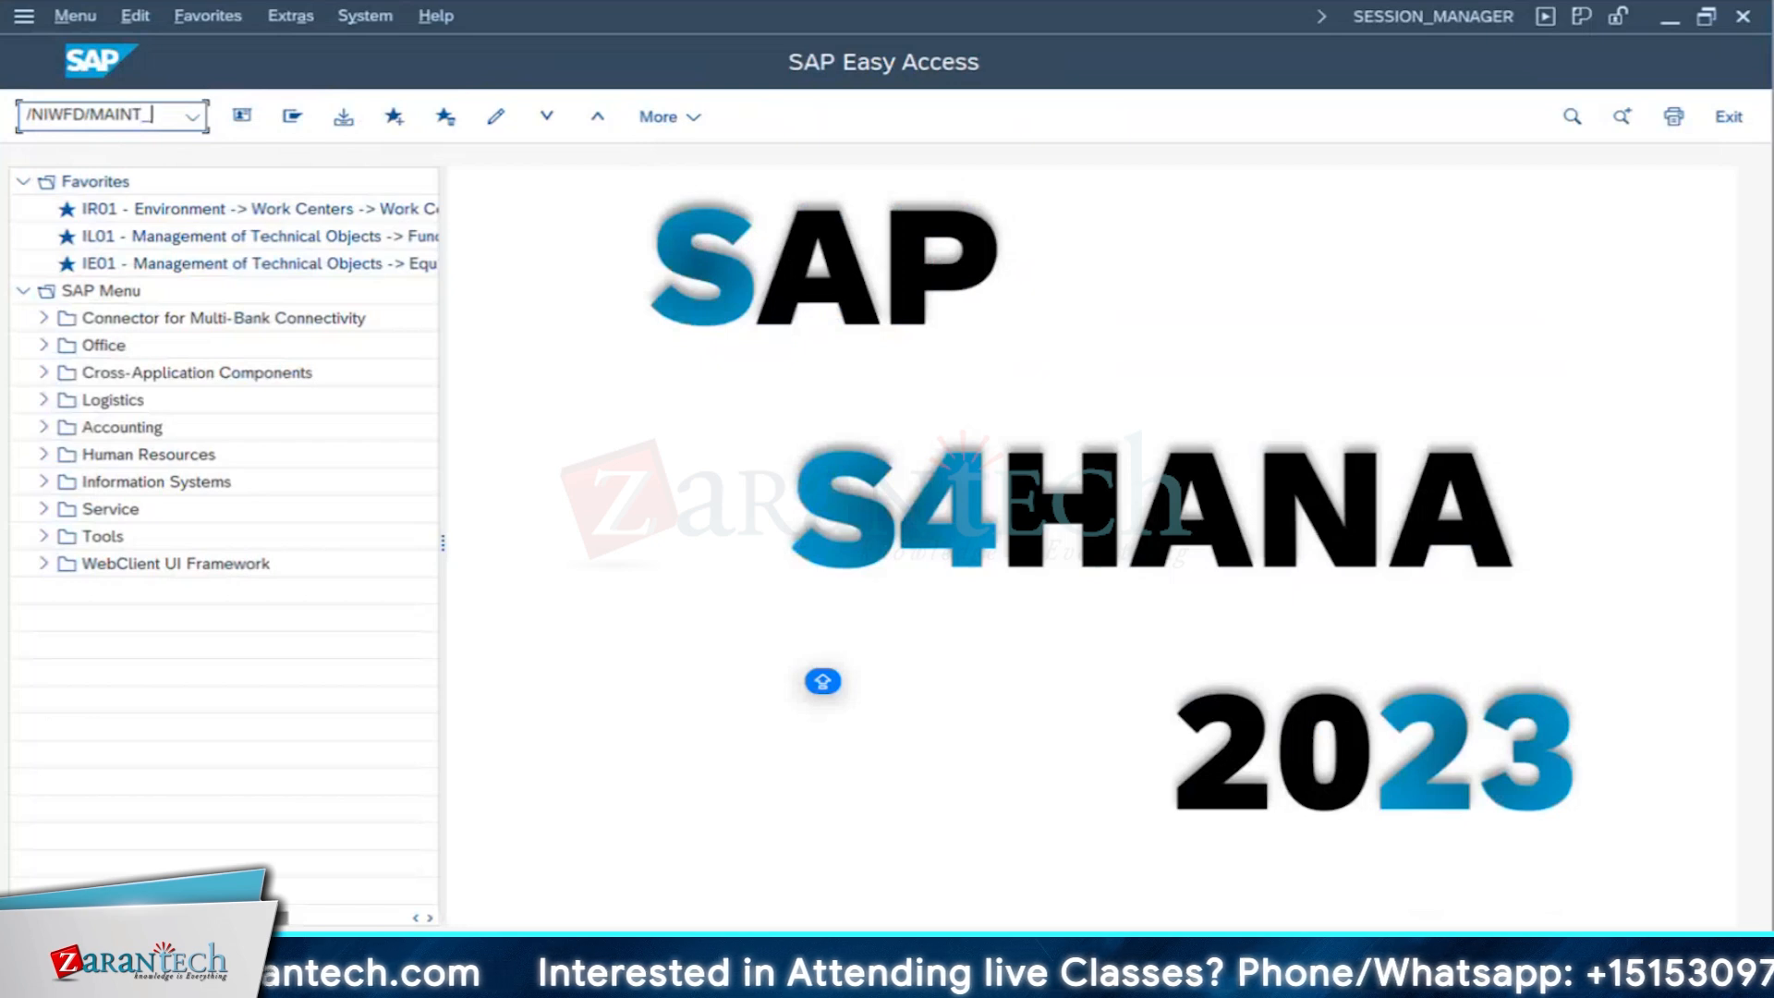
pyautogui.write('RVICE')
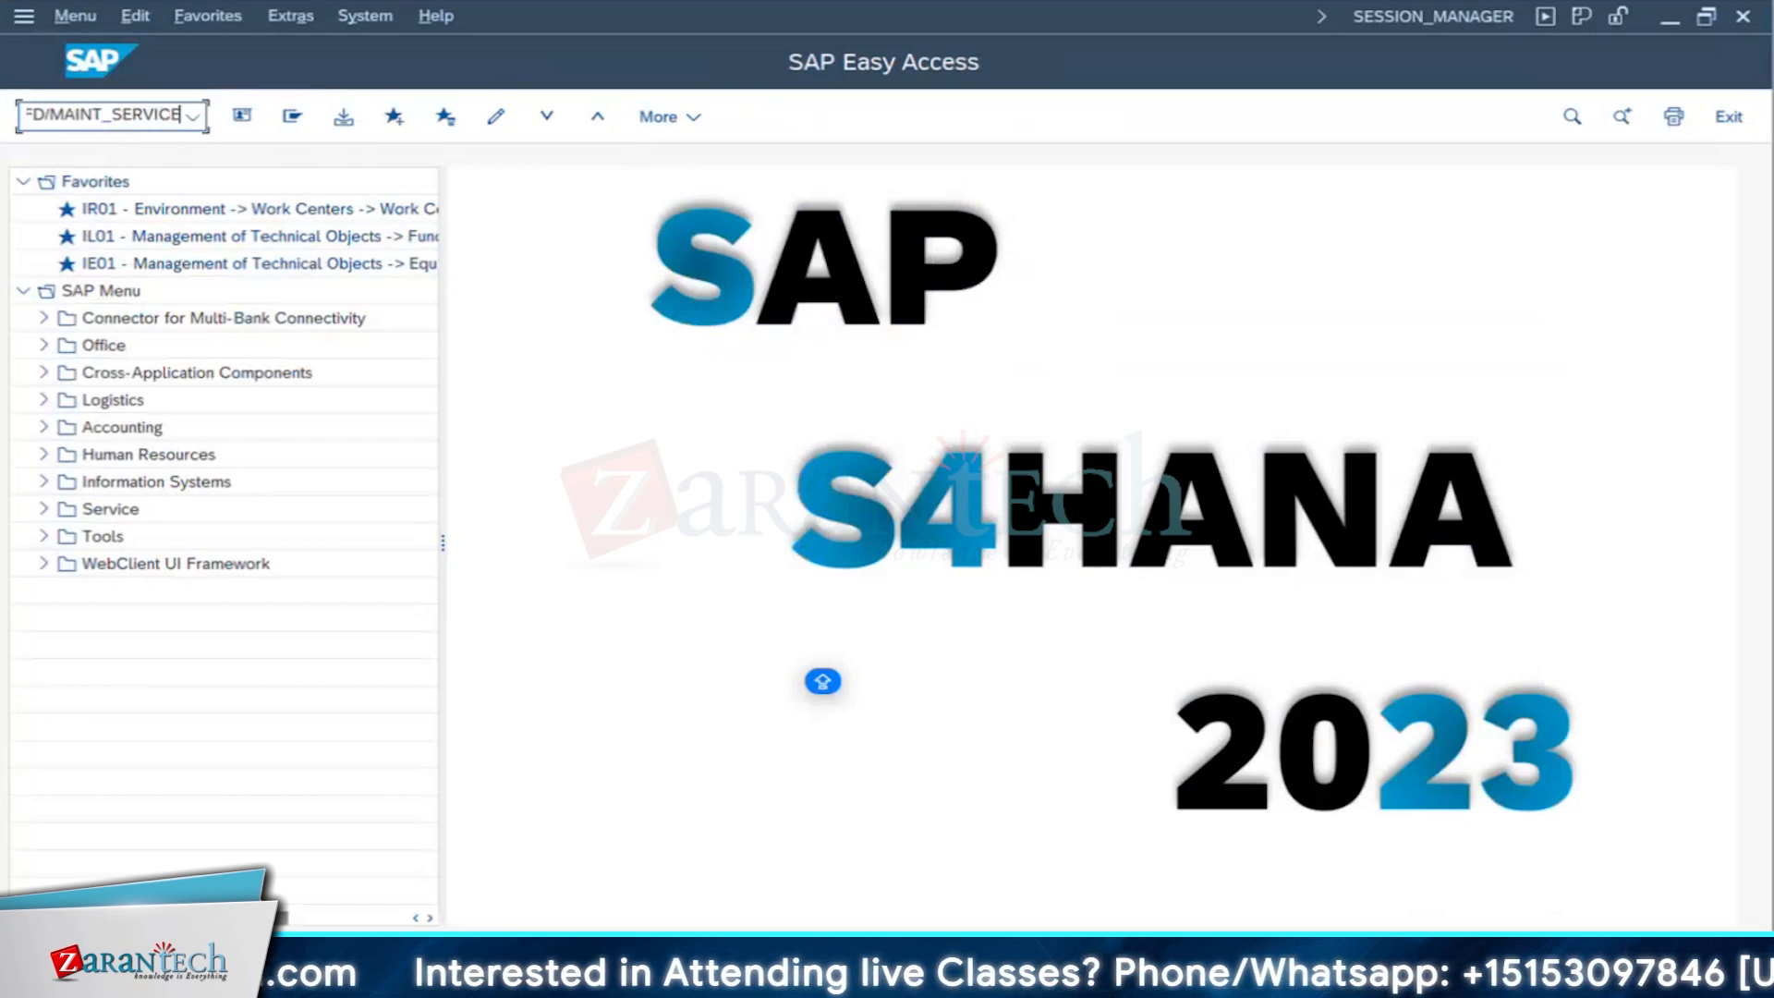
pyautogui.press('Return')
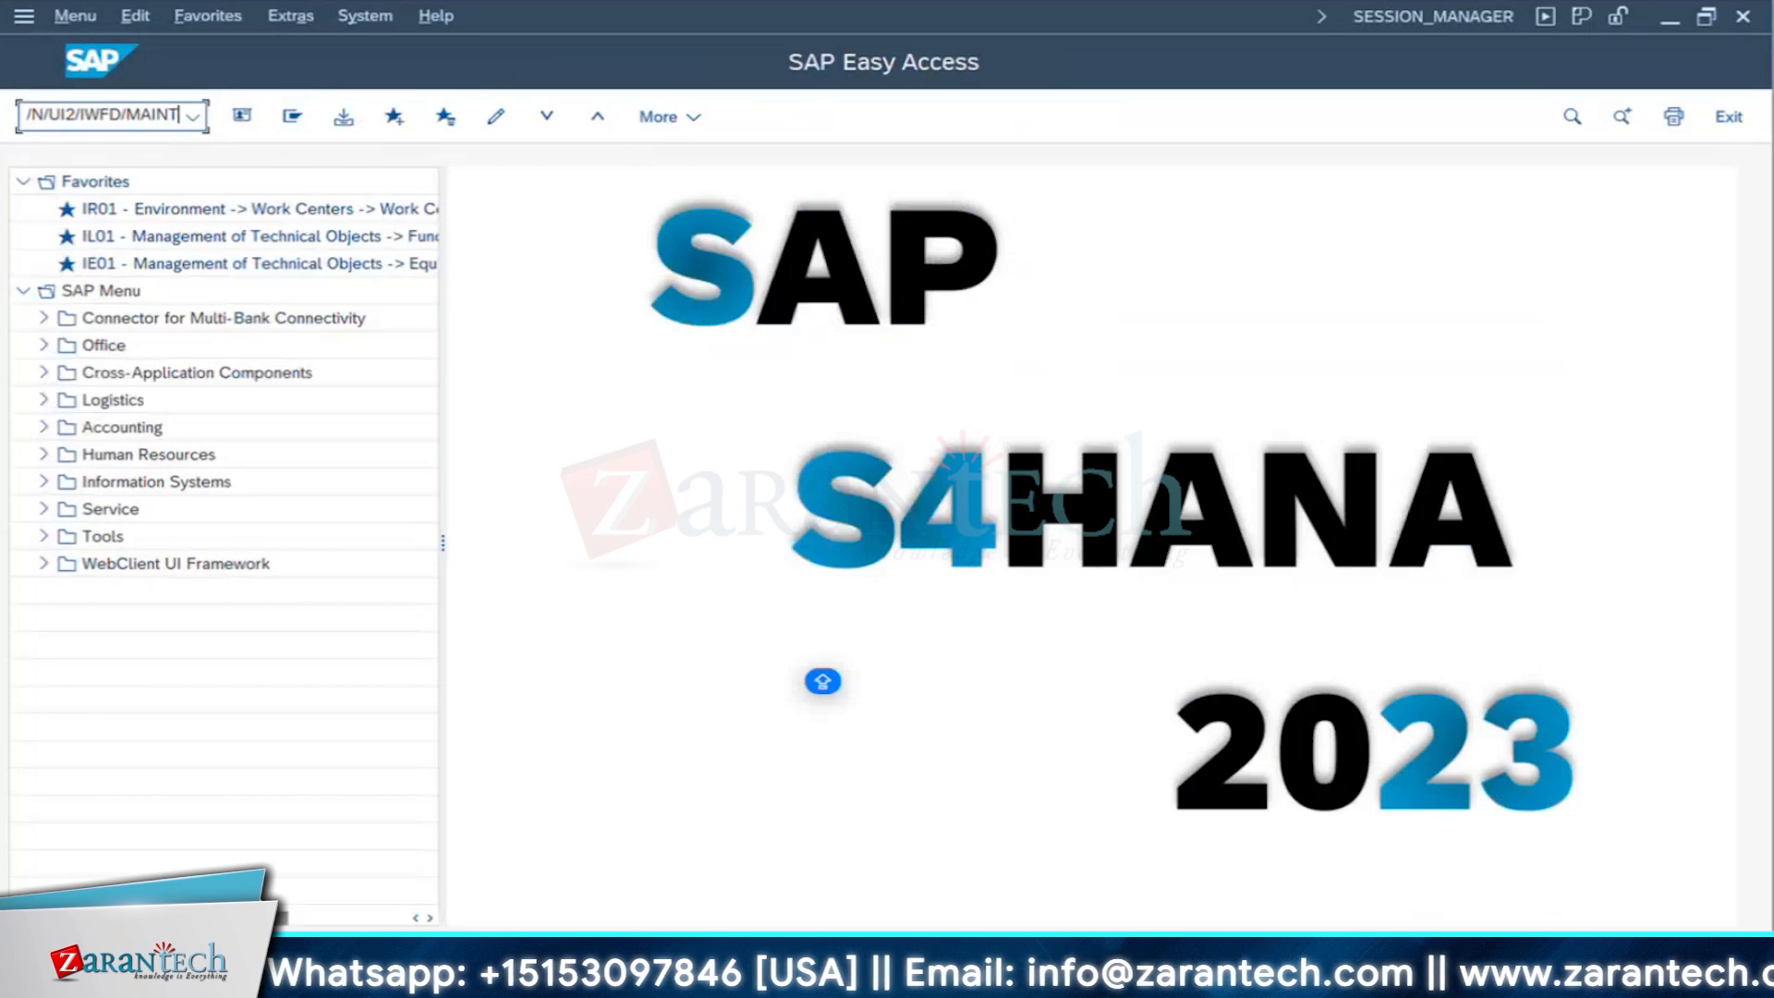
# - Try to start a transaction with /N/UI2/IWFD/MAINT_SERVICE
pyautogui.write('_SERVICE')
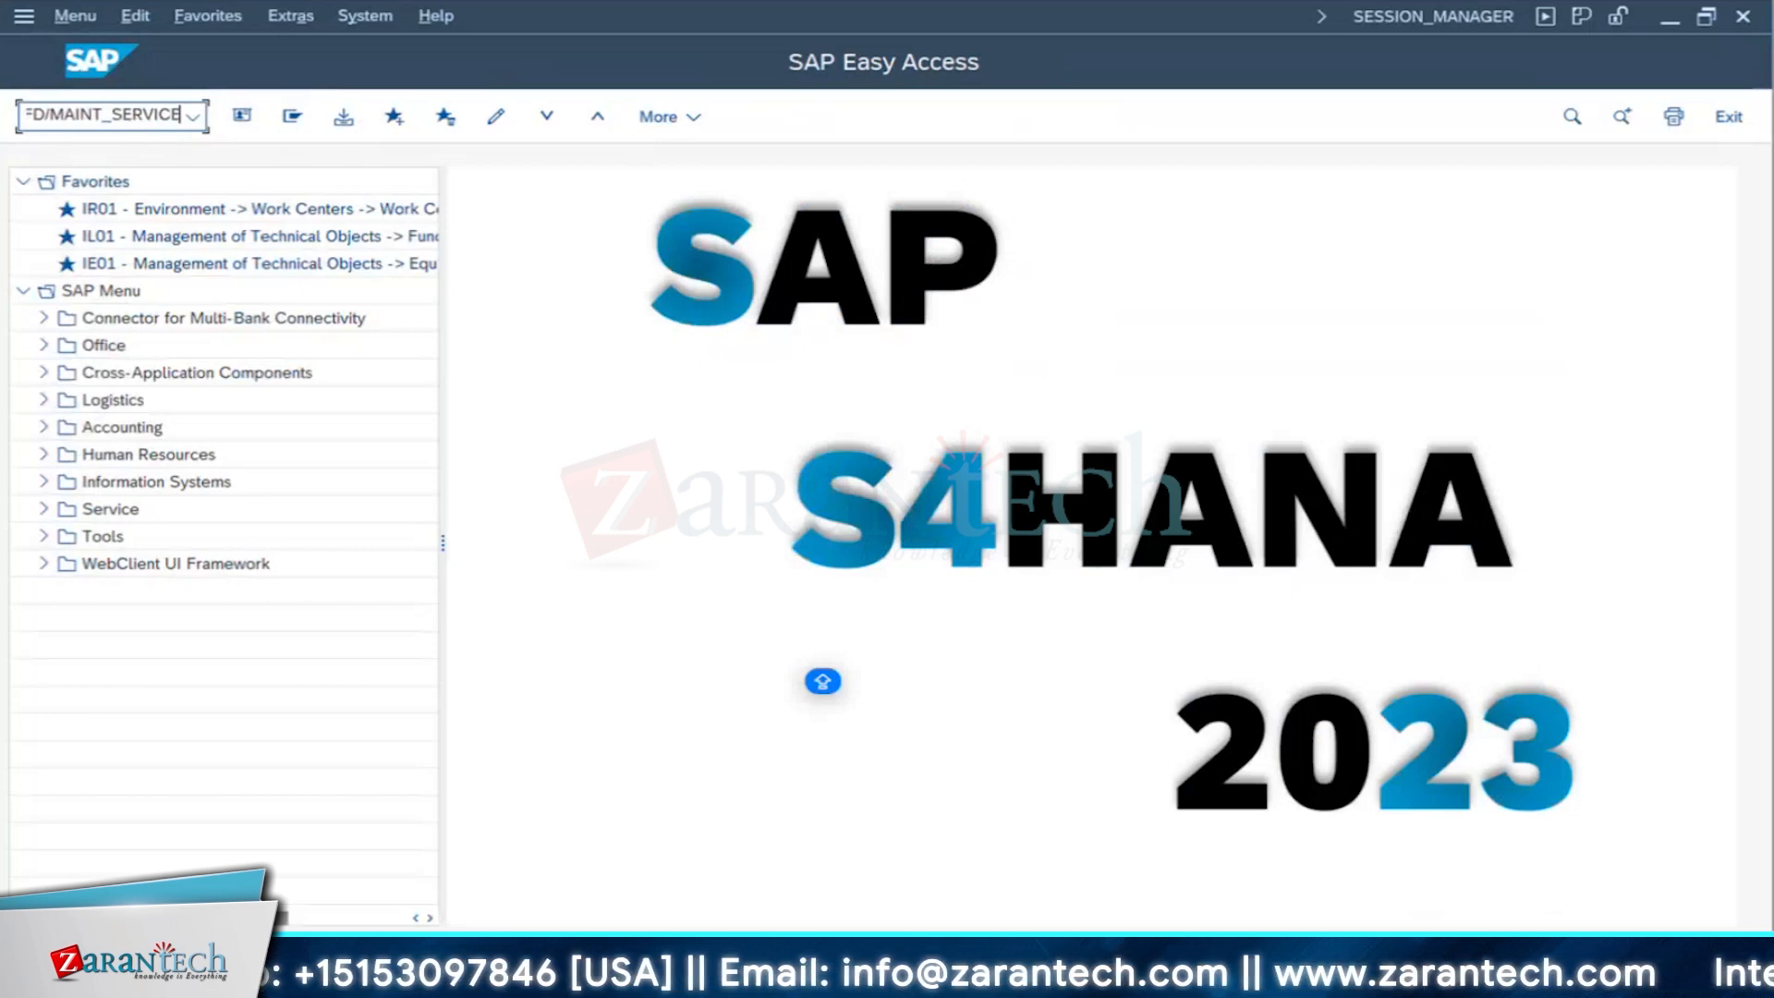
pyautogui.press('Return')
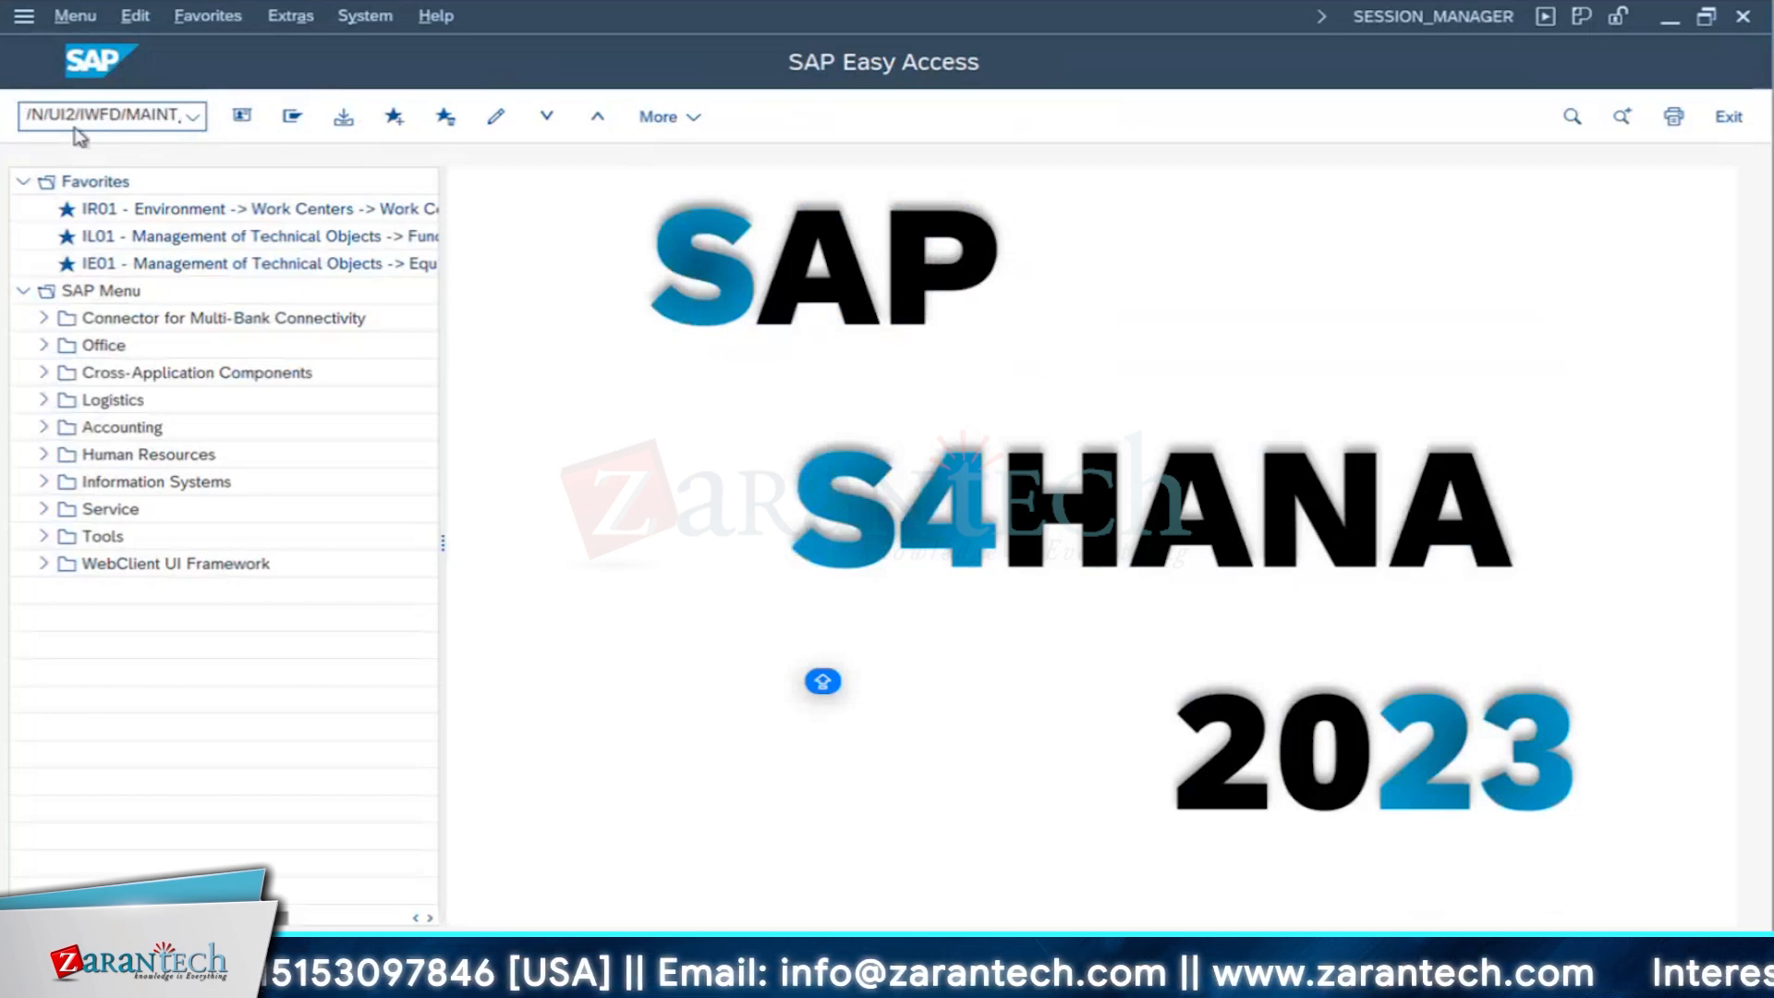
# - Correct the earlier transaction code to /N/IWFND/MAINT_SERVICE and start Activate and Maintain Services
pyautogui.click(193, 117)
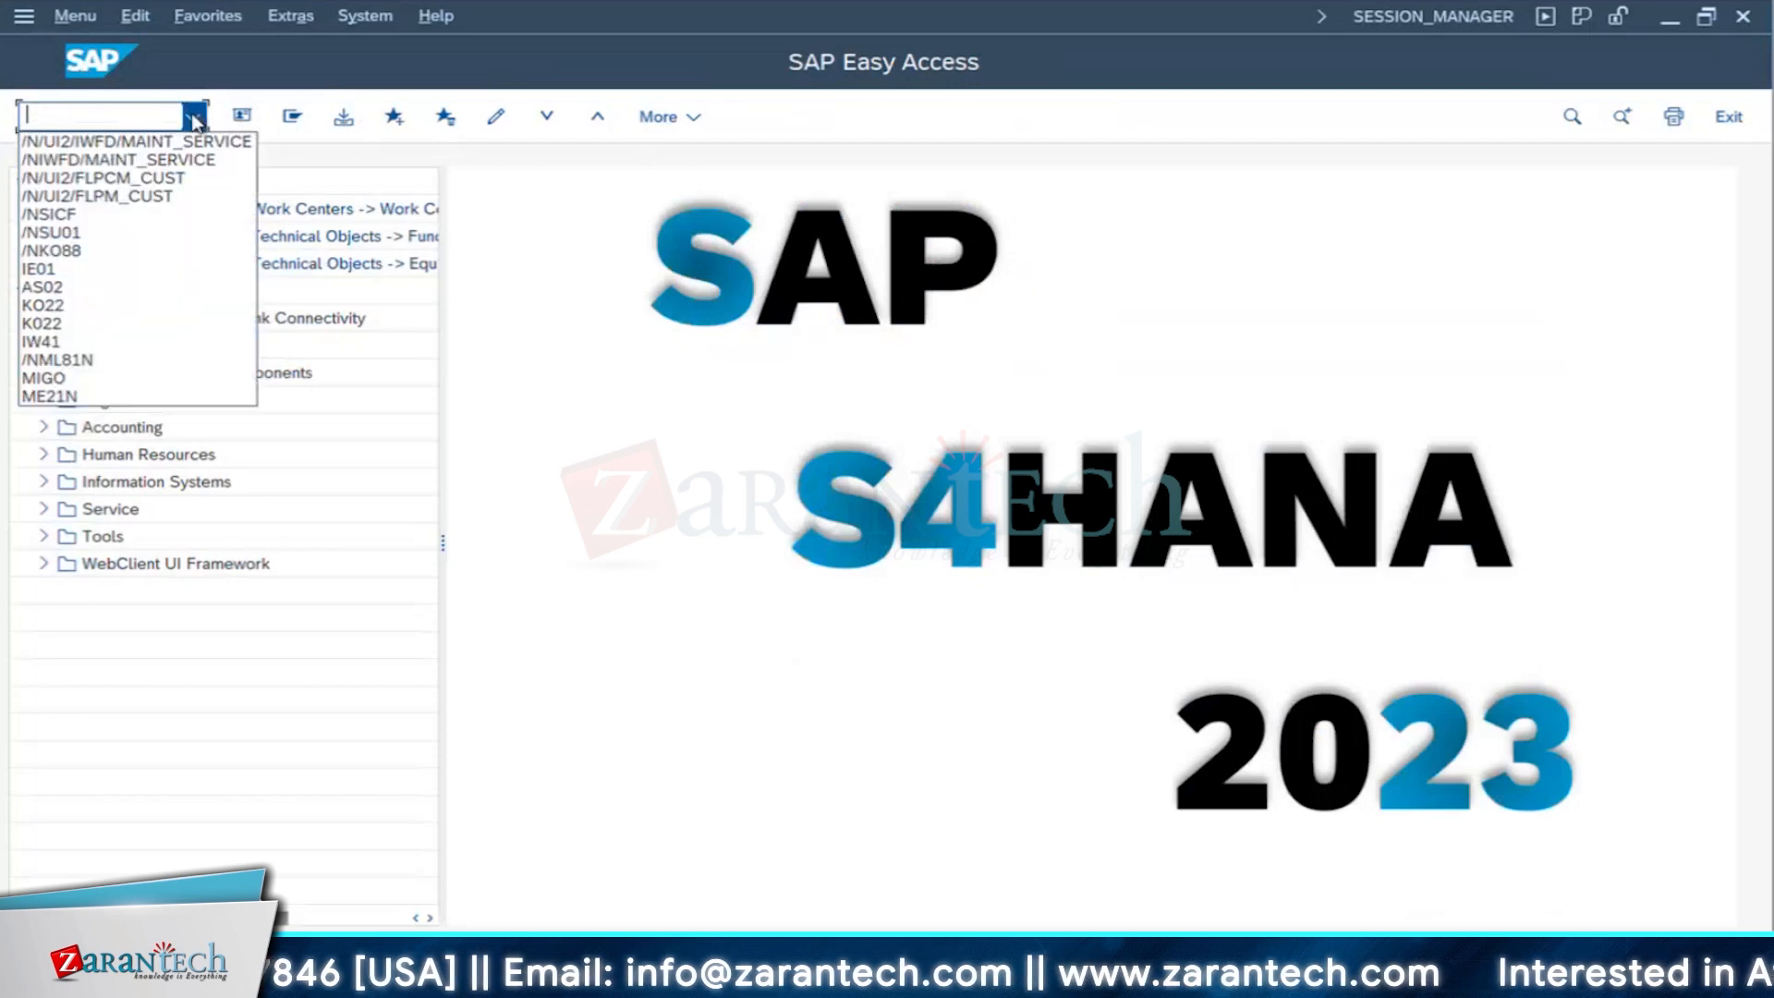
pyautogui.click(144, 163)
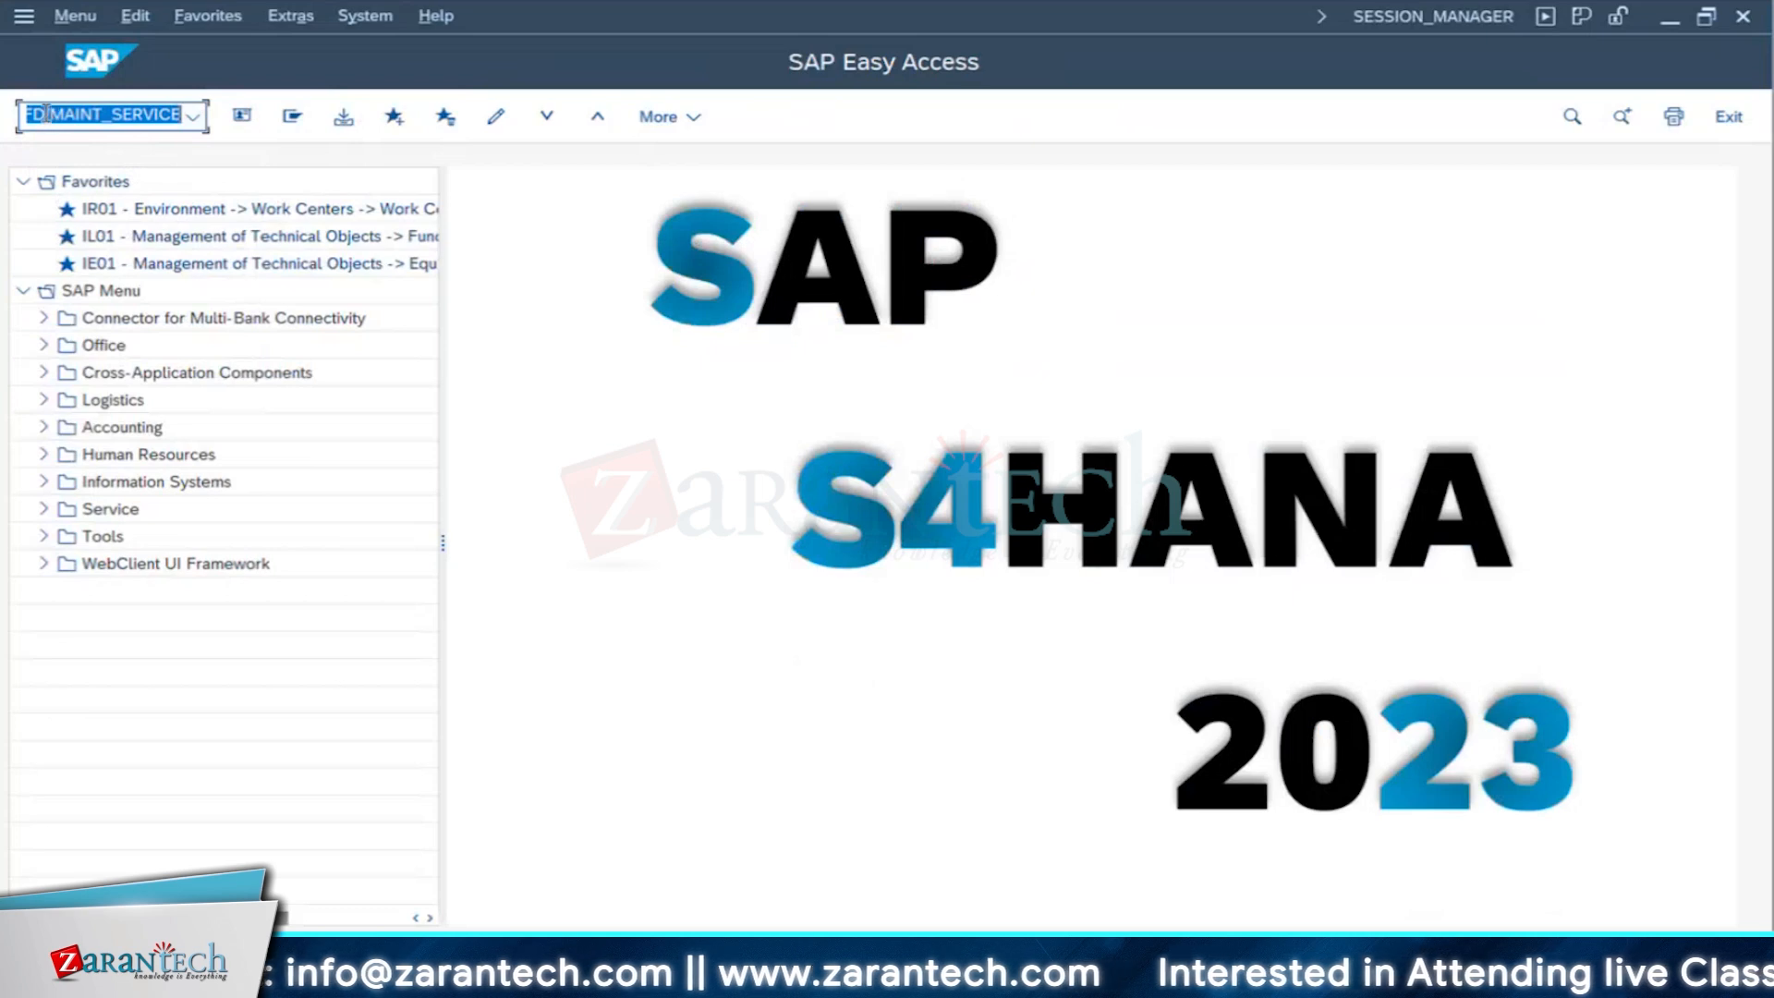
pyautogui.press('Left')
pyautogui.press('Left')
pyautogui.press('Left')
pyautogui.press('Left')
pyautogui.press('Left')
pyautogui.press('Left')
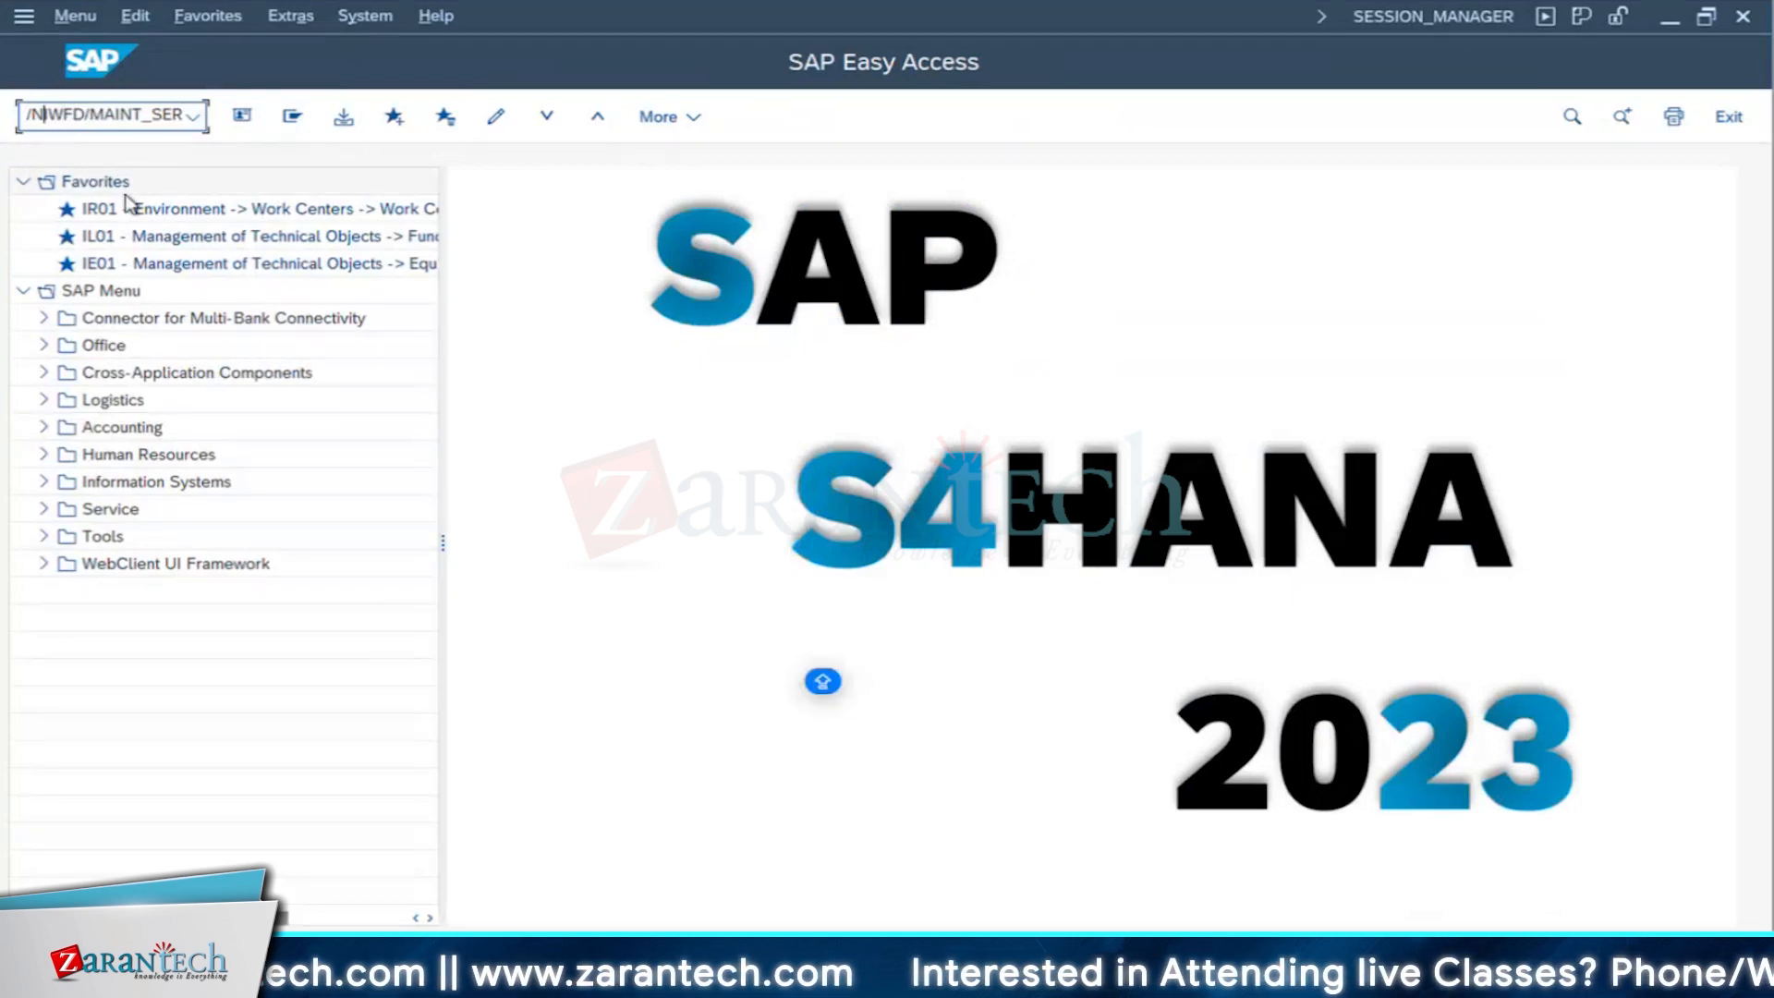
pyautogui.press('BackSpace')
pyautogui.press('BackSpace')
pyautogui.press('BackSpace')
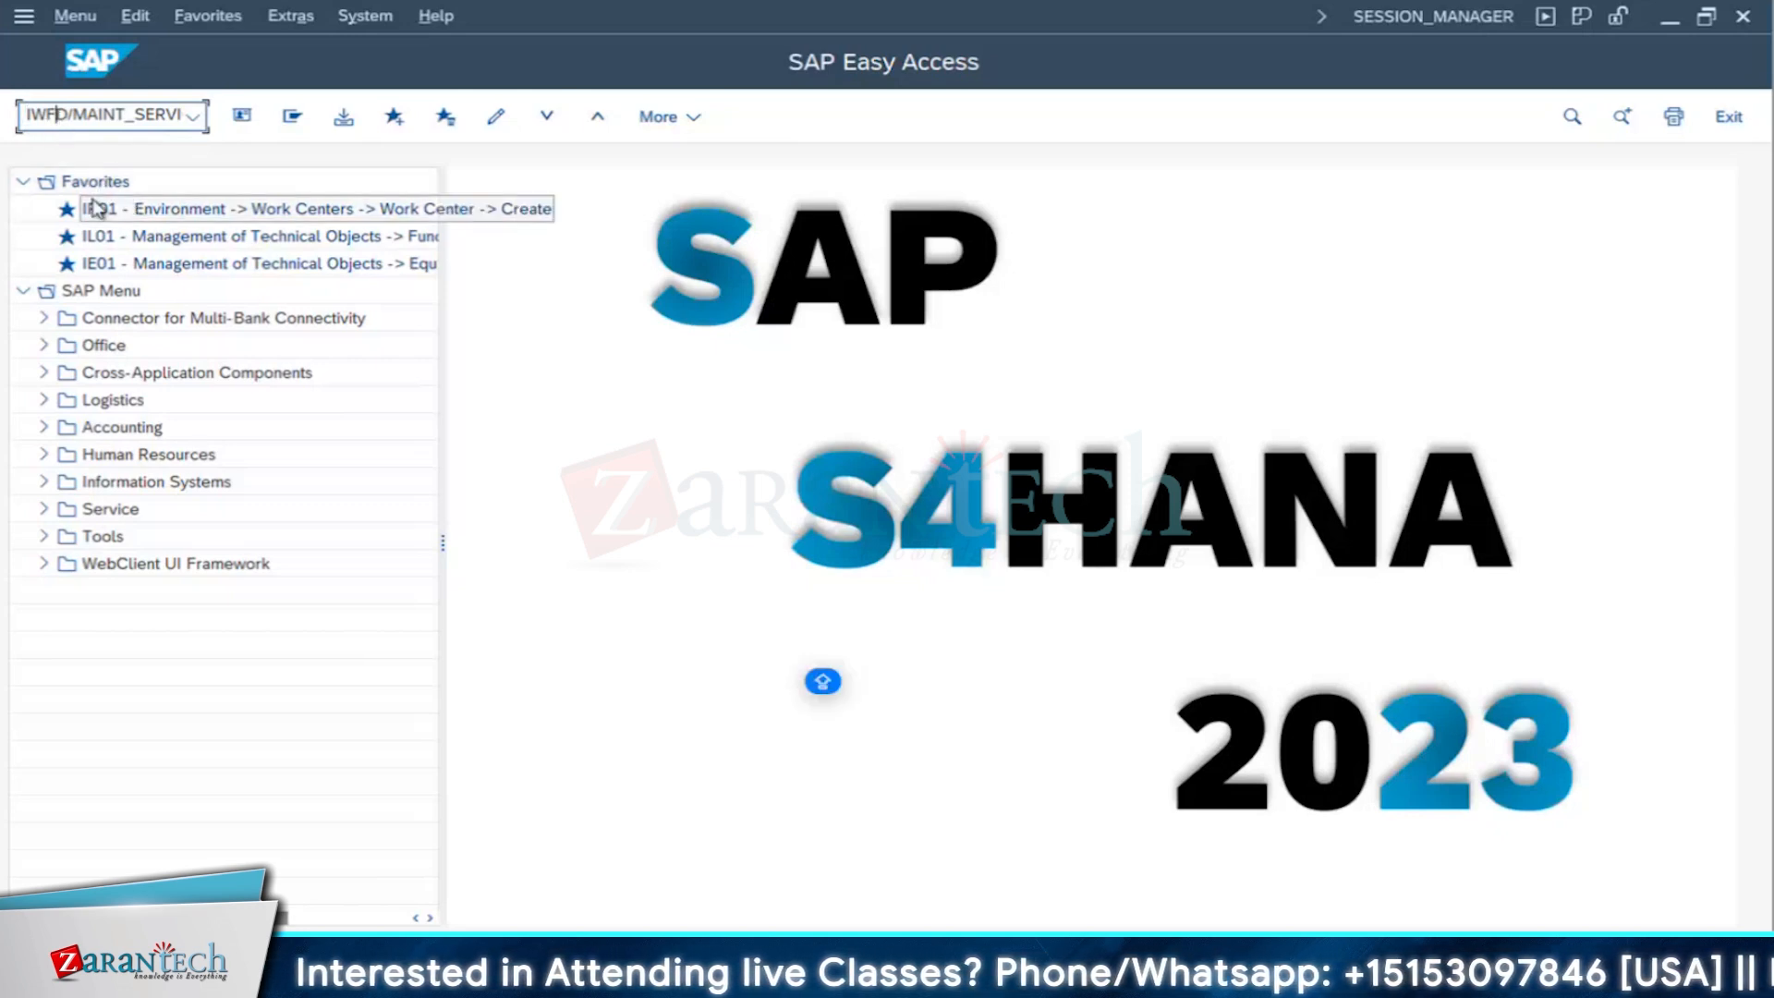
pyautogui.write('N')
pyautogui.press('Return')
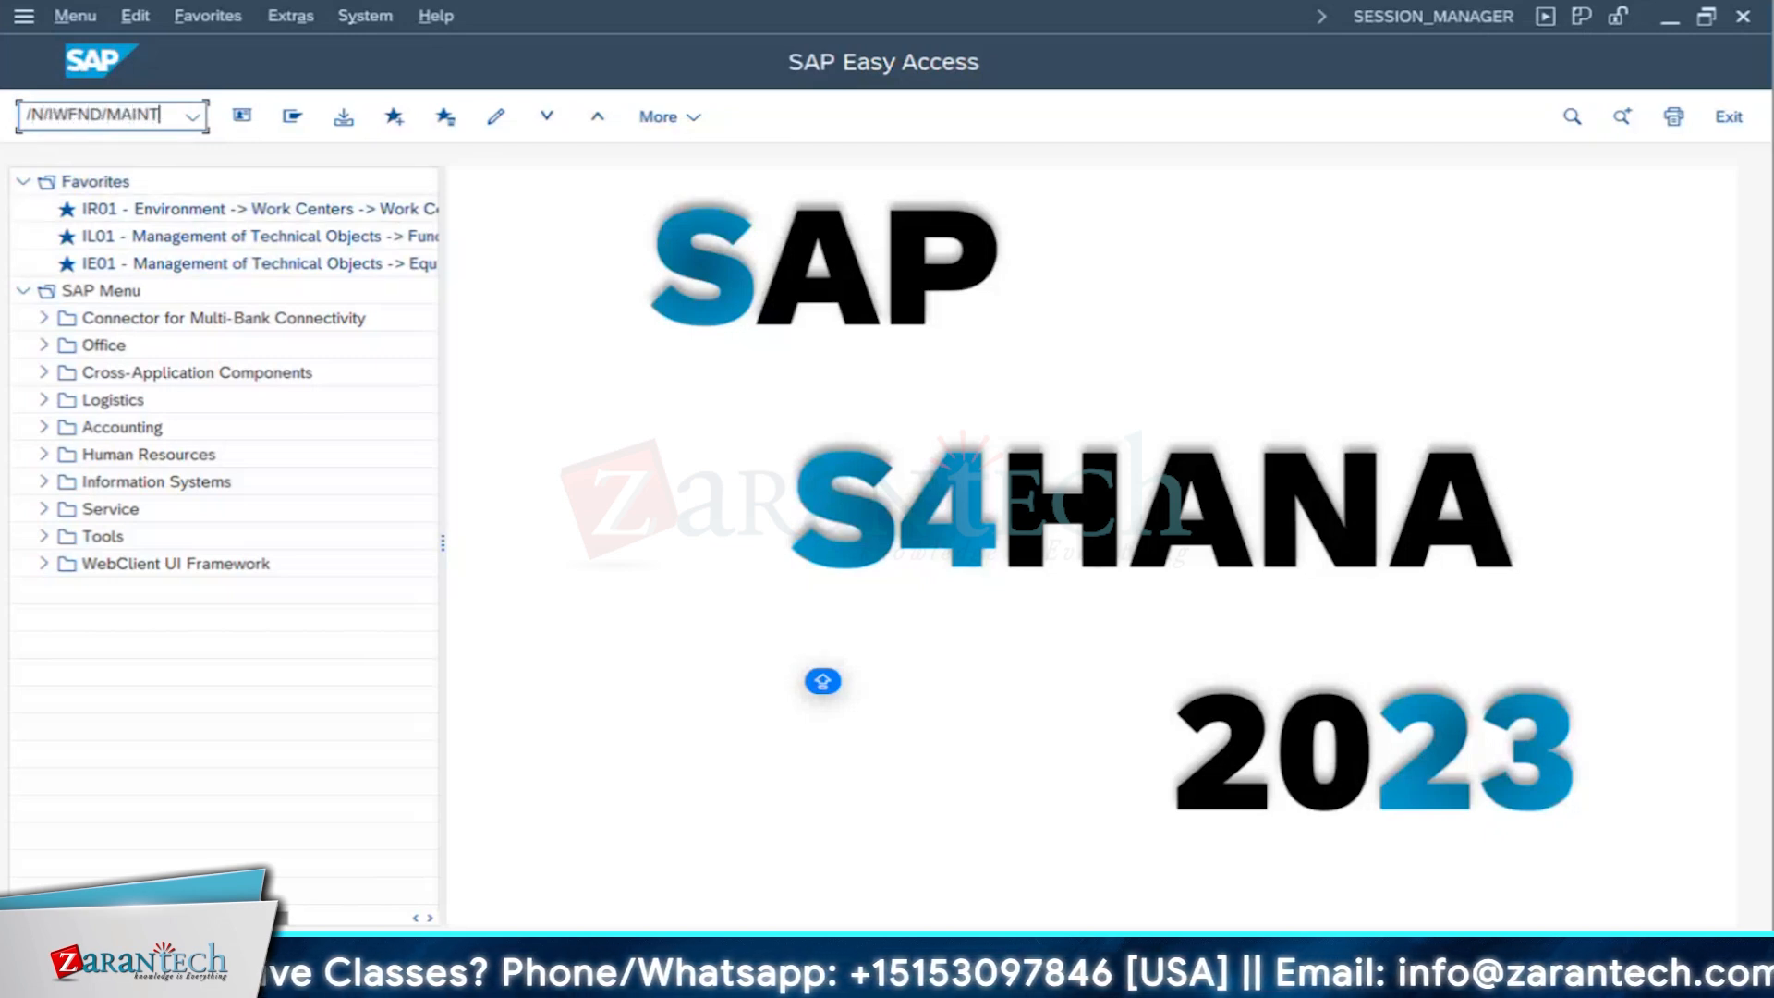
pyautogui.write('ERVICE')
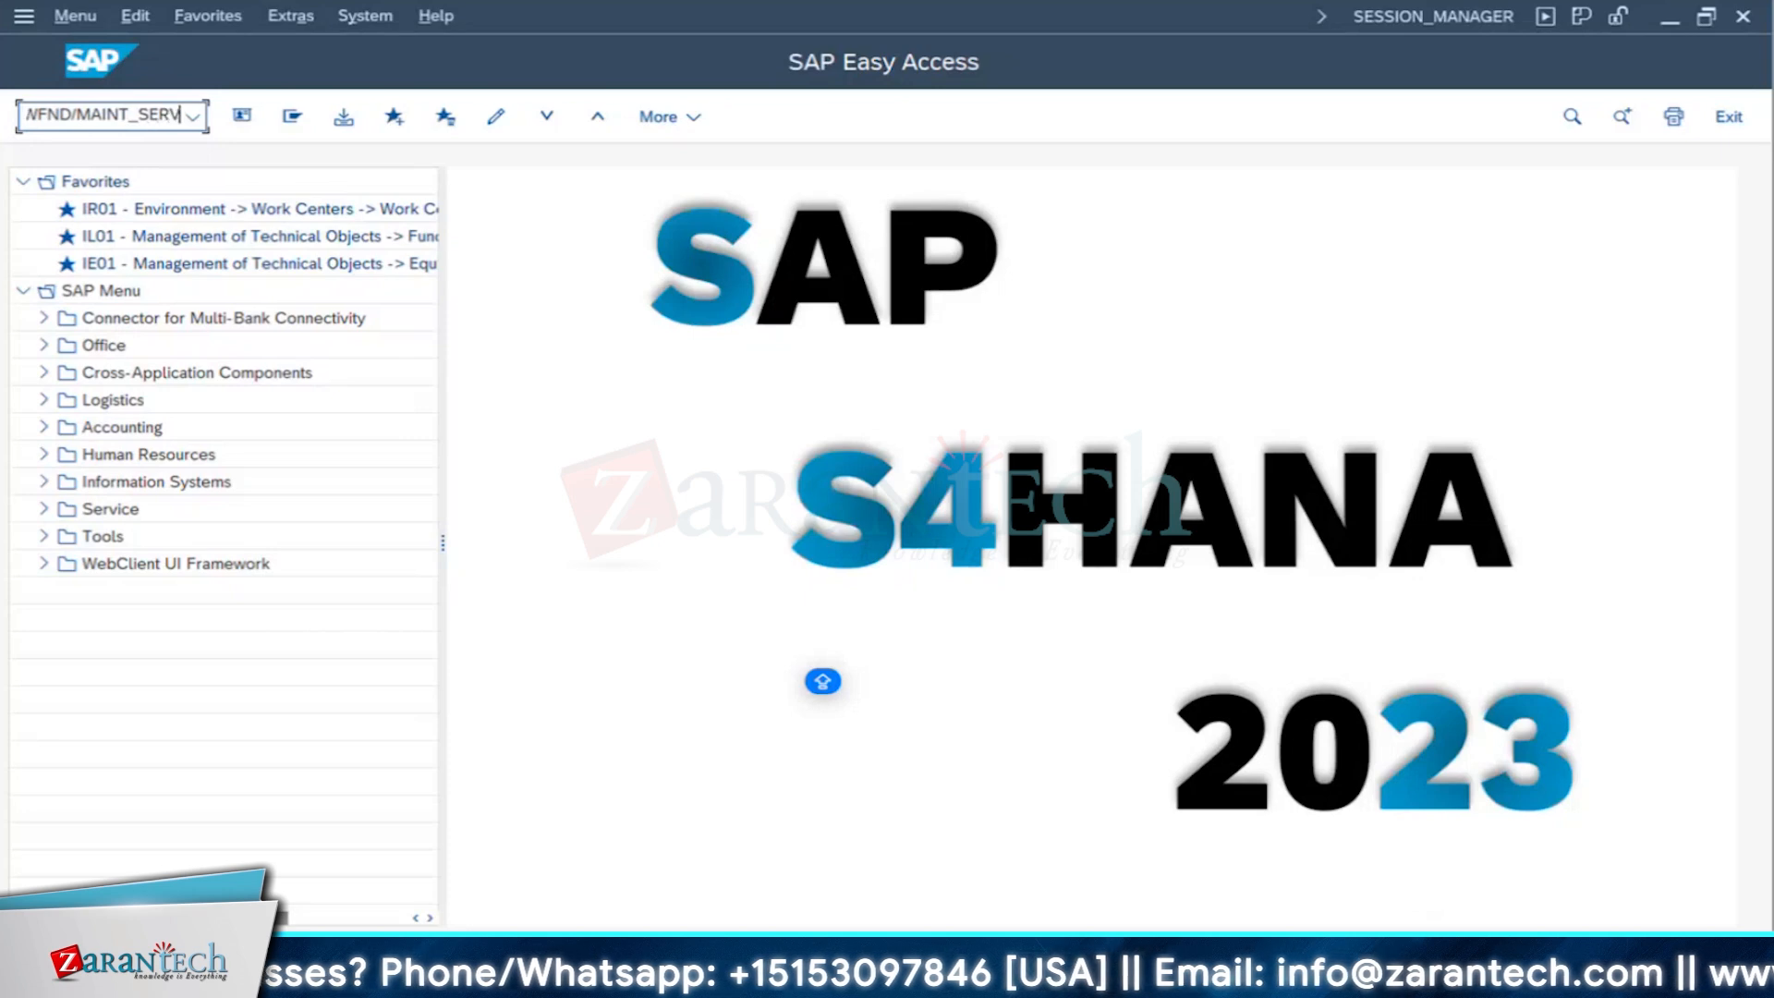
pyautogui.press('Return')
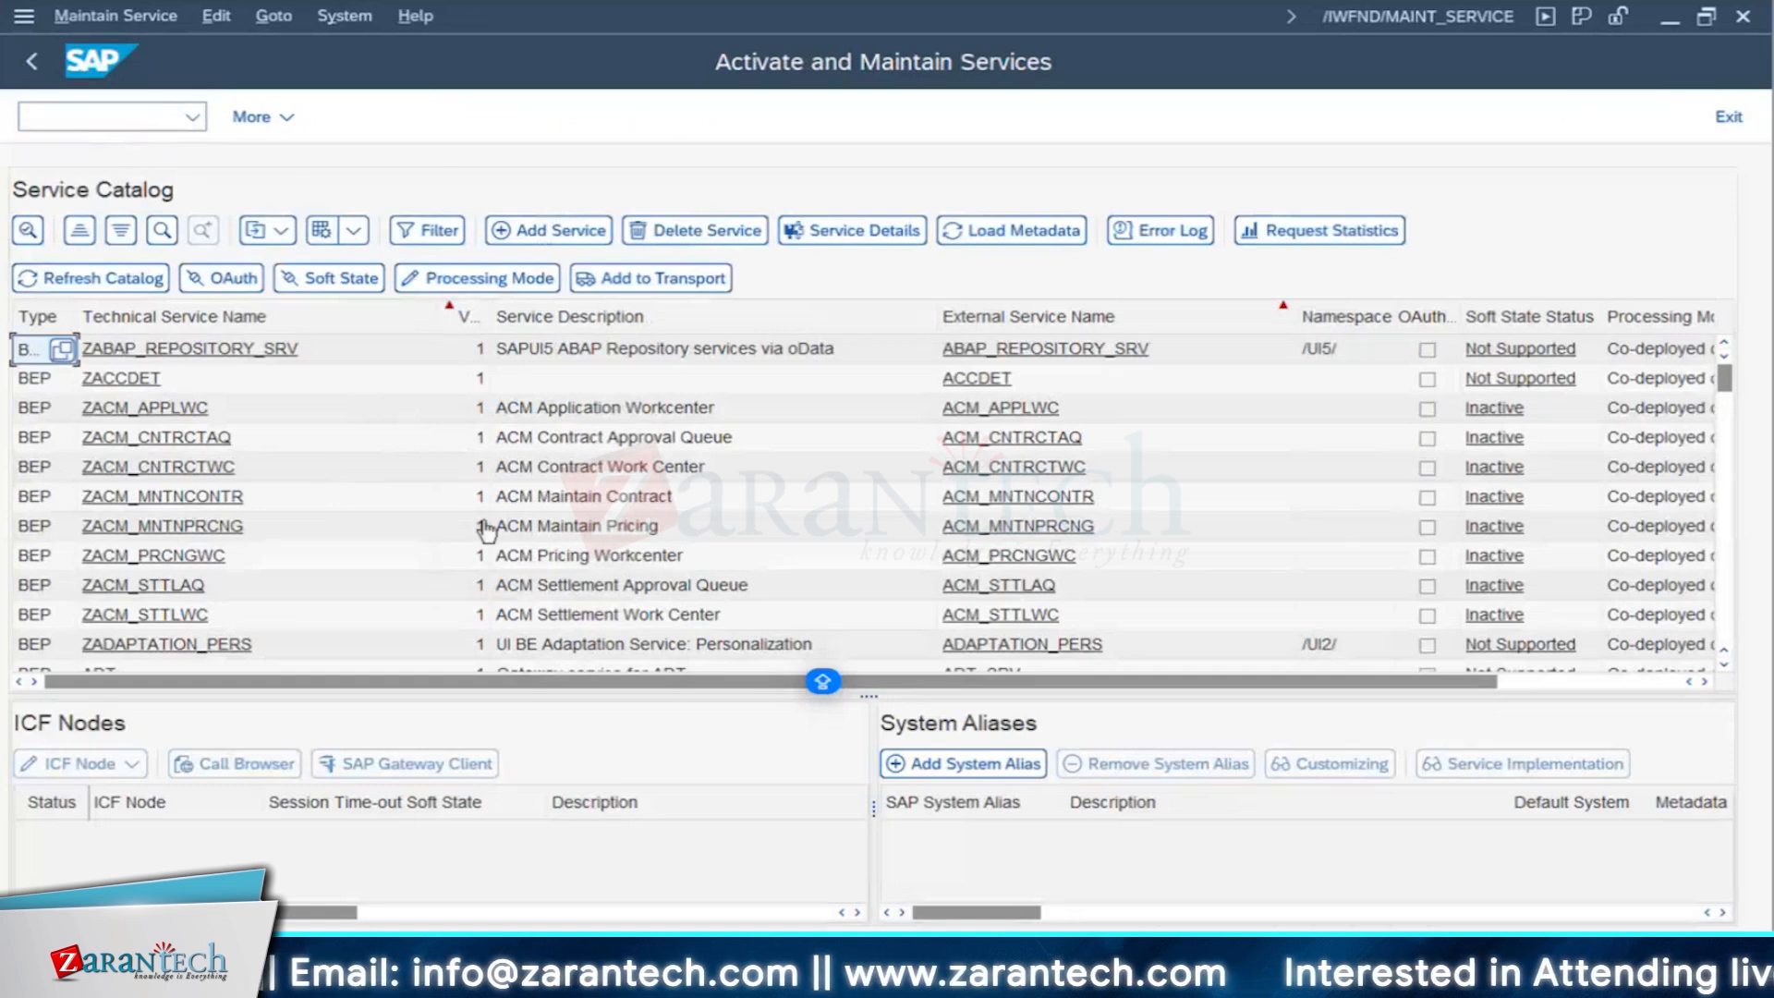
# - Find EAM_OBJPG_MAINTNOTIFICATION_SRV in the service catalog and select it to view its ICF node and system aliases
pyautogui.click(162, 231)
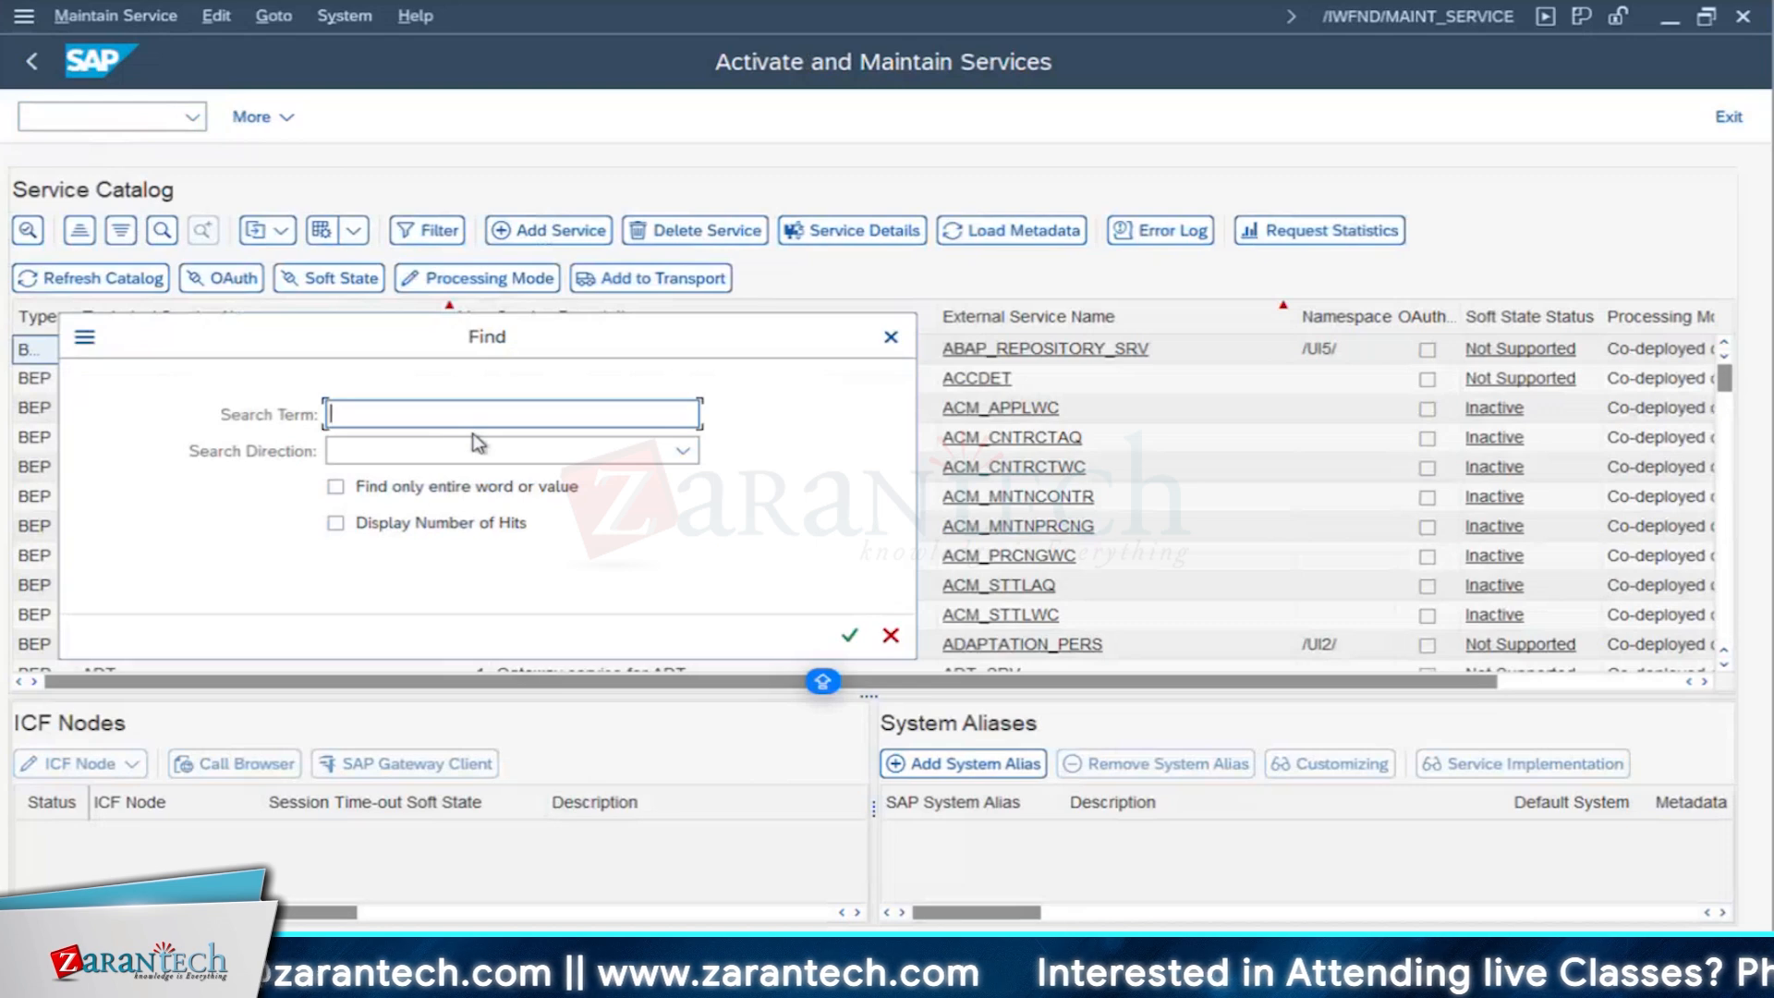
pyautogui.write('EAM_OBJPG_MAINTNOTIFICATION_SRV')
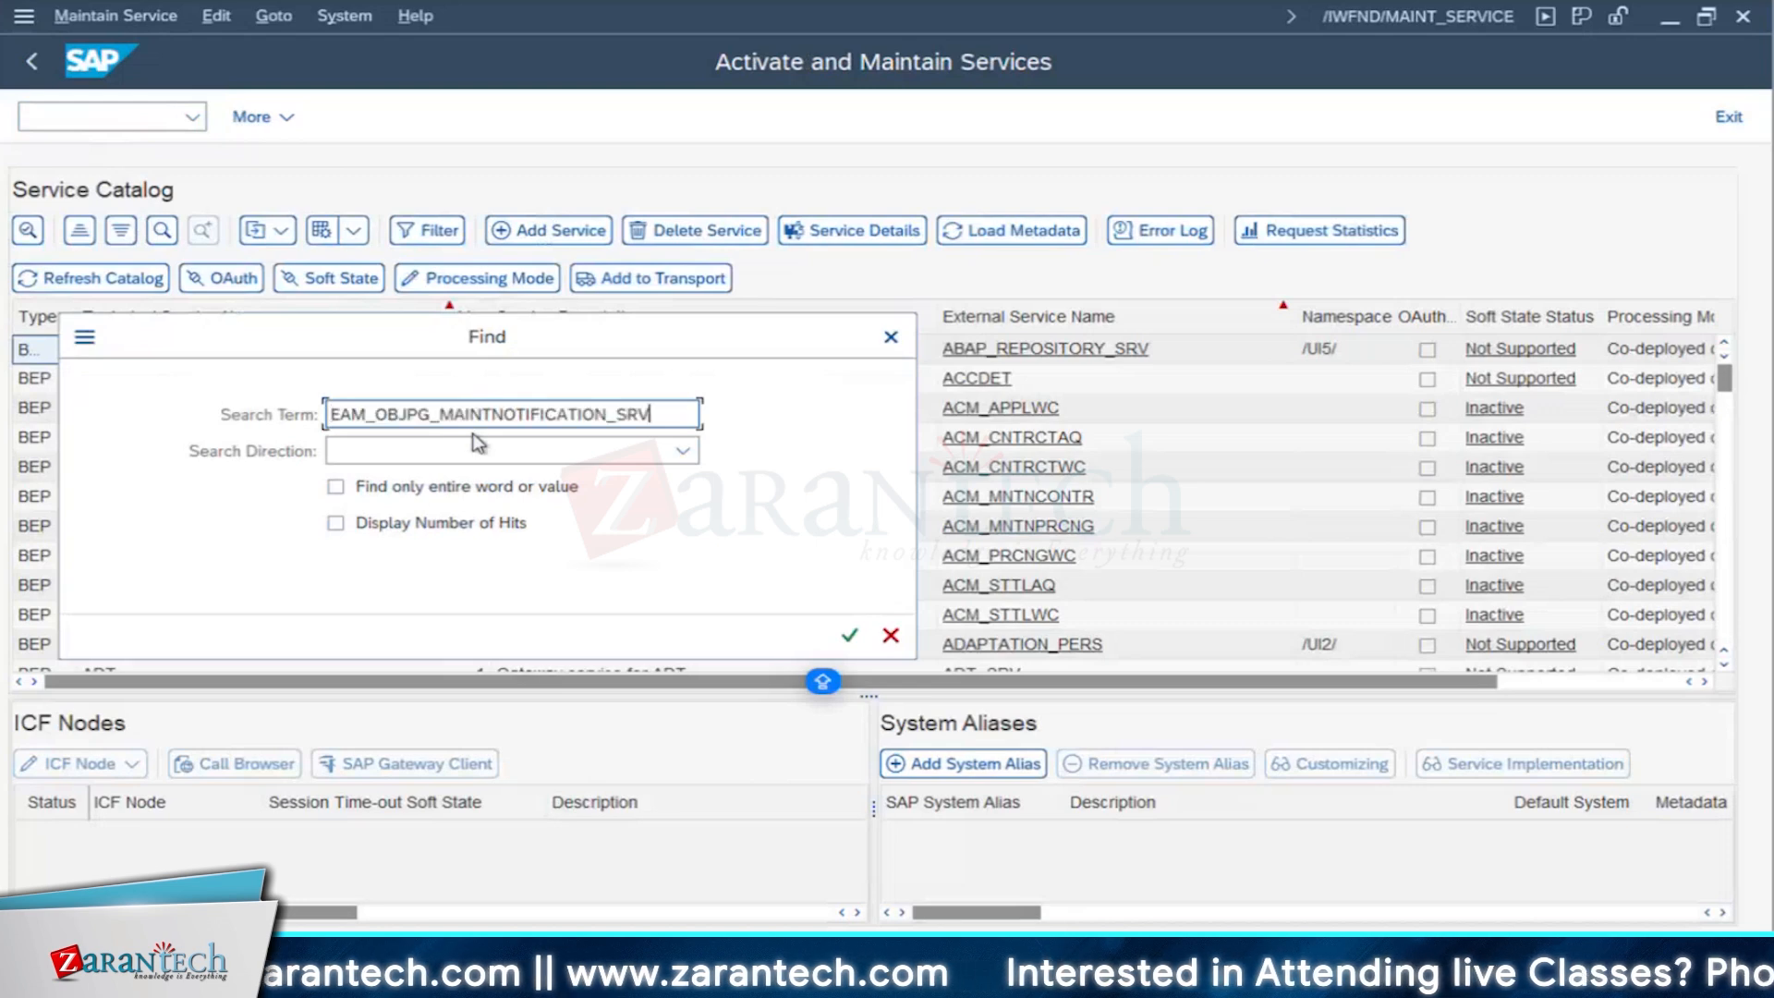
pyautogui.click(849, 637)
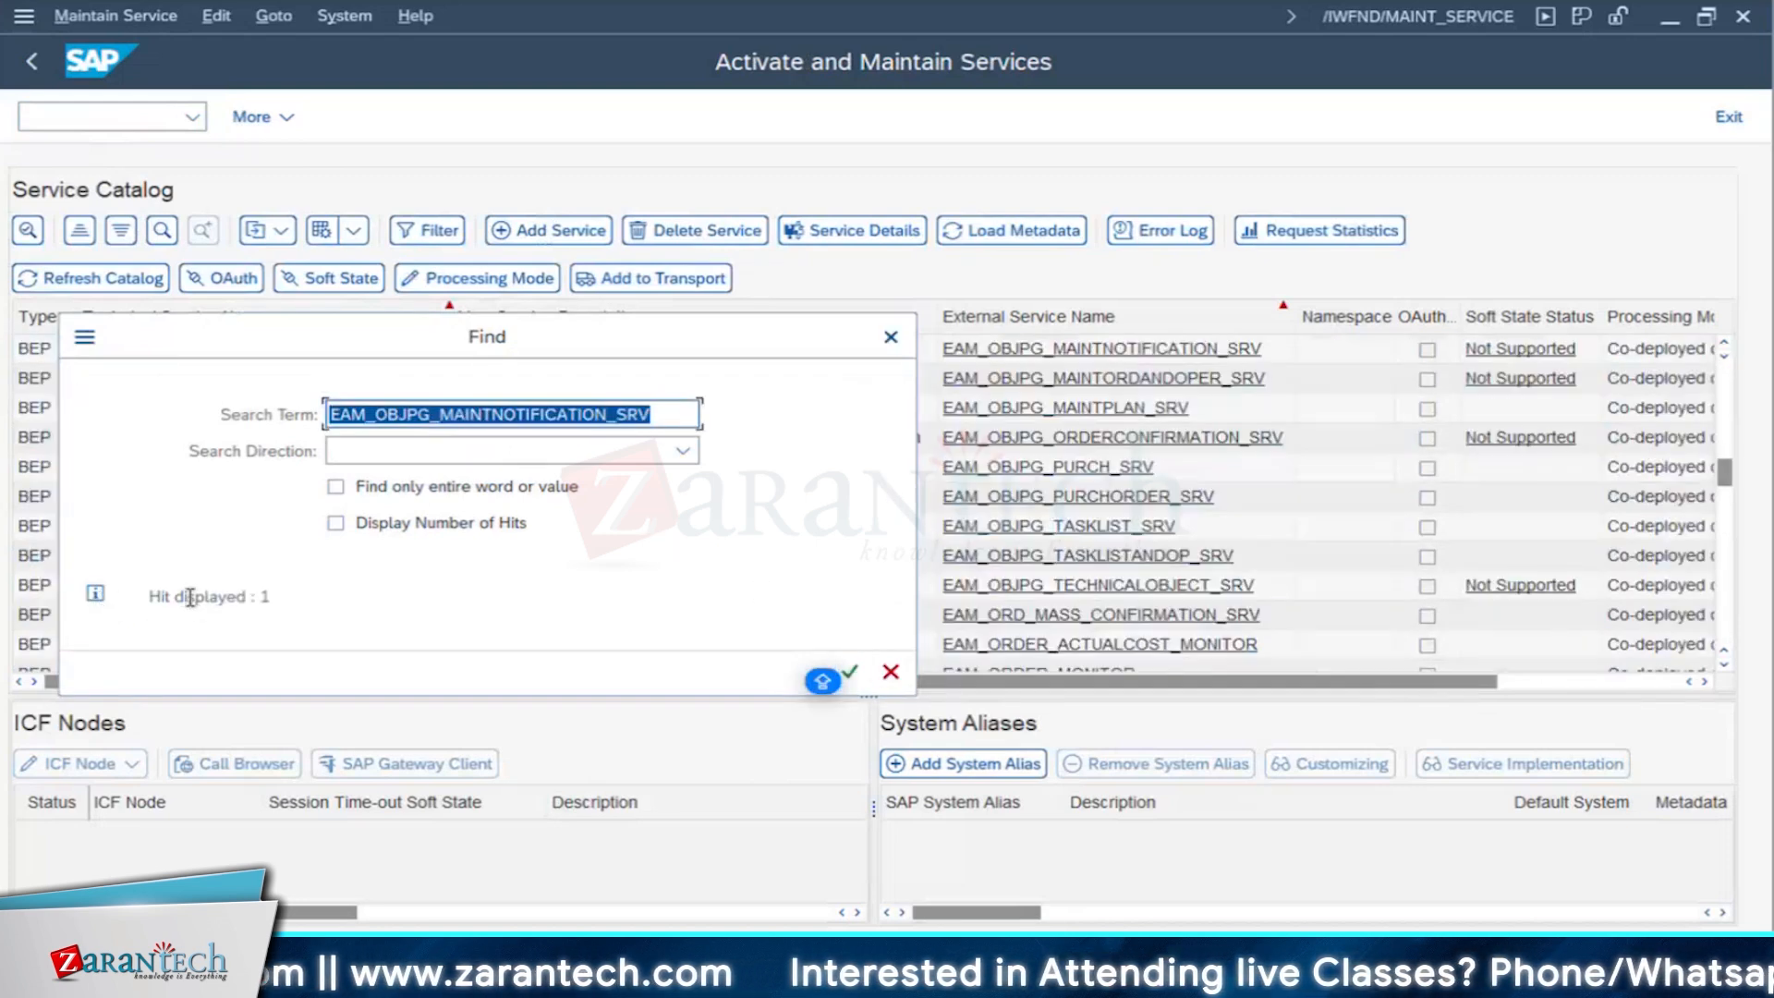
pyautogui.click(190, 598)
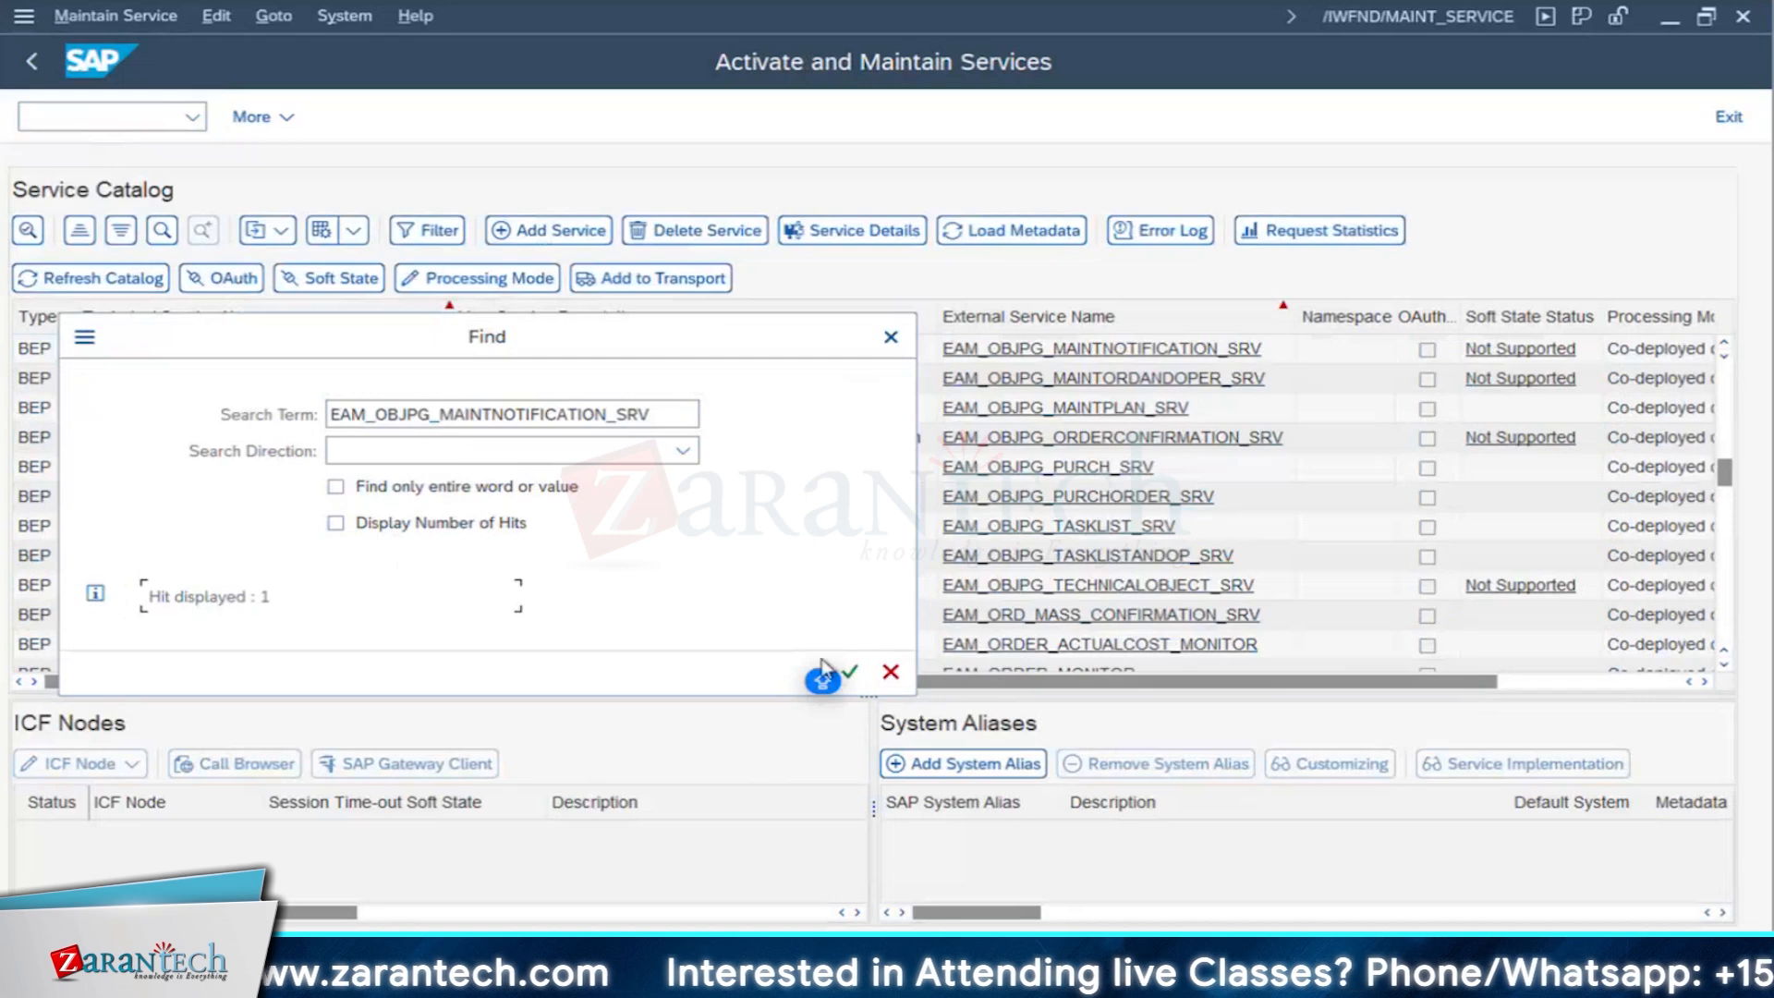
pyautogui.click(850, 673)
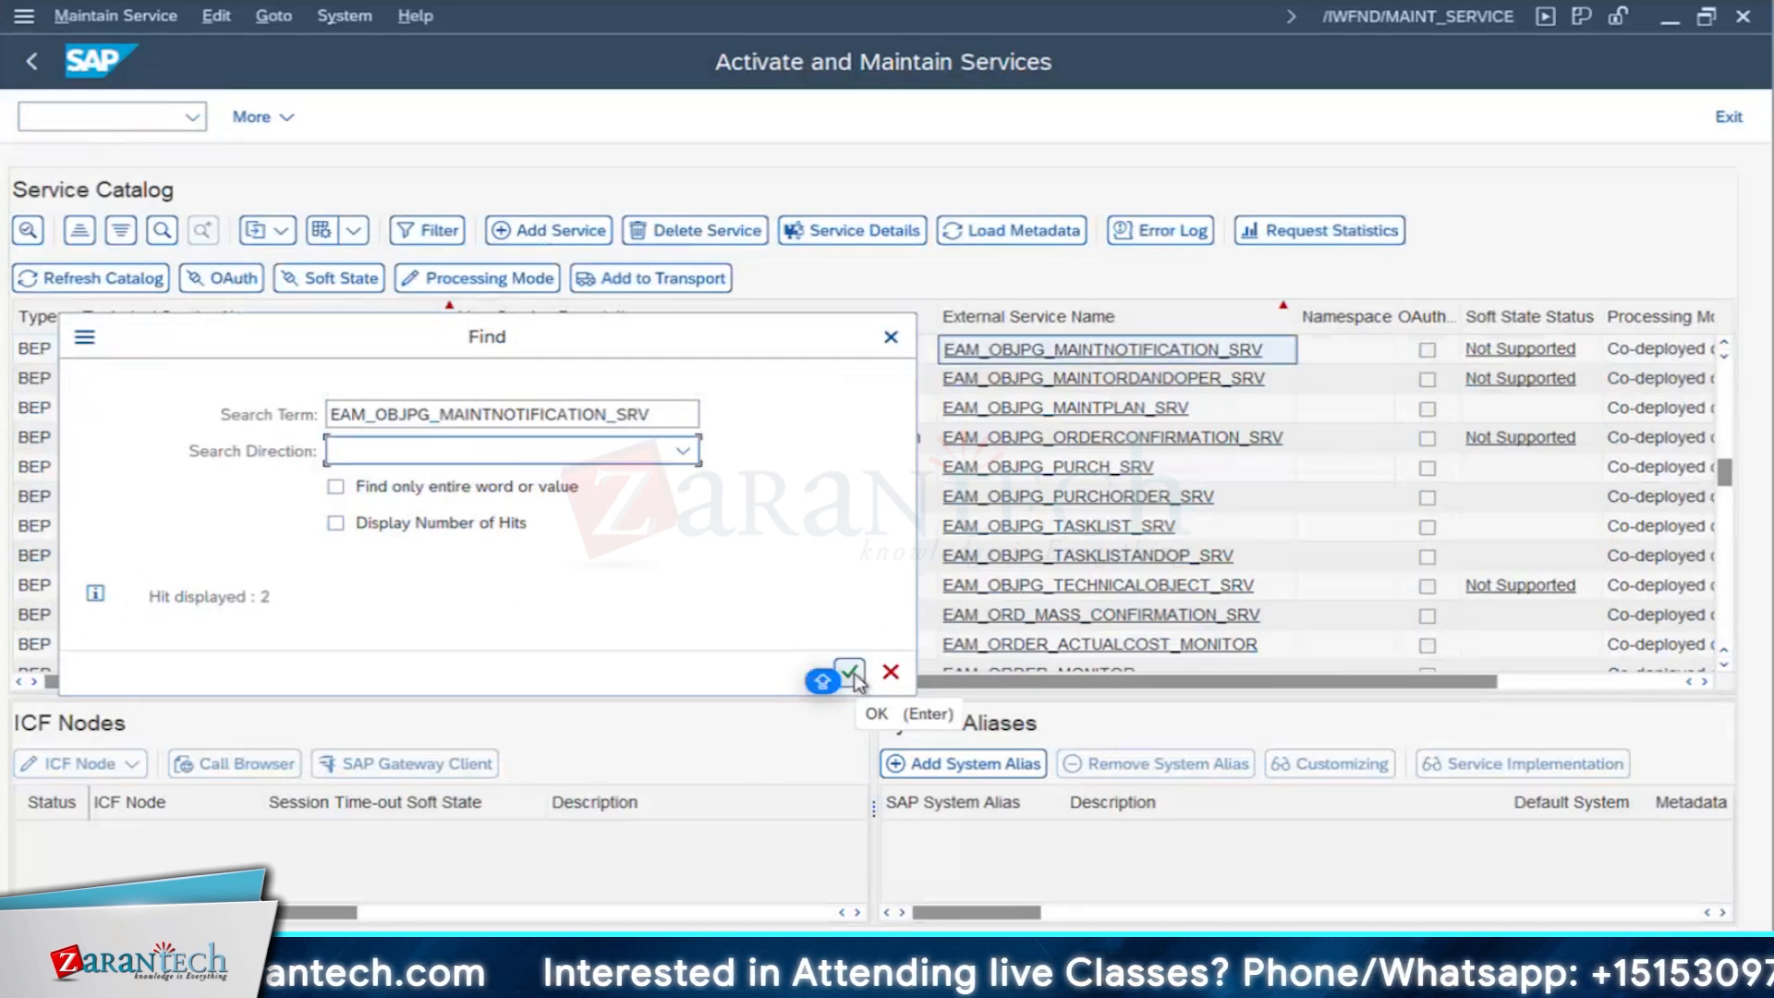
pyautogui.click(850, 673)
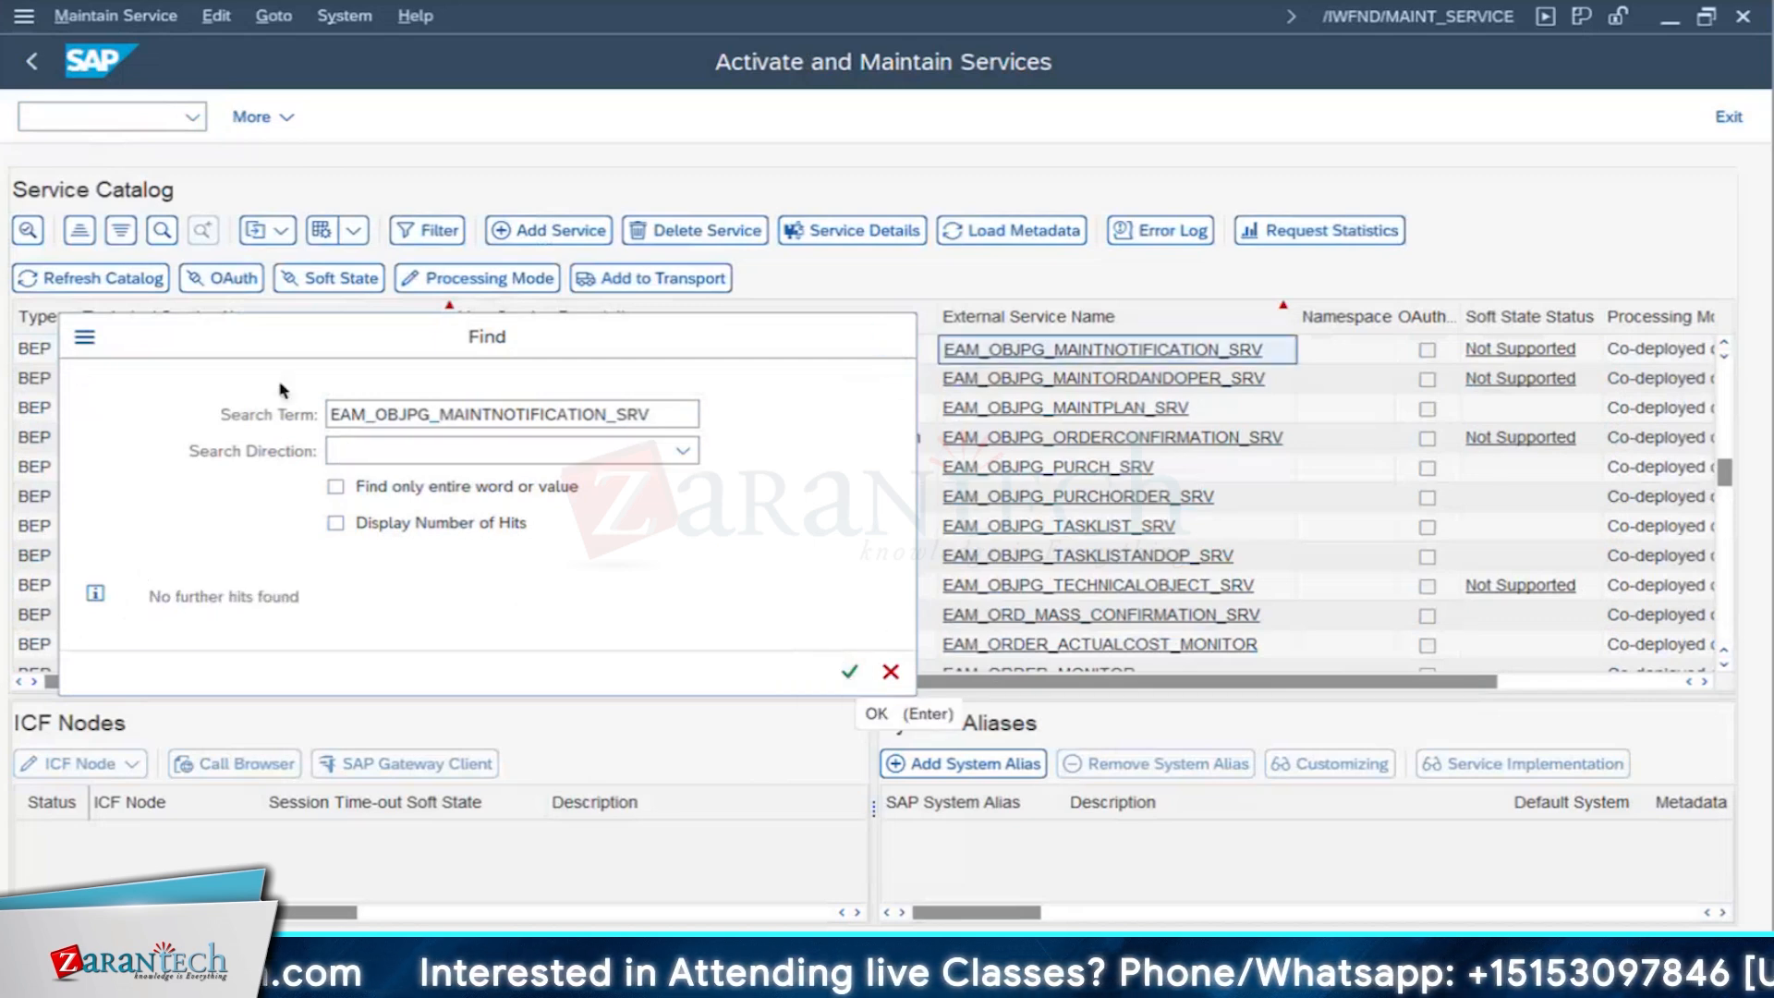
pyautogui.press('Escape')
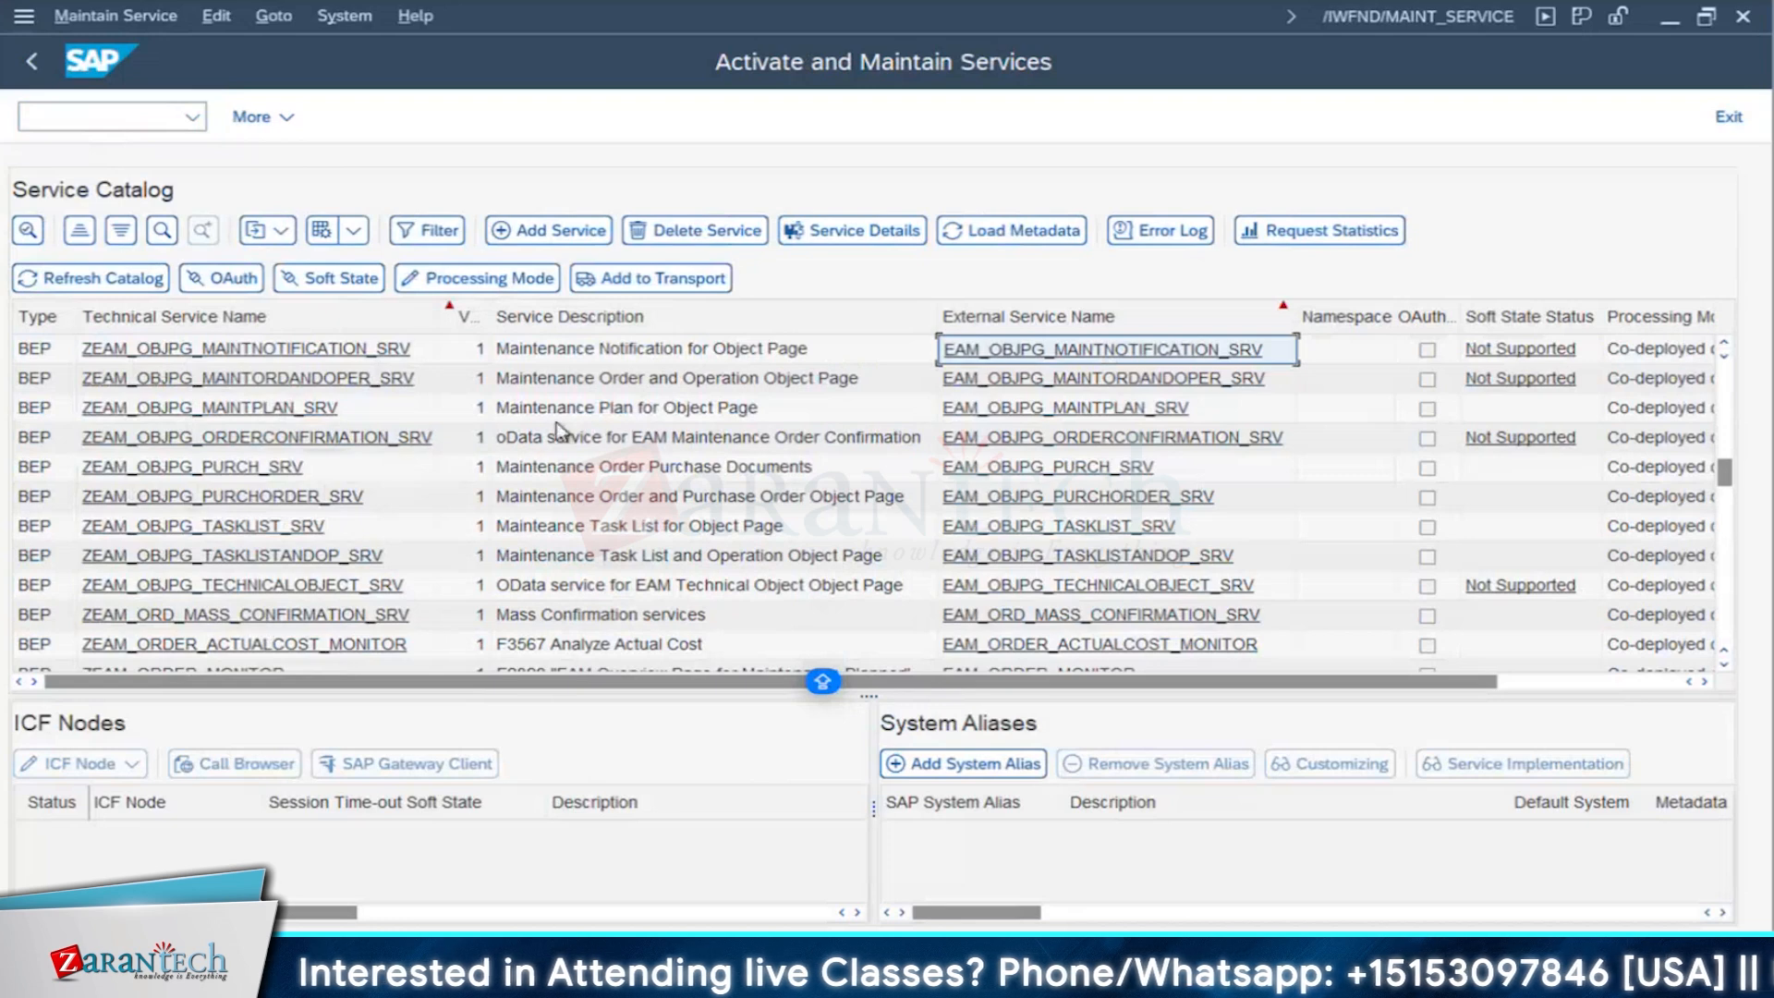
pyautogui.click(1029, 355)
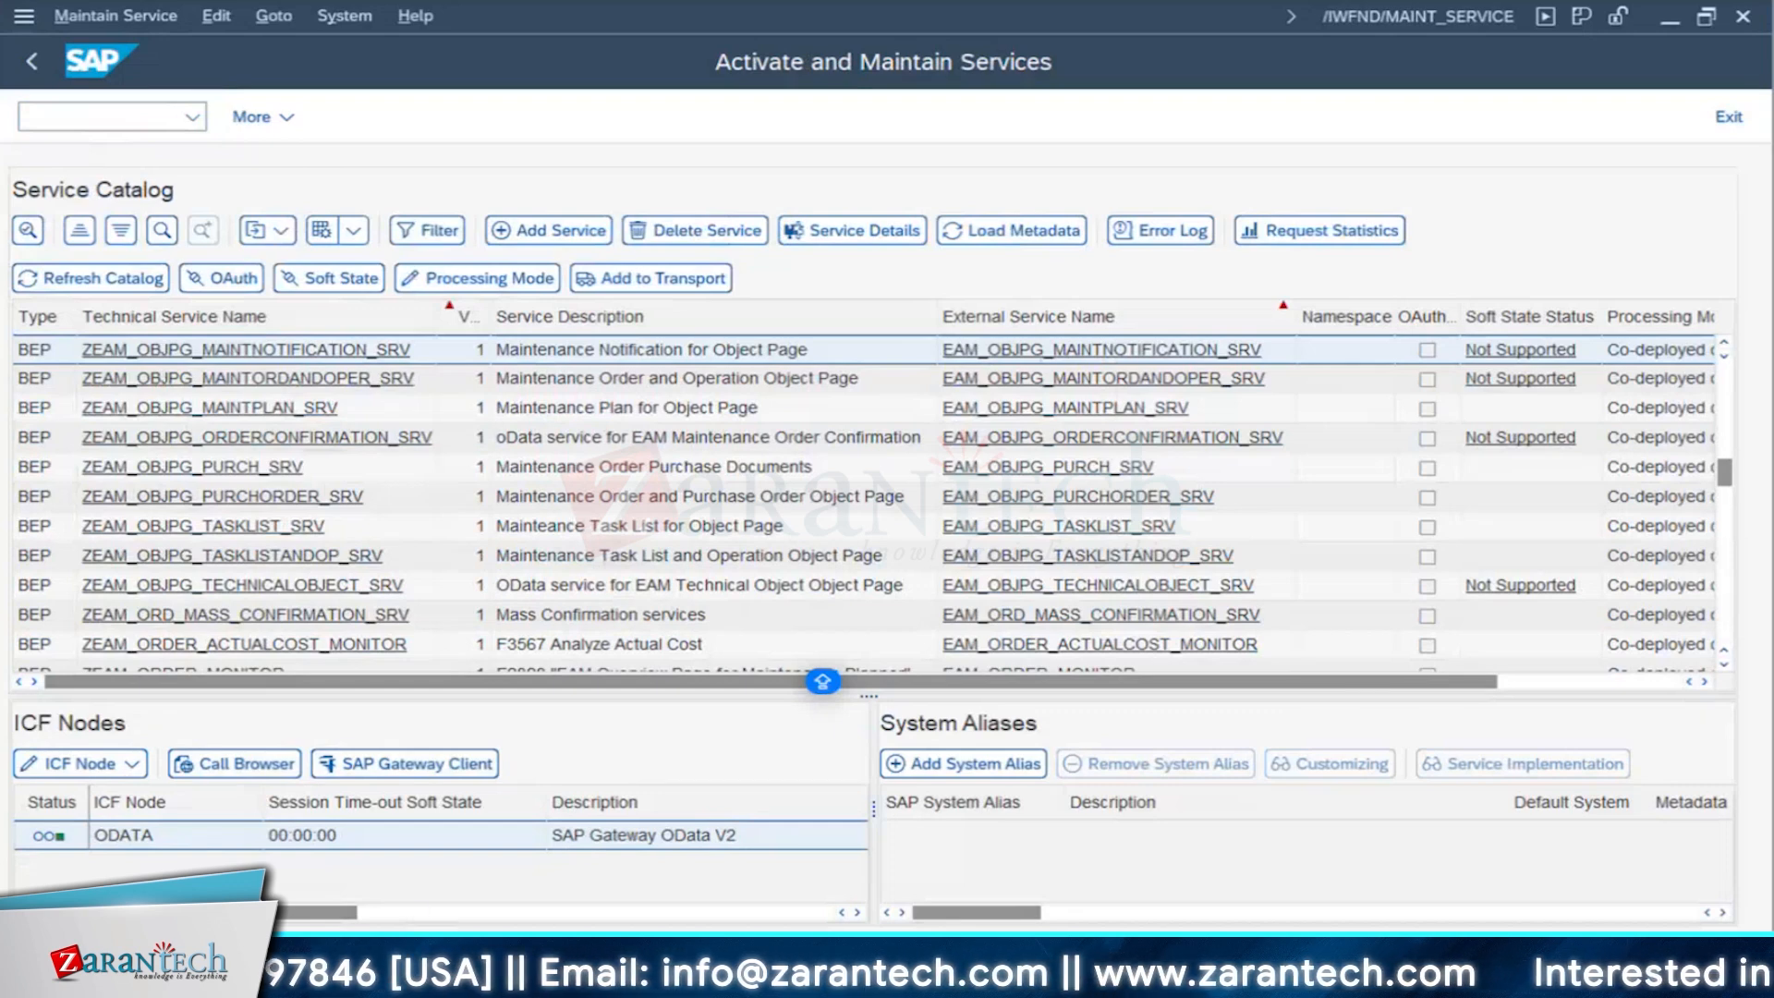
# - Switch to the Change Asset session in SAP and leave its initial screen
pyautogui.moveTo(591, 974)
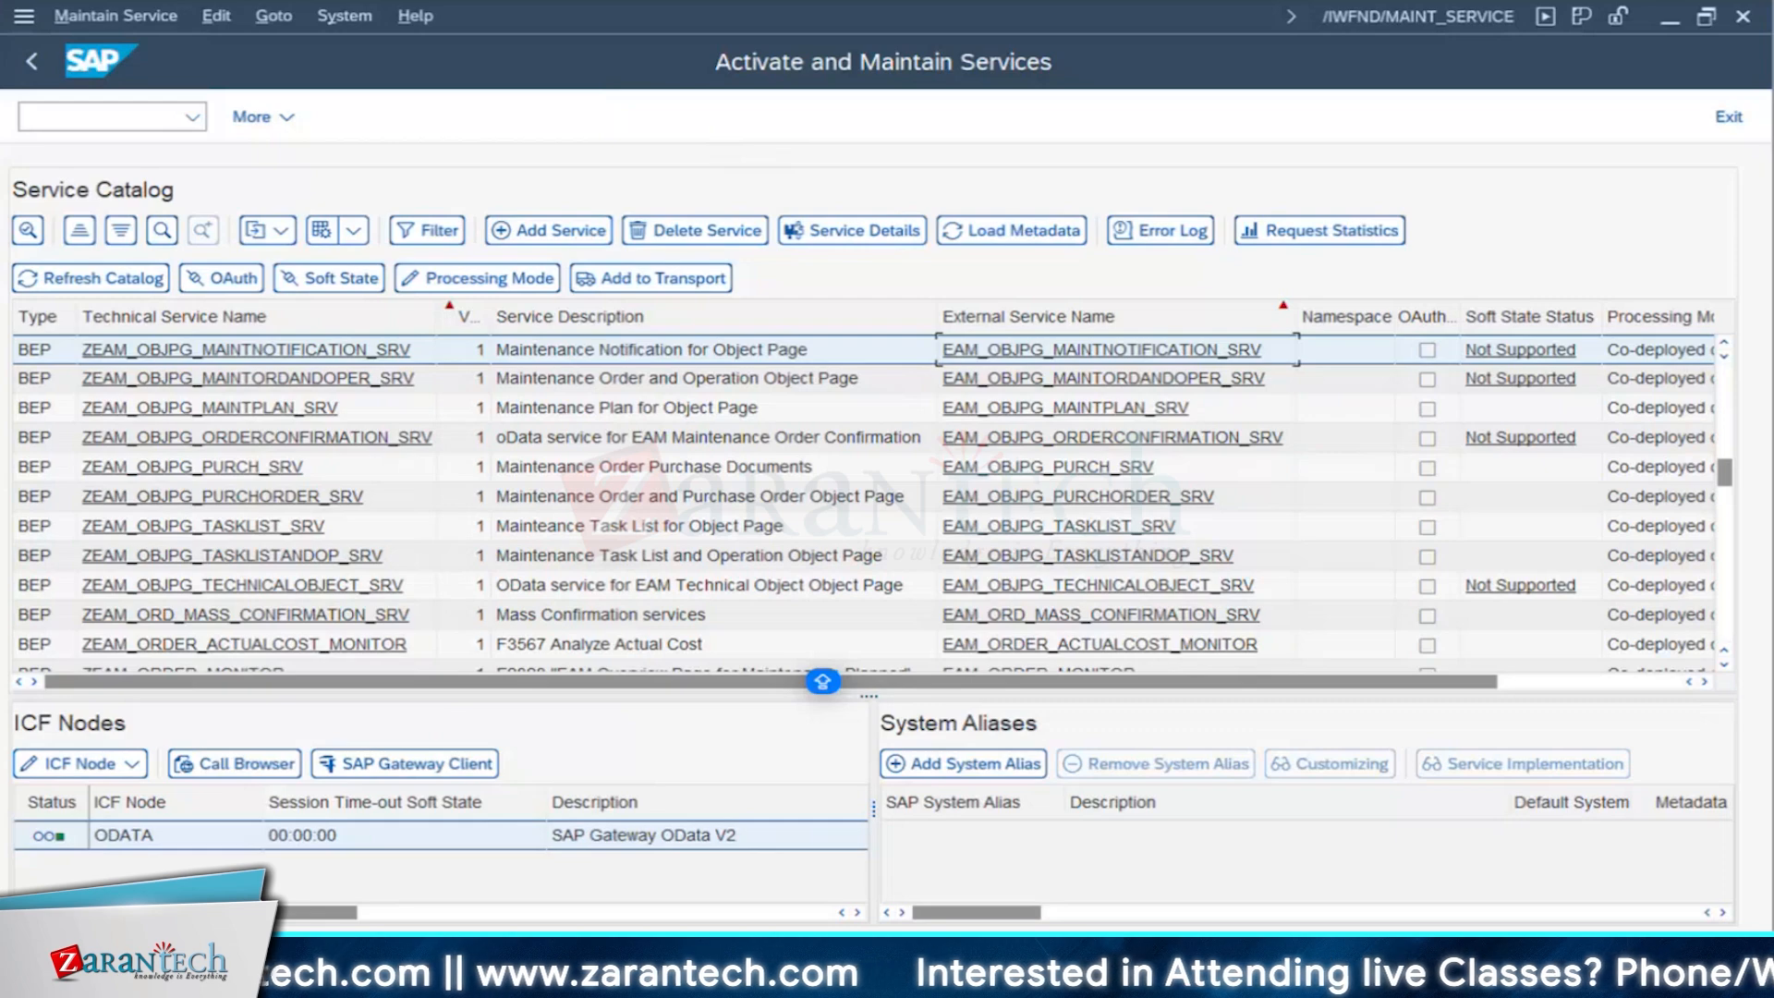
pyautogui.click(243, 980)
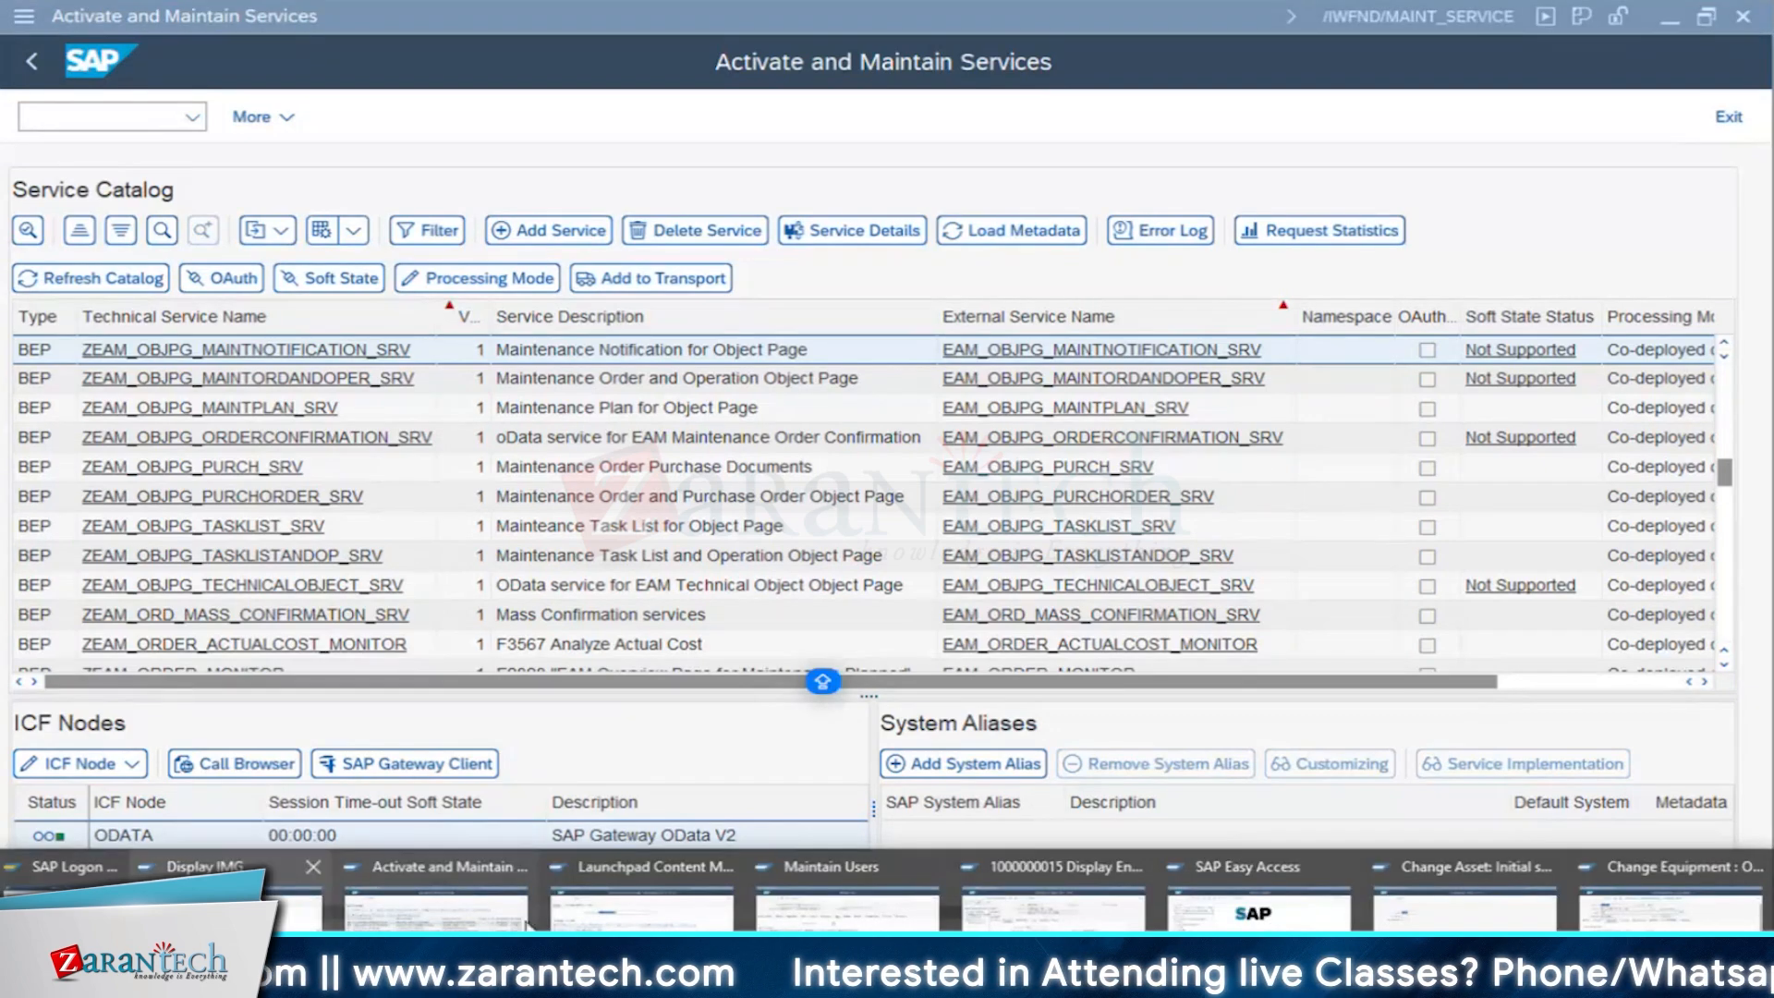
pyautogui.click(1465, 900)
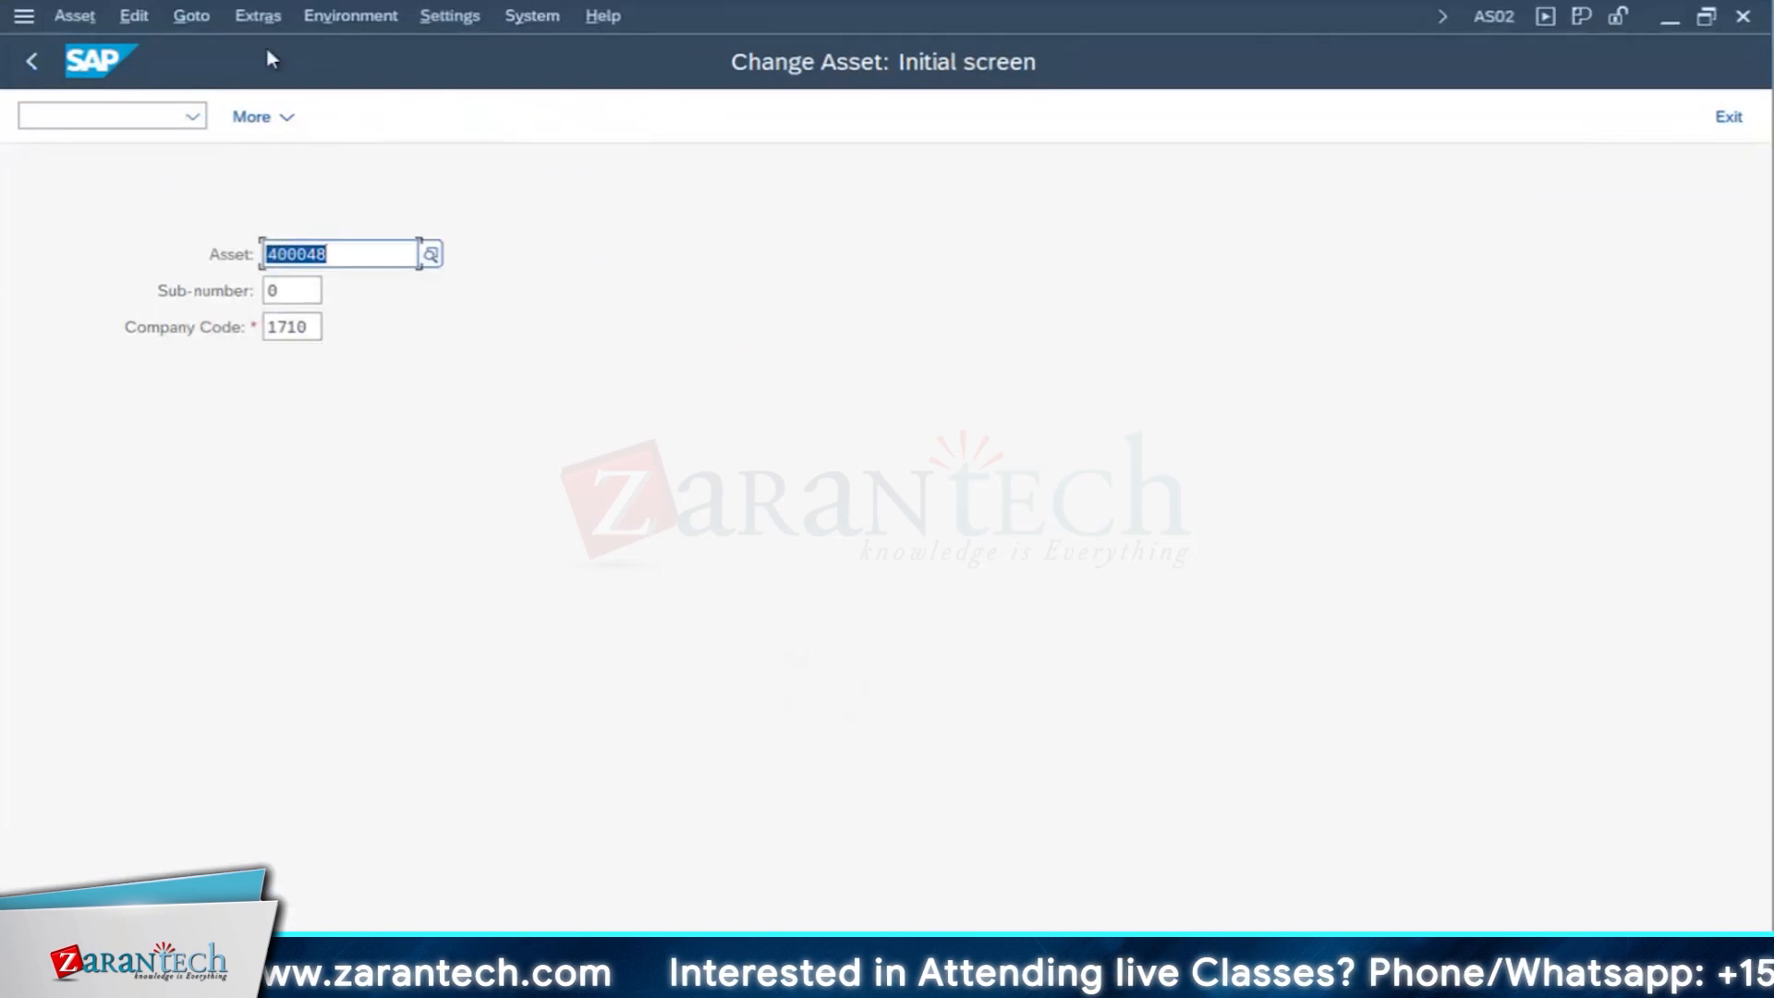
pyautogui.click(33, 63)
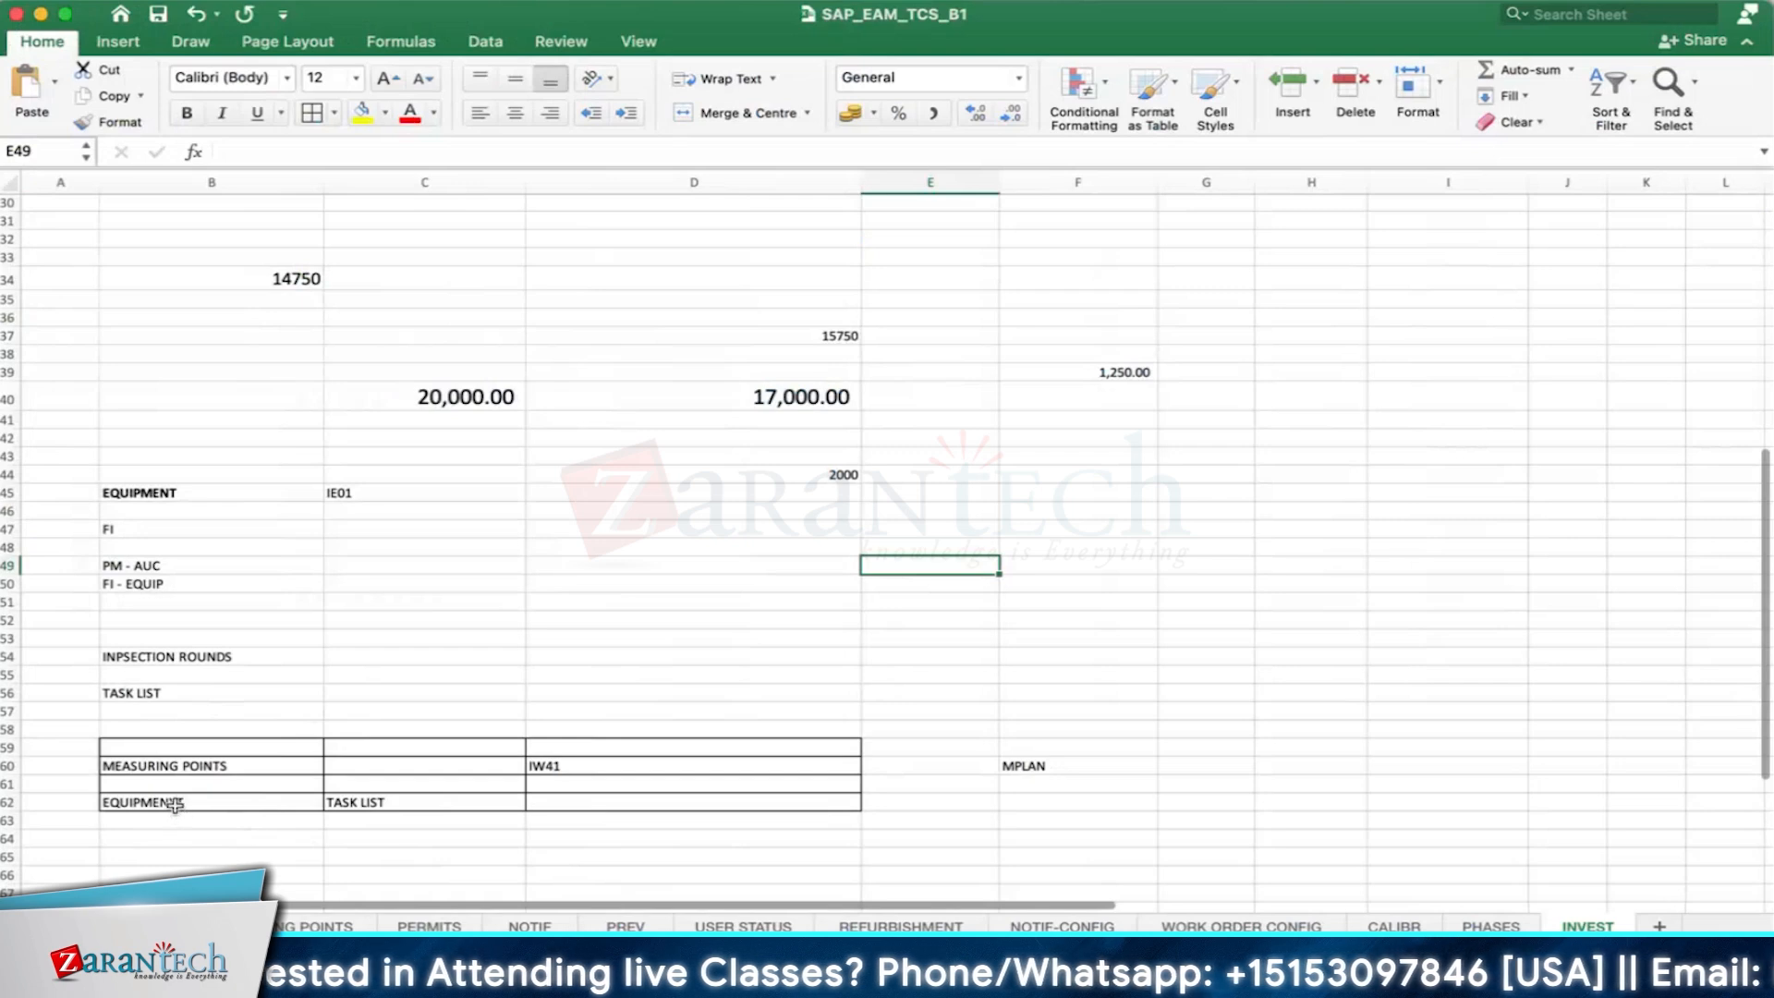
# - In the INVEST sheet of the SAP_EAM_TCS_B1 workbook in Excel, correct the text in cell B62 to EQUIPMENT
pyautogui.click(175, 801)
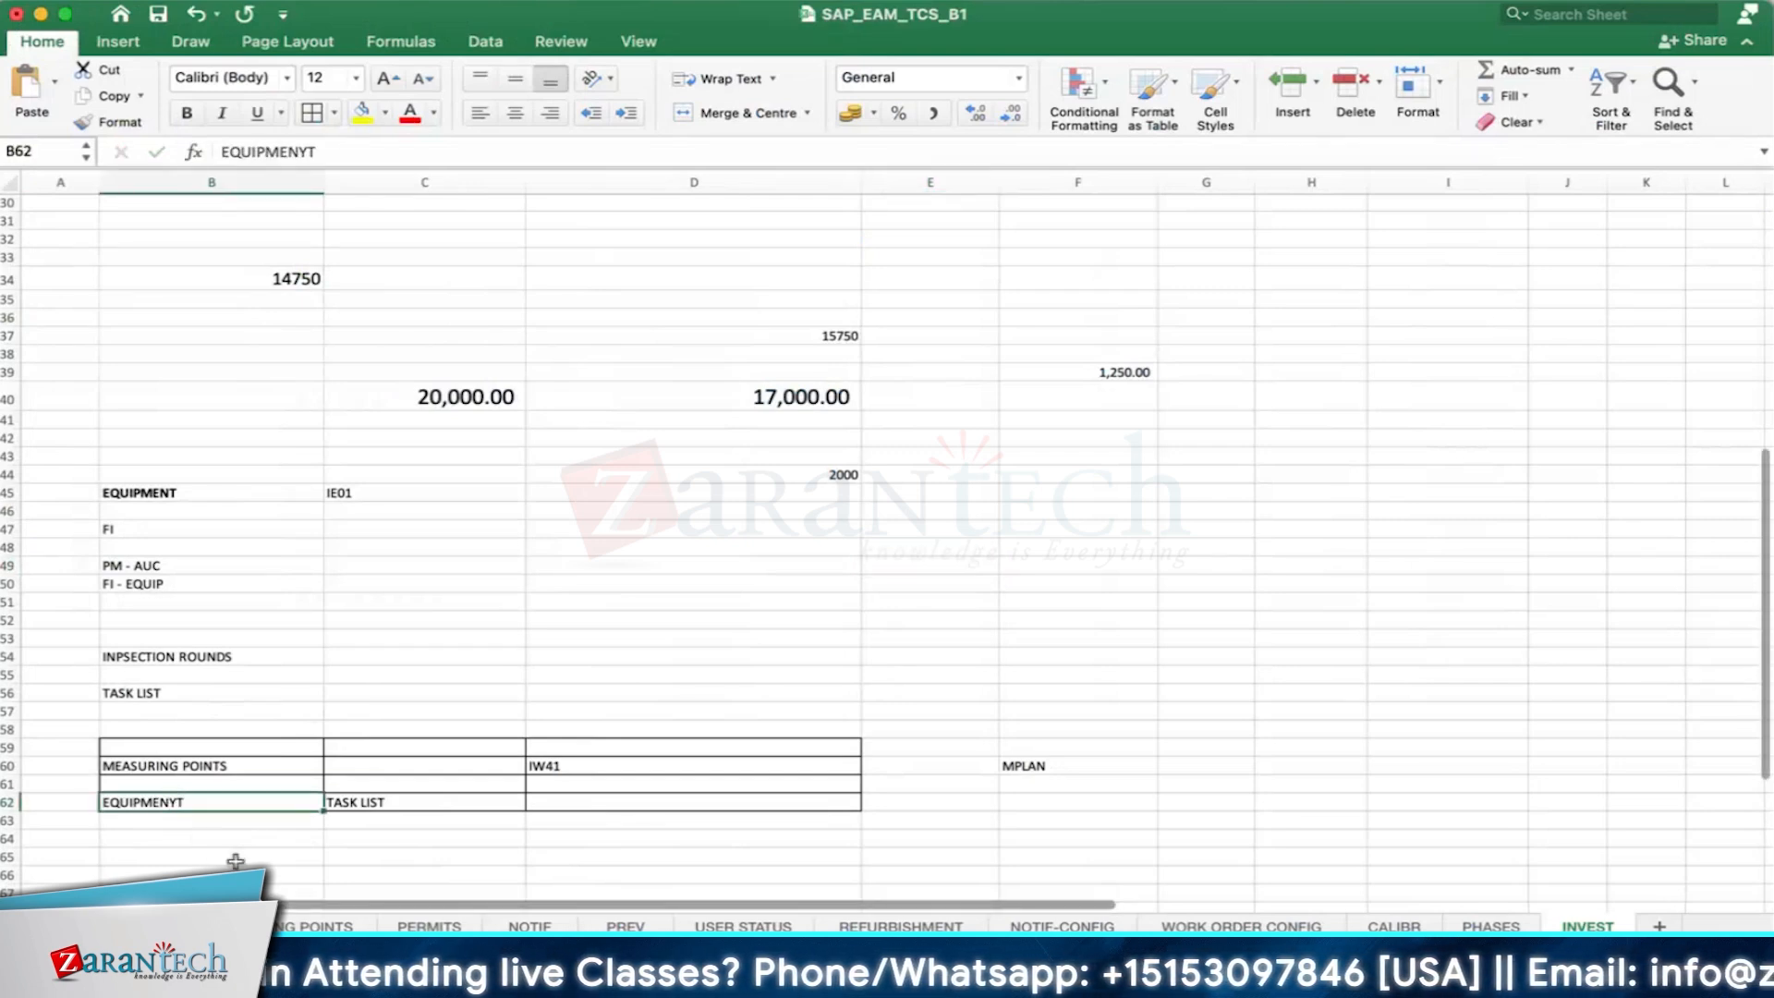
pyautogui.doubleClick(177, 801)
pyautogui.press('BackSpace')
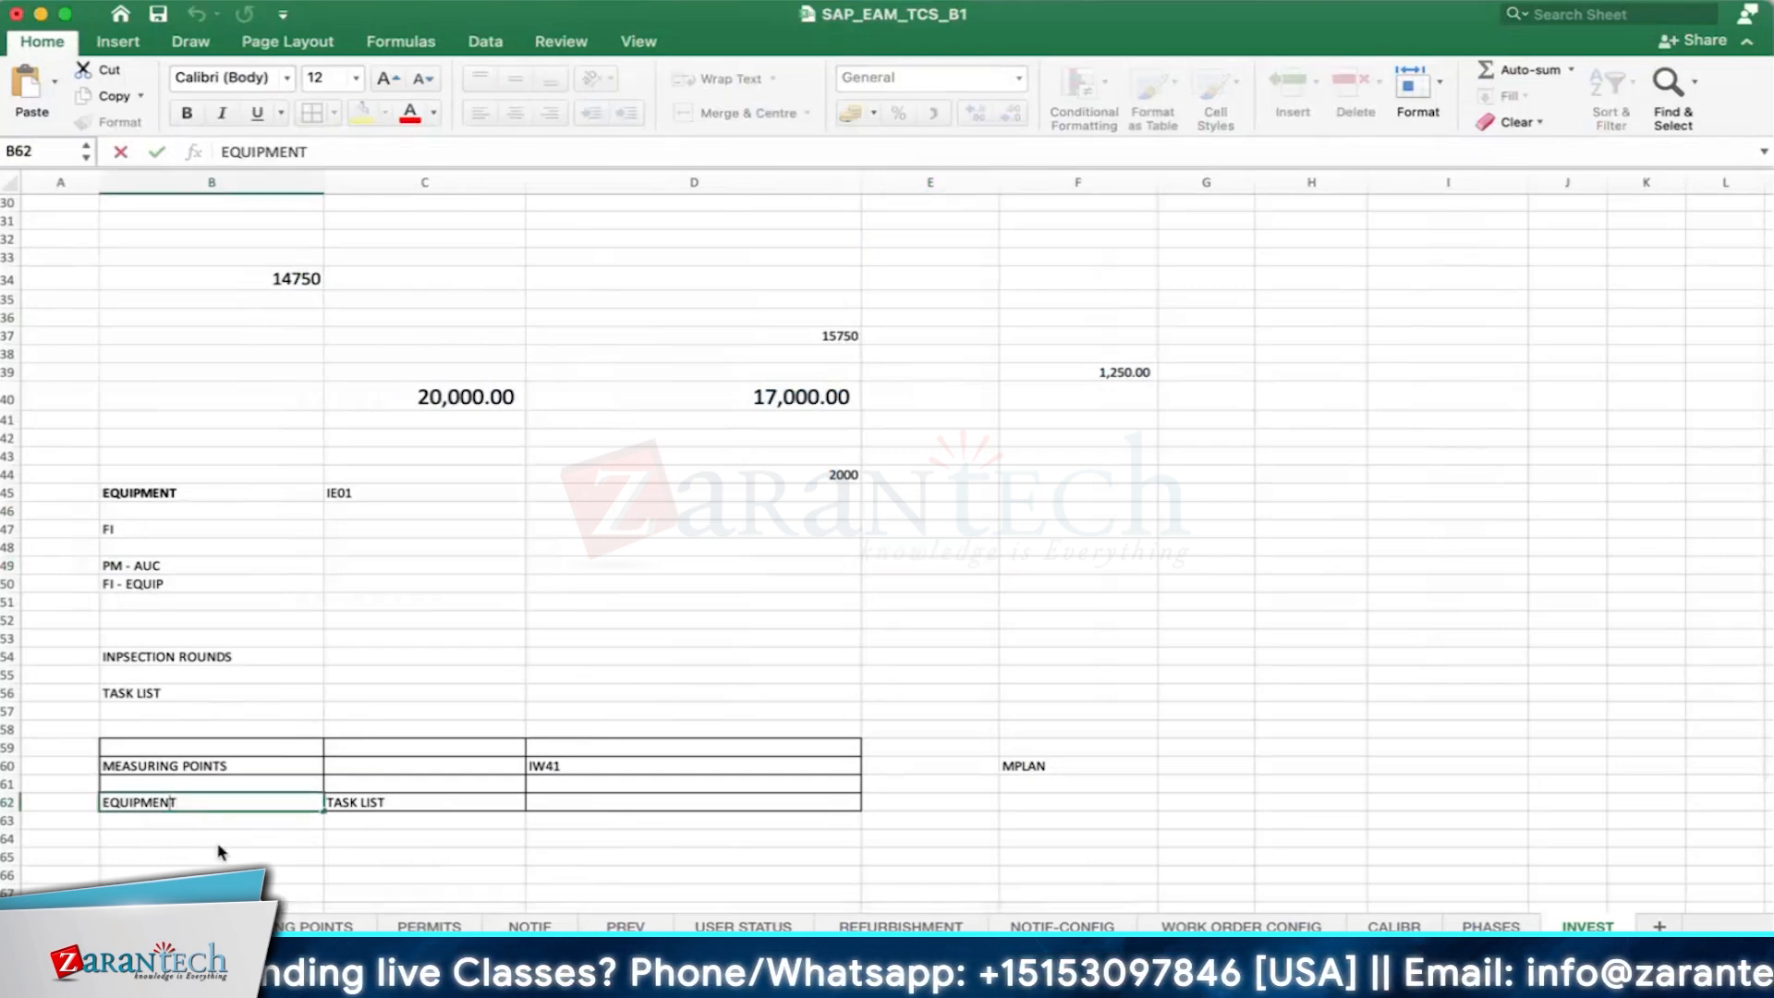
pyautogui.press('Return')
pyautogui.click(340, 855)
pyautogui.click(212, 796)
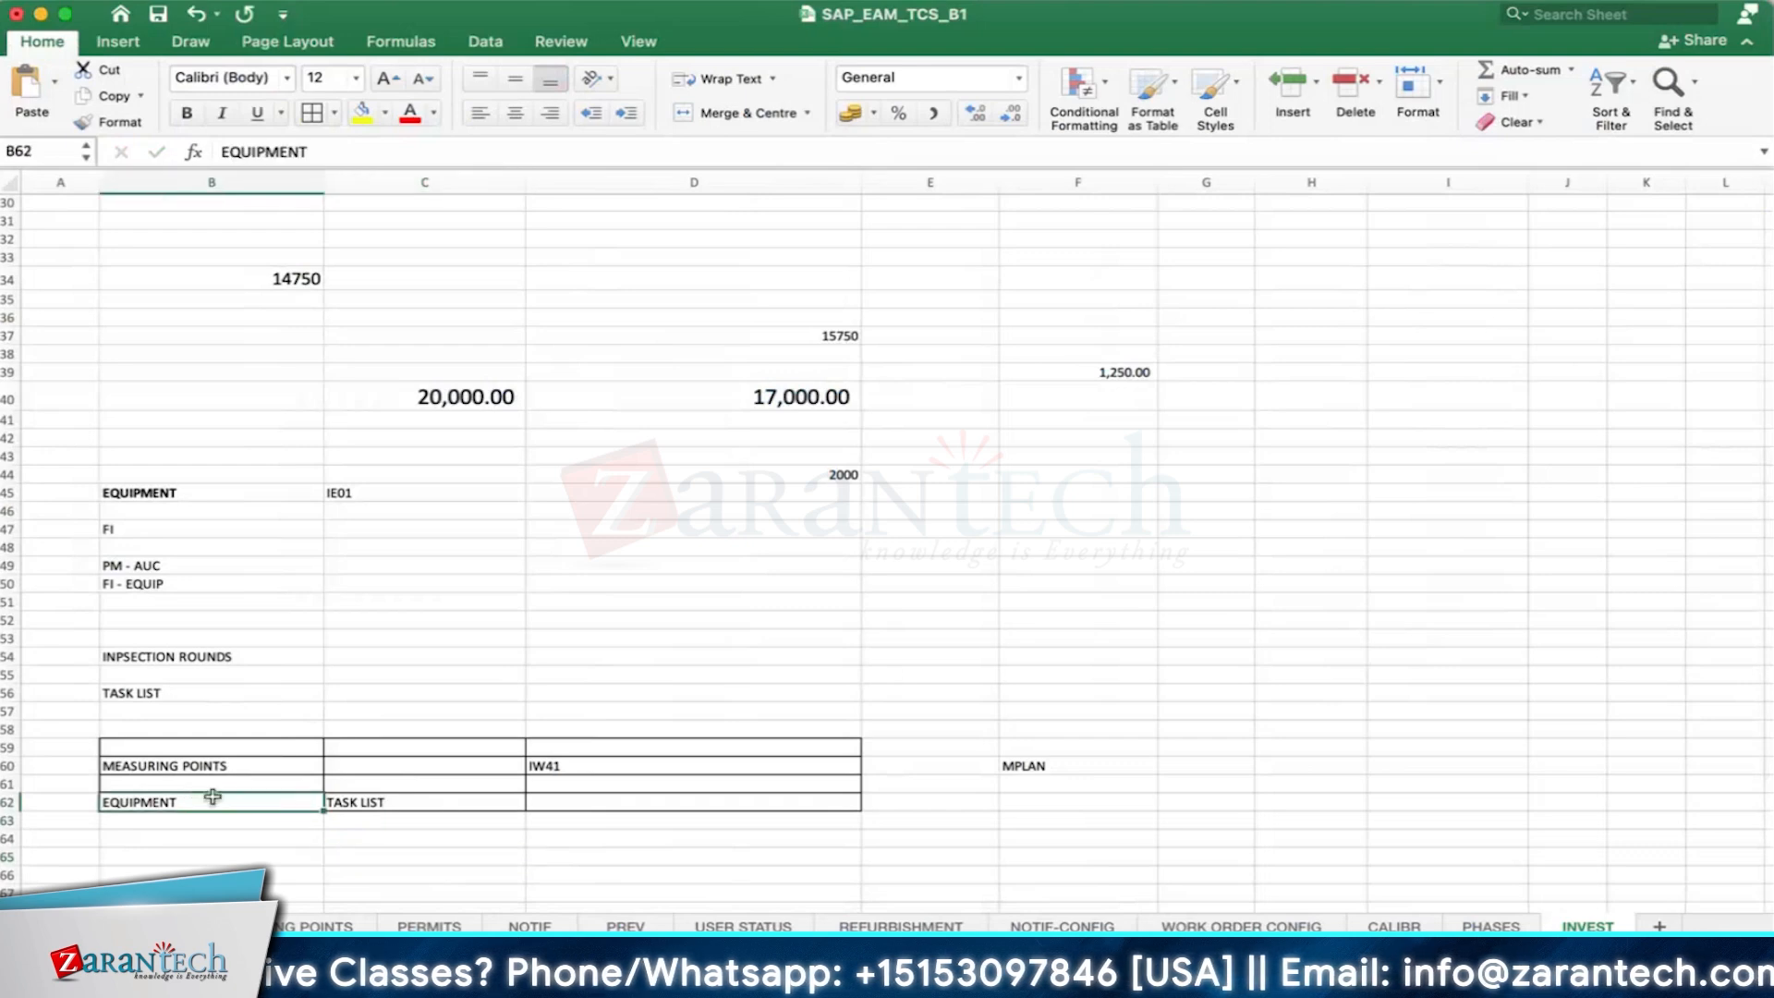
pyautogui.click(412, 800)
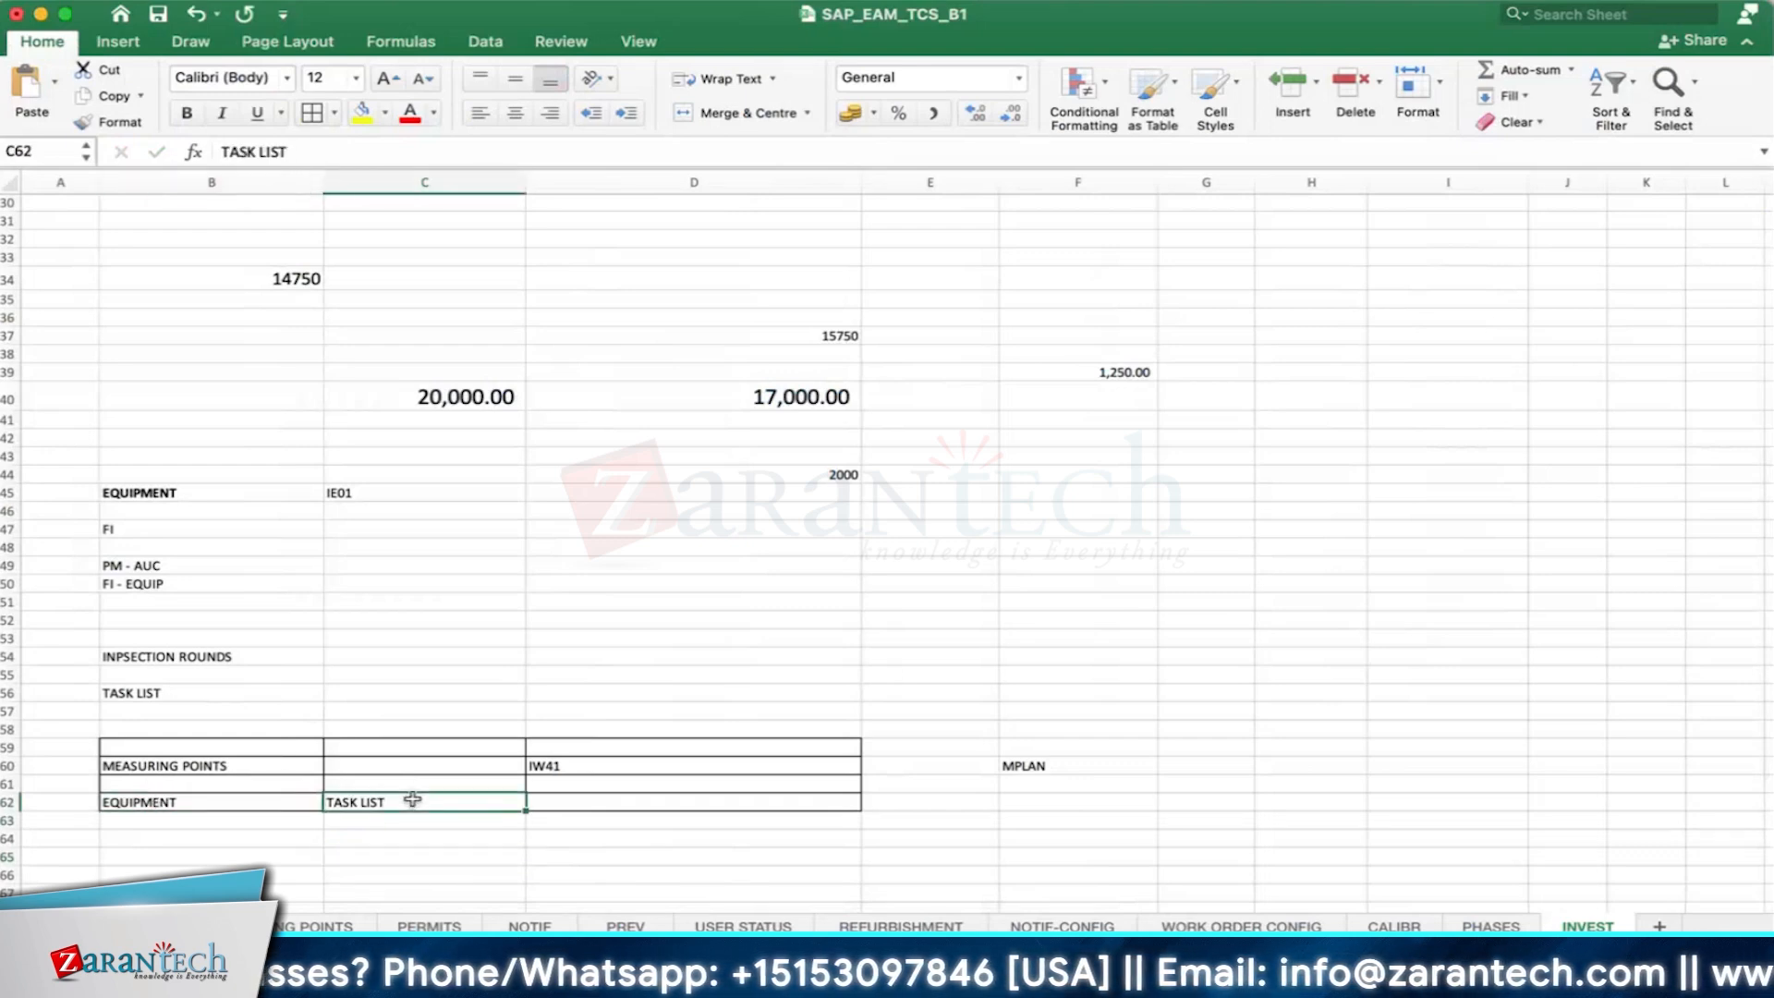
# - Enter SFW5 in cell B65 and BF in cell C65
pyautogui.click(260, 856)
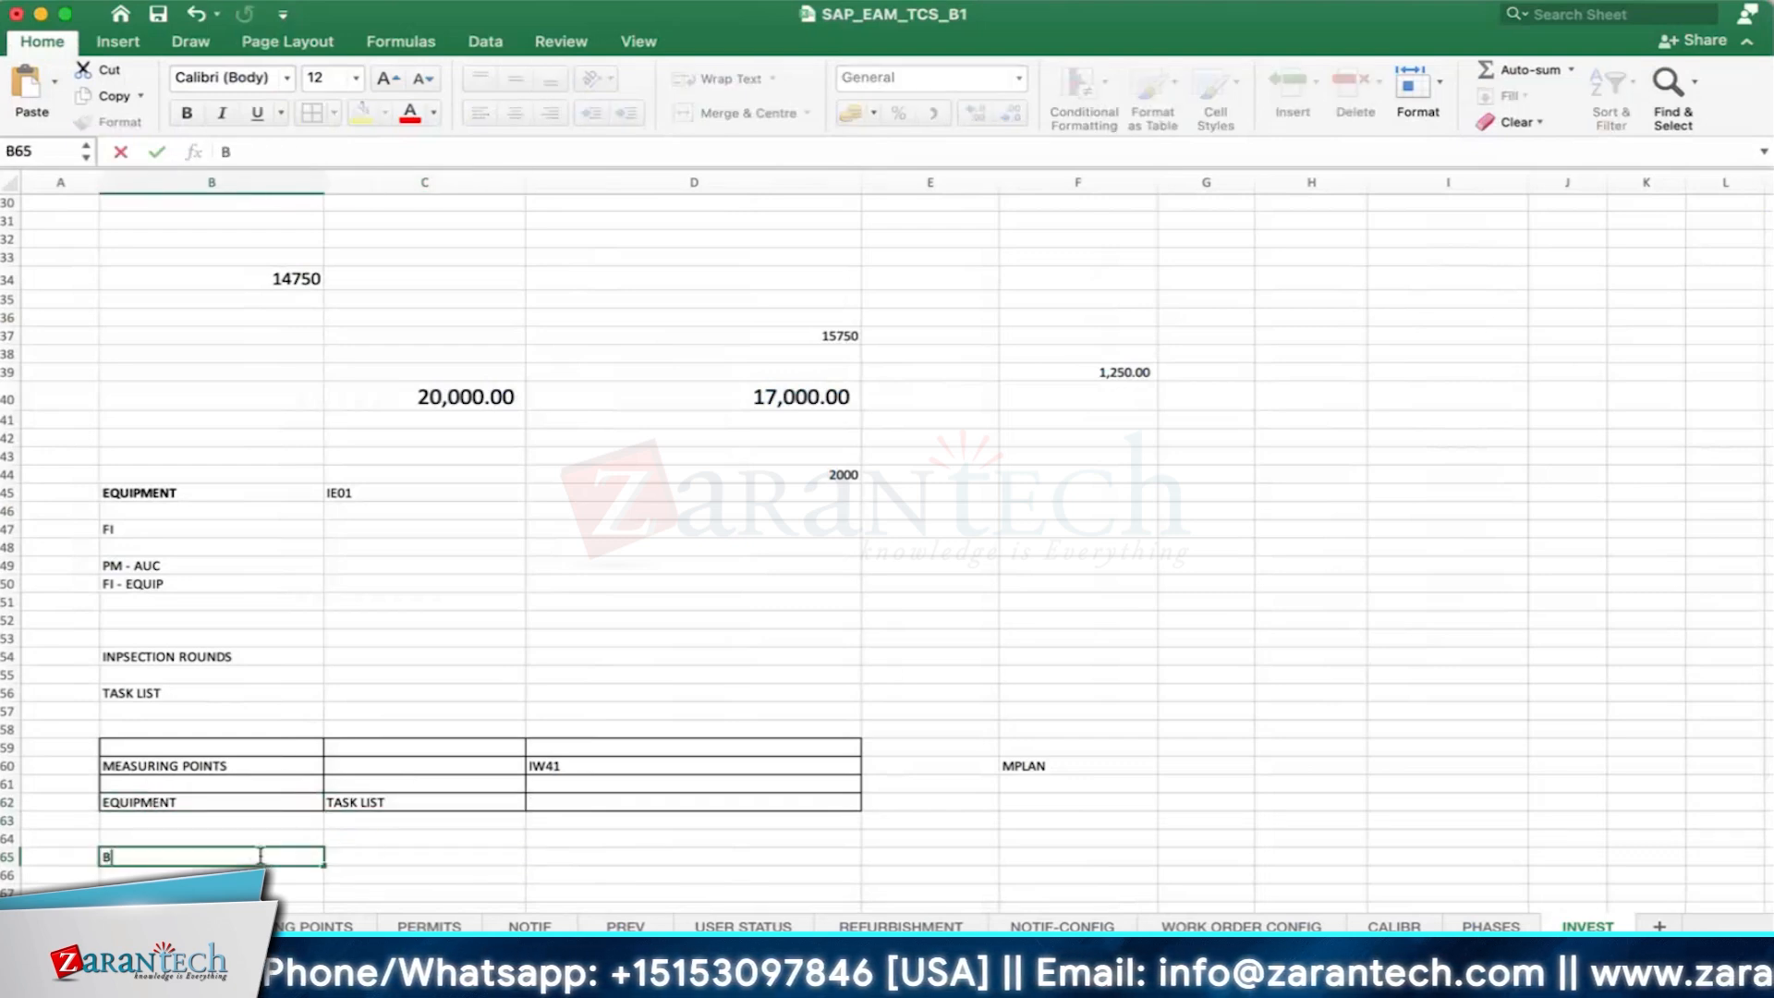
pyautogui.write('S')
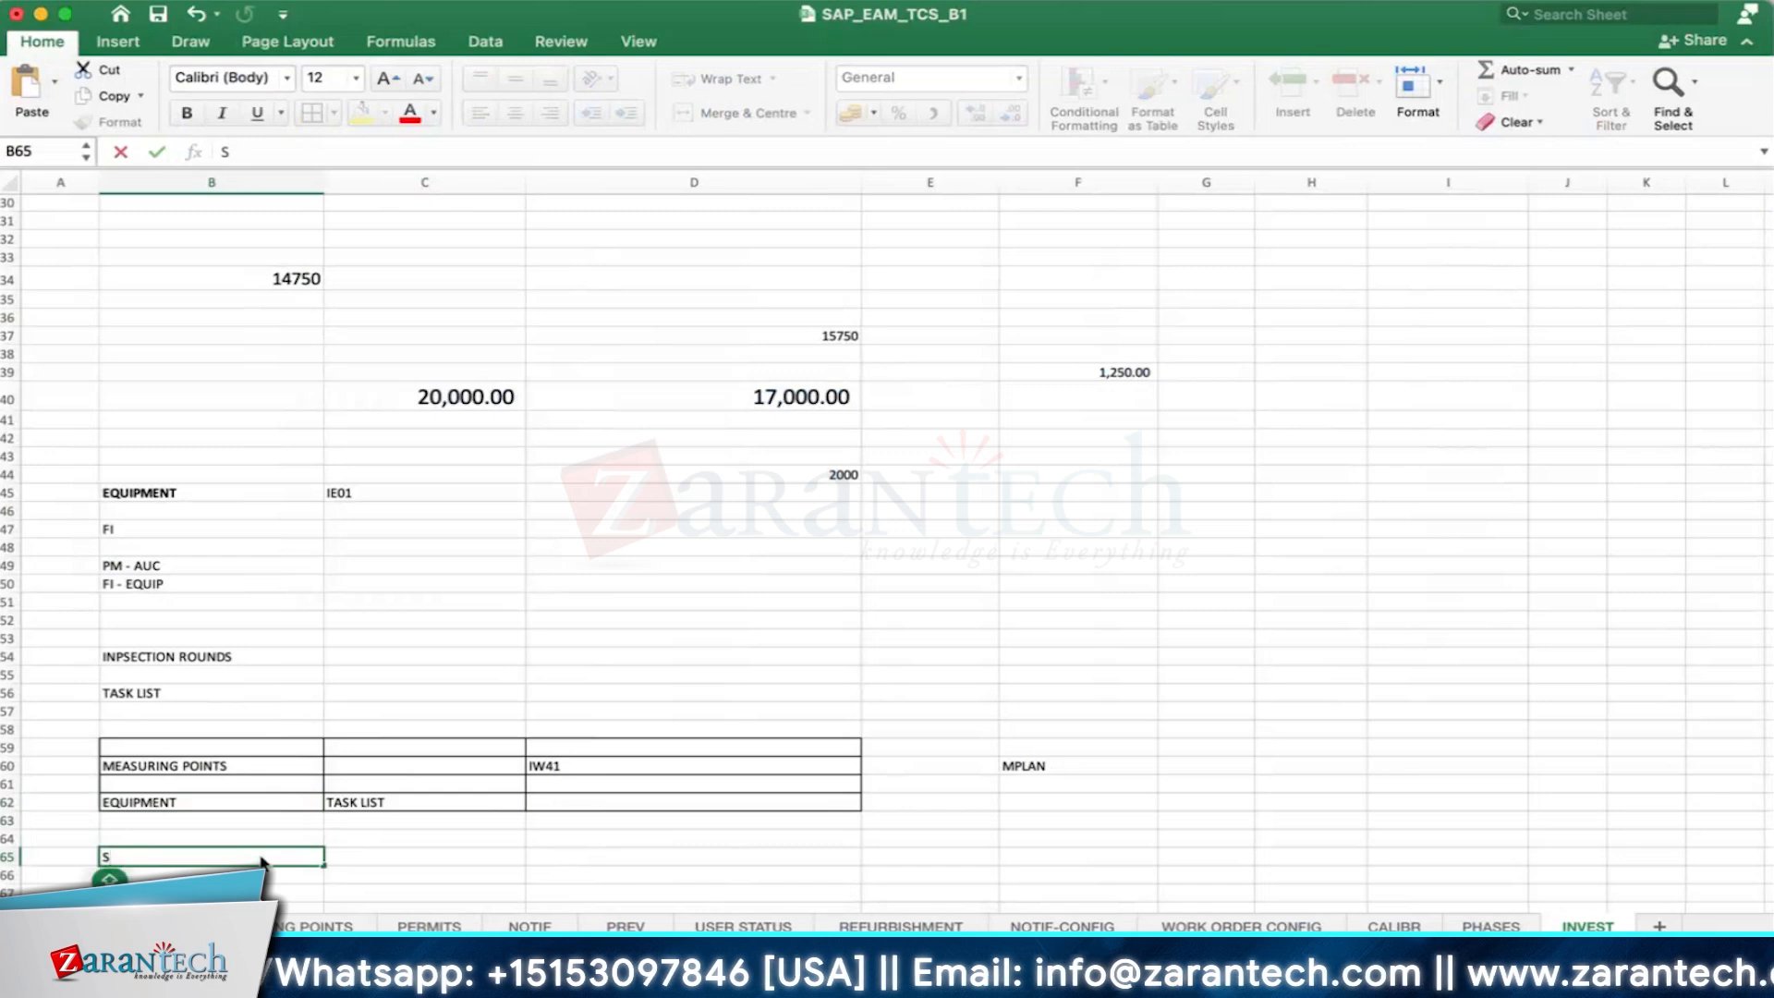
pyautogui.write('FW5')
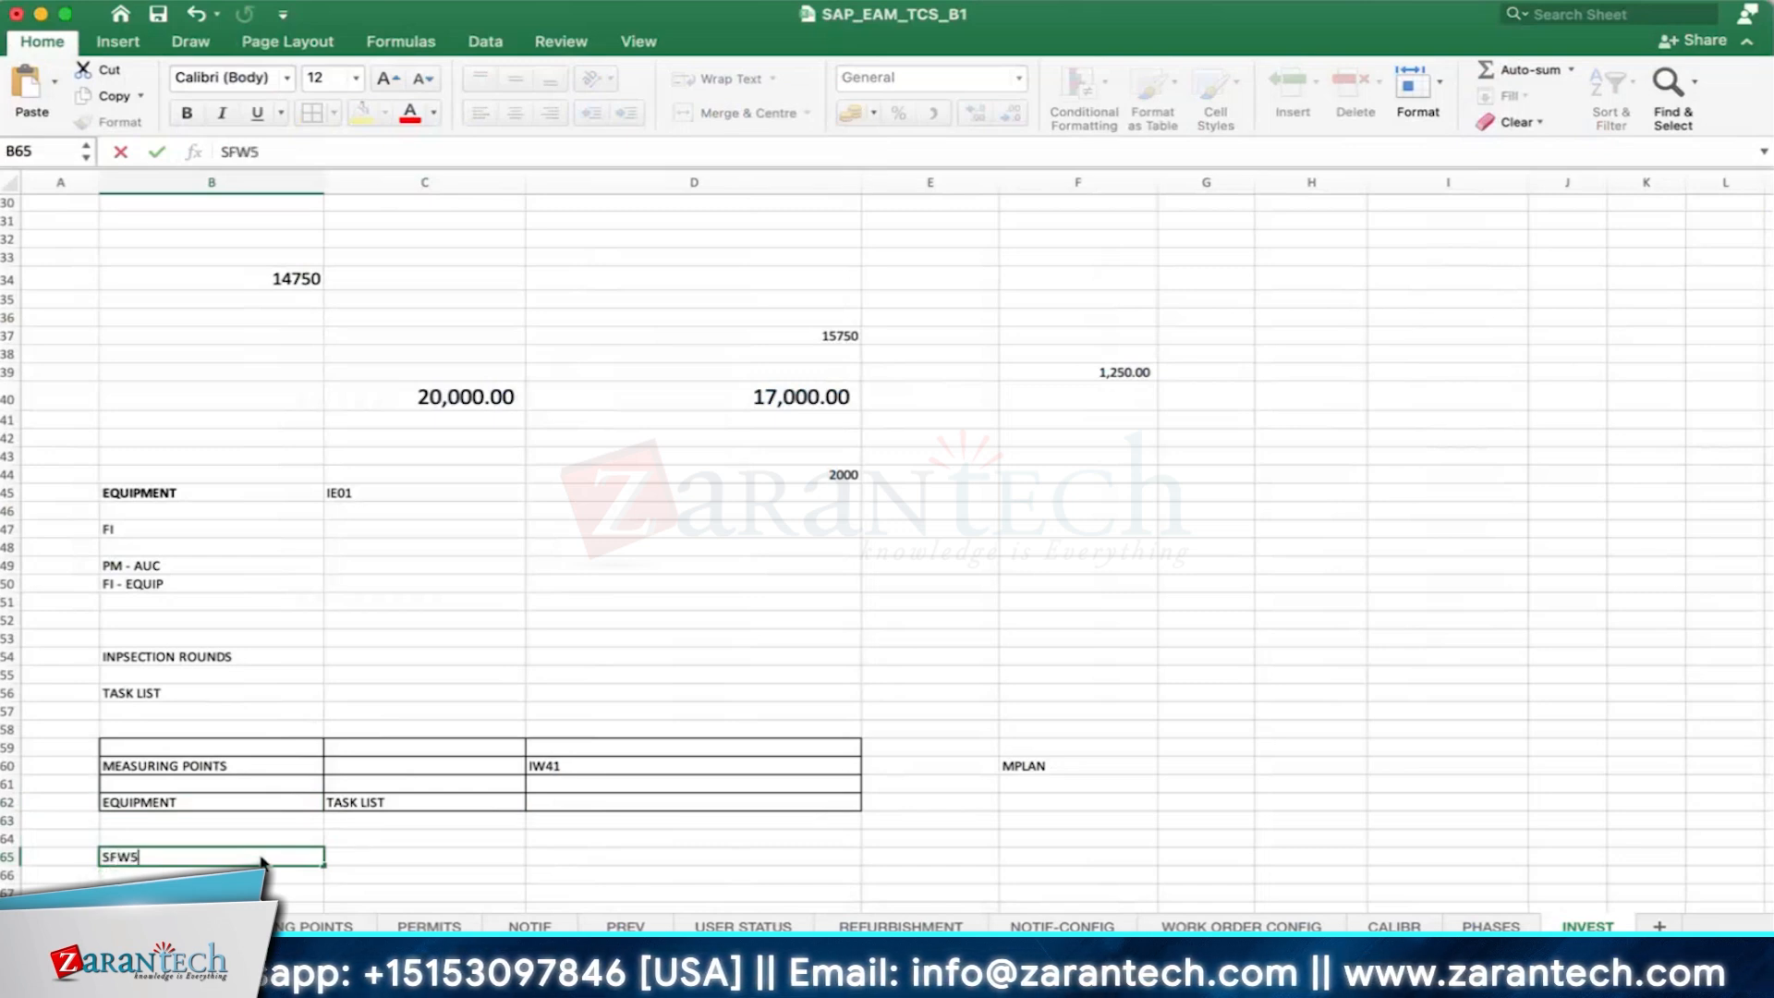
pyautogui.press('Tab')
pyautogui.write('BF')
pyautogui.press('Return')
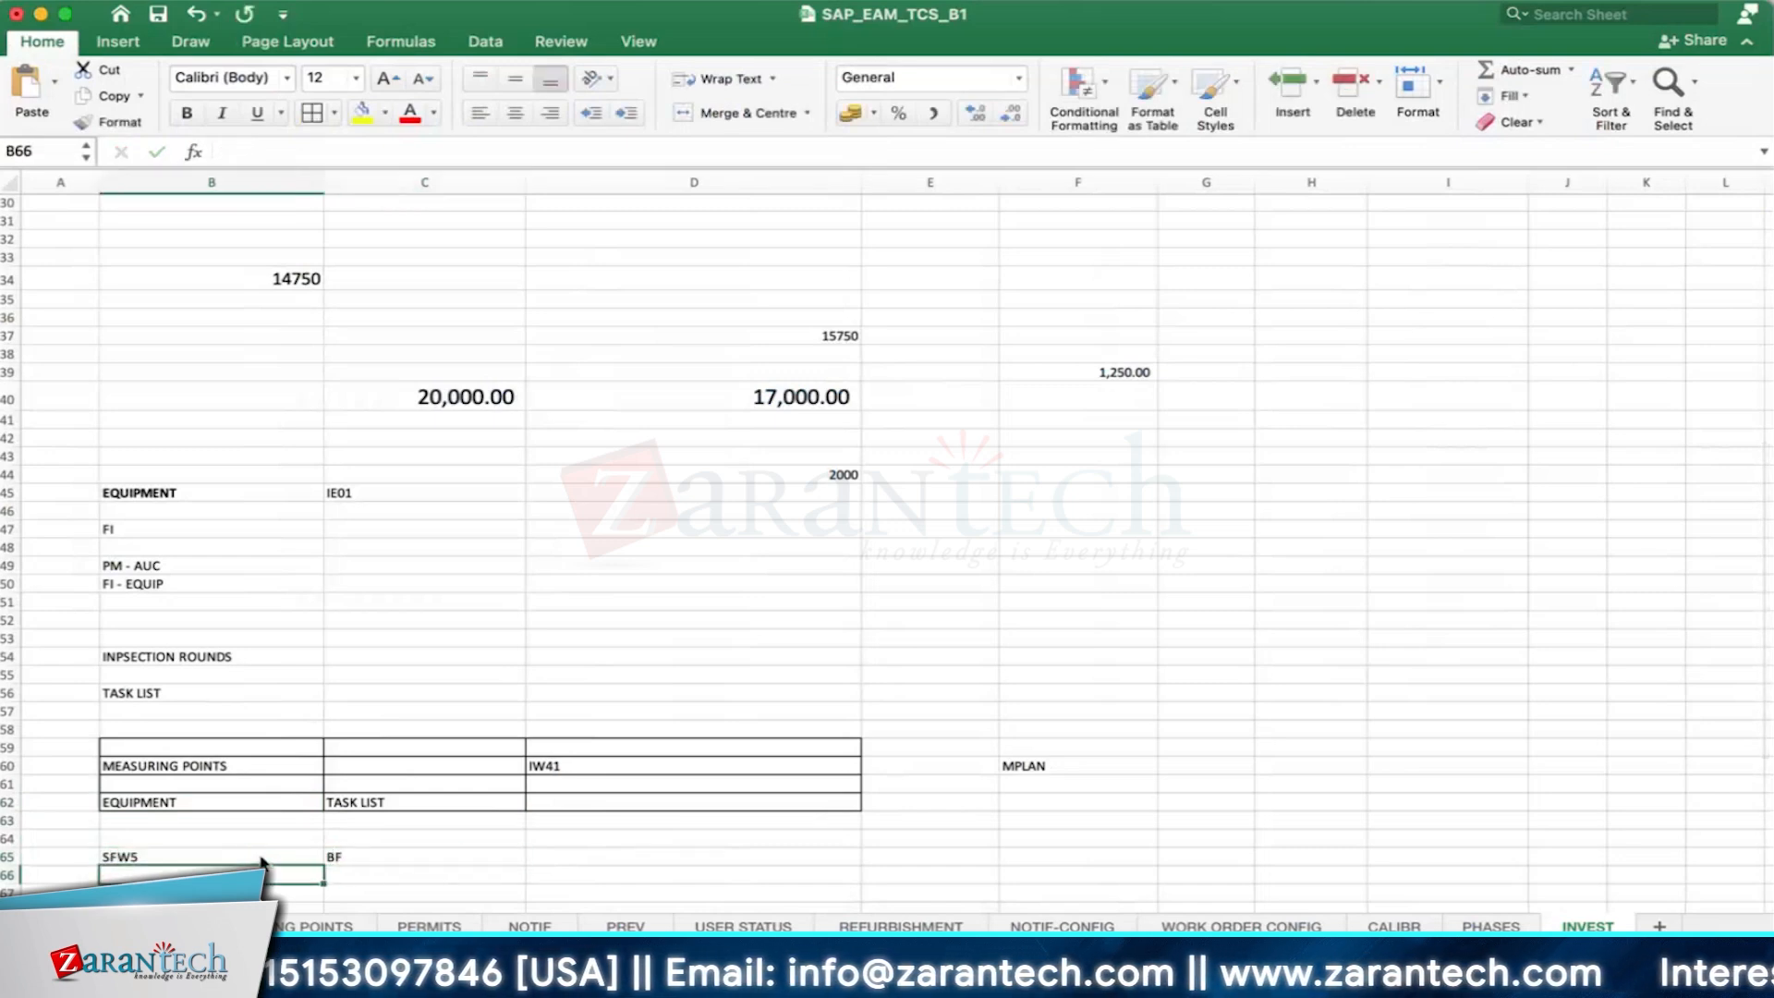
# - Make the SFW5 and BF entries in B65:C65 bold and put borders around both cells
pyautogui.scroll(-2, 262, 863)
pyautogui.moveTo(333, 820); pyautogui.dragTo(175, 832)
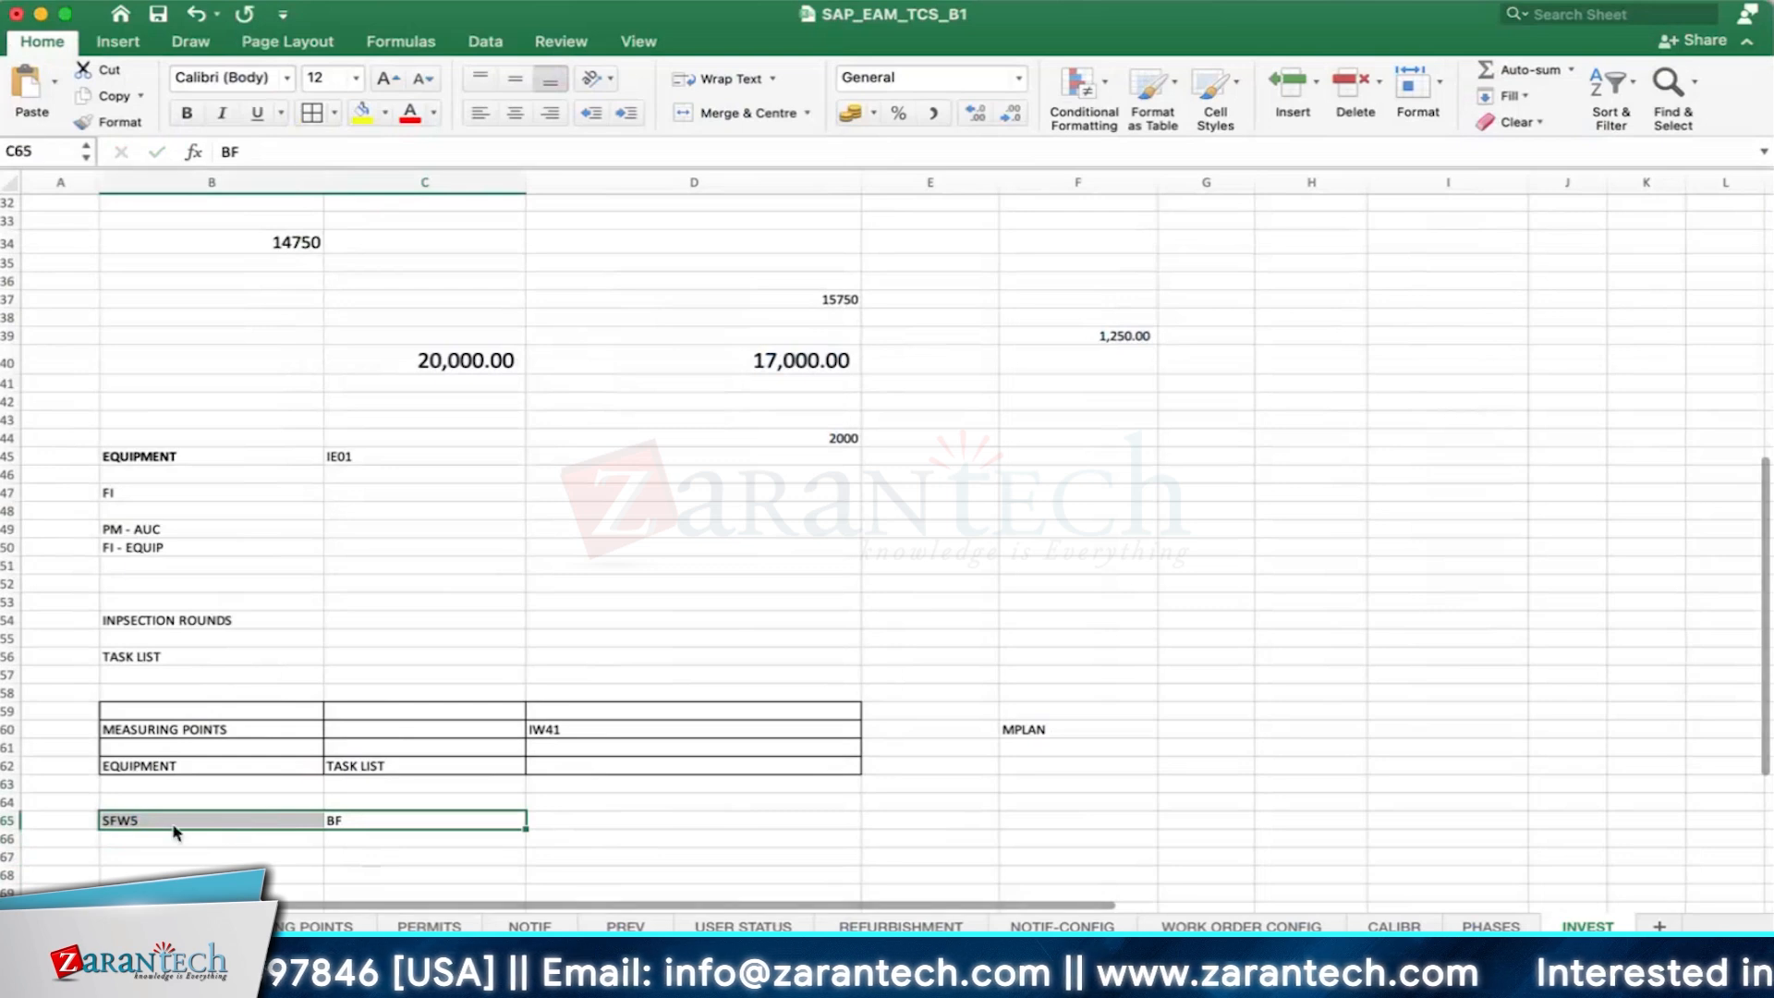
pyautogui.click(186, 113)
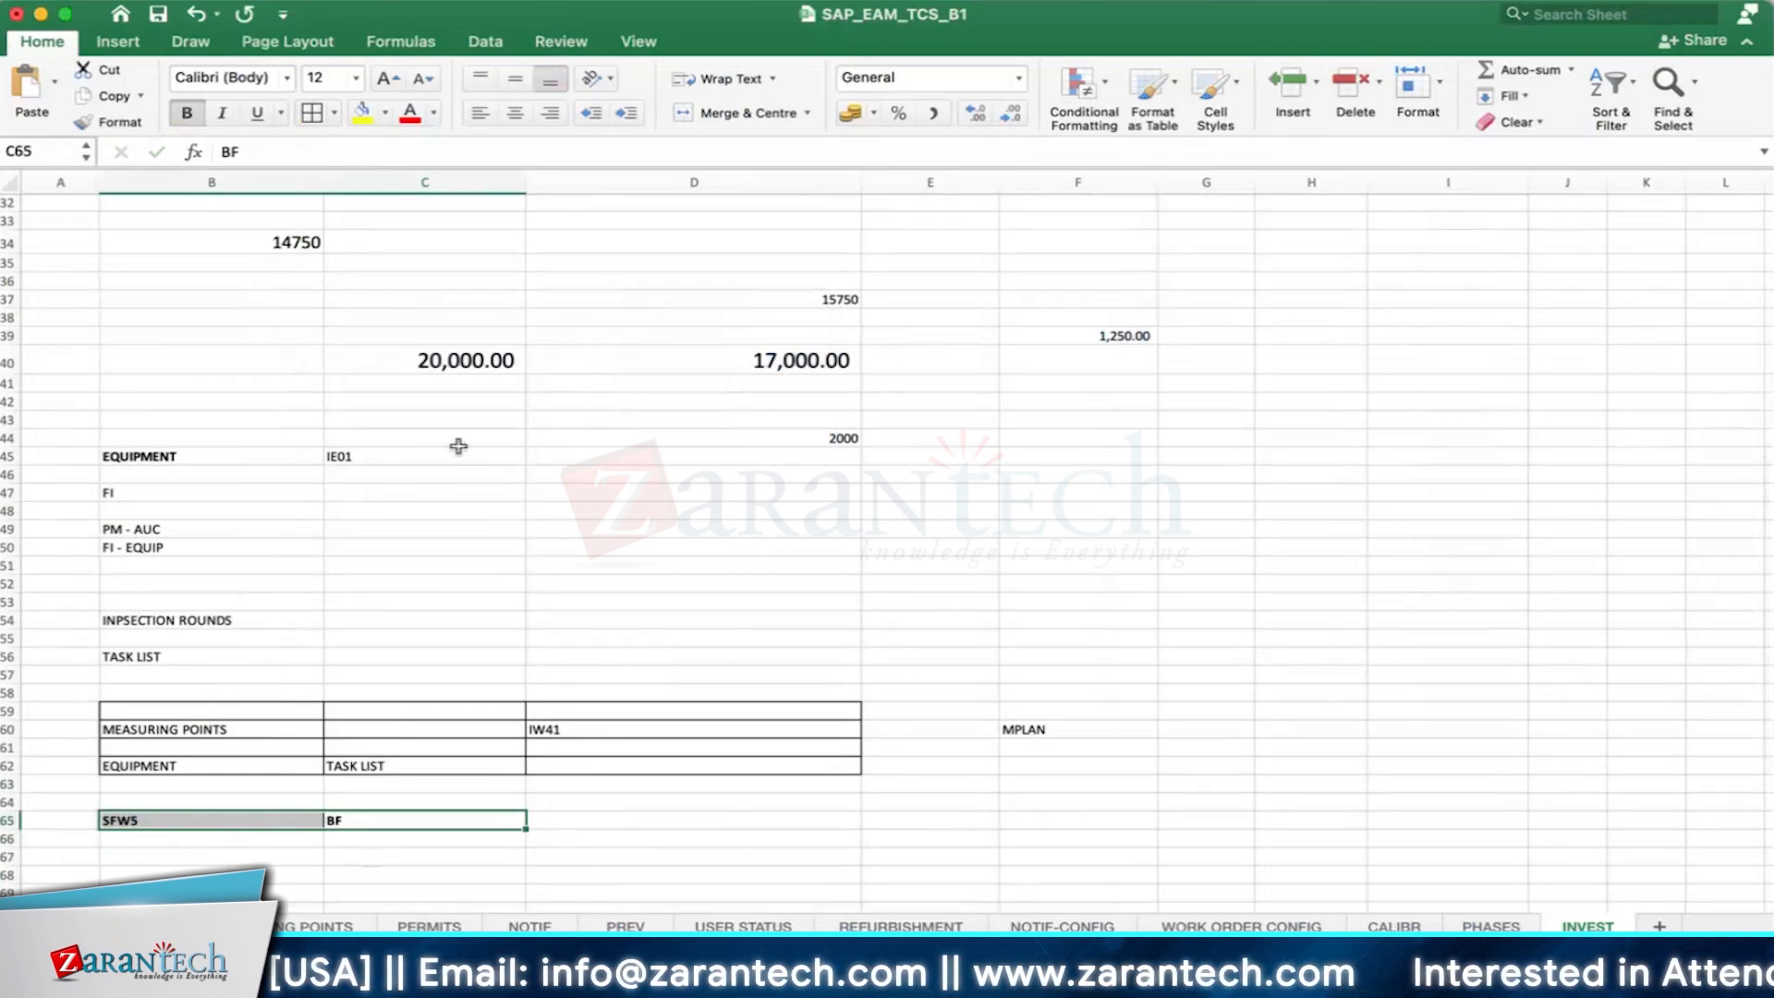
pyautogui.scroll(-5, 510, 685)
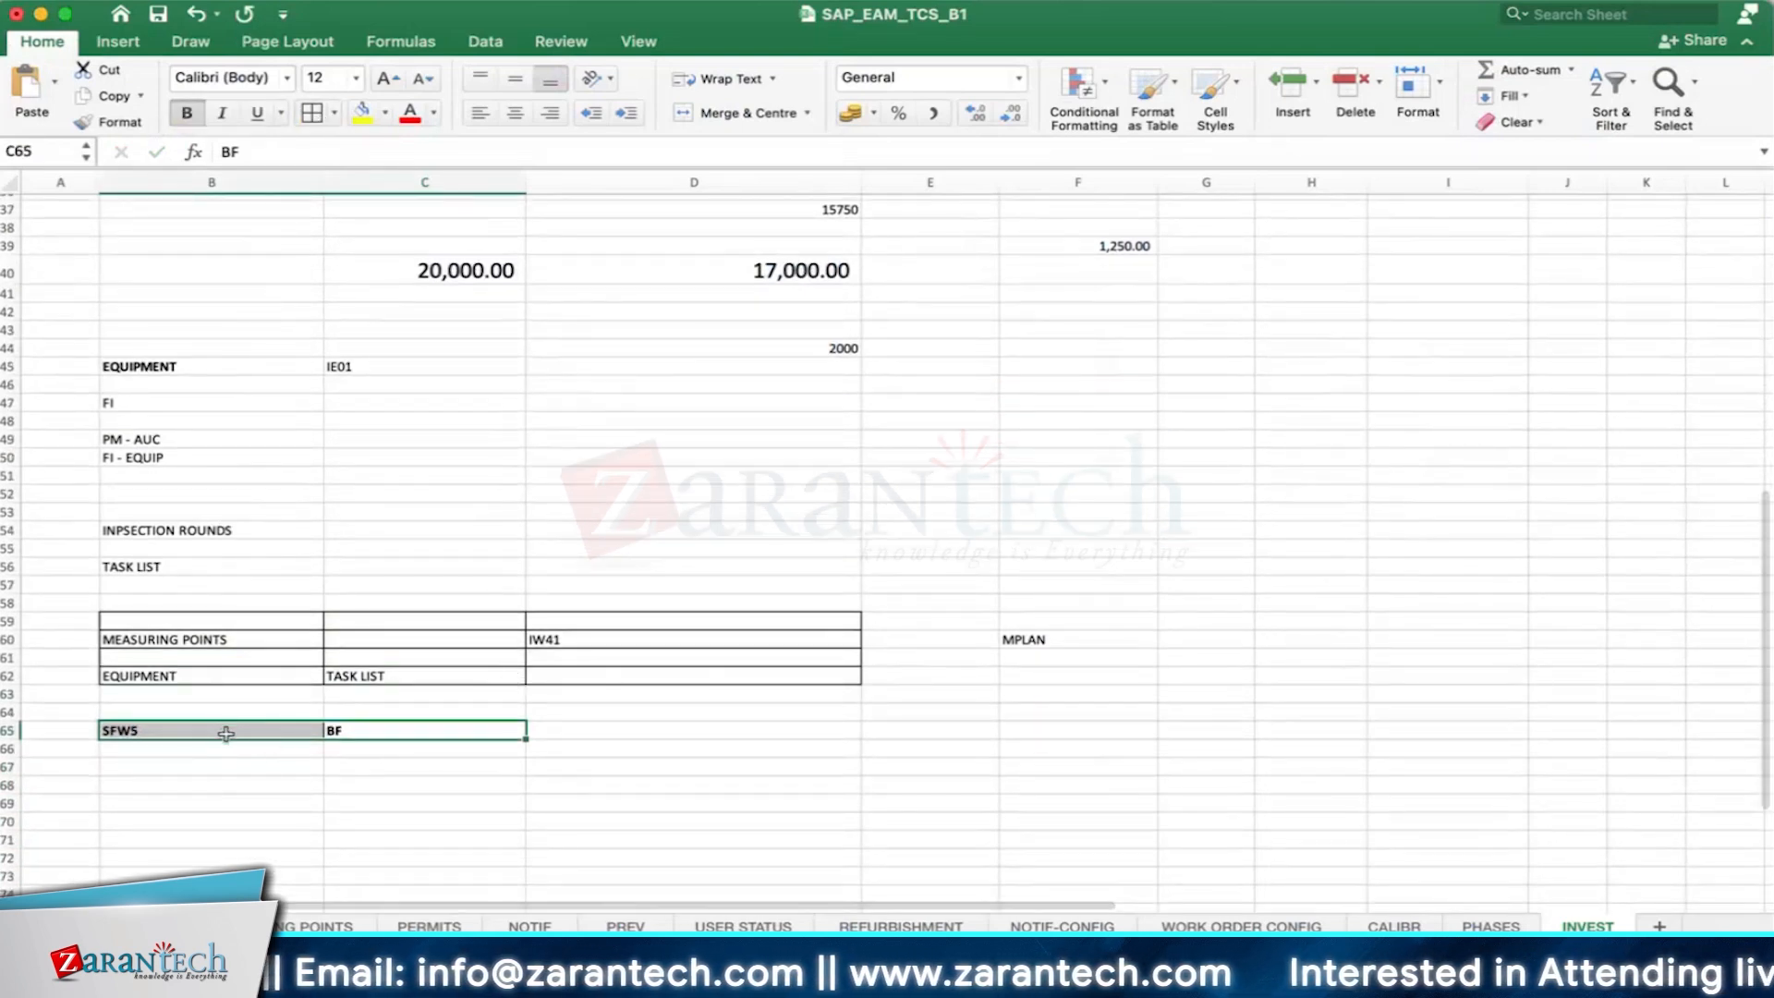
pyautogui.click(175, 679)
pyautogui.click(388, 675)
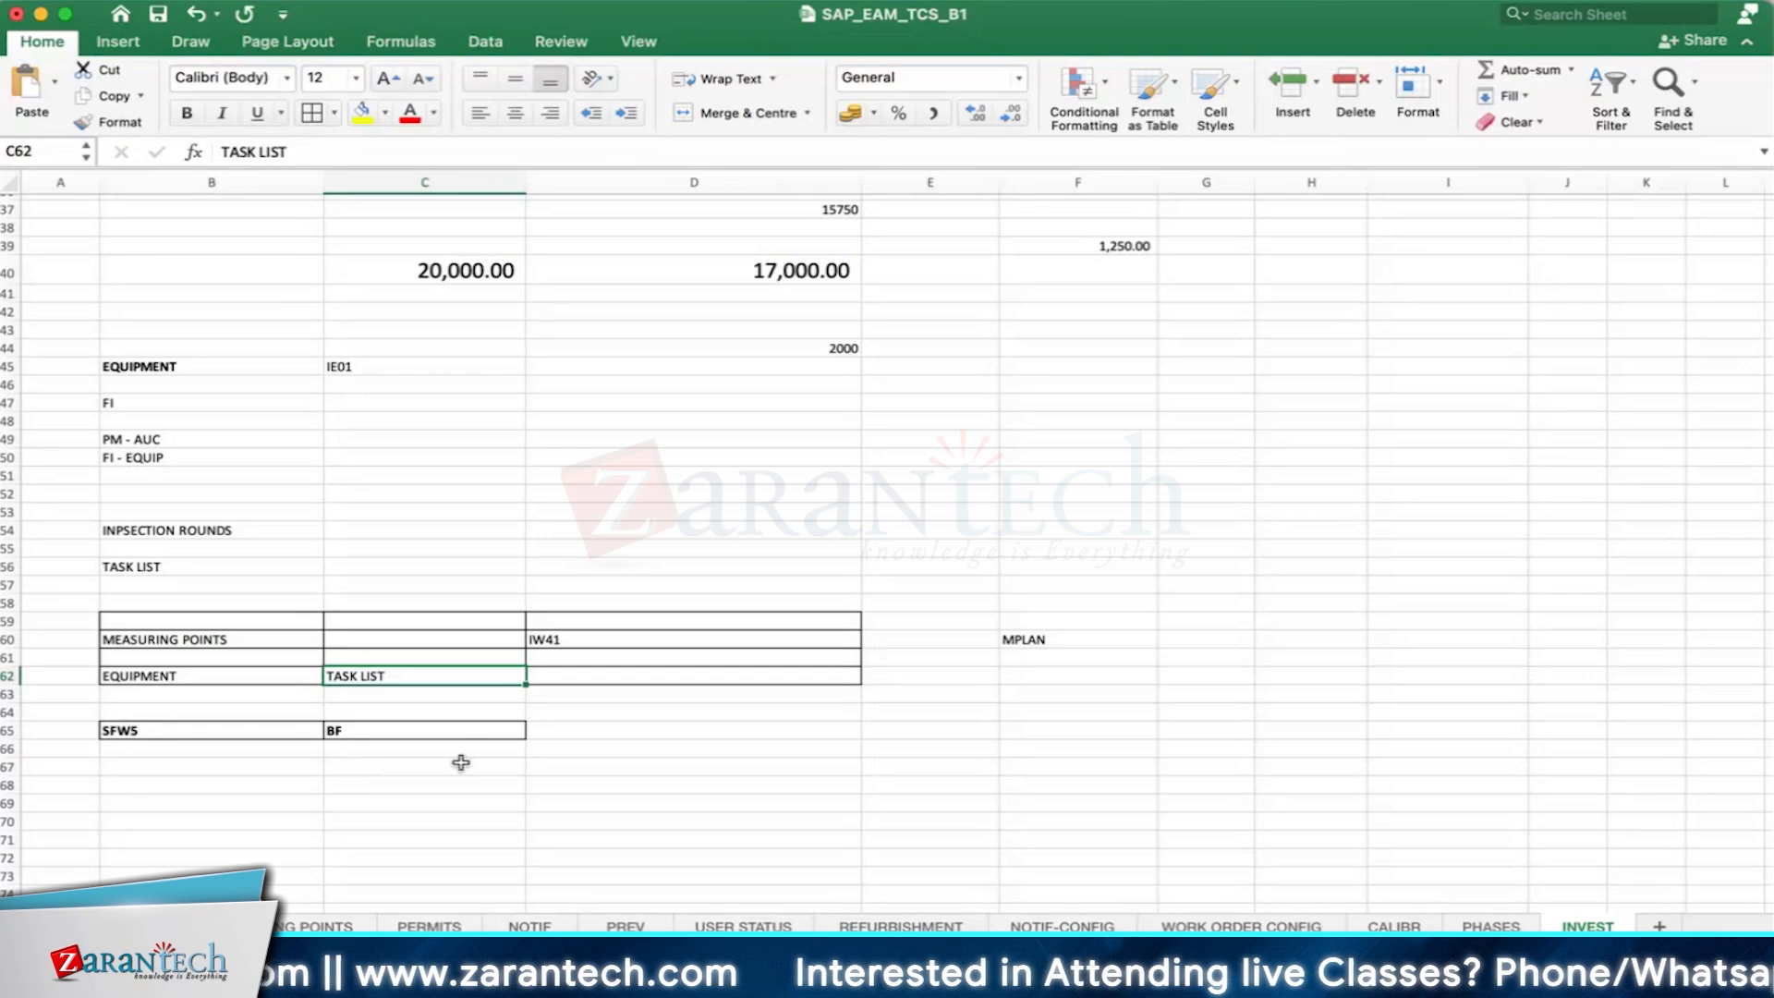
# - Apply all borders to the range B65:C68
pyautogui.moveTo(153, 732); pyautogui.dragTo(401, 778)
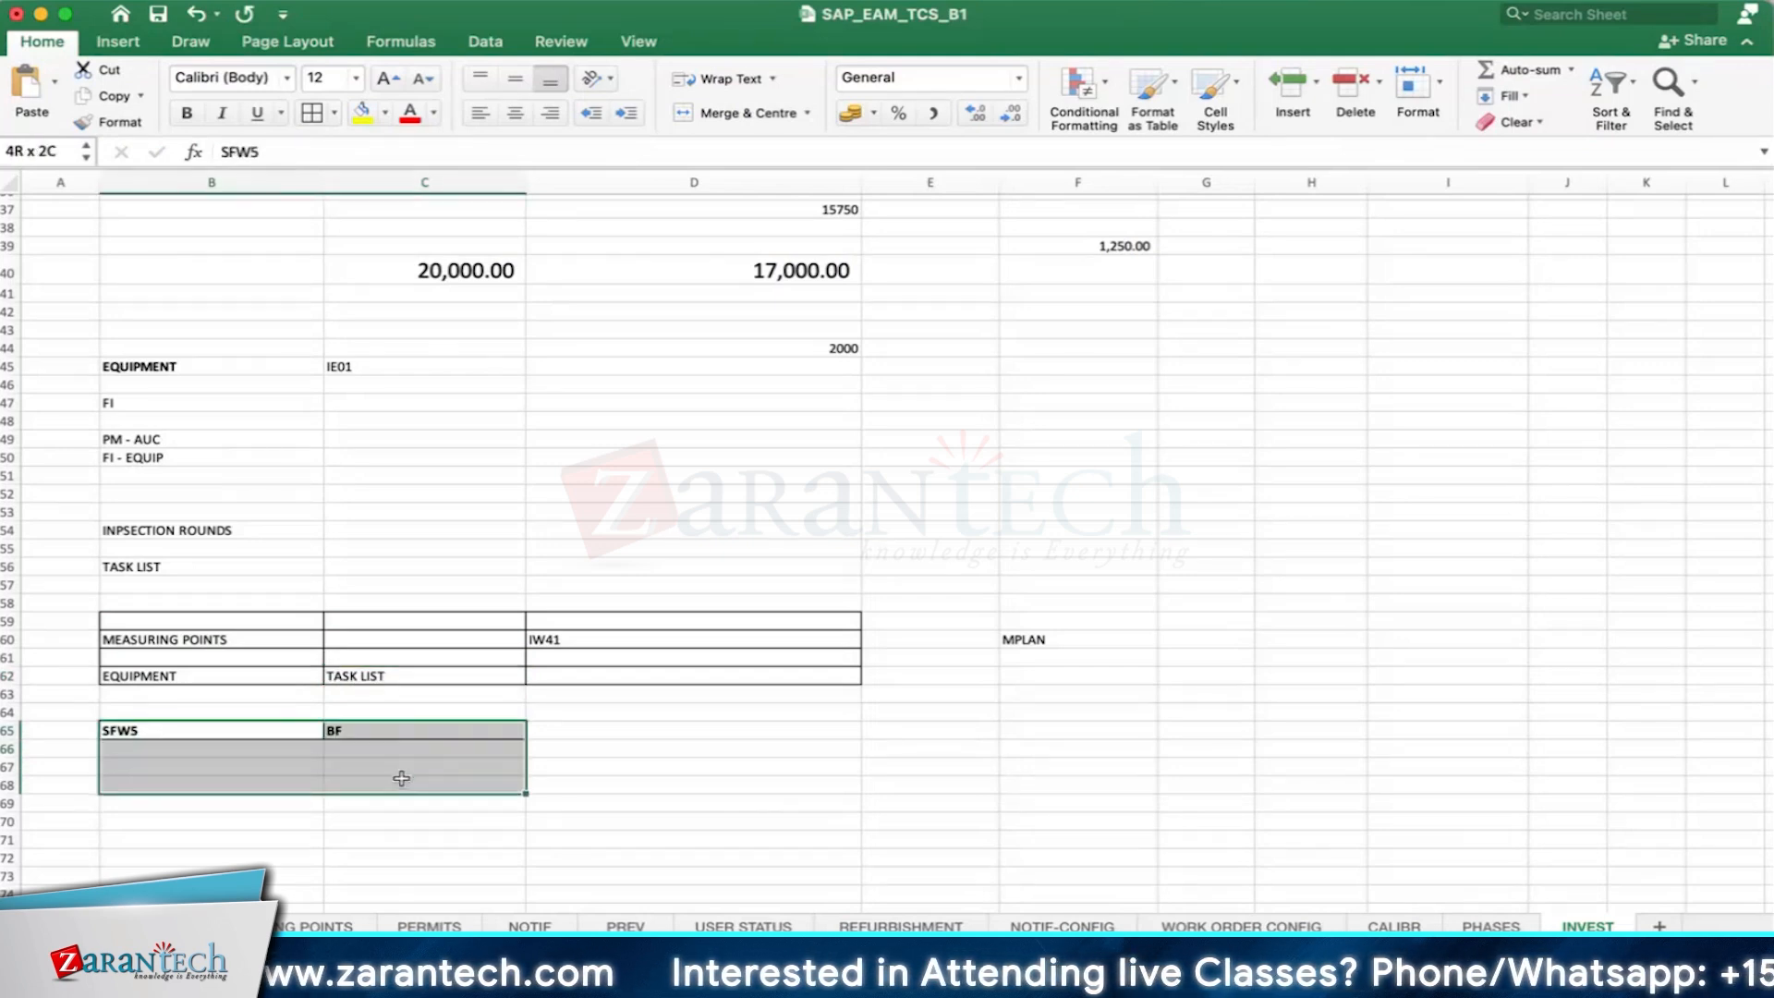
pyautogui.click(325, 115)
pyautogui.scroll(-3, 566, 665)
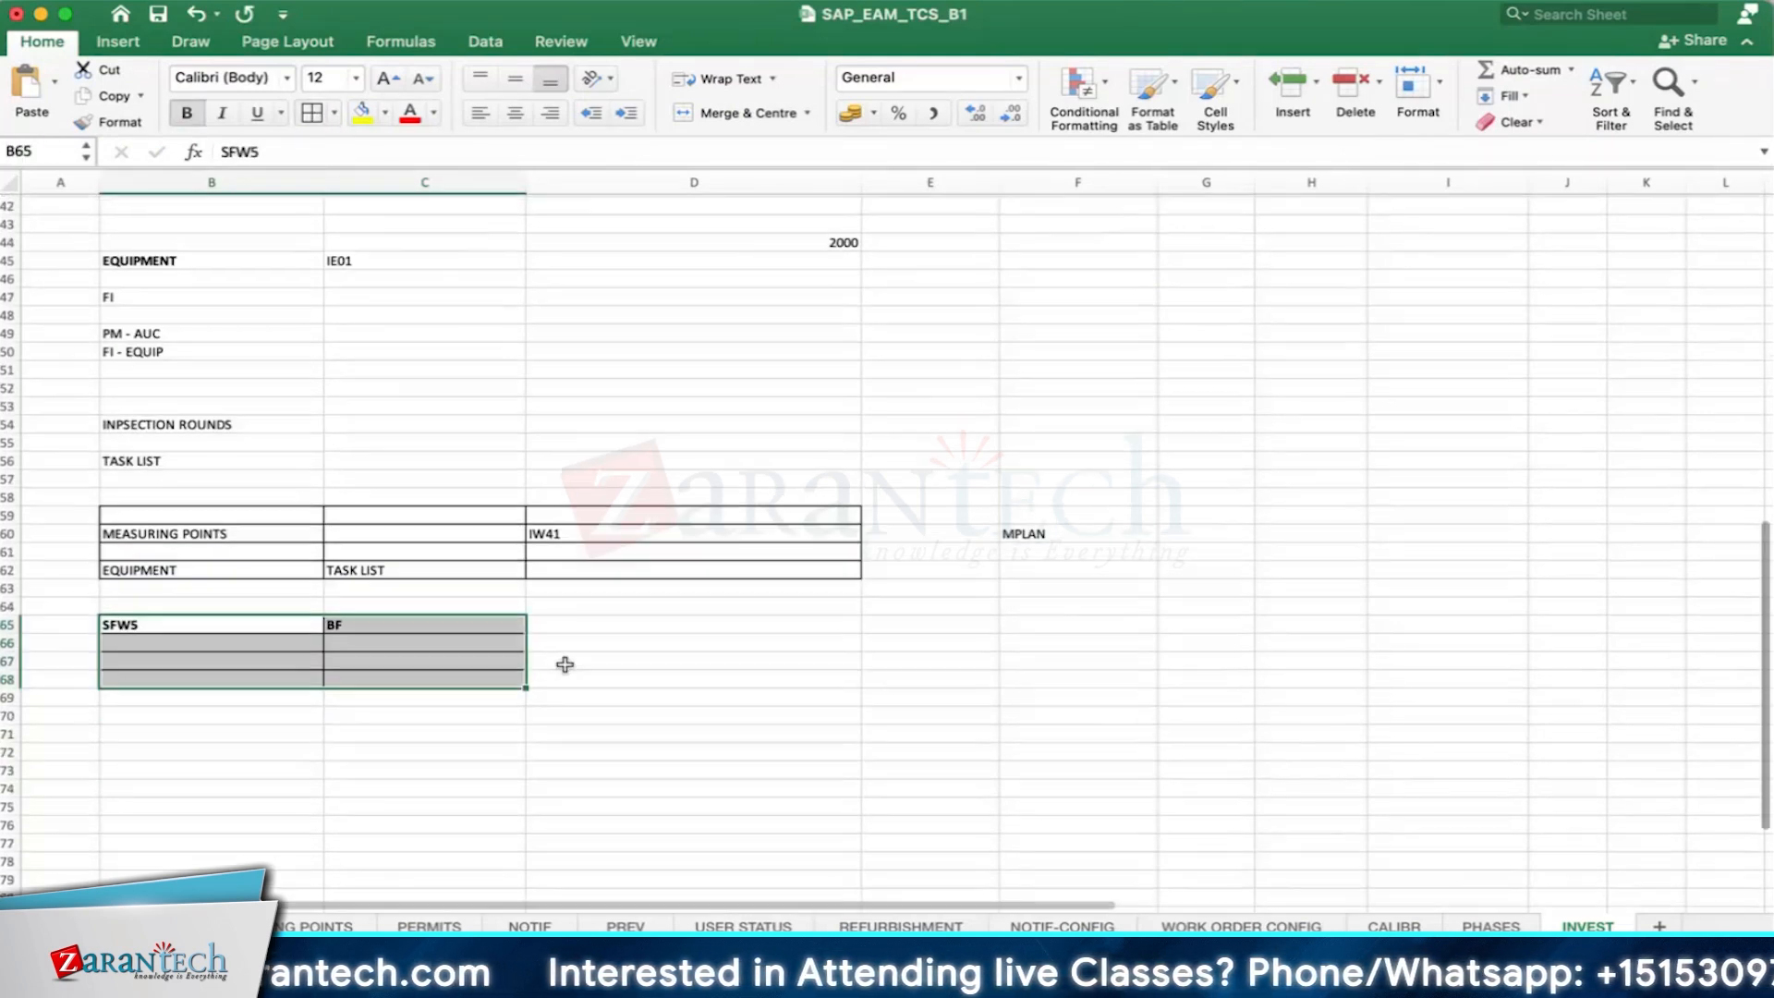
pyautogui.click(256, 710)
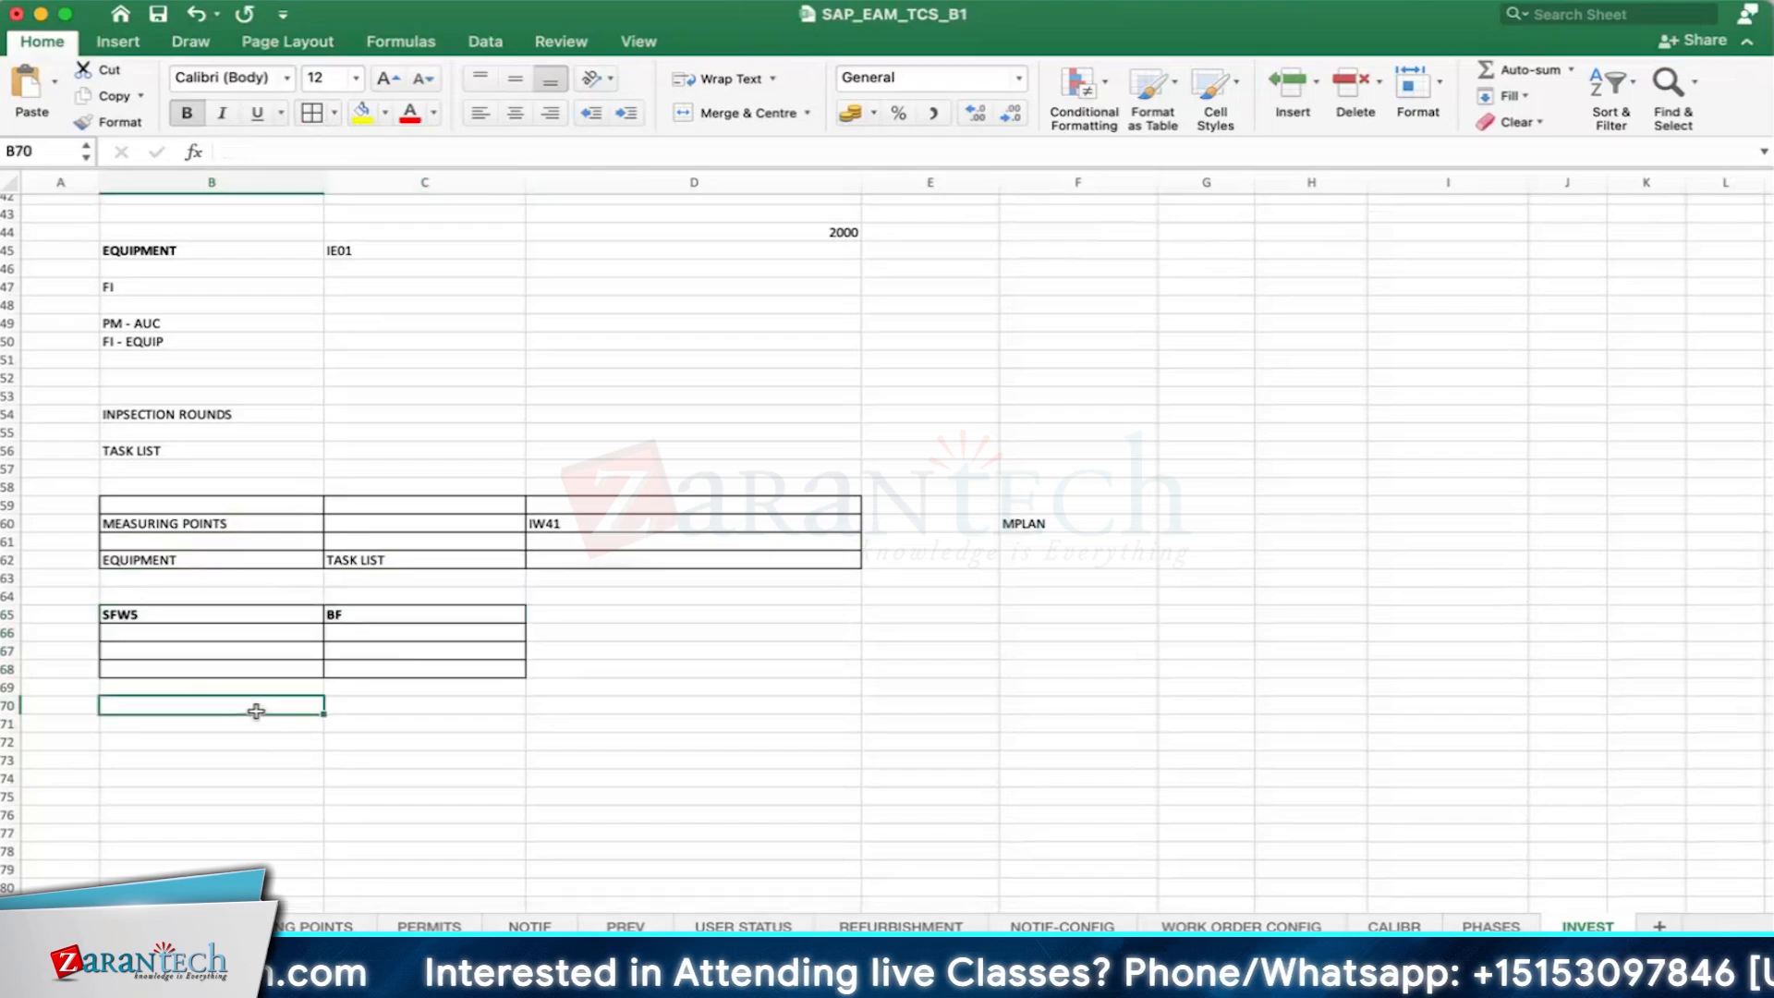